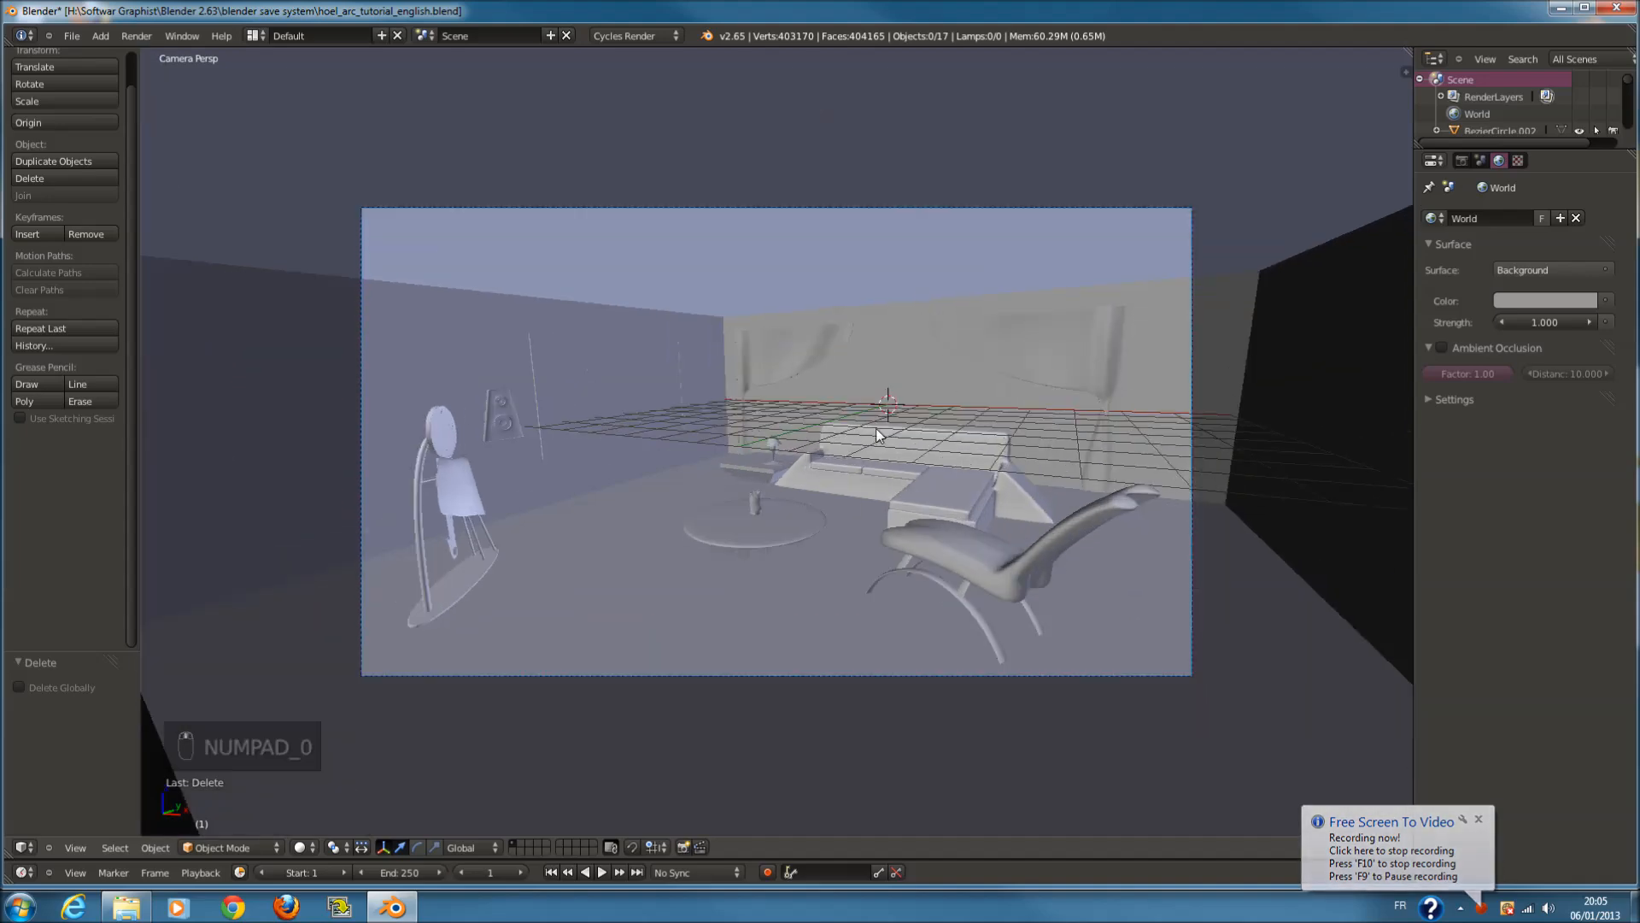
Examine the living room scene through the camera in solid and wireframe display
{"action": "scroll", "coordinate": [875, 429], "scroll_direction": "up", "scroll_amount": 3}
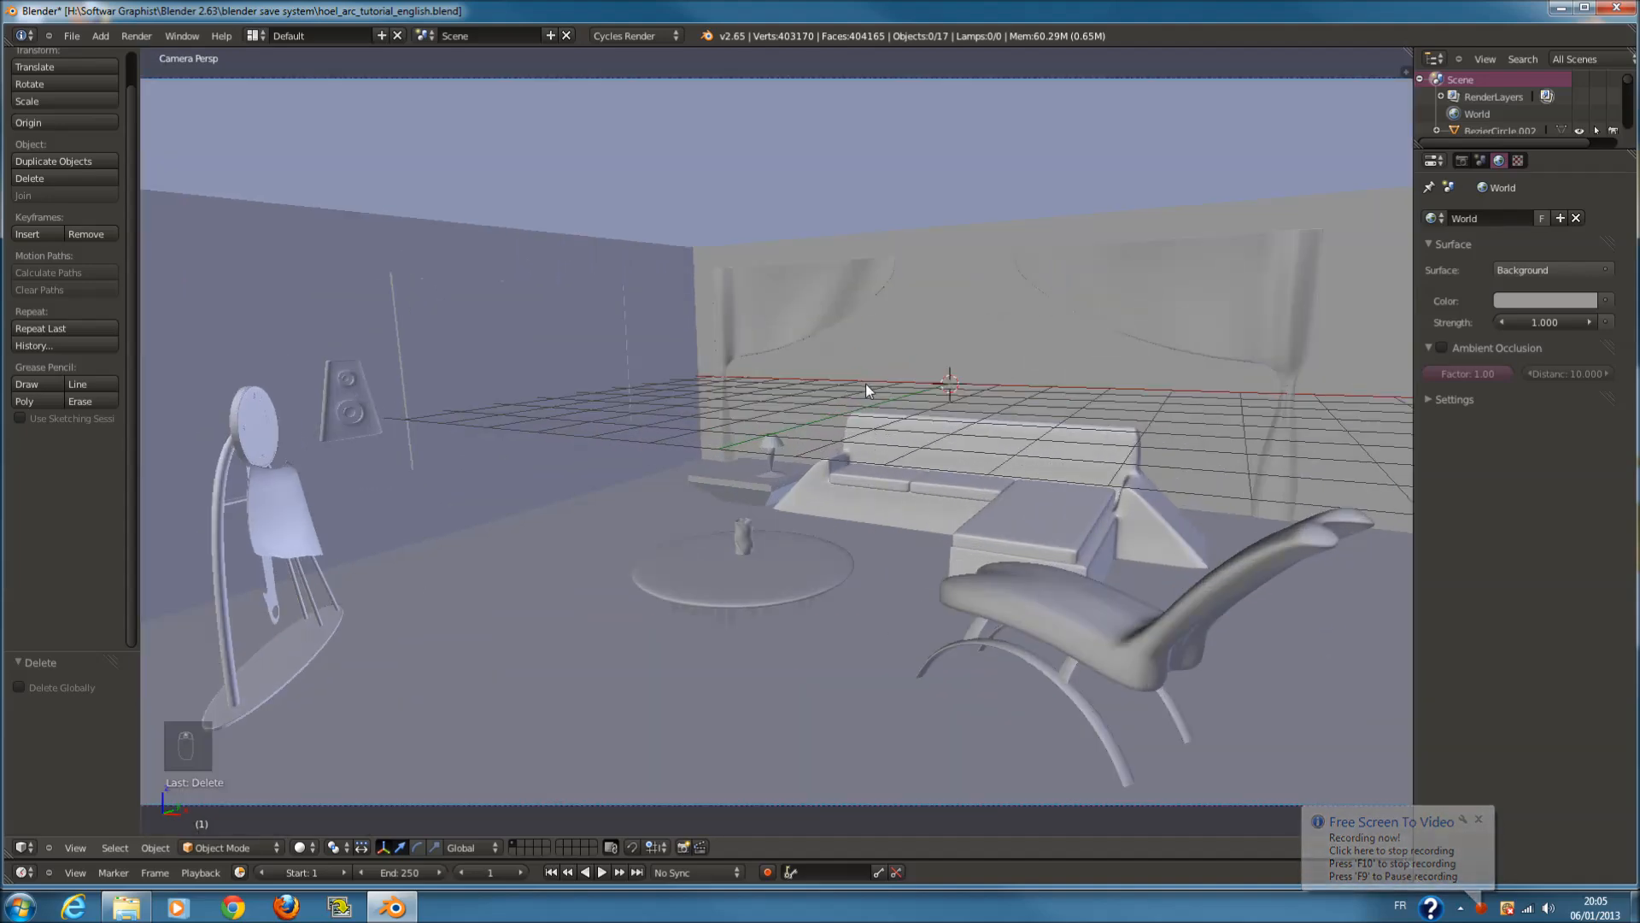
{"action": "scroll", "coordinate": [865, 382], "scroll_direction": "down", "scroll_amount": 2}
{"action": "key", "text": "z"}
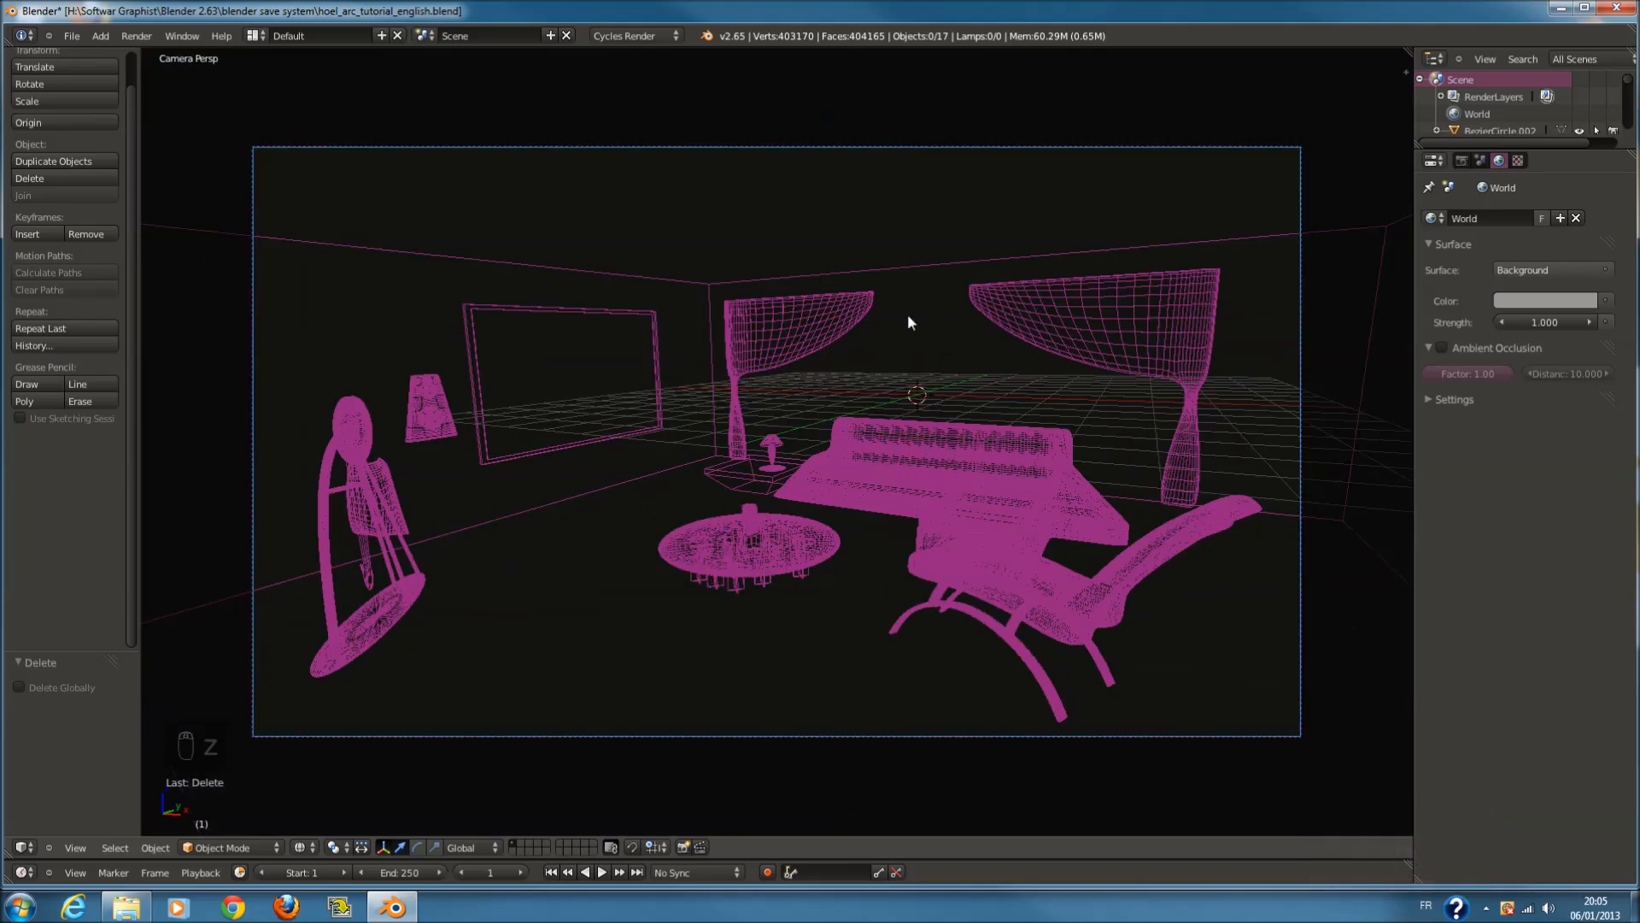
{"action": "scroll", "coordinate": [1029, 489], "scroll_direction": "down", "scroll_amount": 1}
{"action": "scroll", "coordinate": [1079, 477], "scroll_direction": "up", "scroll_amount": 1}
{"action": "key", "text": "z"}
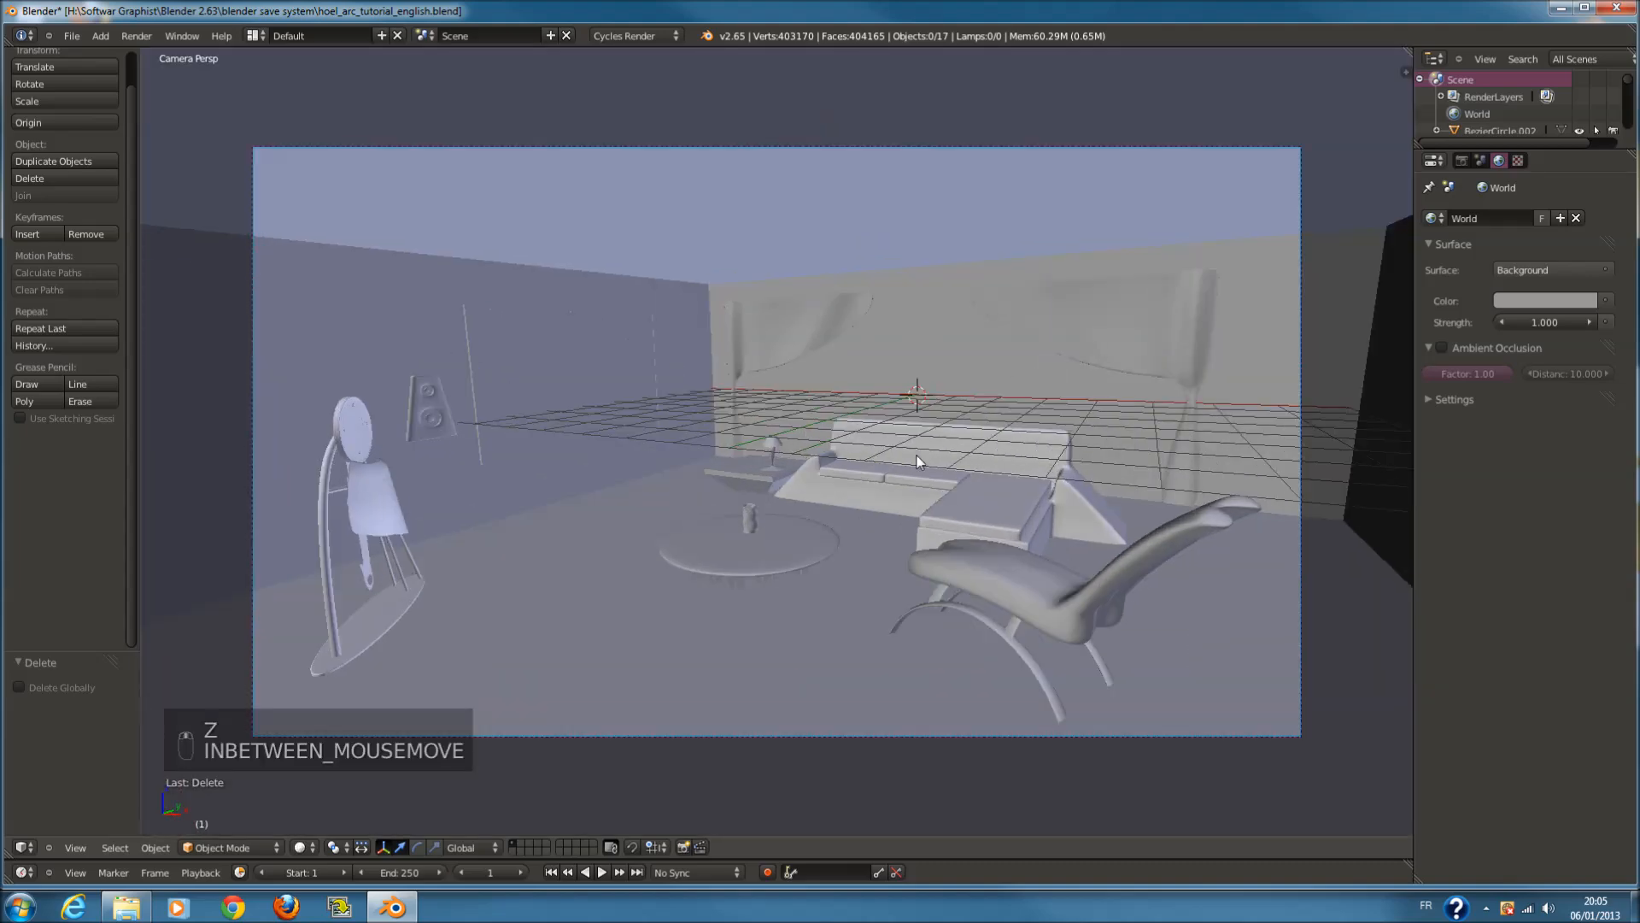
{"action": "middle_click_drag", "start_coordinate": [917, 461], "coordinate": [956, 477]}
Select the couch in the top wireframe view, move it to layer 2 and show only that layer in solid display
{"action": "key", "text": "KP_7"}
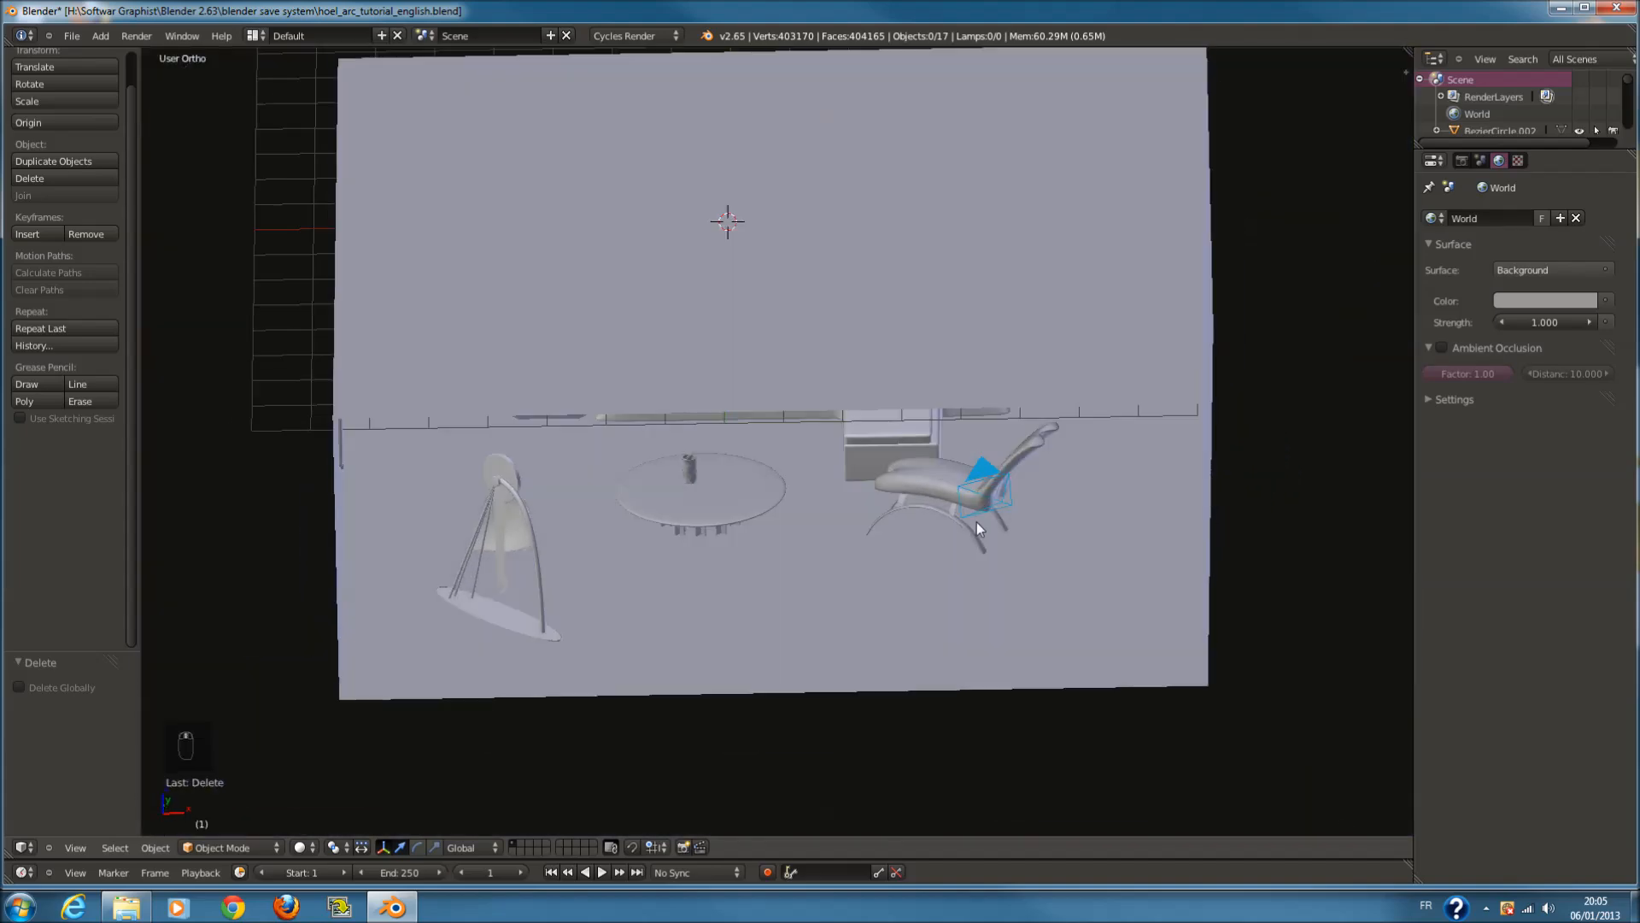
{"action": "key", "text": "z"}
{"action": "middle_click_drag", "start_coordinate": [976, 520], "coordinate": [926, 382], "text": "shift"}
{"action": "key", "text": "a"}
{"action": "key", "text": "a"}
{"action": "scroll", "coordinate": [854, 396], "scroll_direction": "up", "scroll_amount": 2}
{"action": "key", "text": "c"}
{"action": "left_click_drag", "start_coordinate": [818, 343], "coordinate": [910, 560]}
{"action": "right_click", "coordinate": [948, 519]}
{"action": "key", "text": "m"}
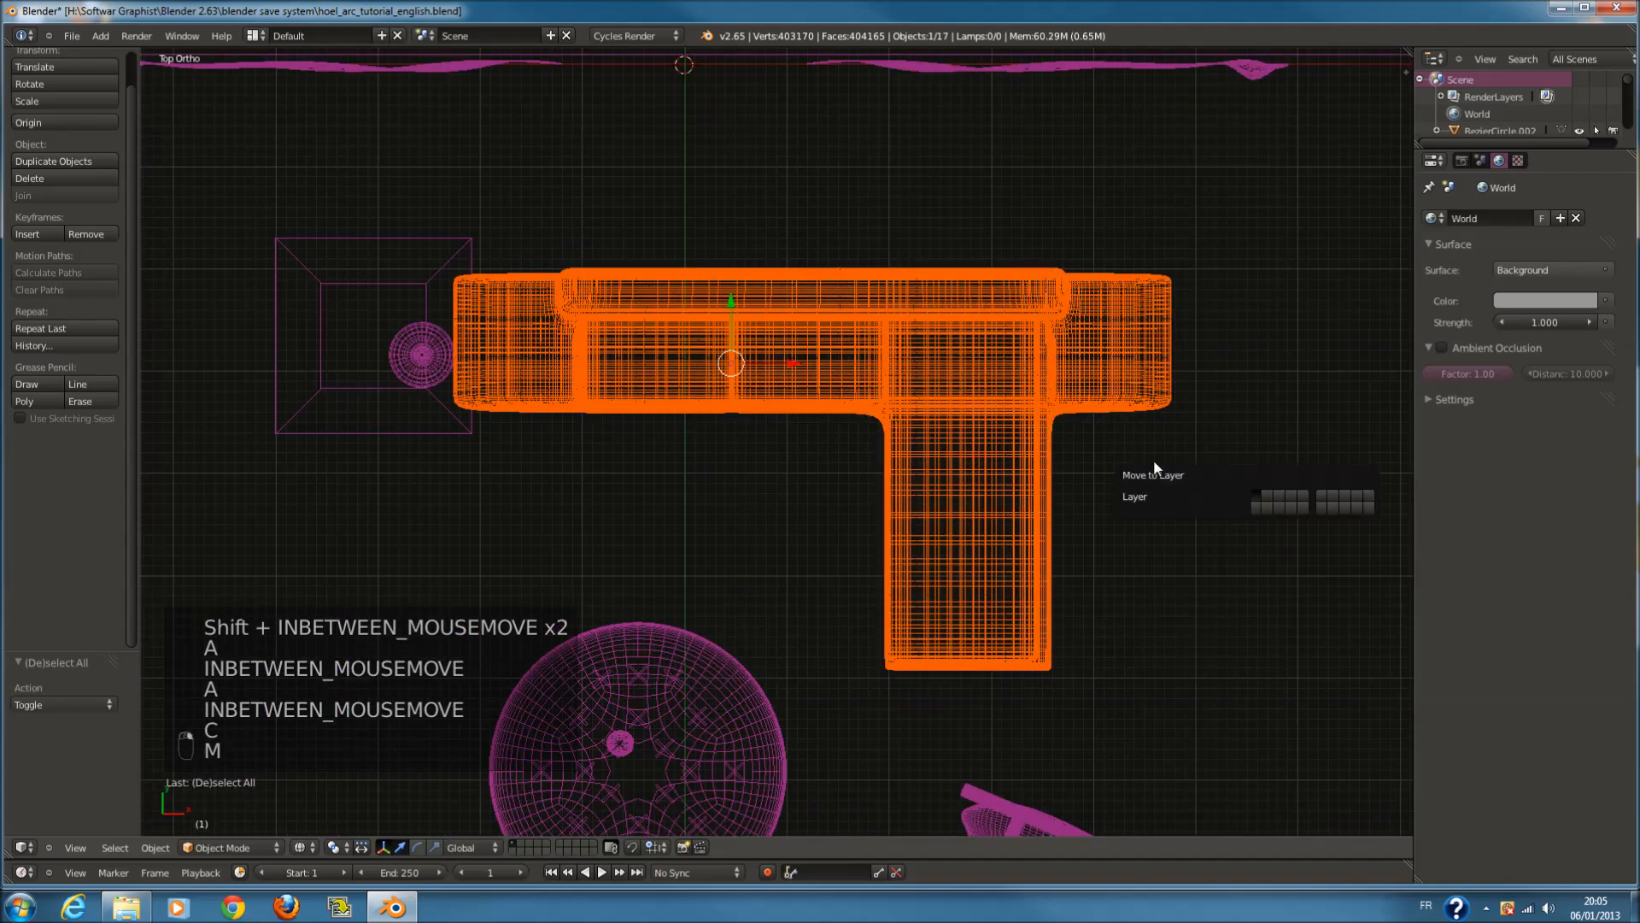
{"action": "left_click", "coordinate": [1268, 494]}
{"action": "left_click", "coordinate": [523, 845]}
{"action": "key", "text": "z"}
Split the 3D view into two side-by-side areas and show the selected couch's material in a Node Editor
{"action": "left_click_drag", "start_coordinate": [1403, 76], "coordinate": [797, 214]}
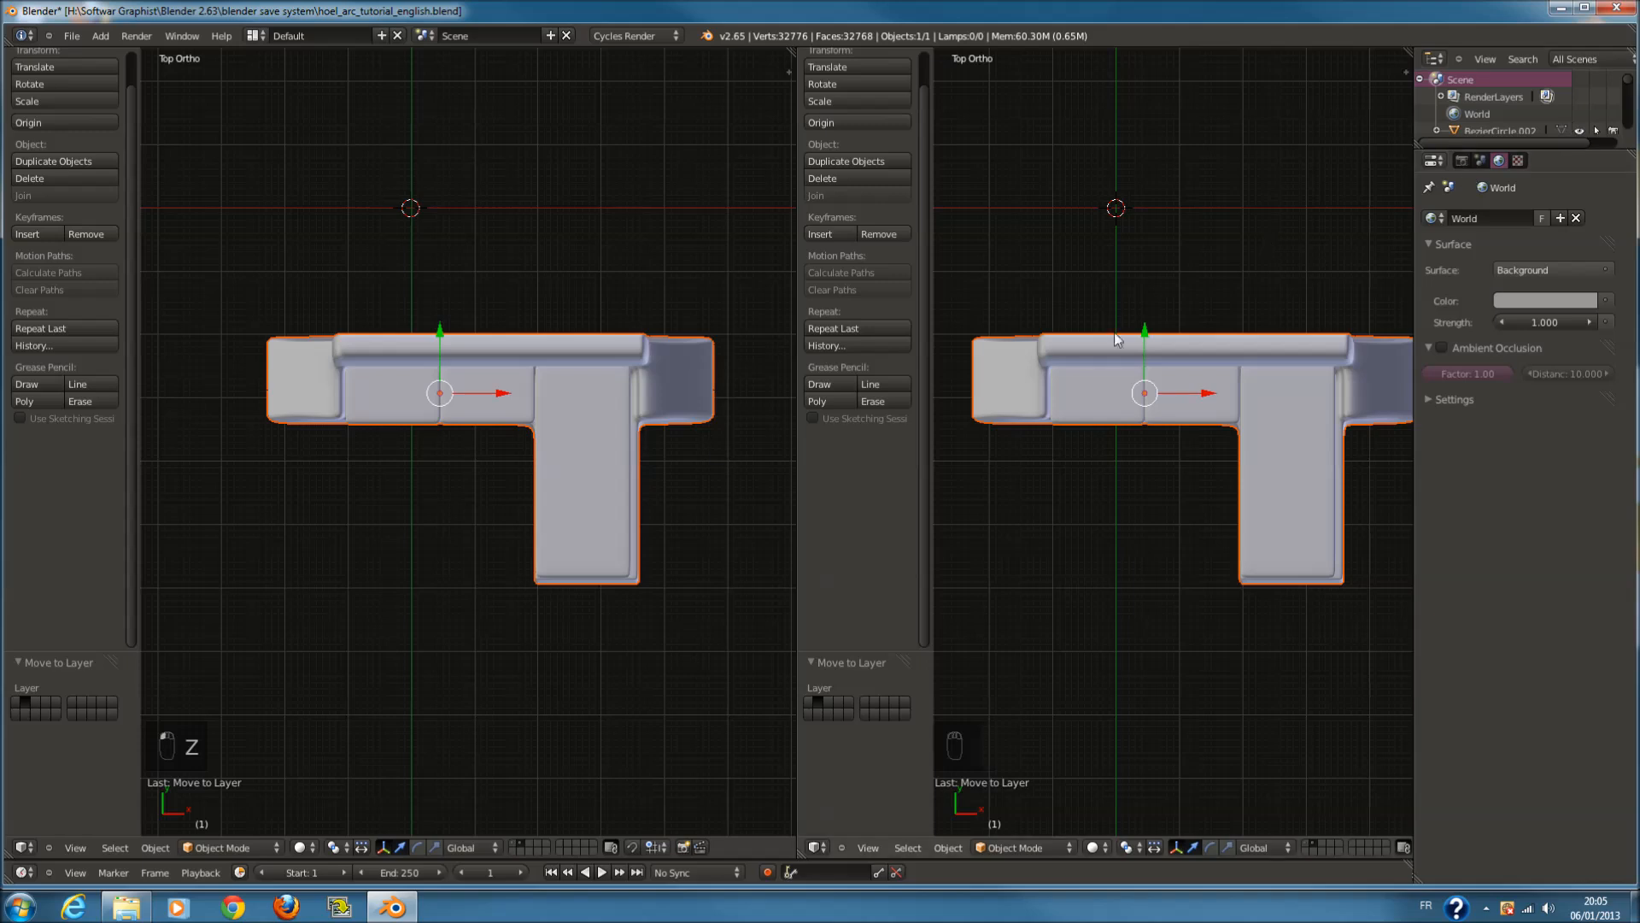
{"action": "right_click", "coordinate": [519, 405]}
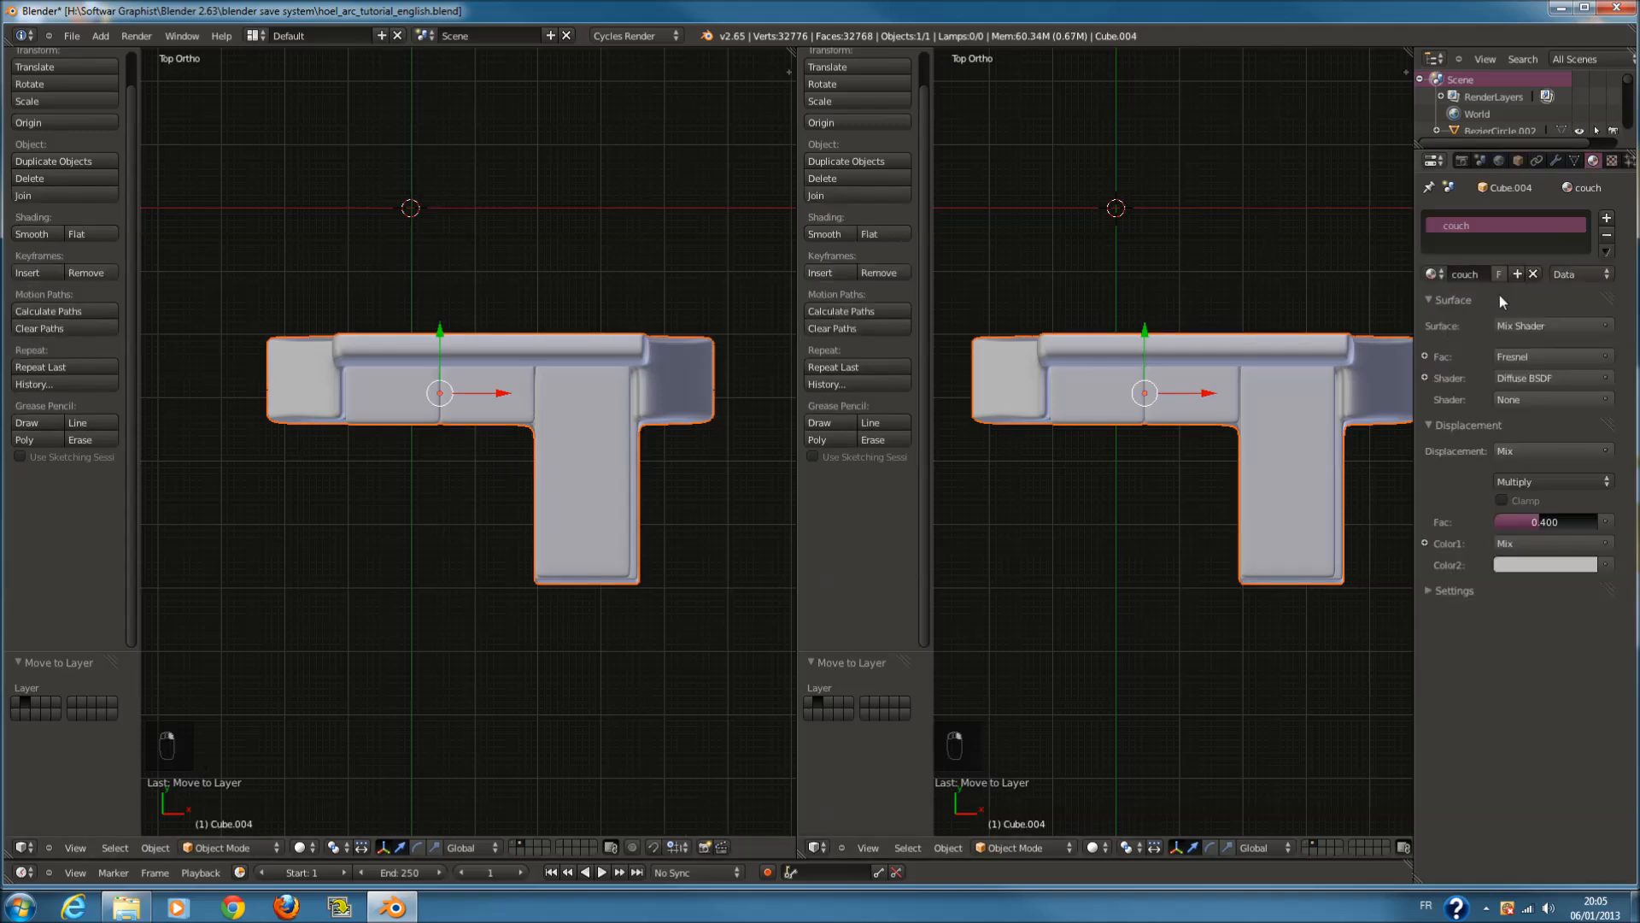
{"action": "left_click", "coordinate": [817, 847]}
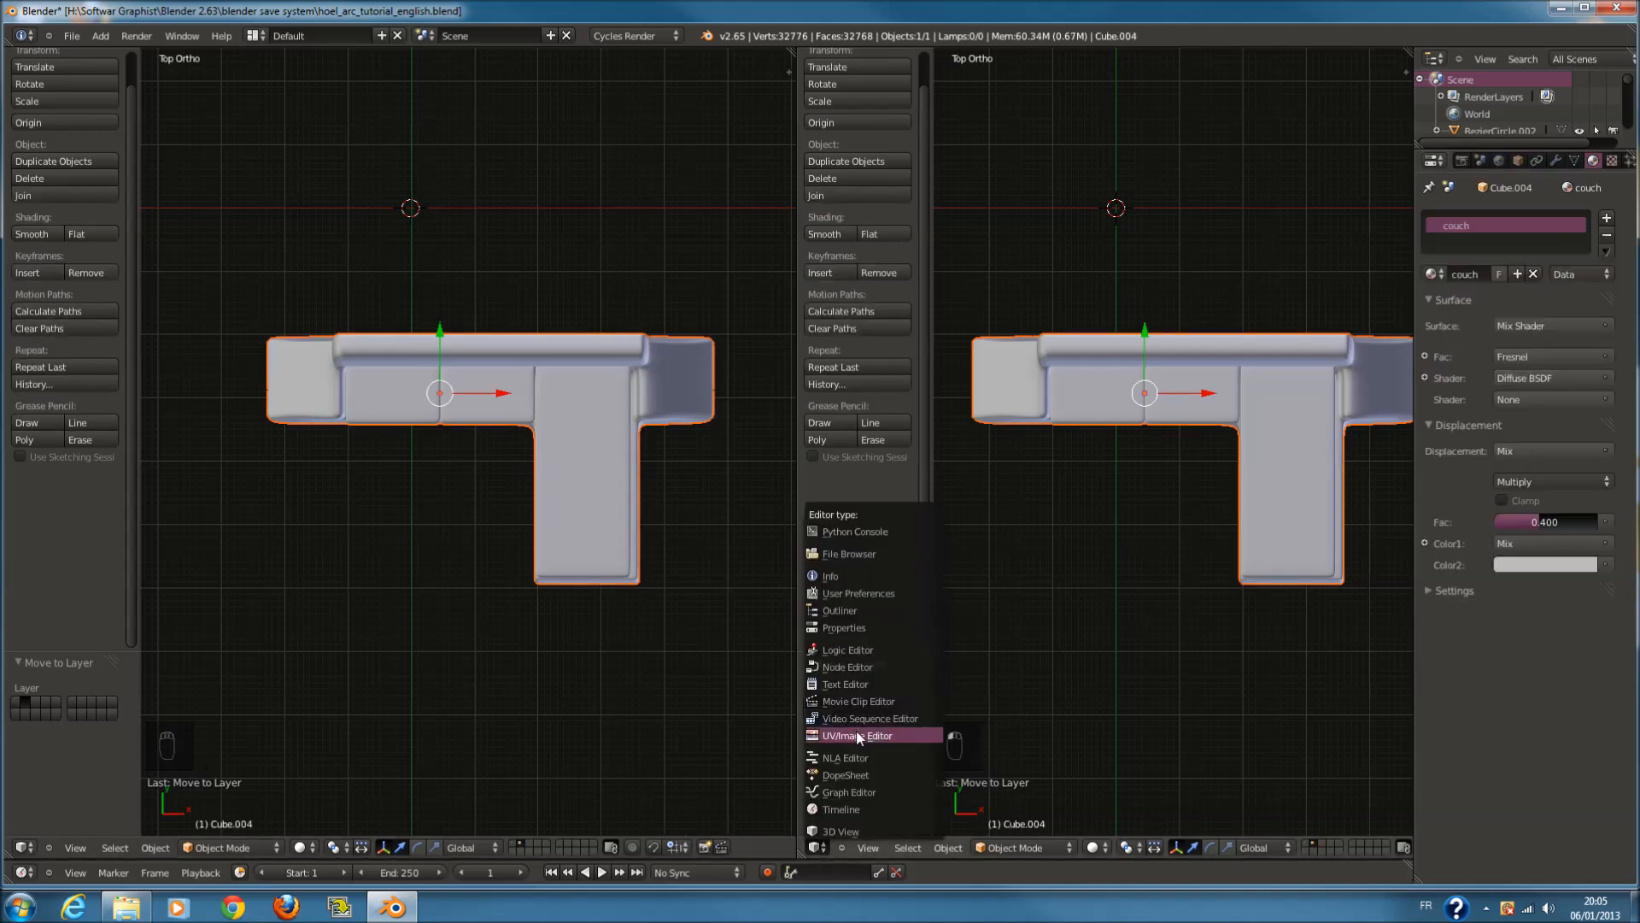
{"action": "left_click", "coordinate": [859, 735]}
{"action": "left_click", "coordinate": [816, 847]}
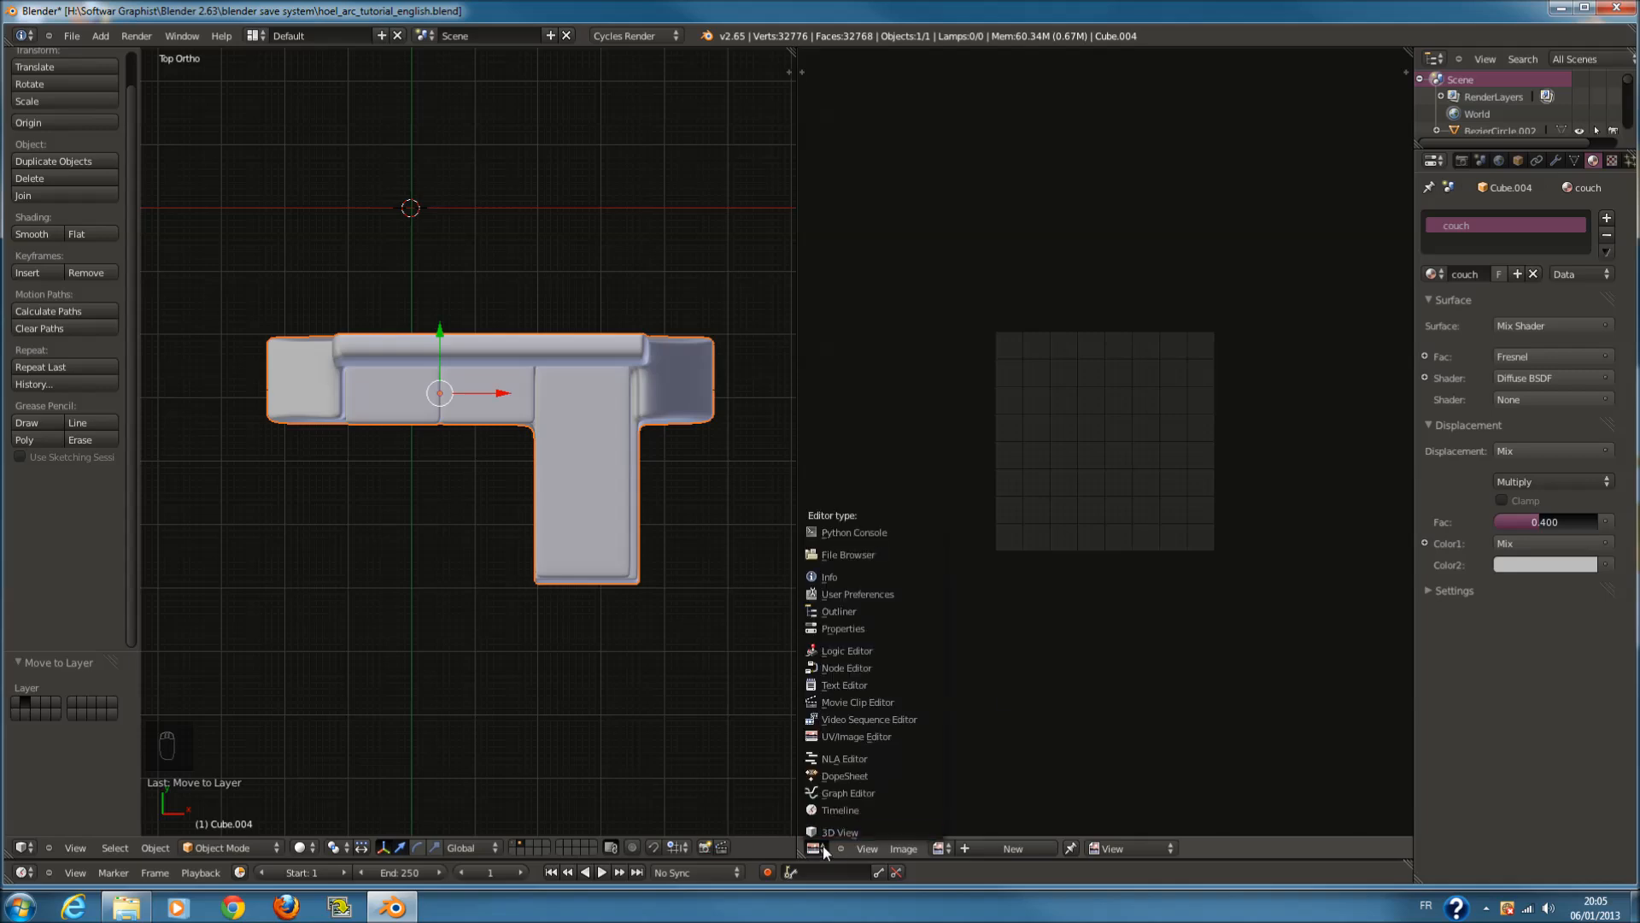
{"action": "left_click", "coordinate": [875, 662]}
Delete all existing nodes of the couch material
{"action": "key", "text": "a"}
{"action": "key", "text": "x"}
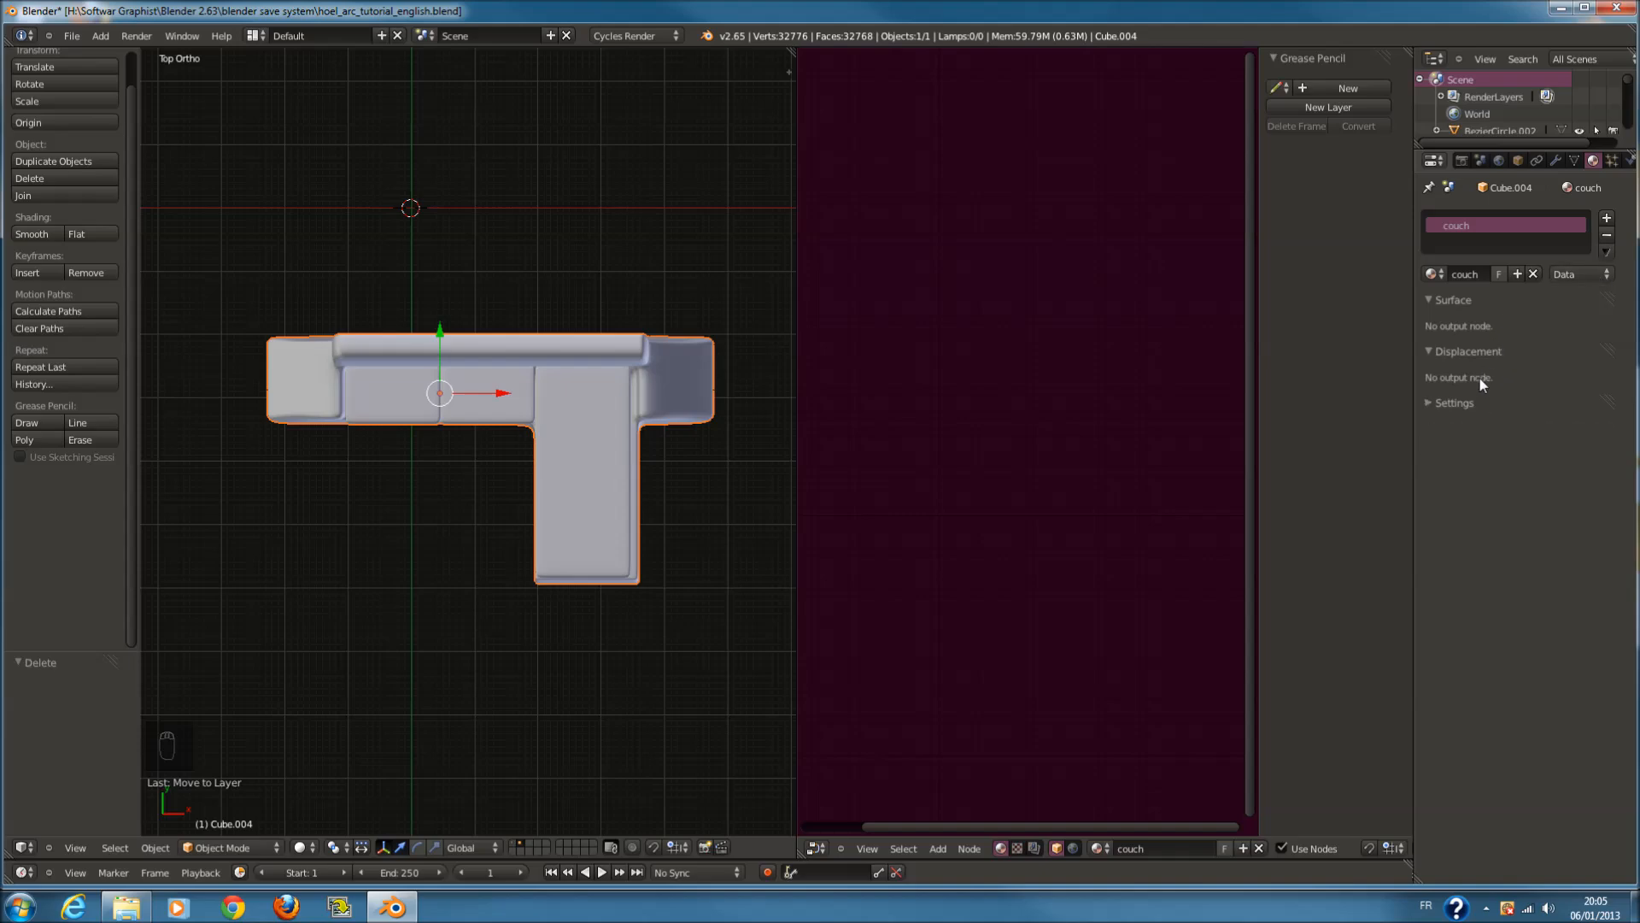
{"action": "middle_click_drag", "start_coordinate": [479, 512], "coordinate": [524, 461]}
{"action": "scroll", "coordinate": [536, 468], "scroll_direction": "up", "scroll_amount": 5, "text": "shift"}
{"action": "scroll", "coordinate": [537, 468], "scroll_direction": "right", "scroll_amount": 2, "text": "ctrl"}
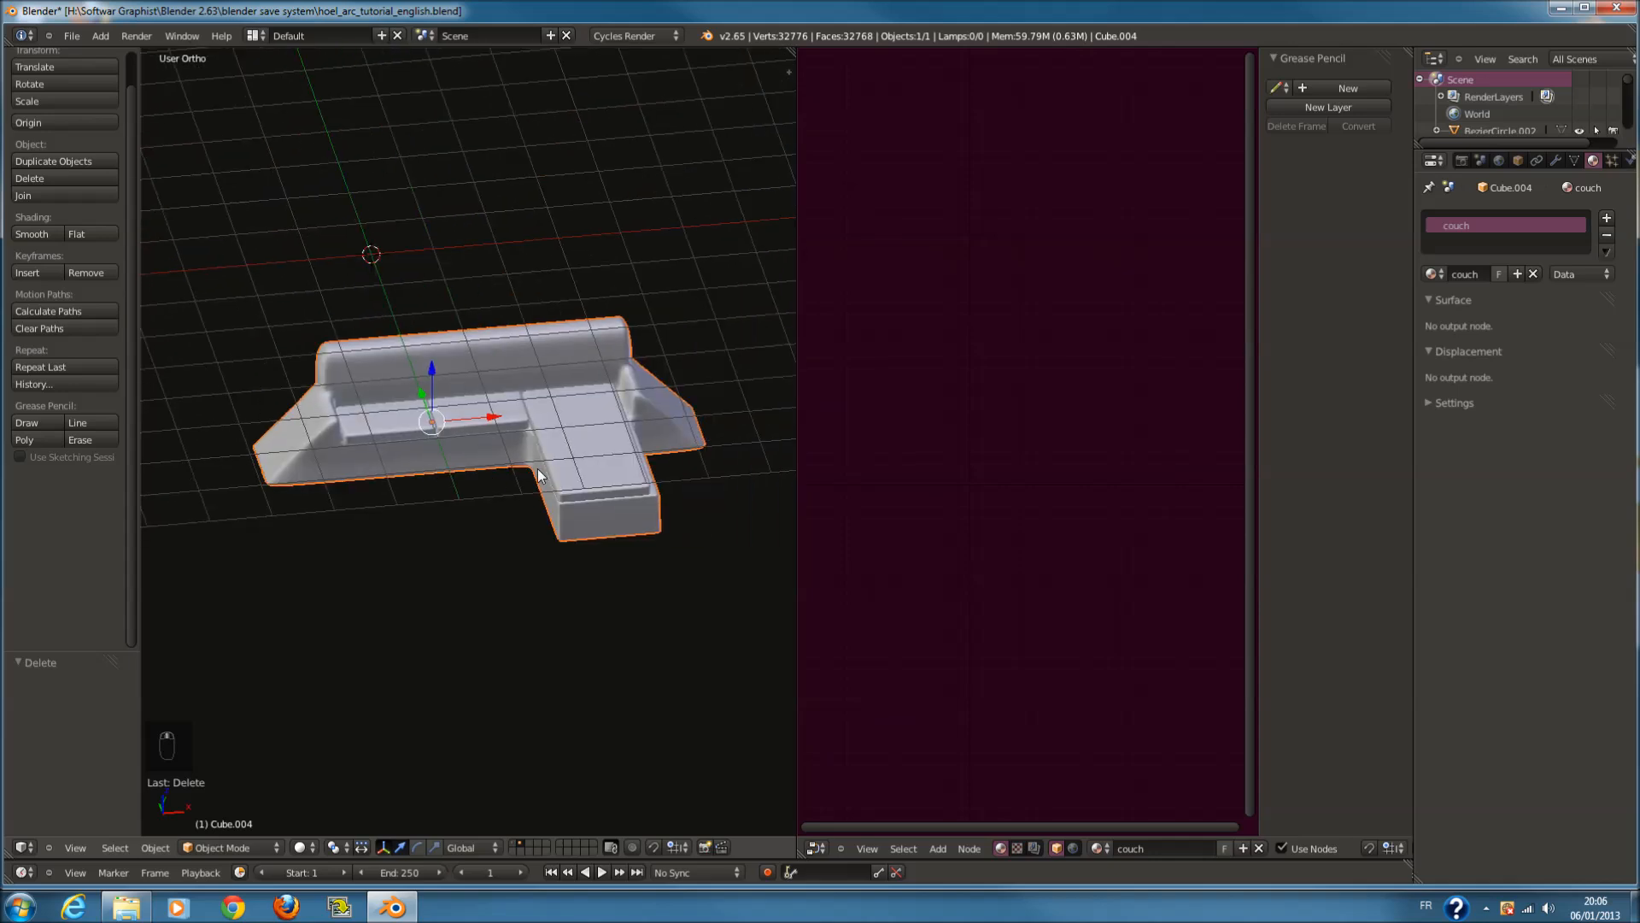
{"action": "scroll", "coordinate": [537, 468], "scroll_direction": "left", "scroll_amount": 2, "text": "ctrl"}
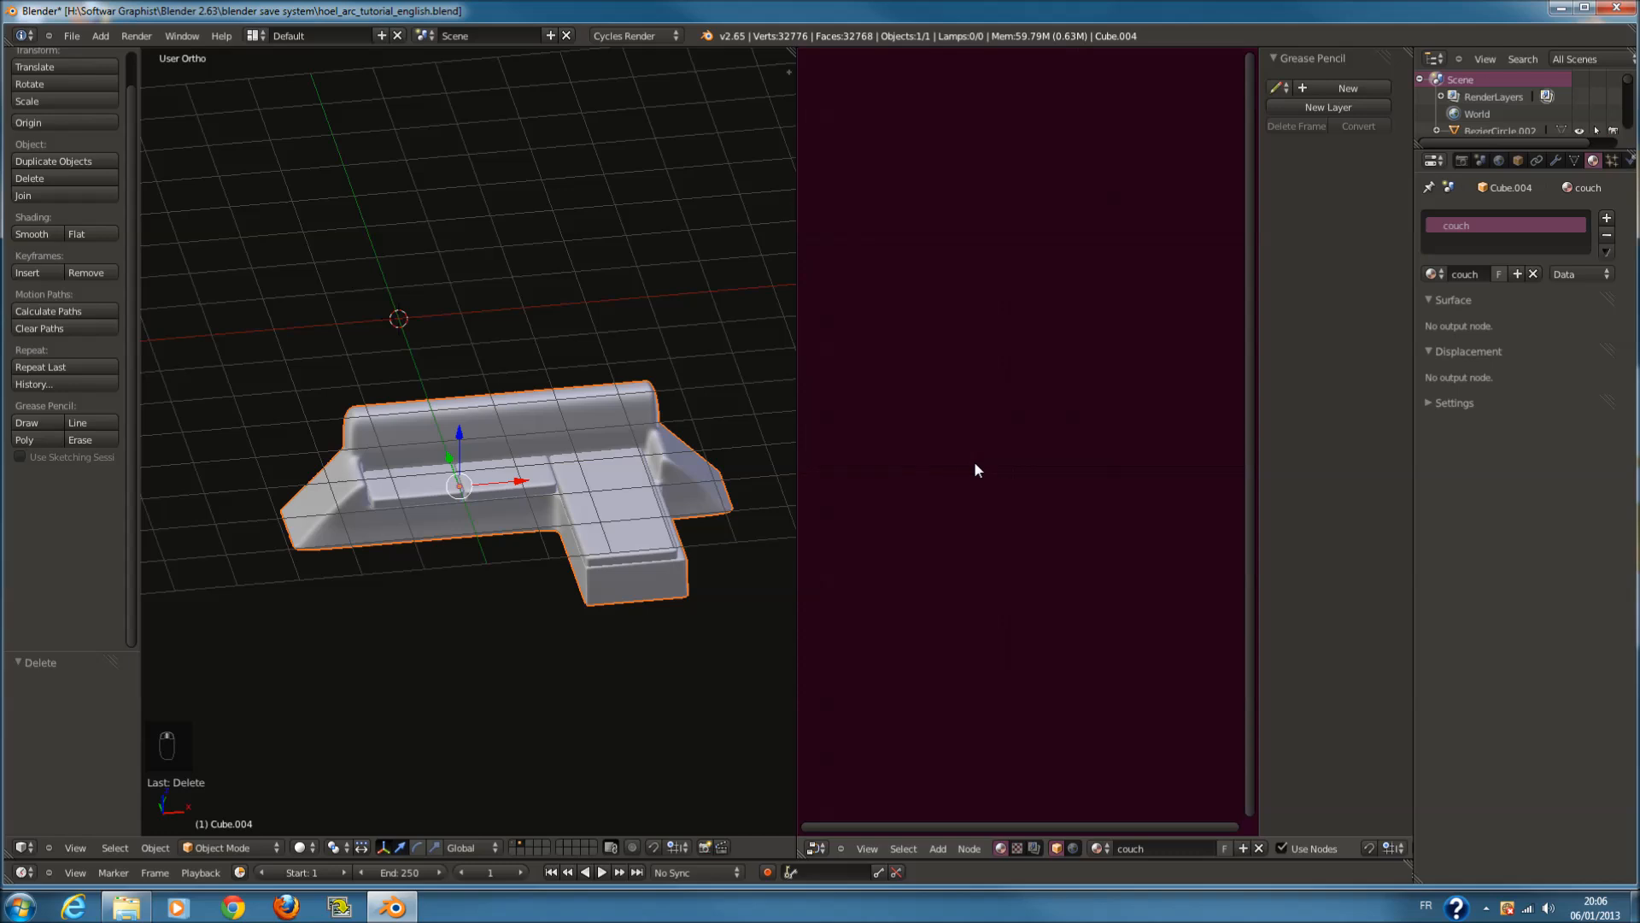
Put the couch in Edit Mode and switch the node area to the UV/Image Editor
{"action": "key", "text": "Tab"}
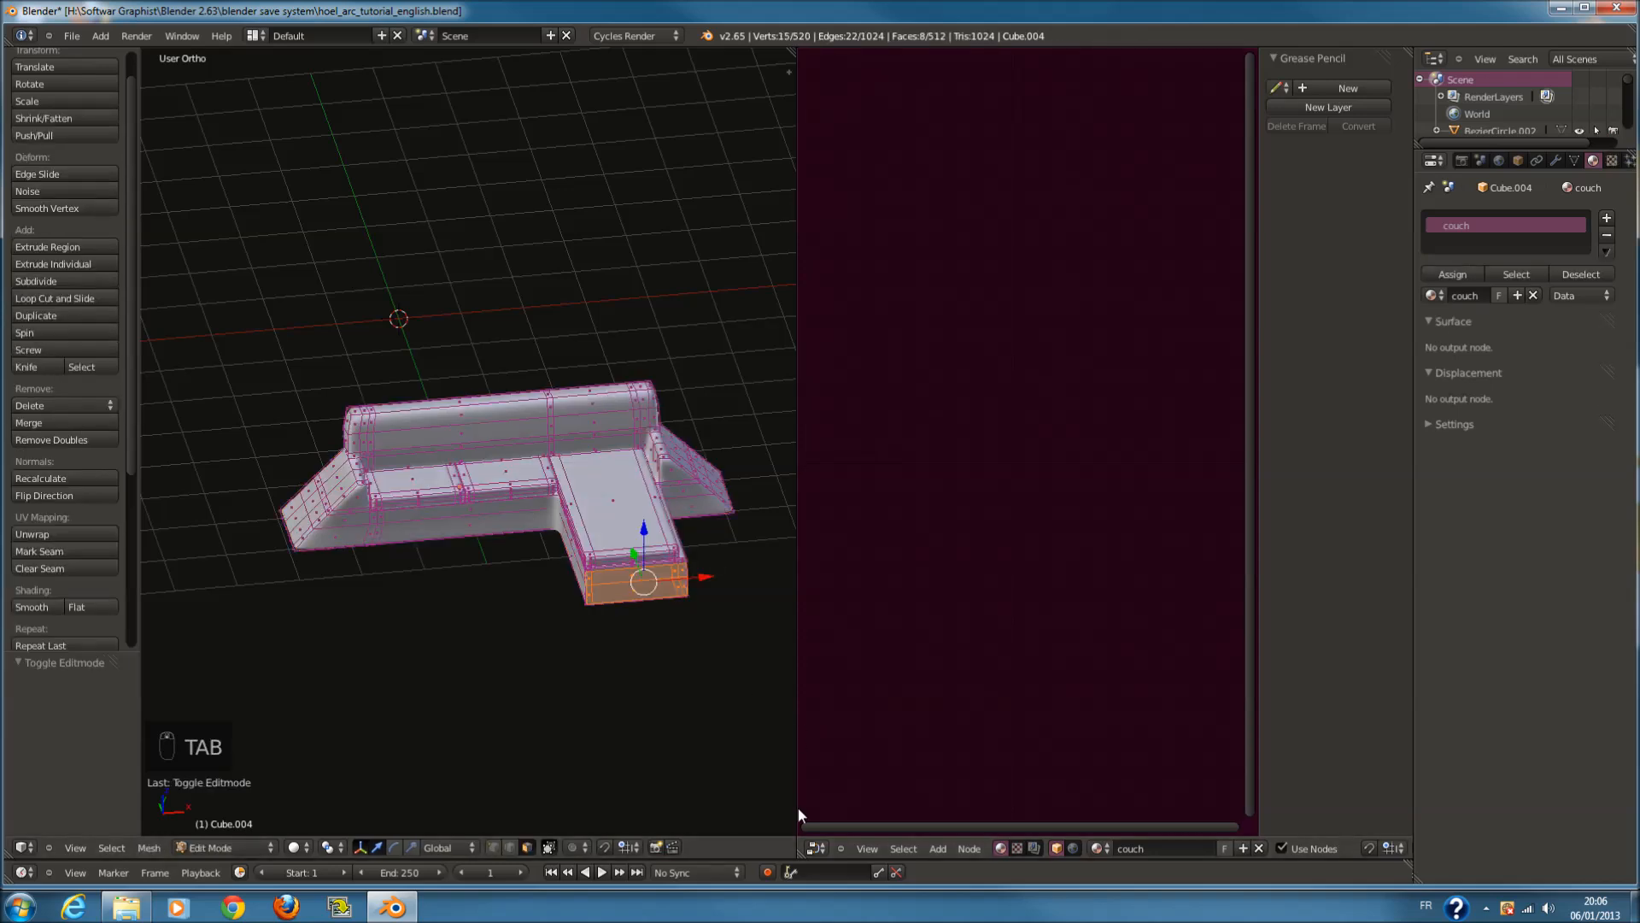
{"action": "left_click", "coordinate": [816, 848]}
{"action": "left_click", "coordinate": [856, 737]}
{"action": "key", "text": "Tab"}
{"action": "key", "text": "Tab"}
Select the couch faces visible in the front view and UV-map them with Project from View (Bounds)
{"action": "key", "text": "KP_1"}
{"action": "key", "text": "a"}
{"action": "key", "text": "a"}
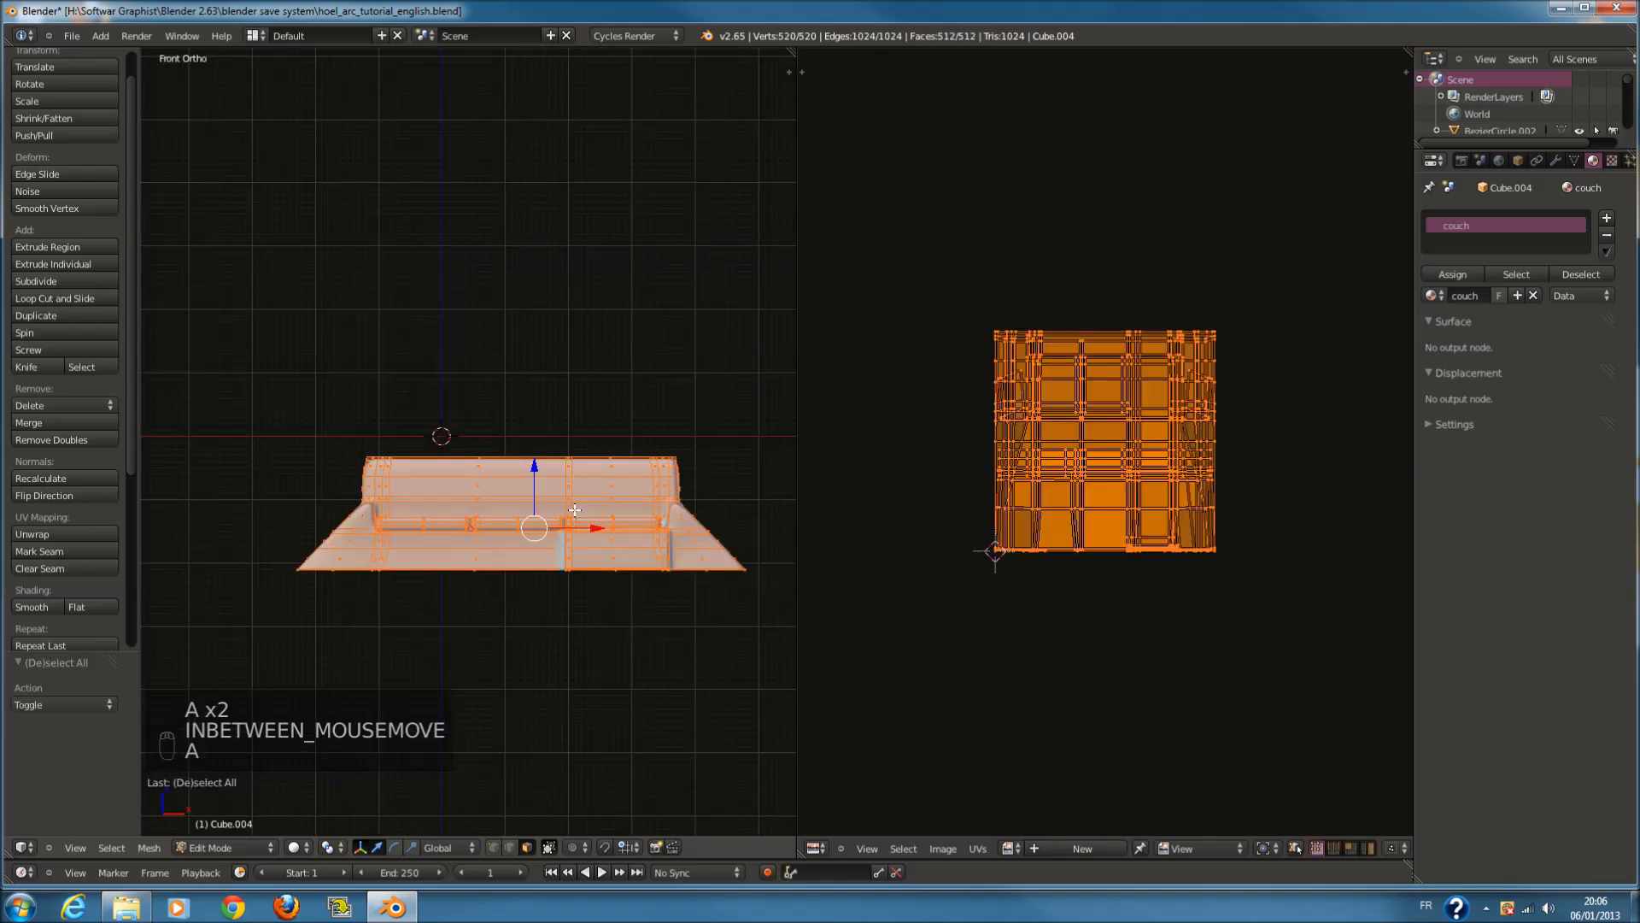
{"action": "key", "text": "u"}
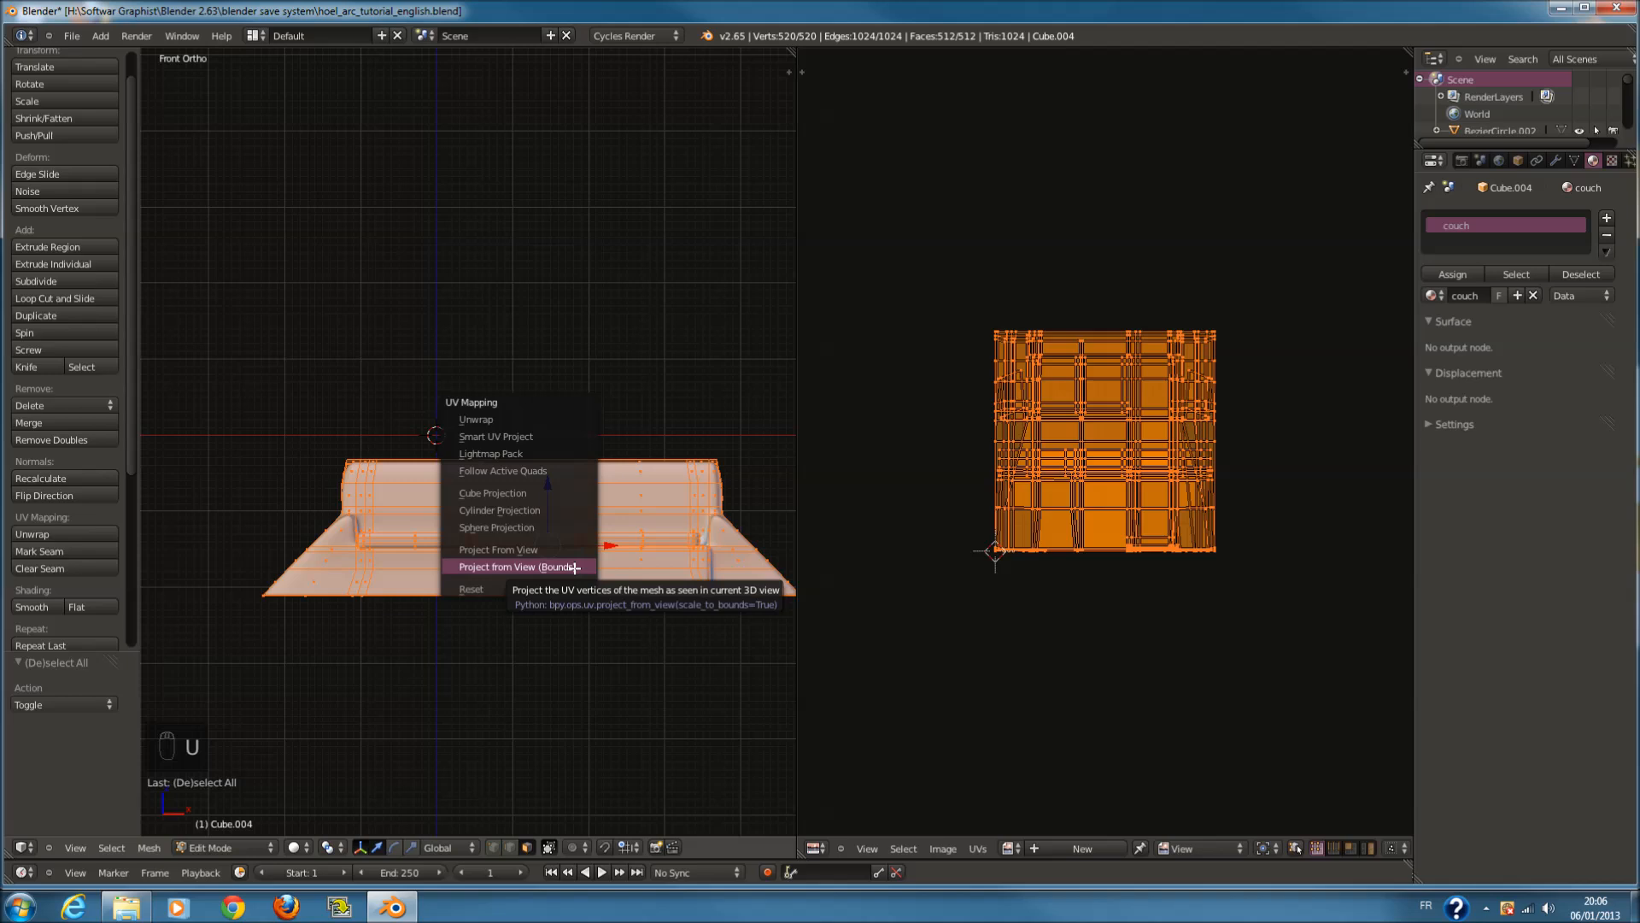
{"action": "left_click", "coordinate": [603, 556]}
{"action": "key", "text": "a"}
{"action": "key", "text": "c"}
{"action": "left_click", "coordinate": [517, 504]}
{"action": "right_click", "coordinate": [517, 504]}
{"action": "key", "text": "u"}
{"action": "left_click", "coordinate": [523, 518]}
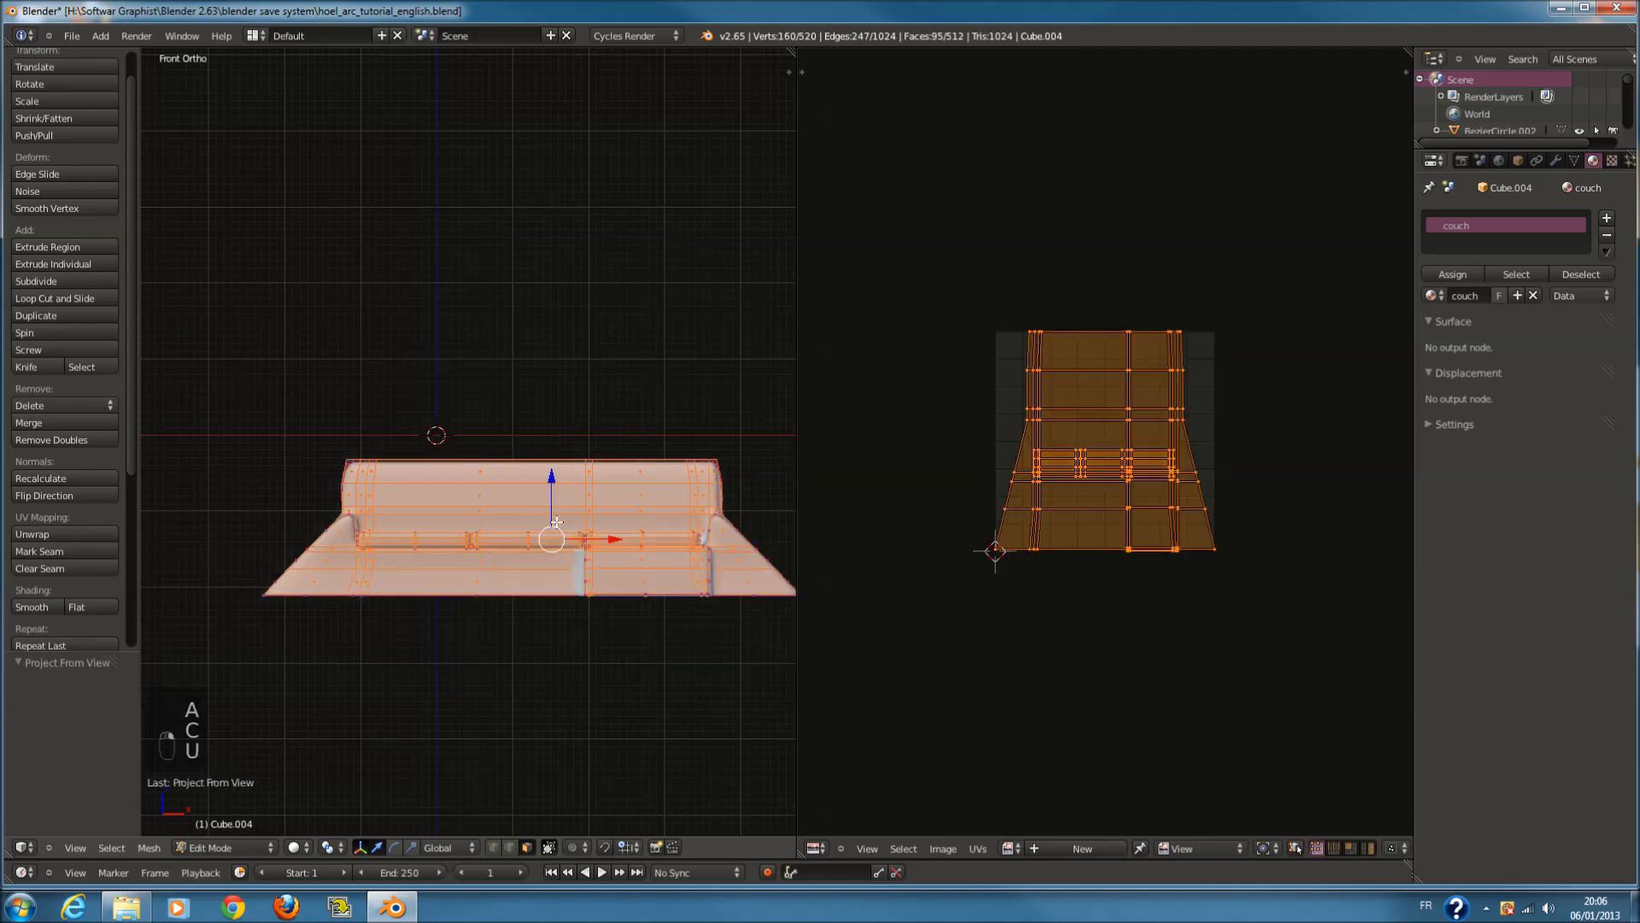
Select the couch faces visible in the right view and UV-map them with Project from View (Bounds)
{"action": "key", "text": "KP_3"}
{"action": "key", "text": "a"}
{"action": "key", "text": "a"}
{"action": "key", "text": "c"}
{"action": "left_click", "coordinate": [518, 548]}
{"action": "right_click", "coordinate": [519, 547]}
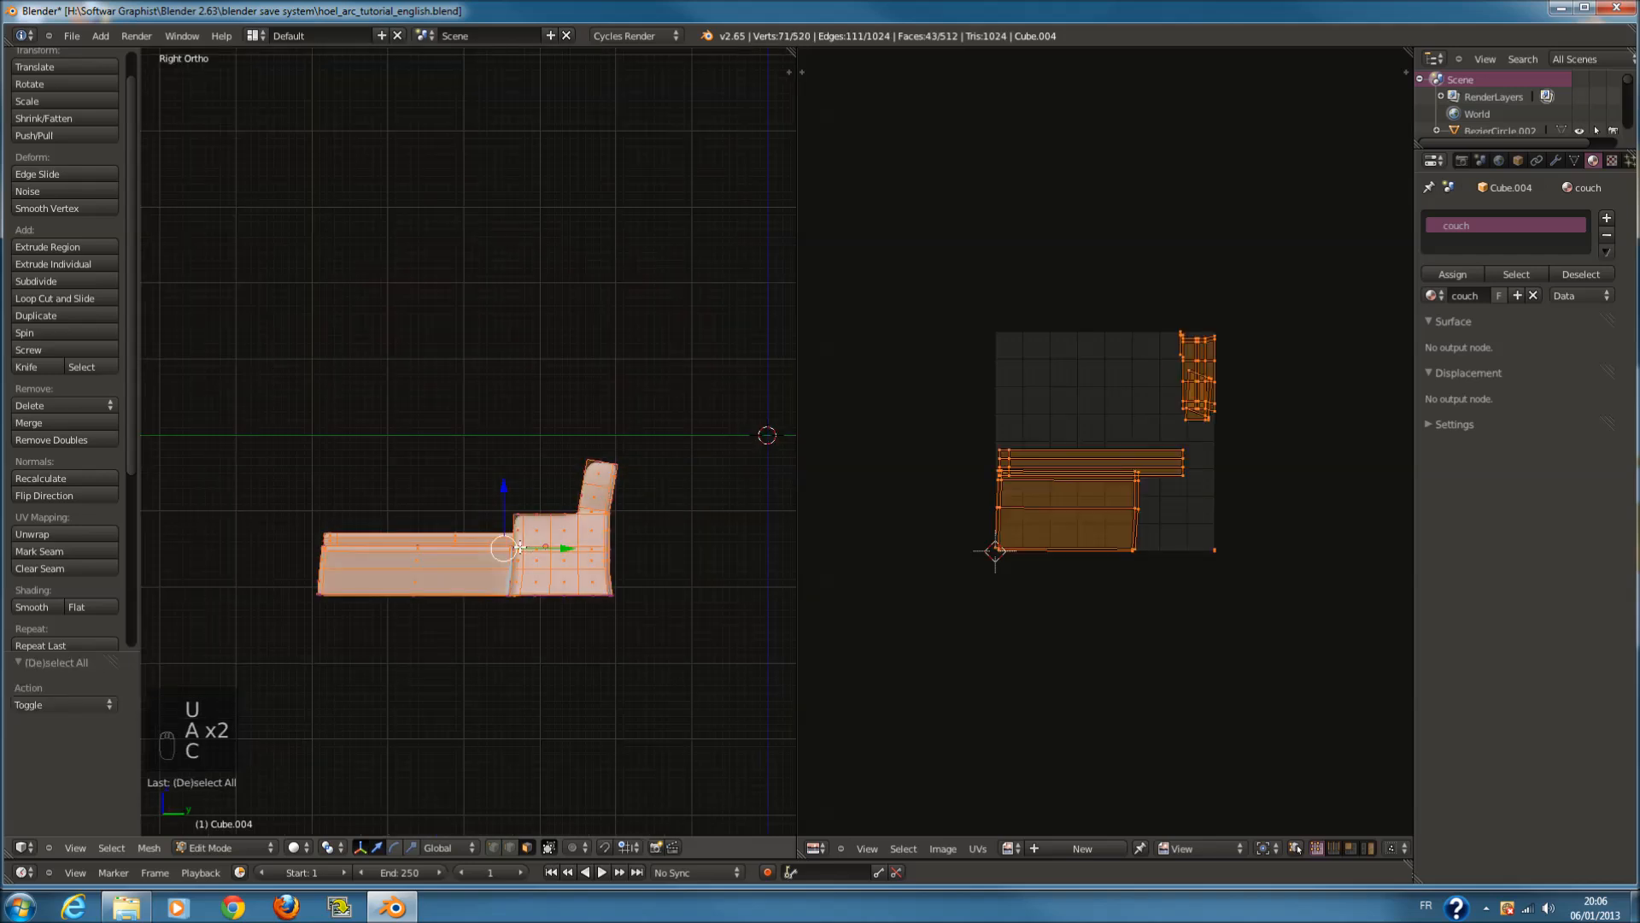
{"action": "key", "text": "u"}
{"action": "left_click", "coordinate": [519, 548]}
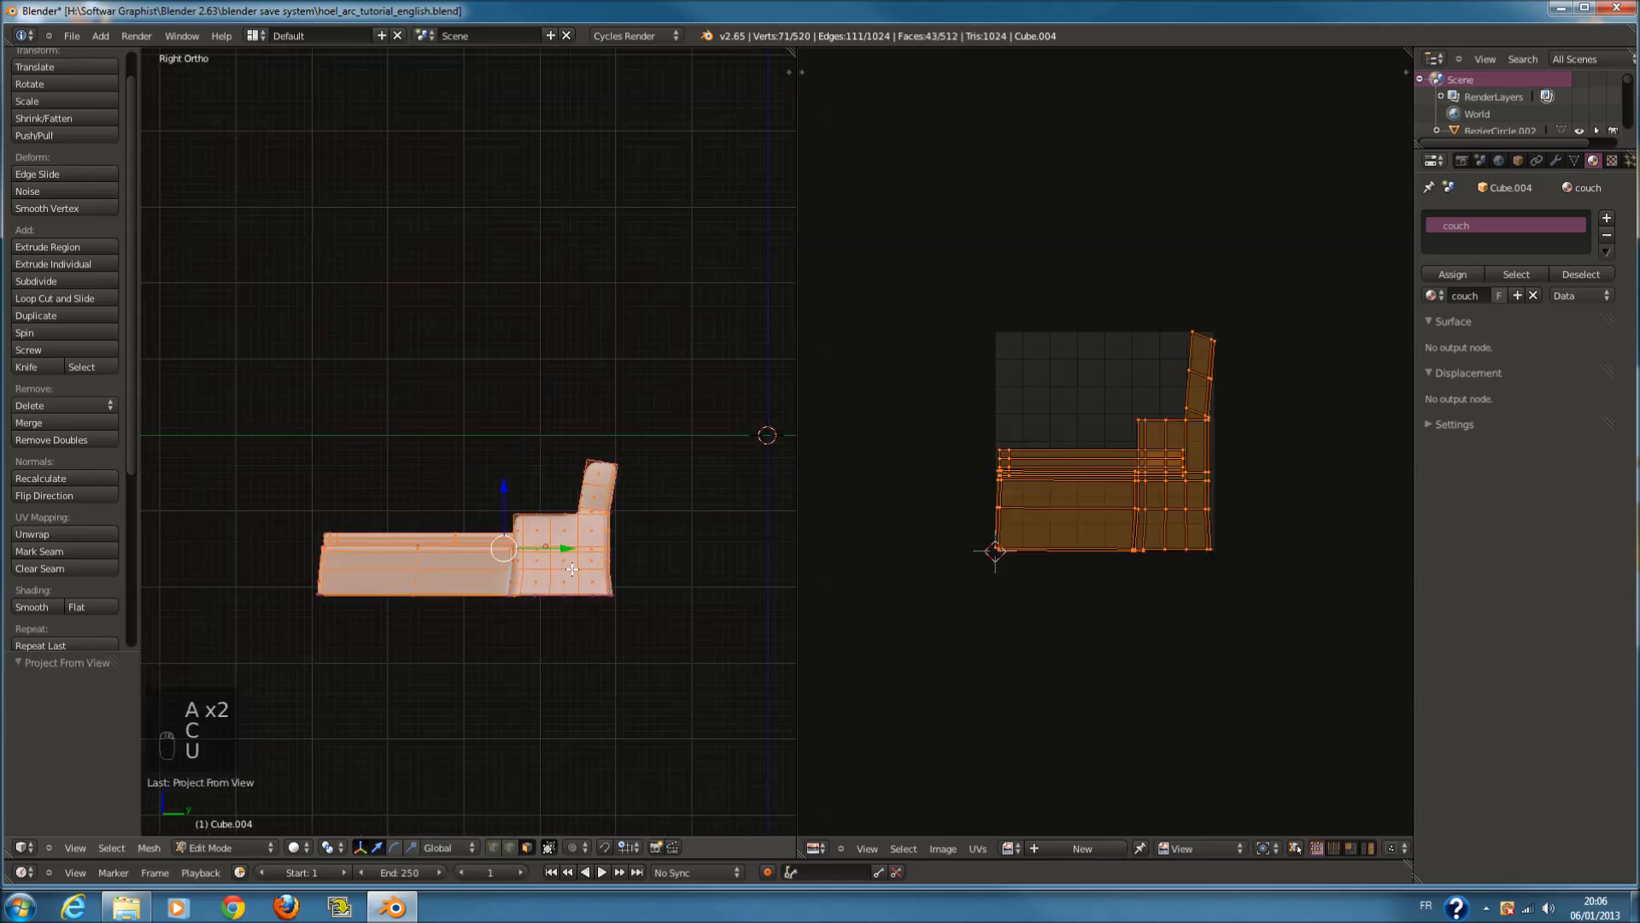
Select the couch faces visible in the back view and UV-map them with Project from View (Bounds)
{"action": "key", "text": "ctrl+KP_1"}
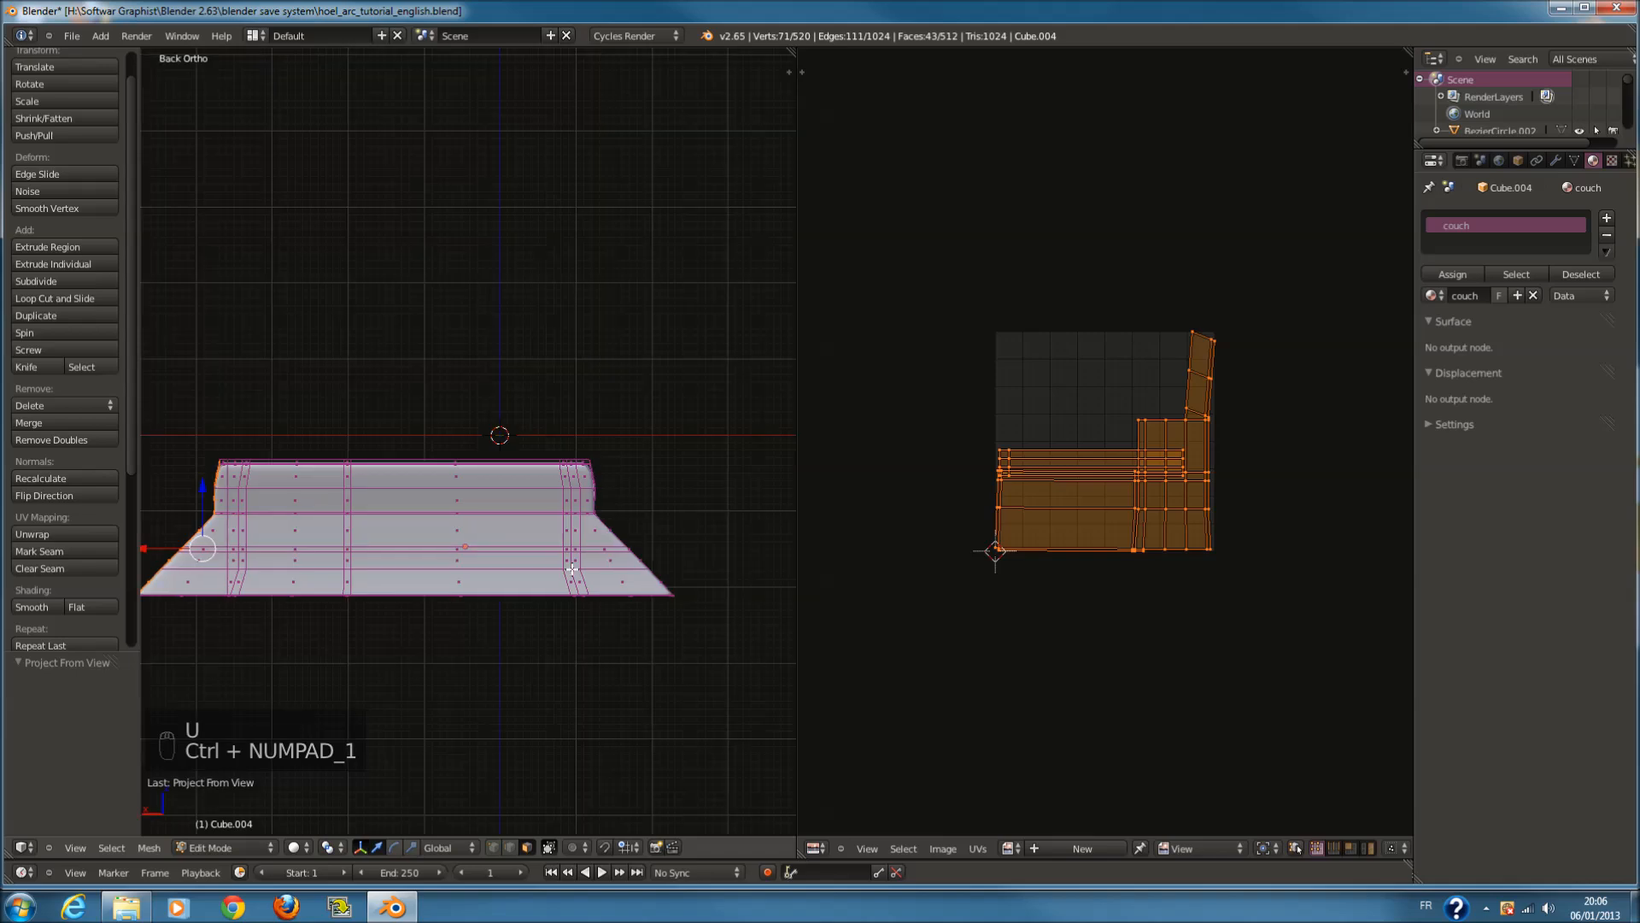
{"action": "key", "text": "a"}
{"action": "key", "text": "a"}
{"action": "key", "text": "c"}
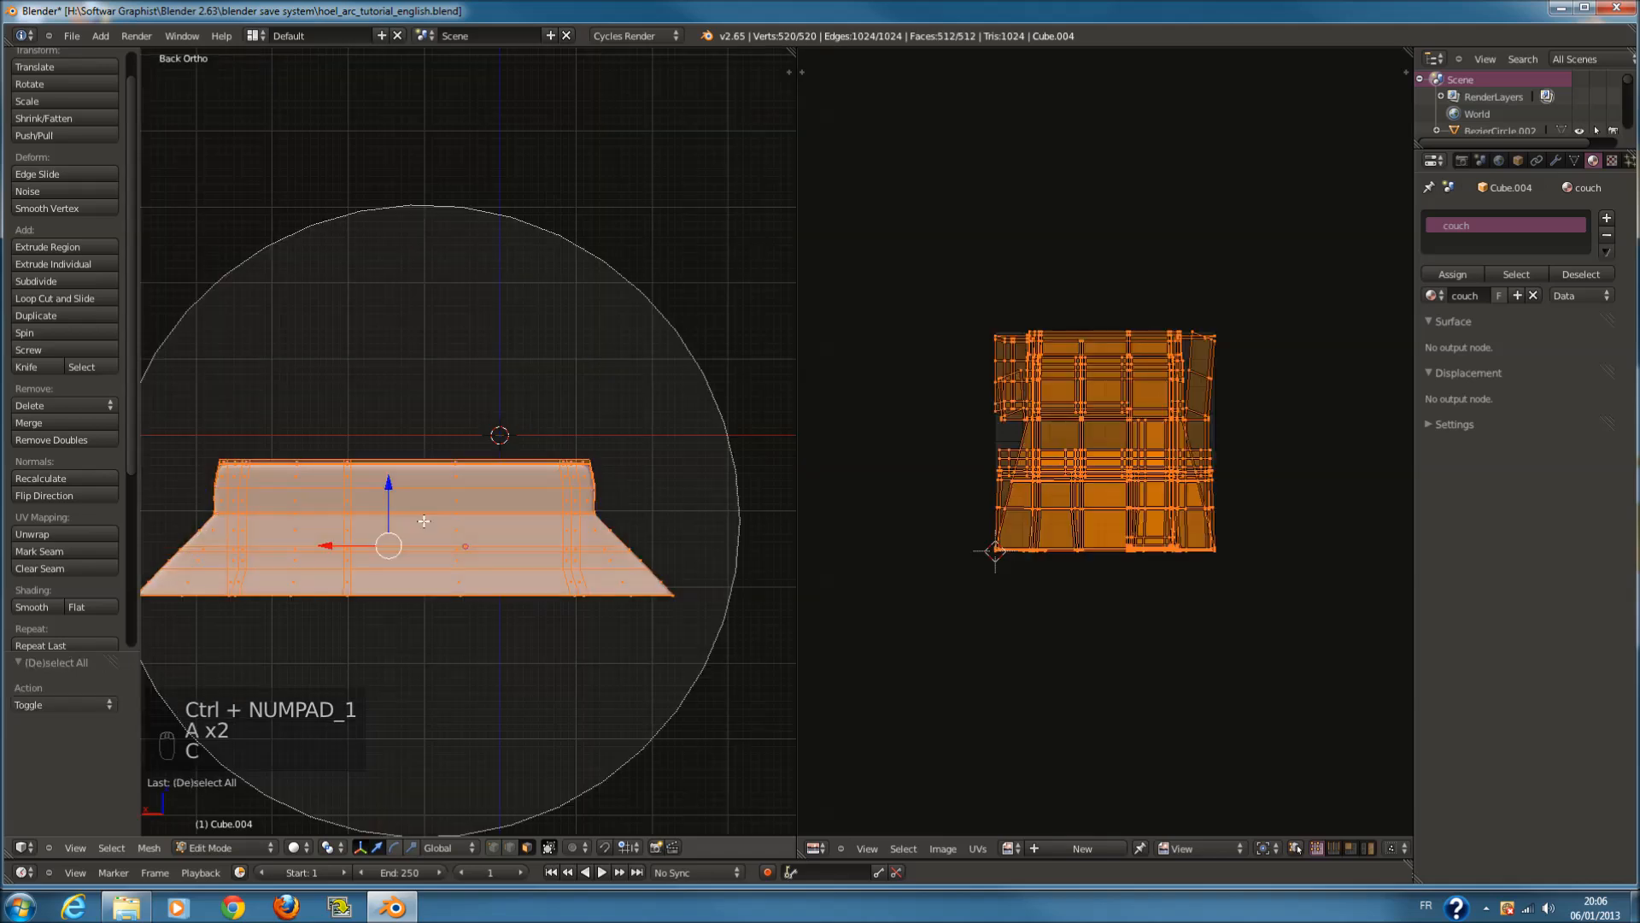
{"action": "right_click", "coordinate": [423, 520]}
{"action": "key", "text": "a"}
{"action": "key", "text": "c"}
{"action": "left_click", "coordinate": [423, 521]}
{"action": "right_click", "coordinate": [422, 521]}
{"action": "key", "text": "u"}
{"action": "left_click", "coordinate": [423, 521]}
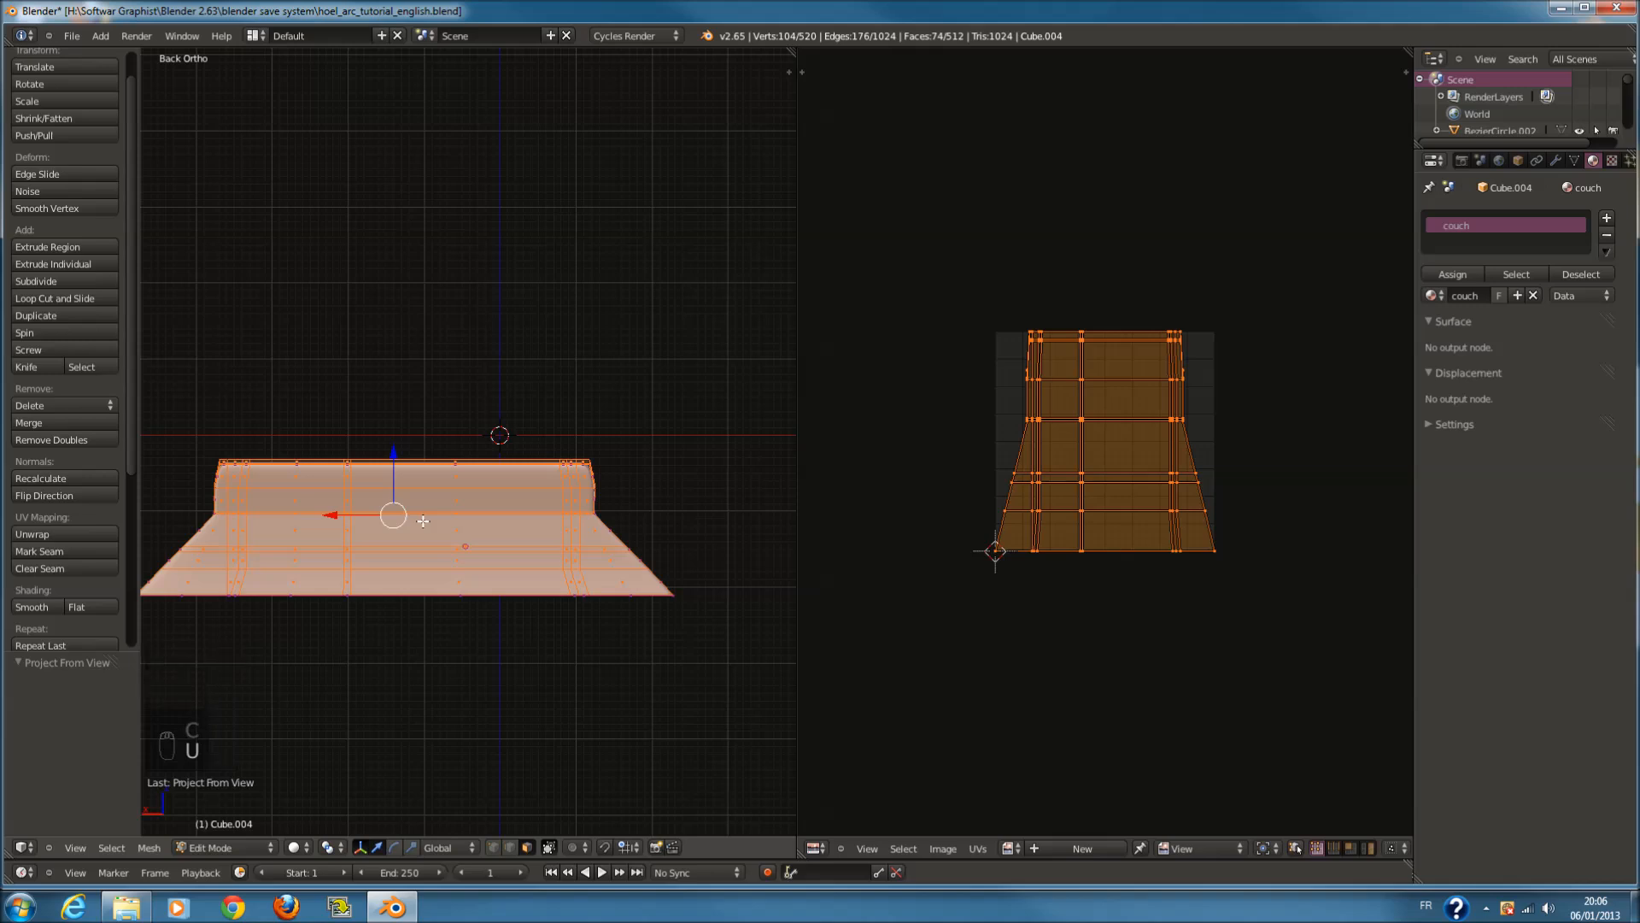
{"action": "key", "text": "u"}
{"action": "left_click", "coordinate": [432, 522]}
Repeat the Project from View (Bounds) mapping for the couch faces visible in the right view
{"action": "key", "text": "KP_3"}
{"action": "key", "text": "a"}
{"action": "key", "text": "a"}
{"action": "key", "text": "c"}
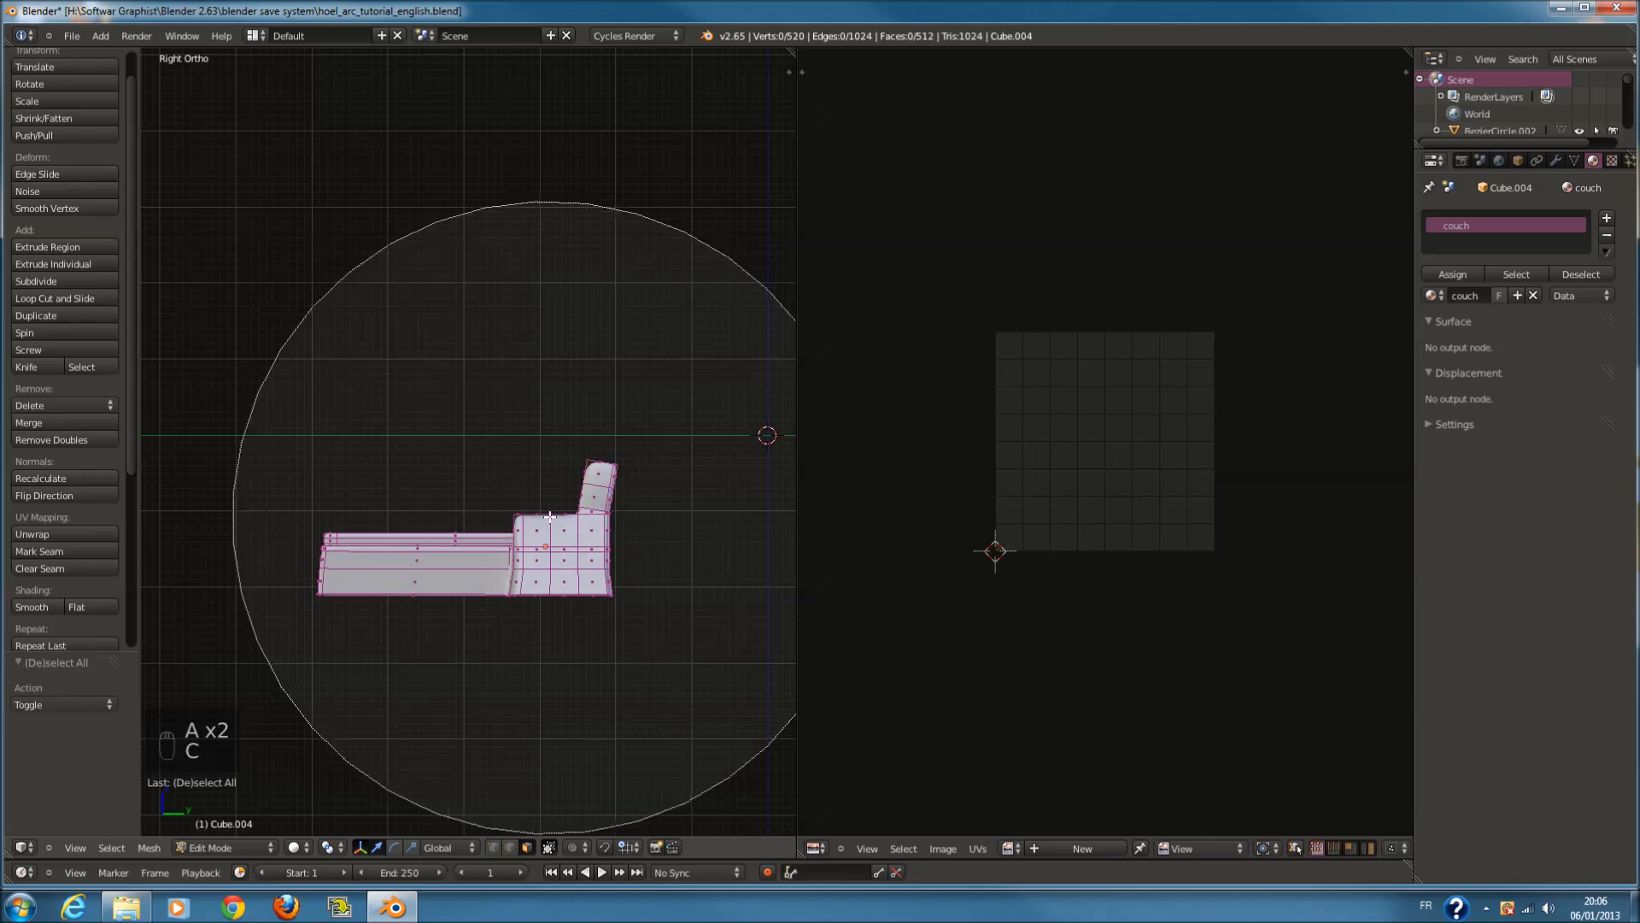
{"action": "left_click", "coordinate": [502, 457]}
{"action": "right_click", "coordinate": [502, 457]}
{"action": "key", "text": "u"}
{"action": "left_click", "coordinate": [541, 514]}
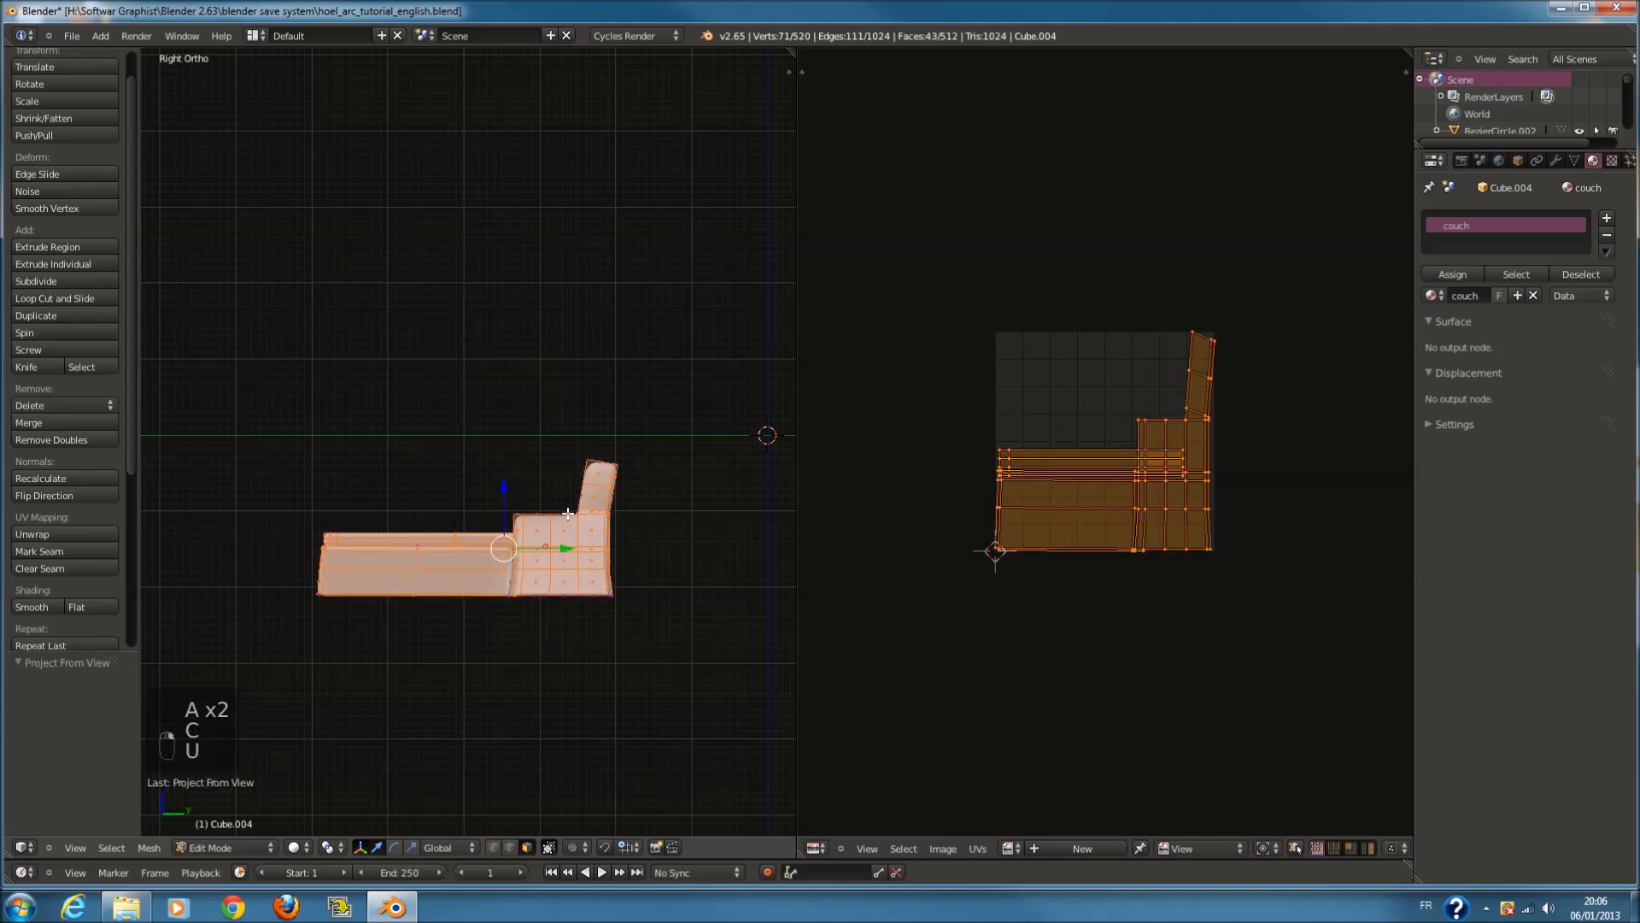
Select the couch faces visible in the left view and UV-map them with Project from View (Bounds)
{"action": "key", "text": "ctrl+KP_3"}
{"action": "key", "text": "a"}
{"action": "key", "text": "c"}
{"action": "left_click", "coordinate": [563, 514]}
{"action": "right_click", "coordinate": [559, 516]}
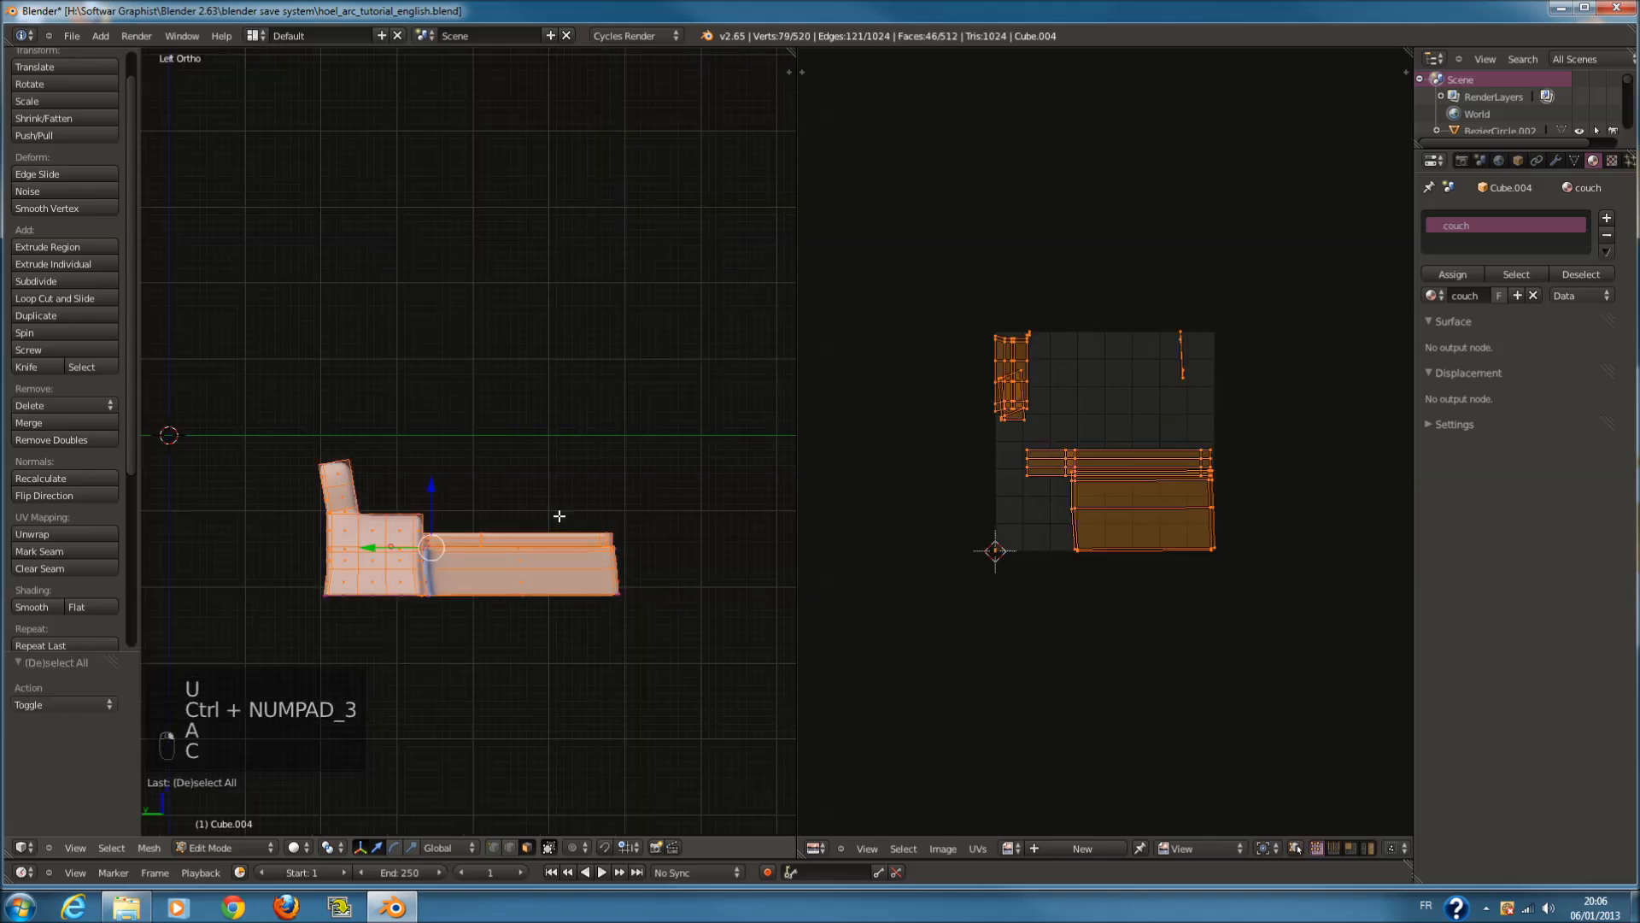
{"action": "key", "text": "u"}
{"action": "left_click", "coordinate": [558, 516]}
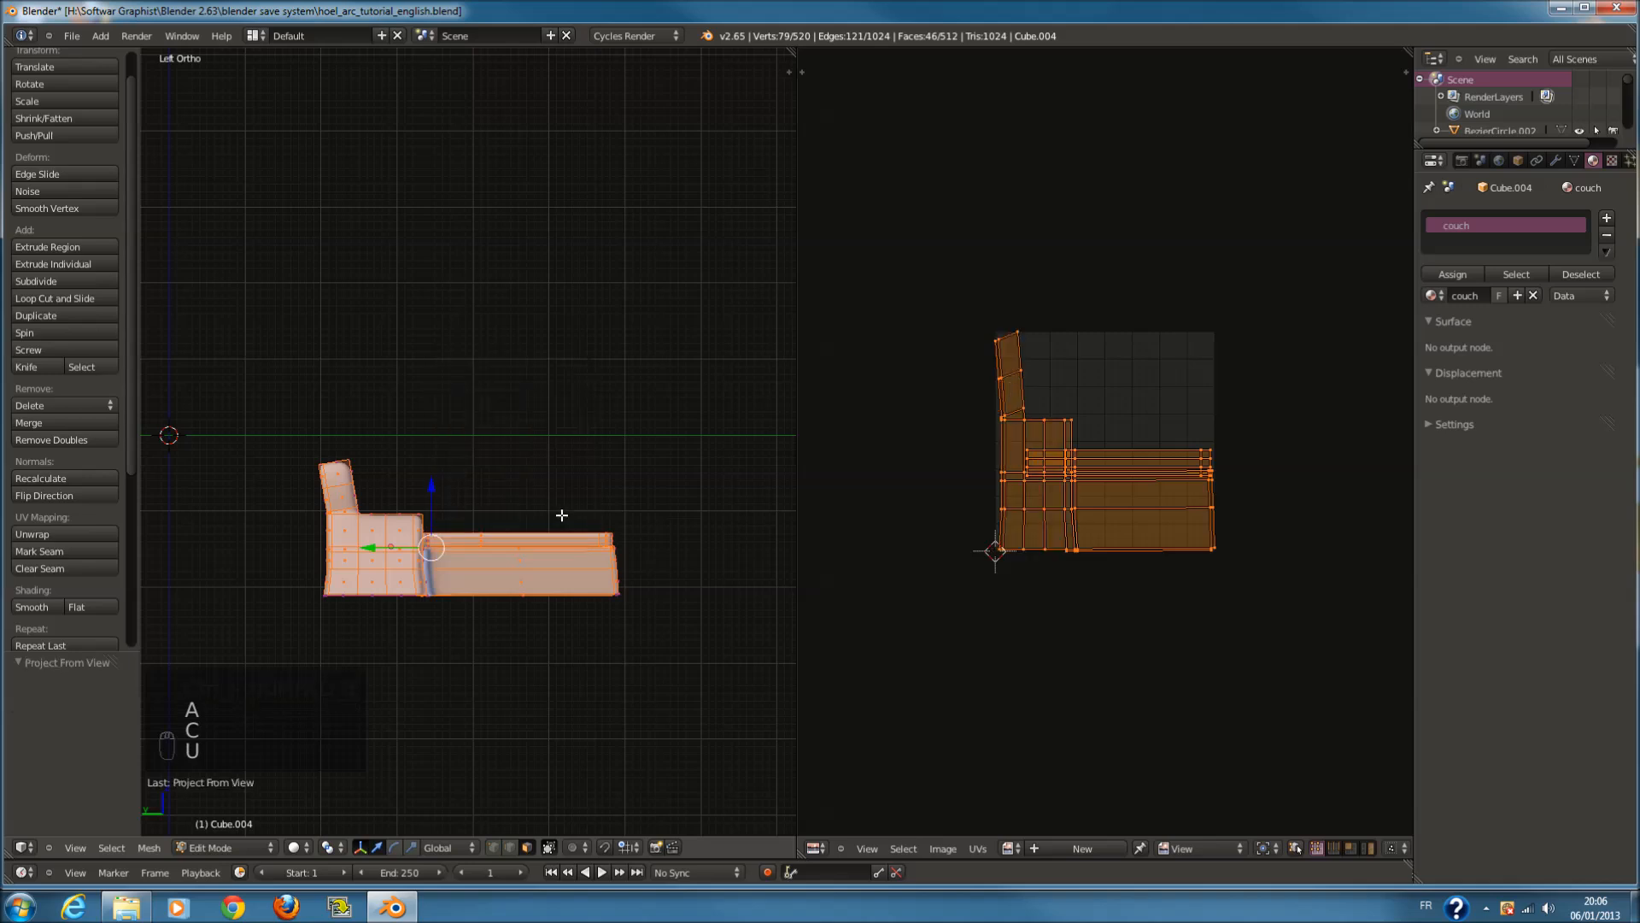
In the front view, select only the protruding chaise section's faces without the neighbouring armrest and UV-map them with Project from View (Bounds)
{"action": "key", "text": "KP_1"}
{"action": "key", "text": "a"}
{"action": "scroll", "coordinate": [769, 666], "scroll_direction": "up", "scroll_amount": 3}
{"action": "middle_click_drag", "start_coordinate": [769, 667], "coordinate": [581, 662], "text": "shift"}
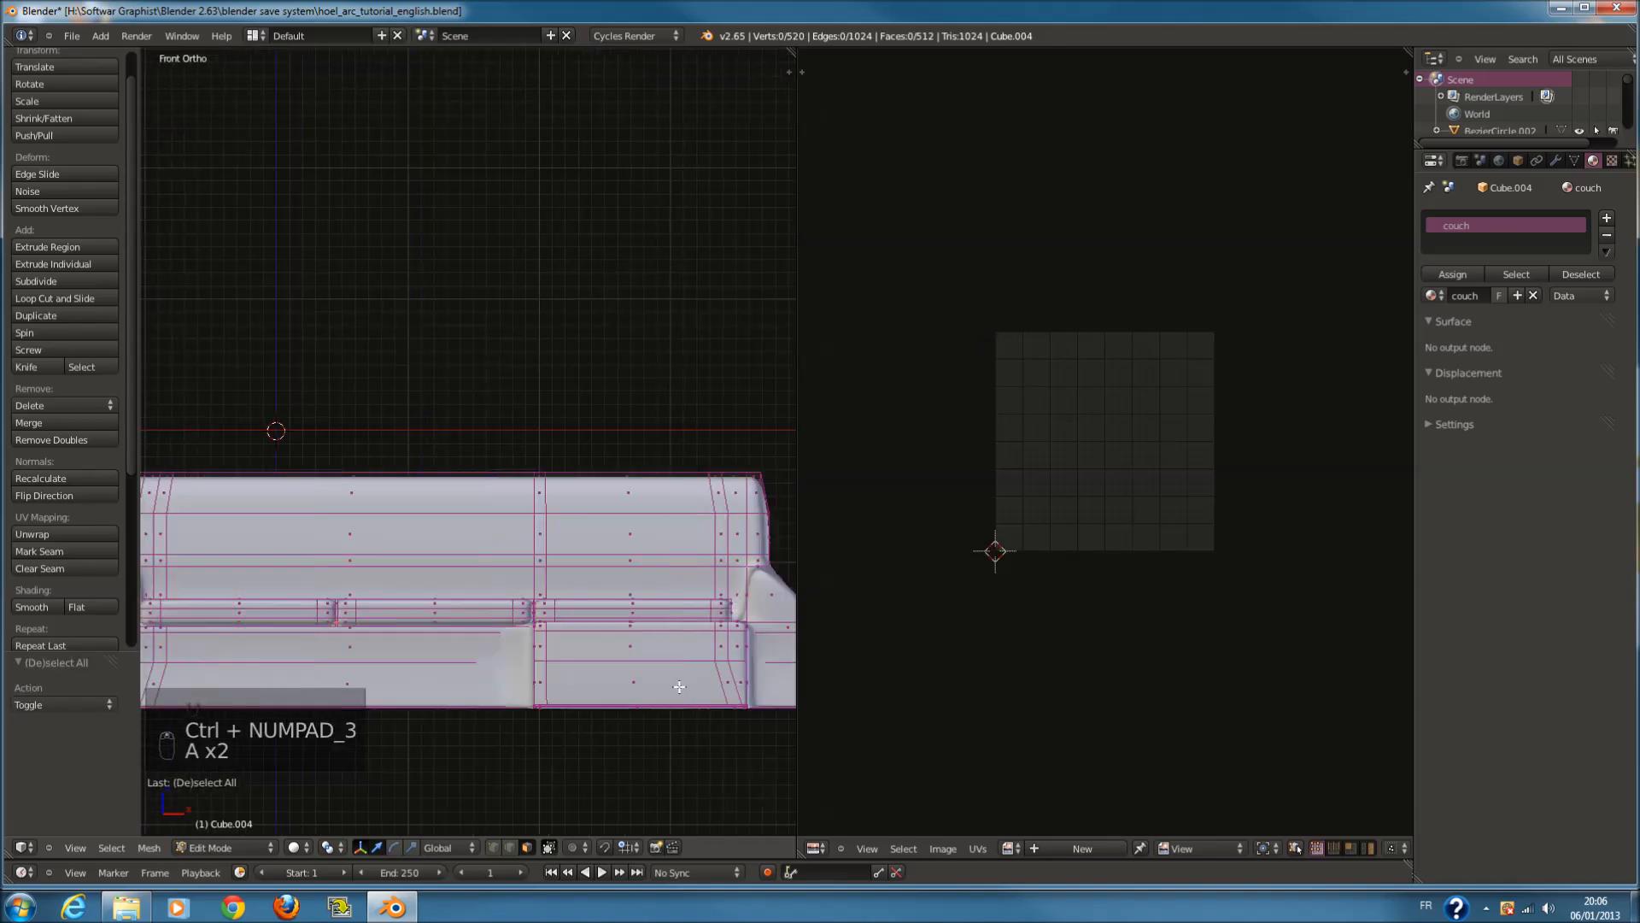
{"action": "scroll", "coordinate": [564, 717], "scroll_direction": "up", "scroll_amount": 2}
{"action": "key", "text": "c"}
{"action": "mouse_move", "coordinate": [560, 738]}
{"action": "left_mouse_down"}
{"action": "mouse_move", "coordinate": [538, 700]}
{"action": "mouse_move", "coordinate": [548, 594]}
{"action": "left_mouse_up"}
{"action": "middle_click", "coordinate": [549, 594]}
{"action": "middle_click", "coordinate": [285, 728]}
{"action": "mouse_move", "coordinate": [646, 756]}
{"action": "left_mouse_down"}
{"action": "mouse_move", "coordinate": [663, 749]}
{"action": "mouse_move", "coordinate": [625, 720]}
{"action": "left_mouse_up"}
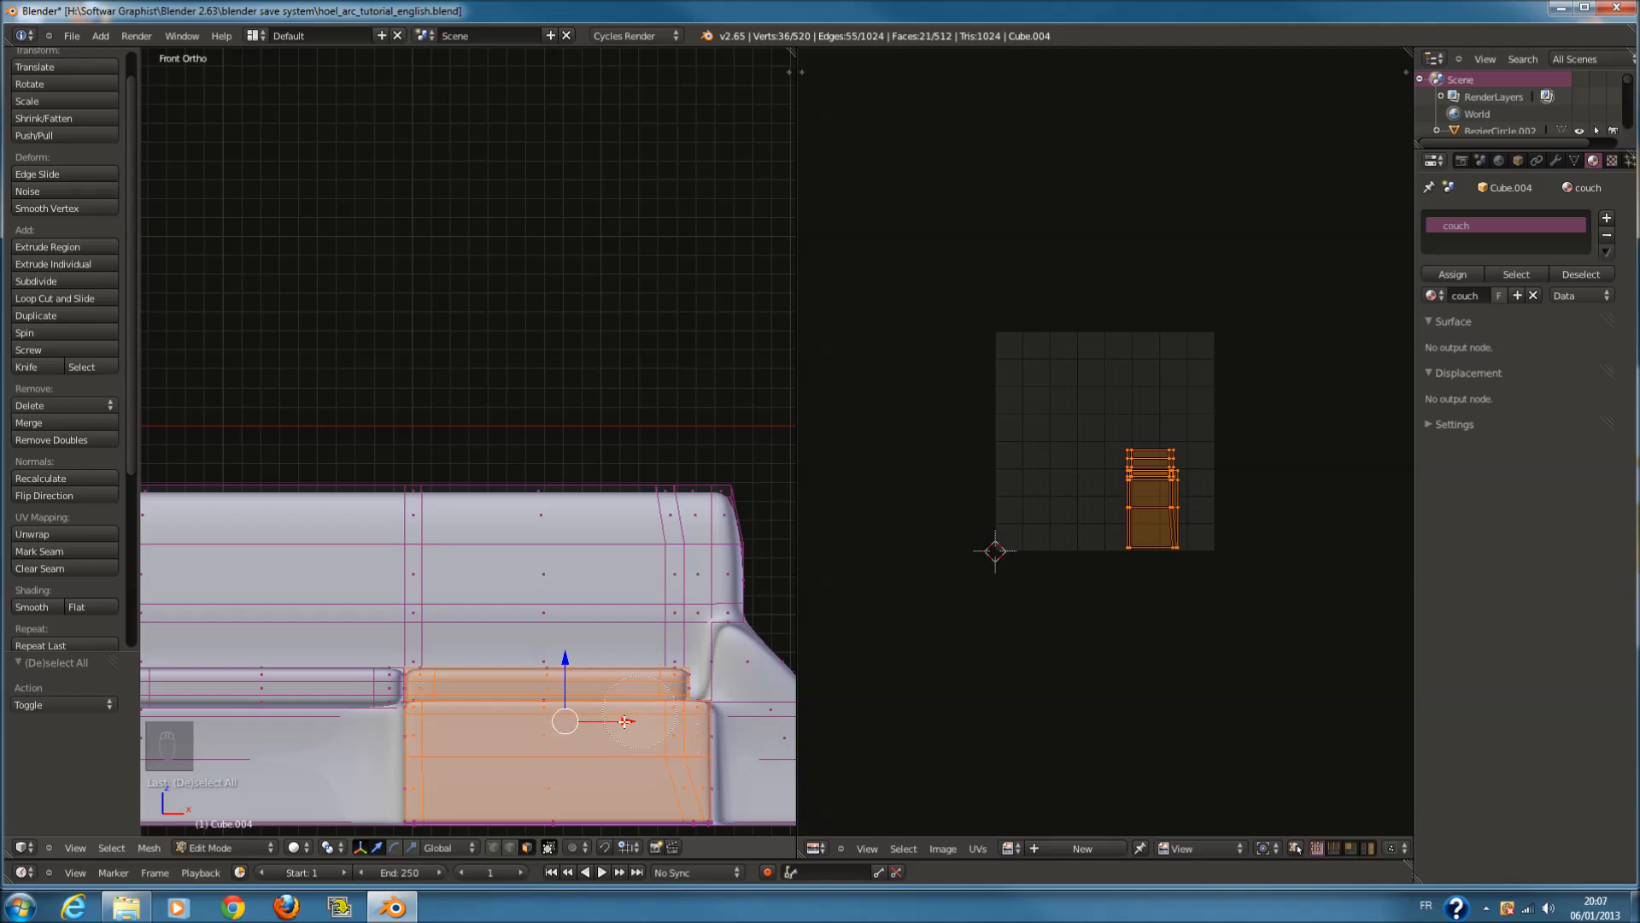
{"action": "key", "text": "c"}
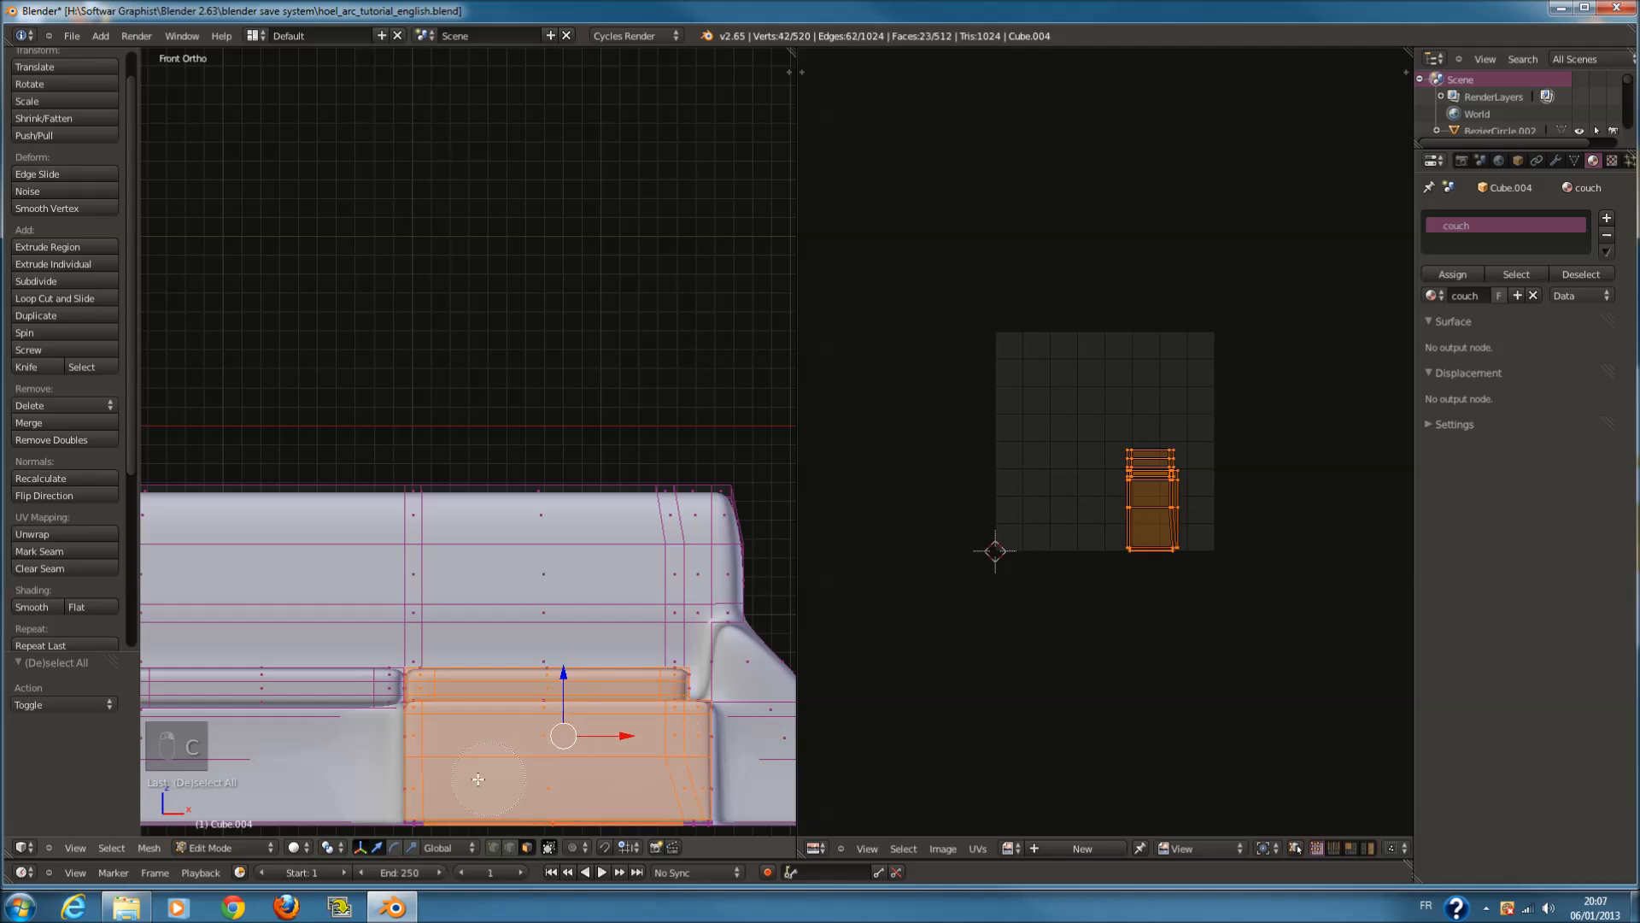
{"action": "left_click_drag", "start_coordinate": [530, 781], "coordinate": [461, 784]}
{"action": "left_click_drag", "start_coordinate": [644, 794], "coordinate": [677, 798]}
{"action": "middle_click", "coordinate": [273, 793]}
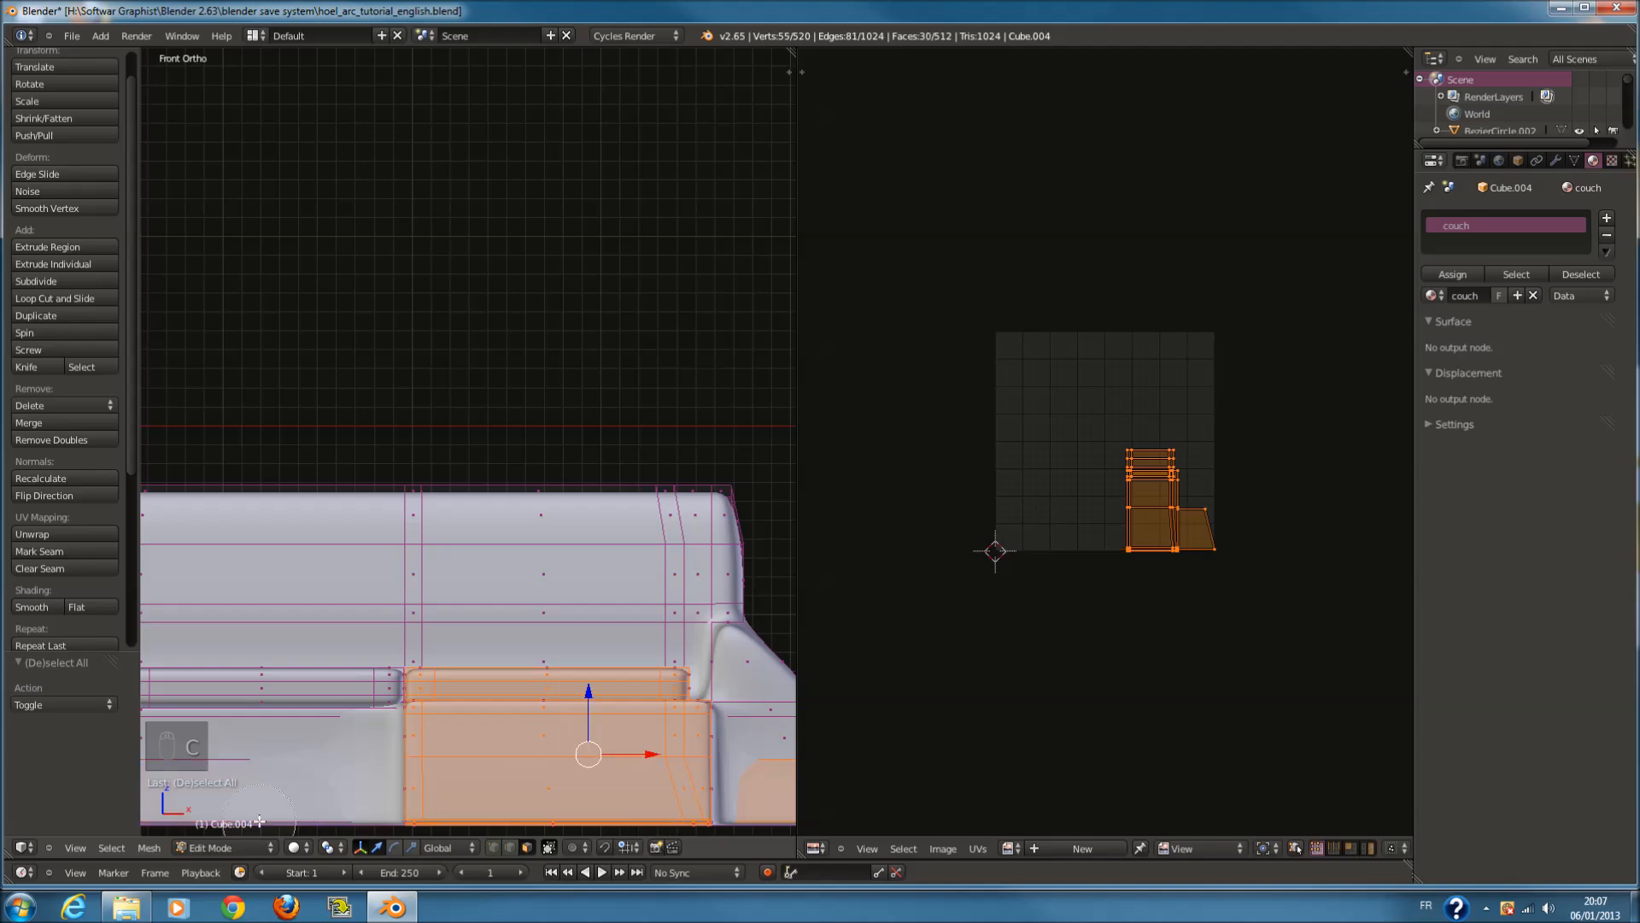
{"action": "right_click", "coordinate": [283, 790]}
{"action": "scroll", "coordinate": [519, 769], "scroll_direction": "down", "scroll_amount": 2}
{"action": "key", "text": "c"}
{"action": "middle_click", "coordinate": [731, 684]}
{"action": "right_click", "coordinate": [700, 694]}
{"action": "scroll", "coordinate": [672, 703], "scroll_direction": "up", "scroll_amount": 1}
{"action": "key", "text": "u"}
{"action": "left_click", "coordinate": [663, 703]}
{"action": "scroll", "coordinate": [590, 629], "scroll_direction": "down", "scroll_amount": 3}
{"action": "scroll", "coordinate": [595, 600], "scroll_direction": "up", "scroll_amount": 1}
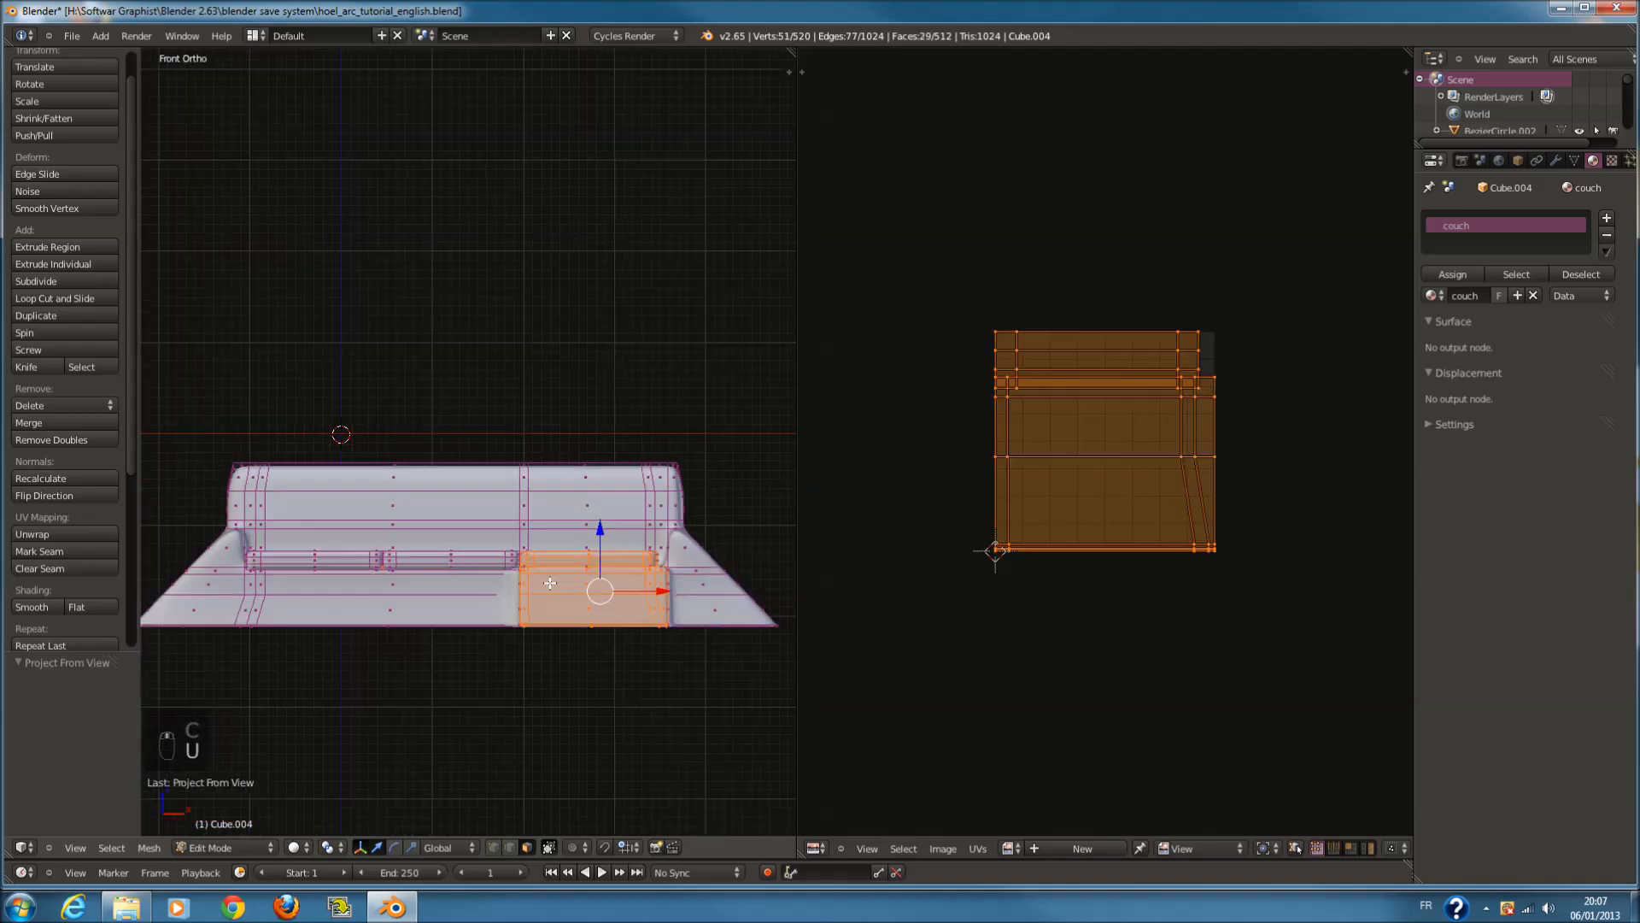
Select the upper backrest faces in the front view and UV-map them separately with Project from View (Bounds)
{"action": "key", "text": "a"}
{"action": "scroll", "coordinate": [444, 556], "scroll_direction": "down", "scroll_amount": 1}
{"action": "key", "text": "c"}
{"action": "left_click_drag", "start_coordinate": [253, 486], "coordinate": [670, 493]}
{"action": "right_click", "coordinate": [671, 494]}
{"action": "key", "text": "u"}
{"action": "left_click", "coordinate": [658, 505]}
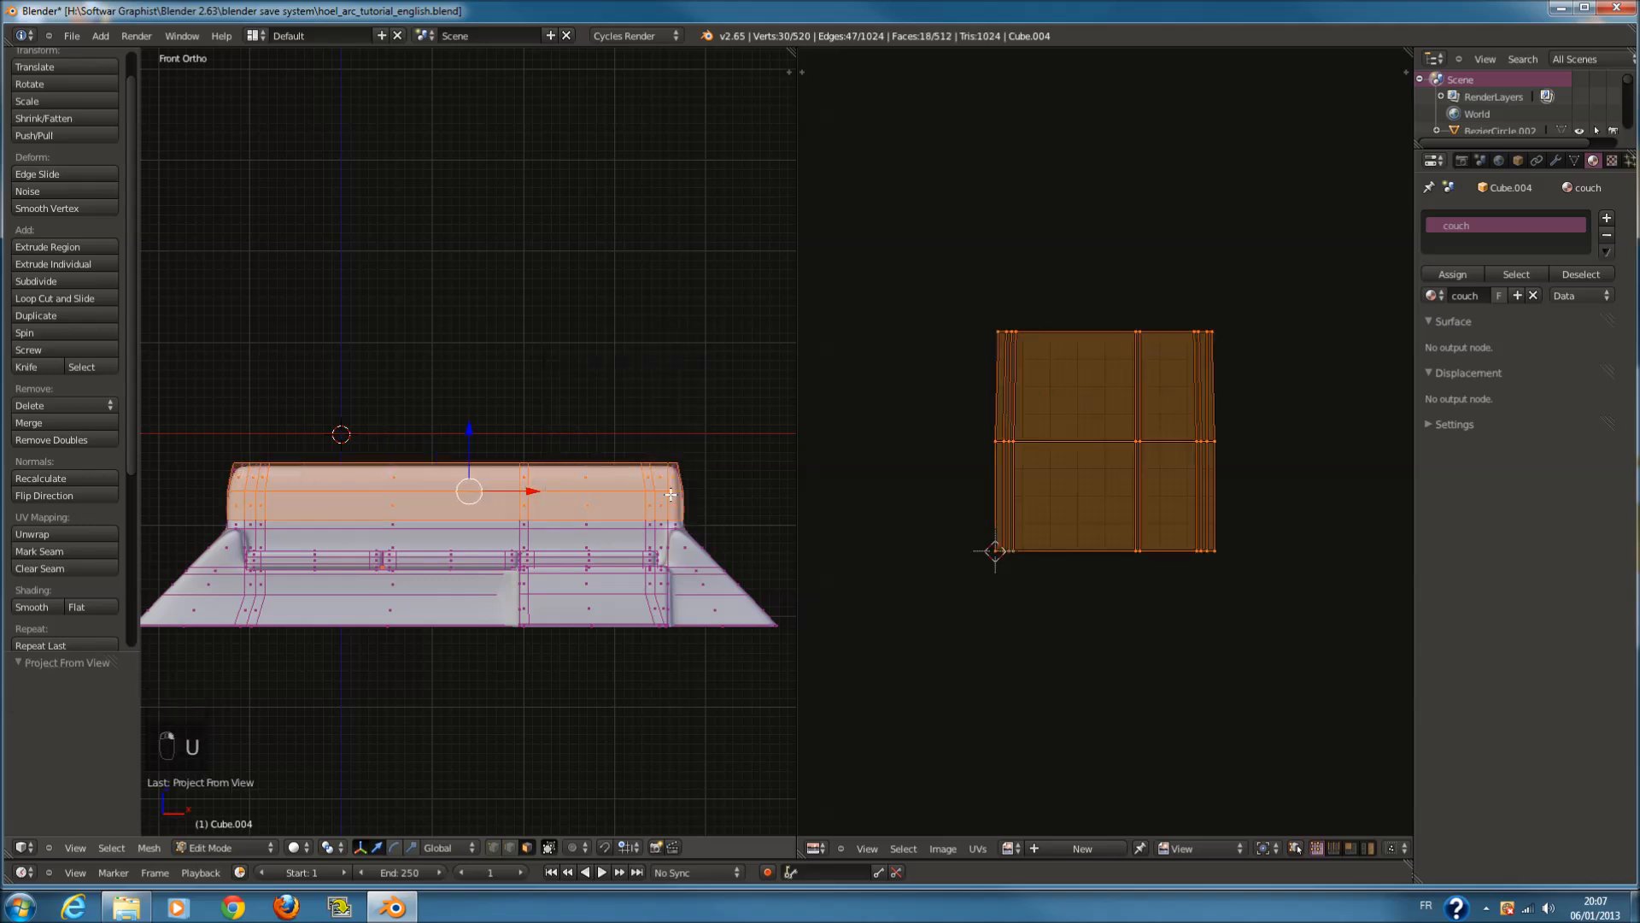
{"action": "key", "text": "Tab"}
{"action": "scroll", "coordinate": [658, 506], "scroll_direction": "down", "scroll_amount": 2}
{"action": "key", "text": "Tab"}
{"action": "scroll", "coordinate": [1111, 466], "scroll_direction": "up", "scroll_amount": 2}
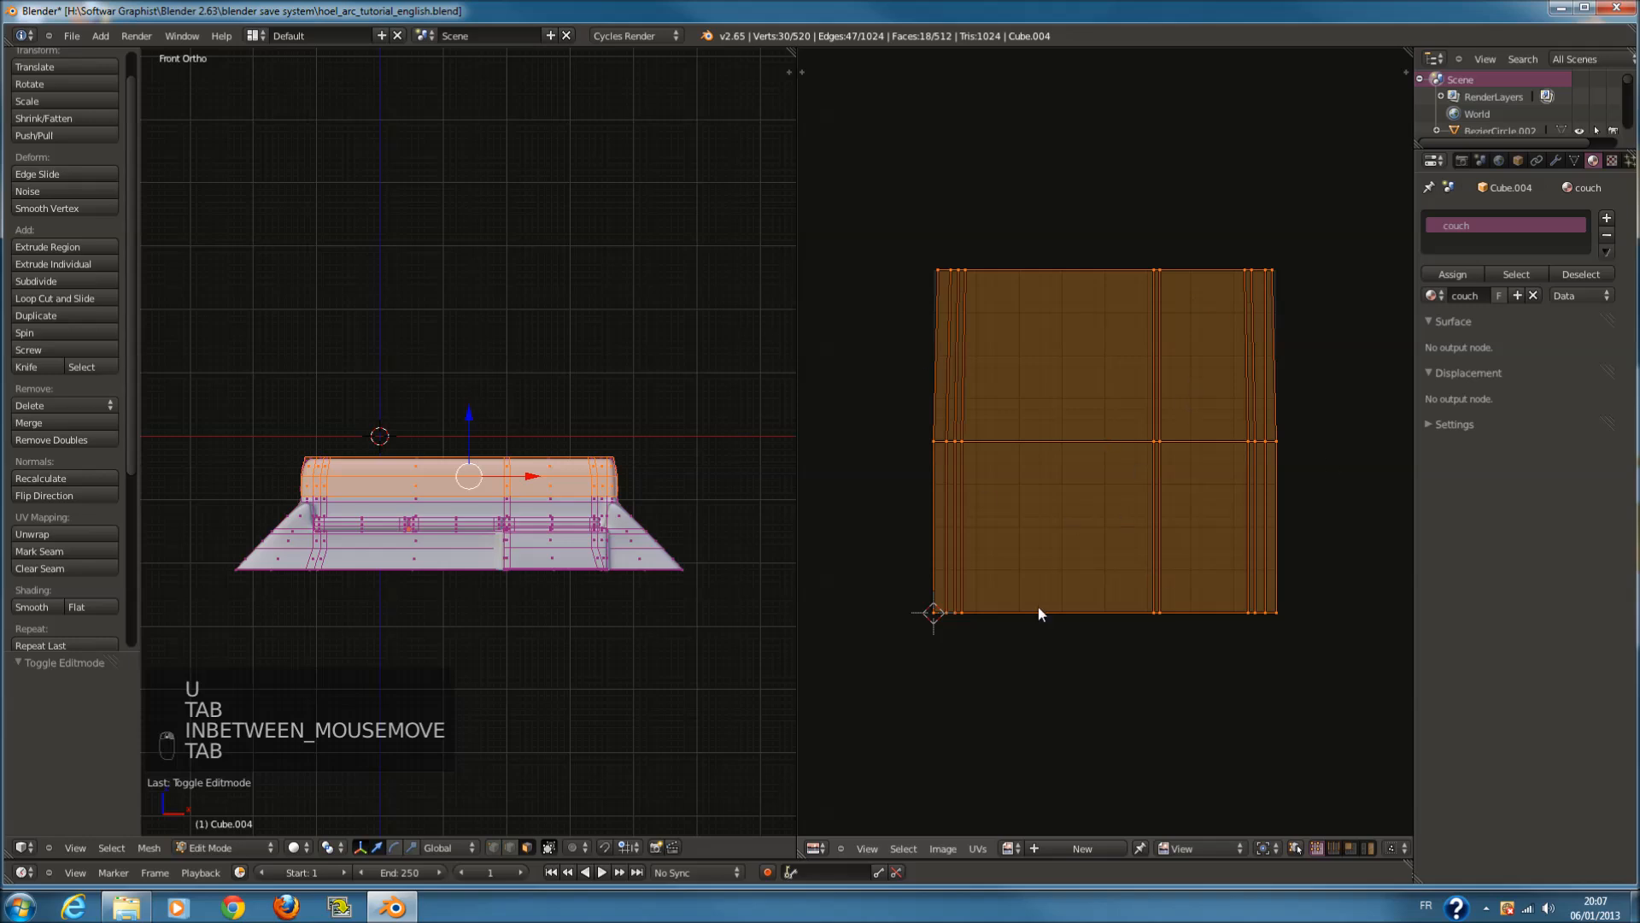
Switch the UV area back to the Node Editor without its sidebar and return the couch to Object Mode
{"action": "left_click", "coordinate": [818, 848]}
{"action": "left_click", "coordinate": [816, 847]}
{"action": "left_click", "coordinate": [844, 661]}
{"action": "key", "text": "Tab"}
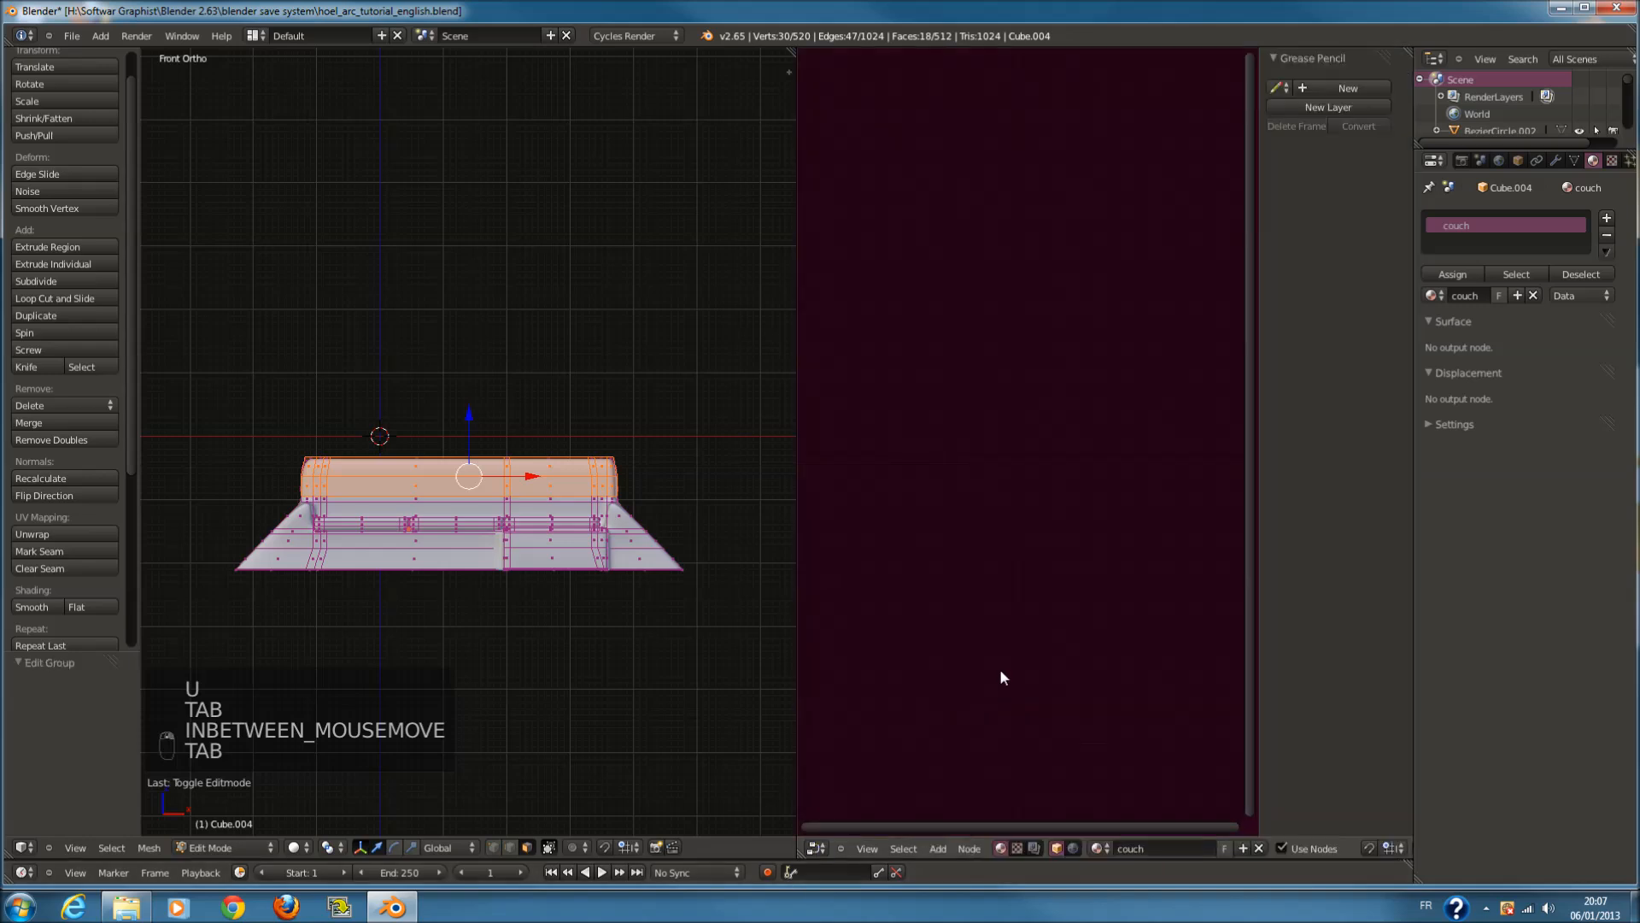
{"action": "key", "text": "n"}
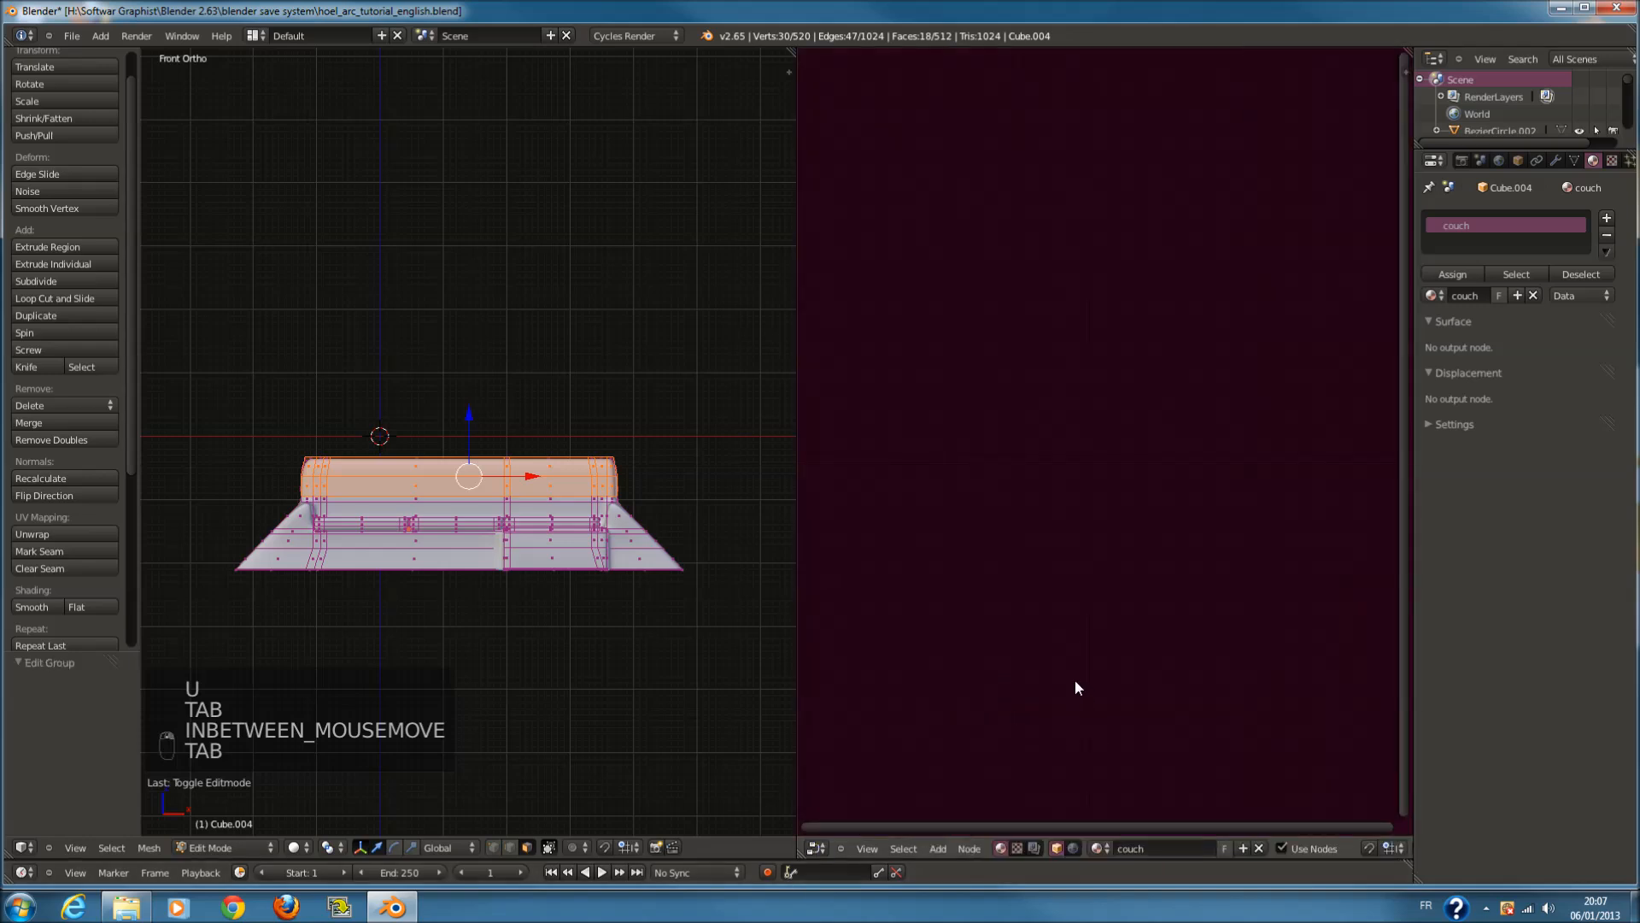
{"action": "key", "text": "Tab"}
Add a Material Output node to the couch's empty material node tree
{"action": "key", "text": "shift+a"}
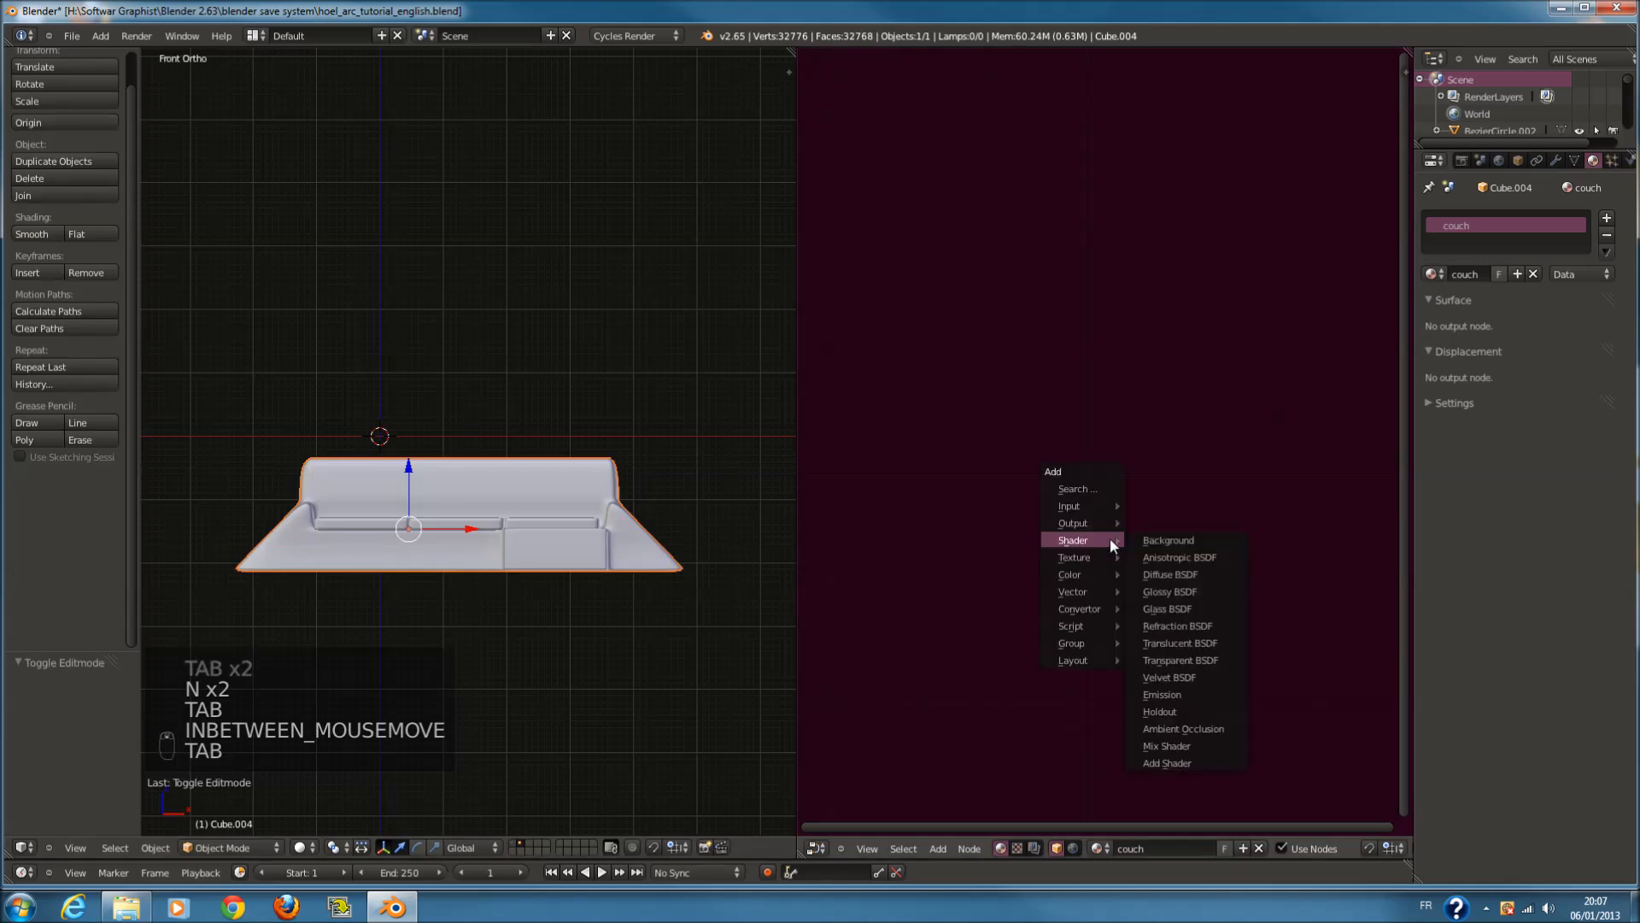
{"action": "mouse_move", "coordinate": [1089, 504]}
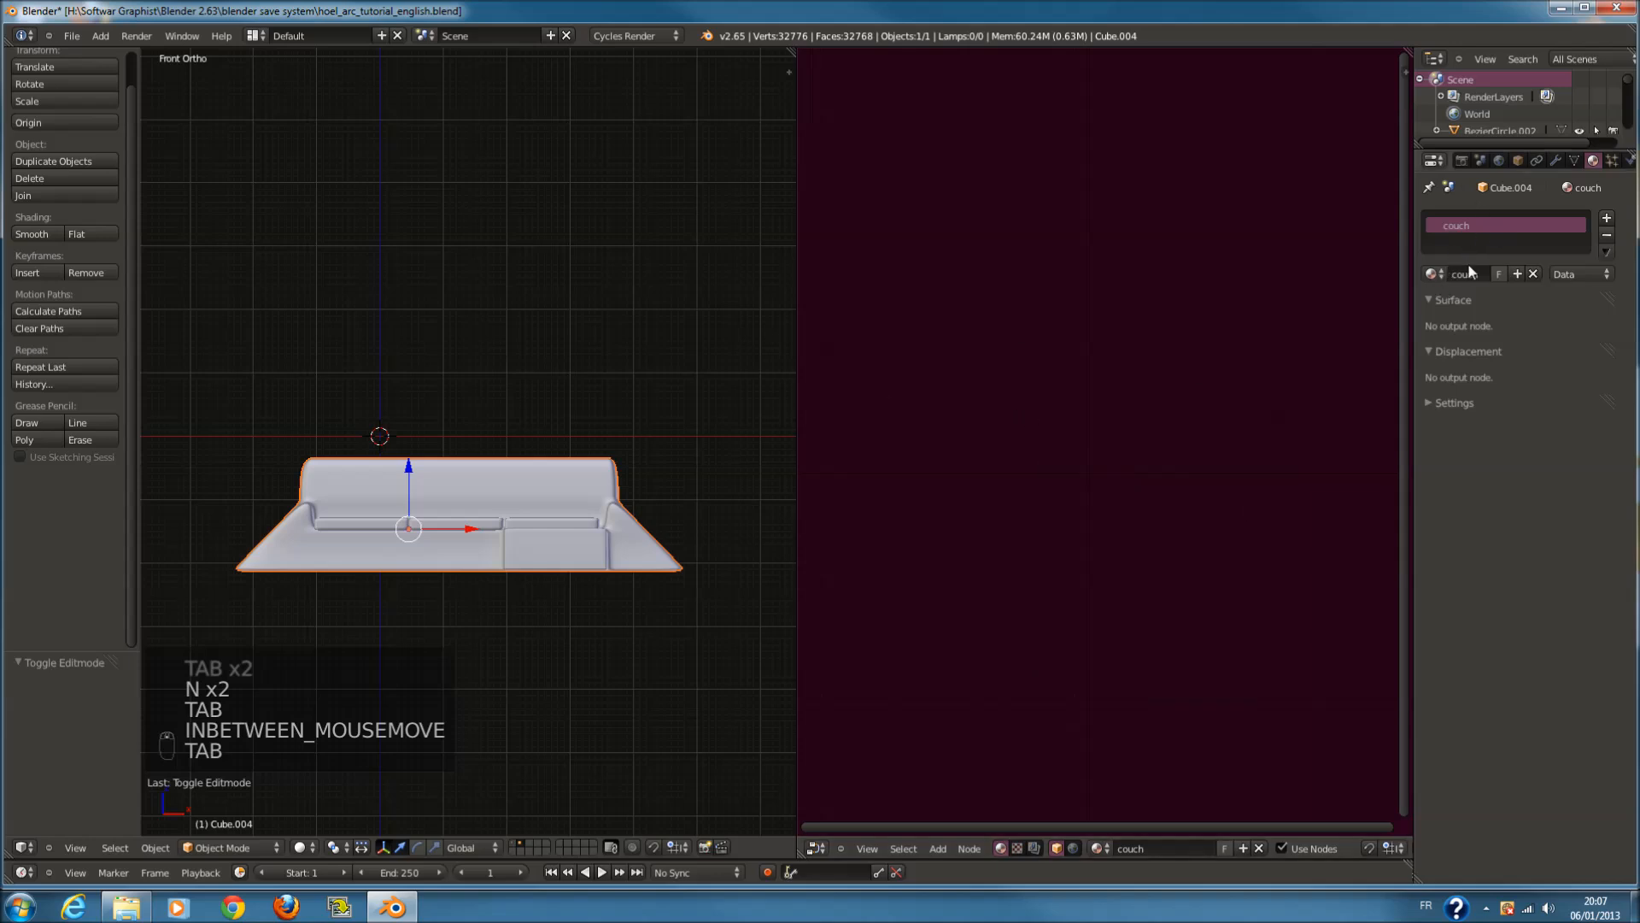
{"action": "key", "text": "shift+a"}
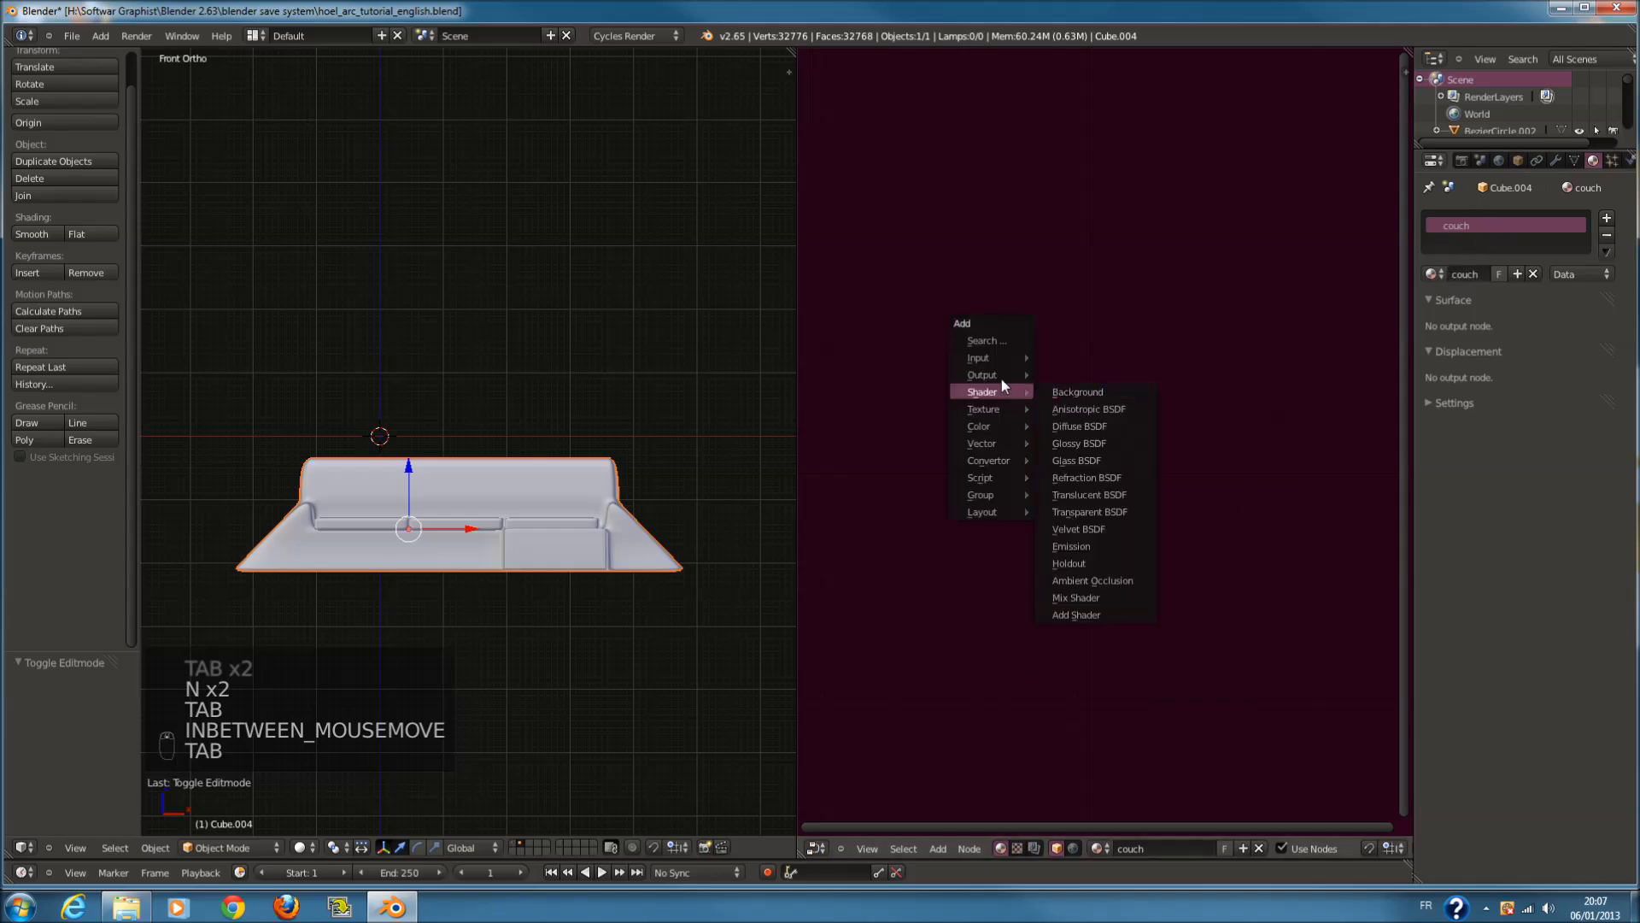
{"action": "mouse_move", "coordinate": [996, 357]}
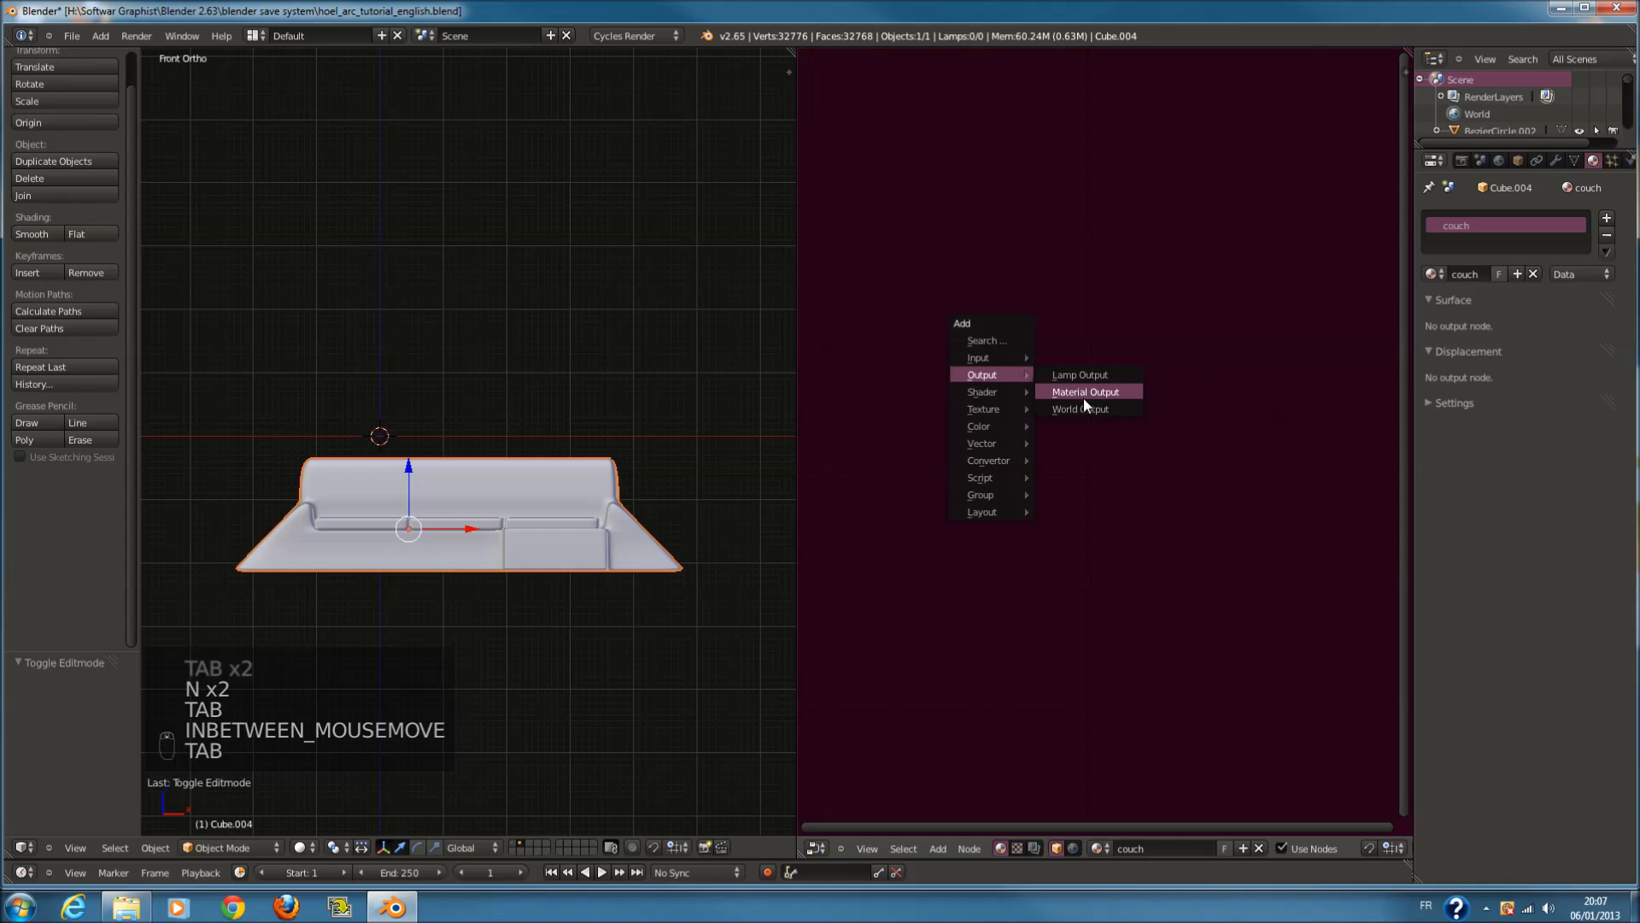
{"action": "left_click", "coordinate": [1084, 398]}
{"action": "scroll", "coordinate": [1095, 393], "scroll_direction": "up", "scroll_amount": 2}
{"action": "middle_click_drag", "start_coordinate": [1132, 428], "coordinate": [1240, 583]}
{"action": "scroll", "coordinate": [1214, 513], "scroll_direction": "up", "scroll_amount": 1}
{"action": "middle_click_drag", "start_coordinate": [1226, 475], "coordinate": [1278, 483]}
Add a Diffuse BSDF node and place it to the left of the Material Output node
{"action": "key", "text": "shift+a"}
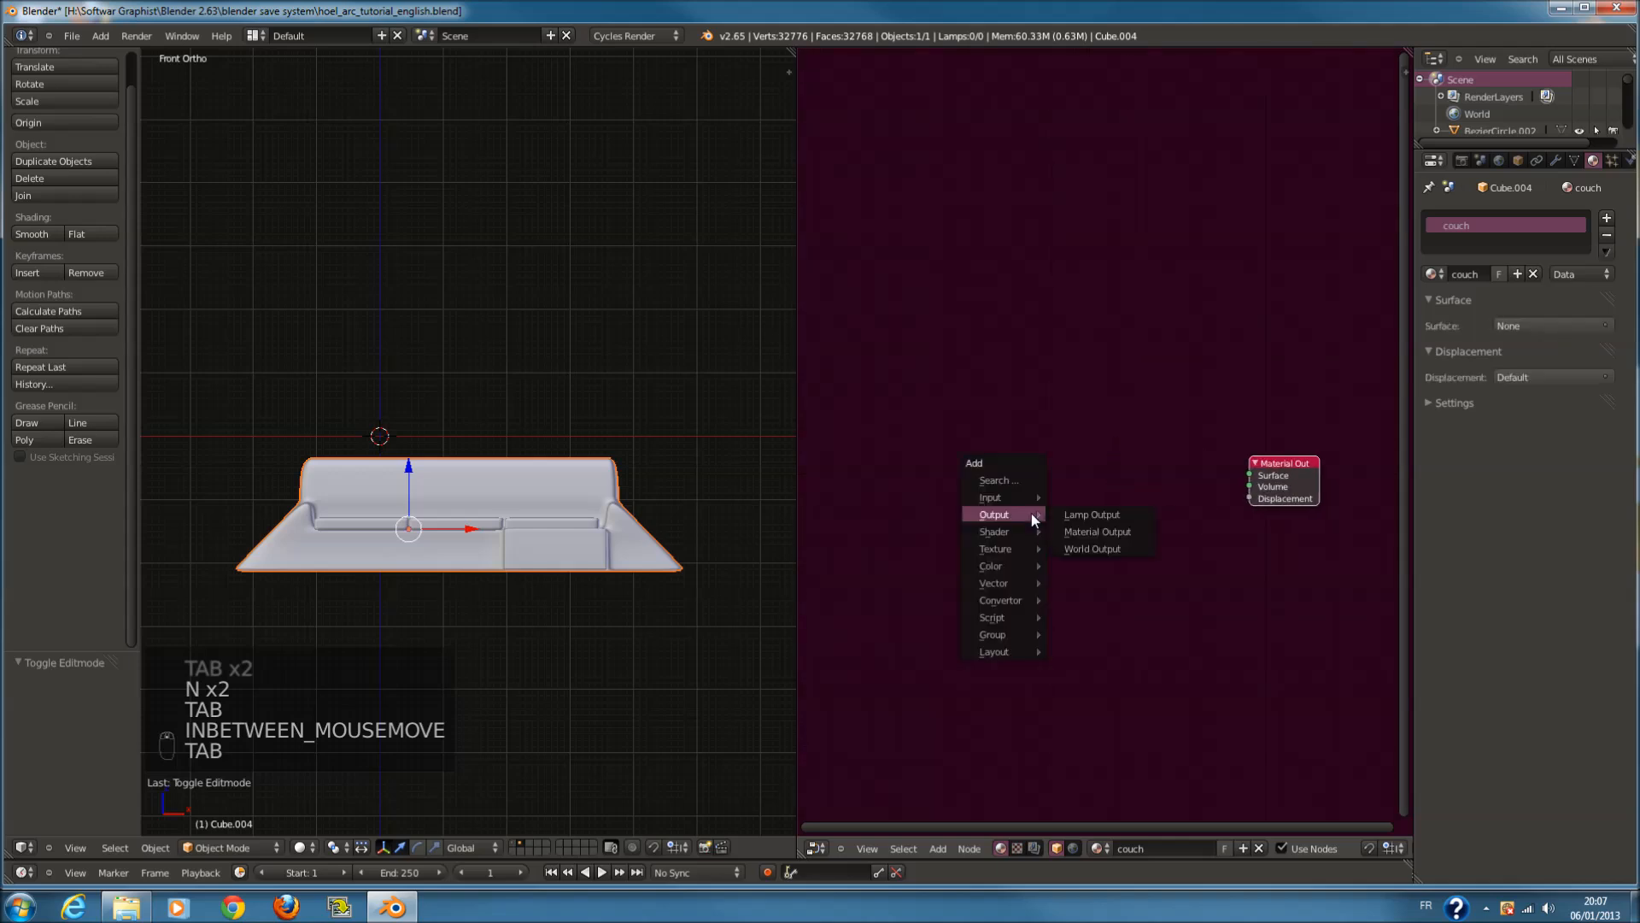
{"action": "mouse_move", "coordinate": [1017, 526]}
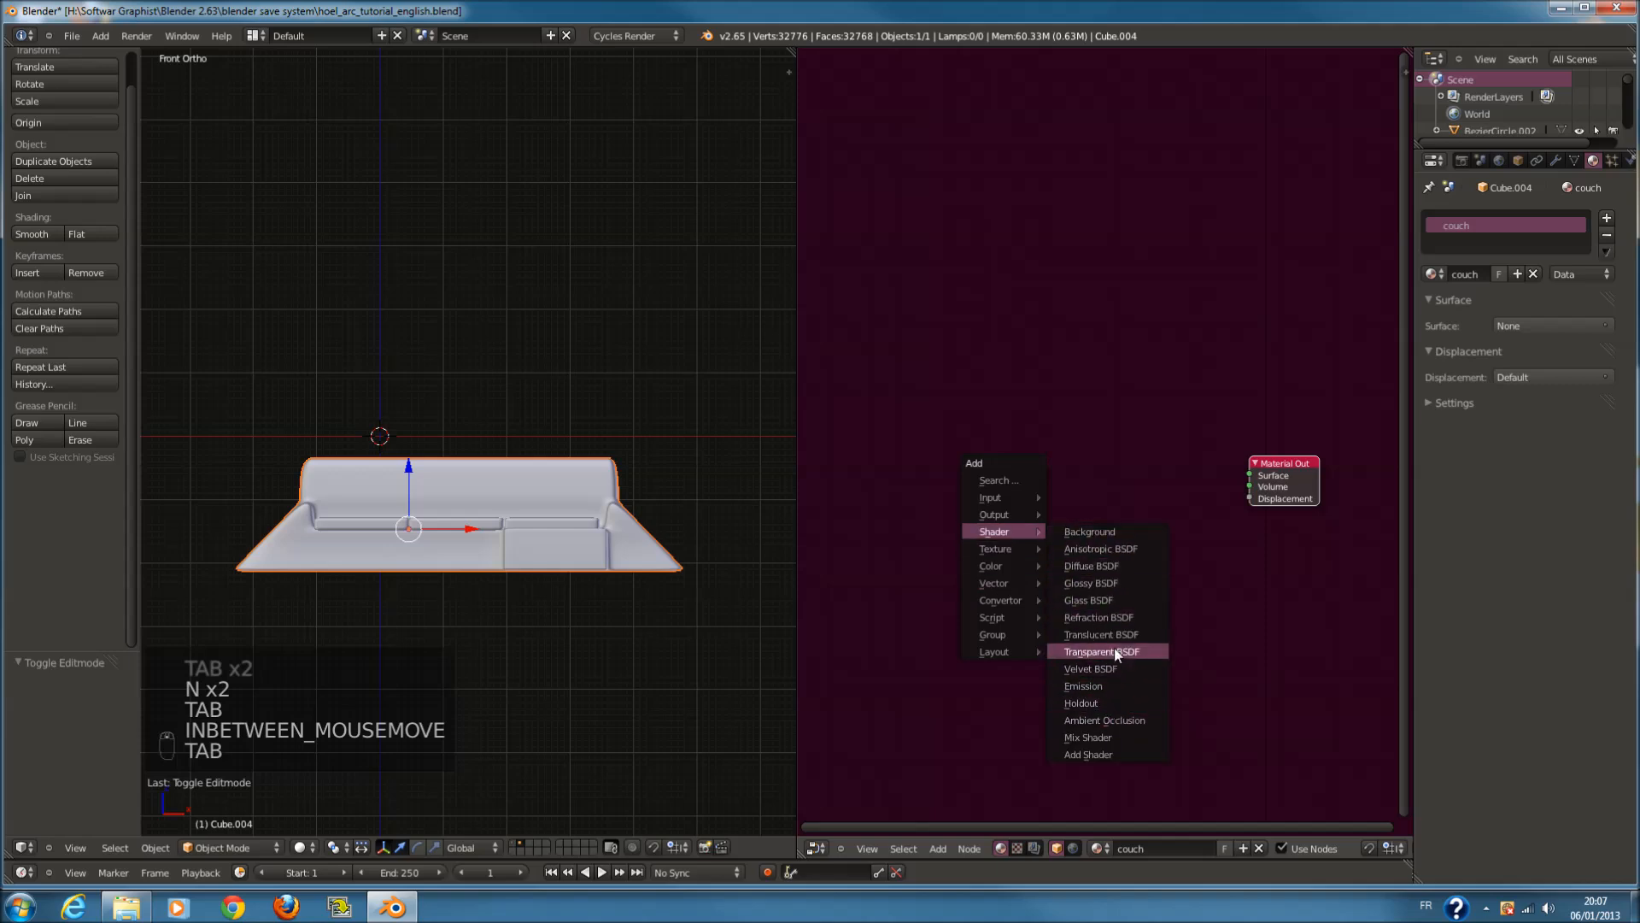
{"action": "left_click", "coordinate": [1116, 569]}
{"action": "left_click", "coordinate": [1126, 477]}
Add a mesh plane to the scene and scale it up by about 3.75
{"action": "middle_click_drag", "start_coordinate": [513, 581], "coordinate": [429, 455]}
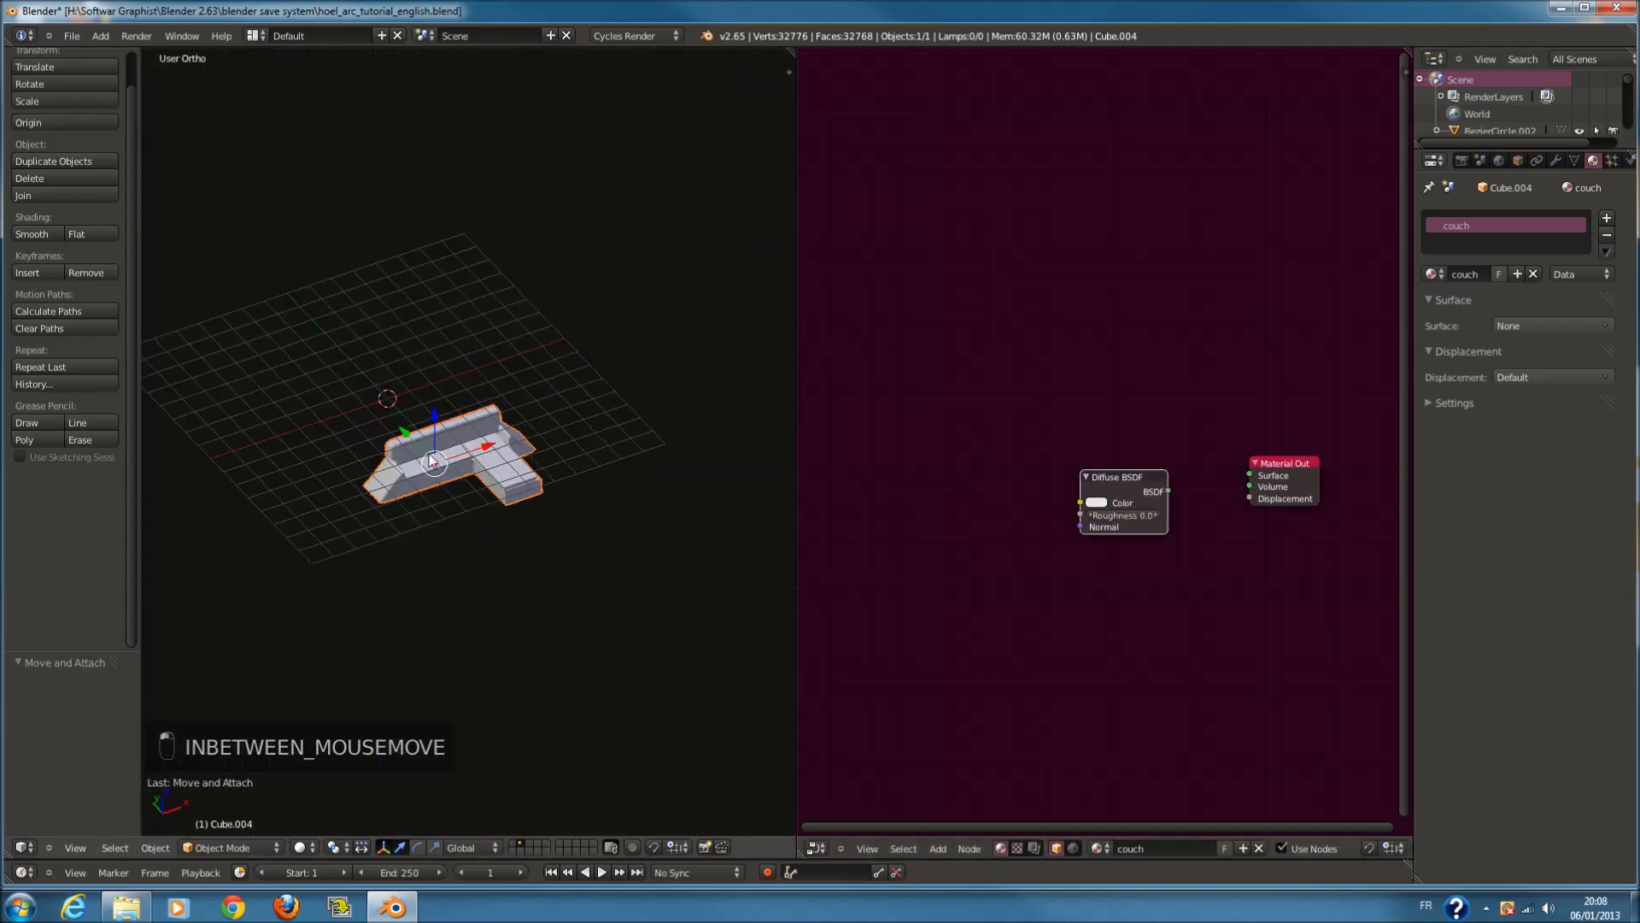
{"action": "key", "text": "shift+a"}
{"action": "mouse_move", "coordinate": [428, 454]}
{"action": "left_click", "coordinate": [479, 454]}
{"action": "key", "text": "s"}
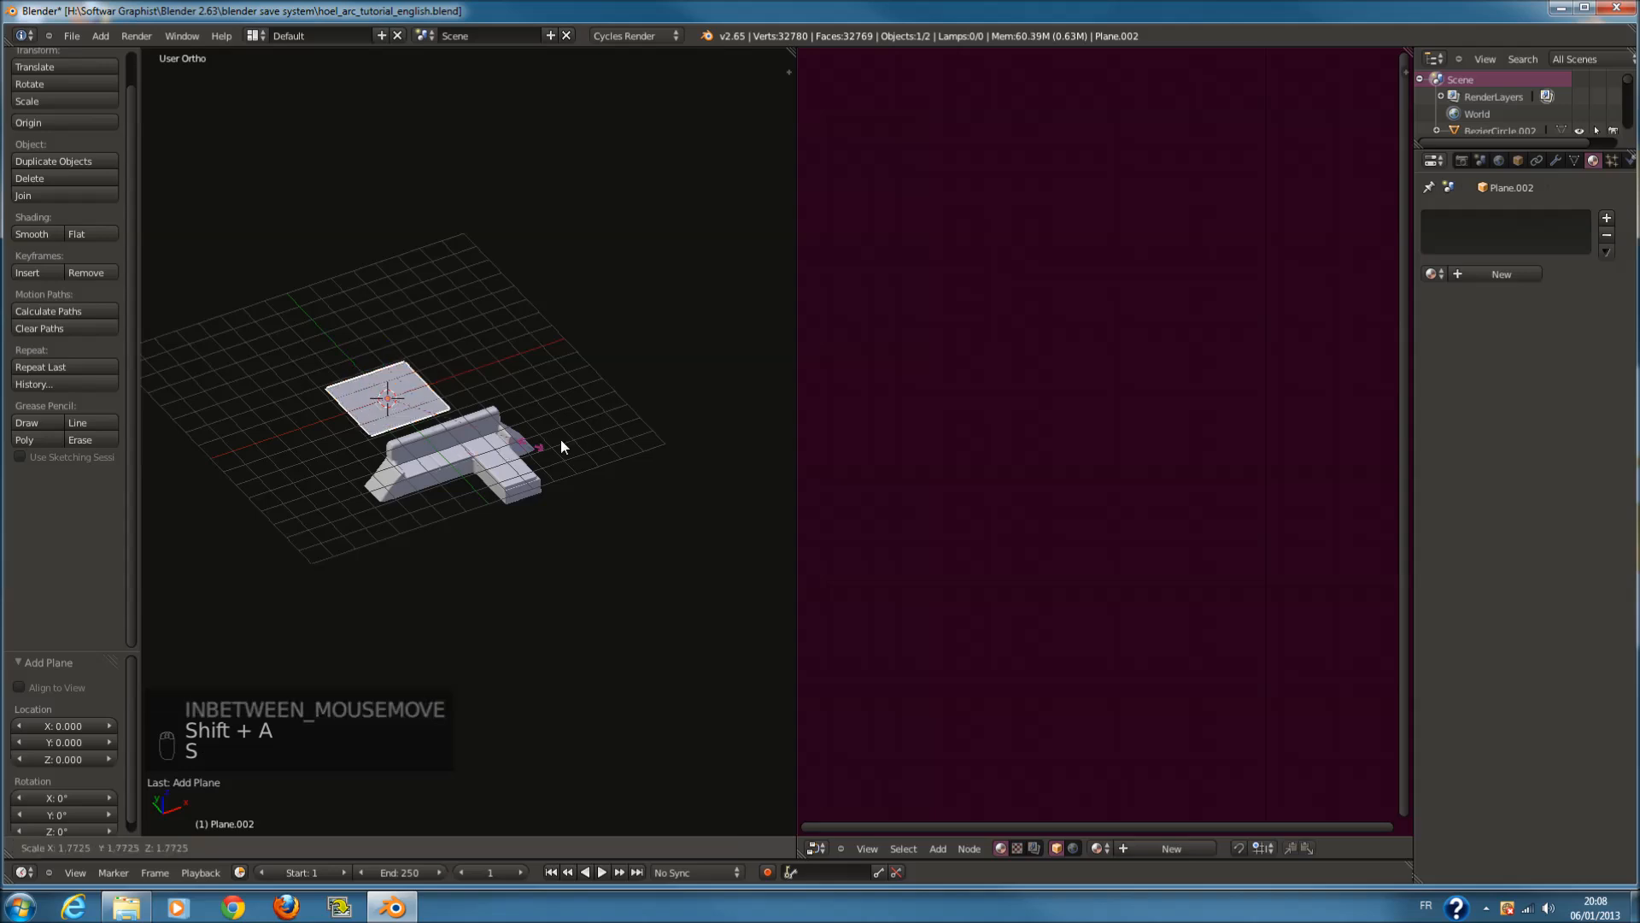
{"action": "left_click", "coordinate": [702, 442]}
In the front view, tilt the plane to about 45° and move it up and left of the couch, about −5 in X and 2.7 in Z
{"action": "key", "text": "KP_1"}
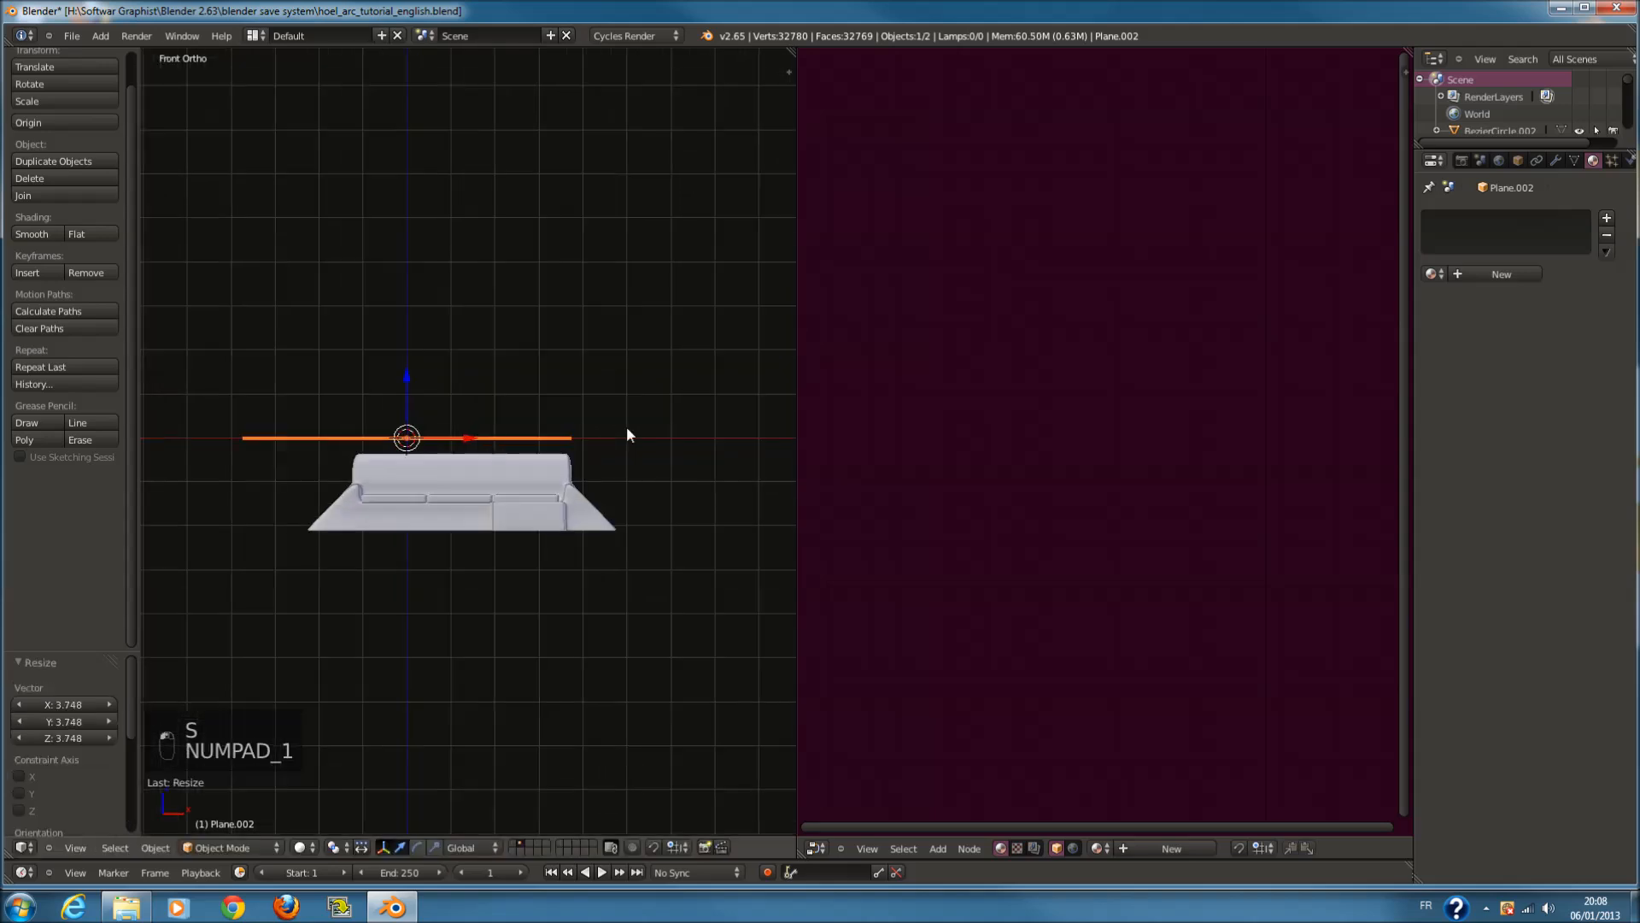
{"action": "key", "text": "r"}
{"action": "left_click", "coordinate": [583, 327]}
{"action": "key", "text": "g"}
{"action": "left_click", "coordinate": [490, 299]}
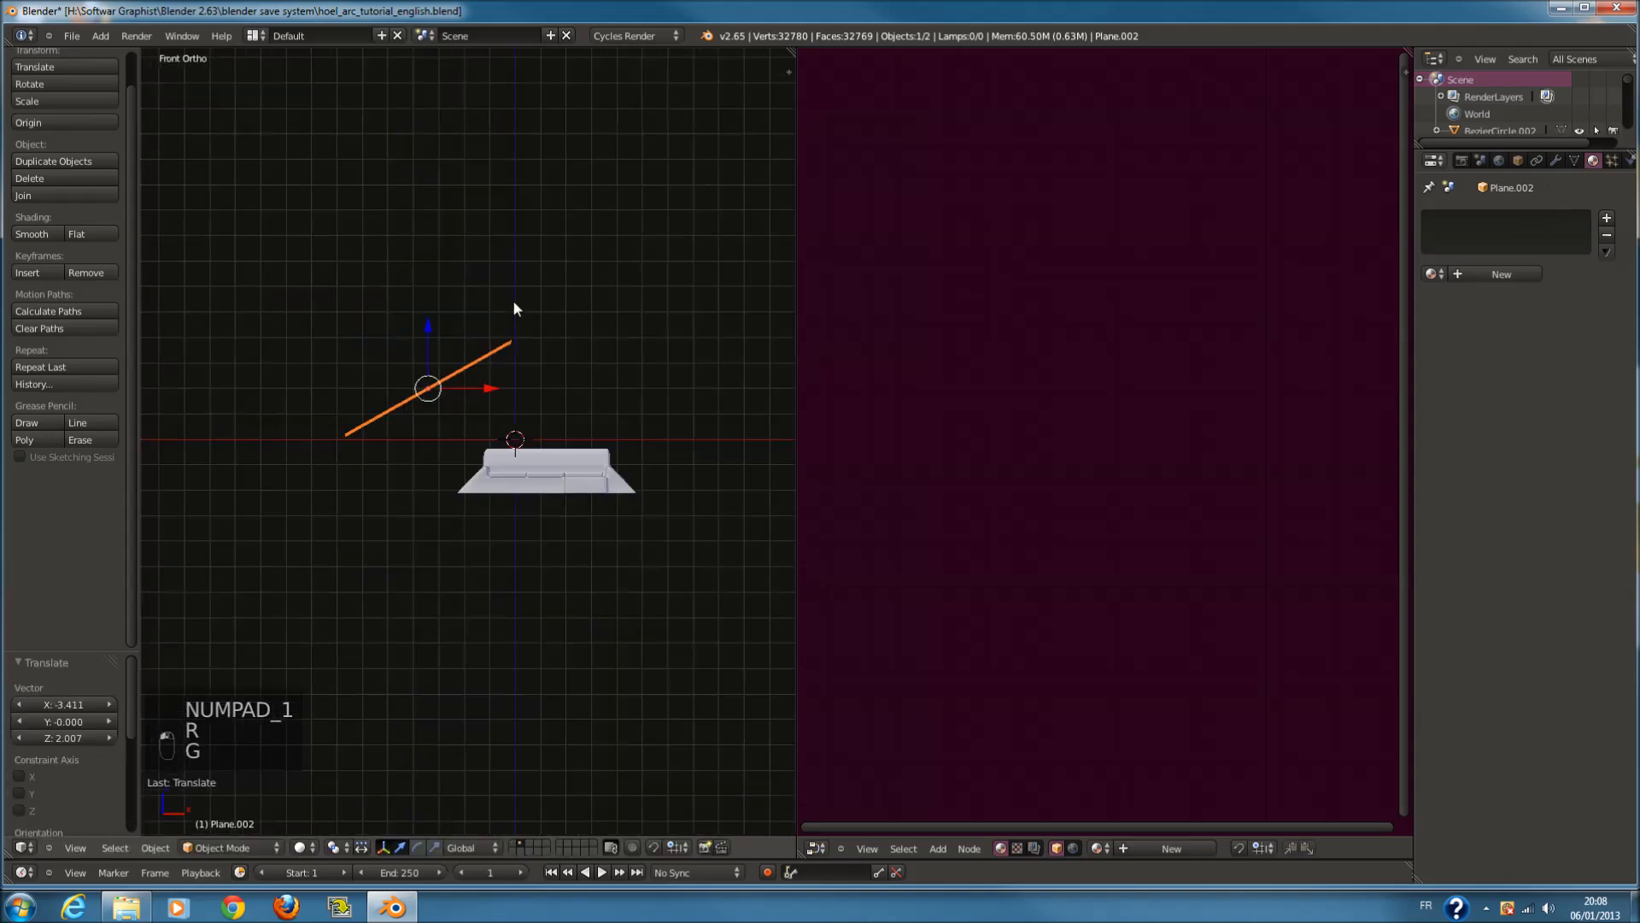
{"action": "key", "text": "r"}
{"action": "left_click", "coordinate": [651, 306]}
{"action": "key", "text": "g"}
{"action": "left_click", "coordinate": [585, 278]}
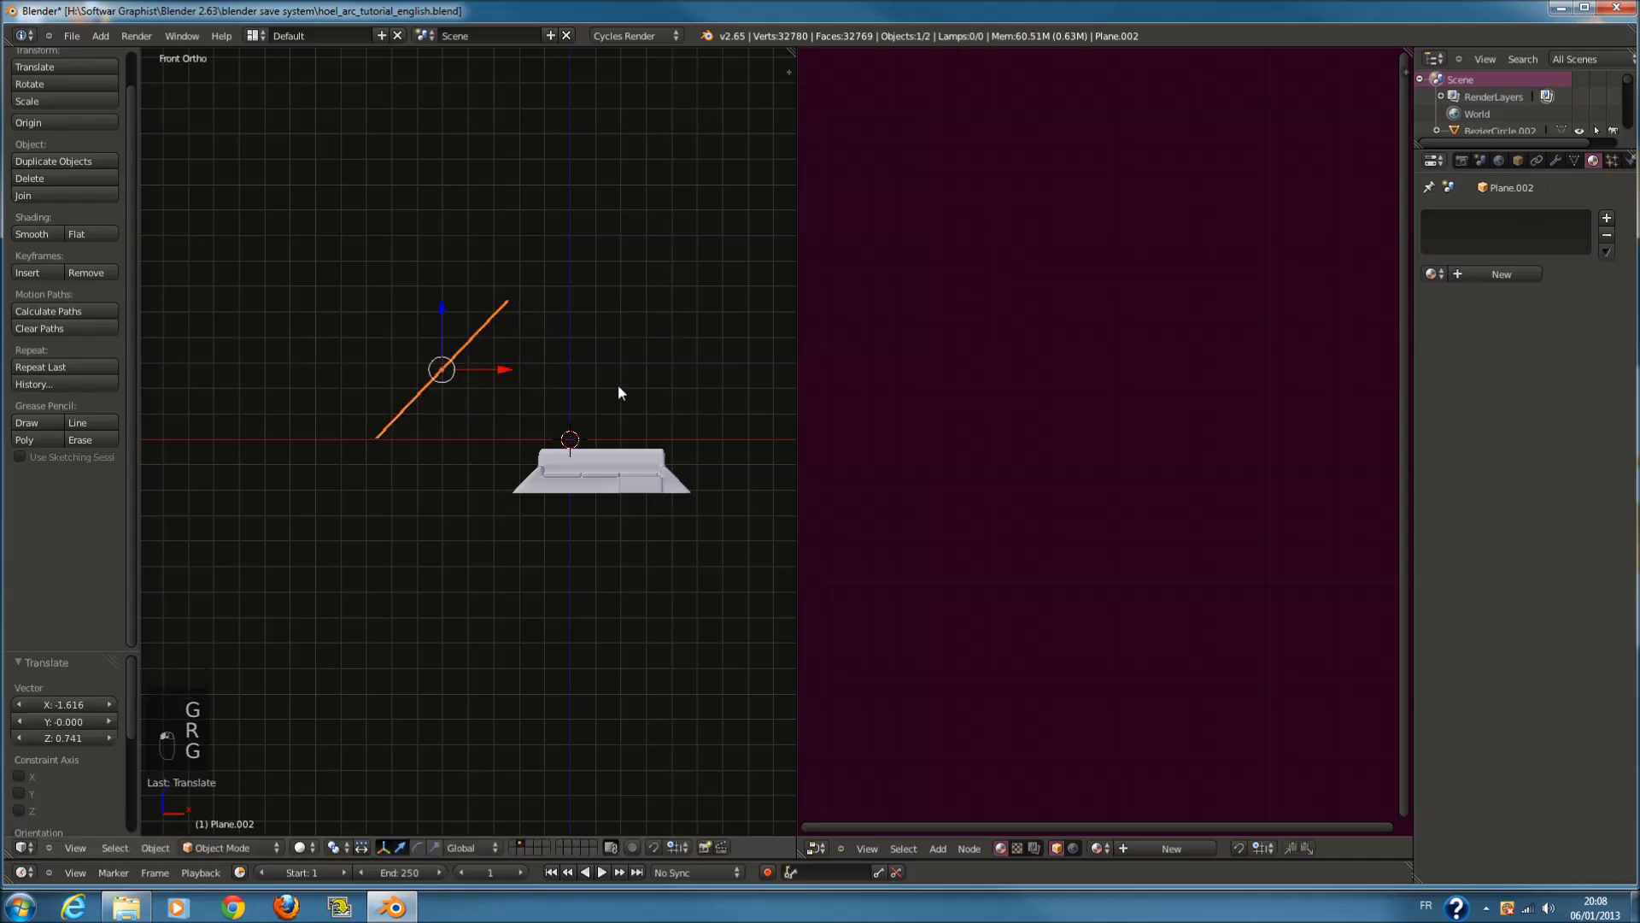
Give the tilted plane a new material named emission
{"action": "right_click", "coordinate": [639, 453]}
{"action": "middle_click_drag", "start_coordinate": [639, 453], "coordinate": [629, 499]}
{"action": "right_click", "coordinate": [218, 234]}
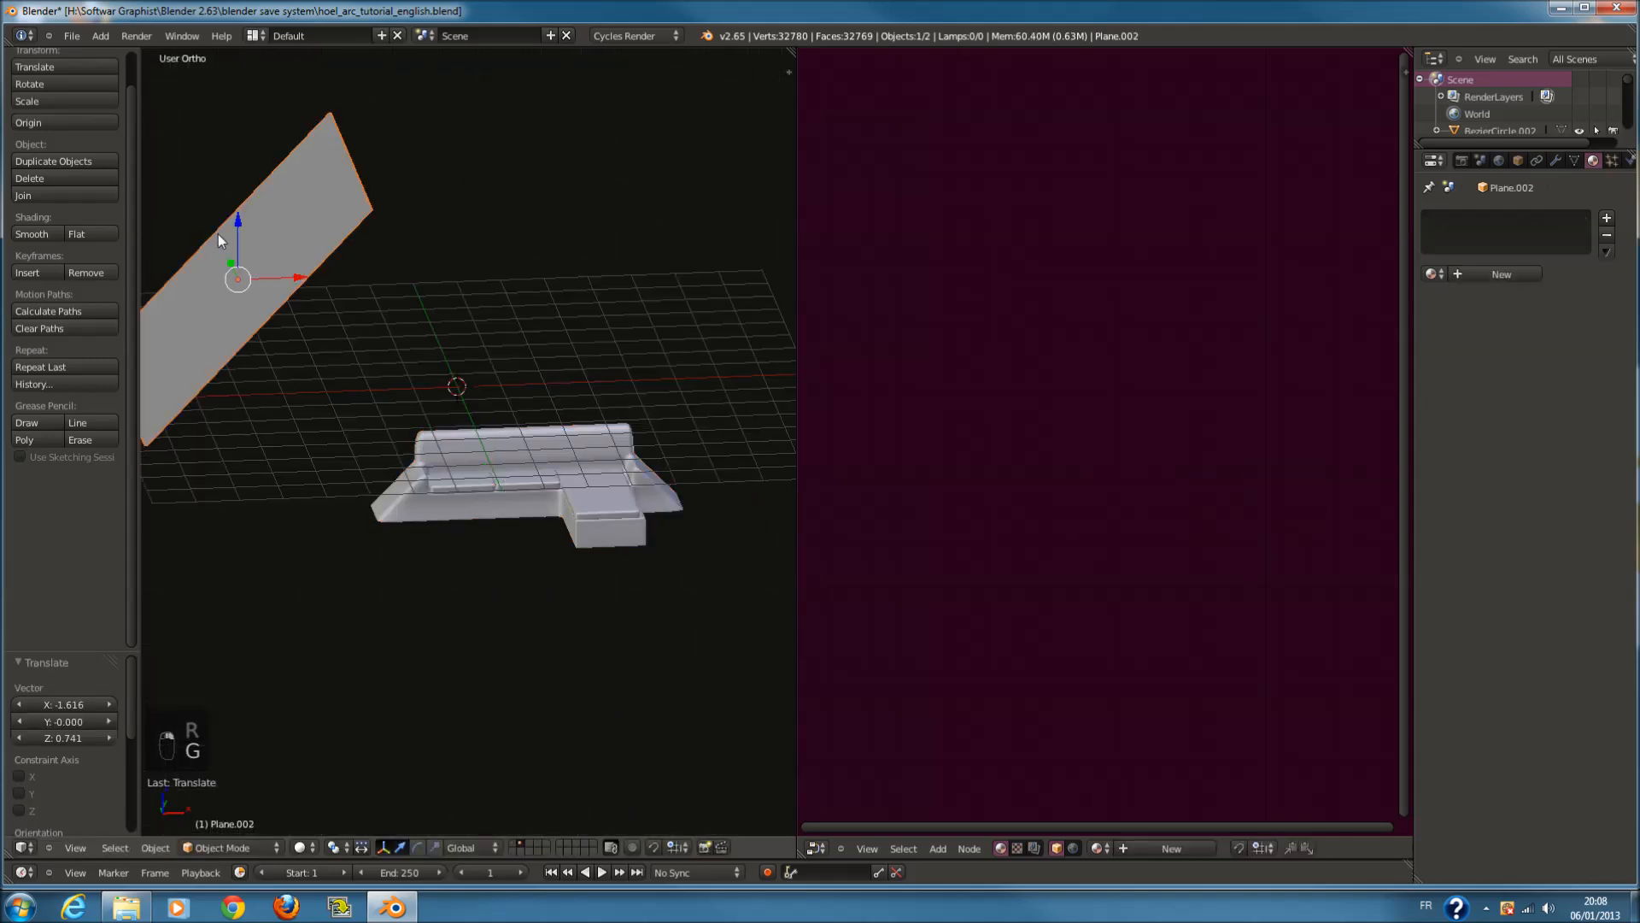
{"action": "left_click", "coordinate": [1502, 273]}
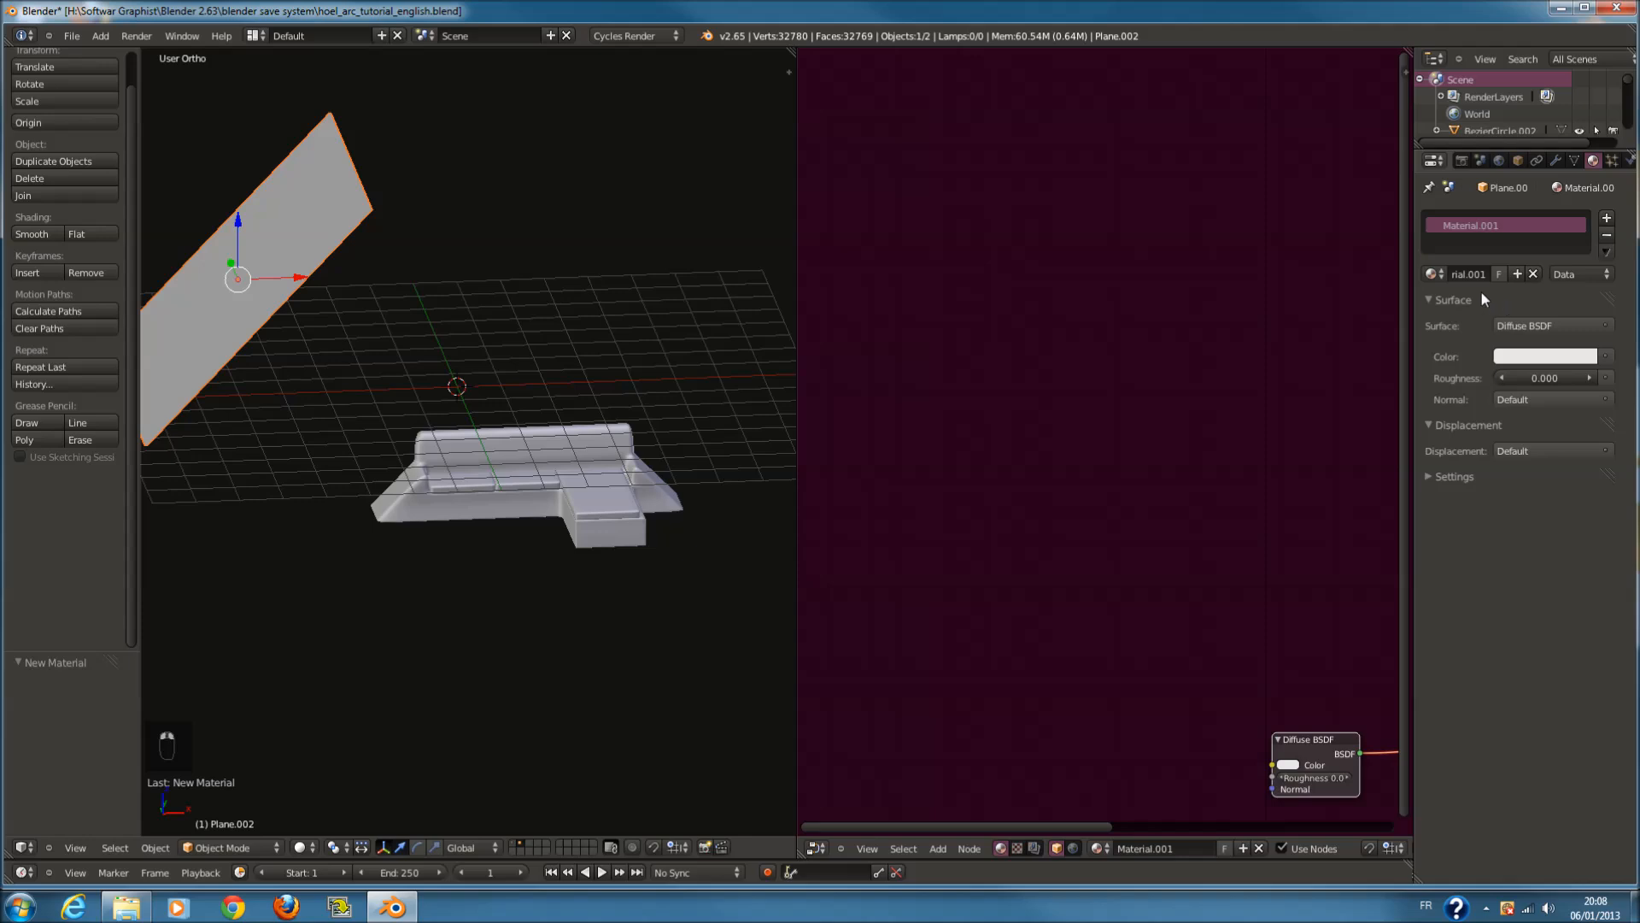
{"action": "left_click", "coordinate": [1482, 272]}
{"action": "key", "text": "BackSpace"}
{"action": "type", "text": "emission"}
{"action": "key", "text": "Return"}
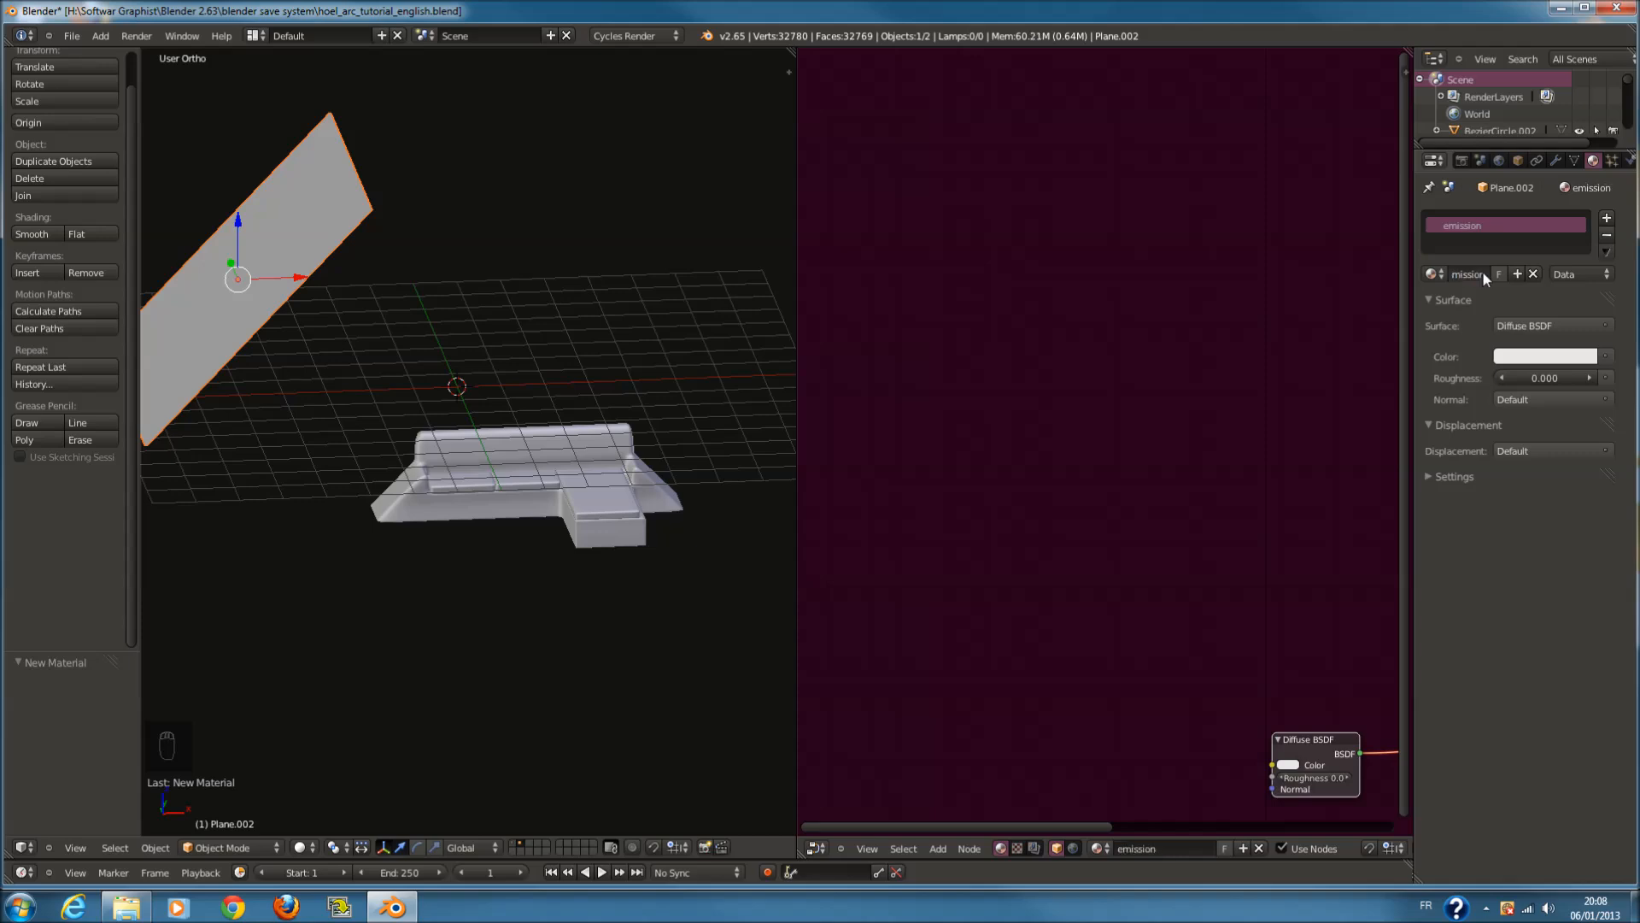
Set the plane material's surface to Emission and show the couch up close in Rendered viewport shading
{"action": "left_click", "coordinate": [1499, 326]}
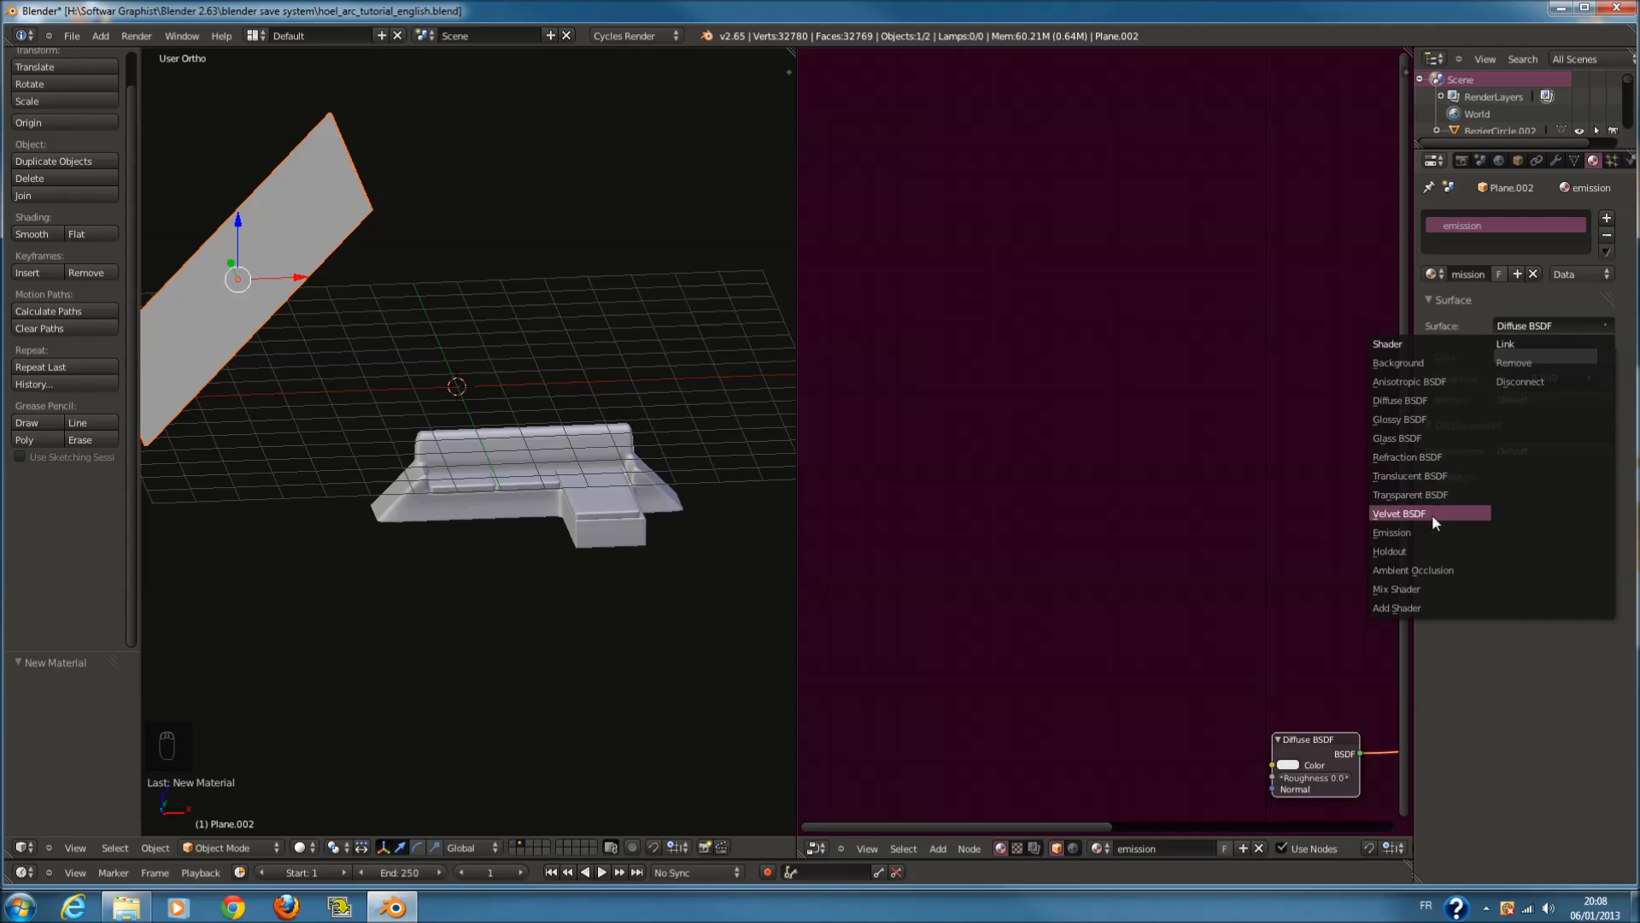
{"action": "left_click", "coordinate": [1415, 533]}
{"action": "middle_click_drag", "start_coordinate": [649, 683], "coordinate": [263, 788]}
{"action": "scroll", "coordinate": [263, 788], "scroll_direction": "up", "scroll_amount": 3}
{"action": "left_click", "coordinate": [303, 848]}
{"action": "left_click", "coordinate": [345, 736]}
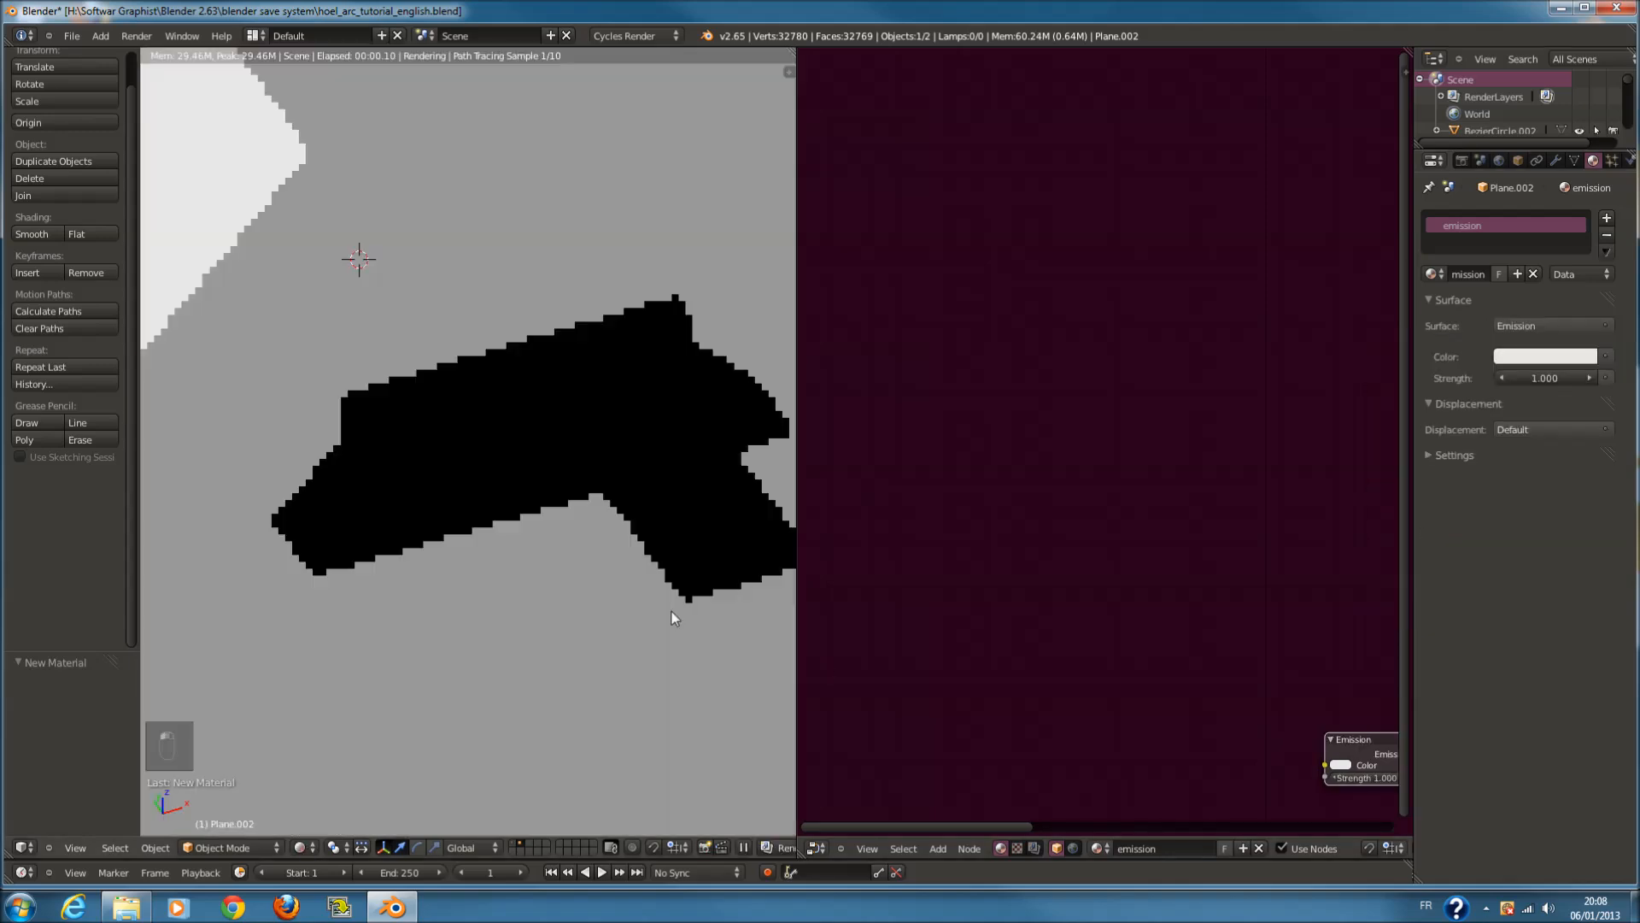
In the couch's material, link the Diffuse BSDF output to the Material Output's Surface and space the two nodes apart
{"action": "right_click", "coordinate": [669, 509]}
{"action": "scroll", "coordinate": [1170, 527], "scroll_direction": "up", "scroll_amount": 2}
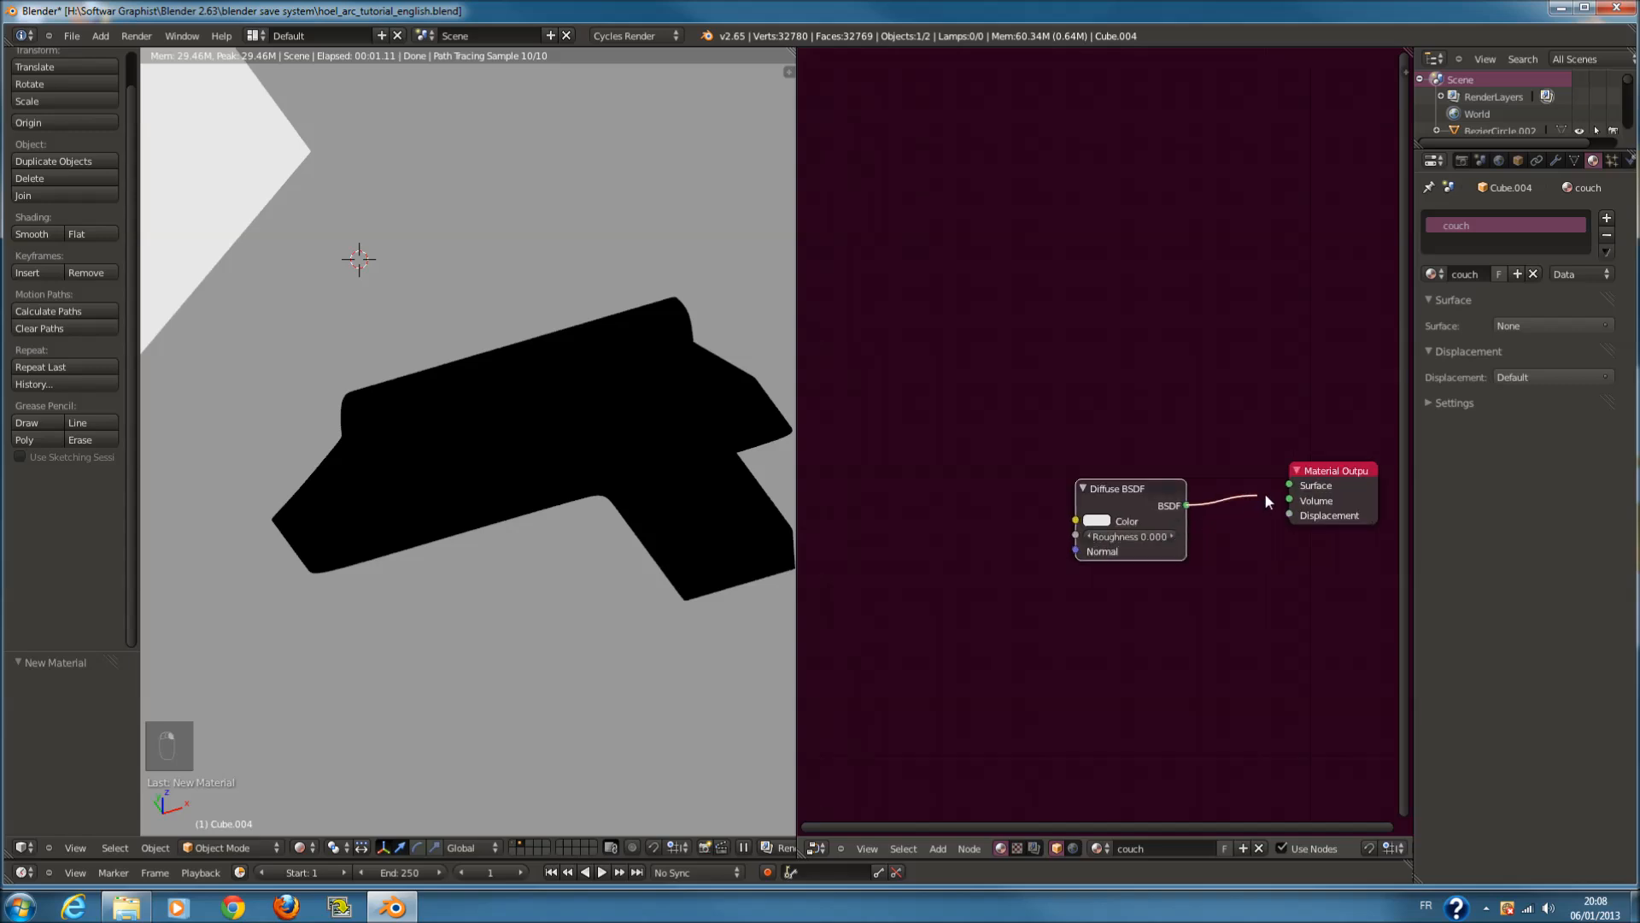
{"action": "left_click_drag", "start_coordinate": [1267, 501], "coordinate": [1286, 487]}
{"action": "left_click_drag", "start_coordinate": [1128, 491], "coordinate": [1087, 449]}
{"action": "scroll", "coordinate": [1130, 483], "scroll_direction": "down", "scroll_amount": 1}
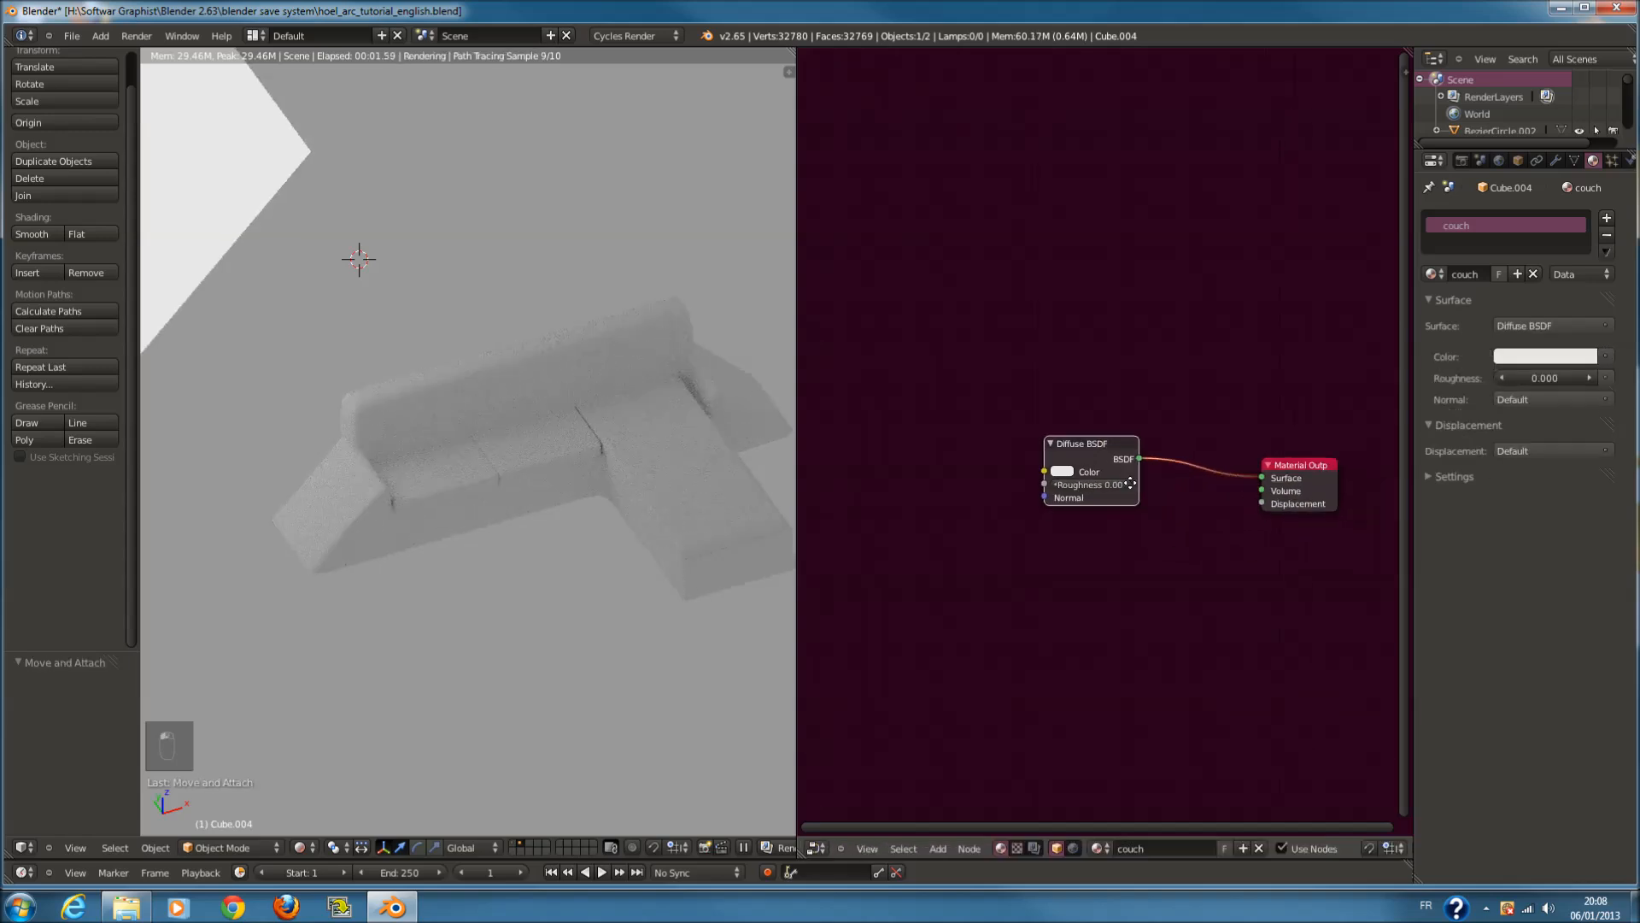
{"action": "middle_click_drag", "start_coordinate": [1130, 484], "coordinate": [1112, 422]}
{"action": "scroll", "coordinate": [1111, 418], "scroll_direction": "up", "scroll_amount": 1}
{"action": "left_click_drag", "start_coordinate": [1078, 381], "coordinate": [1071, 402]}
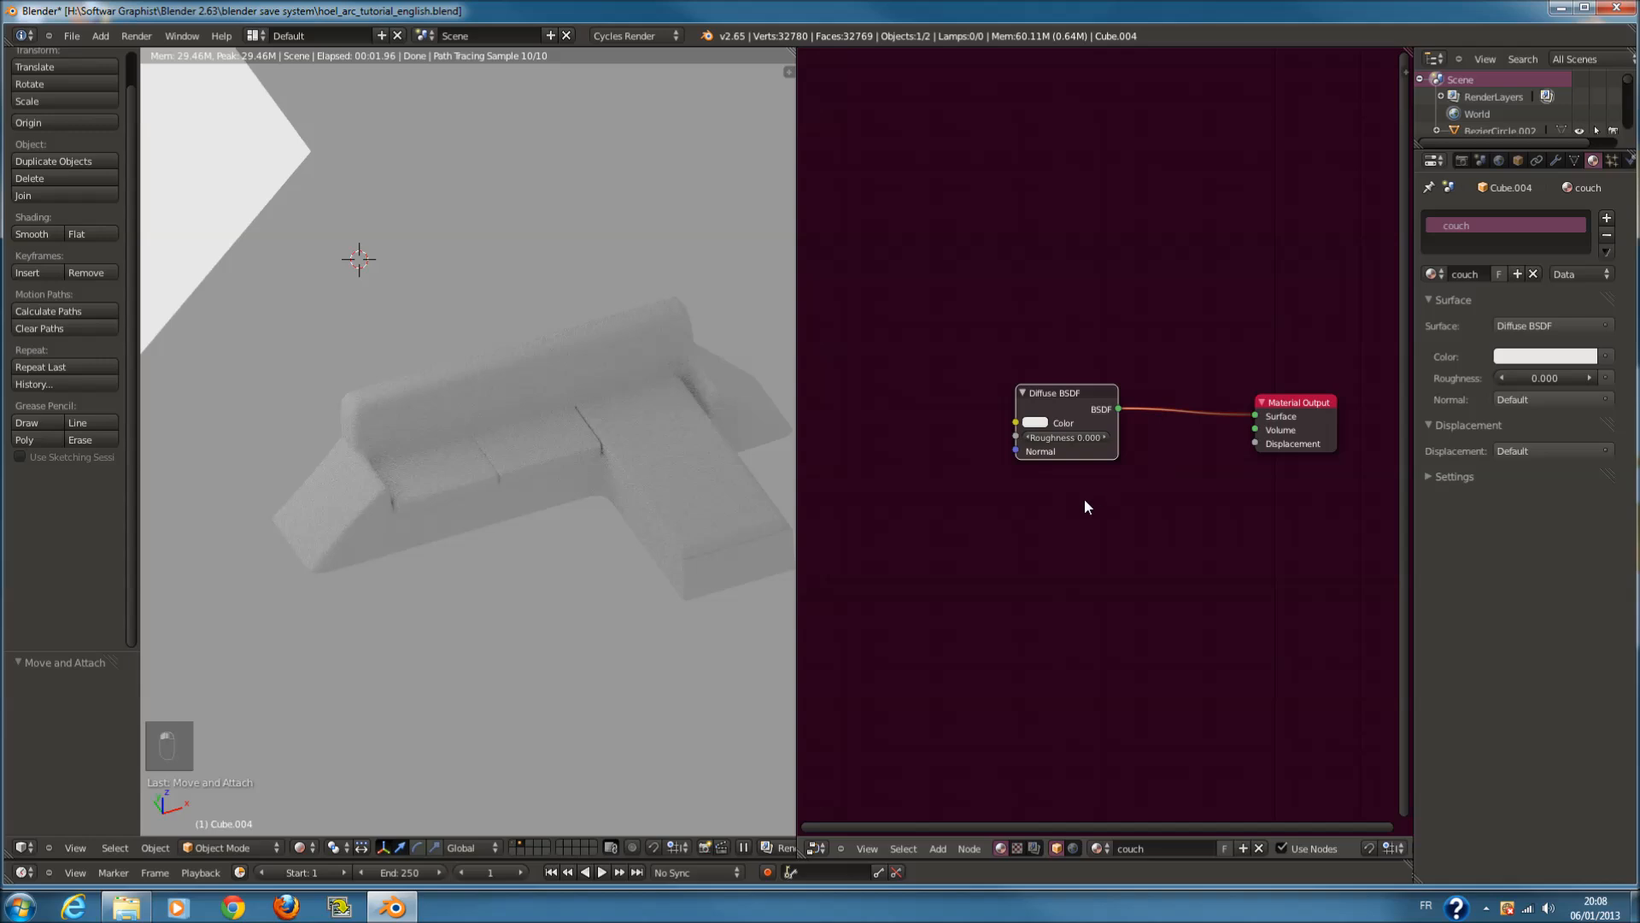
Add an Image Texture node left of the Diffuse BSDF and link its Color output to the shader's Color input
{"action": "key", "text": "shift+a"}
{"action": "mouse_move", "coordinate": [1042, 533]}
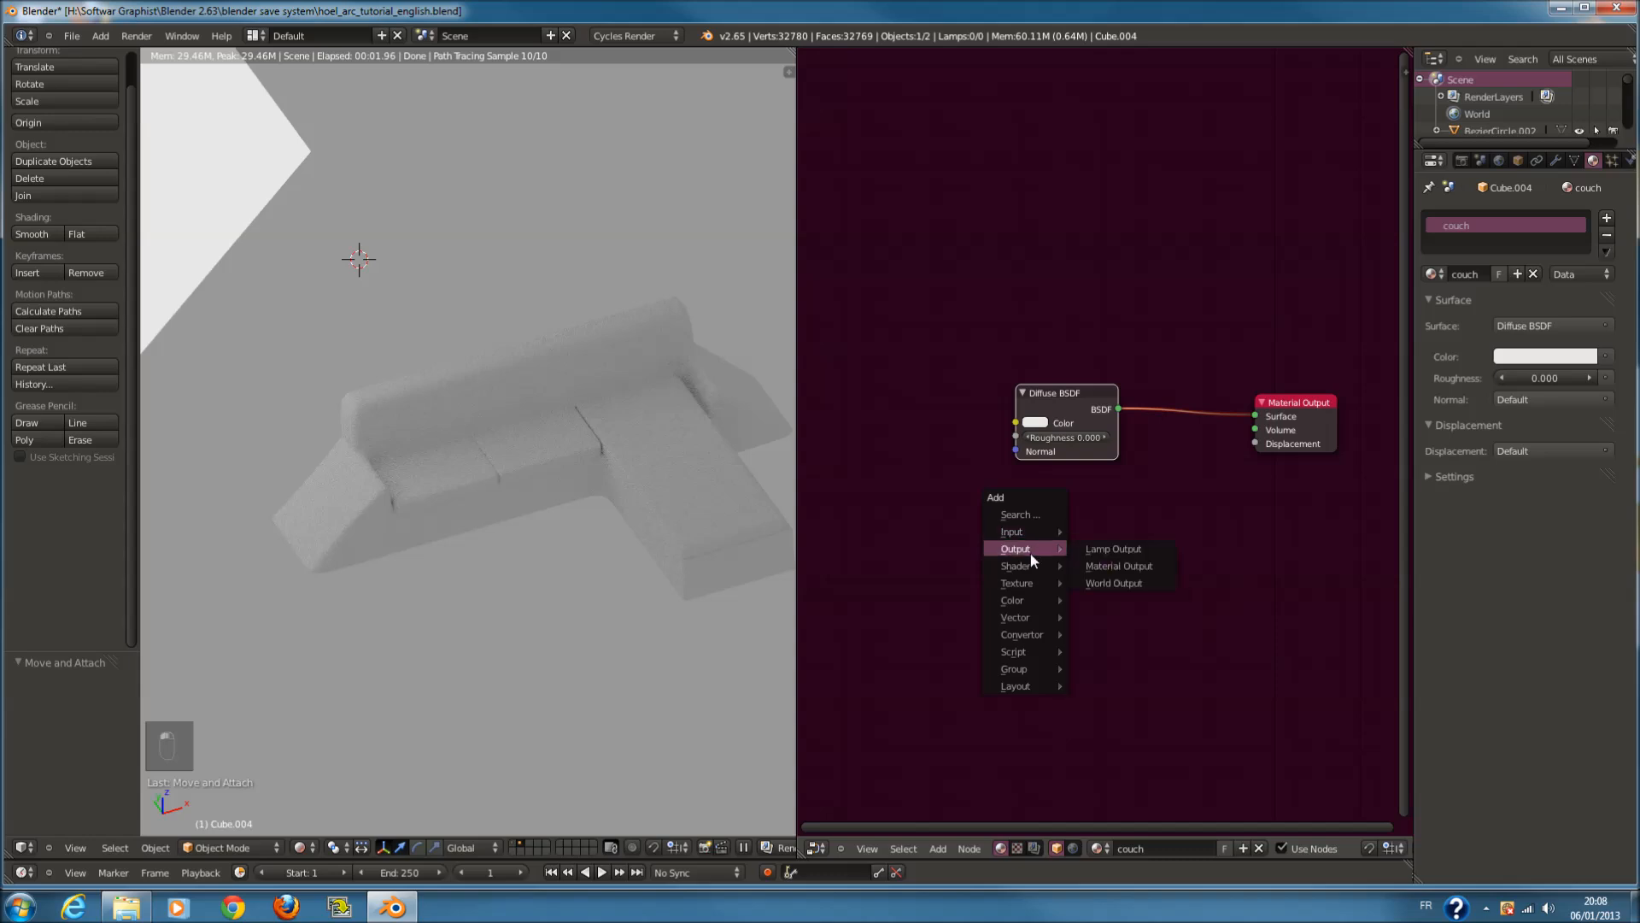
{"action": "mouse_move", "coordinate": [1029, 568]}
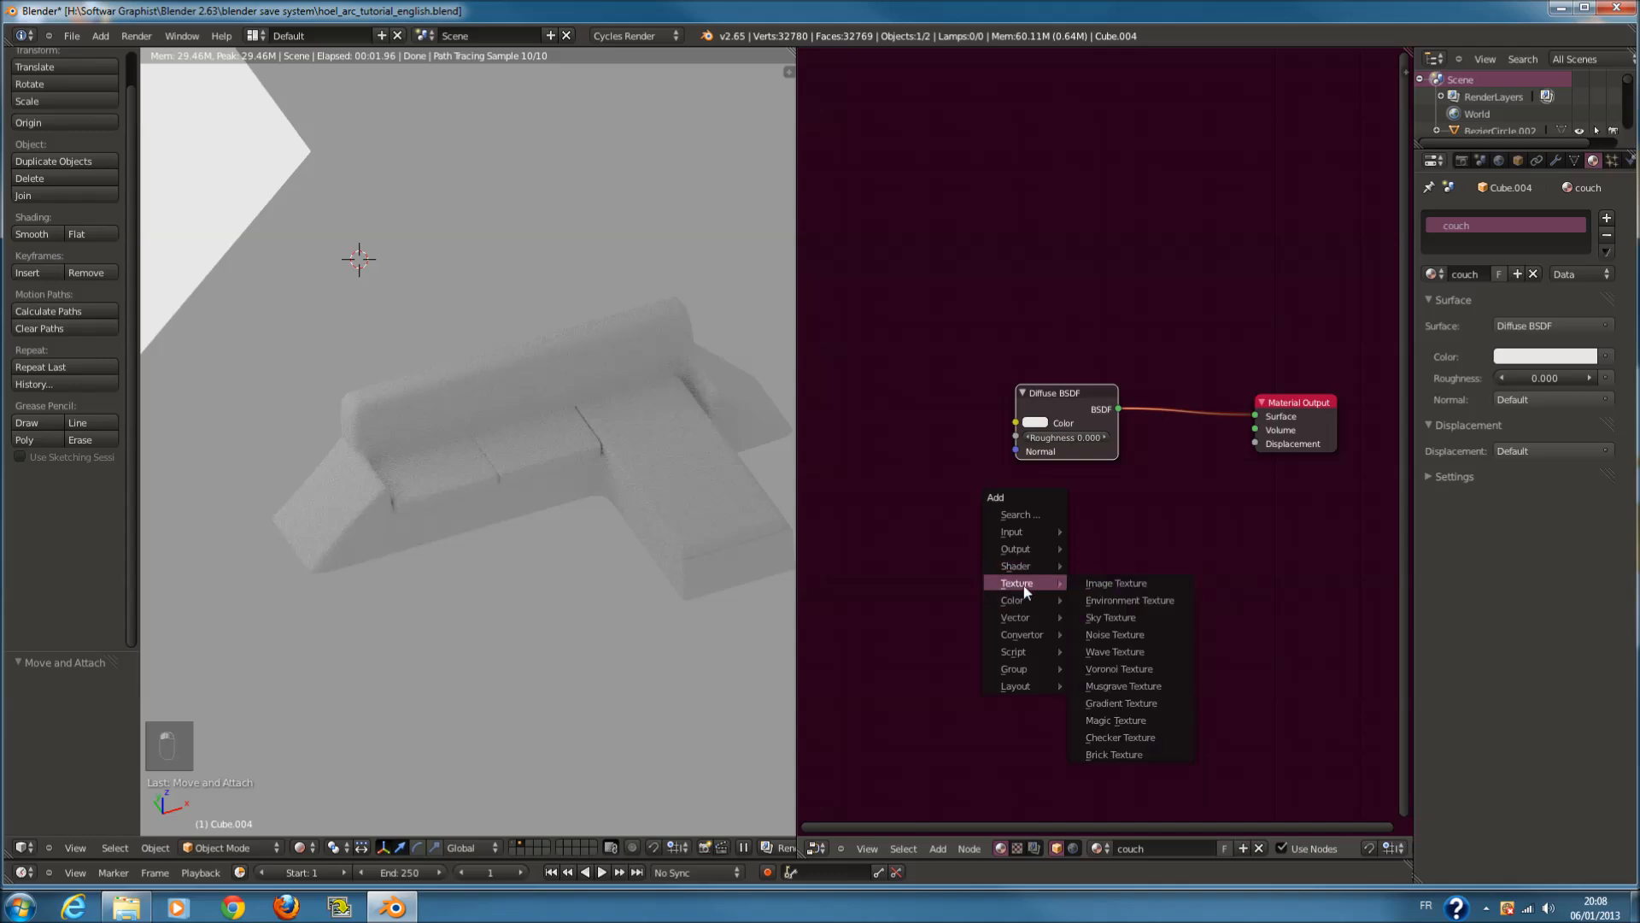
{"action": "left_click", "coordinate": [1116, 582]}
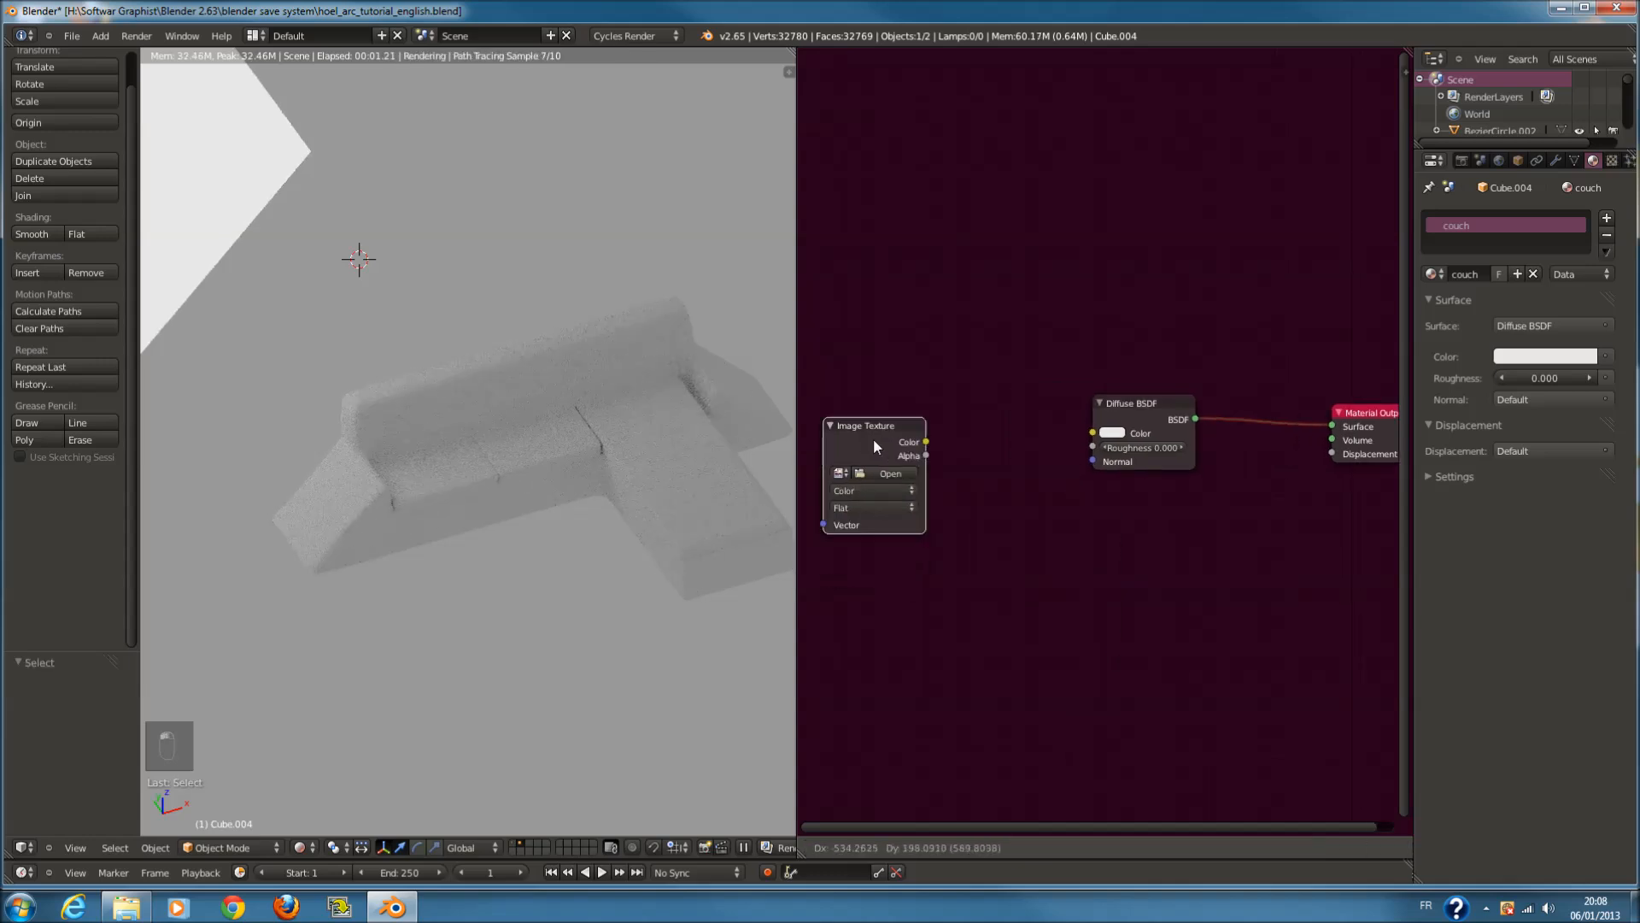
{"action": "left_click", "coordinate": [876, 438]}
{"action": "left_click_drag", "start_coordinate": [930, 435], "coordinate": [1093, 432]}
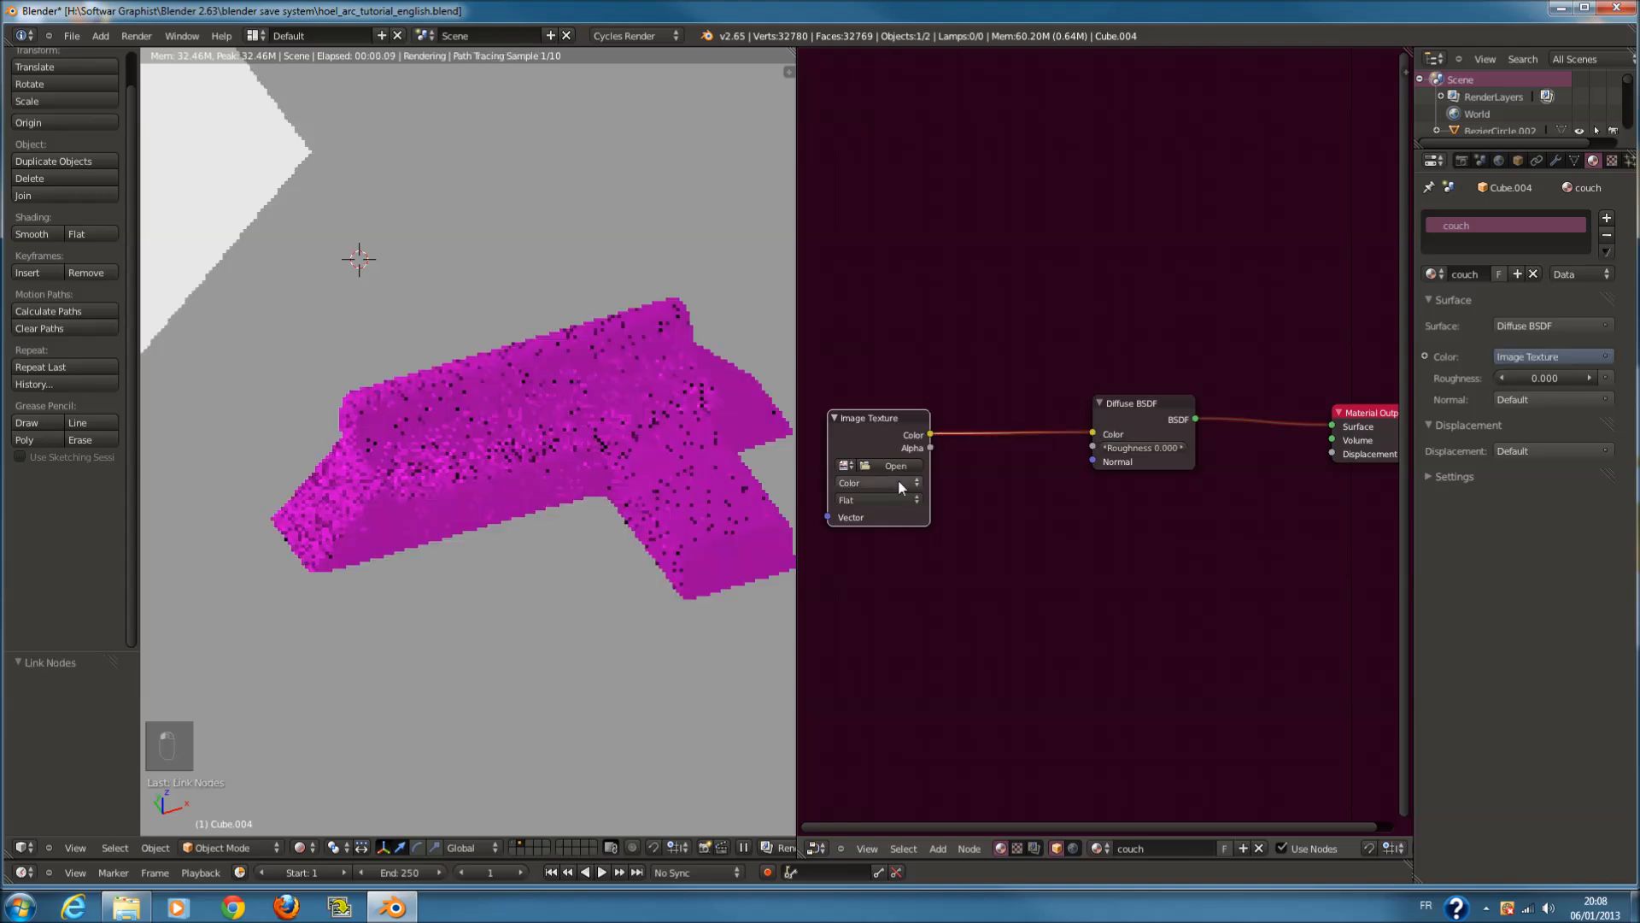
Load WrinklesFoil0016_L.jpg from the texture folder into the Image Texture node
{"action": "left_click", "coordinate": [896, 465]}
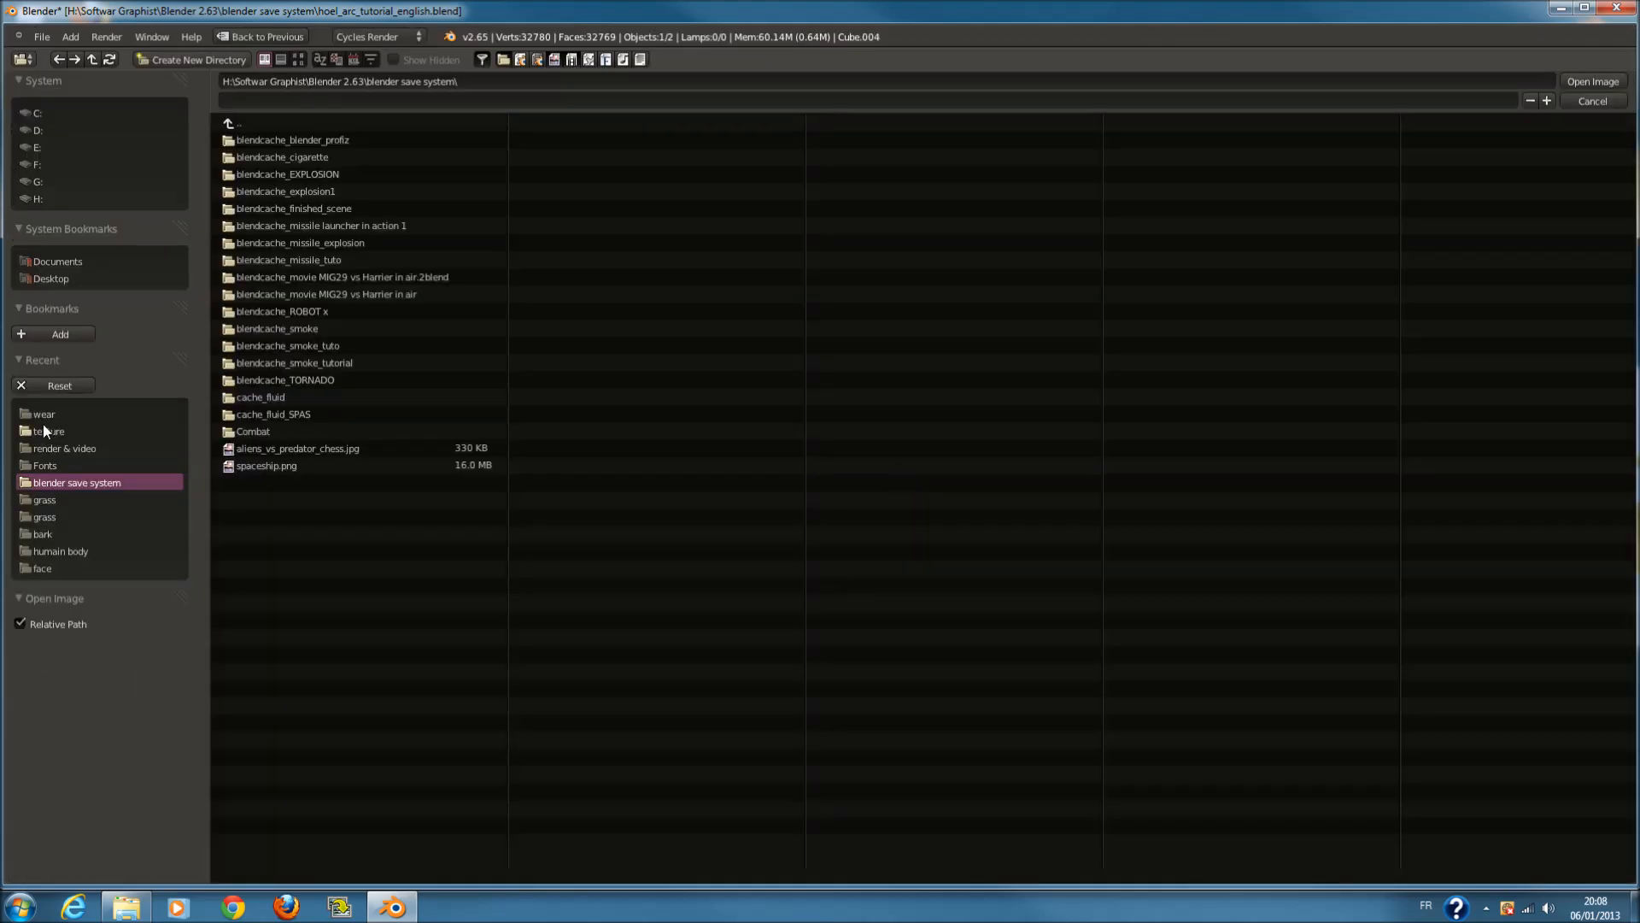
{"action": "left_click", "coordinate": [45, 429]}
{"action": "left_click", "coordinate": [299, 59]}
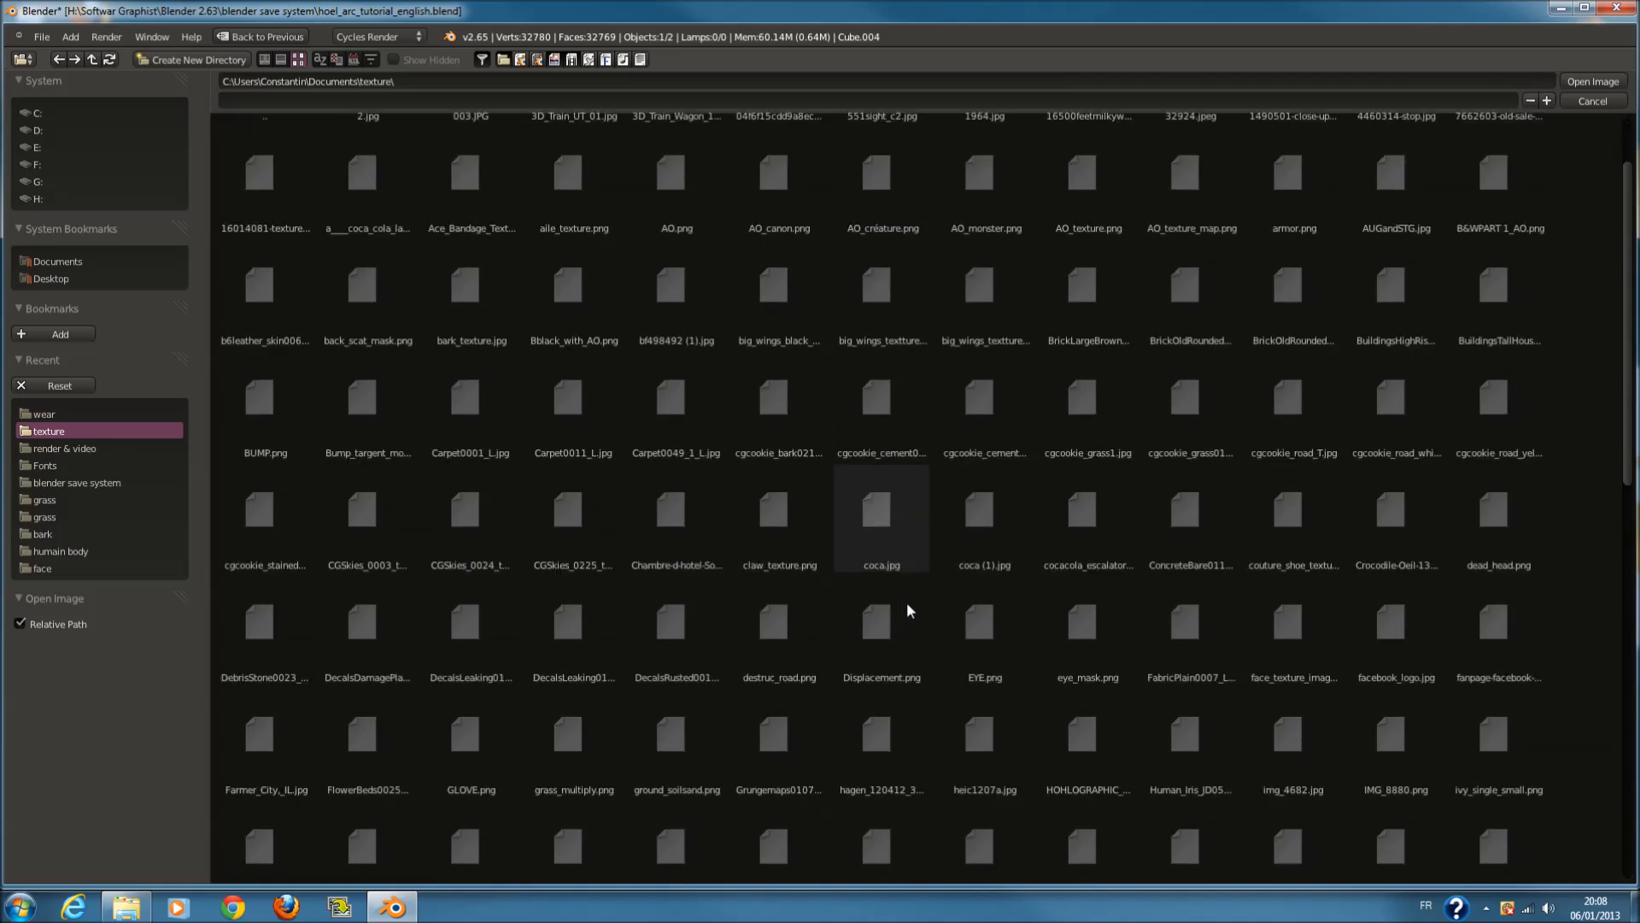
{"action": "scroll", "coordinate": [940, 636], "scroll_direction": "down", "scroll_amount": 10}
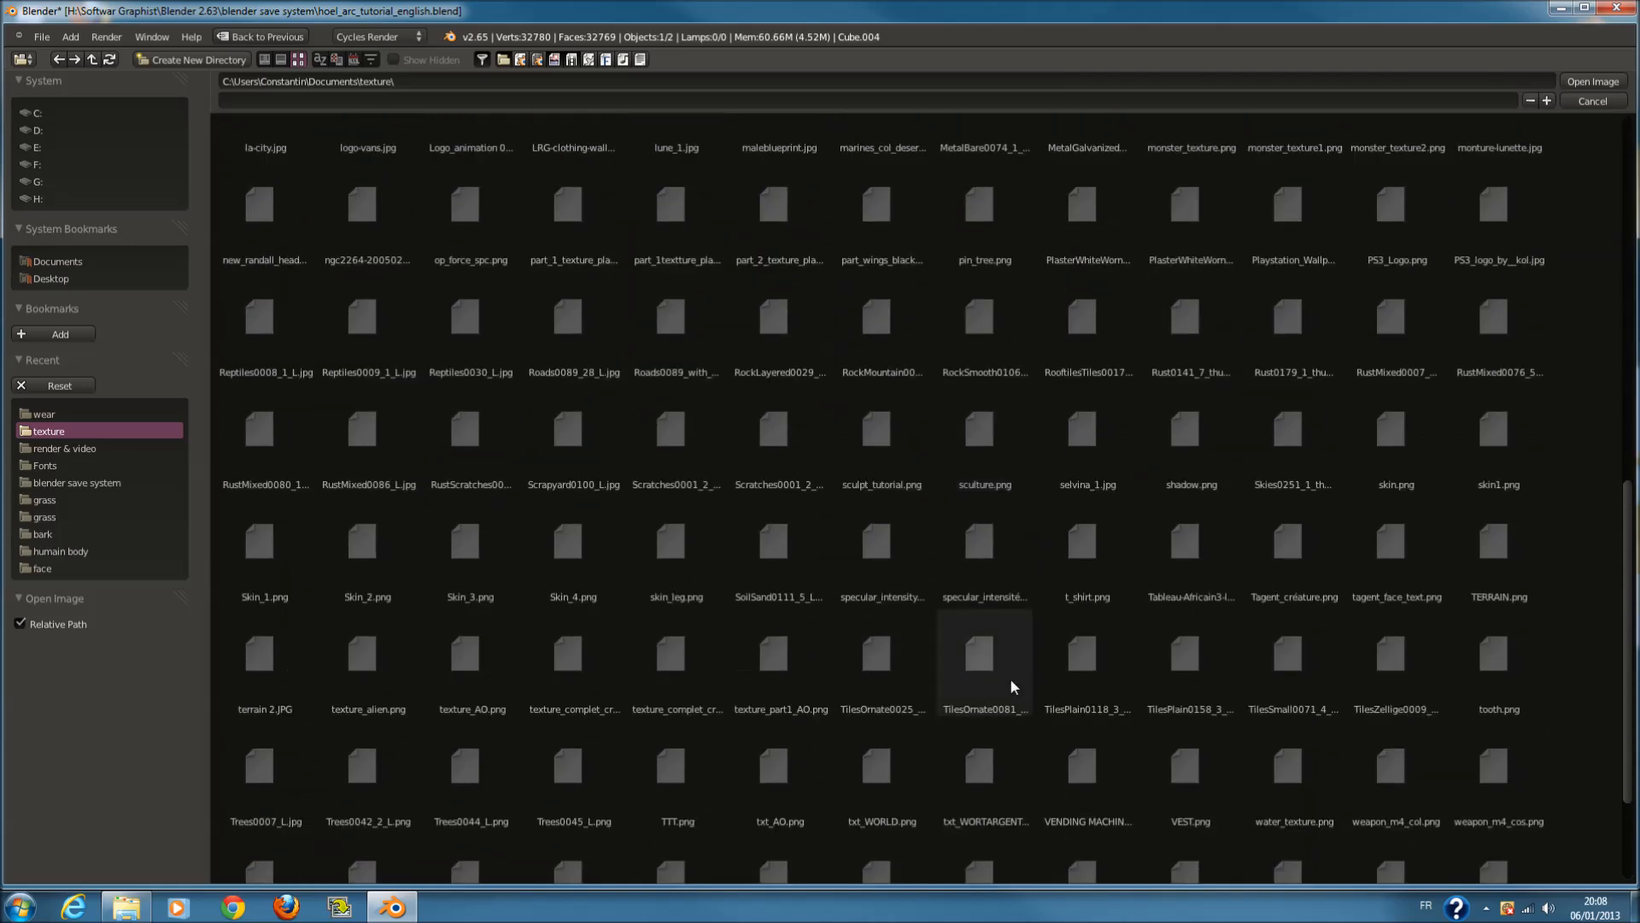
{"action": "scroll", "coordinate": [1012, 686], "scroll_direction": "down", "scroll_amount": 4}
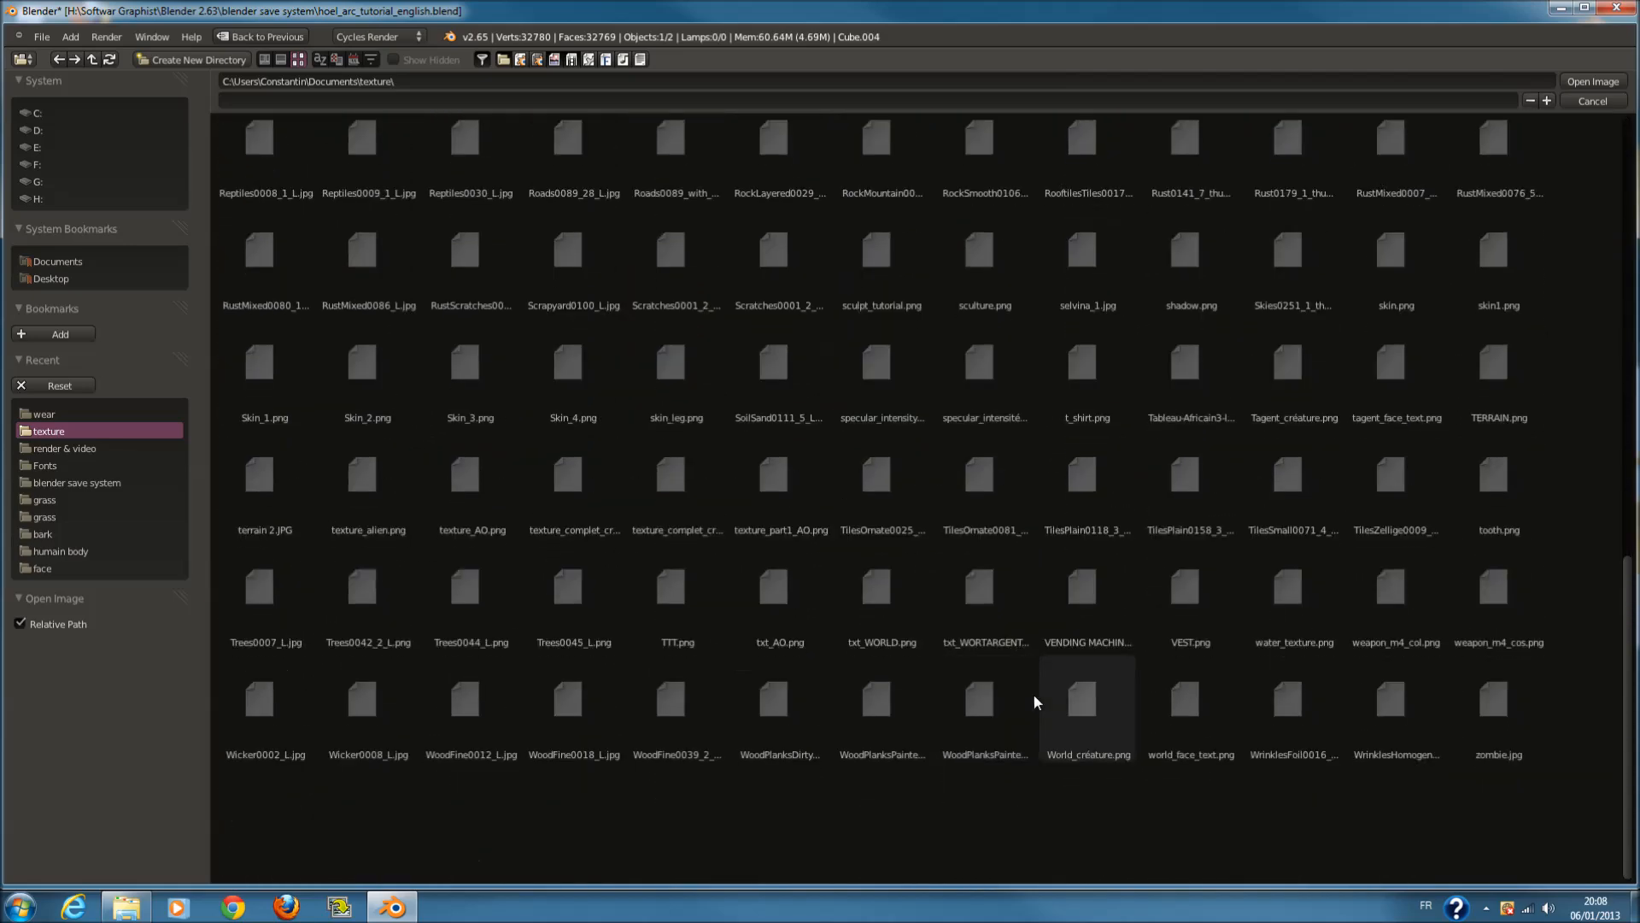
{"action": "left_click", "coordinate": [1238, 716]}
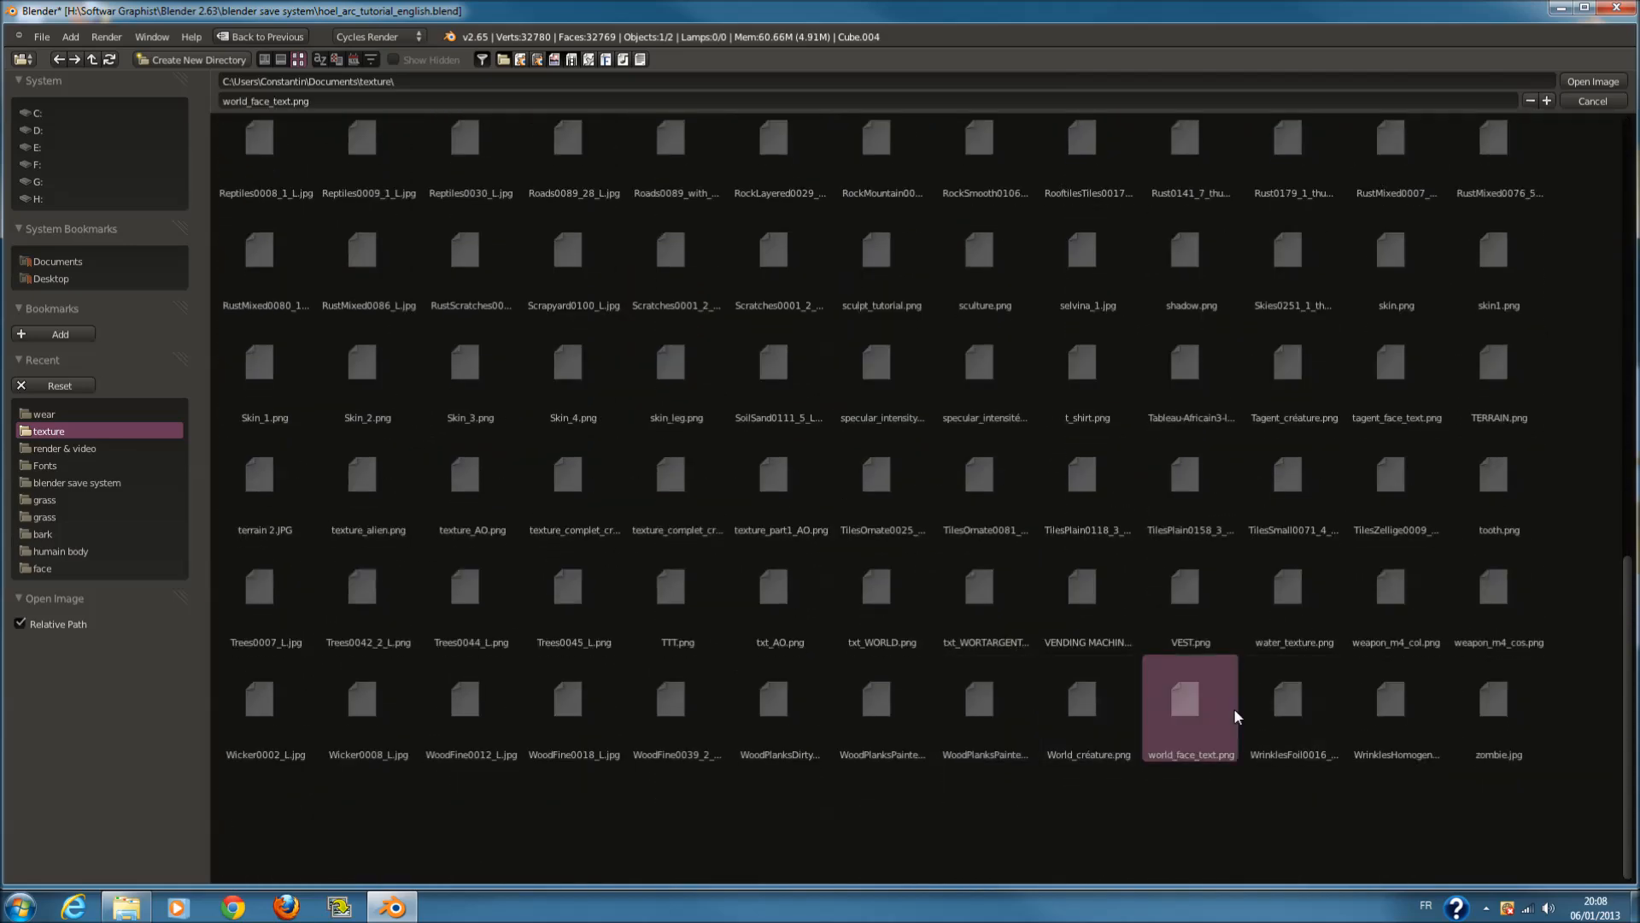
{"action": "left_click", "coordinate": [1285, 727]}
{"action": "left_click", "coordinate": [1593, 82]}
{"action": "scroll", "coordinate": [940, 578], "scroll_direction": "down", "scroll_amount": 2}
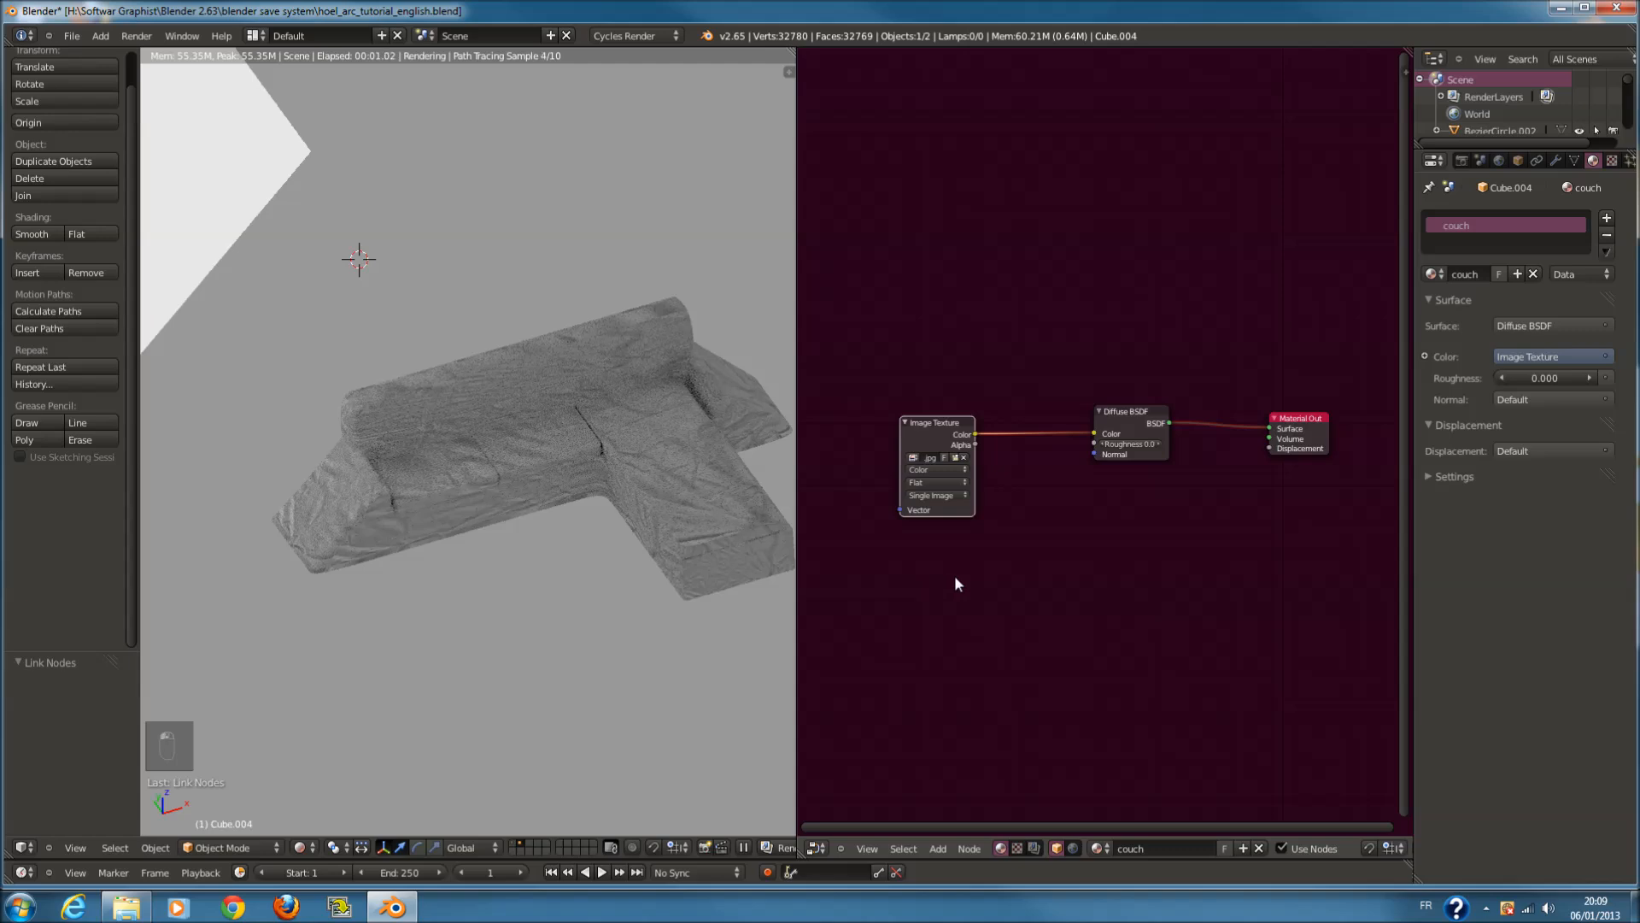
{"action": "middle_click_drag", "start_coordinate": [547, 429], "coordinate": [439, 433], "text": "shift"}
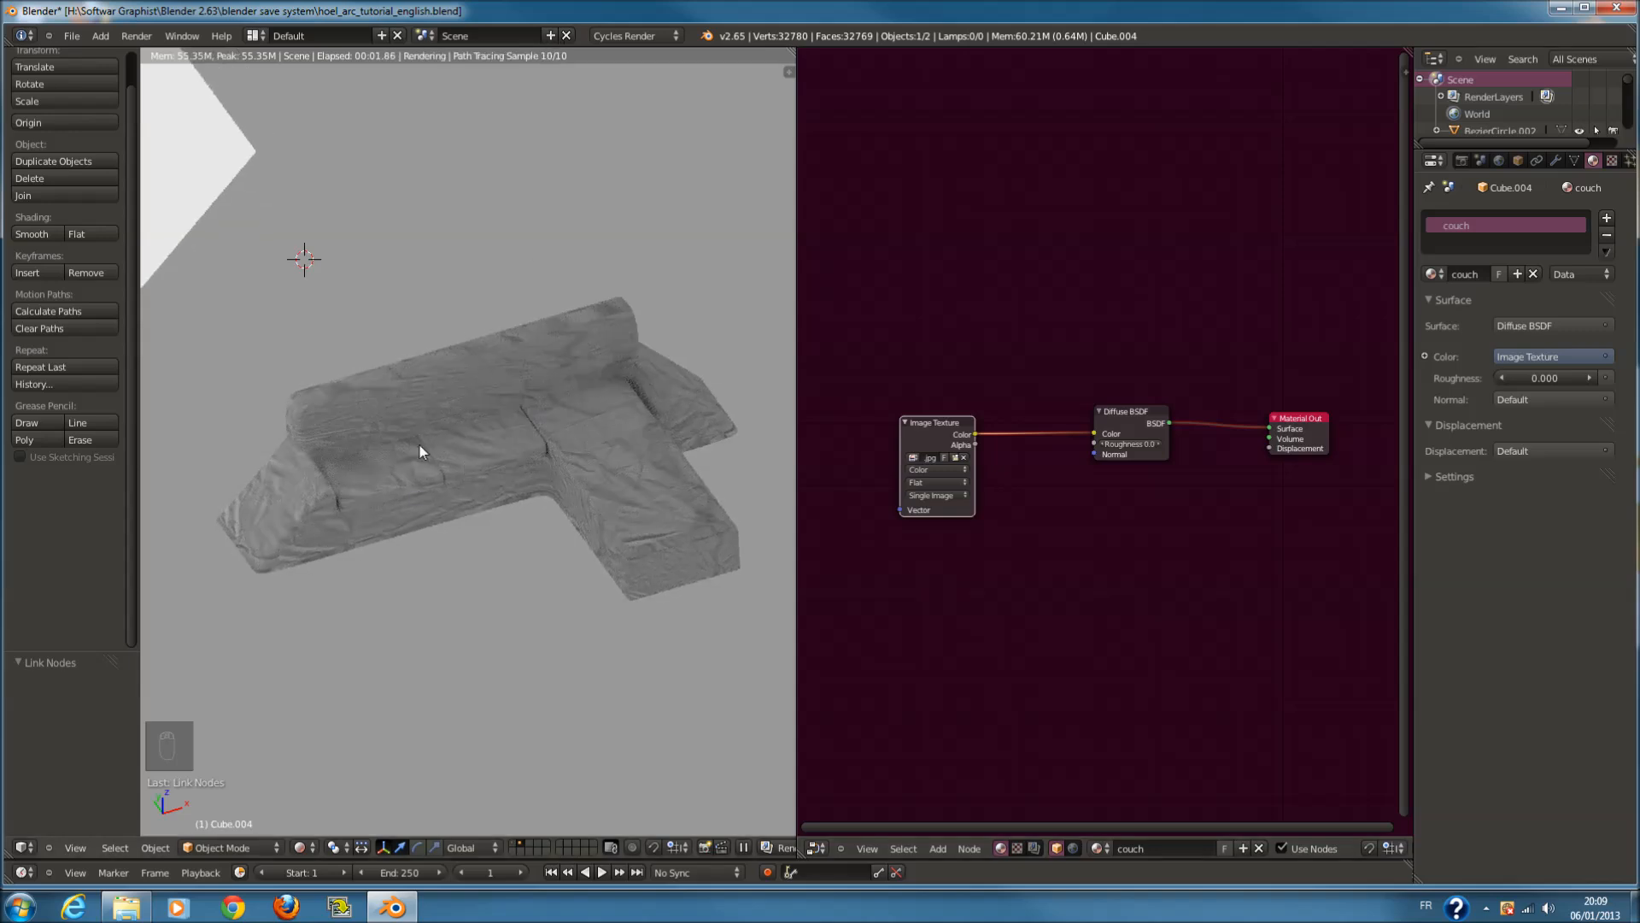
Duplicate the Image Texture node, place the copy below the original and clear the copy's image
{"action": "scroll", "coordinate": [1037, 549], "scroll_direction": "up", "scroll_amount": 1}
{"action": "middle_click_drag", "start_coordinate": [933, 419], "coordinate": [972, 376]}
{"action": "left_click", "coordinate": [972, 376]}
{"action": "key", "text": "shift+d"}
{"action": "left_click", "coordinate": [974, 511]}
{"action": "scroll", "coordinate": [1051, 572], "scroll_direction": "up", "scroll_amount": 2}
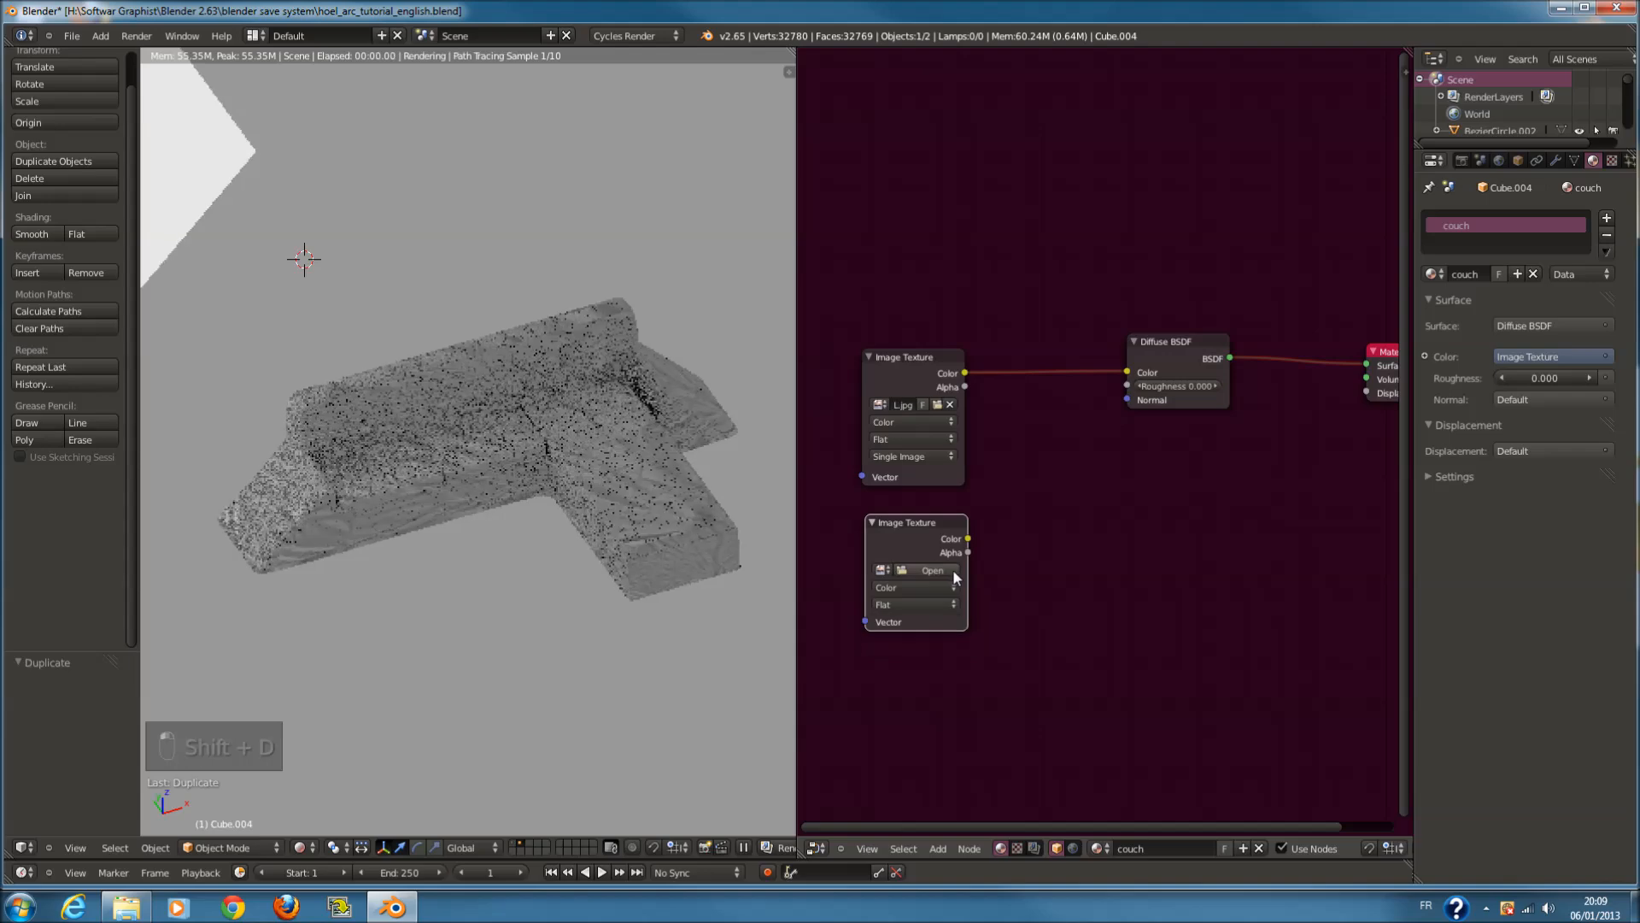
Load cuire brun.jpg from the wear folder into the lower Image Texture node
{"action": "left_click", "coordinate": [946, 570]}
{"action": "left_click", "coordinate": [70, 430]}
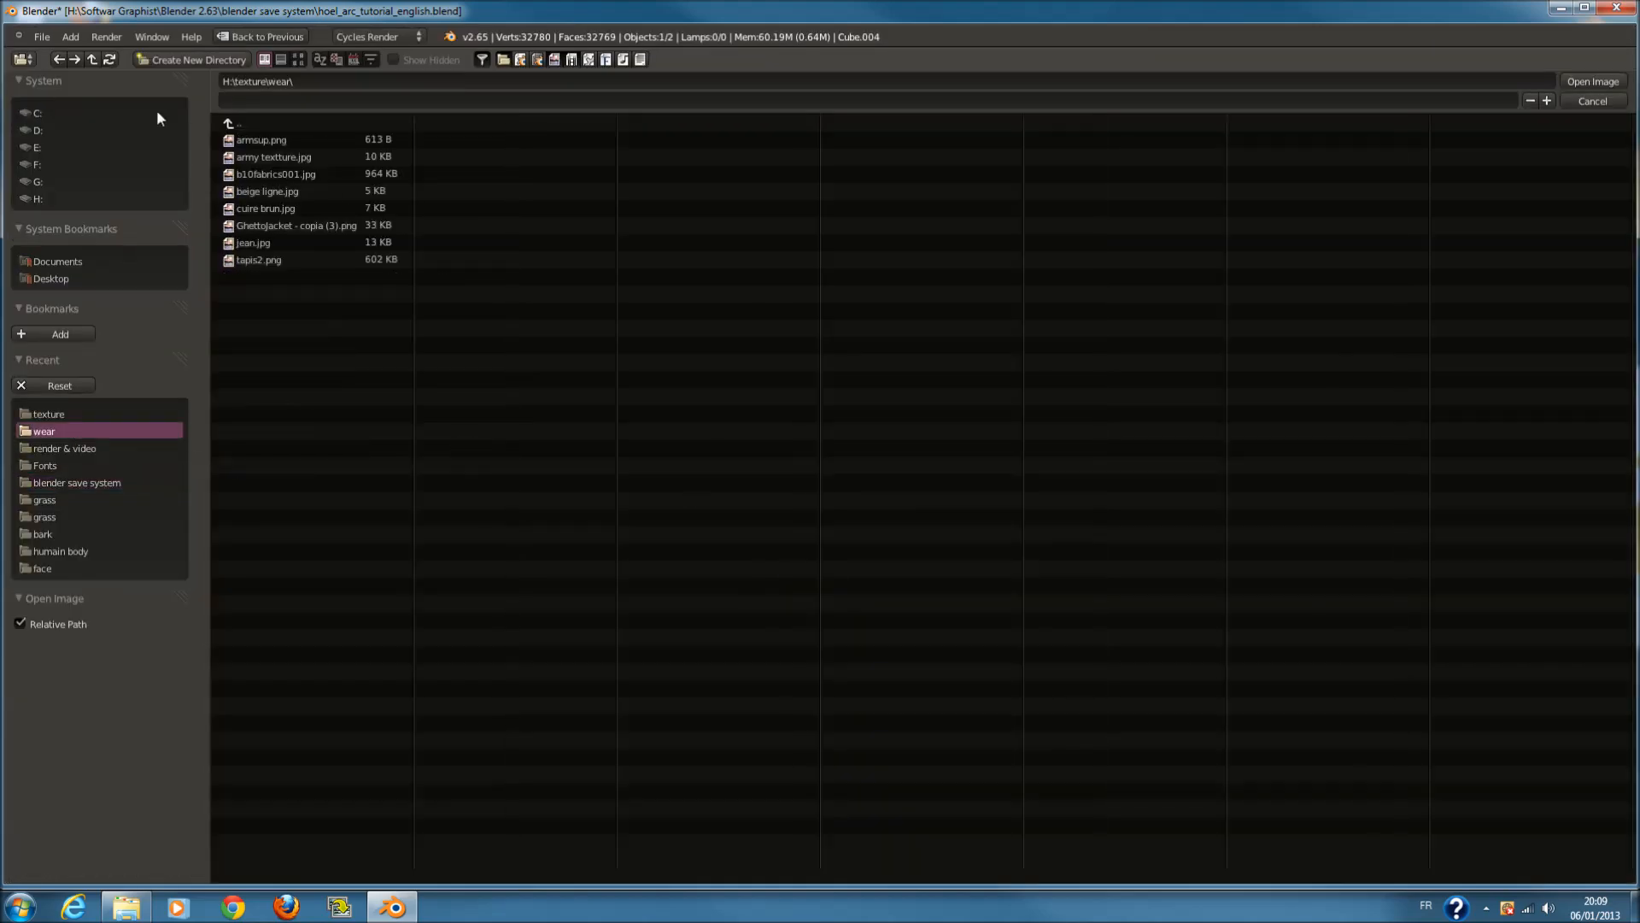
{"action": "left_click", "coordinate": [298, 59]}
{"action": "left_click", "coordinate": [802, 167]}
{"action": "left_click", "coordinate": [1582, 81]}
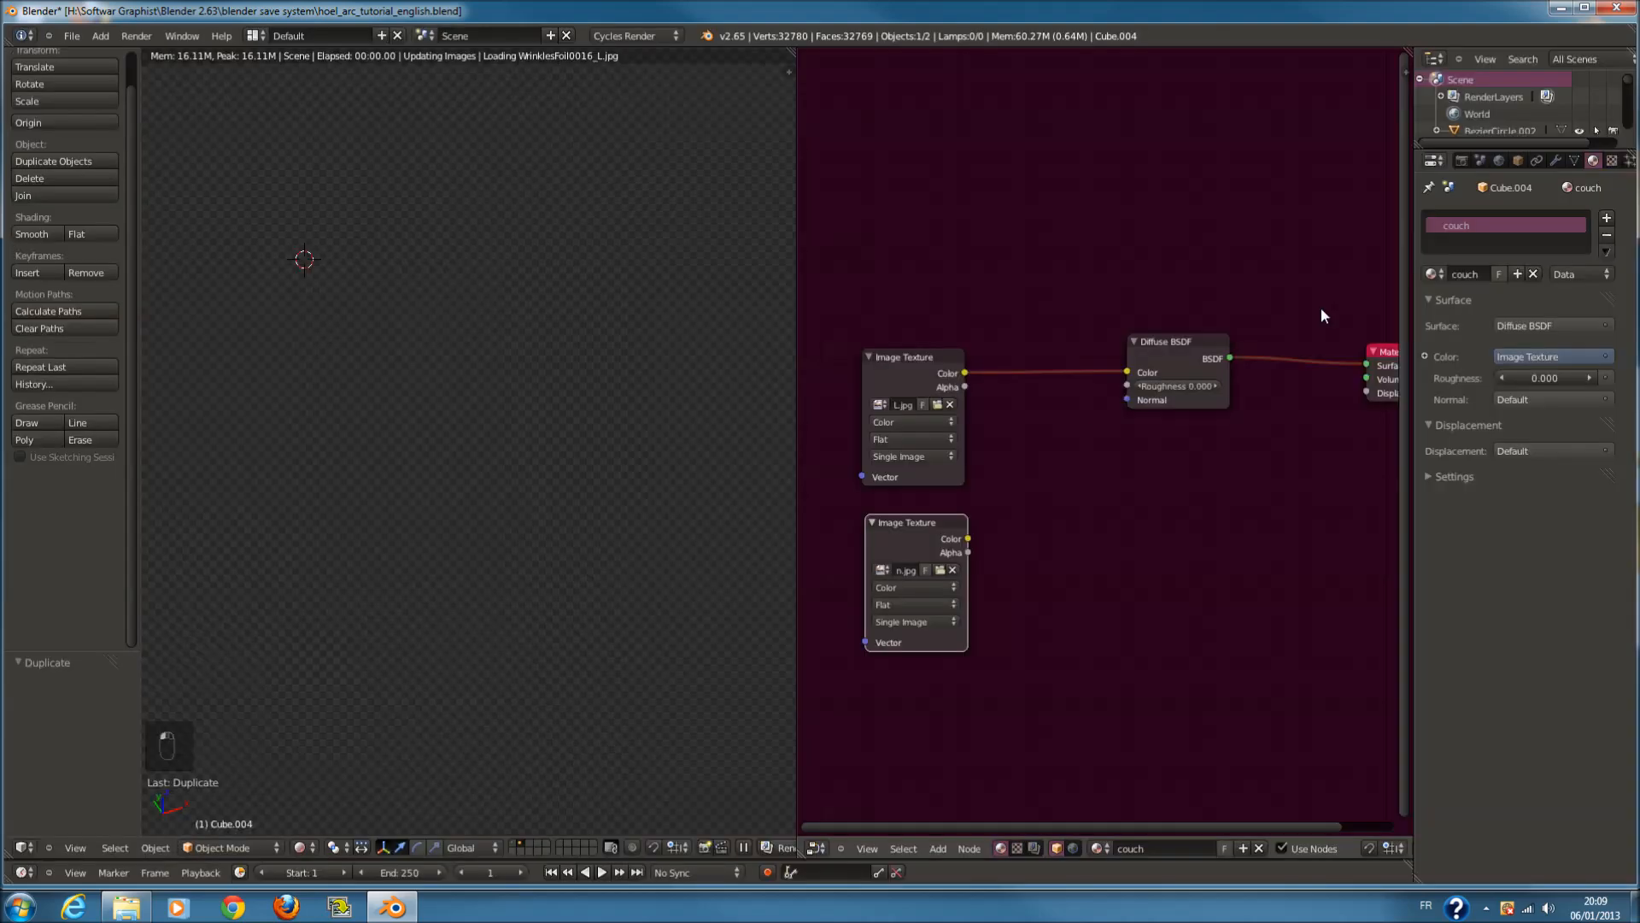
Insert a color Mix node between the upper Image Texture and the Diffuse BSDF, and link the lower Image Texture's Color to Color2
{"action": "key", "text": "shift+a"}
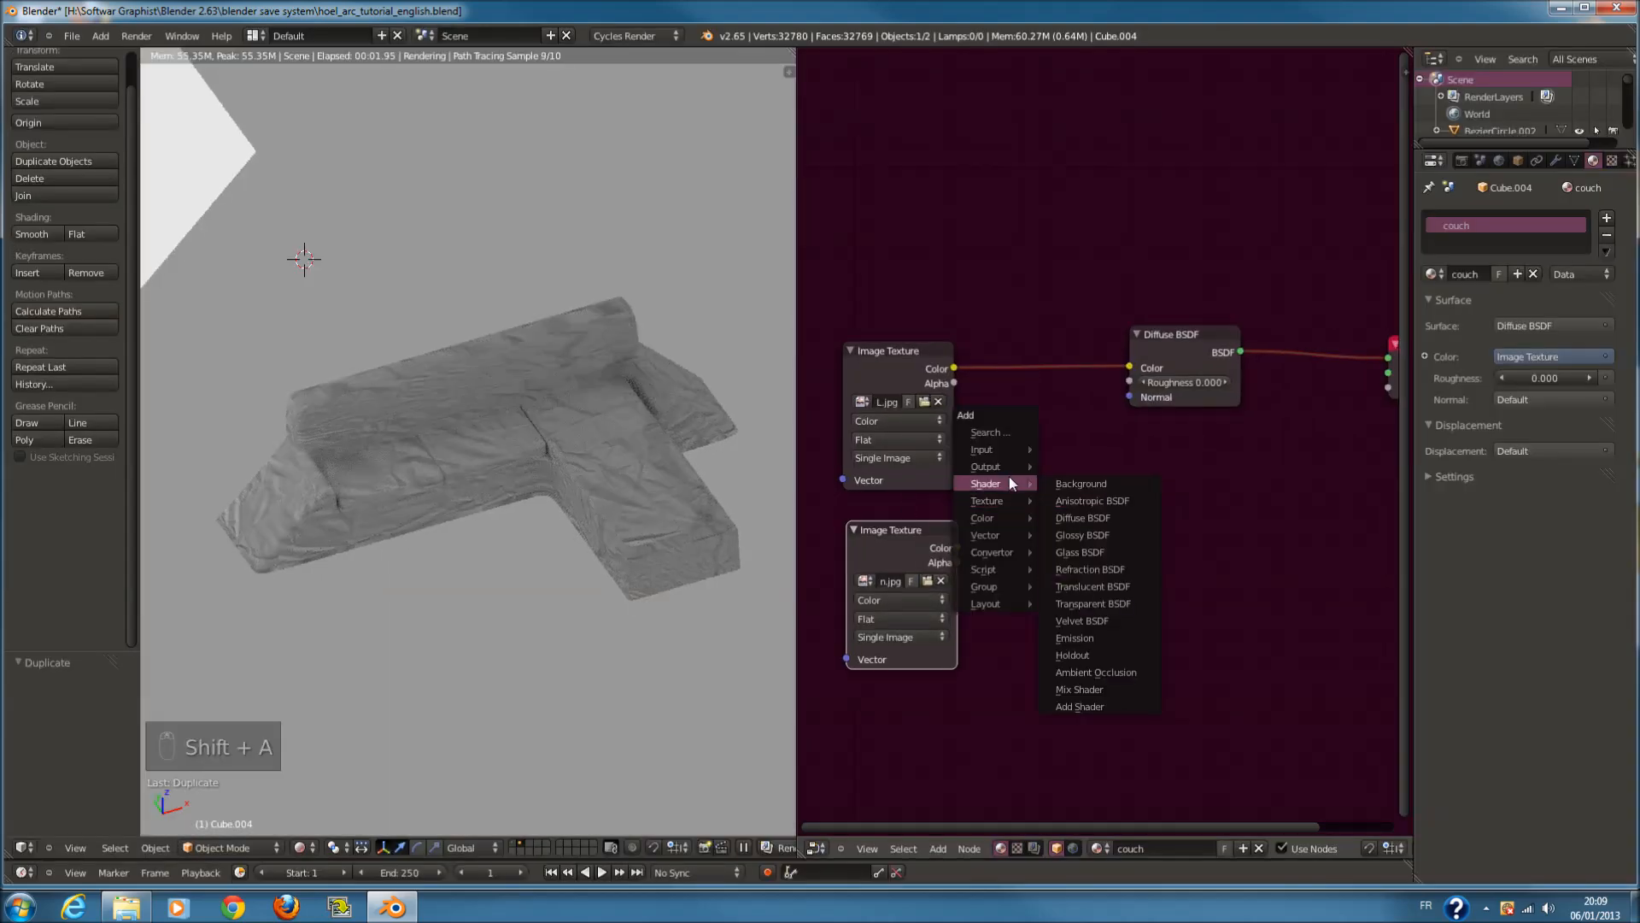
{"action": "mouse_move", "coordinate": [1002, 450]}
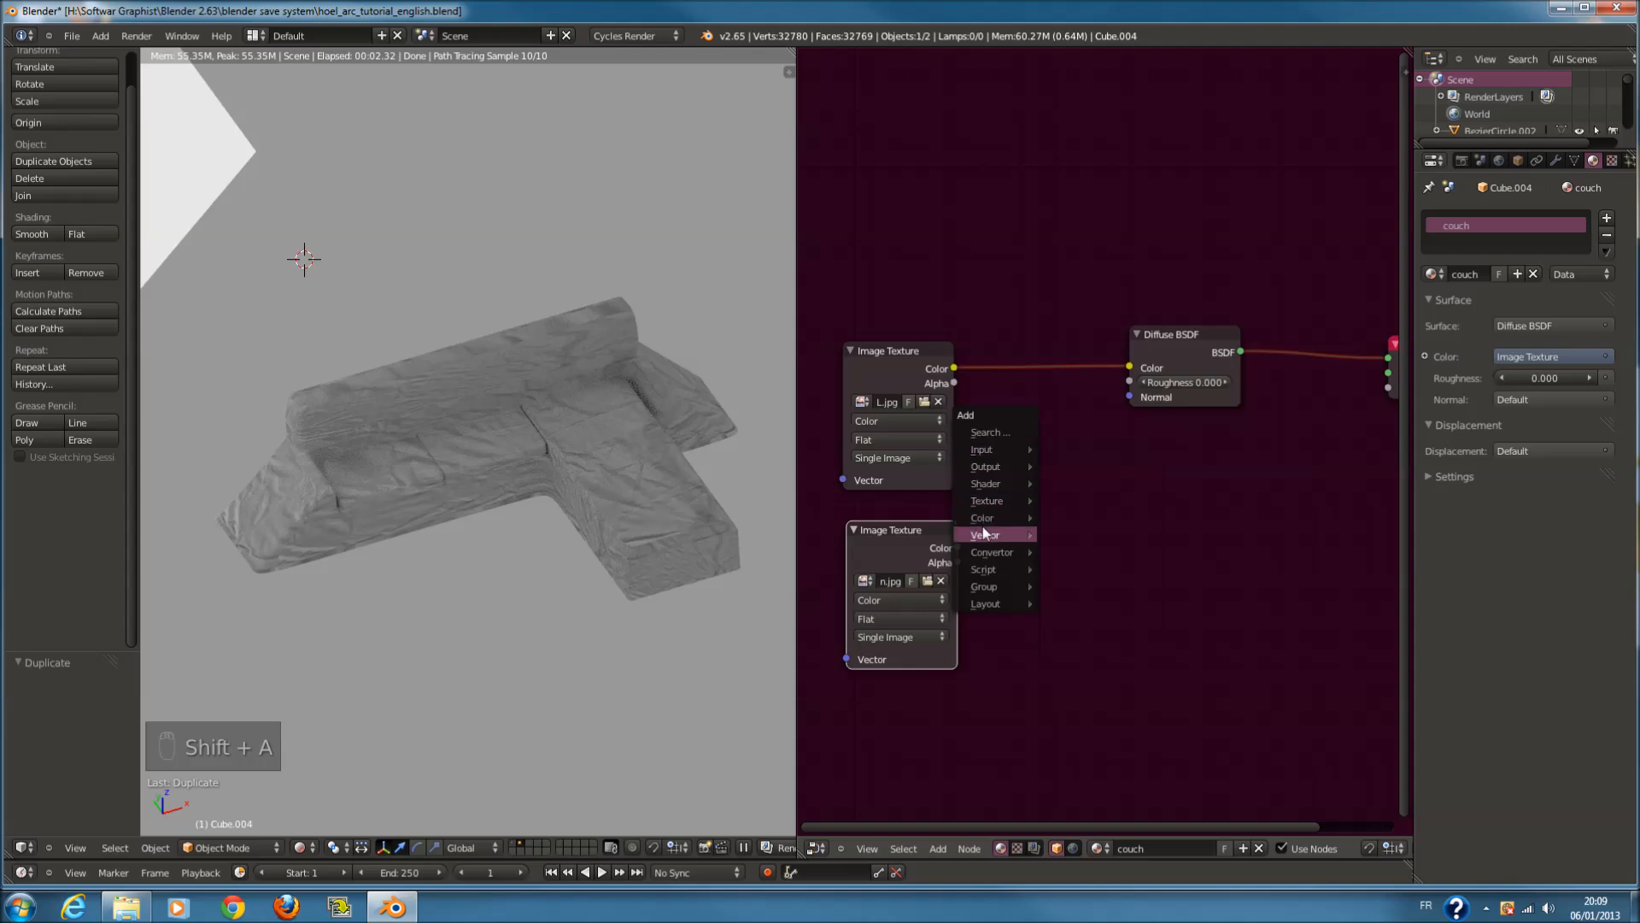
{"action": "mouse_move", "coordinate": [989, 523]}
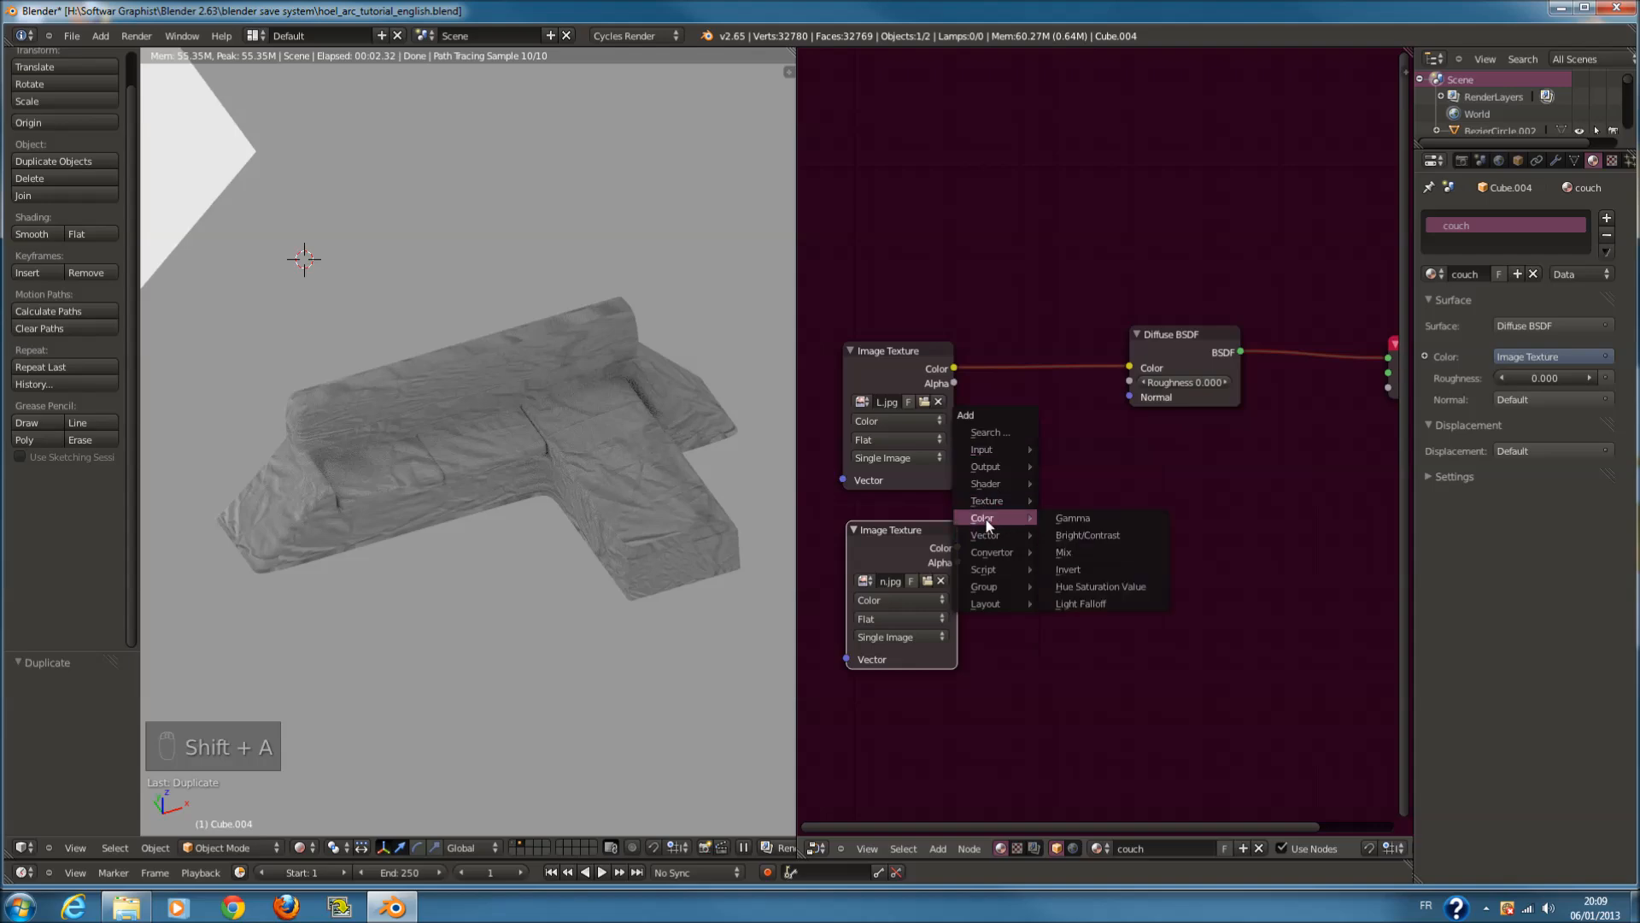
{"action": "left_click", "coordinate": [1082, 553]}
{"action": "left_click", "coordinate": [1007, 348]}
{"action": "mouse_move", "coordinate": [977, 462]}
{"action": "left_mouse_down"}
{"action": "mouse_move", "coordinate": [993, 387]}
{"action": "mouse_move", "coordinate": [974, 488]}
{"action": "mouse_move", "coordinate": [985, 451]}
{"action": "left_mouse_up"}
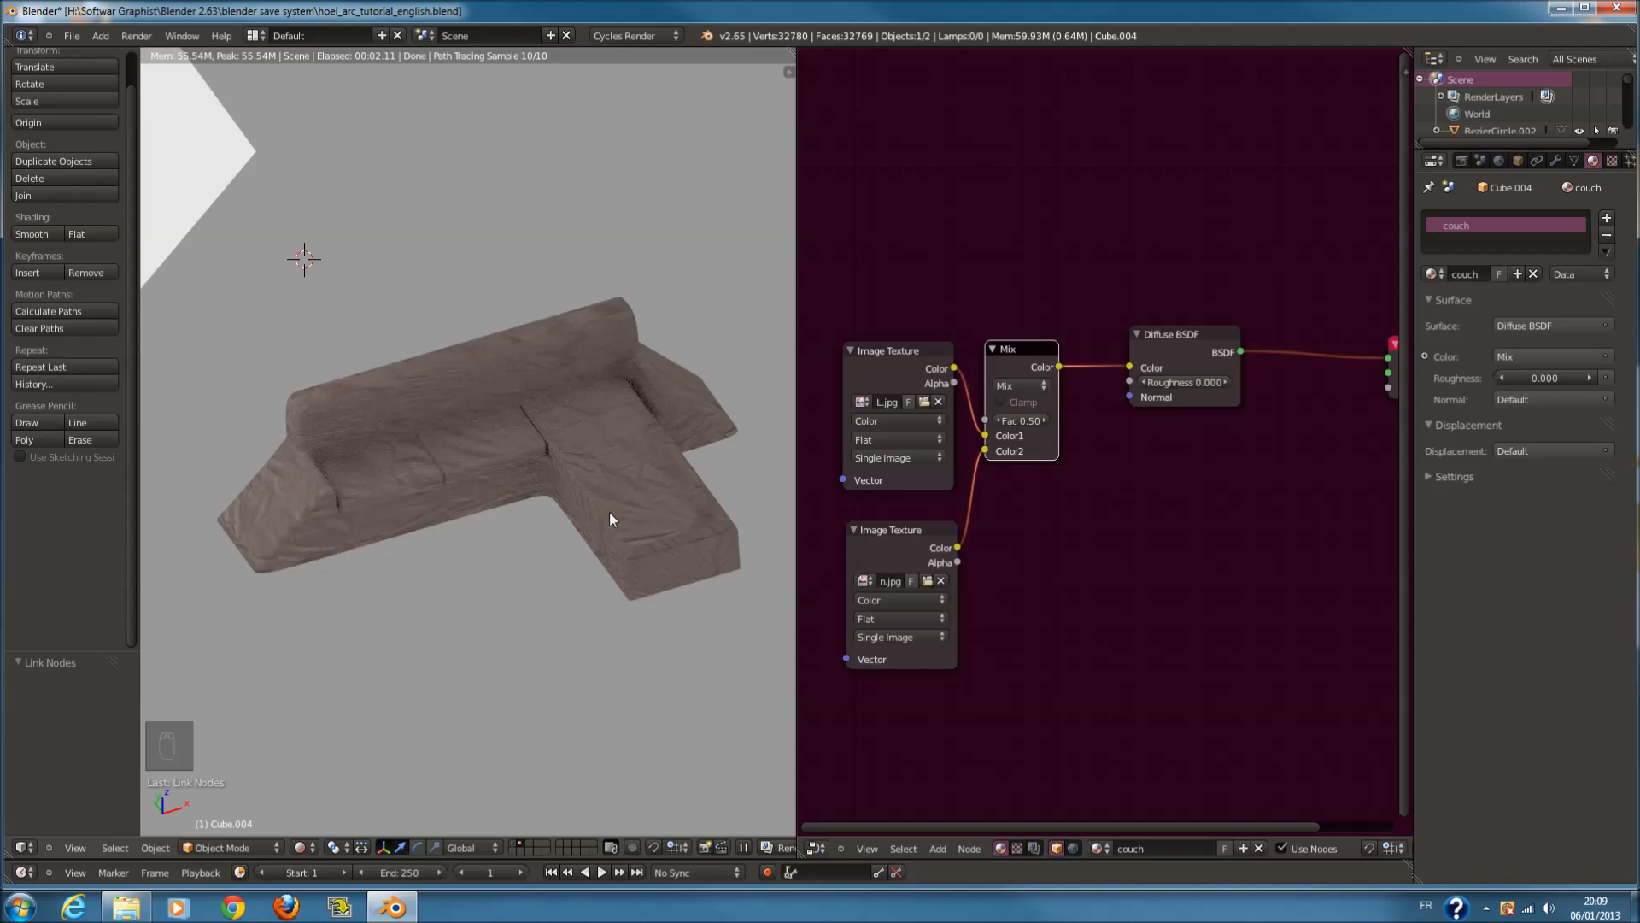
Relink the Mix output to the Diffuse BSDF's Roughness and set the shader's Color to a near-black brown, about R 0.019, G 0.017, B 0.014
{"action": "left_click_drag", "start_coordinate": [1130, 368], "coordinate": [1139, 385]}
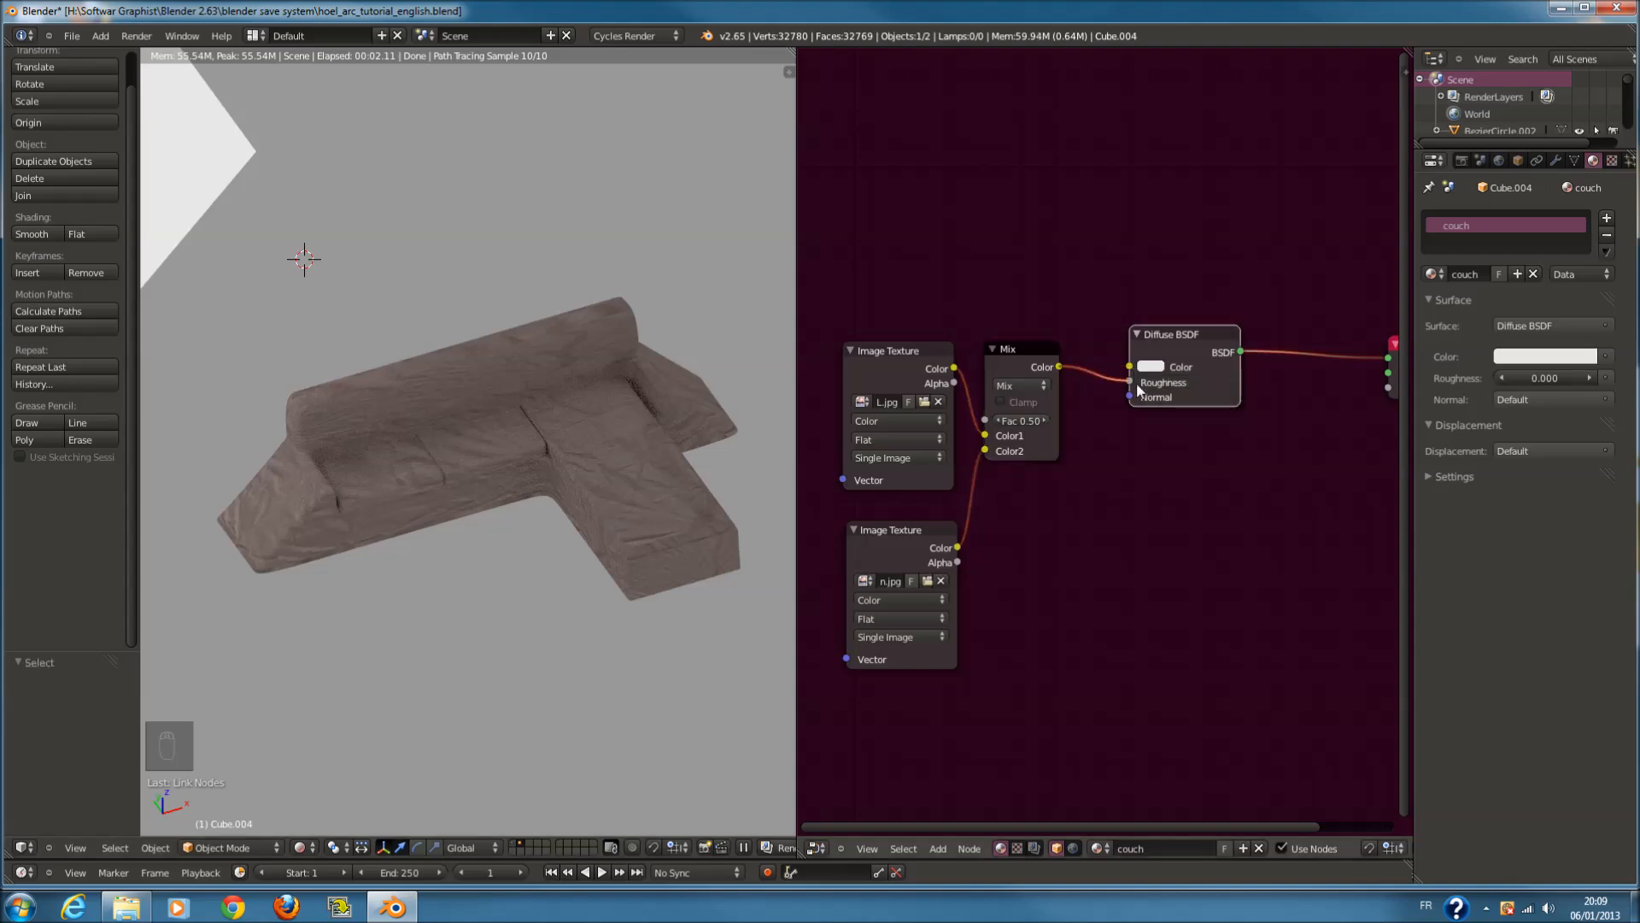
{"action": "left_click", "coordinate": [1162, 366]}
{"action": "mouse_move", "coordinate": [1201, 224]}
{"action": "left_mouse_down"}
{"action": "mouse_move", "coordinate": [1193, 261]}
{"action": "mouse_move", "coordinate": [1208, 207]}
{"action": "mouse_move", "coordinate": [1197, 216]}
{"action": "left_mouse_up"}
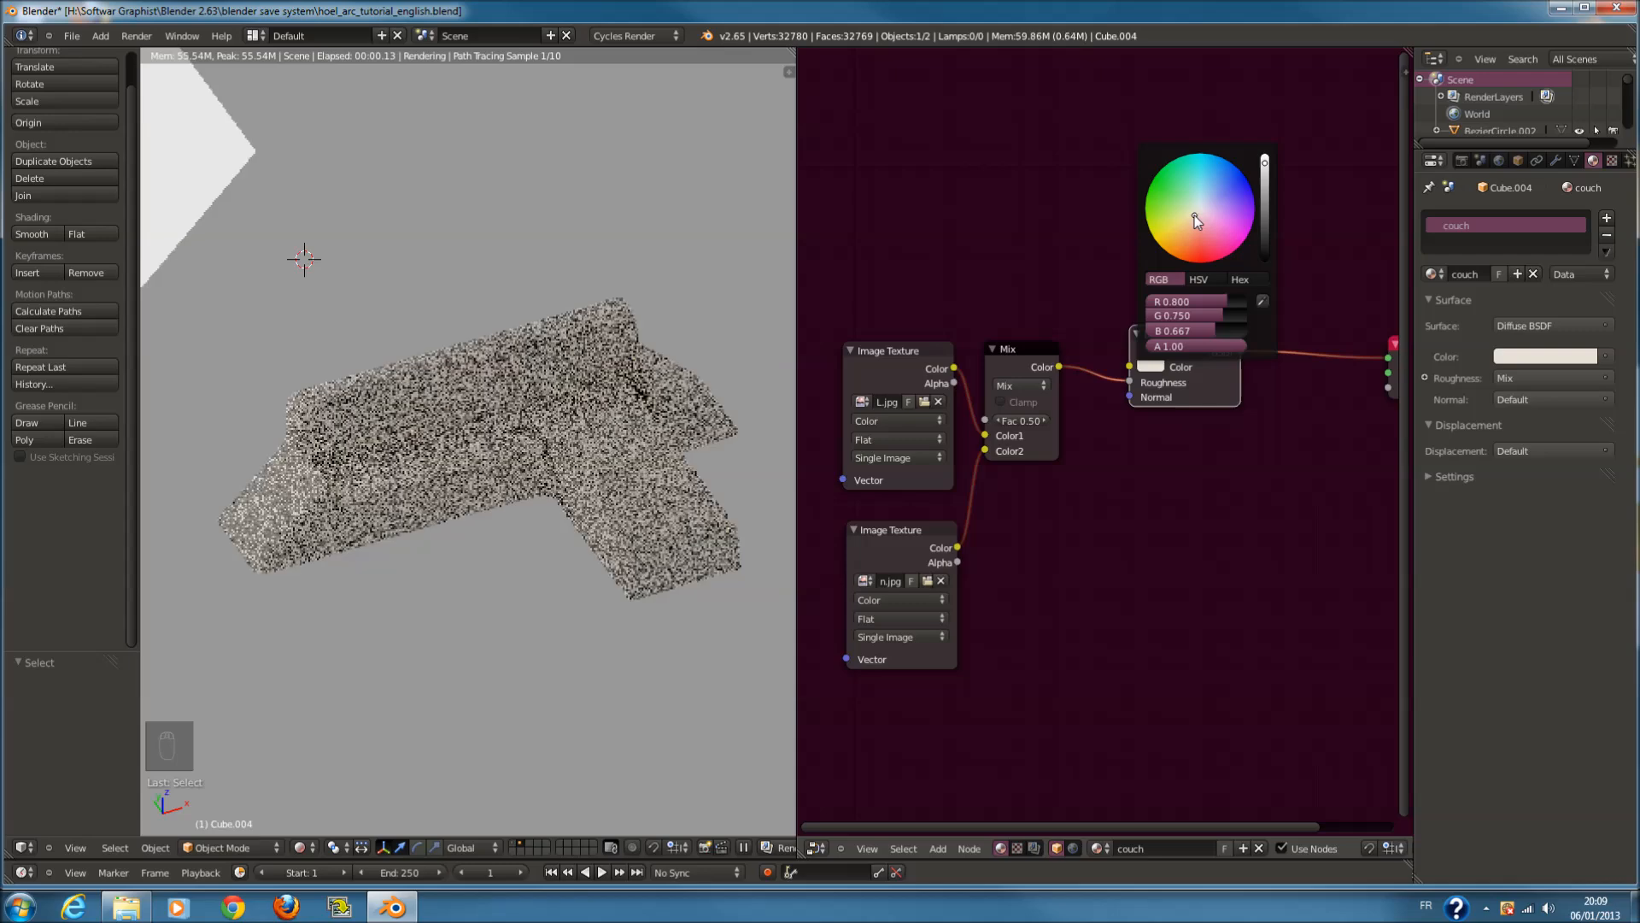
{"action": "left_click_drag", "start_coordinate": [1266, 162], "coordinate": [1265, 258]}
{"action": "scroll", "coordinate": [1281, 437], "scroll_direction": "down", "scroll_amount": 1}
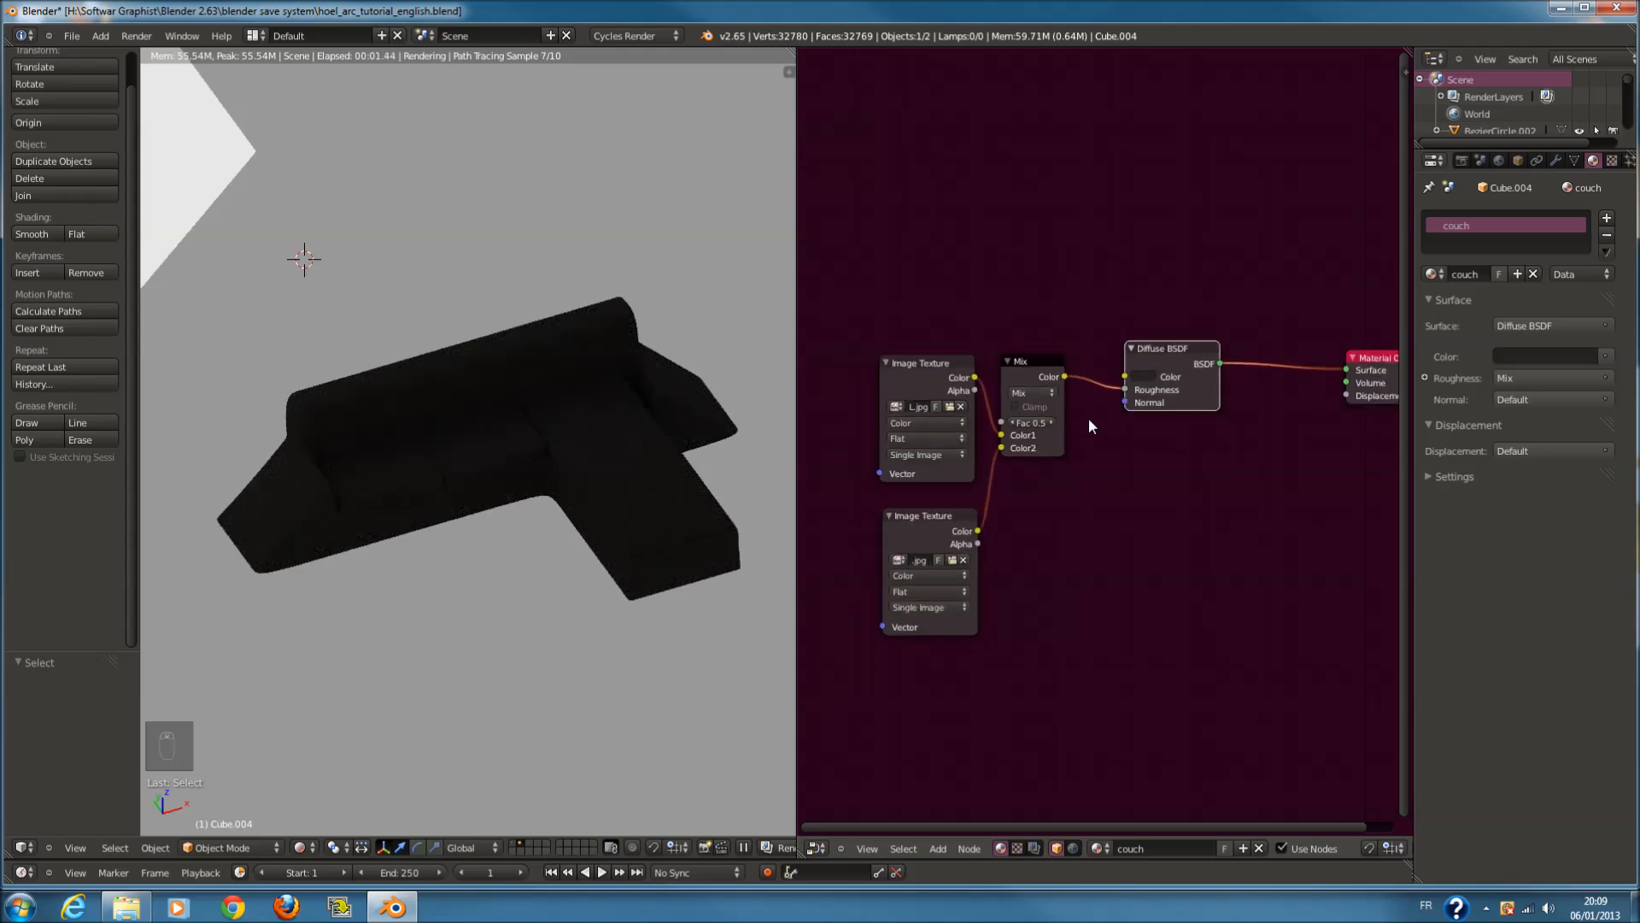
{"action": "scroll", "coordinate": [1109, 423], "scroll_direction": "up", "scroll_amount": 1}
{"action": "left_click", "coordinate": [1167, 366]}
{"action": "left_click", "coordinate": [1192, 221]}
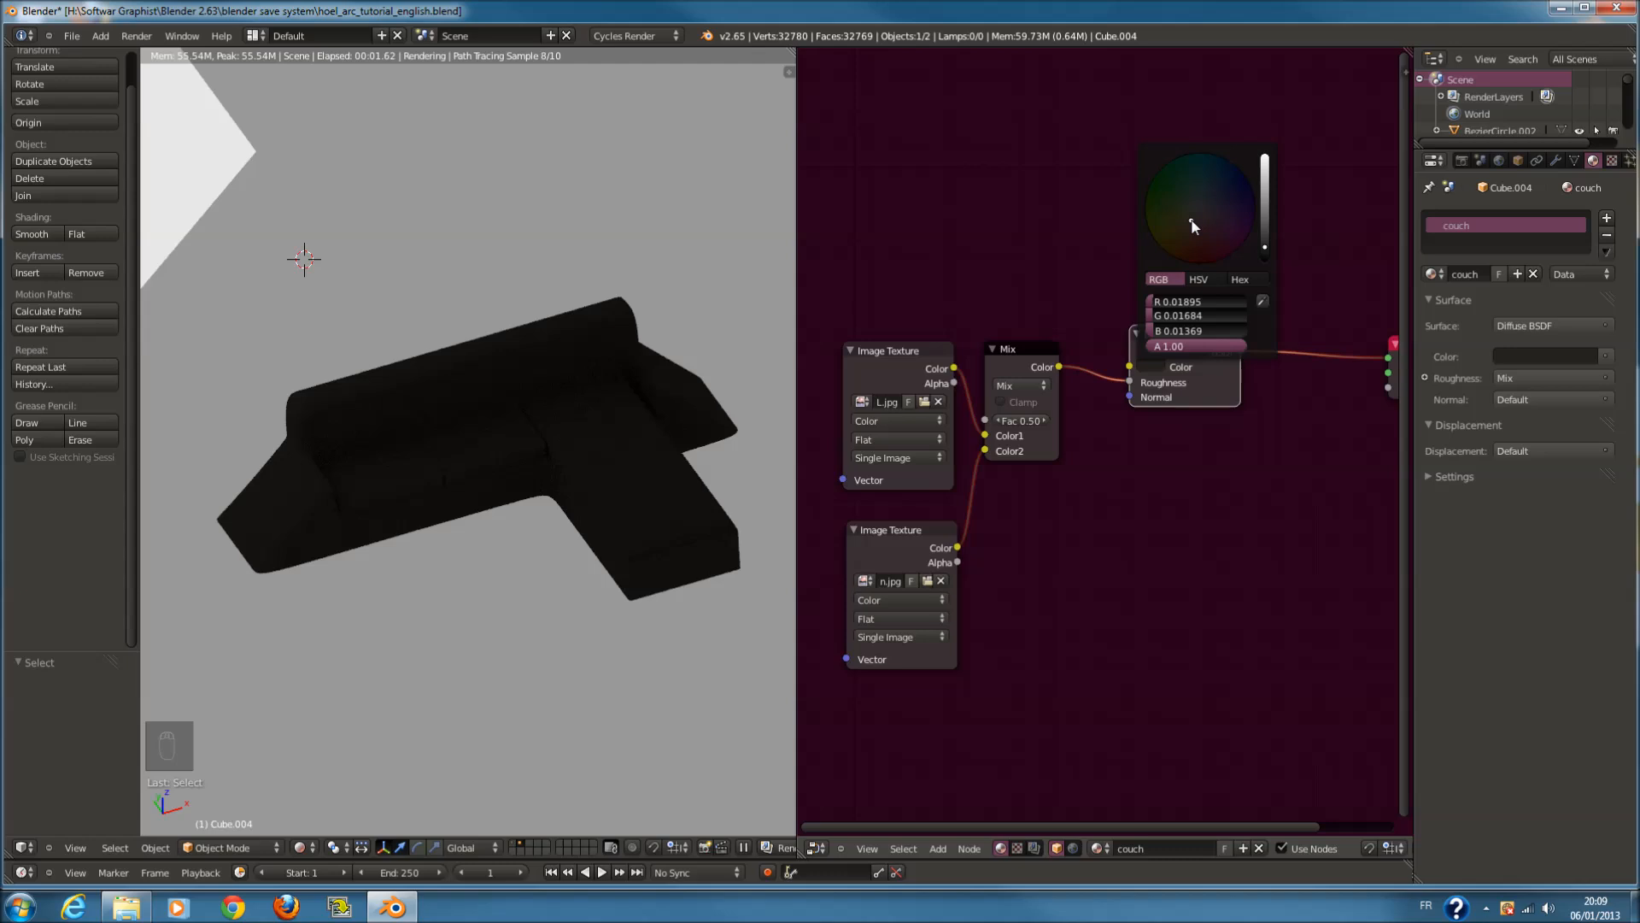
Duplicate the Mix node below the Diffuse BSDF, feed the original Mix into its Color2, and link its output to the material's Displacement
{"action": "scroll", "coordinate": [1115, 408], "scroll_direction": "down", "scroll_amount": 2}
{"action": "key", "text": "a"}
{"action": "key", "text": "a"}
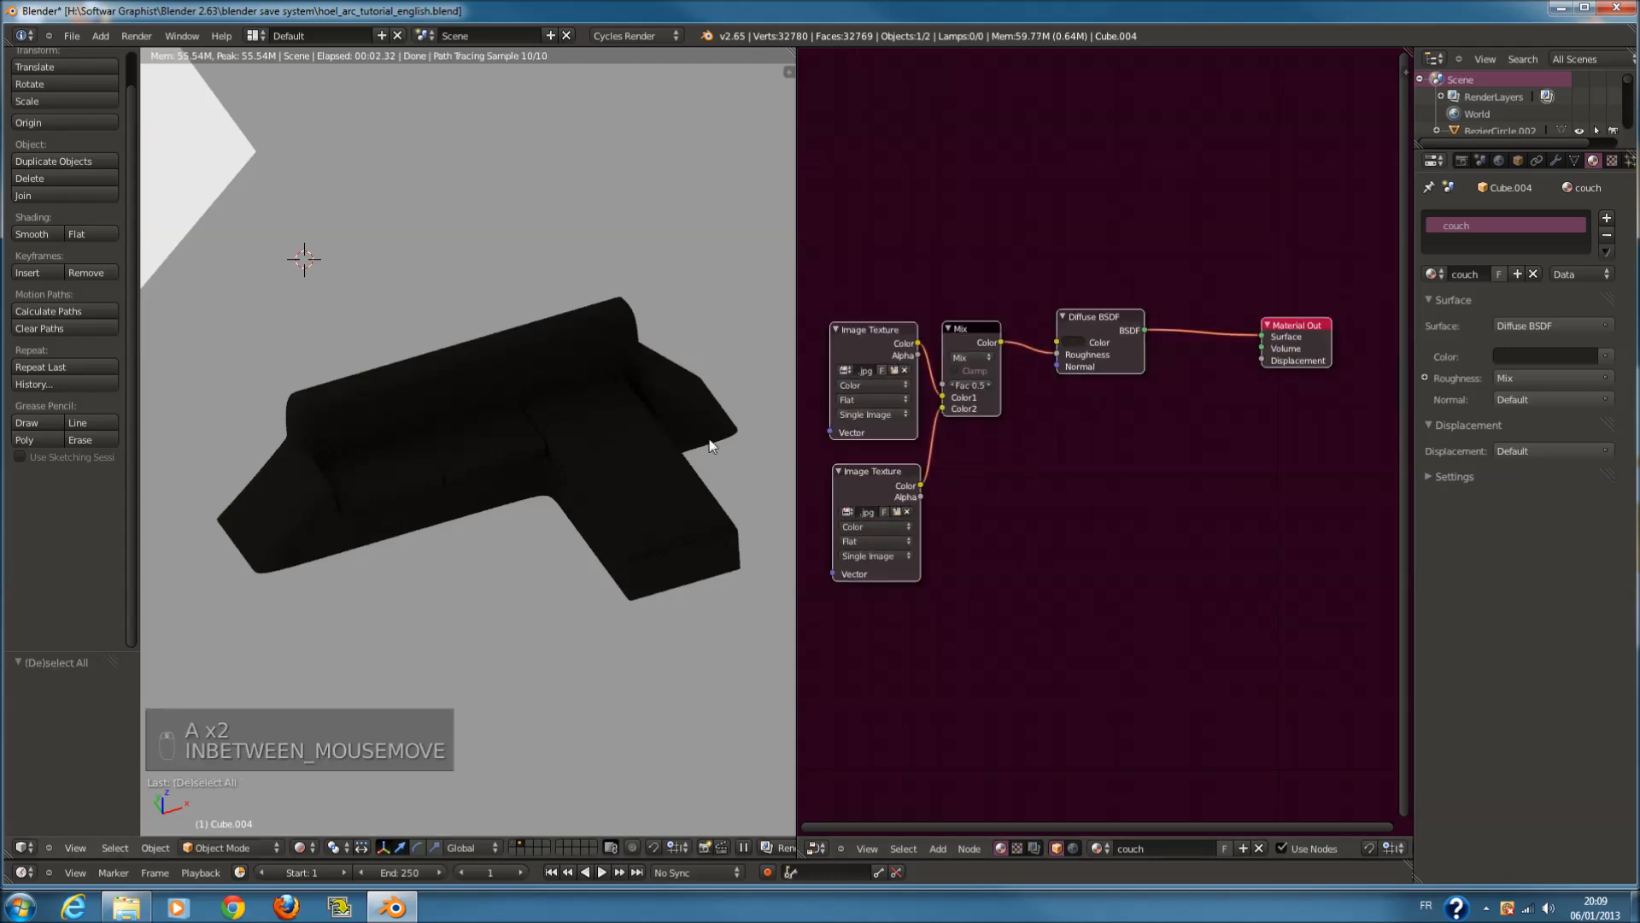
{"action": "scroll", "coordinate": [683, 443], "scroll_direction": "up", "scroll_amount": 3}
{"action": "key", "text": "a"}
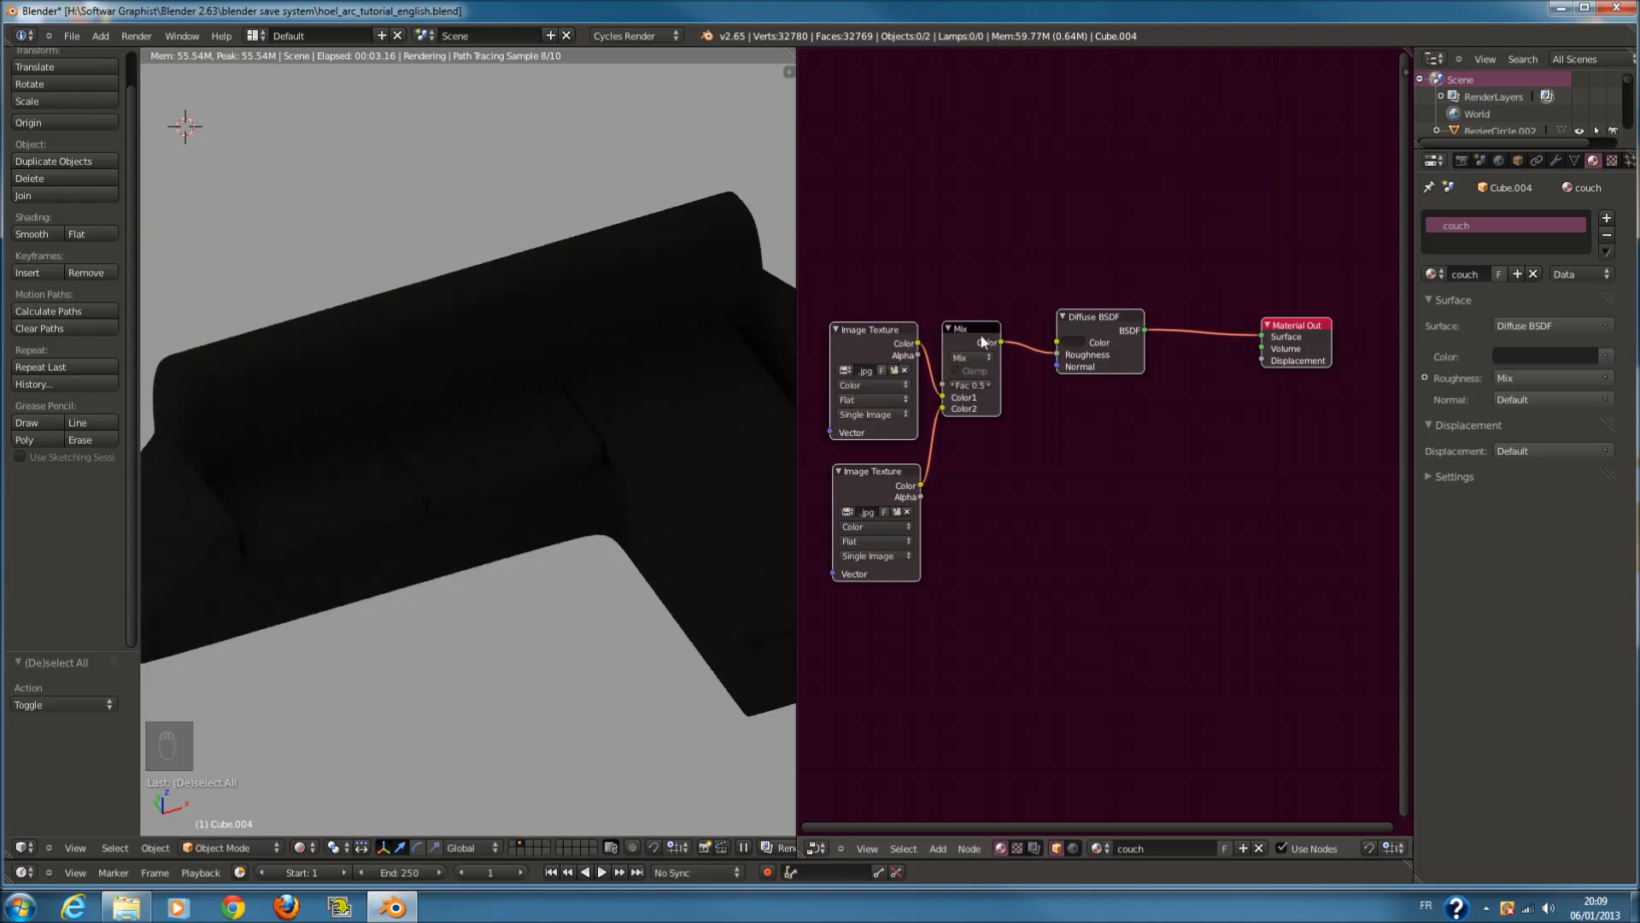
{"action": "key", "text": "shift+d"}
{"action": "left_click", "coordinate": [1033, 436]}
{"action": "left_click_drag", "start_coordinate": [1001, 342], "coordinate": [1057, 517]}
{"action": "left_click_drag", "start_coordinate": [1117, 452], "coordinate": [1265, 358]}
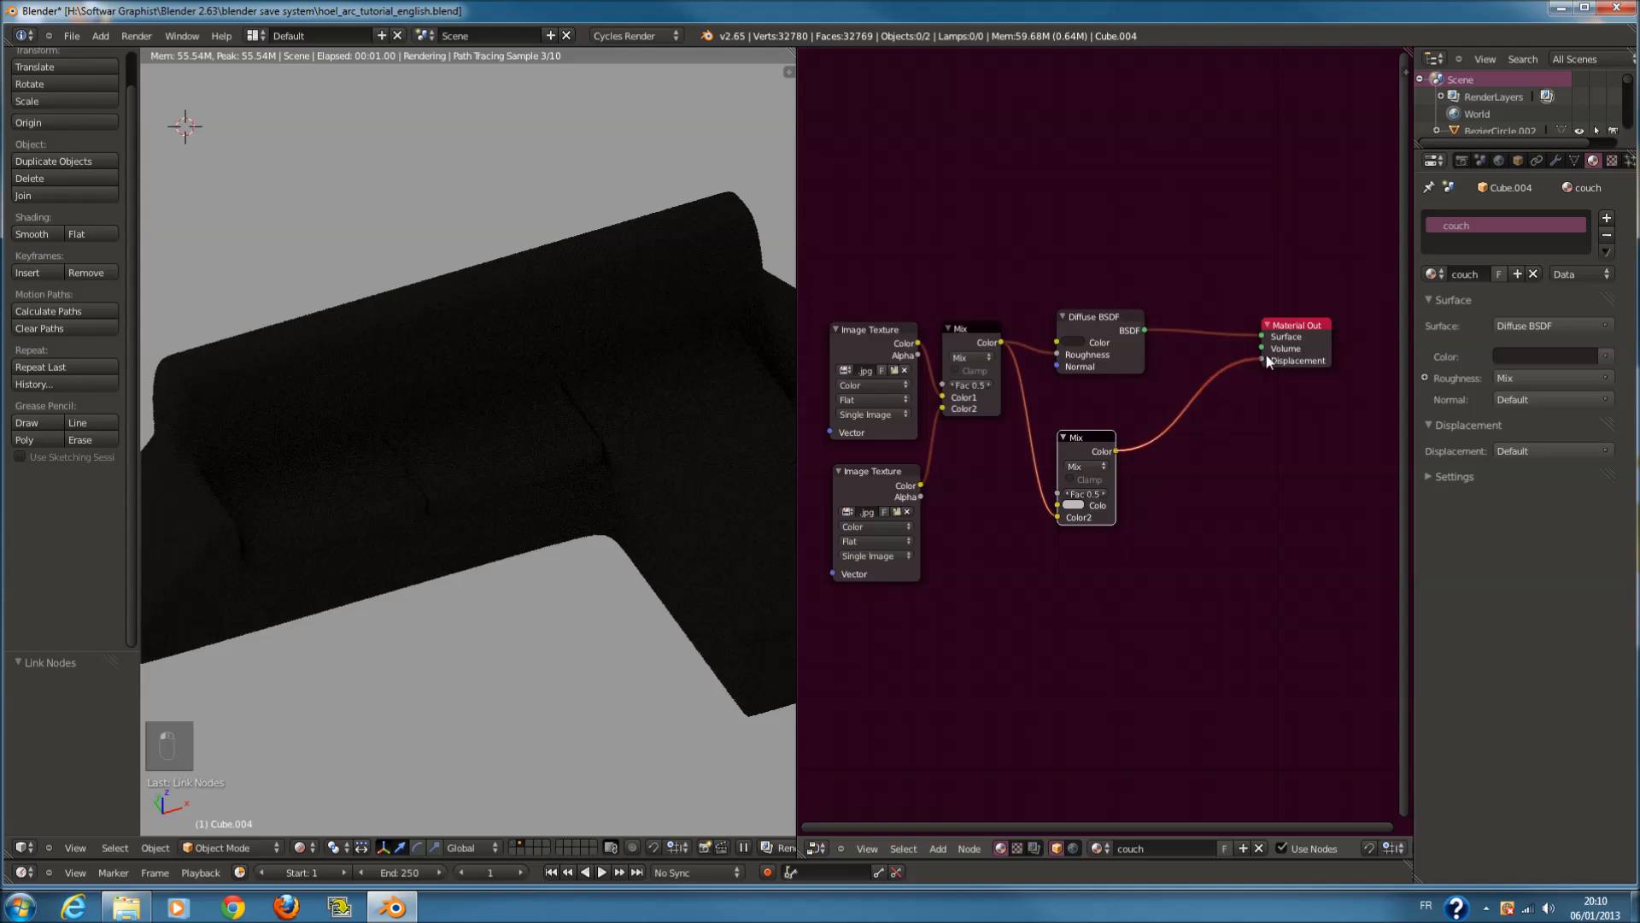
Set the duplicated Mix node's blend type to Multiply and inspect the rendered couch up close
{"action": "left_click", "coordinate": [1077, 466]}
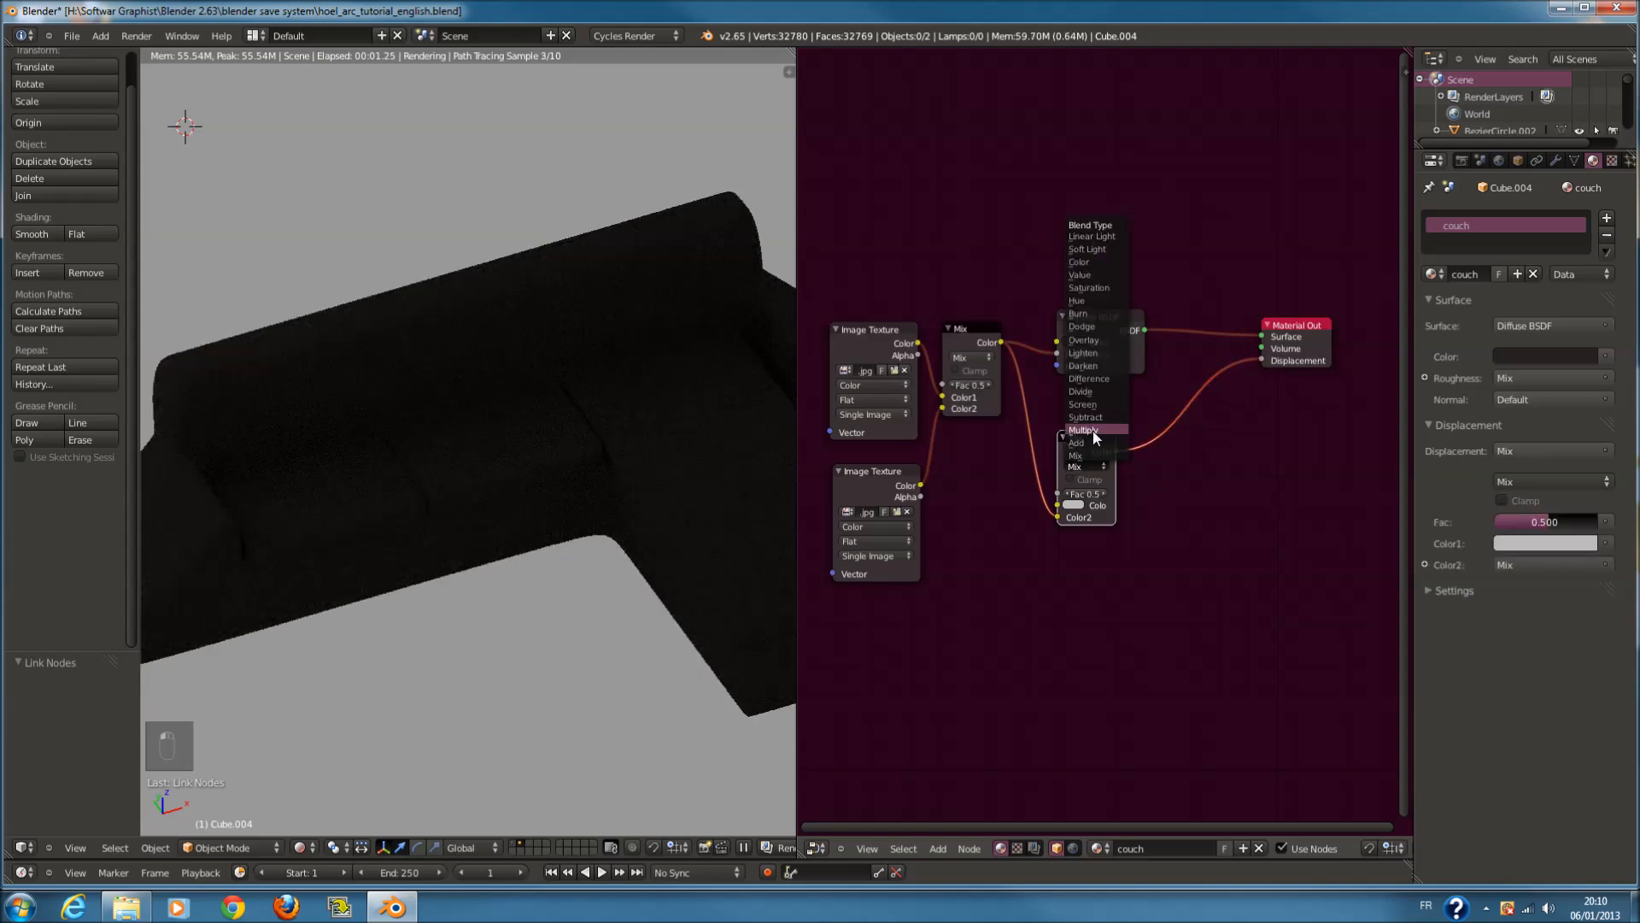
{"action": "left_click", "coordinate": [1094, 431]}
{"action": "scroll", "coordinate": [1132, 463], "scroll_direction": "up", "scroll_amount": 2}
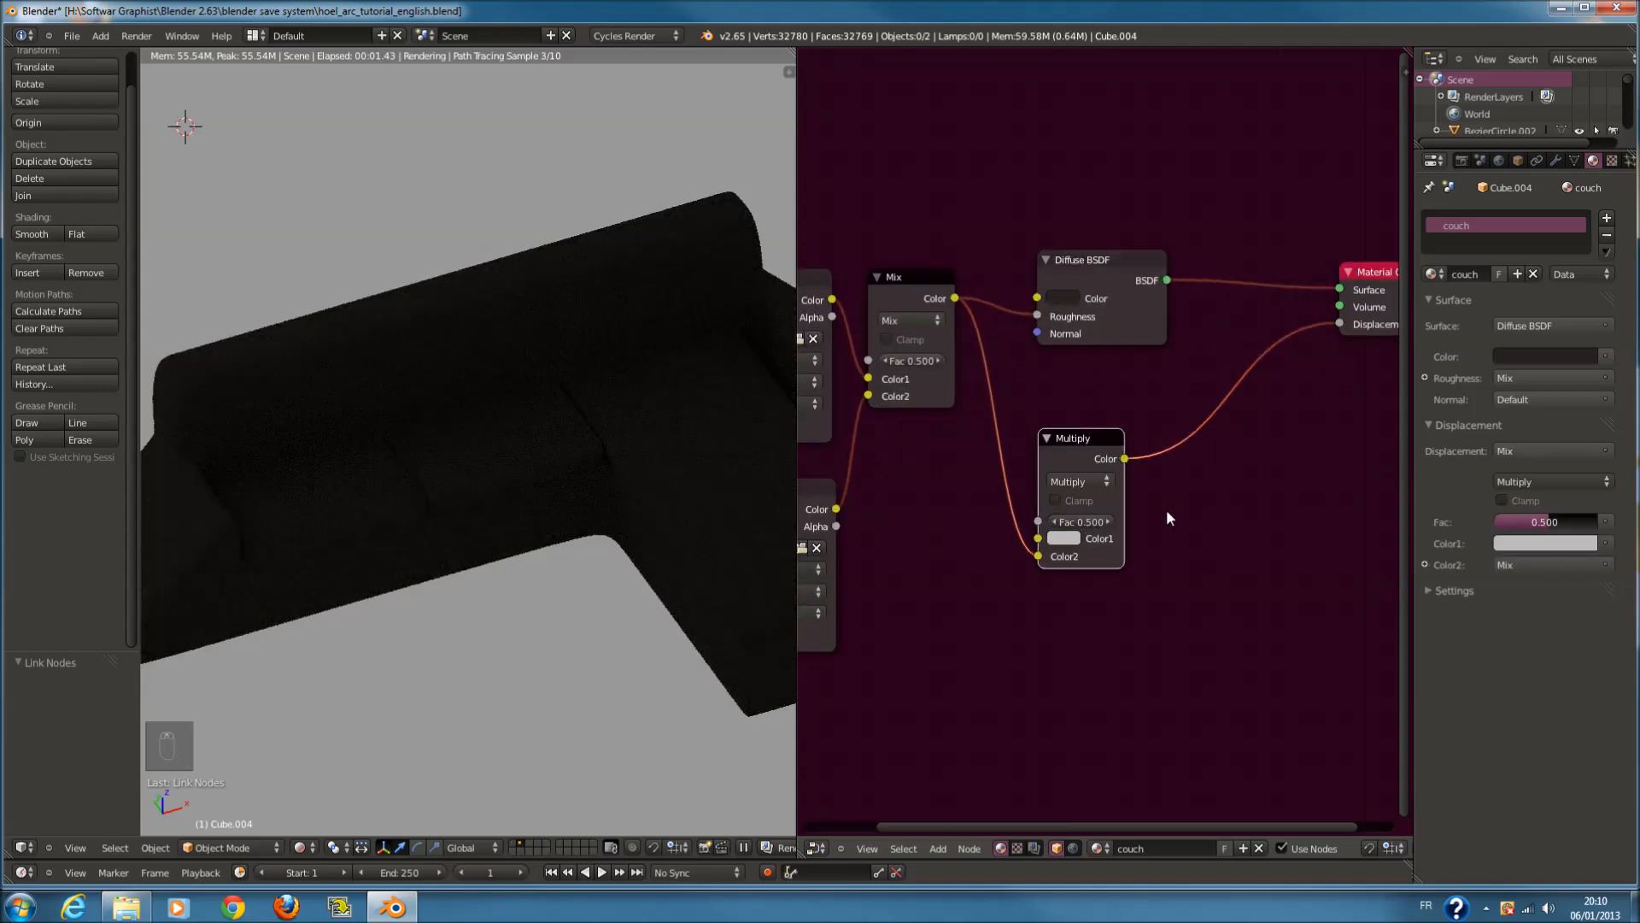
{"action": "scroll", "coordinate": [1168, 511], "scroll_direction": "up", "scroll_amount": 2}
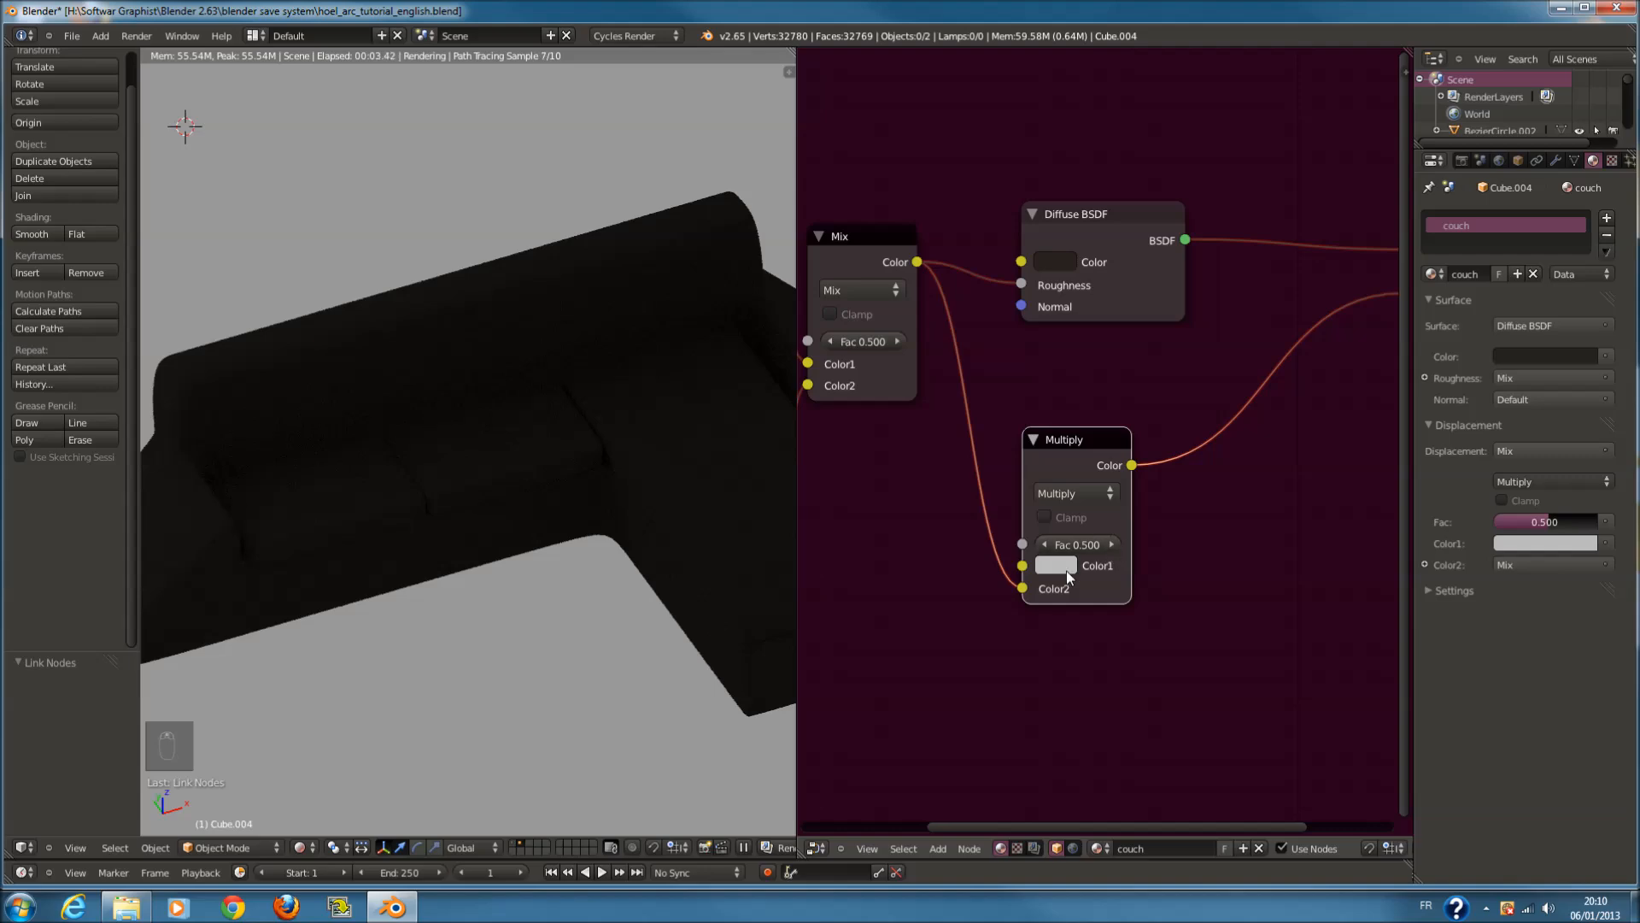
{"action": "scroll", "coordinate": [617, 588], "scroll_direction": "up", "scroll_amount": 5}
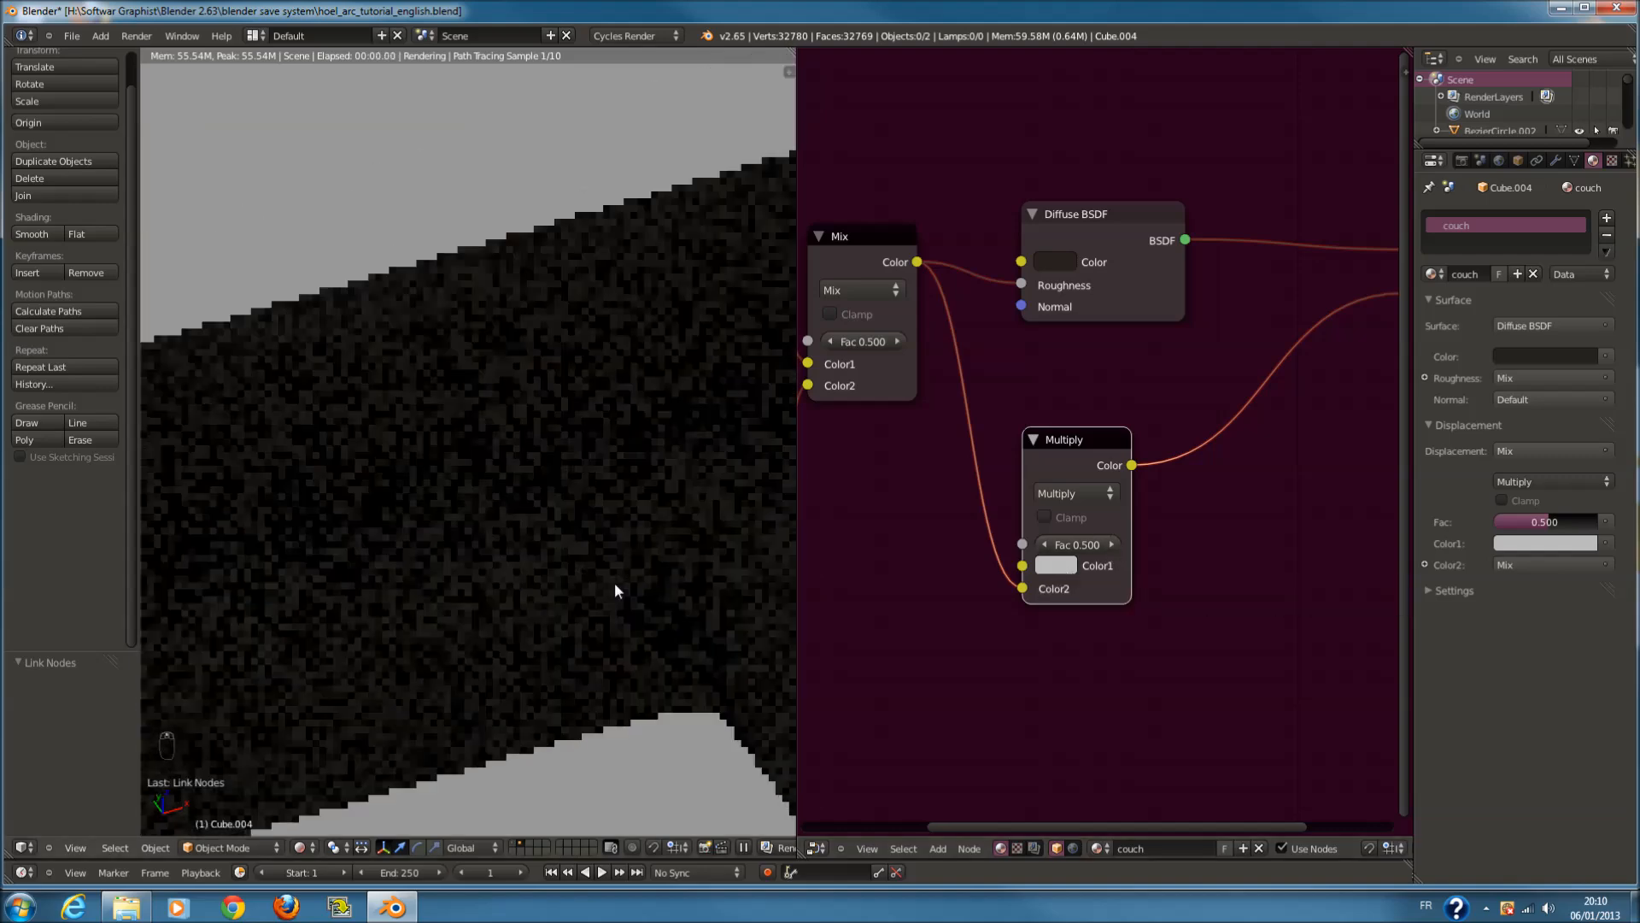
{"action": "scroll", "coordinate": [607, 598], "scroll_direction": "up", "scroll_amount": 2}
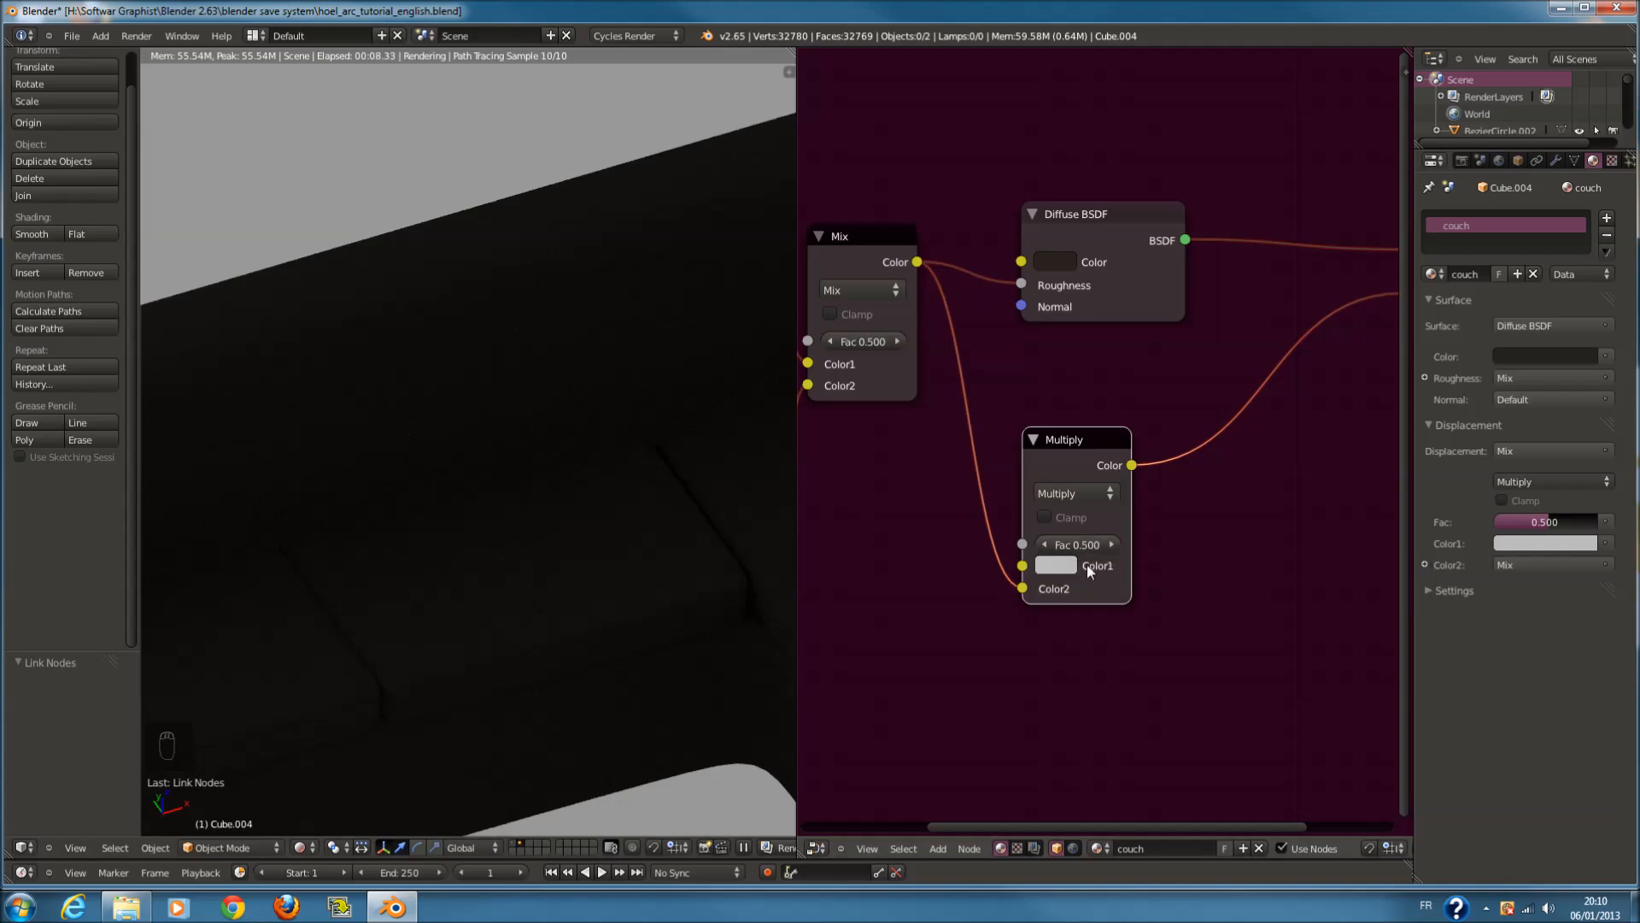
Try the Multiply node's Fac at 0, then restore it to 0.5, leaving its Color1 untouched
{"action": "left_click_drag", "start_coordinate": [1089, 543], "coordinate": [1367, 518]}
{"action": "left_click_drag", "start_coordinate": [1081, 545], "coordinate": [313, 622]}
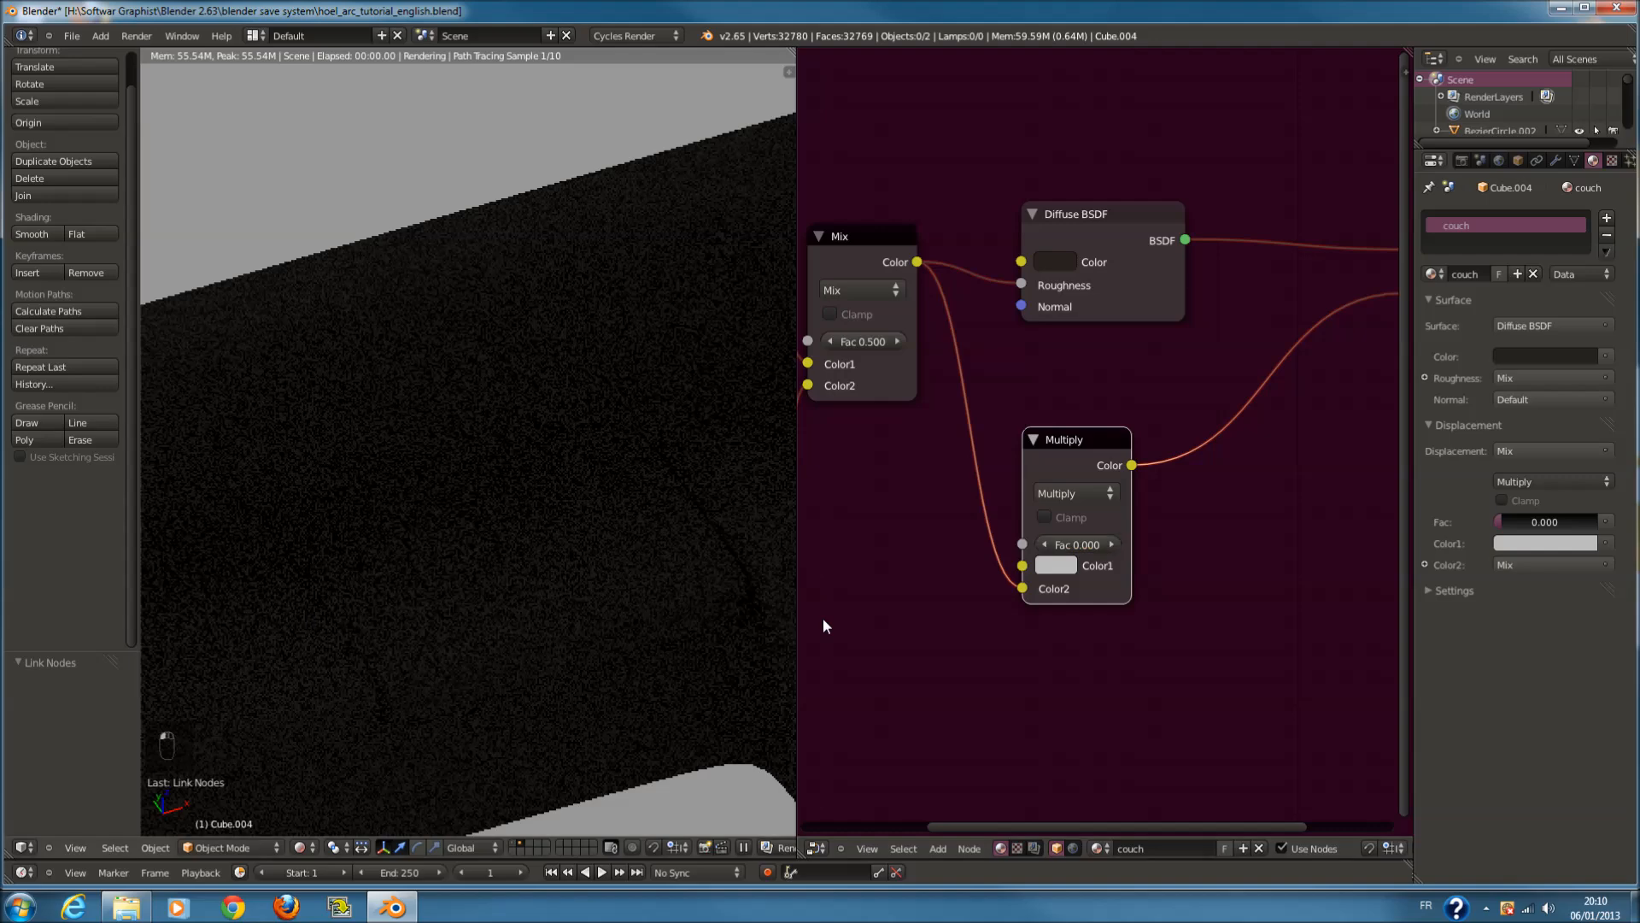
{"action": "left_click", "coordinate": [1060, 565]}
{"action": "type", "text": "a;à"}
{"action": "key", "text": "Escape"}
{"action": "left_click", "coordinate": [1085, 543]}
{"action": "type", "text": "0.5"}
{"action": "key", "text": "Return"}
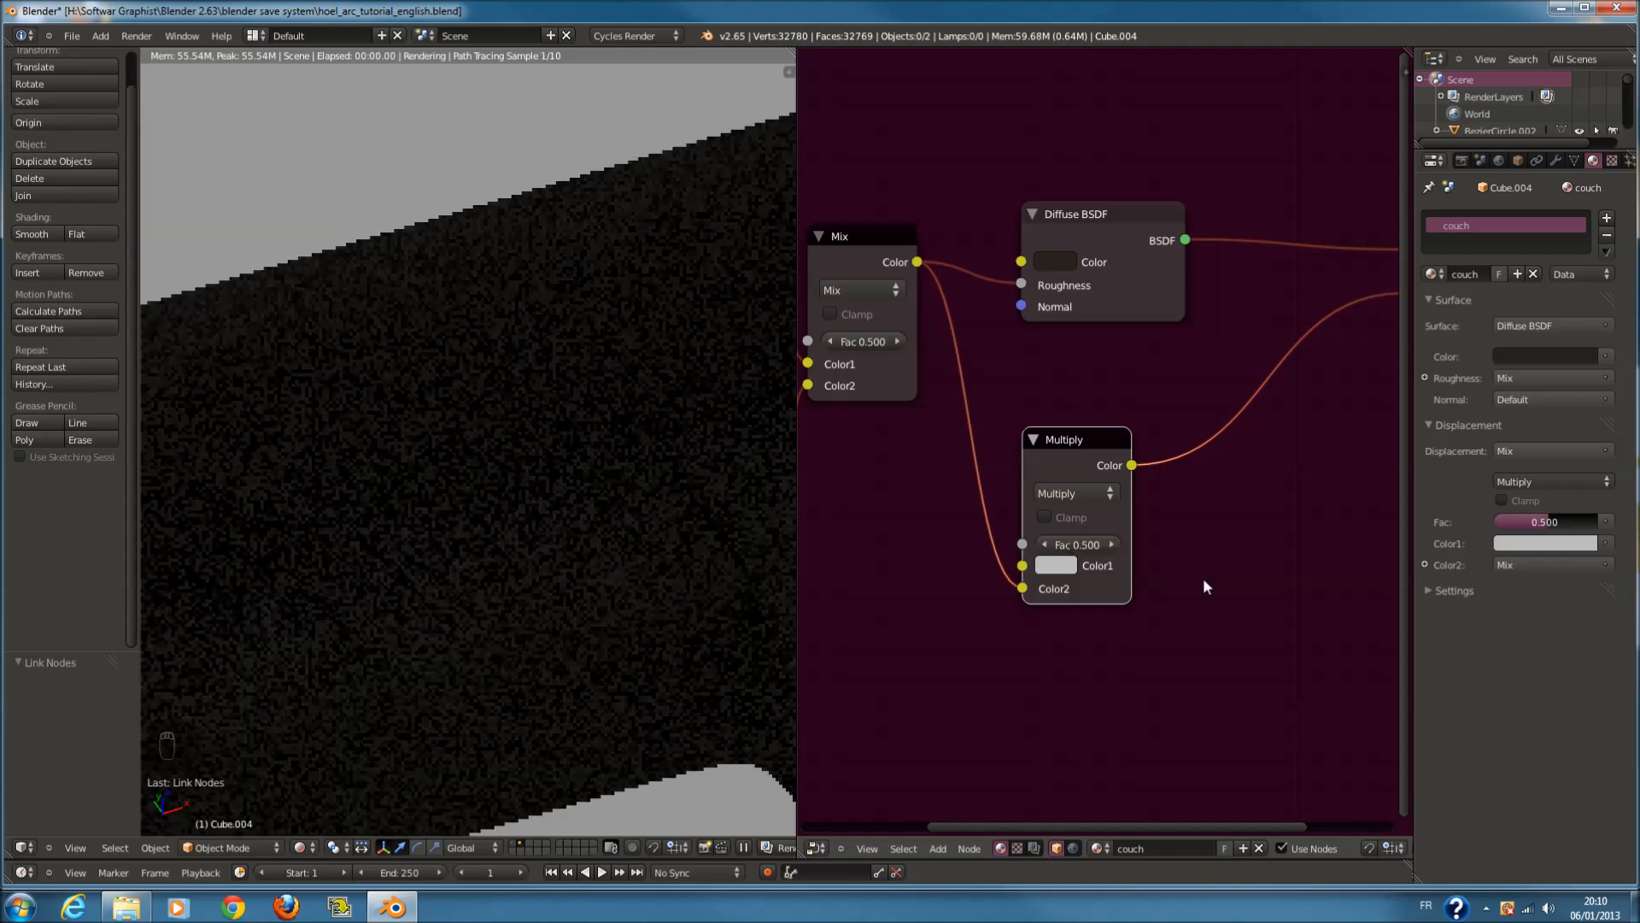
Switch the 3D view from the rendered preview to Solid shading
{"action": "scroll", "coordinate": [1206, 580], "scroll_direction": "down", "scroll_amount": 2}
{"action": "scroll", "coordinate": [521, 417], "scroll_direction": "down", "scroll_amount": 2}
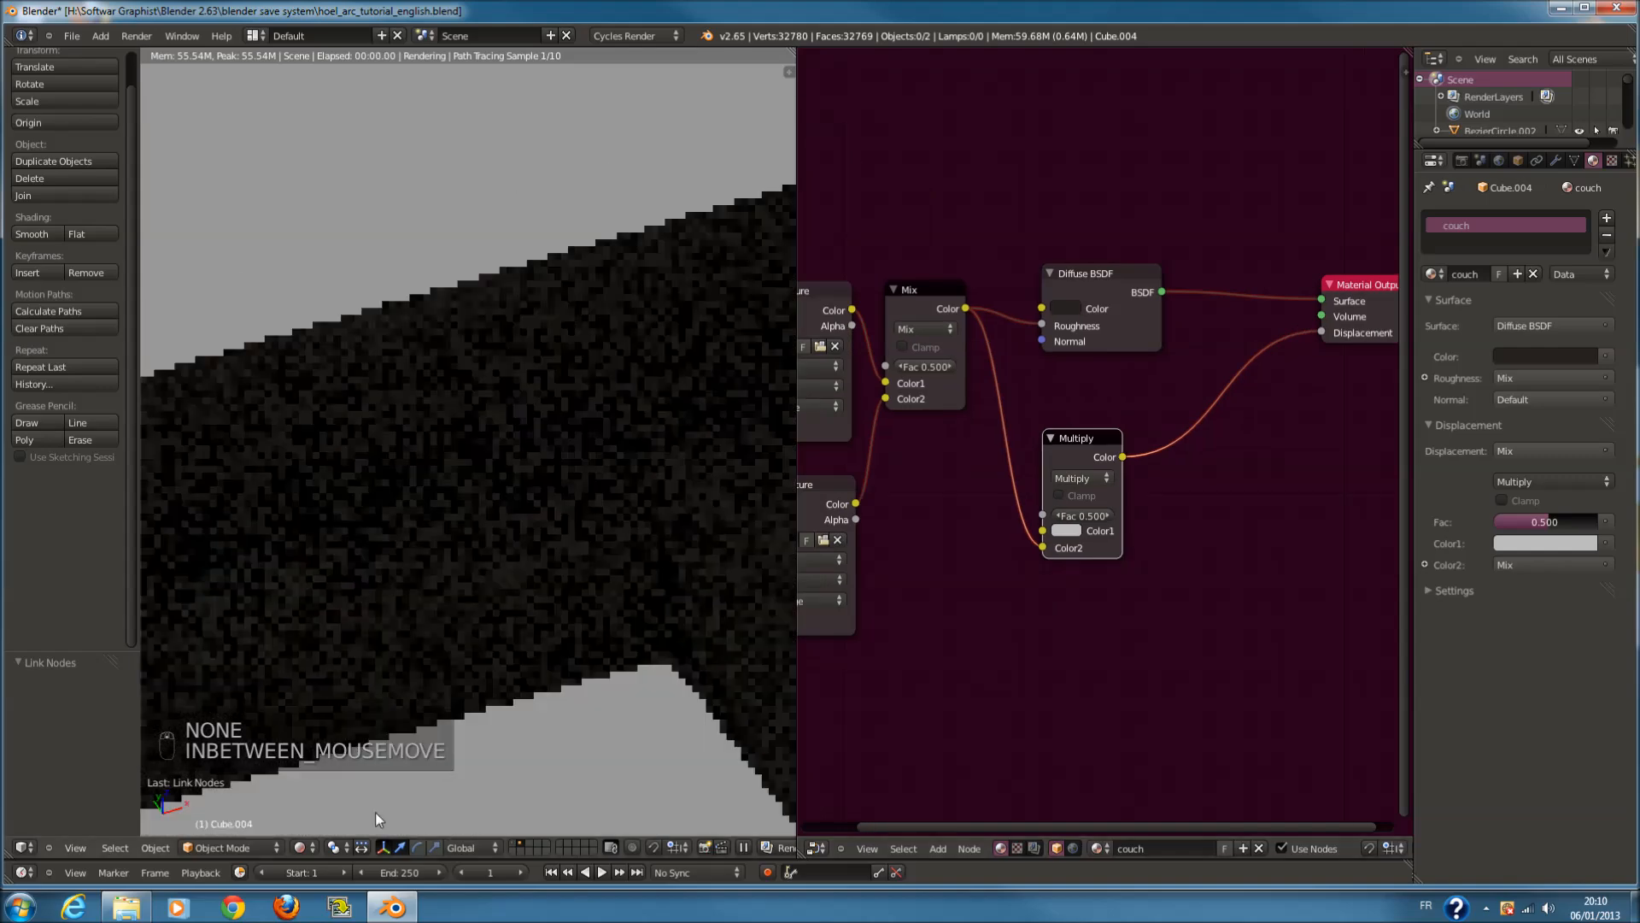
{"action": "left_click", "coordinate": [304, 847]}
{"action": "left_click", "coordinate": [324, 792]}
{"action": "scroll", "coordinate": [564, 603], "scroll_direction": "down", "scroll_amount": 2}
{"action": "scroll", "coordinate": [580, 585], "scroll_direction": "up", "scroll_amount": 2}
Select only the couch and move it to layer 1, keeping the emission plane on layer 2
{"action": "key", "text": "a"}
{"action": "key", "text": "a"}
{"action": "key", "text": "c"}
{"action": "scroll", "coordinate": [515, 449], "scroll_direction": "down", "scroll_amount": 3}
{"action": "left_click", "coordinate": [494, 475]}
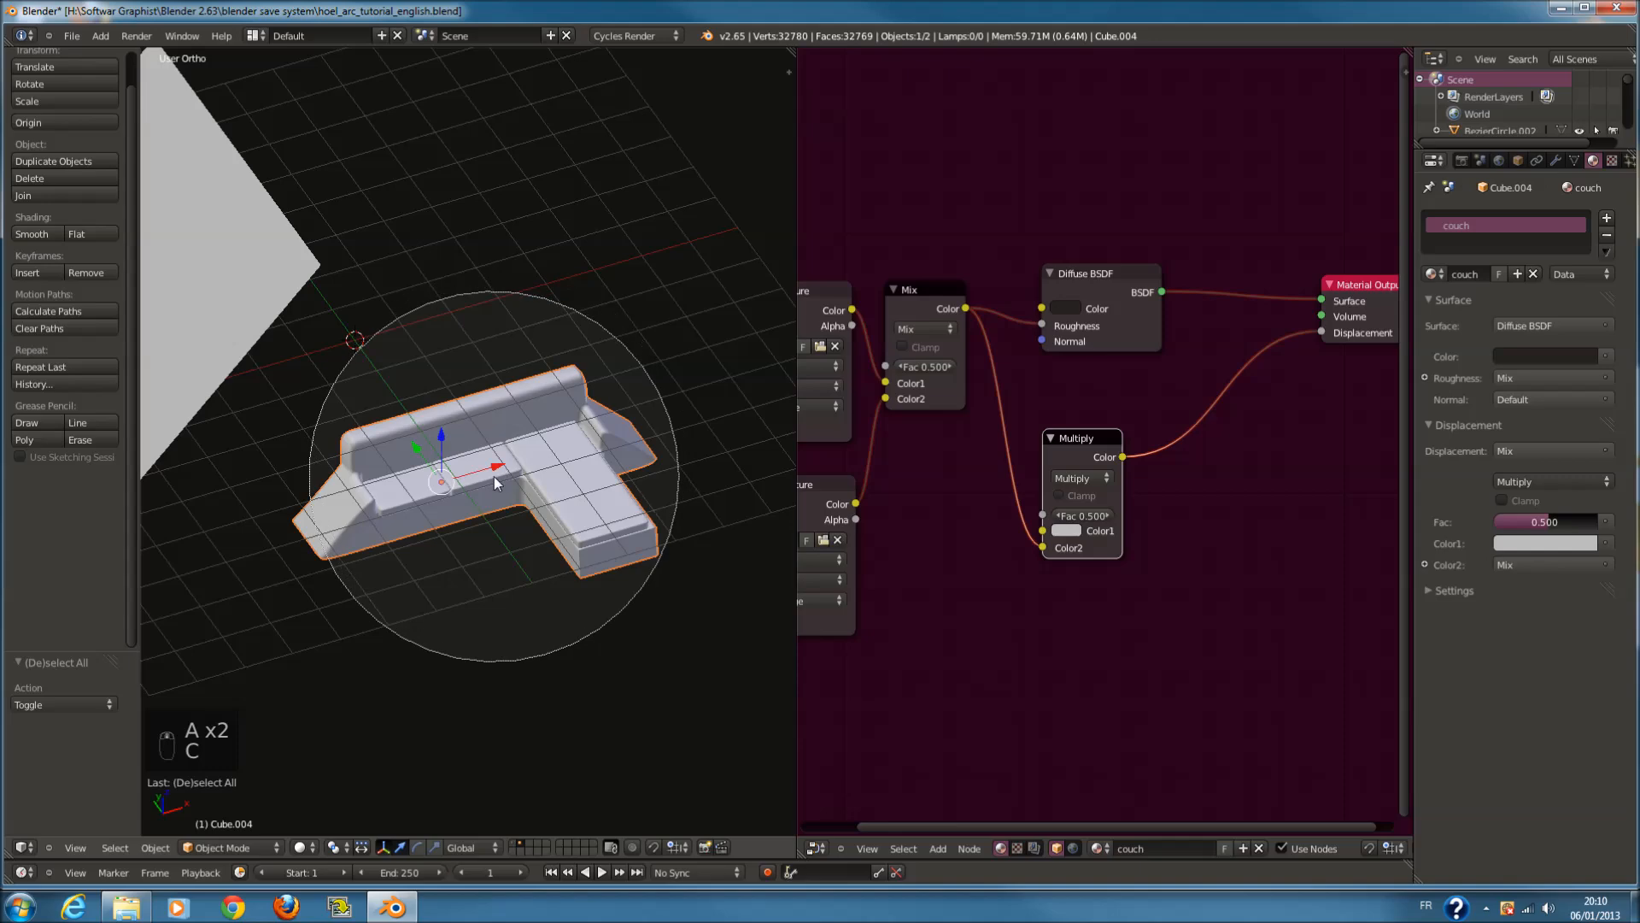
{"action": "key", "text": "z"}
{"action": "scroll", "coordinate": [648, 532], "scroll_direction": "down", "scroll_amount": 1}
{"action": "key", "text": "m"}
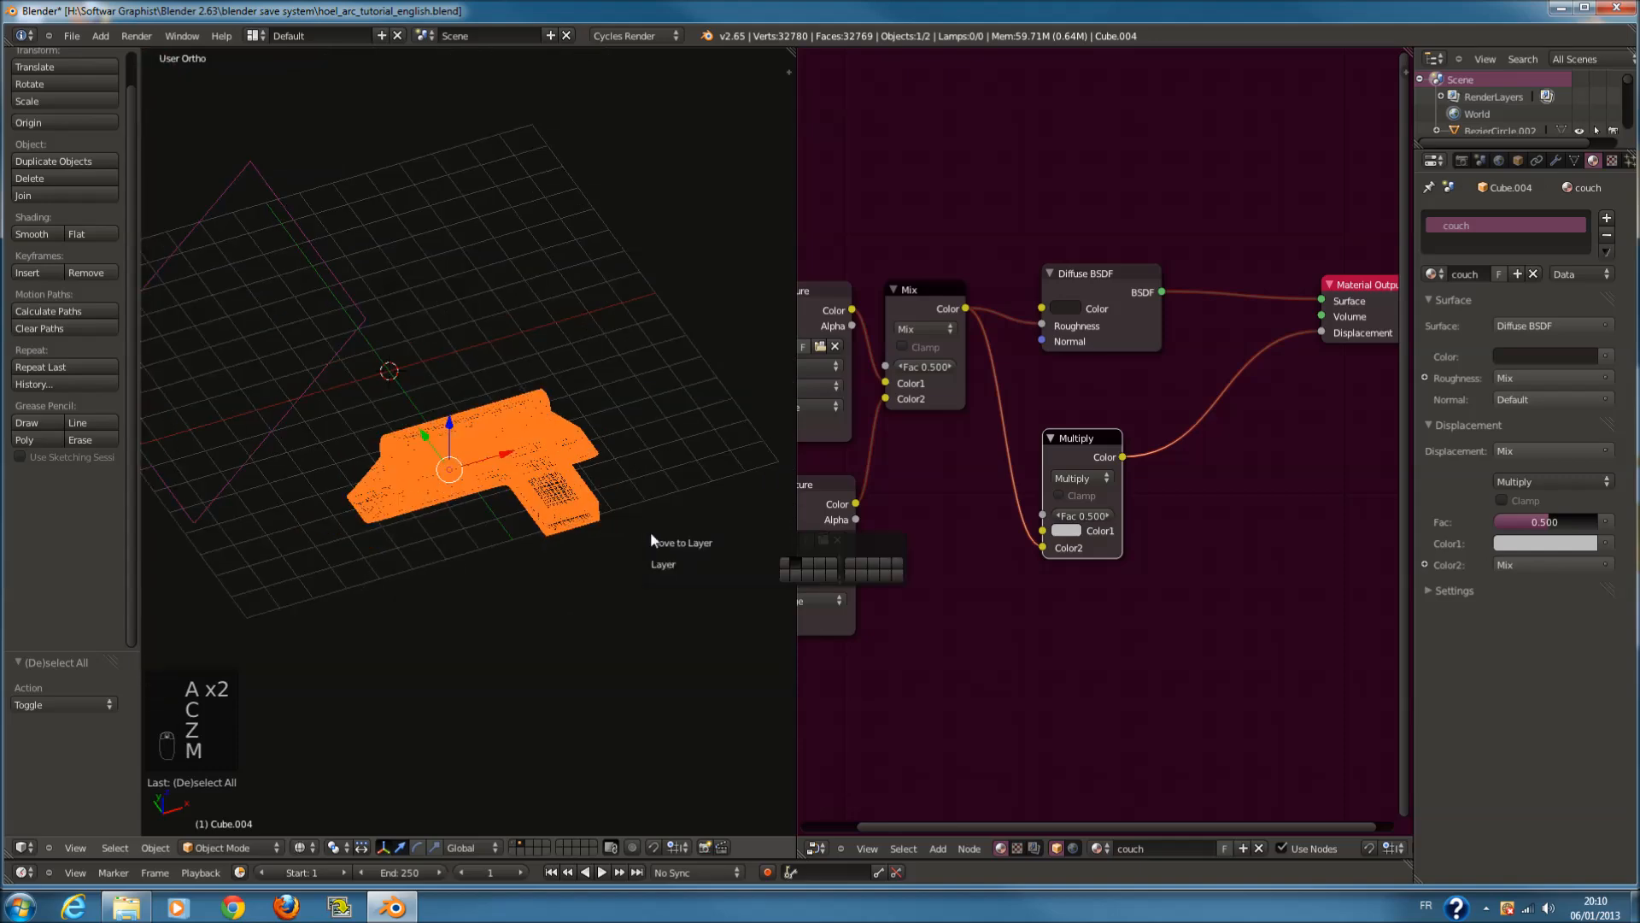
{"action": "left_click", "coordinate": [779, 557]}
Show layer 1 in wireframe, select both objects of the standing clock and move them to layer 2
{"action": "left_click", "coordinate": [515, 848]}
{"action": "key", "text": "z"}
{"action": "key", "text": "z"}
{"action": "key", "text": "a"}
{"action": "key", "text": "a"}
{"action": "key", "text": "c"}
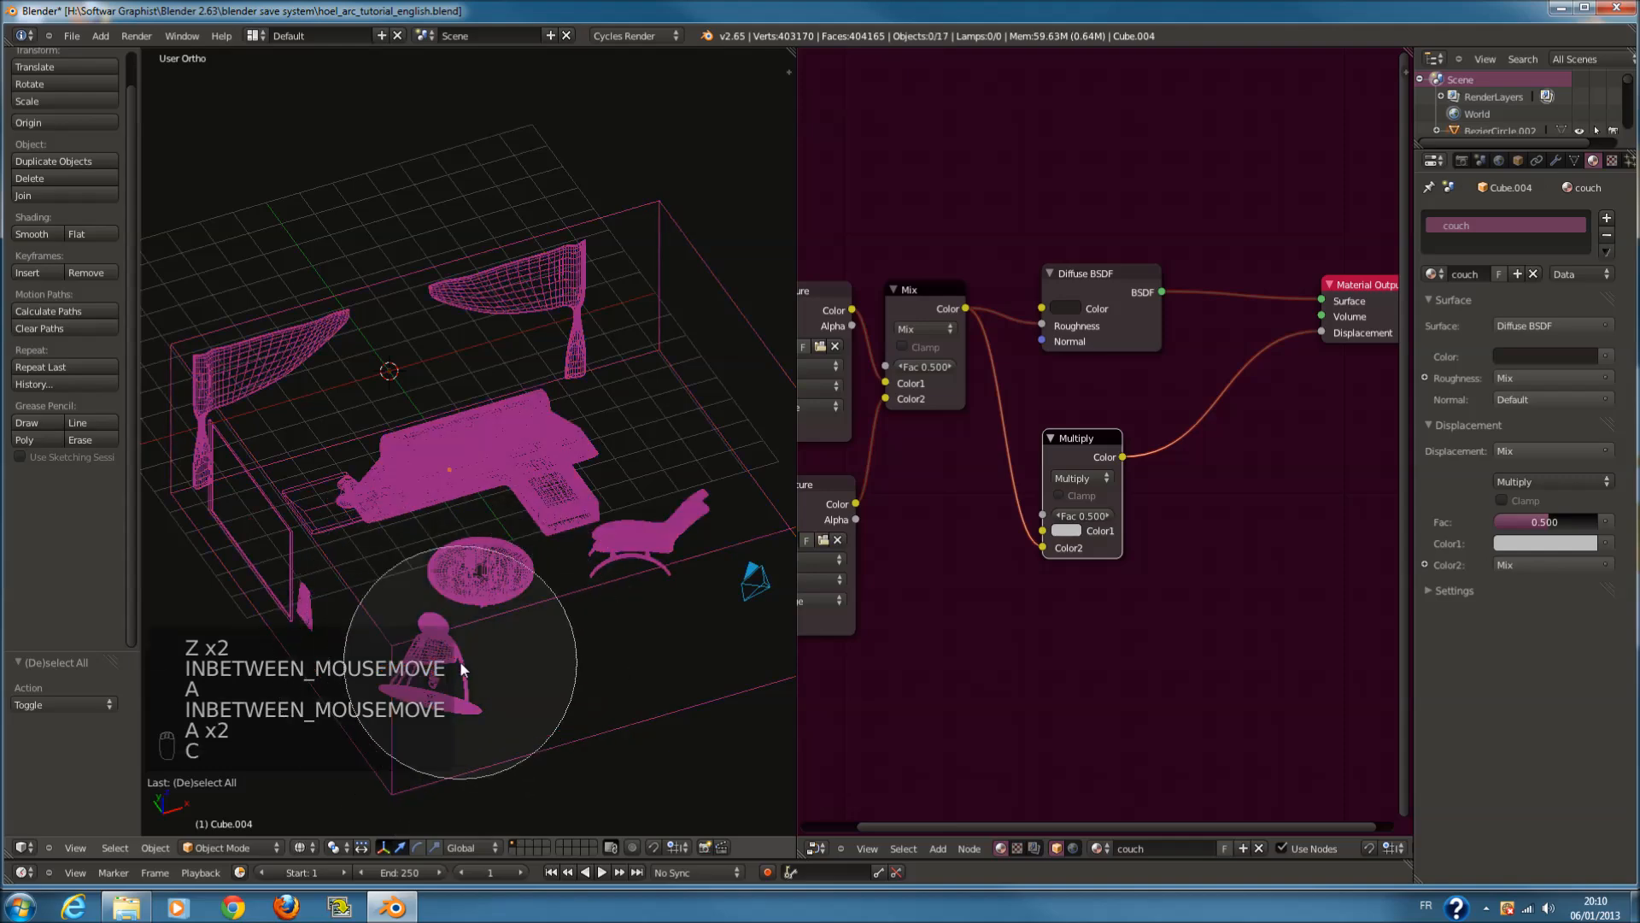
{"action": "left_click", "coordinate": [440, 666]}
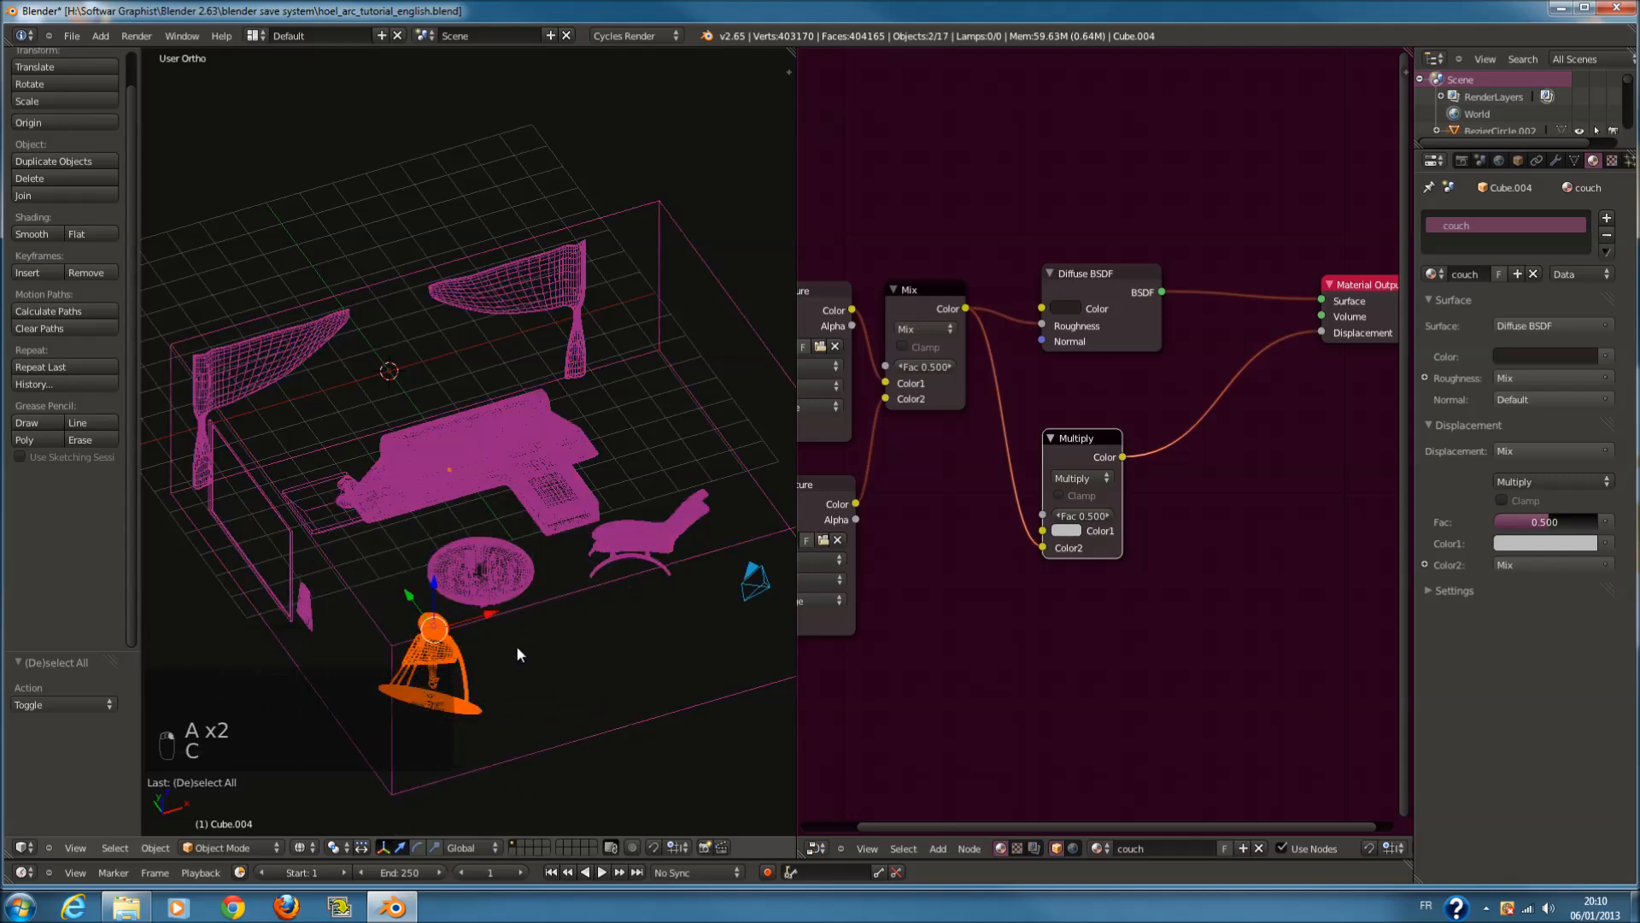
{"action": "key", "text": "m"}
{"action": "left_click", "coordinate": [665, 677]}
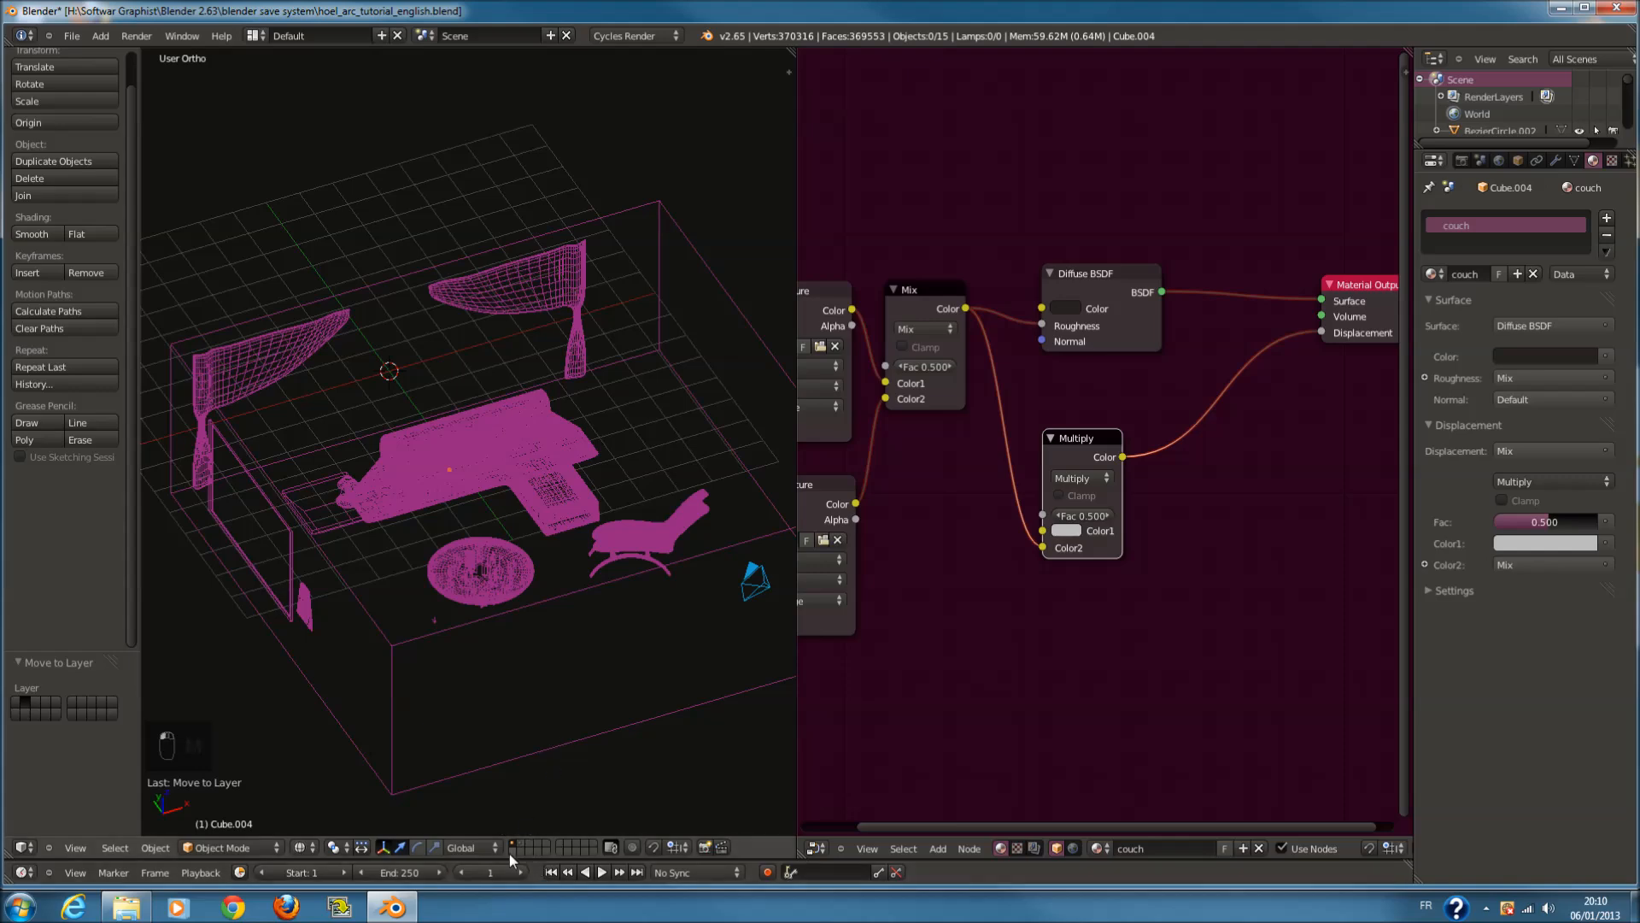
Show layer 2 and move the emission plane next to the clock, by about X -2.3, Y -11.2, Z -3.5
{"action": "left_click", "coordinate": [521, 843]}
{"action": "middle_click_drag", "start_coordinate": [495, 644], "coordinate": [507, 222]}
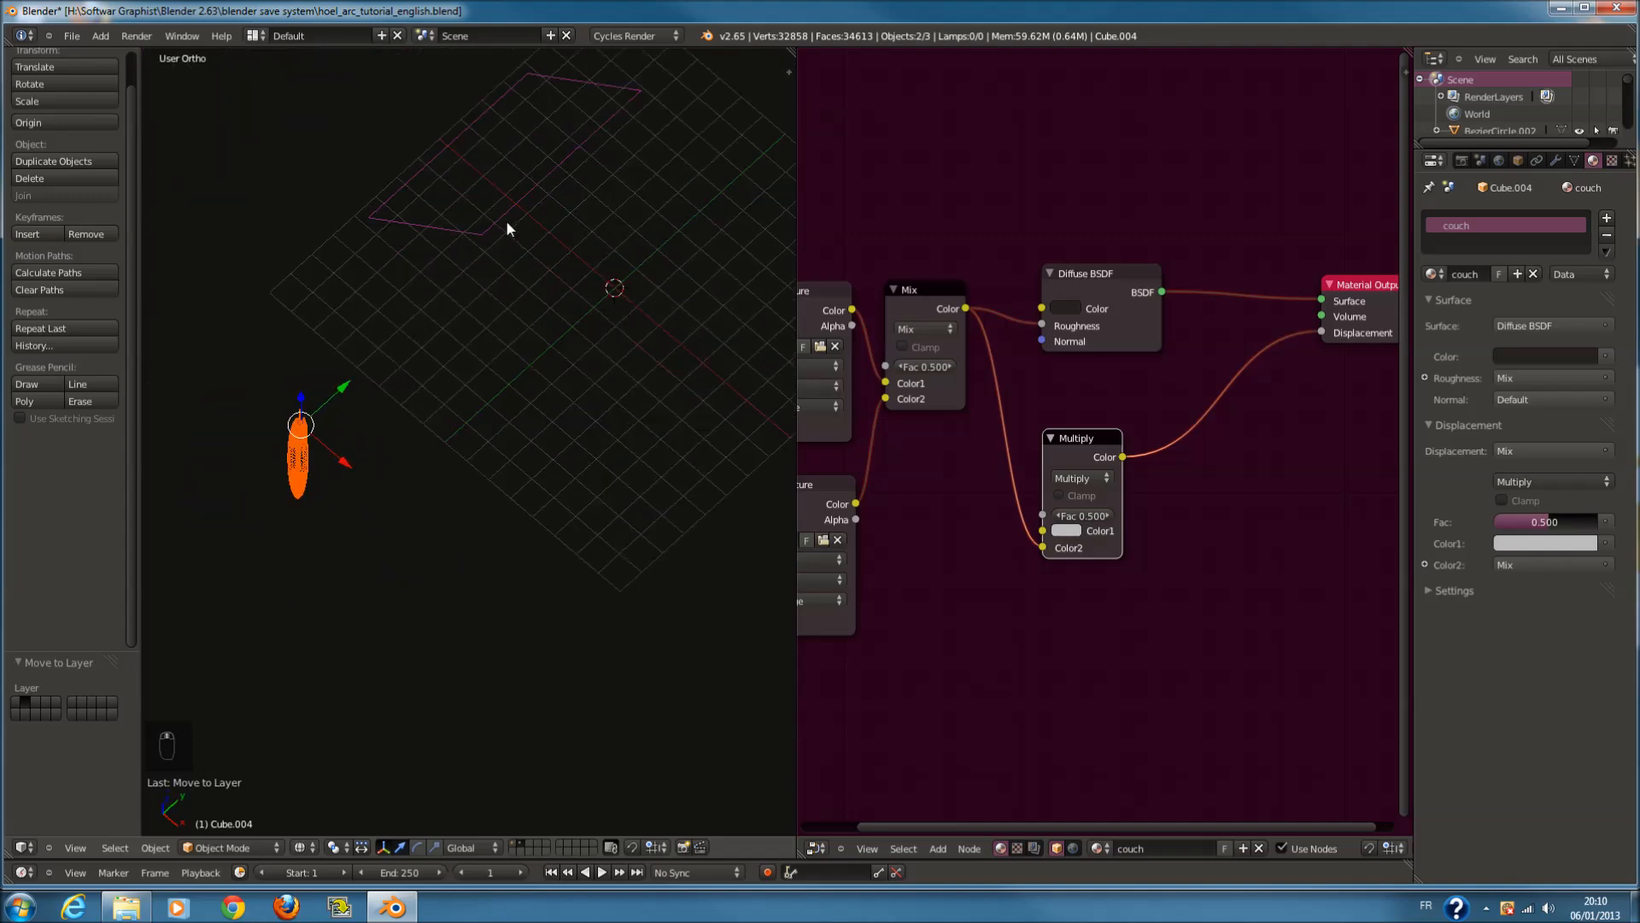
{"action": "right_click", "coordinate": [533, 195]}
{"action": "key", "text": "g"}
{"action": "left_click", "coordinate": [261, 412]}
View the clock and emission plane from the side and switch the 3D view to Rendered shading
{"action": "mouse_move", "coordinate": [261, 412]}
{"action": "middle_mouse_down"}
{"action": "mouse_move", "coordinate": [418, 357]}
{"action": "mouse_move", "coordinate": [540, 409]}
{"action": "mouse_move", "coordinate": [303, 662]}
{"action": "middle_mouse_up"}
{"action": "key", "text": "z"}
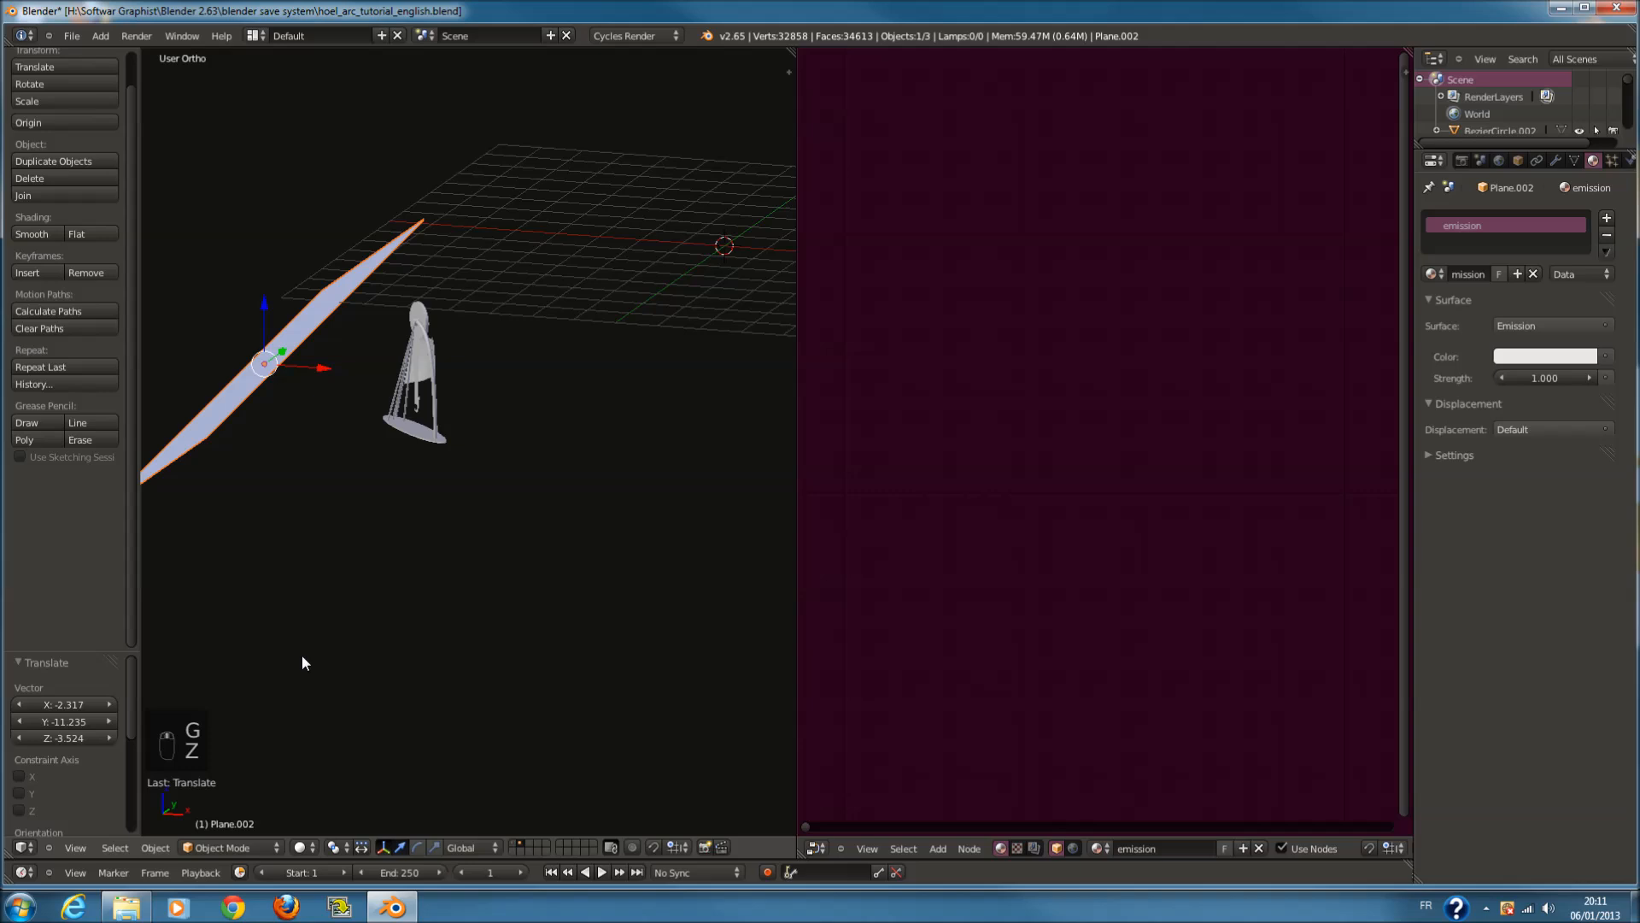
{"action": "left_click", "coordinate": [304, 847]}
{"action": "left_click", "coordinate": [329, 731]}
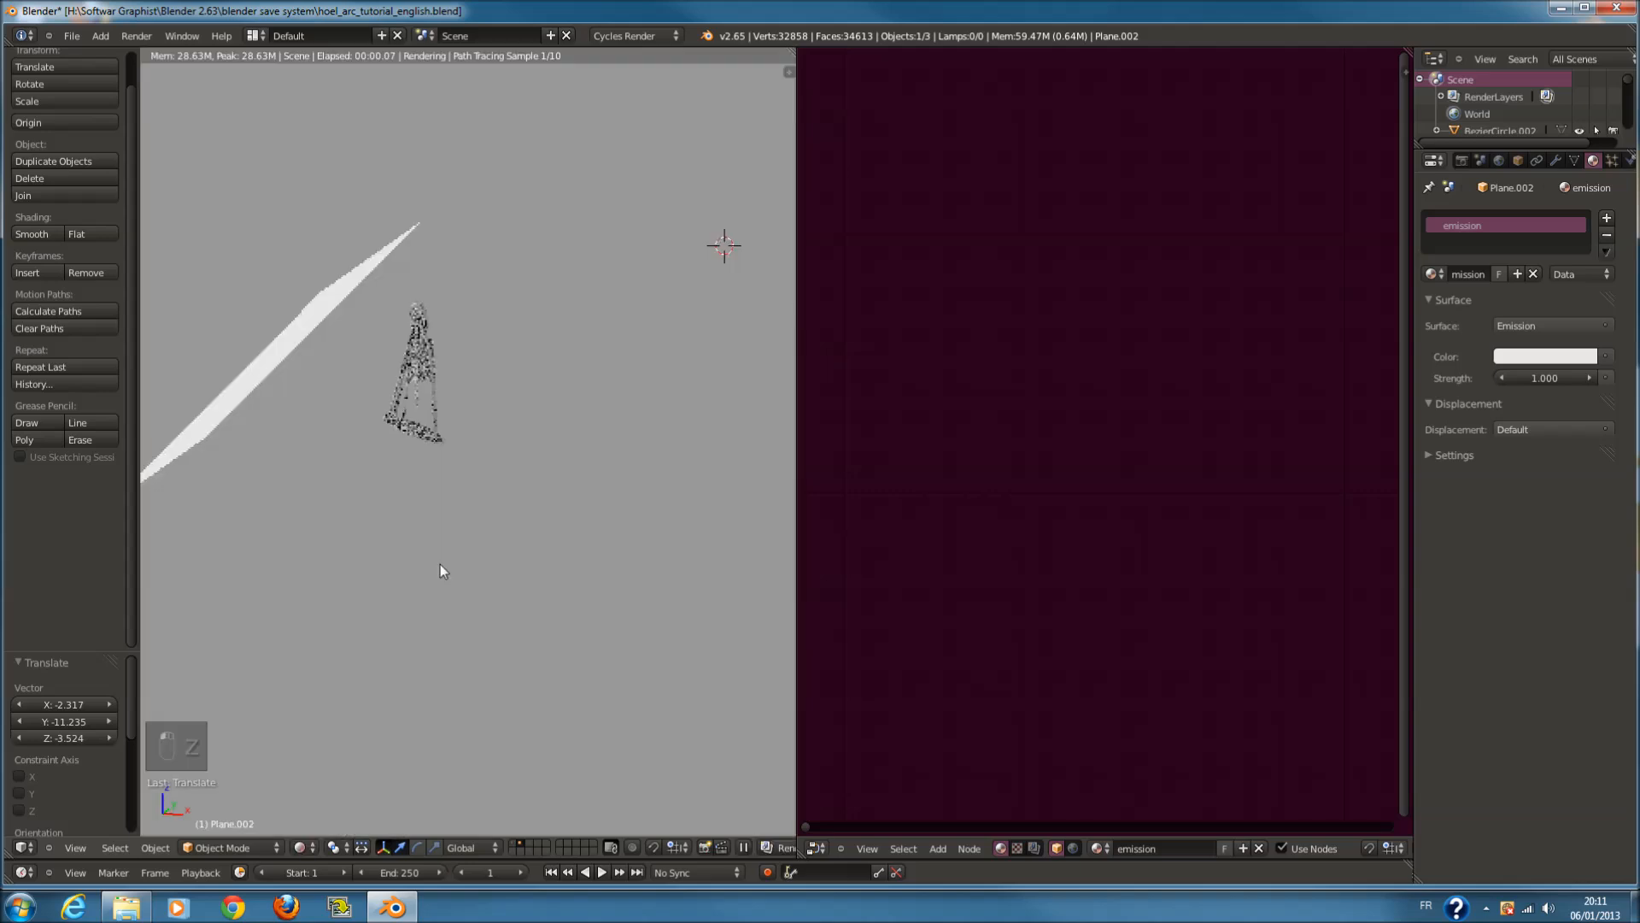
Select the clock and delete the lower shader node from its clock_gold material, keeping the Diffuse BSDF and Mix Shader
{"action": "middle_click_drag", "start_coordinate": [506, 393], "coordinate": [437, 497], "text": "shift"}
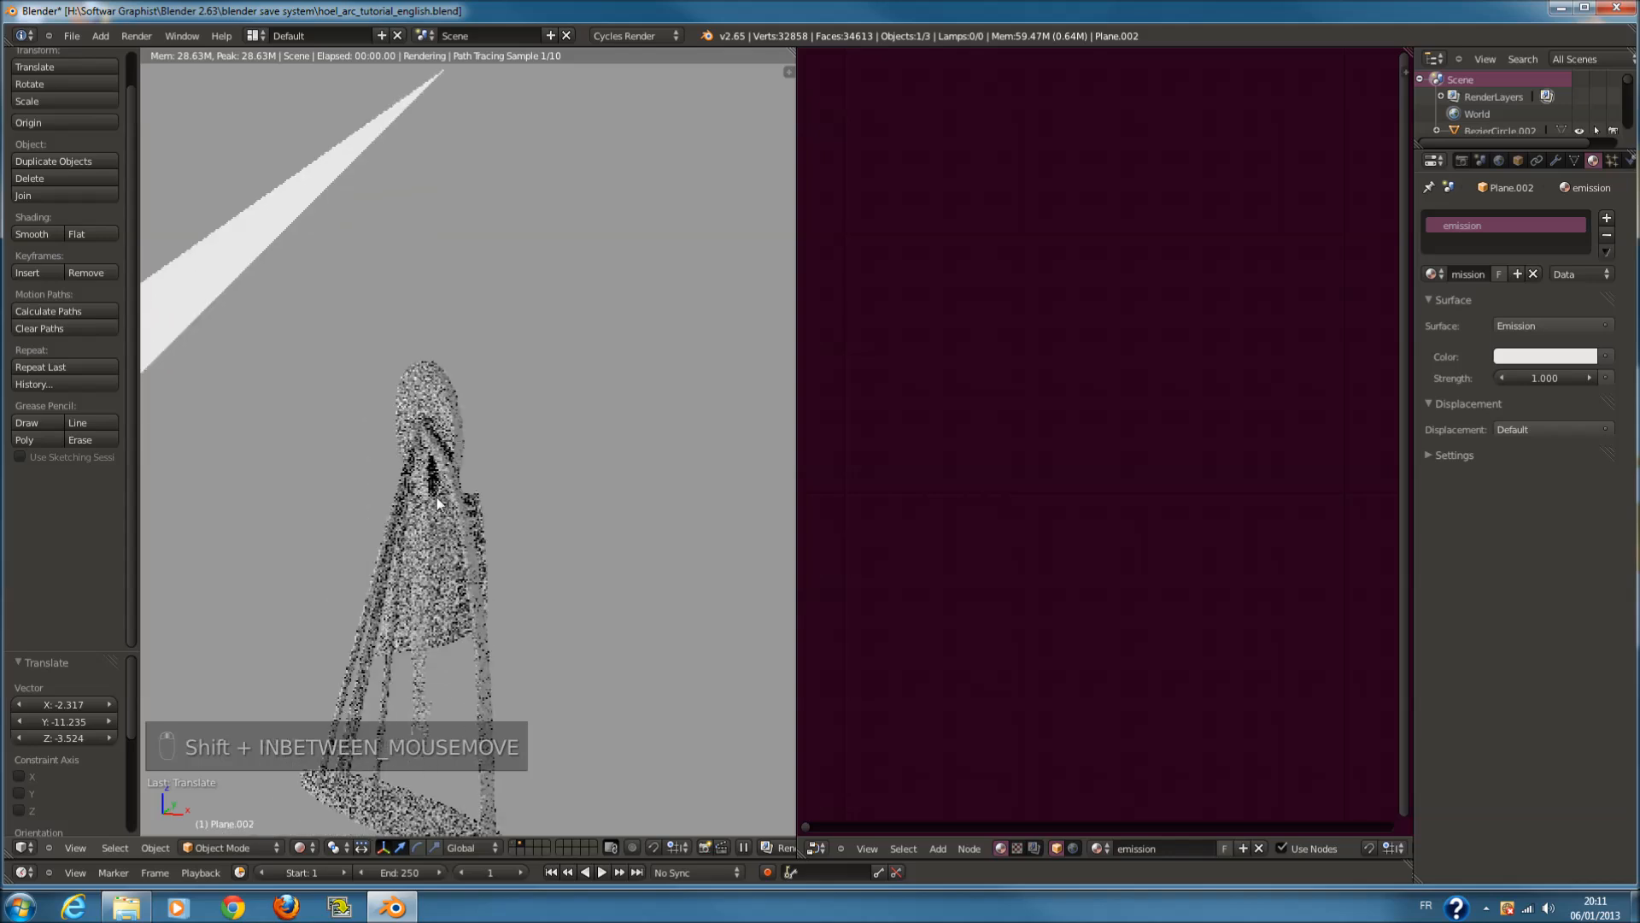
{"action": "right_click", "coordinate": [438, 498]}
{"action": "middle_click_drag", "start_coordinate": [1033, 487], "coordinate": [1164, 385]}
{"action": "right_click", "coordinate": [1030, 564]}
{"action": "key", "text": "x"}
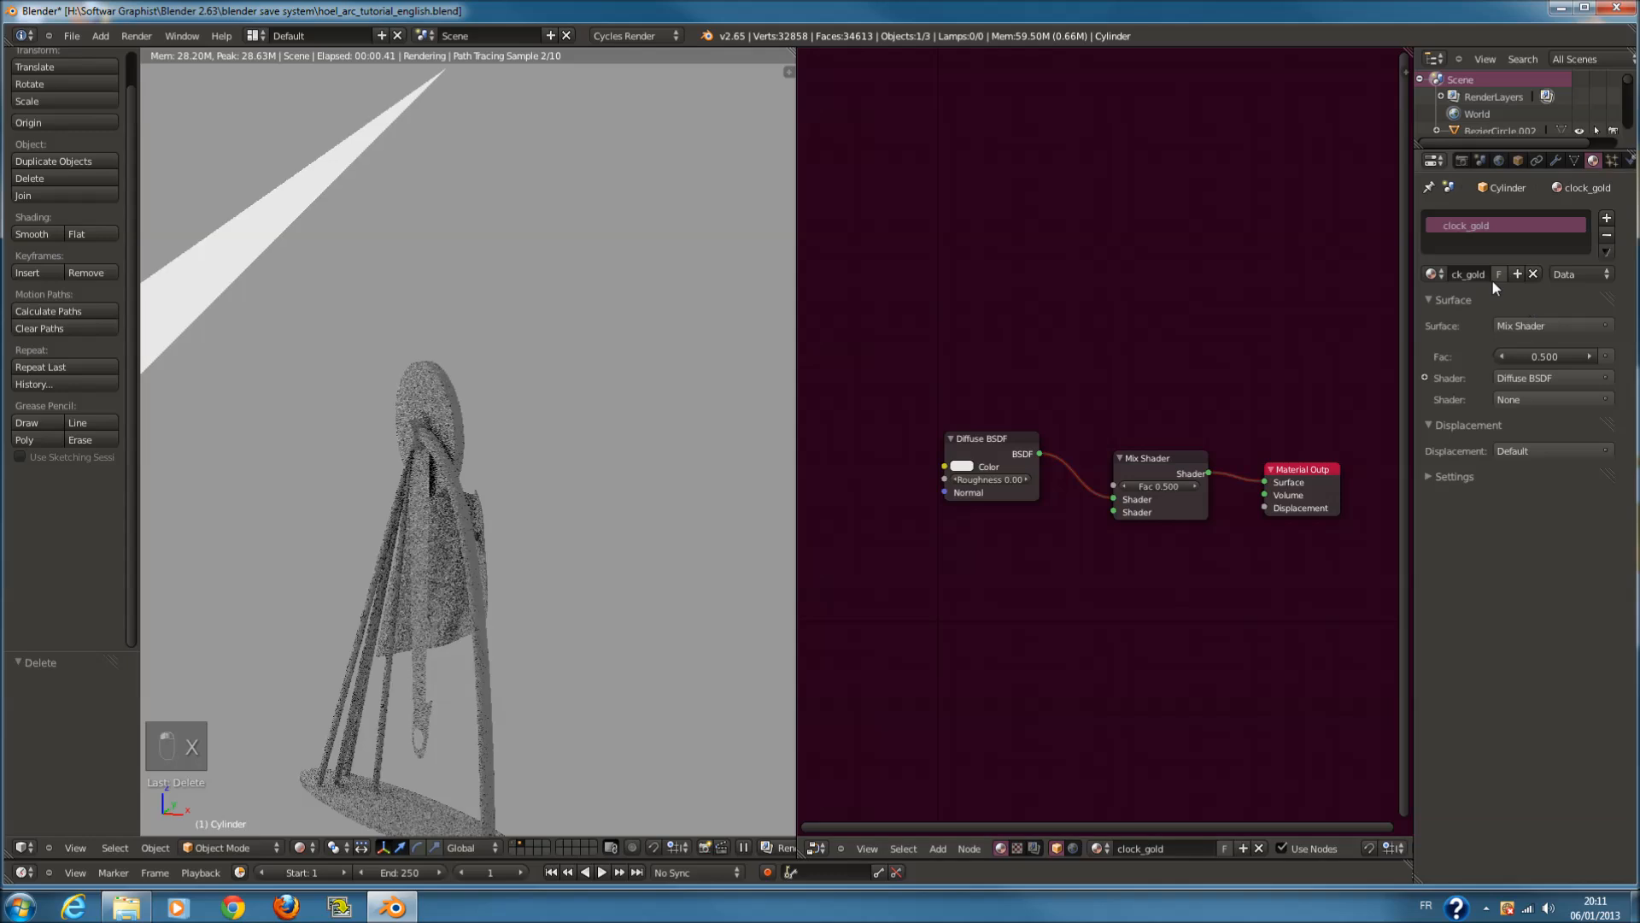
Add an Anisotropic BSDF below the Diffuse BSDF and connect it to the Mix Shader's second shader input
{"action": "middle_click_drag", "start_coordinate": [937, 495], "coordinate": [941, 368]}
{"action": "scroll", "coordinate": [940, 369], "scroll_direction": "up", "scroll_amount": 1}
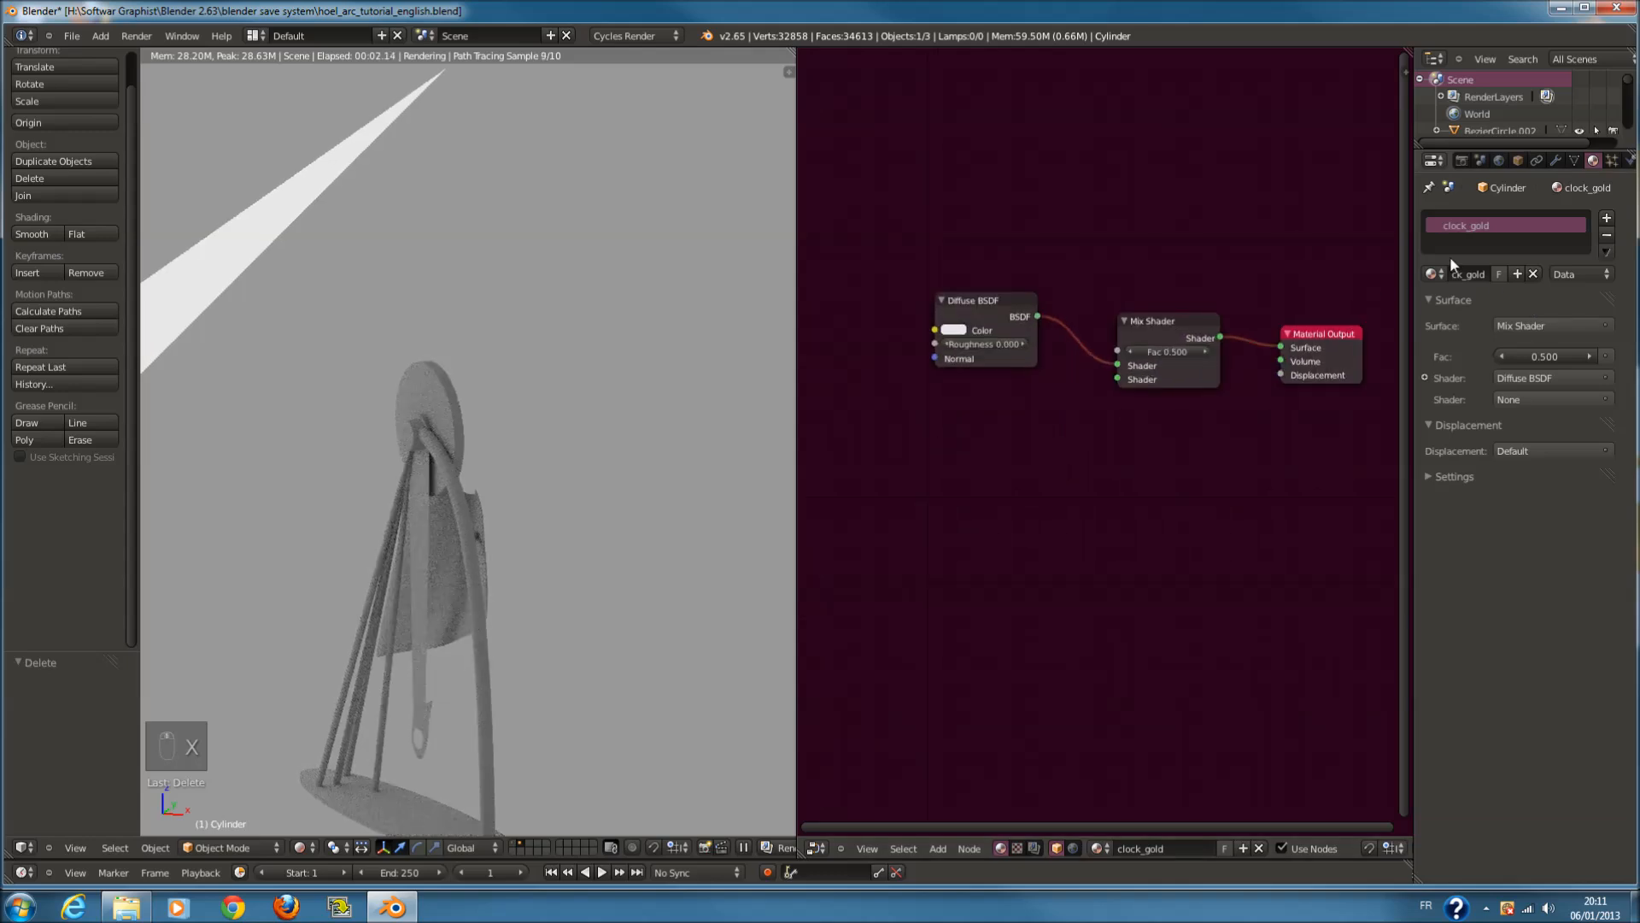
{"action": "scroll", "coordinate": [1093, 320], "scroll_direction": "up", "scroll_amount": 2}
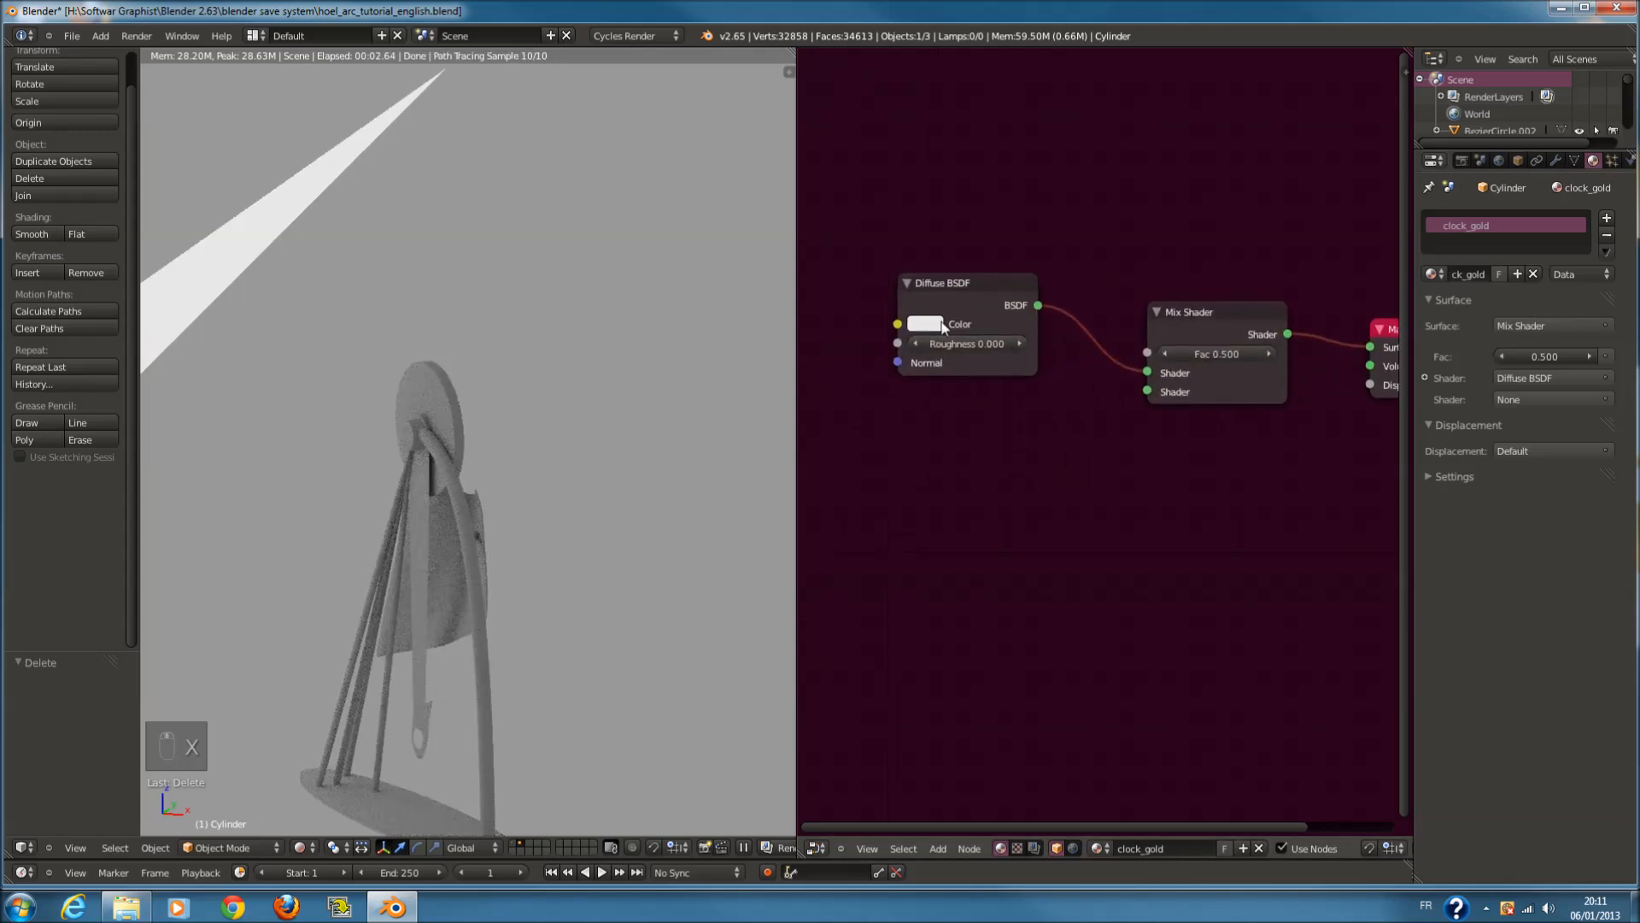
{"action": "scroll", "coordinate": [1088, 413], "scroll_direction": "down", "scroll_amount": 1}
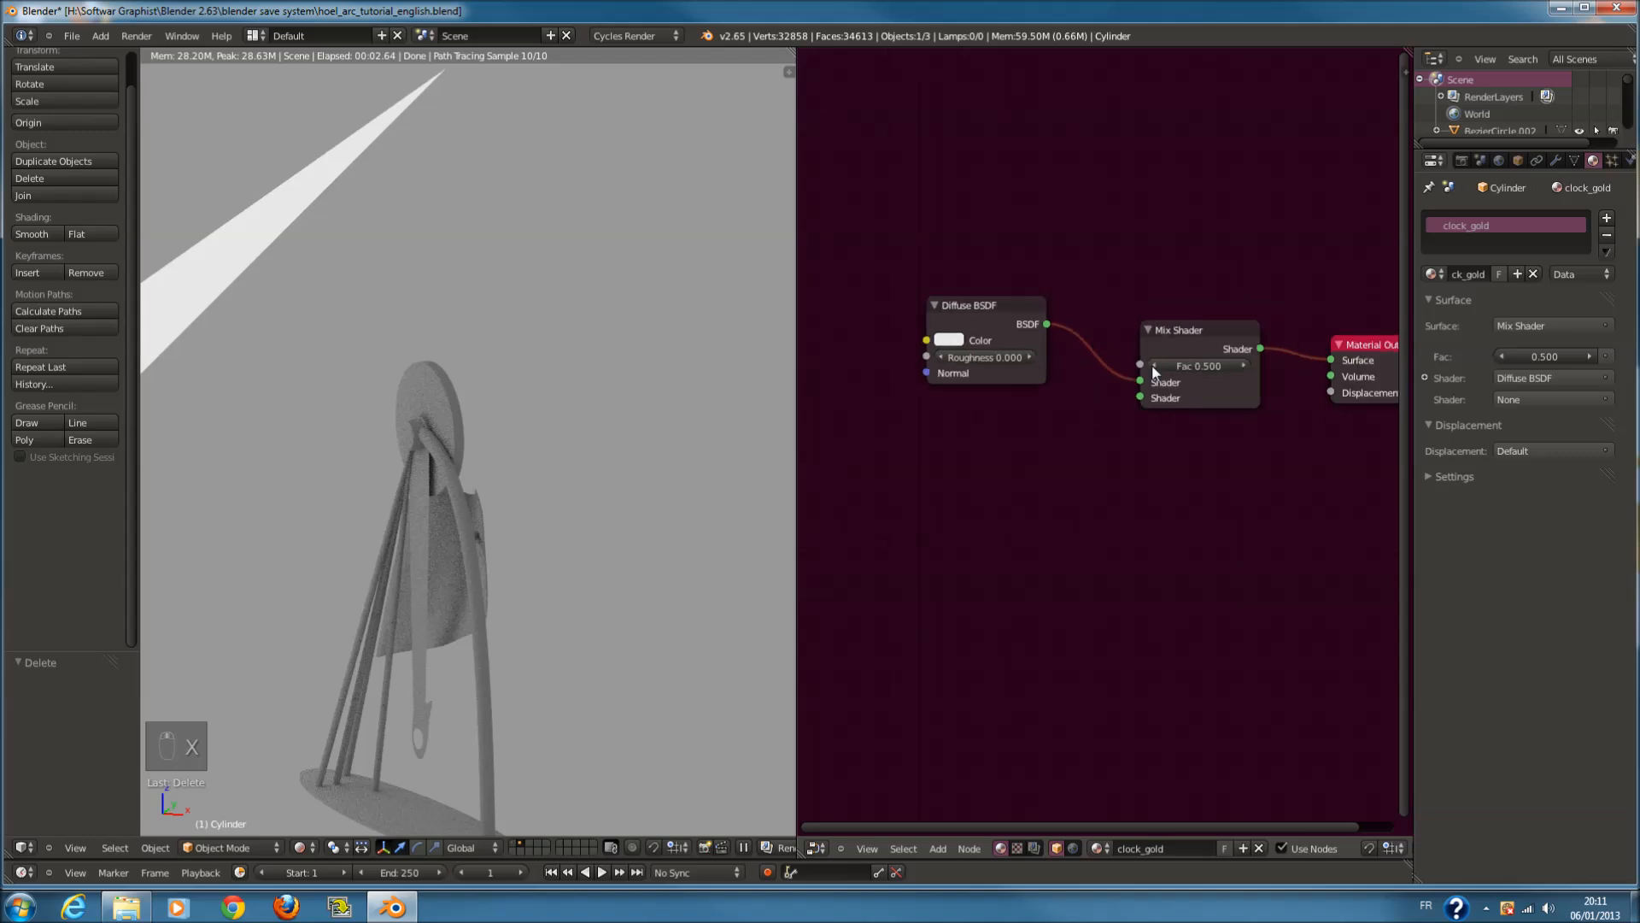
{"action": "middle_click_drag", "start_coordinate": [1211, 390], "coordinate": [1158, 376]}
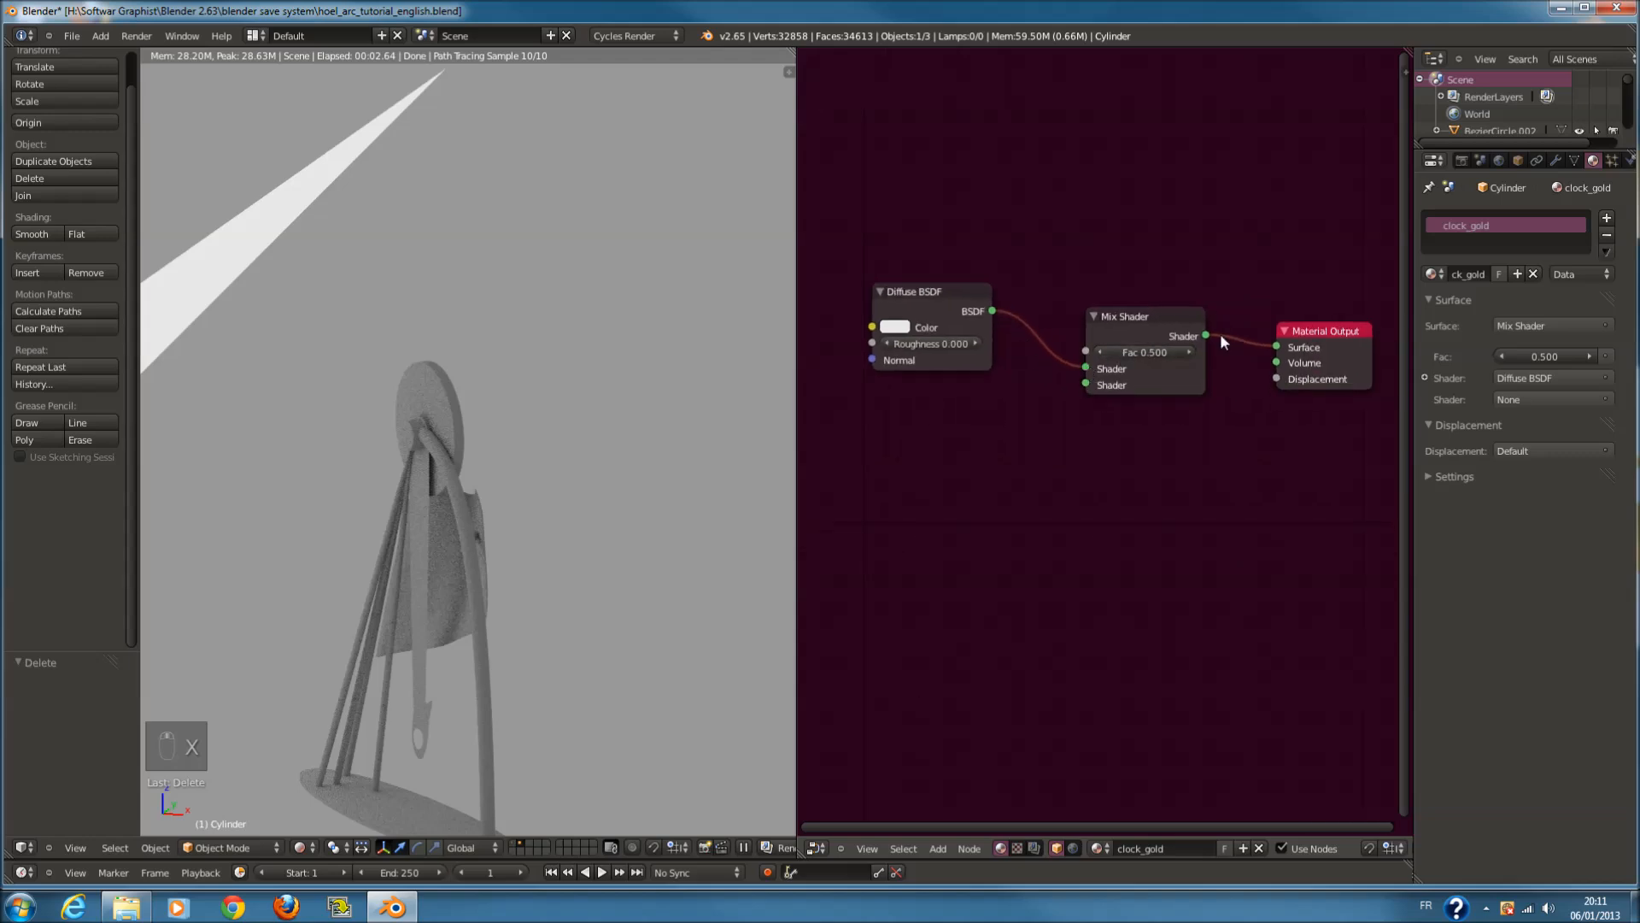
{"action": "key", "text": "shift+a"}
{"action": "mouse_move", "coordinate": [919, 449]}
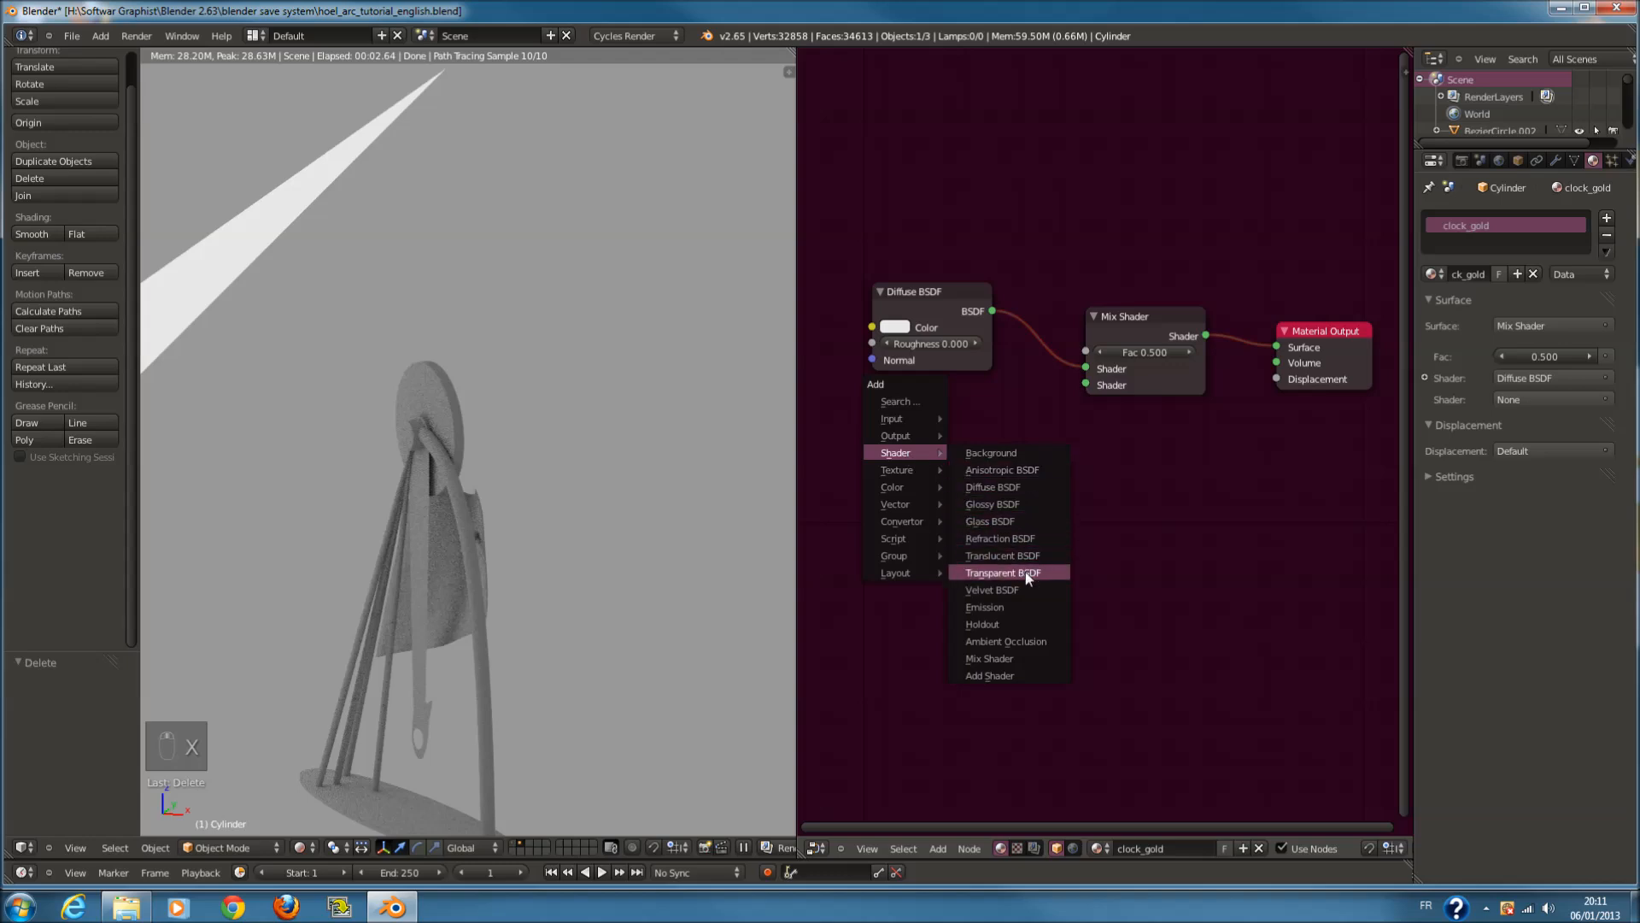
{"action": "left_click", "coordinate": [1002, 469]}
{"action": "scroll", "coordinate": [1008, 478], "scroll_direction": "up", "scroll_amount": 2}
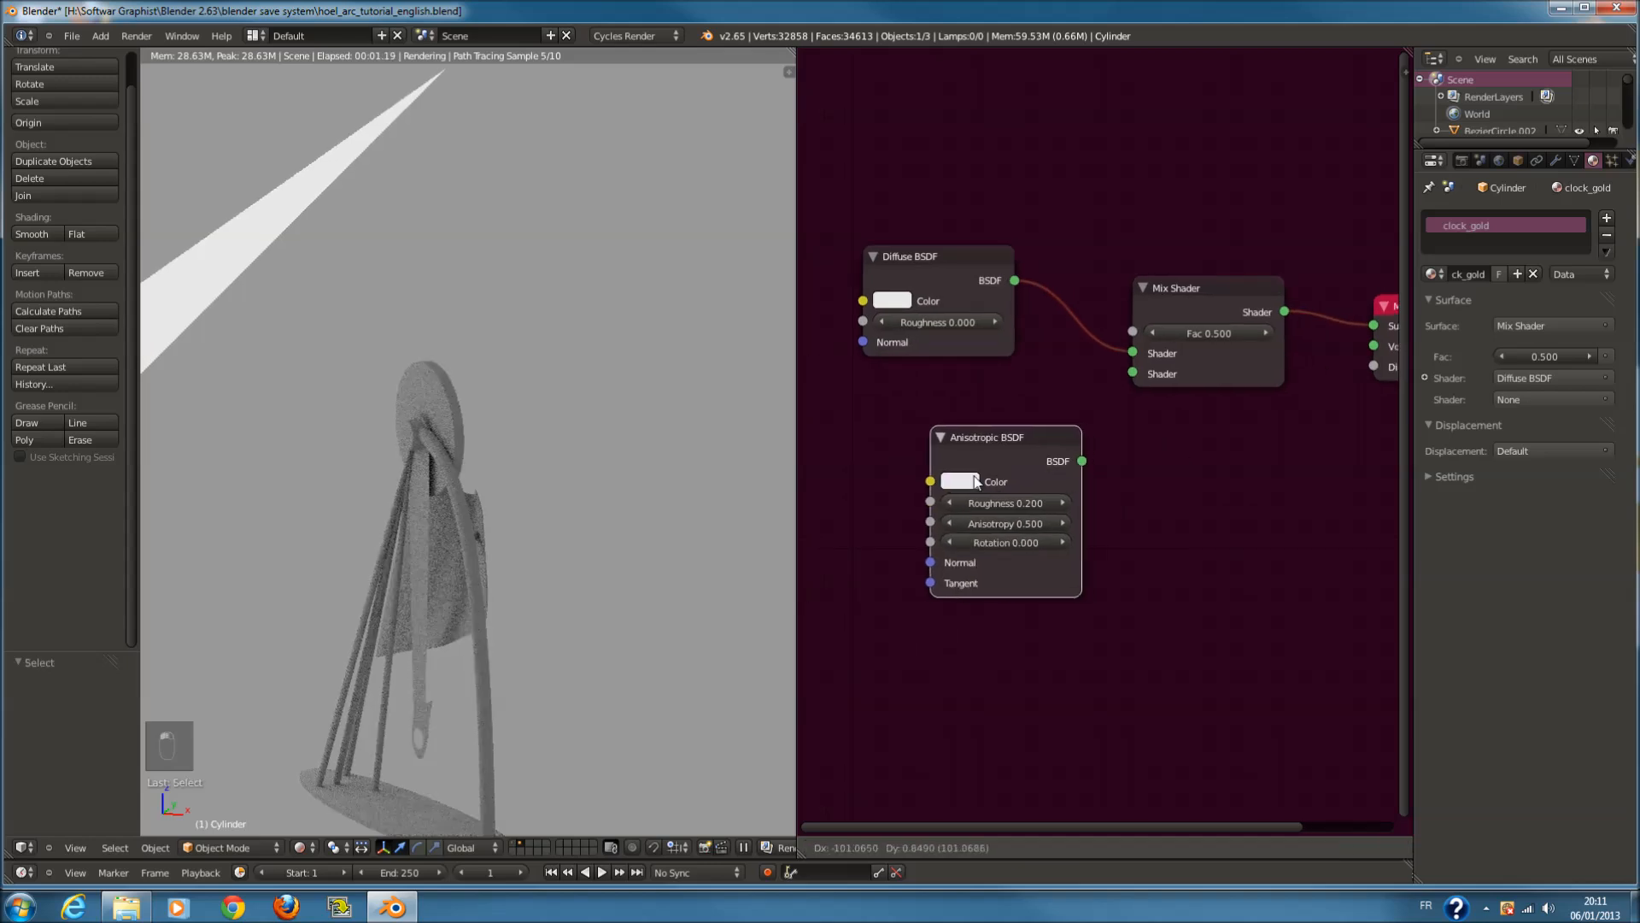
{"action": "left_click", "coordinate": [914, 493]}
{"action": "left_click_drag", "start_coordinate": [999, 475], "coordinate": [1133, 373]}
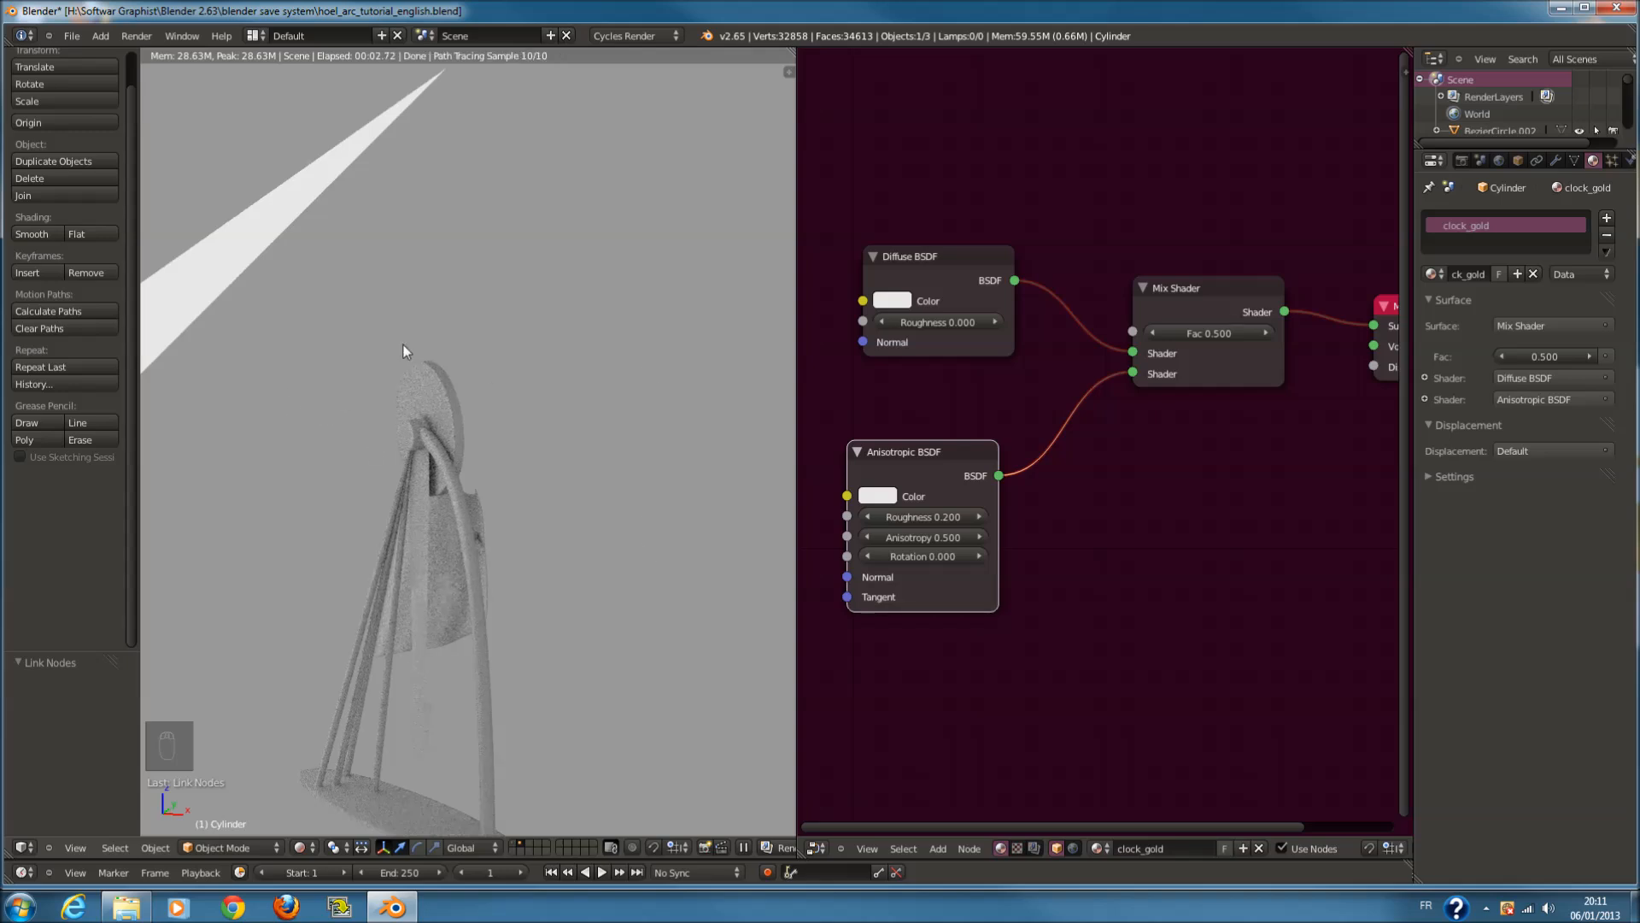
Frame the whole clock in the rendered view and lower the Anisotropic BSDF's Anisotropy to about -0.07
{"action": "middle_click_drag", "start_coordinate": [367, 427], "coordinate": [505, 440], "text": "shift"}
{"action": "scroll", "coordinate": [515, 446], "scroll_direction": "down", "scroll_amount": 3}
{"action": "scroll", "coordinate": [515, 446], "scroll_direction": "up", "scroll_amount": 2, "text": "ctrl"}
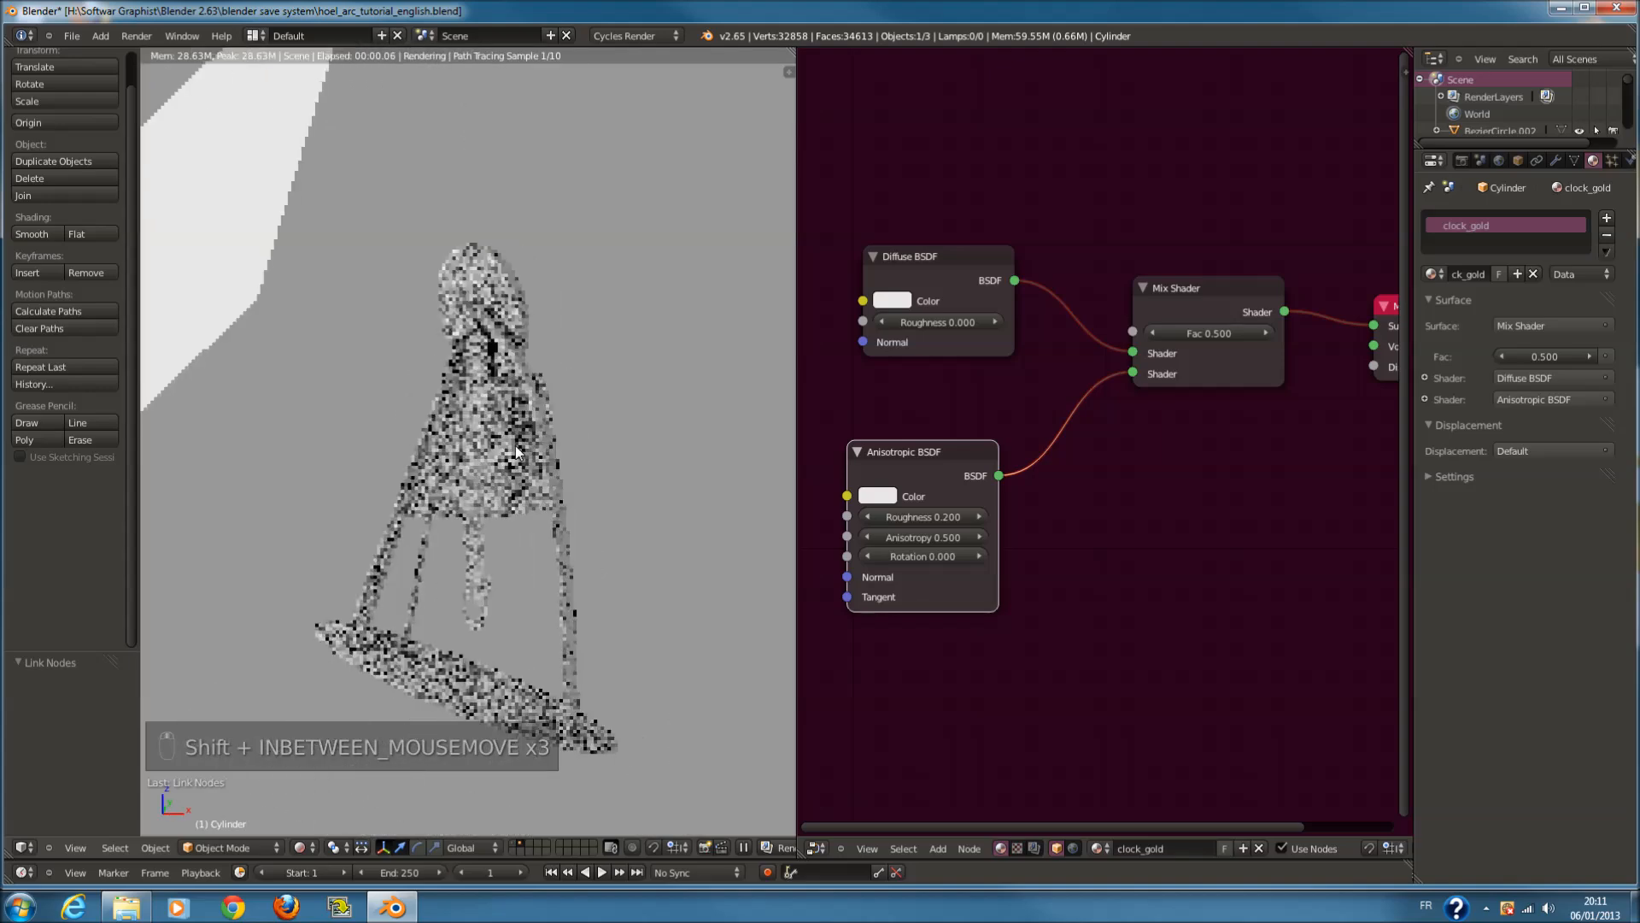
{"action": "scroll", "coordinate": [515, 446], "scroll_direction": "up", "scroll_amount": 1}
{"action": "scroll", "coordinate": [515, 446], "scroll_direction": "up", "scroll_amount": 1, "text": "ctrl"}
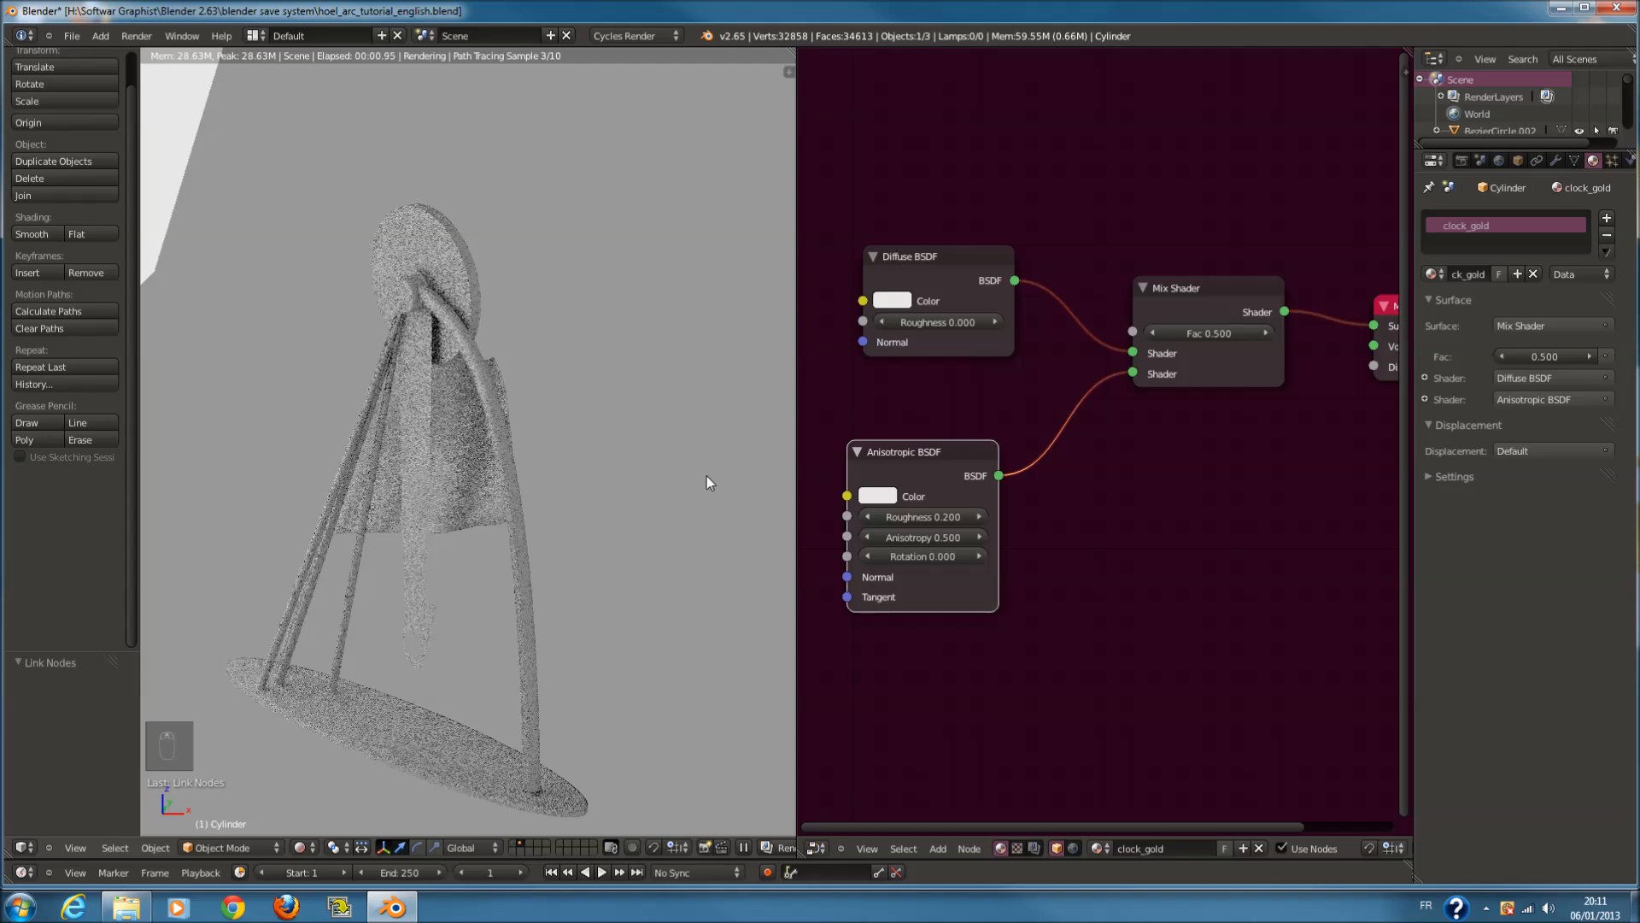
{"action": "middle_click_drag", "start_coordinate": [923, 517], "coordinate": [944, 443]}
{"action": "scroll", "coordinate": [944, 443], "scroll_direction": "up", "scroll_amount": 2}
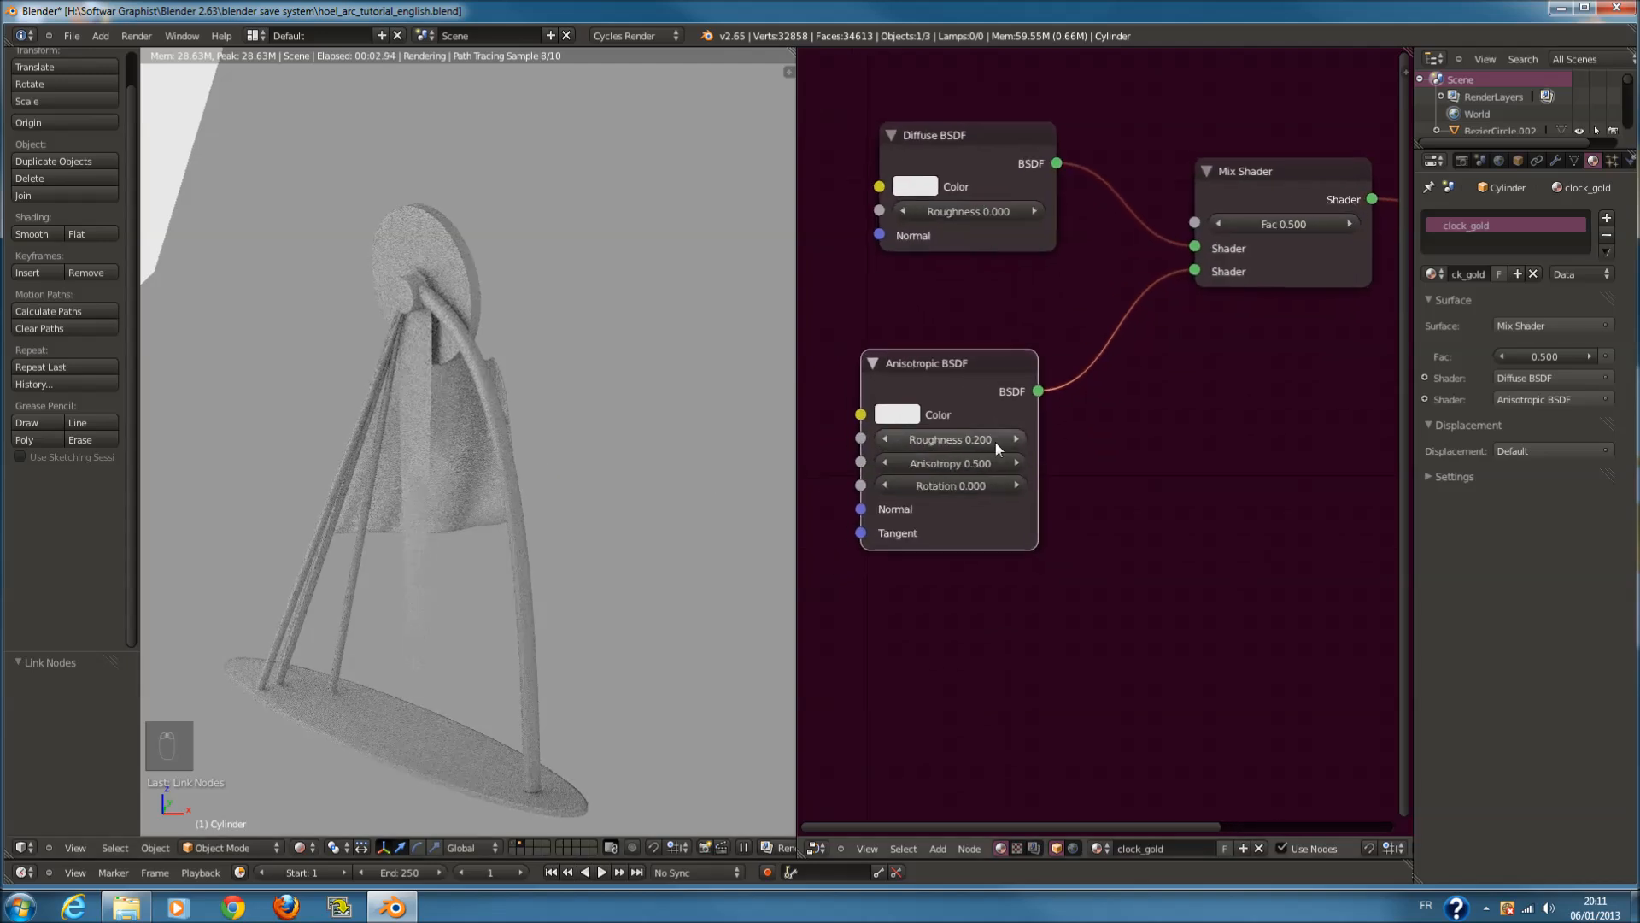
{"action": "middle_click_drag", "start_coordinate": [990, 474], "coordinate": [1017, 473]}
{"action": "left_click_drag", "start_coordinate": [996, 469], "coordinate": [795, 482]}
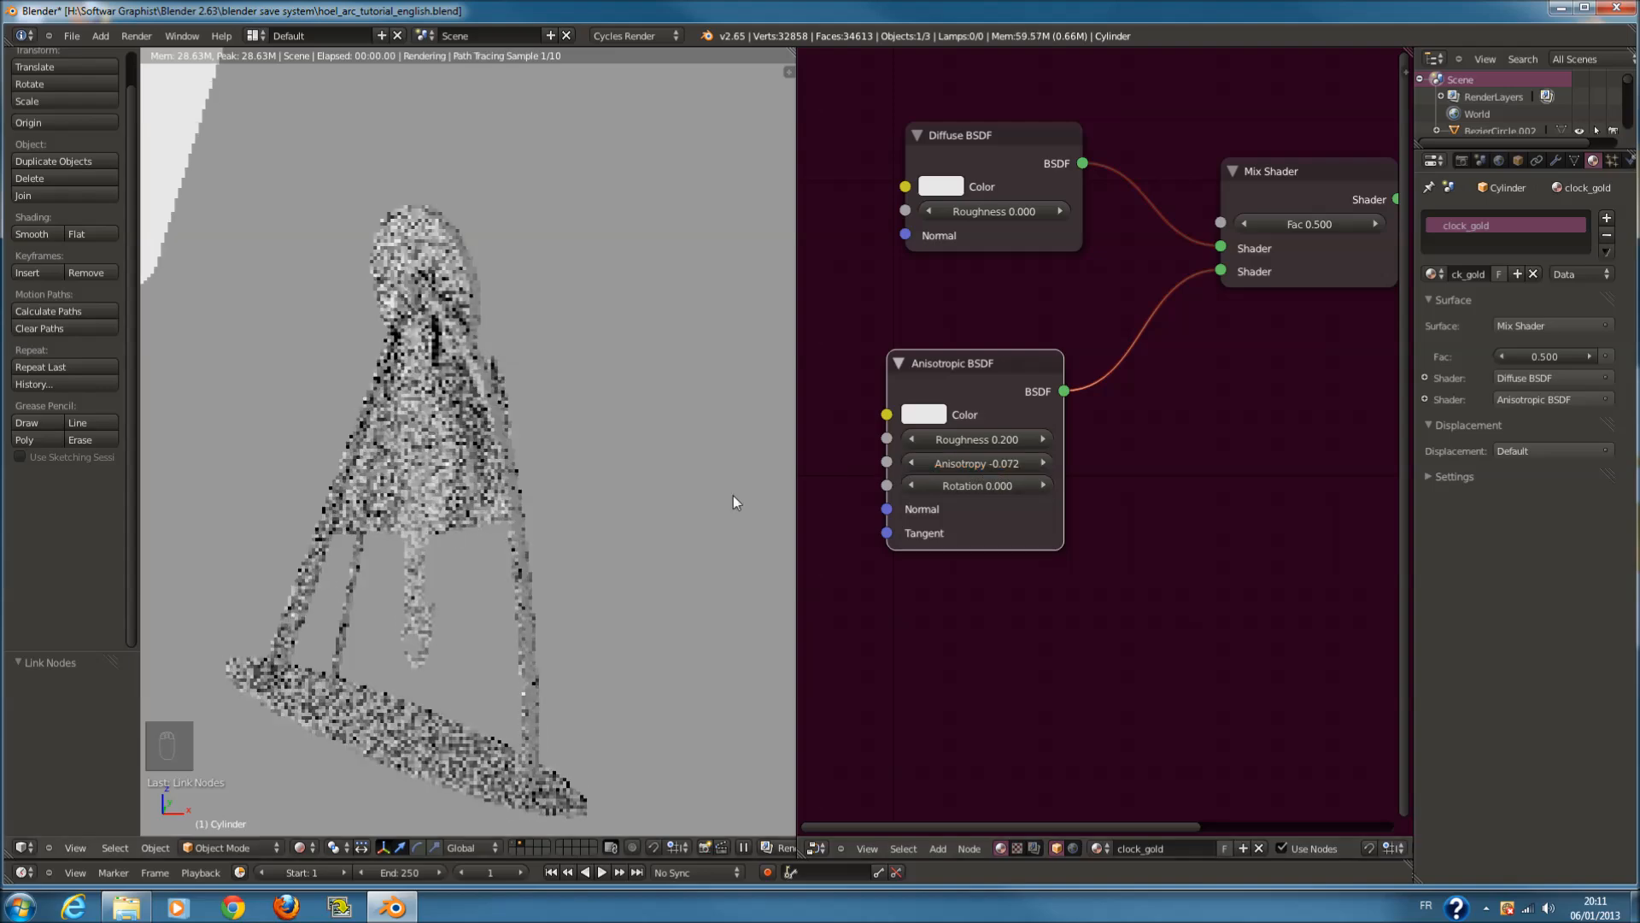
View the clock from another side and set the Anisotropic BSDF's Anisotropy and Roughness both to 0
{"action": "middle_click_drag", "start_coordinate": [454, 535], "coordinate": [371, 523]}
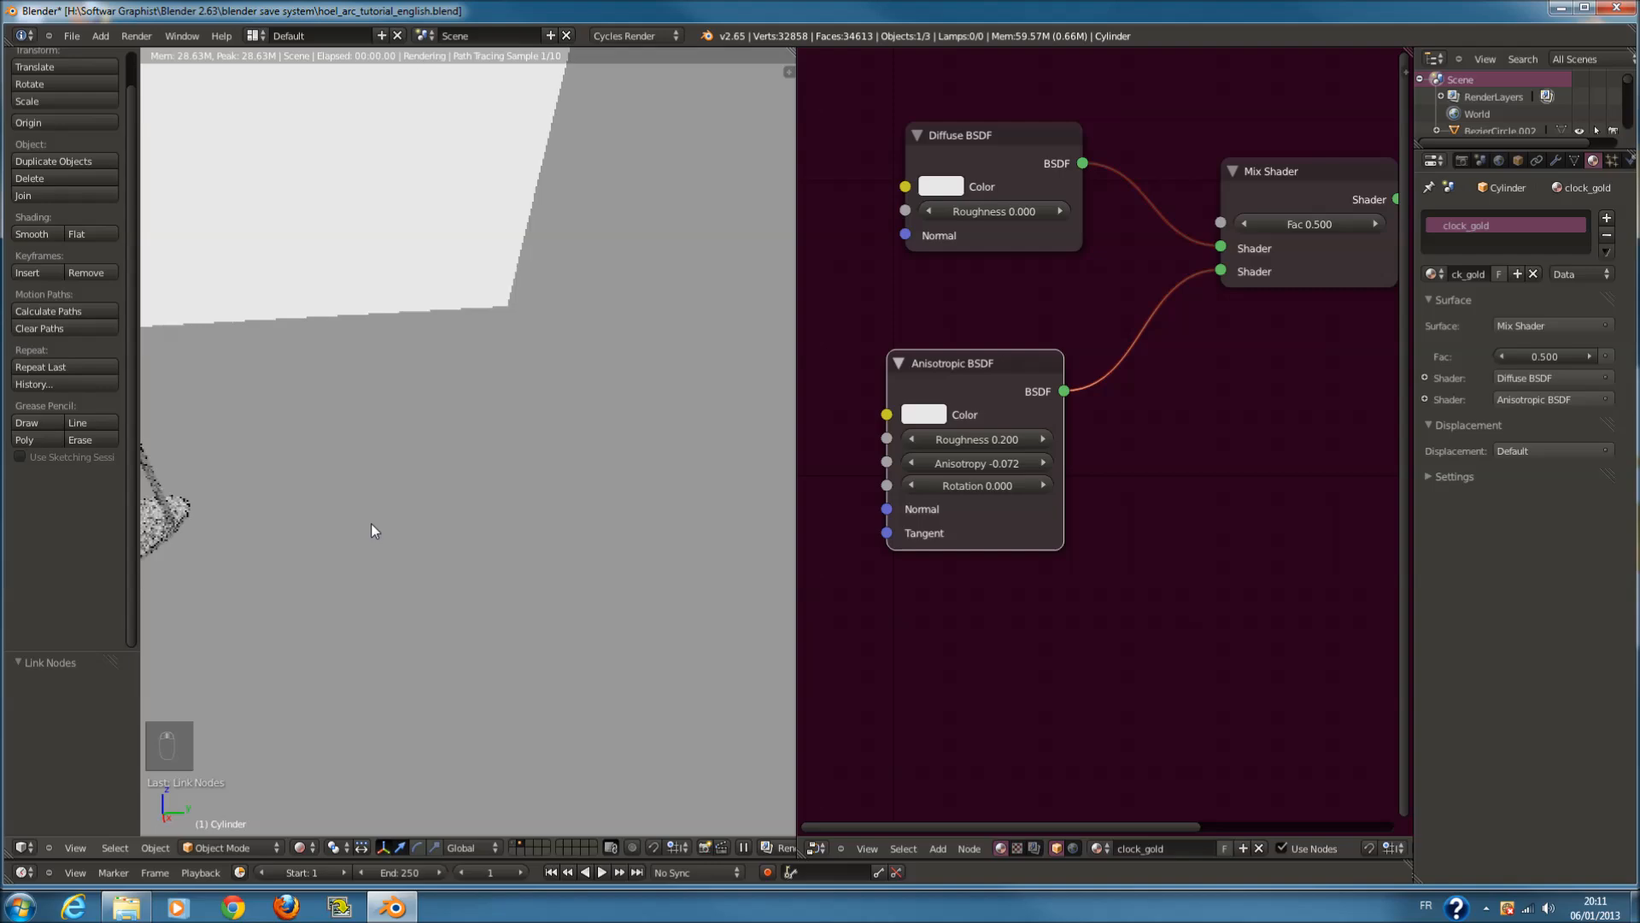
{"action": "scroll", "coordinate": [373, 521], "scroll_direction": "down", "scroll_amount": 15, "text": "ctrl"}
{"action": "scroll", "coordinate": [451, 515], "scroll_direction": "up", "scroll_amount": 6}
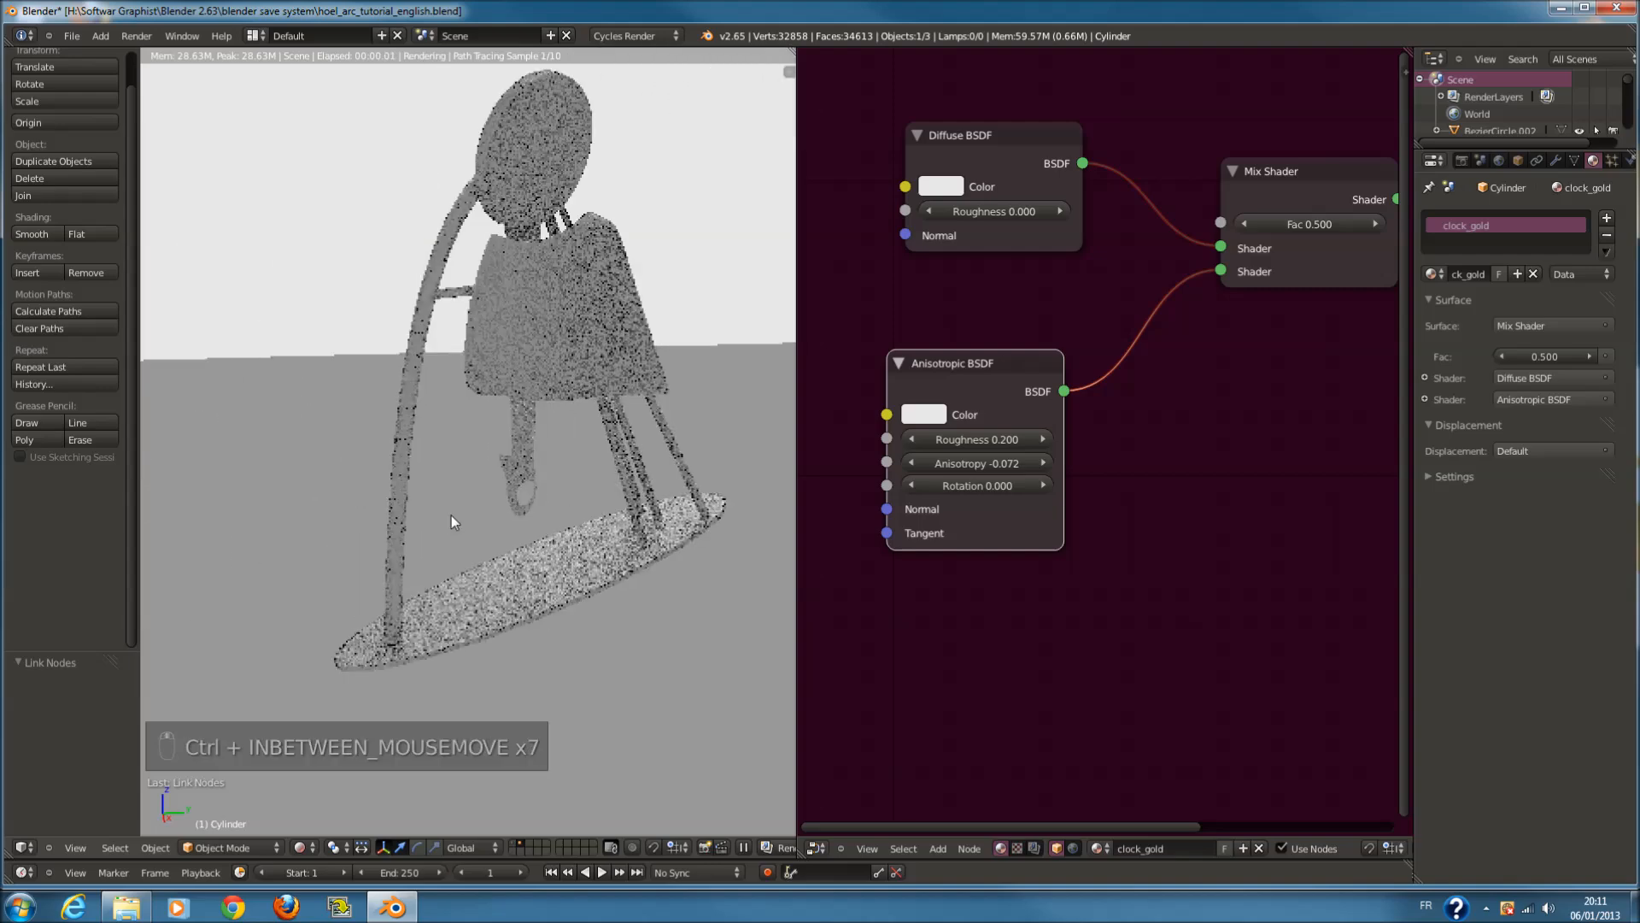
{"action": "scroll", "coordinate": [473, 515], "scroll_direction": "up", "scroll_amount": 2, "text": "ctrl"}
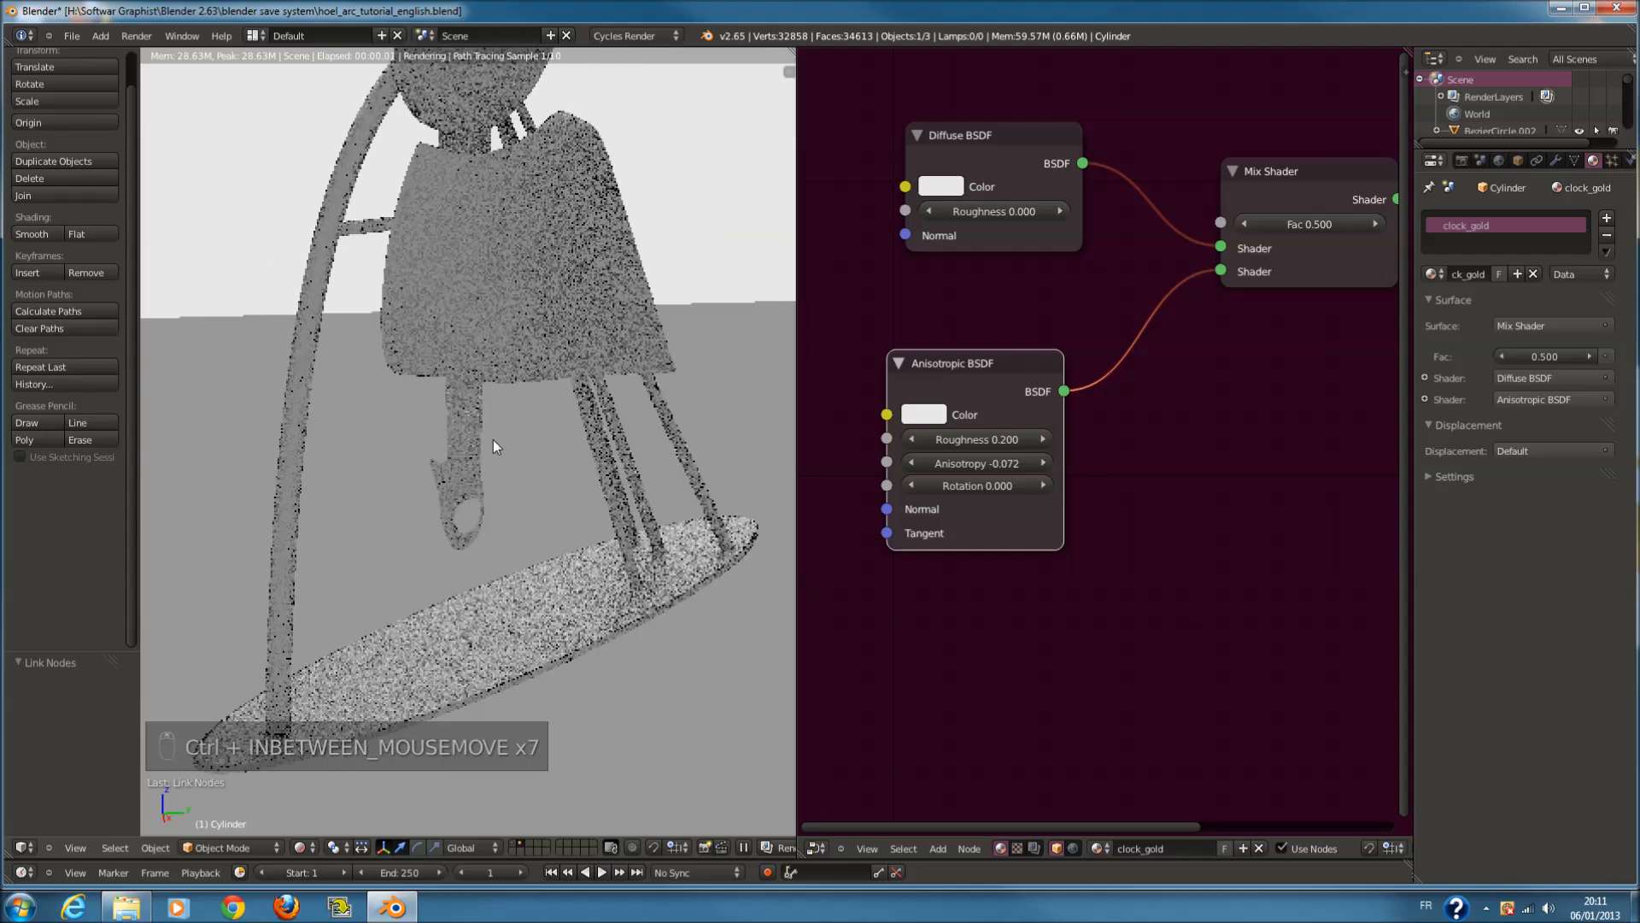
{"action": "middle_click_drag", "start_coordinate": [723, 503], "coordinate": [745, 622]}
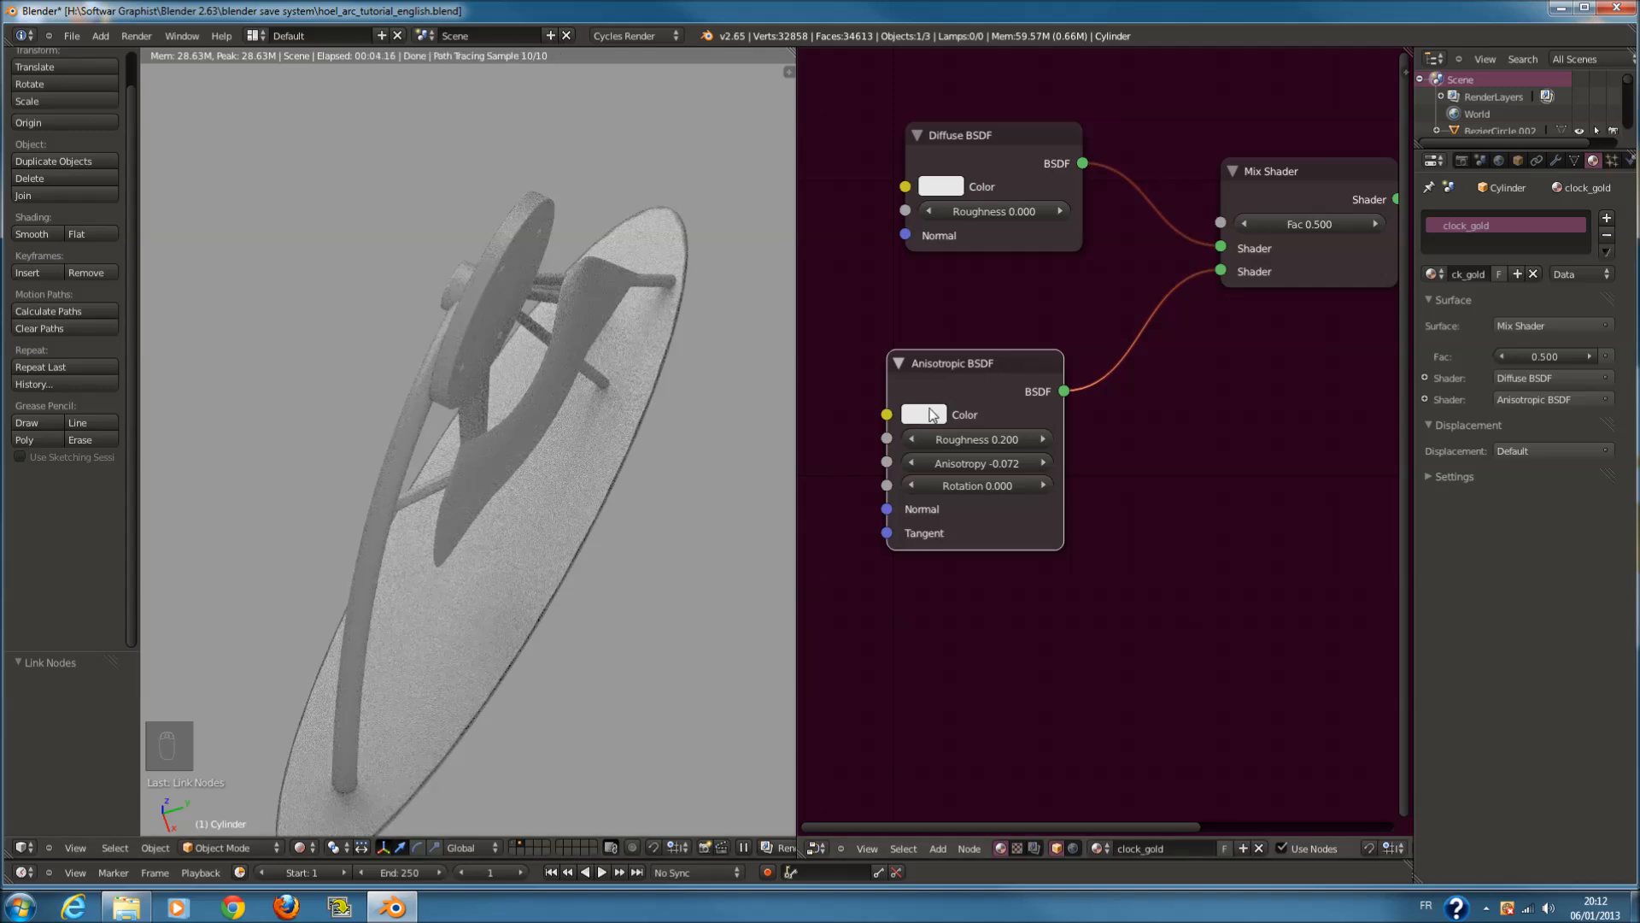
{"action": "left_click", "coordinate": [997, 461]}
{"action": "type", "text": "a"}
{"action": "left_click", "coordinate": [1065, 492]}
{"action": "left_click", "coordinate": [989, 464]}
{"action": "type", "text": "0"}
{"action": "left_click", "coordinate": [1090, 493]}
{"action": "left_click_drag", "start_coordinate": [1008, 439], "coordinate": [846, 452]}
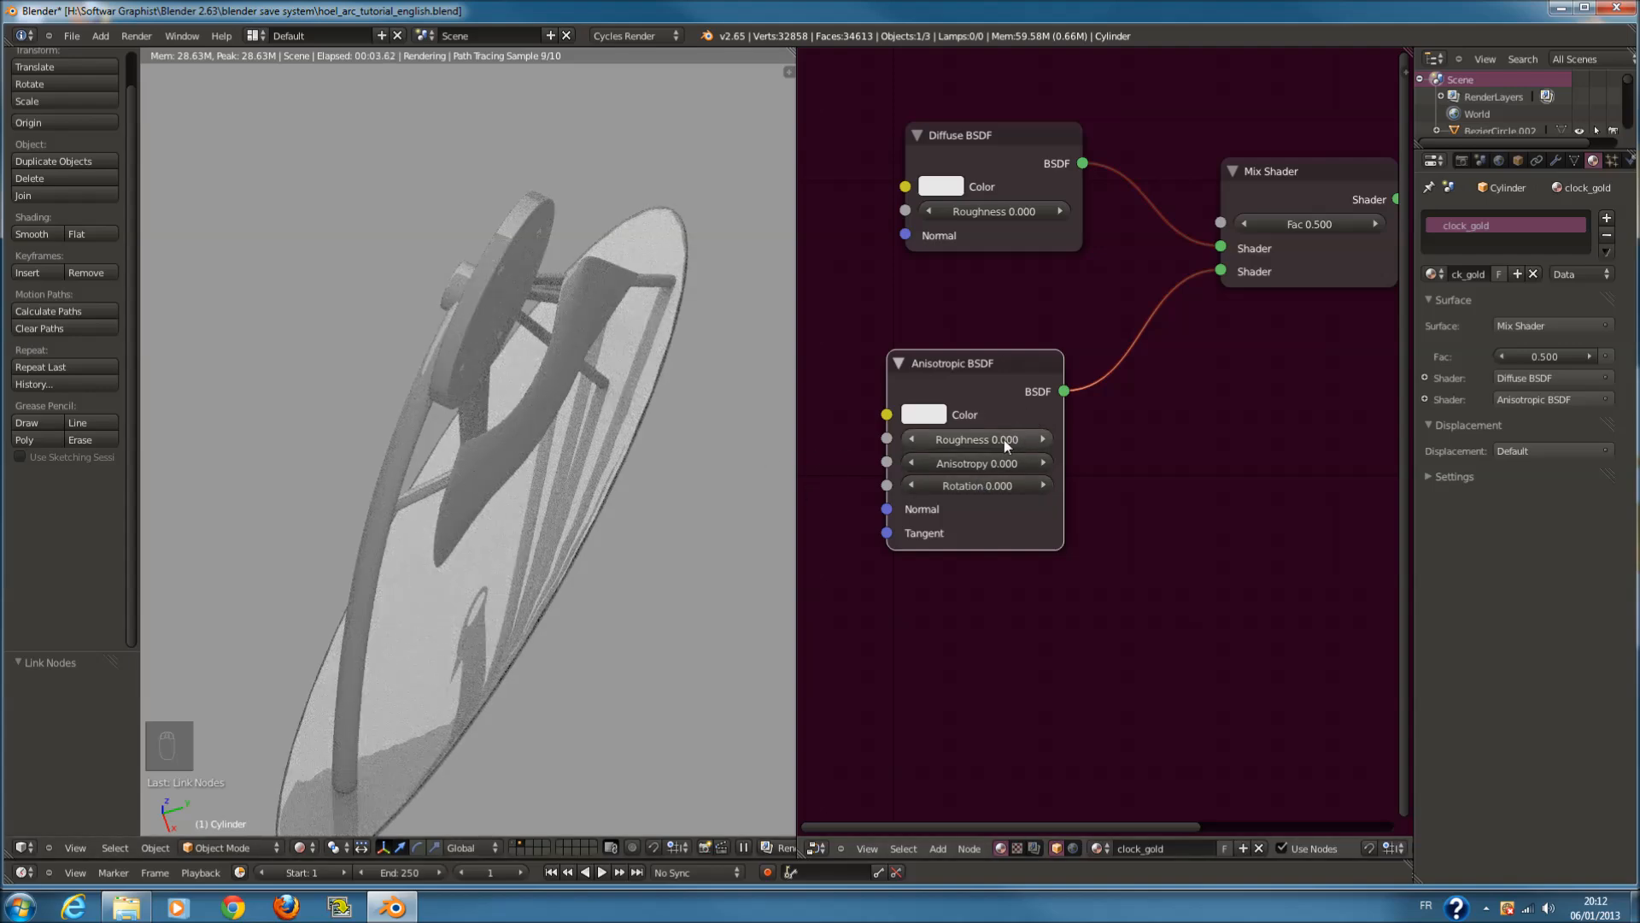
Raise the Anisotropic BSDF's Anisotropy to 0.2 and its Roughness to 0.1
{"action": "middle_click_drag", "start_coordinate": [672, 500], "coordinate": [718, 522]}
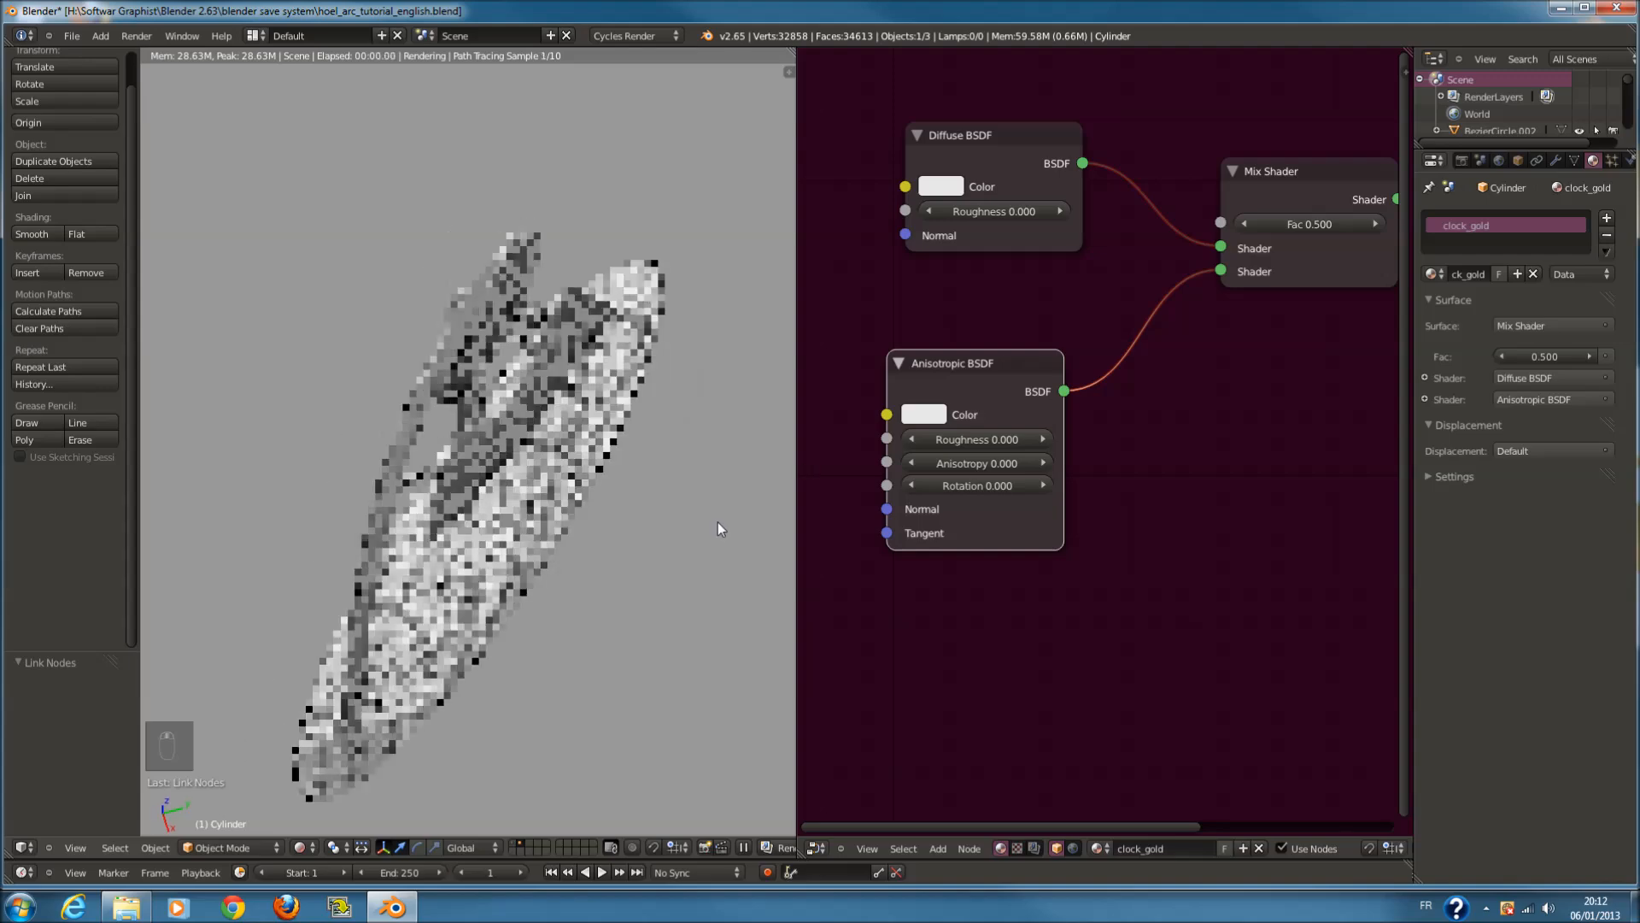
{"action": "left_click", "coordinate": [1035, 463]}
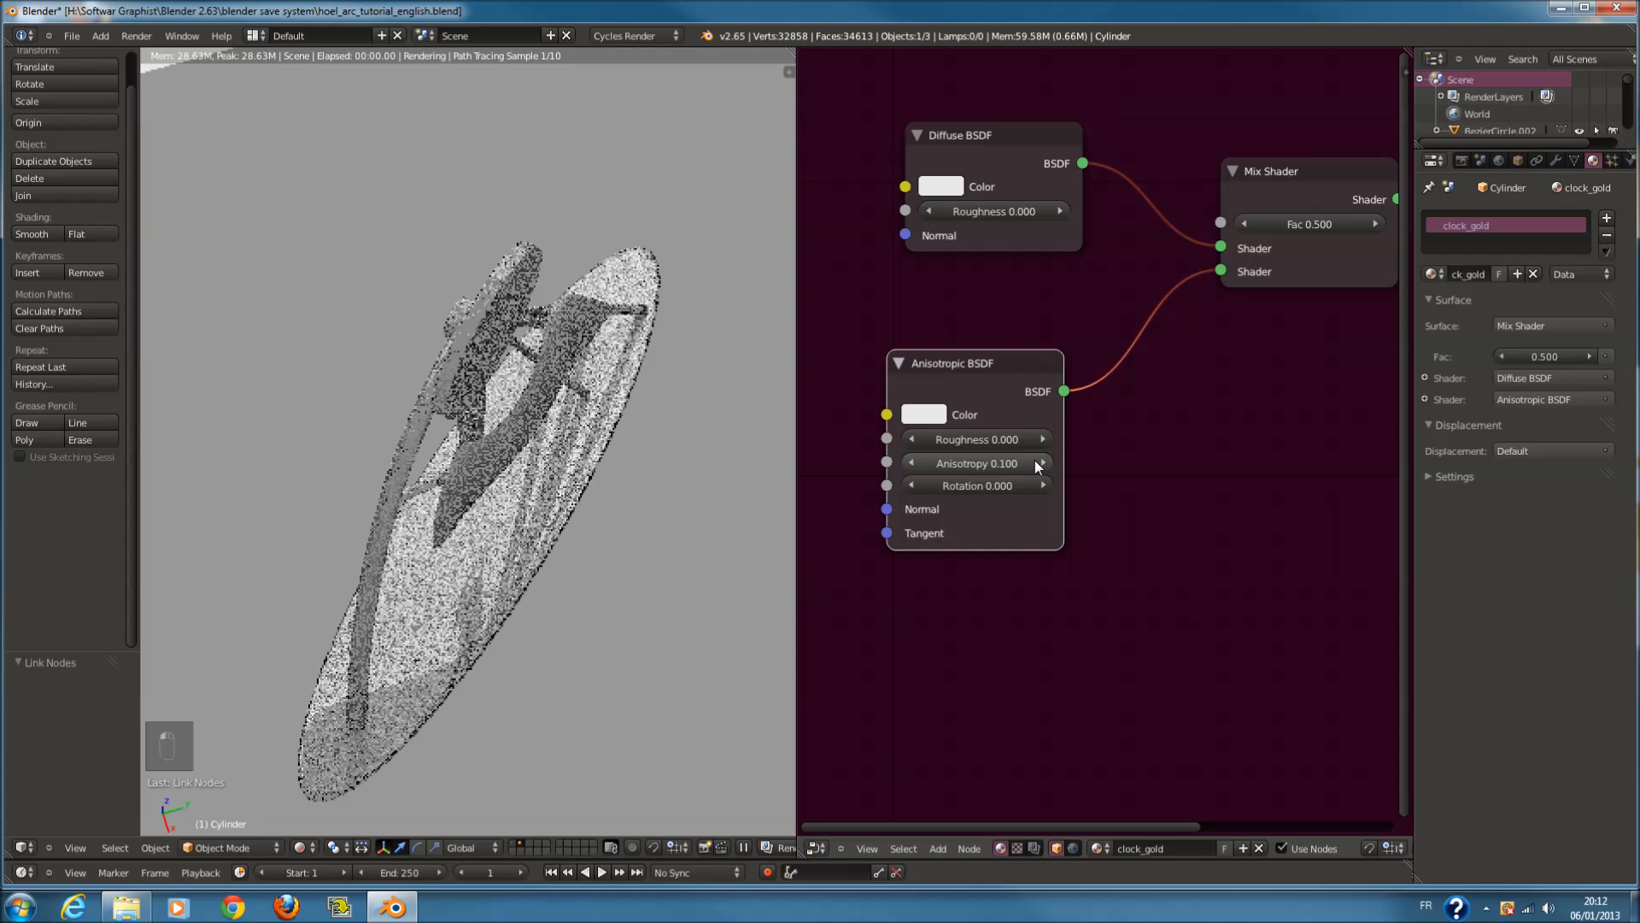
{"action": "left_click", "coordinate": [1036, 462]}
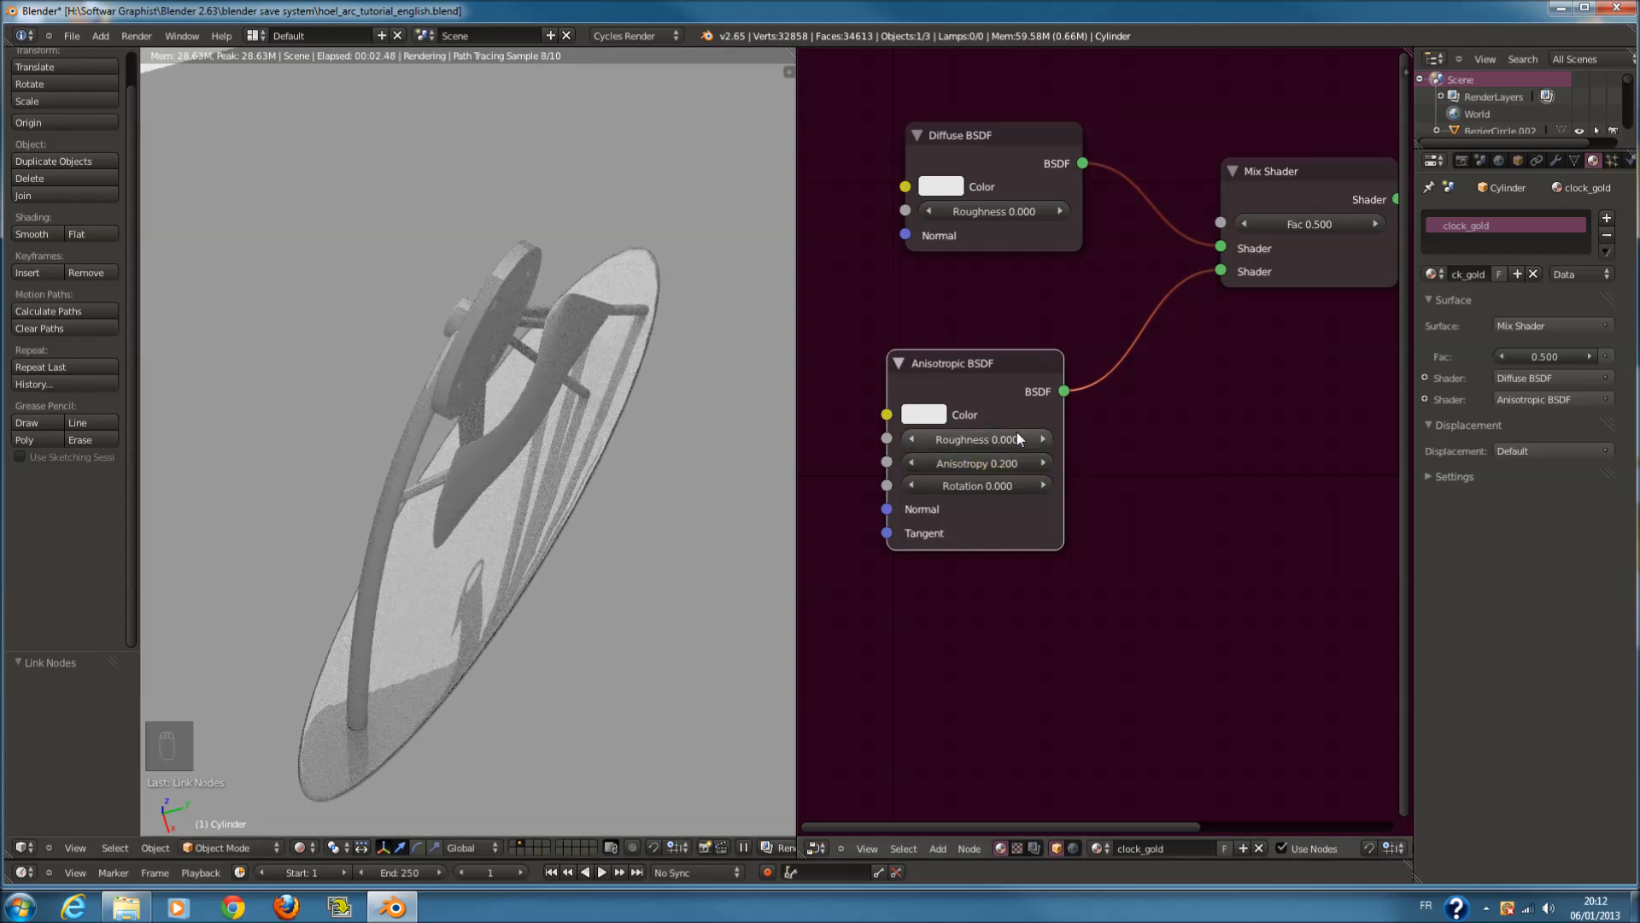
{"action": "left_click", "coordinate": [1038, 442]}
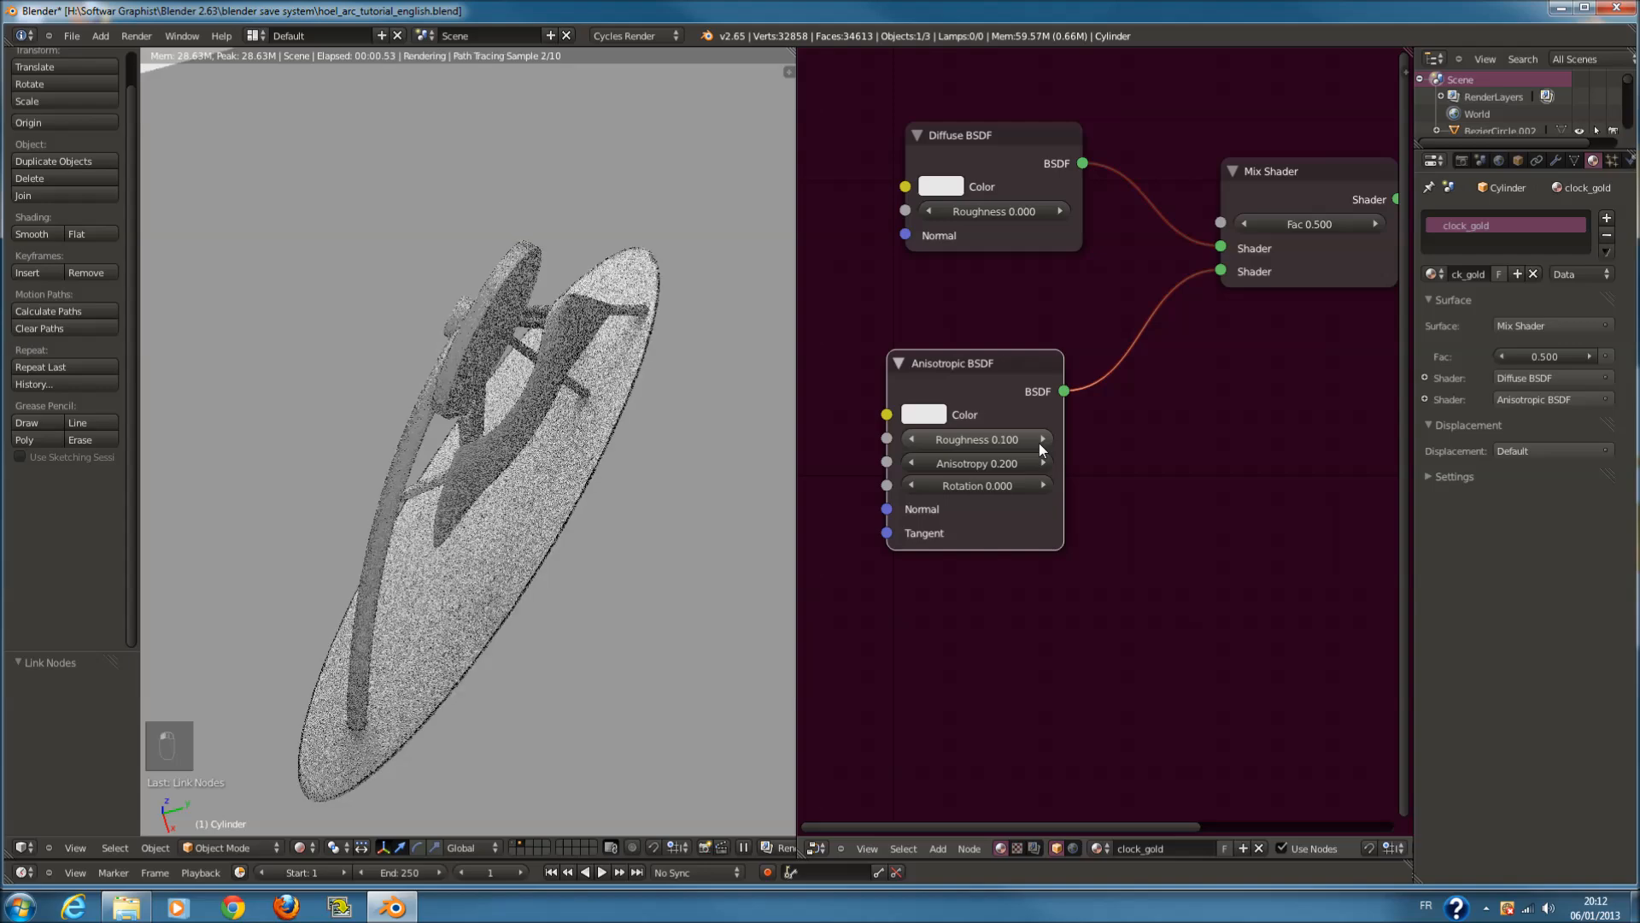
Set the Anisotropic BSDF's Anisotropy to 0.9 and check the reflections on the clock
{"action": "left_click", "coordinate": [991, 463]}
{"action": "type", "text": "0.9"}
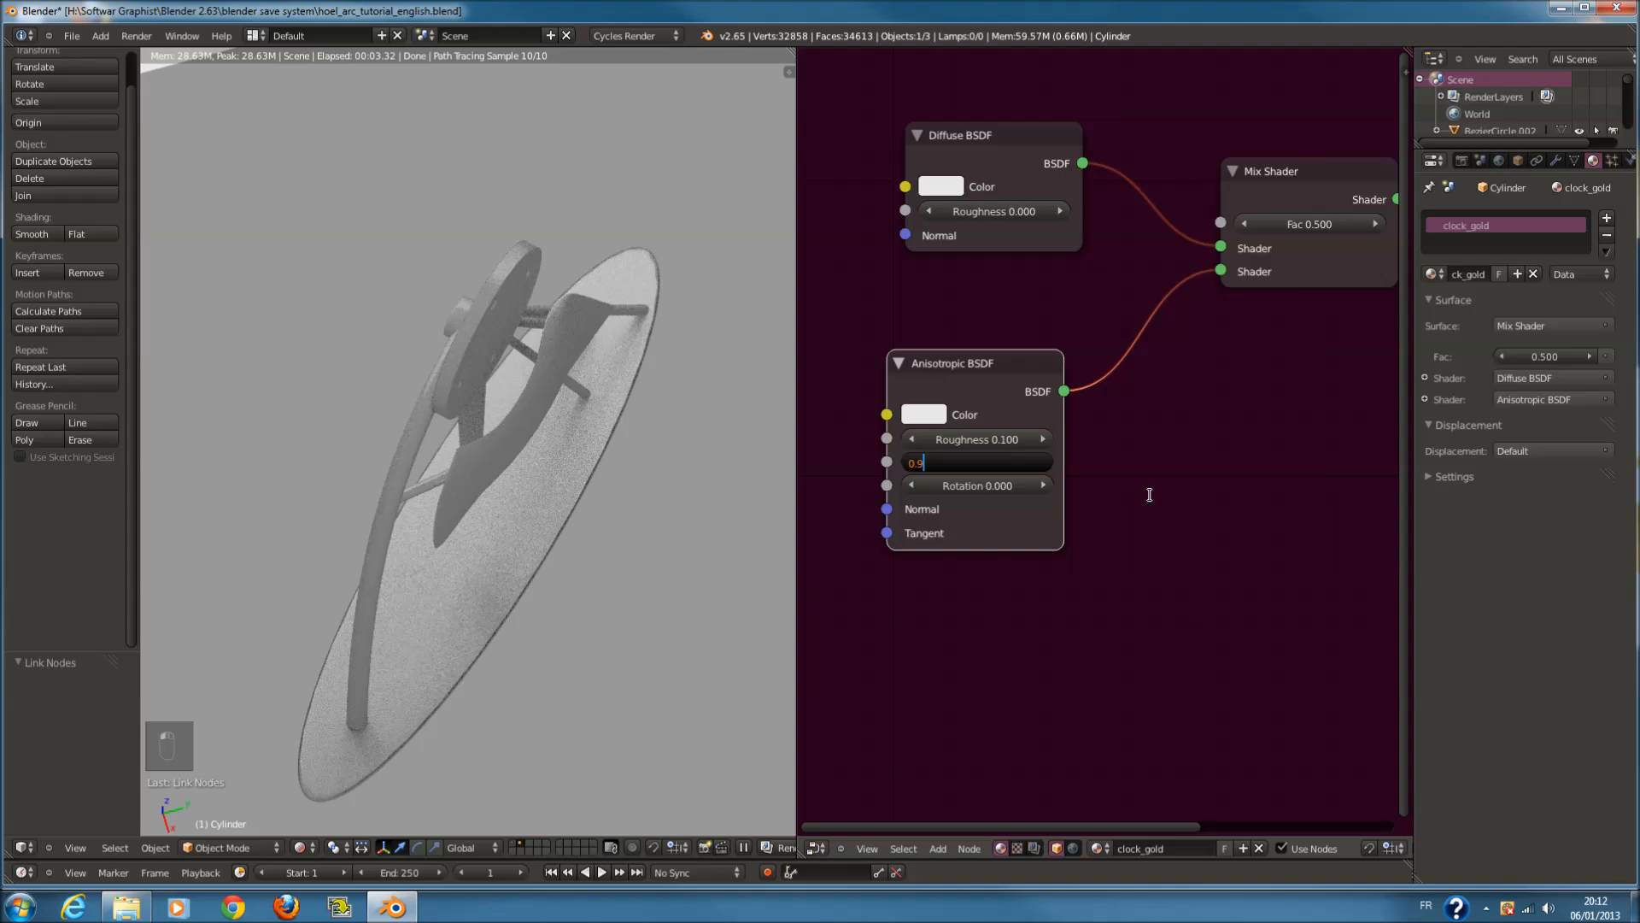
{"action": "key", "text": "Return"}
{"action": "middle_click_drag", "start_coordinate": [771, 594], "coordinate": [697, 534]}
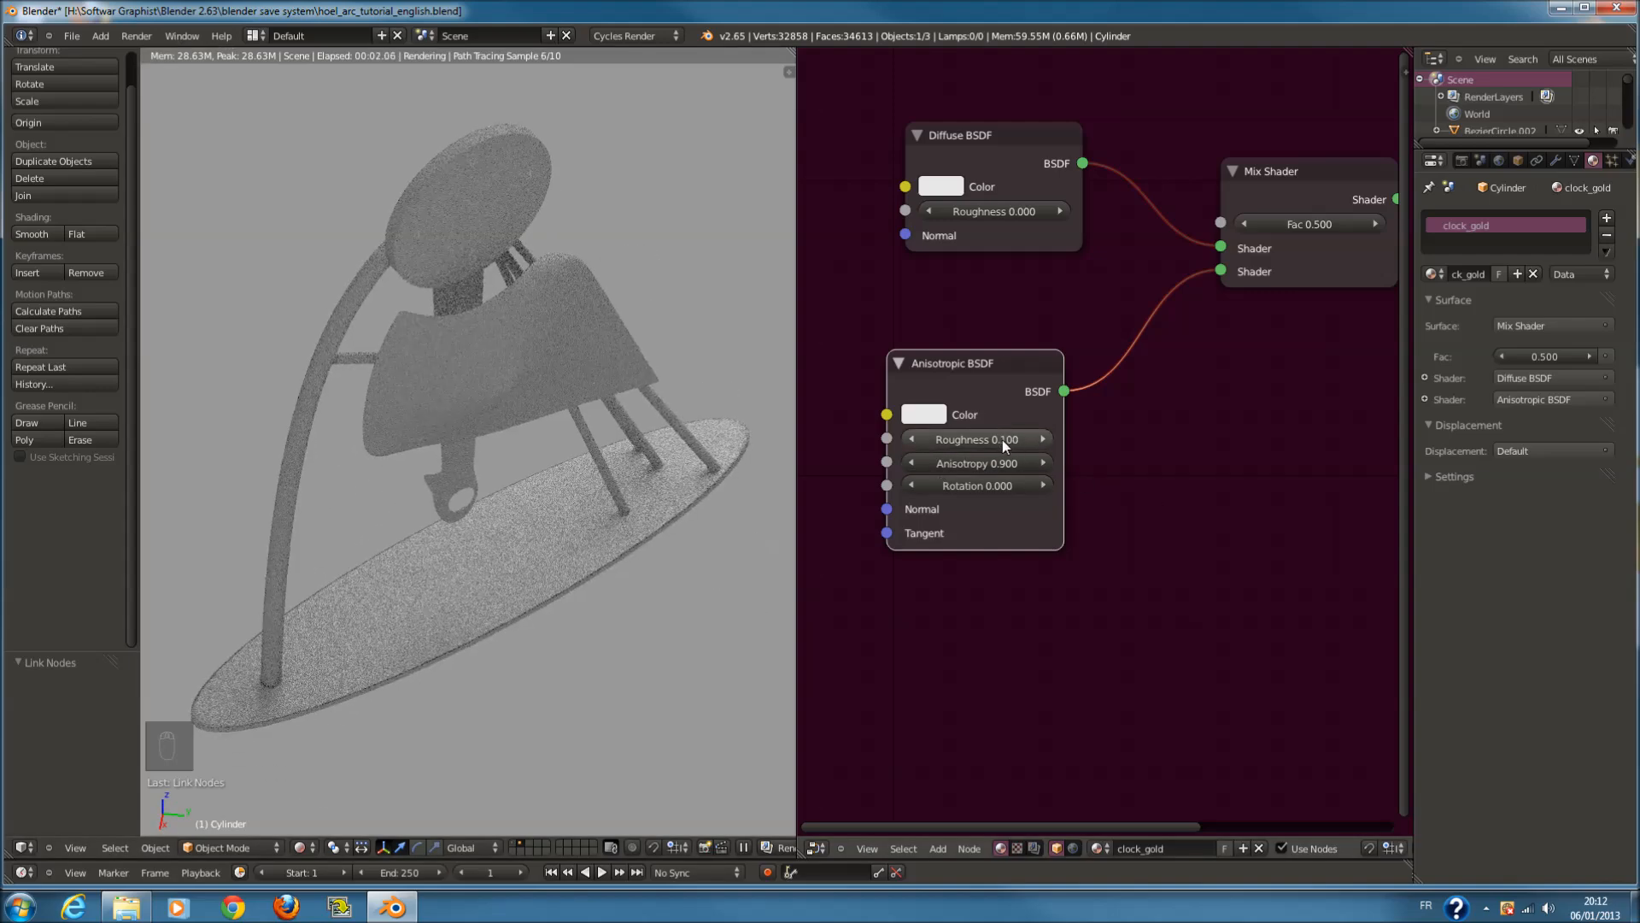
Raise the Anisotropic BSDF's Roughness in increments to 0.5 while comparing the clock from different angles
{"action": "left_click", "coordinate": [1043, 440]}
{"action": "middle_click_drag", "start_coordinate": [444, 564], "coordinate": [647, 354]}
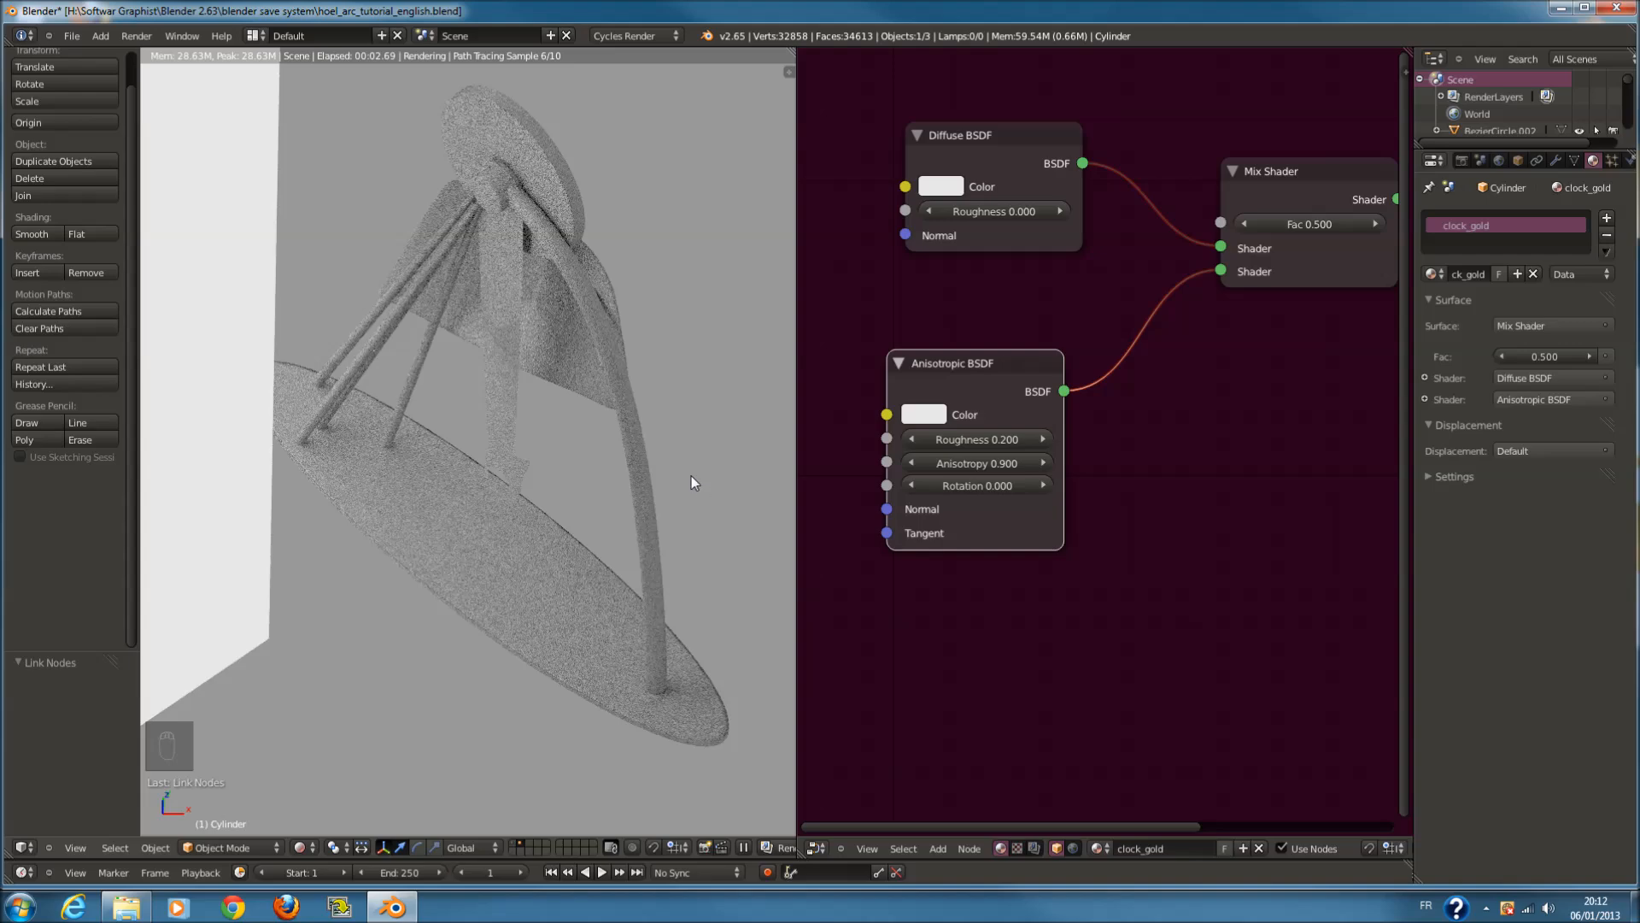
{"action": "left_click", "coordinate": [1040, 439]}
{"action": "left_click", "coordinate": [1039, 440]}
{"action": "left_click", "coordinate": [1040, 439]}
{"action": "middle_click_drag", "start_coordinate": [401, 552], "coordinate": [314, 547]}
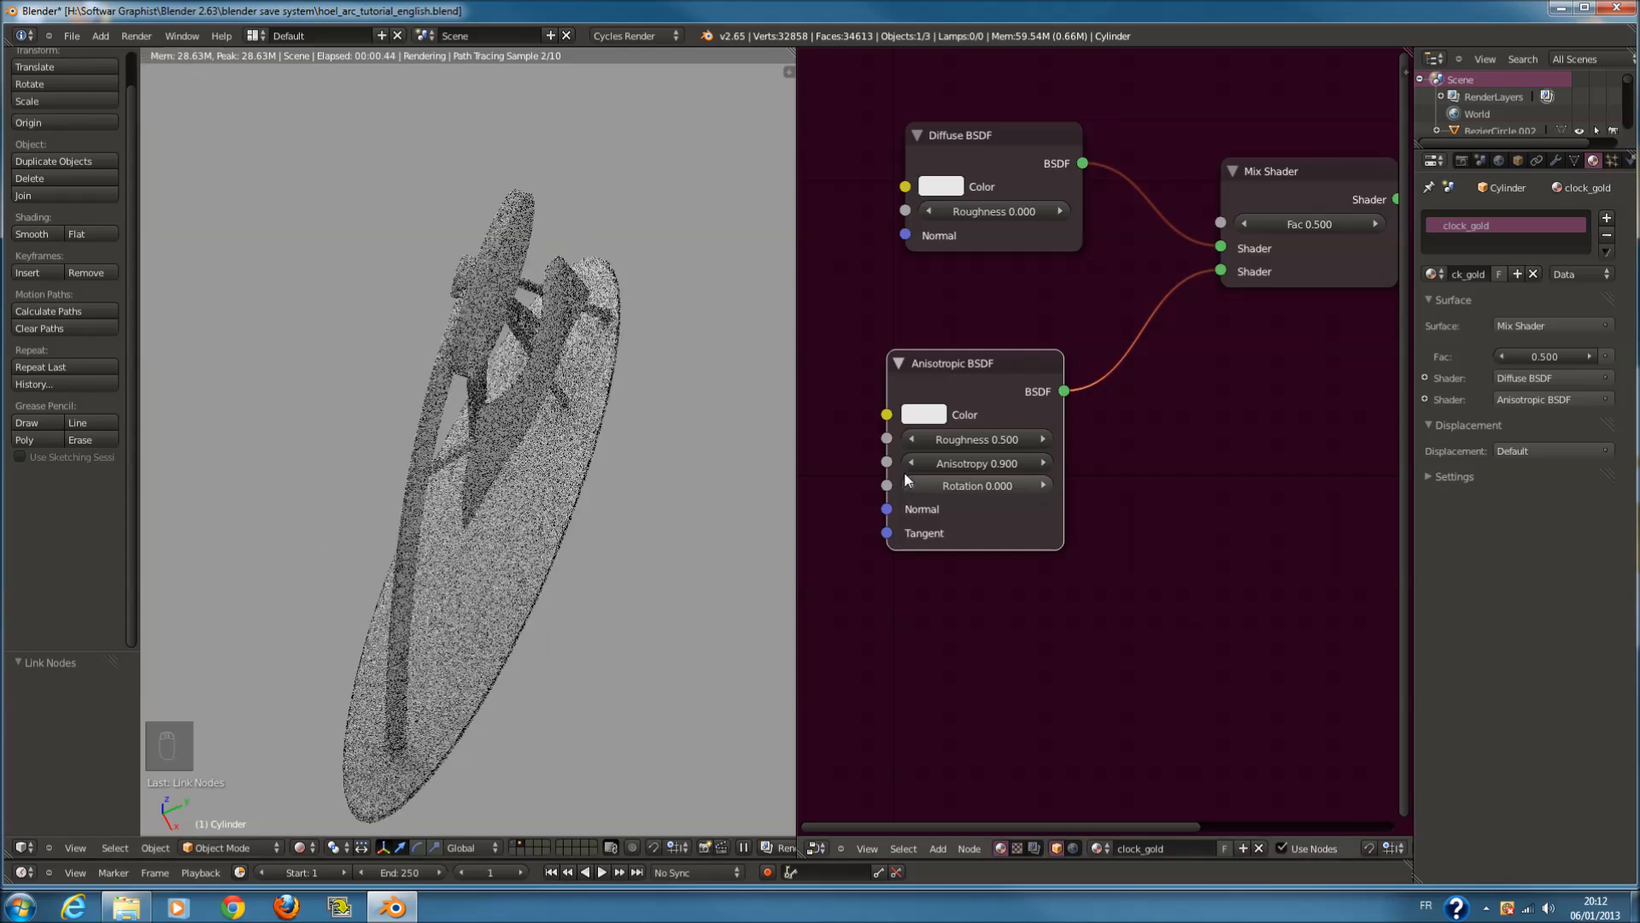
Try an Anisotropy of about -0.21 on the Anisotropic BSDF and set it back to 0.9
{"action": "left_click_drag", "start_coordinate": [919, 470], "coordinate": [821, 470]}
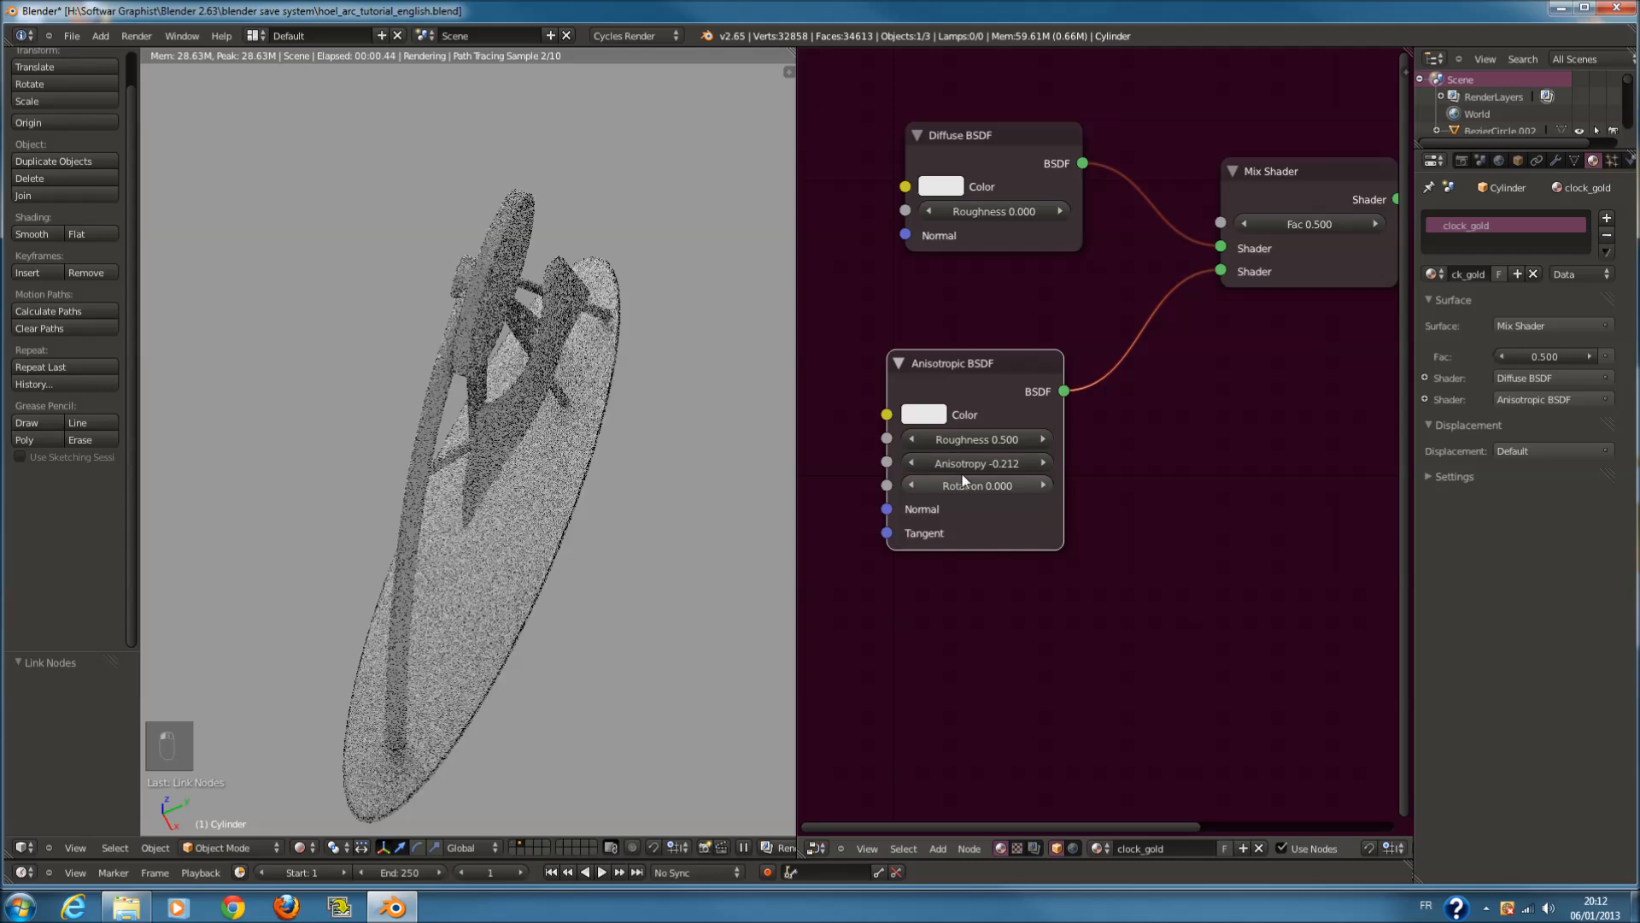
{"action": "left_click", "coordinate": [980, 459]}
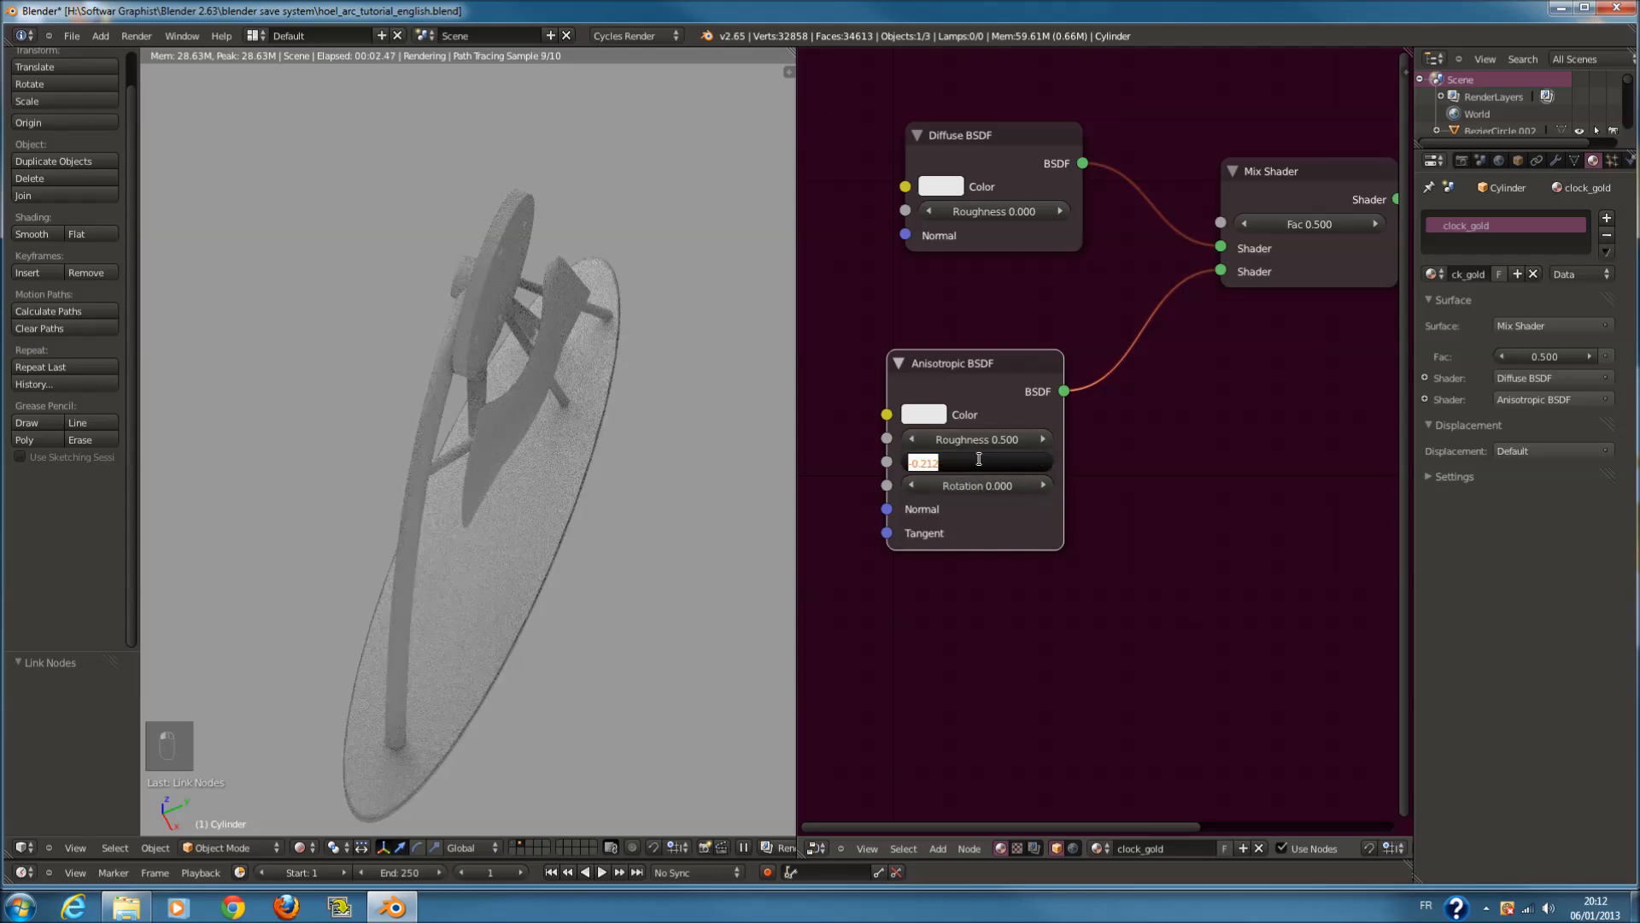
{"action": "type", "text": "0.9"}
{"action": "key", "text": "Return"}
Try Roughness values of 0 and 0.1 on the Anisotropic BSDF and settle on 0.05
{"action": "left_click_drag", "start_coordinate": [976, 439], "coordinate": [664, 503]}
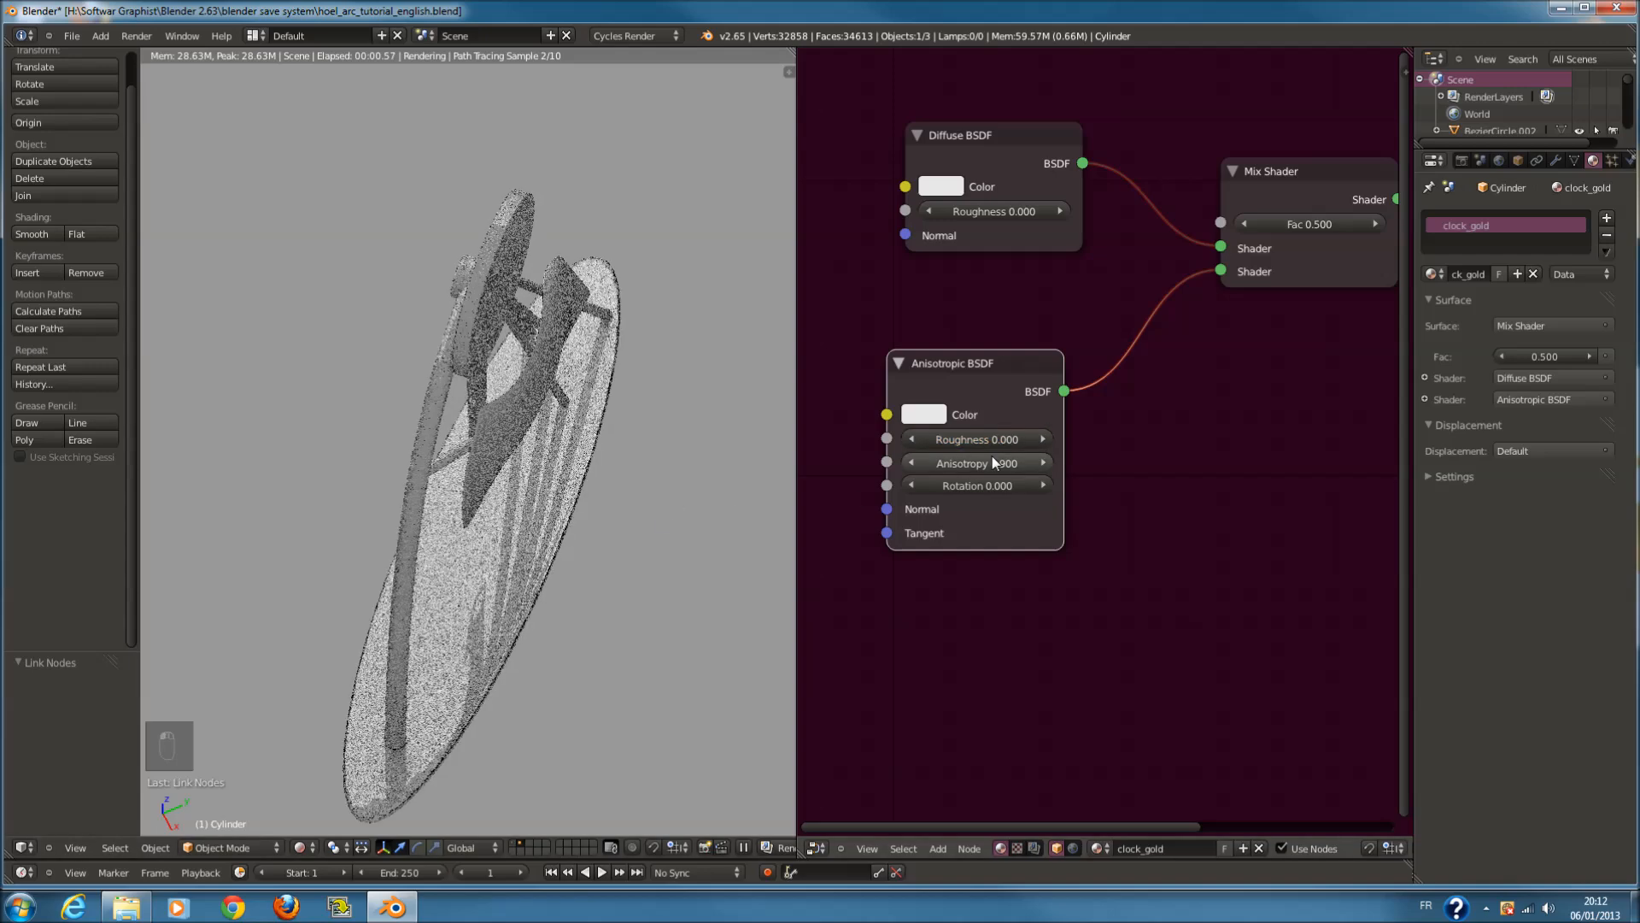
{"action": "left_click", "coordinate": [1040, 439]}
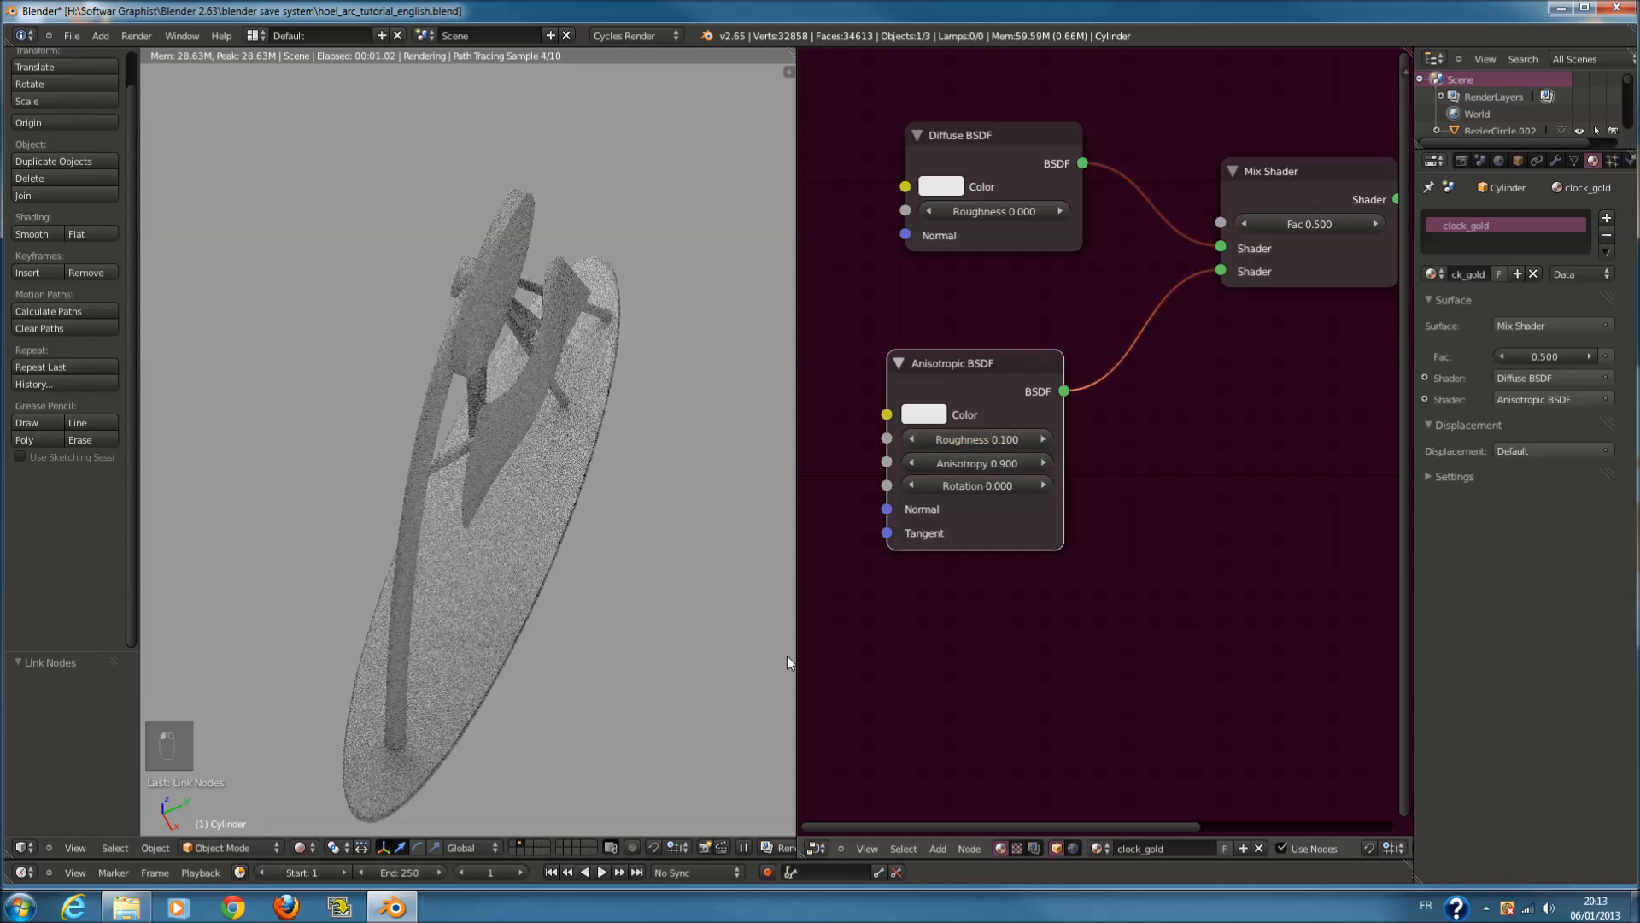
{"action": "middle_click_drag", "start_coordinate": [535, 599], "coordinate": [653, 597]}
{"action": "left_click", "coordinate": [978, 440]}
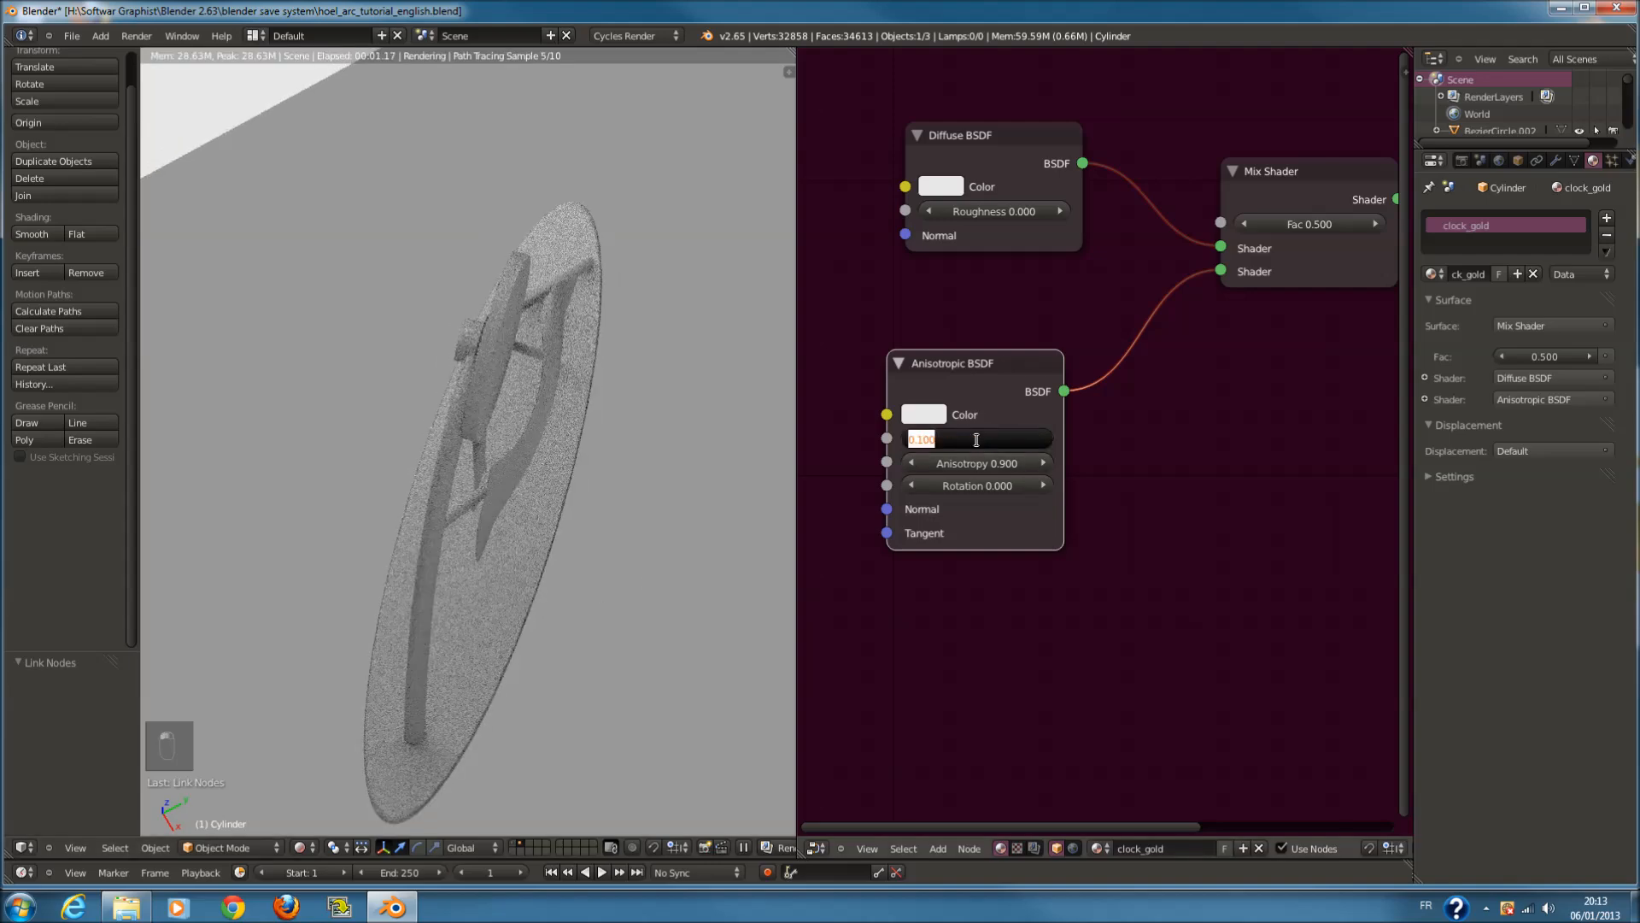
{"action": "type", "text": "0.05"}
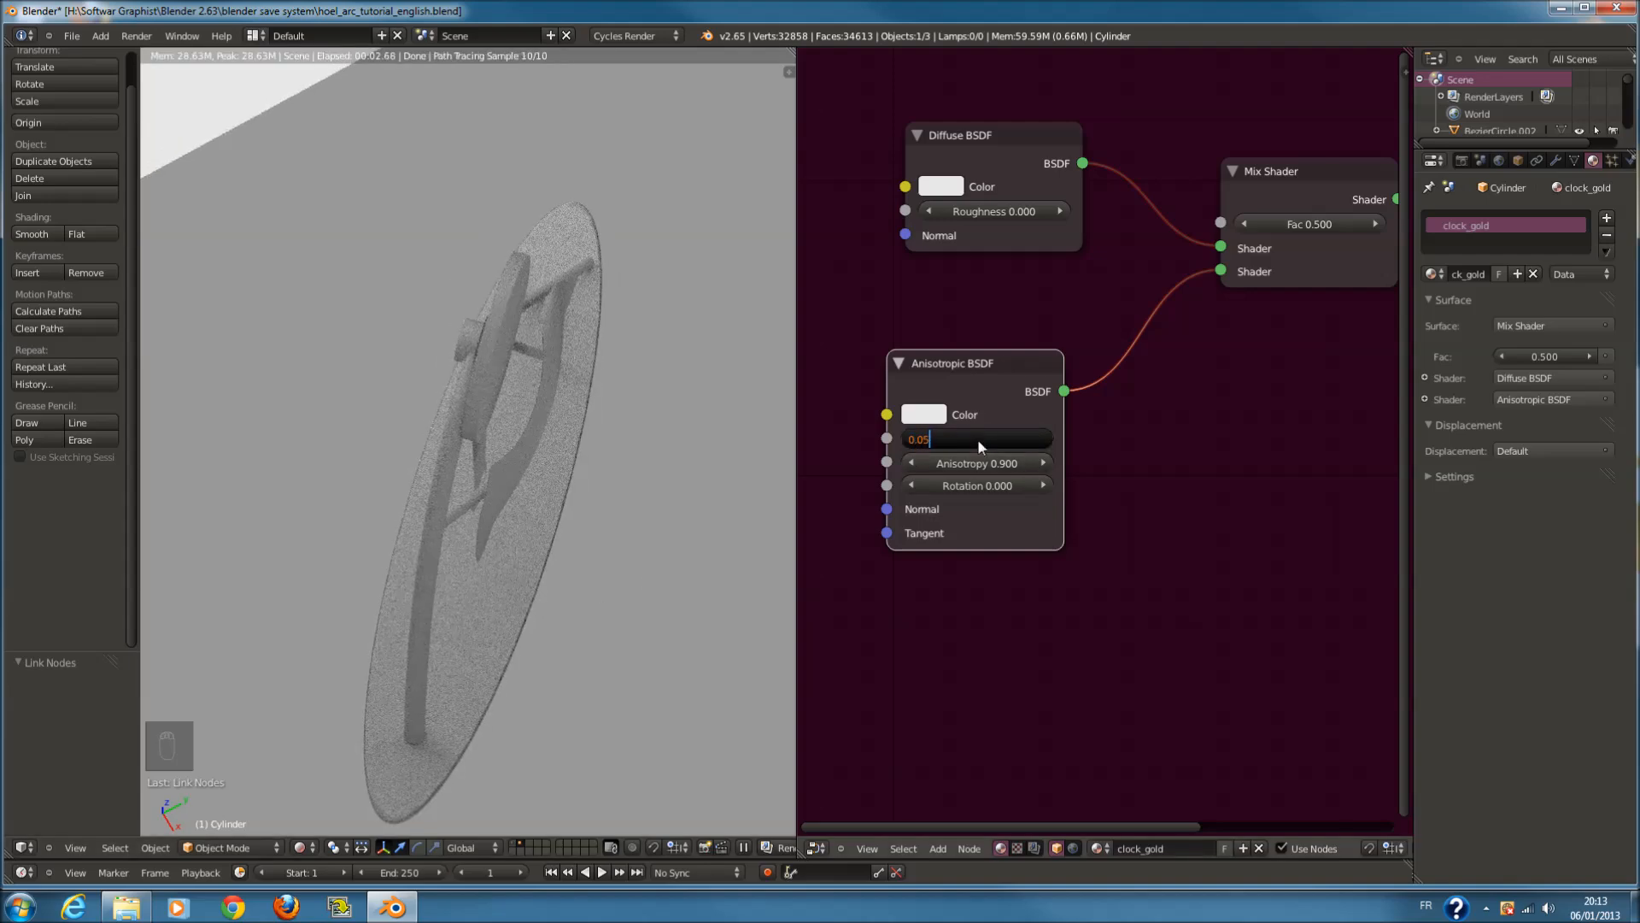
{"action": "key", "text": "Return"}
{"action": "middle_click_drag", "start_coordinate": [774, 511], "coordinate": [740, 520]}
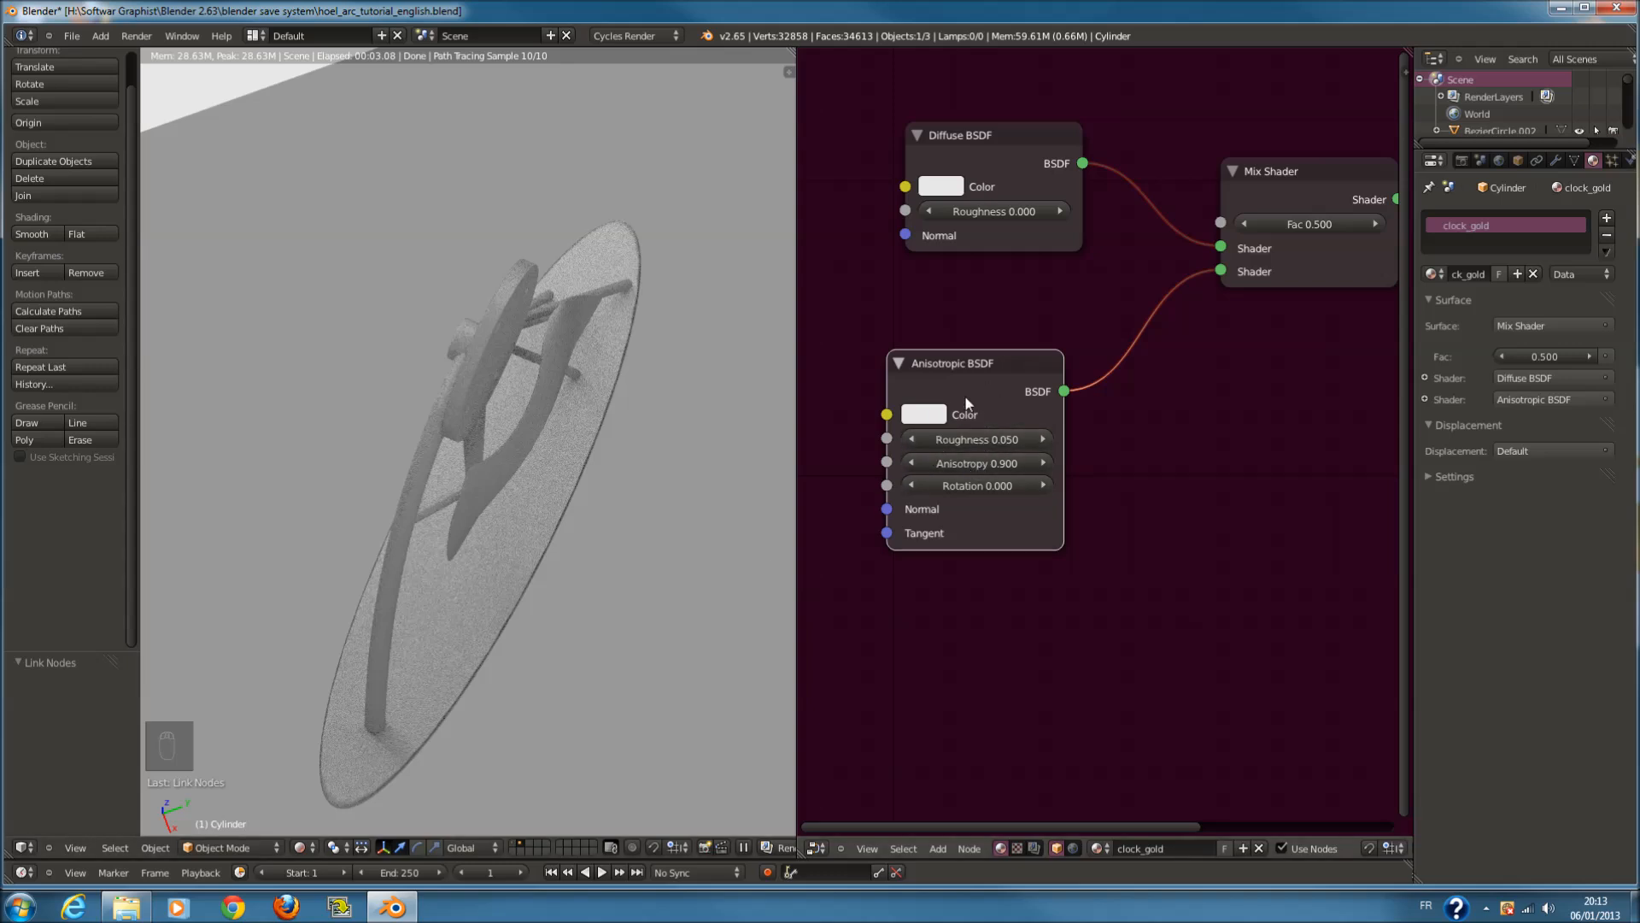
Replace the Anisotropic BSDF with a Glossy BSDF connected to the Mix Shader's second shader input
{"action": "key", "text": "x"}
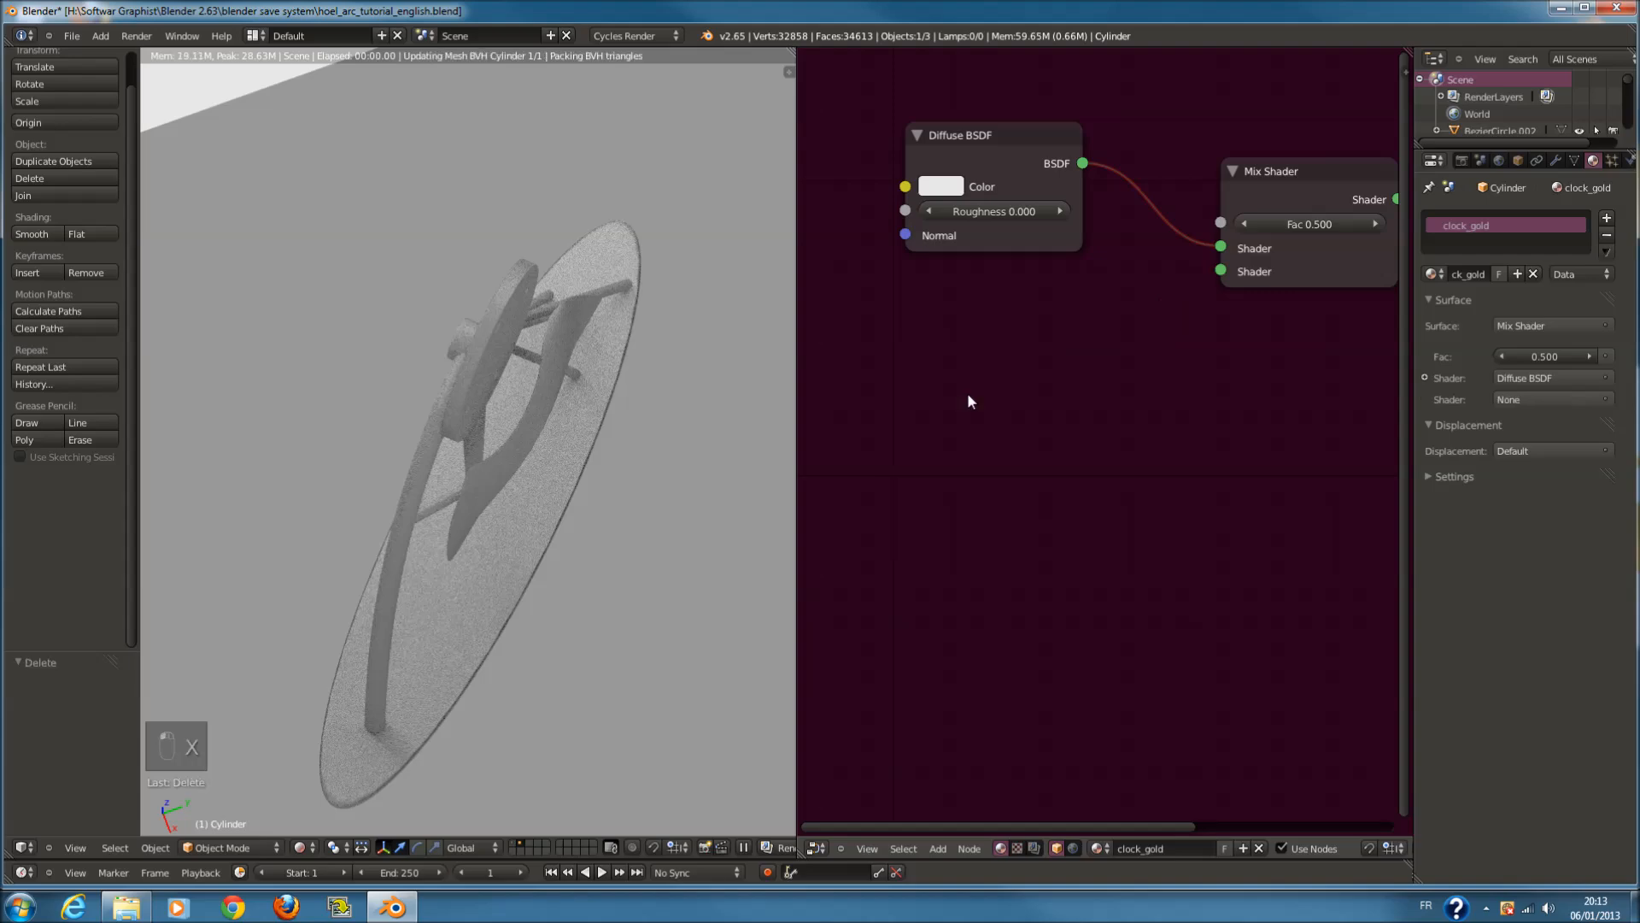
{"action": "key", "text": "shift+a"}
{"action": "mouse_move", "coordinate": [973, 392]}
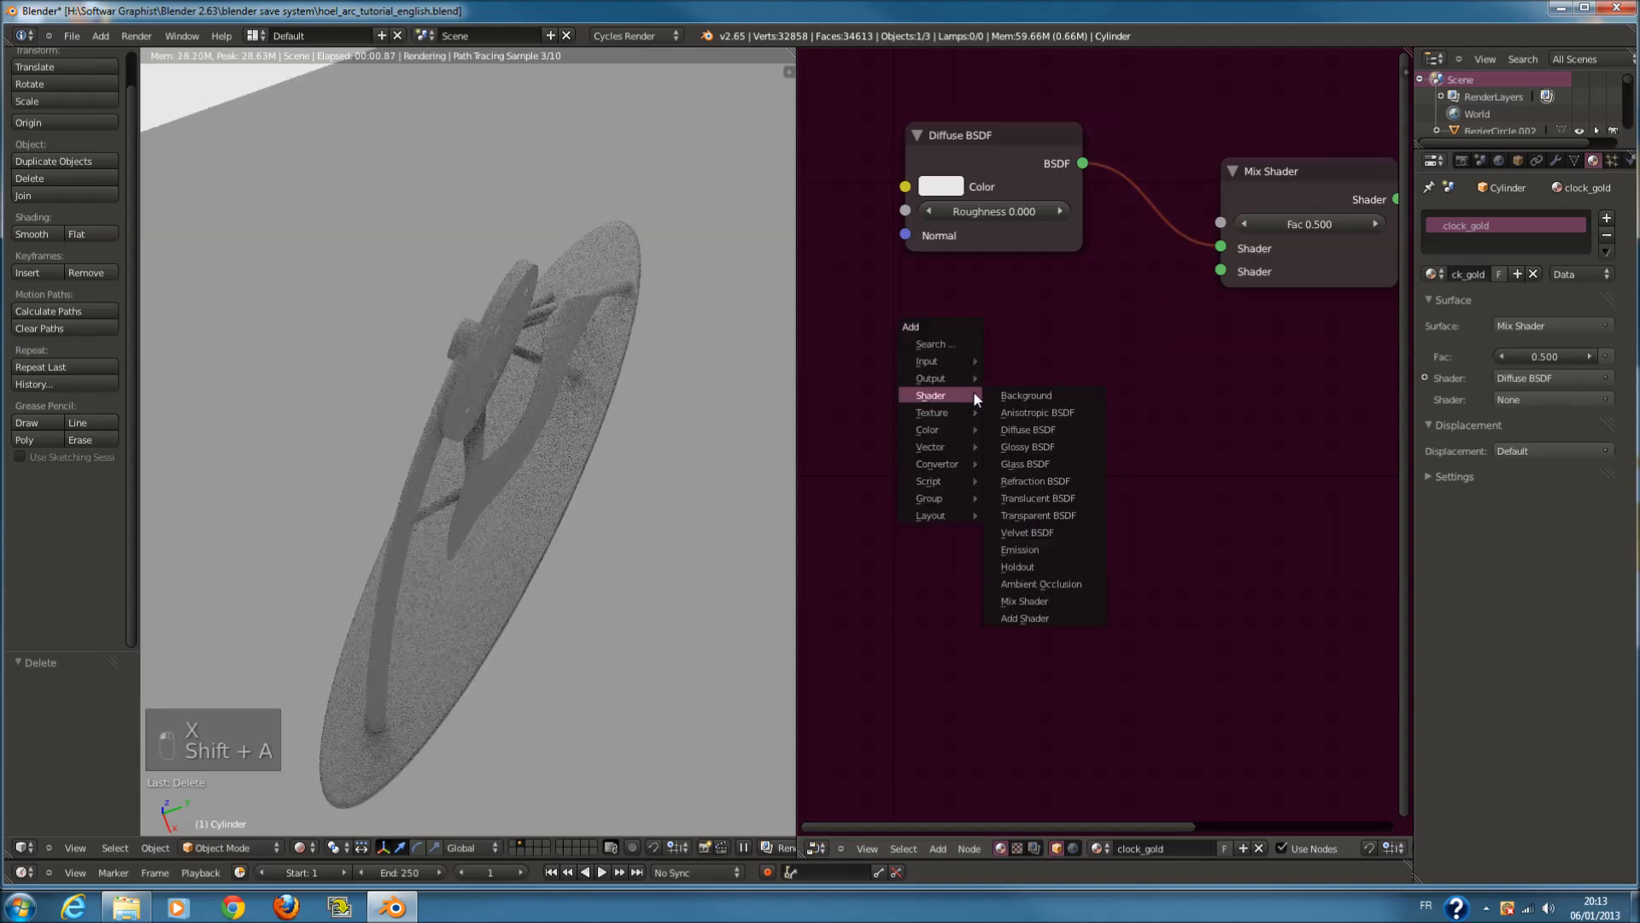
{"action": "left_click", "coordinate": [1028, 447]}
{"action": "left_click", "coordinate": [1030, 420]}
{"action": "left_click_drag", "start_coordinate": [1077, 424], "coordinate": [955, 417]}
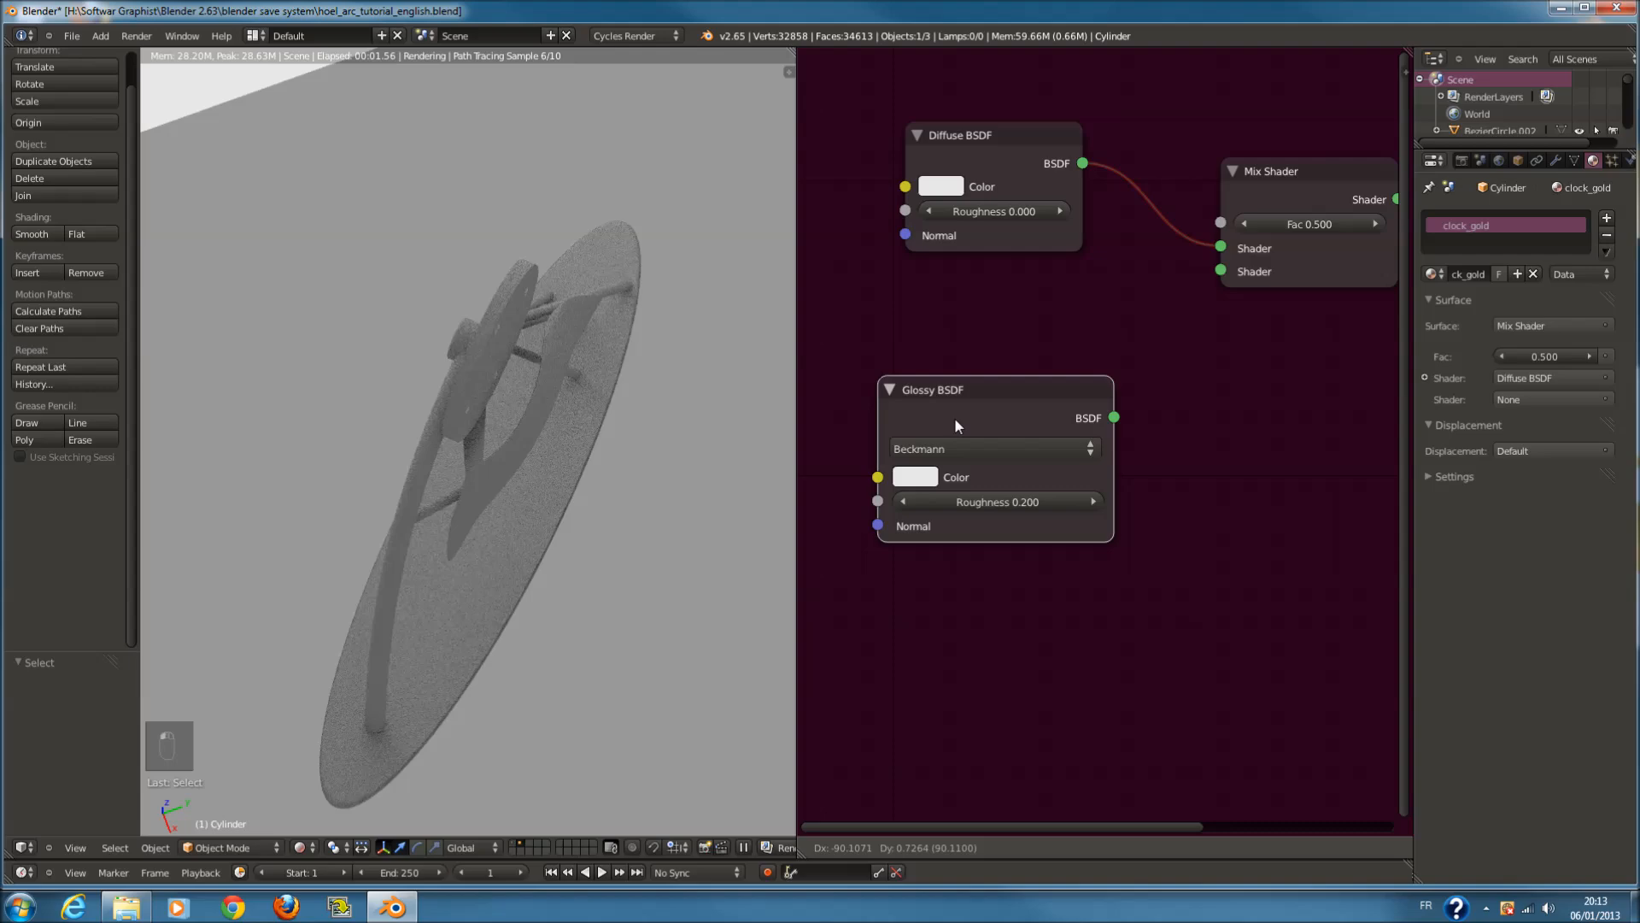
{"action": "left_click_drag", "start_coordinate": [1109, 414], "coordinate": [1220, 271]}
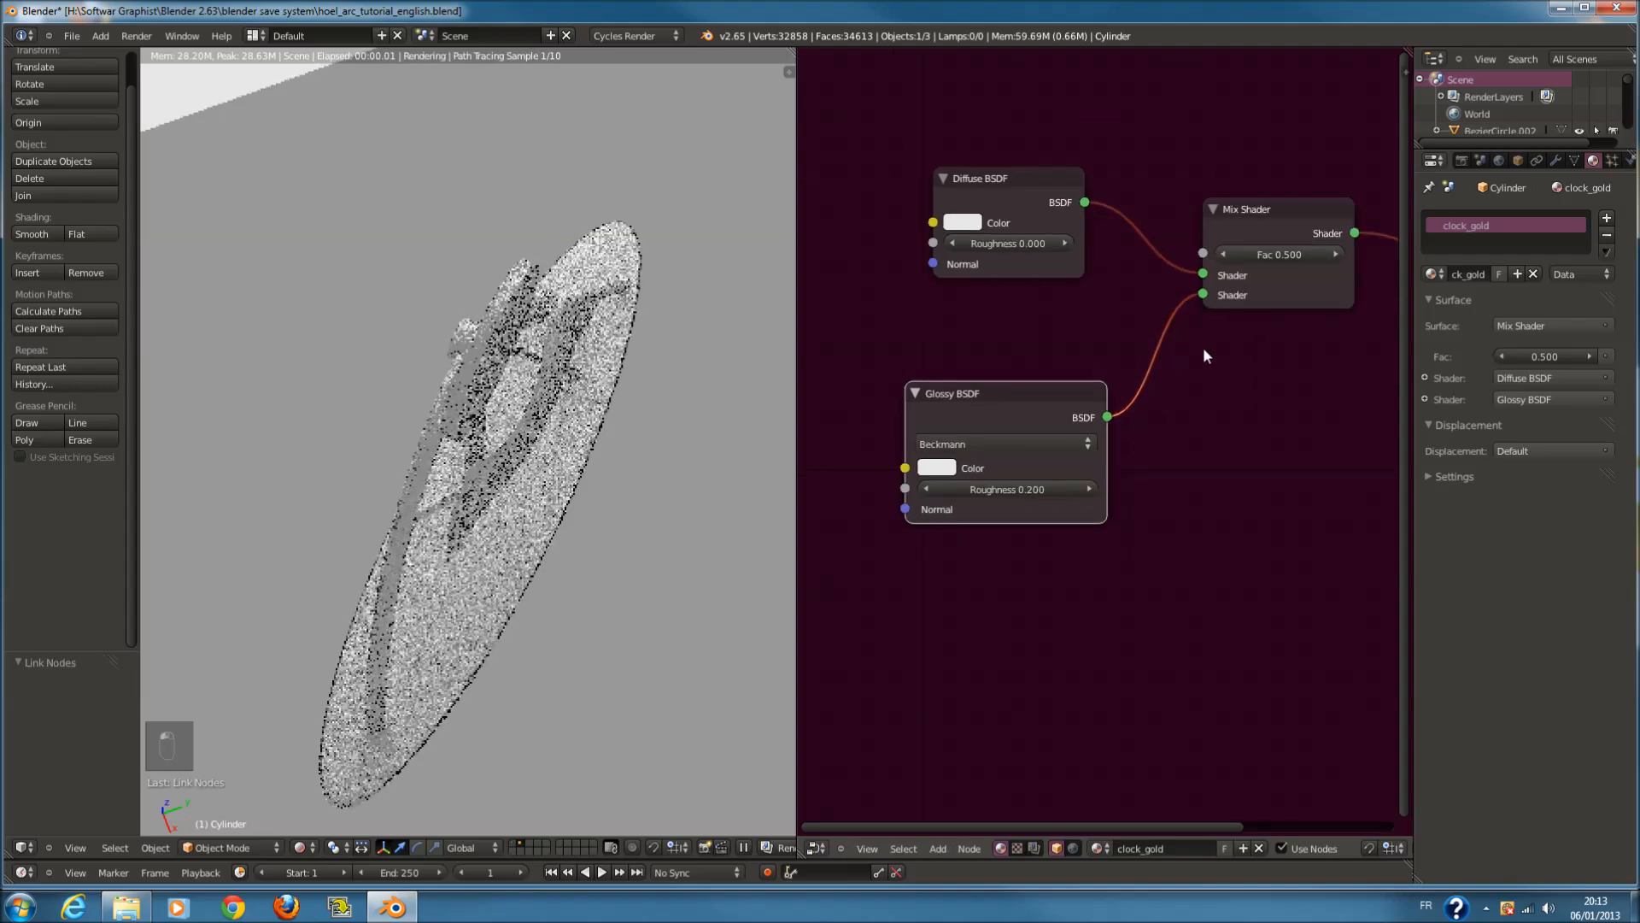
Set the Glossy BSDF's Roughness to 0.002
{"action": "scroll", "coordinate": [1203, 347], "scroll_direction": "down", "scroll_amount": 1}
{"action": "middle_click_drag", "start_coordinate": [1184, 393], "coordinate": [1052, 440]}
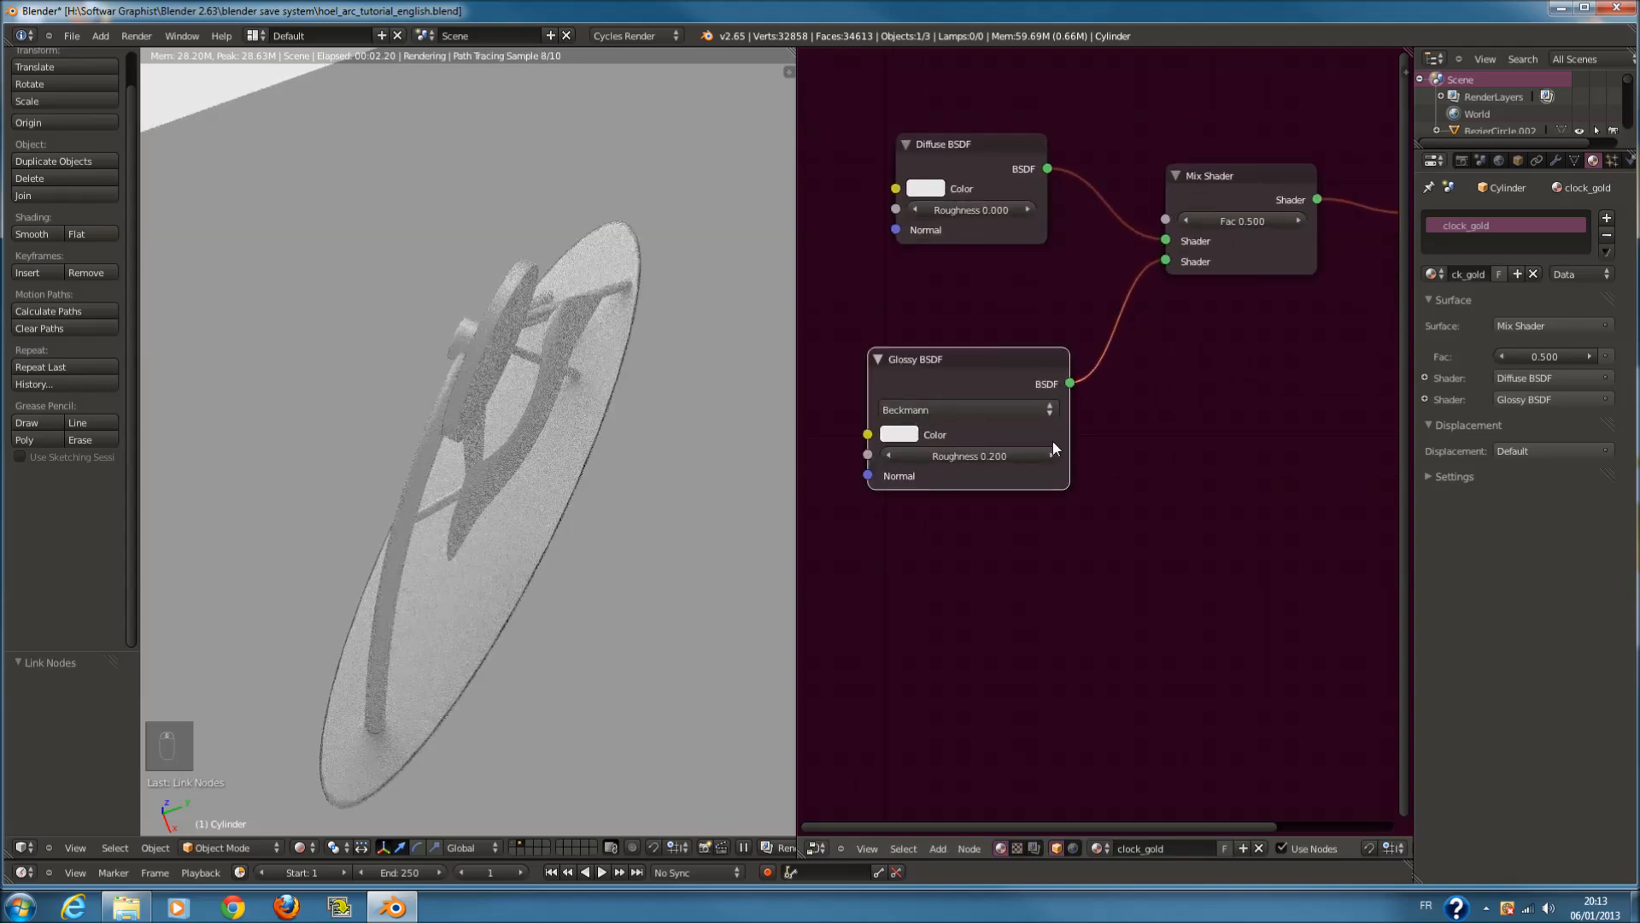
{"action": "left_click_drag", "start_coordinate": [990, 461], "coordinate": [844, 475]}
{"action": "scroll", "coordinate": [992, 479], "scroll_direction": "up", "scroll_amount": 2}
{"action": "left_click", "coordinate": [967, 461]}
{"action": "type", "text": "0.001"}
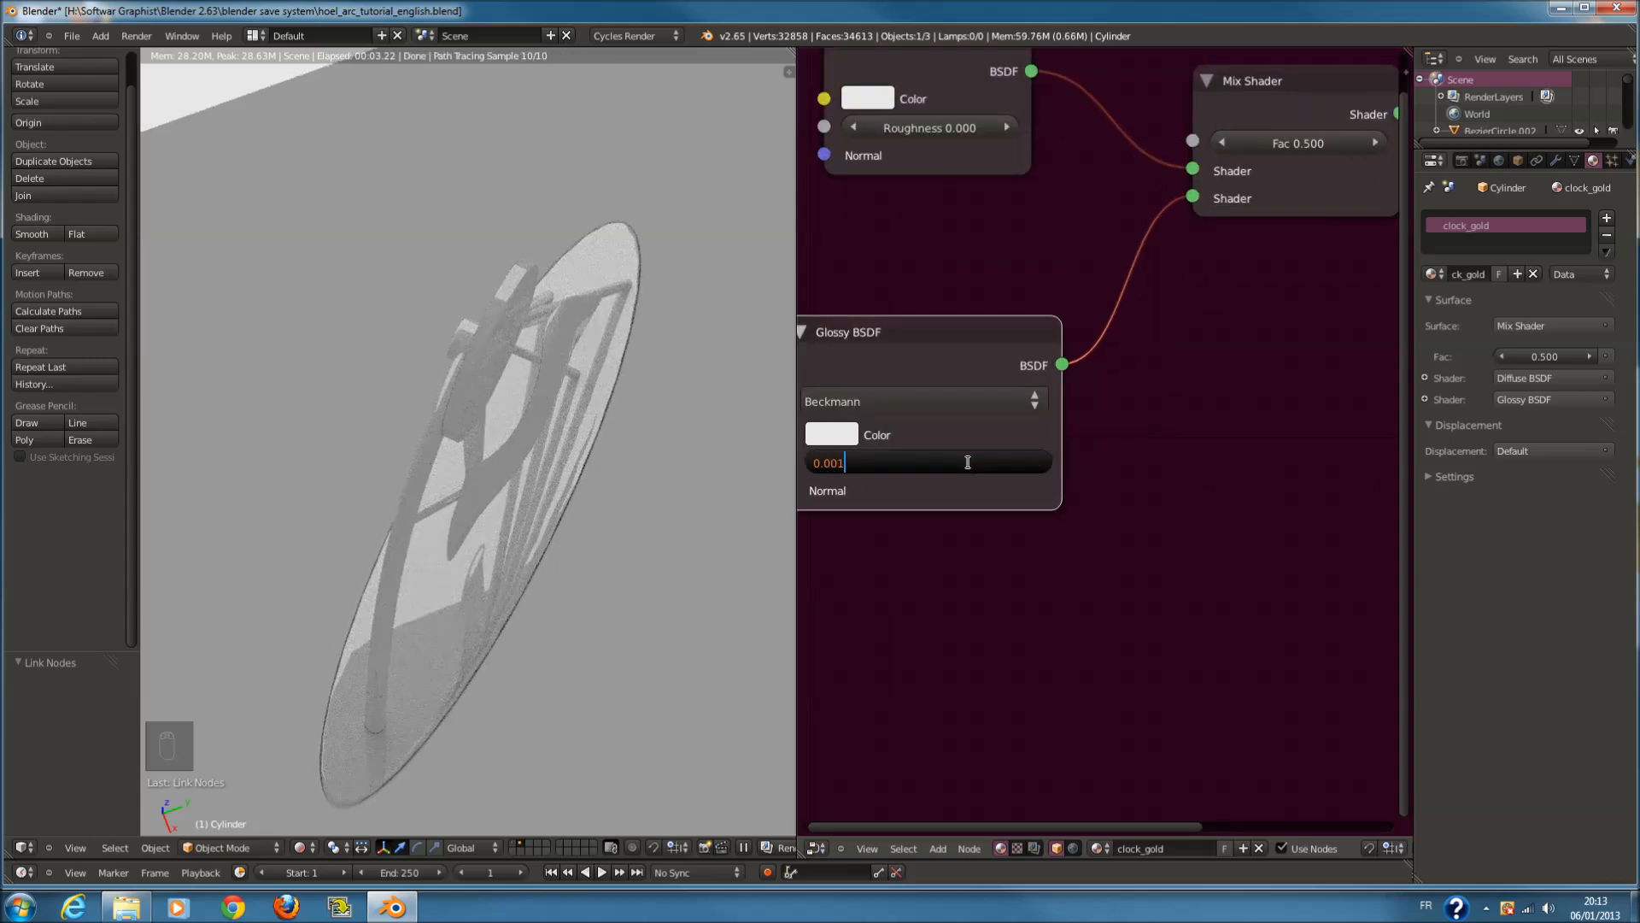
{"action": "key", "text": "BackSpace"}
{"action": "type", "text": "2"}
{"action": "key", "text": "Return"}
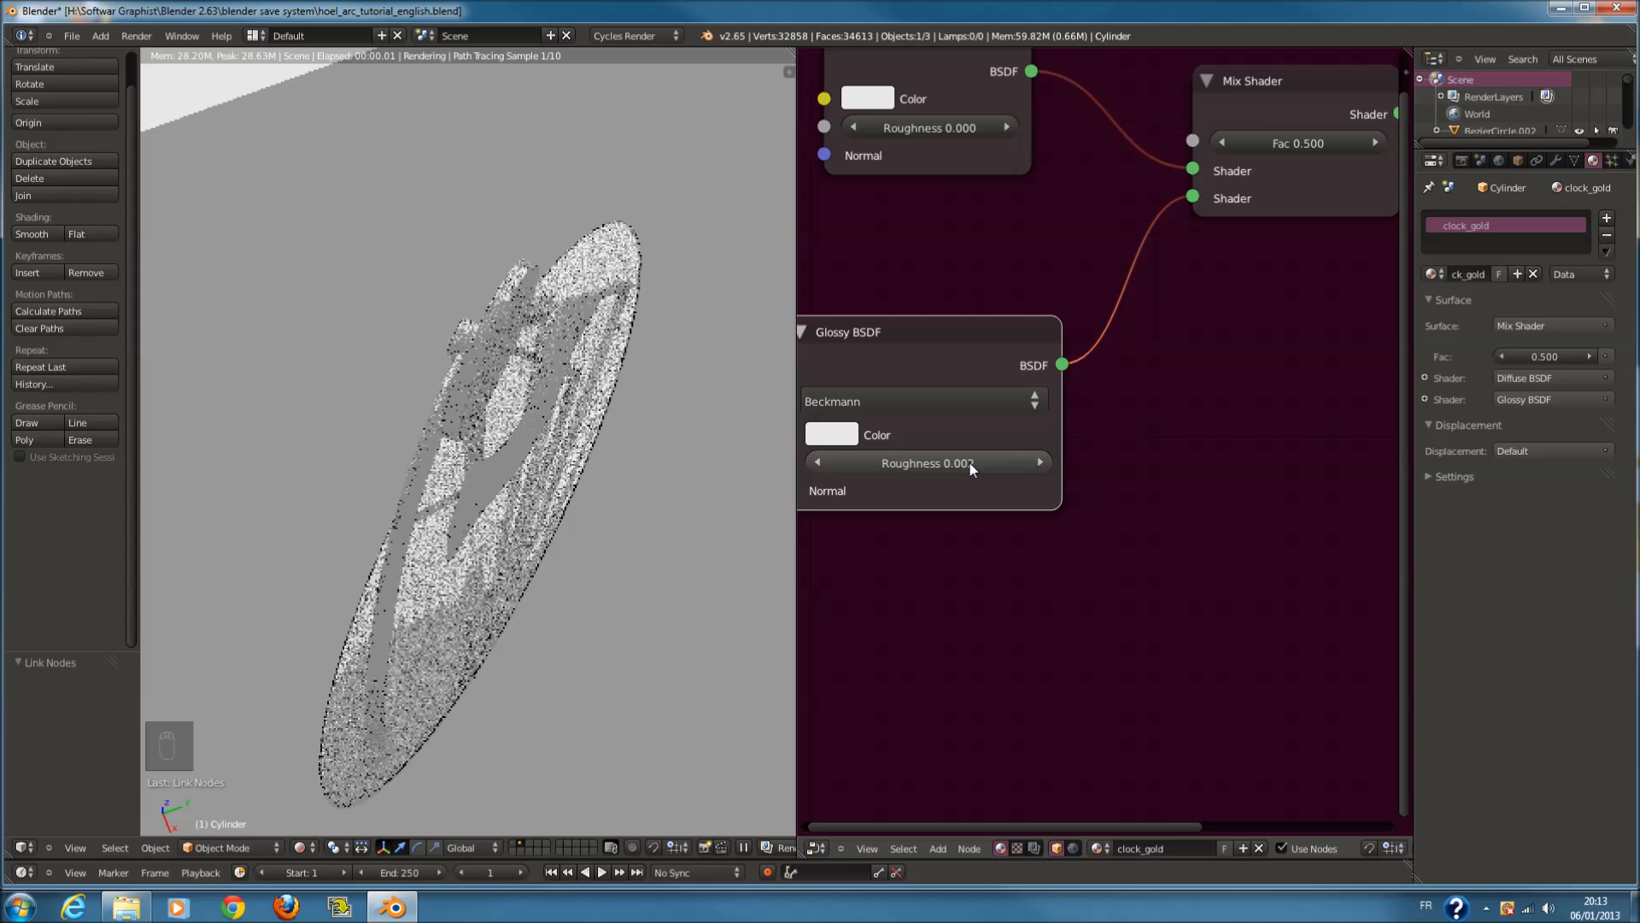
{"action": "scroll", "coordinate": [986, 544], "scroll_direction": "down", "scroll_amount": 2}
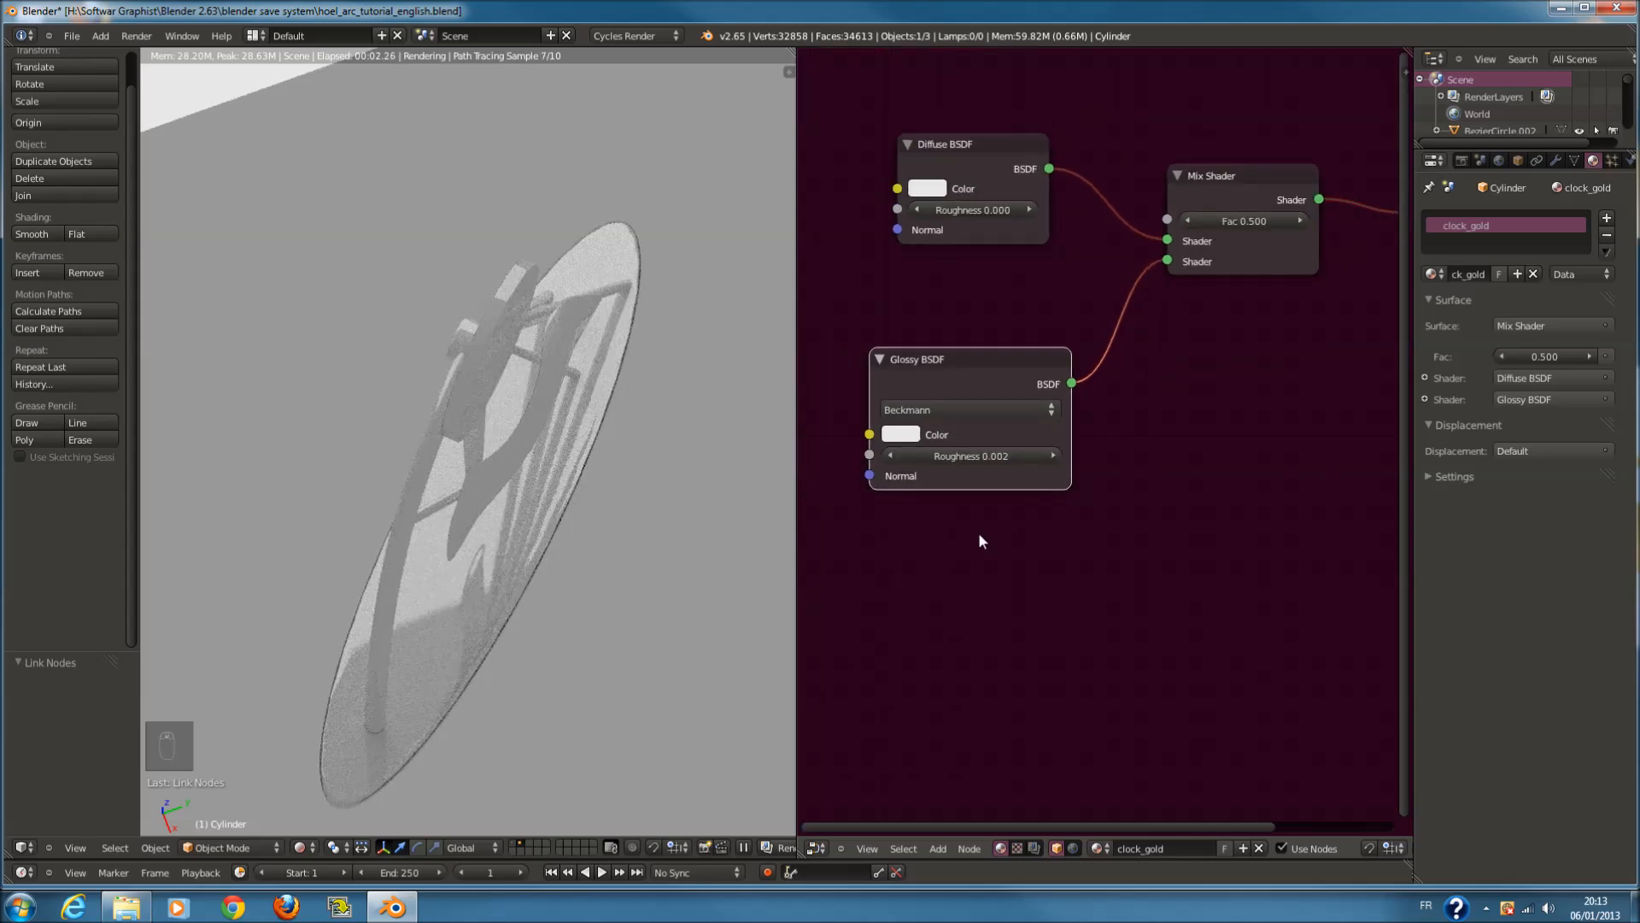
Tint the Glossy BSDF light orange and give the Diffuse BSDF a darker golden-yellow color
{"action": "middle_click_drag", "start_coordinate": [414, 601], "coordinate": [362, 546]}
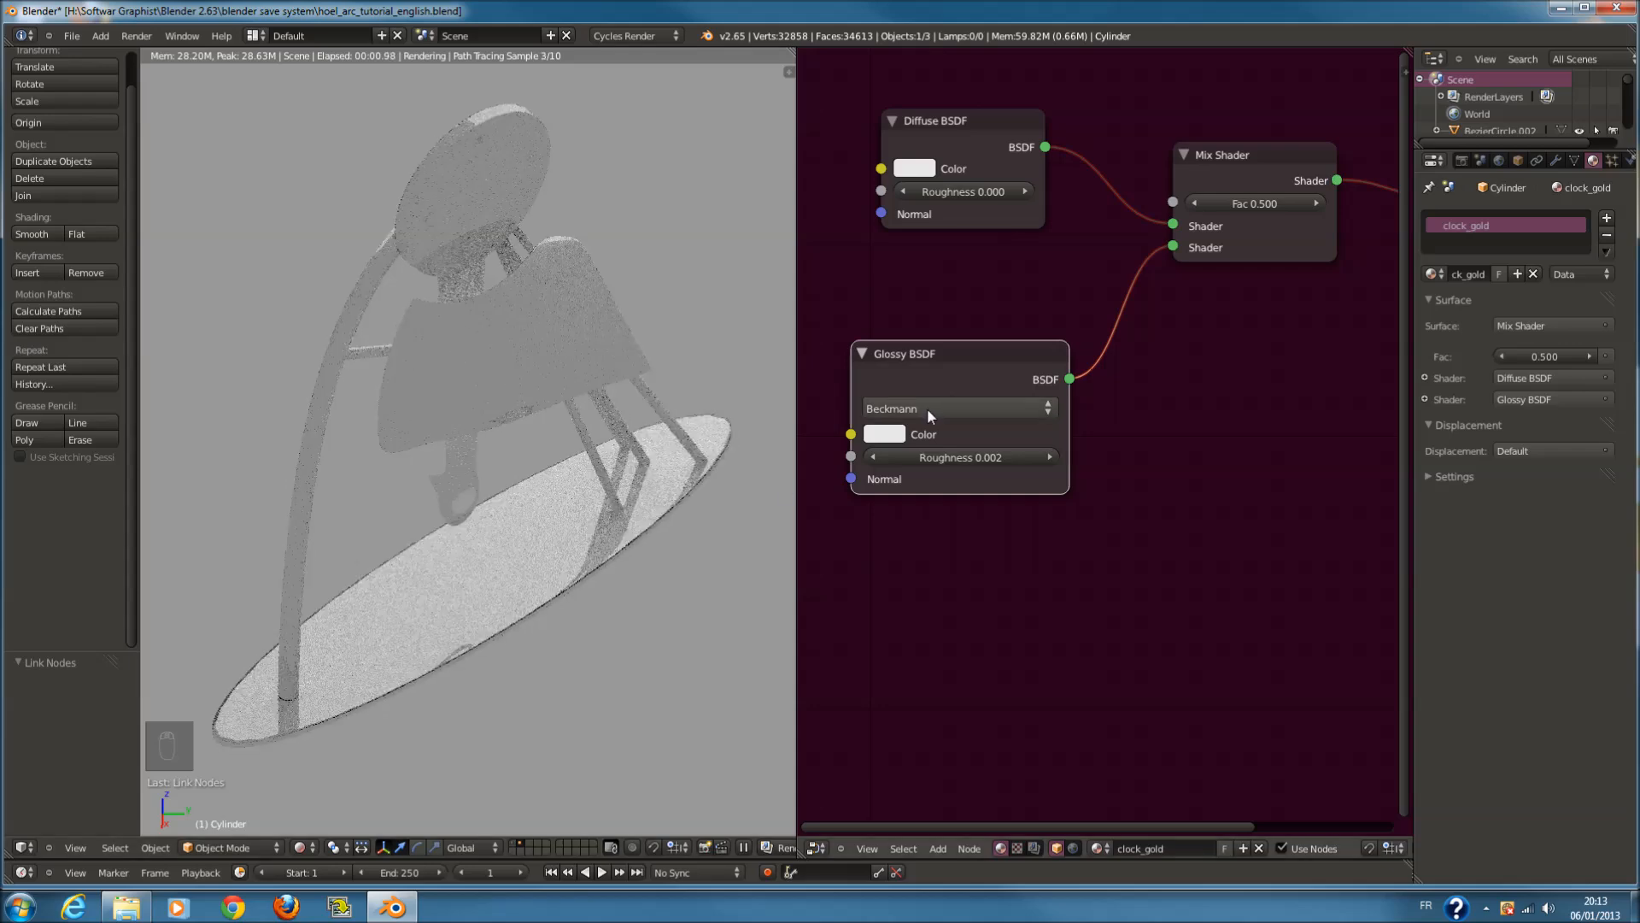
{"action": "left_click", "coordinate": [895, 434]}
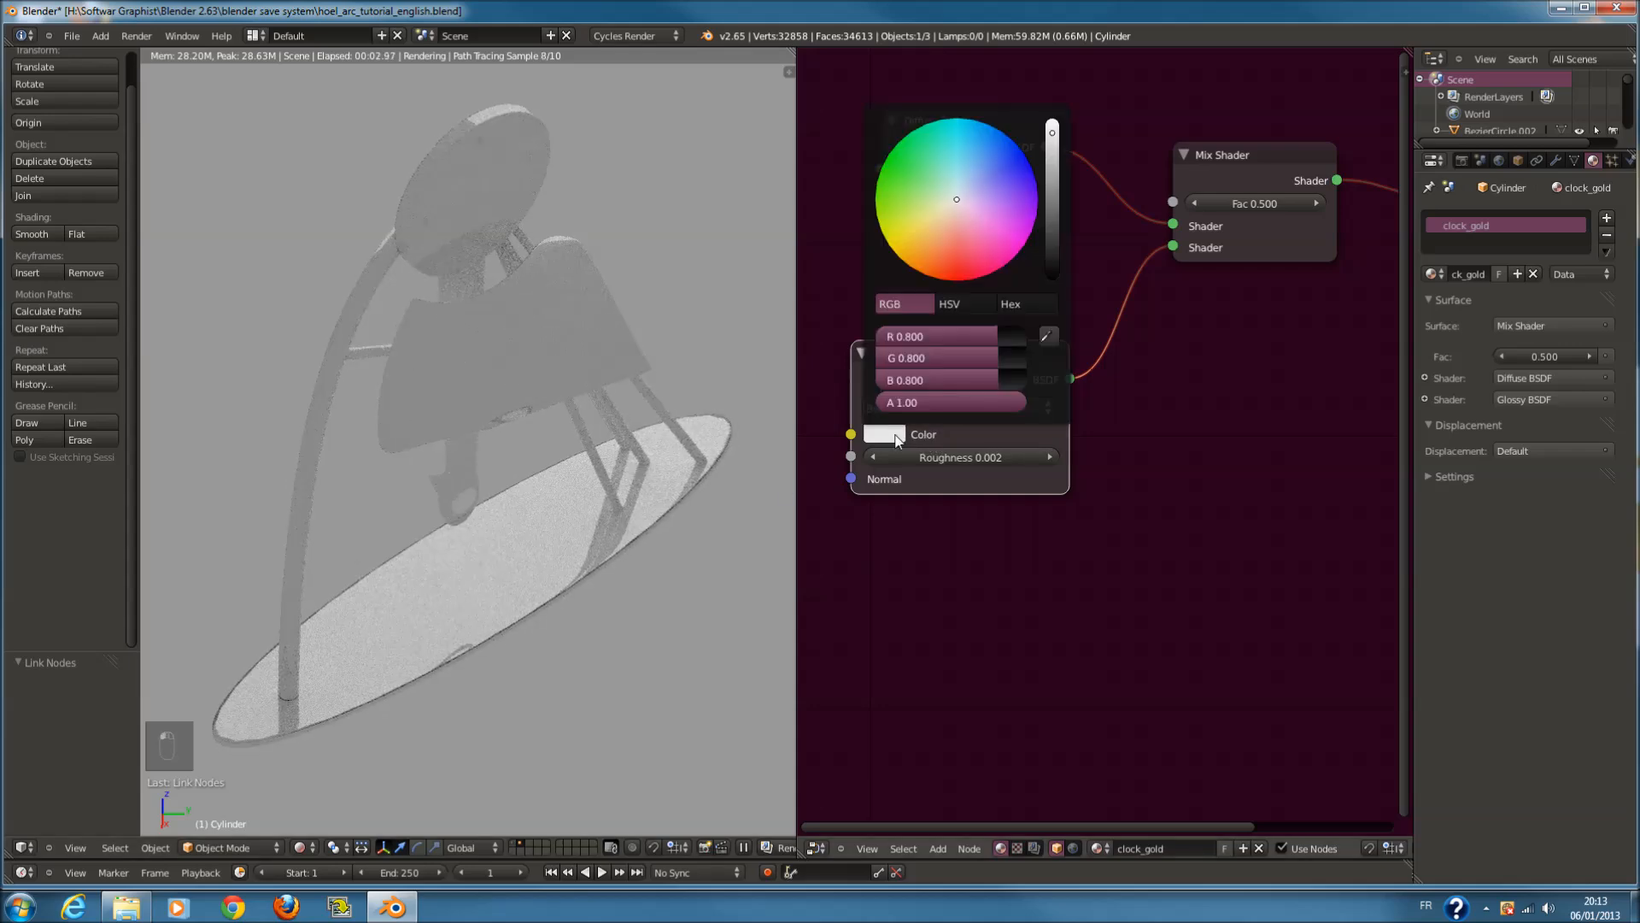
{"action": "mouse_move", "coordinate": [940, 224]}
{"action": "left_mouse_down"}
{"action": "mouse_move", "coordinate": [908, 234]}
{"action": "mouse_move", "coordinate": [929, 251]}
{"action": "left_mouse_up"}
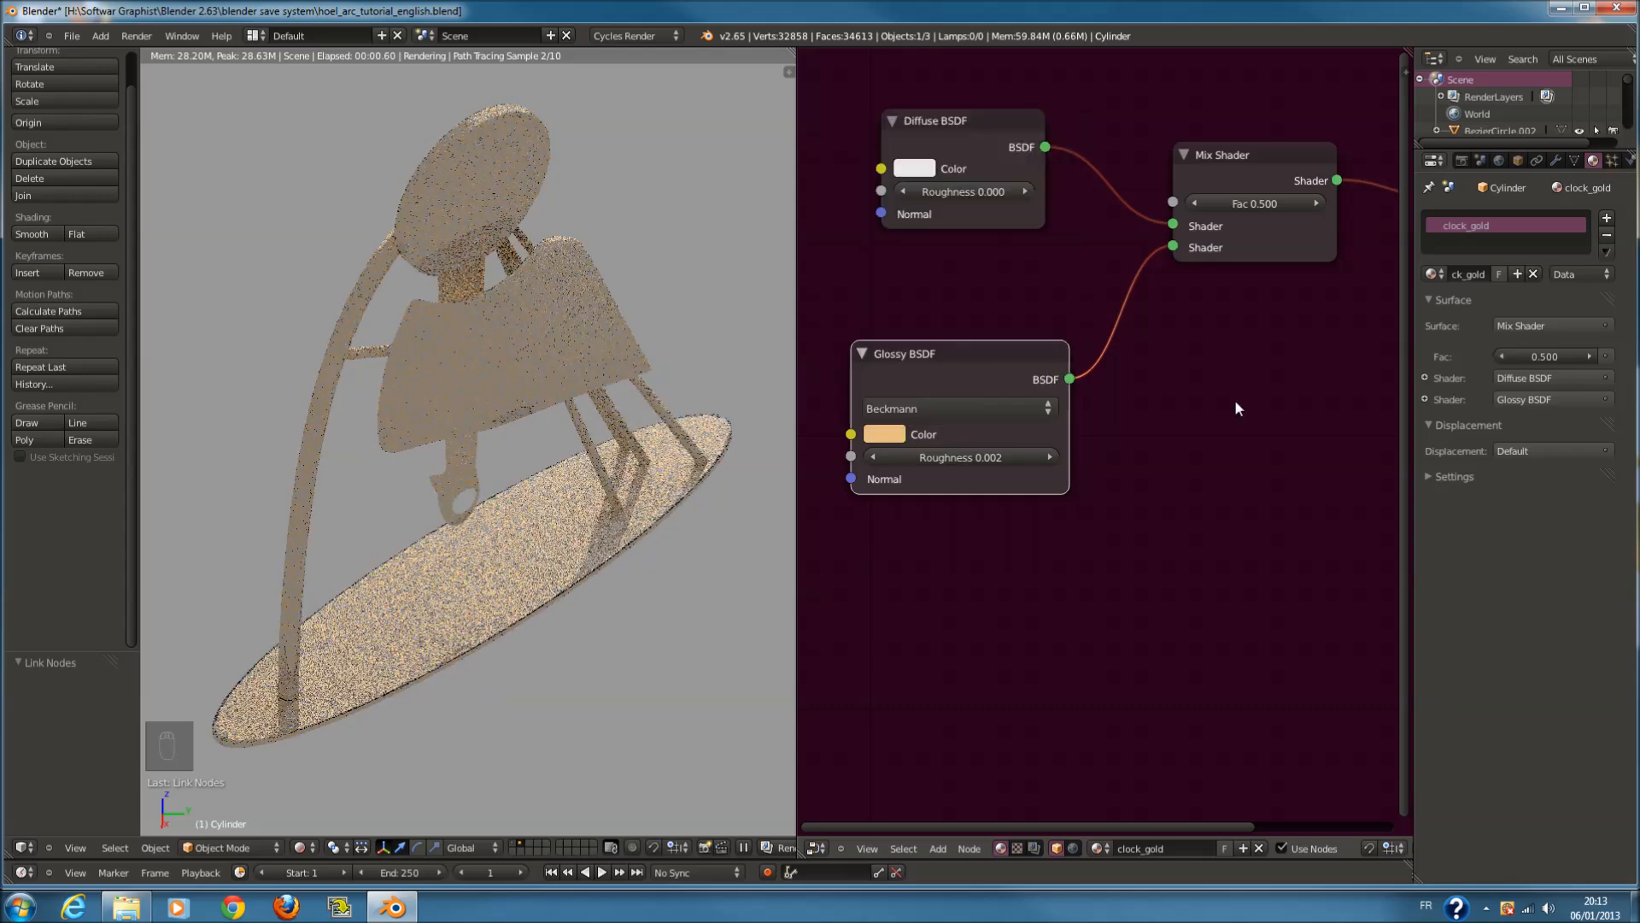
{"action": "left_click", "coordinate": [919, 169]}
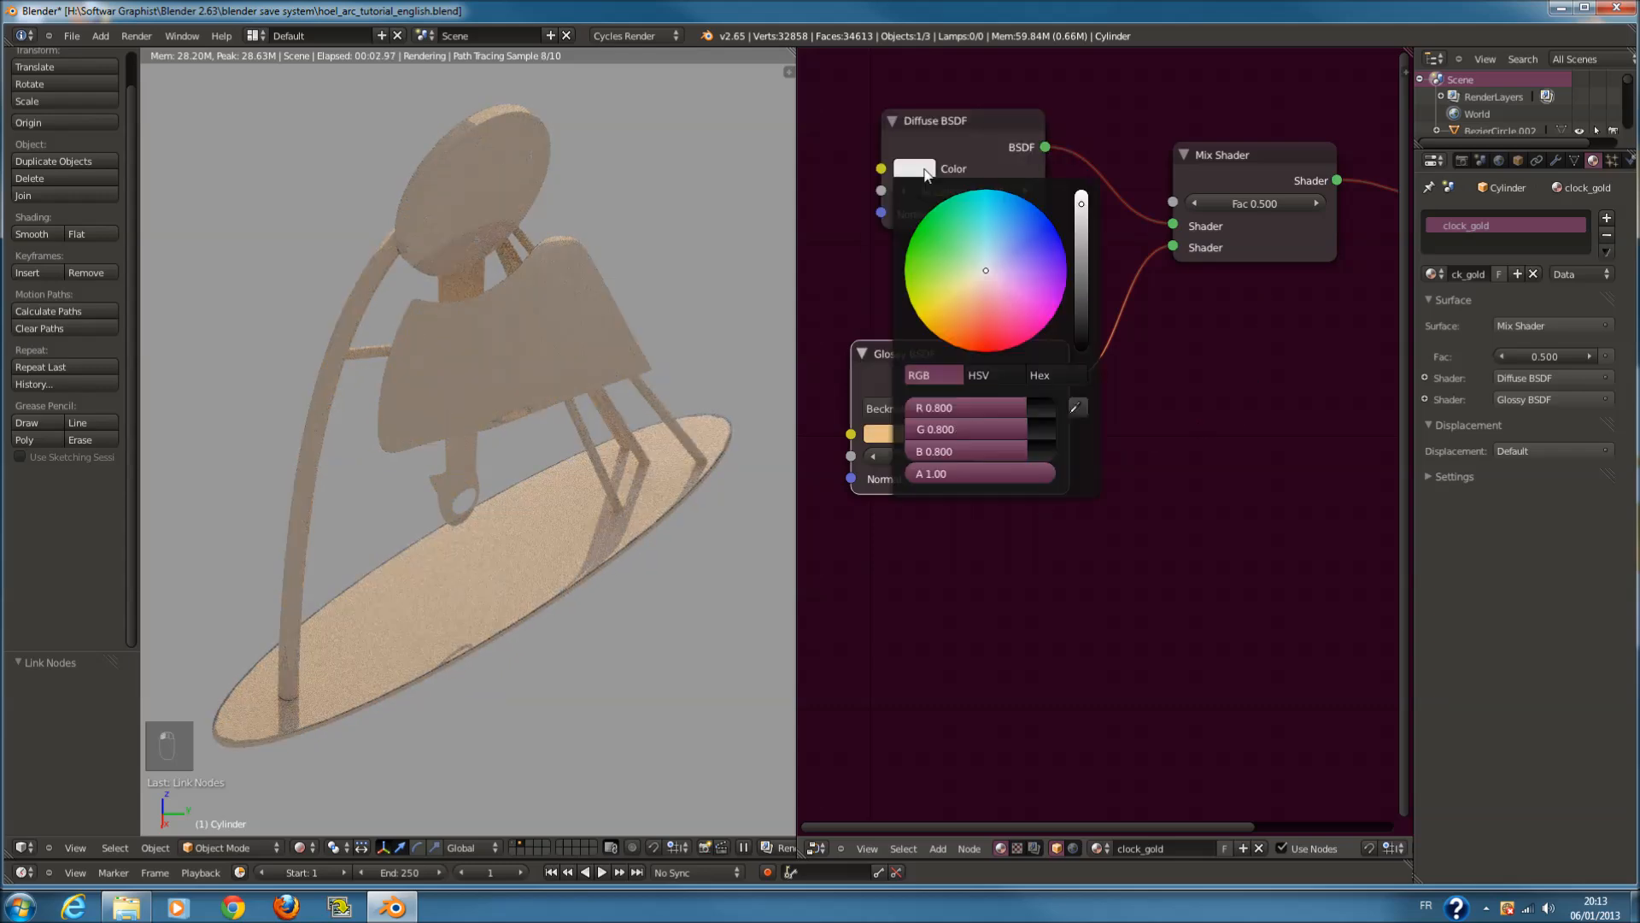
{"action": "left_click_drag", "start_coordinate": [967, 269], "coordinate": [955, 313]}
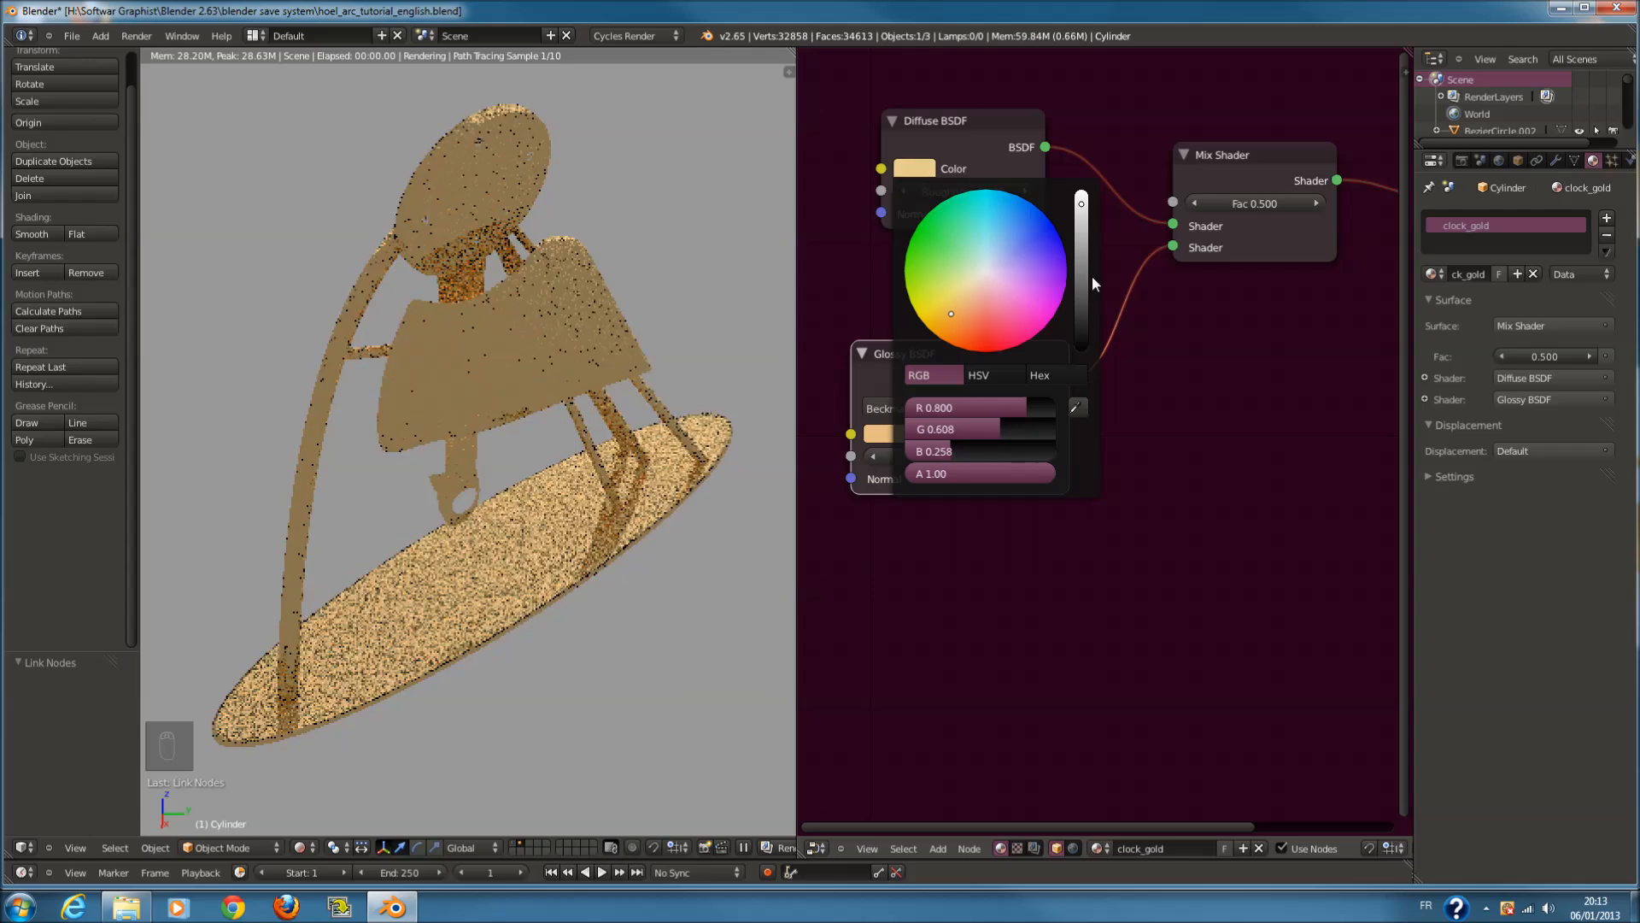
{"action": "left_click_drag", "start_coordinate": [1078, 247], "coordinate": [1080, 234]}
{"action": "scroll", "coordinate": [899, 487], "scroll_direction": "down", "scroll_amount": 3}
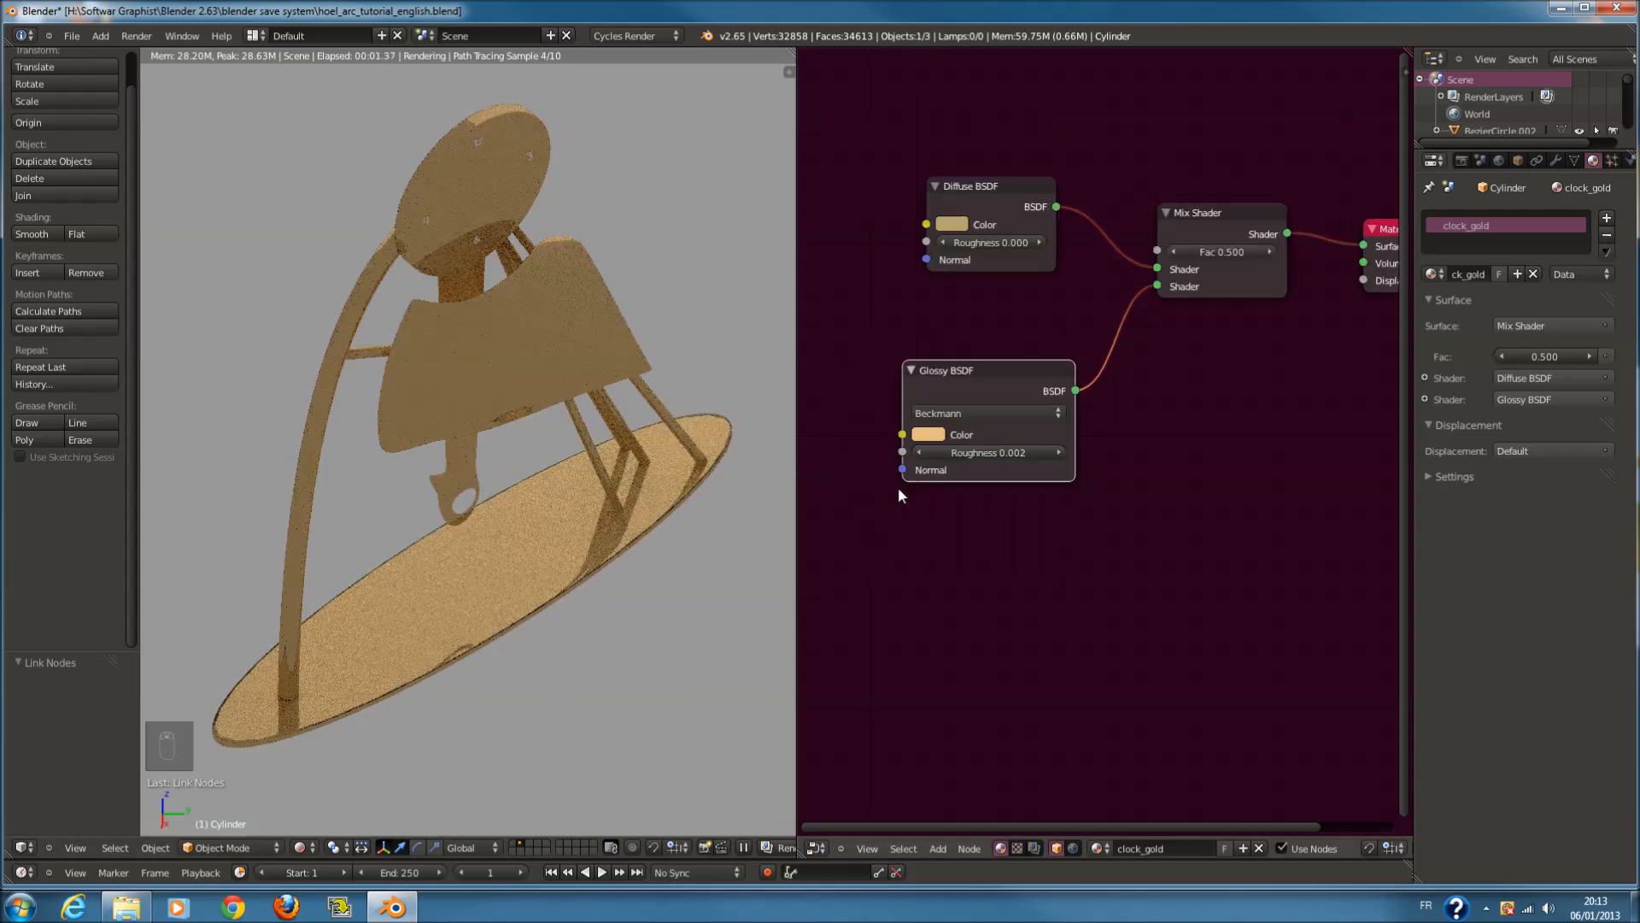
Add a Fresnel node and connect it to the Mix Shader's Fac input, placing it just above the Diffuse BSDF
{"action": "middle_click_drag", "start_coordinate": [998, 310], "coordinate": [955, 453]}
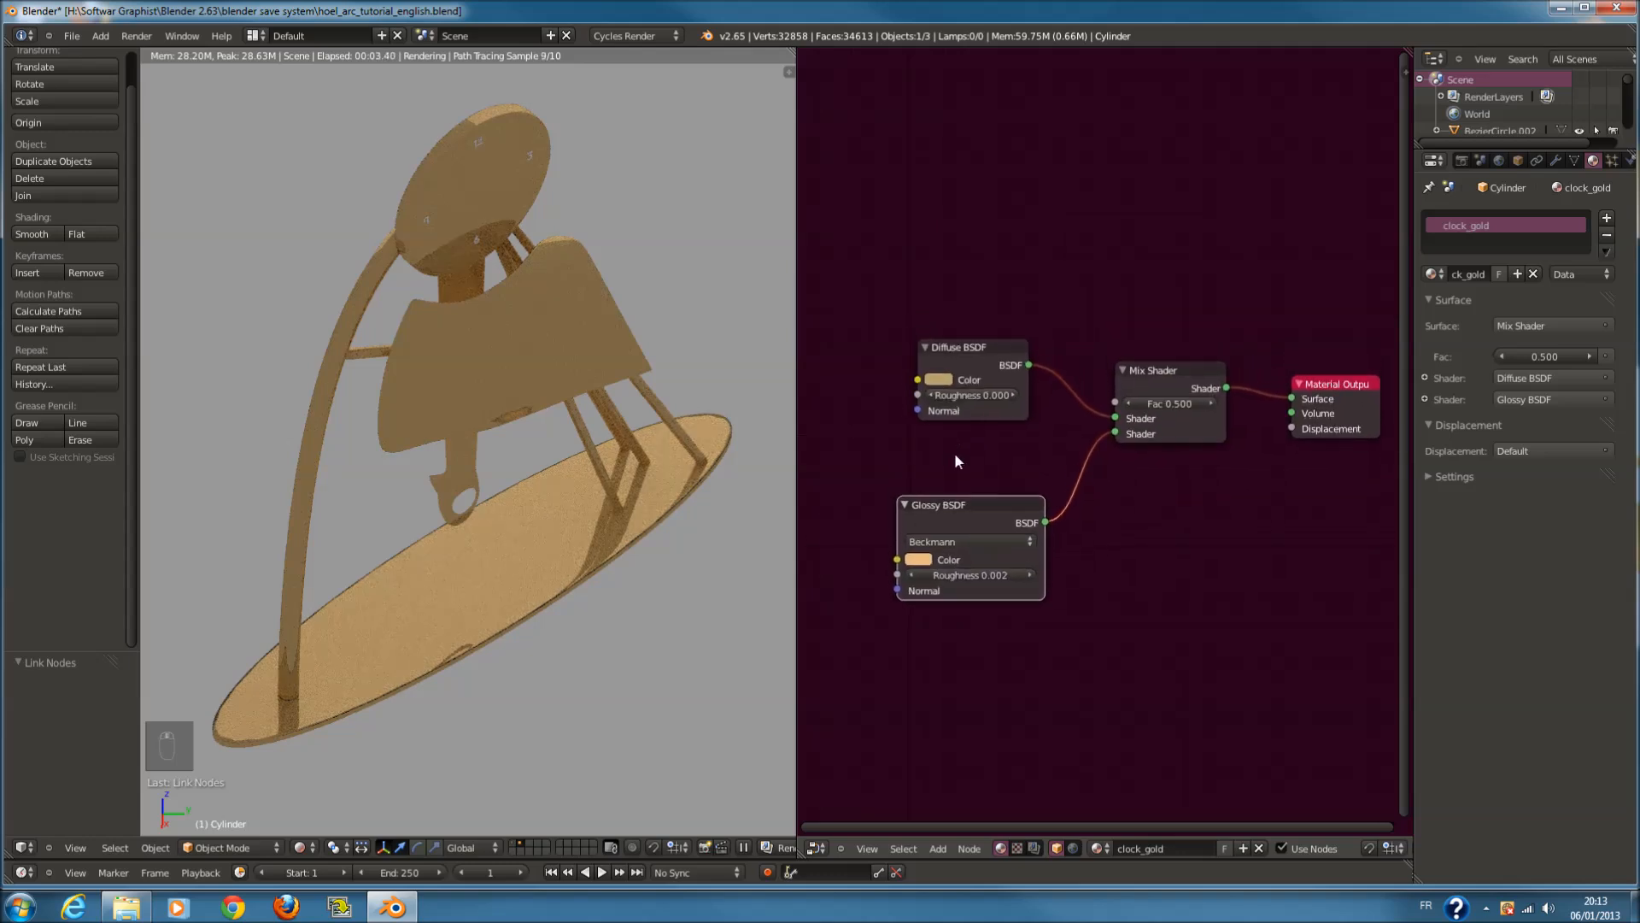
{"action": "scroll", "coordinate": [931, 547], "scroll_direction": "down", "scroll_amount": 1}
{"action": "scroll", "coordinate": [945, 517], "scroll_direction": "up", "scroll_amount": 1}
{"action": "key", "text": "shift+a"}
{"action": "mouse_move", "coordinate": [929, 487]}
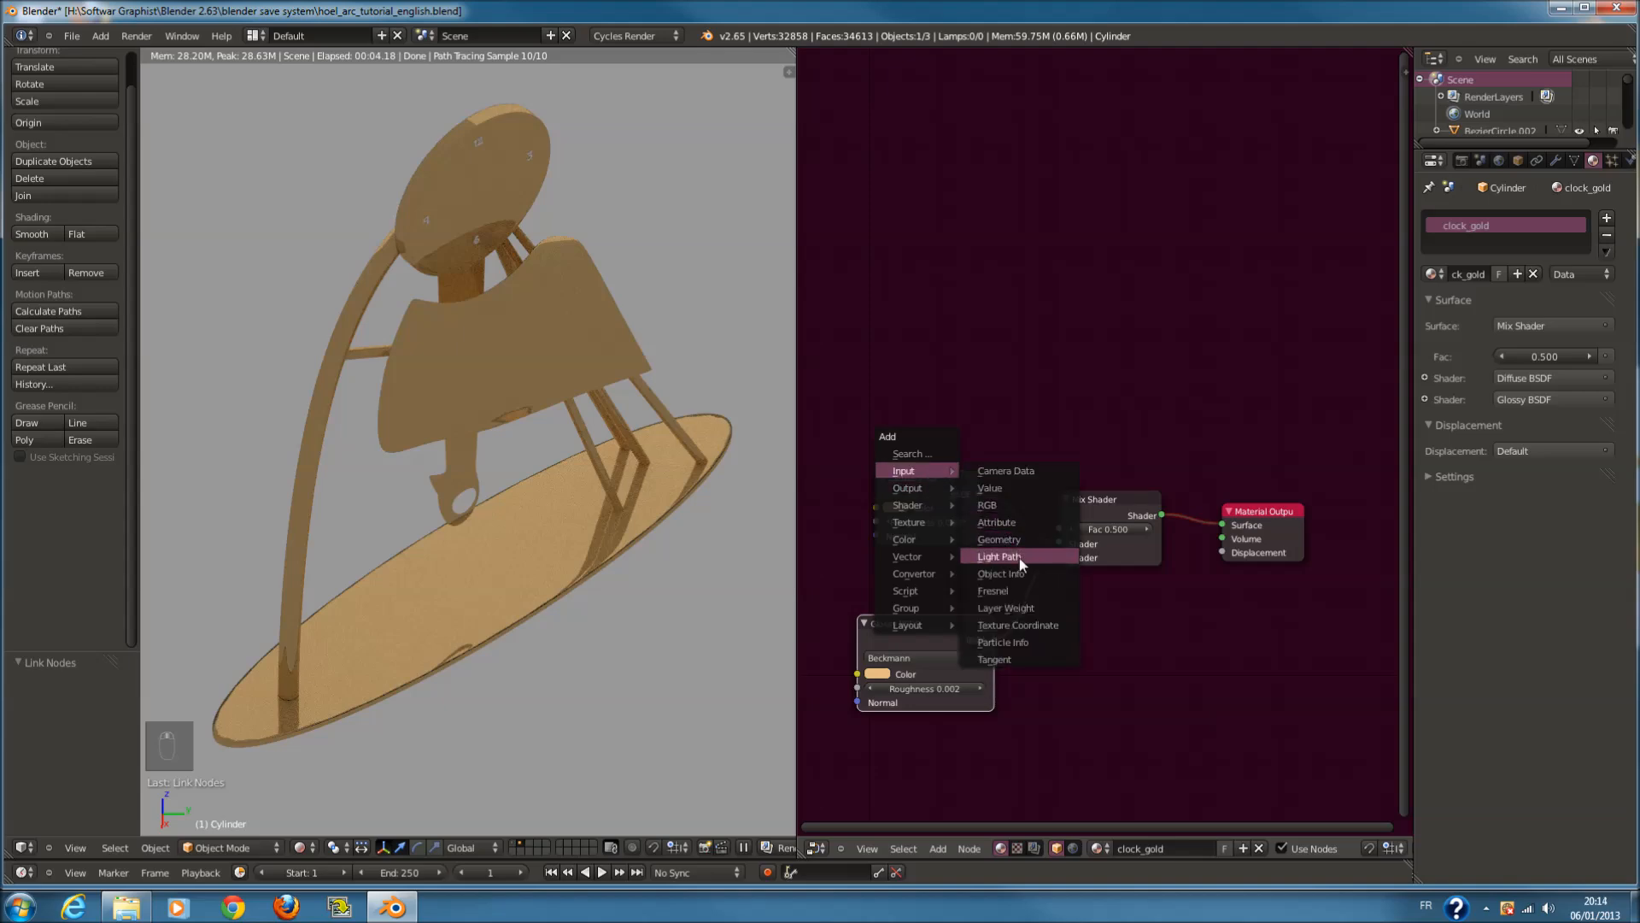
{"action": "left_click", "coordinate": [1022, 588]}
{"action": "left_click", "coordinate": [890, 371]}
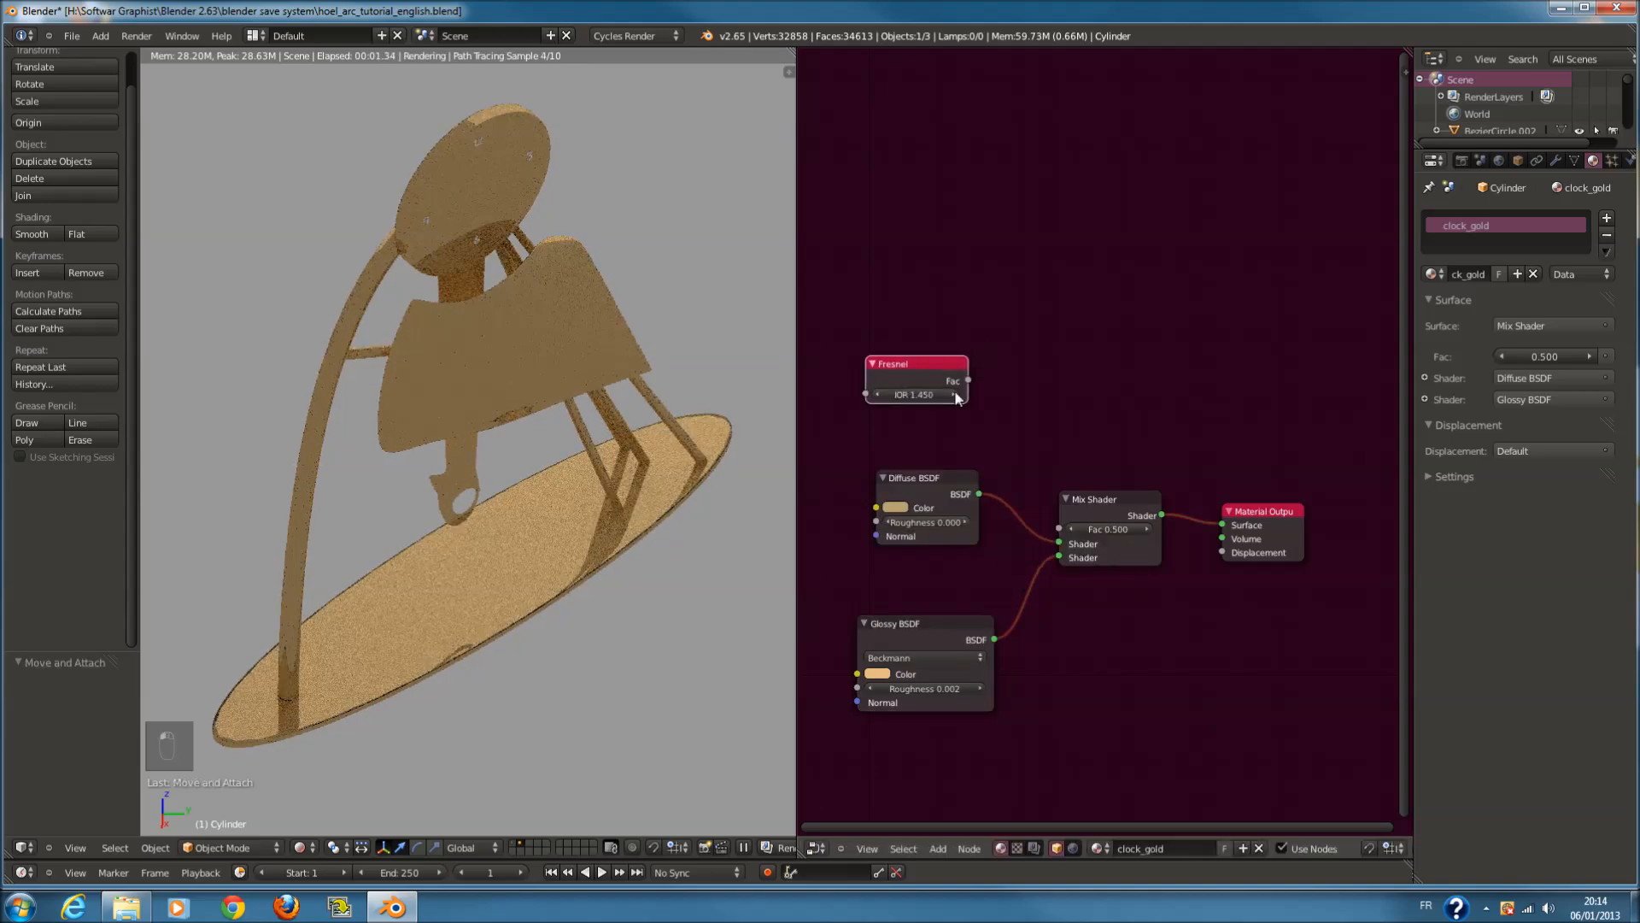
{"action": "left_click_drag", "start_coordinate": [968, 380], "coordinate": [1060, 530]}
{"action": "left_click_drag", "start_coordinate": [915, 369], "coordinate": [952, 504]}
Try Fresnel IOR values of 2 and 1 on the clock's gold material and settle on 2
{"action": "scroll", "coordinate": [923, 455], "scroll_direction": "up", "scroll_amount": 2}
{"action": "scroll", "coordinate": [948, 434], "scroll_direction": "up", "scroll_amount": 1}
{"action": "left_click", "coordinate": [935, 414]}
{"action": "type", "text": "2"}
{"action": "key", "text": "Return"}
{"action": "left_click", "coordinate": [938, 414]}
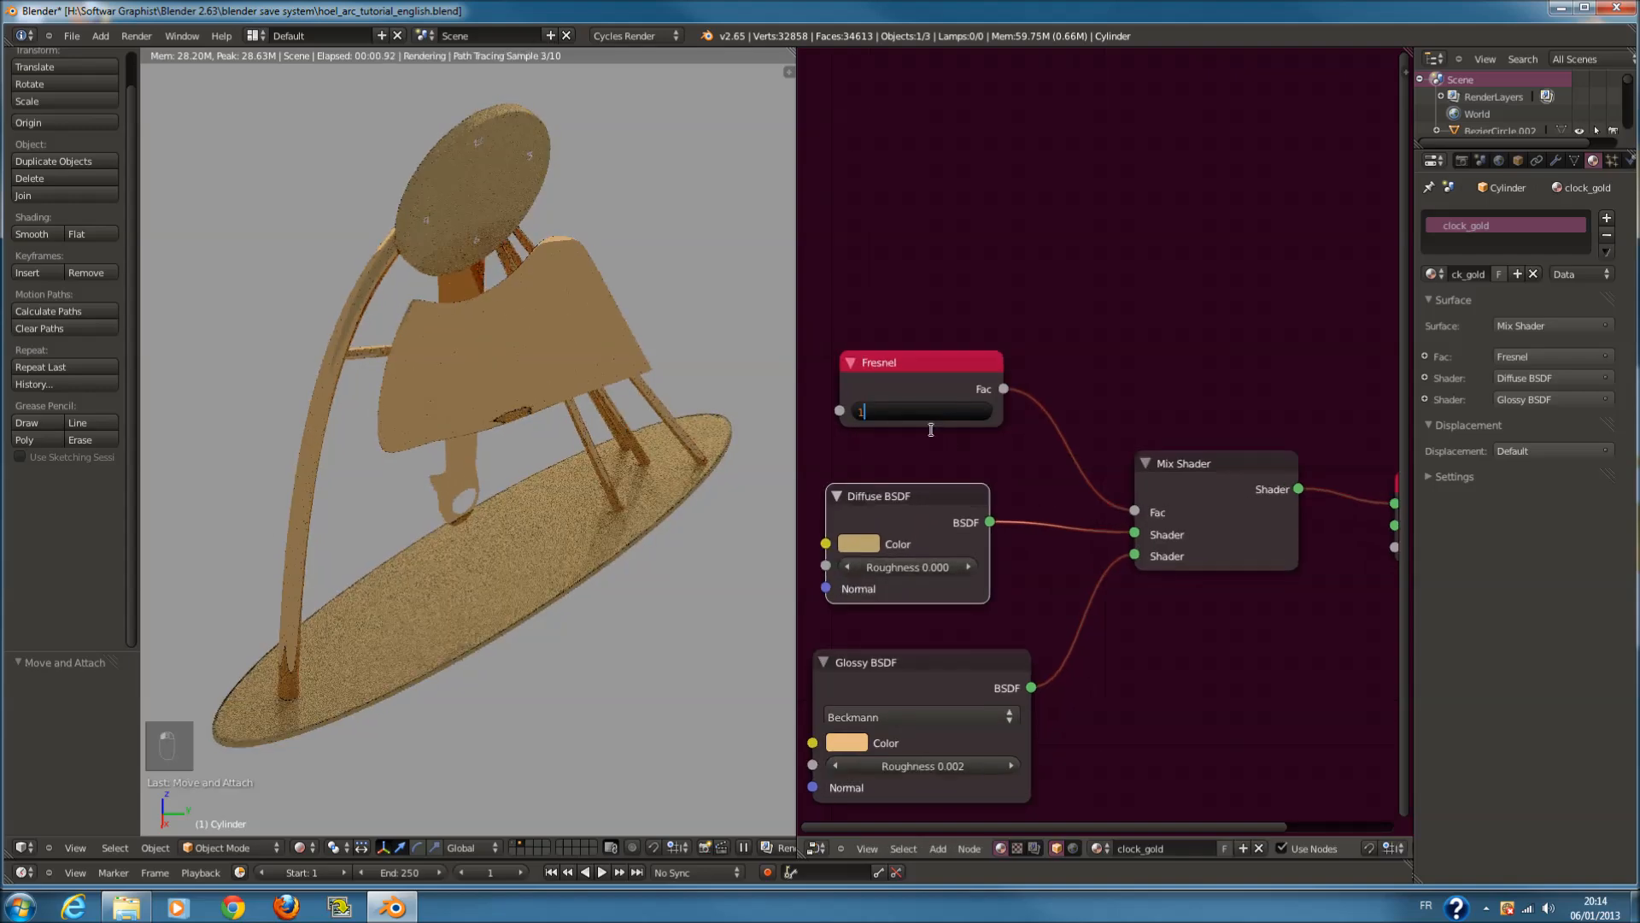
{"action": "type", "text": "1"}
{"action": "key", "text": "Return"}
{"action": "middle_click_drag", "start_coordinate": [936, 434], "coordinate": [968, 420]}
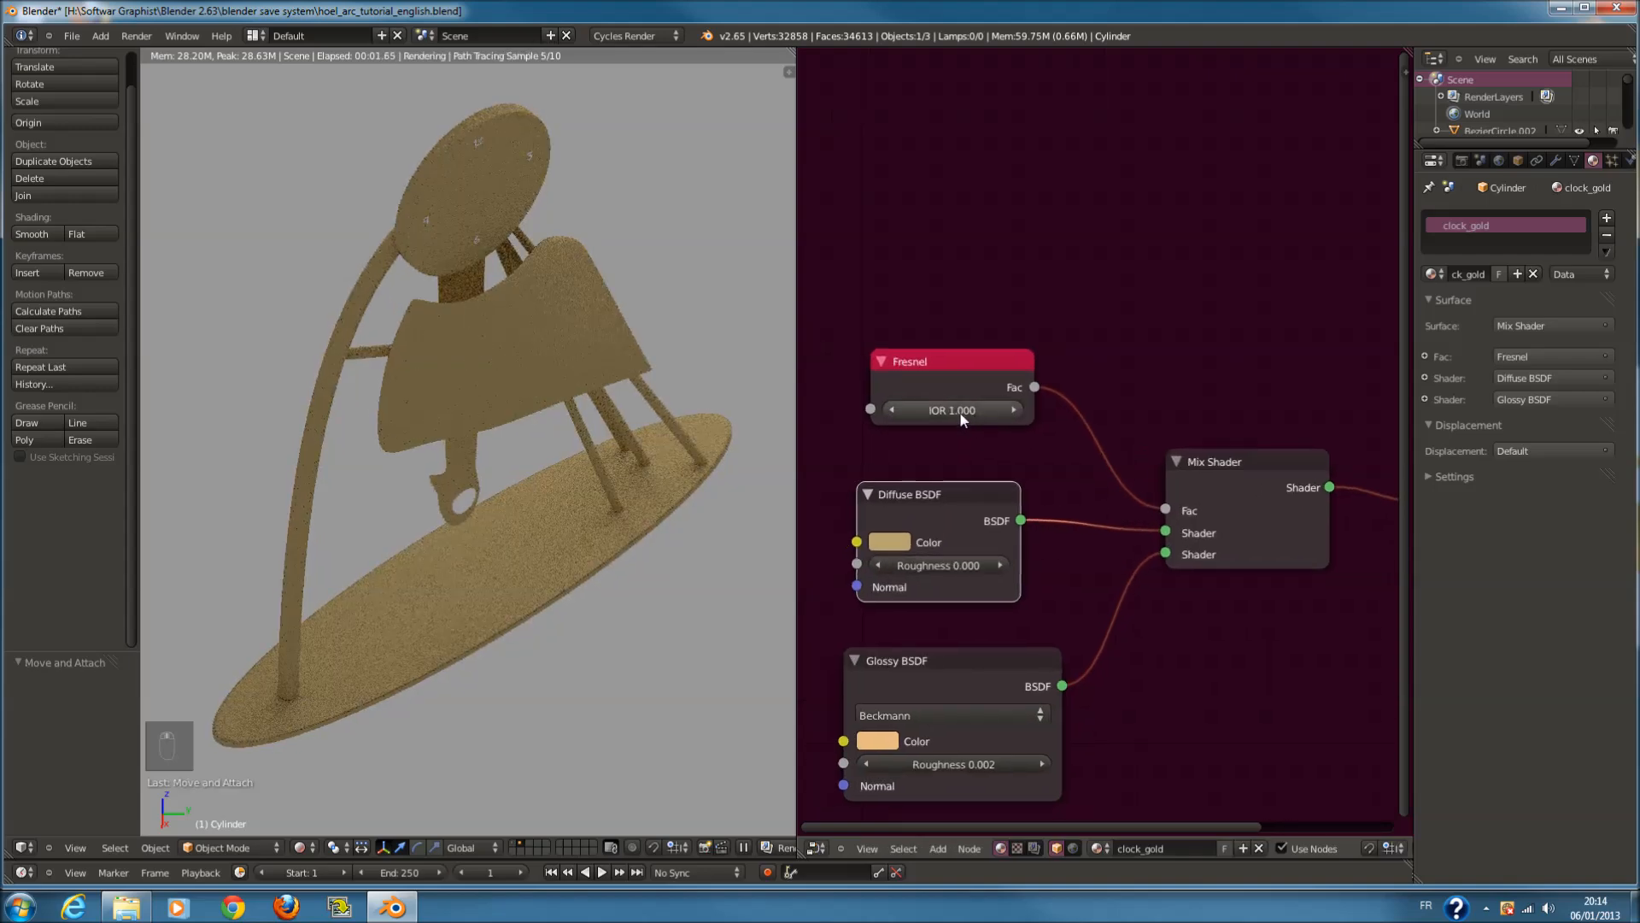
{"action": "scroll", "coordinate": [1135, 362], "scroll_direction": "down", "scroll_amount": 2}
{"action": "scroll", "coordinate": [960, 379], "scroll_direction": "up", "scroll_amount": 1}
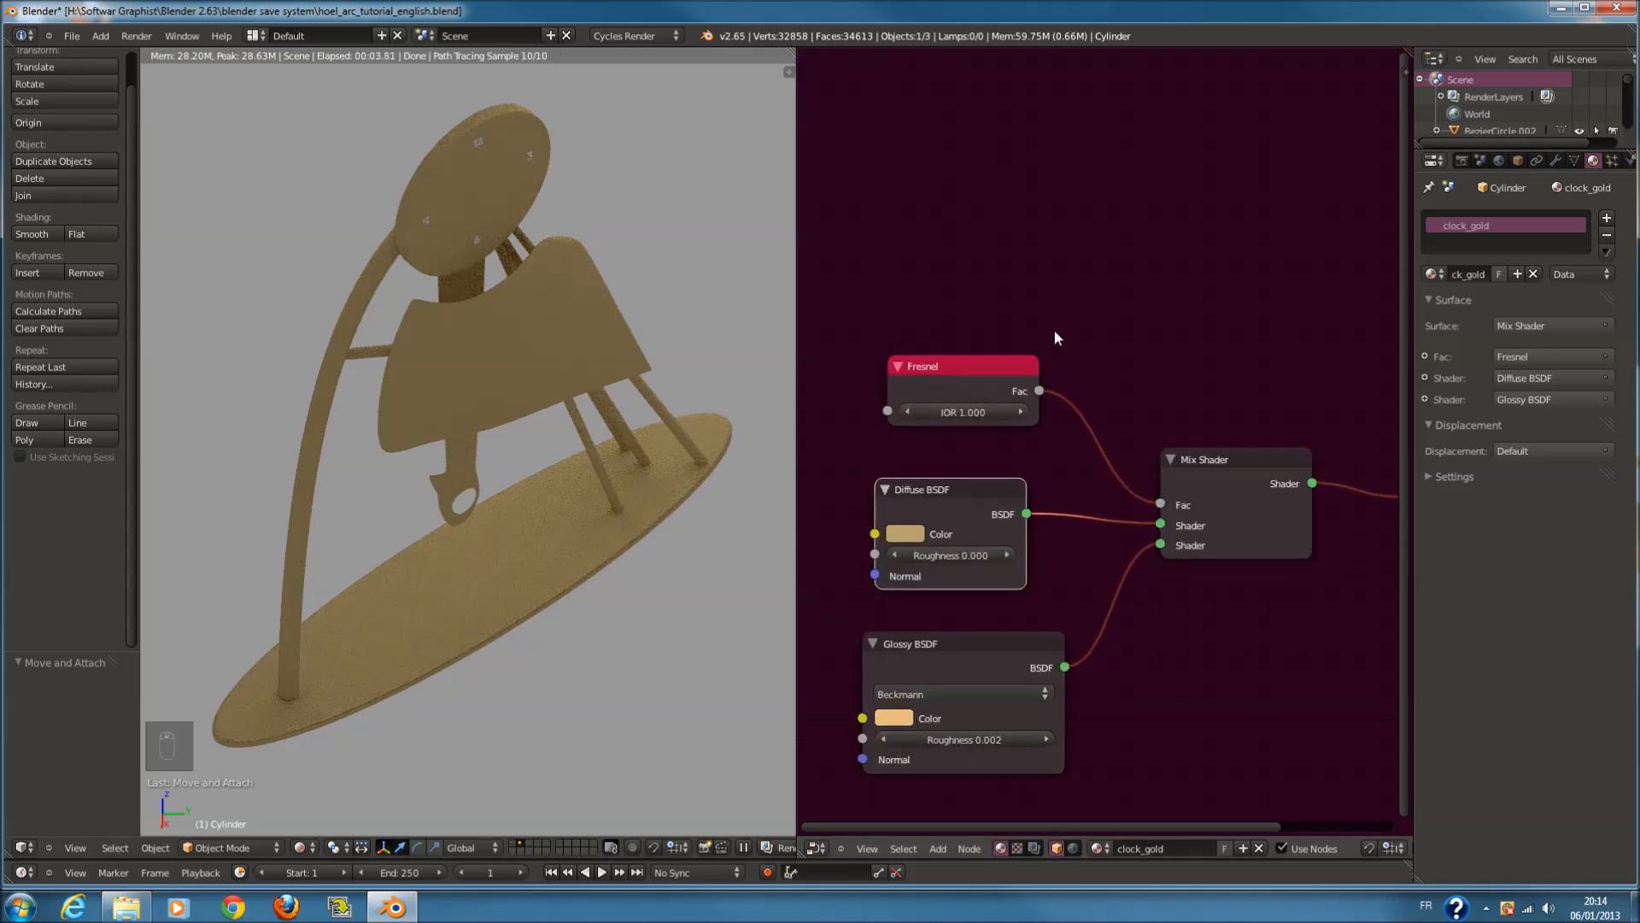
{"action": "left_click", "coordinate": [971, 411]}
{"action": "type", "text": "2"}
{"action": "key", "text": "Return"}
{"action": "middle_click_drag", "start_coordinate": [700, 472], "coordinate": [360, 341]}
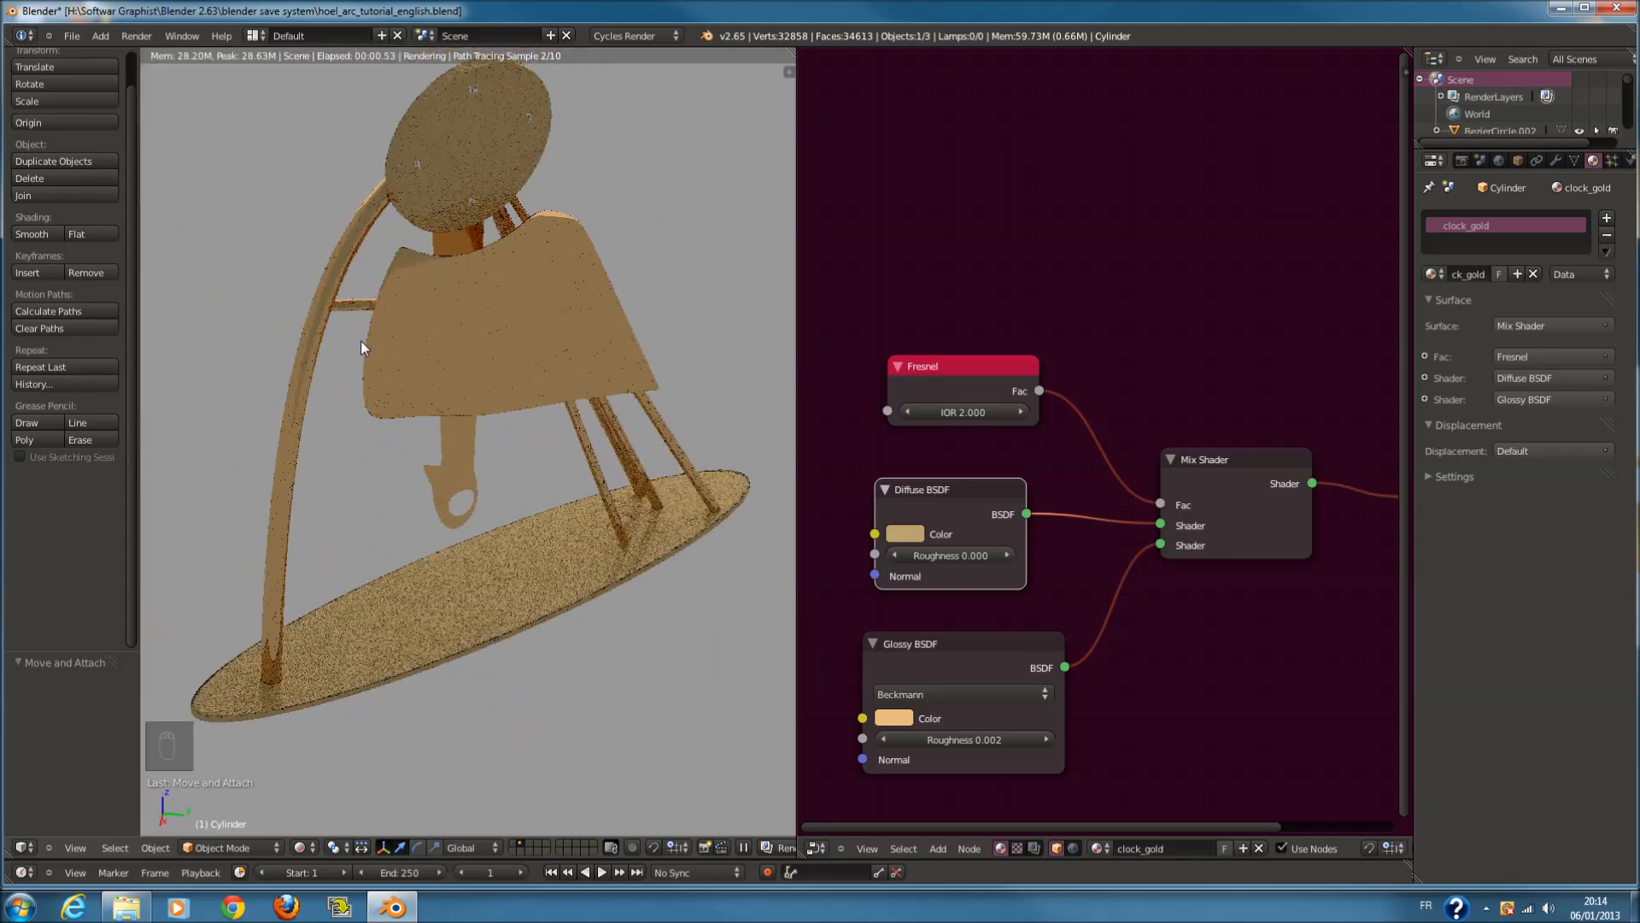
Replace the rendered preview with a wireframe view of the furniture layer and select the couch
{"action": "left_click", "coordinate": [308, 847]}
{"action": "left_click", "coordinate": [323, 790]}
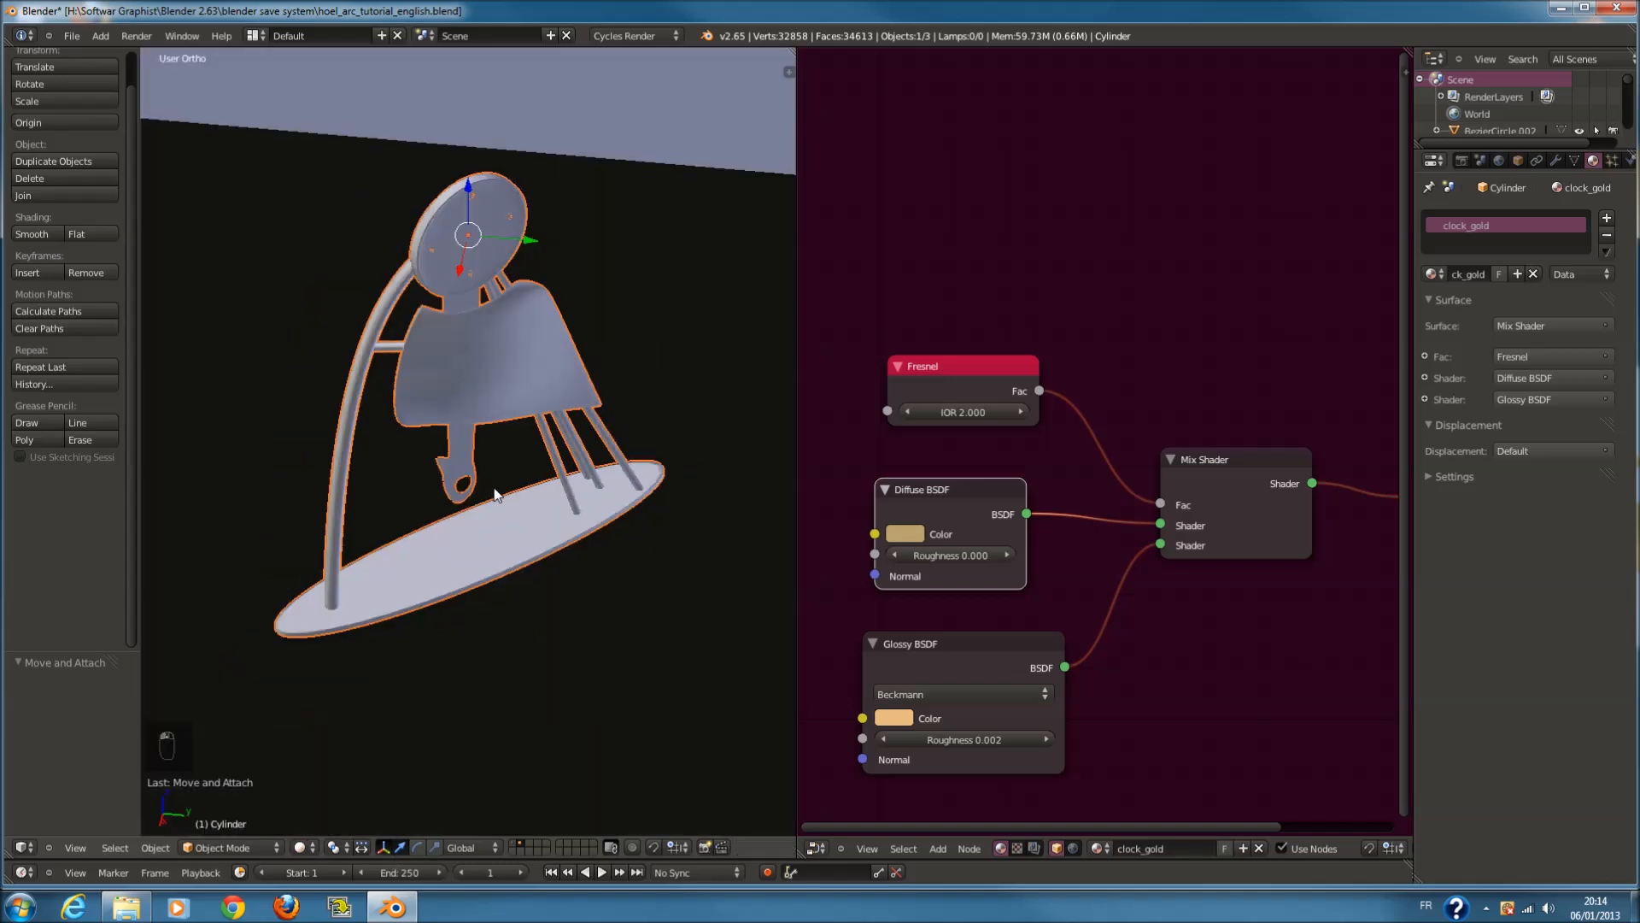
{"action": "middle_click_drag", "start_coordinate": [495, 488], "coordinate": [516, 493]}
{"action": "left_click", "coordinate": [514, 844]}
{"action": "key", "text": "z"}
{"action": "middle_click_drag", "start_coordinate": [576, 413], "coordinate": [625, 292], "text": "ctrl"}
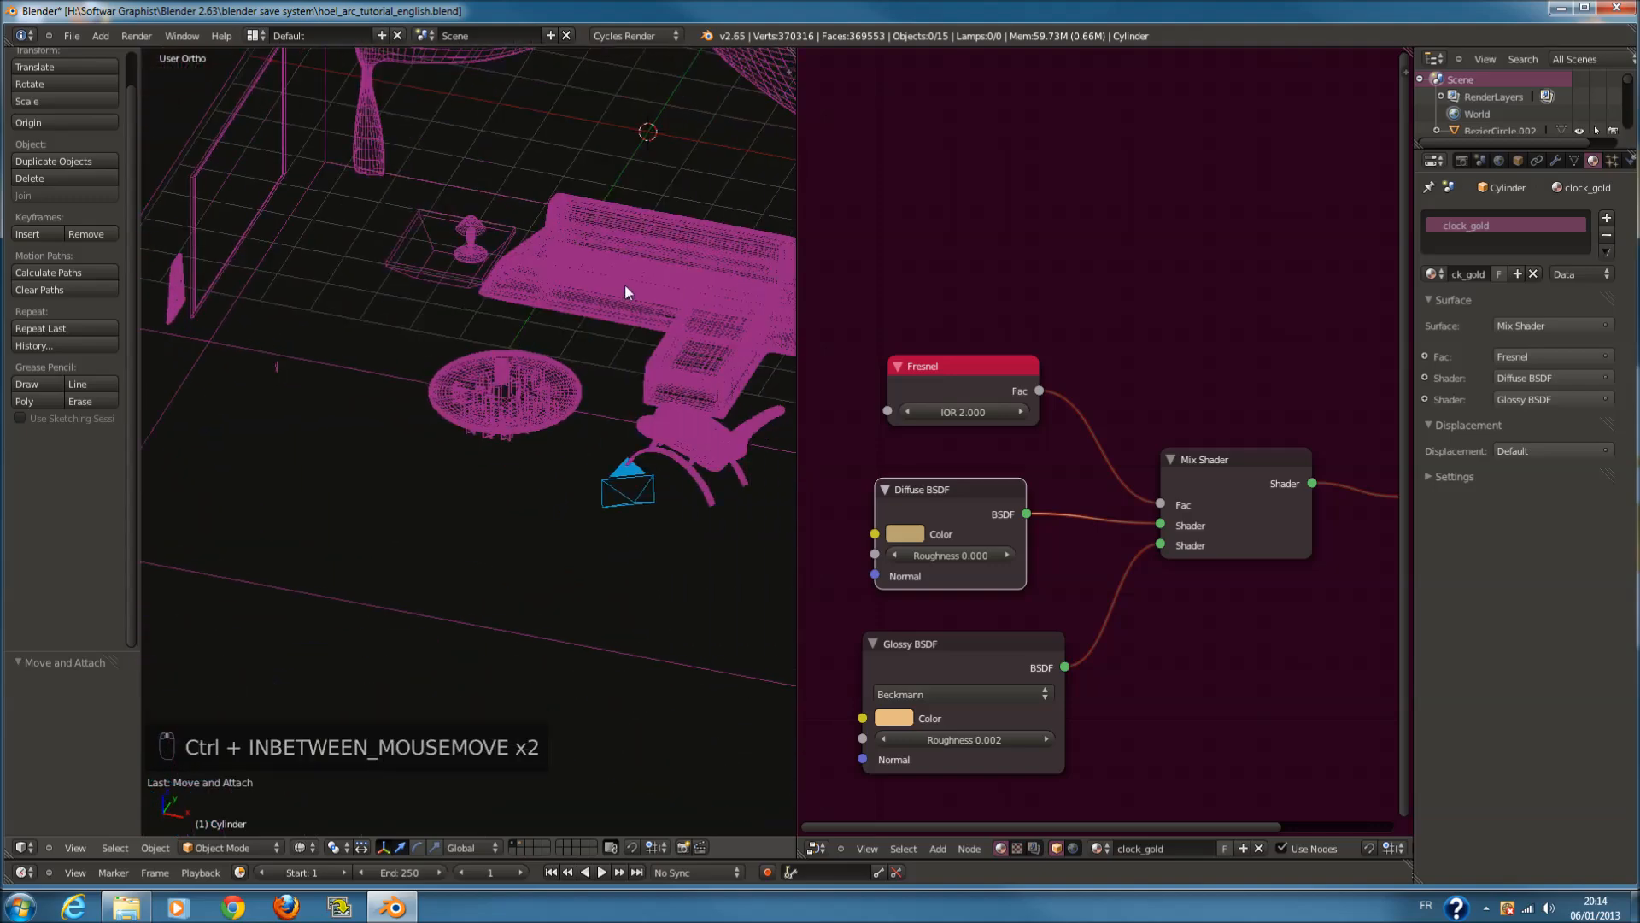
{"action": "right_click", "coordinate": [624, 284]}
Add a Fresnel node to the couch material above its Mix and Diffuse BSDF nodes
{"action": "scroll", "coordinate": [1111, 393], "scroll_direction": "down", "scroll_amount": 4}
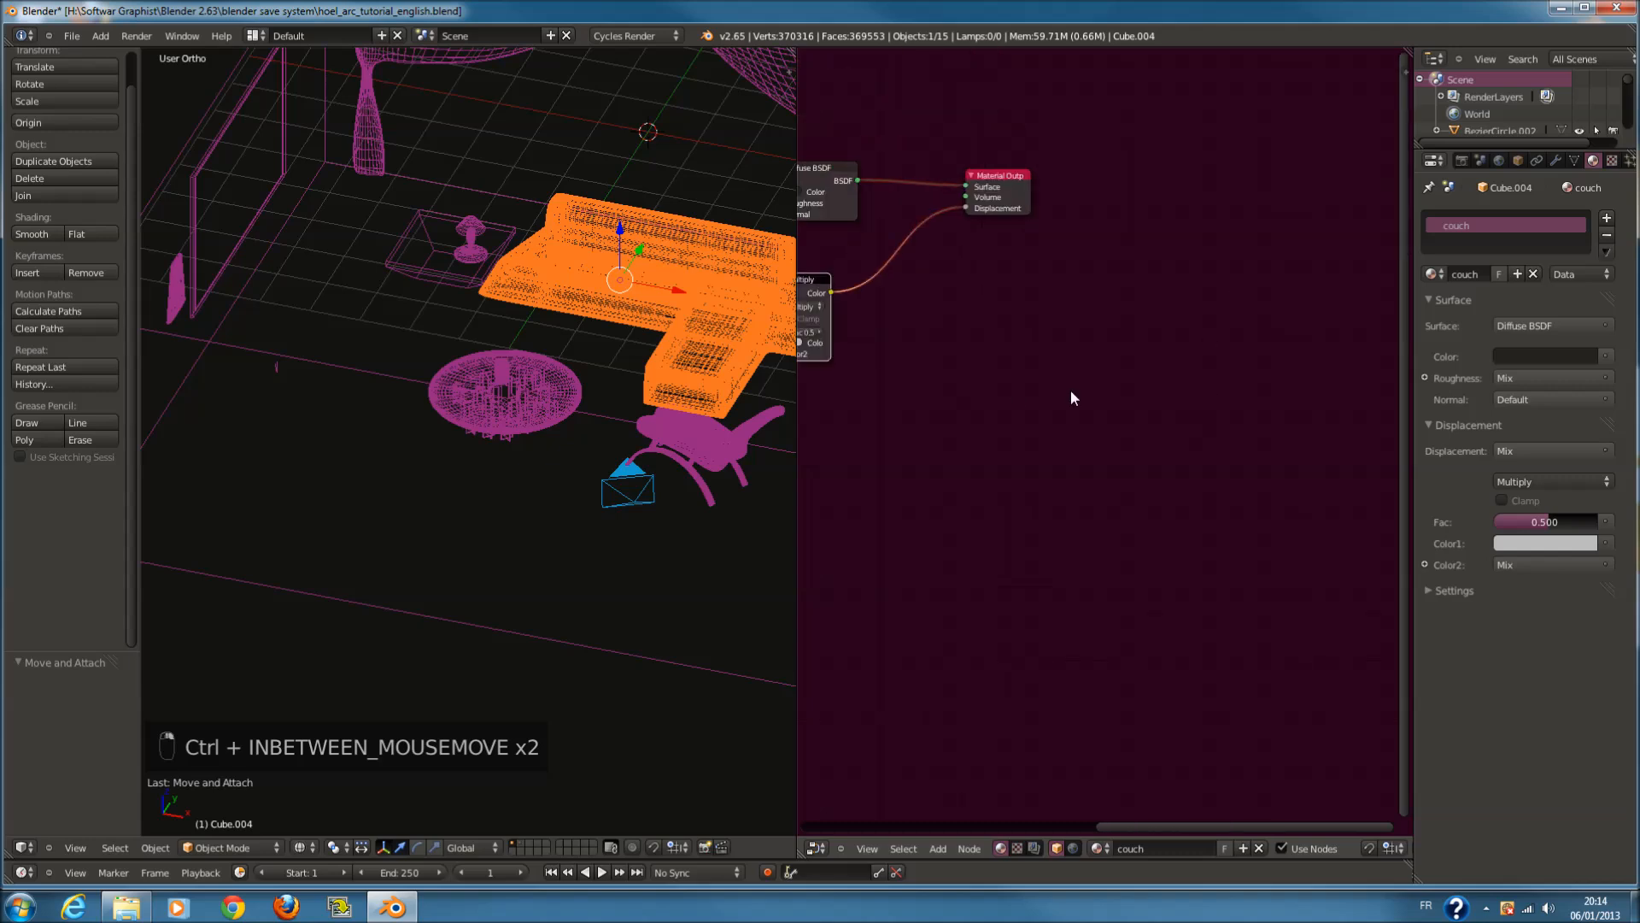
{"action": "middle_click_drag", "start_coordinate": [1071, 392], "coordinate": [1205, 417]}
{"action": "scroll", "coordinate": [883, 346], "scroll_direction": "up", "scroll_amount": 3}
{"action": "middle_click_drag", "start_coordinate": [883, 350], "coordinate": [1104, 660]}
{"action": "key", "text": "shift+a"}
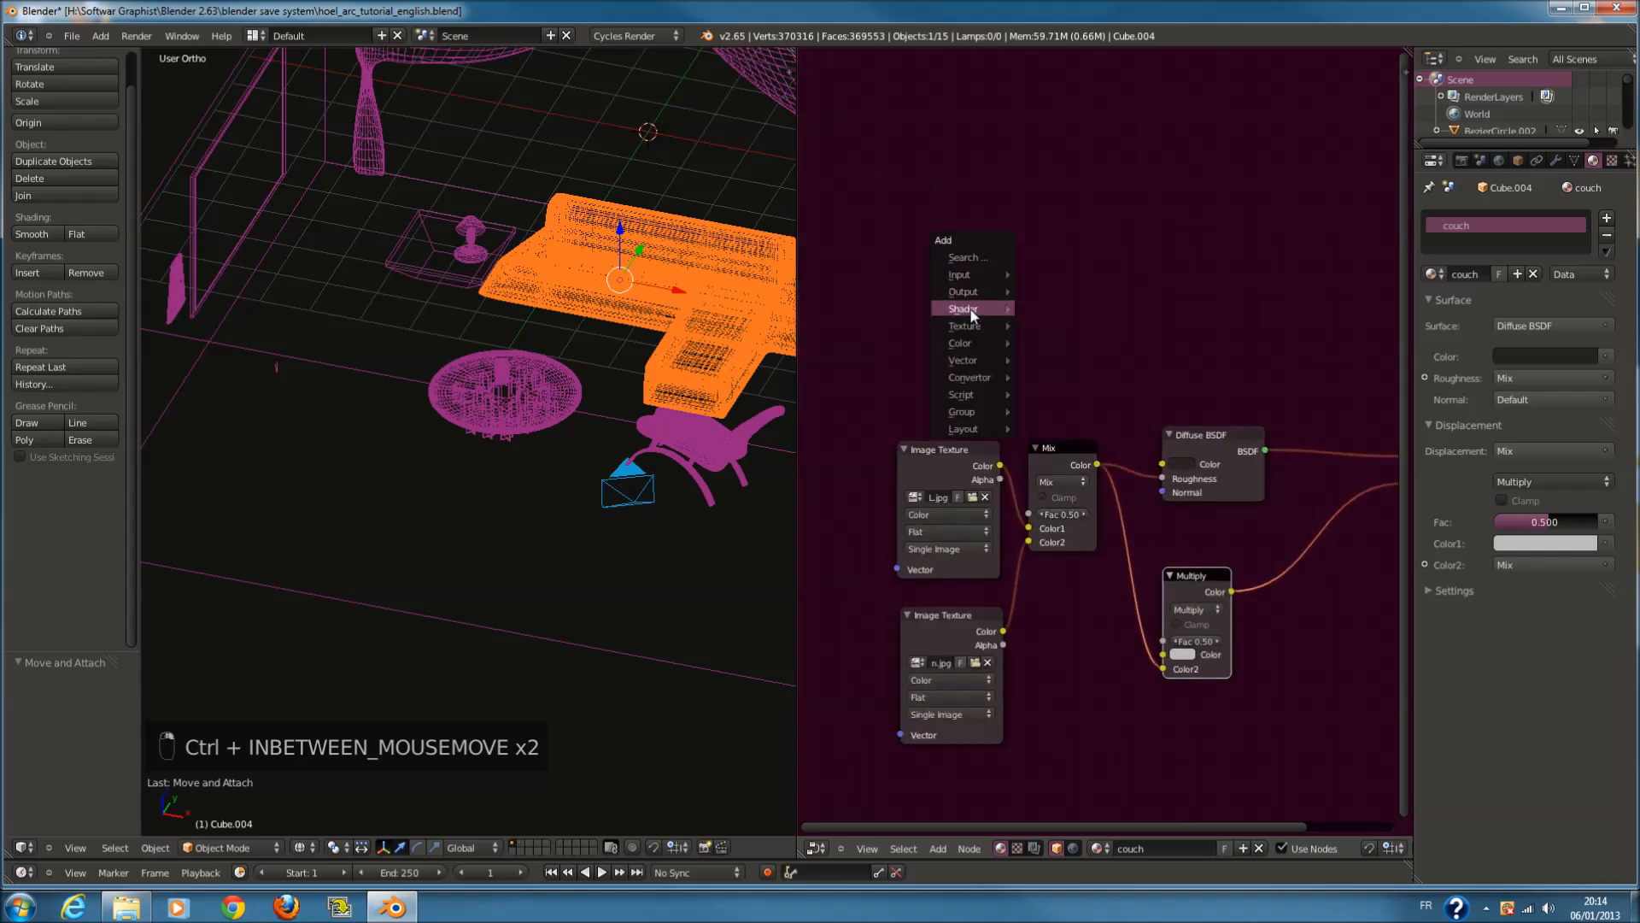
{"action": "mouse_move", "coordinate": [976, 311]}
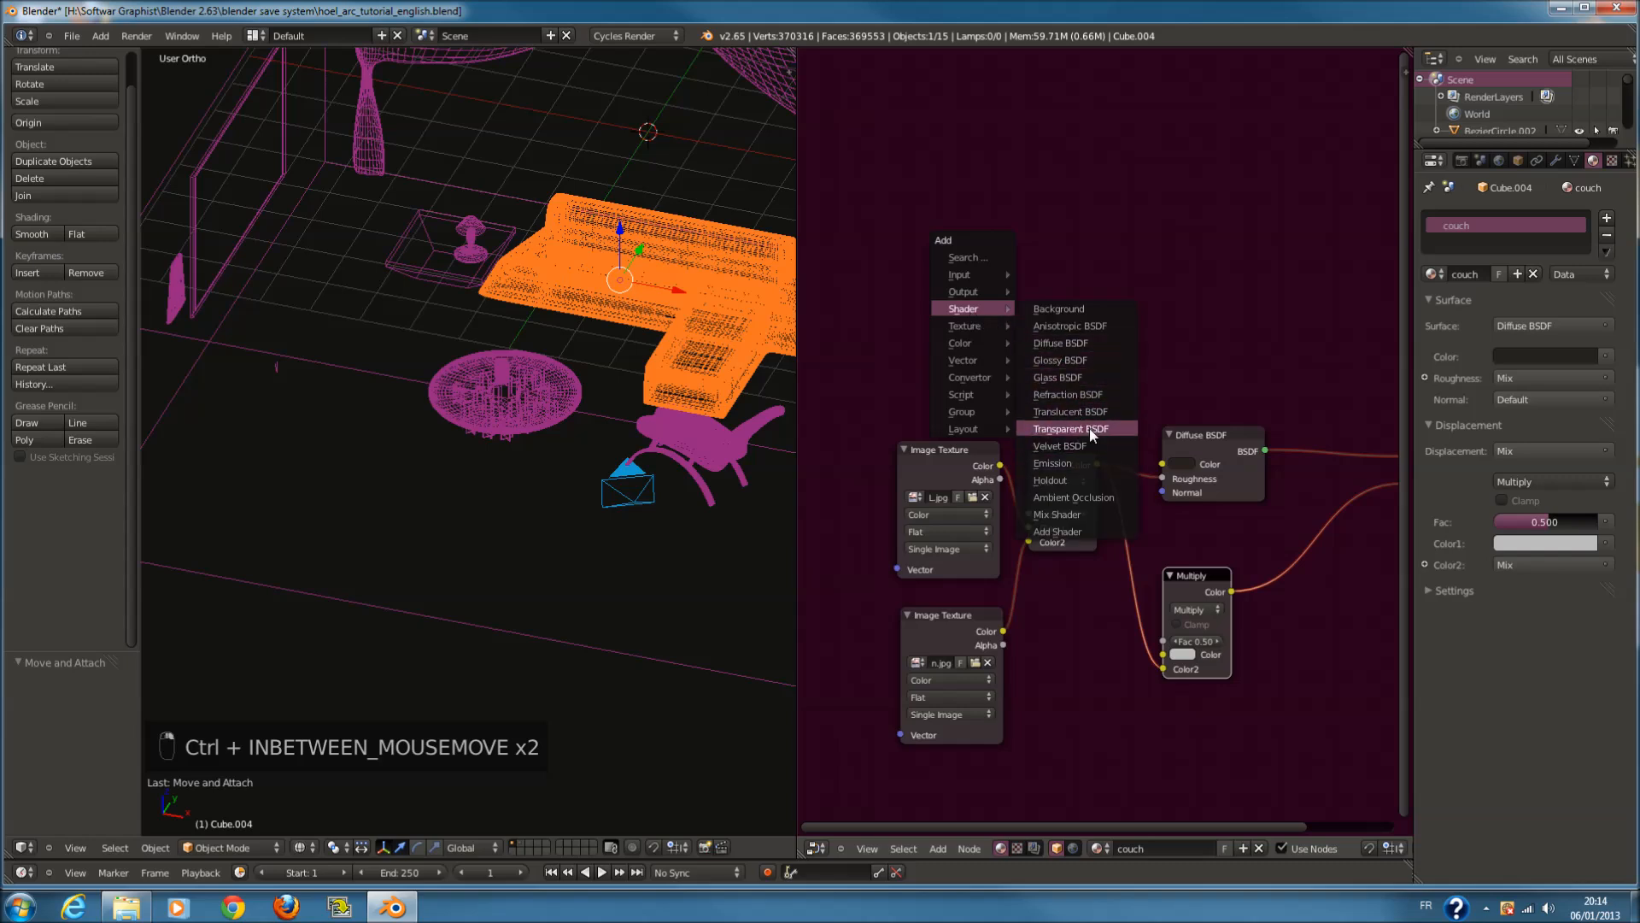
{"action": "mouse_move", "coordinate": [972, 273]}
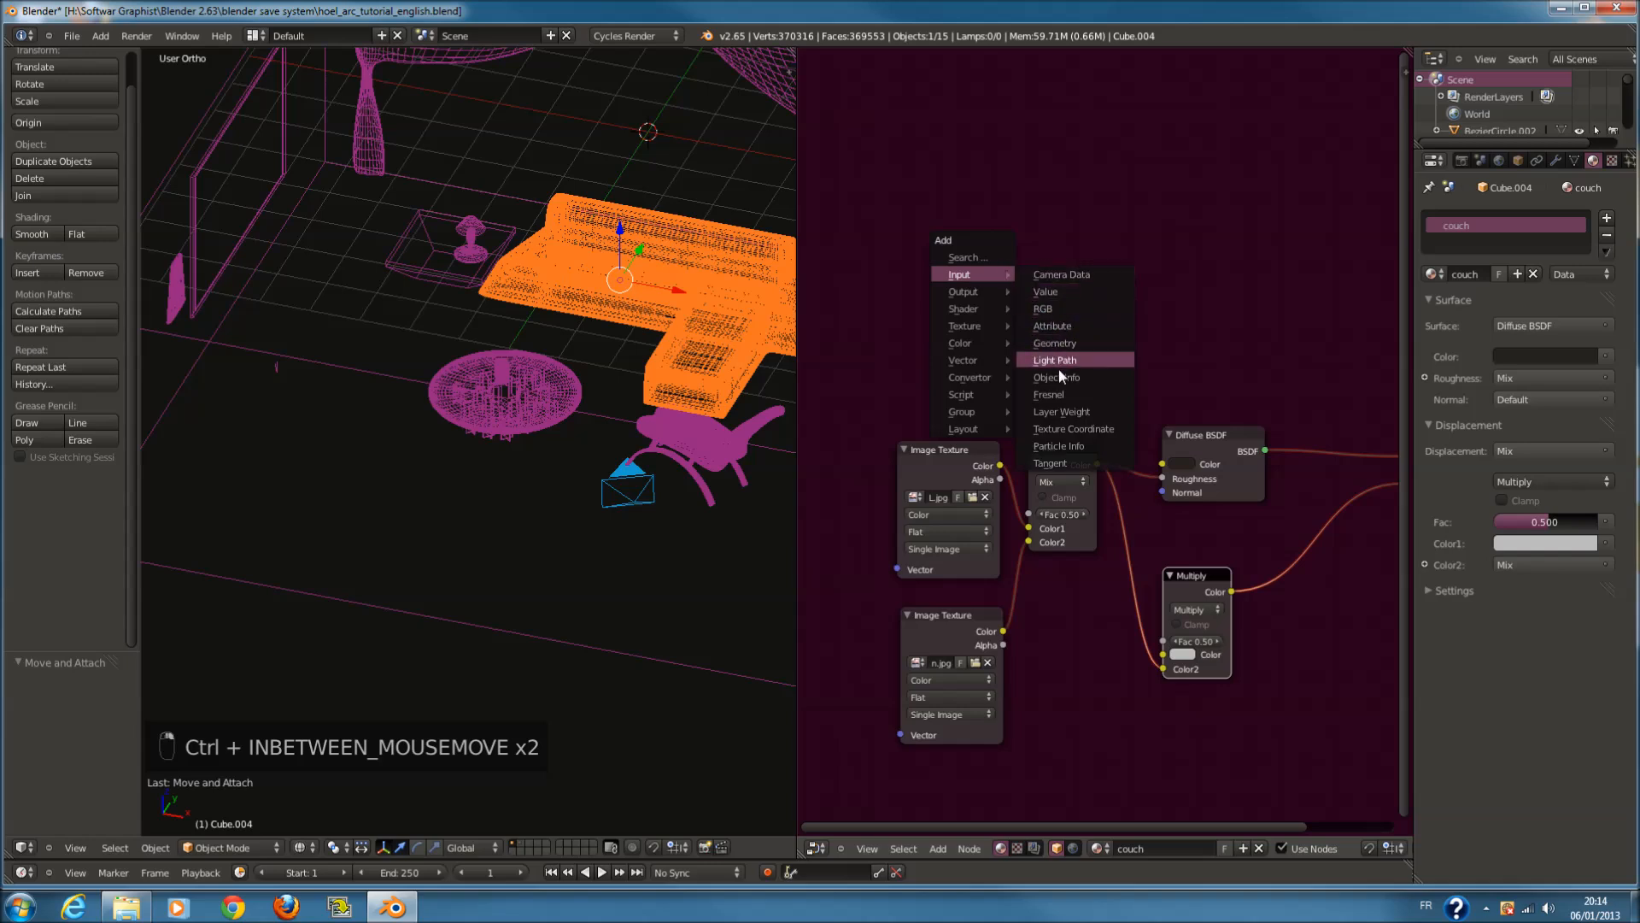
{"action": "left_click", "coordinate": [1048, 394]}
{"action": "left_click", "coordinate": [1078, 378]}
{"action": "left_click_drag", "start_coordinate": [1094, 377], "coordinate": [1149, 427]}
Insert a Mix Shader between the couch's Diffuse BSDF and Material Output, and connect the Fresnel node to its Fac input
{"action": "middle_click_drag", "start_coordinate": [1180, 348], "coordinate": [945, 348]}
{"action": "scroll", "coordinate": [1025, 384], "scroll_direction": "down", "scroll_amount": 2}
{"action": "left_click_drag", "start_coordinate": [1154, 450], "coordinate": [1241, 478]}
{"action": "scroll", "coordinate": [1074, 479], "scroll_direction": "up", "scroll_amount": 2}
{"action": "key", "text": "shift+a"}
{"action": "mouse_move", "coordinate": [1063, 517]}
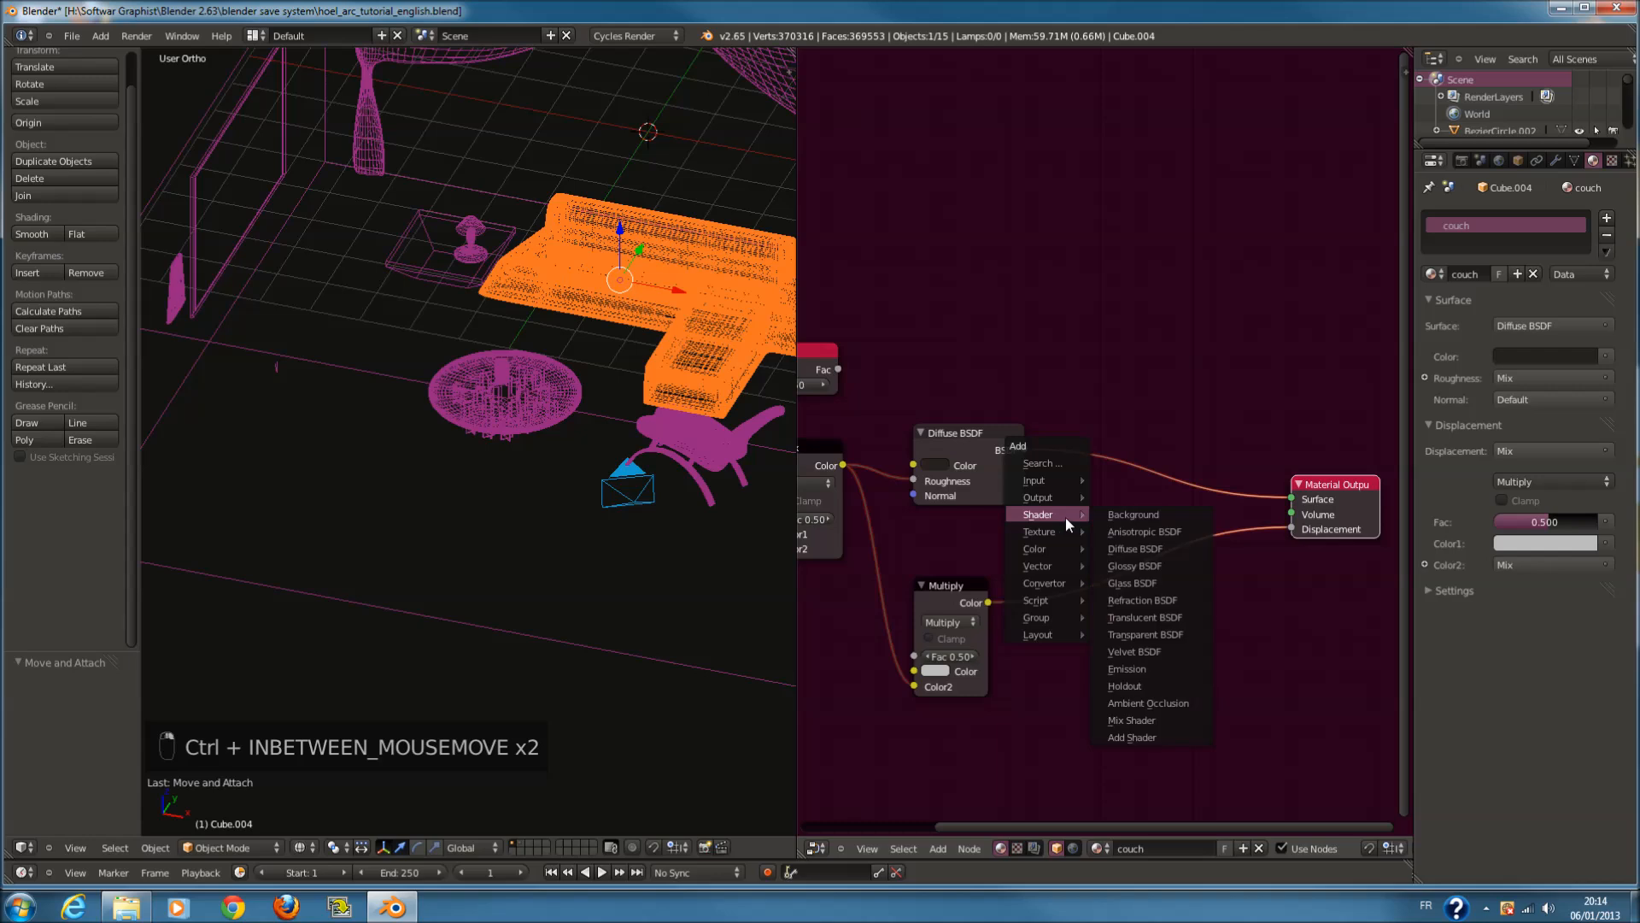
{"action": "left_click", "coordinate": [1131, 720]}
{"action": "left_click", "coordinate": [1135, 423]}
{"action": "left_click_drag", "start_coordinate": [838, 369], "coordinate": [1086, 454]}
{"action": "middle_click_drag", "start_coordinate": [1017, 433], "coordinate": [1055, 443]}
{"action": "left_click_drag", "start_coordinate": [855, 376], "coordinate": [1156, 377]}
Set the couch material's Fresnel IOR to 1.05
{"action": "scroll", "coordinate": [1166, 405], "scroll_direction": "up", "scroll_amount": 3}
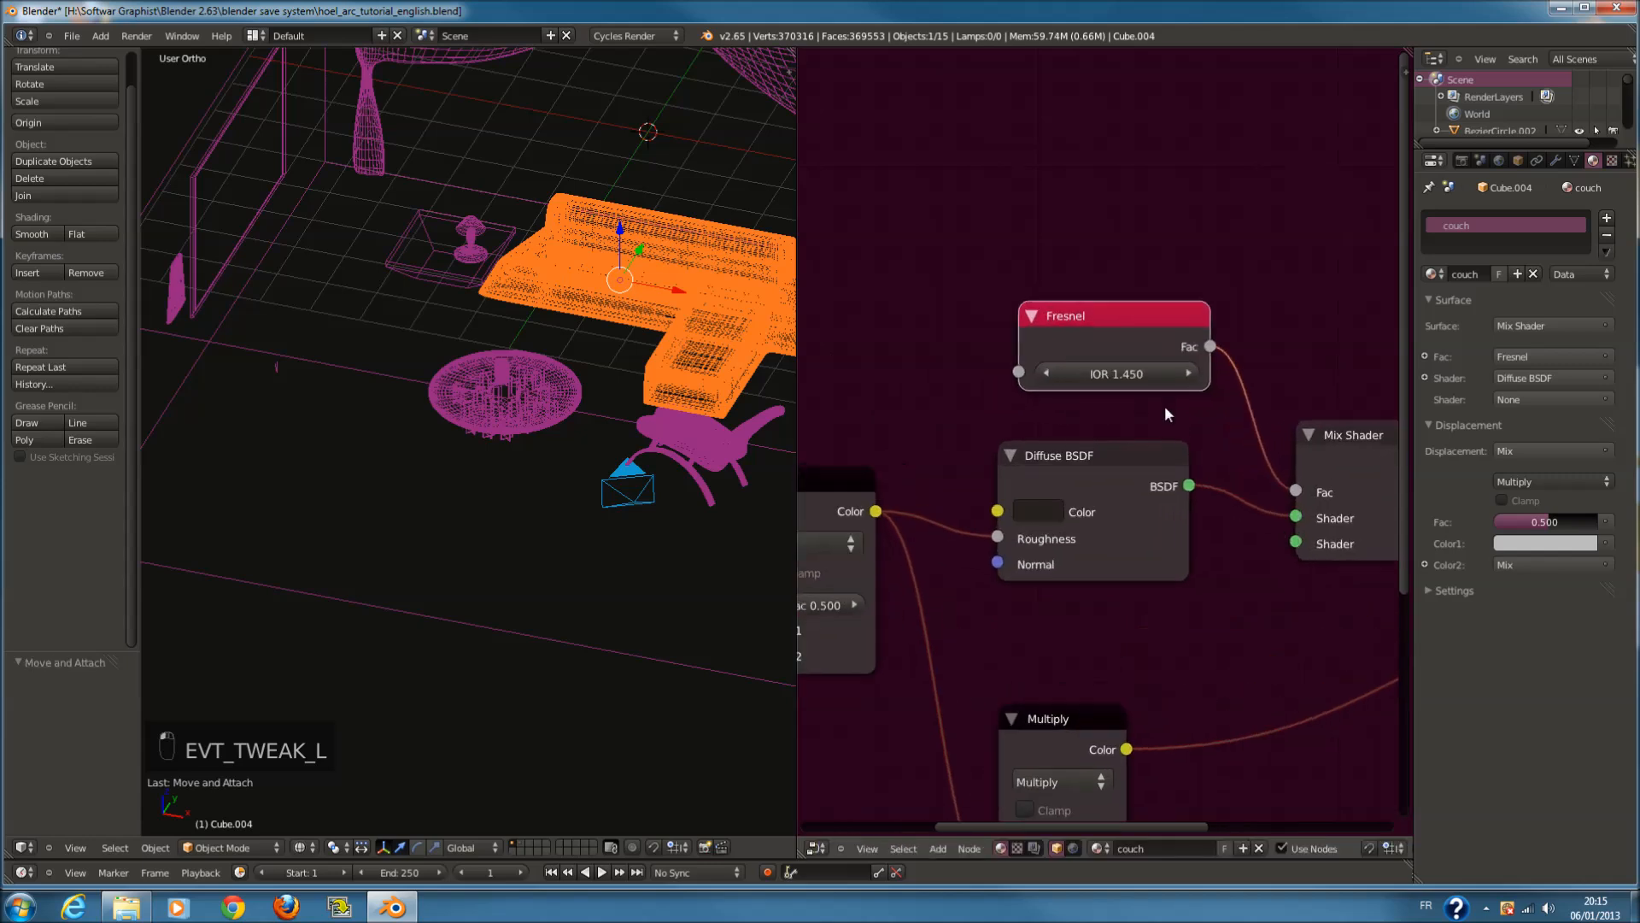
{"action": "scroll", "coordinate": [1122, 379], "scroll_direction": "up", "scroll_amount": 1}
{"action": "left_click", "coordinate": [1128, 365]}
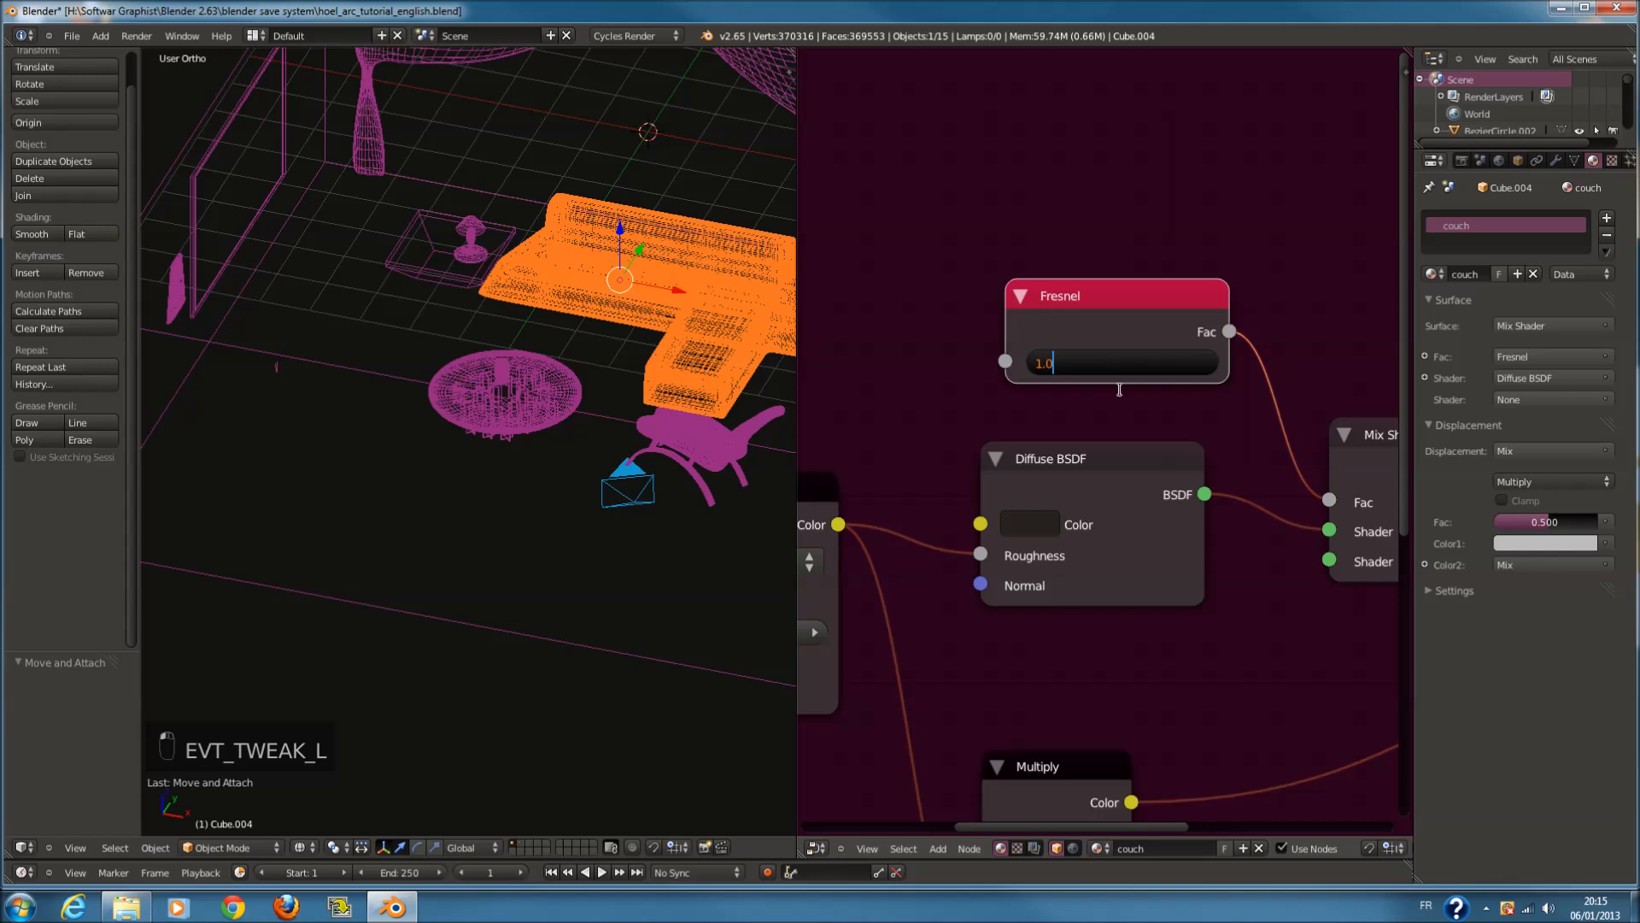
{"action": "key", "text": "Return"}
{"action": "scroll", "coordinate": [1120, 398], "scroll_direction": "down", "scroll_amount": 2}
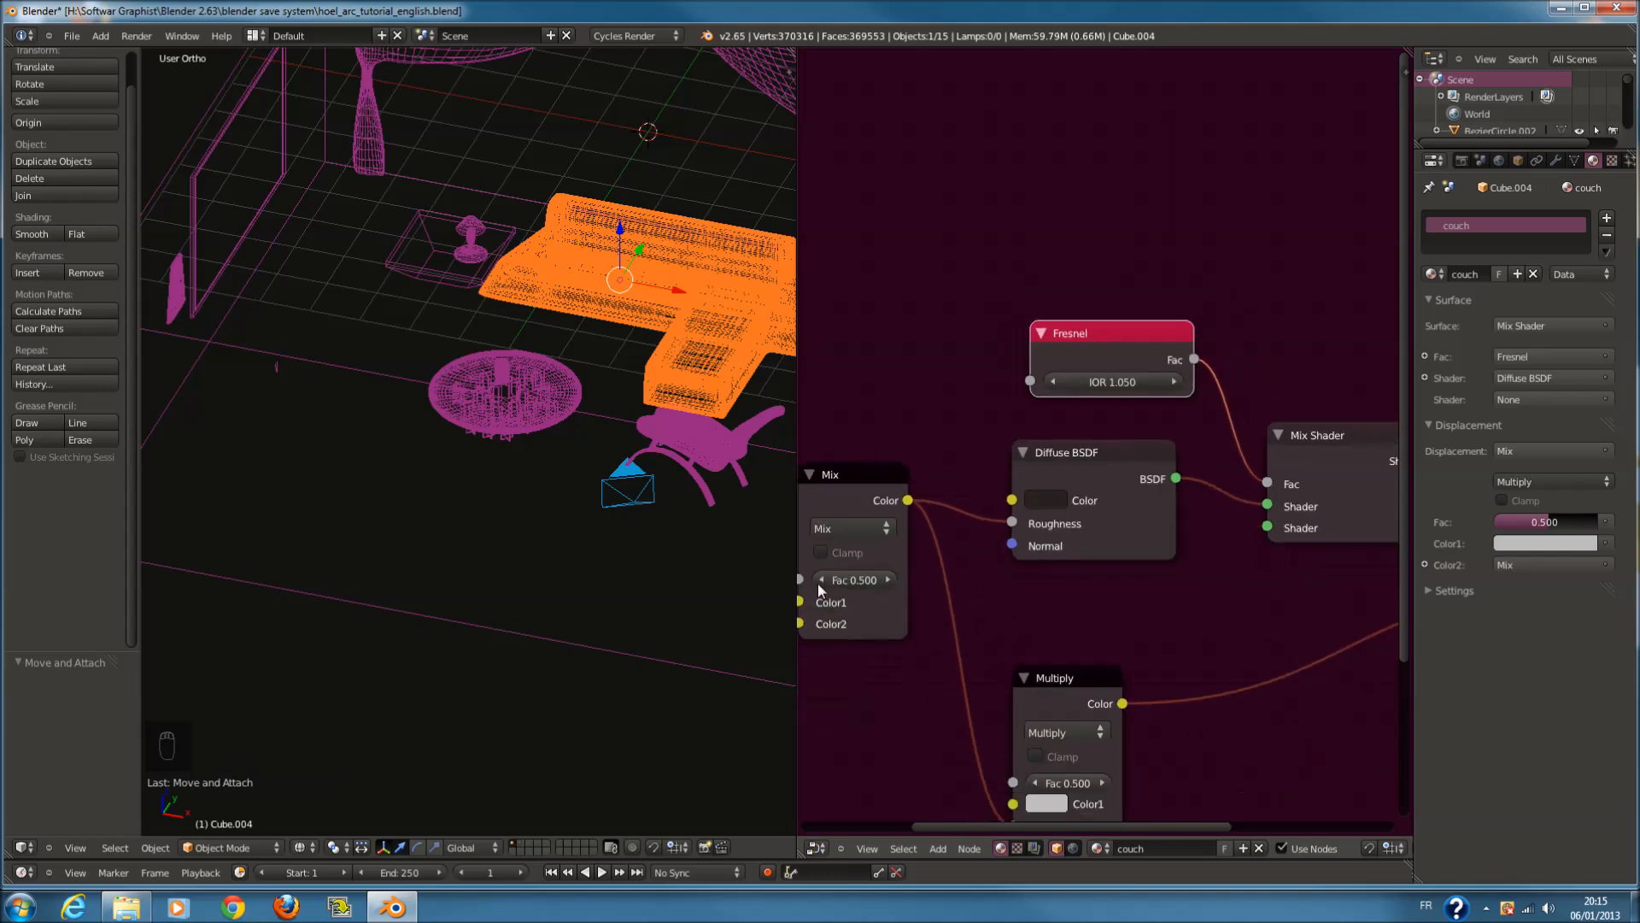
Show the clock's layer again and frame the clock in the wireframe view
{"action": "left_click", "coordinate": [523, 843]}
{"action": "middle_click_drag", "start_coordinate": [538, 716], "coordinate": [330, 480]}
{"action": "right_click", "coordinate": [285, 345]}
{"action": "key", "text": "KP_Decimal"}
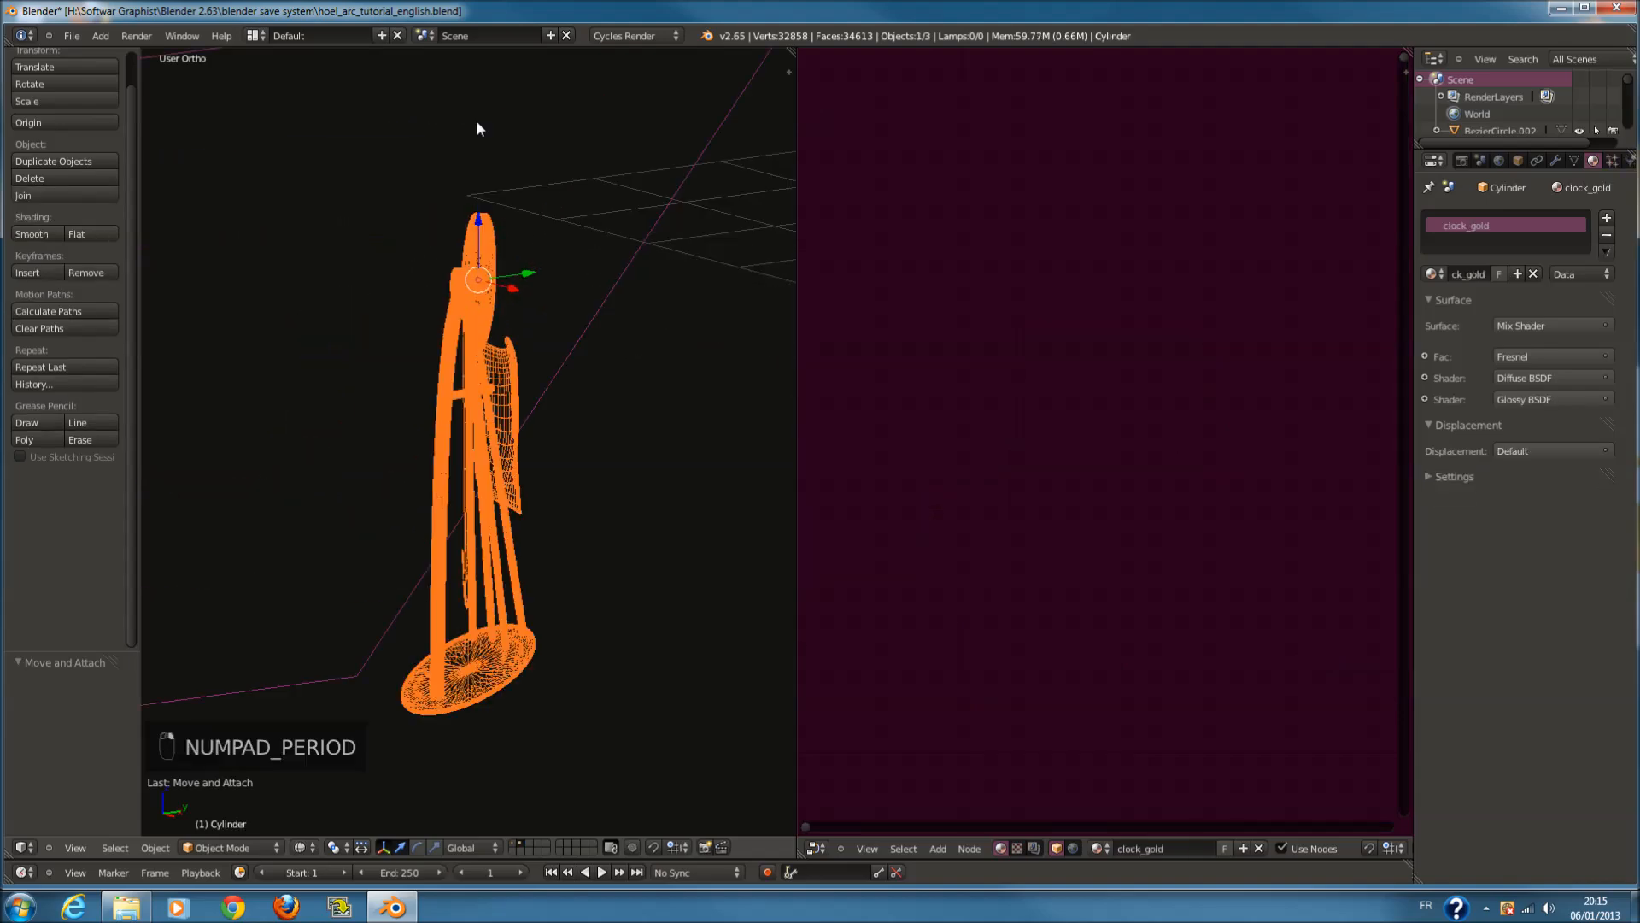
{"action": "key", "text": "z"}
{"action": "key", "text": "z"}
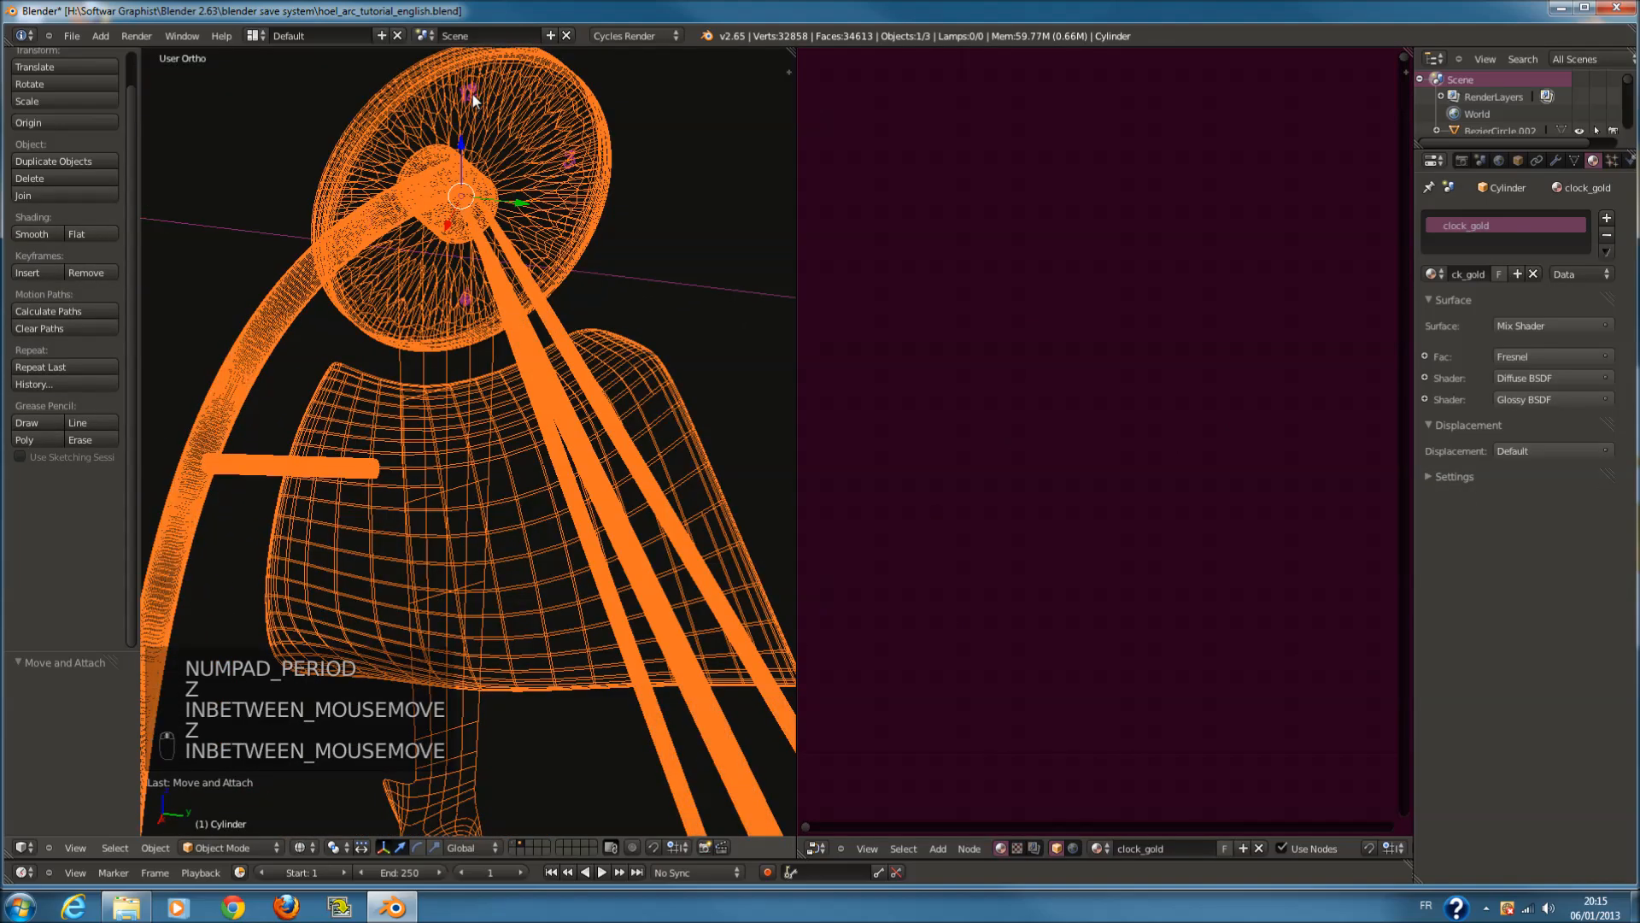
Give the clock's numerals a new material named text
{"action": "right_click", "coordinate": [516, 171]}
{"action": "left_click", "coordinate": [1501, 275]}
{"action": "double_click", "coordinate": [1489, 274]}
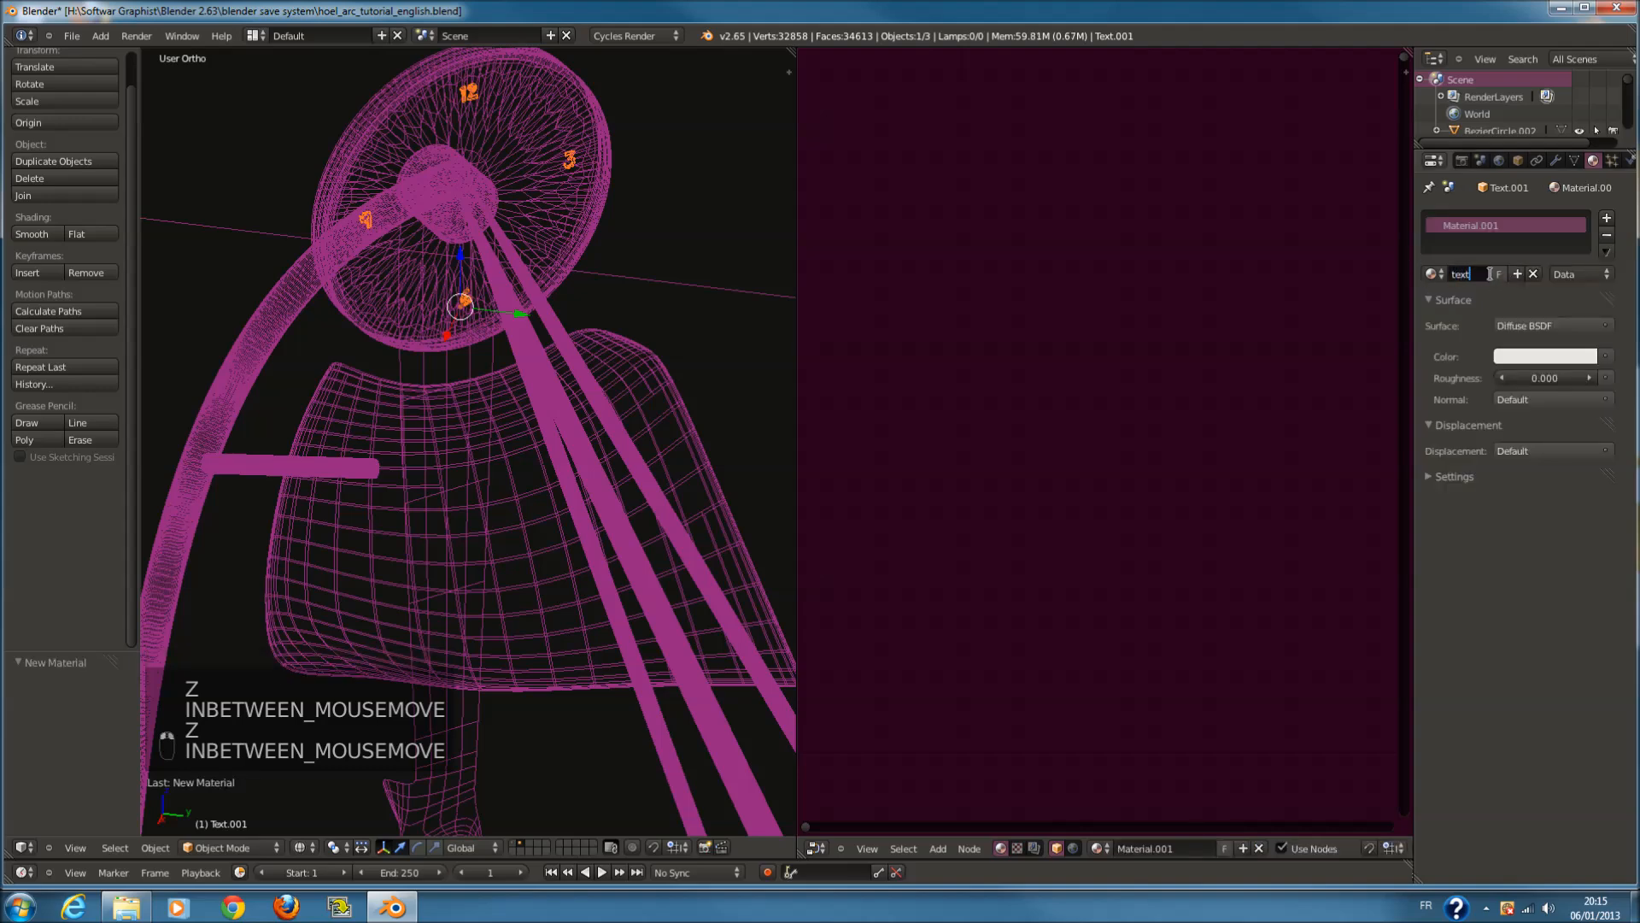
{"action": "key", "text": "Return"}
Add a Glossy BSDF below the Diffuse BSDF in the text material
{"action": "scroll", "coordinate": [496, 327], "scroll_direction": "down", "scroll_amount": 5}
{"action": "middle_click_drag", "start_coordinate": [495, 326], "coordinate": [562, 336]}
{"action": "scroll", "coordinate": [1146, 449], "scroll_direction": "down", "scroll_amount": 7}
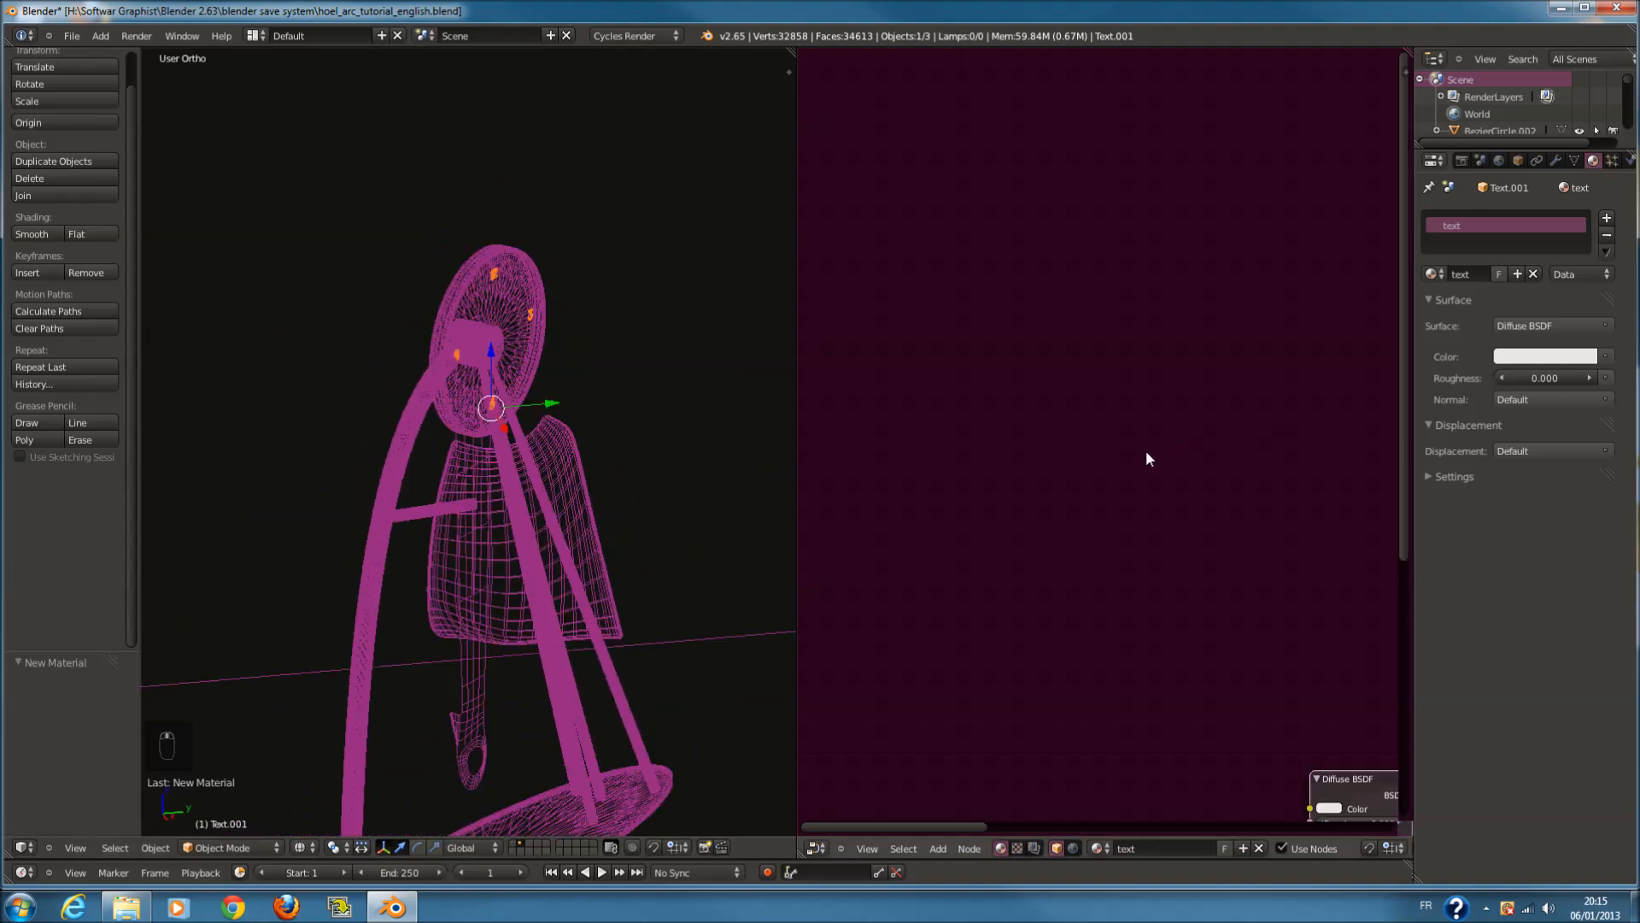
{"action": "middle_click_drag", "start_coordinate": [1165, 582], "coordinate": [1052, 516]}
{"action": "key", "text": "Home"}
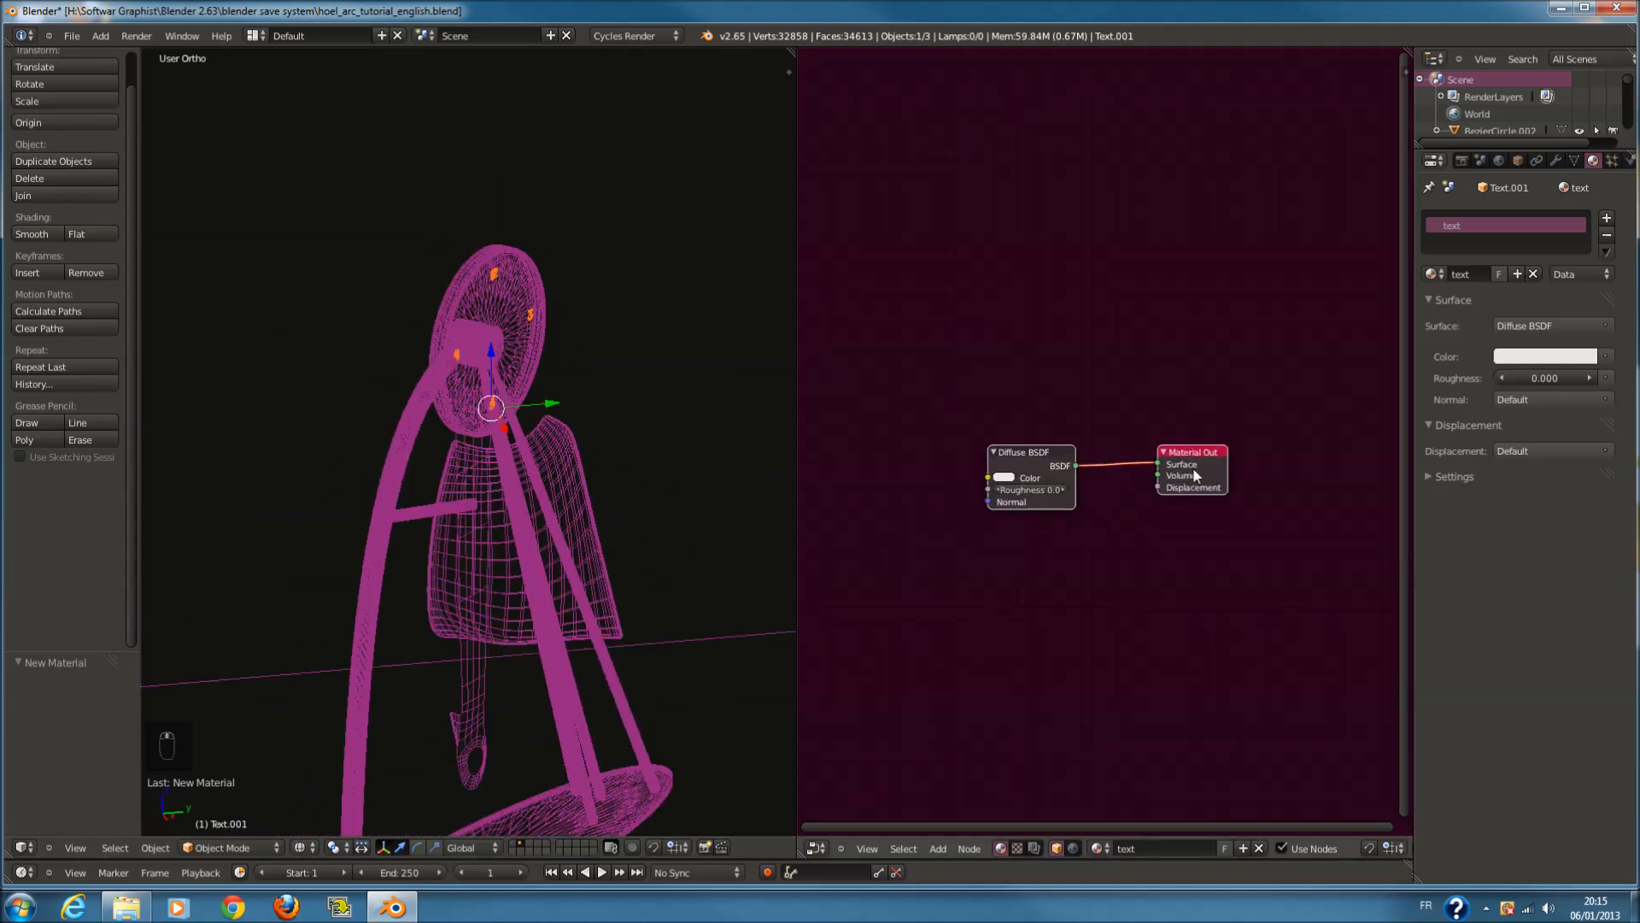
{"action": "scroll", "coordinate": [1009, 644], "scroll_direction": "up", "scroll_amount": 4}
{"action": "key", "text": "shift+a"}
{"action": "mouse_move", "coordinate": [1061, 542]}
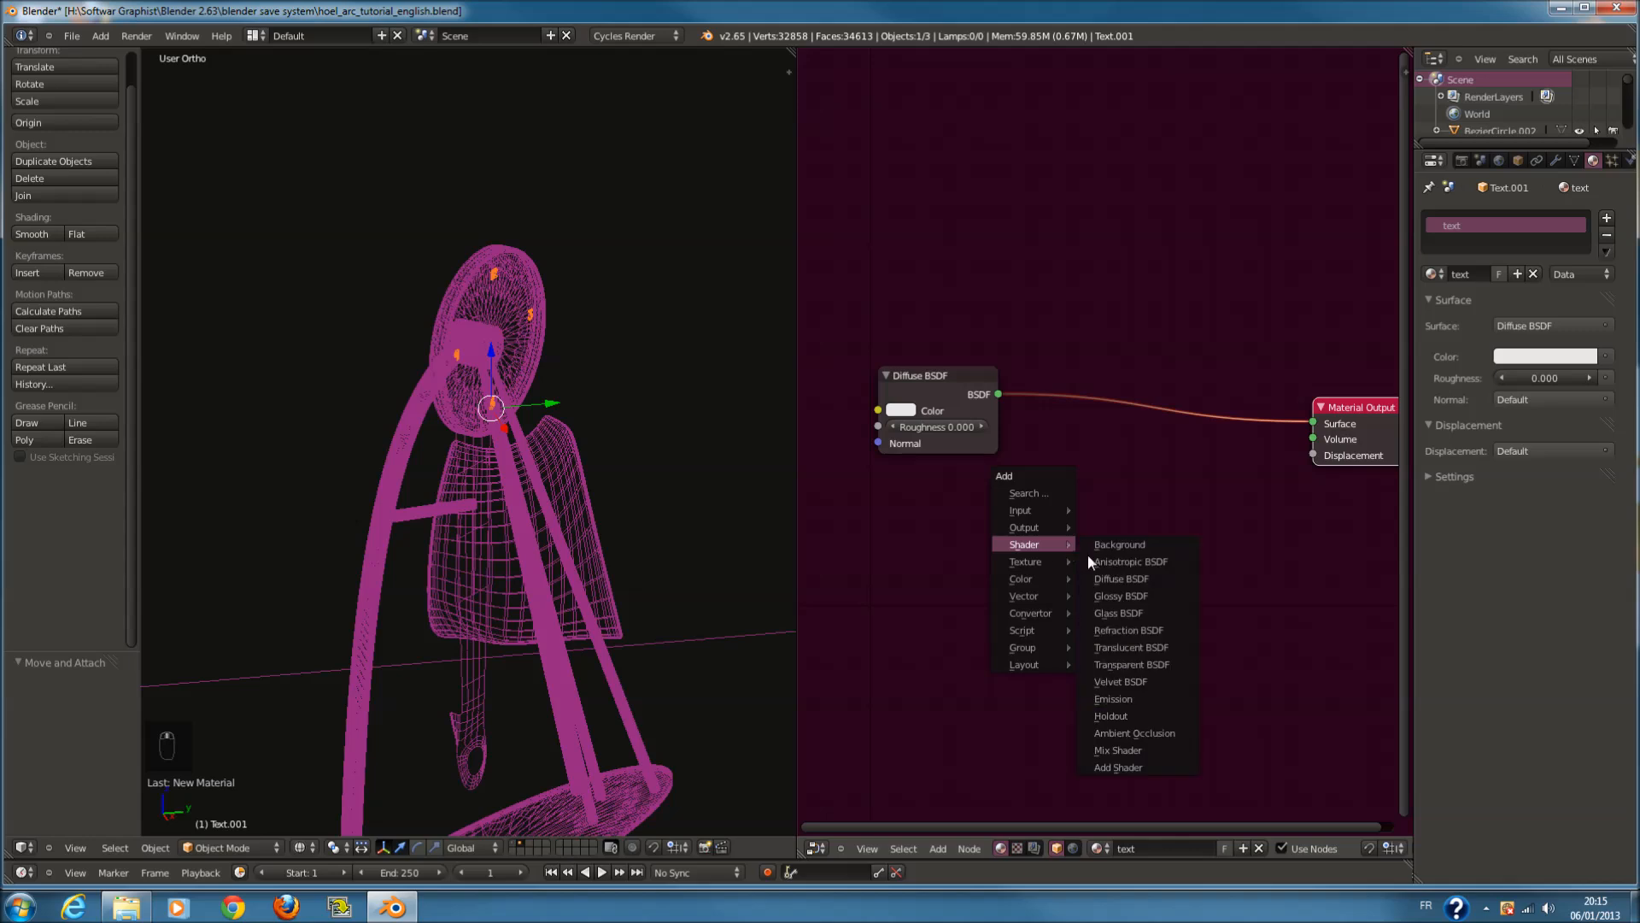
{"action": "left_click", "coordinate": [1134, 598]}
{"action": "left_click", "coordinate": [911, 545]}
Insert a Mix Shader between the Diffuse BSDF and Material Output, and connect the Glossy BSDF to its second shader input
{"action": "key", "text": "shift+a"}
{"action": "mouse_move", "coordinate": [952, 534]}
{"action": "left_click", "coordinate": [1063, 740]}
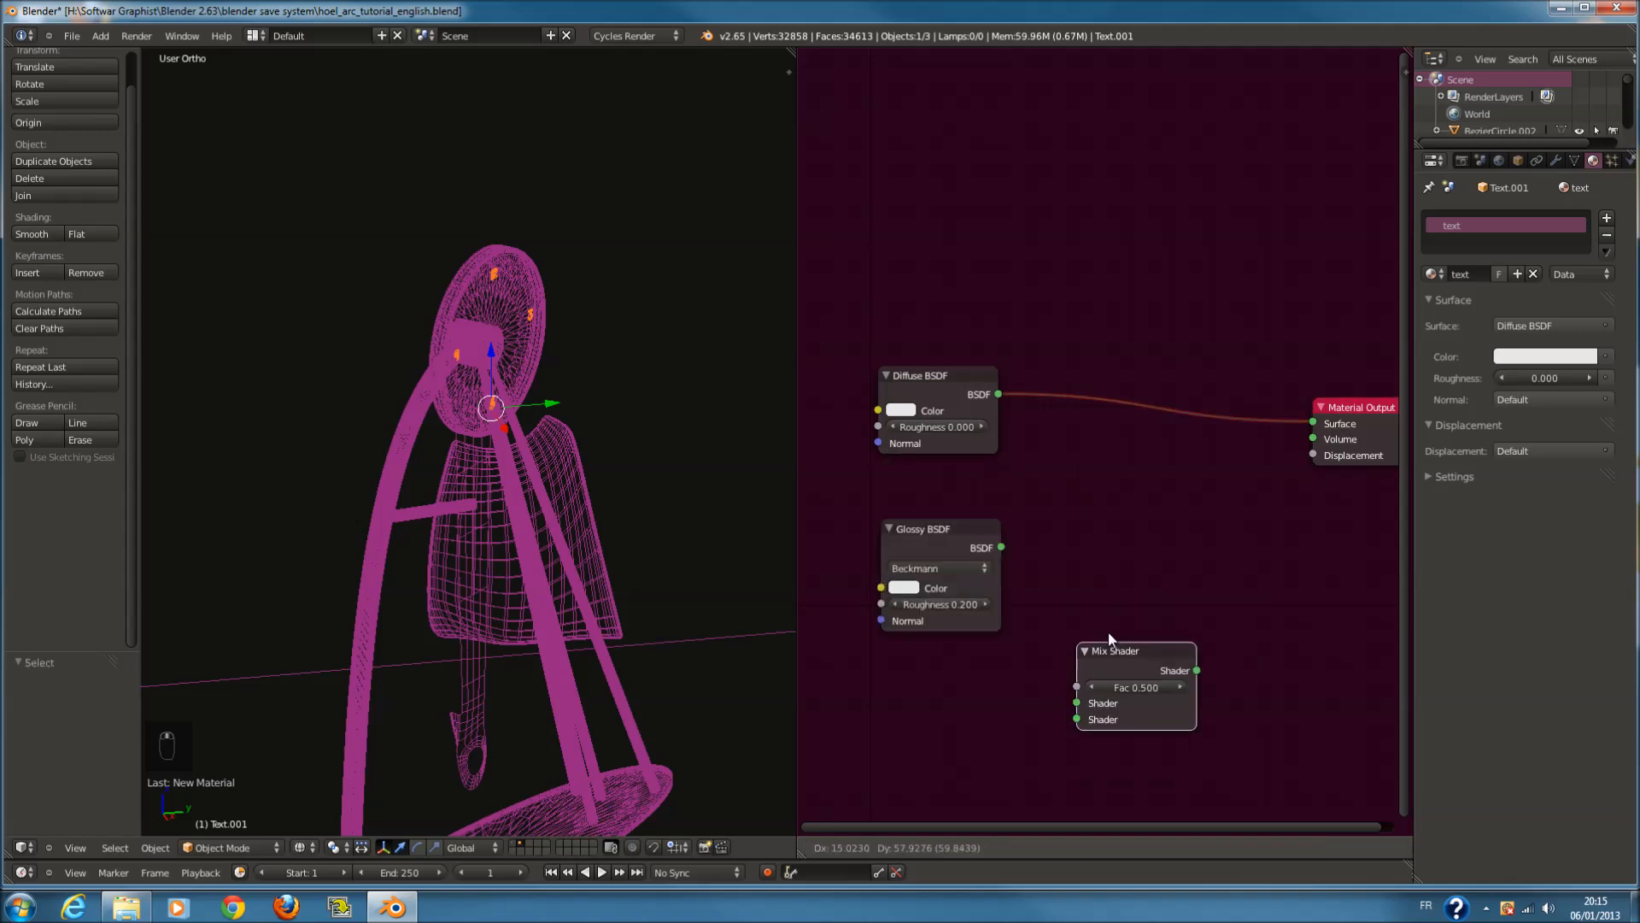
{"action": "left_click", "coordinate": [1117, 395]}
{"action": "left_click_drag", "start_coordinate": [1002, 547], "coordinate": [1084, 464]}
Move the Glossy BSDF closer to the Diffuse BSDF and set its Roughness to 0.1
{"action": "left_click_drag", "start_coordinate": [948, 625], "coordinate": [903, 571]}
{"action": "left_click_drag", "start_coordinate": [924, 513], "coordinate": [975, 520]}
{"action": "left_click", "coordinate": [971, 583]}
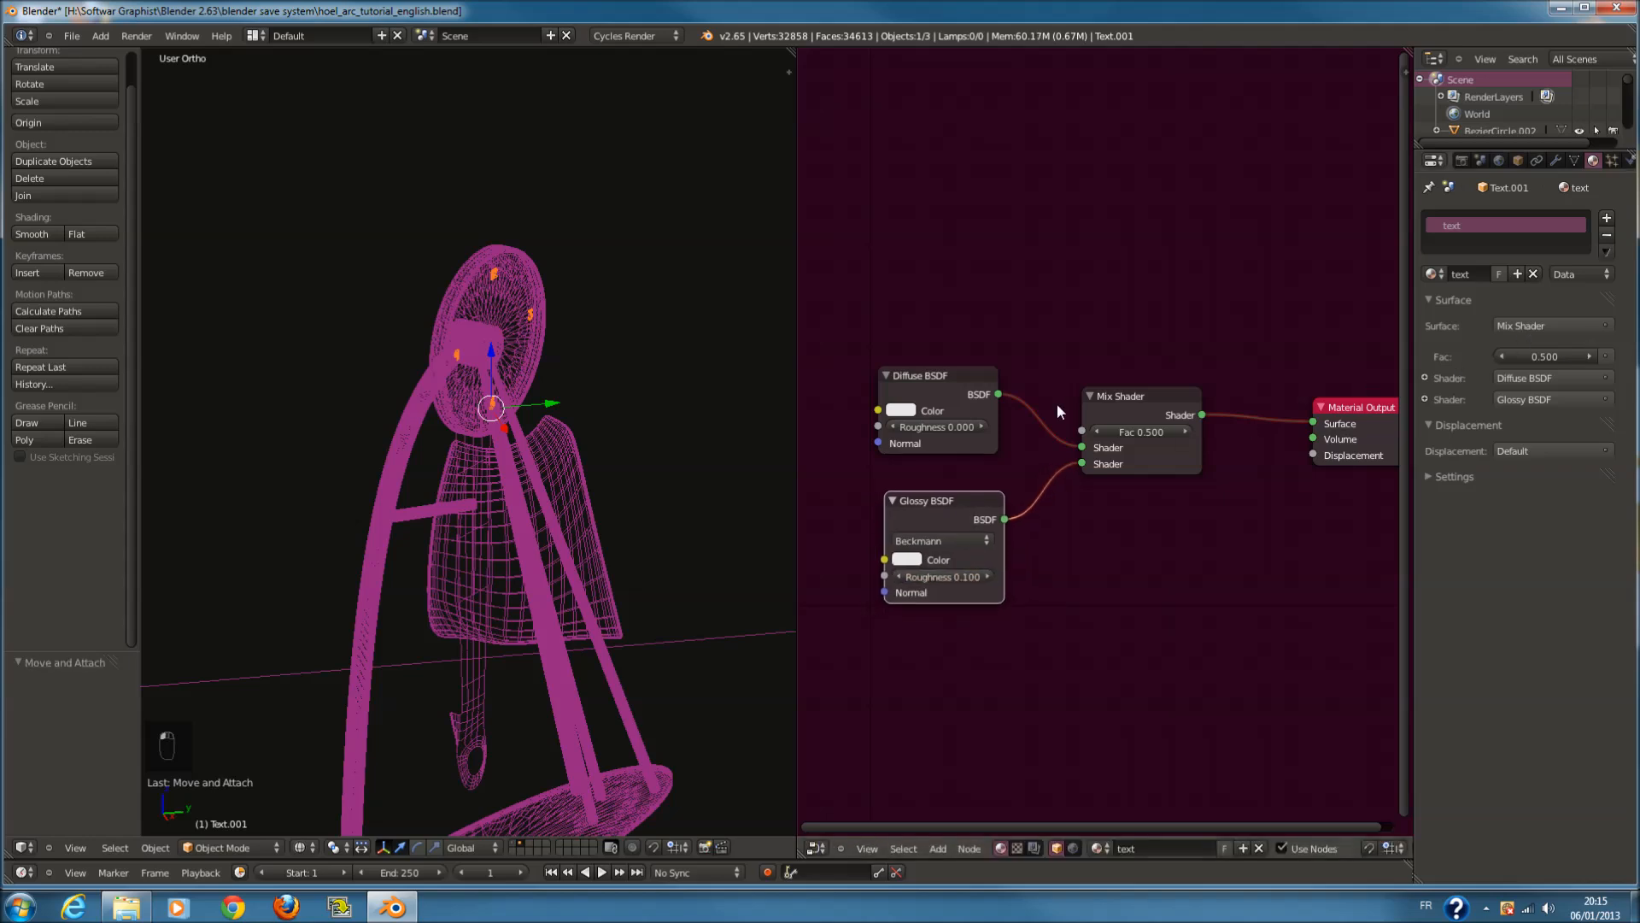
Preview the clock in rendered shading and set the text material's Diffuse and Glossy colours to black
{"action": "left_click", "coordinate": [315, 848]}
{"action": "left_click", "coordinate": [351, 733]}
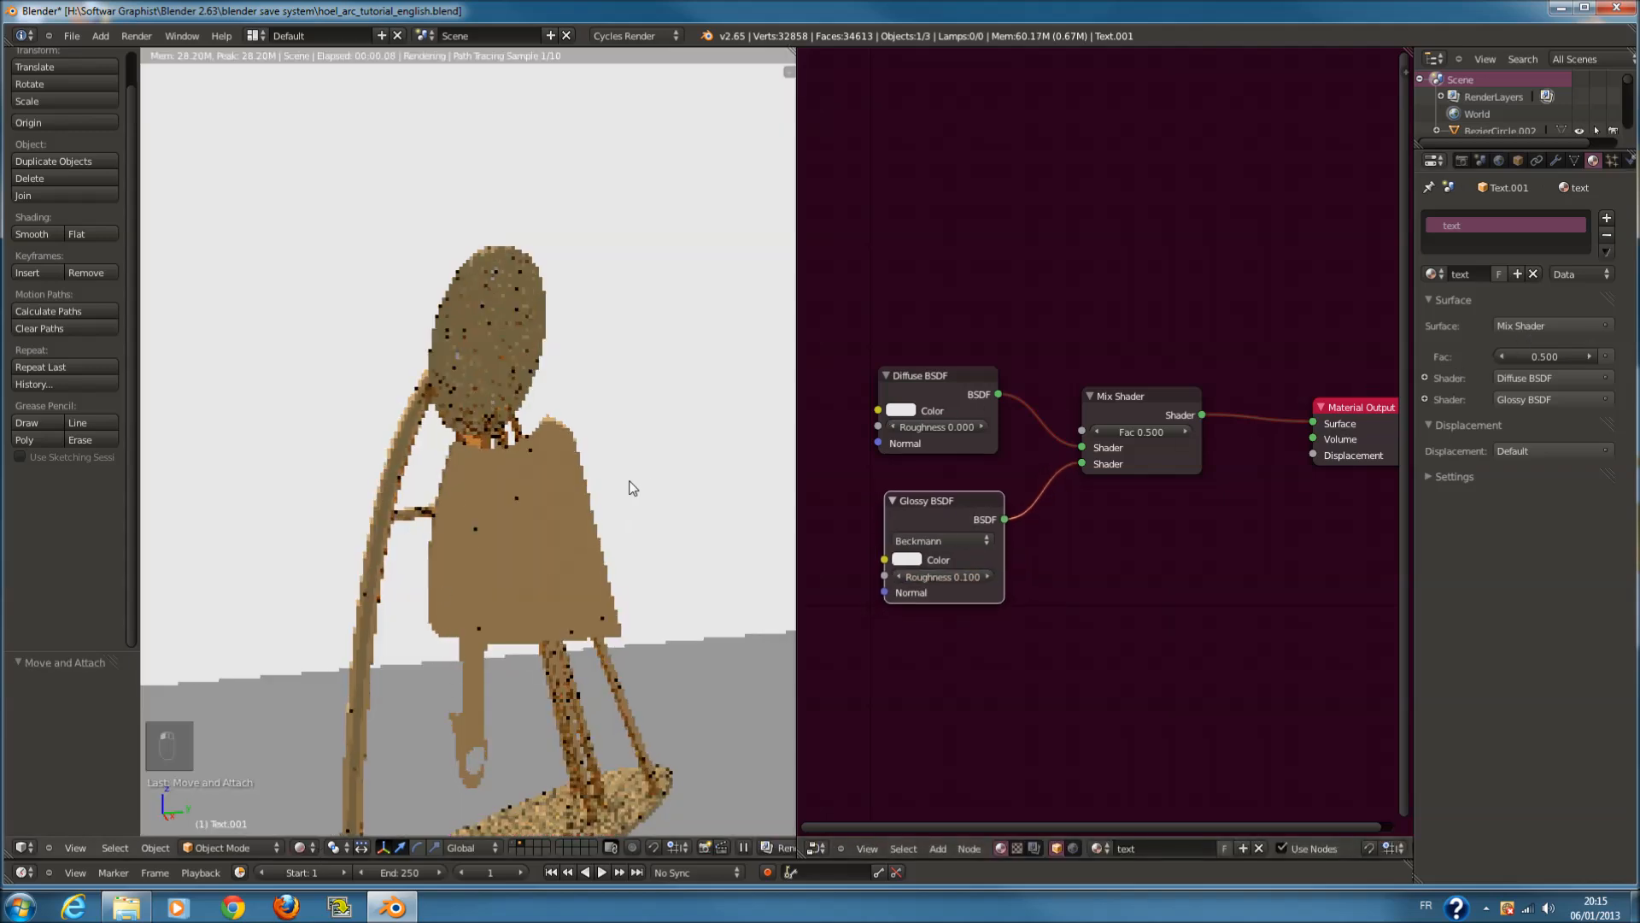
{"action": "scroll", "coordinate": [888, 409], "scroll_direction": "up", "scroll_amount": 2}
{"action": "left_click", "coordinate": [887, 409]}
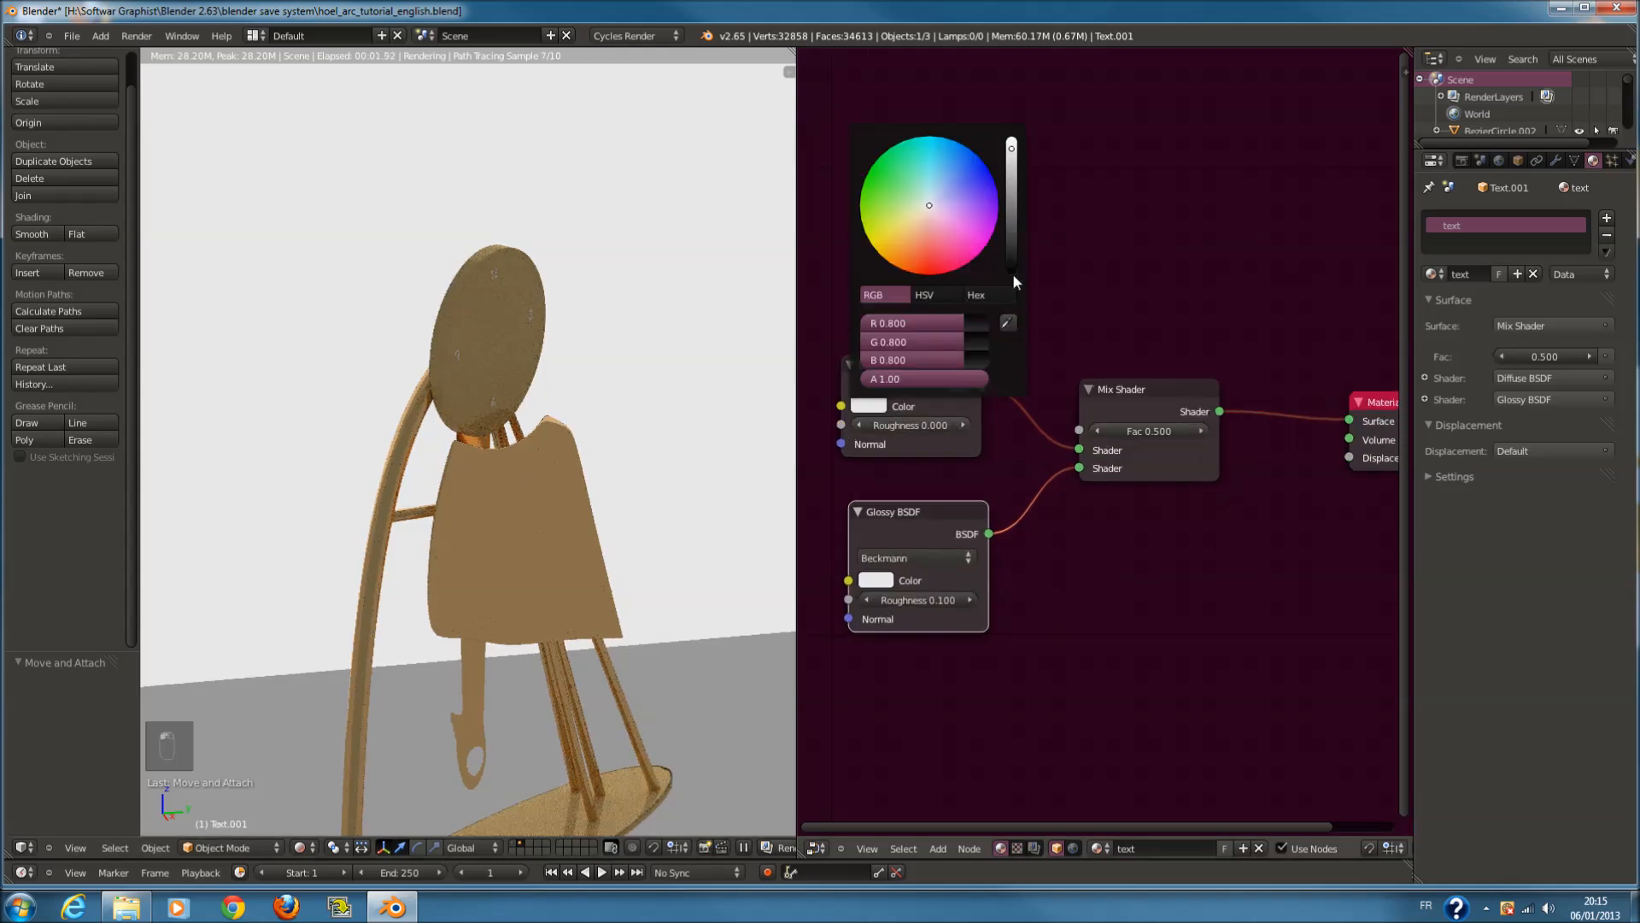
{"action": "left_click_drag", "start_coordinate": [1007, 250], "coordinate": [1017, 301]}
{"action": "left_click", "coordinate": [880, 581]}
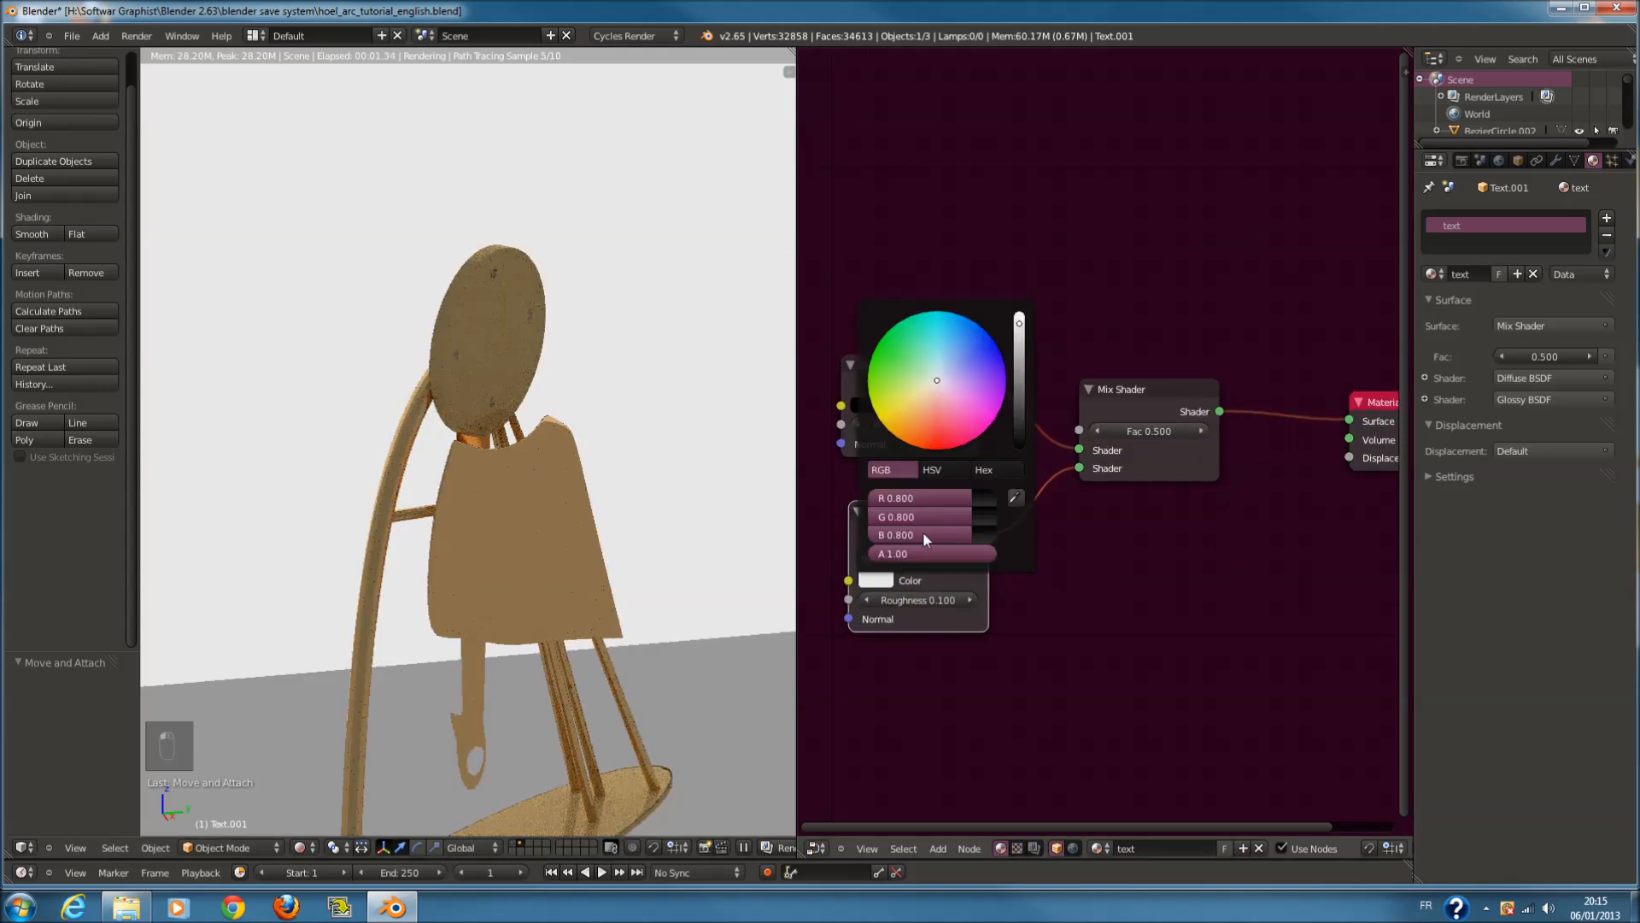
{"action": "left_click_drag", "start_coordinate": [1019, 416], "coordinate": [1019, 445]}
{"action": "scroll", "coordinate": [557, 417], "scroll_direction": "up", "scroll_amount": 5}
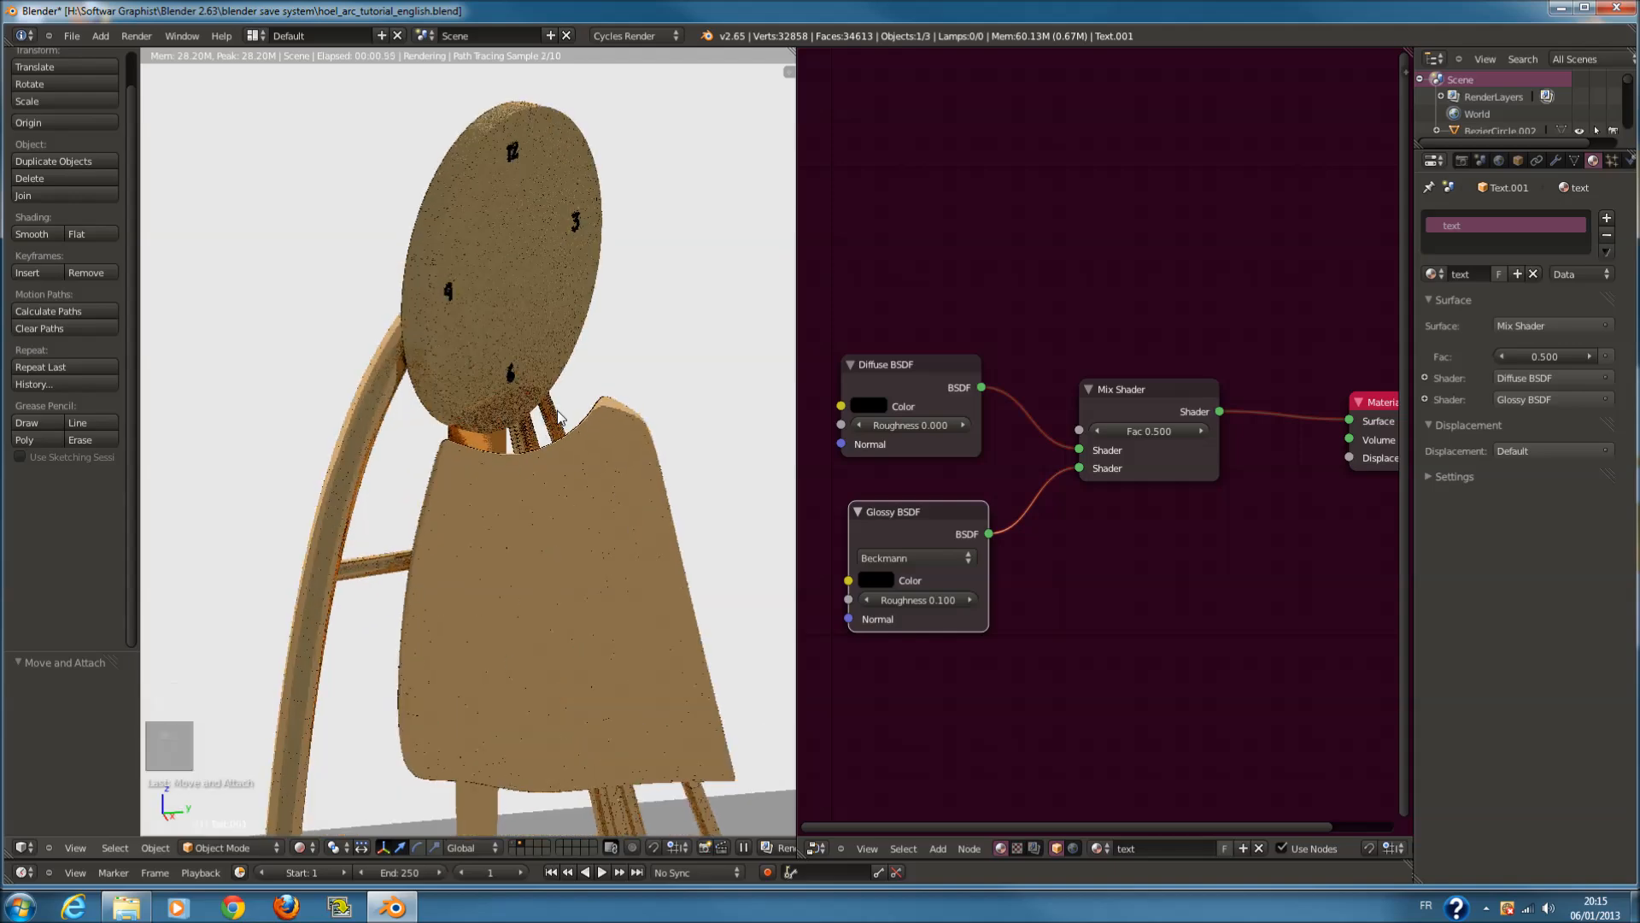
{"action": "scroll", "coordinate": [557, 417], "scroll_direction": "up", "scroll_amount": 5}
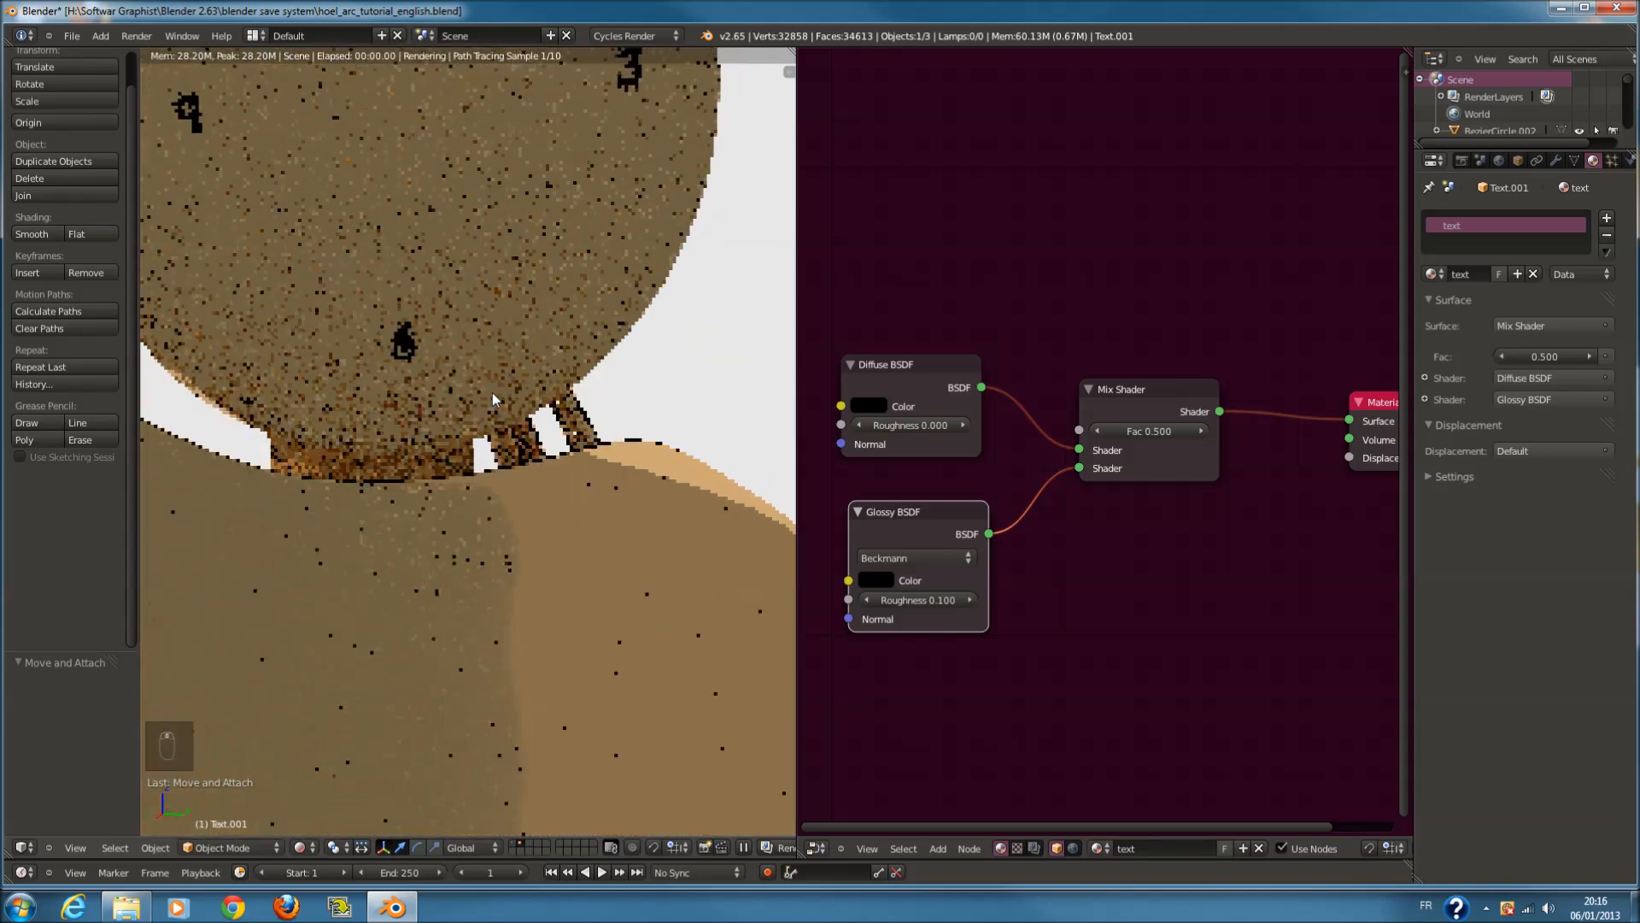
{"action": "scroll", "coordinate": [506, 398], "scroll_direction": "down", "scroll_amount": 2}
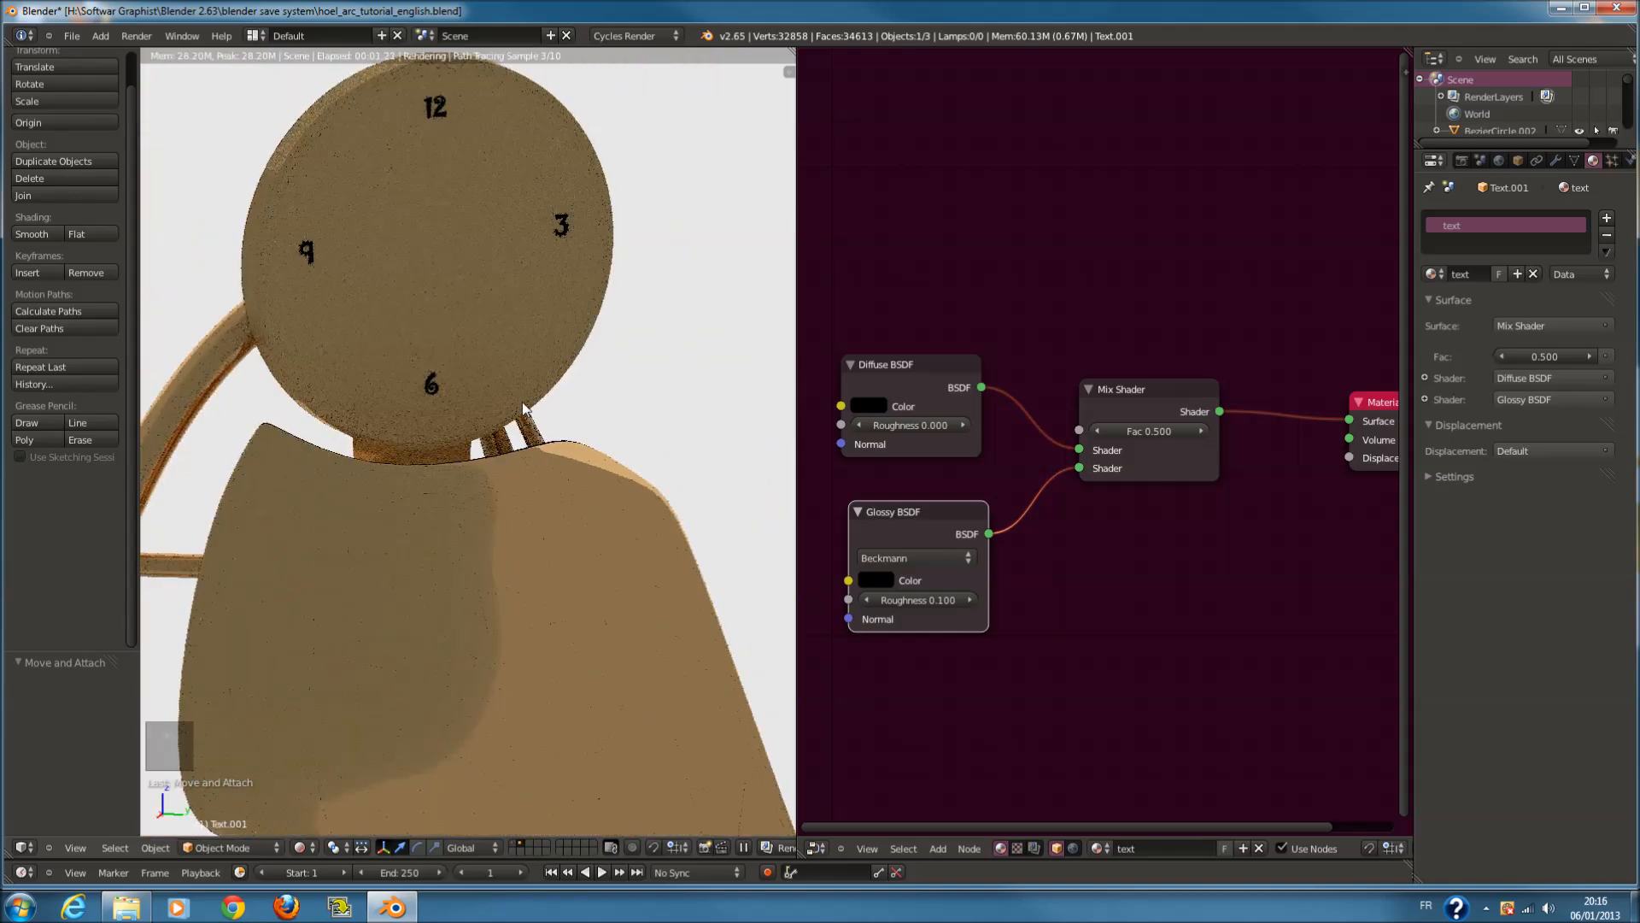
Set the Glossy BSDF colour of the text material to a bright, saturated orange
{"action": "left_click", "coordinate": [875, 581]}
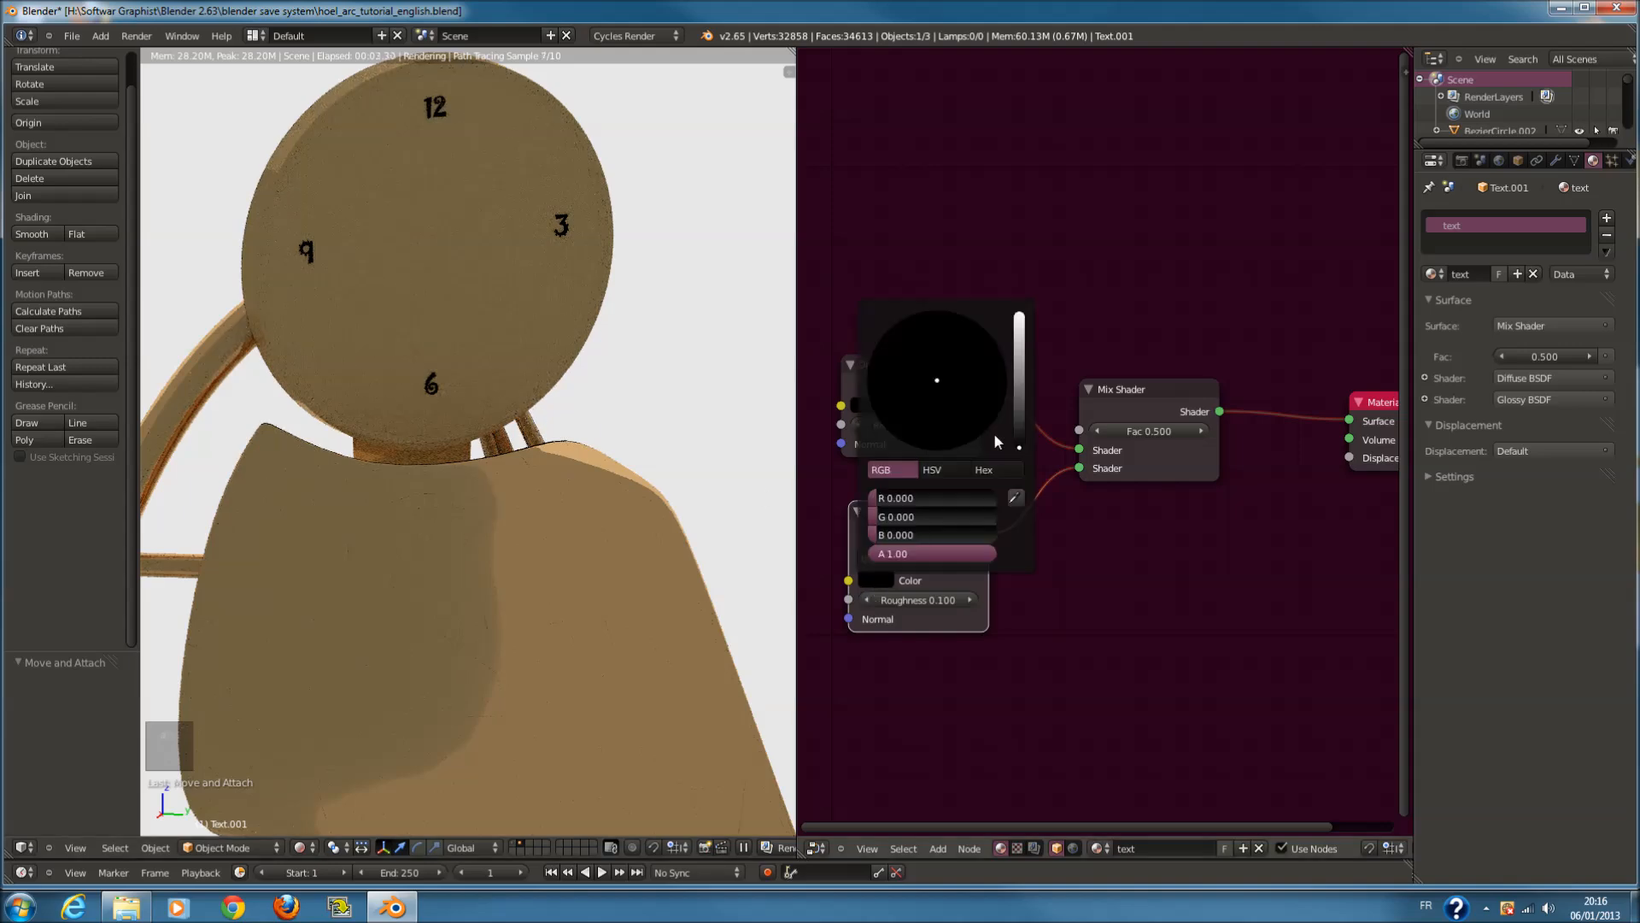
{"action": "left_click", "coordinate": [1019, 422]}
{"action": "left_click", "coordinate": [978, 323]}
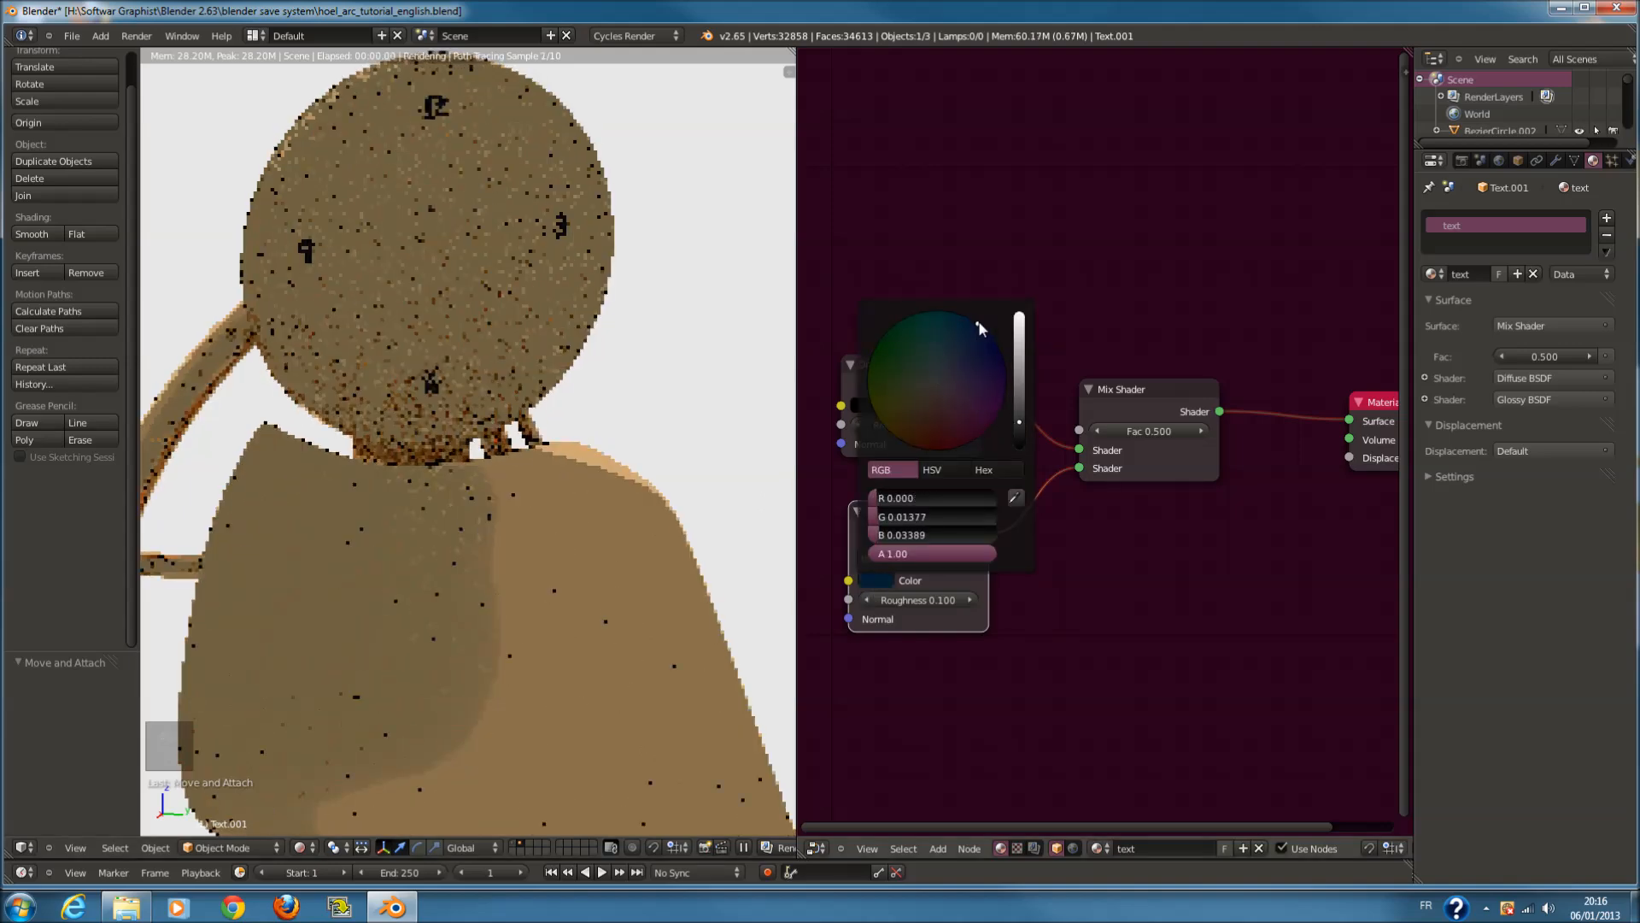
{"action": "left_click", "coordinate": [1019, 325]}
{"action": "left_click_drag", "start_coordinate": [907, 432], "coordinate": [924, 448]}
{"action": "left_click_drag", "start_coordinate": [935, 632], "coordinate": [979, 653]}
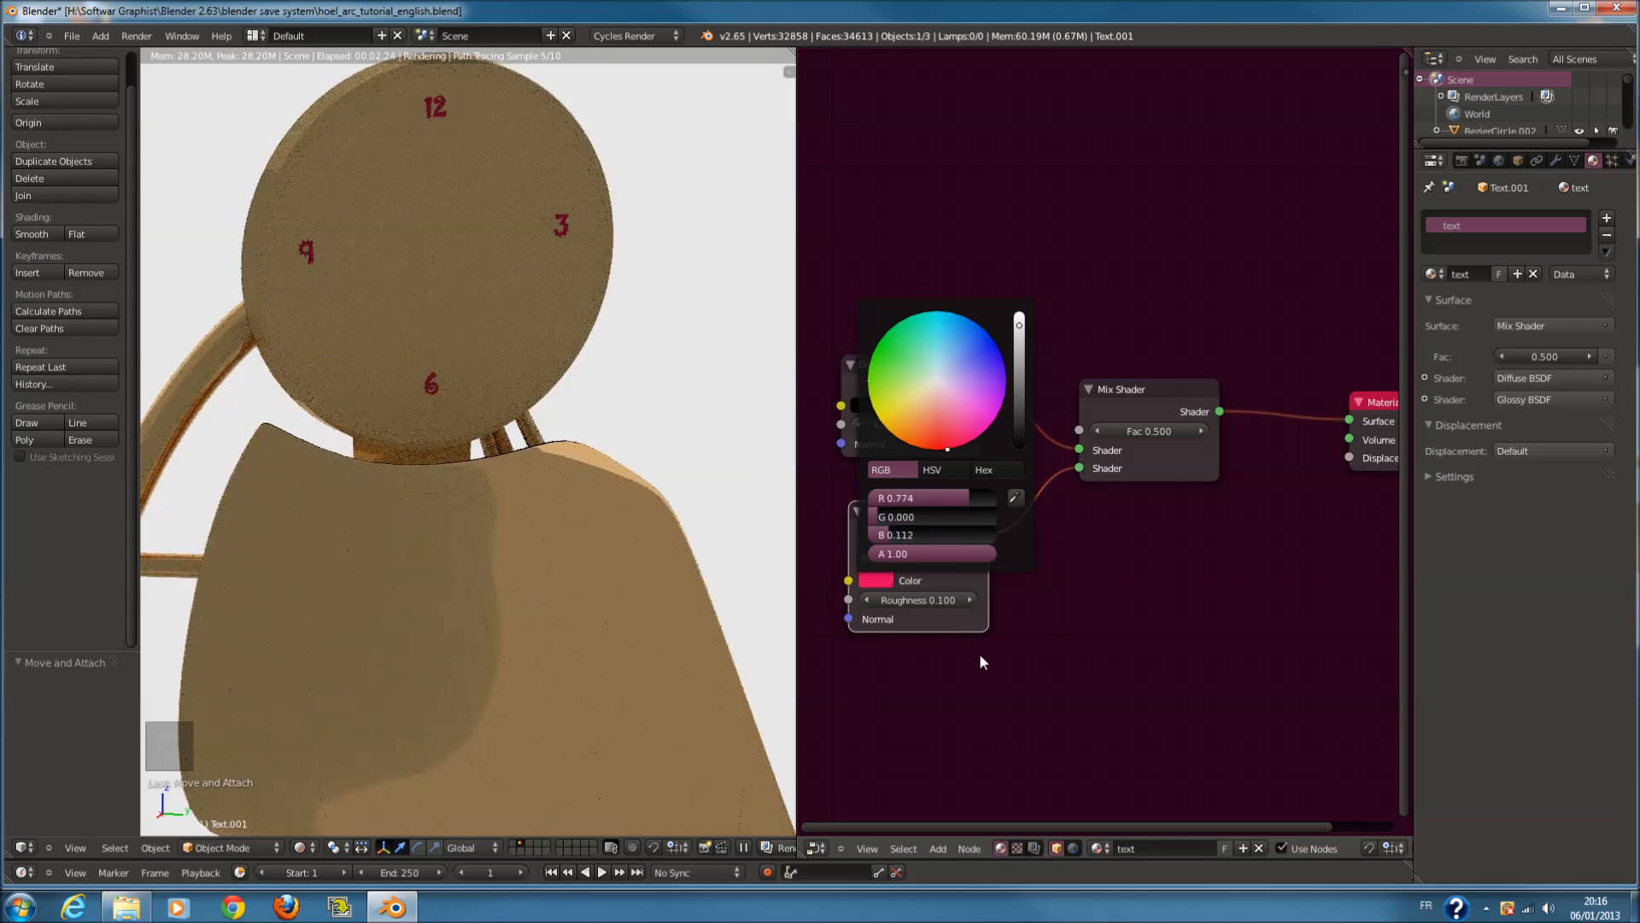
{"action": "left_click_drag", "start_coordinate": [979, 653], "coordinate": [892, 683]}
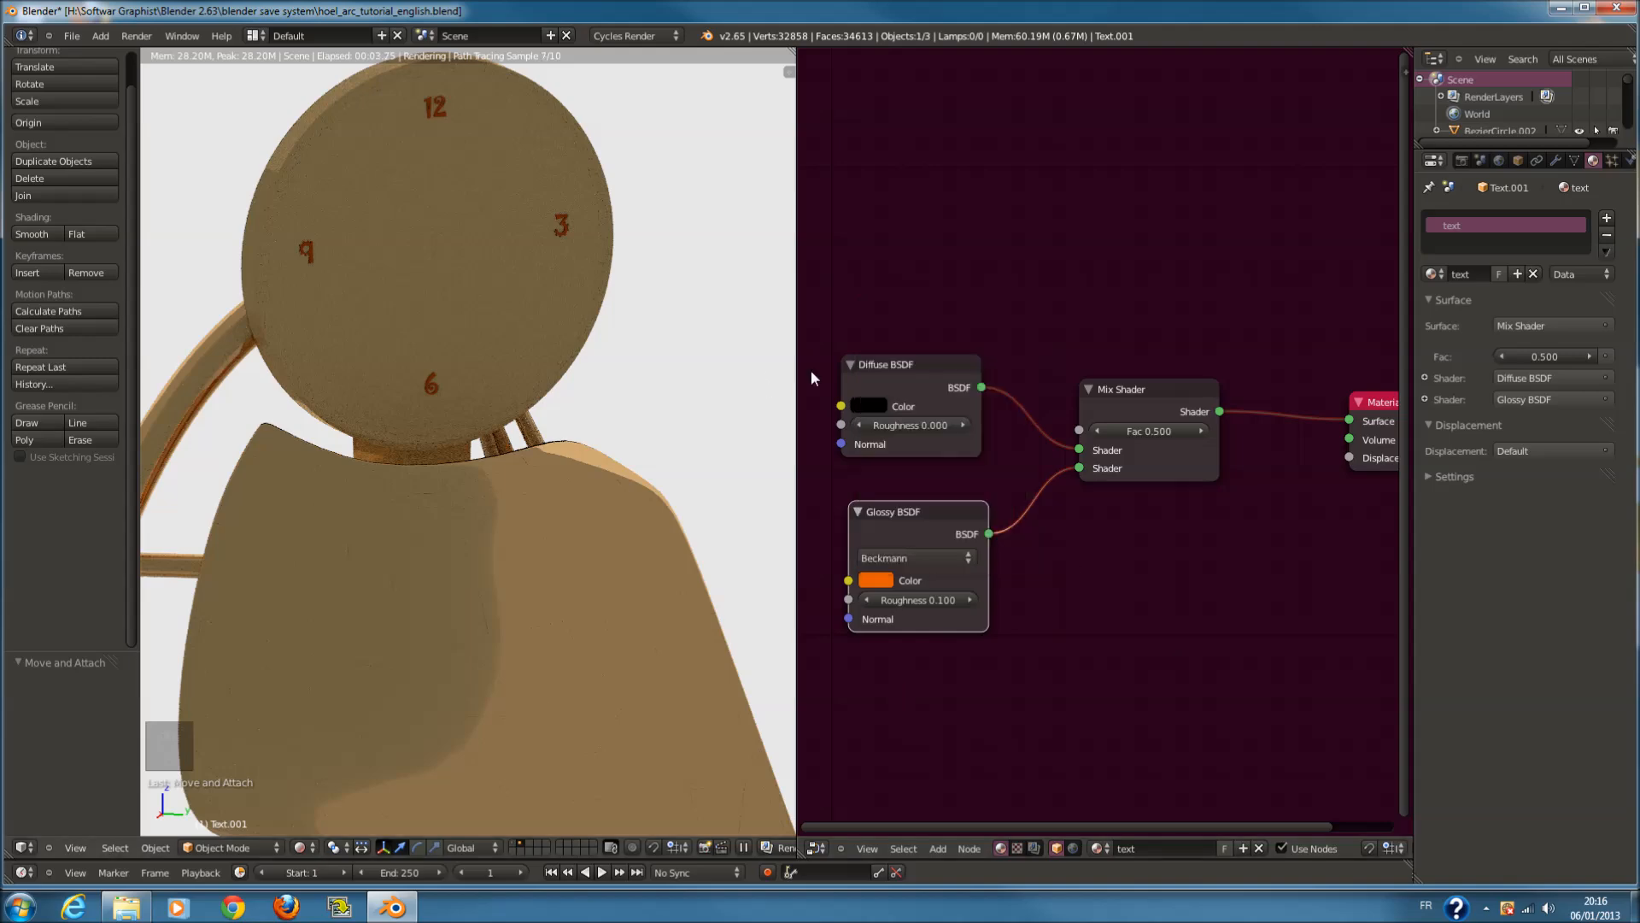
Set the Diffuse BSDF colour of the text material to a very dark grey
{"action": "left_click", "coordinate": [882, 408]}
{"action": "left_click", "coordinate": [1014, 270]}
{"action": "scroll", "coordinate": [1295, 316], "scroll_direction": "down", "scroll_amount": 1}
{"action": "scroll", "coordinate": [719, 506], "scroll_direction": "down", "scroll_amount": 3}
{"action": "middle_click_drag", "start_coordinate": [720, 505], "coordinate": [572, 542]}
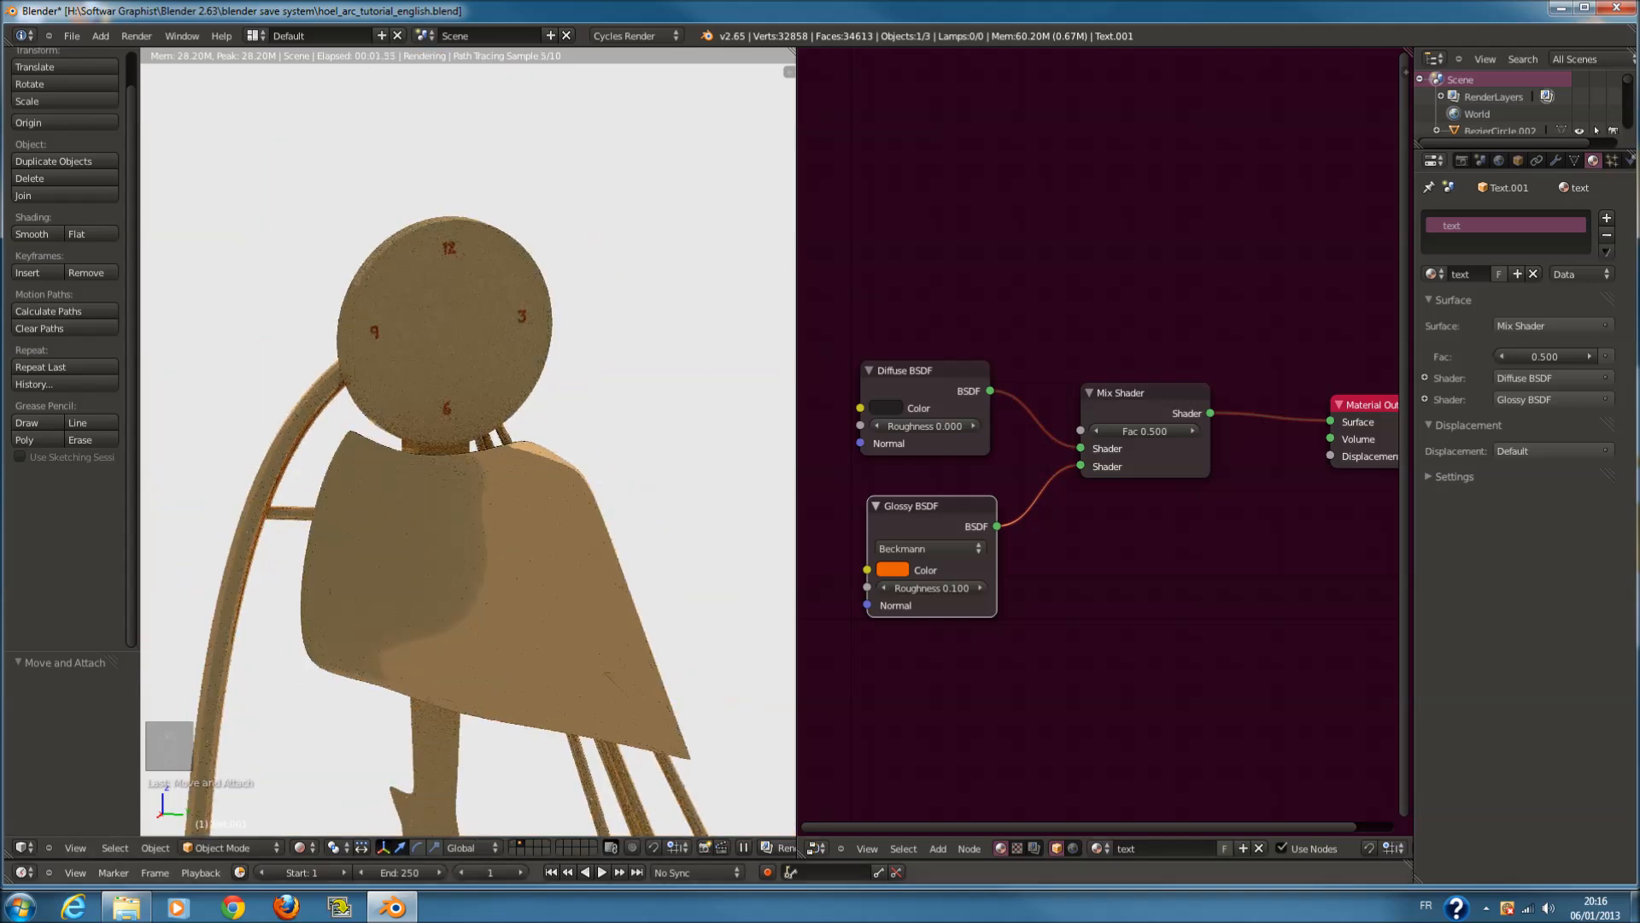
Leave rendered shading and display the layer with the room and furniture in wireframe
{"action": "left_click", "coordinate": [301, 847]}
{"action": "left_click", "coordinate": [330, 792]}
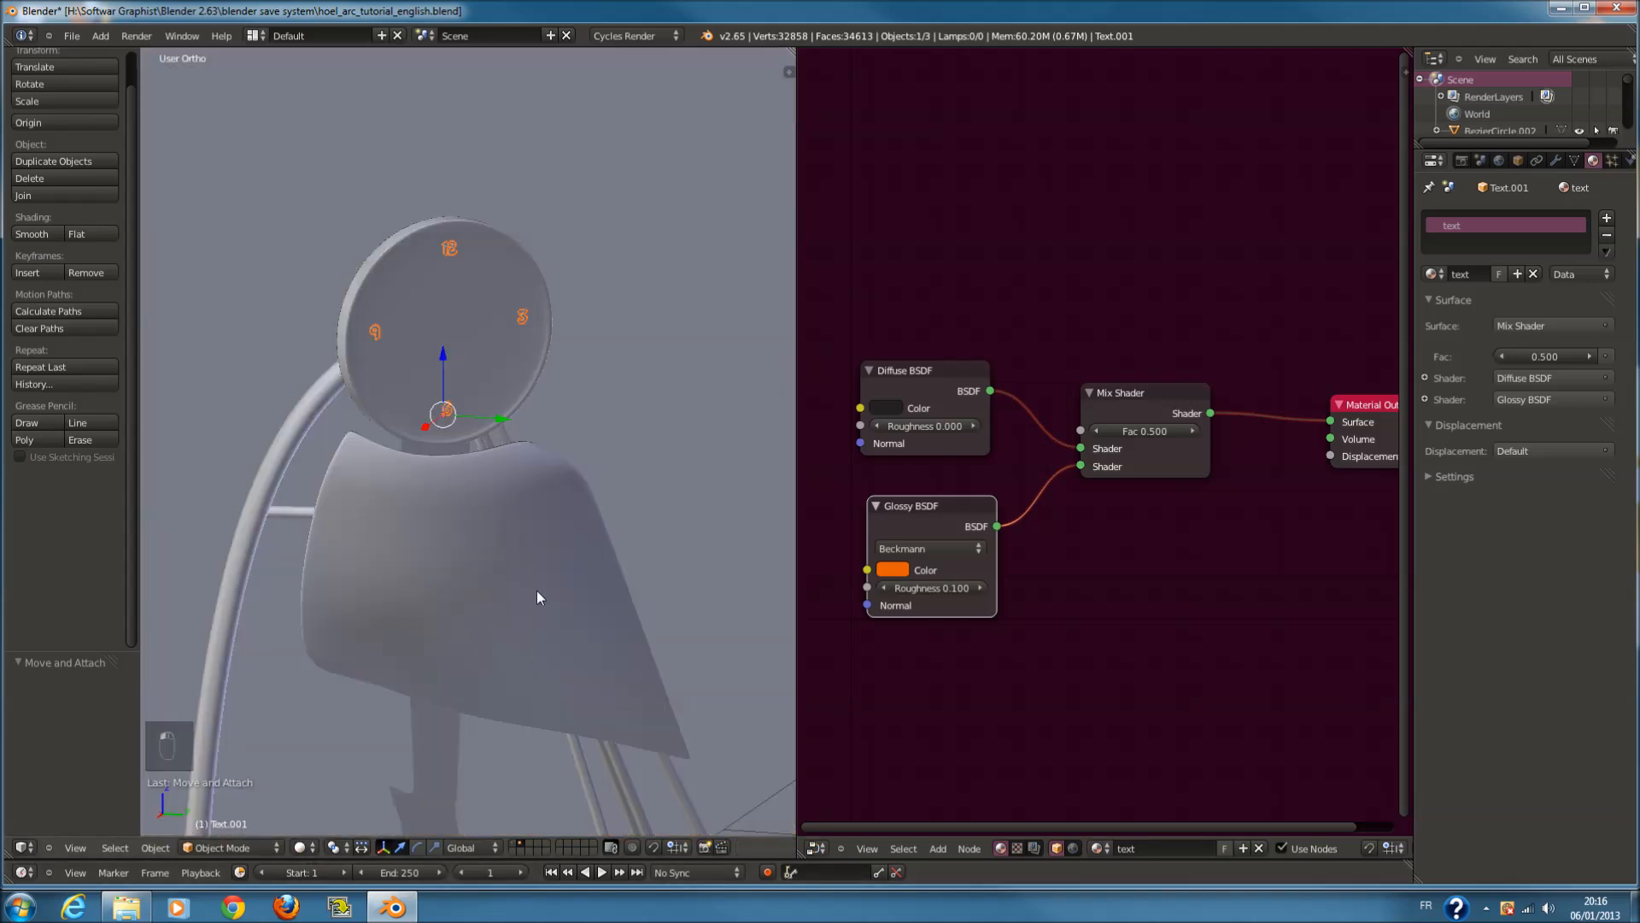
{"action": "scroll", "coordinate": [537, 597], "scroll_direction": "down", "scroll_amount": 3}
{"action": "left_click", "coordinate": [513, 844]}
{"action": "key", "text": "z"}
{"action": "scroll", "coordinate": [507, 571], "scroll_direction": "down", "scroll_amount": 5}
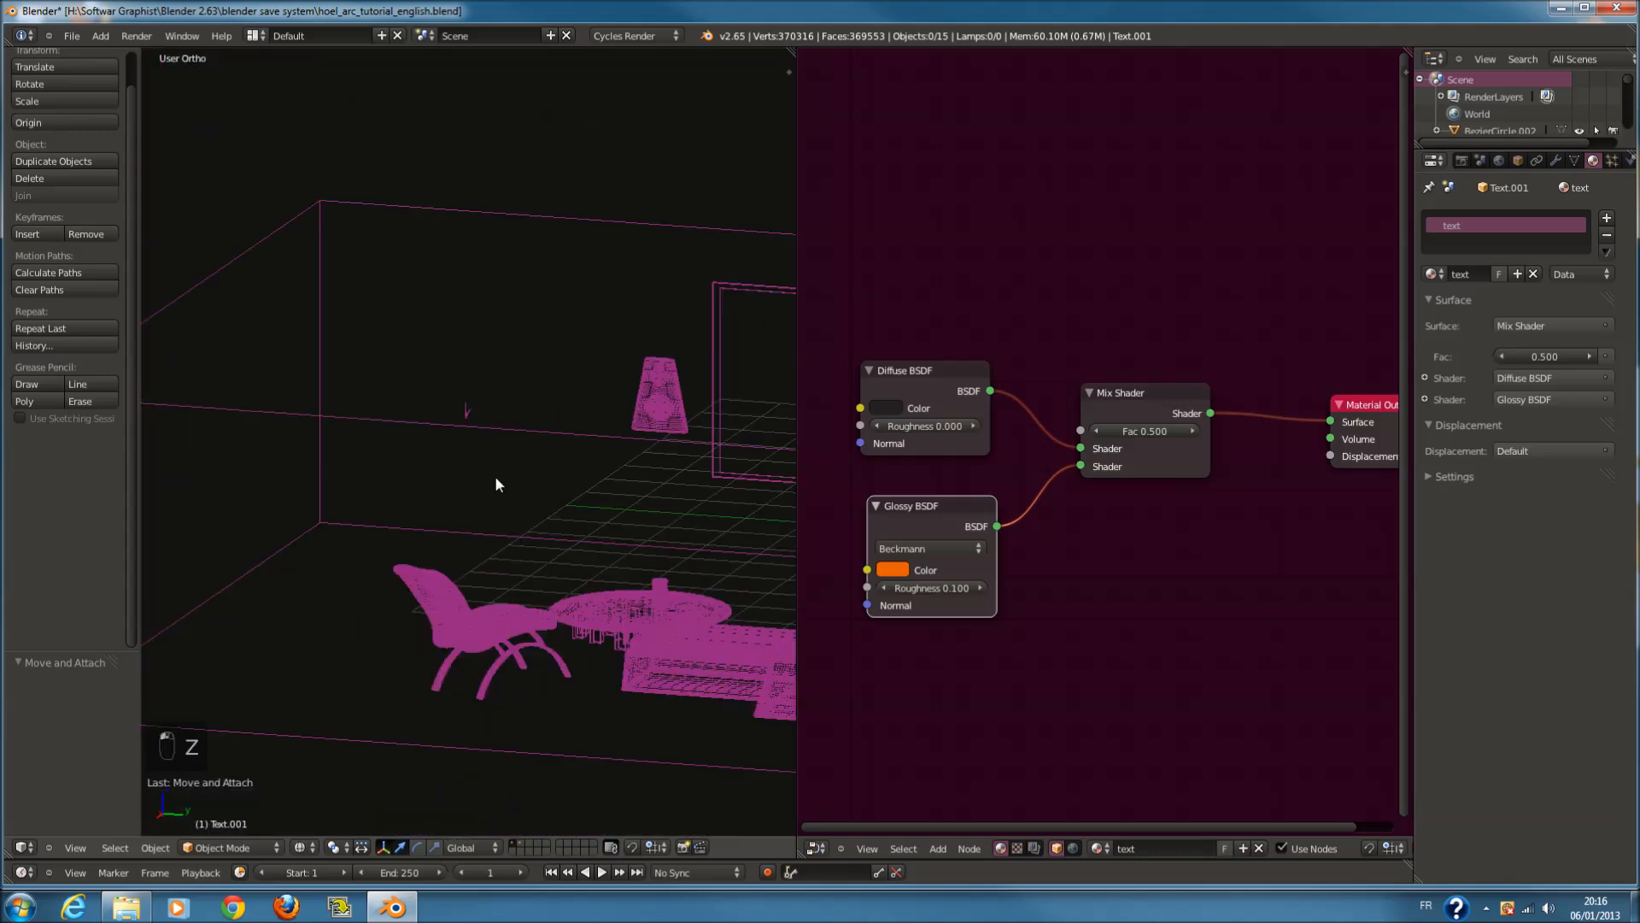
Select the clock's two hands and join them into one object
{"action": "right_click", "coordinate": [467, 414]}
{"action": "scroll", "coordinate": [468, 405], "scroll_direction": "up", "scroll_amount": 4}
{"action": "scroll", "coordinate": [468, 403], "scroll_direction": "up", "scroll_amount": 2}
{"action": "right_click", "coordinate": [459, 401], "text": "shift"}
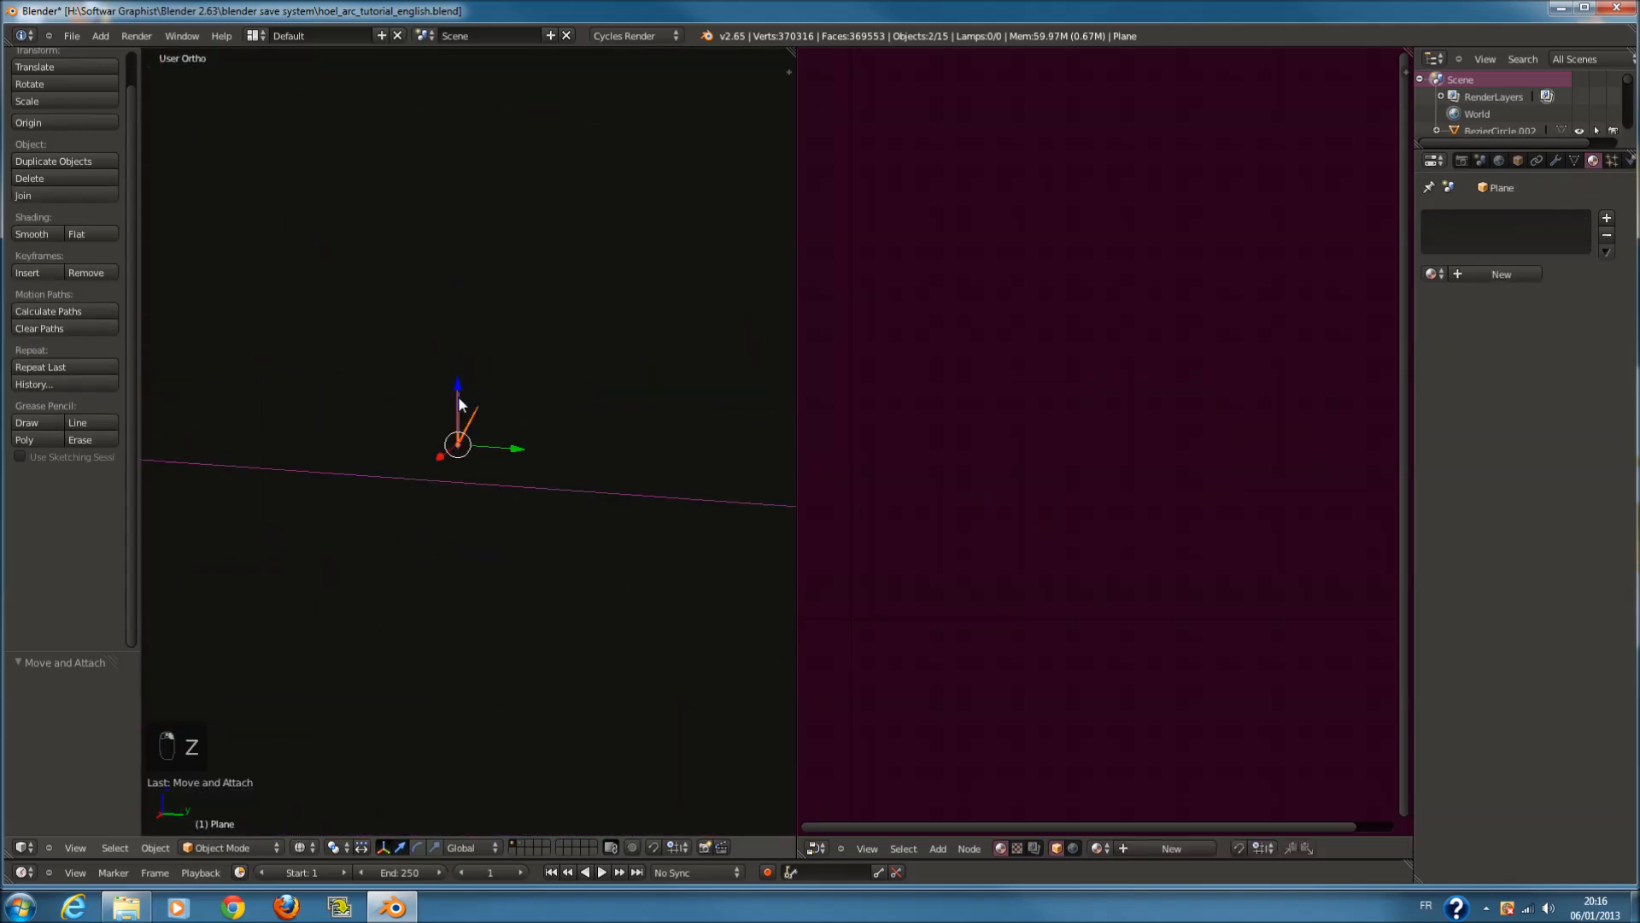
{"action": "key", "text": "ctrl+j"}
Check the joined clock hands' mesh in Edit Mode and return to Object Mode in solid shading
{"action": "scroll", "coordinate": [458, 396], "scroll_direction": "up", "scroll_amount": 2}
{"action": "key", "text": "z"}
{"action": "key", "text": "z"}
{"action": "scroll", "coordinate": [467, 409], "scroll_direction": "up", "scroll_amount": 1}
{"action": "key", "text": "Tab"}
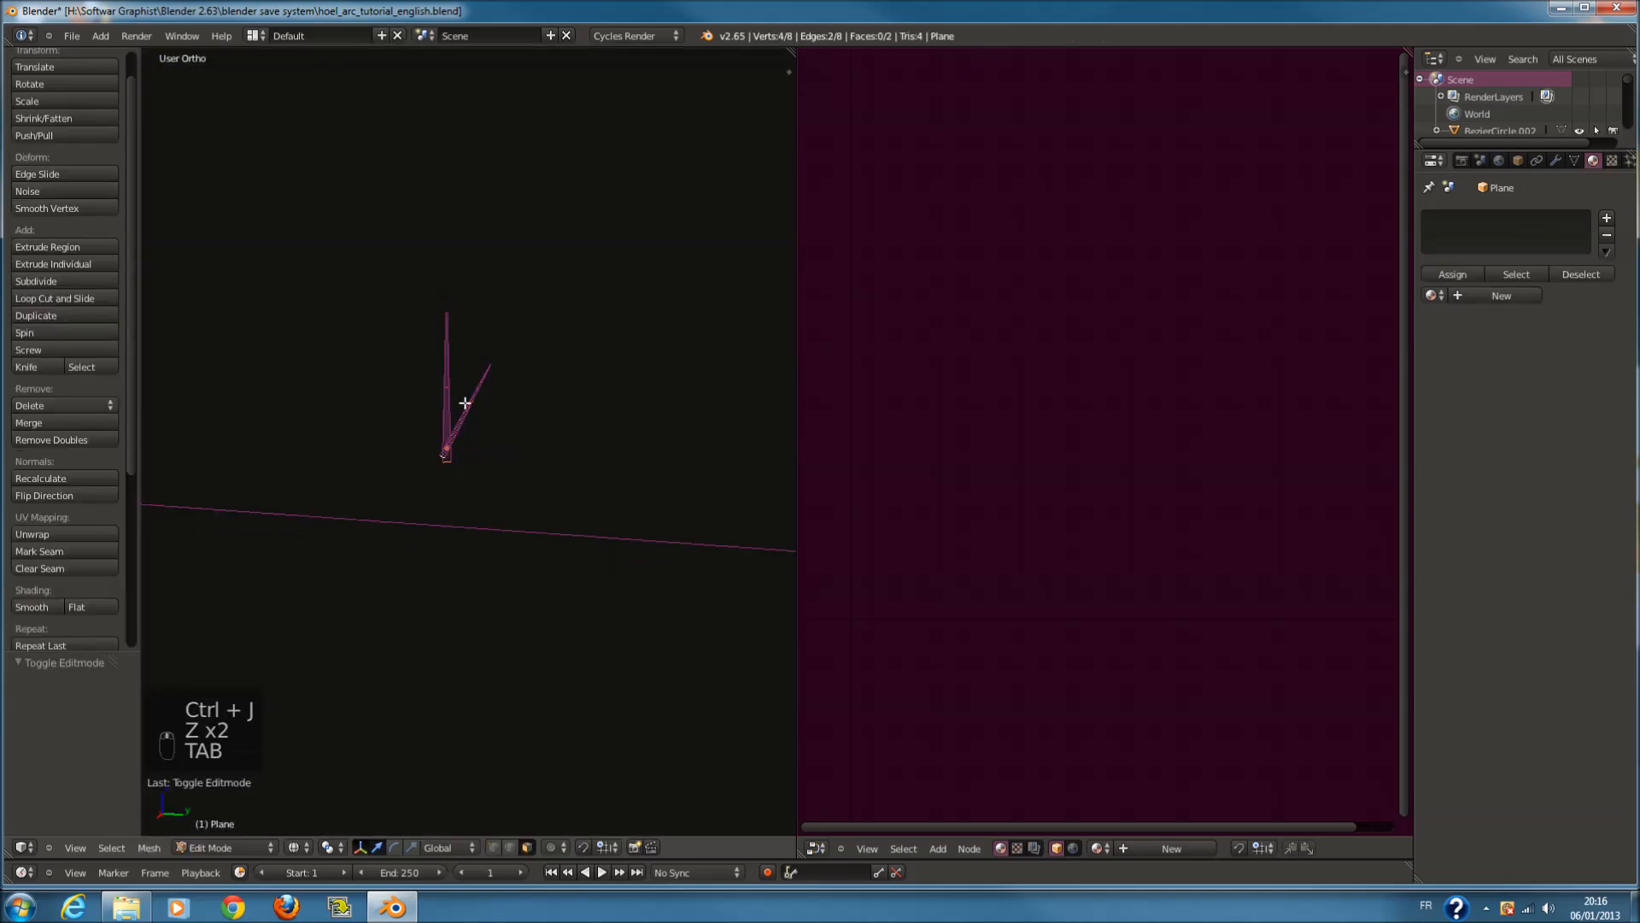
{"action": "key", "text": "a"}
{"action": "key", "text": "a"}
{"action": "key", "text": "a"}
{"action": "key", "text": "Tab"}
{"action": "key", "text": "z"}
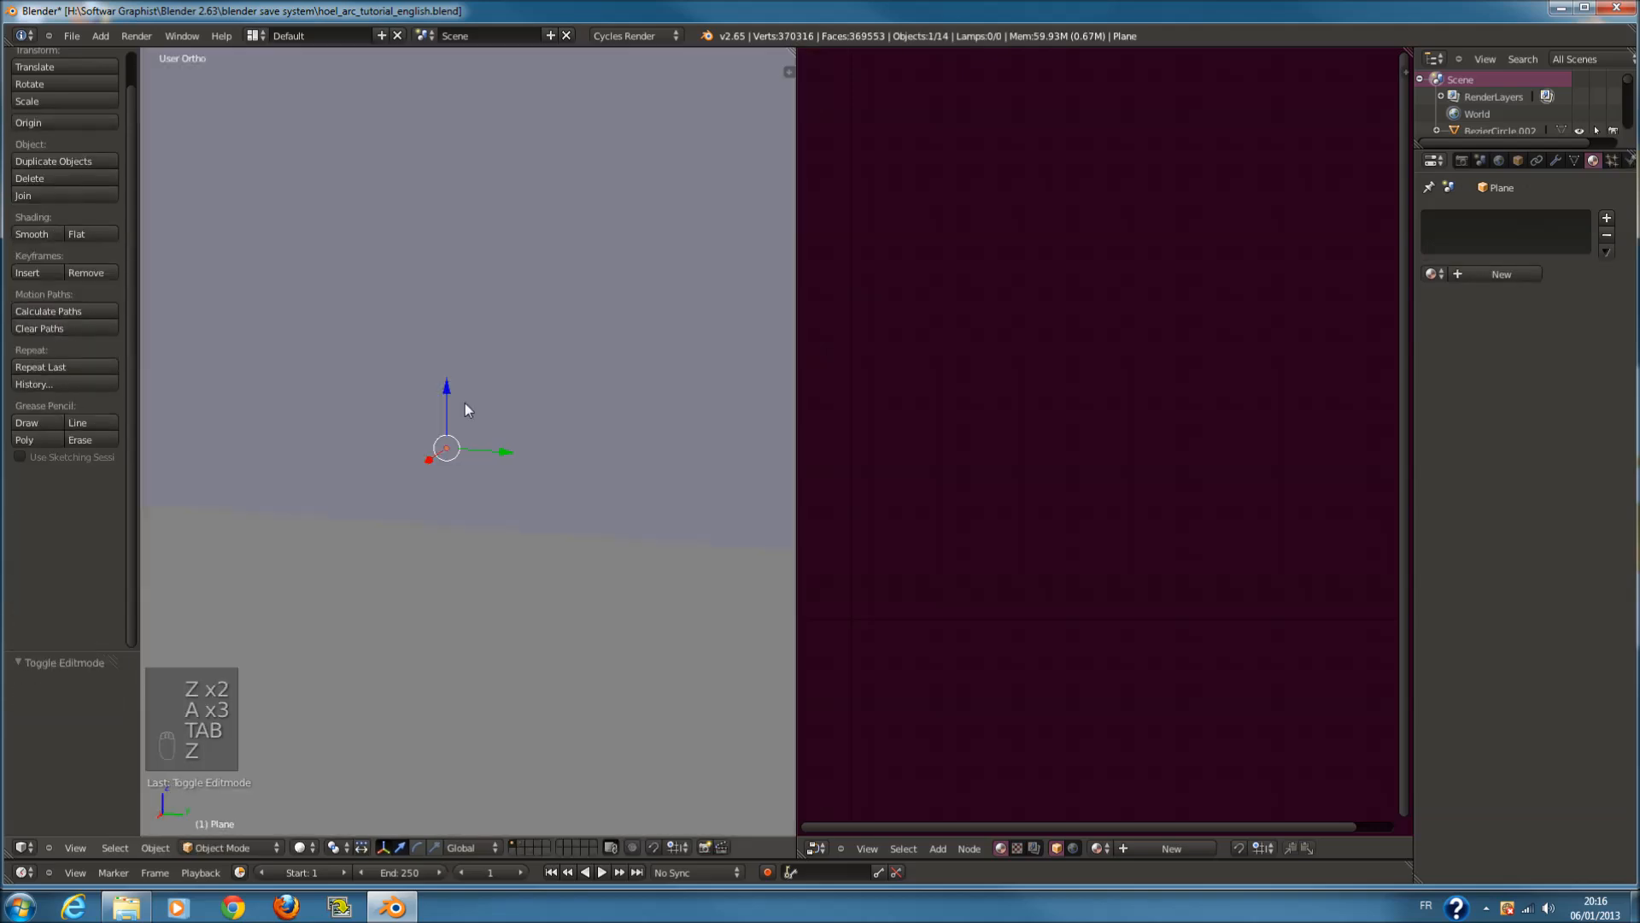
Give the clock hands a new material named needle and set its Diffuse colour to black
{"action": "left_click", "coordinate": [1497, 292]}
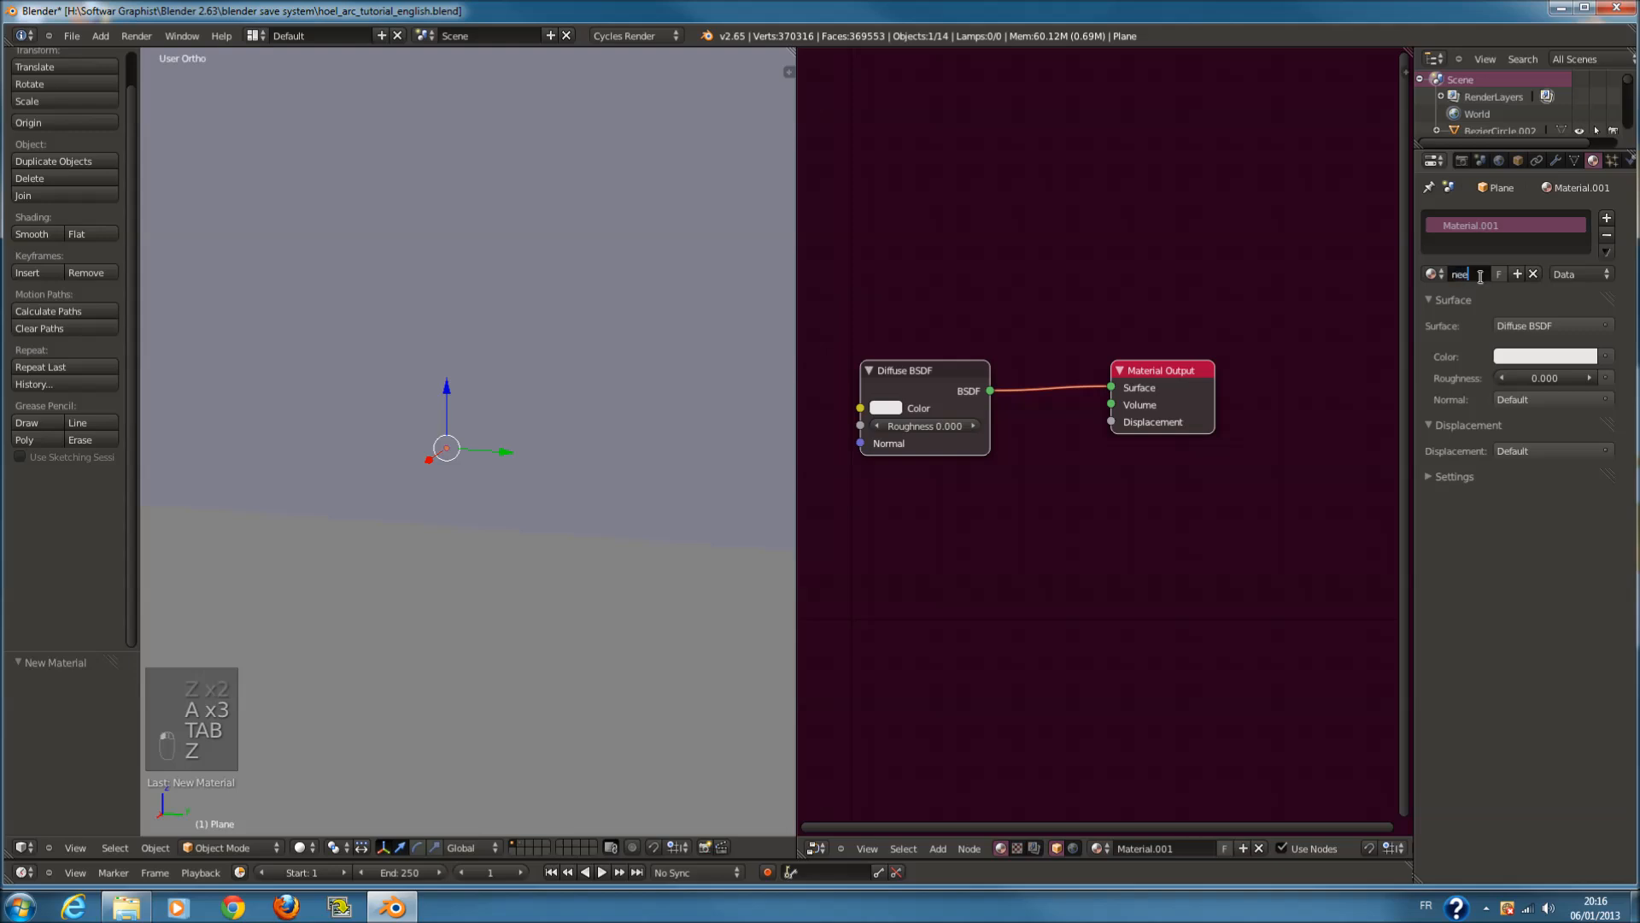
{"action": "left_click", "coordinate": [1485, 283]}
{"action": "type", "text": "needle"}
{"action": "key", "text": "Return"}
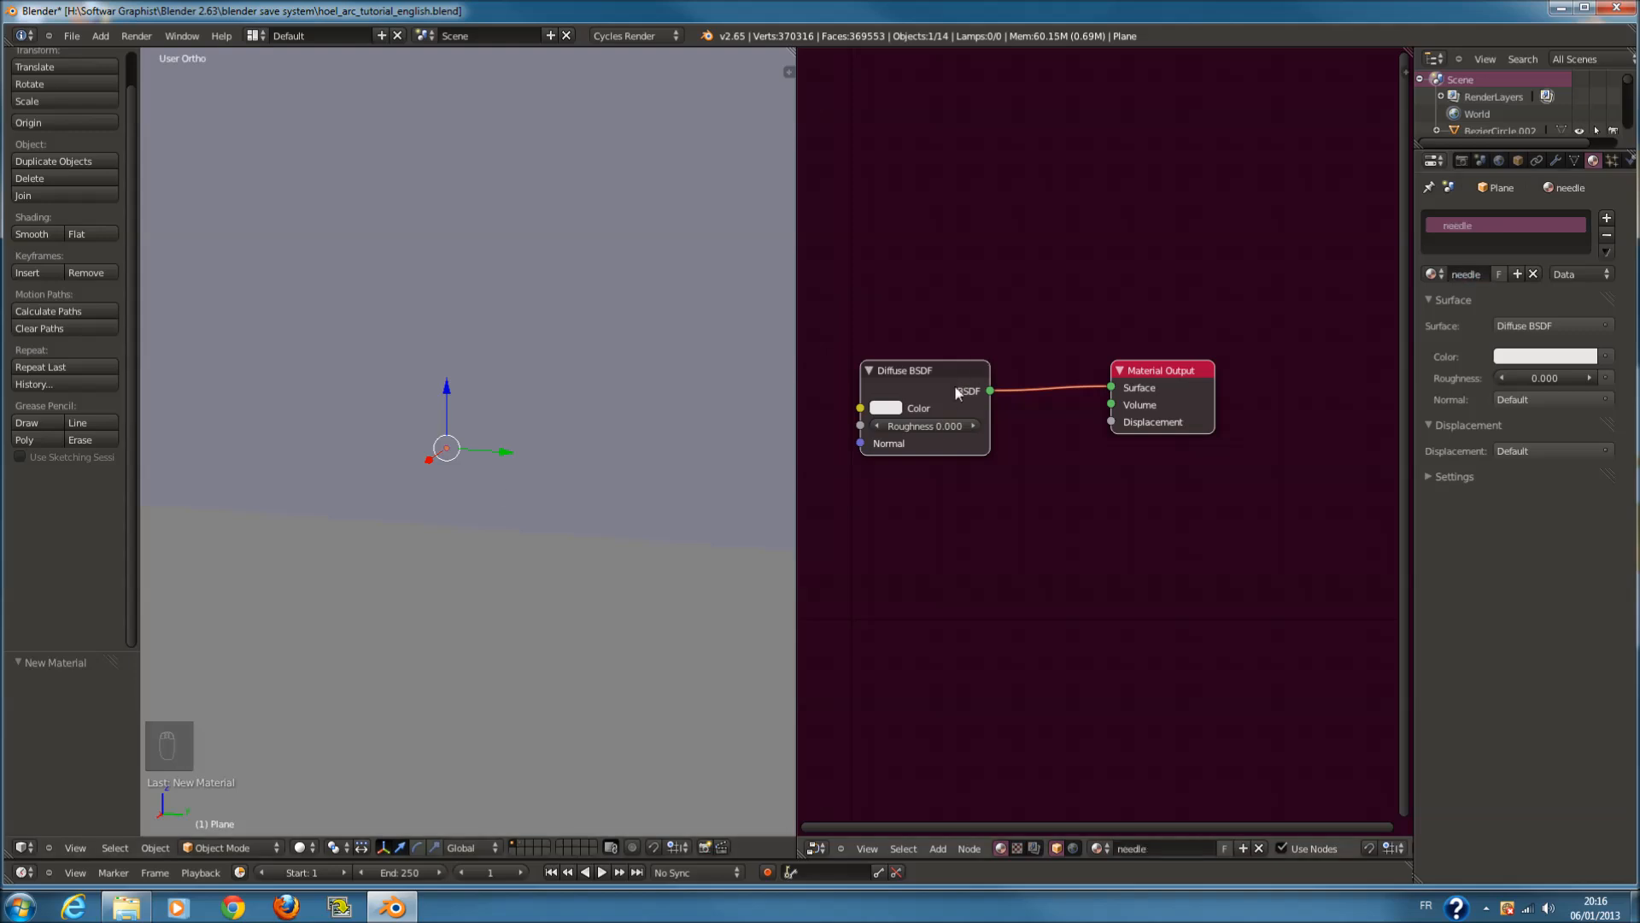
{"action": "left_click", "coordinate": [885, 408]}
{"action": "left_click", "coordinate": [1017, 275]}
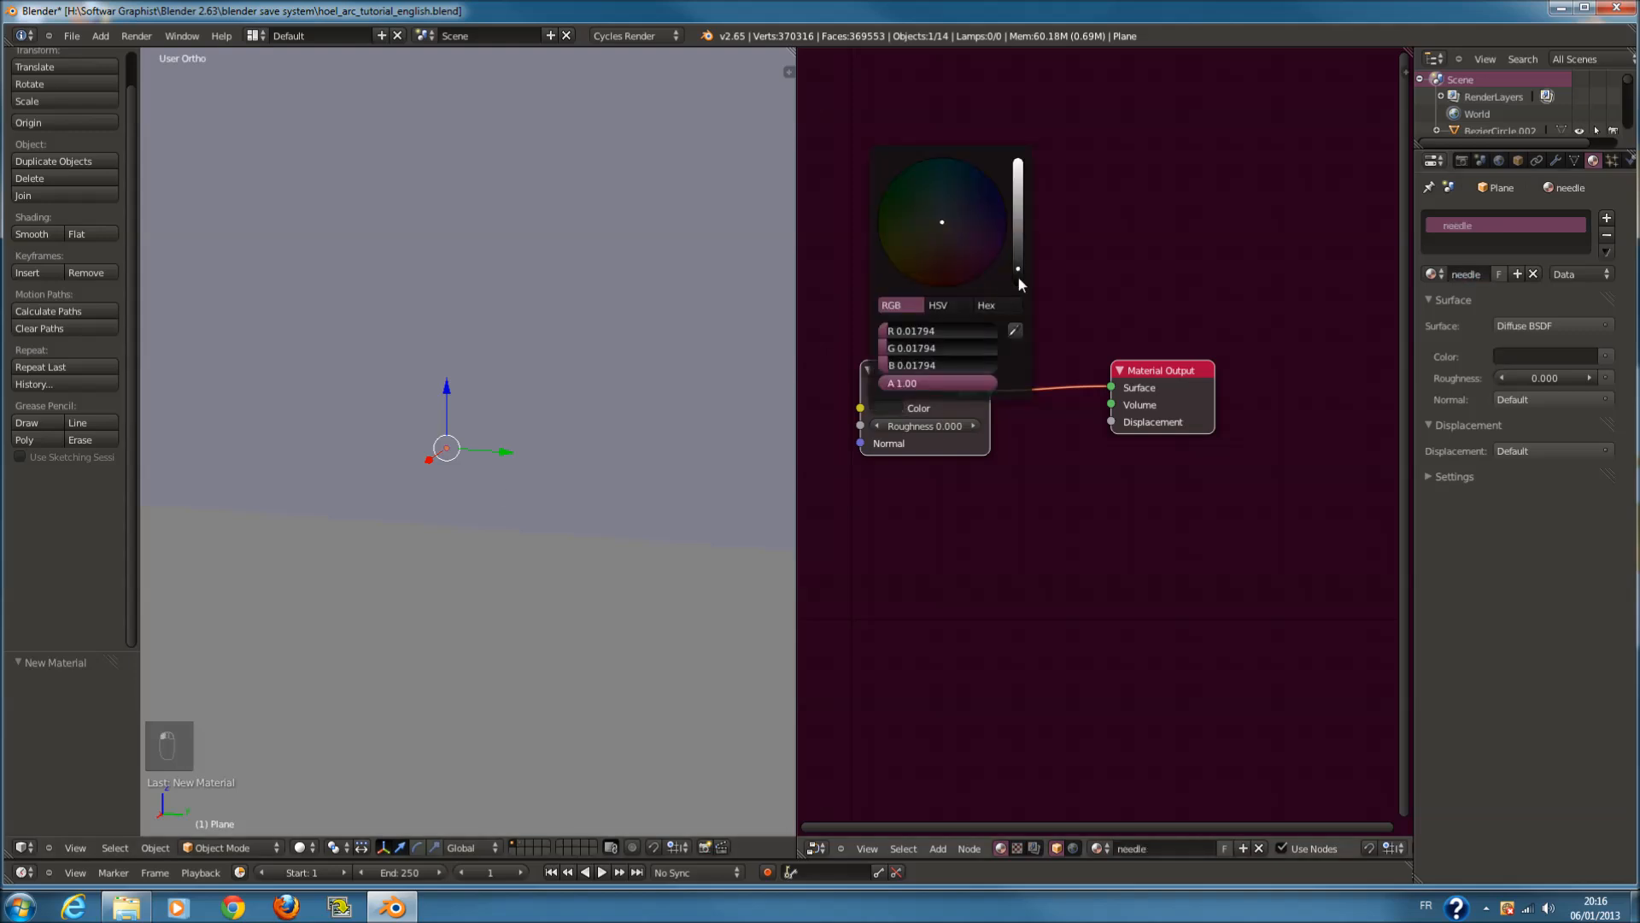
Display the clock's layer and view the clock from above at an angle
{"action": "left_click", "coordinate": [522, 843]}
{"action": "scroll", "coordinate": [634, 692], "scroll_direction": "down", "scroll_amount": 11}
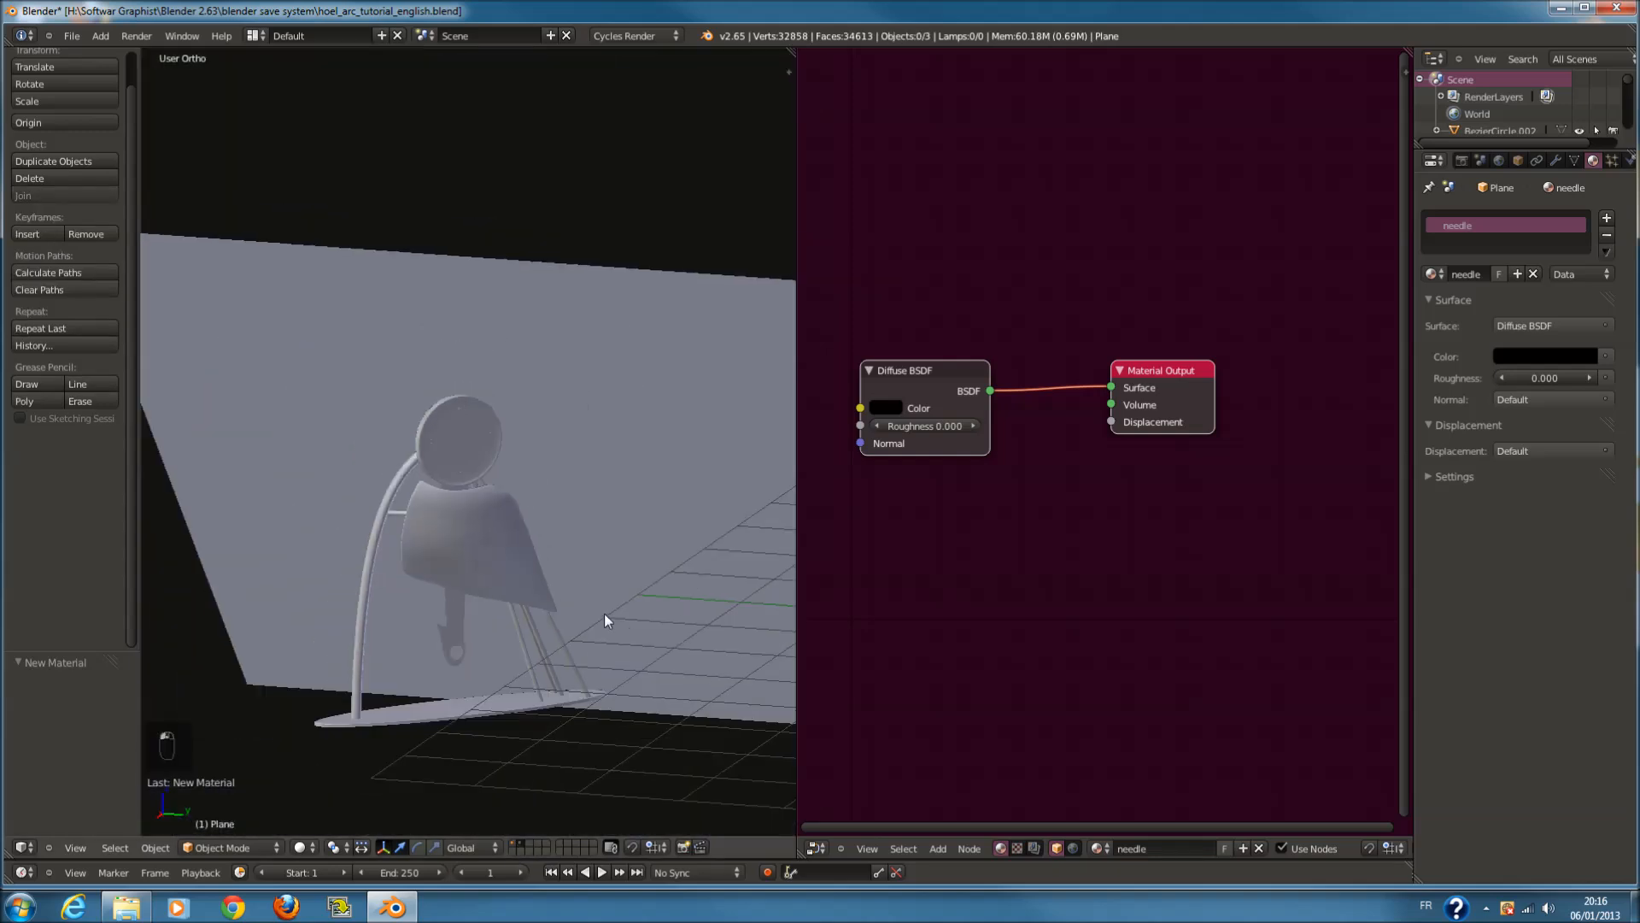
{"action": "middle_click_drag", "start_coordinate": [604, 614], "coordinate": [704, 670]}
{"action": "scroll", "coordinate": [667, 641], "scroll_direction": "up", "scroll_amount": 1}
{"action": "key", "text": "z"}
{"action": "key", "text": "z"}
Try to circle-select the clock body and open its mesh in Edit Mode
{"action": "key", "text": "a"}
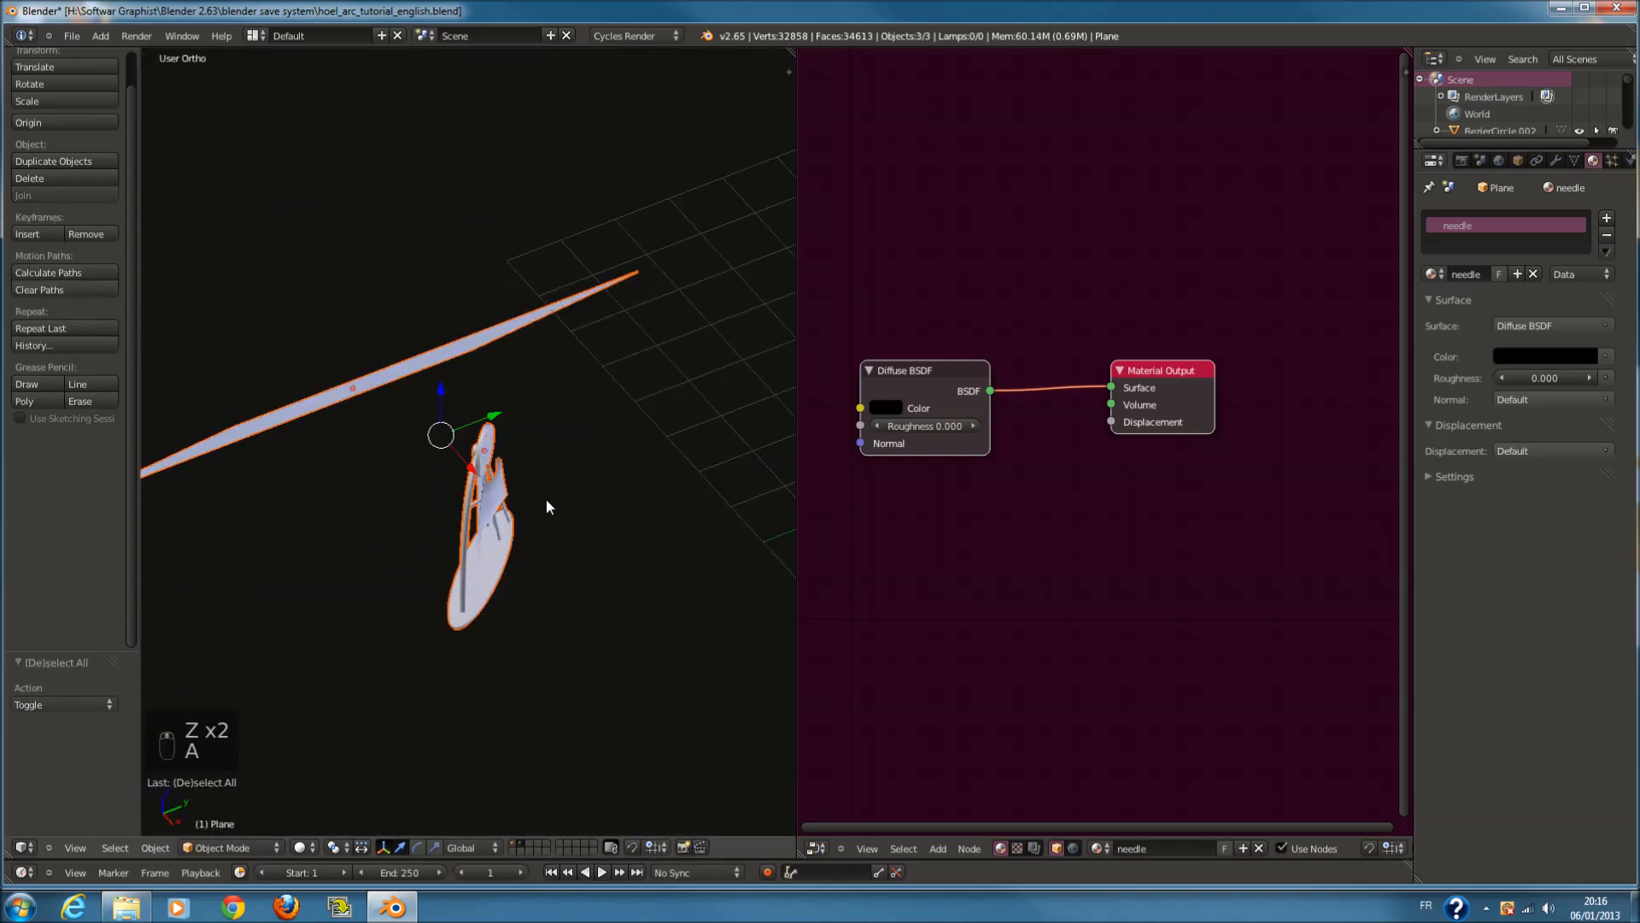
{"action": "key", "text": "z"}
{"action": "key", "text": "a"}
{"action": "key", "text": "a"}
{"action": "key", "text": "a"}
{"action": "key", "text": "c"}
{"action": "left_click_drag", "start_coordinate": [519, 475], "coordinate": [480, 548]}
{"action": "right_click", "coordinate": [483, 548]}
{"action": "scroll", "coordinate": [510, 549], "scroll_direction": "up", "scroll_amount": 4}
{"action": "key", "text": "z"}
{"action": "mouse_move", "coordinate": [510, 549]}
{"action": "middle_mouse_down"}
{"action": "mouse_move", "coordinate": [453, 531]}
{"action": "mouse_move", "coordinate": [530, 560]}
{"action": "middle_mouse_up"}
{"action": "key", "text": "Tab"}
{"action": "key", "text": "Tab"}
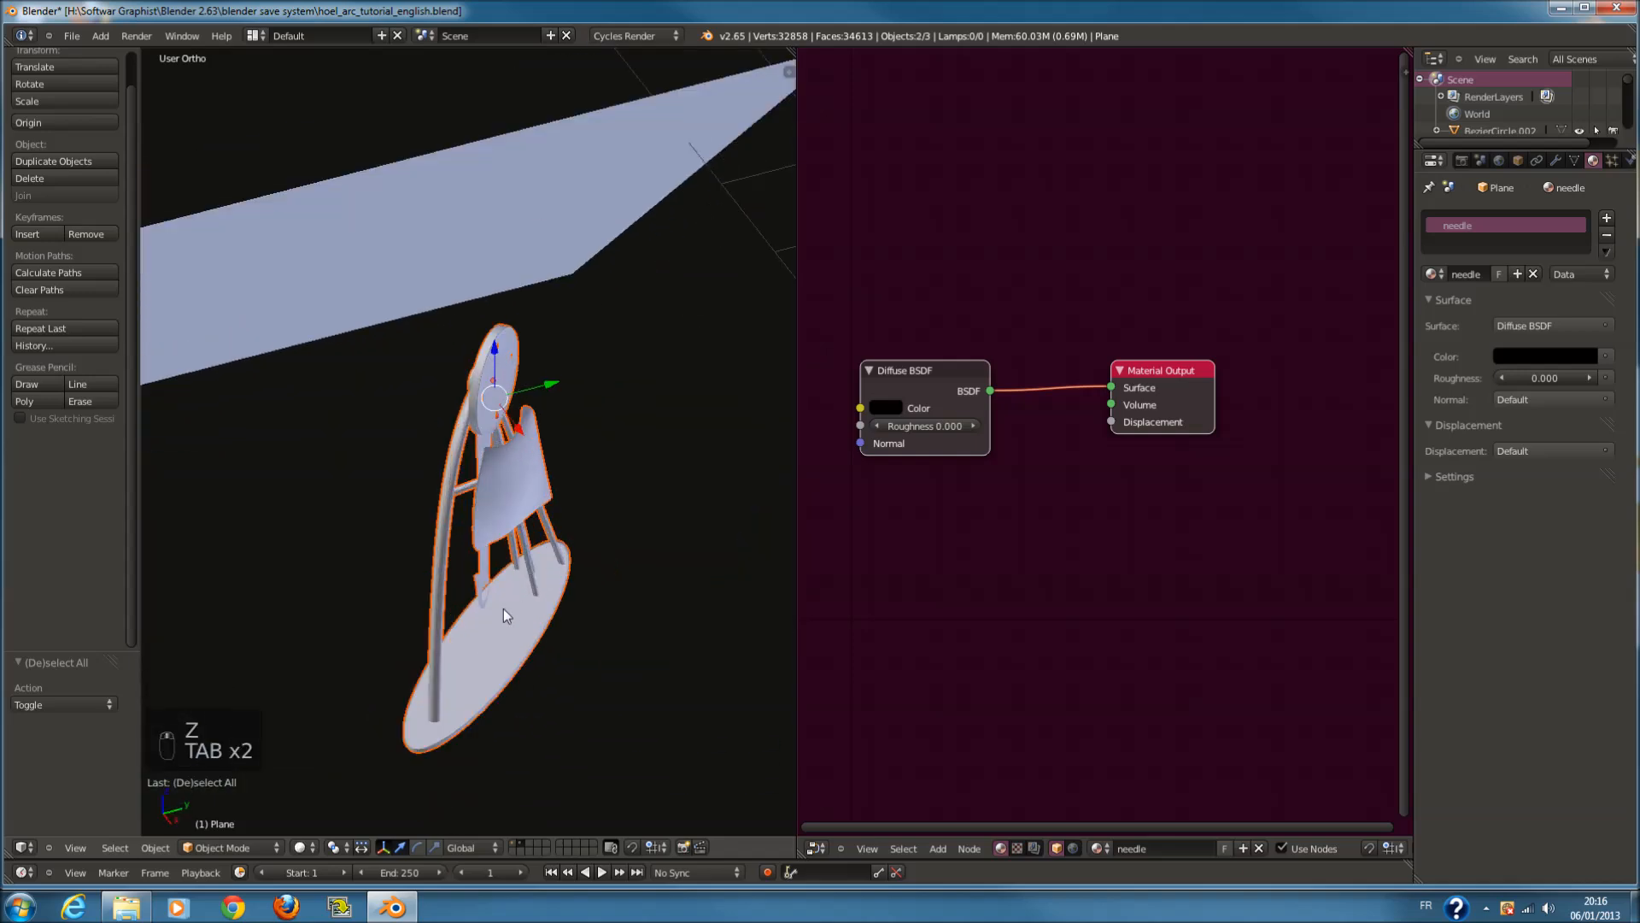
{"action": "key", "text": "Tab"}
Replace the node editor with the UV/Image Editor and select the clock body's whole mesh in Edit Mode
{"action": "left_click", "coordinate": [816, 847]}
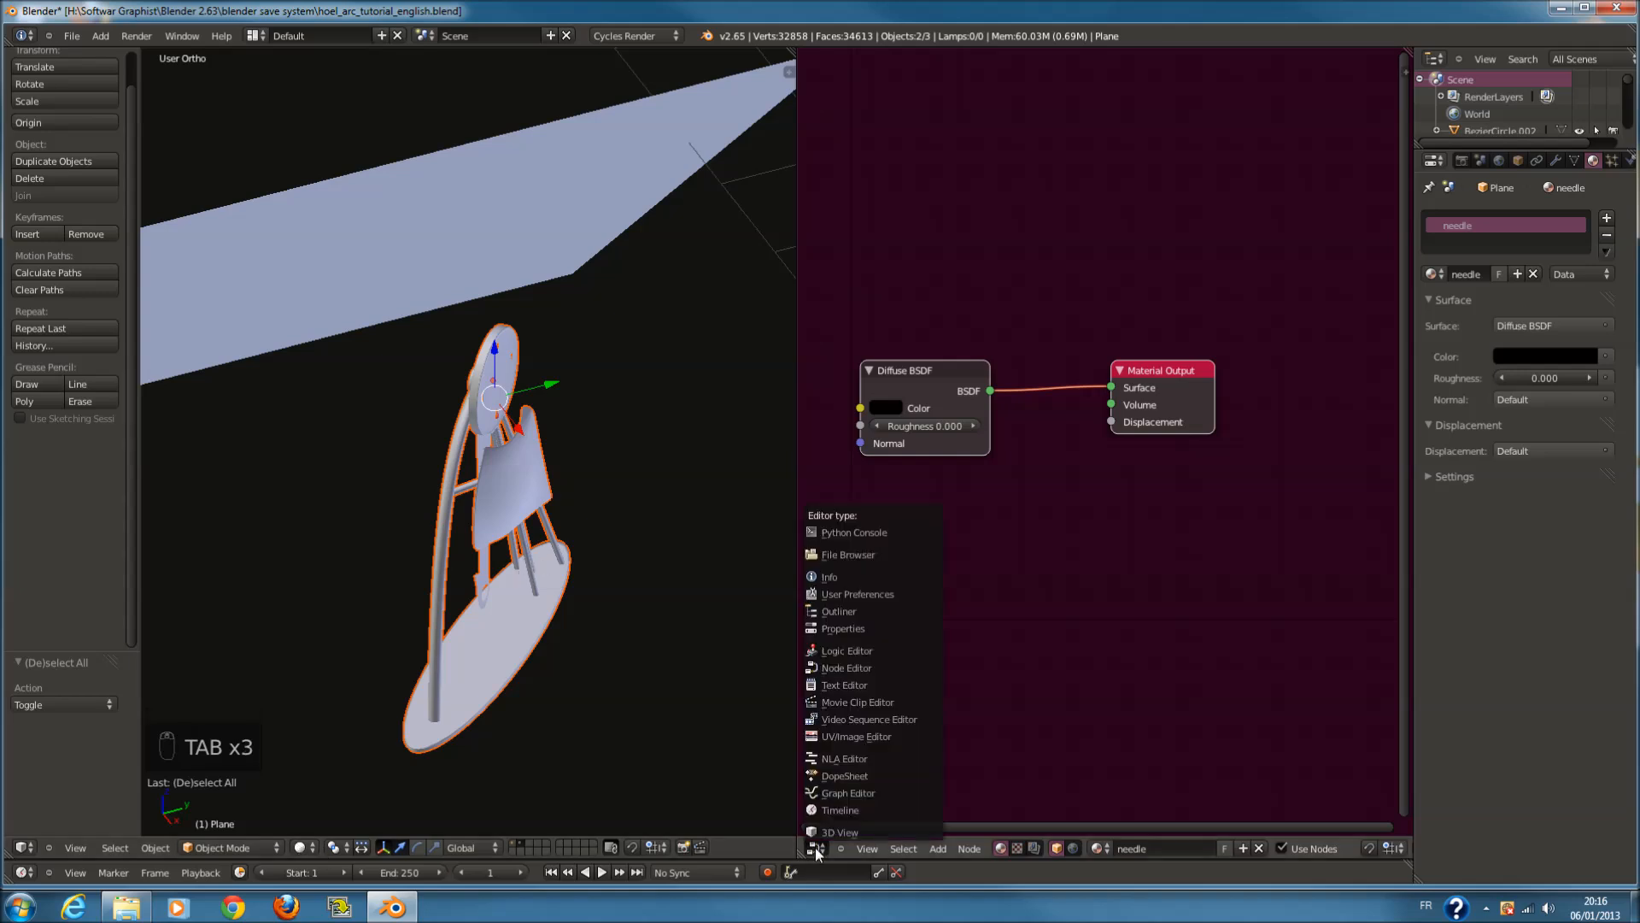
{"action": "left_click", "coordinate": [834, 741]}
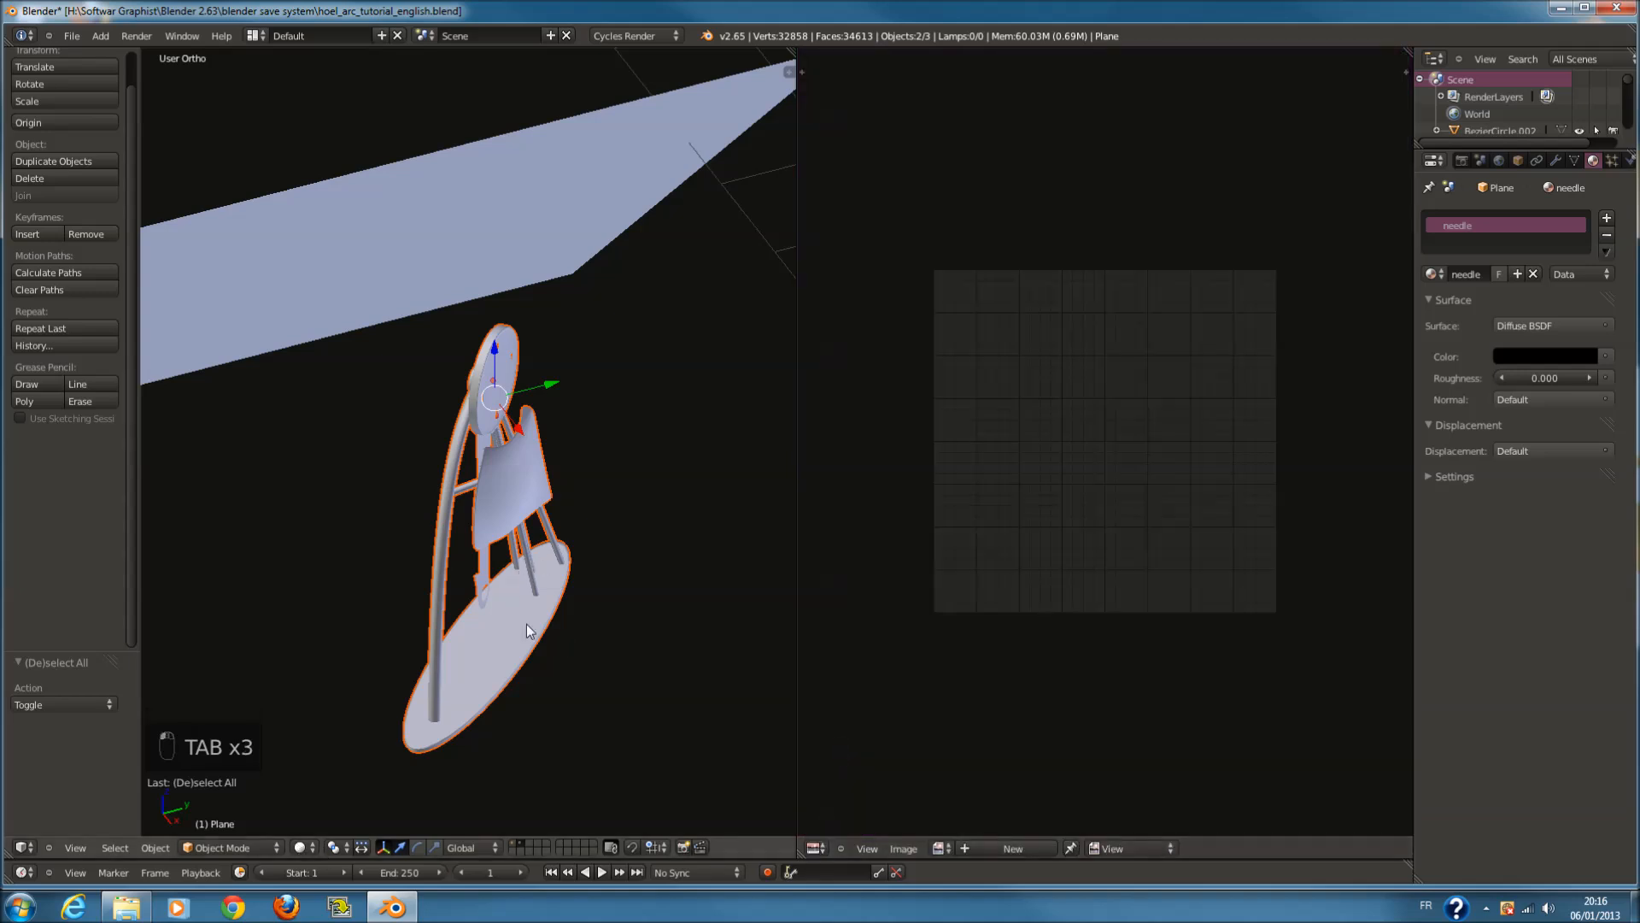
{"action": "right_click", "coordinate": [527, 625]}
{"action": "key", "text": "Tab"}
{"action": "middle_click_drag", "start_coordinate": [579, 607], "coordinate": [503, 575]}
{"action": "key", "text": "a"}
{"action": "key", "text": "a"}
{"action": "key", "text": "a"}
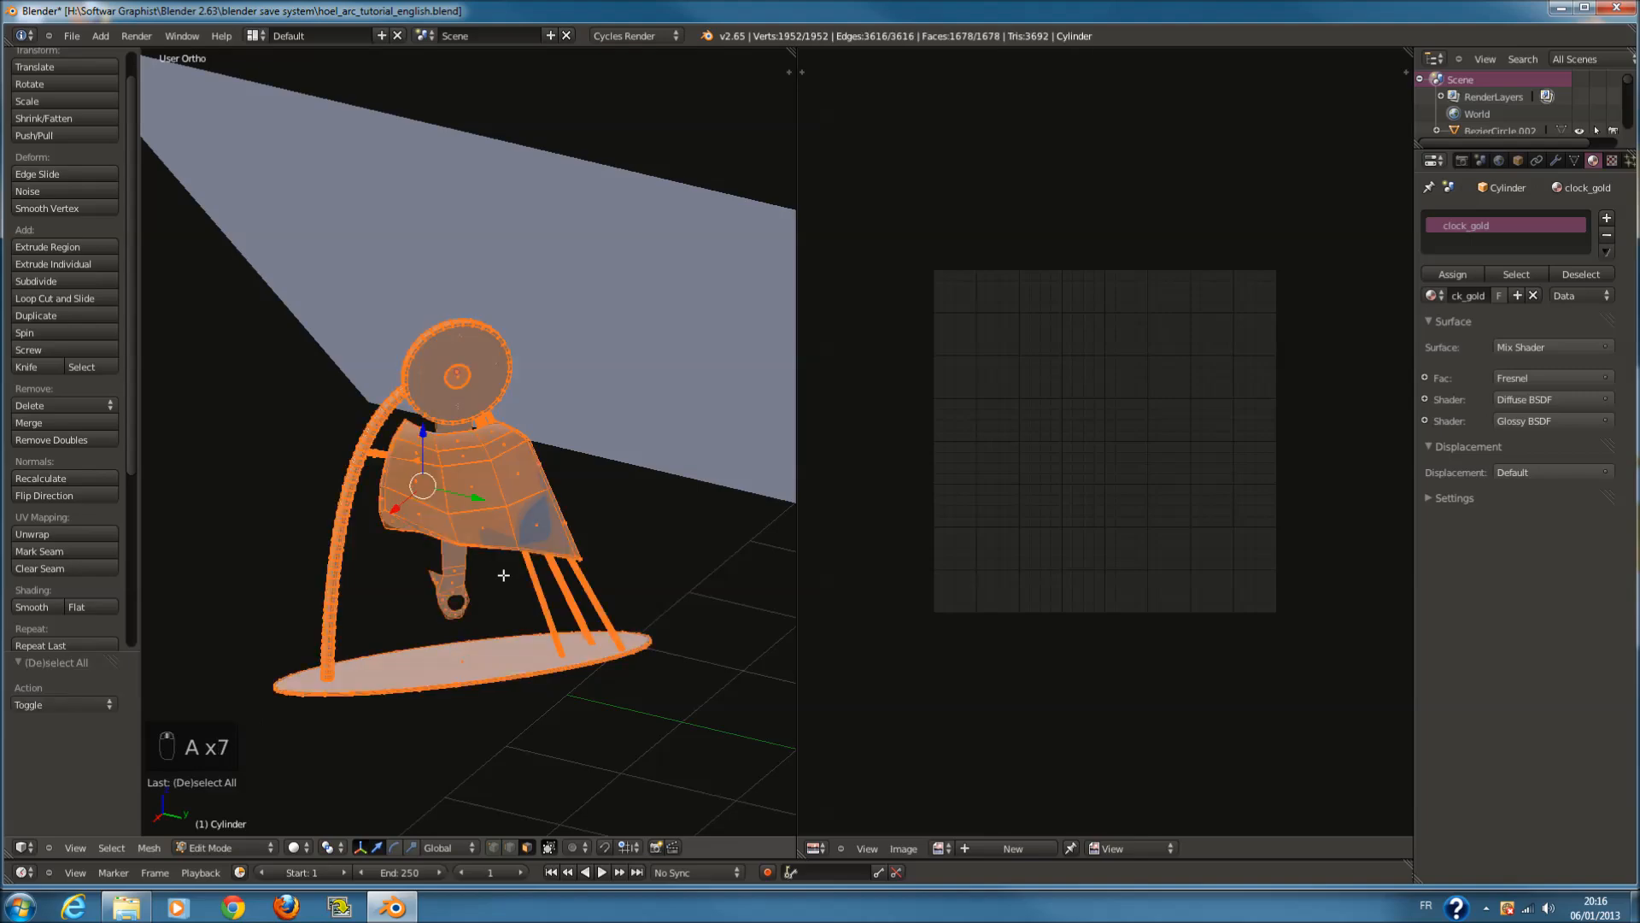
Orbit three steps from the right side view to face the clock, and unwrap its mesh with Project From View
{"action": "key", "text": "KP_1"}
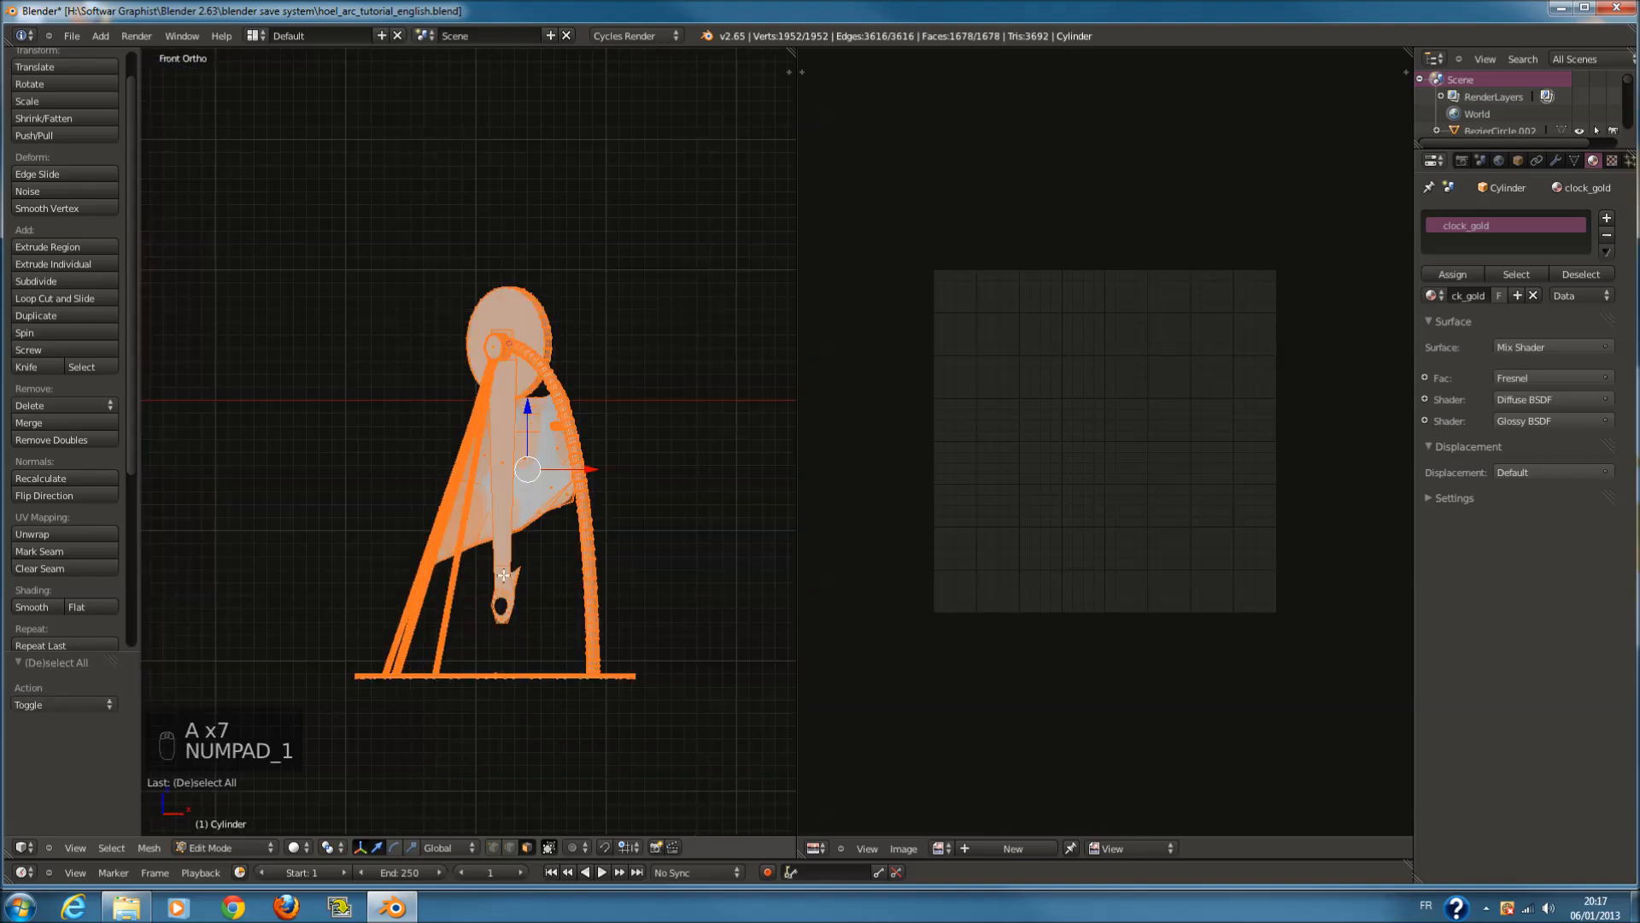
{"action": "key", "text": "KP_3"}
{"action": "key", "text": "KP_3"}
{"action": "key", "text": "KP_6"}
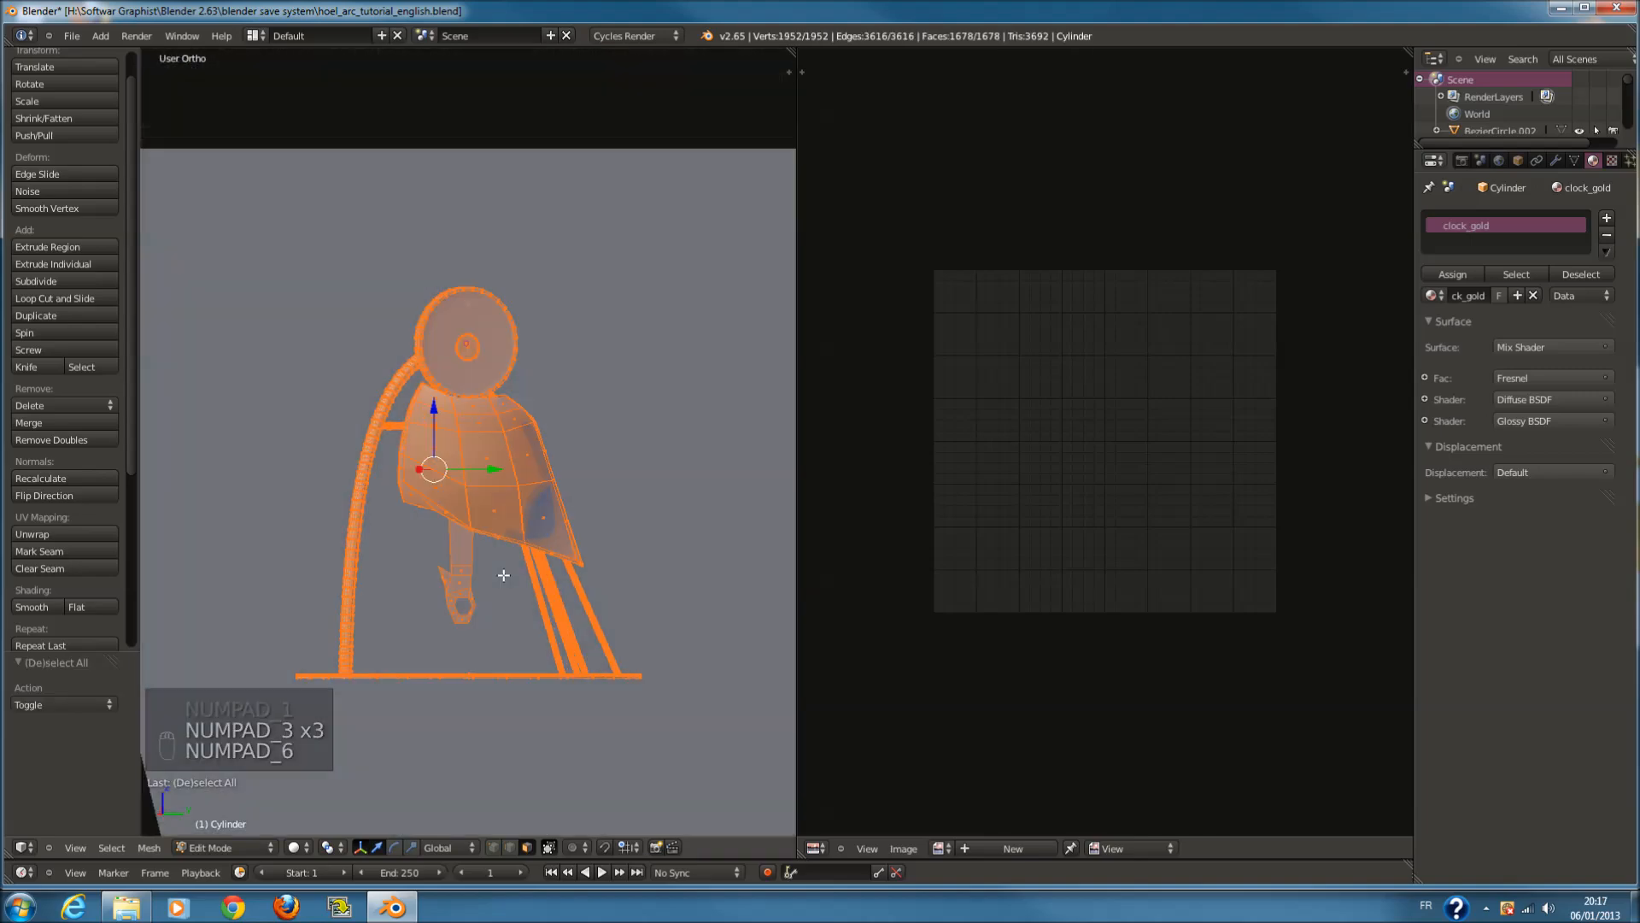
{"action": "key", "text": "KP_6"}
{"action": "key", "text": "KP_6"}
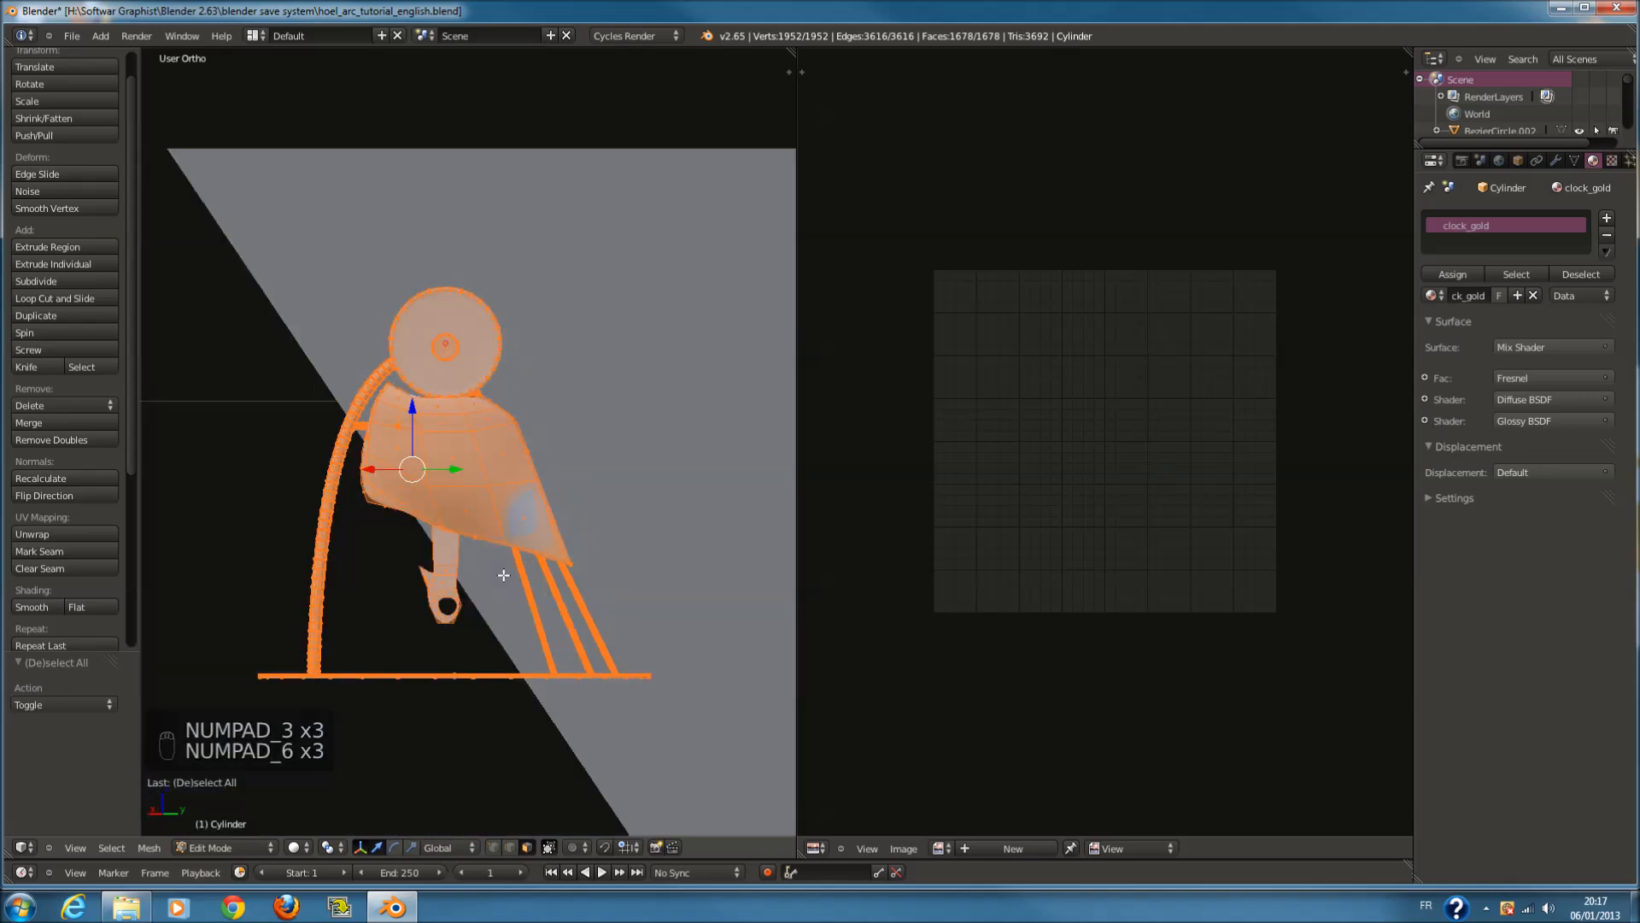
{"action": "key", "text": "u"}
{"action": "left_click", "coordinate": [460, 673]}
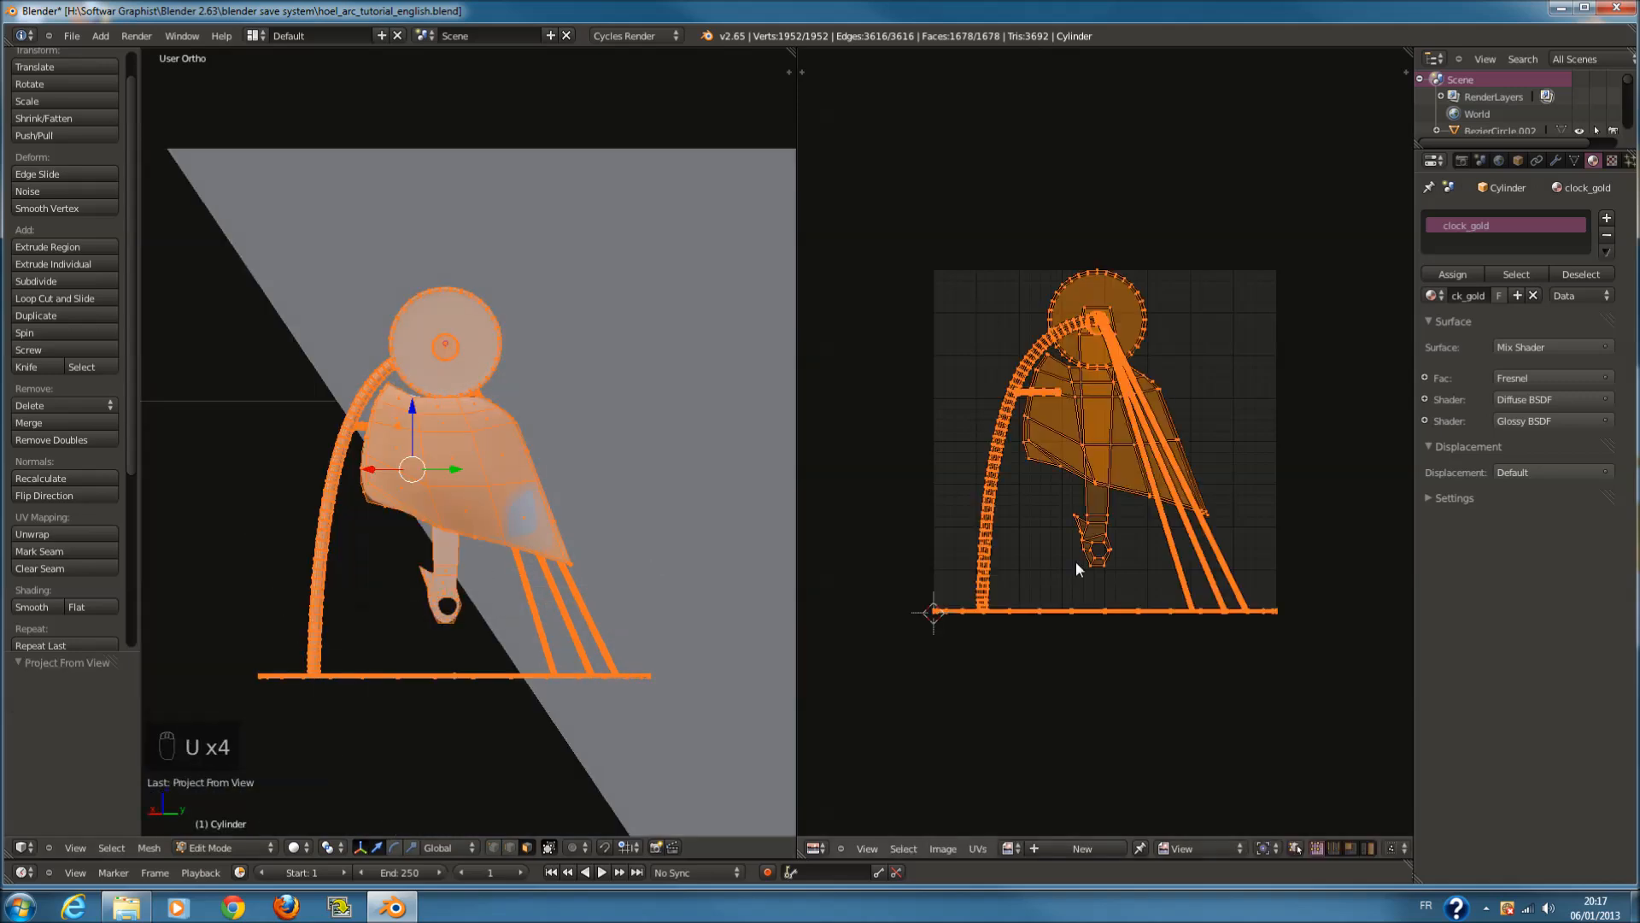
Return the clock to Object Mode and bring back the Node Editor with the clock_gold nodes
{"action": "key", "text": "Tab"}
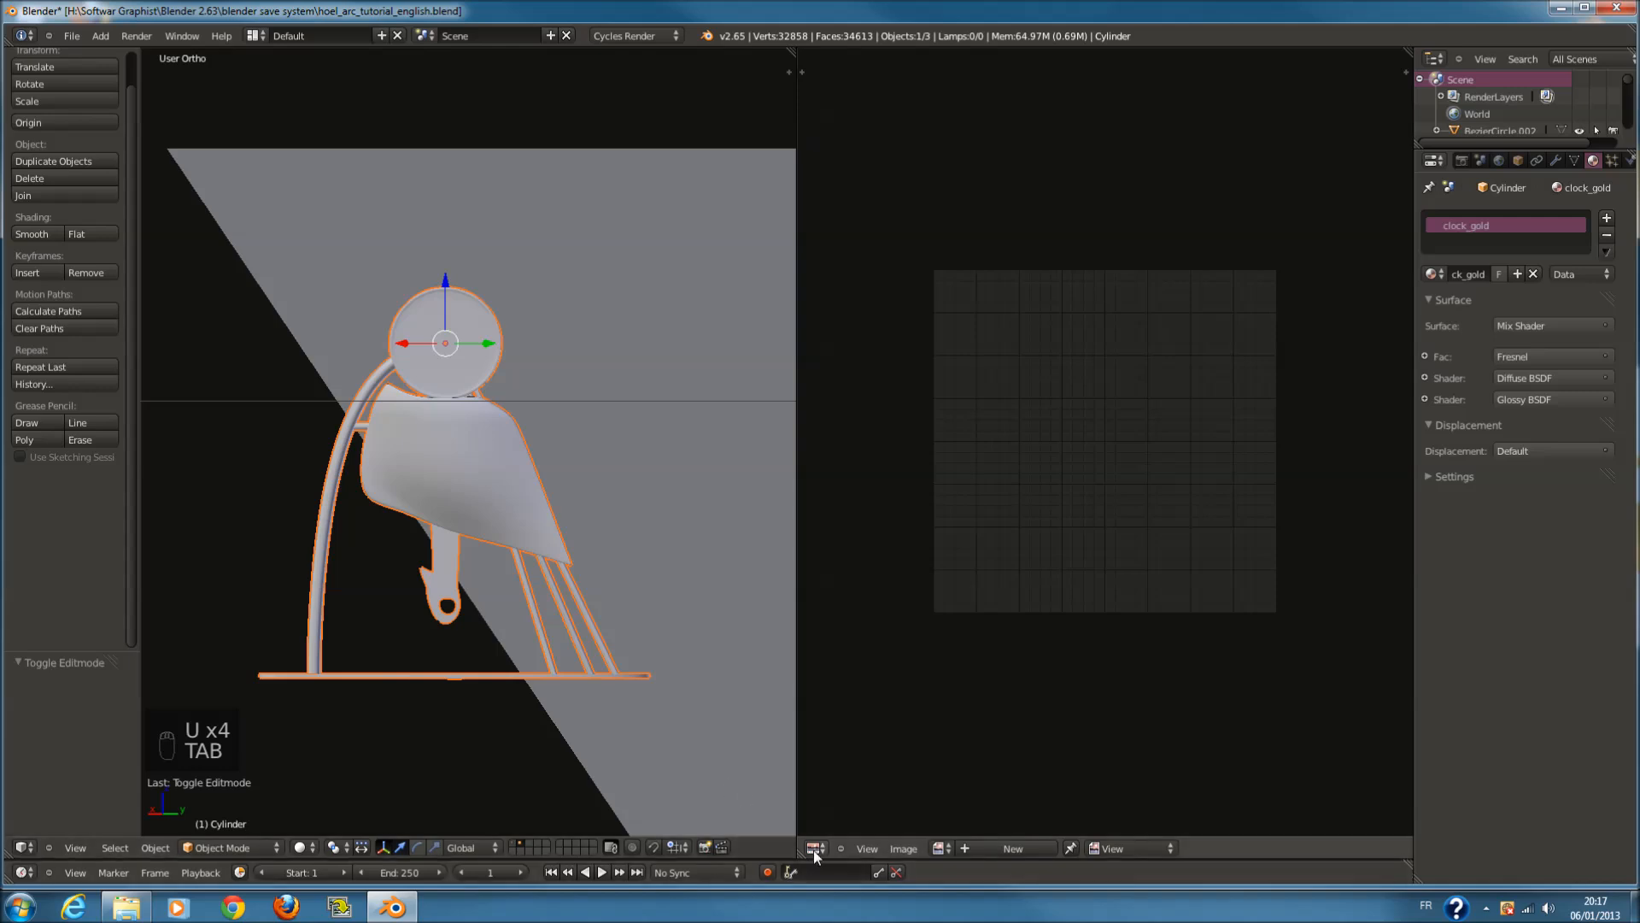
{"action": "left_click", "coordinate": [813, 849]}
{"action": "left_click", "coordinate": [859, 666]}
{"action": "scroll", "coordinate": [957, 538], "scroll_direction": "down", "scroll_amount": 2}
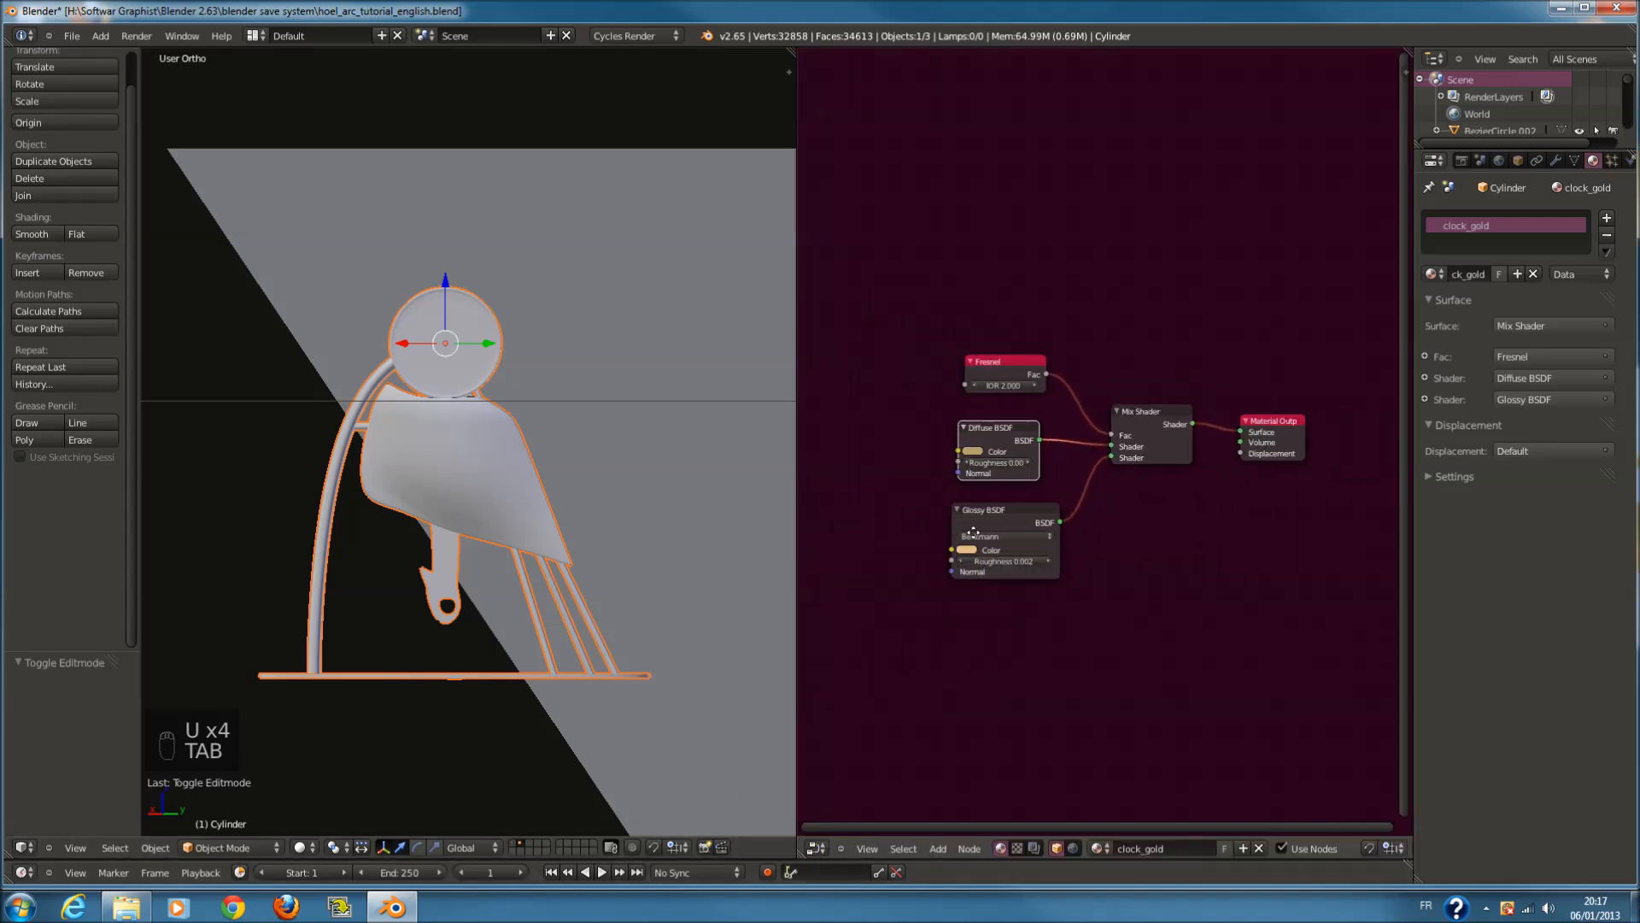
{"action": "middle_click_drag", "start_coordinate": [974, 533], "coordinate": [1170, 522]}
Add an Image Texture node before the Diffuse BSDF and connect its Color output to the diffuse colour input
{"action": "key", "text": "a"}
{"action": "key", "text": "shift+a"}
{"action": "mouse_move", "coordinate": [994, 486]}
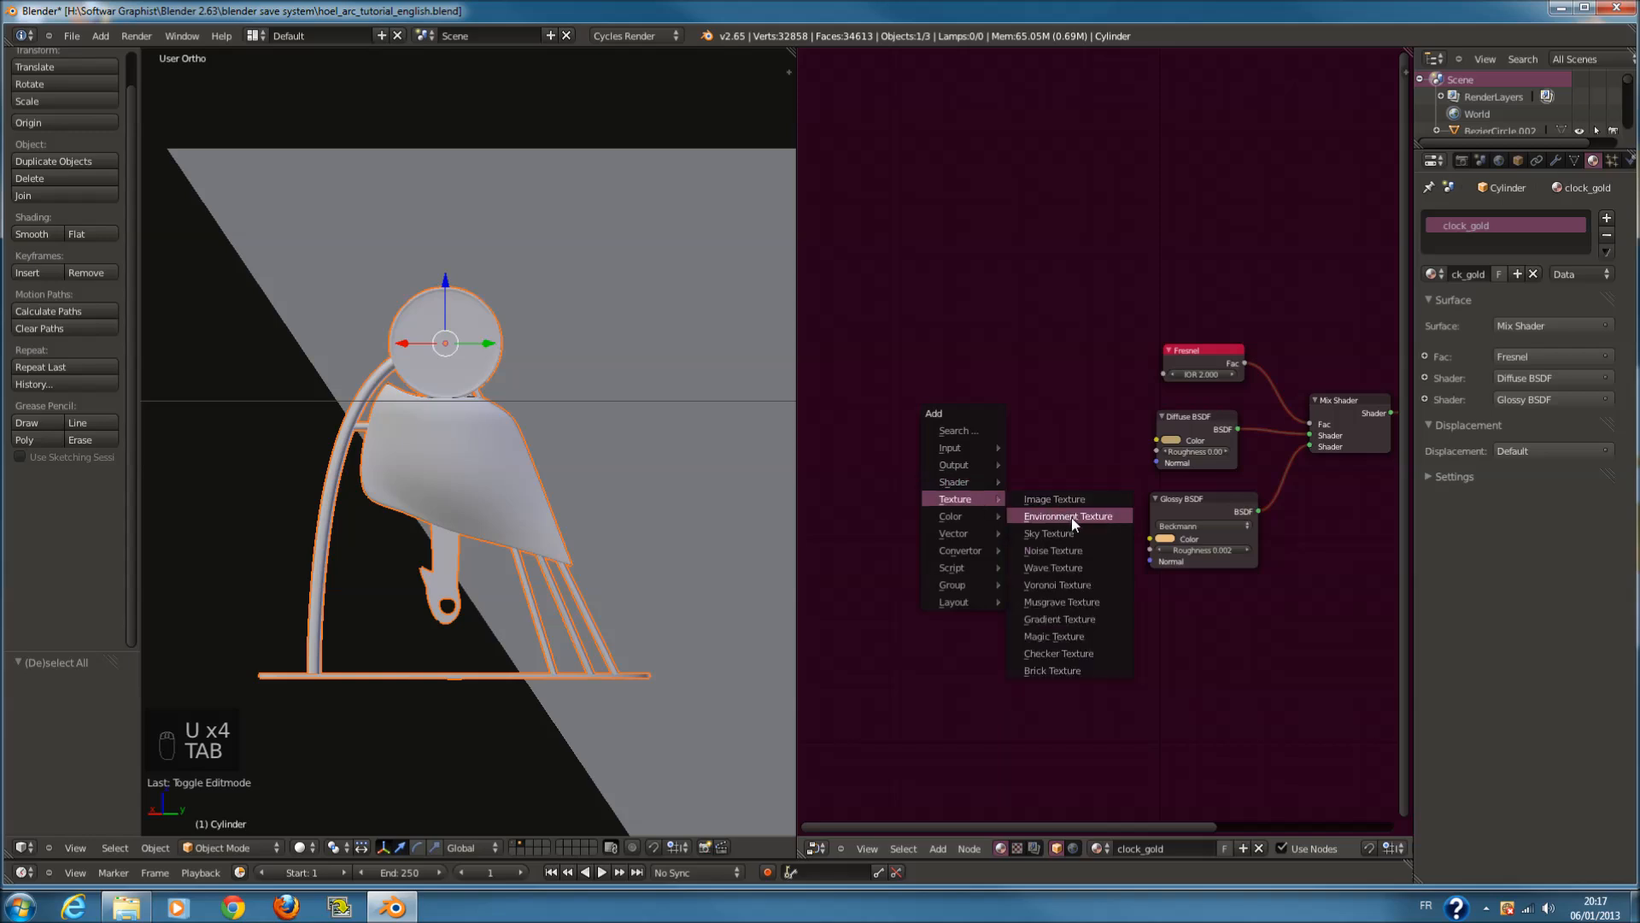
{"action": "left_click", "coordinate": [1055, 499]}
{"action": "left_click", "coordinate": [1003, 386]}
{"action": "scroll", "coordinate": [1025, 393], "scroll_direction": "up", "scroll_amount": 2}
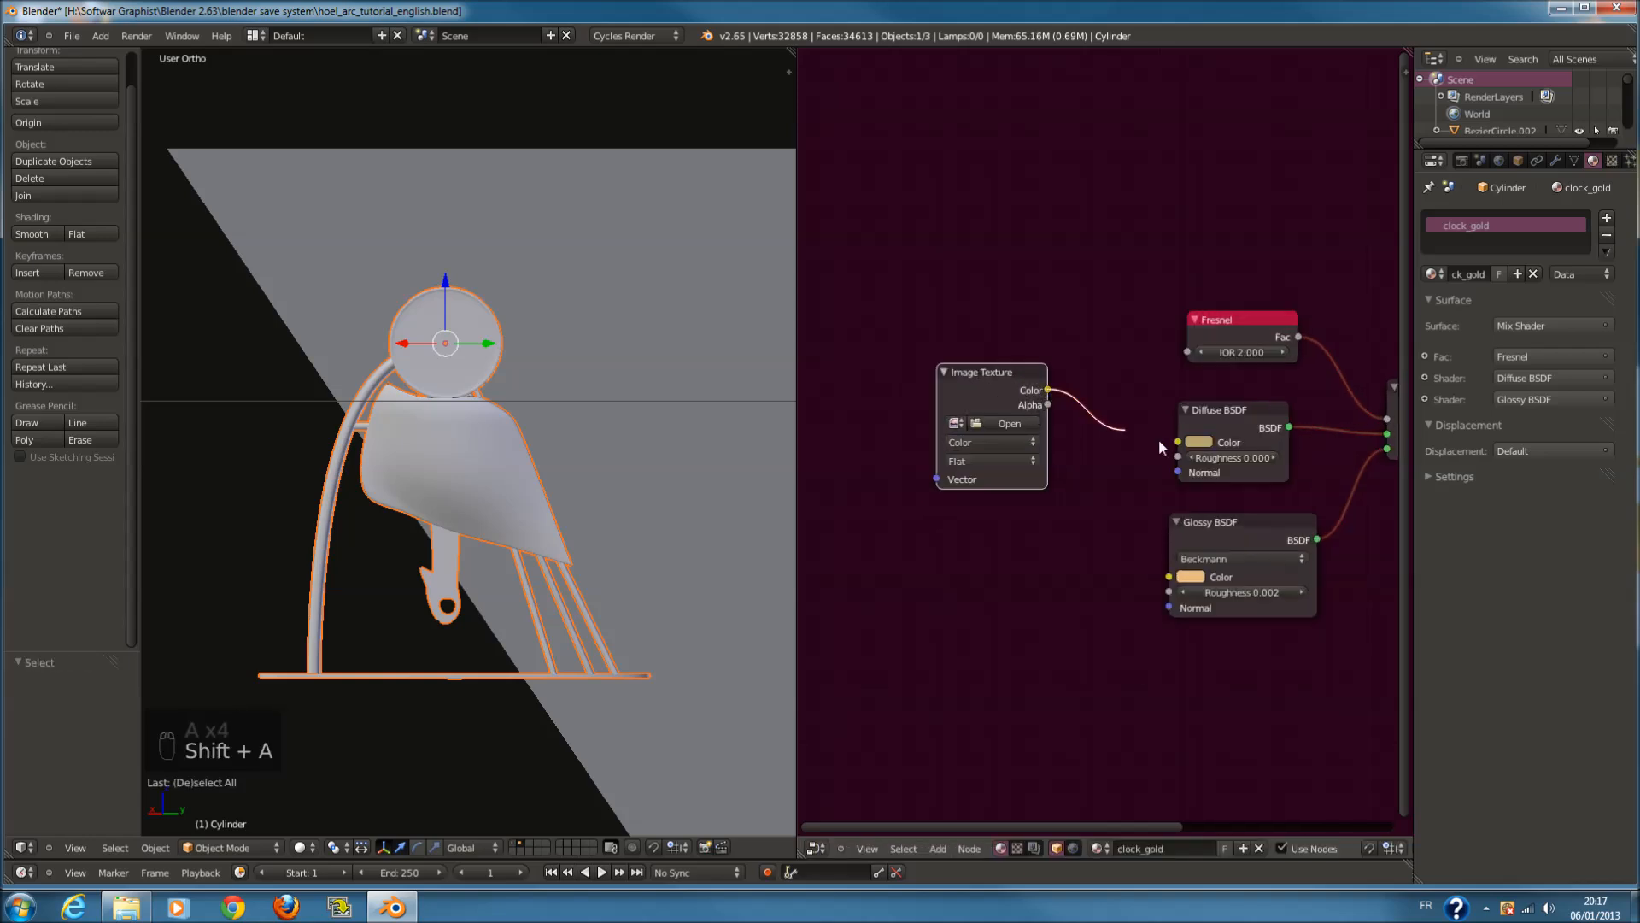
Load RustScratches0031_1_thumbhuge.jpg from the texture folder into the Image Texture node, browsing the files as thumbnails
{"action": "left_click", "coordinate": [1010, 422]}
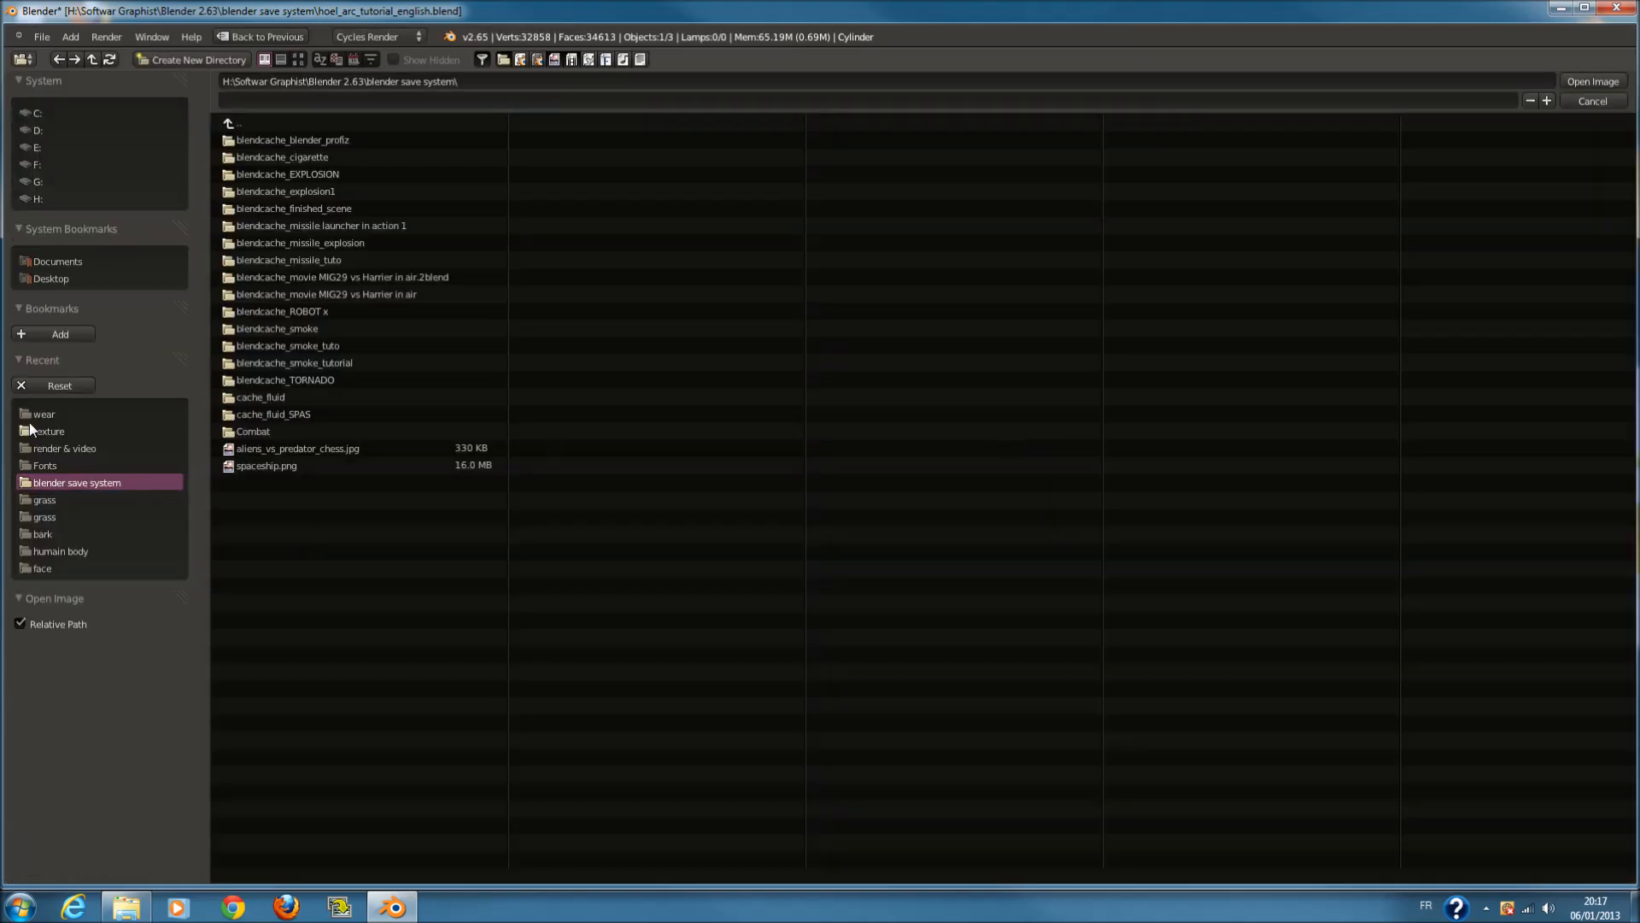
{"action": "left_click", "coordinate": [59, 430]}
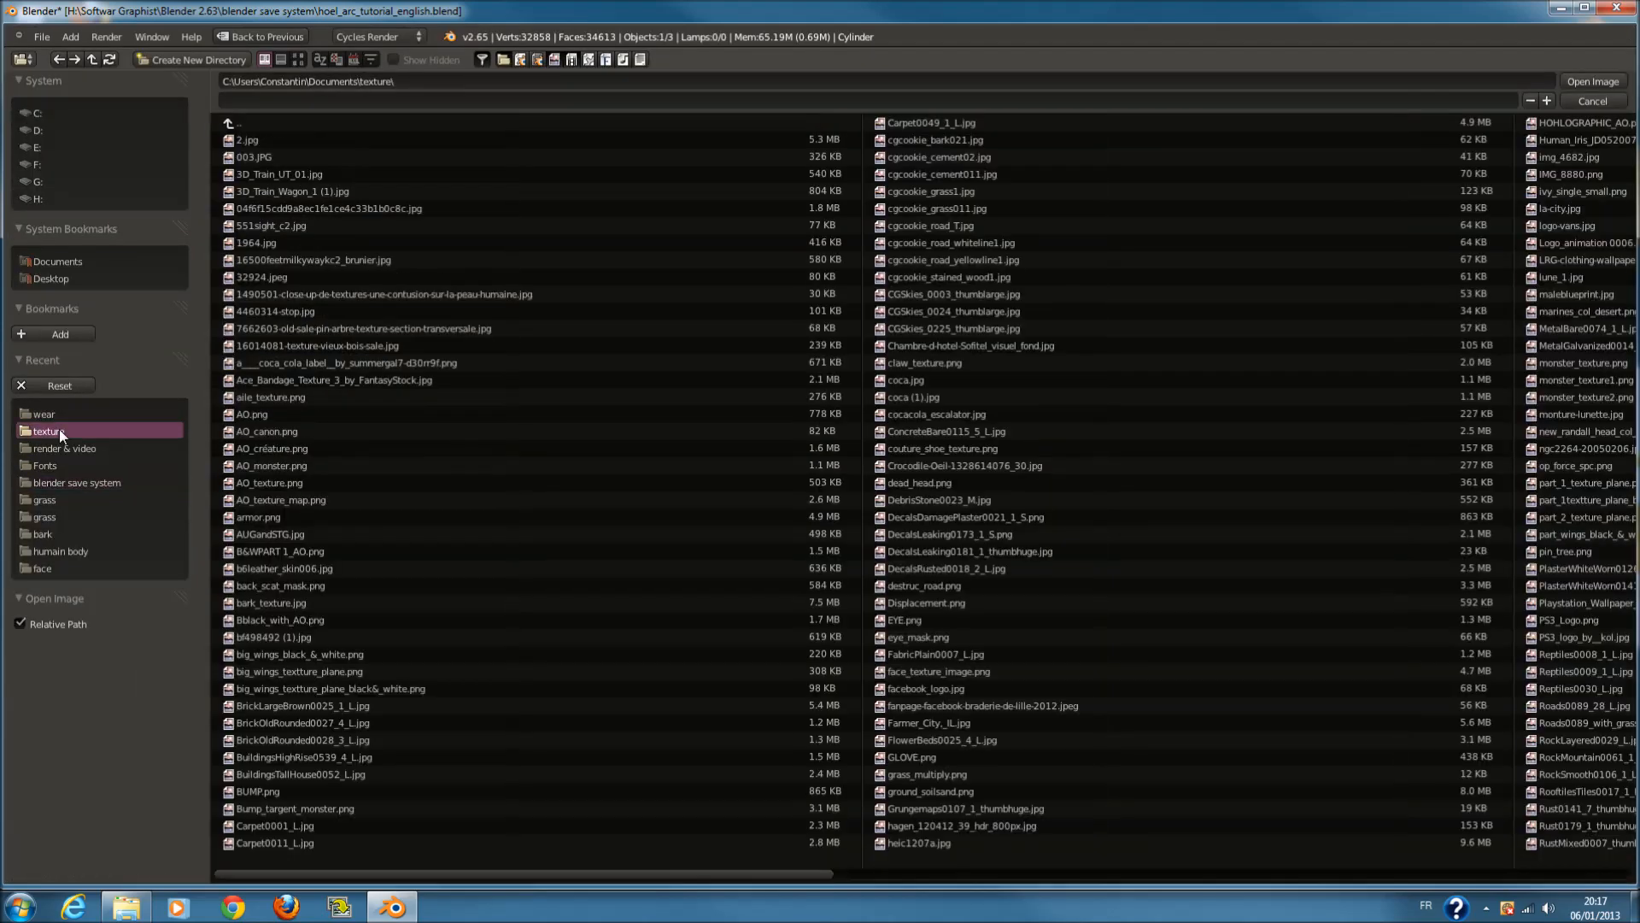
{"action": "left_click", "coordinate": [299, 60]}
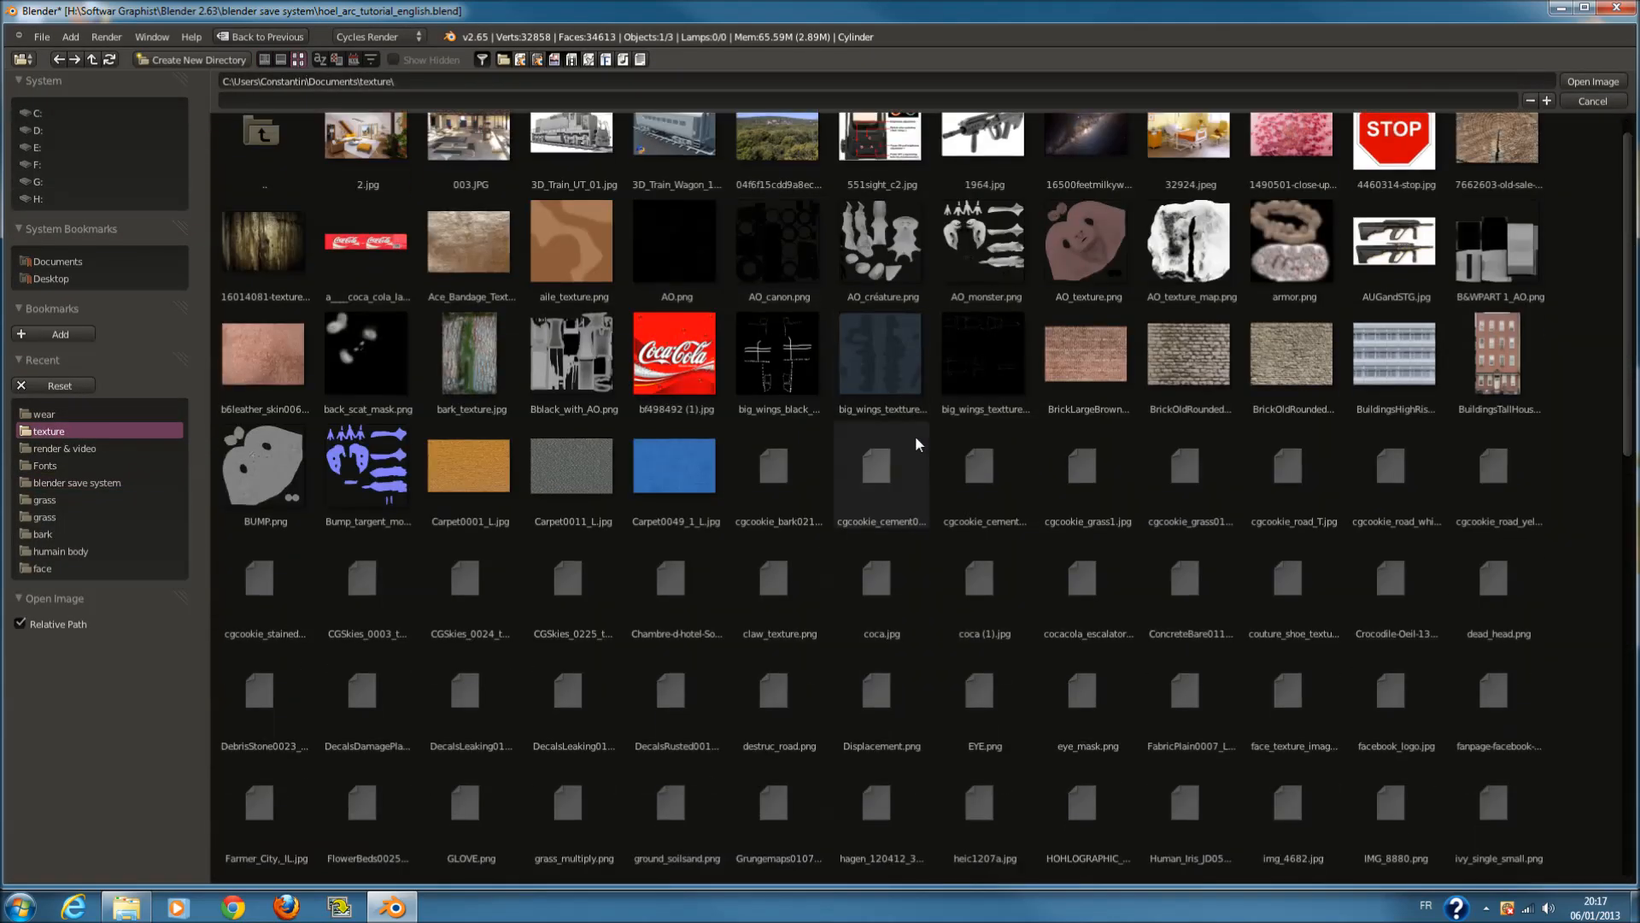
{"action": "scroll", "coordinate": [916, 434], "scroll_direction": "down", "scroll_amount": 2}
{"action": "scroll", "coordinate": [1090, 459], "scroll_direction": "down", "scroll_amount": 3}
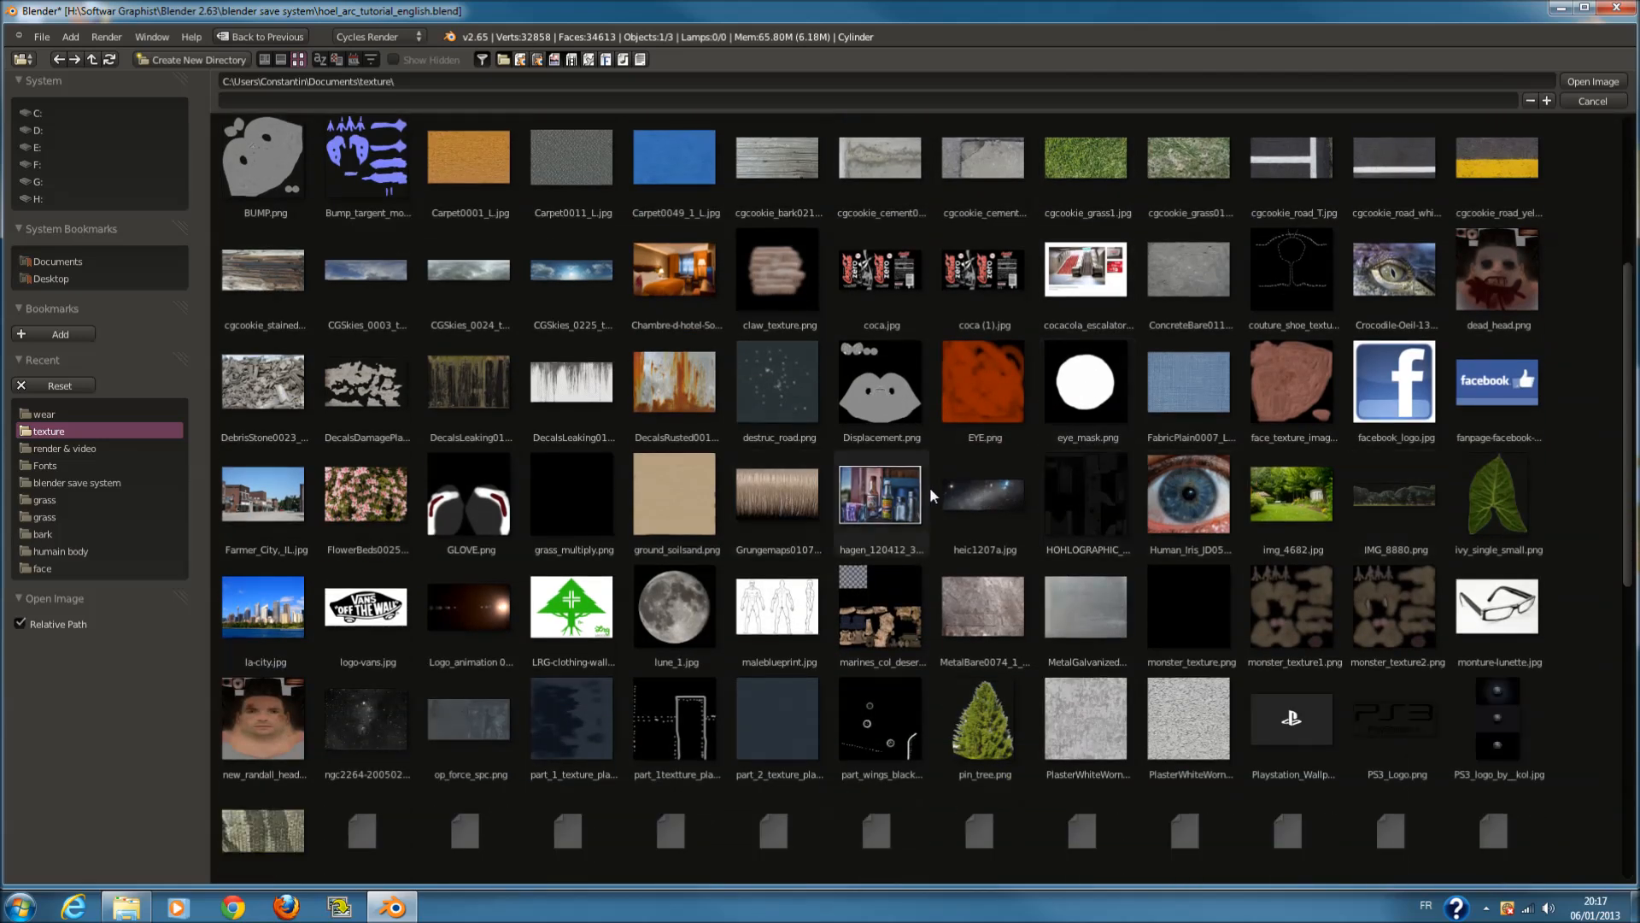
{"action": "scroll", "coordinate": [628, 432], "scroll_direction": "down", "scroll_amount": 2}
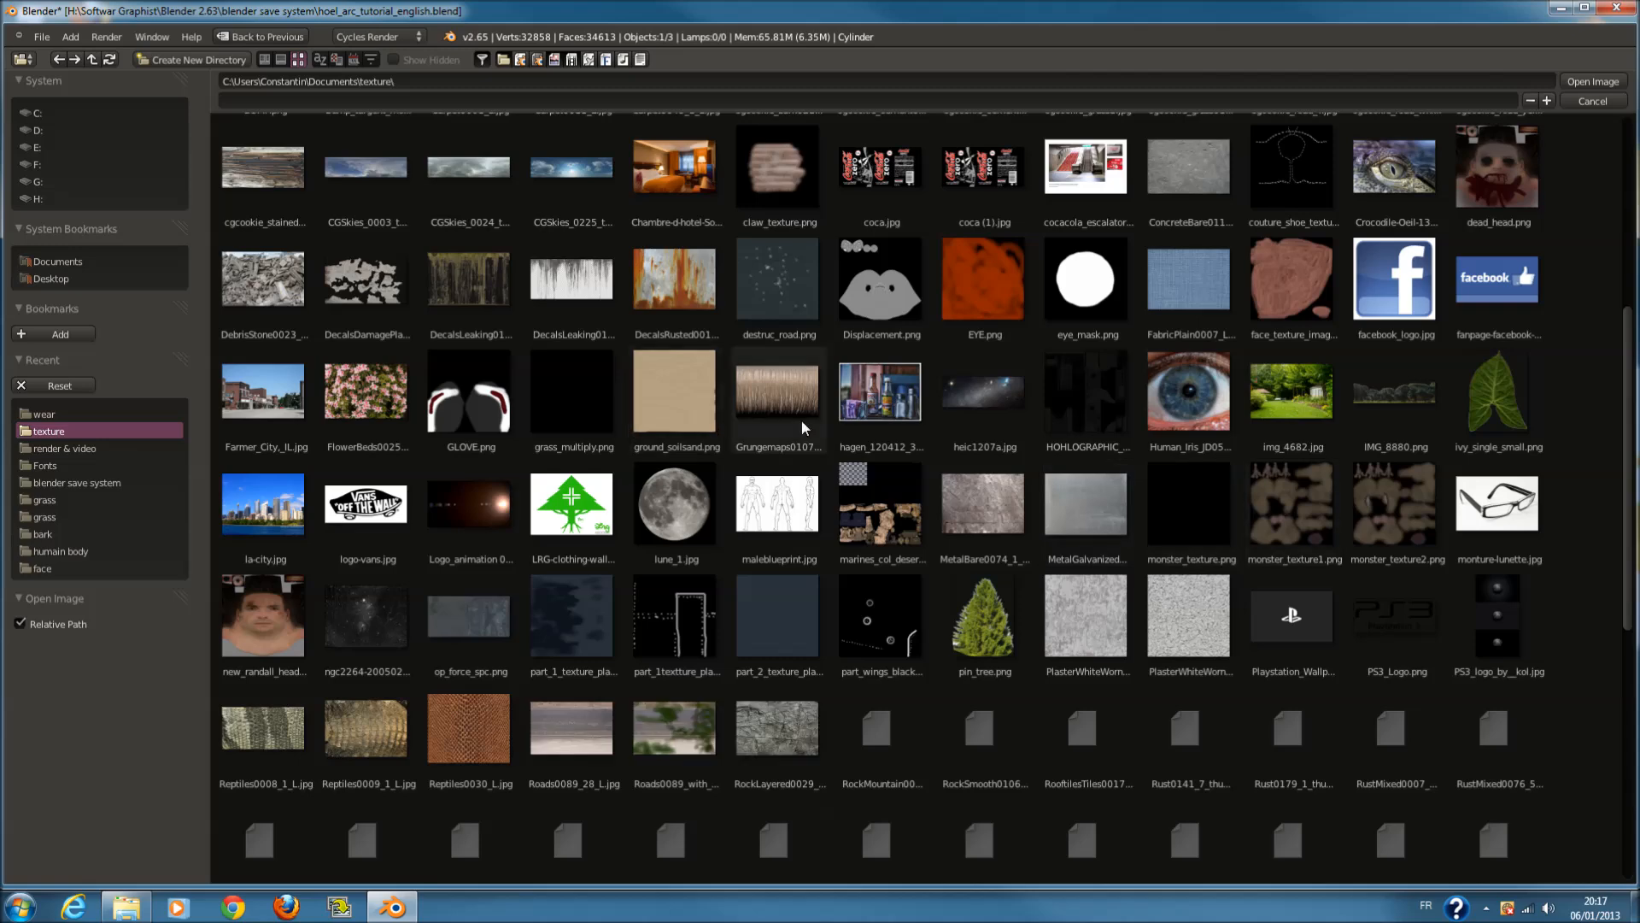
{"action": "scroll", "coordinate": [804, 426], "scroll_direction": "down", "scroll_amount": 4}
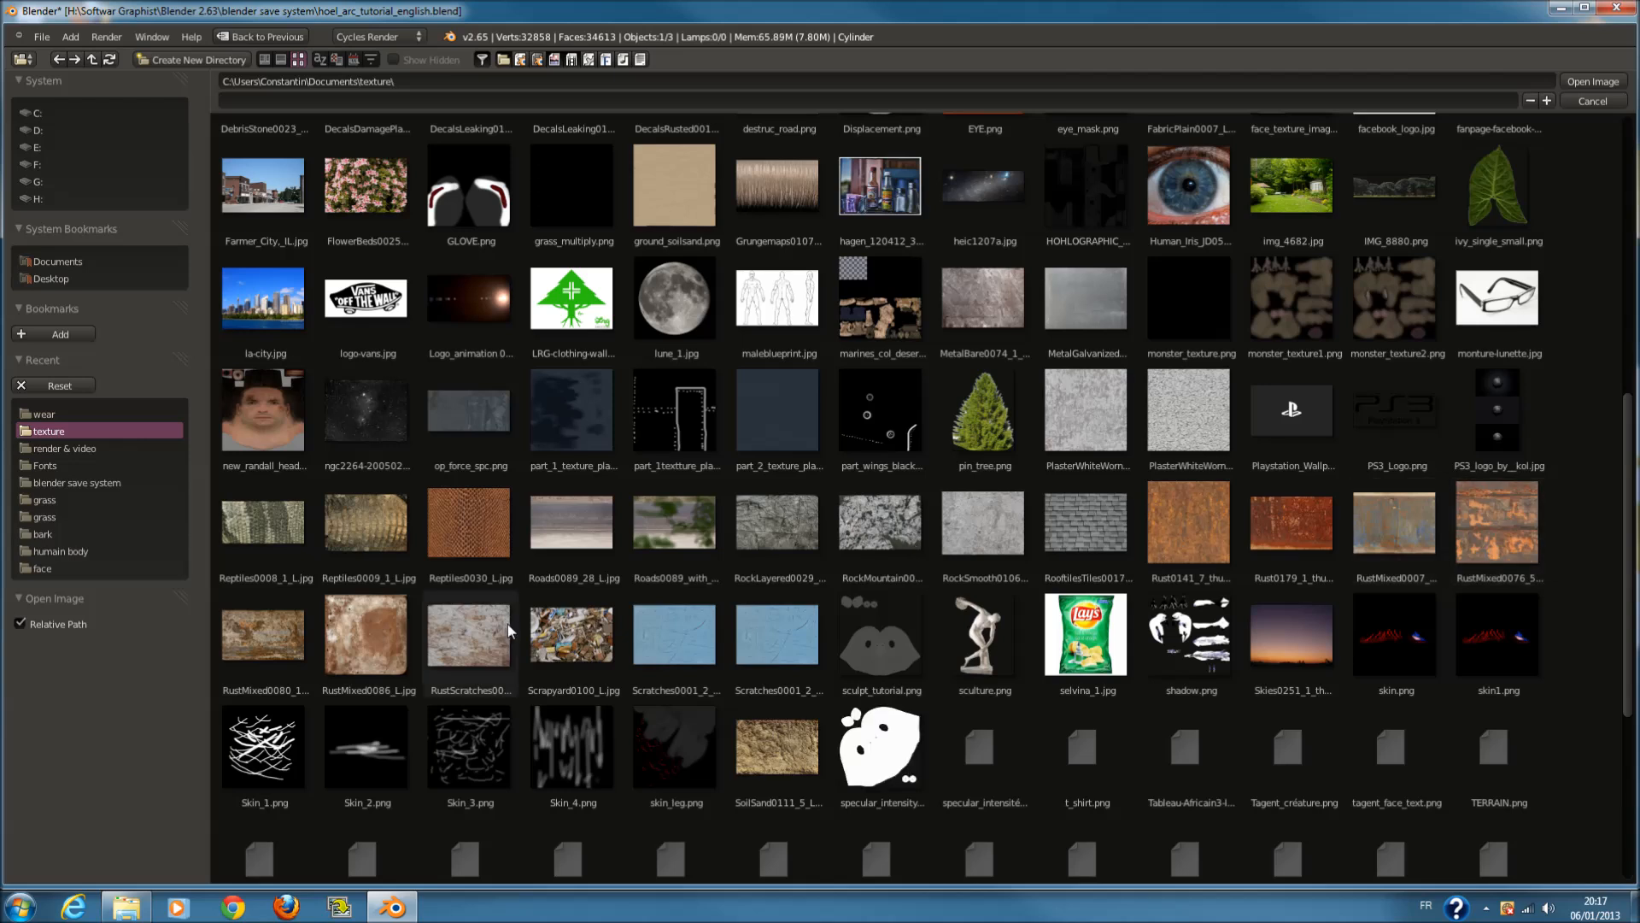
{"action": "left_click", "coordinate": [510, 648]}
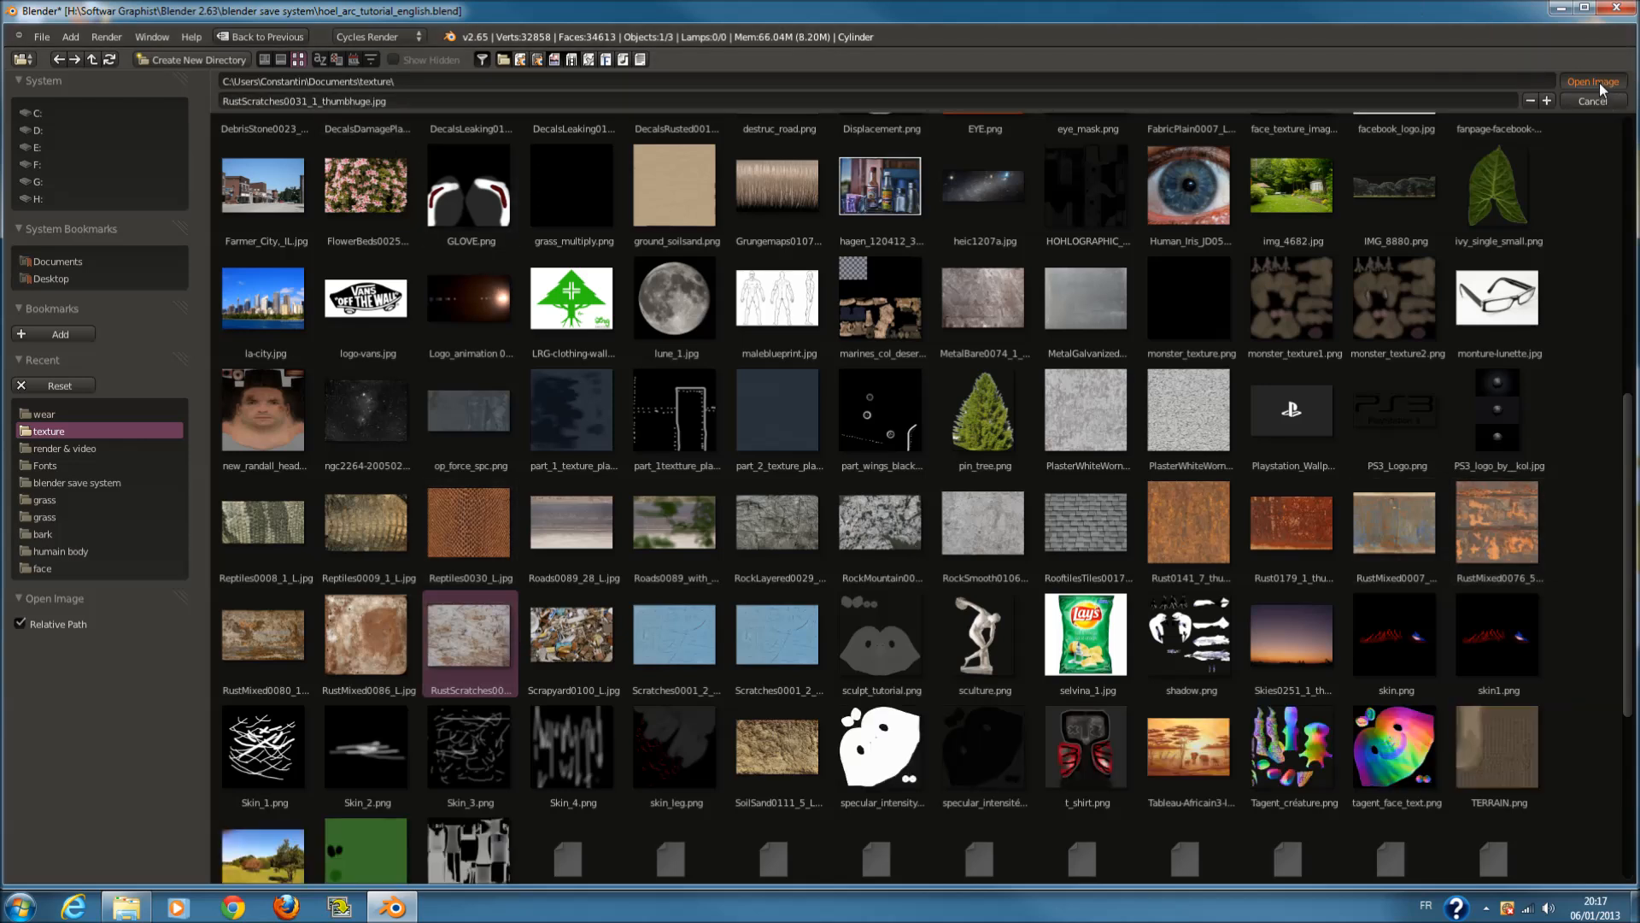
{"action": "key", "text": "Return"}
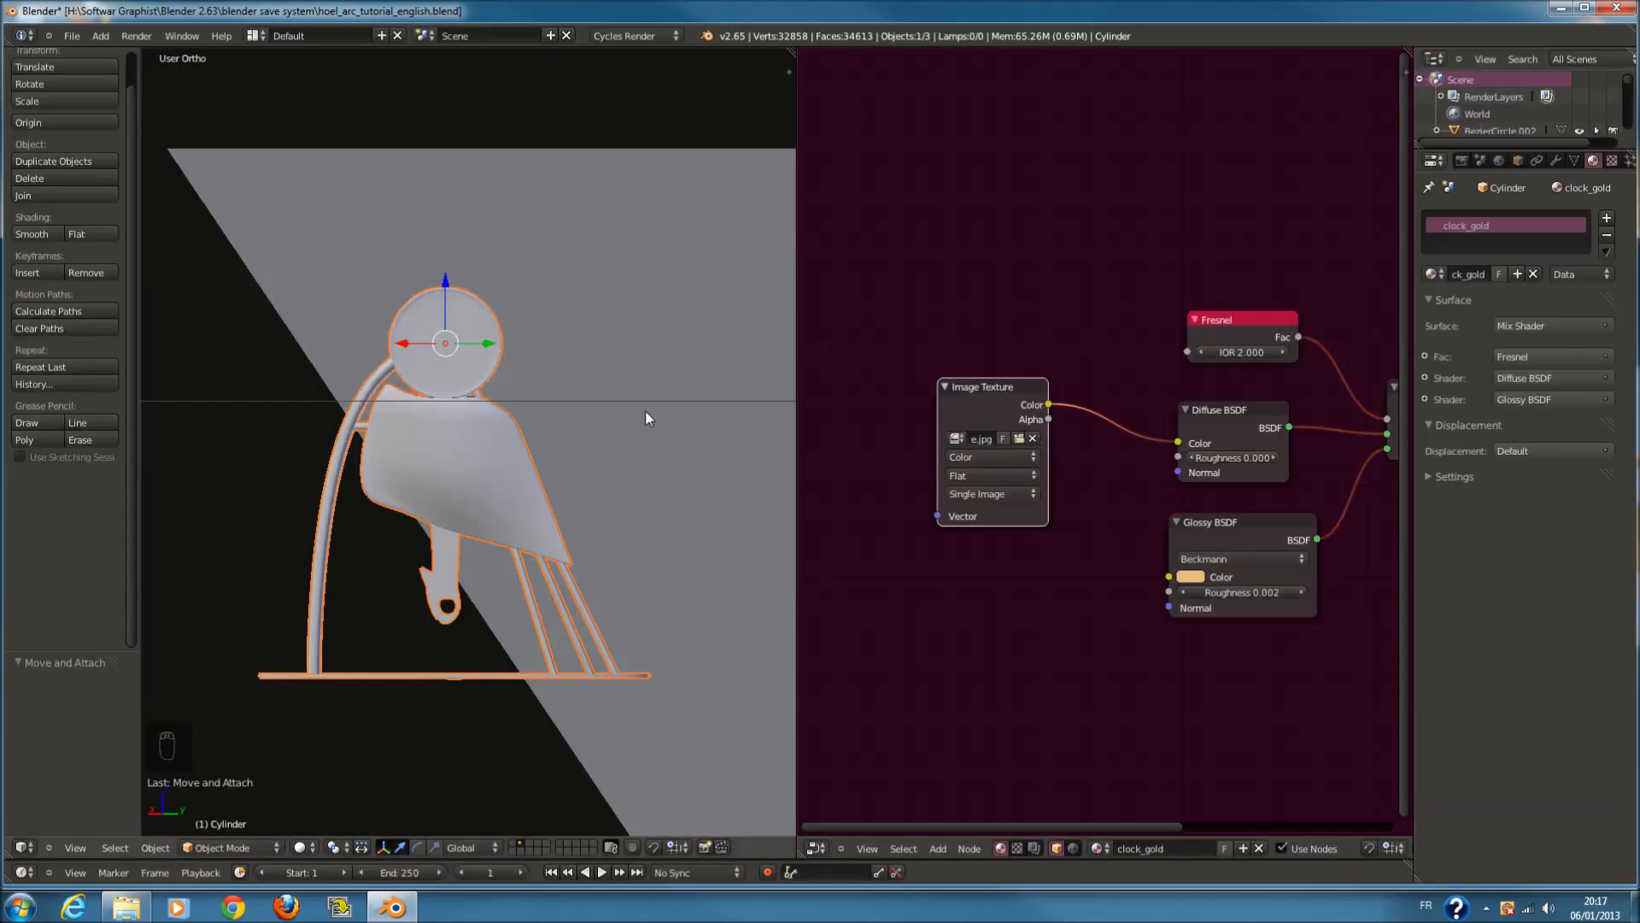
Switch the 3D view to rendered shading and move the image texture's Color link from the Diffuse BSDF's colour to its Roughness input
{"action": "left_click", "coordinate": [305, 847]}
{"action": "left_click", "coordinate": [337, 735]}
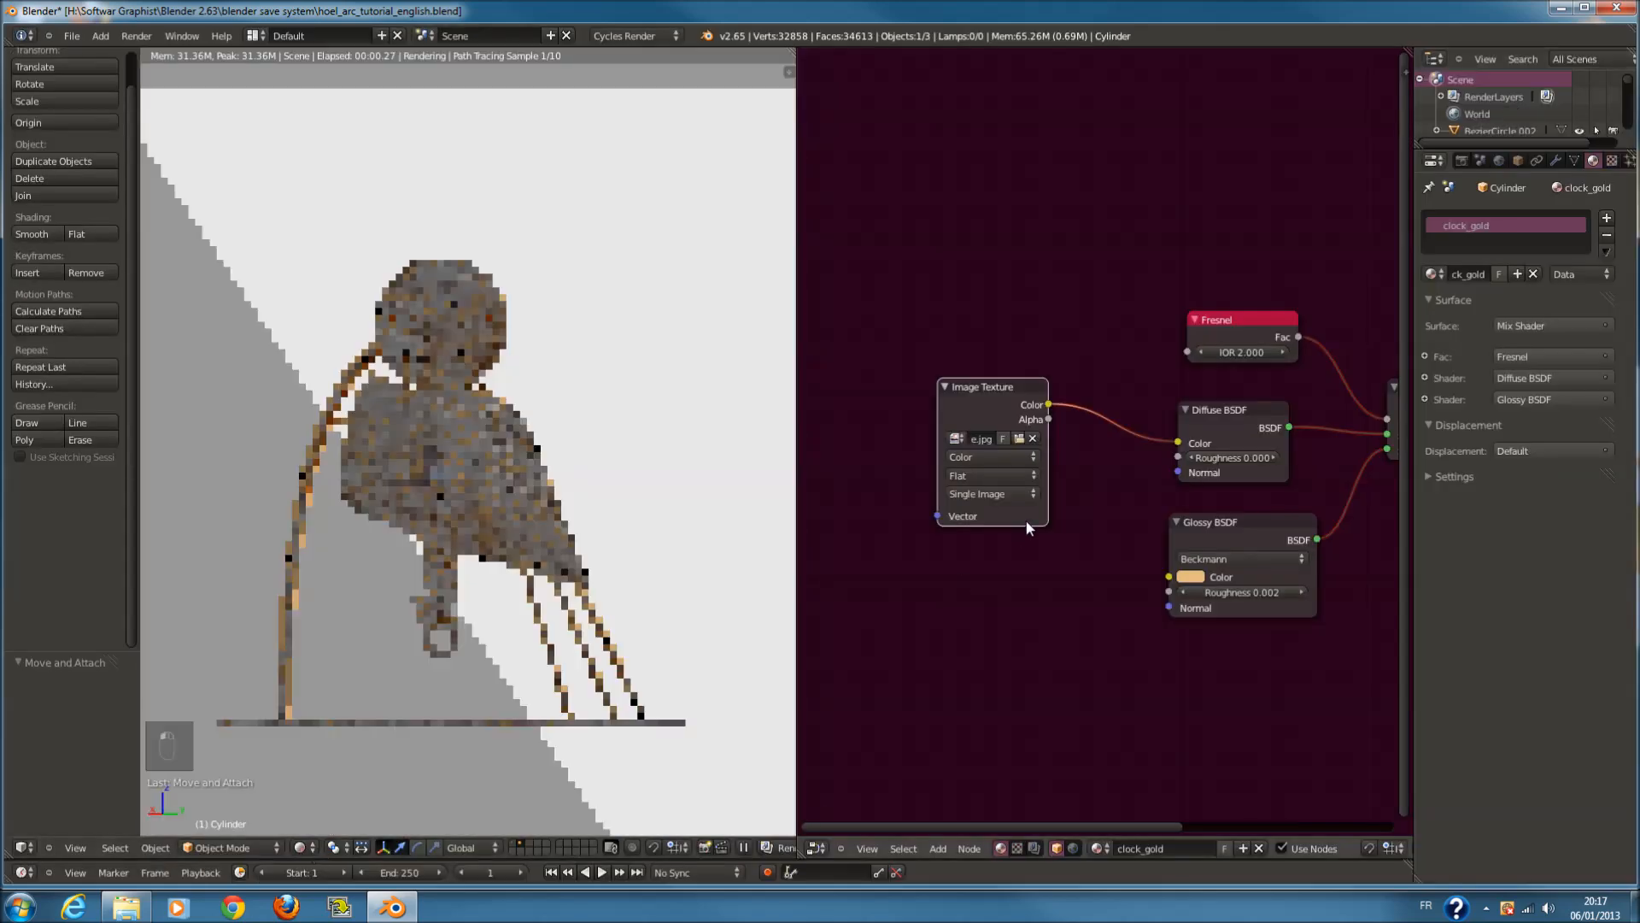
{"action": "middle_click_drag", "start_coordinate": [575, 596], "coordinate": [556, 563]}
{"action": "left_click_drag", "start_coordinate": [1234, 469], "coordinate": [1216, 482]}
{"action": "scroll", "coordinate": [1215, 482], "scroll_direction": "down", "scroll_amount": 1}
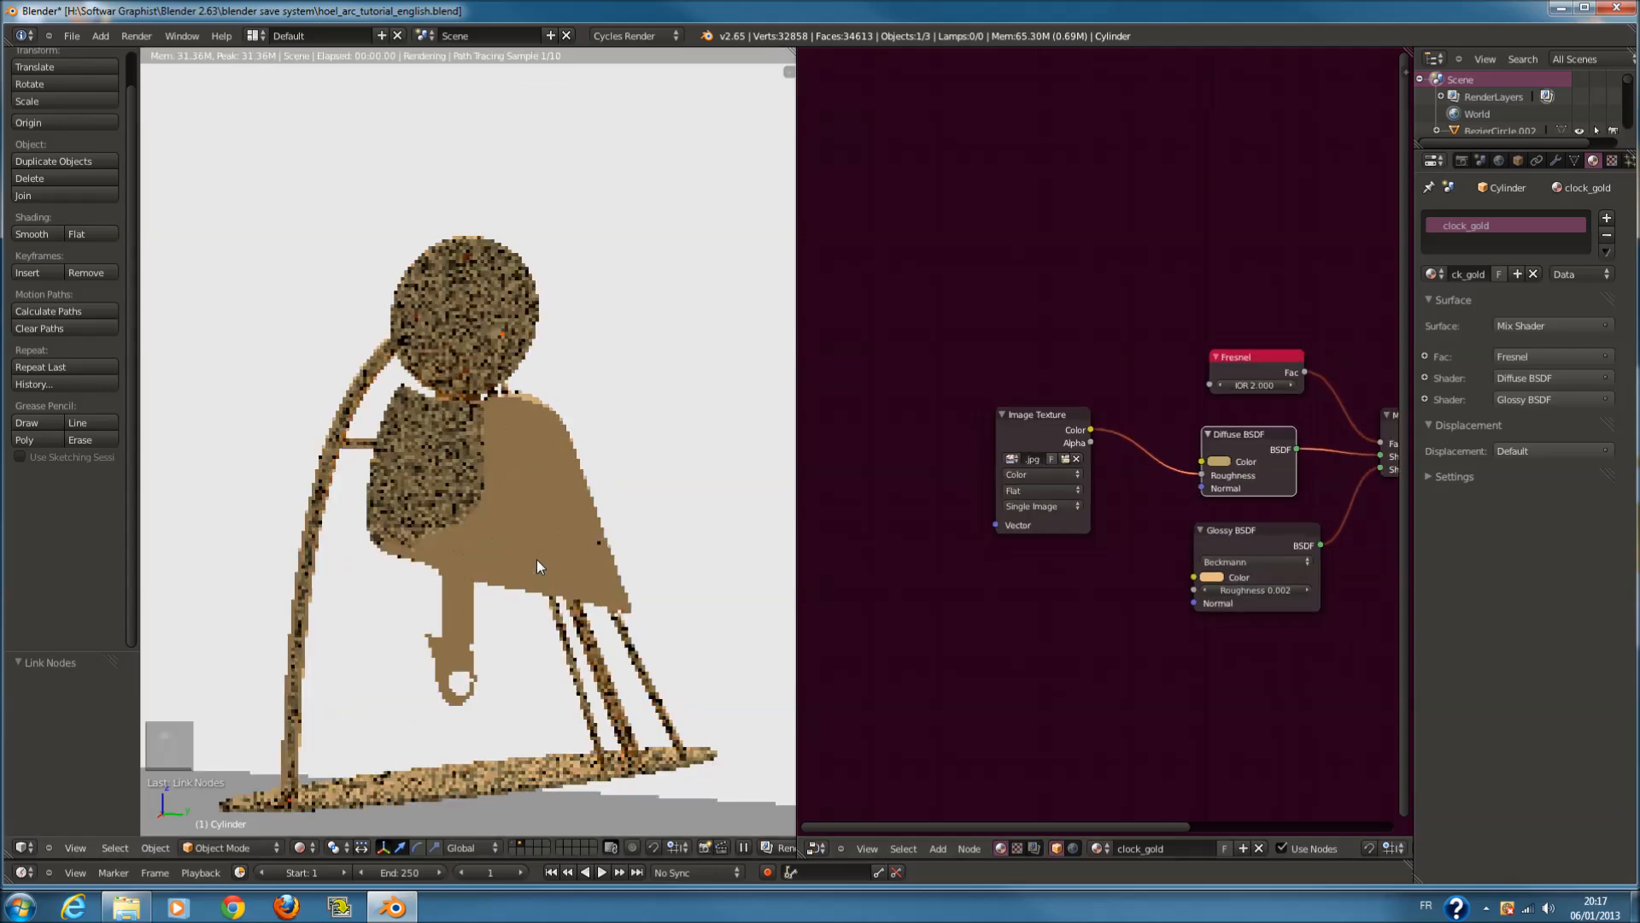
{"action": "scroll", "coordinate": [537, 560], "scroll_direction": "up", "scroll_amount": 5}
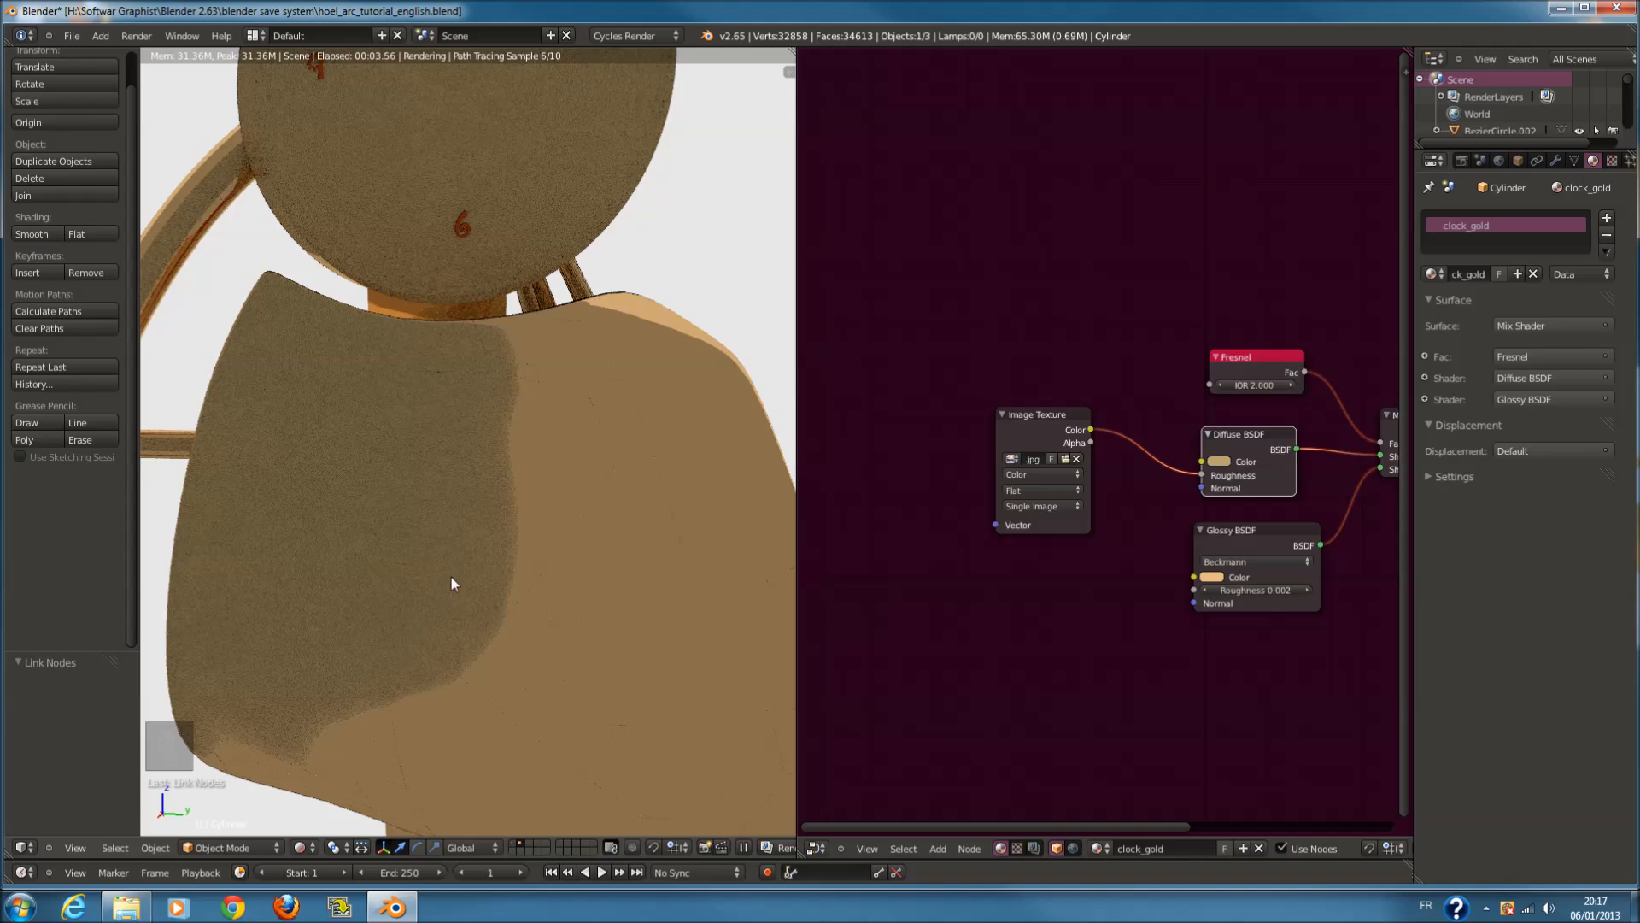
{"action": "scroll", "coordinate": [517, 498], "scroll_direction": "down", "scroll_amount": 3}
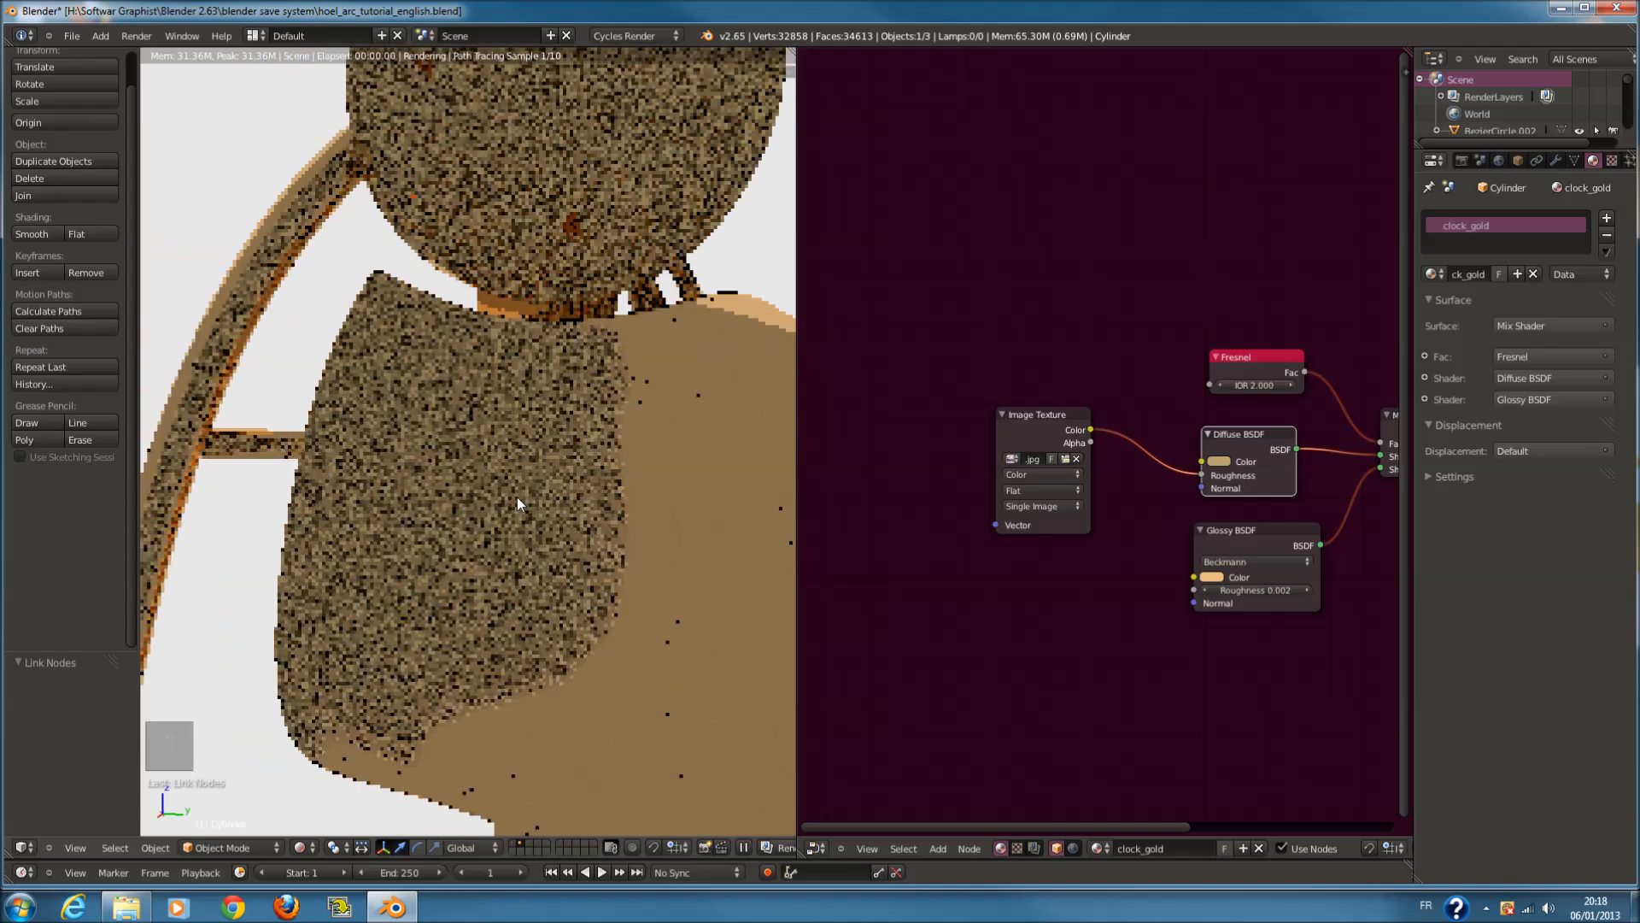
Add a colour Mix node below the Glossy BSDF, linking the image texture's Color to Color2 and its output to the material's Displacement
{"action": "middle_click_drag", "start_coordinate": [966, 531], "coordinate": [1036, 542]}
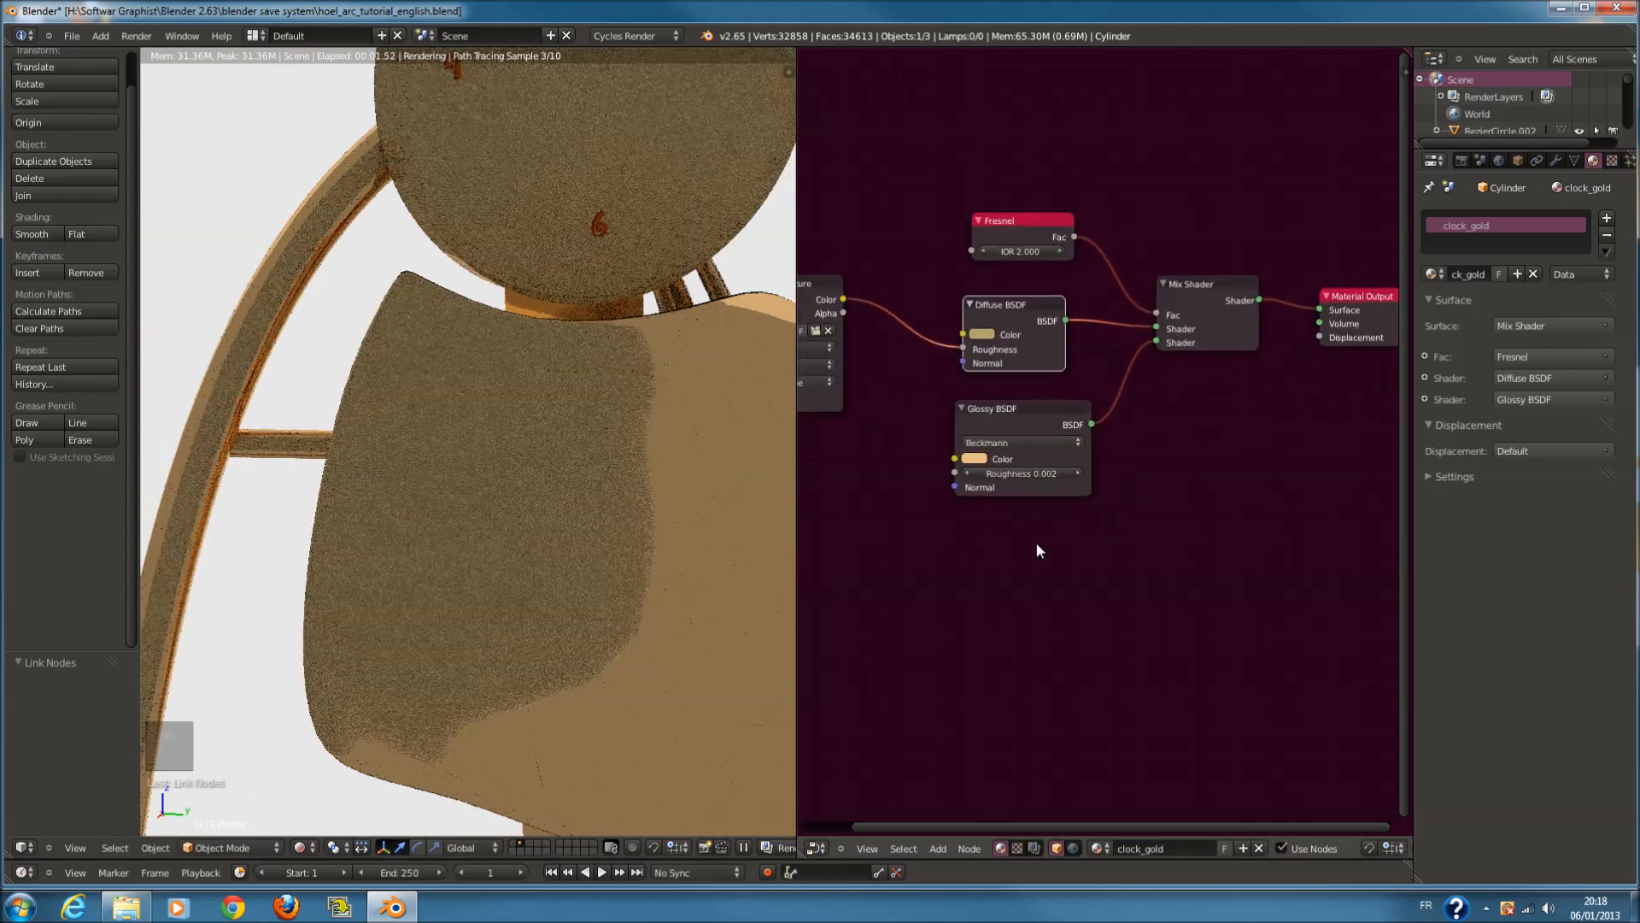
{"action": "key", "text": "shift+a"}
{"action": "mouse_move", "coordinate": [1037, 541]}
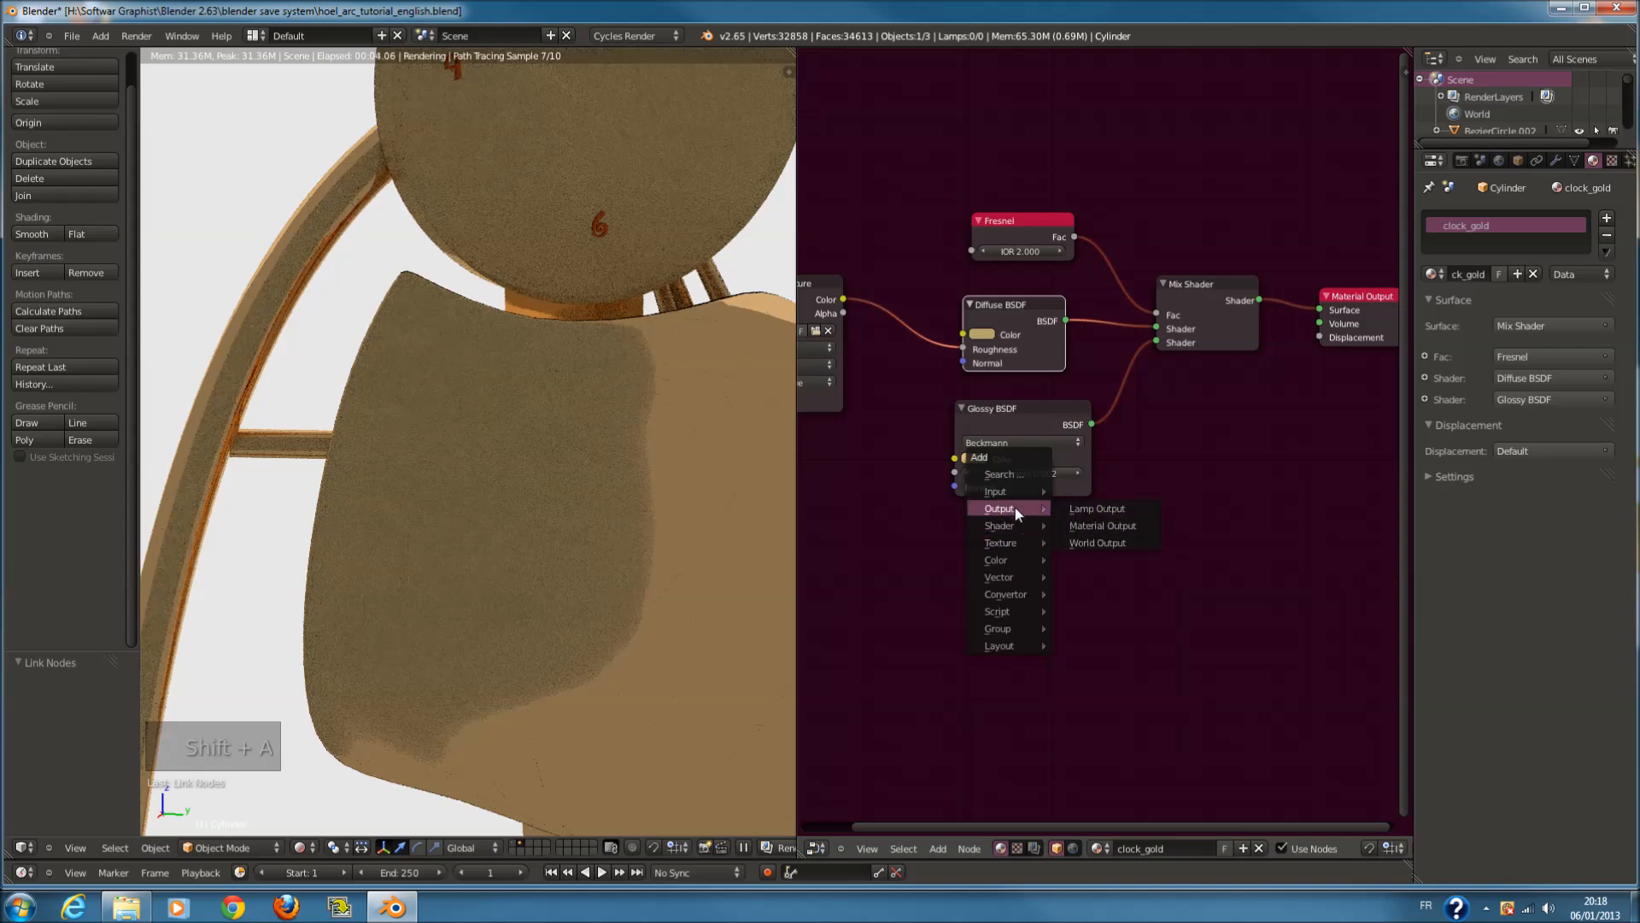
{"action": "left_click", "coordinate": [1078, 594]}
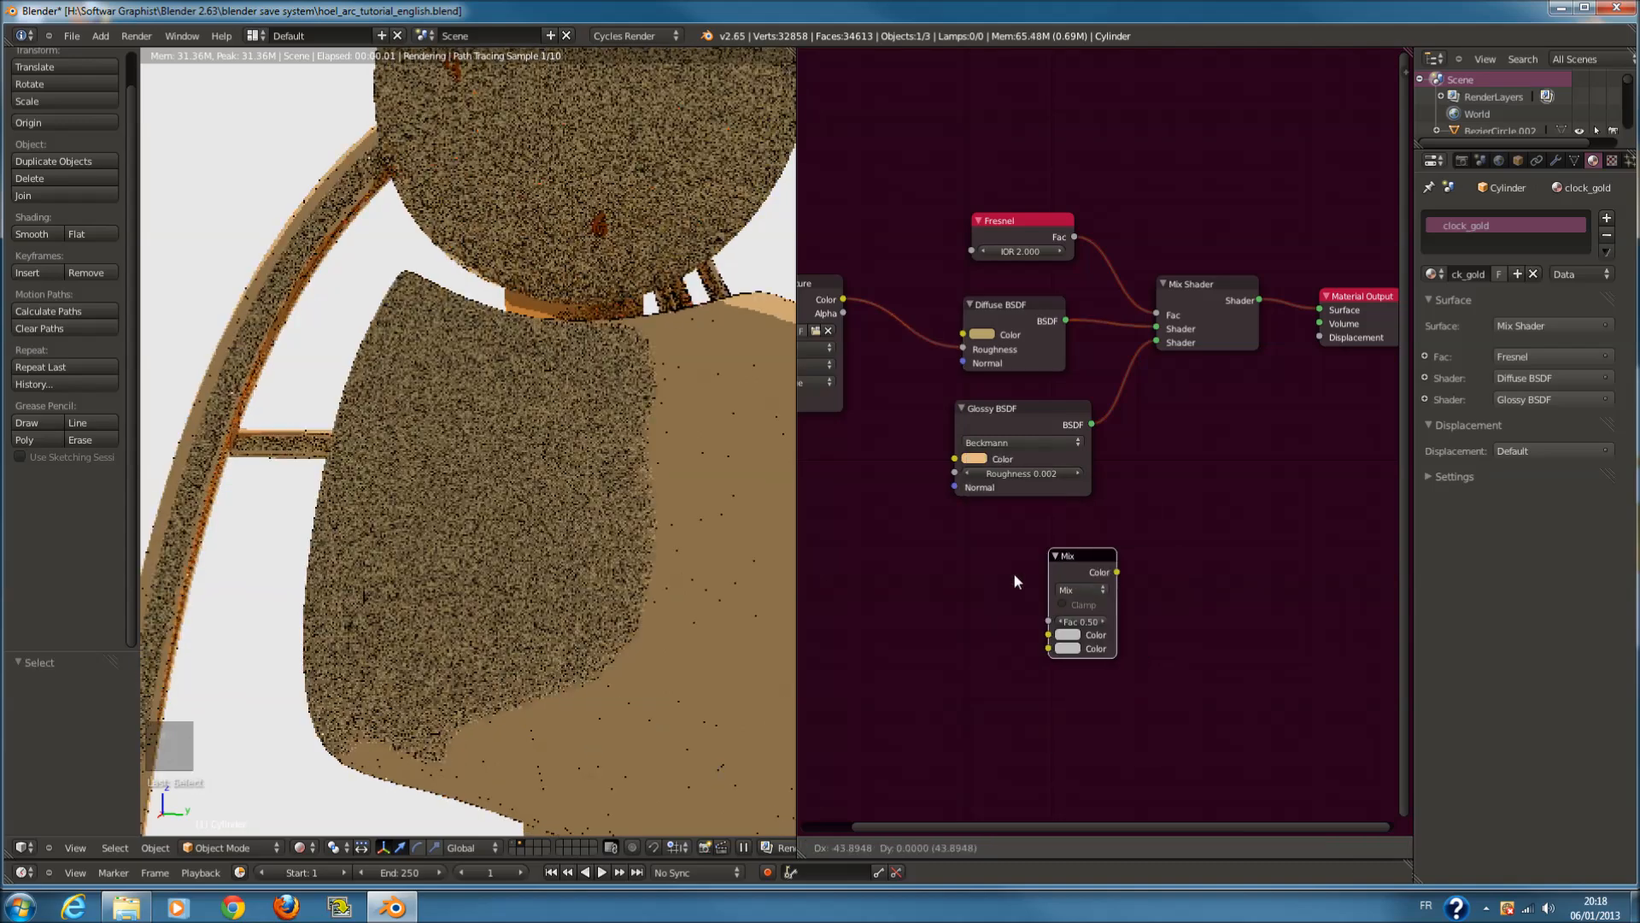
{"action": "left_click", "coordinate": [1057, 593]}
{"action": "left_click_drag", "start_coordinate": [846, 299], "coordinate": [1019, 647]}
{"action": "left_click_drag", "start_coordinate": [1086, 569], "coordinate": [1320, 337]}
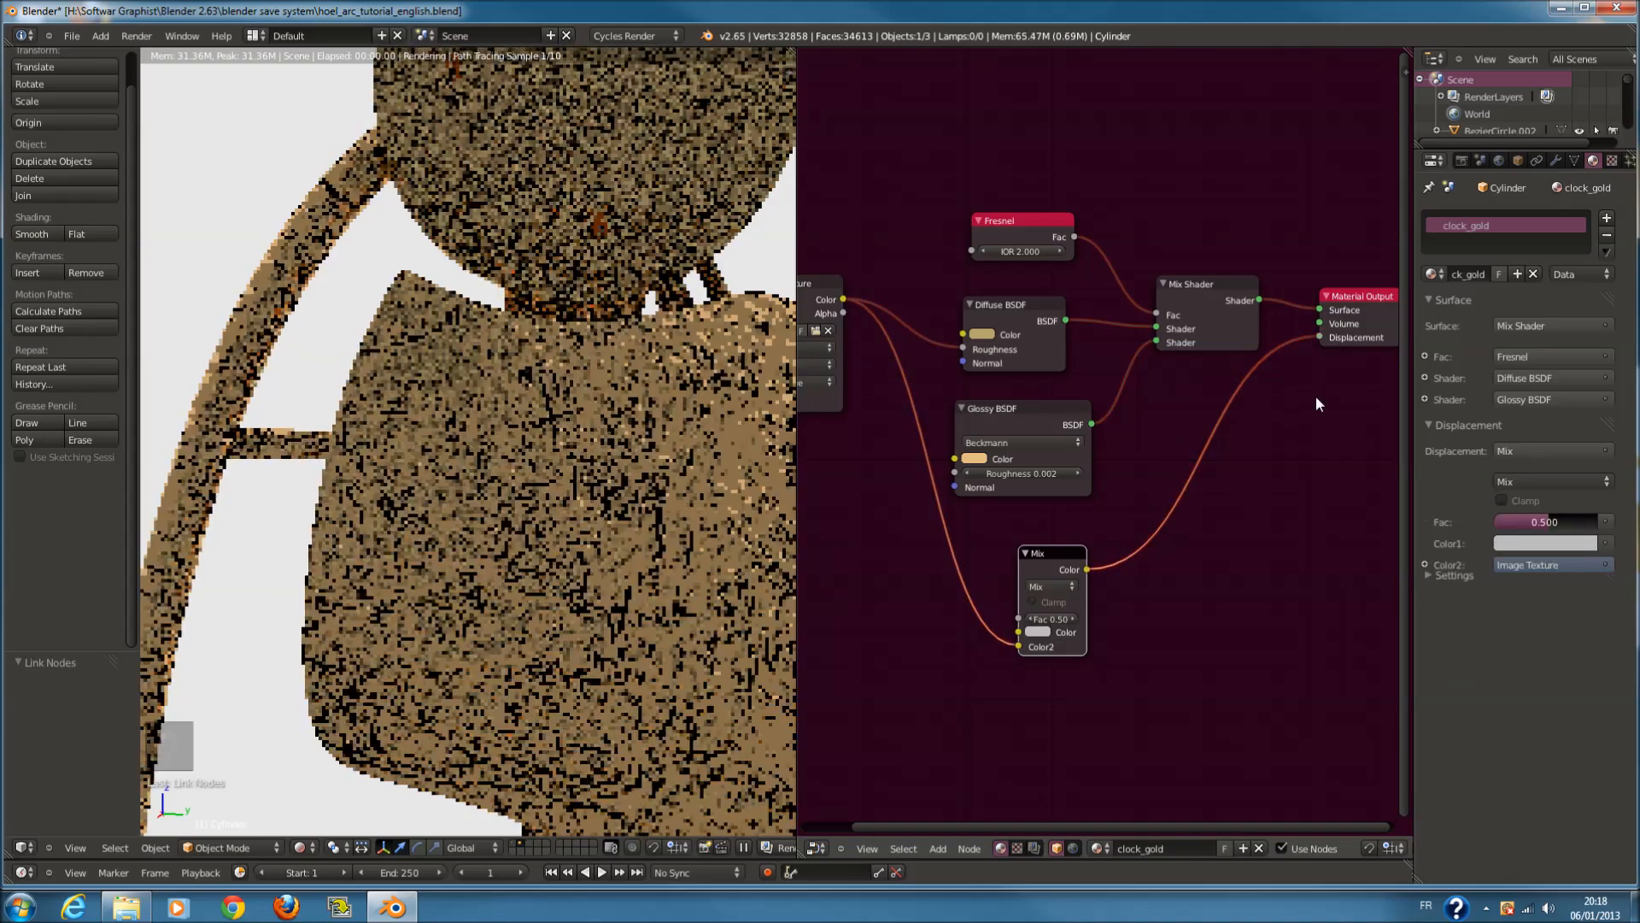
Set the colour Mix node's blend type to Multiply and its factor to 0.100
{"action": "scroll", "coordinate": [513, 418], "scroll_direction": "down", "scroll_amount": 4}
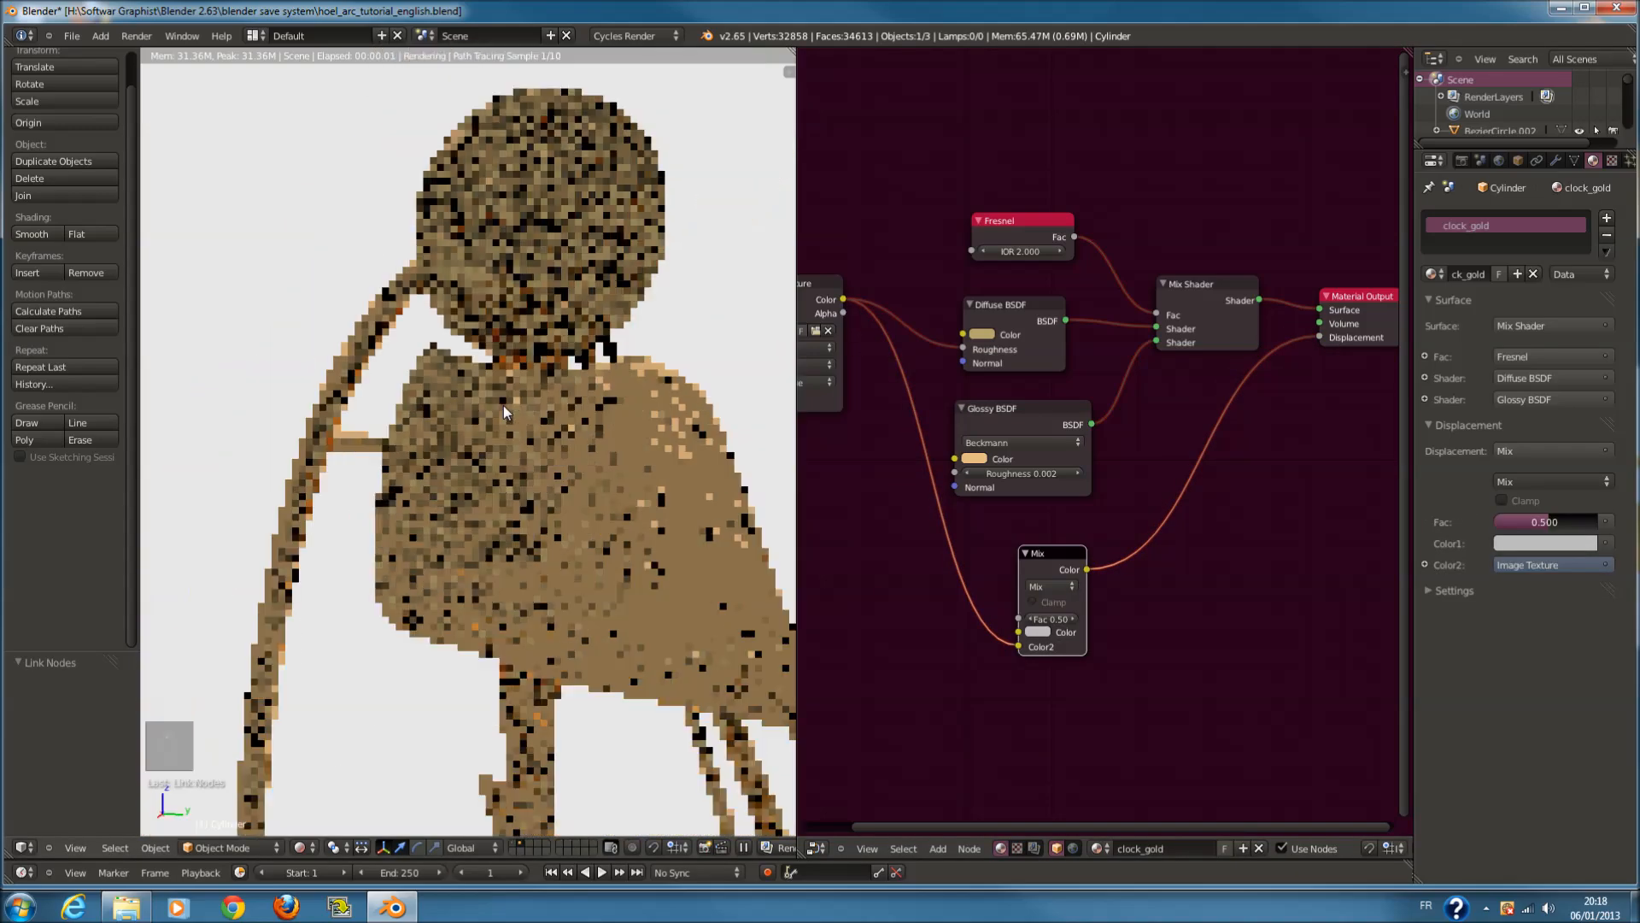
{"action": "scroll", "coordinate": [588, 550], "scroll_direction": "up", "scroll_amount": 2}
{"action": "scroll", "coordinate": [983, 605], "scroll_direction": "up", "scroll_amount": 1}
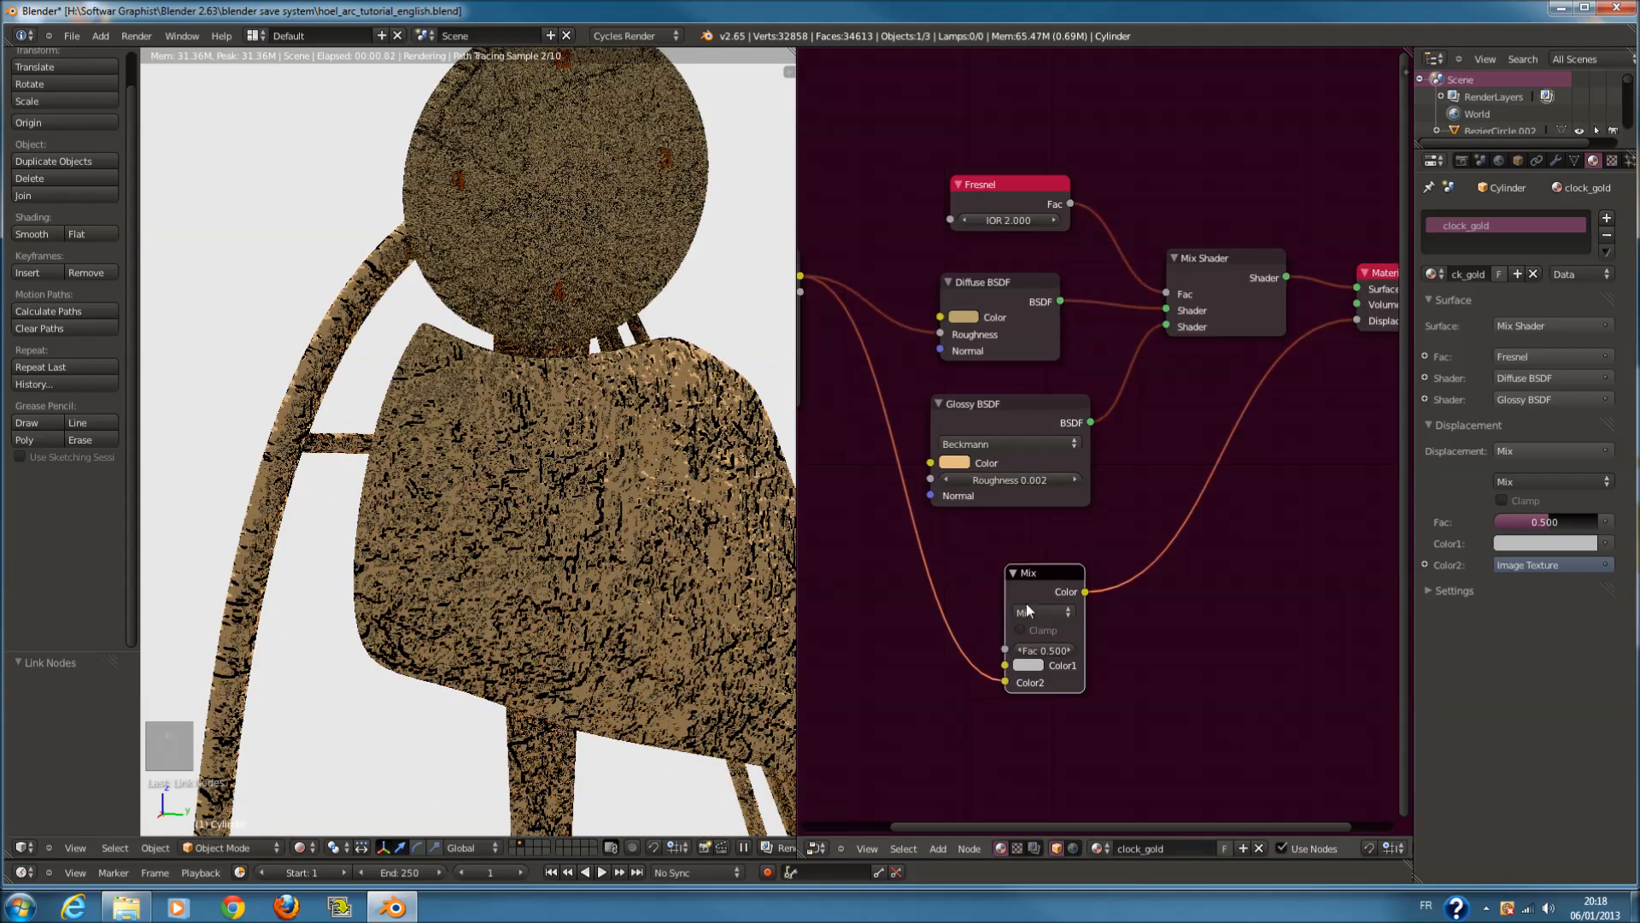
{"action": "left_click", "coordinate": [1039, 612]}
{"action": "left_click", "coordinate": [1046, 574]}
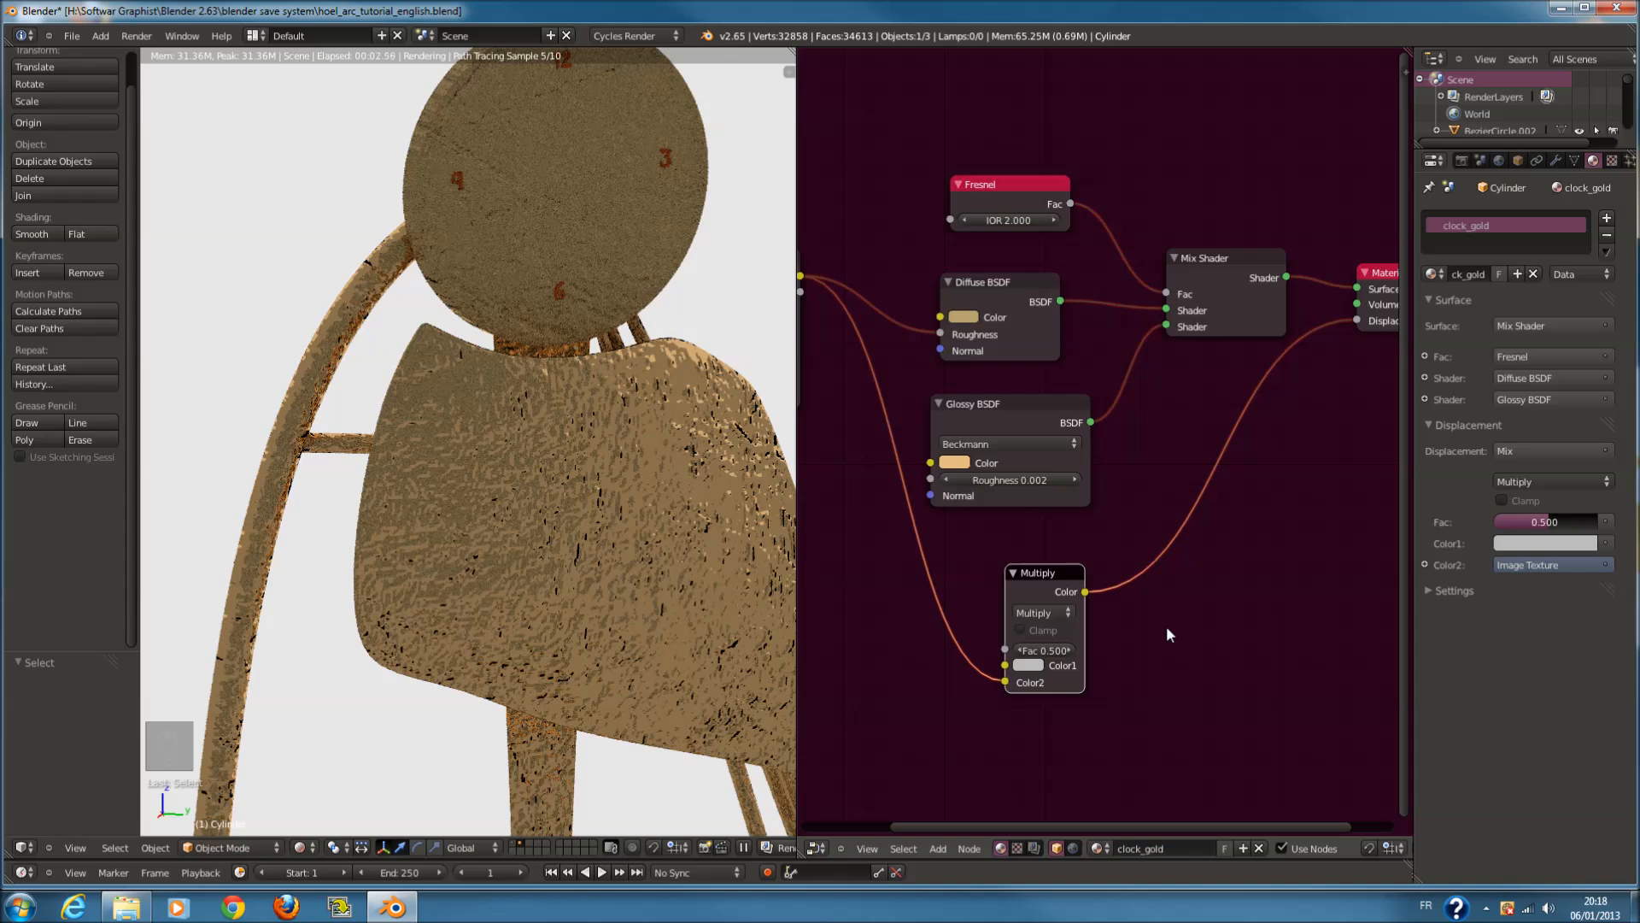
{"action": "left_click_drag", "start_coordinate": [1054, 654], "coordinate": [1087, 653]}
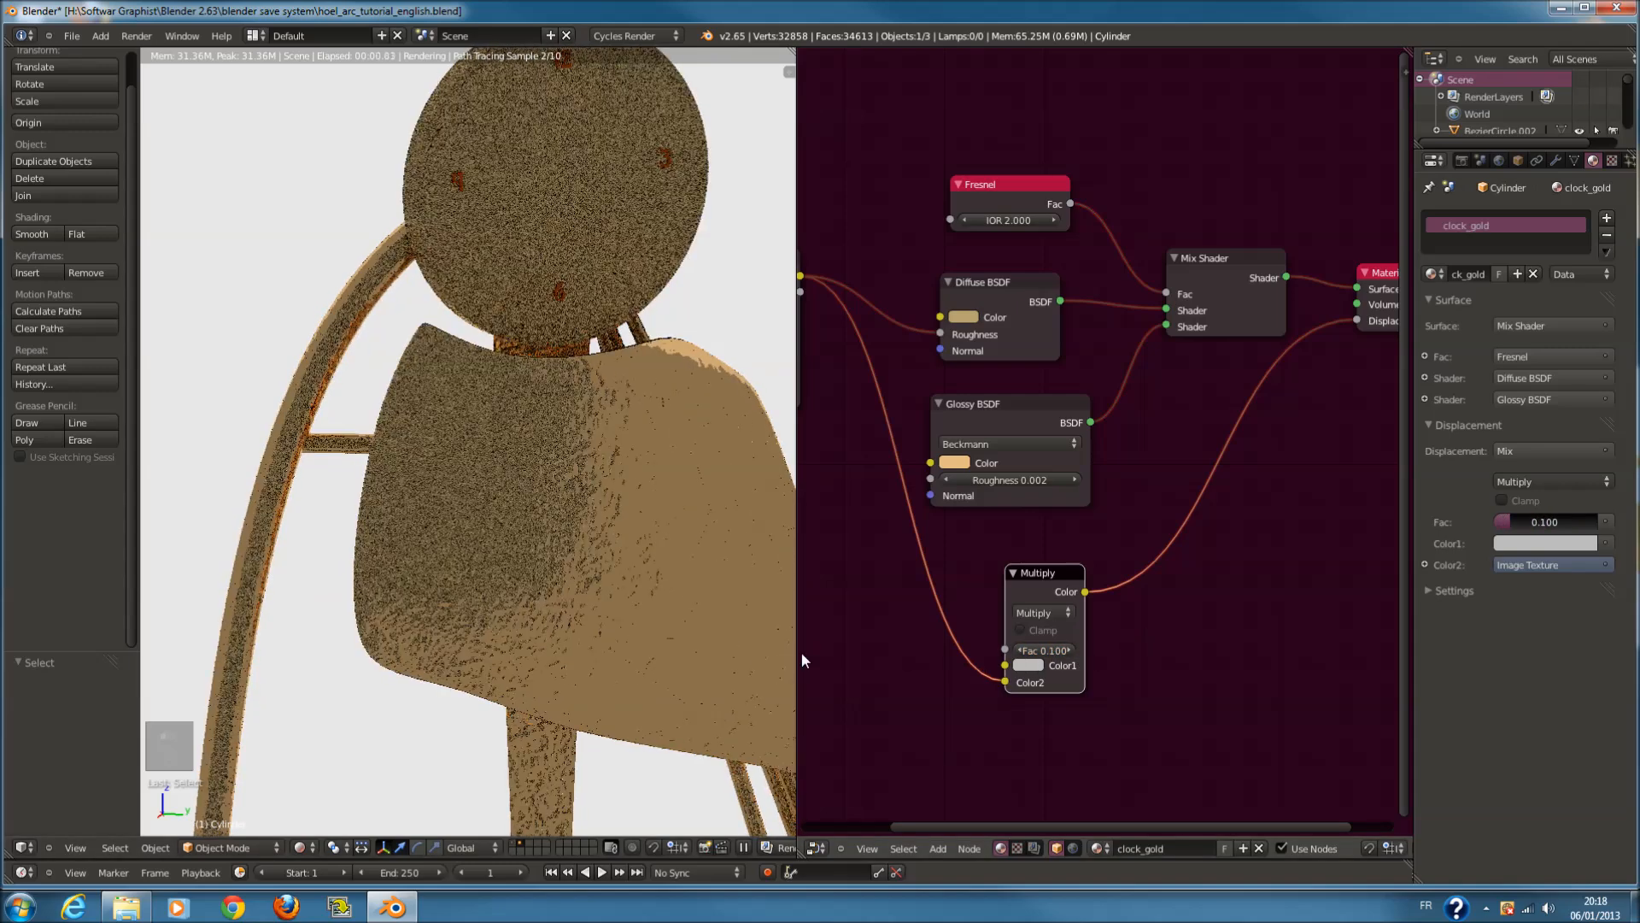
Change the Multiply node's Color1 to white and deselect all nodes
{"action": "middle_click_drag", "start_coordinate": [619, 627], "coordinate": [577, 644]}
{"action": "left_click", "coordinate": [1032, 664]}
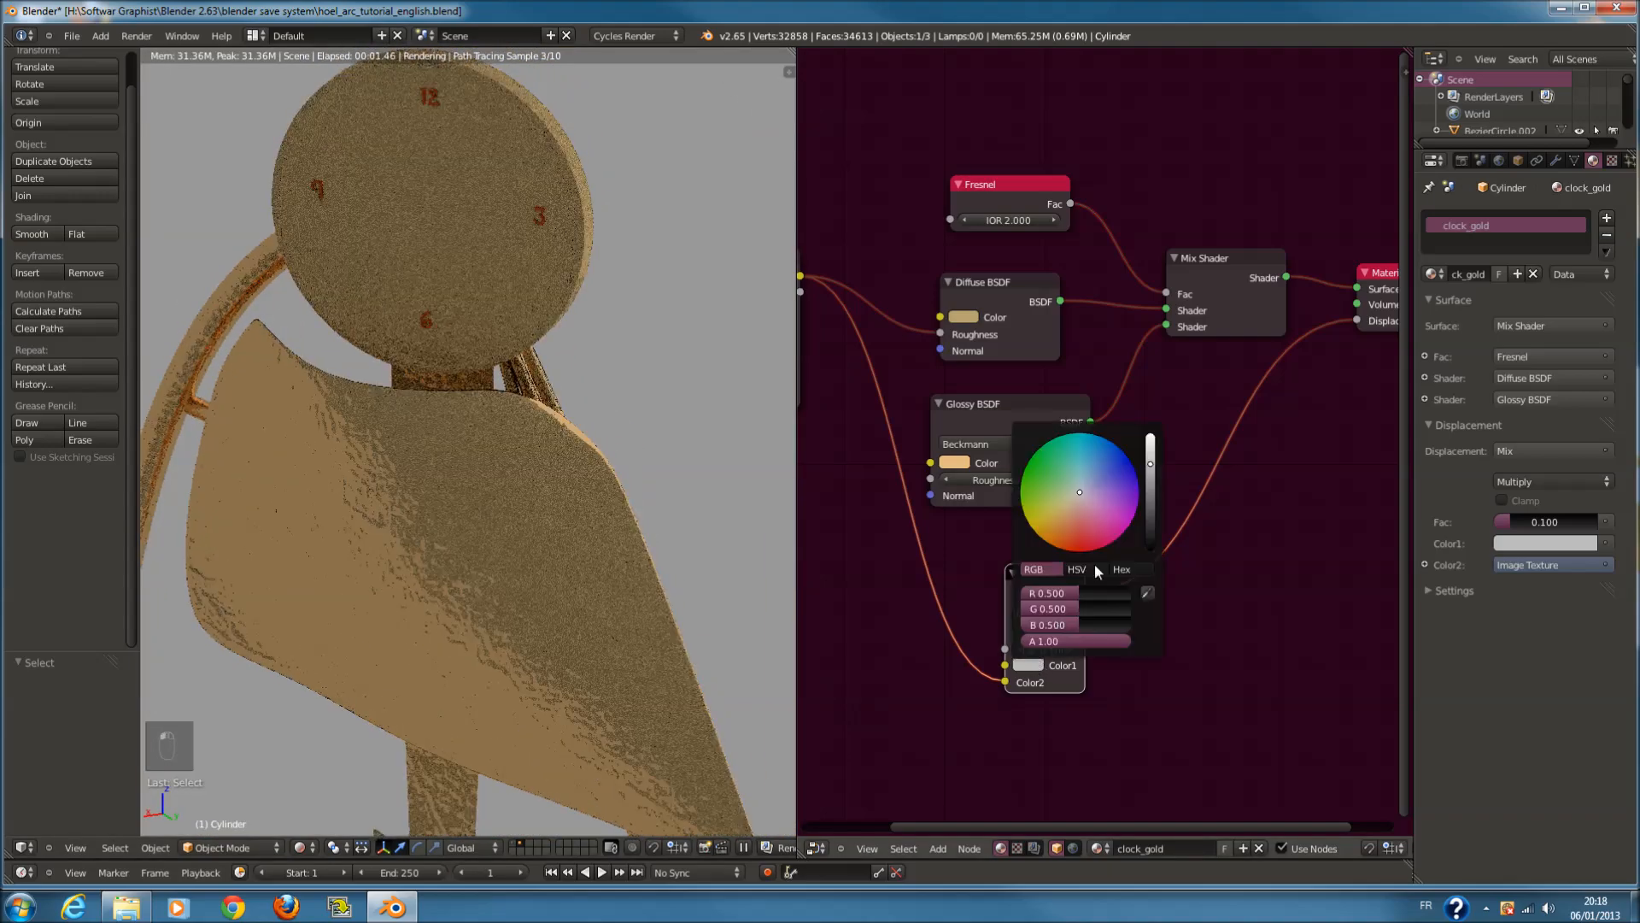
{"action": "left_click_drag", "start_coordinate": [1151, 509], "coordinate": [1151, 527]}
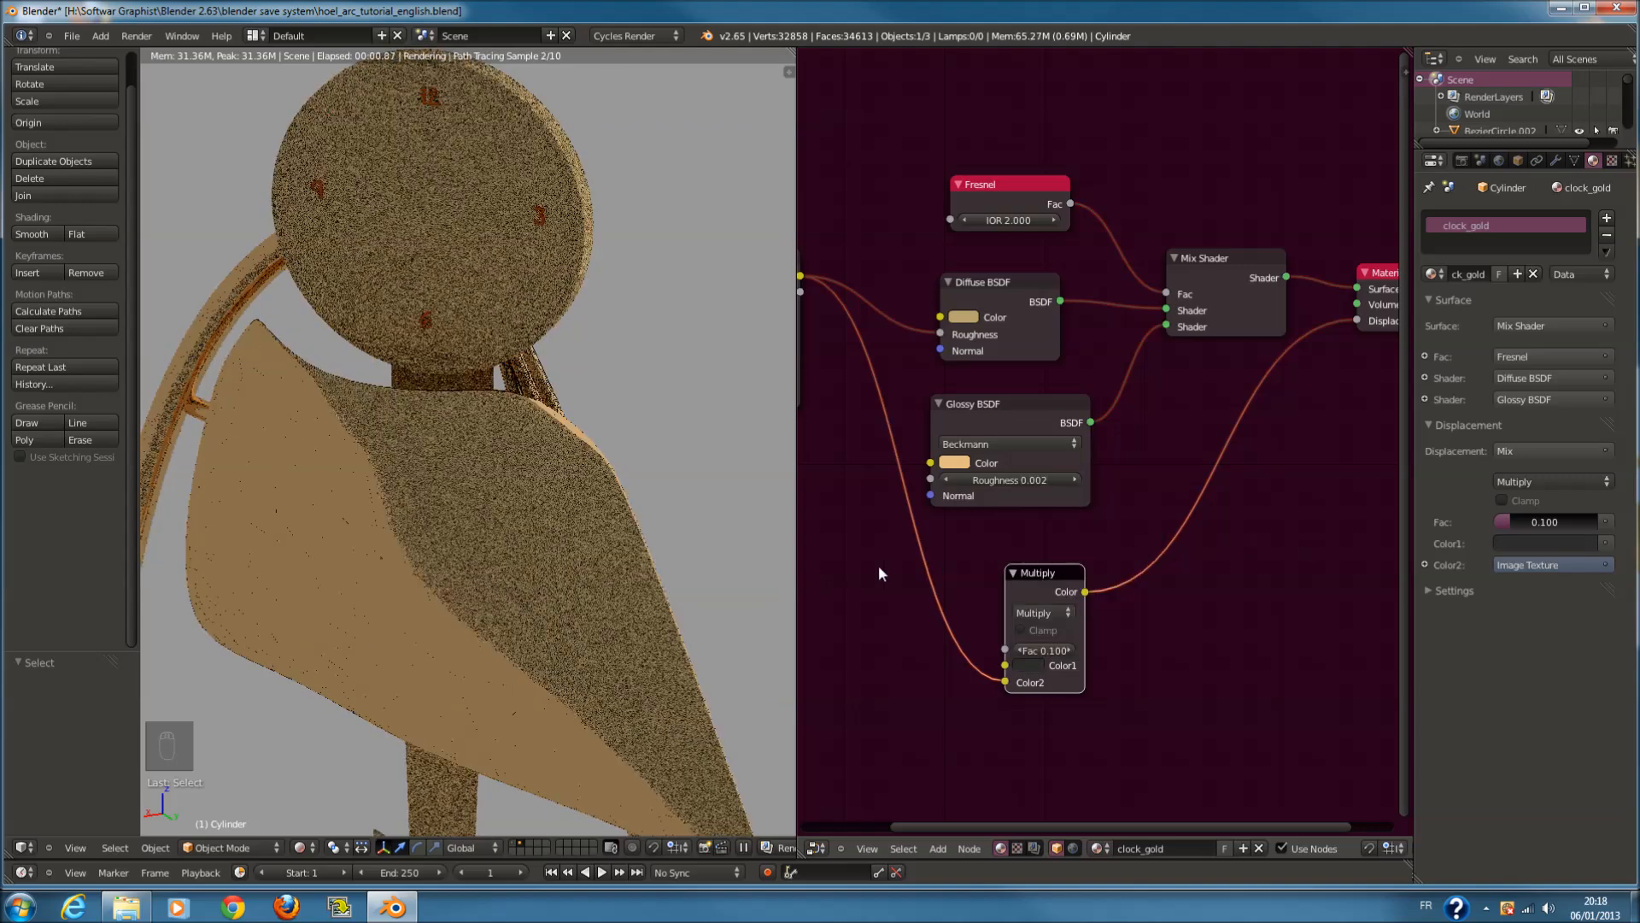
{"action": "left_click", "coordinate": [1042, 663]}
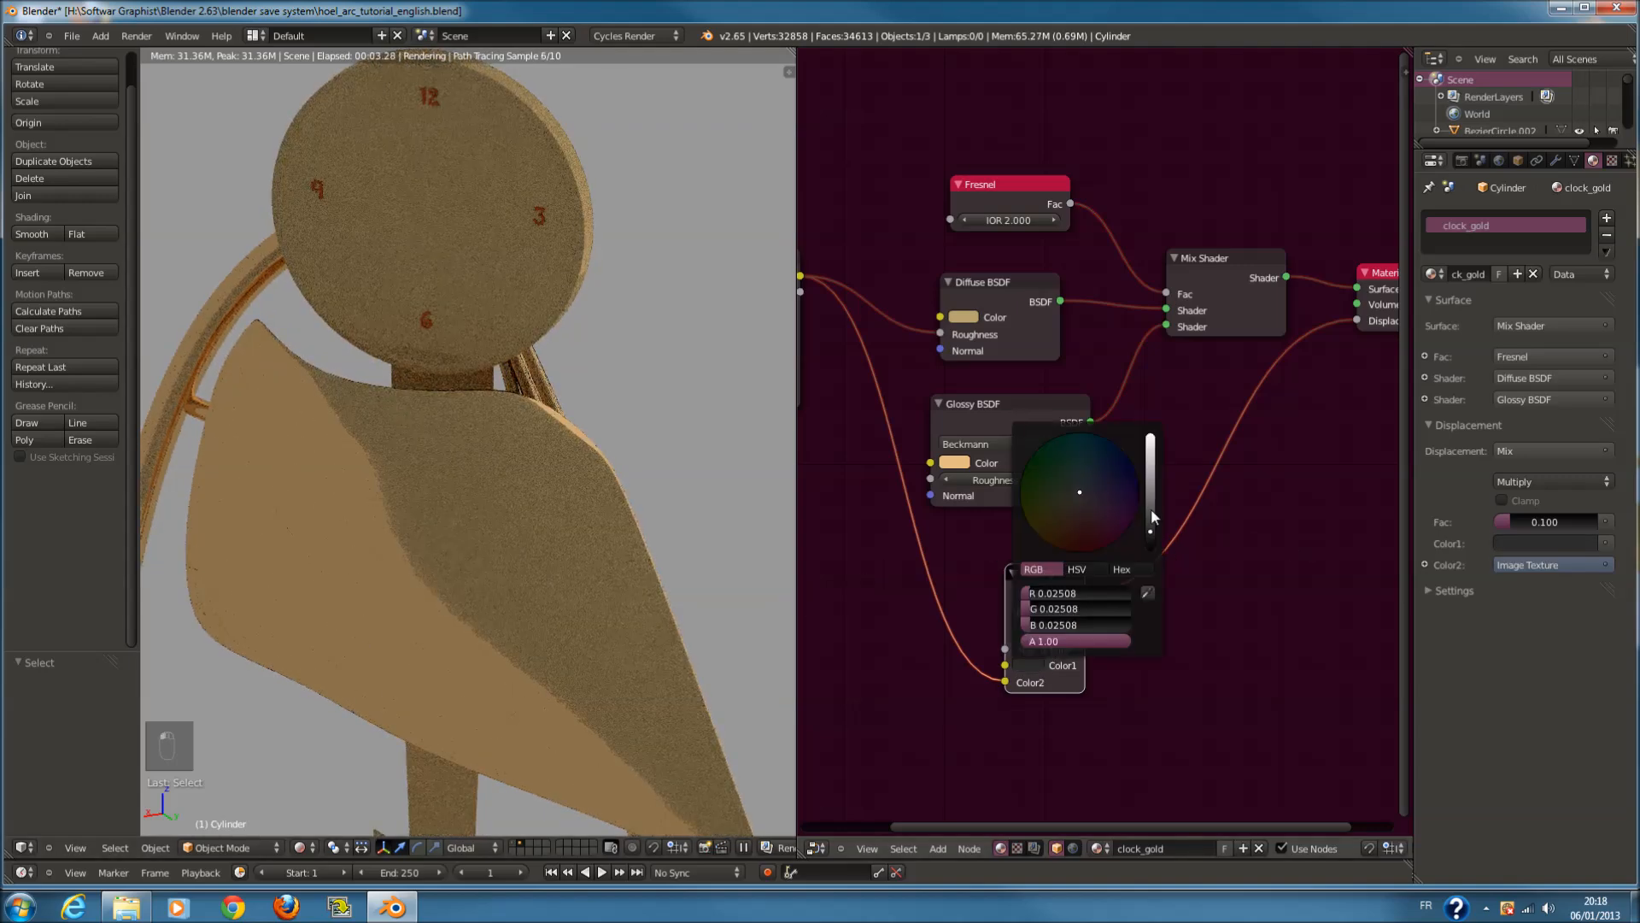
{"action": "left_click_drag", "start_coordinate": [1151, 509], "coordinate": [1151, 436]}
{"action": "scroll", "coordinate": [1078, 488], "scroll_direction": "down", "scroll_amount": 2}
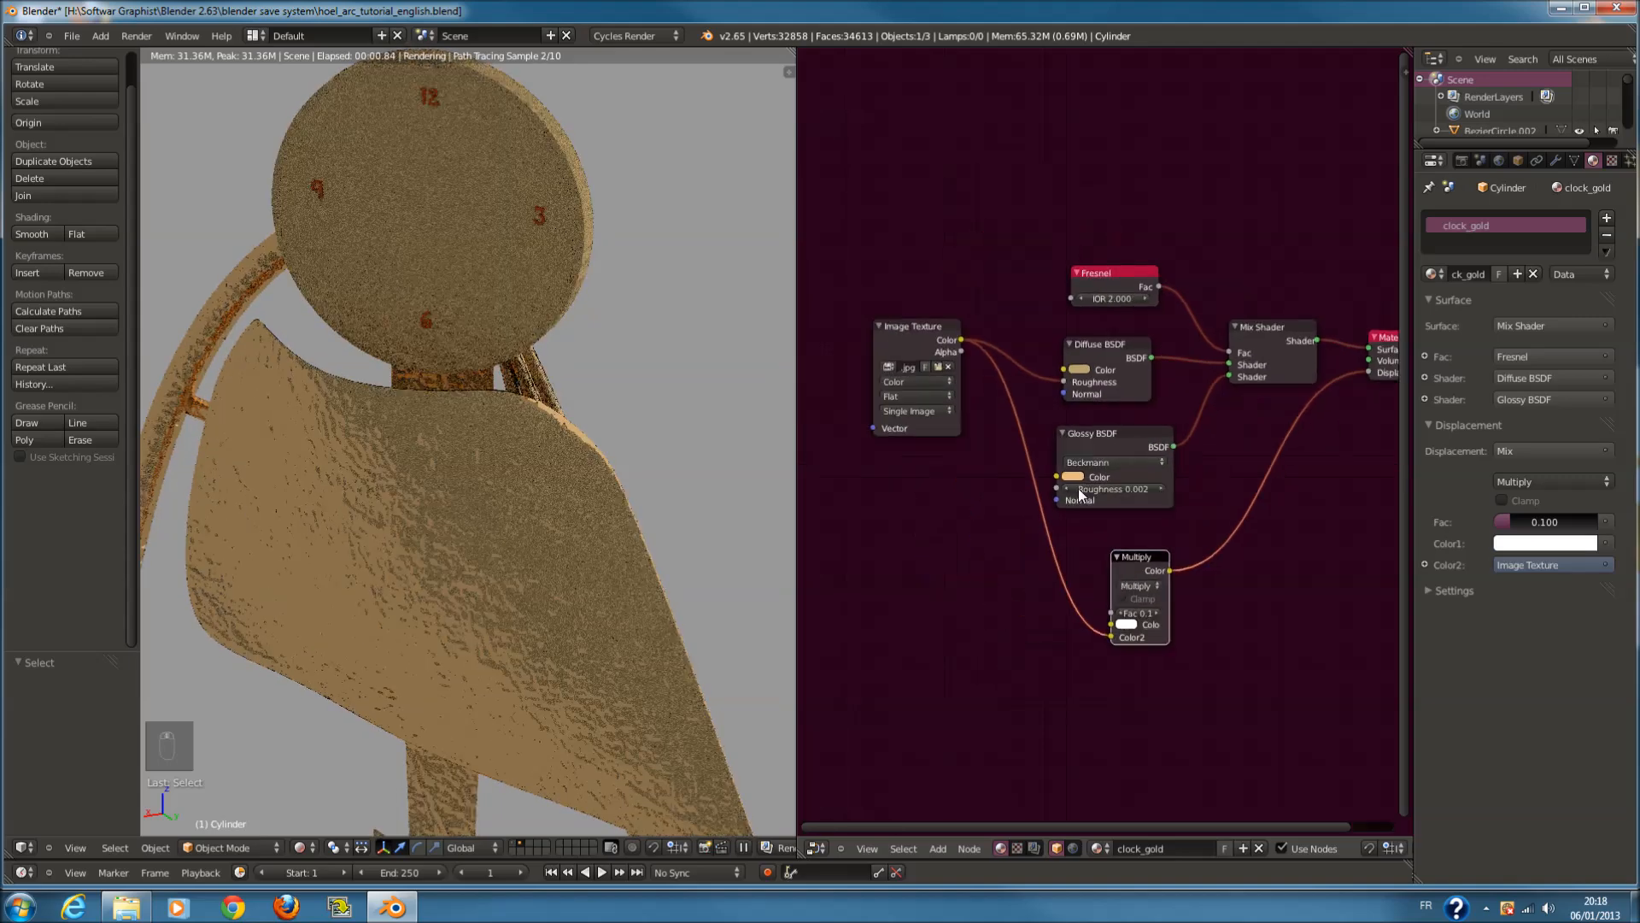
{"action": "key", "text": "a"}
{"action": "key", "text": "a"}
{"action": "key", "text": "a"}
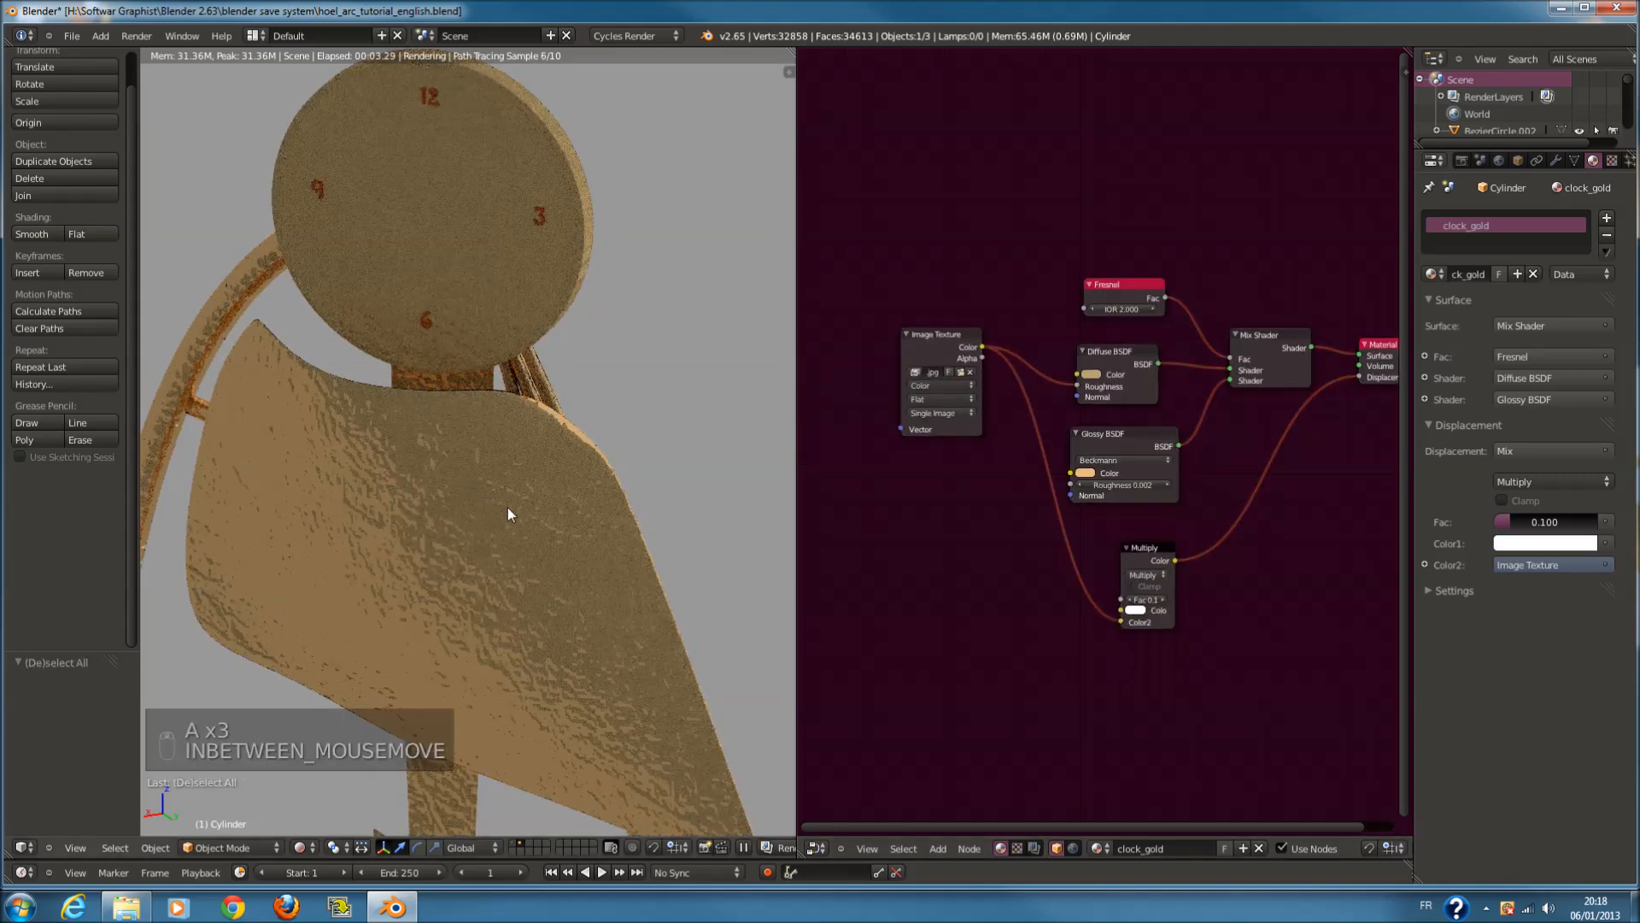
{"action": "scroll", "coordinate": [507, 514], "scroll_direction": "down", "scroll_amount": 2}
{"action": "scroll", "coordinate": [960, 505], "scroll_direction": "up", "scroll_amount": 3}
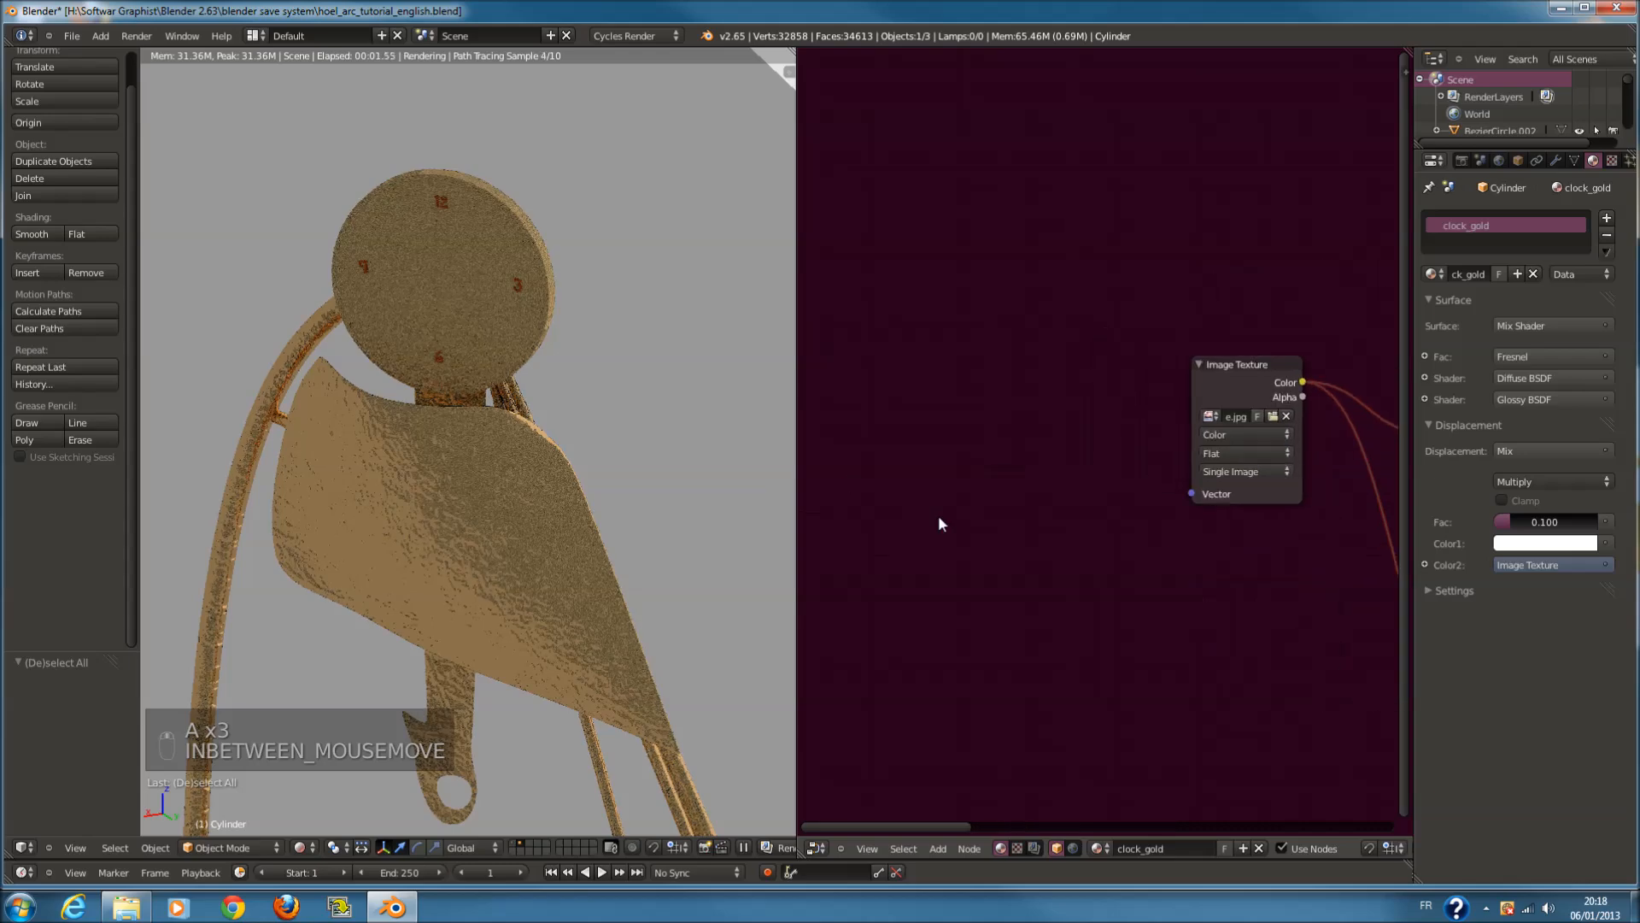
{"action": "key", "text": "shift+a"}
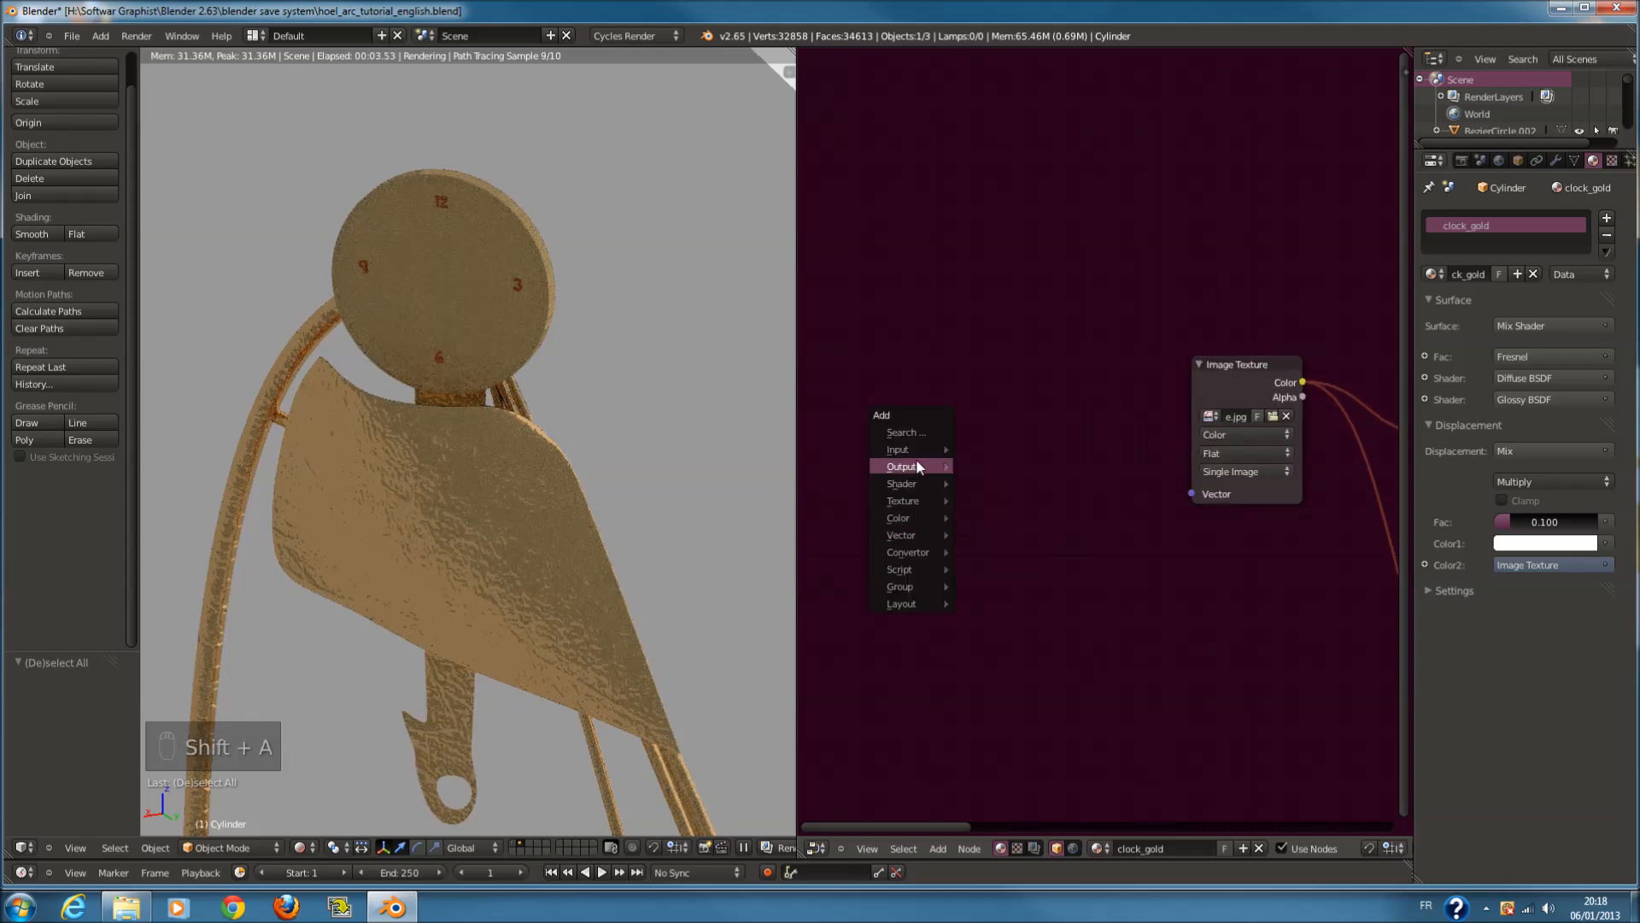
{"action": "mouse_move", "coordinate": [917, 485]}
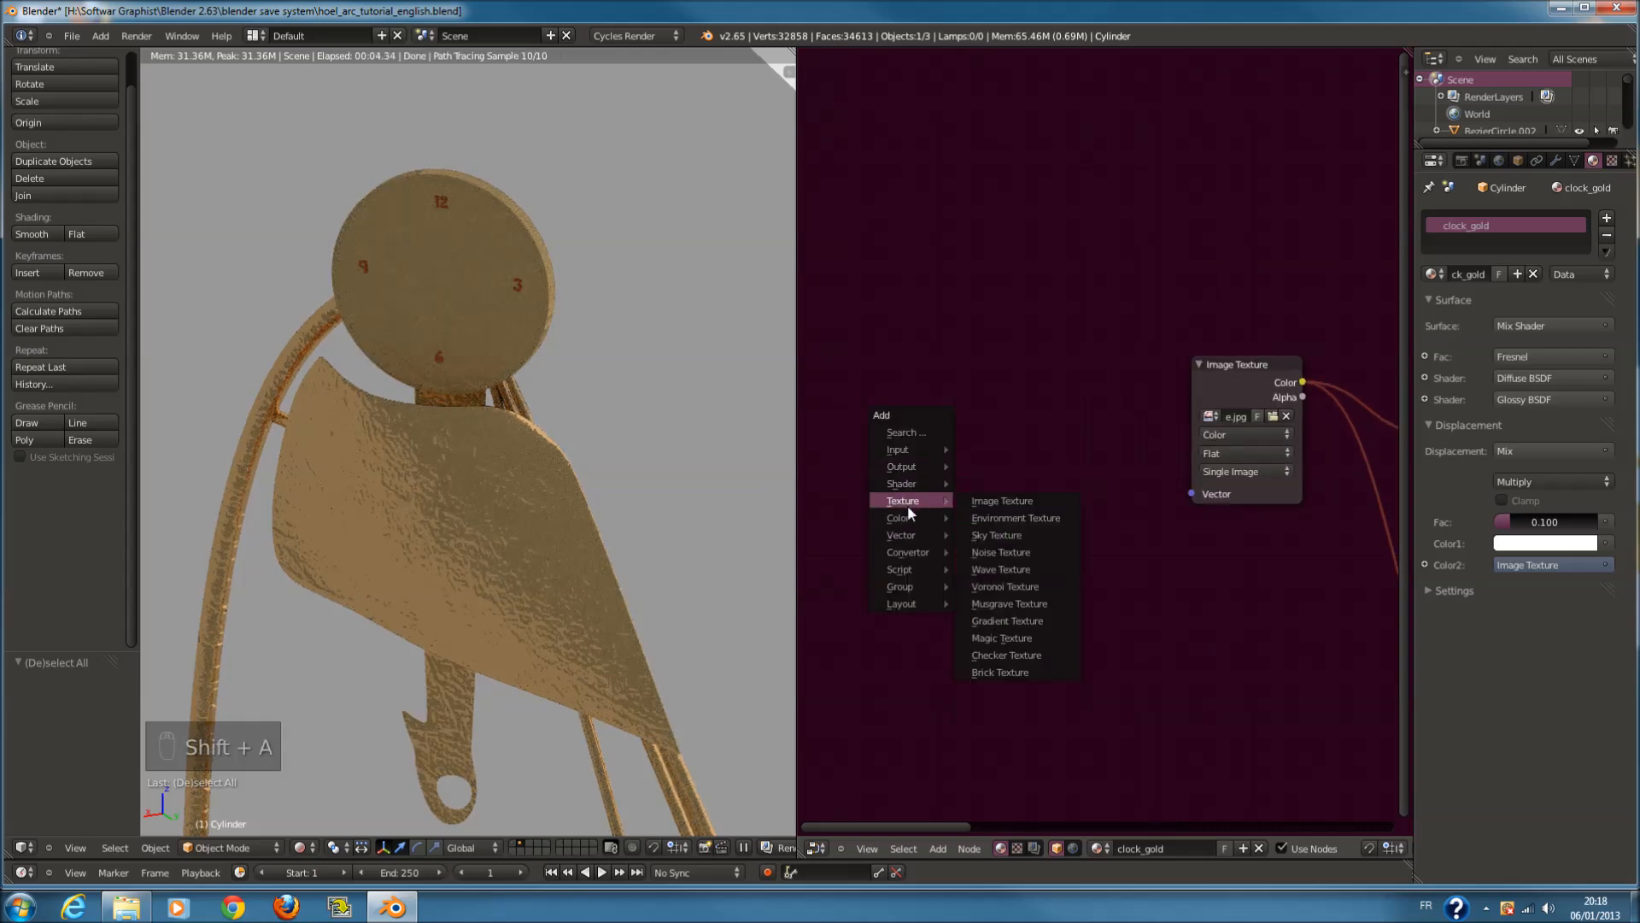
{"action": "mouse_move", "coordinate": [906, 514]}
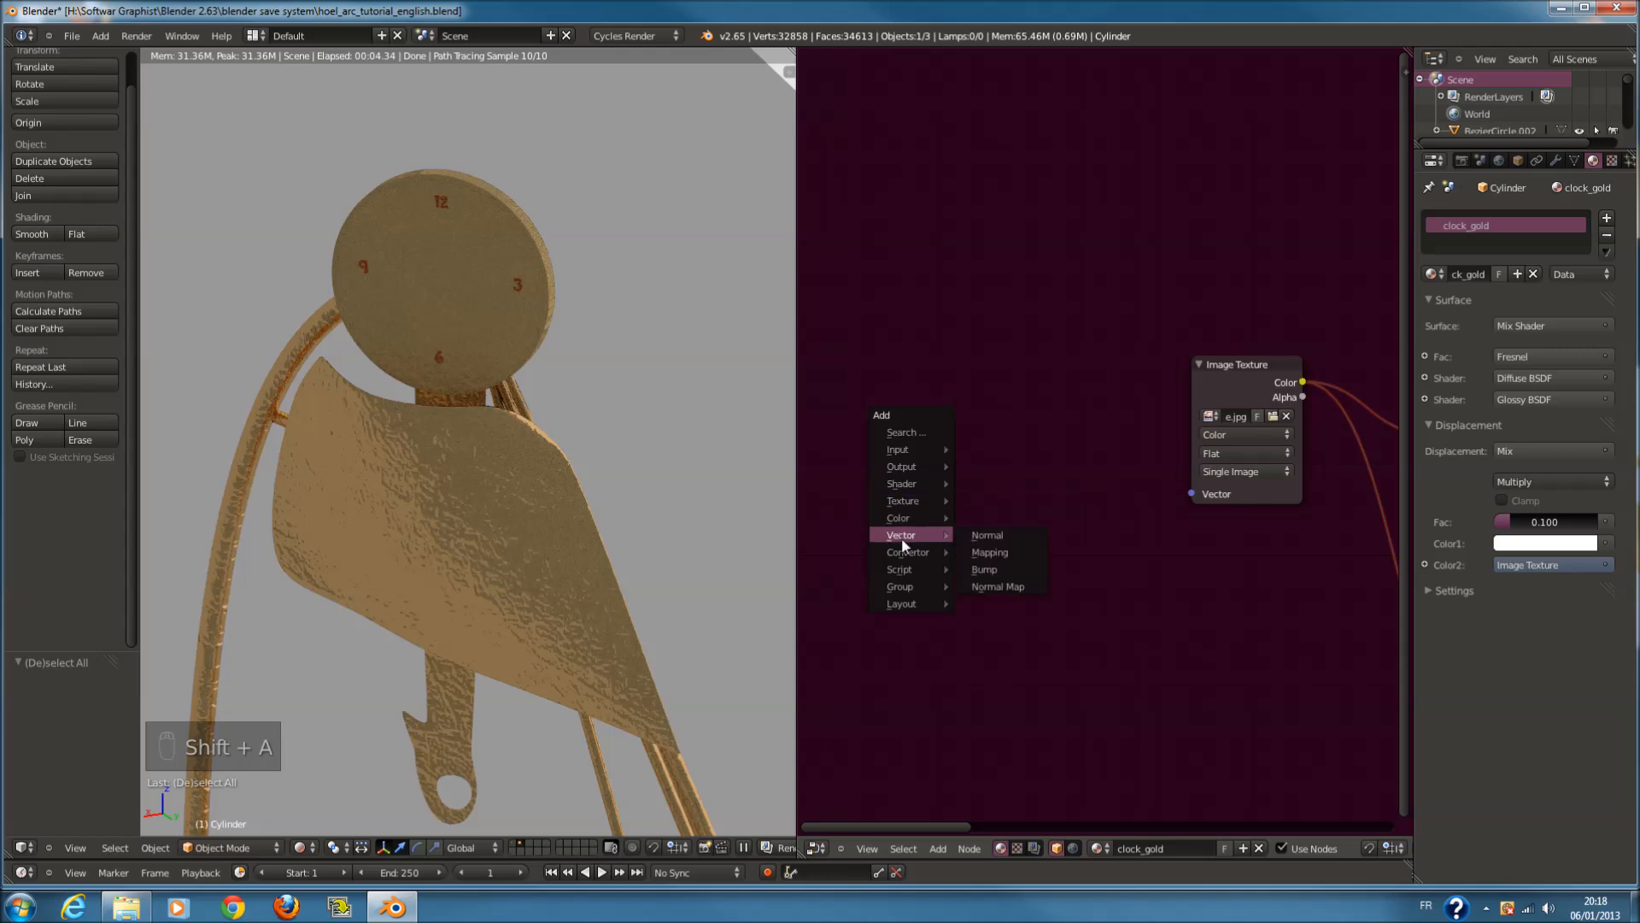
{"action": "left_click", "coordinate": [998, 586]}
{"action": "key", "text": "x"}
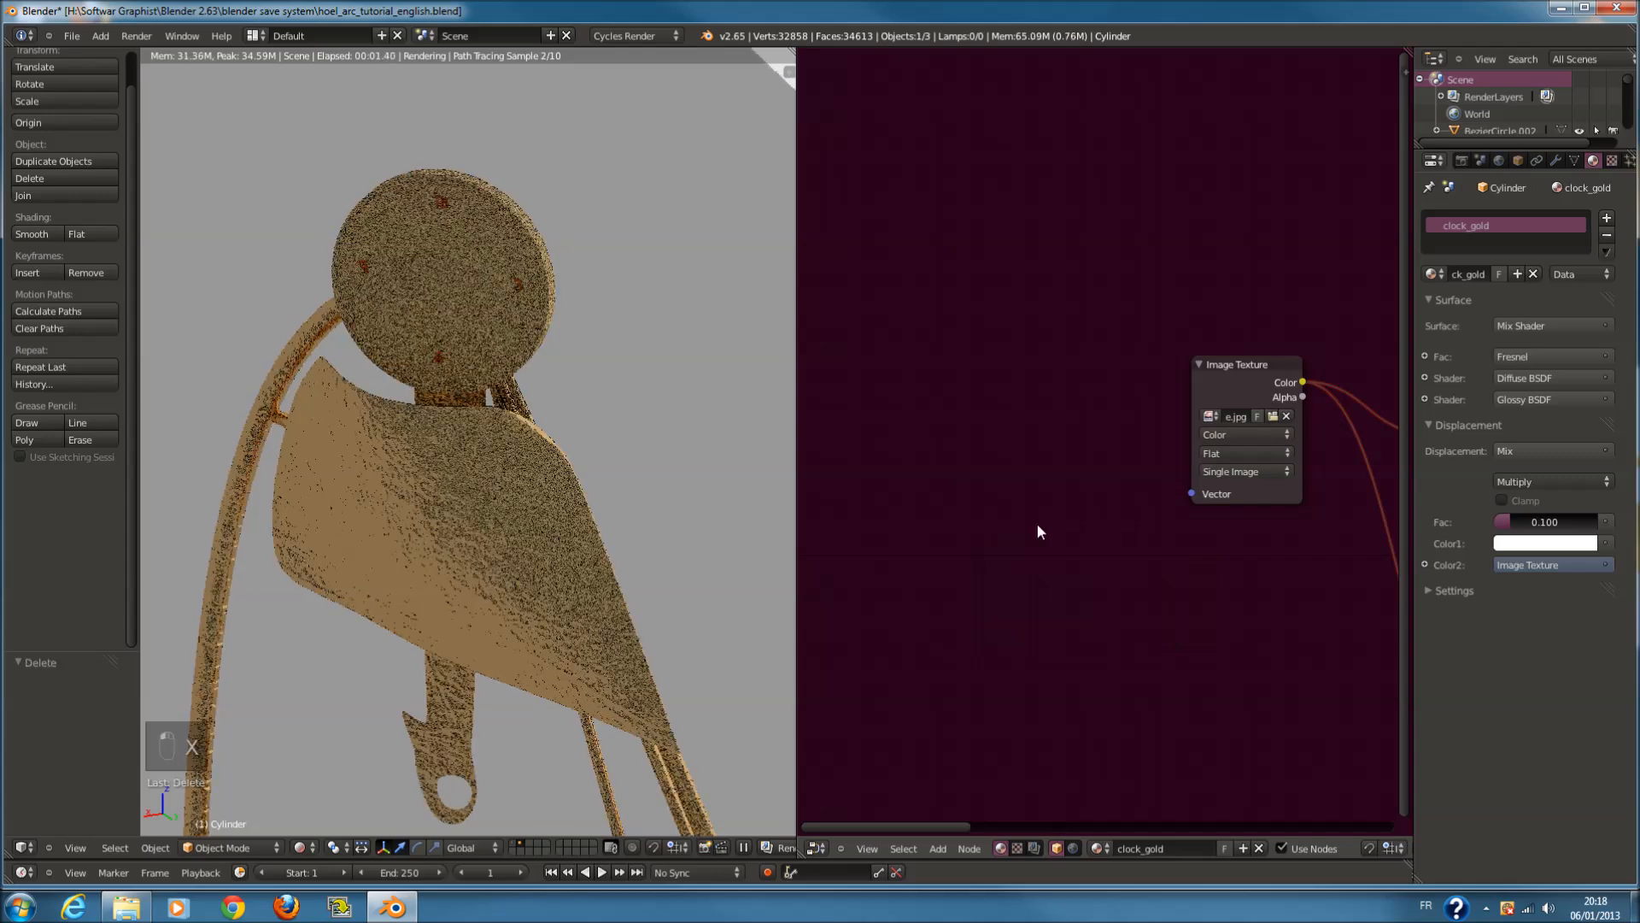
Add a Mapping node before the Image Texture node and connect its Vector output to the texture's Vector input
{"action": "key", "text": "shift+a"}
{"action": "mouse_move", "coordinate": [1038, 525]}
{"action": "left_click", "coordinate": [1094, 546]}
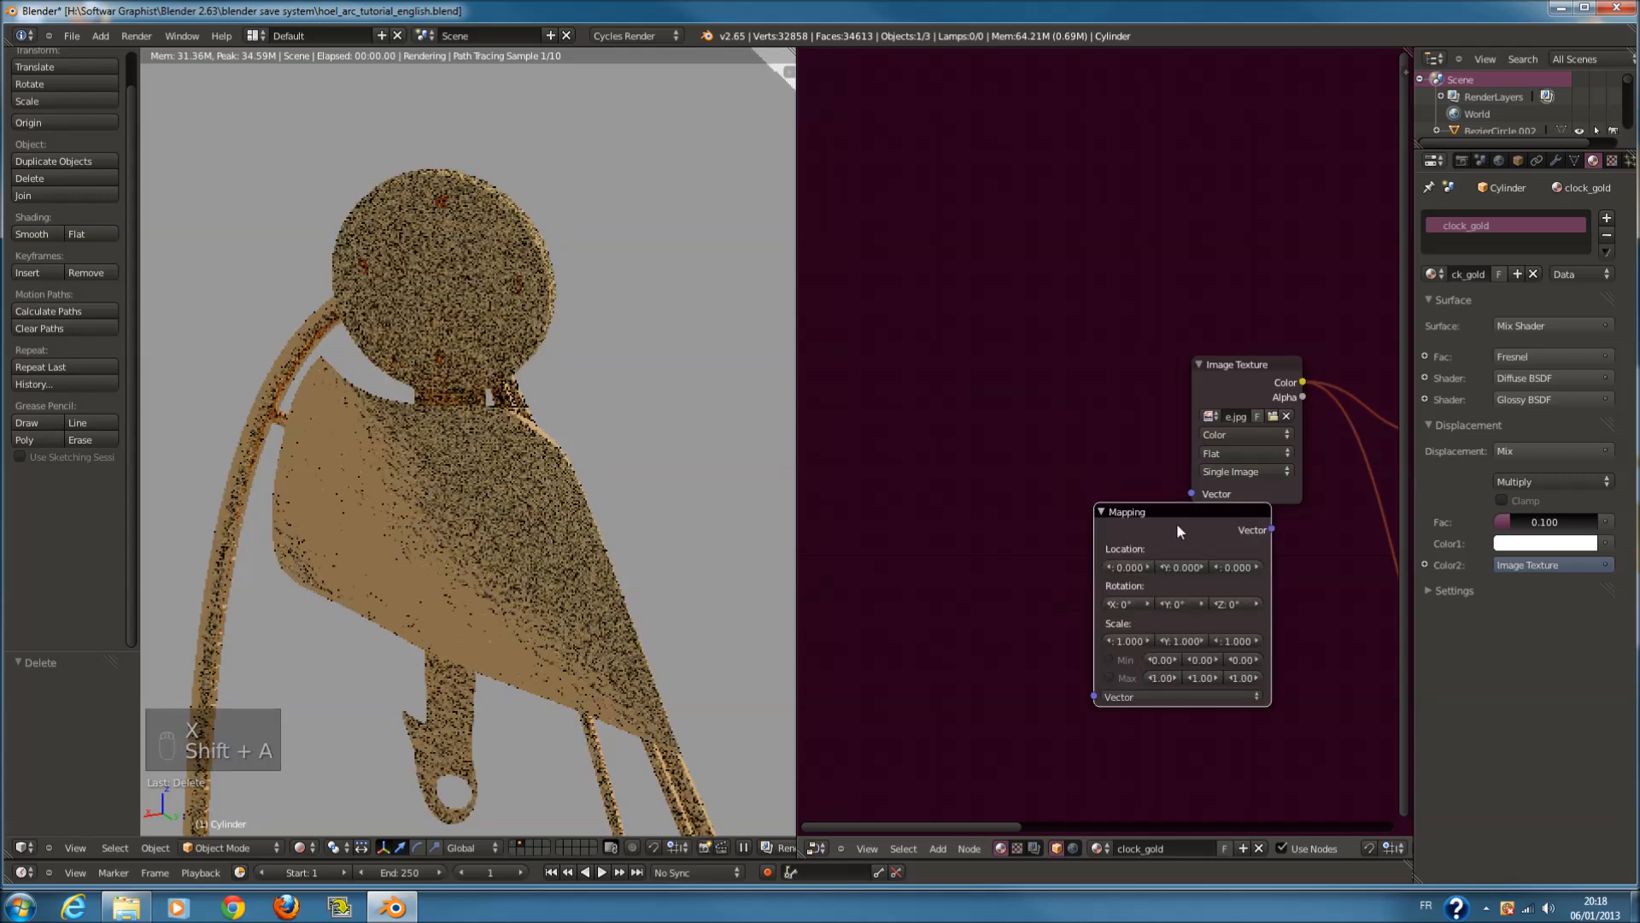
{"action": "left_click", "coordinate": [979, 432]}
{"action": "scroll", "coordinate": [1076, 444], "scroll_direction": "up", "scroll_amount": 1}
{"action": "left_click_drag", "start_coordinate": [1101, 452], "coordinate": [1218, 506]}
{"action": "scroll", "coordinate": [1155, 563], "scroll_direction": "up", "scroll_amount": 1}
{"action": "middle_click_drag", "start_coordinate": [1153, 564], "coordinate": [1114, 475]}
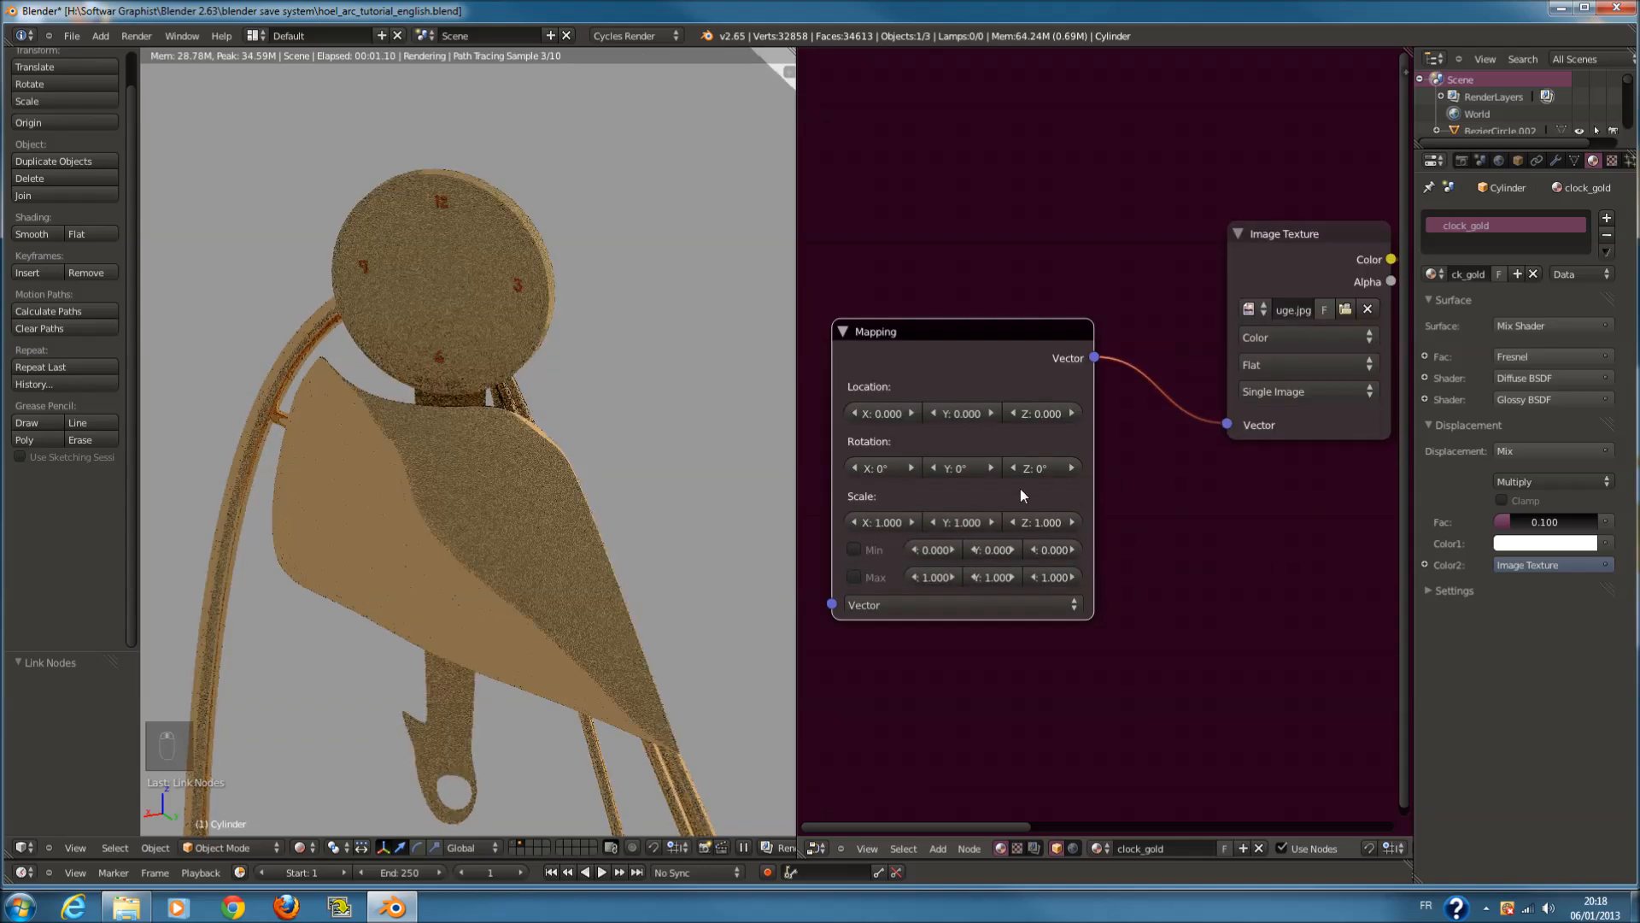
Set the Mapping node's X scale to 10 and inspect the clock body up close in the rendered view
{"action": "left_click", "coordinate": [908, 522]}
{"action": "left_click", "coordinate": [884, 520]}
{"action": "type", "text": "&"}
{"action": "type", "text": "18"}
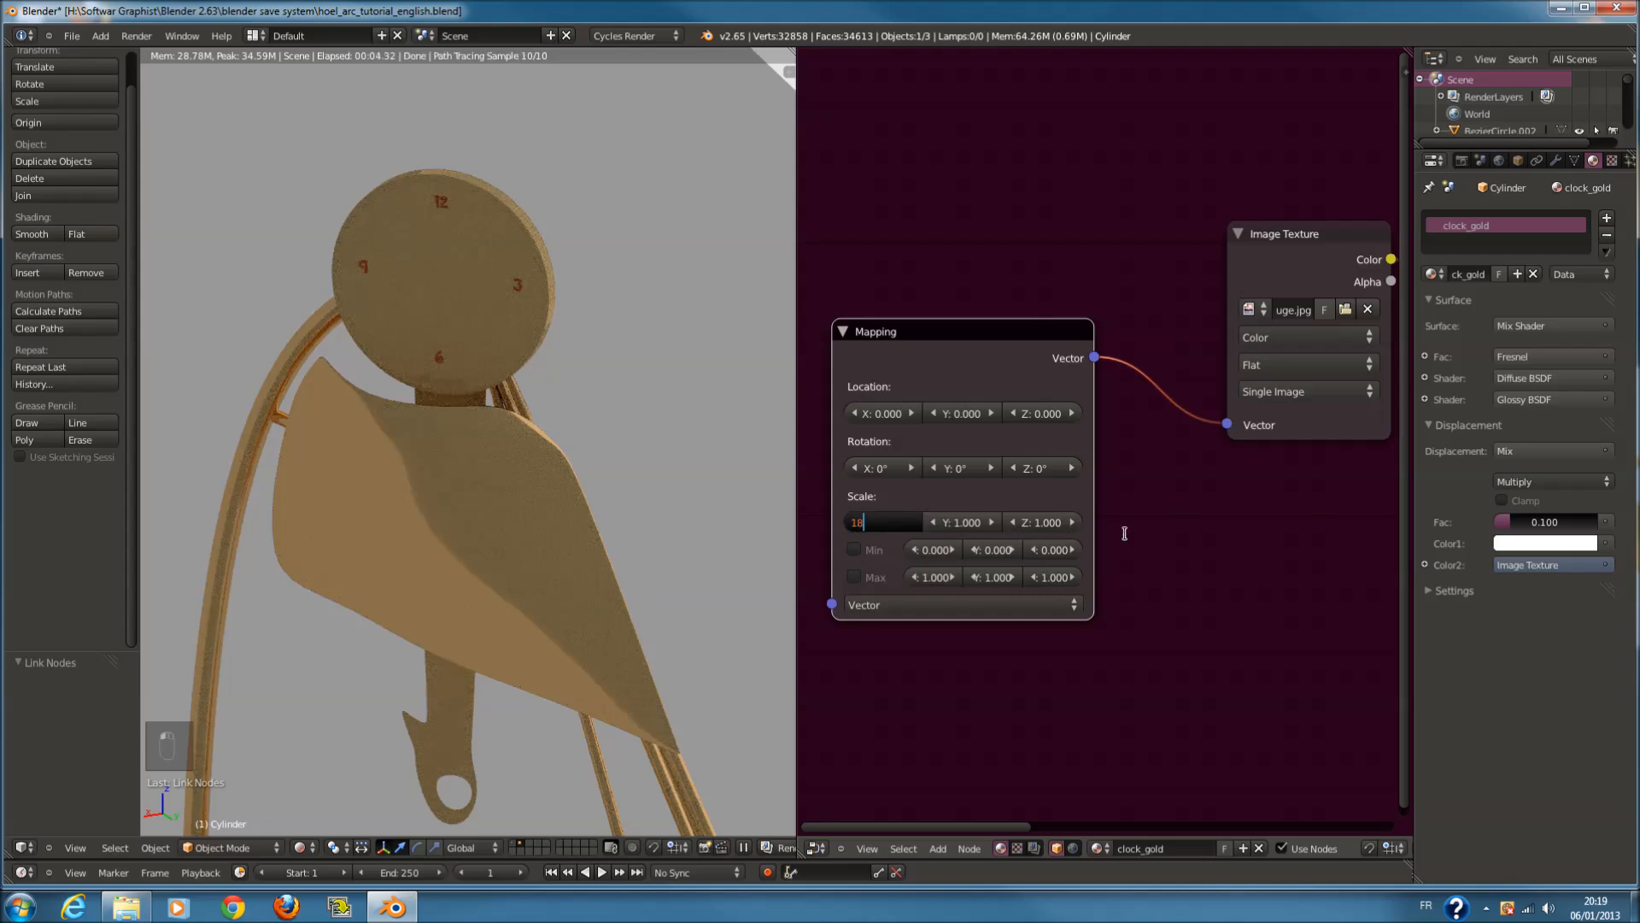
{"action": "key", "text": "Return"}
{"action": "scroll", "coordinate": [684, 550], "scroll_direction": "up", "scroll_amount": 5}
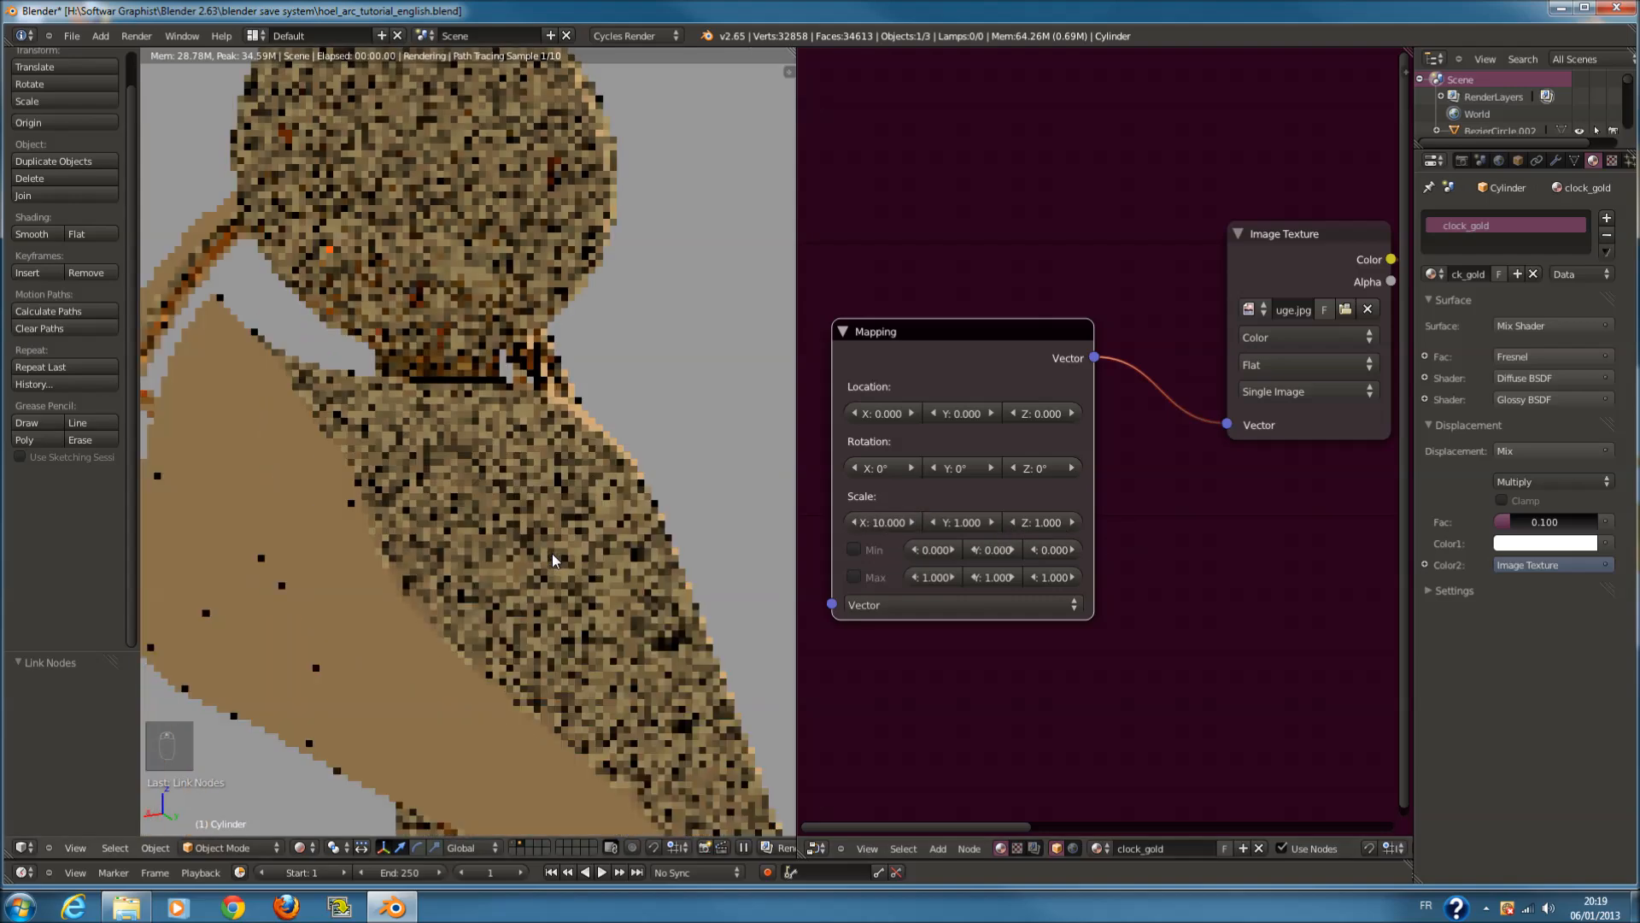
{"action": "scroll", "coordinate": [853, 540], "scroll_direction": "down", "scroll_amount": 1}
{"action": "scroll", "coordinate": [931, 531], "scroll_direction": "down", "scroll_amount": 1}
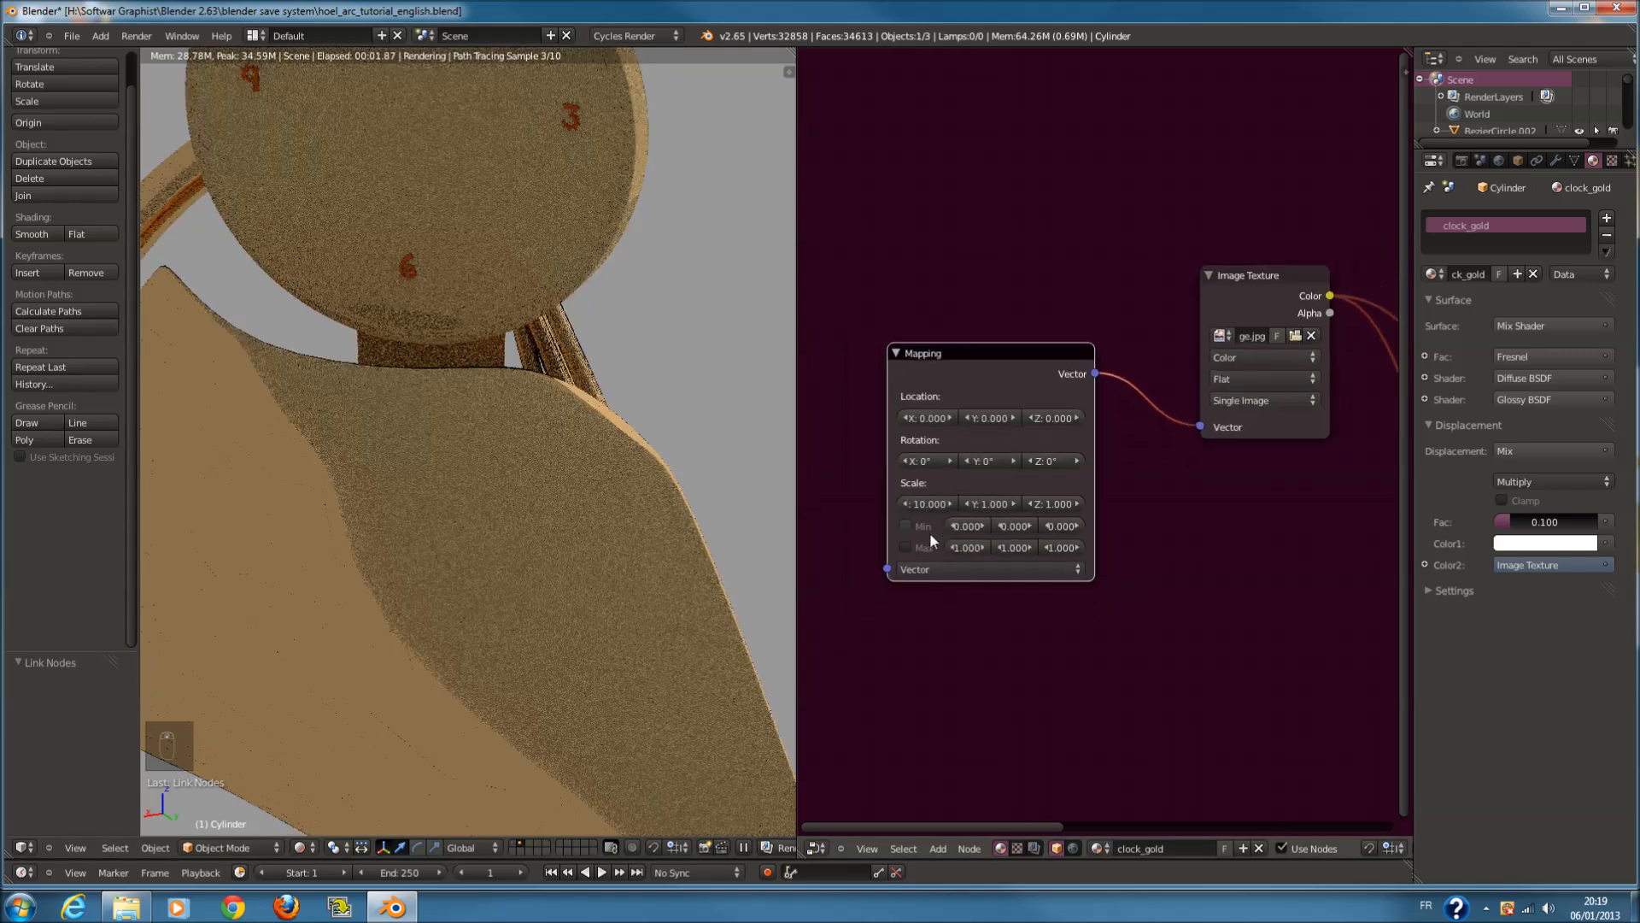
Add a Texture Coordinate node before the Mapping node and connect its UV output to the Mapping node's Vector input
{"action": "middle_click_drag", "start_coordinate": [844, 532], "coordinate": [996, 541]}
{"action": "key", "text": "shift+a"}
{"action": "mouse_move", "coordinate": [997, 543]}
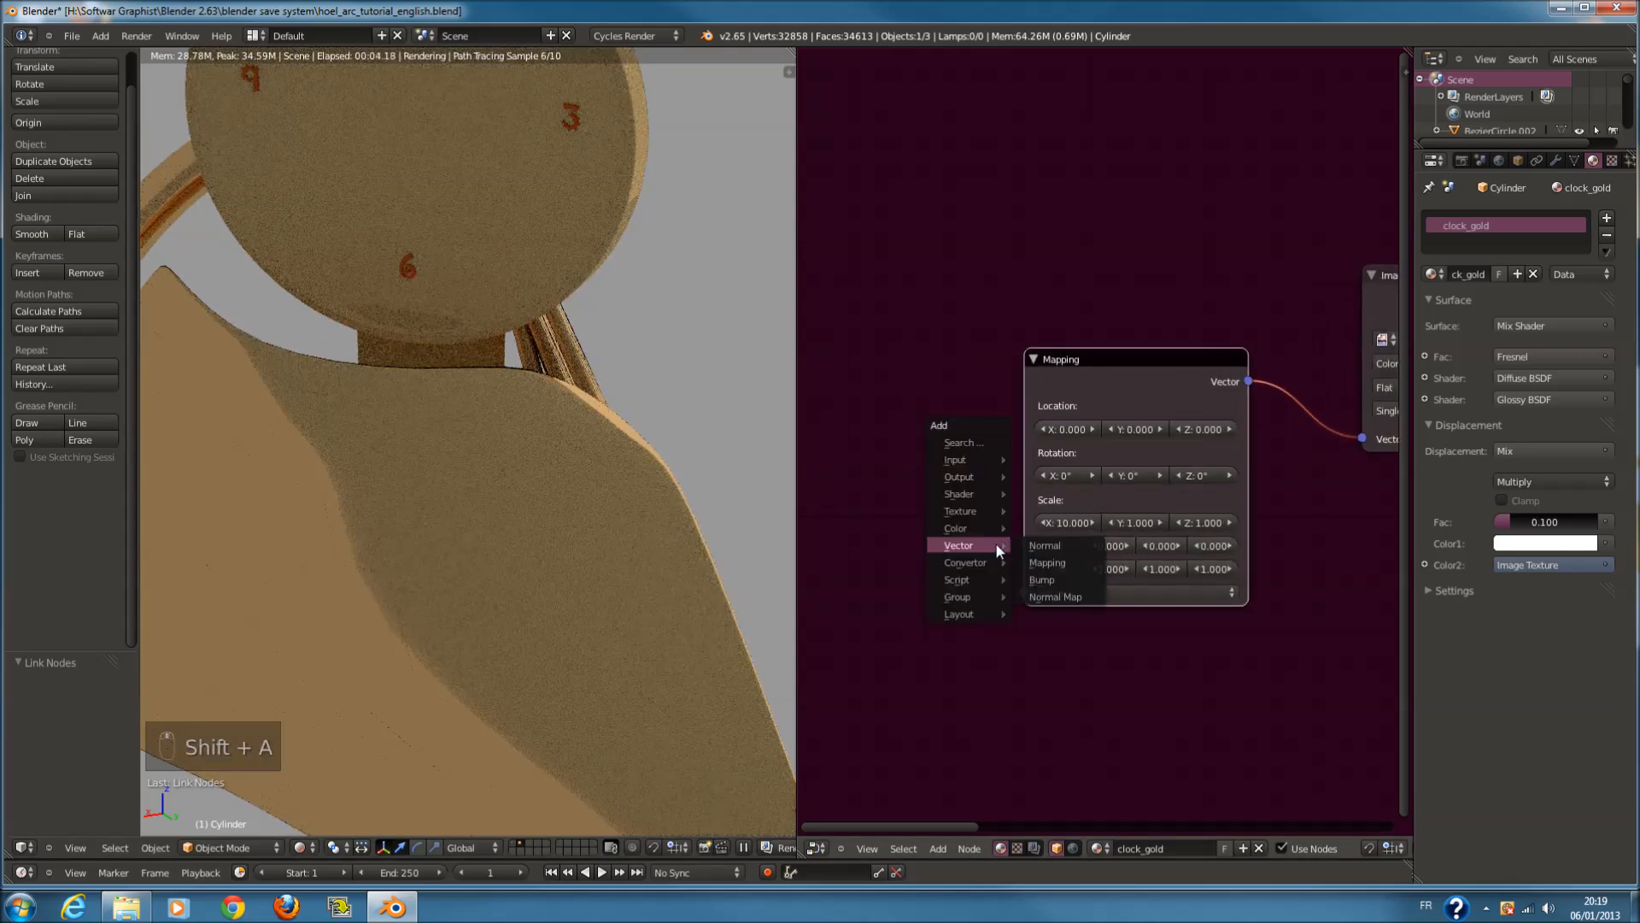
{"action": "mouse_move", "coordinate": [974, 462]}
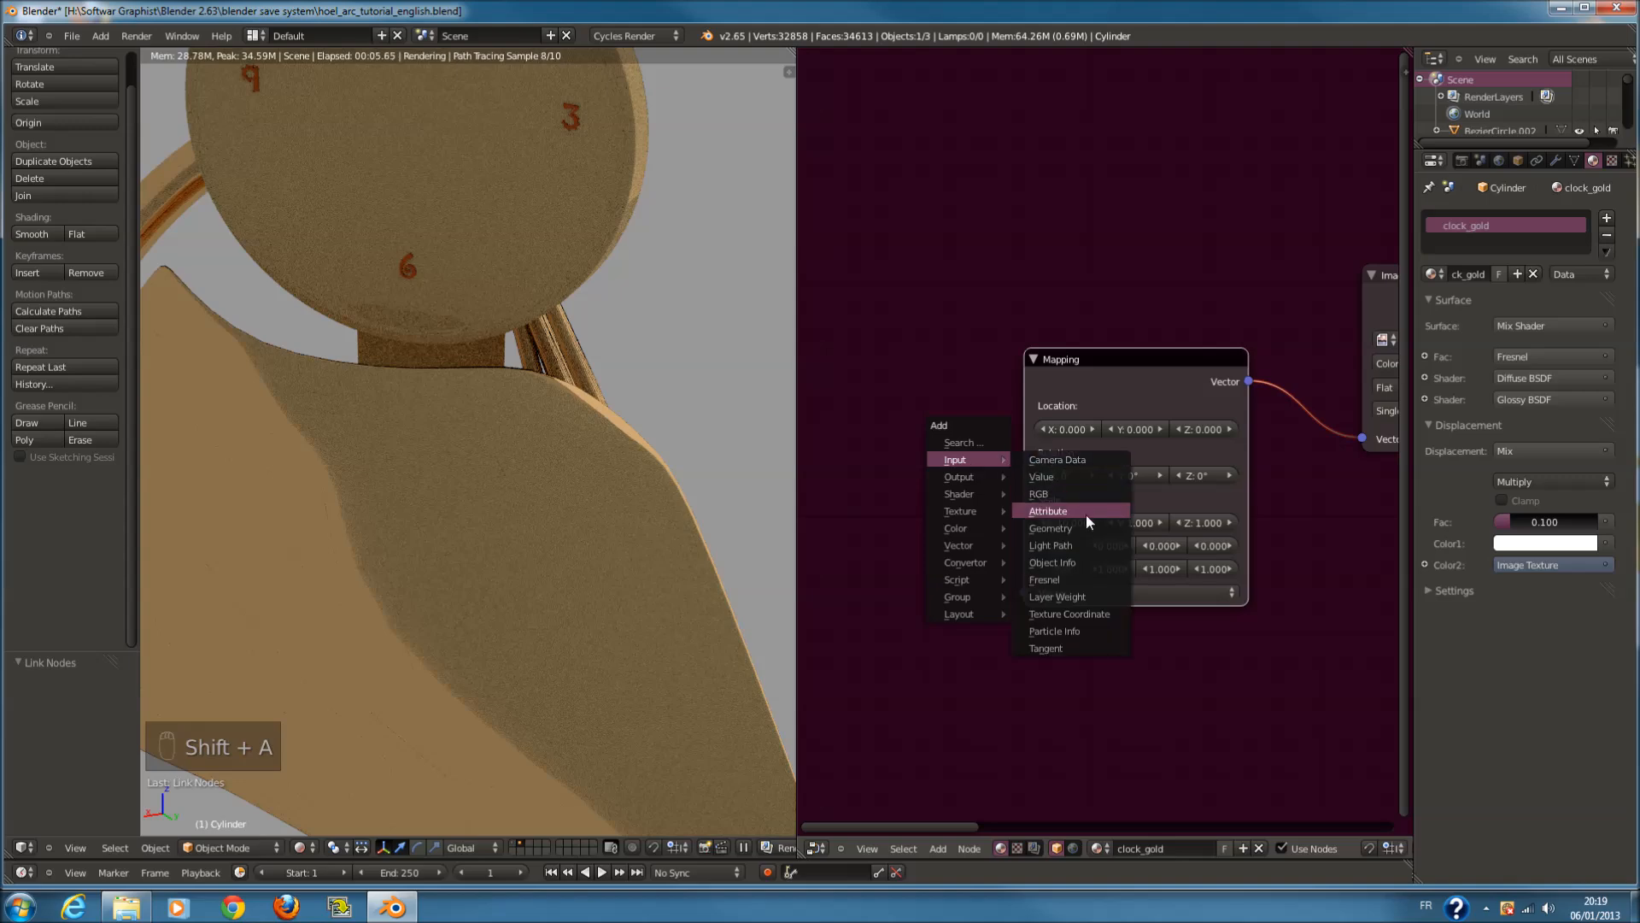
{"action": "left_click", "coordinate": [1097, 614]}
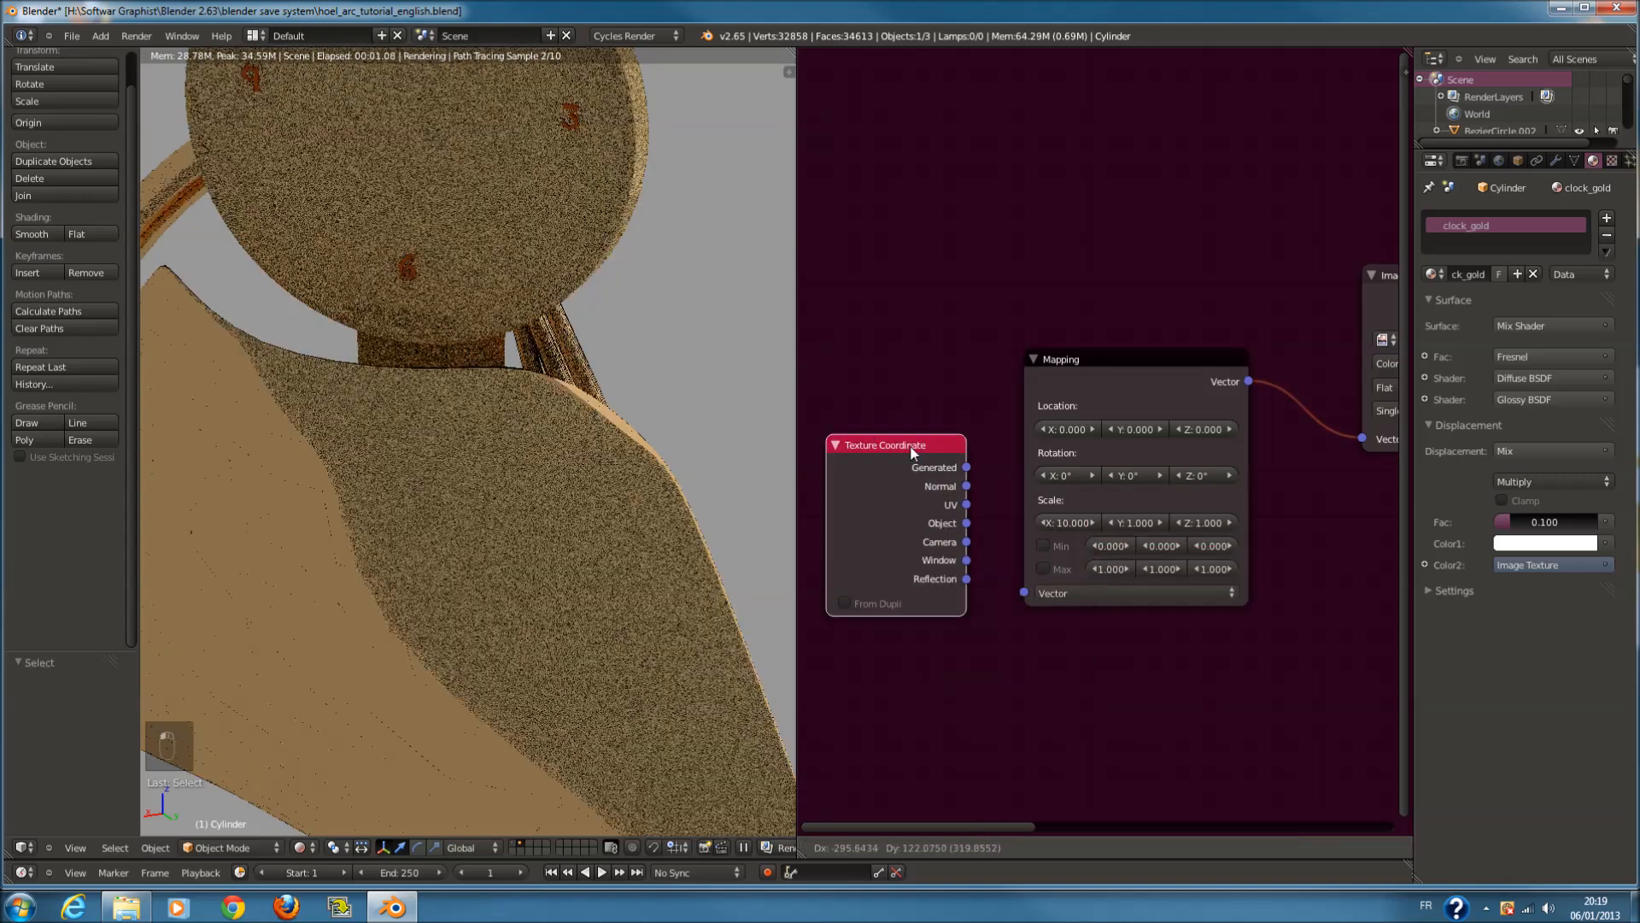
{"action": "left_click", "coordinate": [906, 417]}
{"action": "left_click_drag", "start_coordinate": [959, 466], "coordinate": [1025, 593]}
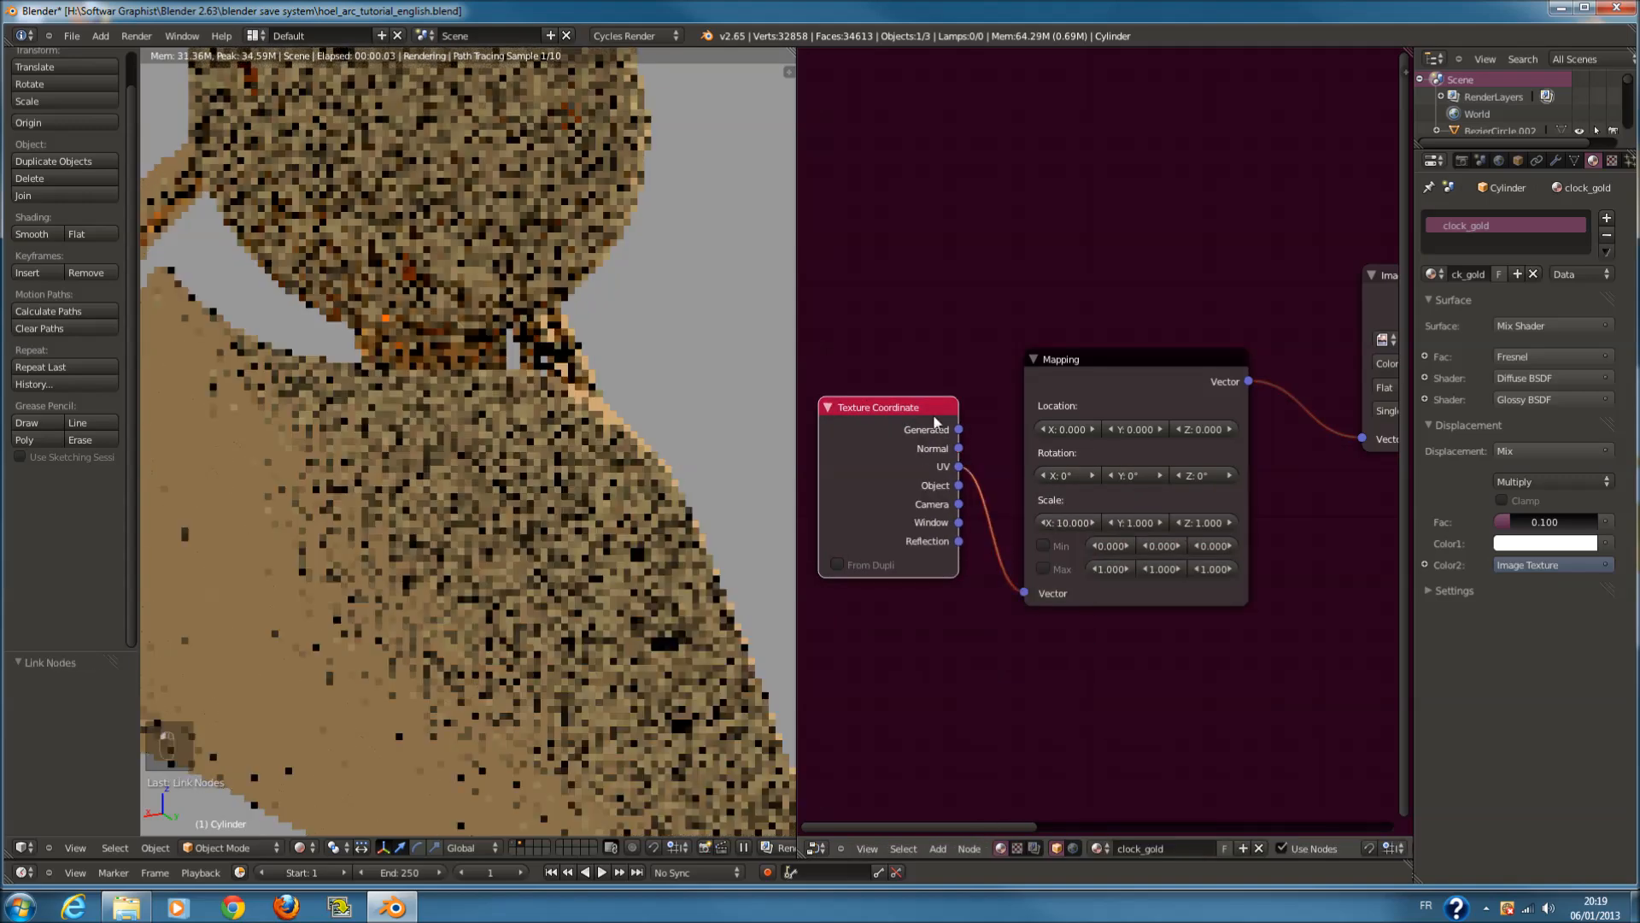
{"action": "left_click_drag", "start_coordinate": [913, 411], "coordinate": [911, 444]}
Try a Y scale of 10 on the Mapping node, return it to 1 and check the clock in the rendered view
{"action": "left_click", "coordinate": [1137, 523]}
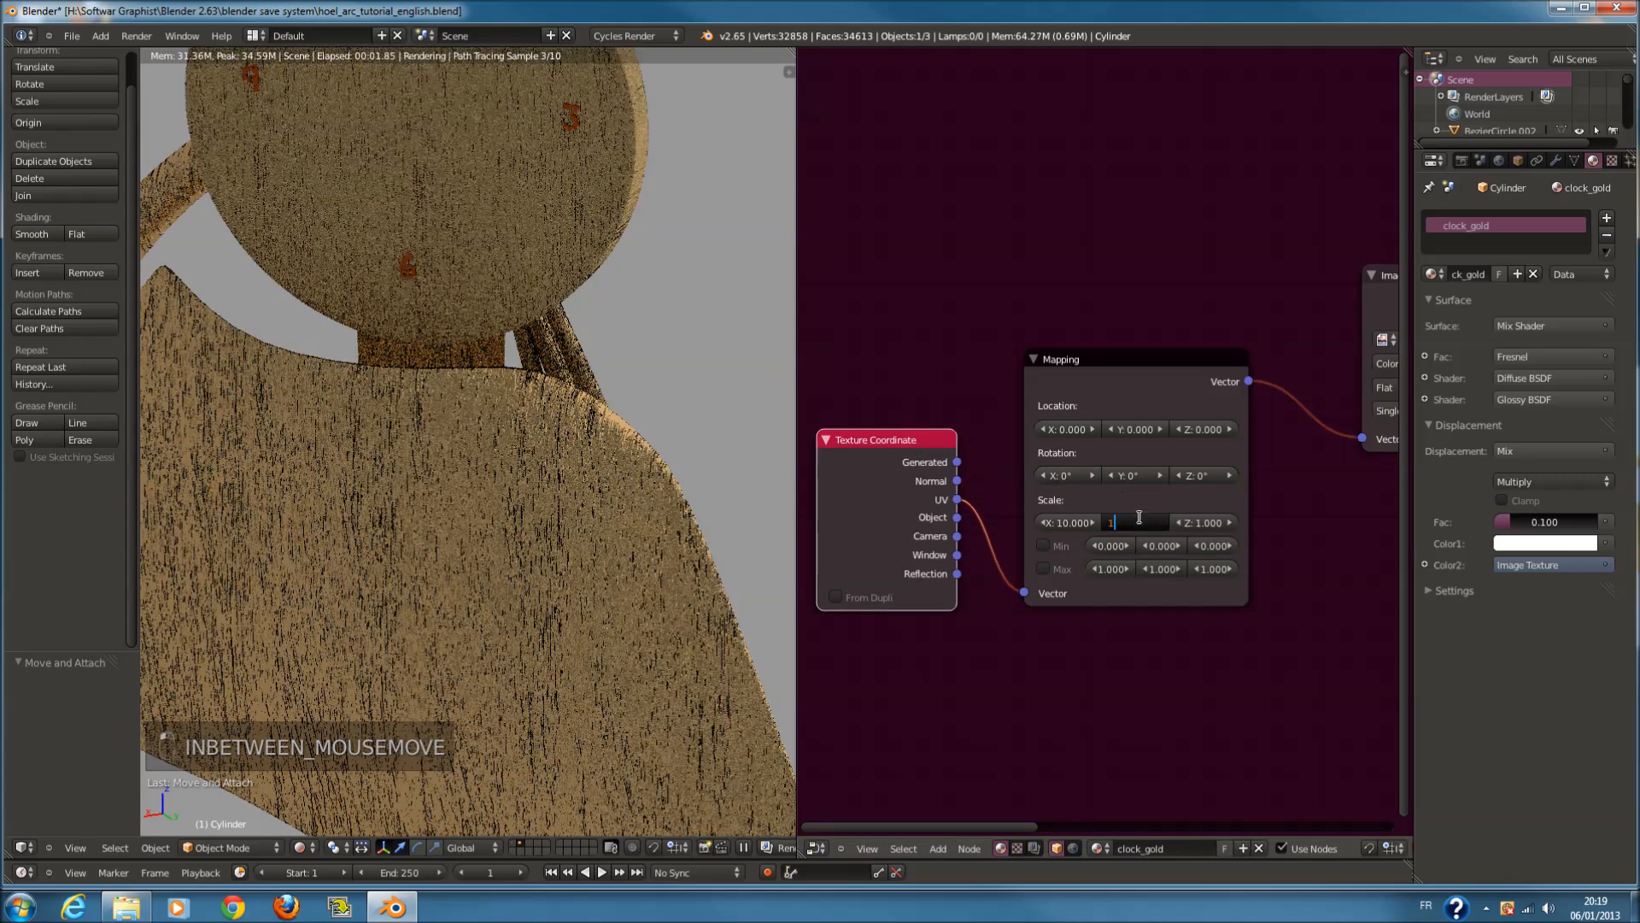
{"action": "type", "text": "10"}
{"action": "key", "text": "Return"}
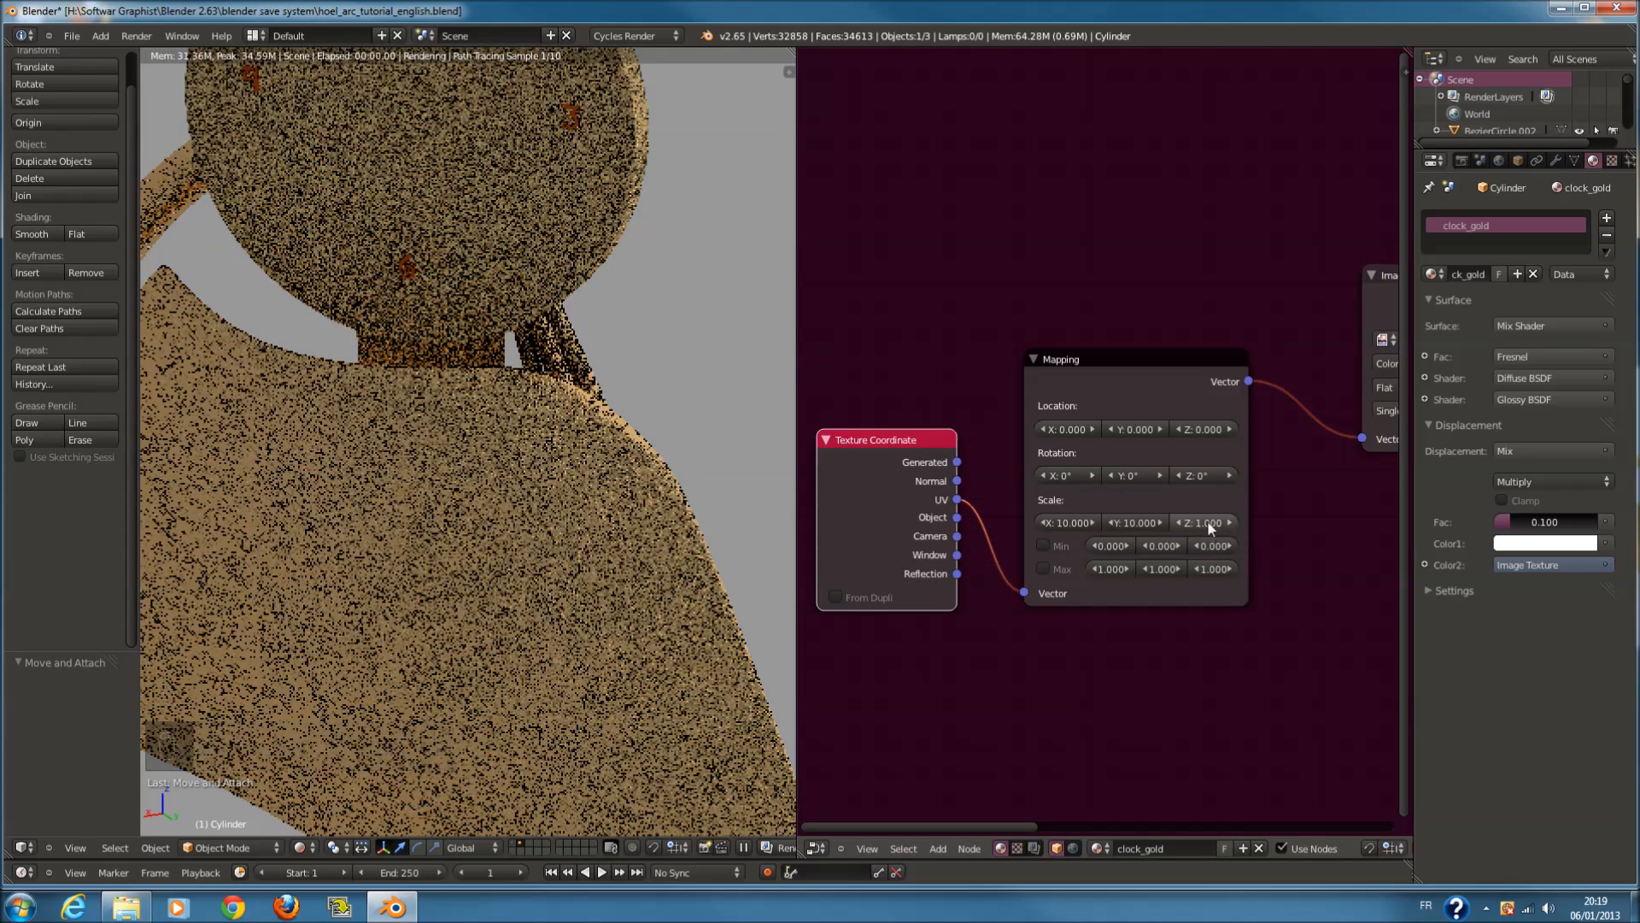
{"action": "left_click", "coordinate": [1207, 522]}
{"action": "left_click", "coordinate": [1128, 519]}
{"action": "type", "text": "2"}
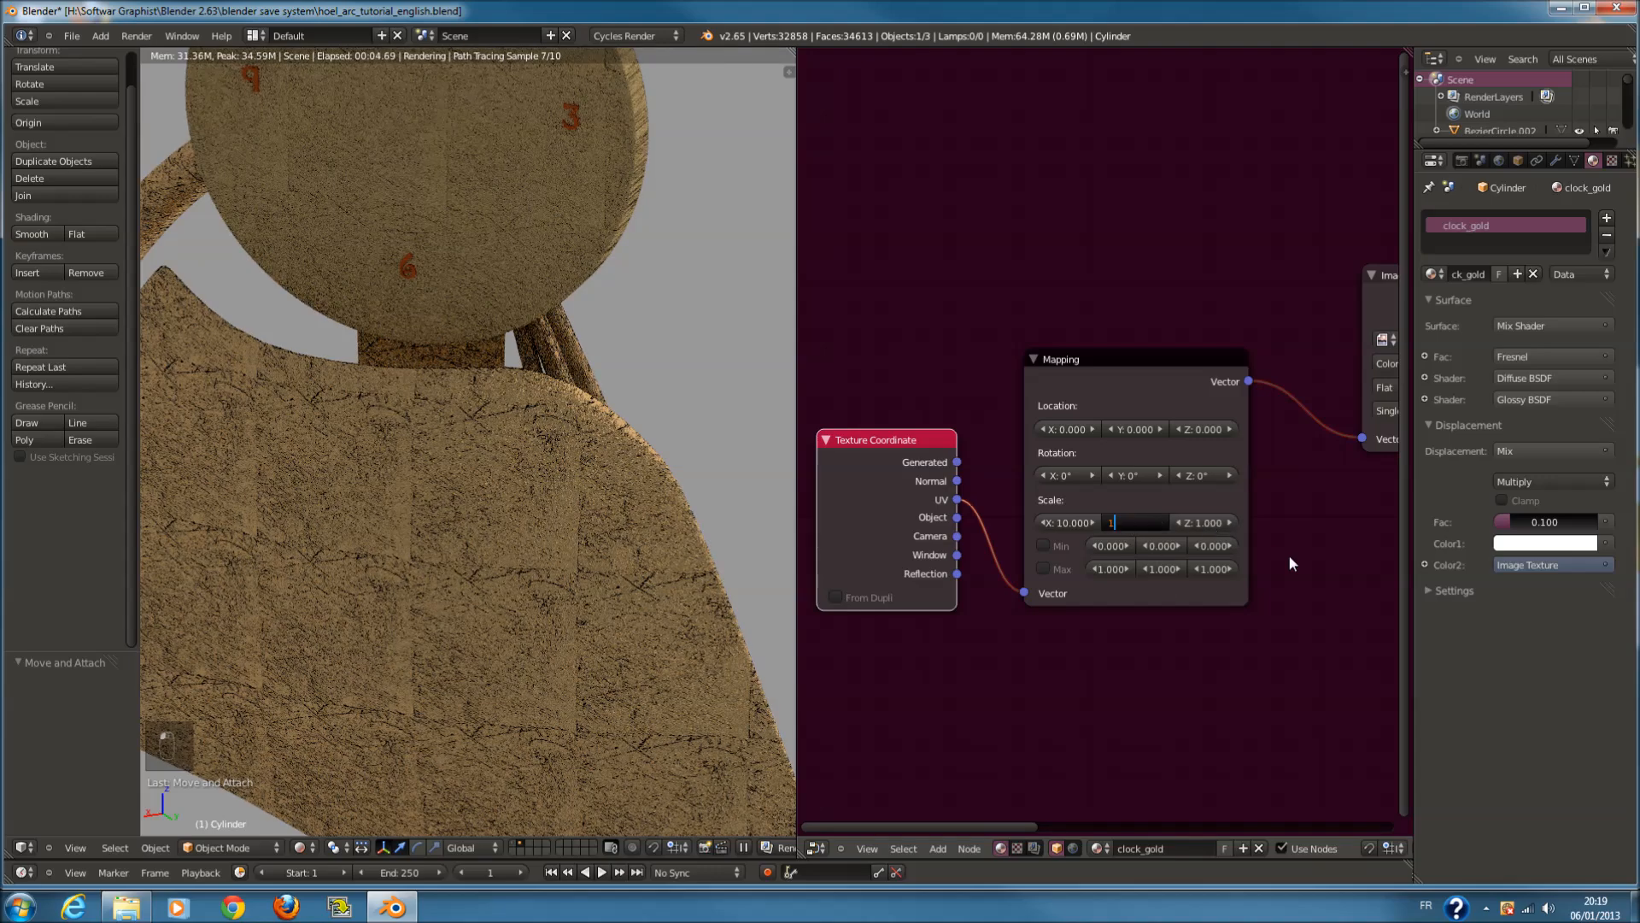
{"action": "key", "text": "Return"}
{"action": "scroll", "coordinate": [706, 511], "scroll_direction": "down", "scroll_amount": 3}
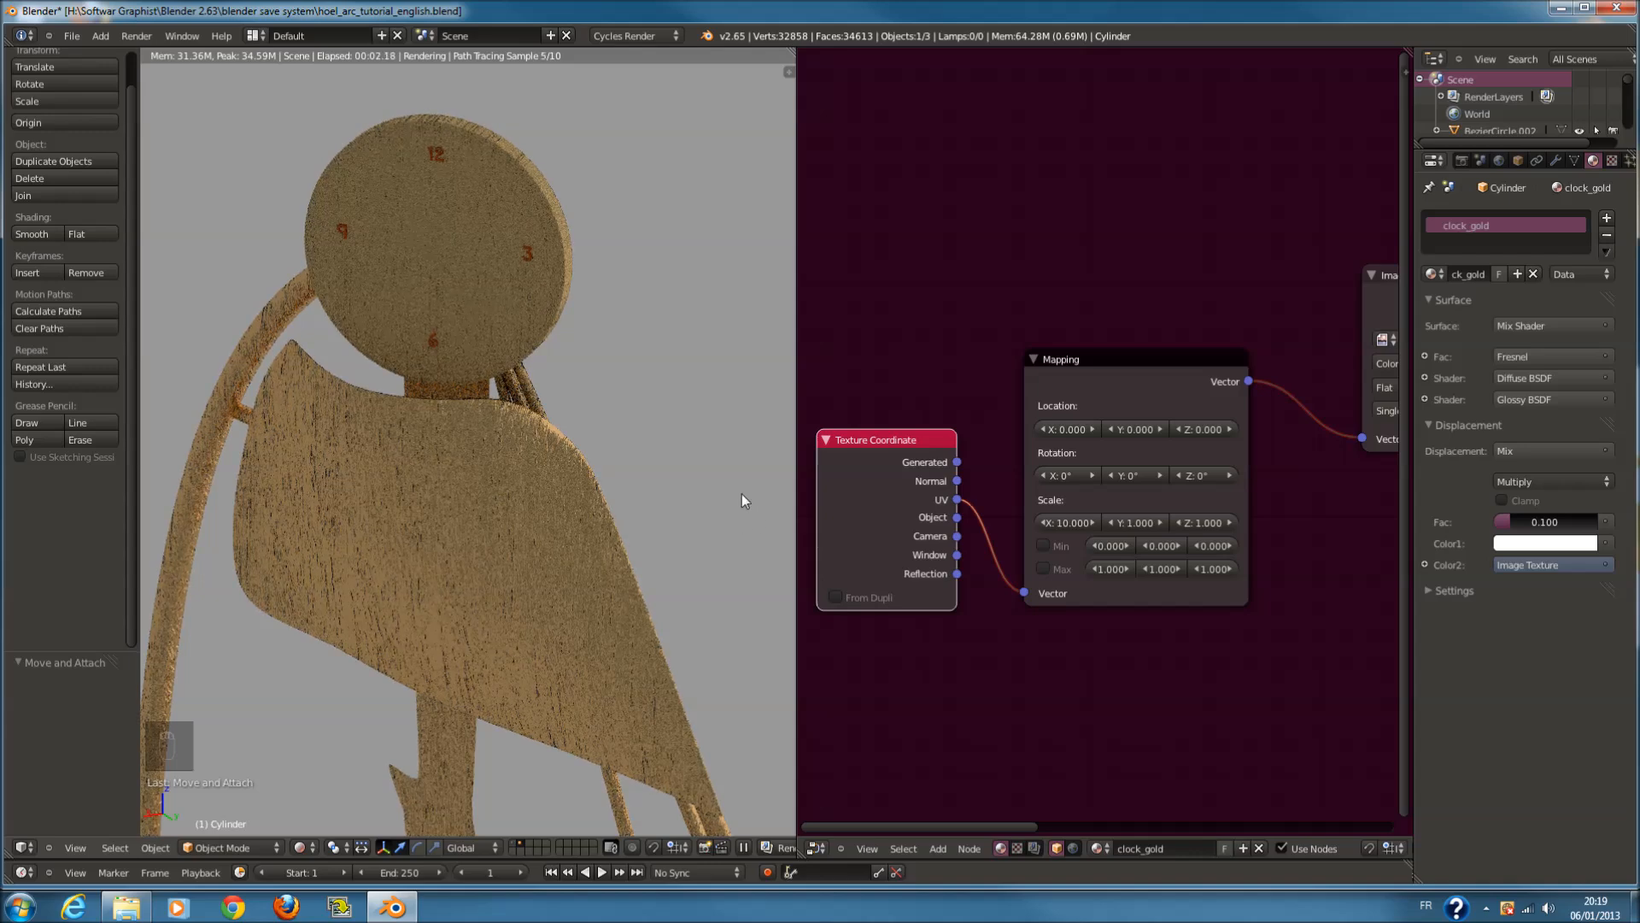
Try a Y rotation of 50° on the Mapping node and reset it to 0°
{"action": "scroll", "coordinate": [1111, 506], "scroll_direction": "up", "scroll_amount": 1}
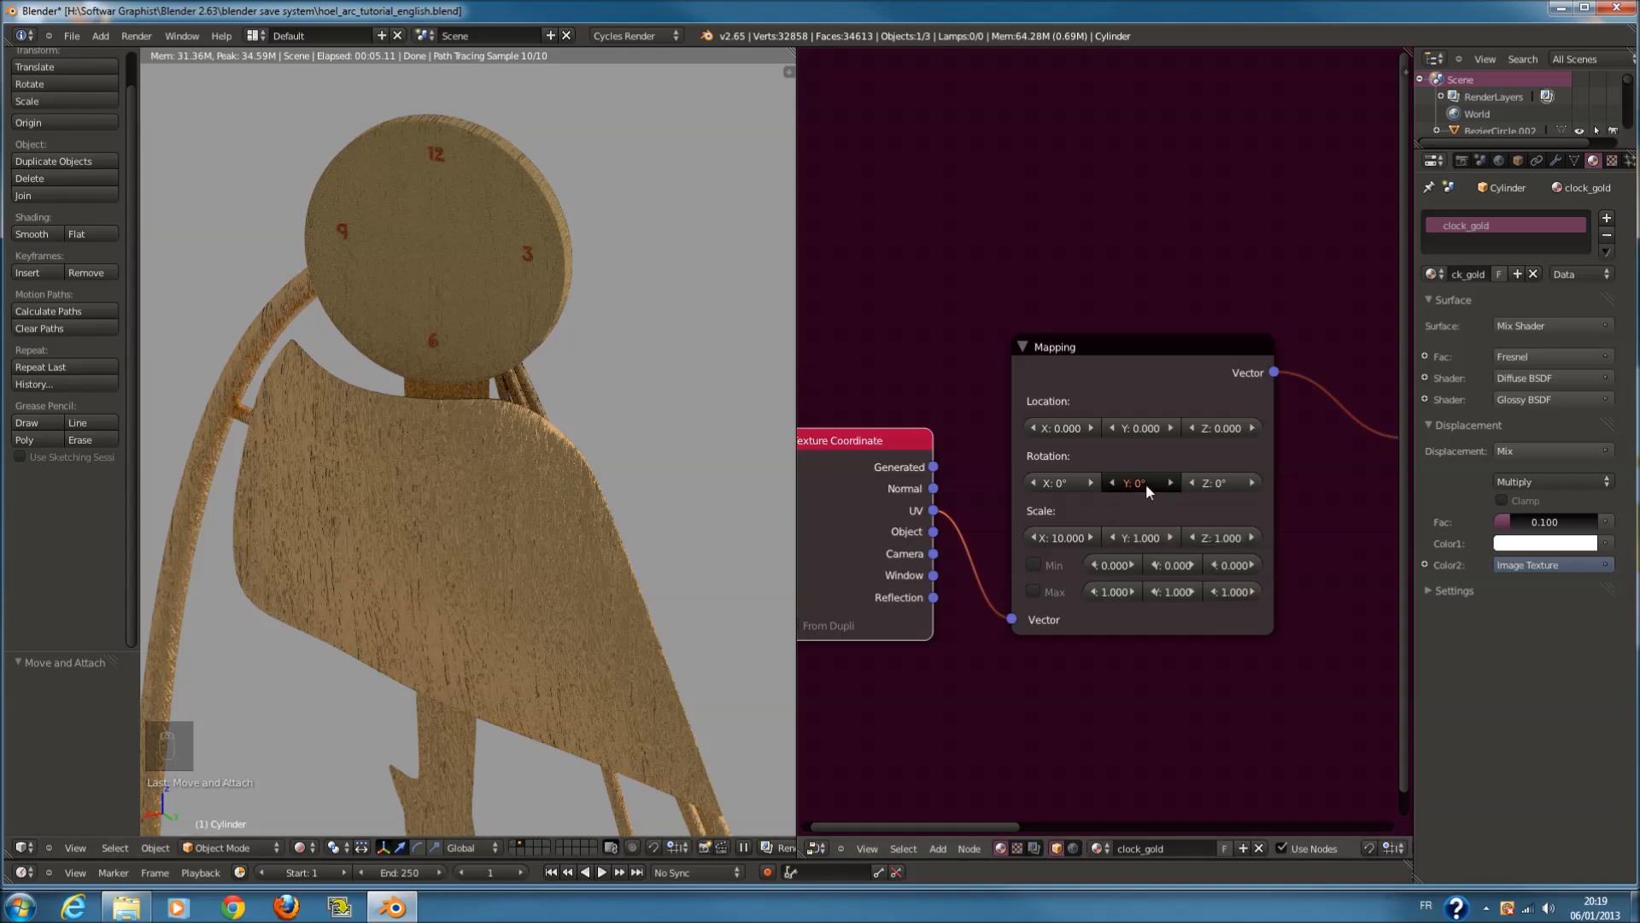
{"action": "type", "text": "50"}
{"action": "key", "text": "Return"}
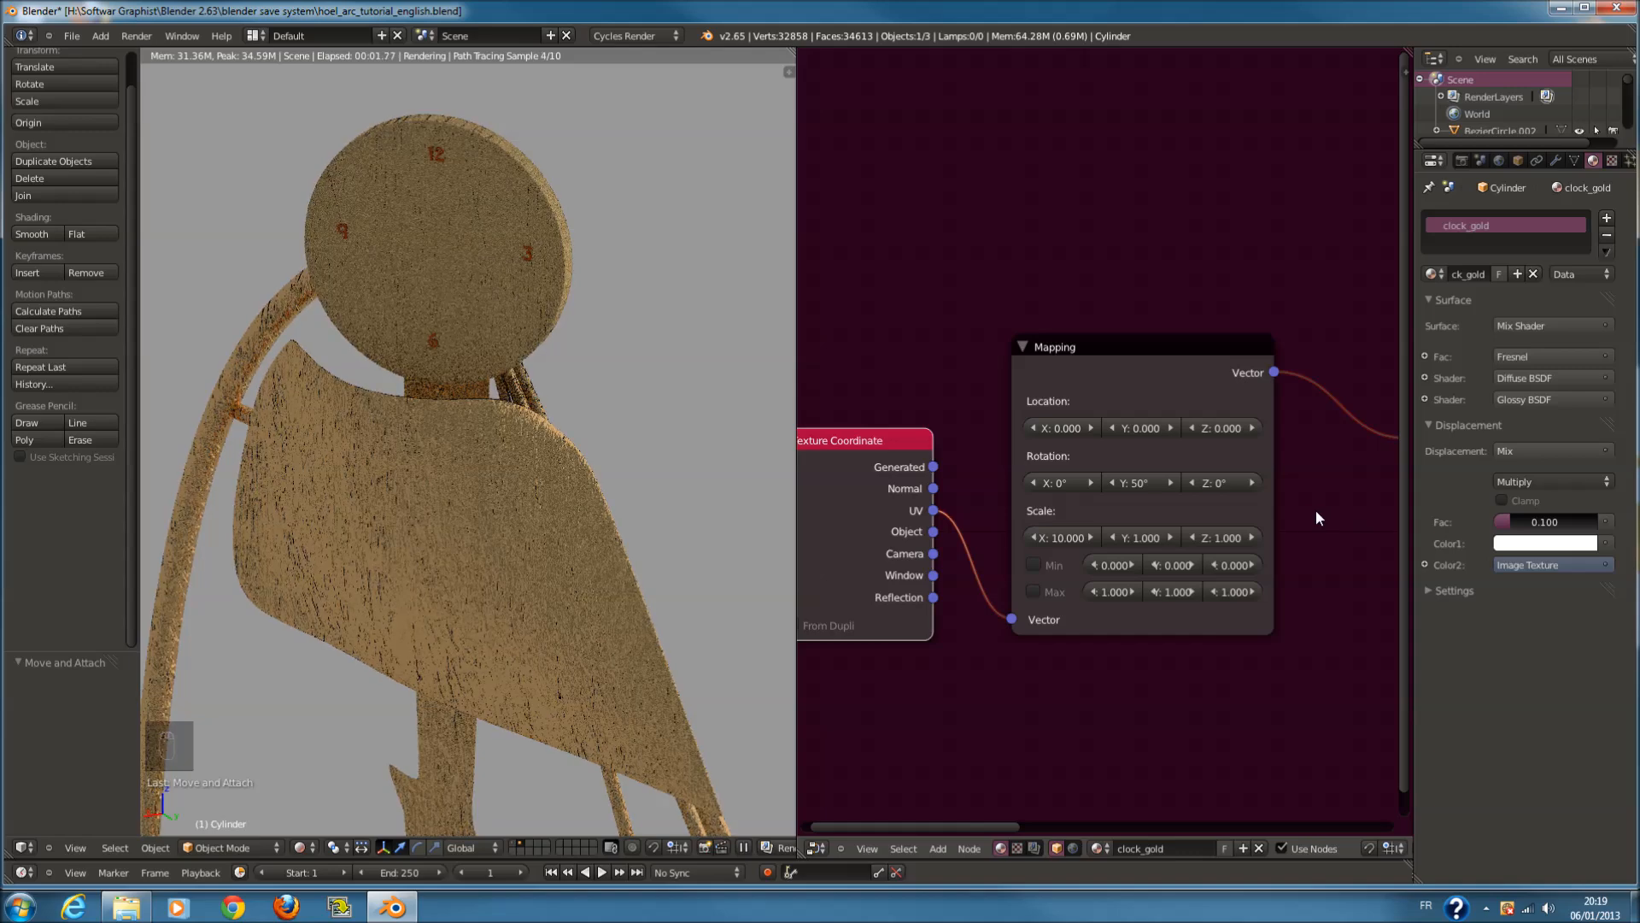
{"action": "left_click", "coordinate": [1142, 483]}
{"action": "type", "text": "0"}
{"action": "key", "text": "Return"}
Try a Z rotation of 50° on the Mapping node and reset it to 0°
{"action": "left_click", "coordinate": [1218, 483]}
{"action": "type", "text": "50"}
{"action": "key", "text": "Return"}
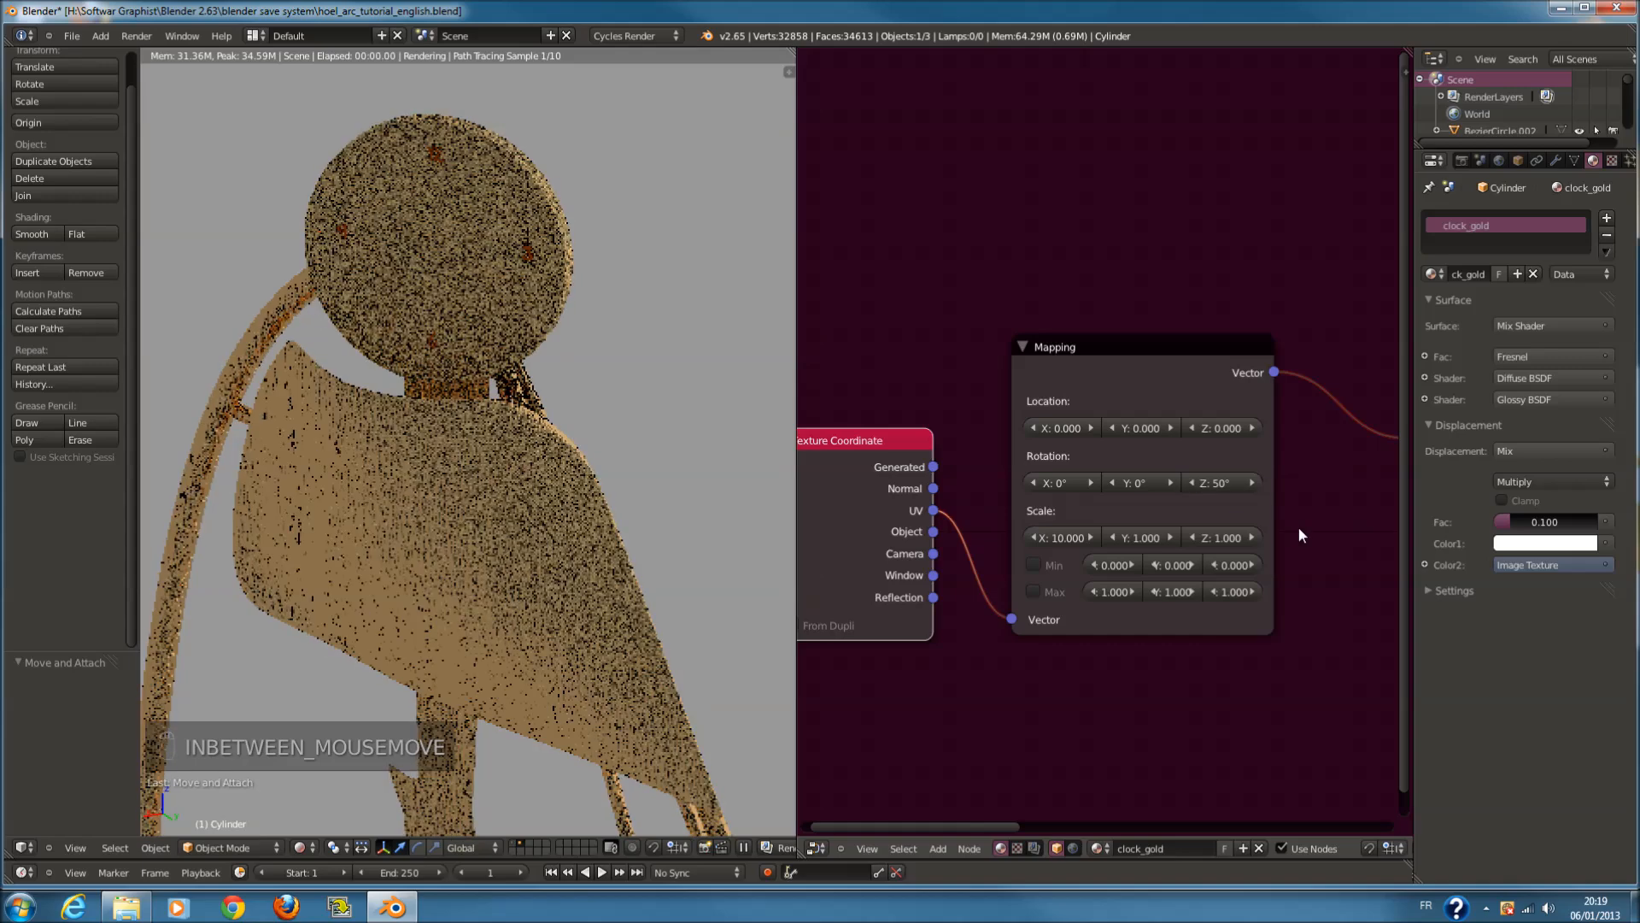
{"action": "type", "text": "0"}
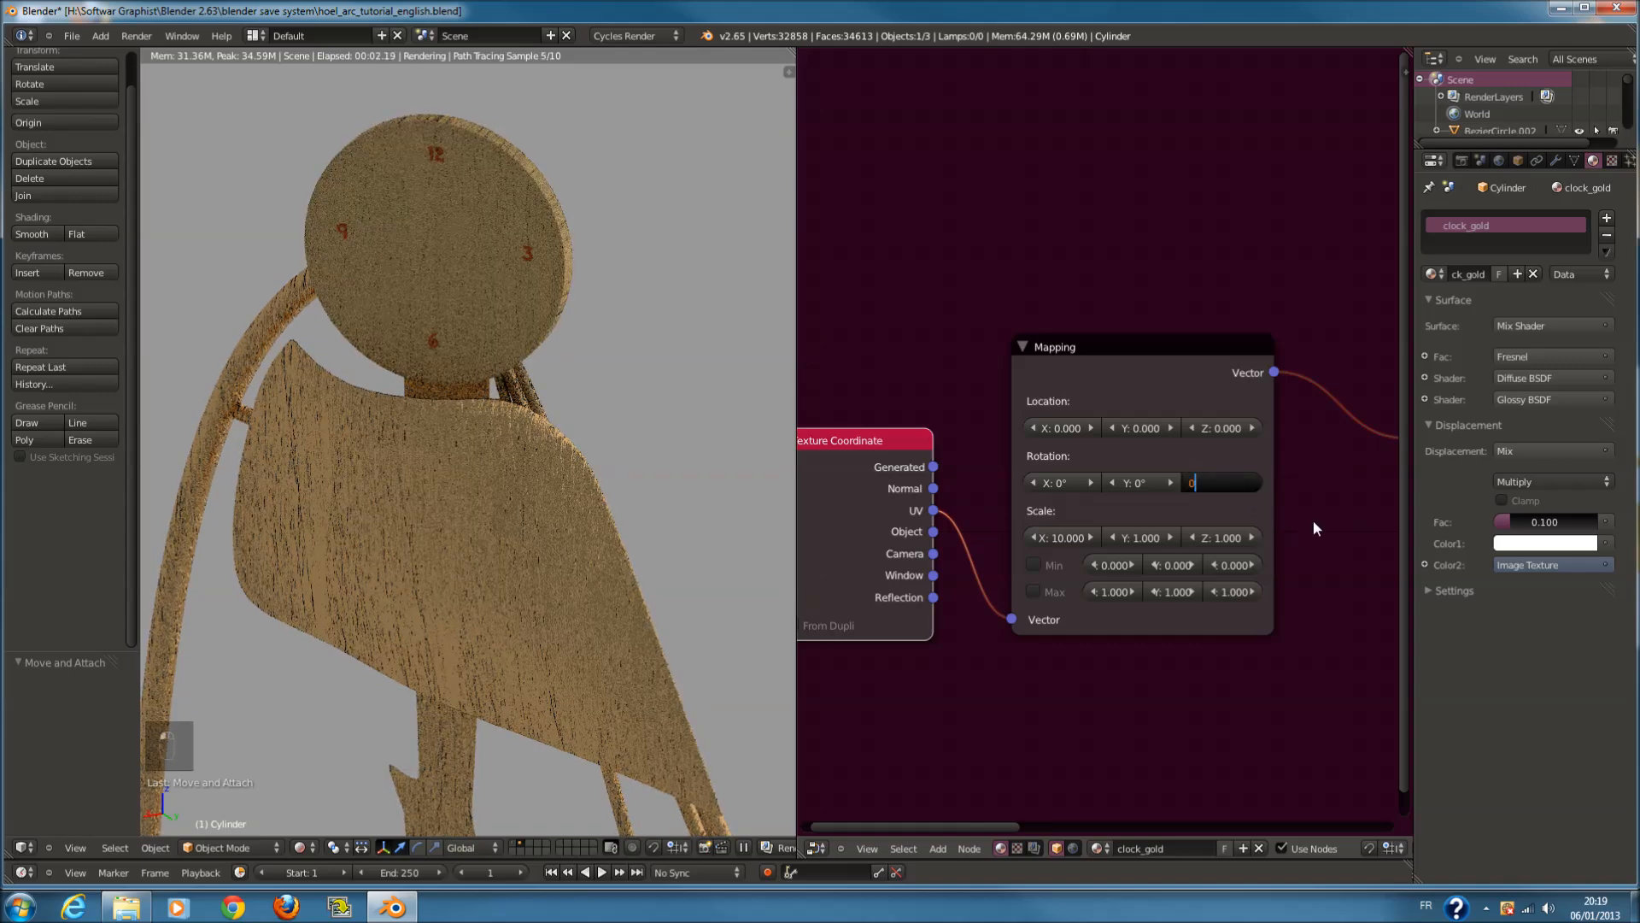
{"action": "key", "text": "Return"}
Try 50° for the Mapping node's X and Y rotations, checking the clock from another angle, and reset both to 0°
{"action": "left_click", "coordinate": [1068, 482]}
{"action": "type", "text": "50"}
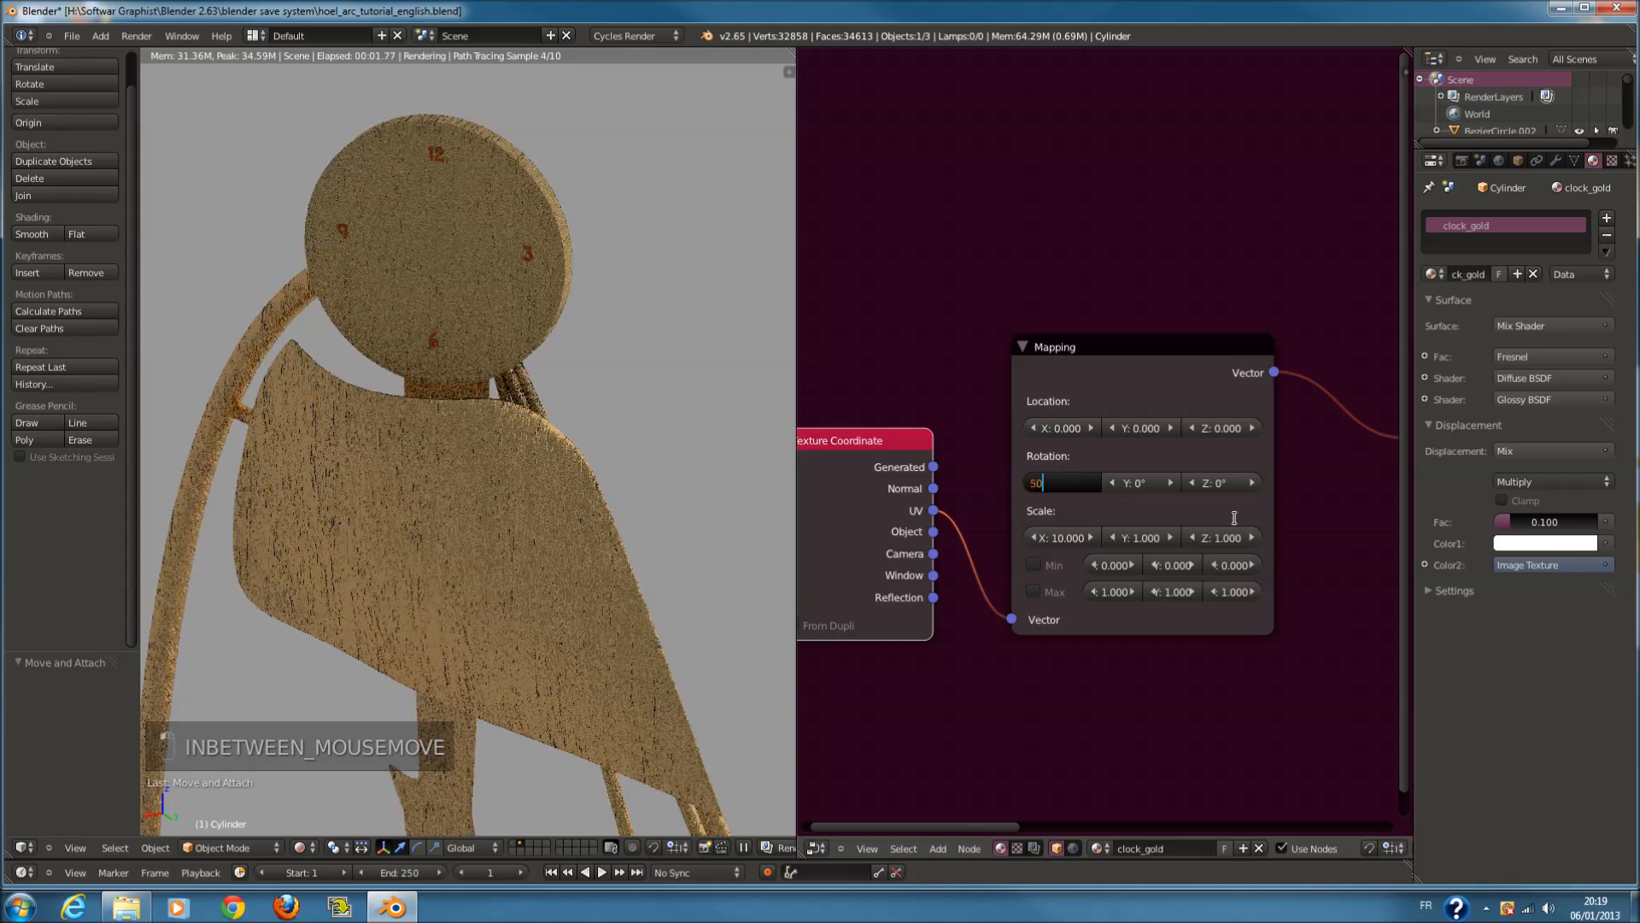
{"action": "key", "text": "Return"}
{"action": "middle_click_drag", "start_coordinate": [566, 629], "coordinate": [853, 659]}
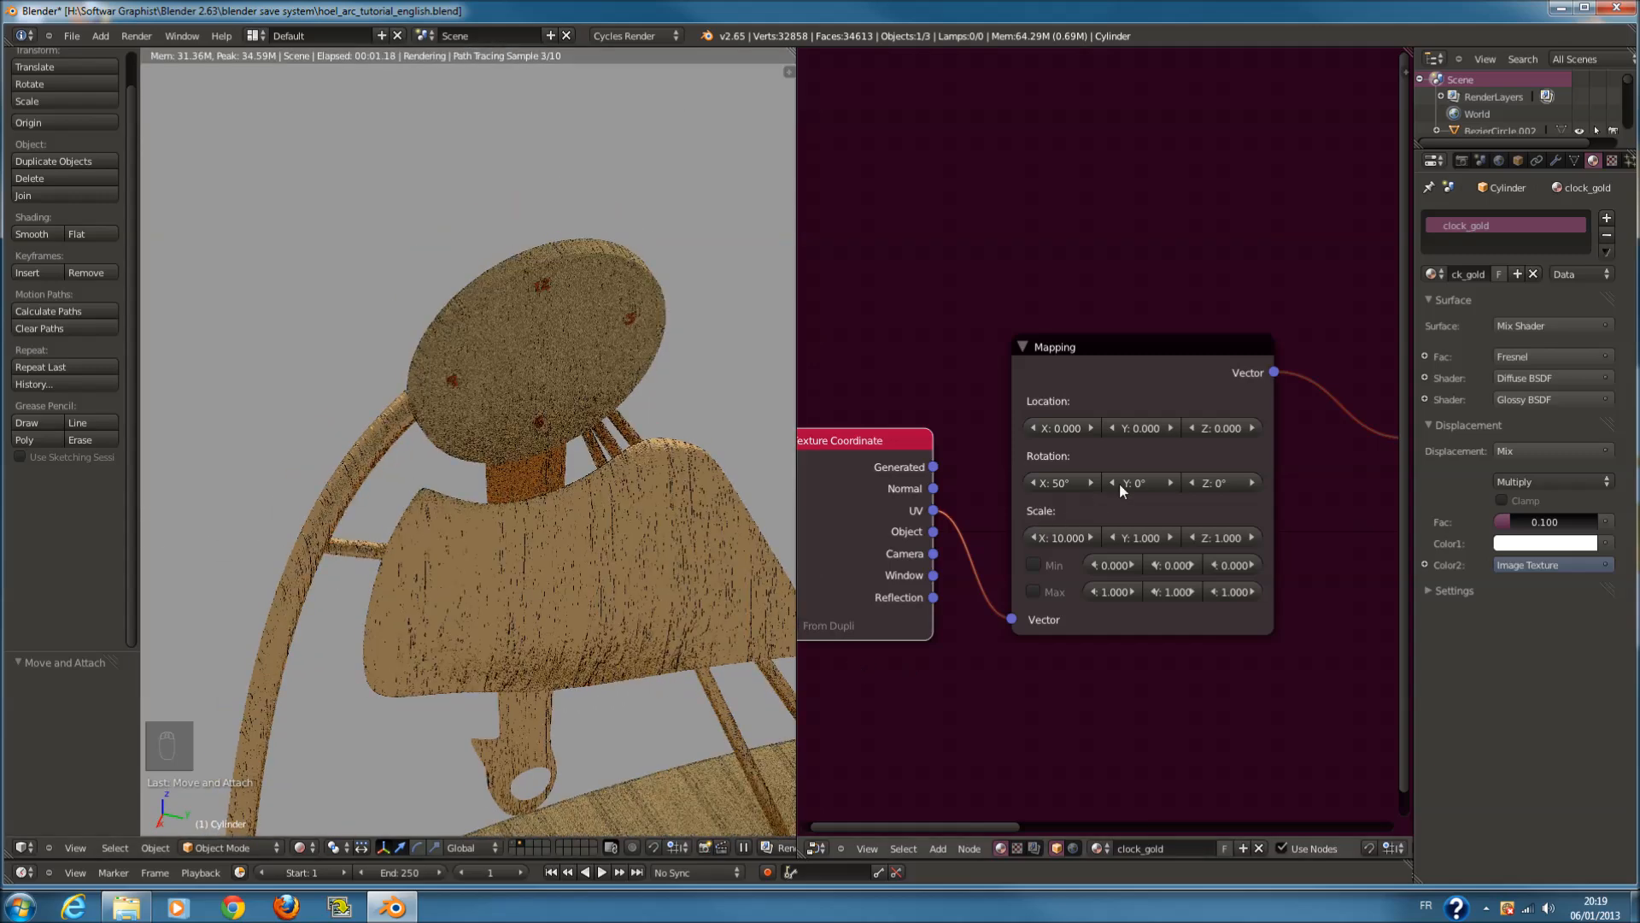
{"action": "type", "text": "50"}
{"action": "key", "text": "Return"}
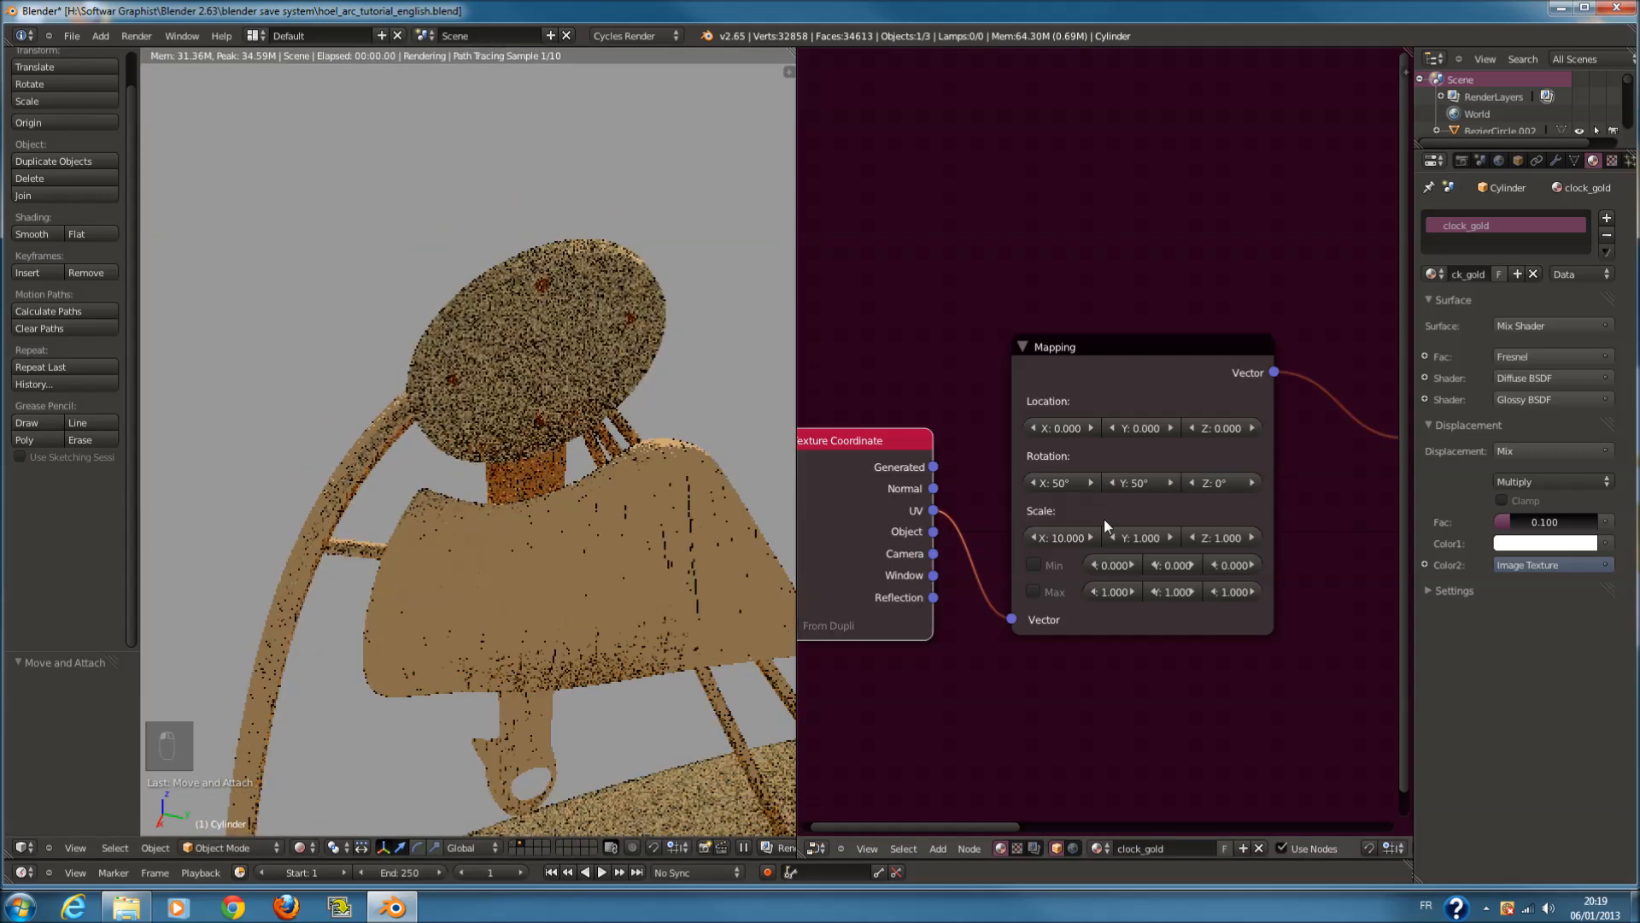
{"action": "left_click", "coordinate": [1063, 484]}
{"action": "type", "text": "0"}
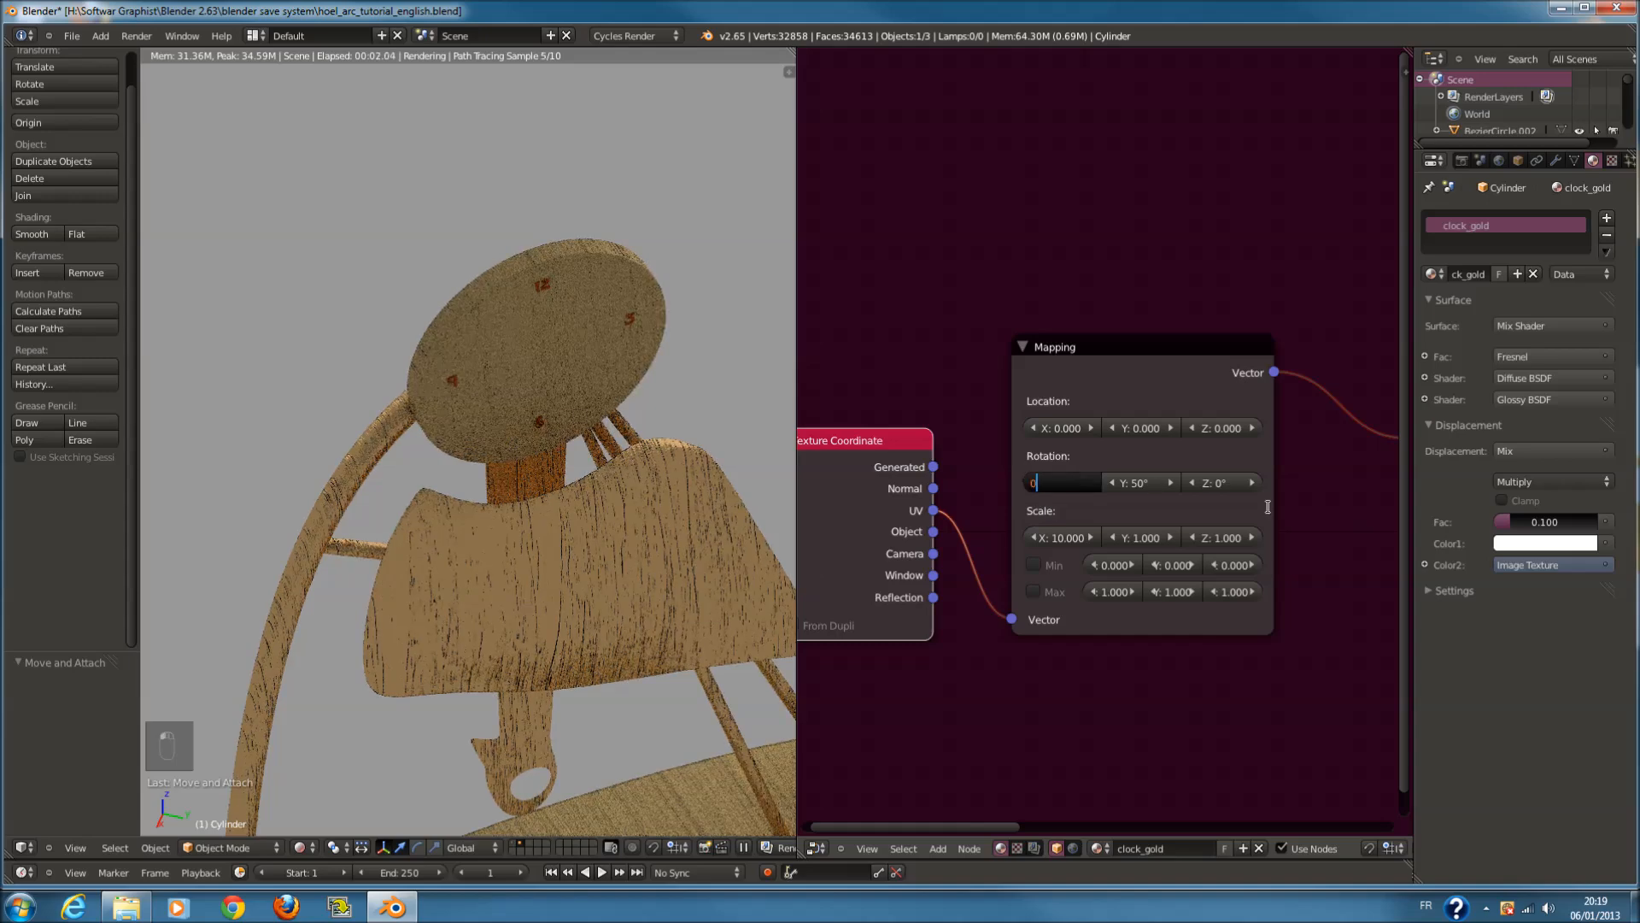
{"action": "key", "text": "Return"}
{"action": "left_click", "coordinate": [1132, 484]}
{"action": "type", "text": "0"}
{"action": "key", "text": "Return"}
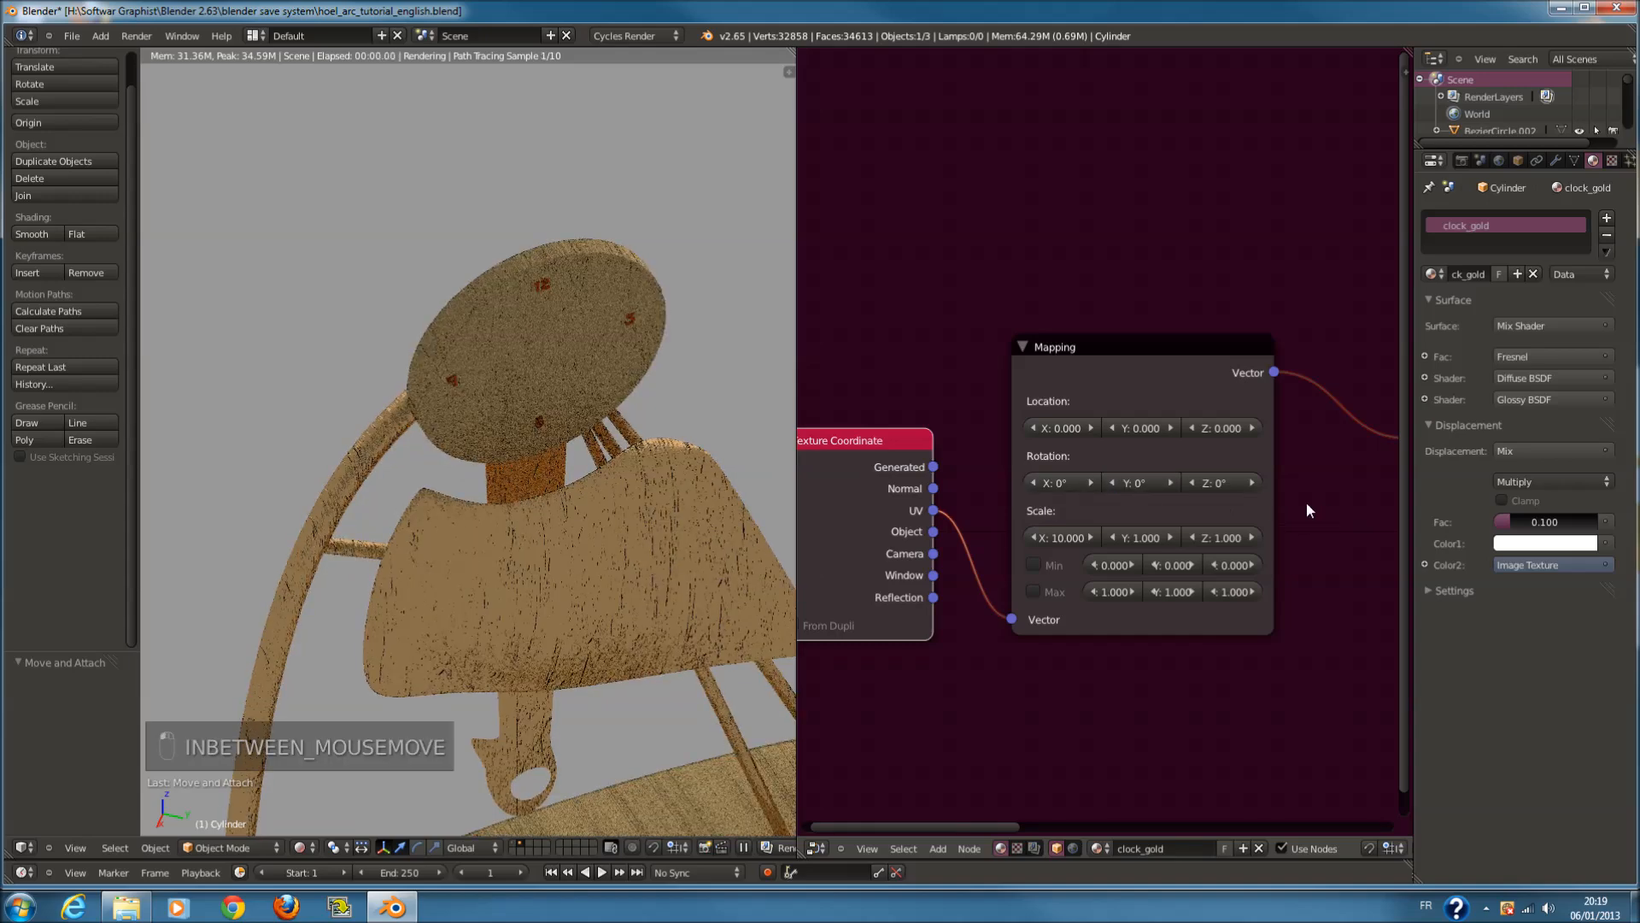
Try very large freehand Y rotation values on the Mapping node and compare the texture on the clock body
{"action": "left_click", "coordinate": [1168, 483]}
{"action": "left_click", "coordinate": [1168, 484]}
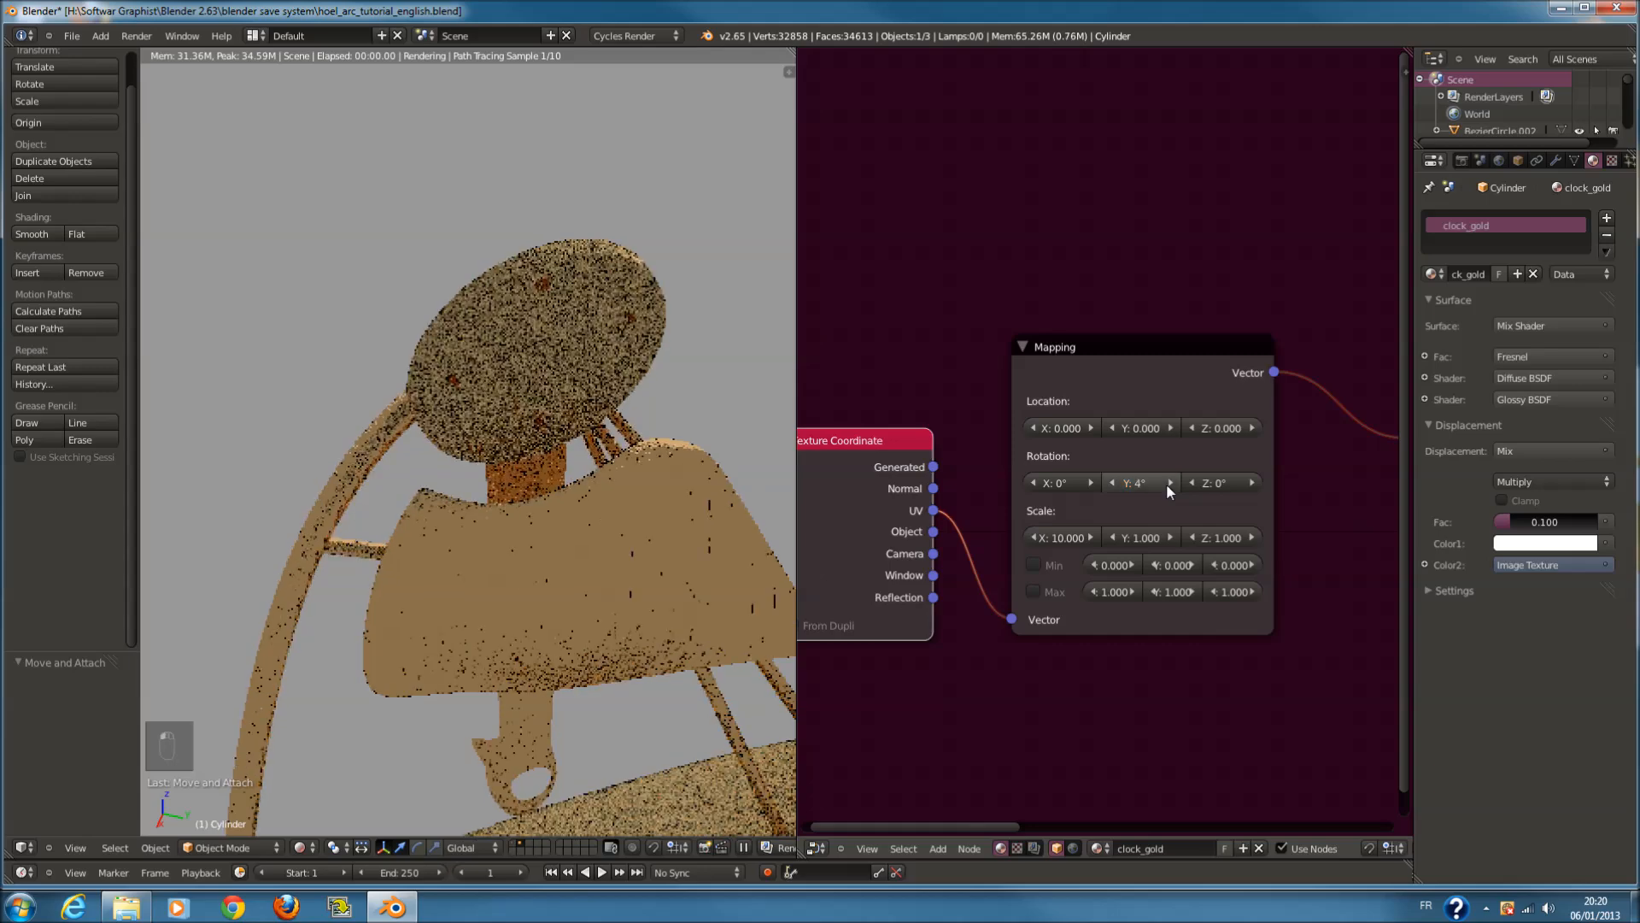
{"action": "left_click", "coordinate": [1168, 484]}
{"action": "left_click", "coordinate": [1168, 484]}
{"action": "mouse_move", "coordinate": [1166, 483]}
{"action": "left_mouse_down"}
{"action": "mouse_move", "coordinate": [1243, 489]}
{"action": "mouse_move", "coordinate": [1137, 484]}
{"action": "left_mouse_up"}
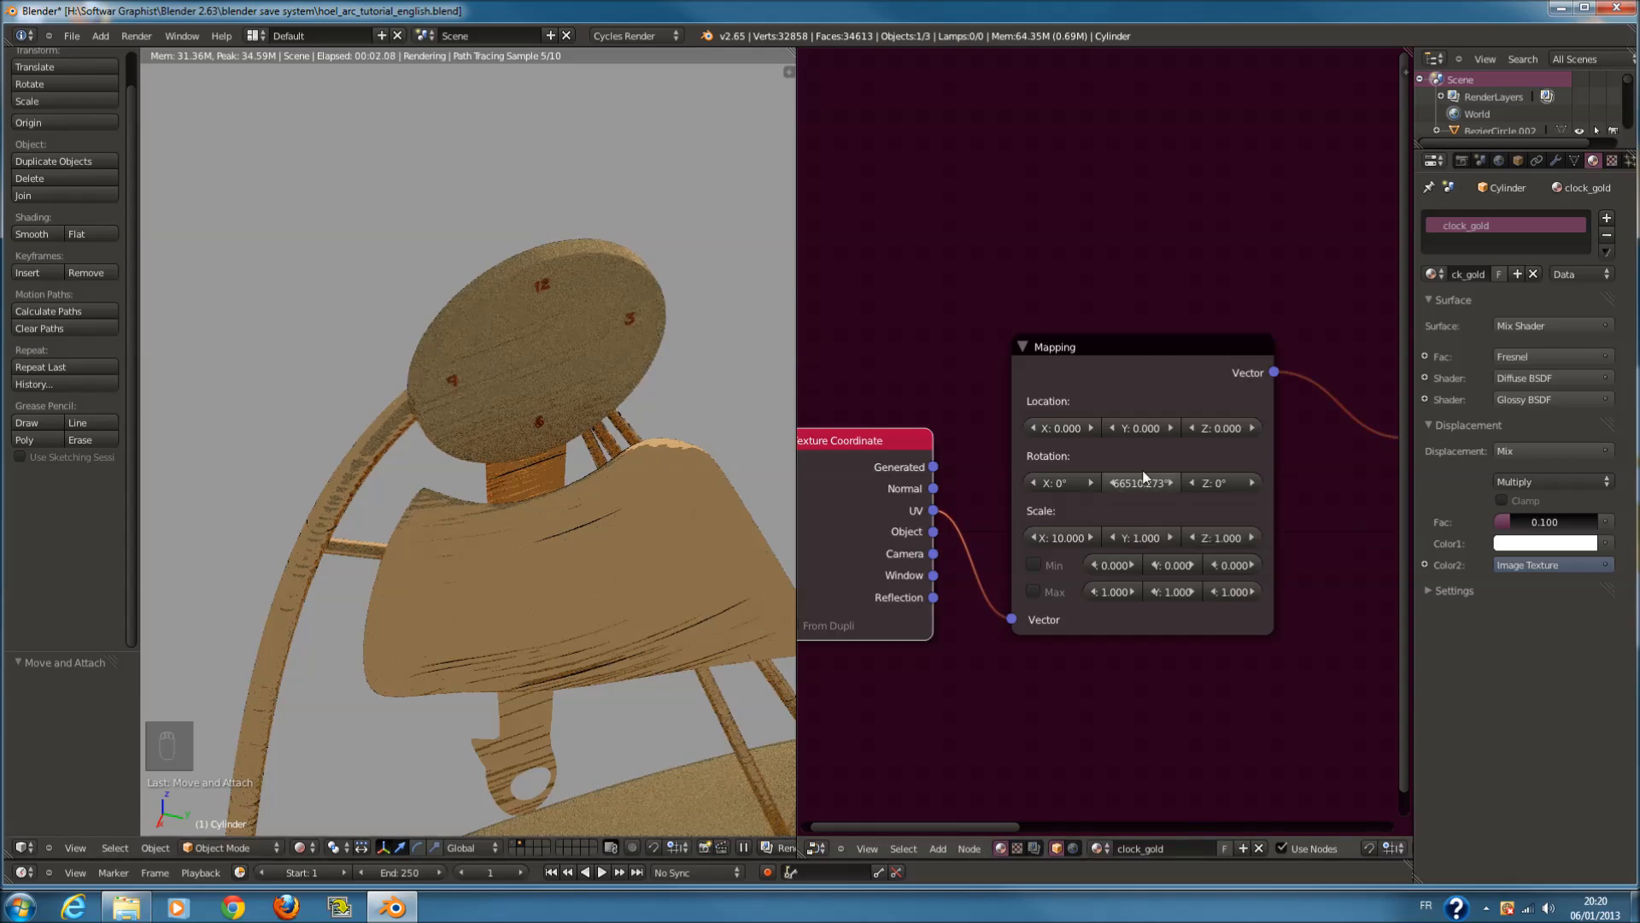
{"action": "middle_click_drag", "start_coordinate": [786, 545], "coordinate": [700, 547]}
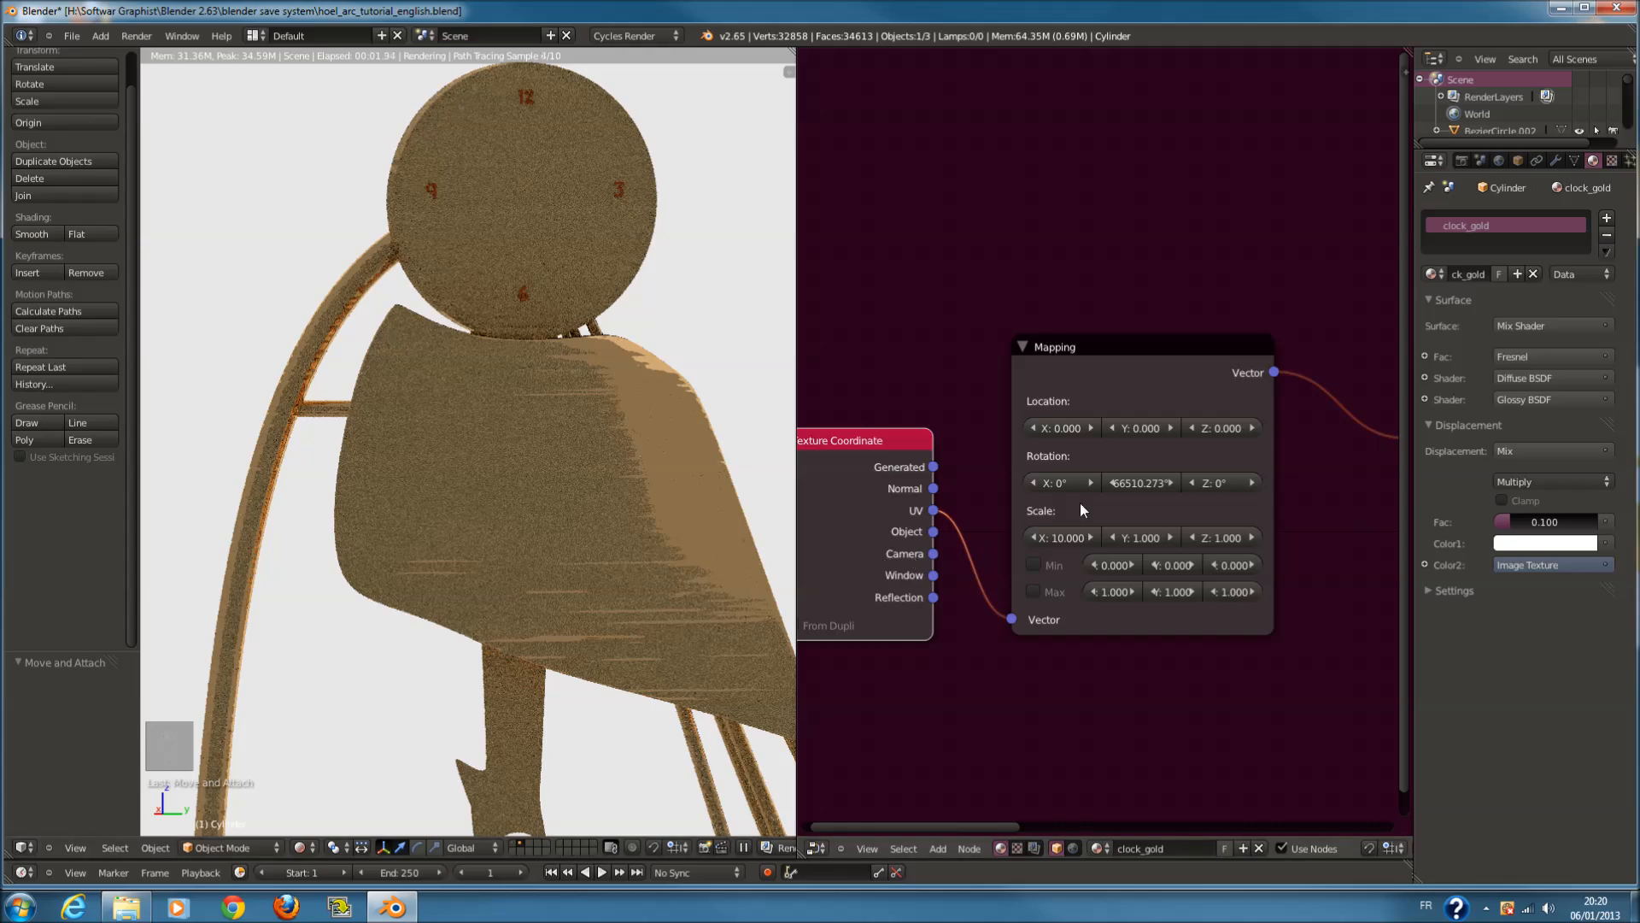
{"action": "mouse_move", "coordinate": [1162, 485]}
{"action": "left_mouse_down"}
{"action": "mouse_move", "coordinate": [1106, 490]}
{"action": "mouse_move", "coordinate": [1192, 475]}
{"action": "left_mouse_up"}
Try Y rotations of 1000°, 180° and 2000° on the Mapping node
{"action": "left_click", "coordinate": [1159, 485]}
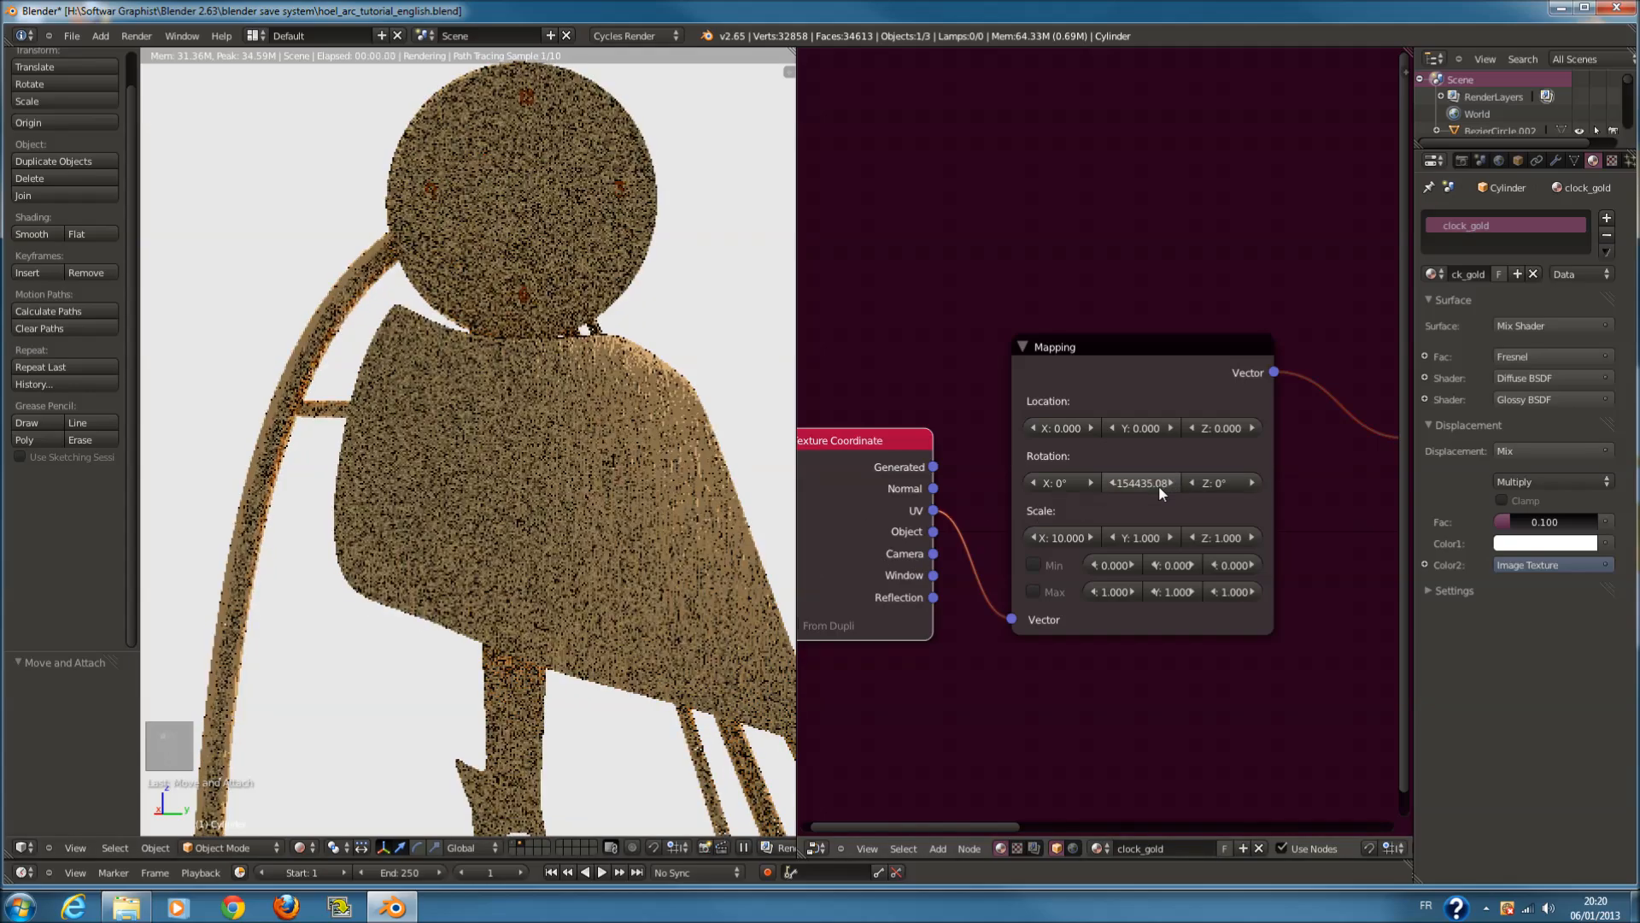
{"action": "type", "text": "10.00"}
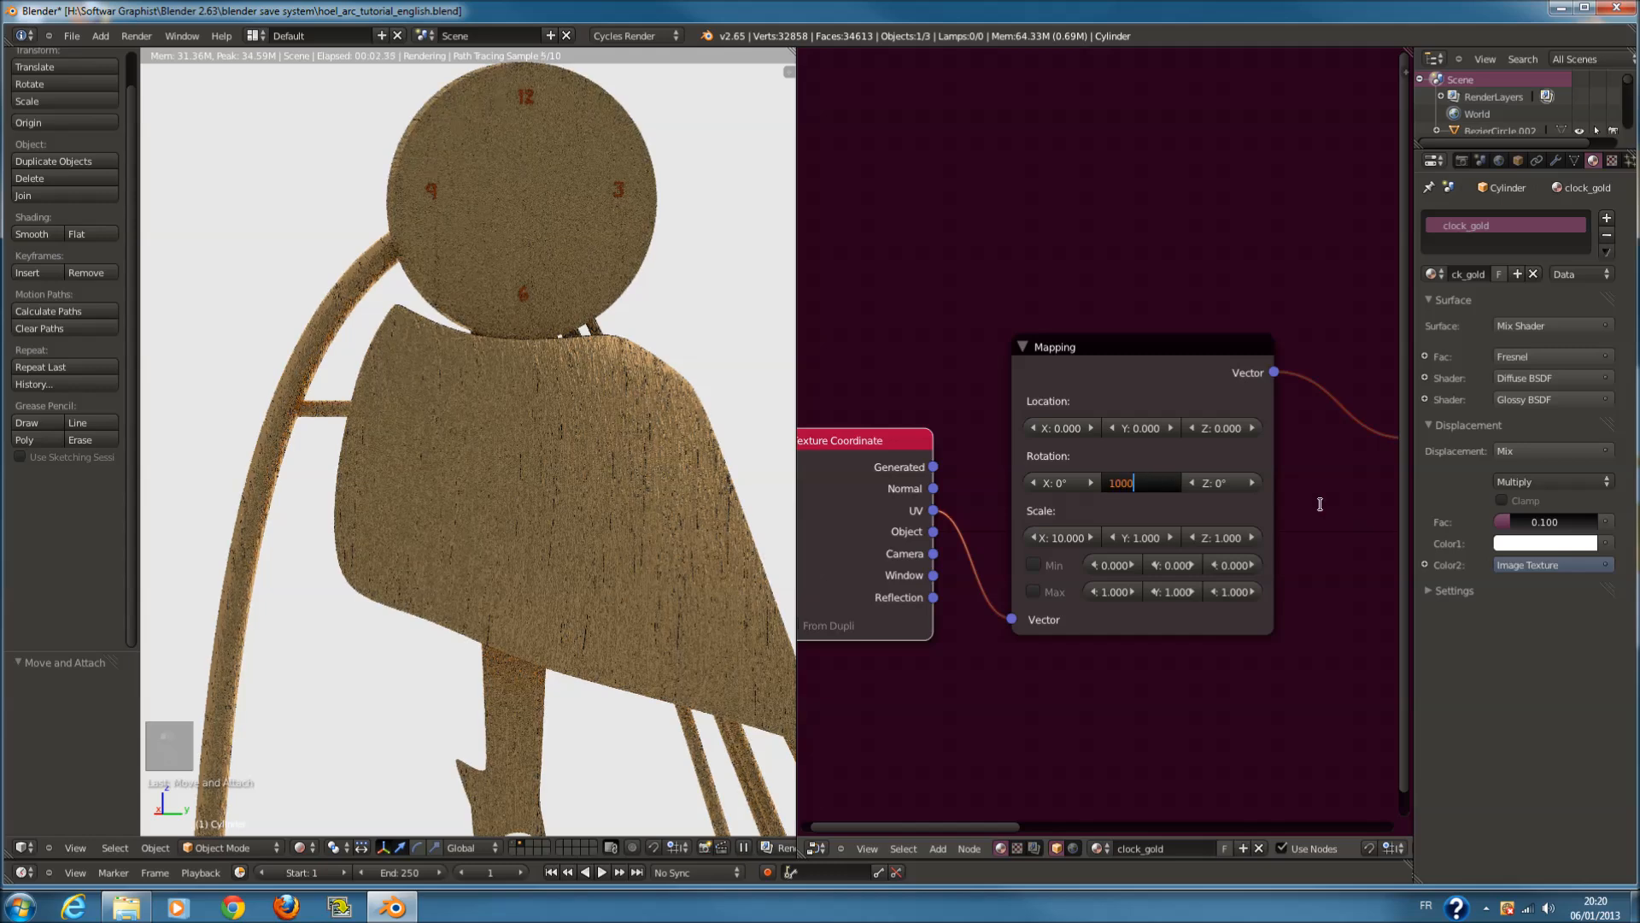
{"action": "key", "text": "Return"}
{"action": "left_click", "coordinate": [1137, 480]}
{"action": "type", "text": "19"}
{"action": "key", "text": "BackSpace"}
{"action": "type", "text": "80"}
{"action": "key", "text": "Return"}
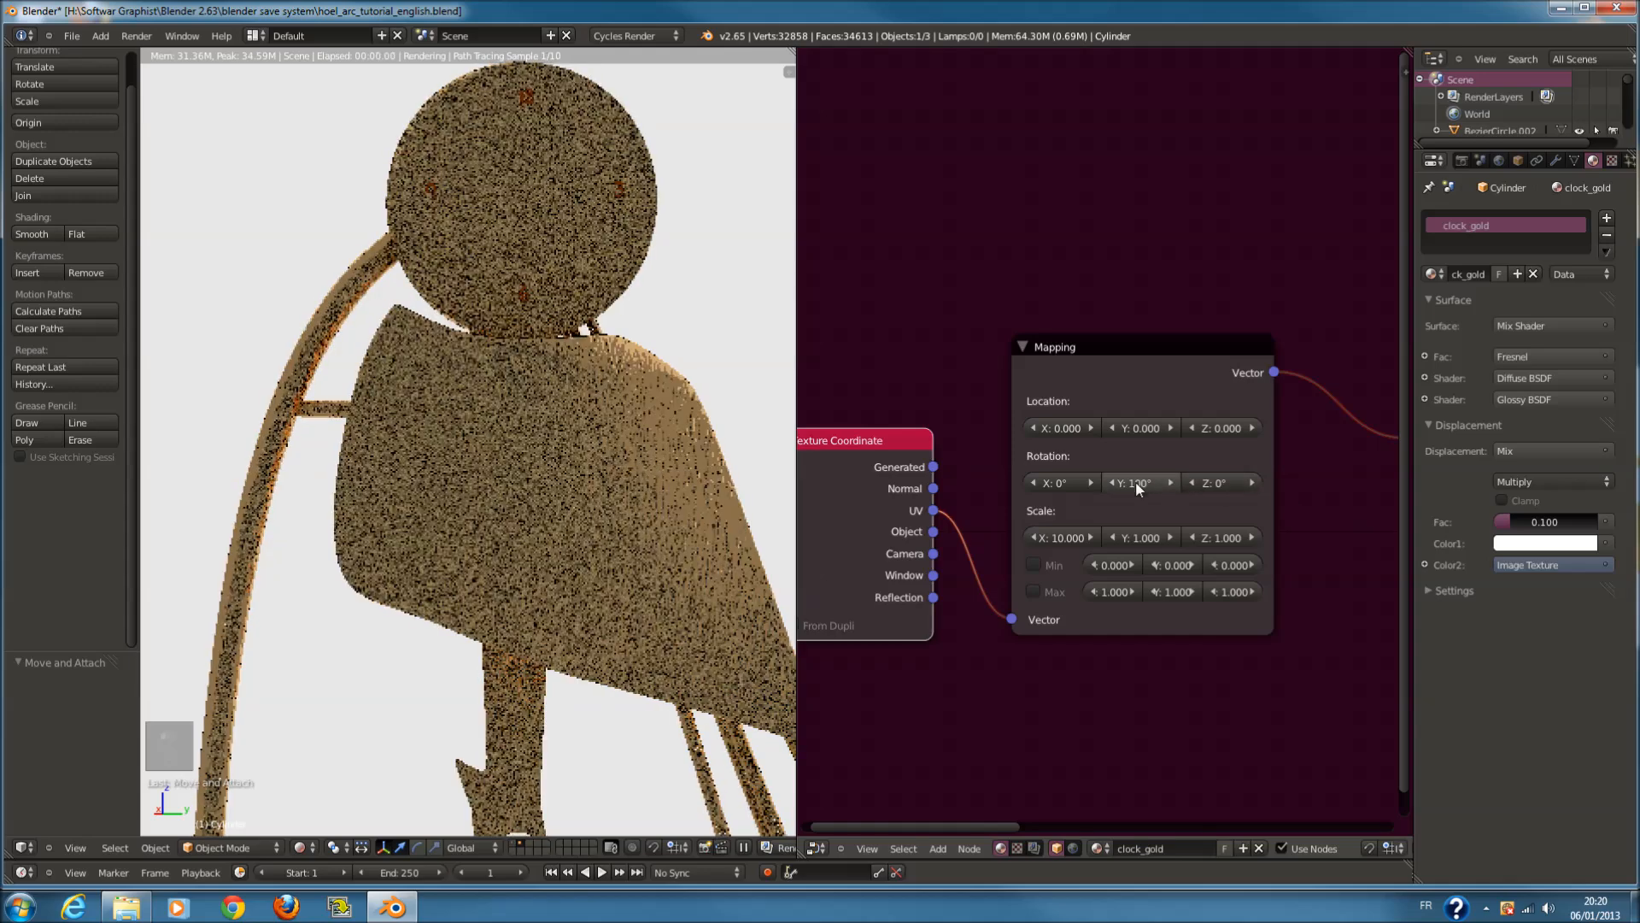
{"action": "left_click", "coordinate": [1135, 480]}
{"action": "type", "text": "10.00"}
{"action": "key", "text": "Return"}
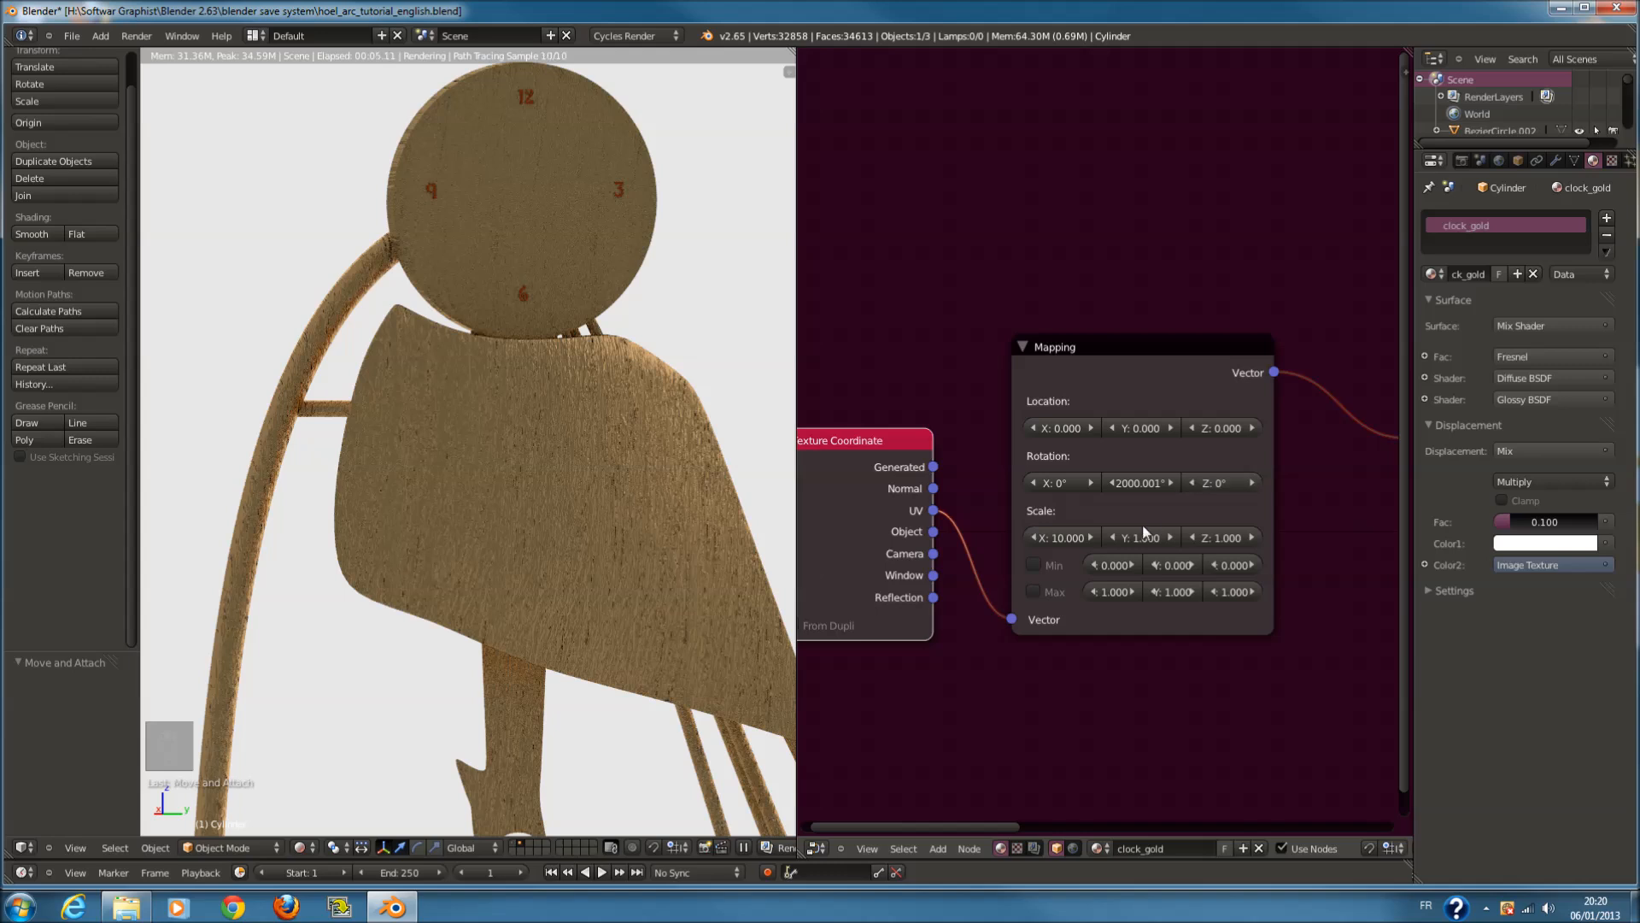
Set the Mapping node's Y rotation to 75°
{"action": "type", "text": "100"}
{"action": "key", "text": "Escape"}
{"action": "left_click", "coordinate": [1133, 485]}
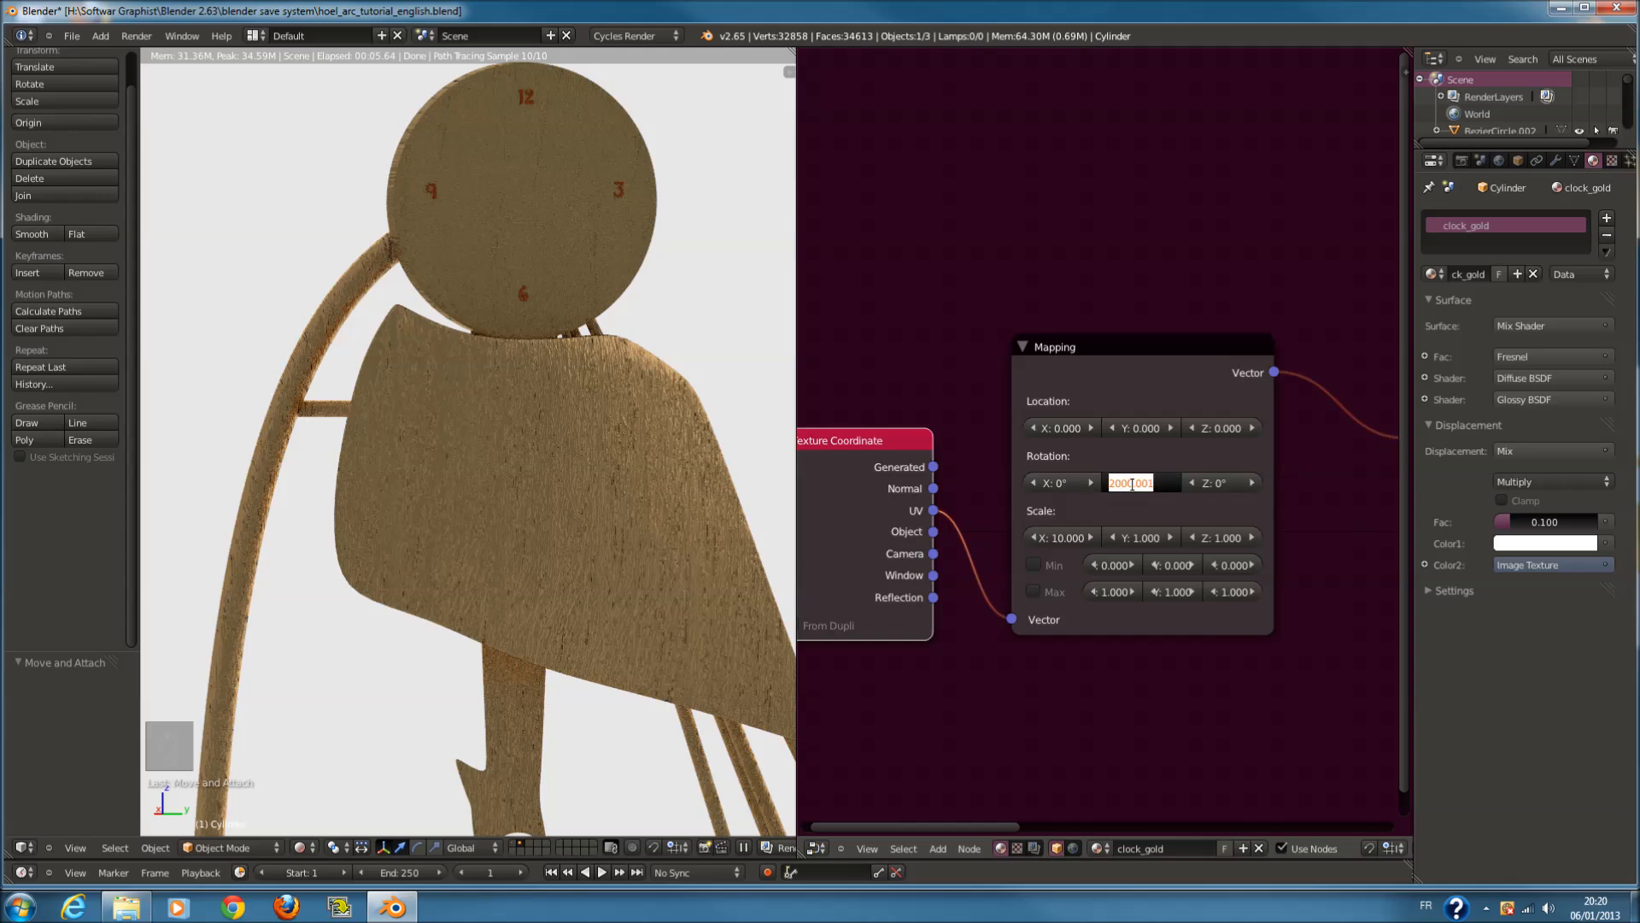
{"action": "type", "text": "75"}
{"action": "key", "text": "Return"}
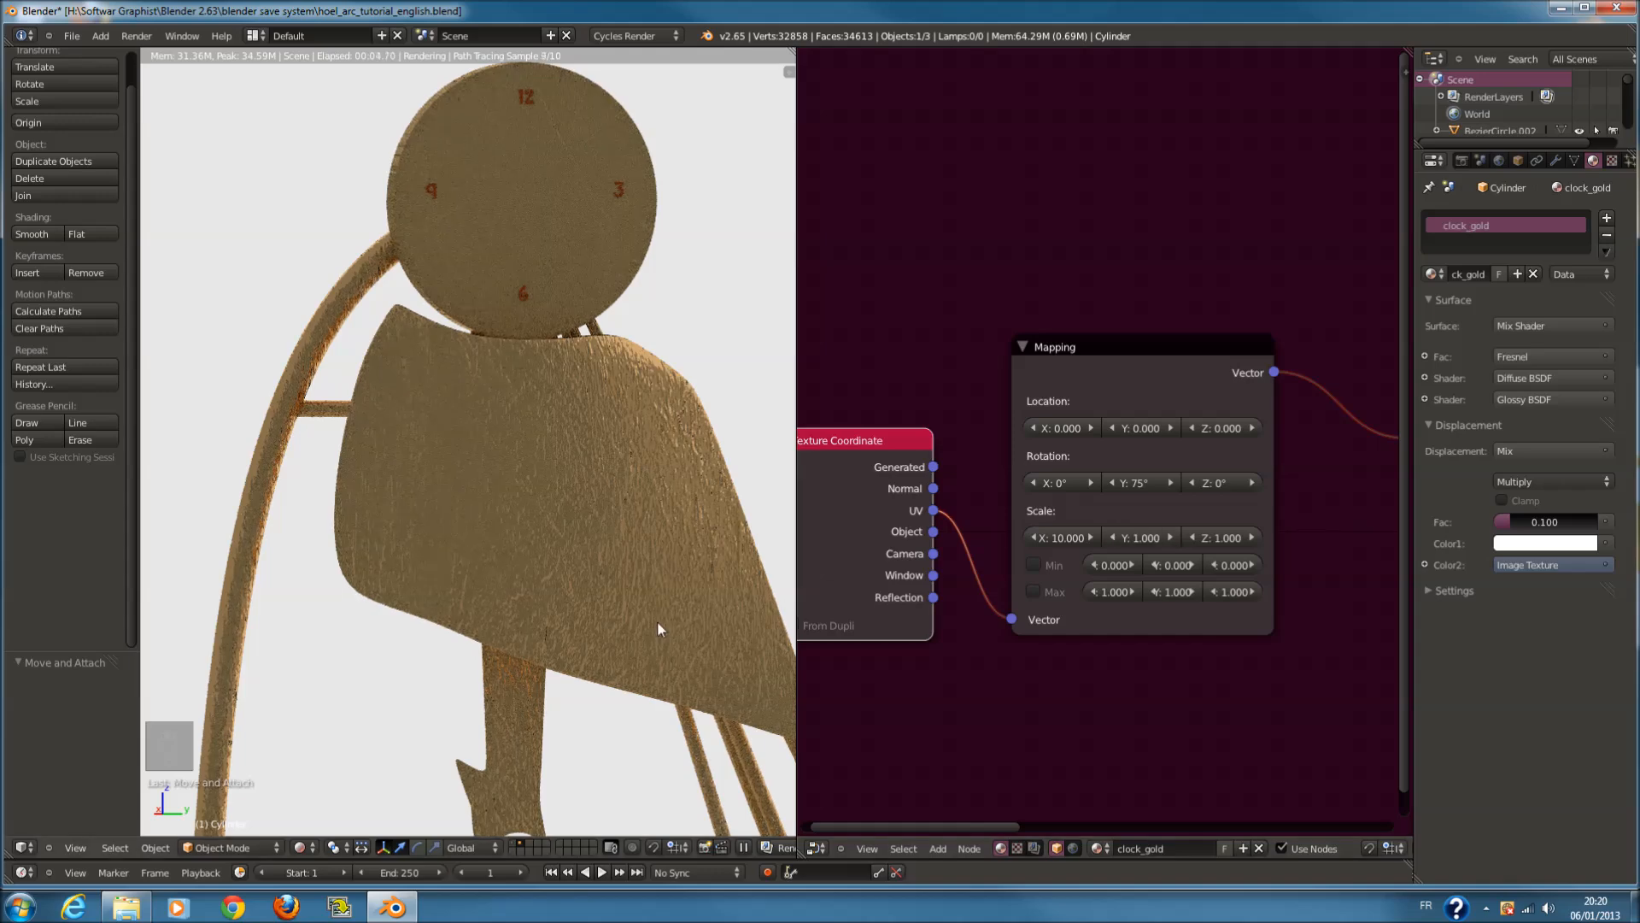
Set the Multiply node's factor to 0.020 to weaken the displacement
{"action": "scroll", "coordinate": [783, 616], "scroll_direction": "down", "scroll_amount": 2}
{"action": "scroll", "coordinate": [1121, 642], "scroll_direction": "down", "scroll_amount": 3}
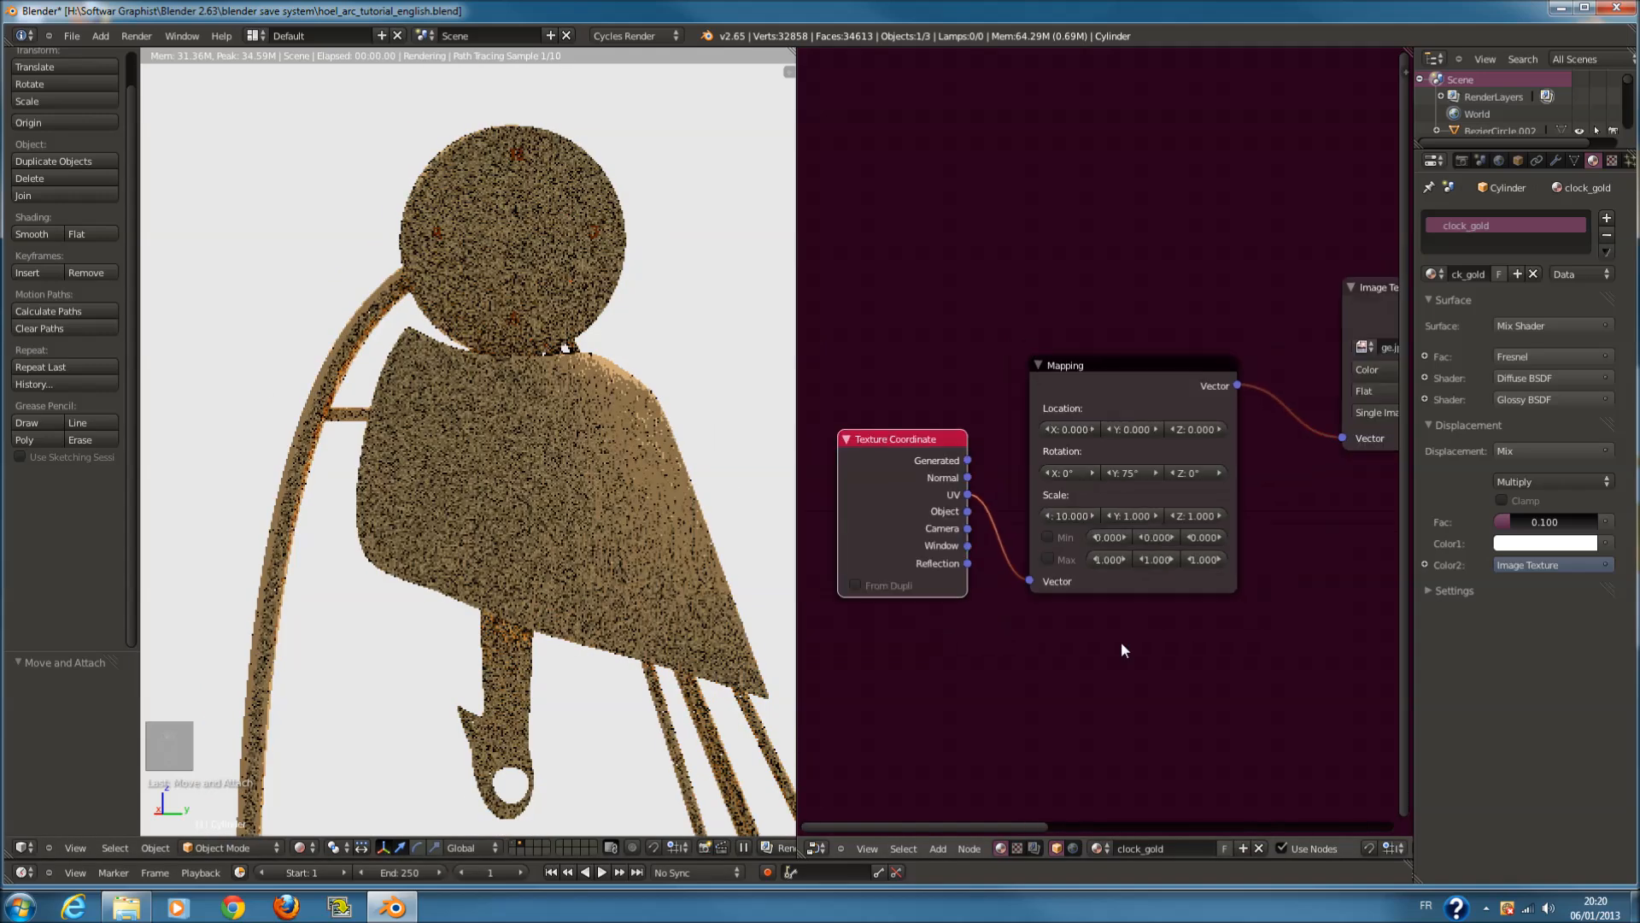
{"action": "scroll", "coordinate": [1212, 631], "scroll_direction": "down", "scroll_amount": 7}
{"action": "middle_click_drag", "start_coordinate": [1155, 590], "coordinate": [870, 433]}
{"action": "scroll", "coordinate": [1104, 494], "scroll_direction": "up", "scroll_amount": 7}
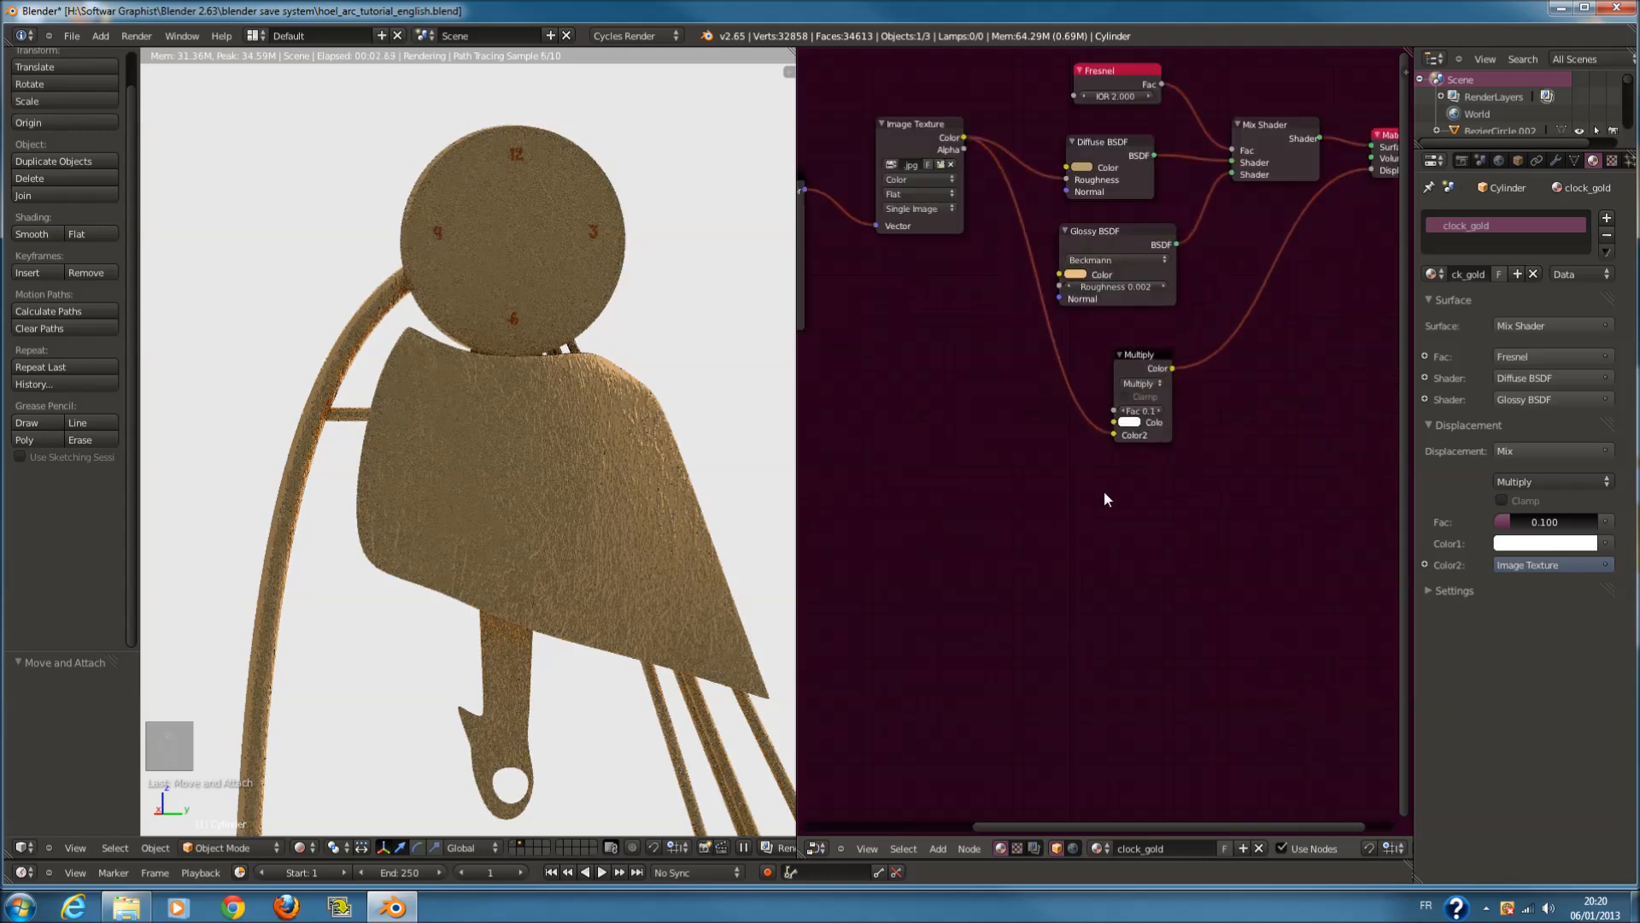
{"action": "scroll", "coordinate": [1191, 385], "scroll_direction": "up", "scroll_amount": 4}
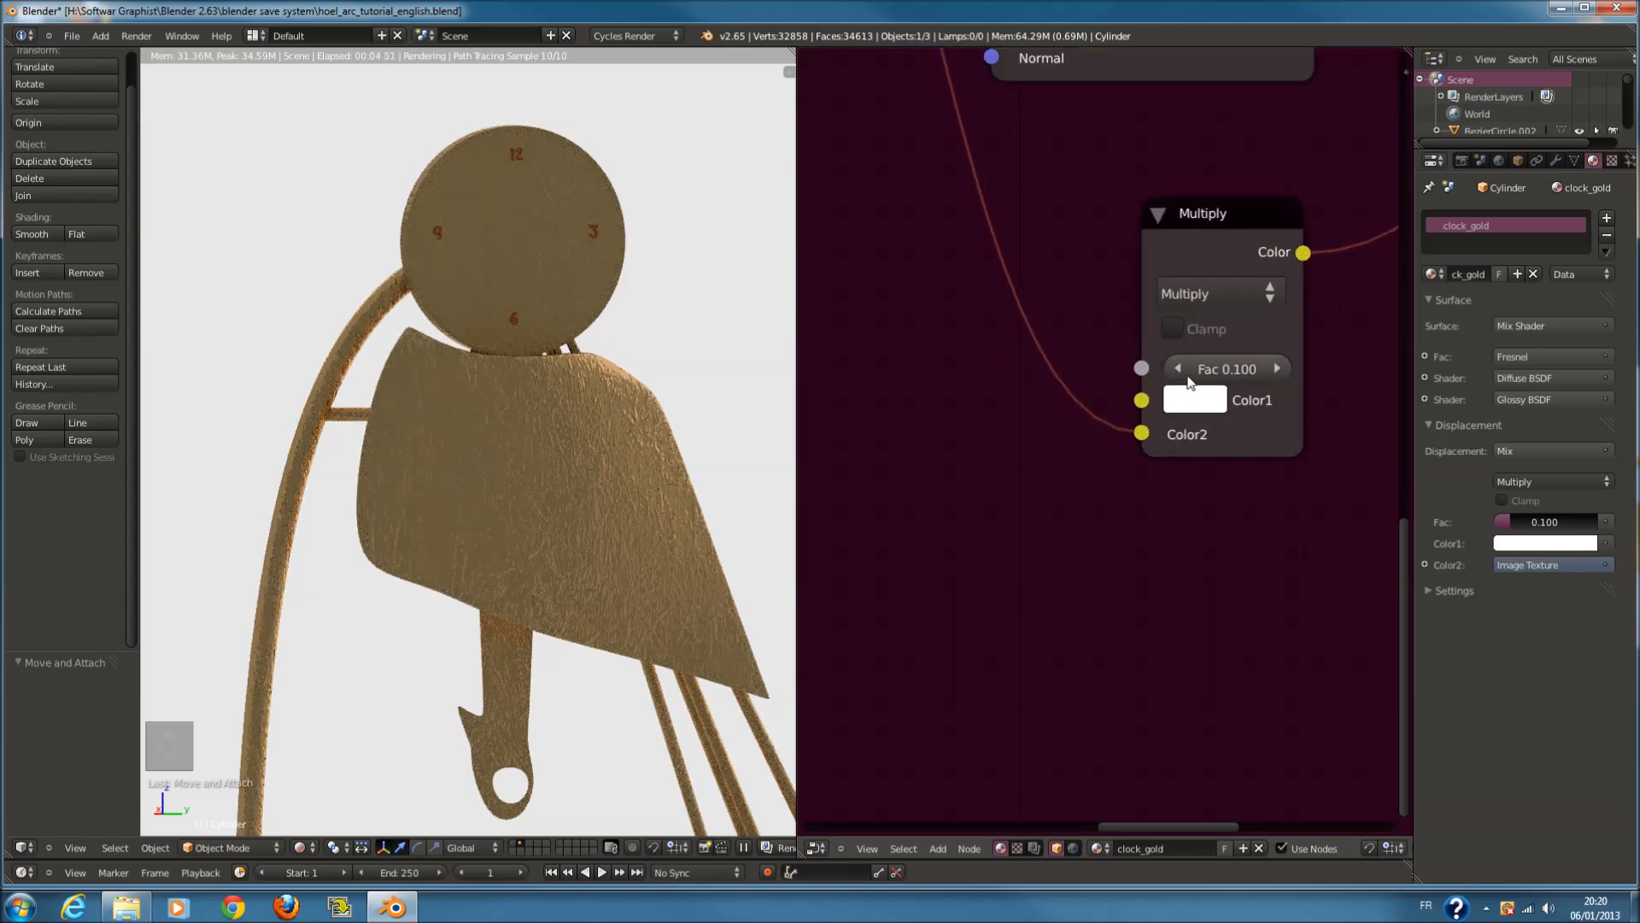
{"action": "key", "text": "BackSpace"}
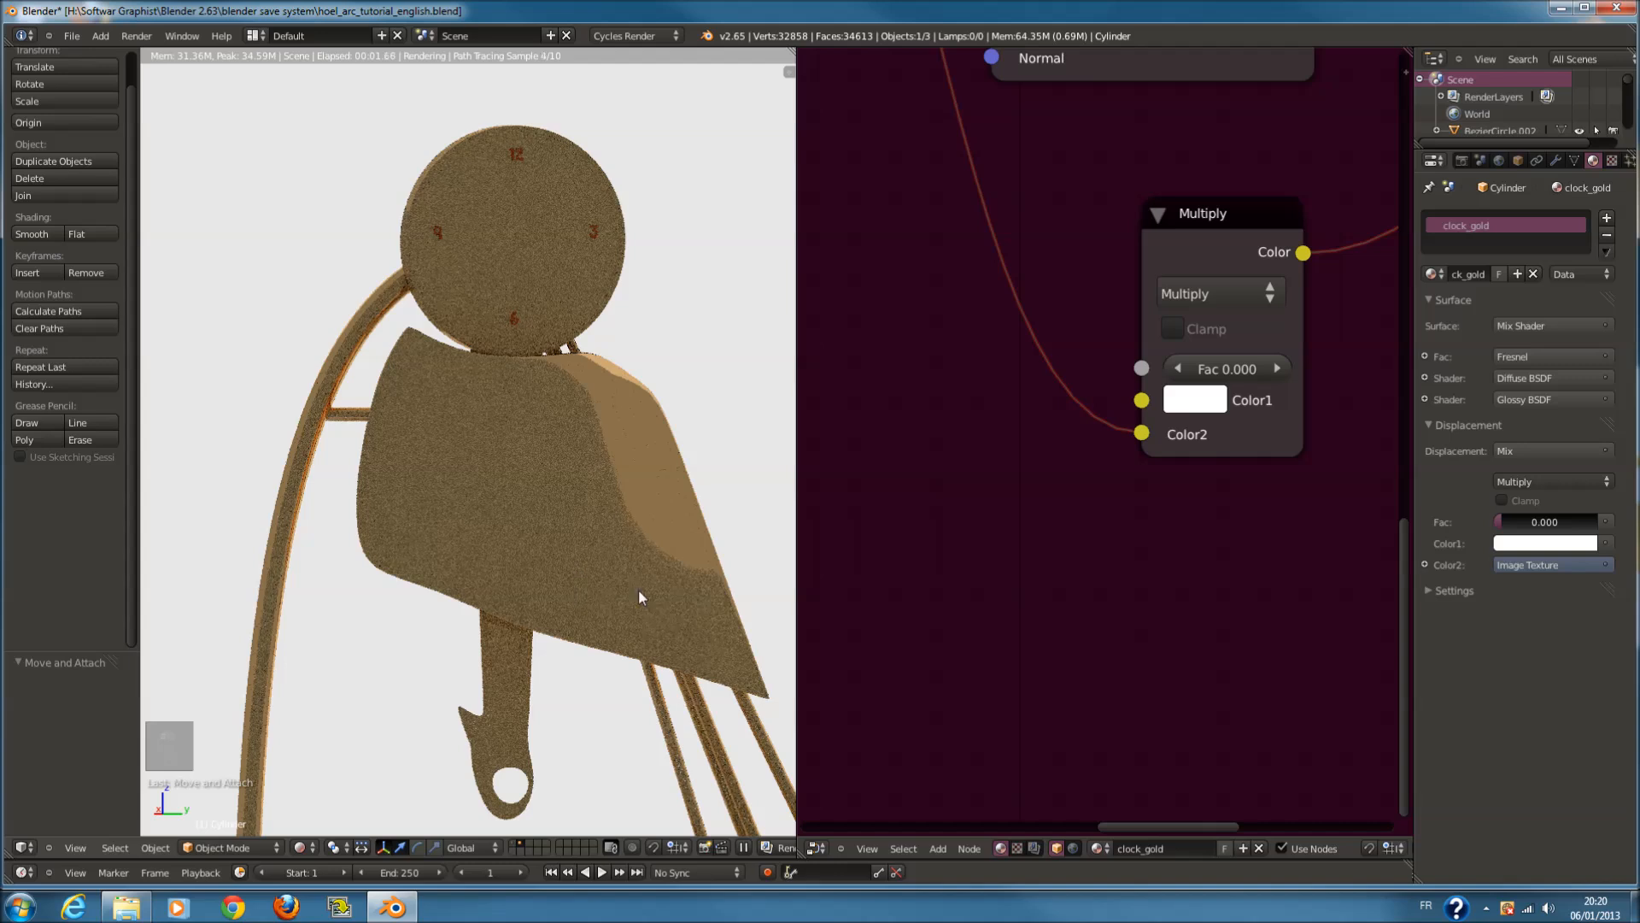
{"action": "left_click", "coordinate": [1228, 371]}
{"action": "type", "text": "0.0"}
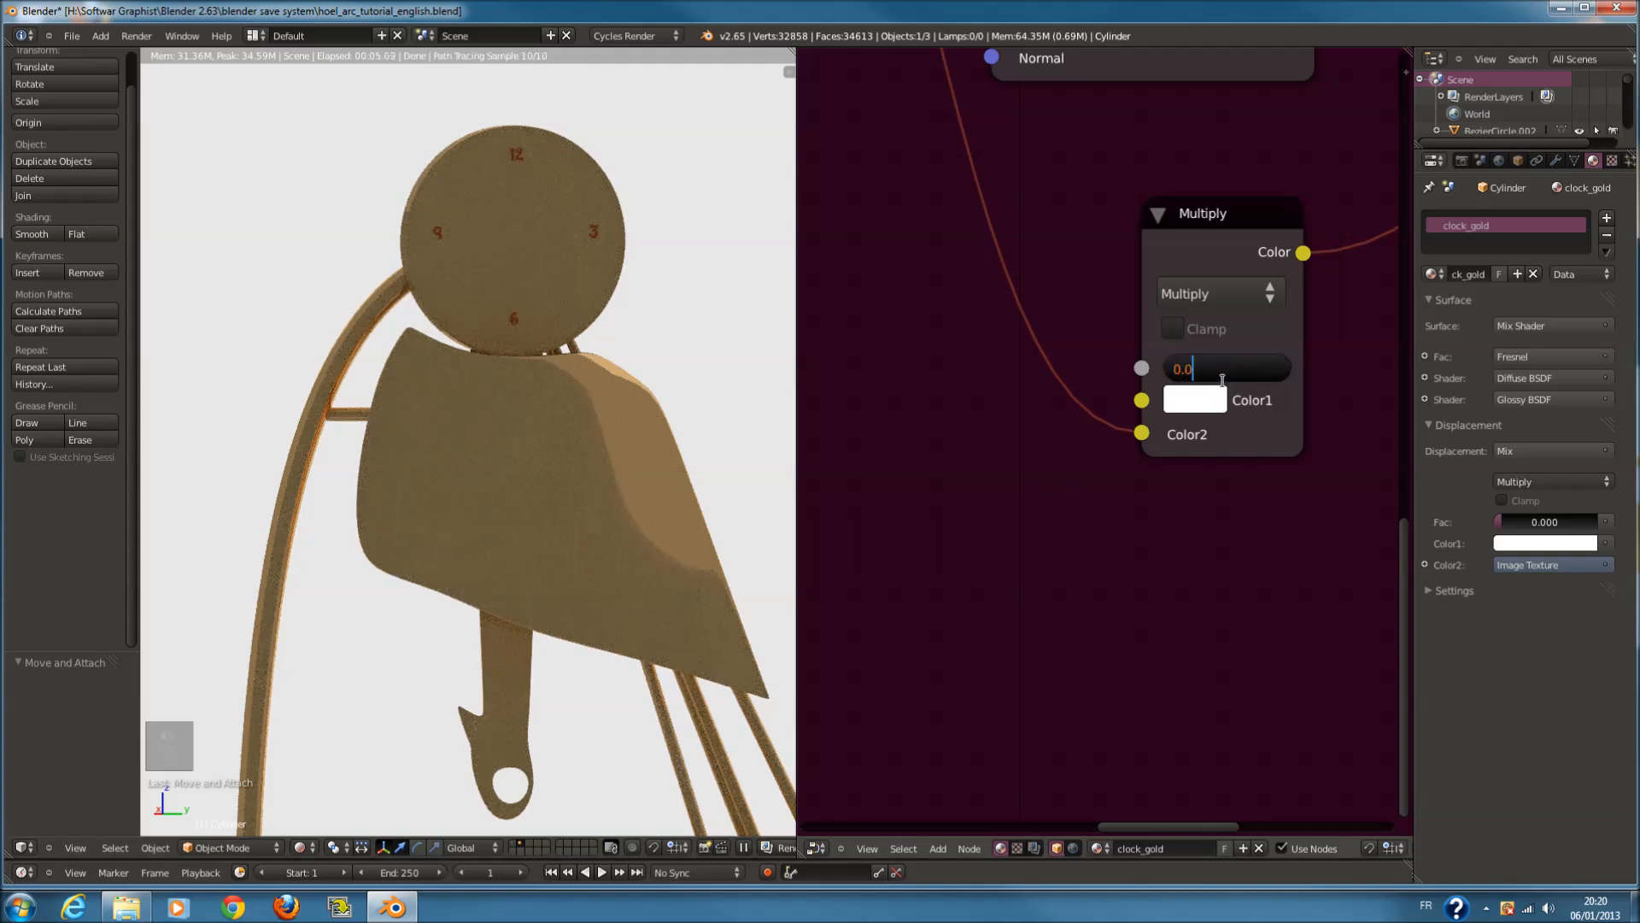
{"action": "type", "text": "20"}
{"action": "key", "text": "Return"}
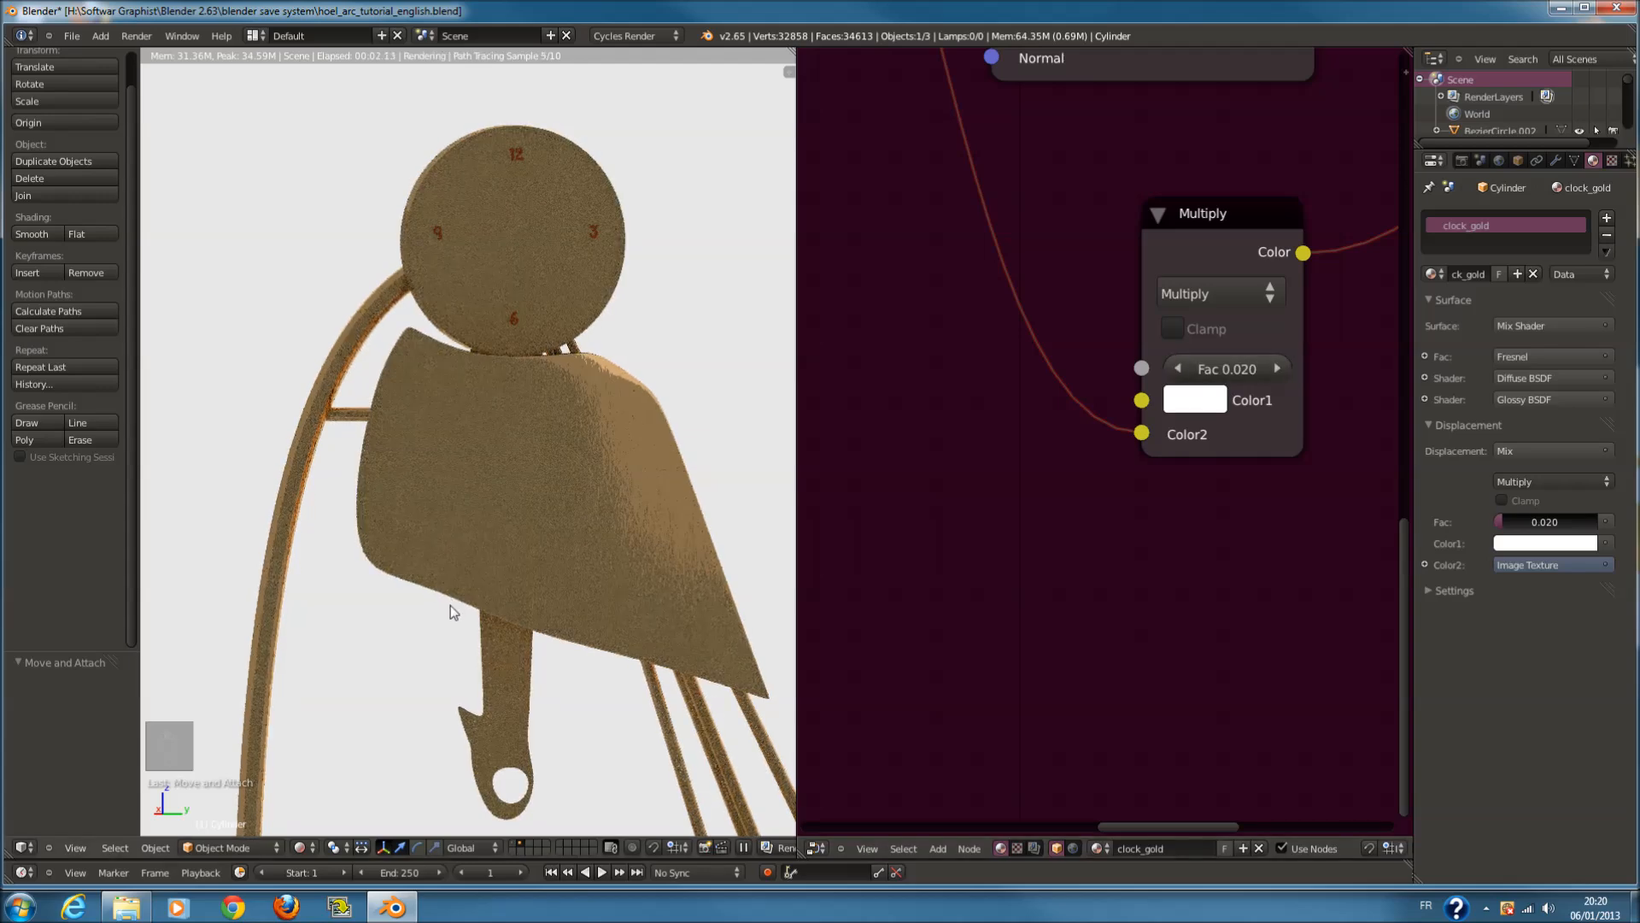
Switch the 3D view from rendered to wireframe shading with the whole clock in view
{"action": "left_click", "coordinate": [299, 847]}
{"action": "left_click", "coordinate": [346, 772]}
{"action": "scroll", "coordinate": [418, 740], "scroll_direction": "down", "scroll_amount": 4}
{"action": "mouse_move", "coordinate": [417, 740]}
{"action": "middle_mouse_down"}
{"action": "mouse_move", "coordinate": [484, 803]}
{"action": "mouse_move", "coordinate": [494, 586]}
{"action": "mouse_move", "coordinate": [543, 443]}
{"action": "middle_mouse_up"}
{"action": "key", "text": "z"}
{"action": "key", "text": "z"}
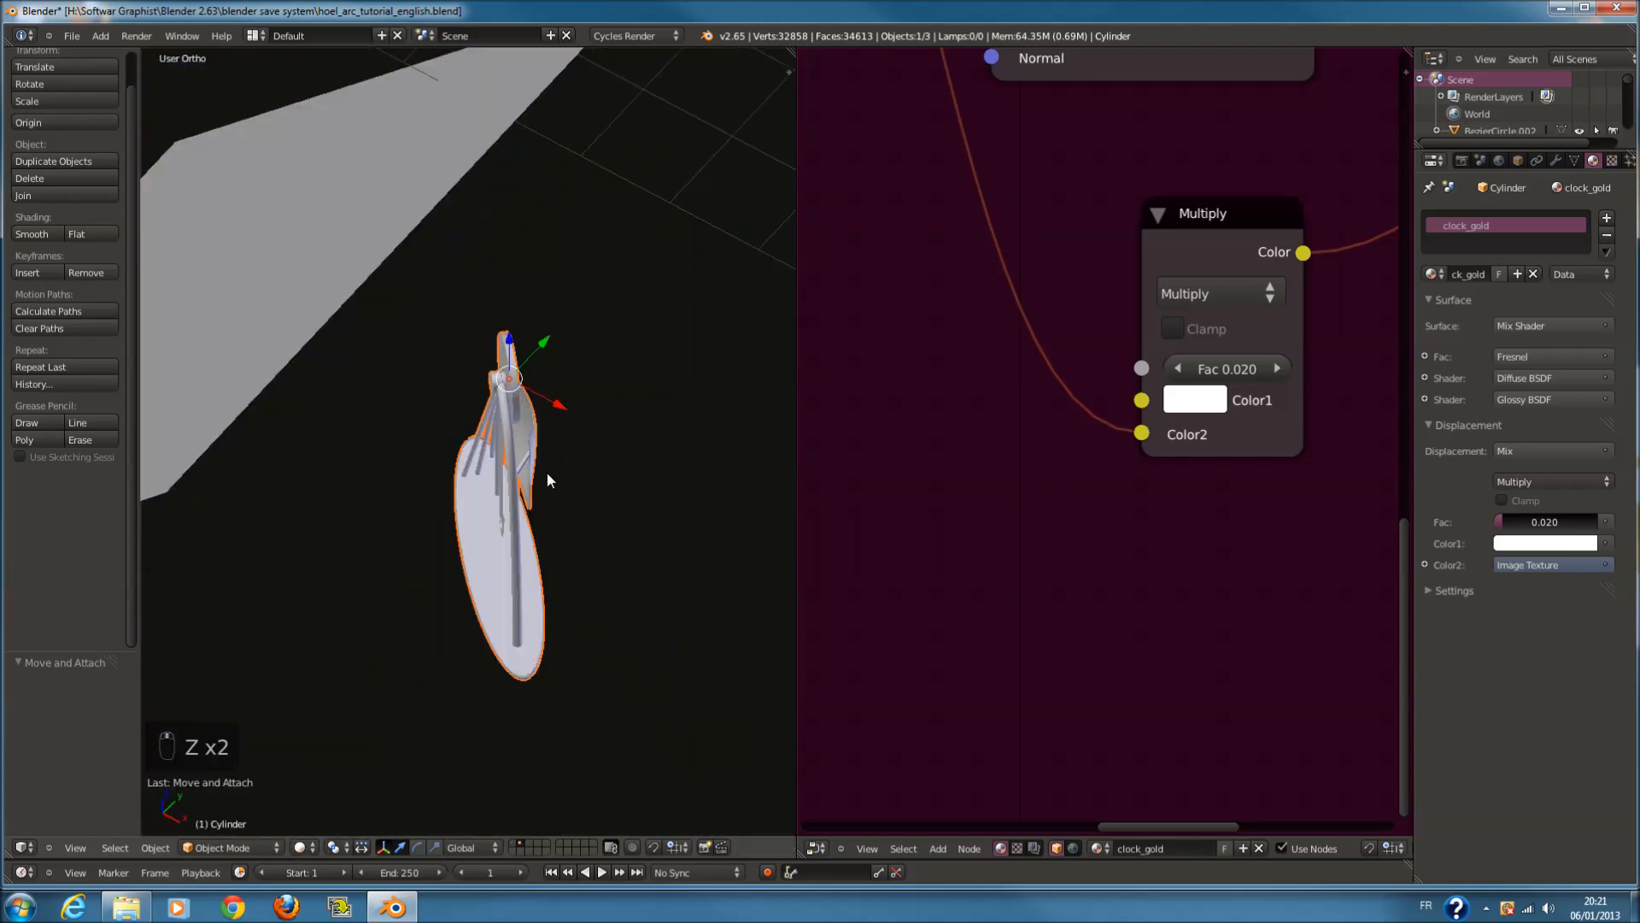
{"action": "key", "text": "z"}
Select all the clock's parts in wireframe, move them to layer 1 and display layer 1
{"action": "key", "text": "a"}
{"action": "key", "text": "a"}
{"action": "key", "text": "a"}
{"action": "key", "text": "c"}
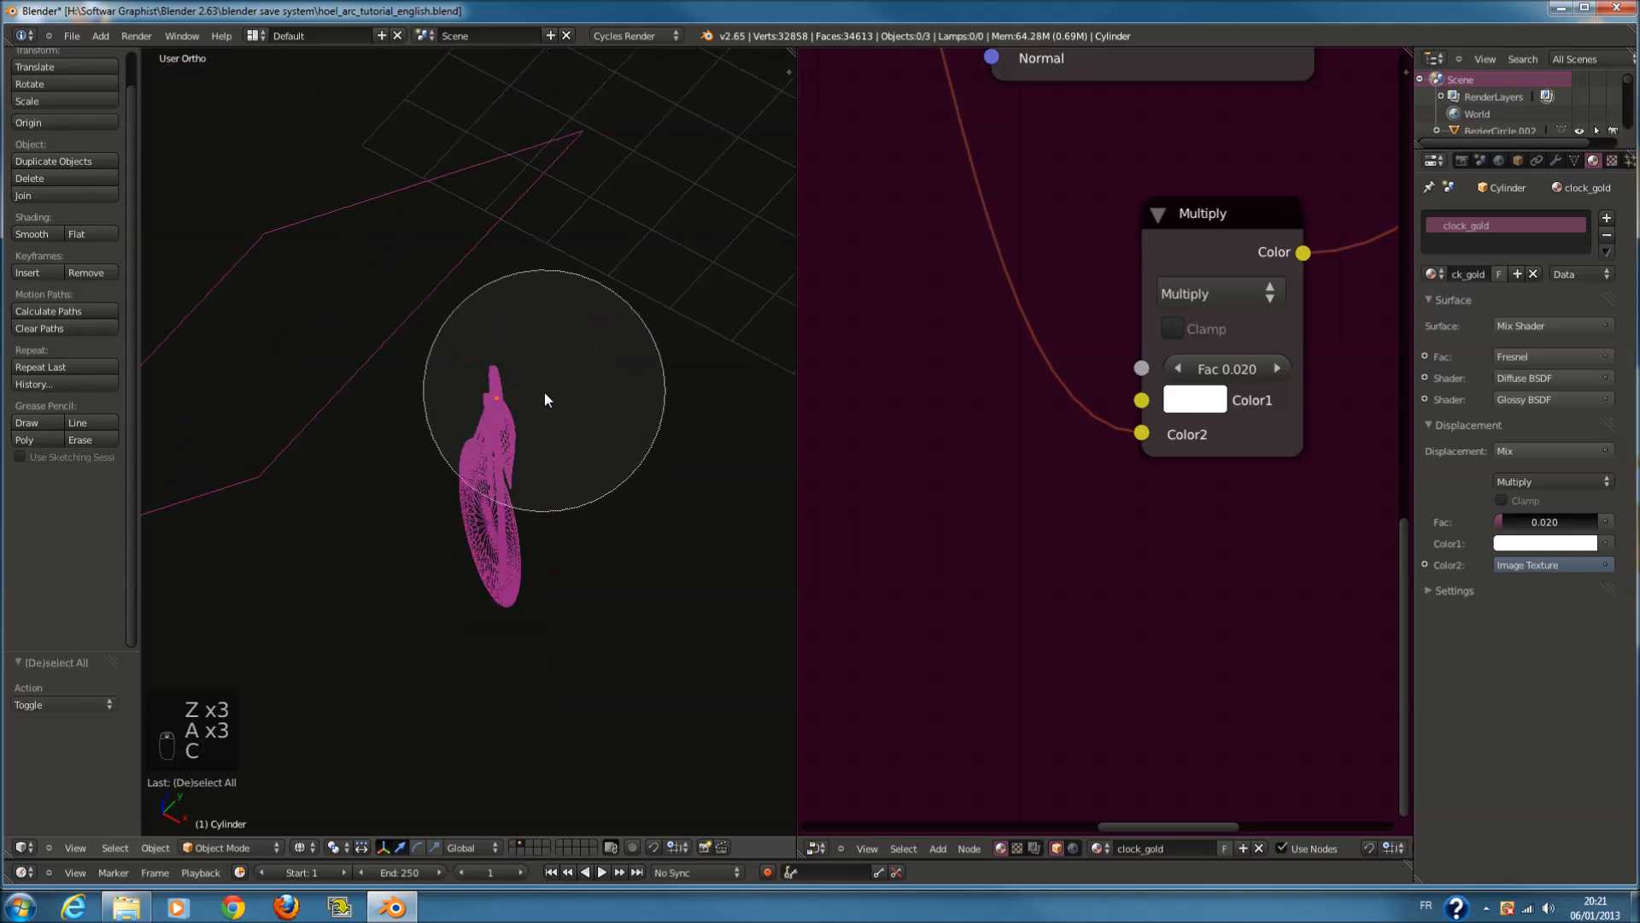
{"action": "left_click_drag", "start_coordinate": [545, 392], "coordinate": [557, 510]}
{"action": "right_click", "coordinate": [559, 512]}
{"action": "key", "text": "m"}
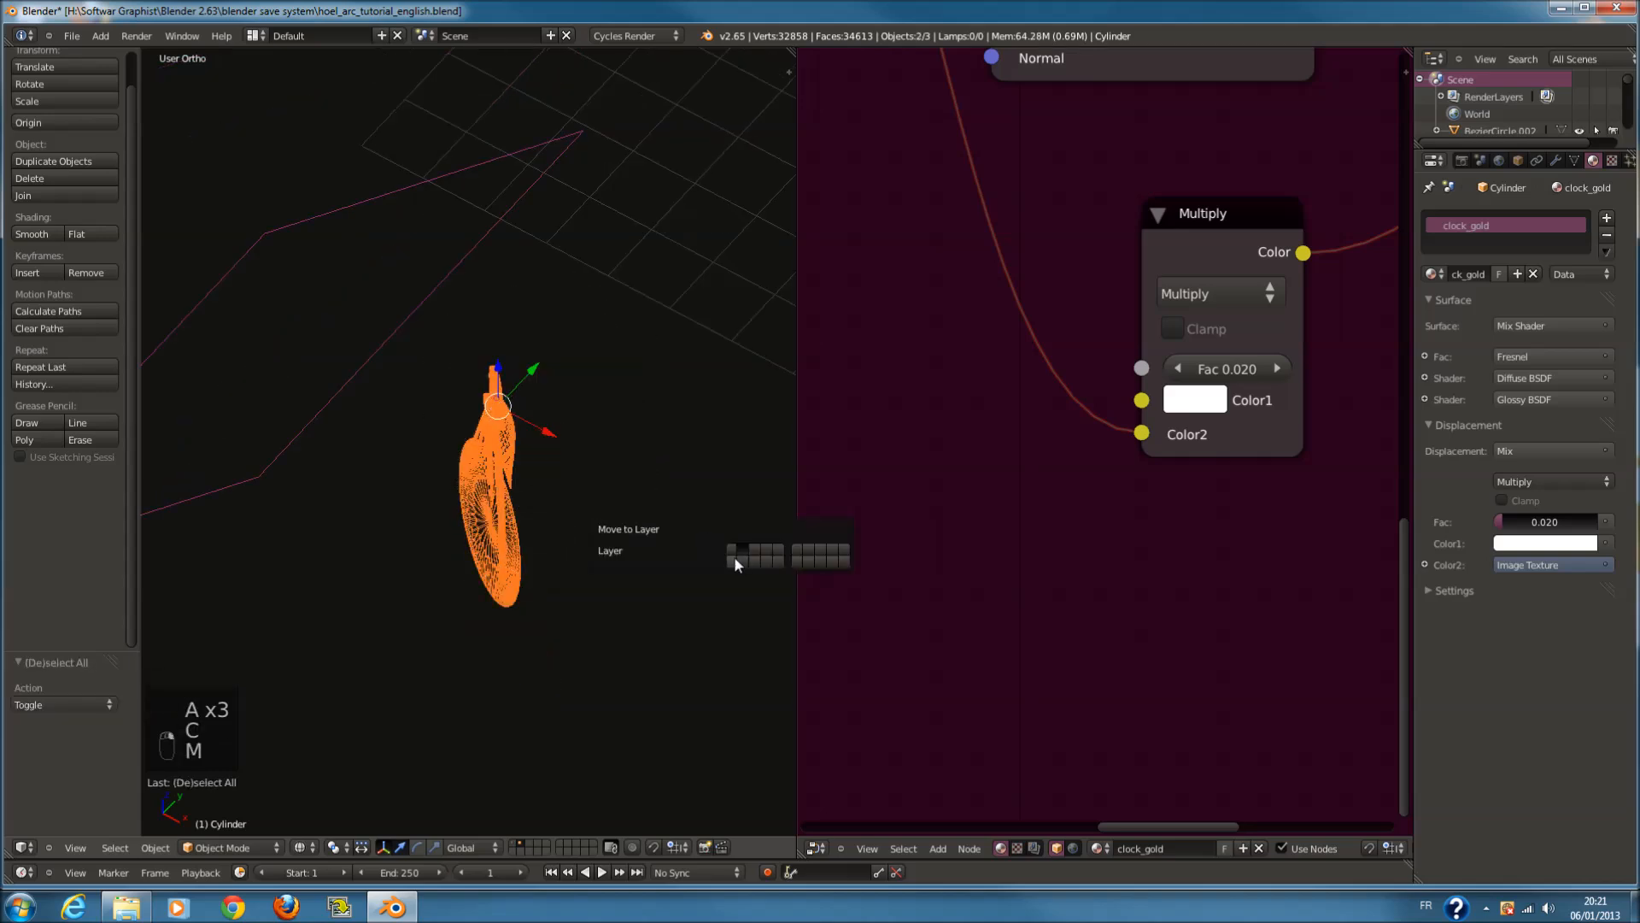
{"action": "left_click", "coordinate": [735, 557]}
{"action": "left_click", "coordinate": [514, 843]}
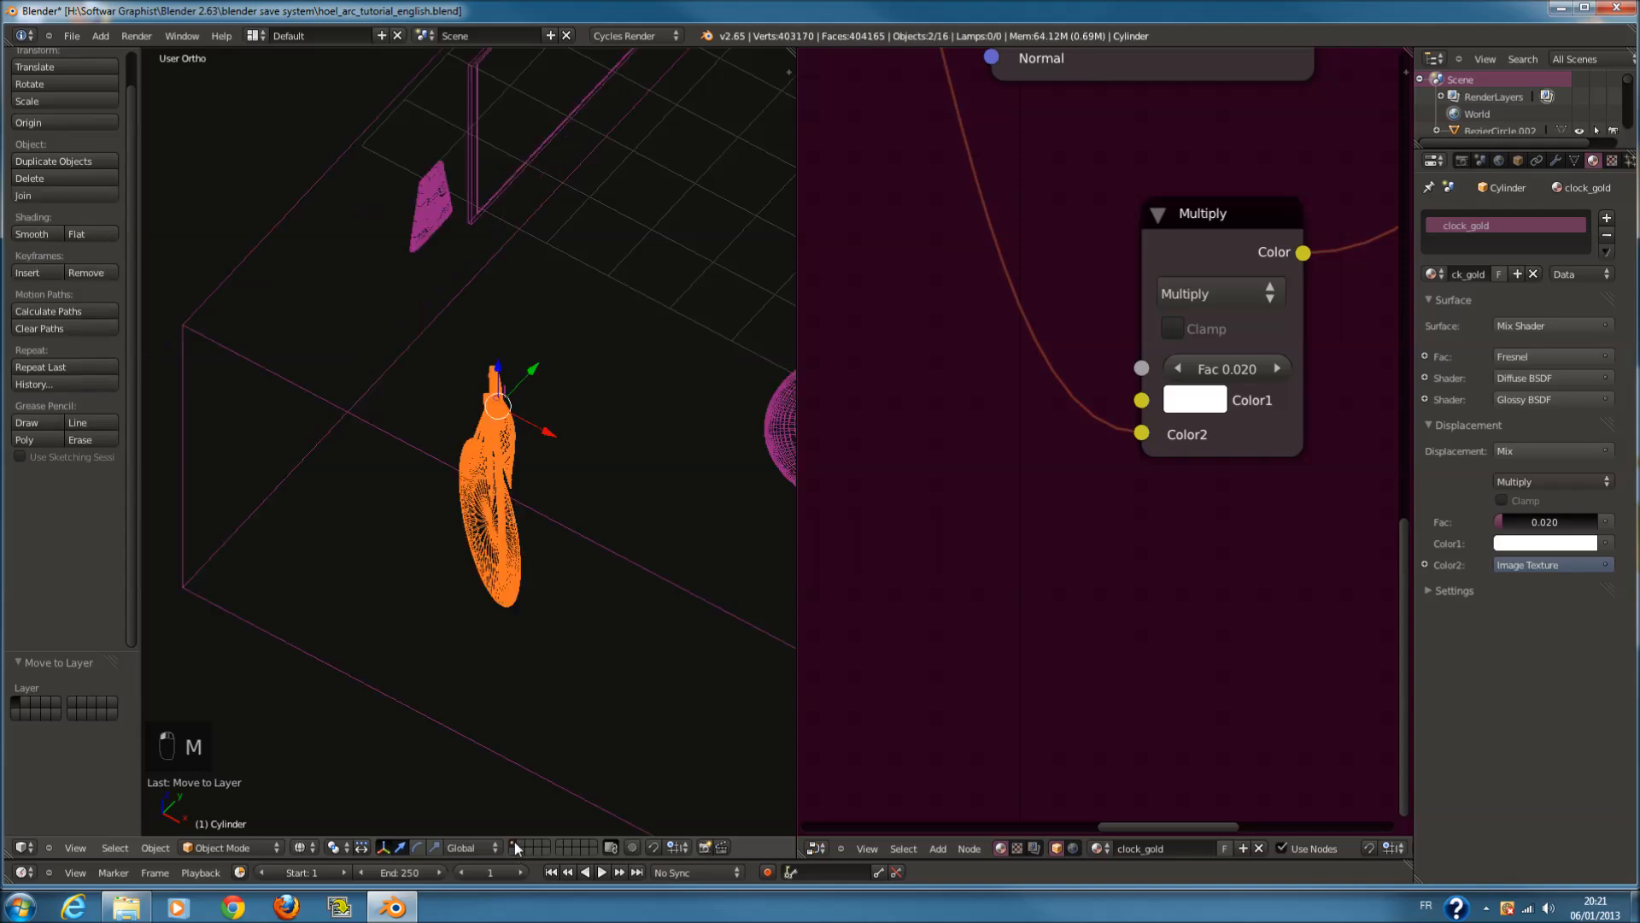
Select the round coffee table with its vase in the camera view and move them to layer 2
{"action": "key", "text": "z"}
{"action": "key", "text": "KP_0"}
{"action": "key", "text": "z"}
{"action": "key", "text": "z"}
{"action": "scroll", "coordinate": [436, 574], "scroll_direction": "up", "scroll_amount": 2}
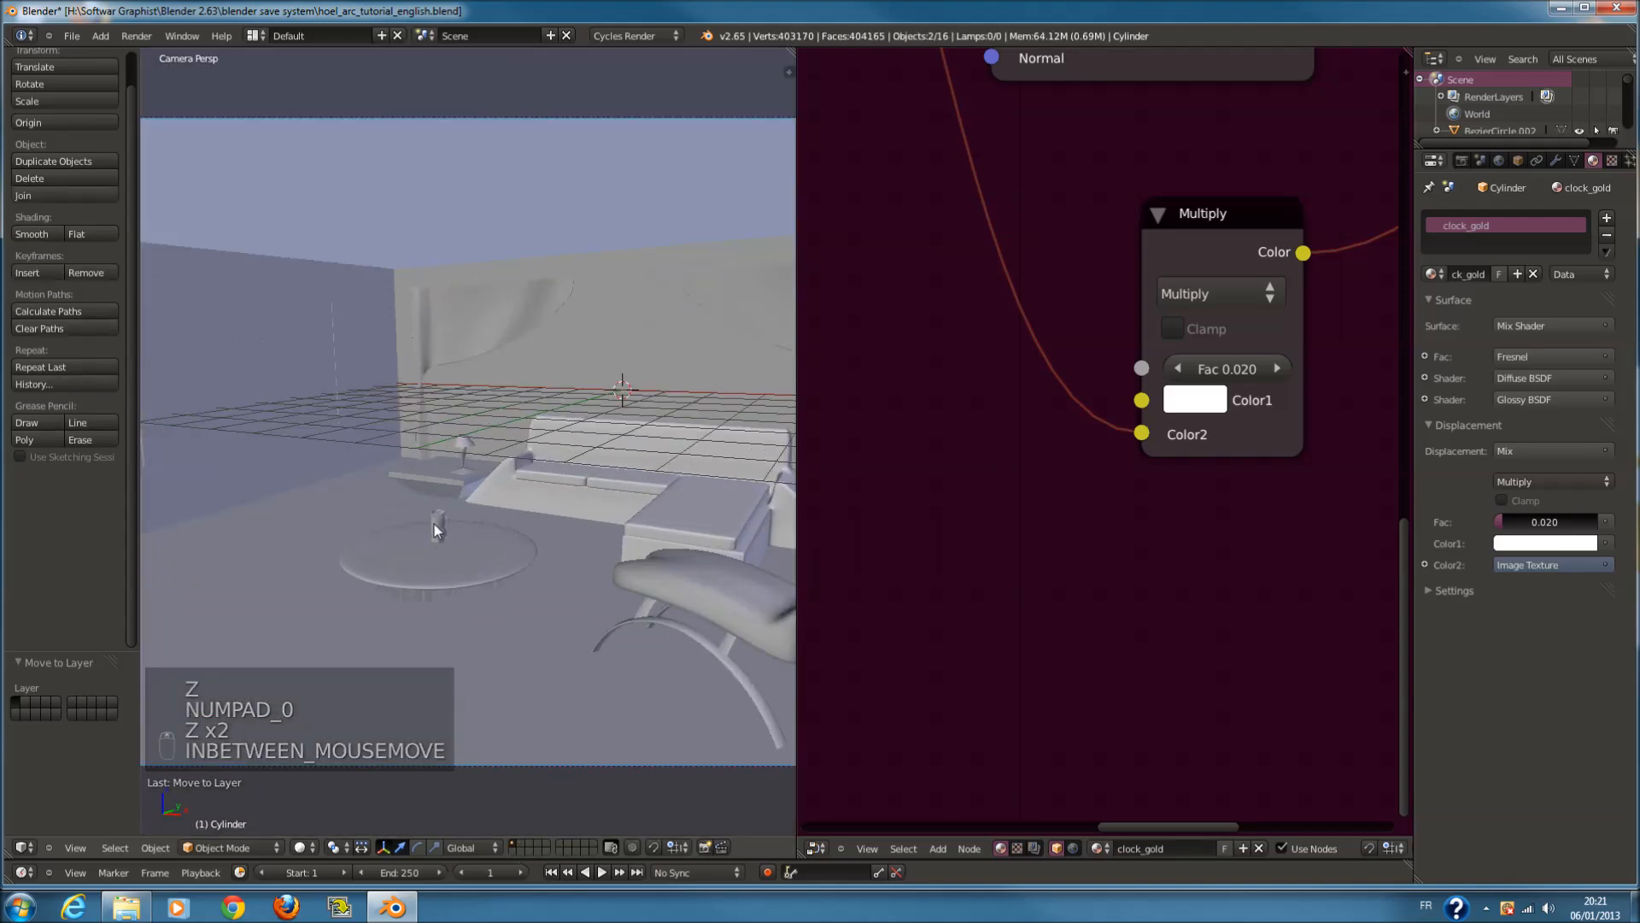
{"action": "right_click", "coordinate": [435, 529]}
{"action": "key", "text": "z"}
{"action": "scroll", "coordinate": [444, 551], "scroll_direction": "down", "scroll_amount": 2}
{"action": "key", "text": "c"}
{"action": "left_click", "coordinate": [442, 538]}
{"action": "right_click", "coordinate": [475, 552]}
{"action": "key", "text": "m"}
{"action": "left_click", "coordinate": [650, 585]}
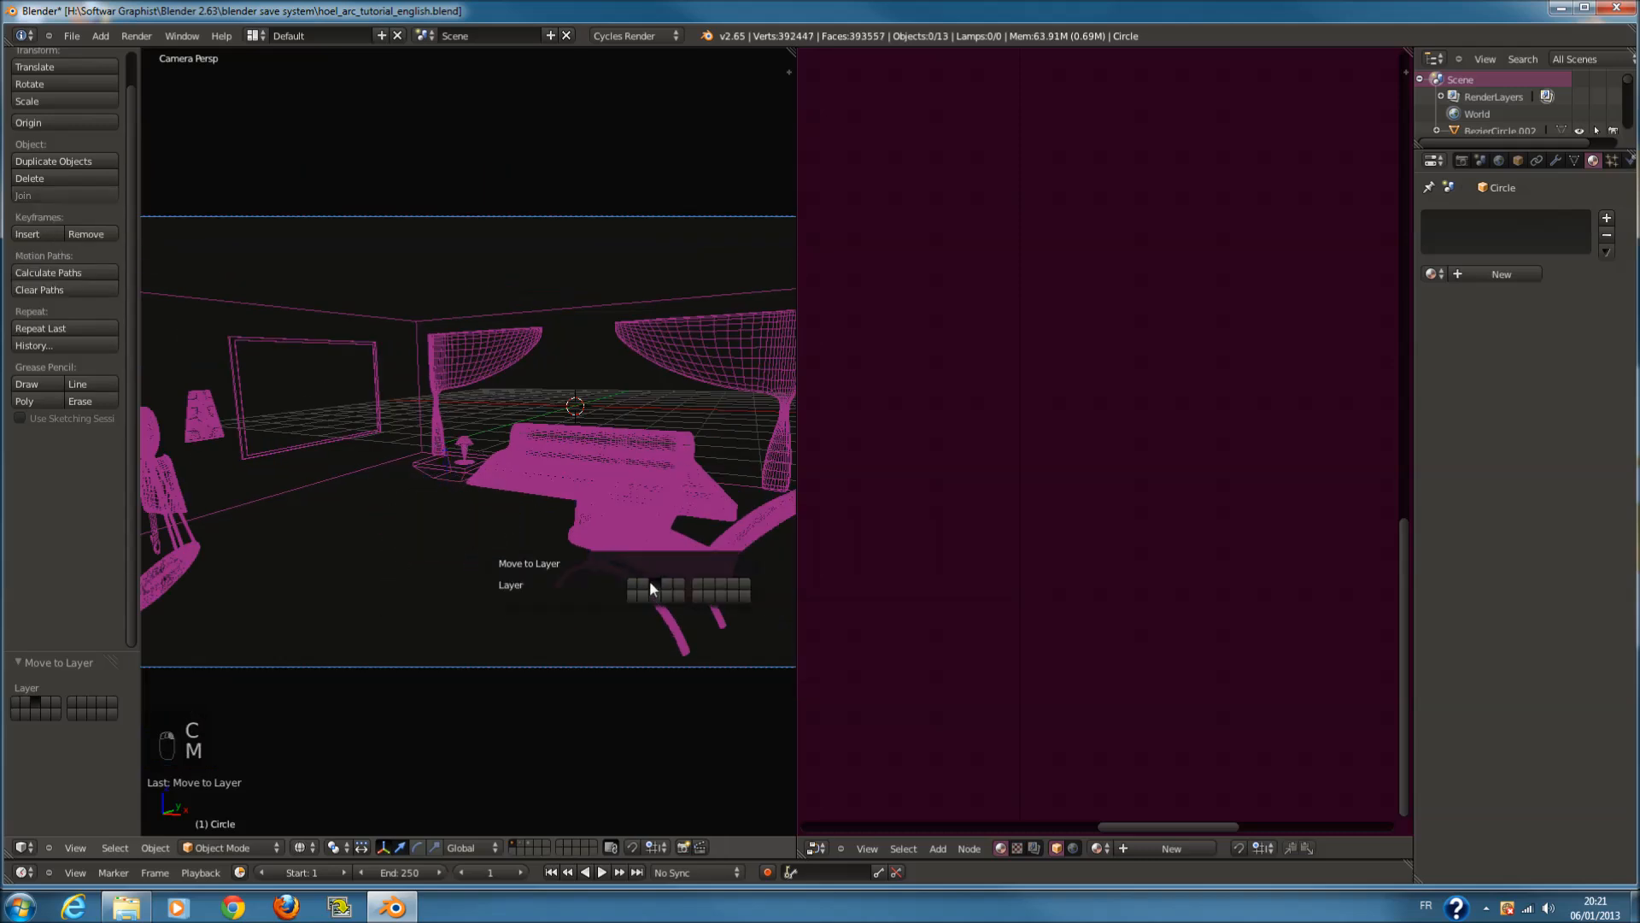
{"action": "left_click", "coordinate": [637, 584]}
{"action": "left_click", "coordinate": [632, 598]}
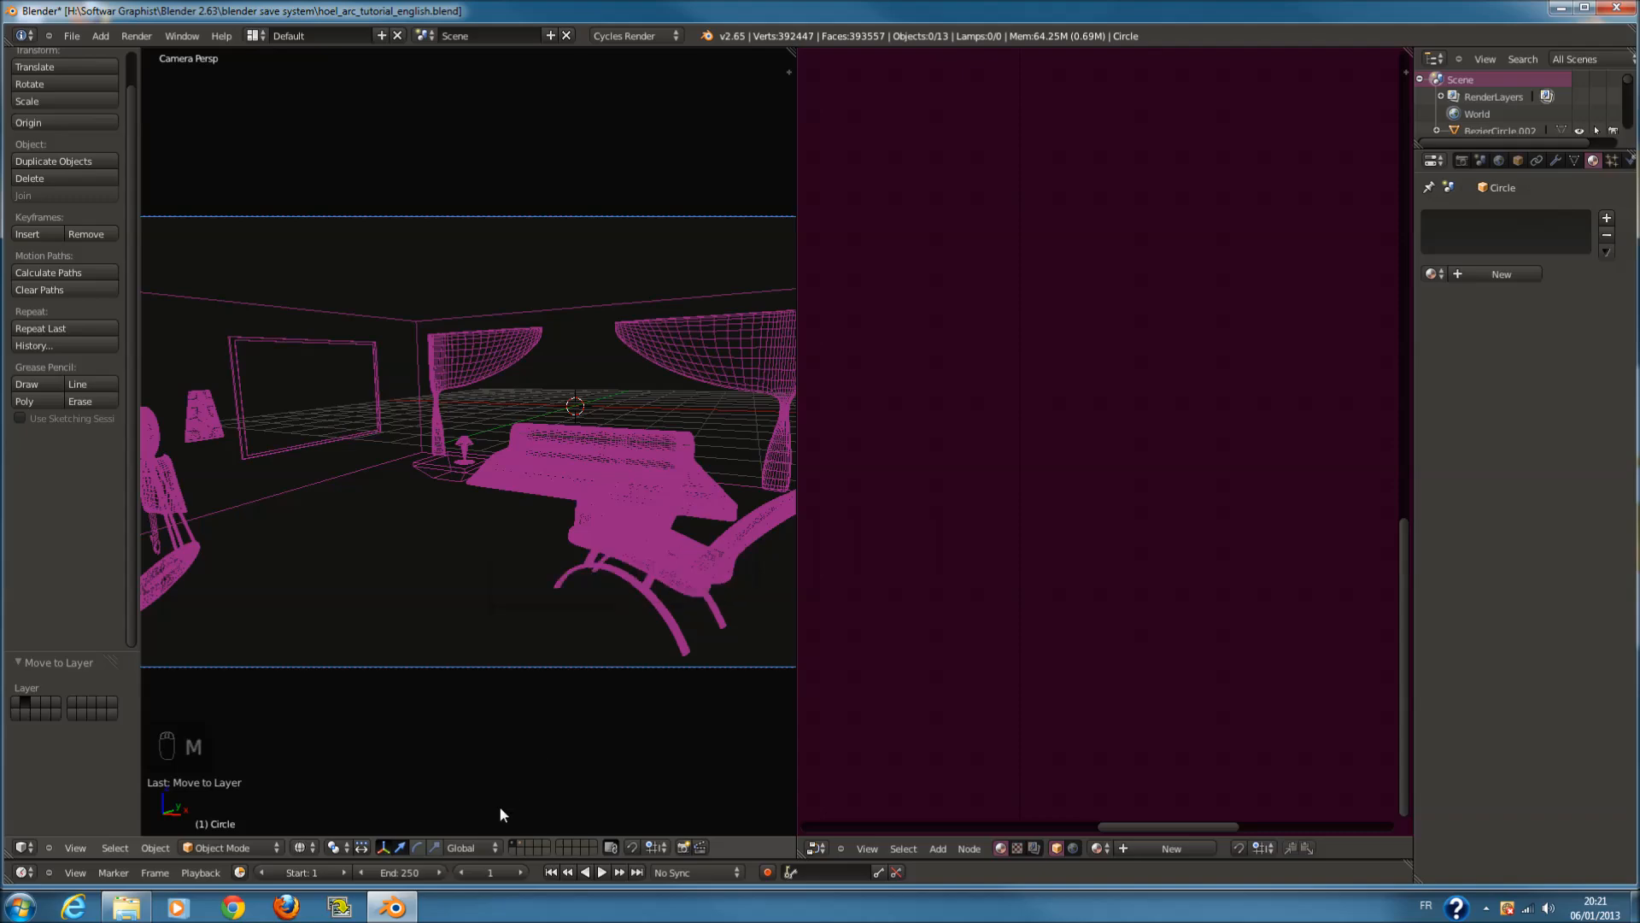
Display layer 2 and move the emission plane by about 2.88 in X, 4.59 in Y and 1.21 in Z
{"action": "left_click", "coordinate": [524, 846]}
{"action": "middle_click_drag", "start_coordinate": [608, 655], "coordinate": [618, 648]}
{"action": "key", "text": "z"}
{"action": "right_click", "coordinate": [333, 355]}
{"action": "key", "text": "h"}
{"action": "key", "text": "ctrl+z"}
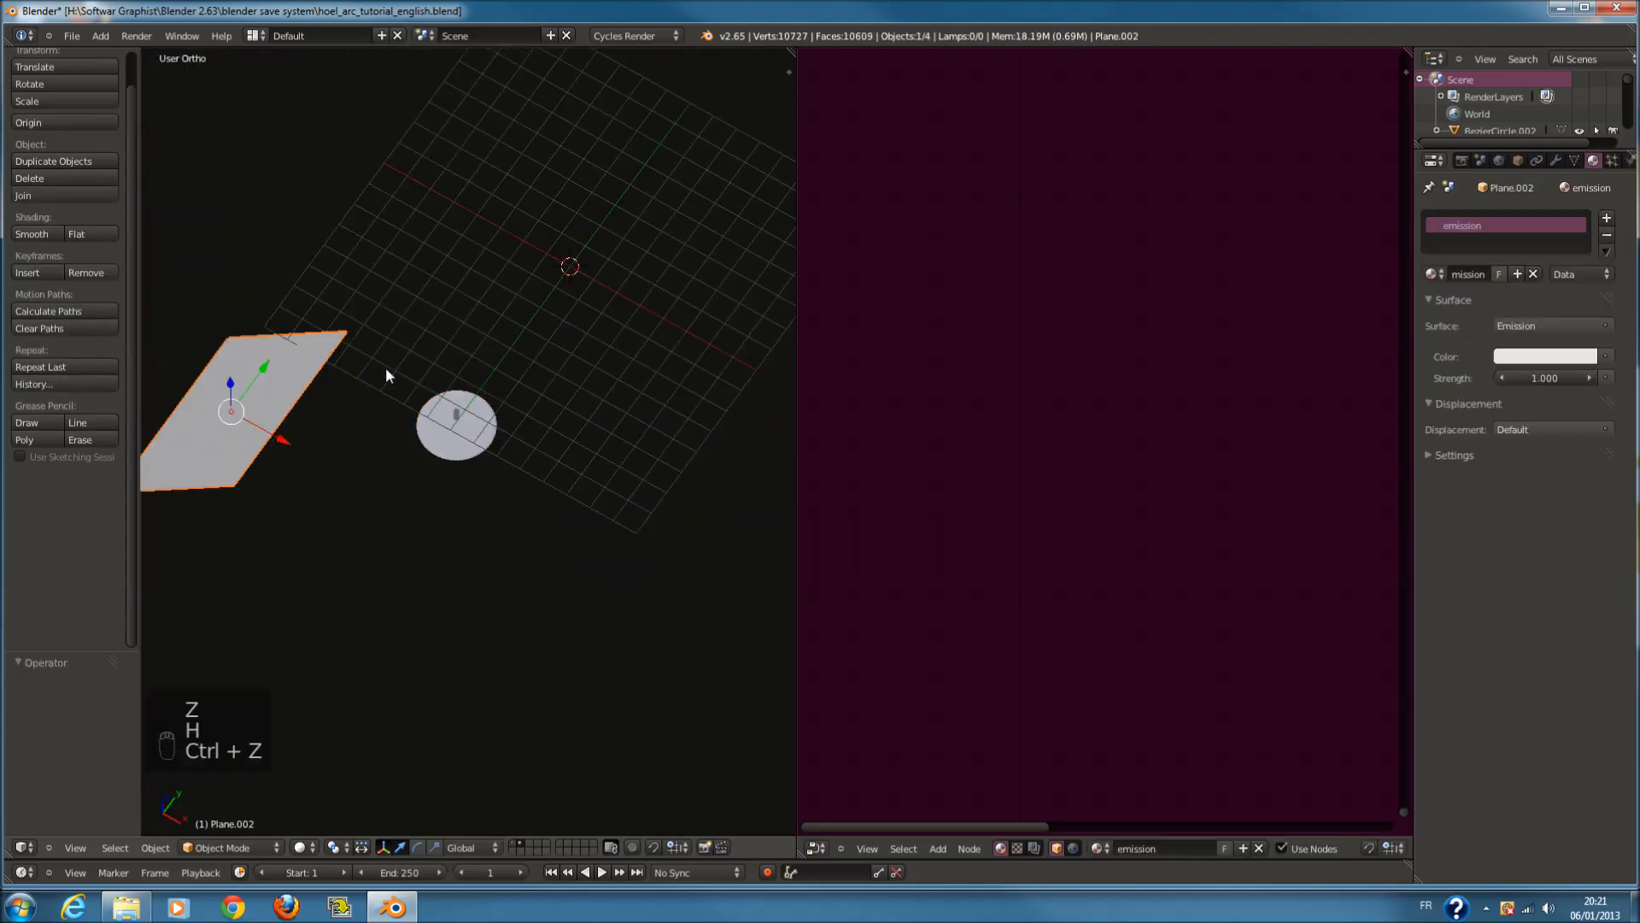
{"action": "key", "text": "g"}
{"action": "left_click", "coordinate": [521, 315]}
{"action": "key", "text": "KP_Decimal"}
{"action": "scroll", "coordinate": [603, 488], "scroll_direction": "down", "scroll_amount": 2}
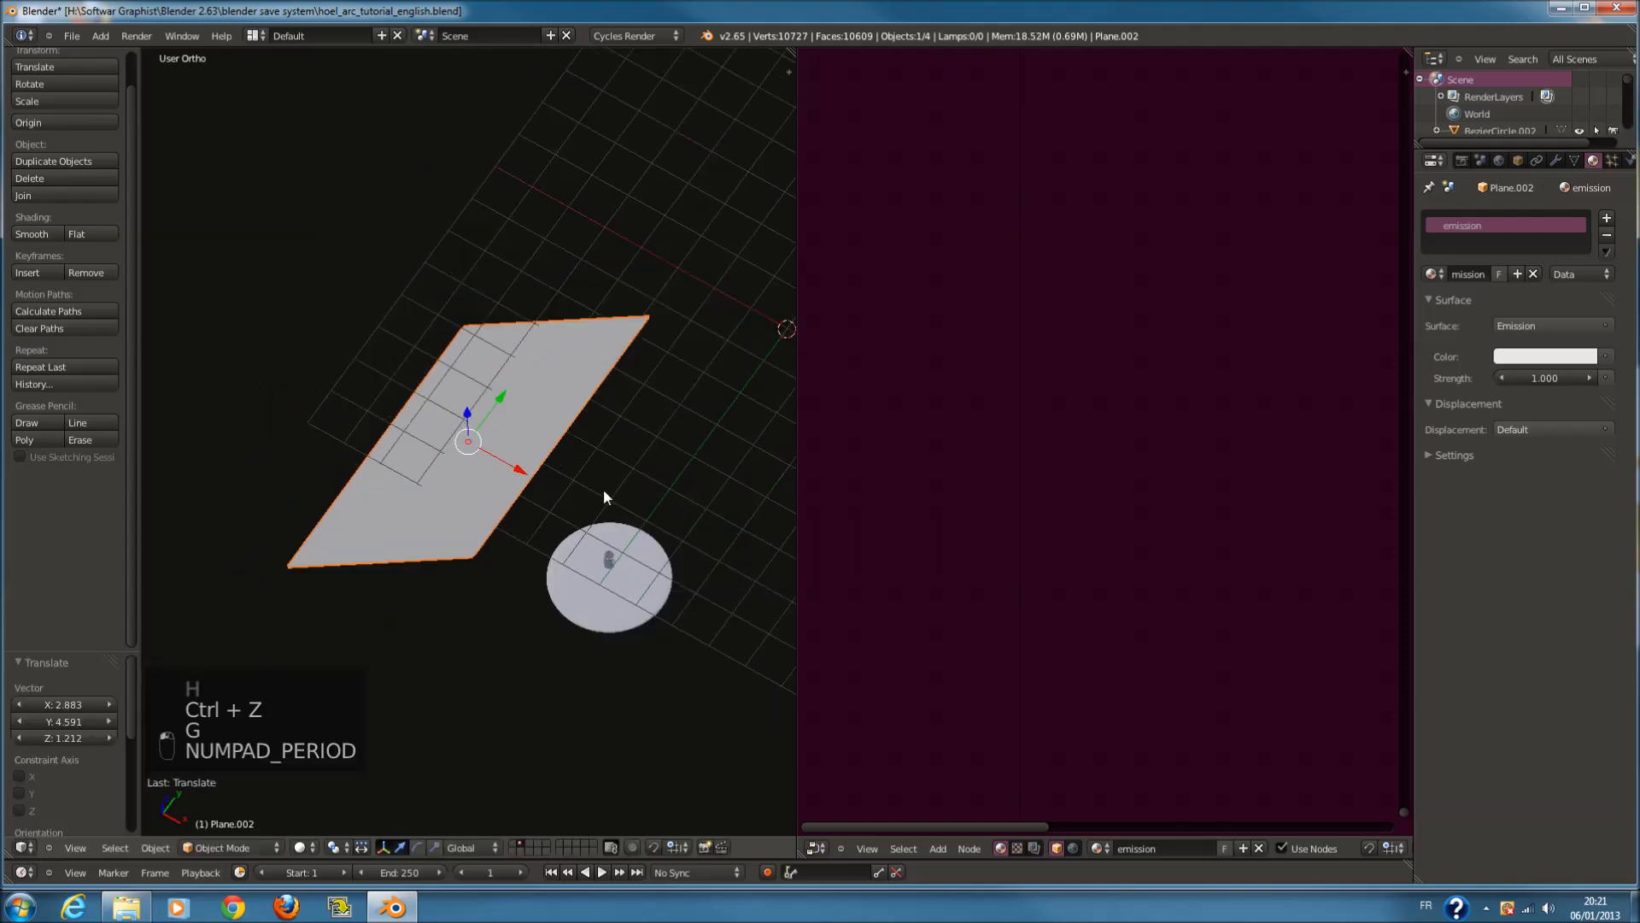
Select the vase on the round table and give it a new material named "vase"
{"action": "key", "text": "z"}
{"action": "key", "text": "z"}
{"action": "mouse_move", "coordinate": [587, 441]}
{"action": "middle_mouse_down"}
{"action": "mouse_move", "coordinate": [499, 455]}
{"action": "mouse_move", "coordinate": [537, 512]}
{"action": "middle_mouse_up"}
{"action": "scroll", "coordinate": [537, 512], "scroll_direction": "up", "scroll_amount": 3}
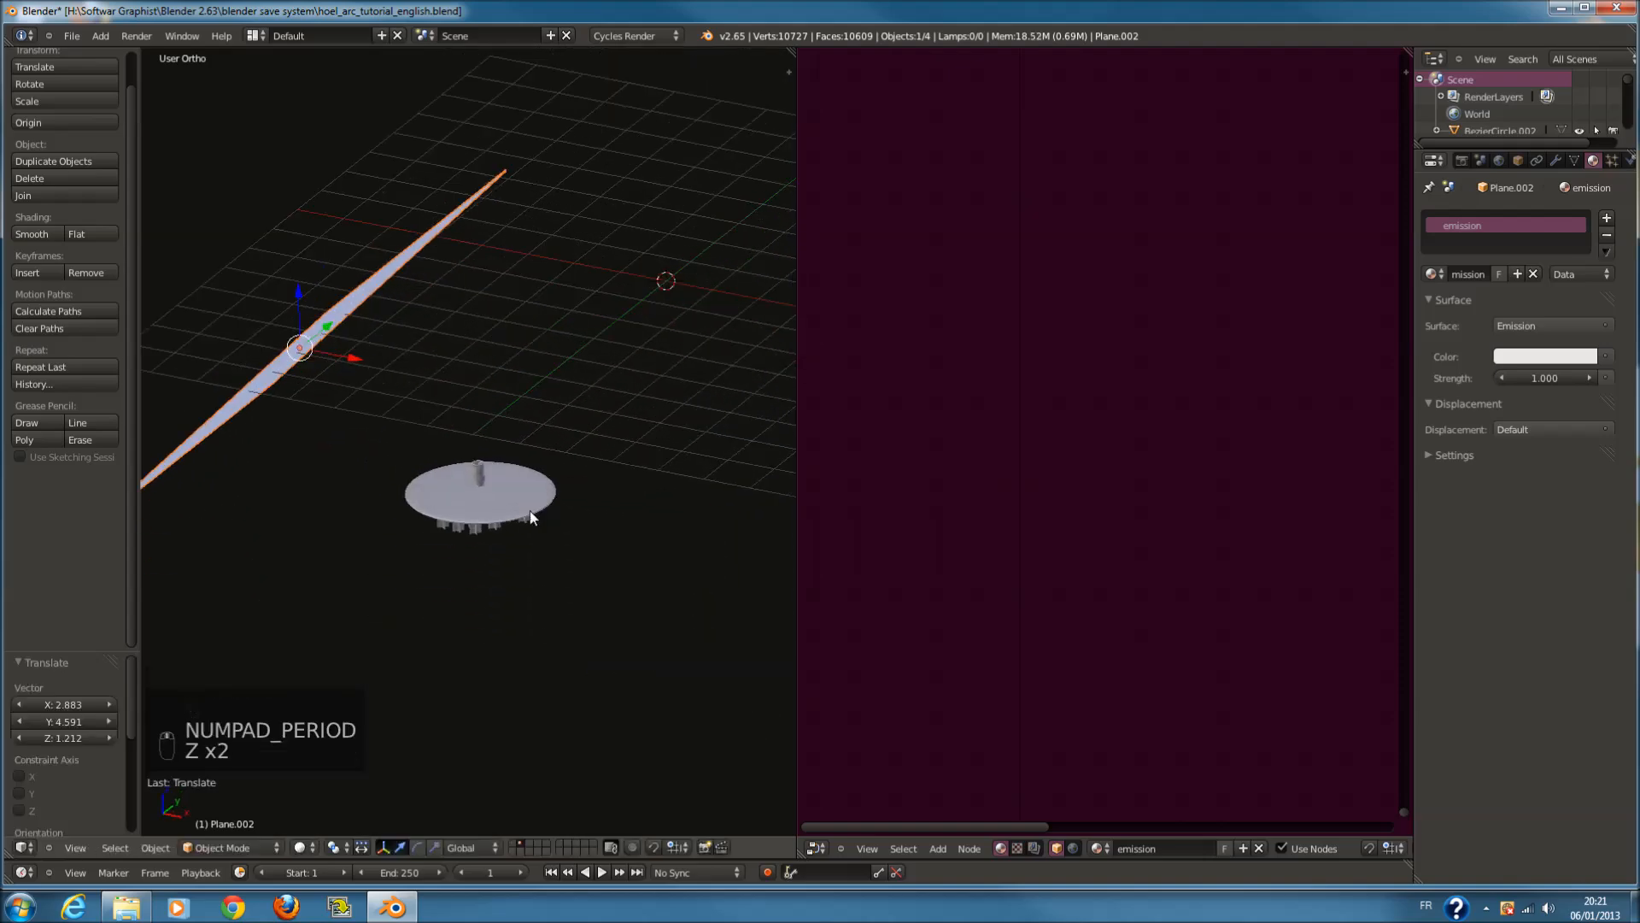
{"action": "right_click", "coordinate": [485, 487]}
{"action": "left_click", "coordinate": [1500, 275]}
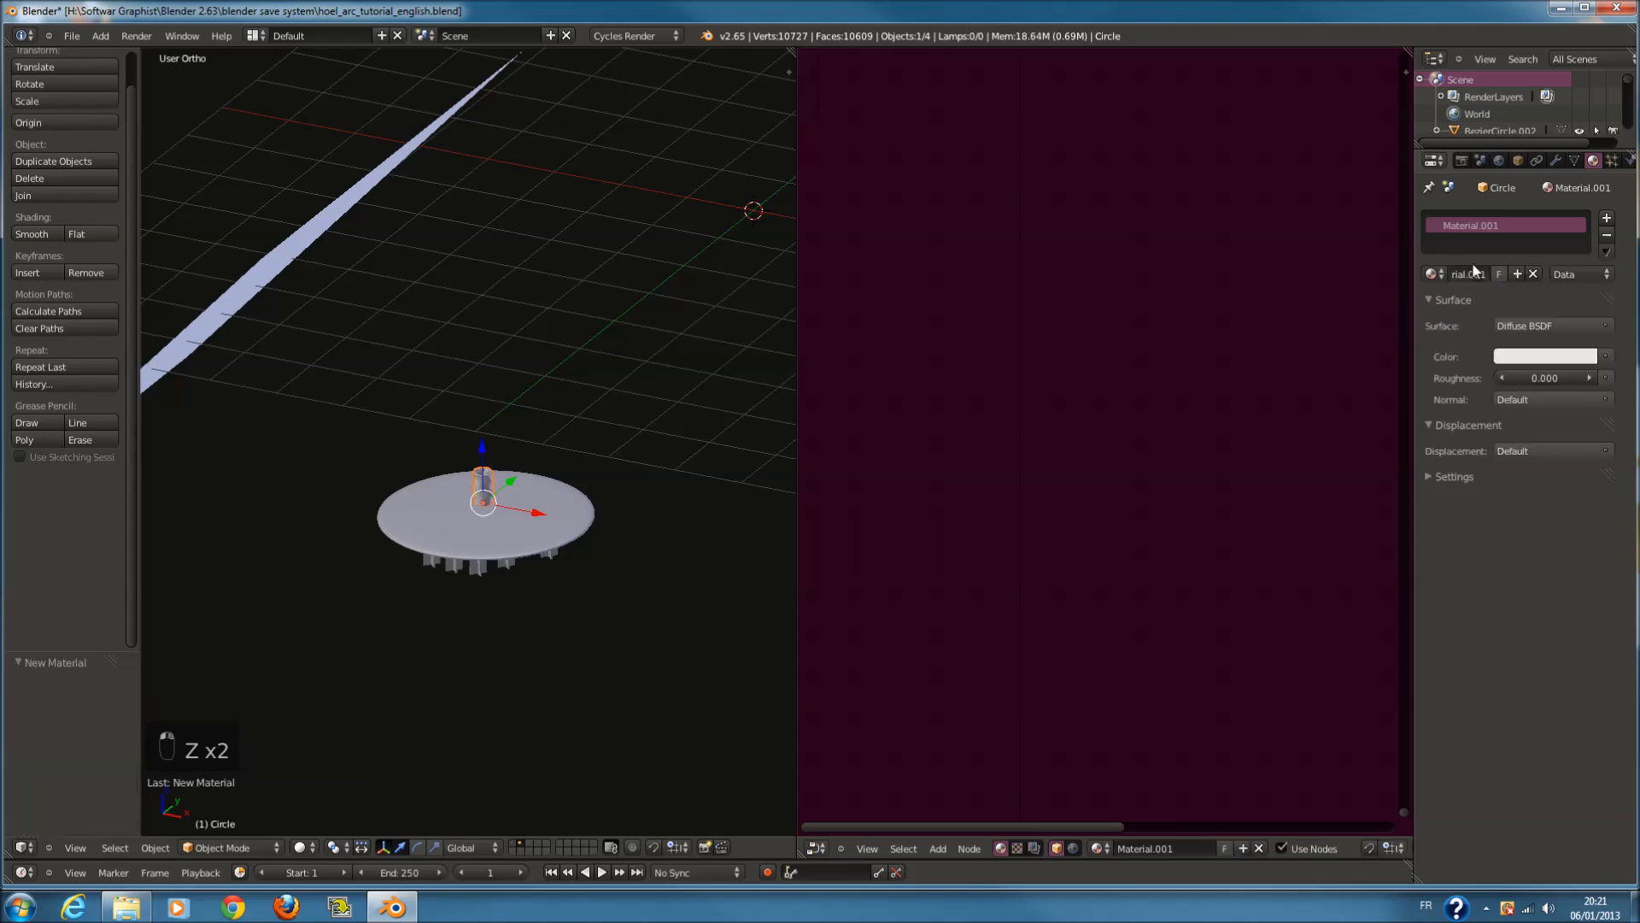
{"action": "key", "text": "BackSpace"}
{"action": "type", "text": "vase"}
{"action": "key", "text": "Return"}
{"action": "left_click", "coordinate": [1574, 355]}
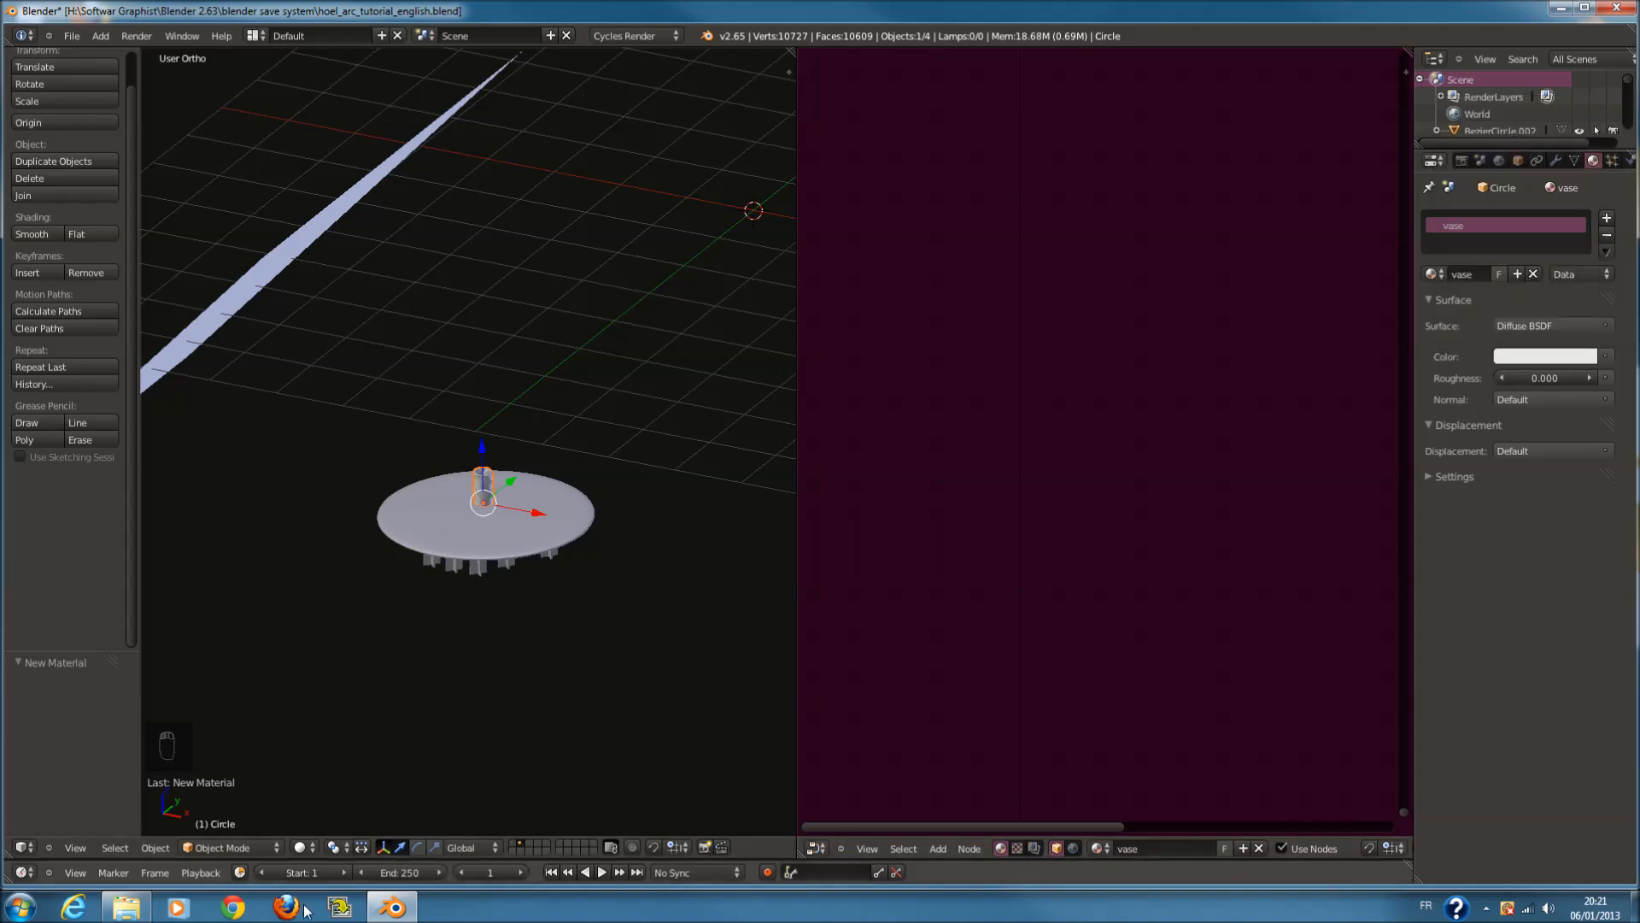
Preview the table and vase in rendered shading, save over hoel_arc_tutorial_english.blend and return to solid shading
{"action": "left_click", "coordinate": [301, 848]}
{"action": "left_click", "coordinate": [348, 735]}
{"action": "key", "text": "ctrl+s"}
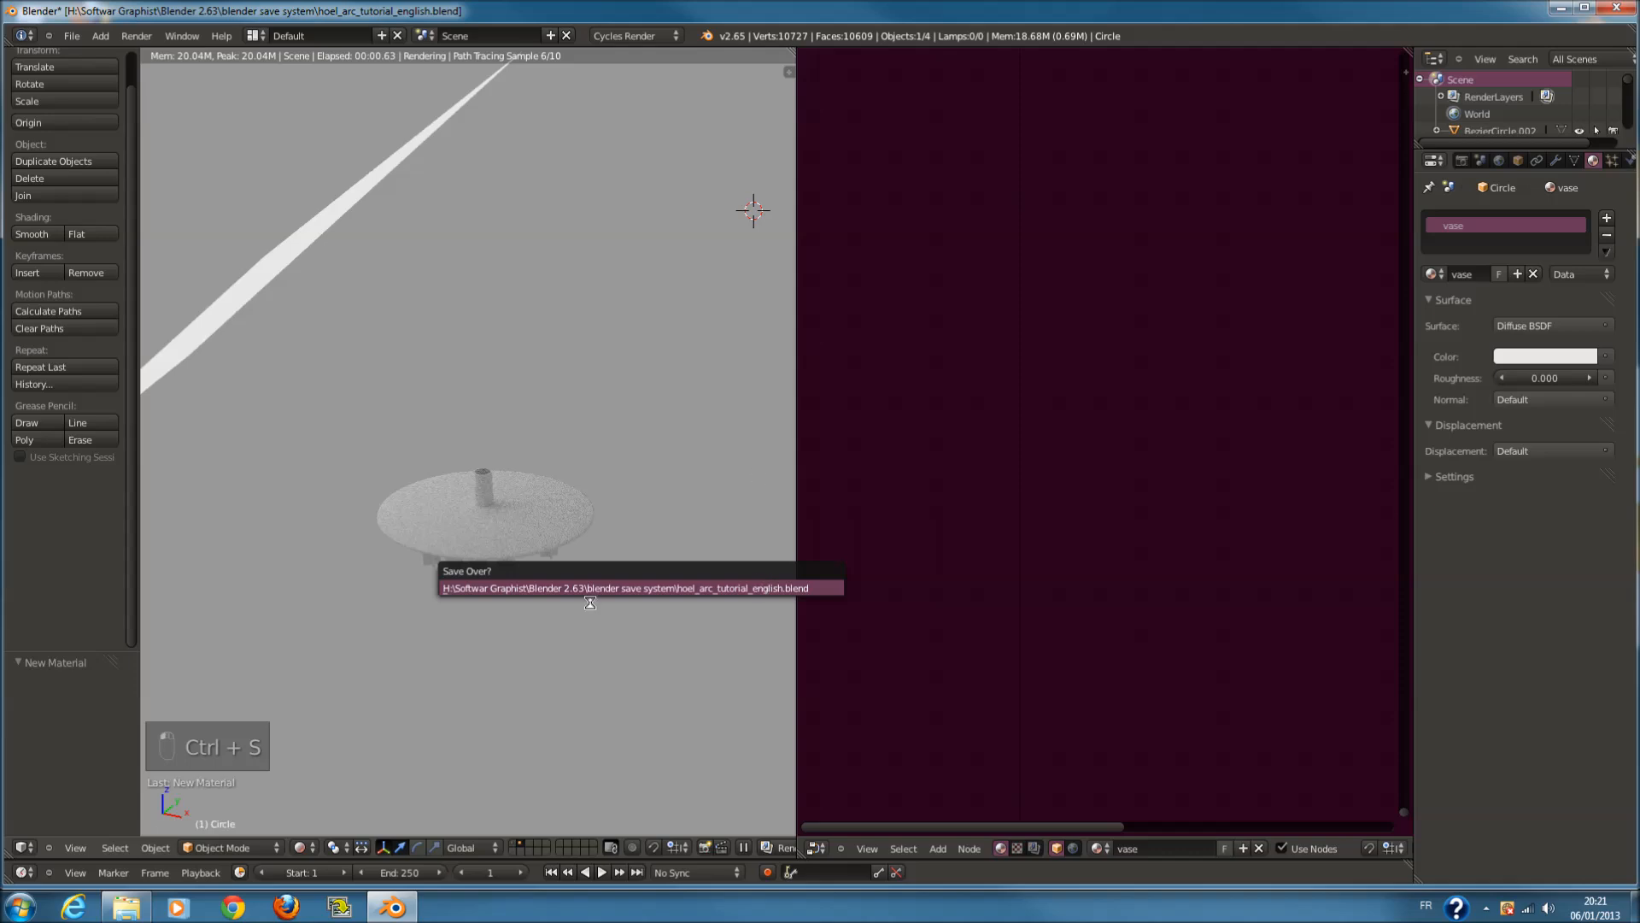
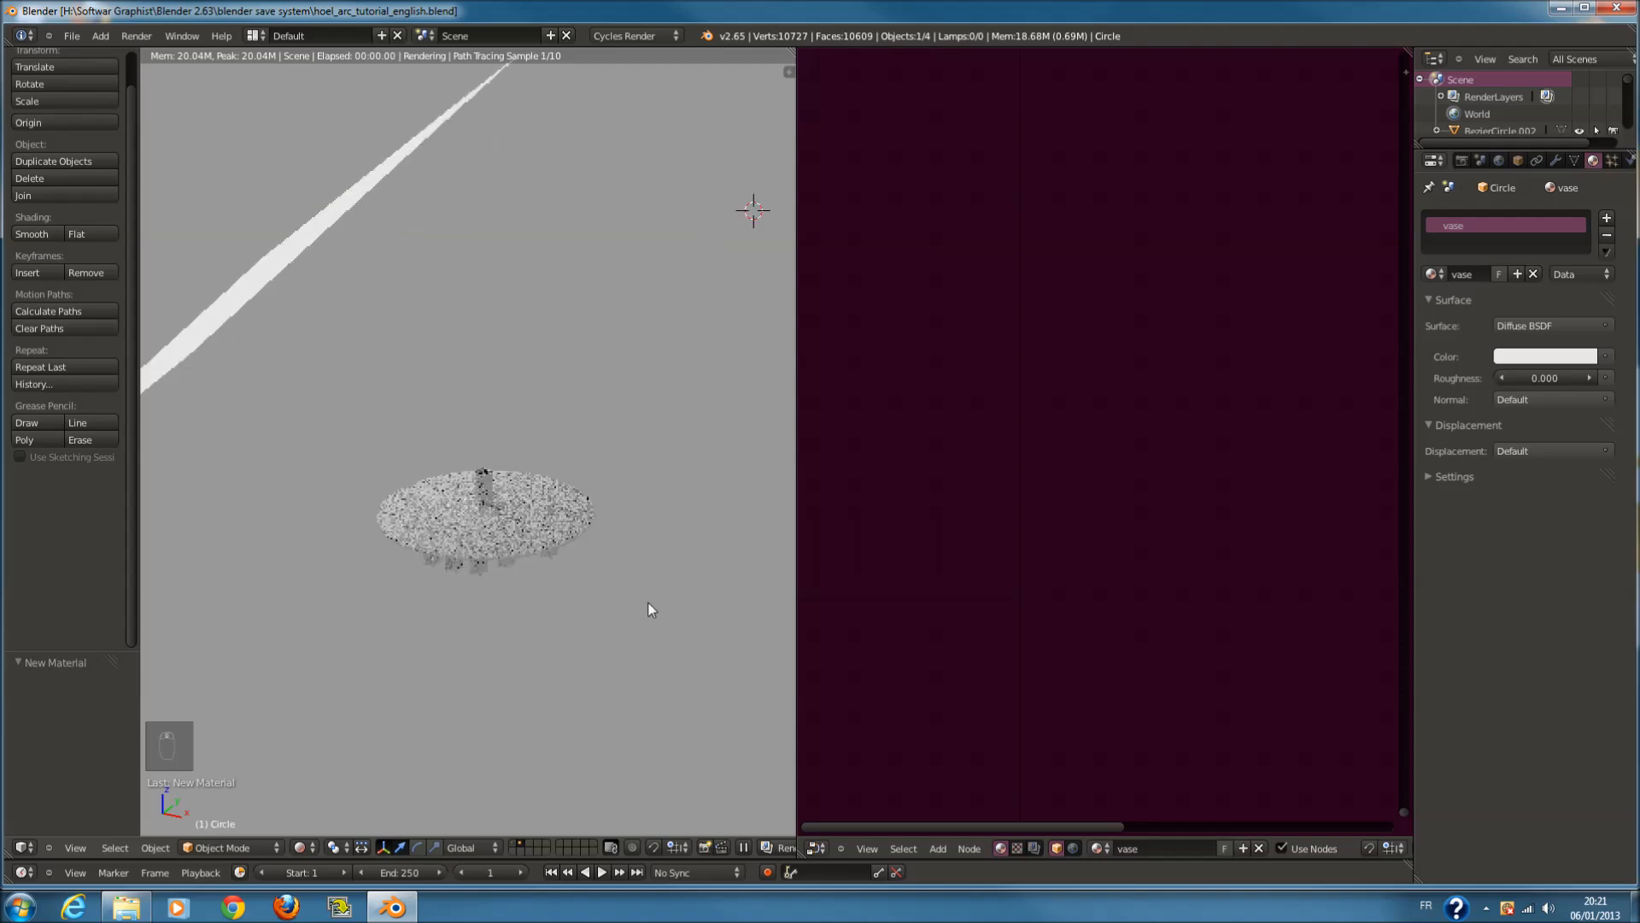
{"action": "left_click", "coordinate": [301, 848]}
{"action": "left_click", "coordinate": [323, 789]}
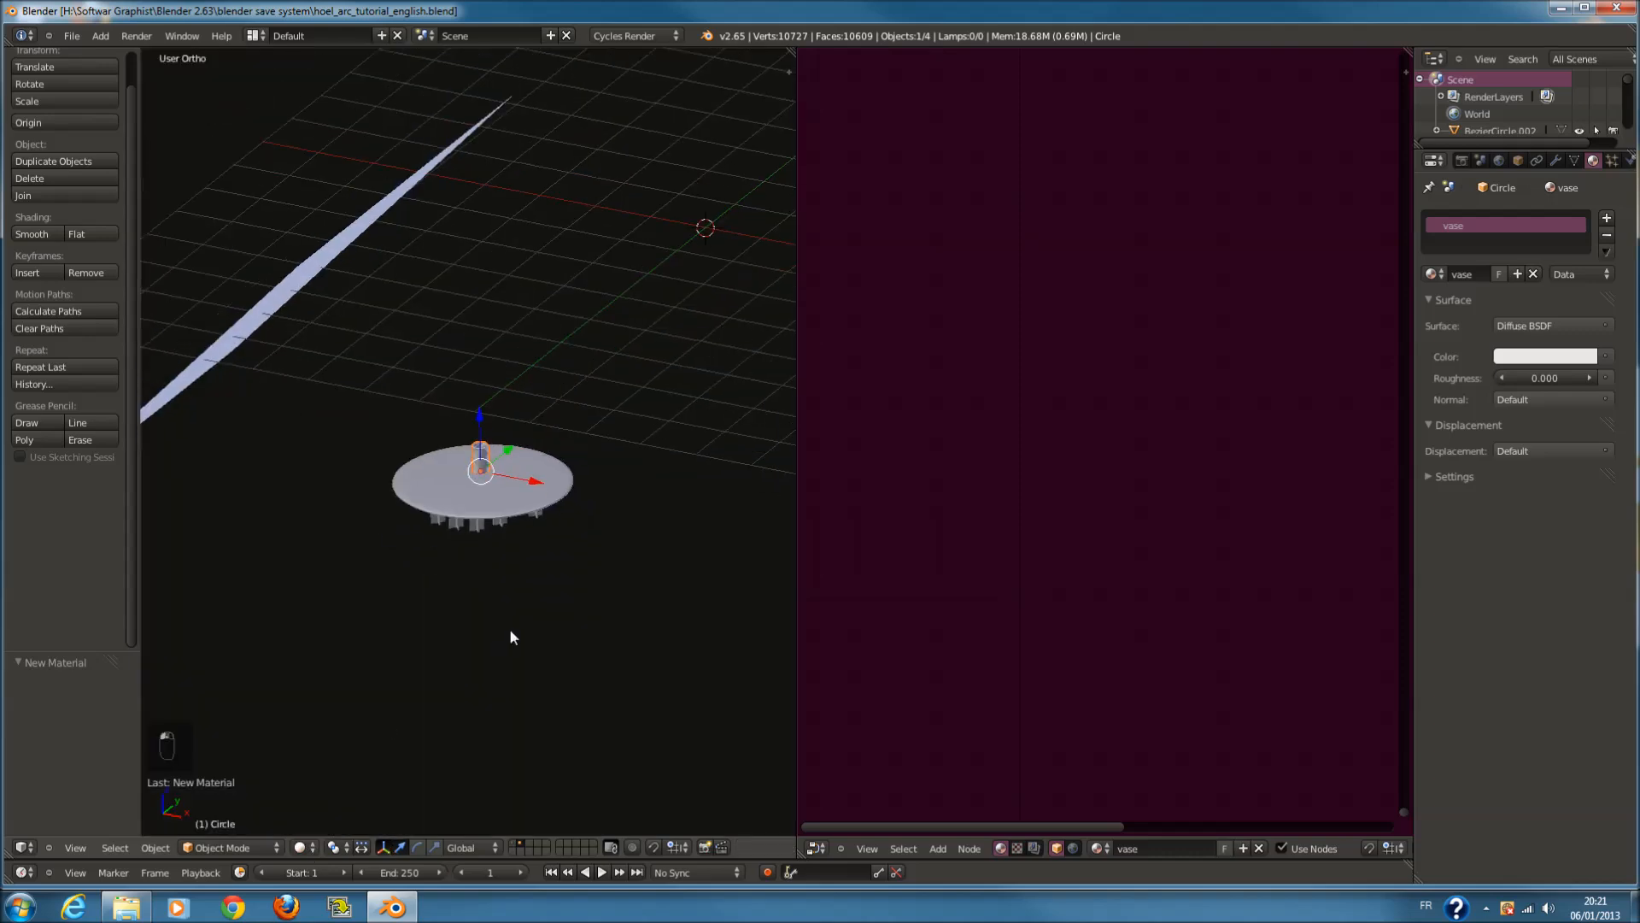
Add an Image Texture node to the vase material and link its Color output to the Diffuse BSDF's Color
{"action": "scroll", "coordinate": [510, 639], "scroll_direction": "up", "scroll_amount": 4}
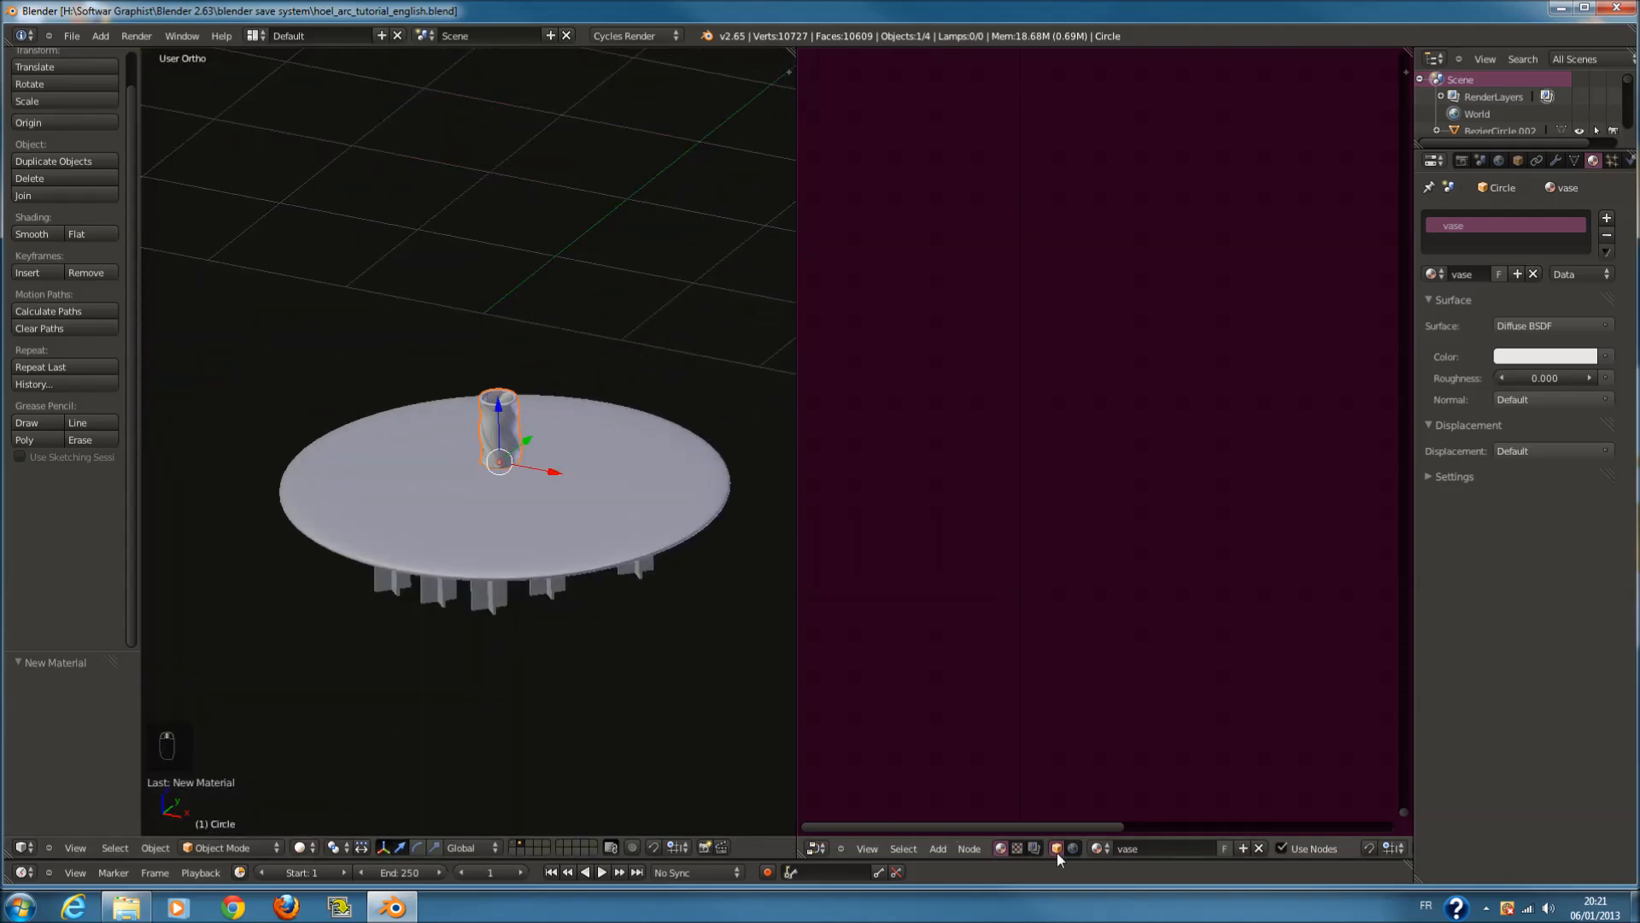
{"action": "middle_click_drag", "start_coordinate": [1049, 608], "coordinate": [1165, 390]}
{"action": "scroll", "coordinate": [1165, 390], "scroll_direction": "up", "scroll_amount": 2}
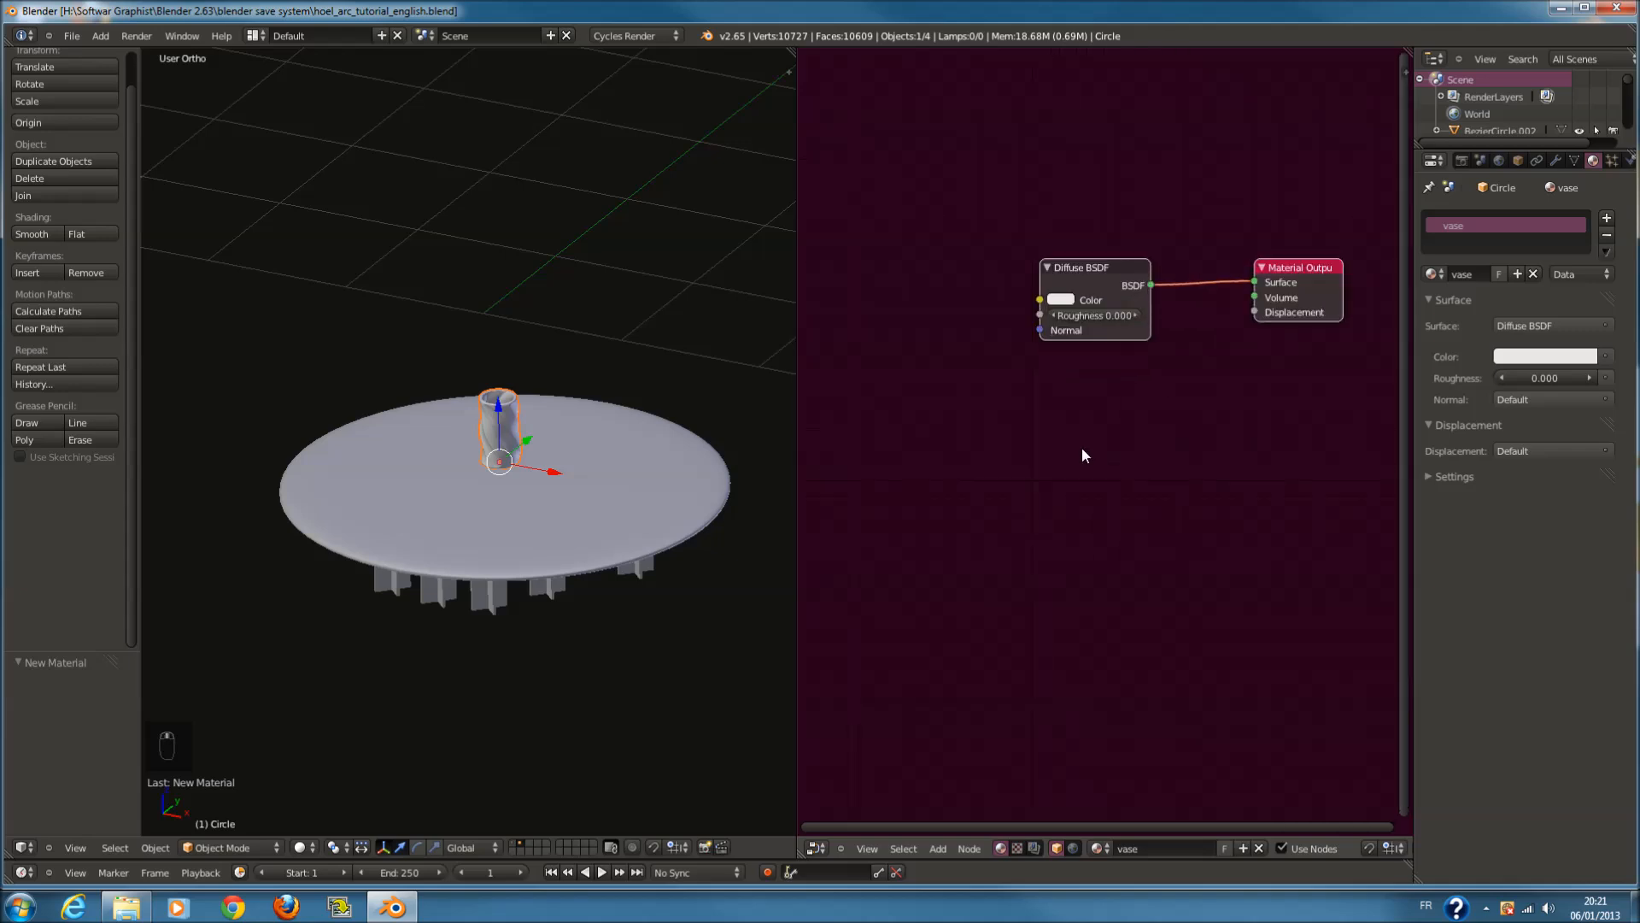
{"action": "key", "text": "shift+a"}
{"action": "mouse_move", "coordinate": [868, 513]}
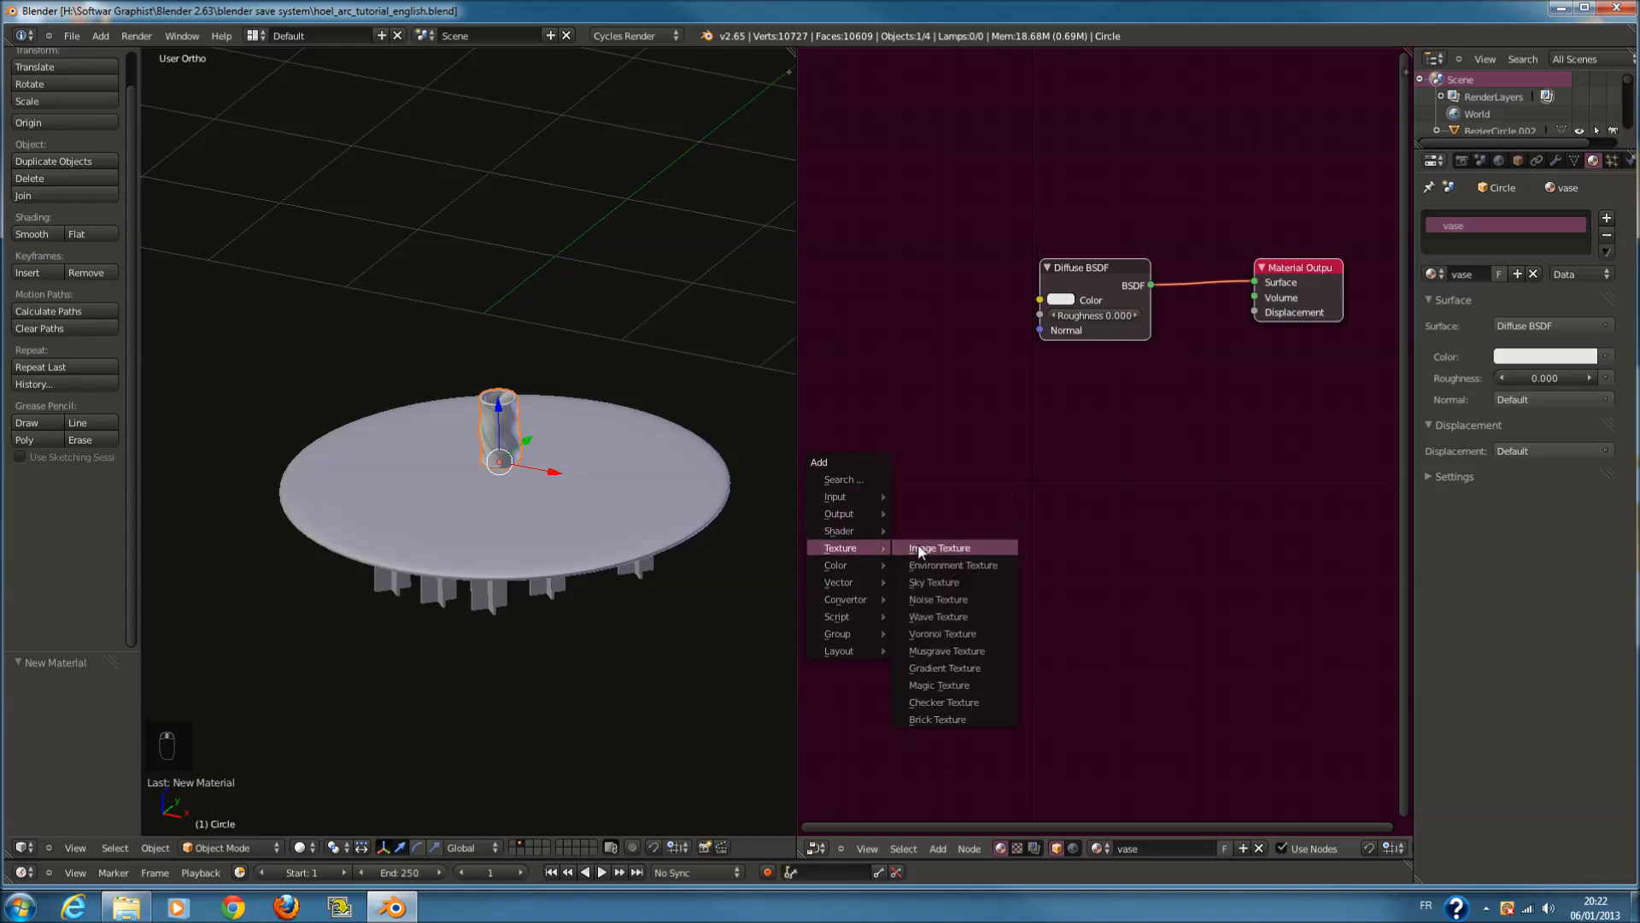
{"action": "left_click", "coordinate": [918, 544]}
{"action": "left_click", "coordinate": [908, 281]}
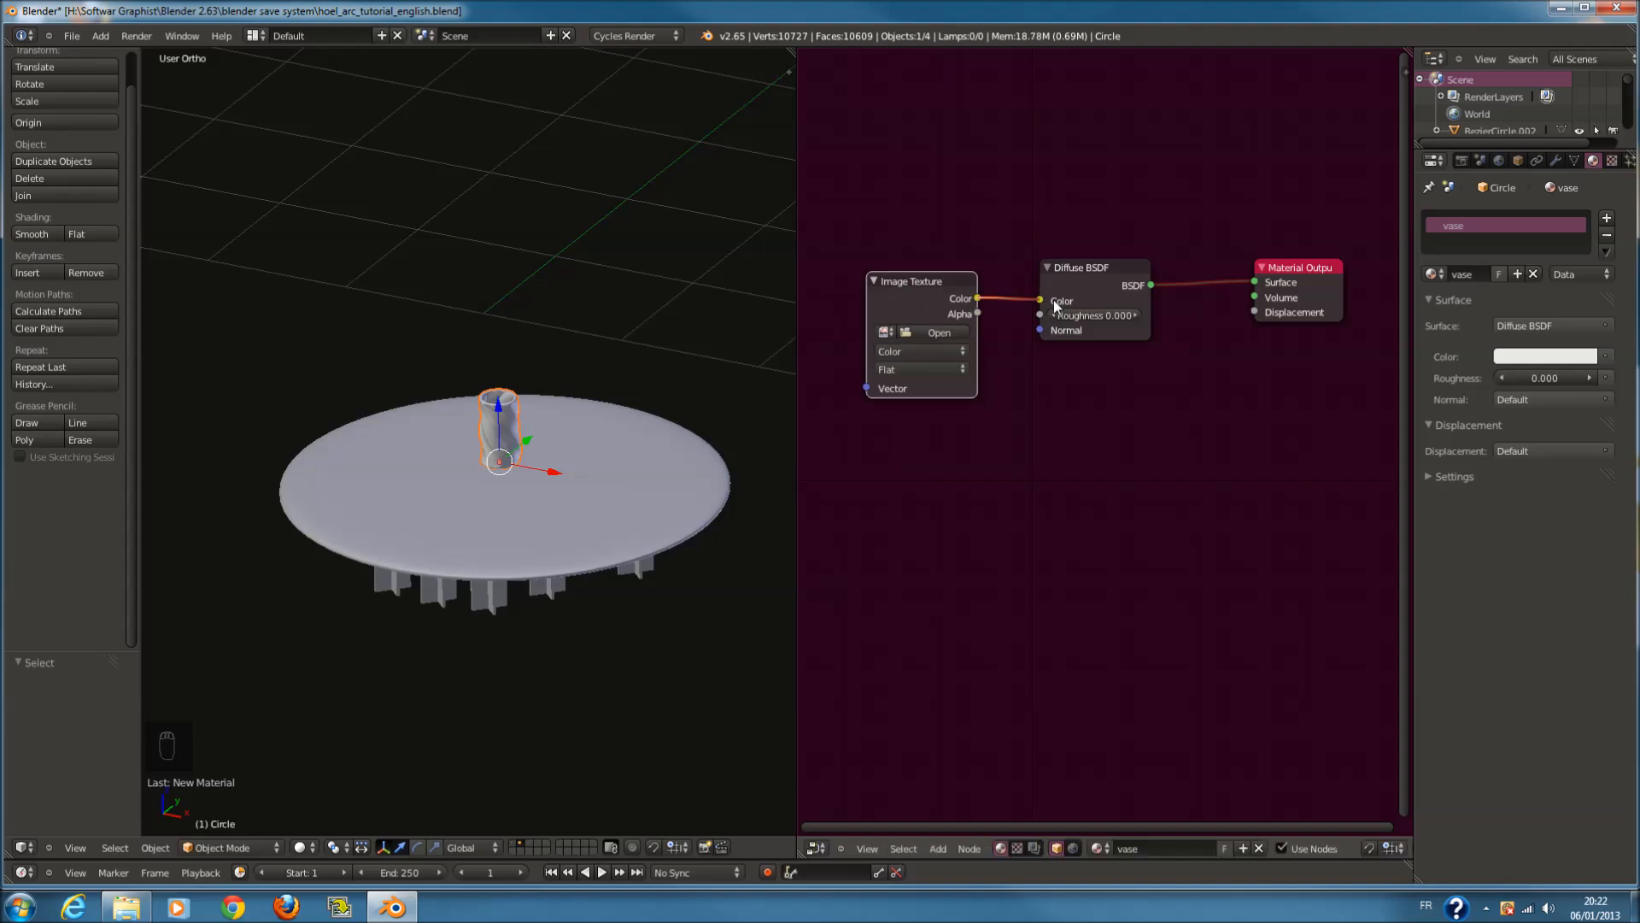
{"action": "left_click_drag", "start_coordinate": [1053, 299], "coordinate": [1055, 301]}
Switch the 3D view to rendered shading and browse the texture folder's thumbnails for an image for the Image Texture node
{"action": "left_click", "coordinate": [299, 848]}
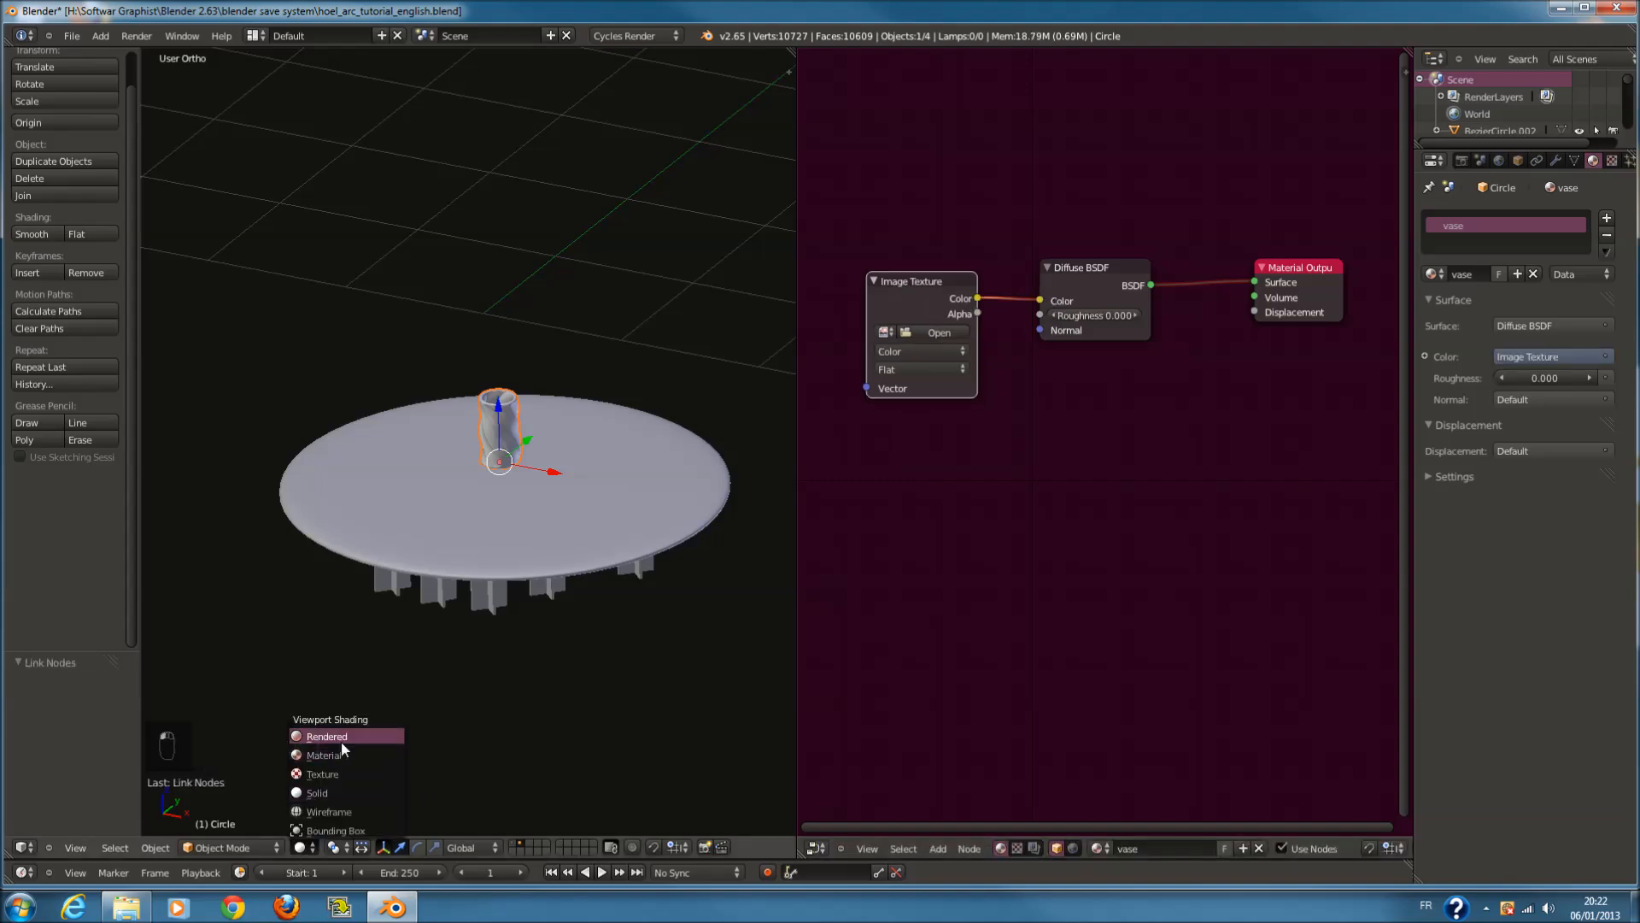
{"action": "left_click", "coordinate": [341, 736]}
{"action": "left_click", "coordinate": [906, 332]}
{"action": "left_click", "coordinate": [80, 413]}
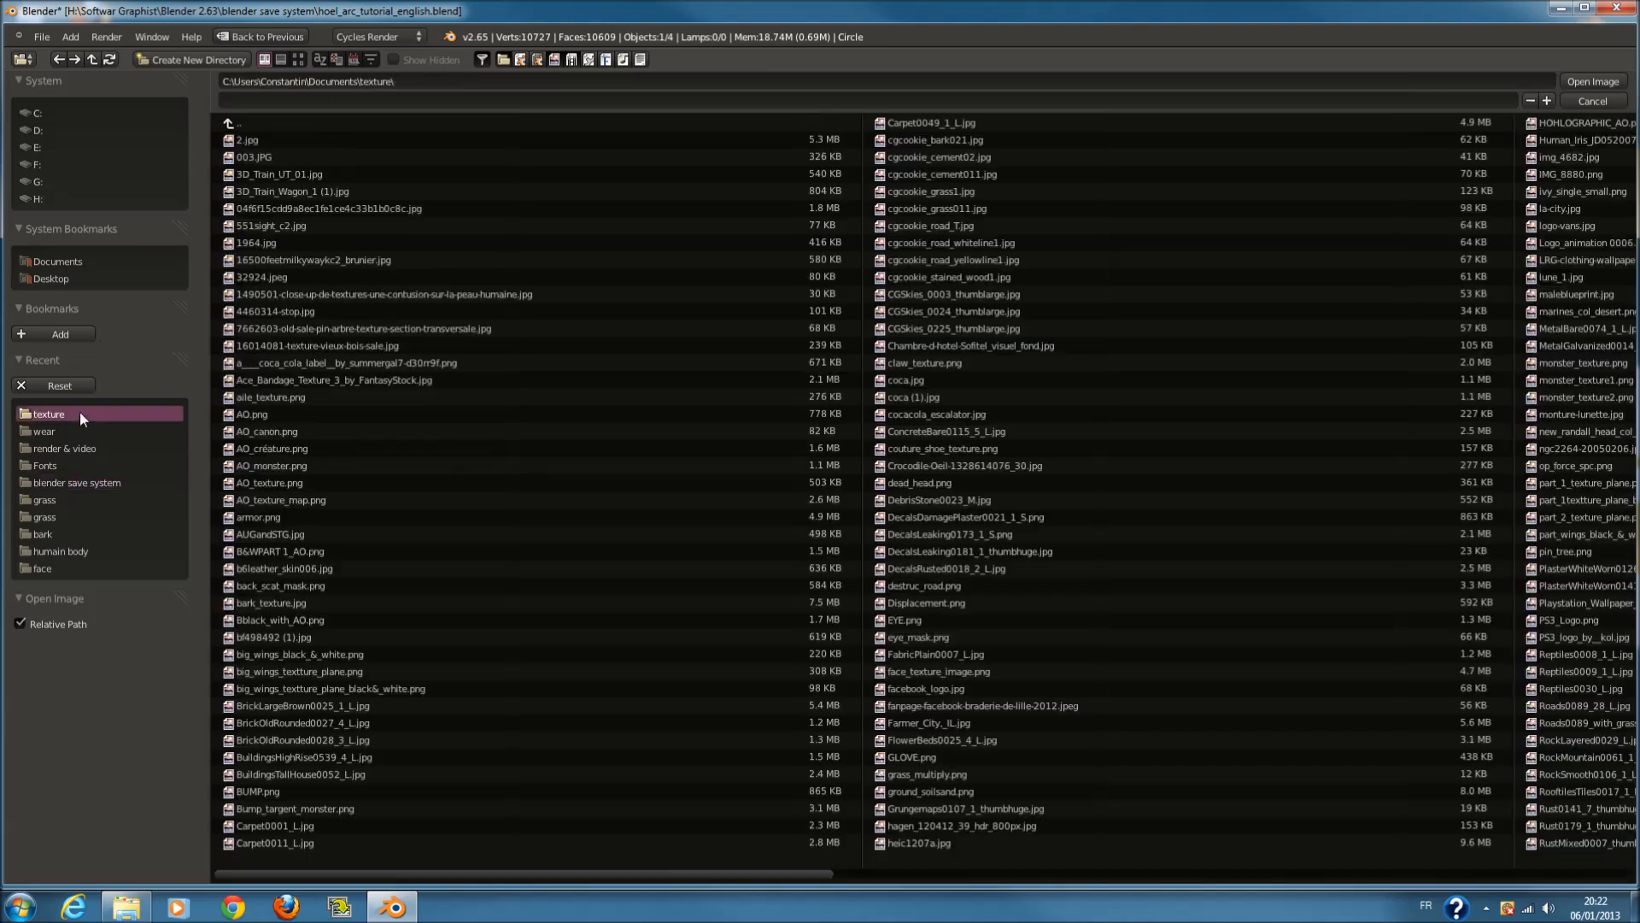
{"action": "left_click", "coordinate": [298, 59]}
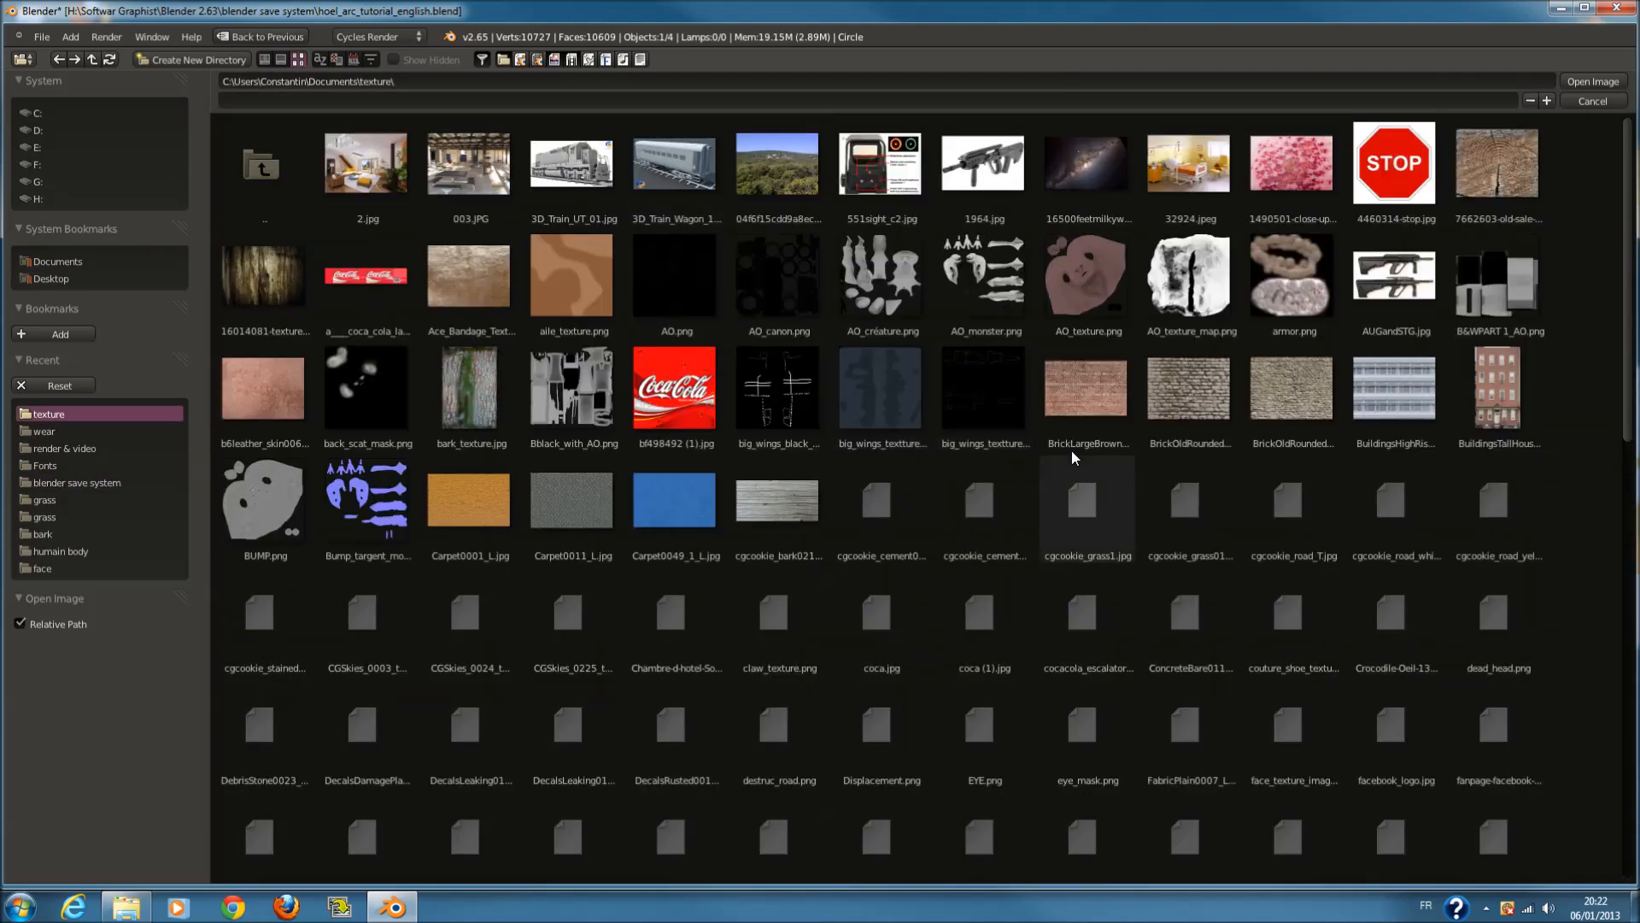
{"action": "scroll", "coordinate": [1151, 432], "scroll_direction": "down", "scroll_amount": 6}
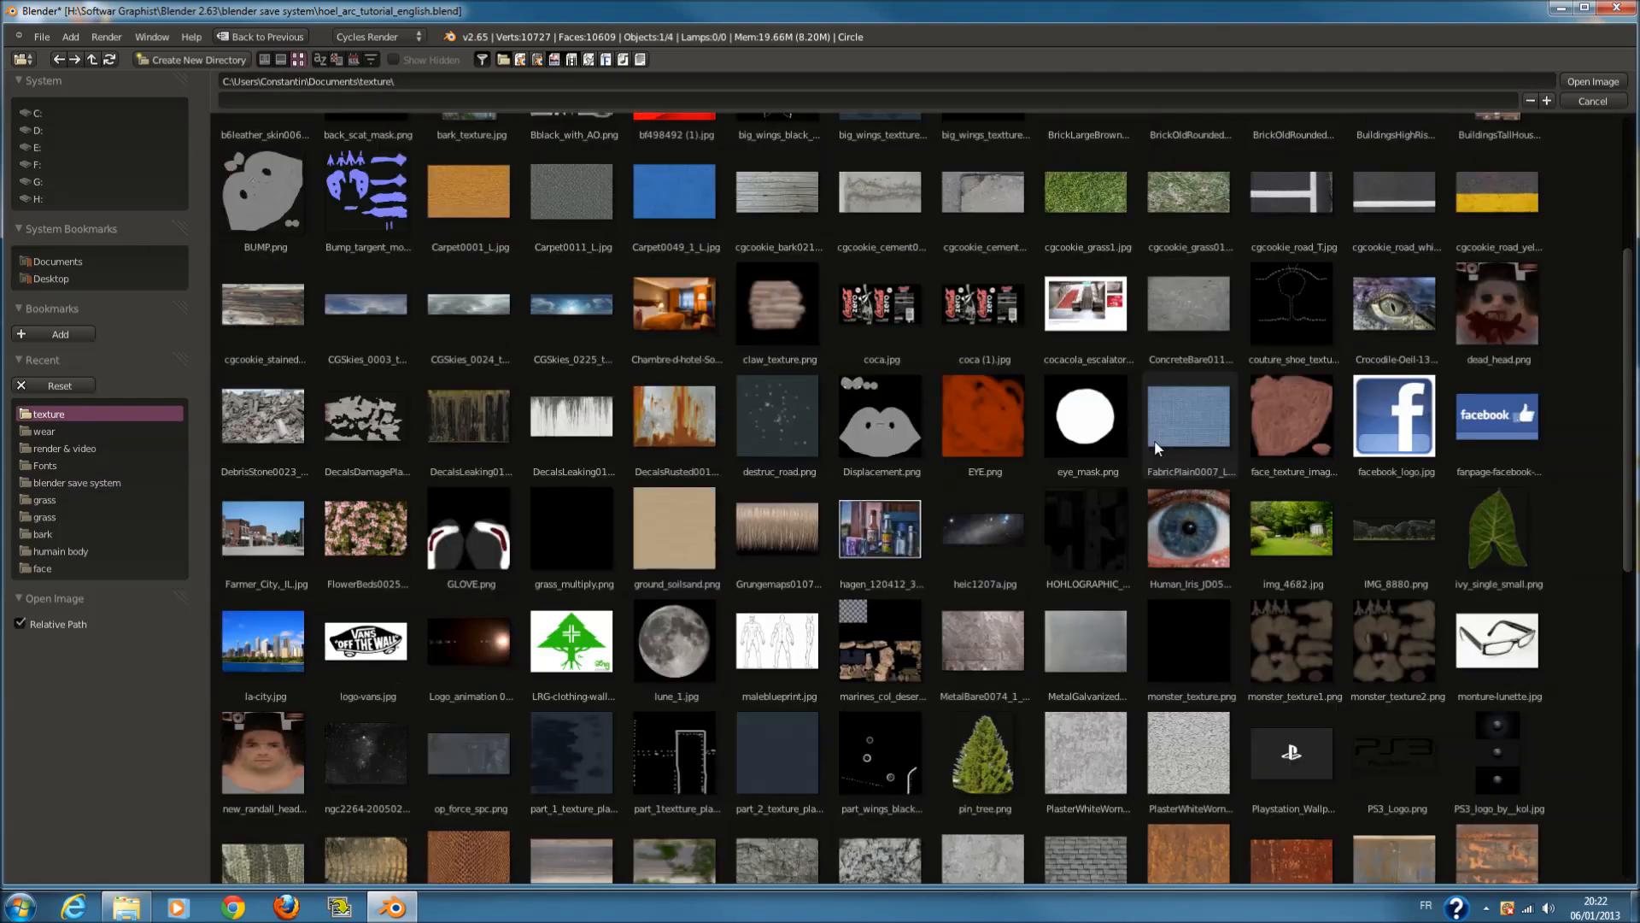
{"action": "scroll", "coordinate": [1155, 439], "scroll_direction": "down", "scroll_amount": 6}
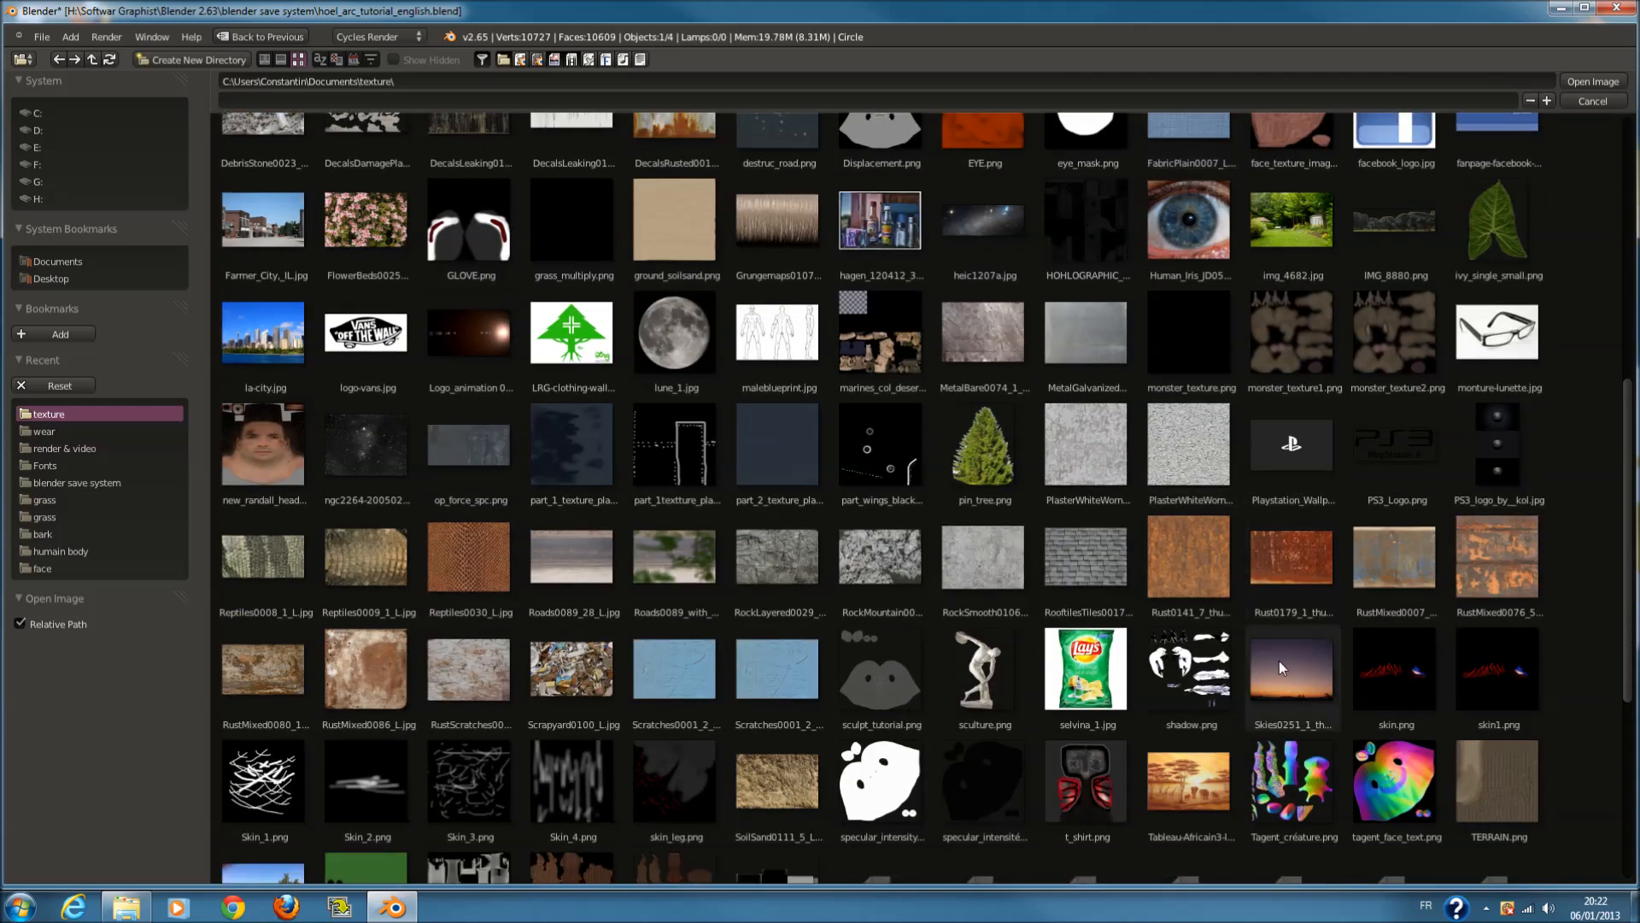
{"action": "scroll", "coordinate": [1279, 660], "scroll_direction": "down", "scroll_amount": 4}
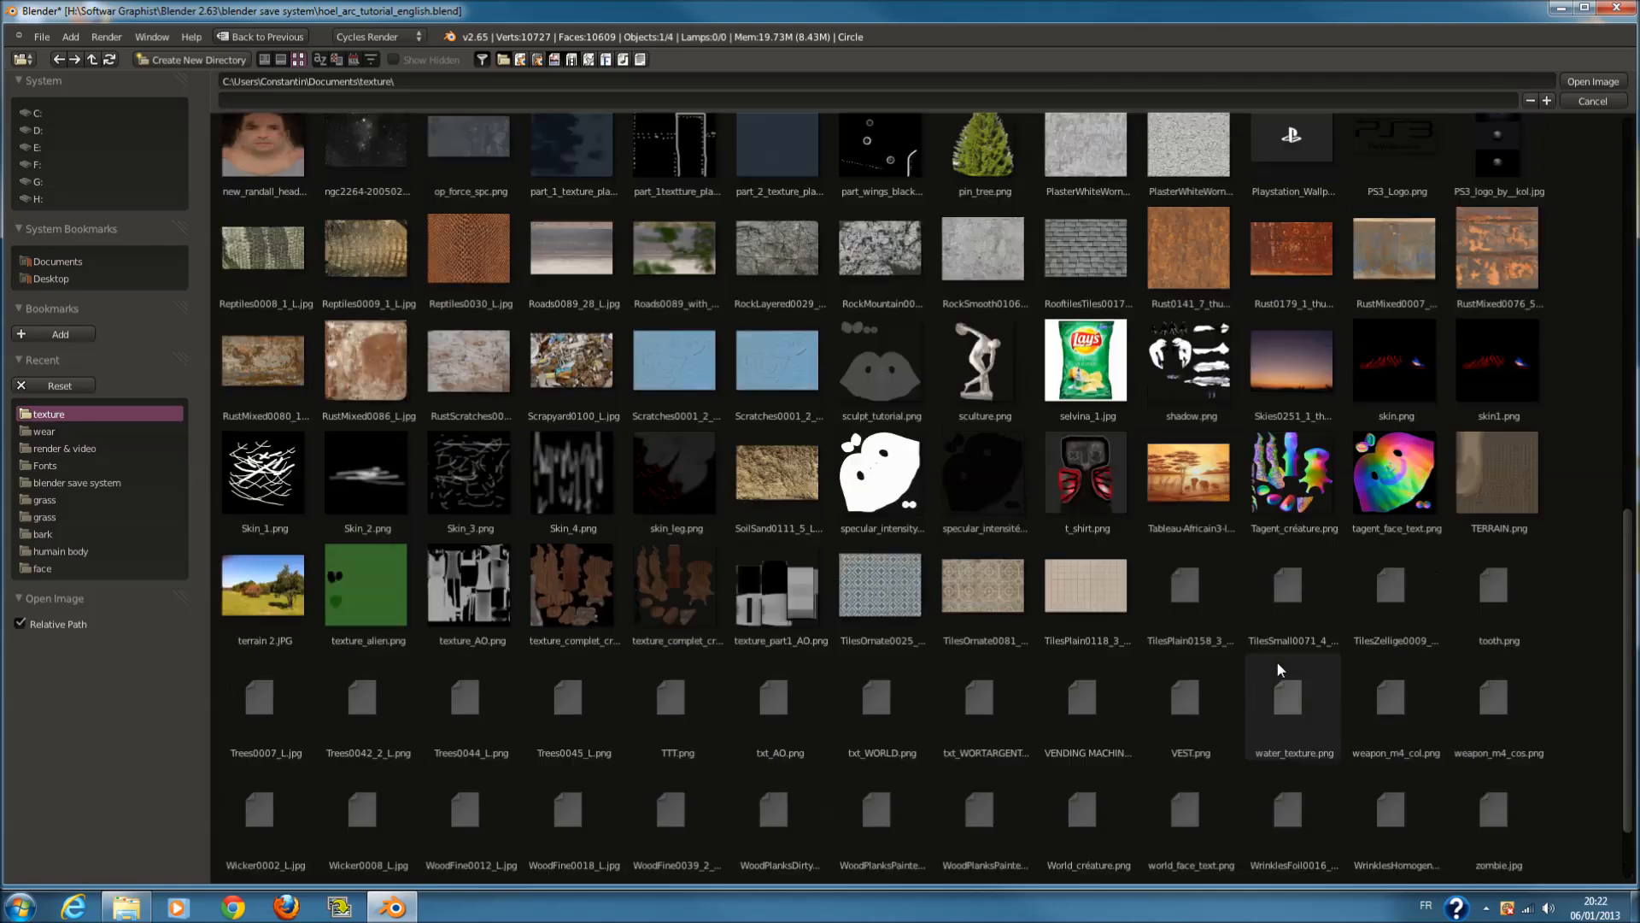
{"action": "scroll", "coordinate": [1280, 663], "scroll_direction": "up", "scroll_amount": 5}
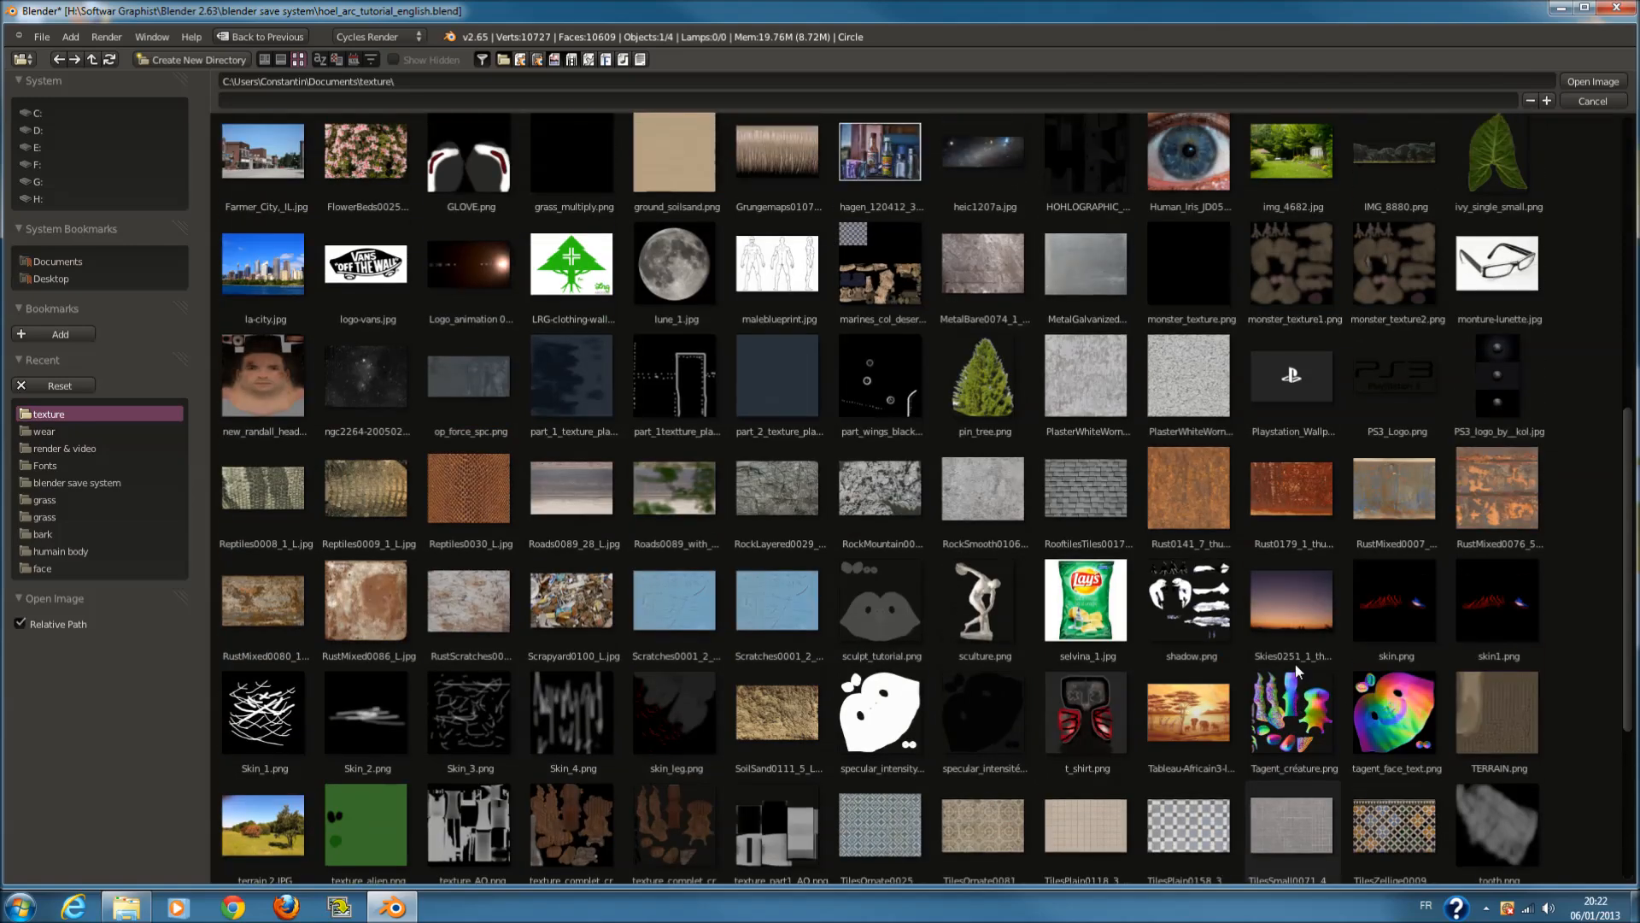
{"action": "scroll", "coordinate": [1298, 663], "scroll_direction": "up", "scroll_amount": 8}
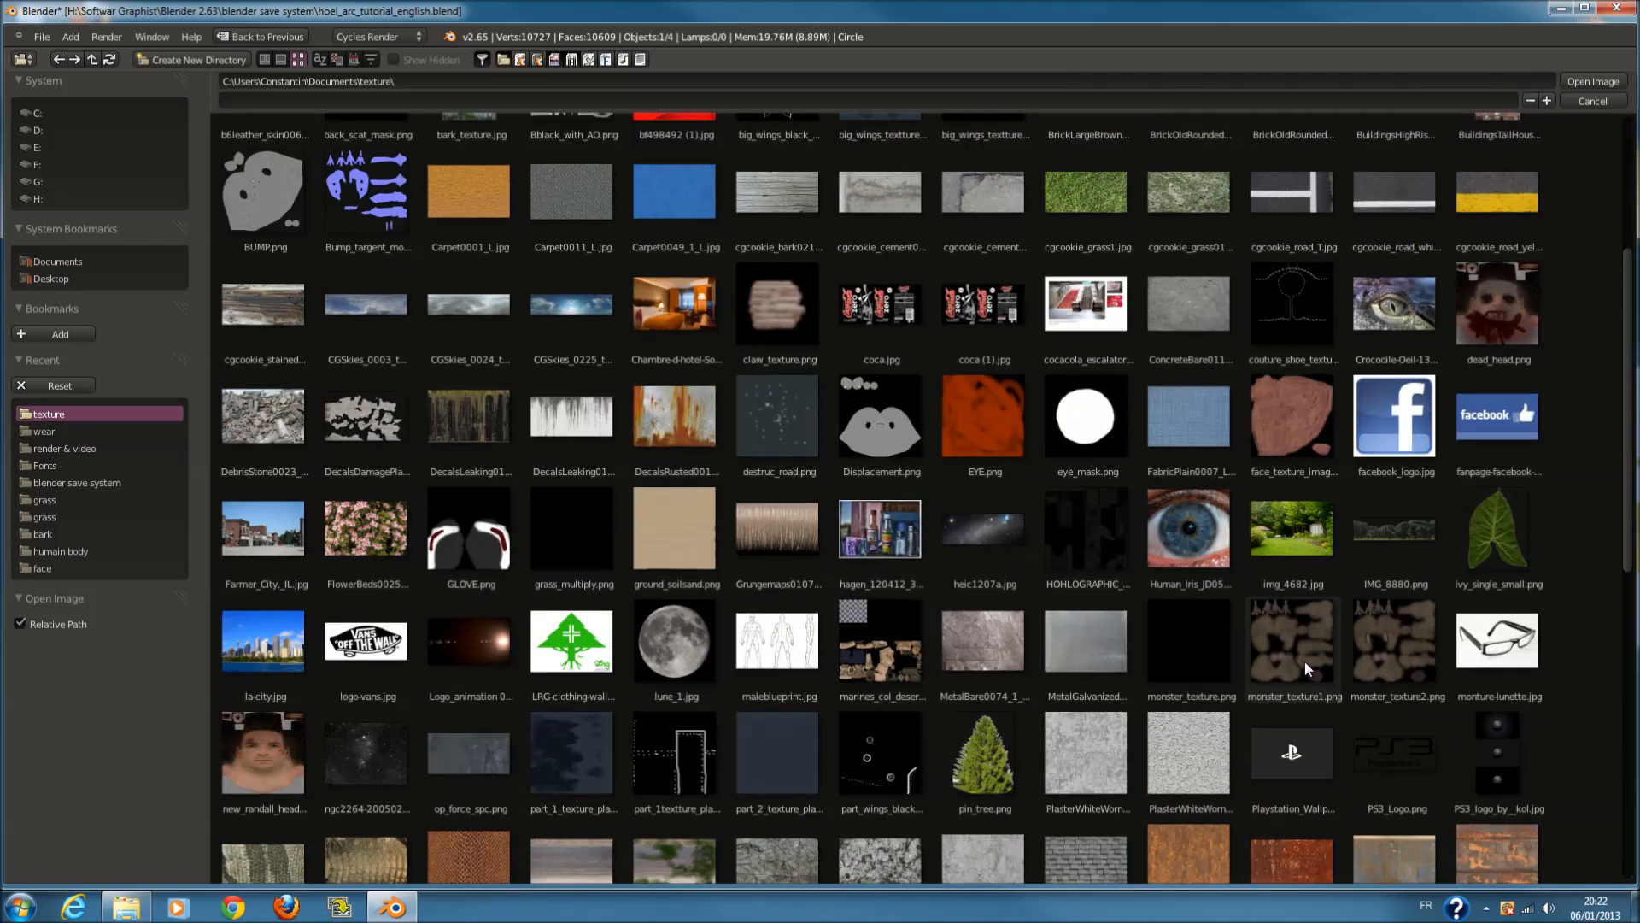
{"action": "scroll", "coordinate": [1305, 661], "scroll_direction": "up", "scroll_amount": 1}
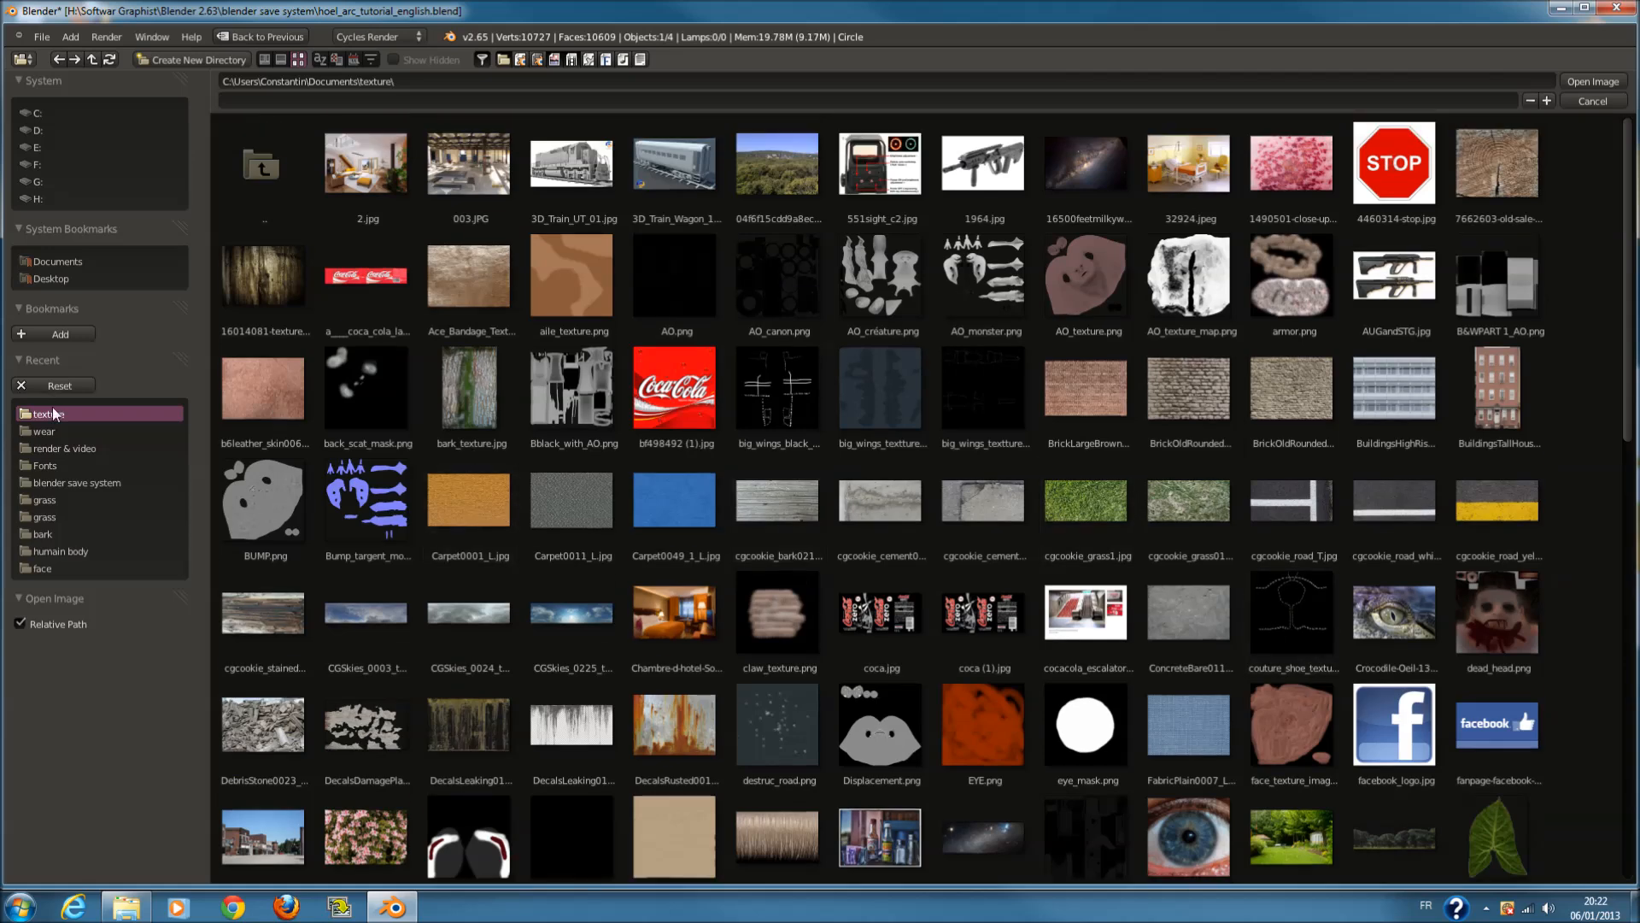
Load SplatterColored0023_thumbhuge.jpg from H:\texture\spaltter into the Image Texture node
{"action": "left_click", "coordinate": [46, 198]}
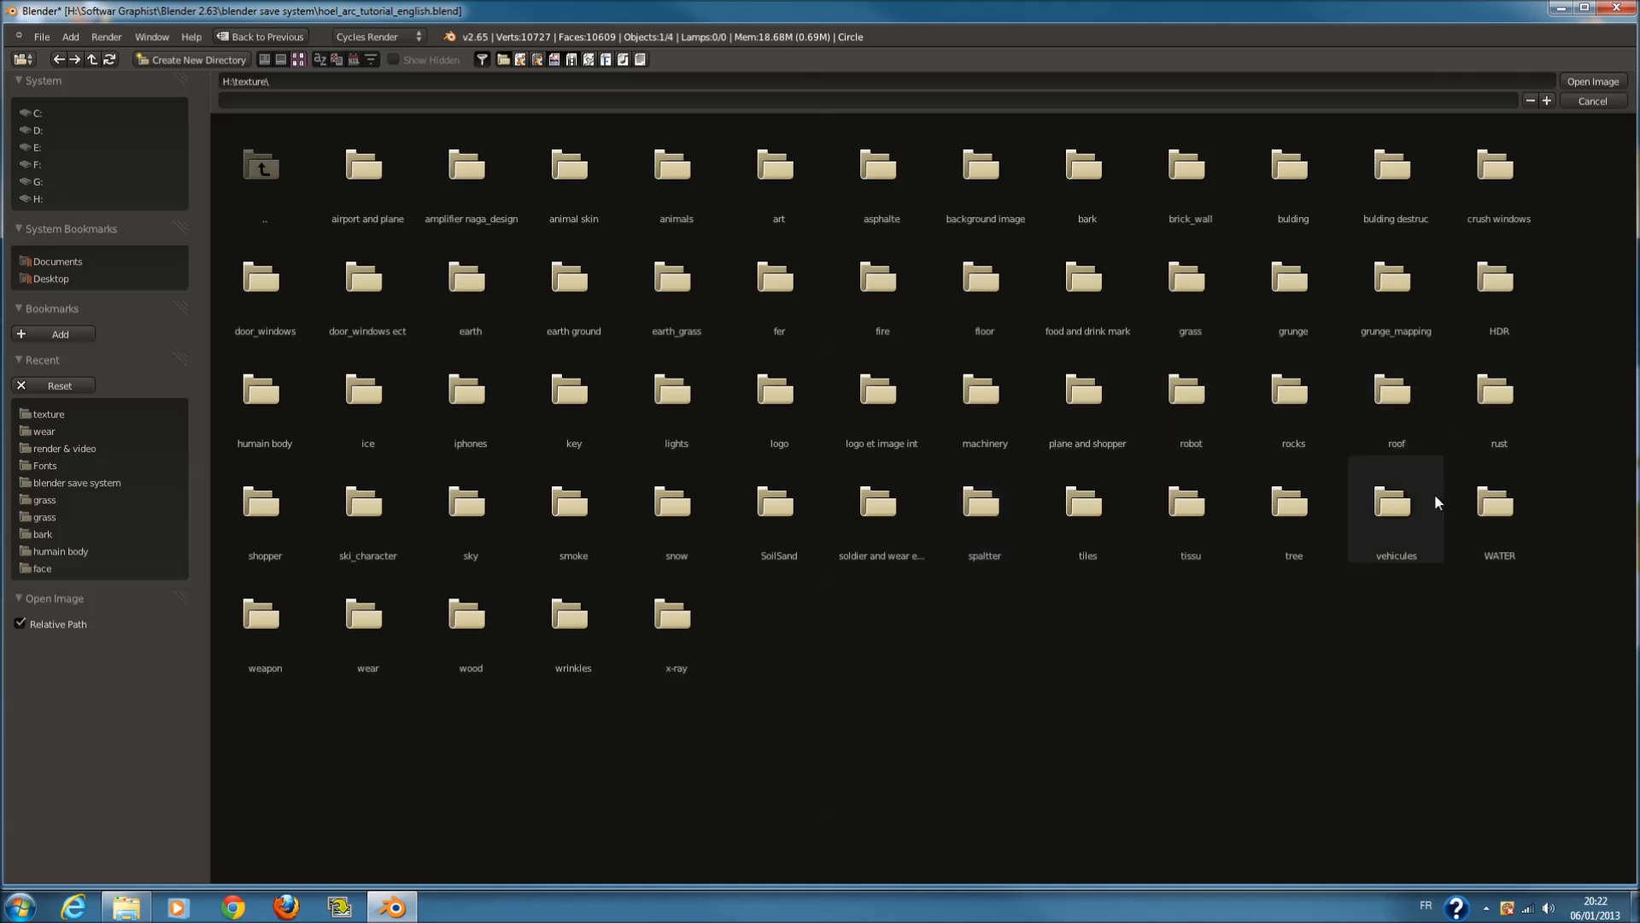
{"action": "left_click", "coordinate": [1013, 530]}
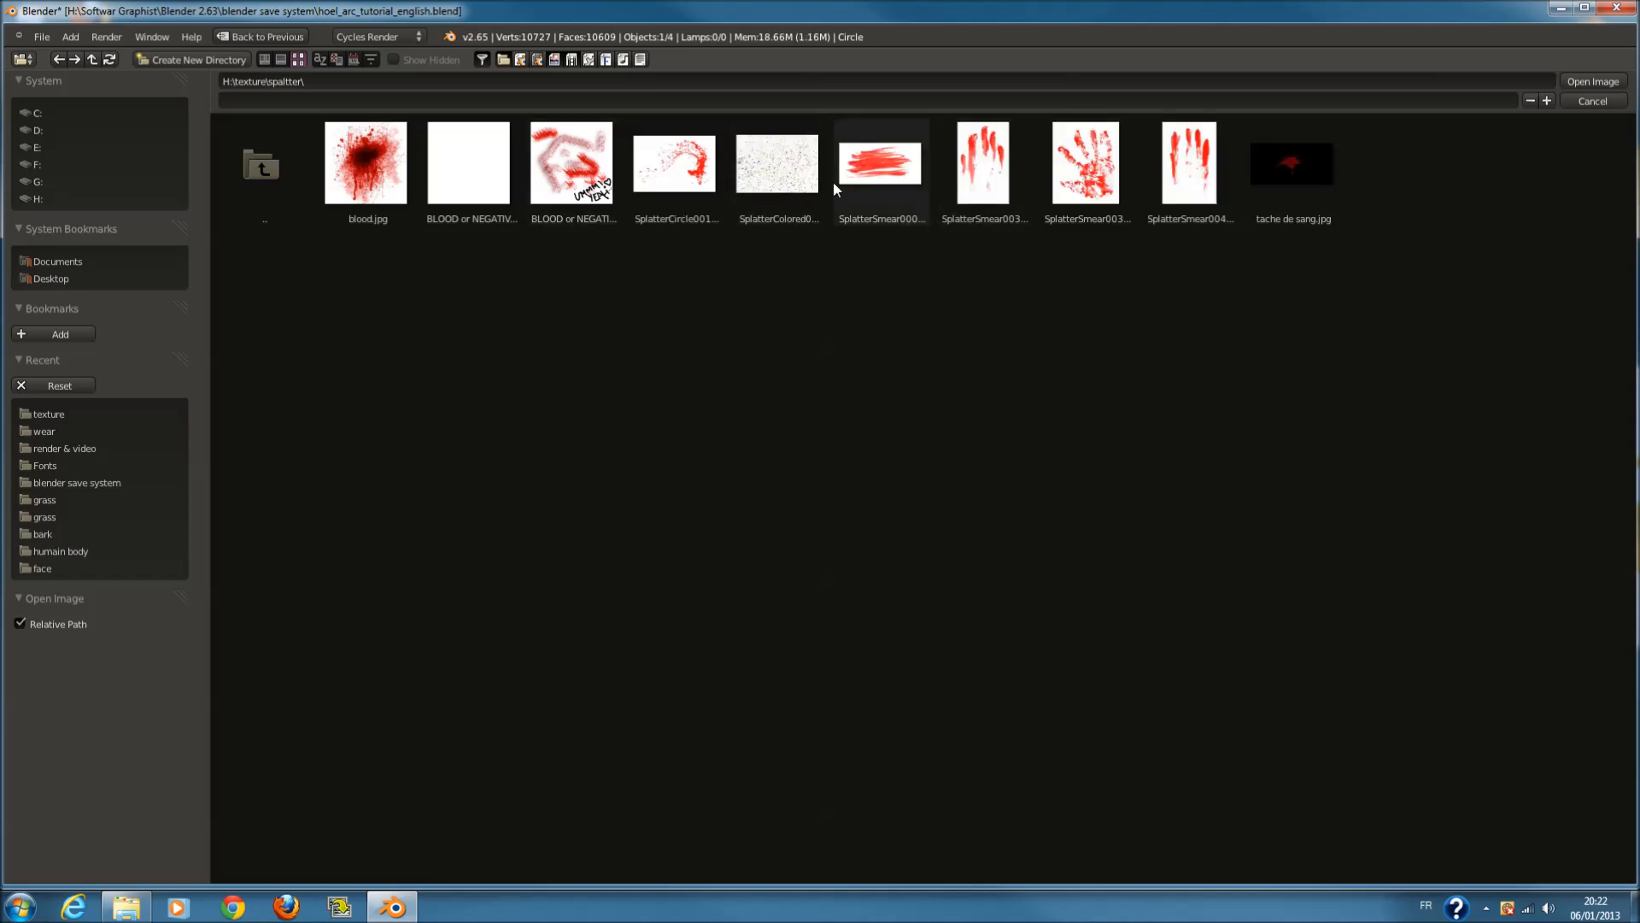
{"action": "left_click", "coordinate": [808, 184]}
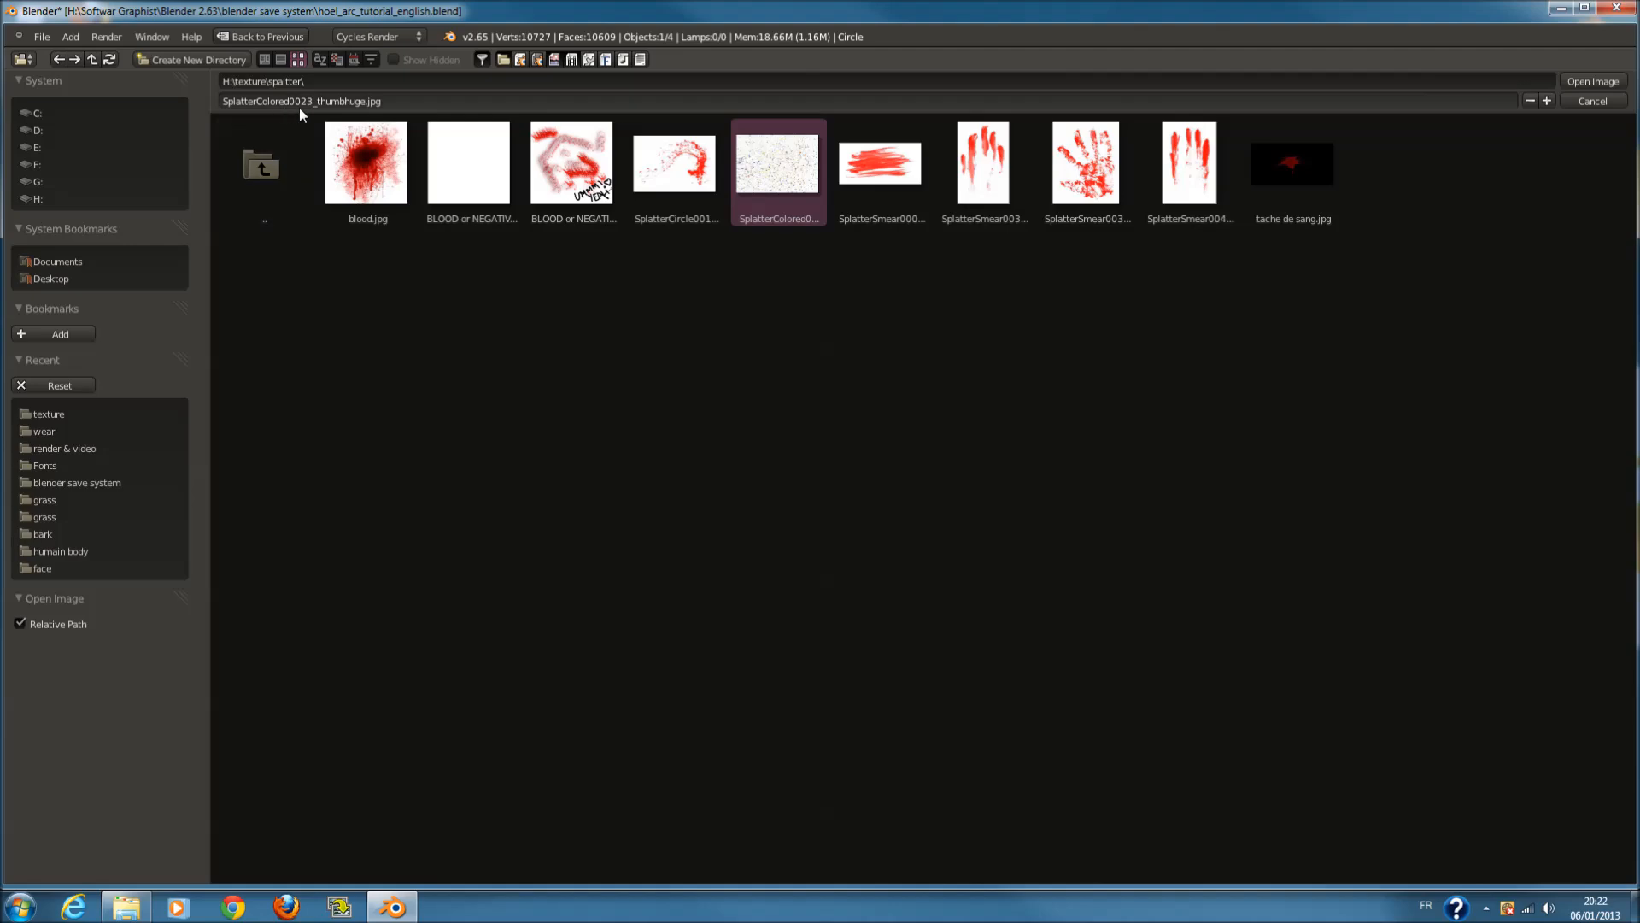
{"action": "left_click", "coordinate": [1594, 82]}
Inspect the rendered vase up close and relink the Image Texture from the Diffuse BSDF's Color to its Roughness
{"action": "scroll", "coordinate": [586, 507], "scroll_direction": "up", "scroll_amount": 6}
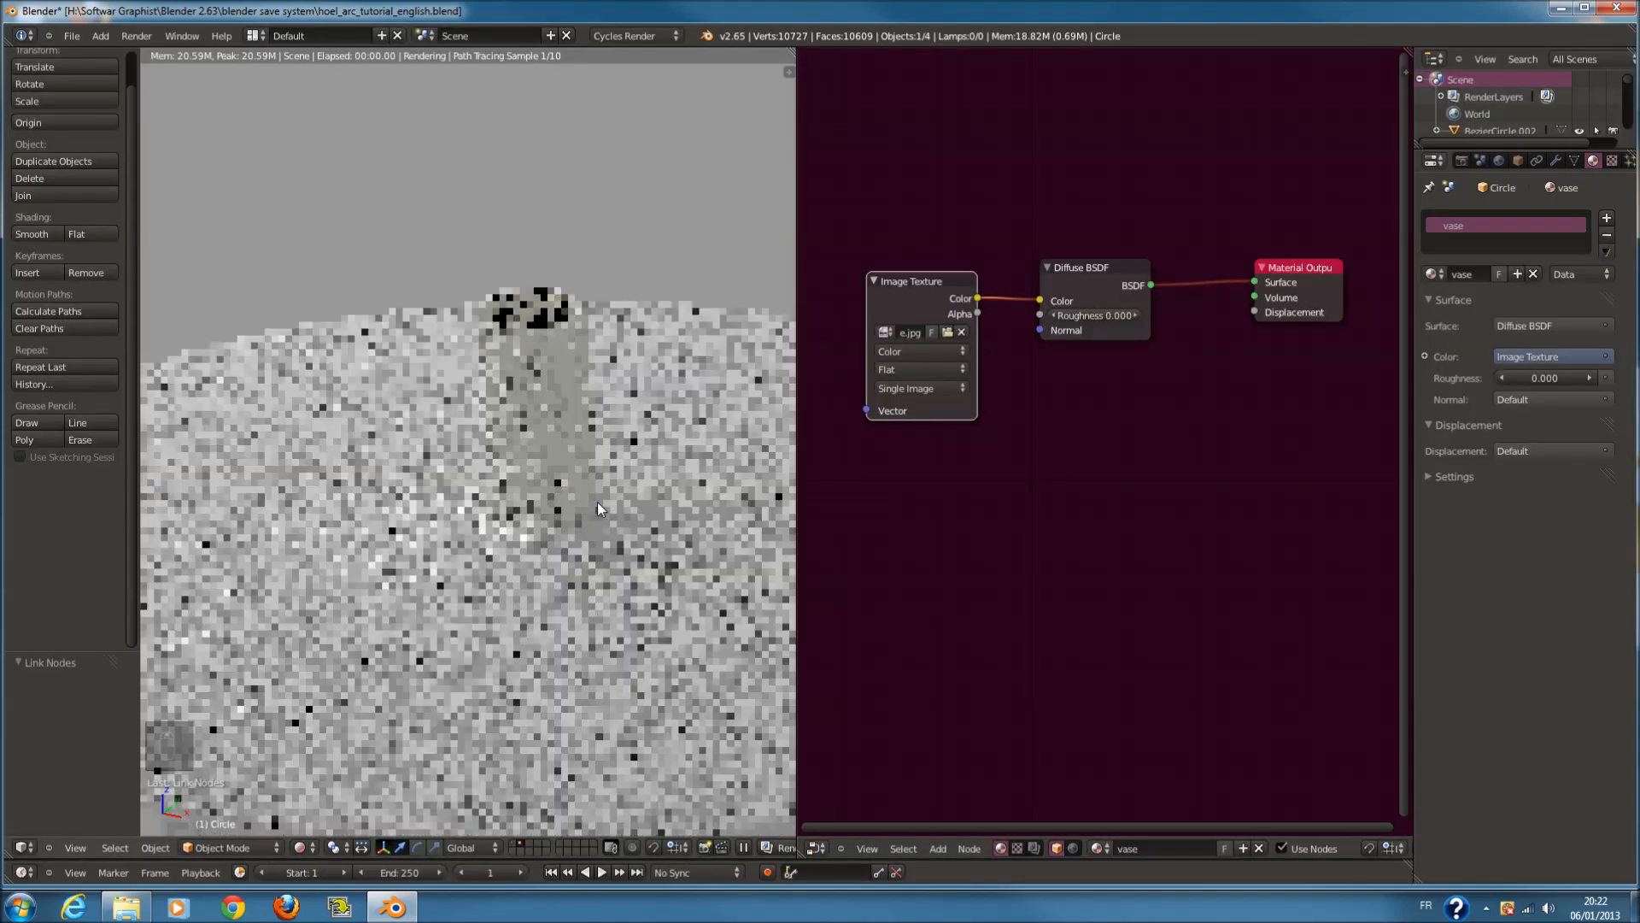
{"action": "scroll", "coordinate": [1094, 399], "scroll_direction": "up", "scroll_amount": 1}
{"action": "scroll", "coordinate": [1059, 295], "scroll_direction": "down", "scroll_amount": 1}
{"action": "left_click_drag", "start_coordinate": [1040, 300], "coordinate": [1040, 316]}
{"action": "middle_click_drag", "start_coordinate": [939, 318], "coordinate": [995, 312]}
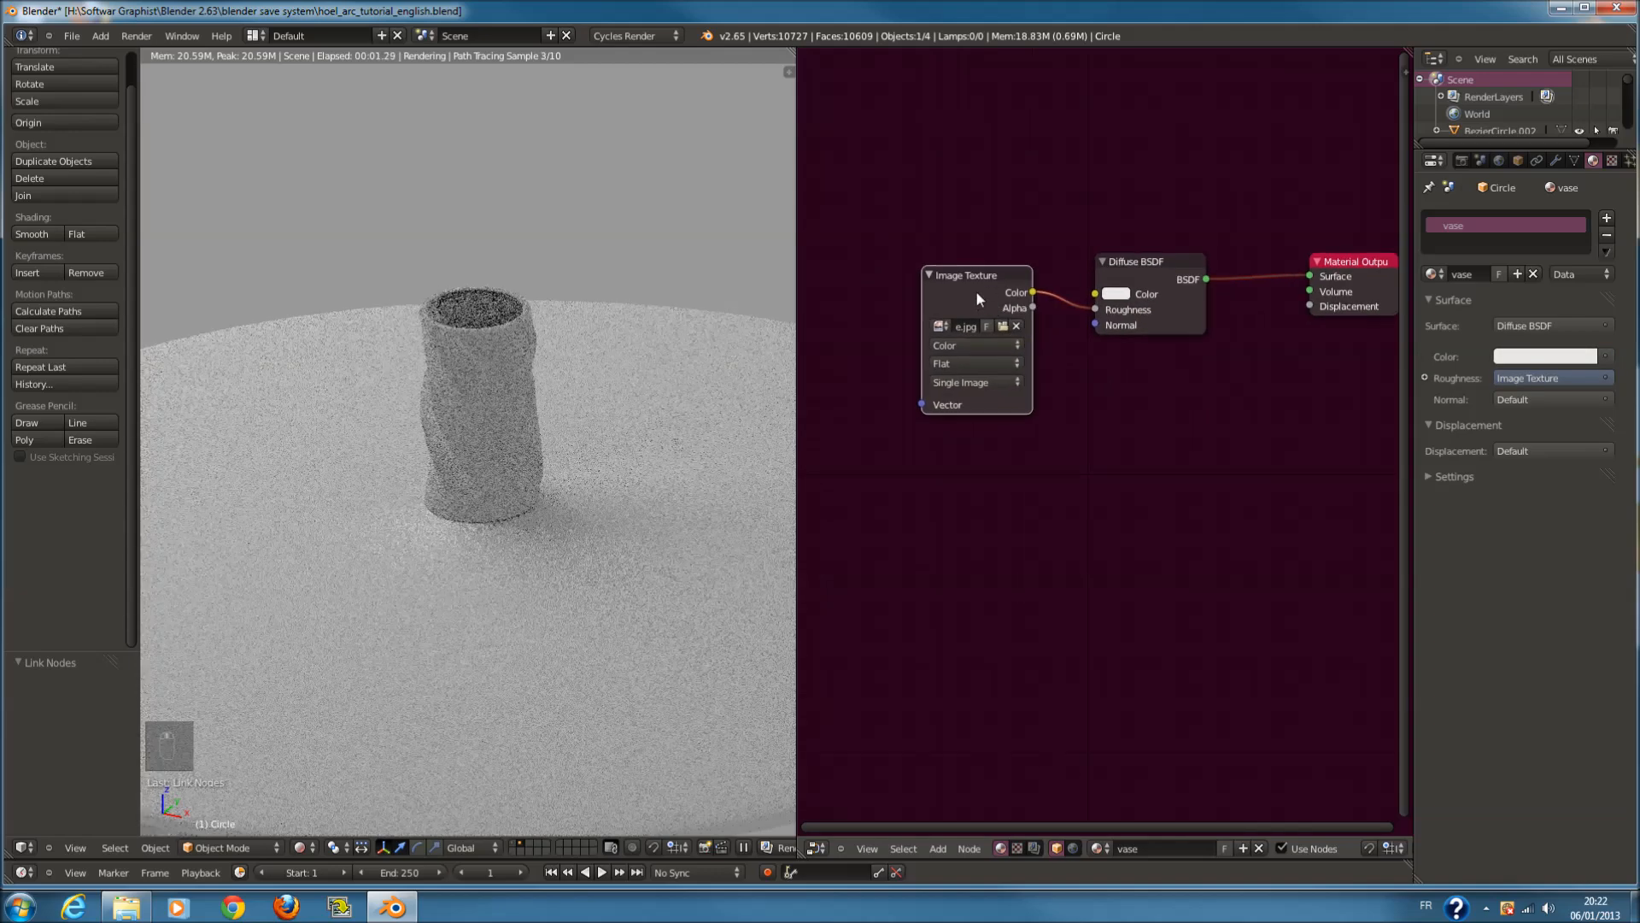
Switch the 3D view to solid shading and unwrap the vase's entire mesh in Edit Mode from the front view
{"action": "left_click", "coordinate": [300, 847]}
{"action": "left_click", "coordinate": [334, 788]}
{"action": "key", "text": "Tab"}
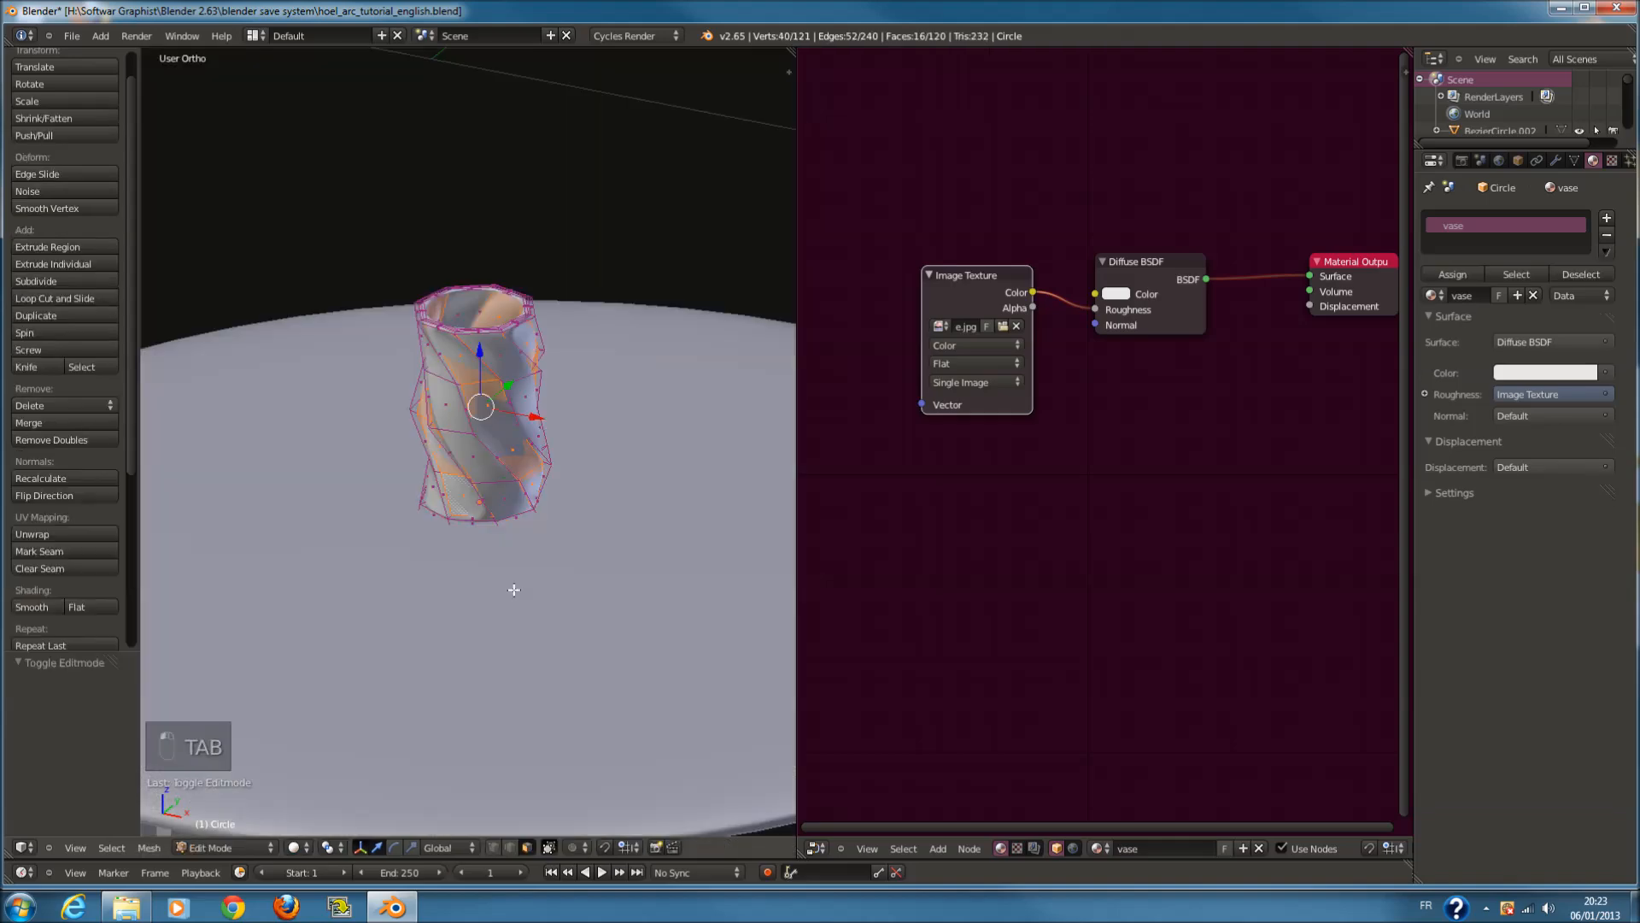
{"action": "key", "text": "KP_1"}
{"action": "key", "text": "a"}
{"action": "key", "text": "a"}
{"action": "key", "text": "a"}
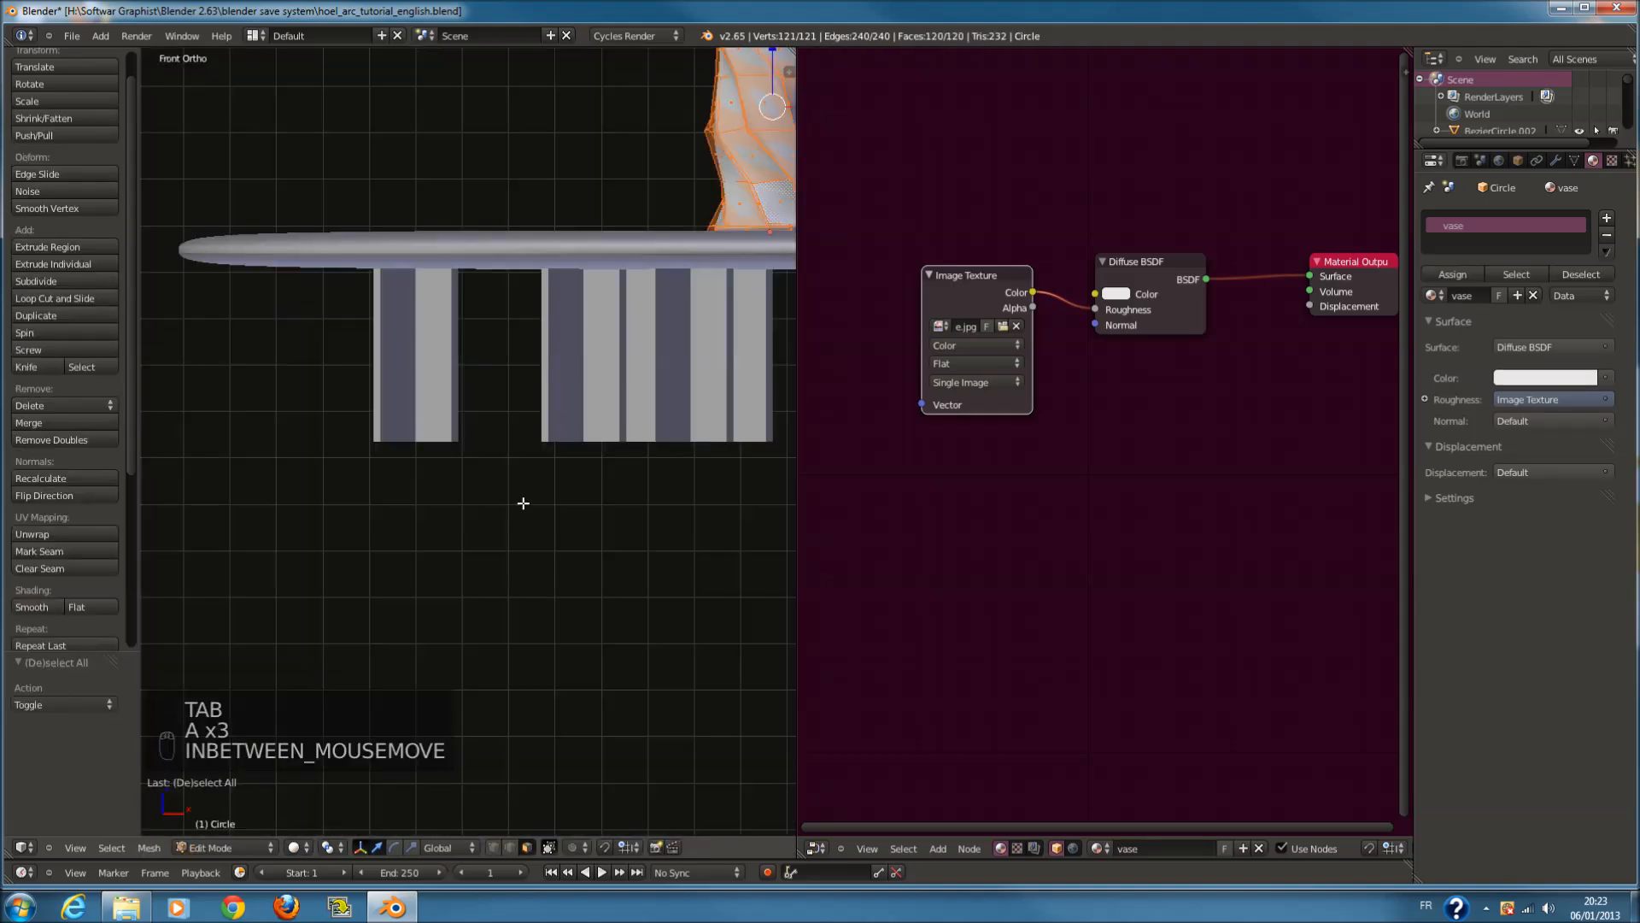
{"action": "key", "text": "KP_Decimal"}
{"action": "scroll", "coordinate": [458, 358], "scroll_direction": "down", "scroll_amount": 2}
{"action": "key", "text": "u"}
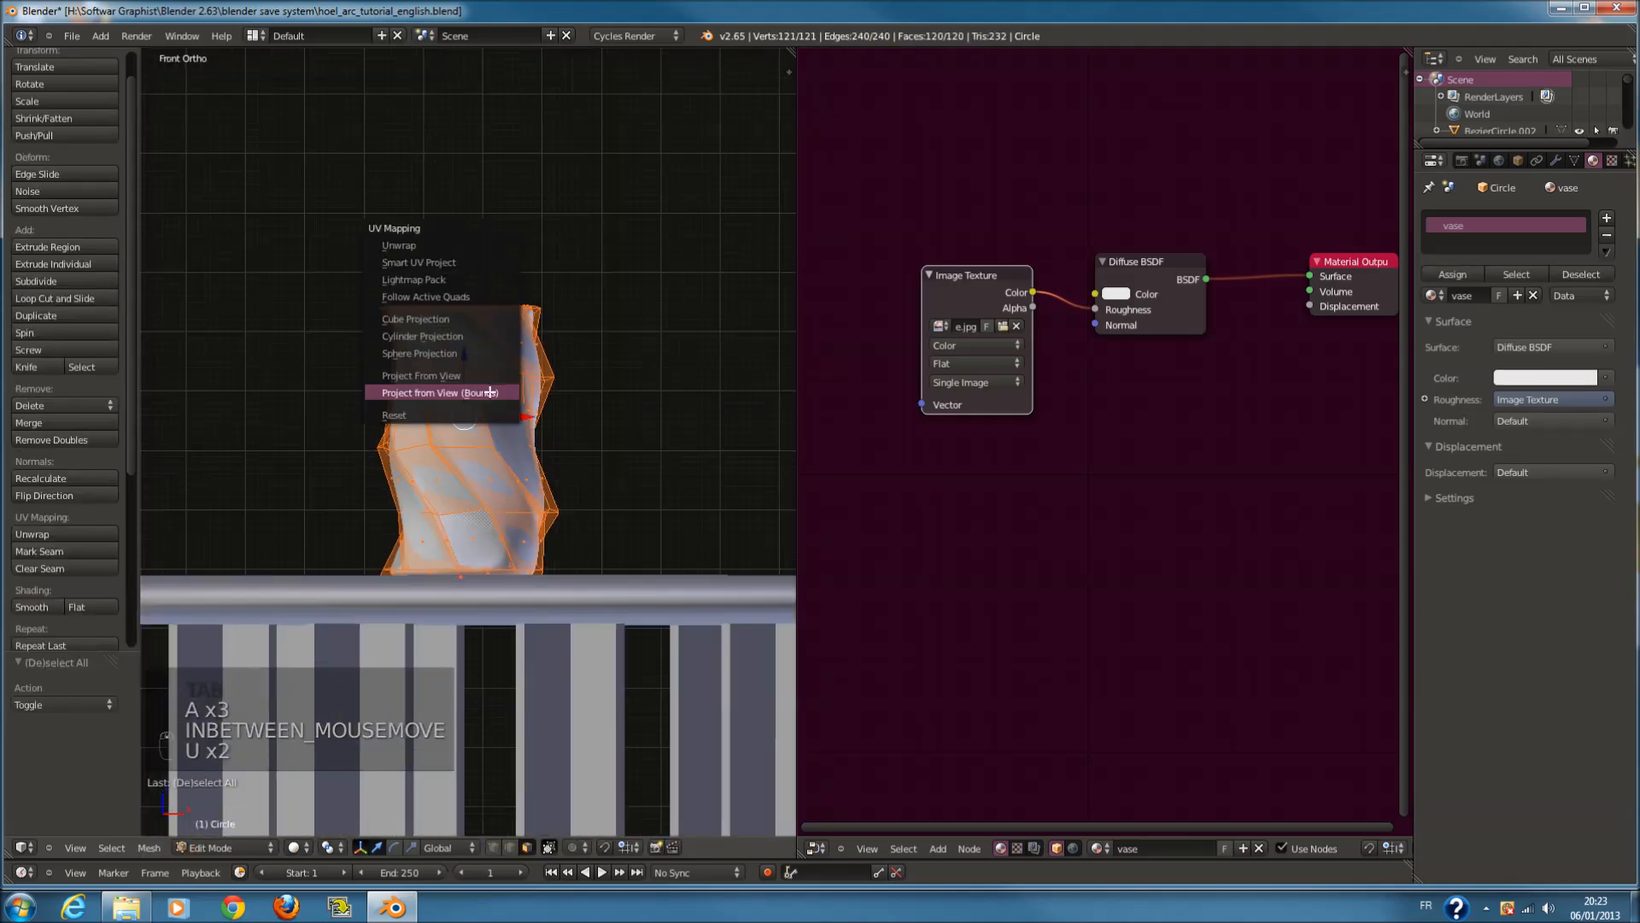
{"action": "left_click", "coordinate": [478, 246]}
Check the vase's UV layout over the splatter image in the UV/Image Editor, leave Edit Mode and return to the Node Editor
{"action": "left_click", "coordinate": [816, 848]}
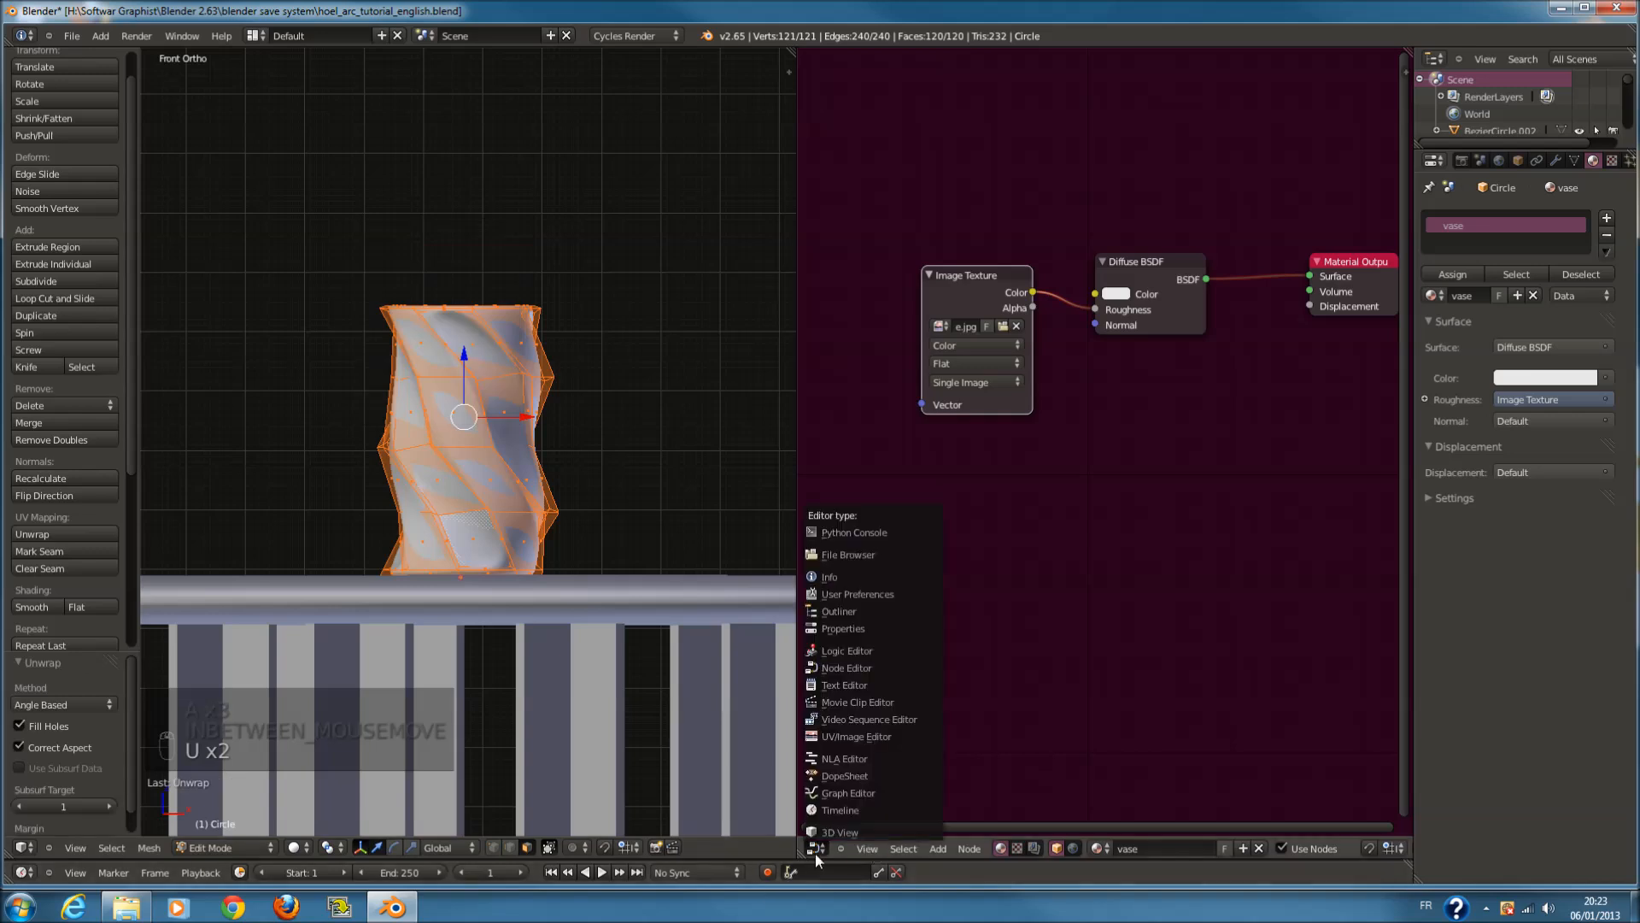
{"action": "left_click", "coordinate": [853, 737]}
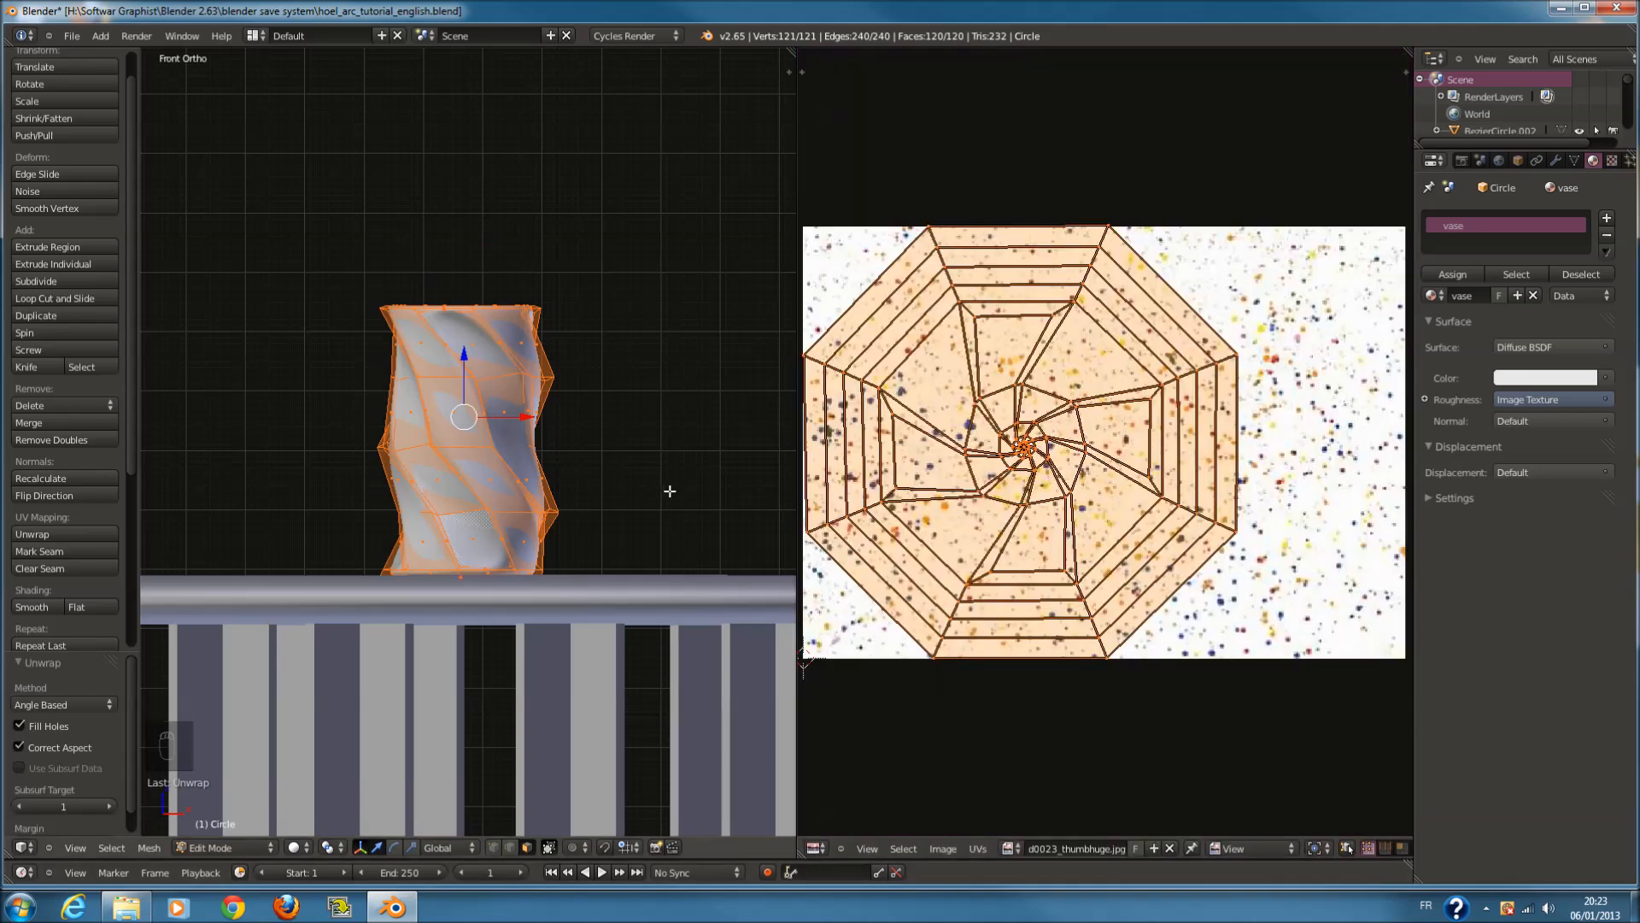
{"action": "key", "text": "Tab"}
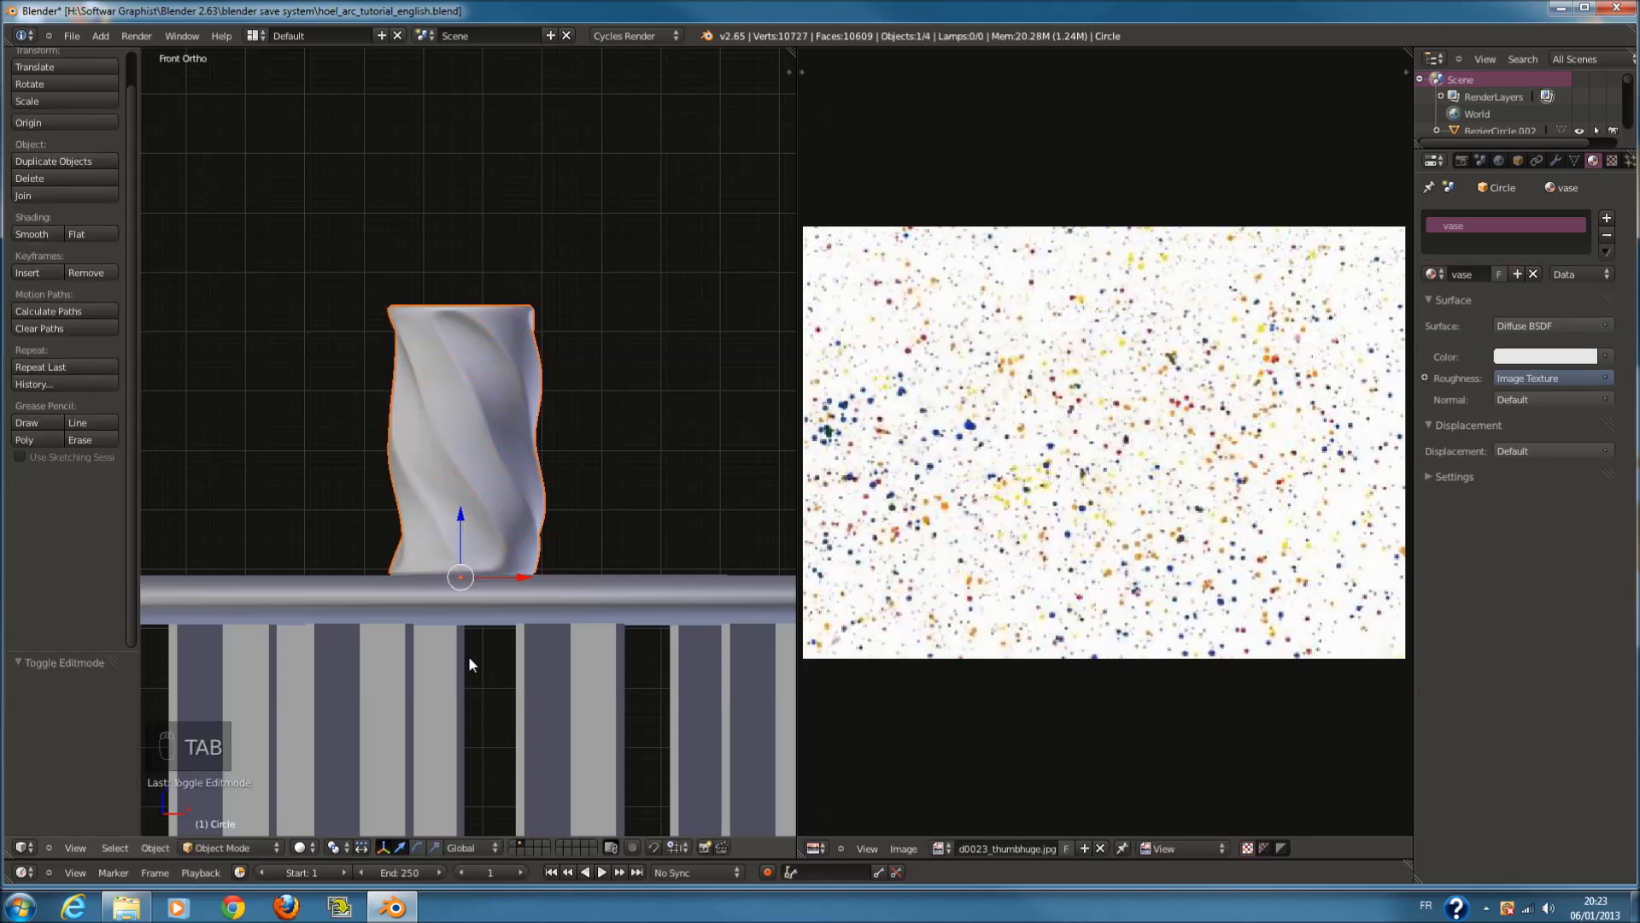
{"action": "left_click", "coordinate": [815, 849]}
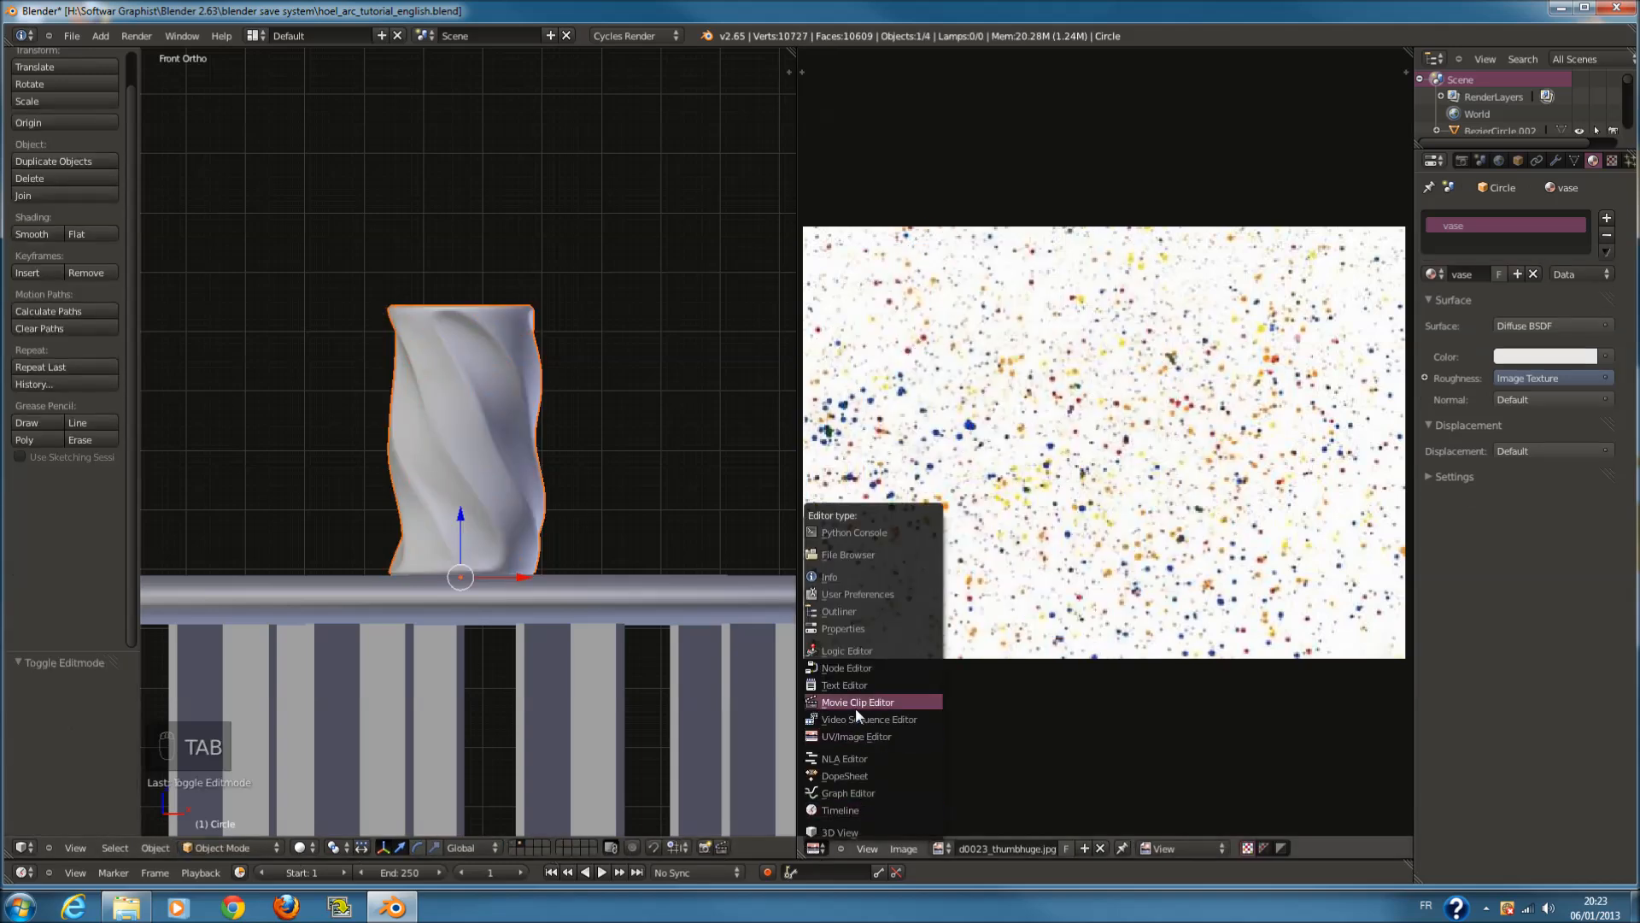
{"action": "left_click", "coordinate": [859, 670]}
Turn rendered shading back on and relink the Image Texture from the Diffuse BSDF's Roughness to its Color
{"action": "left_click", "coordinate": [308, 848]}
{"action": "left_click", "coordinate": [332, 741]}
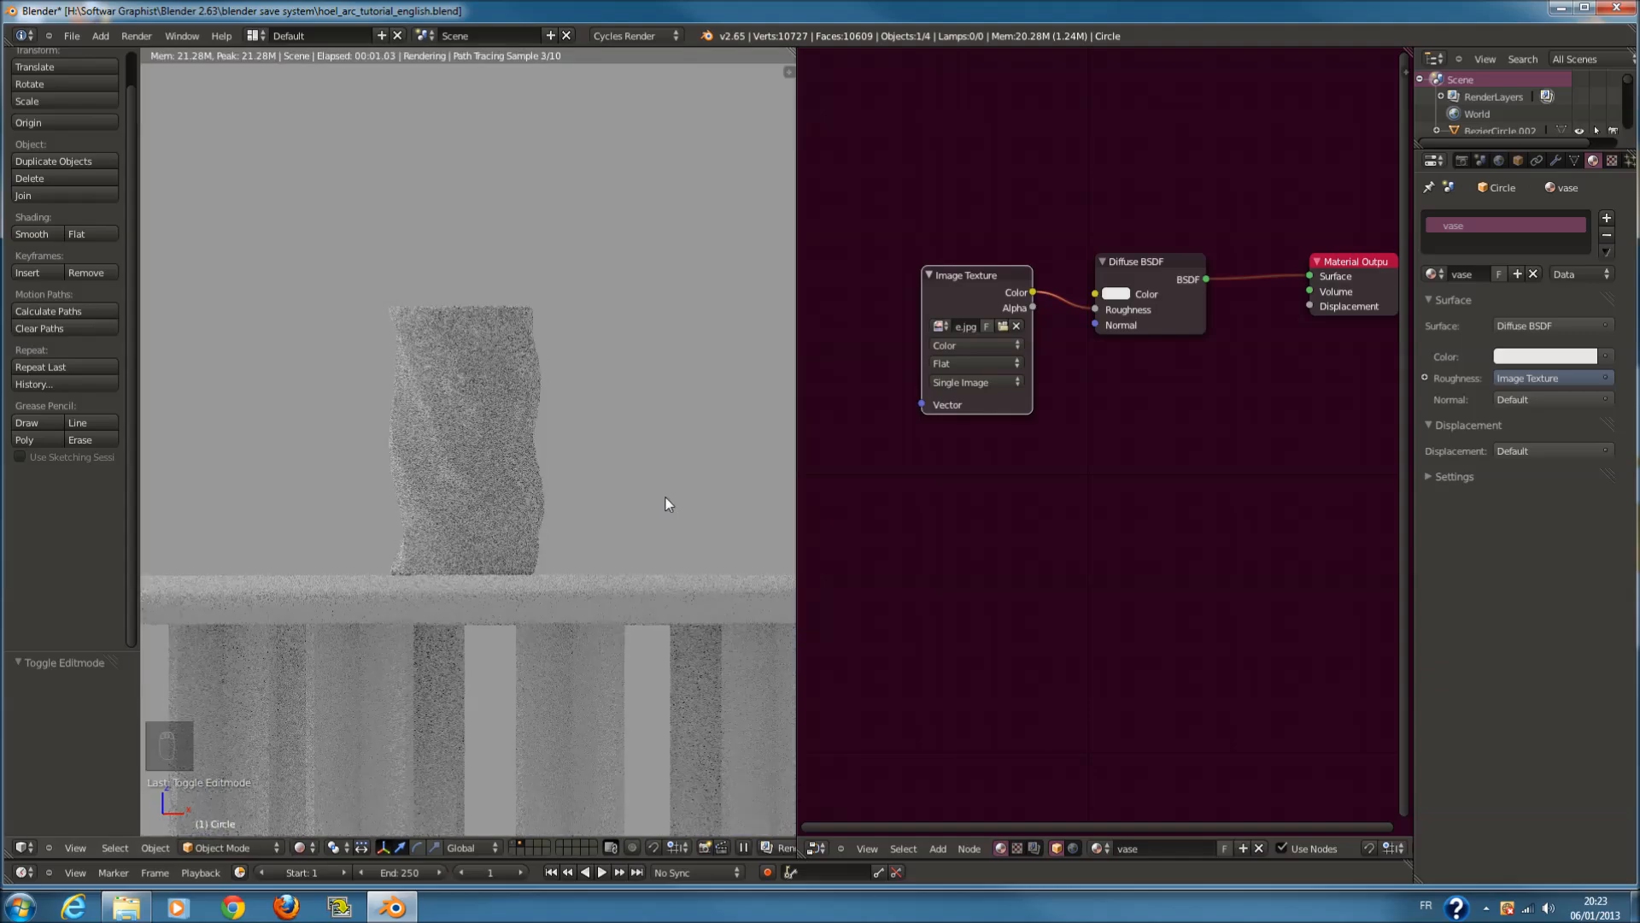
{"action": "scroll", "coordinate": [671, 496], "scroll_direction": "up", "scroll_amount": 3}
{"action": "left_click_drag", "start_coordinate": [1095, 309], "coordinate": [1095, 293]}
{"action": "scroll", "coordinate": [1025, 351], "scroll_direction": "down", "scroll_amount": 2}
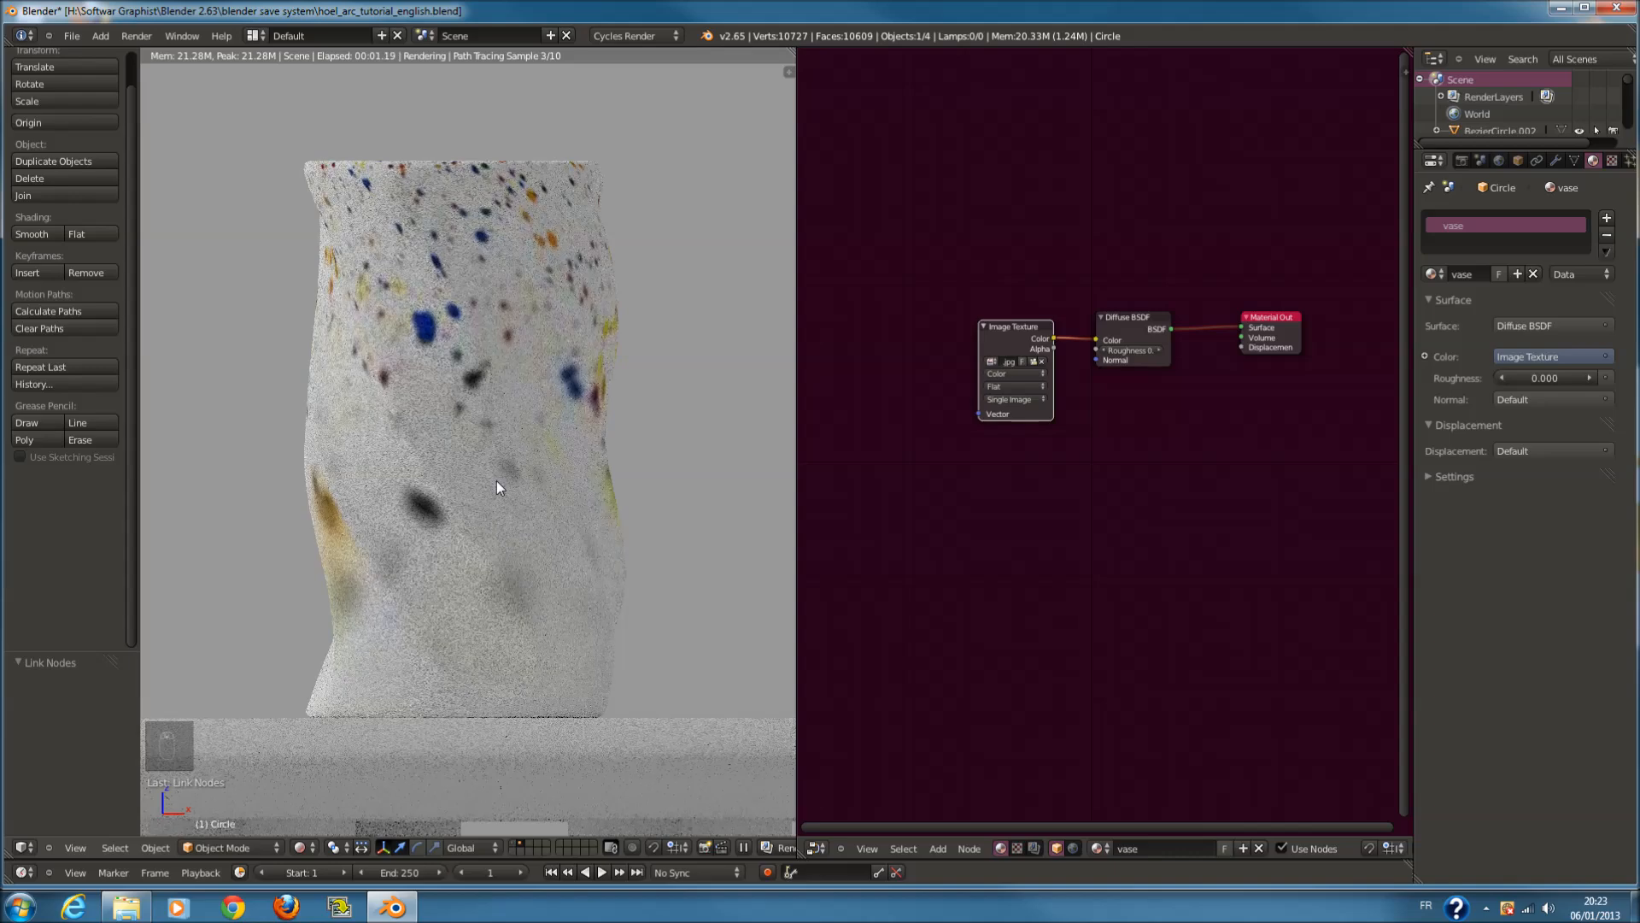
Move the Image Texture node away from the Diffuse BSDF and insert a ColorRamp node into the link between them
{"action": "middle_click_drag", "start_coordinate": [1106, 469], "coordinate": [1230, 549]}
{"action": "left_click_drag", "start_coordinate": [1149, 419], "coordinate": [921, 432]}
{"action": "scroll", "coordinate": [1033, 451], "scroll_direction": "up", "scroll_amount": 2}
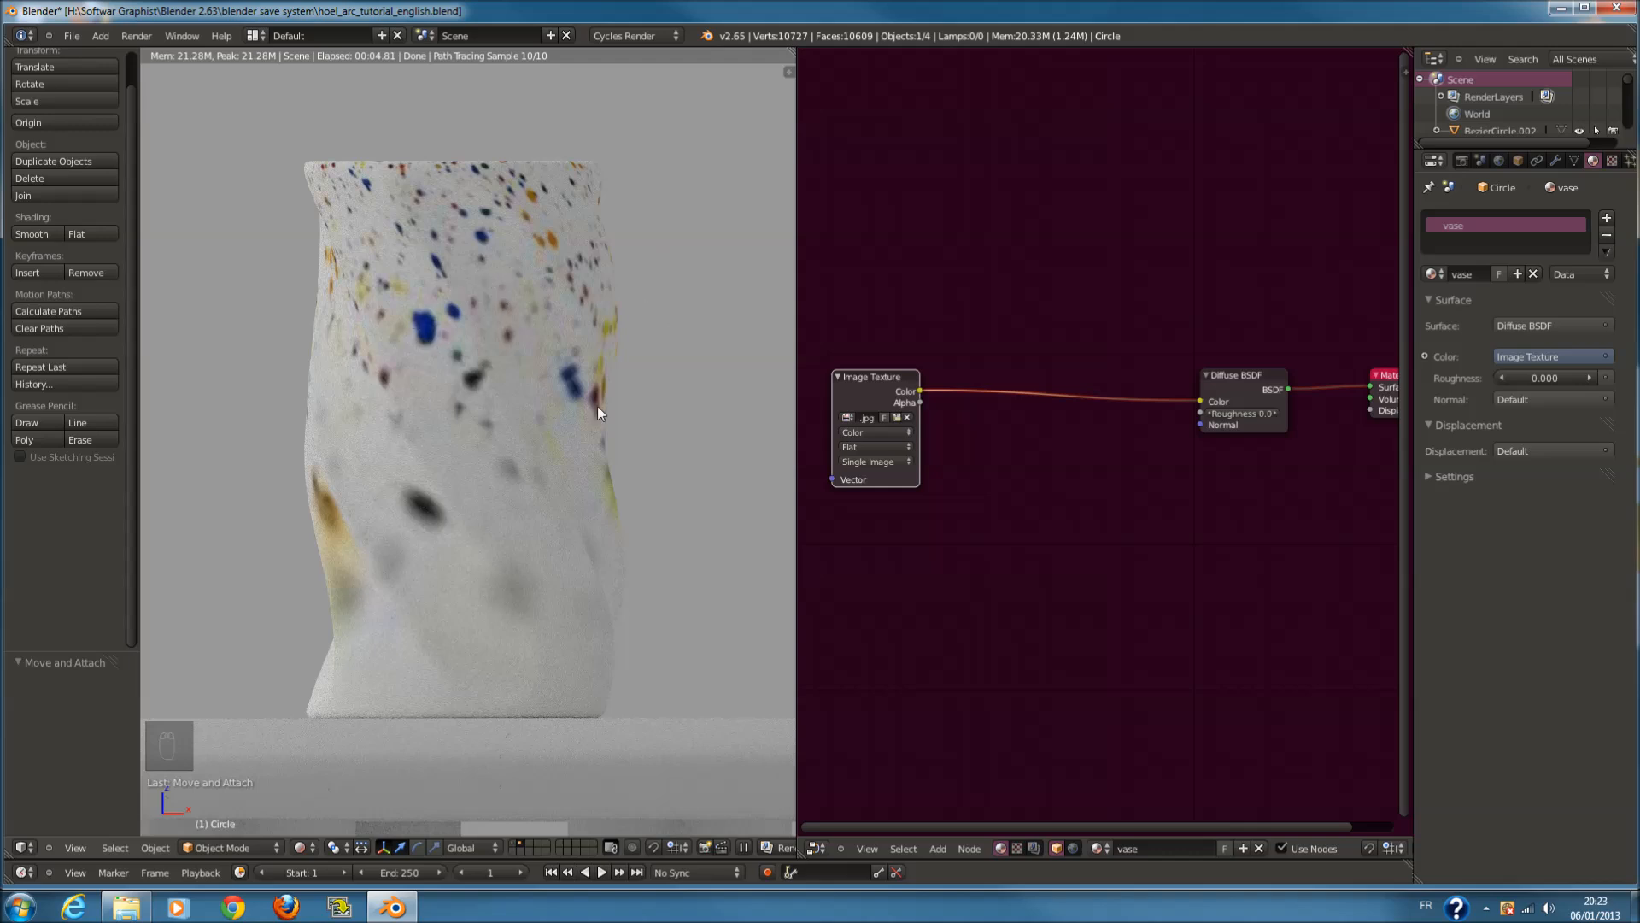
{"action": "scroll", "coordinate": [920, 510], "scroll_direction": "up", "scroll_amount": 2}
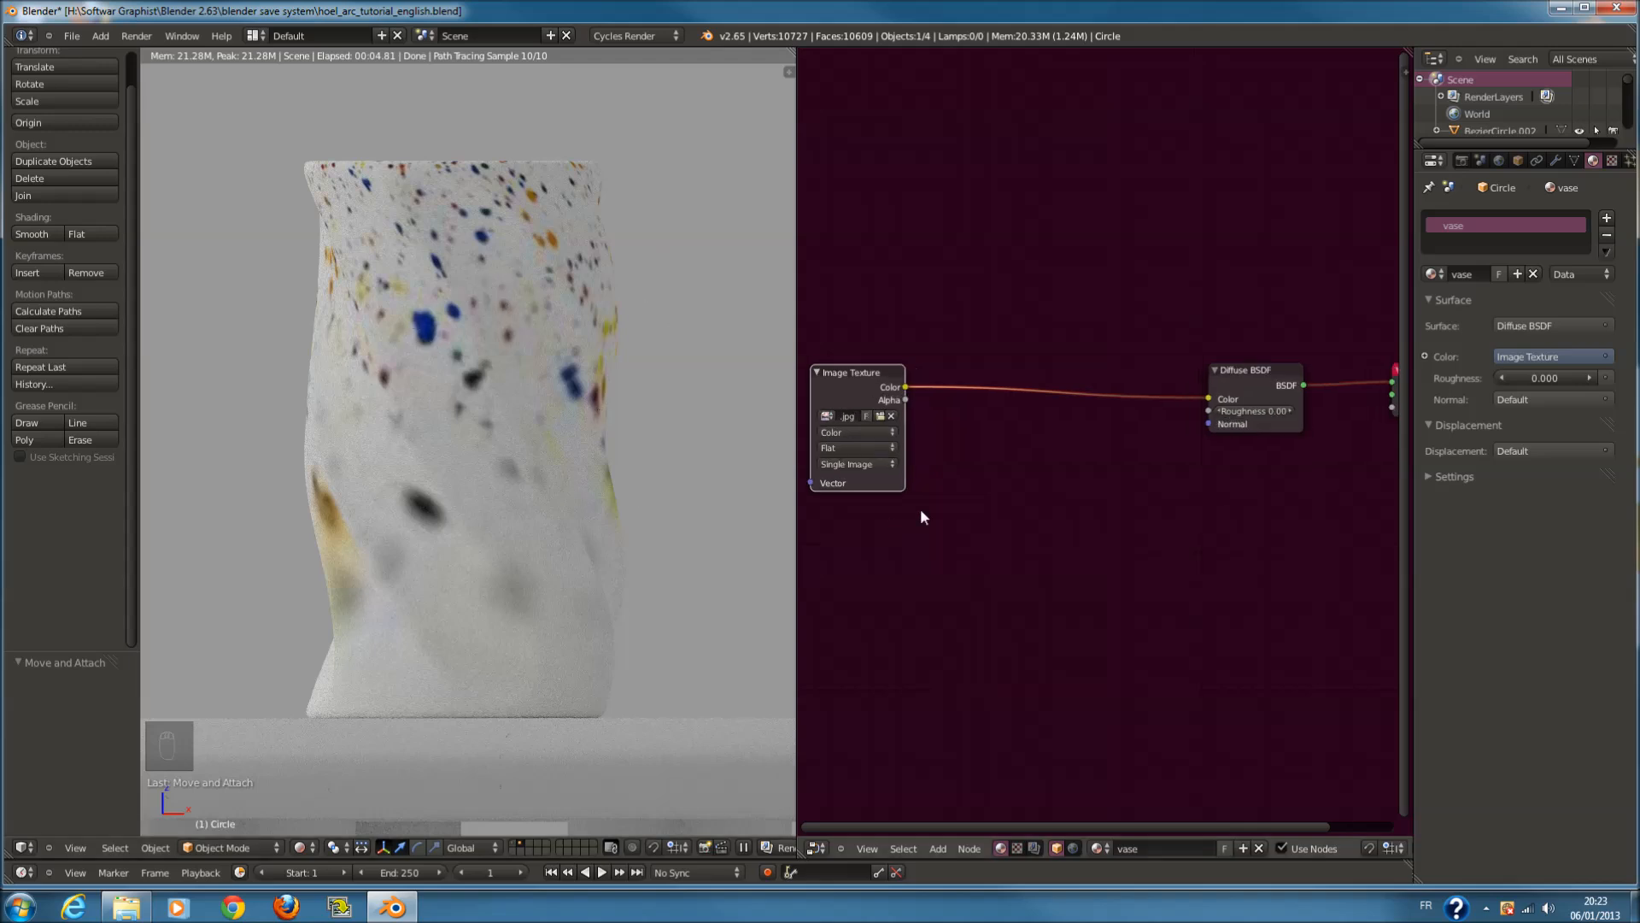
{"action": "key", "text": "shift+a"}
{"action": "mouse_move", "coordinate": [990, 480]}
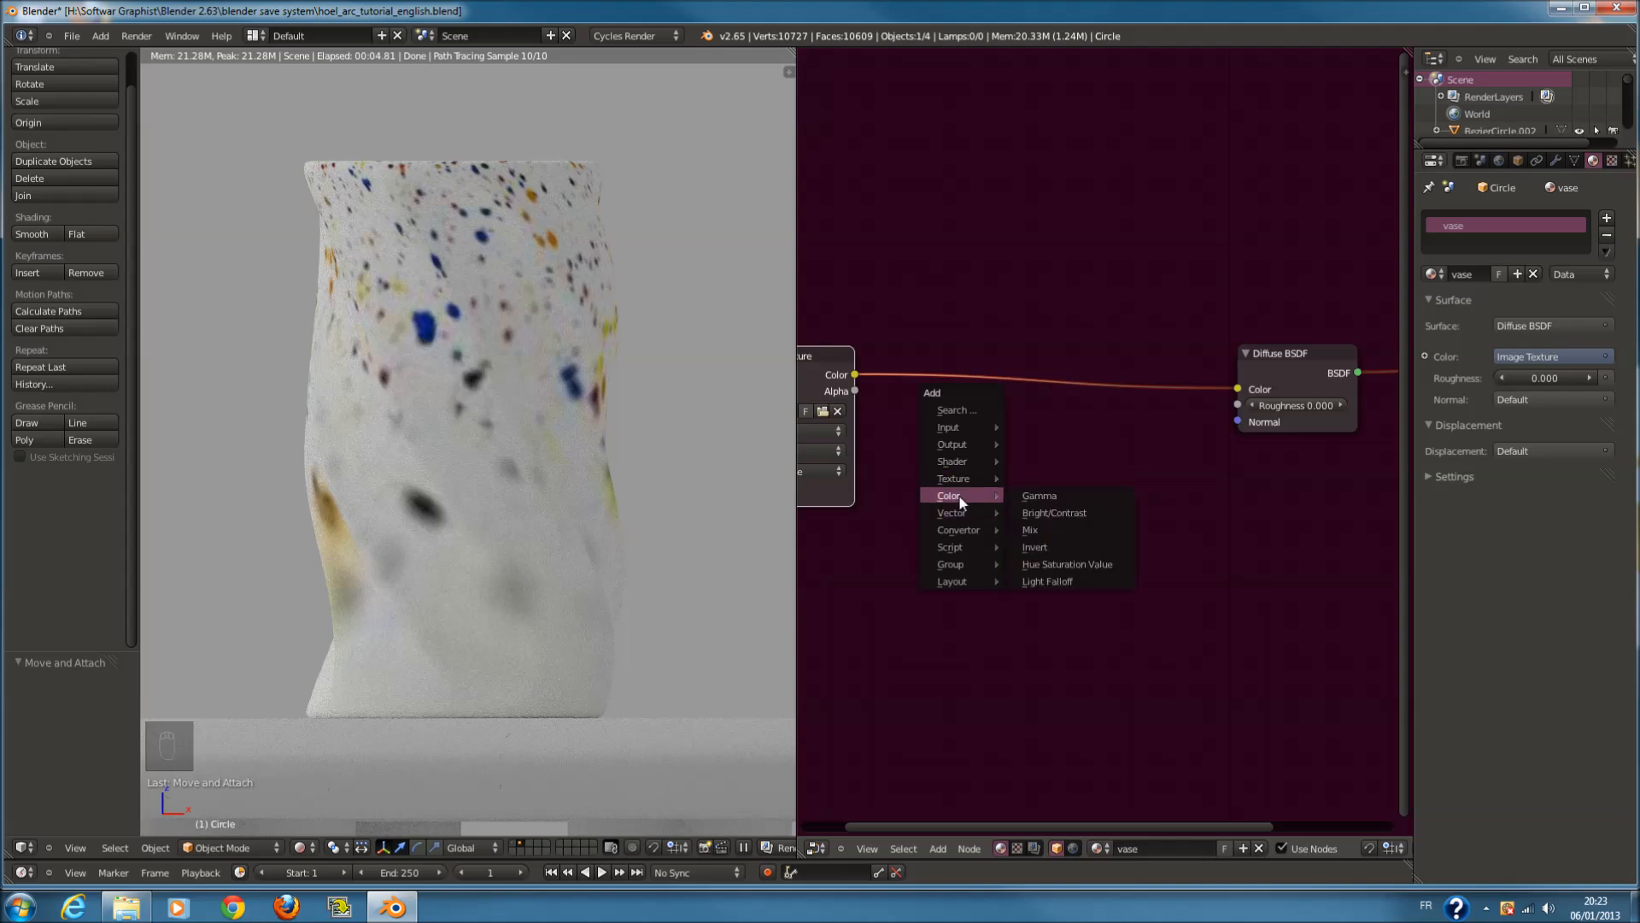
{"action": "mouse_move", "coordinate": [955, 531]}
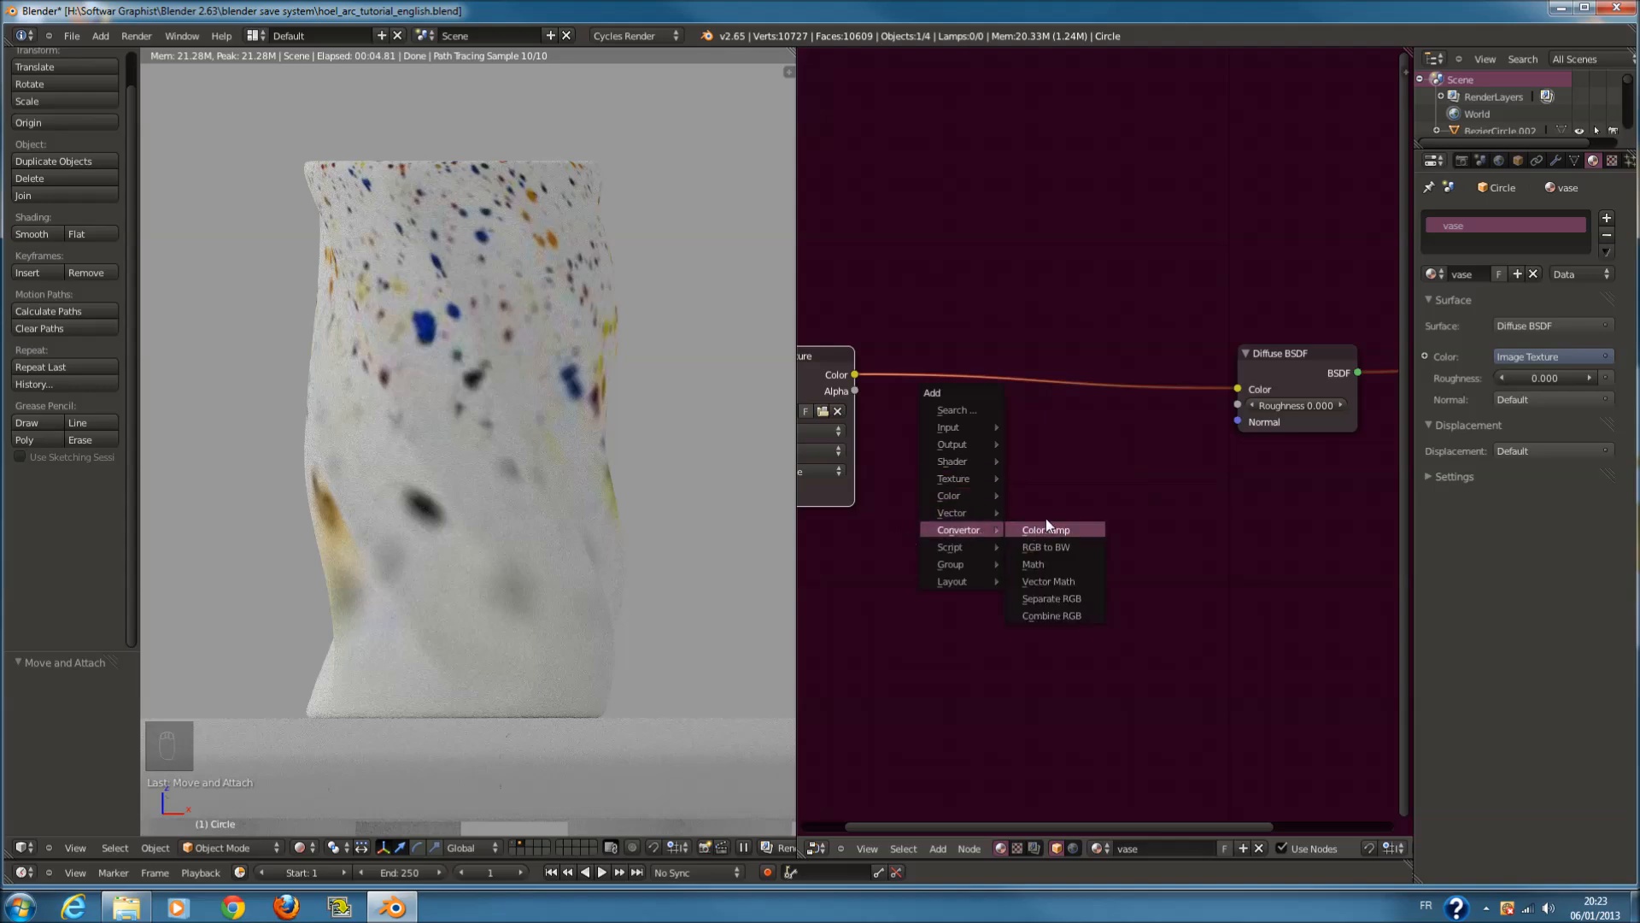
{"action": "left_click", "coordinate": [1046, 529]}
{"action": "left_click", "coordinate": [1084, 377]}
Reverse the ColorRamp's gradient so white starts it, with the black stop pulled in to about the middle
{"action": "left_click_drag", "start_coordinate": [1130, 502], "coordinate": [1207, 494]}
{"action": "left_click_drag", "start_coordinate": [1041, 494], "coordinate": [936, 501]}
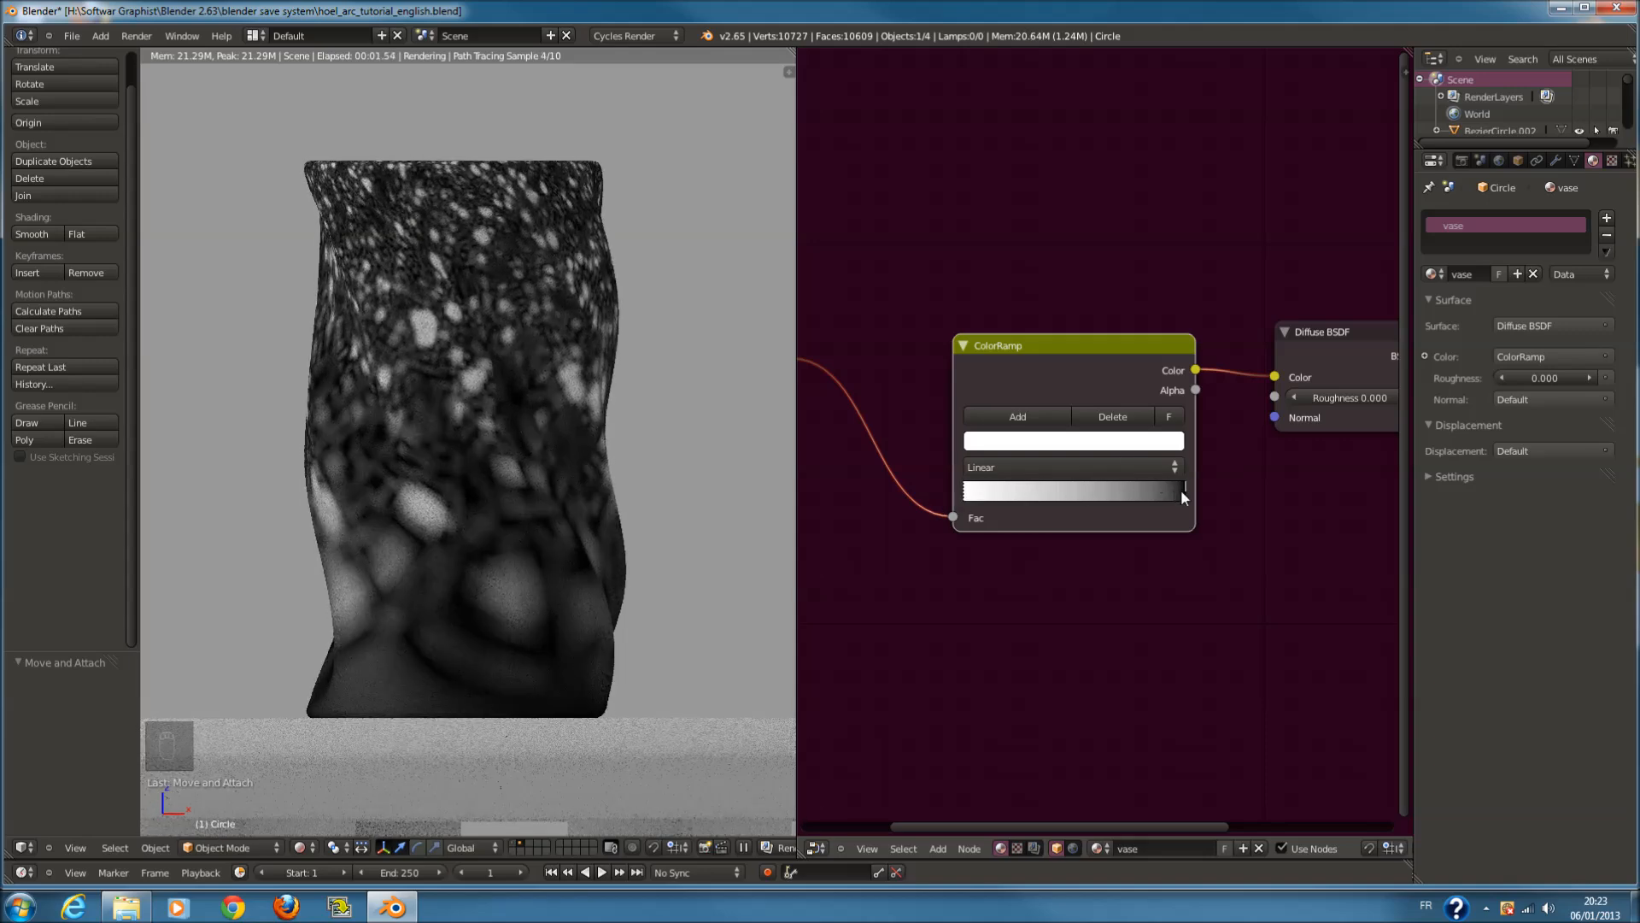
{"action": "left_click_drag", "start_coordinate": [1184, 490], "coordinate": [1062, 509]}
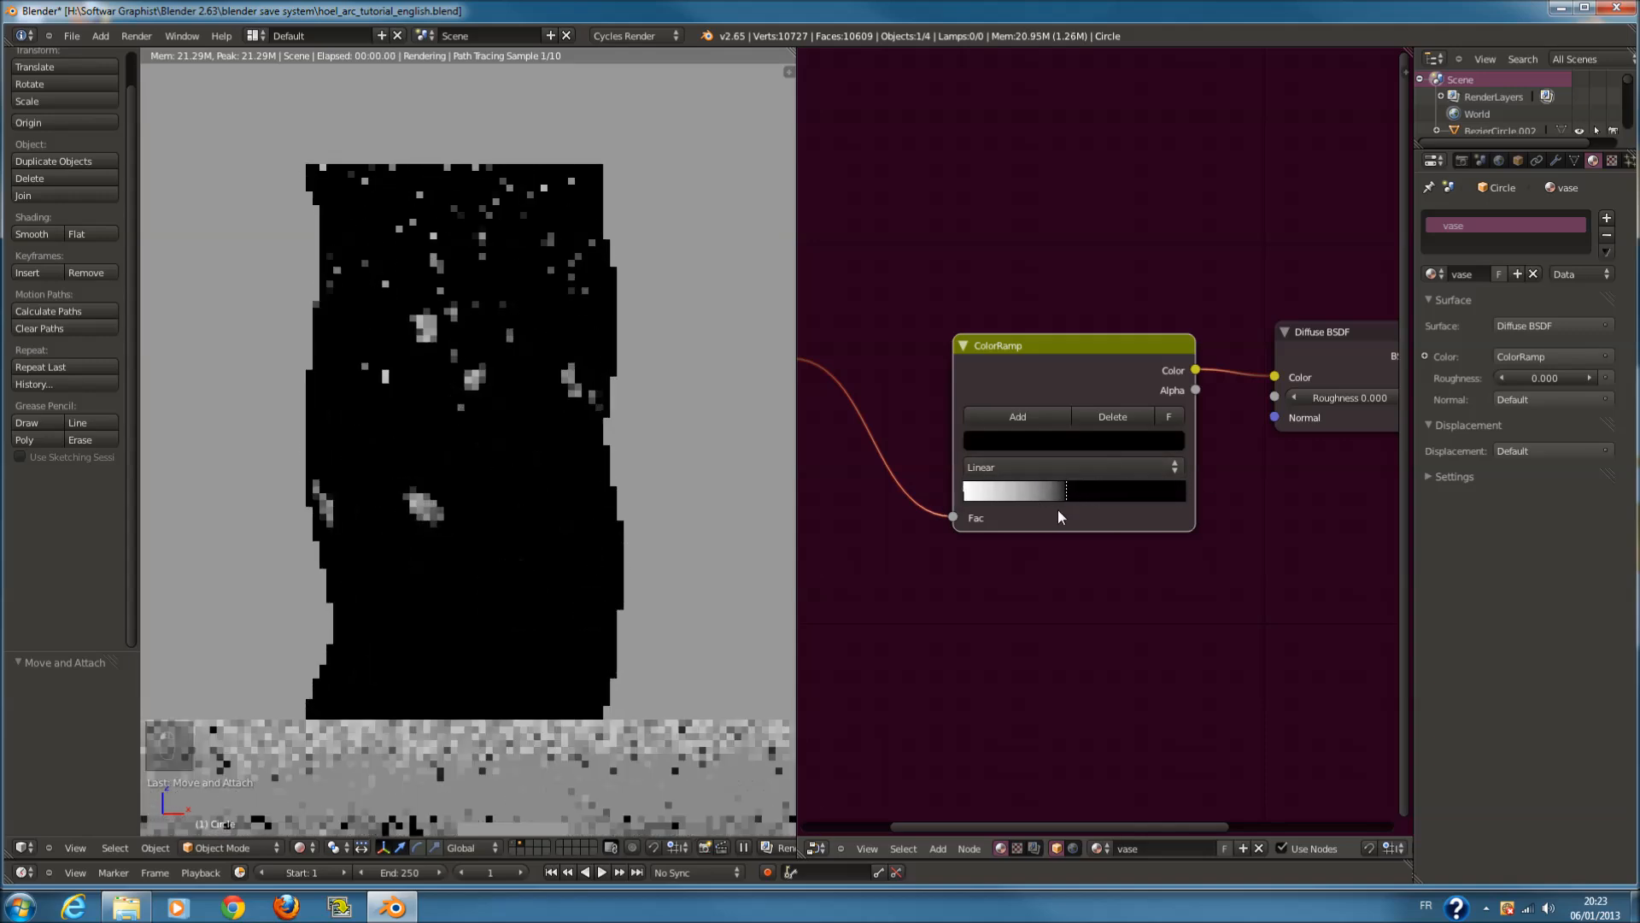
Recolour the ColorRamp's stops, bright blue for the first and white for the one near the middle
{"action": "left_click", "coordinate": [965, 493]}
{"action": "left_click", "coordinate": [1019, 441]}
{"action": "left_click_drag", "start_coordinate": [1047, 197], "coordinate": [1177, 89]}
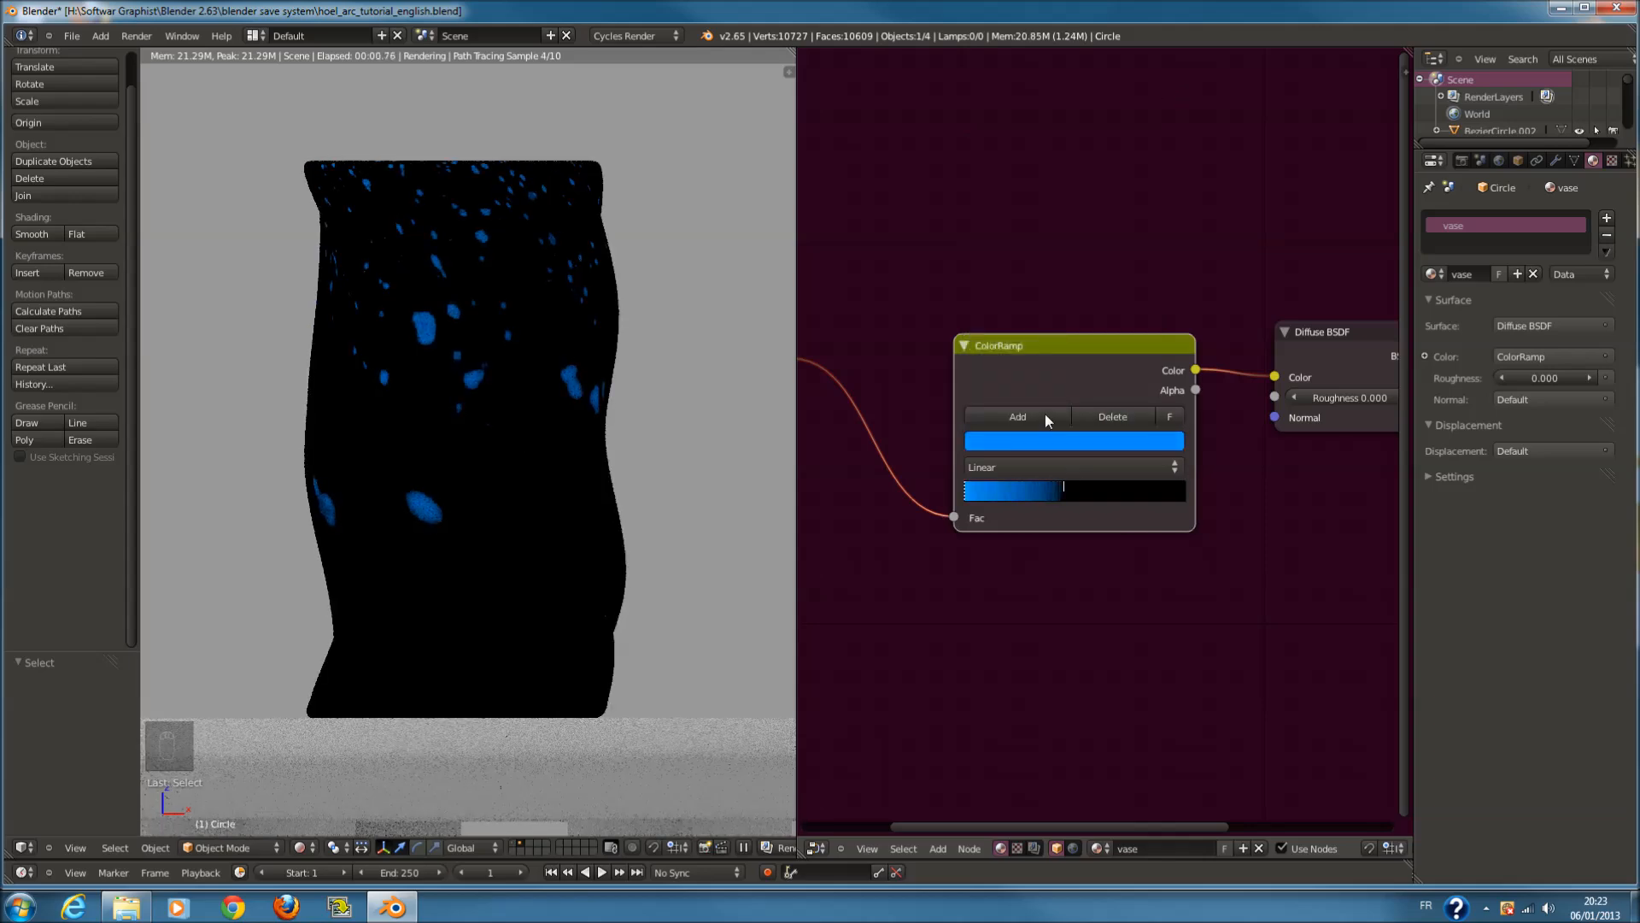
{"action": "left_click", "coordinate": [1063, 489]}
{"action": "left_click_drag", "start_coordinate": [1075, 490], "coordinate": [1067, 490]}
{"action": "left_click", "coordinate": [1069, 441]}
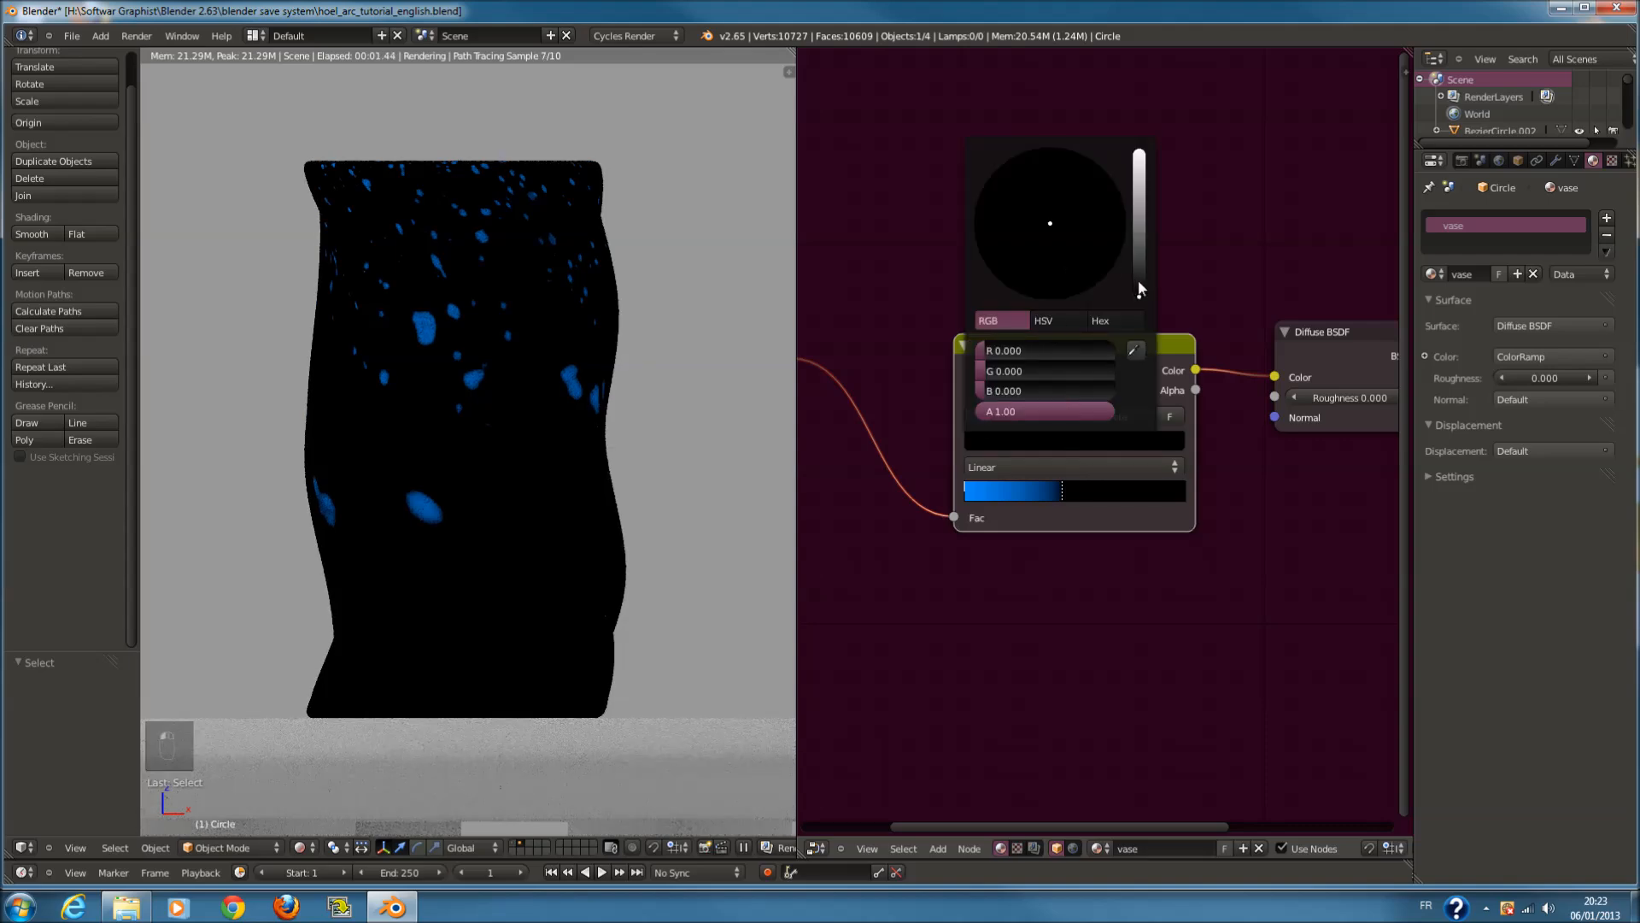
{"action": "left_click_drag", "start_coordinate": [1139, 289], "coordinate": [1160, 120]}
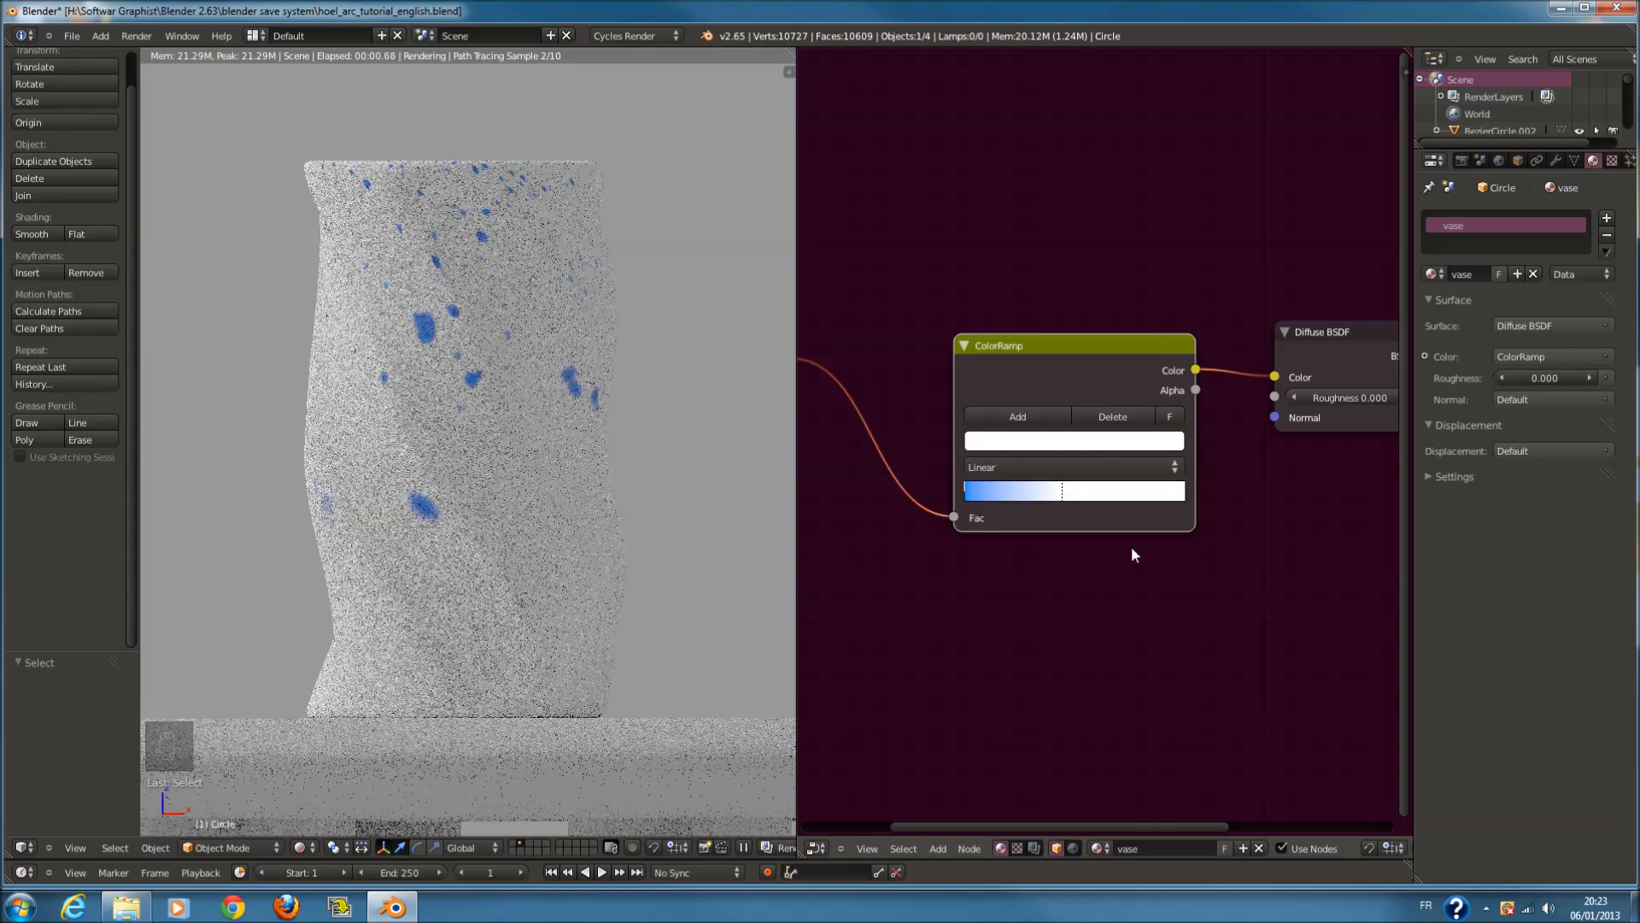
Shift the vase's node tree and add a Glossy BSDF node below the existing nodes
{"action": "scroll", "coordinate": [1142, 608], "scroll_direction": "down", "scroll_amount": 3}
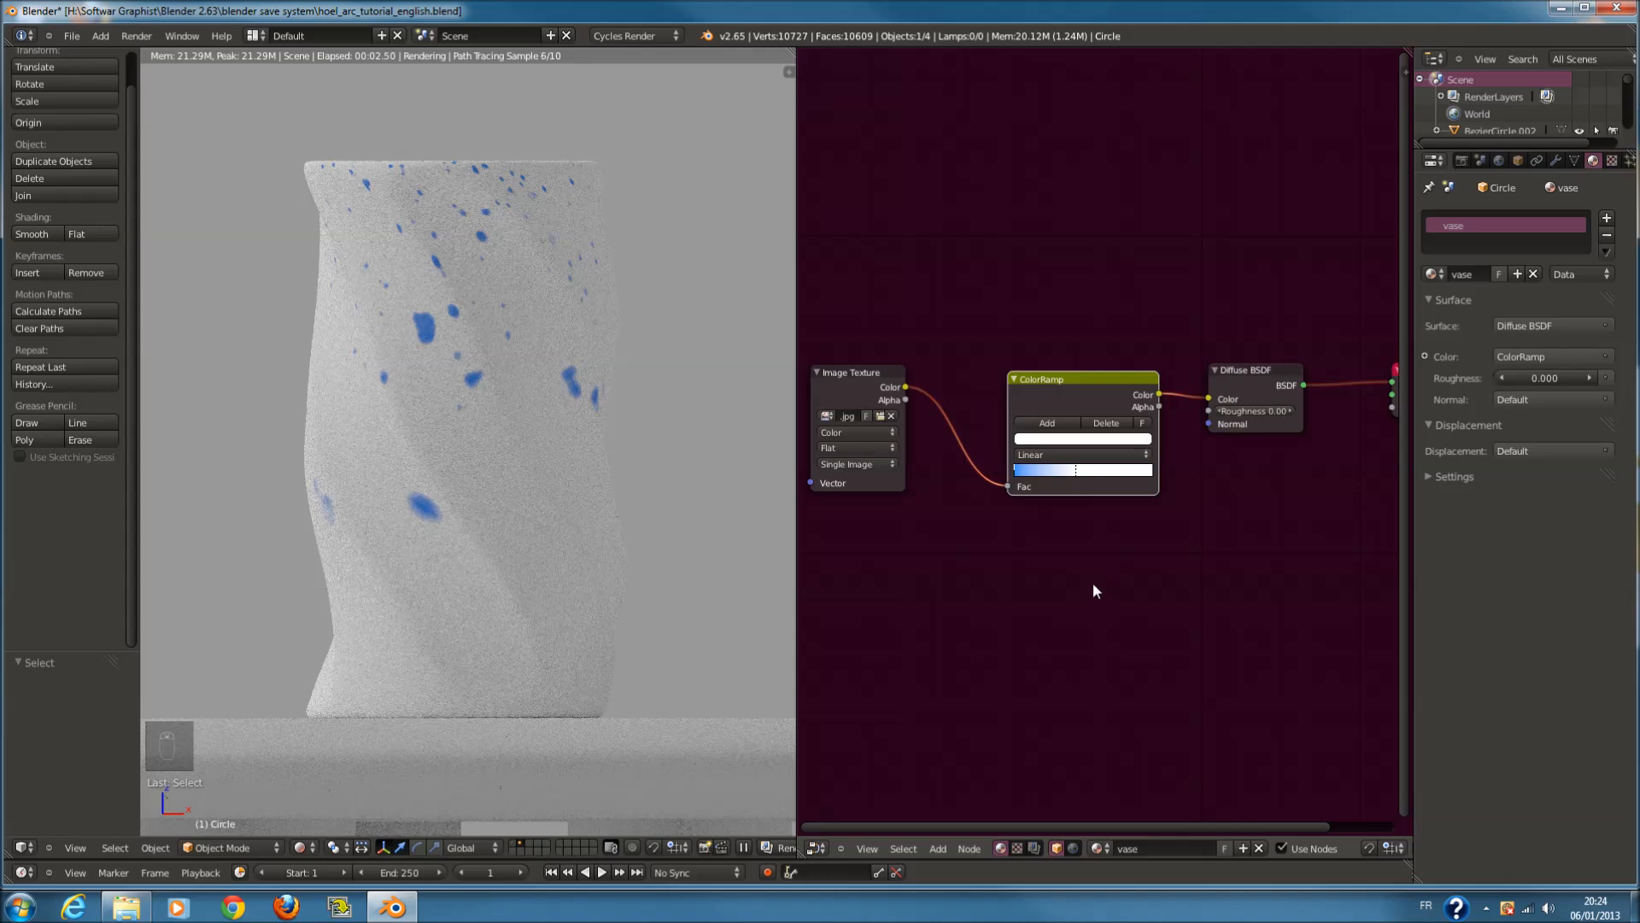
{"action": "scroll", "coordinate": [1094, 591], "scroll_direction": "down", "scroll_amount": 2}
{"action": "key", "text": "a"}
{"action": "key", "text": "a"}
{"action": "key", "text": "g"}
{"action": "left_click", "coordinate": [1082, 518]}
{"action": "key", "text": "shift+a"}
{"action": "mouse_move", "coordinate": [1049, 467]}
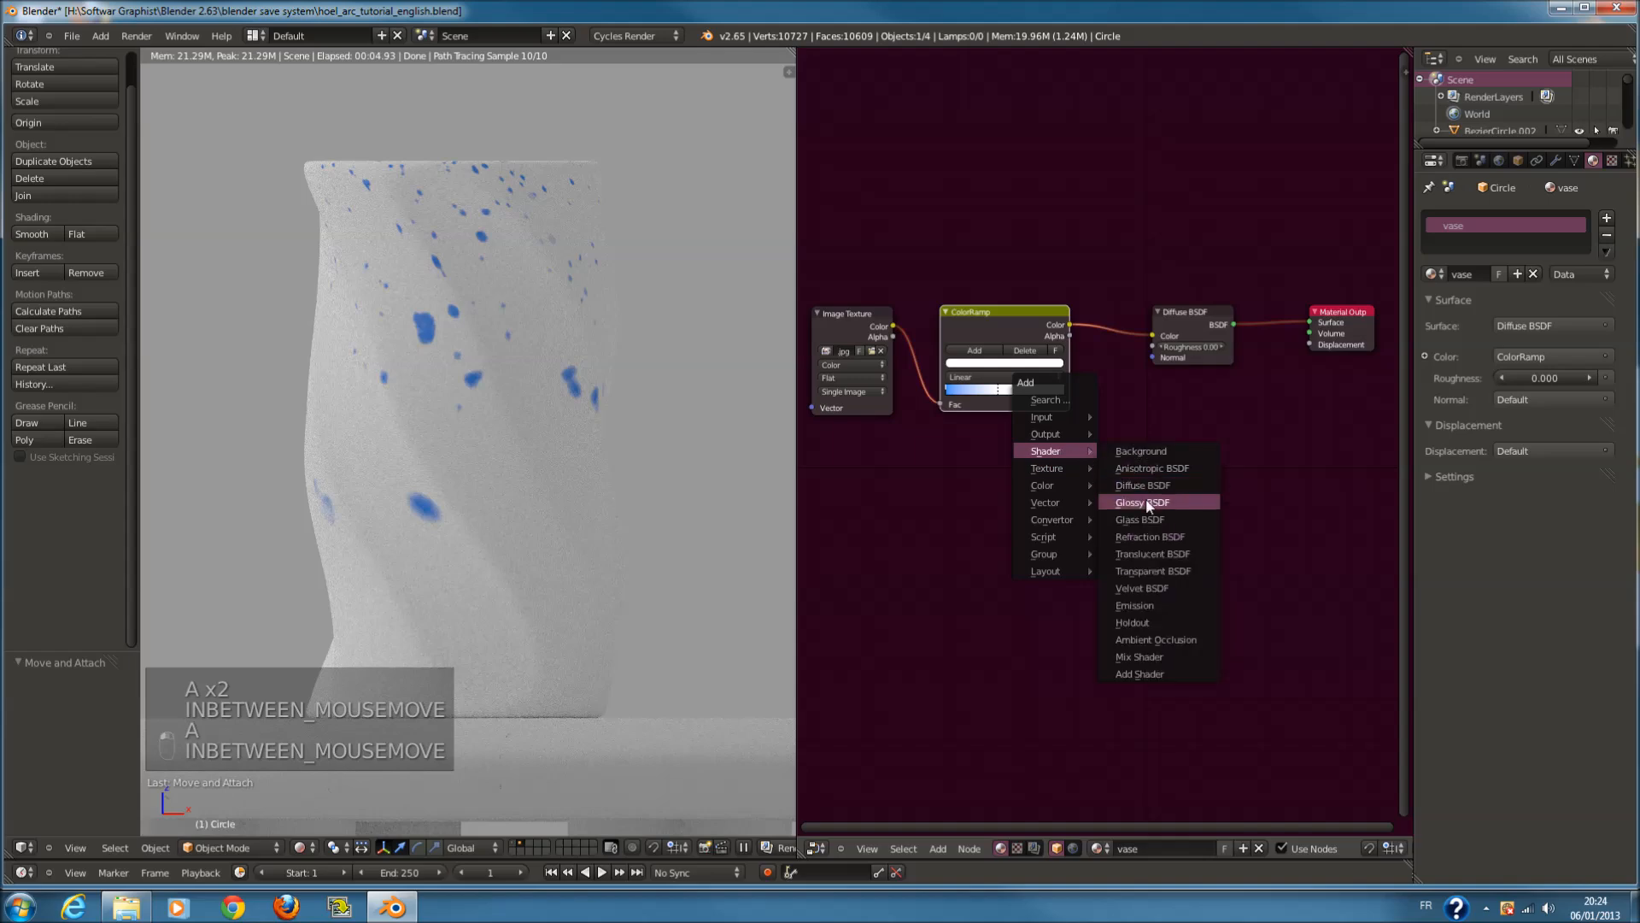
{"action": "left_click", "coordinate": [1147, 506]}
{"action": "left_click", "coordinate": [1120, 483]}
Move the Material Output aside, insert a Mix Shader after the Diffuse BSDF and link the Glossy BSDF to its second Shader input
{"action": "scroll", "coordinate": [1165, 366], "scroll_direction": "up", "scroll_amount": 2}
{"action": "left_click_drag", "start_coordinate": [1059, 301], "coordinate": [1287, 387]}
{"action": "middle_click_drag", "start_coordinate": [901, 496], "coordinate": [972, 495]}
{"action": "key", "text": "shift+a"}
{"action": "mouse_move", "coordinate": [972, 498]}
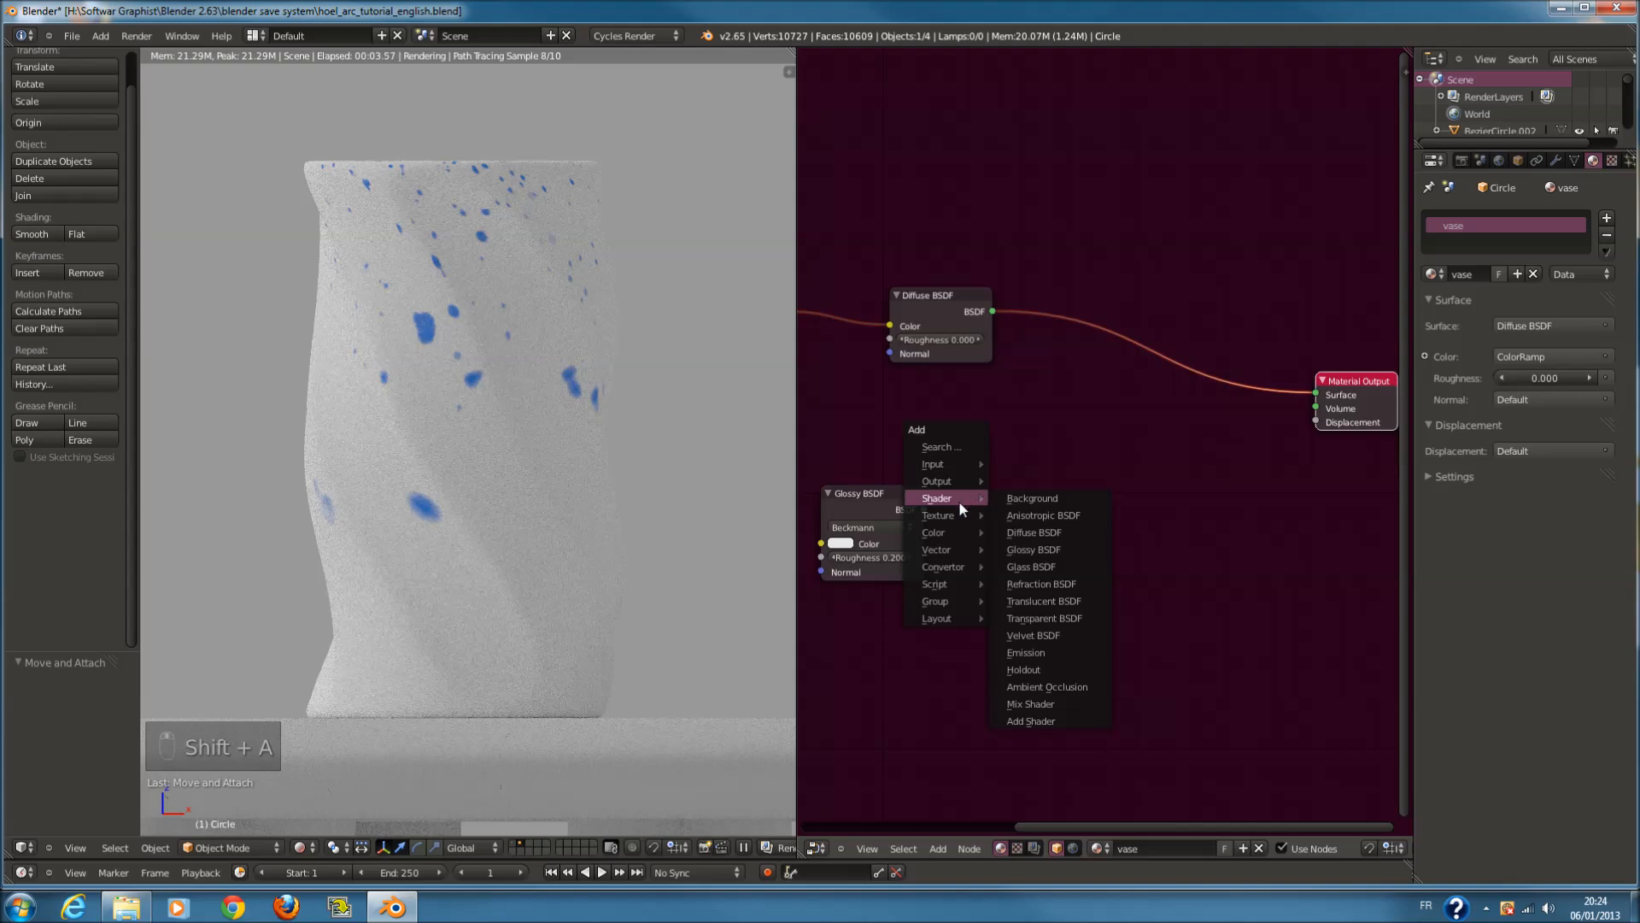
{"action": "left_click", "coordinate": [1044, 703]}
{"action": "left_click", "coordinate": [1089, 325]}
{"action": "left_click_drag", "start_coordinate": [924, 510], "coordinate": [1059, 379]}
Place the Glossy BSDF below the Diffuse BSDF and set its Roughness to 0.000 and its colour to light blue
{"action": "left_click_drag", "start_coordinate": [889, 494], "coordinate": [967, 452]}
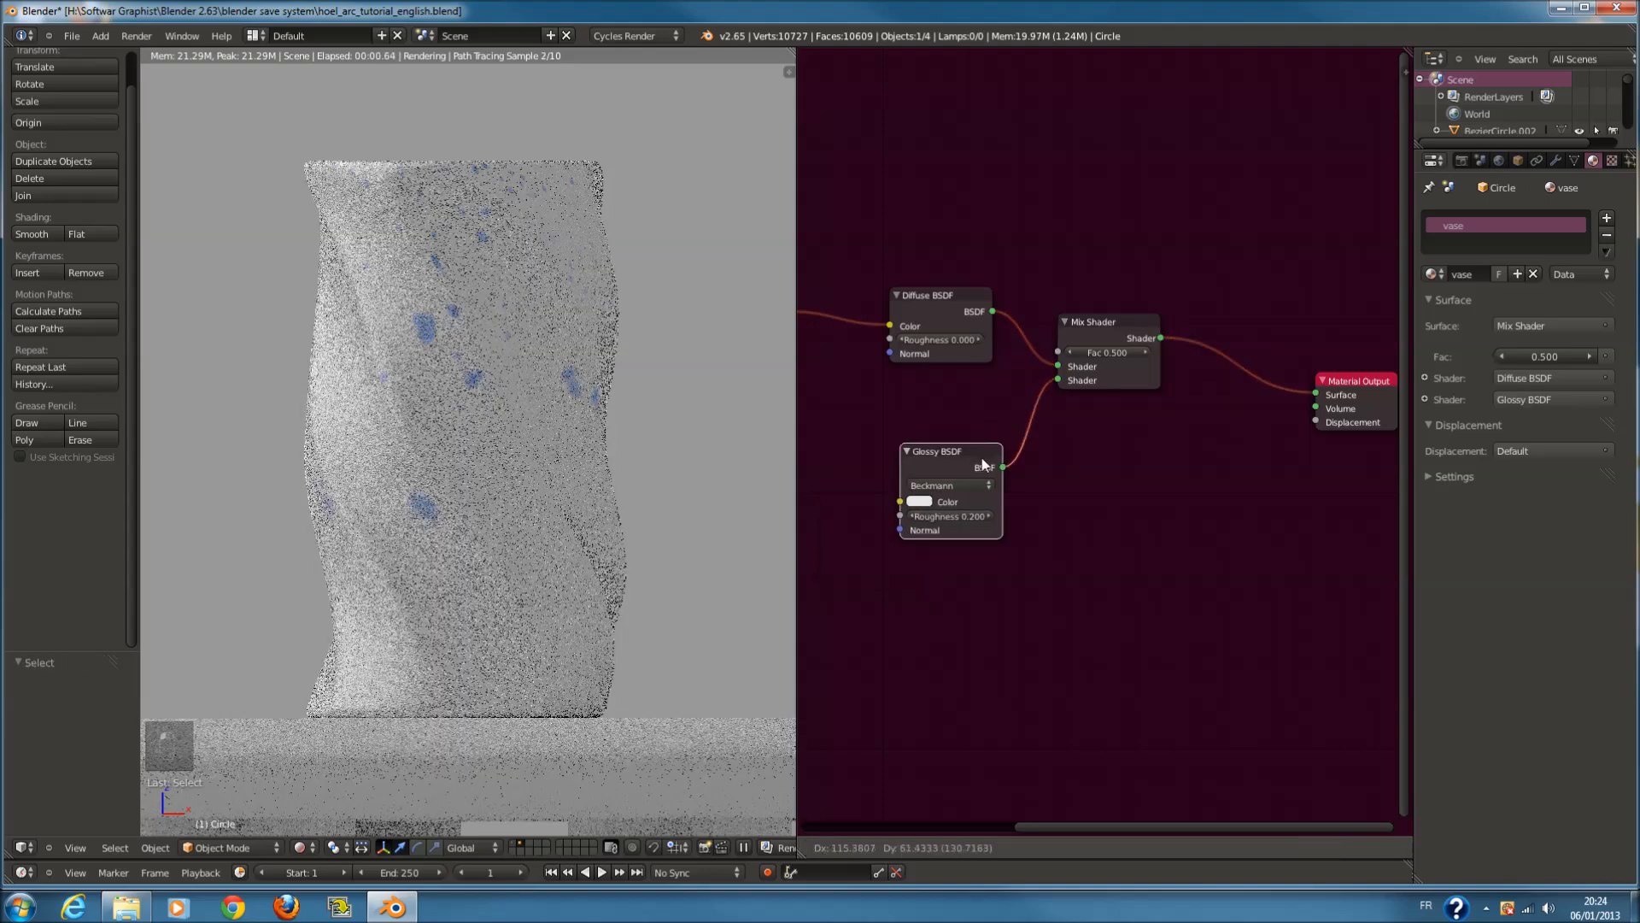
{"action": "left_click_drag", "start_coordinate": [956, 520], "coordinate": [890, 516]}
{"action": "scroll", "coordinate": [890, 516], "scroll_direction": "up", "scroll_amount": 2}
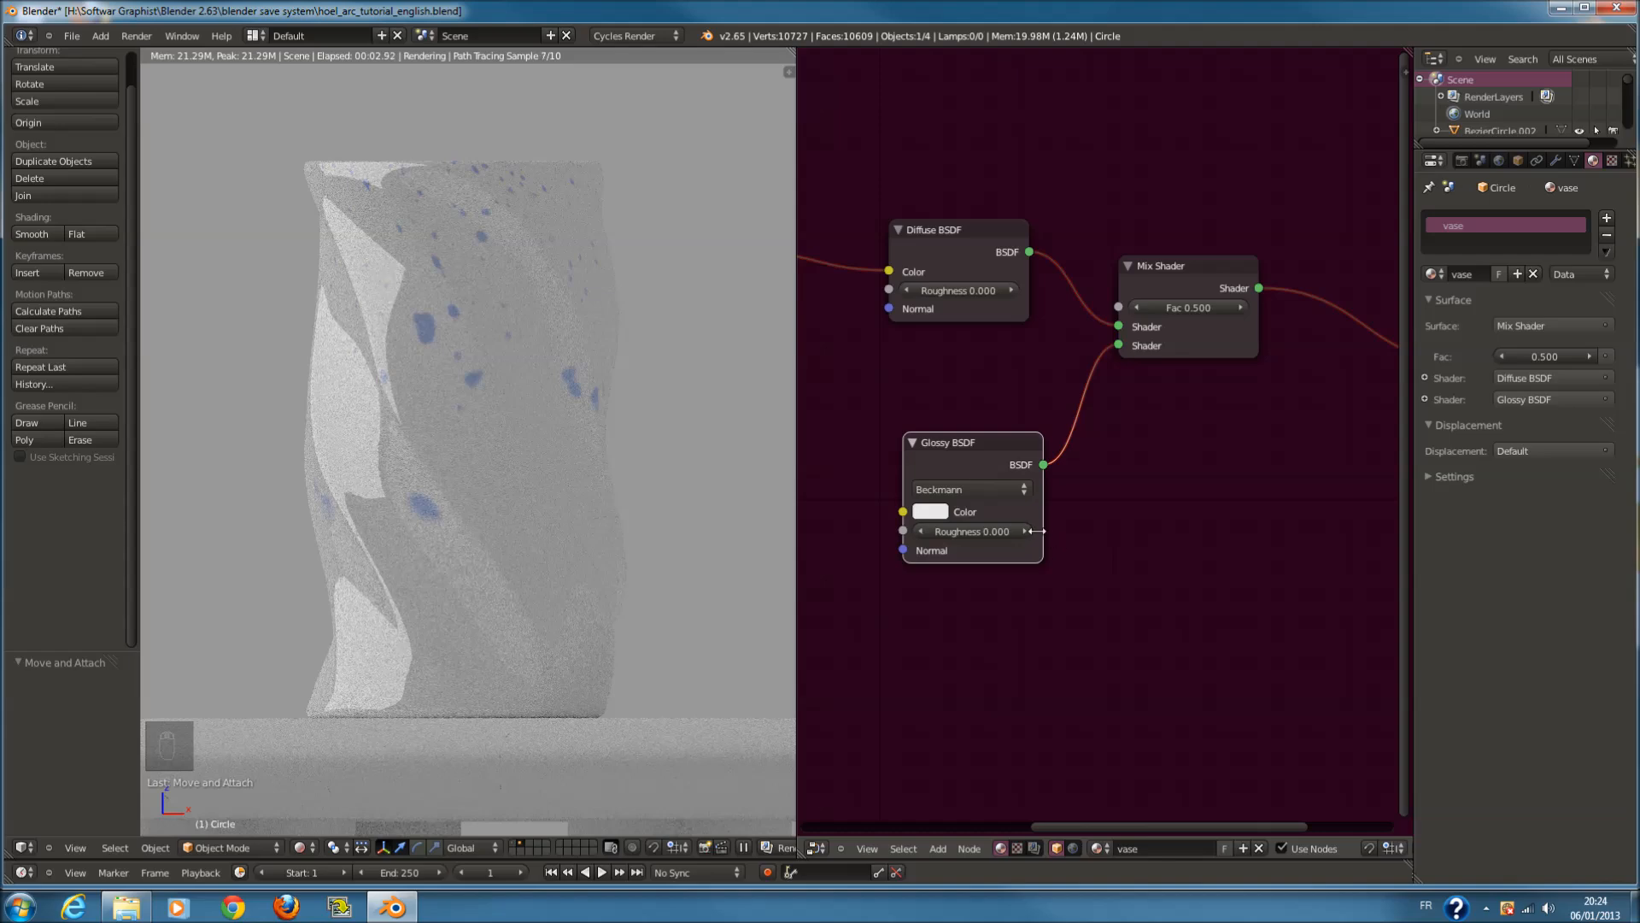
{"action": "left_click", "coordinate": [931, 510]}
{"action": "left_click_drag", "start_coordinate": [1074, 299], "coordinate": [1085, 239]}
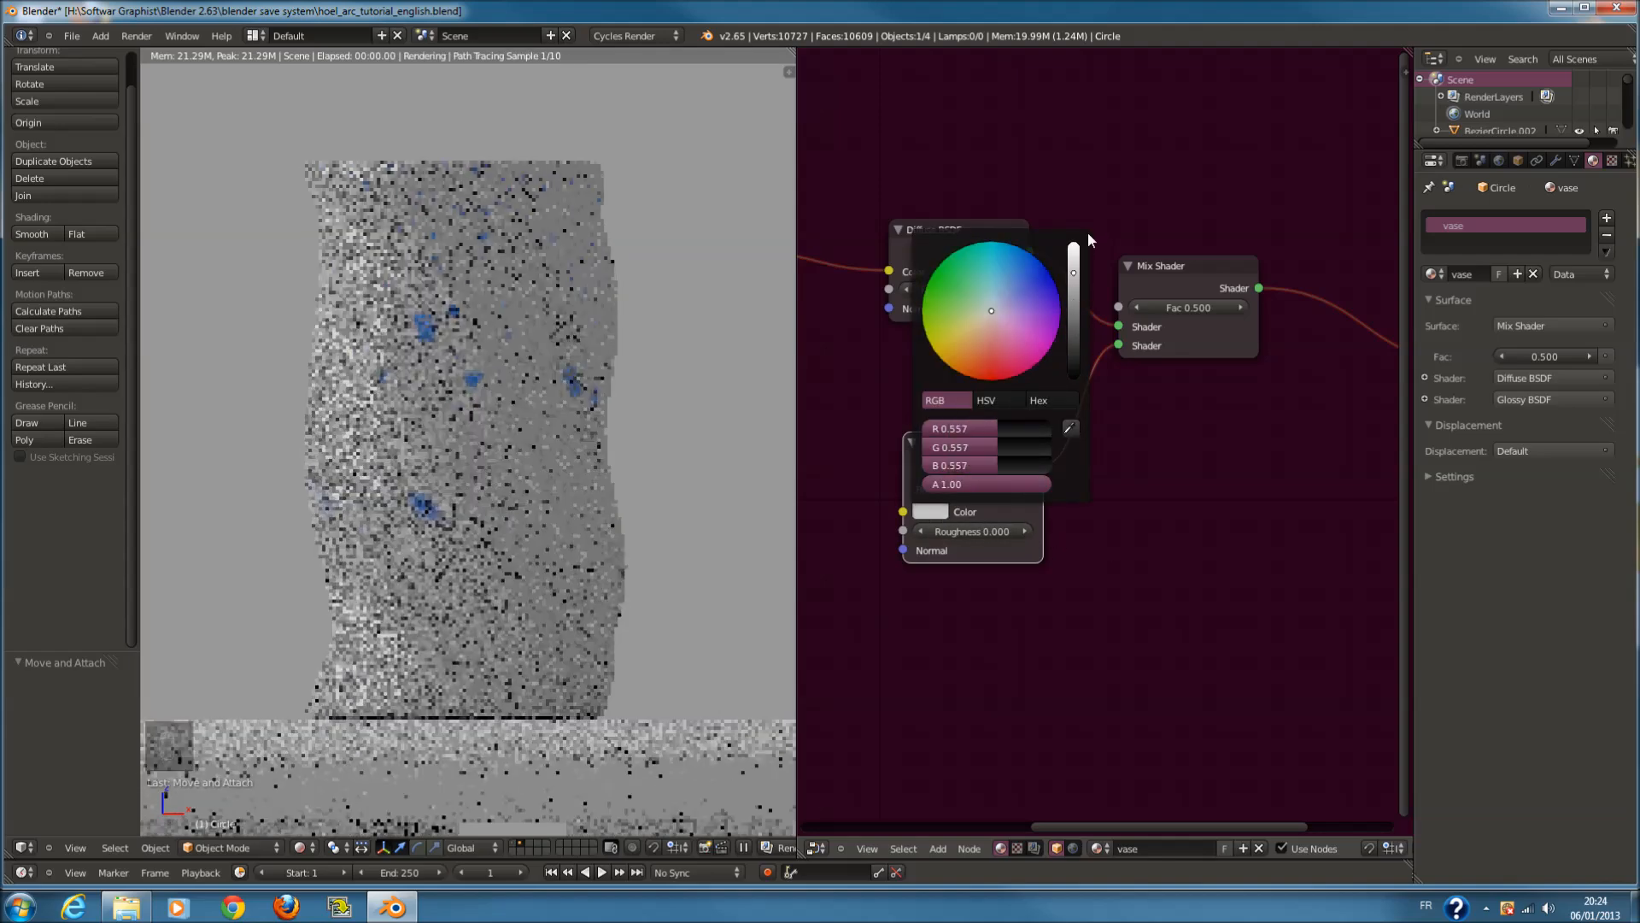
{"action": "left_click_drag", "start_coordinate": [1003, 300], "coordinate": [1011, 265]}
Tidy the node layout by moving the Glossy BSDF up under the Diffuse BSDF and the ColorRamp closer to it
{"action": "scroll", "coordinate": [1006, 402], "scroll_direction": "down", "scroll_amount": 4}
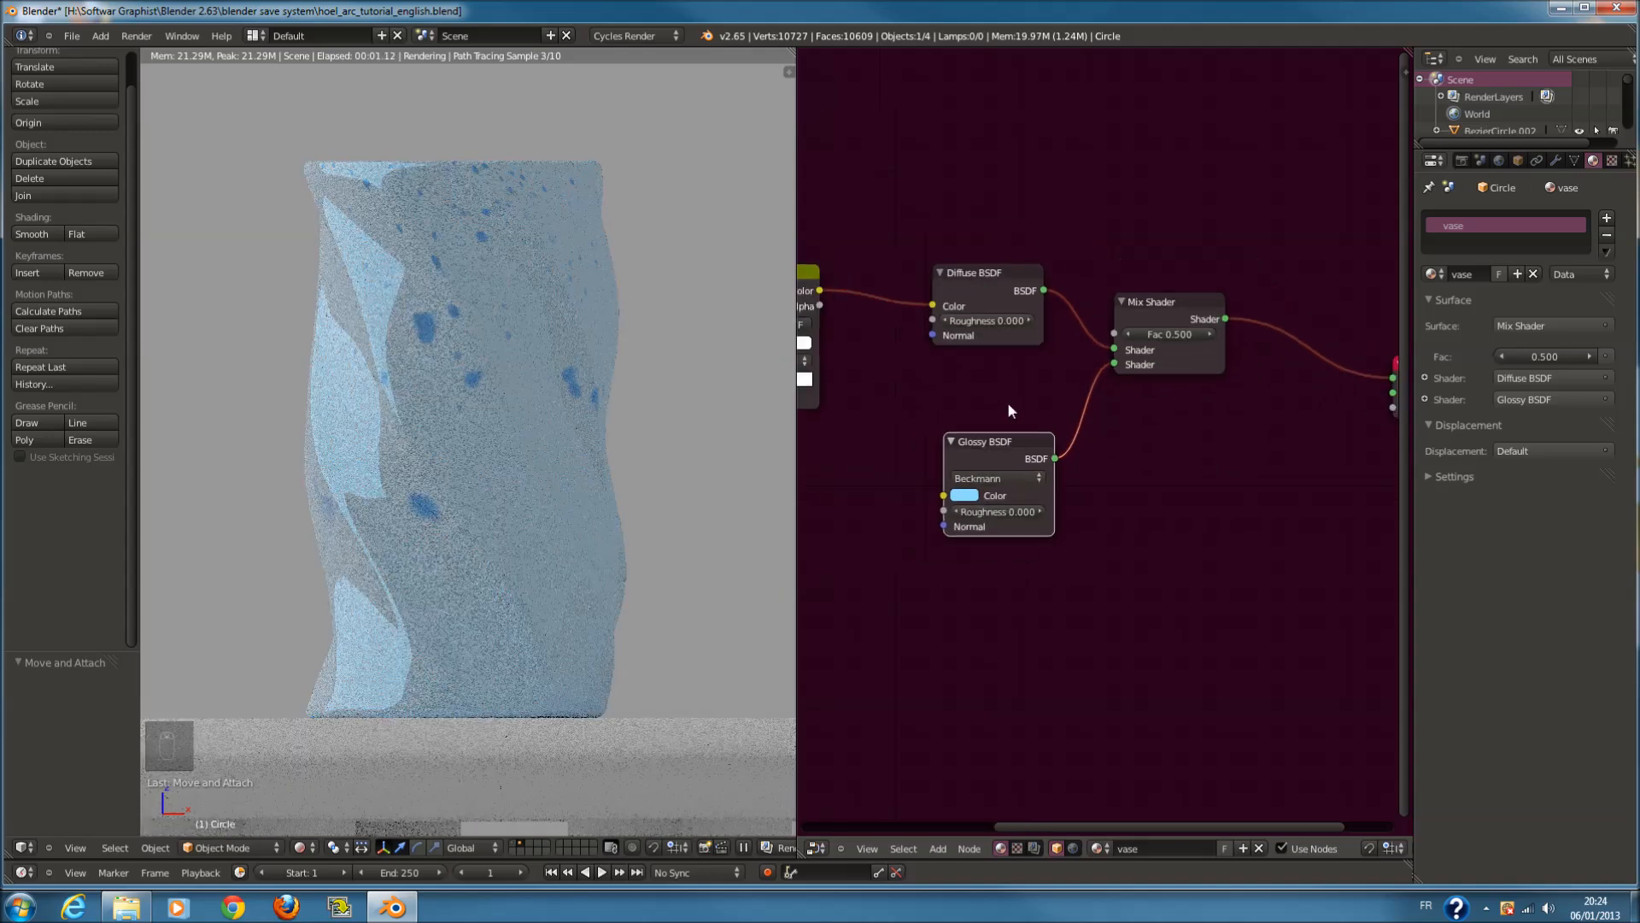
{"action": "scroll", "coordinate": [1005, 402], "scroll_direction": "down", "scroll_amount": 2}
{"action": "key", "text": "a"}
{"action": "key", "text": "a"}
{"action": "key", "text": "a"}
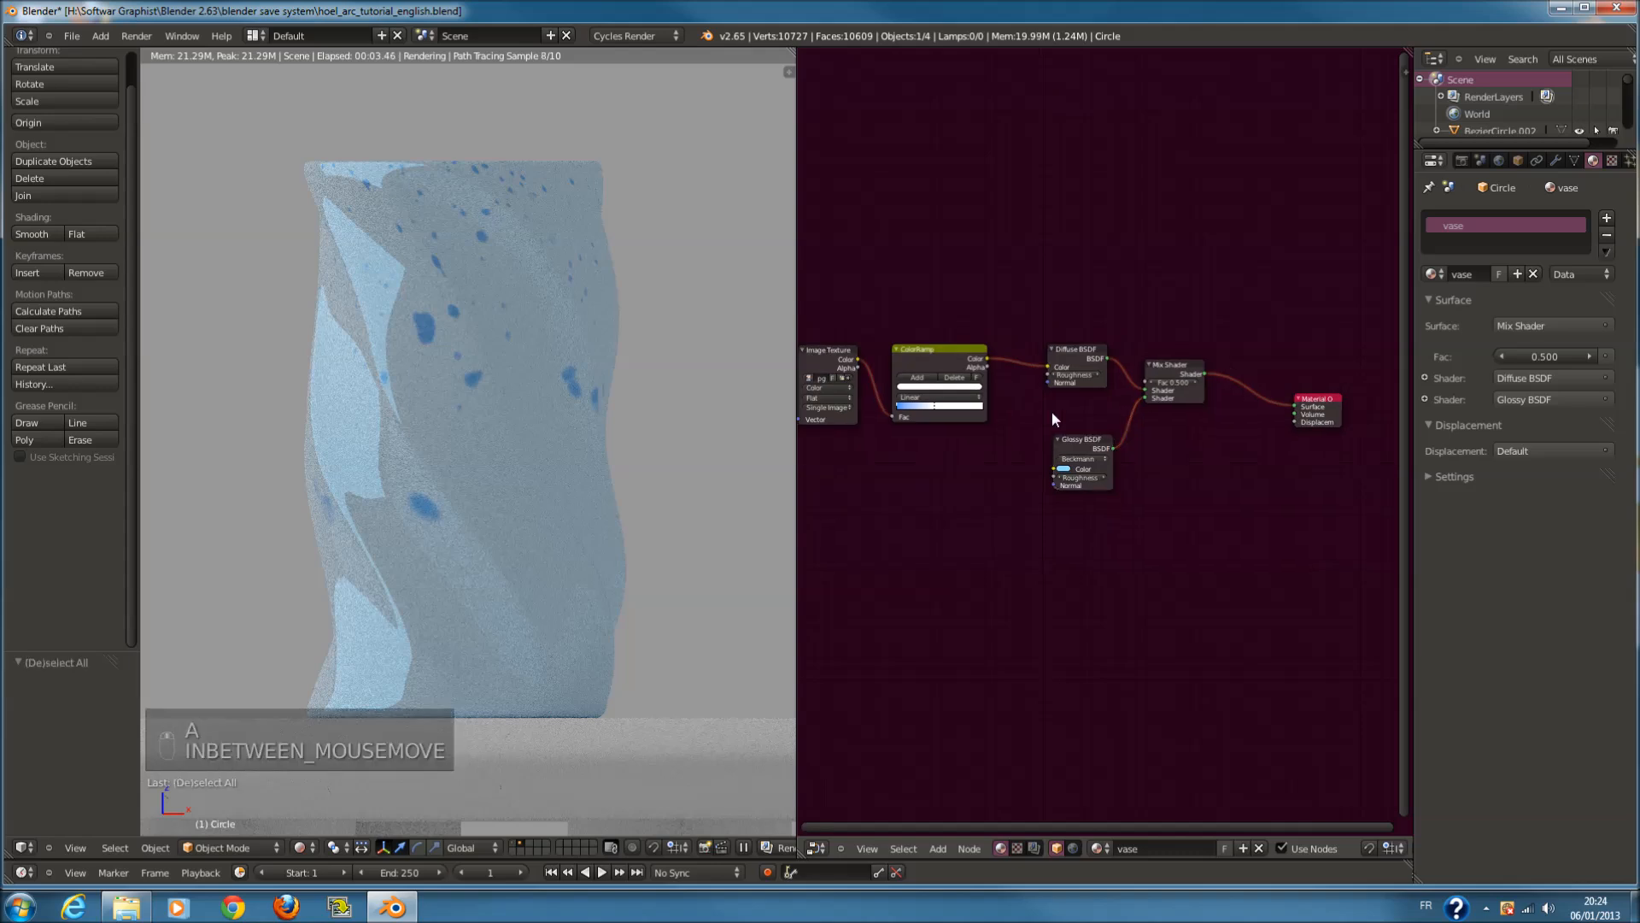
{"action": "left_click_drag", "start_coordinate": [1079, 437], "coordinate": [1068, 409]}
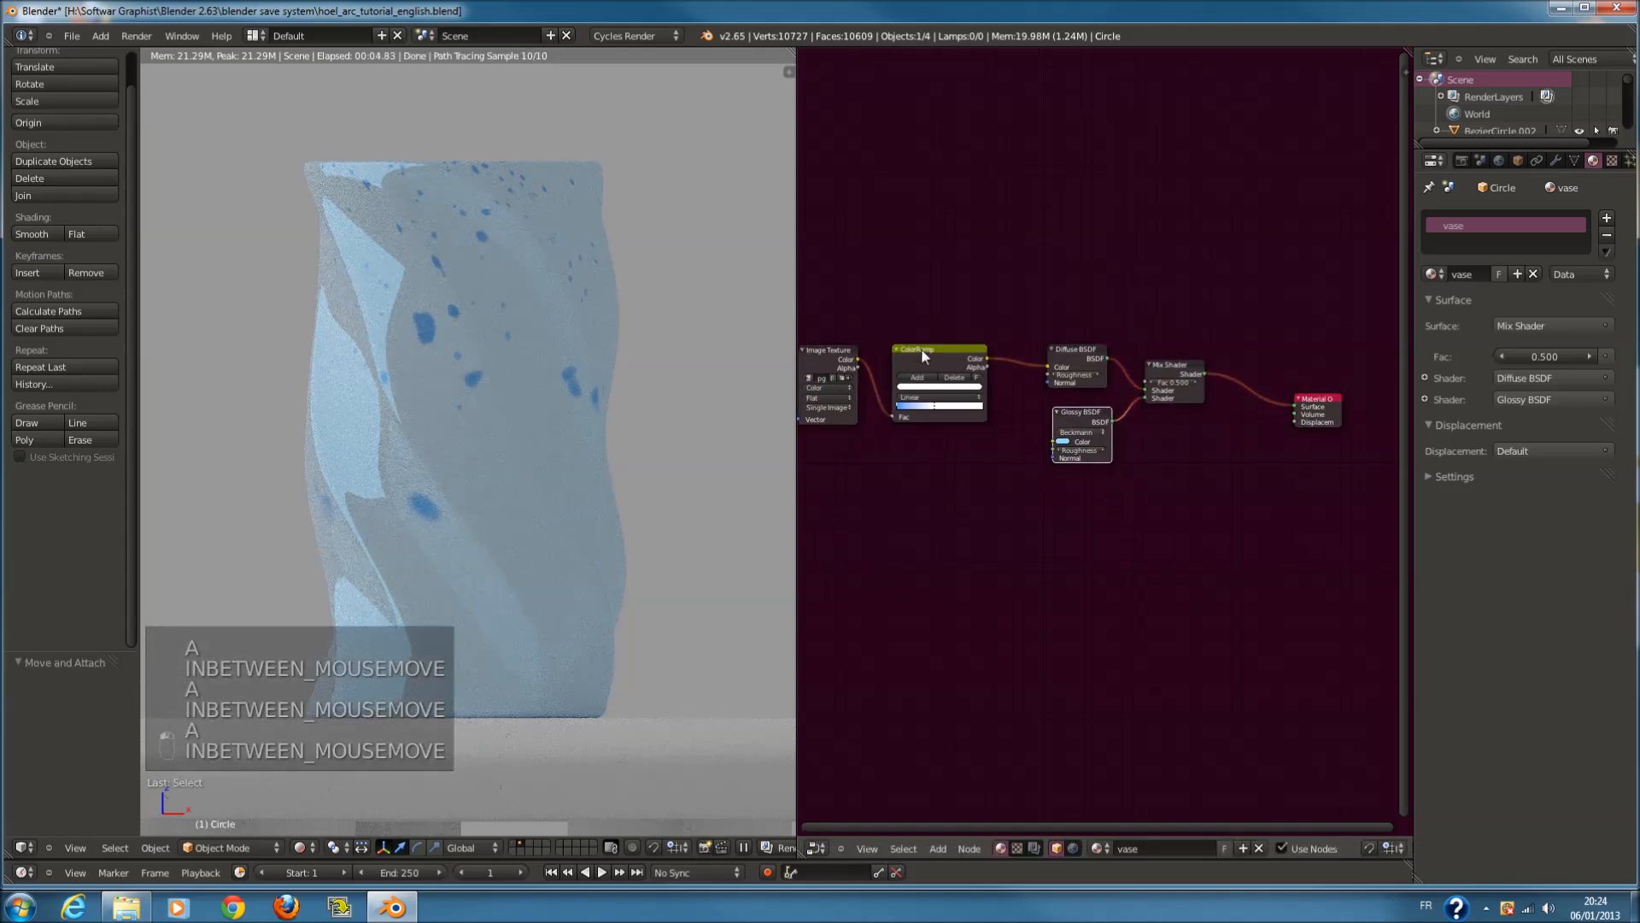
{"action": "left_click_drag", "start_coordinate": [921, 347], "coordinate": [945, 347]}
Move the Image Texture node farther from the ColorRamp and place a duplicate of it directly below
{"action": "key", "text": "a"}
{"action": "scroll", "coordinate": [897, 410], "scroll_direction": "up", "scroll_amount": 1}
{"action": "middle_click_drag", "start_coordinate": [947, 467], "coordinate": [1025, 458]}
{"action": "scroll", "coordinate": [1025, 458], "scroll_direction": "up", "scroll_amount": 1}
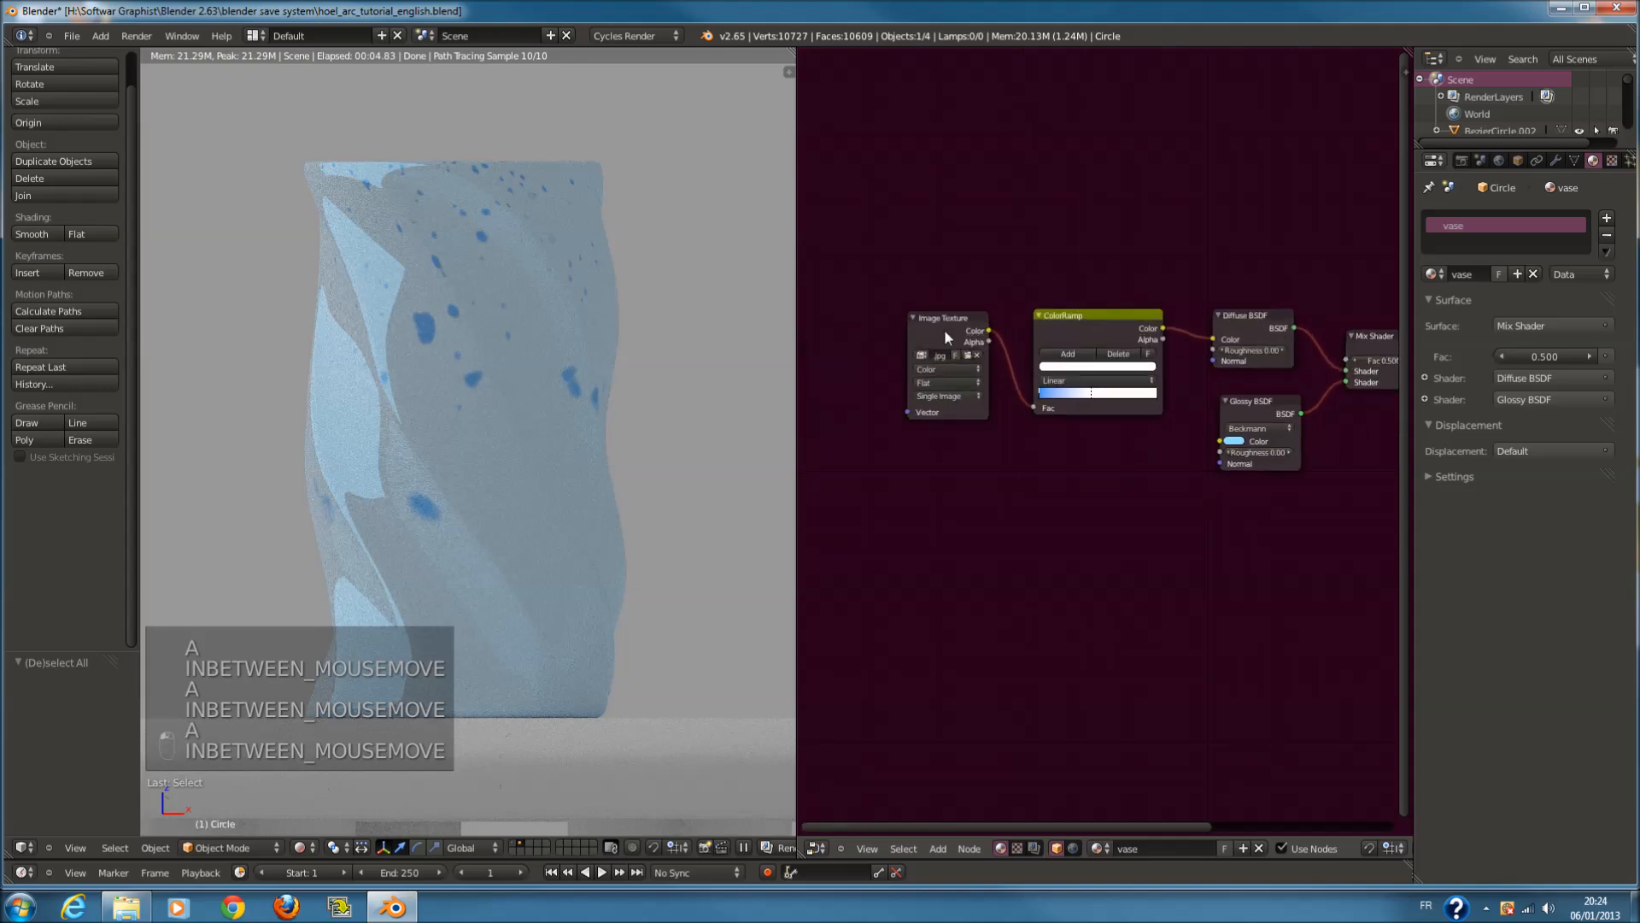
{"action": "left_click_drag", "start_coordinate": [945, 330], "coordinate": [894, 338]}
{"action": "key", "text": "shift+d"}
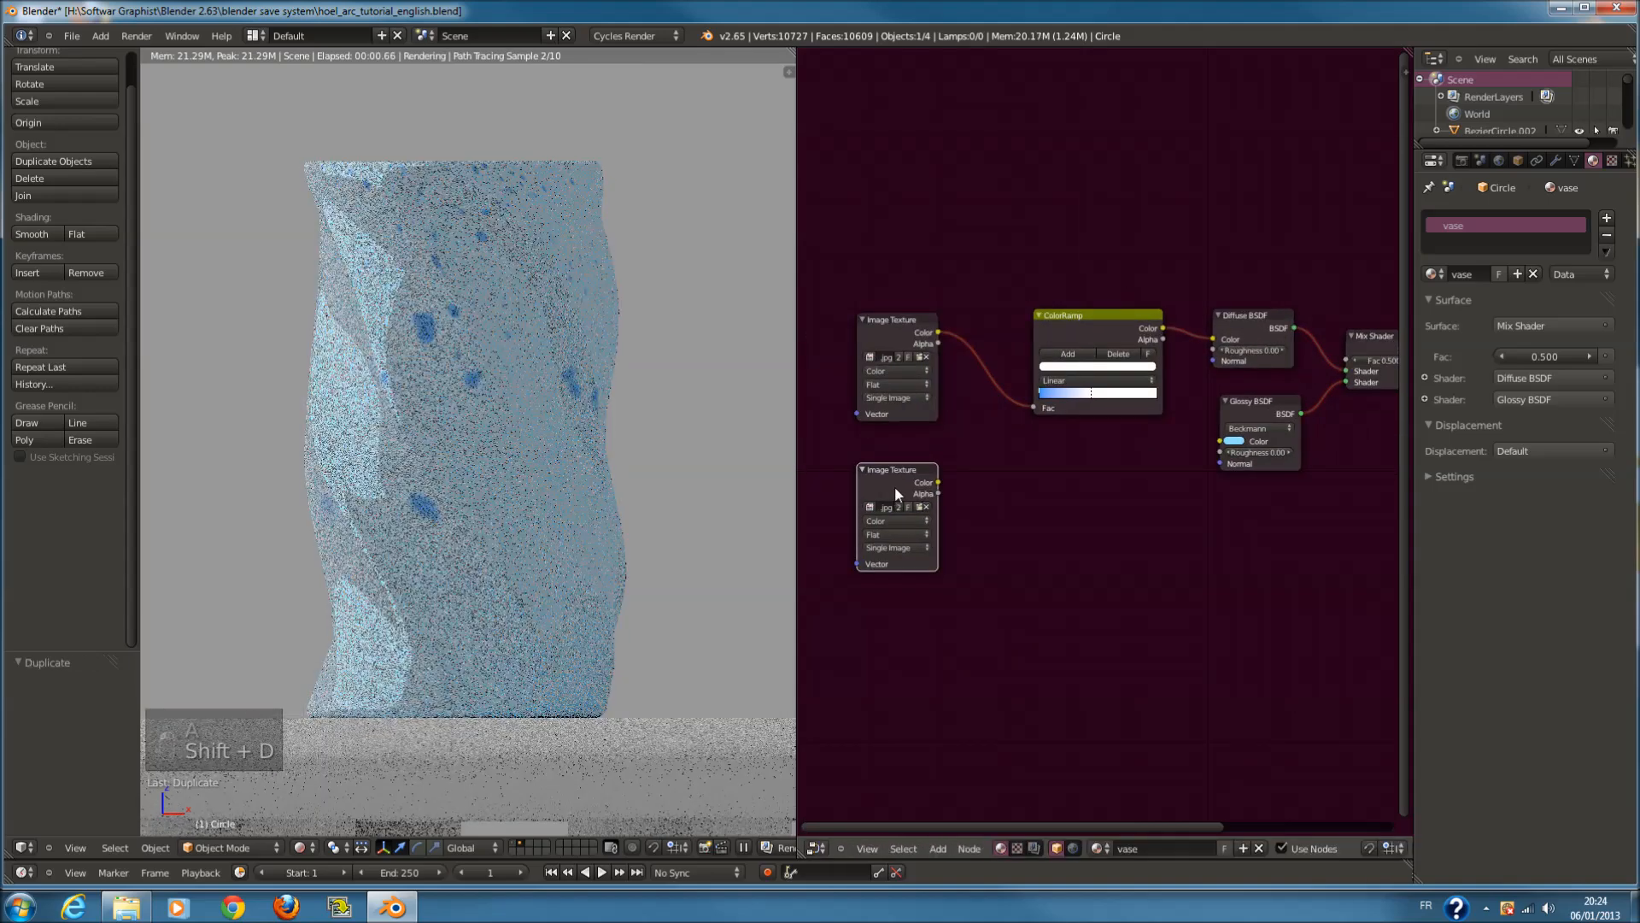
Load Grungemaps0054_1_thumbhuge.jpg from H:\texture\grunge into the duplicated Image Texture node
{"action": "left_click", "coordinate": [921, 506]}
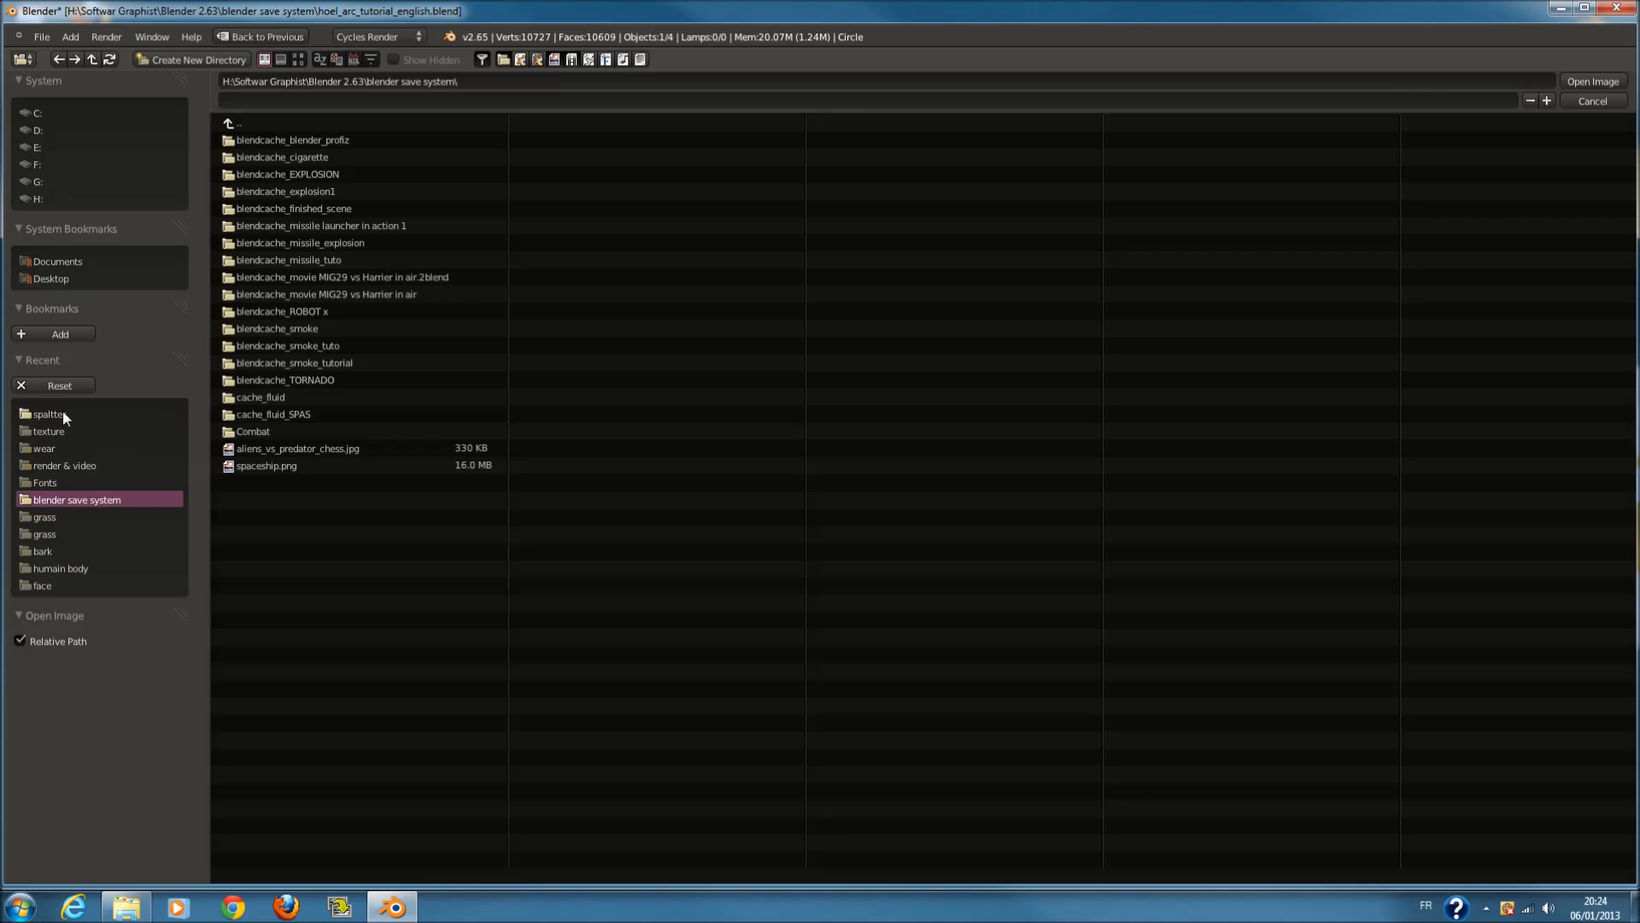
{"action": "left_click", "coordinate": [63, 415]}
{"action": "left_click", "coordinate": [298, 59]}
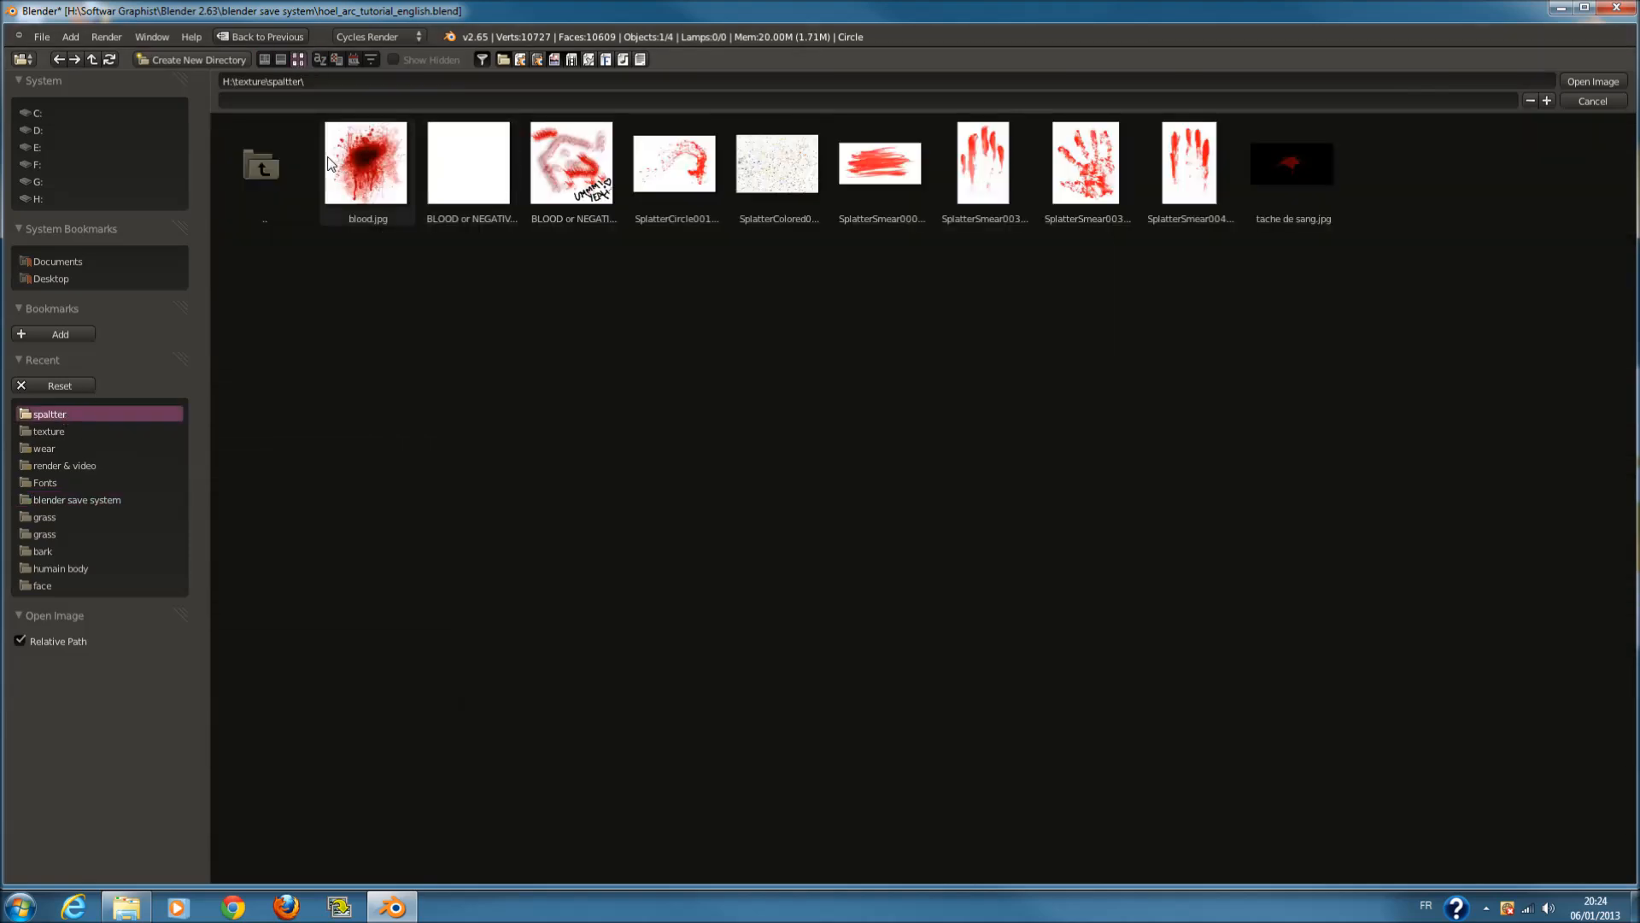
{"action": "left_click", "coordinate": [300, 162]}
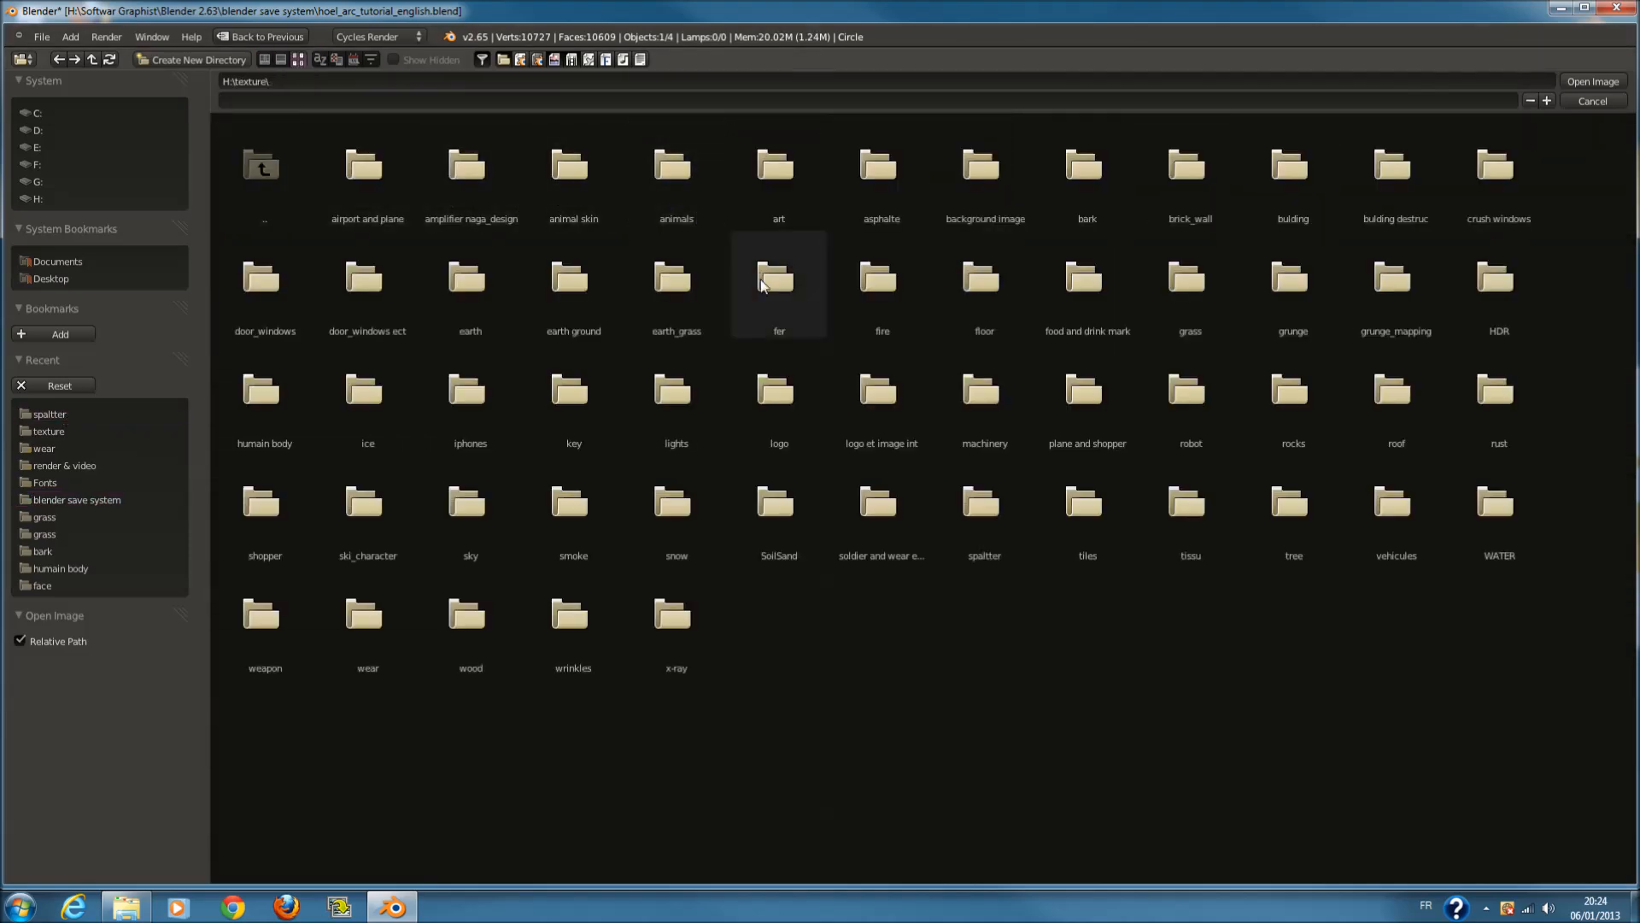
{"action": "left_click", "coordinate": [1299, 299]}
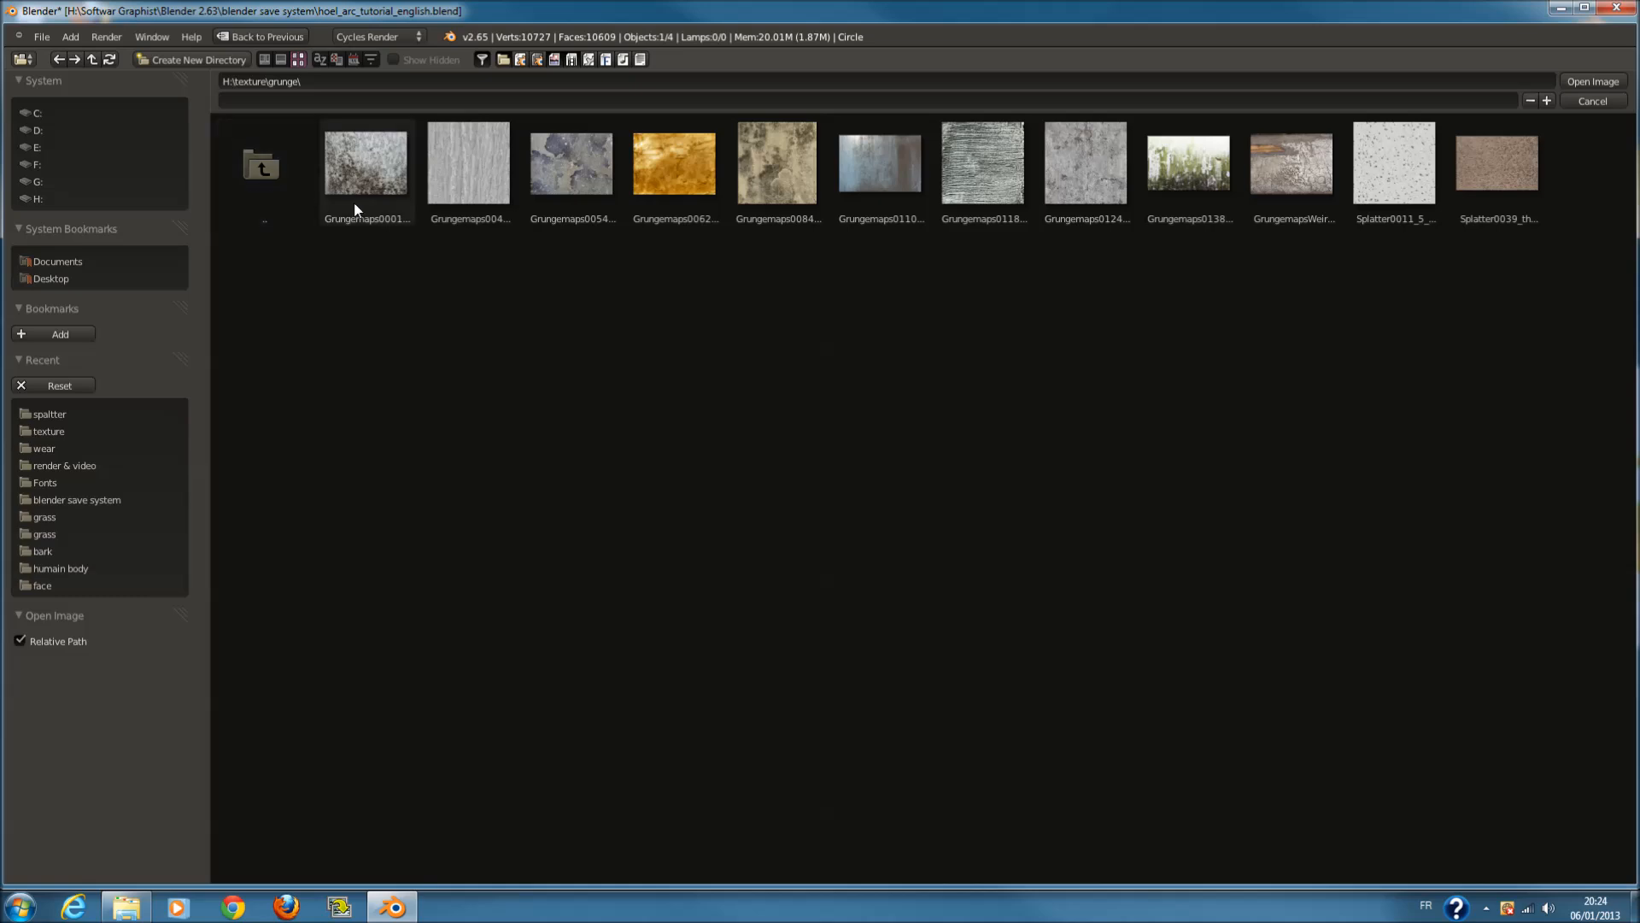
{"action": "left_click", "coordinate": [585, 189]}
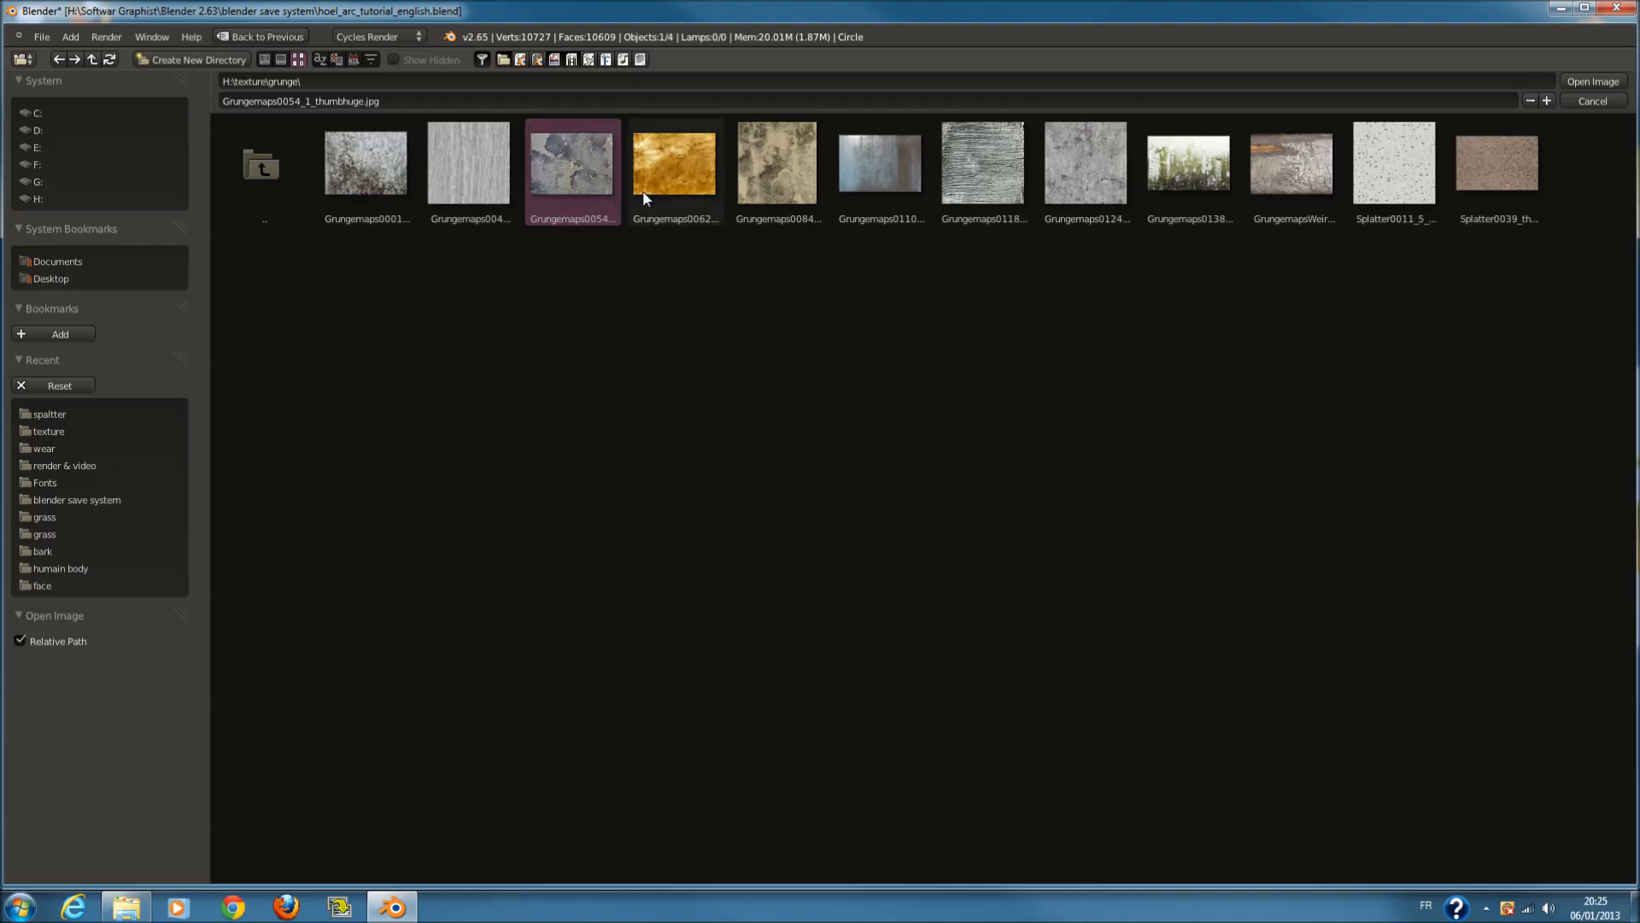
{"action": "left_click", "coordinate": [1591, 82]}
Insert a Mix colour node between the upper Image Texture and the ColorRamp, and link the grunge Image Texture's Color to its Color2
{"action": "left_click_drag", "start_coordinate": [939, 481], "coordinate": [998, 433]}
{"action": "key", "text": "shift+a"}
{"action": "key", "text": "shift+a"}
{"action": "mouse_move", "coordinate": [1044, 512]}
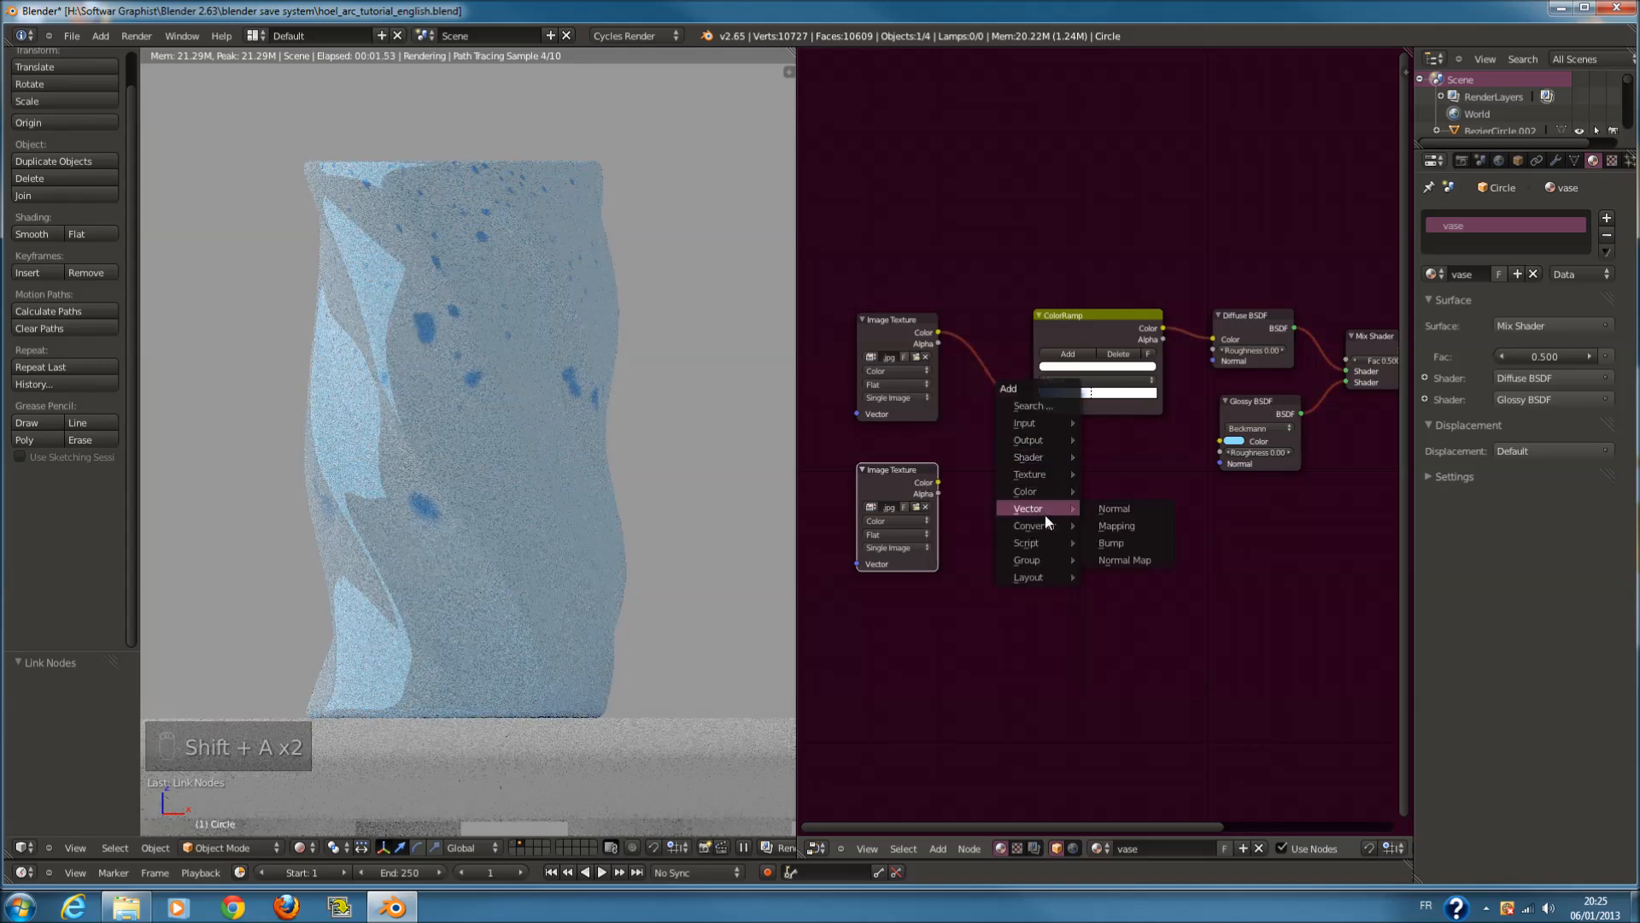
{"action": "mouse_move", "coordinate": [1084, 489]}
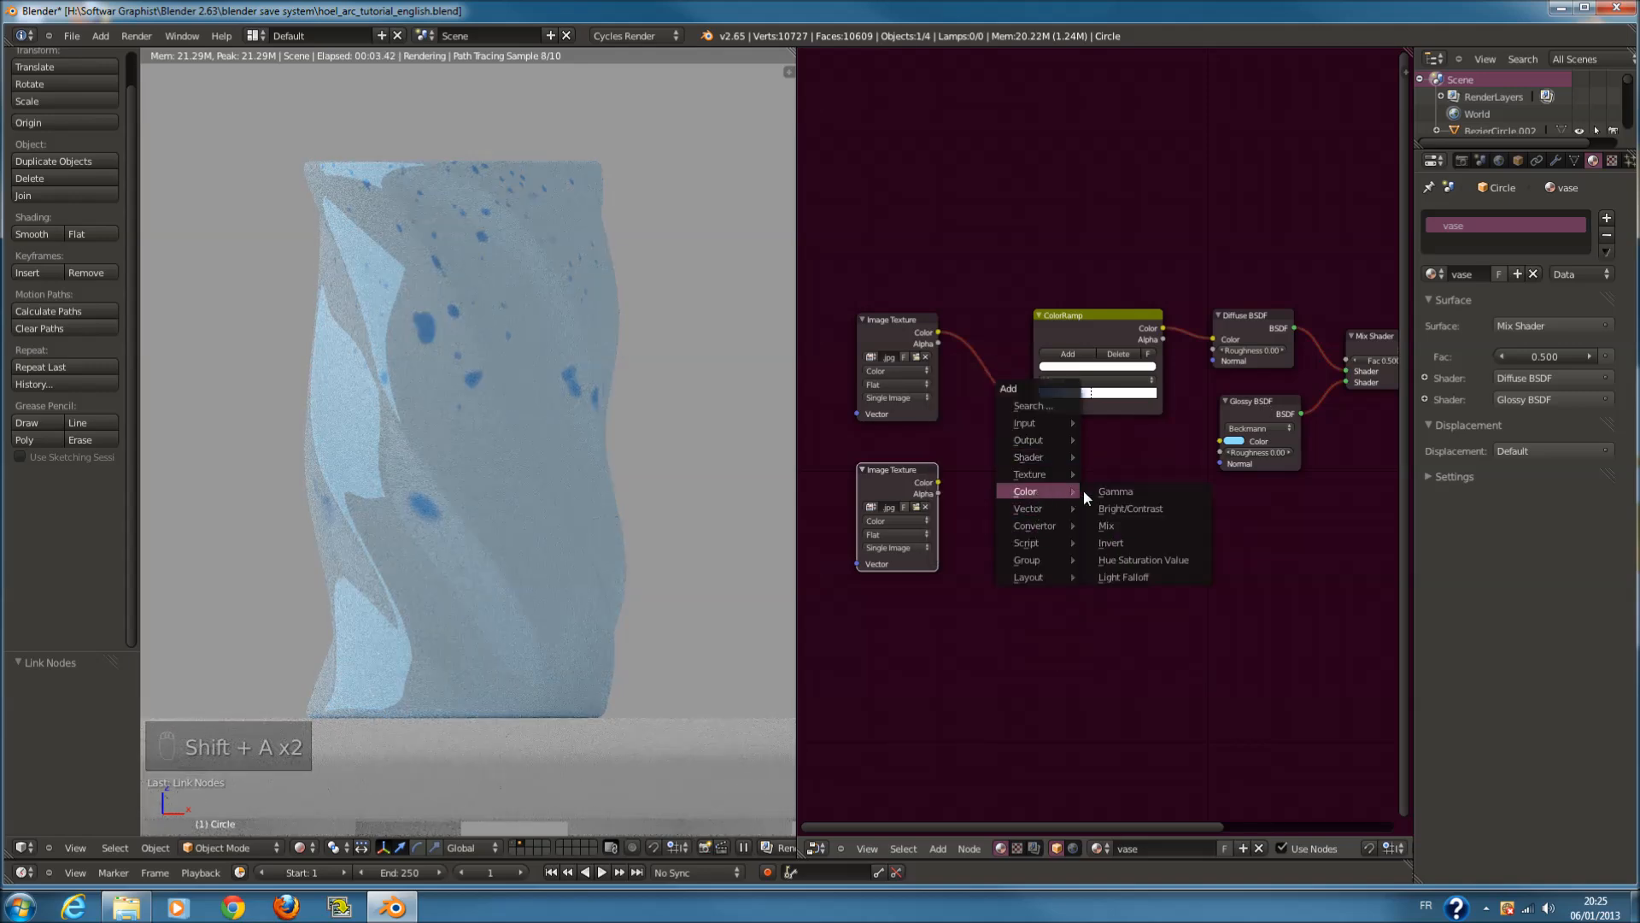
{"action": "left_click", "coordinate": [1114, 523]}
{"action": "left_click", "coordinate": [996, 397]}
{"action": "left_click_drag", "start_coordinate": [939, 484], "coordinate": [971, 468]}
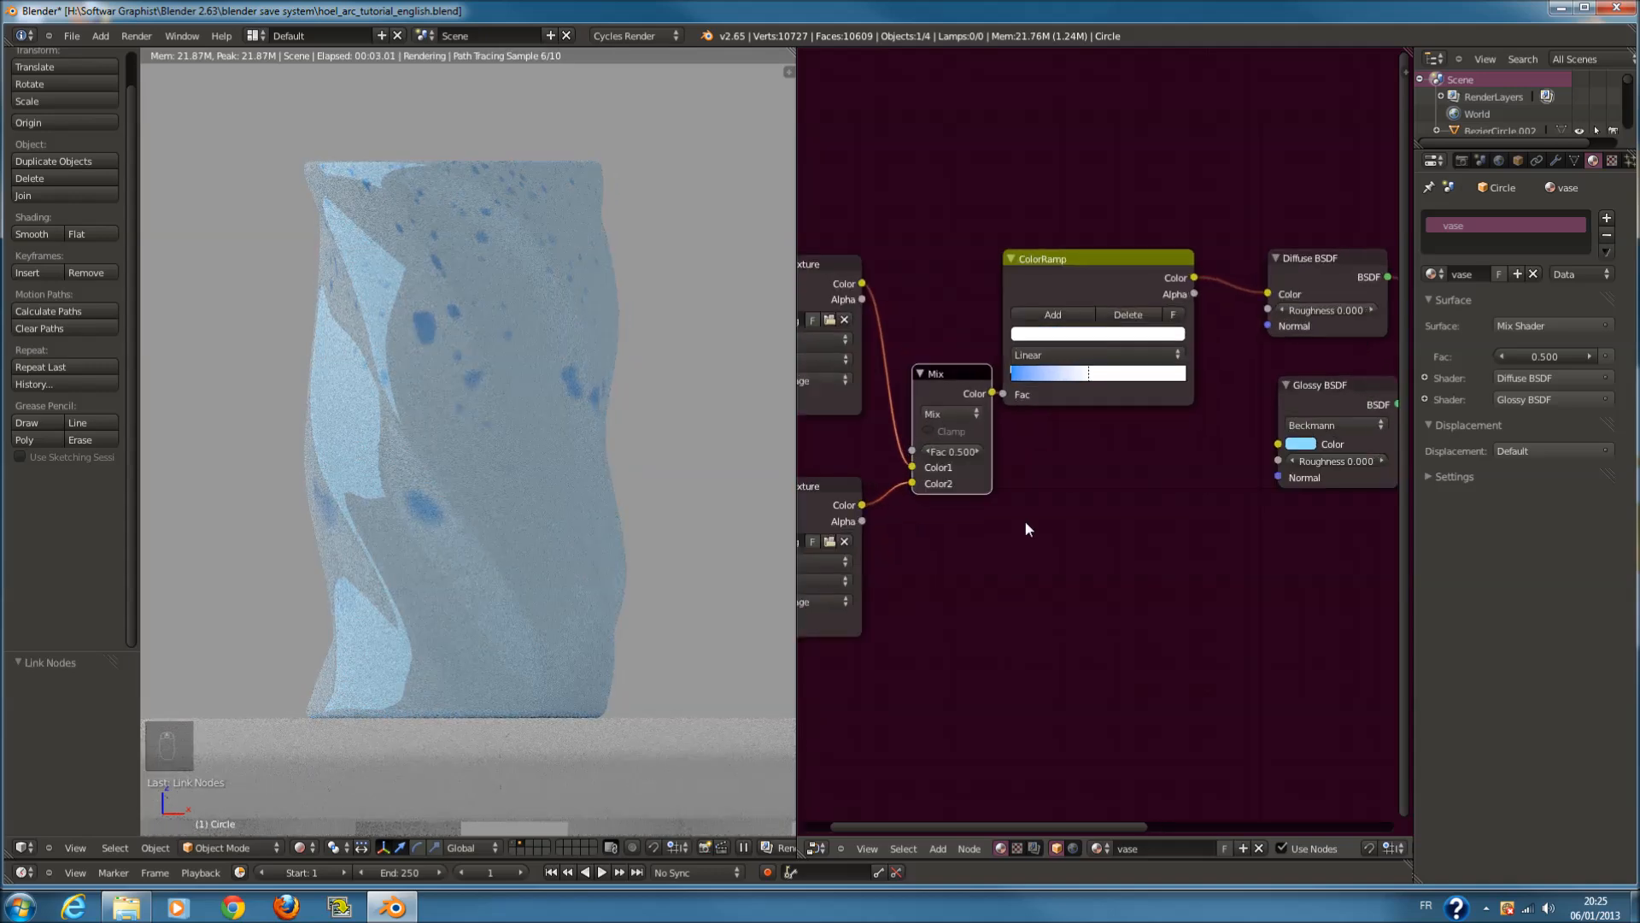
Refresh the vase preview by switching the viewport to Solid shading, toggling Edit Mode and returning to Rendered shading
{"action": "middle_click_drag", "start_coordinate": [1023, 520], "coordinate": [1079, 479]}
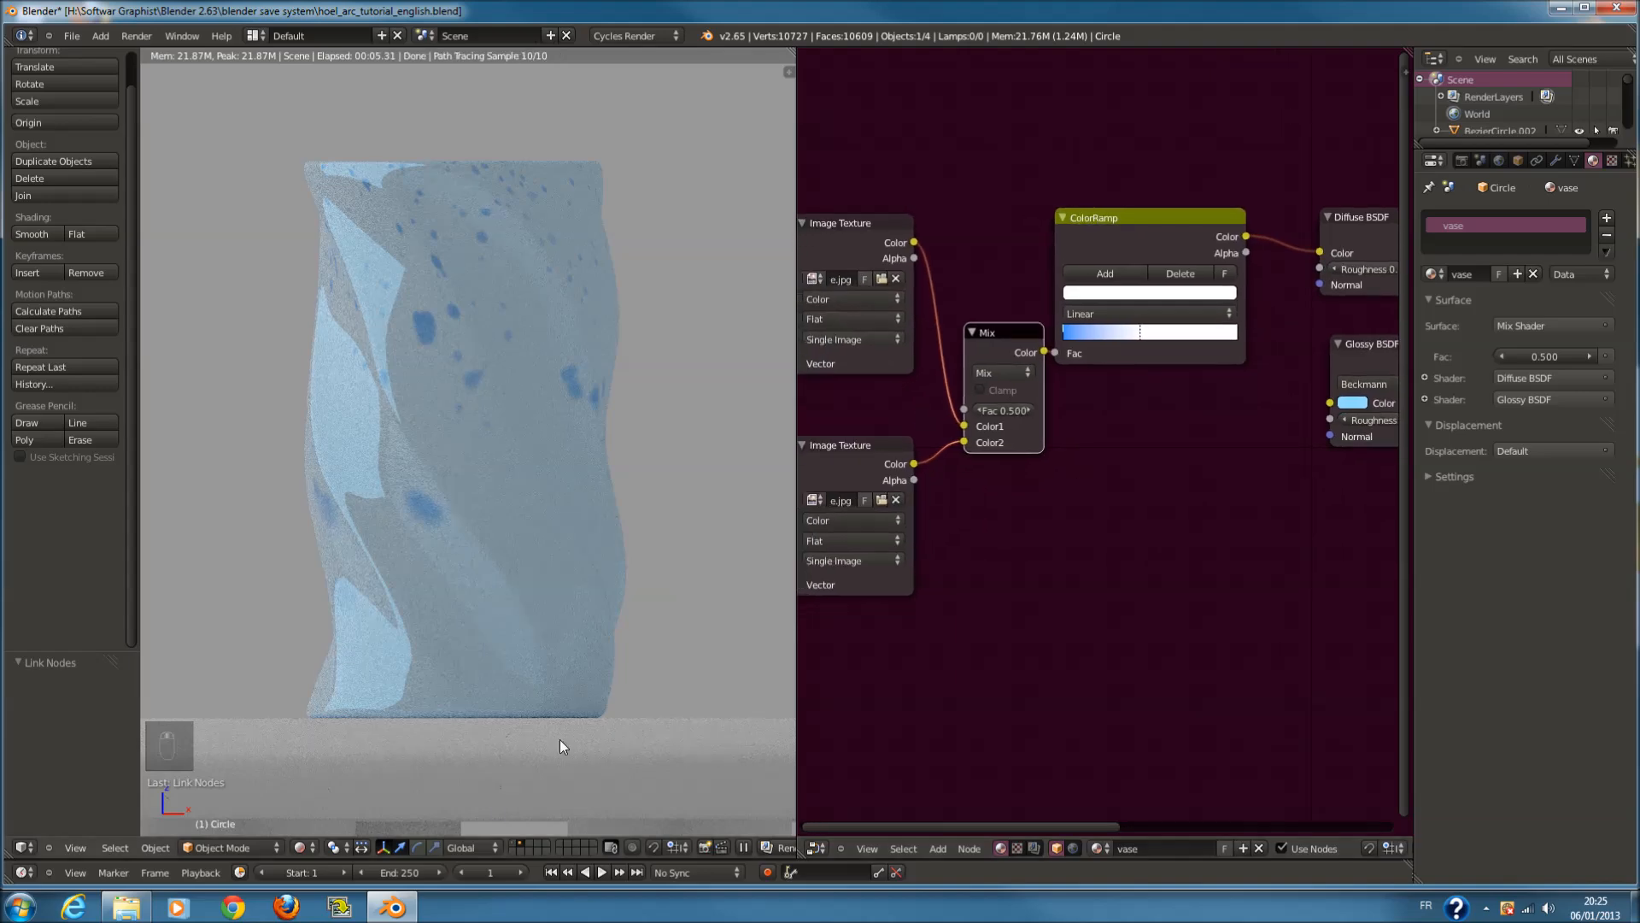
{"action": "left_click", "coordinate": [311, 836]}
{"action": "left_click", "coordinate": [333, 786]}
{"action": "key", "text": "Tab"}
{"action": "key", "text": "Tab"}
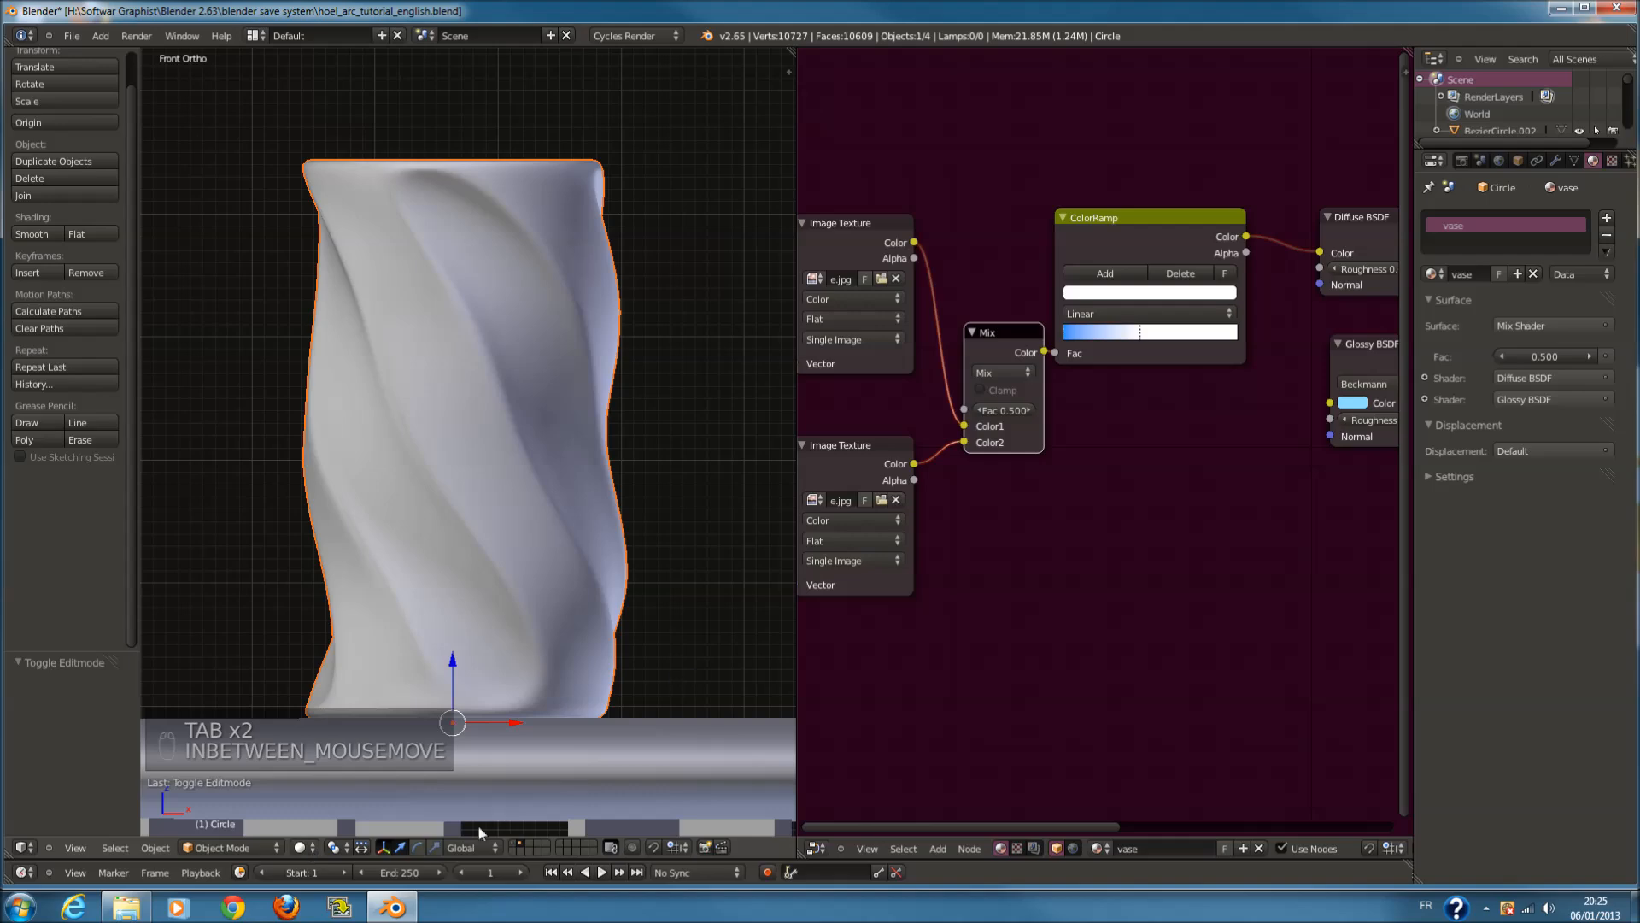
{"action": "left_click", "coordinate": [303, 848]}
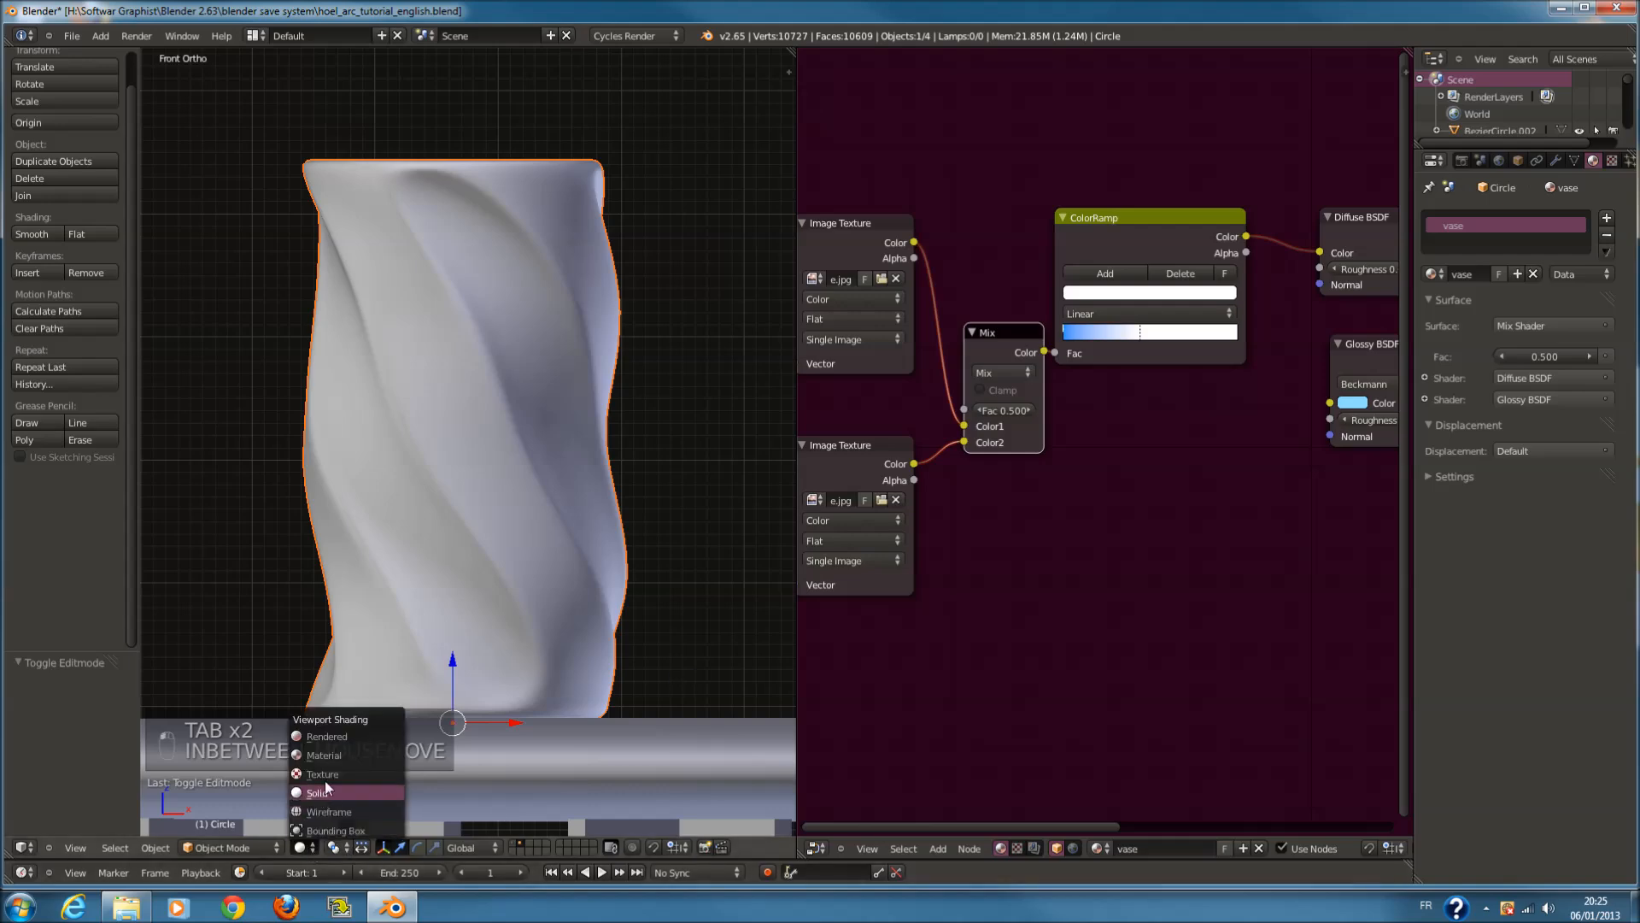
{"action": "left_click", "coordinate": [355, 735]}
Set the Mix node's blend type to Add, and spread it and both Image Texture nodes farther from the ColorRamp
{"action": "left_click", "coordinate": [981, 373]}
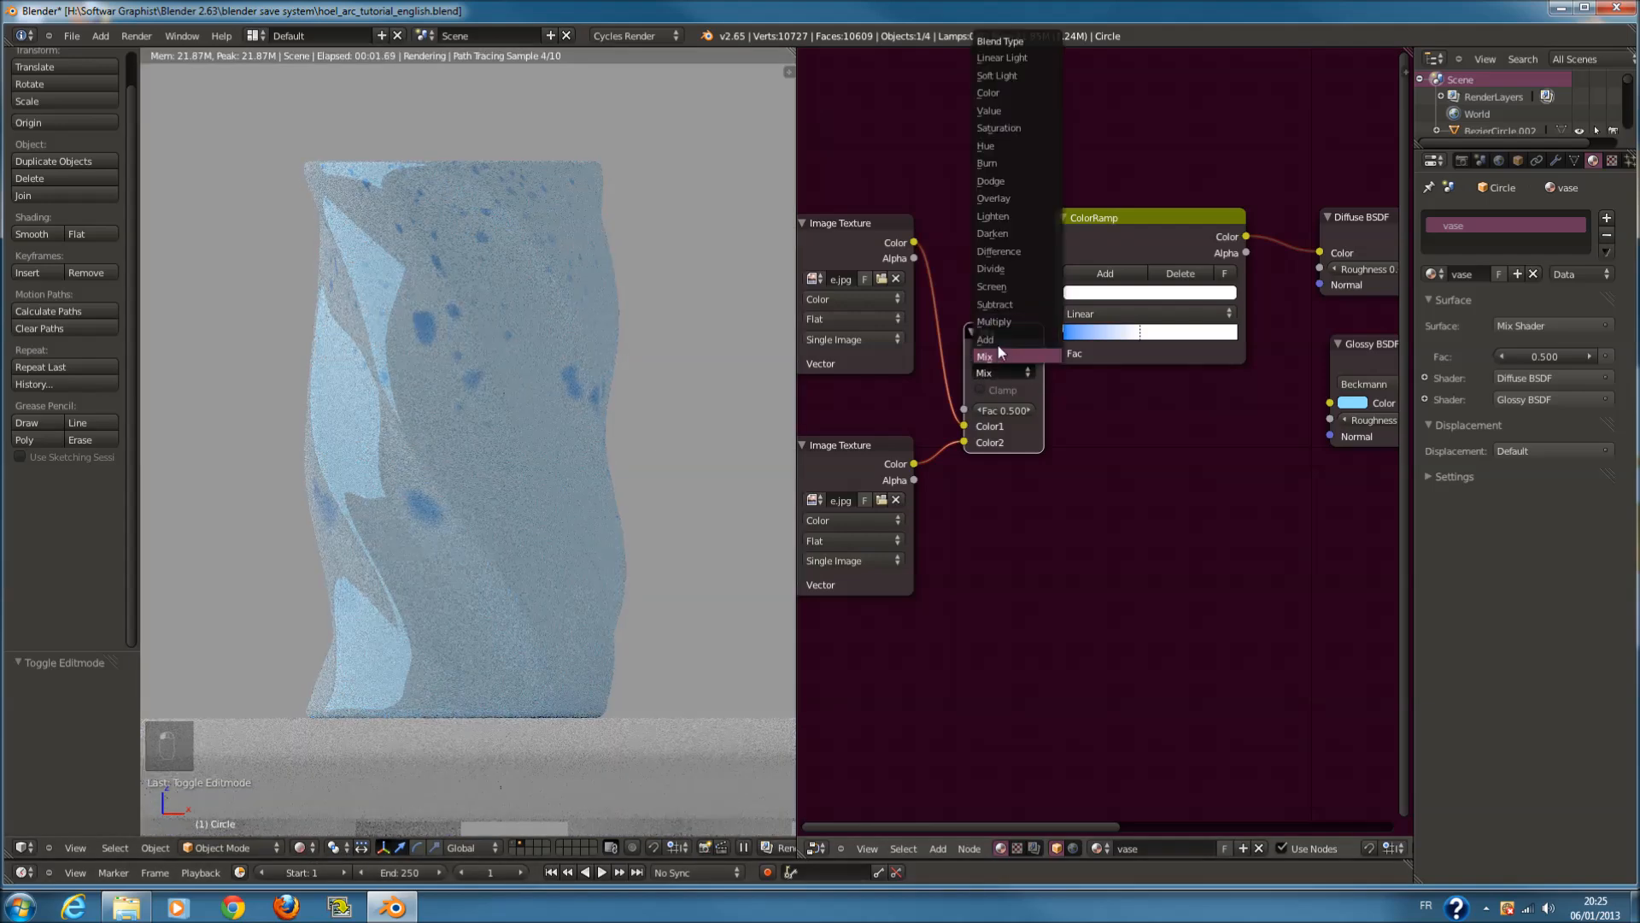
{"action": "left_click", "coordinate": [997, 339]}
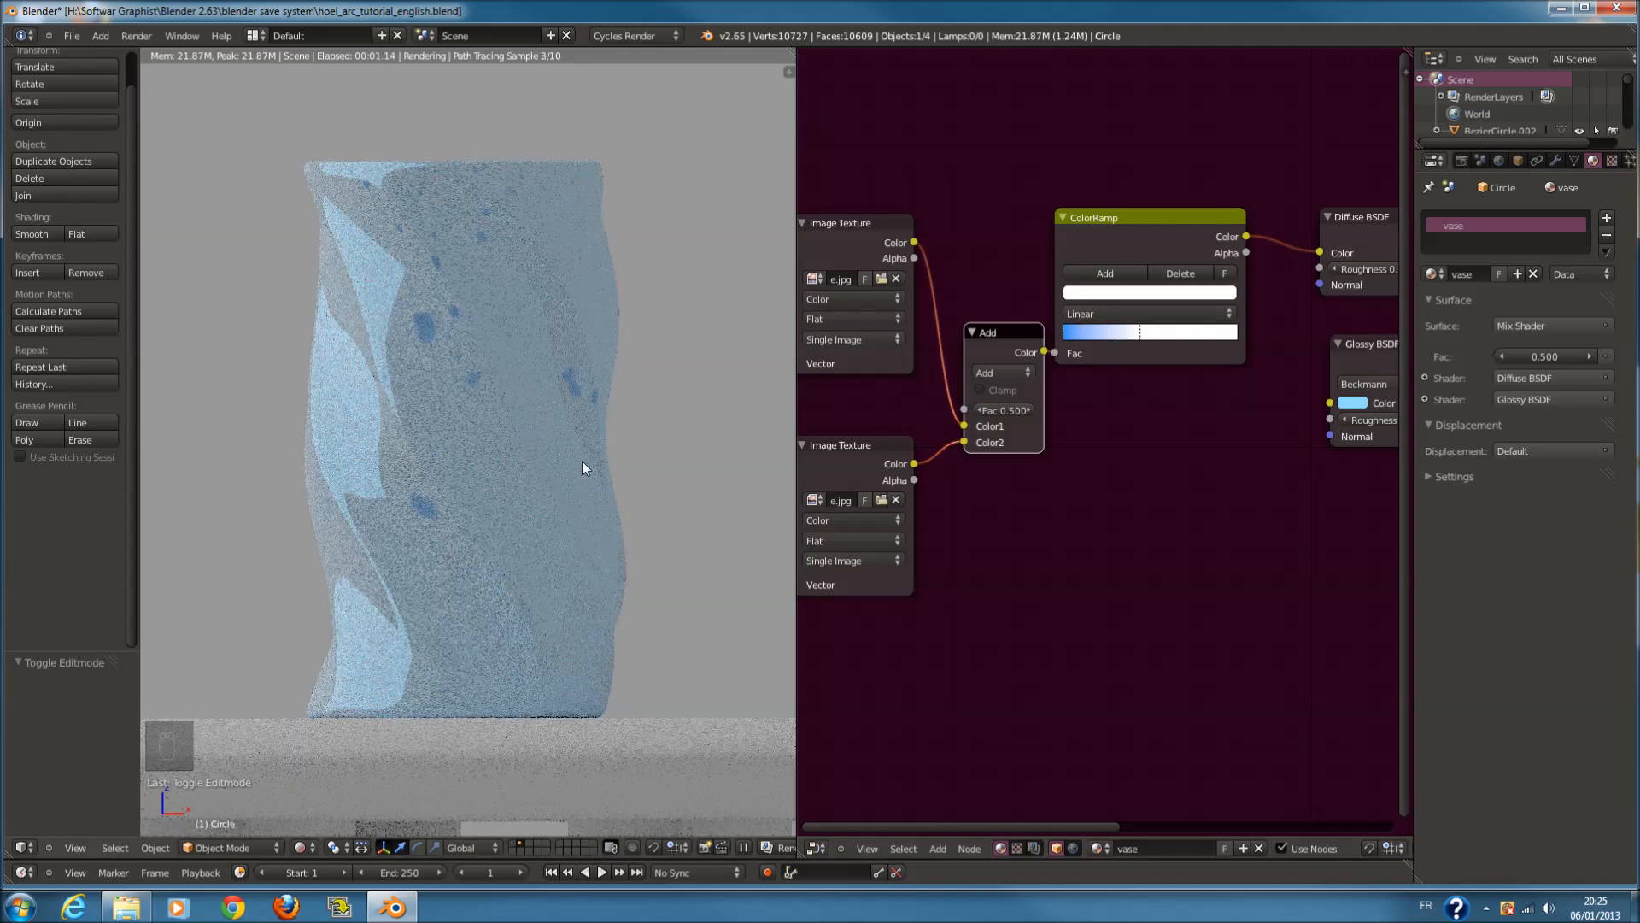
{"action": "scroll", "coordinate": [1069, 378], "scroll_direction": "down", "scroll_amount": 2}
{"action": "middle_click_drag", "start_coordinate": [1070, 378], "coordinate": [1008, 222]}
{"action": "left_click_drag", "start_coordinate": [1009, 222], "coordinate": [853, 211]}
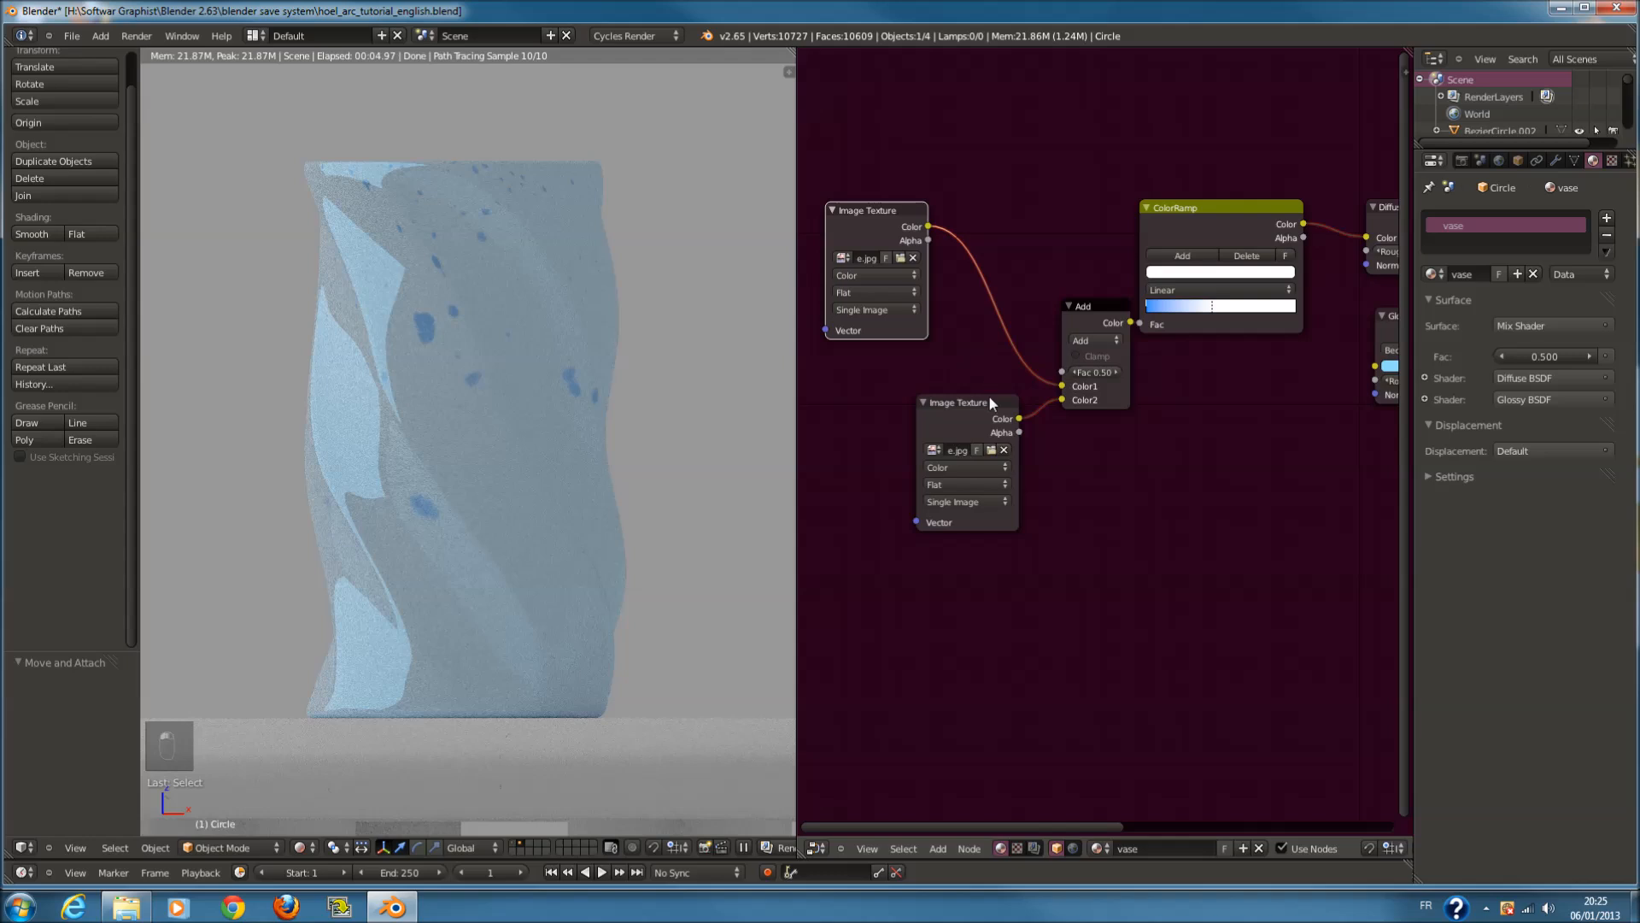
{"action": "left_click_drag", "start_coordinate": [966, 403], "coordinate": [836, 398]}
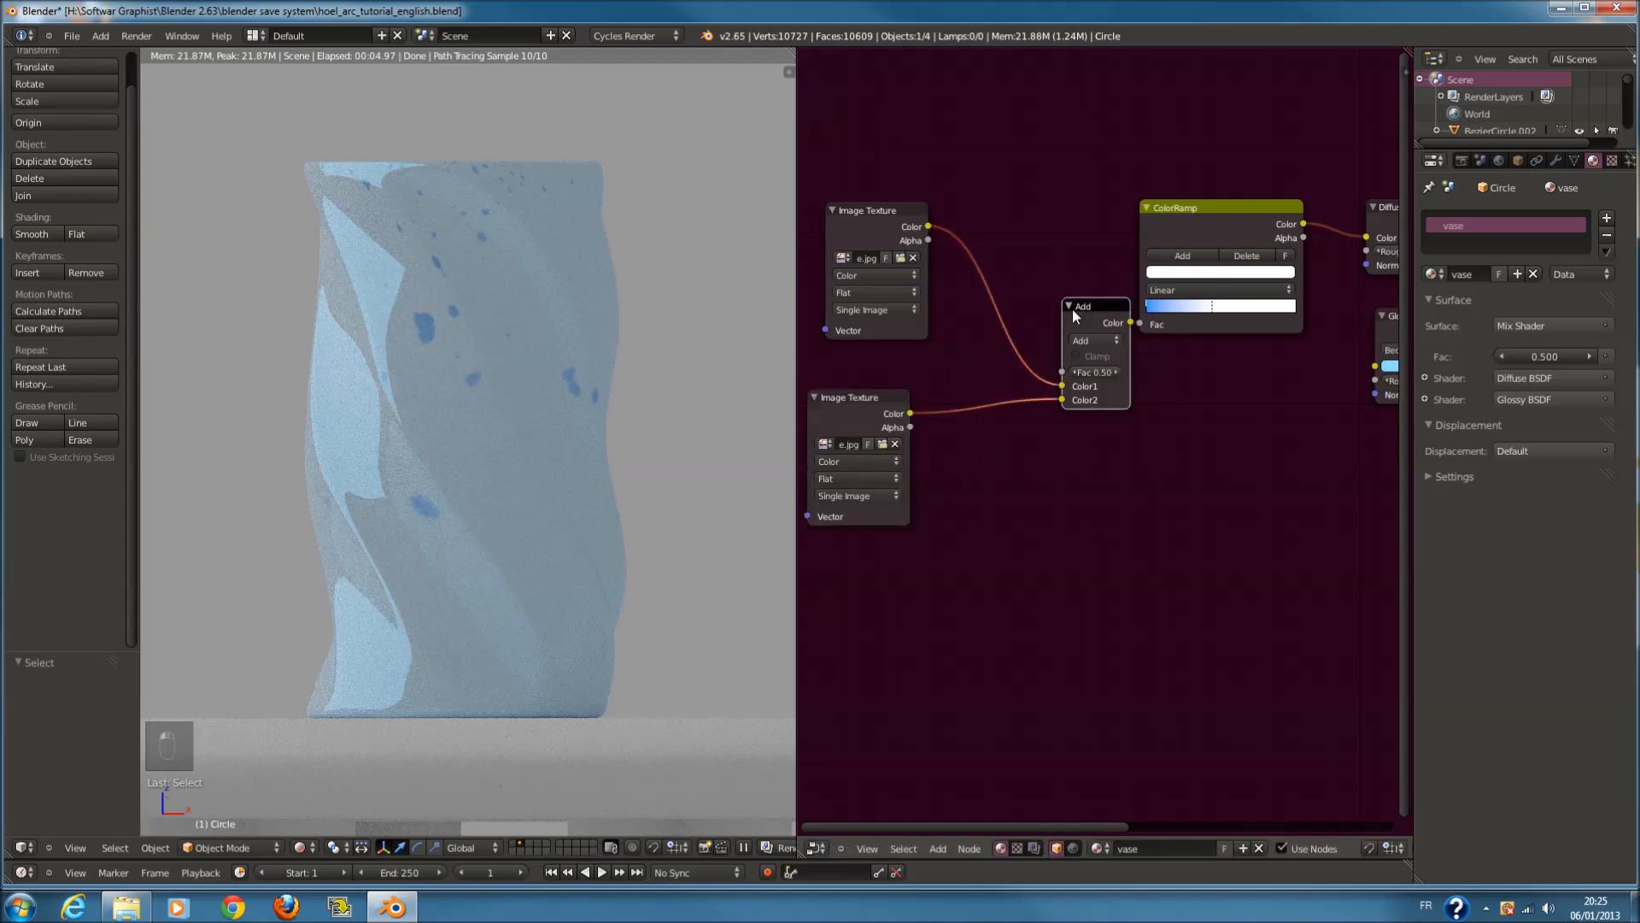
{"action": "left_click_drag", "start_coordinate": [1073, 309], "coordinate": [1008, 305]}
Try the Multiply blend type on the colour node and view the vase from above
{"action": "scroll", "coordinate": [1008, 305], "scroll_direction": "up", "scroll_amount": 1}
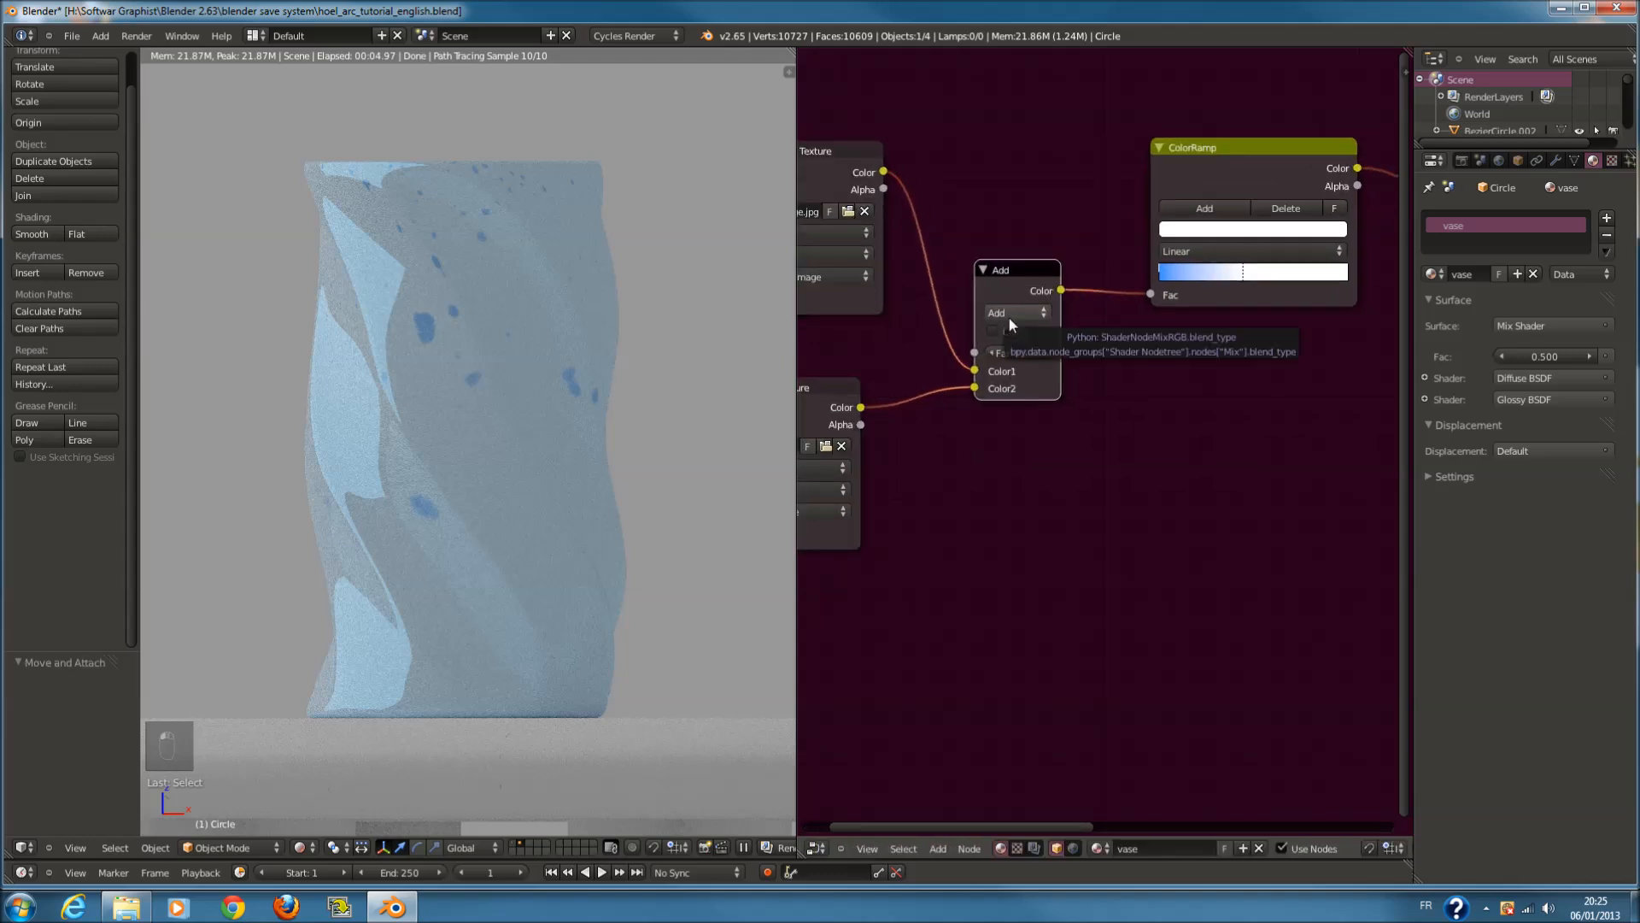
{"action": "left_click", "coordinate": [1012, 313]}
{"action": "left_click", "coordinate": [1026, 367]}
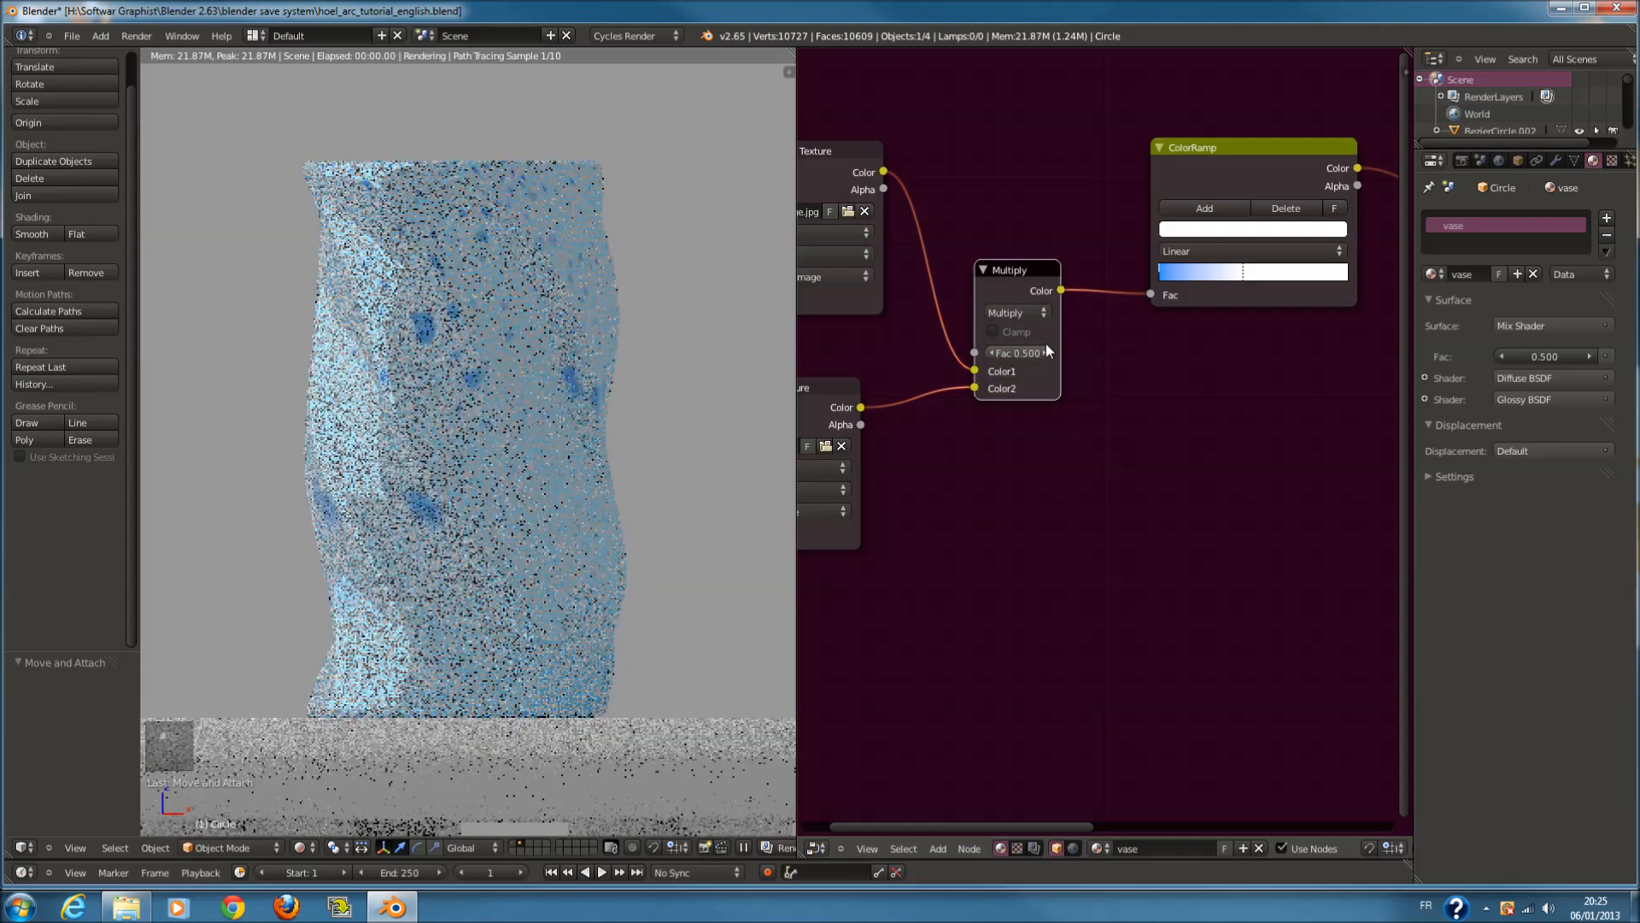
{"action": "scroll", "coordinate": [1088, 357], "scroll_direction": "down", "scroll_amount": 1}
{"action": "middle_click_drag", "start_coordinate": [1027, 377], "coordinate": [901, 452]}
{"action": "middle_click_drag", "start_coordinate": [645, 469], "coordinate": [541, 517]}
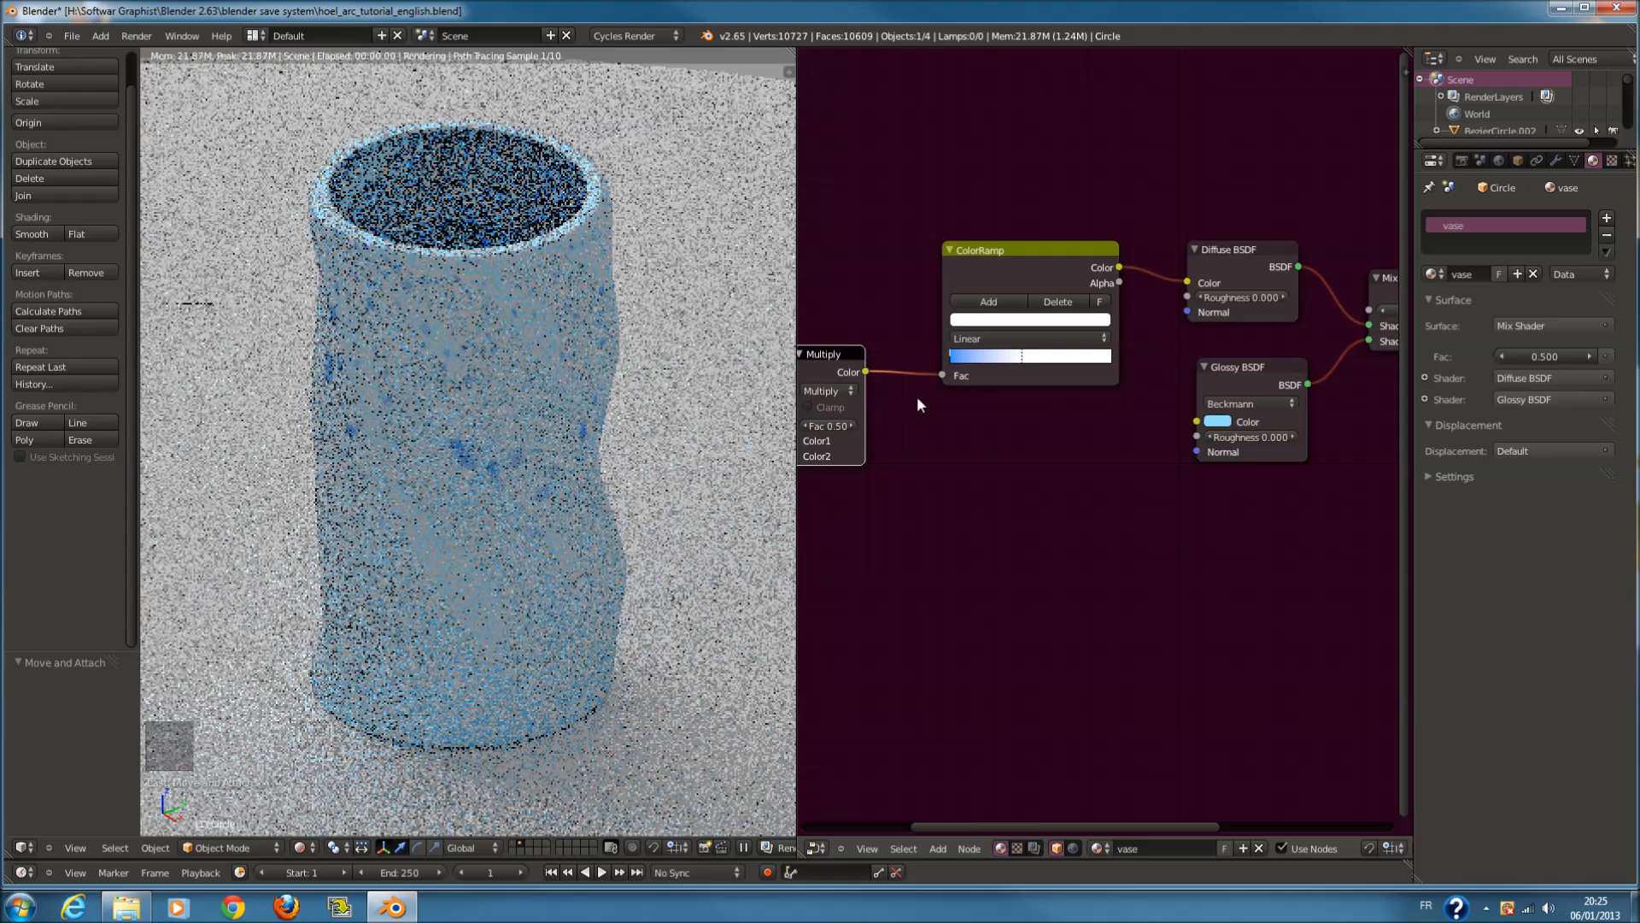
Link the grunge Image Texture directly to the Diffuse BSDF's Color to preview it, and return the link to the Multiply node's Color2
{"action": "scroll", "coordinate": [923, 414], "scroll_direction": "down", "scroll_amount": 2}
{"action": "left_click_drag", "start_coordinate": [873, 453], "coordinate": [1168, 322]}
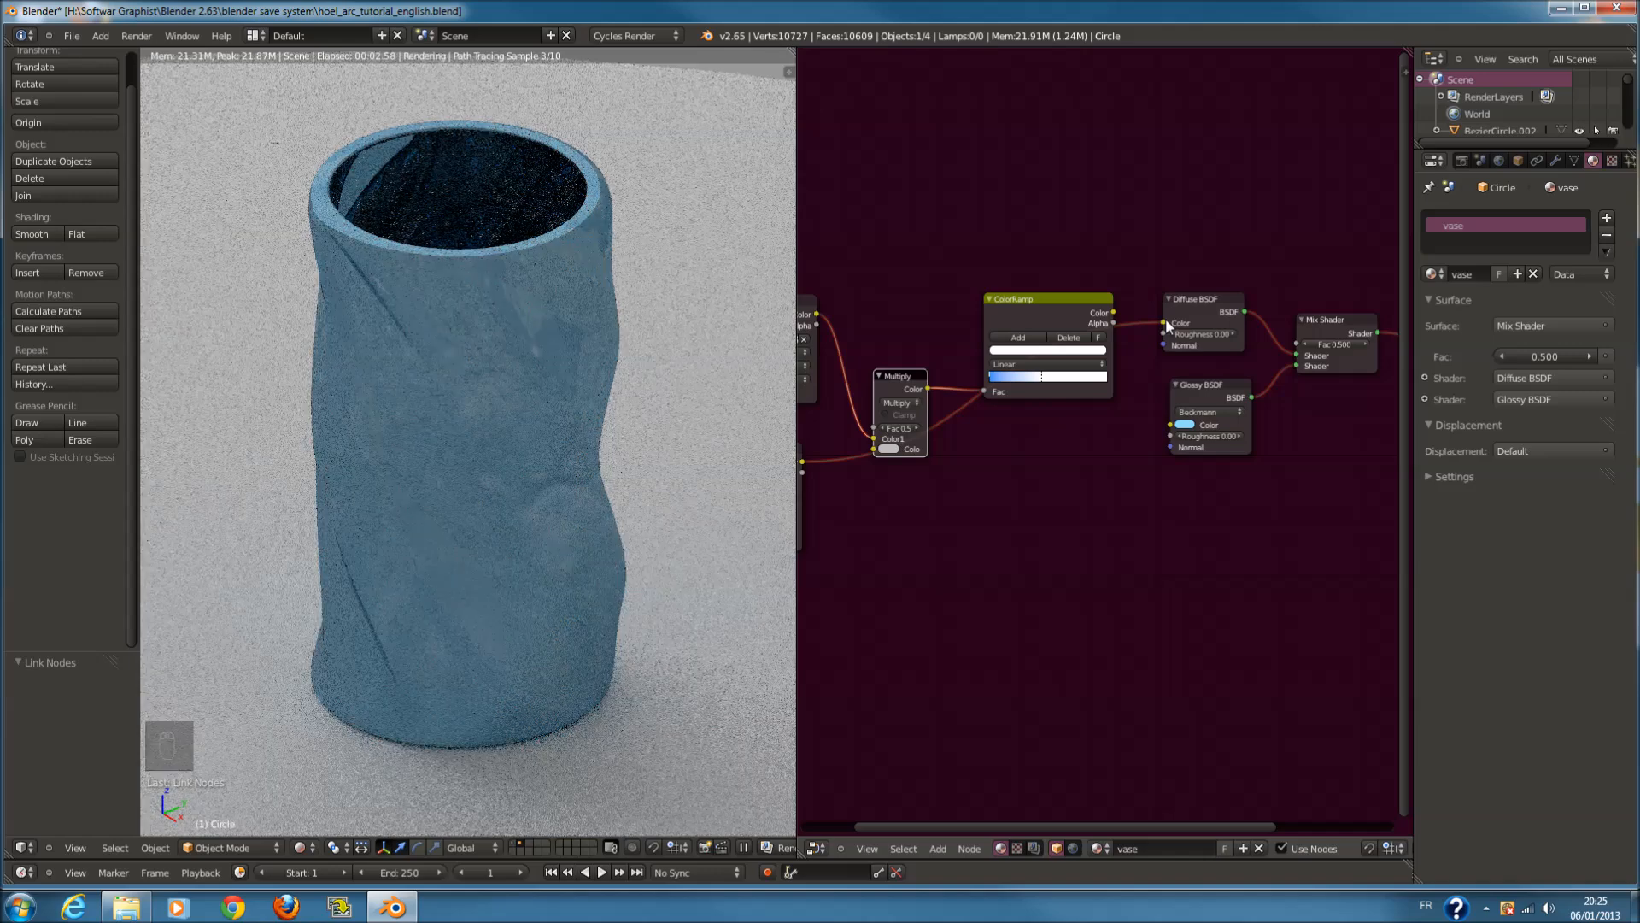
{"action": "middle_click_drag", "start_coordinate": [455, 453], "coordinate": [551, 408]}
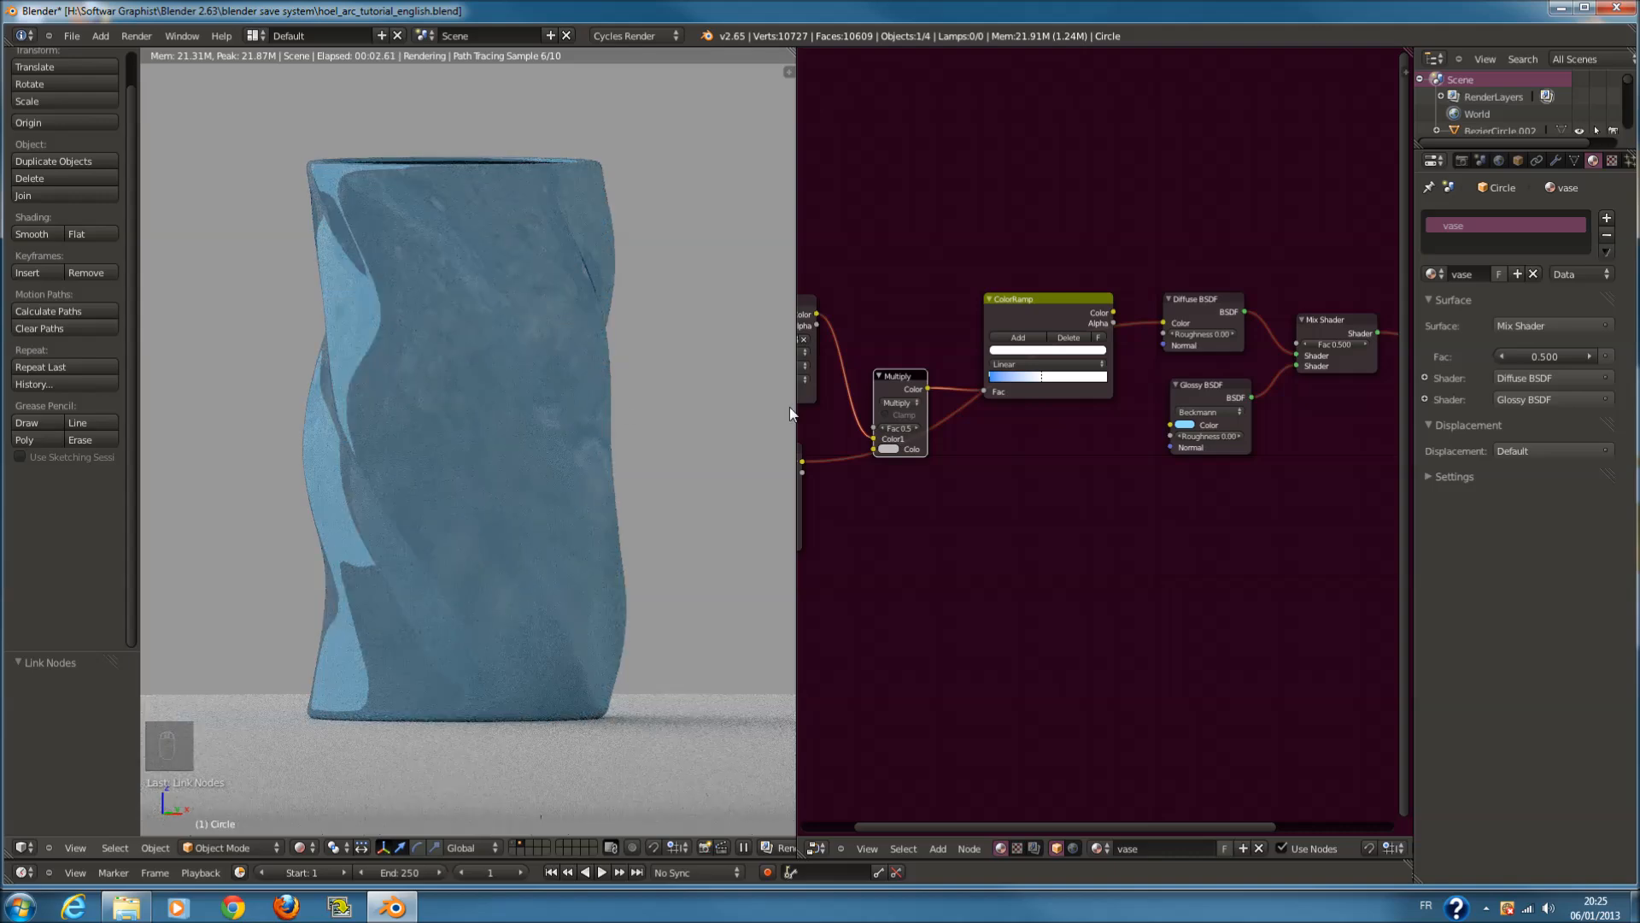
{"action": "scroll", "coordinate": [1012, 407], "scroll_direction": "up", "scroll_amount": 2}
{"action": "left_click_drag", "start_coordinate": [1202, 305], "coordinate": [877, 455]}
{"action": "scroll", "coordinate": [921, 473], "scroll_direction": "down", "scroll_amount": 1}
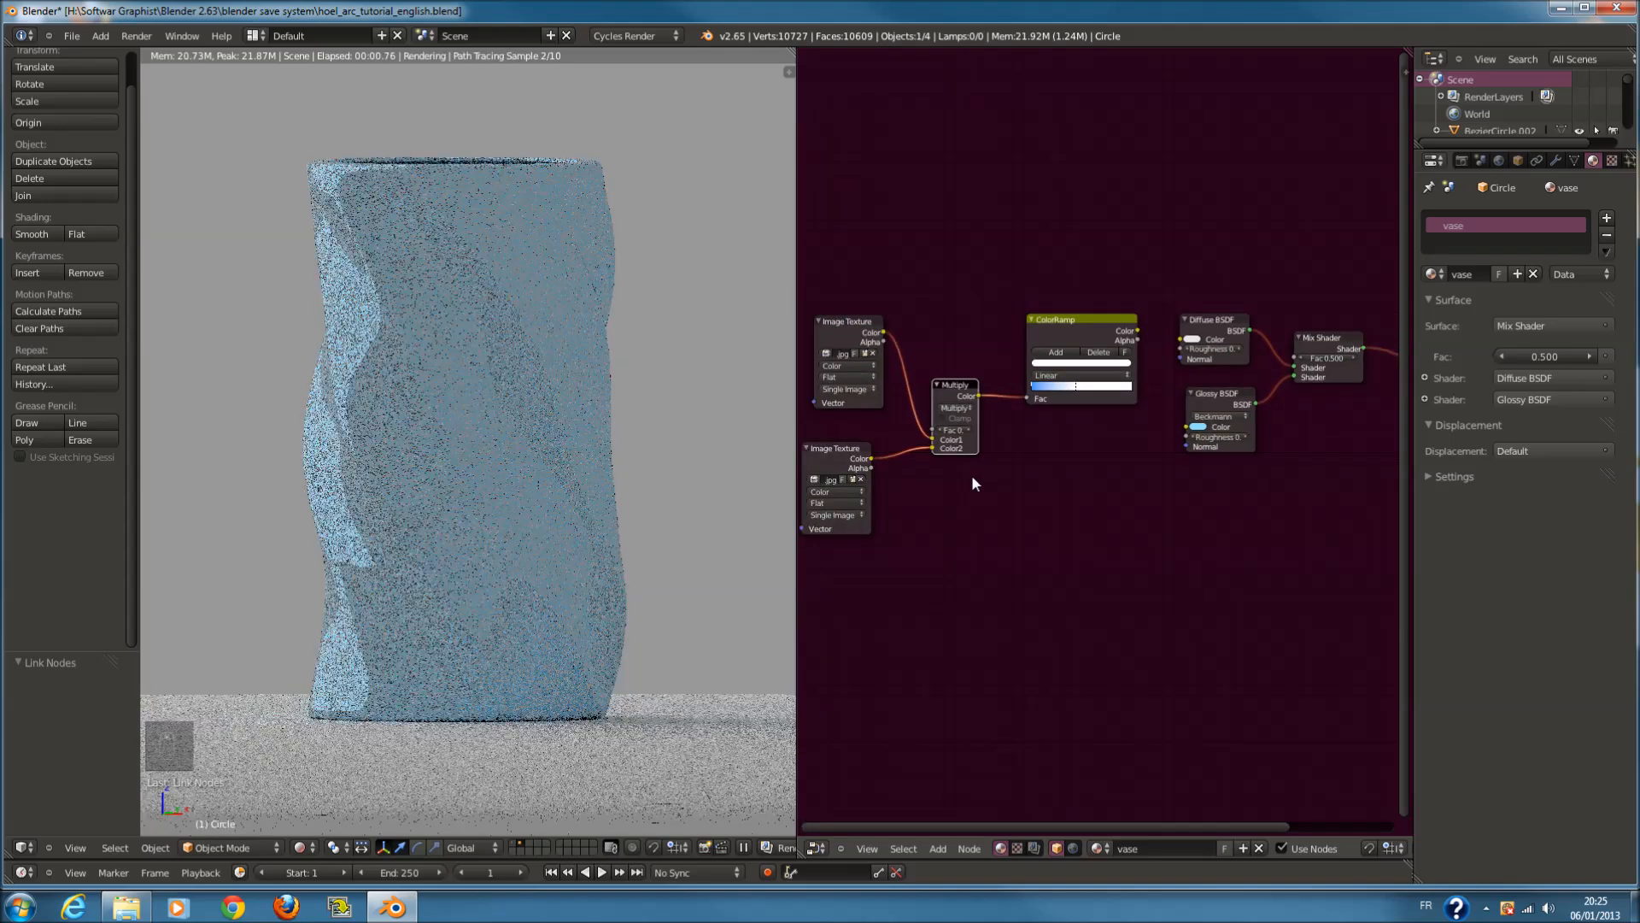
{"action": "scroll", "coordinate": [1010, 485], "scroll_direction": "up", "scroll_amount": 1}
{"action": "key", "text": "shift+a"}
{"action": "mouse_move", "coordinate": [1014, 492]}
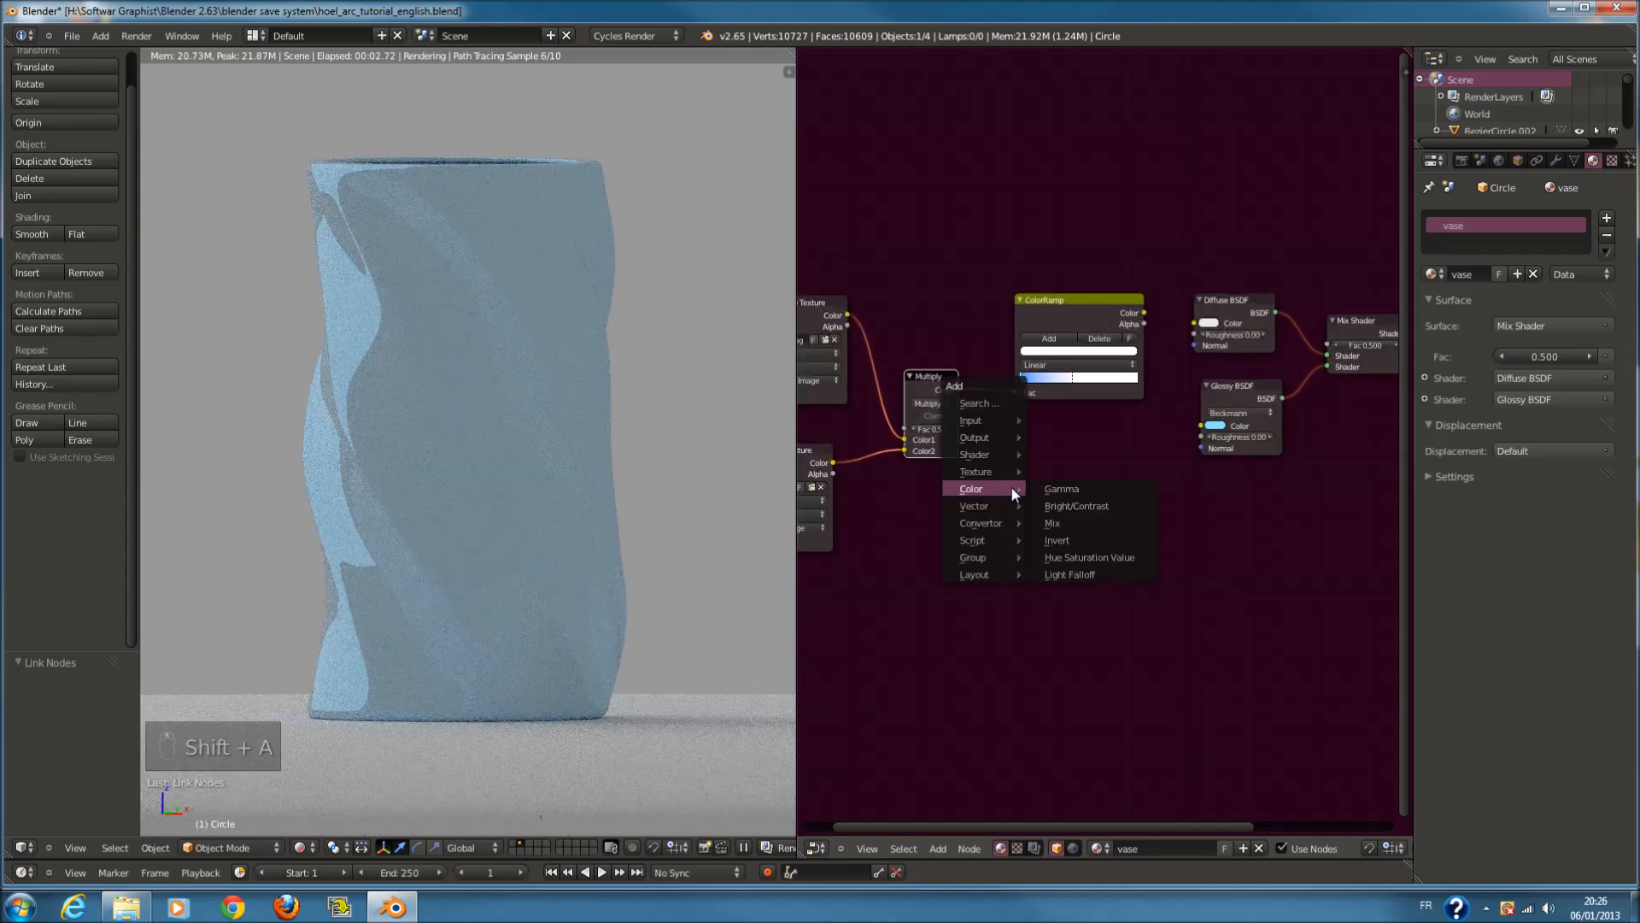
{"action": "middle_click_drag", "start_coordinate": [700, 444], "coordinate": [698, 485]}
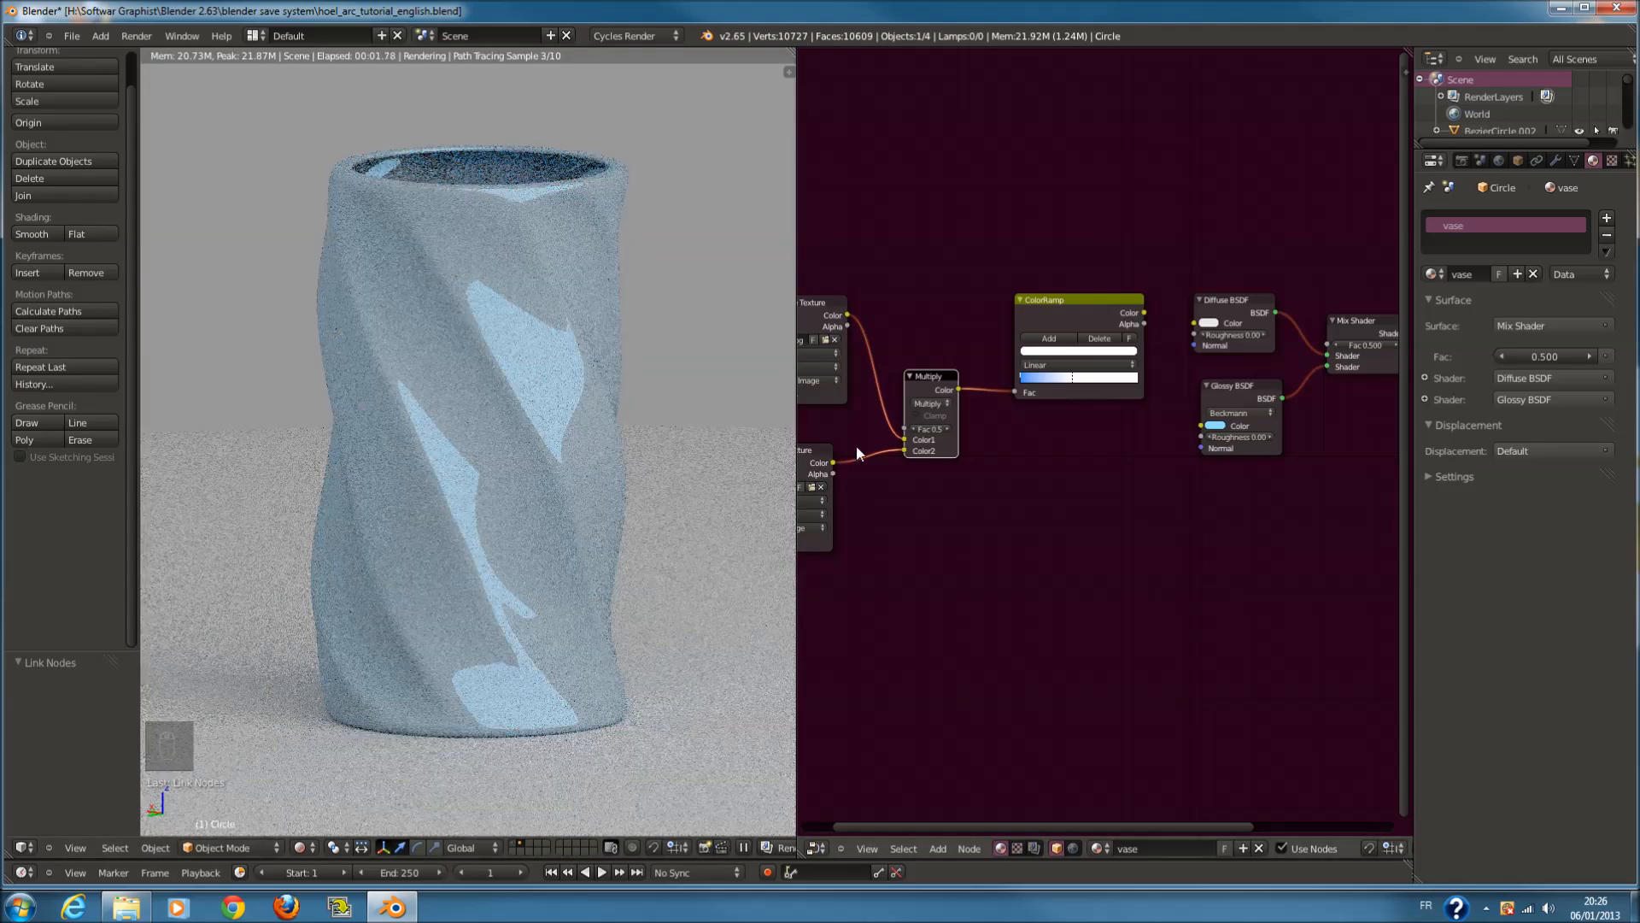
Try the Add blend type on the Multiply node and set it back to Mix
{"action": "left_click", "coordinate": [927, 404]}
{"action": "left_click", "coordinate": [931, 381]}
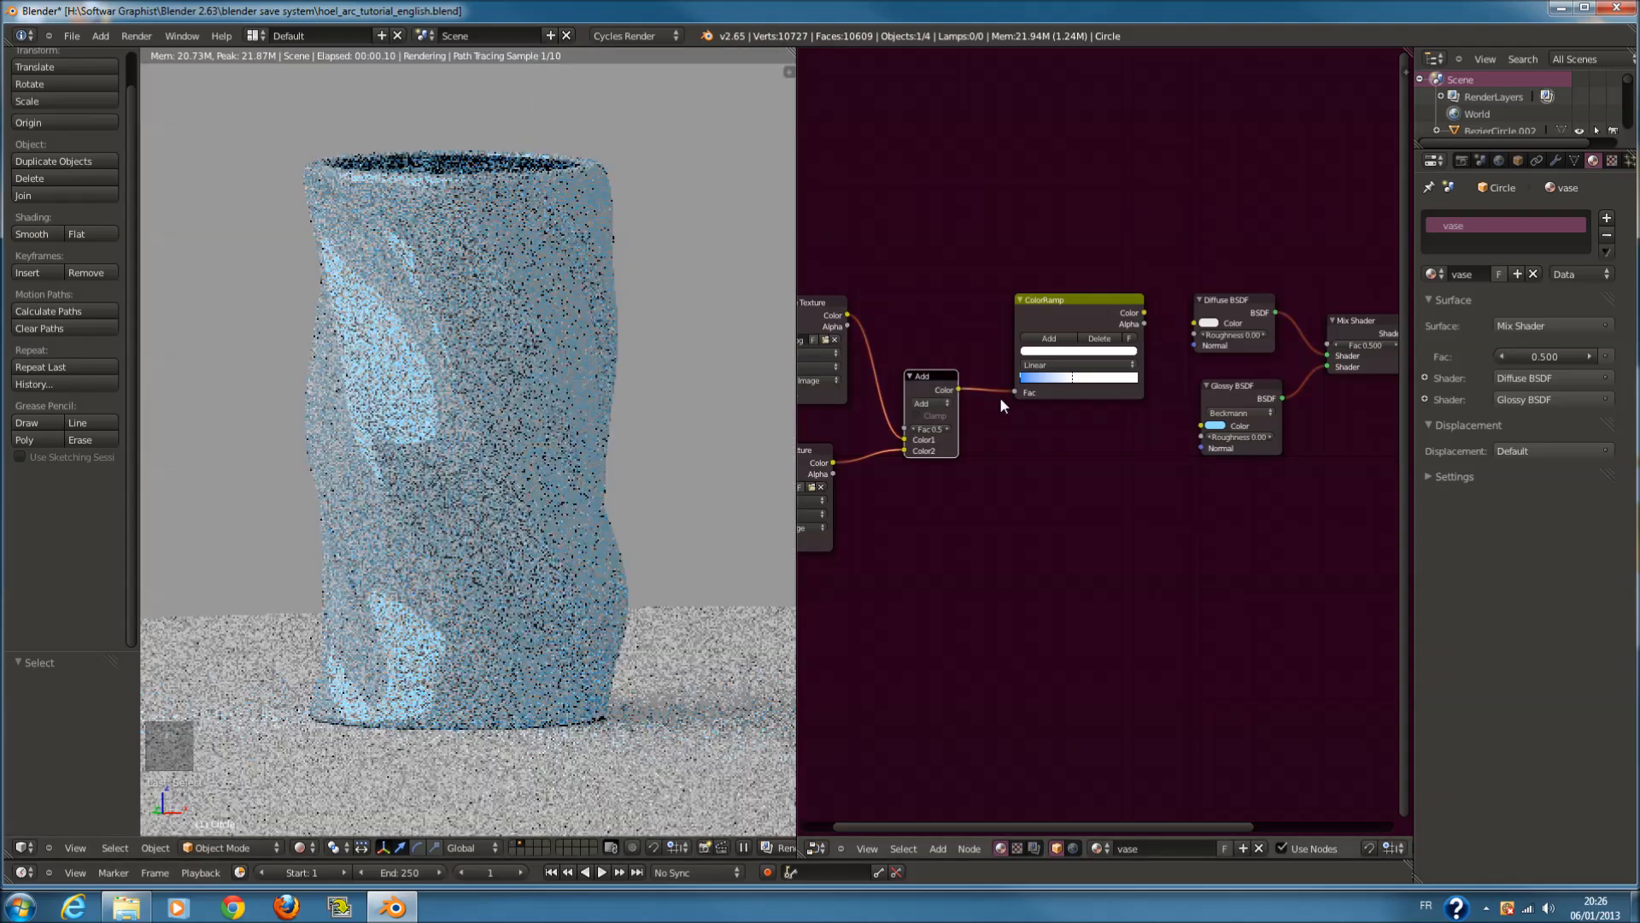
{"action": "left_click", "coordinate": [927, 403]}
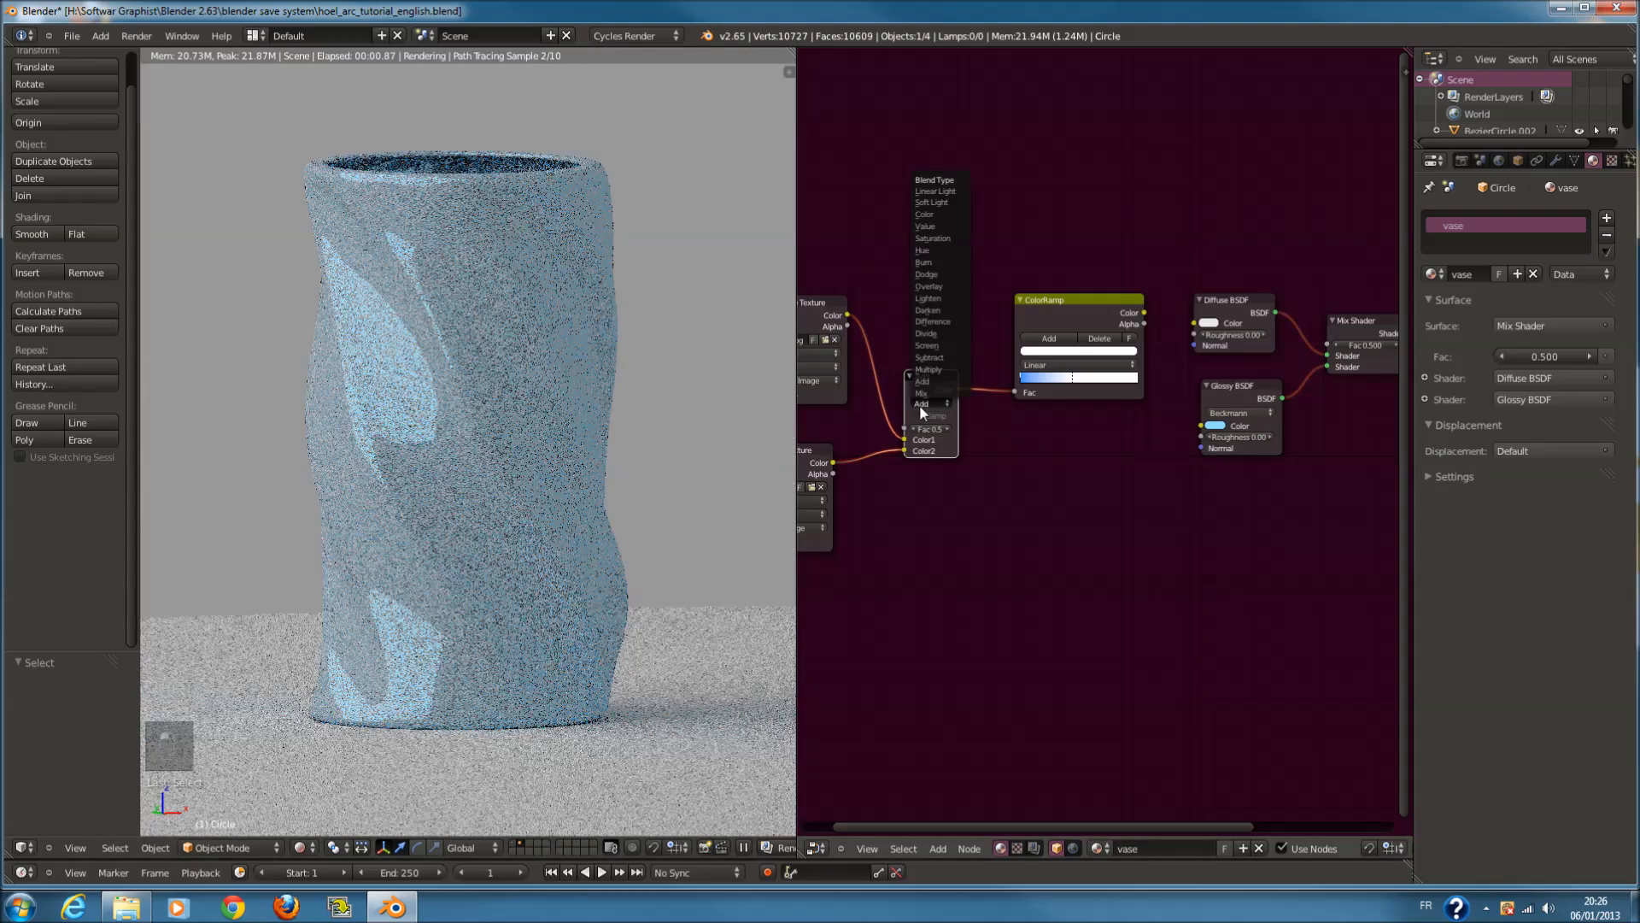
{"action": "left_click", "coordinate": [932, 461]}
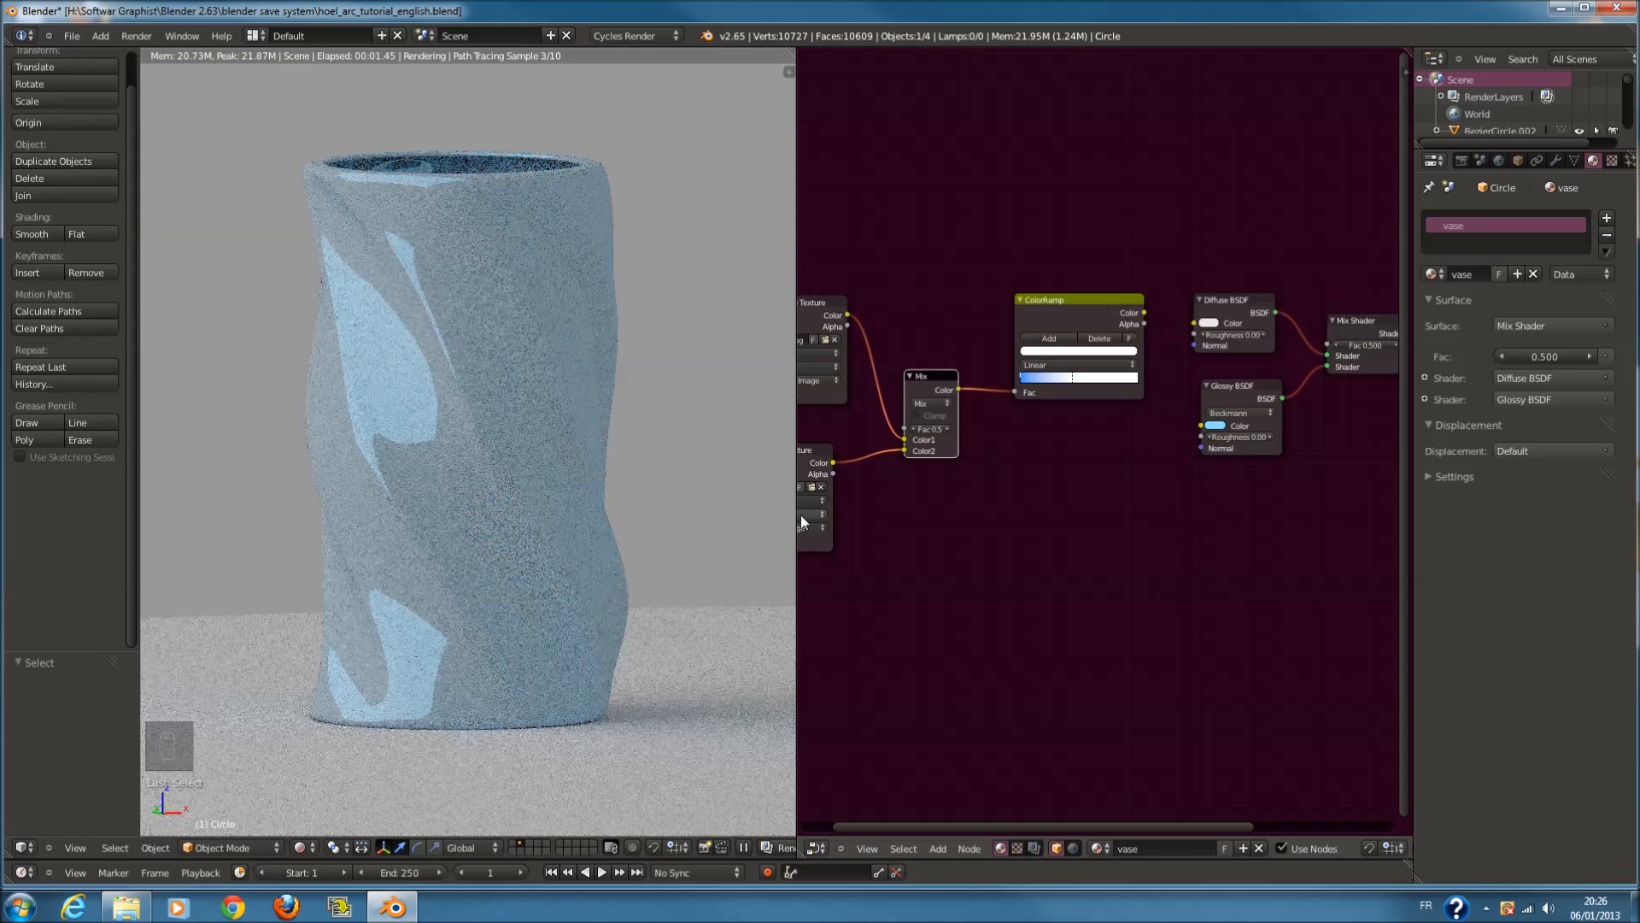
Switch the viewport to Solid shading and back to Rendered to refresh the vase preview
{"action": "scroll", "coordinate": [1038, 475], "scroll_direction": "down", "scroll_amount": 2}
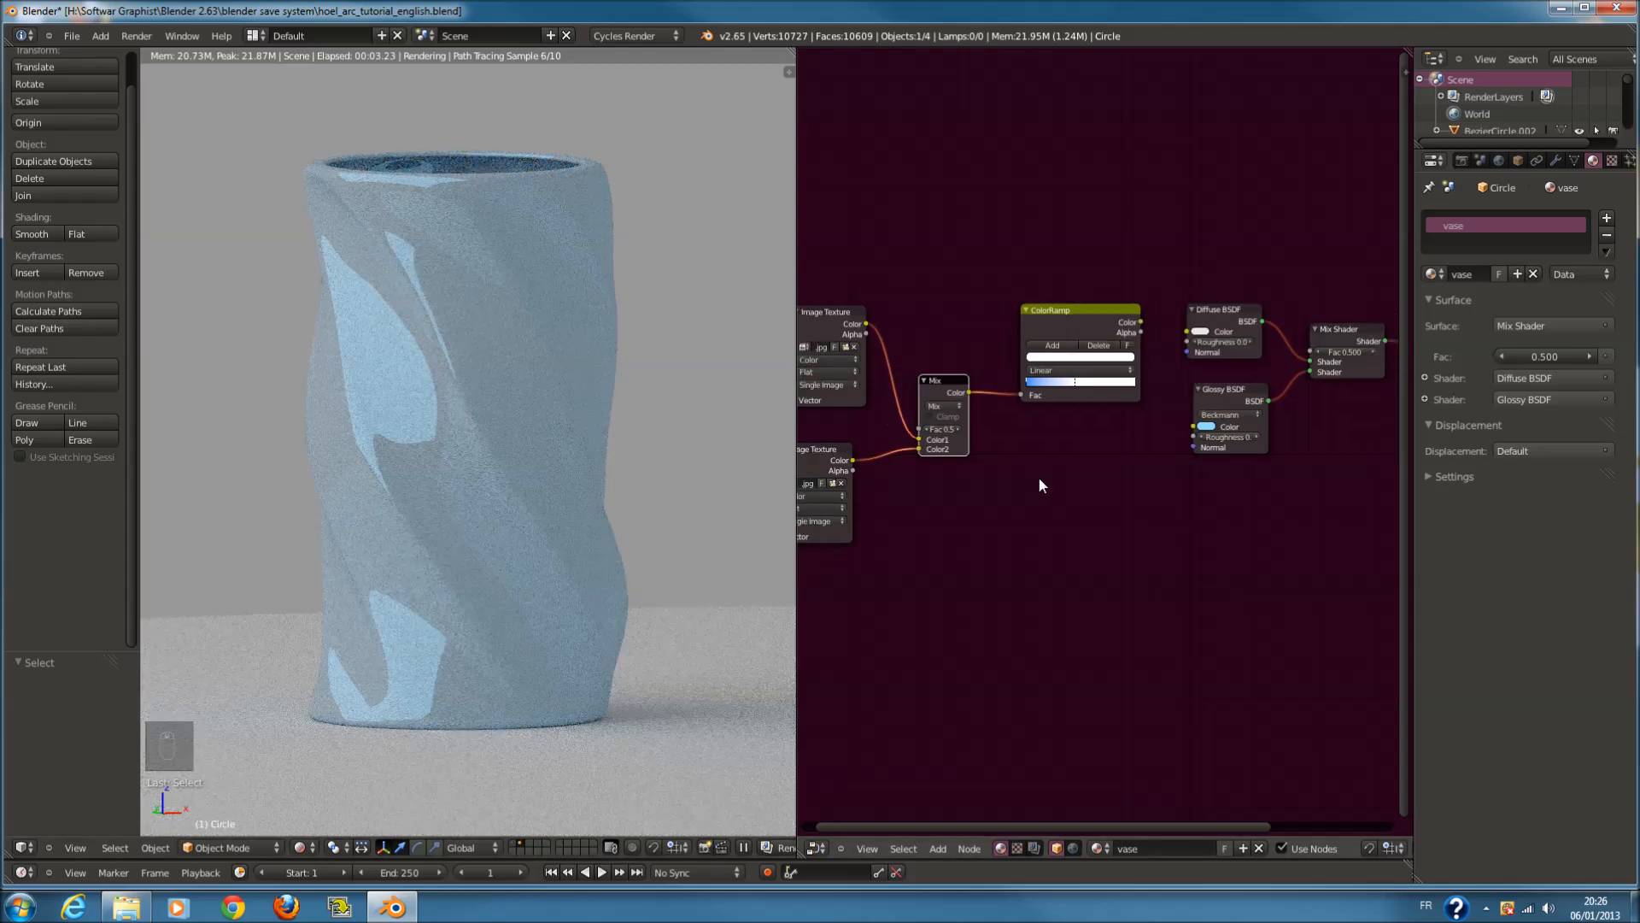
{"action": "middle_click_drag", "start_coordinate": [1038, 485], "coordinate": [1070, 478]}
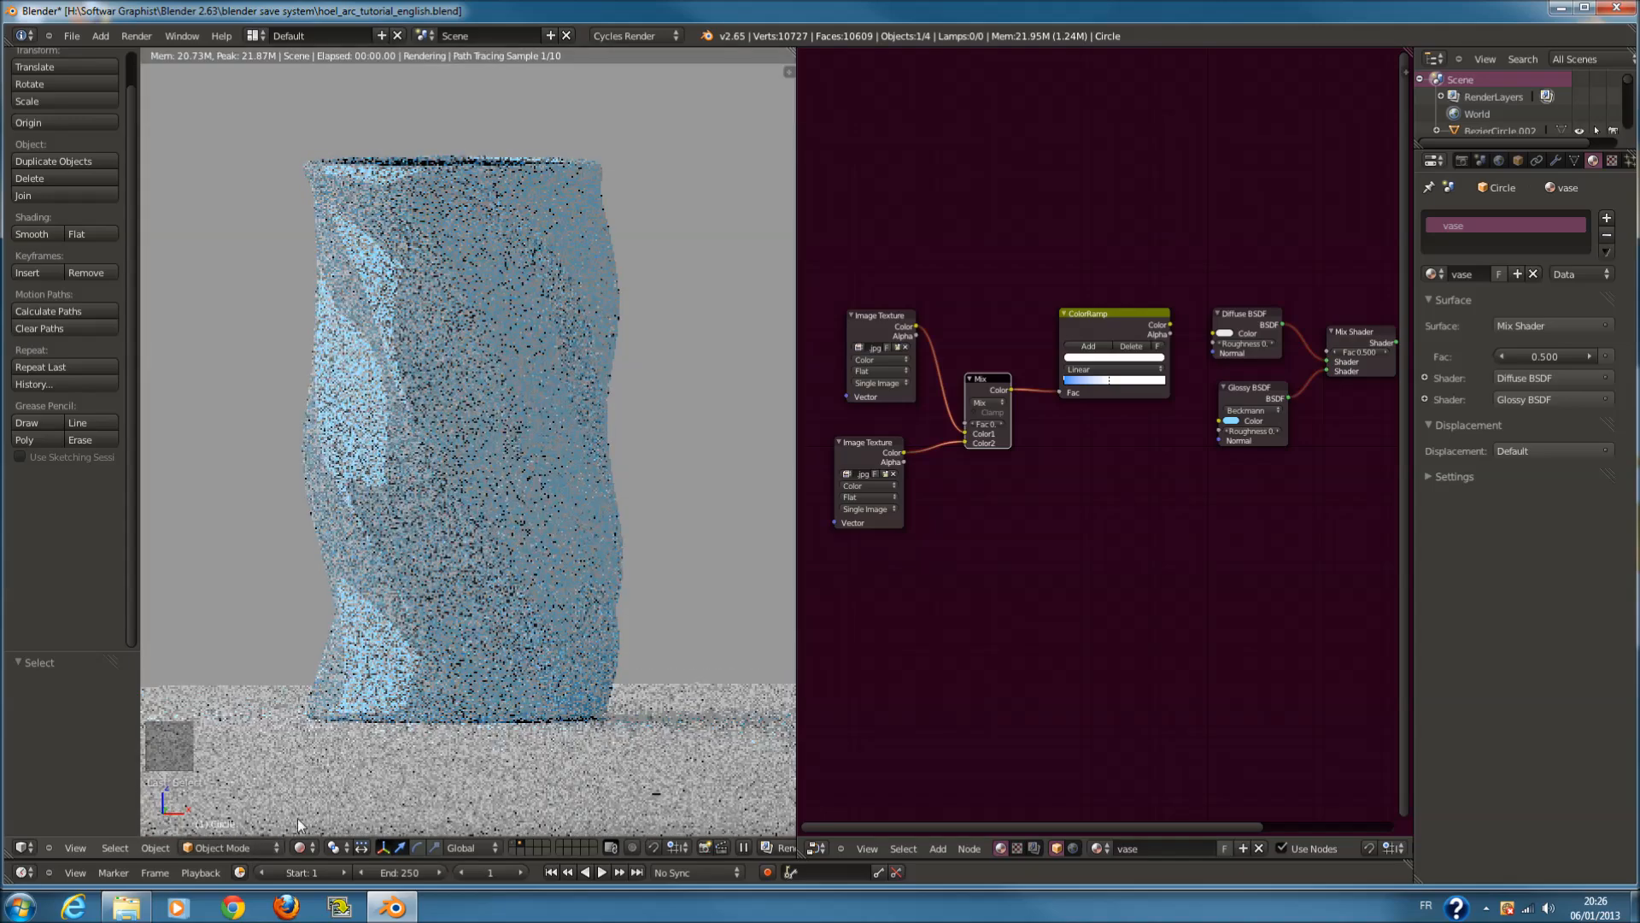
{"action": "left_click", "coordinate": [300, 847]}
{"action": "left_click", "coordinate": [322, 794]}
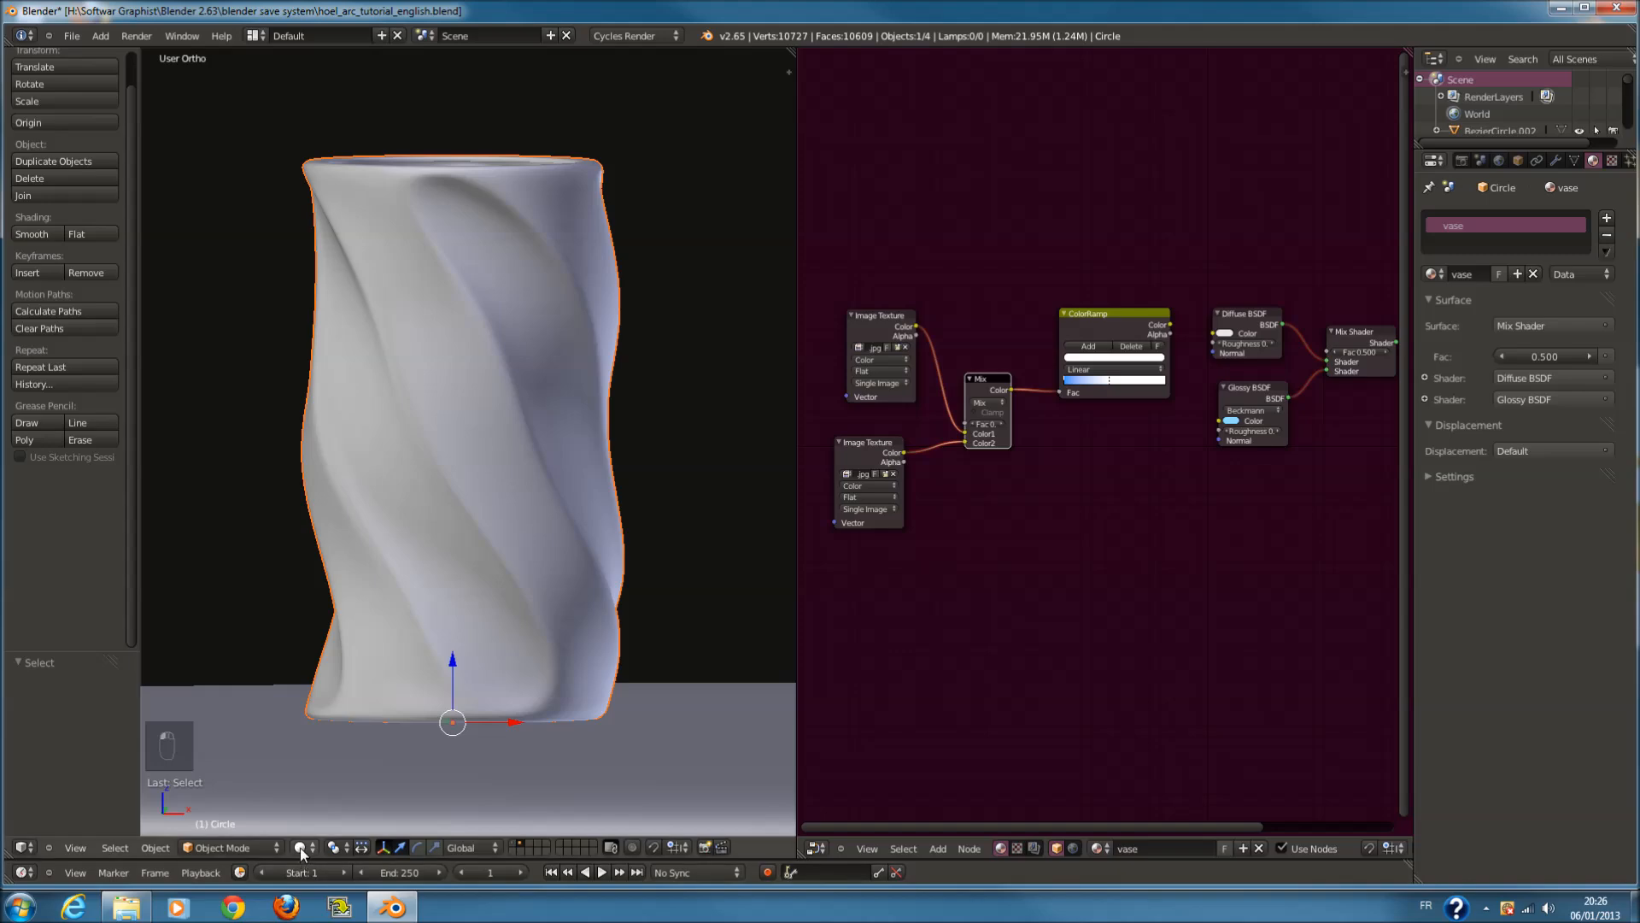
{"action": "left_click", "coordinate": [301, 847]}
{"action": "left_click", "coordinate": [355, 734]}
Inspect the vase's mesh in Edit Mode with Solid shading, and return to Object Mode with Rendered shading
{"action": "left_click", "coordinate": [300, 848]}
{"action": "left_click", "coordinate": [312, 800]}
{"action": "key", "text": "Tab"}
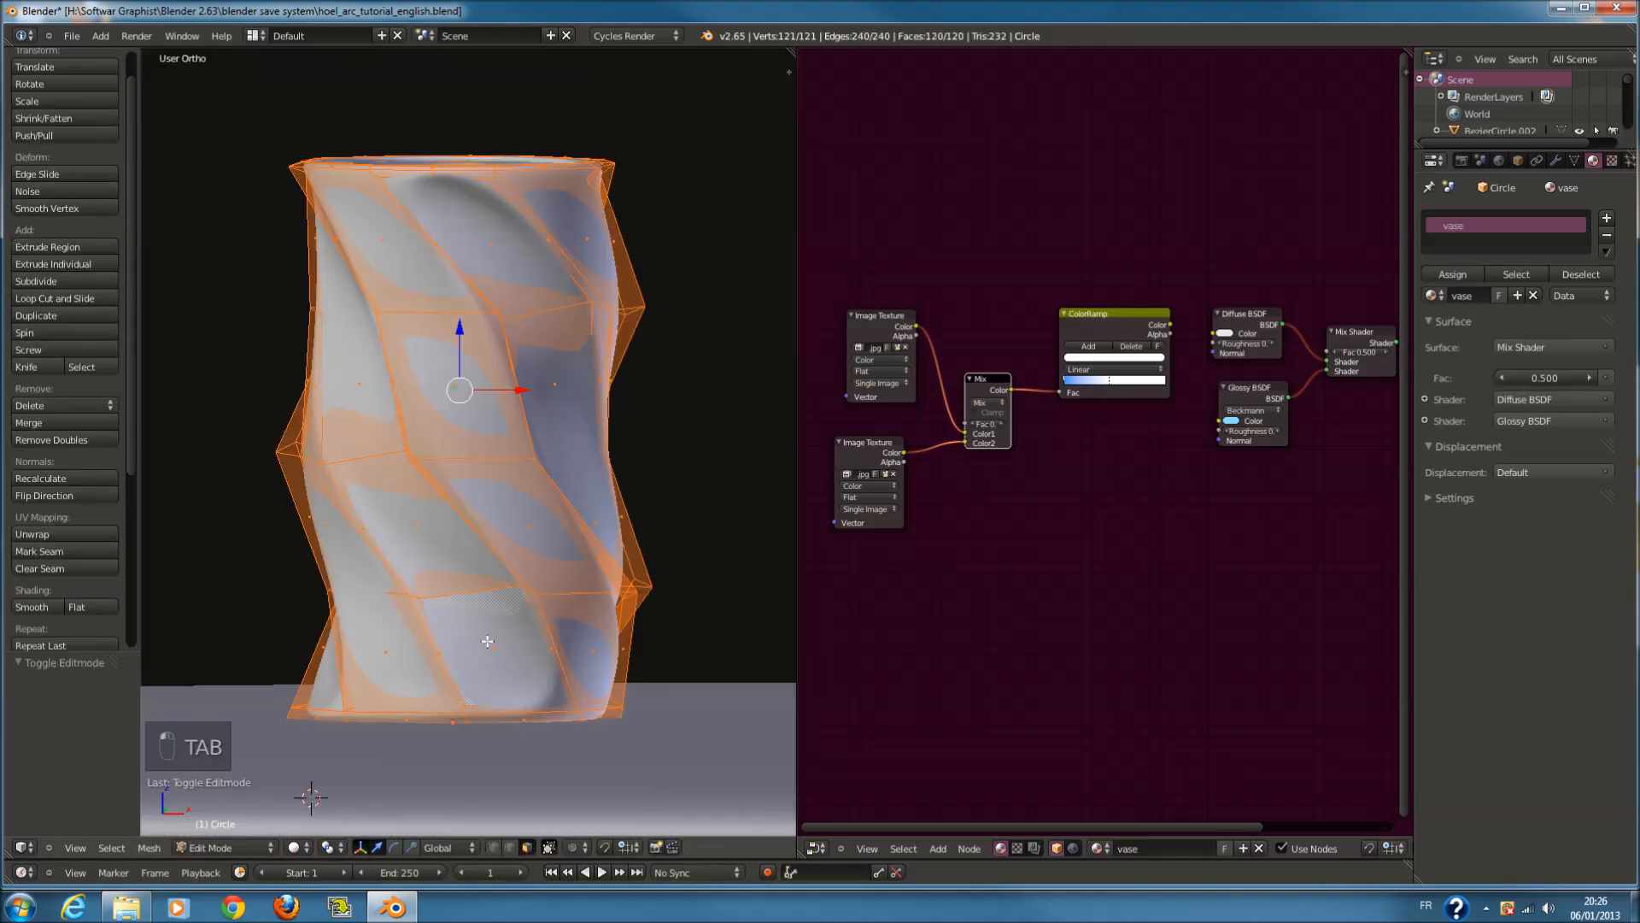
{"action": "key", "text": "u"}
{"action": "key", "text": "Tab"}
{"action": "left_click", "coordinate": [334, 847]}
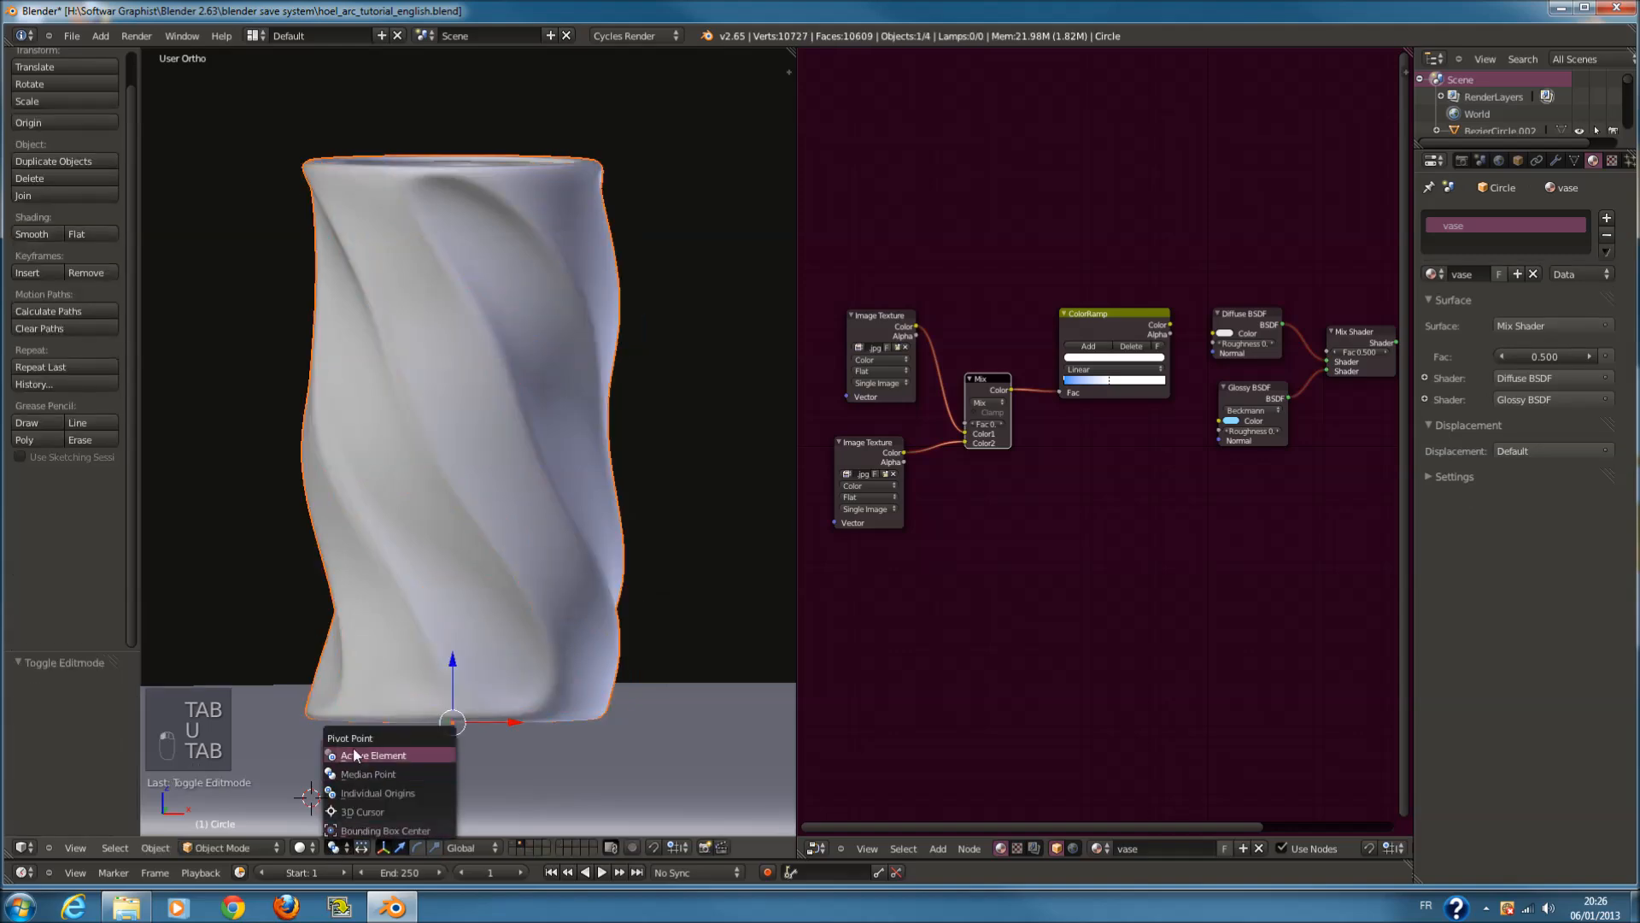
{"action": "left_click", "coordinate": [300, 847]}
{"action": "left_click", "coordinate": [341, 738]}
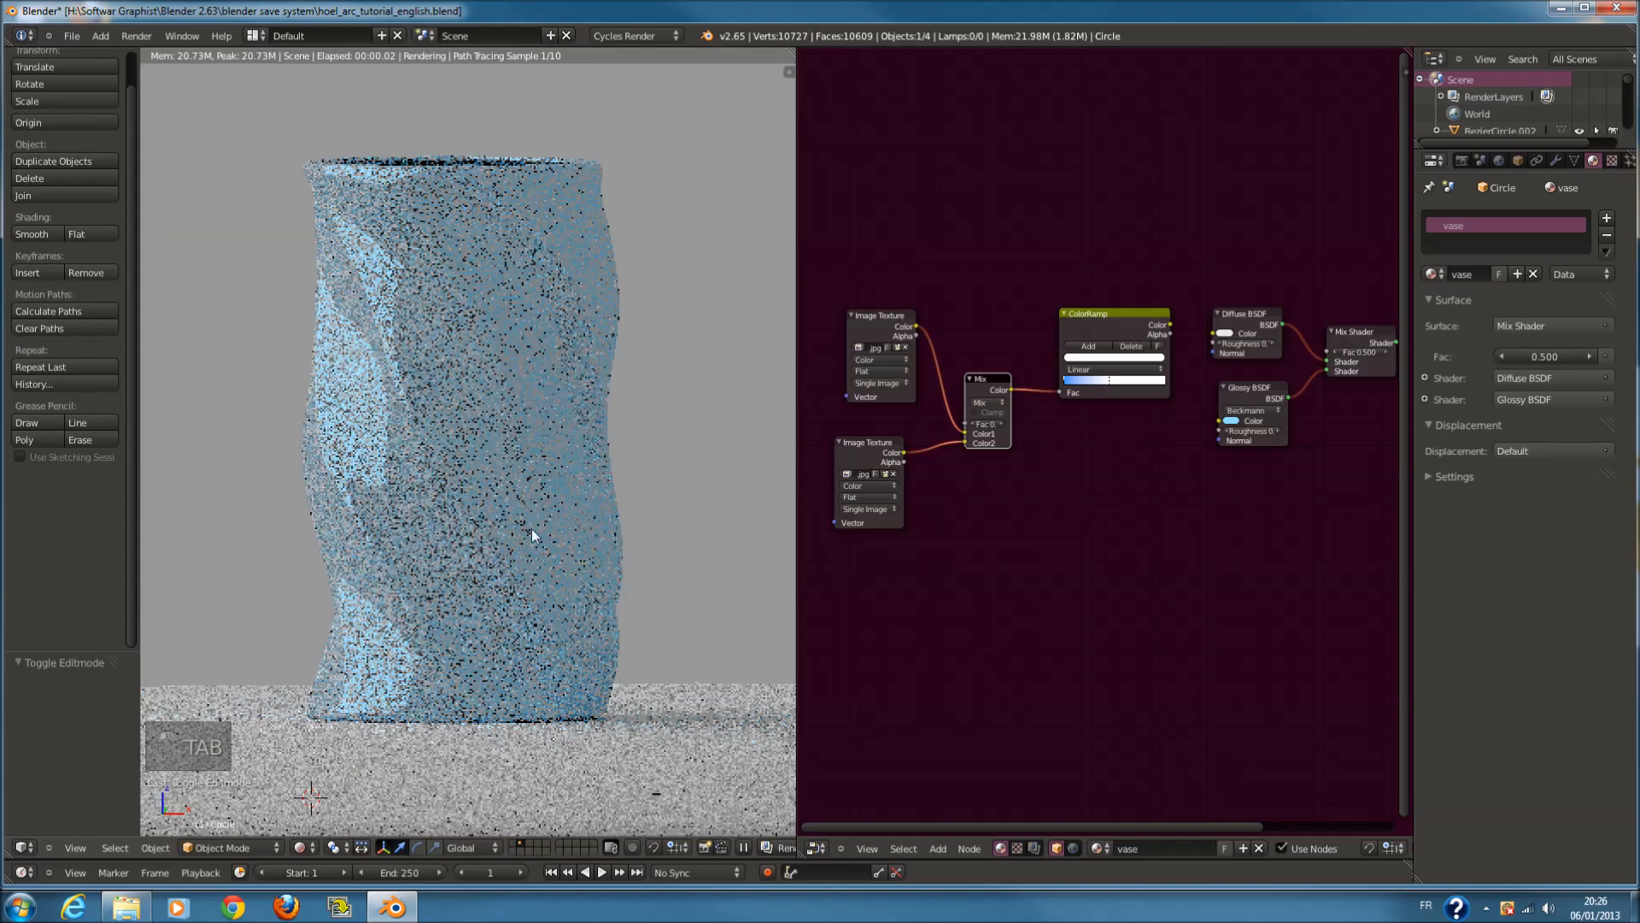
Relink the ColorRamp's Color to the Diffuse BSDF's Color and the Glossy BSDF to the Mix Shader's second input
{"action": "scroll", "coordinate": [1105, 387], "scroll_direction": "up", "scroll_amount": 2}
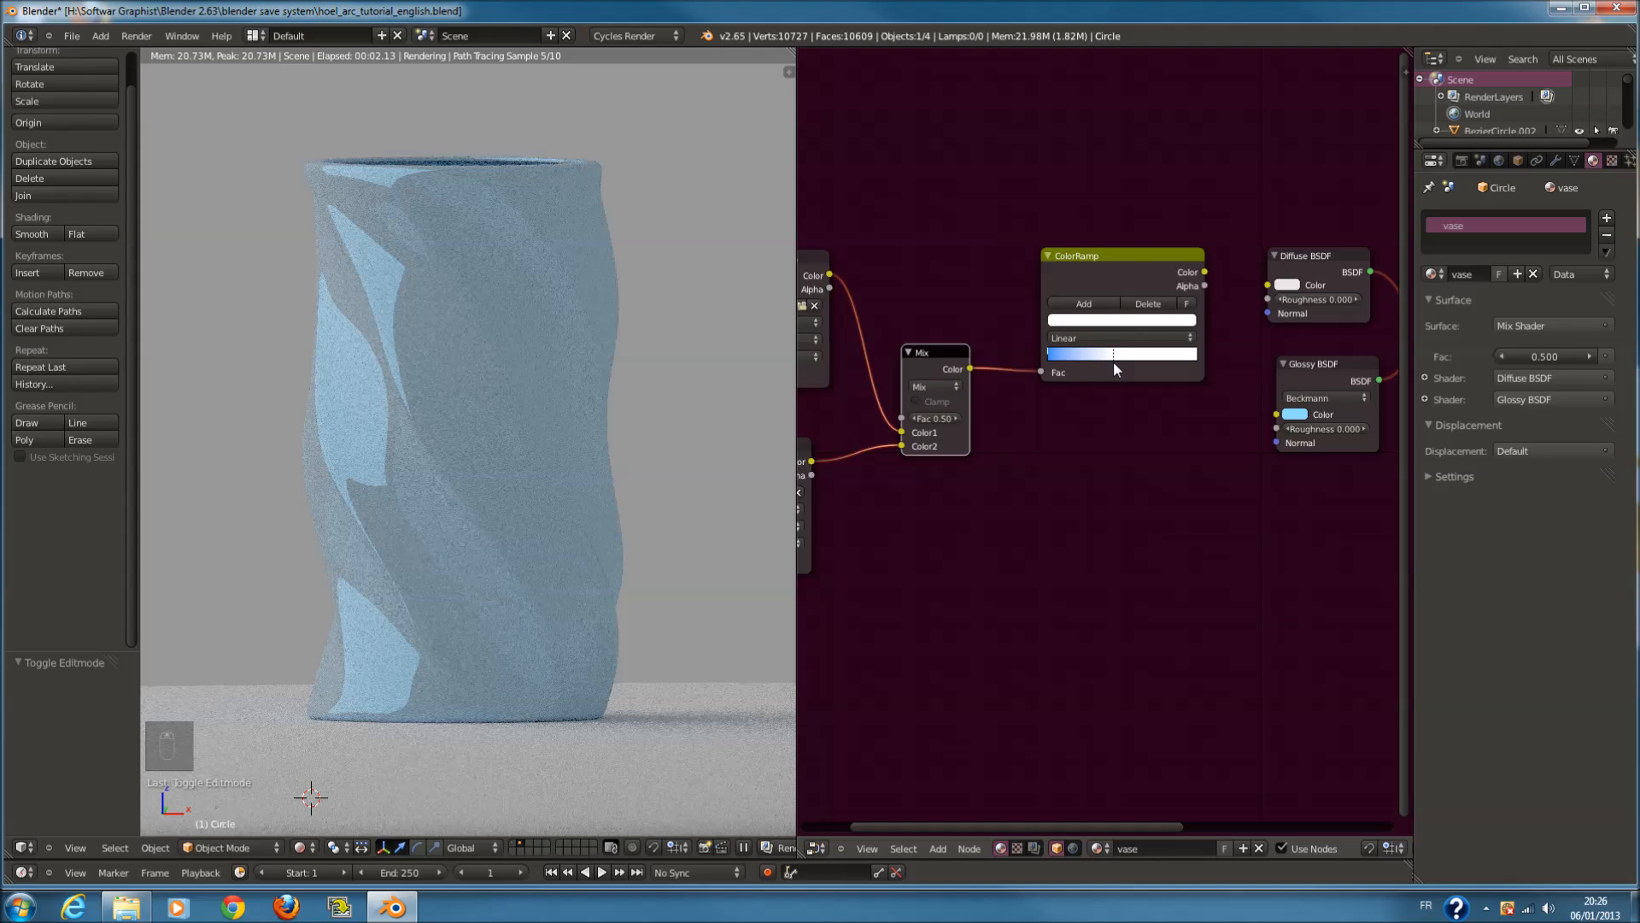
{"action": "middle_click_drag", "start_coordinate": [1211, 398], "coordinate": [1073, 426]}
{"action": "left_click_drag", "start_coordinate": [1303, 367], "coordinate": [1292, 433]}
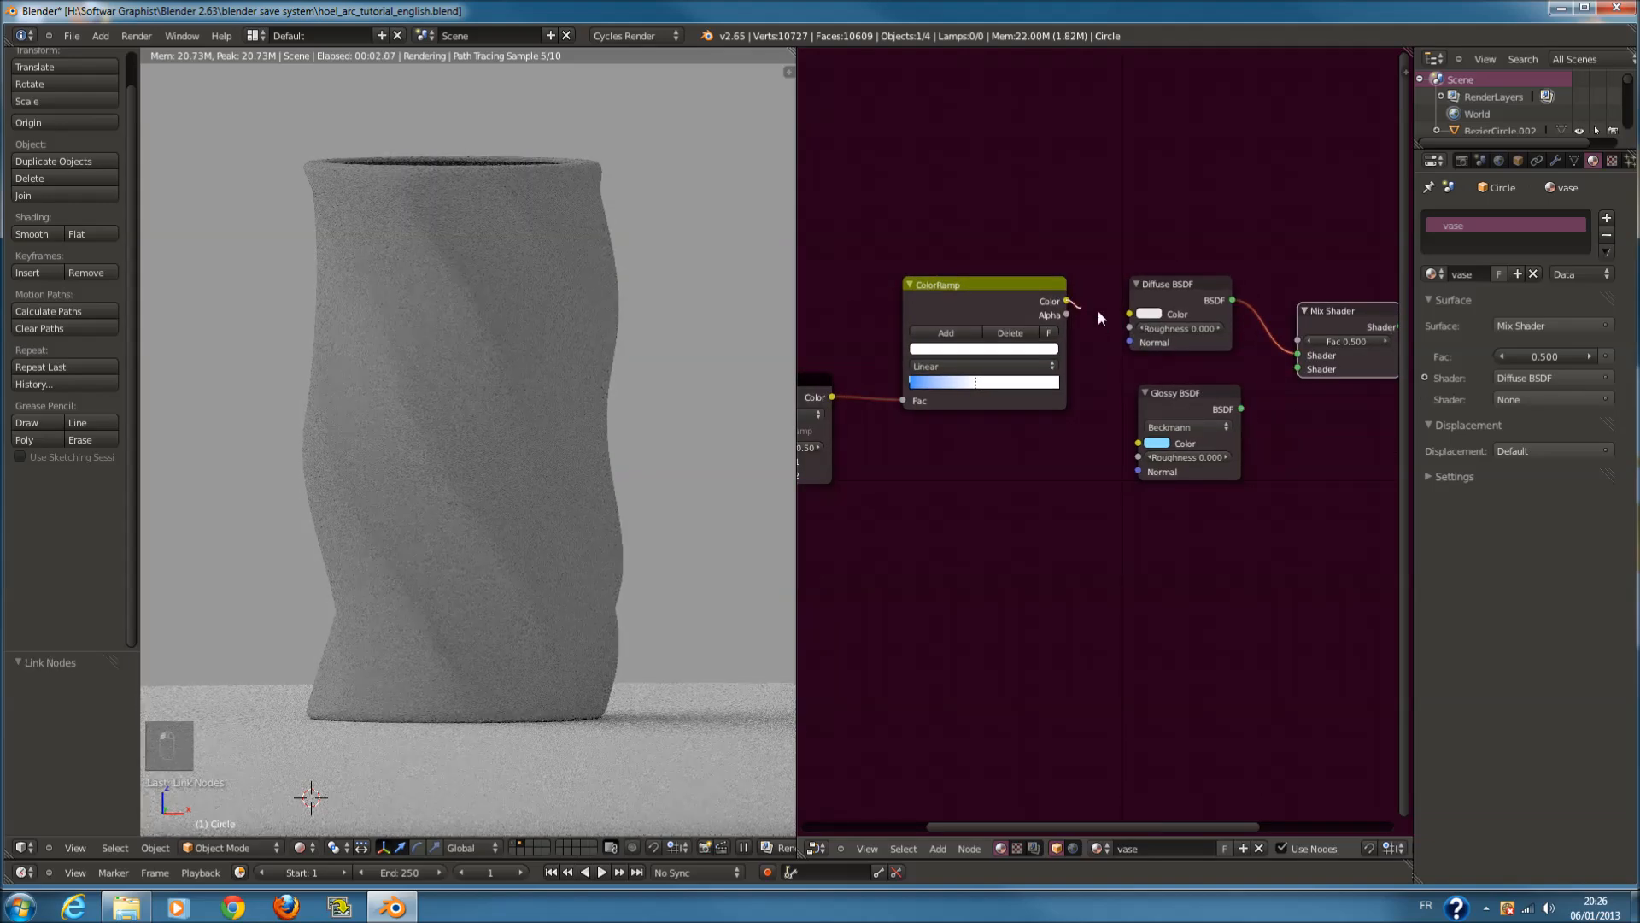
{"action": "left_click_drag", "start_coordinate": [1099, 310], "coordinate": [1129, 314]}
{"action": "left_click_drag", "start_coordinate": [1240, 408], "coordinate": [1296, 368]}
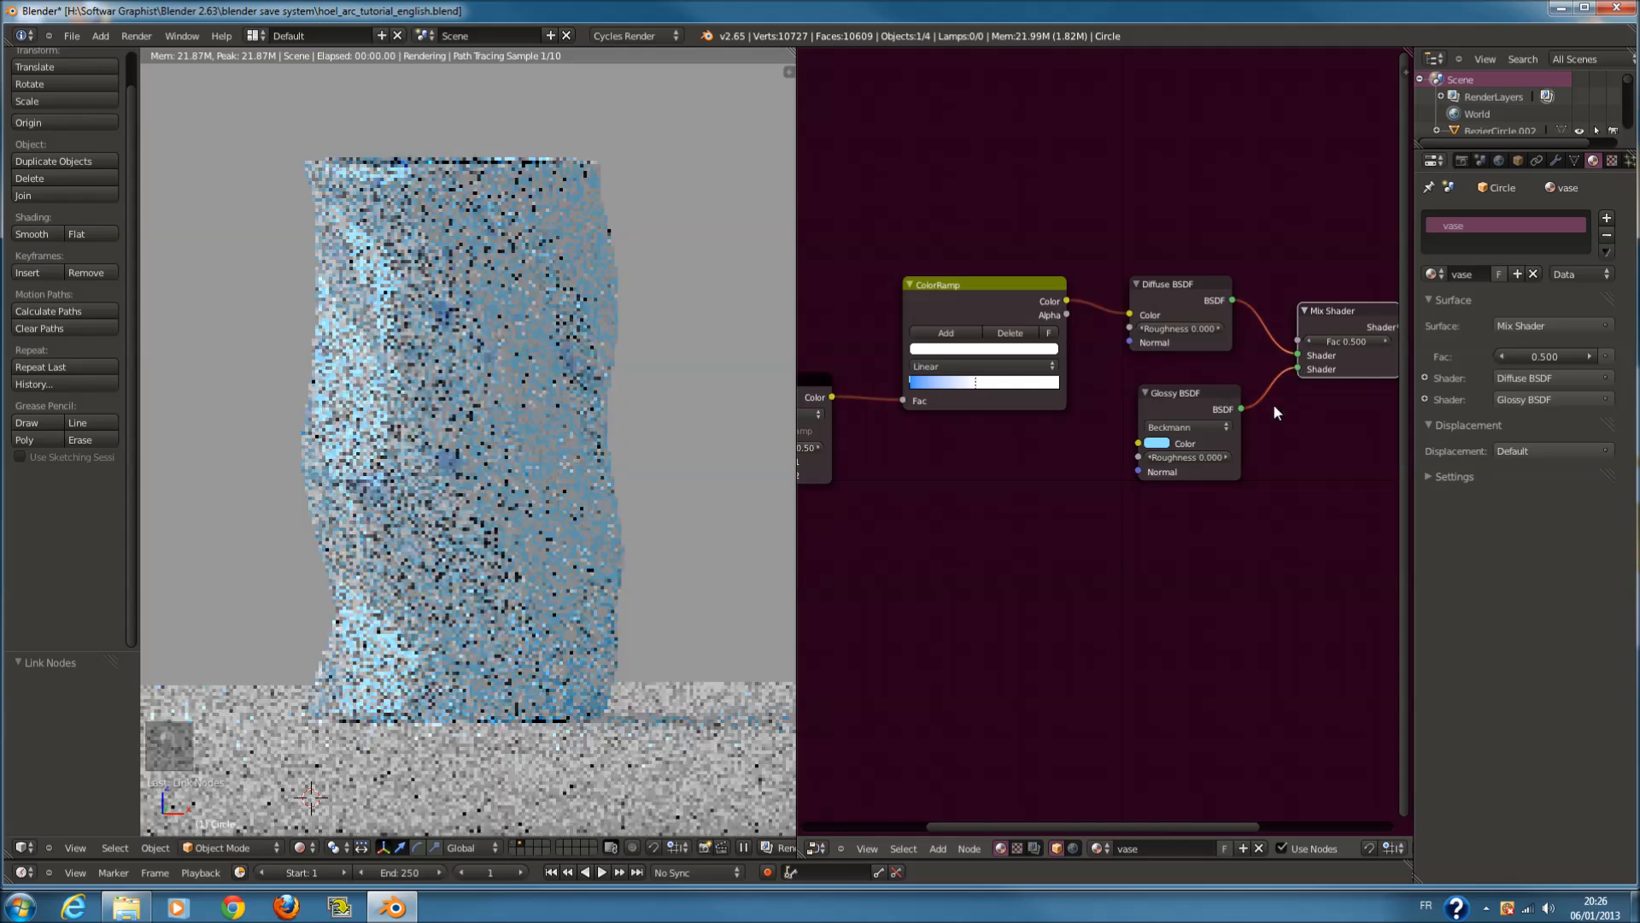
Duplicate the Mix Shader and insert the copy between the original and the Material Output
{"action": "scroll", "coordinate": [1295, 368], "scroll_direction": "down", "scroll_amount": 1}
{"action": "key", "text": "a"}
{"action": "key", "text": "a"}
{"action": "key", "text": "a"}
{"action": "key", "text": "a"}
{"action": "left_click_drag", "start_coordinate": [1207, 307], "coordinate": [1032, 290]}
{"action": "scroll", "coordinate": [1032, 289], "scroll_direction": "up", "scroll_amount": 1}
{"action": "left_click", "coordinate": [1032, 290]}
{"action": "key", "text": "shift+d"}
{"action": "left_click", "coordinate": [1154, 308]}
{"action": "left_click_drag", "start_coordinate": [1305, 351], "coordinate": [1329, 352]}
Try adding a Transparent BSDF below the Mix Shaders, and delete it
{"action": "scroll", "coordinate": [1111, 402], "scroll_direction": "up", "scroll_amount": 1}
{"action": "key", "text": "shift+a"}
{"action": "mouse_move", "coordinate": [1008, 453]}
{"action": "mouse_move", "coordinate": [1030, 417]}
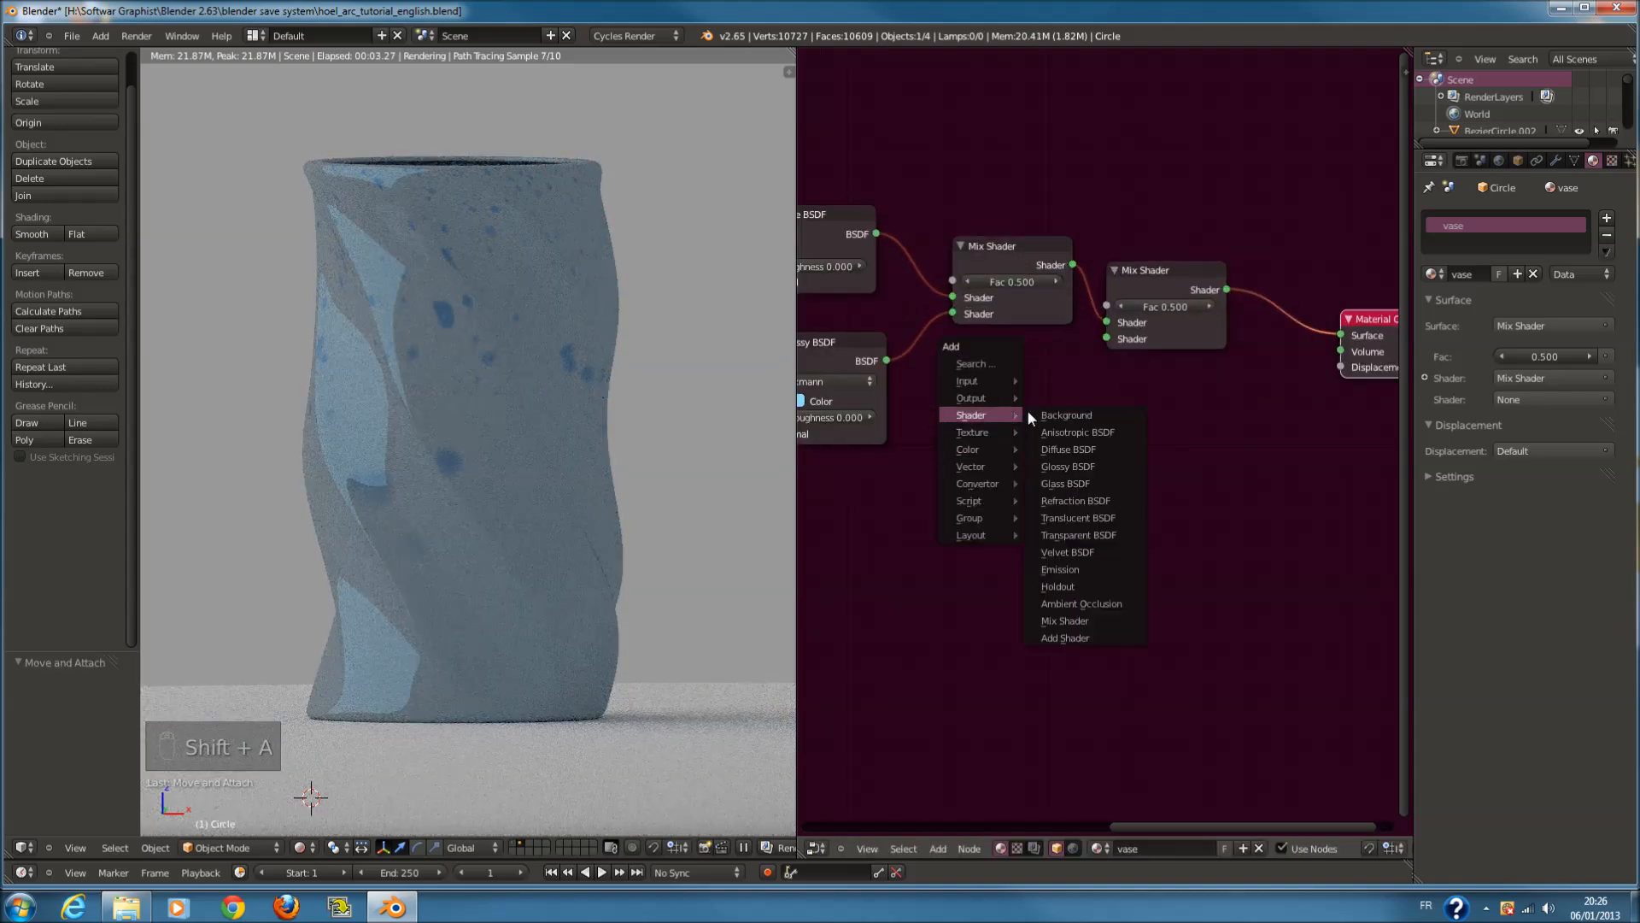
{"action": "left_click", "coordinate": [1111, 536]}
{"action": "left_click", "coordinate": [983, 491]}
{"action": "key", "text": "x"}
Try adding a Glossy BSDF below the Mix Shaders, and delete it
{"action": "key", "text": "shift+a"}
{"action": "mouse_move", "coordinate": [1007, 473]}
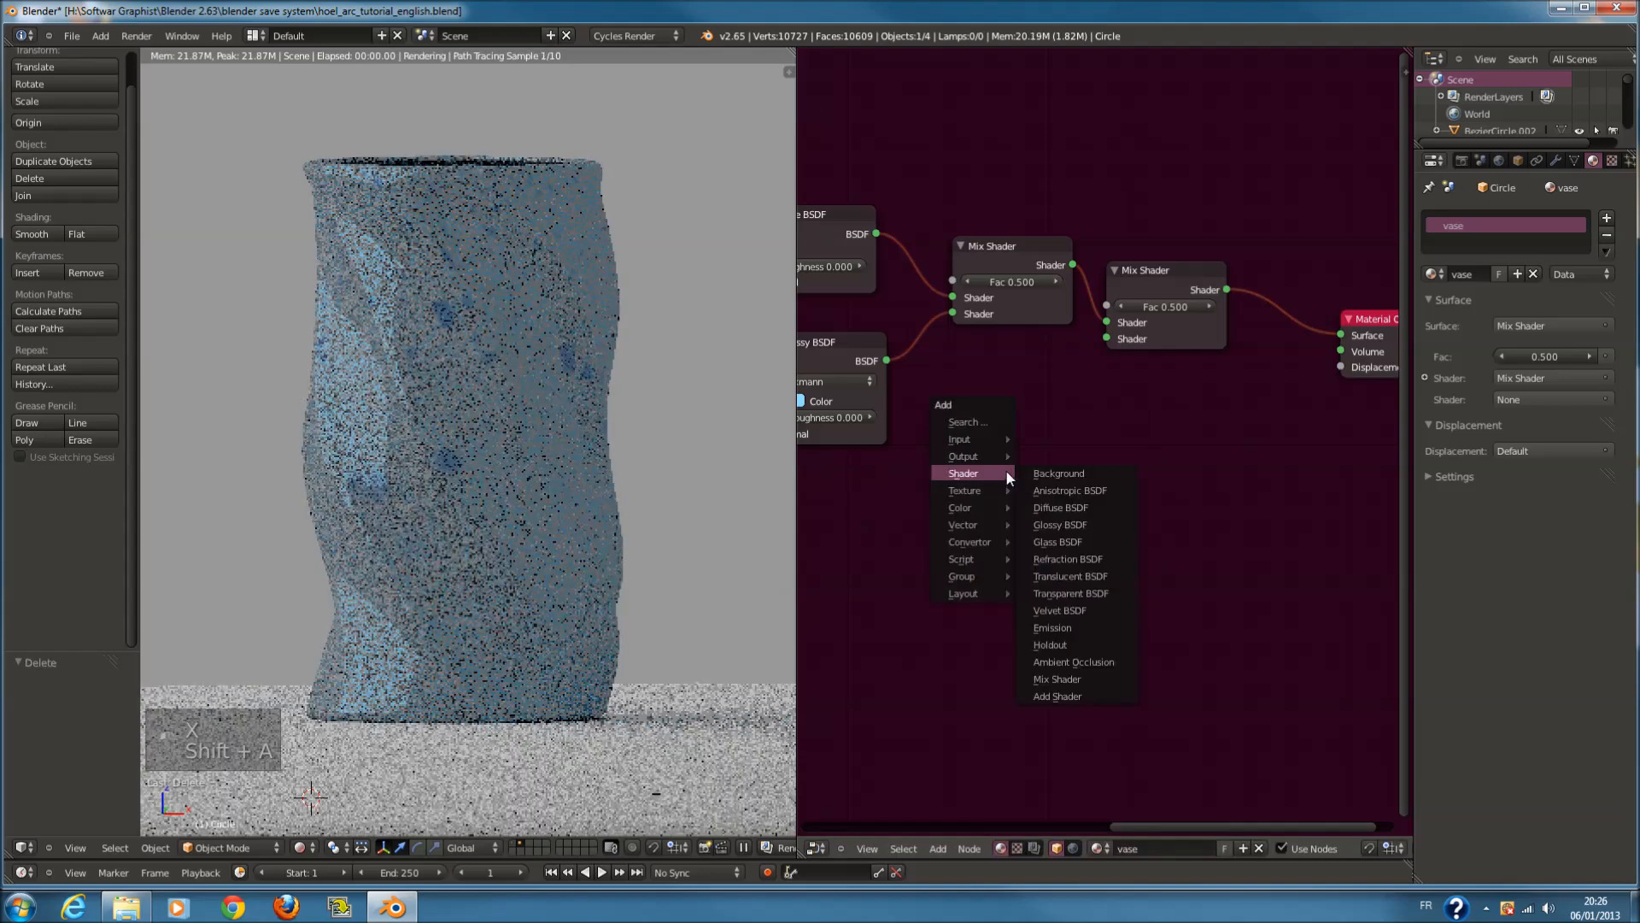
{"action": "left_click", "coordinate": [1073, 524]}
{"action": "left_click", "coordinate": [1128, 490]}
{"action": "key", "text": "x"}
Add a Glass BSDF below the Mix Shaders and link it to the second Mix Shader's free Shader input
{"action": "key", "text": "shift+a"}
{"action": "mouse_move", "coordinate": [1120, 494]}
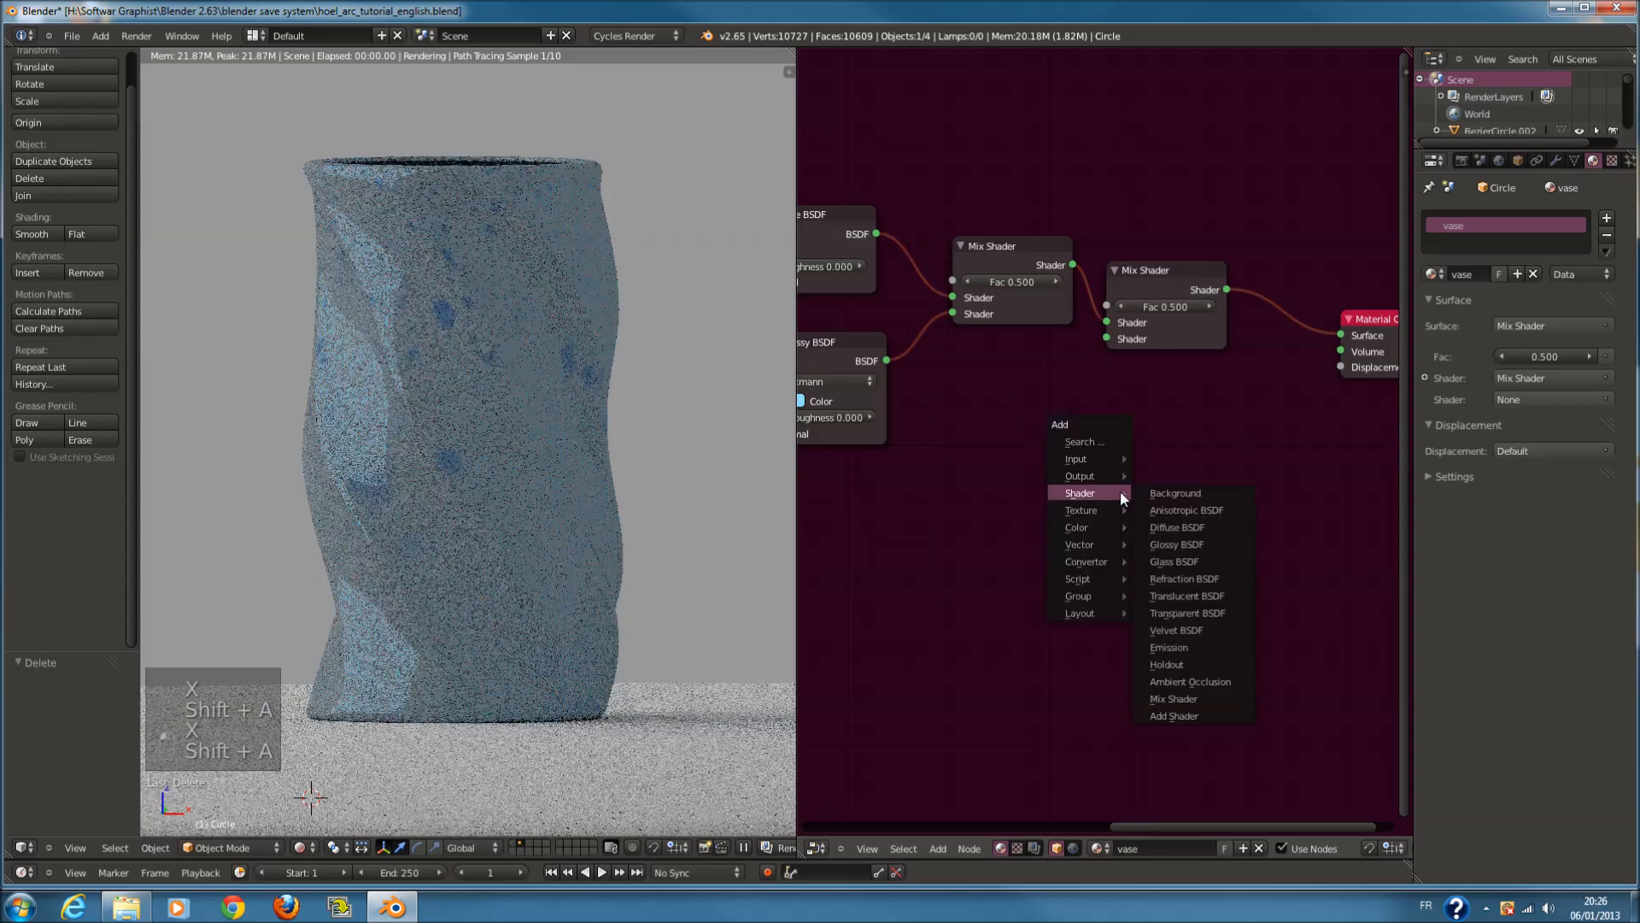
{"action": "left_click", "coordinate": [1208, 561]}
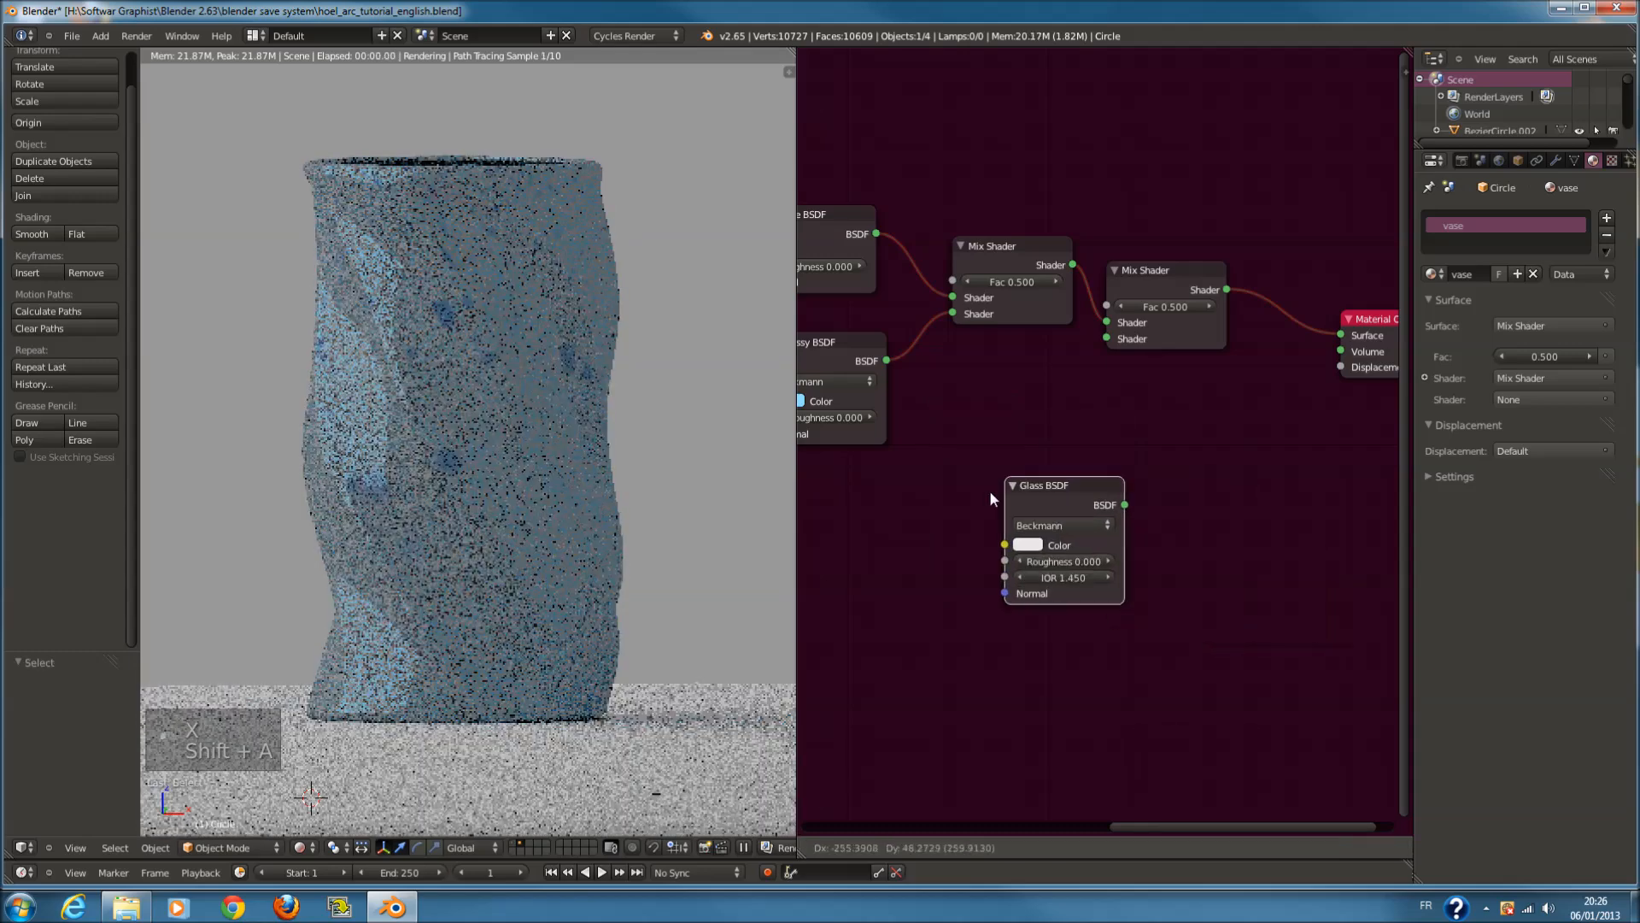
{"action": "left_click", "coordinate": [957, 478]}
{"action": "left_click_drag", "start_coordinate": [1059, 483], "coordinate": [1104, 342]}
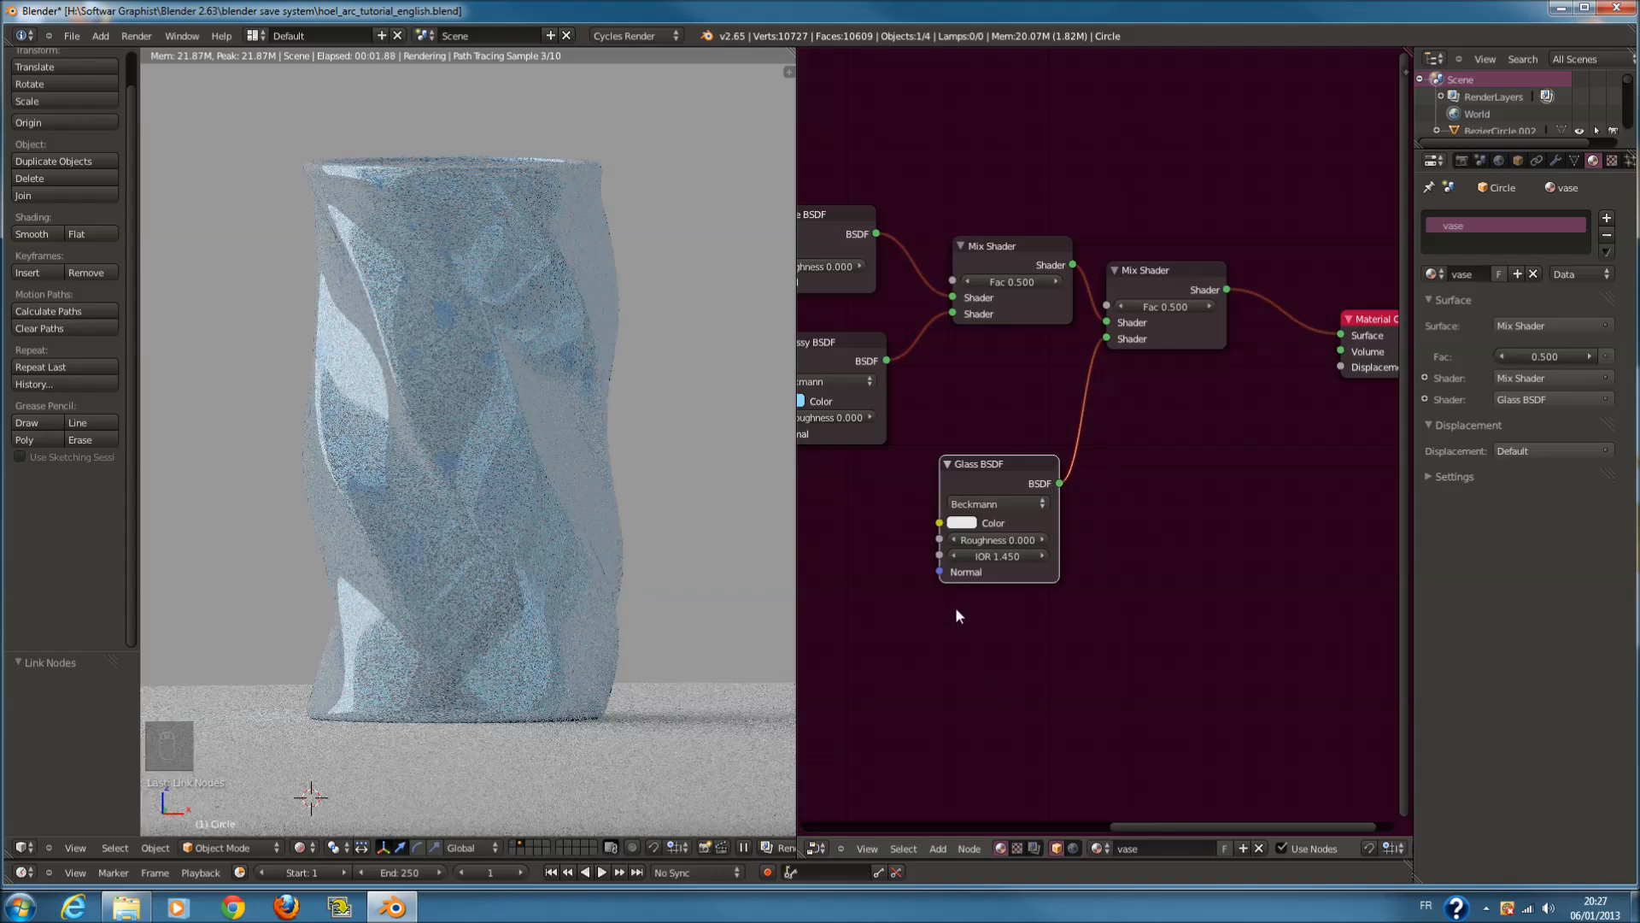
Set the Glass BSDF's IOR to 1.200 and tint its colour a very pale blue
{"action": "left_click_drag", "start_coordinate": [997, 561], "coordinate": [859, 561]}
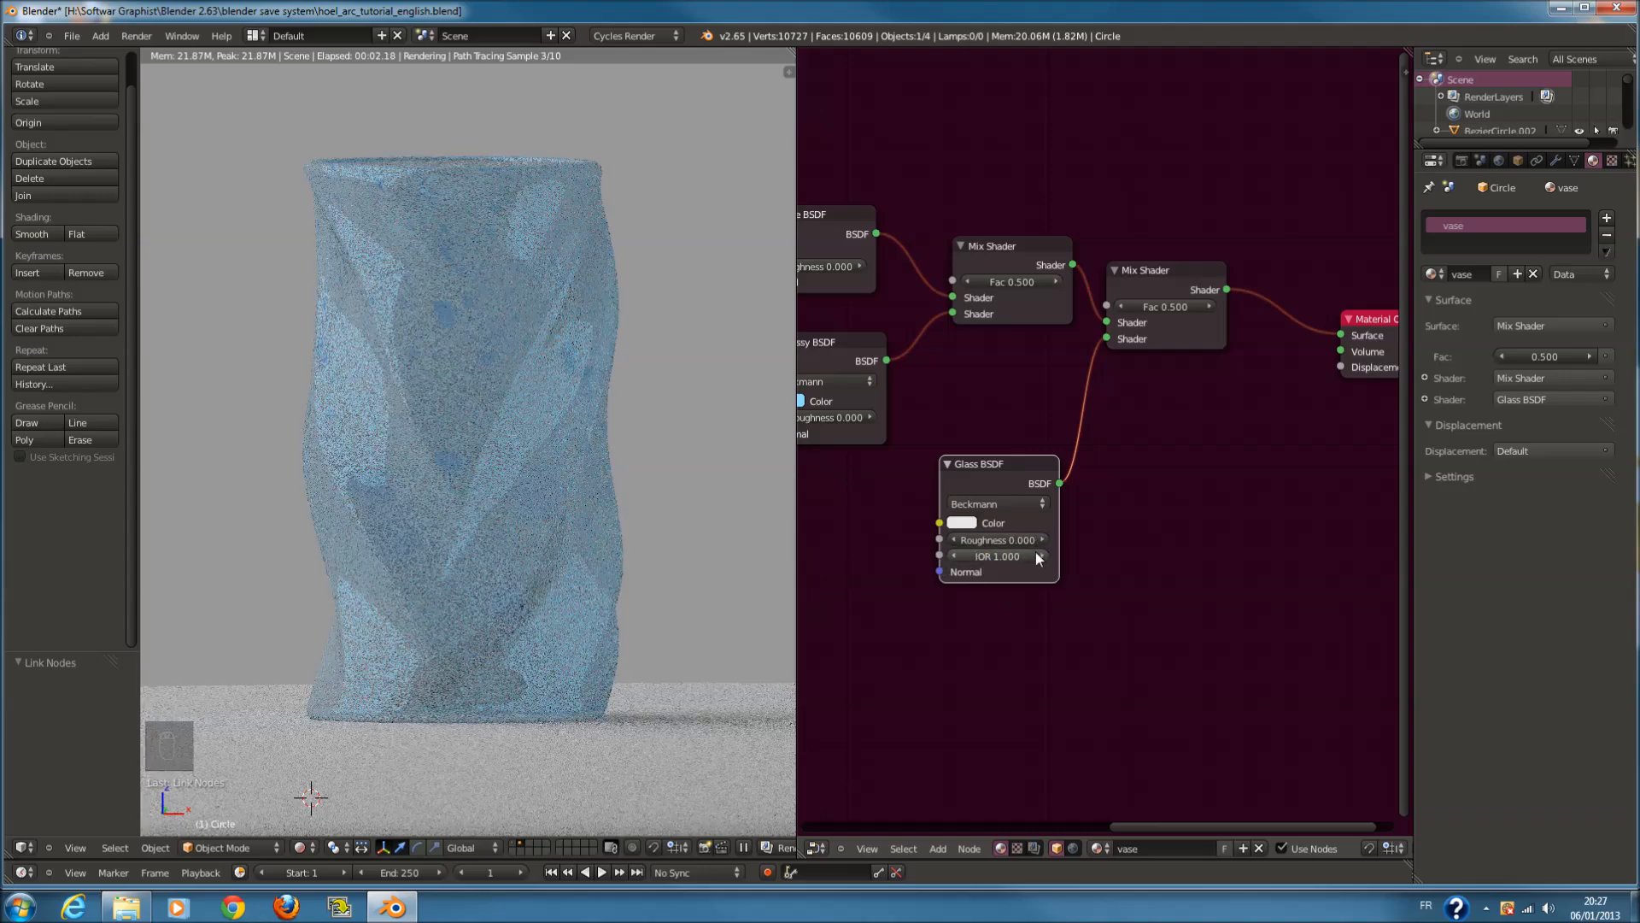
{"action": "left_click", "coordinate": [1042, 555]}
{"action": "left_click", "coordinate": [962, 523]}
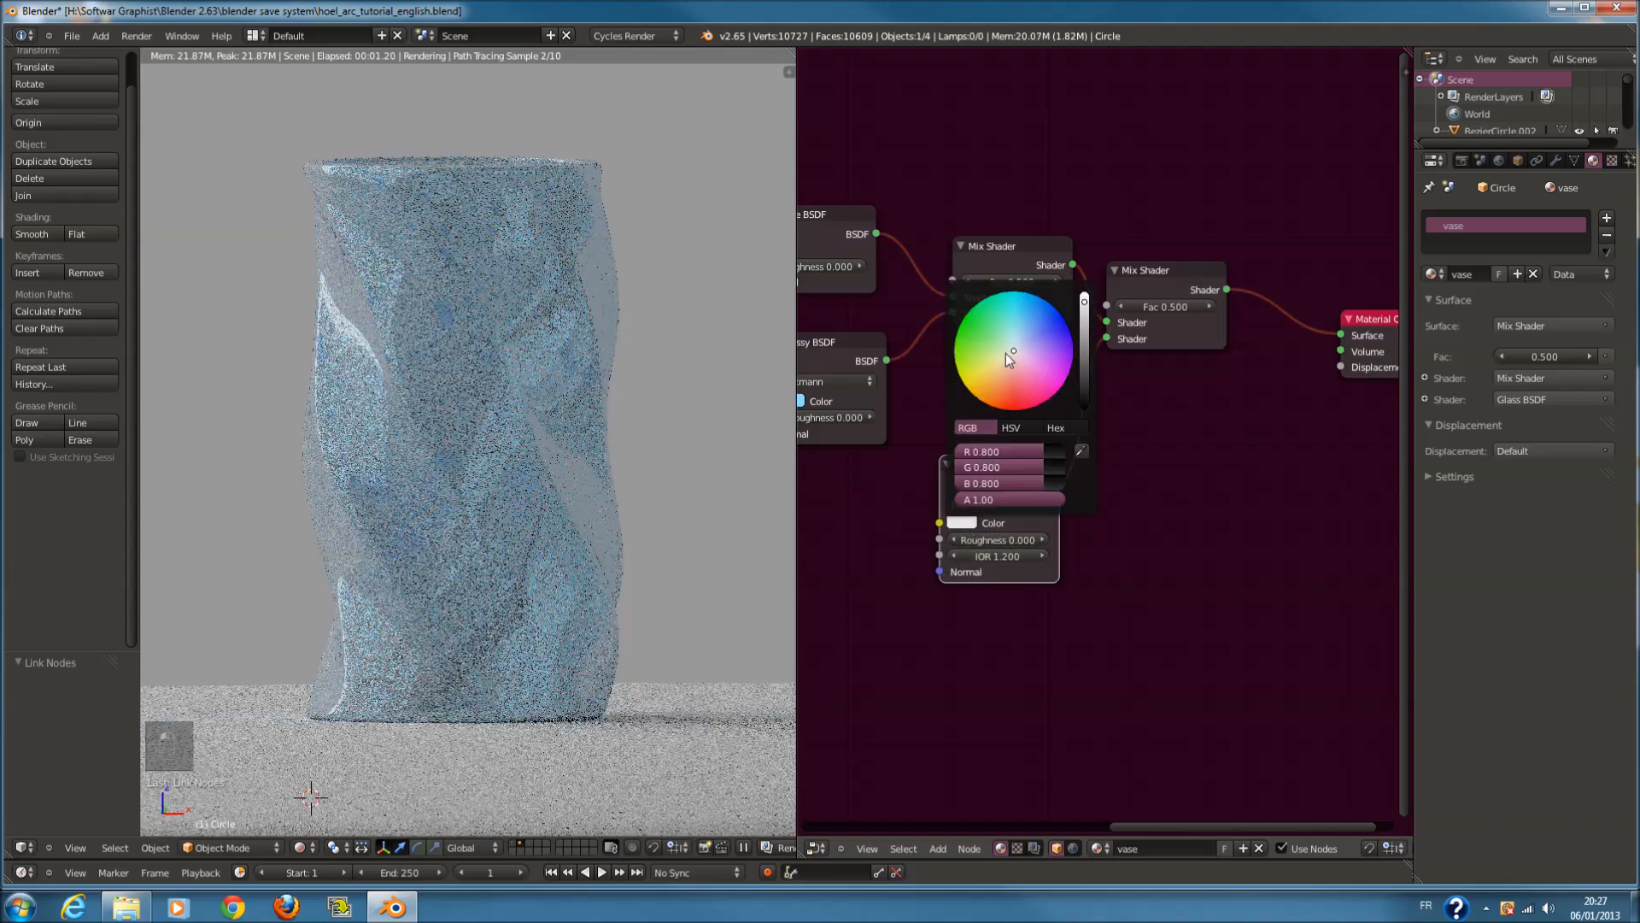
{"action": "left_click_drag", "start_coordinate": [998, 352], "coordinate": [986, 362]}
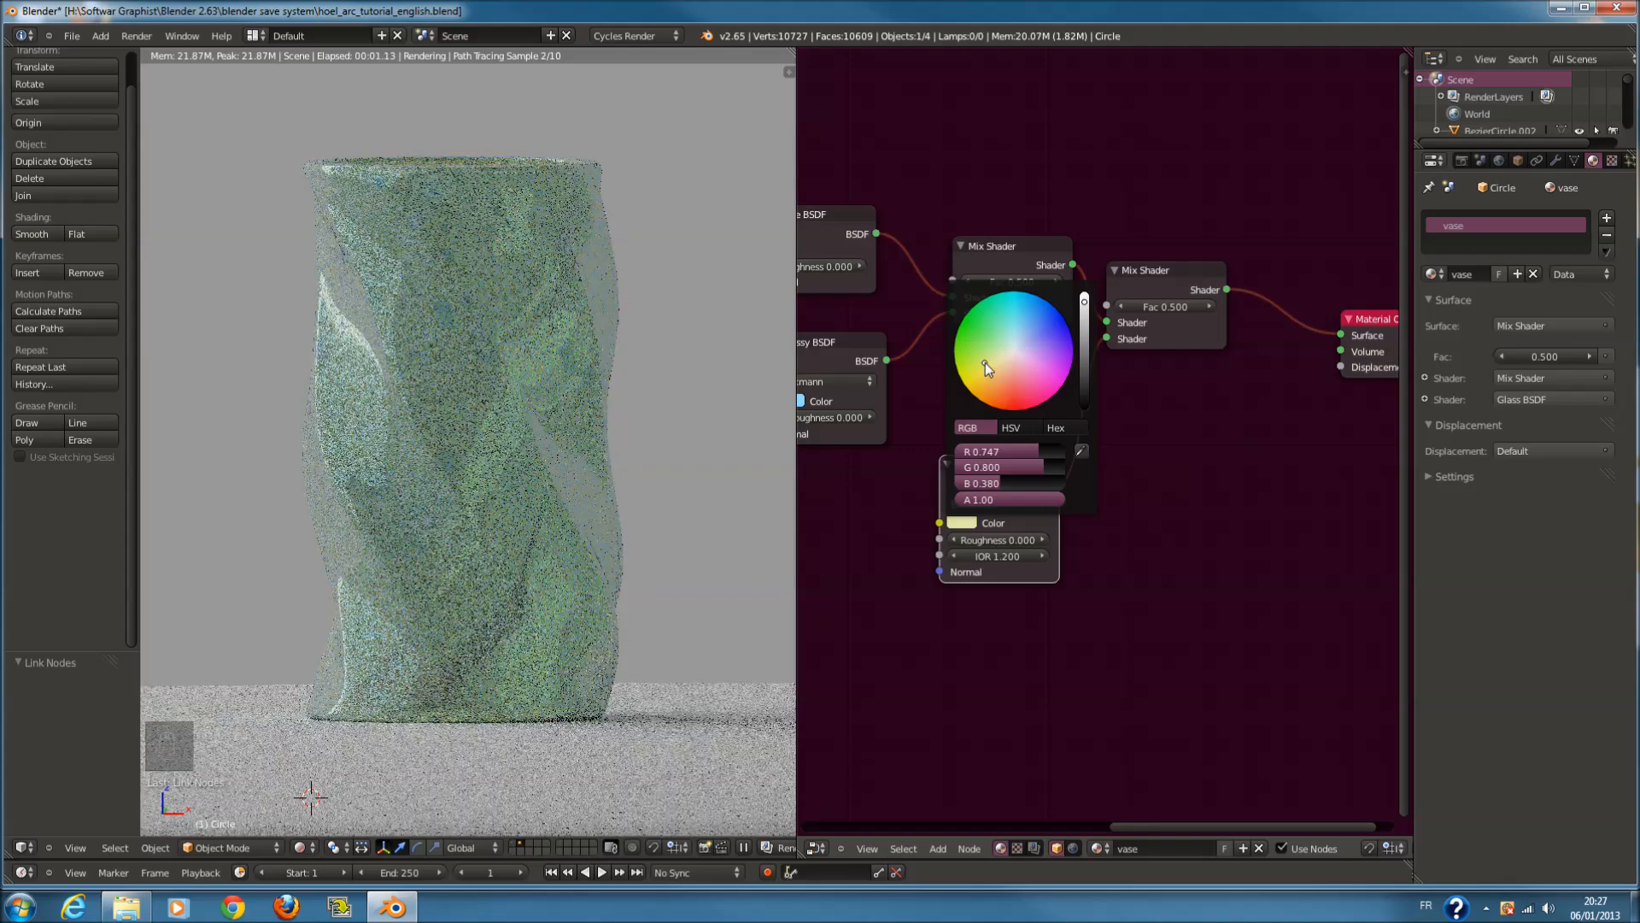
{"action": "mouse_move", "coordinate": [986, 362]}
{"action": "left_mouse_down"}
{"action": "mouse_move", "coordinate": [1017, 326]}
{"action": "mouse_move", "coordinate": [996, 364]}
{"action": "mouse_move", "coordinate": [1022, 344]}
{"action": "left_mouse_up"}
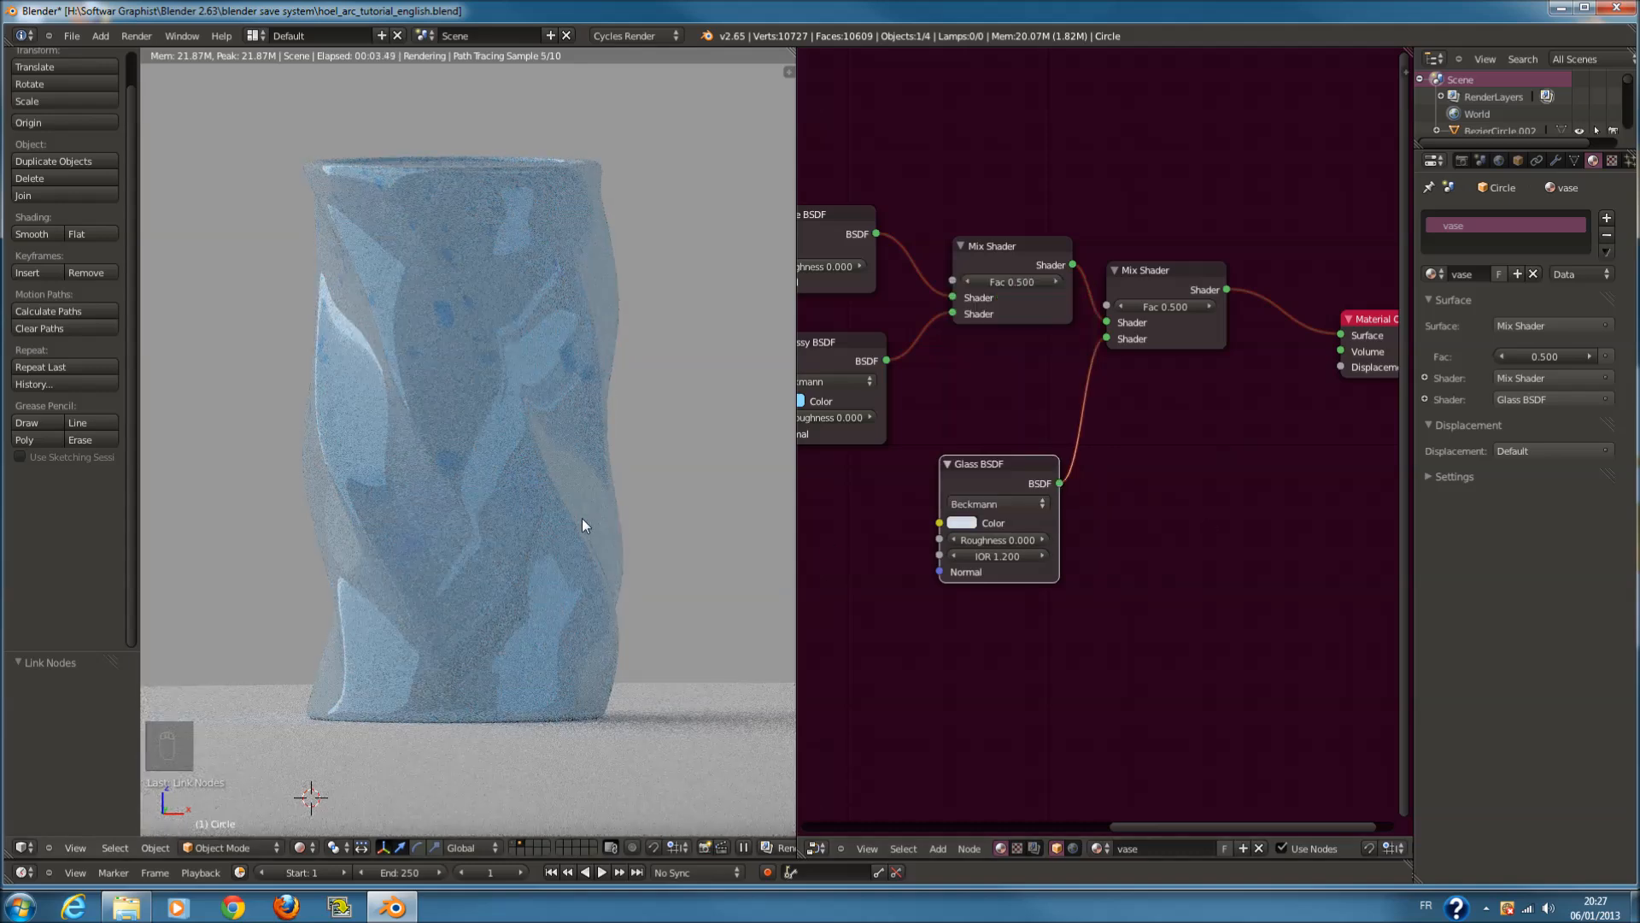
Duplicate the colour Mix node that feeds the ColorRamp and place the copy below the ColorRamp
{"action": "scroll", "coordinate": [967, 499], "scroll_direction": "down", "scroll_amount": 5}
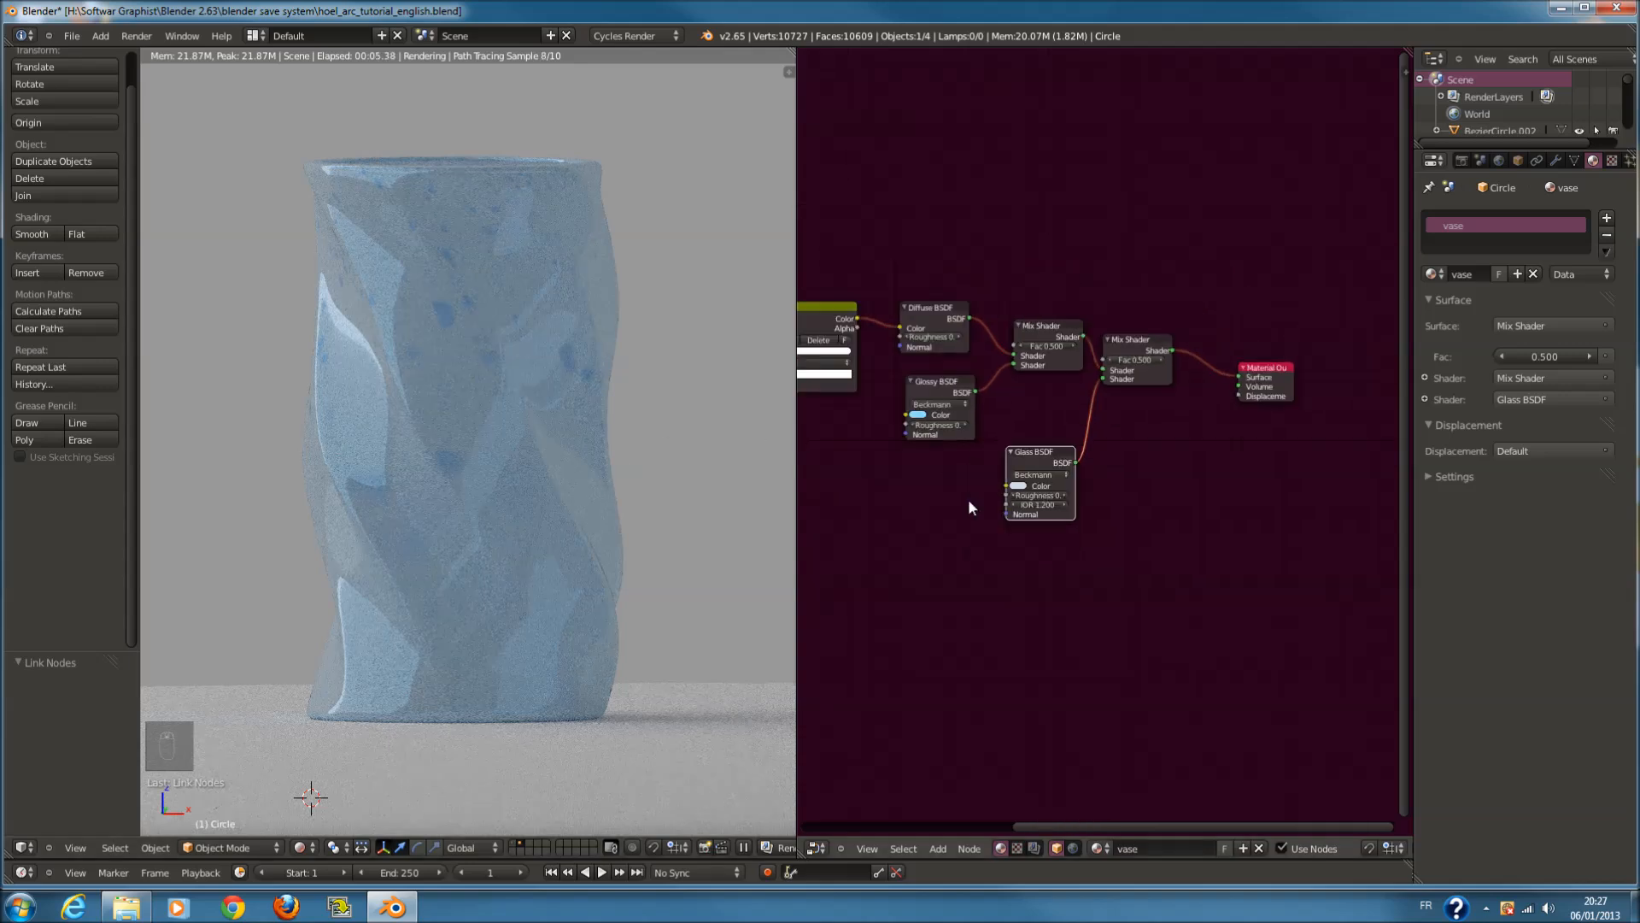
{"action": "scroll", "coordinate": [978, 504], "scroll_direction": "down", "scroll_amount": 1}
{"action": "key", "text": "a"}
{"action": "key", "text": "a"}
{"action": "key", "text": "a"}
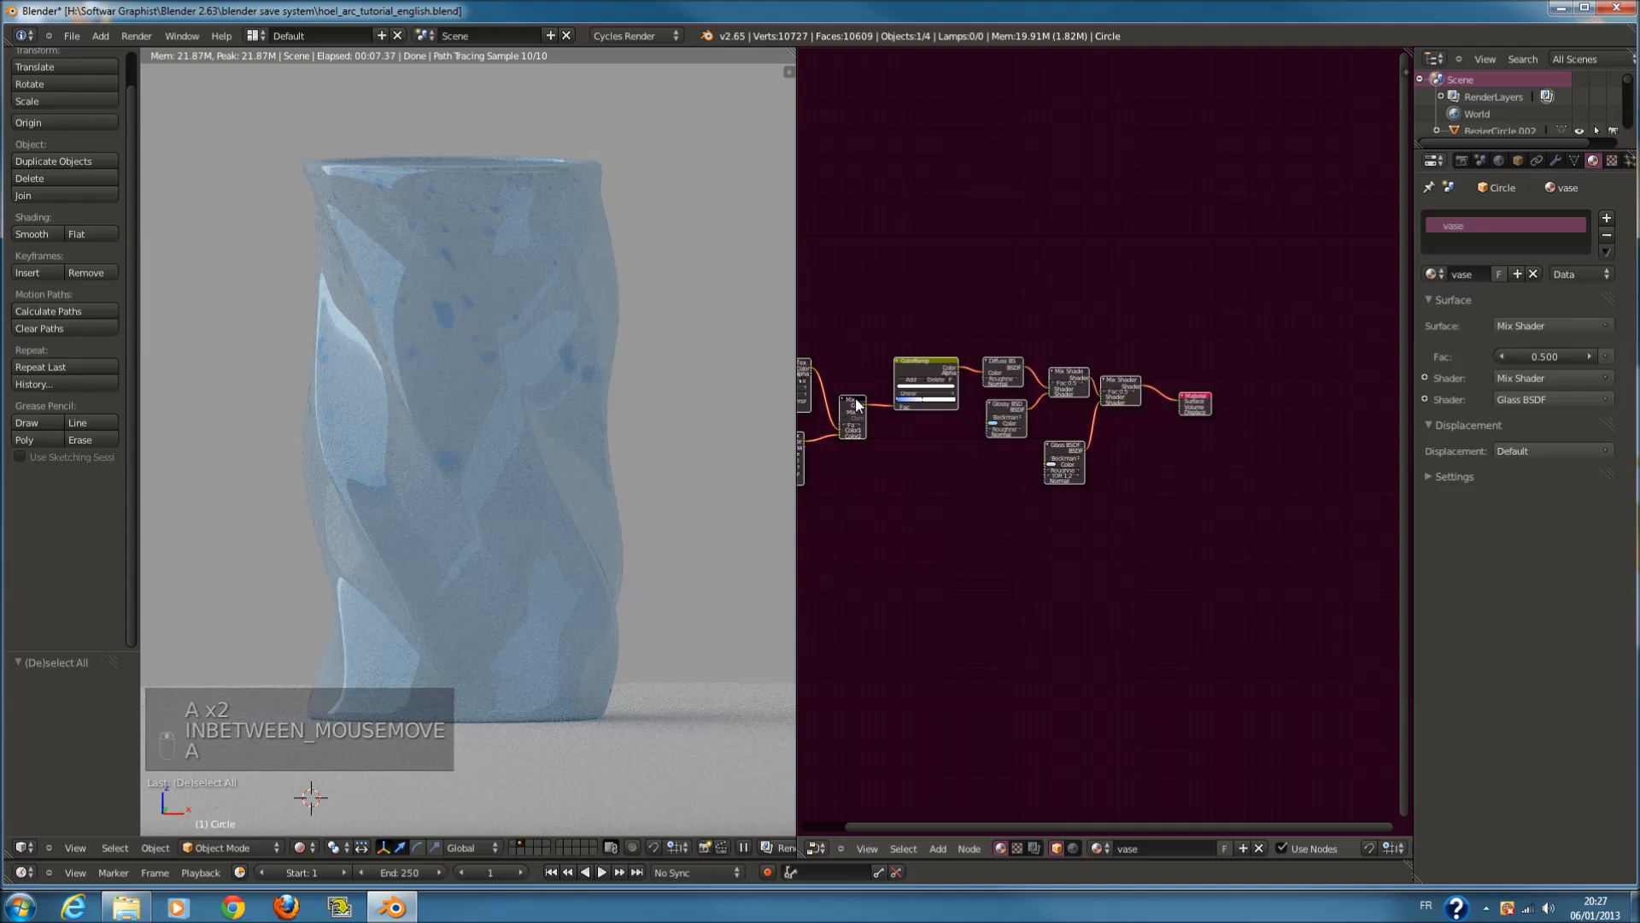
{"action": "key", "text": "shift+d"}
{"action": "left_click", "coordinate": [925, 458]}
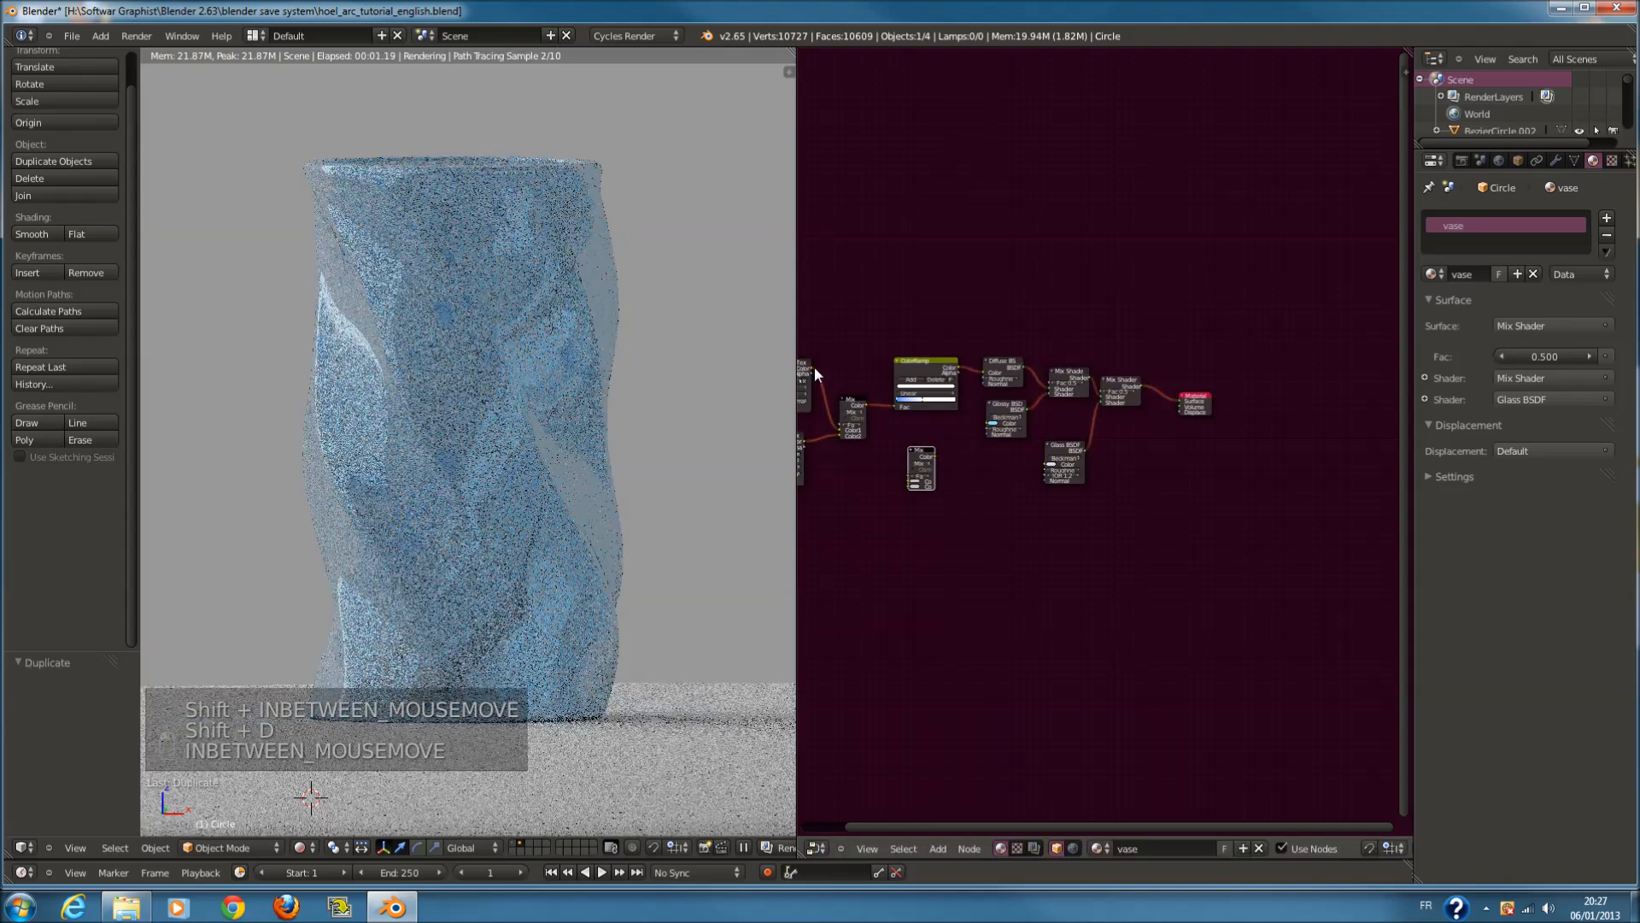
Link the upper Image Texture's Color to the copied Mix node's Color2, and the copy's Color output to the Material Output's Displacement
{"action": "left_click_drag", "start_coordinate": [808, 368], "coordinate": [909, 485]}
{"action": "scroll", "coordinate": [909, 485], "scroll_direction": "up", "scroll_amount": 2}
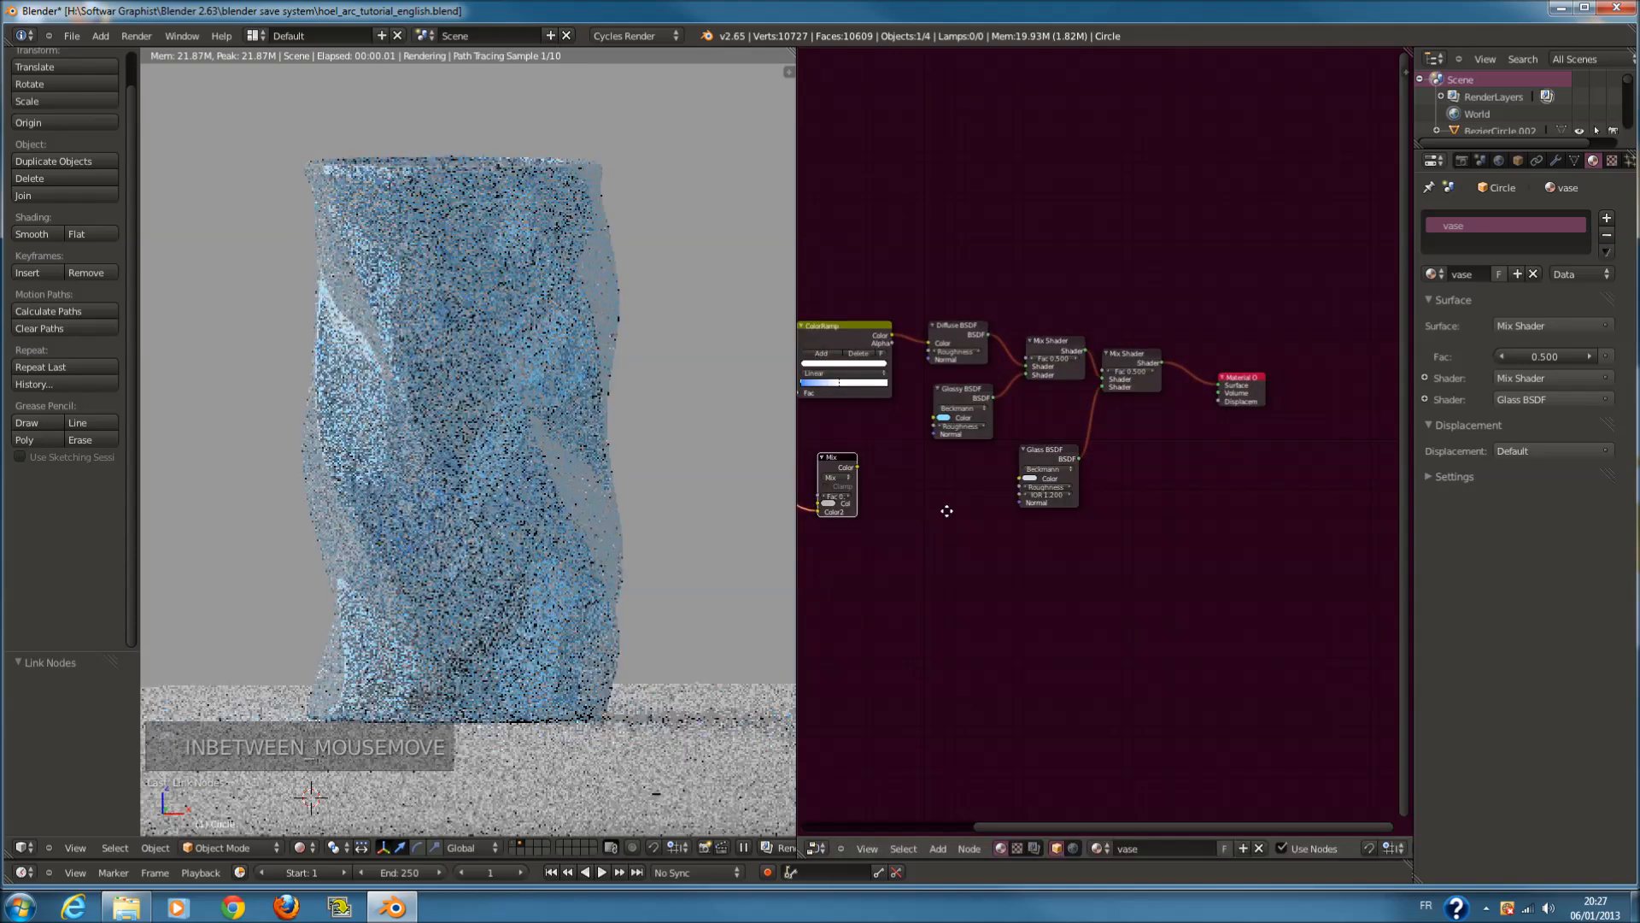
{"action": "middle_click_drag", "start_coordinate": [947, 511], "coordinate": [964, 442]}
{"action": "left_click_drag", "start_coordinate": [933, 476], "coordinate": [1335, 403]}
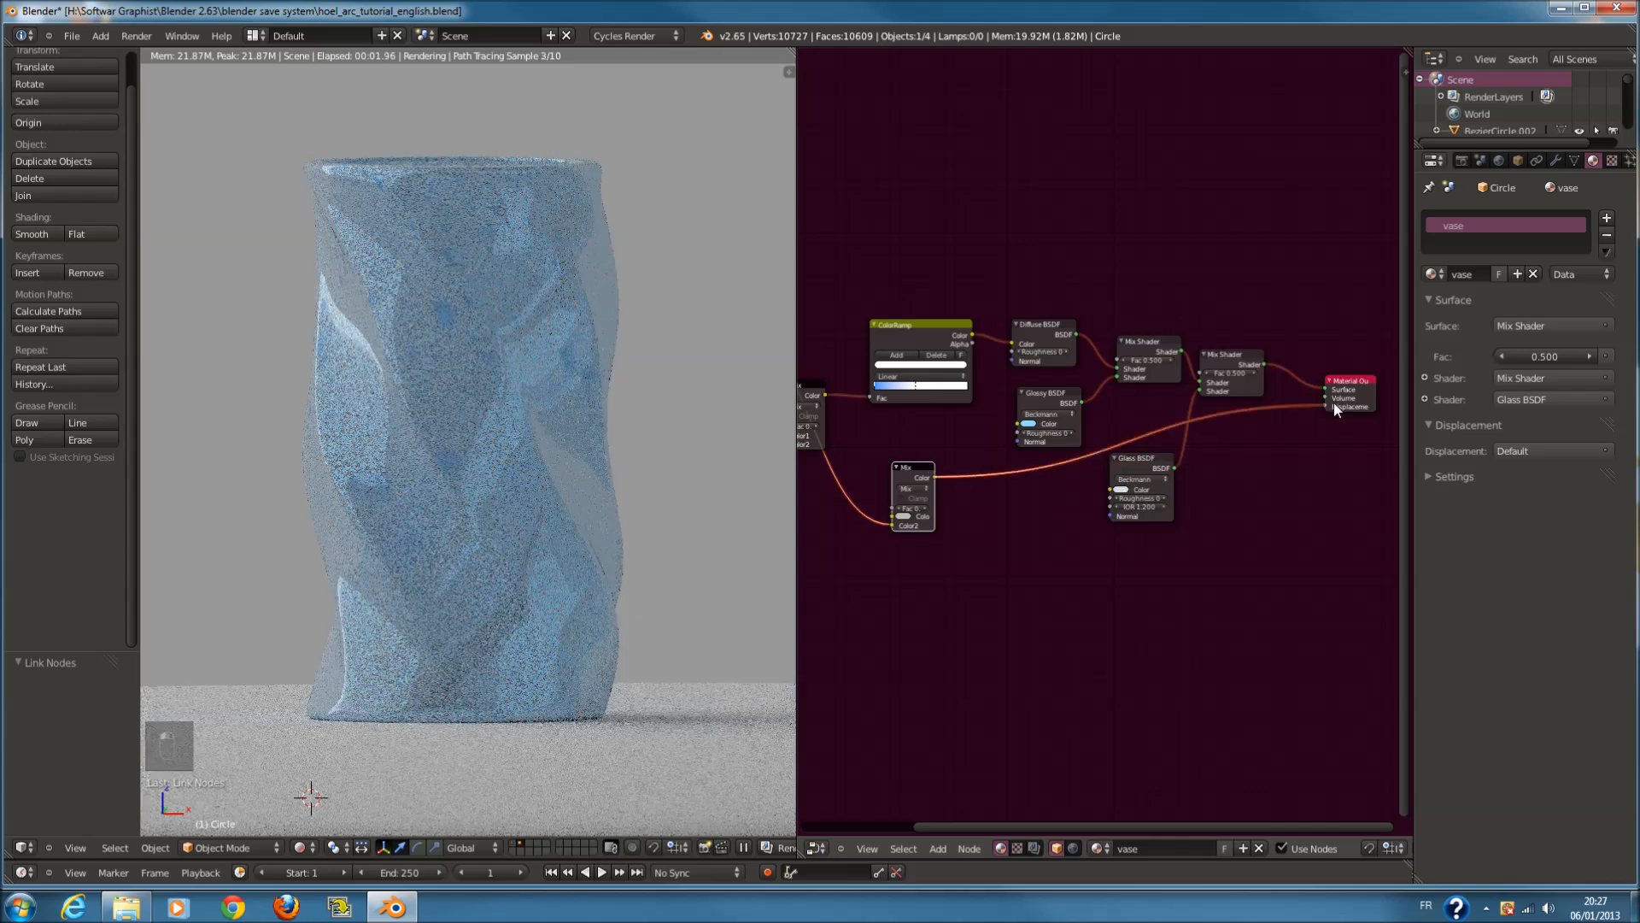
Change the blend mode of the copied Mix node feeding Displacement to Multiply
{"action": "scroll", "coordinate": [938, 521], "scroll_direction": "up", "scroll_amount": 1}
{"action": "middle_click_drag", "start_coordinate": [938, 521], "coordinate": [1192, 530]}
{"action": "scroll", "coordinate": [1157, 531], "scroll_direction": "up", "scroll_amount": 3}
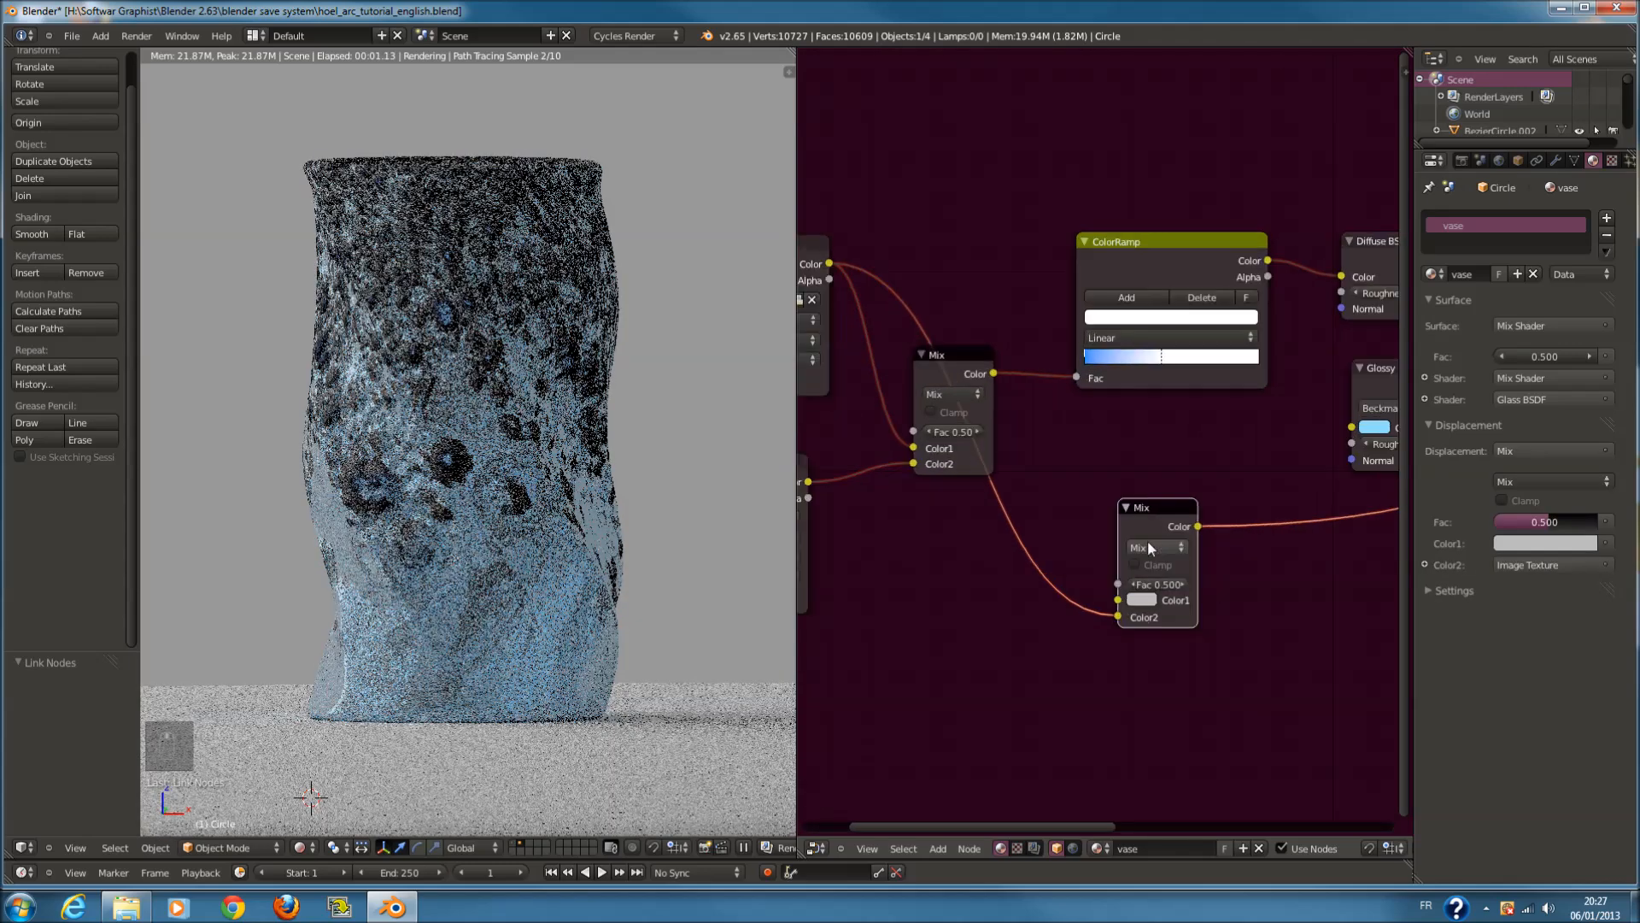
{"action": "scroll", "coordinate": [1146, 540], "scroll_direction": "up", "scroll_amount": 1}
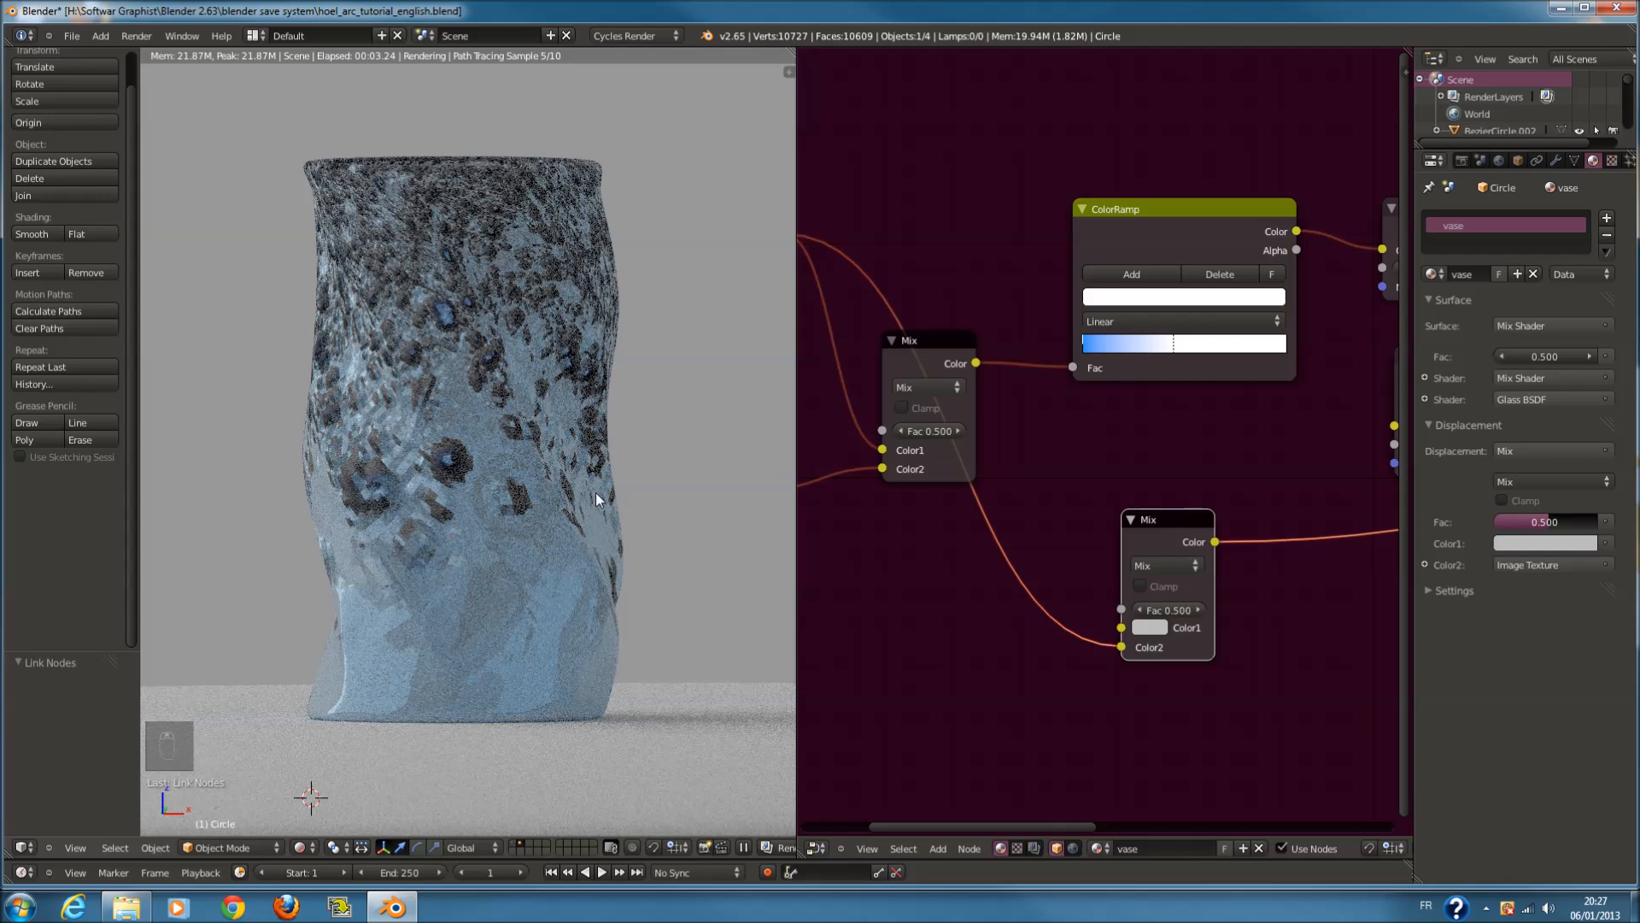
{"action": "scroll", "coordinate": [1119, 632], "scroll_direction": "up", "scroll_amount": 2}
{"action": "middle_click_drag", "start_coordinate": [1201, 628], "coordinate": [1076, 529]}
{"action": "left_click", "coordinate": [1076, 529]}
{"action": "left_click", "coordinate": [1068, 444]}
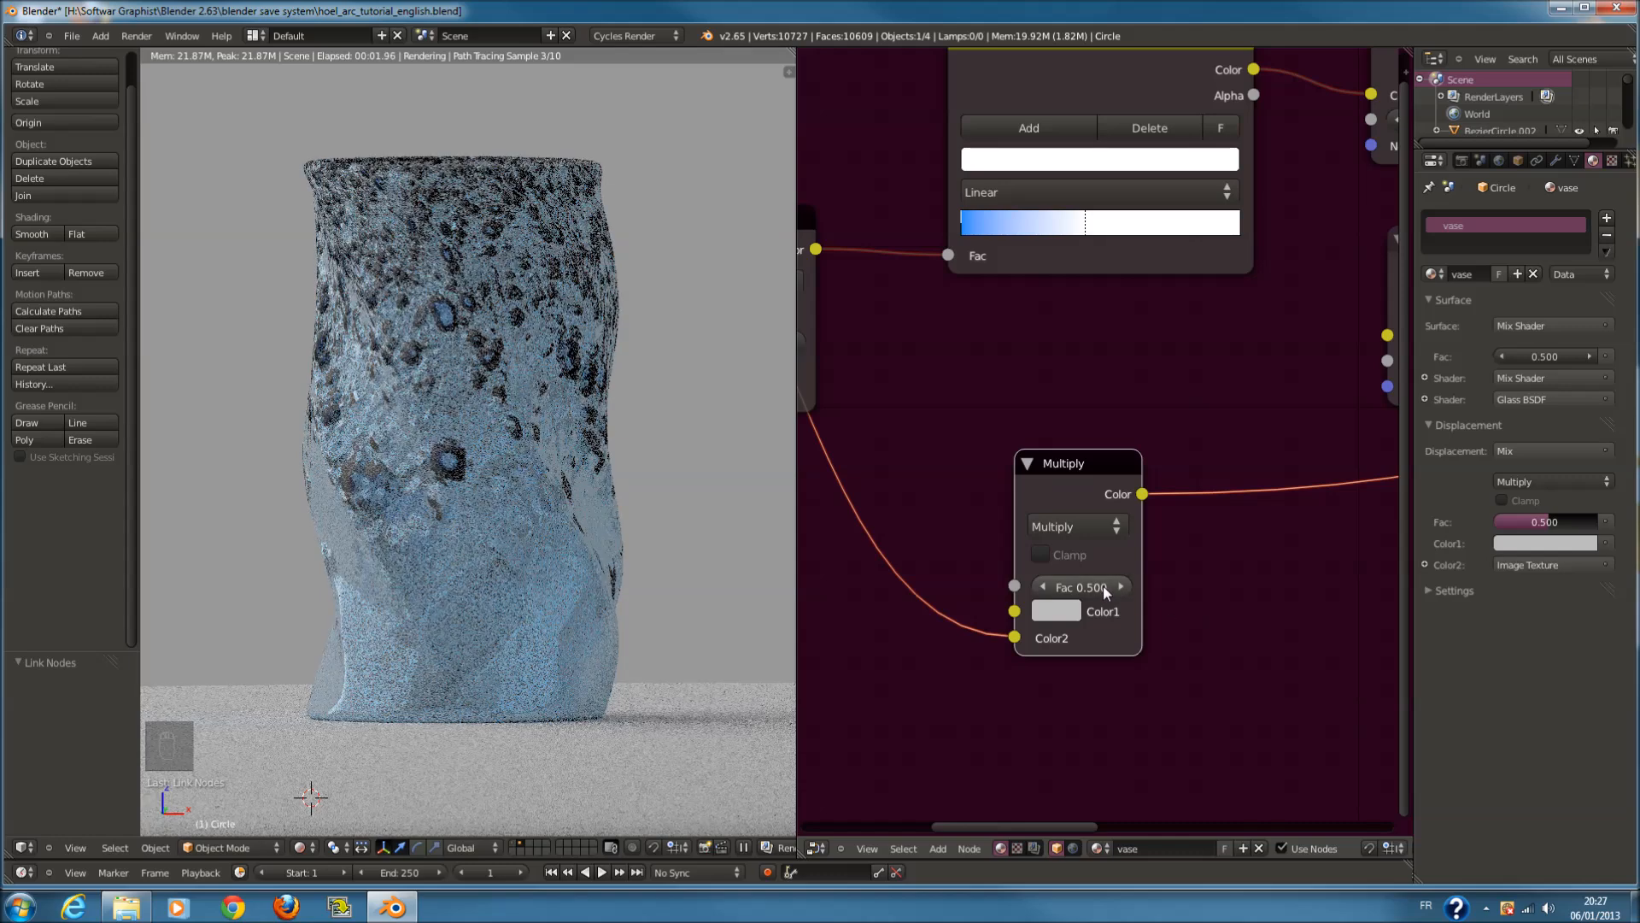
Try a near-black Color1 on the Multiply node, and set it to white
{"action": "left_click", "coordinate": [1062, 610]}
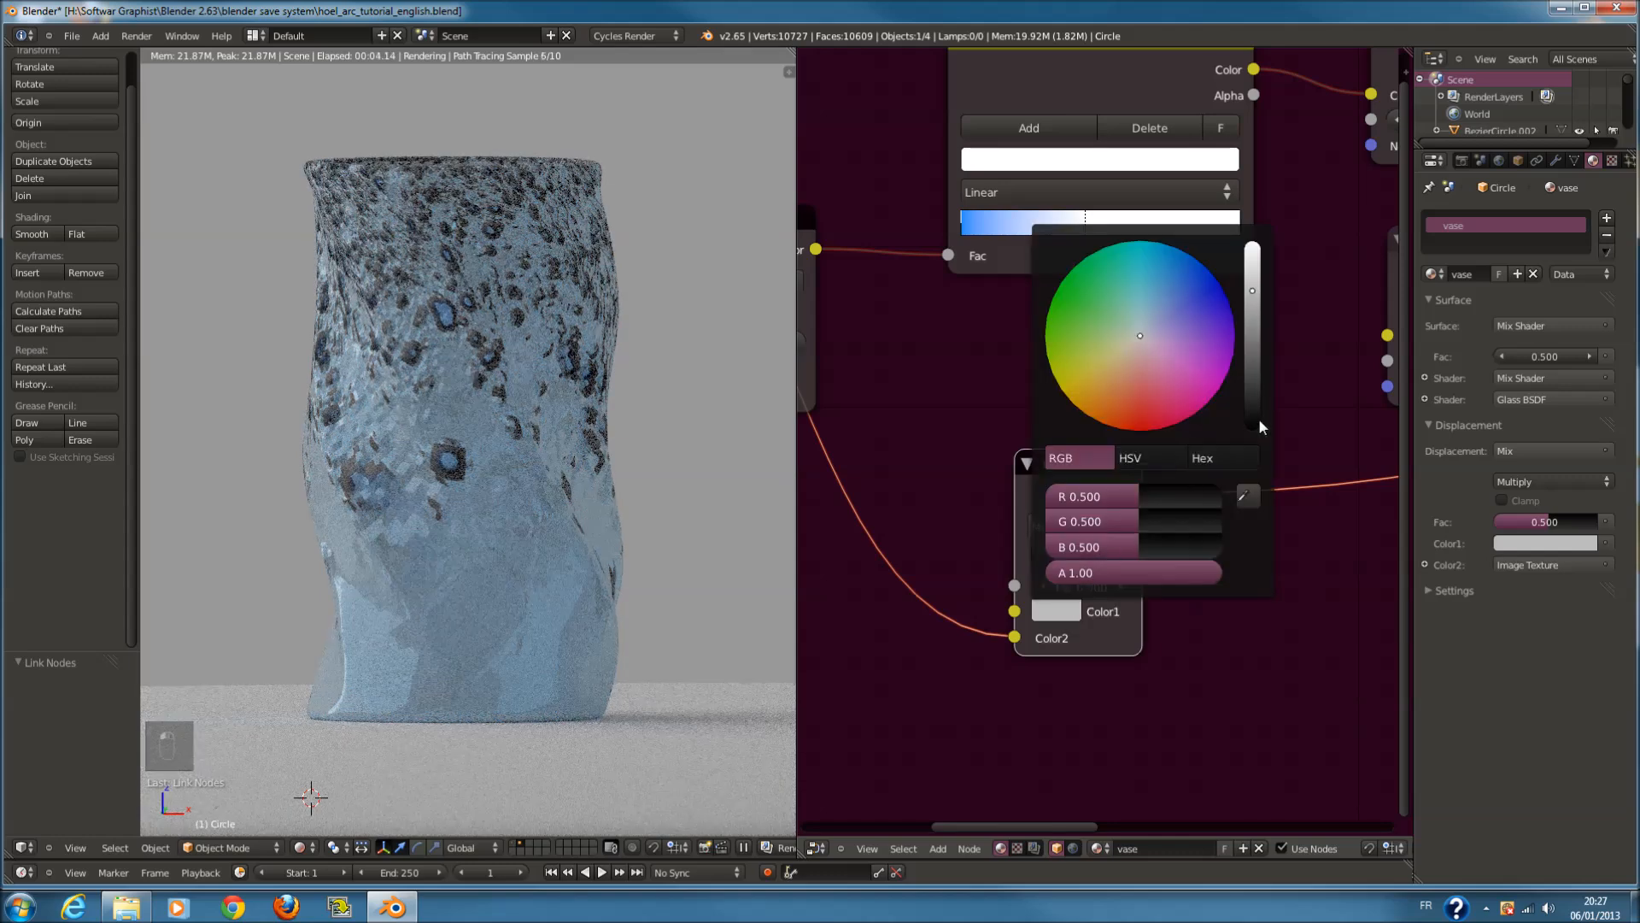
{"action": "mouse_move", "coordinate": [1254, 407]}
{"action": "left_mouse_down"}
{"action": "mouse_move", "coordinate": [1259, 438]}
{"action": "mouse_move", "coordinate": [1259, 405]}
{"action": "left_mouse_up"}
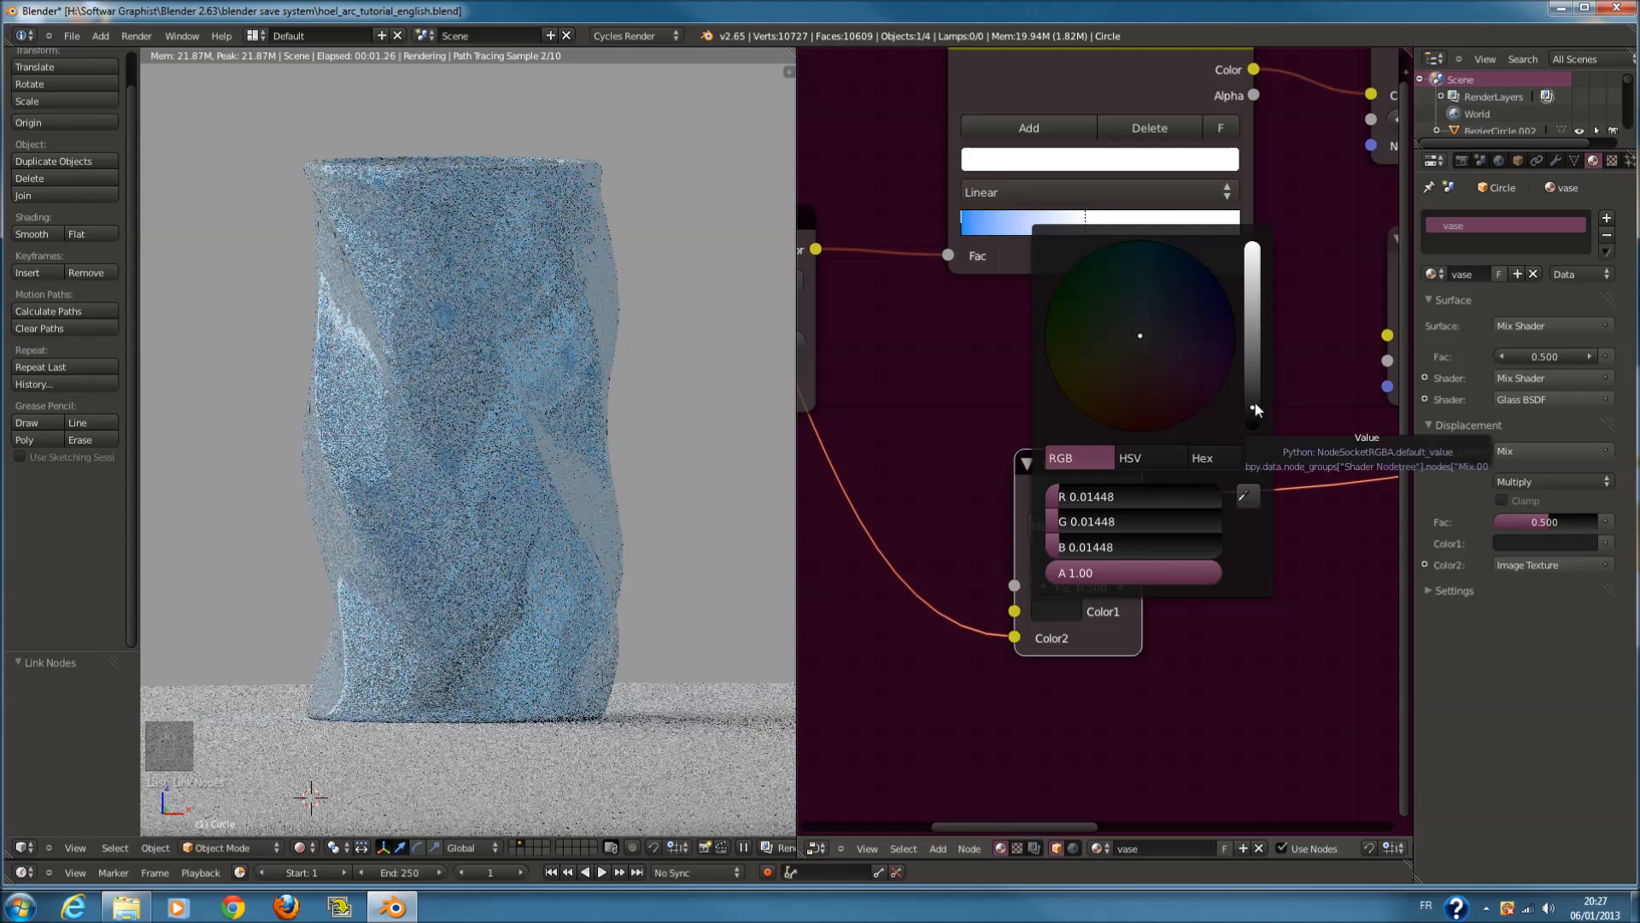
{"action": "left_click_drag", "start_coordinate": [1256, 410], "coordinate": [1253, 246]}
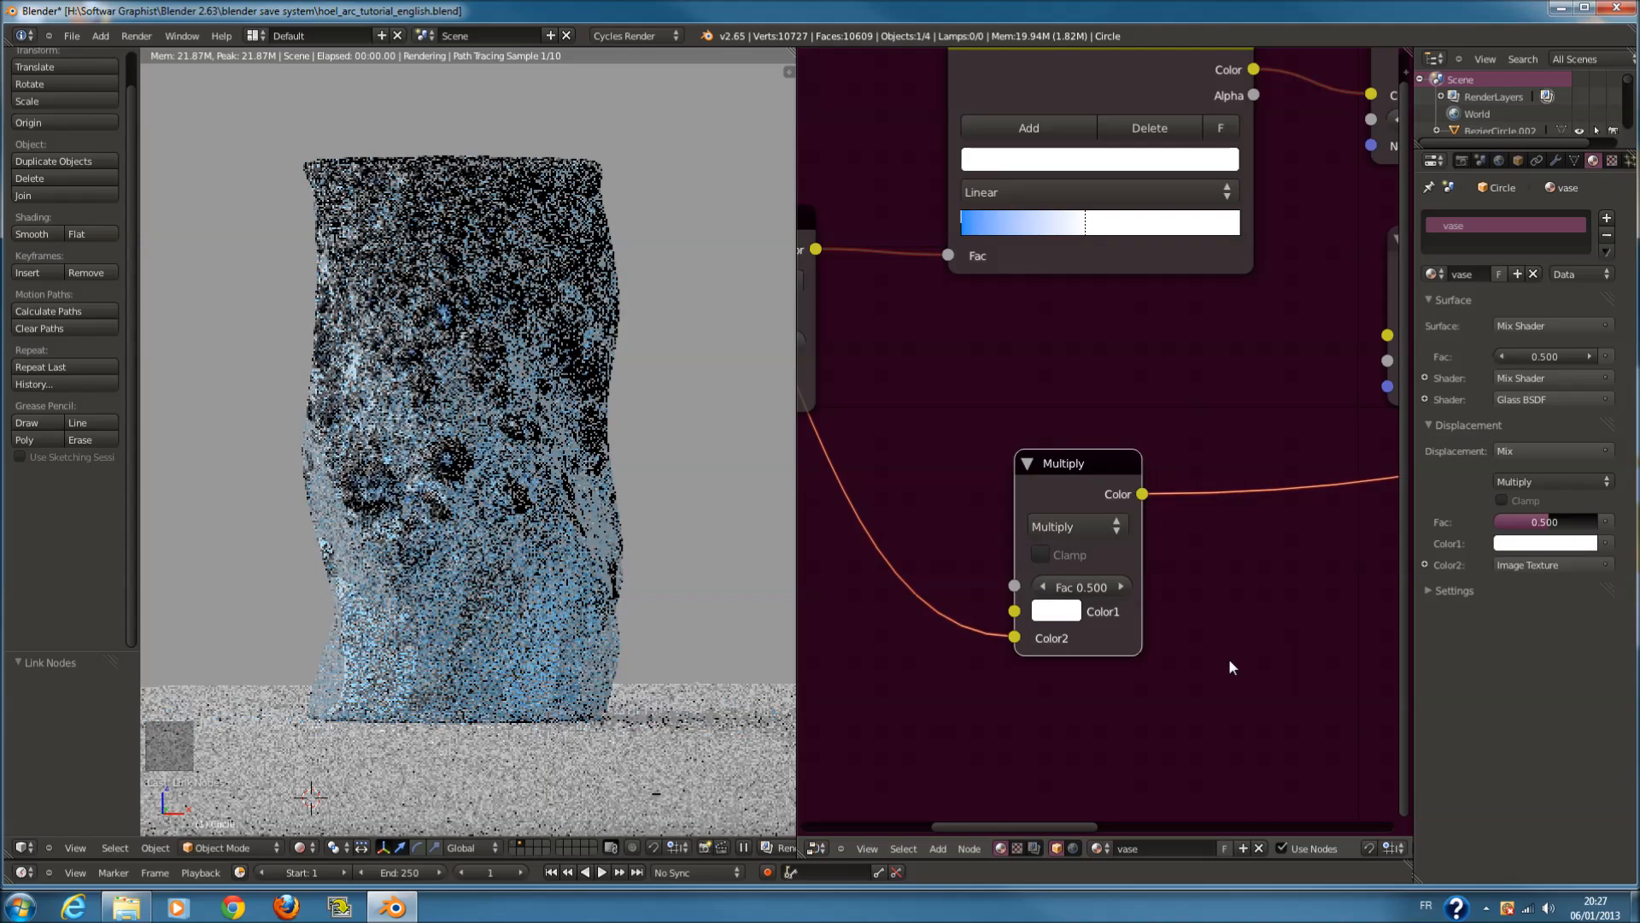
Try lowering the Multiply node's Fac to 0.1 to weaken the displacement
{"action": "left_click_drag", "start_coordinate": [1092, 589], "coordinate": [931, 587]}
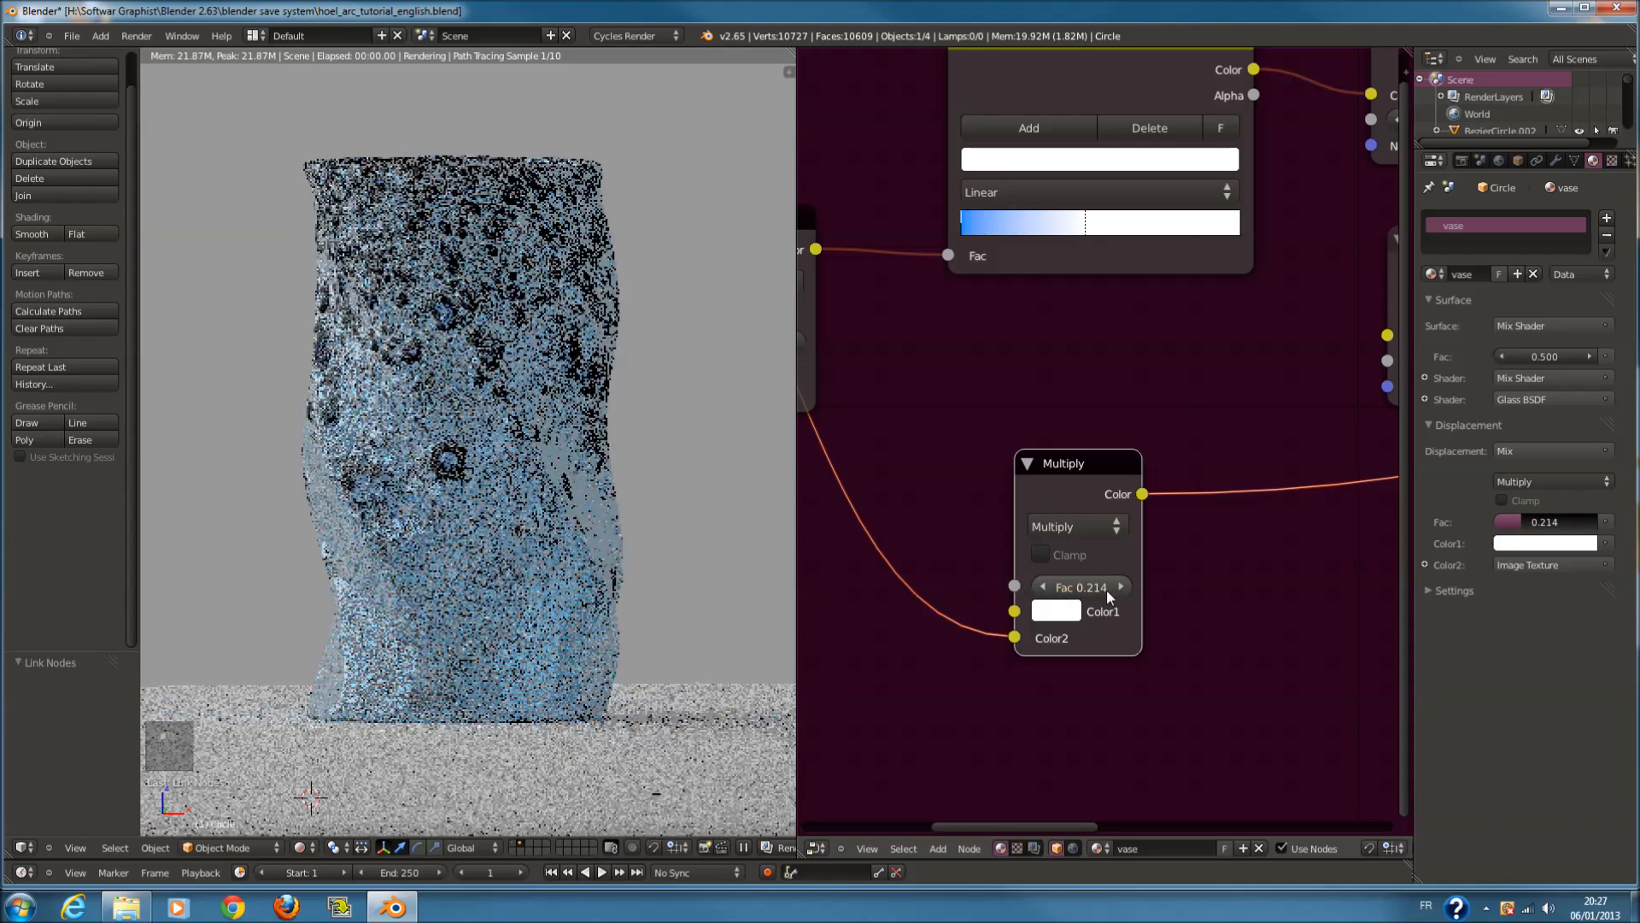
{"action": "left_click", "coordinate": [1115, 591]}
{"action": "type", "text": "0.1"}
{"action": "key", "text": "Return"}
Set the Multiply node's Fac to 0.02
{"action": "left_click", "coordinate": [1078, 585]}
{"action": "type", "text": "0."}
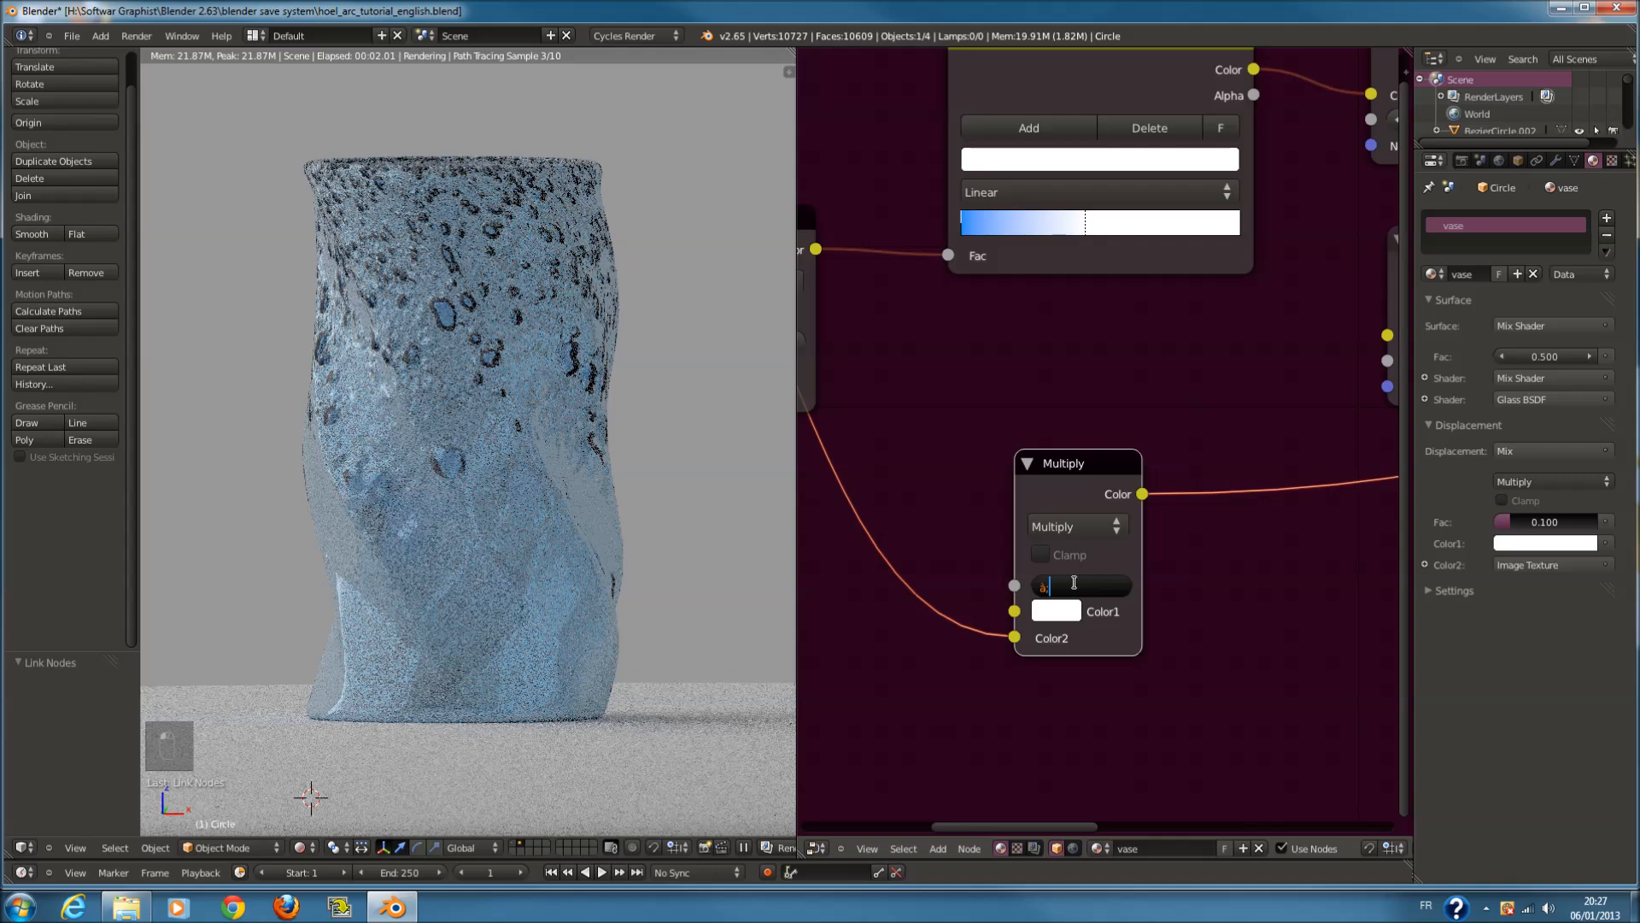
{"action": "key", "text": "BackSpace"}
{"action": "key", "text": "BackSpace"}
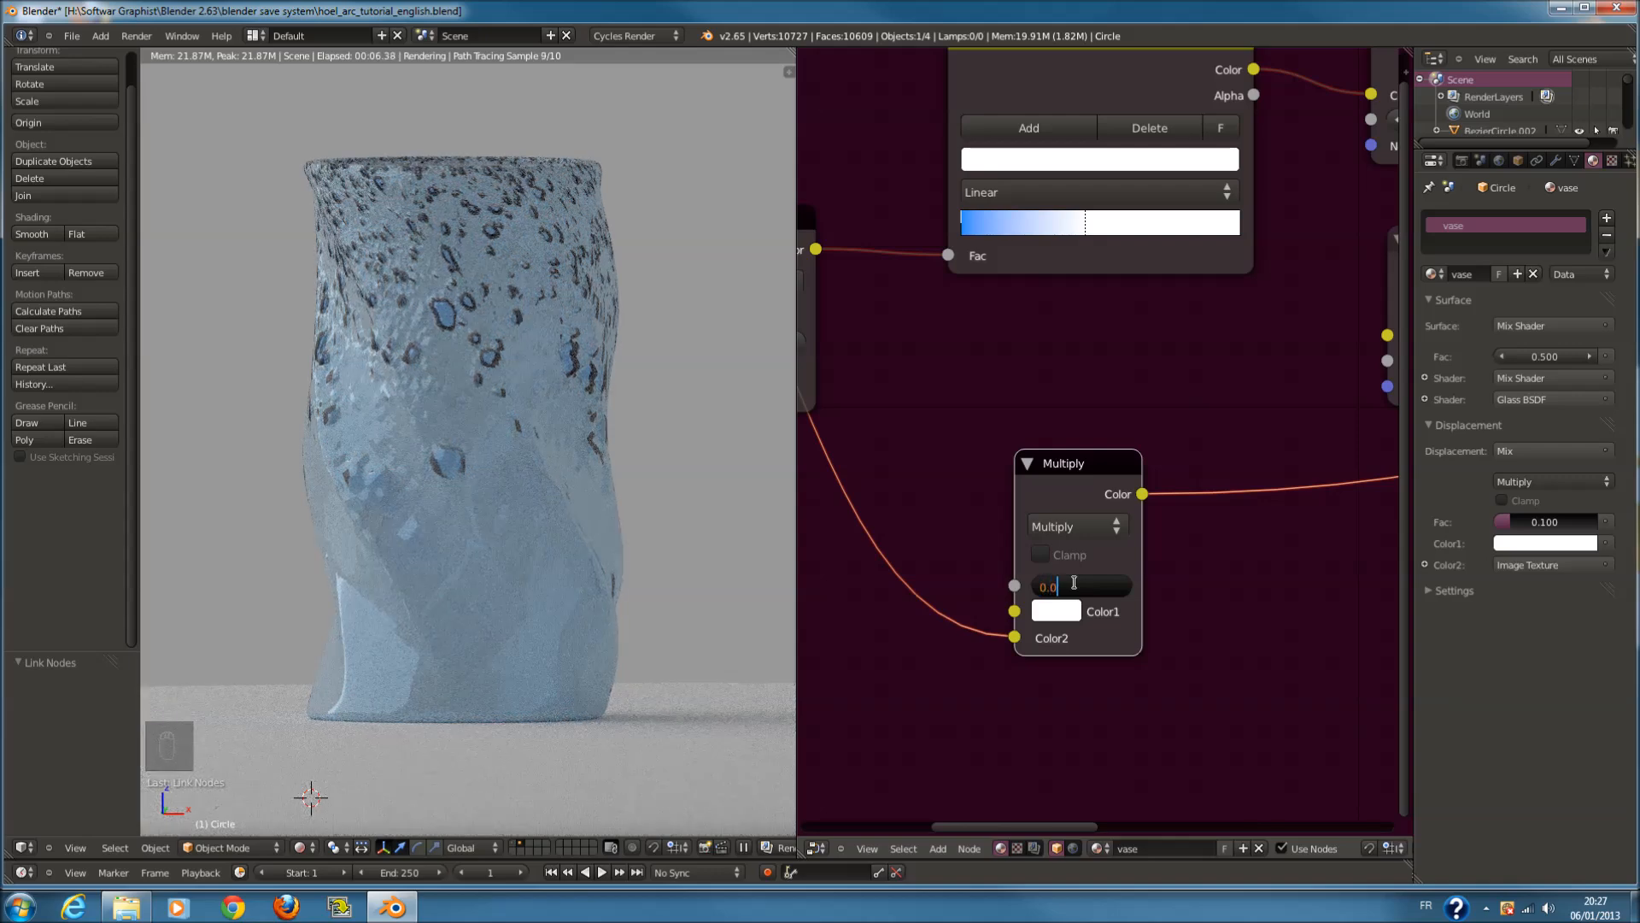
{"action": "key", "text": "Return"}
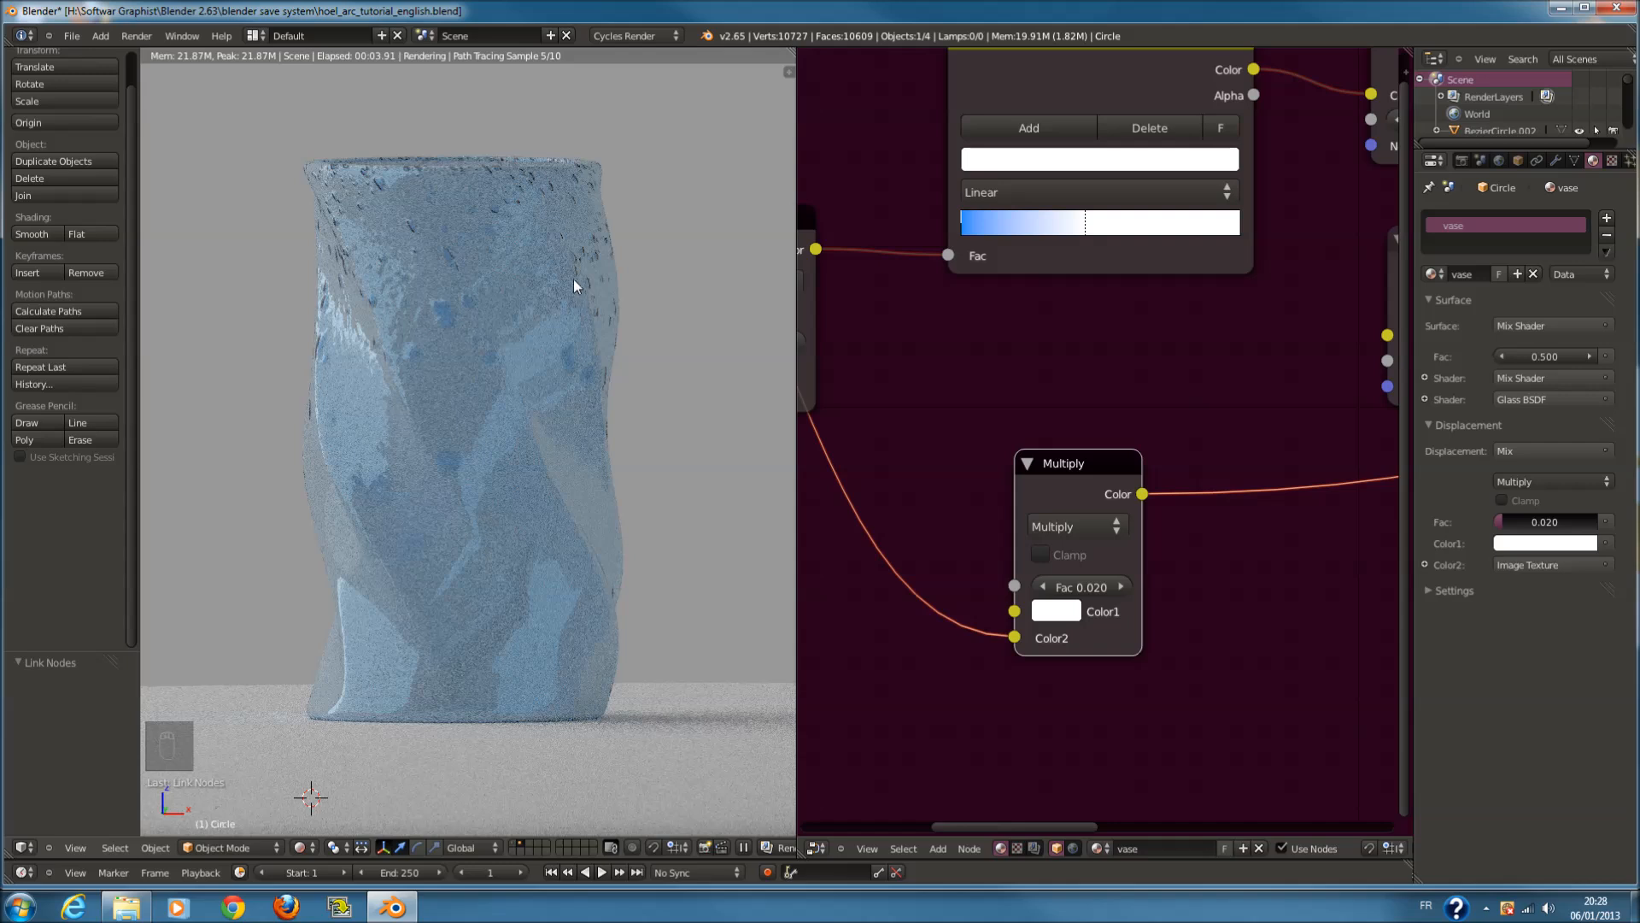
Switch the 3D viewport to solid shading and select the round tabletop
{"action": "left_click", "coordinate": [301, 848]}
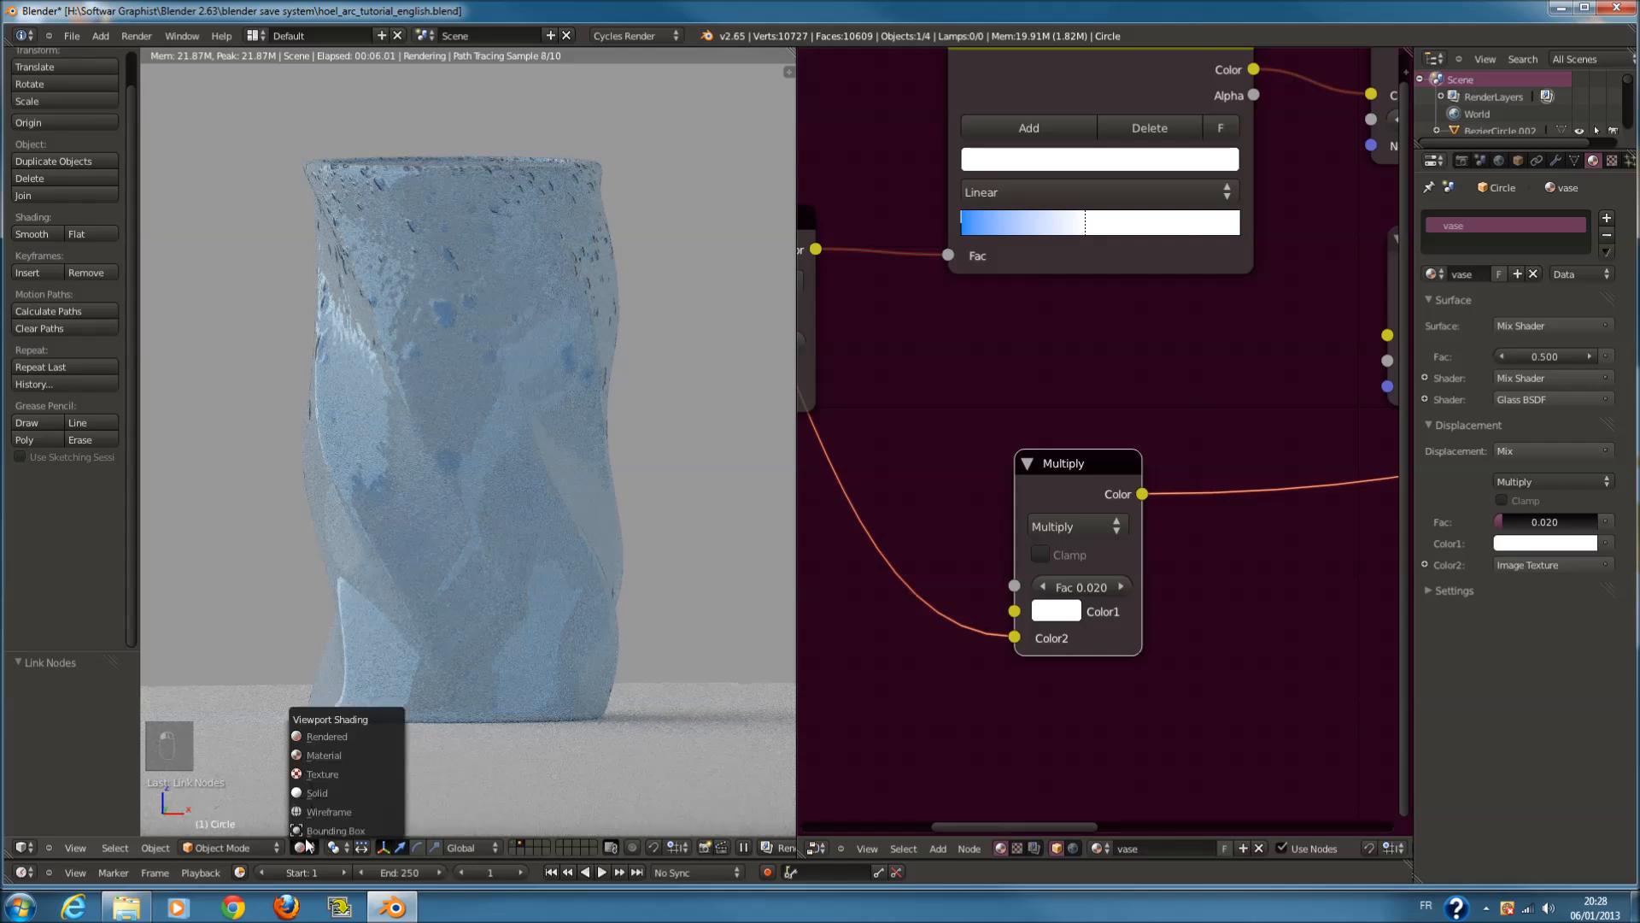
{"action": "left_click", "coordinate": [336, 792]}
{"action": "middle_click_drag", "start_coordinate": [562, 552], "coordinate": [622, 607]}
{"action": "right_click", "coordinate": [622, 607]}
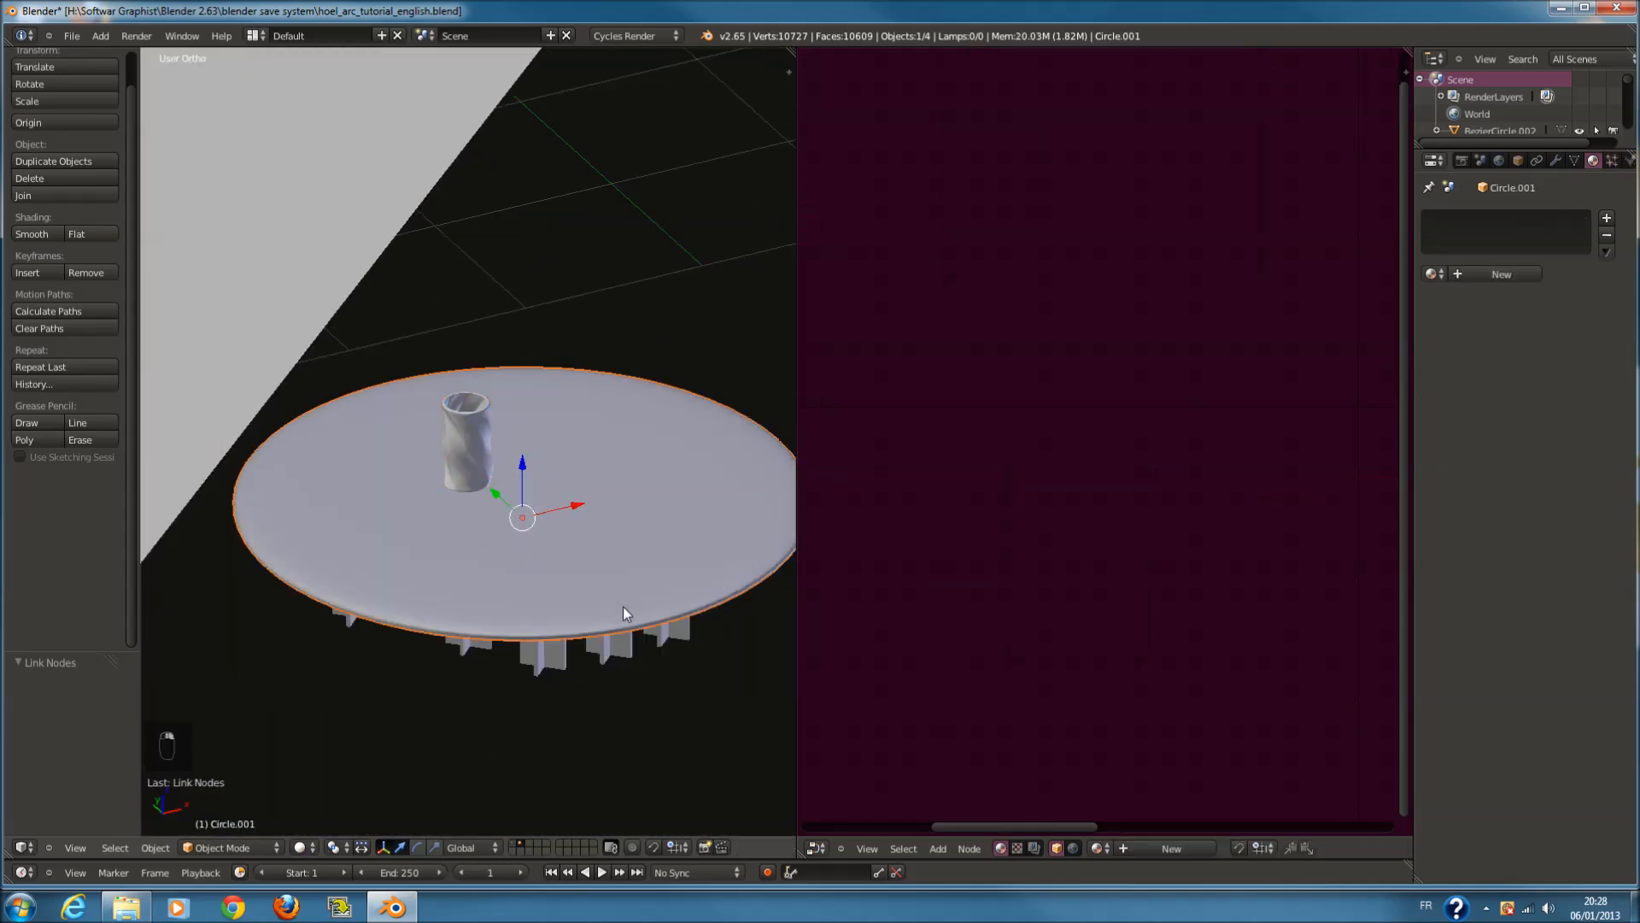
Show the tabletop in wireframe from the top and select its whole mesh in edit mode
{"action": "key", "text": "KP_7"}
{"action": "key", "text": "Tab"}
{"action": "key", "text": "z"}
{"action": "key", "text": "a"}
{"action": "key", "text": "a"}
Create a new material named table_glass on the tabletop
{"action": "left_click", "coordinate": [1503, 295]}
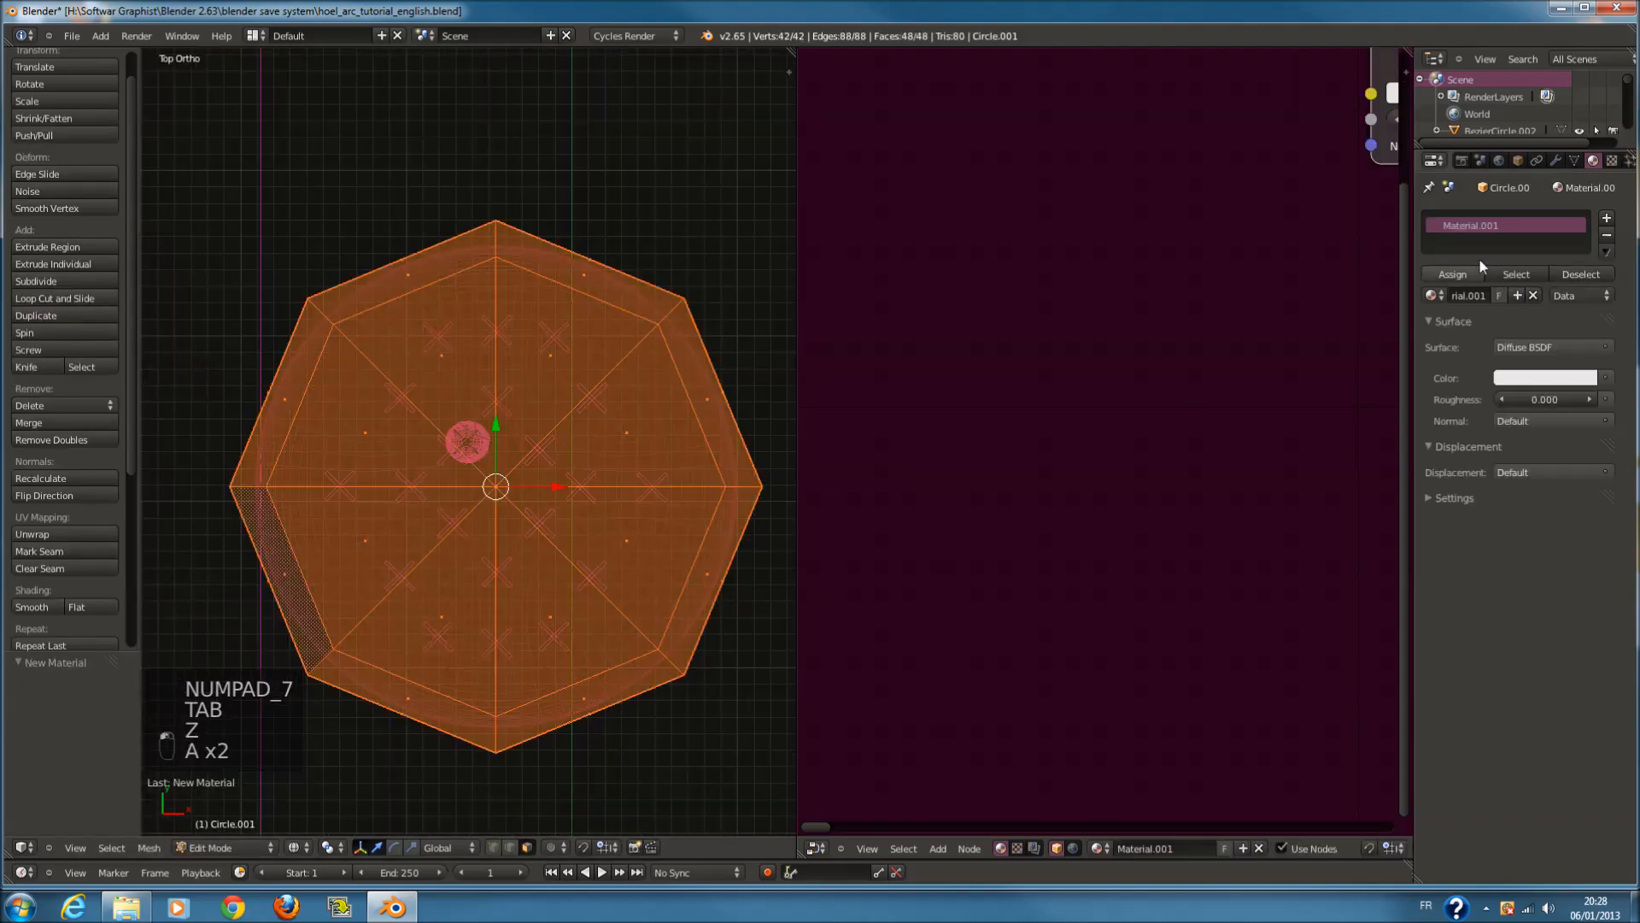
{"action": "left_click", "coordinate": [1467, 296]}
{"action": "key", "text": "BackSpace"}
{"action": "type", "text": "table_glass"}
{"action": "key", "text": "Return"}
Unwrap the tabletop's UVs and return to object mode
{"action": "scroll", "coordinate": [735, 463], "scroll_direction": "down", "scroll_amount": 4}
{"action": "key", "text": "u"}
{"action": "left_click", "coordinate": [706, 470]}
{"action": "key", "text": "Tab"}
{"action": "scroll", "coordinate": [600, 400], "scroll_direction": "up", "scroll_amount": 2}
Select the X-shaped legs object and unwrap its entire mesh
{"action": "right_click", "coordinate": [600, 396]}
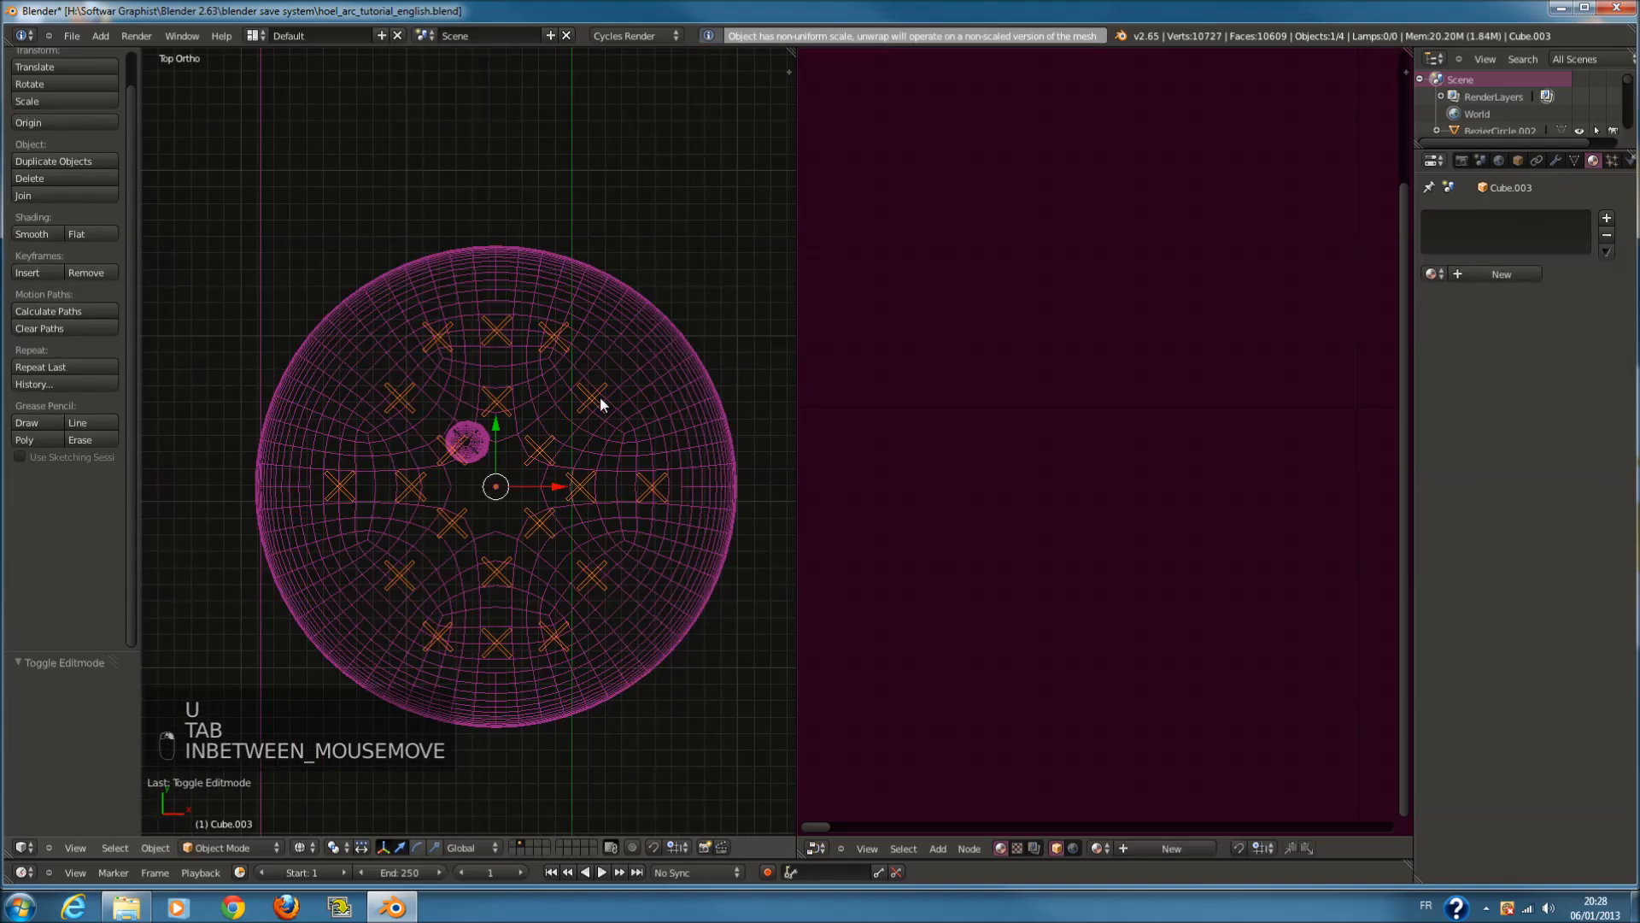
{"action": "key", "text": "Tab"}
{"action": "key", "text": "a"}
{"action": "key", "text": "a"}
{"action": "key", "text": "a"}
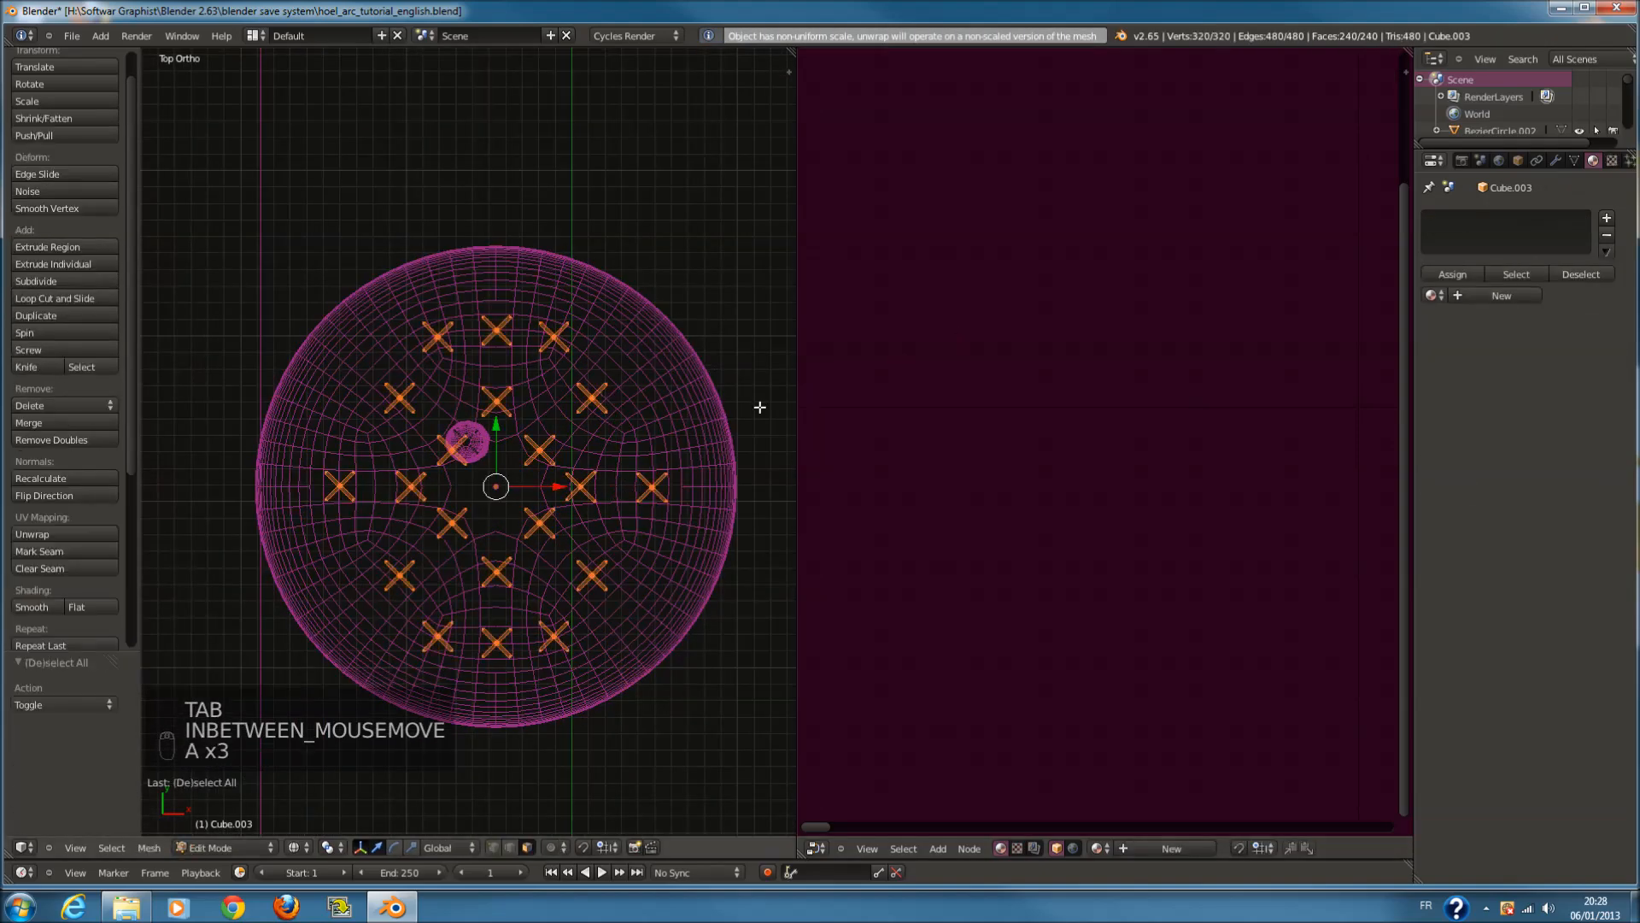
{"action": "key", "text": "u"}
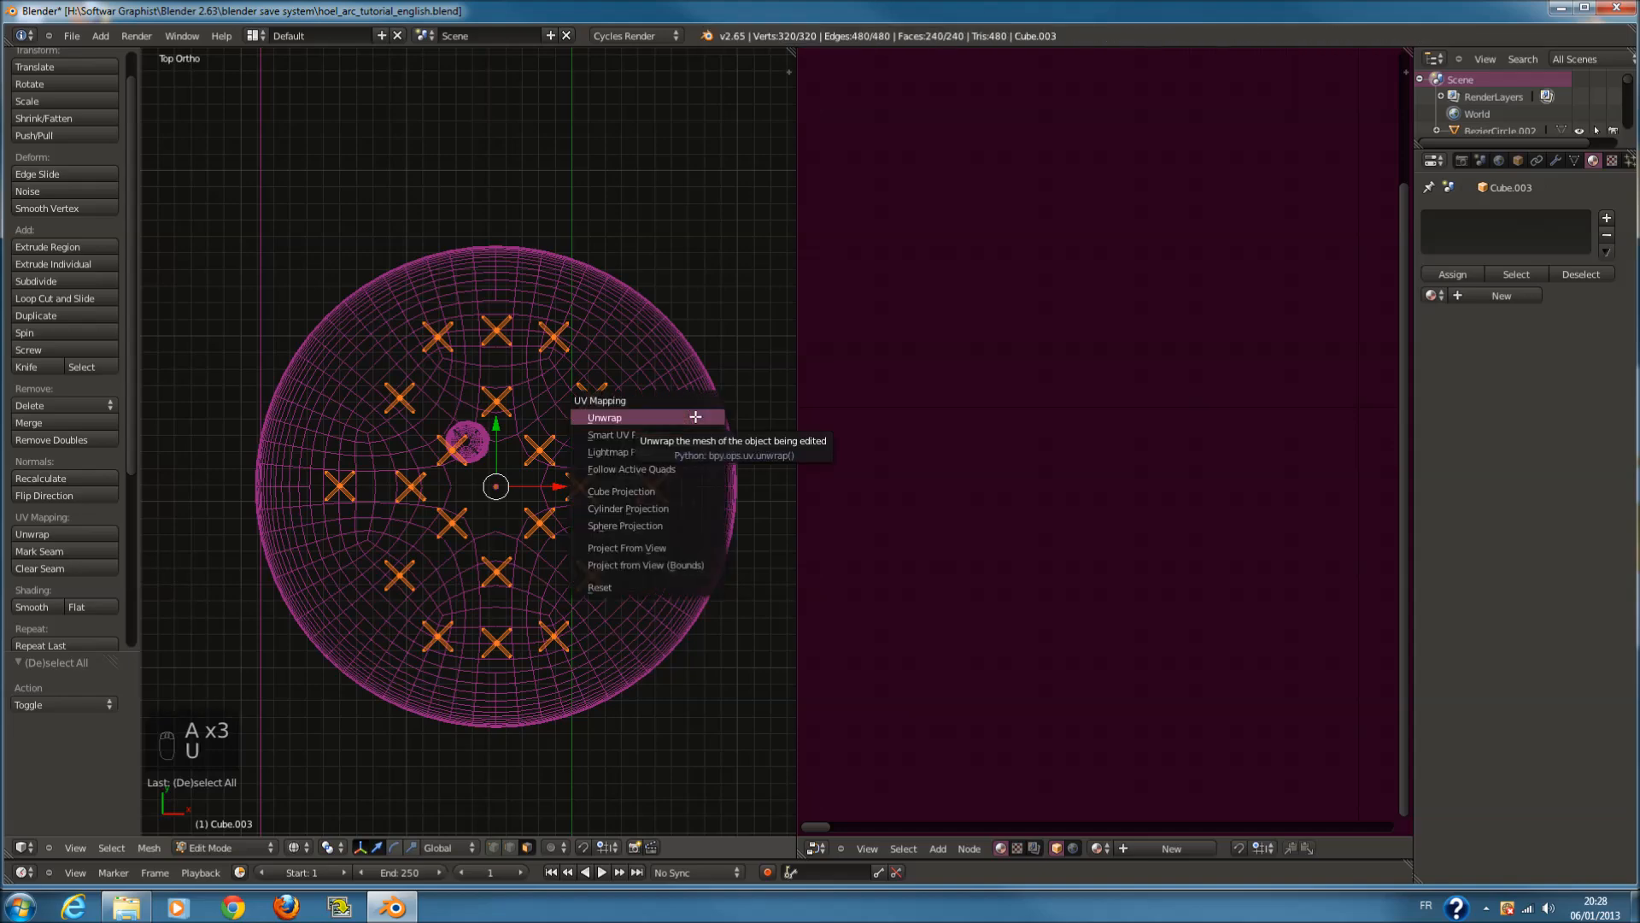
{"action": "left_click", "coordinate": [693, 420]}
Examine the legs' unwrapped layout in the UV/Image Editor and leave edit mode
{"action": "left_click", "coordinate": [815, 846]}
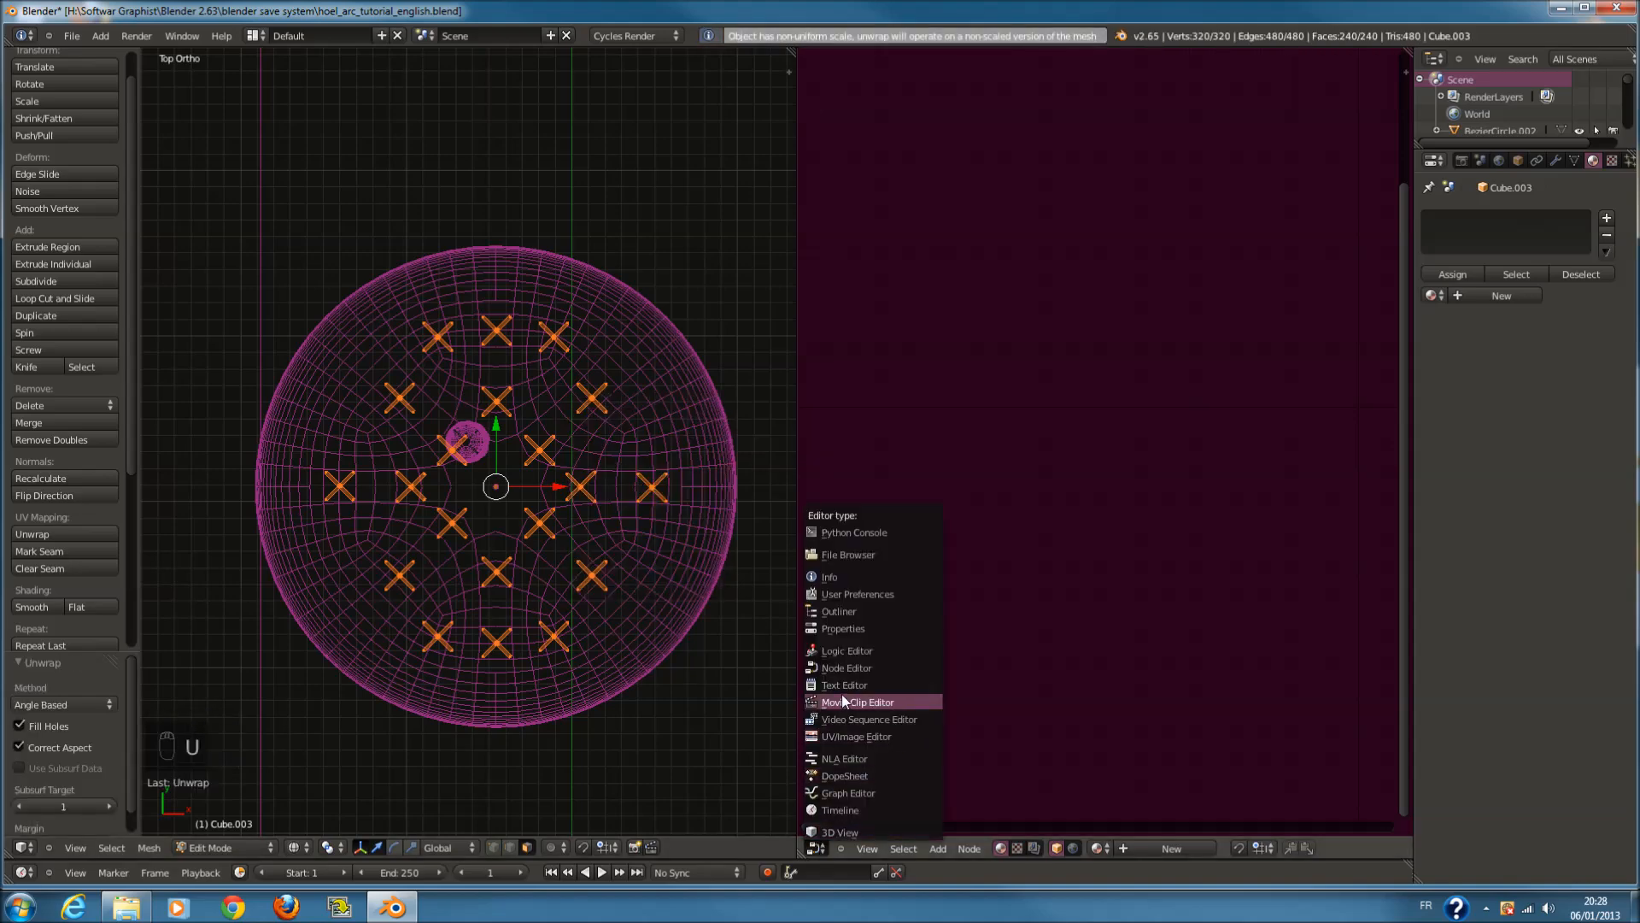
{"action": "left_click", "coordinate": [856, 737]}
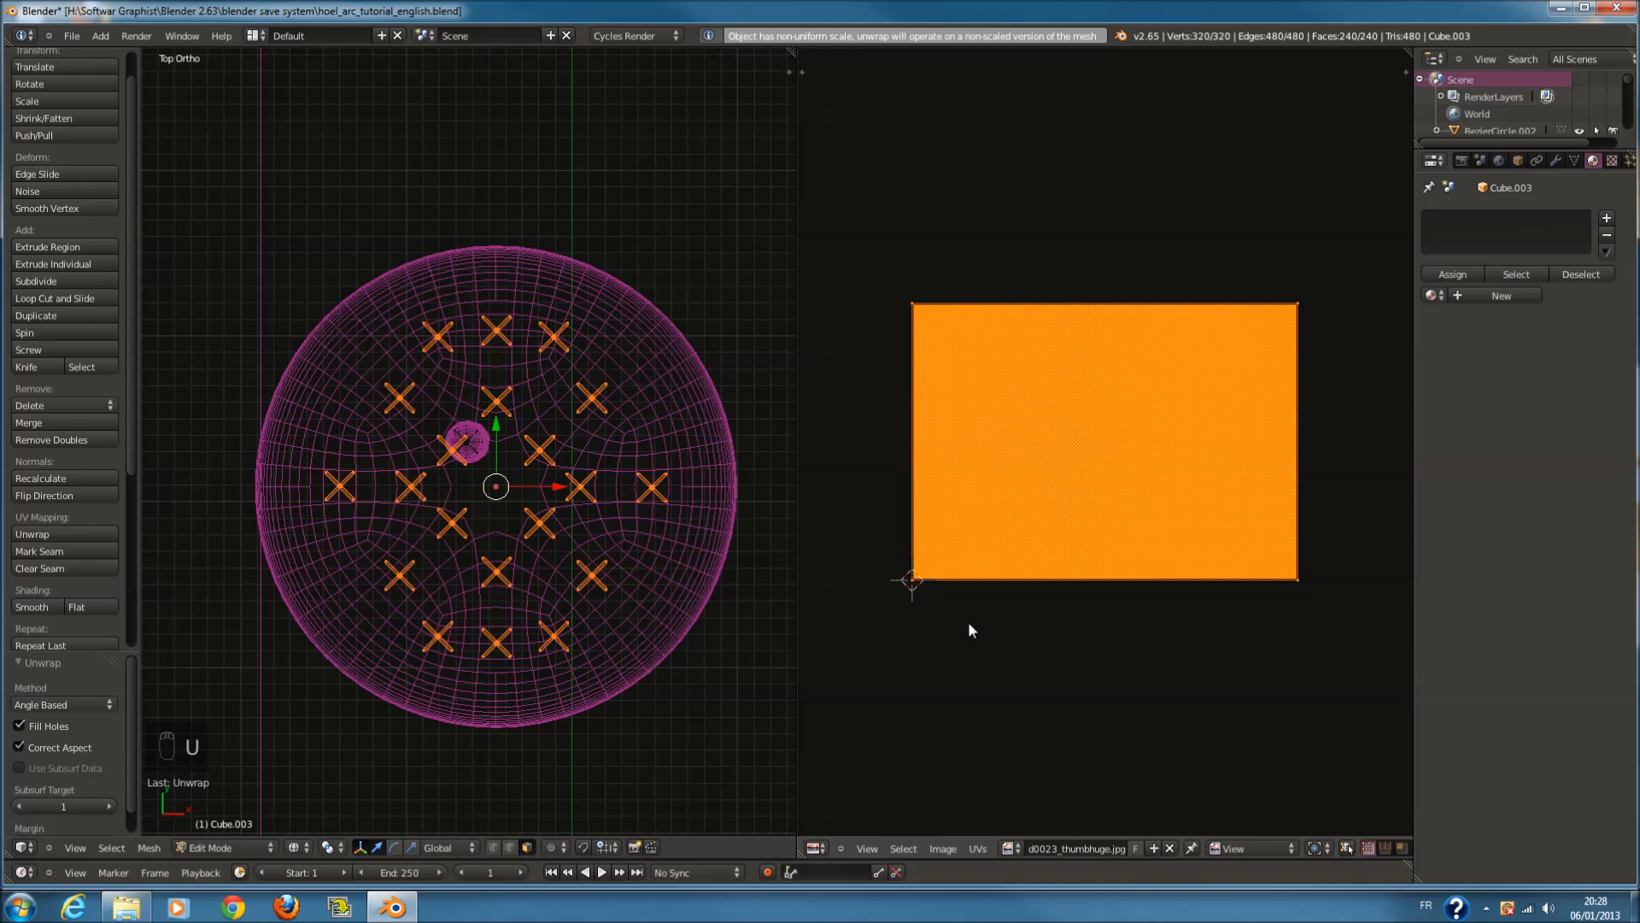
{"action": "key", "text": "Tab"}
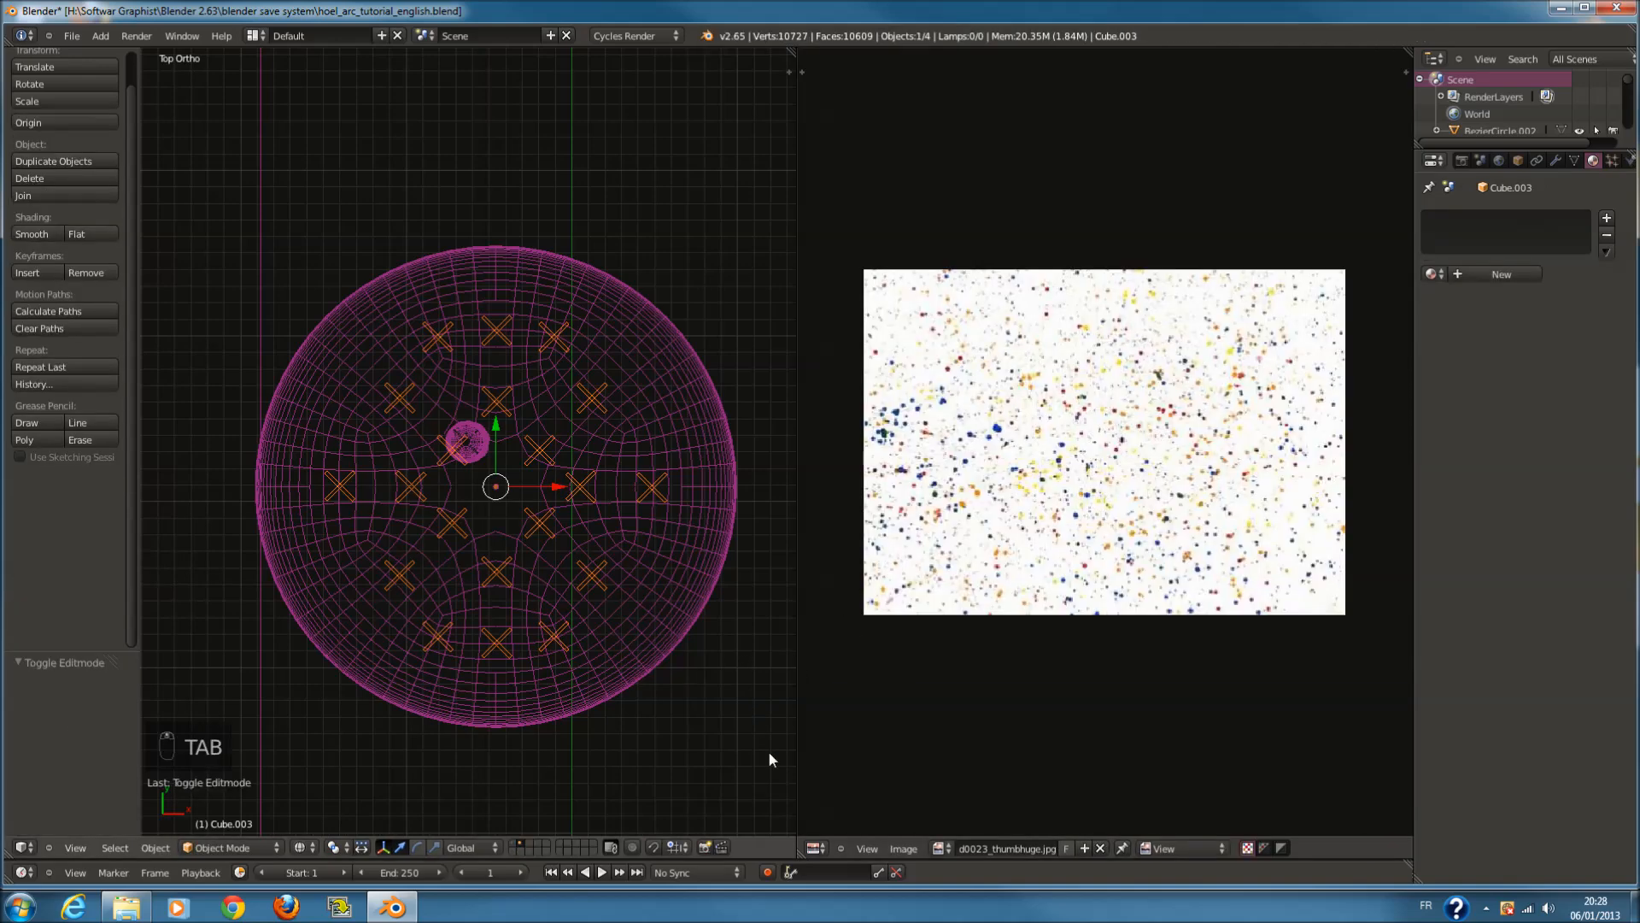
{"action": "left_click", "coordinate": [817, 847]}
Create a new material named X_leg on the legs object
{"action": "left_click", "coordinate": [1504, 274]}
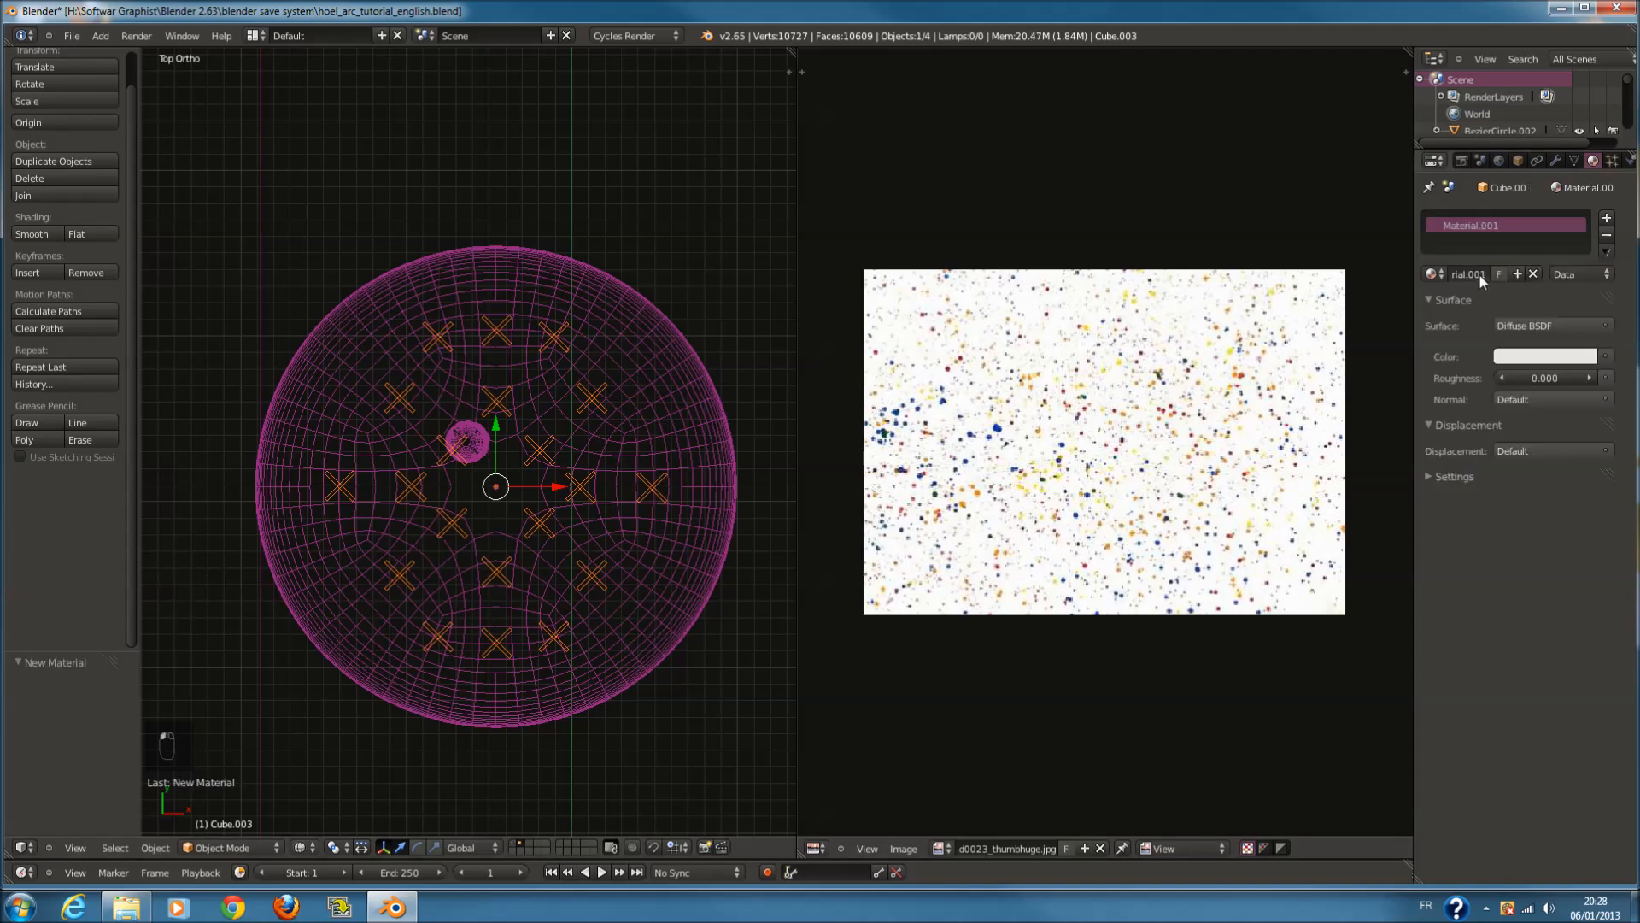
{"action": "key", "text": "BackSpace"}
{"action": "key", "text": "Return"}
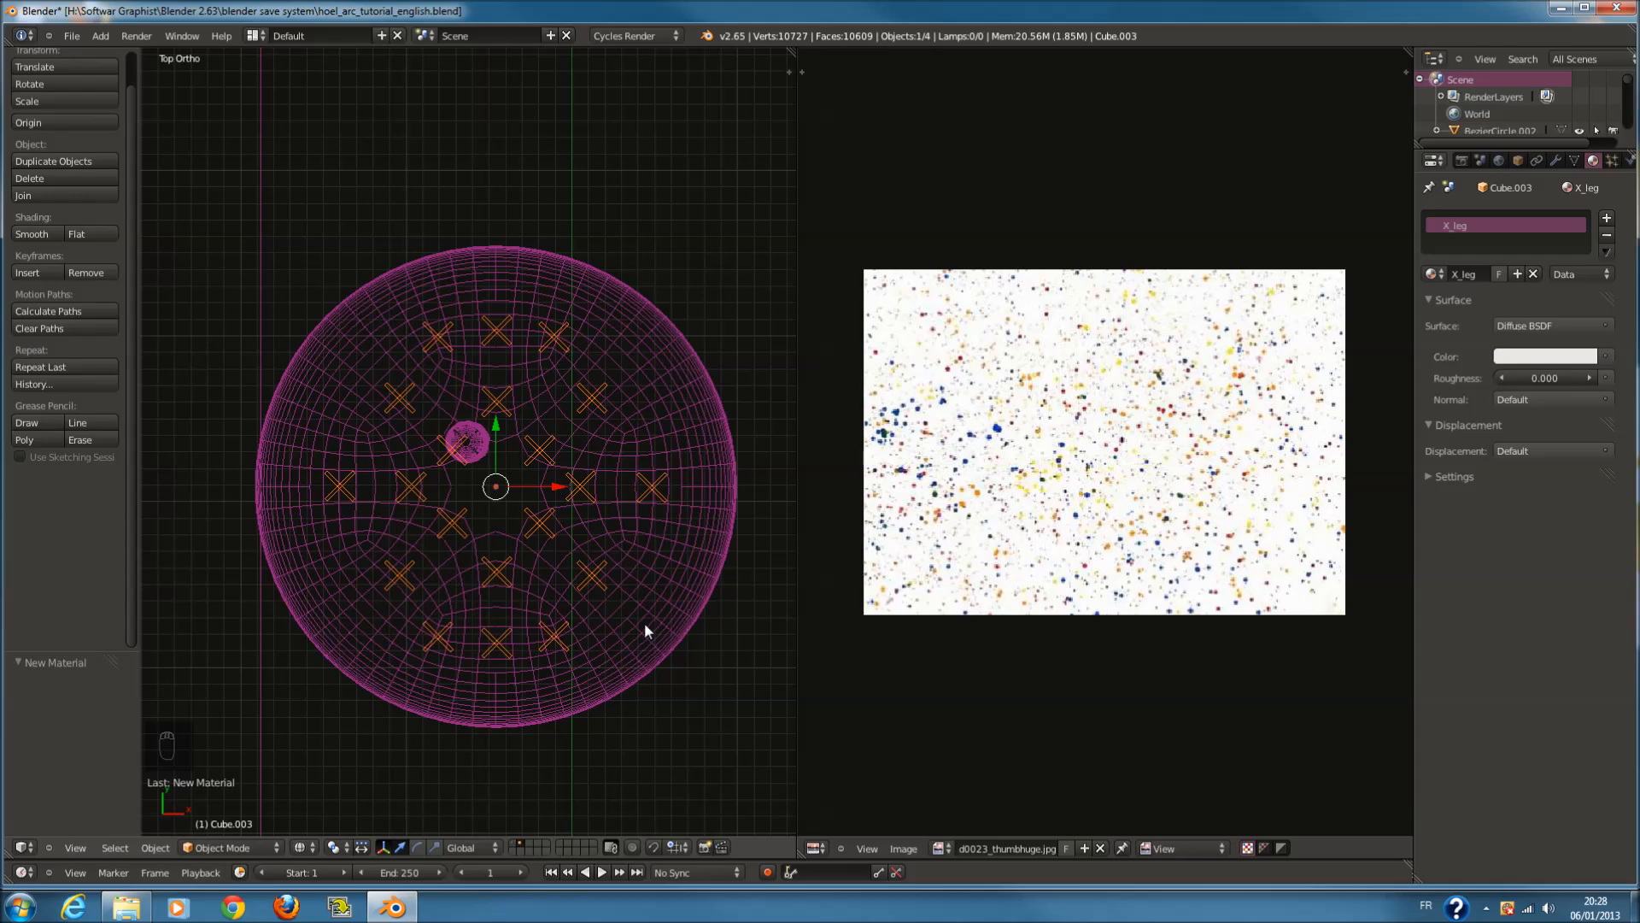
Select the tabletop and show its table_glass material nodes in the Node Editor
{"action": "scroll", "coordinate": [632, 552], "scroll_direction": "down", "scroll_amount": 7}
{"action": "scroll", "coordinate": [612, 541], "scroll_direction": "up", "scroll_amount": 4}
{"action": "right_click", "coordinate": [588, 423]}
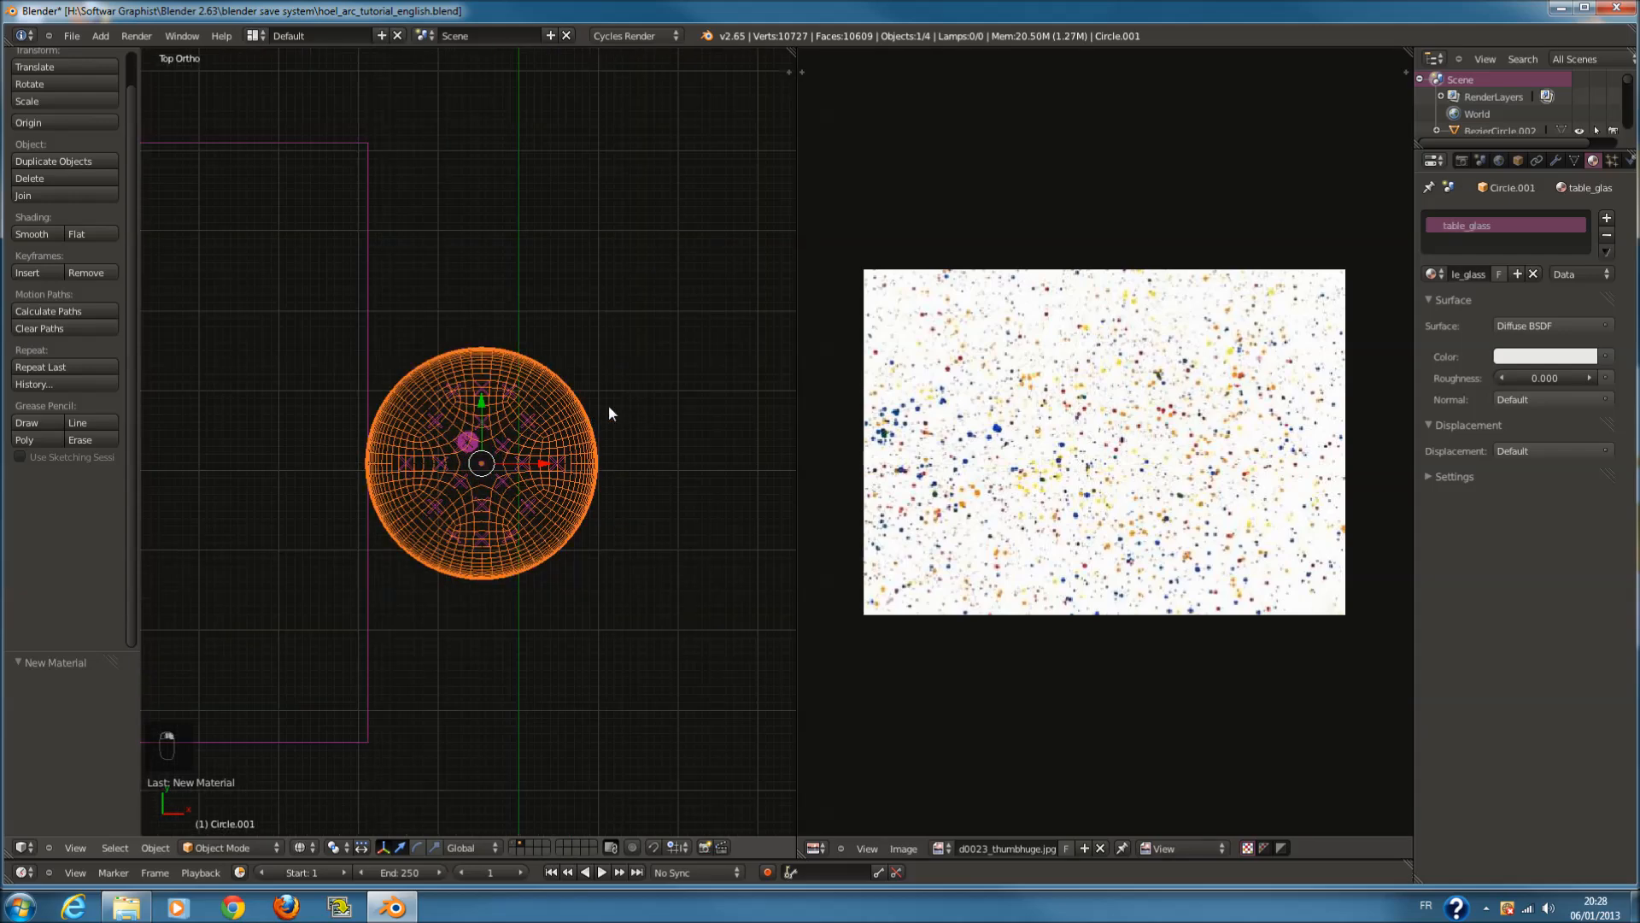
{"action": "scroll", "coordinate": [608, 405], "scroll_direction": "up", "scroll_amount": 4}
{"action": "left_click", "coordinate": [816, 847]}
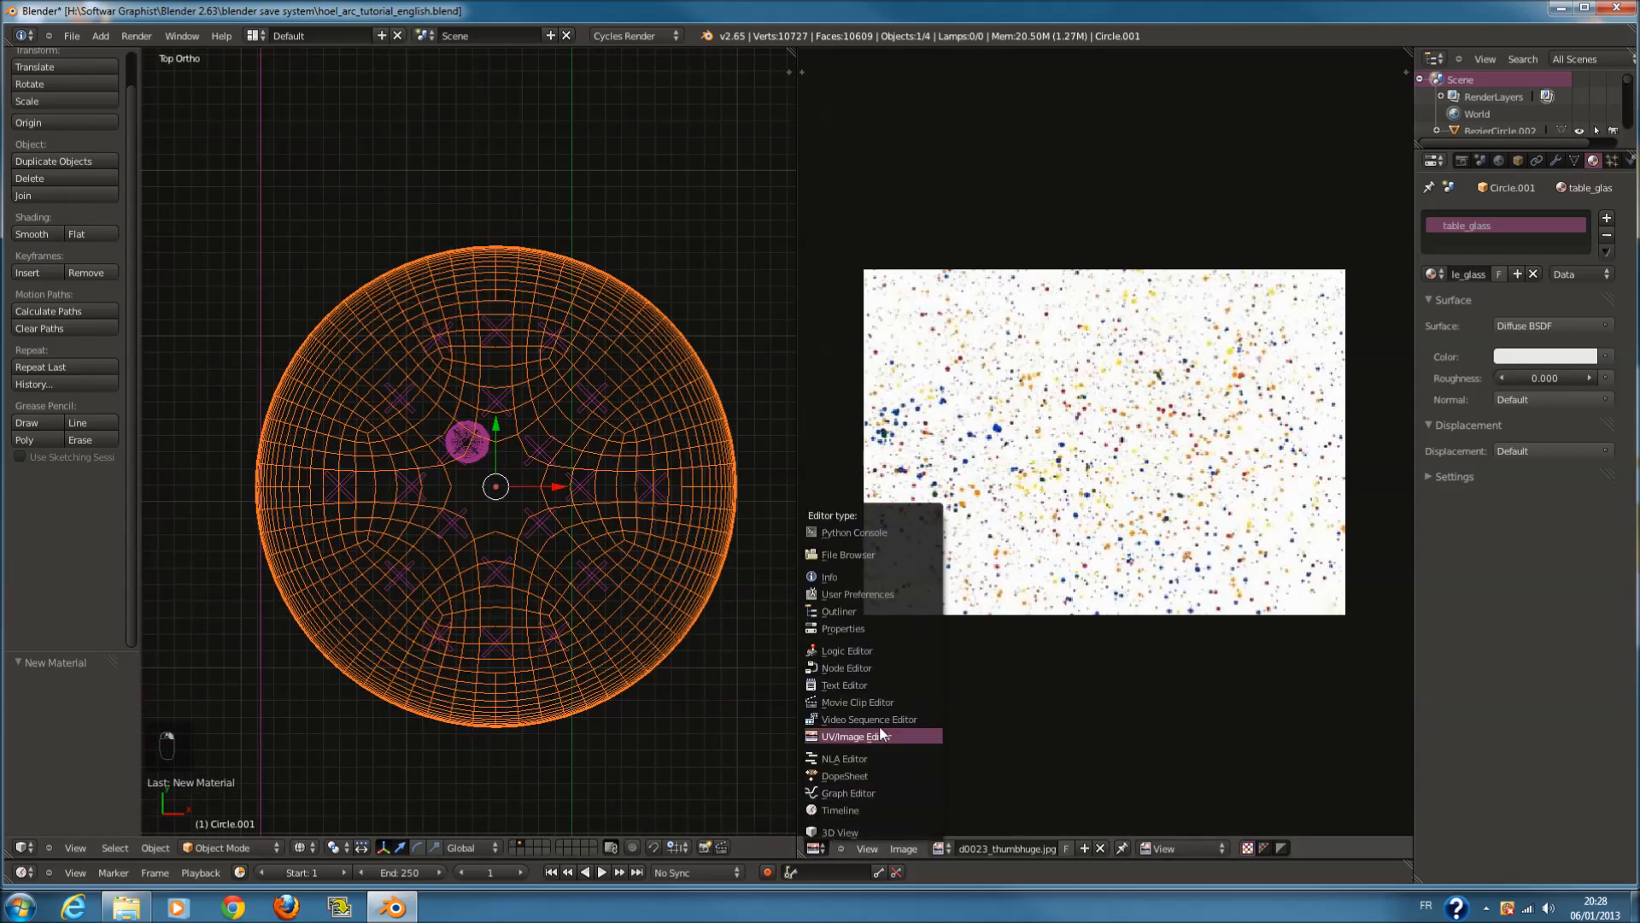
{"action": "left_click", "coordinate": [879, 667]}
{"action": "key", "text": "Home"}
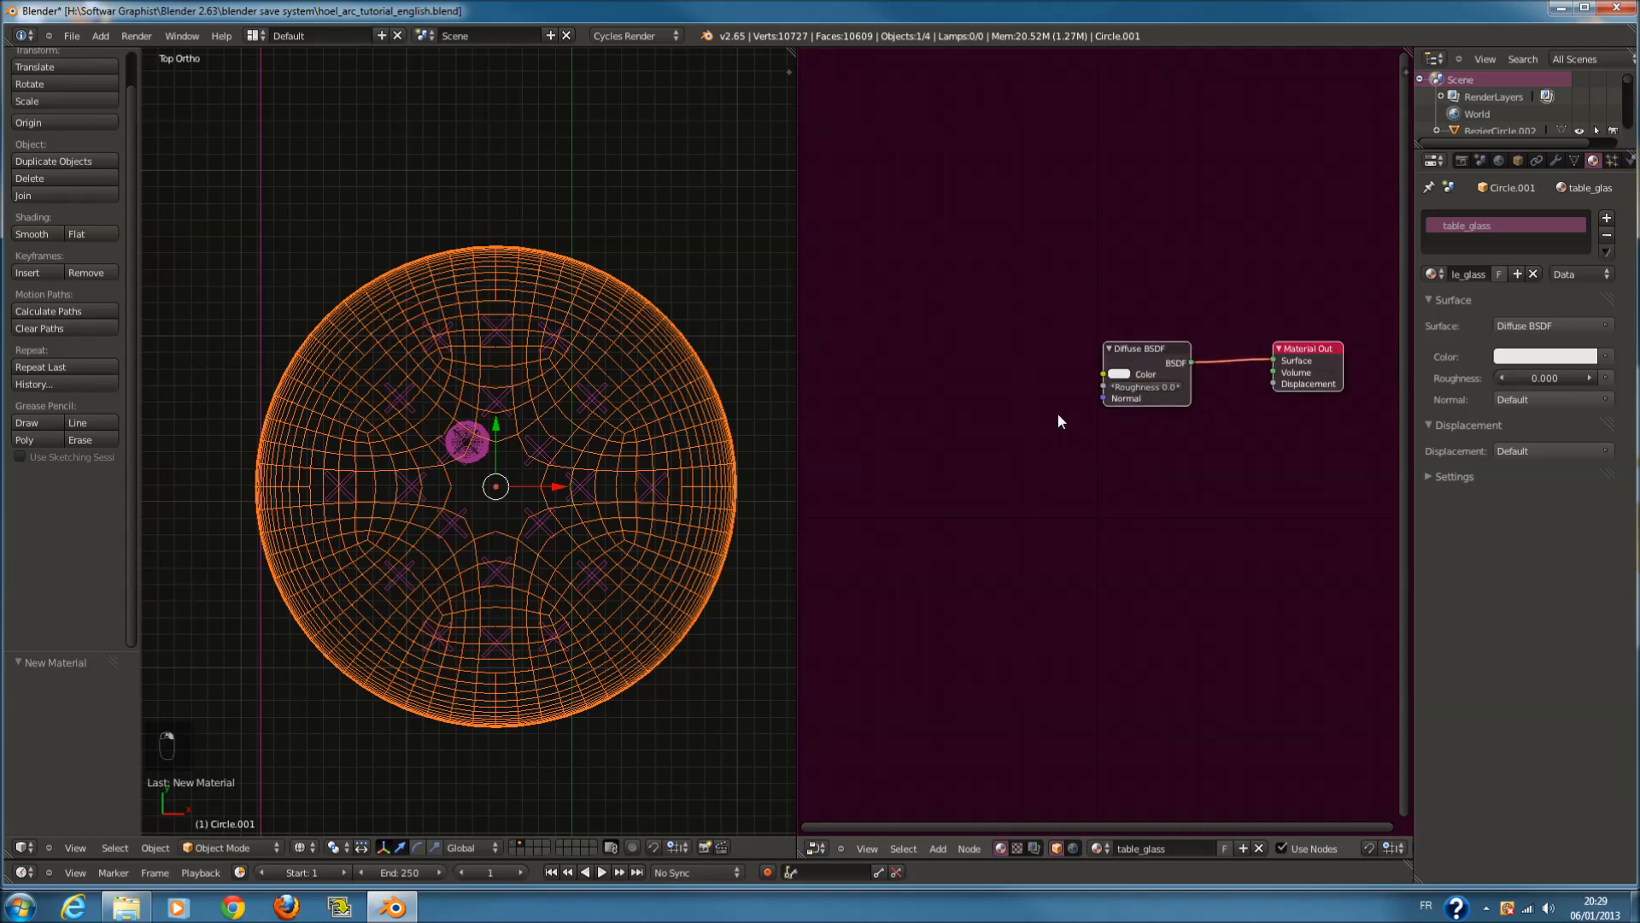
Add a Glass BSDF node below the Diffuse BSDF in the table_glass material
{"action": "key", "text": "shift+a"}
{"action": "mouse_move", "coordinate": [1051, 512]}
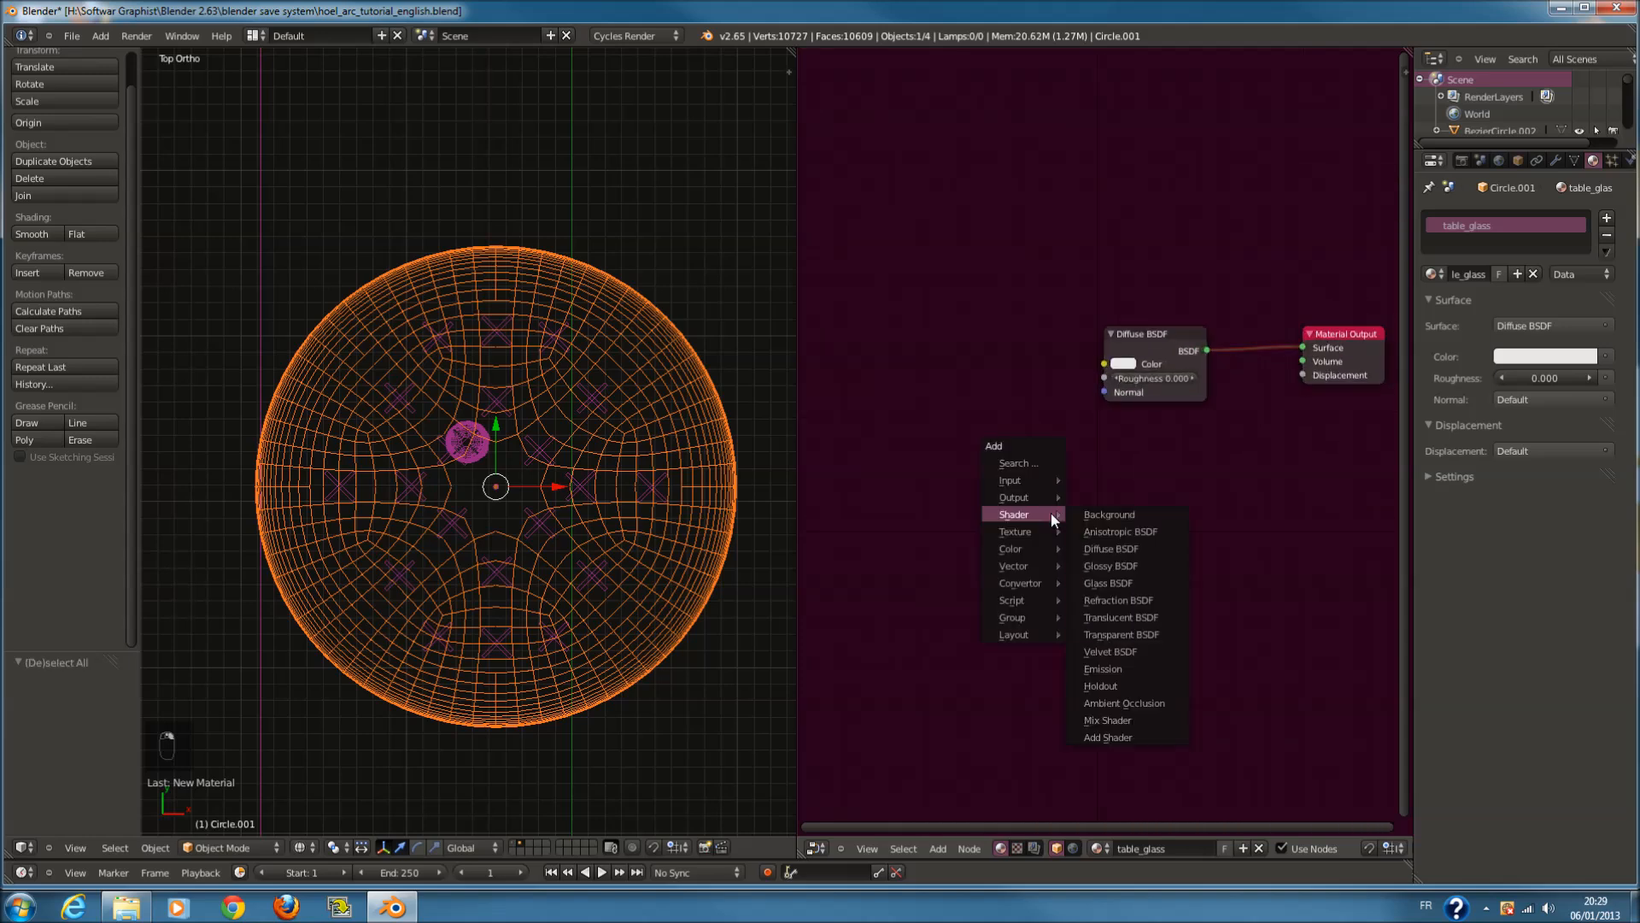
{"action": "left_click", "coordinate": [1138, 581]}
{"action": "key", "text": "Home"}
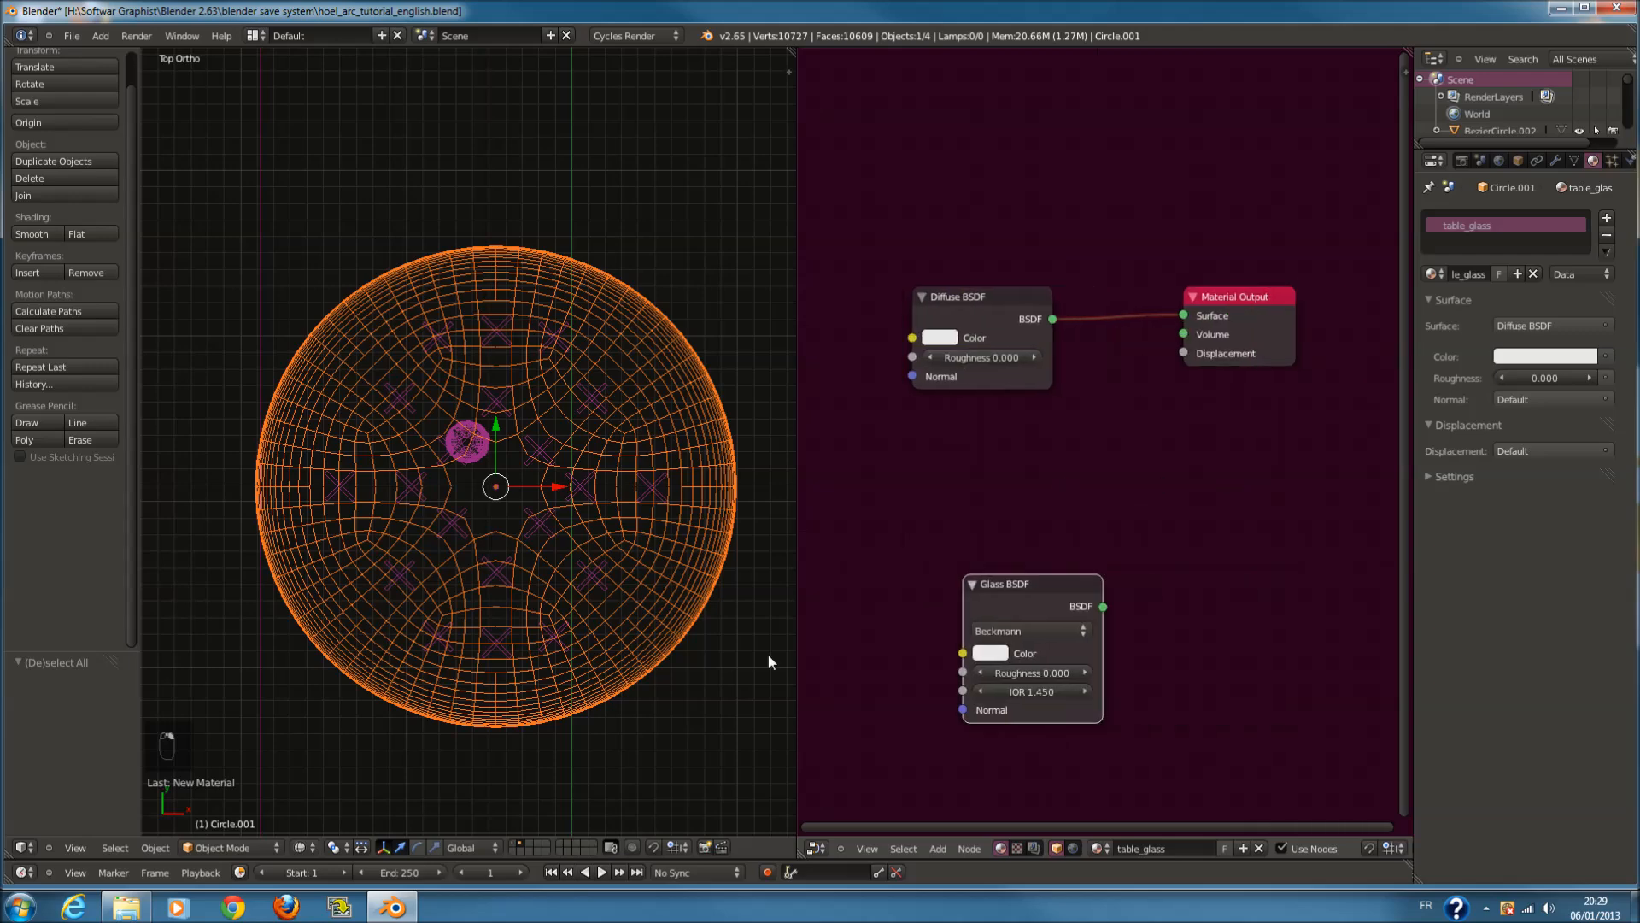
Switch the viewport to rendered shading and rearrange the Glass BSDF and Material Output nodes to make room between them
{"action": "left_click", "coordinate": [300, 846]}
{"action": "left_click", "coordinate": [342, 733]}
{"action": "left_click_drag", "start_coordinate": [1104, 606], "coordinate": [1089, 409]}
{"action": "left_click_drag", "start_coordinate": [1255, 326], "coordinate": [1407, 337]}
{"action": "left_click_drag", "start_coordinate": [1050, 589], "coordinate": [993, 405]}
Insert a Mix Shader between the Diffuse BSDF and Material Output and connect the Glass BSDF to its second shader input
{"action": "key", "text": "shift+a"}
{"action": "mouse_move", "coordinate": [1078, 432]}
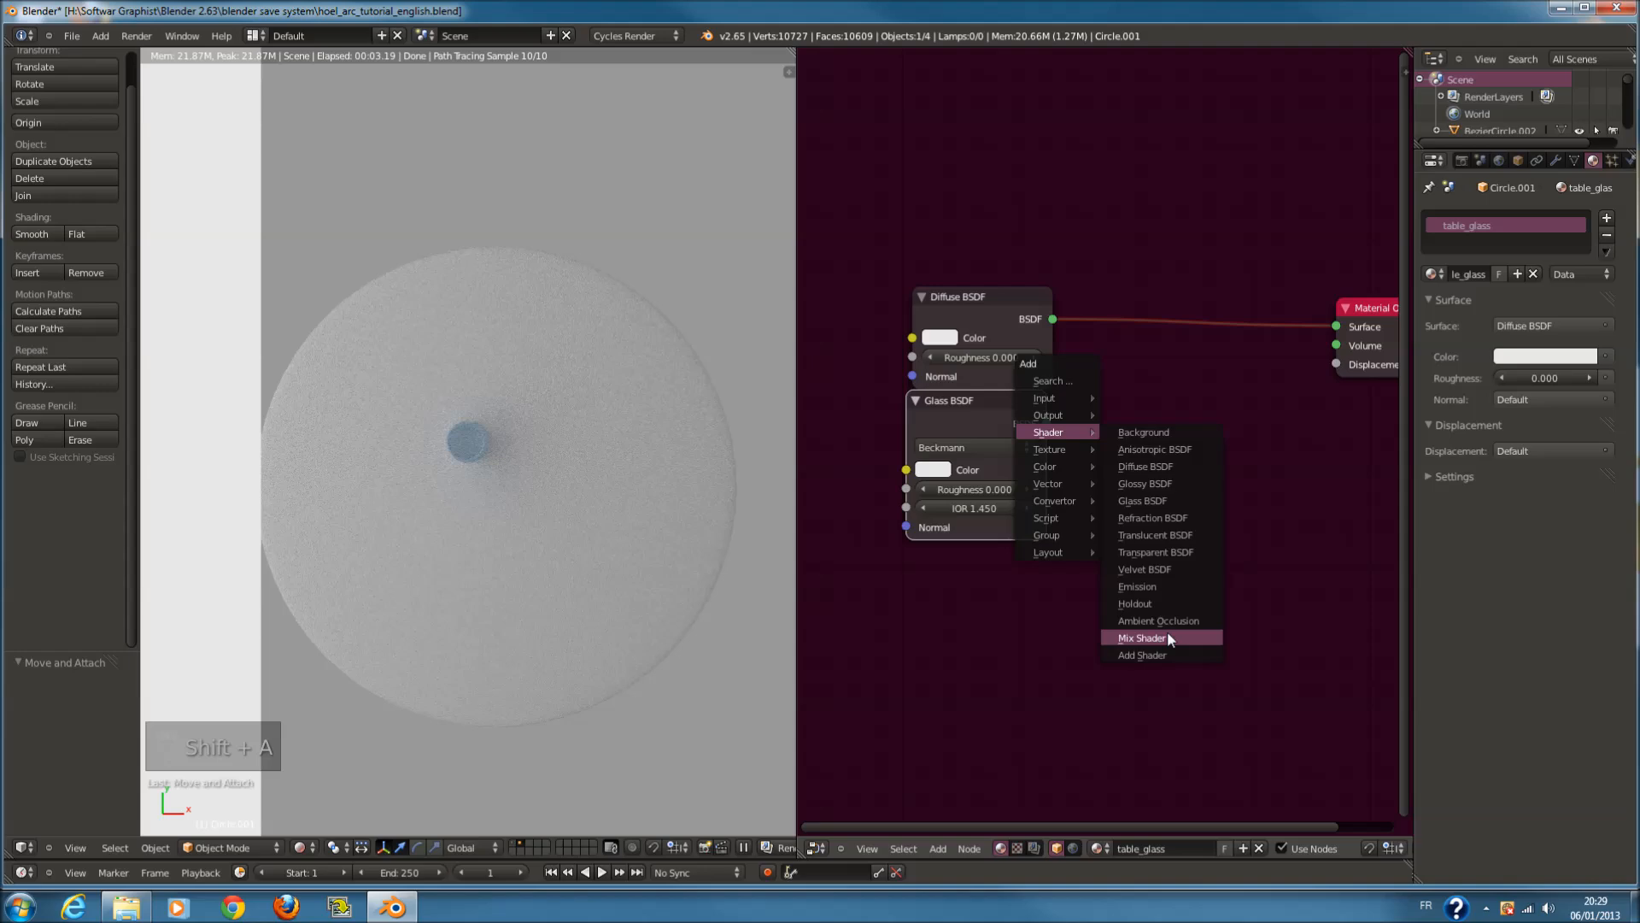
{"action": "left_click", "coordinate": [1159, 633]}
{"action": "left_click_drag", "start_coordinate": [1221, 529], "coordinate": [1205, 333]}
{"action": "left_click_drag", "start_coordinate": [1008, 418], "coordinate": [1011, 457]}
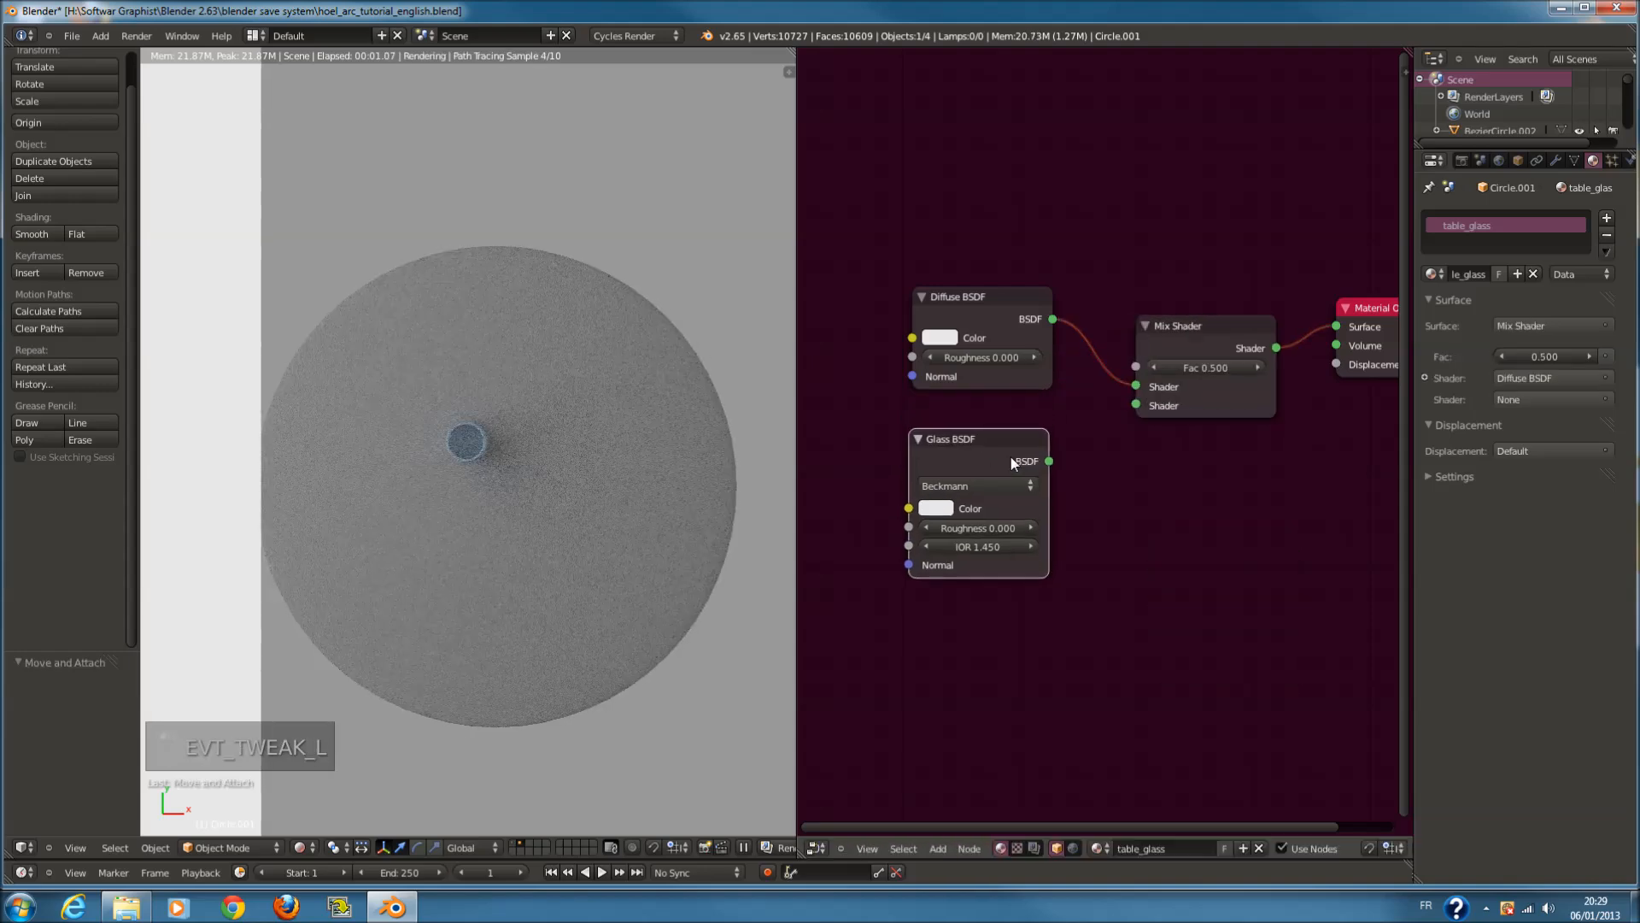
{"action": "left_click_drag", "start_coordinate": [1140, 407], "coordinate": [1137, 405]}
Set the IOR of the tabletop's Glass BSDF to 1.000
{"action": "middle_click_drag", "start_coordinate": [574, 591], "coordinate": [549, 617]}
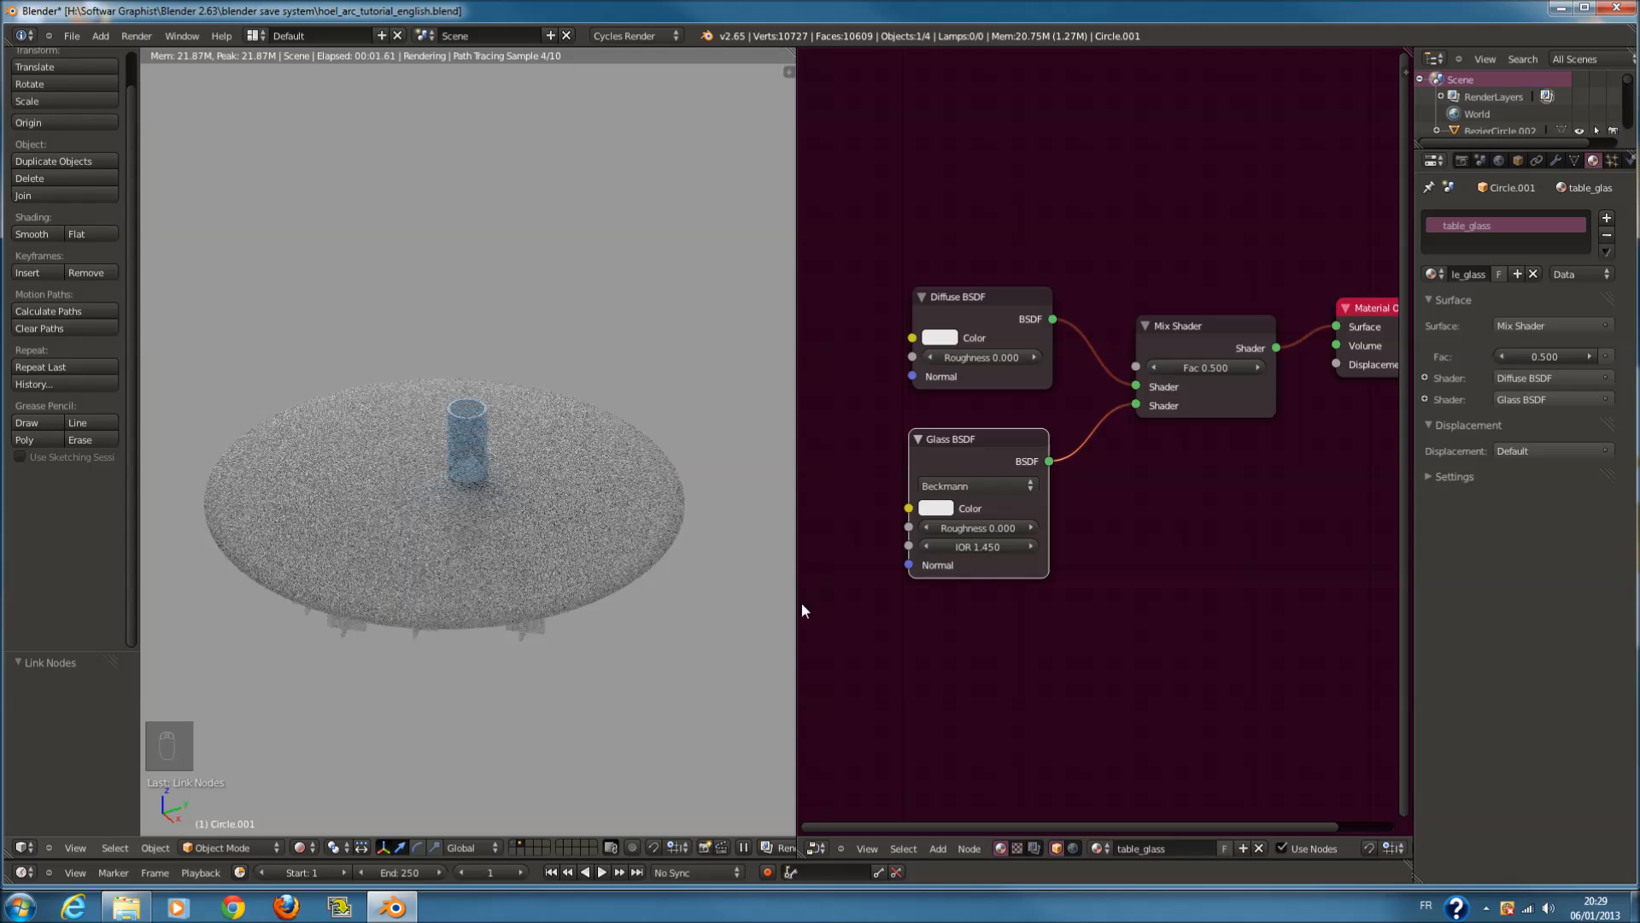
{"action": "left_click_drag", "start_coordinate": [986, 550], "coordinate": [816, 536]}
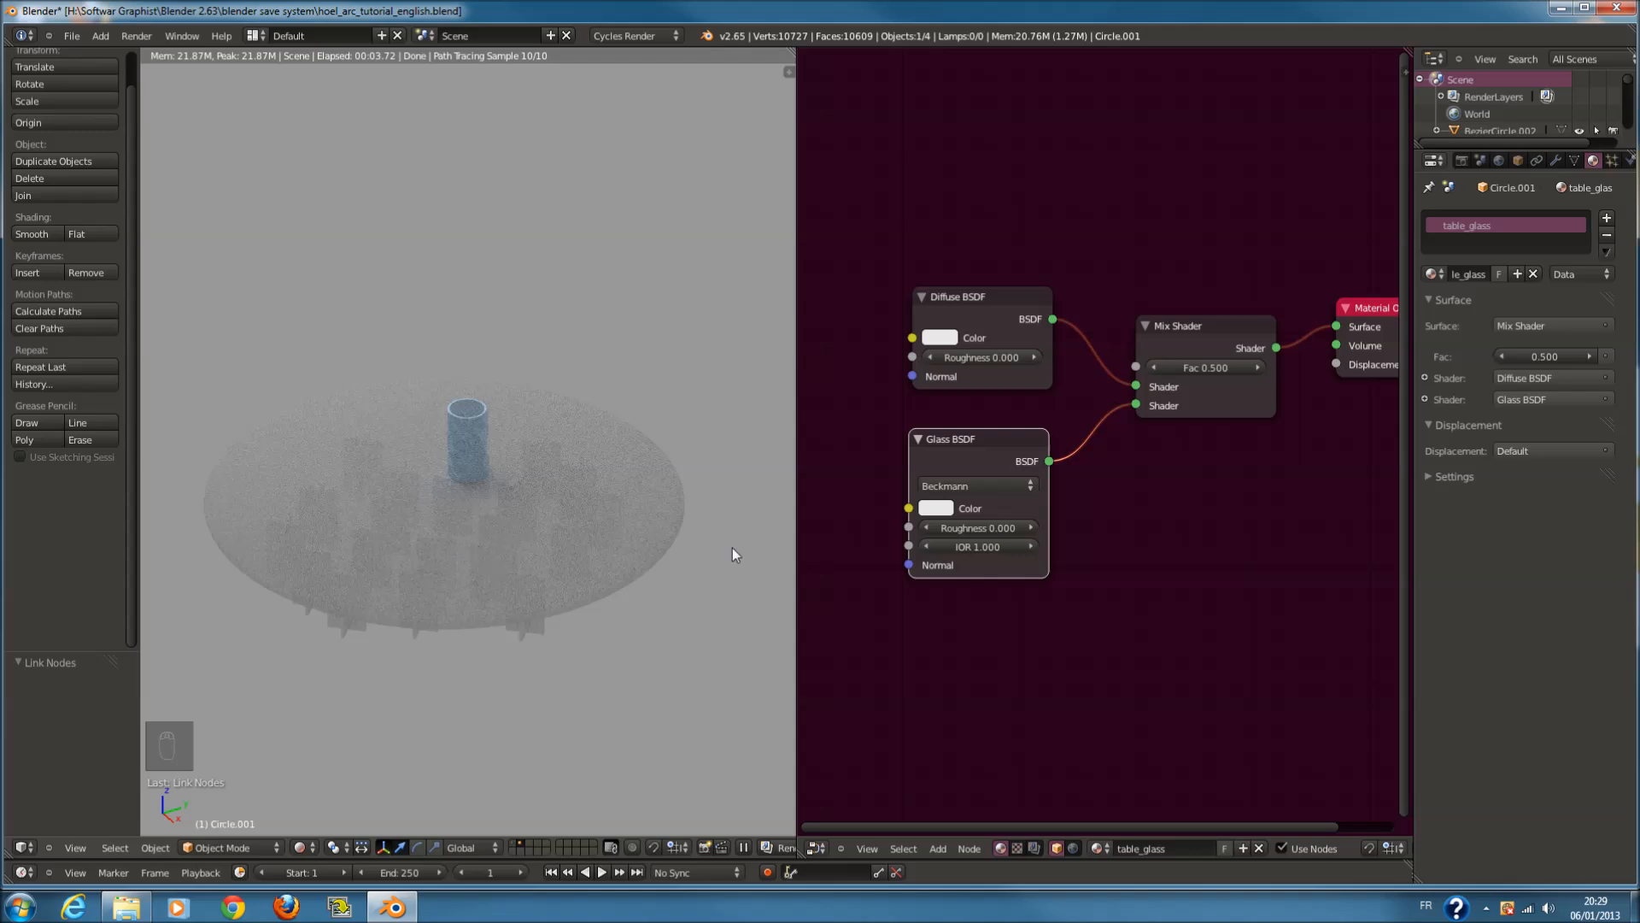
{"action": "key", "text": "shift+a"}
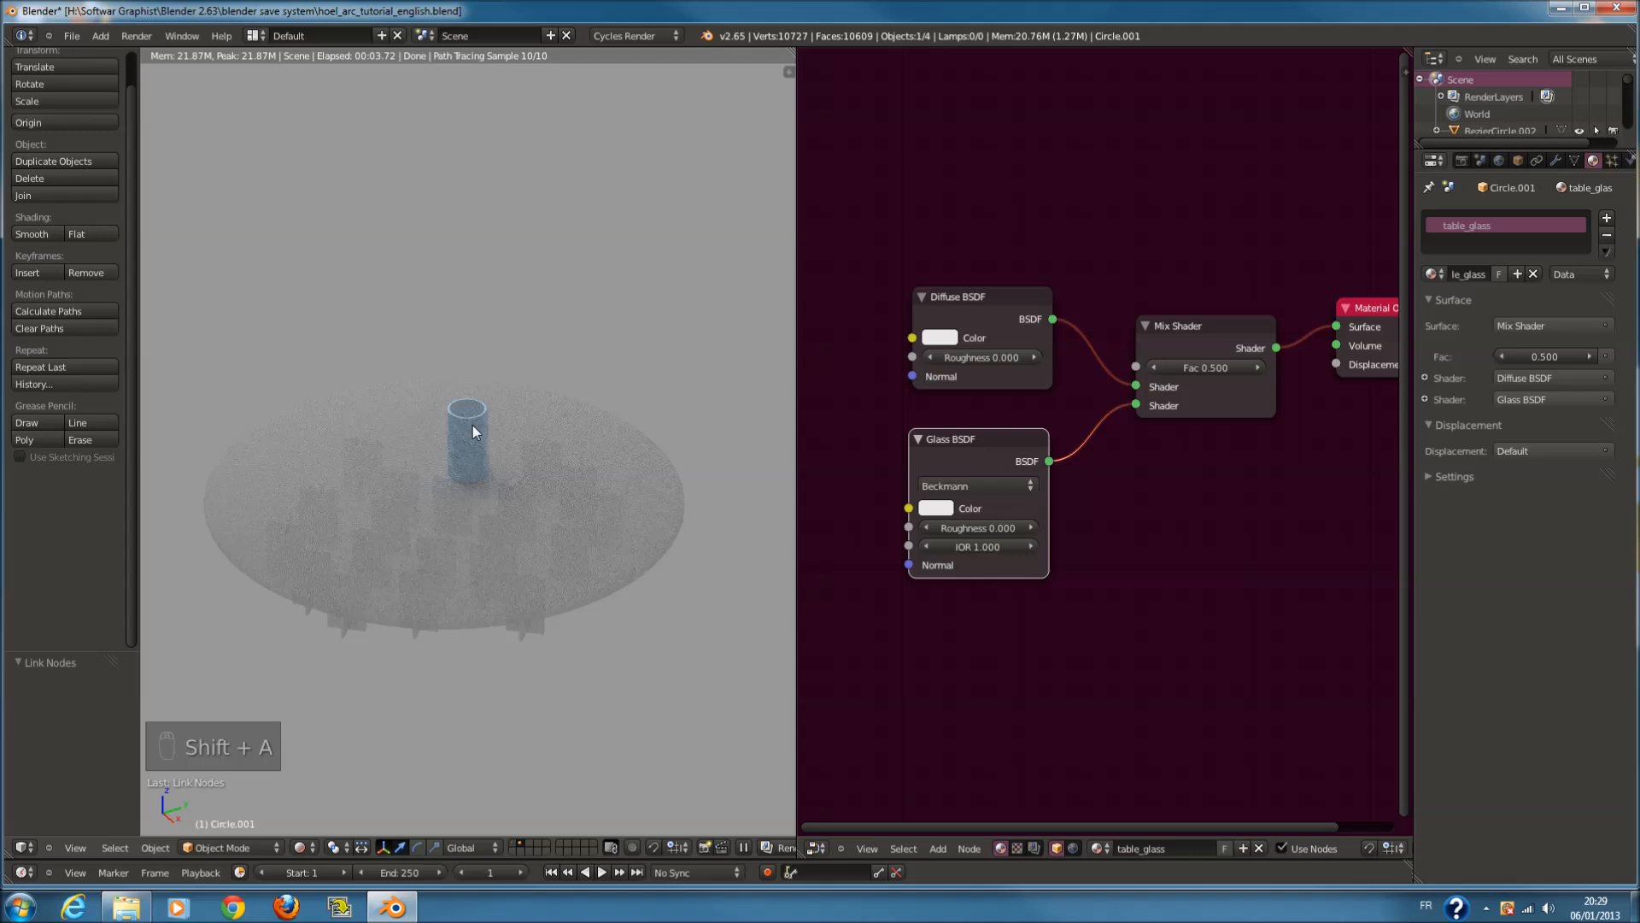
Select the vase, add a Fresnel node to its material and link it to the final Mix Shader's Fac input
{"action": "right_click", "coordinate": [473, 424]}
{"action": "scroll", "coordinate": [1015, 425], "scroll_direction": "down", "scroll_amount": 3}
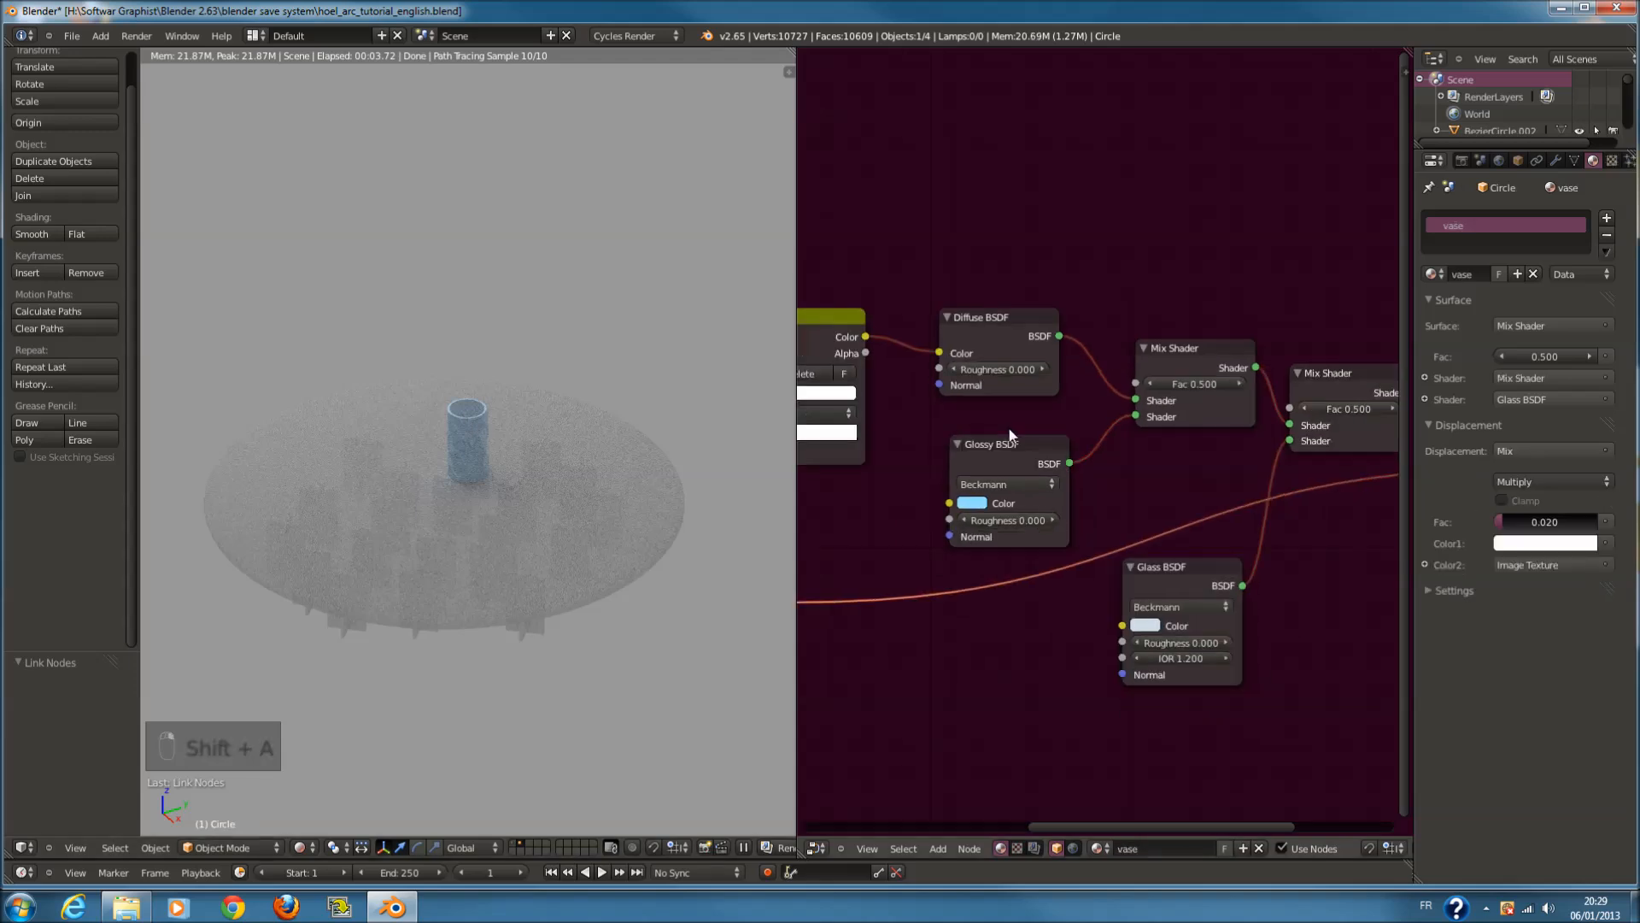
{"action": "scroll", "coordinate": [1015, 426], "scroll_direction": "up", "scroll_amount": 2}
{"action": "key", "text": "shift+a"}
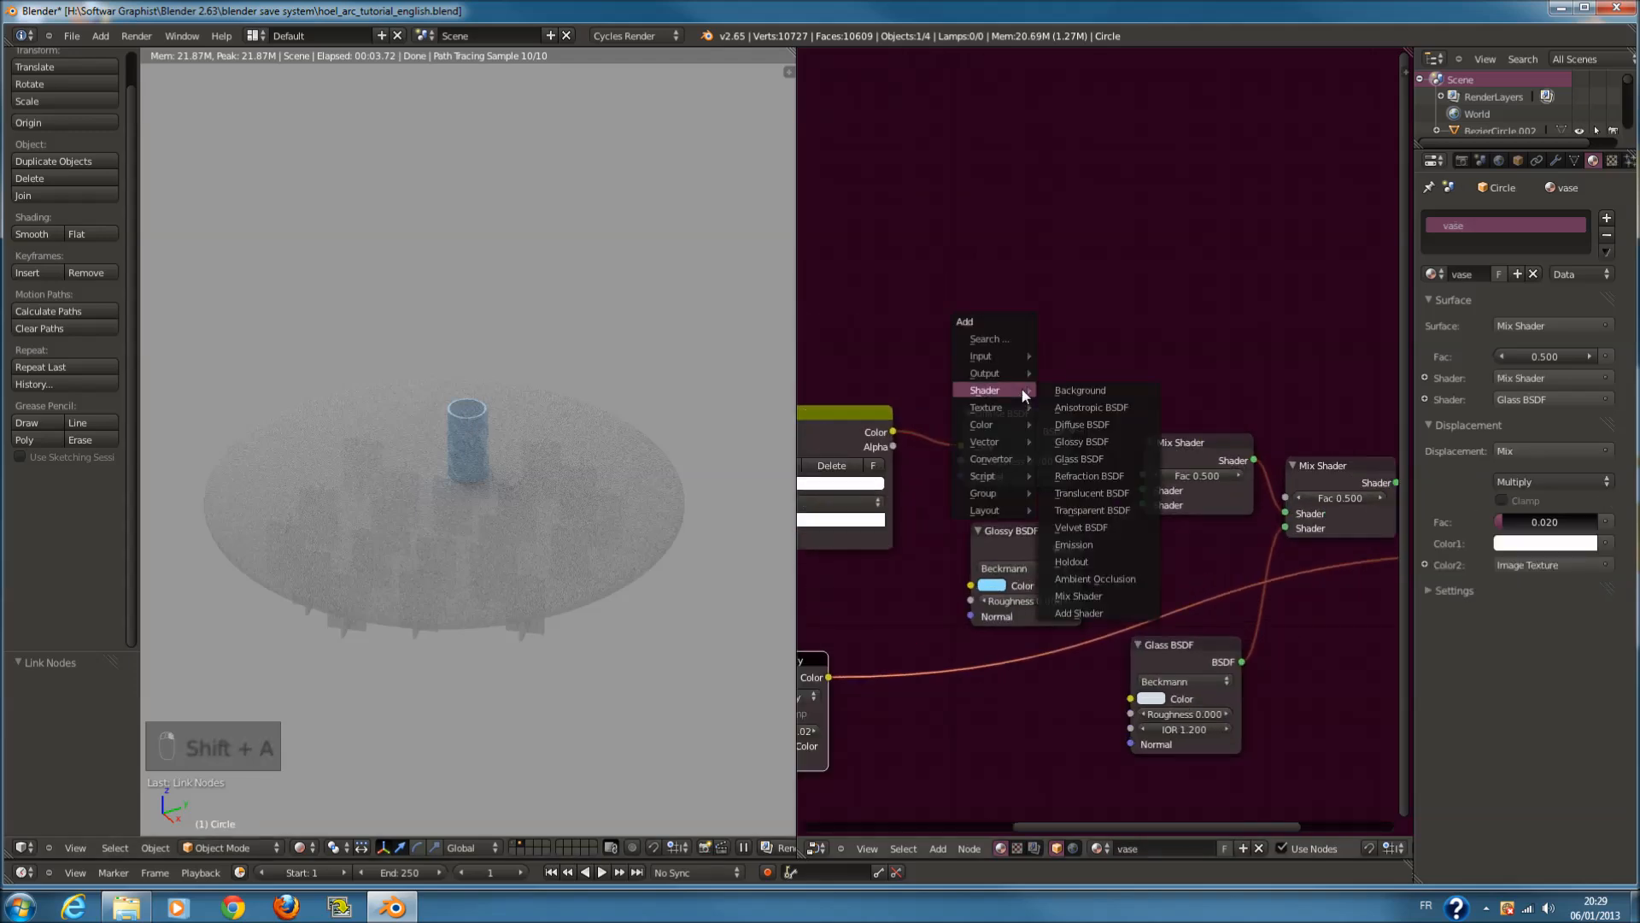
{"action": "mouse_move", "coordinate": [1006, 372]}
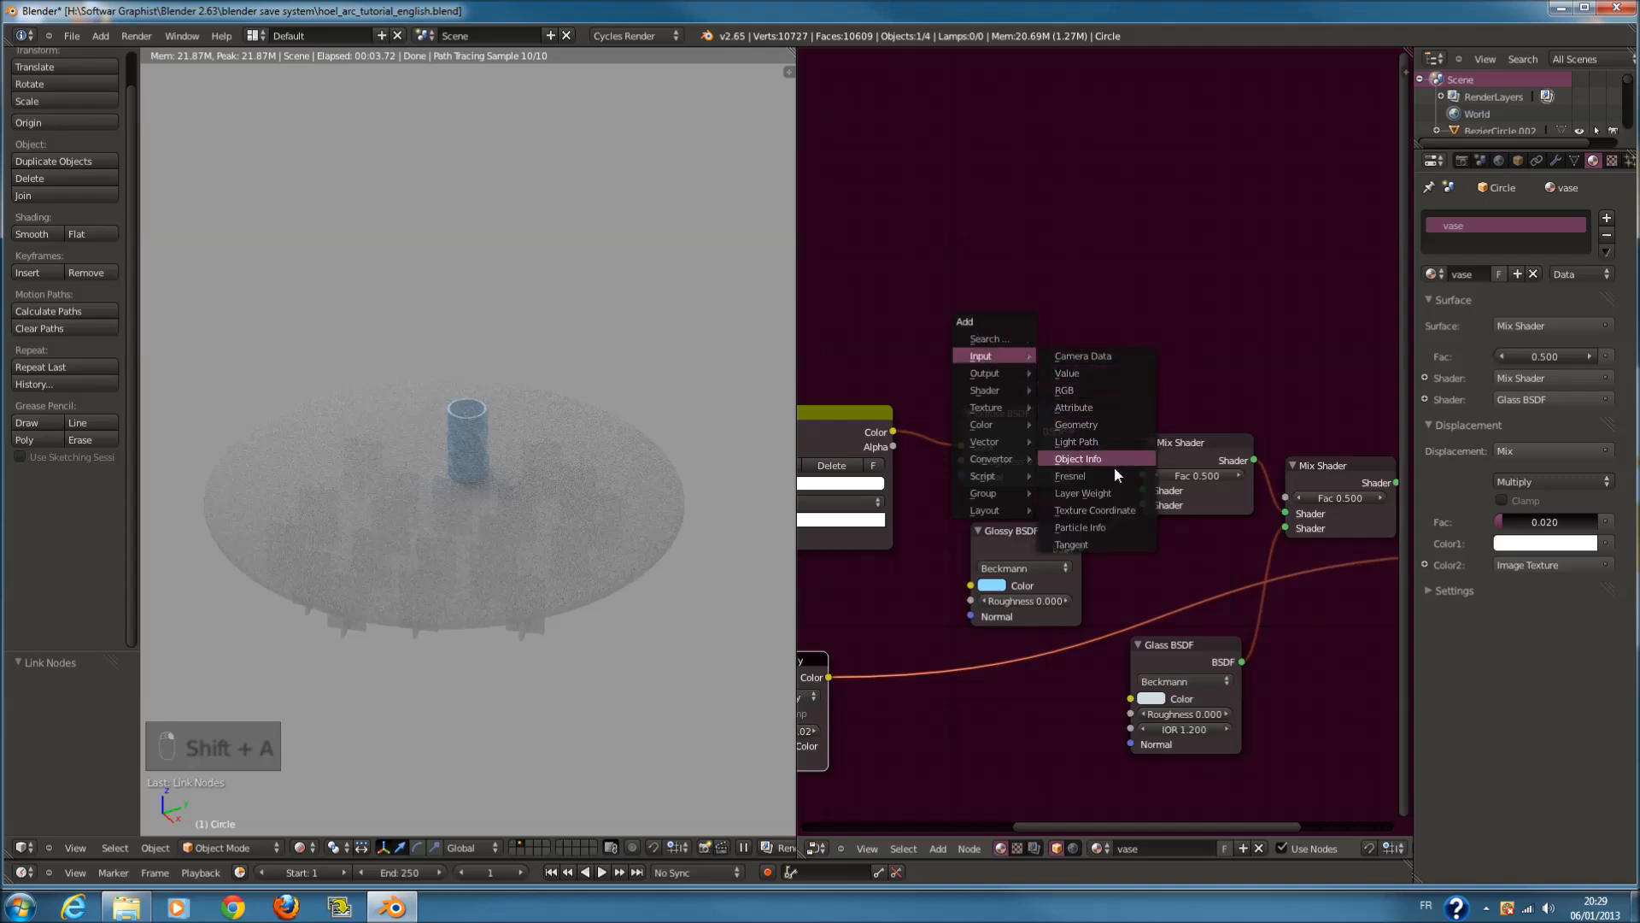
{"action": "left_click", "coordinate": [1111, 476]}
{"action": "left_click", "coordinate": [970, 359]}
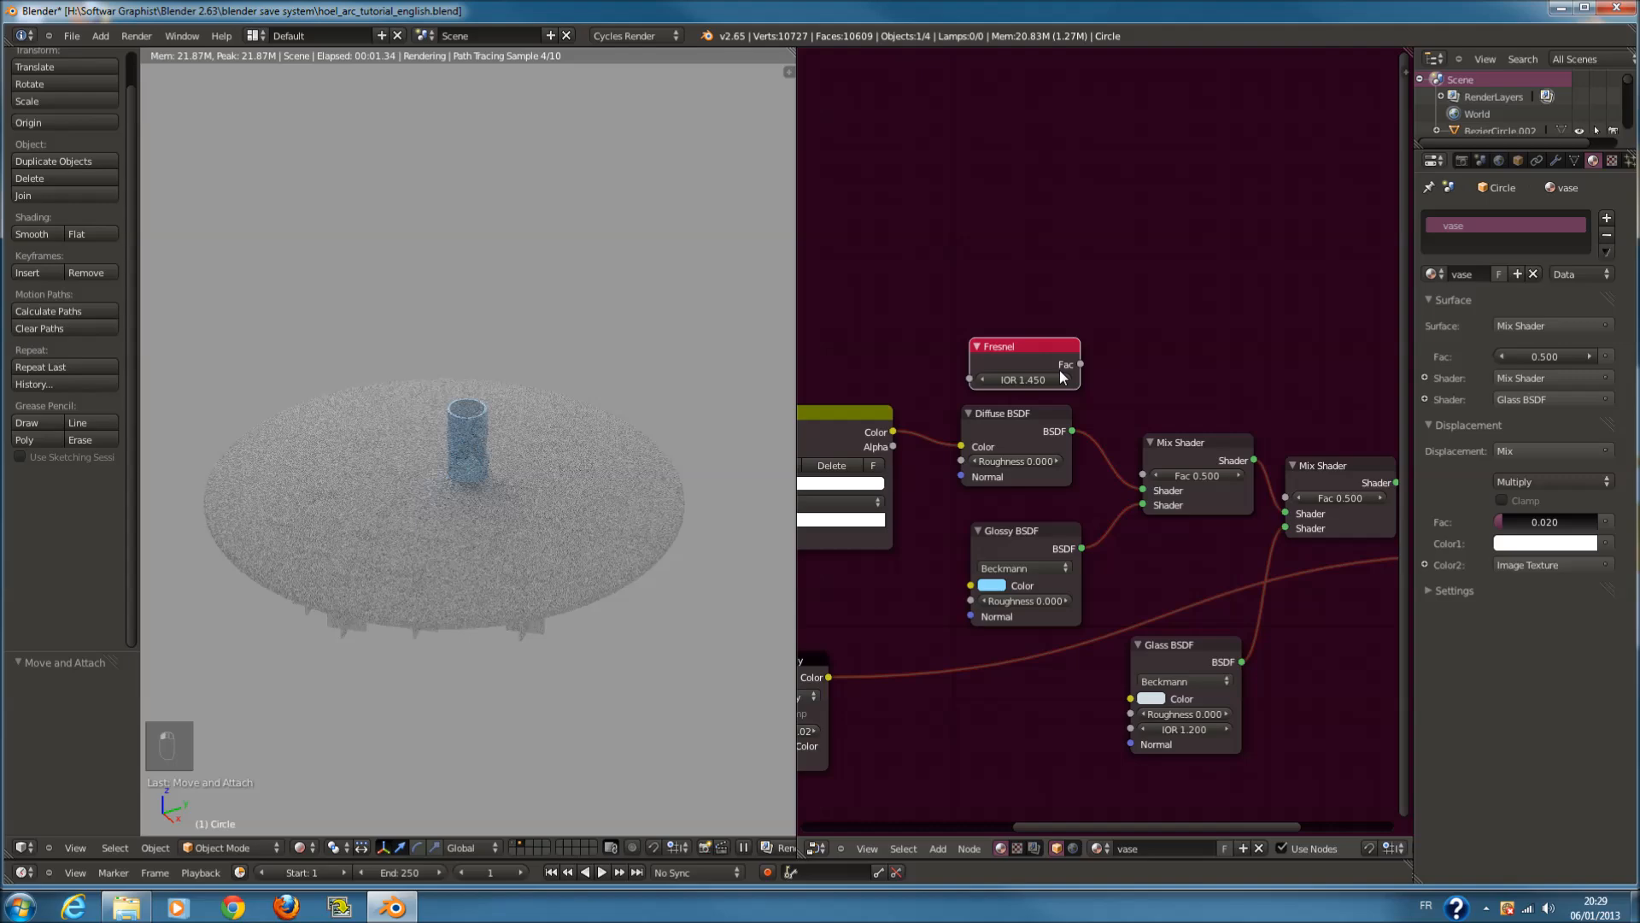
{"action": "left_click_drag", "start_coordinate": [1122, 397], "coordinate": [1285, 494]}
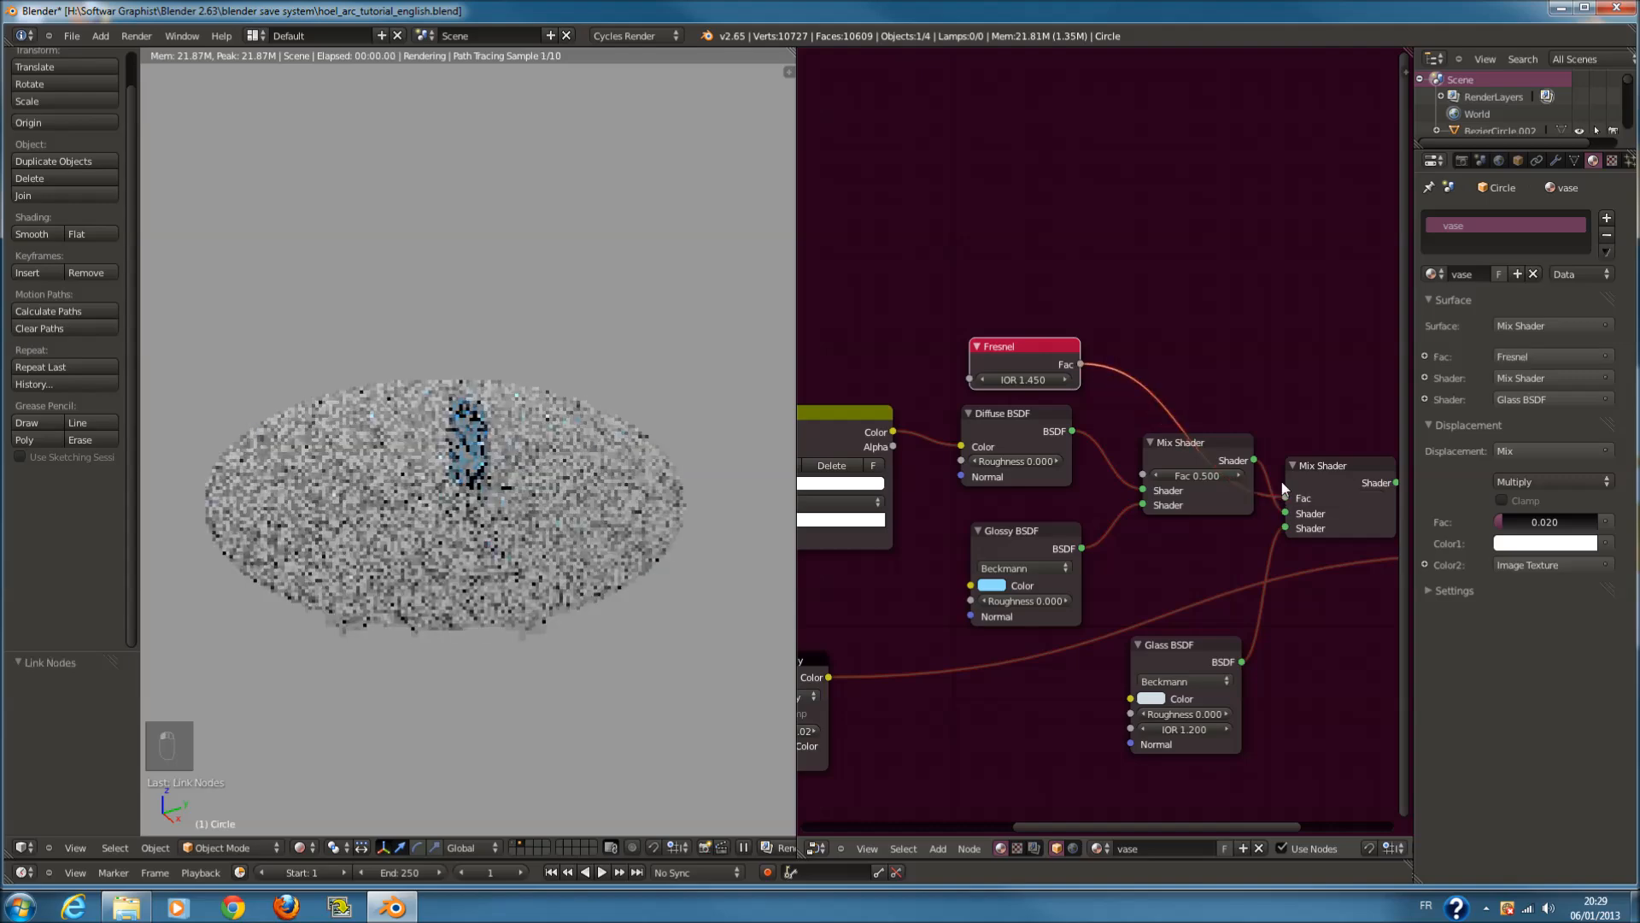
Try Fresnel IOR values of 2 and 1 on the vase material
{"action": "scroll", "coordinate": [1075, 434], "scroll_direction": "up", "scroll_amount": 1}
{"action": "scroll", "coordinate": [572, 492], "scroll_direction": "up", "scroll_amount": 5}
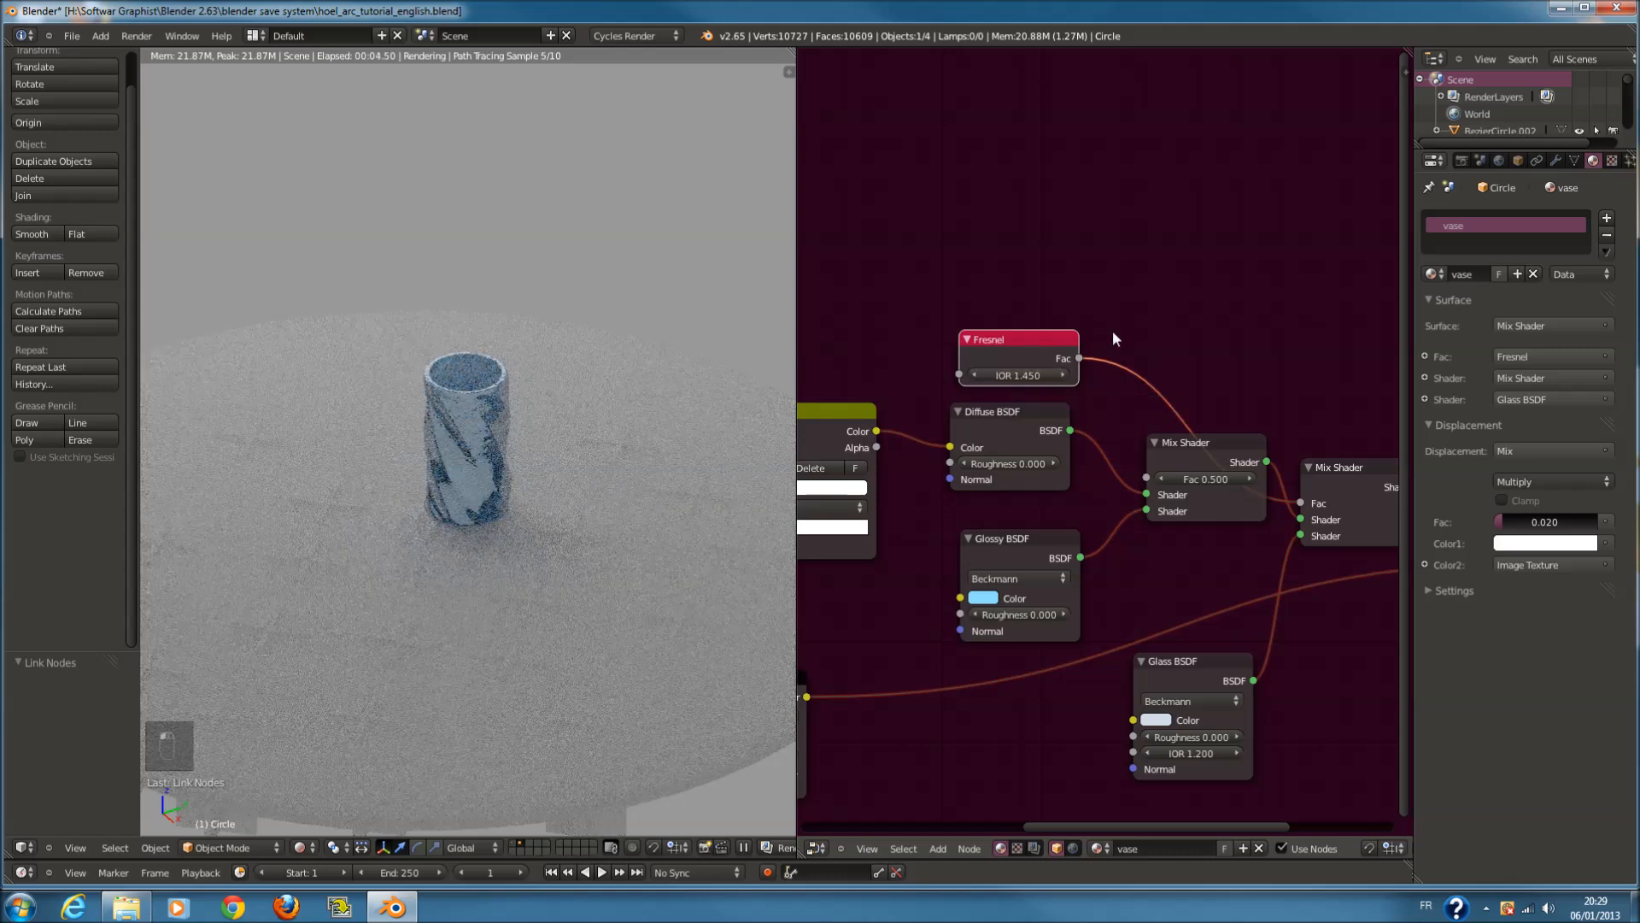
{"action": "left_click", "coordinate": [1015, 372]}
{"action": "type", "text": "2"}
{"action": "key", "text": "Return"}
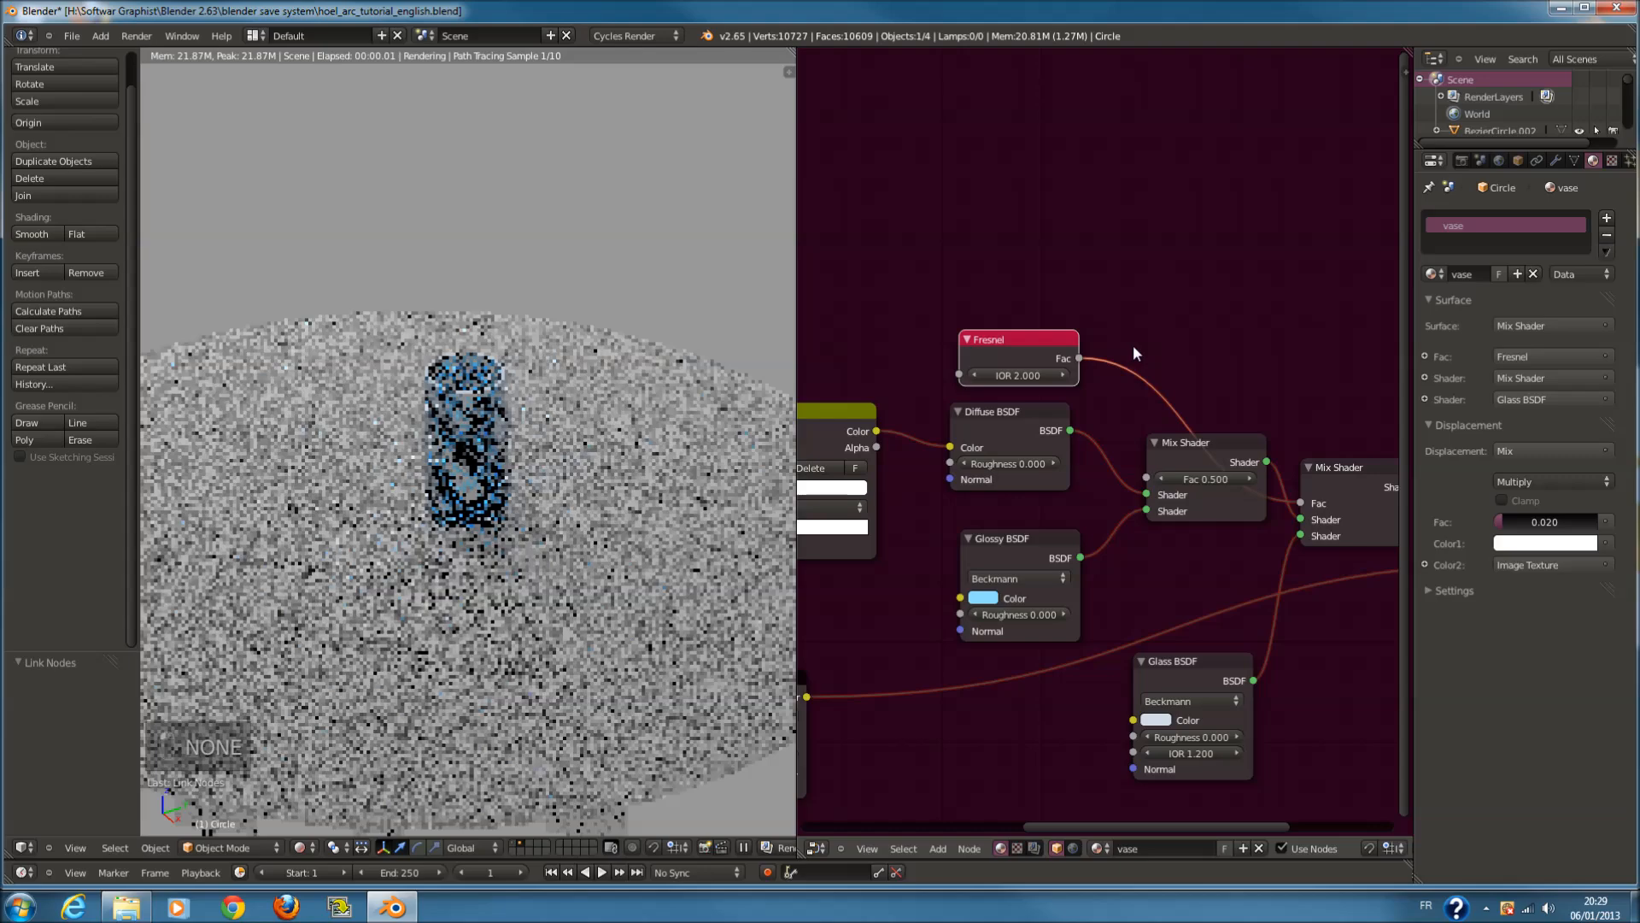
{"action": "left_click", "coordinate": [1015, 378]}
{"action": "type", "text": "1"}
{"action": "key", "text": "Return"}
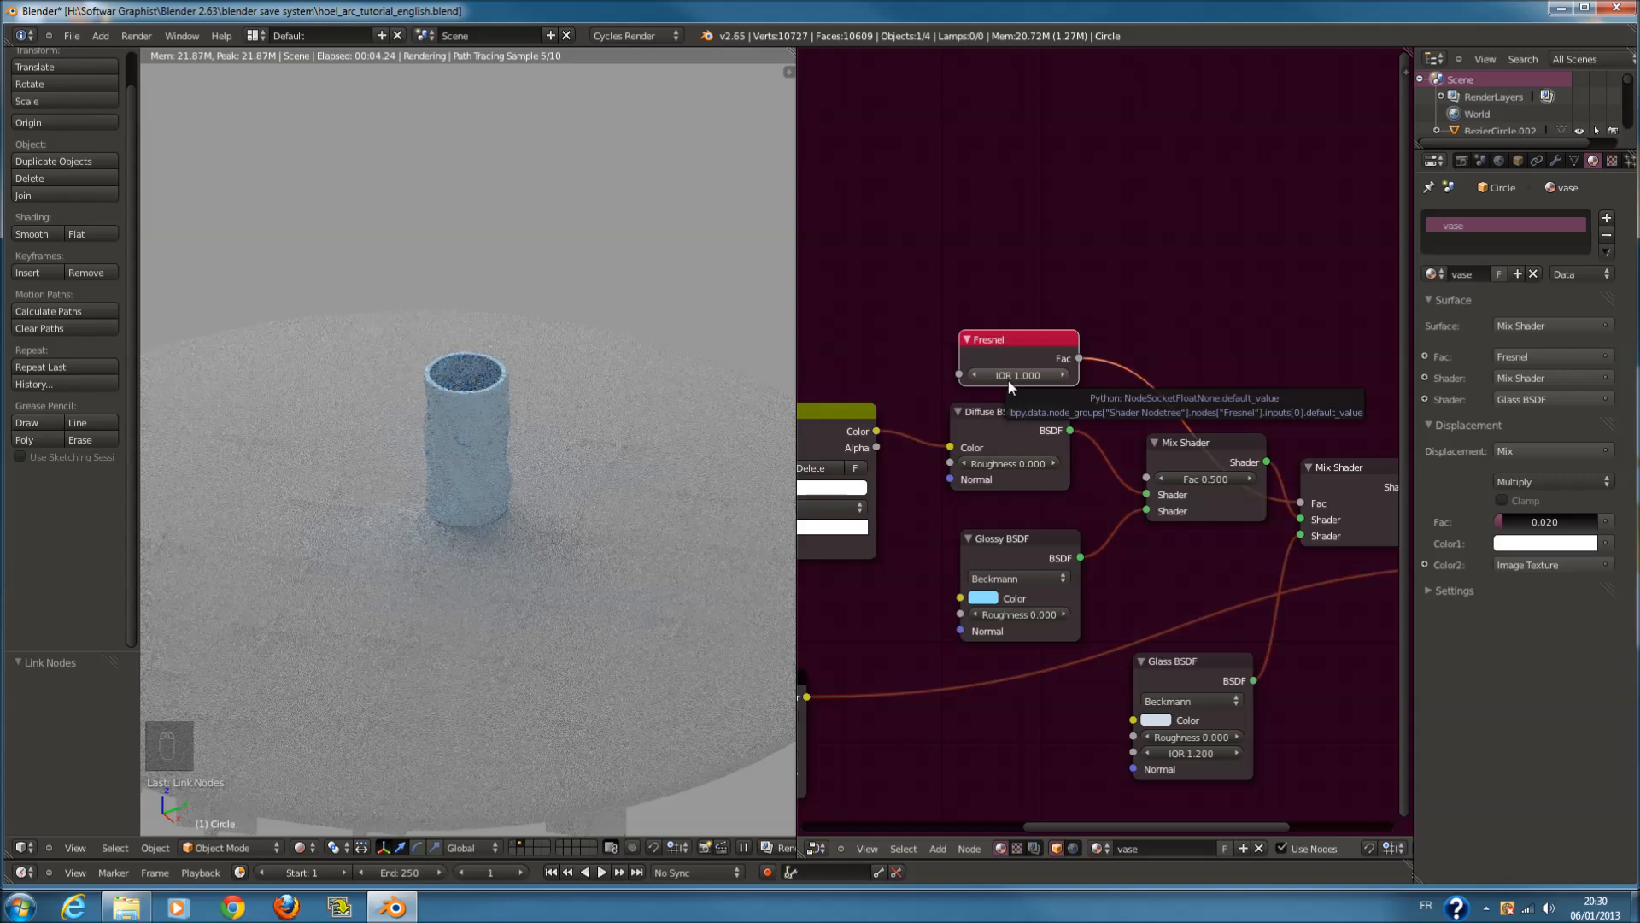
Set the vase's Fresnel IOR to 1.1 and raise it in increments to 1.4
{"action": "left_click", "coordinate": [1007, 378]}
{"action": "type", "text": "1"}
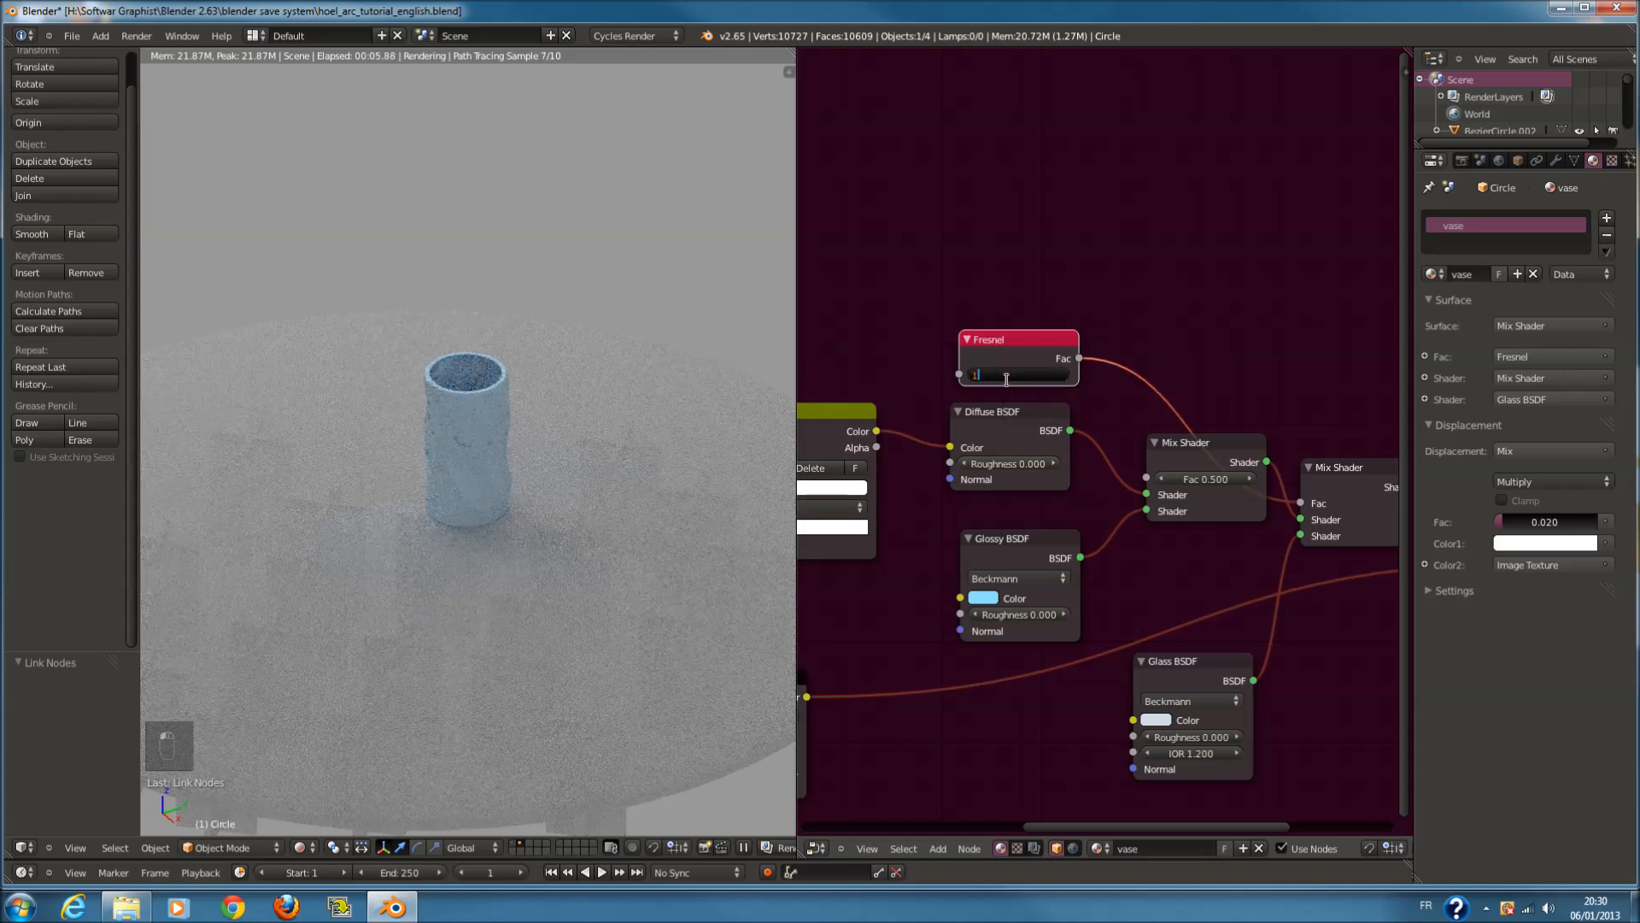
{"action": "type", "text": ".1"}
{"action": "key", "text": "Return"}
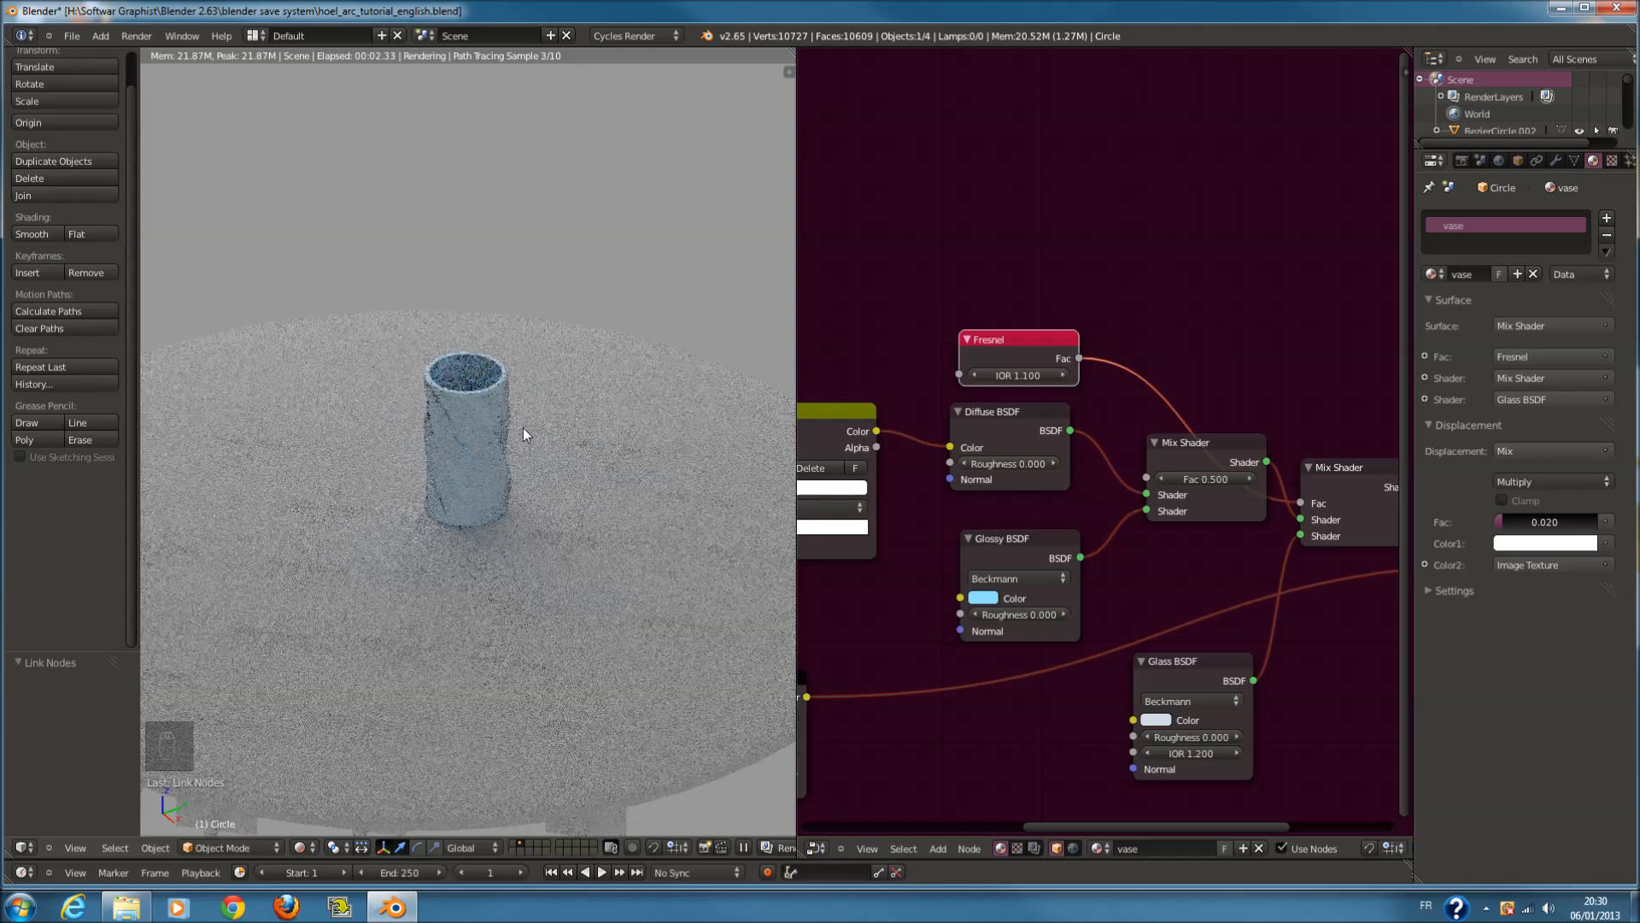
{"action": "left_click", "coordinate": [1053, 378]}
{"action": "left_click", "coordinate": [1052, 378]}
{"action": "left_click", "coordinate": [1053, 377]}
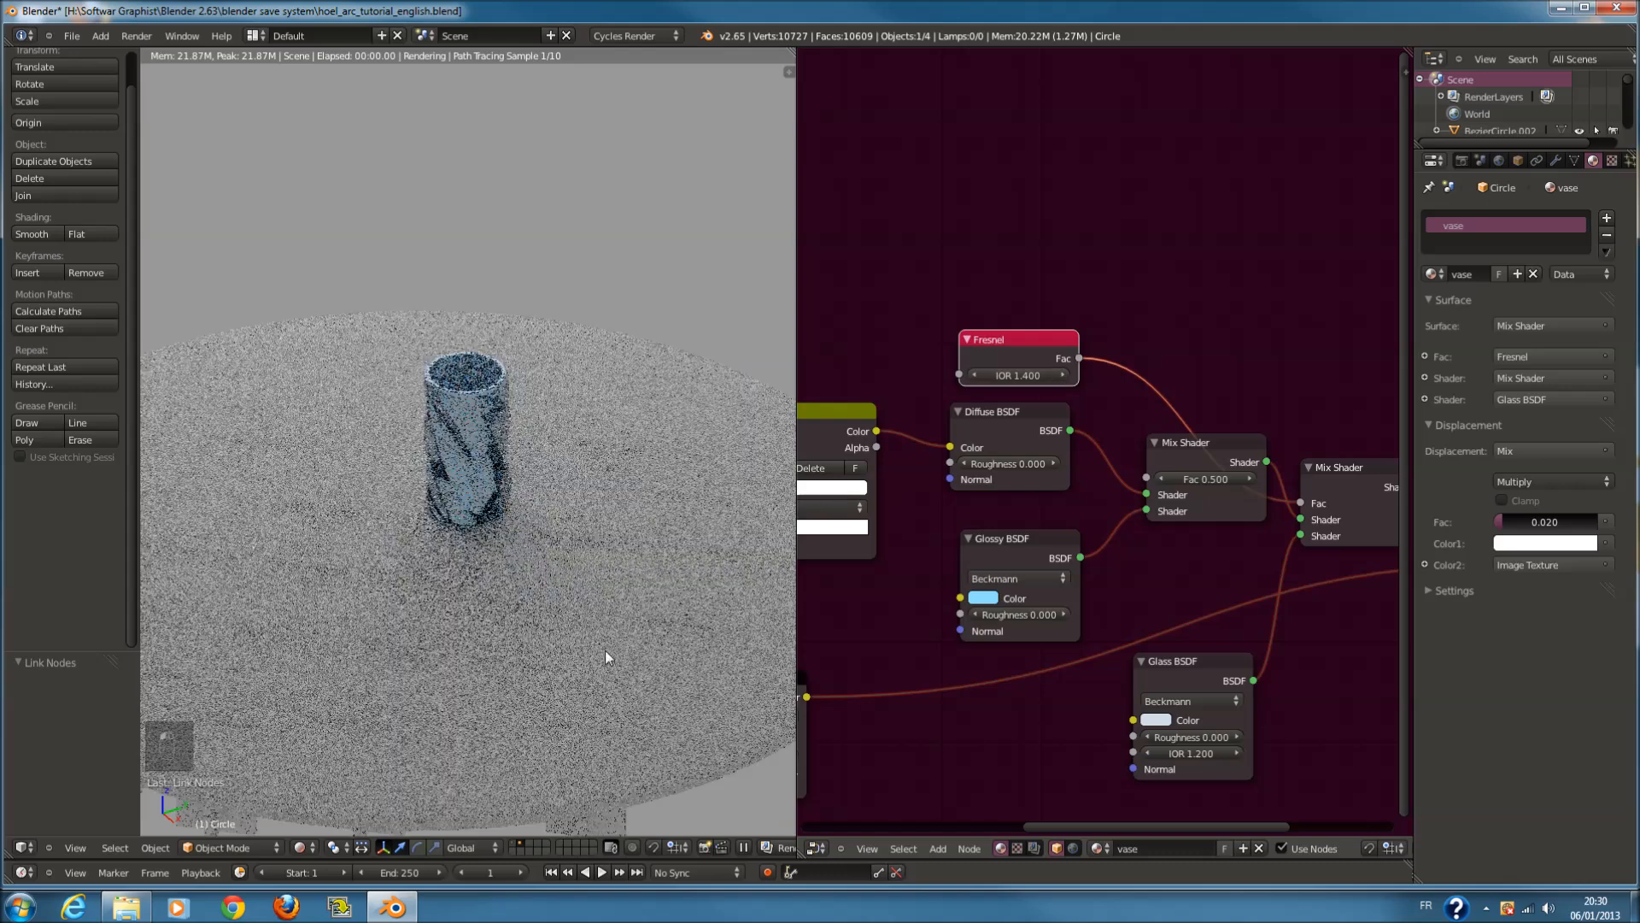
Select the tabletop in solid shading and return the viewport to rendered shading
{"action": "left_click", "coordinate": [308, 848]}
{"action": "left_click", "coordinate": [341, 792]}
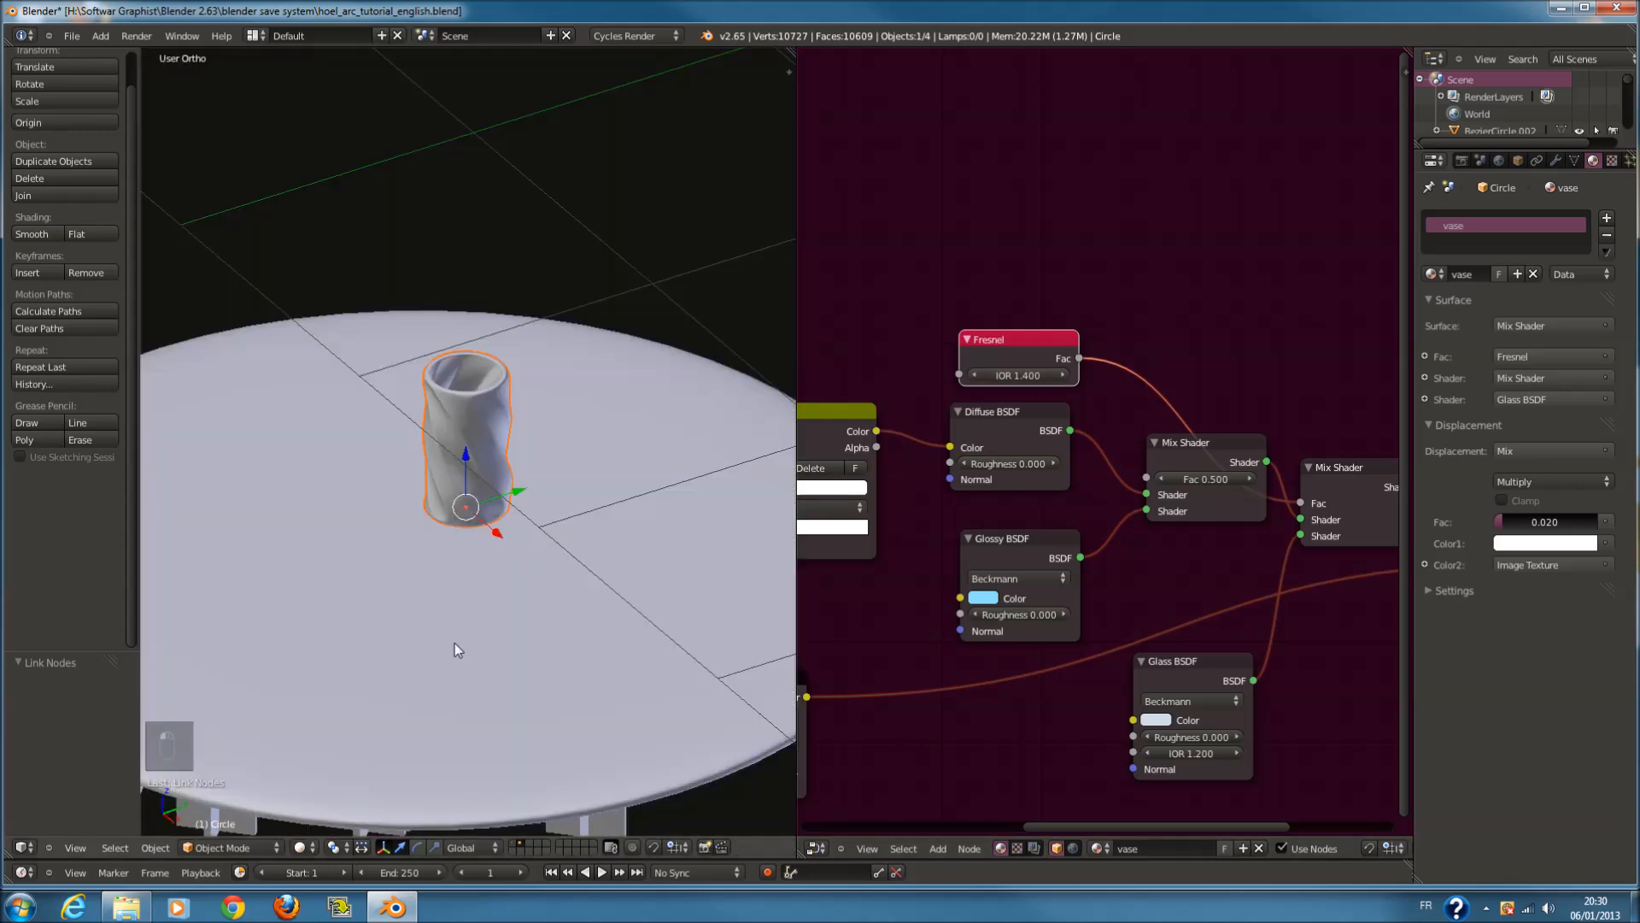
{"action": "right_click", "coordinate": [454, 643]}
{"action": "scroll", "coordinate": [455, 643], "scroll_direction": "down", "scroll_amount": 3}
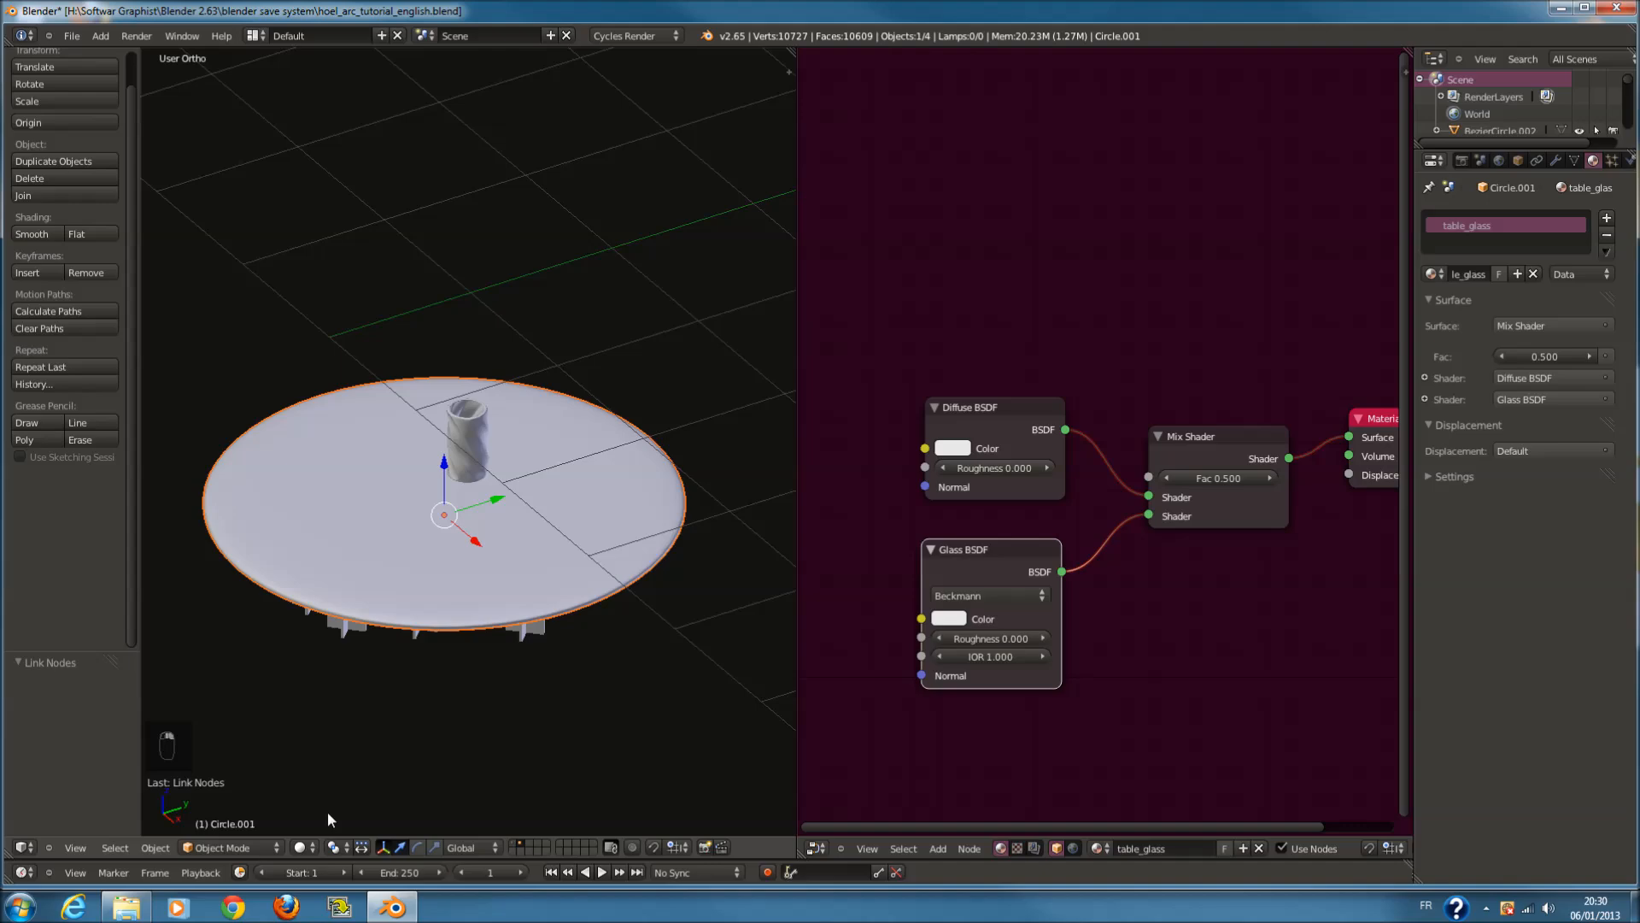
{"action": "left_click", "coordinate": [299, 848]}
{"action": "left_click", "coordinate": [342, 743]}
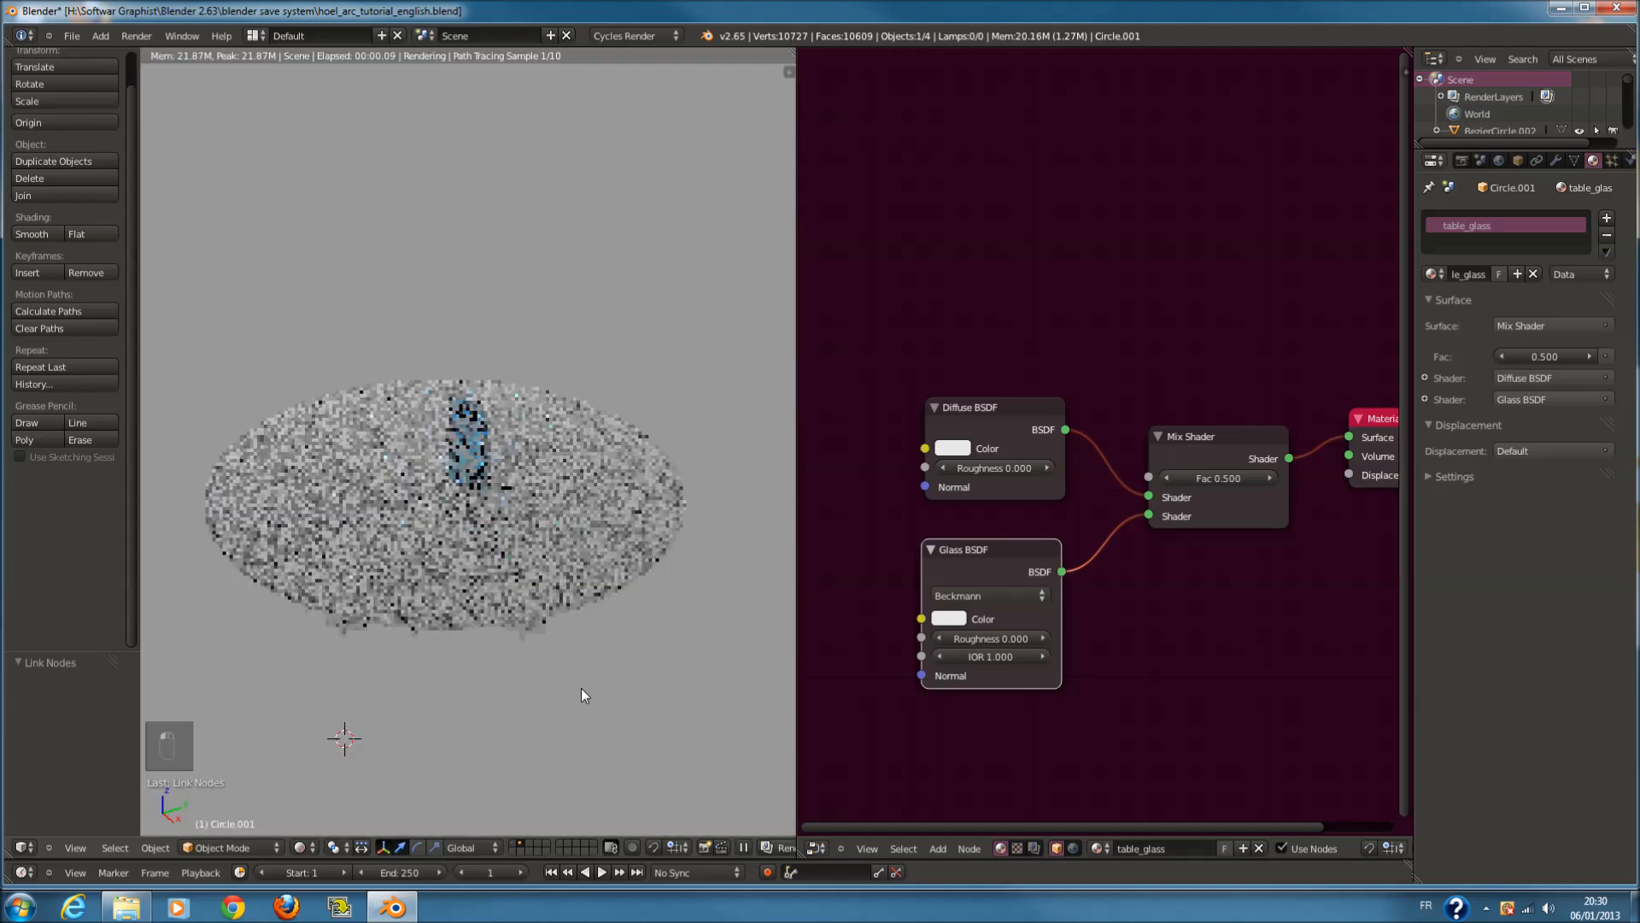
Tint the tabletop's Glass BSDF light blue (R 0.372, G 0.585, B 0.800) and its Diffuse BSDF pale cyan
{"action": "left_click", "coordinate": [948, 618]}
{"action": "left_click", "coordinate": [1029, 385]}
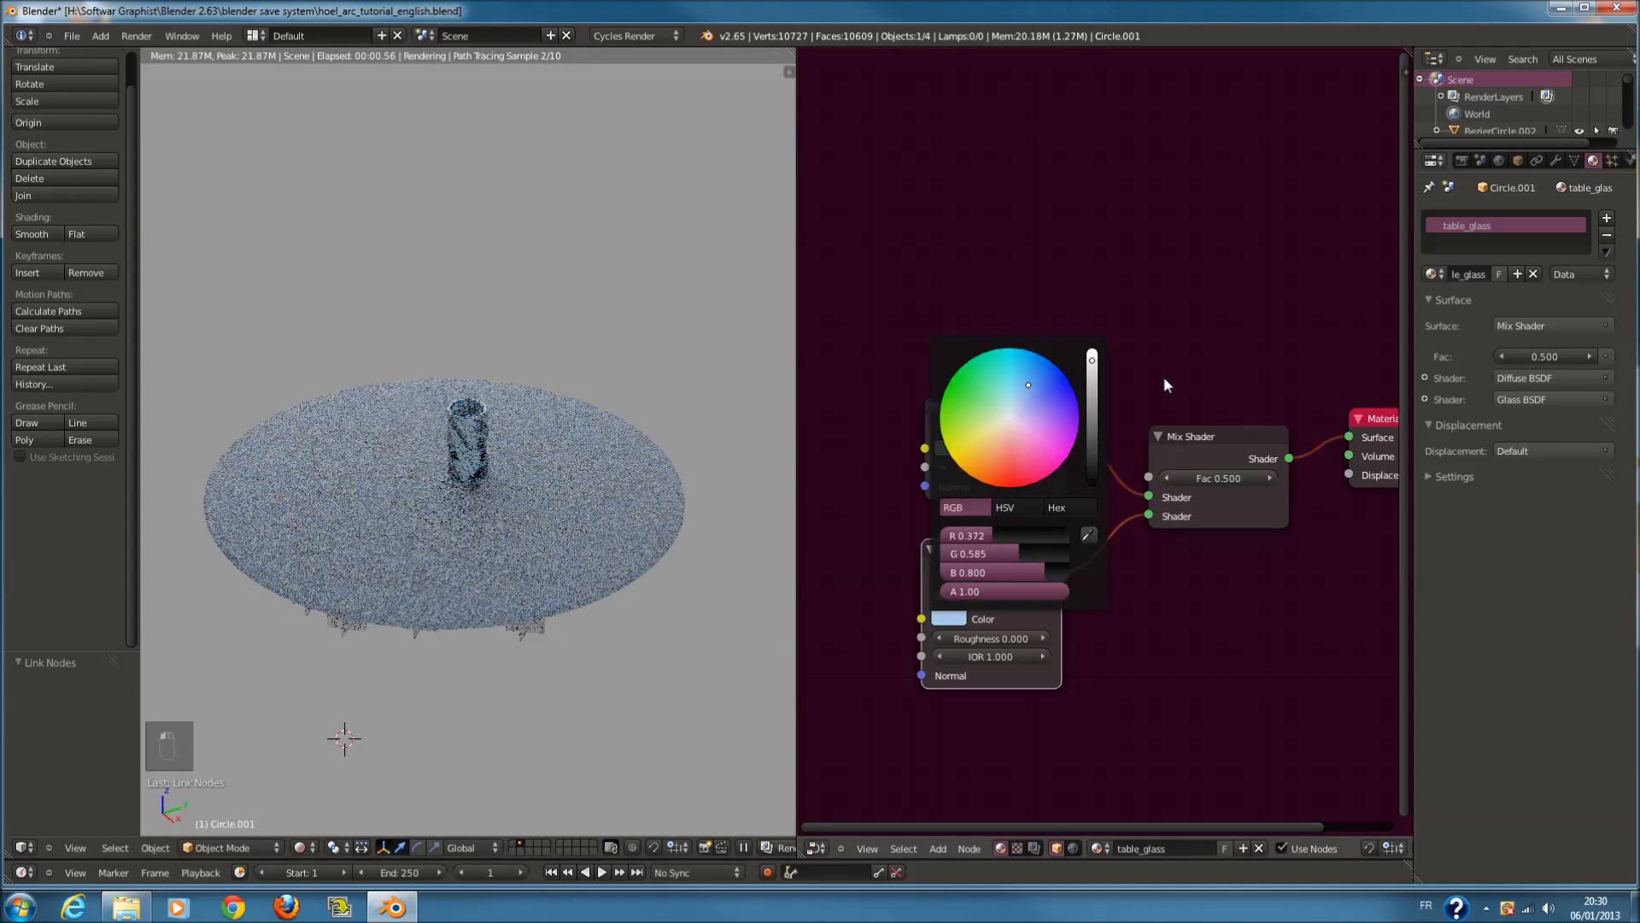
{"action": "scroll", "coordinate": [903, 514], "scroll_direction": "up", "scroll_amount": 1}
{"action": "left_click", "coordinate": [929, 450]}
{"action": "mouse_move", "coordinate": [997, 210]}
{"action": "left_mouse_down"}
{"action": "mouse_move", "coordinate": [982, 200]}
{"action": "mouse_move", "coordinate": [1002, 187]}
{"action": "left_mouse_up"}
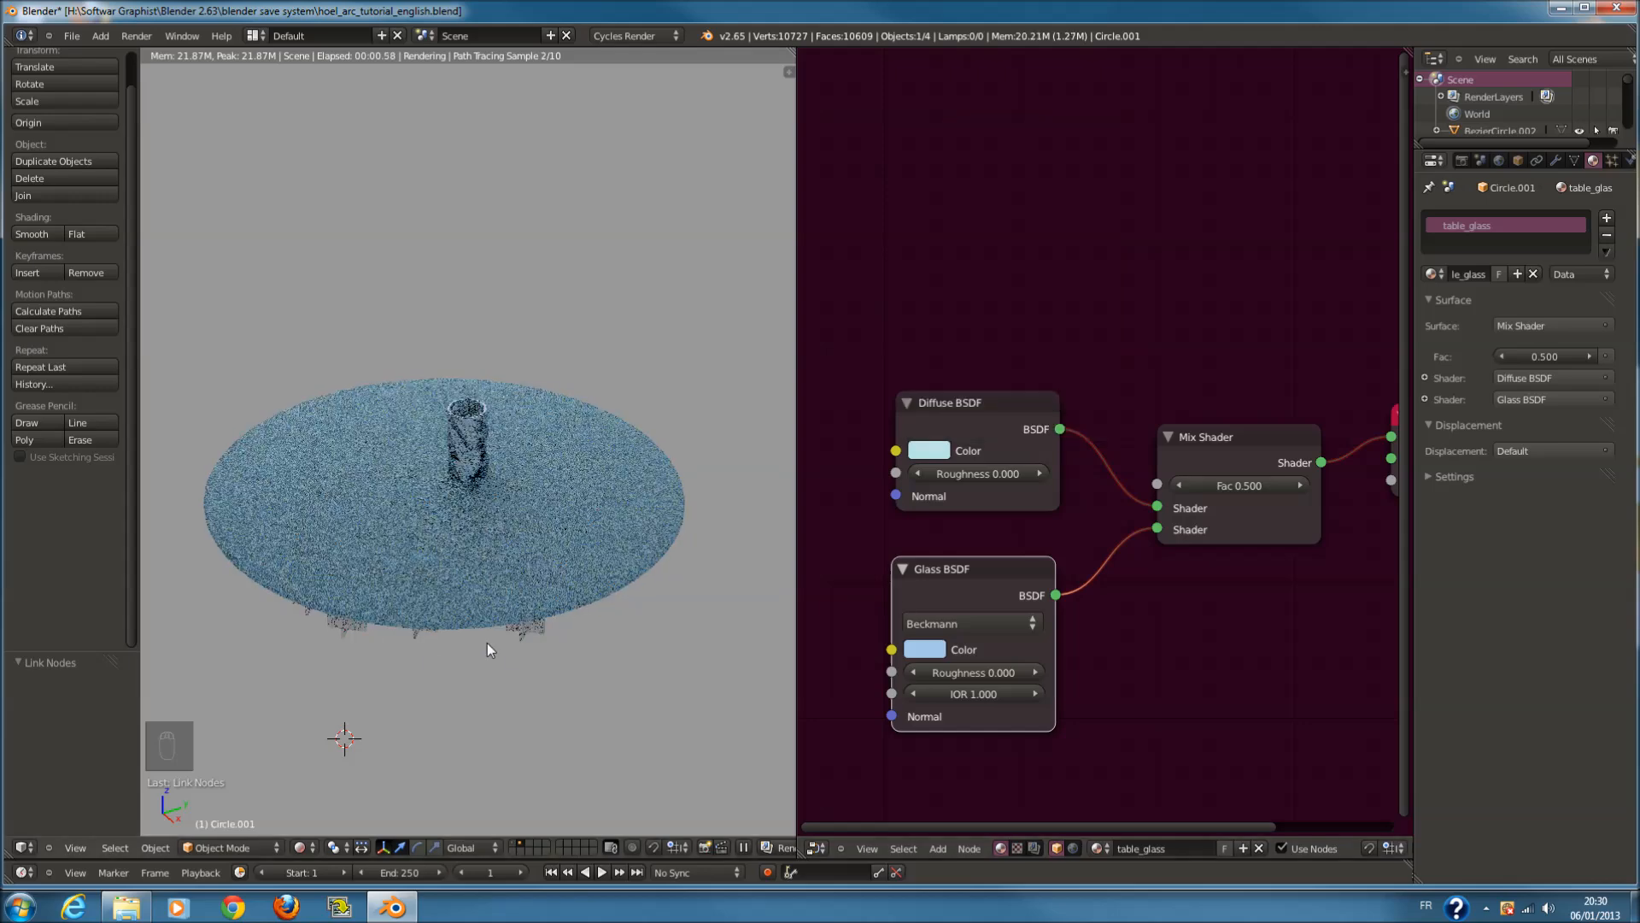
Select the table's X-shaped leg and set its Diffuse BSDF colour to pale blue (R 0.562, G 0.696, B 0.800)
{"action": "right_click", "coordinate": [531, 634]}
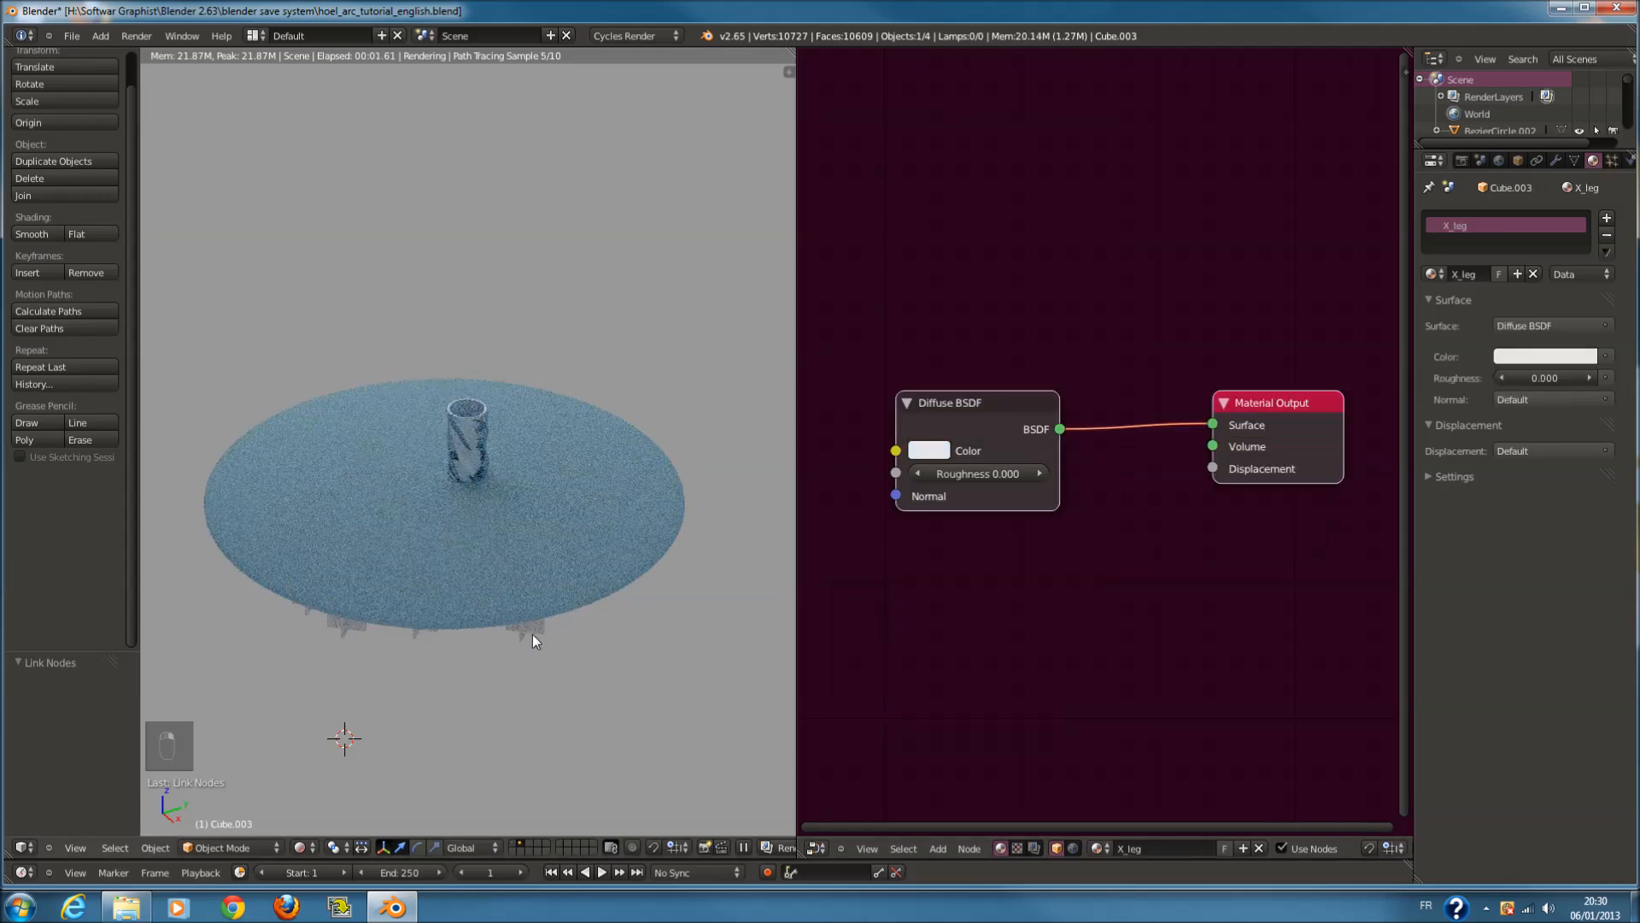
{"action": "left_click", "coordinate": [931, 455]}
{"action": "mouse_move", "coordinate": [1022, 261]}
{"action": "left_mouse_down"}
{"action": "mouse_move", "coordinate": [1003, 336]}
{"action": "mouse_move", "coordinate": [946, 328]}
{"action": "mouse_move", "coordinate": [844, 109]}
{"action": "mouse_move", "coordinate": [1008, 76]}
{"action": "mouse_move", "coordinate": [1193, 106]}
{"action": "mouse_move", "coordinate": [1011, 193]}
{"action": "left_mouse_up"}
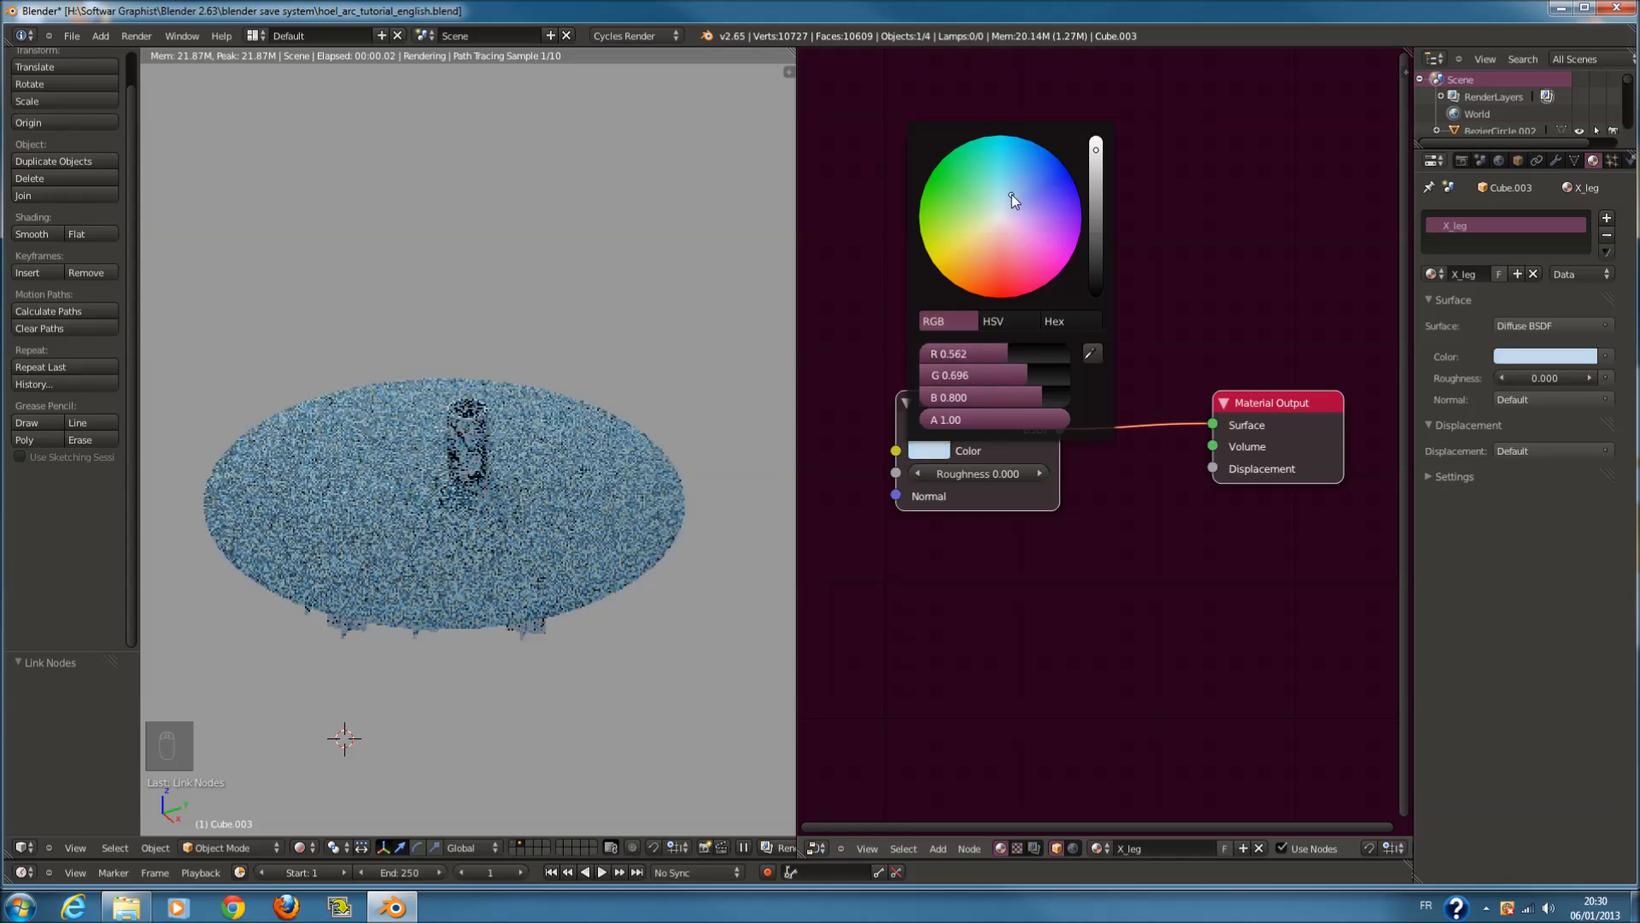
{"action": "scroll", "coordinate": [1058, 540], "scroll_direction": "down", "scroll_amount": 1}
{"action": "scroll", "coordinate": [972, 602], "scroll_direction": "up", "scroll_amount": 1}
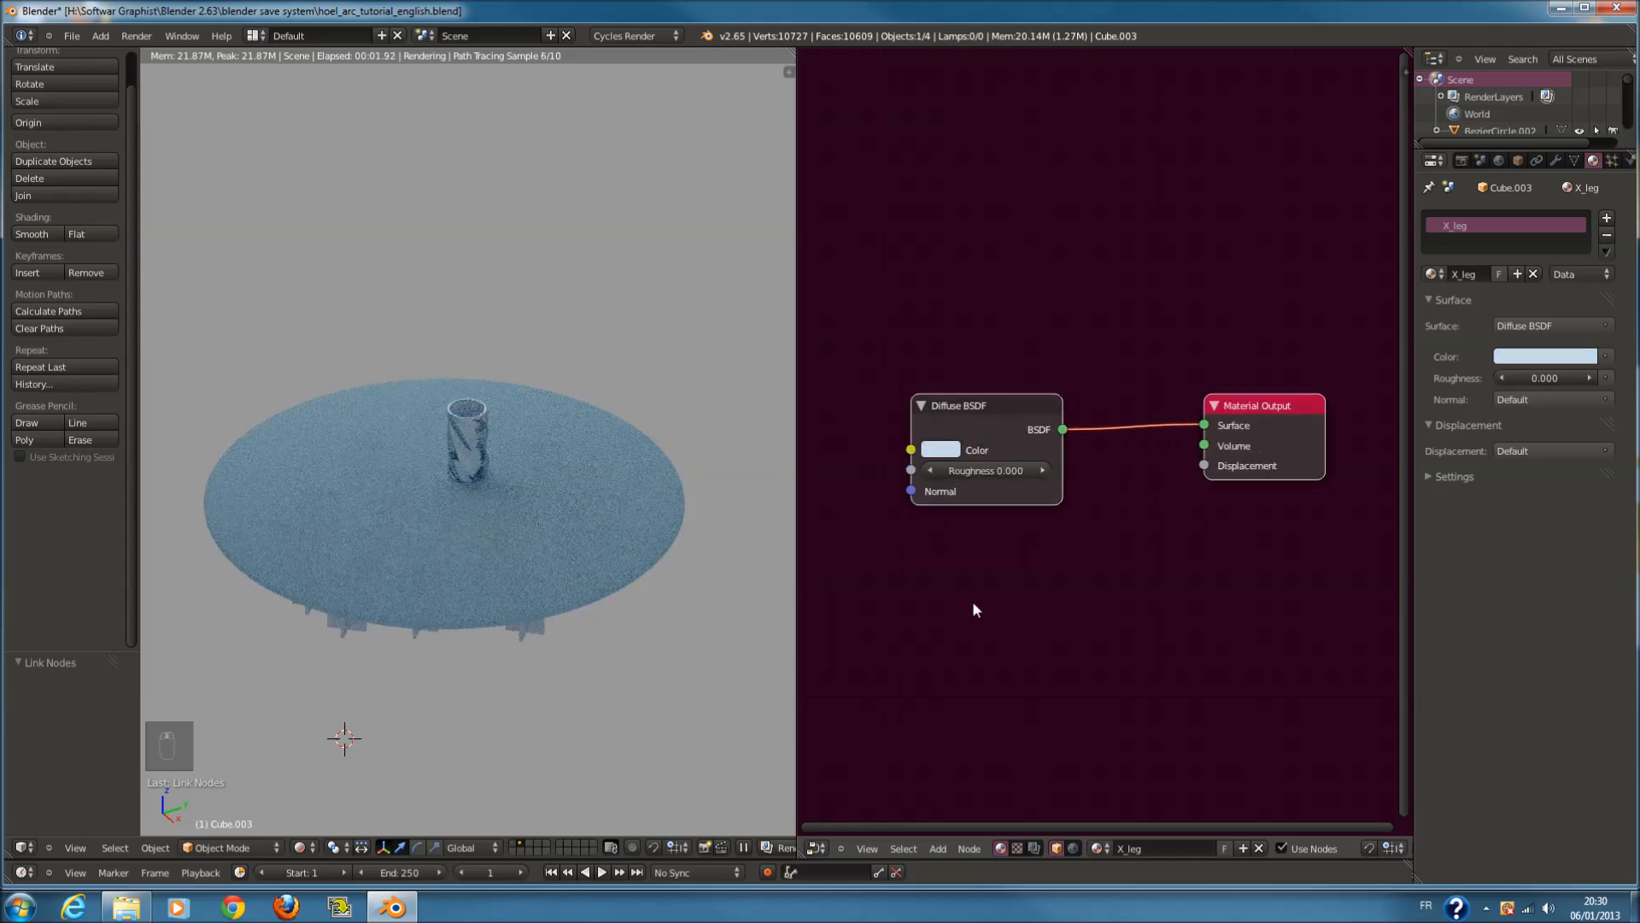
Try a pale lilac Diffuse colour on the X_leg material and return it to pale blue
{"action": "left_click", "coordinate": [930, 450]}
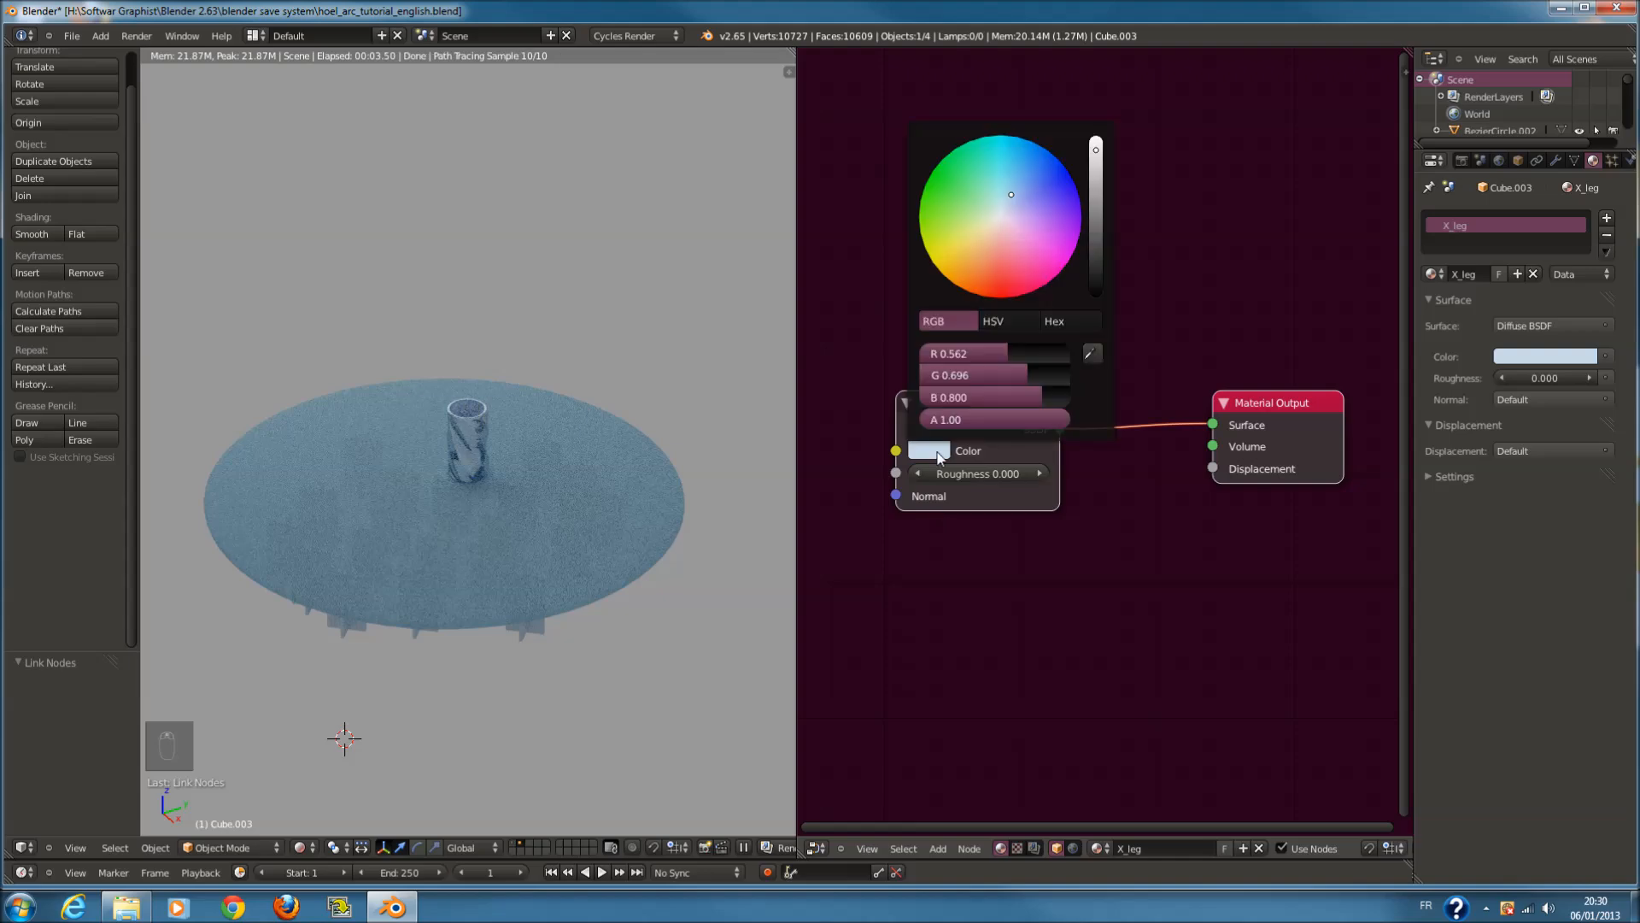
{"action": "left_click_drag", "start_coordinate": [1065, 212], "coordinate": [1015, 216]}
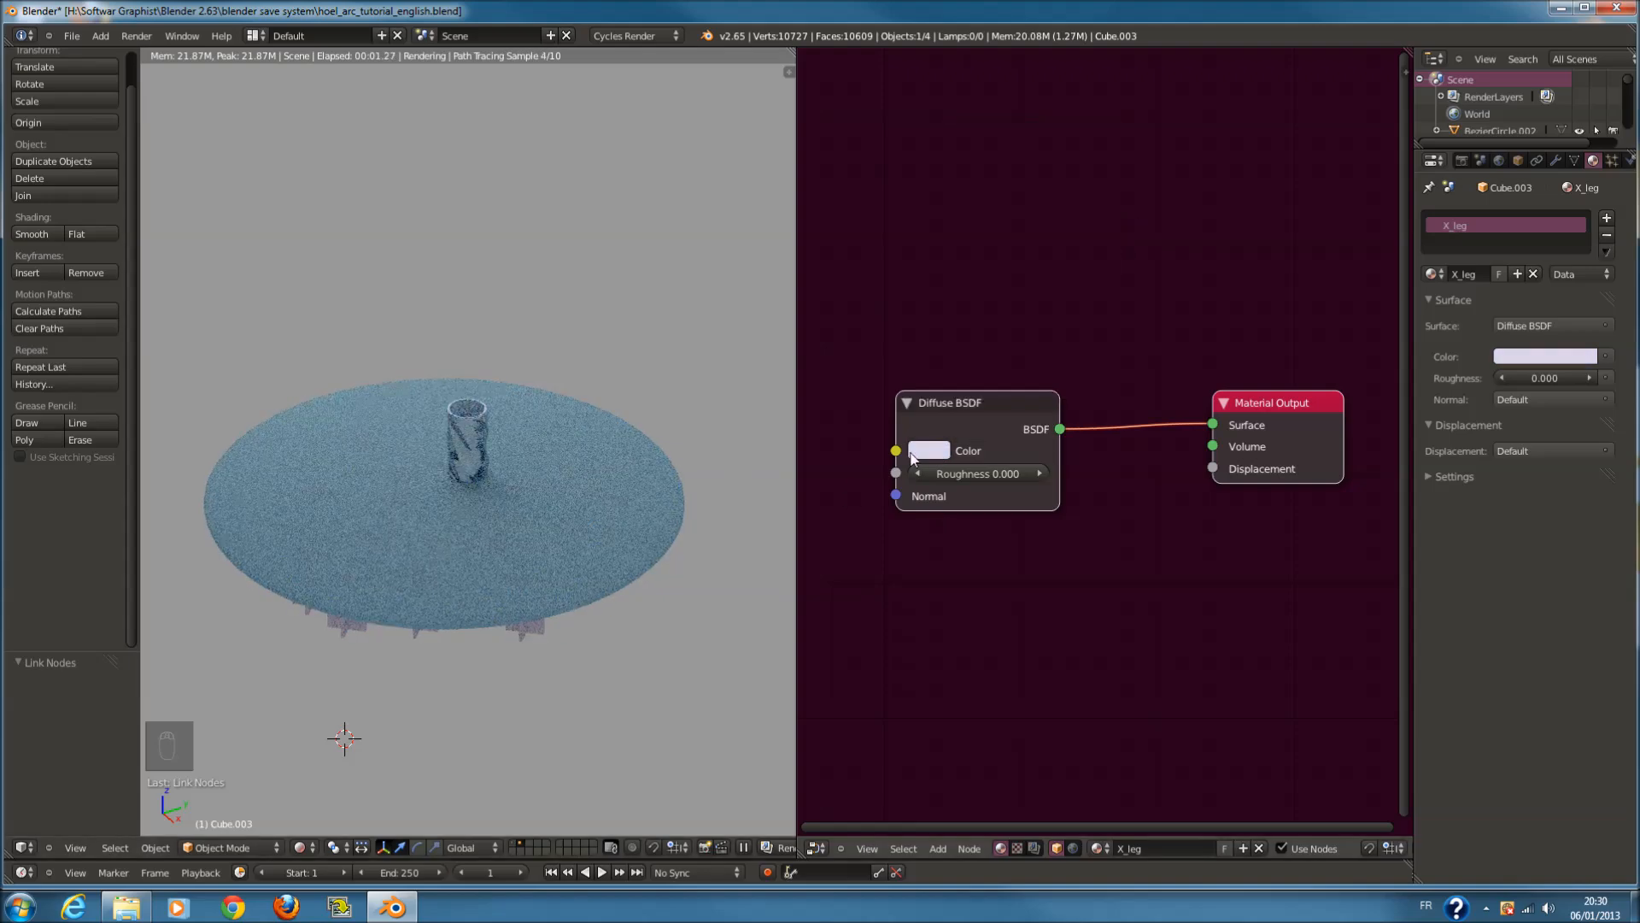
{"action": "left_click", "coordinate": [930, 450]}
{"action": "left_click", "coordinate": [1012, 198]}
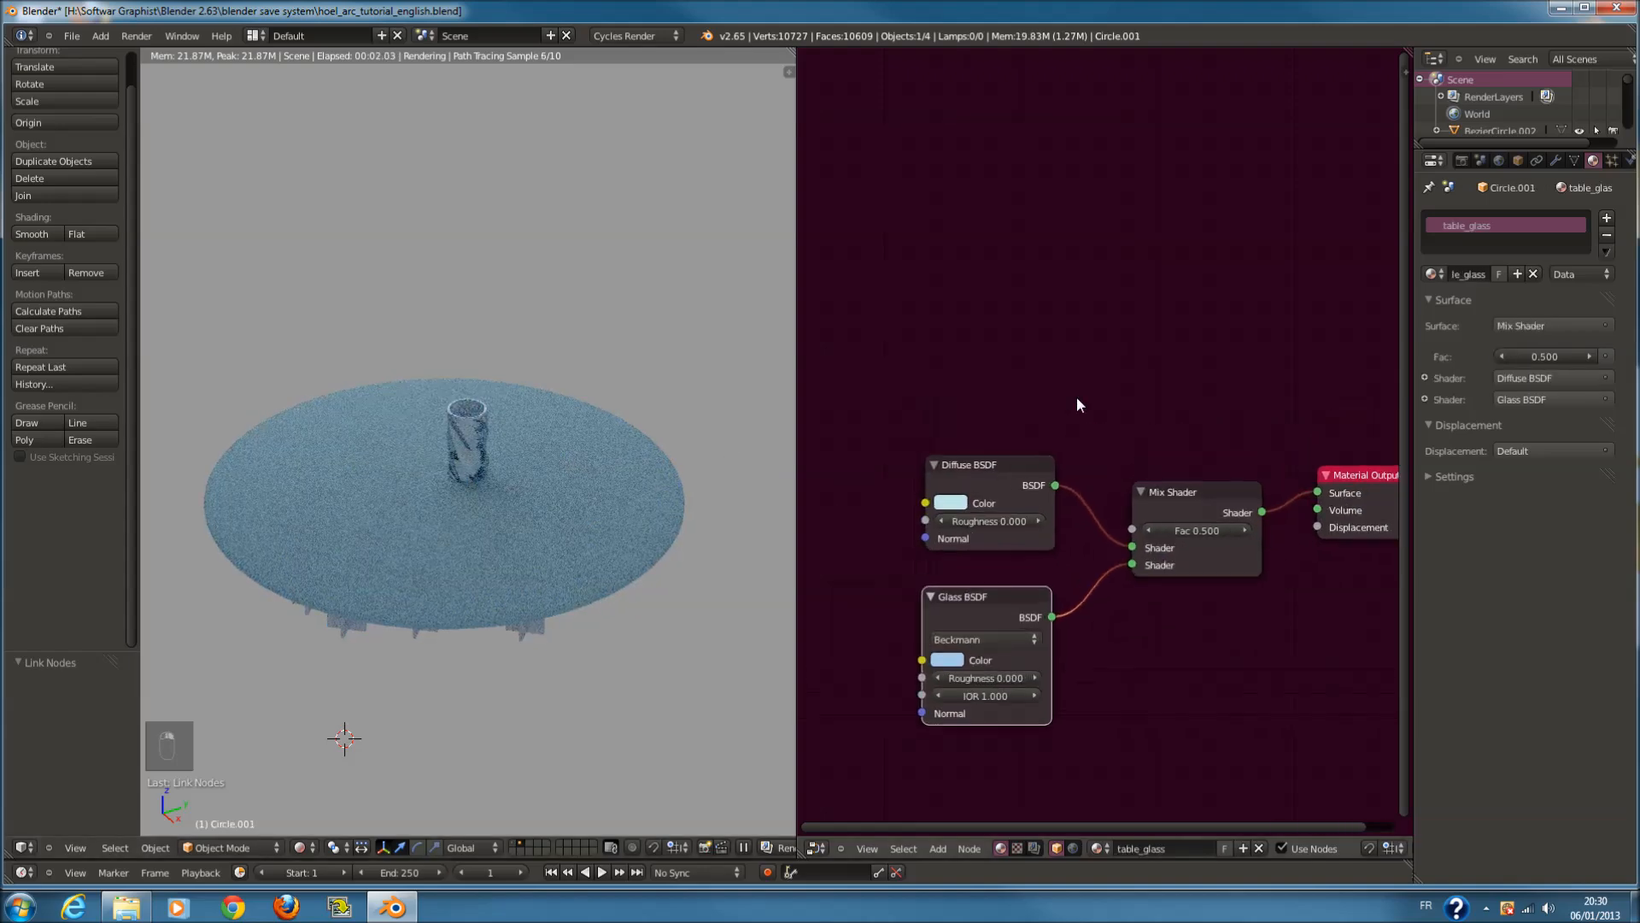
Add a Fresnel node to the tabletop material and link it to the Mix Shader's Fac input
{"action": "key", "text": "shift+a"}
{"action": "mouse_move", "coordinate": [1076, 398]}
{"action": "left_click", "coordinate": [1145, 518]}
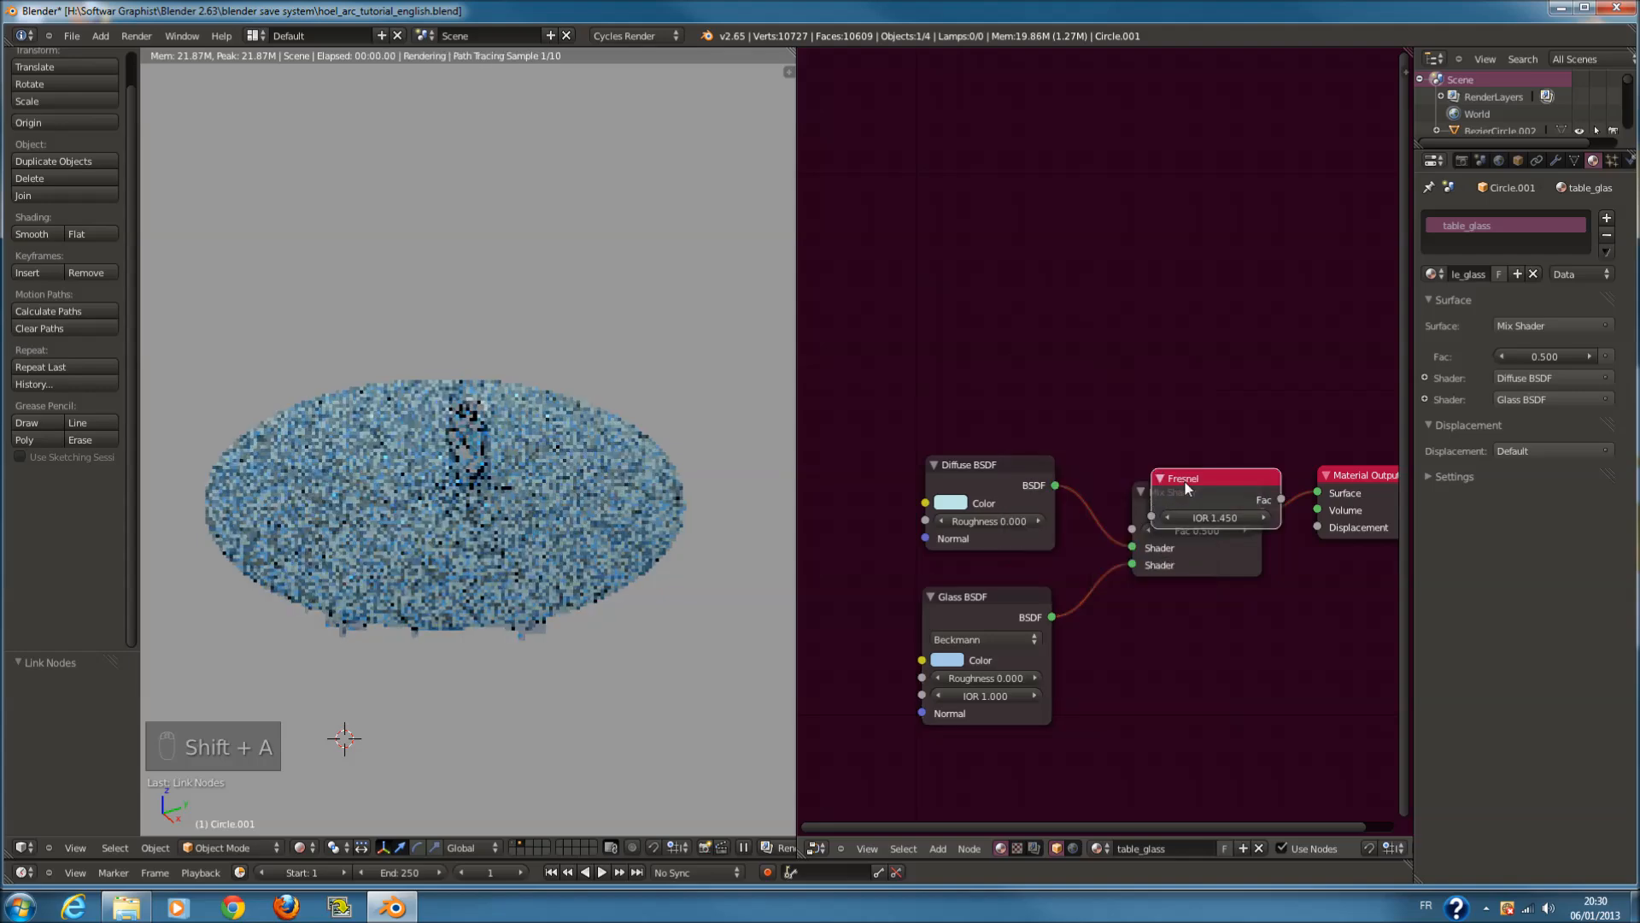
{"action": "left_click", "coordinate": [889, 373]}
{"action": "left_click_drag", "start_coordinate": [1050, 415], "coordinate": [1132, 529]}
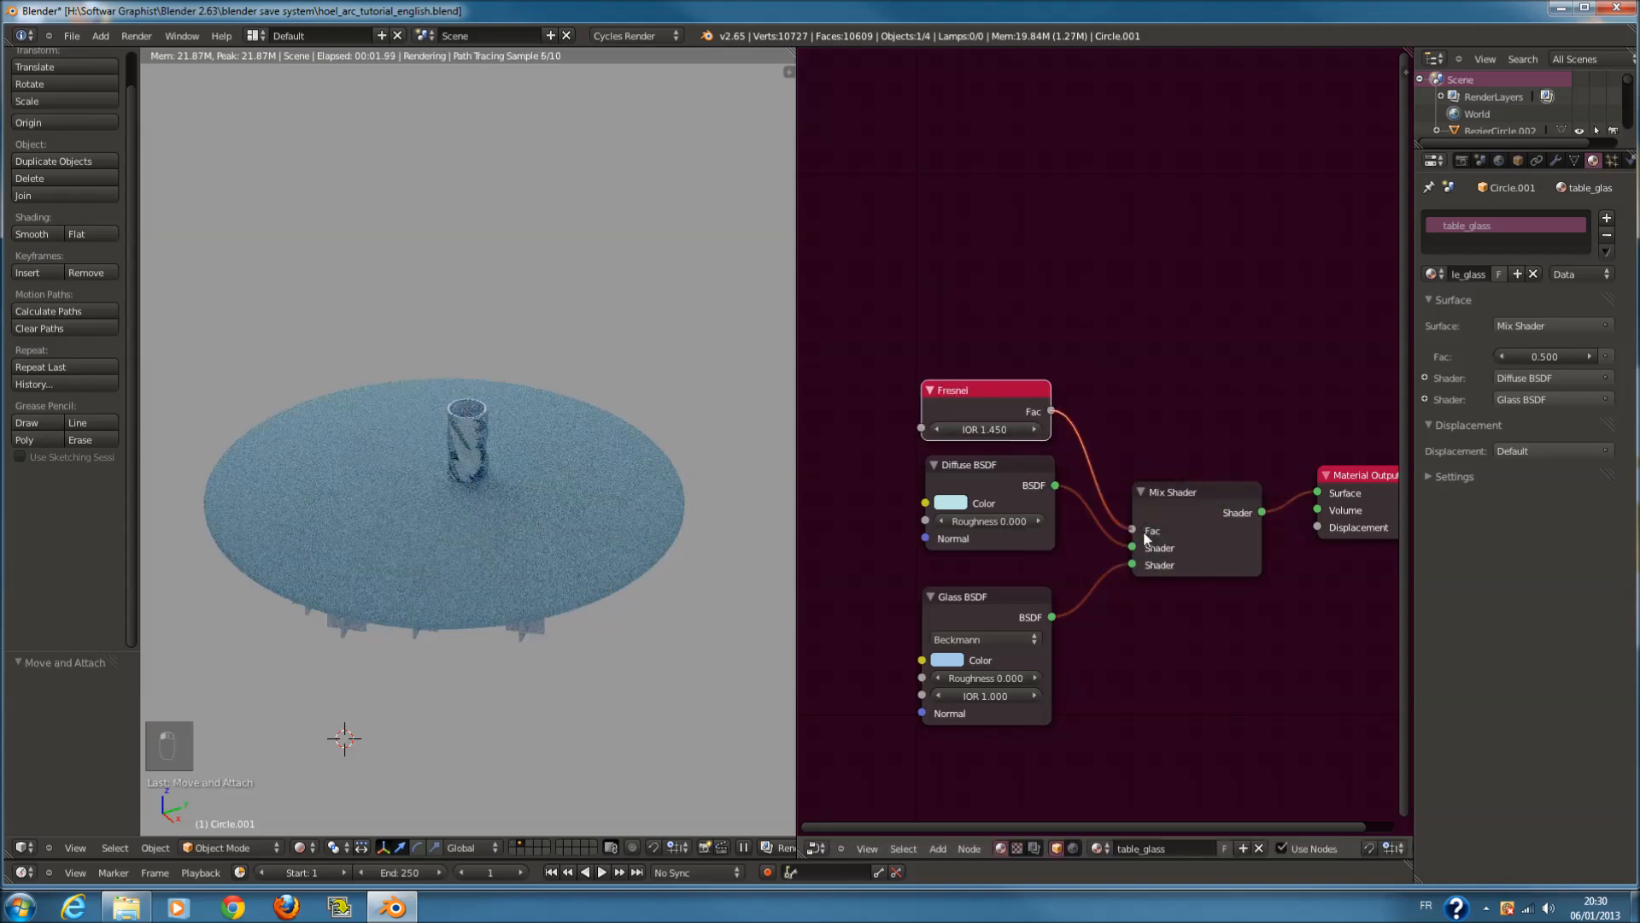
Try IOR values of 1 and 2 on the tabletop's Fresnel node, and delete the node
{"action": "scroll", "coordinate": [1046, 482], "scroll_direction": "up", "scroll_amount": 1}
{"action": "left_click_drag", "start_coordinate": [974, 433], "coordinate": [792, 457]}
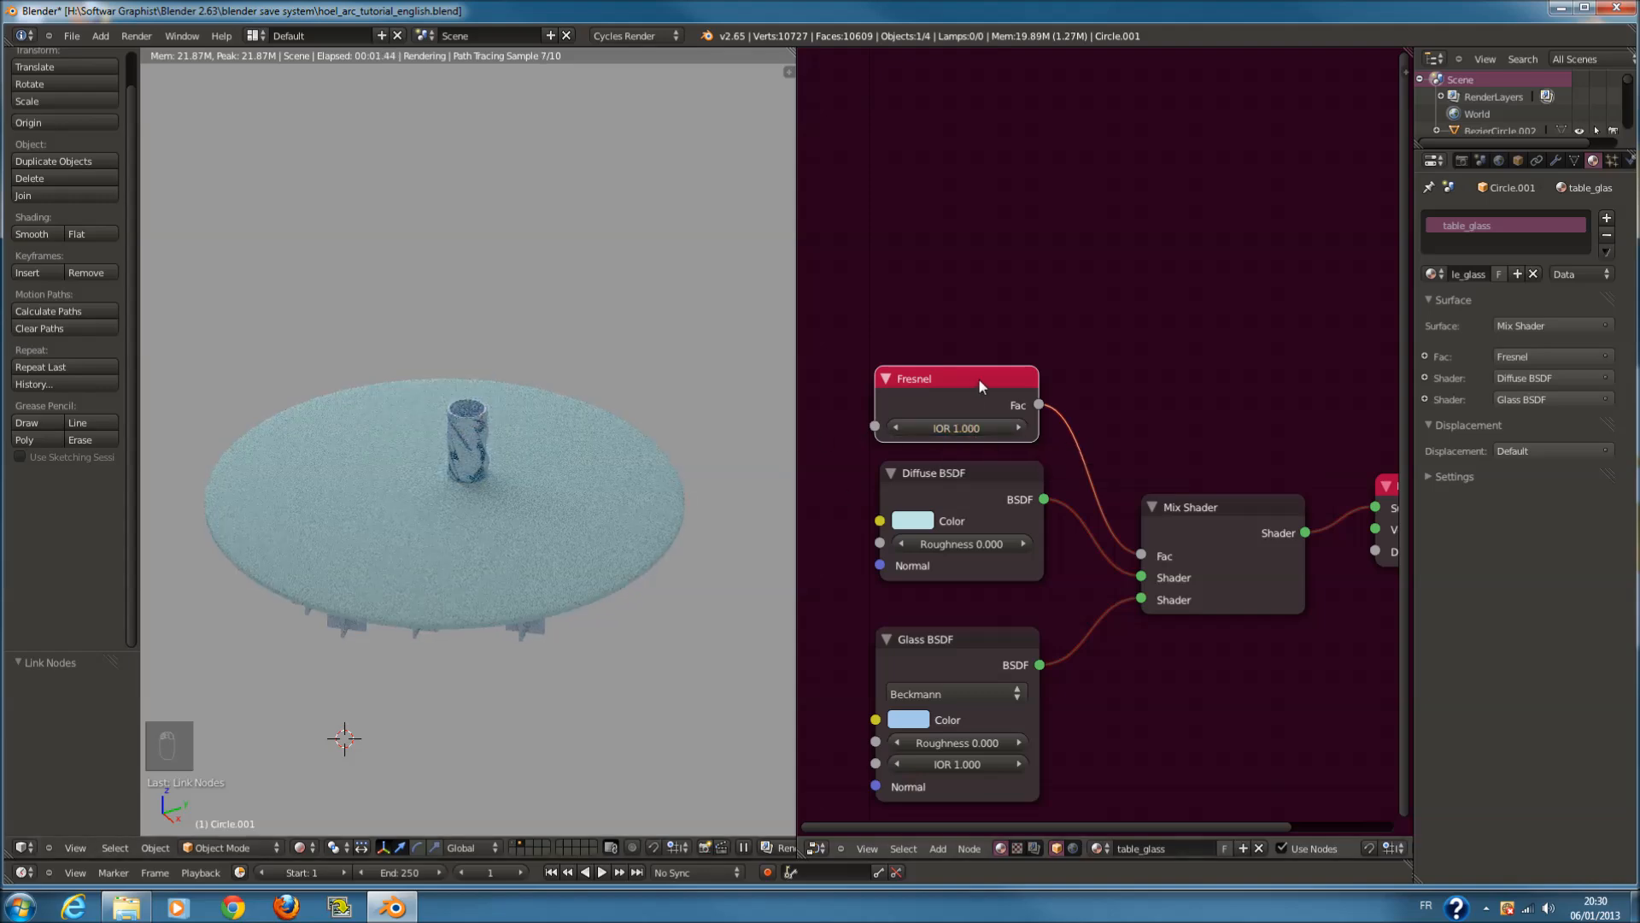
{"action": "left_click", "coordinate": [946, 425]}
{"action": "type", "text": "2"}
{"action": "key", "text": "Return"}
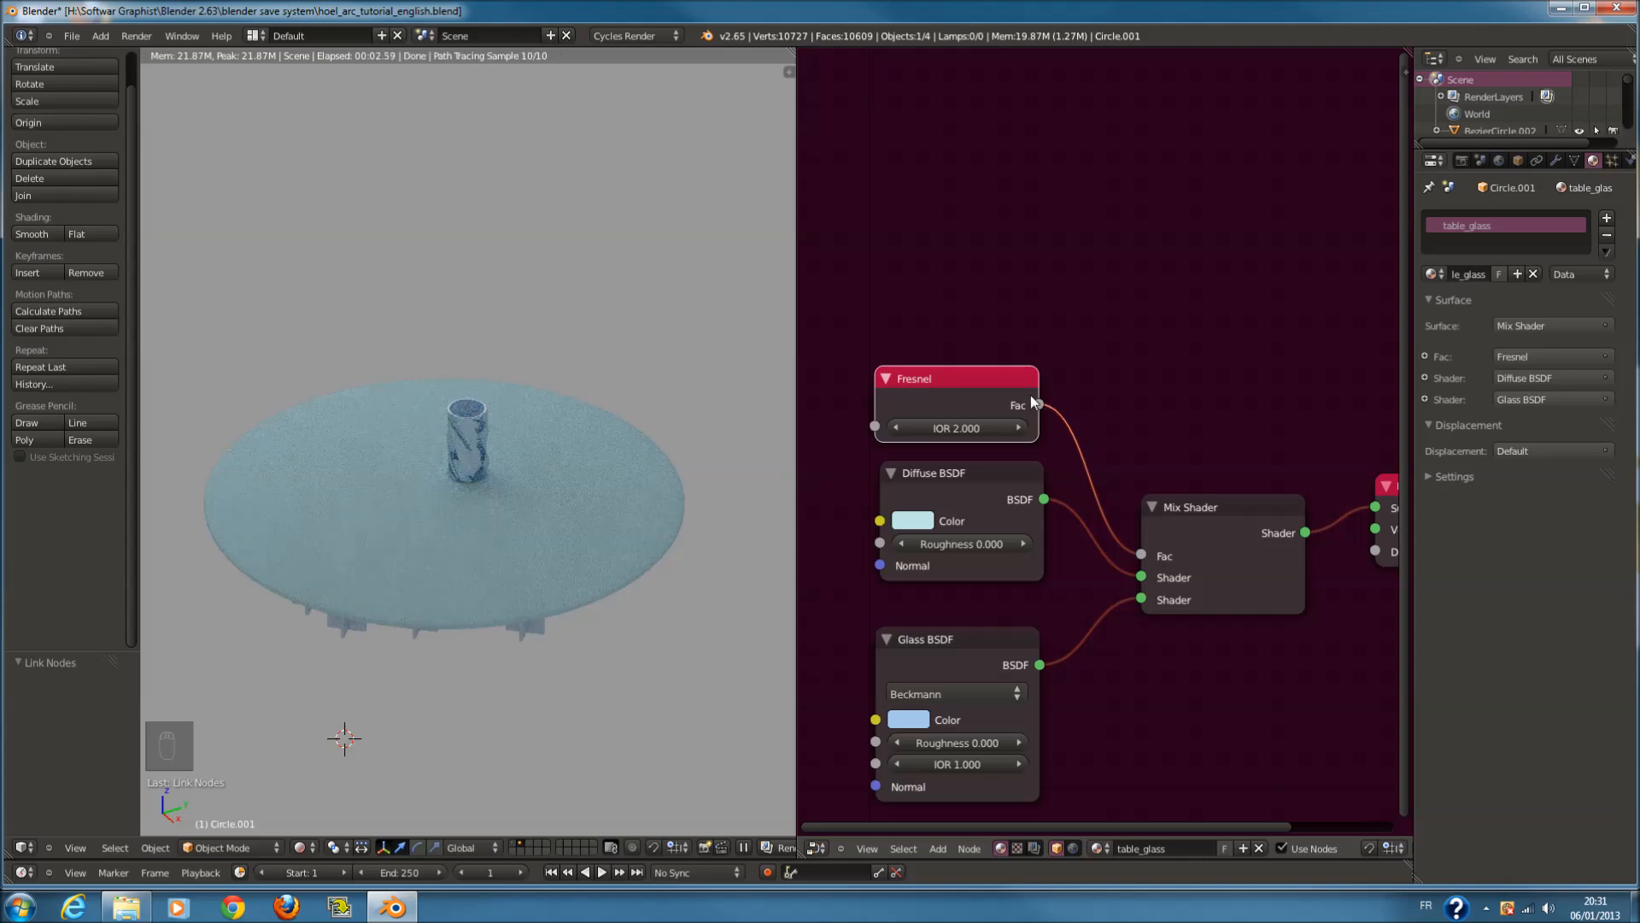
{"action": "key", "text": "x"}
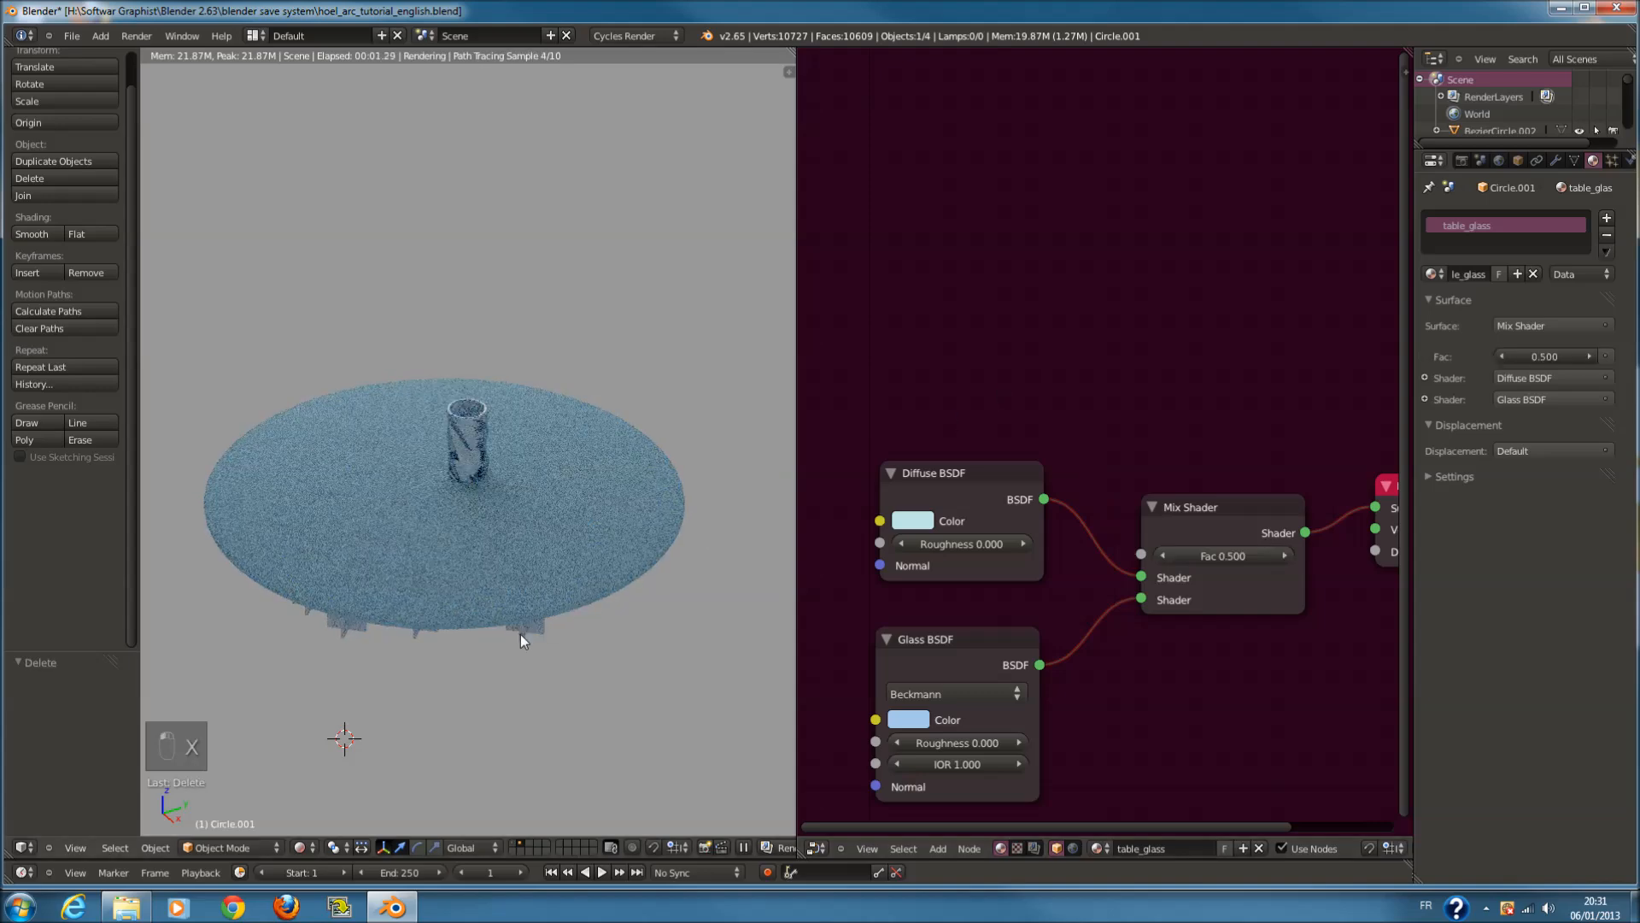
Select the tabletop, legs and vase in top wireframe view and move them to the first layer
{"action": "left_click", "coordinate": [300, 848]}
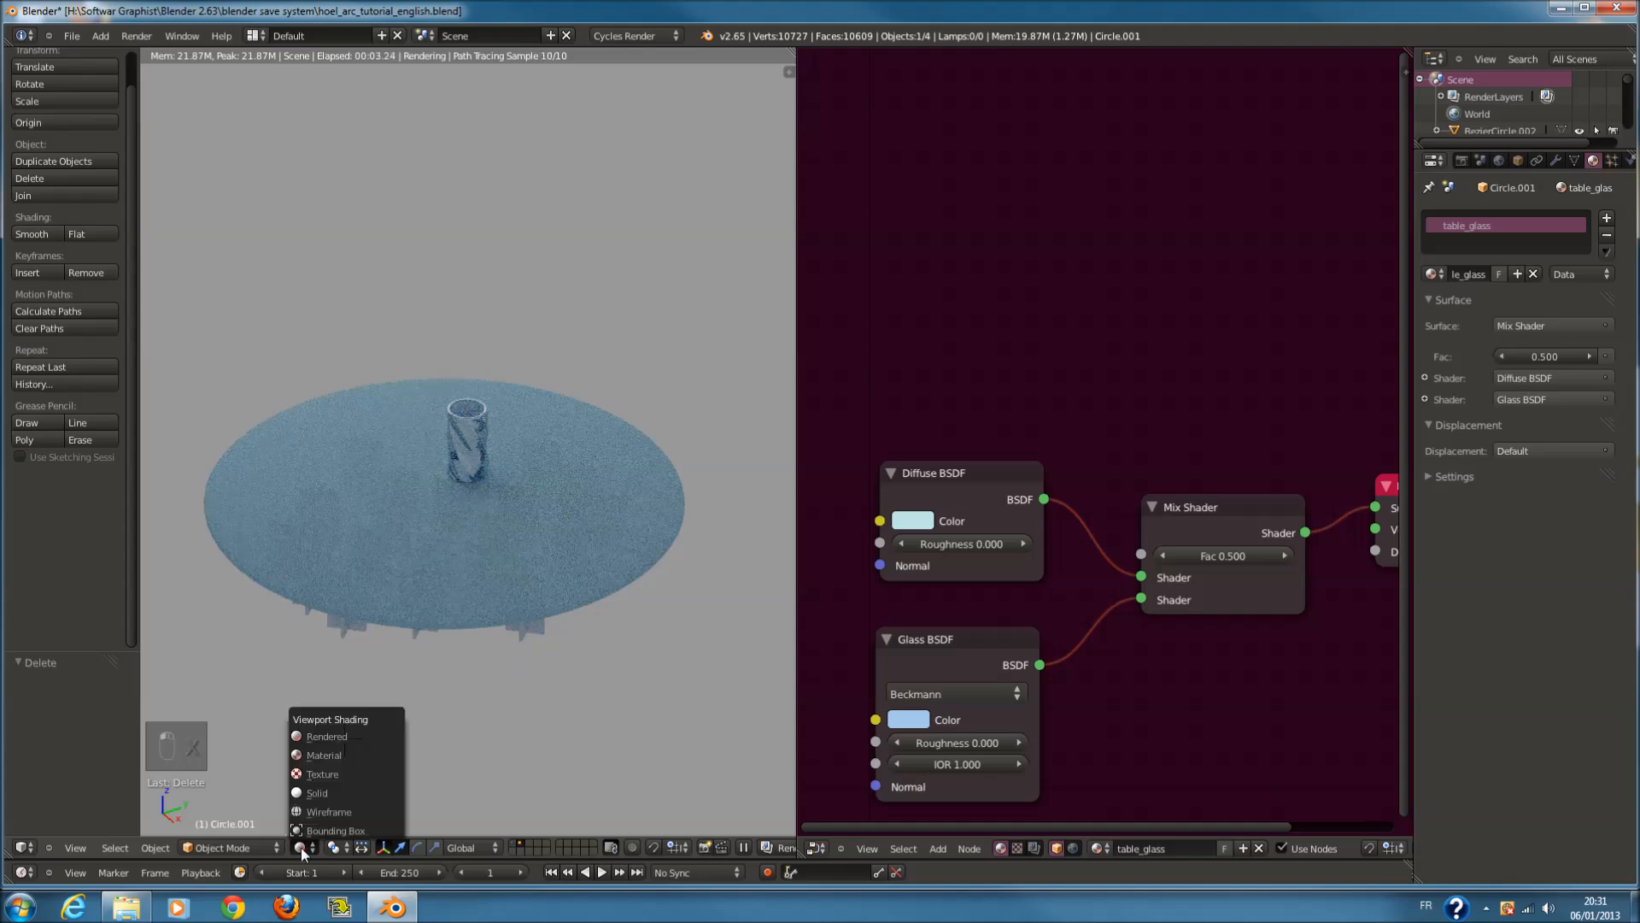
{"action": "left_click", "coordinate": [342, 792]}
{"action": "key", "text": "KP_7"}
{"action": "key", "text": "z"}
{"action": "key", "text": "a"}
{"action": "key", "text": "a"}
{"action": "key", "text": "a"}
{"action": "scroll", "coordinate": [553, 516], "scroll_direction": "down", "scroll_amount": 2}
{"action": "key", "text": "c"}
{"action": "scroll", "coordinate": [534, 475], "scroll_direction": "down", "scroll_amount": 7}
{"action": "left_click", "coordinate": [526, 464]}
{"action": "key", "text": "m"}
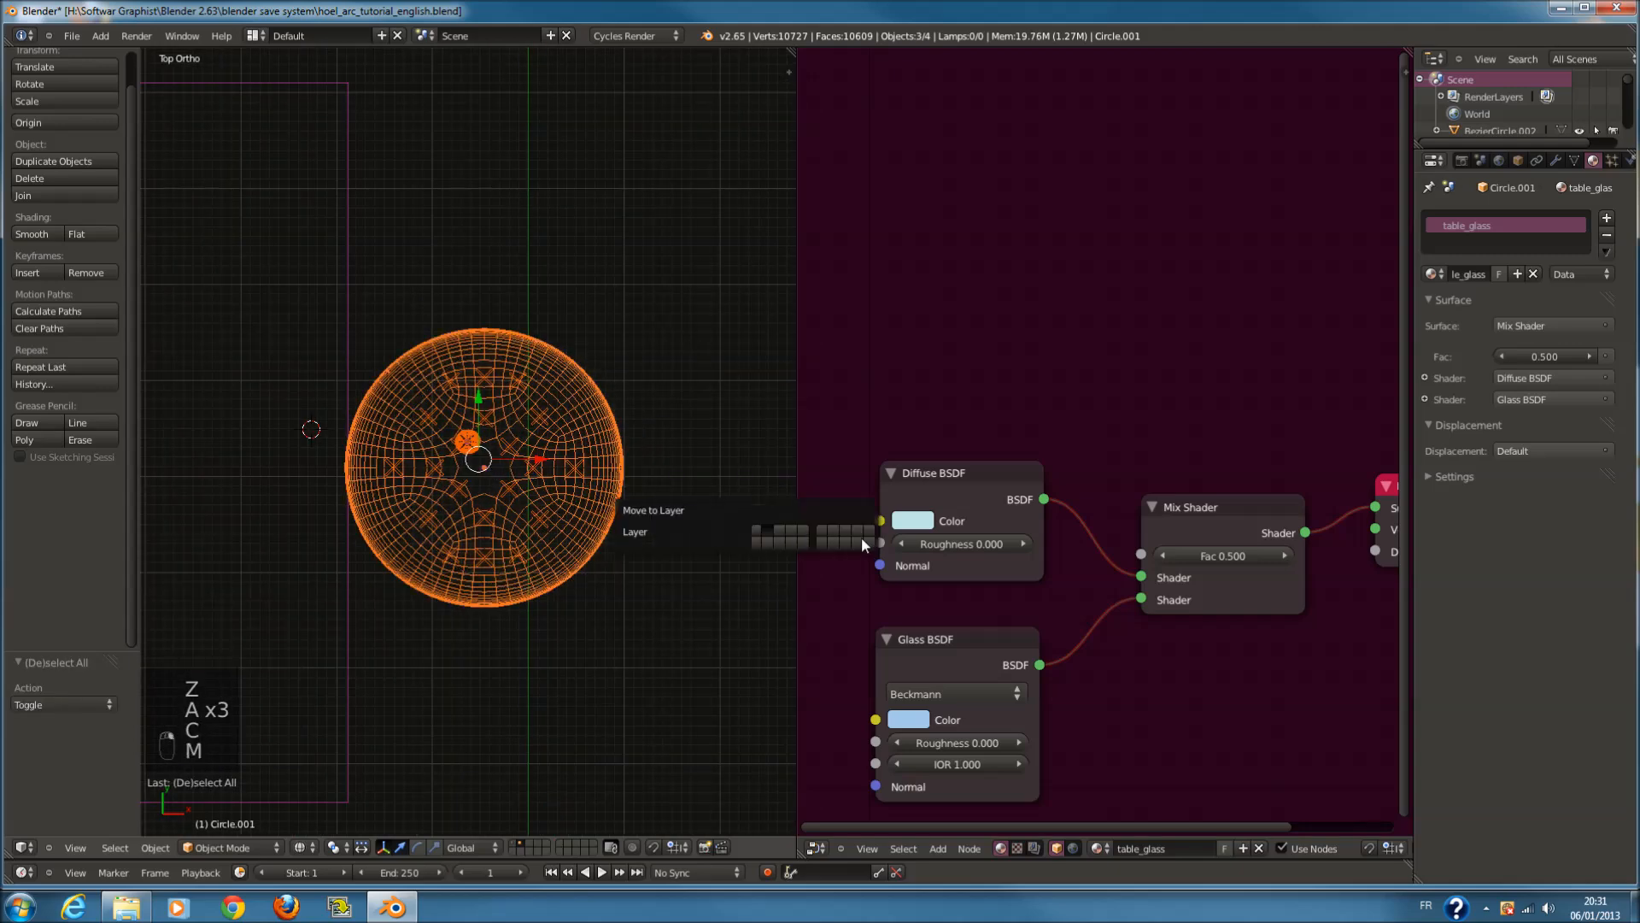
{"action": "left_click", "coordinate": [772, 531]}
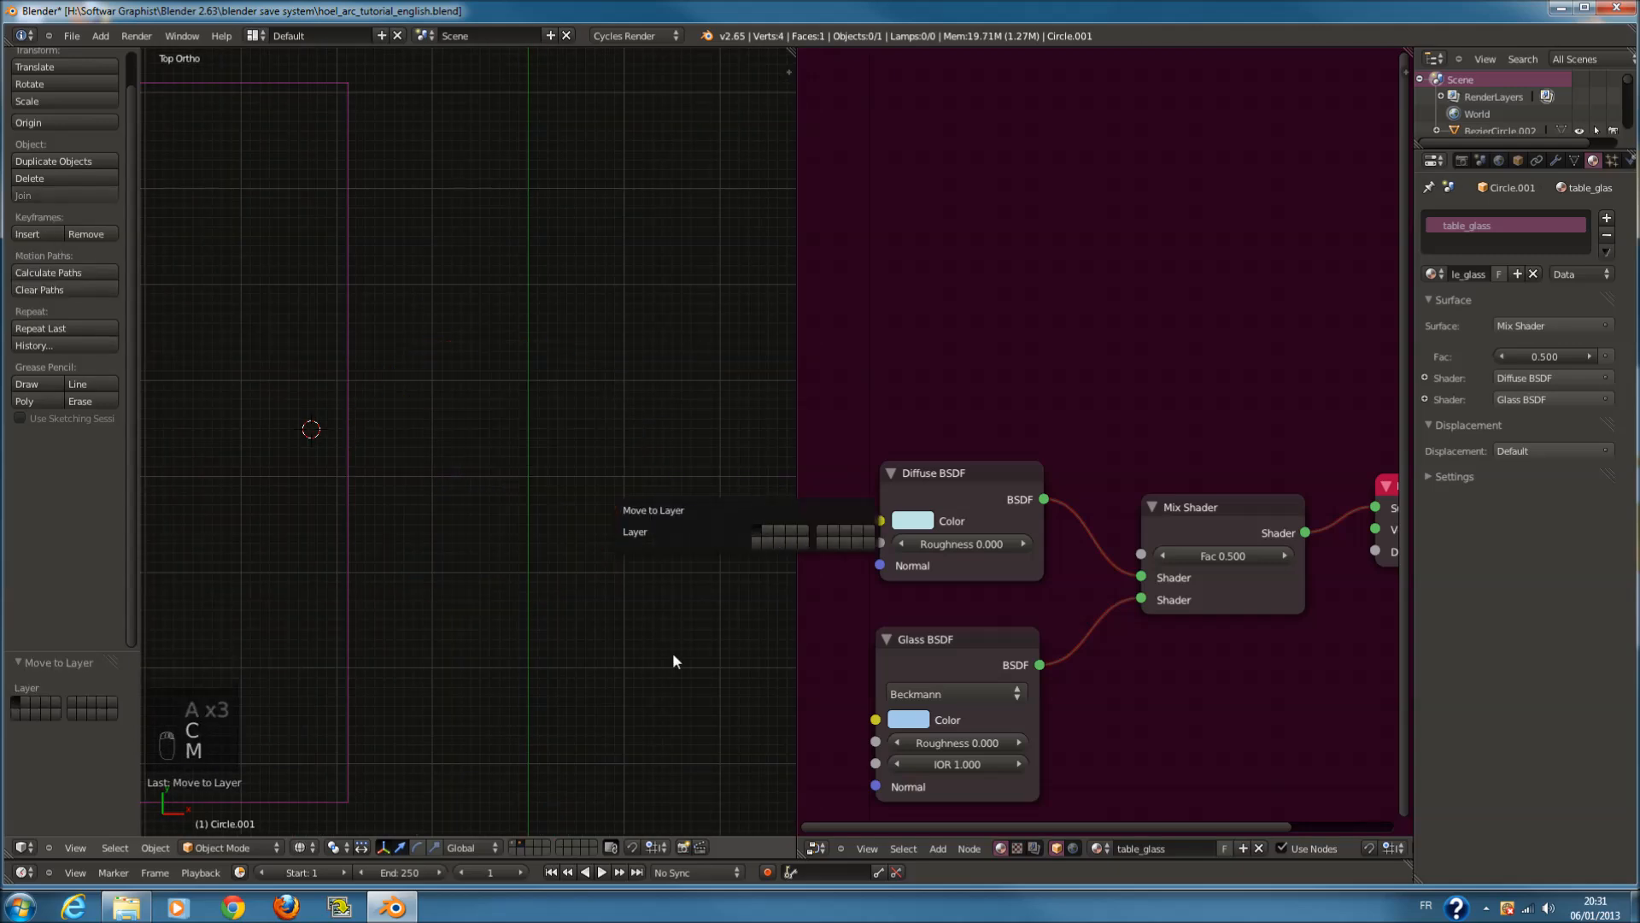
Show the first layer, select only the chair's parts in top wireframe view and move them to the second layer
{"action": "left_click", "coordinate": [514, 843]}
{"action": "scroll", "coordinate": [629, 679], "scroll_direction": "down", "scroll_amount": 5}
{"action": "key", "text": "z"}
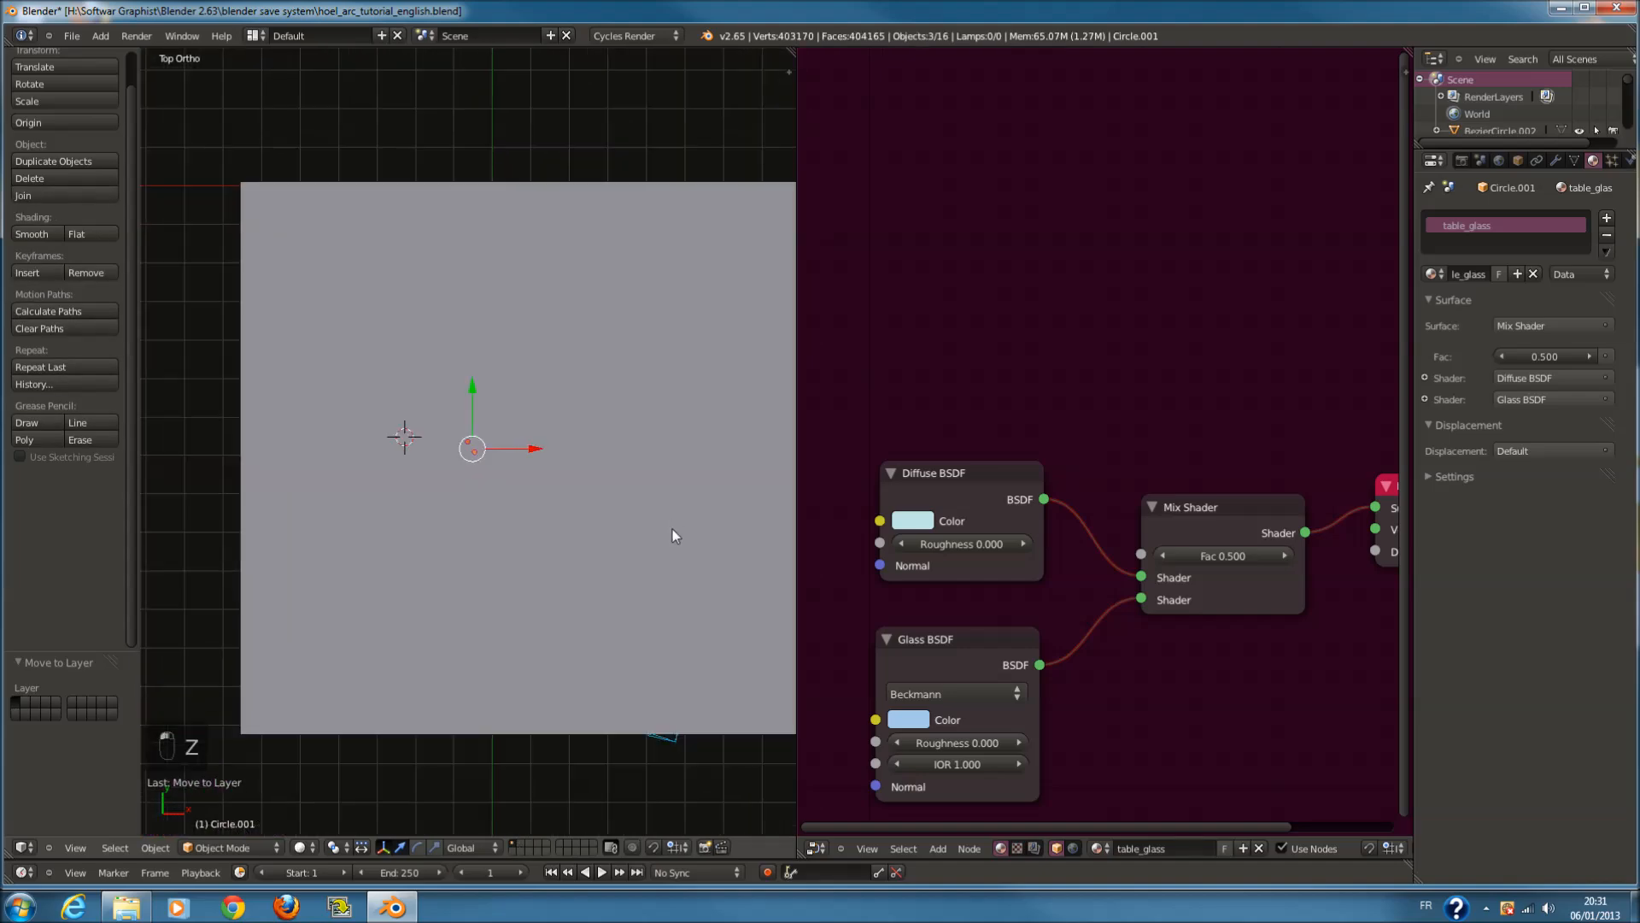
{"action": "key", "text": "z"}
{"action": "key", "text": "a"}
{"action": "key", "text": "a"}
{"action": "key", "text": "a"}
{"action": "scroll", "coordinate": [650, 539], "scroll_direction": "up", "scroll_amount": 4}
{"action": "key", "text": "c"}
{"action": "scroll", "coordinate": [606, 512], "scroll_direction": "up", "scroll_amount": 5}
{"action": "left_click", "coordinate": [592, 541]}
{"action": "right_click", "coordinate": [593, 543]}
{"action": "key", "text": "m"}
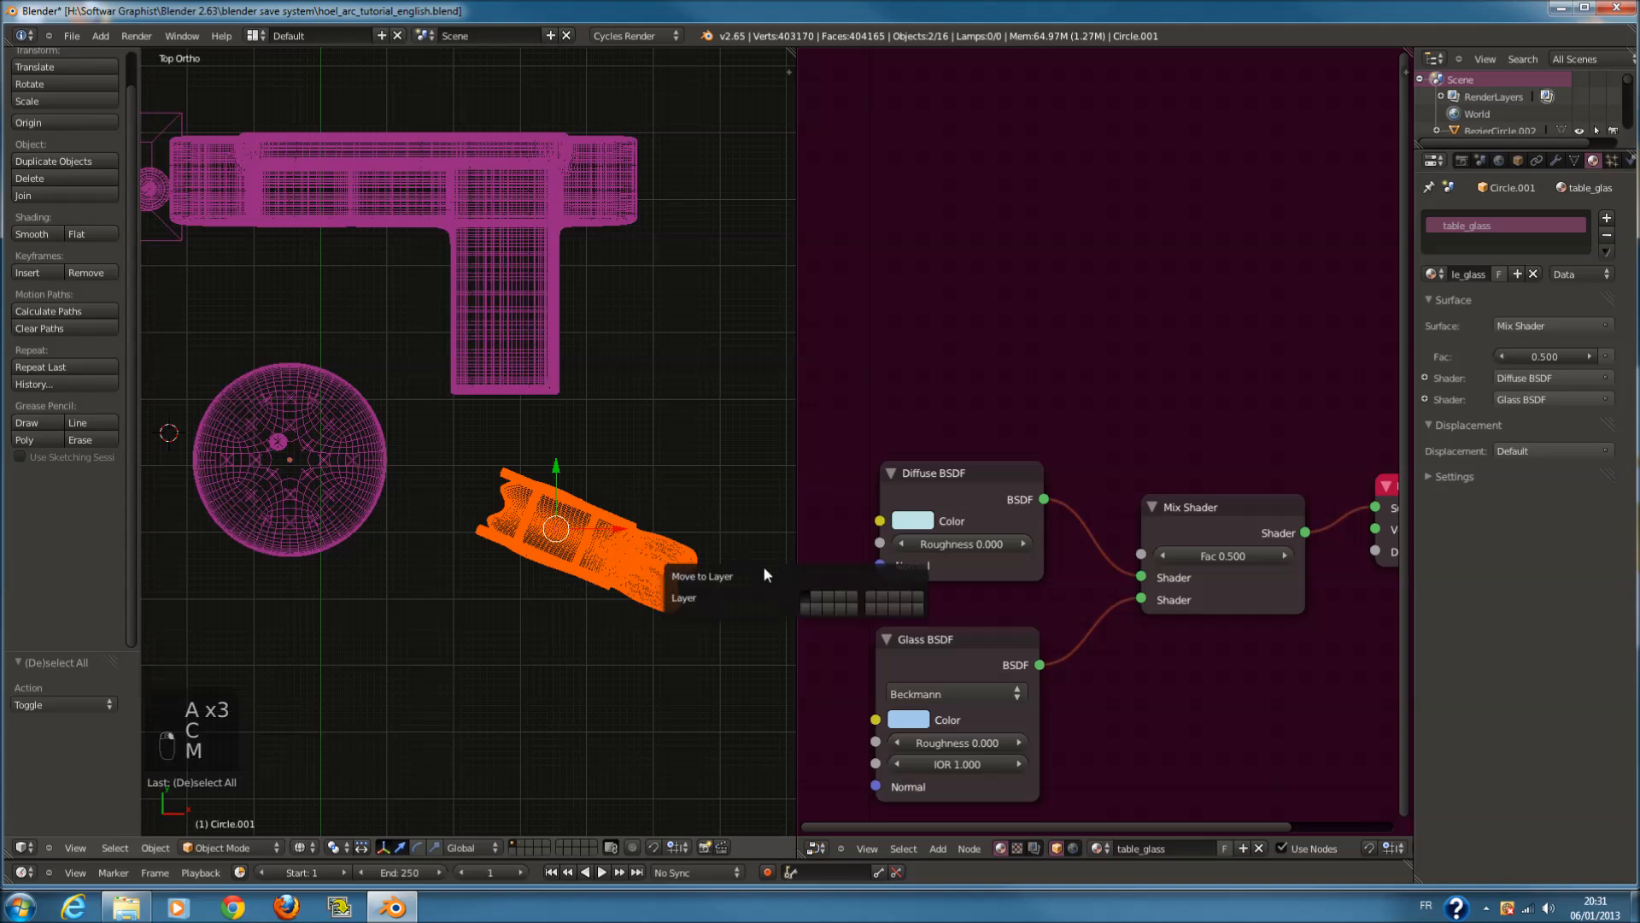
{"action": "left_click", "coordinate": [818, 593]}
Show the second layer with the chair in solid shading, seen in perspective from the side
{"action": "left_click", "coordinate": [520, 844]}
{"action": "key", "text": "z"}
{"action": "mouse_move", "coordinate": [646, 607]}
{"action": "middle_mouse_down"}
{"action": "mouse_move", "coordinate": [601, 464]}
{"action": "mouse_move", "coordinate": [607, 519]}
{"action": "middle_mouse_up"}
{"action": "scroll", "coordinate": [612, 489], "scroll_direction": "up", "scroll_amount": 3}
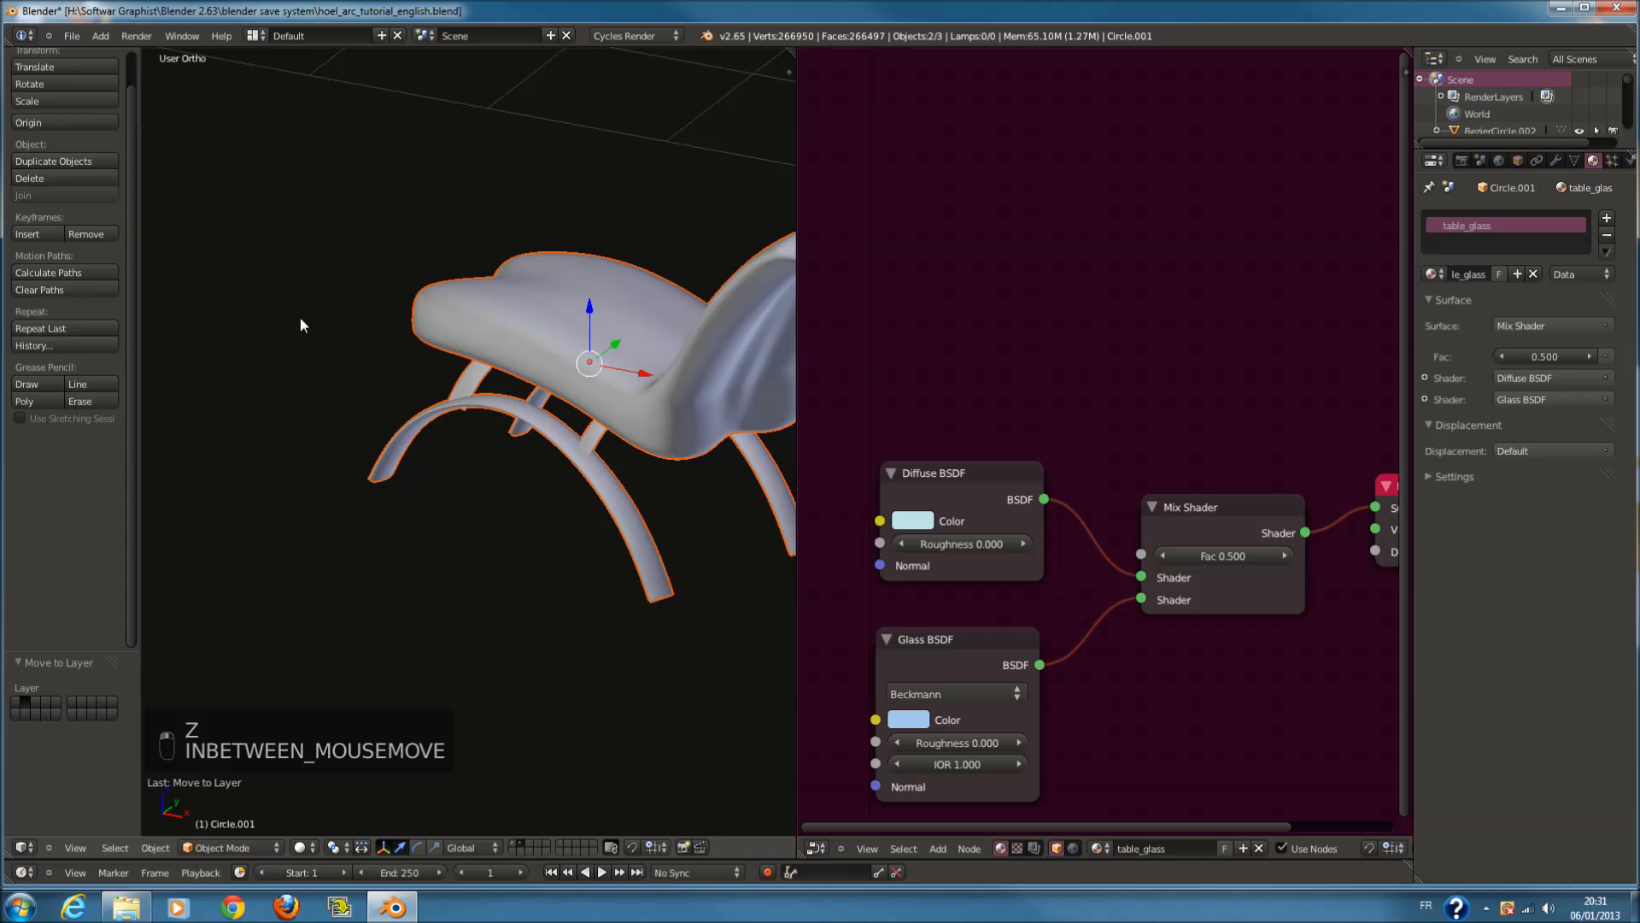
{"action": "scroll", "coordinate": [670, 504], "scroll_direction": "down", "scroll_amount": 2}
Select the chair's curved legs and give them a new material named leg_of_chair
{"action": "right_click", "coordinate": [670, 504]}
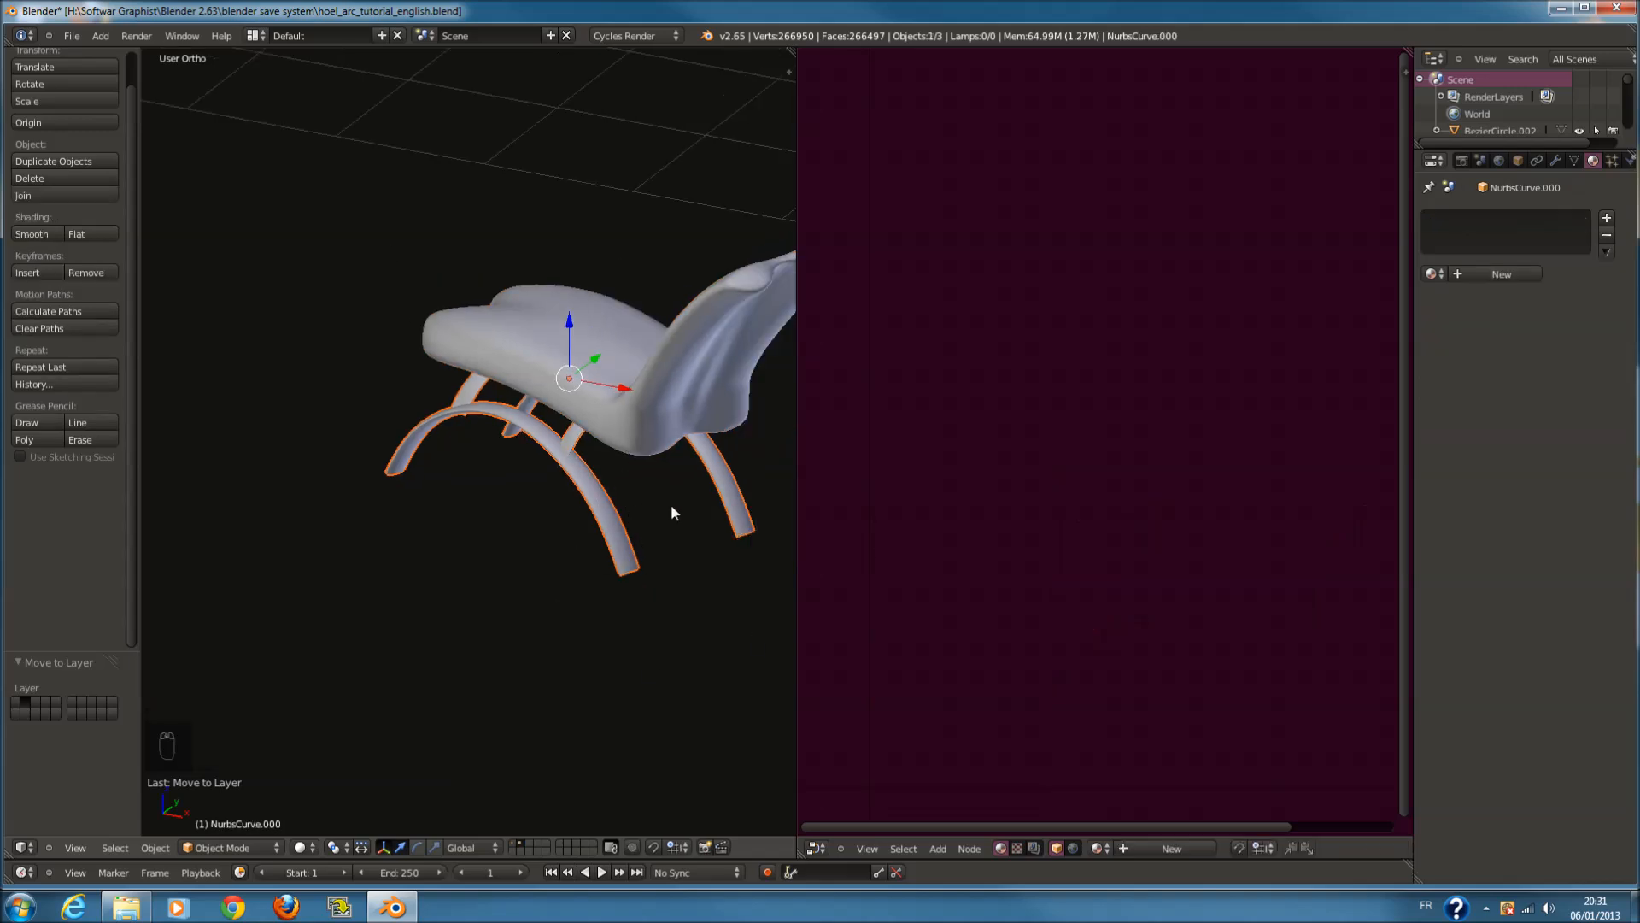
{"action": "middle_click_drag", "start_coordinate": [670, 504], "coordinate": [709, 487]}
{"action": "left_click", "coordinate": [1477, 274]}
{"action": "double_click", "coordinate": [1475, 272]}
{"action": "type", "text": "leg_of_chair"}
{"action": "key", "text": "Return"}
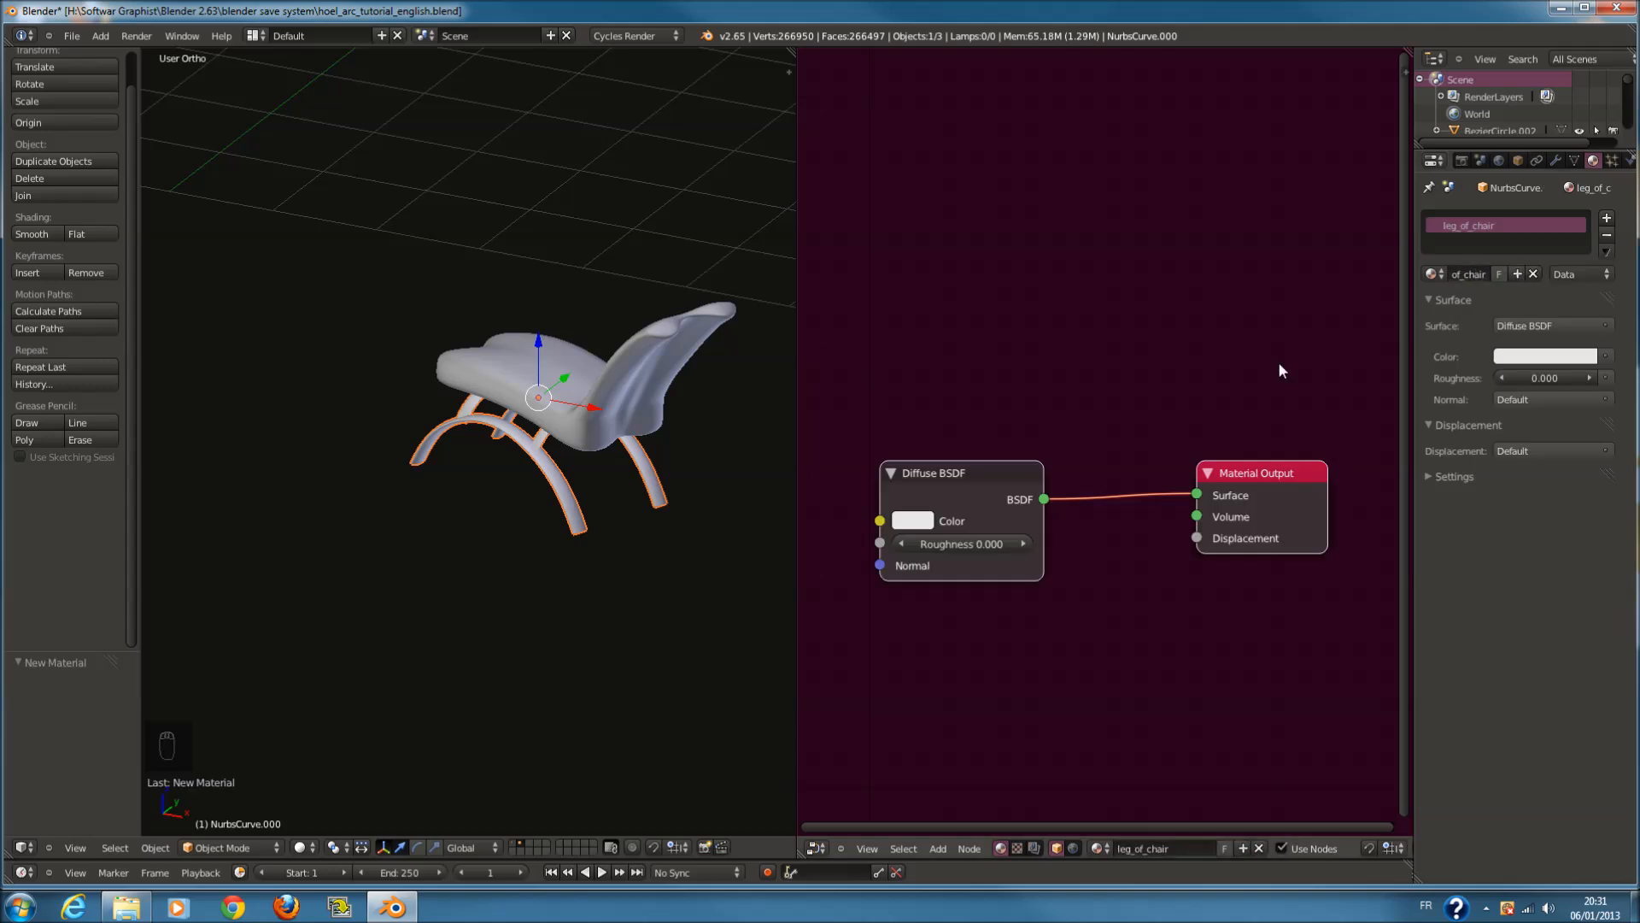
Insert a Mix Shader between the Diffuse BSDF and the Material Output of the leg_of_chair material
{"action": "scroll", "coordinate": [1286, 470], "scroll_direction": "down", "scroll_amount": 1}
{"action": "left_click_drag", "start_coordinate": [1289, 469], "coordinate": [1380, 480]}
{"action": "key", "text": "shift+a"}
{"action": "mouse_move", "coordinate": [1036, 678]}
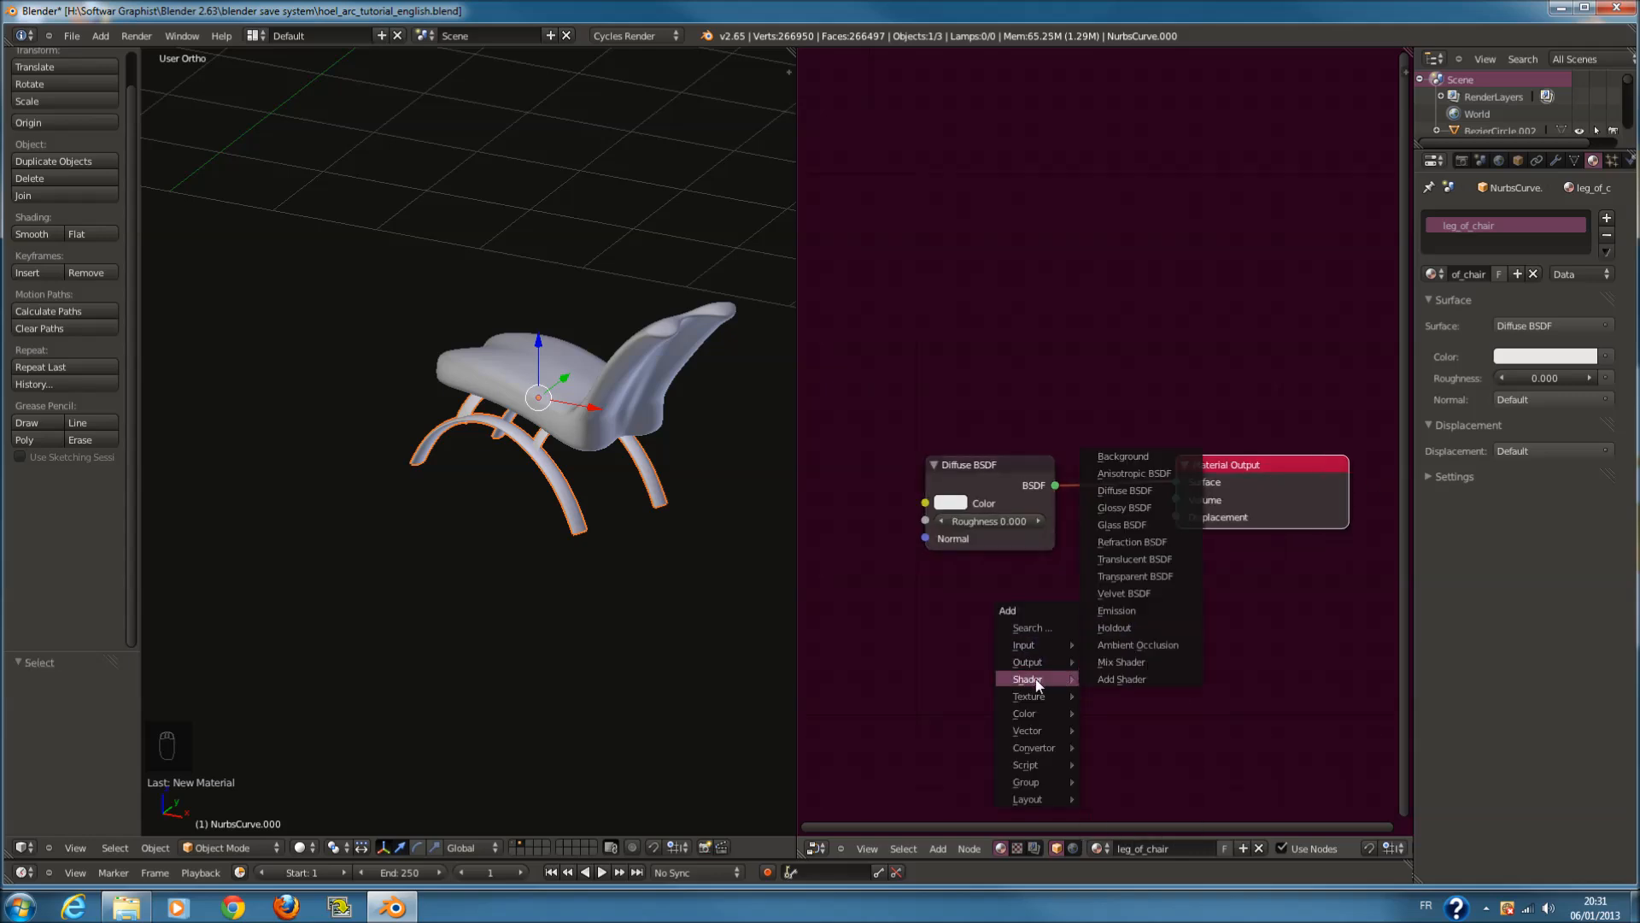
{"action": "left_click", "coordinate": [1122, 662]}
{"action": "left_click", "coordinate": [1110, 475]}
{"action": "left_click_drag", "start_coordinate": [1309, 464], "coordinate": [1410, 443]}
{"action": "left_click_drag", "start_coordinate": [1111, 498], "coordinate": [1179, 468]}
Add a Glossy BSDF below the Diffuse BSDF and link it to the Mix Shader's second Shader input
{"action": "key", "text": "shift+a"}
{"action": "mouse_move", "coordinate": [1064, 633]}
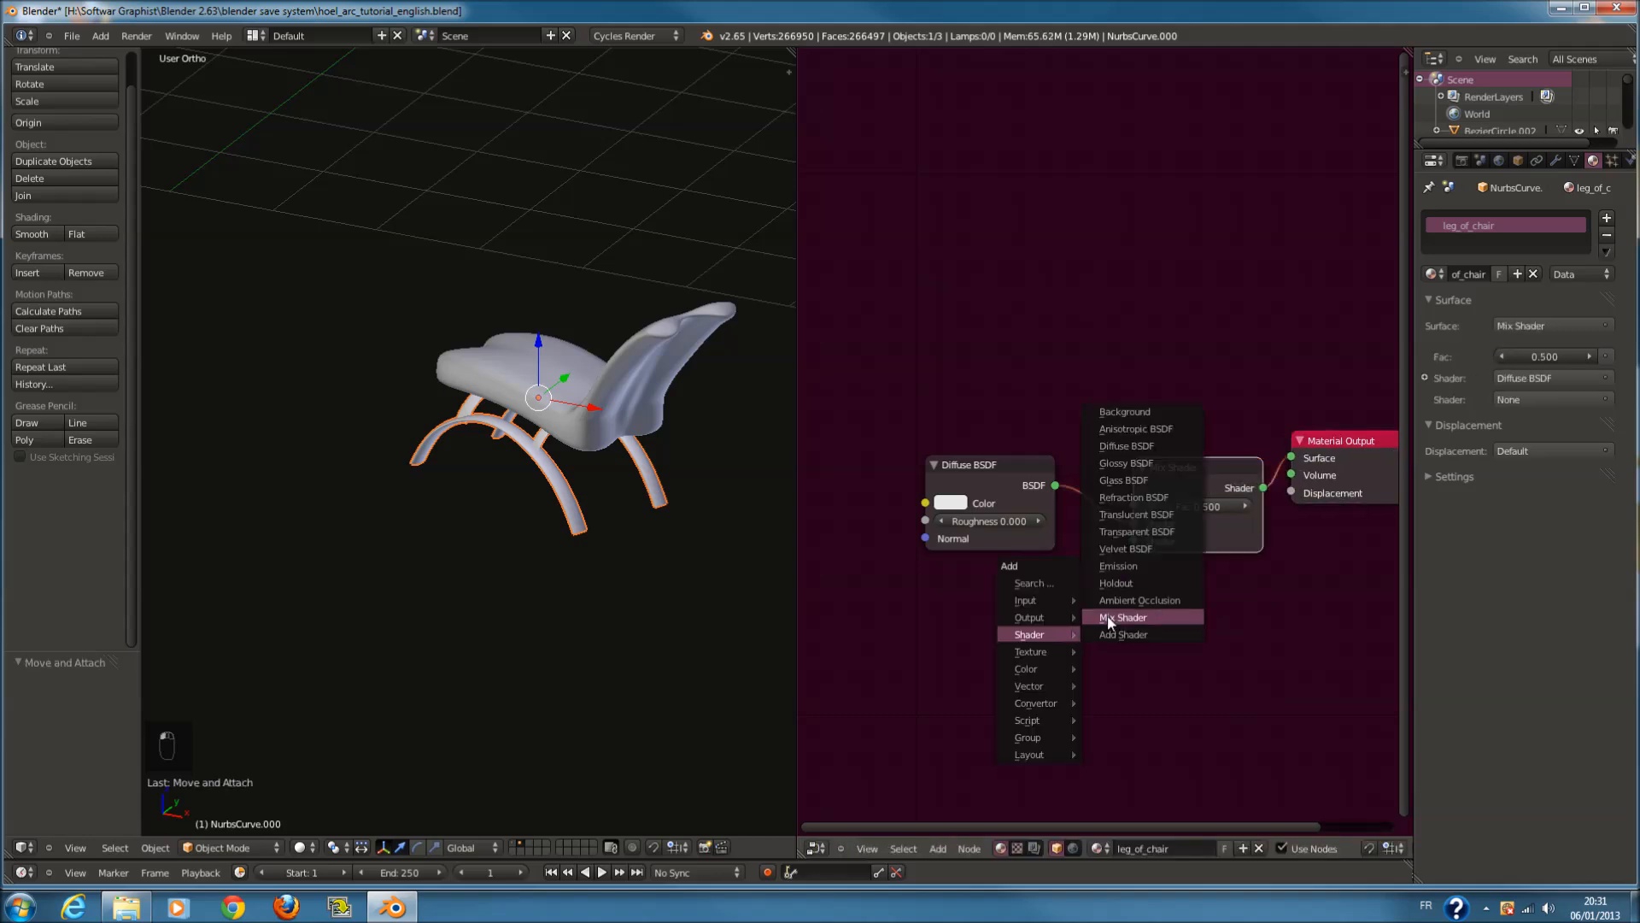
{"action": "left_click", "coordinate": [1126, 463]}
{"action": "left_click", "coordinate": [1060, 608]}
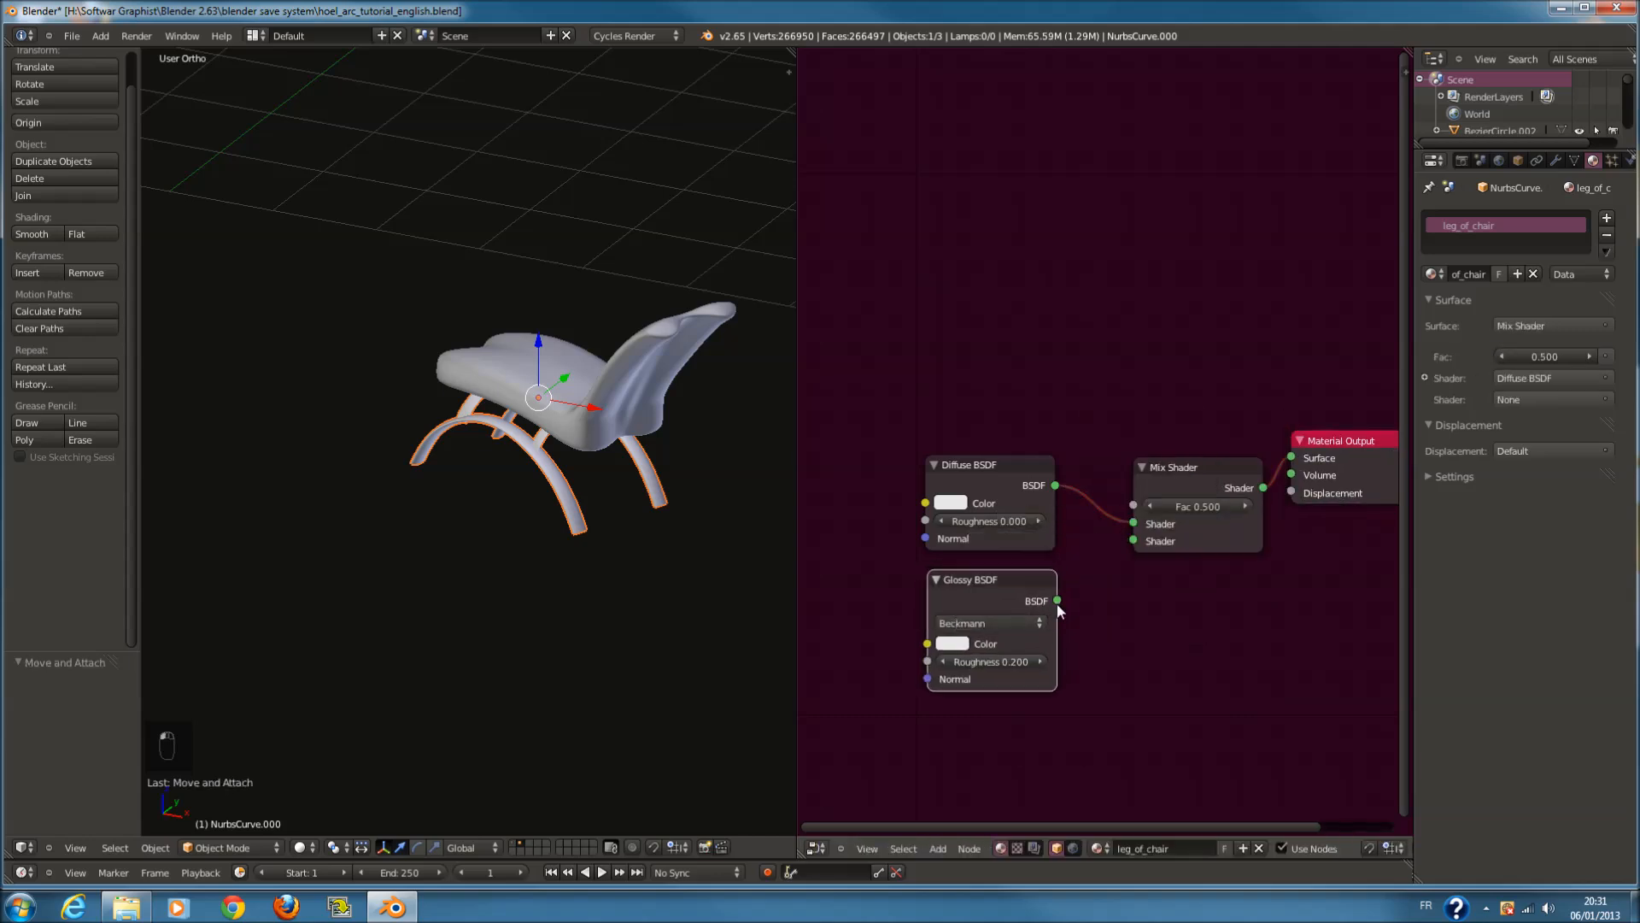
{"action": "left_click_drag", "start_coordinate": [1128, 549], "coordinate": [1131, 543]}
Preview the chair in rendered shading, toggle Edit Mode in and out in solid shading, and return to rendered shading
{"action": "scroll", "coordinate": [639, 622], "scroll_direction": "down", "scroll_amount": 5}
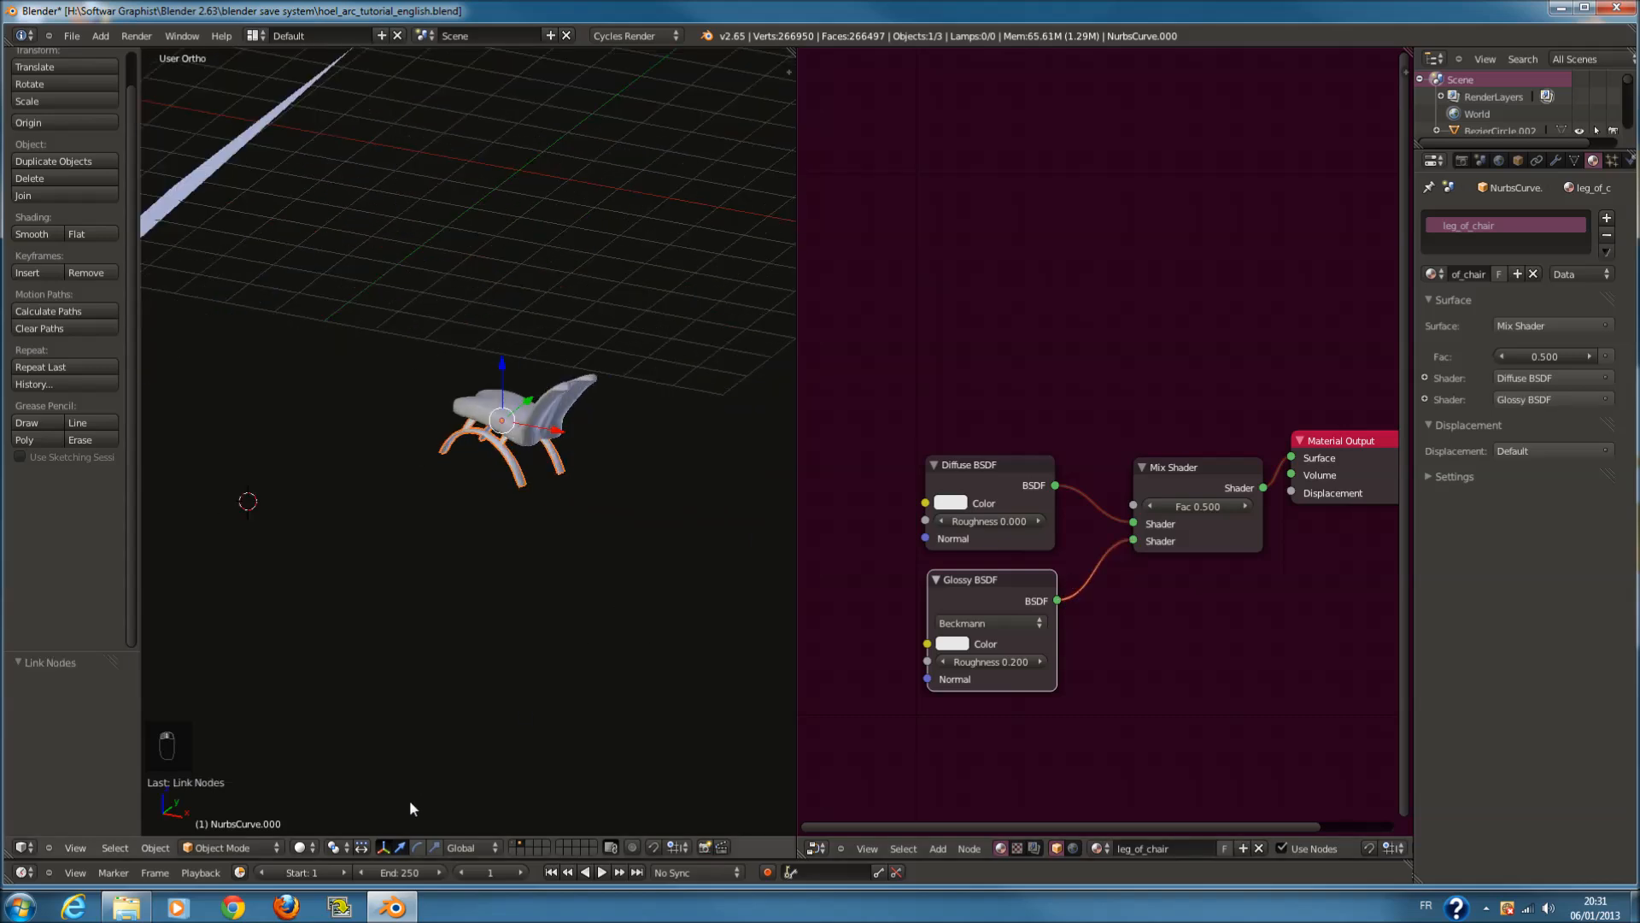
{"action": "left_click", "coordinate": [332, 846]}
{"action": "left_click", "coordinate": [339, 740]}
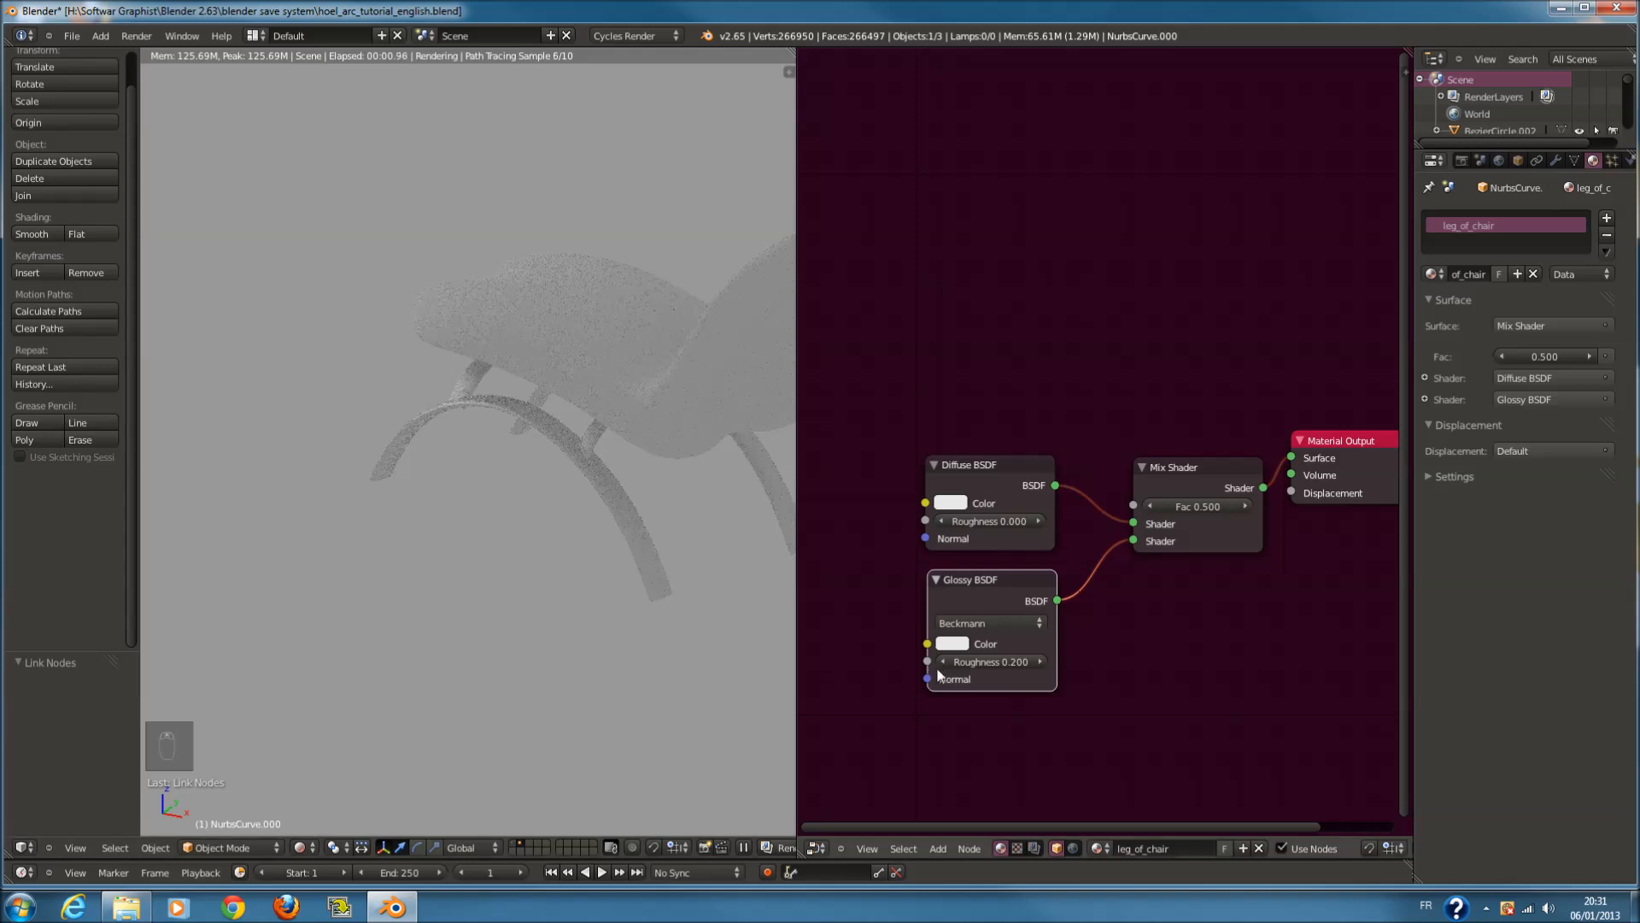
{"action": "left_click", "coordinate": [299, 846]}
{"action": "left_click", "coordinate": [398, 793]}
{"action": "key", "text": "Tab"}
{"action": "key", "text": "Tab"}
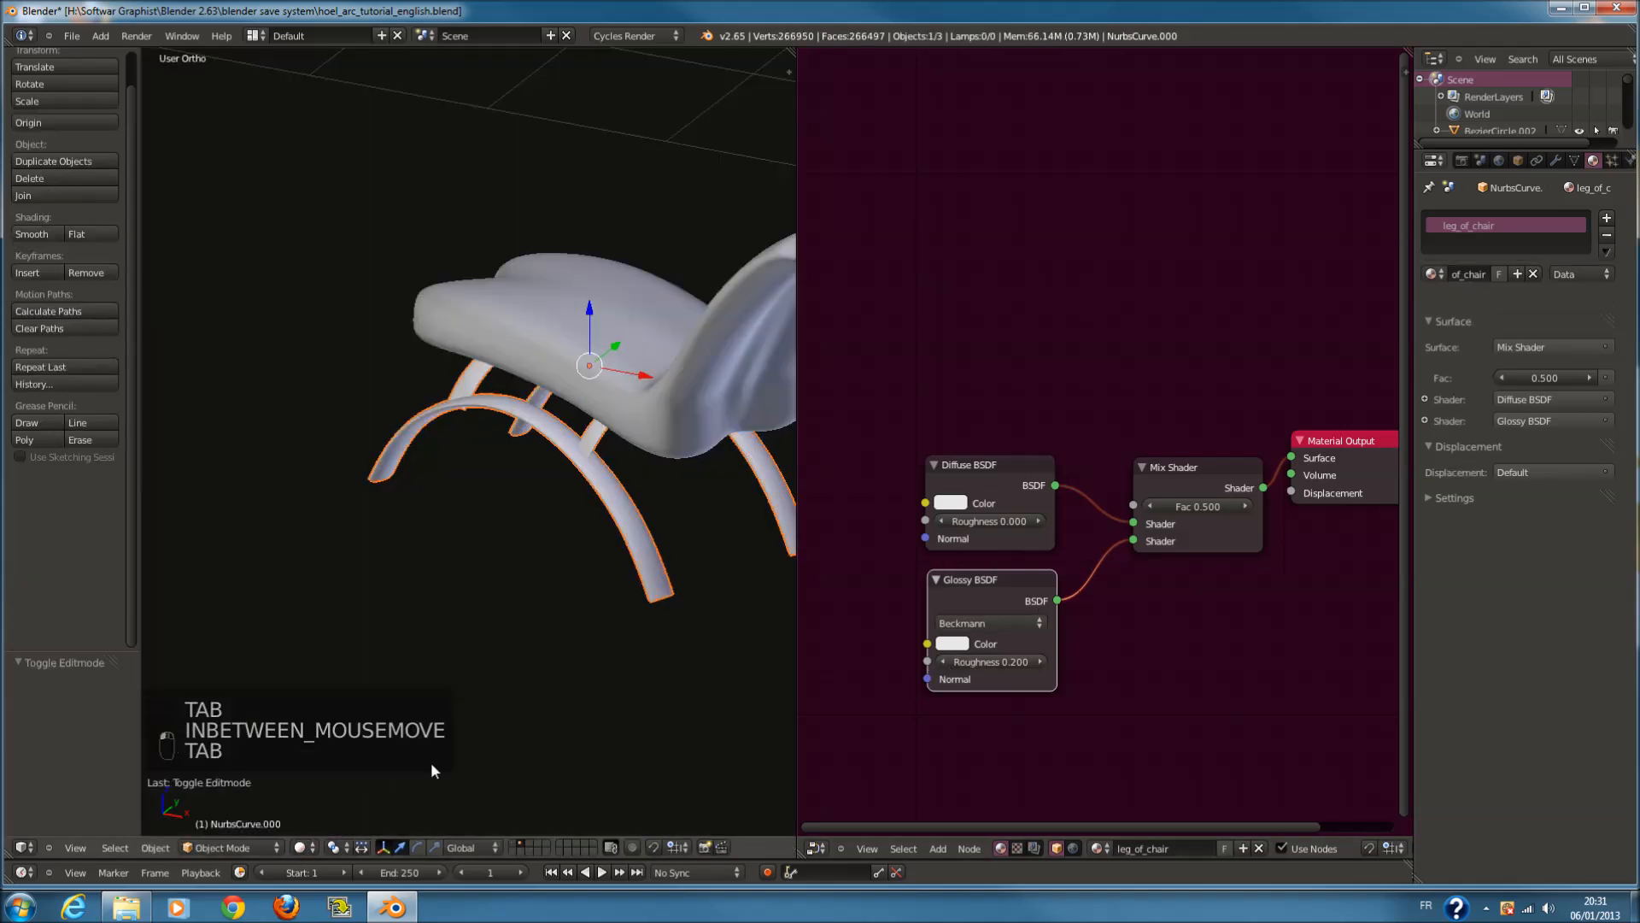
{"action": "left_click", "coordinate": [301, 846]}
{"action": "left_click", "coordinate": [319, 792]}
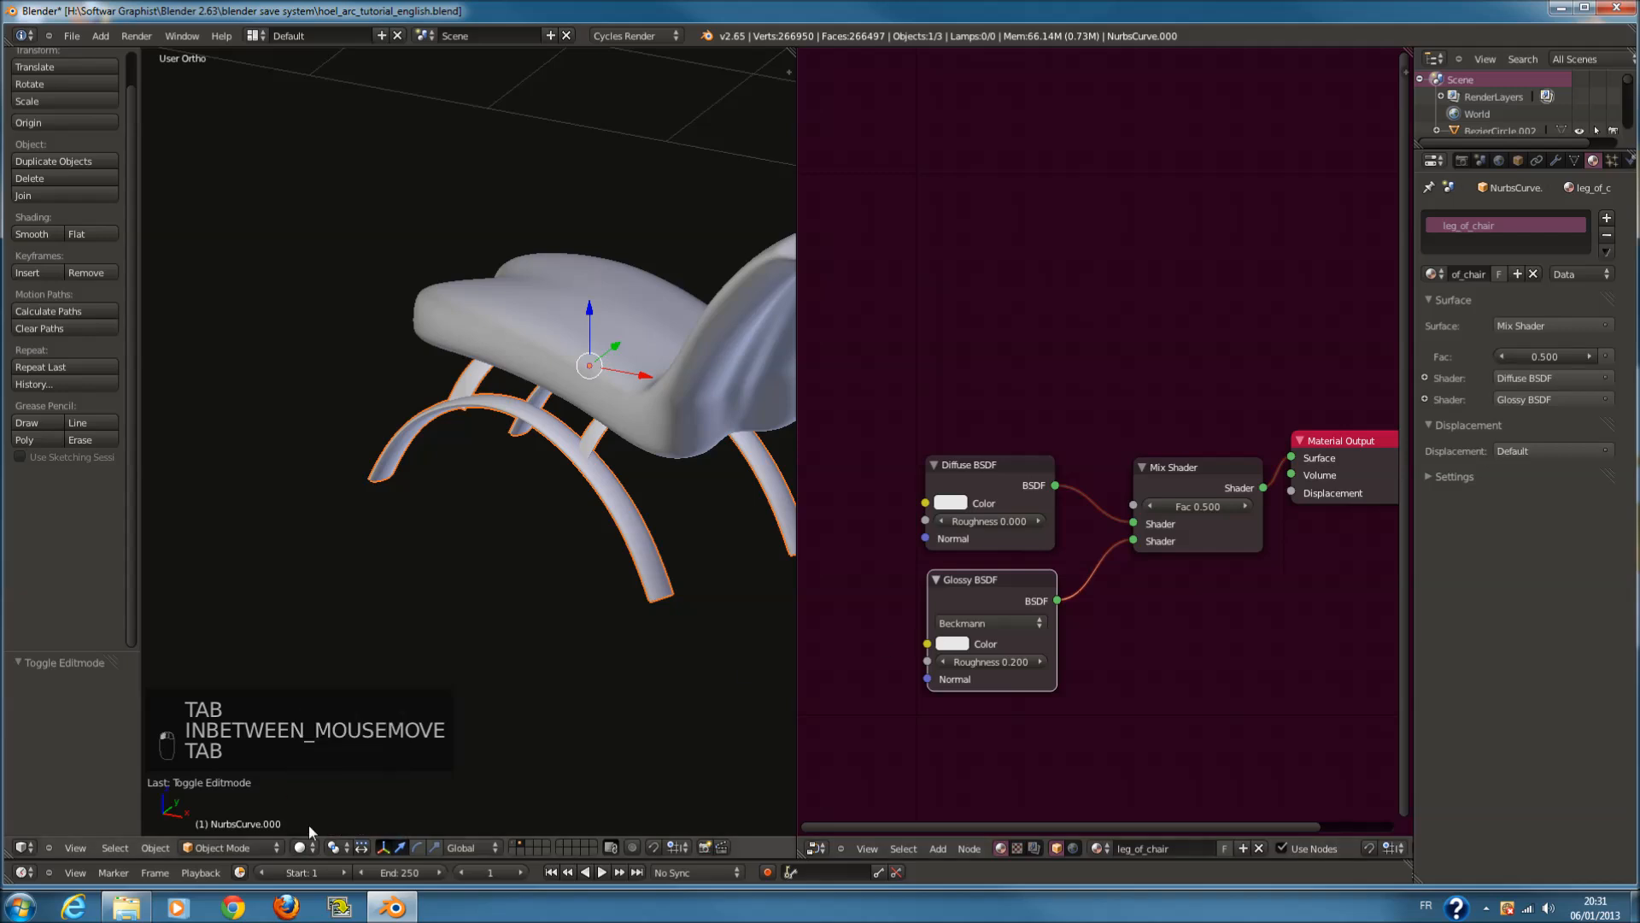
{"action": "left_click", "coordinate": [299, 847]}
Set the chair legs' Glossy BSDF to roughness 0 and white, and darken their Diffuse colour to mid grey
{"action": "left_click", "coordinate": [955, 649]}
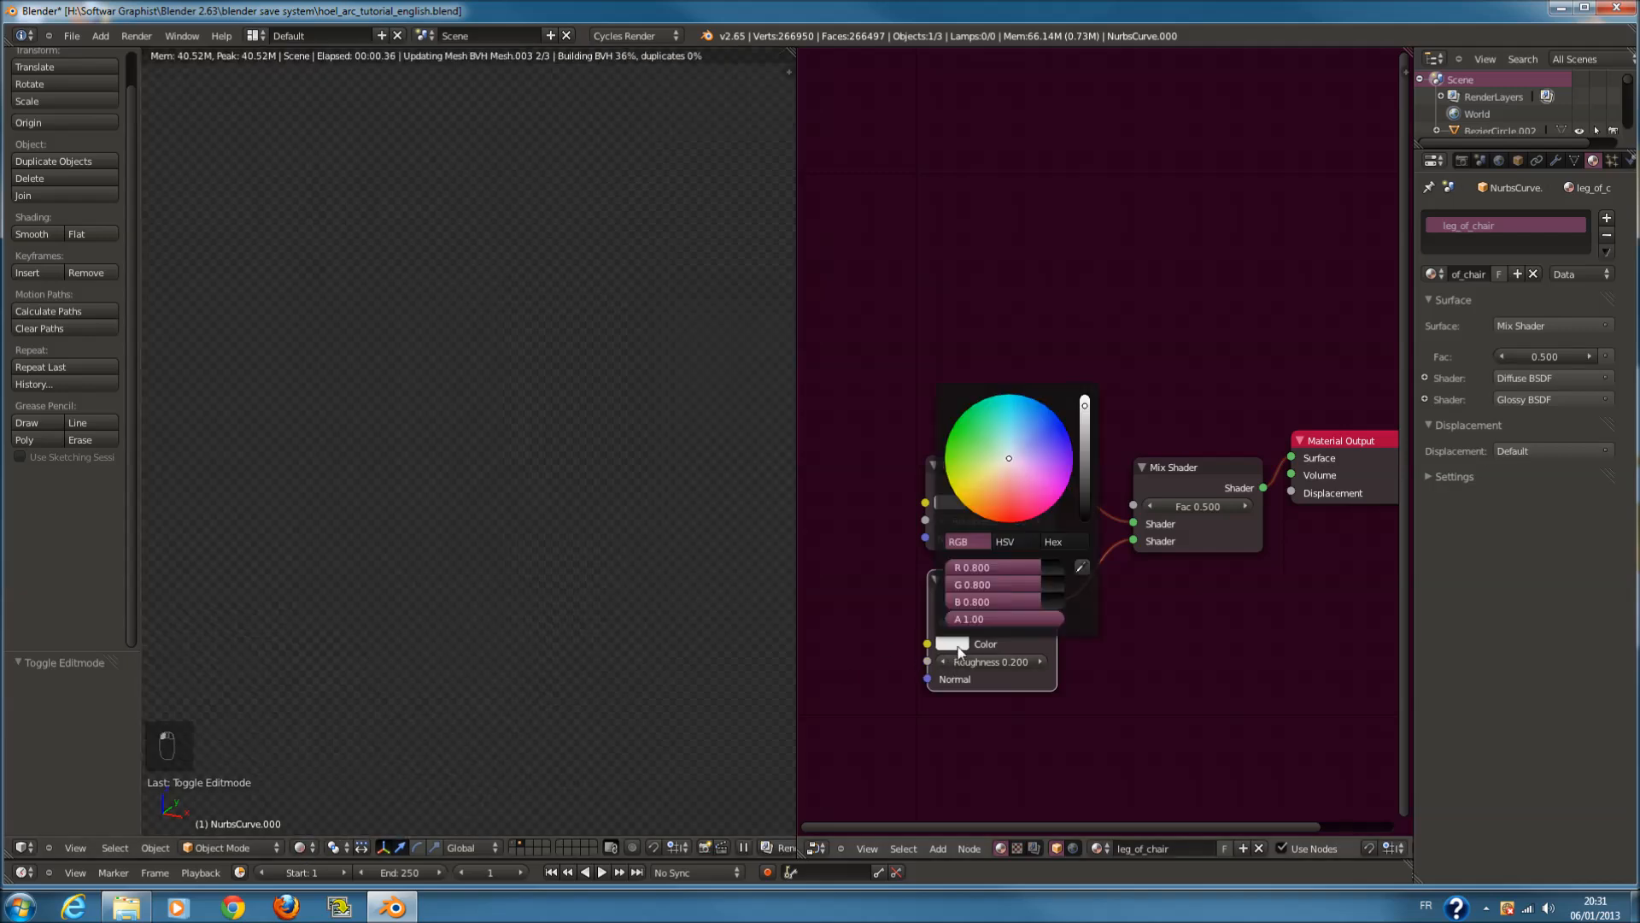
{"action": "left_click_drag", "start_coordinate": [987, 663], "coordinate": [890, 661]}
{"action": "left_click", "coordinate": [952, 646]}
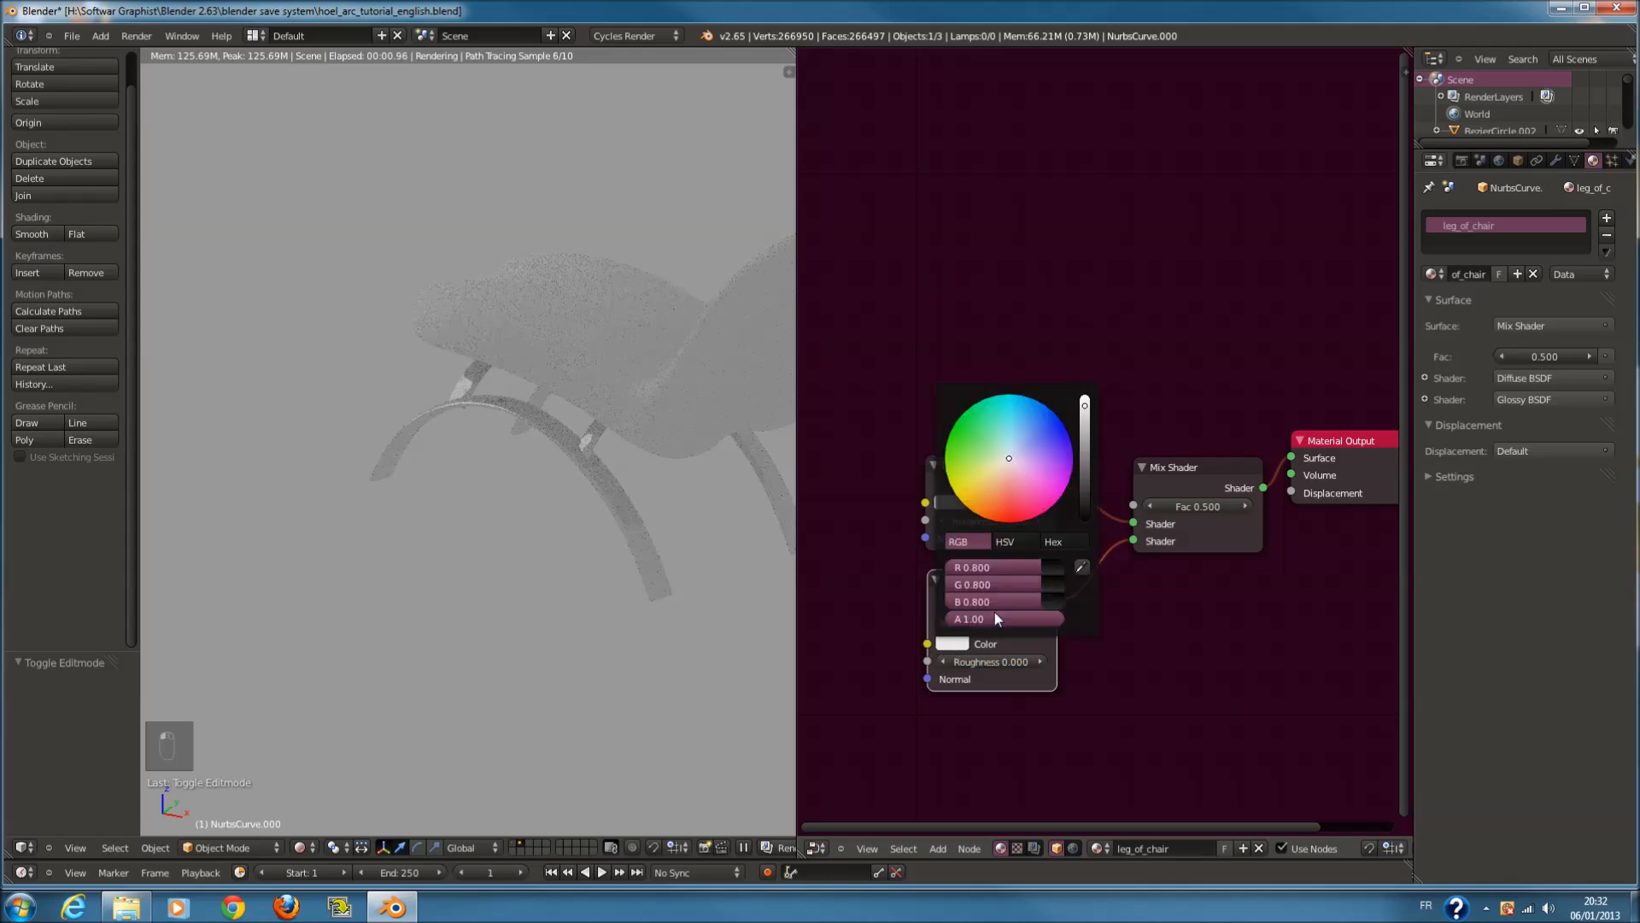
{"action": "left_click_drag", "start_coordinate": [1088, 466], "coordinate": [1090, 399]}
{"action": "left_click", "coordinate": [950, 502]}
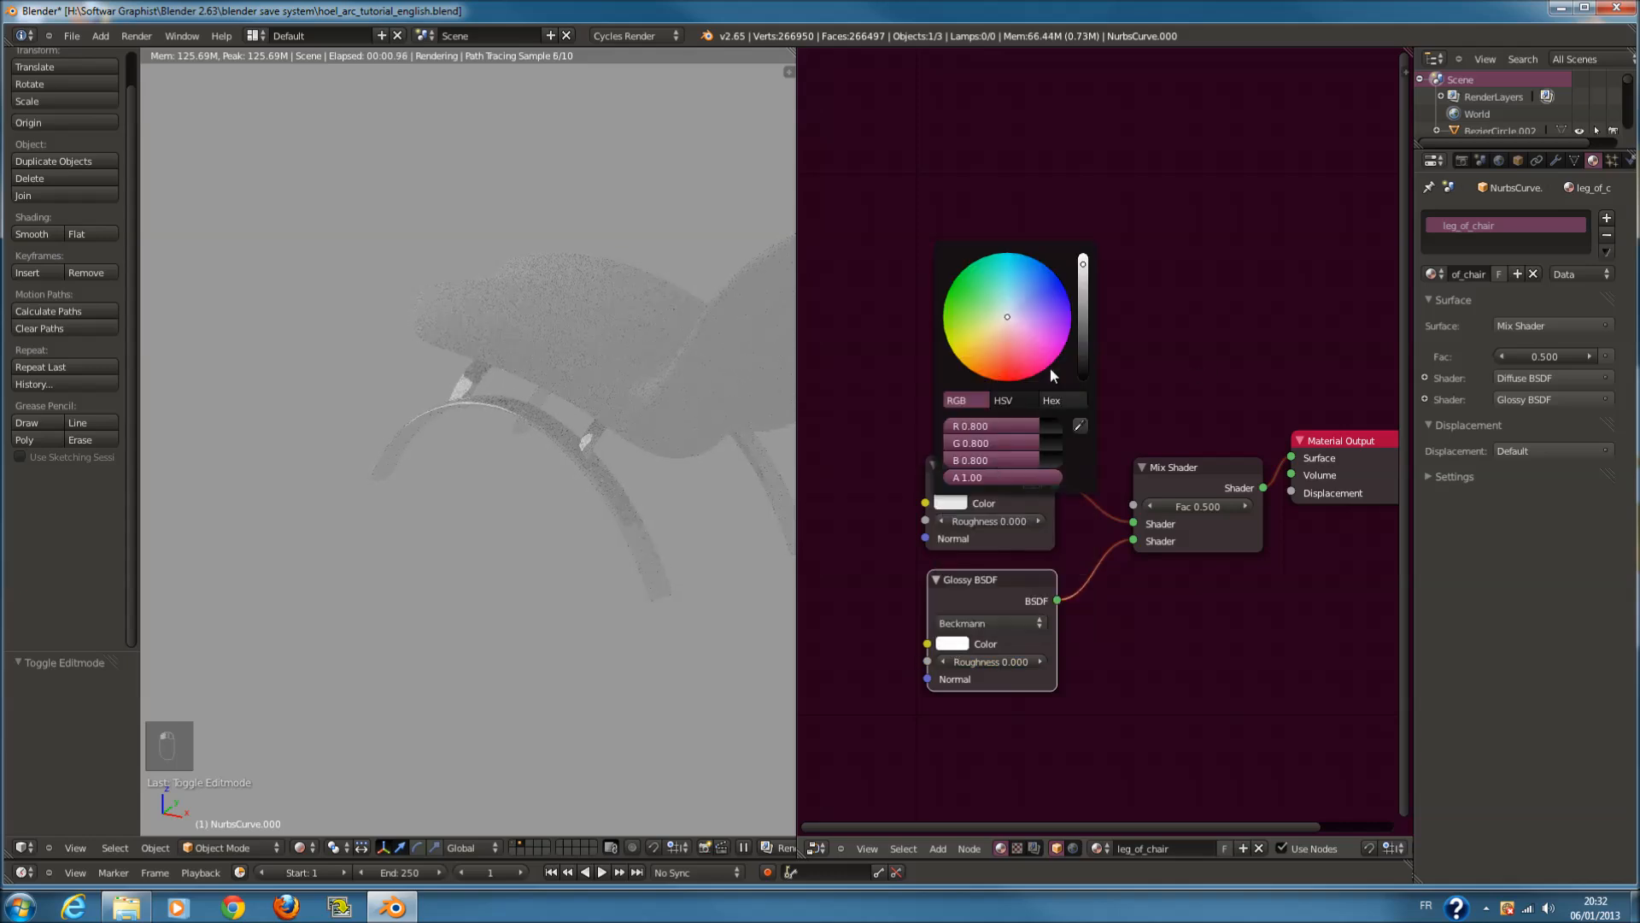
{"action": "left_click_drag", "start_coordinate": [1089, 296], "coordinate": [1083, 329]}
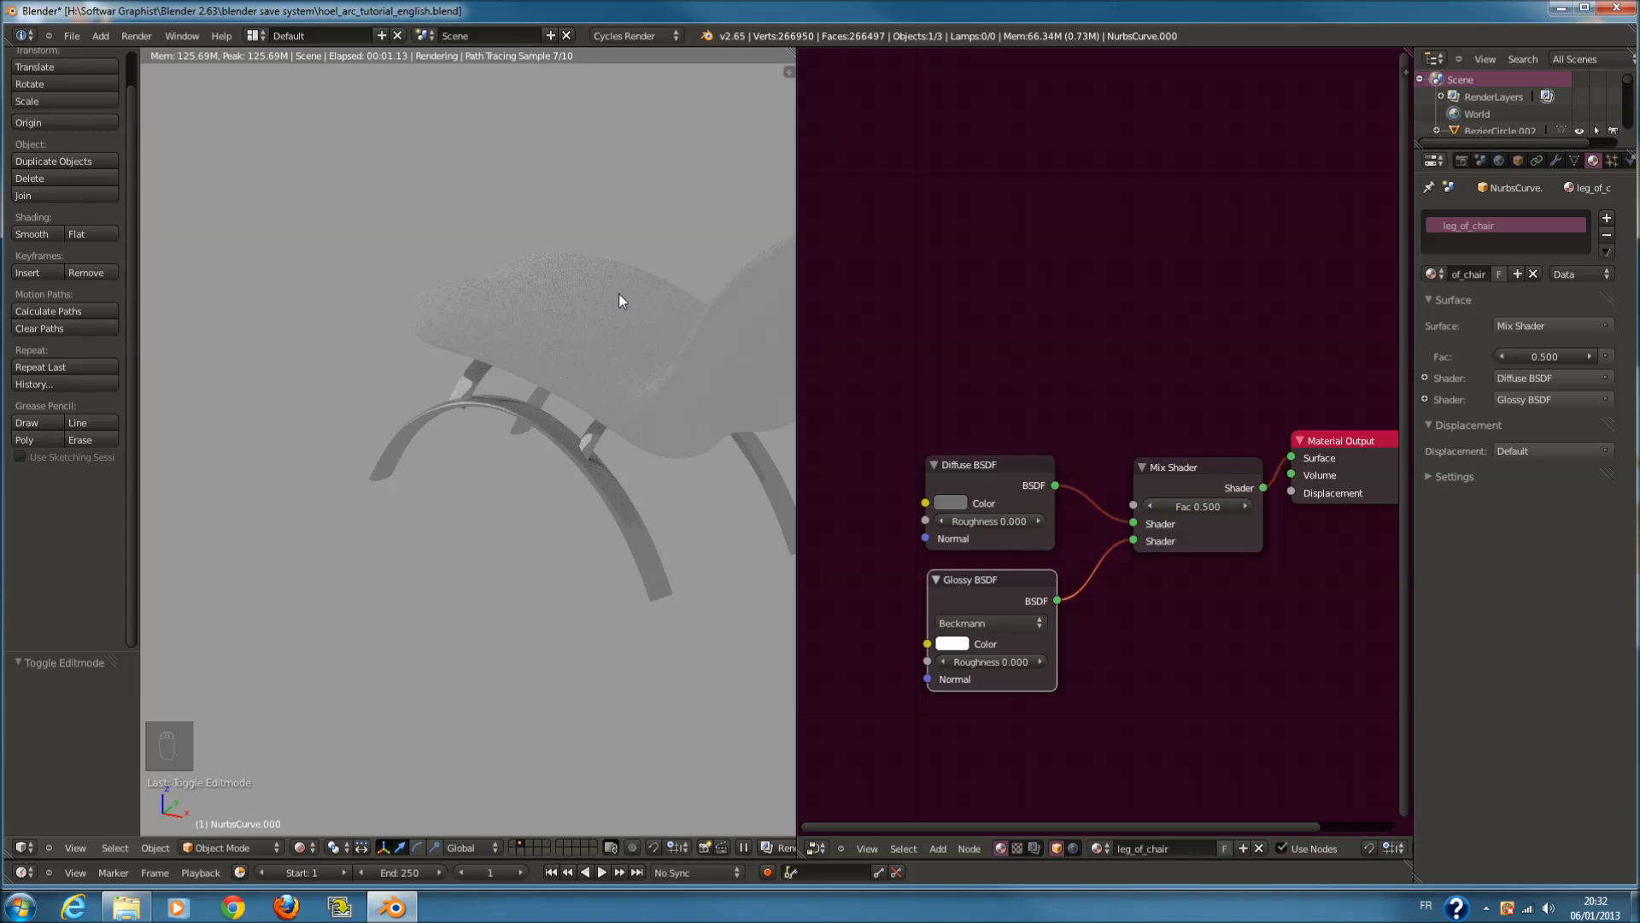
Select the chair seat, add a new material named chair and set its Diffuse colour to R 0.122, G 0.151, B 0.182
{"action": "right_click", "coordinate": [546, 334]}
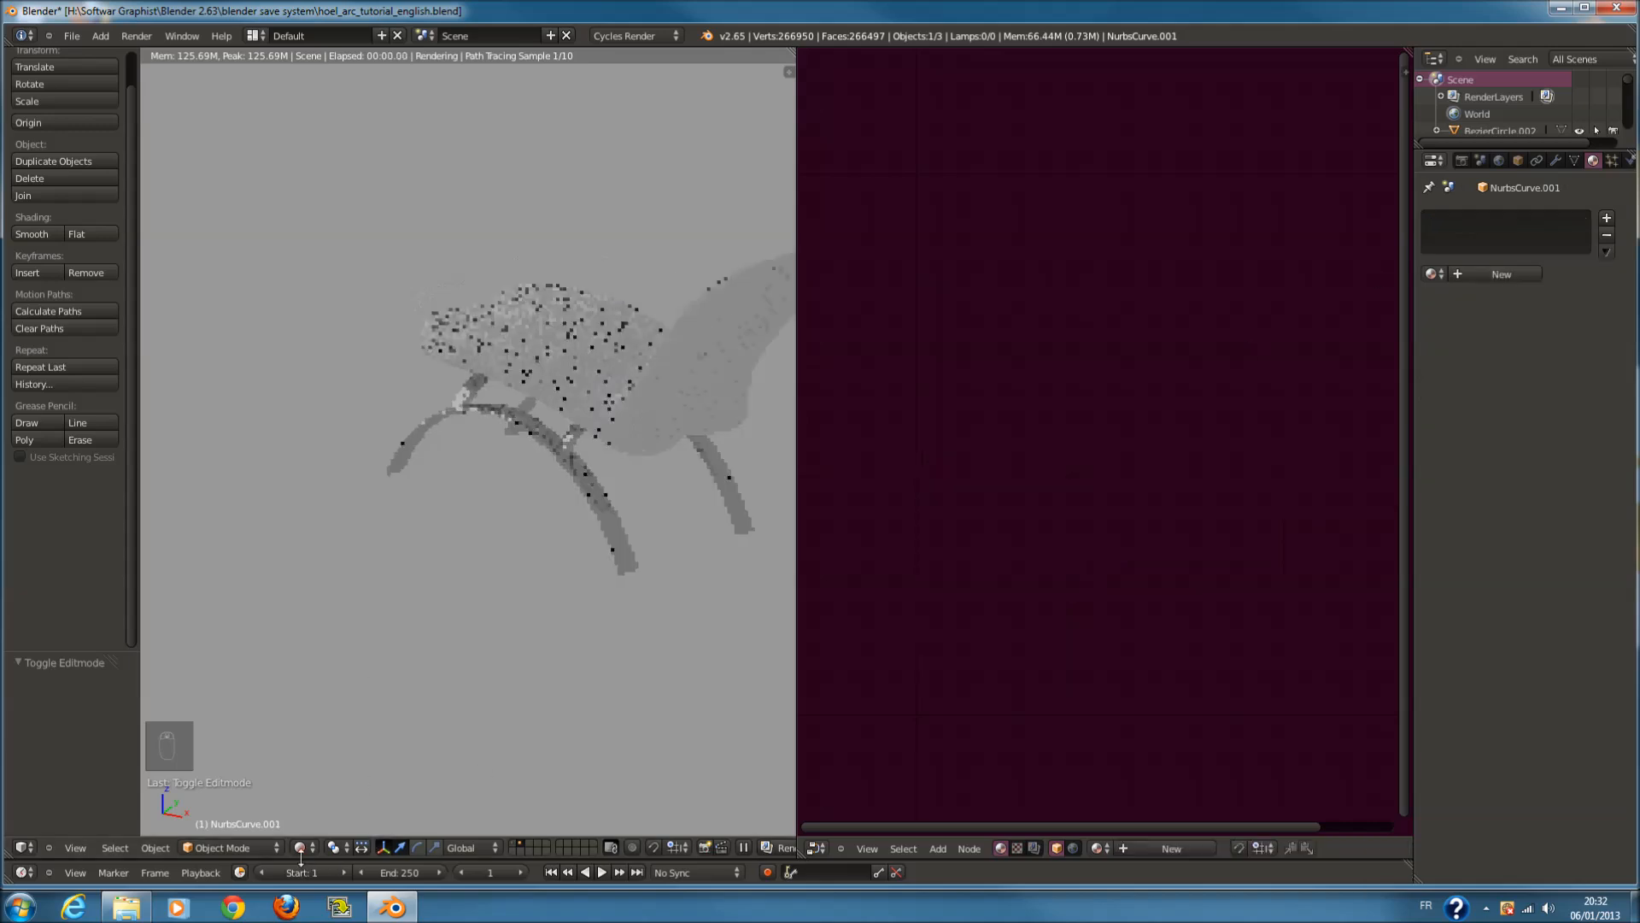
{"action": "left_click", "coordinate": [1494, 273]}
{"action": "left_click", "coordinate": [1478, 274]}
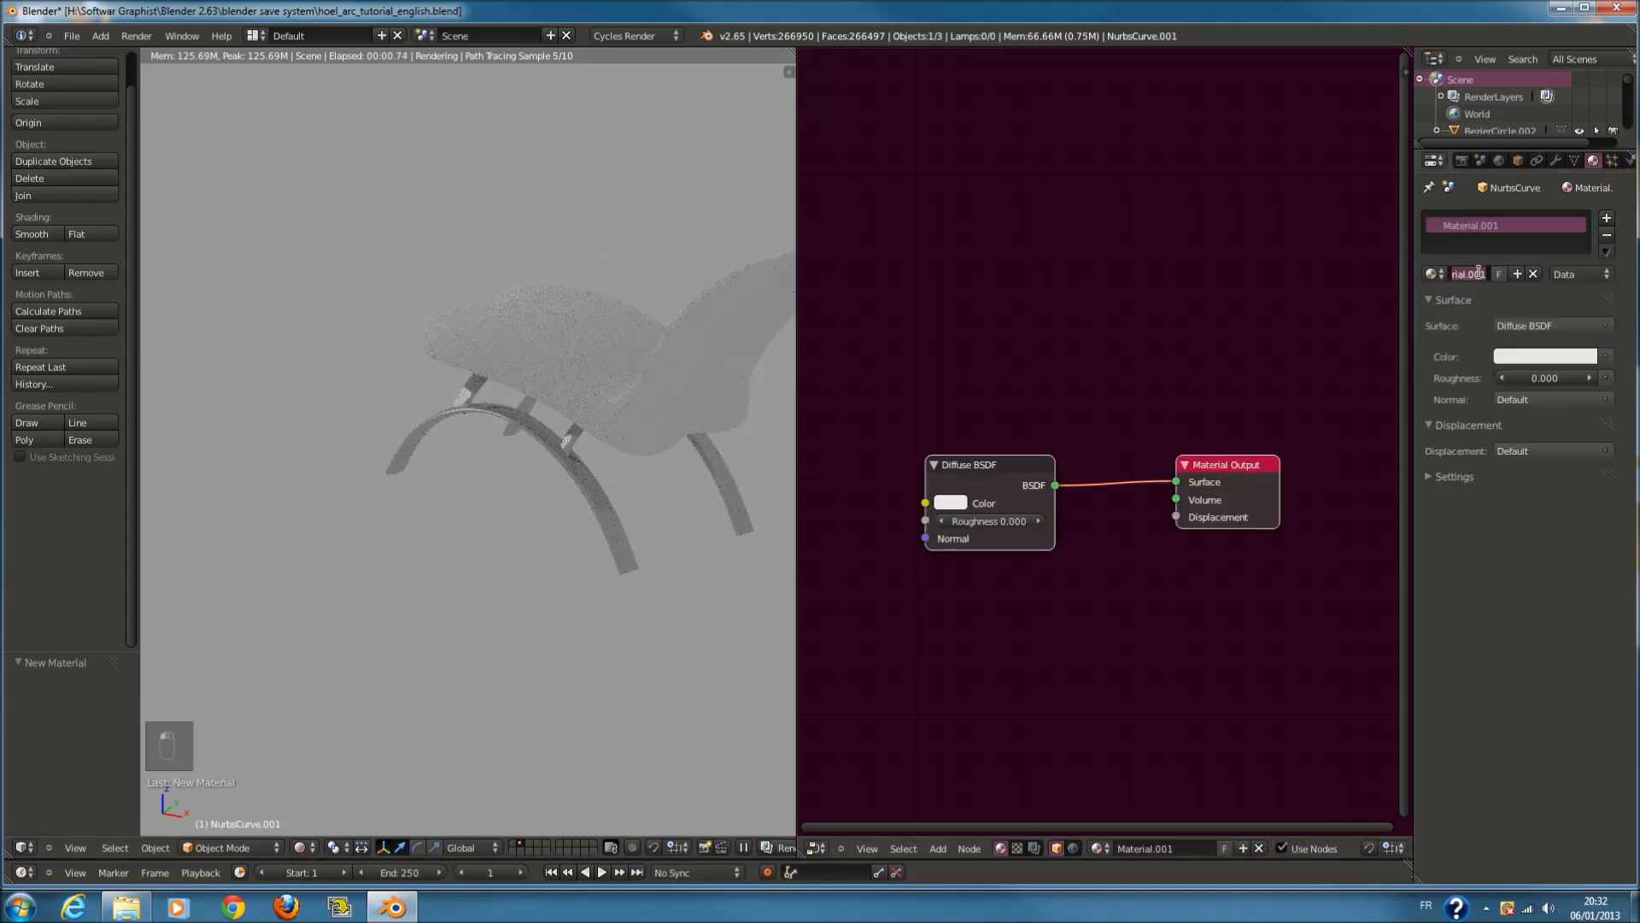
{"action": "left_click", "coordinate": [948, 503]}
{"action": "mouse_move", "coordinate": [1022, 352]}
{"action": "left_mouse_down"}
{"action": "mouse_move", "coordinate": [1006, 382]}
{"action": "mouse_move", "coordinate": [931, 406]}
{"action": "mouse_move", "coordinate": [777, 386]}
{"action": "mouse_move", "coordinate": [671, 69]}
{"action": "mouse_move", "coordinate": [1227, 3]}
{"action": "mouse_move", "coordinate": [1237, 431]}
{"action": "mouse_move", "coordinate": [817, 540]}
{"action": "mouse_move", "coordinate": [765, 212]}
{"action": "mouse_move", "coordinate": [1135, 104]}
{"action": "mouse_move", "coordinate": [1155, 385]}
{"action": "mouse_move", "coordinate": [988, 470]}
{"action": "mouse_move", "coordinate": [955, 465]}
{"action": "mouse_move", "coordinate": [1017, 298]}
{"action": "mouse_move", "coordinate": [1090, 321]}
{"action": "left_mouse_up"}
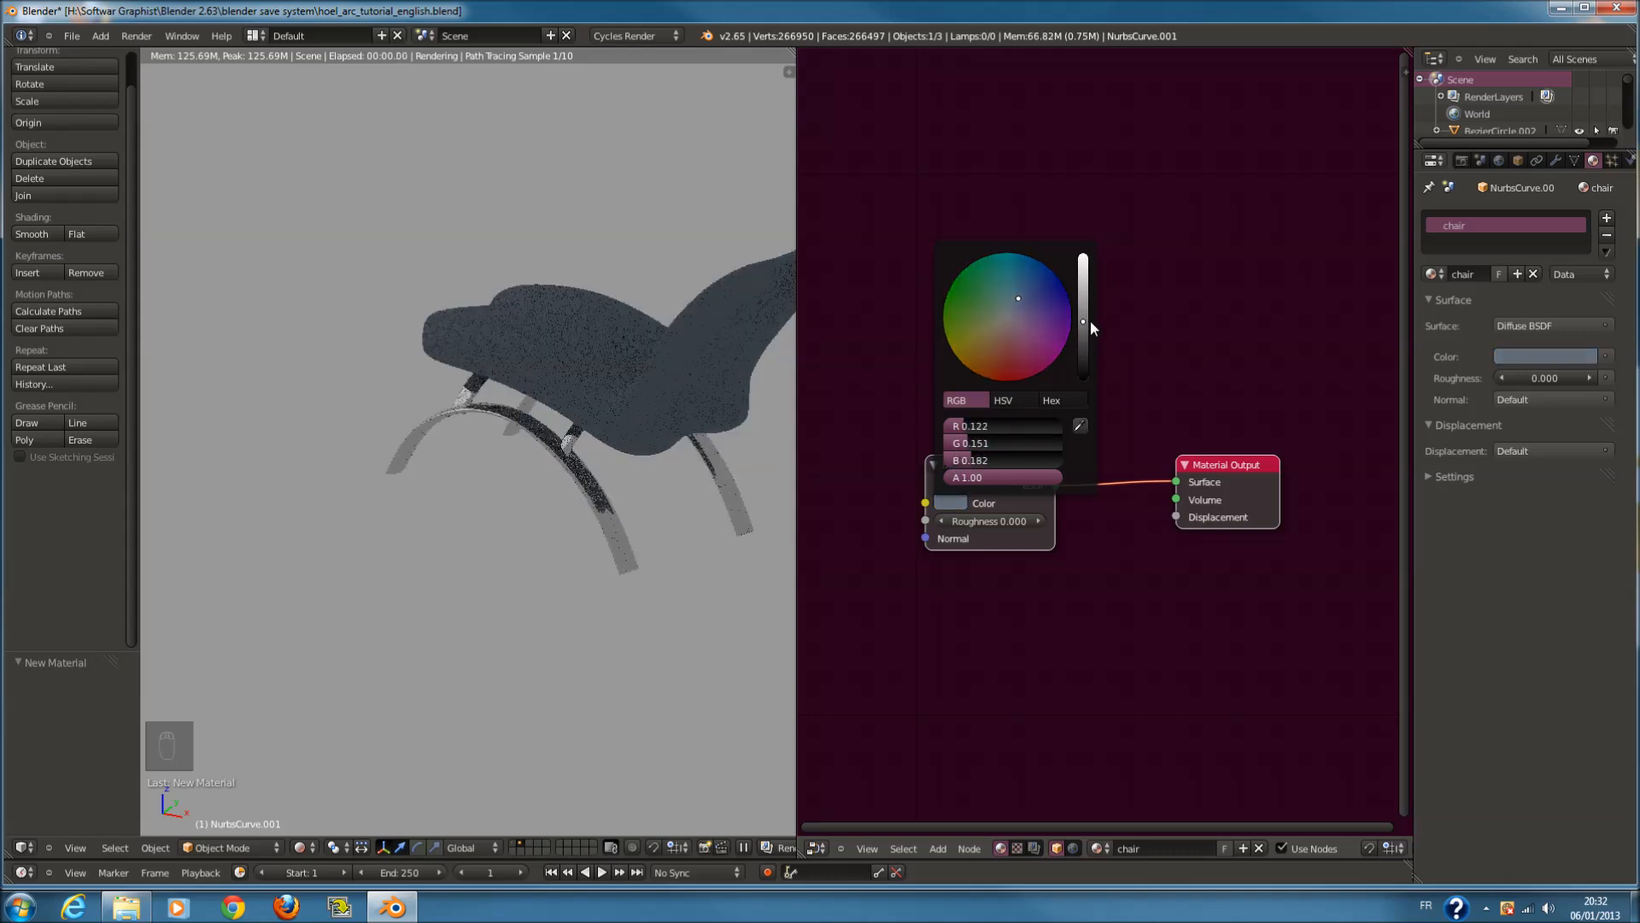
Change the chair seat's Diffuse colour to a very dark, near-black tone
{"action": "left_click", "coordinate": [957, 499]}
{"action": "mouse_move", "coordinate": [1037, 316]}
{"action": "left_mouse_down"}
{"action": "mouse_move", "coordinate": [997, 336]}
{"action": "mouse_move", "coordinate": [984, 379]}
{"action": "left_mouse_up"}
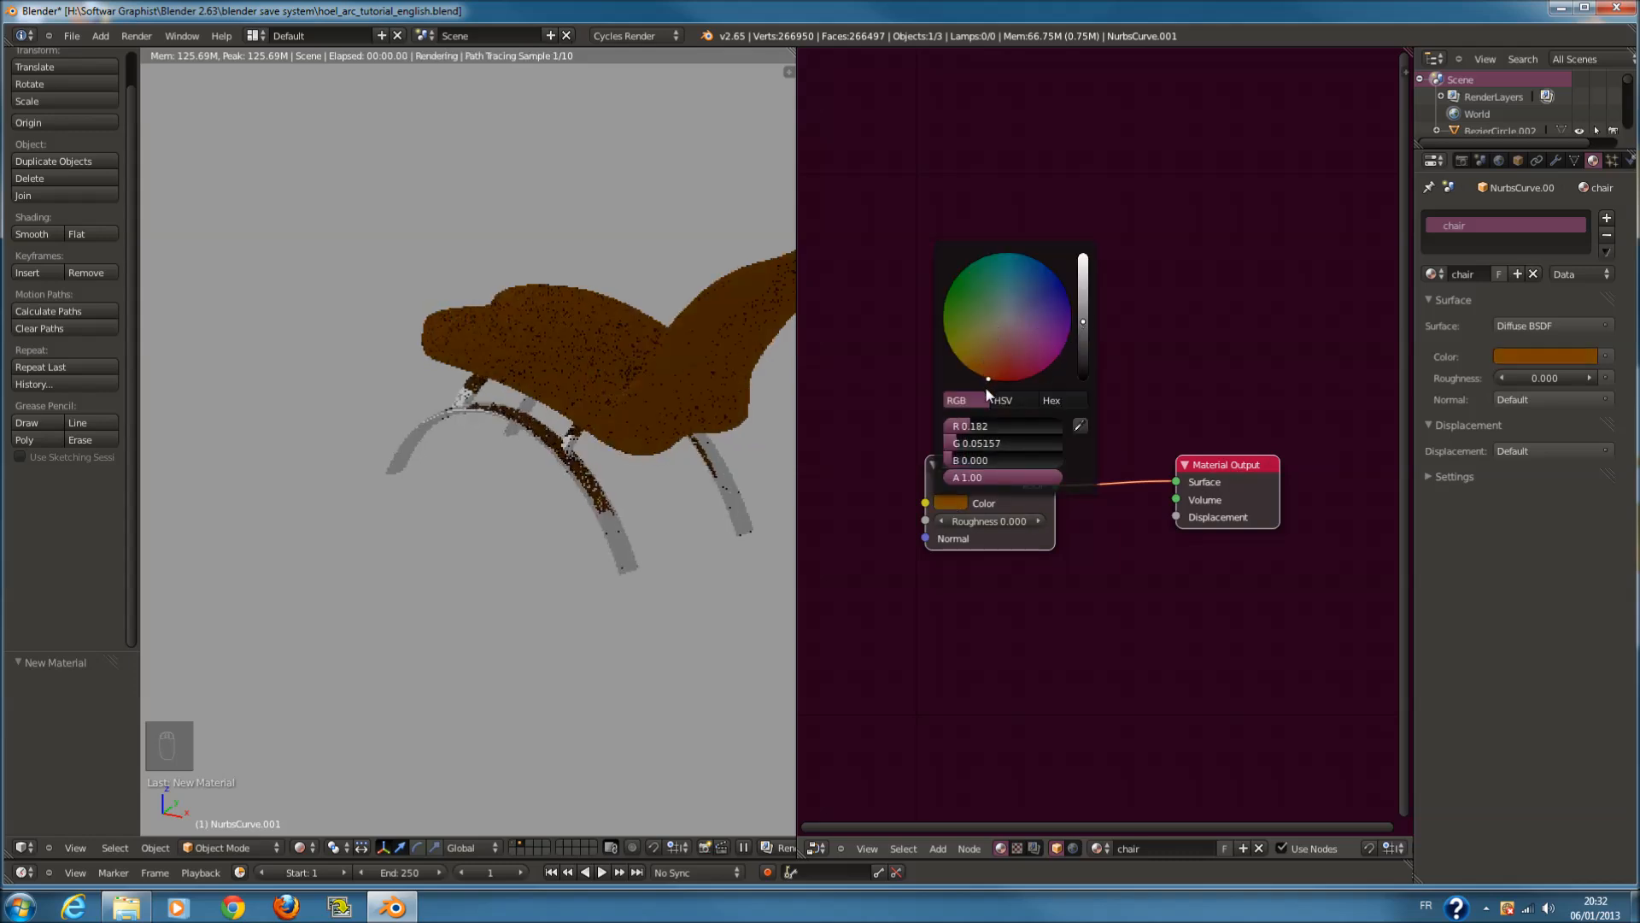
{"action": "left_click_drag", "start_coordinate": [1085, 324], "coordinate": [1085, 402]}
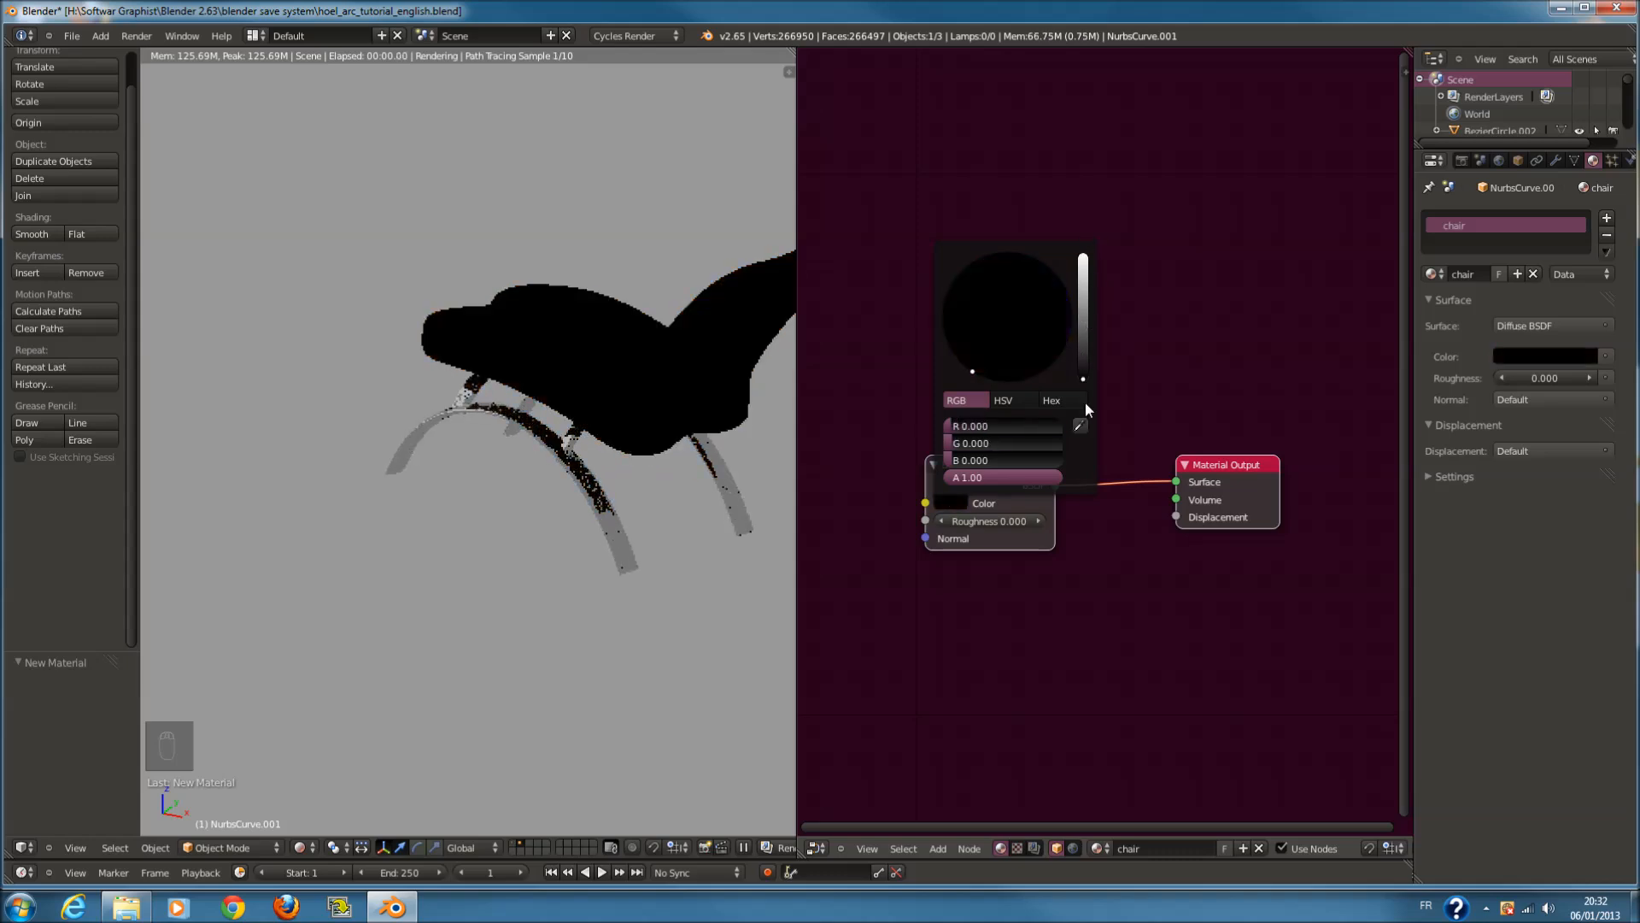
{"action": "mouse_move", "coordinate": [1085, 398]}
{"action": "left_mouse_down"}
{"action": "mouse_move", "coordinate": [1083, 300]}
{"action": "mouse_move", "coordinate": [1023, 284]}
{"action": "mouse_move", "coordinate": [1104, 383]}
{"action": "left_mouse_up"}
Add an Image Texture node before the Diffuse BSDF and link its Color output to the Diffuse Color input
{"action": "scroll", "coordinate": [889, 546], "scroll_direction": "down", "scroll_amount": 2}
{"action": "middle_click_drag", "start_coordinate": [889, 545], "coordinate": [1121, 522]}
{"action": "key", "text": "shift+a"}
{"action": "mouse_move", "coordinate": [1078, 542]}
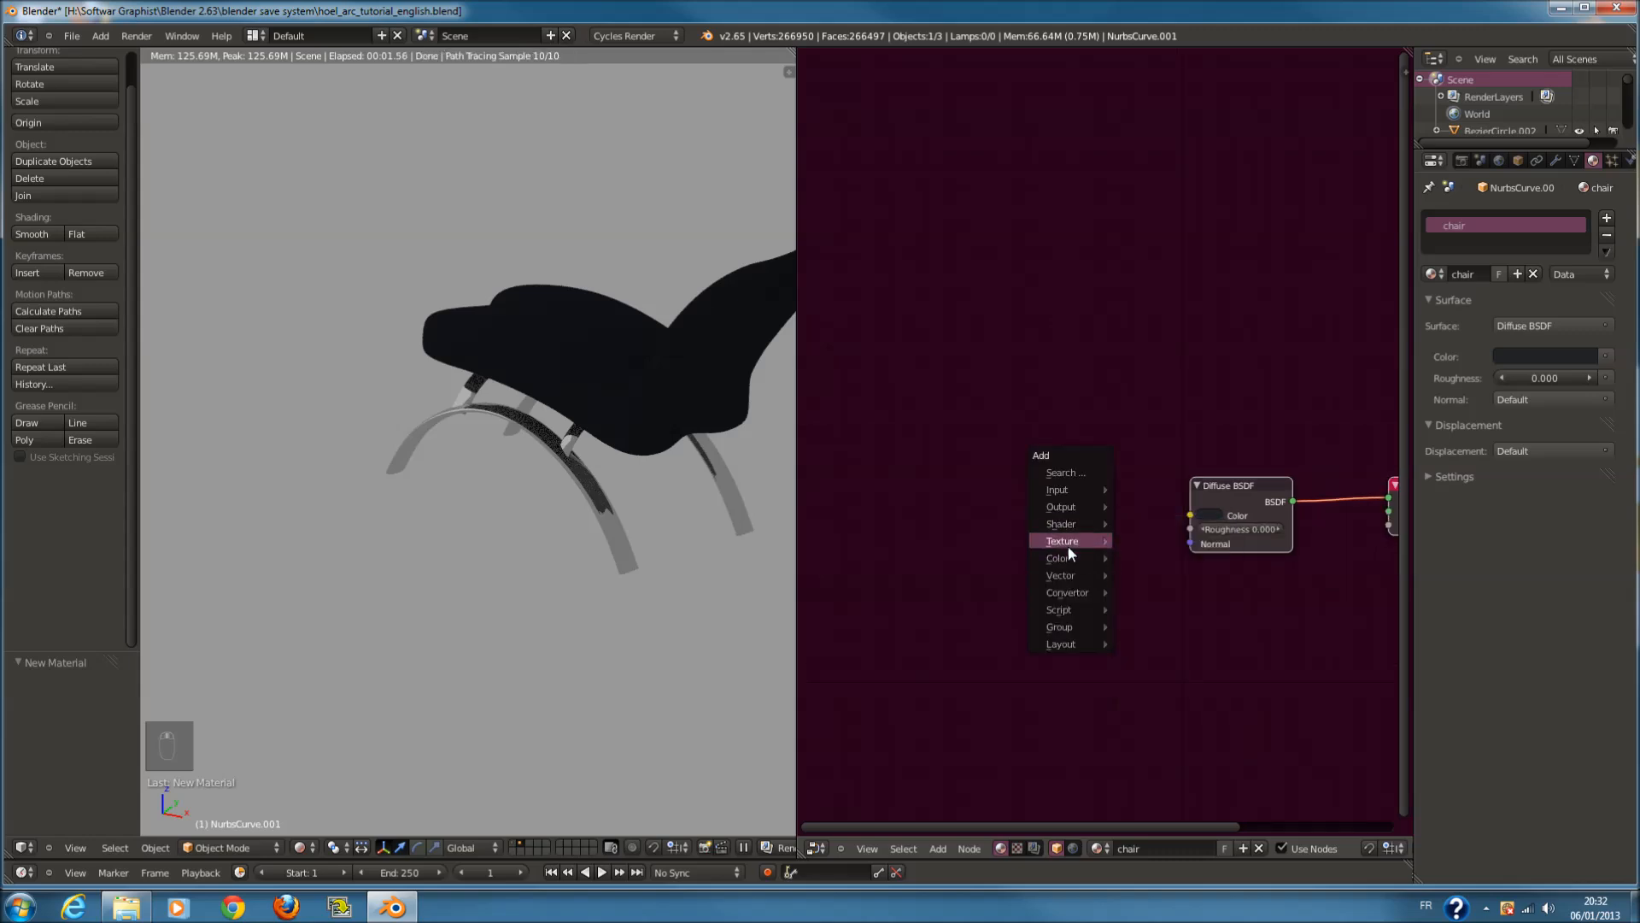
{"action": "left_click", "coordinate": [1180, 542]}
{"action": "left_click", "coordinate": [1106, 543]}
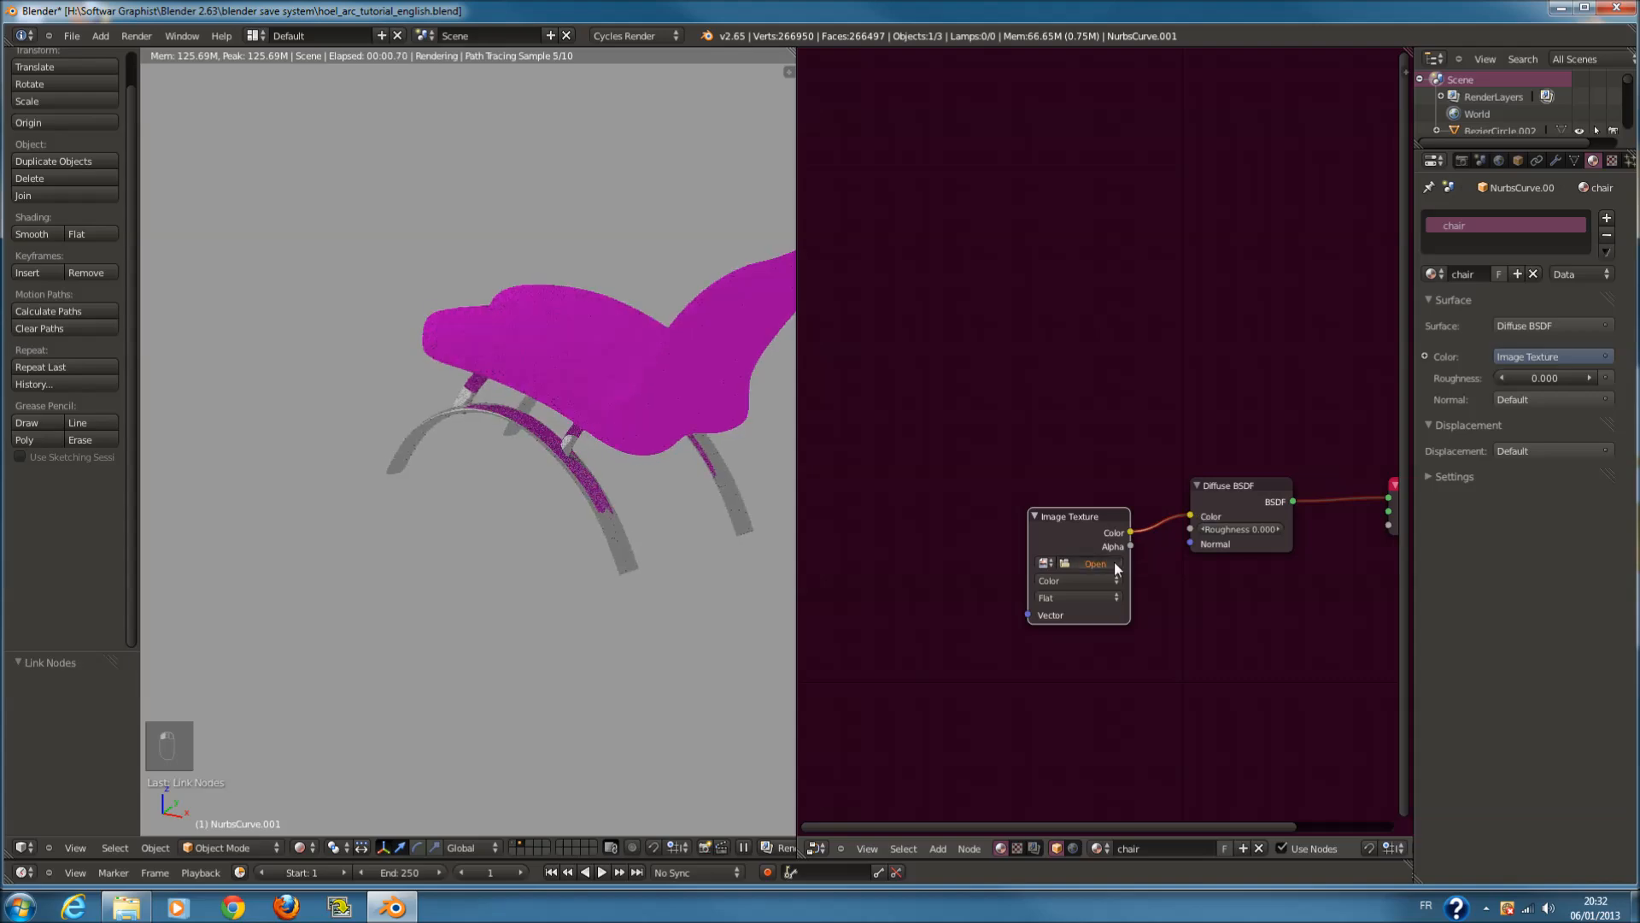
Cancel opening a file from disk and assign the already loaded wrinkled foil image to the Image Texture node
{"action": "left_click", "coordinate": [1093, 563]}
{"action": "left_click", "coordinate": [64, 417]}
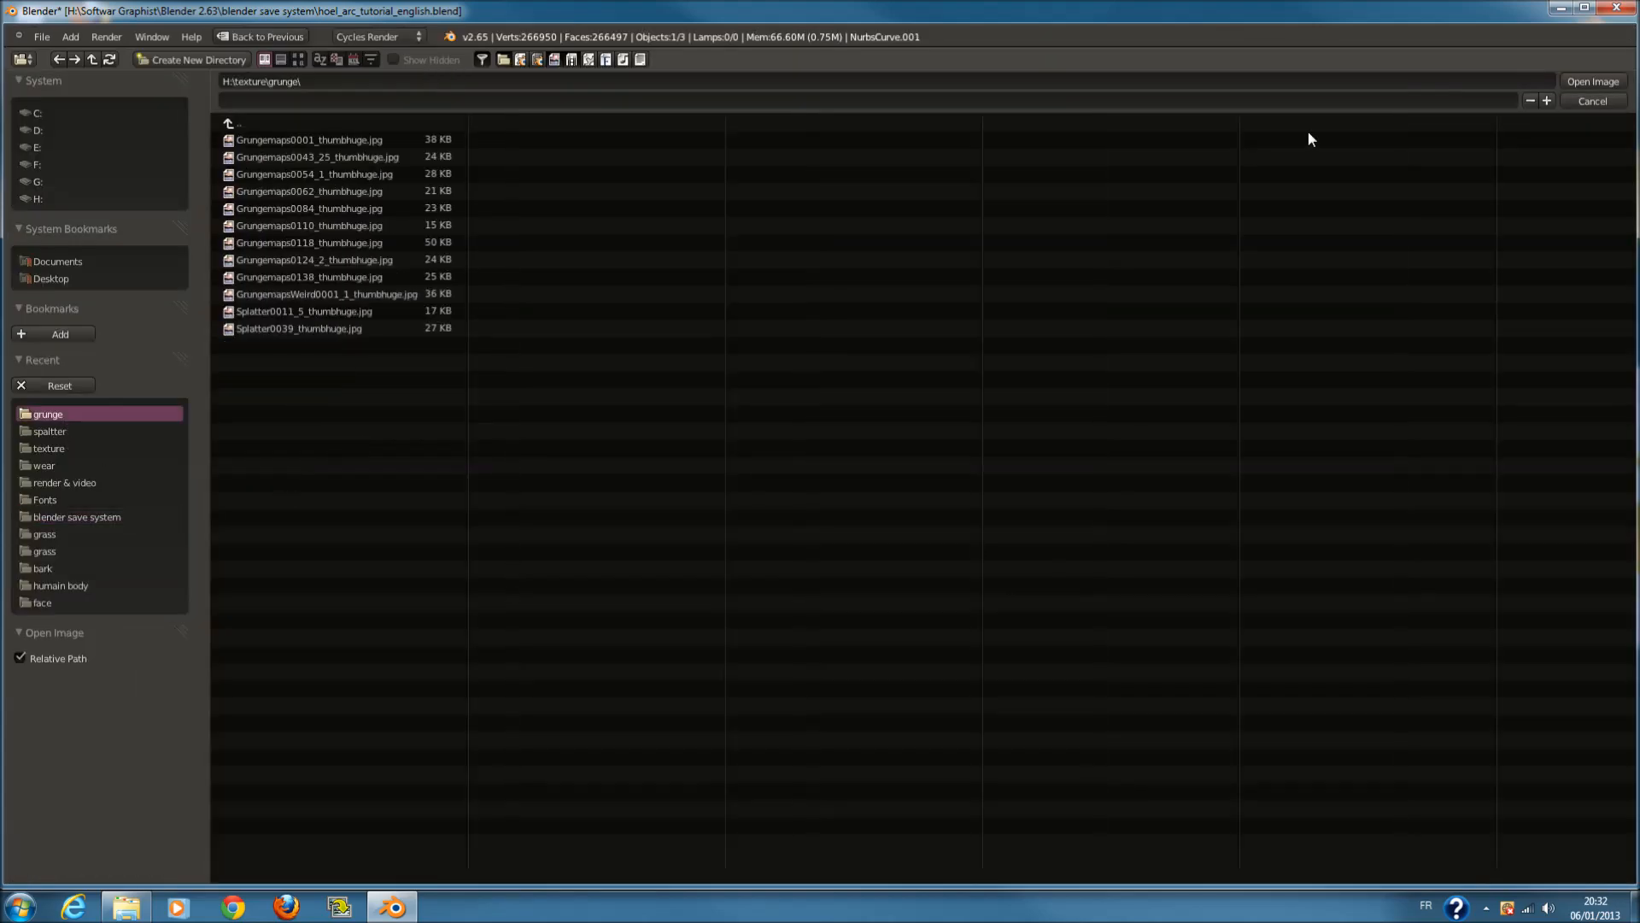
{"action": "left_click", "coordinate": [1581, 103]}
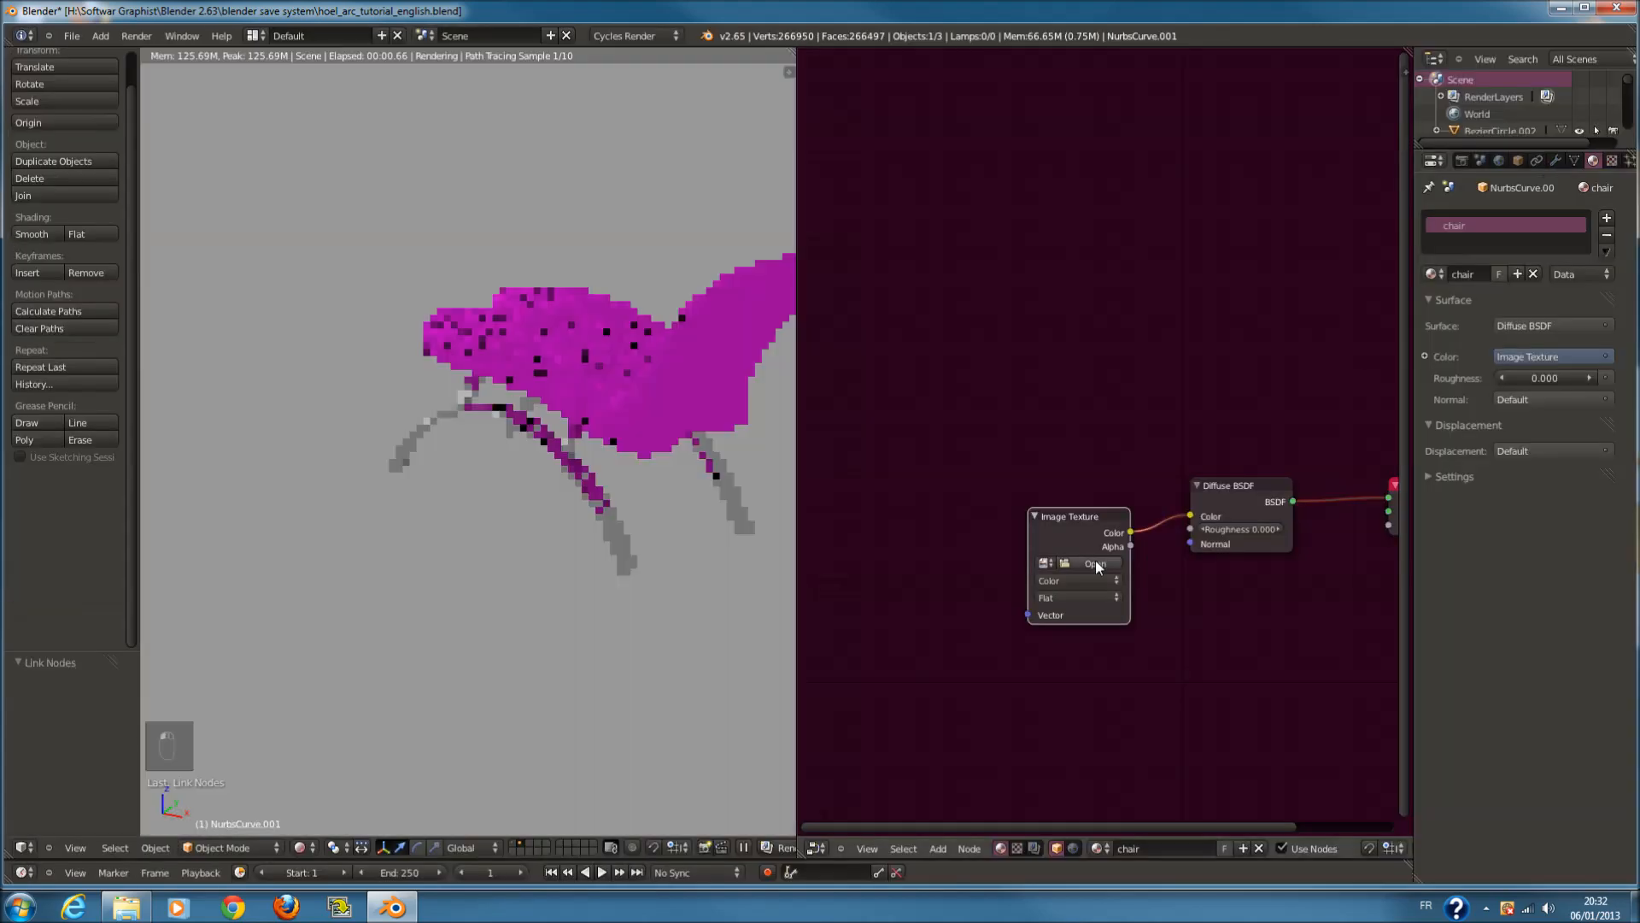
{"action": "left_click", "coordinate": [1046, 561]}
{"action": "left_click", "coordinate": [1106, 637]}
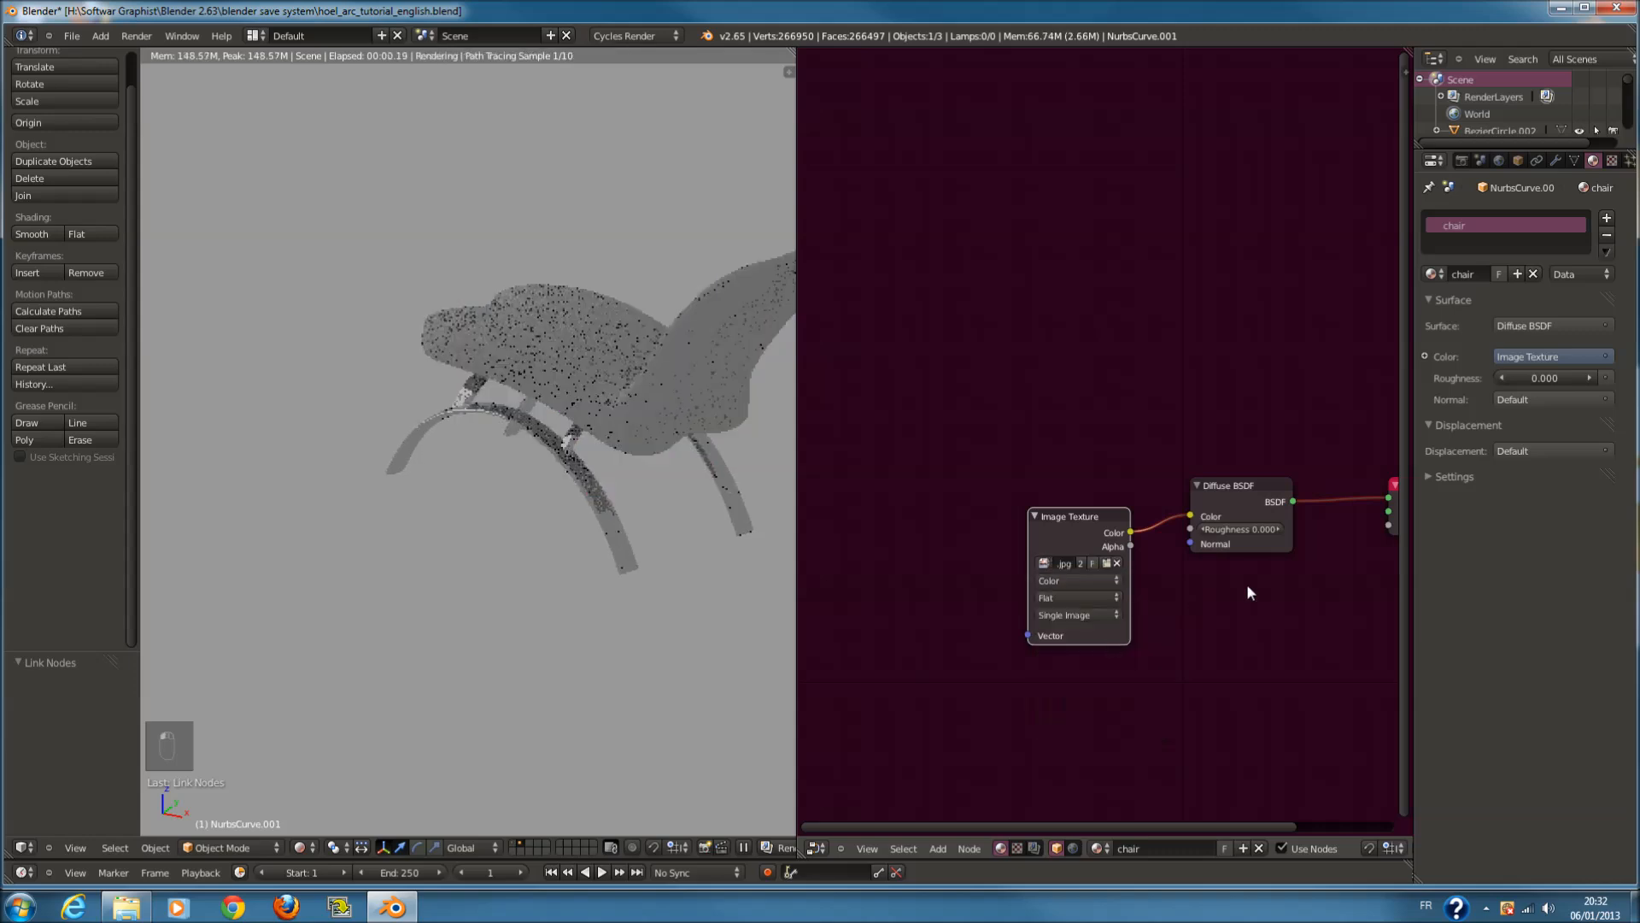
Switch to solid shading, enter Edit Mode in top view, and unwrap the entire seat mesh
{"action": "scroll", "coordinate": [1247, 583], "scroll_direction": "down", "scroll_amount": 1}
{"action": "middle_click_drag", "start_coordinate": [1247, 583], "coordinate": [1099, 536]}
{"action": "scroll", "coordinate": [1046, 570], "scroll_direction": "up", "scroll_amount": 1}
{"action": "left_click", "coordinate": [300, 847]}
{"action": "left_click", "coordinate": [329, 795]}
{"action": "key", "text": "KP_7"}
{"action": "key", "text": "Tab"}
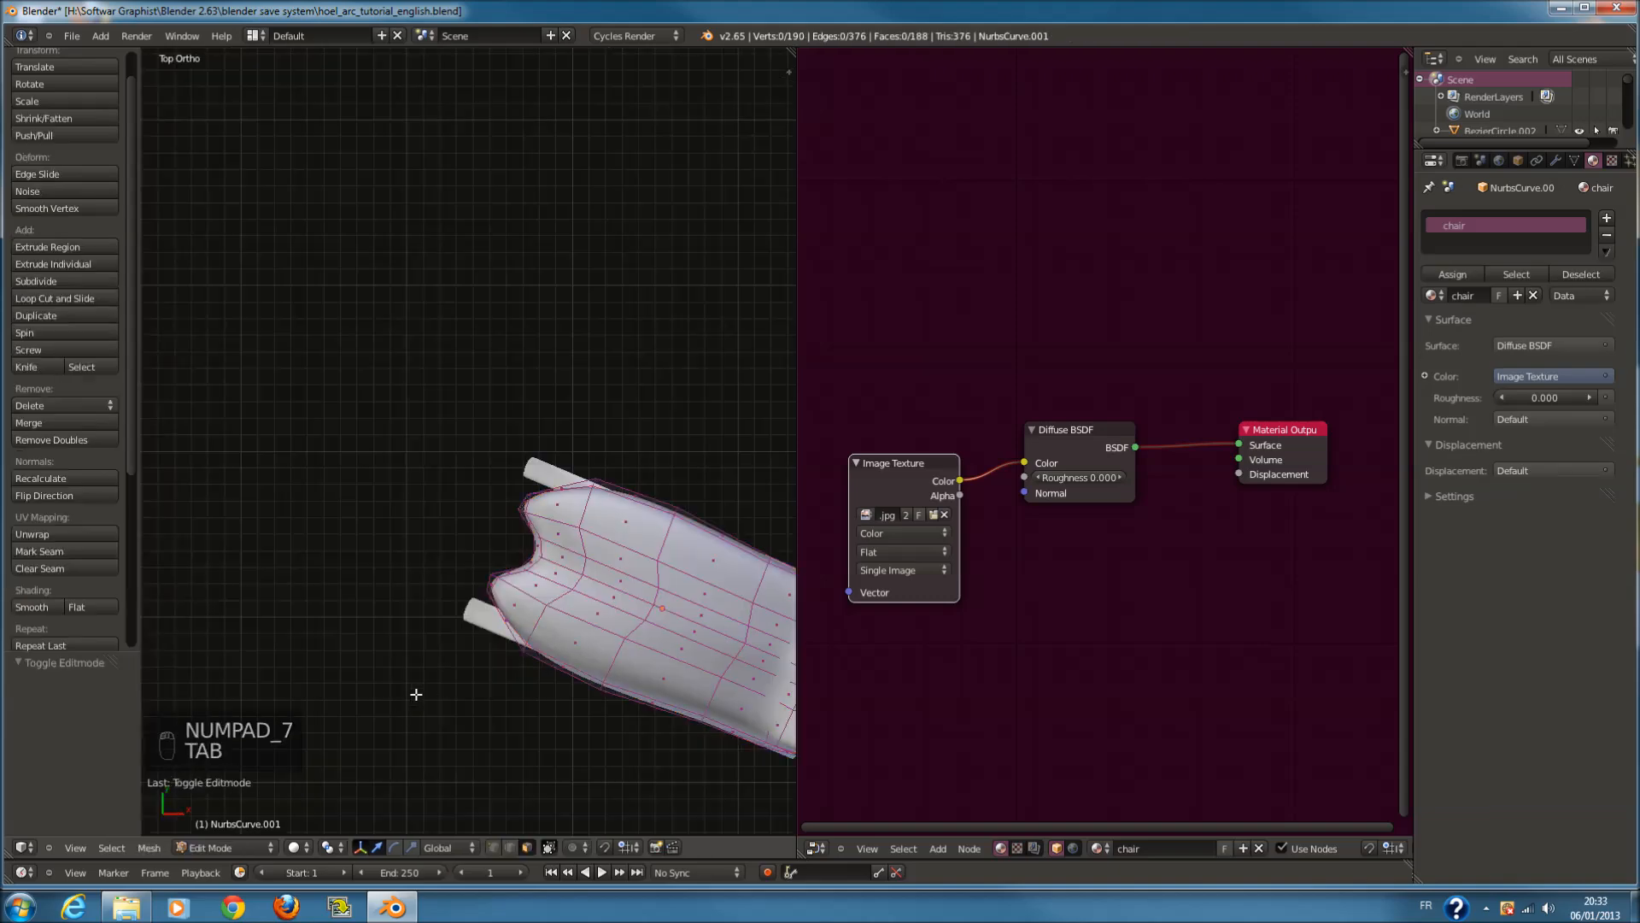
{"action": "key", "text": "a"}
{"action": "key", "text": "a"}
{"action": "key", "text": "a"}
{"action": "key", "text": "a"}
{"action": "key", "text": "y"}
{"action": "key", "text": "u"}
{"action": "left_click", "coordinate": [690, 598]}
{"action": "key", "text": "Tab"}
Replace the Node Editor with the UV/Image Editor and project the seat's UVs from an angled view, fitted to the image bounds
{"action": "middle_click_drag", "start_coordinate": [659, 675], "coordinate": [791, 834]}
{"action": "left_click", "coordinate": [816, 848]}
{"action": "left_click", "coordinate": [850, 736]}
{"action": "key", "text": "Tab"}
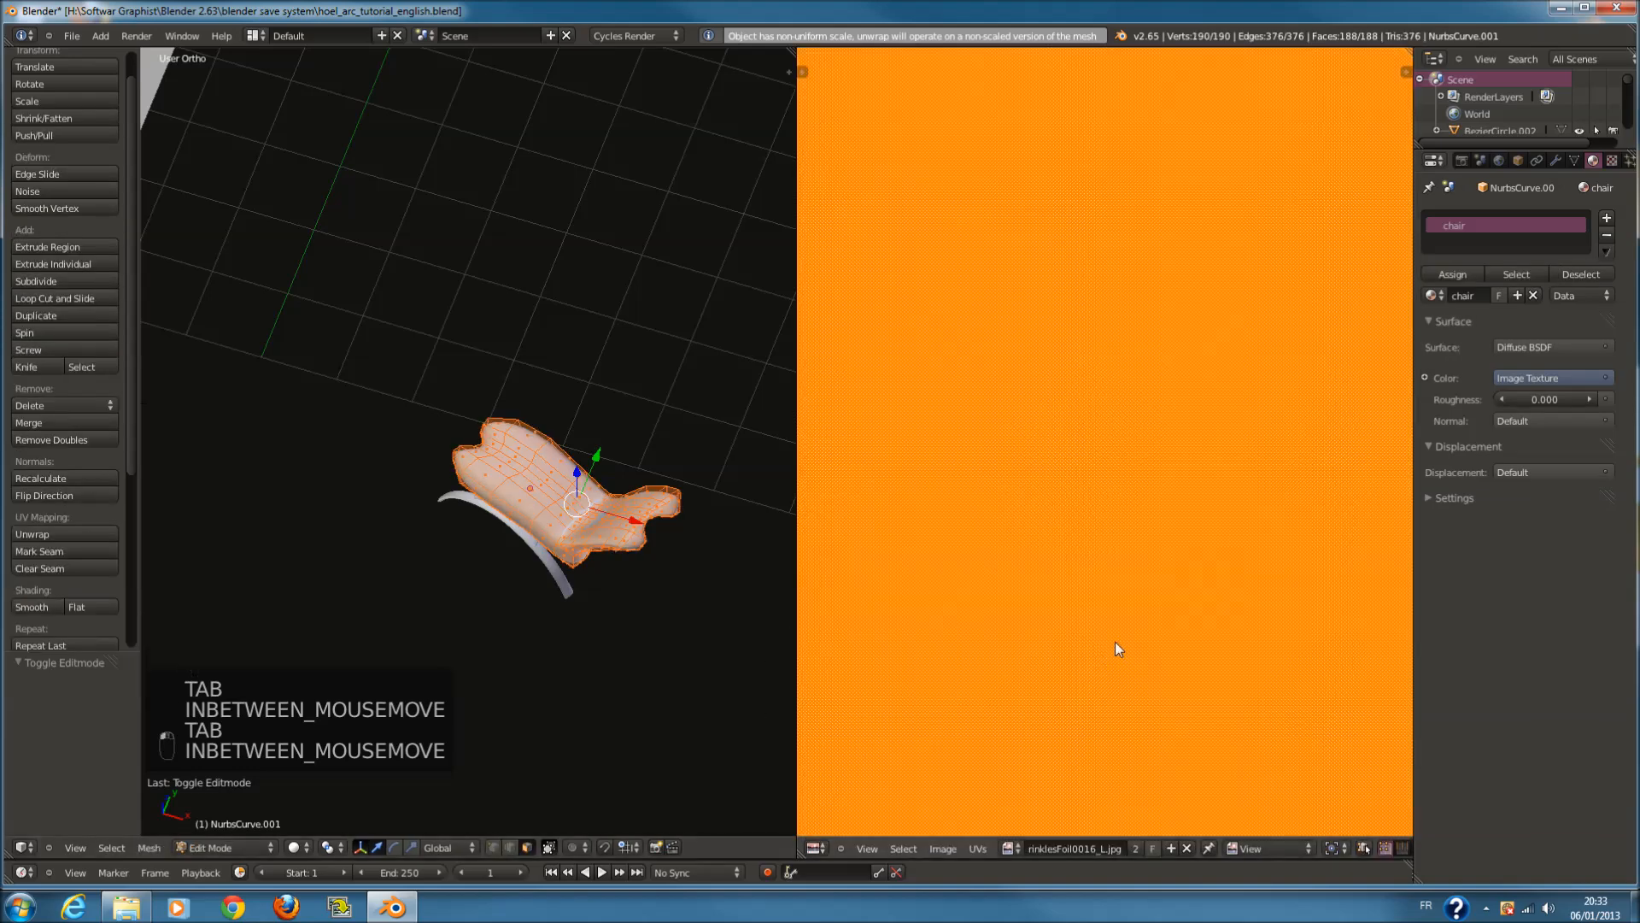
{"action": "scroll", "coordinate": [1115, 643], "scroll_direction": "down", "scroll_amount": 5}
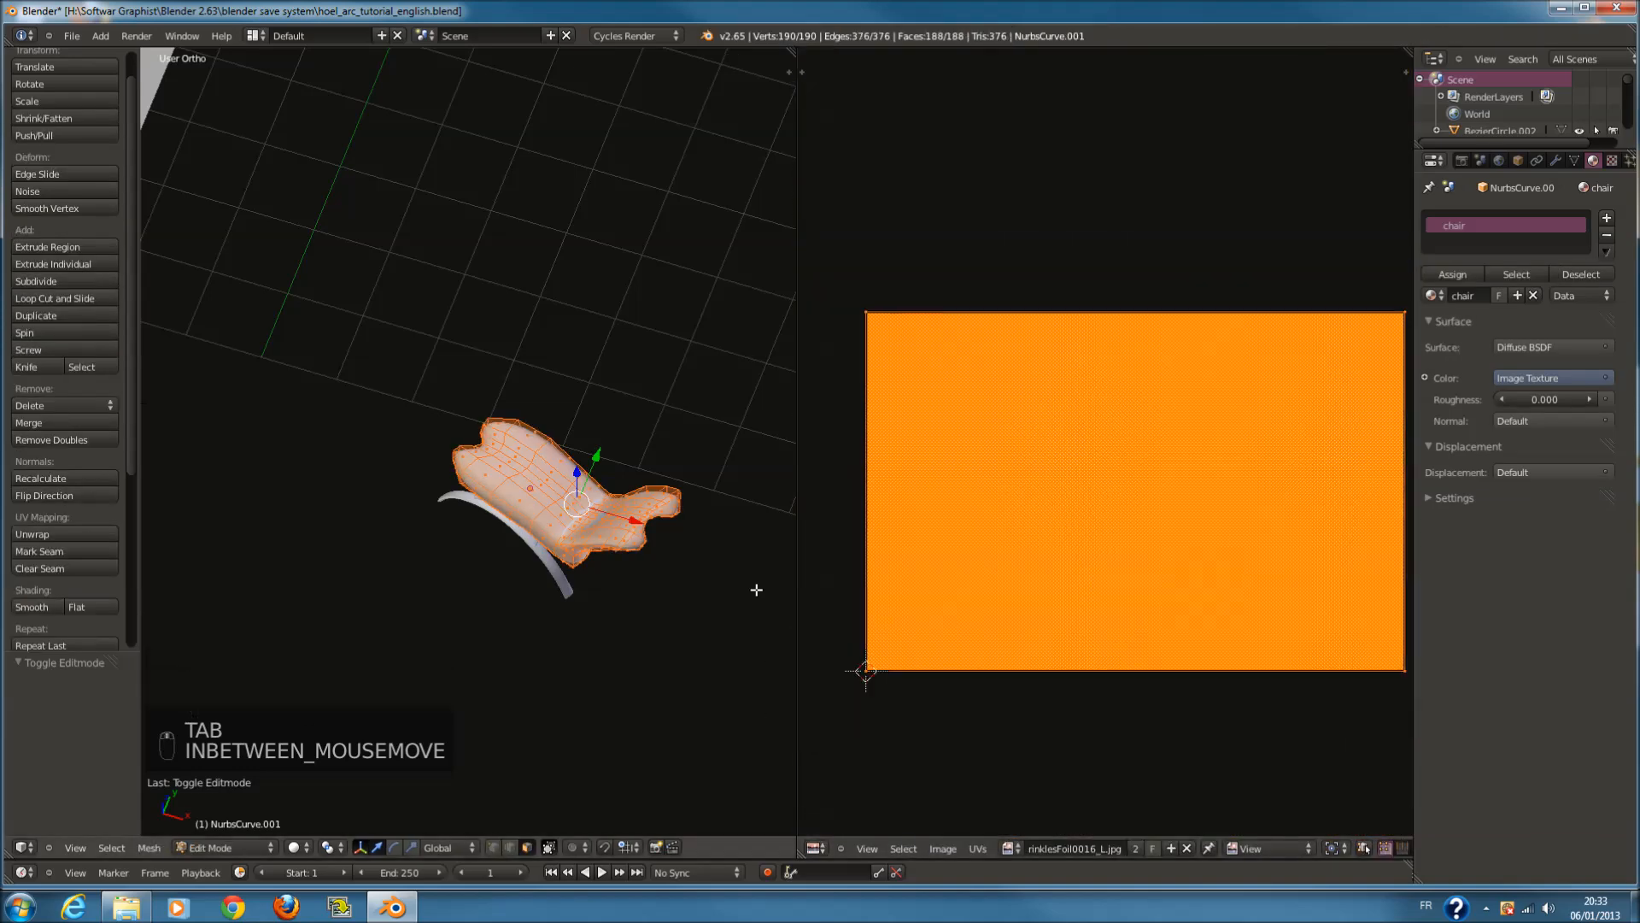
{"action": "key", "text": "u"}
{"action": "left_click", "coordinate": [694, 733]}
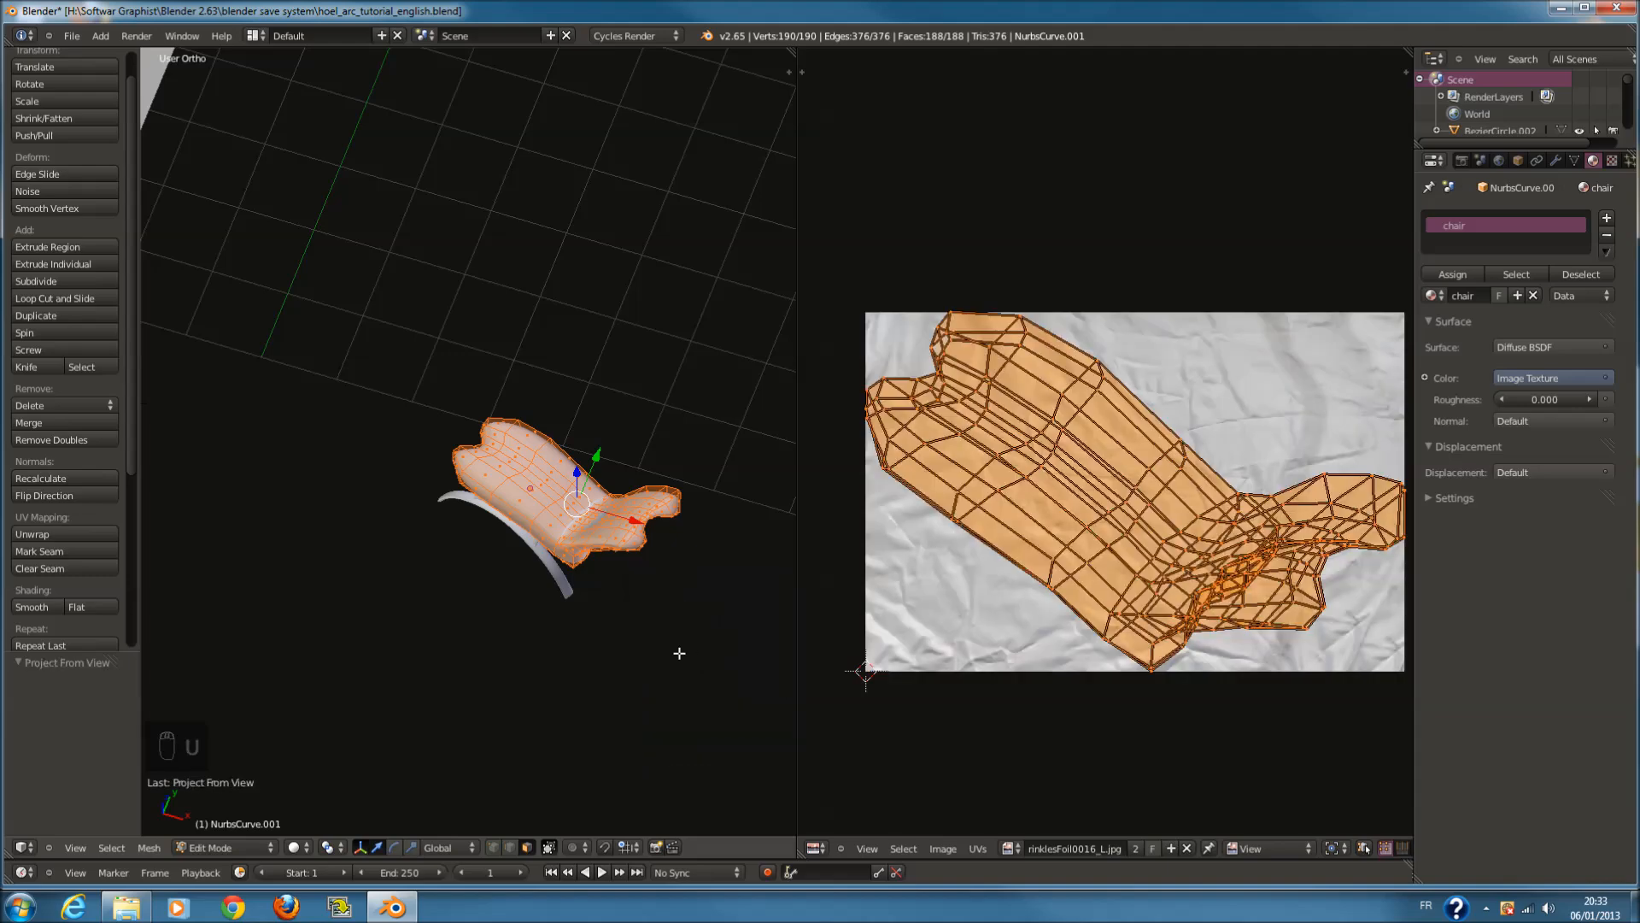
Leave Edit Mode, bring back the Node Editor, and preview the textured chair in rendered shading
{"action": "key", "text": "KP_1"}
{"action": "key", "text": "Tab"}
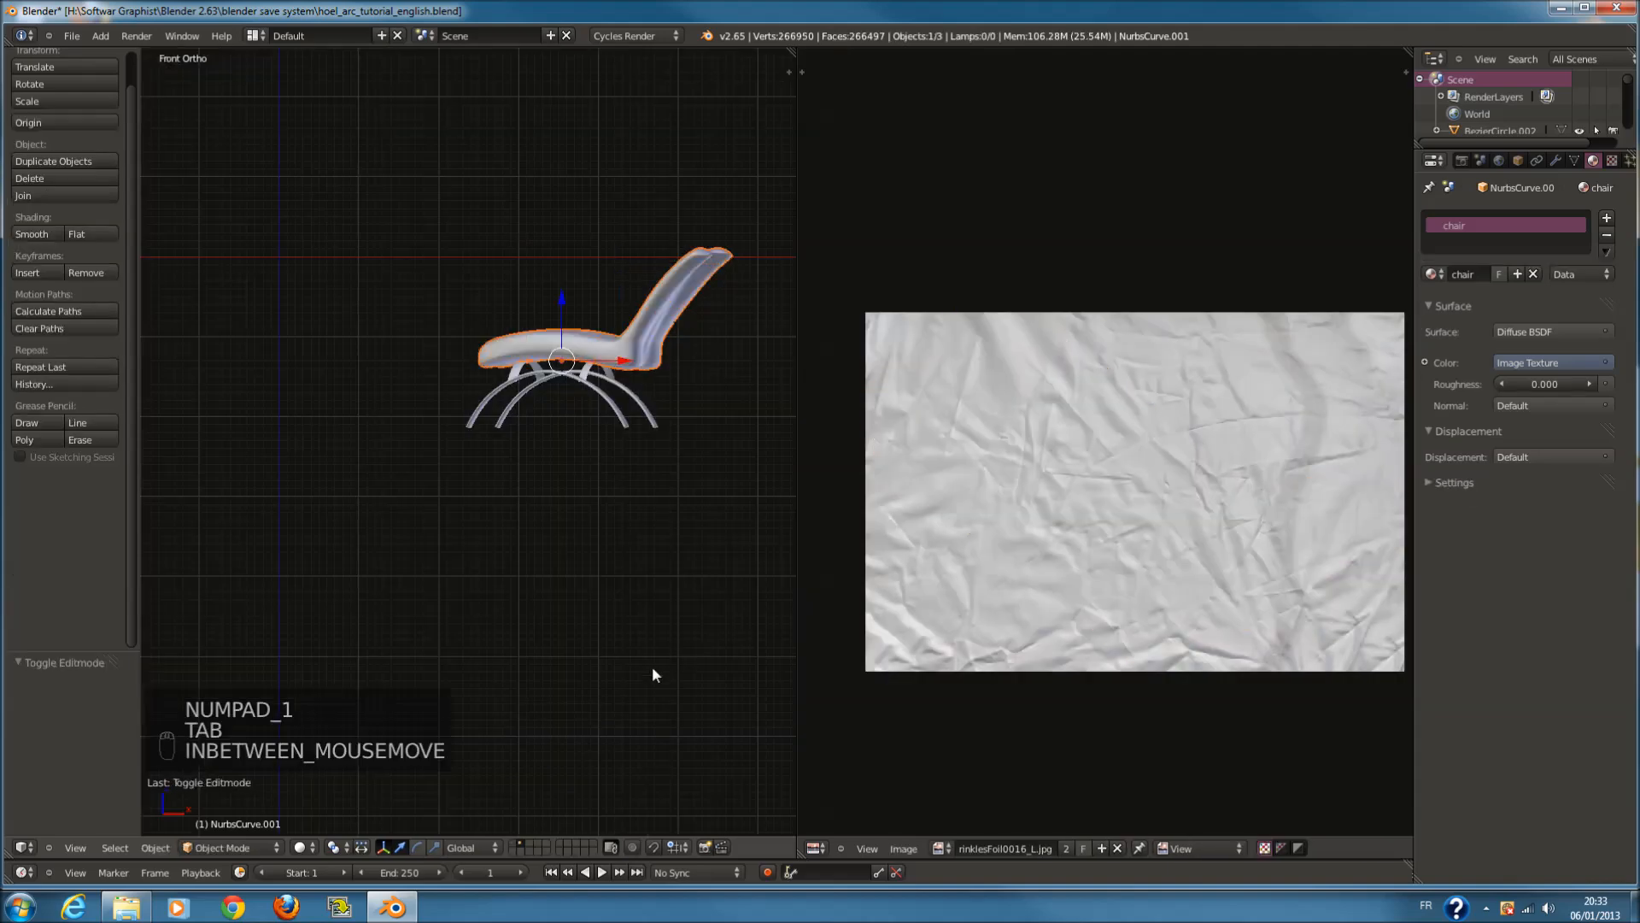
{"action": "left_click", "coordinate": [819, 848]}
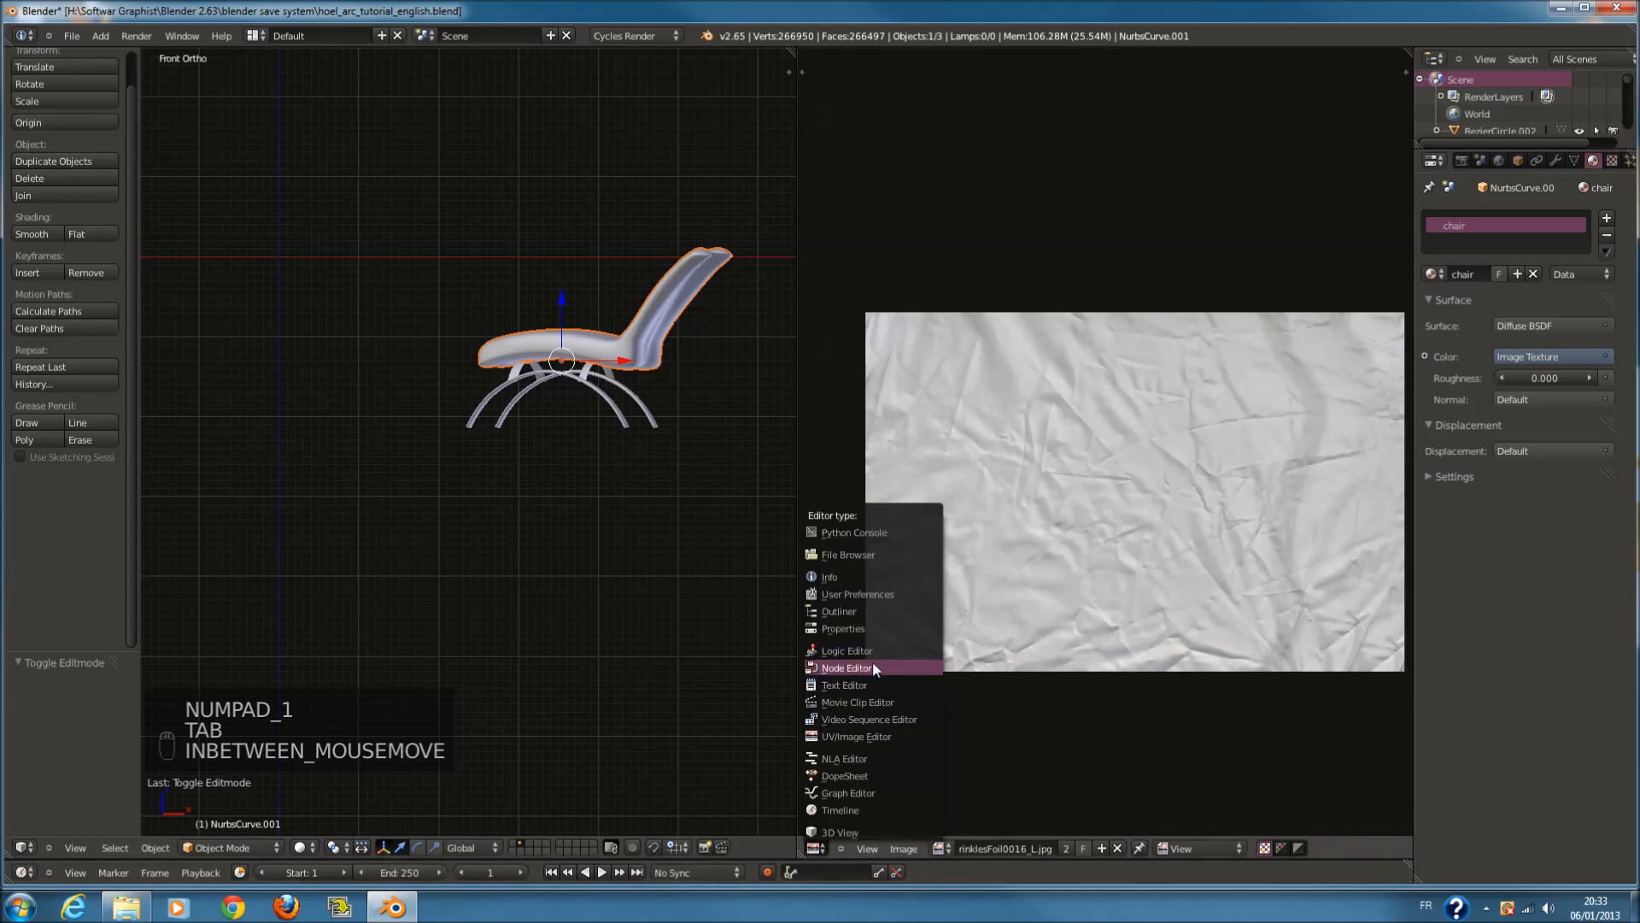
{"action": "left_click", "coordinate": [873, 667]}
{"action": "left_click", "coordinate": [299, 848]}
{"action": "left_click", "coordinate": [332, 728]}
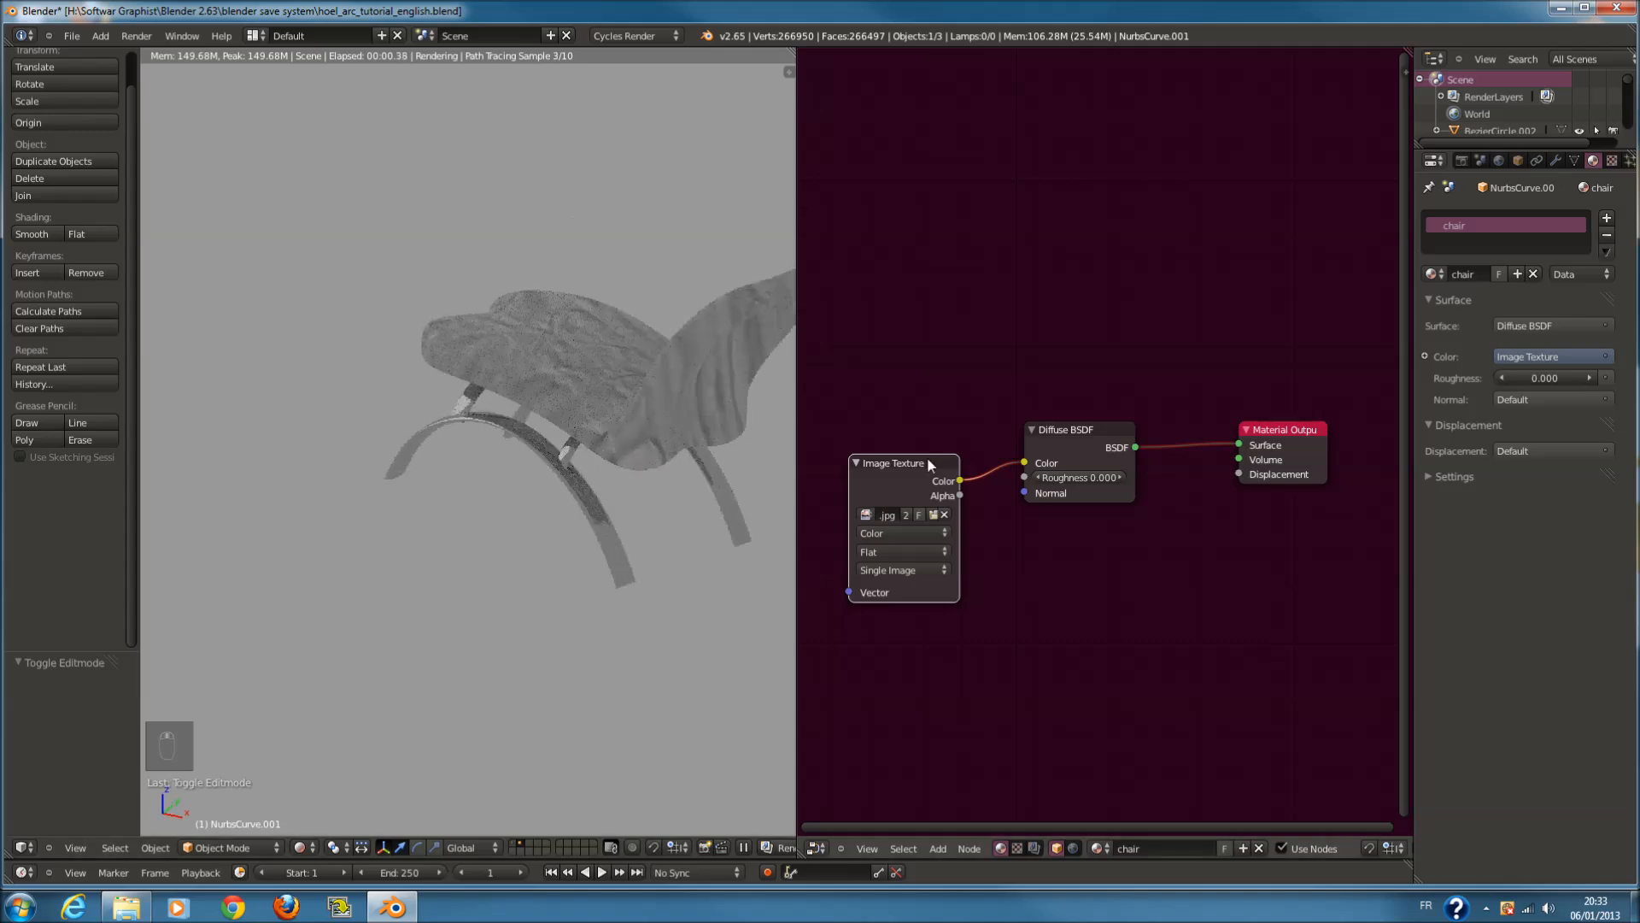
Move the image link to the Diffuse BSDF's Roughness, then add a Mix colour node with the image in its second Color input
{"action": "left_click_drag", "start_coordinate": [1019, 475], "coordinate": [1023, 476]}
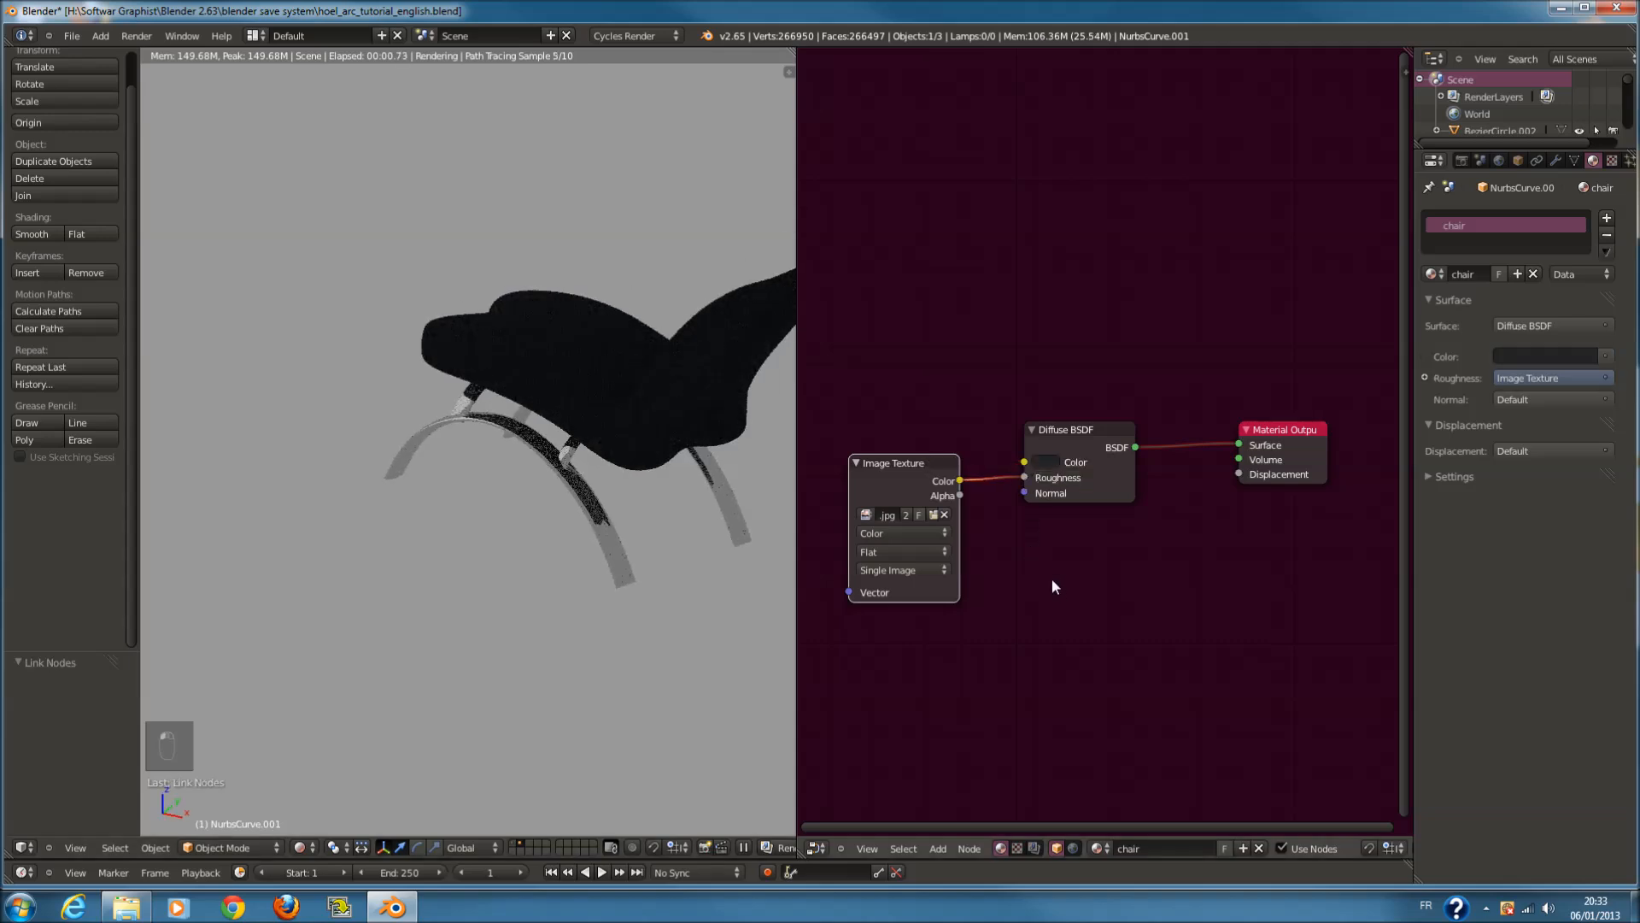
{"action": "key", "text": "shift+a"}
{"action": "mouse_move", "coordinate": [1052, 579]}
{"action": "left_click", "coordinate": [1111, 614]}
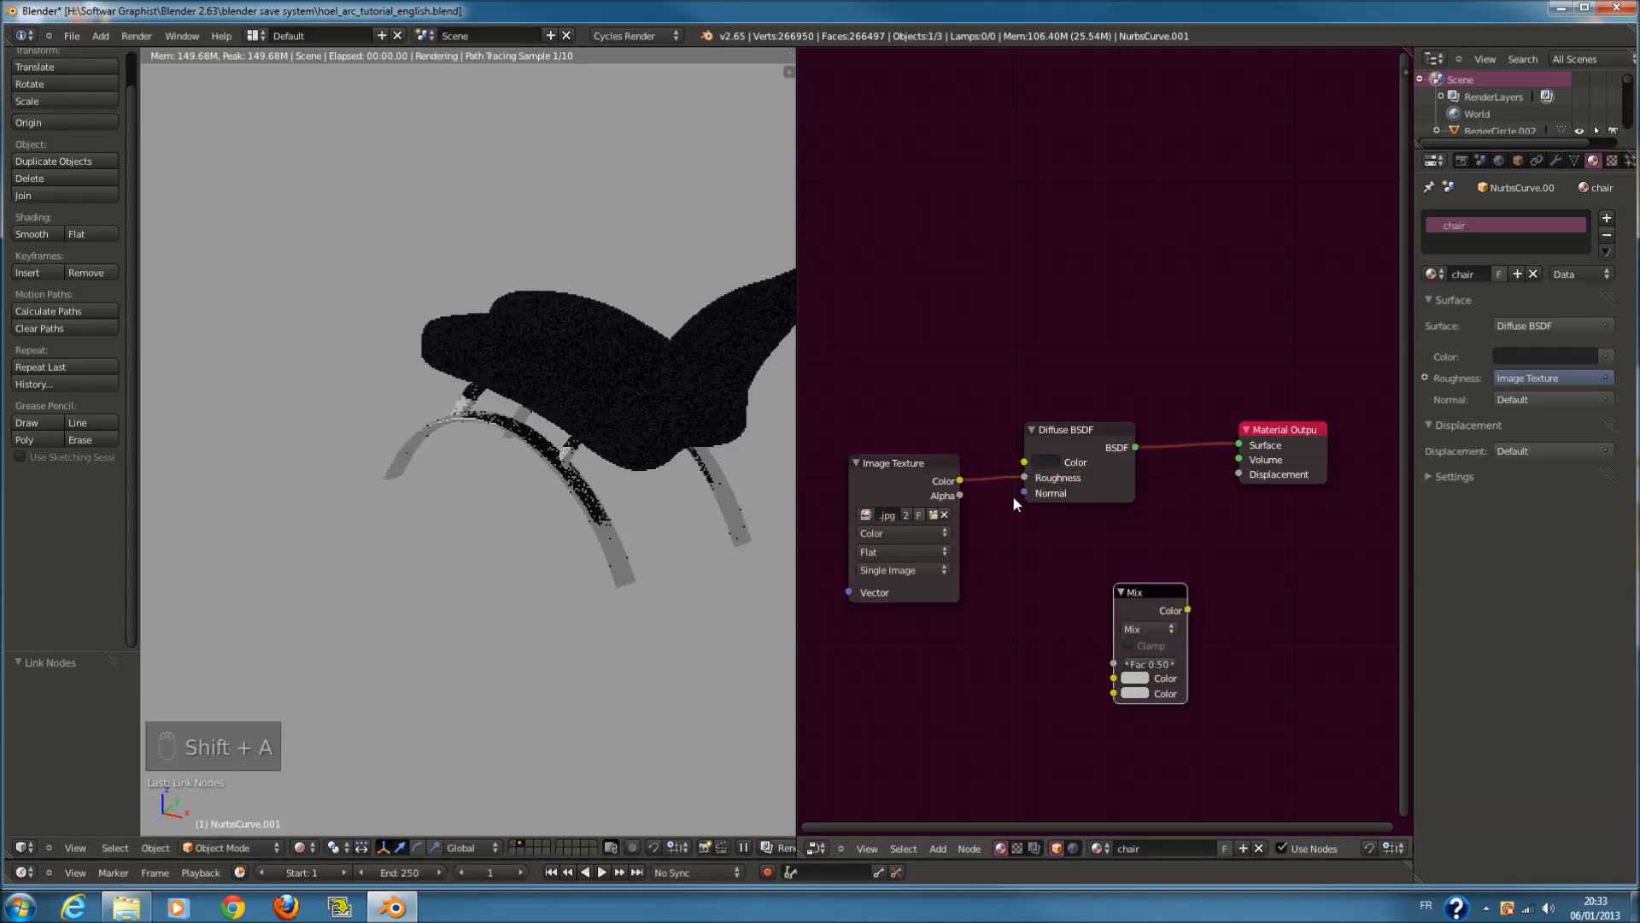
{"action": "left_click_drag", "start_coordinate": [961, 480], "coordinate": [1114, 694]}
Set the Mix node's blend mode to Multiply and link its output to the Material Output's Displacement
{"action": "left_click", "coordinate": [1156, 631]}
{"action": "left_click", "coordinate": [1156, 588]}
{"action": "left_click", "coordinate": [1136, 679]}
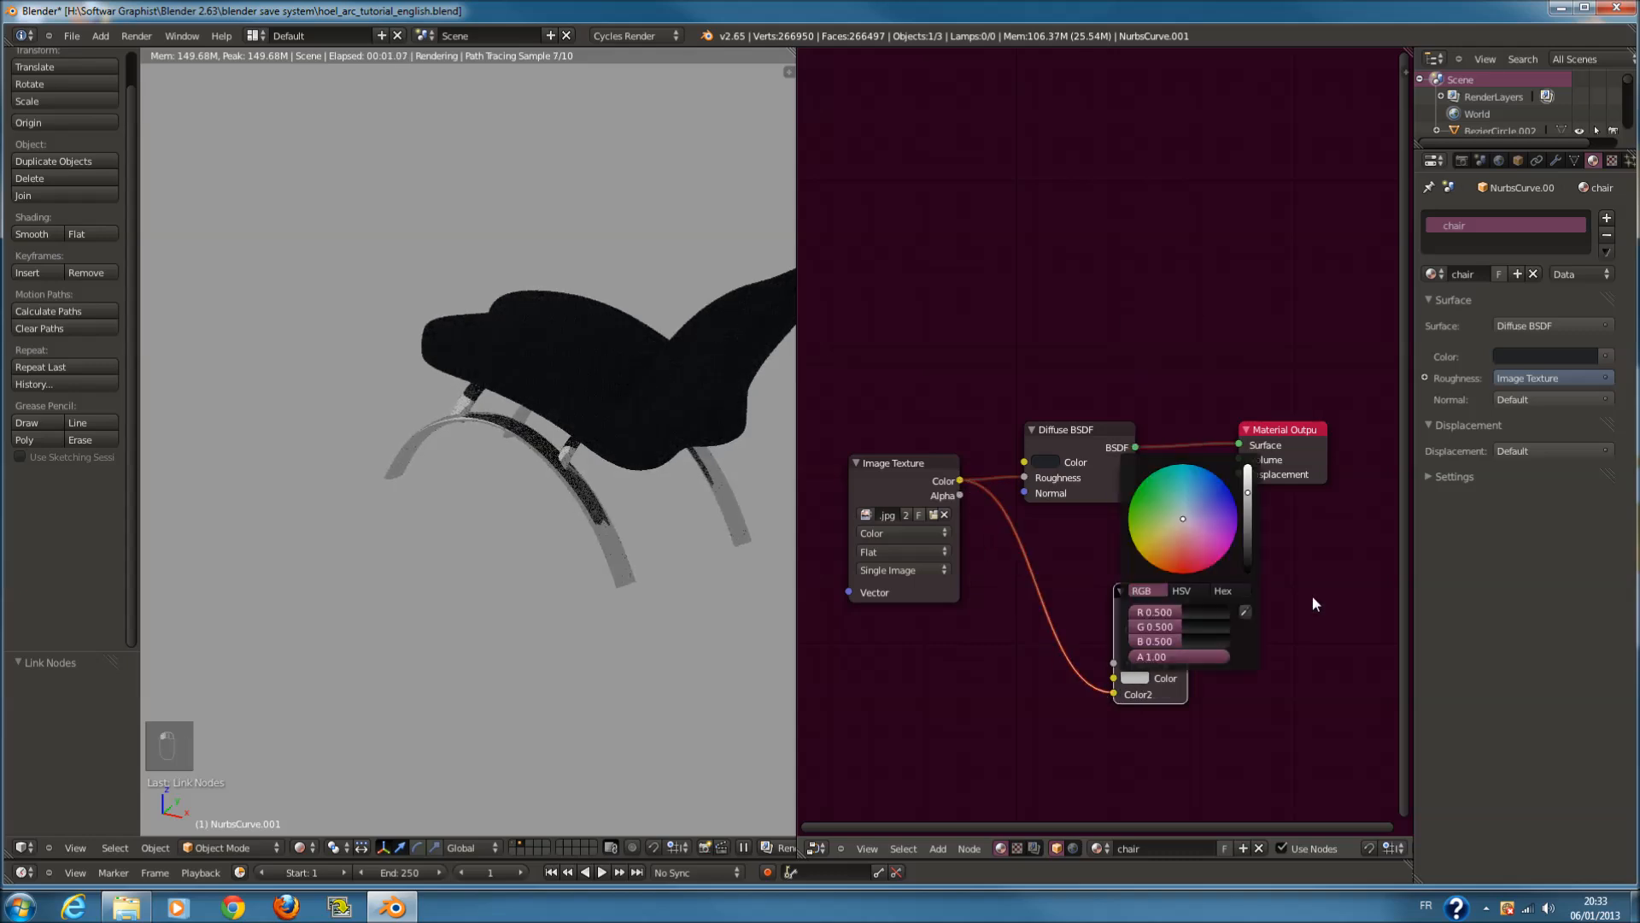
{"action": "left_click_drag", "start_coordinate": [1239, 475], "coordinate": [1239, 475]}
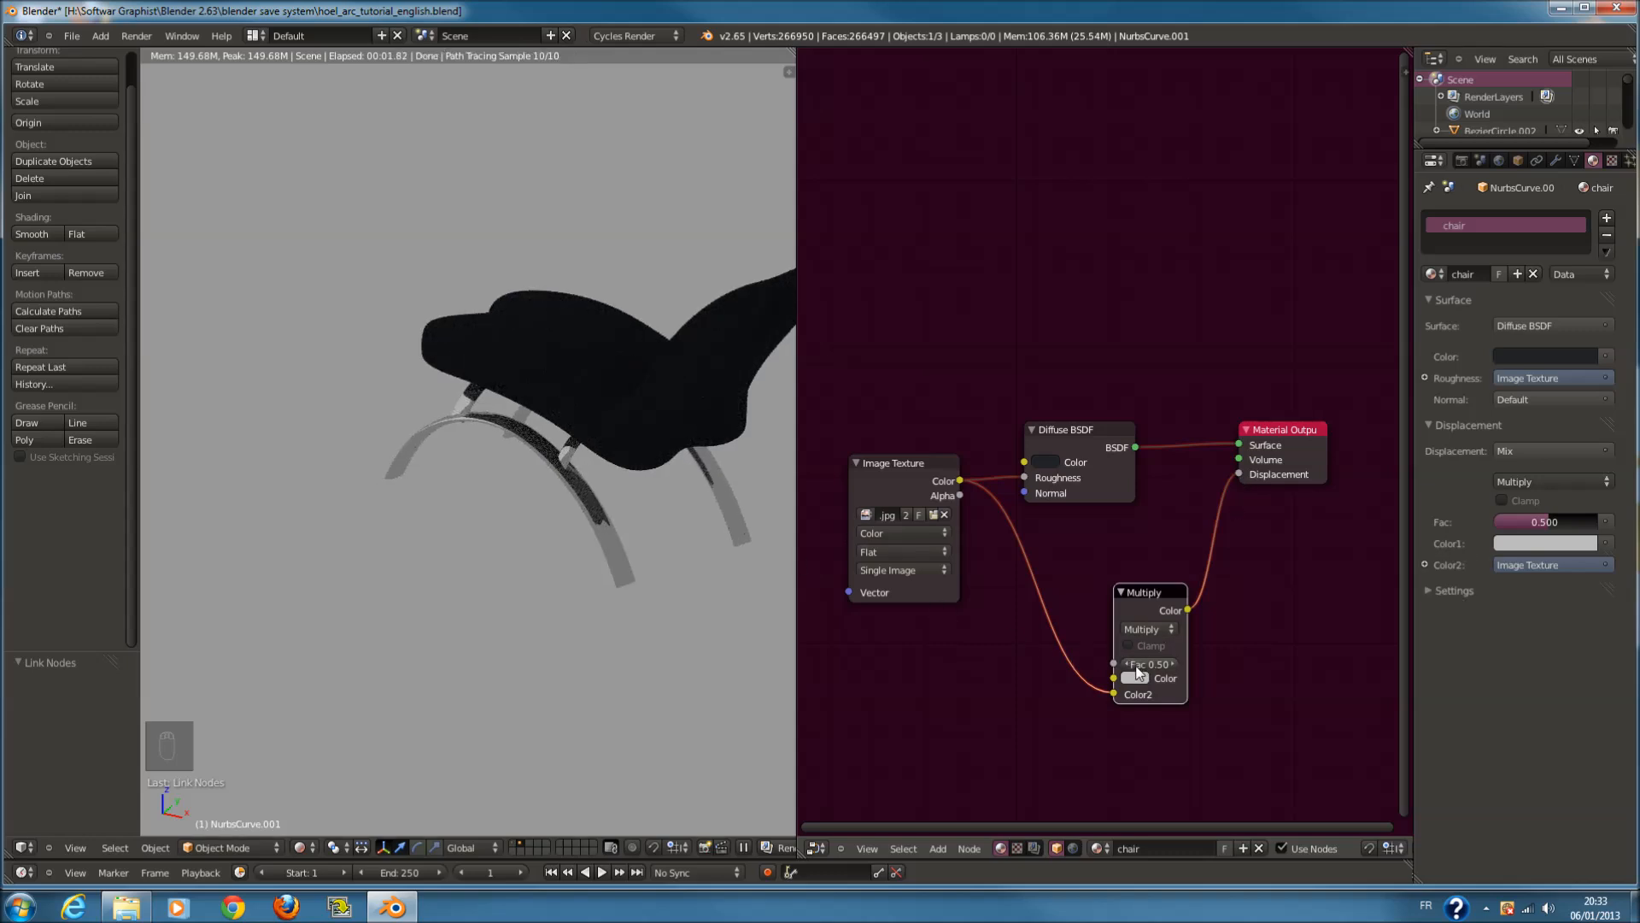
Set the Multiply node's factor to 0.1
{"action": "mouse_move", "coordinate": [1152, 672]}
{"action": "left_mouse_down"}
{"action": "mouse_move", "coordinate": [1014, 674]}
{"action": "mouse_move", "coordinate": [1177, 674]}
{"action": "left_mouse_up"}
{"action": "left_click", "coordinate": [1145, 663]}
{"action": "type", "text": "à&"}
{"action": "key", "text": "Return"}
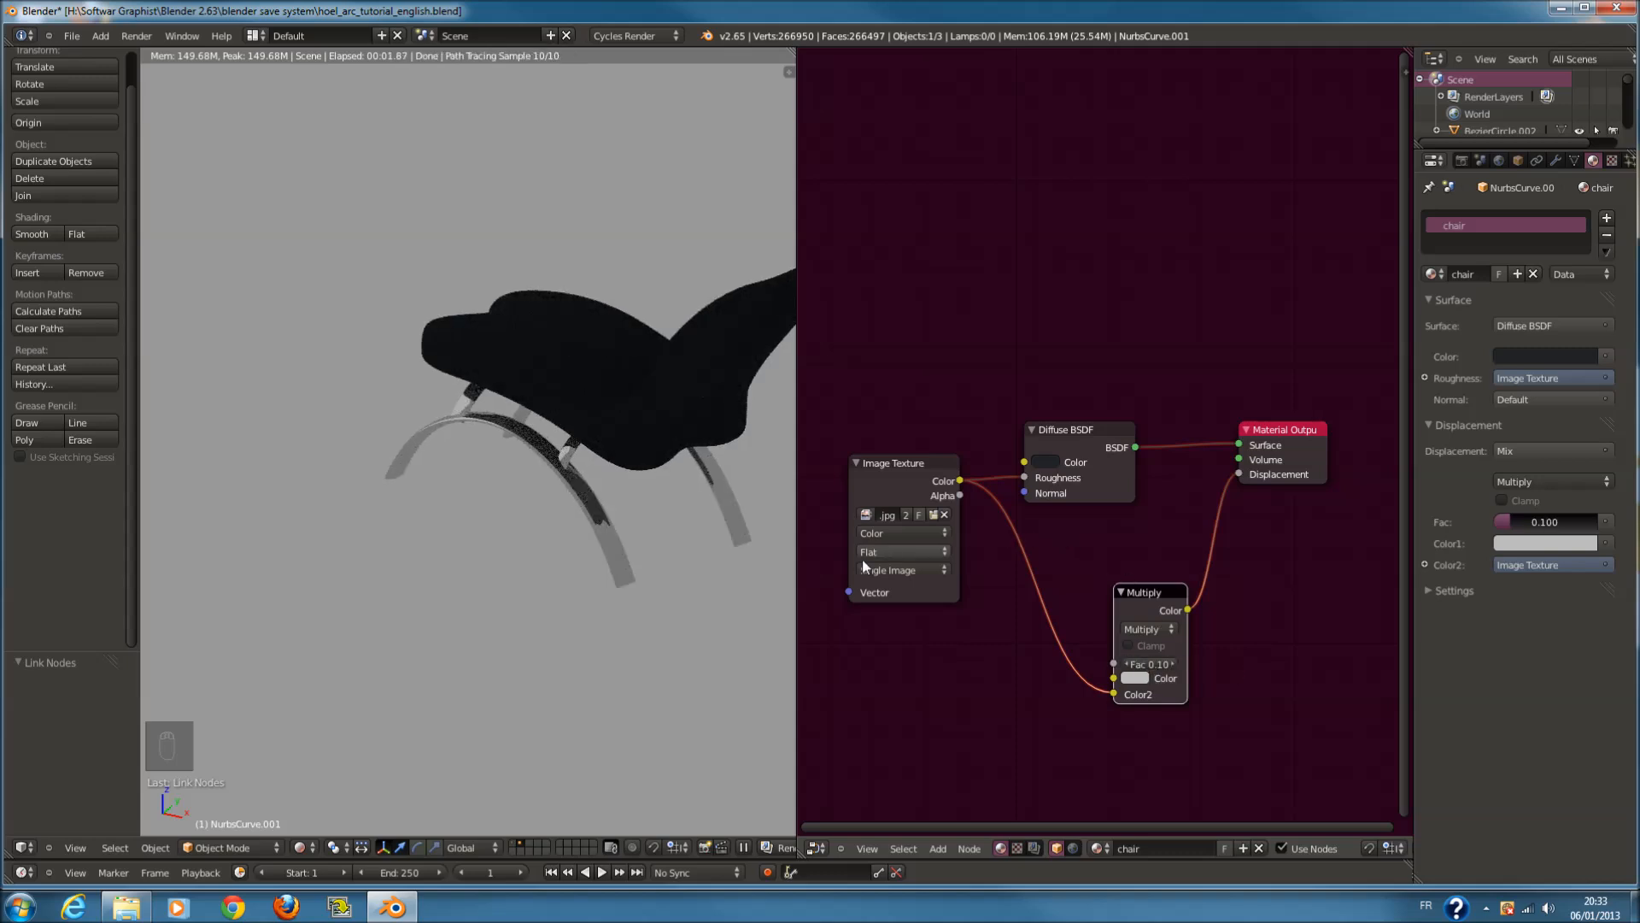
Return to solid shading, select both the chair seat and legs, and move them to the first layer
{"action": "left_click", "coordinate": [305, 848]}
{"action": "left_click", "coordinate": [342, 786]}
{"action": "scroll", "coordinate": [530, 592], "scroll_direction": "down", "scroll_amount": 3}
{"action": "key", "text": "z"}
{"action": "key", "text": "z"}
{"action": "key", "text": "a"}
{"action": "key", "text": "a"}
{"action": "key", "text": "c"}
{"action": "left_click", "coordinate": [569, 396]}
{"action": "right_click", "coordinate": [569, 397]}
{"action": "key", "text": "m"}
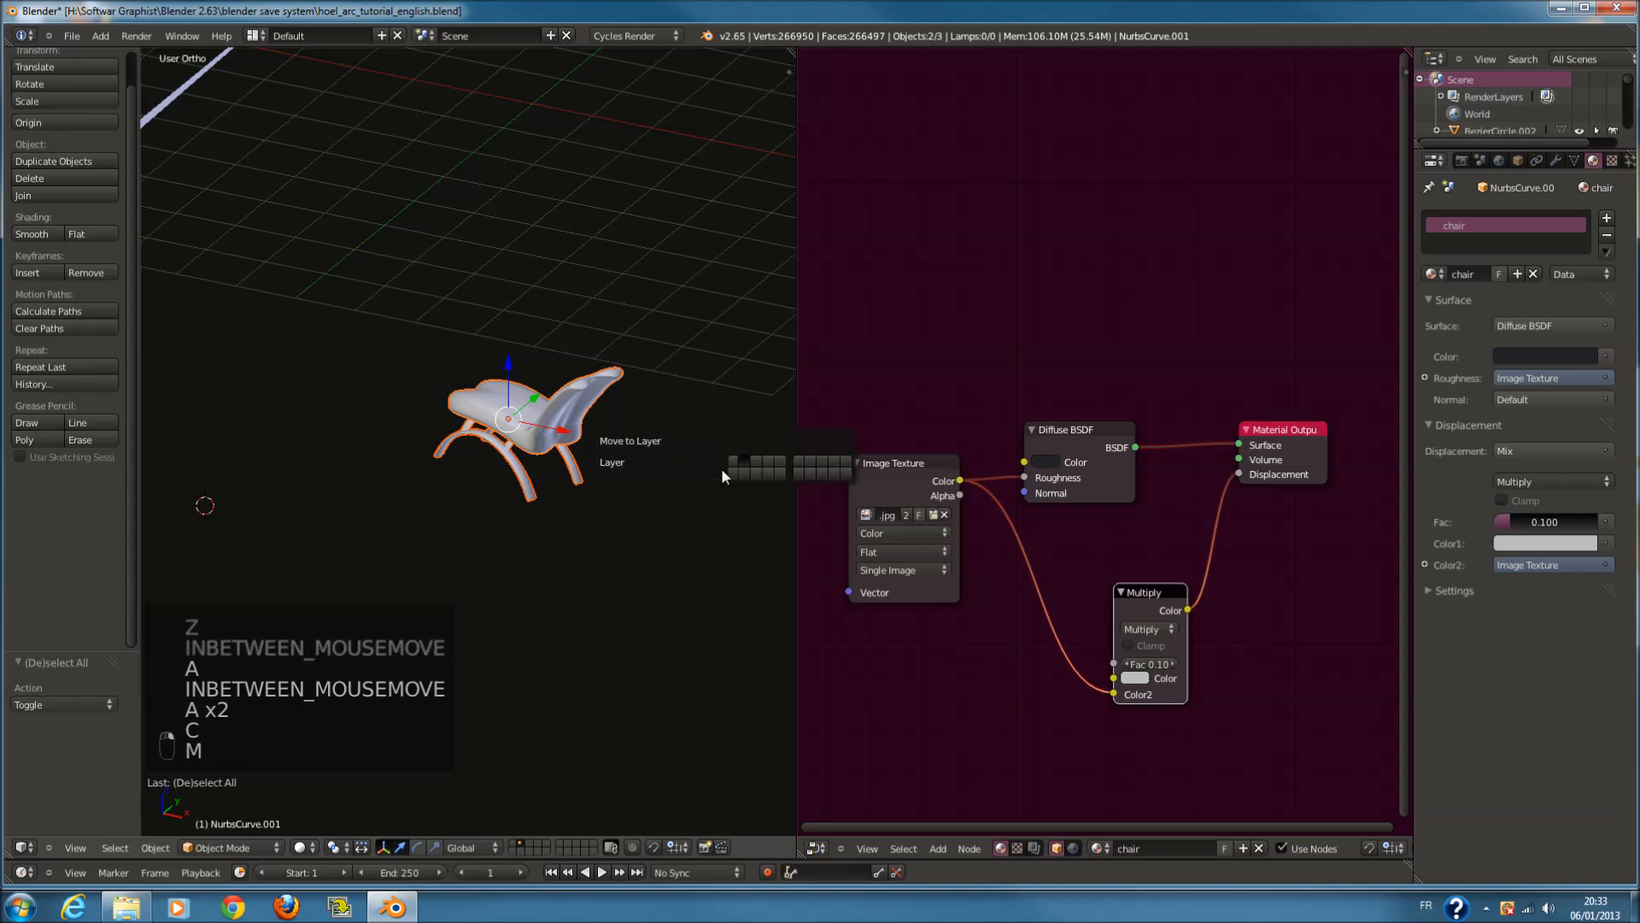
{"action": "left_click", "coordinate": [729, 460]}
Show the first layer in wireframe and select the square side table under the lamp beside the sofa
{"action": "left_click", "coordinate": [515, 846]}
{"action": "key", "text": "z"}
{"action": "scroll", "coordinate": [622, 483], "scroll_direction": "down", "scroll_amount": 2}
{"action": "scroll", "coordinate": [664, 460], "scroll_direction": "down", "scroll_amount": 9, "text": "ctrl"}
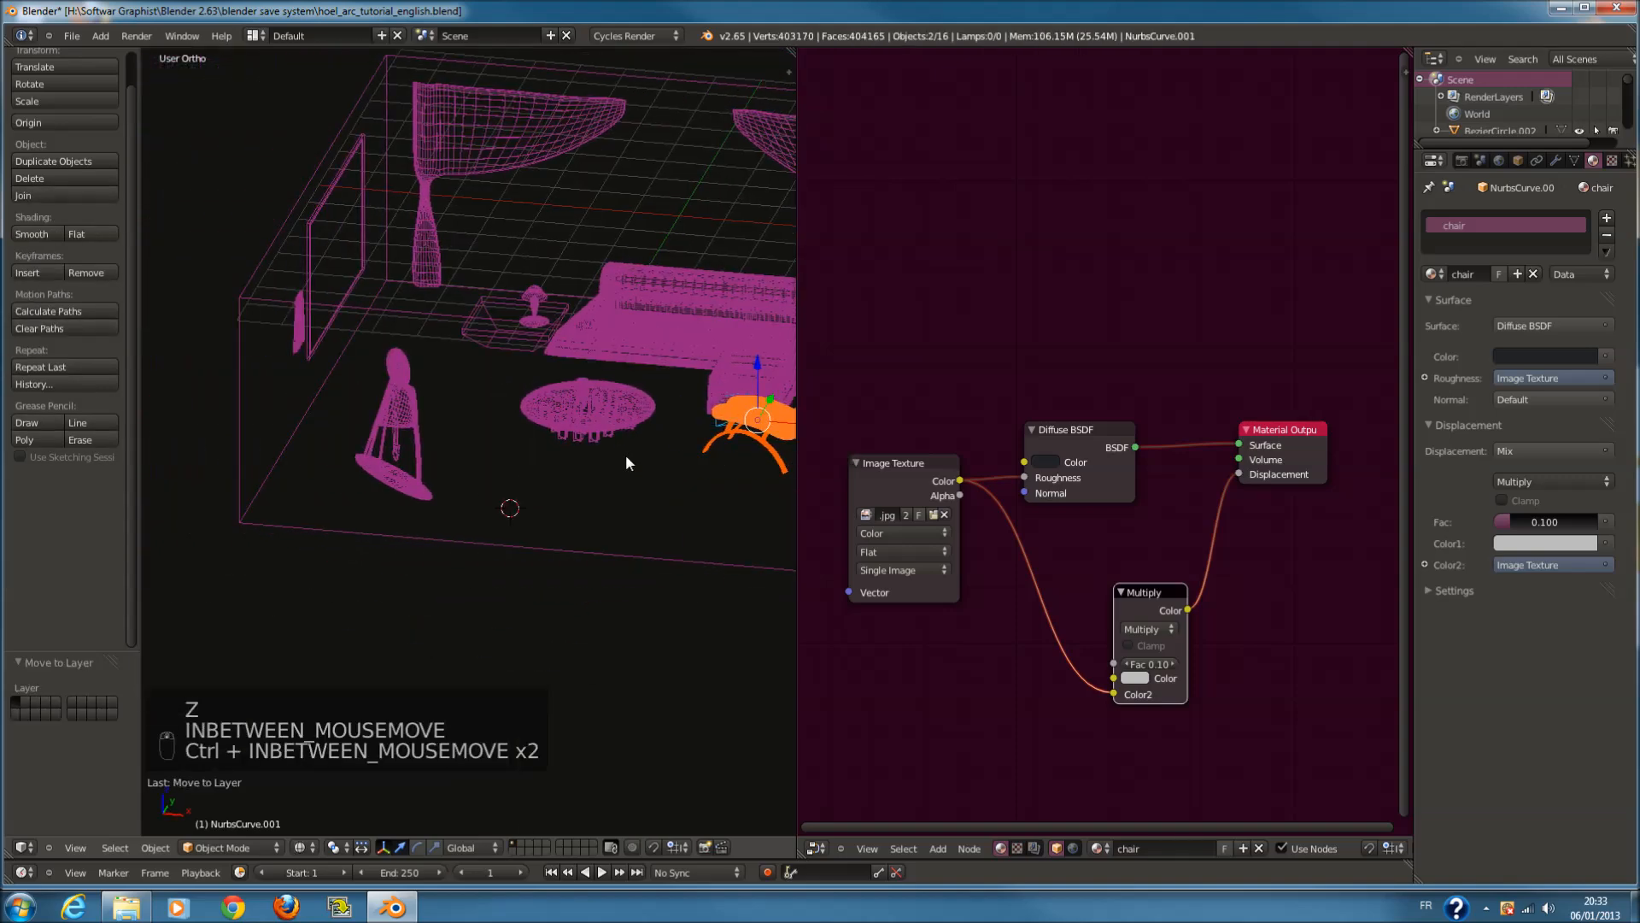
{"action": "scroll", "coordinate": [611, 453], "scroll_direction": "up", "scroll_amount": 3}
{"action": "middle_click_drag", "start_coordinate": [554, 445], "coordinate": [486, 455]}
{"action": "scroll", "coordinate": [525, 395], "scroll_direction": "up", "scroll_amount": 5, "text": "shift"}
{"action": "scroll", "coordinate": [567, 381], "scroll_direction": "up", "scroll_amount": 5, "text": "ctrl"}
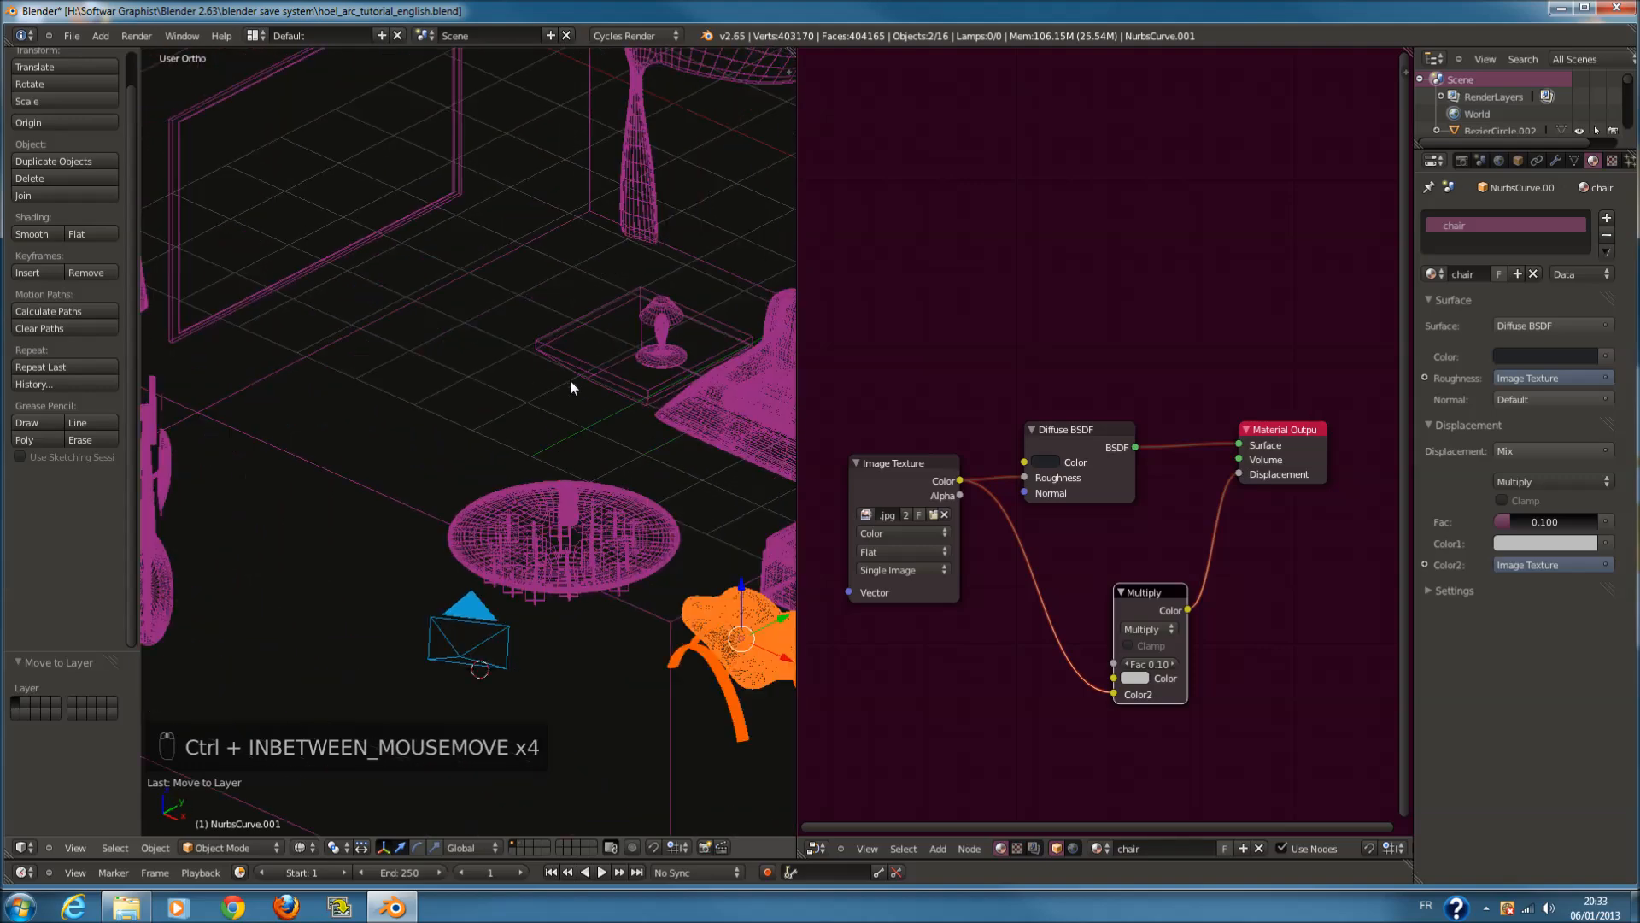
{"action": "right_click", "coordinate": [580, 372]}
Enter Edit Mode on the side table in top view, select all its geometry, and unwrap it
{"action": "key", "text": "KP_7"}
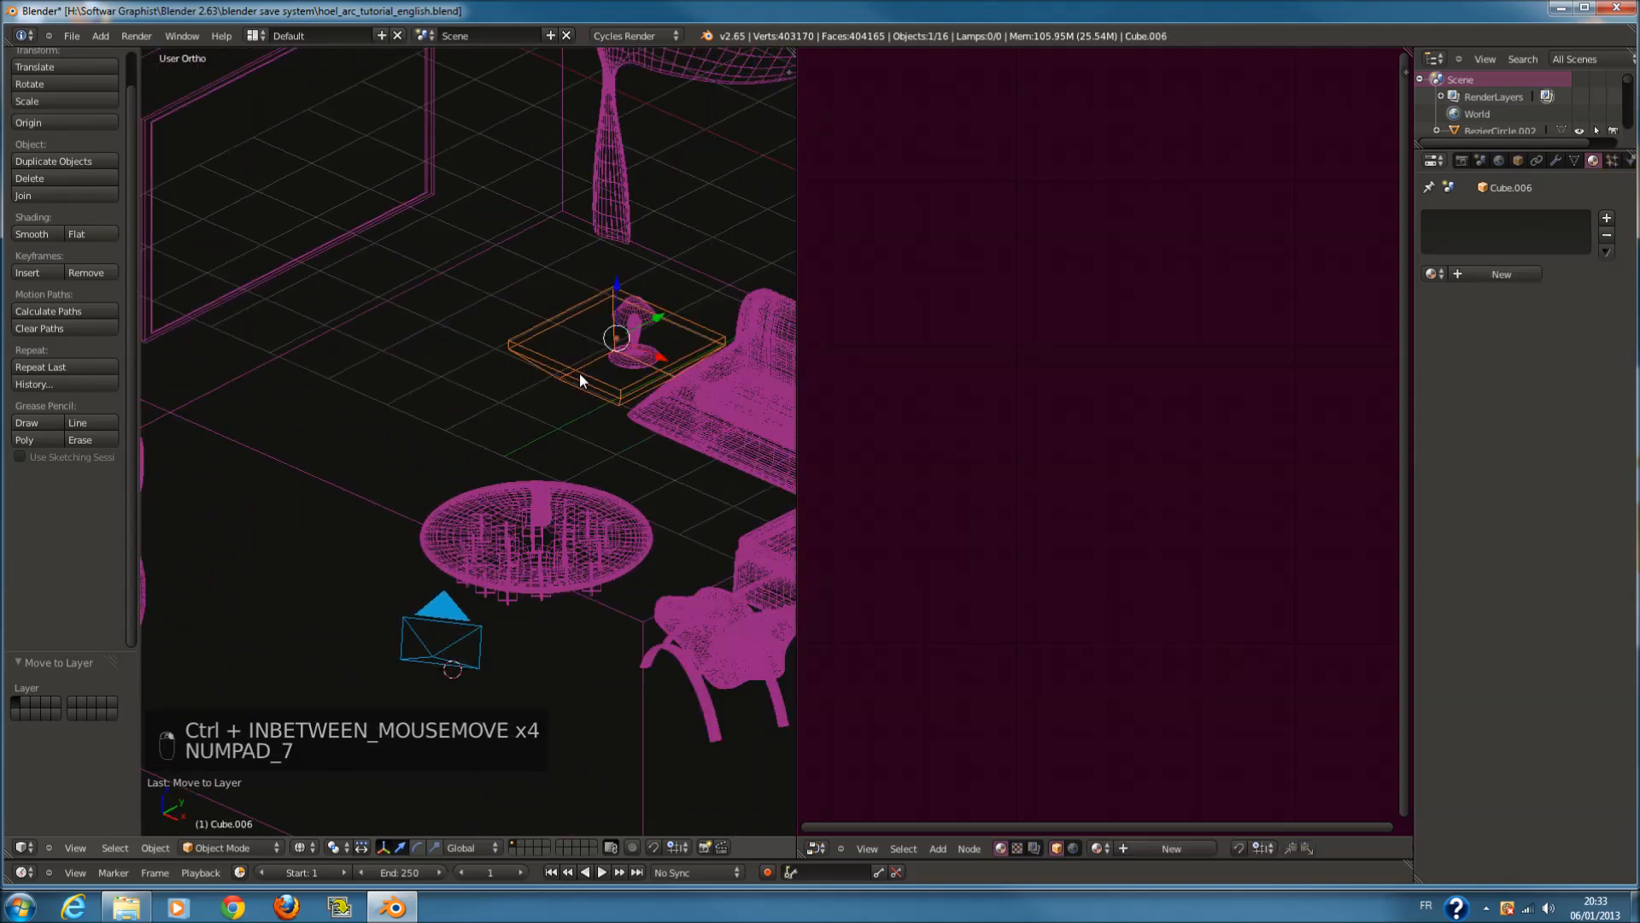
{"action": "scroll", "coordinate": [610, 346], "scroll_direction": "up", "scroll_amount": 6, "text": "shift"}
{"action": "key", "text": "Tab"}
{"action": "scroll", "coordinate": [609, 347], "scroll_direction": "down", "scroll_amount": 2}
{"action": "scroll", "coordinate": [623, 370], "scroll_direction": "down", "scroll_amount": 3, "text": "ctrl"}
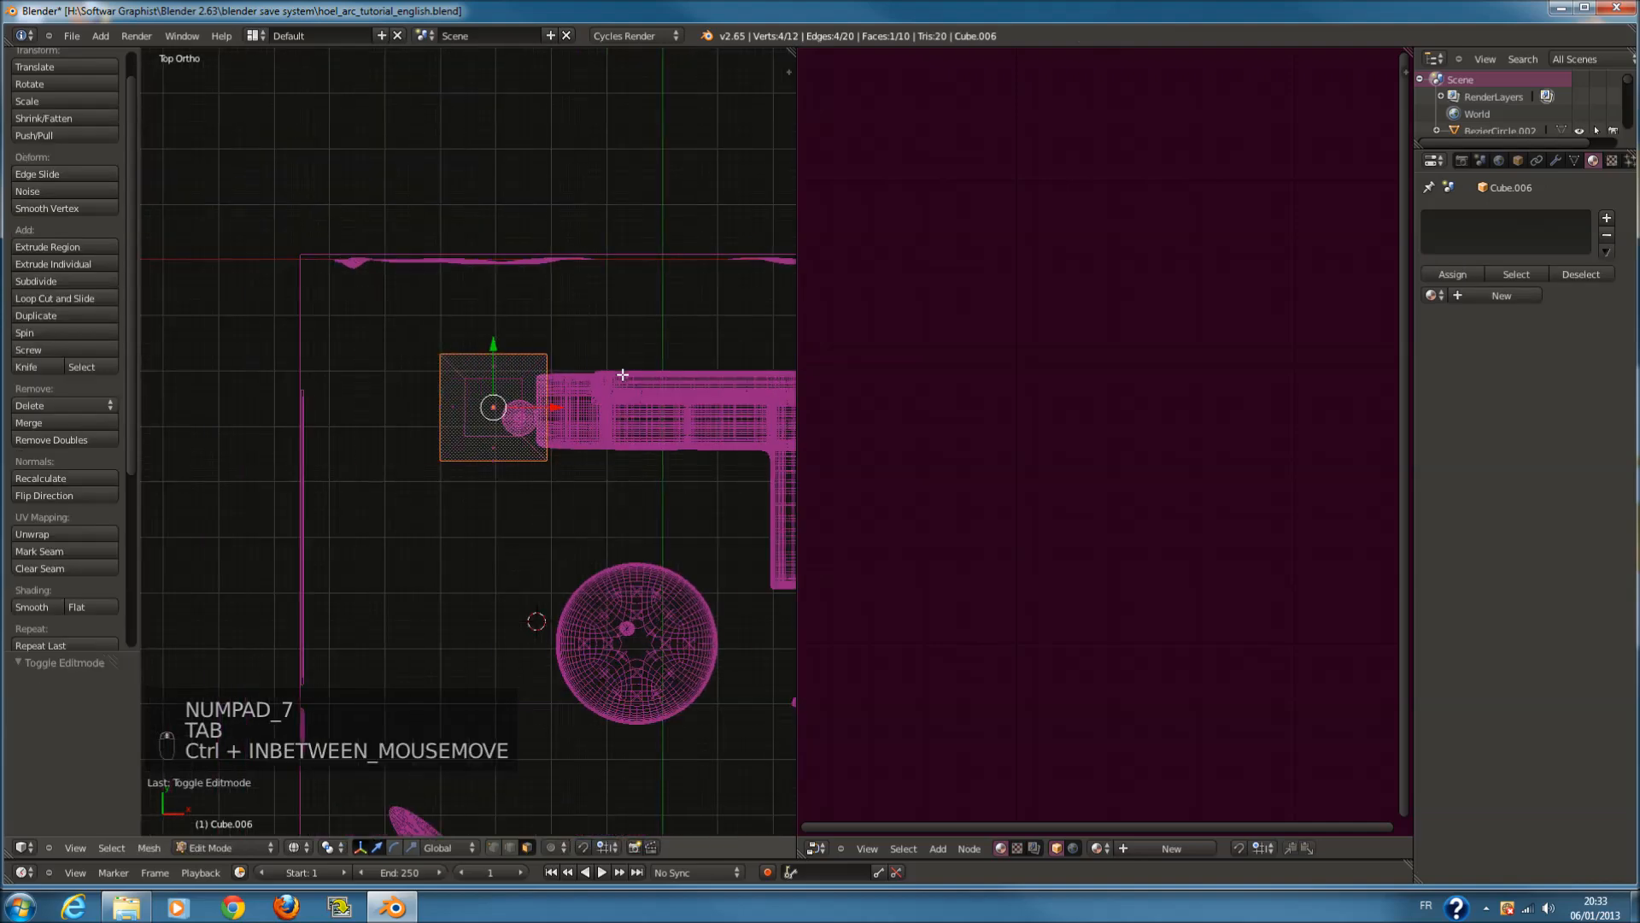
{"action": "scroll", "coordinate": [618, 376], "scroll_direction": "up", "scroll_amount": 4}
{"action": "key", "text": "a"}
{"action": "key", "text": "a"}
{"action": "scroll", "coordinate": [618, 377], "scroll_direction": "up", "scroll_amount": 4, "text": "ctrl"}
{"action": "key", "text": "u"}
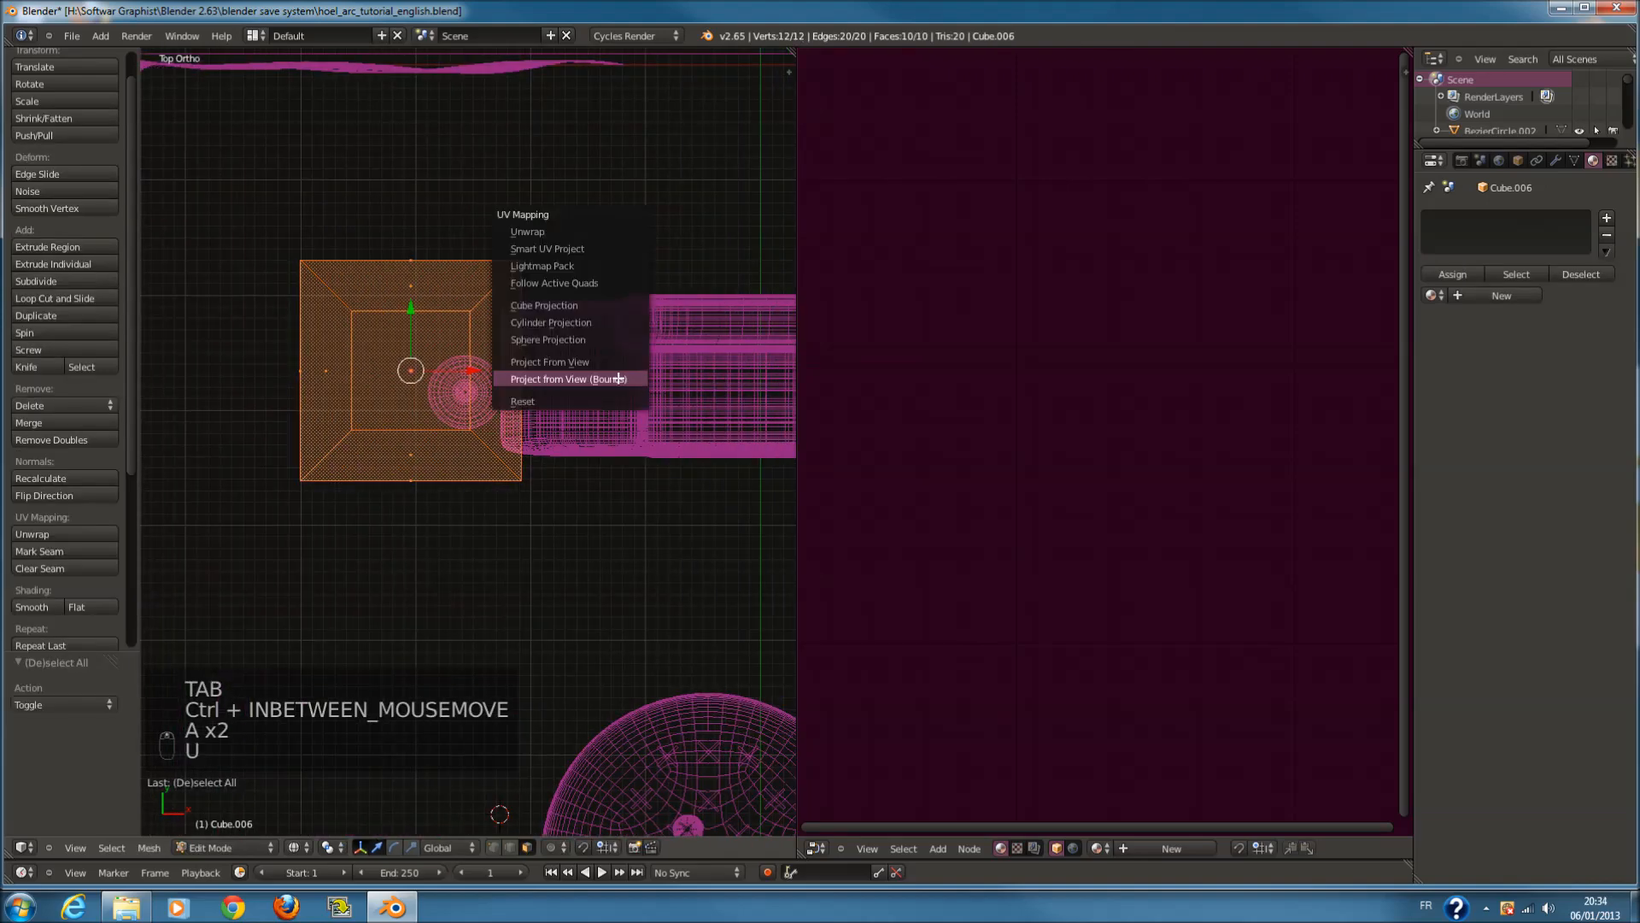
{"action": "left_click", "coordinate": [581, 232]}
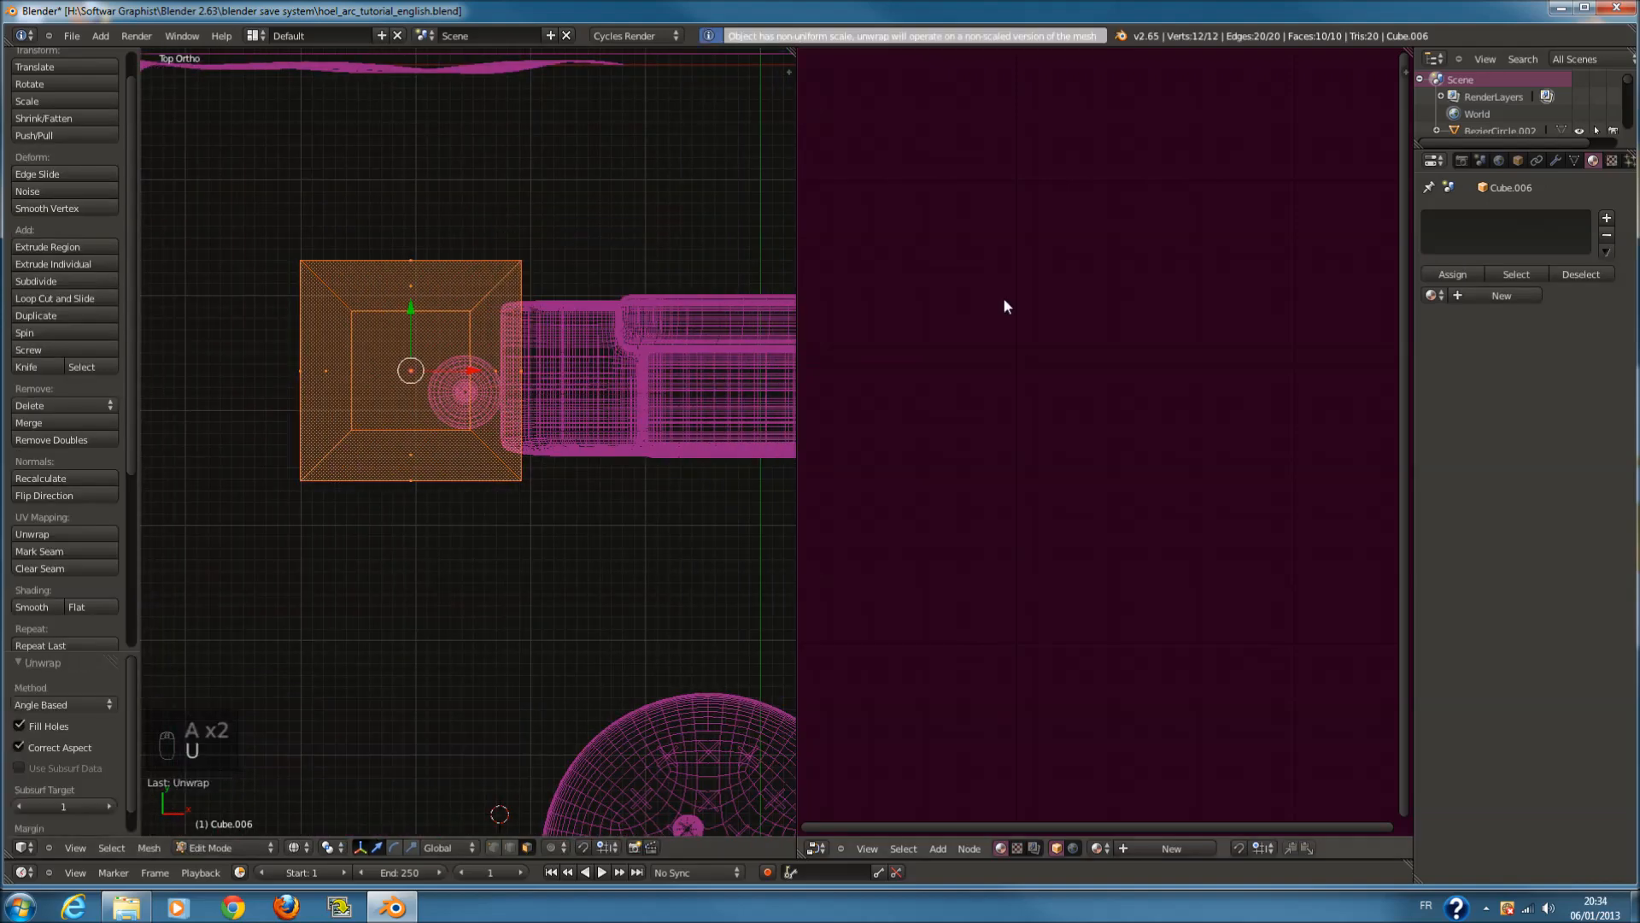
Replace the Node Editor with the UV/Image Editor to display the side table's UV layout over the image
{"action": "left_click", "coordinate": [816, 846]}
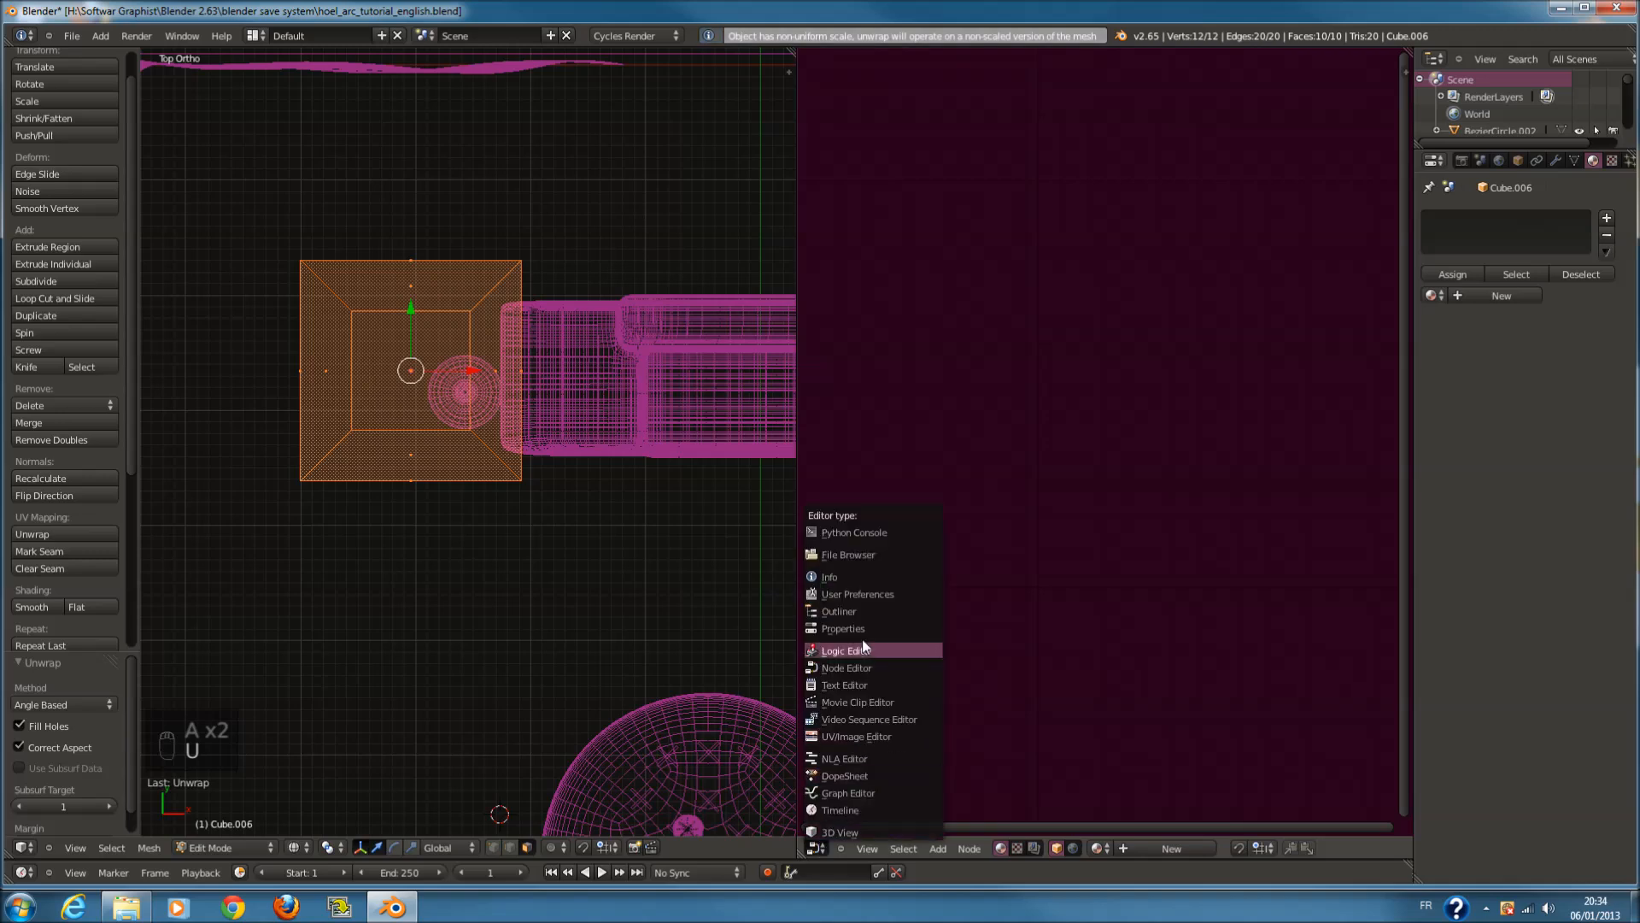
{"action": "left_click", "coordinate": [865, 595]}
{"action": "left_click", "coordinate": [823, 848]}
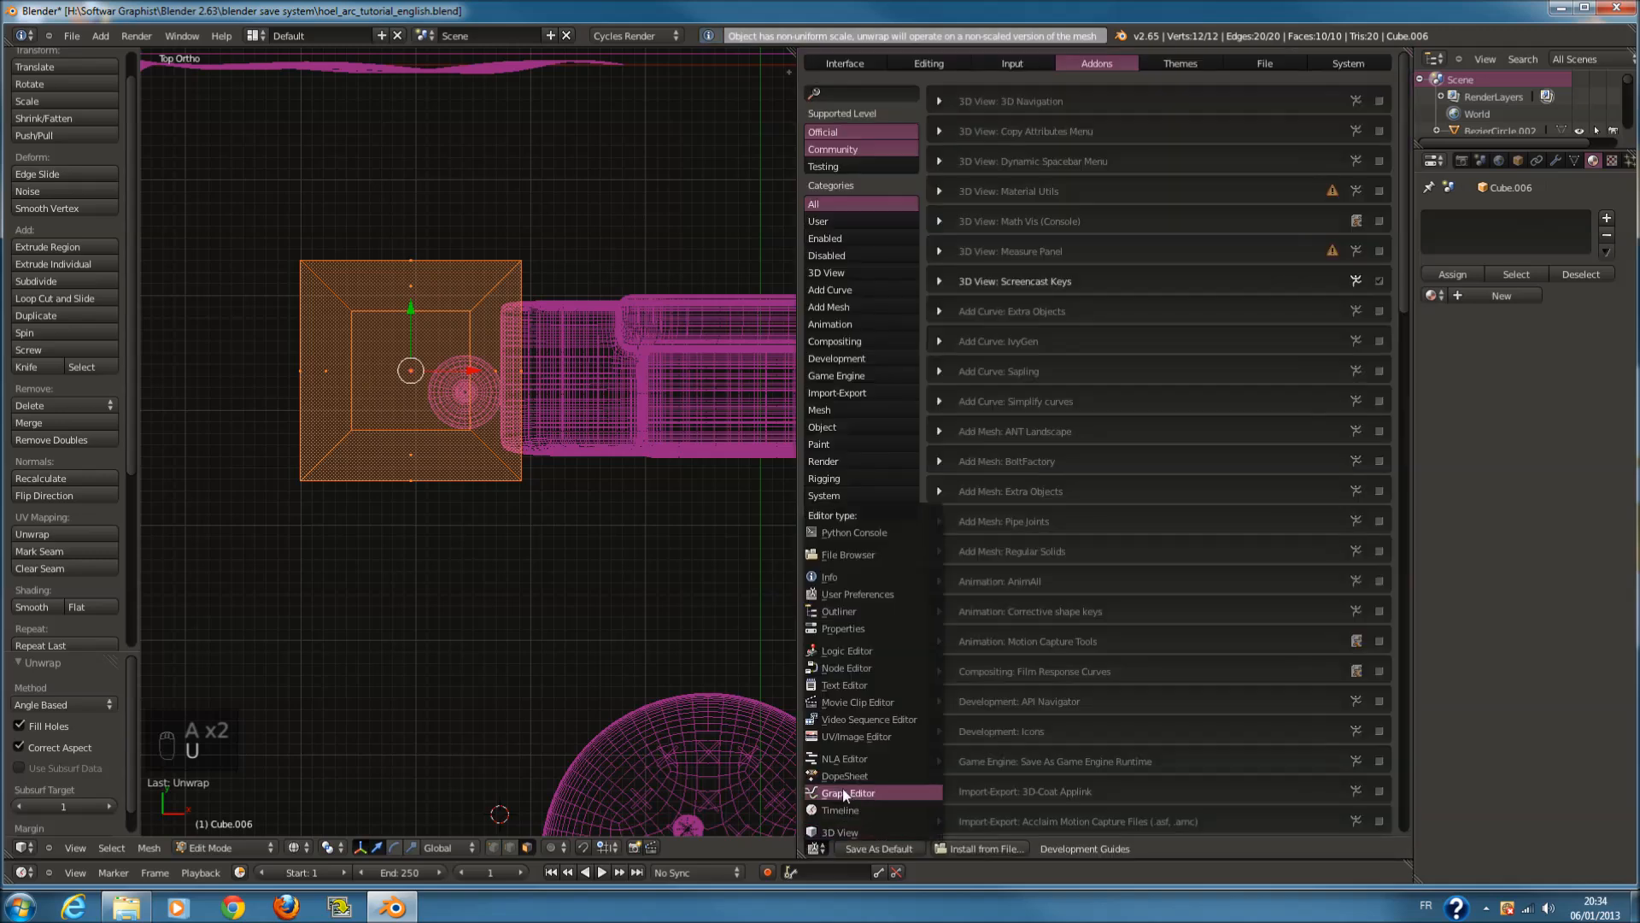
{"action": "left_click", "coordinate": [865, 736]}
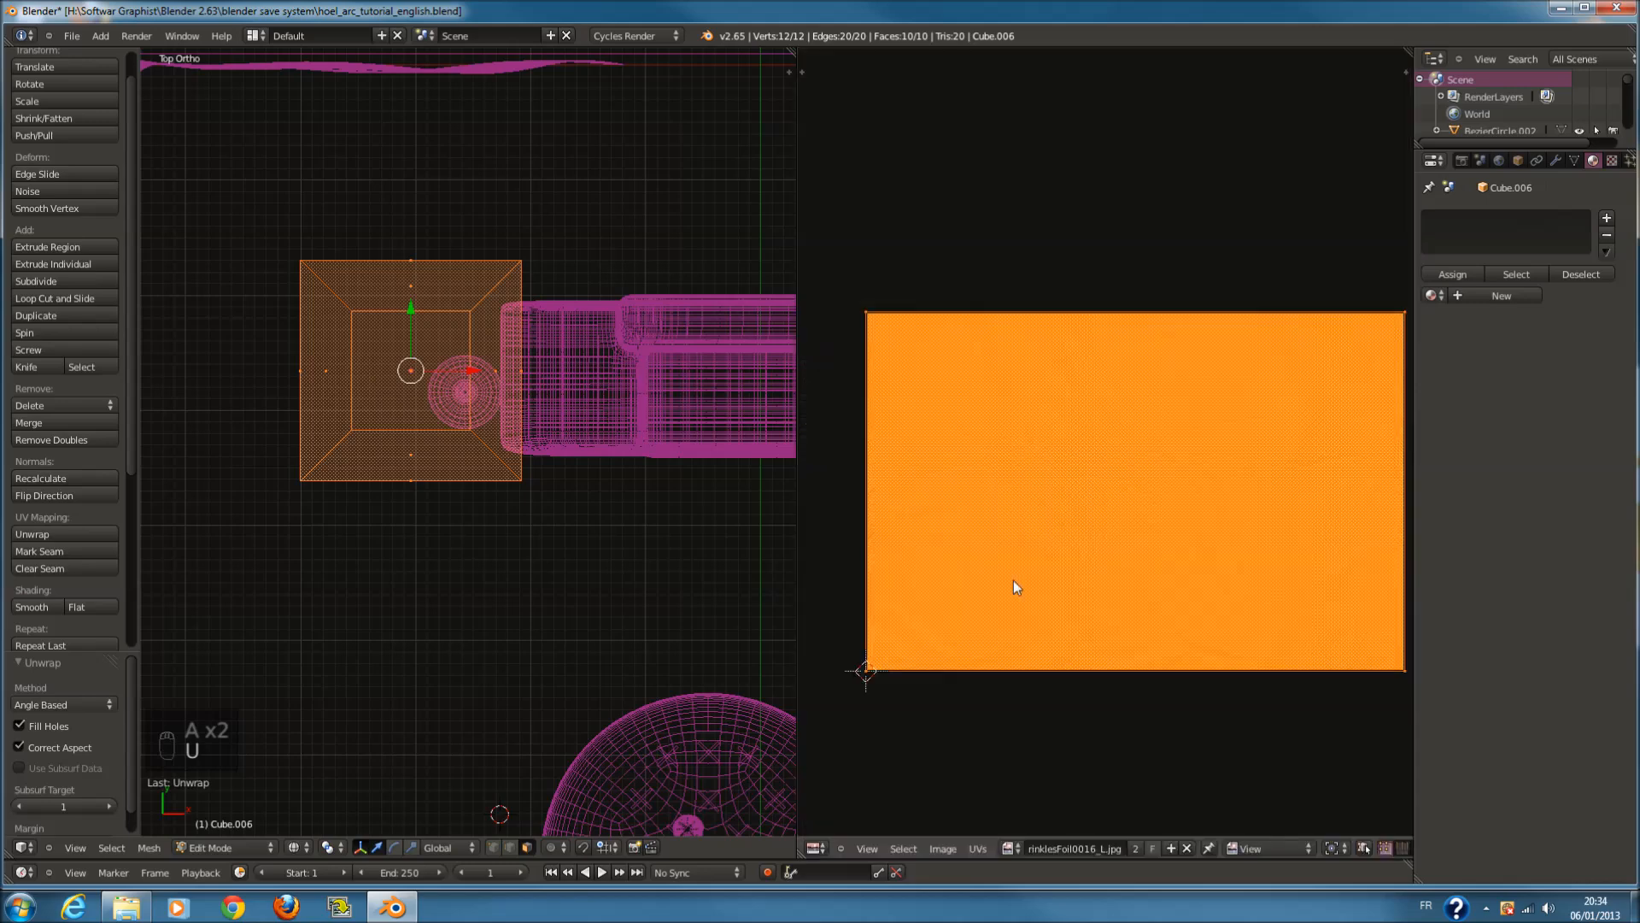
{"action": "scroll", "coordinate": [1013, 581], "scroll_direction": "down", "scroll_amount": 3}
{"action": "middle_click_drag", "start_coordinate": [505, 523], "coordinate": [526, 527], "text": "ctrl"}
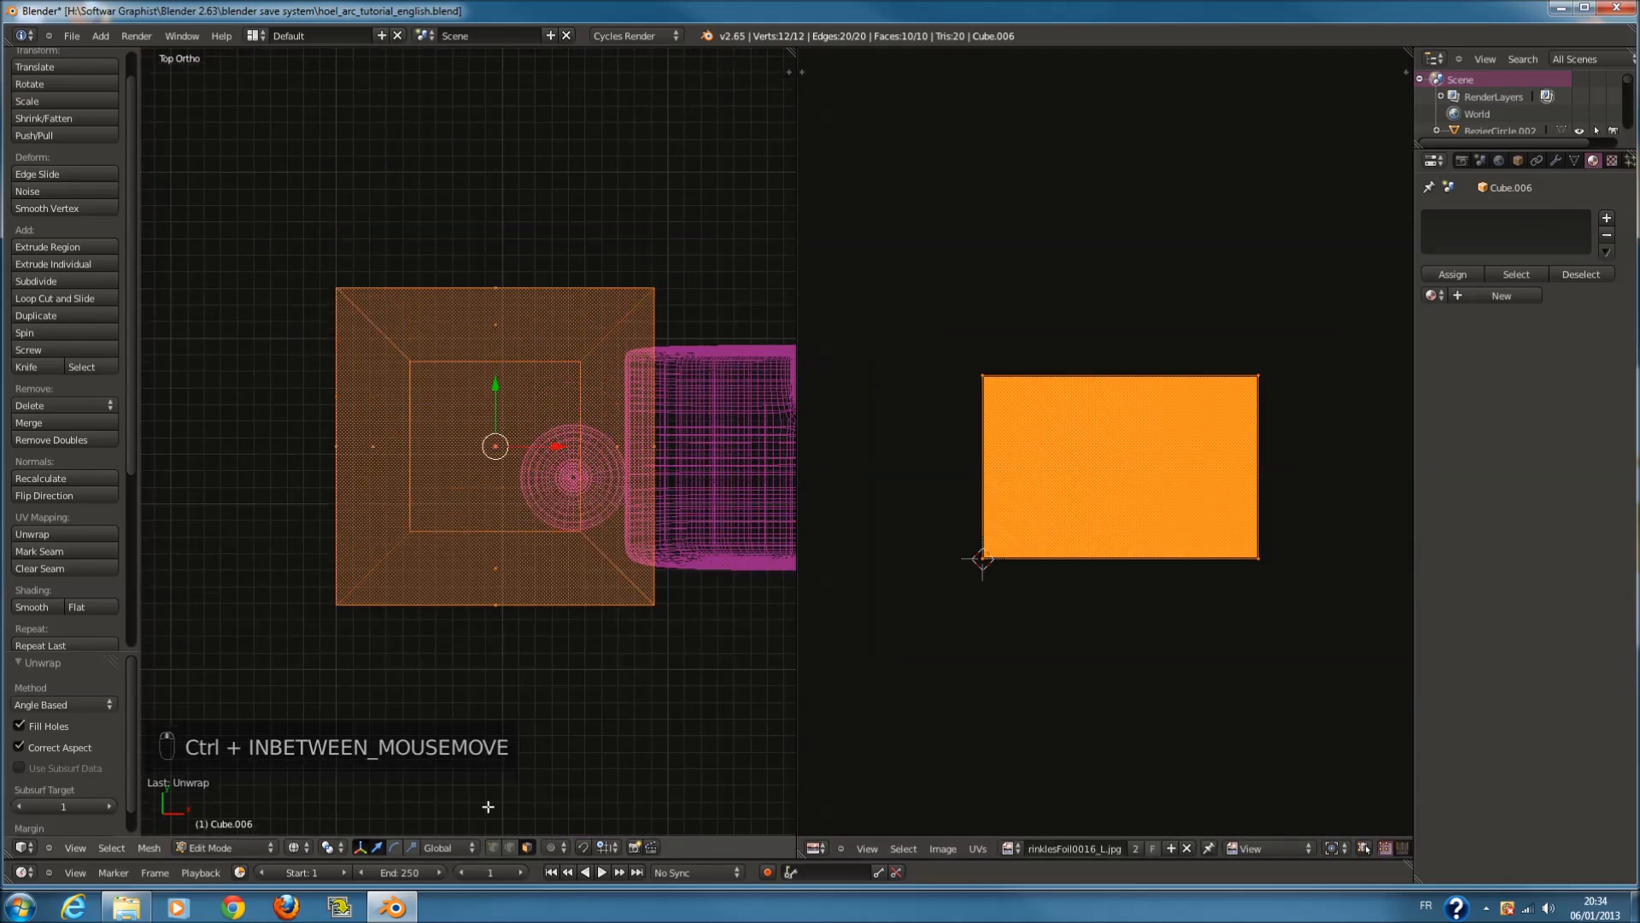
{"action": "middle_click_drag", "start_coordinate": [539, 767], "coordinate": [556, 684], "text": "ctrl"}
Deselect everything and try to pick the side table's corner edges by circle-selecting their vertices
{"action": "key", "text": "a"}
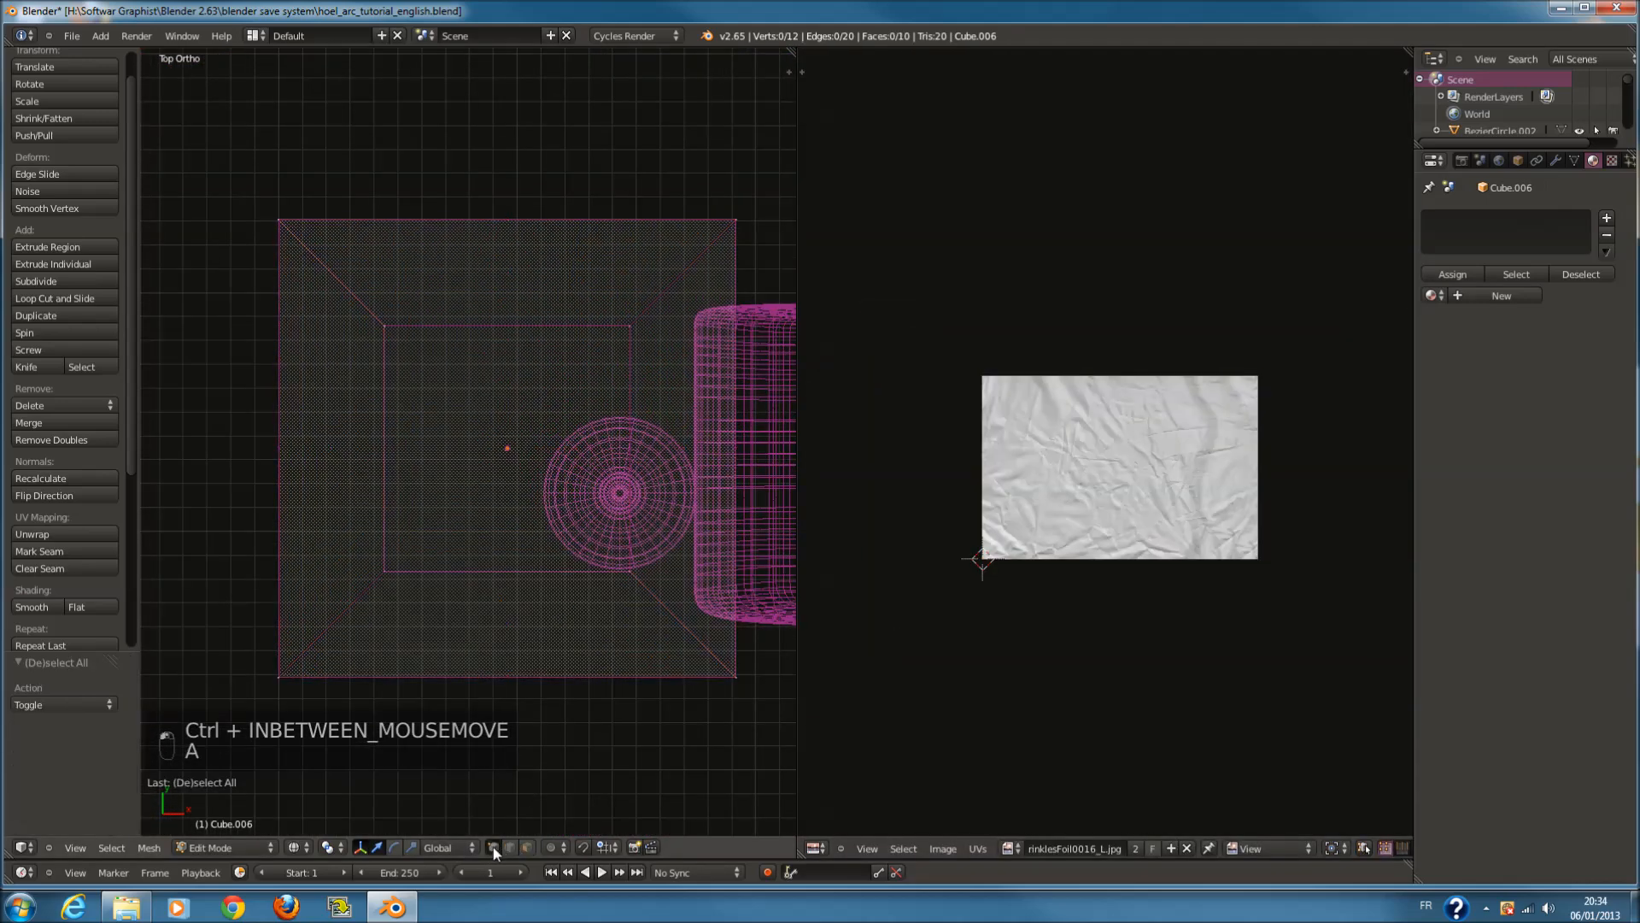
{"action": "key", "text": "c"}
{"action": "scroll", "coordinate": [377, 604], "scroll_direction": "up", "scroll_amount": 8}
{"action": "left_click_drag", "start_coordinate": [384, 567], "coordinate": [267, 688]}
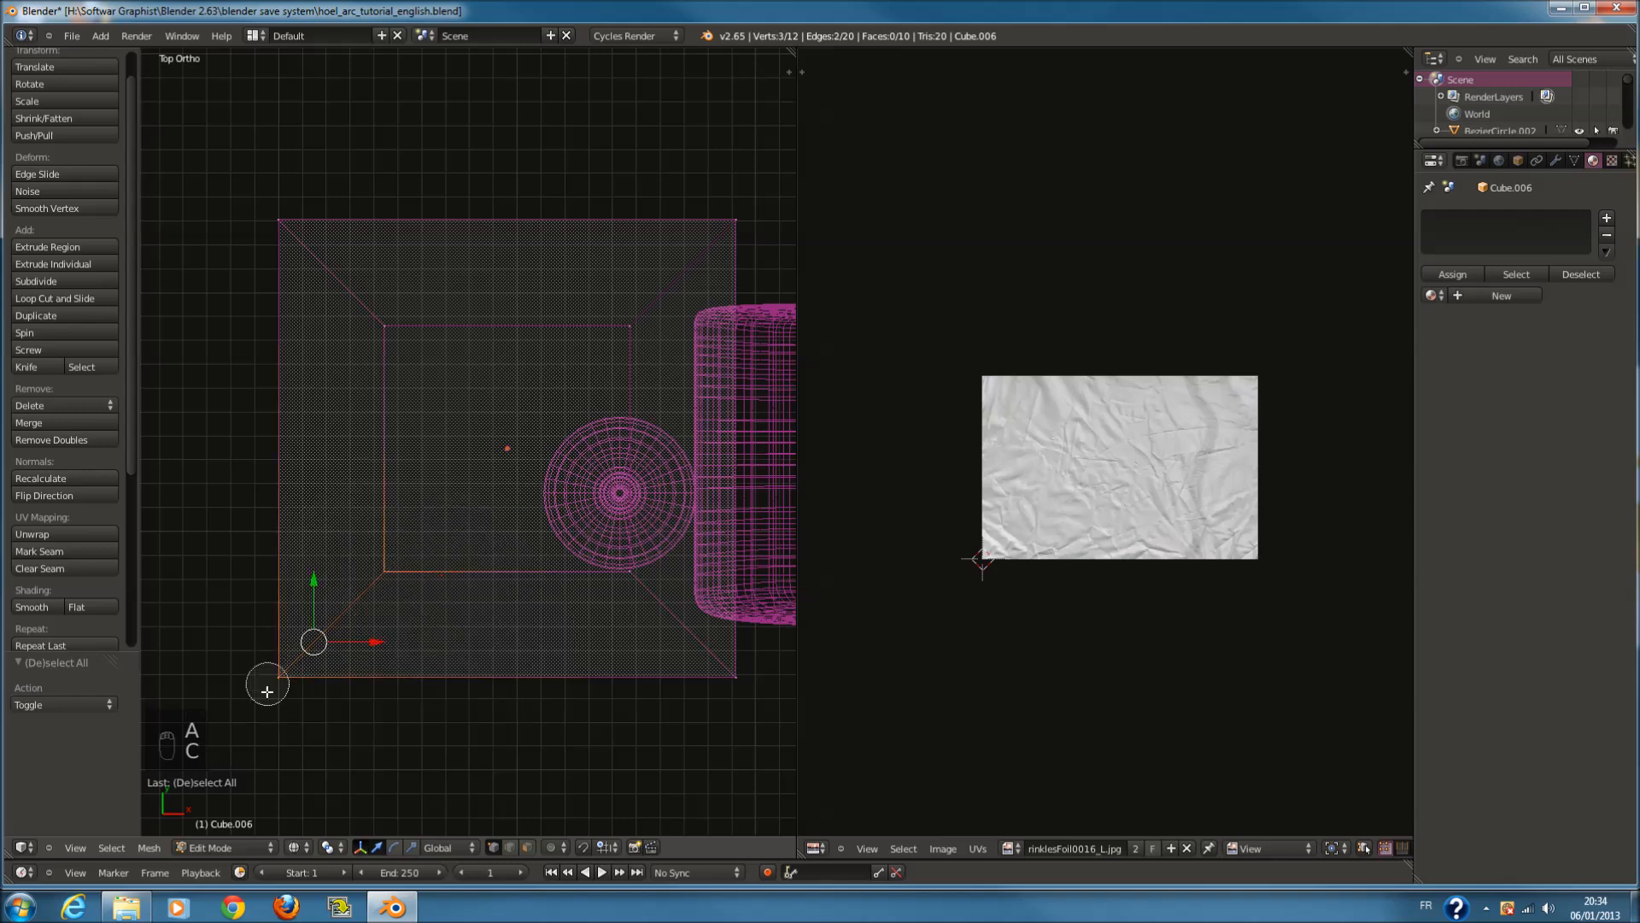
{"action": "mouse_move", "coordinate": [527, 575]}
{"action": "left_mouse_down"}
{"action": "mouse_move", "coordinate": [703, 623]}
{"action": "mouse_move", "coordinate": [761, 674]}
{"action": "mouse_move", "coordinate": [745, 673]}
{"action": "left_mouse_up"}
{"action": "right_click", "coordinate": [745, 673]}
{"action": "key", "text": "c"}
{"action": "left_click_drag", "start_coordinate": [630, 329], "coordinate": [724, 216]}
{"action": "right_click", "coordinate": [725, 215]}
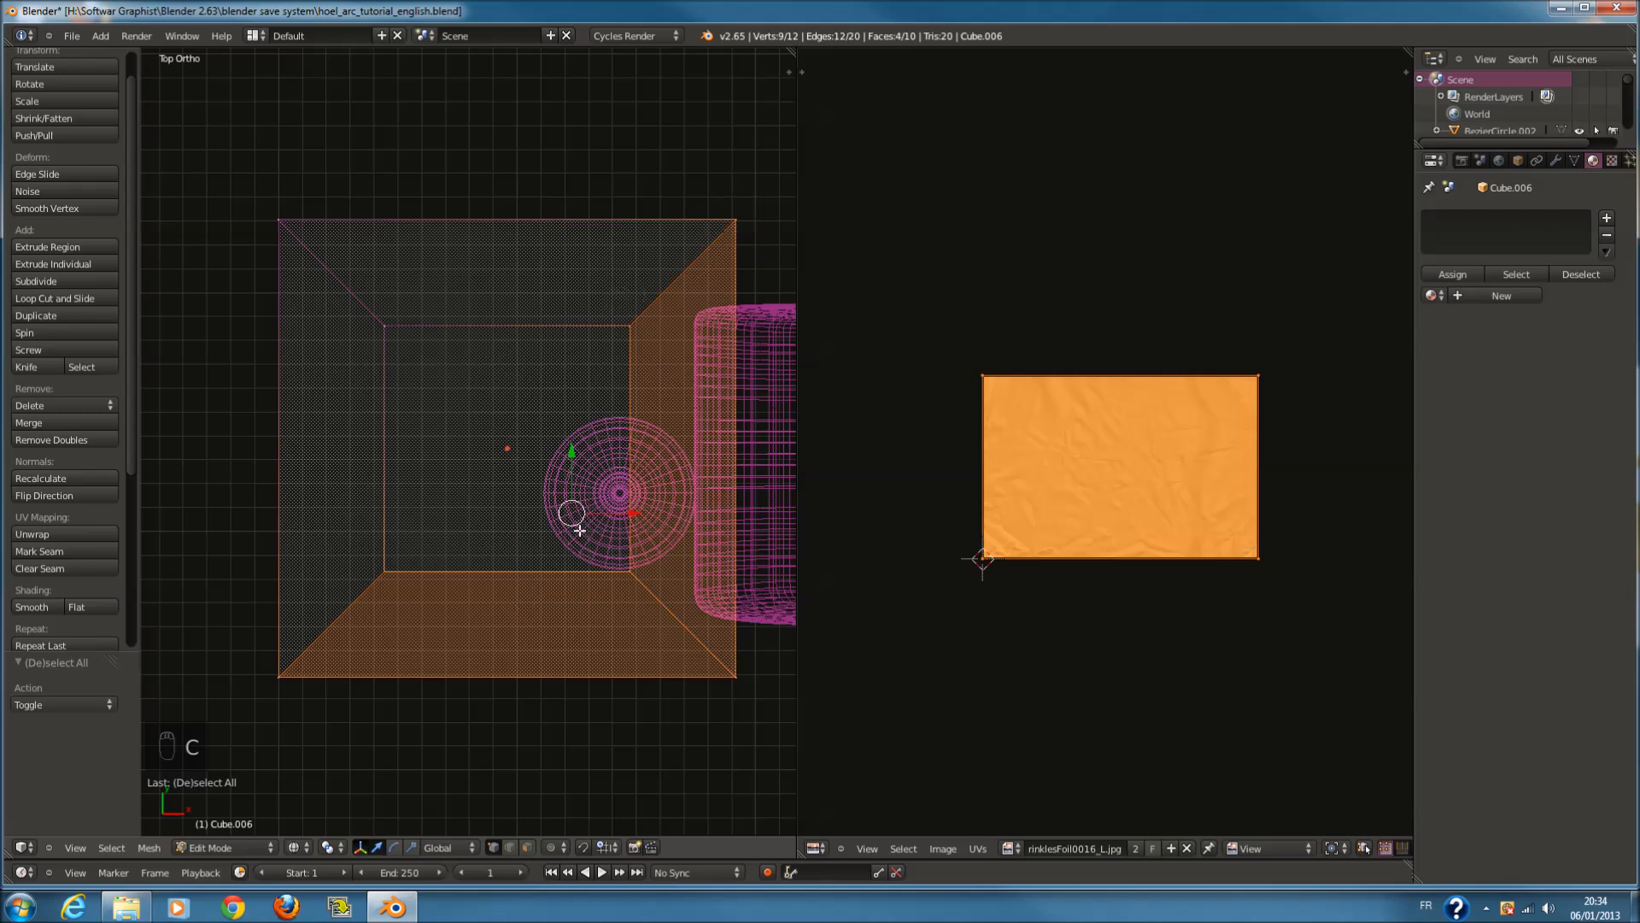
Select the side table's four slanted corner edges and the four edges of its inner square, and mark them as seams
{"action": "right_click", "coordinate": [365, 623]}
{"action": "right_click", "coordinate": [668, 607], "text": "shift"}
{"action": "right_click", "coordinate": [629, 458], "text": "shift"}
{"action": "right_click", "coordinate": [594, 310], "text": "shift"}
{"action": "right_click", "coordinate": [358, 287], "text": "shift"}
{"action": "right_click", "coordinate": [396, 487], "text": "shift"}
{"action": "right_click", "coordinate": [421, 562], "text": "shift"}
{"action": "right_click", "coordinate": [650, 311], "text": "shift"}
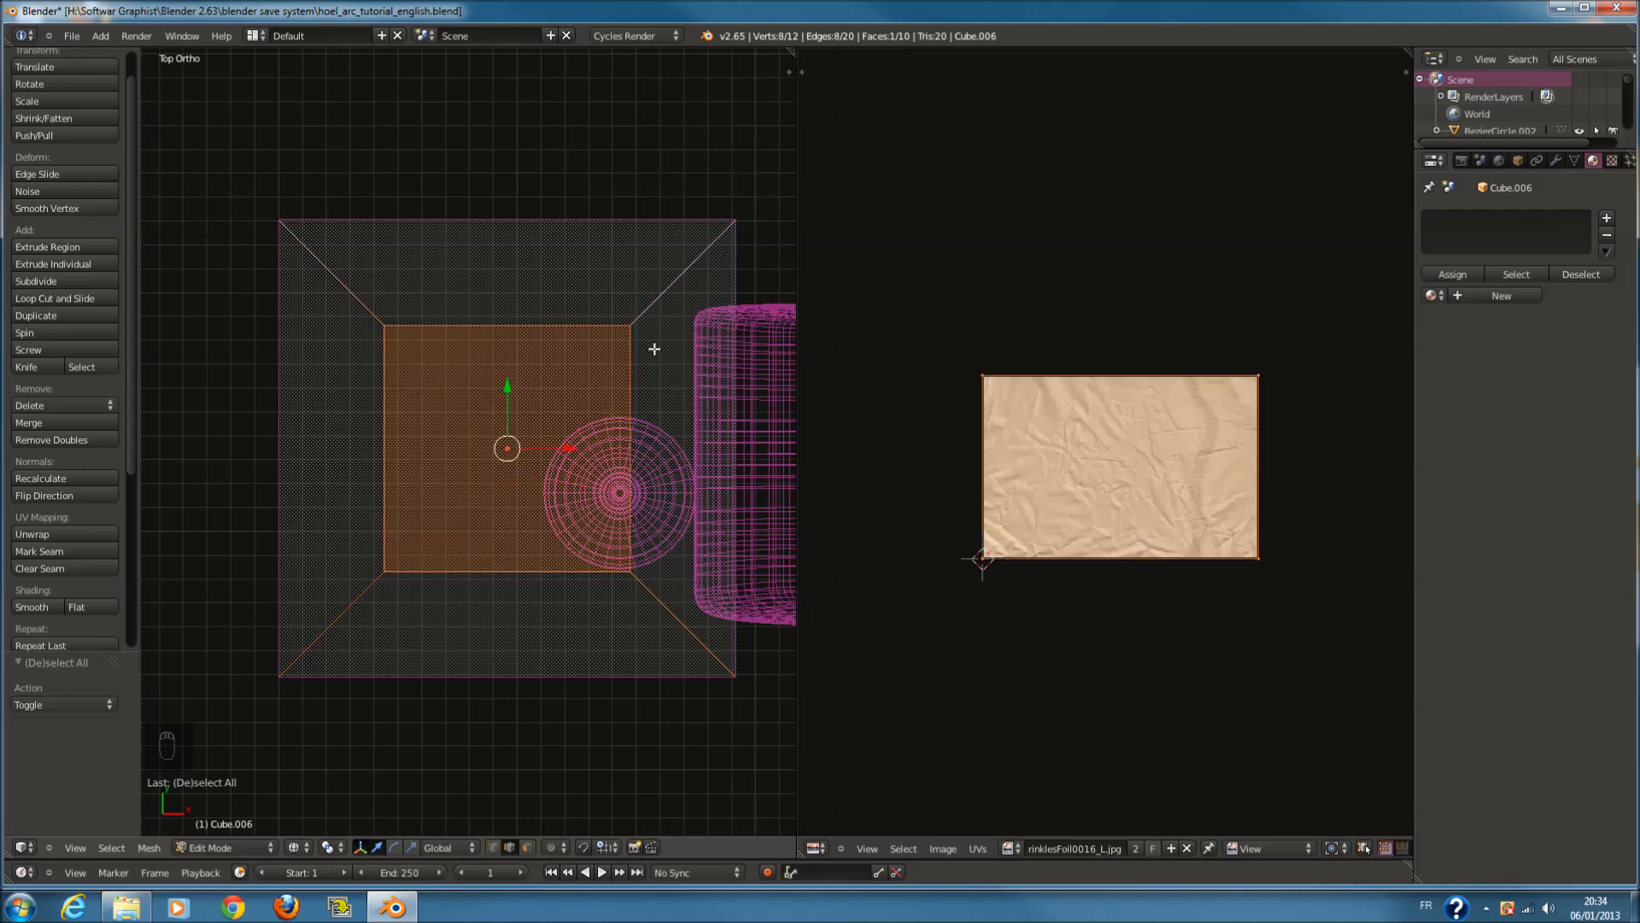
{"action": "key", "text": "ctrl+e"}
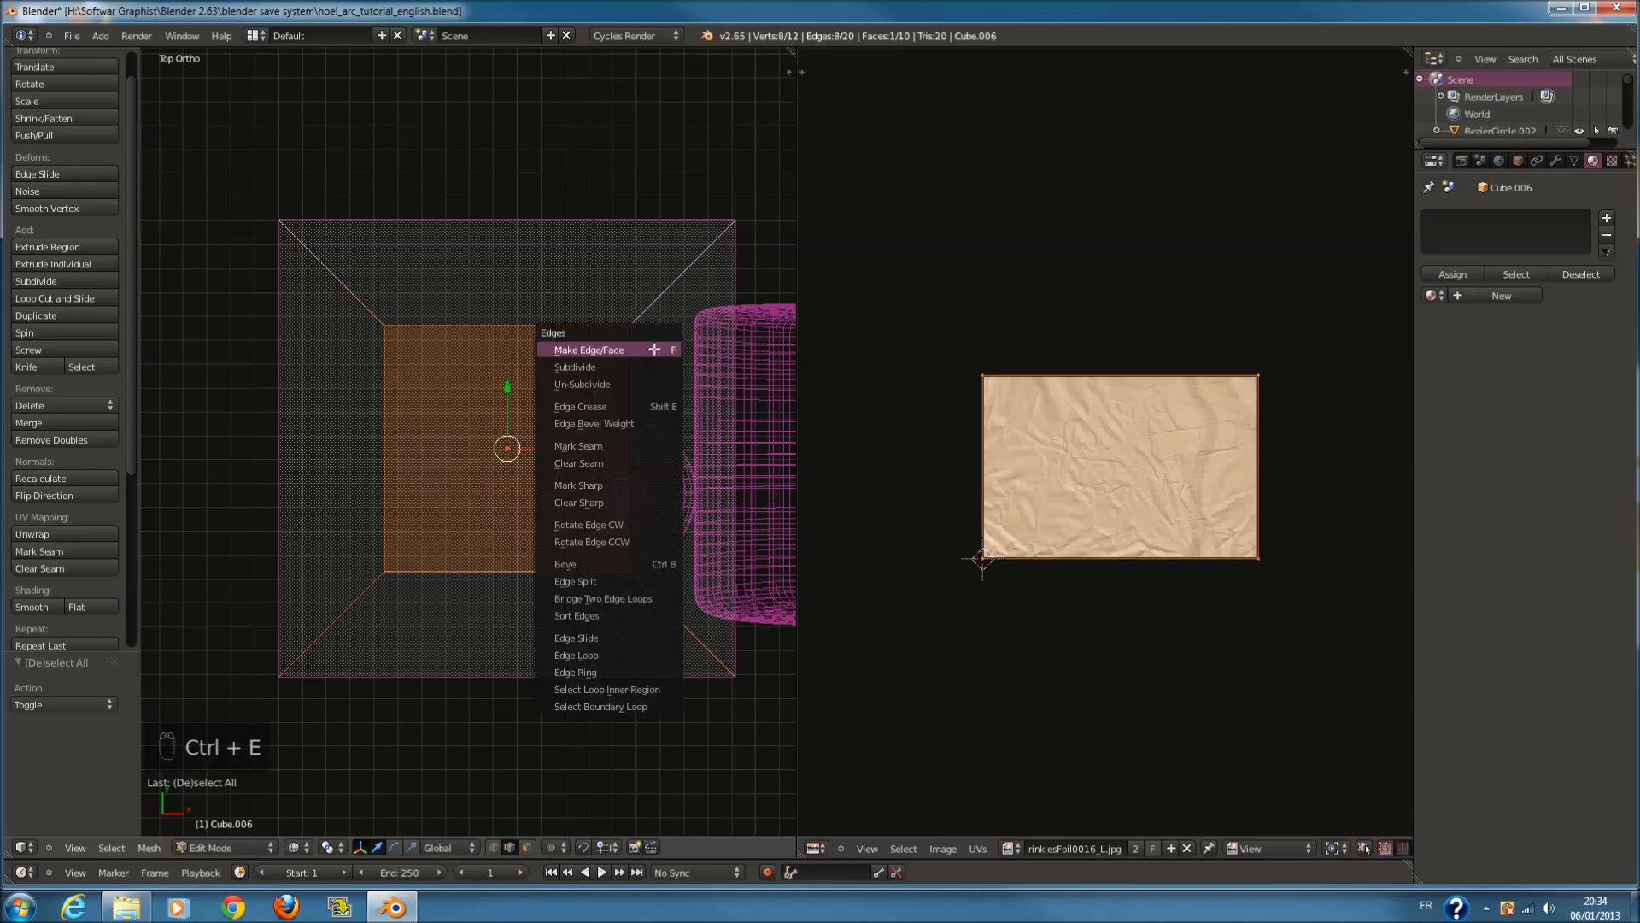
{"action": "left_click", "coordinate": [637, 446]}
Select all of the side table's geometry, unwrap it along the seams, and display the new layout over the image
{"action": "key", "text": "a"}
{"action": "key", "text": "a"}
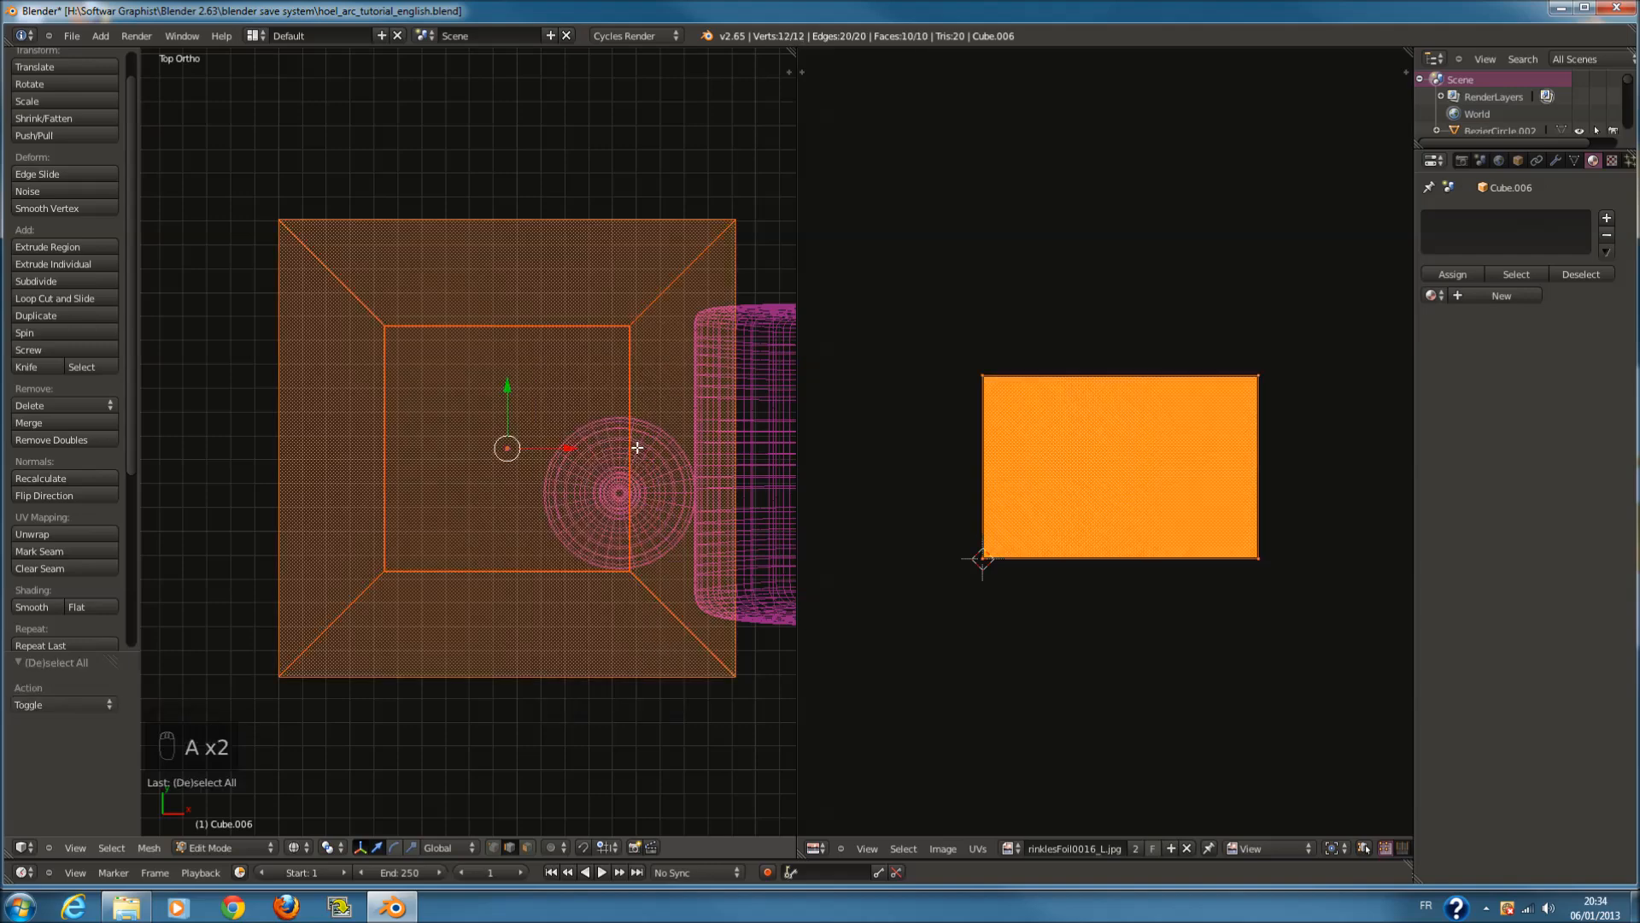
{"action": "key", "text": "u"}
{"action": "left_click", "coordinate": [638, 446]}
{"action": "scroll", "coordinate": [1114, 555], "scroll_direction": "up", "scroll_amount": 4}
{"action": "scroll", "coordinate": [1149, 578], "scroll_direction": "down", "scroll_amount": 3}
{"action": "scroll", "coordinate": [1153, 578], "scroll_direction": "down", "scroll_amount": 1}
{"action": "key", "text": "Tab"}
{"action": "key", "text": "Tab"}
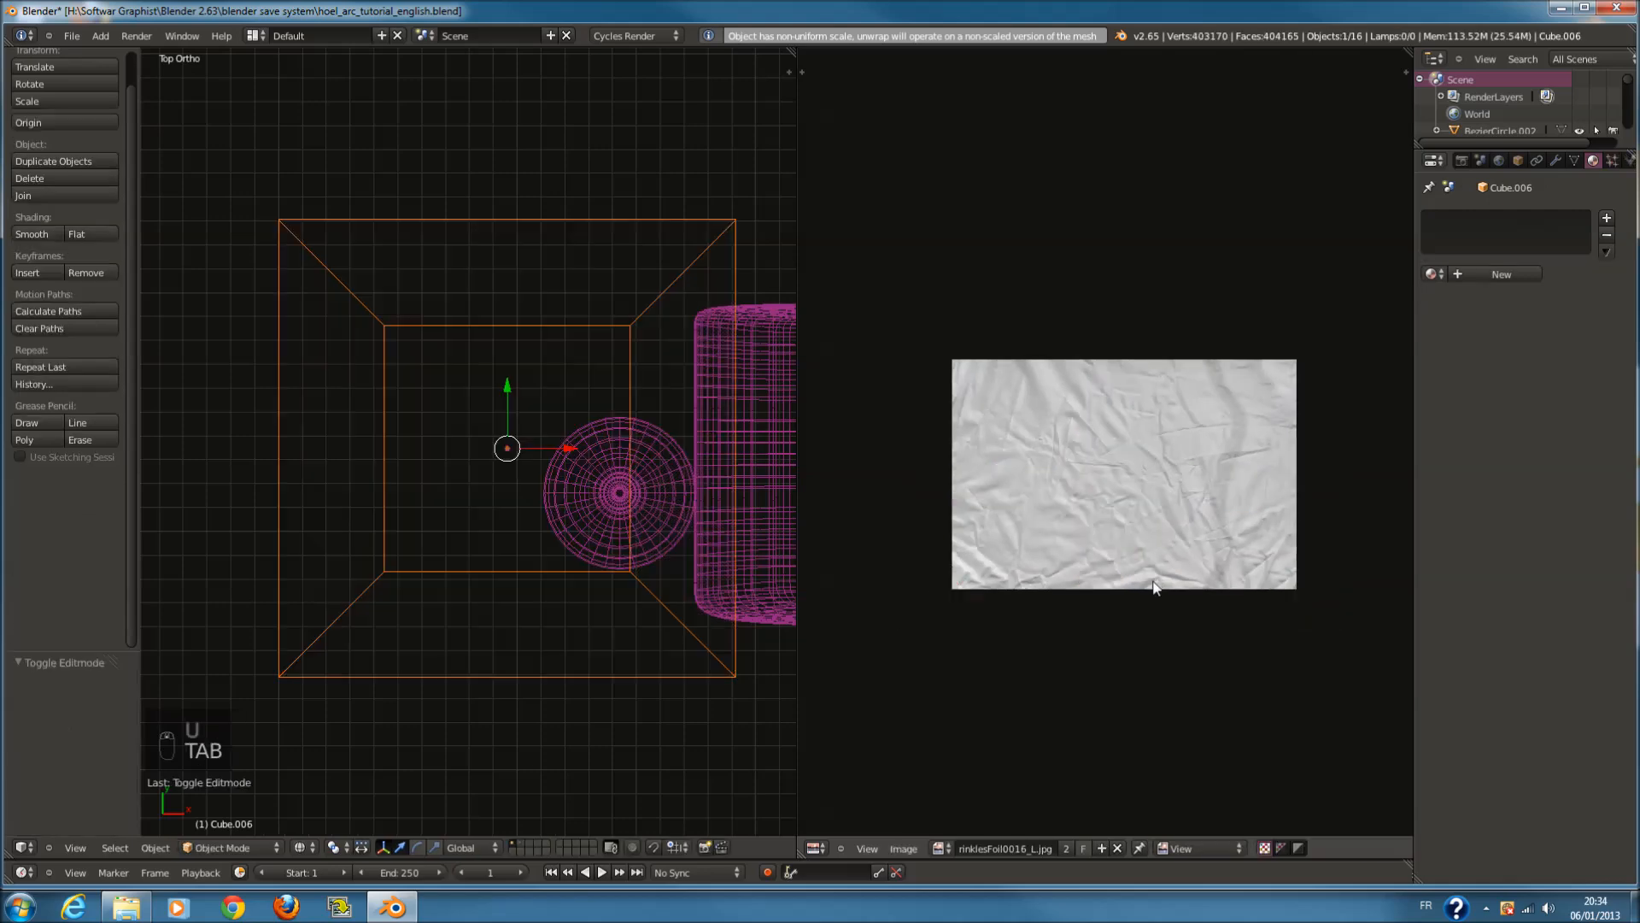
{"action": "key", "text": "Tab"}
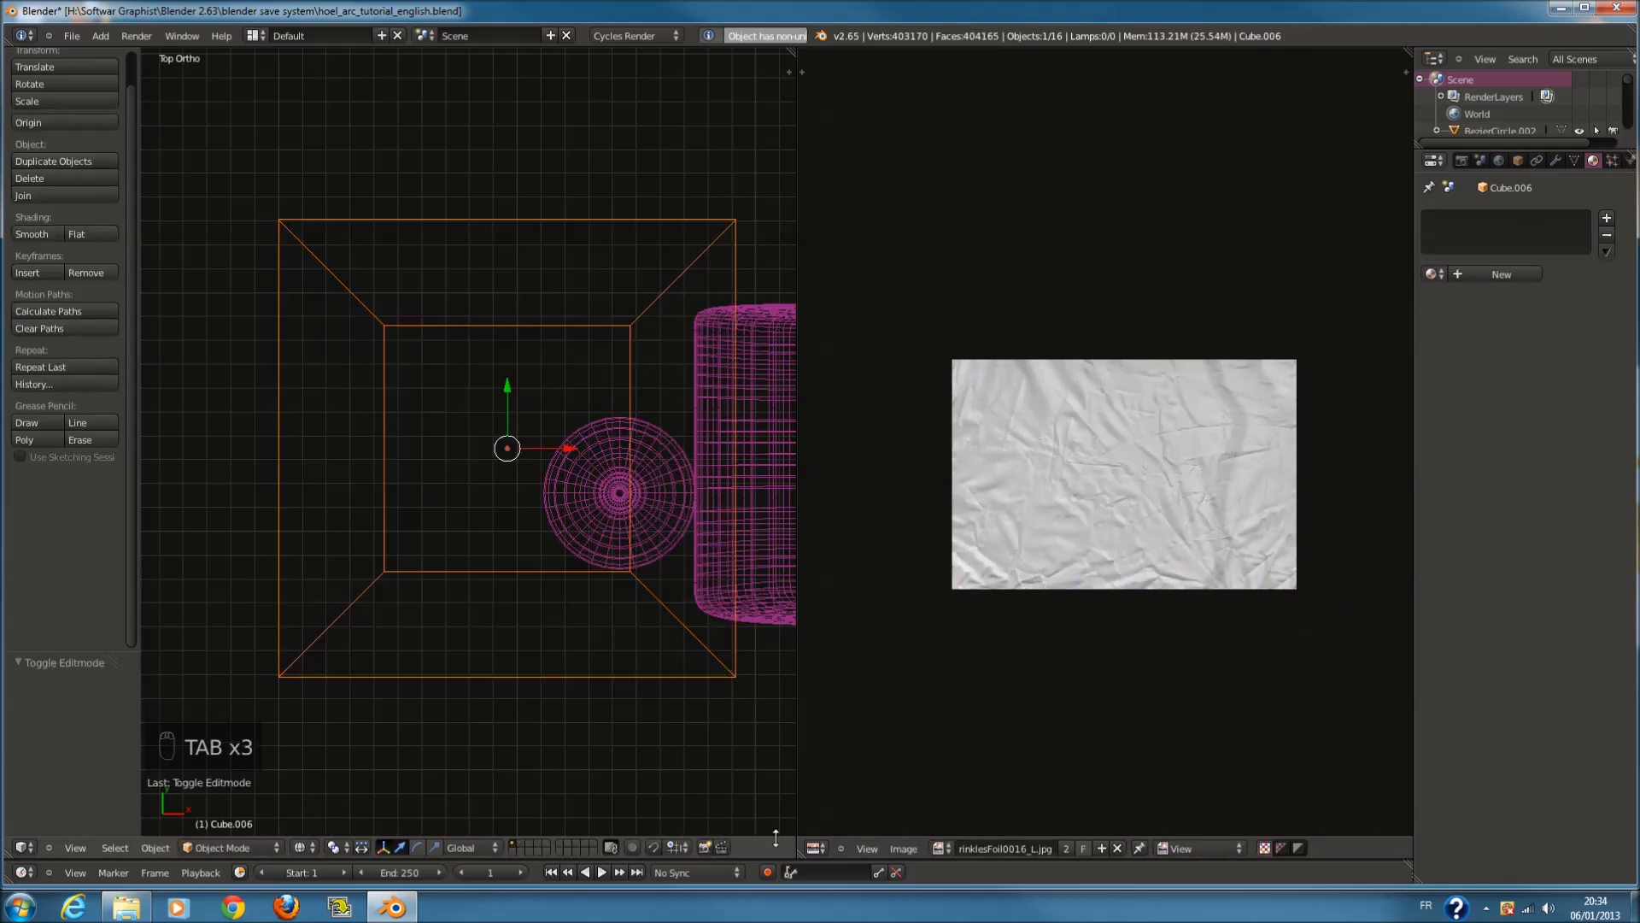
{"action": "left_click", "coordinate": [815, 847]}
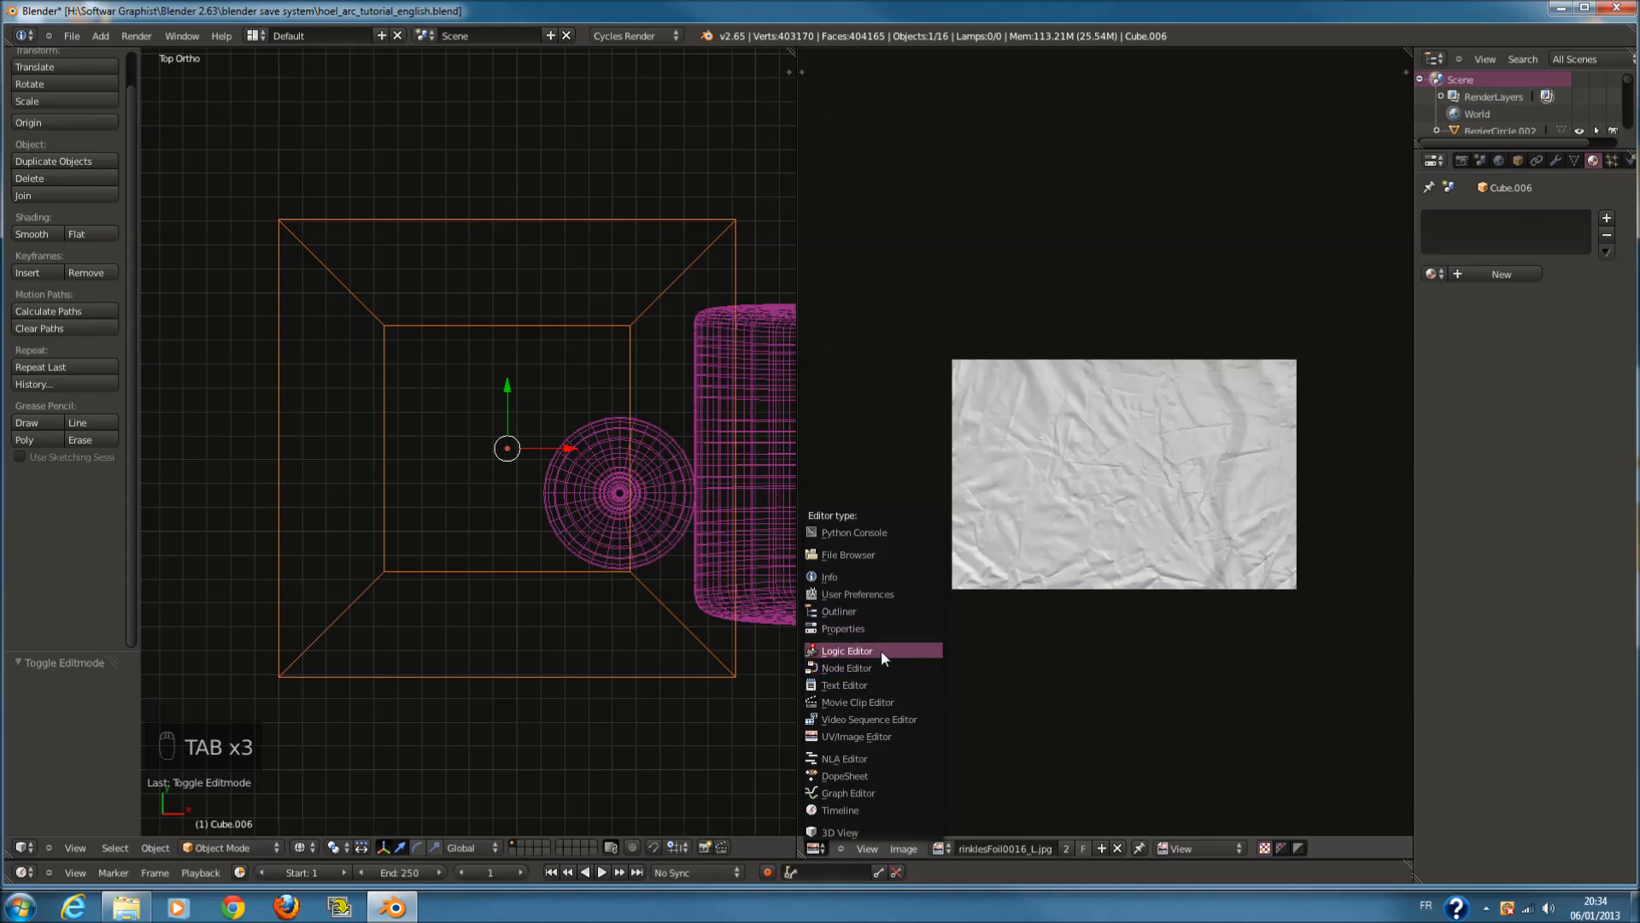
{"action": "key", "text": "Tab"}
{"action": "scroll", "coordinate": [639, 504], "scroll_direction": "down", "scroll_amount": 2}
{"action": "scroll", "coordinate": [644, 374], "scroll_direction": "up", "scroll_amount": 4}
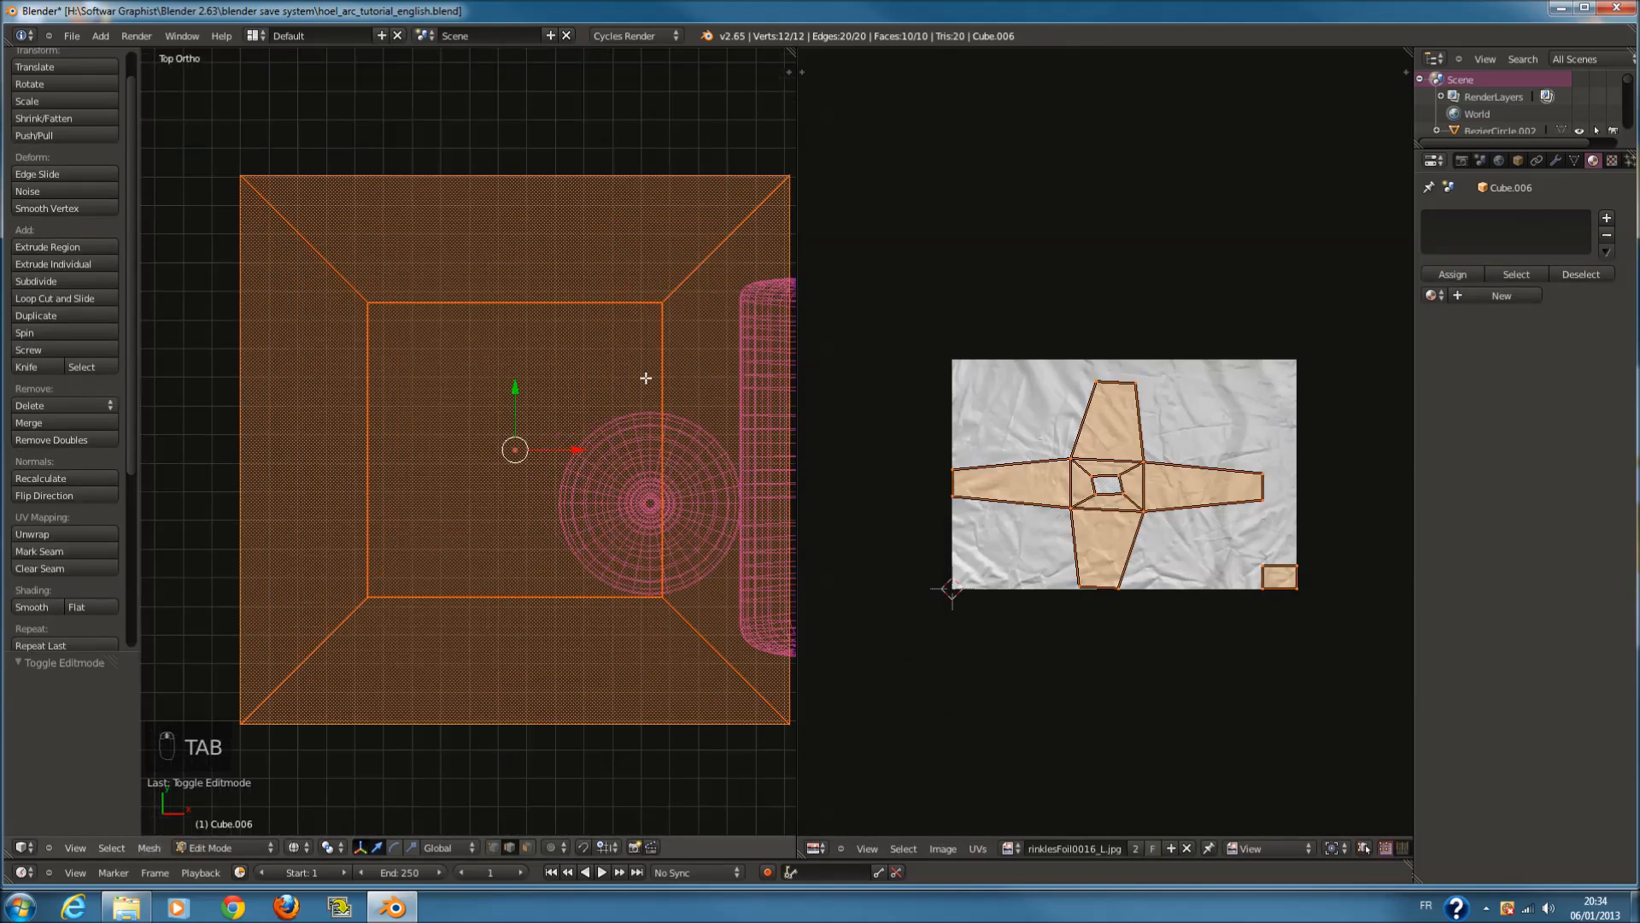
Return to Object Mode, move the side table to the second layer, and show that layer
{"action": "key", "text": "z"}
{"action": "key", "text": "z"}
{"action": "key", "text": "Tab"}
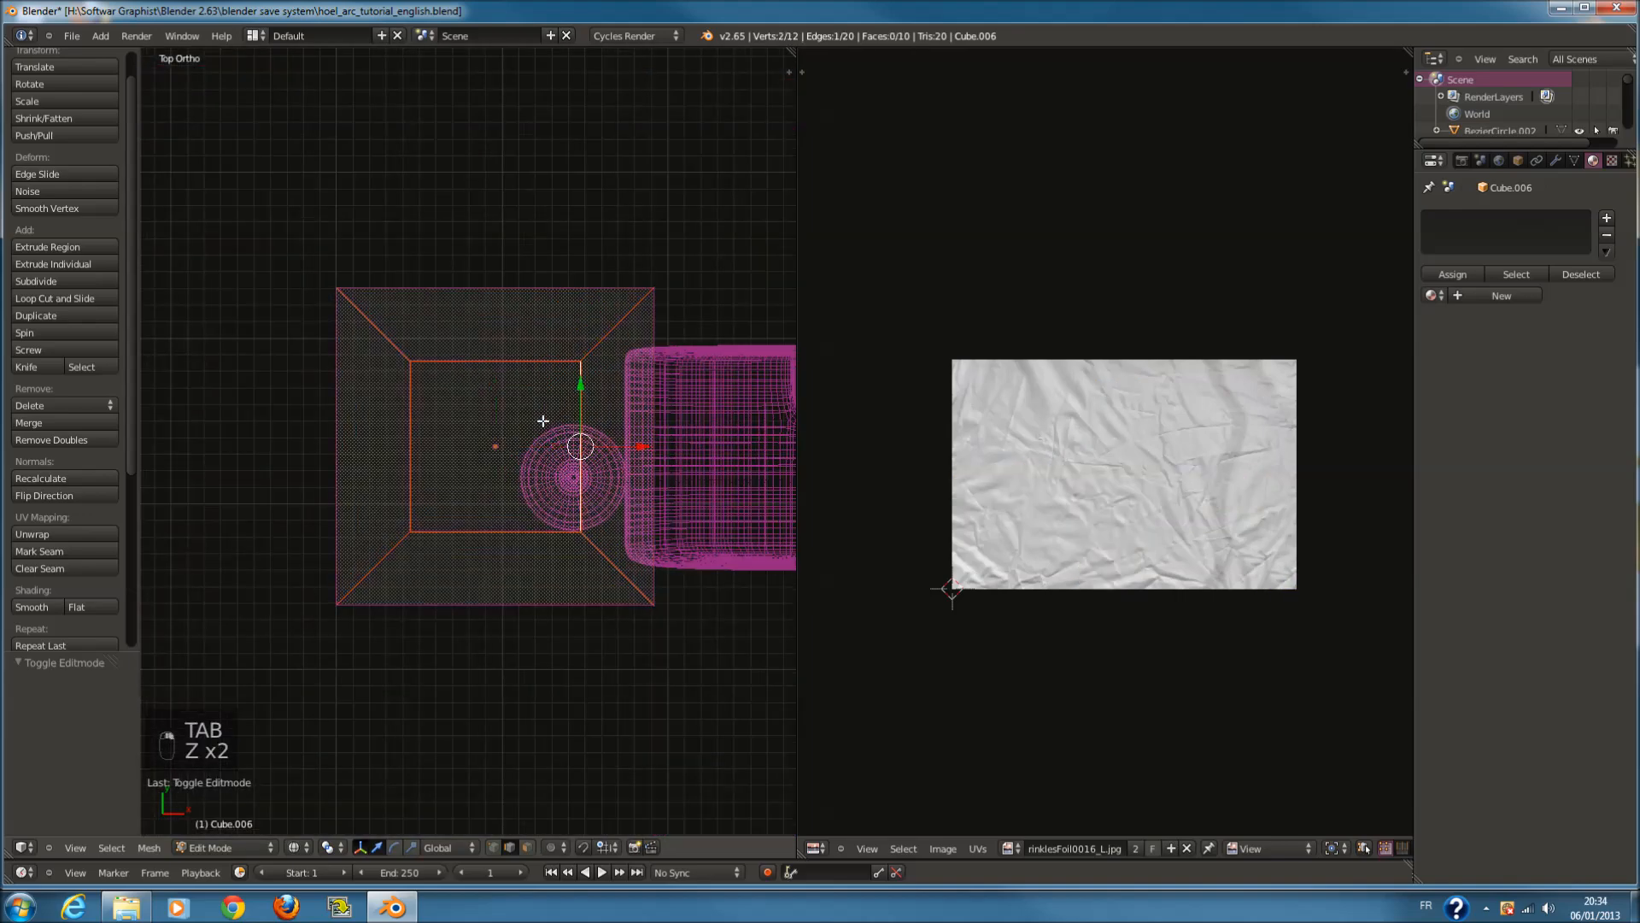
{"action": "key", "text": "m"}
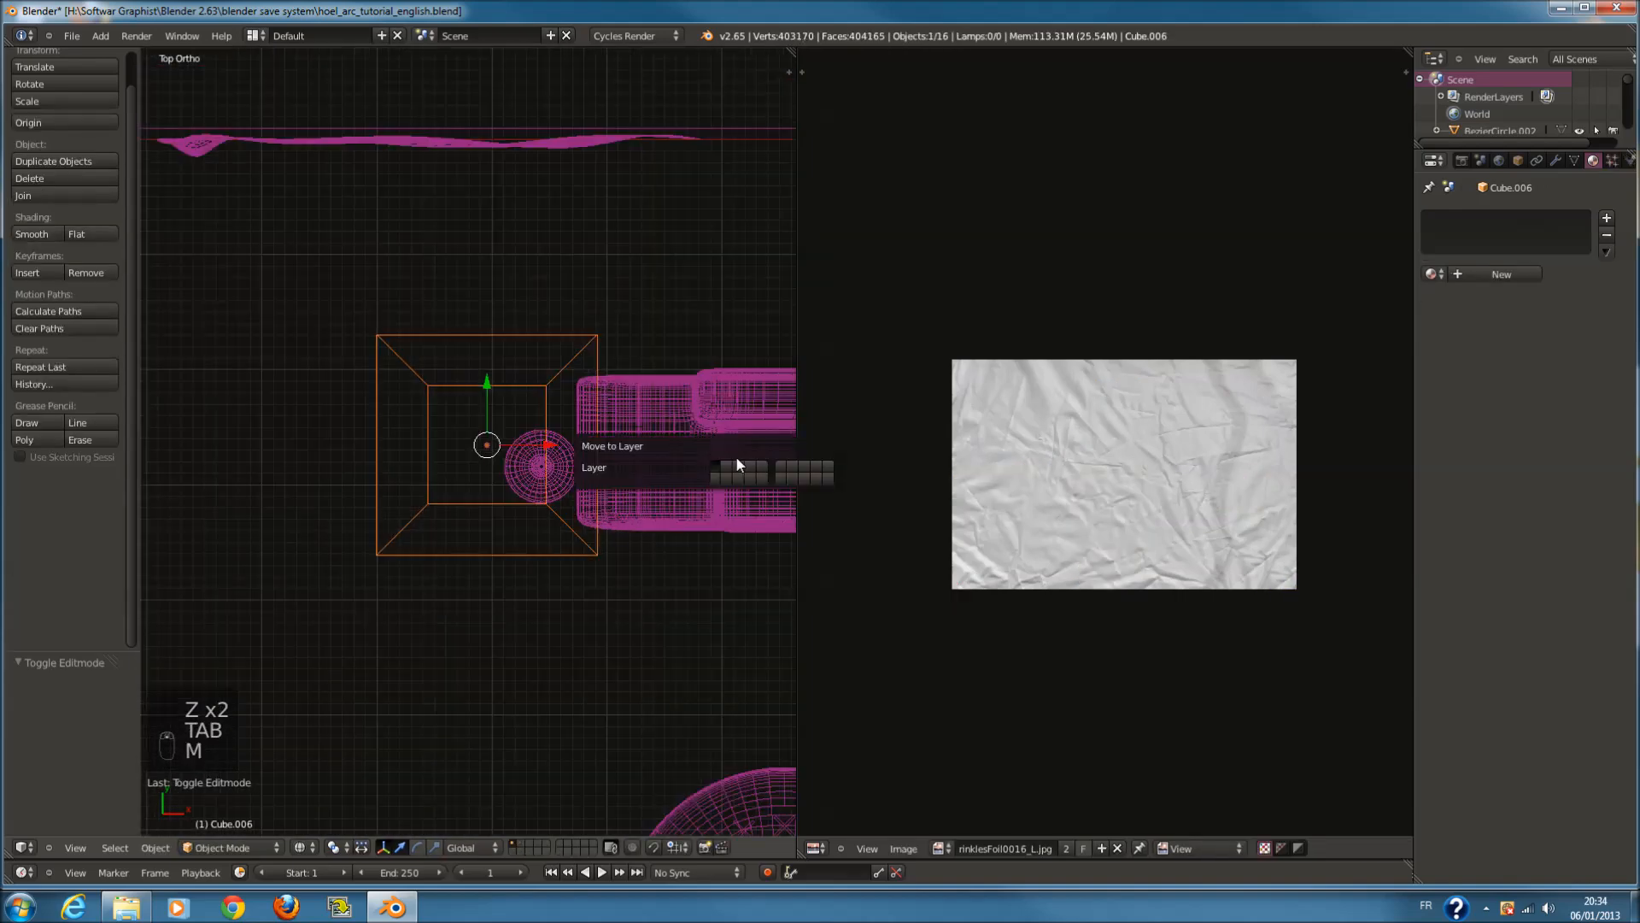
{"action": "left_click", "coordinate": [731, 470]}
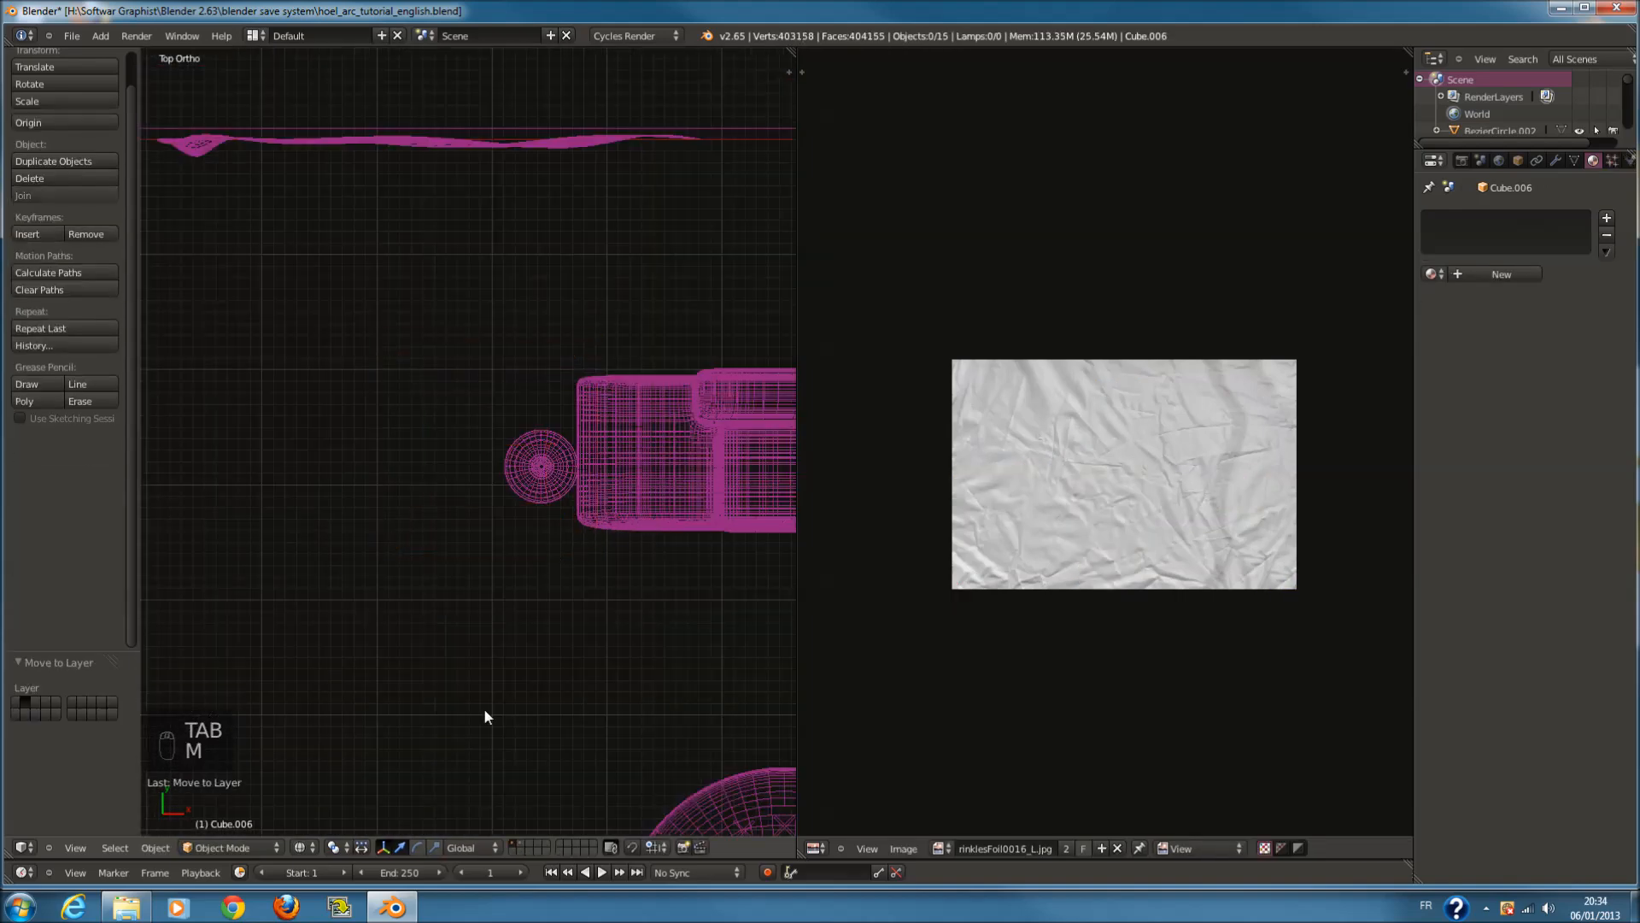
{"action": "left_click", "coordinate": [519, 844]}
Enter Edit Mode on the side table in solid shading and switch to face selection
{"action": "key", "text": "Tab"}
{"action": "mouse_move", "coordinate": [567, 692]}
{"action": "middle_mouse_down"}
{"action": "mouse_move", "coordinate": [535, 509]}
{"action": "mouse_move", "coordinate": [445, 381]}
{"action": "mouse_move", "coordinate": [531, 757]}
{"action": "middle_mouse_up"}
{"action": "key", "text": "z"}
{"action": "scroll", "coordinate": [446, 381], "scroll_direction": "up", "scroll_amount": 3}
{"action": "left_click", "coordinate": [528, 847]}
{"action": "left_click", "coordinate": [480, 595]}
Map the tabletop face from top view using Project from View (Bounds)
{"action": "key", "text": "KP_7"}
{"action": "key", "text": "u"}
{"action": "left_click", "coordinate": [439, 736]}
{"action": "key", "text": "z"}
{"action": "key", "text": "z"}
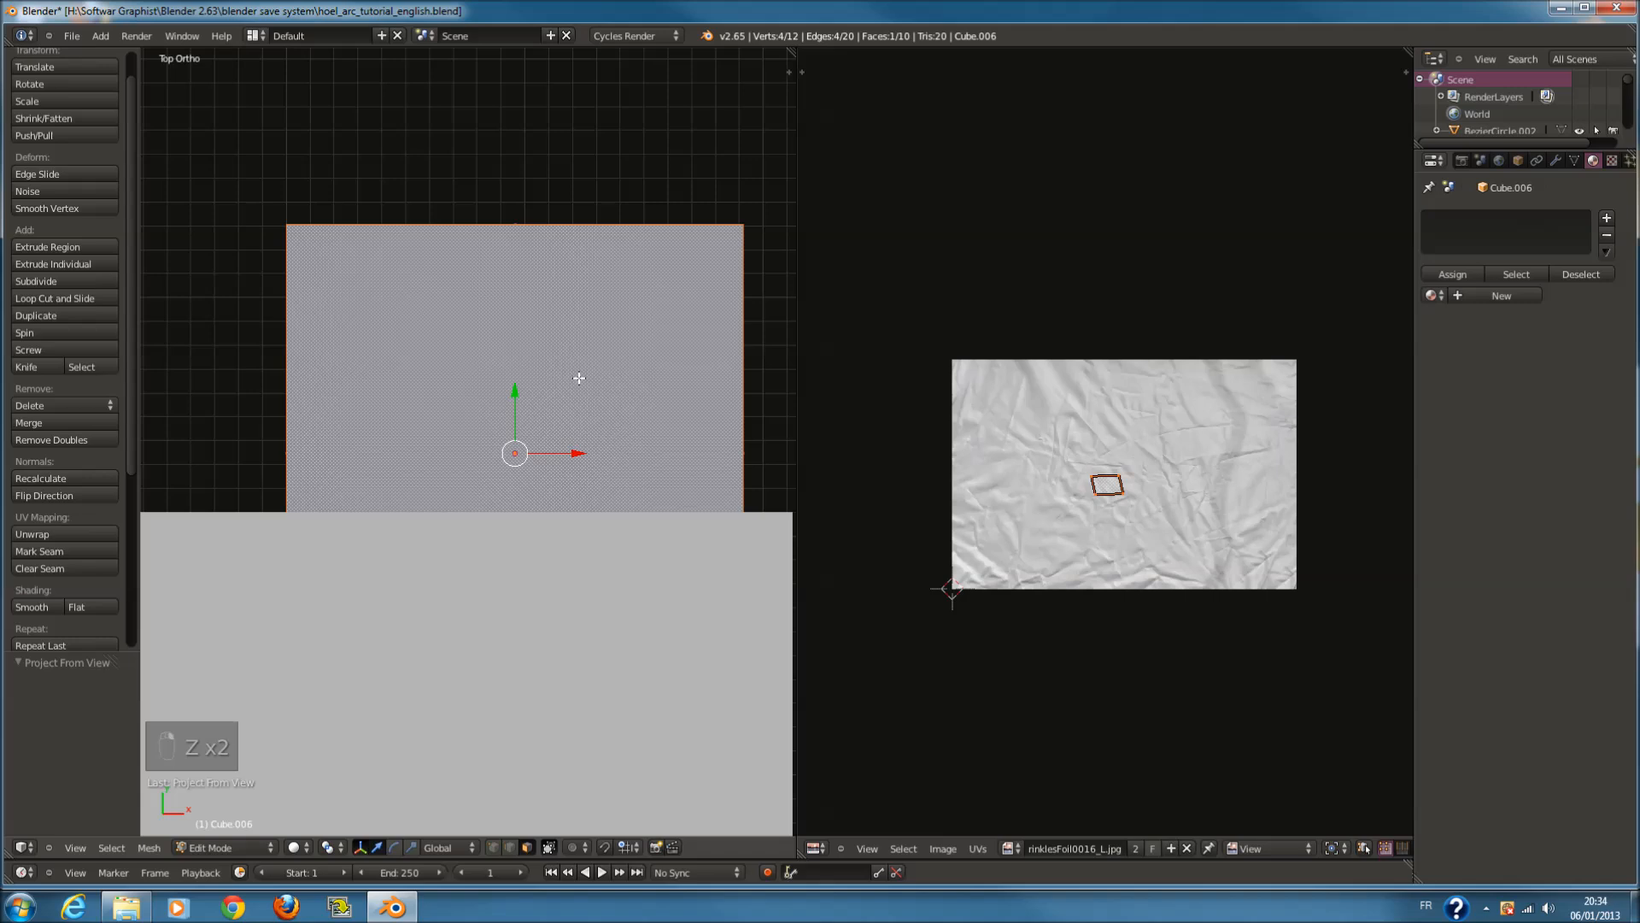
{"action": "key", "text": "u"}
{"action": "left_click", "coordinate": [578, 380]}
{"action": "scroll", "coordinate": [610, 456], "scroll_direction": "down", "scroll_amount": 2}
{"action": "middle_click_drag", "start_coordinate": [610, 457], "coordinate": [518, 551]}
{"action": "key", "text": "u"}
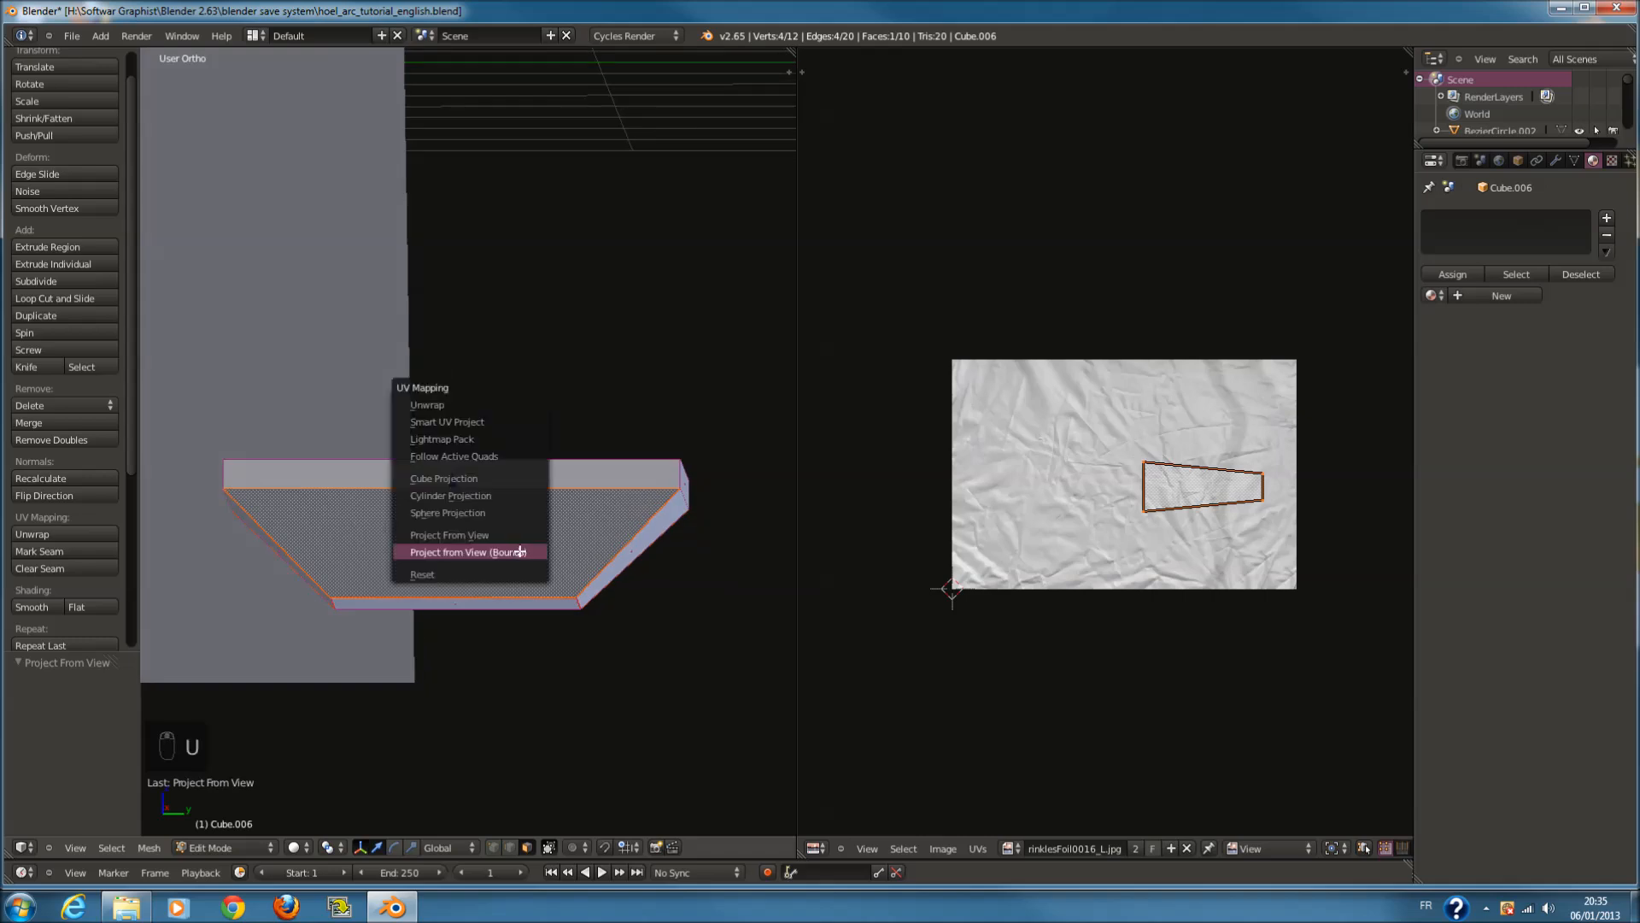
{"action": "left_click", "coordinate": [568, 556]}
{"action": "key", "text": "KP_3"}
{"action": "key", "text": "KP_2"}
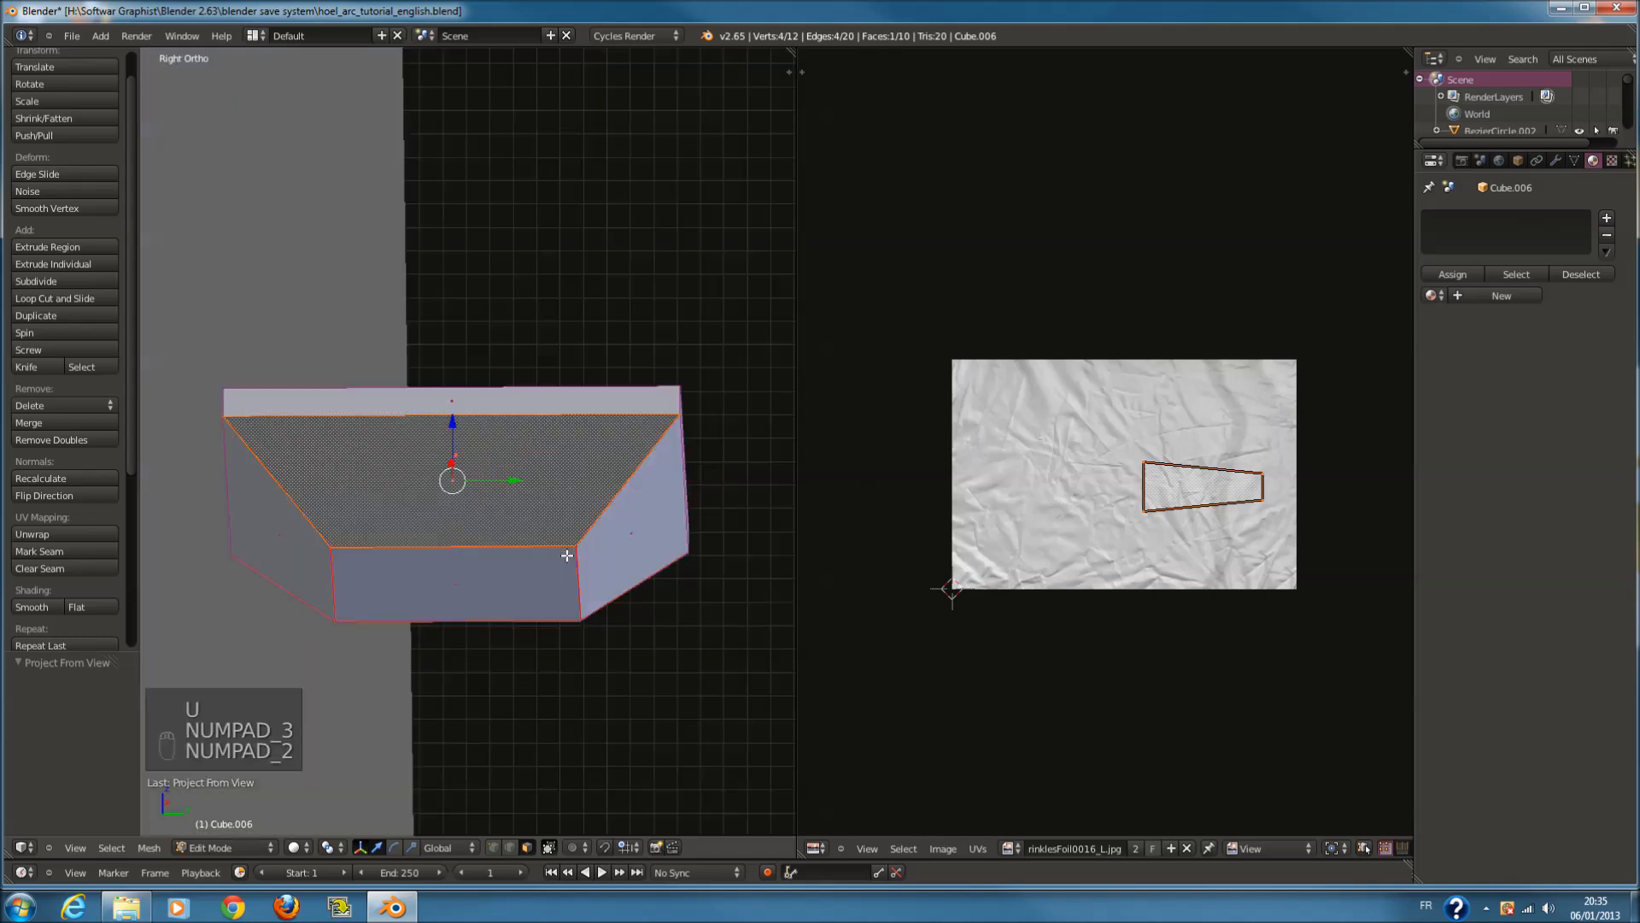
{"action": "key", "text": "KP_3"}
{"action": "key", "text": "KP_1"}
{"action": "key", "text": "KP_3"}
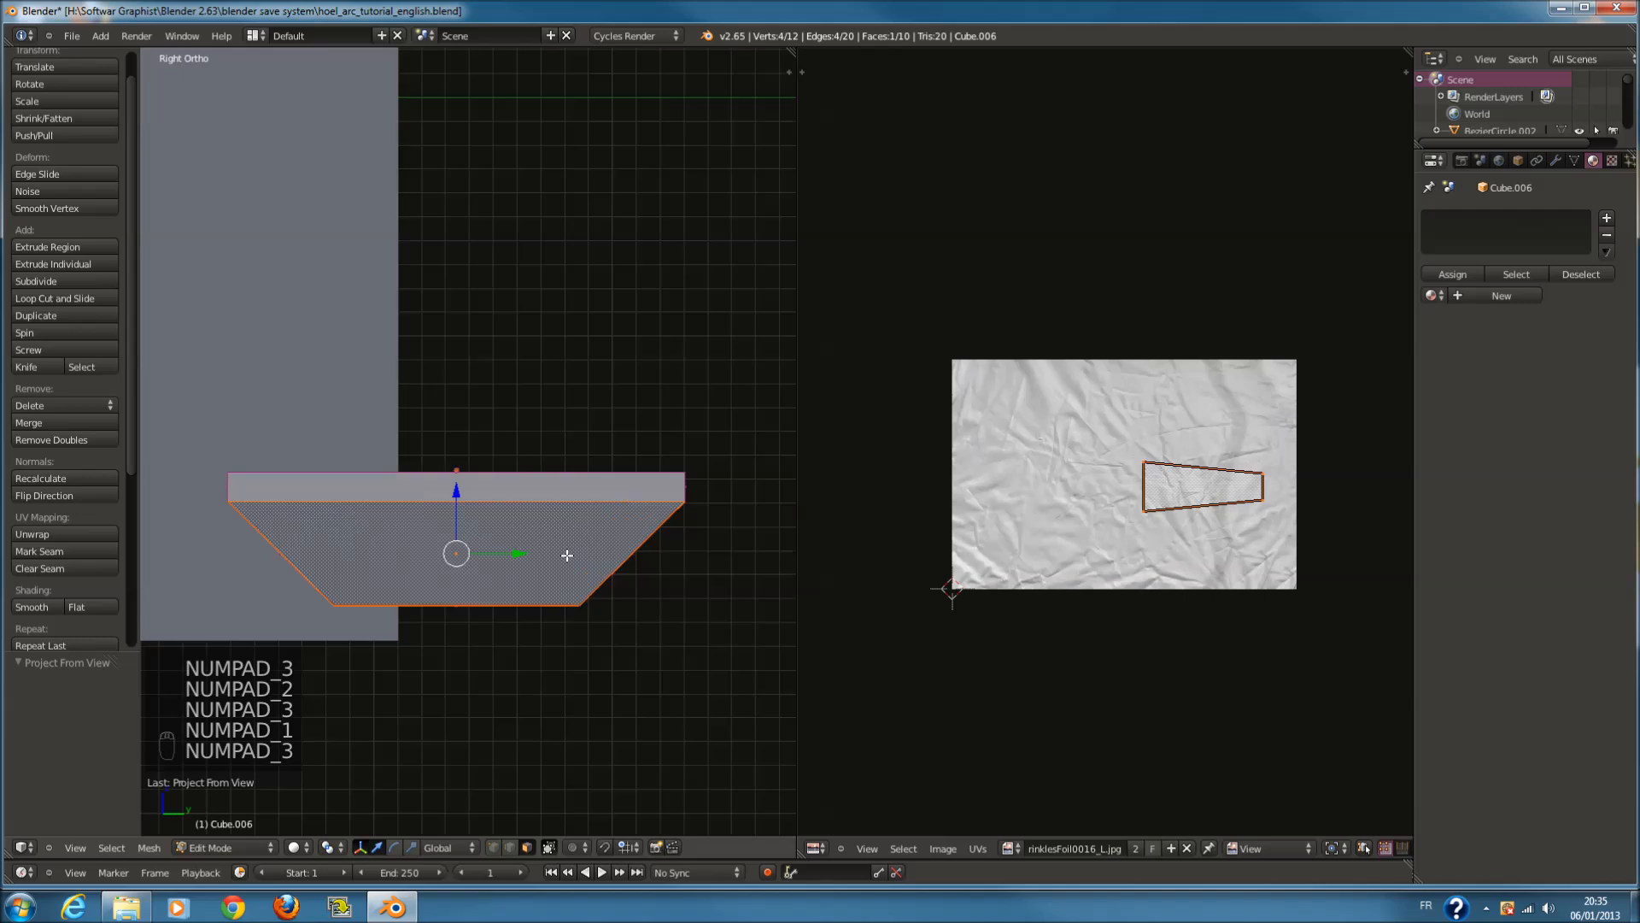
Circle-select the side table's two front faces in front view and map them with Project from View (Bounds)
{"action": "key", "text": "KP_1"}
{"action": "scroll", "coordinate": [705, 533], "scroll_direction": "down", "scroll_amount": 2}
{"action": "scroll", "coordinate": [649, 488], "scroll_direction": "up", "scroll_amount": 2}
{"action": "key", "text": "a"}
{"action": "key", "text": "a"}
{"action": "key", "text": "a"}
{"action": "key", "text": "c"}
{"action": "left_click", "coordinate": [523, 511]}
{"action": "key", "text": "u"}
{"action": "left_click", "coordinate": [534, 510]}
Circle-select the two right-side faces in right view and map them with Project from View (Bounds)
{"action": "key", "text": "KP_3"}
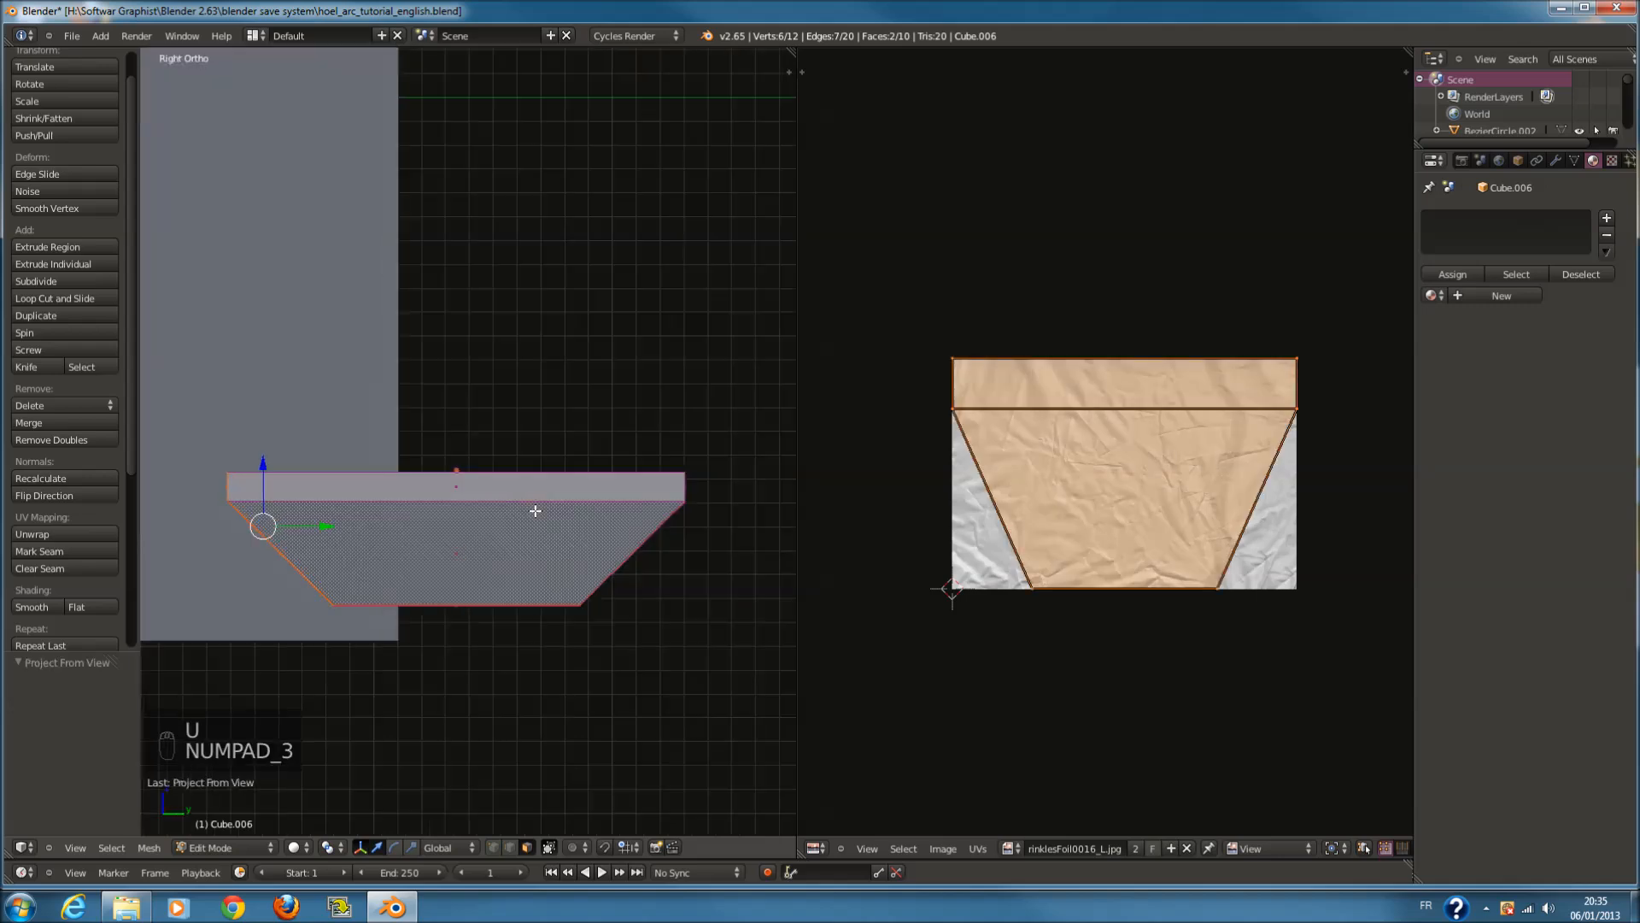
{"action": "key", "text": "a"}
{"action": "key", "text": "c"}
{"action": "left_click", "coordinate": [480, 523]}
{"action": "right_click", "coordinate": [480, 523]}
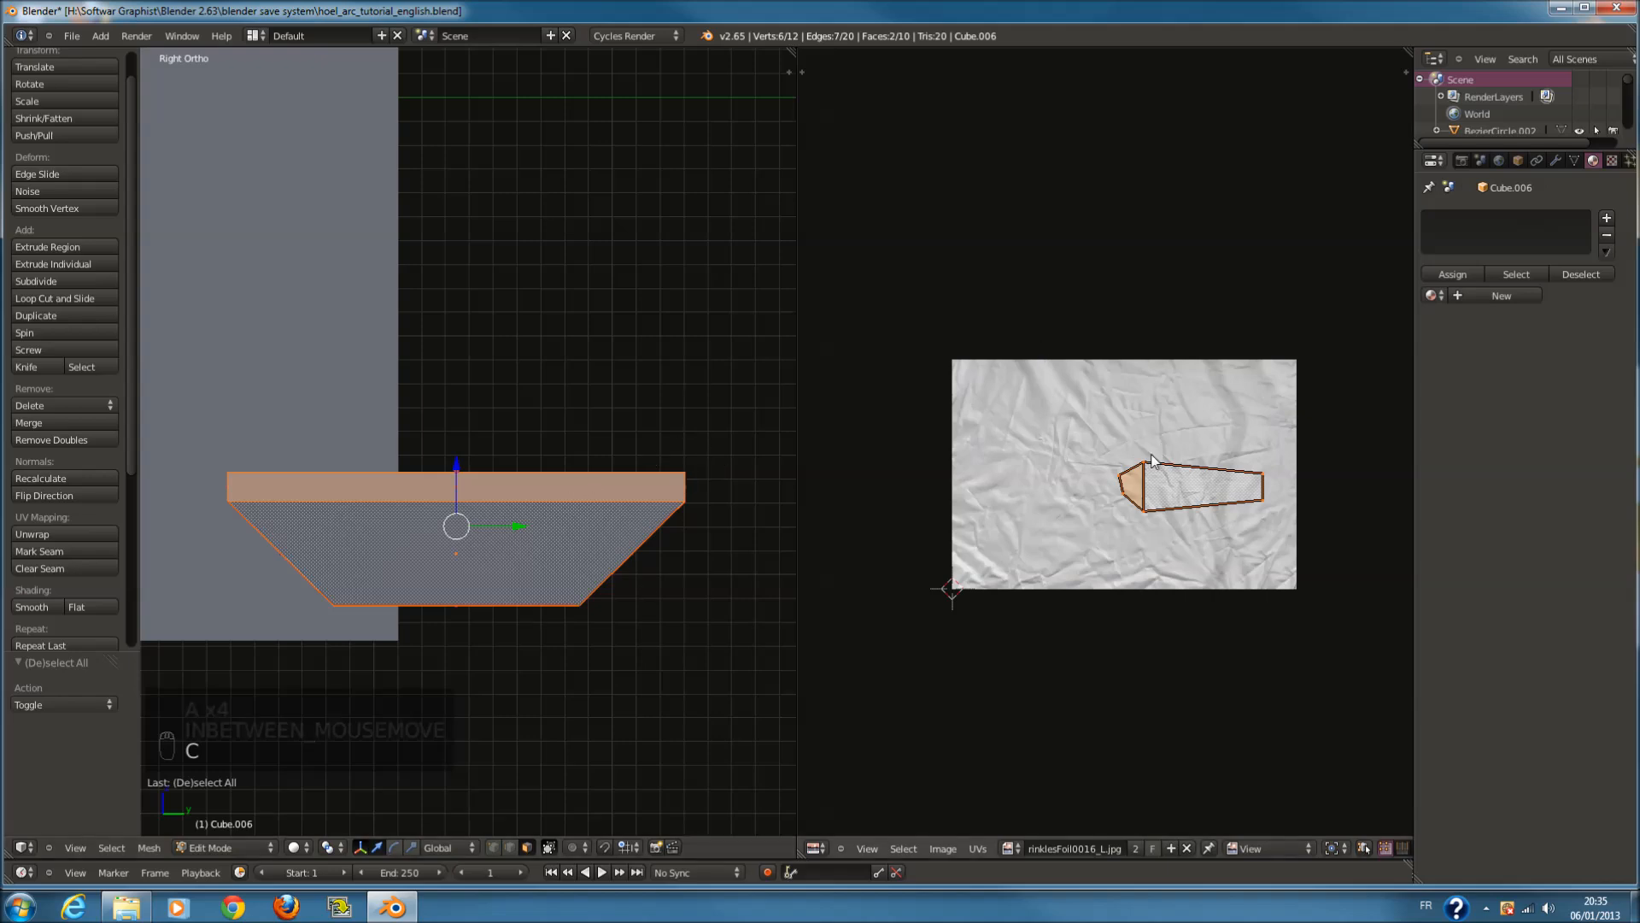
{"action": "key", "text": "u"}
{"action": "left_click", "coordinate": [638, 538]}
Reselect only the two front faces in front view and project their UVs to the image bounds again
{"action": "key", "text": "KP_3"}
{"action": "key", "text": "KP_1"}
{"action": "key", "text": "a"}
{"action": "key", "text": "a"}
{"action": "key", "text": "a"}
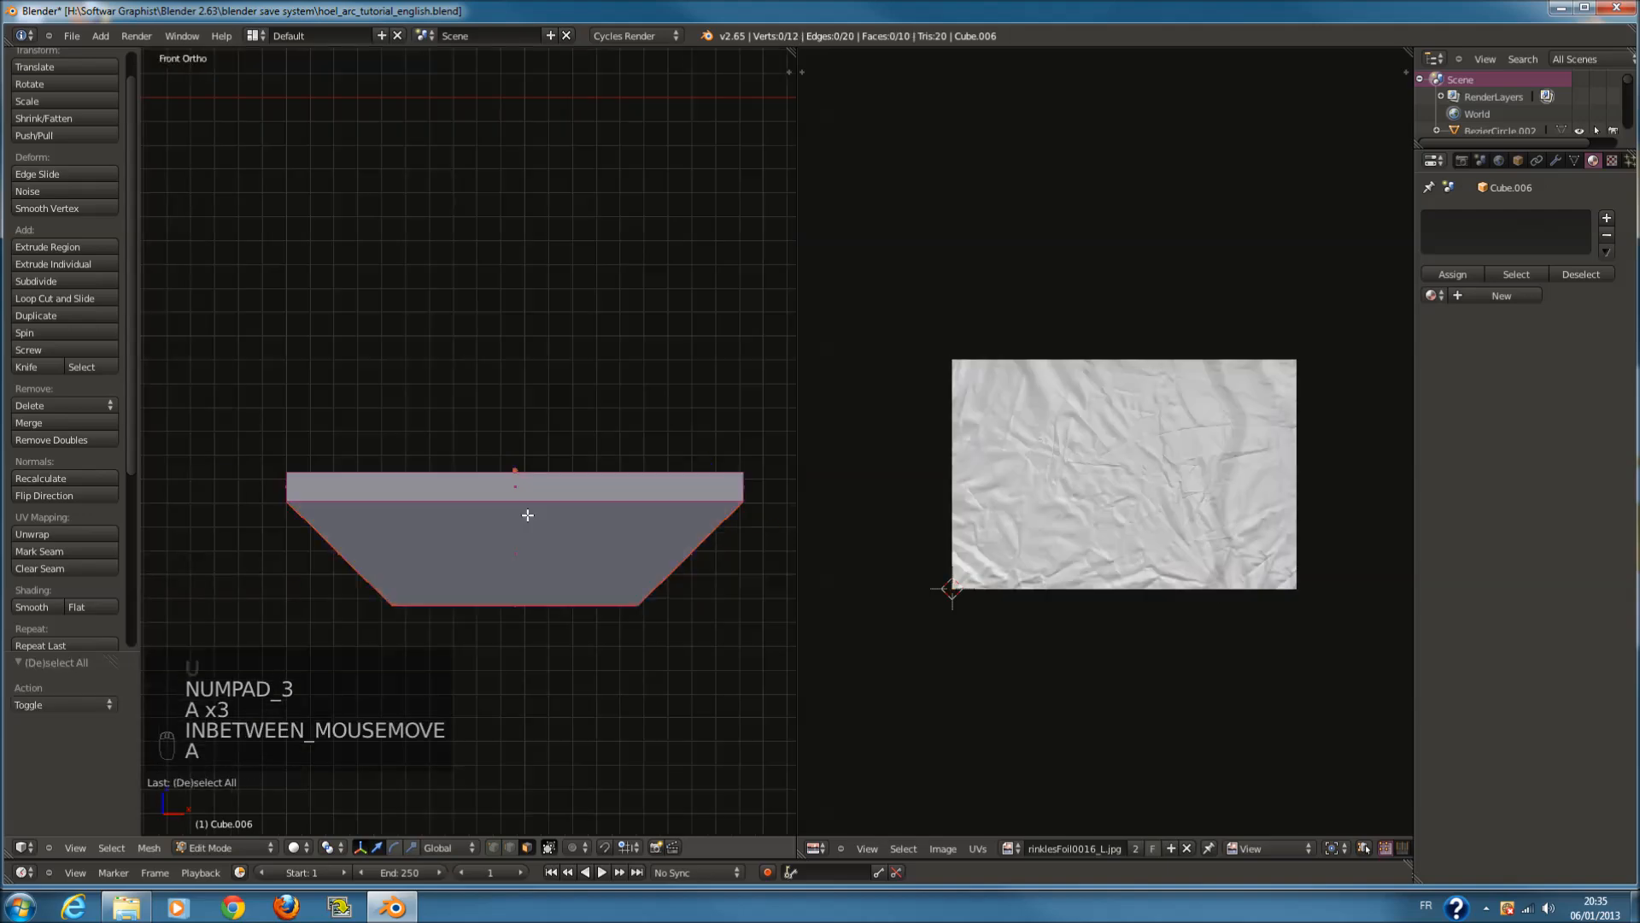
{"action": "key", "text": "c"}
{"action": "left_click", "coordinate": [527, 516]}
{"action": "key", "text": "u"}
{"action": "left_click", "coordinate": [527, 517]}
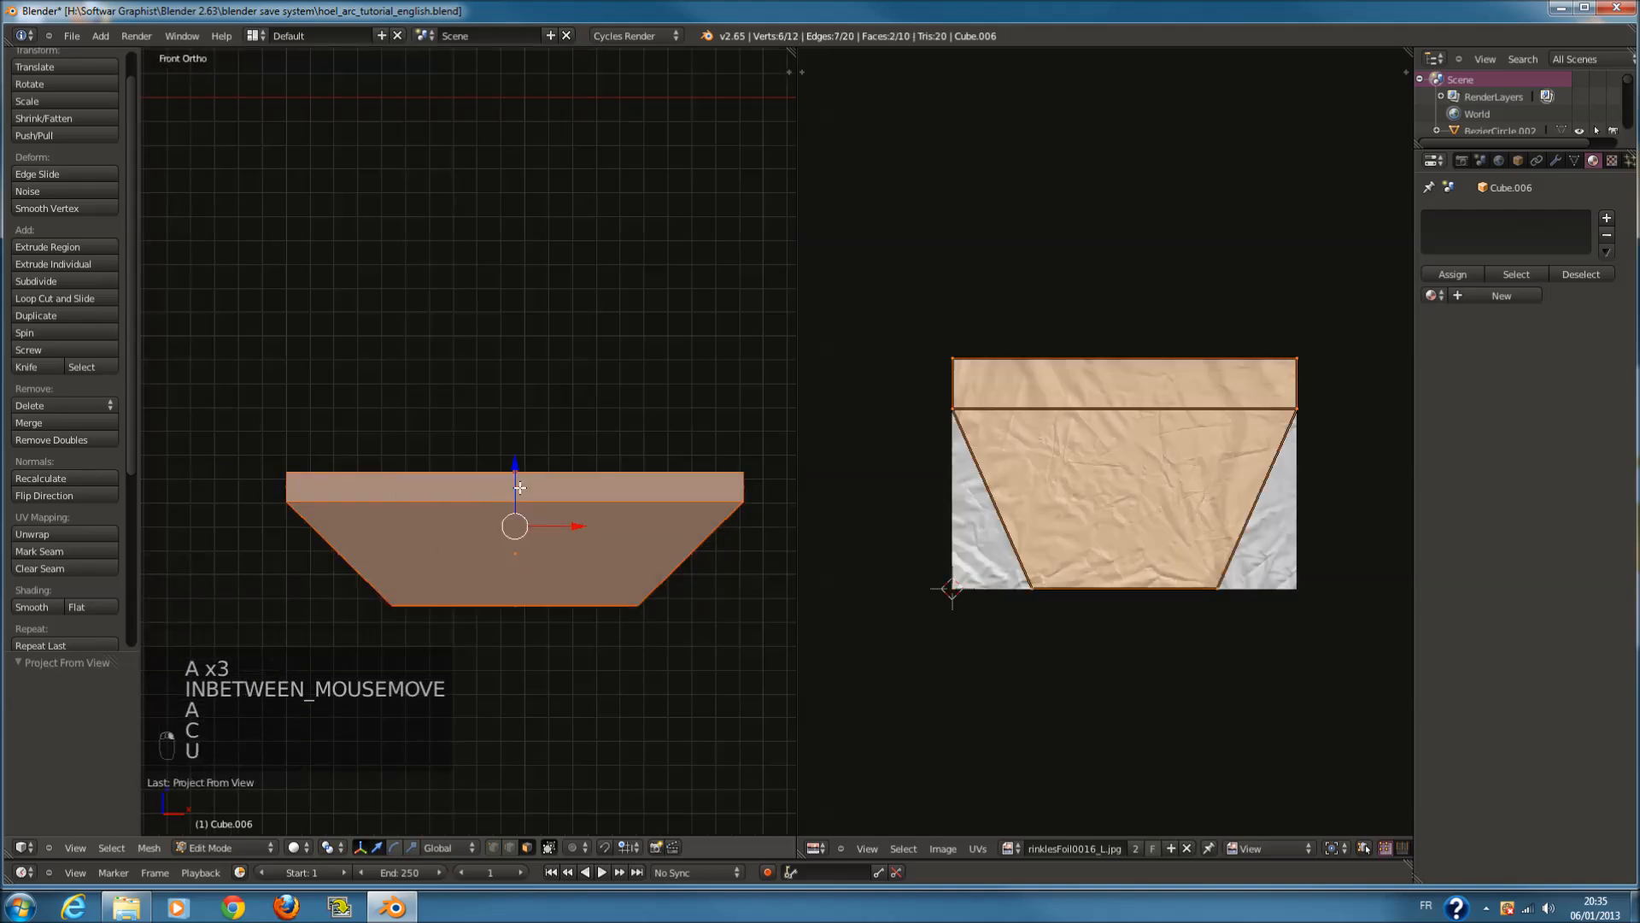
Examine the side table from several angles and check the combined UV layout of all its faces
{"action": "key", "text": "Tab"}
{"action": "middle_click_drag", "start_coordinate": [525, 501], "coordinate": [792, 521]}
{"action": "key", "text": "Tab"}
{"action": "key", "text": "Tab"}
{"action": "key", "text": "Tab"}
{"action": "middle_click_drag", "start_coordinate": [540, 533], "coordinate": [599, 538]}
{"action": "key", "text": "a"}
{"action": "key", "text": "a"}
{"action": "key", "text": "a"}
{"action": "key", "text": "a"}
{"action": "key", "text": "a"}
{"action": "key", "text": "a"}
{"action": "middle_click_drag", "start_coordinate": [446, 536], "coordinate": [552, 524]}
Reselect only the two right-side faces in right view and project their UVs to the image bounds again
{"action": "key", "text": "KP_3"}
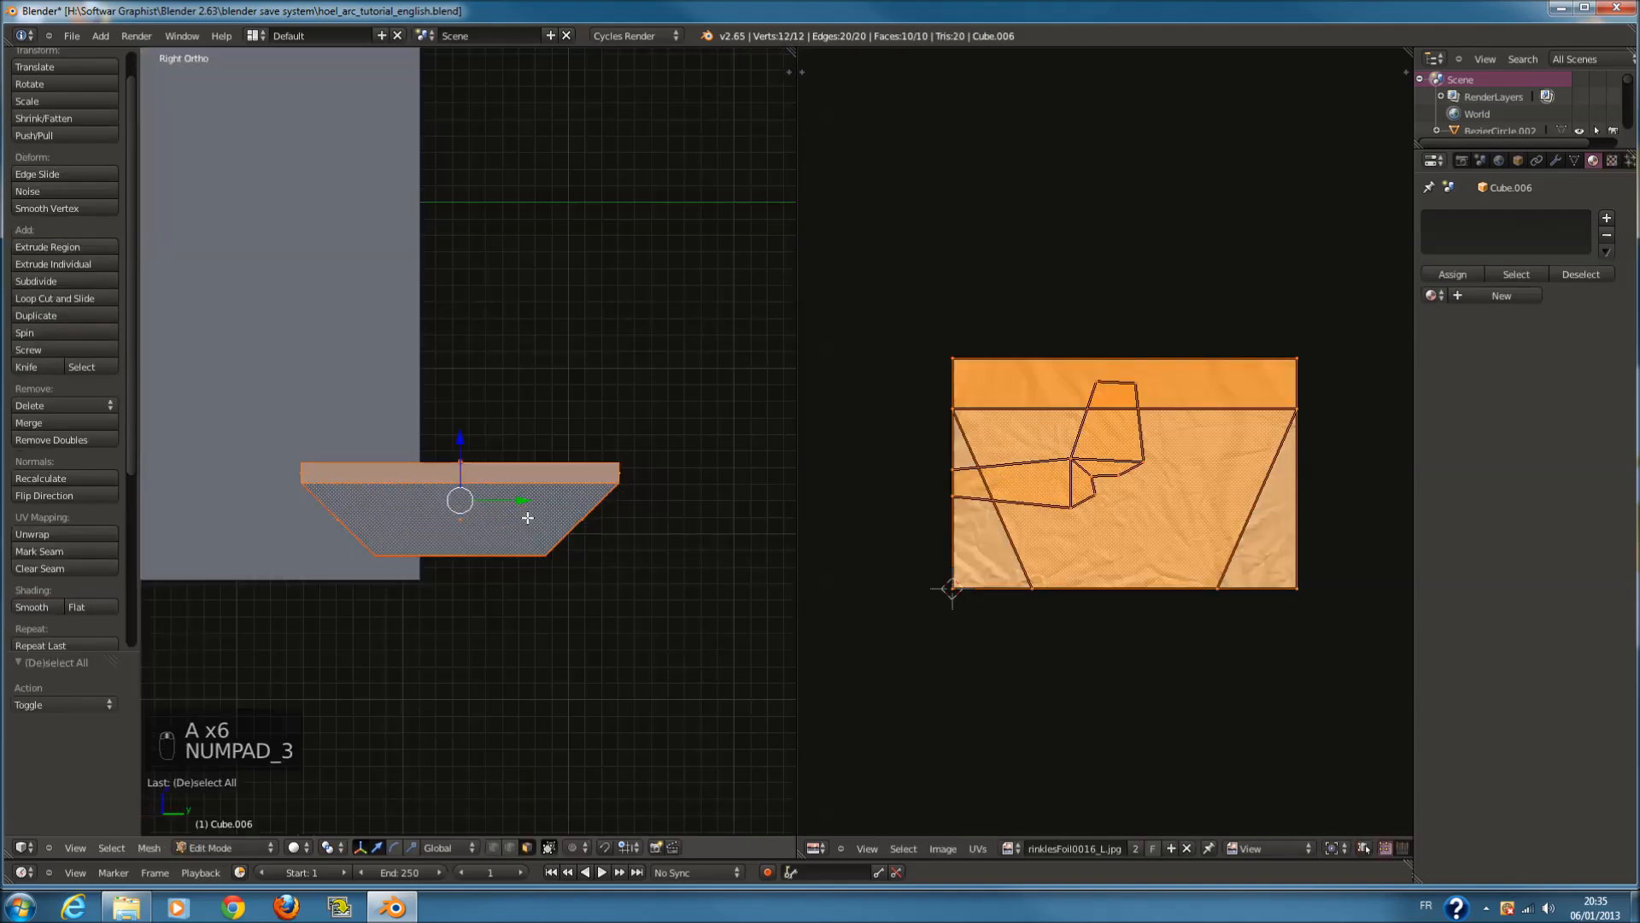
{"action": "key", "text": "a"}
{"action": "key", "text": "a"}
{"action": "scroll", "coordinate": [527, 517], "scroll_direction": "up", "scroll_amount": 2}
{"action": "key", "text": "c"}
{"action": "left_click_drag", "start_coordinate": [446, 541], "coordinate": [471, 527]}
{"action": "right_click", "coordinate": [470, 527]}
{"action": "key", "text": "u"}
{"action": "left_click", "coordinate": [509, 530]}
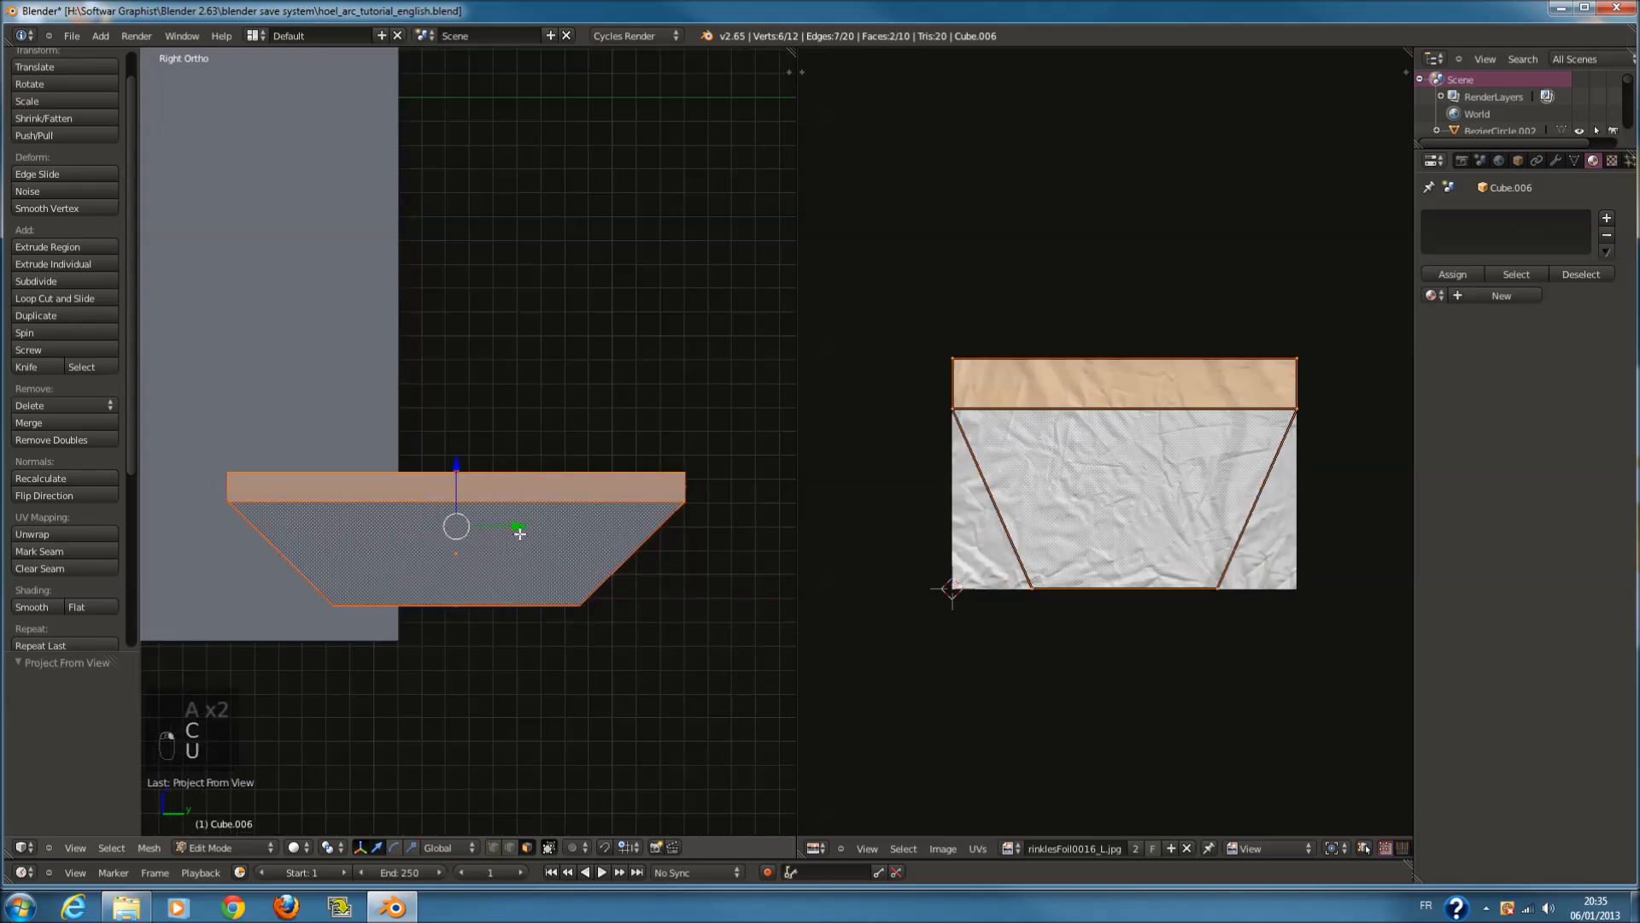
Select the side table's two back faces in back view and map them with Project from View (Bounds)
{"action": "key", "text": "ctrl+KP_1"}
{"action": "key", "text": "a"}
{"action": "key", "text": "c"}
{"action": "left_click_drag", "start_coordinate": [516, 531], "coordinate": [487, 527]}
{"action": "right_click", "coordinate": [488, 527]}
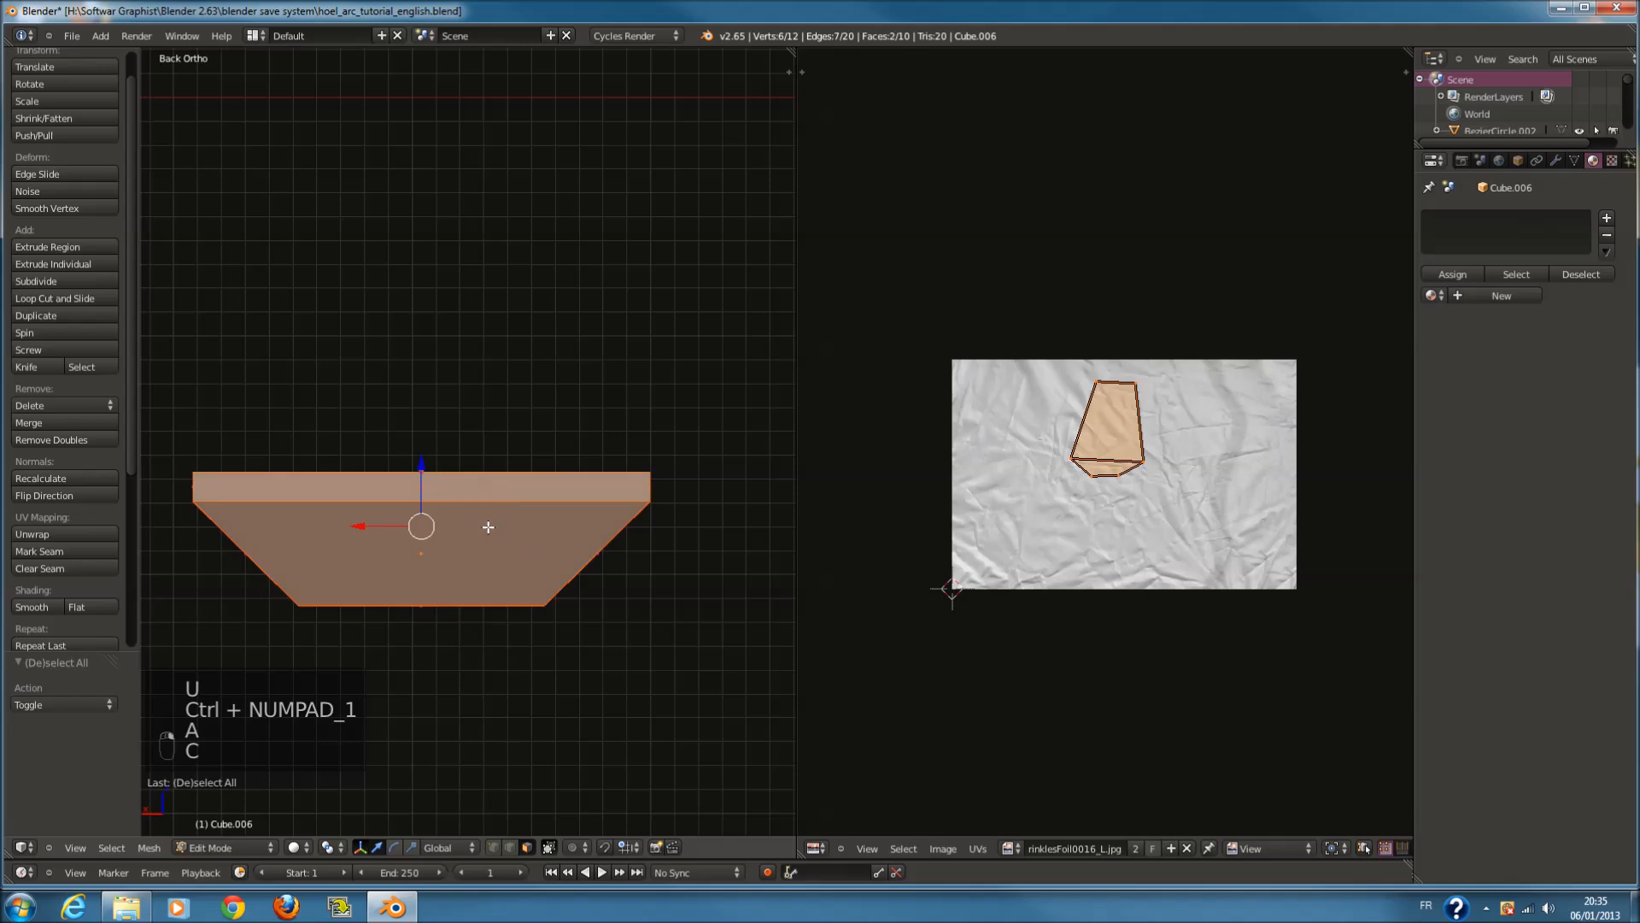
{"action": "key", "text": "u"}
{"action": "left_click", "coordinate": [488, 527]}
Check the UV projections of the side table's right and back sides by reselecting their faces
{"action": "key", "text": "KP_3"}
{"action": "key", "text": "a"}
{"action": "key", "text": "a"}
{"action": "key", "text": "c"}
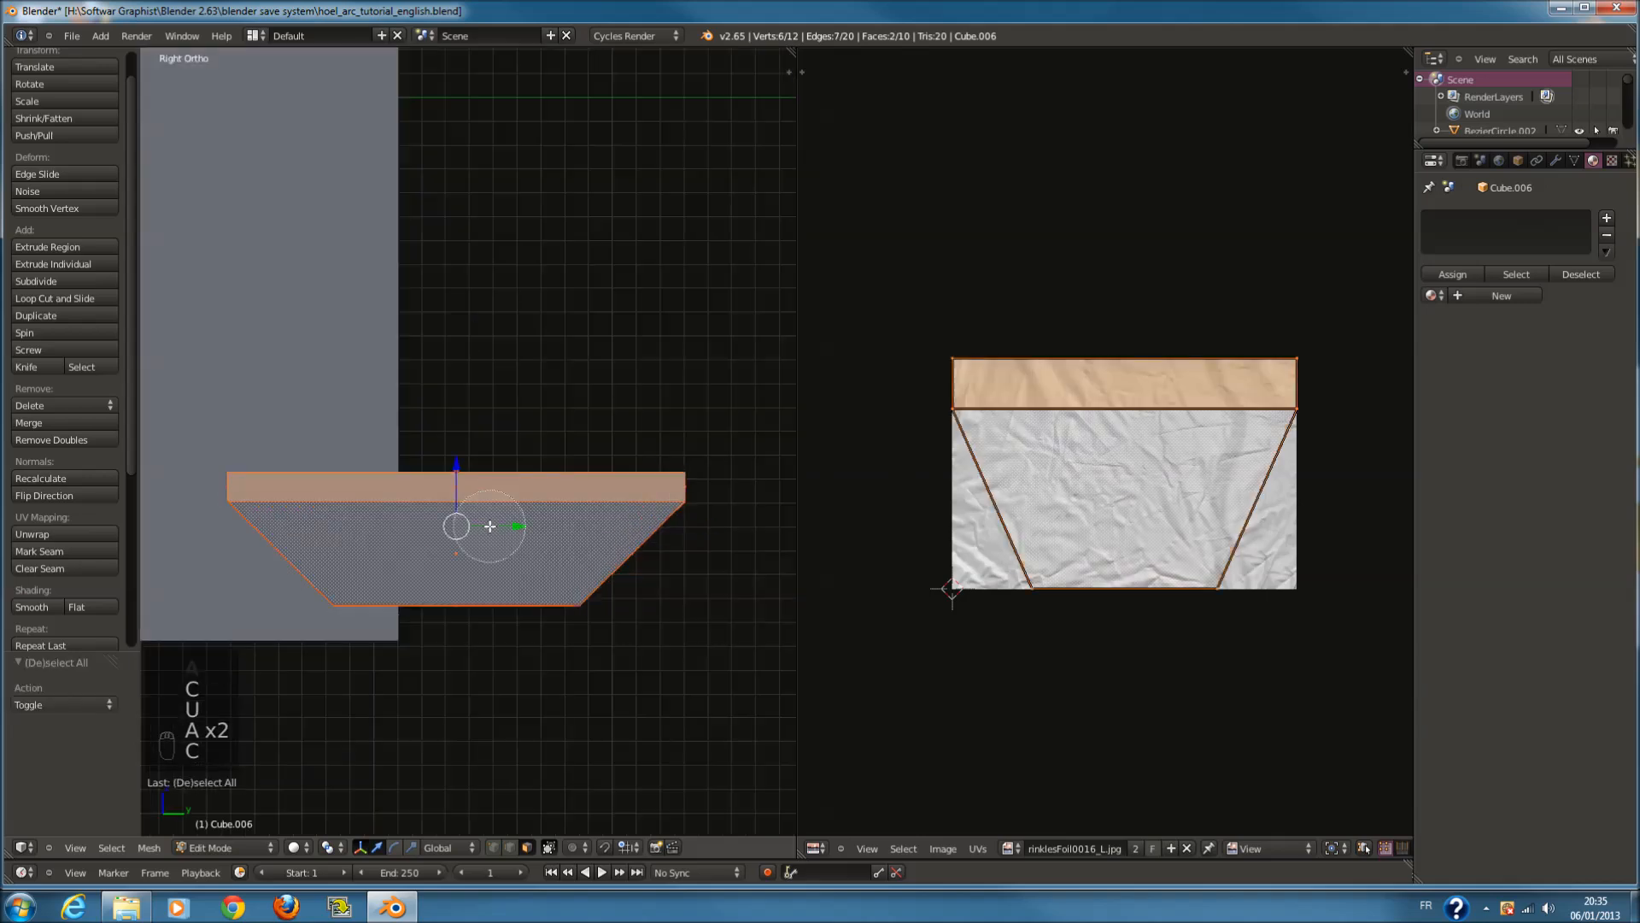
{"action": "key", "text": "ctrl+KP_1"}
{"action": "key", "text": "a"}
{"action": "key", "text": "c"}
{"action": "left_click_drag", "start_coordinate": [491, 525], "coordinate": [498, 527]}
{"action": "right_click", "coordinate": [518, 534]}
Select the side table's two left-side faces in left view and map them with Project from View (Bounds)
{"action": "key", "text": "ctrl+KP_3"}
{"action": "key", "text": "a"}
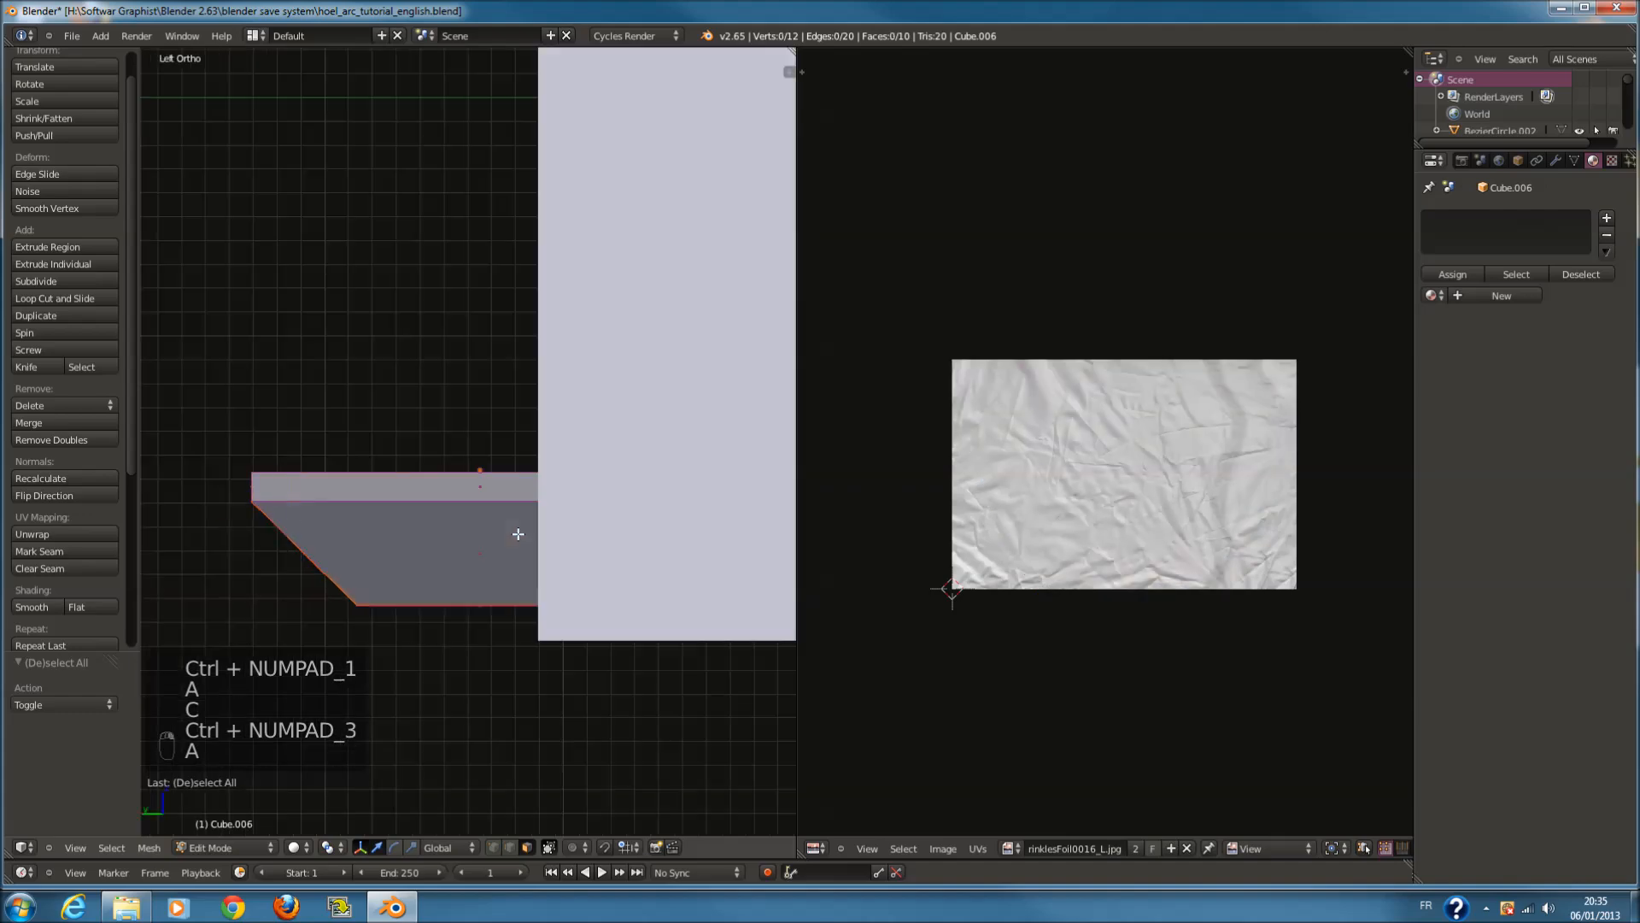
{"action": "key", "text": "c"}
{"action": "left_click", "coordinate": [518, 534]}
{"action": "right_click", "coordinate": [518, 534]}
{"action": "key", "text": "u"}
{"action": "left_click", "coordinate": [518, 534]}
Leave Edit Mode and replace the UV/Image Editor with the Node Editor
{"action": "key", "text": "Tab"}
{"action": "mouse_move", "coordinate": [504, 430]}
{"action": "middle_mouse_down"}
{"action": "mouse_move", "coordinate": [581, 502]}
{"action": "mouse_move", "coordinate": [587, 550]}
{"action": "mouse_move", "coordinate": [843, 747]}
{"action": "middle_mouse_up"}
{"action": "key", "text": "z"}
{"action": "key", "text": "z"}
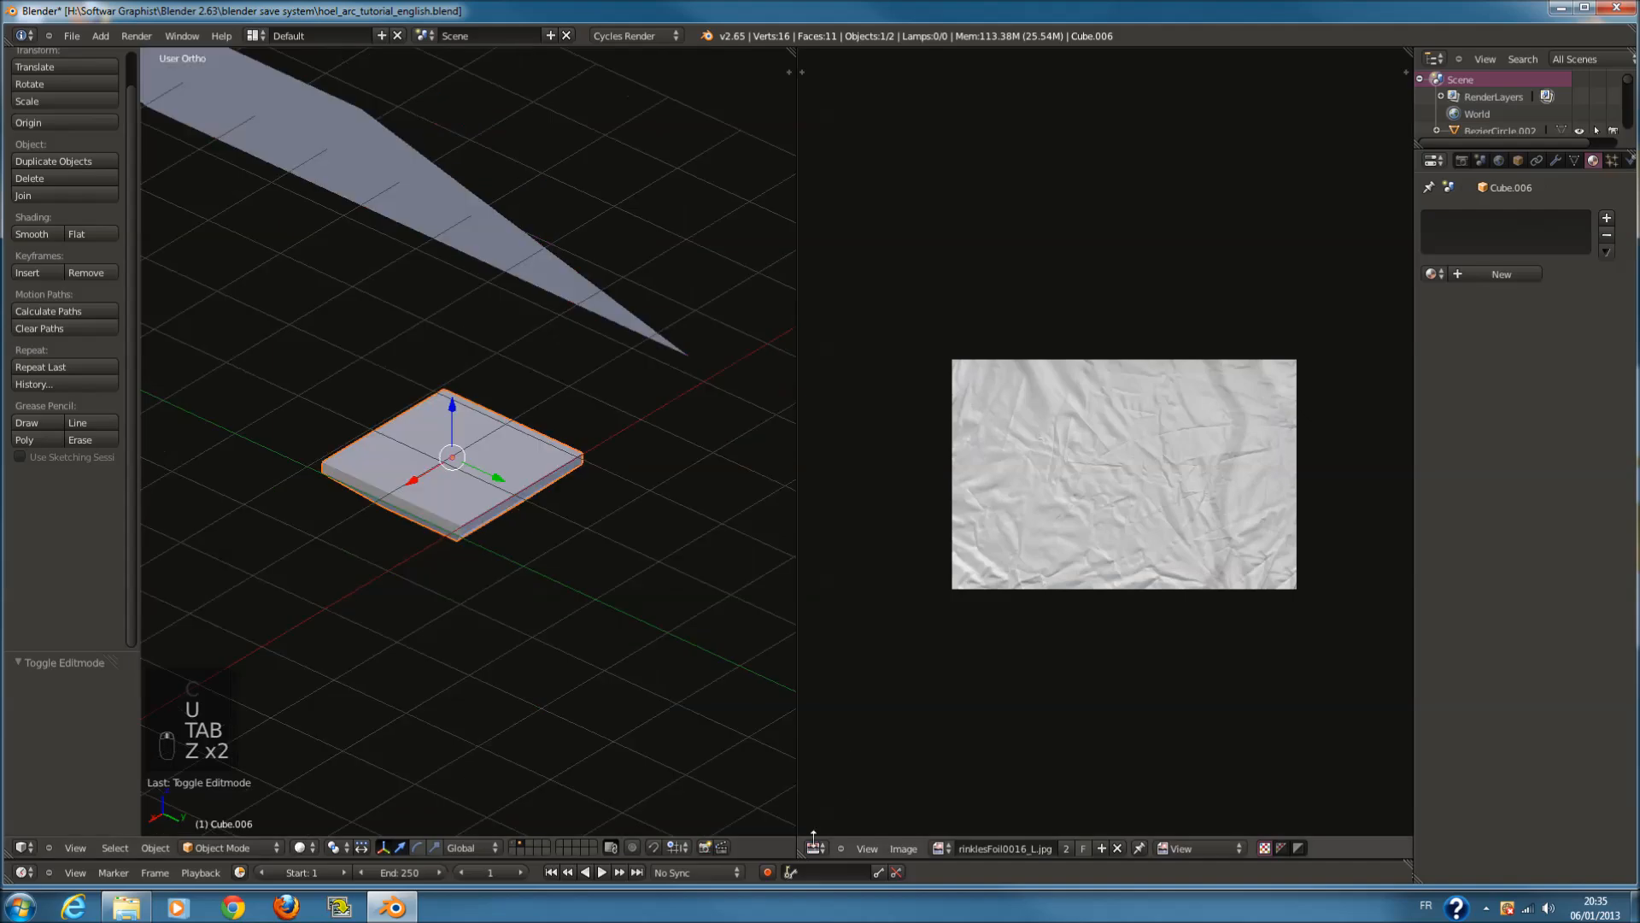
{"action": "left_click", "coordinate": [815, 844]}
{"action": "left_click", "coordinate": [854, 669]}
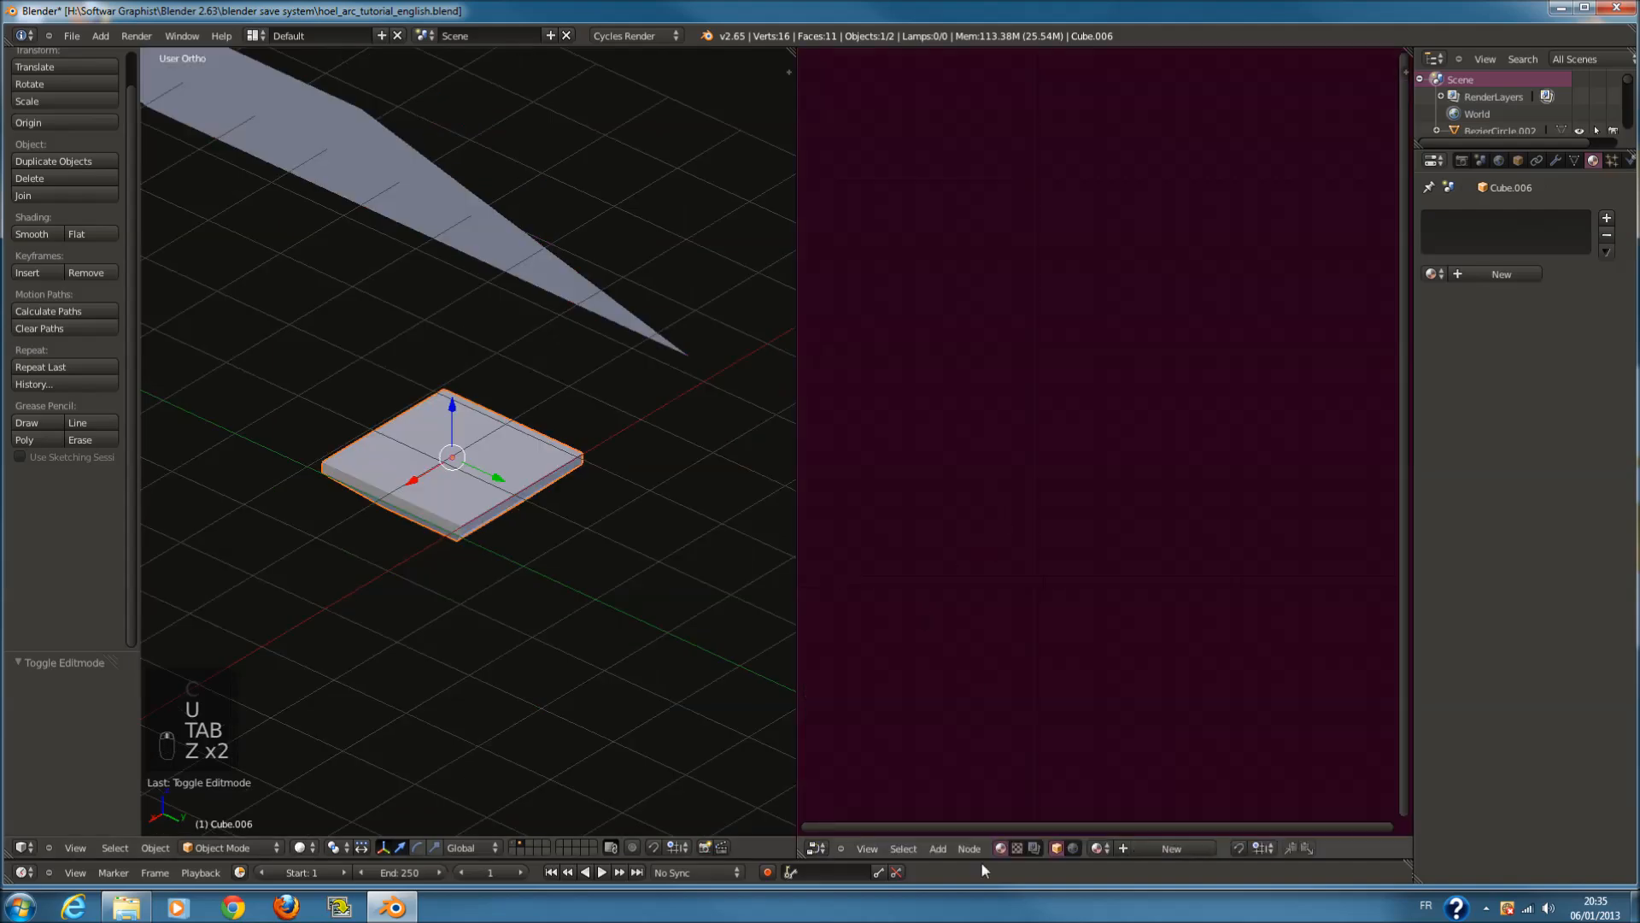
{"action": "scroll", "coordinate": [499, 502], "scroll_direction": "down", "scroll_amount": 5}
{"action": "key", "text": "Tab"}
{"action": "key", "text": "a"}
{"action": "key", "text": "a"}
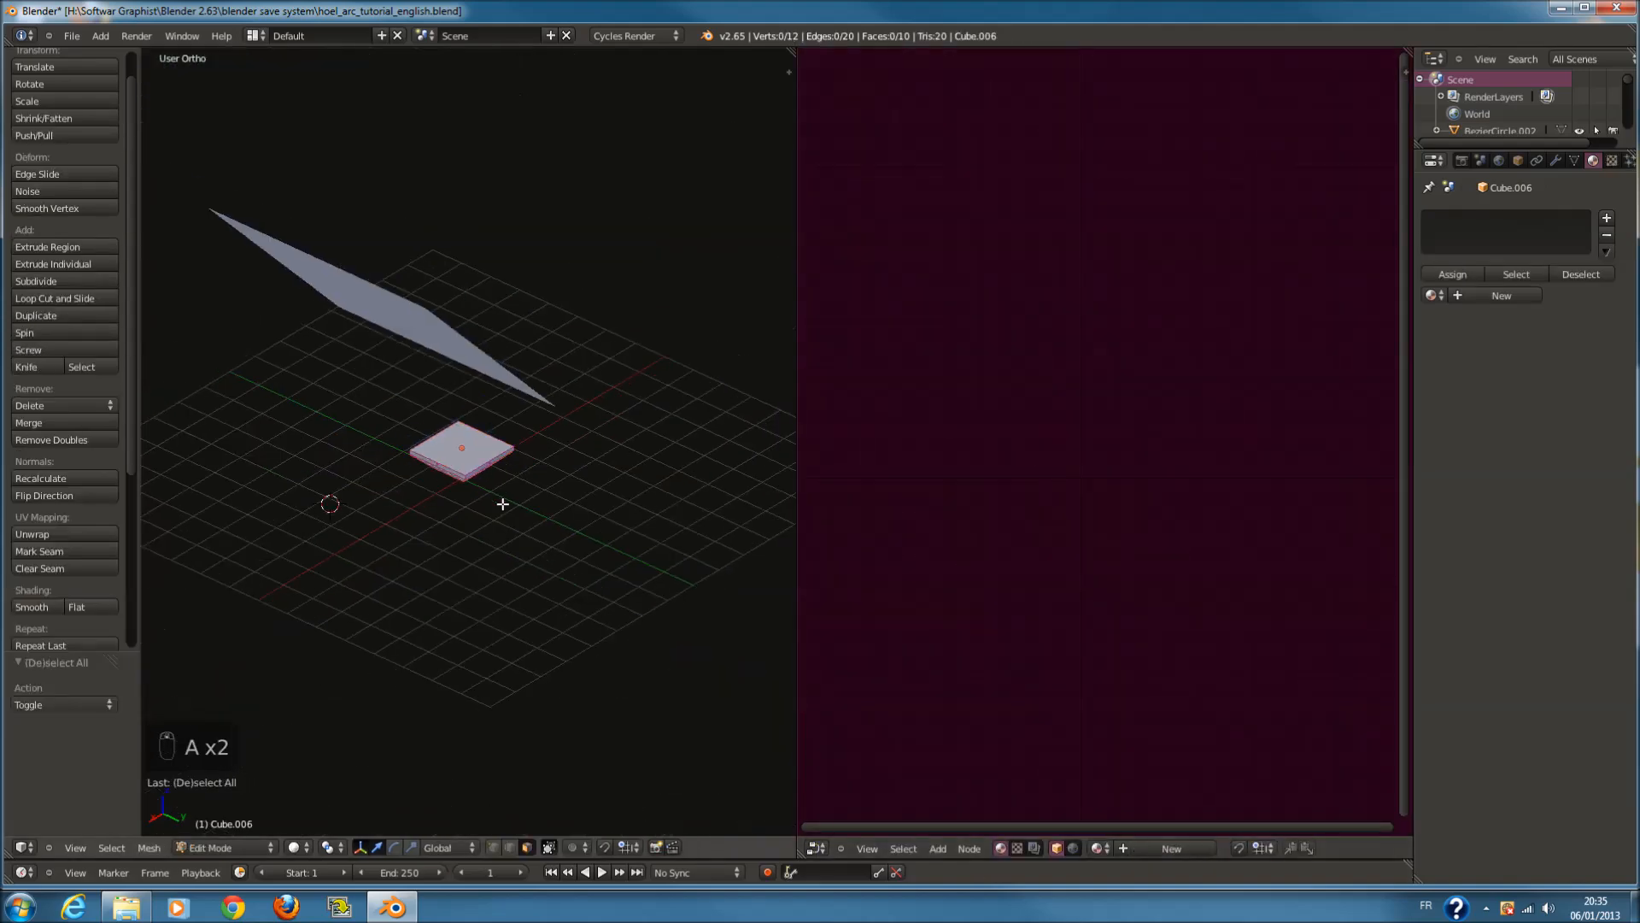
{"action": "key", "text": "a"}
{"action": "key", "text": "Tab"}
Create a new material for the side table and name it wood_table
{"action": "left_click", "coordinate": [1476, 273]}
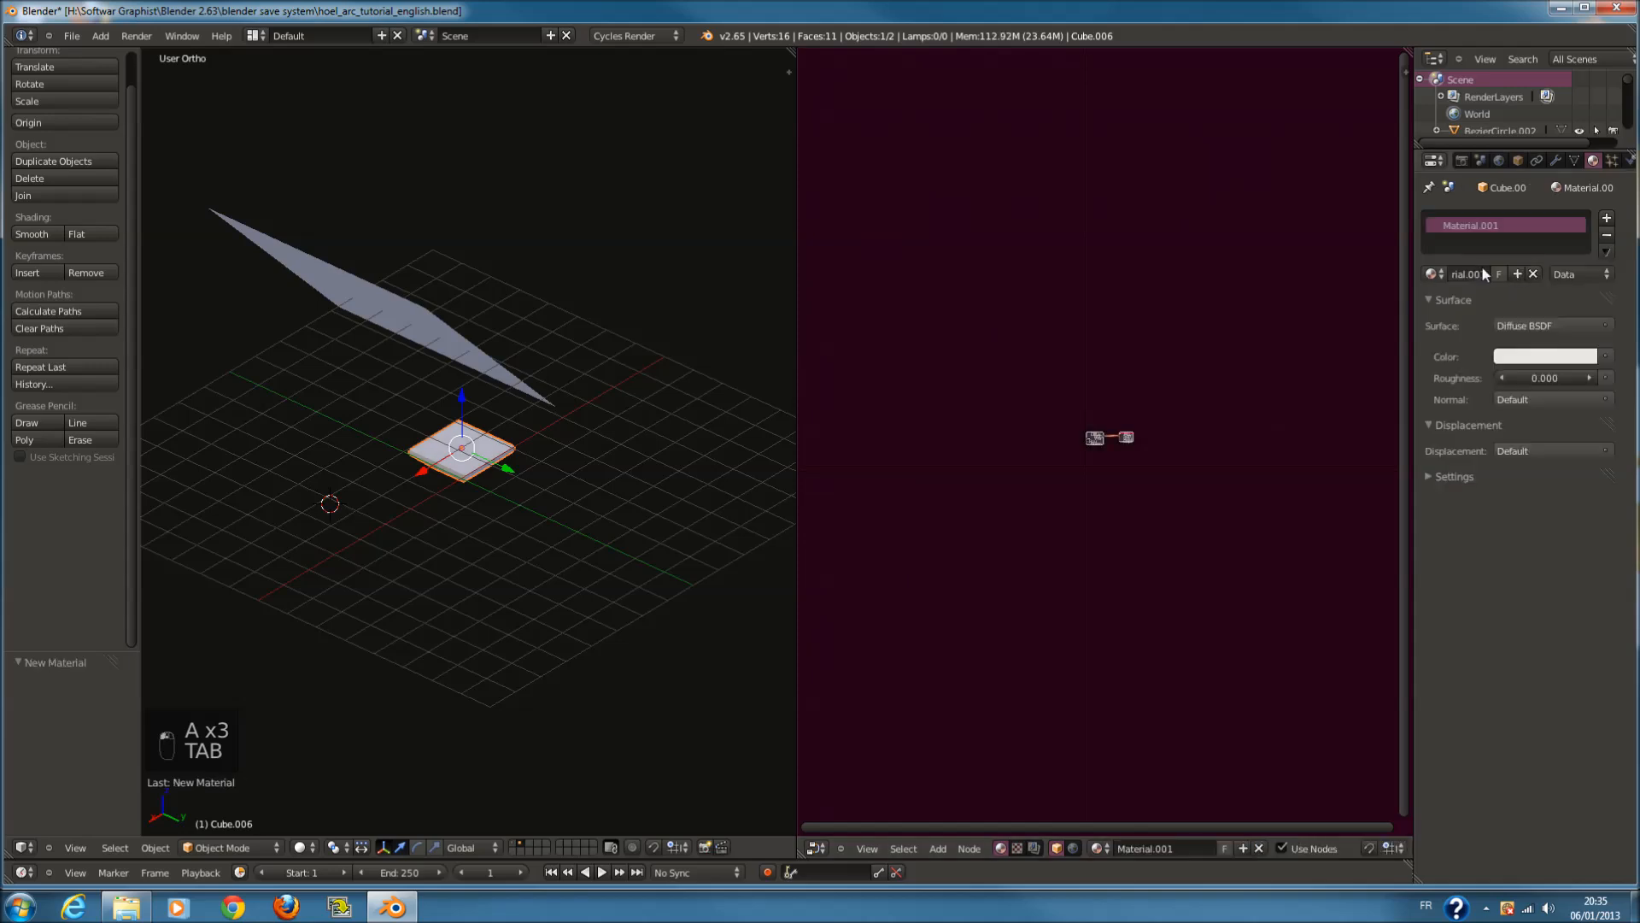
{"action": "type", "text": "W"}
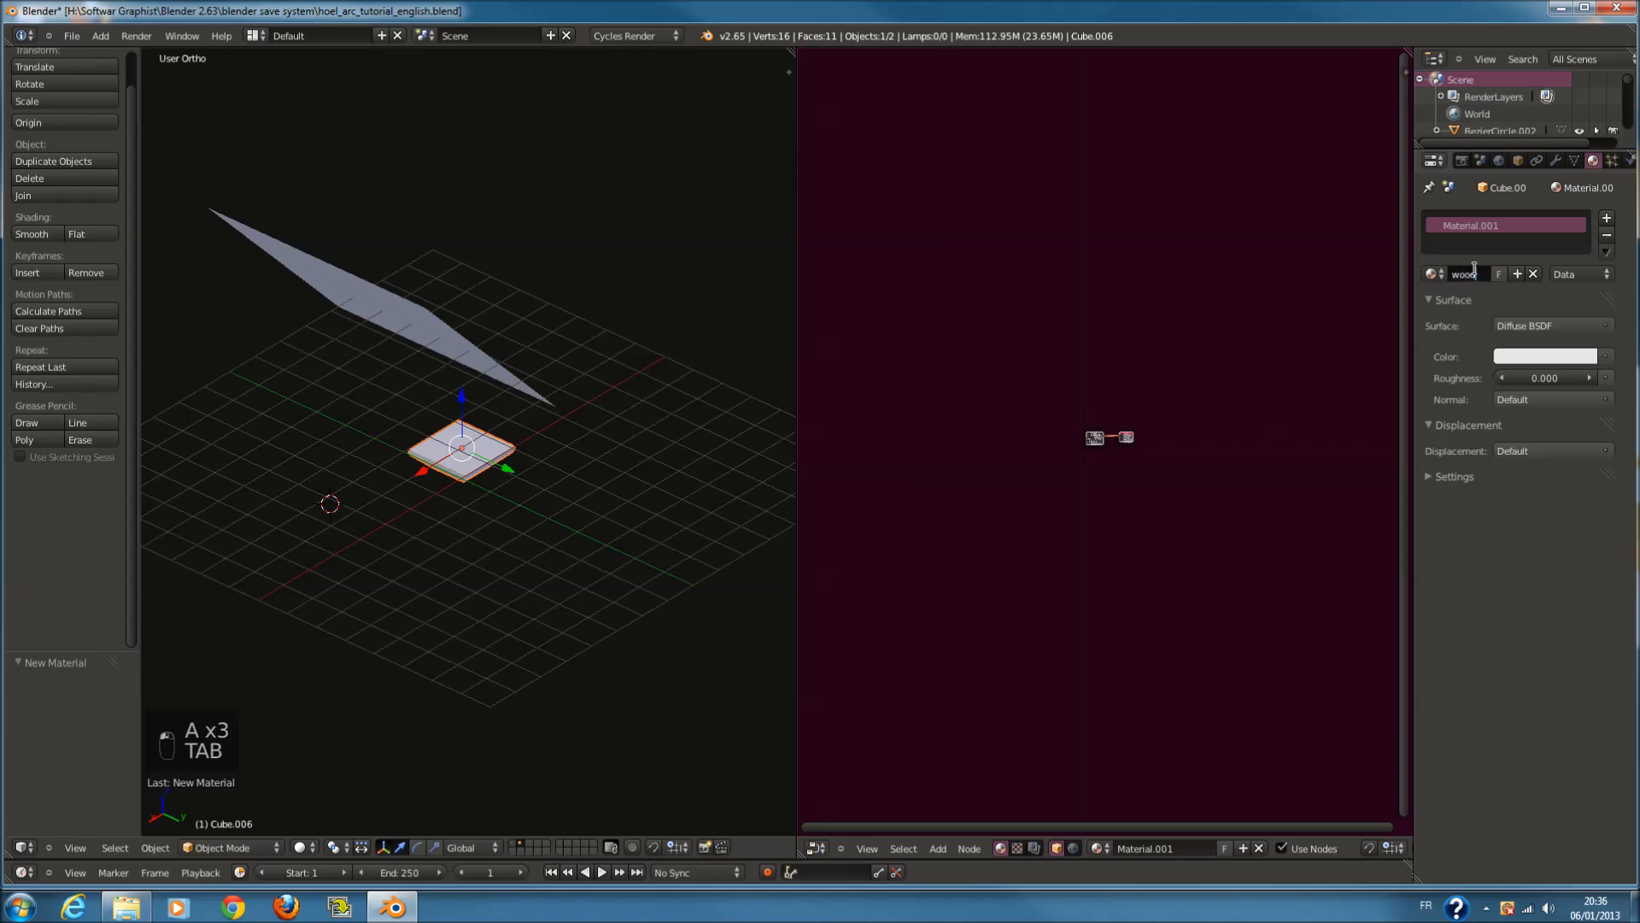
{"action": "type", "text": "e"}
{"action": "key", "text": "Return"}
Add an Image Texture node to the wood_table material and arrange it in front of the Diffuse BSDF node
{"action": "scroll", "coordinate": [403, 567], "scroll_direction": "up", "scroll_amount": 4}
{"action": "scroll", "coordinate": [1043, 551], "scroll_direction": "up", "scroll_amount": 3}
{"action": "scroll", "coordinate": [996, 529], "scroll_direction": "up", "scroll_amount": 5}
{"action": "key", "text": "shift+a"}
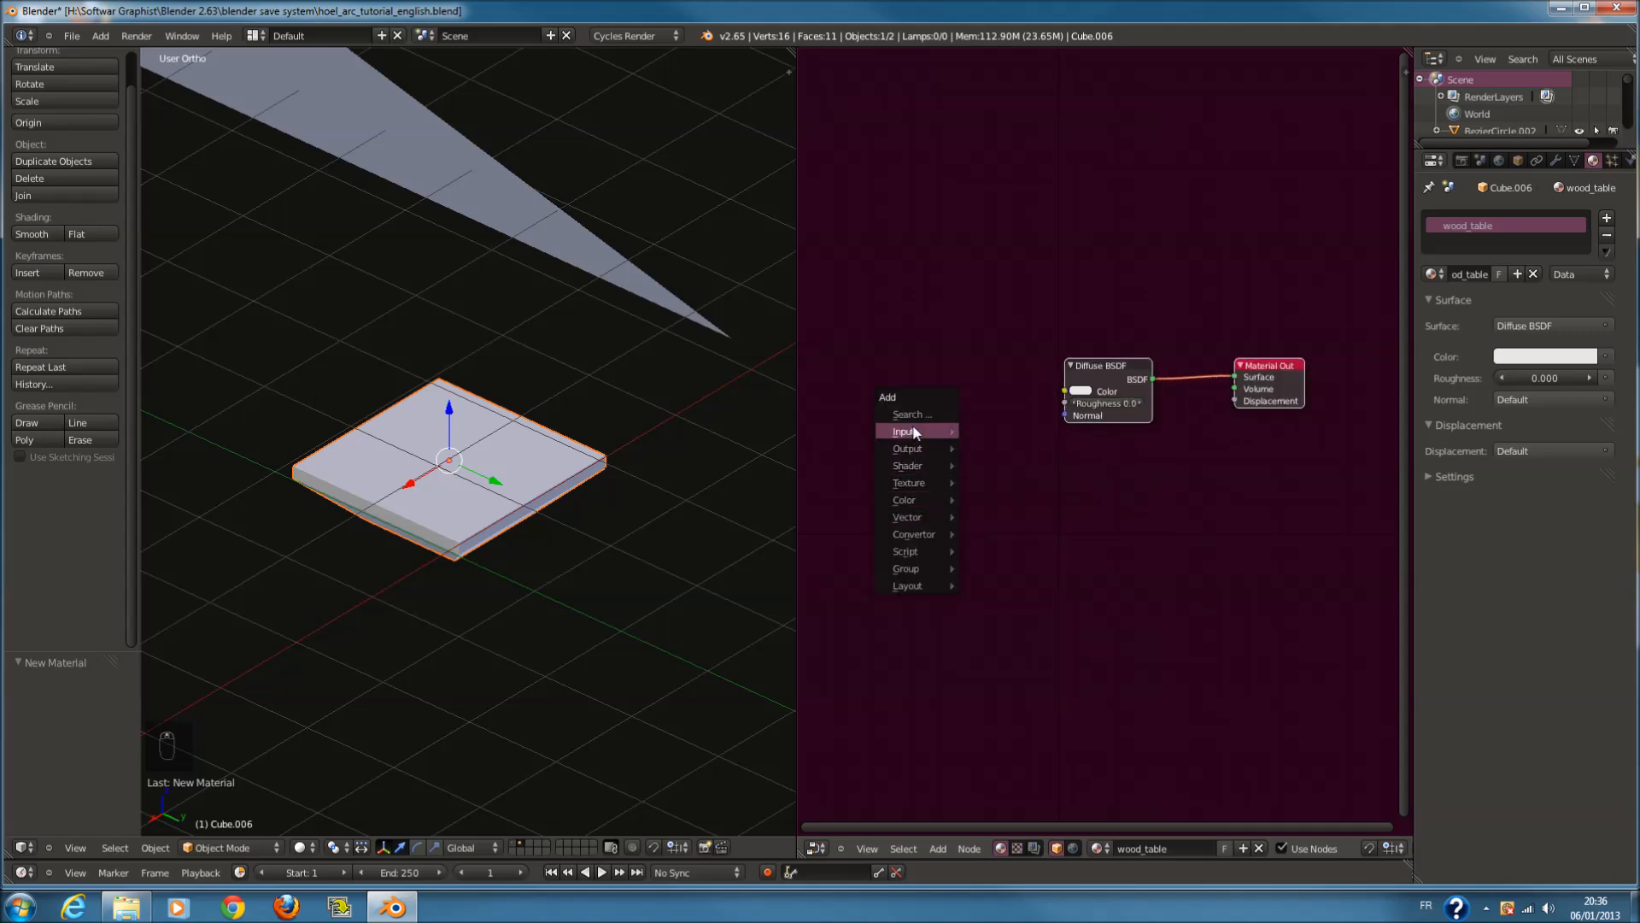
{"action": "mouse_move", "coordinate": [915, 468]}
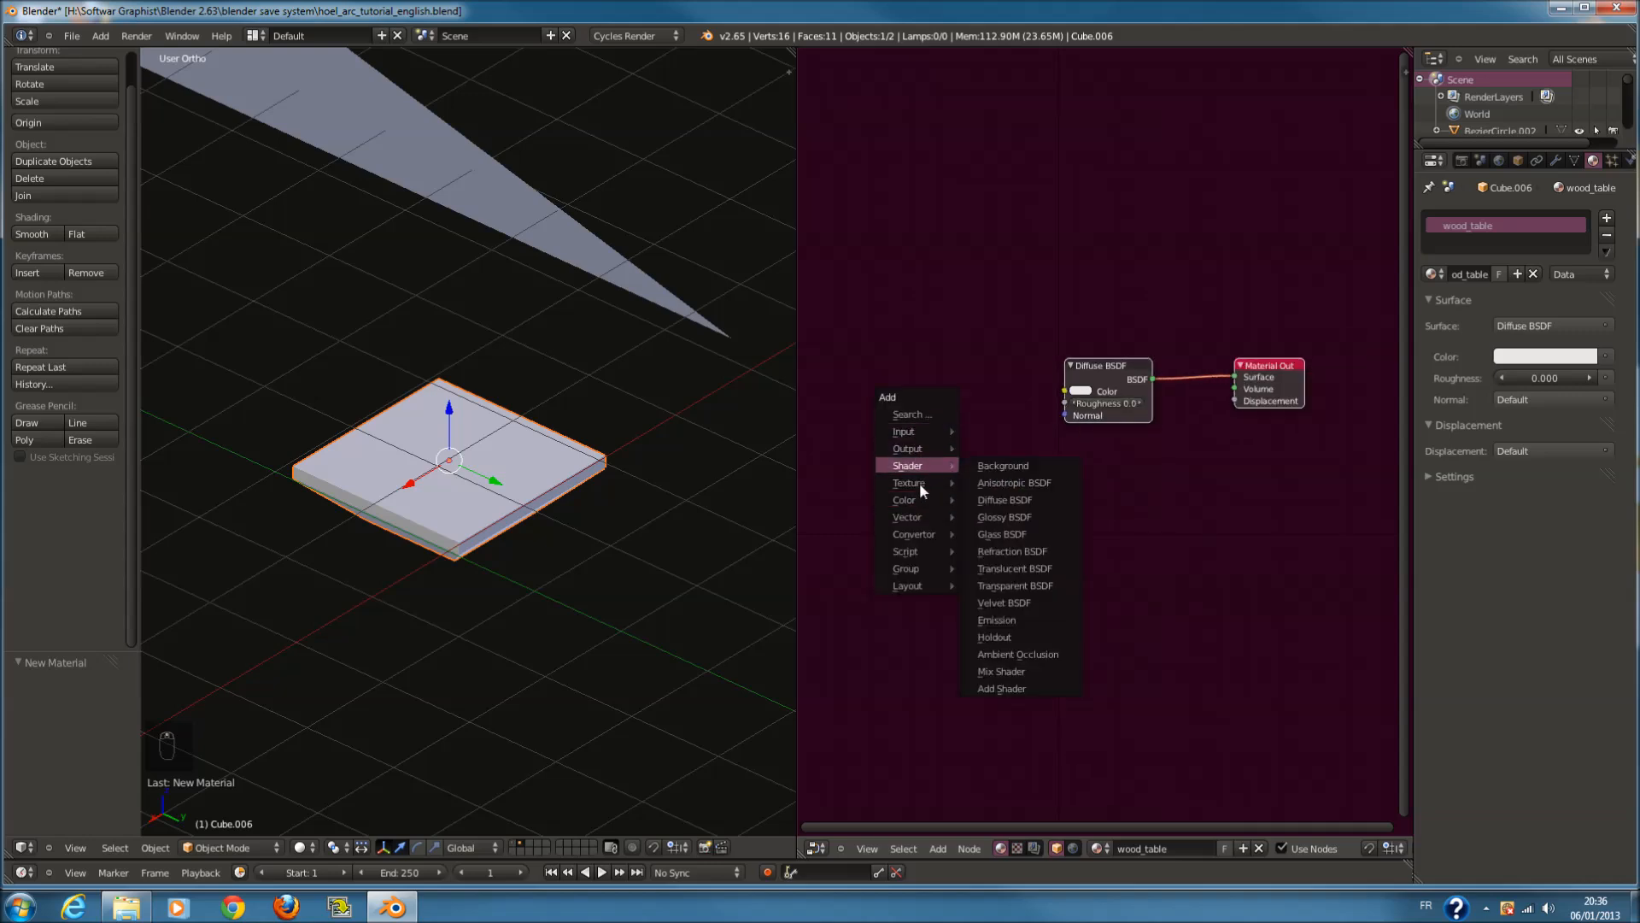
{"action": "left_click", "coordinate": [1005, 484]}
{"action": "middle_click_drag", "start_coordinate": [1097, 458], "coordinate": [1172, 459]}
{"action": "scroll", "coordinate": [1170, 459], "scroll_direction": "up", "scroll_amount": 1}
{"action": "left_click_drag", "start_coordinate": [1114, 475], "coordinate": [951, 410]}
{"action": "left_click_drag", "start_coordinate": [1099, 384], "coordinate": [1142, 388]}
{"action": "left_click_drag", "start_coordinate": [966, 405], "coordinate": [1004, 392]}
Load WoodFine0018_L.jpg from the Documents texture folder into the Image Texture node, browsing the files as thumbnails
{"action": "left_click", "coordinate": [996, 425]}
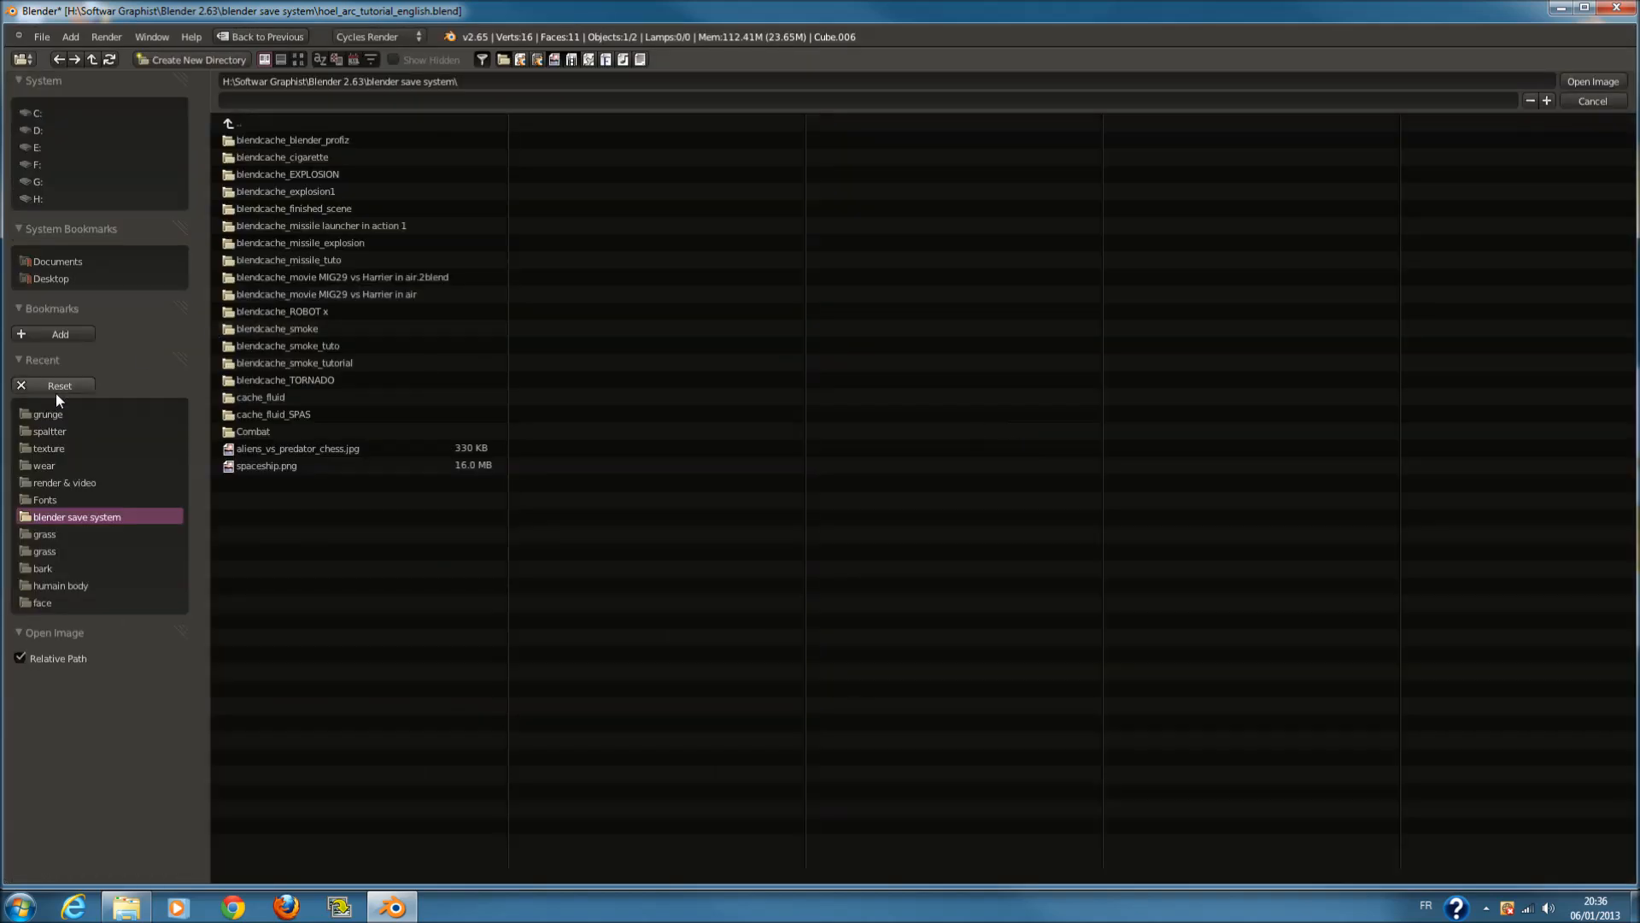
{"action": "left_click", "coordinate": [86, 263]}
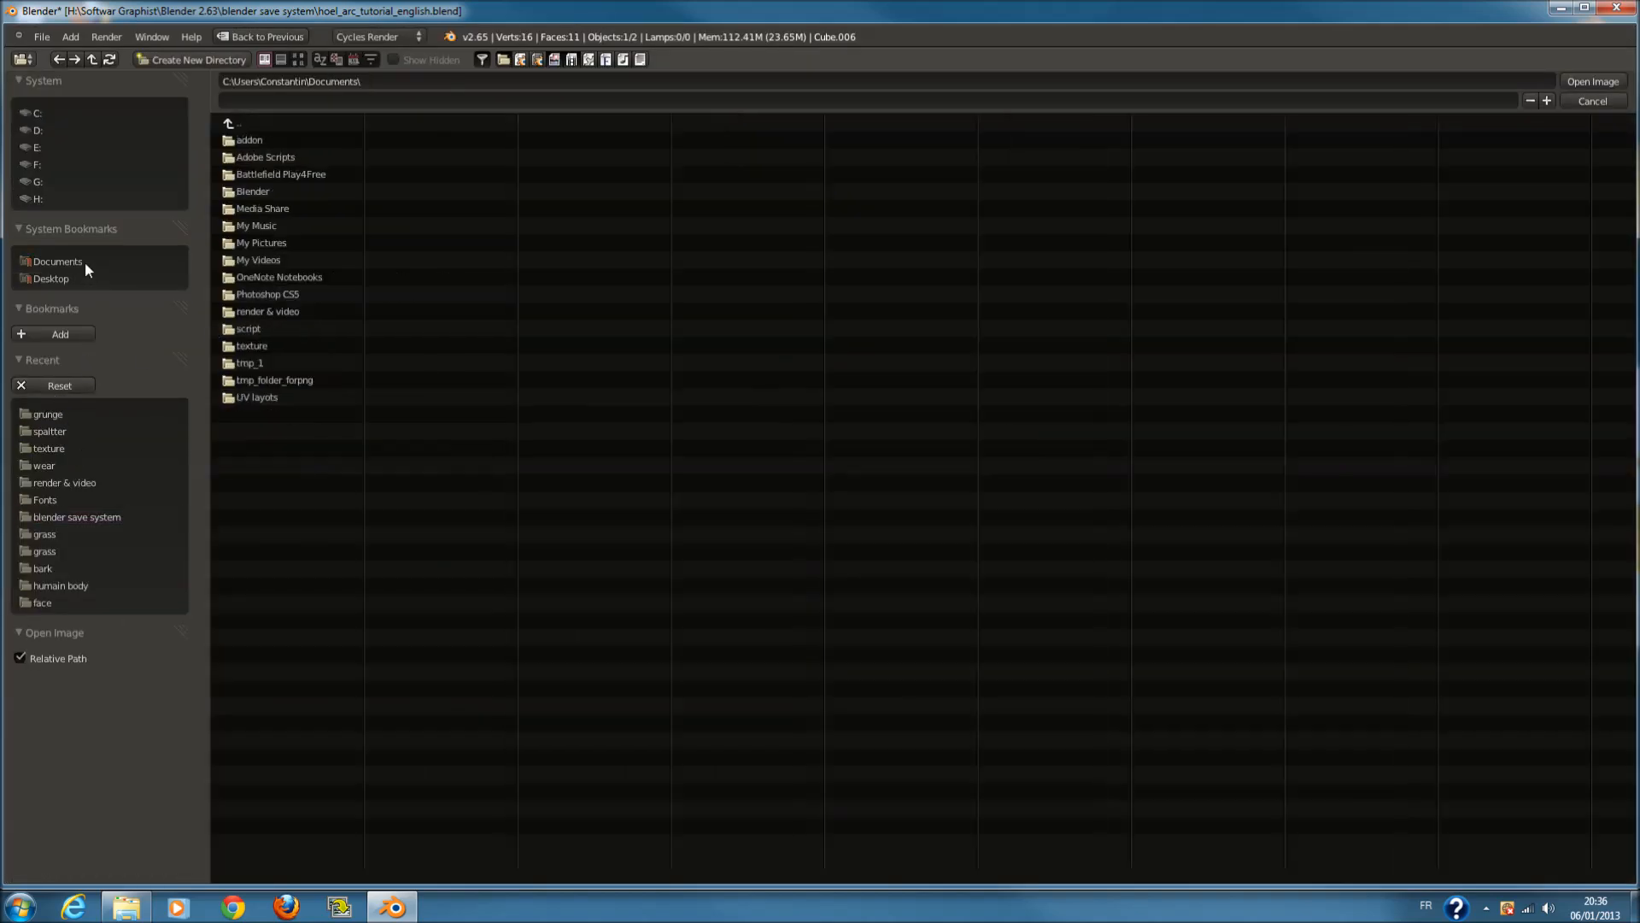
{"action": "left_click", "coordinate": [270, 346]}
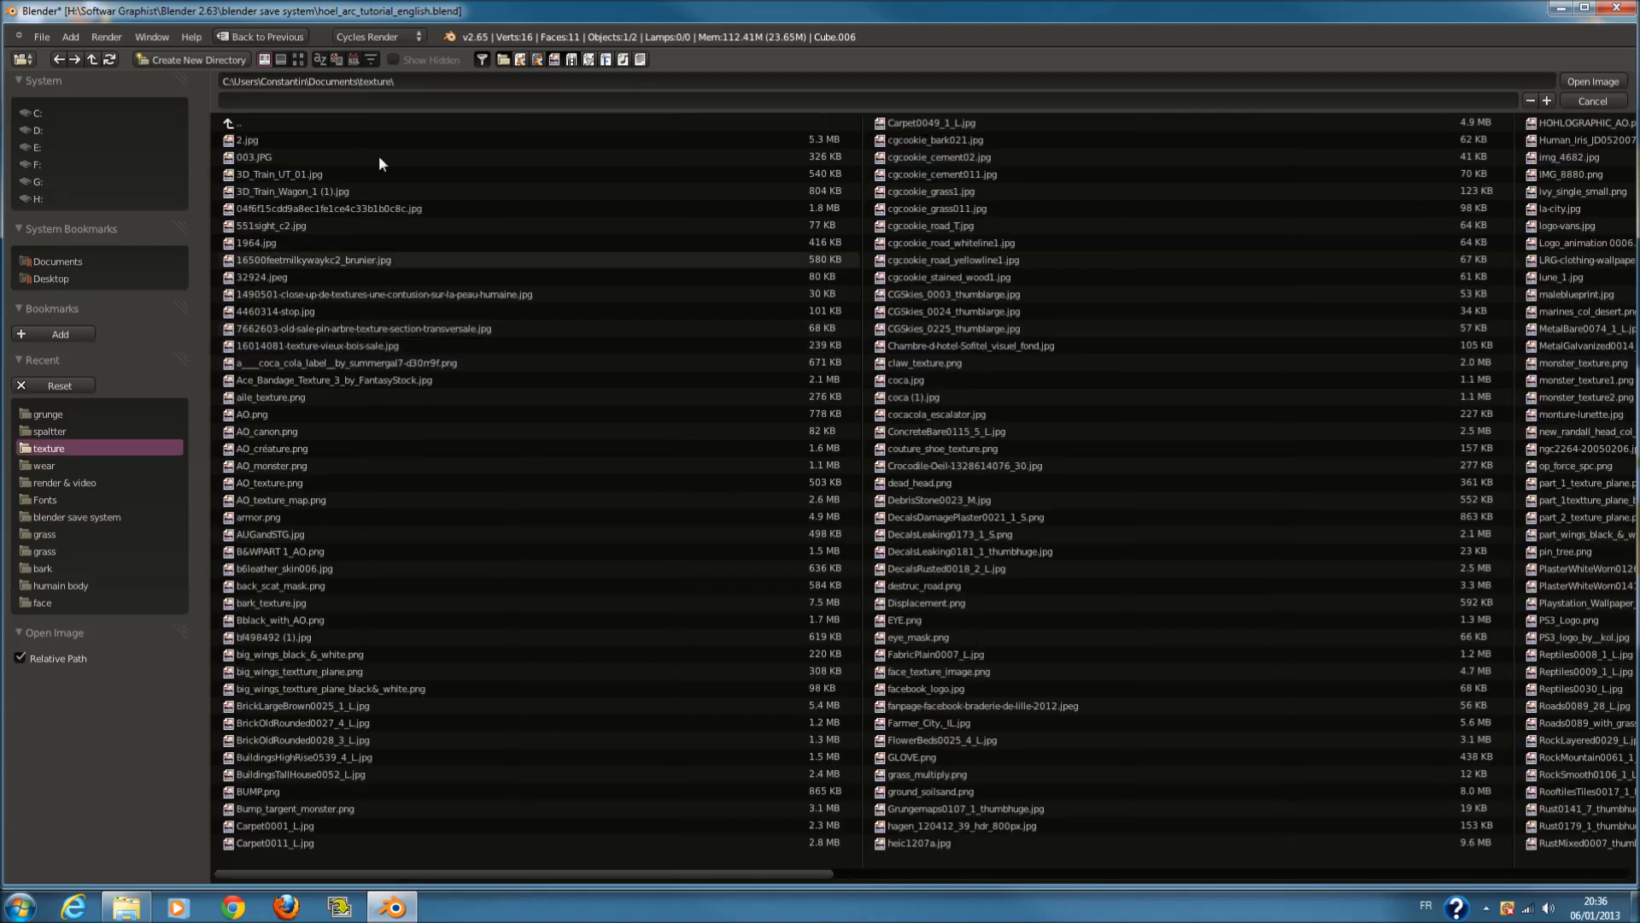
{"action": "left_click", "coordinate": [298, 59]}
{"action": "scroll", "coordinate": [866, 327], "scroll_direction": "down", "scroll_amount": 2}
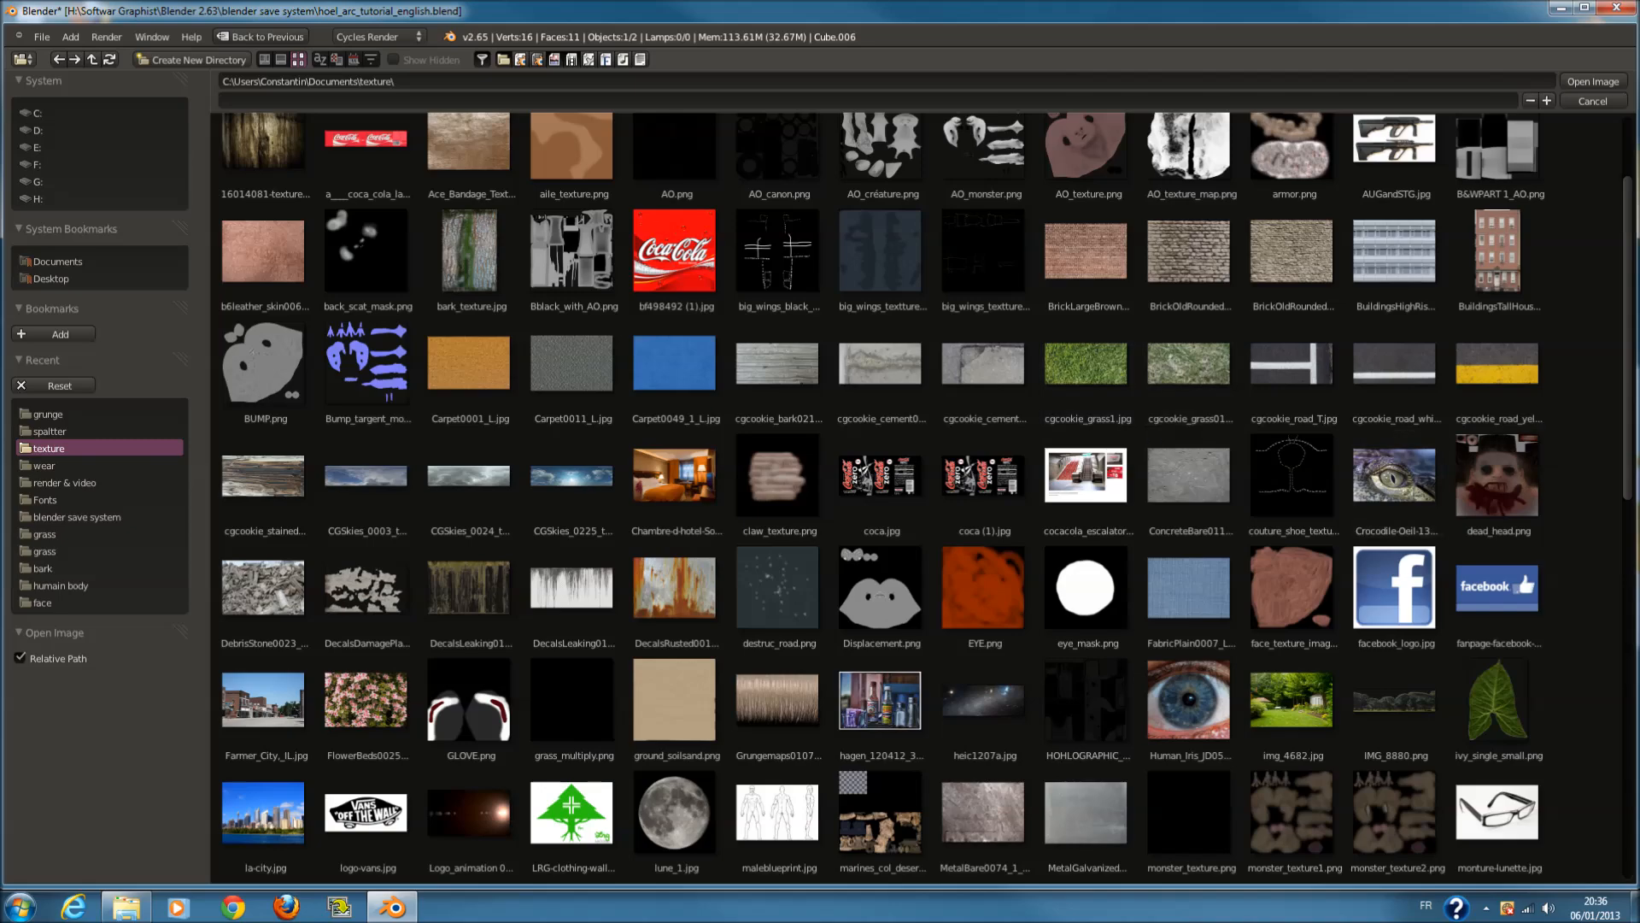
{"action": "scroll", "coordinate": [1386, 439], "scroll_direction": "down", "scroll_amount": 5}
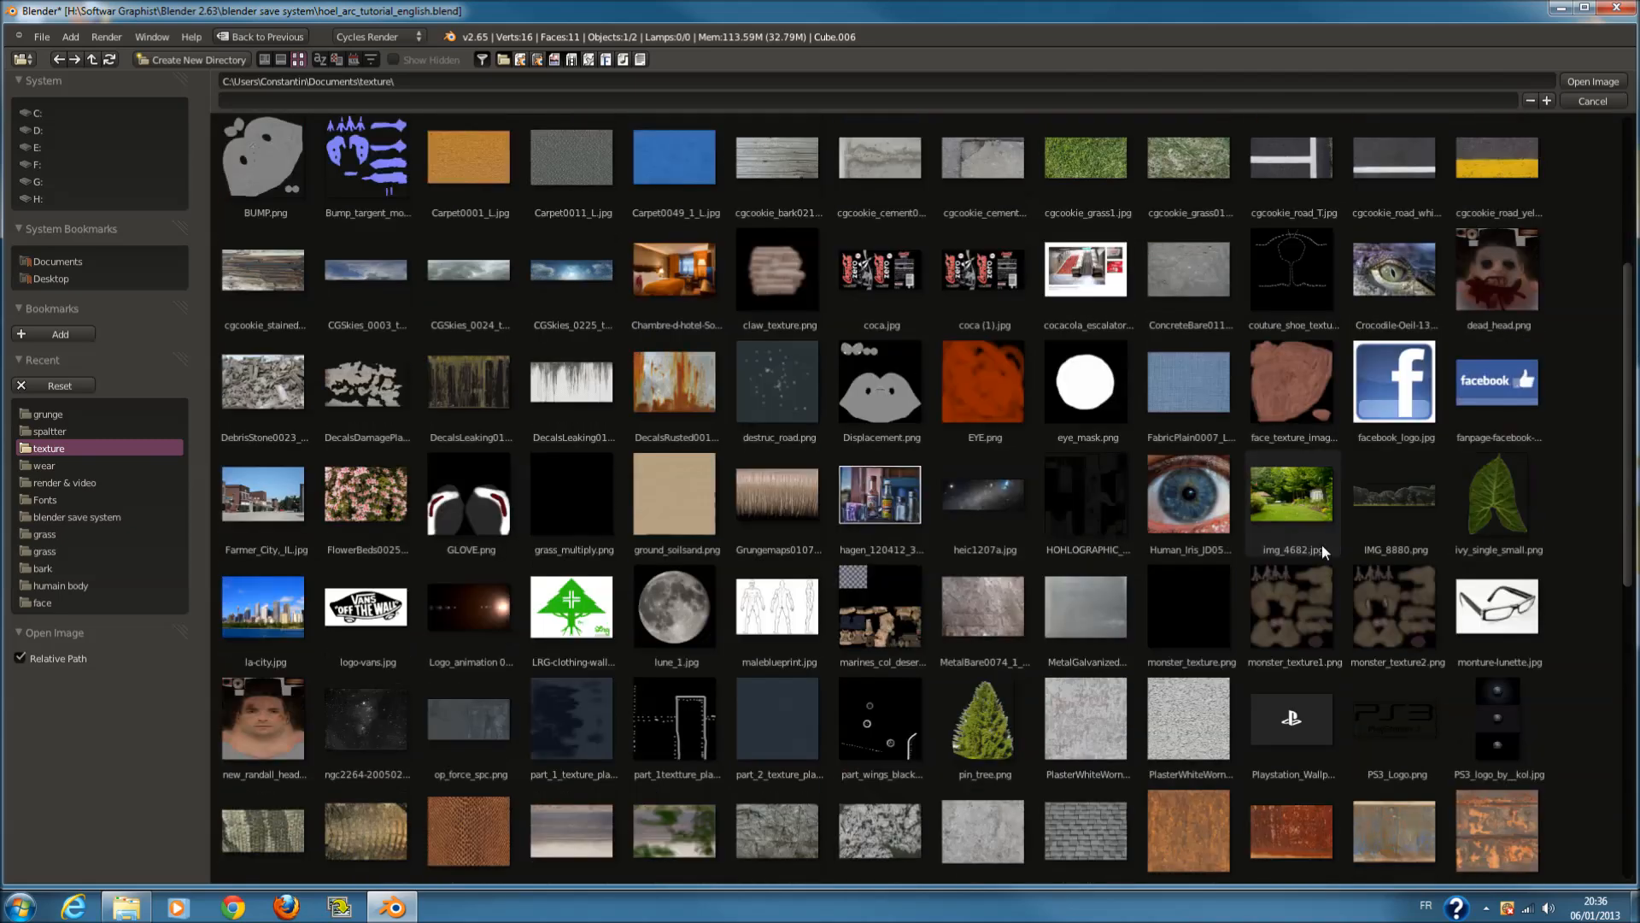
{"action": "scroll", "coordinate": [1213, 560], "scroll_direction": "down", "scroll_amount": 8}
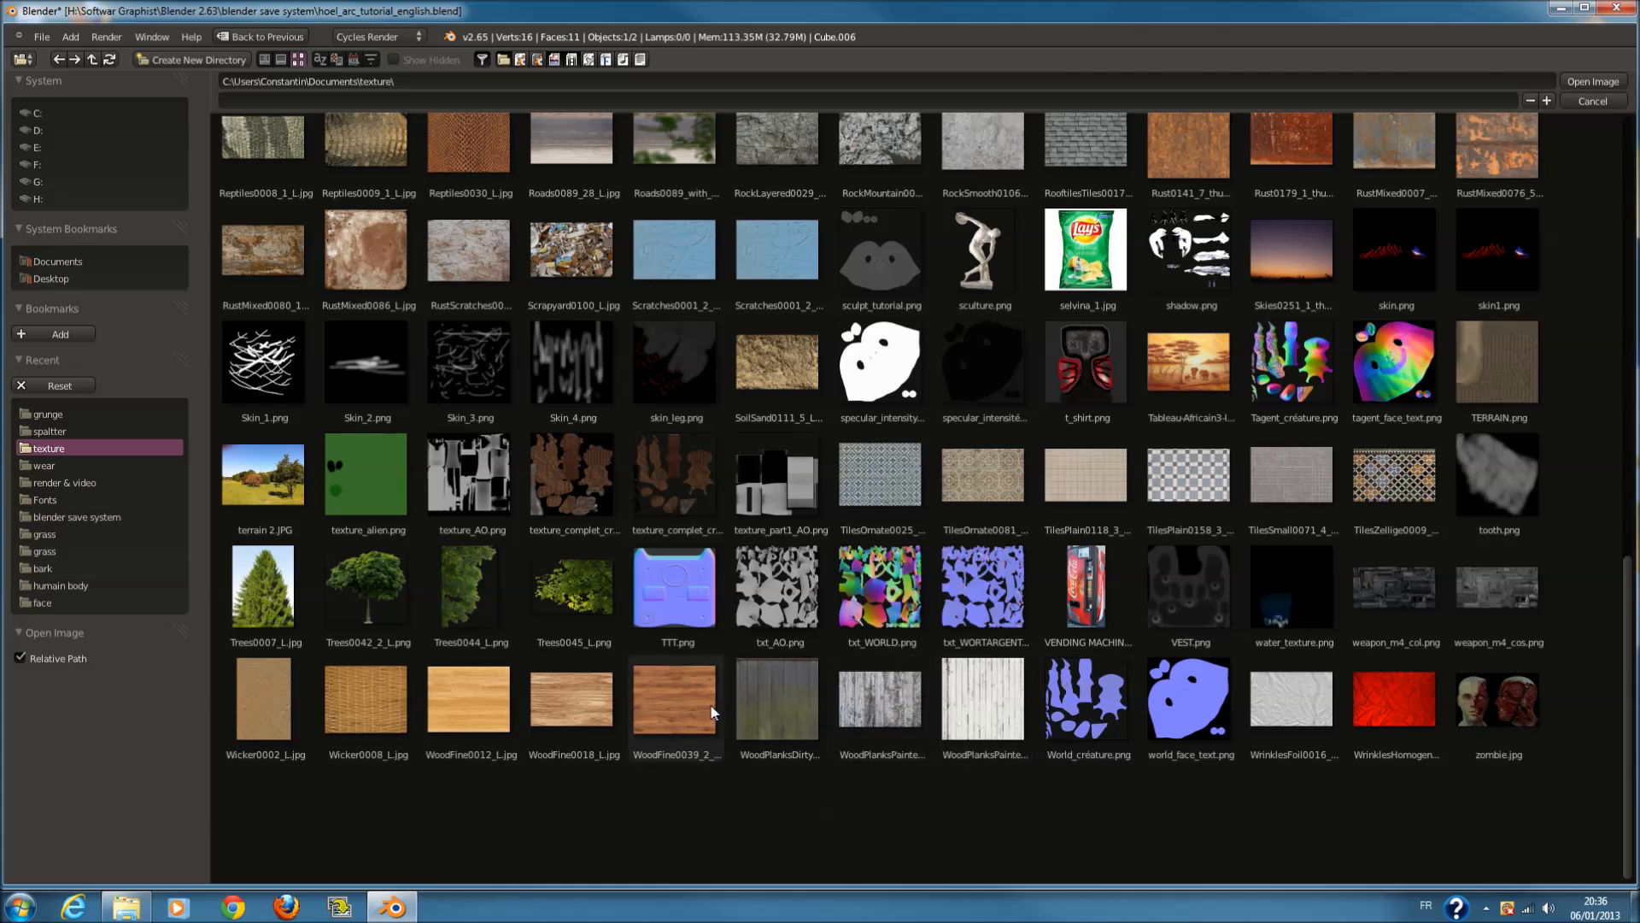
{"action": "left_click", "coordinate": [570, 710]}
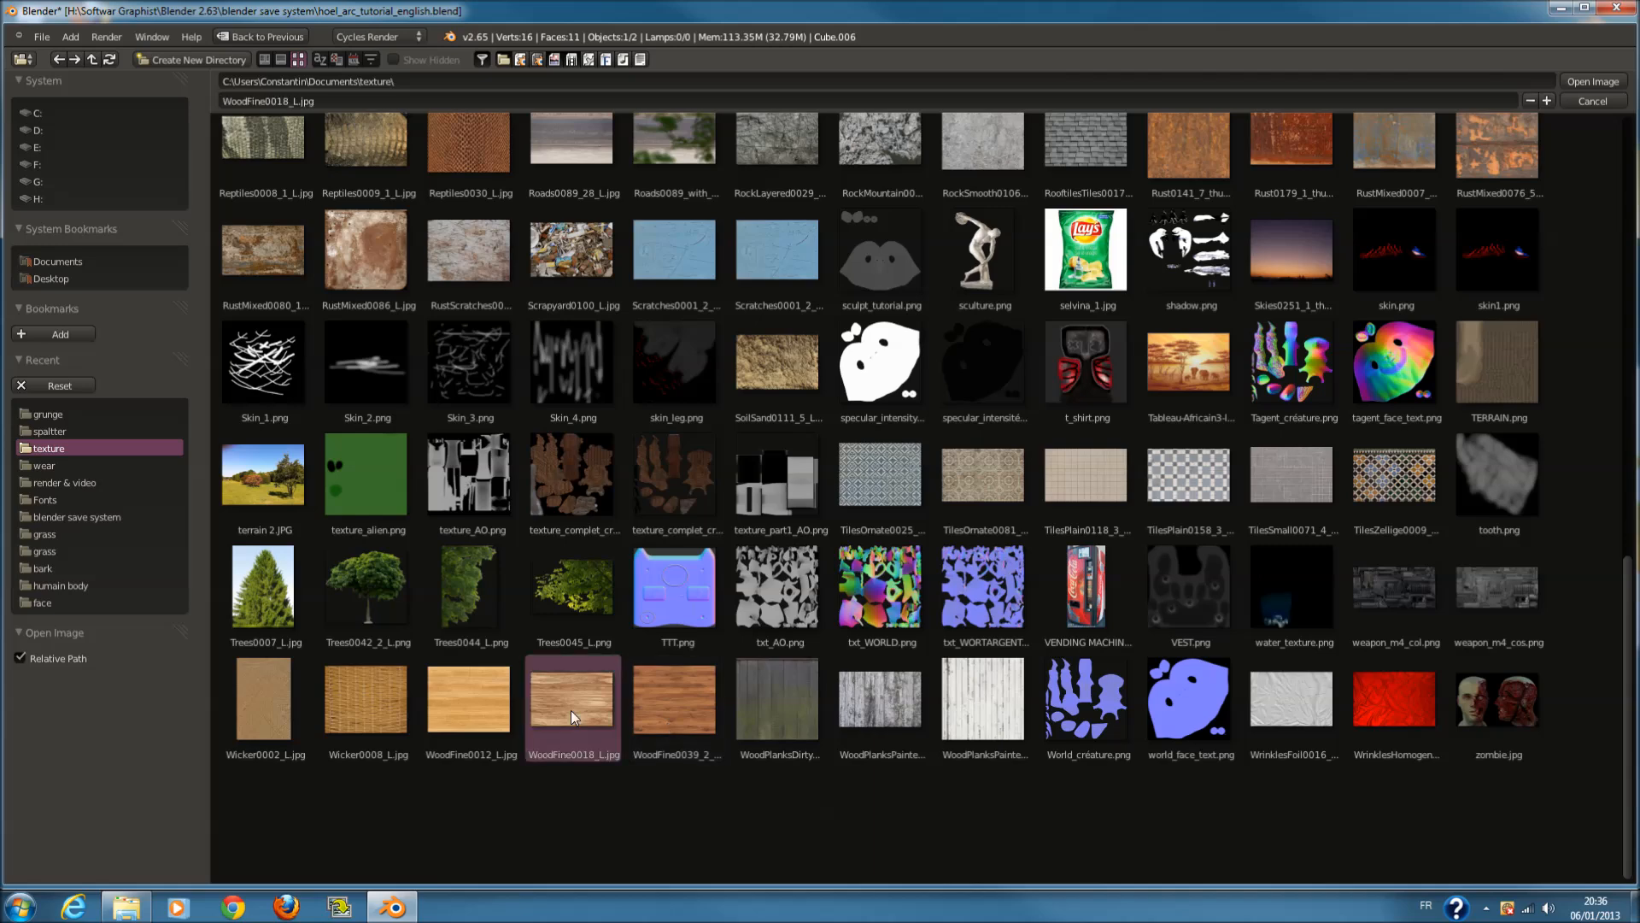
{"action": "left_click", "coordinate": [1603, 88]}
Set the viewport shading to Rendered and move the Image Texture node farther away from the Diffuse BSDF node
{"action": "left_click", "coordinate": [301, 847]}
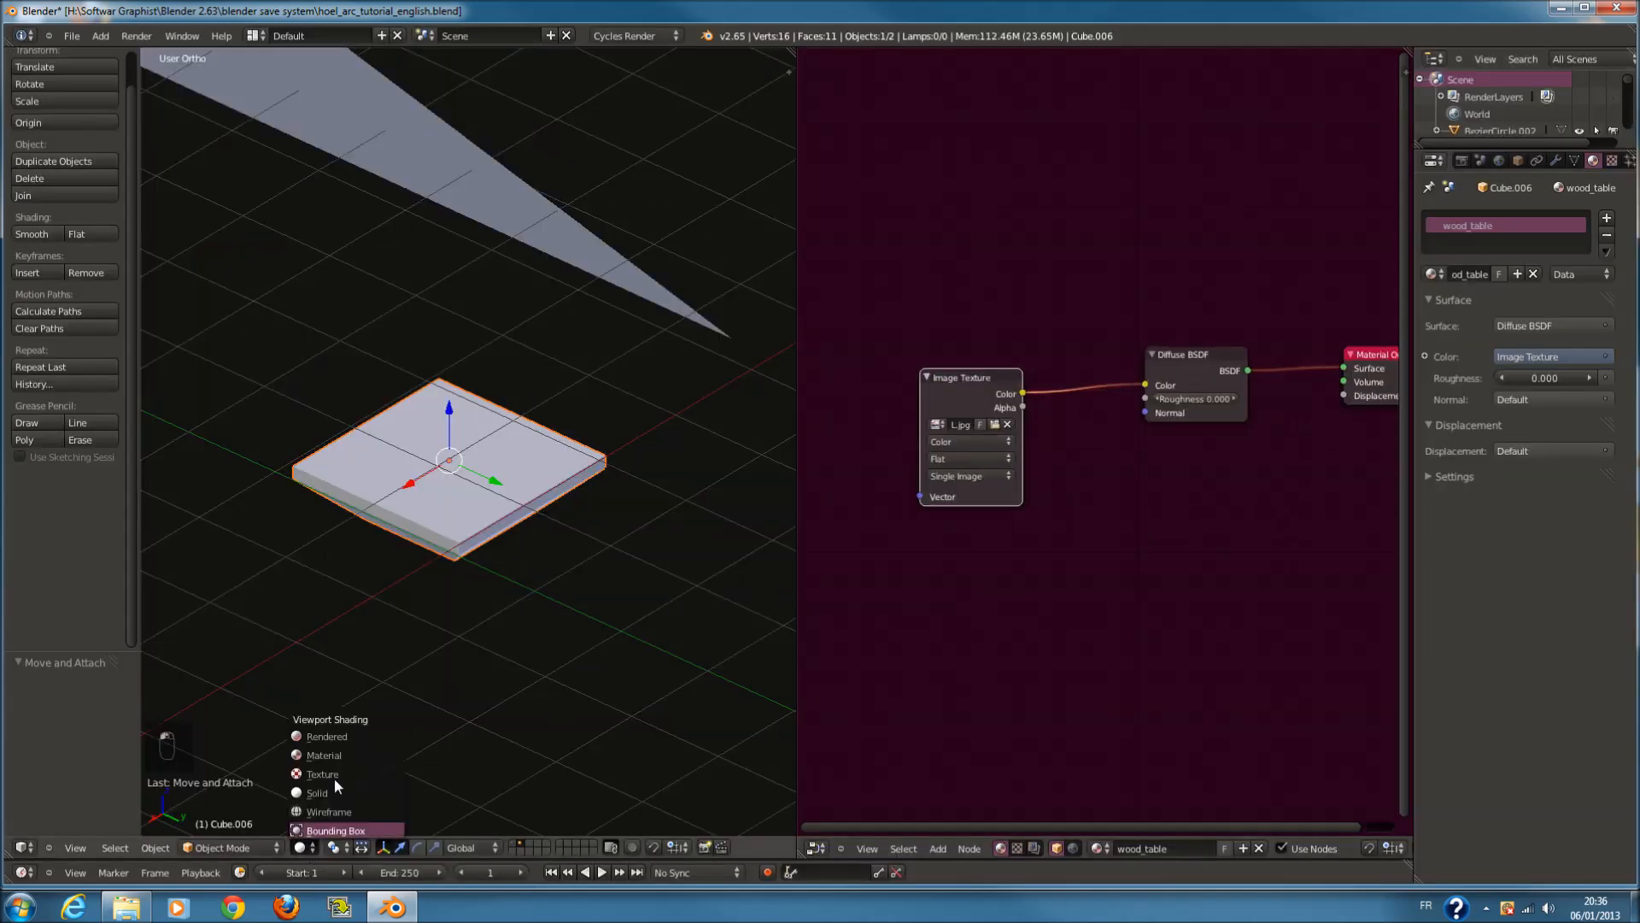
{"action": "left_click", "coordinate": [342, 739]}
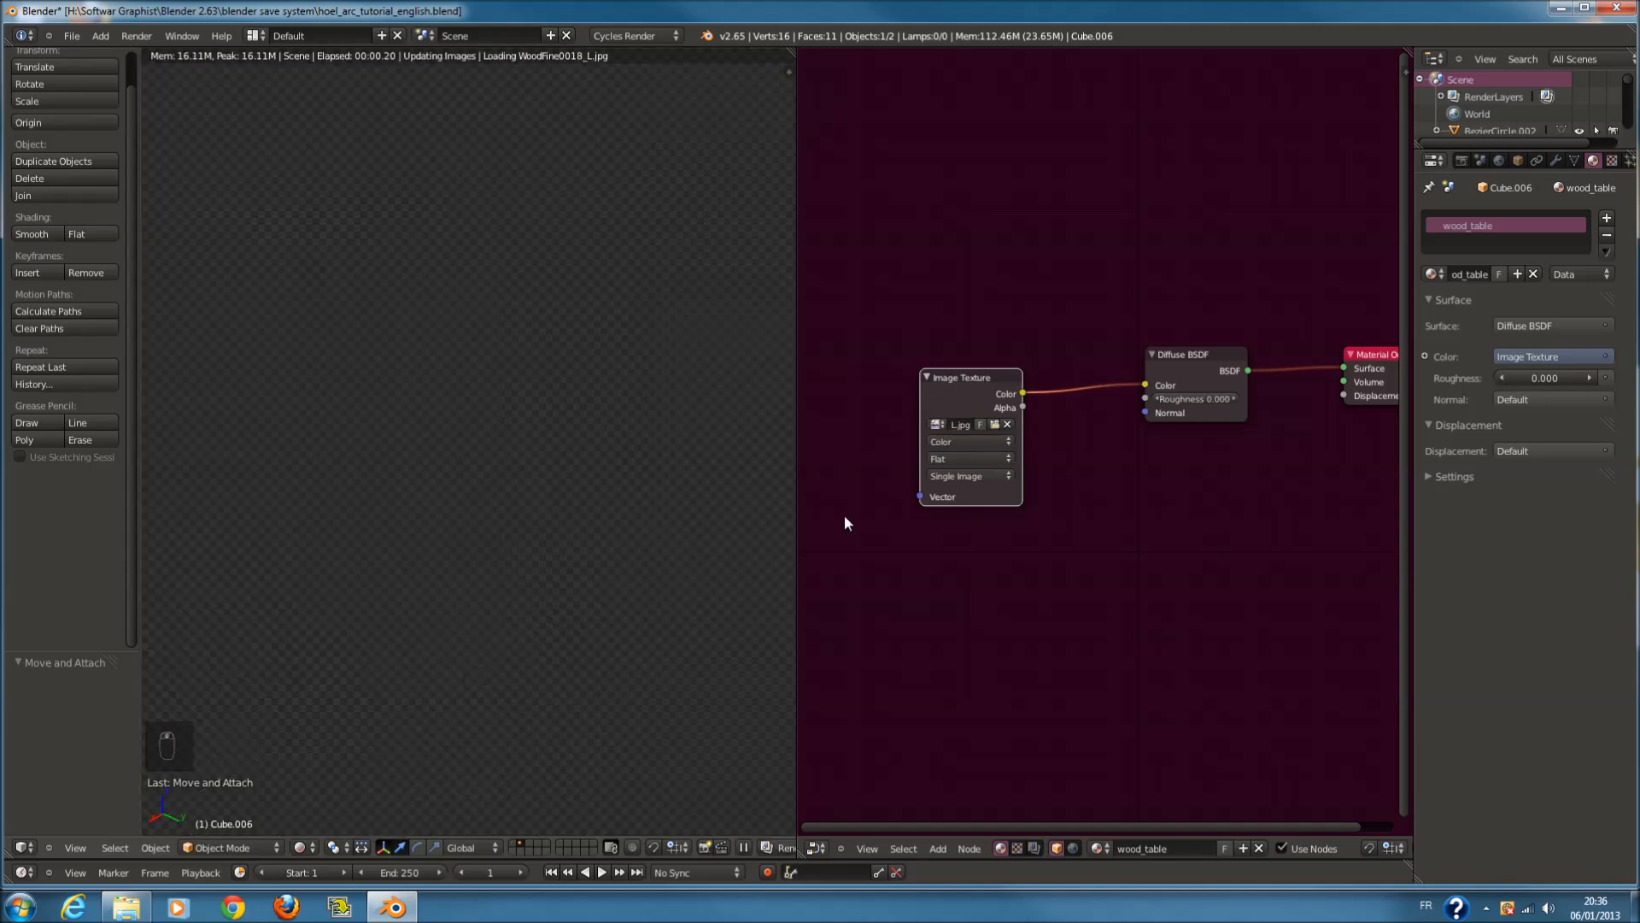
{"action": "middle_click_drag", "start_coordinate": [1068, 439], "coordinate": [924, 422]}
{"action": "middle_click_drag", "start_coordinate": [542, 555], "coordinate": [540, 491]}
{"action": "middle_click_drag", "start_coordinate": [950, 446], "coordinate": [1007, 497]}
{"action": "left_click_drag", "start_coordinate": [892, 418], "coordinate": [787, 418]}
{"action": "scroll", "coordinate": [991, 471], "scroll_direction": "down", "scroll_amount": 4}
{"action": "middle_click_drag", "start_coordinate": [997, 474], "coordinate": [1059, 465]}
{"action": "left_click_drag", "start_coordinate": [935, 417], "coordinate": [841, 404]}
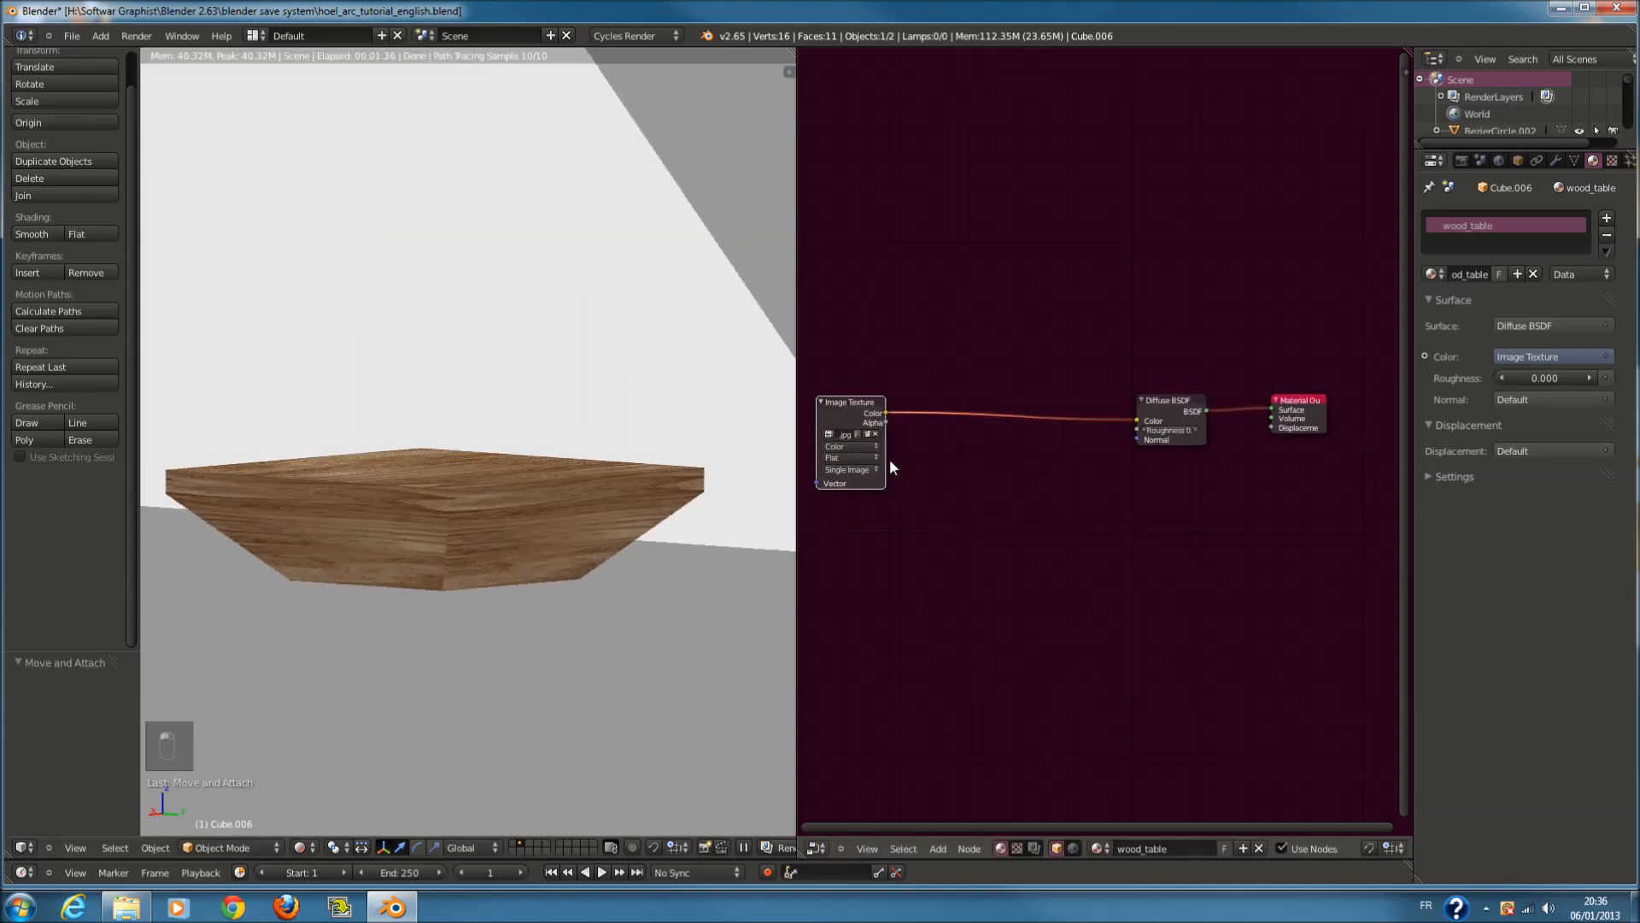
Try the wood image on the Diffuse BSDF's Roughness with an orange color, and relink it to the Color input
{"action": "scroll", "coordinate": [940, 489], "scroll_direction": "up", "scroll_amount": 1}
{"action": "left_click_drag", "start_coordinate": [1144, 418], "coordinate": [1146, 430]}
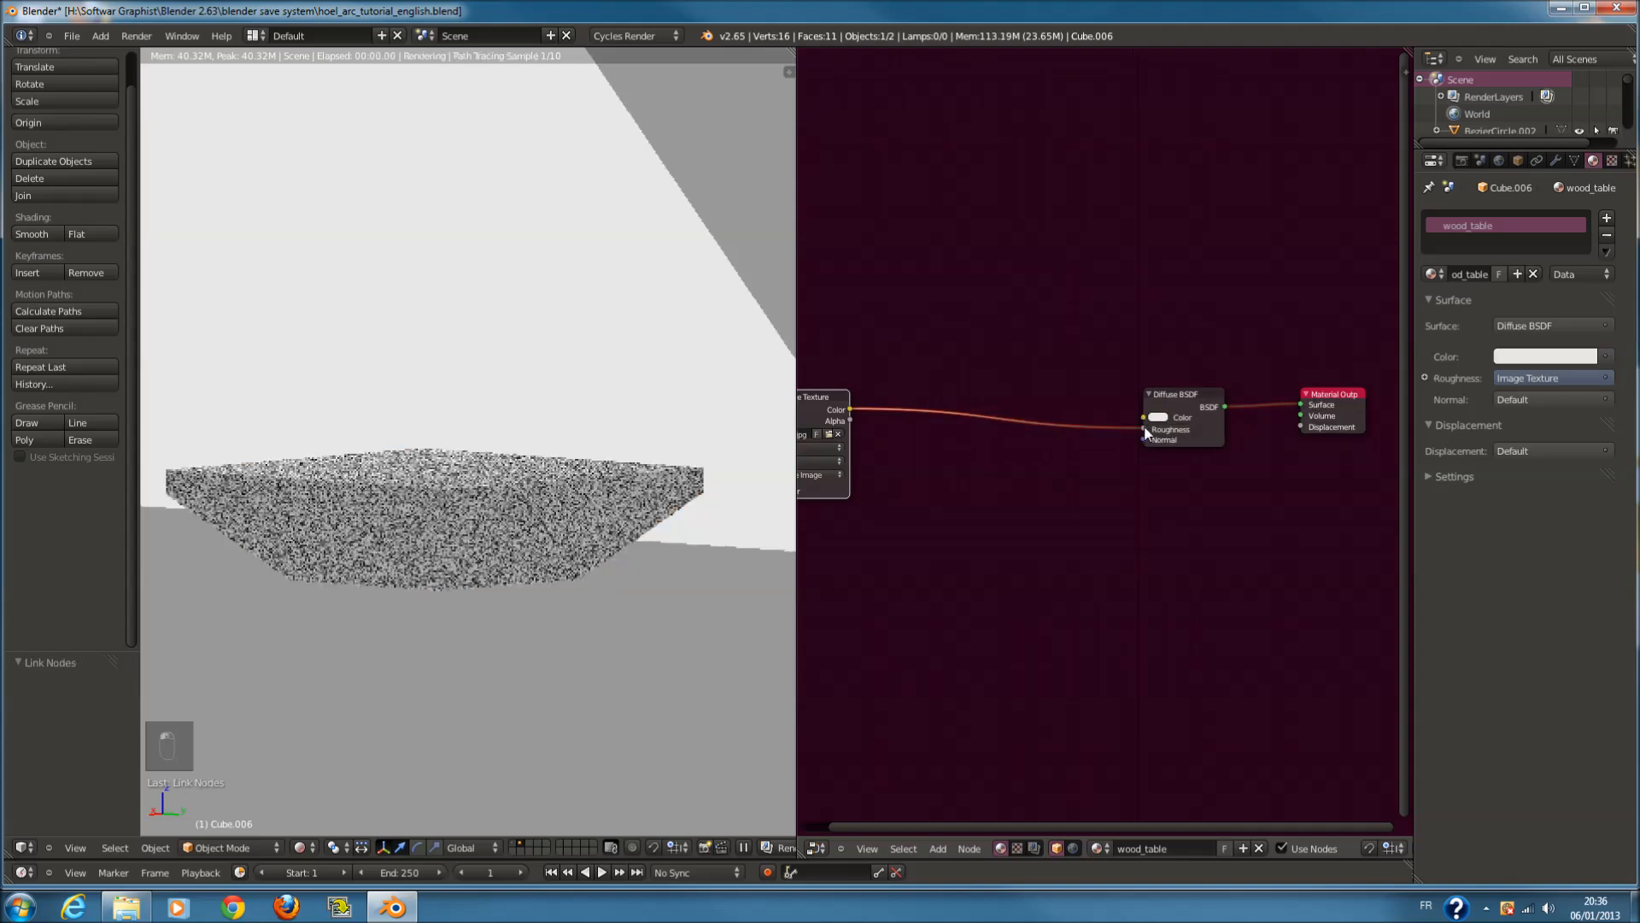
{"action": "left_click", "coordinate": [1158, 417]}
{"action": "mouse_move", "coordinate": [1190, 330]}
{"action": "left_mouse_down"}
{"action": "mouse_move", "coordinate": [1205, 340]}
{"action": "mouse_move", "coordinate": [1181, 342]}
{"action": "mouse_move", "coordinate": [1195, 345]}
{"action": "mouse_move", "coordinate": [1189, 330]}
{"action": "left_mouse_up"}
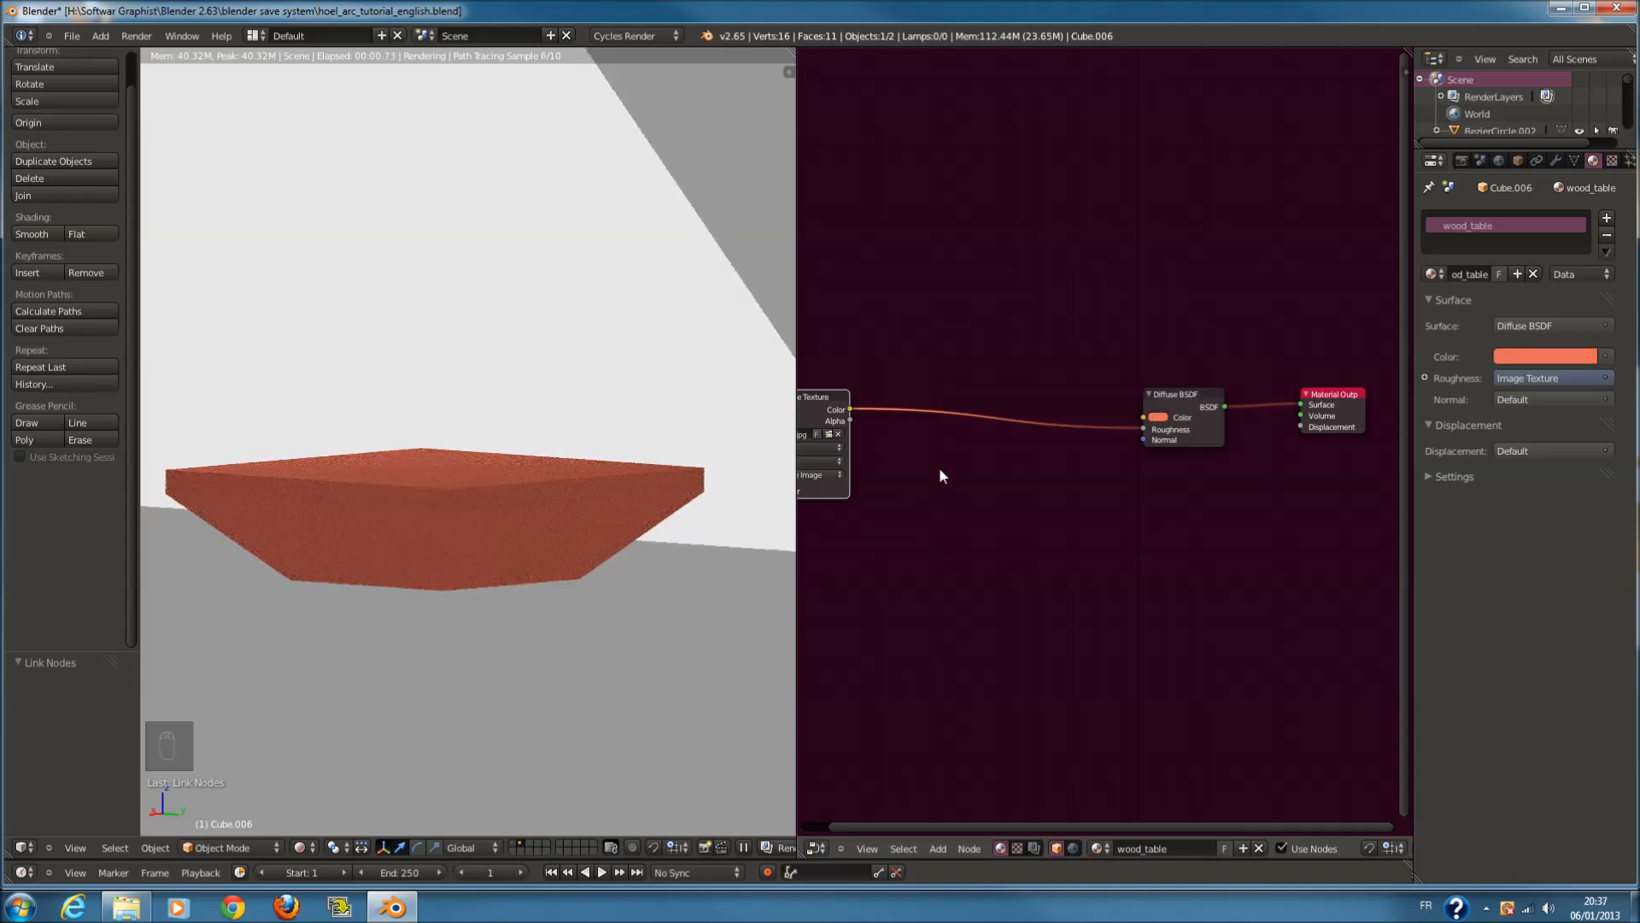
{"action": "left_click", "coordinate": [1158, 418]}
{"action": "left_click_drag", "start_coordinate": [1189, 338], "coordinate": [1189, 335]}
{"action": "left_click_drag", "start_coordinate": [823, 403], "coordinate": [913, 412]}
{"action": "scroll", "coordinate": [1063, 446], "scroll_direction": "up", "scroll_amount": 1}
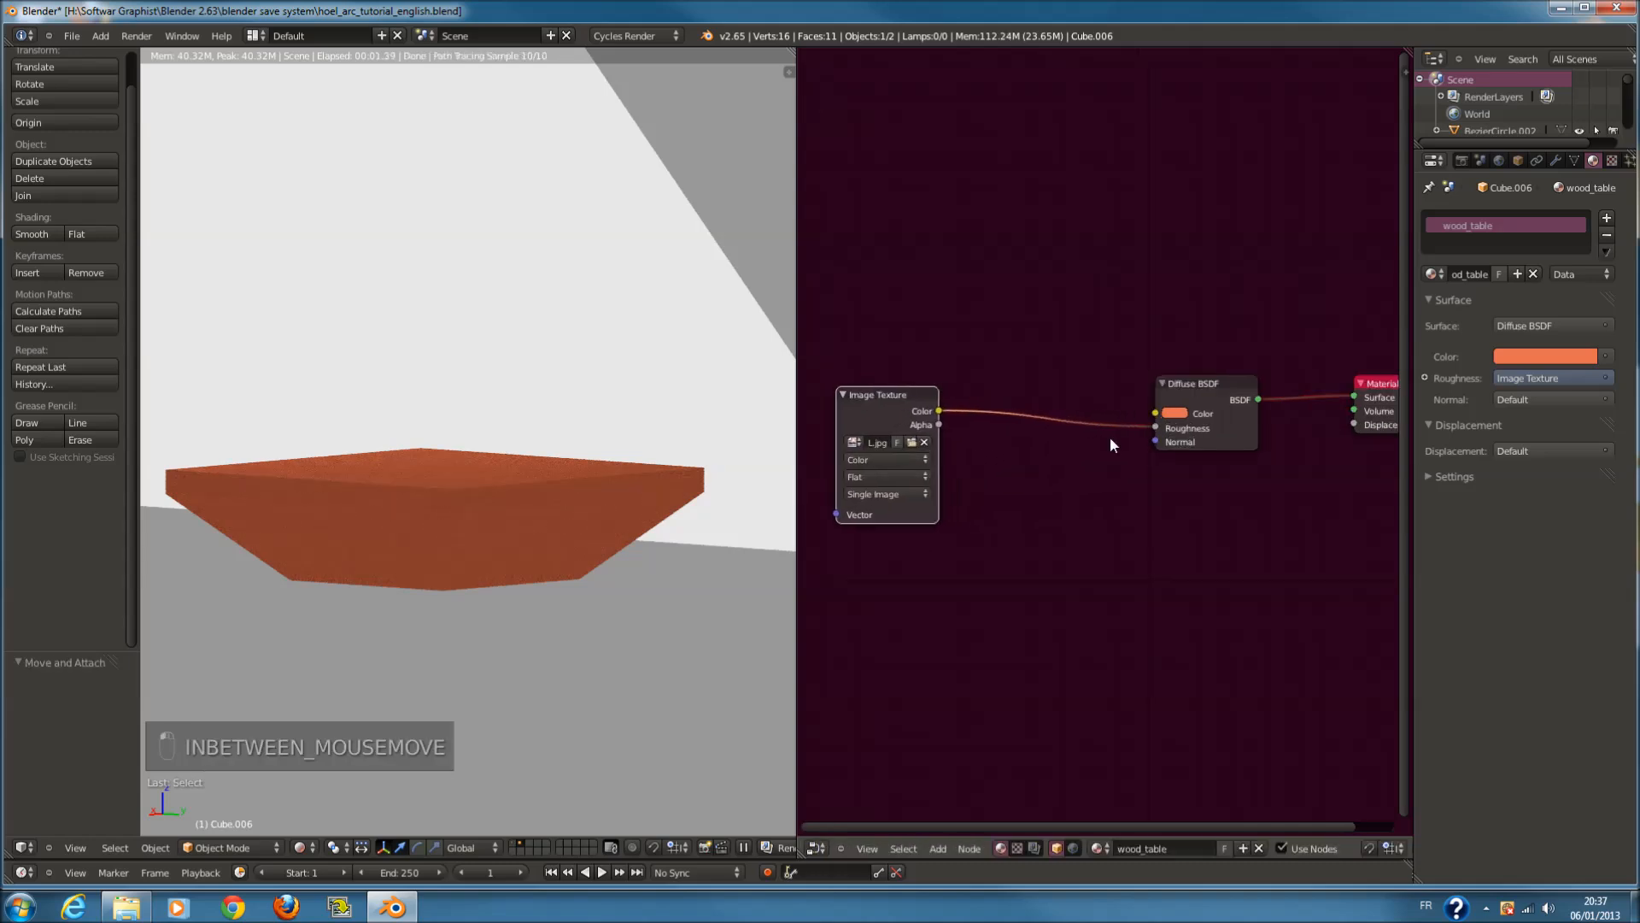
{"action": "left_click_drag", "start_coordinate": [1159, 430], "coordinate": [1160, 409]}
Insert a color Mix node on the link between the Image Texture and the Diffuse BSDF
{"action": "key", "text": "shift+a"}
{"action": "mouse_move", "coordinate": [992, 525]}
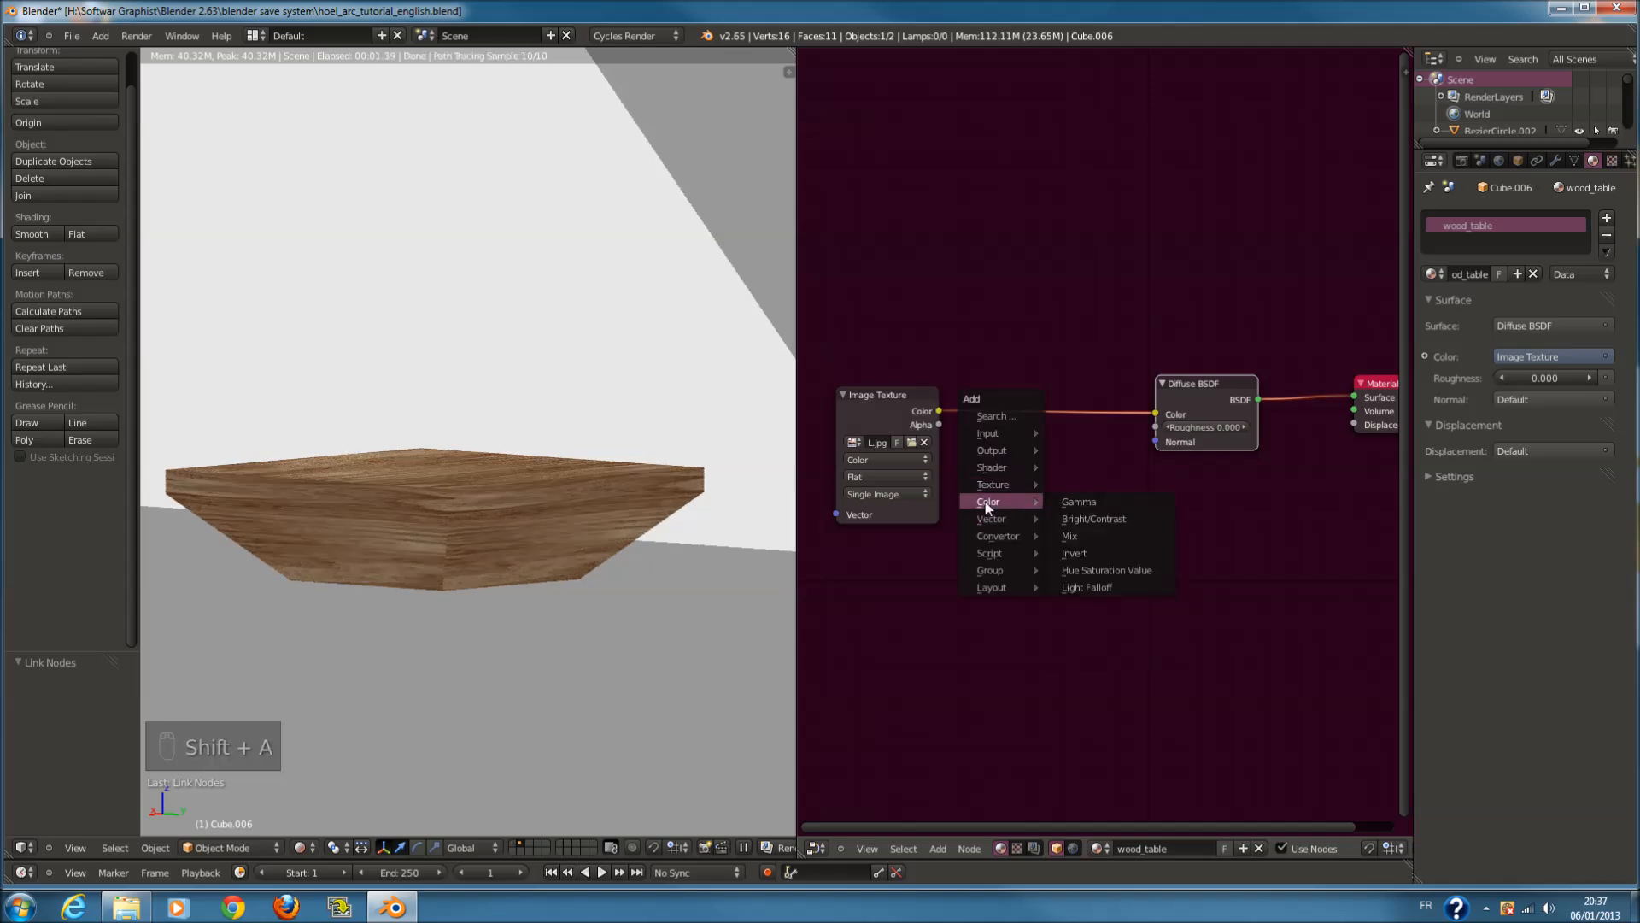
{"action": "left_click", "coordinate": [1099, 535]}
{"action": "left_click", "coordinate": [1034, 413]}
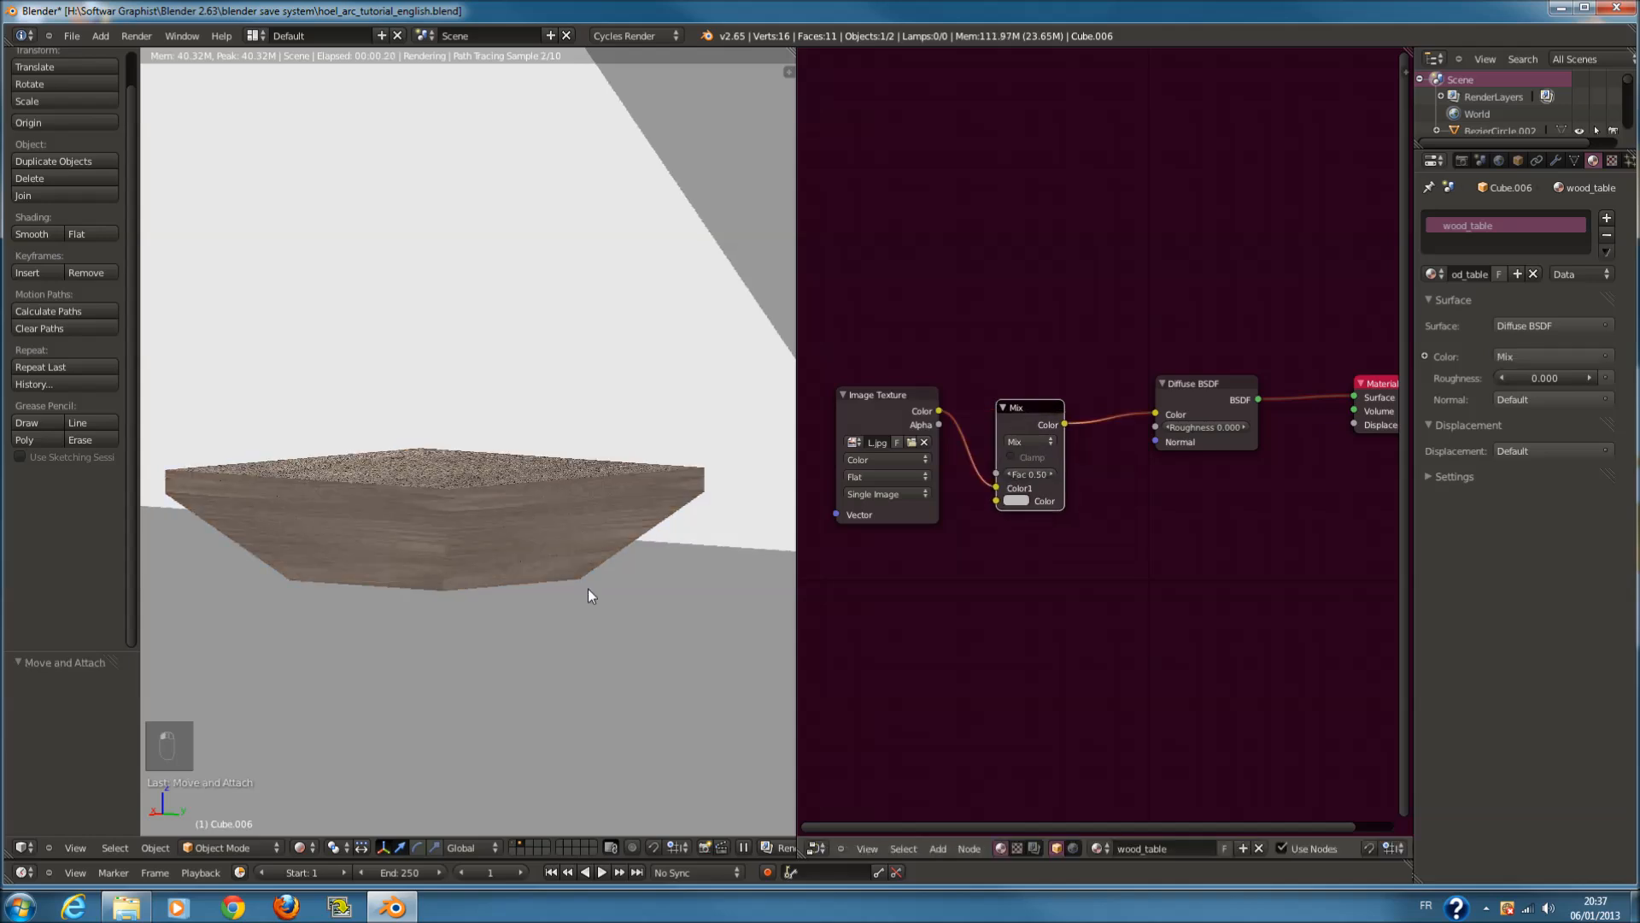
Set the Mix node's Color2 to a dark orange-red of R 0.500, G 0.0353, B 0.000
{"action": "scroll", "coordinate": [964, 494], "scroll_direction": "up", "scroll_amount": 2}
{"action": "left_click", "coordinate": [1003, 511]}
{"action": "left_click", "coordinate": [1038, 369]}
{"action": "left_click_drag", "start_coordinate": [1039, 371], "coordinate": [1048, 407]}
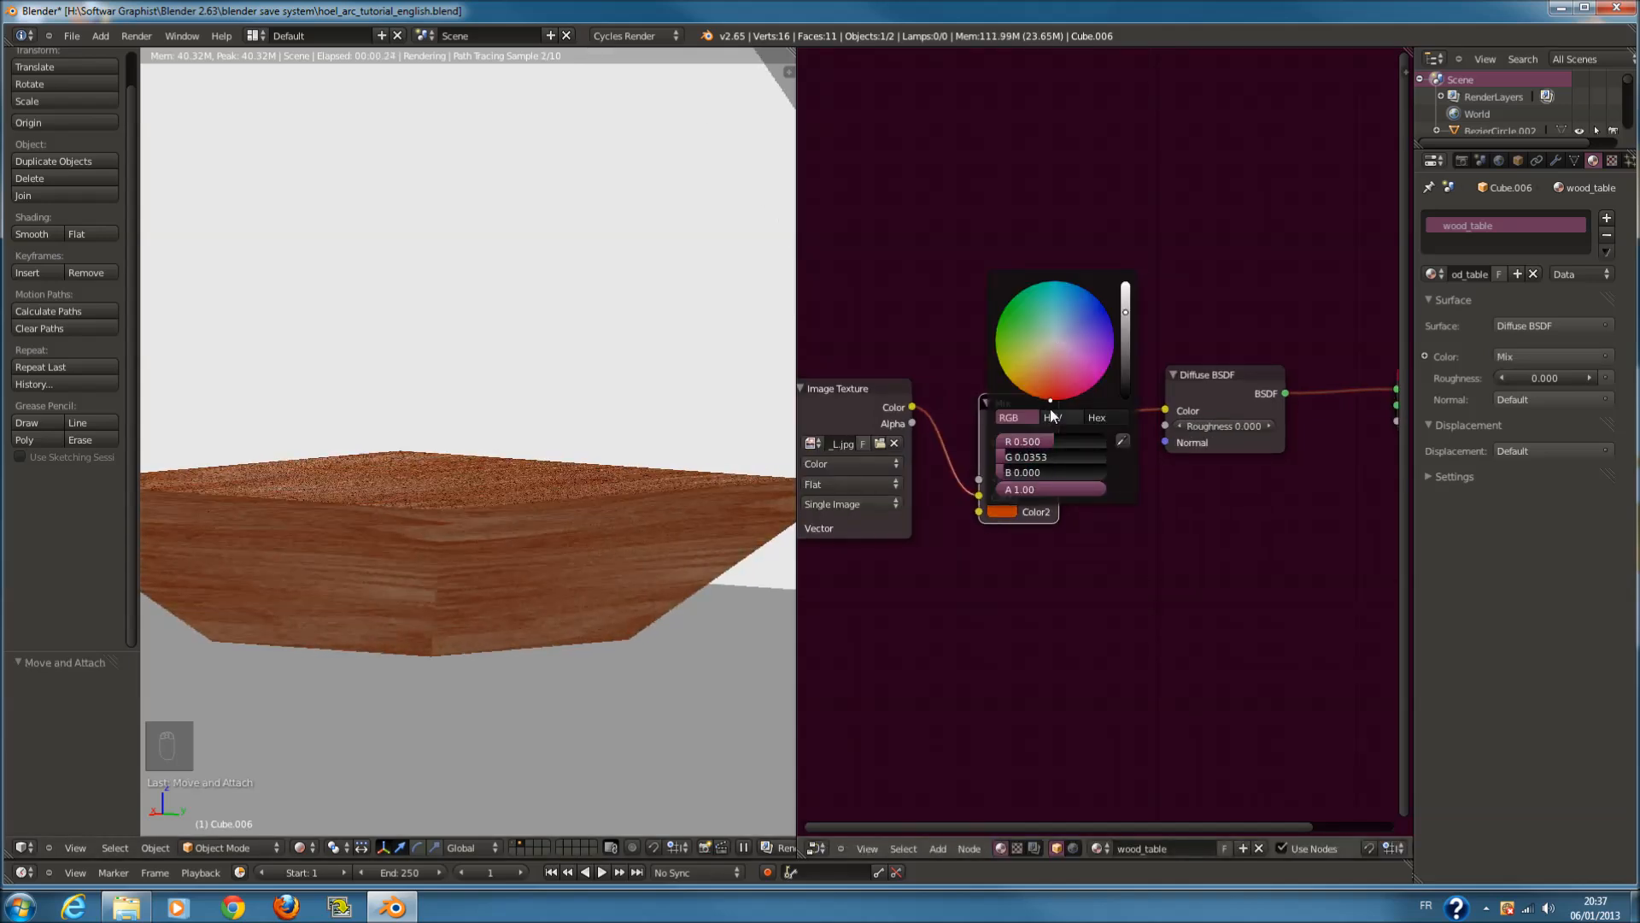
{"action": "scroll", "coordinate": [1024, 480], "scroll_direction": "down", "scroll_amount": 3}
{"action": "scroll", "coordinate": [1102, 470], "scroll_direction": "up", "scroll_amount": 4}
{"action": "scroll", "coordinate": [1022, 462], "scroll_direction": "up", "scroll_amount": 1}
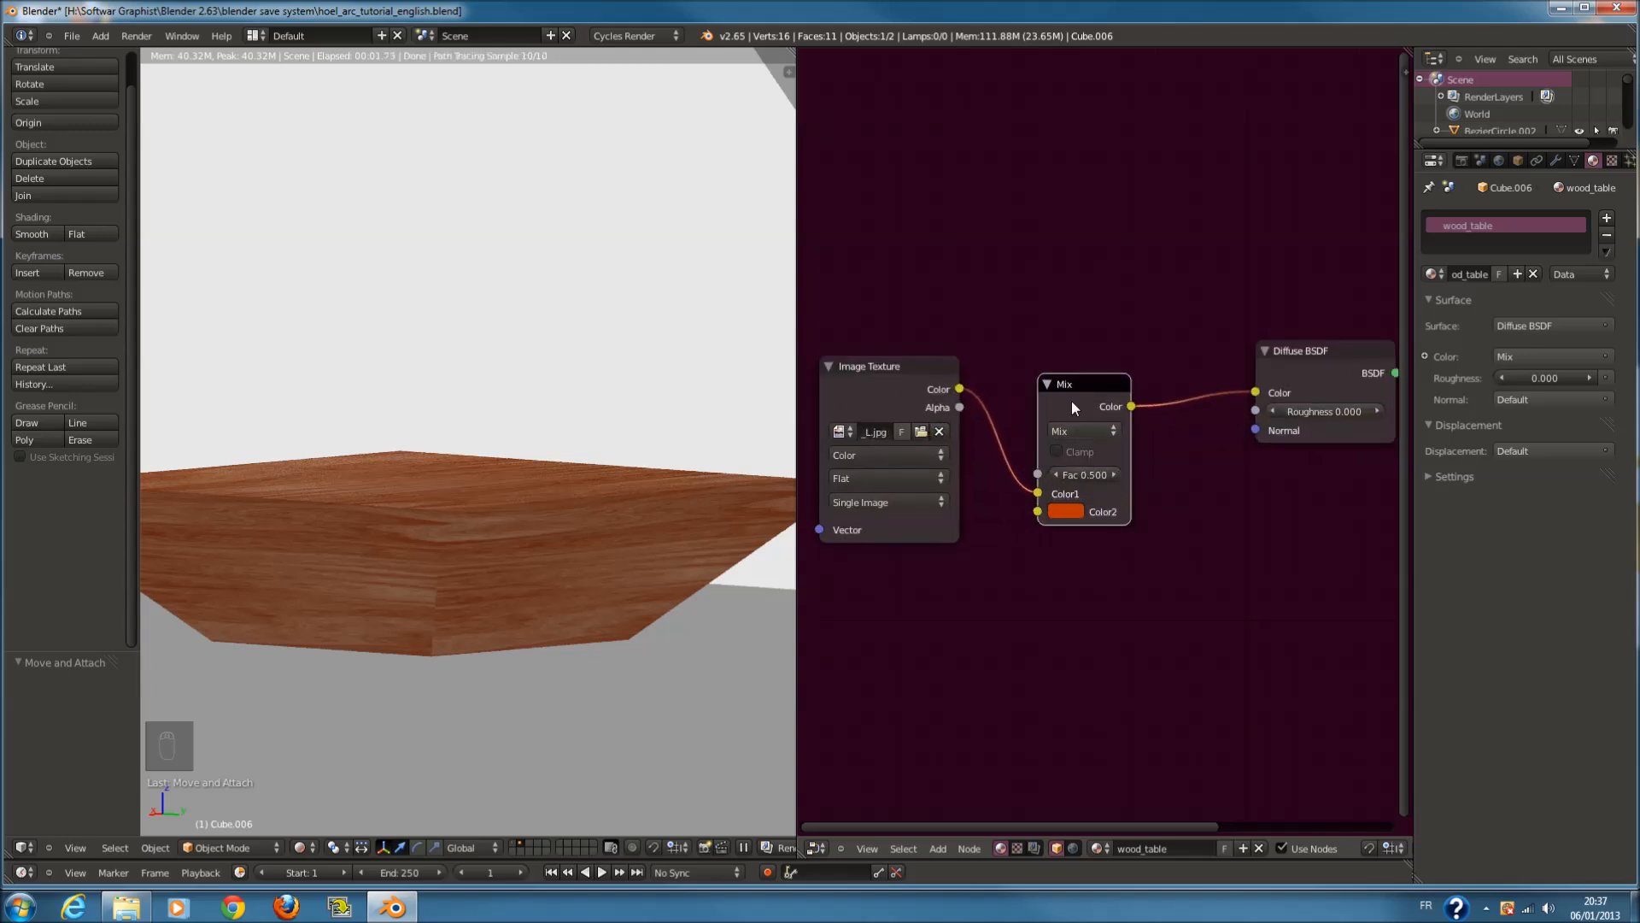
Try both extremes of the Mix node's factor and set it back to 0.5
{"action": "left_click", "coordinate": [1074, 428]}
{"action": "left_click_drag", "start_coordinate": [1106, 477], "coordinate": [808, 501]}
{"action": "left_click_drag", "start_coordinate": [1083, 475], "coordinate": [1215, 463]}
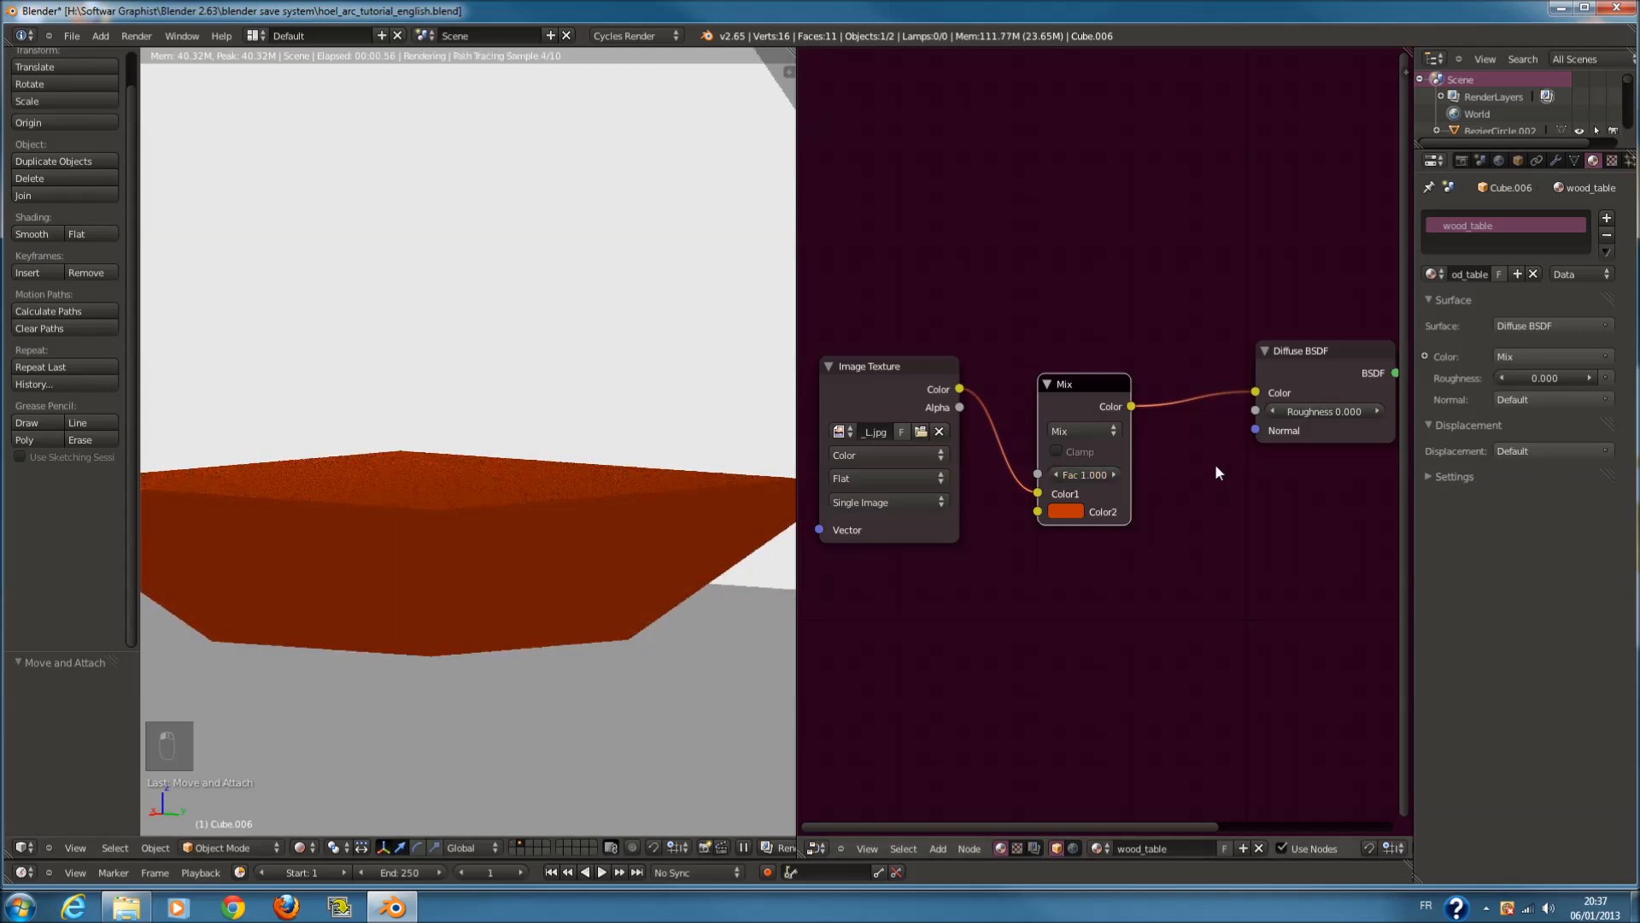
{"action": "left_click", "coordinate": [1092, 475]}
{"action": "left_click", "coordinate": [1081, 475]}
{"action": "type", "text": "0.5"}
{"action": "key", "text": "Return"}
Duplicate the Mix node below the Diffuse BSDF and link the Image Texture's Color output to the copy's Color2
{"action": "scroll", "coordinate": [1128, 511], "scroll_direction": "down", "scroll_amount": 1}
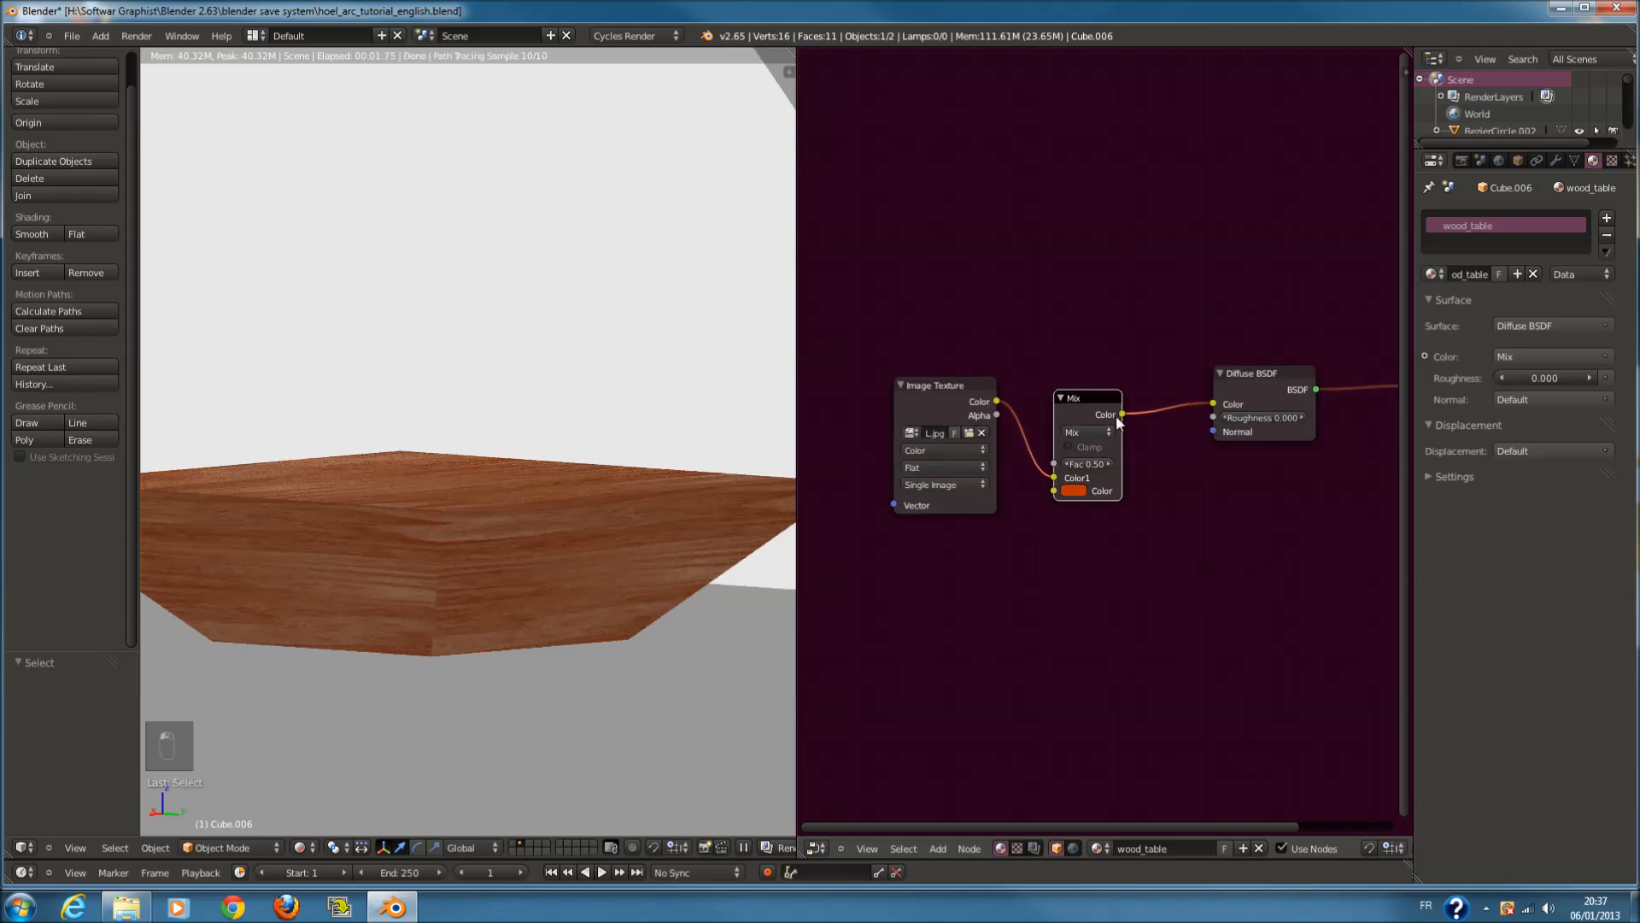
{"action": "key", "text": "shift+d"}
{"action": "left_click", "coordinate": [1235, 535]}
{"action": "middle_click_drag", "start_coordinate": [1138, 482], "coordinate": [955, 427]}
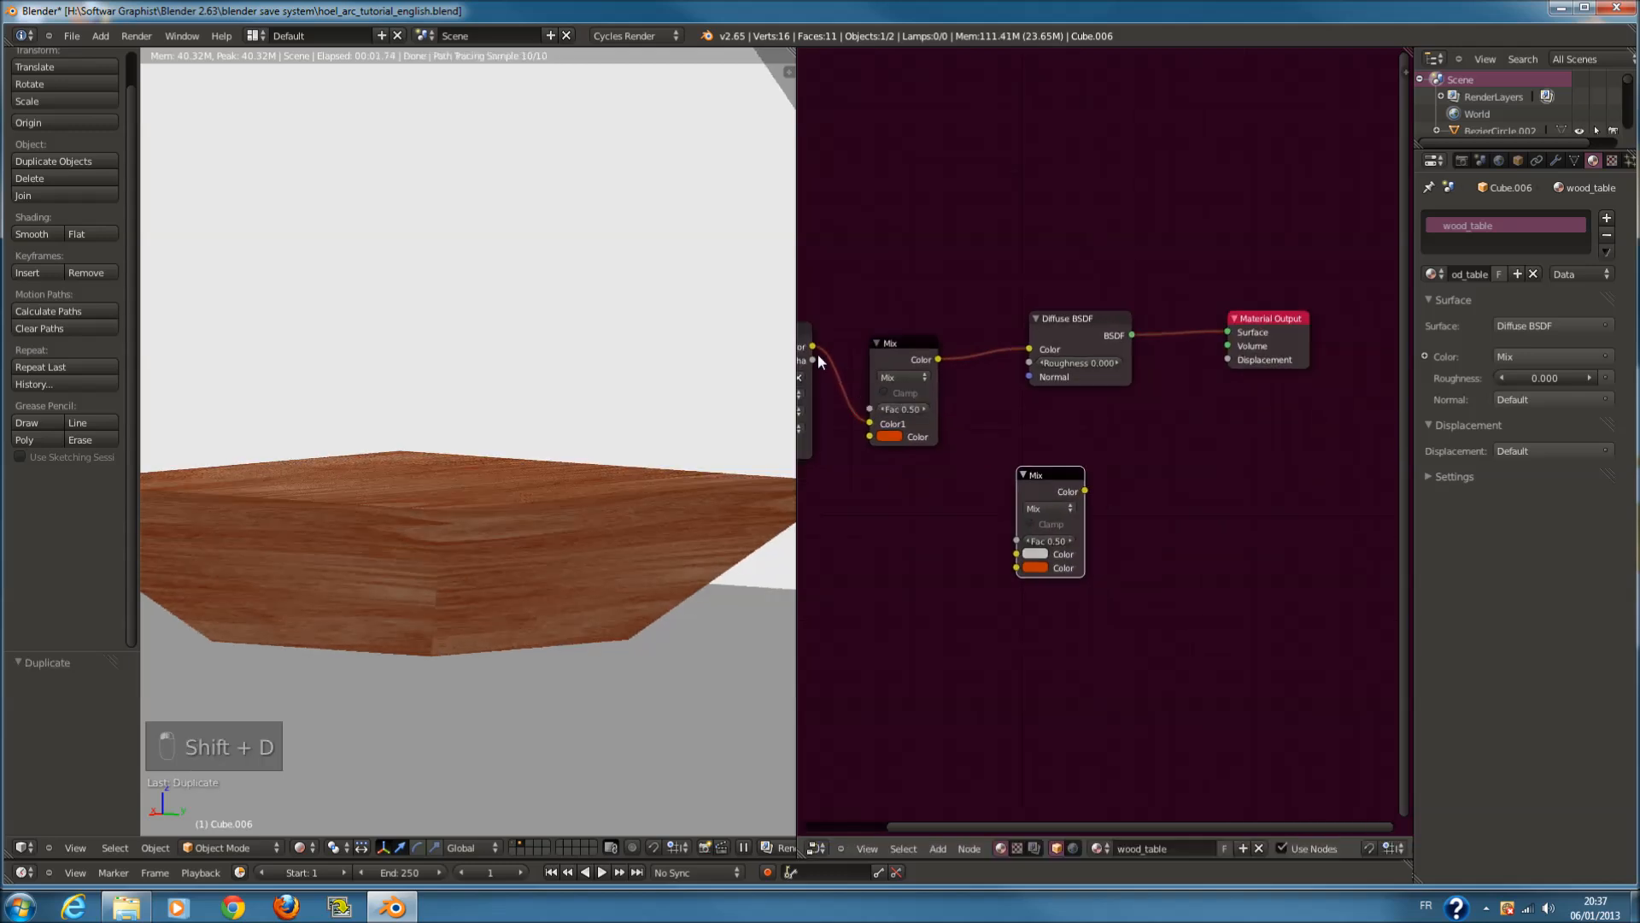
{"action": "left_click_drag", "start_coordinate": [814, 352], "coordinate": [945, 552]}
Set the duplicated Mix node to Multiply with factor 0.1 and link its output to the Material Output's Displacement
{"action": "left_click", "coordinate": [1044, 540]}
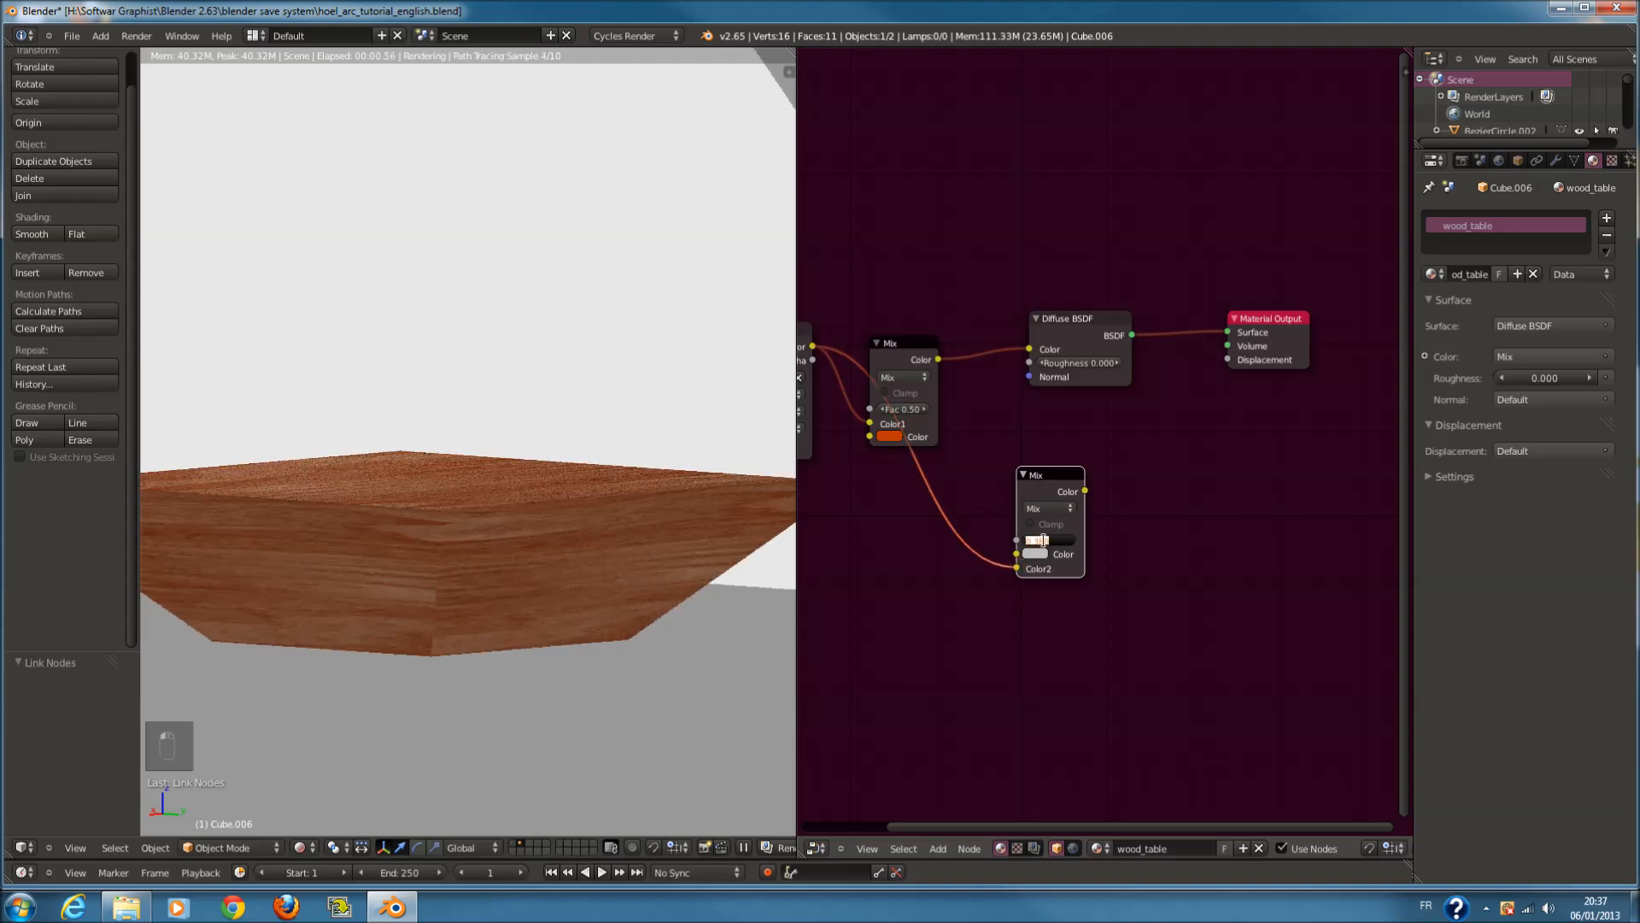
{"action": "type", "text": "0.1"}
{"action": "key", "text": "Return"}
{"action": "left_click_drag", "start_coordinate": [1085, 490], "coordinate": [1228, 360]}
{"action": "left_click", "coordinate": [1048, 508]}
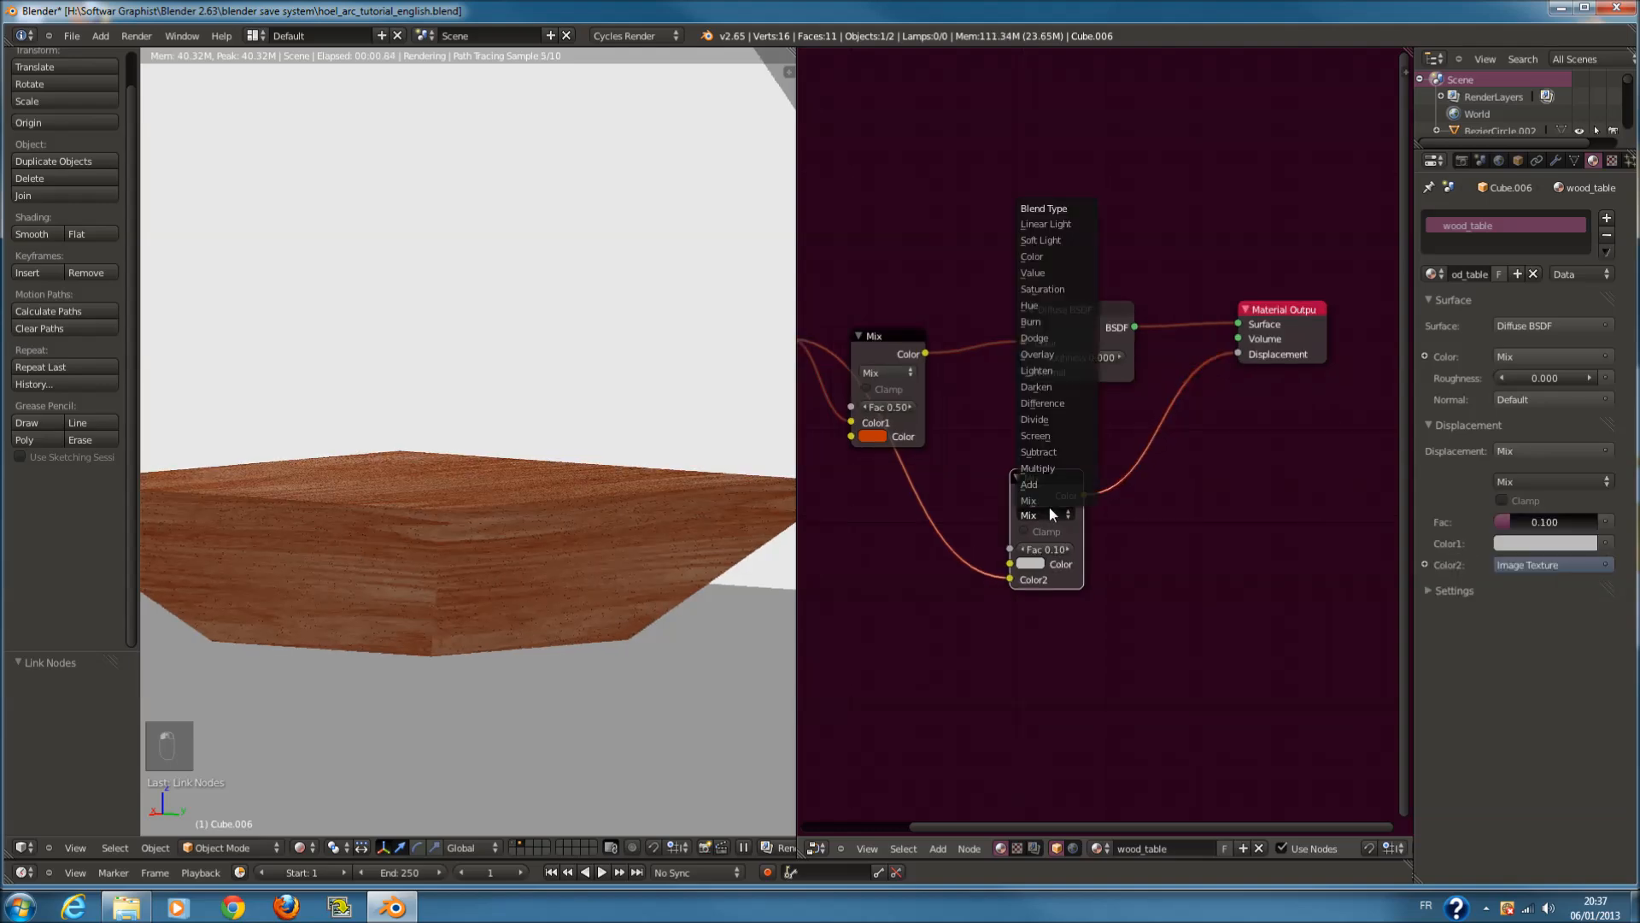
{"action": "left_click", "coordinate": [1063, 464]}
{"action": "scroll", "coordinate": [1120, 535], "scroll_direction": "up", "scroll_amount": 1}
{"action": "scroll", "coordinate": [1120, 535], "scroll_direction": "up", "scroll_amount": 1}
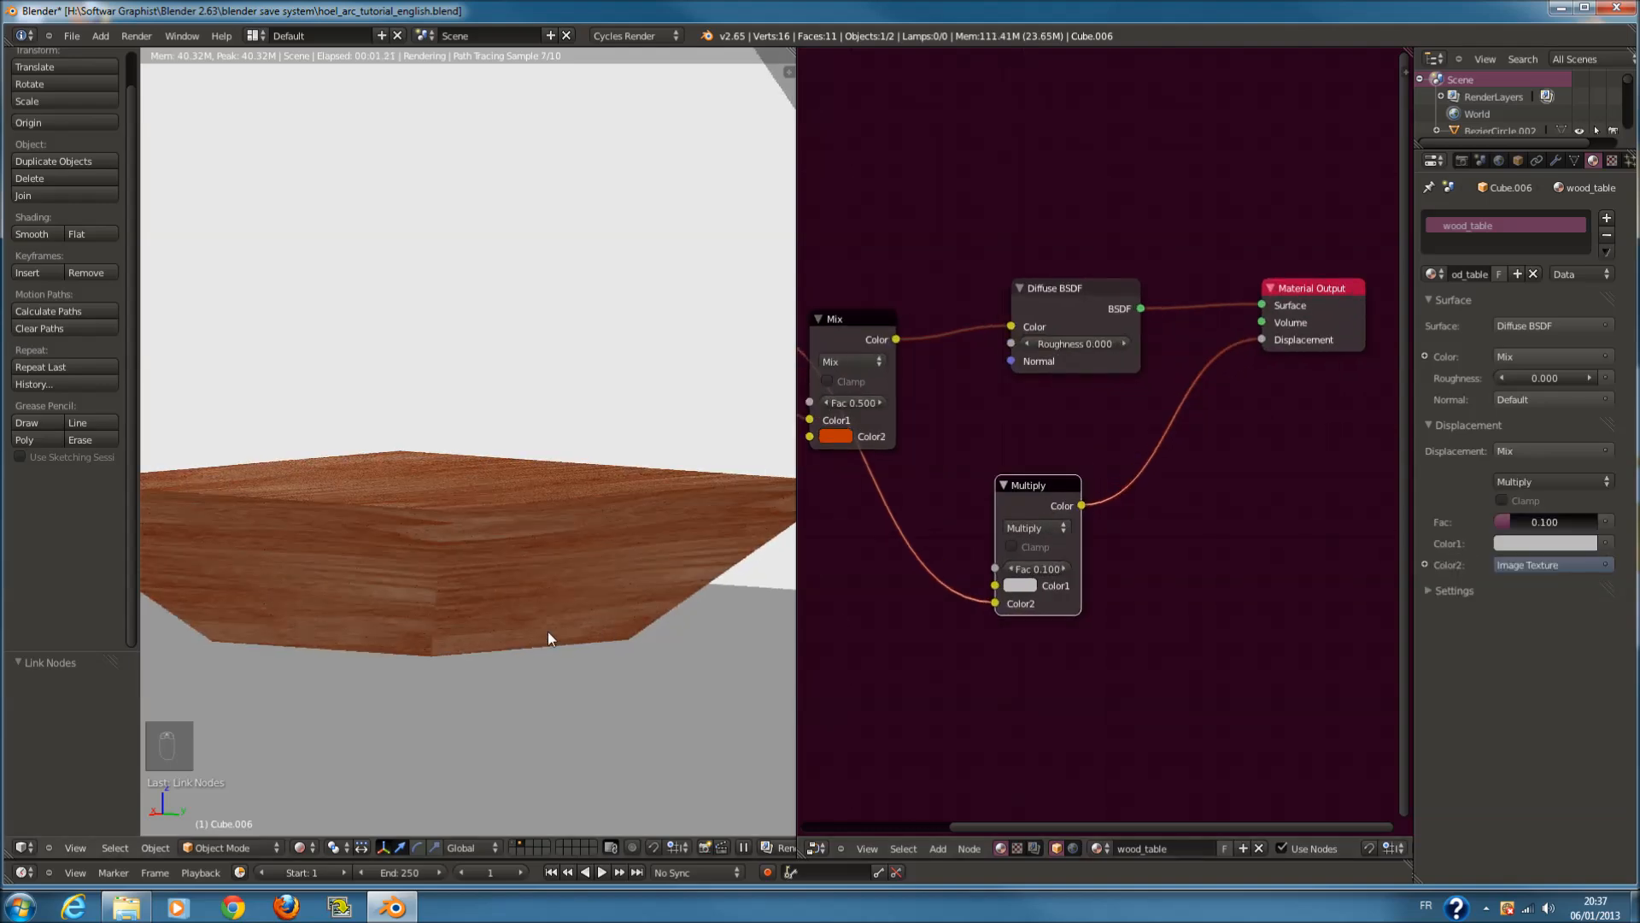
{"action": "middle_click_drag", "start_coordinate": [525, 597], "coordinate": [576, 615]}
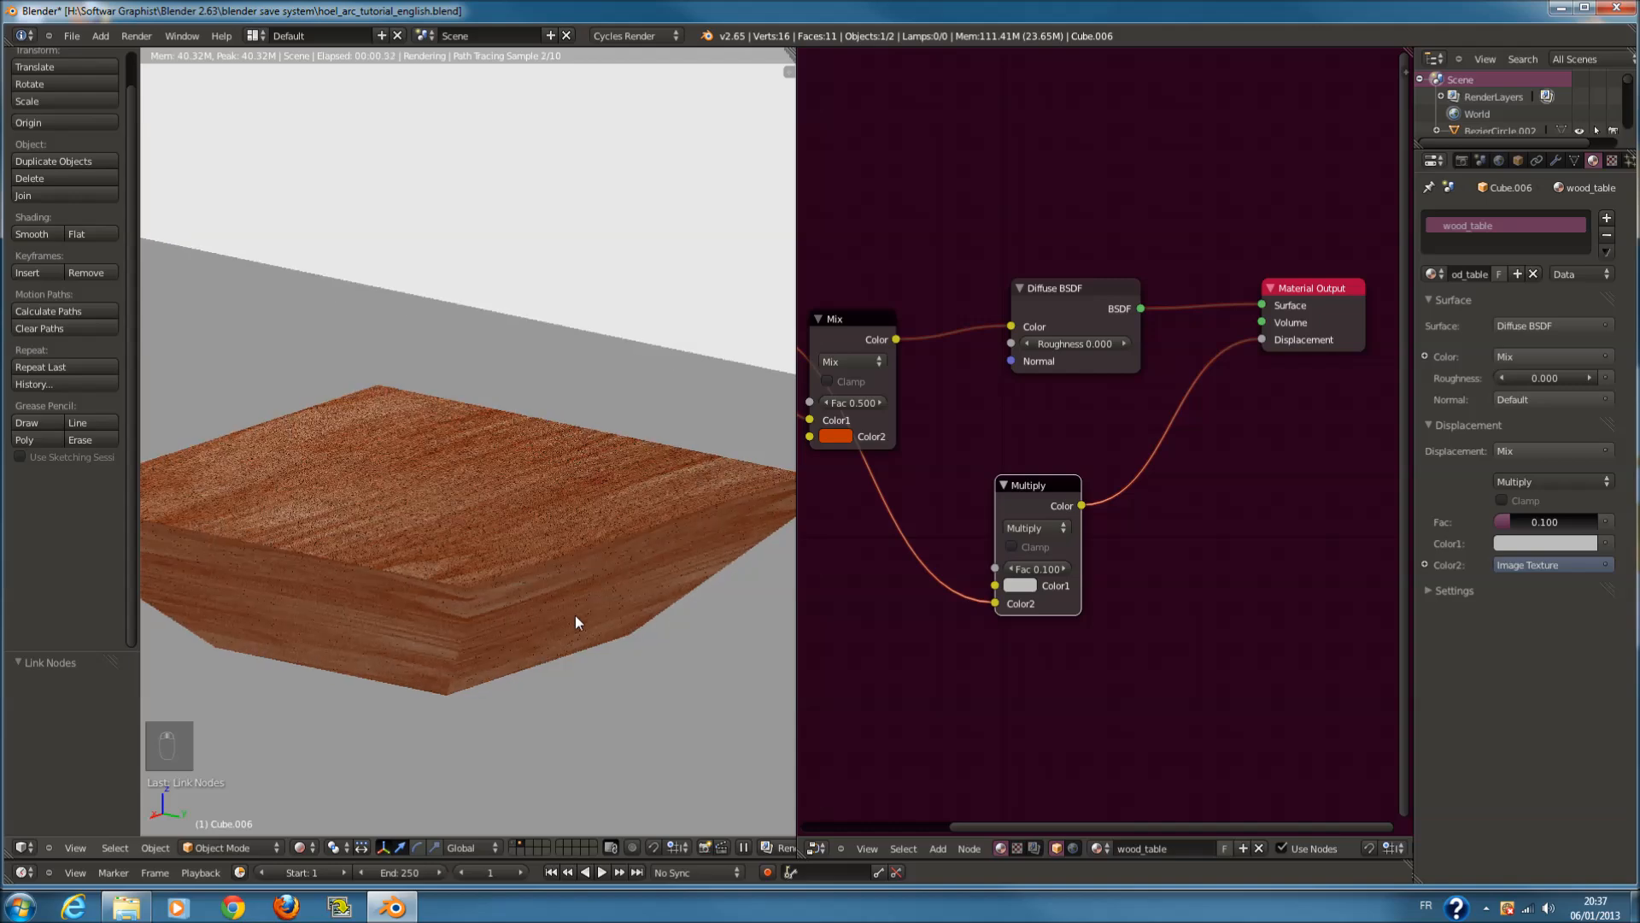
Return the viewport to Solid shading, move the side table to the first layer and show that layer
{"action": "left_click", "coordinate": [301, 848]}
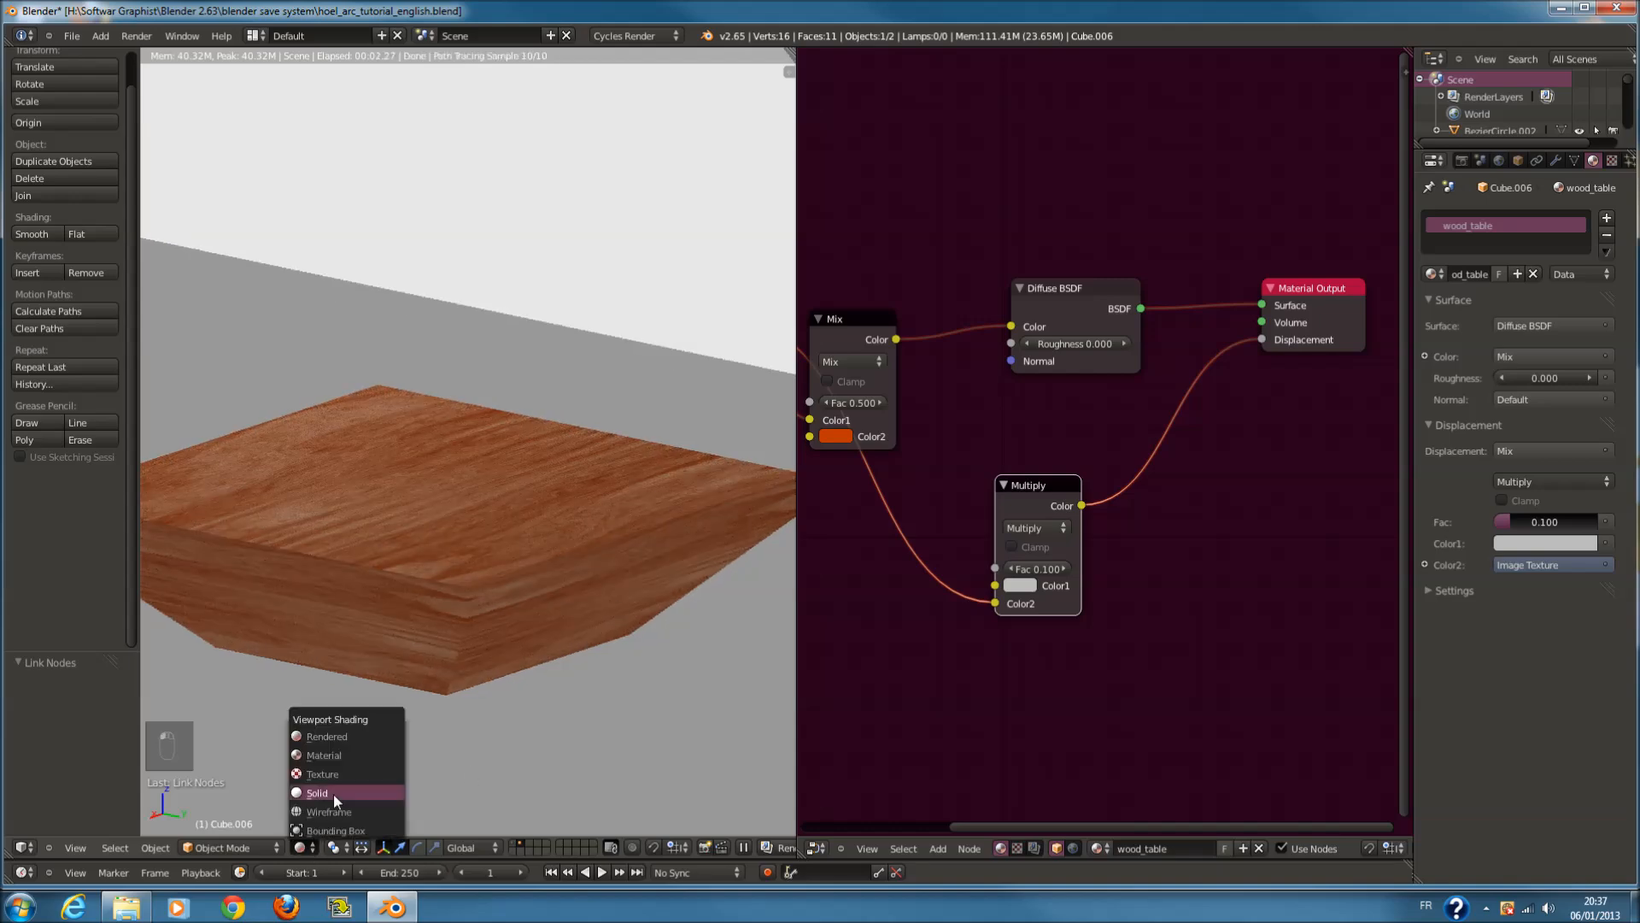
{"action": "left_click", "coordinate": [333, 793]}
{"action": "key", "text": "m"}
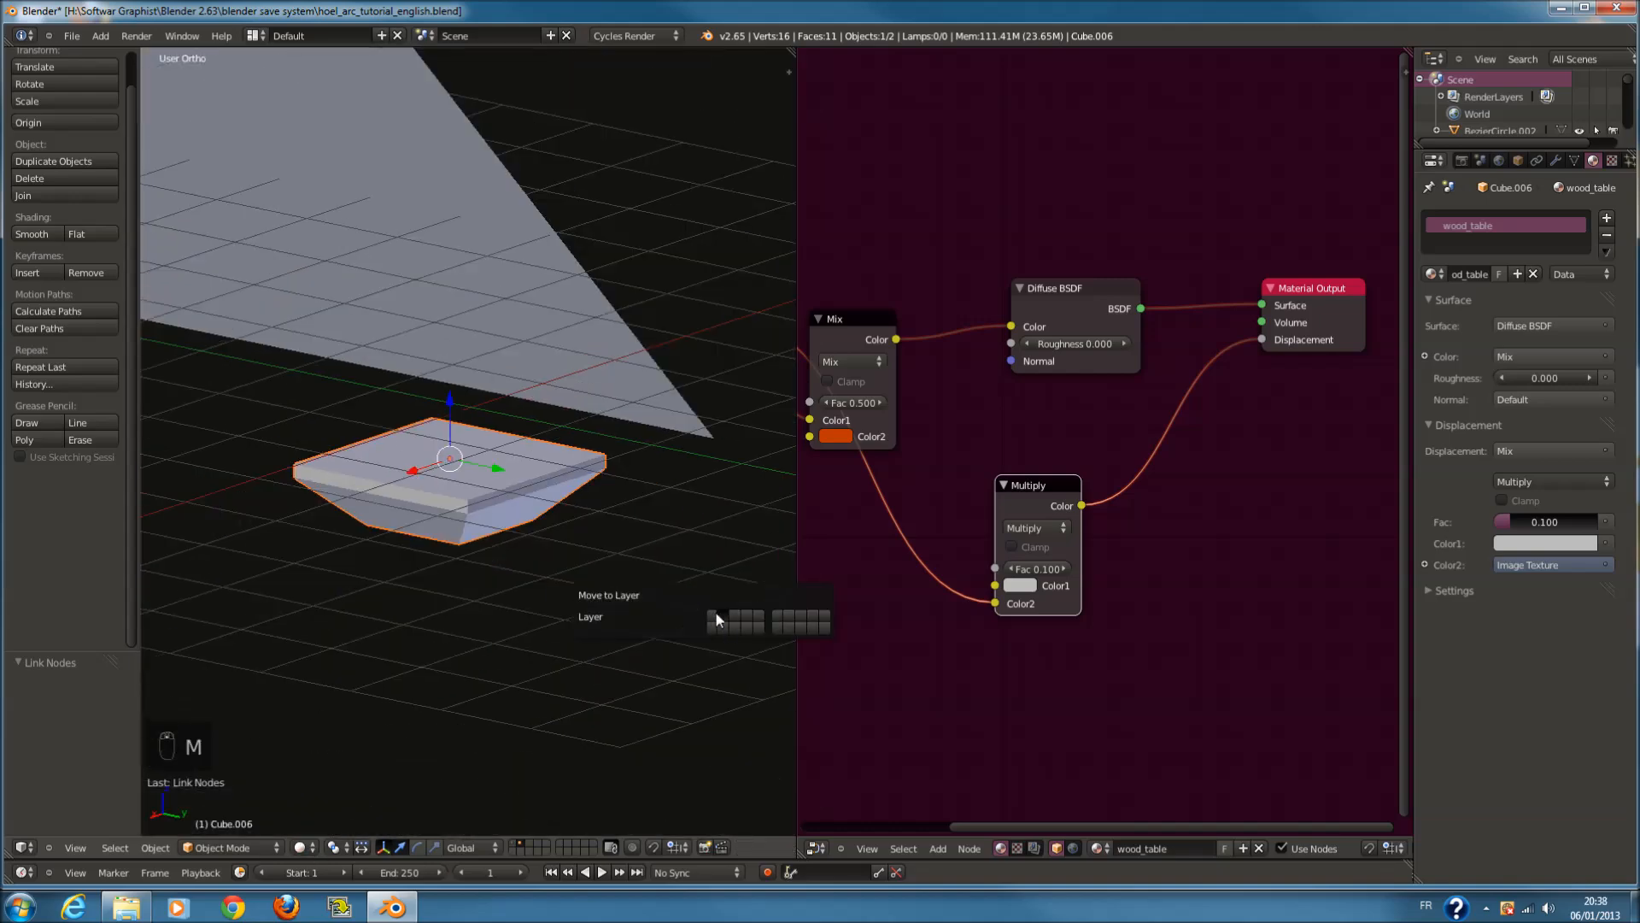
{"action": "left_click", "coordinate": [716, 614]}
{"action": "left_click", "coordinate": [513, 842]}
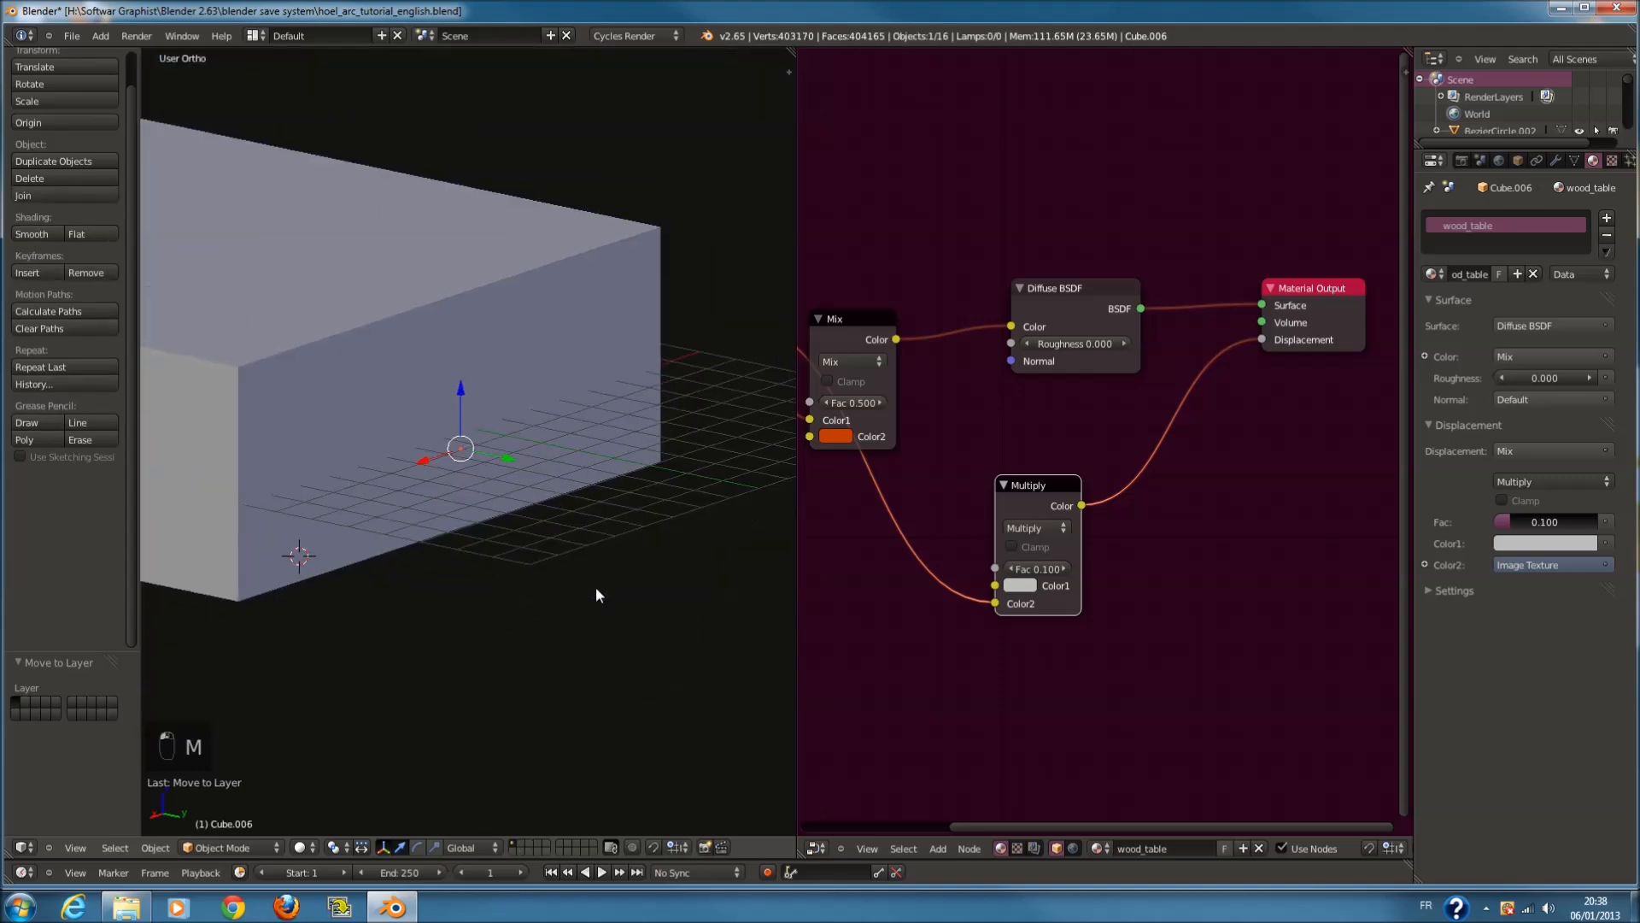
From the camera view, select the rectangular wall panel, move it to the second layer and show only that layer
{"action": "key", "text": "KP_0"}
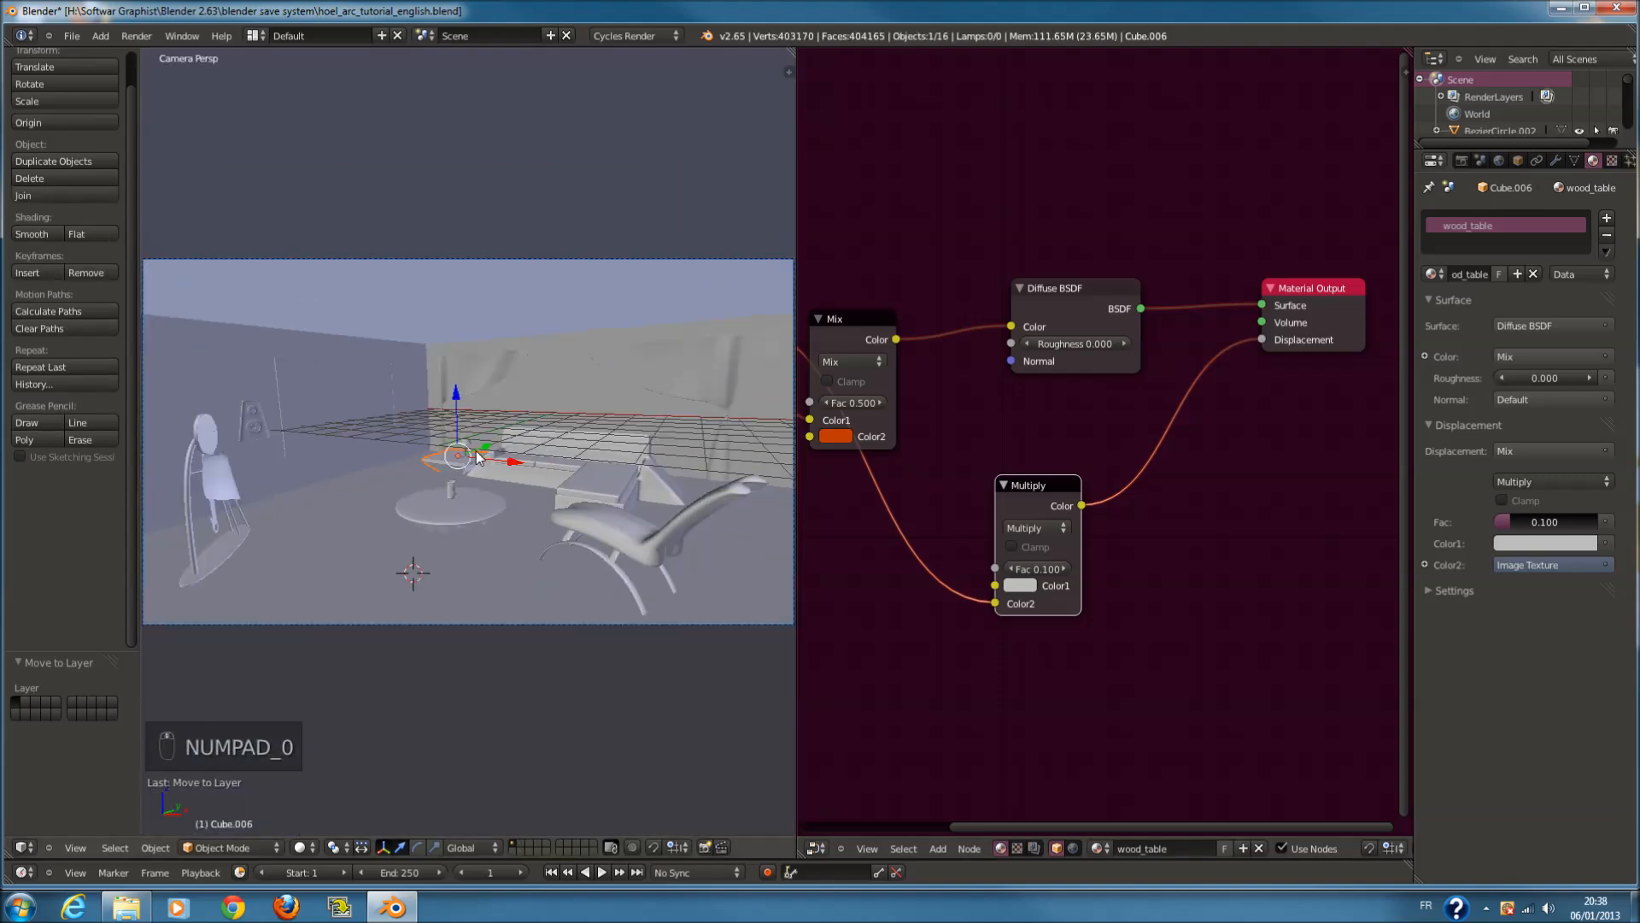
{"action": "scroll", "coordinate": [432, 447], "scroll_direction": "up", "scroll_amount": 1}
{"action": "right_click", "coordinate": [277, 395]}
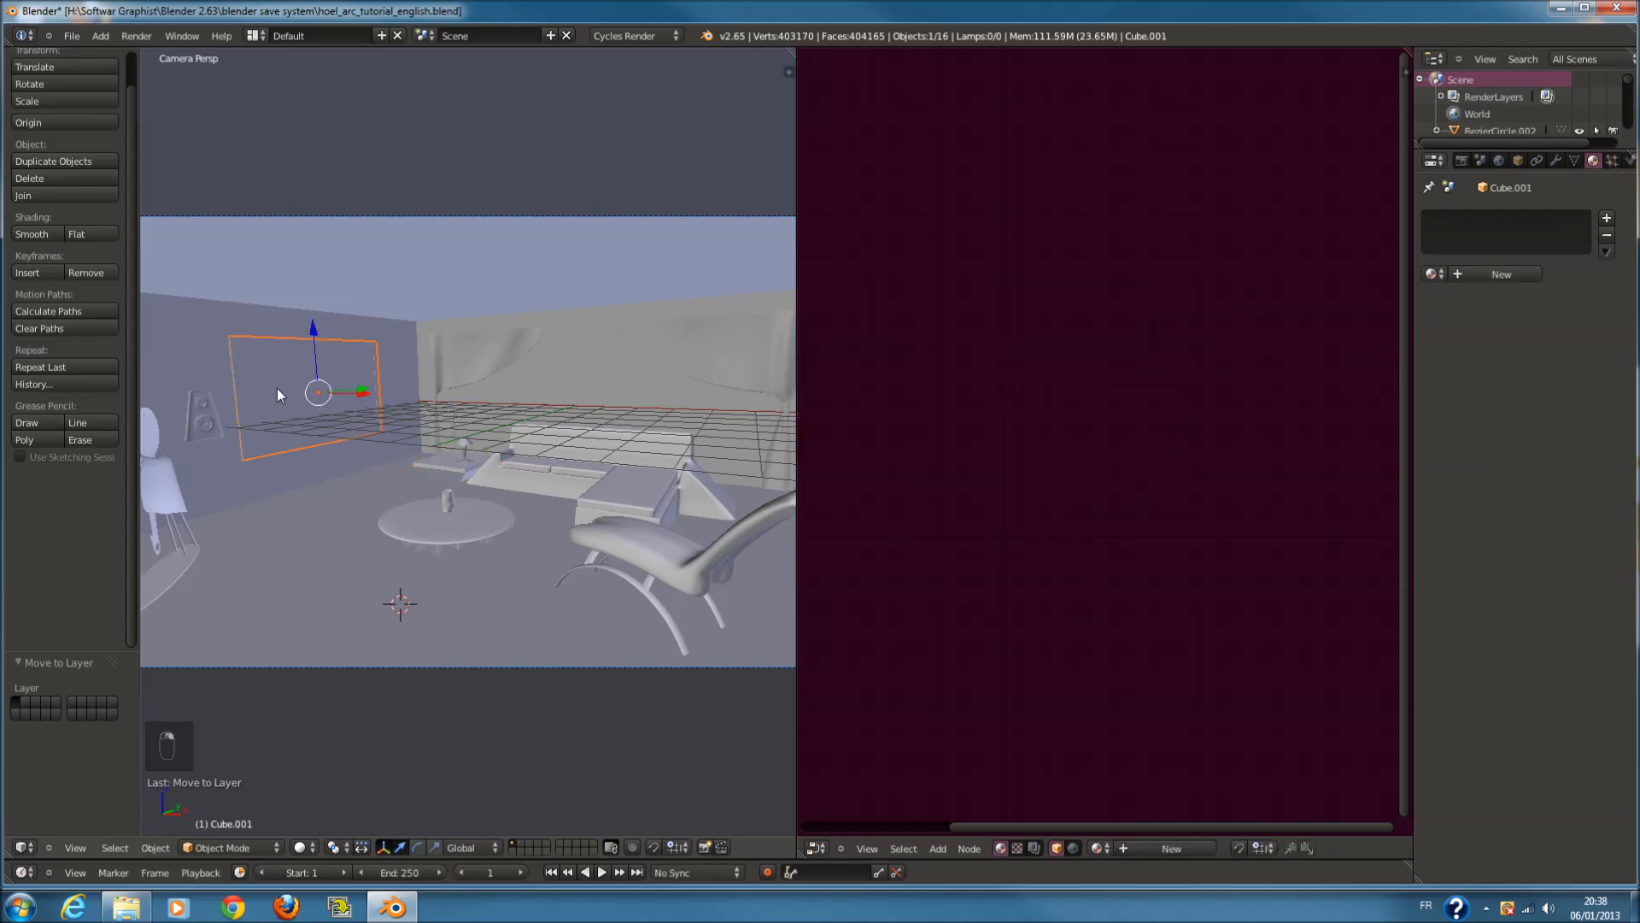
{"action": "key", "text": "m"}
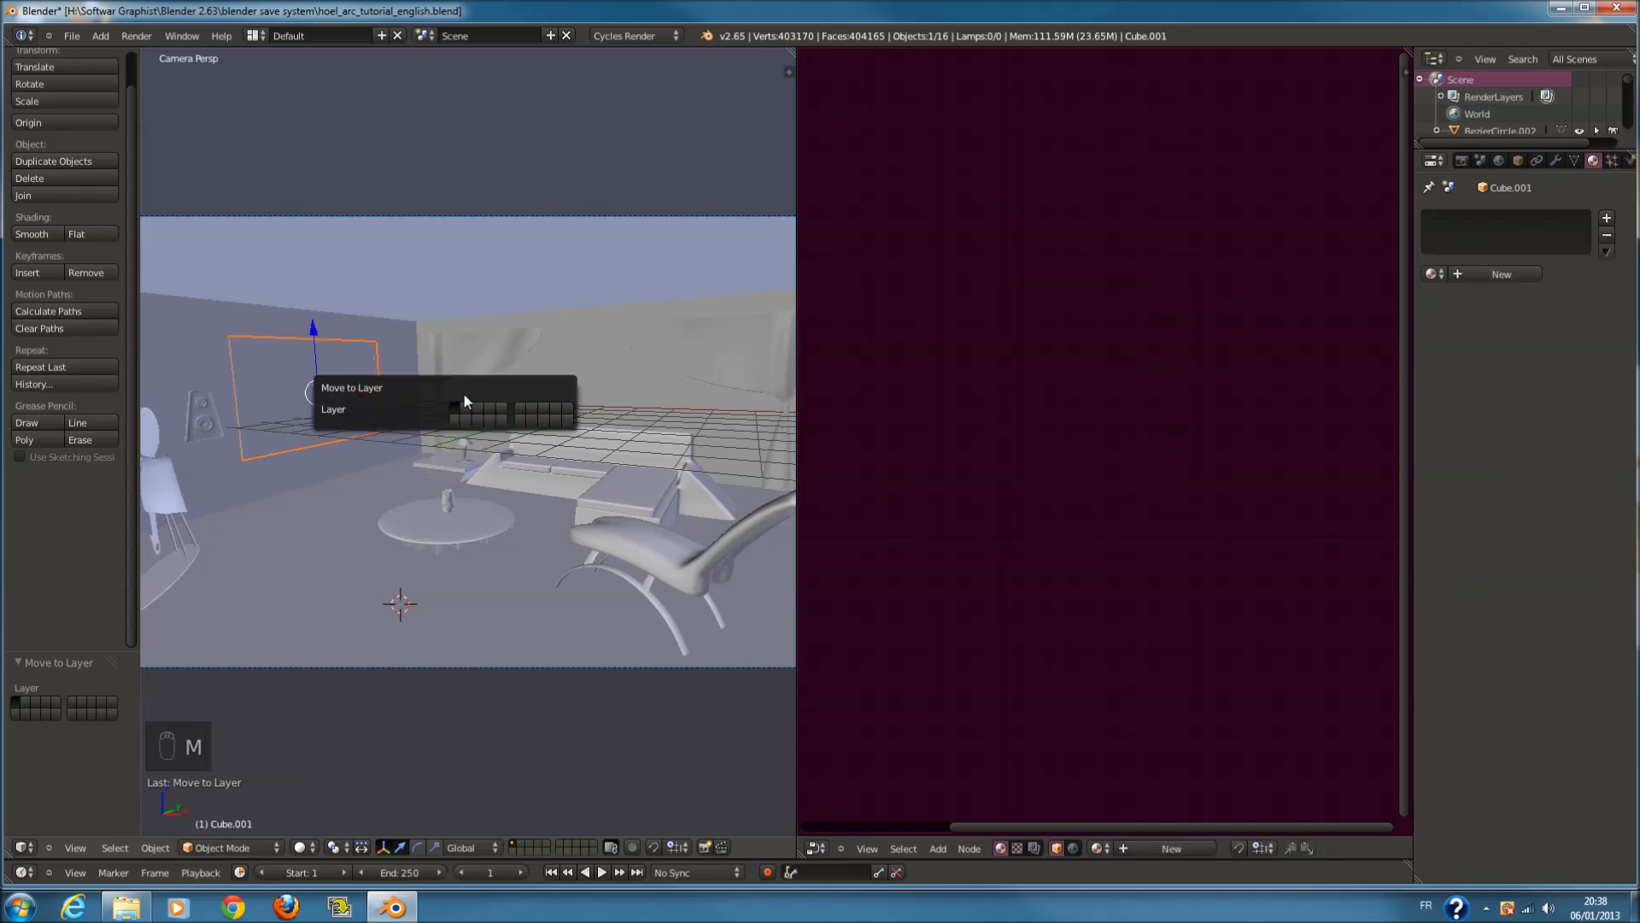
{"action": "left_click", "coordinate": [460, 407]}
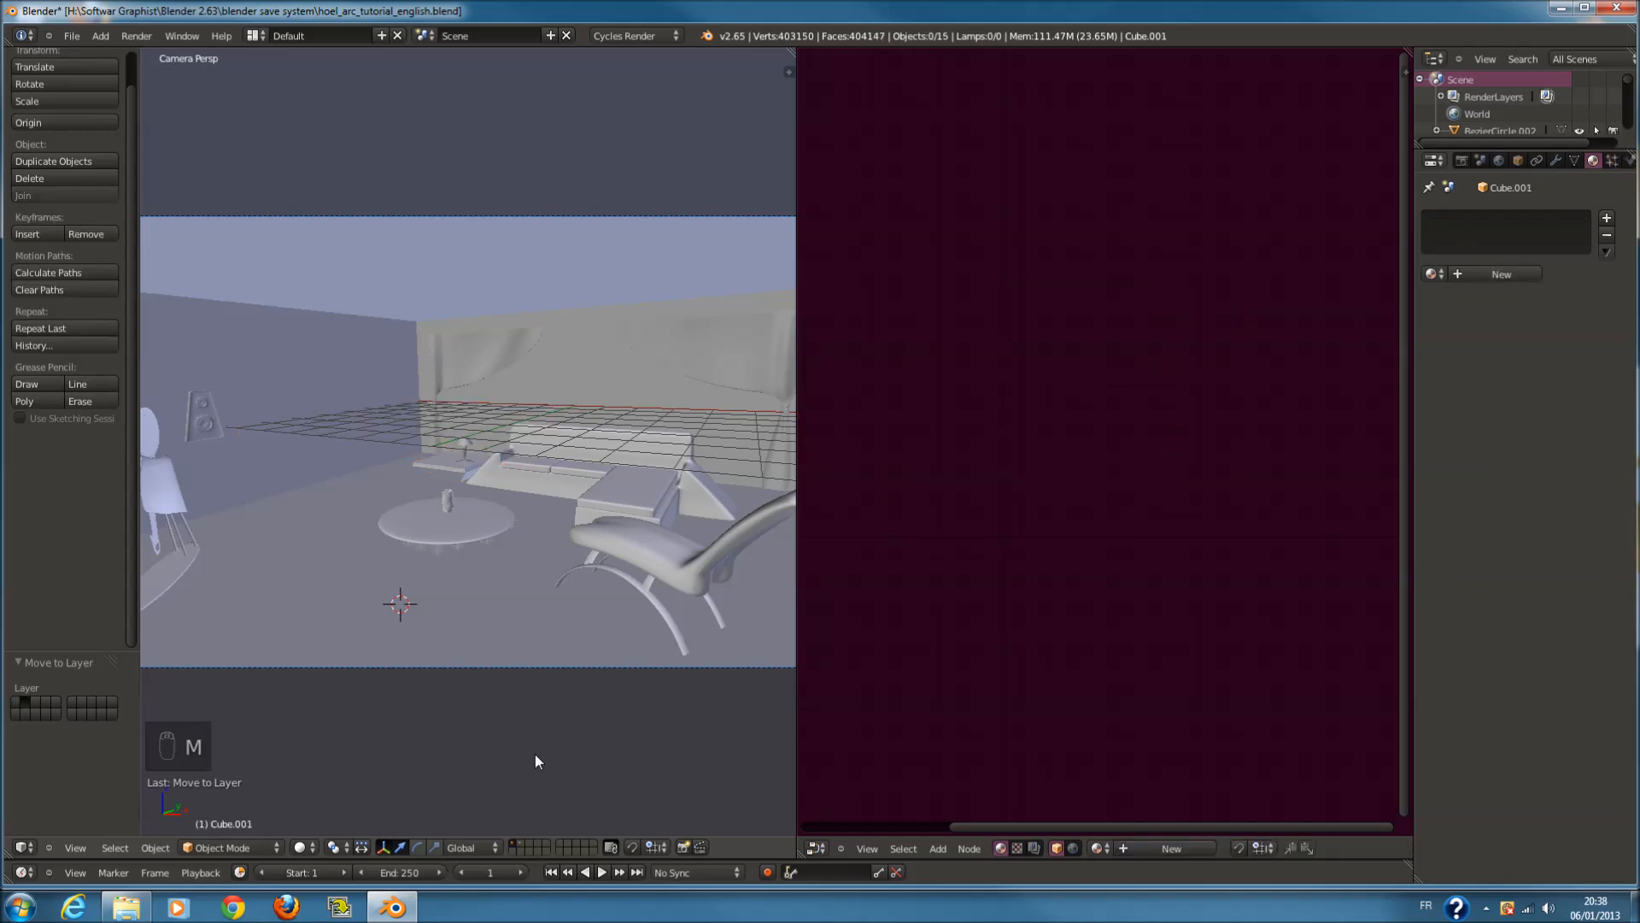
{"action": "left_click", "coordinate": [521, 842]}
{"action": "key", "text": "KP_0"}
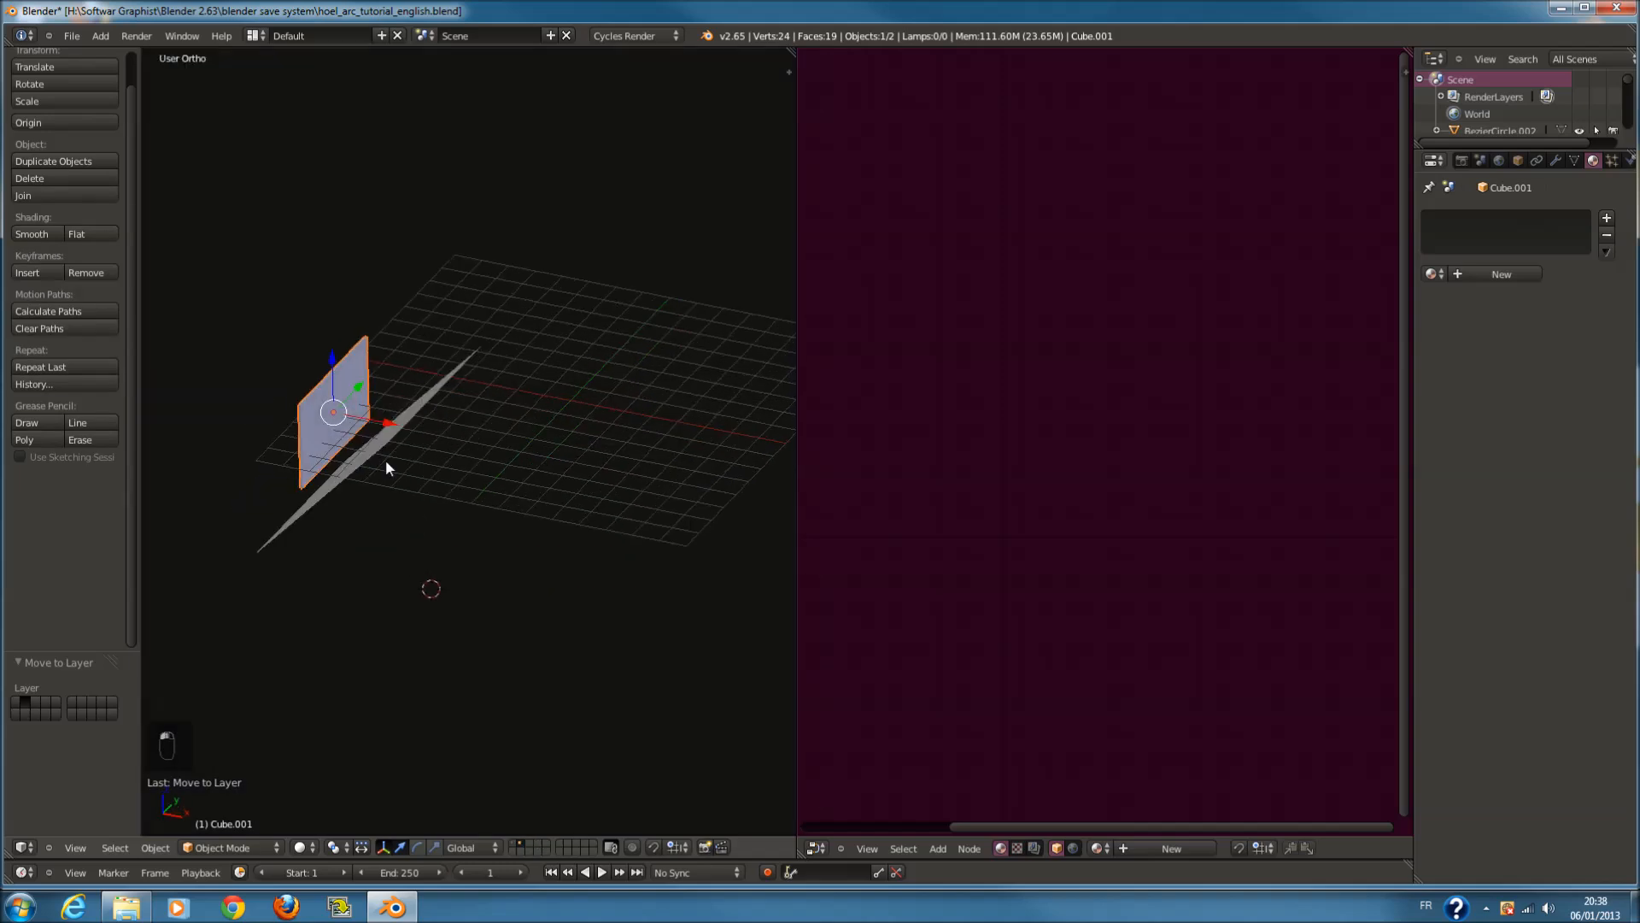
Nudge the emission plane about 0.03 along X and try to rotate it
{"action": "right_click", "coordinate": [389, 451]}
{"action": "left_click_drag", "start_coordinate": [418, 459], "coordinate": [419, 459]}
{"action": "key", "text": "r"}
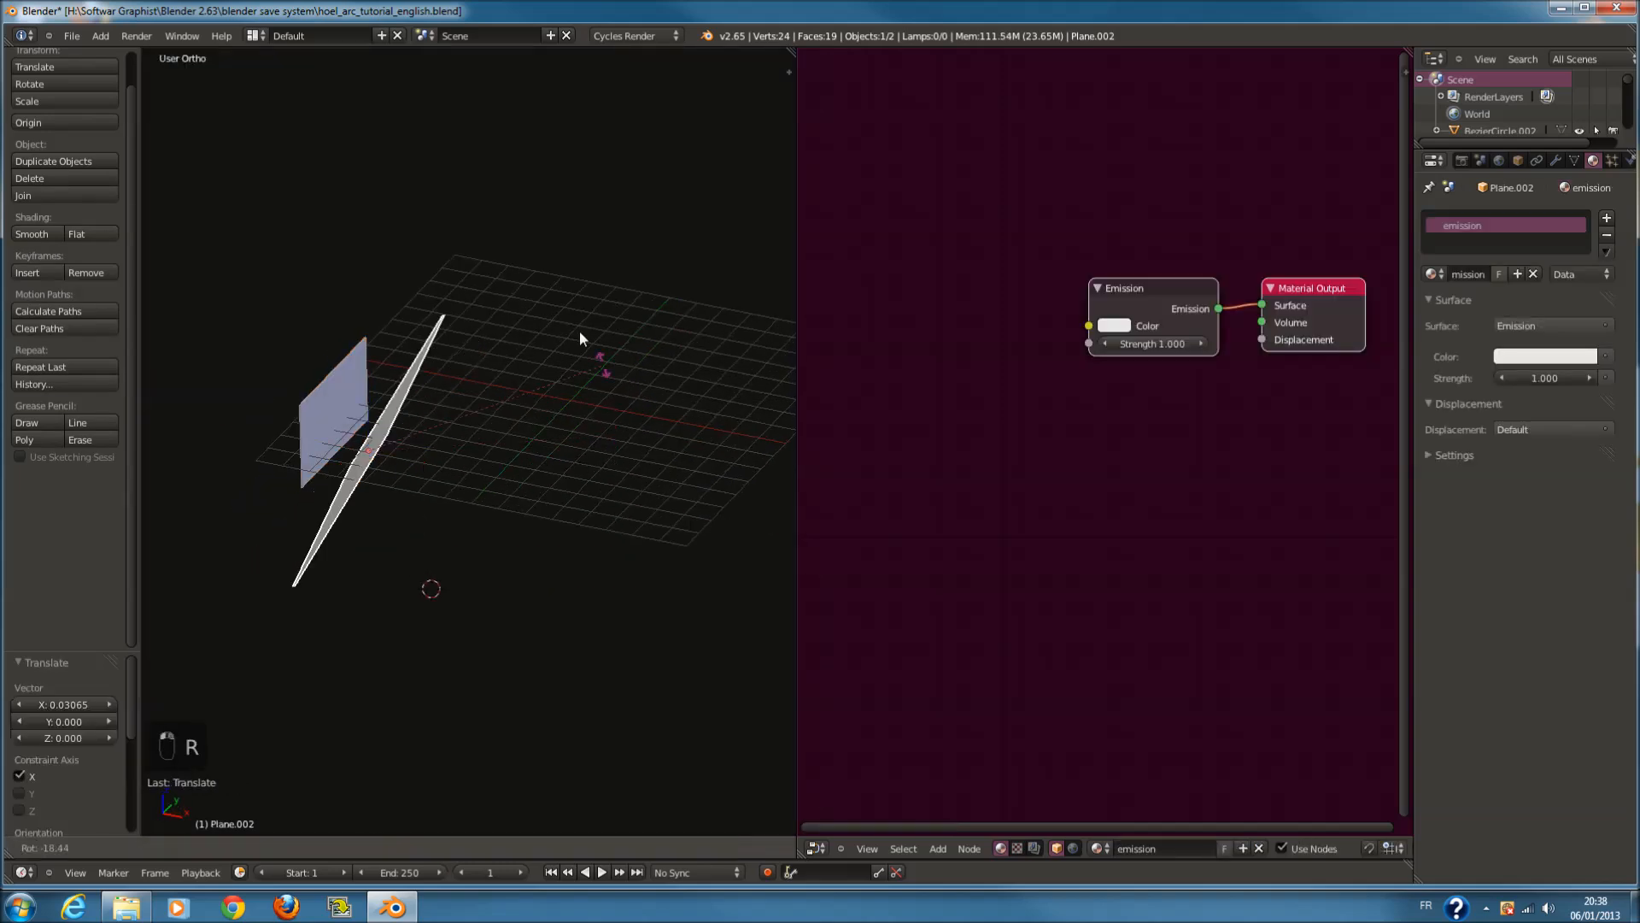
{"action": "key", "text": "r"}
{"action": "left_click", "coordinate": [395, 427]}
Select the rectangular wall panel and create a new material for it named plastic
{"action": "right_click", "coordinate": [365, 422]}
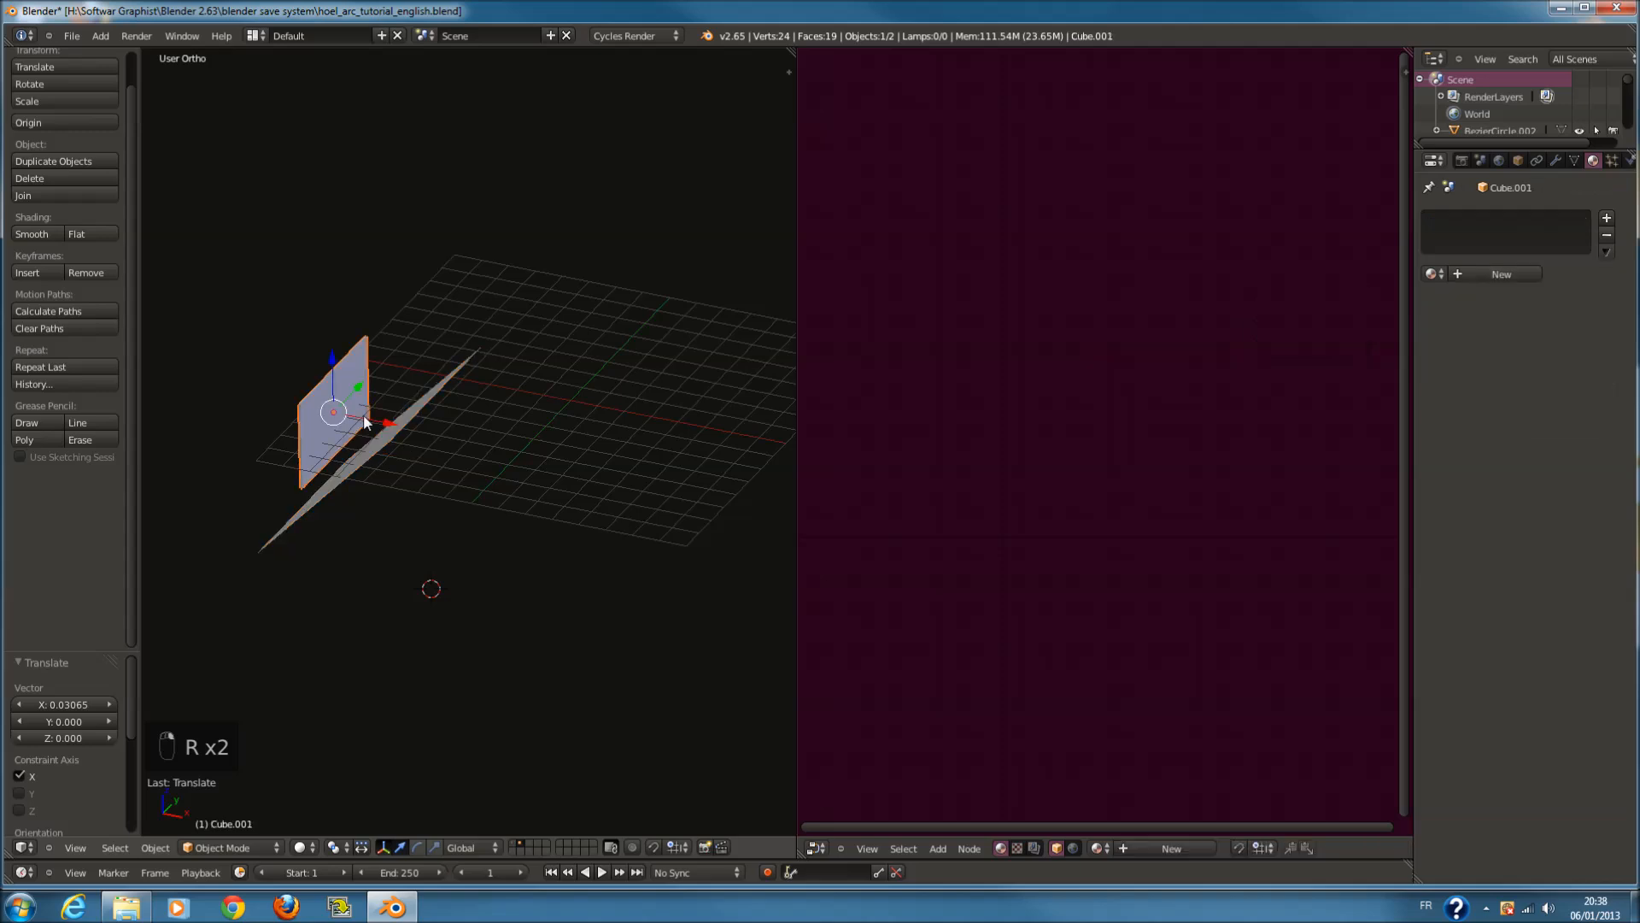
{"action": "left_click", "coordinate": [1501, 274]}
{"action": "double_click", "coordinate": [1478, 272]}
{"action": "key", "text": "BackSpace"}
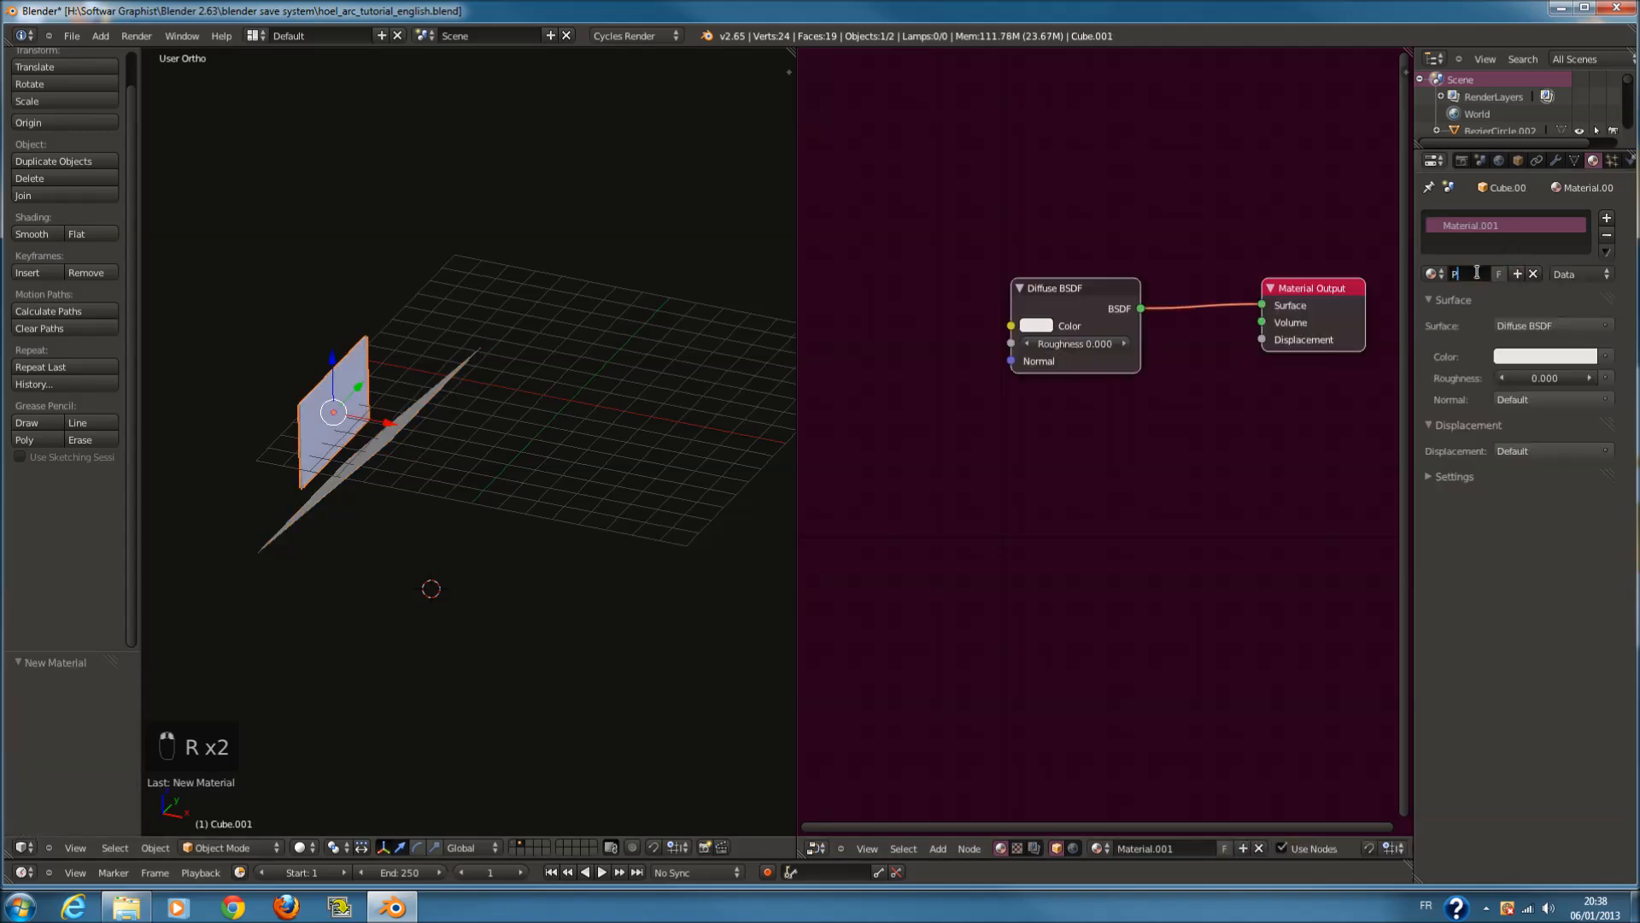
{"action": "type", "text": "plastic"}
{"action": "key", "text": "Return"}
Add a second material slot to the panel with a new material named screen
{"action": "left_click", "coordinate": [1607, 218]}
{"action": "left_click", "coordinate": [1502, 274]}
{"action": "double_click", "coordinate": [1478, 274]}
{"action": "type", "text": "screen"}
{"action": "key", "text": "Return"}
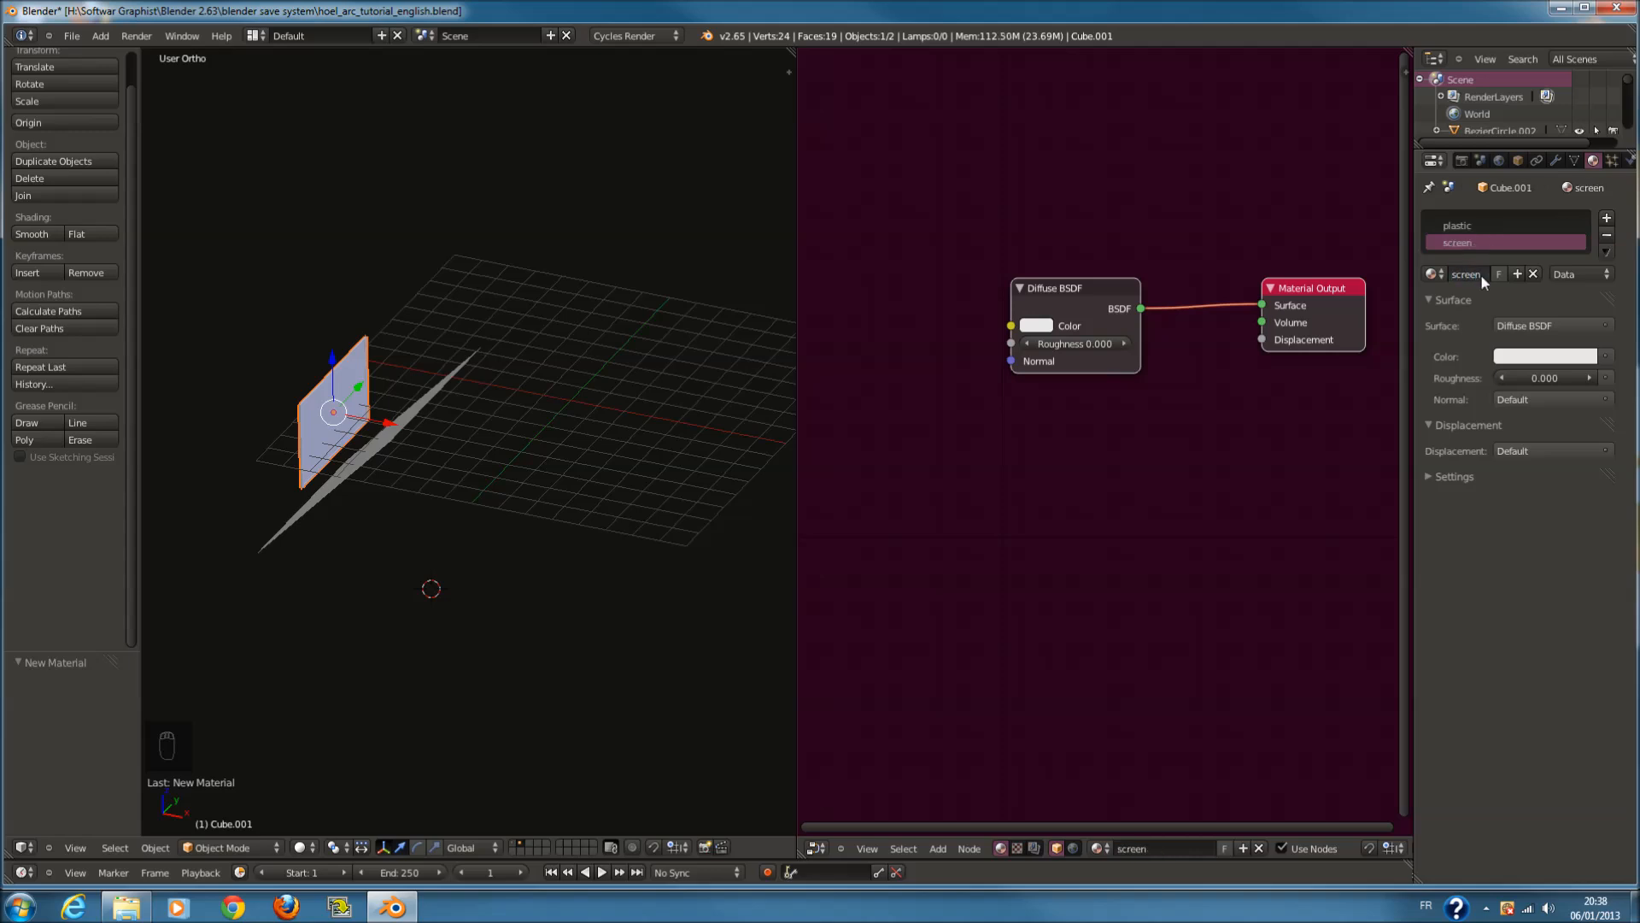
In Solid shading and Edit Mode, assign the screen material to the panel's selected large front face
{"action": "scroll", "coordinate": [1110, 341], "scroll_direction": "down", "scroll_amount": 1}
{"action": "scroll", "coordinate": [684, 479], "scroll_direction": "up", "scroll_amount": 3, "text": "ctrl"}
{"action": "scroll", "coordinate": [627, 560], "scroll_direction": "up", "scroll_amount": 5}
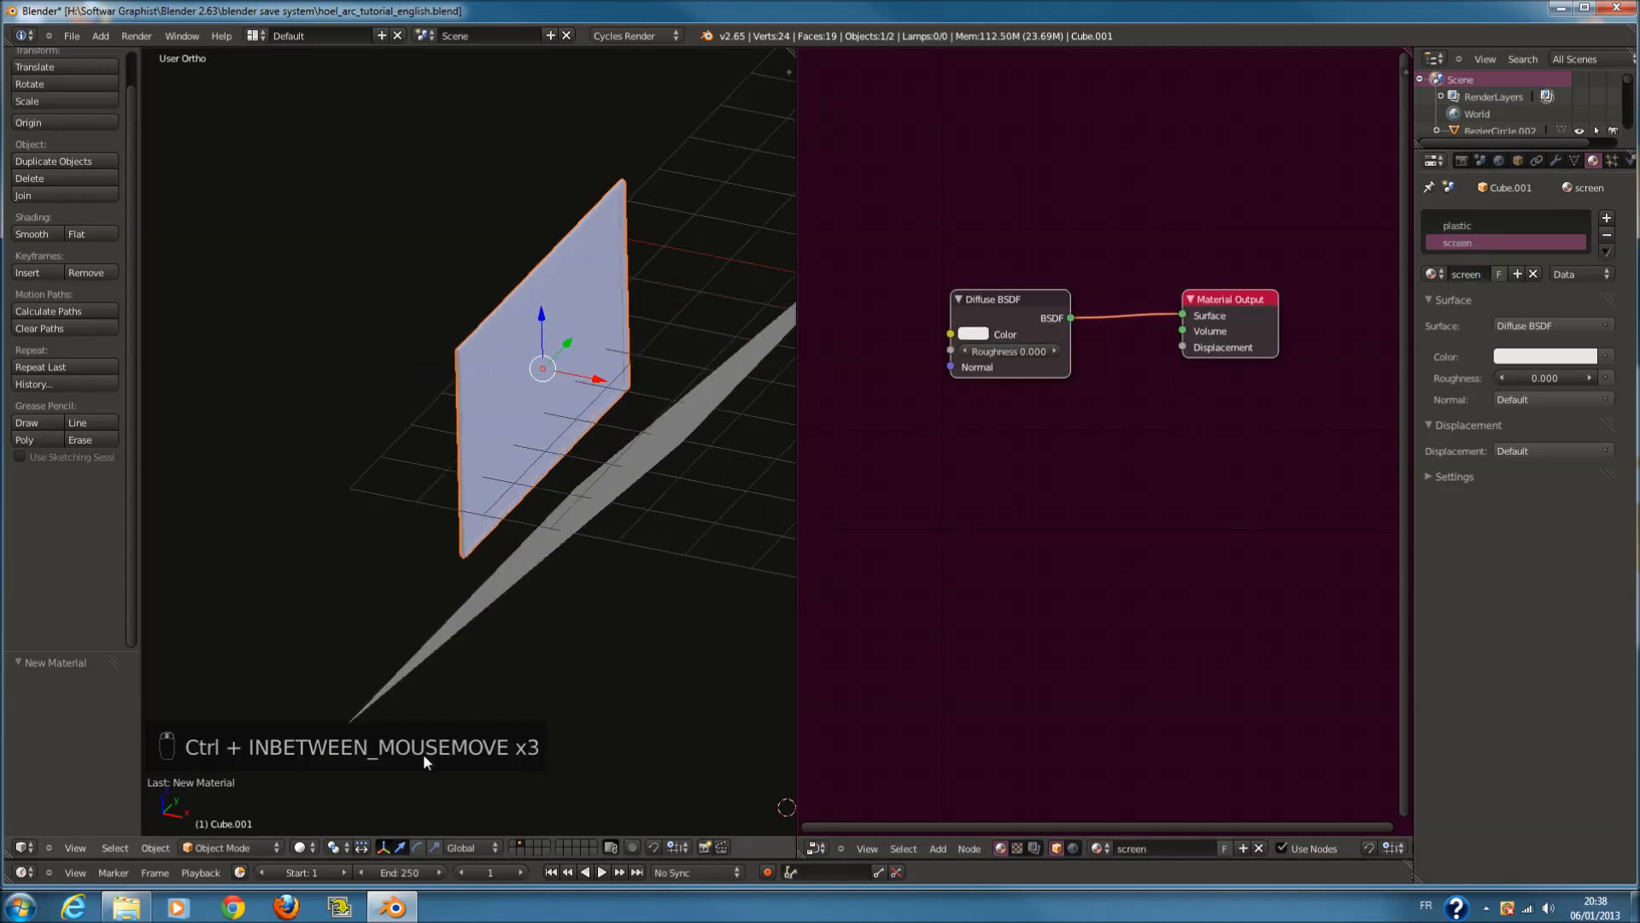
{"action": "left_click", "coordinate": [303, 846]}
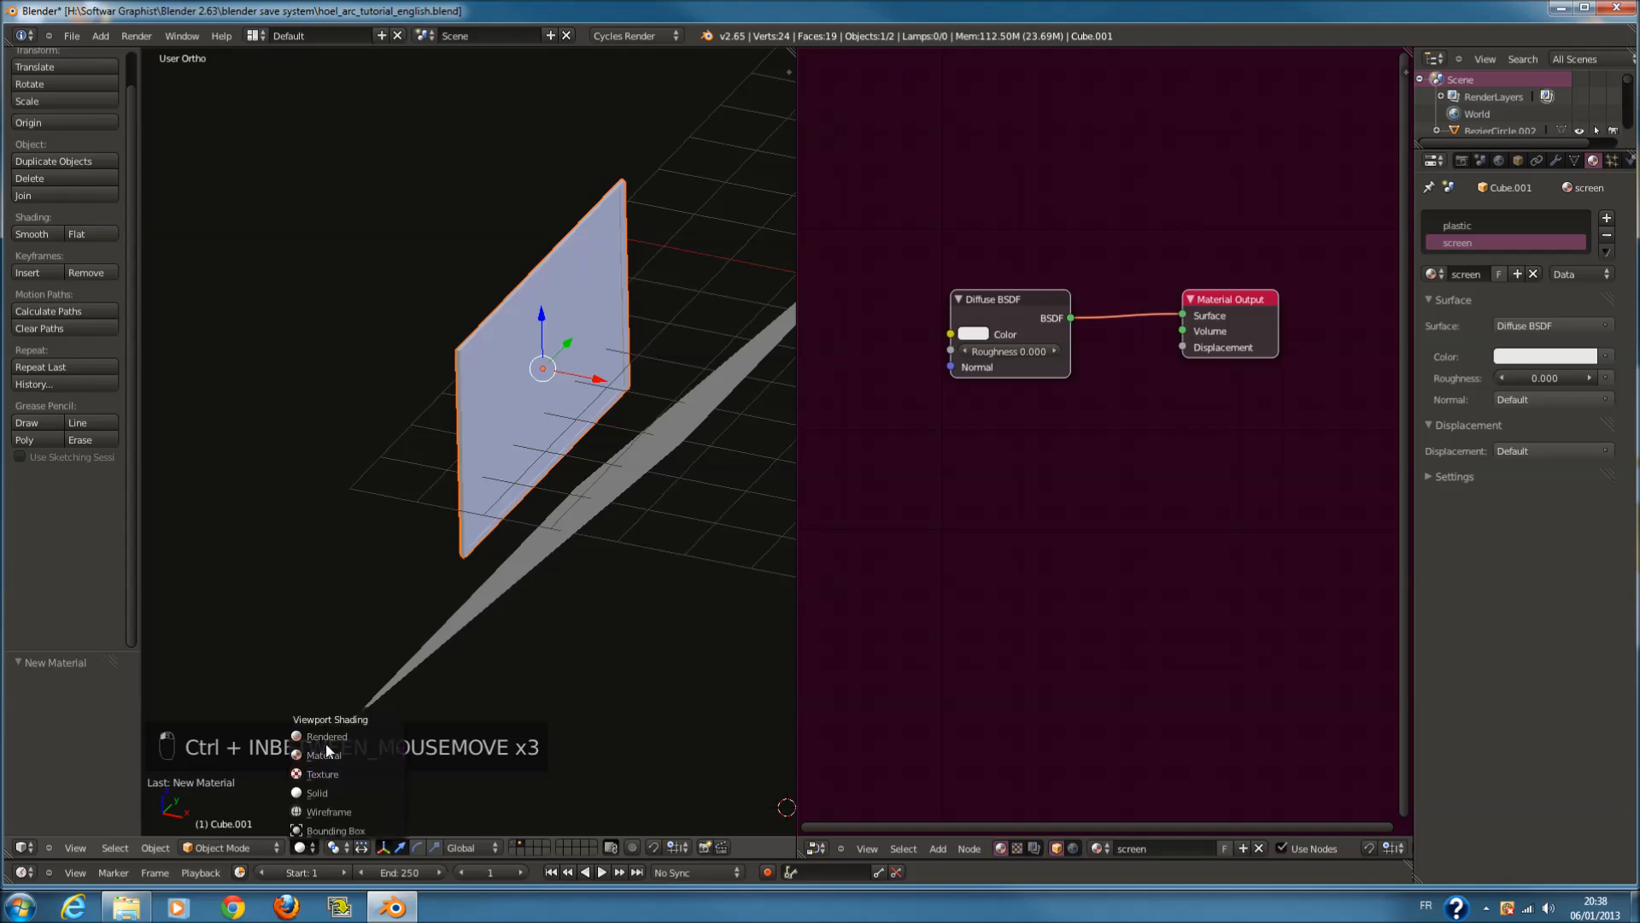
{"action": "left_click", "coordinate": [326, 738]}
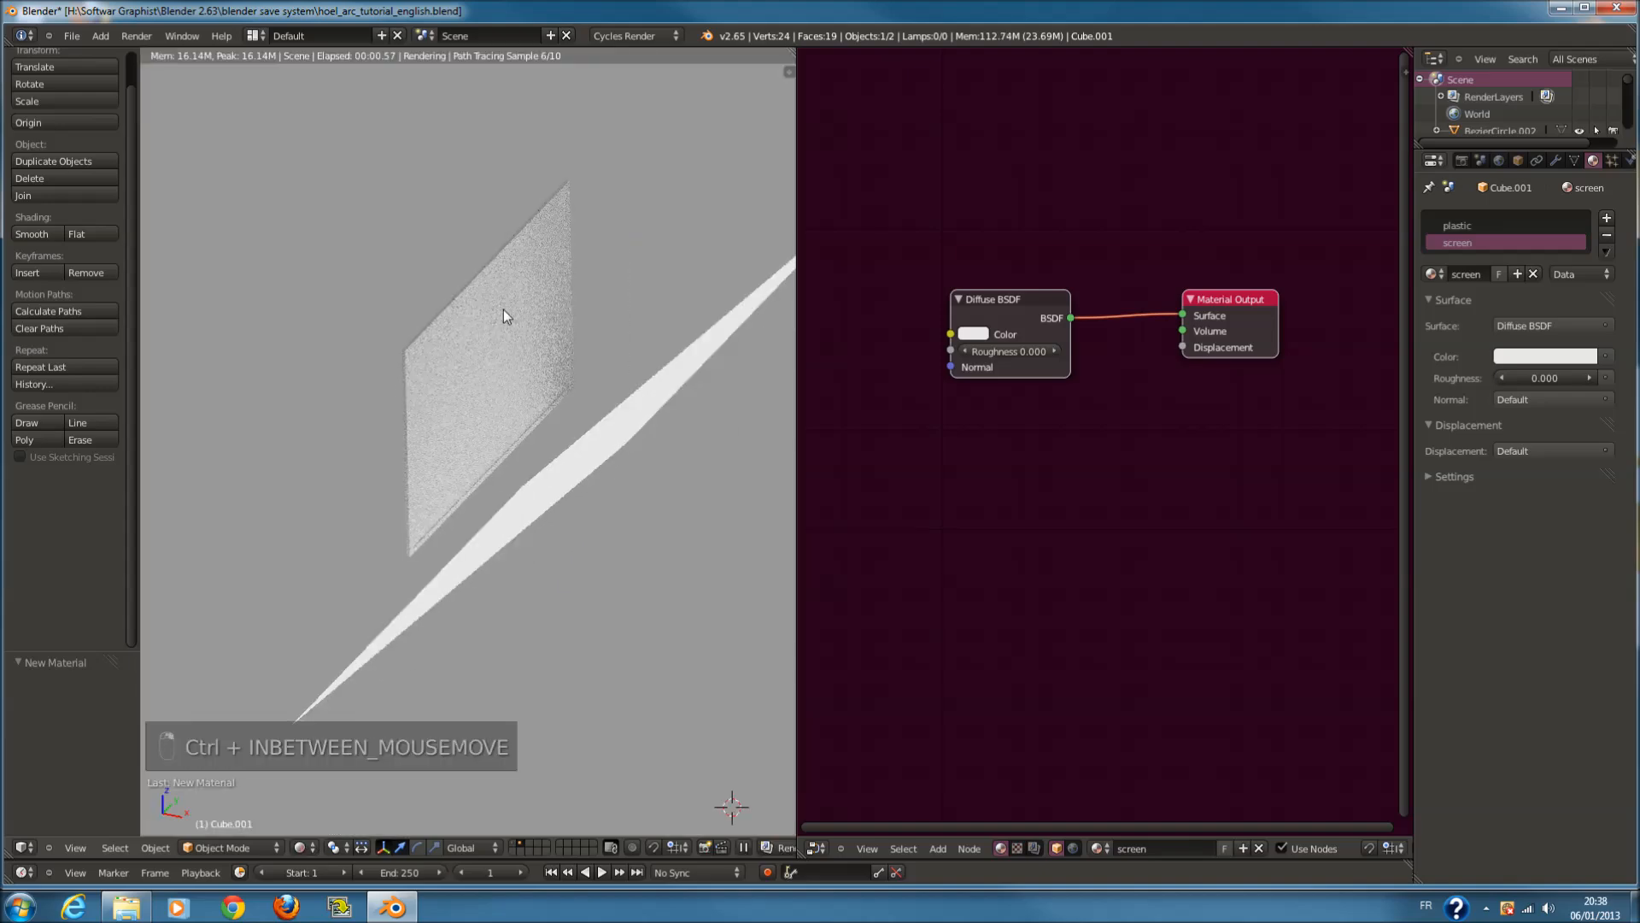
{"action": "middle_click_drag", "start_coordinate": [504, 309], "coordinate": [505, 297], "text": "ctrl"}
{"action": "key", "text": "Tab"}
{"action": "left_click", "coordinate": [296, 853]}
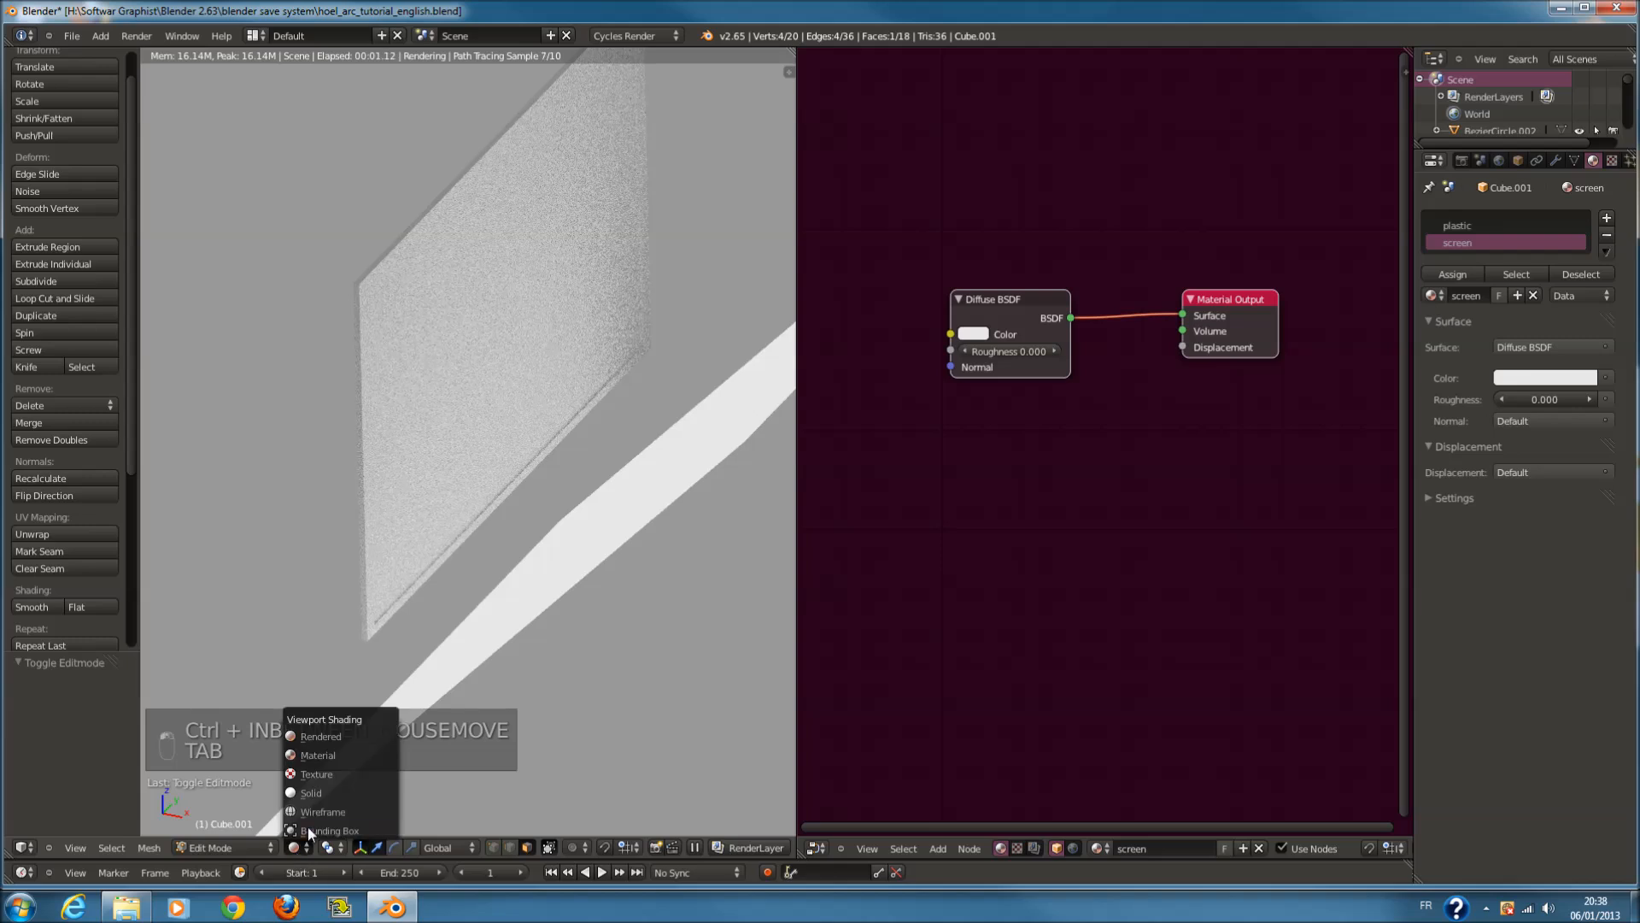
{"action": "left_click", "coordinate": [315, 792]}
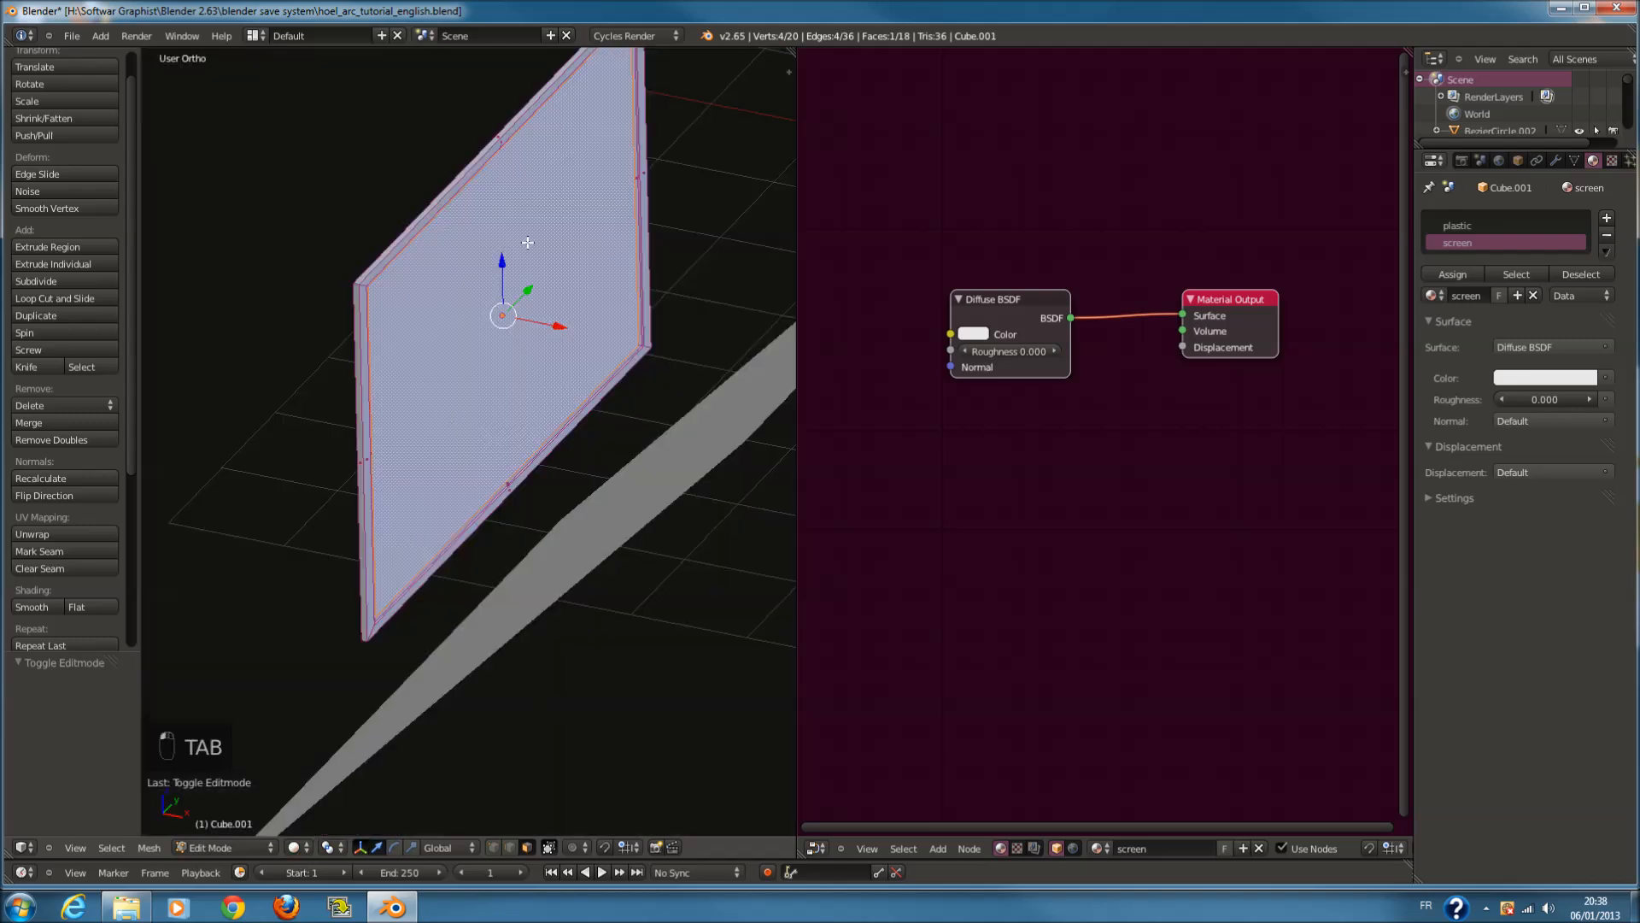
{"action": "left_click", "coordinate": [1464, 279]}
Set the screen material's diffuse colour to black and preview the panel in Rendered shading from Object Mode
{"action": "left_click", "coordinate": [973, 333]}
{"action": "left_click_drag", "start_coordinate": [1097, 128], "coordinate": [1096, 236]}
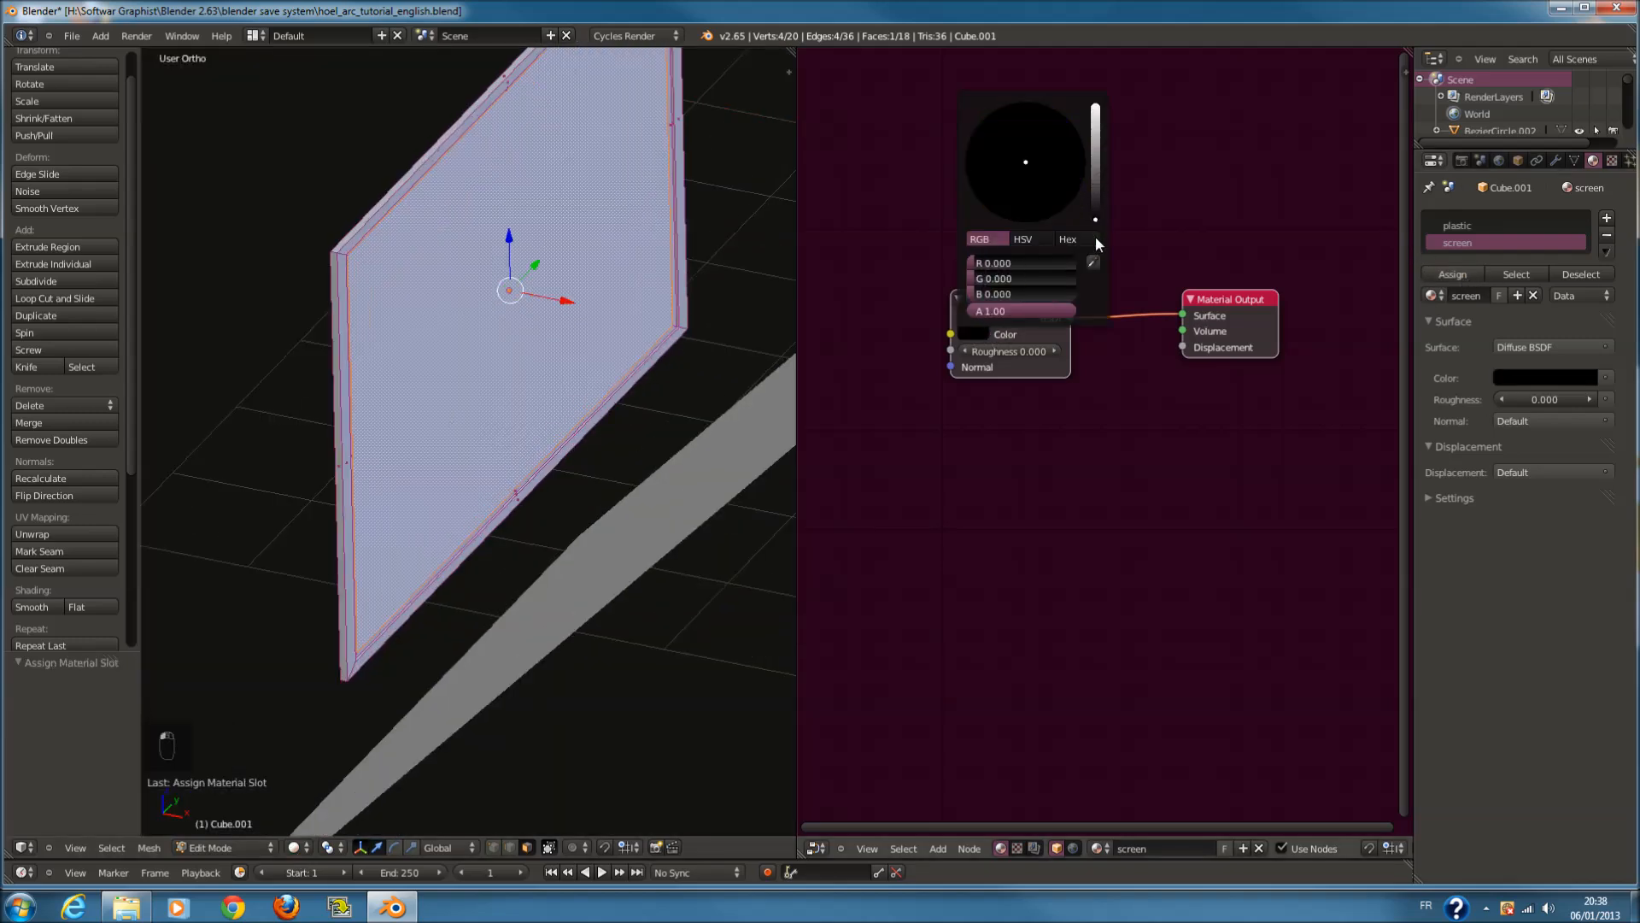
{"action": "key", "text": "Tab"}
{"action": "left_click", "coordinate": [333, 846]}
{"action": "left_click", "coordinate": [352, 731]}
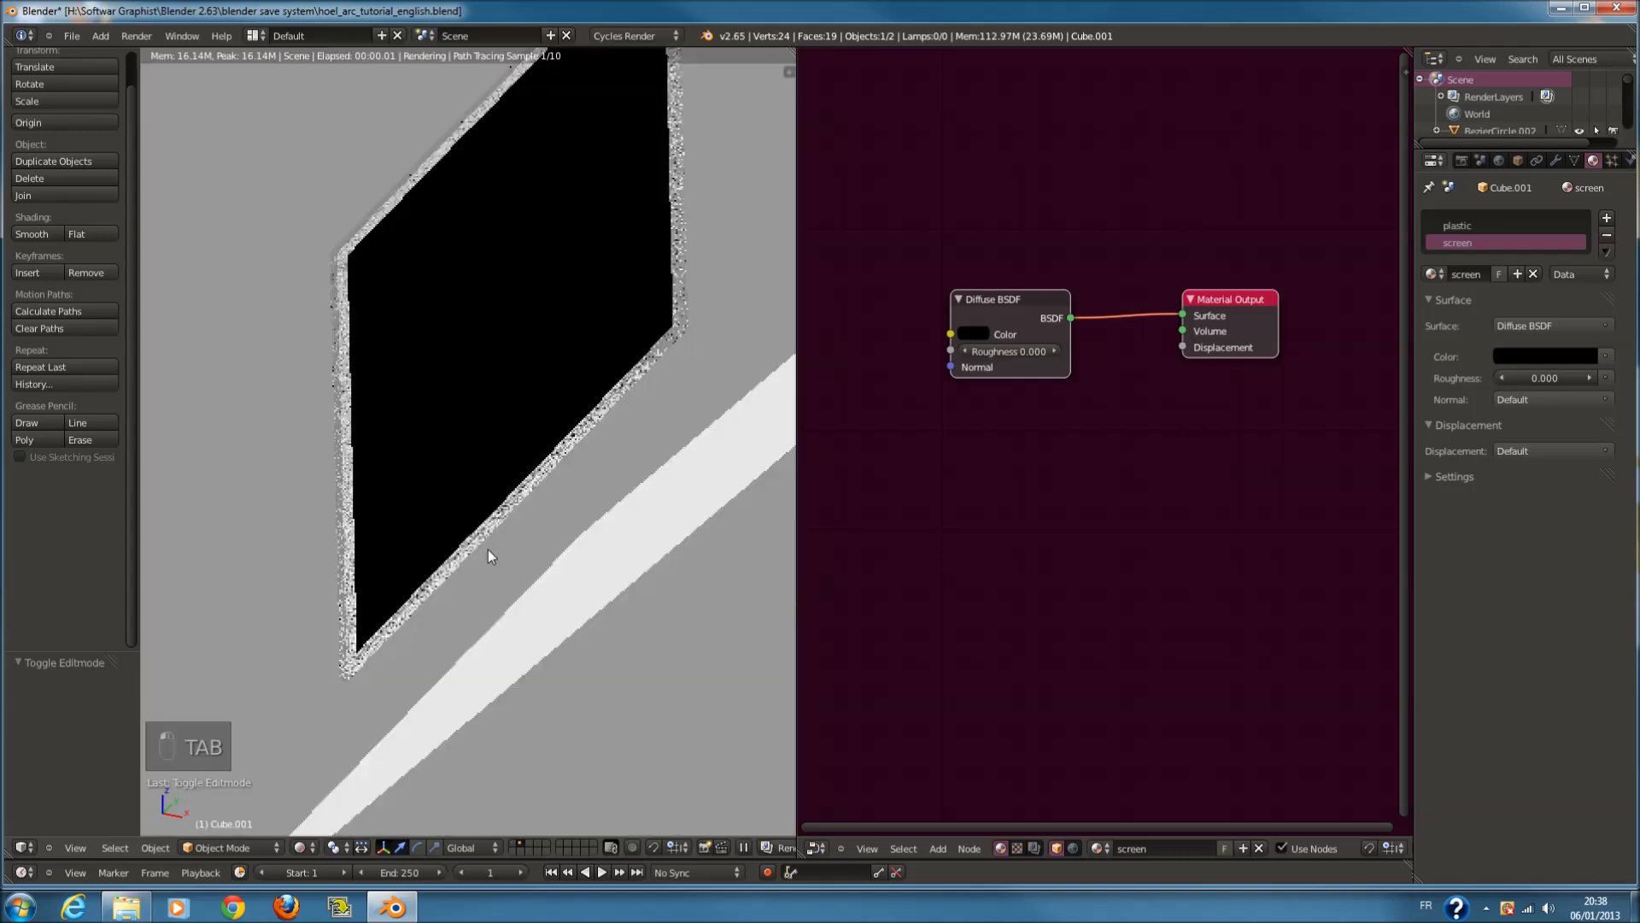
Spread the screen material's nodes apart and insert a Mix Shader between the Diffuse BSDF and Material Output
{"action": "scroll", "coordinate": [942, 413], "scroll_direction": "down", "scroll_amount": 1}
{"action": "left_click_drag", "start_coordinate": [1228, 323], "coordinate": [1320, 346]}
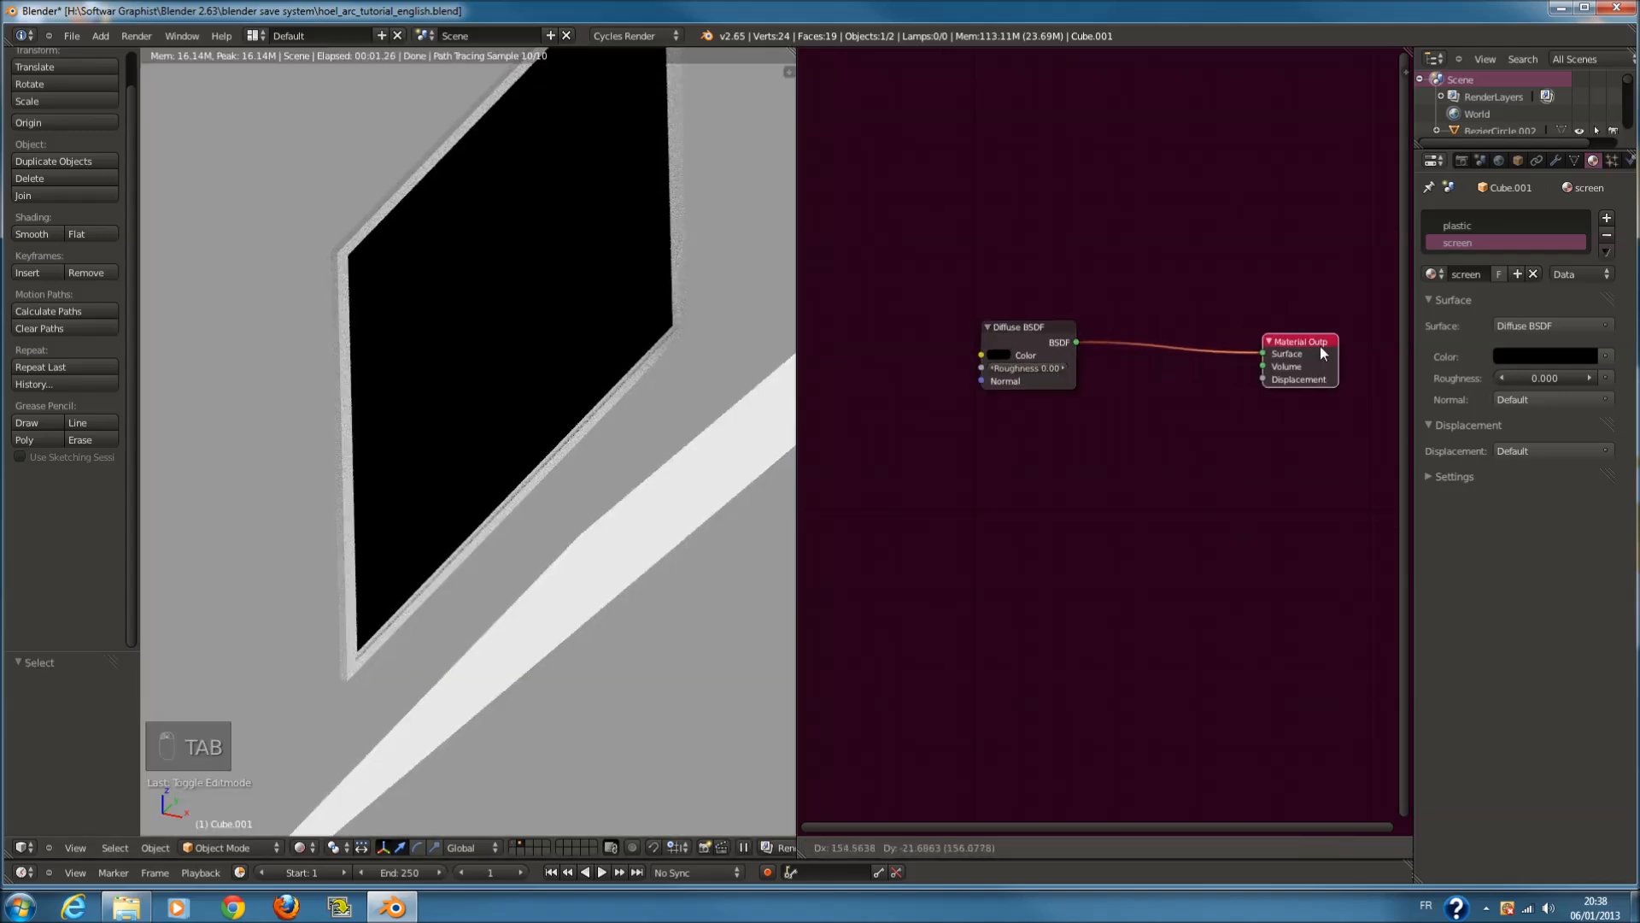
{"action": "left_click_drag", "start_coordinate": [1033, 335], "coordinate": [947, 346]}
{"action": "key", "text": "shift+a"}
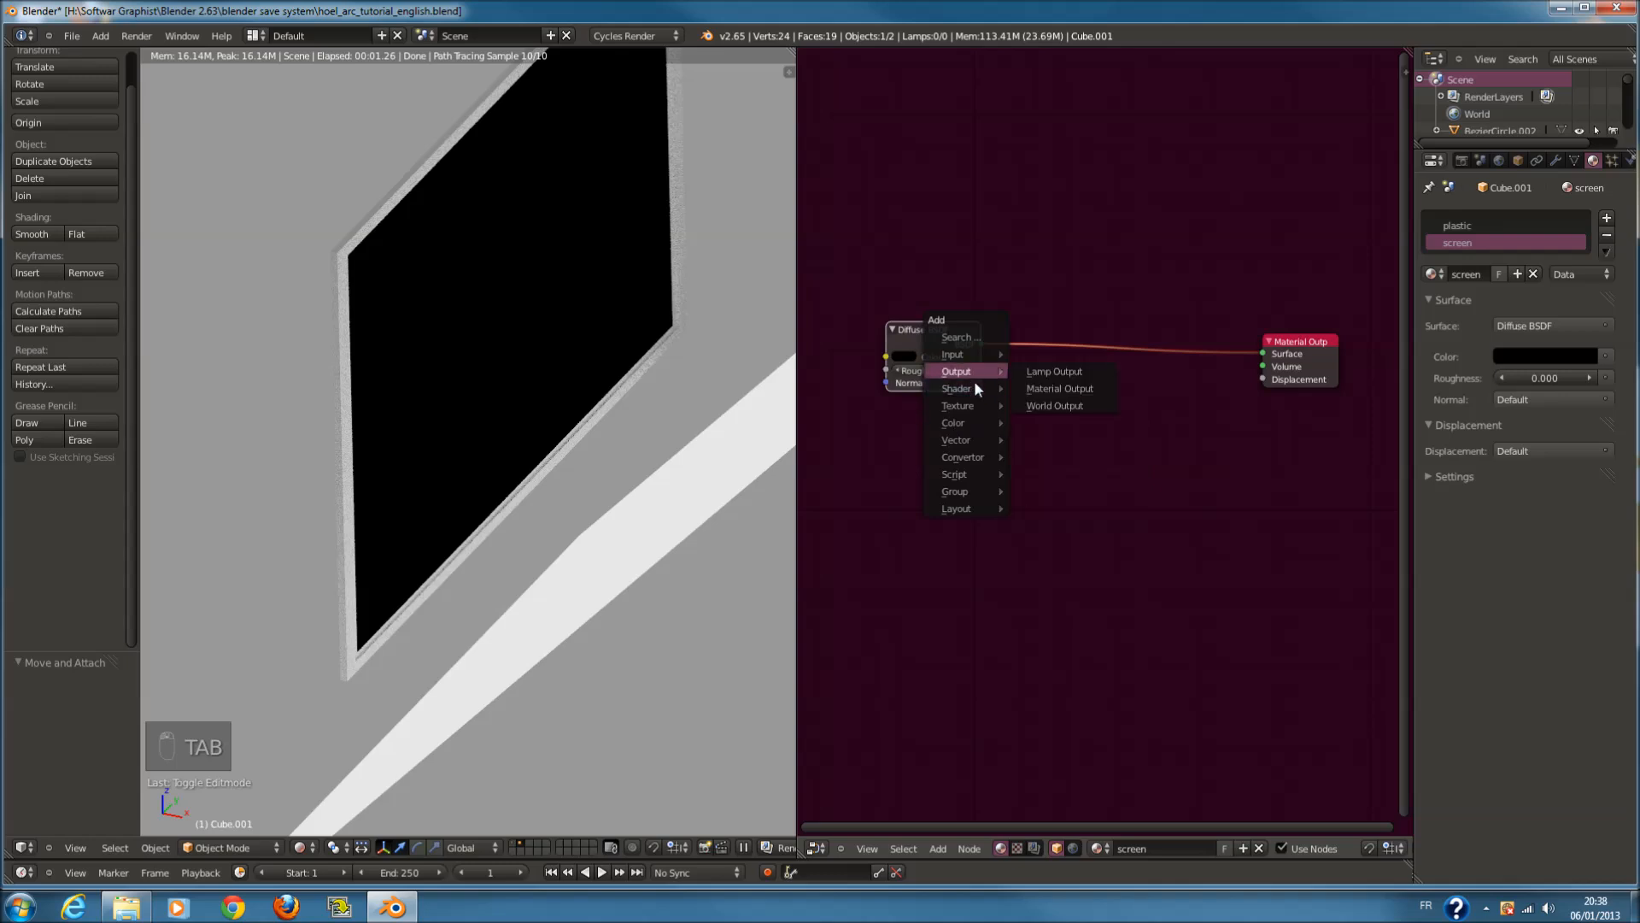
{"action": "mouse_move", "coordinate": [982, 388]}
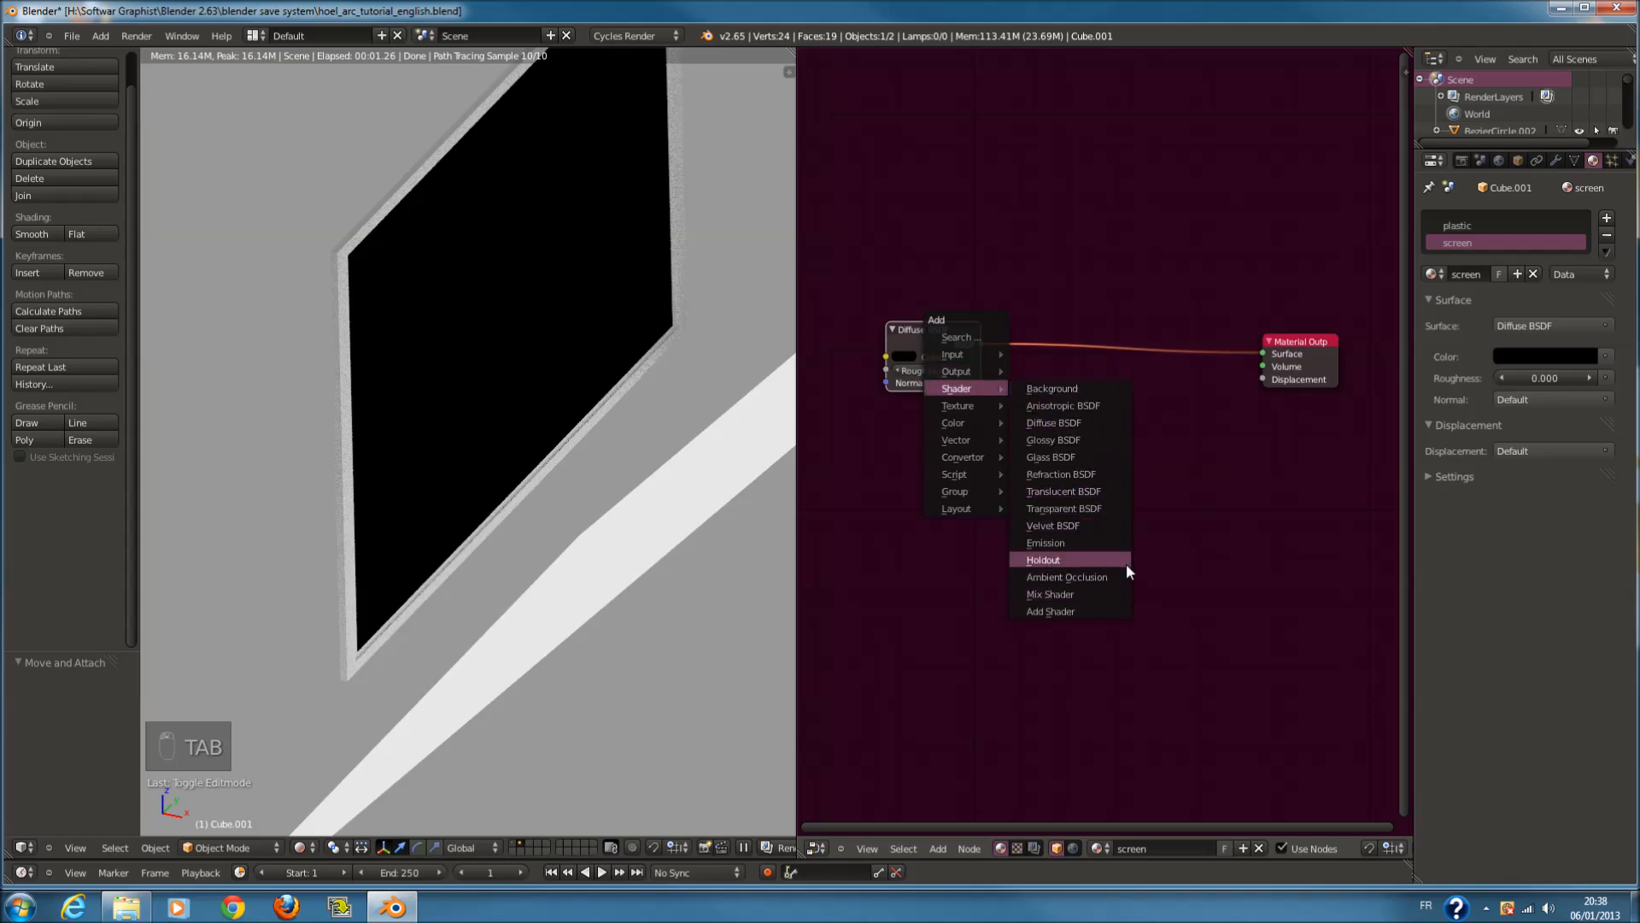
{"action": "left_click", "coordinate": [1104, 593]}
{"action": "left_click_drag", "start_coordinate": [1146, 570], "coordinate": [1110, 350]}
{"action": "scroll", "coordinate": [1027, 496], "scroll_direction": "up", "scroll_amount": 2}
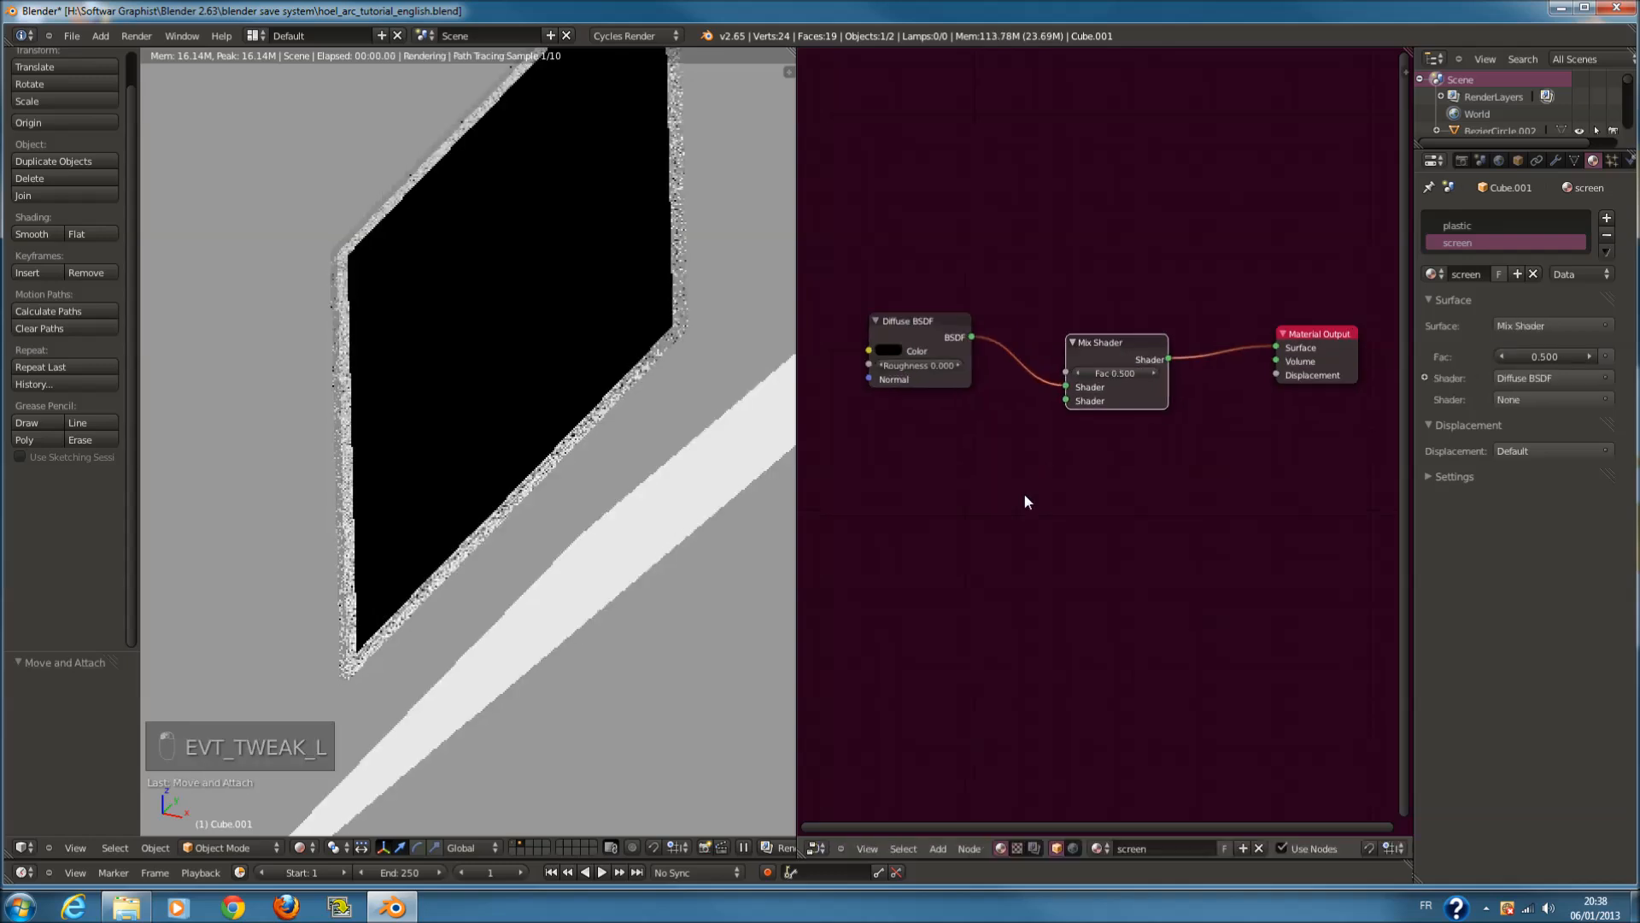
Add a Glossy BSDF with roughness 0.000 below the Diffuse BSDF and link it to the Mix Shader's second input
{"action": "key", "text": "shift+a"}
{"action": "mouse_move", "coordinate": [1025, 496]}
{"action": "left_click", "coordinate": [1084, 547]}
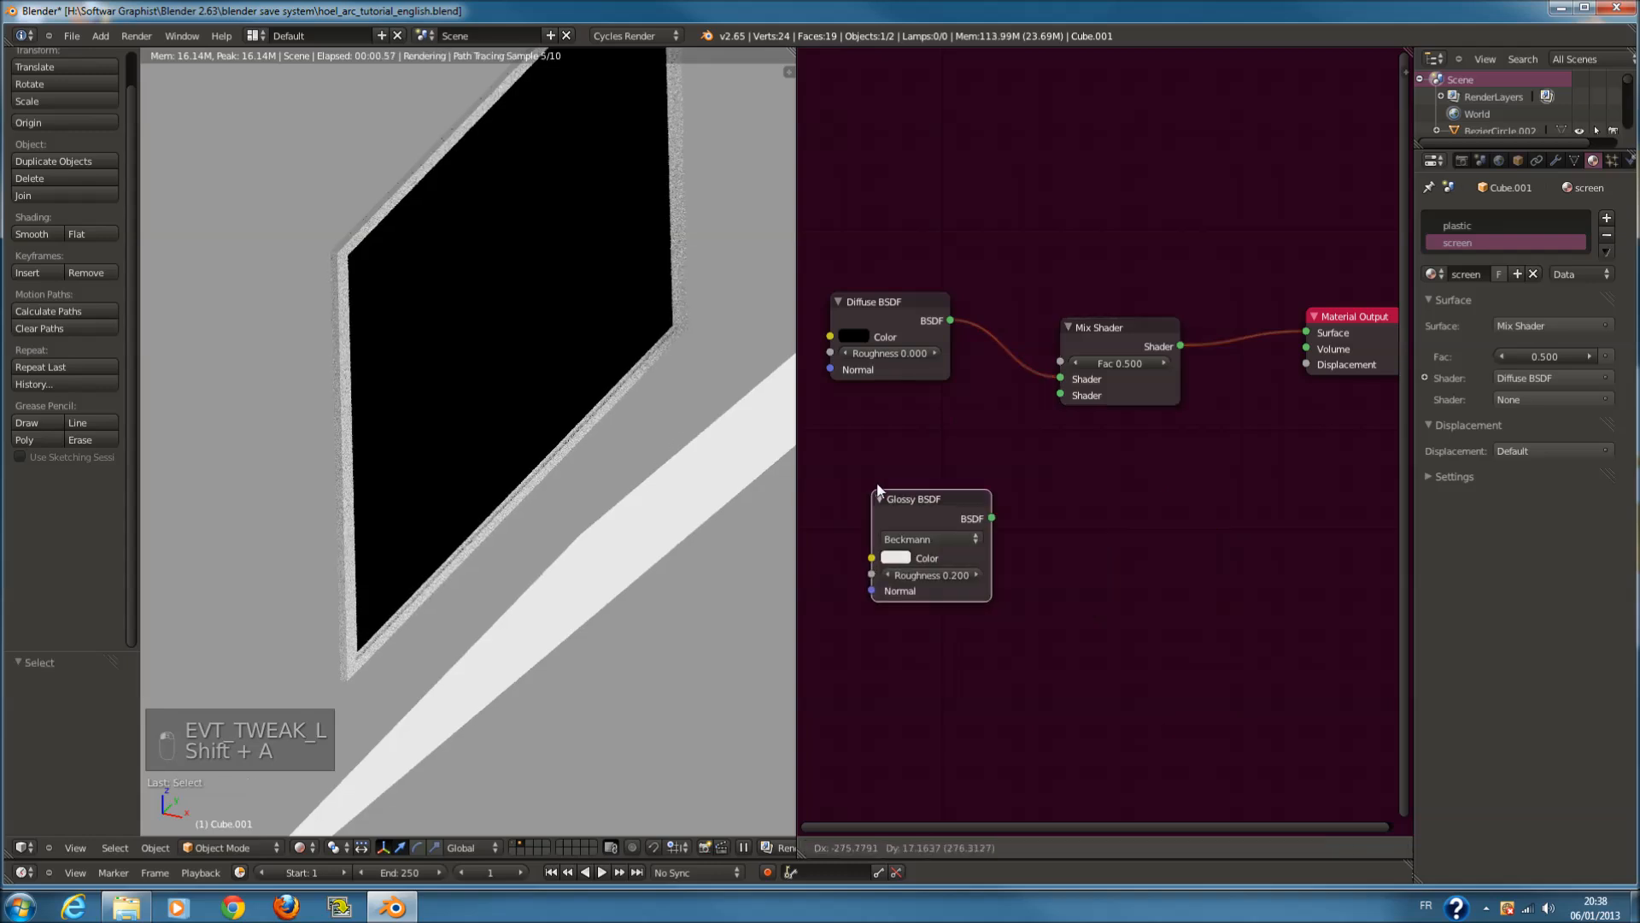
{"action": "left_click", "coordinate": [788, 465]}
{"action": "left_click_drag", "start_coordinate": [944, 495], "coordinate": [1060, 395]}
{"action": "left_click_drag", "start_coordinate": [918, 464], "coordinate": [932, 400]}
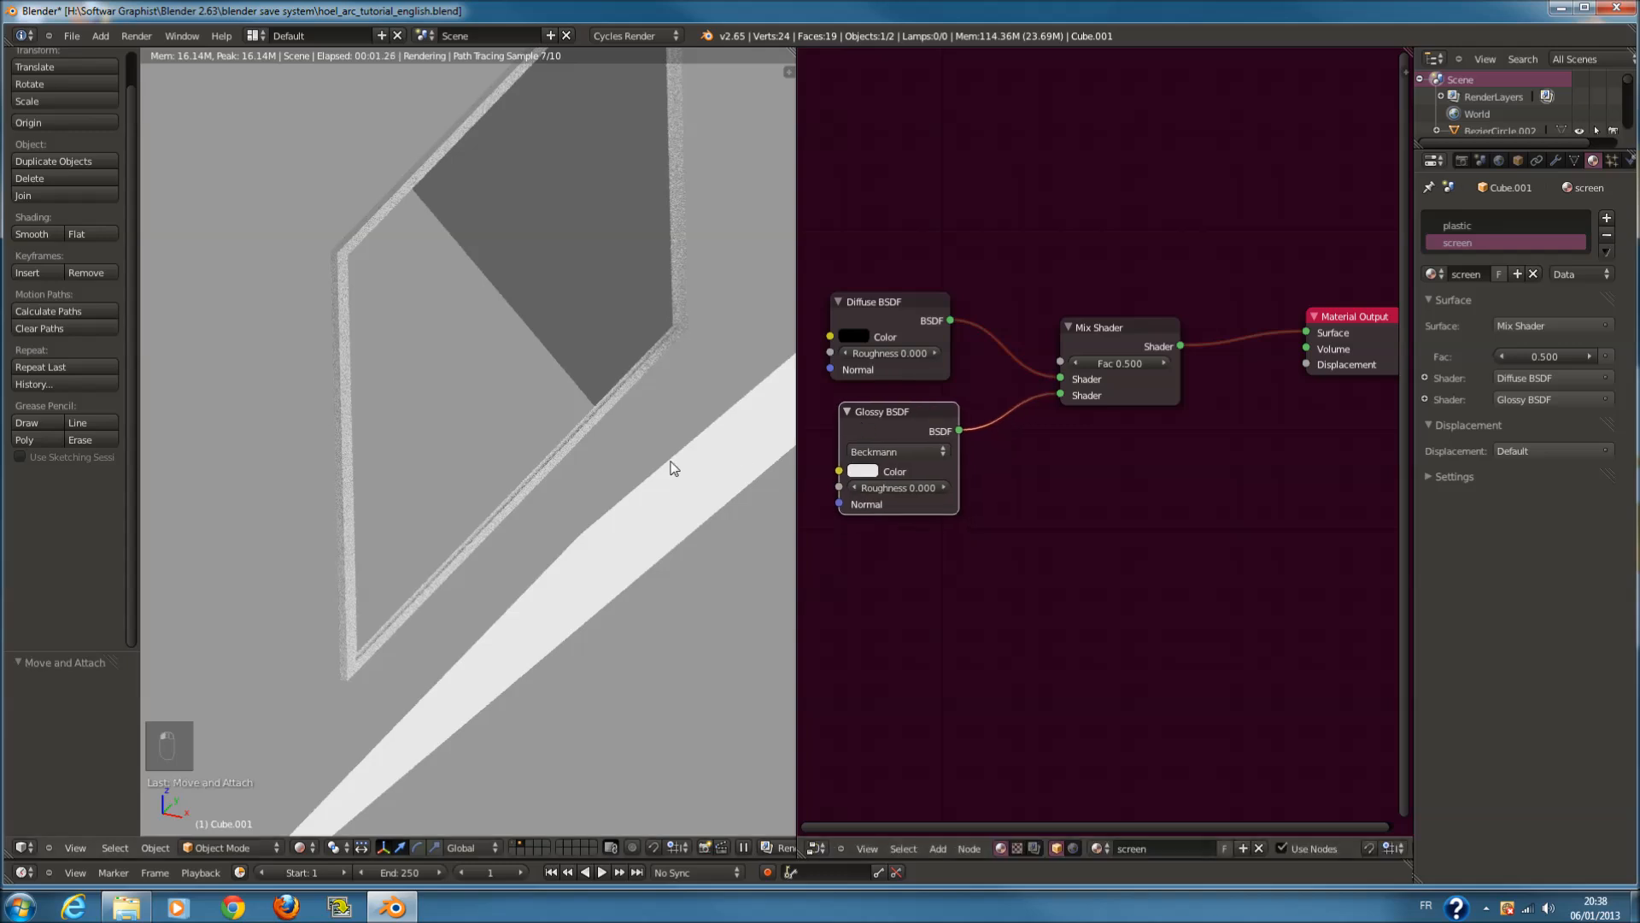
{"action": "scroll", "coordinate": [650, 458], "scroll_direction": "up", "scroll_amount": 3}
Darken the Glossy BSDF colour to a near-black grey of about 0.035 and check the reflection on the screen
{"action": "left_click", "coordinate": [863, 471]}
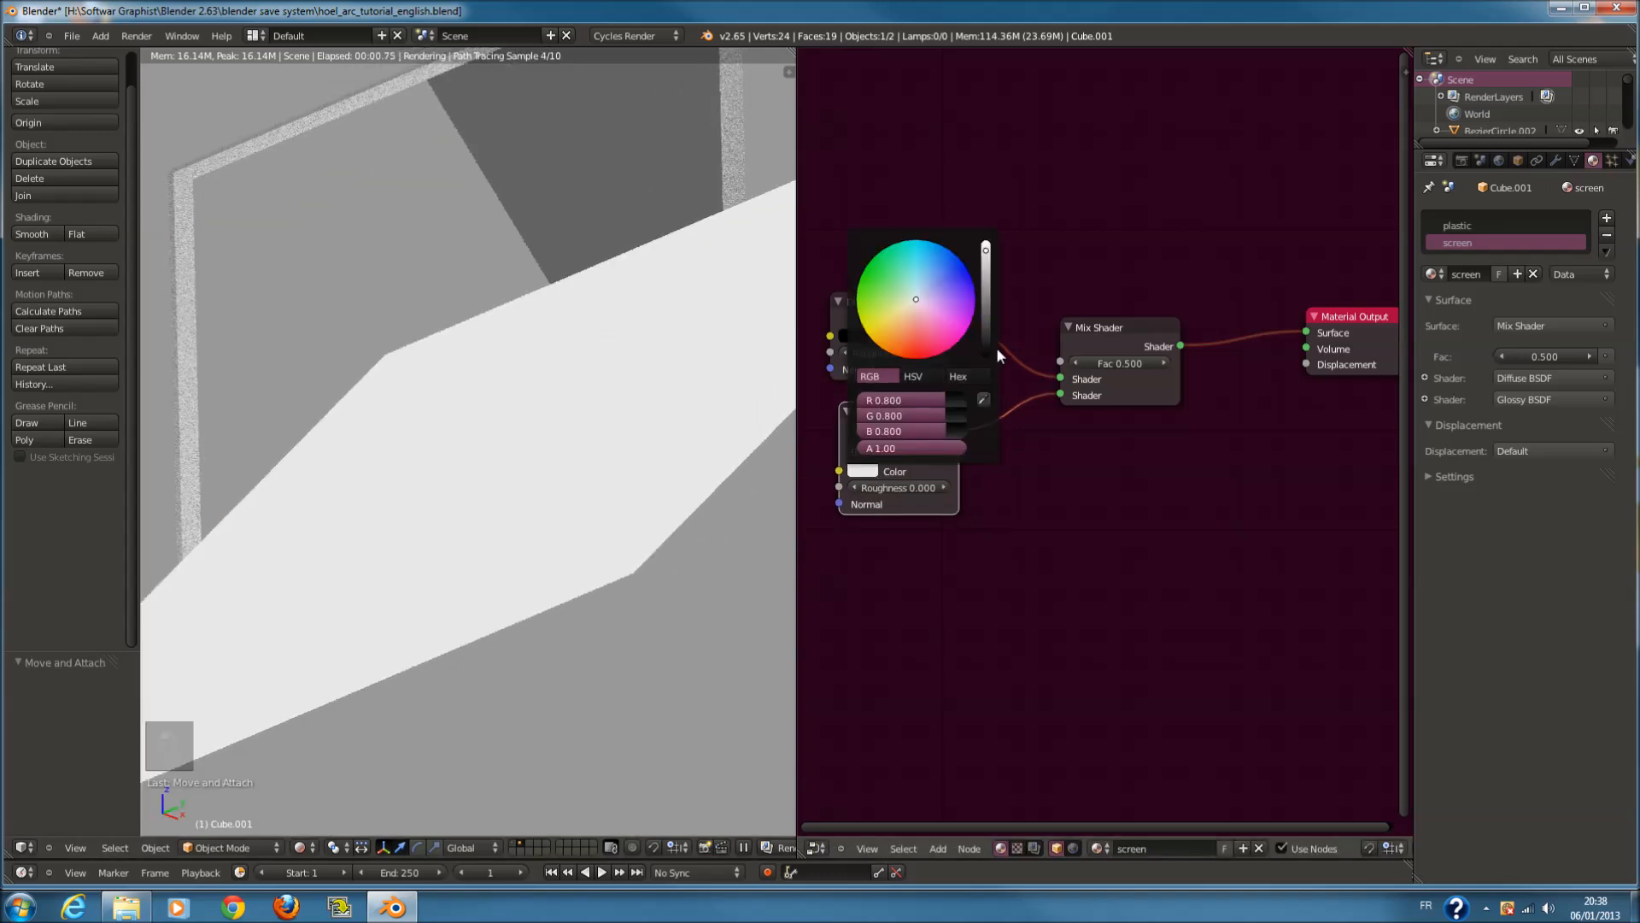
{"action": "left_click", "coordinate": [986, 360]}
{"action": "left_click_drag", "start_coordinate": [982, 361], "coordinate": [978, 332]}
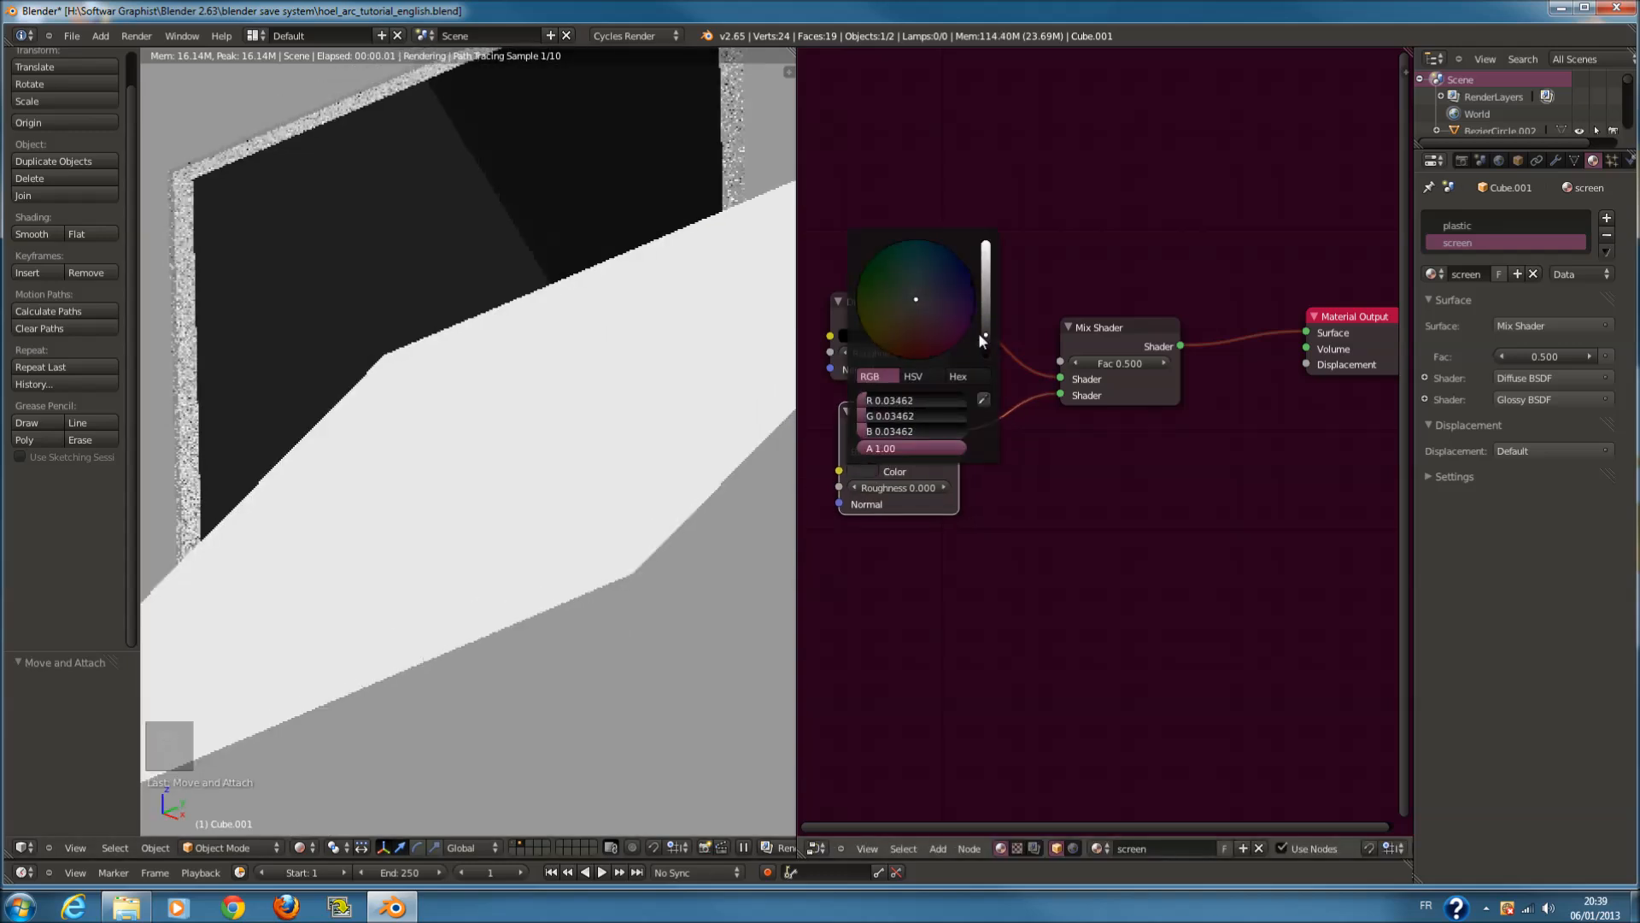
{"action": "scroll", "coordinate": [984, 471], "scroll_direction": "down", "scroll_amount": 2}
{"action": "scroll", "coordinate": [552, 484], "scroll_direction": "up", "scroll_amount": 4}
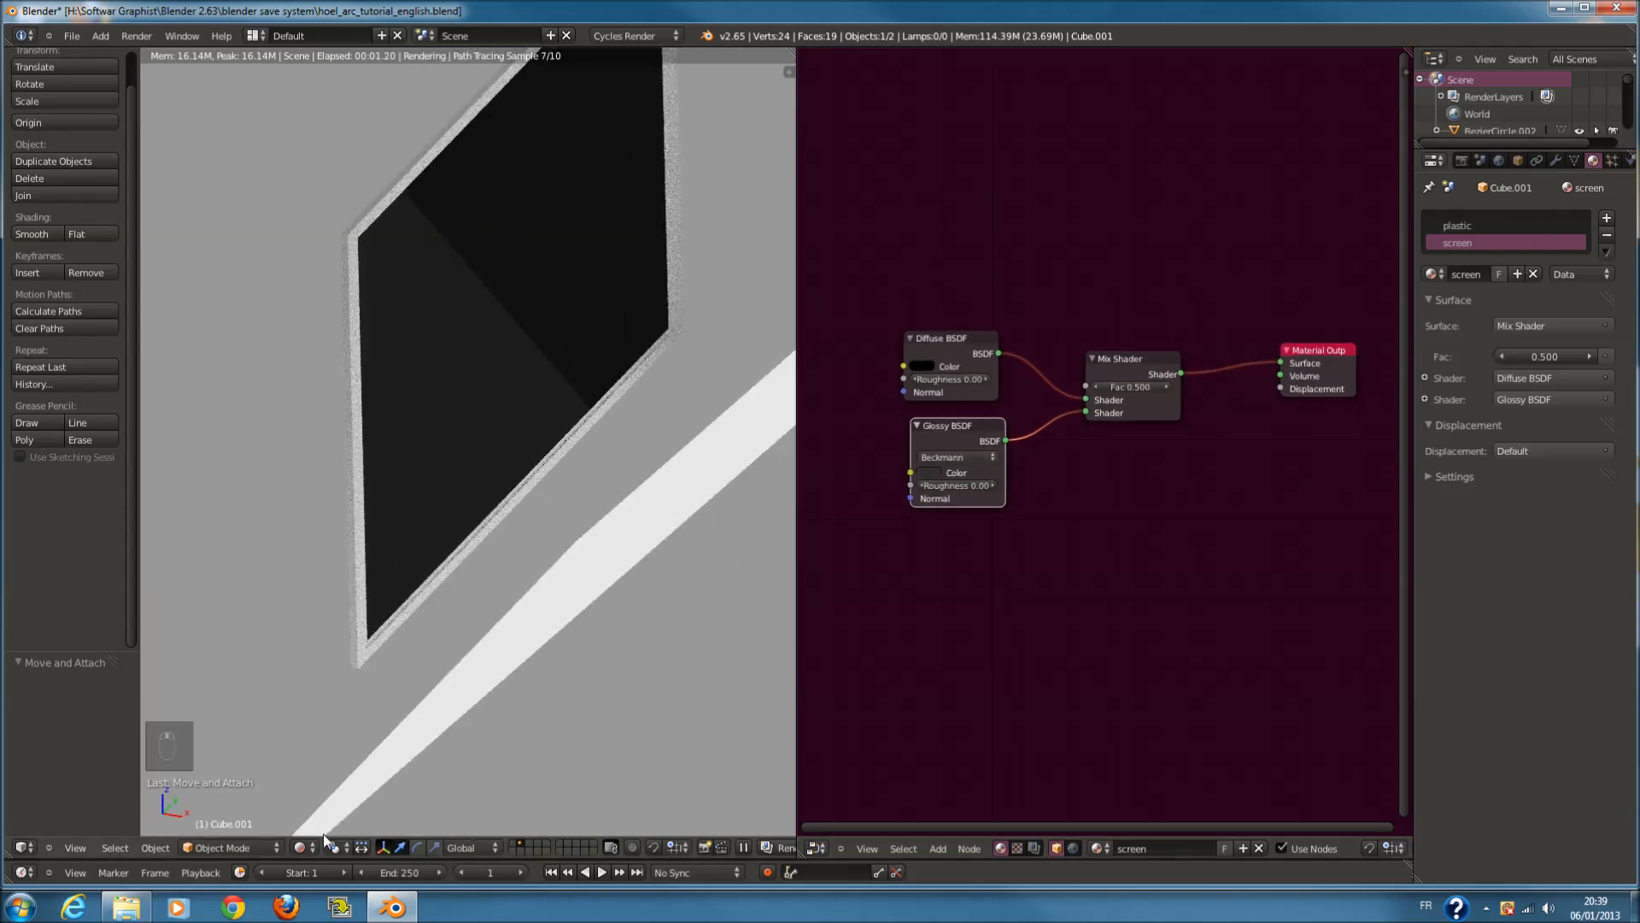
{"action": "left_click", "coordinate": [300, 849]}
{"action": "left_click", "coordinate": [321, 792]}
{"action": "key", "text": "Tab"}
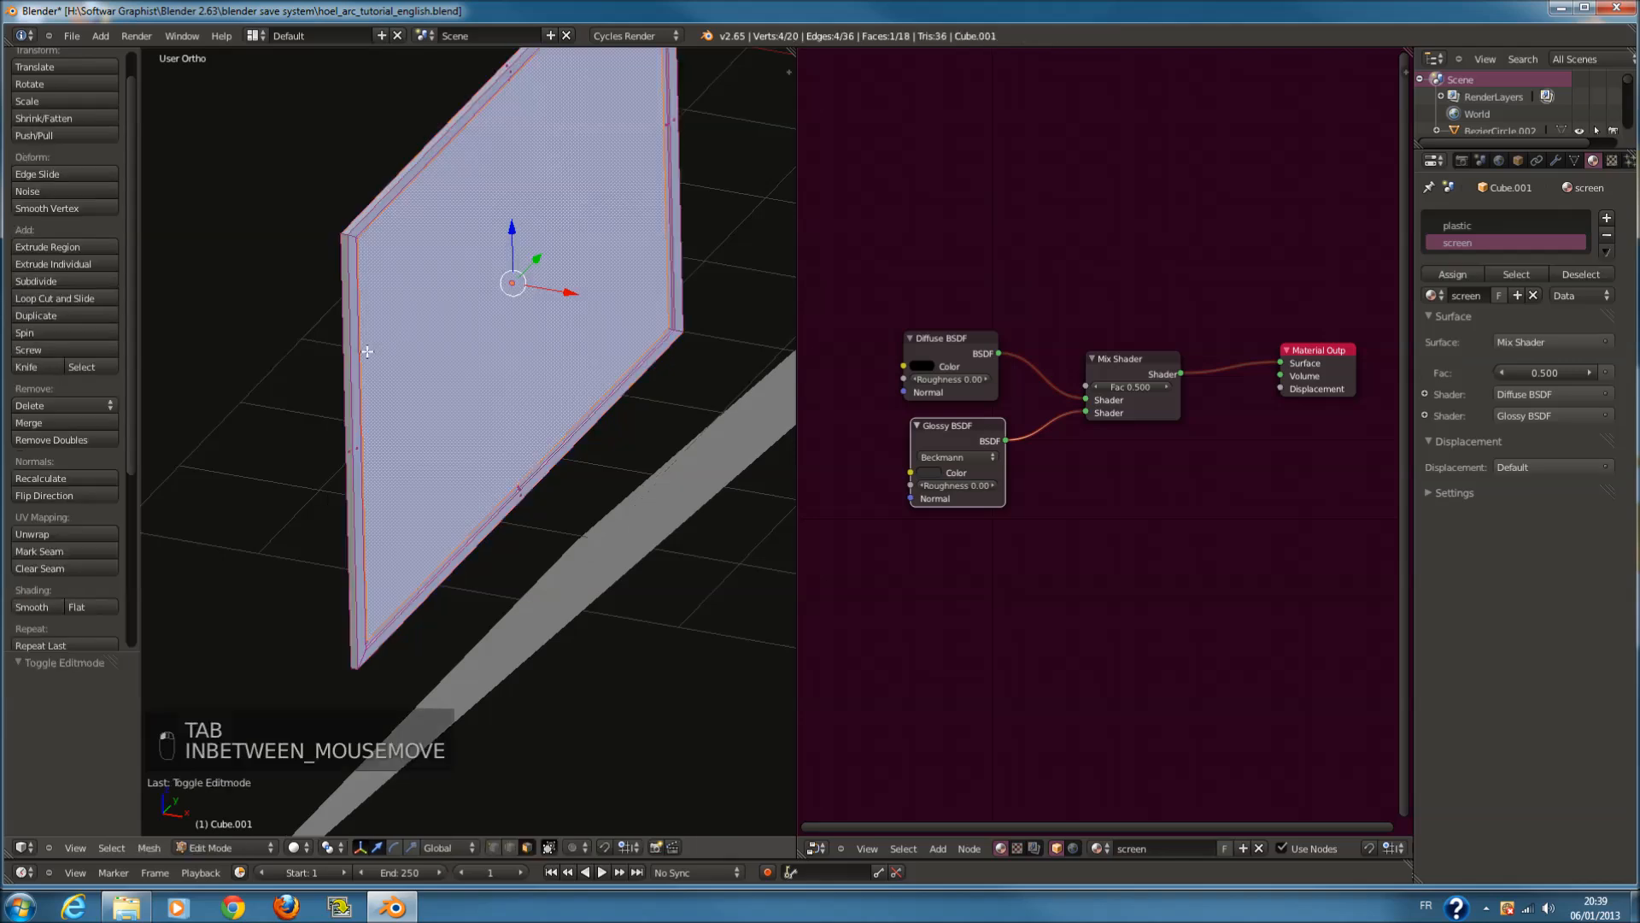
{"action": "key", "text": "Tab"}
Set the plastic material's diffuse colour to a near-black grey of about 0.015 and preview it in Rendered shading
{"action": "left_click", "coordinate": [1479, 227]}
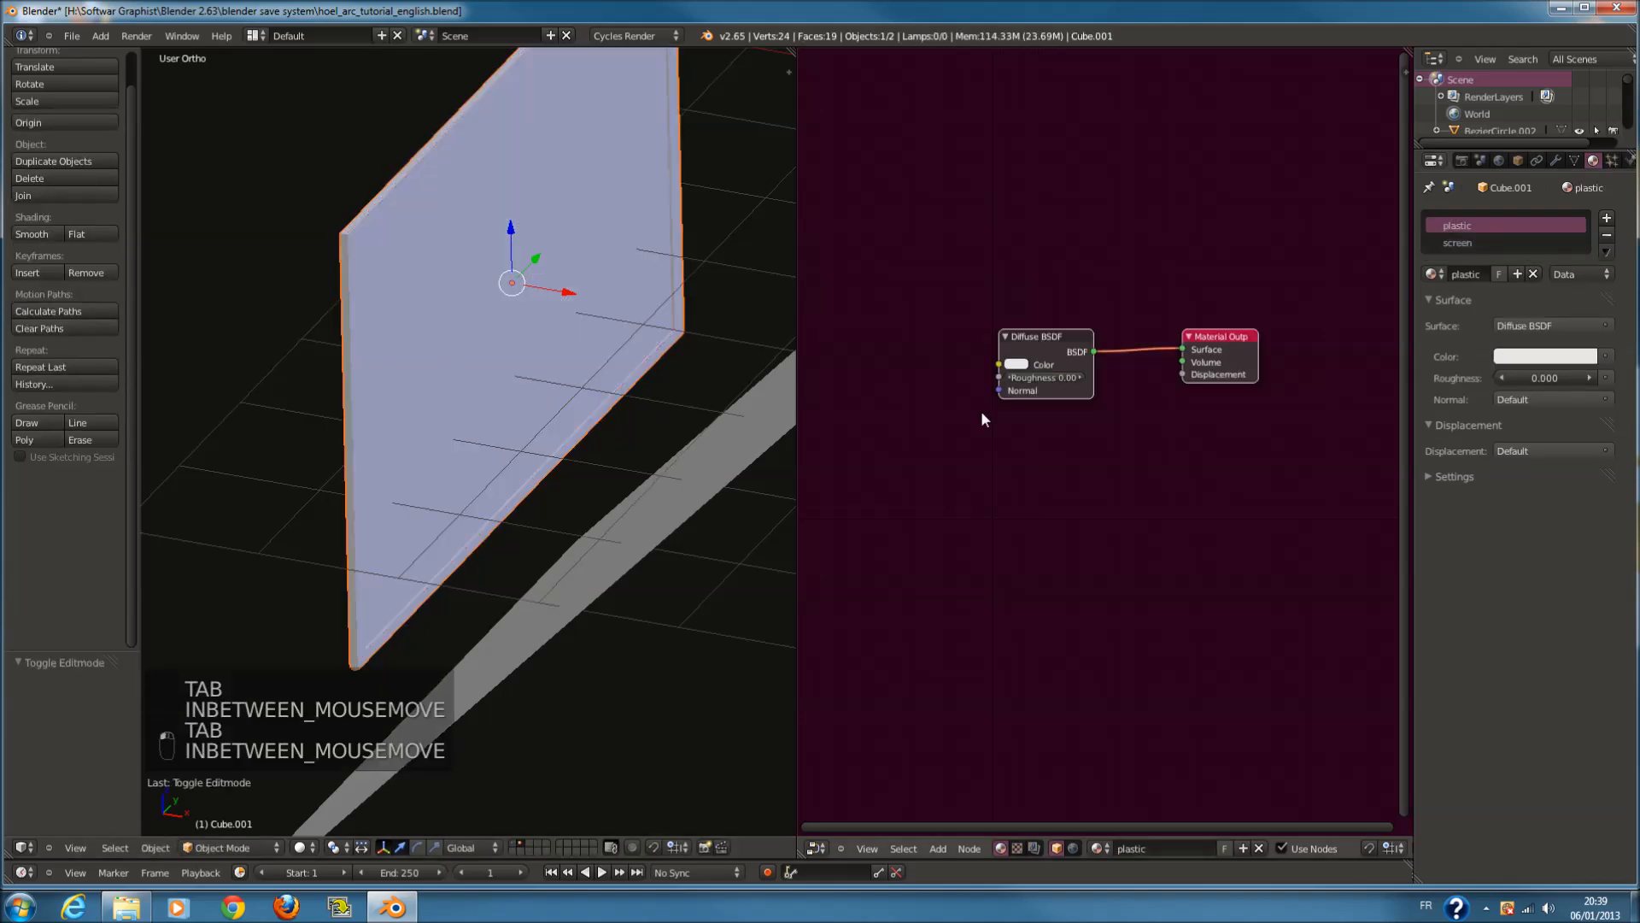
{"action": "scroll", "coordinate": [981, 410], "scroll_direction": "up", "scroll_amount": 1}
{"action": "left_click", "coordinate": [1004, 352]}
{"action": "left_click_drag", "start_coordinate": [1116, 225], "coordinate": [1119, 239]}
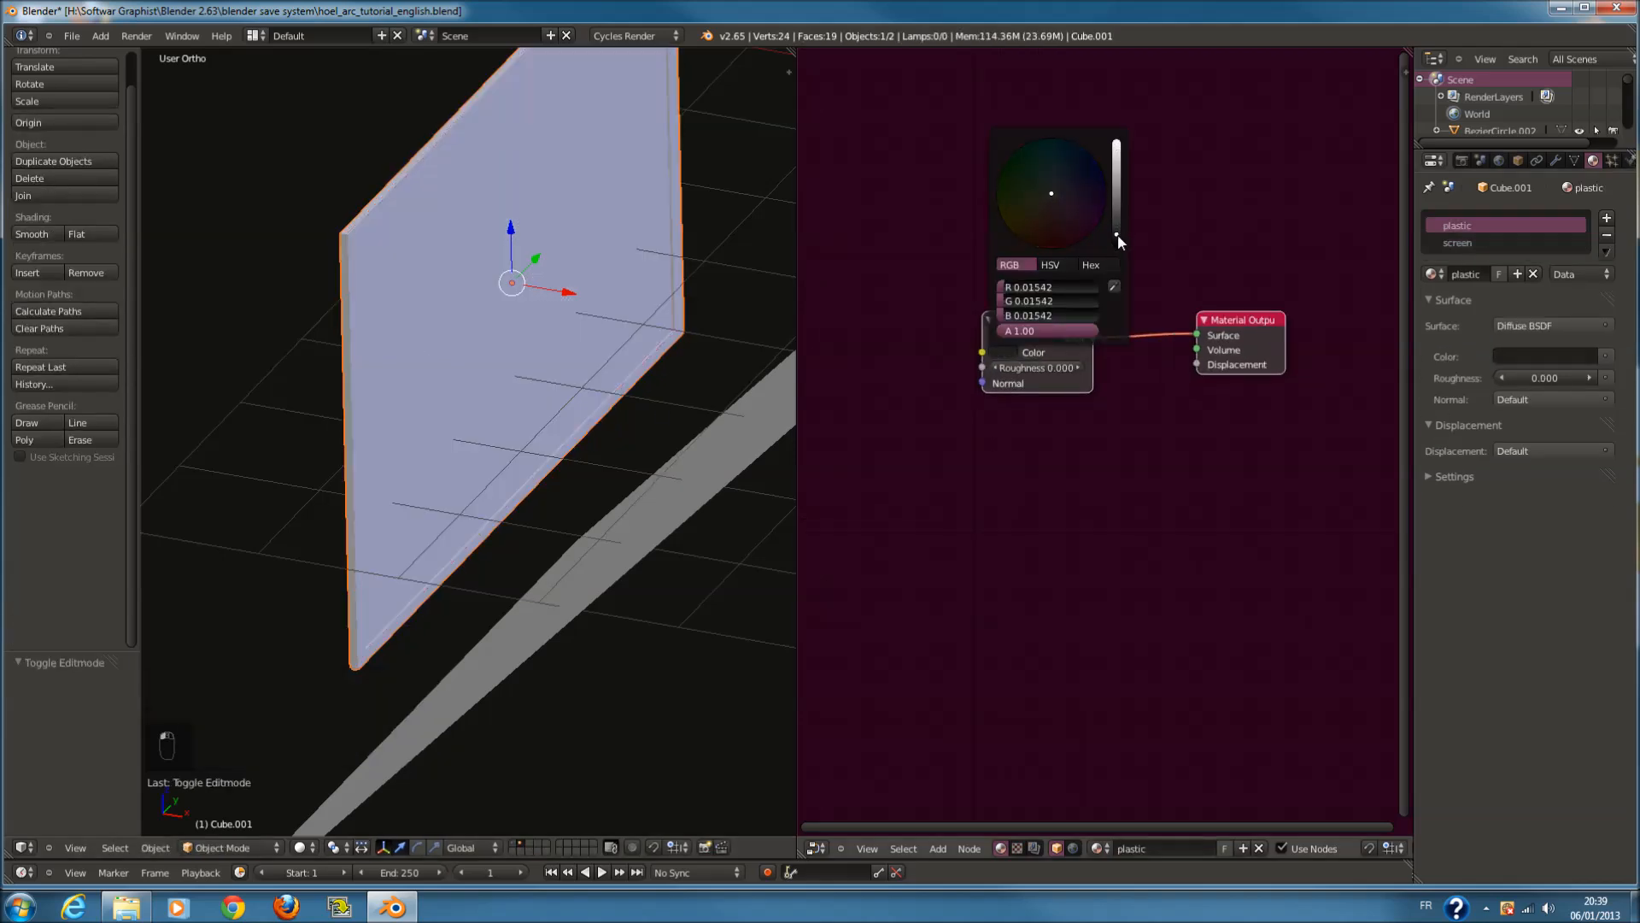
{"action": "left_click", "coordinate": [305, 850]}
{"action": "left_click", "coordinate": [324, 740]}
Add a Fresnel node to the plastic material and place it above the Diffuse BSDF
{"action": "middle_click_drag", "start_coordinate": [1013, 362], "coordinate": [992, 535]}
{"action": "key", "text": "shift+a"}
{"action": "mouse_move", "coordinate": [986, 446]}
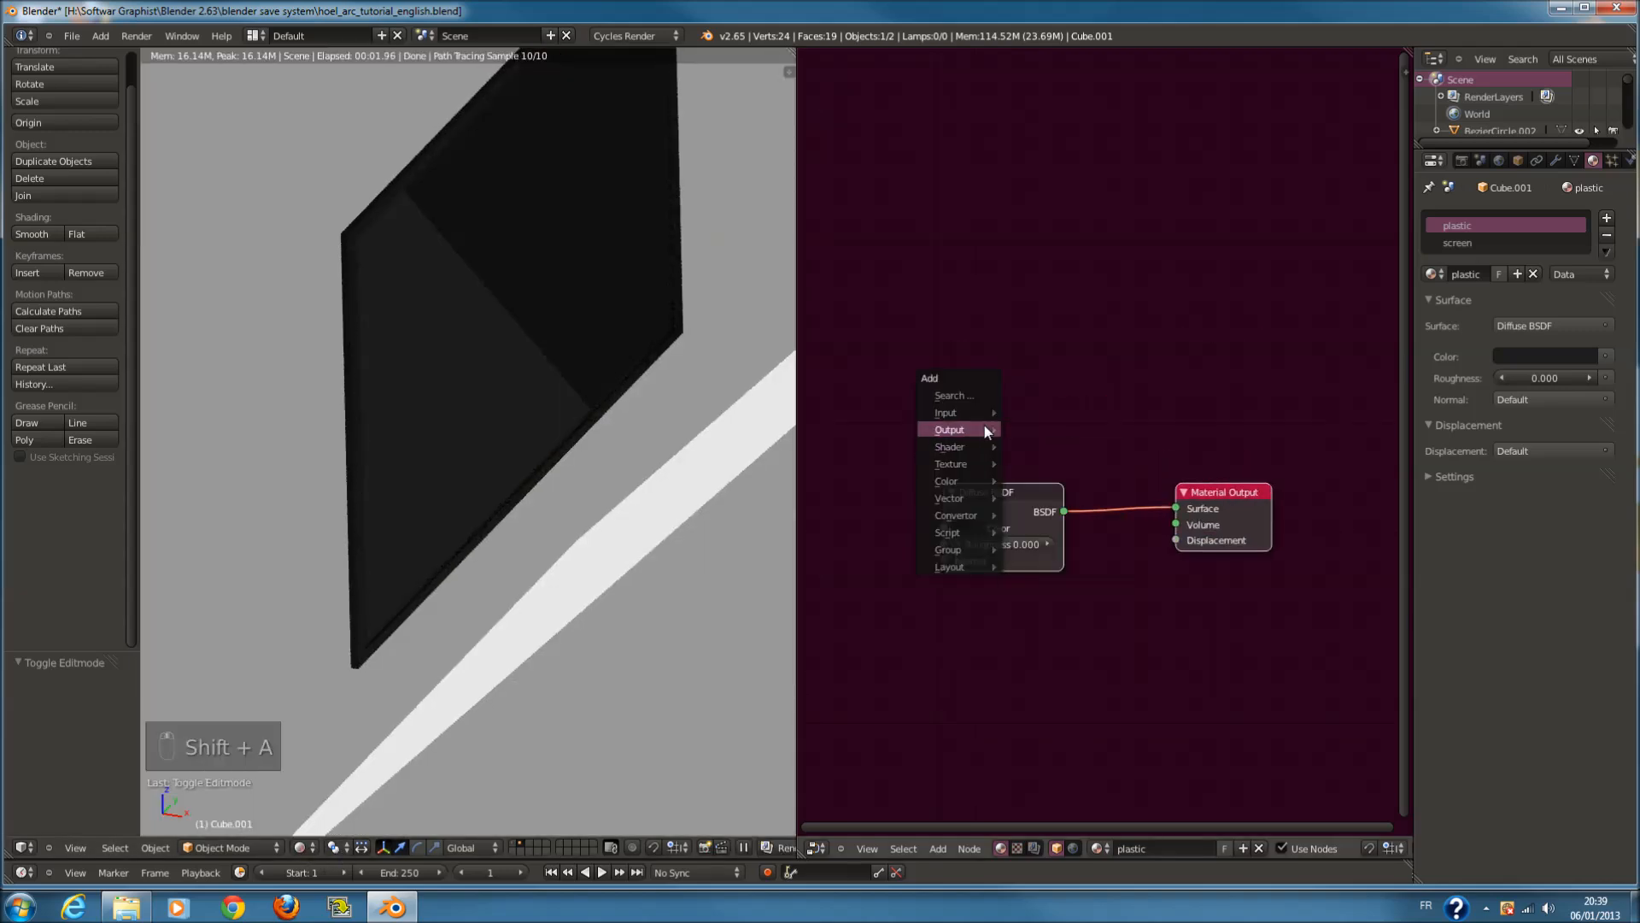
{"action": "mouse_move", "coordinate": [971, 413]}
{"action": "left_click", "coordinate": [1036, 532]}
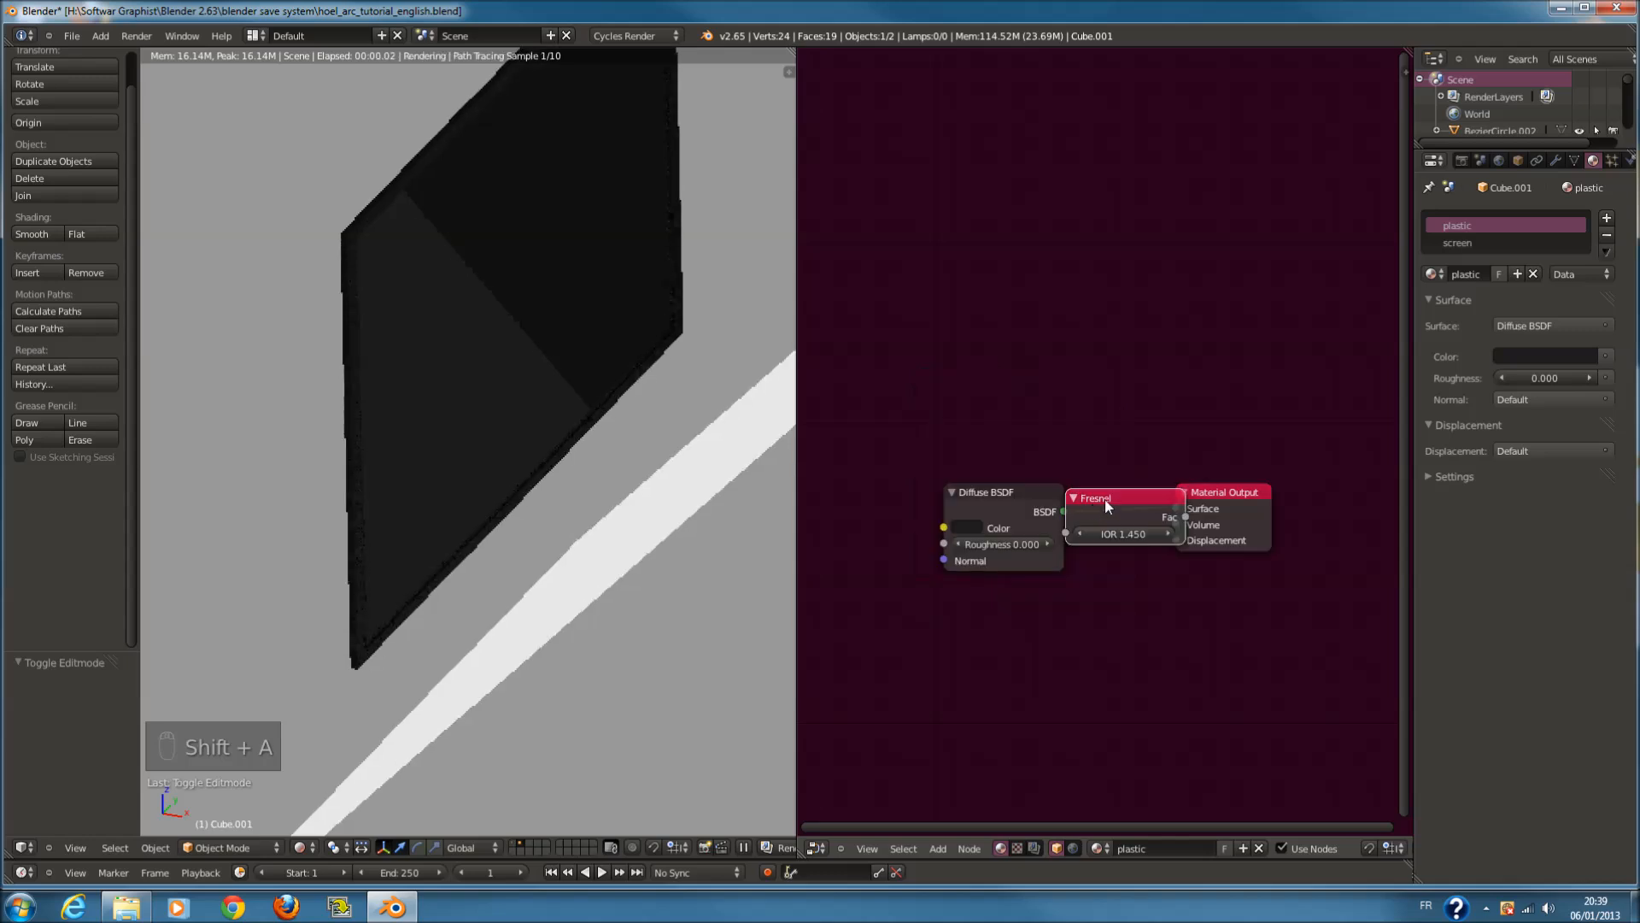
{"action": "left_click", "coordinate": [1008, 403]}
Insert a Mix Shader between the plastic's Diffuse BSDF and Material Output, and link the Fresnel output to its Fac
{"action": "left_click_drag", "start_coordinate": [1237, 504], "coordinate": [1387, 507]}
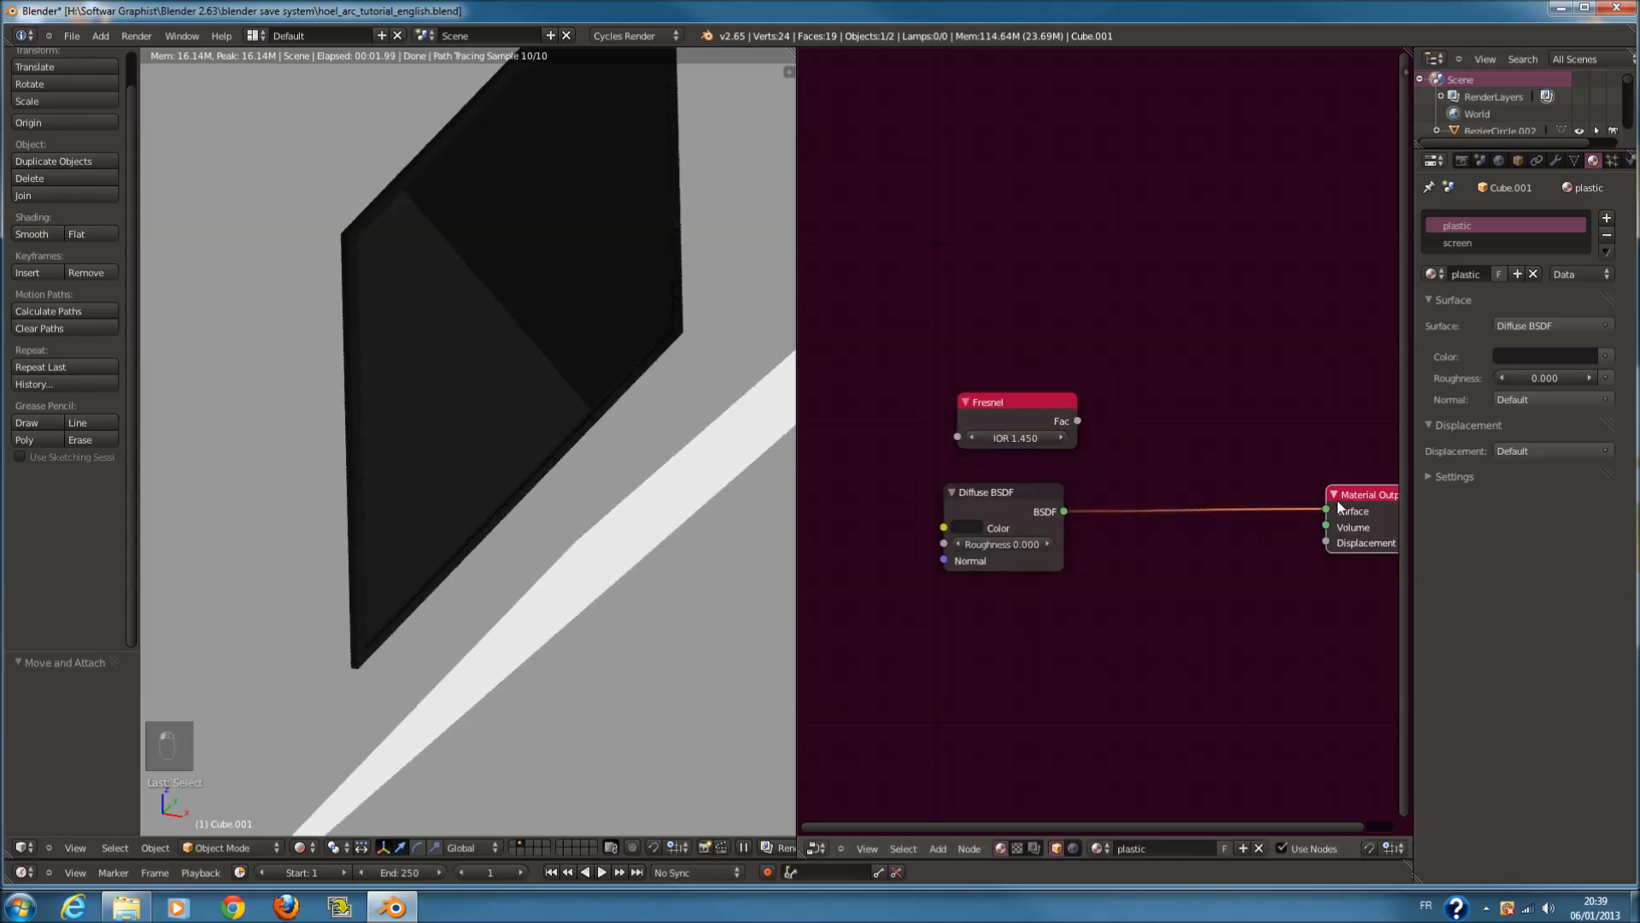
{"action": "key", "text": "shift+a"}
{"action": "mouse_move", "coordinate": [1145, 526]}
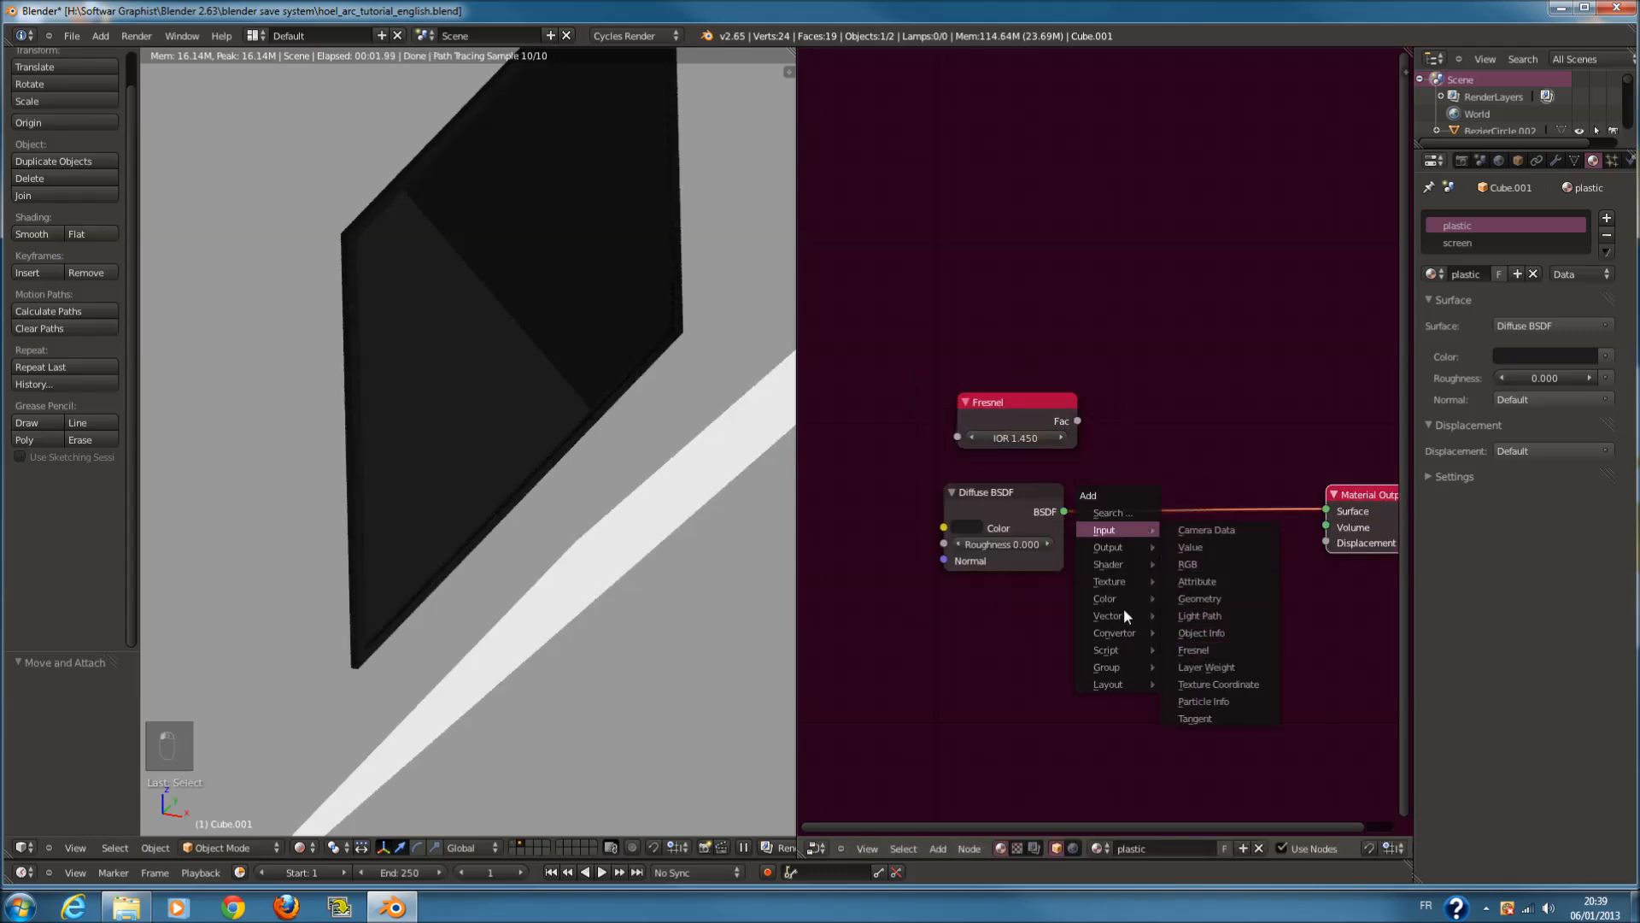
{"action": "mouse_move", "coordinate": [1111, 593]}
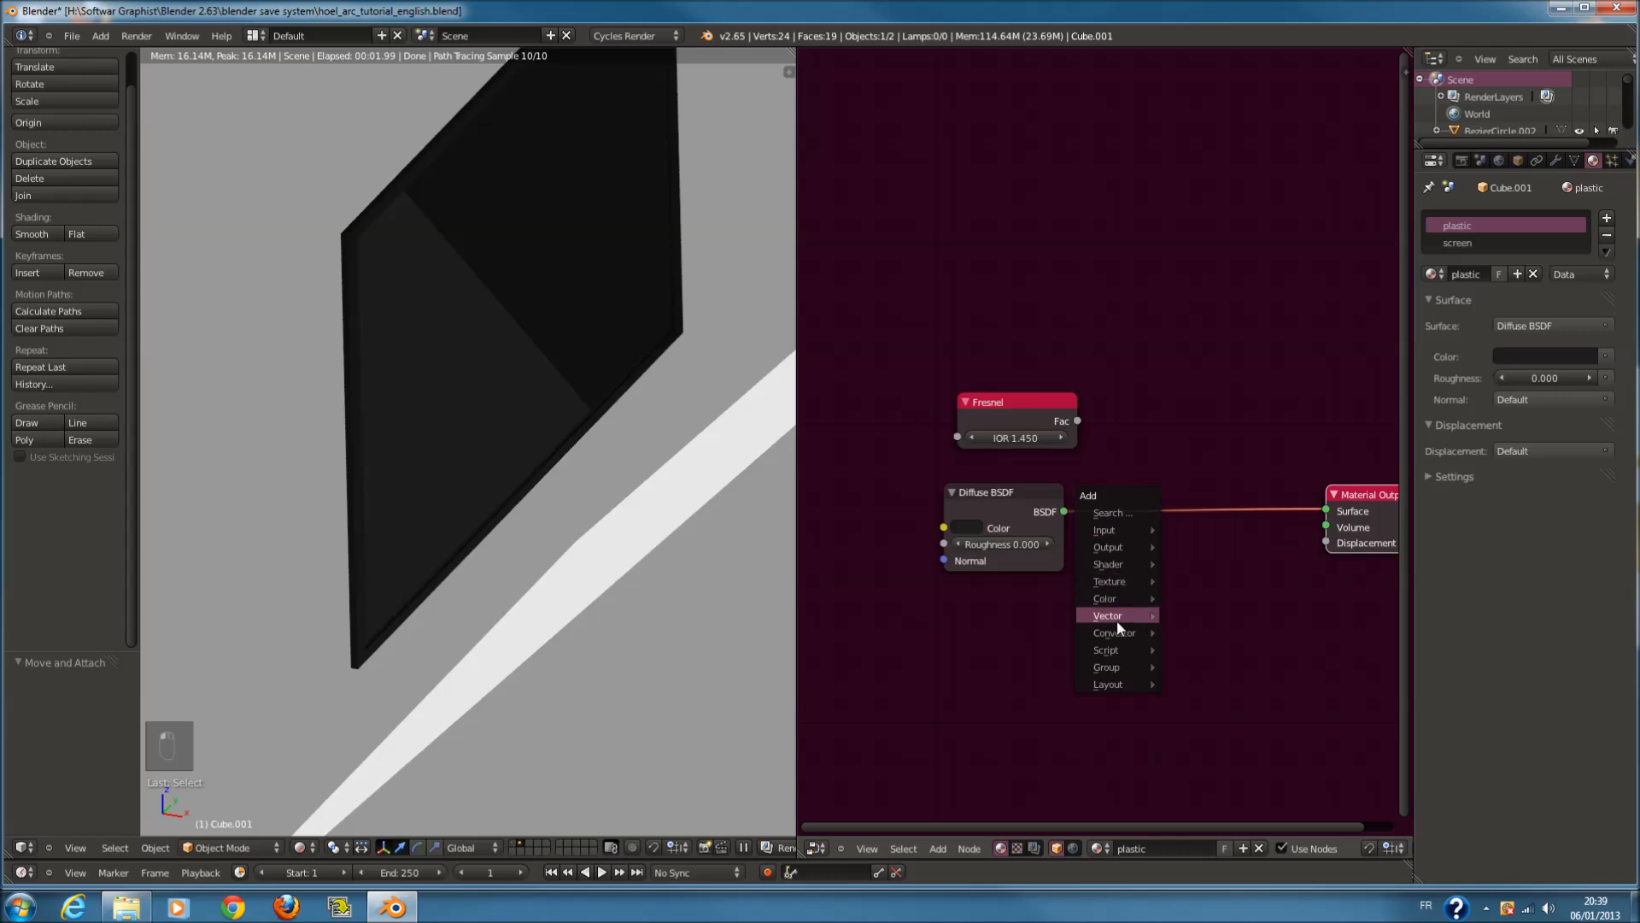
{"action": "left_click", "coordinate": [1217, 749]}
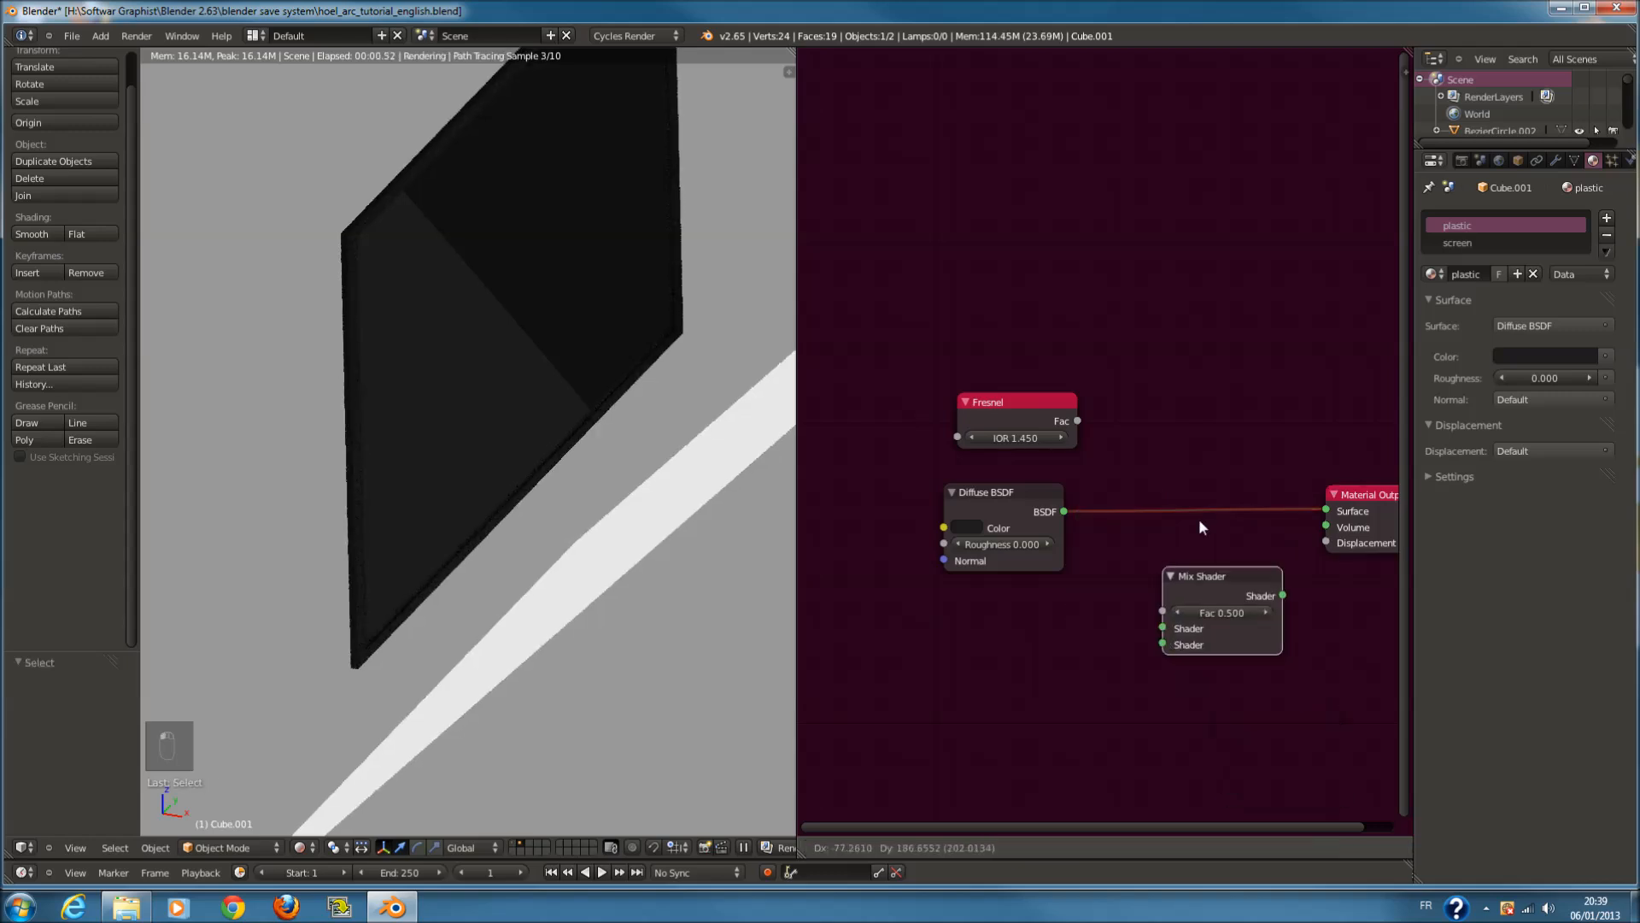
{"action": "left_click", "coordinate": [1192, 487]}
{"action": "left_click_drag", "start_coordinate": [1078, 420], "coordinate": [1133, 524]}
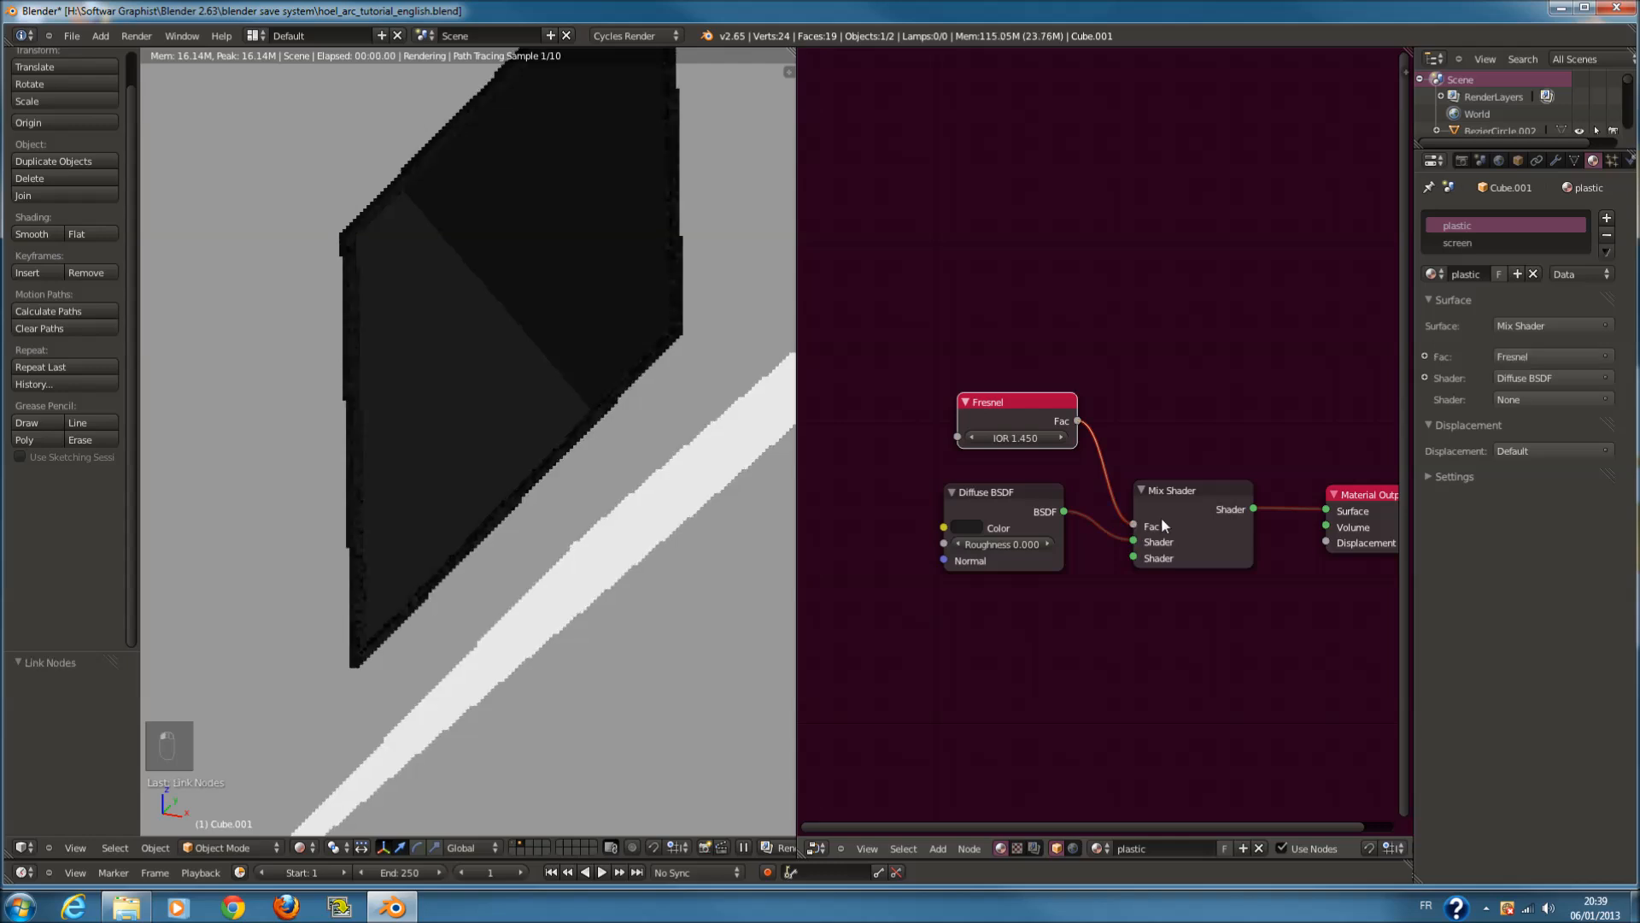
Set the Fresnel node's IOR to 2.000 and inspect the panel's frame from different angles
{"action": "scroll", "coordinate": [515, 461], "scroll_direction": "up", "scroll_amount": 5}
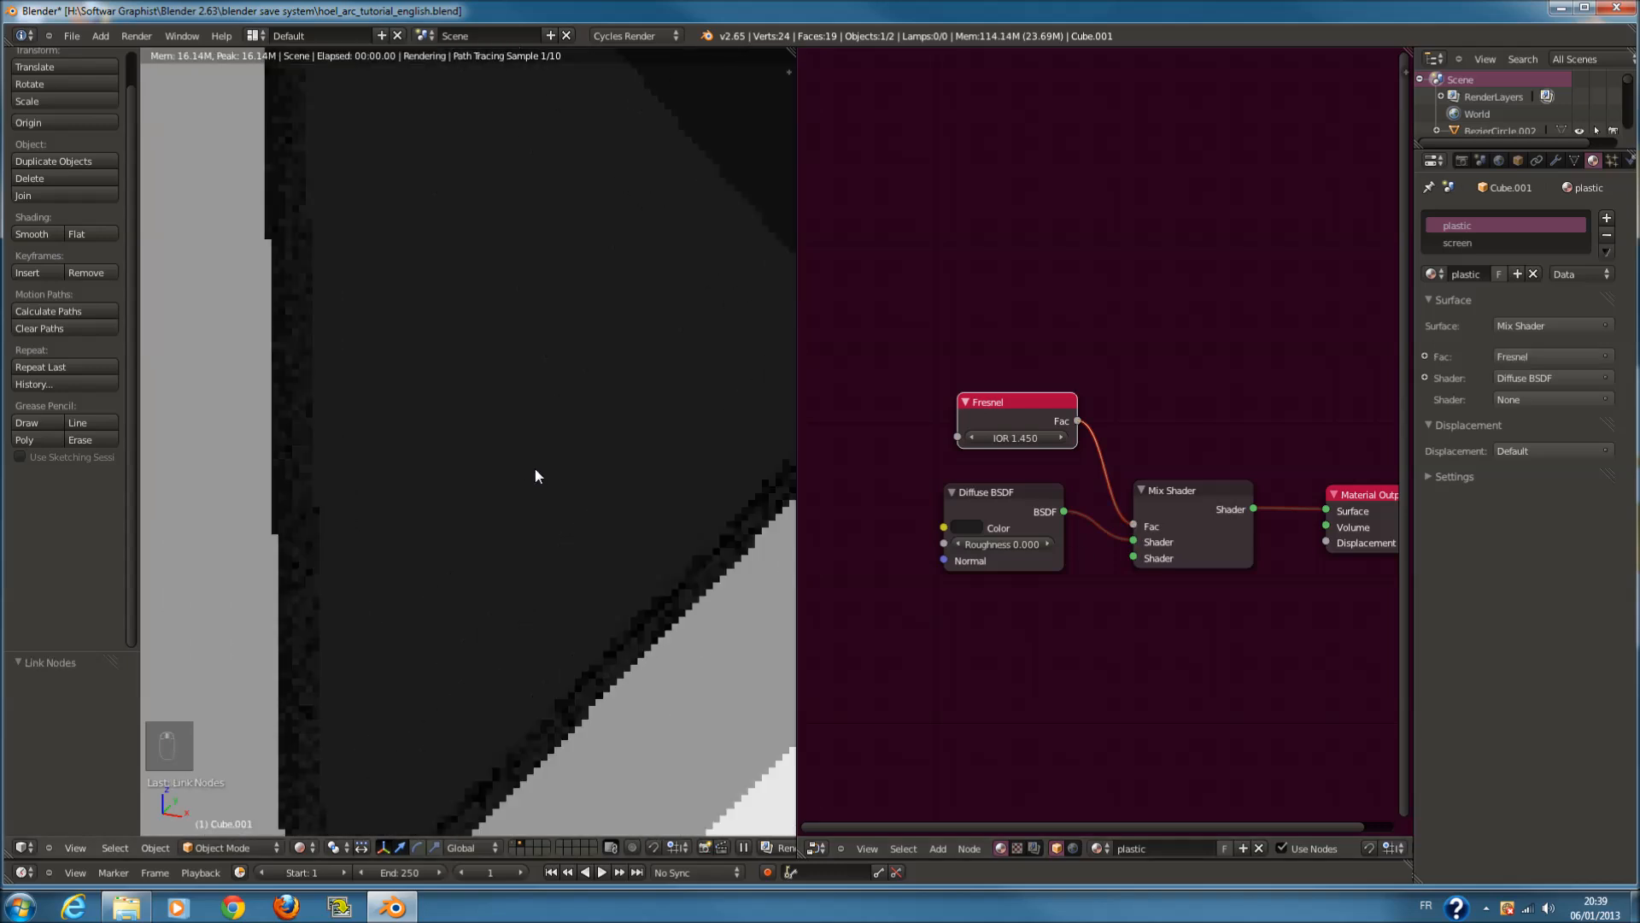
{"action": "key", "text": "Escape"}
{"action": "type", "text": "2"}
{"action": "key", "text": "Return"}
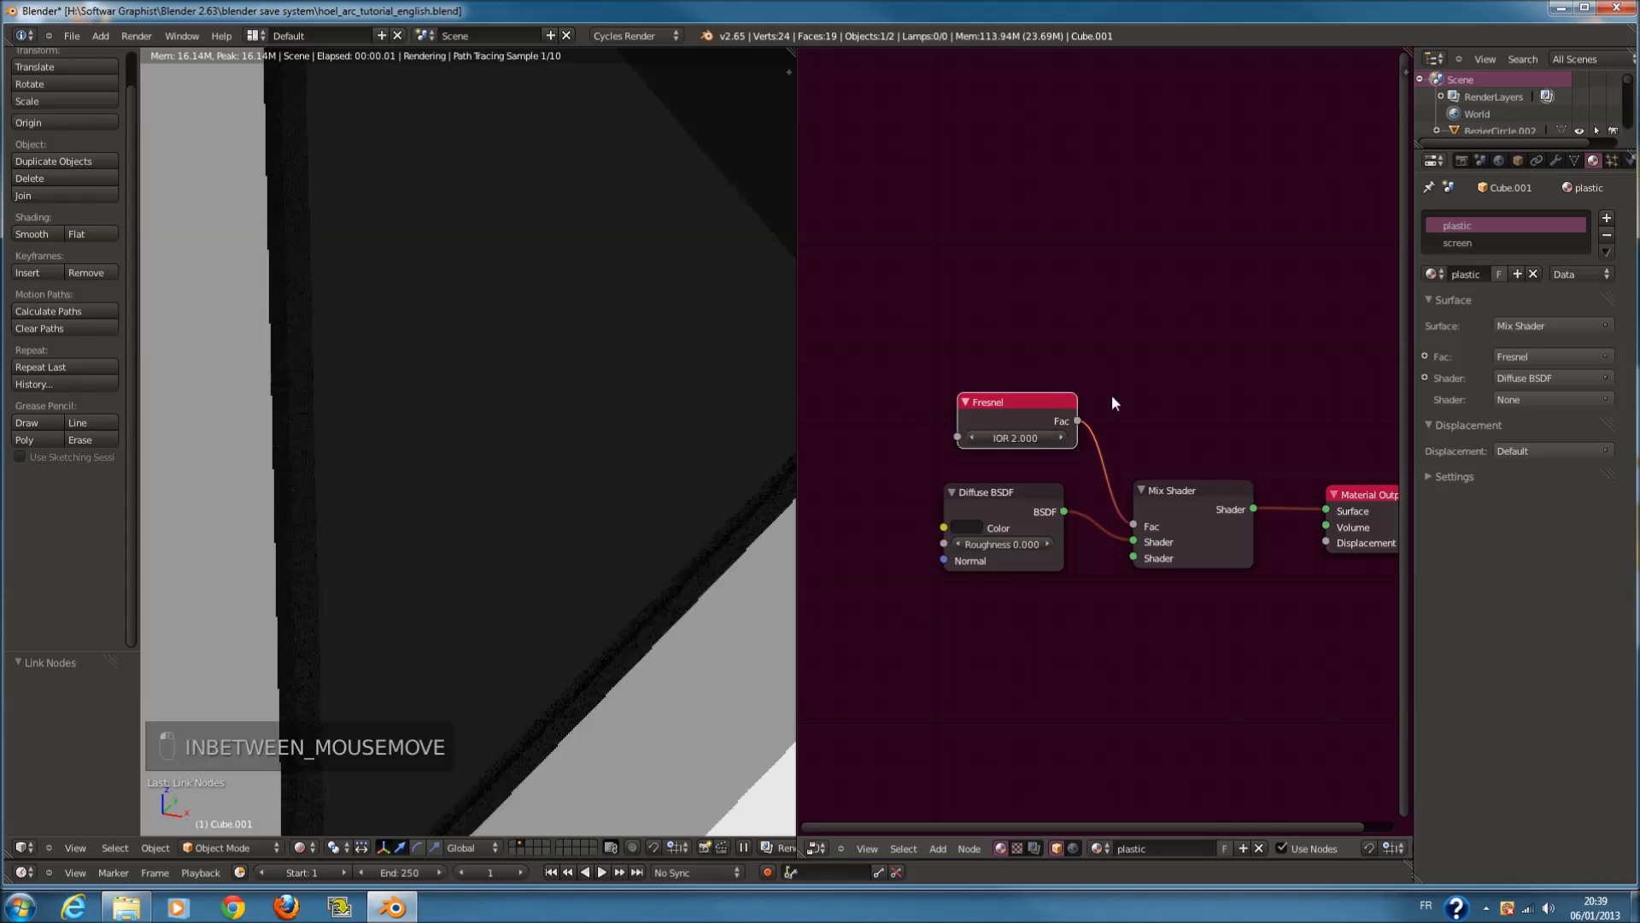
{"action": "scroll", "coordinate": [686, 470], "scroll_direction": "down", "scroll_amount": 3}
{"action": "middle_click_drag", "start_coordinate": [680, 473], "coordinate": [566, 487]}
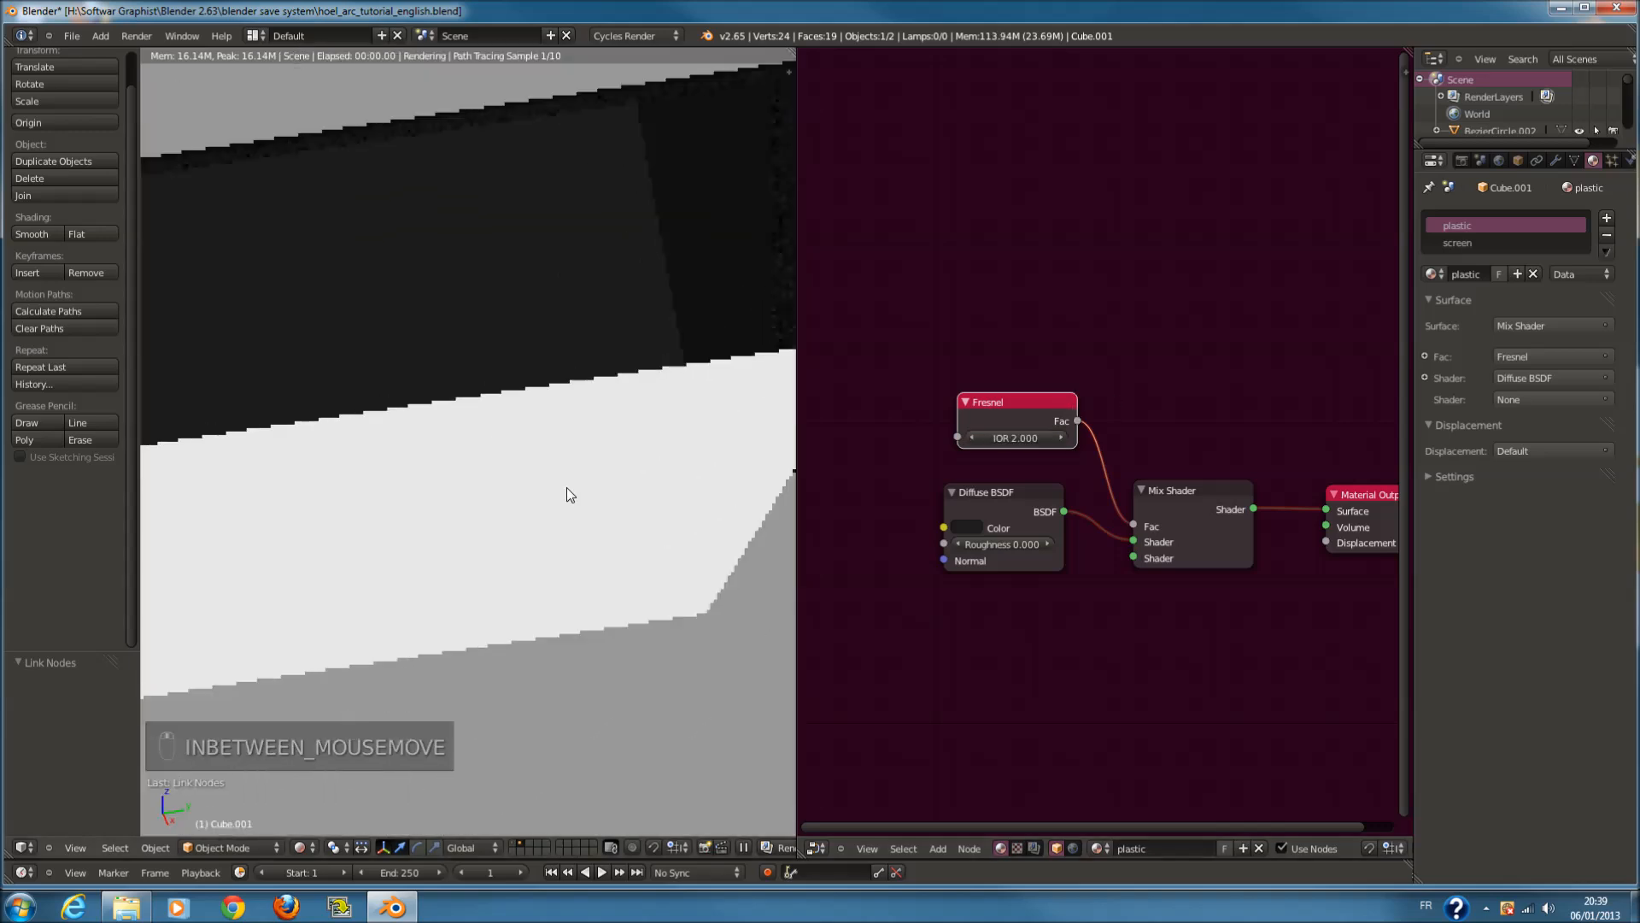
{"action": "middle_click_drag", "start_coordinate": [567, 487], "coordinate": [685, 499]}
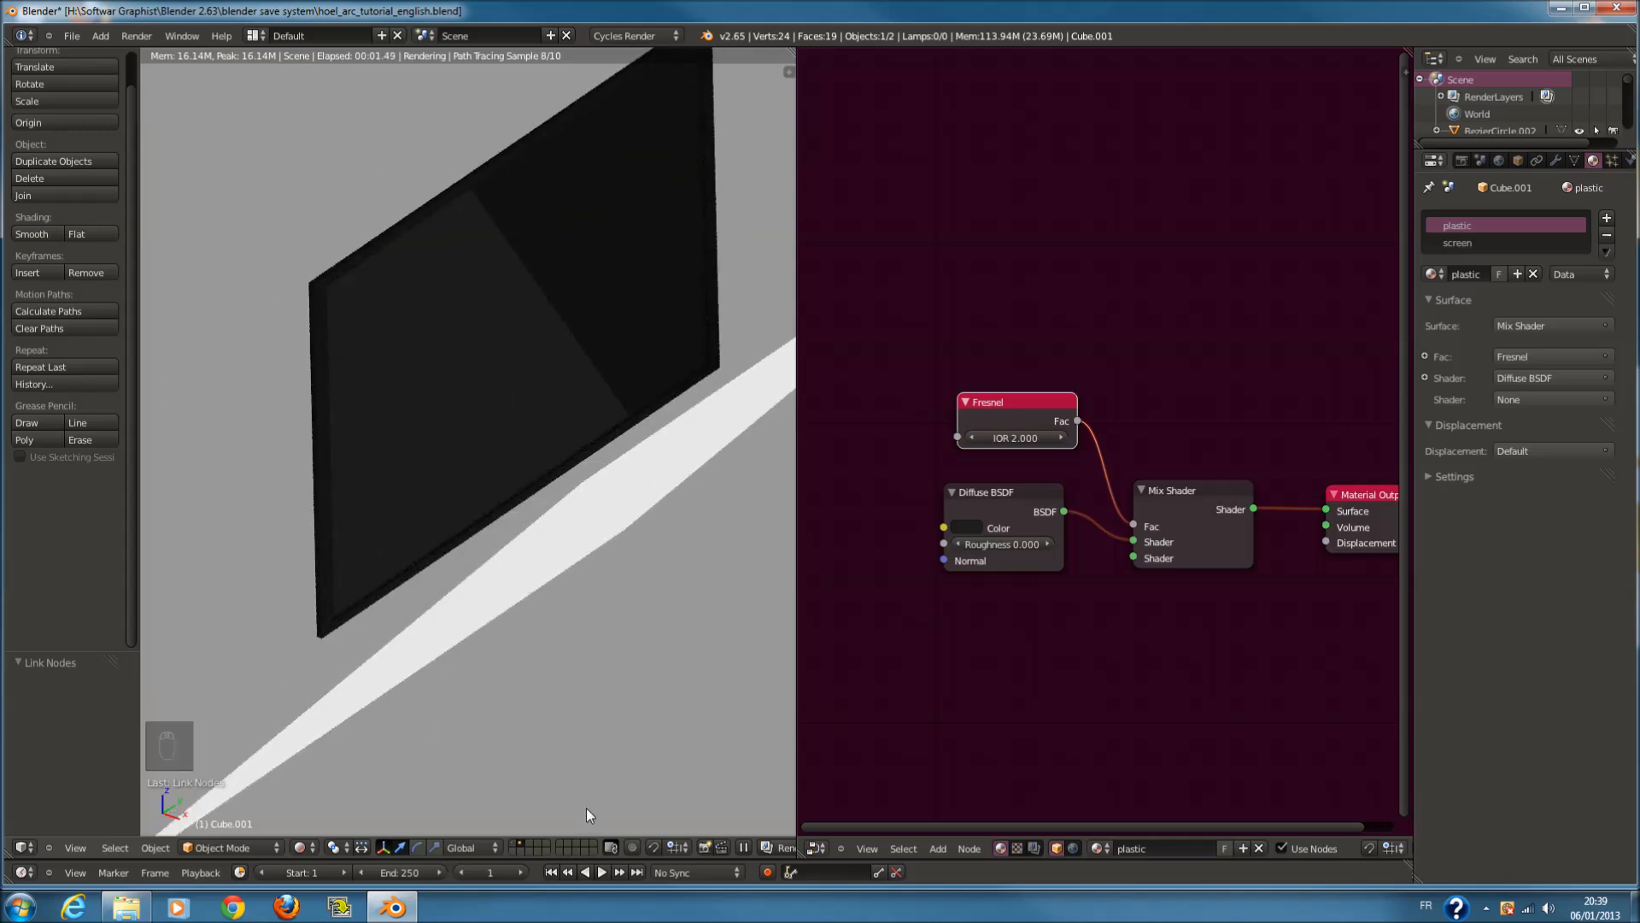
Return the viewport to Solid shading, move the panel to the first layer and show that layer
{"action": "left_click", "coordinate": [301, 847]}
{"action": "left_click", "coordinate": [328, 785]}
{"action": "scroll", "coordinate": [572, 424], "scroll_direction": "down", "scroll_amount": 2}
{"action": "key", "text": "m"}
{"action": "left_click", "coordinate": [715, 452]}
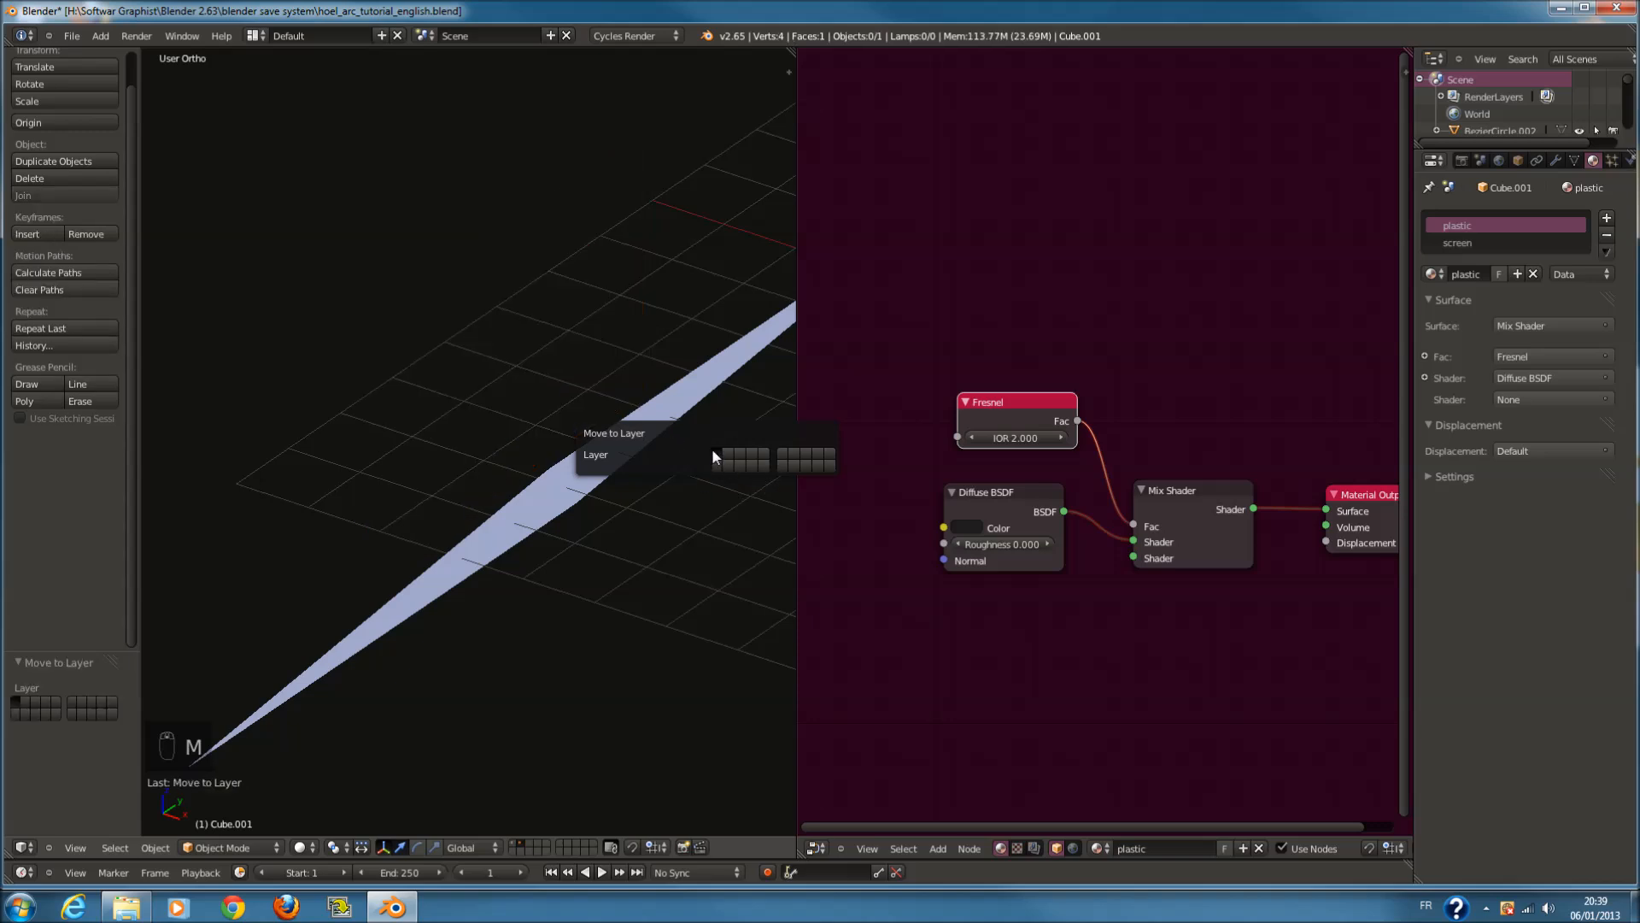
{"action": "left_click", "coordinate": [513, 845]}
Move the speaker beside the wall screen to the second layer and show only that layer
{"action": "scroll", "coordinate": [524, 555], "scroll_direction": "down", "scroll_amount": 2}
{"action": "key", "text": "z"}
{"action": "scroll", "coordinate": [476, 554], "scroll_direction": "up", "scroll_amount": 3}
{"action": "right_click", "coordinate": [475, 514]}
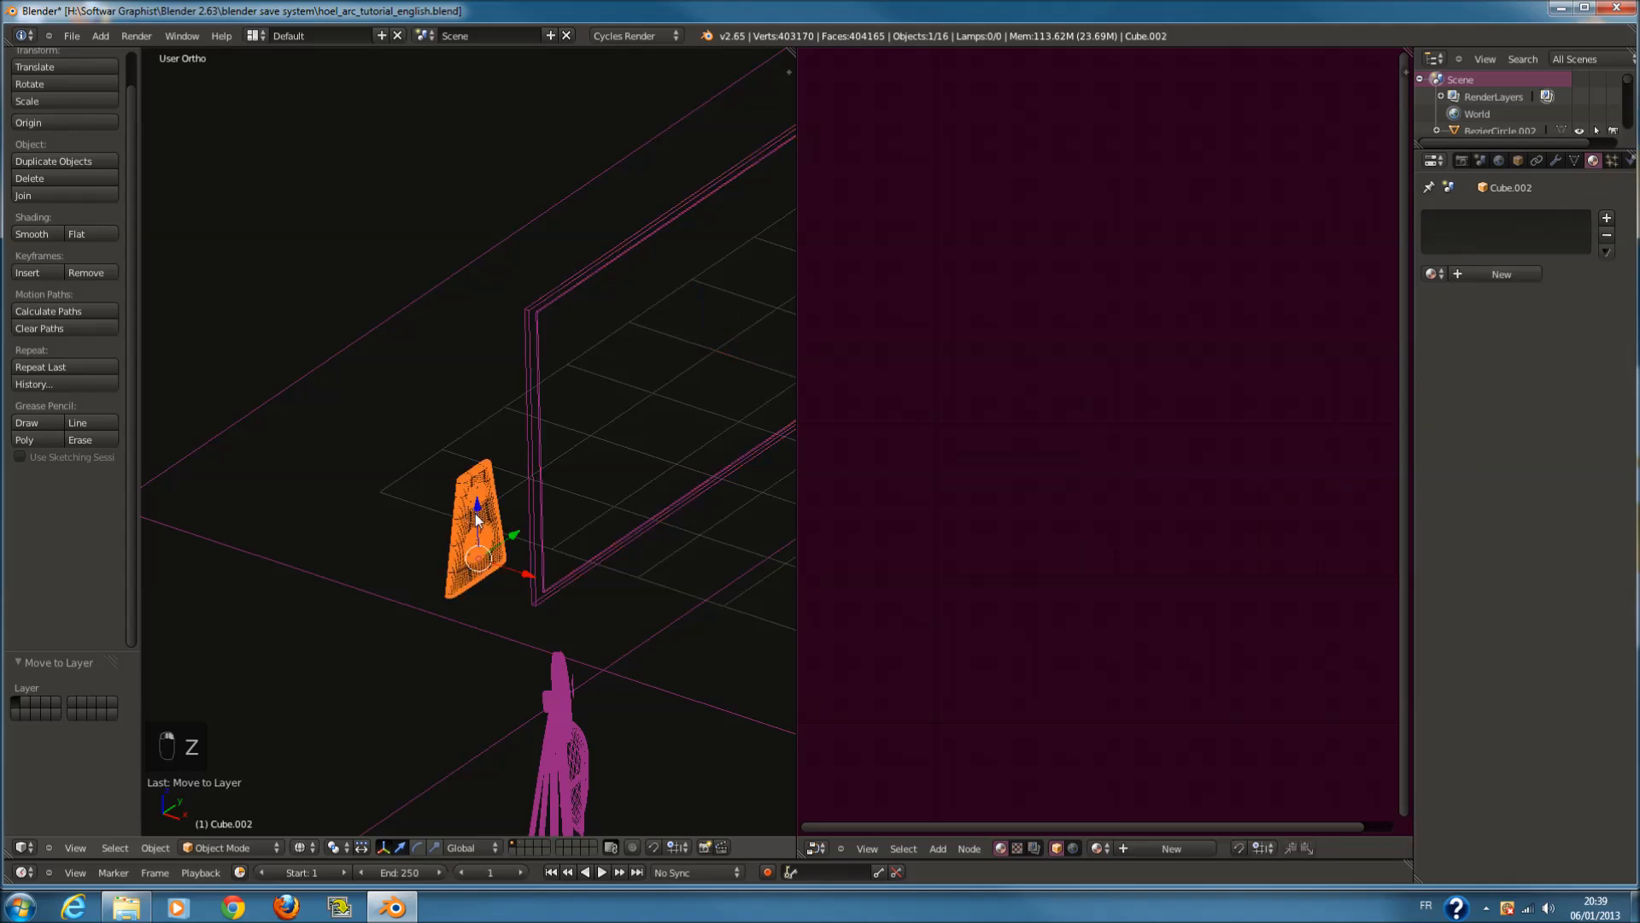
{"action": "key", "text": "m"}
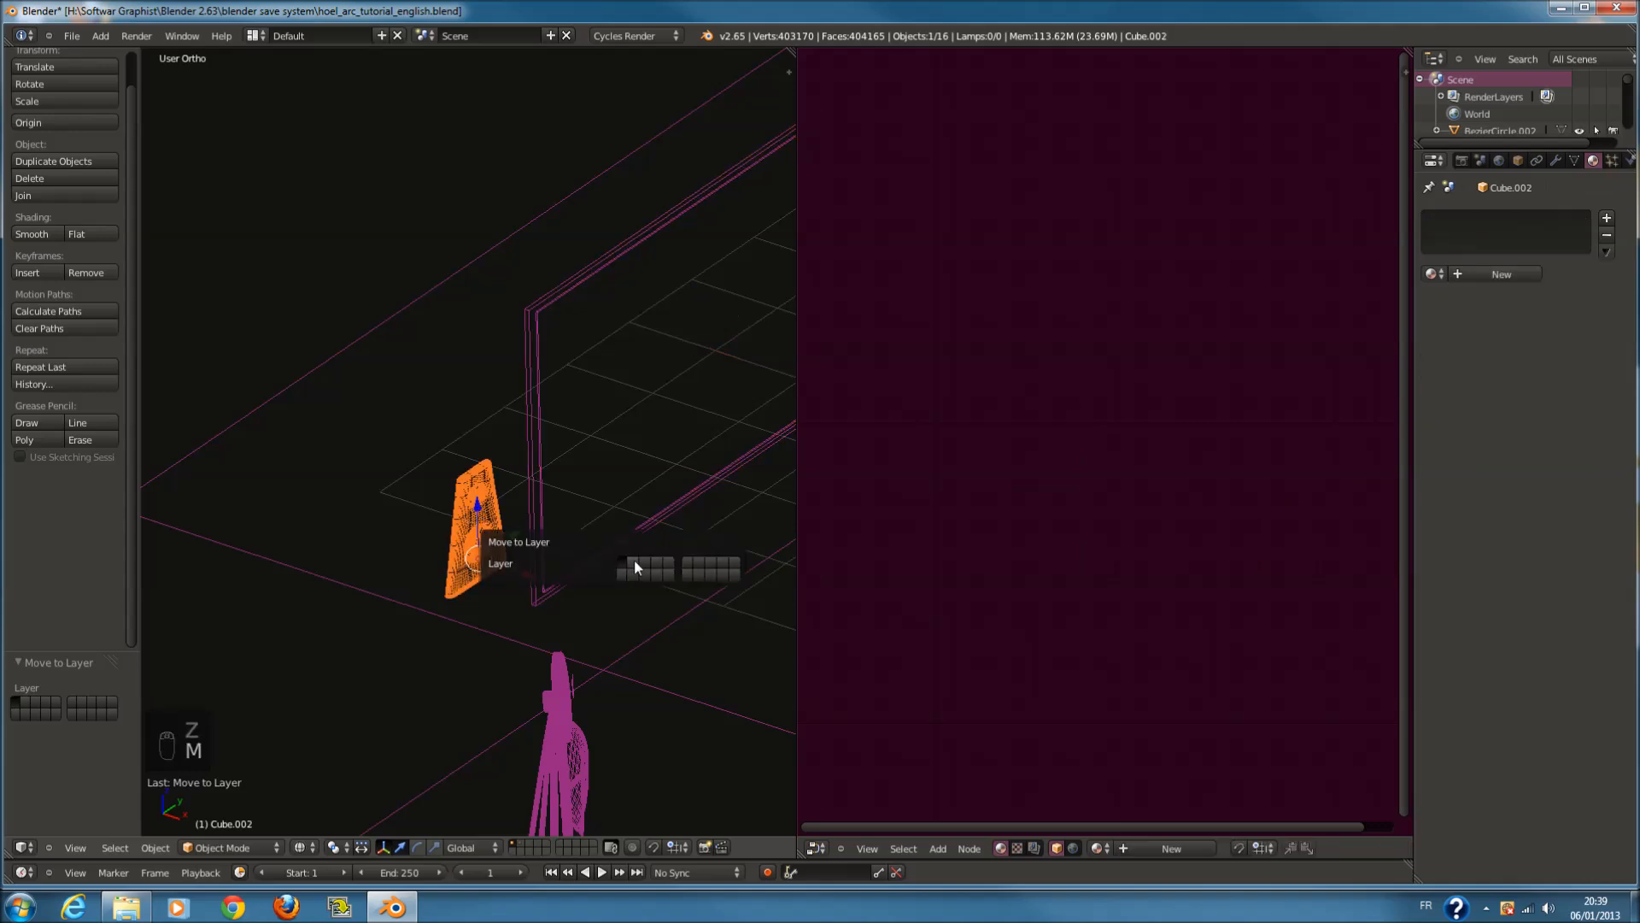
{"action": "left_click", "coordinate": [633, 566]}
{"action": "left_click", "coordinate": [524, 844]}
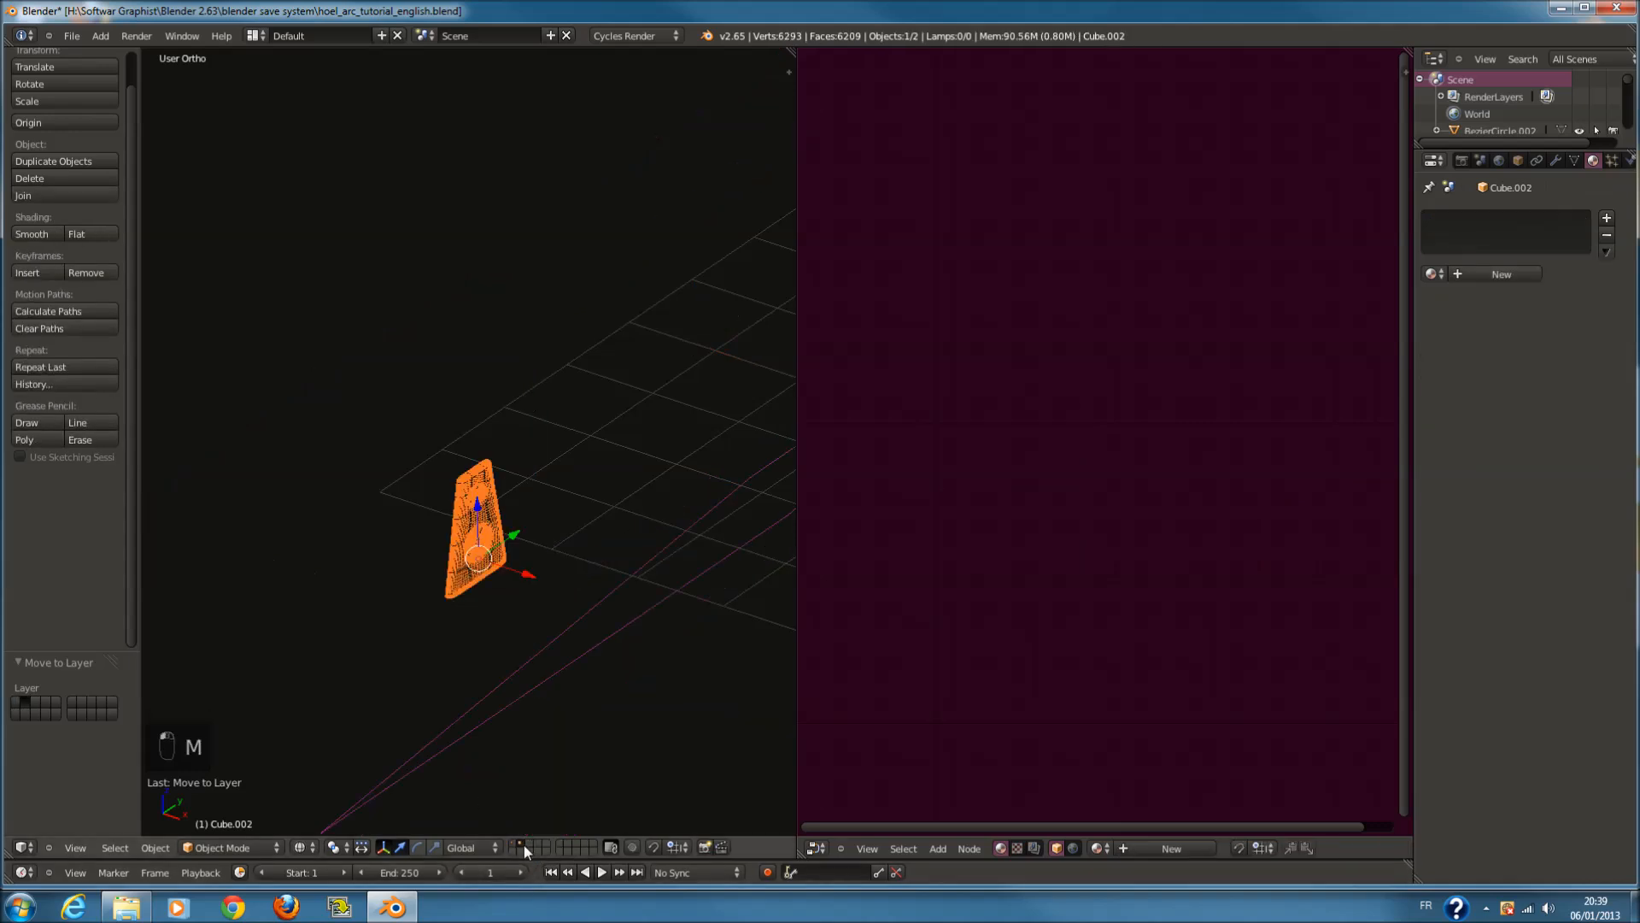
Select the speaker's whole mesh in Edit Mode and unwrap it from the right view with Project from View (Bounds)
{"action": "key", "text": "Tab"}
{"action": "key", "text": "KP_3"}
{"action": "key", "text": "KP_Decimal"}
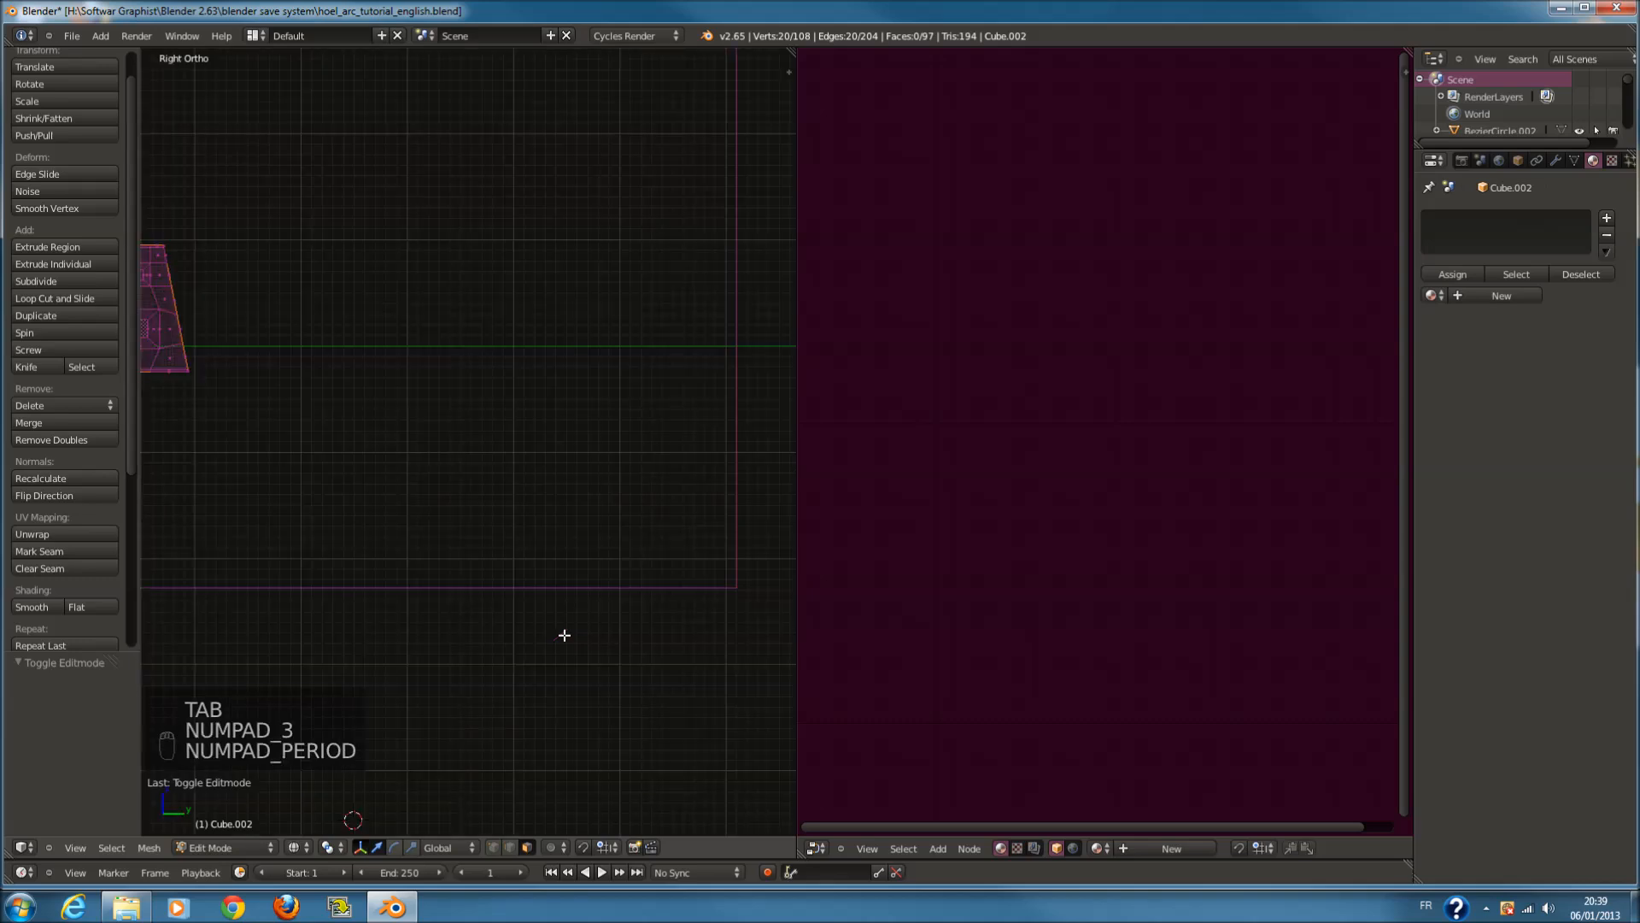
{"action": "middle_click_drag", "start_coordinate": [443, 230], "coordinate": [506, 472], "text": "ctrl"}
{"action": "key", "text": "z"}
{"action": "key", "text": "z"}
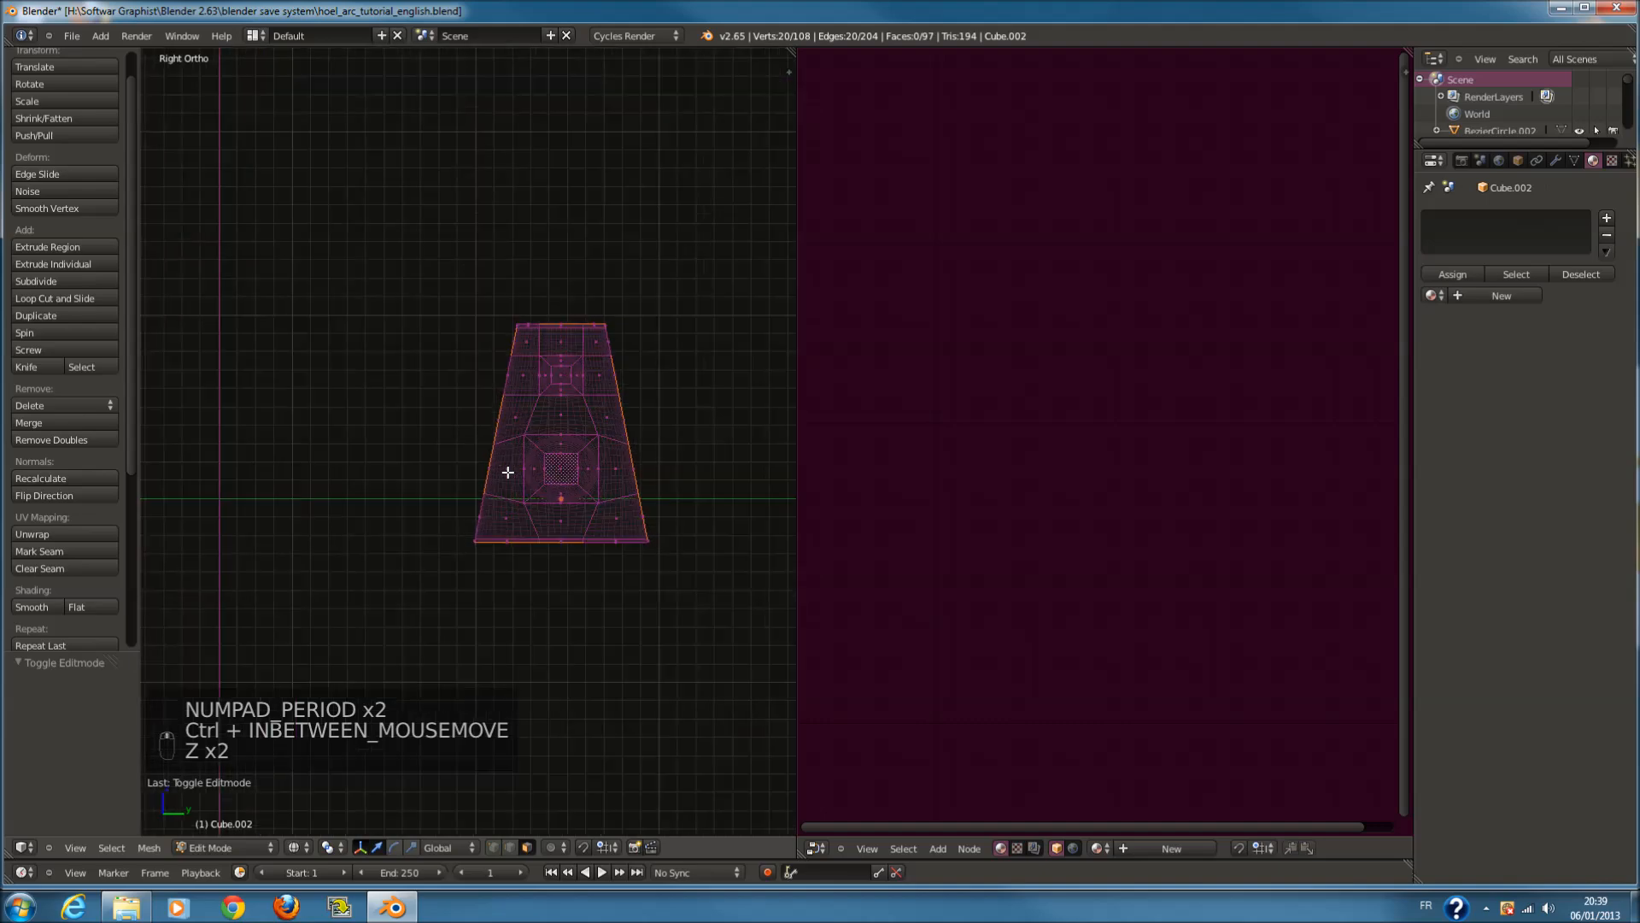
{"action": "key", "text": "z"}
{"action": "key", "text": "z"}
{"action": "key", "text": "a"}
{"action": "key", "text": "a"}
{"action": "scroll", "coordinate": [624, 435], "scroll_direction": "up", "scroll_amount": 3}
{"action": "key", "text": "u"}
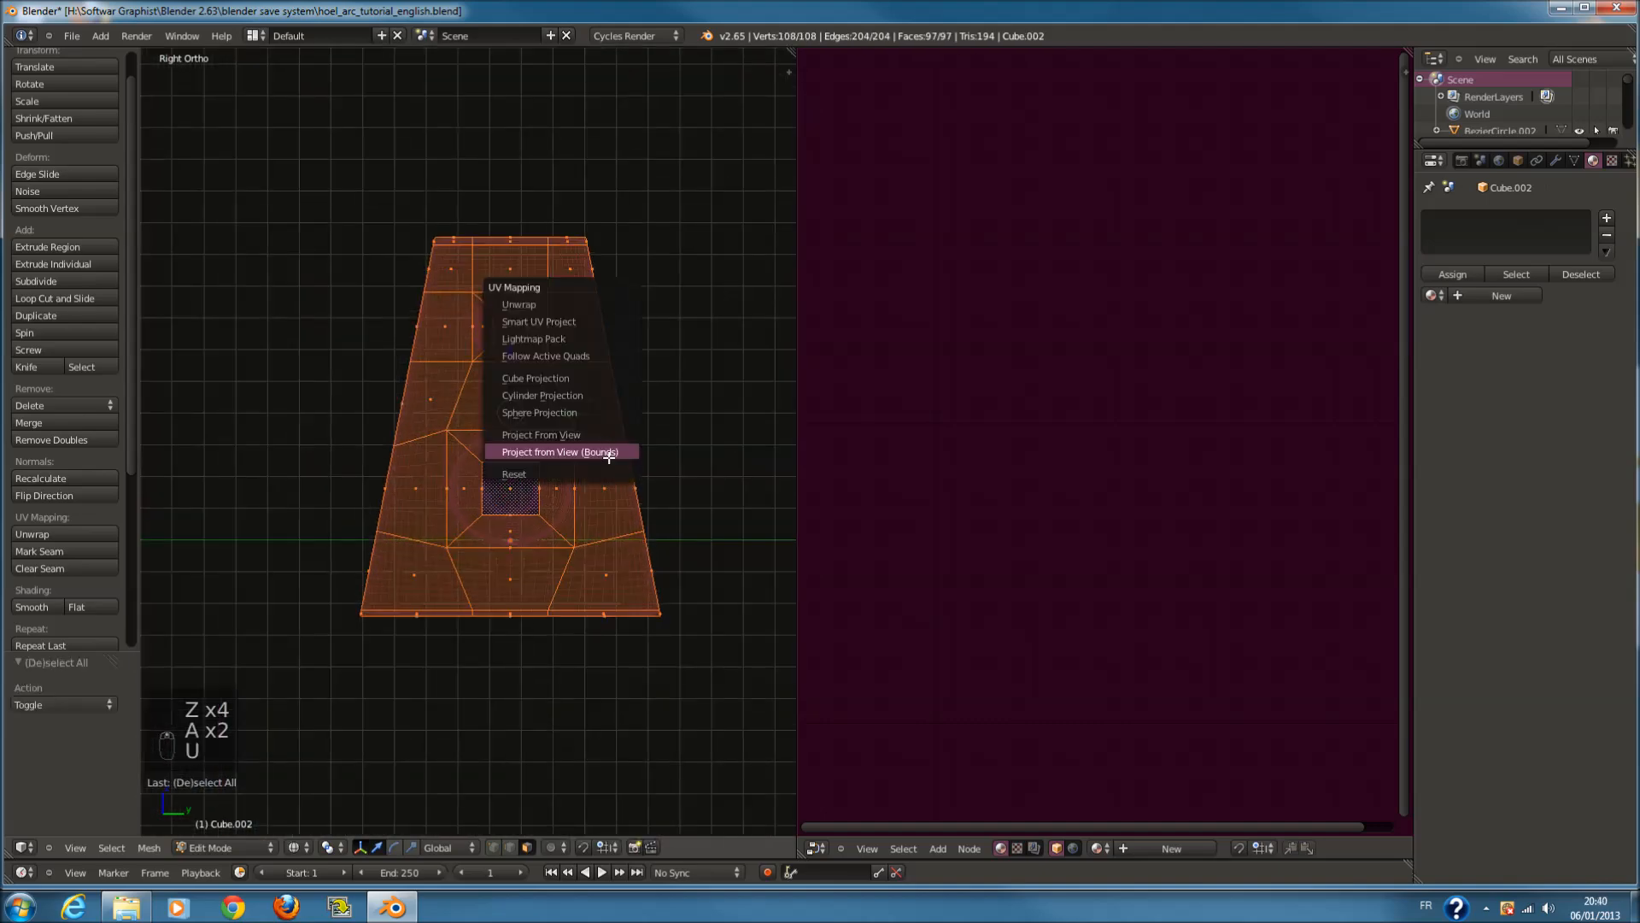
{"action": "left_click", "coordinate": [610, 450]}
Show the UV/Image Editor beside the 3D view and check the speaker's UV layout against the mesh
{"action": "left_click", "coordinate": [820, 847]}
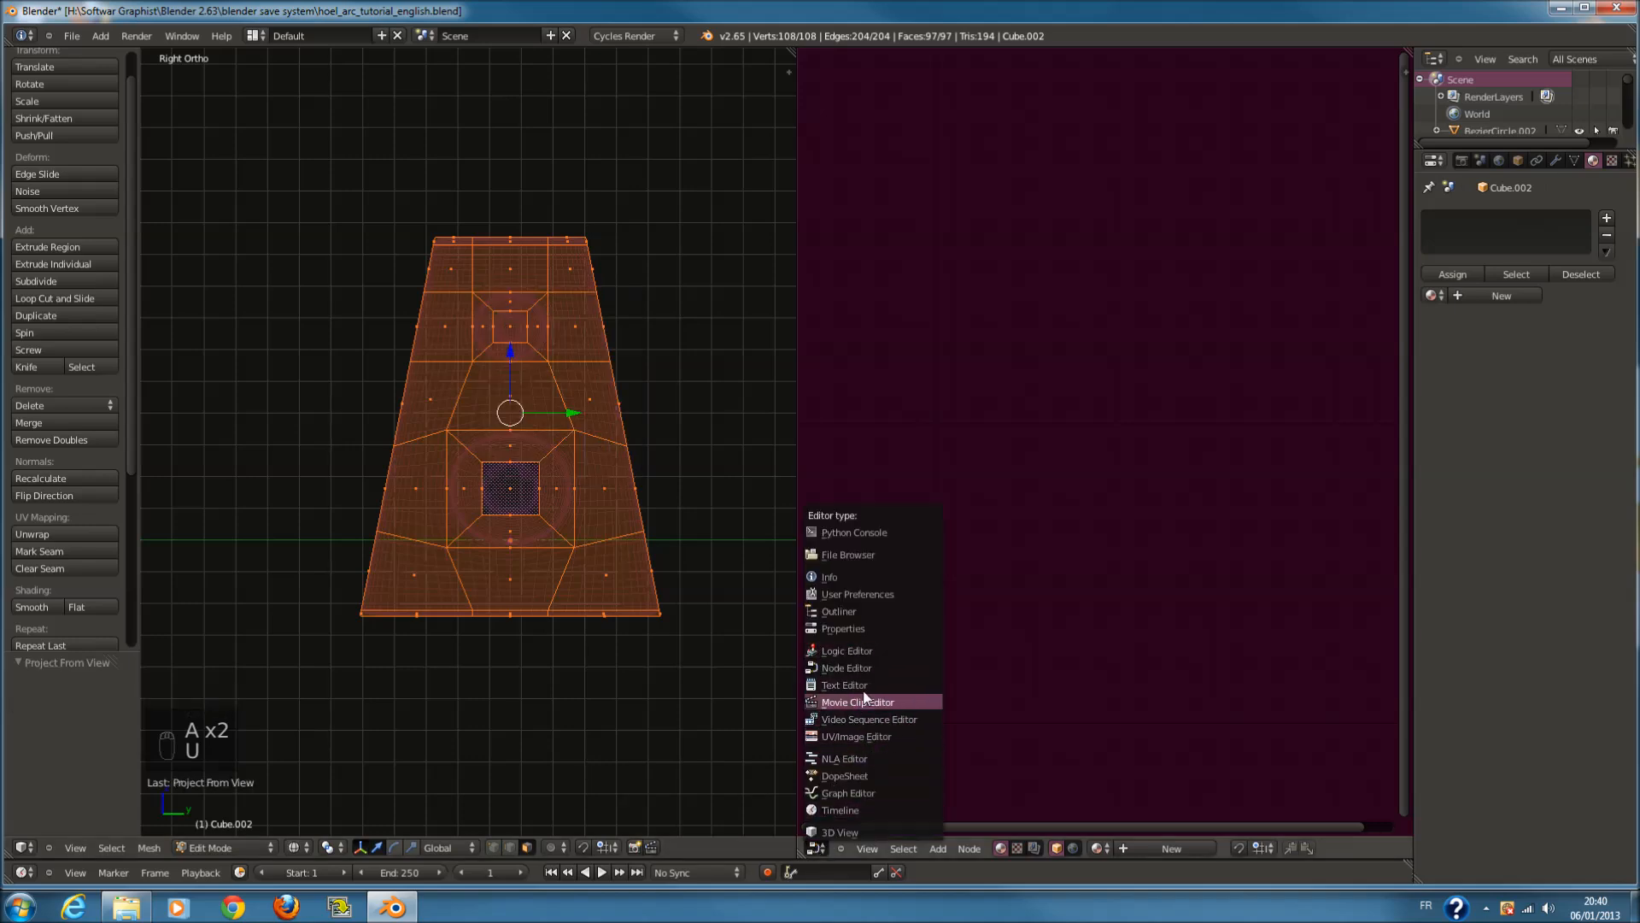
{"action": "left_click", "coordinate": [858, 665]}
{"action": "left_click", "coordinate": [816, 848]}
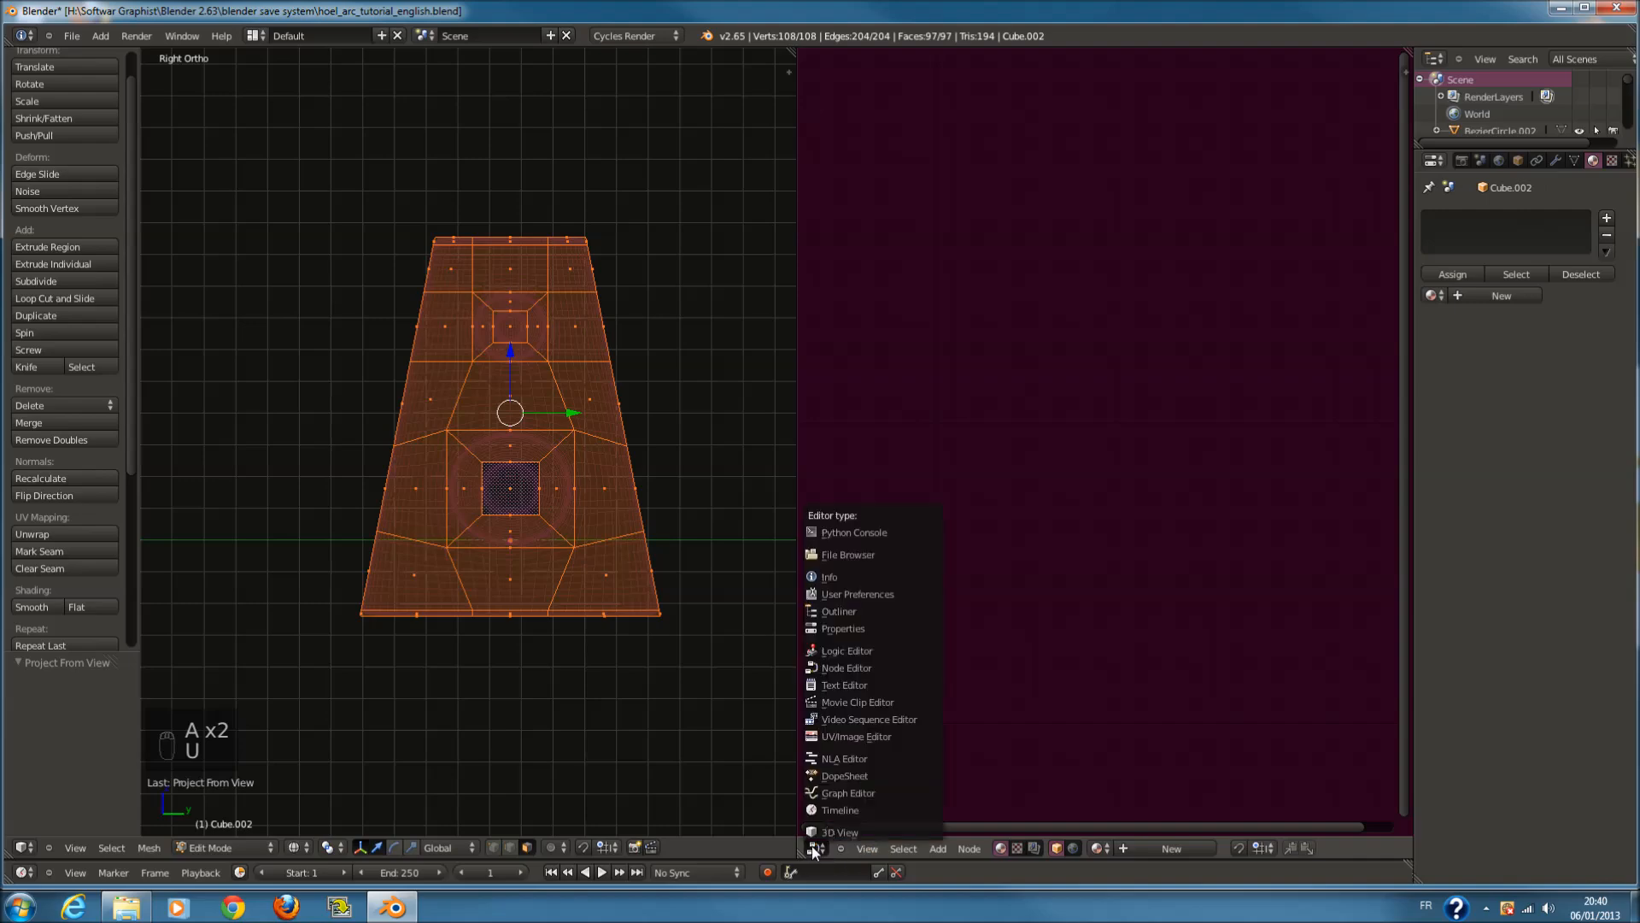
{"action": "left_click", "coordinate": [851, 740]}
{"action": "scroll", "coordinate": [684, 602], "scroll_direction": "up", "scroll_amount": 3}
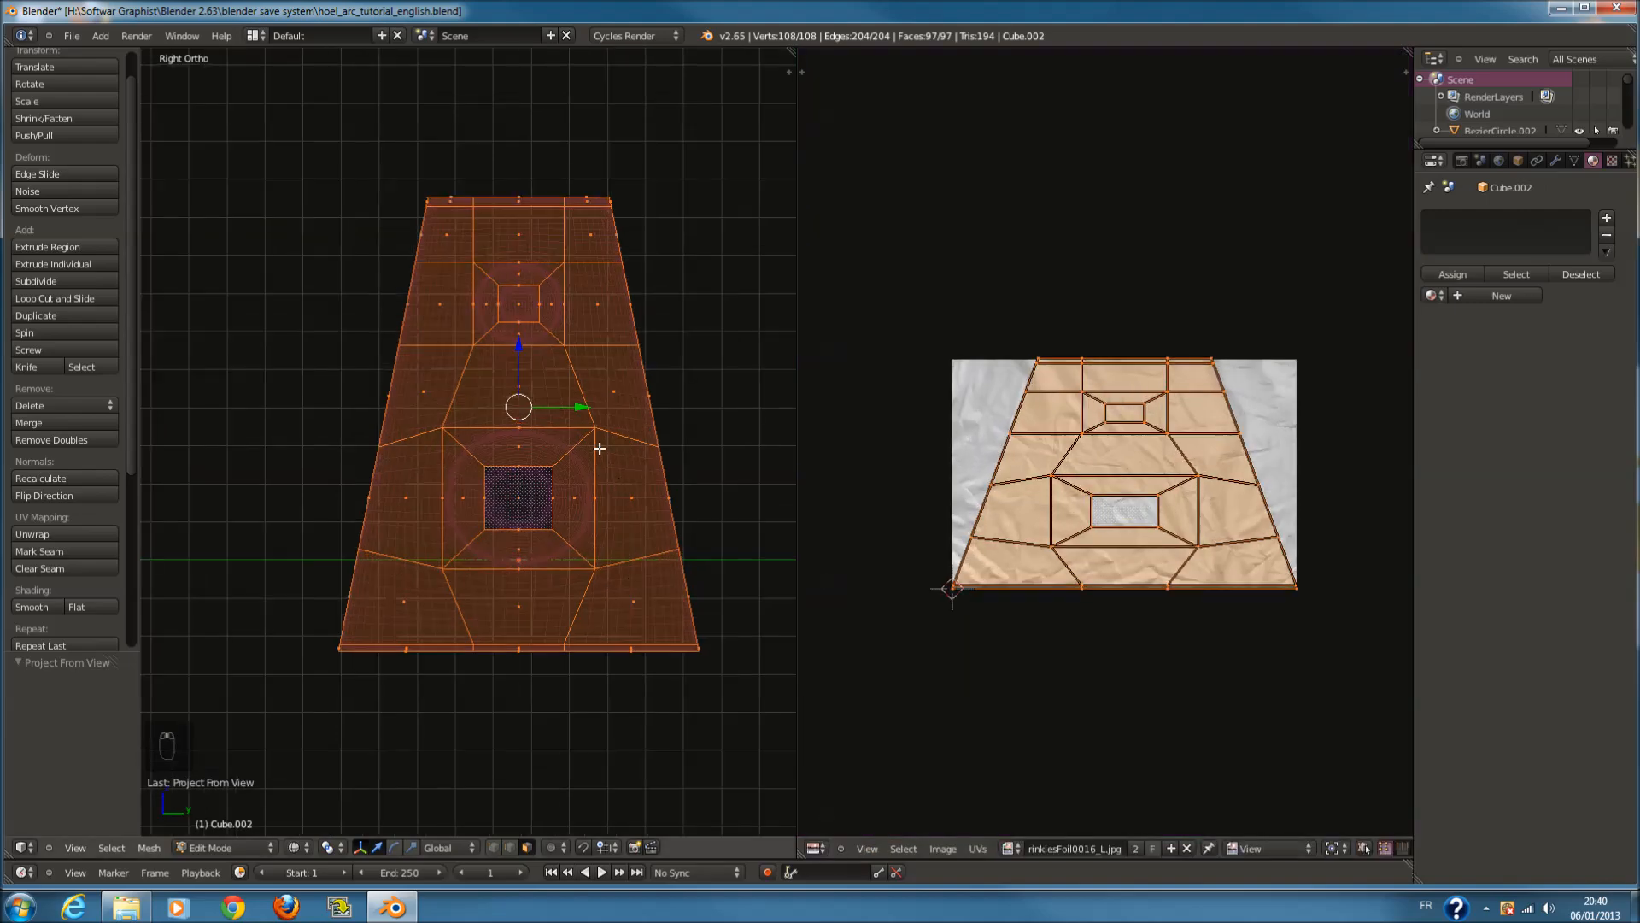
{"action": "key", "text": "z"}
{"action": "key", "text": "z"}
{"action": "middle_click_drag", "start_coordinate": [531, 518], "coordinate": [517, 526]}
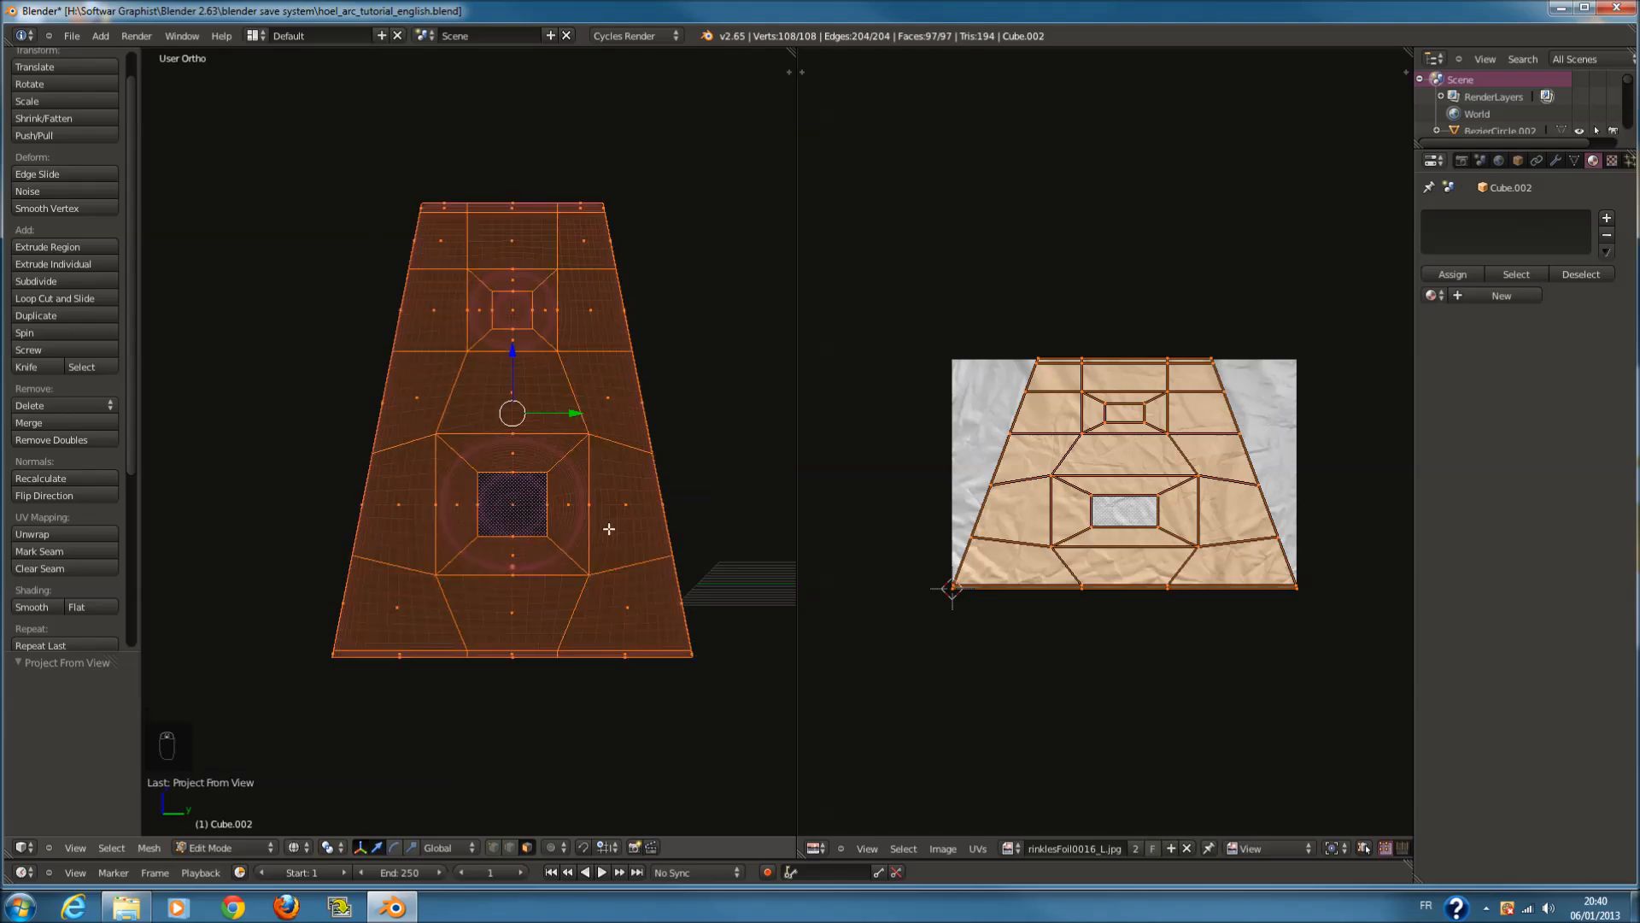
Leave Edit Mode, bring back the Node Editor and show the speaker in Solid shading
{"action": "key", "text": "Tab"}
{"action": "mouse_move", "coordinate": [604, 543]}
{"action": "middle_mouse_down"}
{"action": "mouse_move", "coordinate": [623, 546]}
{"action": "mouse_move", "coordinate": [588, 525]}
{"action": "mouse_move", "coordinate": [606, 538]}
{"action": "mouse_move", "coordinate": [574, 541]}
{"action": "middle_mouse_up"}
{"action": "left_click", "coordinate": [829, 847]}
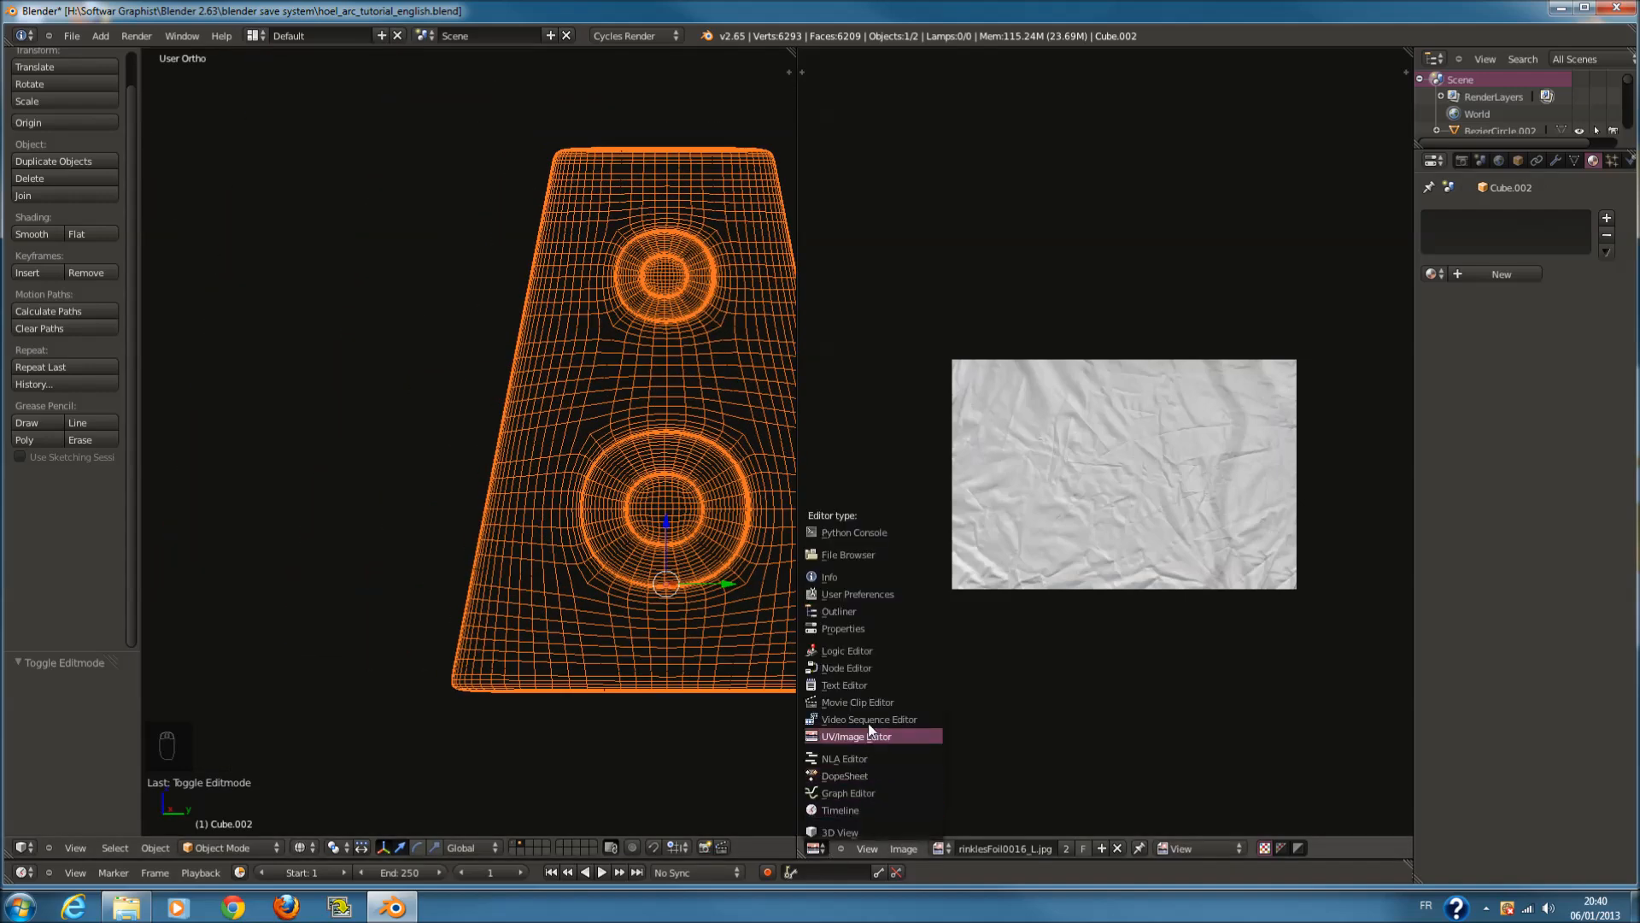
{"action": "left_click", "coordinate": [873, 663]}
{"action": "scroll", "coordinate": [627, 509], "scroll_direction": "down", "scroll_amount": 2}
{"action": "key", "text": "z"}
{"action": "mouse_move", "coordinate": [627, 509]}
{"action": "middle_mouse_down"}
{"action": "mouse_move", "coordinate": [485, 555]}
{"action": "mouse_move", "coordinate": [311, 560]}
{"action": "middle_mouse_up"}
{"action": "key", "text": "KP_Decimal"}
{"action": "scroll", "coordinate": [361, 291], "scroll_direction": "down", "scroll_amount": 2}
{"action": "middle_click_drag", "start_coordinate": [493, 411], "coordinate": [829, 854]}
Create a new material on the speaker and name it "speaker"
{"action": "left_click", "coordinate": [1507, 275]}
{"action": "left_click", "coordinate": [1478, 270]}
{"action": "type", "text": "SPEAKER"}
{"action": "key", "text": "Return"}
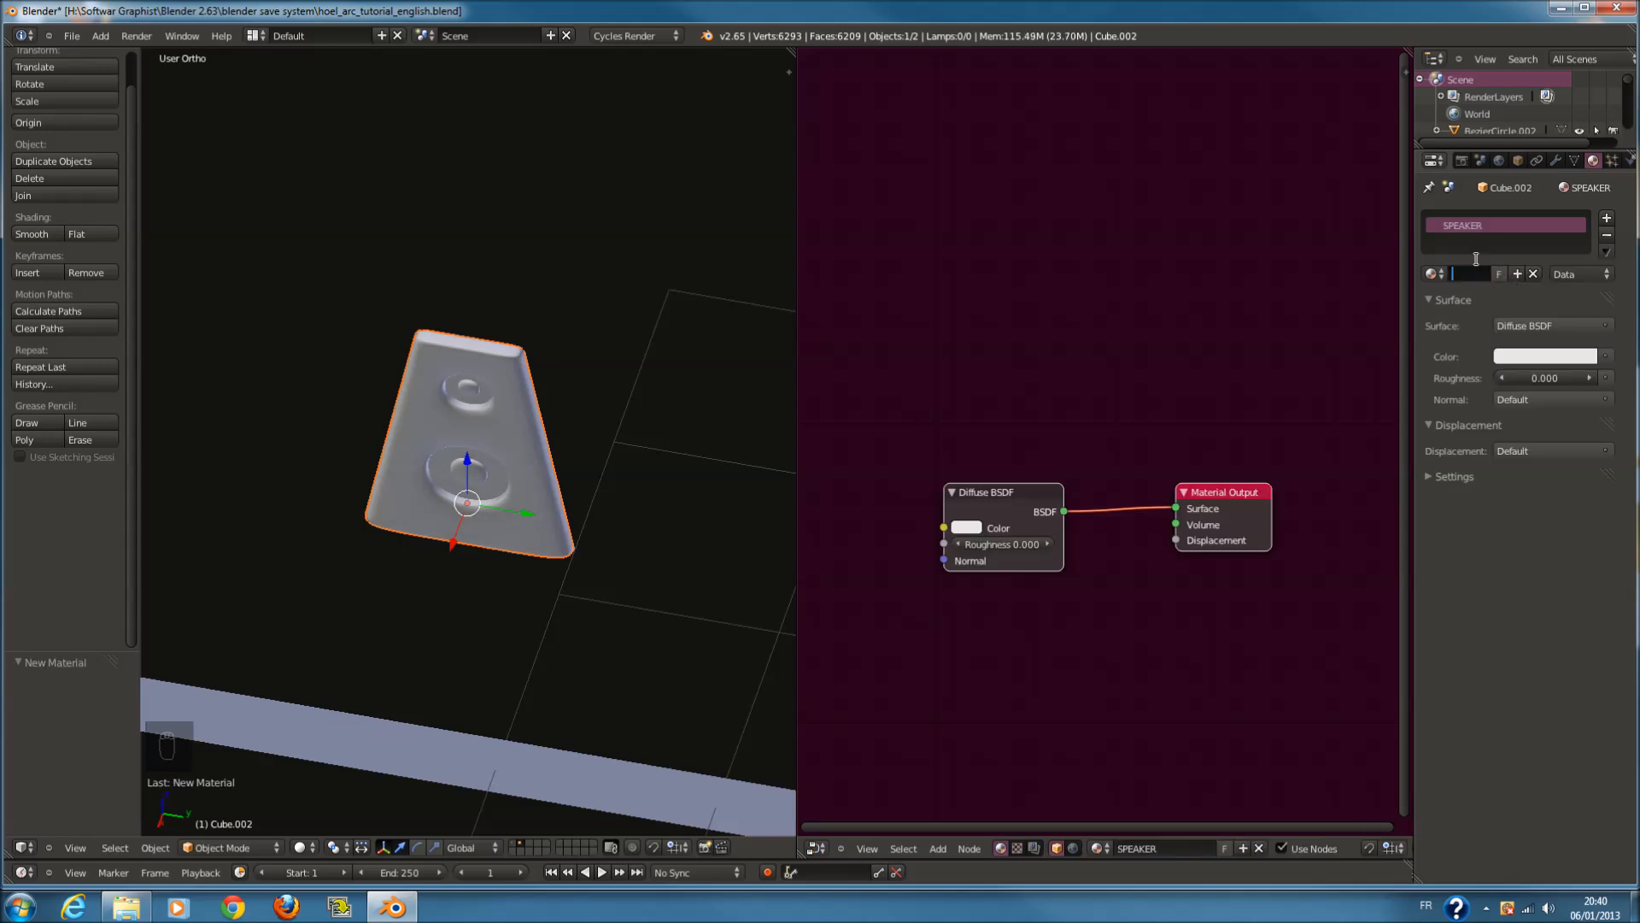
{"action": "type", "text": "speaker"}
{"action": "key", "text": "Return"}
Set the Diffuse BSDF color to dark grey, about 0.032 in each RGB channel, and preview the speaker in Rendered shading
{"action": "scroll", "coordinate": [942, 583], "scroll_direction": "down", "scroll_amount": 1}
{"action": "left_click", "coordinate": [984, 512]}
{"action": "left_click_drag", "start_coordinate": [1074, 388], "coordinate": [1074, 457]}
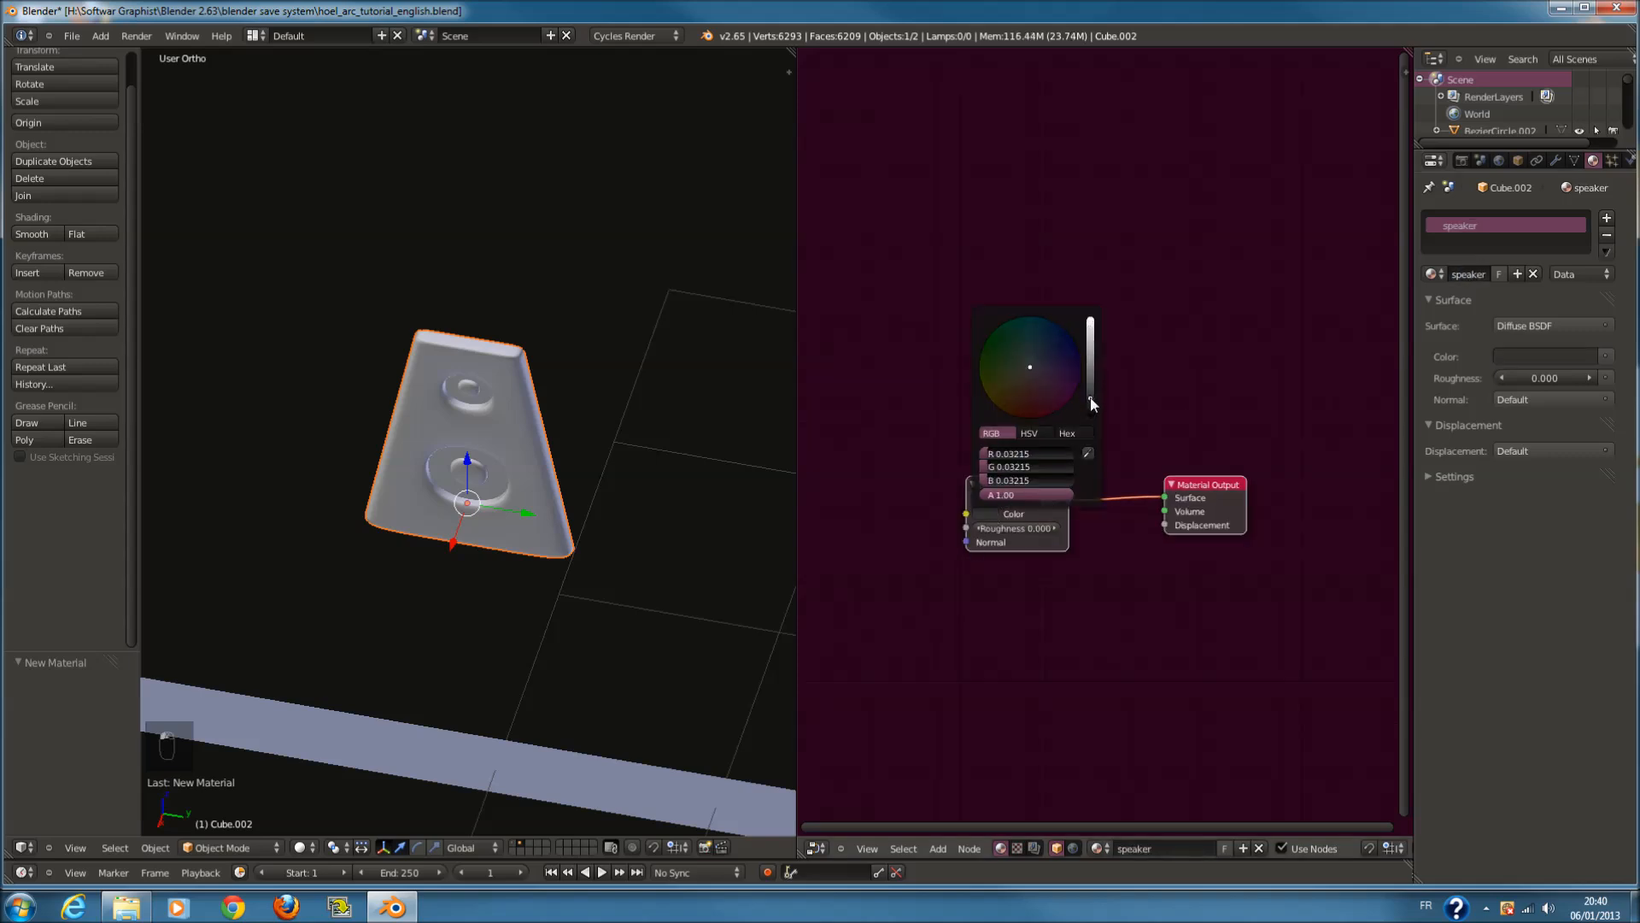
{"action": "left_click", "coordinate": [301, 848]}
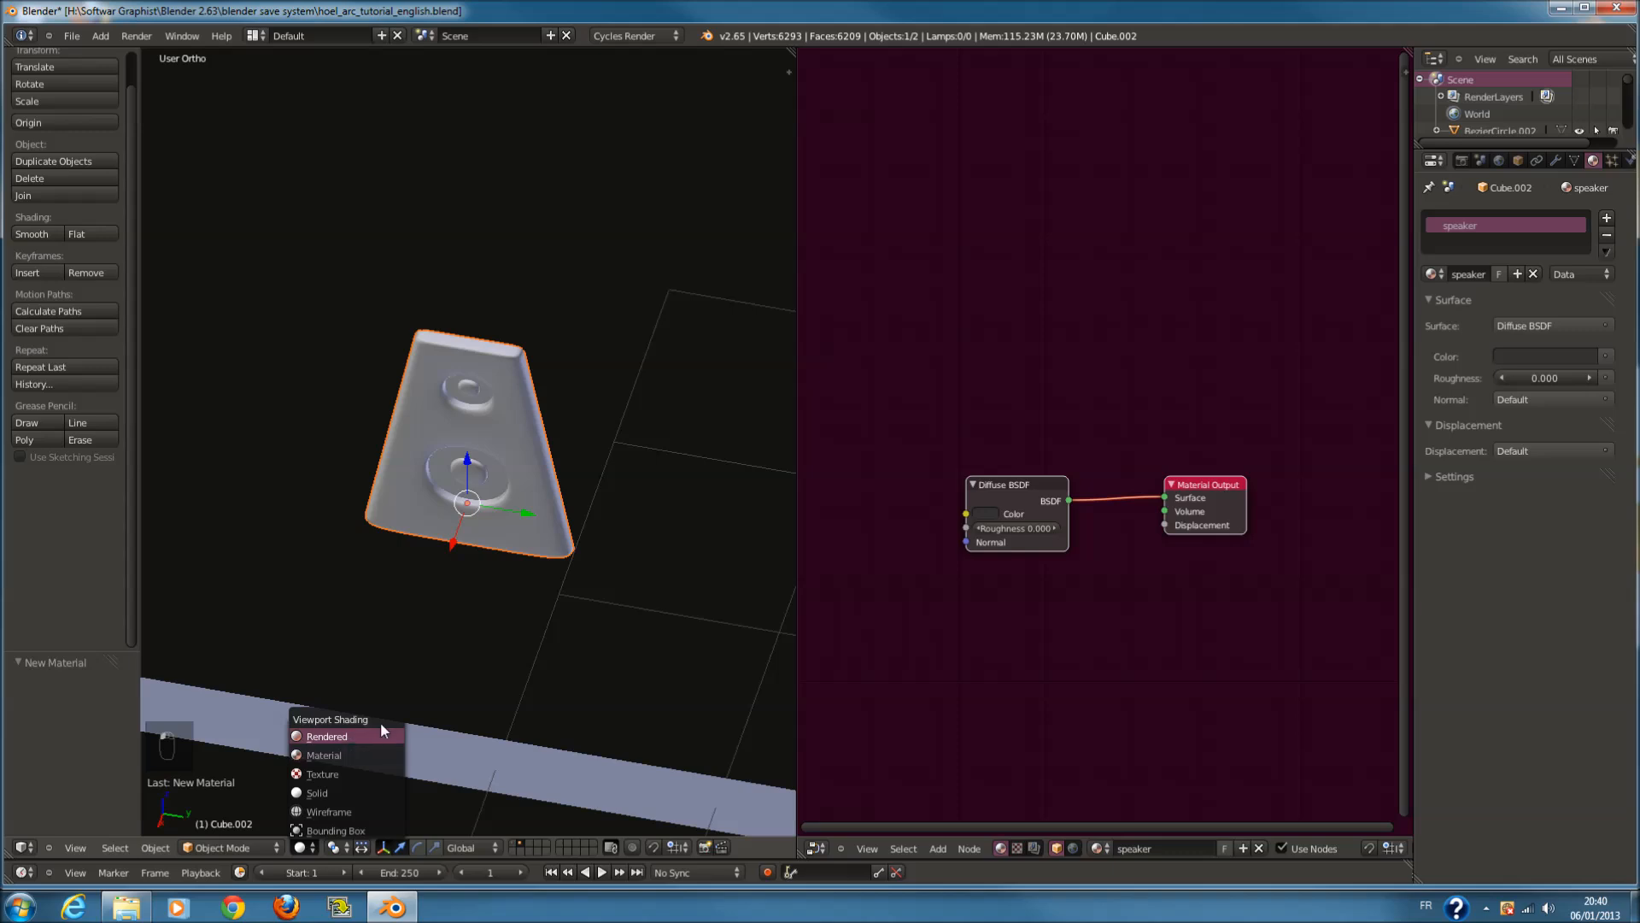
{"action": "left_click", "coordinate": [381, 729]}
{"action": "scroll", "coordinate": [970, 622], "scroll_direction": "up", "scroll_amount": 2}
Insert a Mix Shader between the speaker's Diffuse BSDF and Material Output, spacing the nodes apart
{"action": "key", "text": "shift+a"}
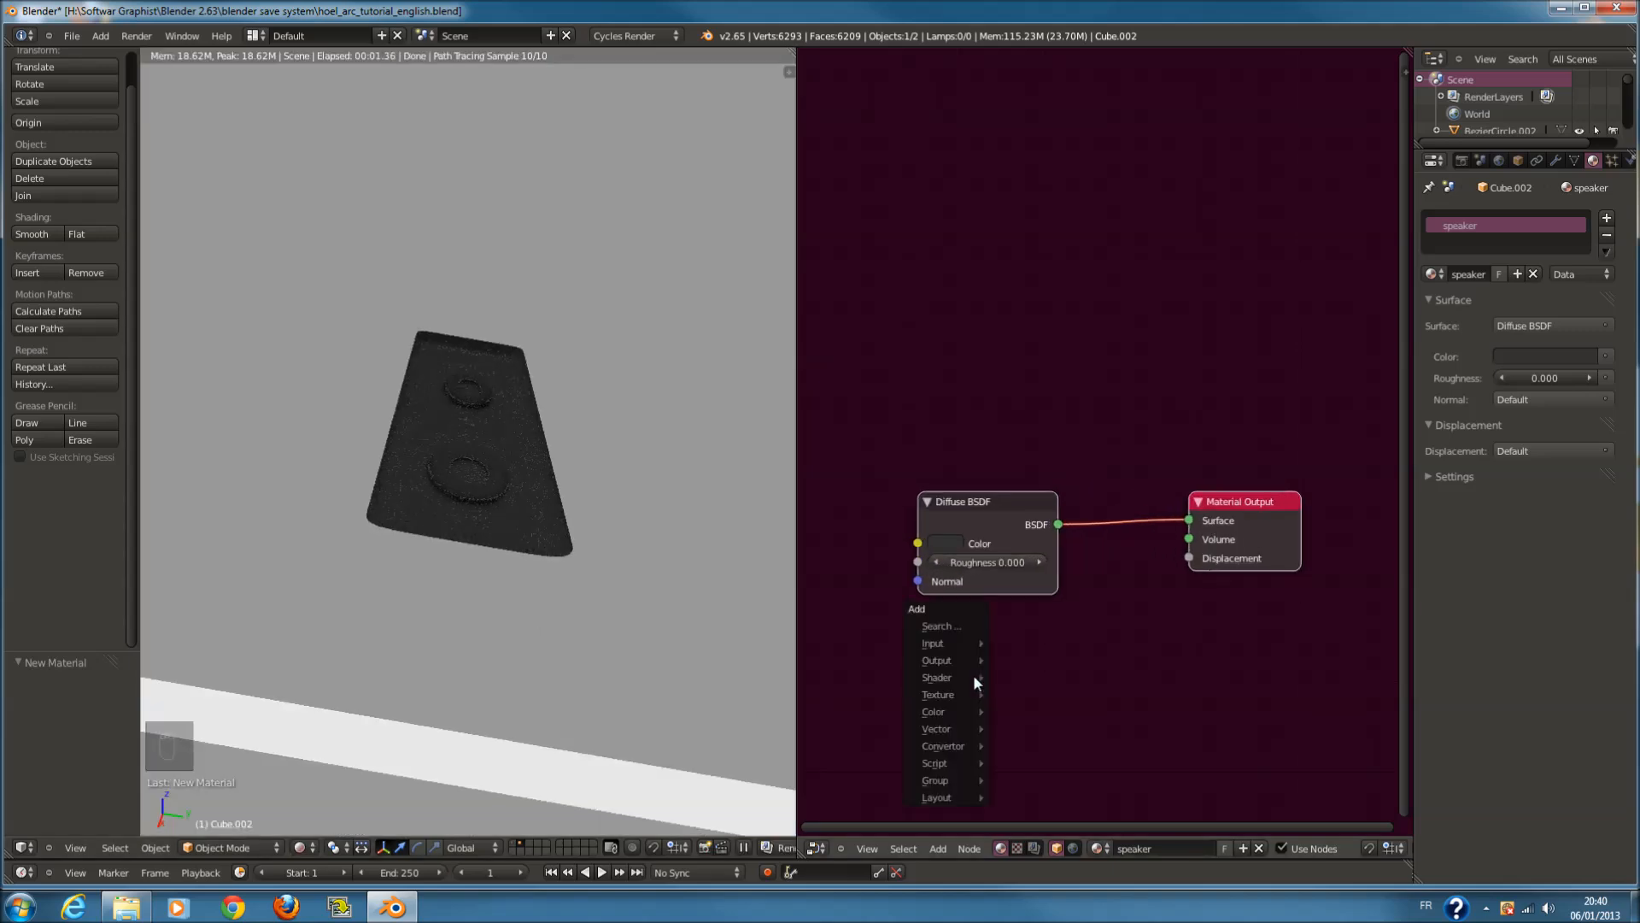
{"action": "mouse_move", "coordinate": [974, 677]}
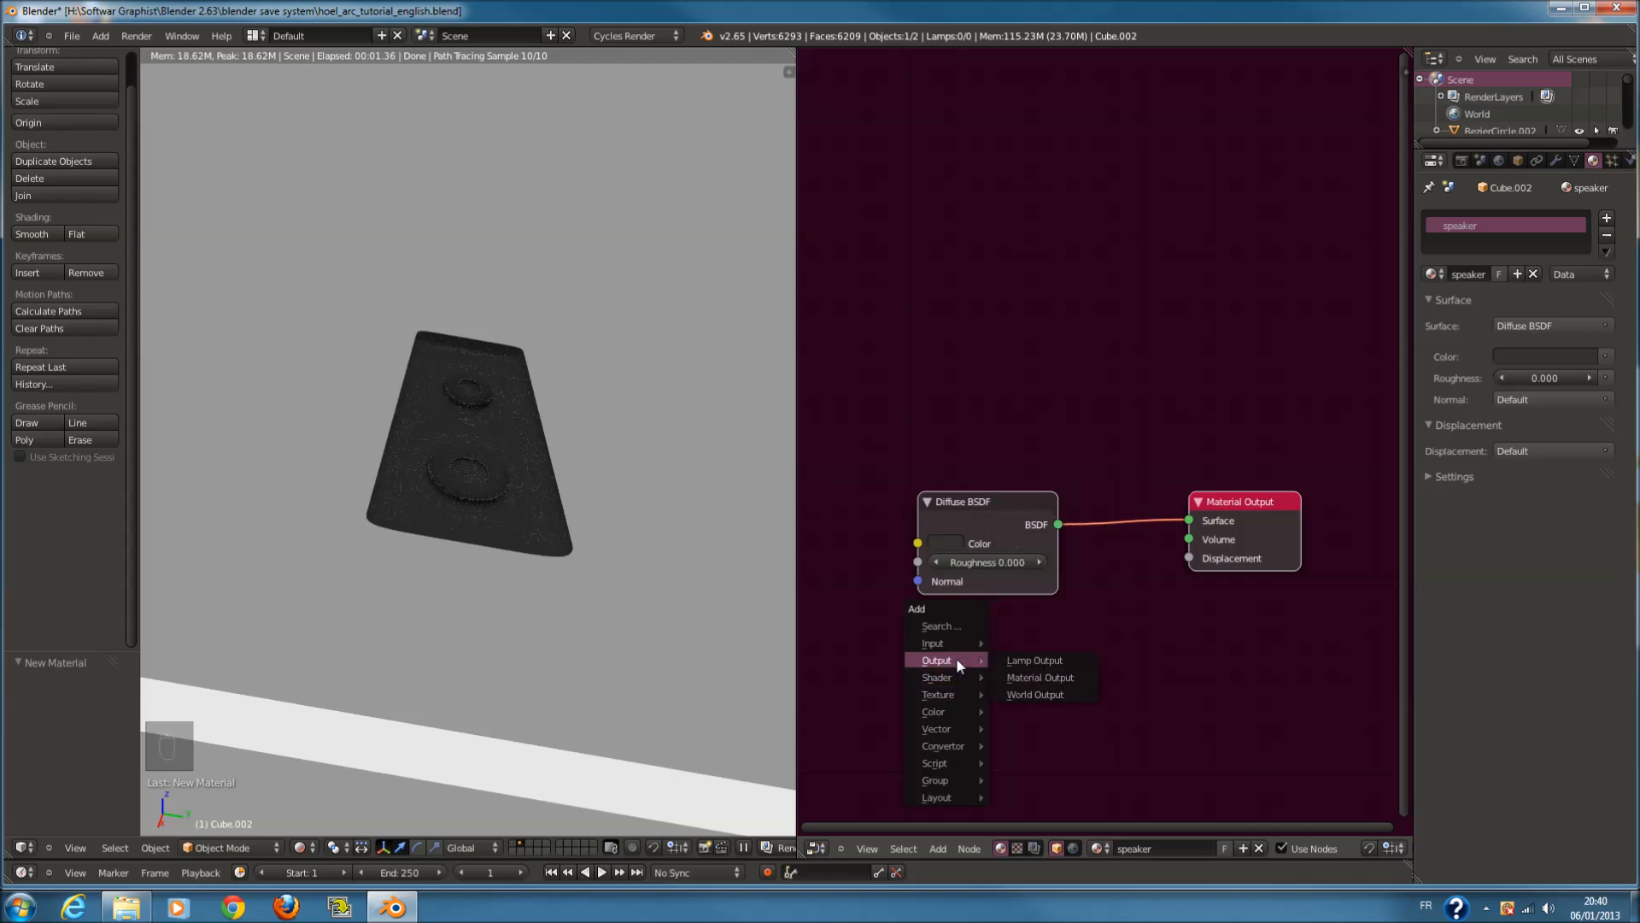
{"action": "left_click", "coordinate": [1011, 662]}
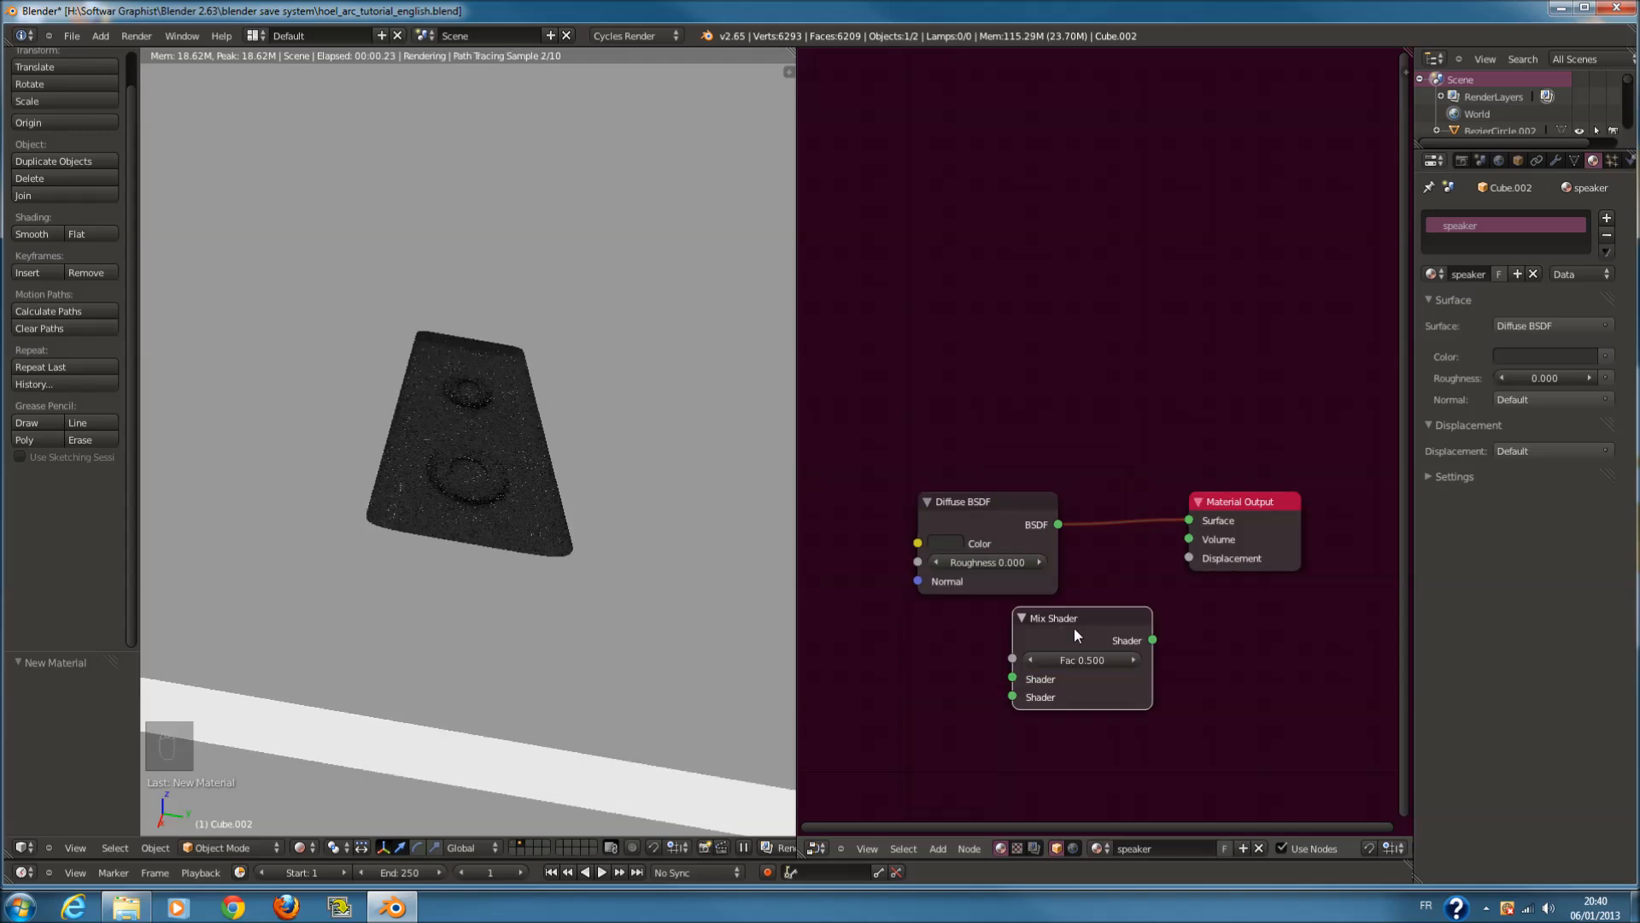
{"action": "left_click", "coordinate": [1150, 529]}
{"action": "left_click_drag", "start_coordinate": [1300, 510], "coordinate": [1452, 503]}
{"action": "left_click_drag", "start_coordinate": [1155, 536], "coordinate": [1222, 531]}
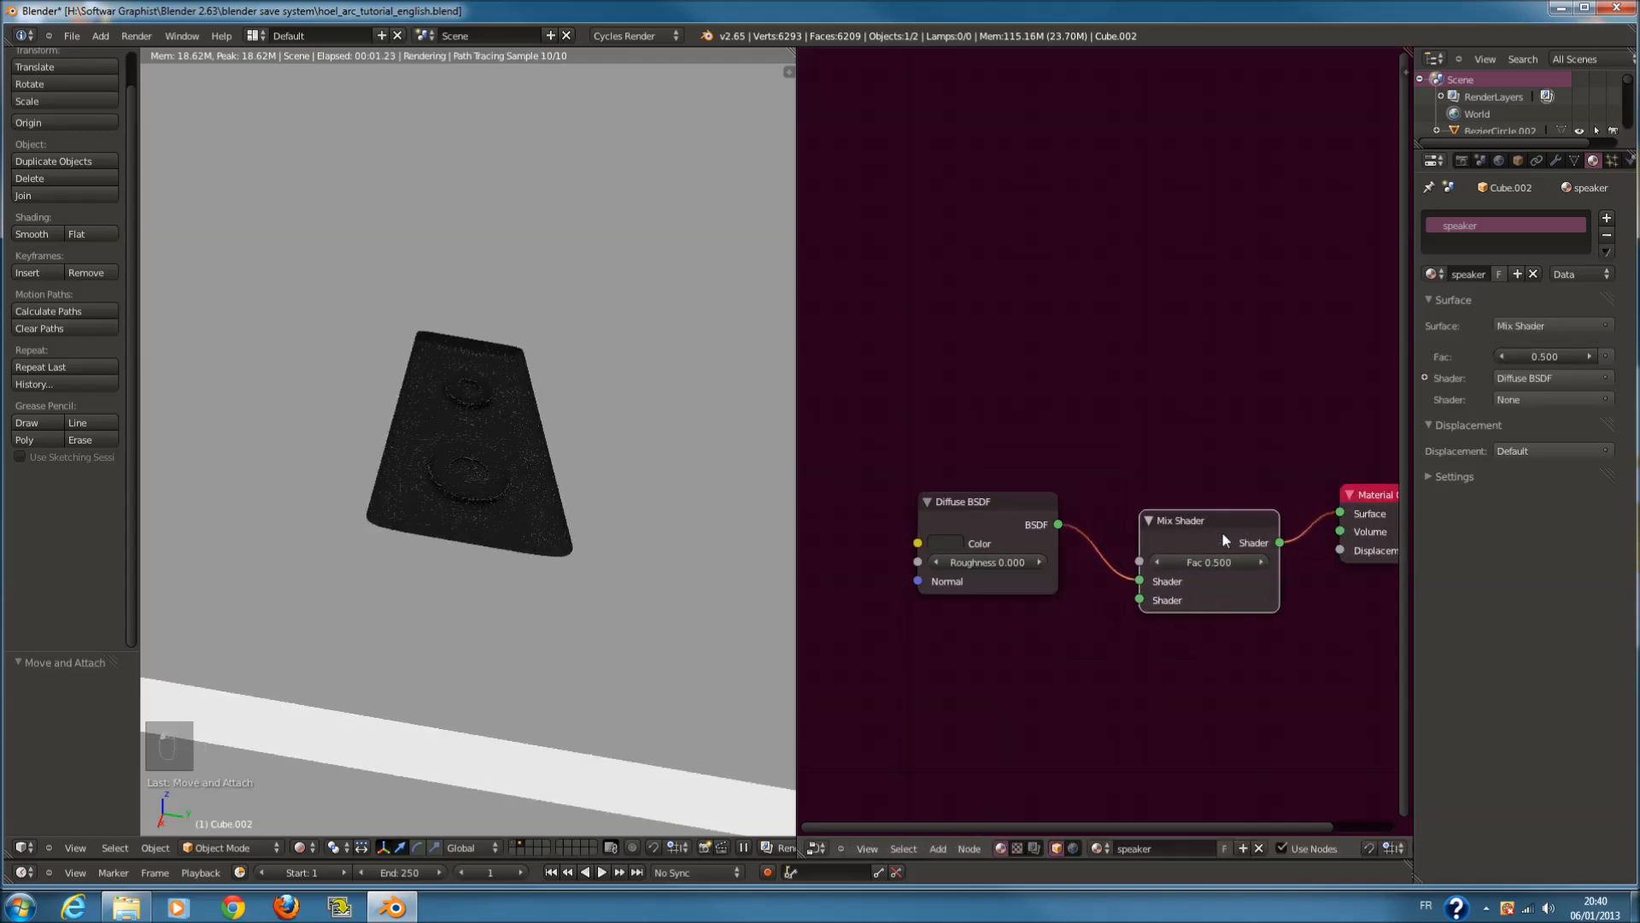
Add a Glossy BSDF below the Diffuse BSDF and link it to the Mix Shader's second Shader input
{"action": "key", "text": "shift+a"}
{"action": "mouse_move", "coordinate": [947, 711]}
{"action": "left_click", "coordinate": [1014, 543]}
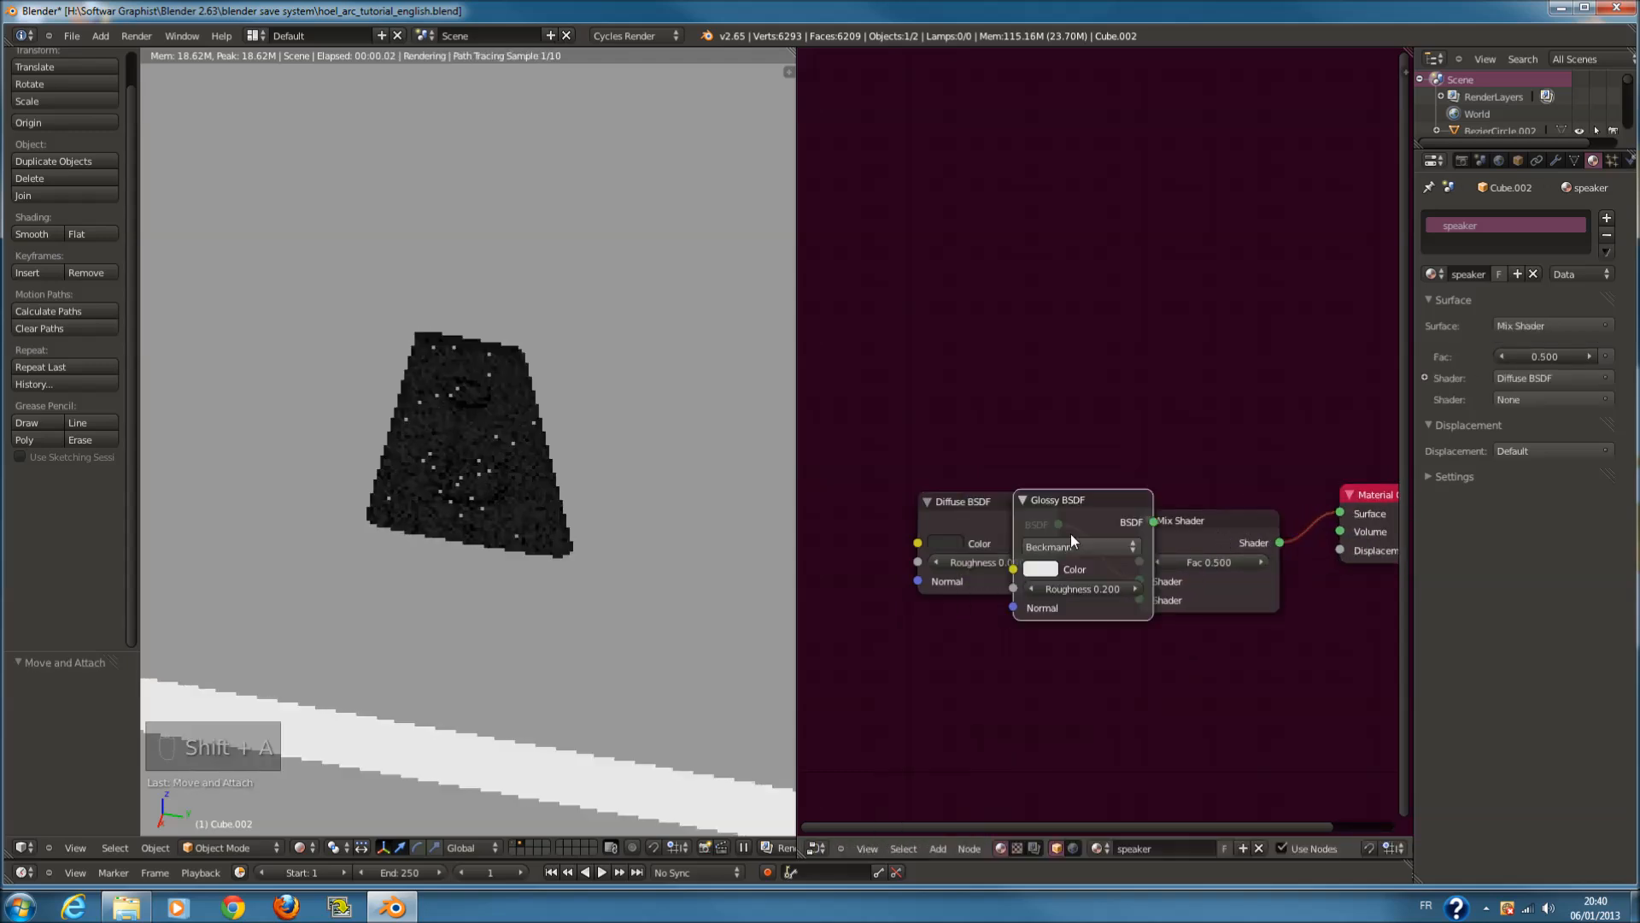
{"action": "left_click_drag", "start_coordinate": [1100, 632], "coordinate": [1139, 600]}
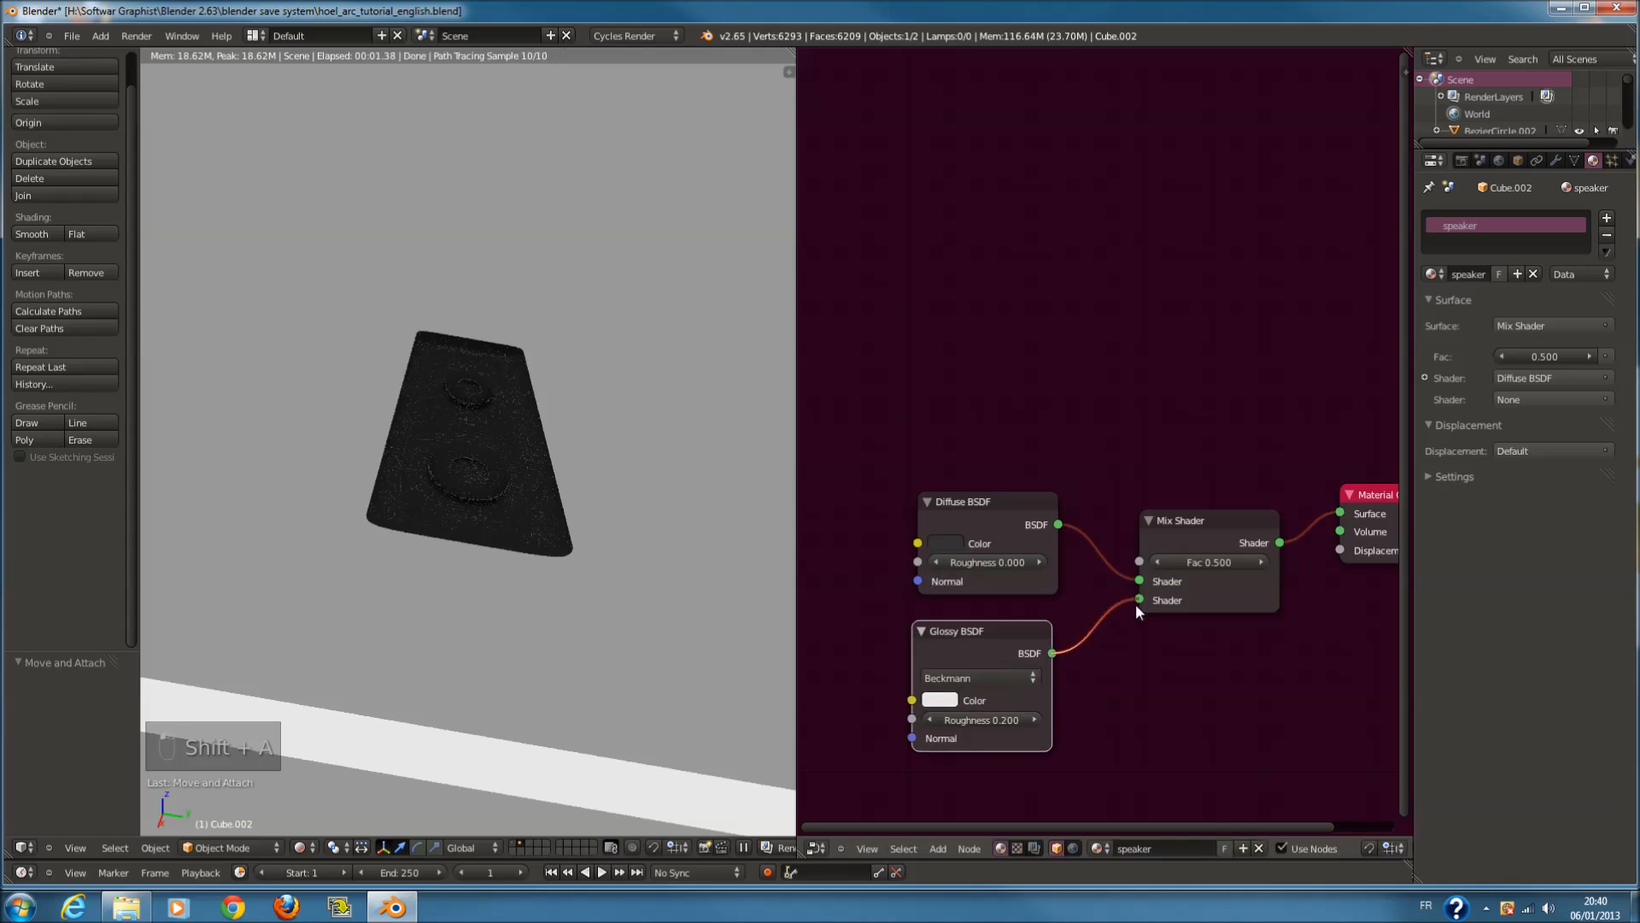
Set the Glossy BSDF's Roughness to 0.100 and its color to black
{"action": "mouse_move", "coordinate": [991, 720]}
{"action": "left_mouse_down"}
{"action": "mouse_move", "coordinate": [775, 761]}
{"action": "mouse_move", "coordinate": [860, 720]}
{"action": "left_mouse_up"}
{"action": "left_click", "coordinate": [1033, 719]}
{"action": "left_click", "coordinate": [940, 701]}
{"action": "left_click_drag", "start_coordinate": [1083, 512], "coordinate": [1088, 578]}
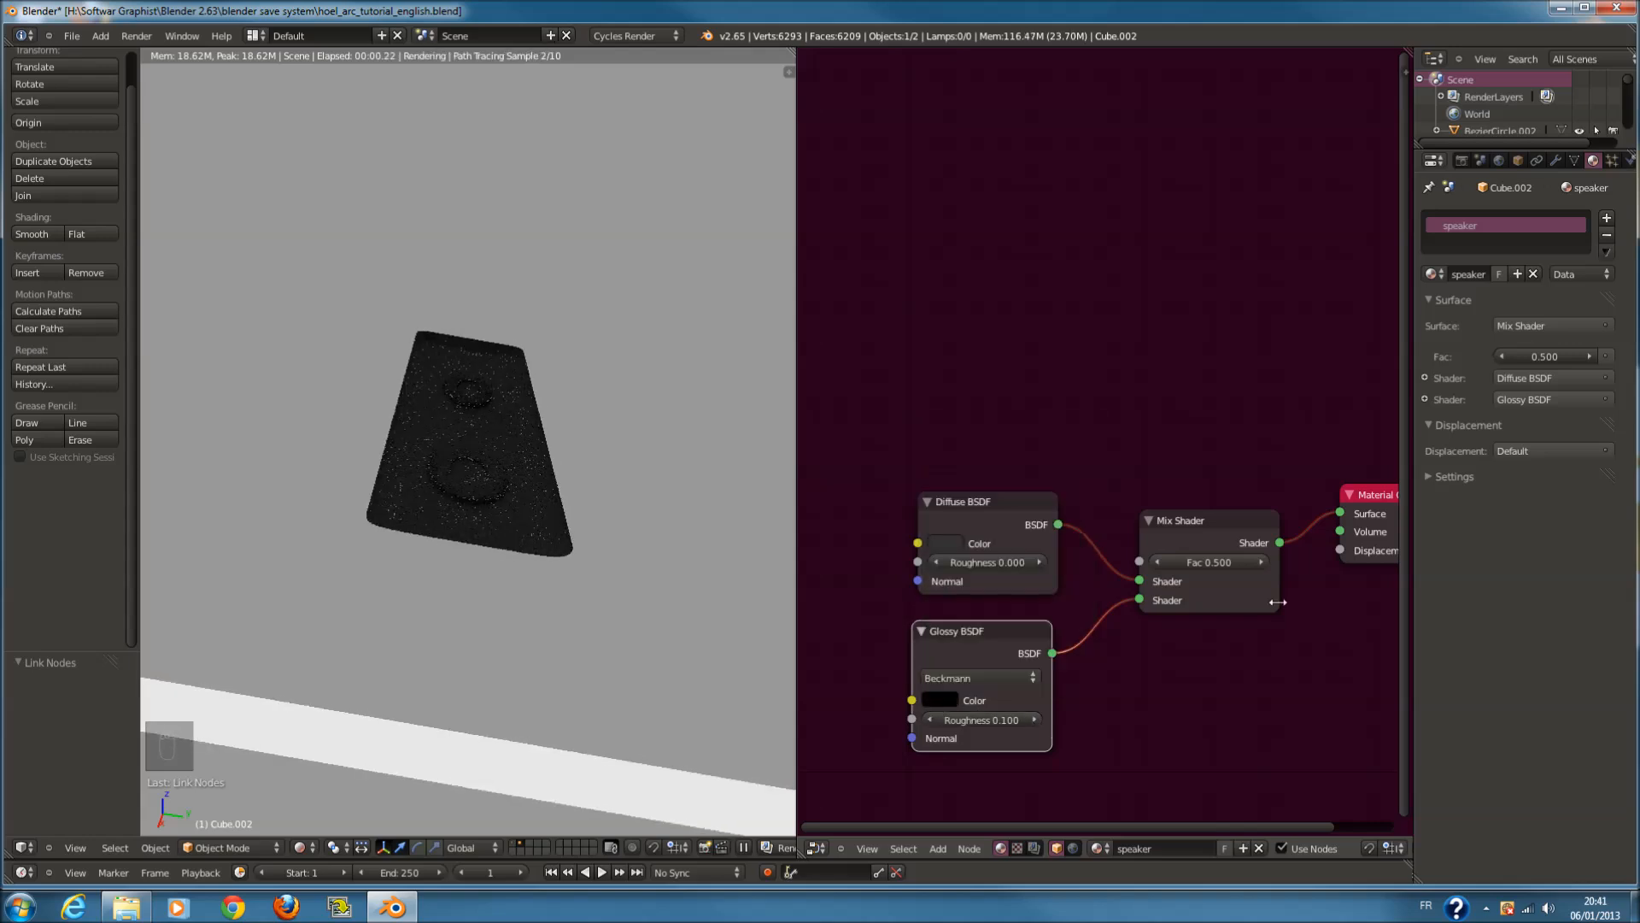
Return to Solid shading and select the front and side faces of the speaker's lower cone in Edit Mode
{"action": "left_click", "coordinate": [304, 846]}
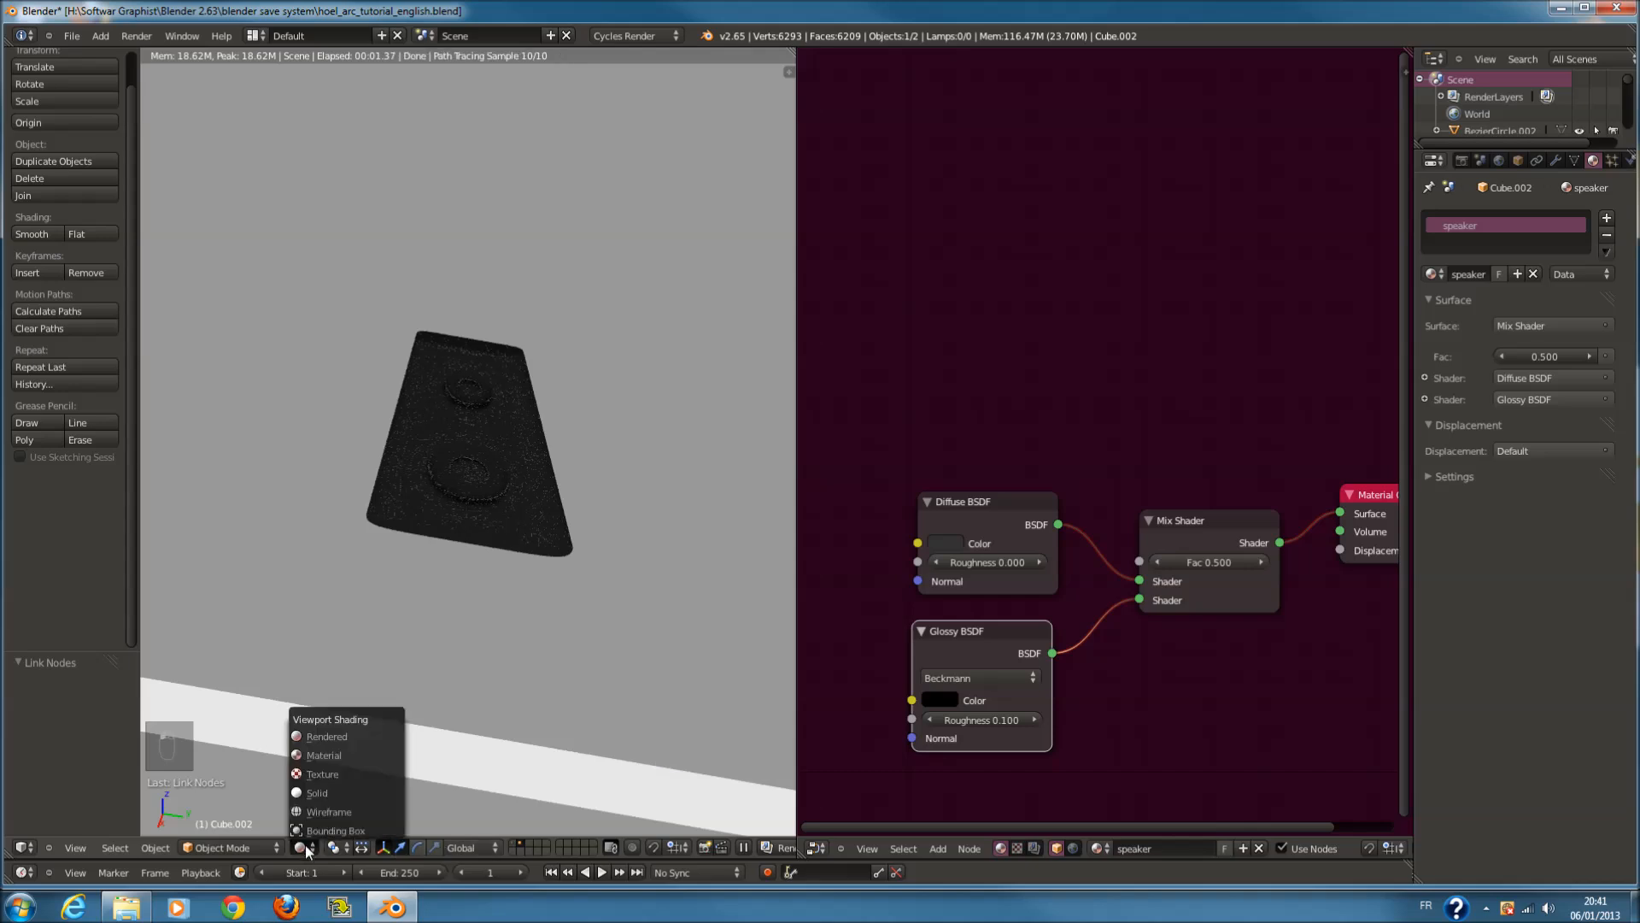
{"action": "left_click", "coordinate": [330, 793]}
{"action": "scroll", "coordinate": [623, 566], "scroll_direction": "up", "scroll_amount": 6}
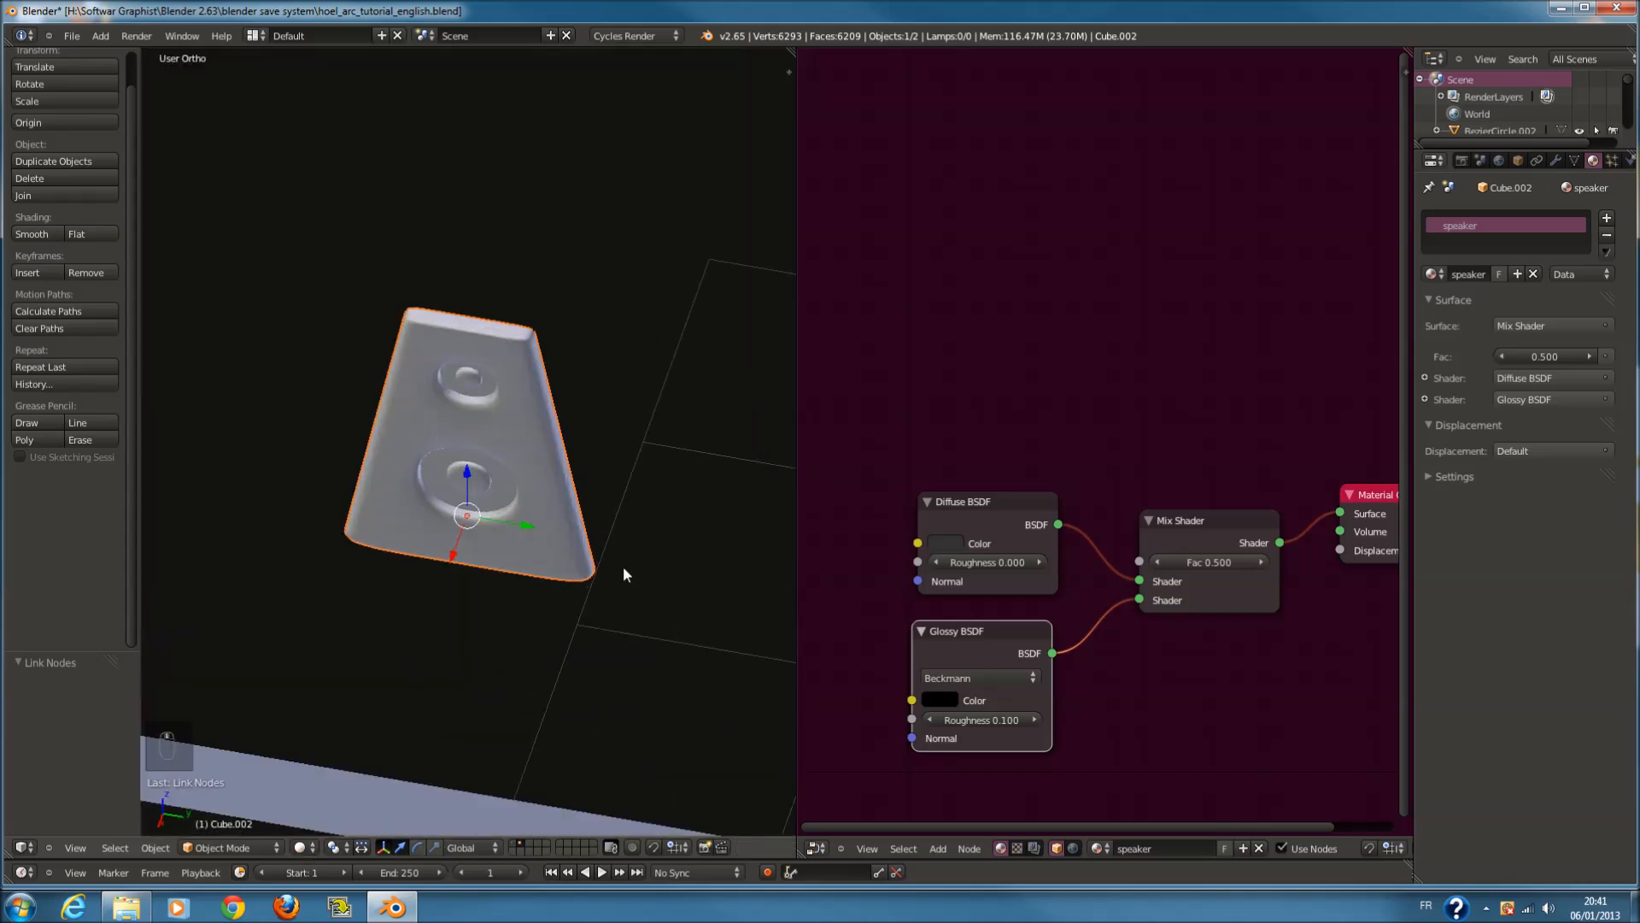
{"action": "key", "text": "Tab"}
{"action": "scroll", "coordinate": [503, 547], "scroll_direction": "down", "scroll_amount": 4}
{"action": "right_click", "coordinate": [503, 564]}
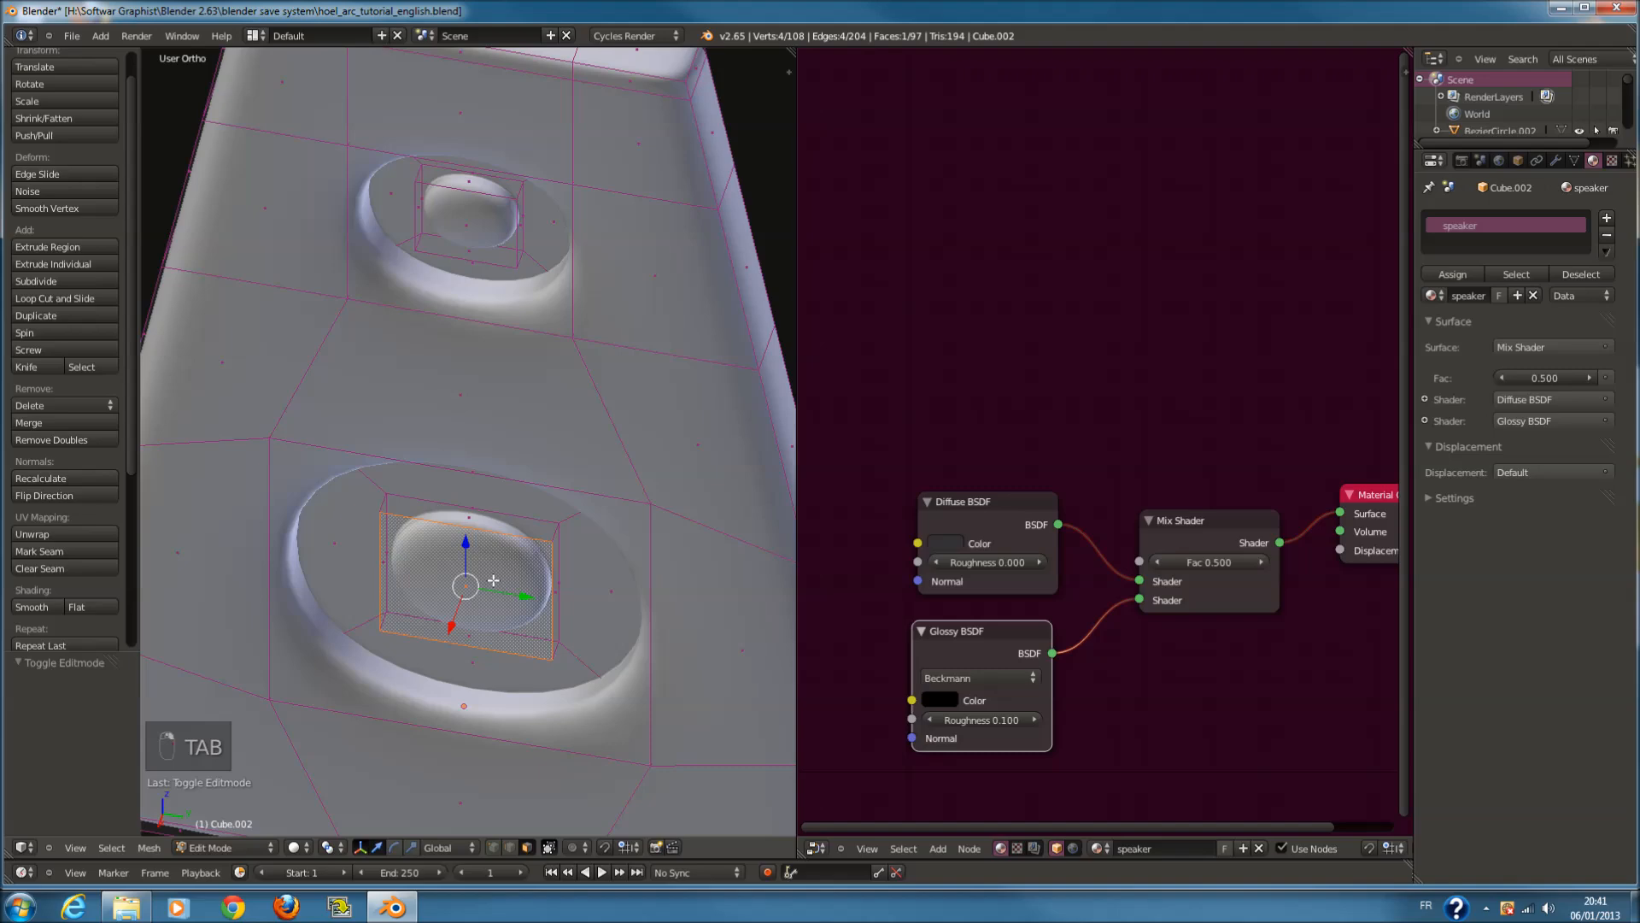
{"action": "right_click", "coordinate": [490, 517], "text": "shift"}
{"action": "key", "text": "z"}
{"action": "key", "text": "z"}
{"action": "right_click", "coordinate": [540, 557], "text": "shift"}
{"action": "right_click", "coordinate": [581, 555], "text": "shift"}
{"action": "middle_click_drag", "start_coordinate": [574, 553], "coordinate": [520, 553]}
{"action": "right_click", "coordinate": [533, 564], "text": "shift"}
Add the front and side faces of the speaker's upper cone to the selection
{"action": "key", "text": "c"}
{"action": "left_click_drag", "start_coordinate": [481, 254], "coordinate": [492, 256]}
{"action": "right_click", "coordinate": [493, 582]}
{"action": "mouse_move", "coordinate": [493, 582]}
{"action": "middle_mouse_down"}
{"action": "mouse_move", "coordinate": [509, 453]}
{"action": "mouse_move", "coordinate": [641, 257]}
{"action": "mouse_move", "coordinate": [606, 188]}
{"action": "mouse_move", "coordinate": [575, 249]}
{"action": "mouse_move", "coordinate": [663, 304]}
{"action": "mouse_move", "coordinate": [738, 417]}
{"action": "mouse_move", "coordinate": [703, 465]}
{"action": "mouse_move", "coordinate": [439, 574]}
{"action": "middle_mouse_up"}
{"action": "right_click", "coordinate": [434, 577], "text": "shift"}
{"action": "key", "text": "z"}
{"action": "key", "text": "z"}
{"action": "key", "text": "z"}
{"action": "key", "text": "z"}
{"action": "right_click", "coordinate": [470, 349], "text": "shift"}
{"action": "middle_click_drag", "start_coordinate": [470, 196], "coordinate": [433, 353], "text": "shift"}
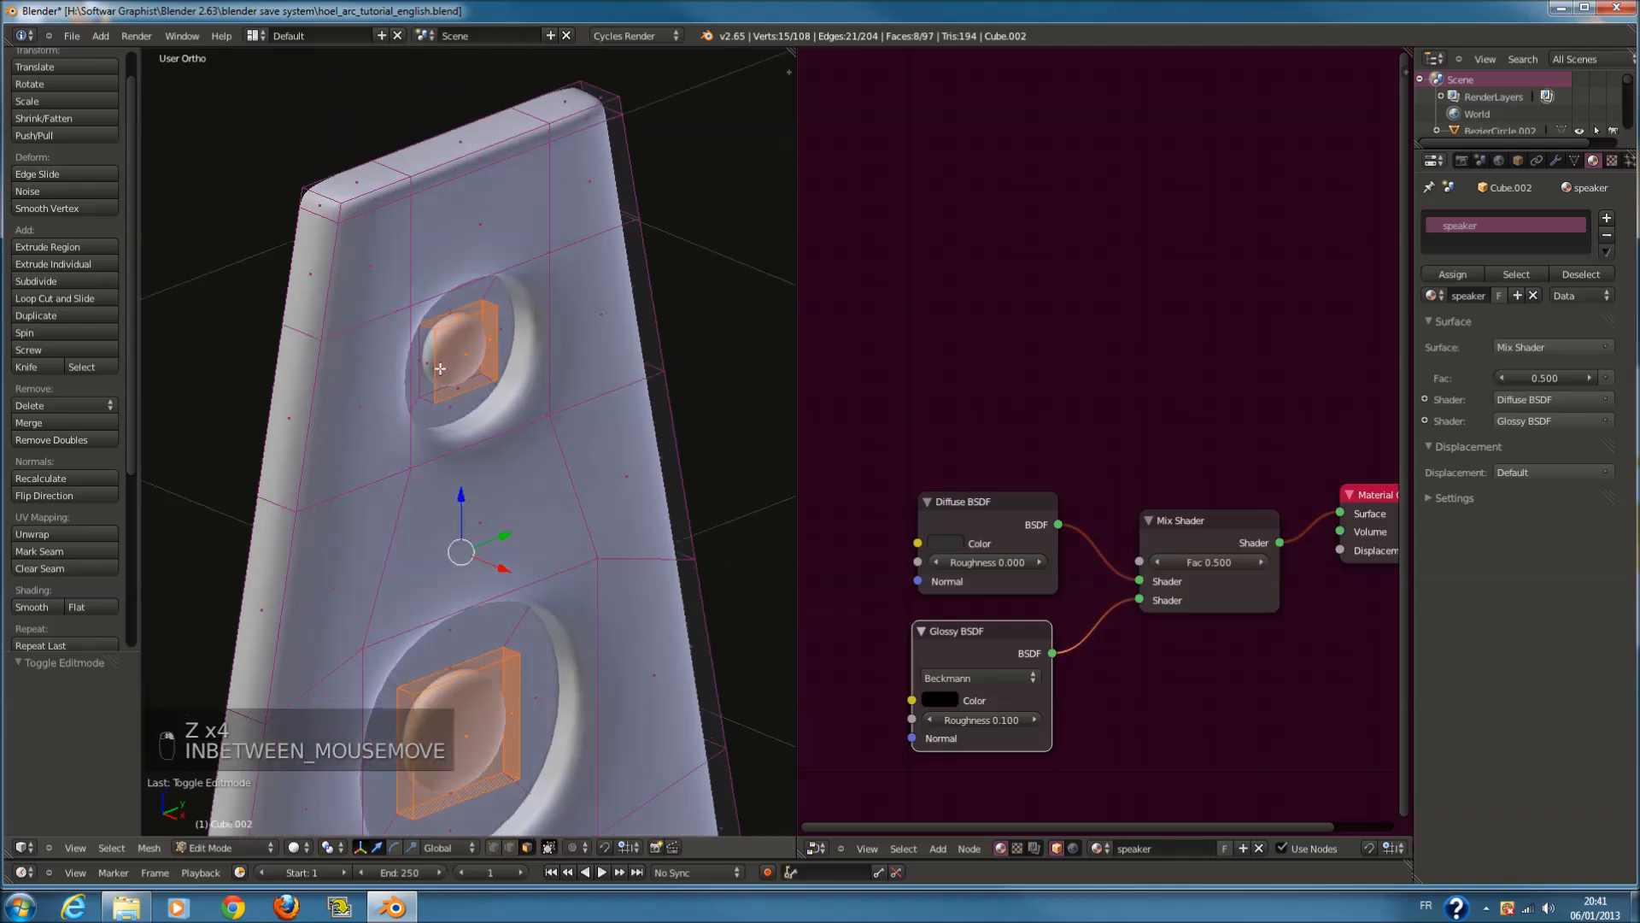
{"action": "key", "text": "z"}
{"action": "right_click", "coordinate": [461, 387], "text": "shift"}
{"action": "key", "text": "z"}
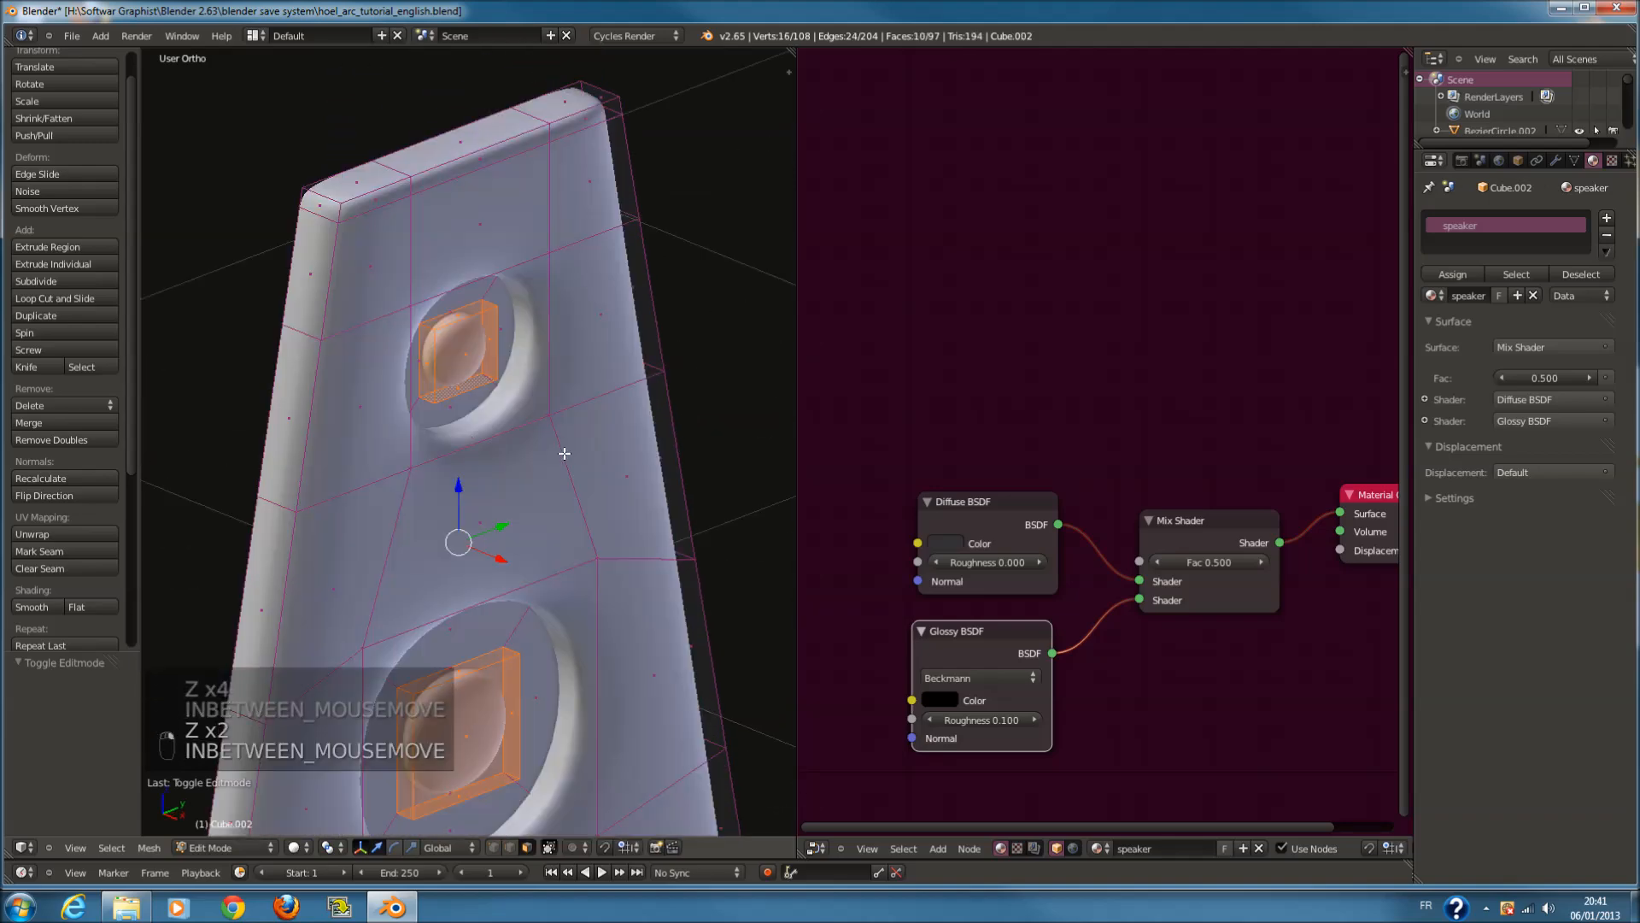
UV-map the selected cone faces from the right view in wireframe and return to Object Mode
{"action": "key", "text": "KP_1"}
{"action": "key", "text": "KP_3"}
{"action": "key", "text": "z"}
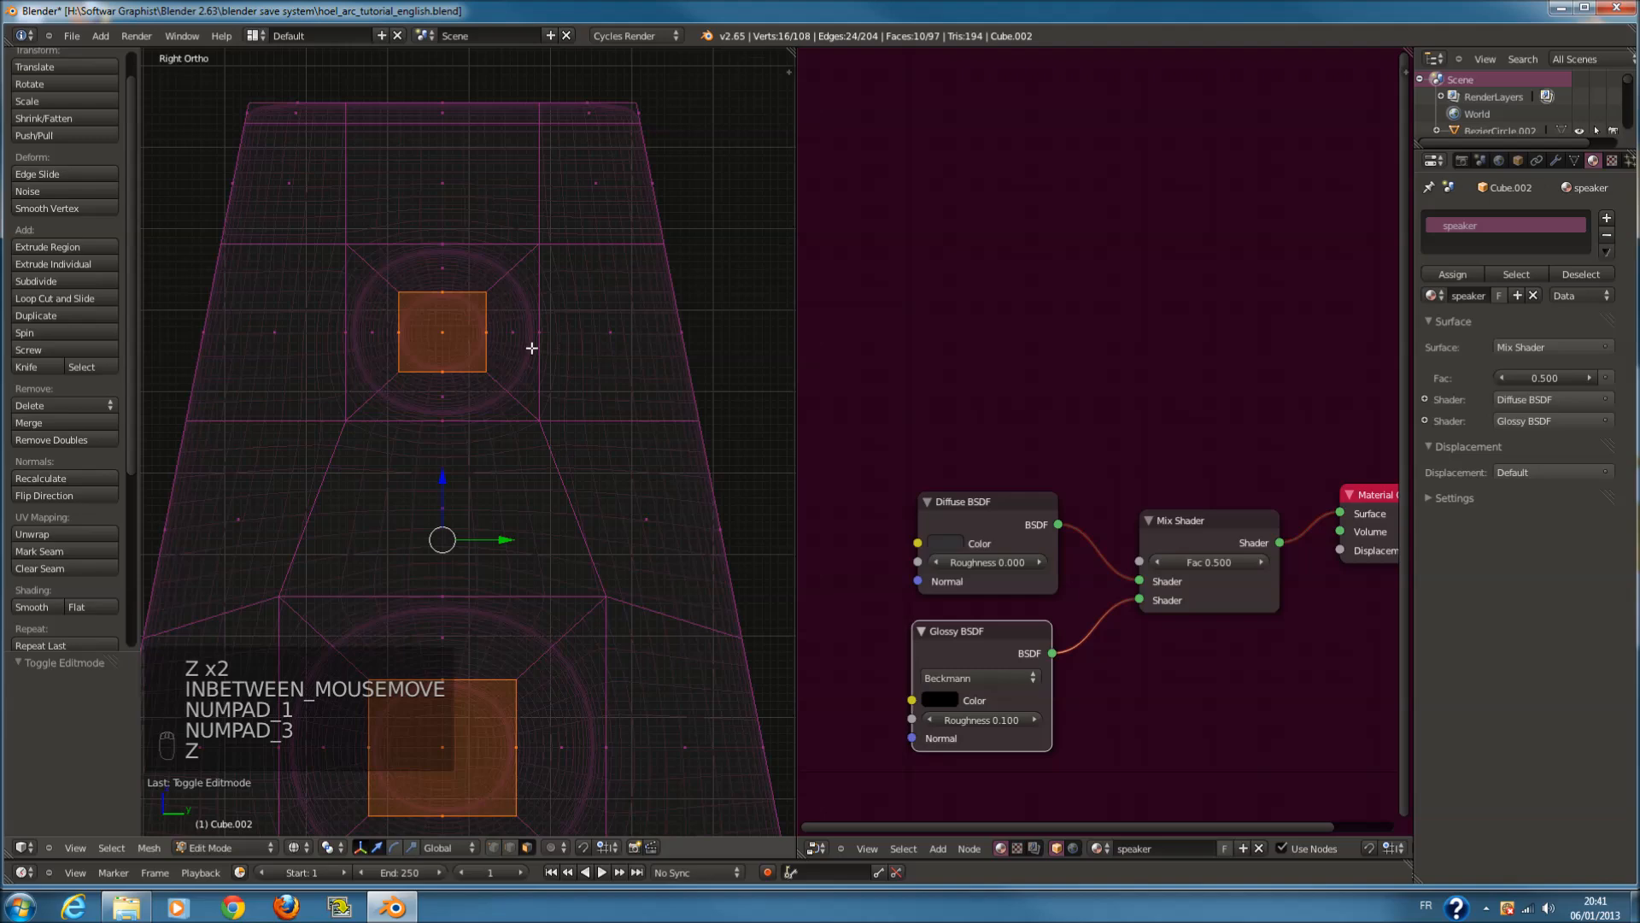
{"action": "key", "text": "u"}
{"action": "left_click", "coordinate": [551, 422]}
{"action": "key", "text": "Tab"}
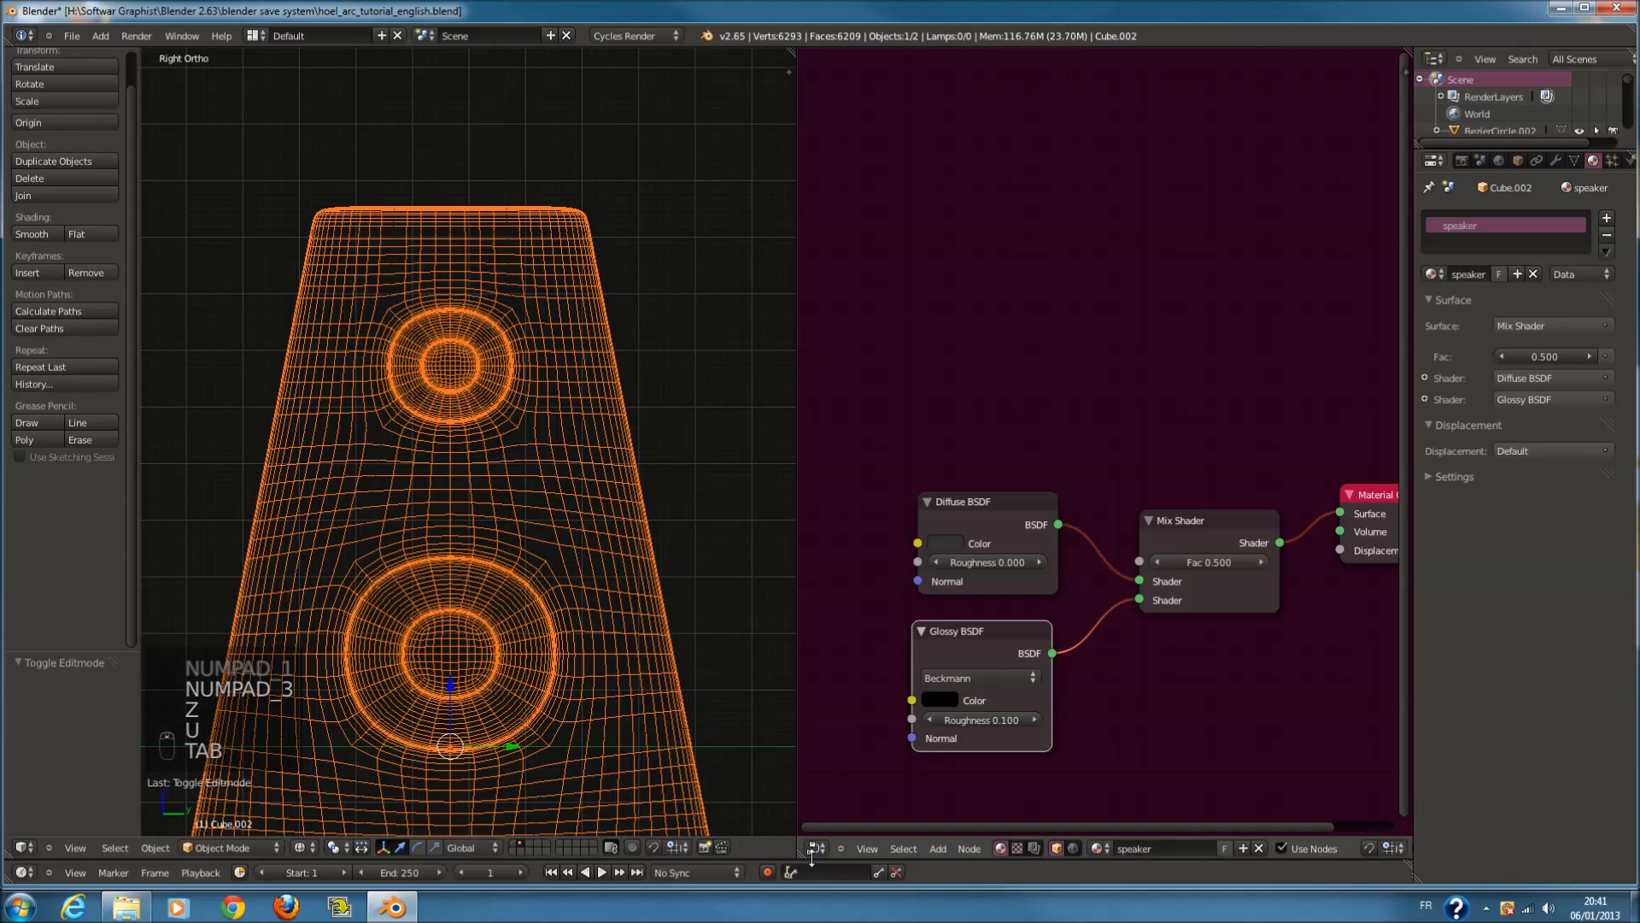
{"action": "left_click", "coordinate": [816, 847]}
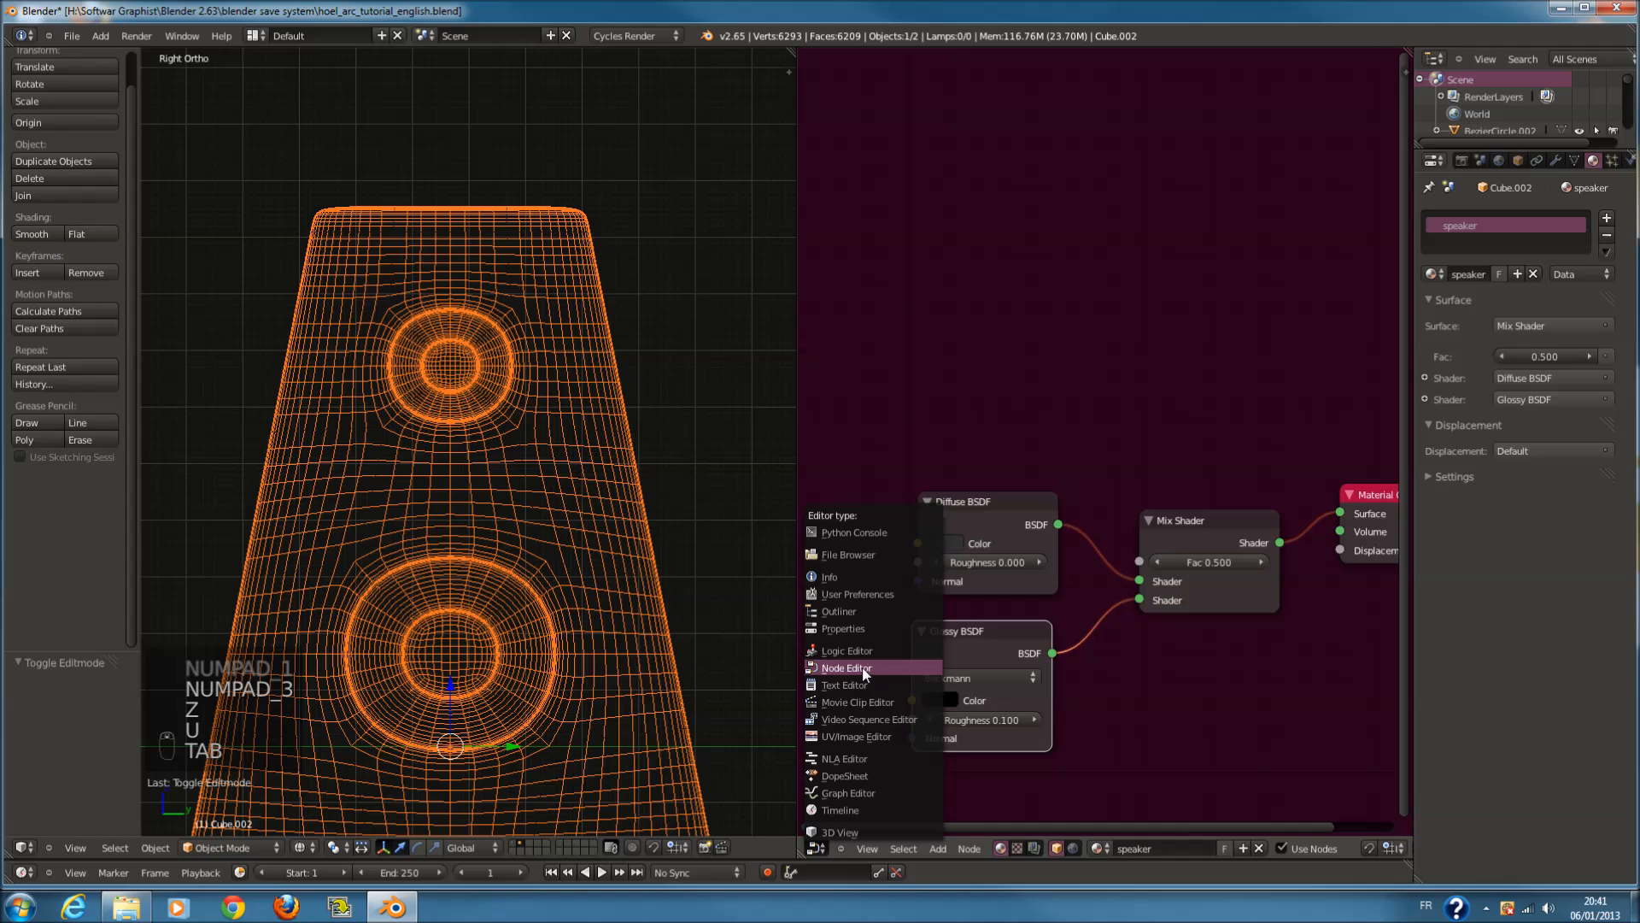
{"action": "left_click", "coordinate": [864, 670]}
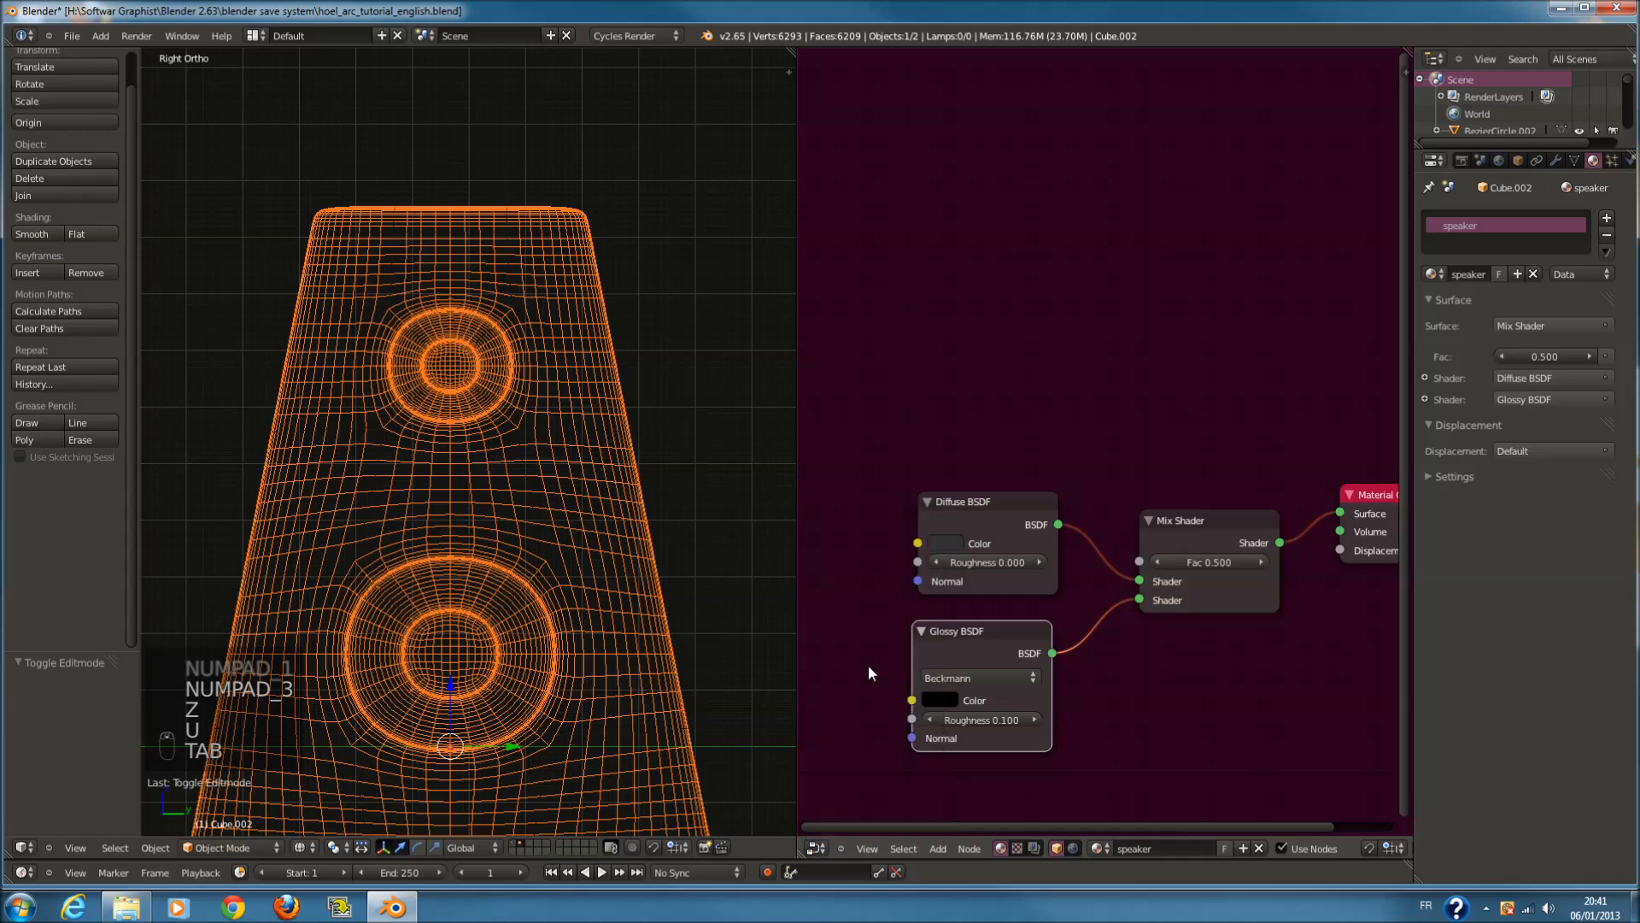
{"action": "left_click", "coordinate": [1561, 11]}
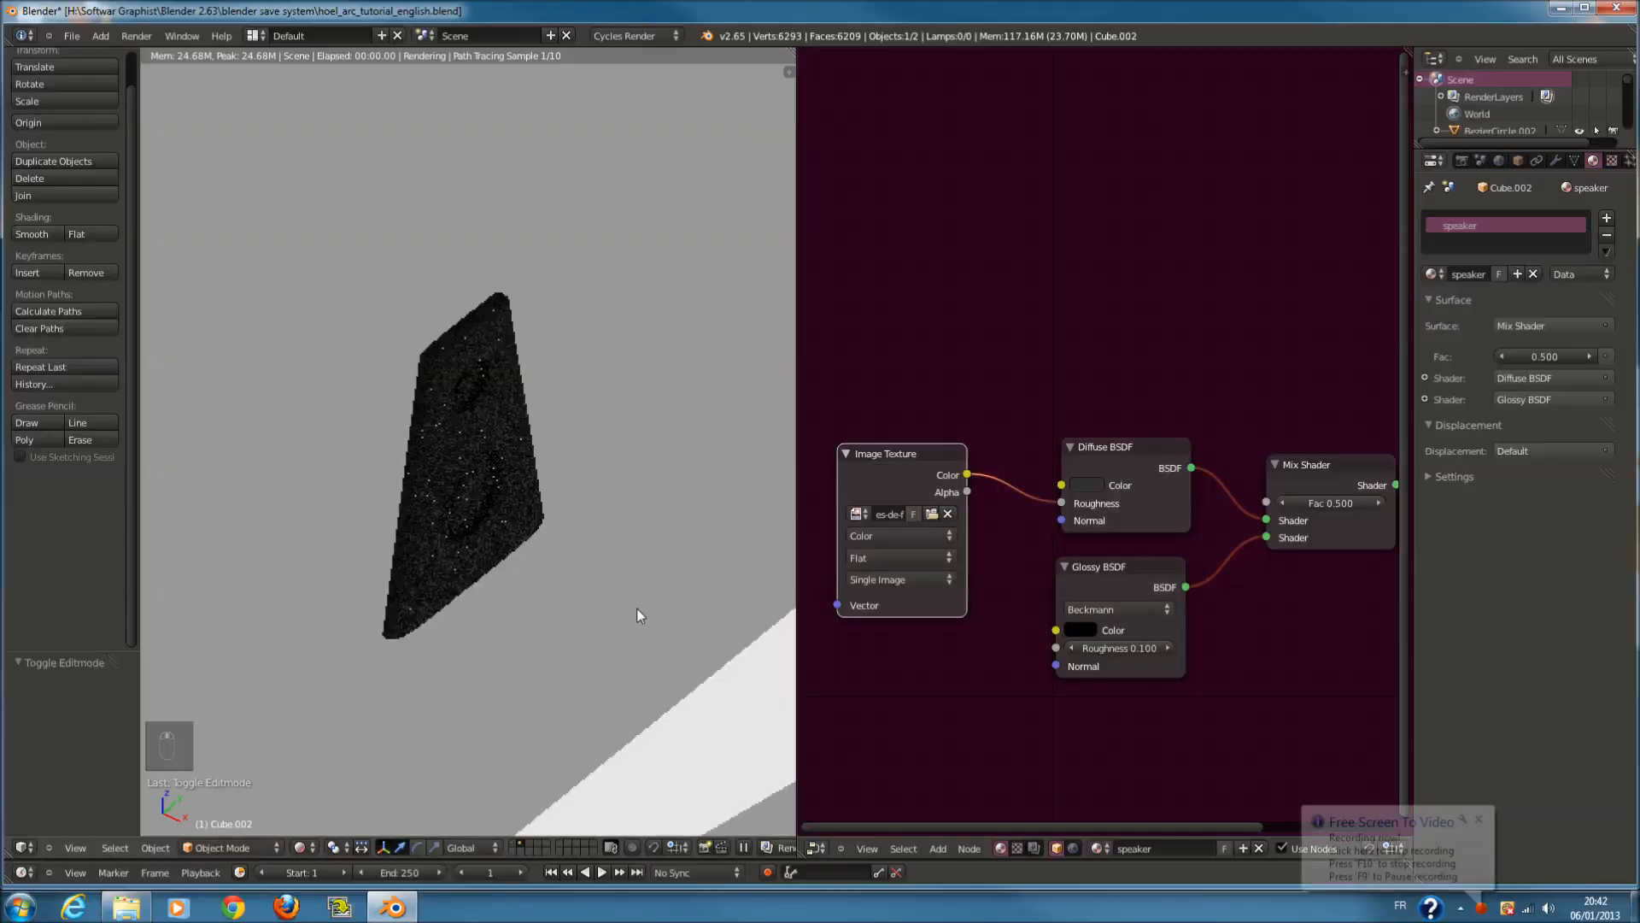
Delete the Image Texture node feeding the Diffuse BSDF's Roughness, and return the viewport to Solid shading in Object Mode
{"action": "scroll", "coordinate": [614, 612], "scroll_direction": "up", "scroll_amount": 4}
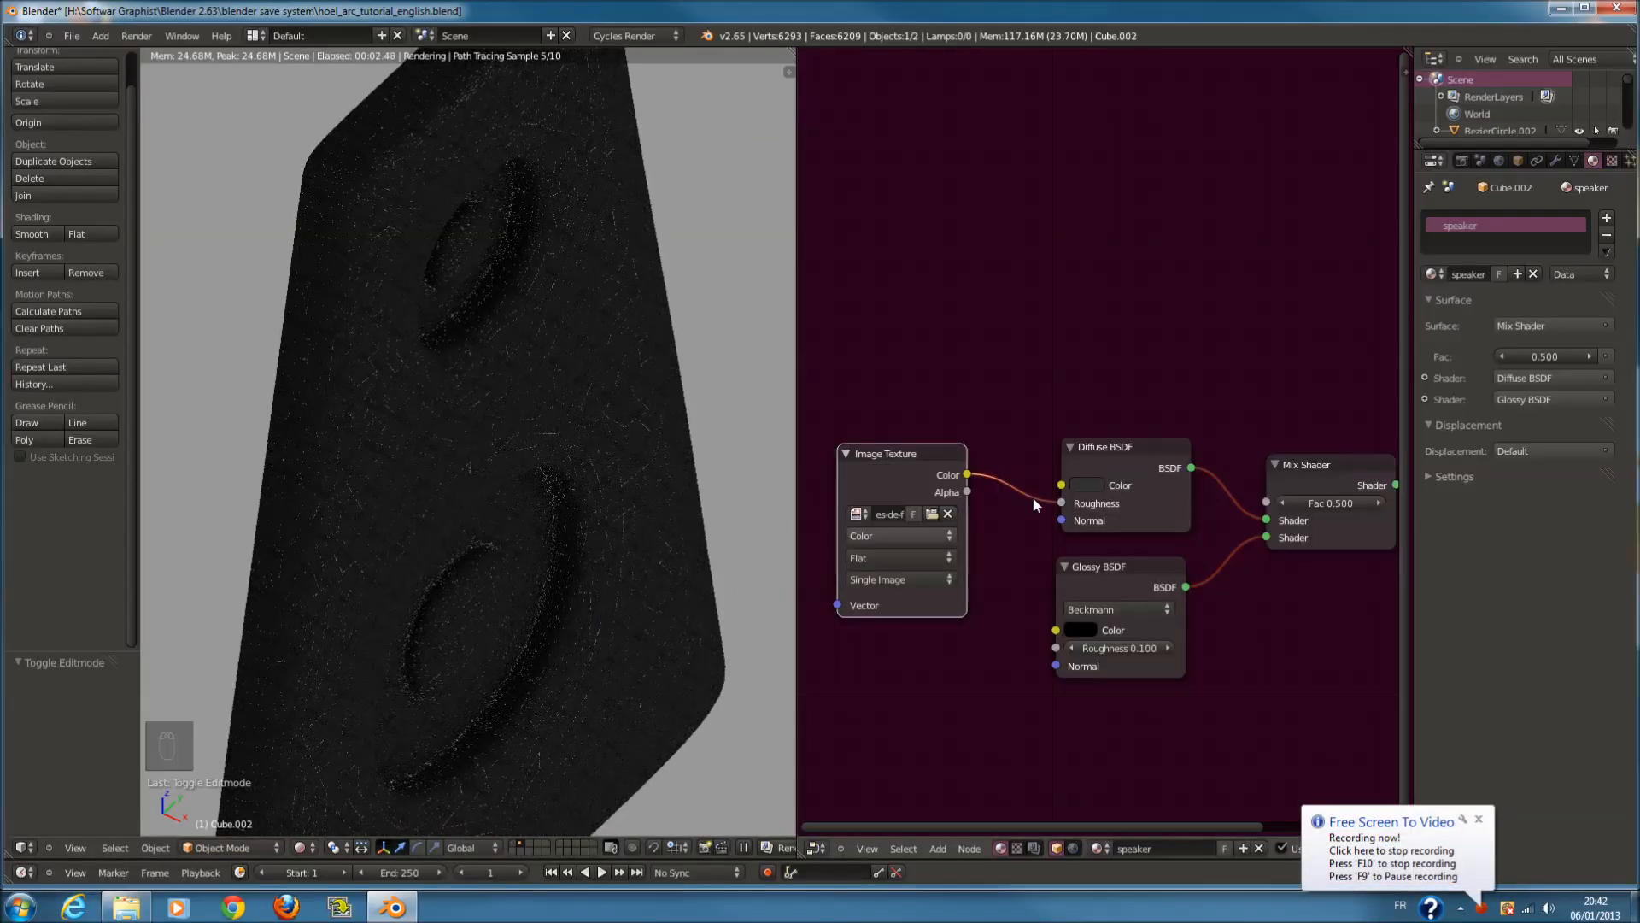
{"action": "key", "text": "Tab"}
{"action": "key", "text": "Tab"}
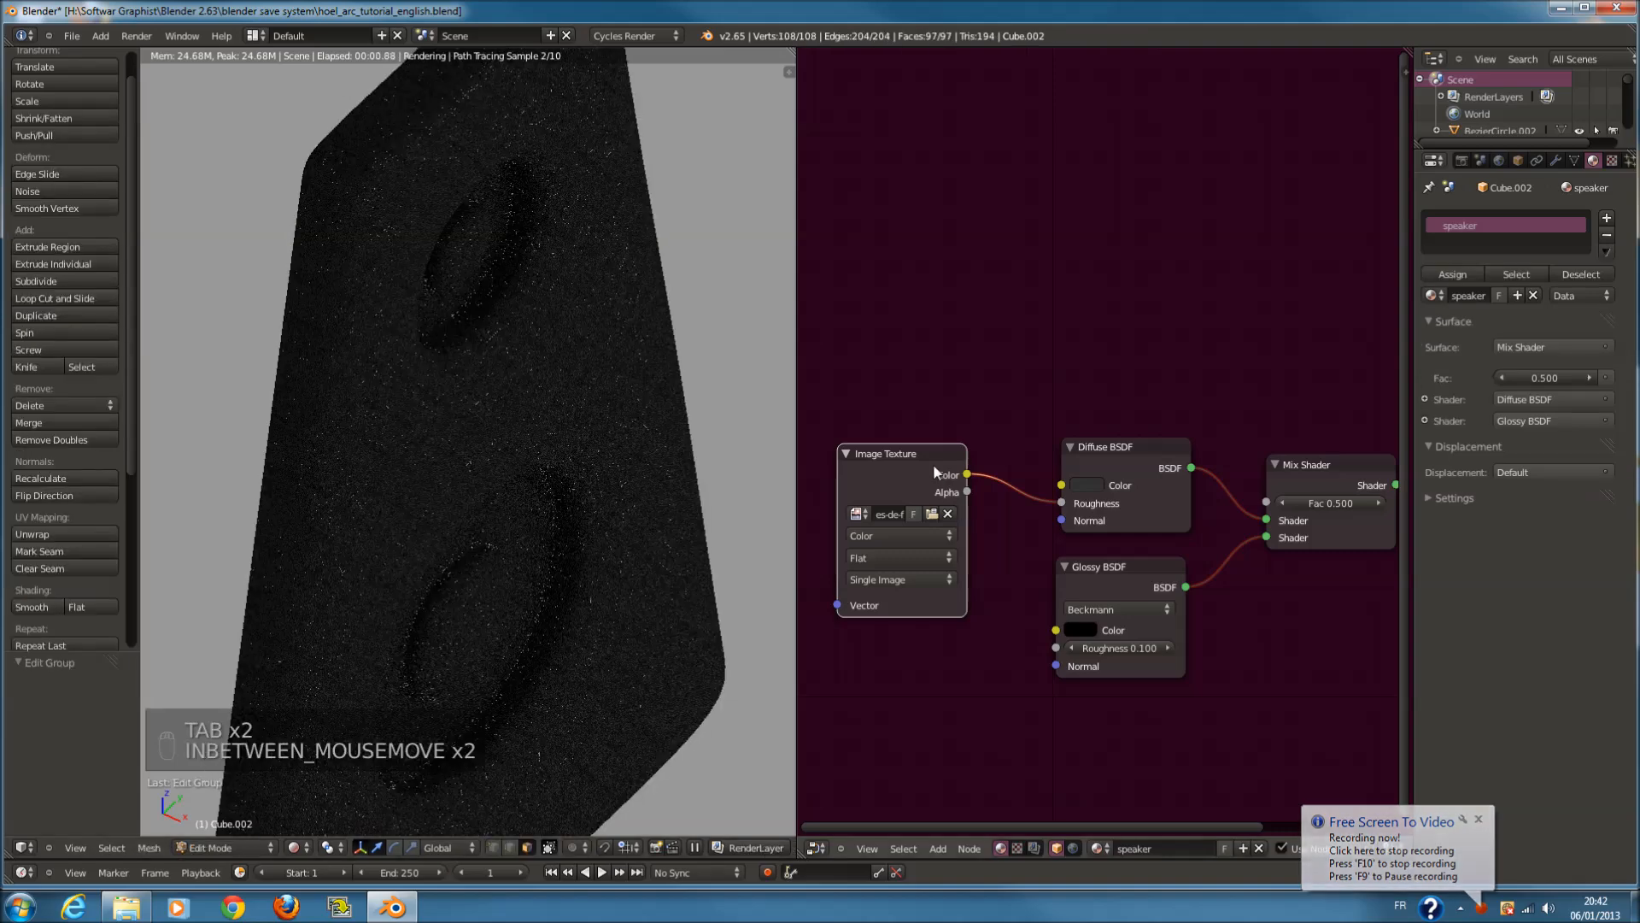
{"action": "key", "text": "x"}
{"action": "left_click", "coordinate": [299, 849]}
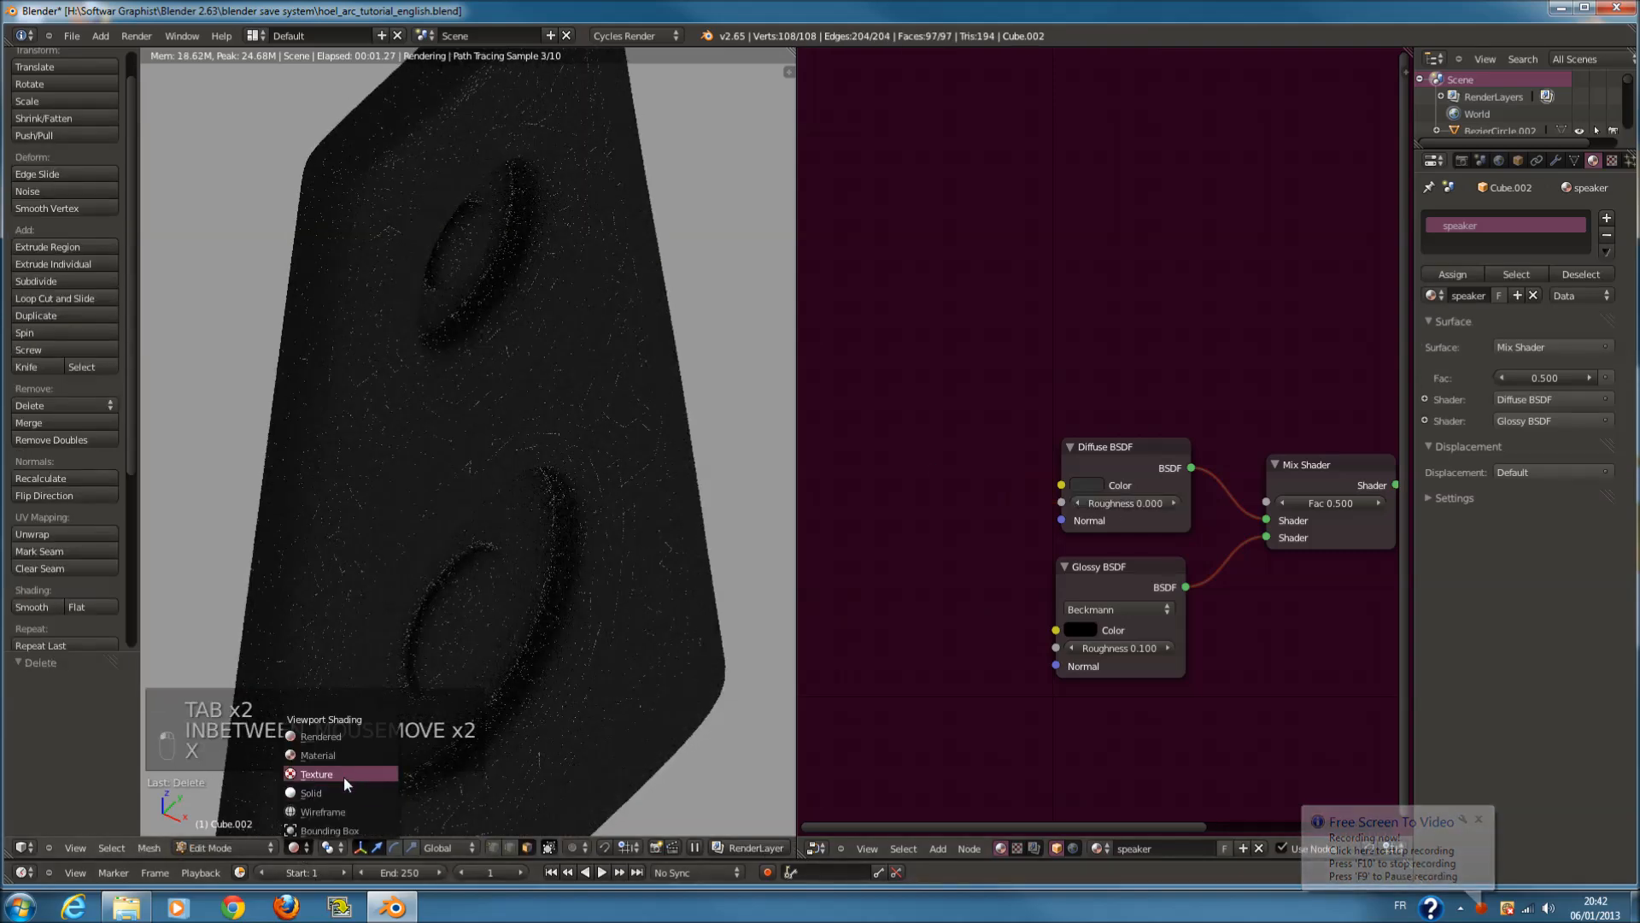
{"action": "left_click", "coordinate": [344, 785]}
{"action": "key", "text": "Tab"}
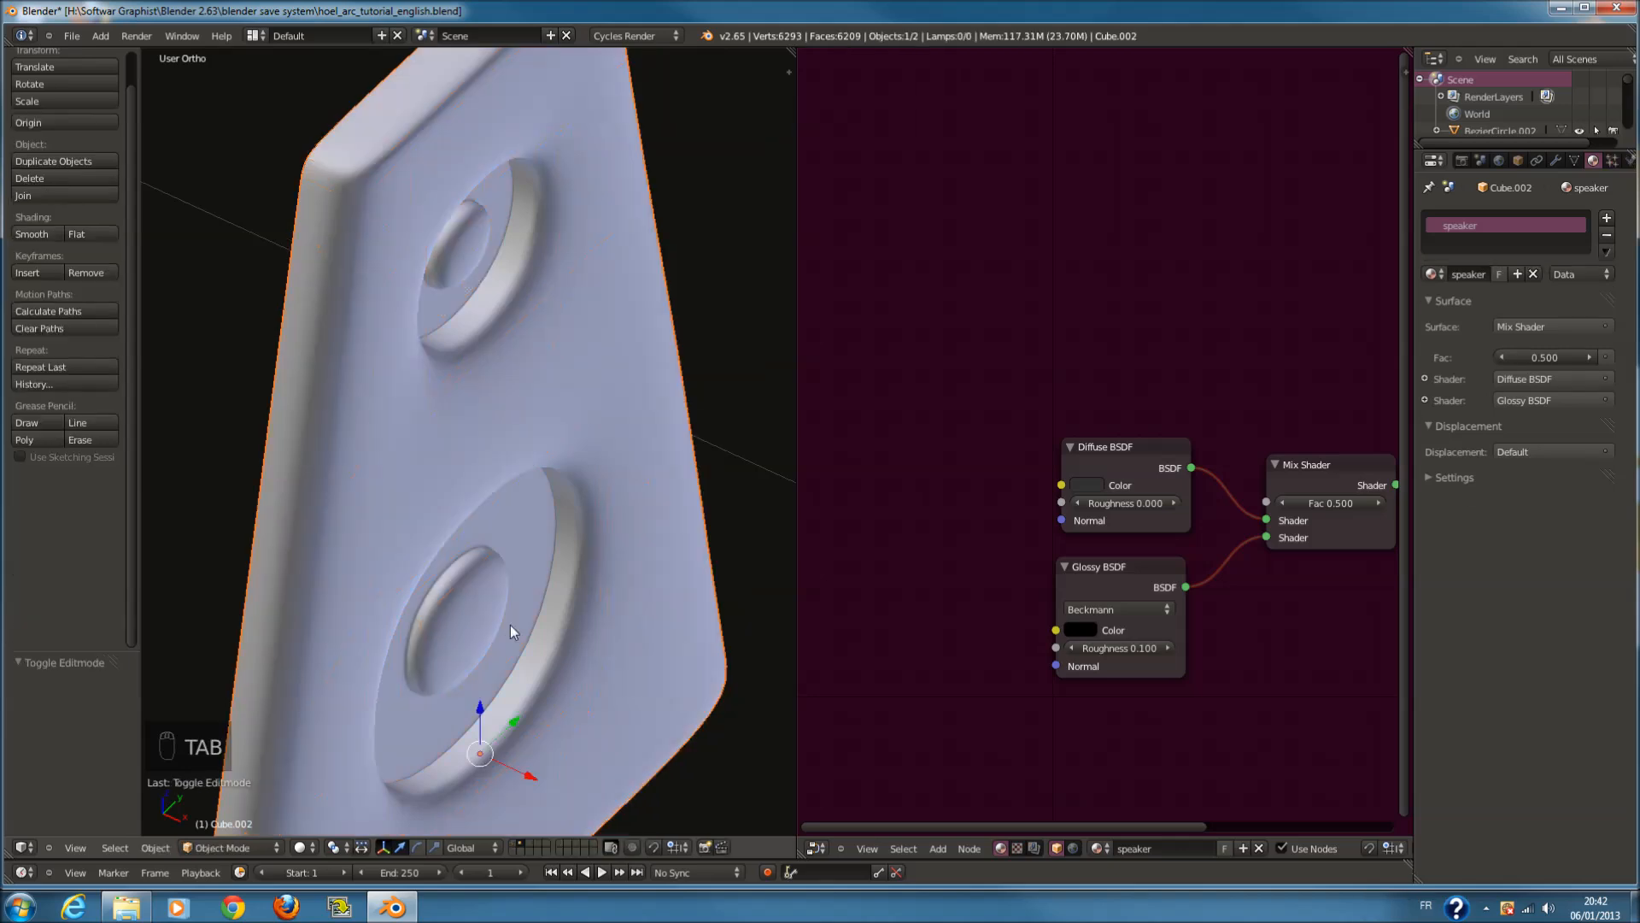
Add a second material slot to the speaker object and assign the existing speaker material to it
{"action": "left_click", "coordinate": [1607, 218]}
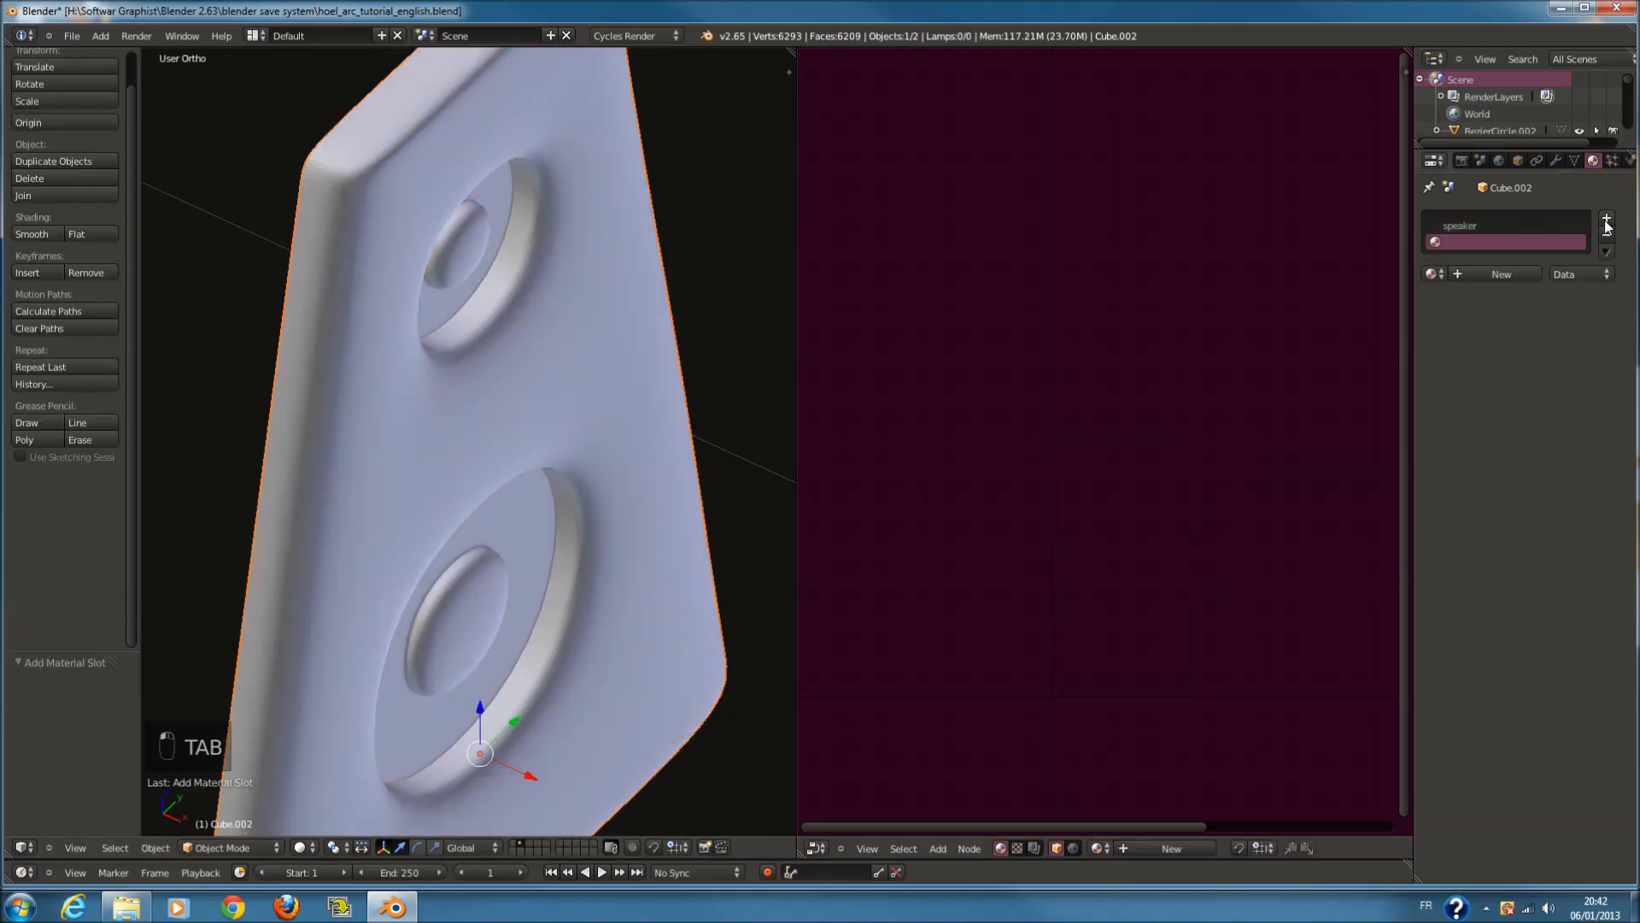
{"action": "left_click", "coordinate": [1434, 275]}
{"action": "mouse_move", "coordinate": [1506, 466]}
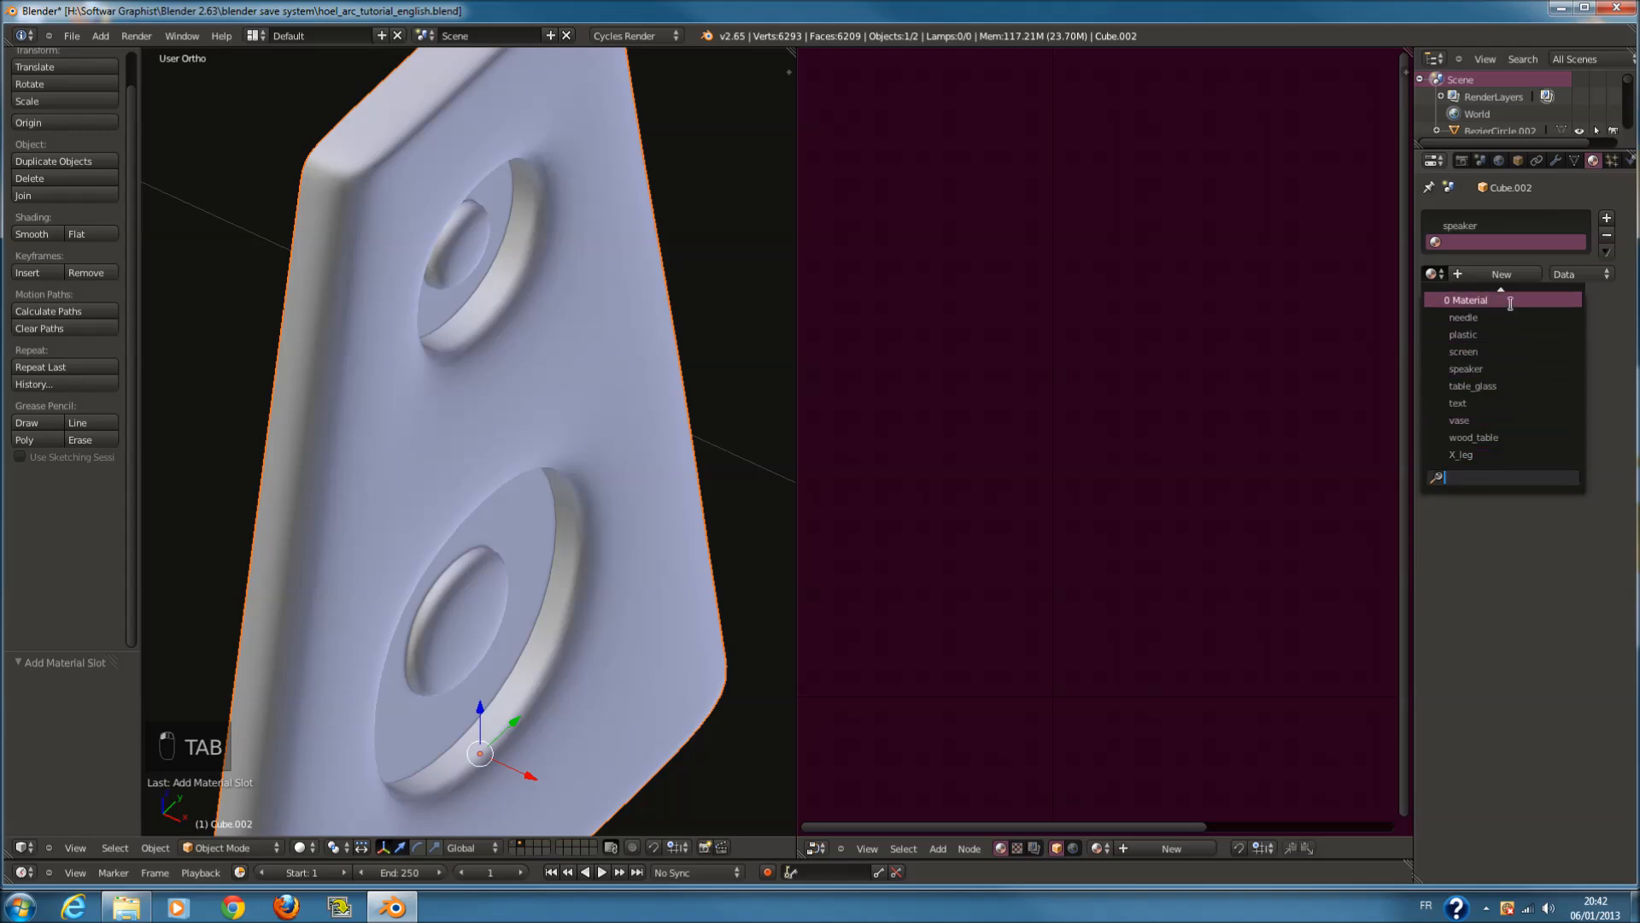
{"action": "scroll", "coordinate": [1521, 289], "scroll_direction": "up", "scroll_amount": 5}
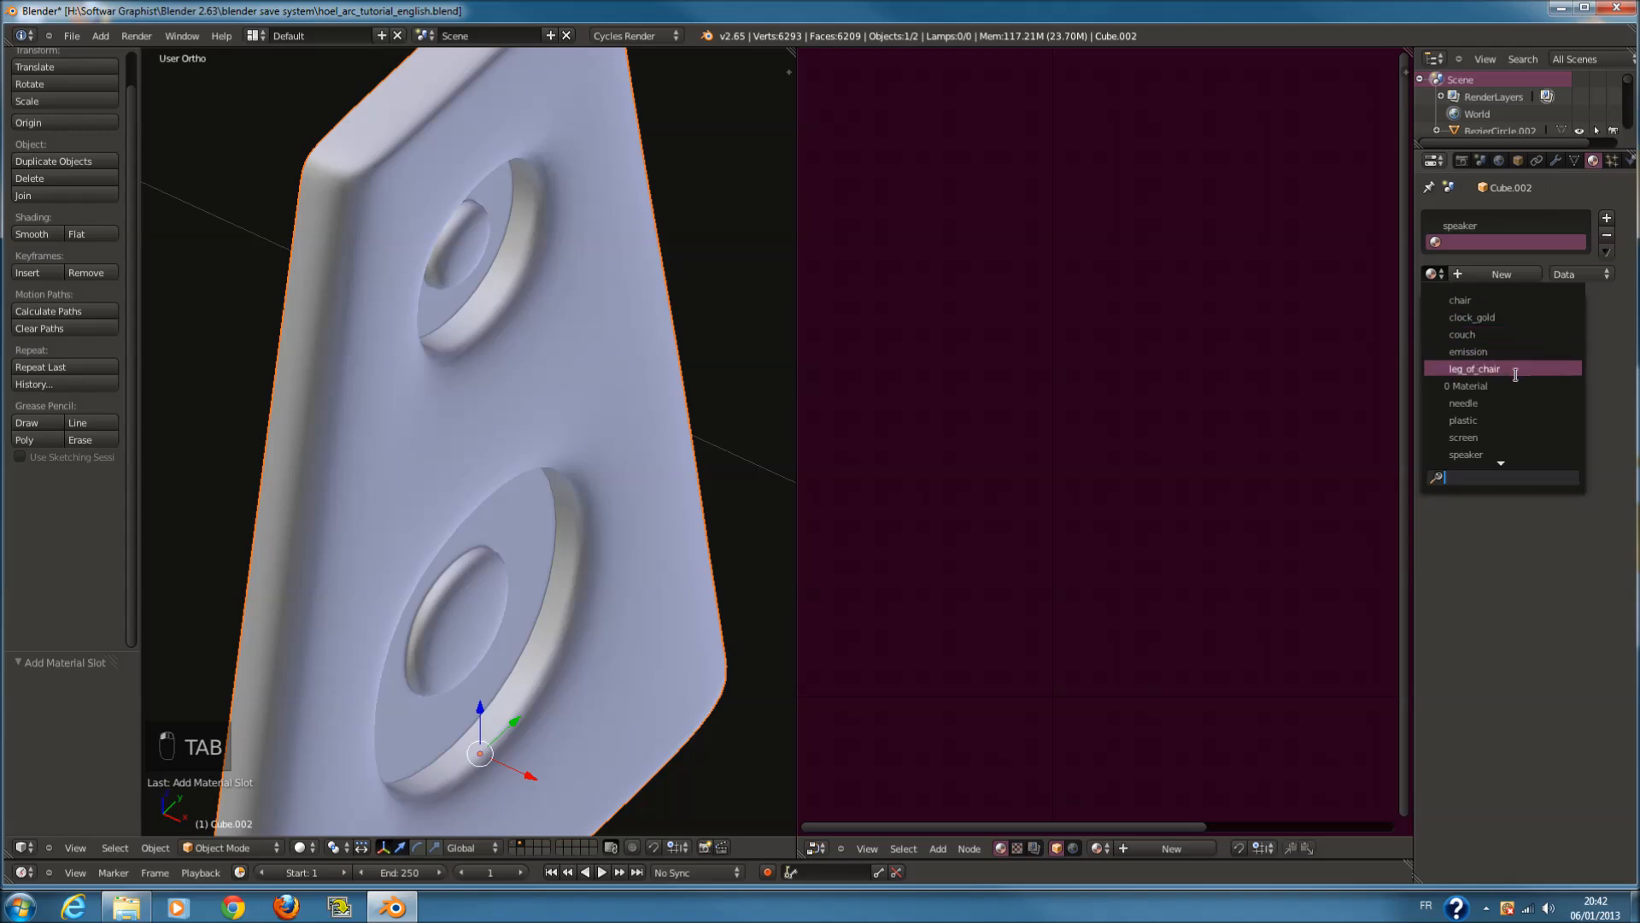
{"action": "scroll", "coordinate": [1503, 449], "scroll_direction": "down", "scroll_amount": 1}
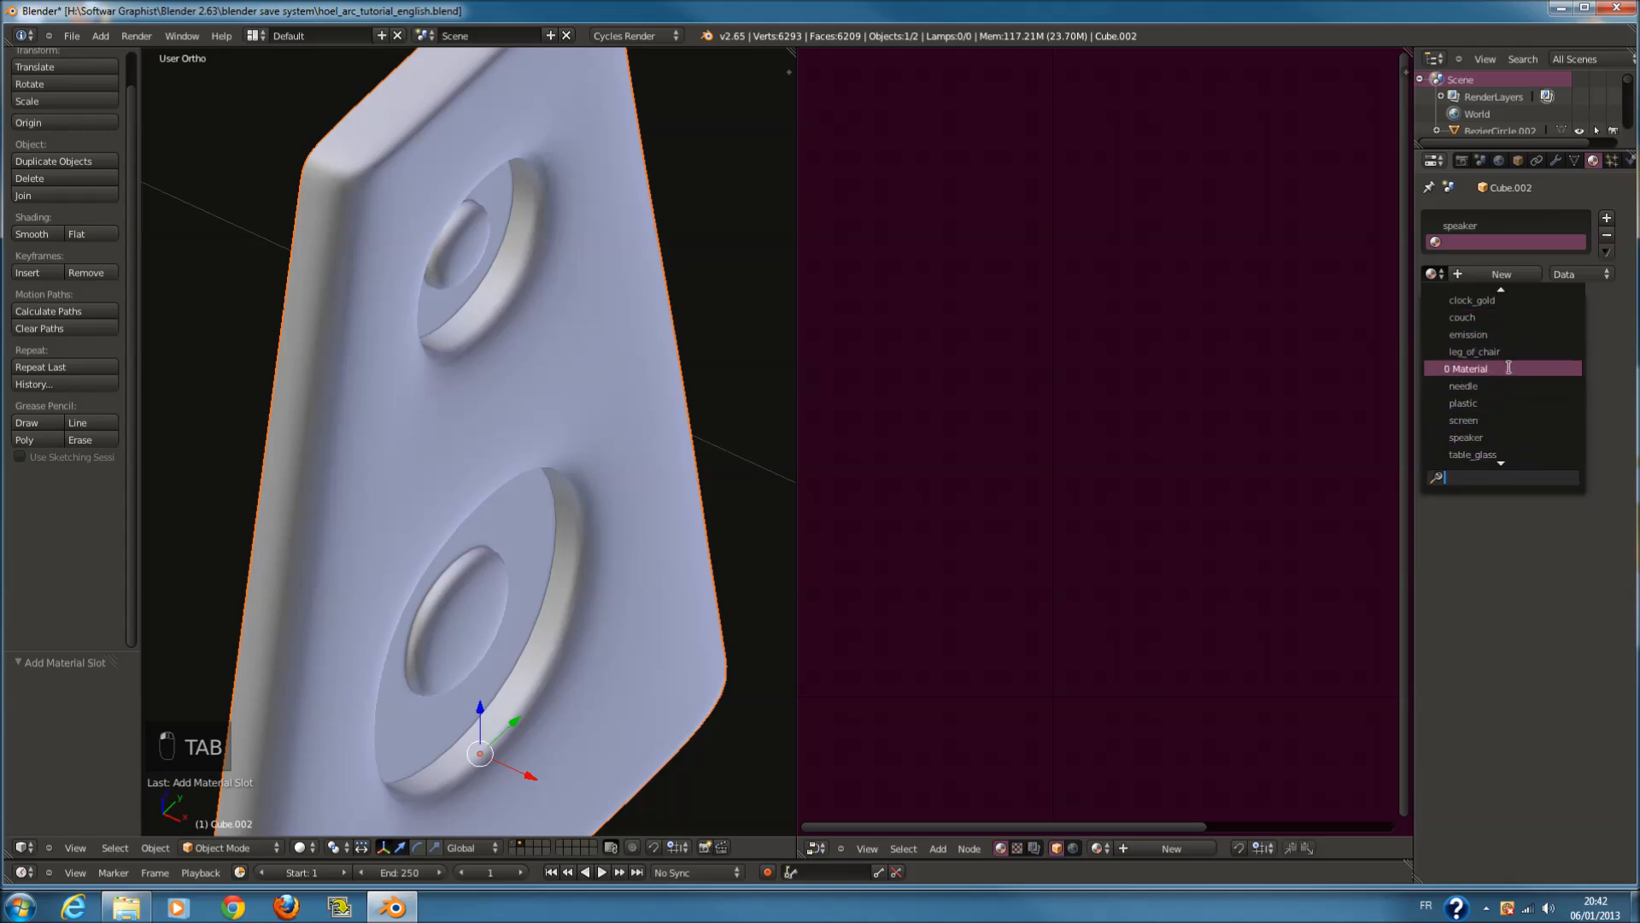
{"action": "left_click", "coordinate": [1501, 437]}
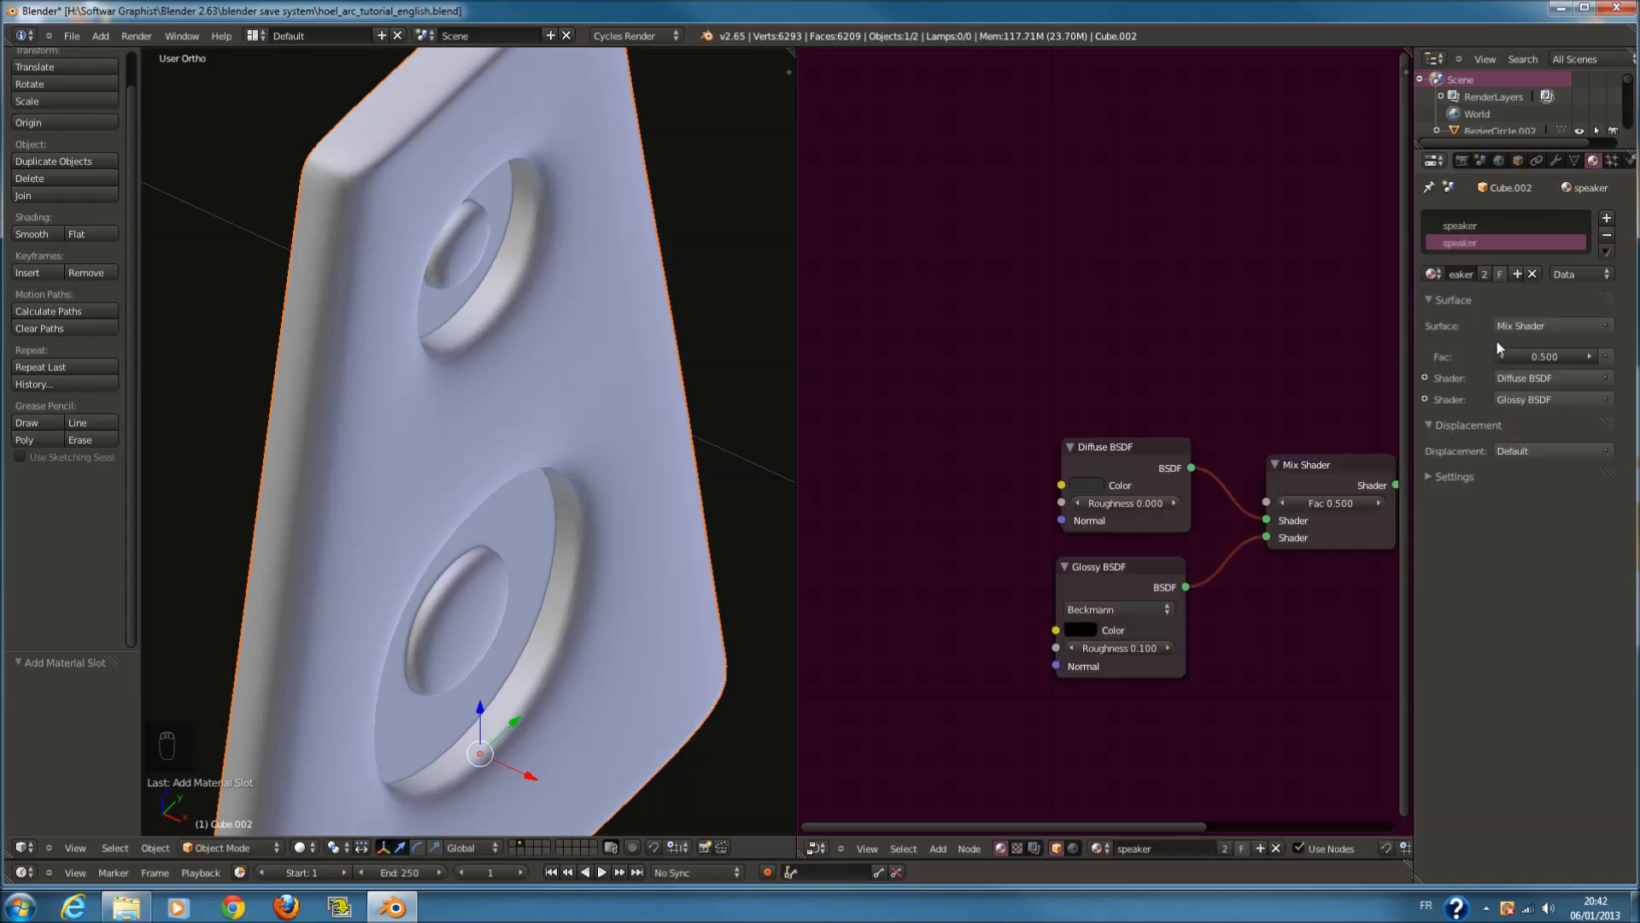
Make the second slot's material a single-user copy and rename it grid
{"action": "left_click", "coordinate": [1486, 277]}
{"action": "double_click", "coordinate": [1488, 274]}
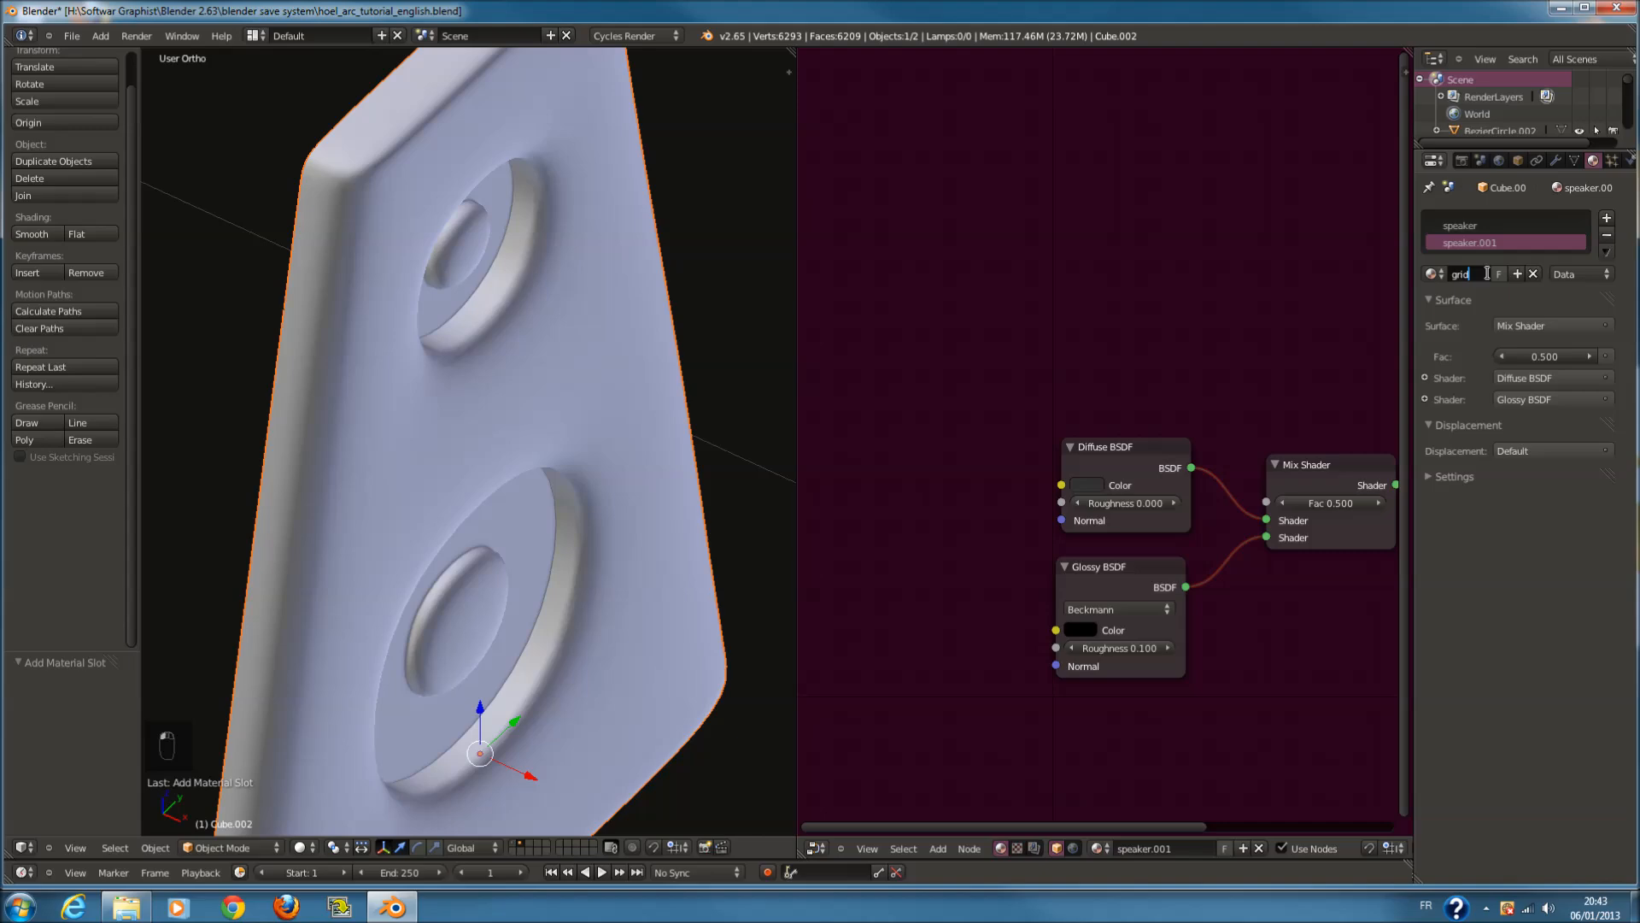
{"action": "key", "text": "Return"}
Enter Edit Mode, clear the selection and select the faces of the raised centre in the speaker's upper cone
{"action": "key", "text": "Tab"}
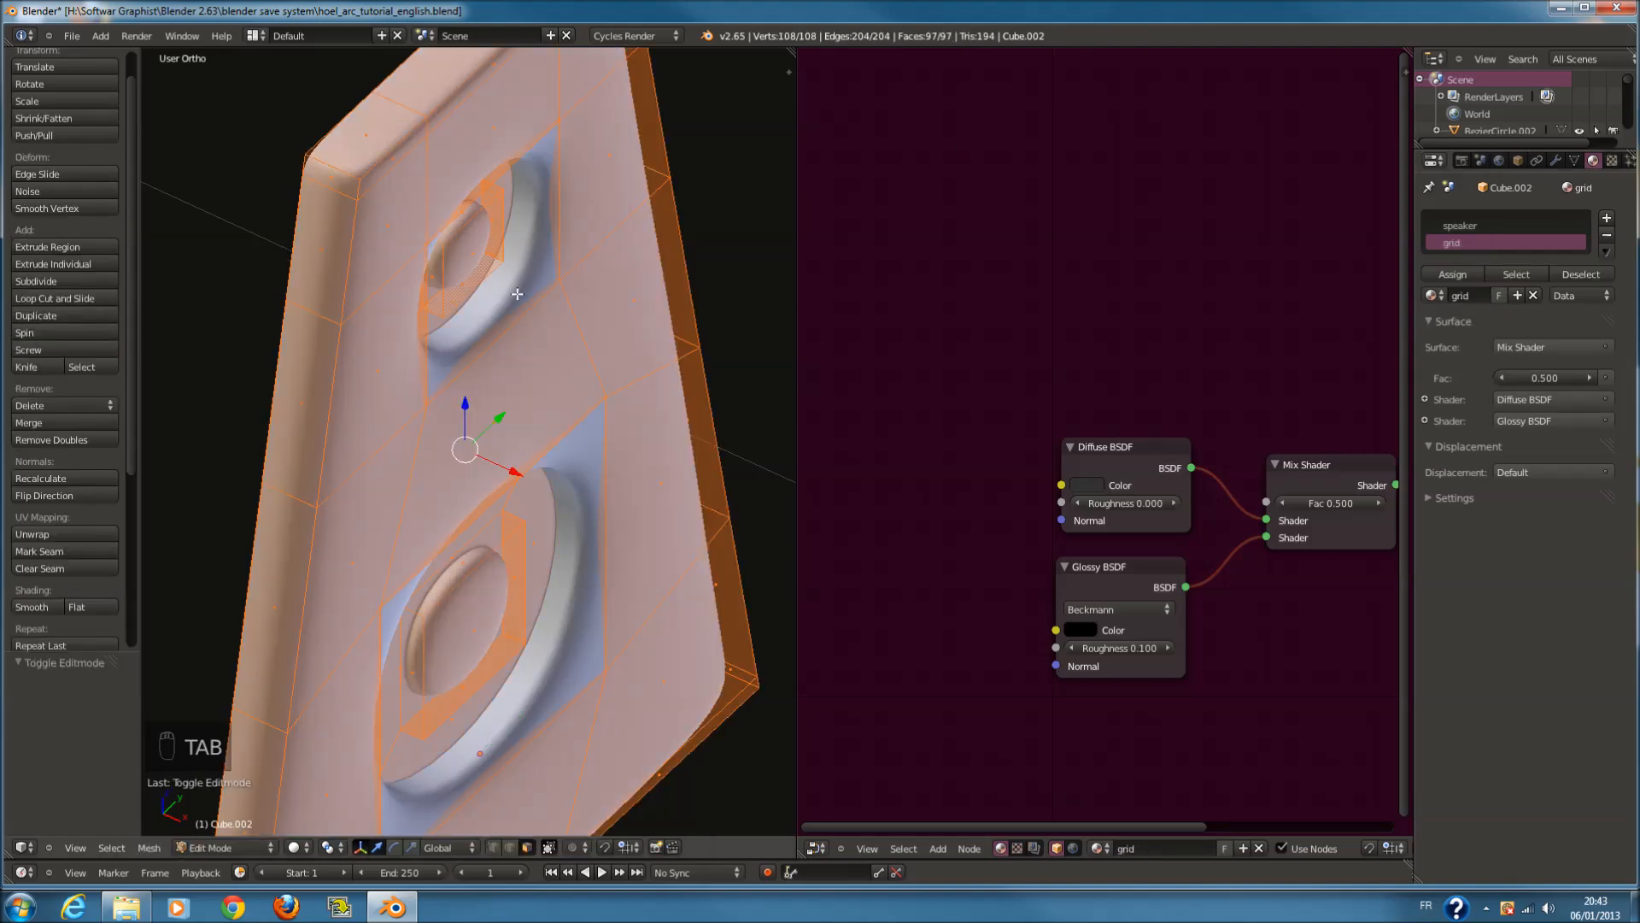
{"action": "key", "text": "z"}
{"action": "key", "text": "z"}
{"action": "key", "text": "a"}
{"action": "key", "text": "z"}
{"action": "key", "text": "c"}
{"action": "mouse_move", "coordinate": [458, 209]}
{"action": "left_mouse_down"}
{"action": "mouse_move", "coordinate": [487, 194]}
{"action": "mouse_move", "coordinate": [448, 217]}
{"action": "mouse_move", "coordinate": [453, 235]}
{"action": "mouse_move", "coordinate": [406, 248]}
{"action": "mouse_move", "coordinate": [445, 201]}
{"action": "mouse_move", "coordinate": [475, 196]}
{"action": "mouse_move", "coordinate": [436, 184]}
{"action": "left_mouse_up"}
{"action": "mouse_move", "coordinate": [415, 206]}
{"action": "middle_mouse_down"}
{"action": "mouse_move", "coordinate": [406, 290]}
{"action": "mouse_move", "coordinate": [481, 206]}
{"action": "middle_mouse_up"}
{"action": "key", "text": "z"}
{"action": "key", "text": "c"}
Add the front and side faces of the lower cone's raised centre to the selection
{"action": "scroll", "coordinate": [466, 235], "scroll_direction": "down", "scroll_amount": 3, "text": "shift"}
{"action": "right_click", "coordinate": [475, 487], "text": "shift"}
{"action": "right_click", "coordinate": [472, 443], "text": "shift"}
{"action": "key", "text": "z"}
{"action": "right_click", "coordinate": [523, 490], "text": "shift"}
{"action": "key", "text": "z"}
{"action": "right_click", "coordinate": [390, 553], "text": "shift"}
{"action": "key", "text": "z"}
{"action": "right_click", "coordinate": [468, 585], "text": "shift"}
{"action": "key", "text": "z"}
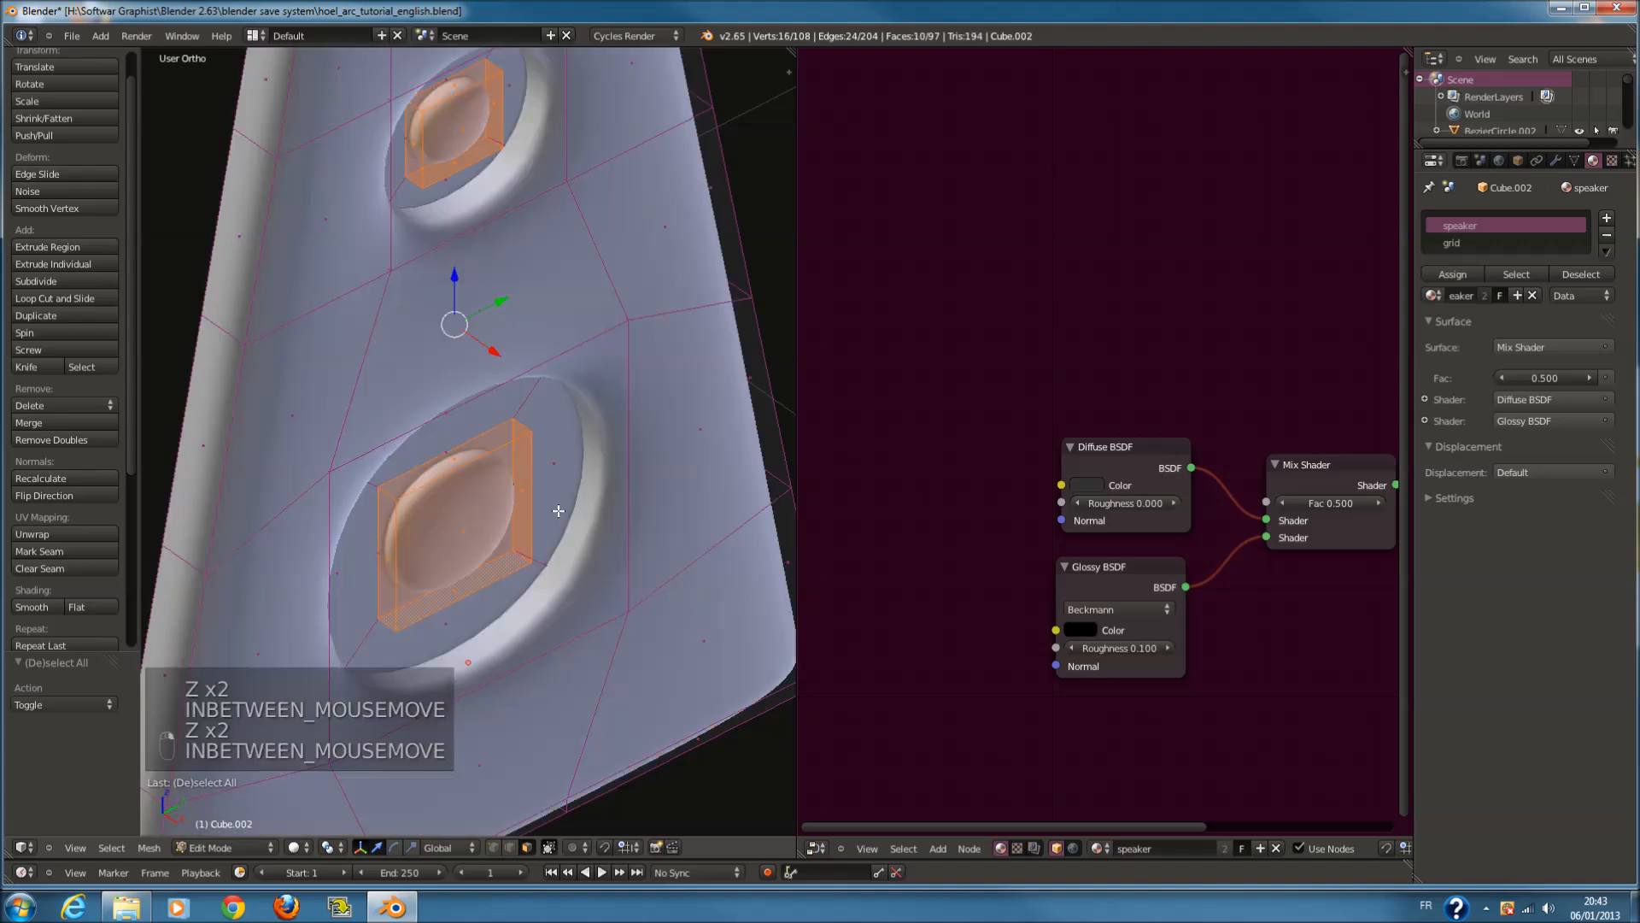
Assign the grid material to the selected centre faces and return to Object Mode
{"action": "left_click", "coordinate": [1449, 243]}
{"action": "left_click", "coordinate": [1451, 273]}
{"action": "key", "text": "Tab"}
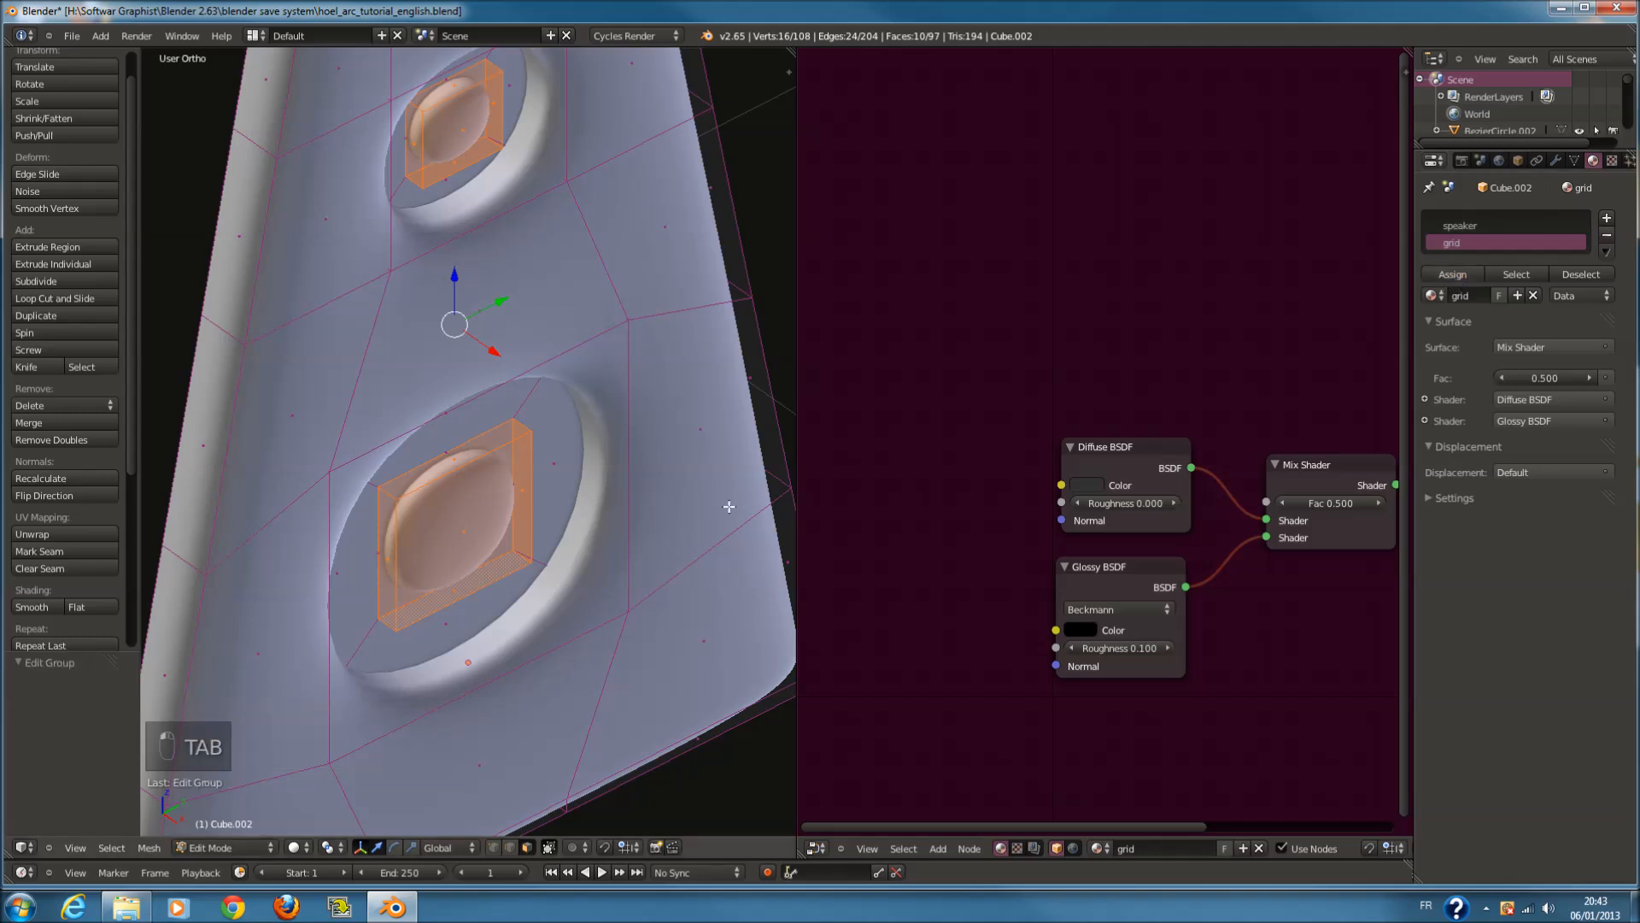
{"action": "key", "text": "Tab"}
{"action": "scroll", "coordinate": [1183, 442], "scroll_direction": "down", "scroll_amount": 1}
{"action": "key", "text": "Tab"}
{"action": "key", "text": "Tab"}
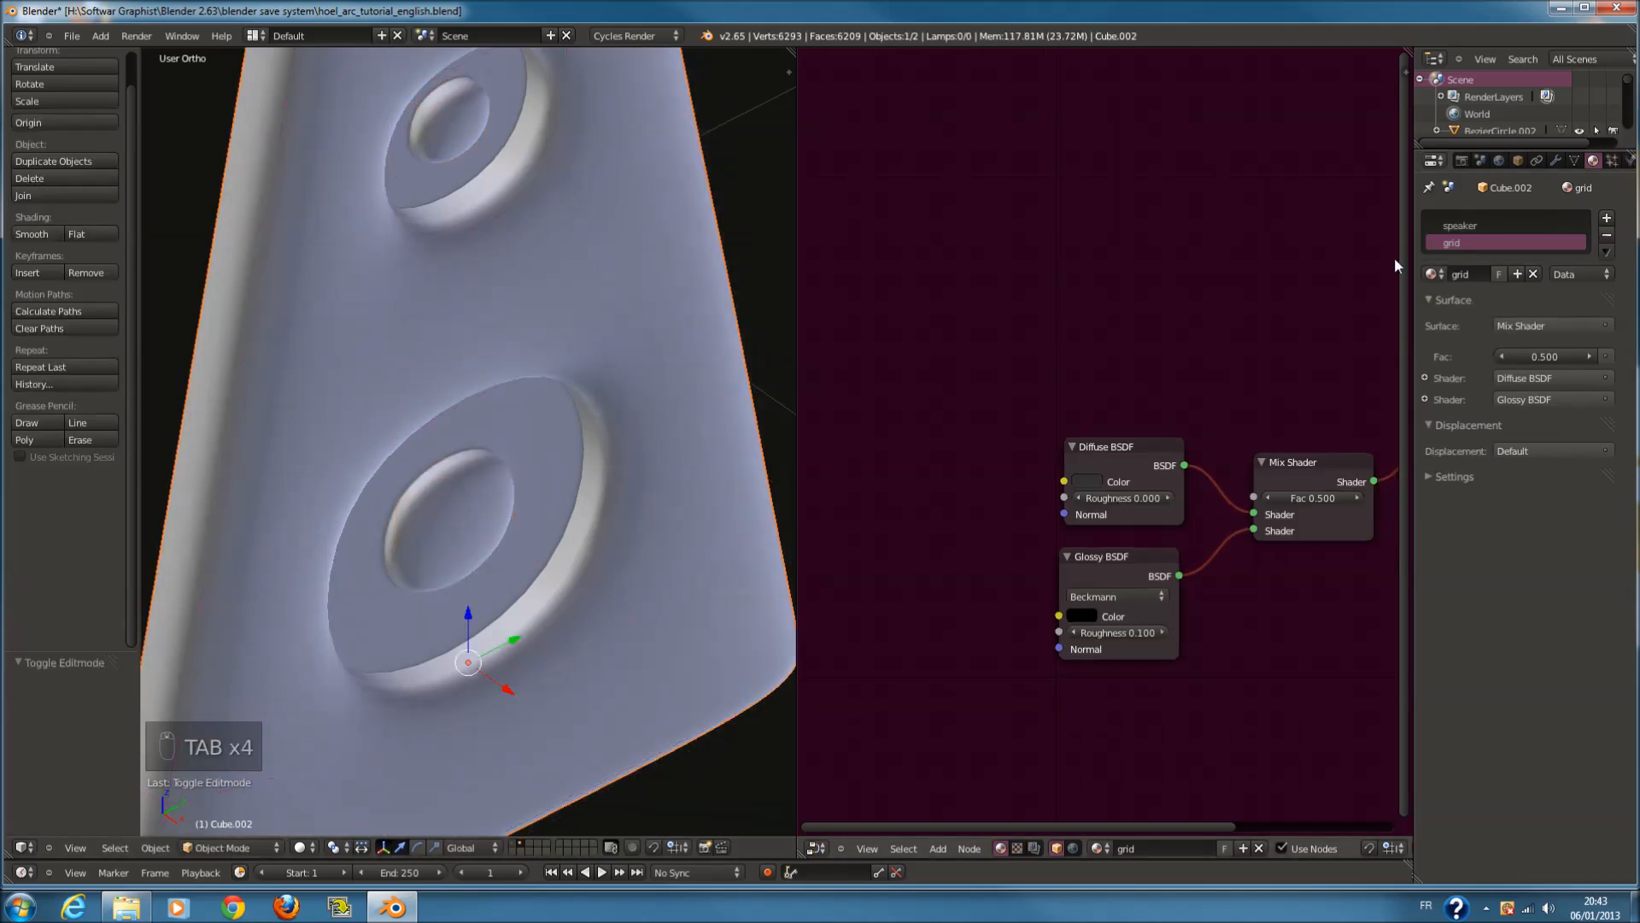
Add an Image Texture node linked to the Diffuse BSDF's Color and load the 4552280-texture grille image into it
{"action": "scroll", "coordinate": [1339, 363], "scroll_direction": "down", "scroll_amount": 1}
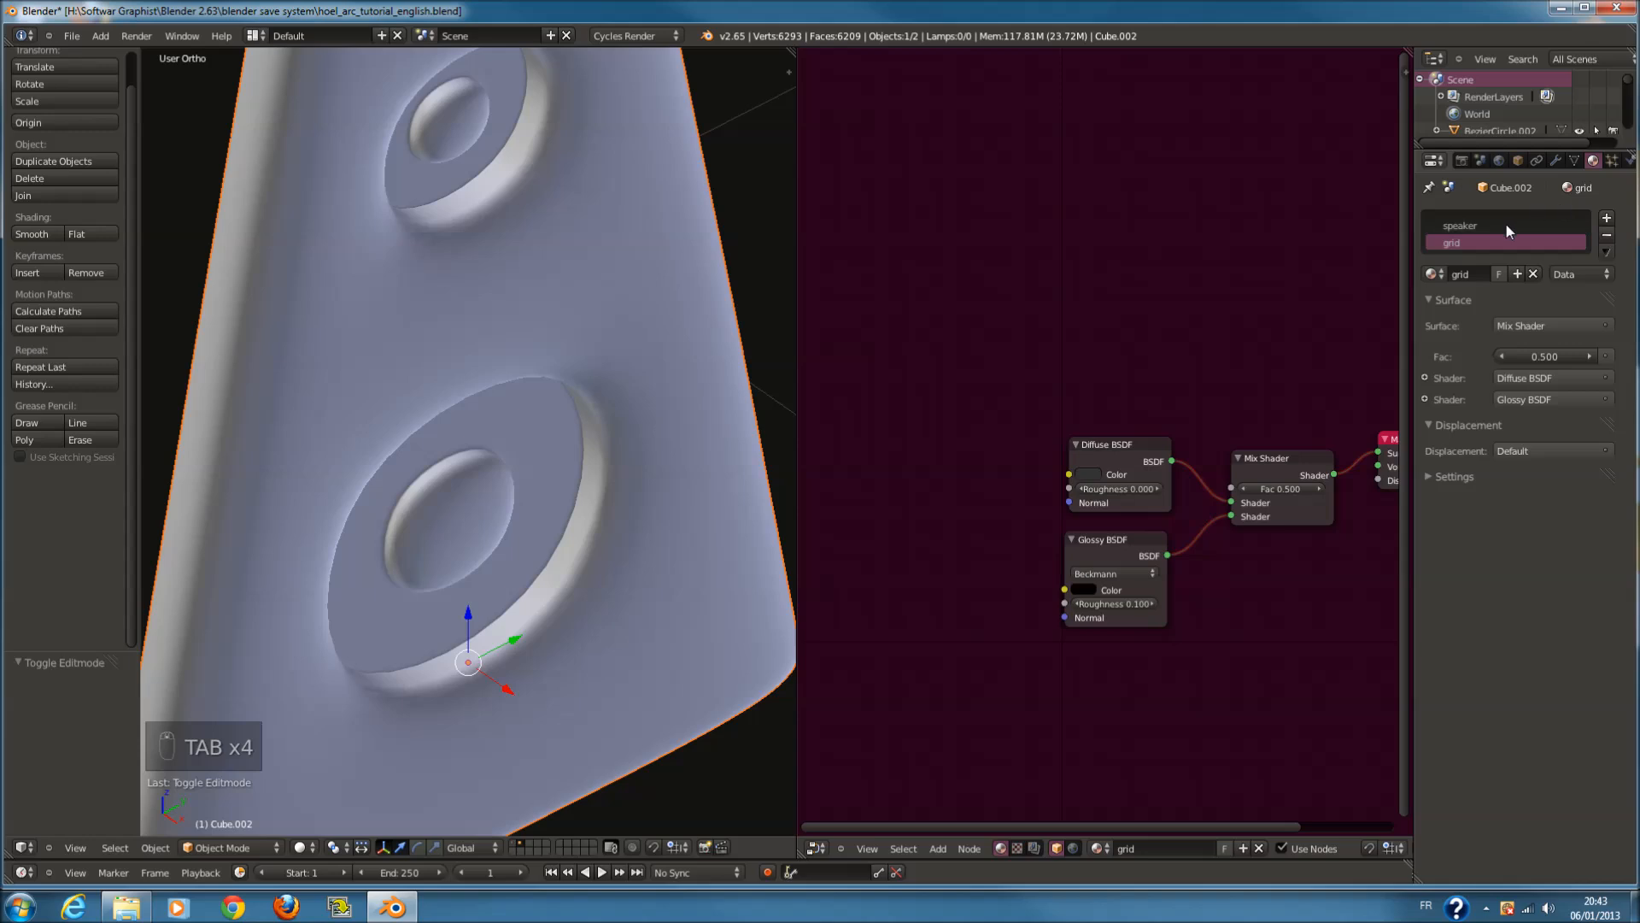
{"action": "key", "text": "shift+a"}
{"action": "mouse_move", "coordinate": [998, 494]}
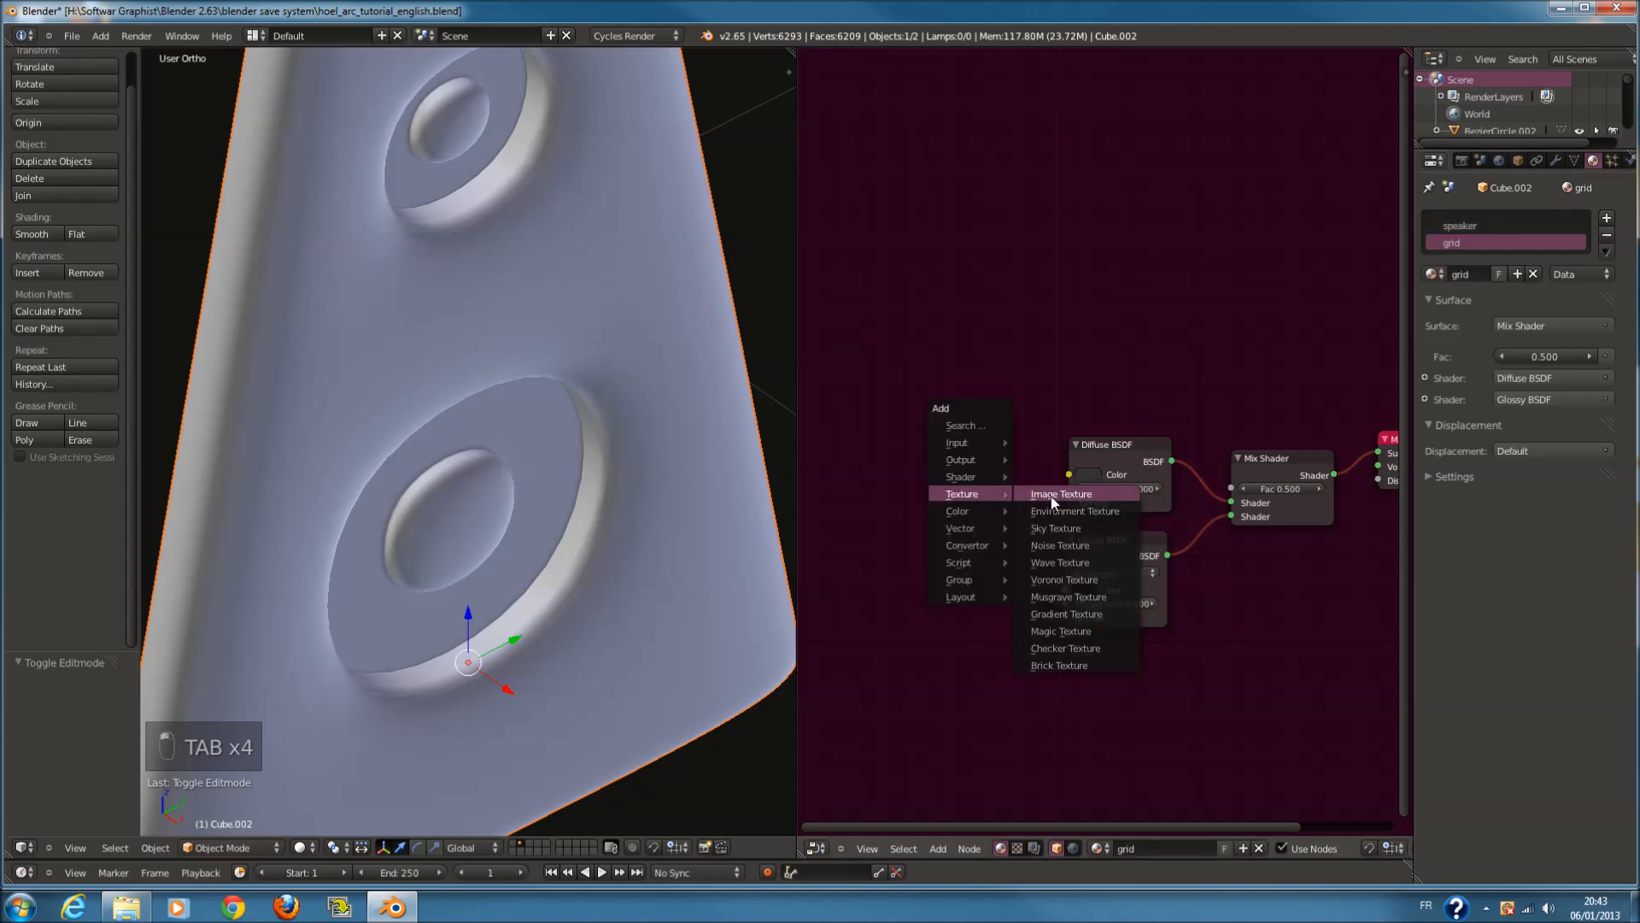
{"action": "left_click", "coordinate": [1049, 496]}
{"action": "left_click", "coordinate": [1022, 475]}
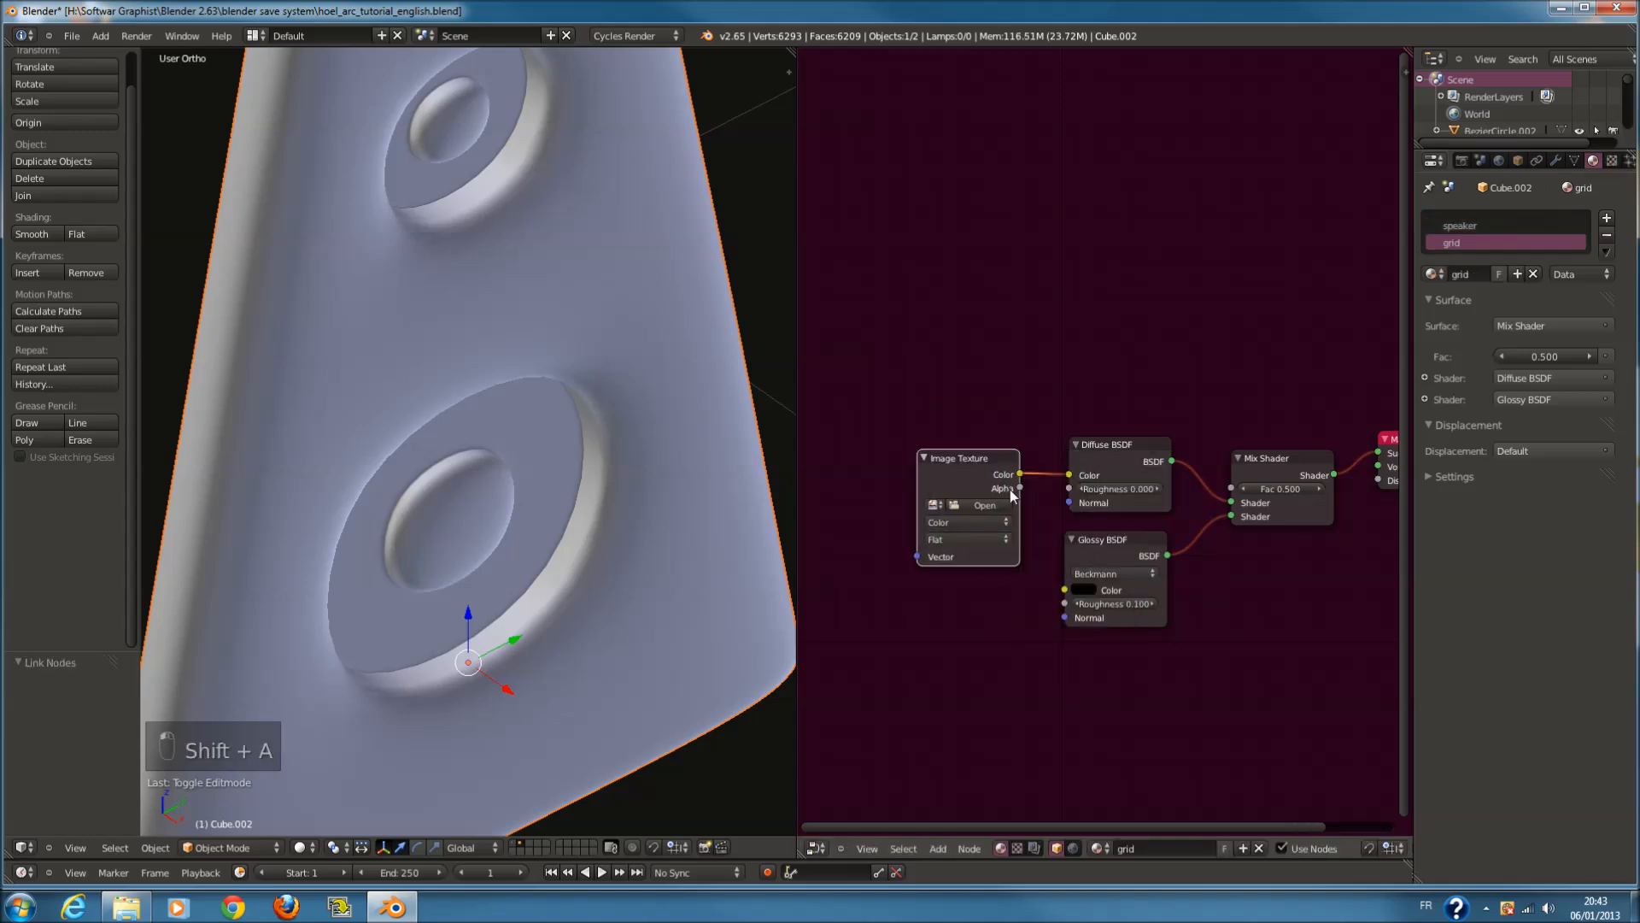
{"action": "left_click", "coordinate": [935, 504]}
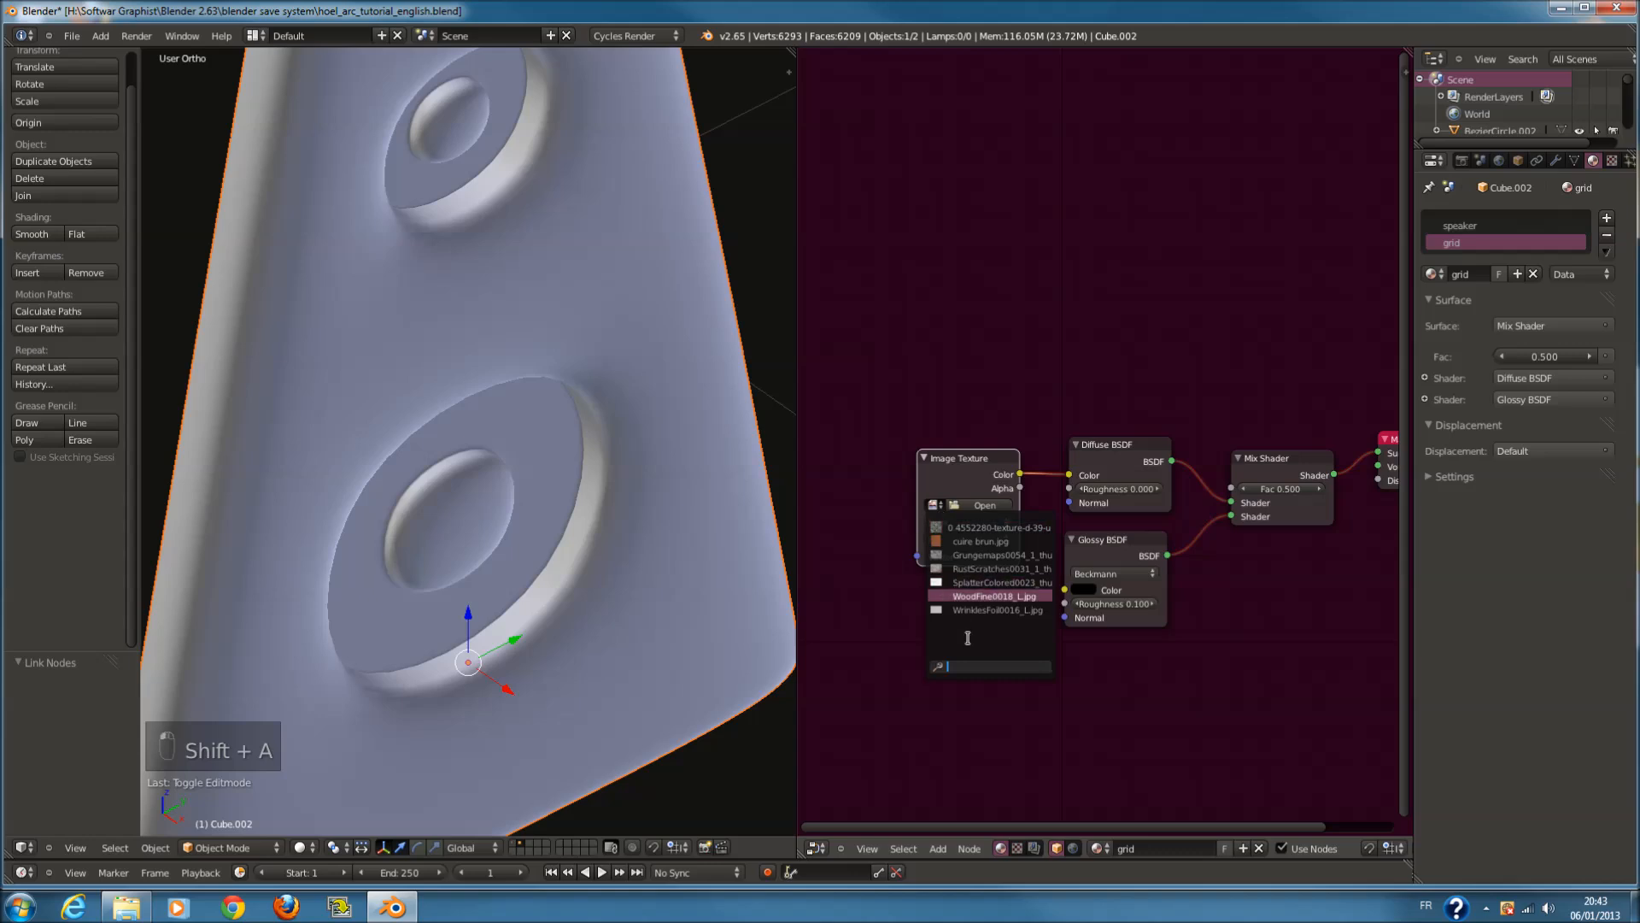
{"action": "left_click", "coordinate": [1000, 528]}
{"action": "left_click", "coordinate": [936, 504]}
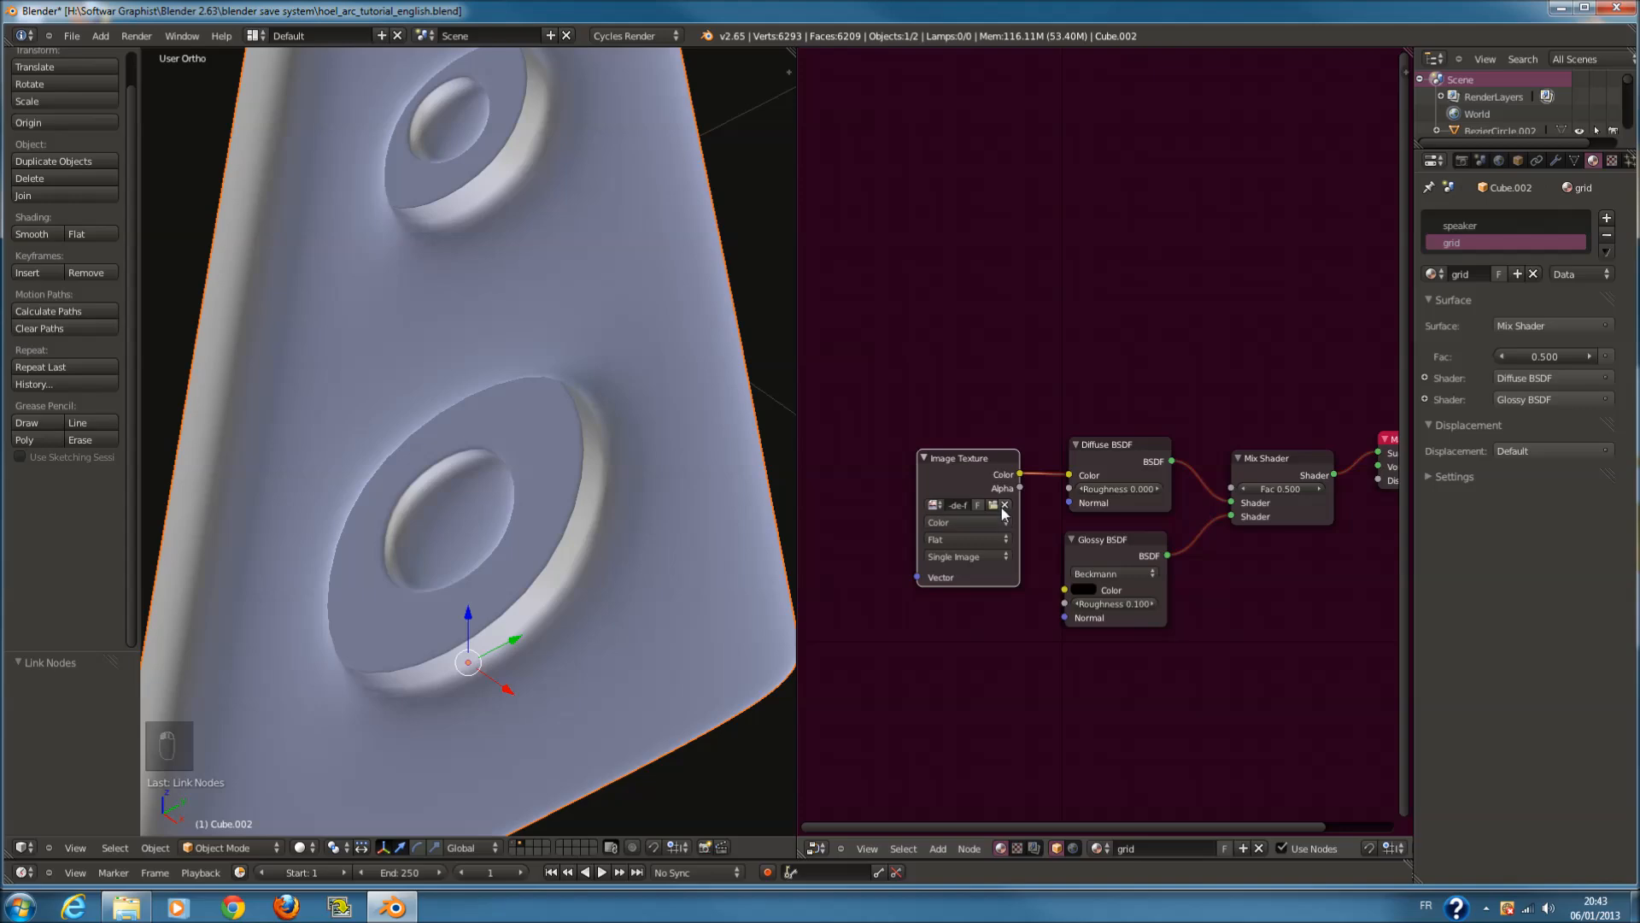
Check the files in the iphones texture folder as thumbnails and leave the file browser without opening one
{"action": "left_click", "coordinate": [993, 505]}
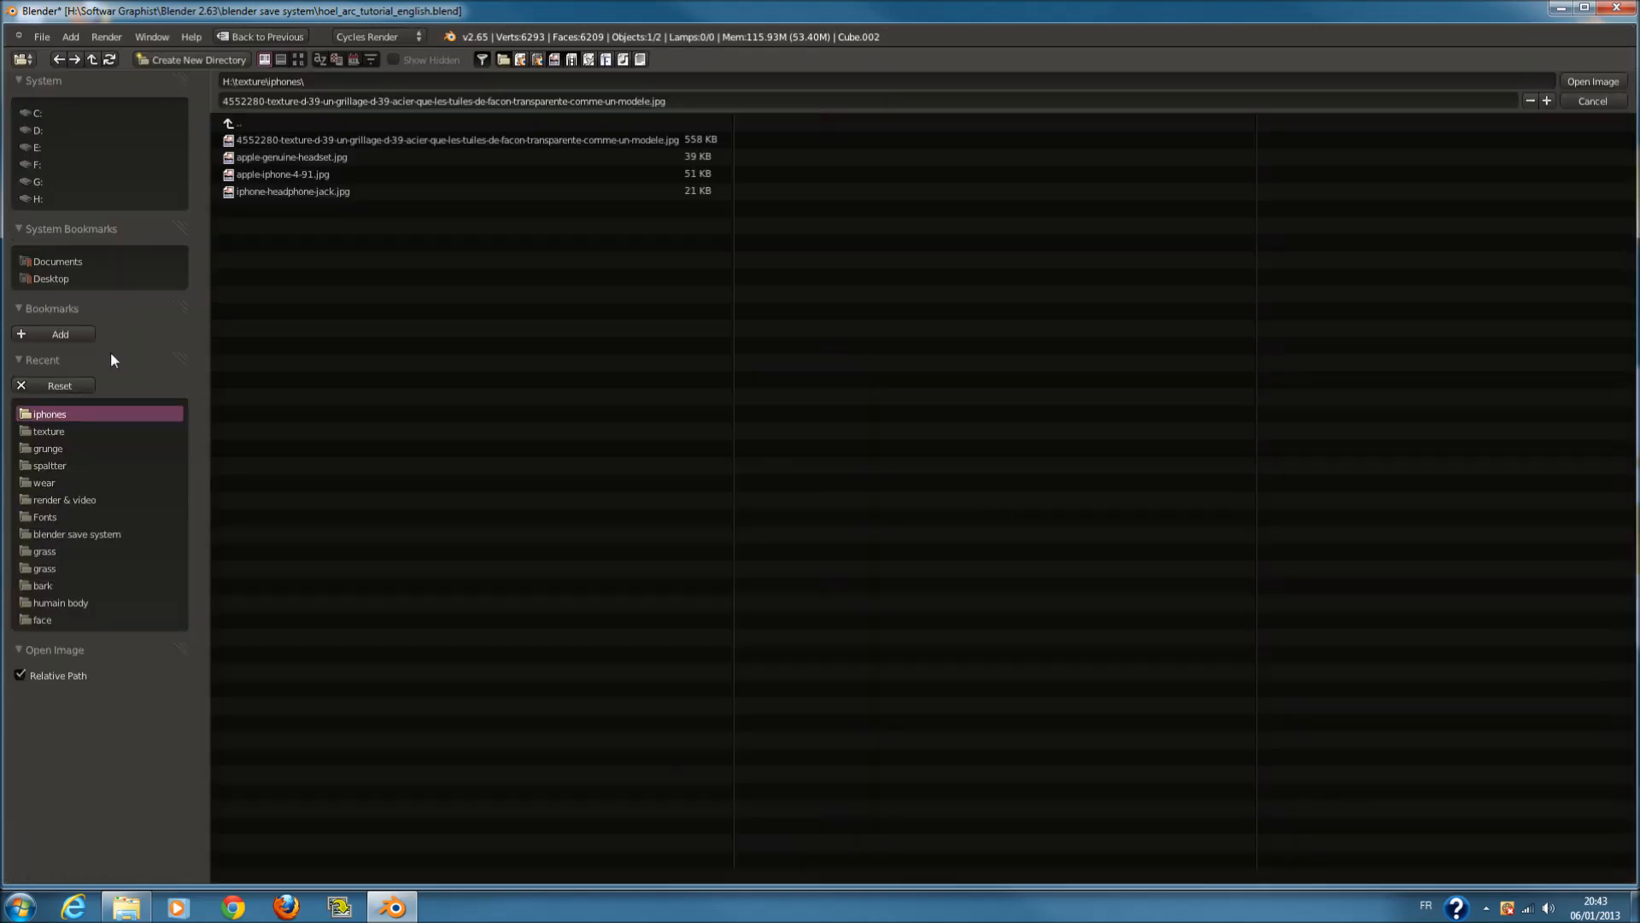
{"action": "left_click", "coordinate": [296, 60]}
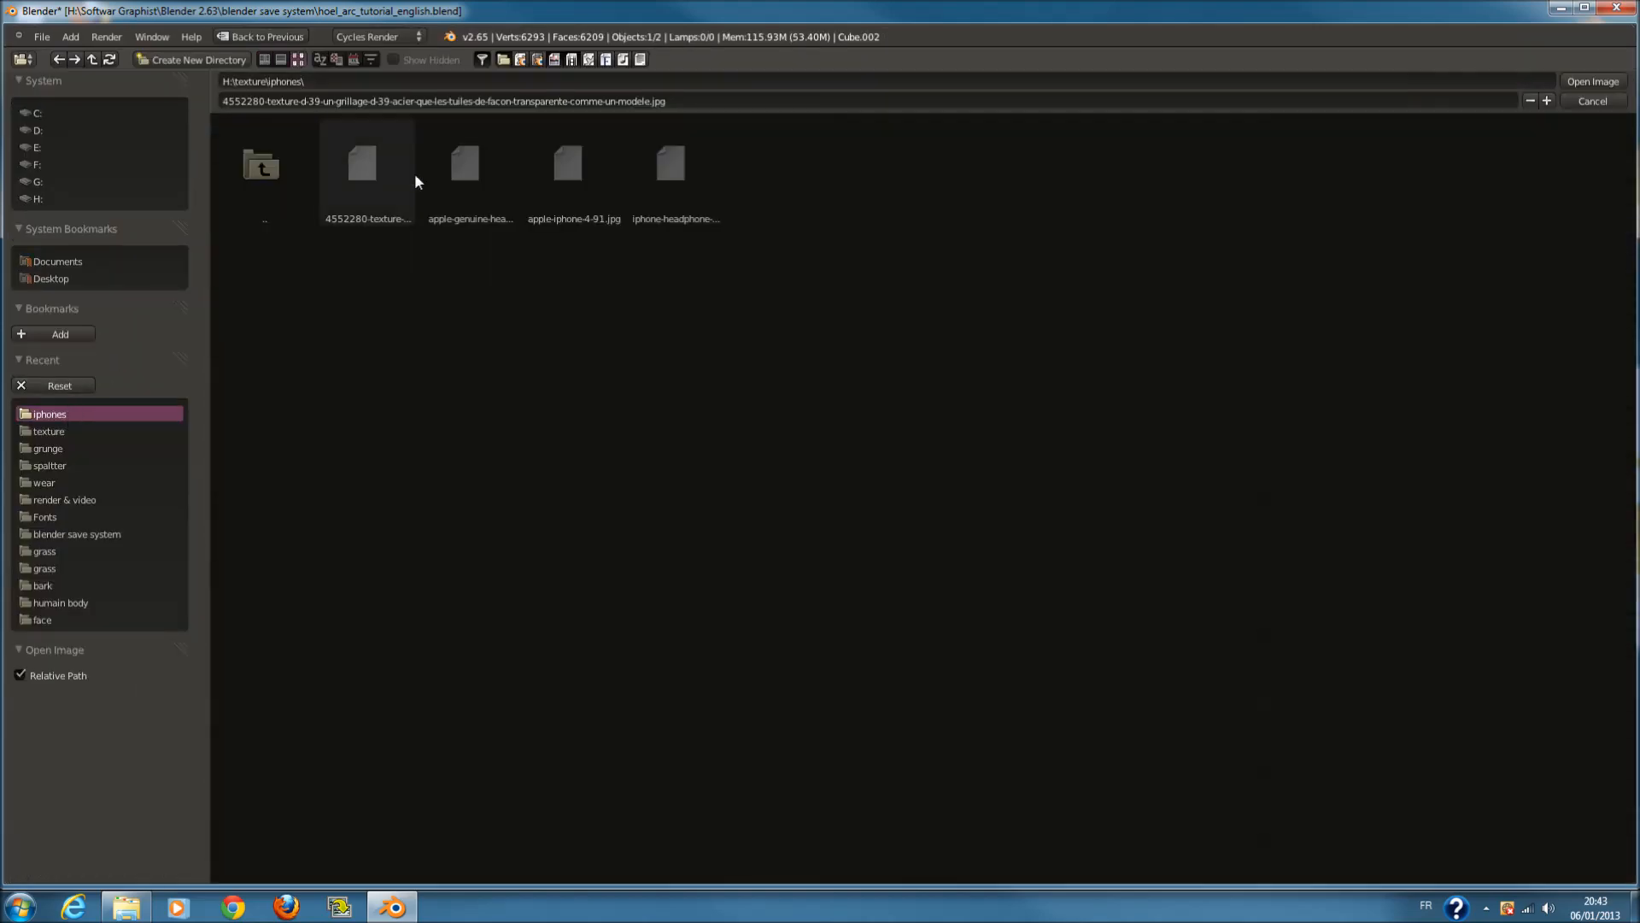
{"action": "left_click", "coordinate": [1595, 101]}
Switch the viewport to Rendered shading to preview the grille texture on the cones
{"action": "left_click", "coordinate": [299, 847]}
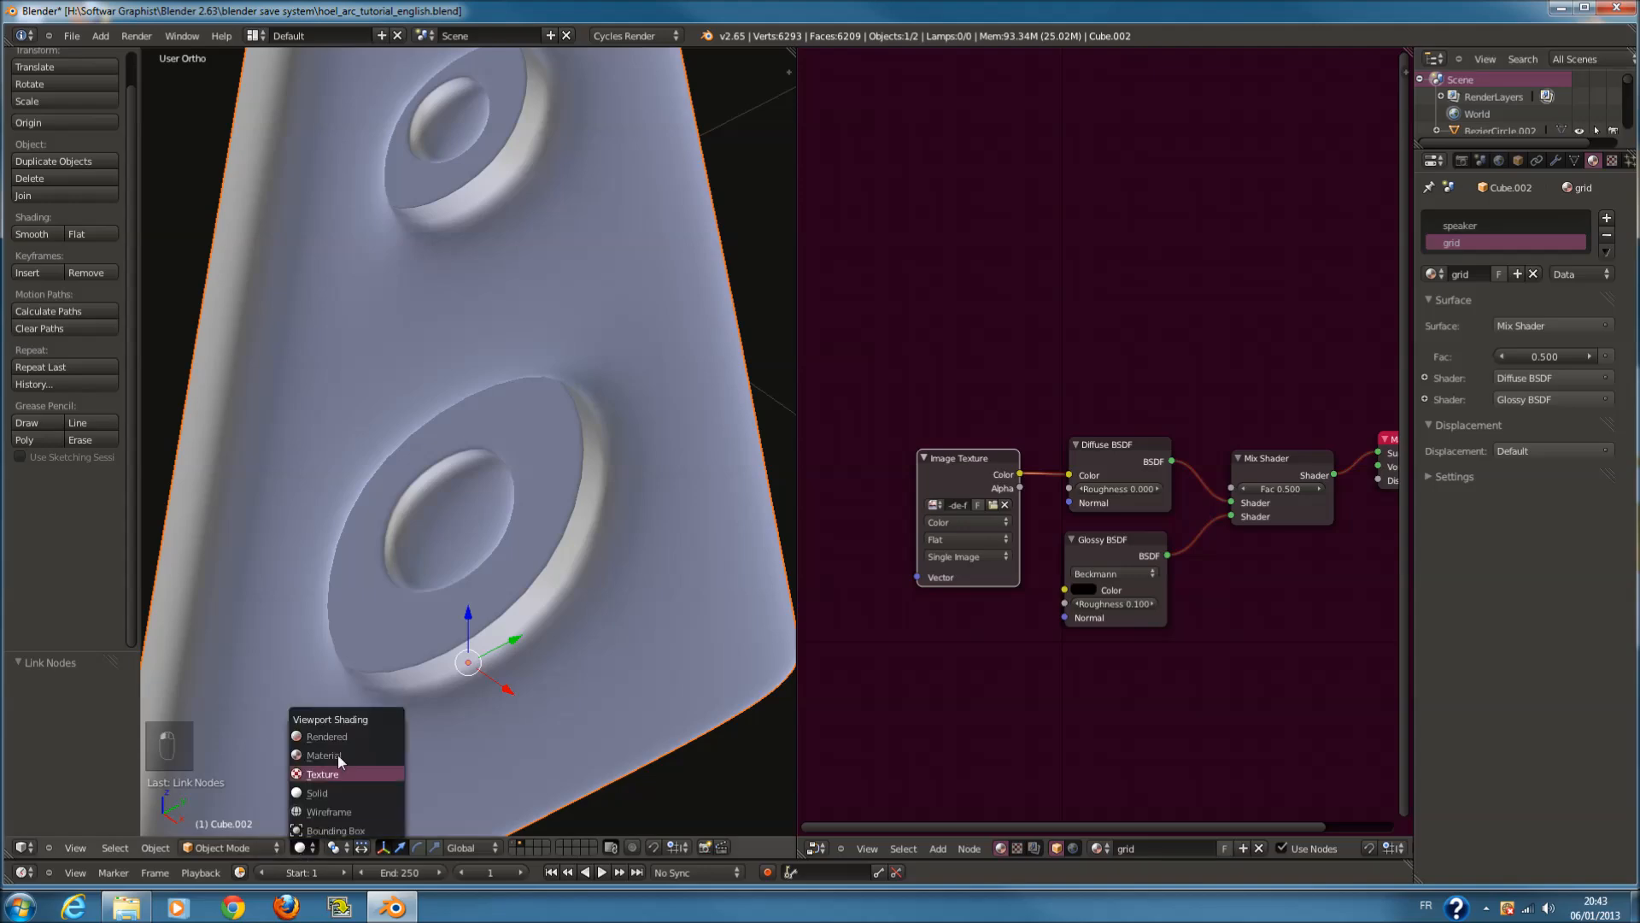
{"action": "left_click", "coordinate": [346, 734]}
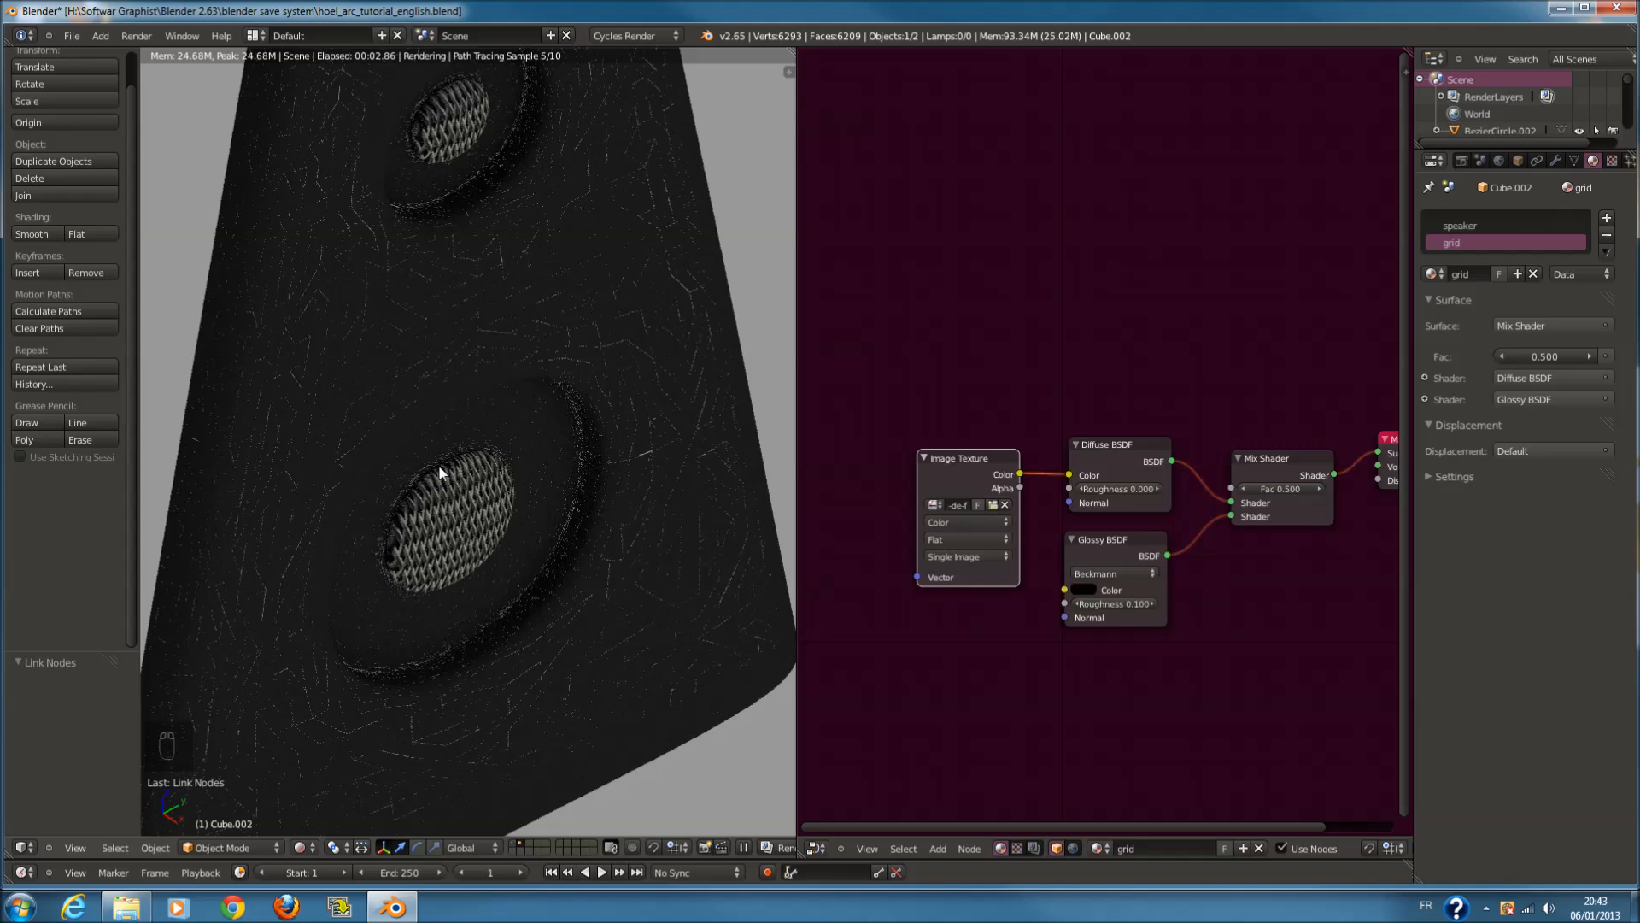
{"action": "scroll", "coordinate": [1110, 420], "scroll_direction": "up", "scroll_amount": 3}
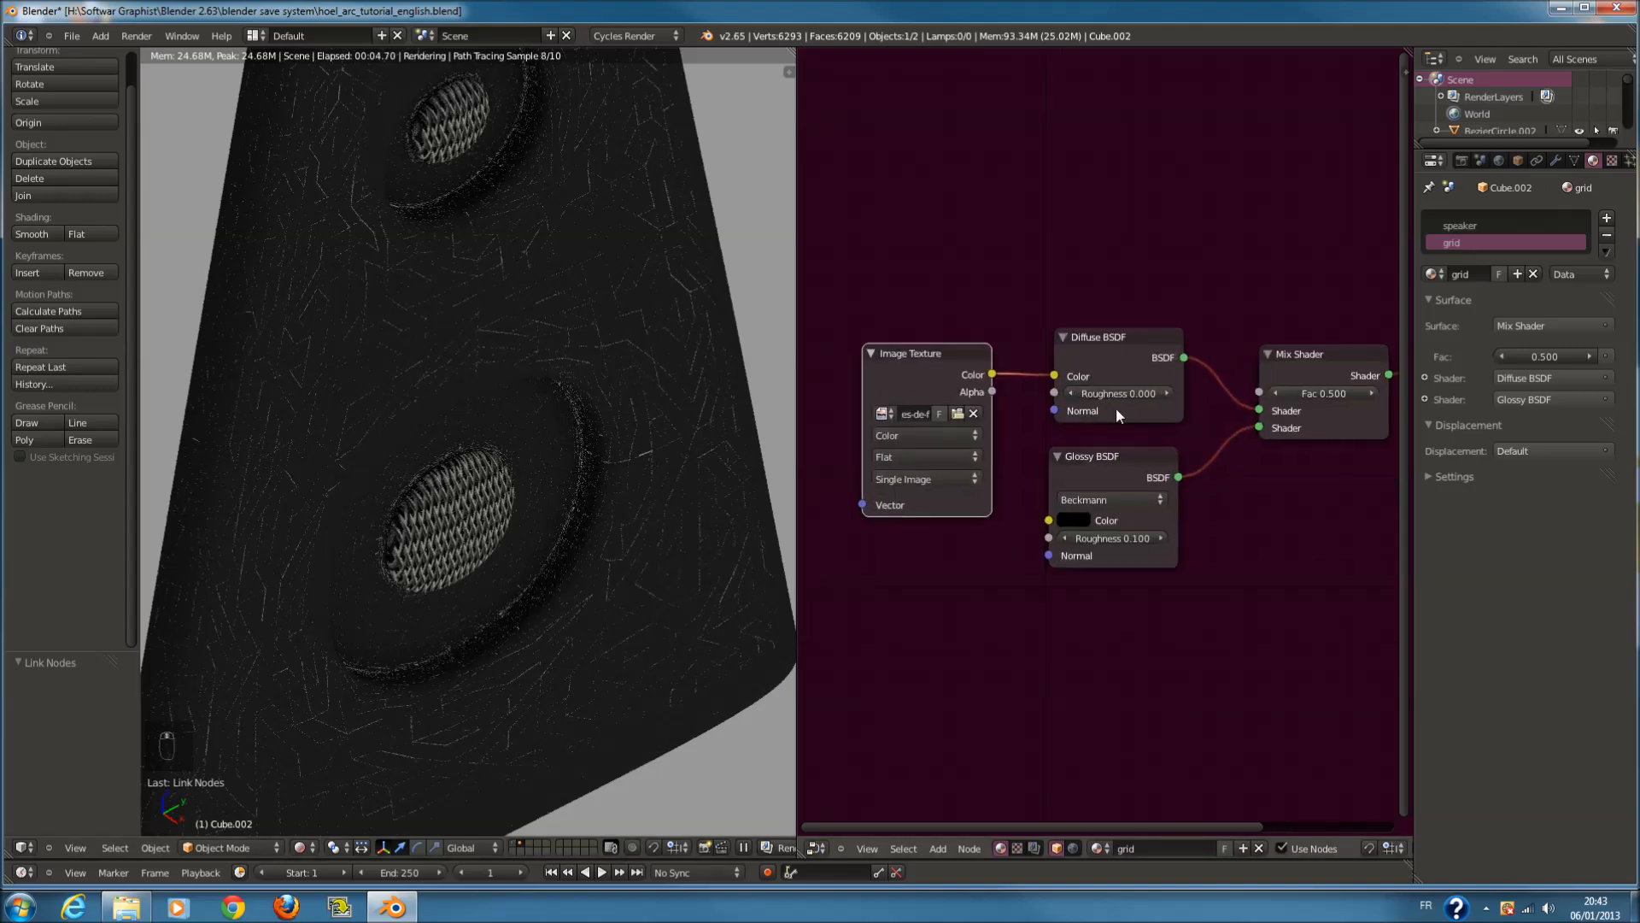
Try the Image Texture's color on the Diffuse BSDF's Roughness, and reconnect it to the Color input
{"action": "left_click_drag", "start_coordinate": [1047, 370], "coordinate": [1049, 385]}
{"action": "scroll", "coordinate": [1028, 480], "scroll_direction": "down", "scroll_amount": 1}
{"action": "middle_click_drag", "start_coordinate": [1028, 484], "coordinate": [1113, 467]}
{"action": "left_click_drag", "start_coordinate": [1022, 340], "coordinate": [920, 342]}
{"action": "scroll", "coordinate": [1017, 417], "scroll_direction": "down", "scroll_amount": 2}
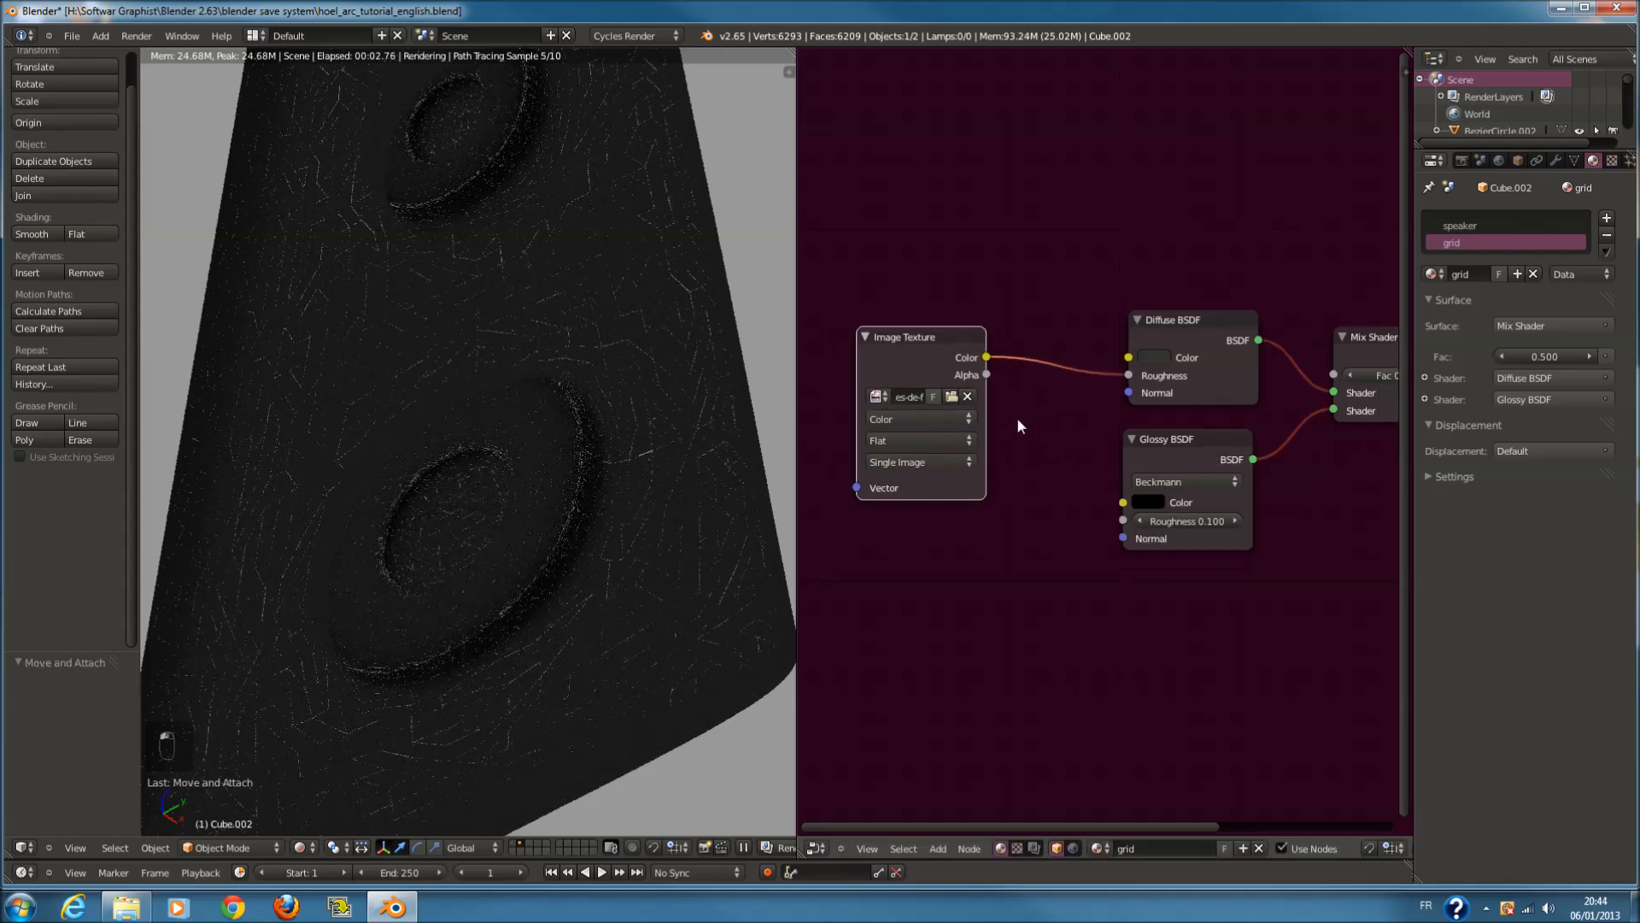
{"action": "middle_click_drag", "start_coordinate": [1017, 417], "coordinate": [1107, 348]}
{"action": "scroll", "coordinate": [1085, 385], "scroll_direction": "up", "scroll_amount": 1}
{"action": "scroll", "coordinate": [1102, 460], "scroll_direction": "down", "scroll_amount": 1}
{"action": "middle_click_drag", "start_coordinate": [1089, 449], "coordinate": [1037, 408]}
{"action": "scroll", "coordinate": [1056, 396], "scroll_direction": "up", "scroll_amount": 1}
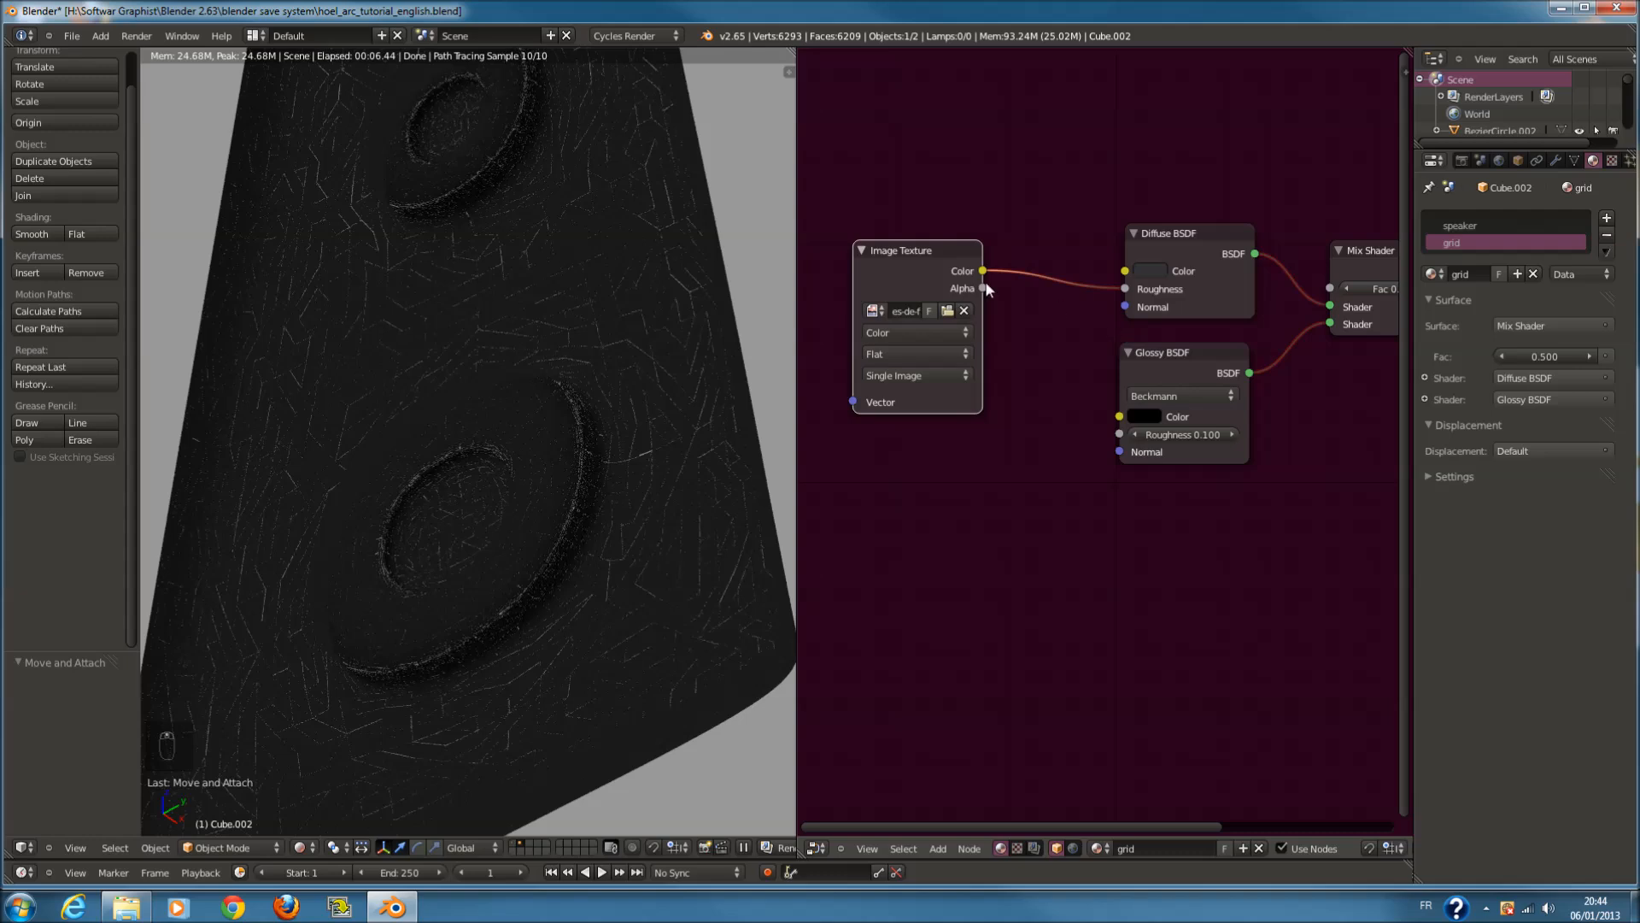
{"action": "middle_click_drag", "start_coordinate": [915, 273], "coordinate": [926, 335]}
{"action": "scroll", "coordinate": [1114, 356], "scroll_direction": "down", "scroll_amount": 2}
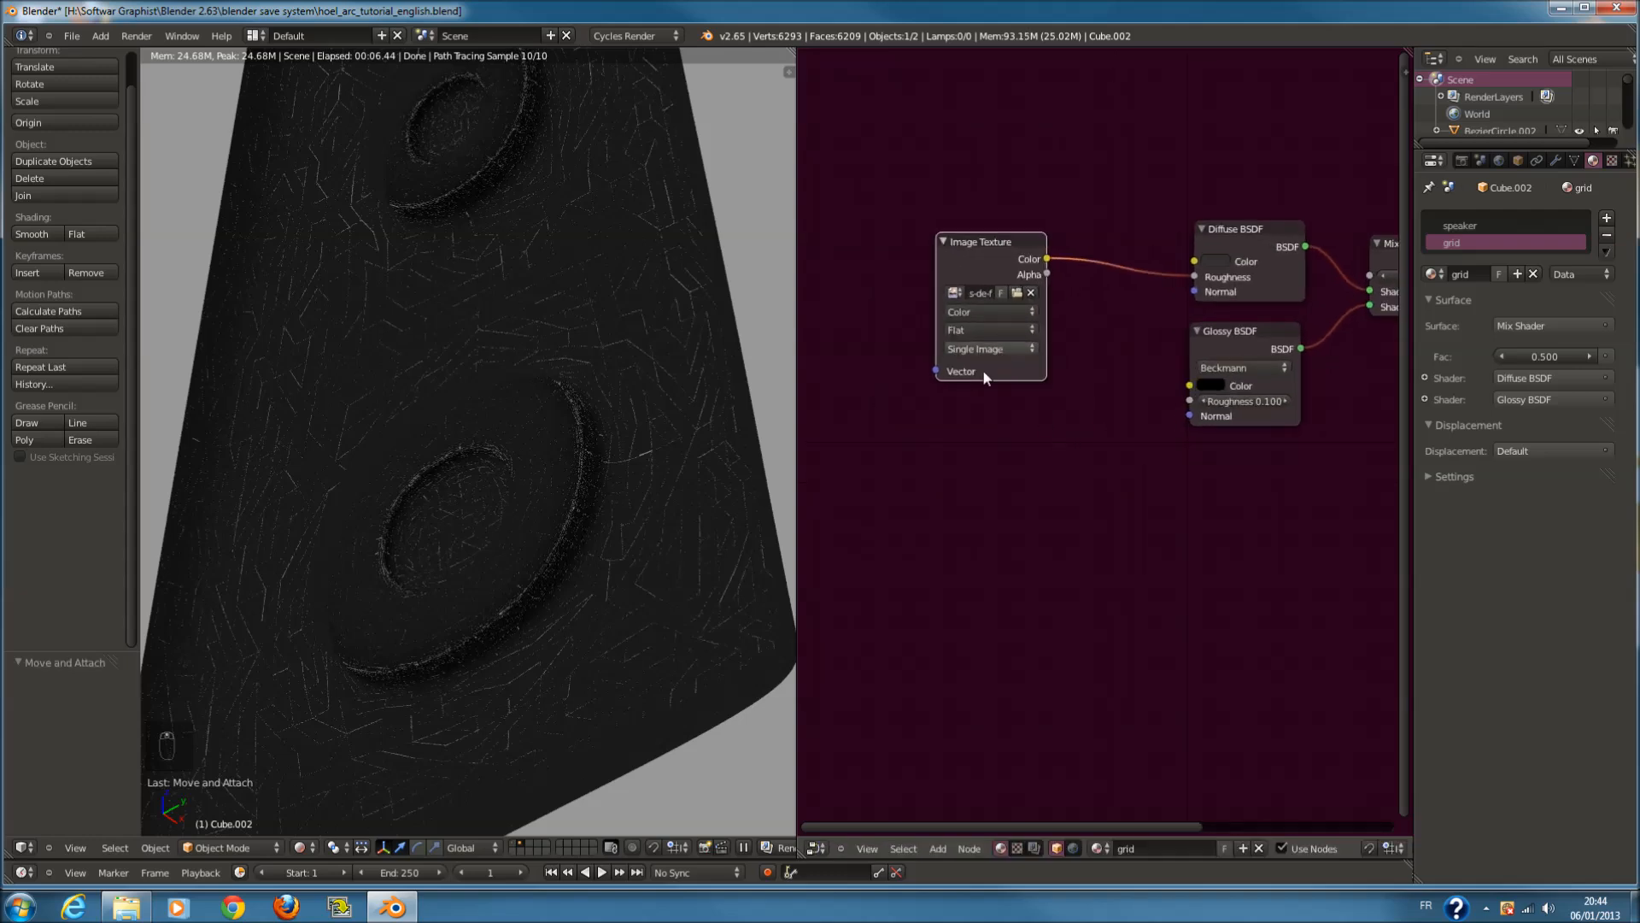
{"action": "left_click_drag", "start_coordinate": [1195, 278], "coordinate": [1200, 260]}
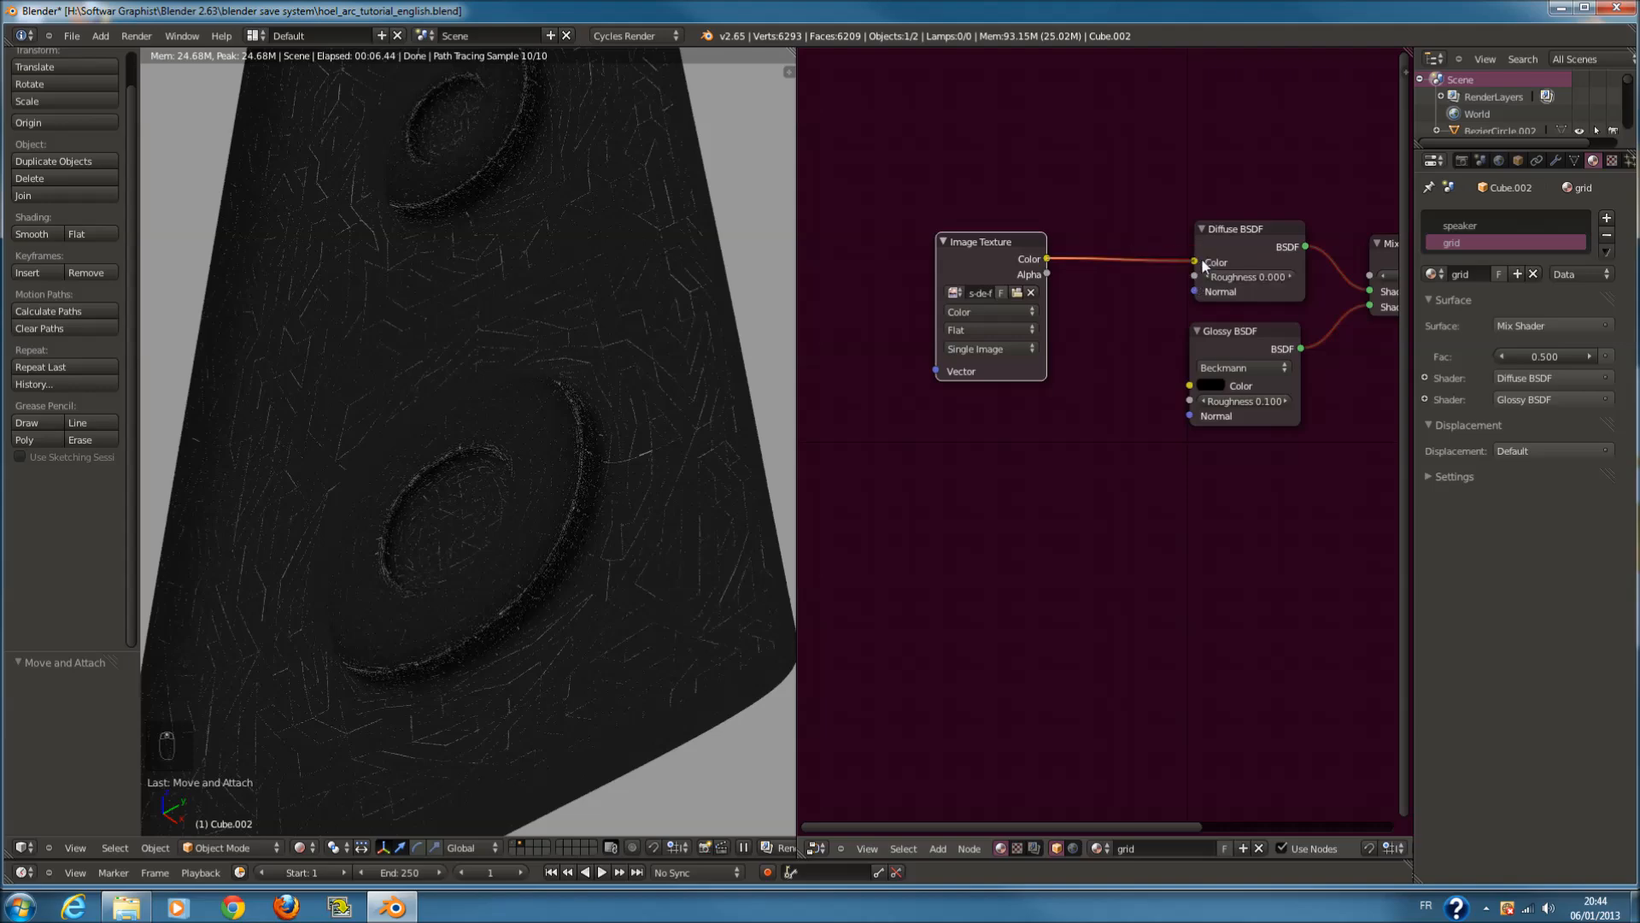
Add a Mapping node before the Image Texture and connect its output to the texture's Vector input
{"action": "middle_click_drag", "start_coordinate": [1088, 392], "coordinate": [1242, 448]}
{"action": "key", "text": "shift+a"}
{"action": "mouse_move", "coordinate": [846, 409]}
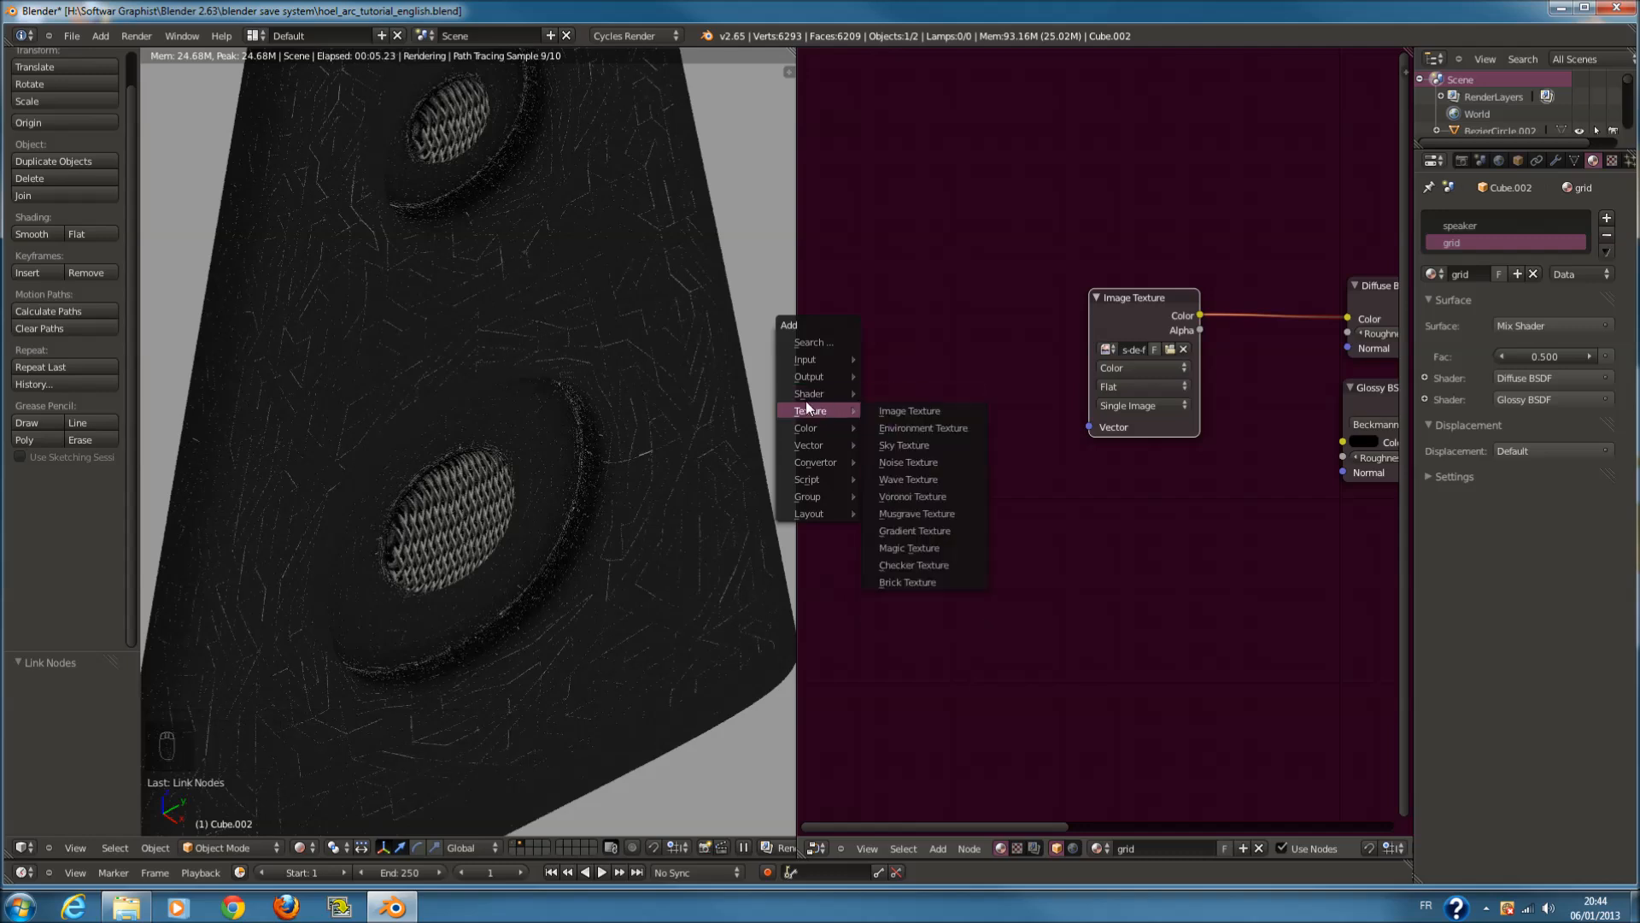
{"action": "mouse_move", "coordinate": [839, 463]}
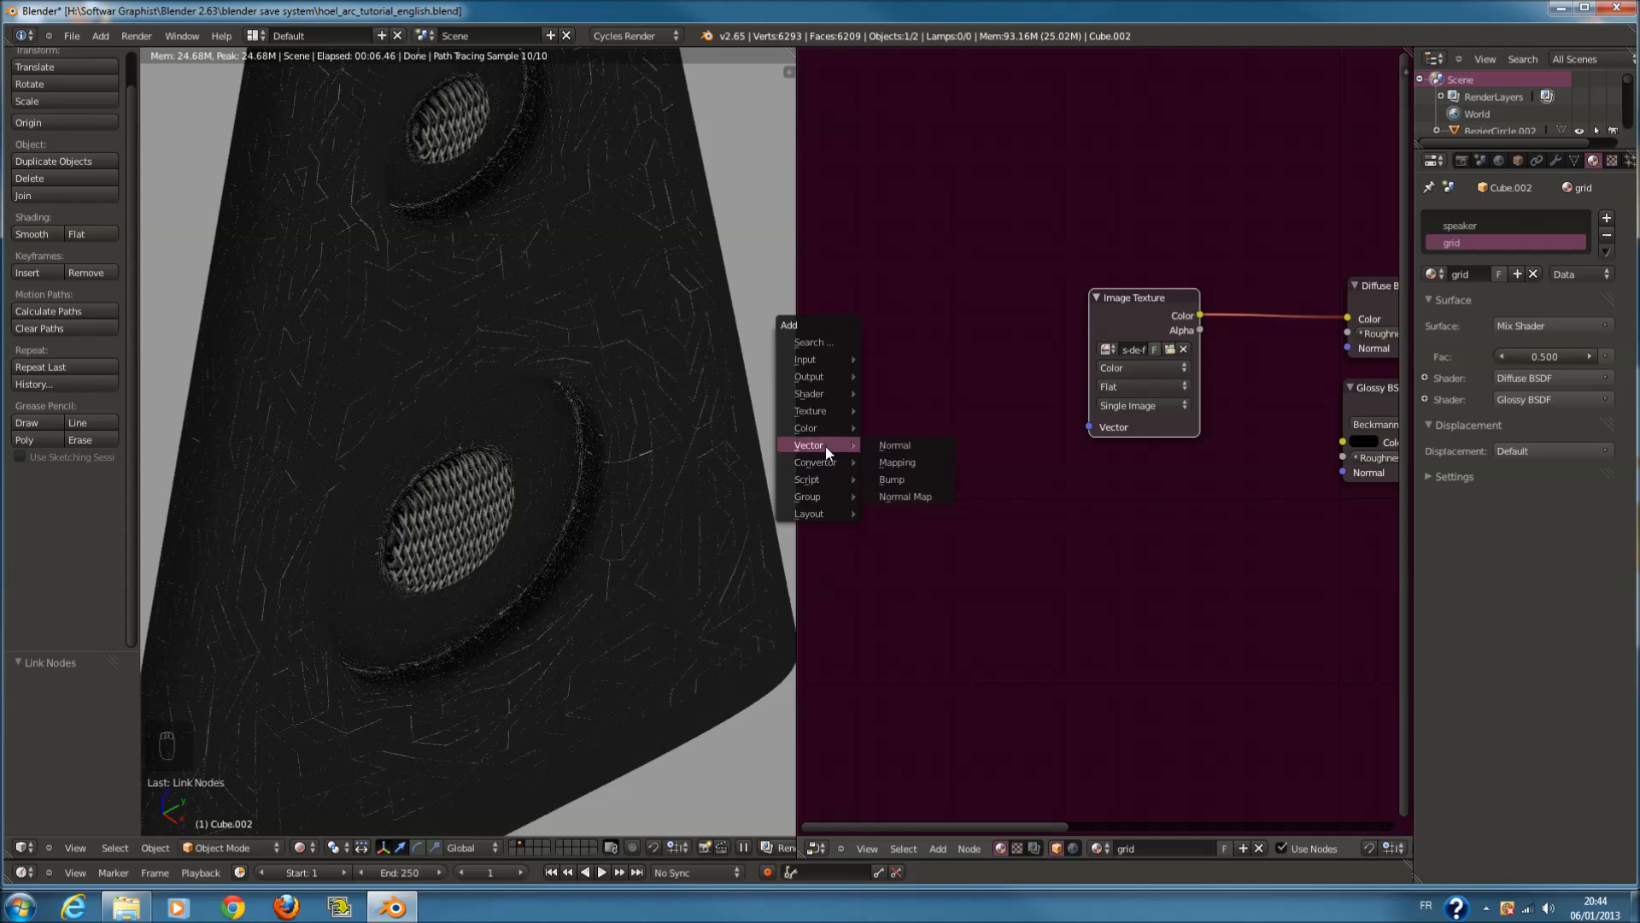
{"action": "left_click", "coordinate": [897, 462]}
{"action": "left_click", "coordinate": [1059, 422]}
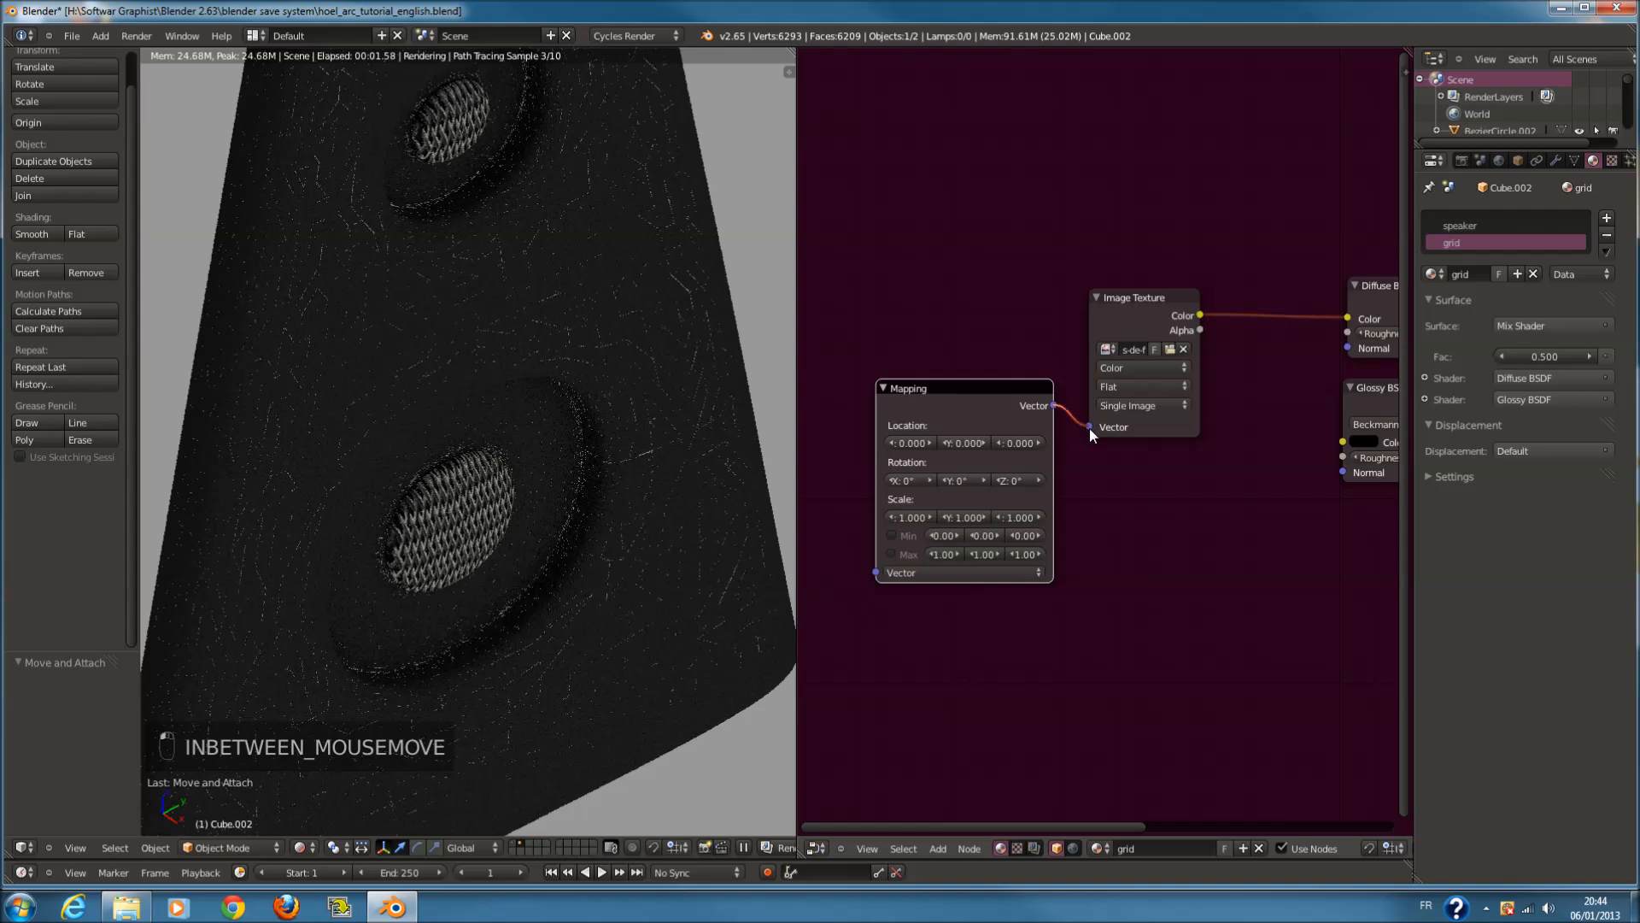
{"action": "left_click_drag", "start_coordinate": [1090, 428], "coordinate": [1091, 430]}
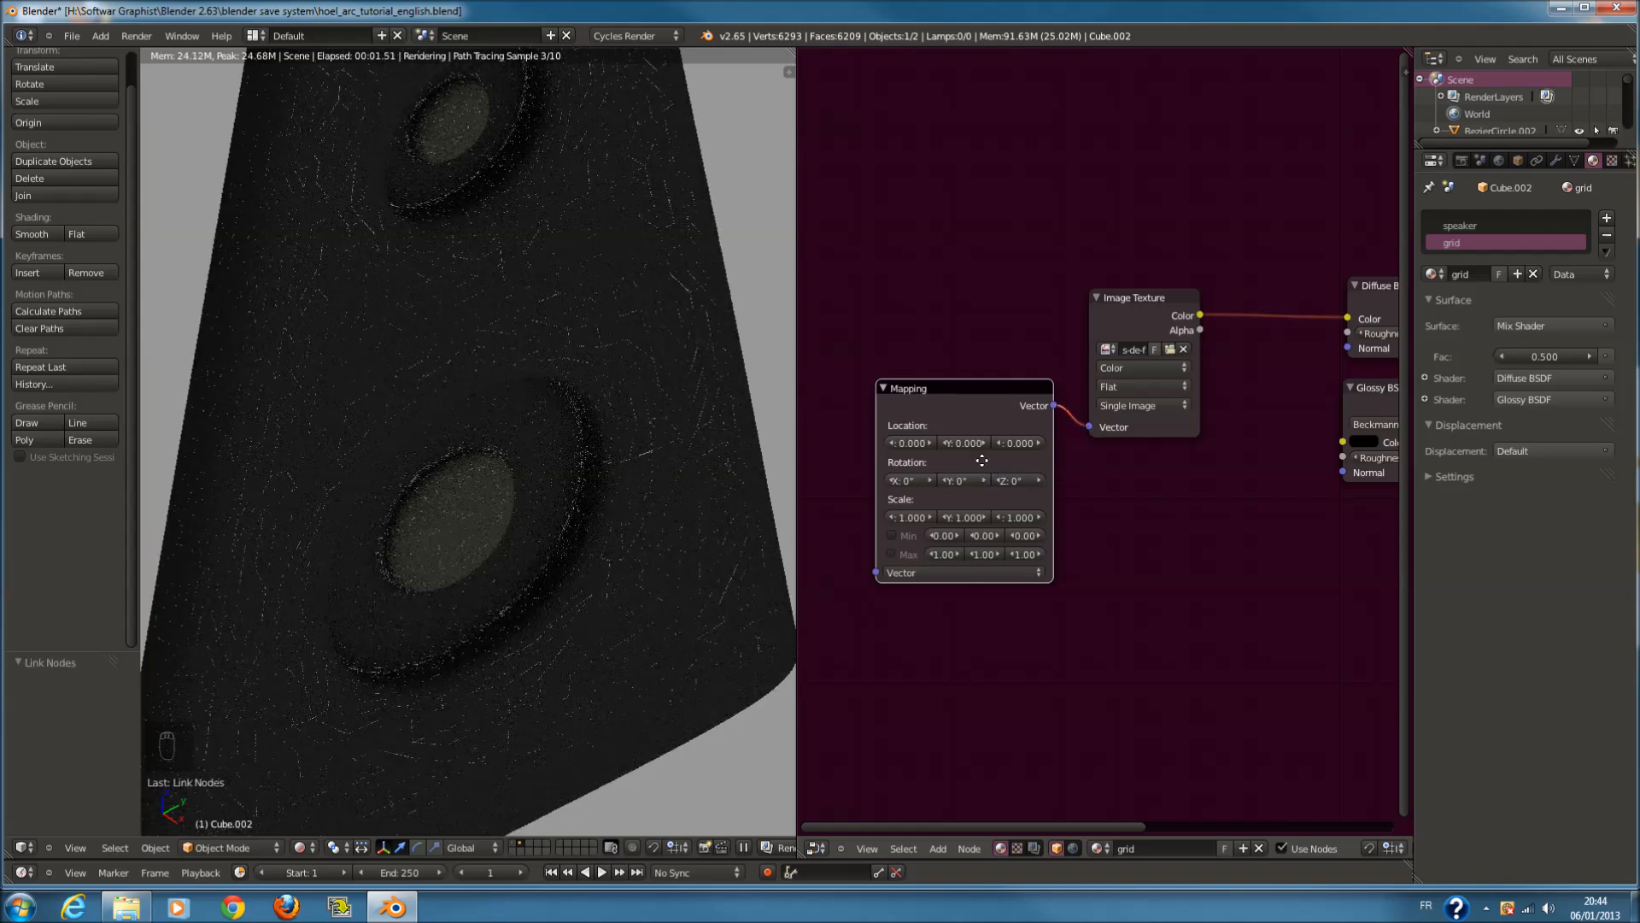
Add a Texture Coordinate node and connect its UV output to the Mapping node's Vector input
{"action": "middle_click_drag", "start_coordinate": [982, 461], "coordinate": [961, 470]}
{"action": "key", "text": "shift+a"}
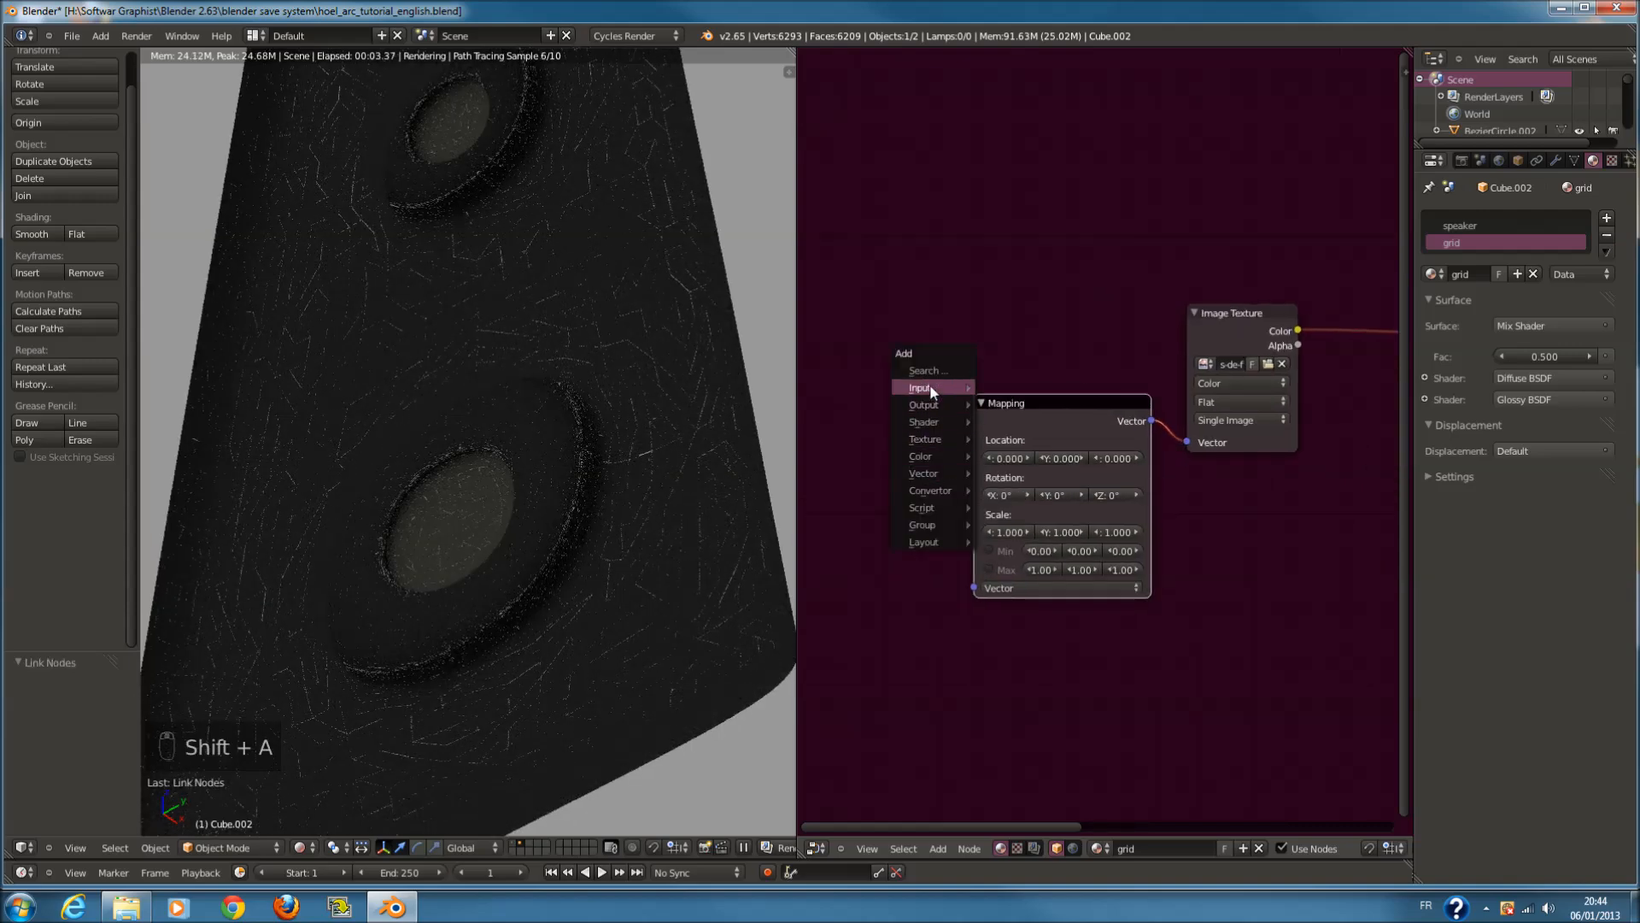
{"action": "mouse_move", "coordinate": [934, 386]}
{"action": "left_click", "coordinate": [1056, 527]}
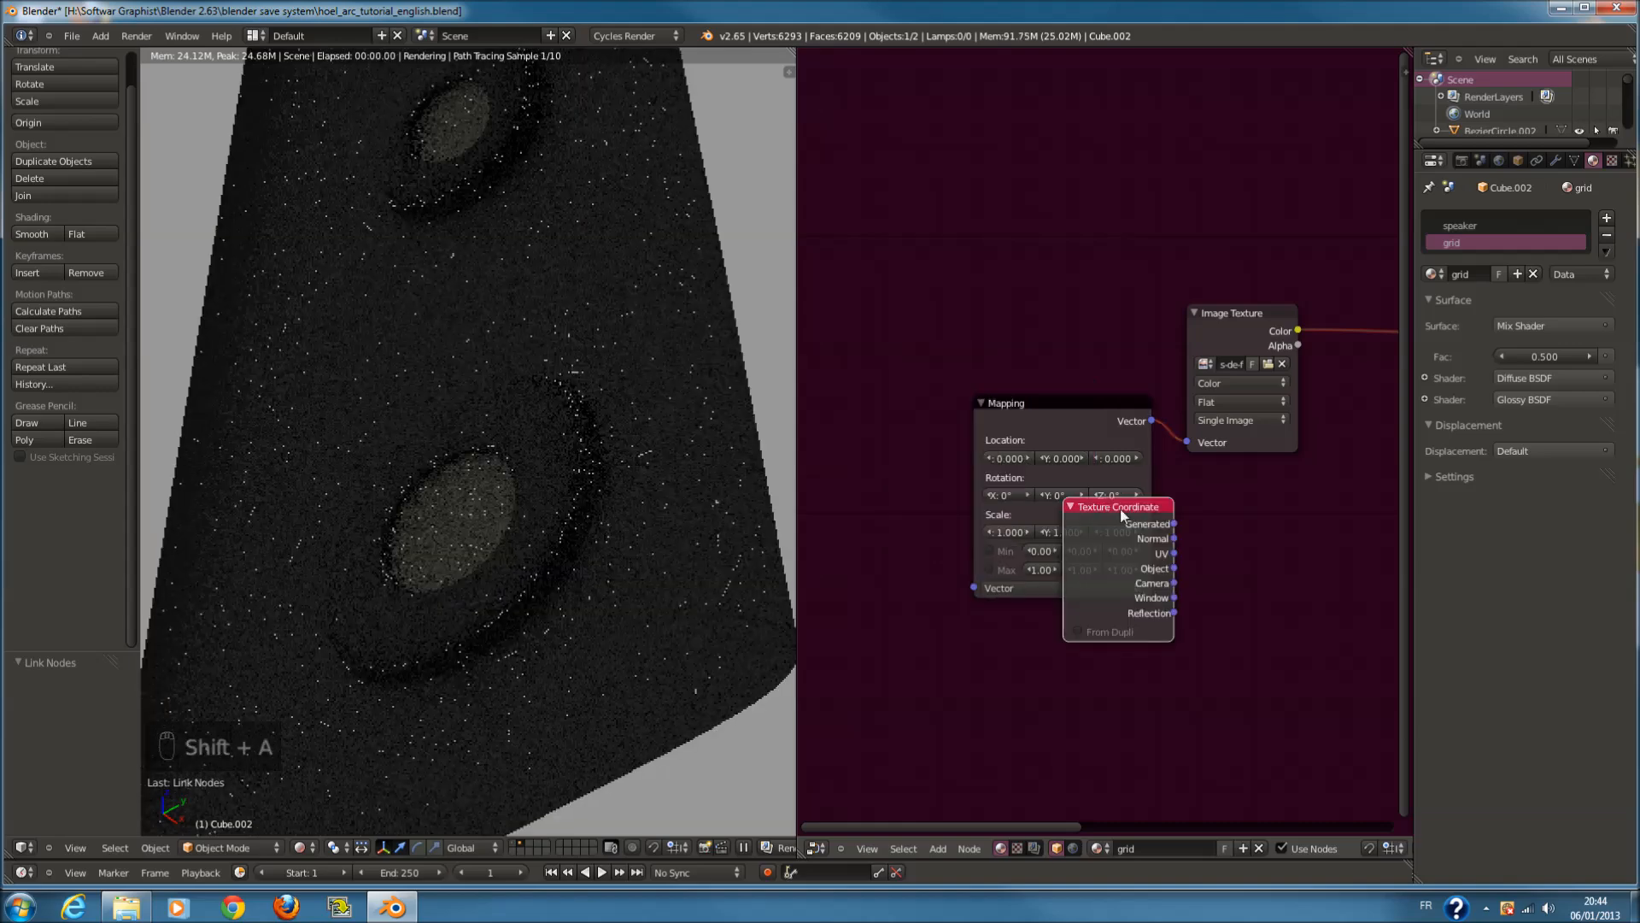
{"action": "left_click", "coordinate": [856, 453]}
{"action": "left_click_drag", "start_coordinate": [941, 464], "coordinate": [978, 586]}
{"action": "key", "text": "ctrl+f"}
{"action": "key", "text": "ctrl+f"}
{"action": "left_click_drag", "start_coordinate": [937, 481], "coordinate": [978, 586]}
{"action": "left_click_drag", "start_coordinate": [939, 499], "coordinate": [981, 586]}
Set the Mapping node's X, Y and Z scale to 2
{"action": "scroll", "coordinate": [1115, 571], "scroll_direction": "up", "scroll_amount": 1}
{"action": "left_click", "coordinate": [979, 546]}
{"action": "type", "text": "2"}
{"action": "key", "text": "Return"}
{"action": "left_click", "coordinate": [1056, 551]}
{"action": "type", "text": "2"}
{"action": "key", "text": "Return"}
{"action": "left_click", "coordinate": [1101, 545]}
{"action": "type", "text": "2"}
{"action": "key", "text": "Return"}
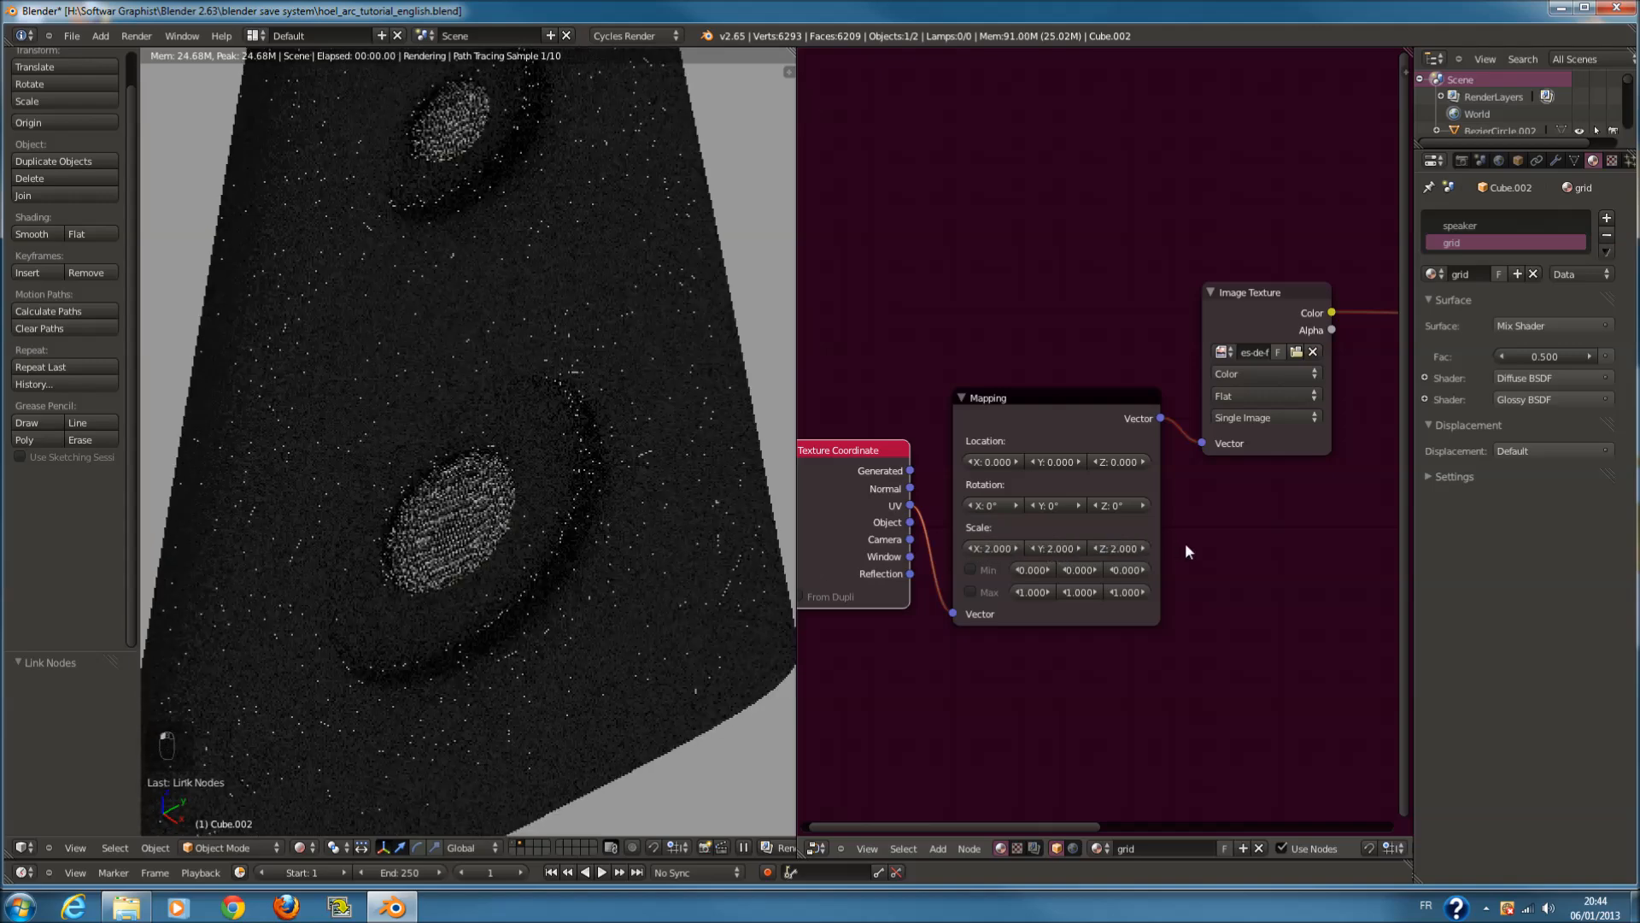
Set the Mapping node's X, Y and Z scale to 3
{"action": "left_click", "coordinate": [996, 543]}
{"action": "type", "text": "3"}
{"action": "key", "text": "Return"}
{"action": "left_click", "coordinate": [1064, 549]}
{"action": "type", "text": "3"}
{"action": "key", "text": "Return"}
{"action": "left_click", "coordinate": [1121, 550]}
{"action": "type", "text": "3"}
{"action": "key", "text": "Return"}
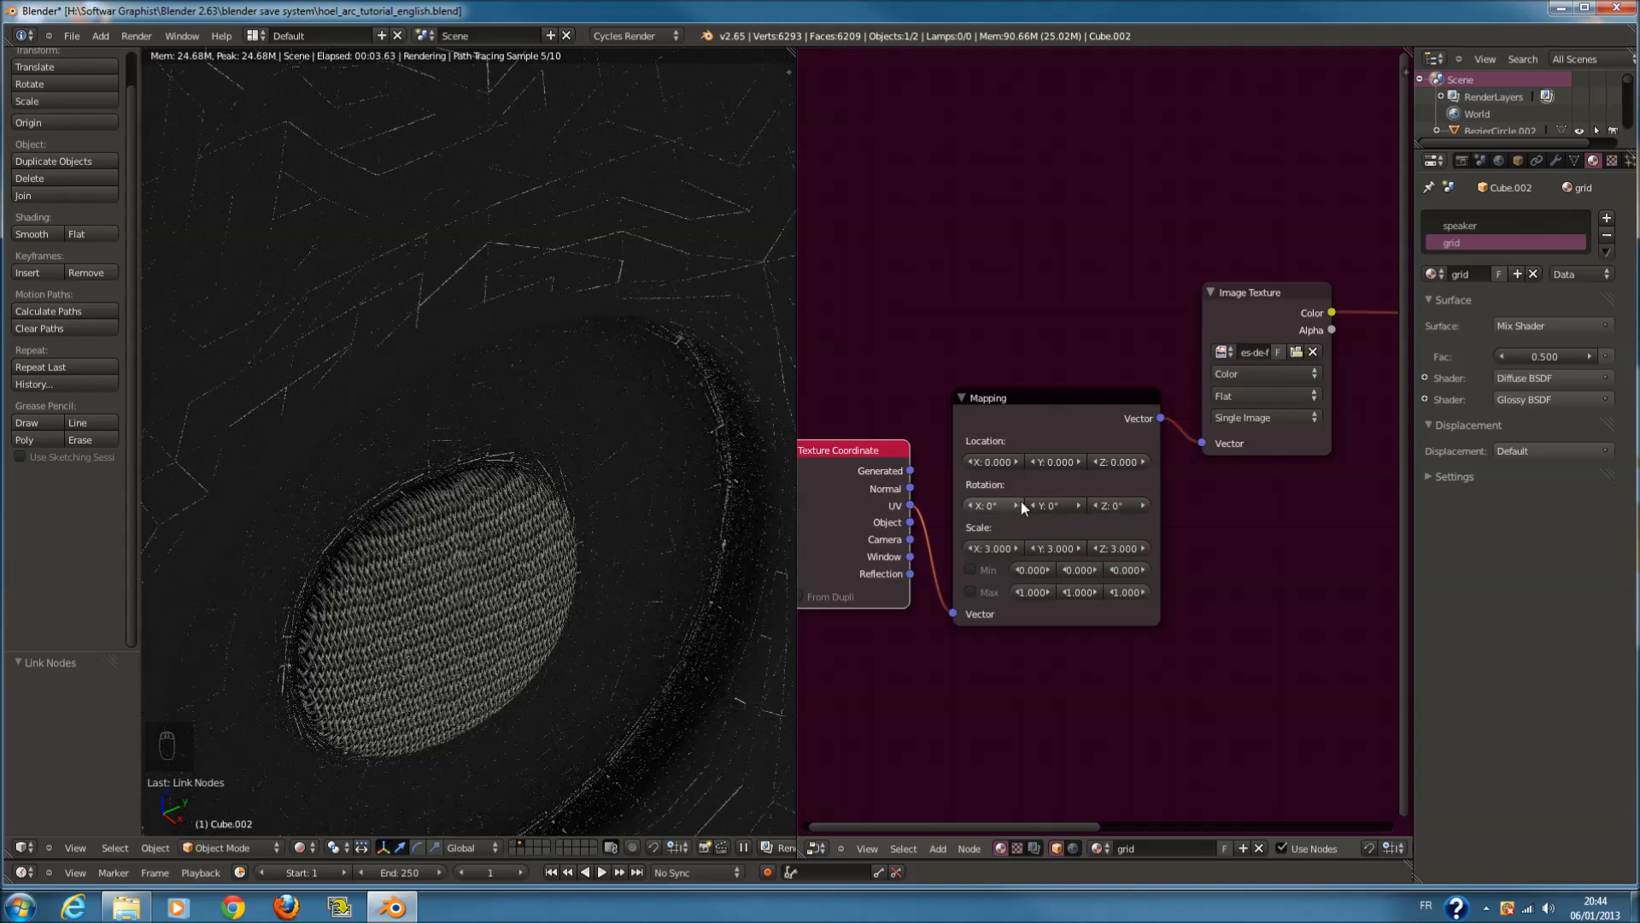
Try a large Y rotation on the Mapping node and reset it to 0
{"action": "left_click_drag", "start_coordinate": [1025, 505], "coordinate": [1088, 516]}
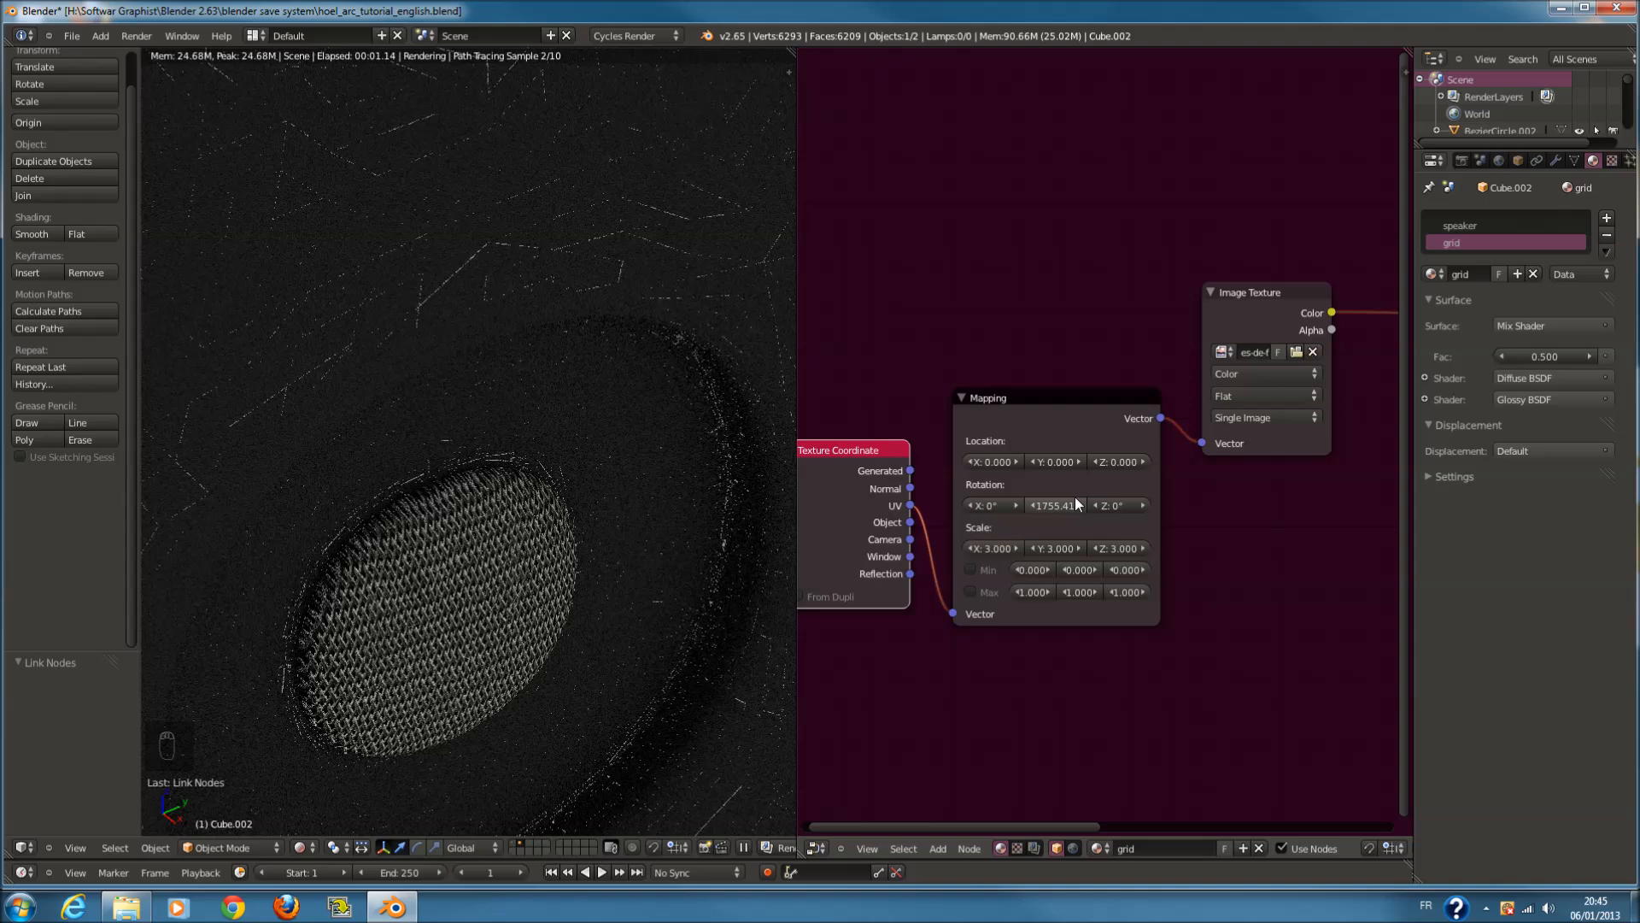
{"action": "left_click", "coordinate": [1054, 505]}
{"action": "type", "text": "0"}
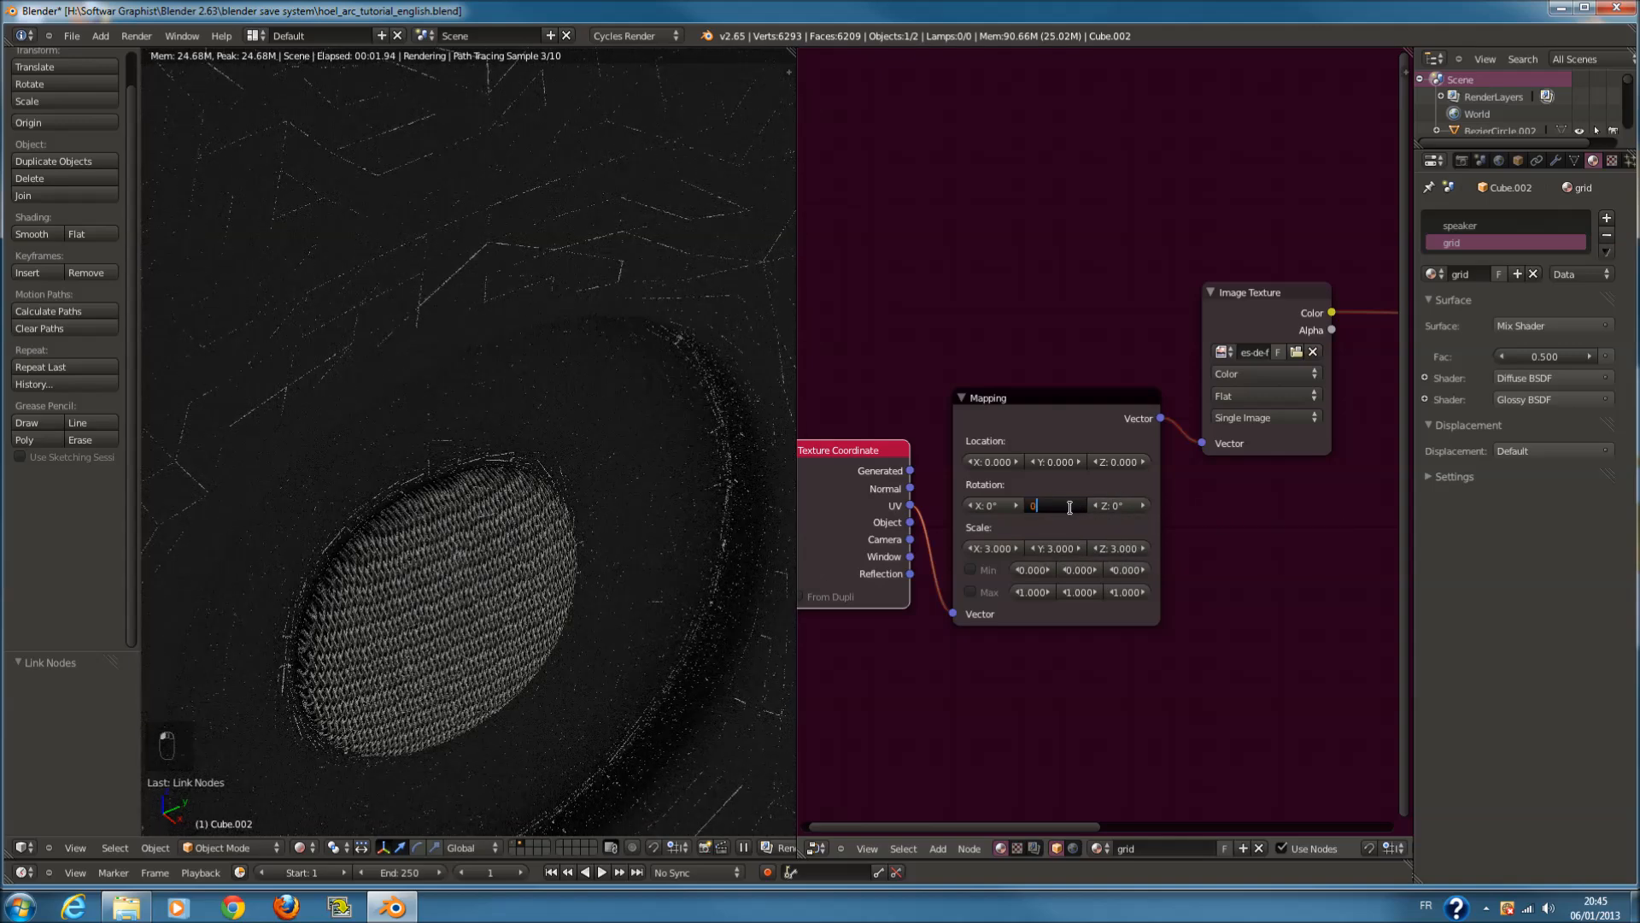
Increase the Mapping node's Y rotation to 12°
{"action": "left_click_drag", "start_coordinate": [1080, 505], "coordinate": [1082, 505]}
{"action": "left_click", "coordinate": [1082, 505]}
{"action": "left_click", "coordinate": [1081, 505]}
{"action": "left_click", "coordinate": [1082, 505]}
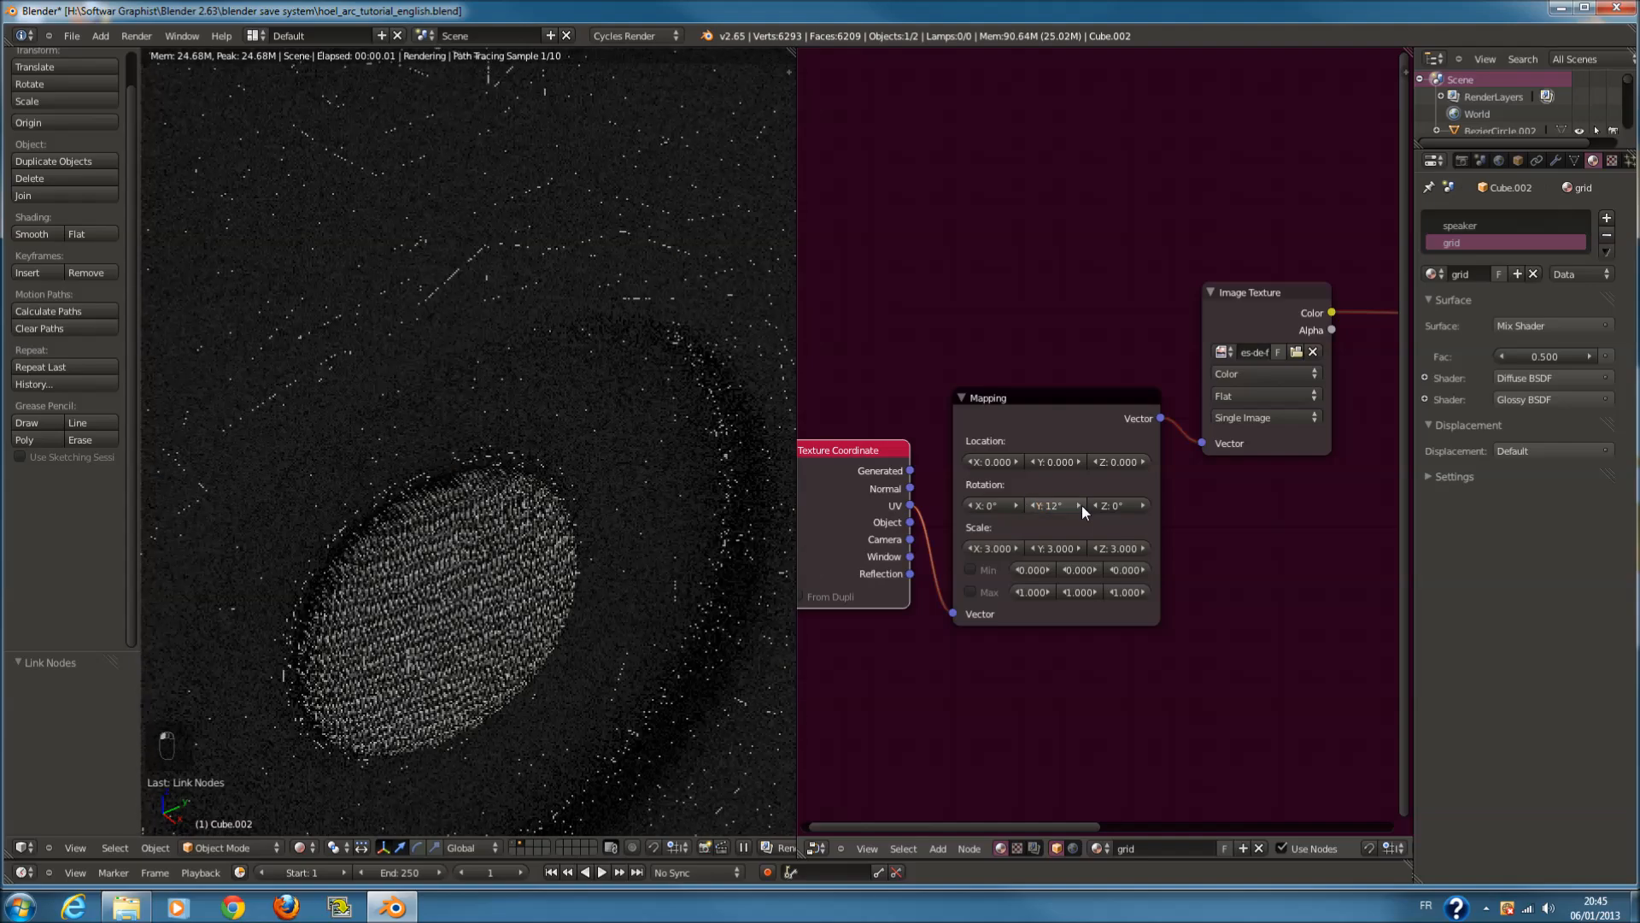
Reduce the Mapping node's Y rotation to 0°
{"action": "left_click", "coordinate": [1033, 505]}
{"action": "left_click", "coordinate": [1033, 505]}
{"action": "left_click", "coordinate": [1033, 505]}
{"action": "left_click", "coordinate": [1033, 505]}
{"action": "left_click", "coordinate": [1033, 505]}
{"action": "left_click", "coordinate": [1033, 505]}
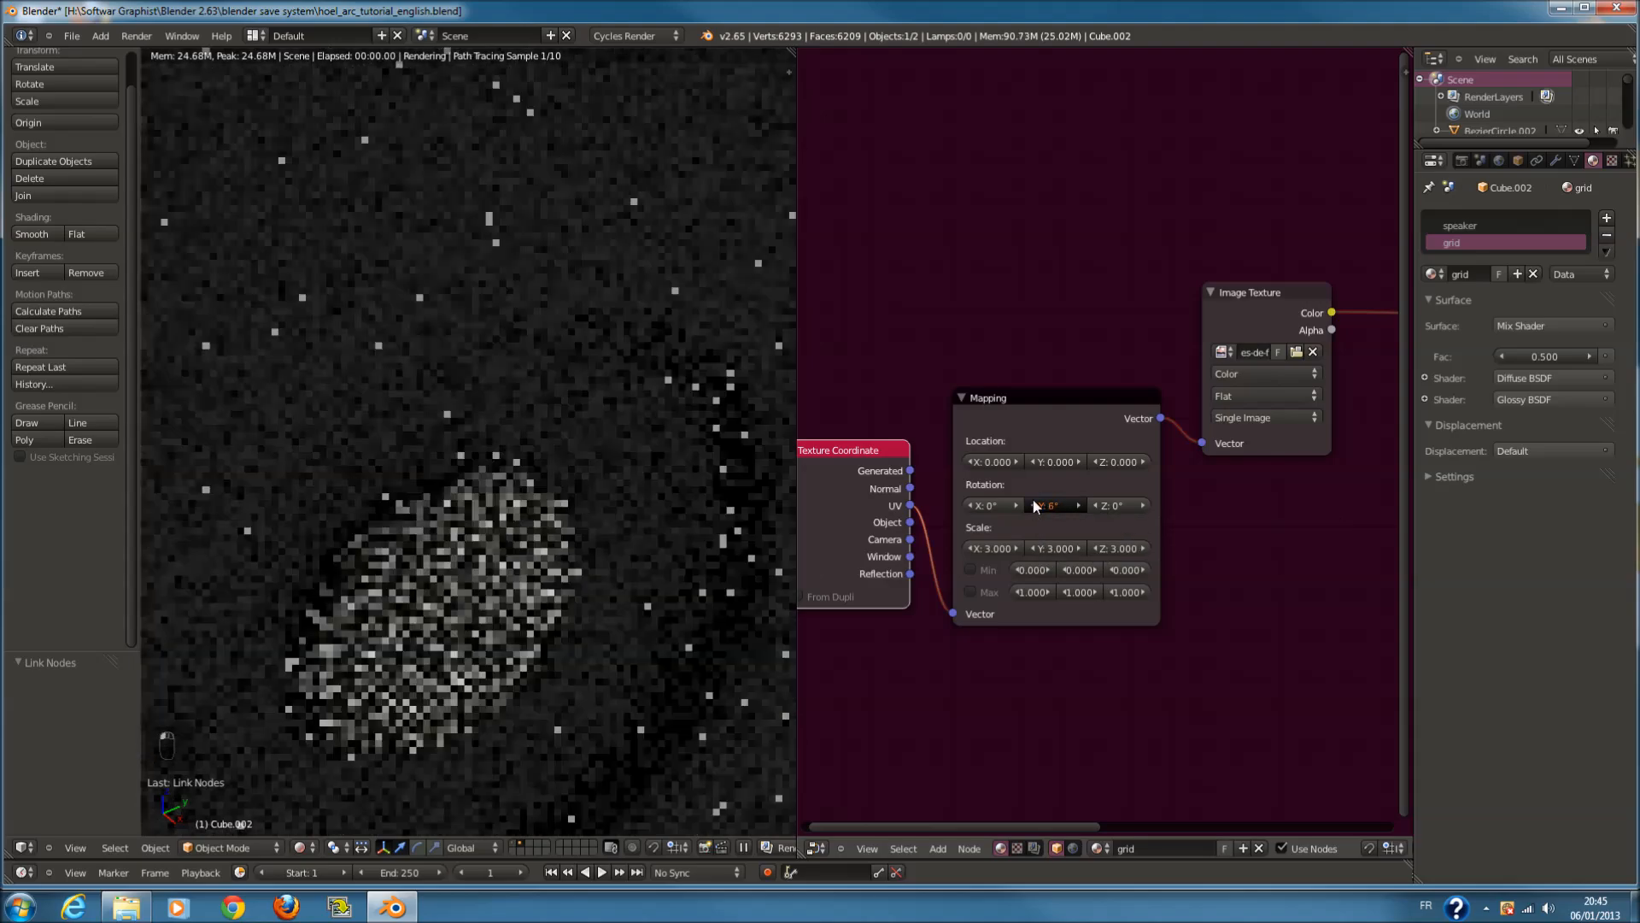
{"action": "left_click", "coordinate": [1033, 505]}
{"action": "left_click", "coordinate": [1033, 505]}
{"action": "left_click", "coordinate": [1033, 505]}
{"action": "left_click", "coordinate": [1033, 505]}
{"action": "left_click", "coordinate": [1033, 504]}
{"action": "left_click", "coordinate": [1033, 505]}
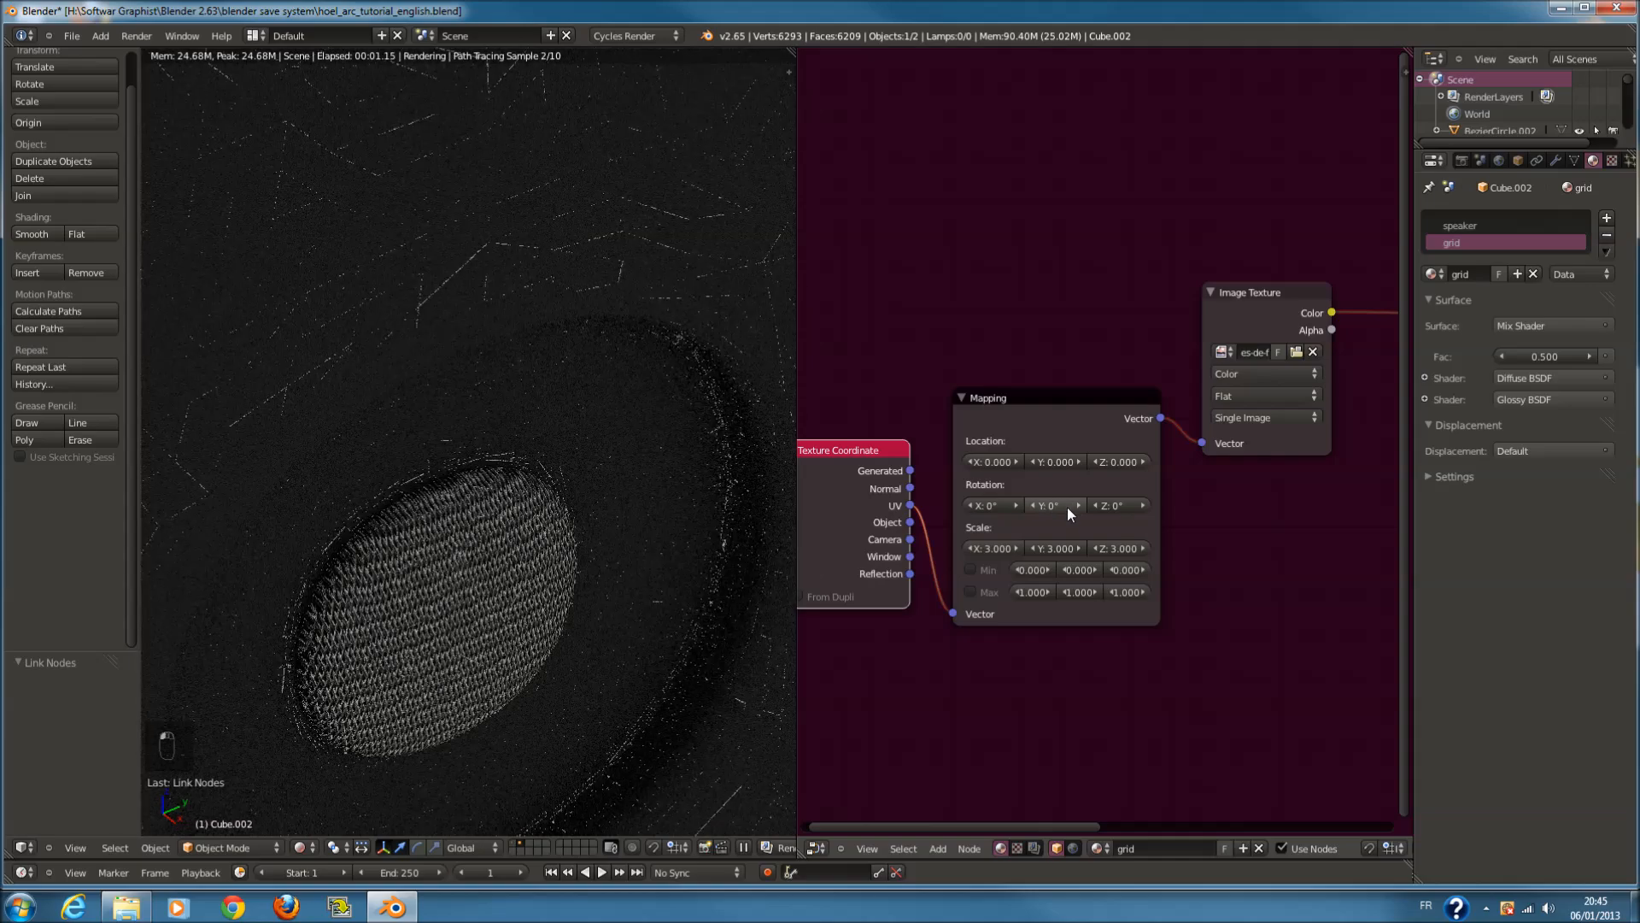
Raise the Mapping node's X rotation to 6°
{"action": "left_click", "coordinate": [1017, 505]}
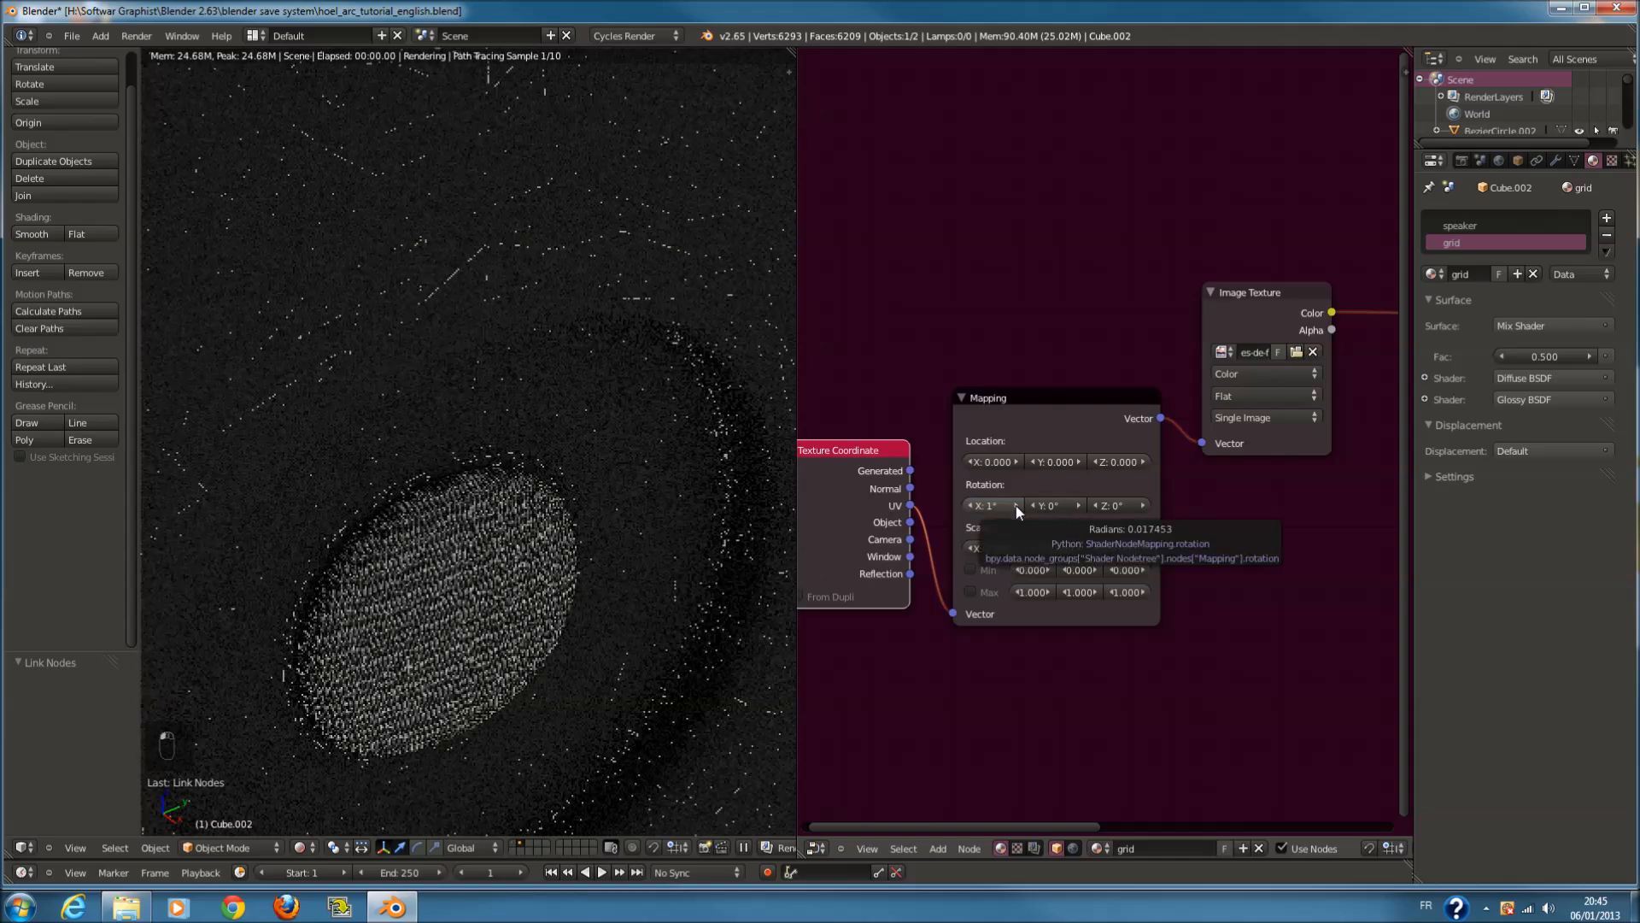
{"action": "left_click", "coordinate": [1016, 506]}
{"action": "left_click", "coordinate": [1017, 506]}
{"action": "left_click", "coordinate": [1017, 505]}
{"action": "left_click", "coordinate": [1016, 506]}
{"action": "left_click", "coordinate": [1017, 505]}
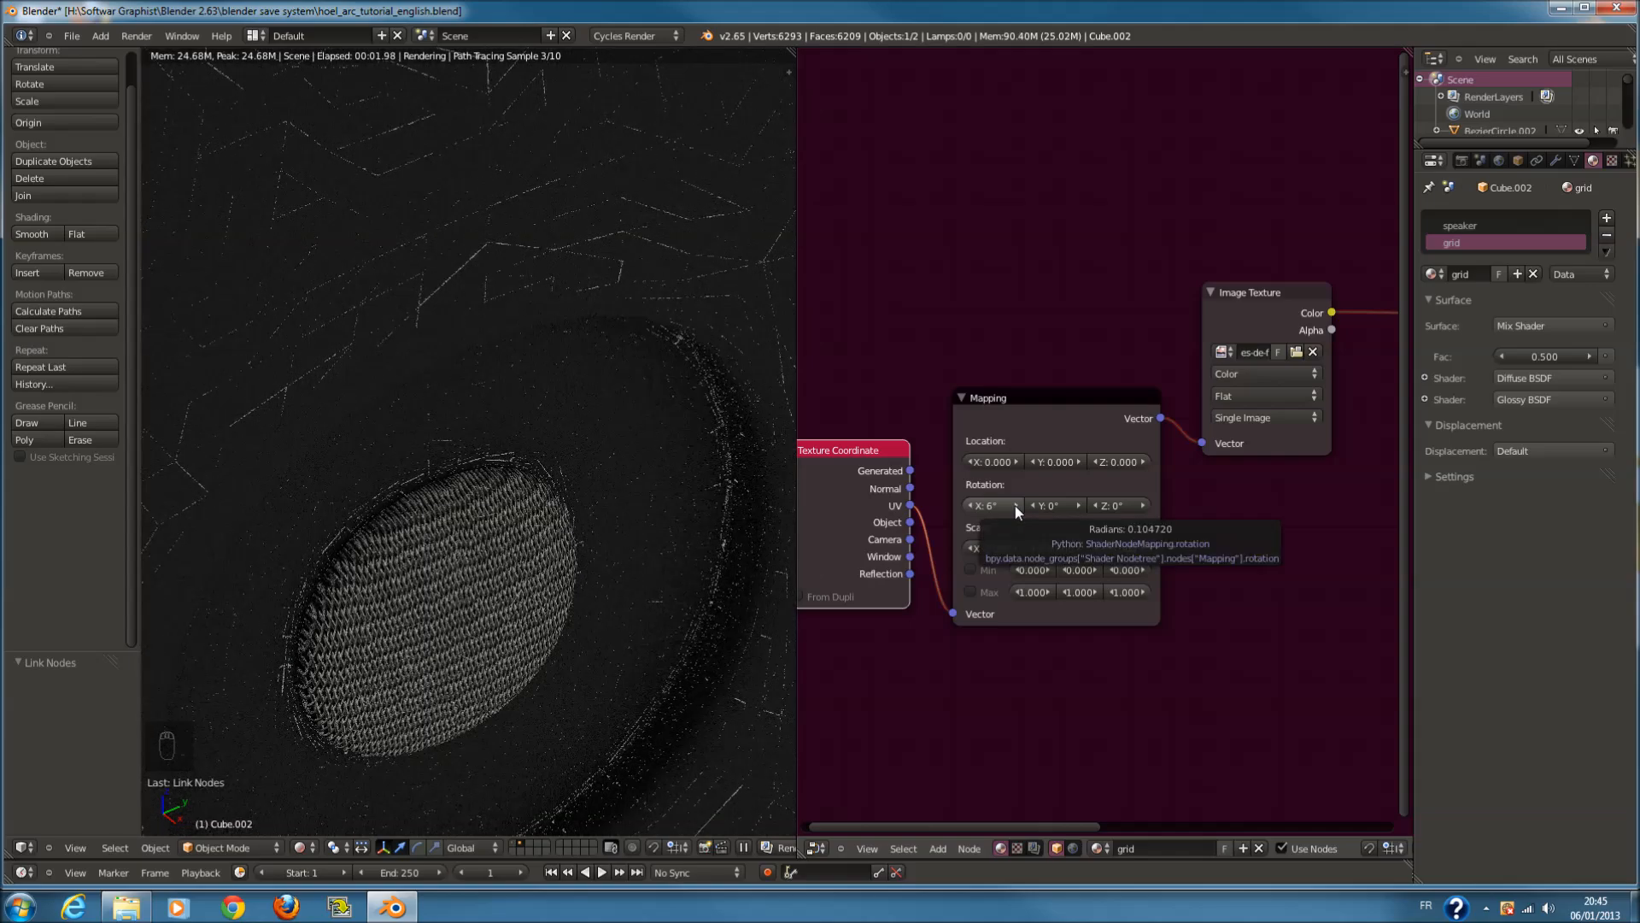
Try Z rotations of about 54° and 0.5° on the Mapping node
{"action": "left_click_drag", "start_coordinate": [1131, 503], "coordinate": [1135, 504]}
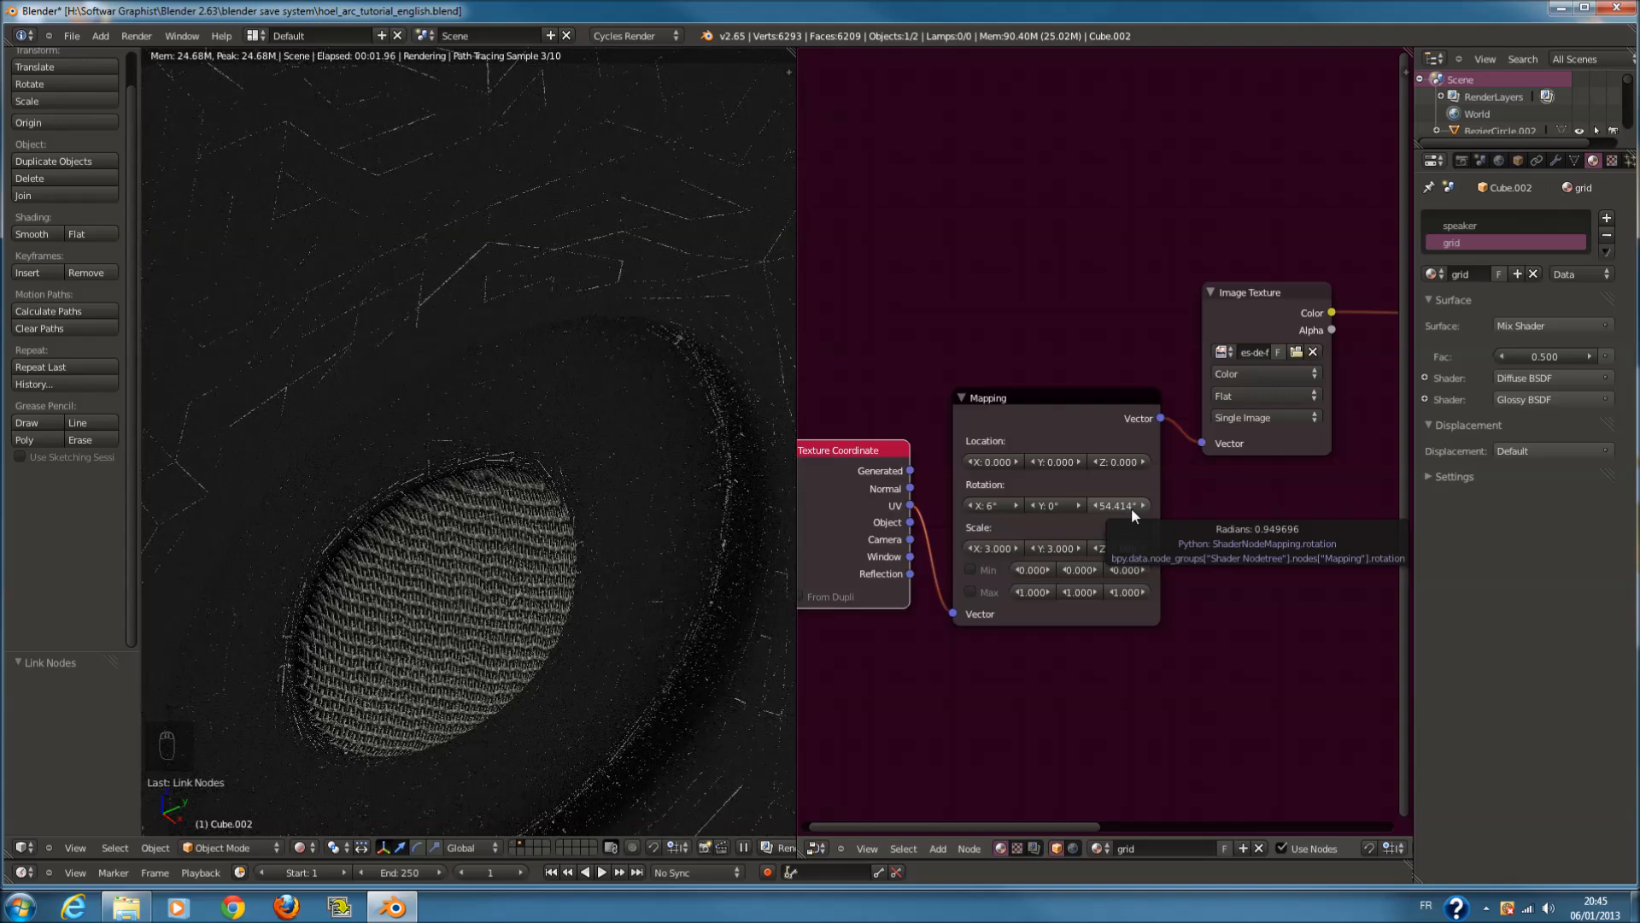
{"action": "left_click", "coordinate": [1122, 503]}
{"action": "type", "text": "0.5"}
{"action": "key", "text": "Return"}
{"action": "left_click", "coordinate": [1139, 510]}
Set the Mapping node's X, Y and Z rotation to 5°
{"action": "left_click", "coordinate": [1126, 506]}
{"action": "type", "text": "5"}
{"action": "key", "text": "Return"}
{"action": "left_click", "coordinate": [996, 506]}
{"action": "type", "text": "5"}
{"action": "key", "text": "Return"}
{"action": "left_click", "coordinate": [1064, 507]}
{"action": "type", "text": "5"}
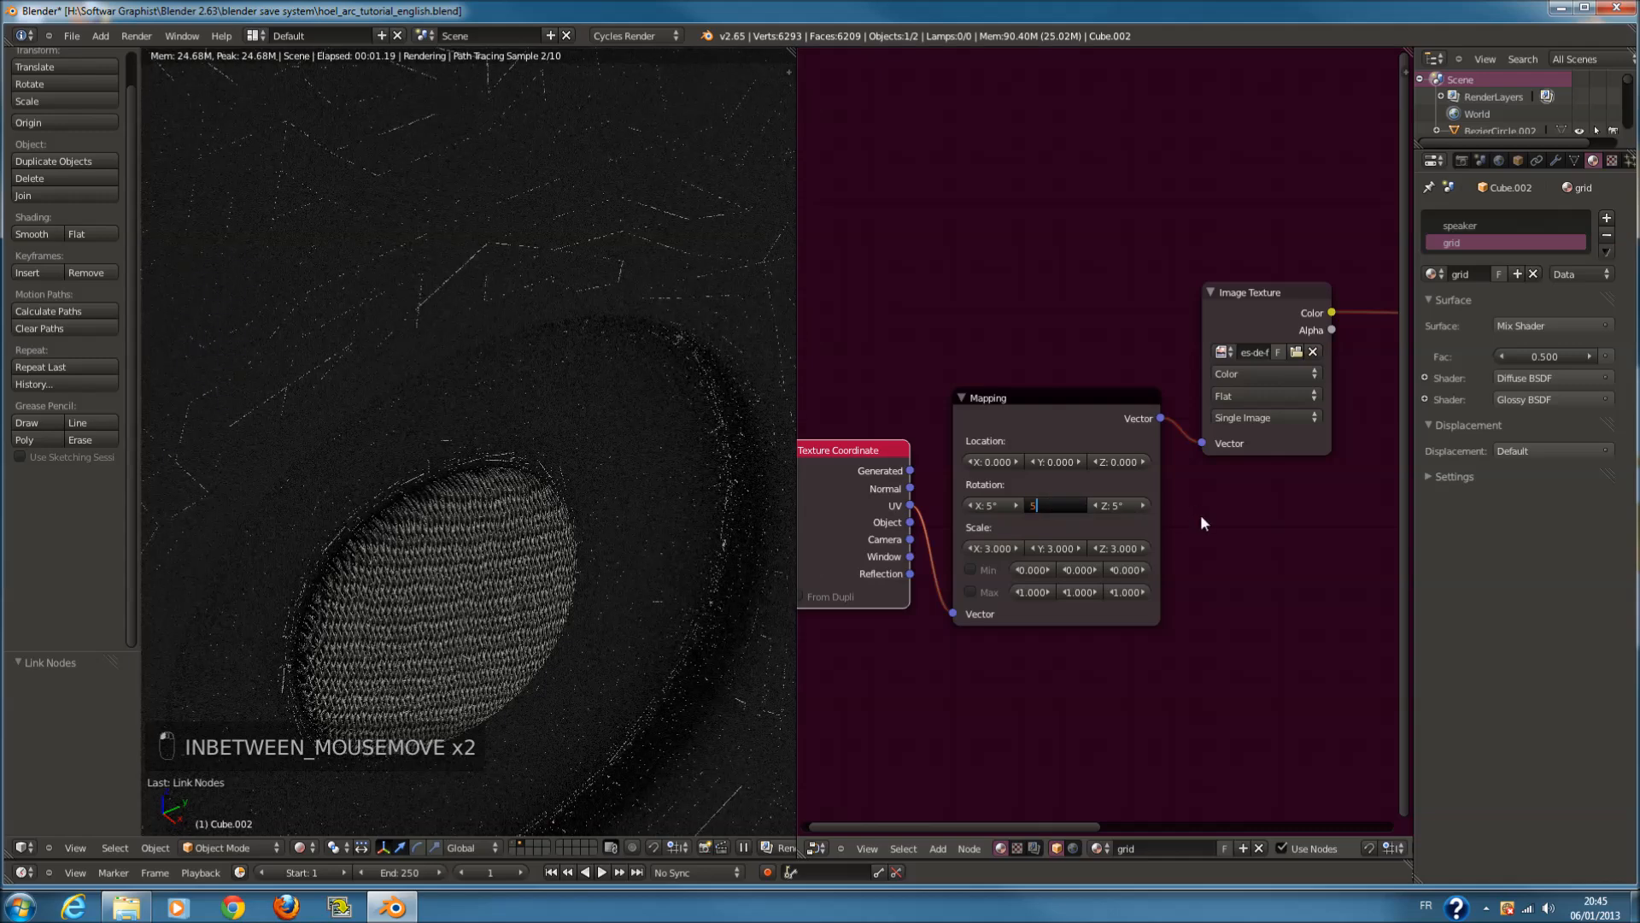
{"action": "key", "text": "Return"}
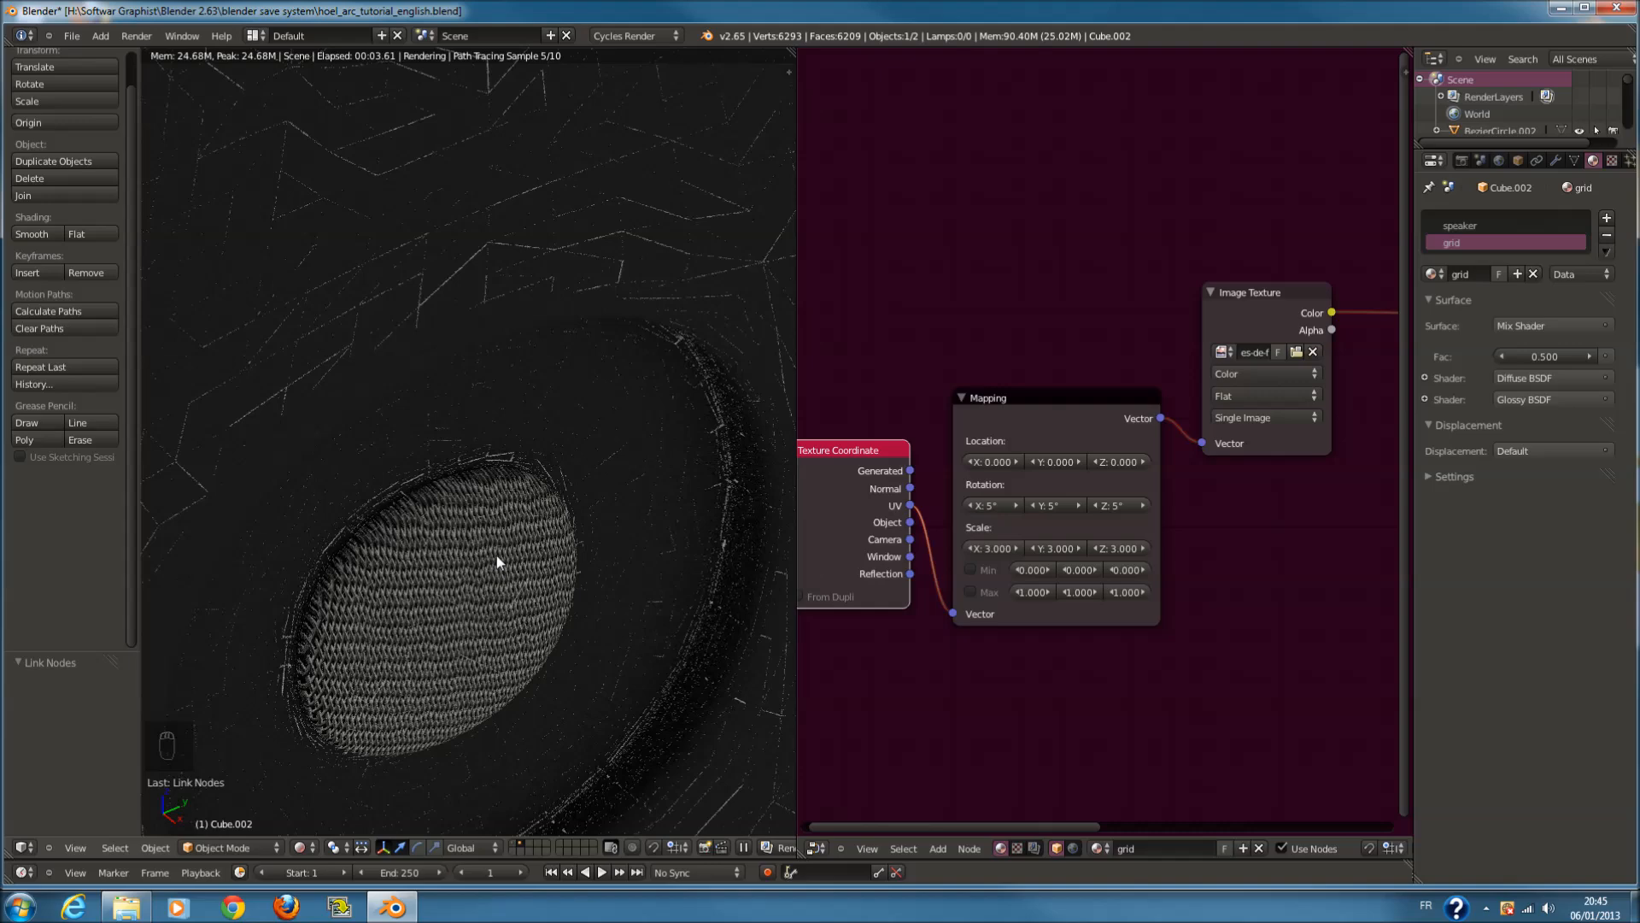
Move the image texture's link from the Diffuse BSDF's colour to its roughness input and lighten the diffuse colour to grey, about 0.079 per RGB channel
{"action": "scroll", "coordinate": [1124, 525], "scroll_direction": "down", "scroll_amount": 2}
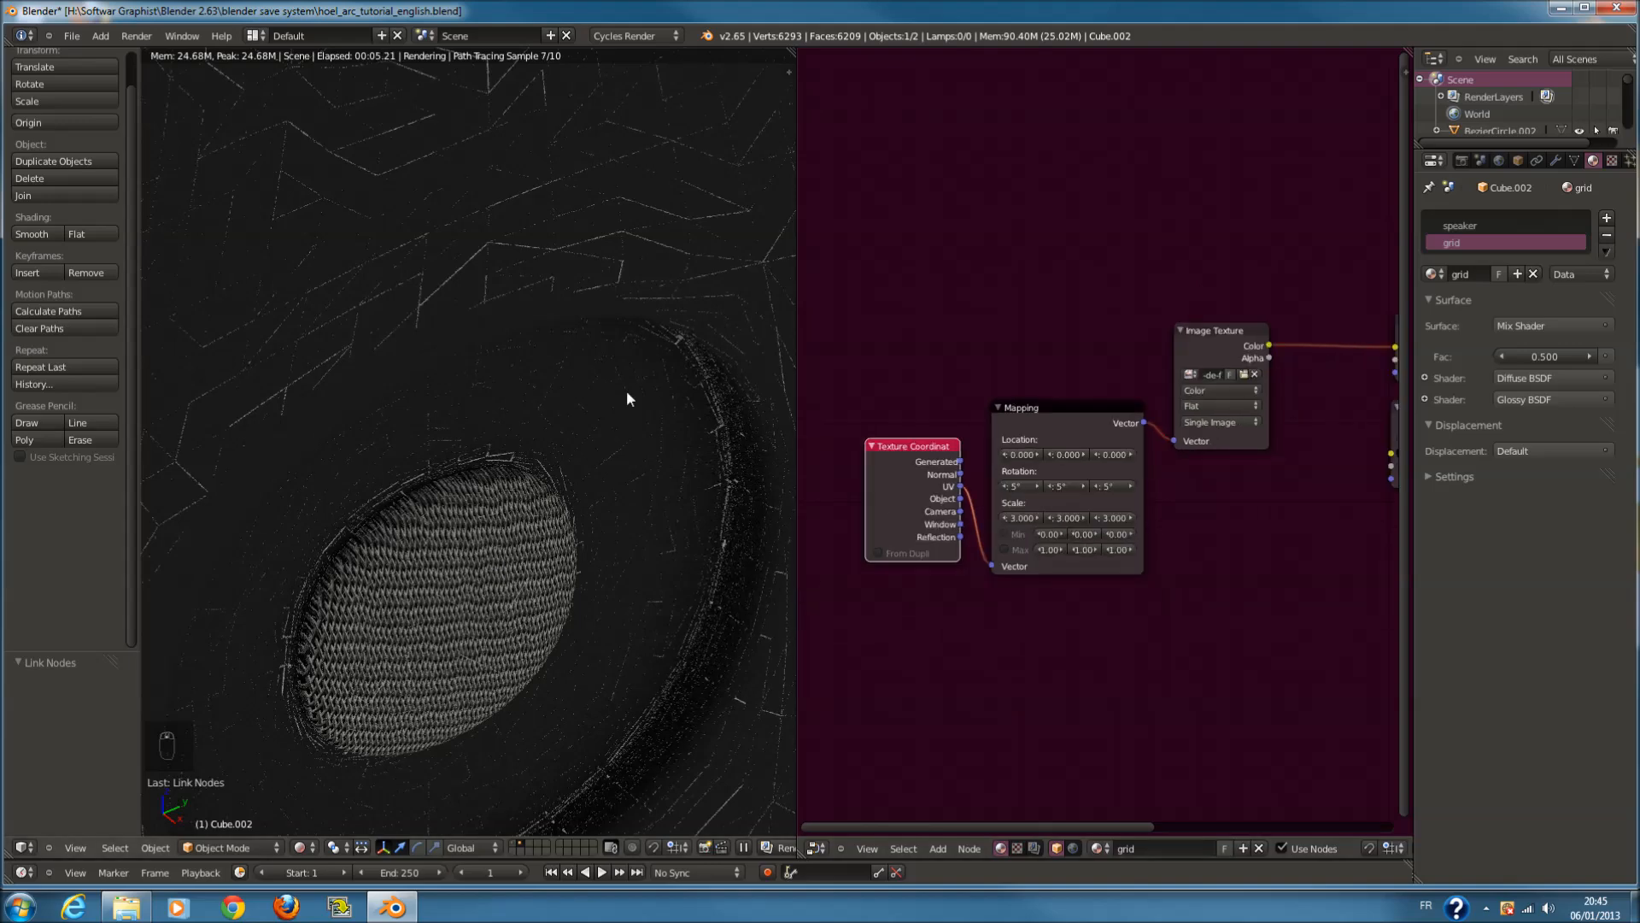
{"action": "scroll", "coordinate": [598, 248], "scroll_direction": "down", "scroll_amount": 6}
{"action": "scroll", "coordinate": [413, 414], "scroll_direction": "up", "scroll_amount": 2}
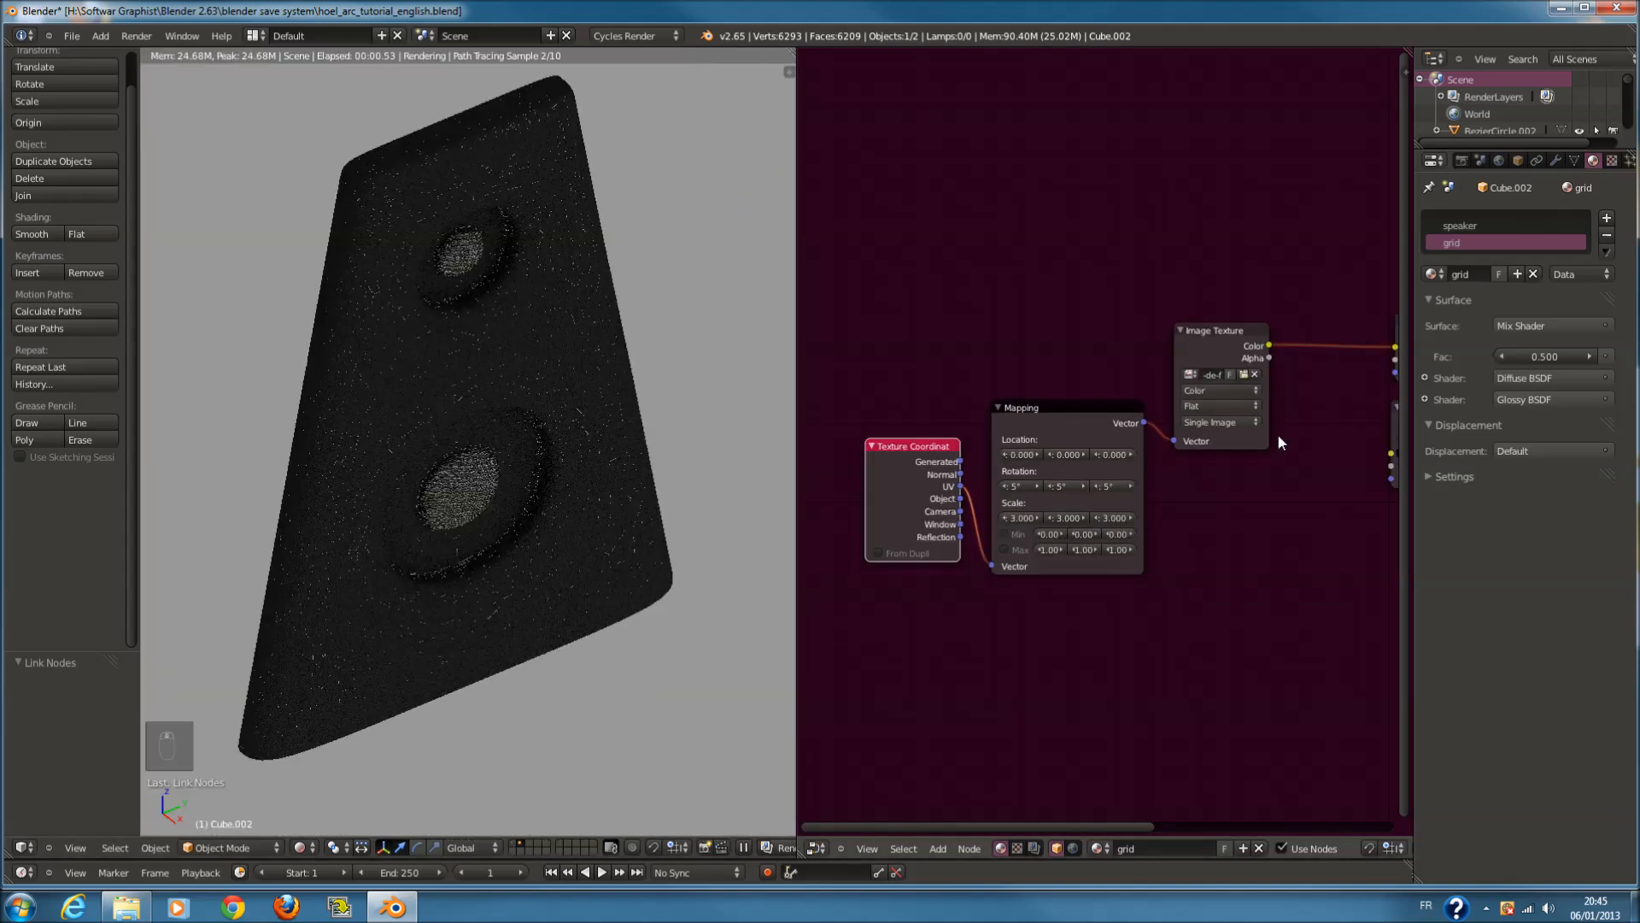
{"action": "scroll", "coordinate": [1278, 433], "scroll_direction": "up", "scroll_amount": 1}
{"action": "scroll", "coordinate": [1208, 445], "scroll_direction": "down", "scroll_amount": 3, "text": "ctrl"}
{"action": "scroll", "coordinate": [1208, 445], "scroll_direction": "down", "scroll_amount": 5, "text": "ctrl"}
{"action": "scroll", "coordinate": [1005, 423], "scroll_direction": "up", "scroll_amount": 2}
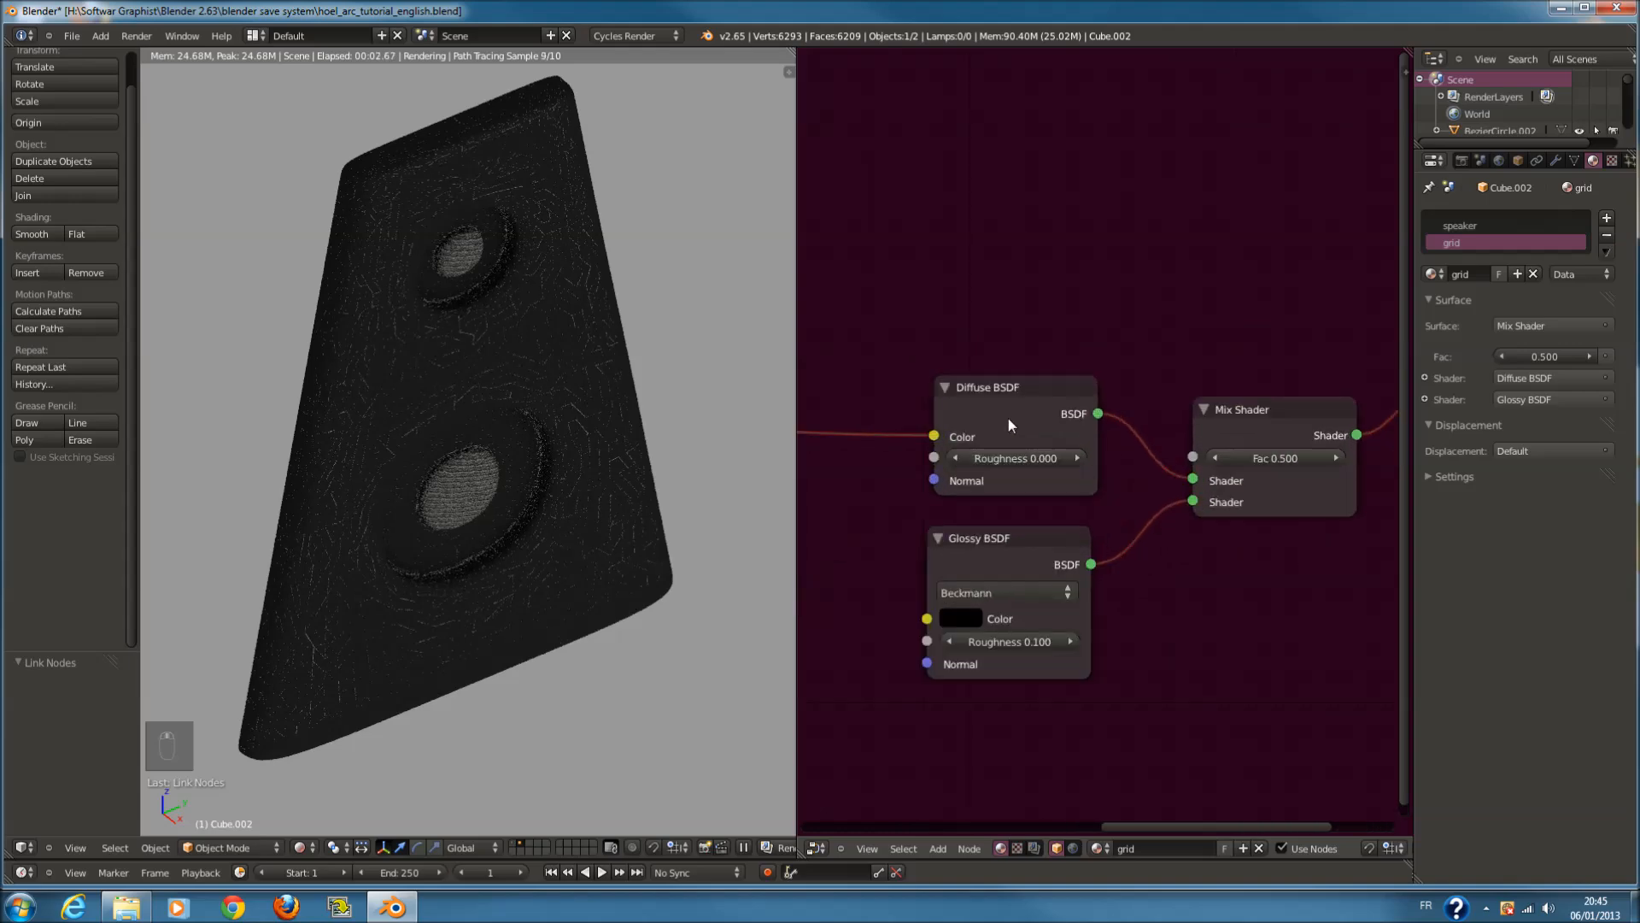
{"action": "left_click_drag", "start_coordinate": [934, 435], "coordinate": [940, 460]}
{"action": "scroll", "coordinate": [940, 460], "scroll_direction": "down", "scroll_amount": 4, "text": "ctrl"}
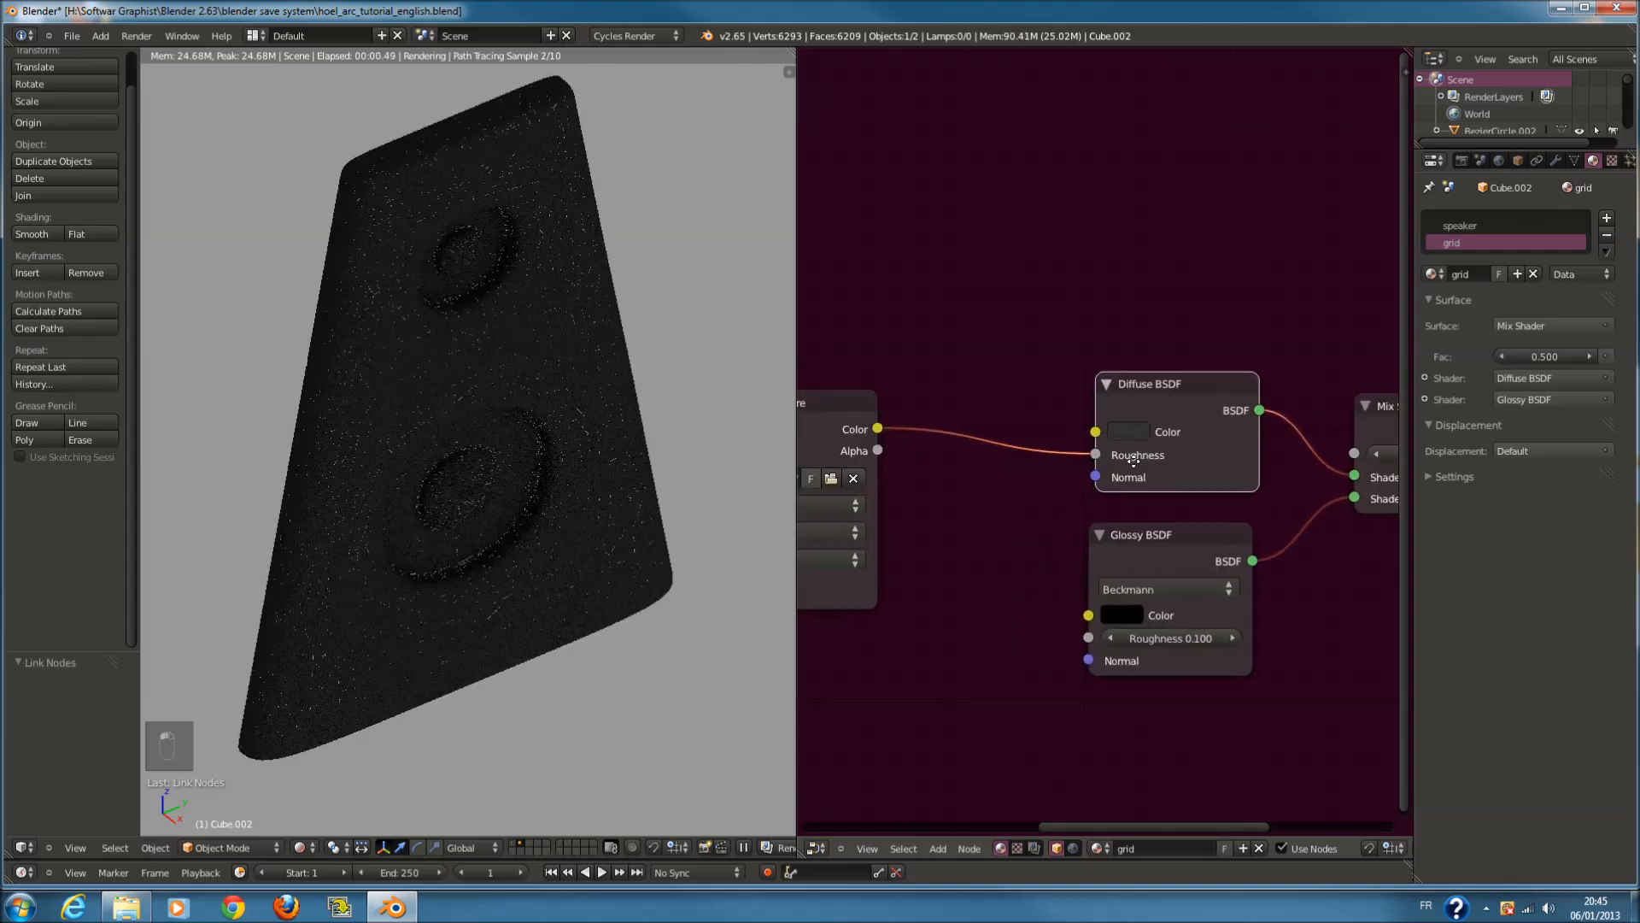
{"action": "left_click", "coordinate": [1157, 433]}
{"action": "left_click_drag", "start_coordinate": [1305, 170], "coordinate": [1315, 227]}
{"action": "scroll", "coordinate": [431, 528], "scroll_direction": "up", "scroll_amount": 8}
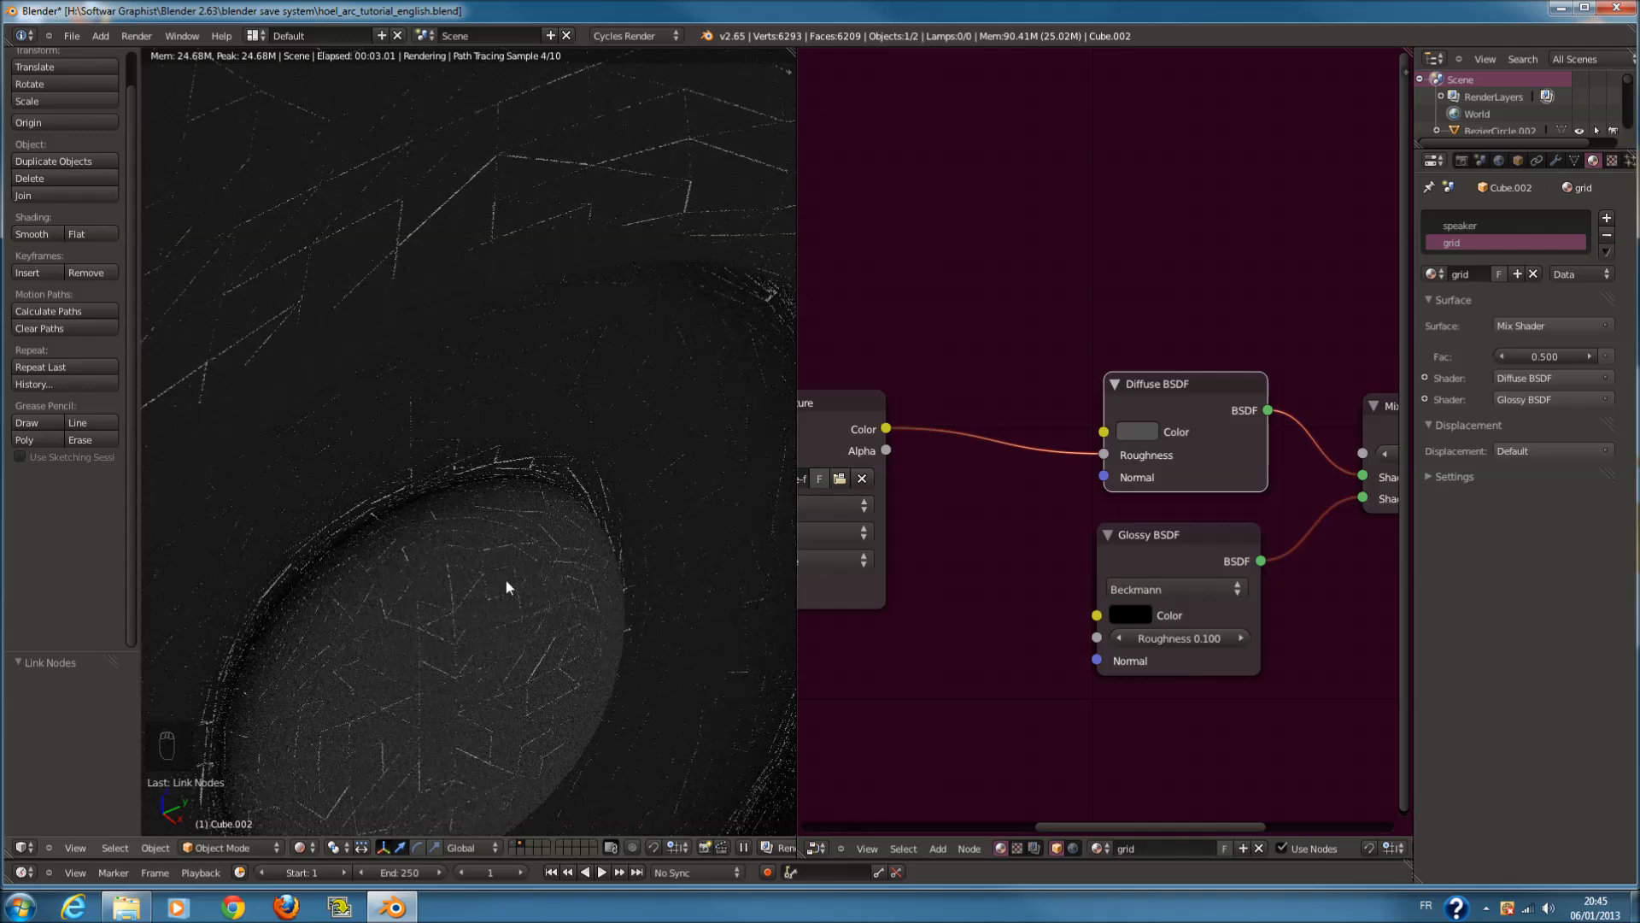
Add a Mix colour node set to Multiply, with the image texture's colour feeding Color2 and the node's output feeding the material's displacement
{"action": "scroll", "coordinate": [1068, 583], "scroll_direction": "down", "scroll_amount": 4}
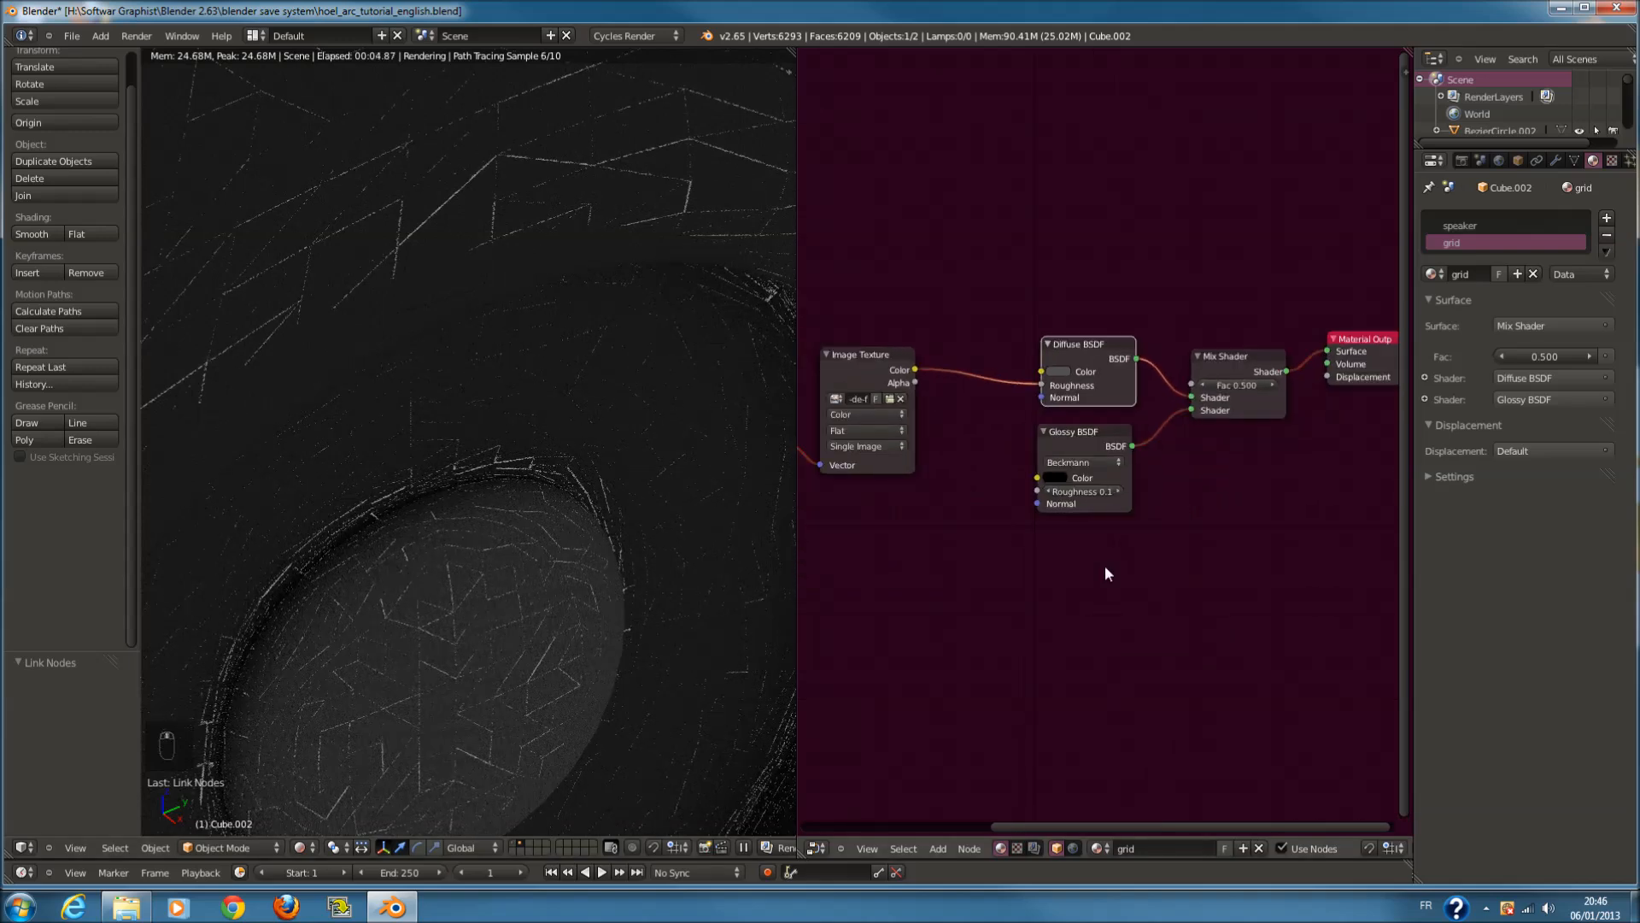
{"action": "key", "text": "shift+a"}
{"action": "mouse_move", "coordinate": [1078, 621]}
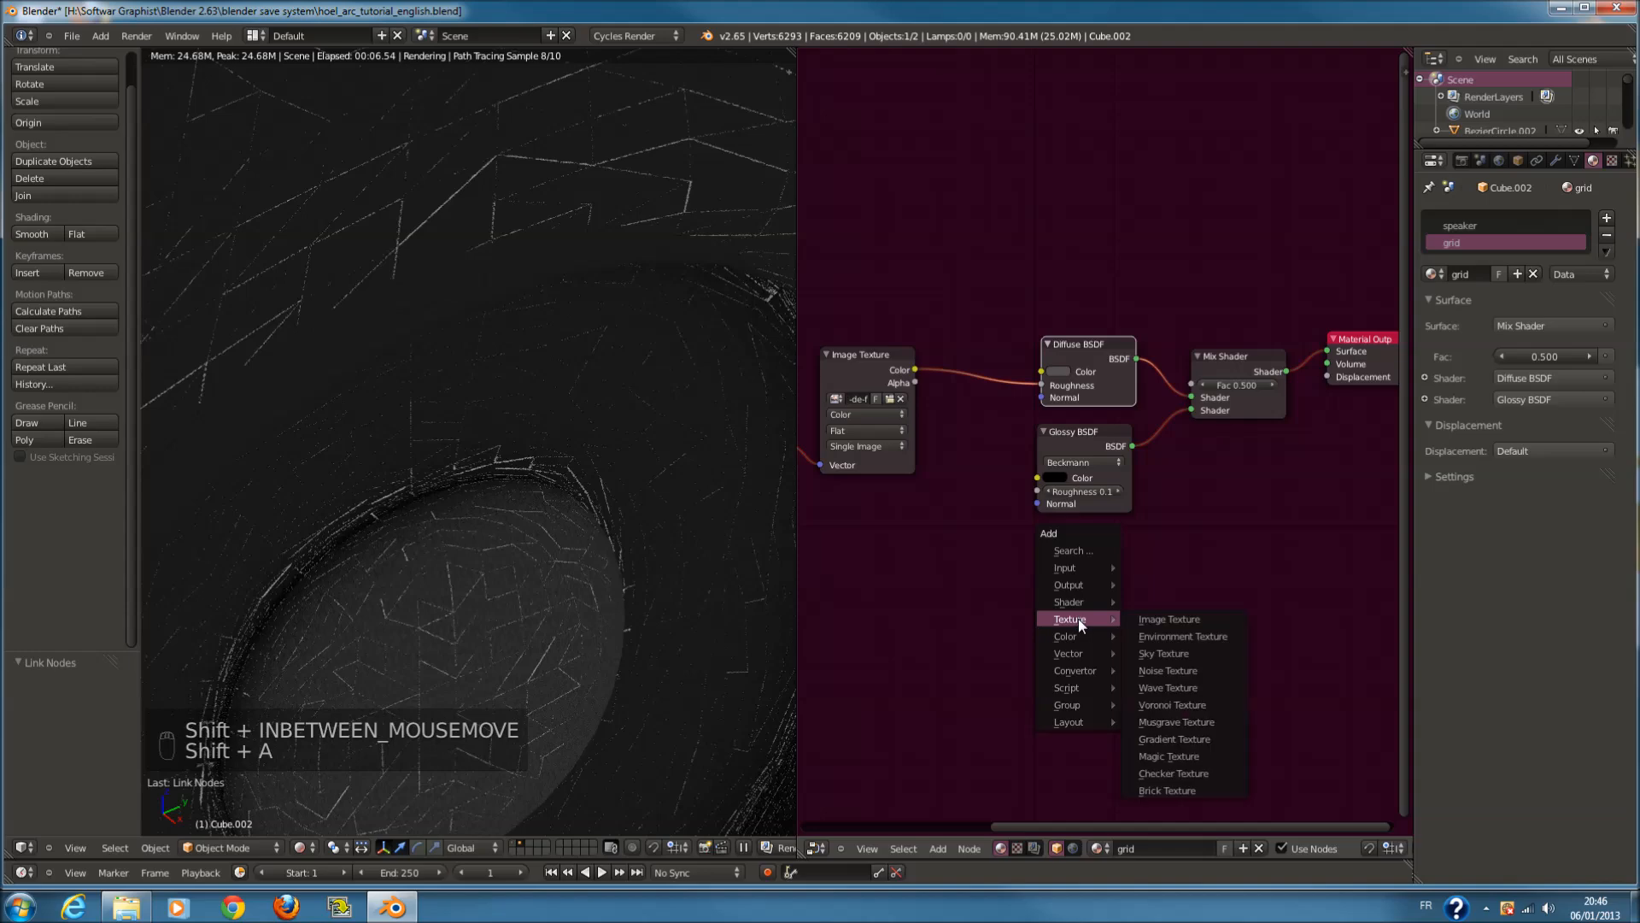
{"action": "left_click", "coordinate": [1158, 664]}
{"action": "left_click_drag", "start_coordinate": [917, 371], "coordinate": [1160, 723]}
{"action": "left_click_drag", "start_coordinate": [1218, 632], "coordinate": [1326, 376]}
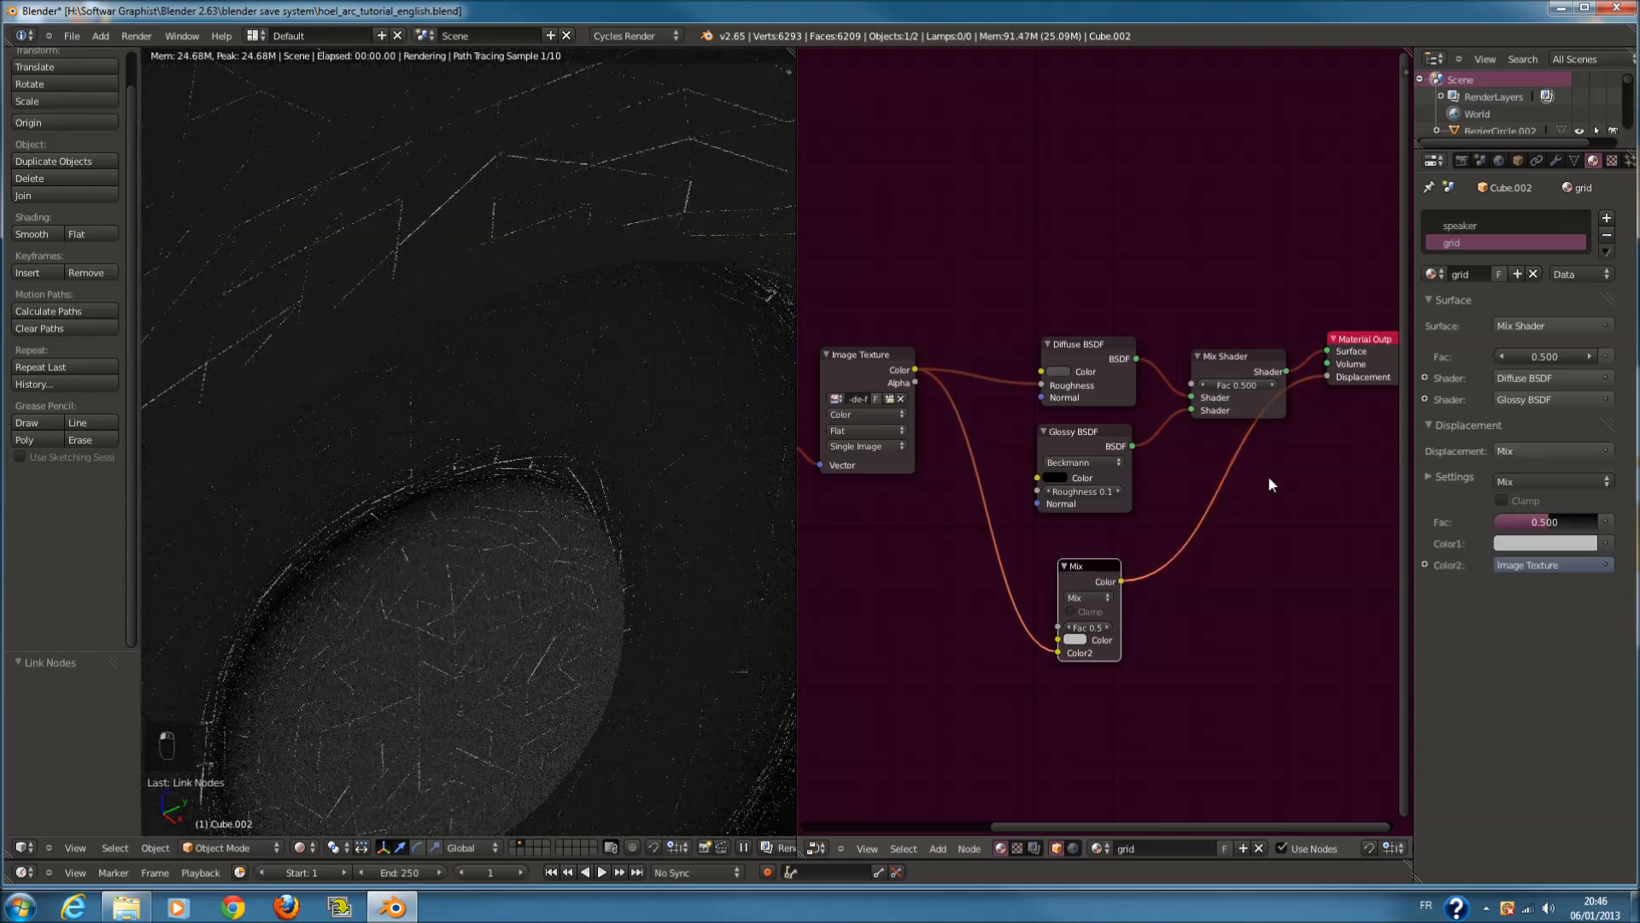
{"action": "left_click", "coordinate": [1092, 601]}
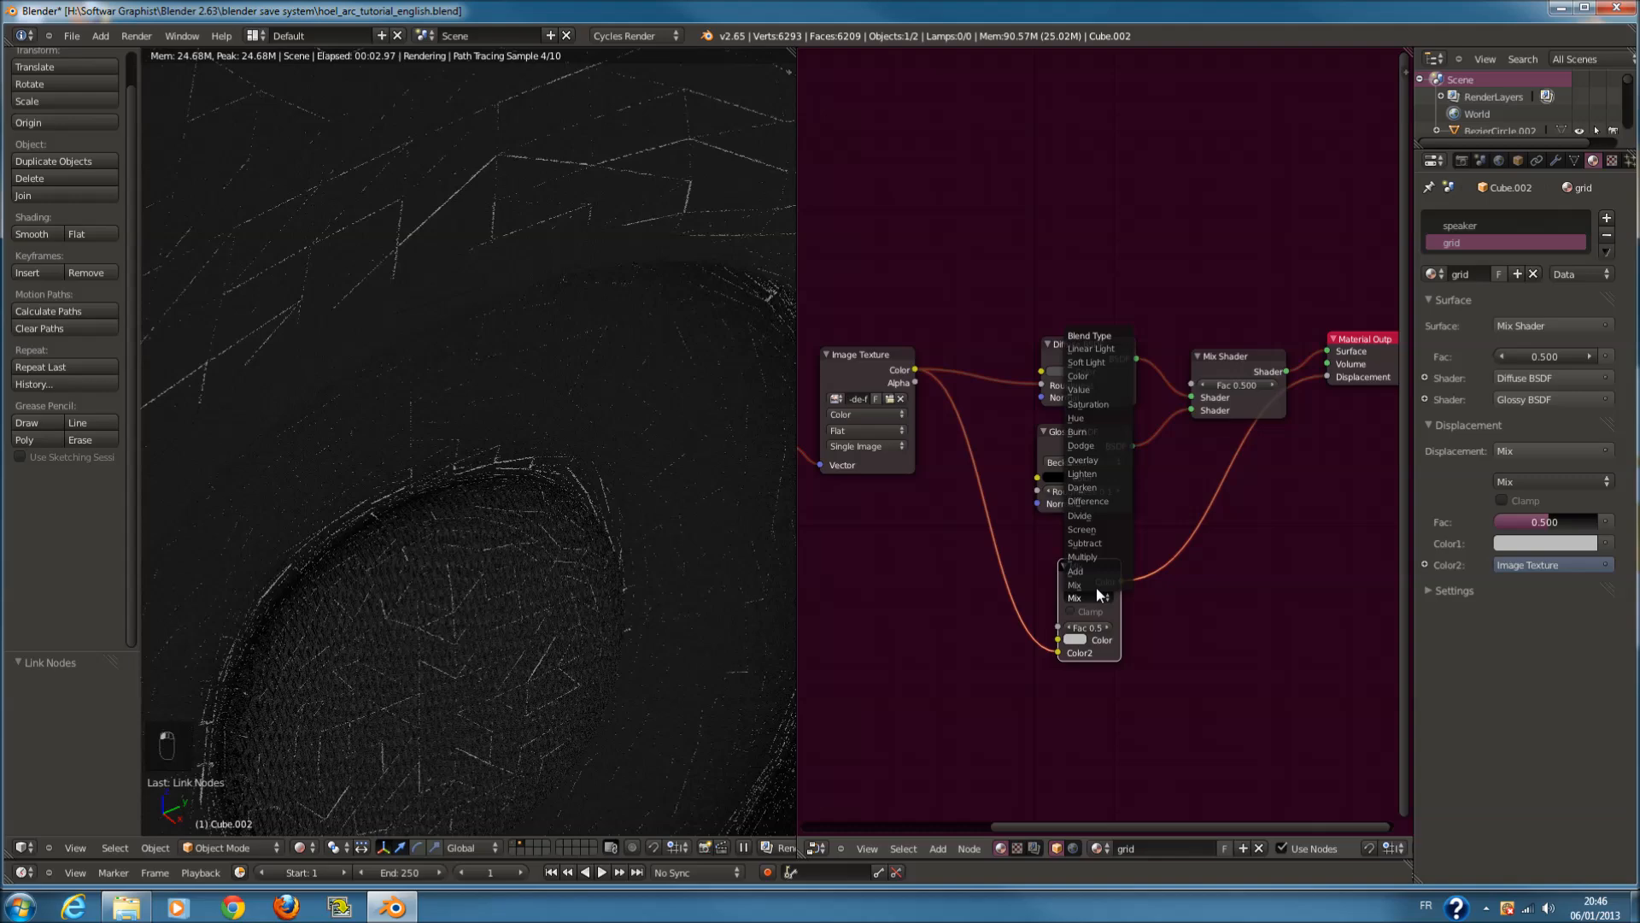
{"action": "left_click", "coordinate": [1099, 556]}
Delete the Glossy BSDF and Mix Shader nodes and connect the Diffuse BSDF directly to the Material Output's surface
{"action": "scroll", "coordinate": [1083, 487], "scroll_direction": "up", "scroll_amount": 3}
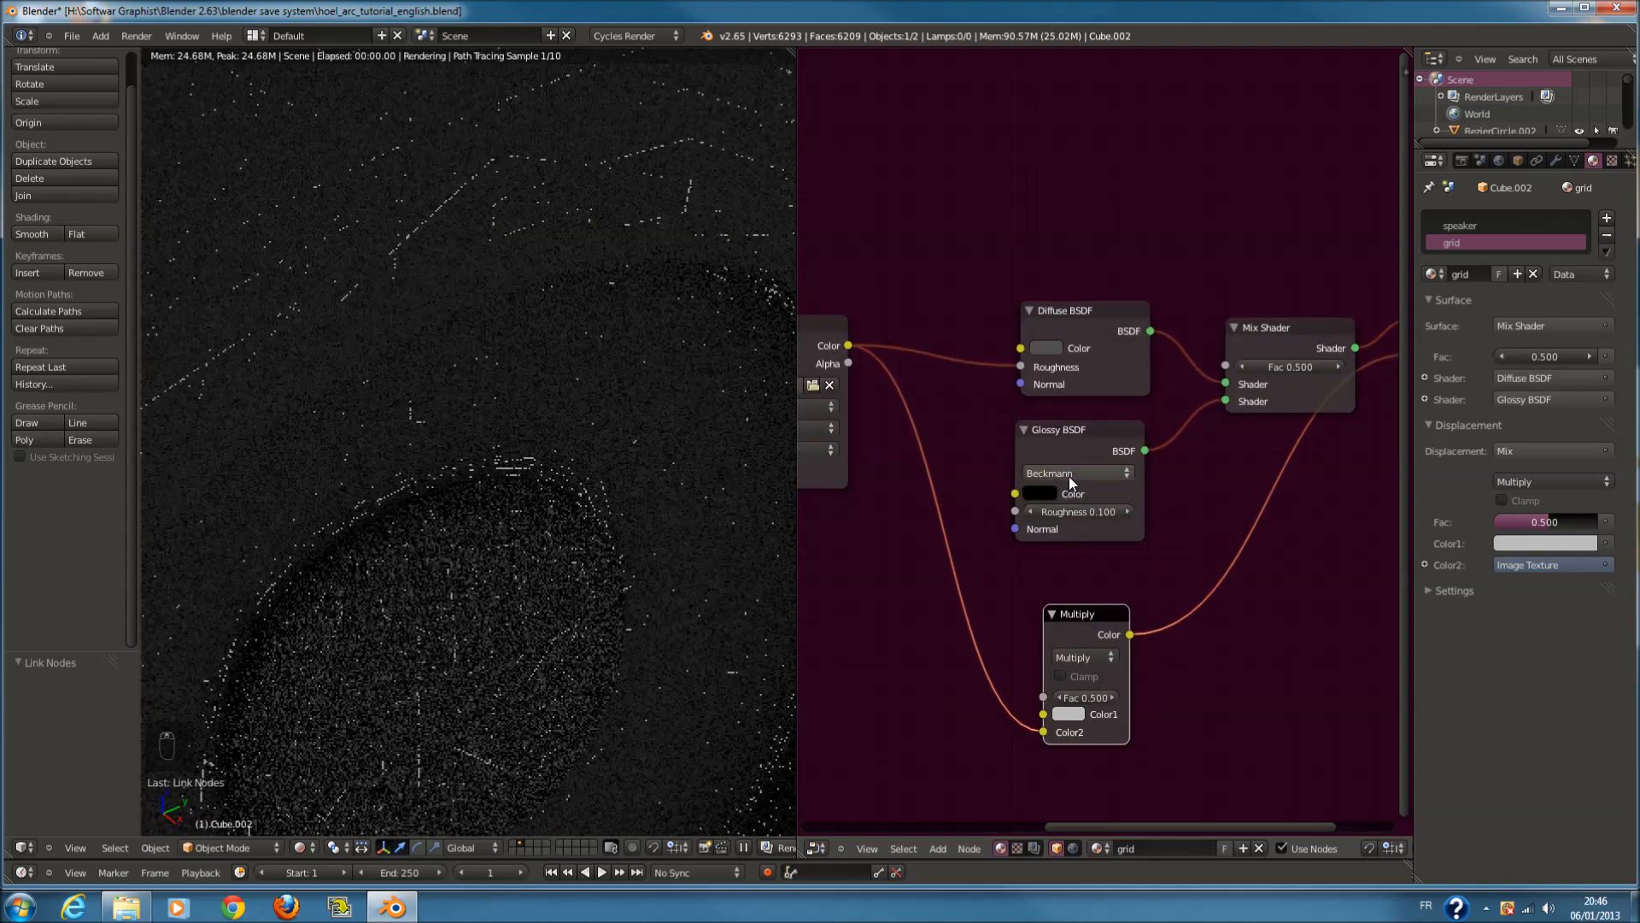
{"action": "left_click", "coordinate": [1126, 519]}
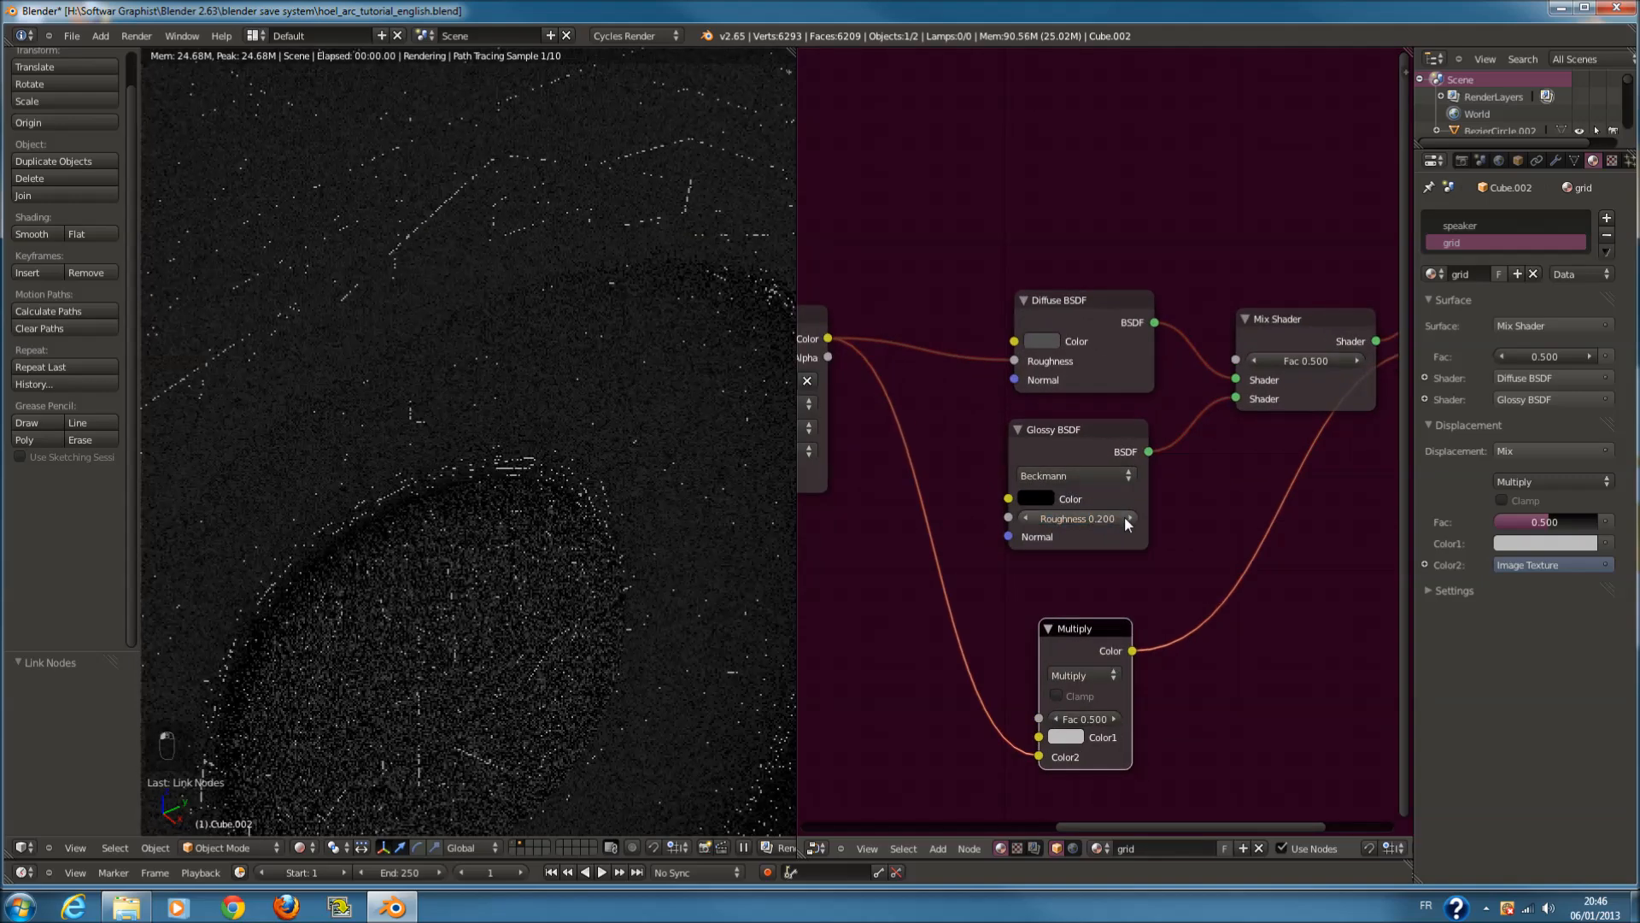
{"action": "left_click", "coordinate": [1129, 453]}
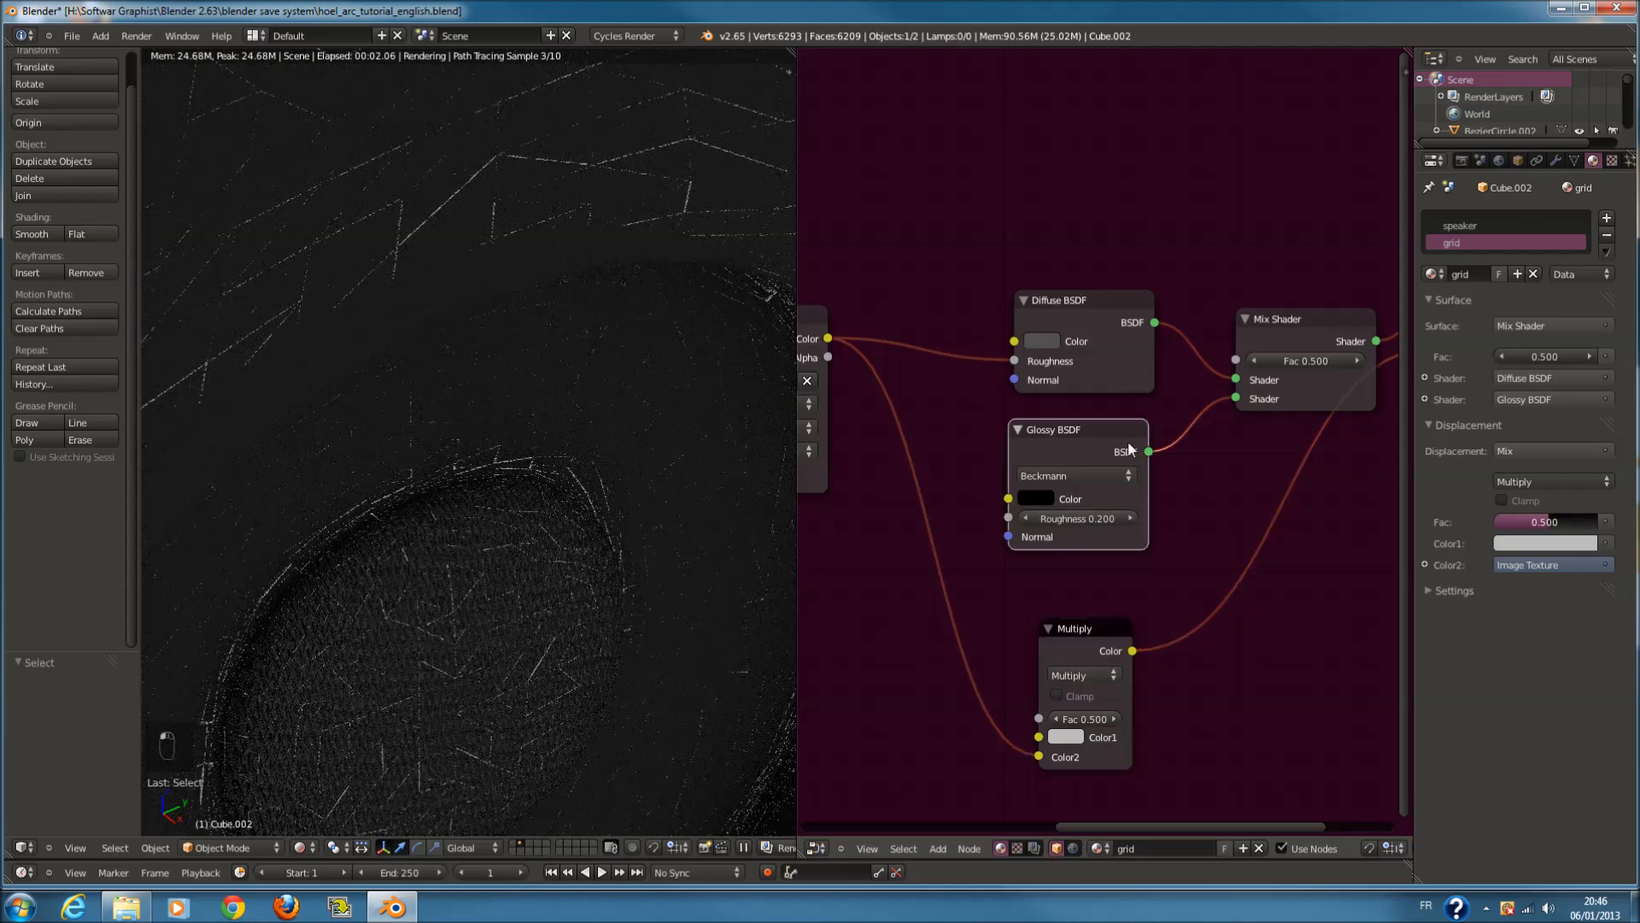
{"action": "scroll", "coordinate": [1223, 437], "scroll_direction": "down", "scroll_amount": 1}
{"action": "key", "text": "x"}
{"action": "left_click", "coordinate": [1264, 357]}
{"action": "key", "text": "x"}
{"action": "left_click_drag", "start_coordinate": [1156, 345], "coordinate": [1230, 362]}
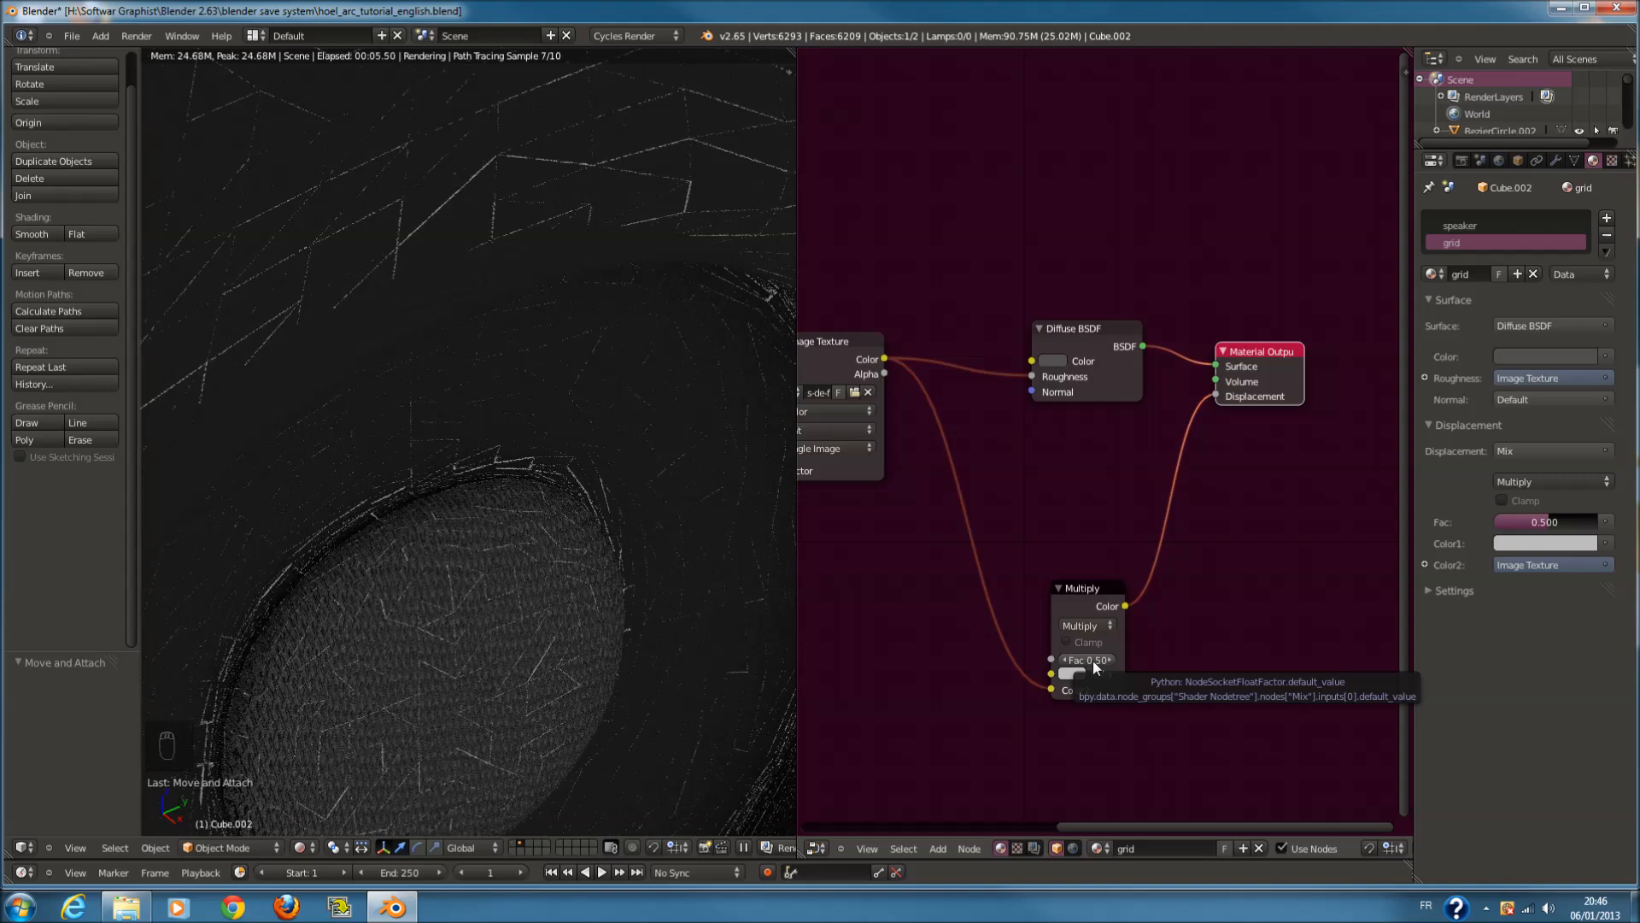
Darken the grid material's diffuse colour to near black while previewing the whole speaker in rendered shading
{"action": "left_click", "coordinate": [304, 848]}
{"action": "left_click", "coordinate": [332, 795]}
{"action": "scroll", "coordinate": [602, 617], "scroll_direction": "down", "scroll_amount": 5}
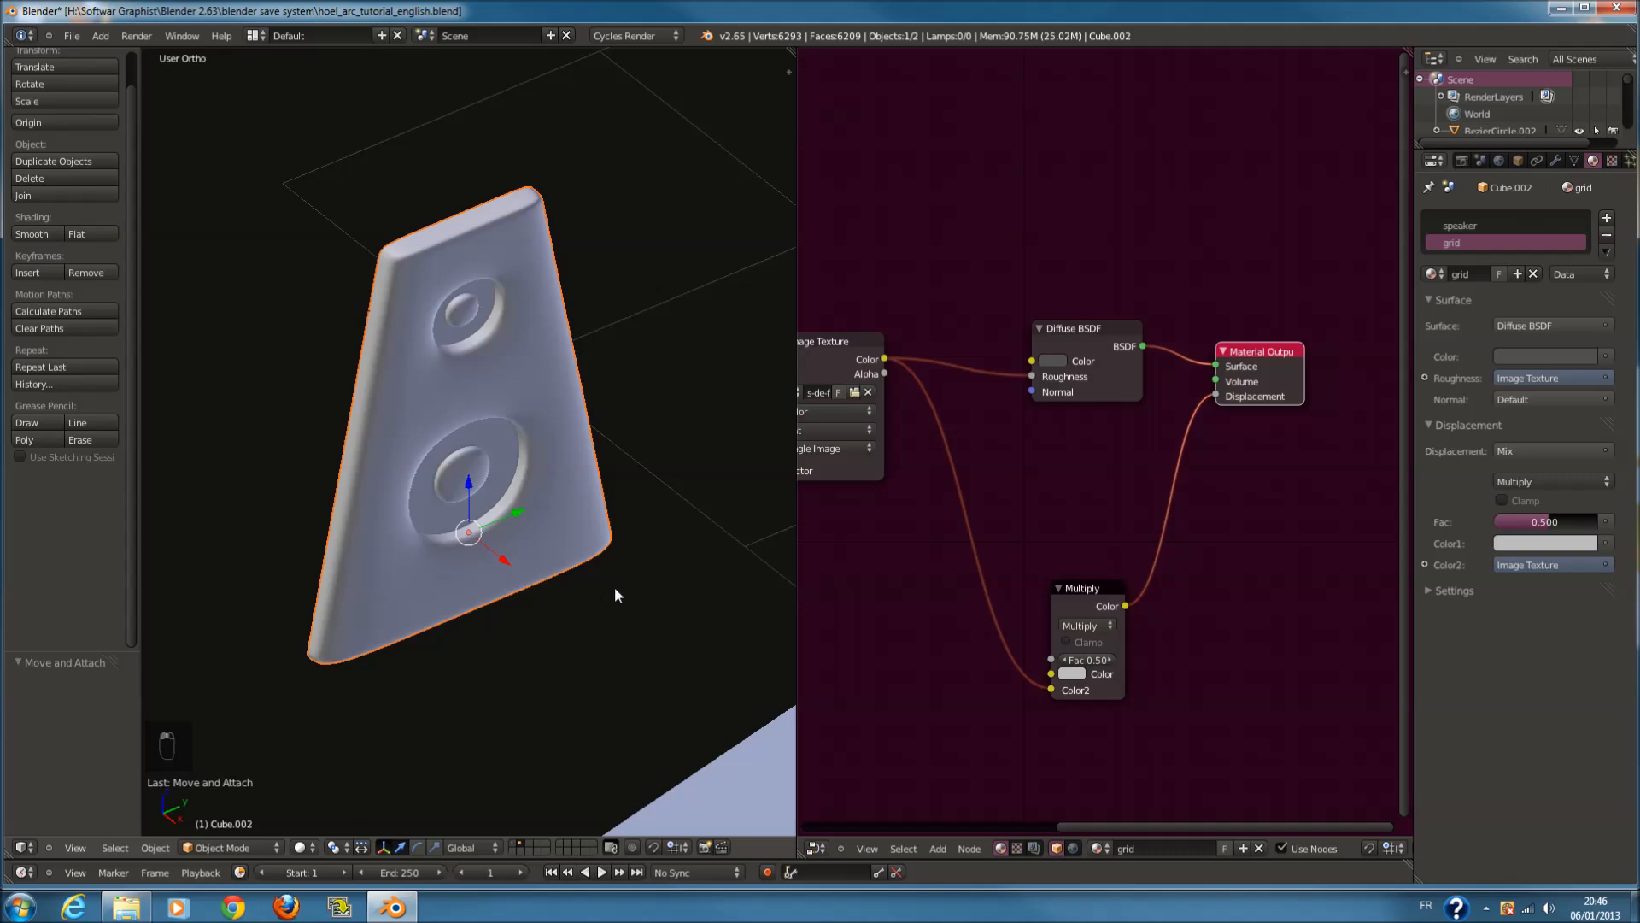
{"action": "left_click", "coordinate": [296, 850]}
{"action": "left_click", "coordinate": [362, 726]}
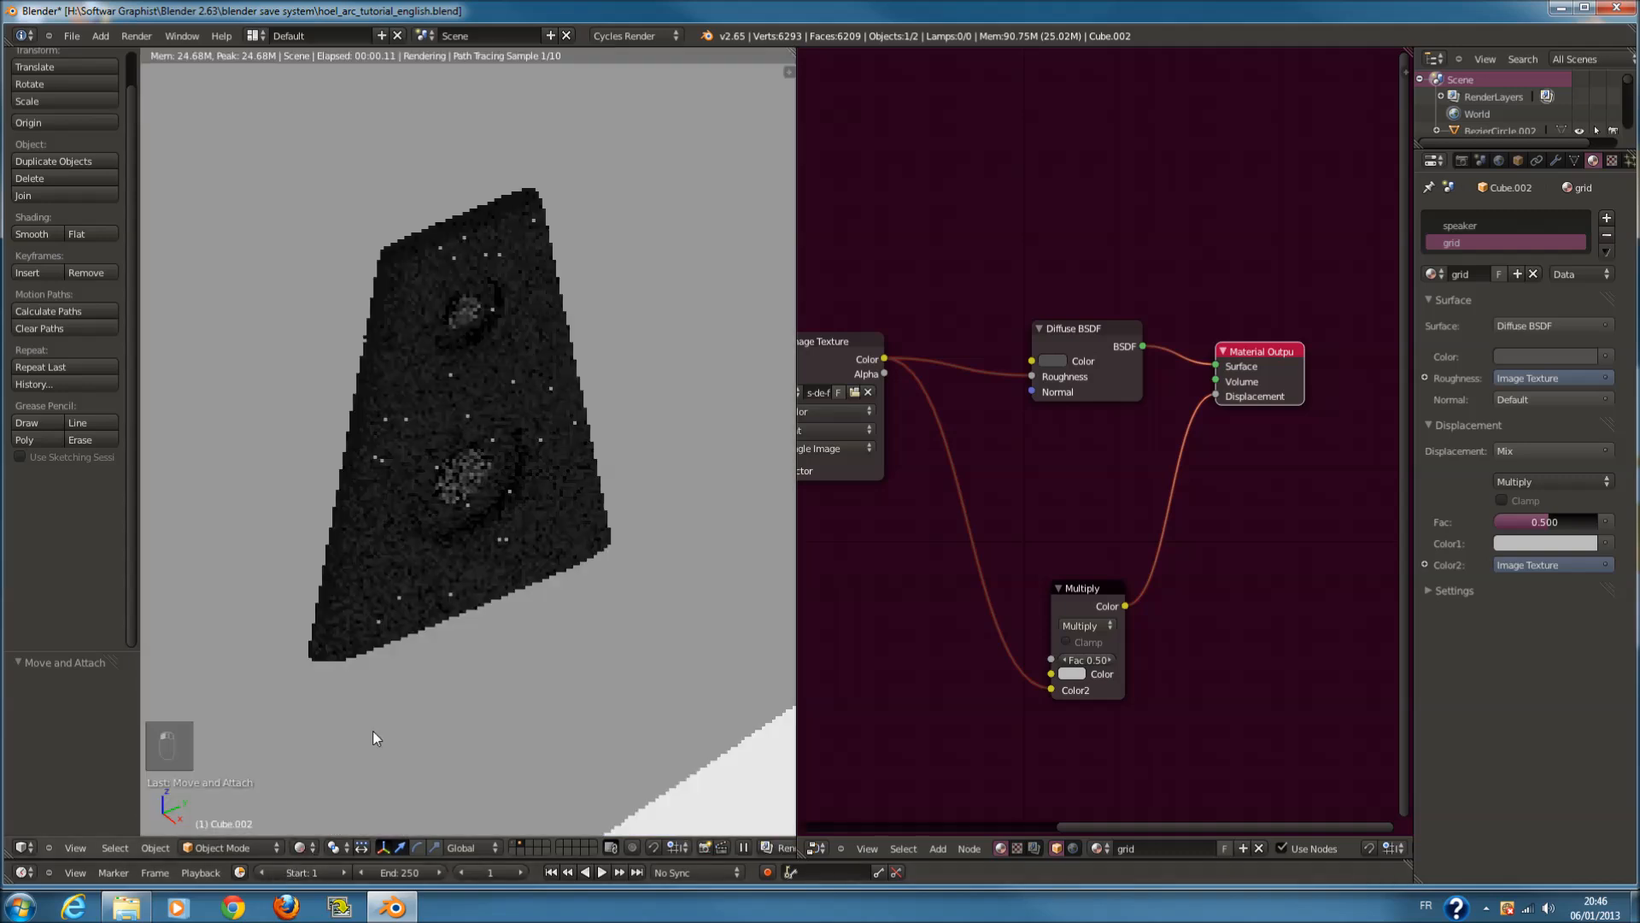
{"action": "scroll", "coordinate": [1053, 361], "scroll_direction": "up", "scroll_amount": 1}
{"action": "left_click", "coordinate": [1052, 359]}
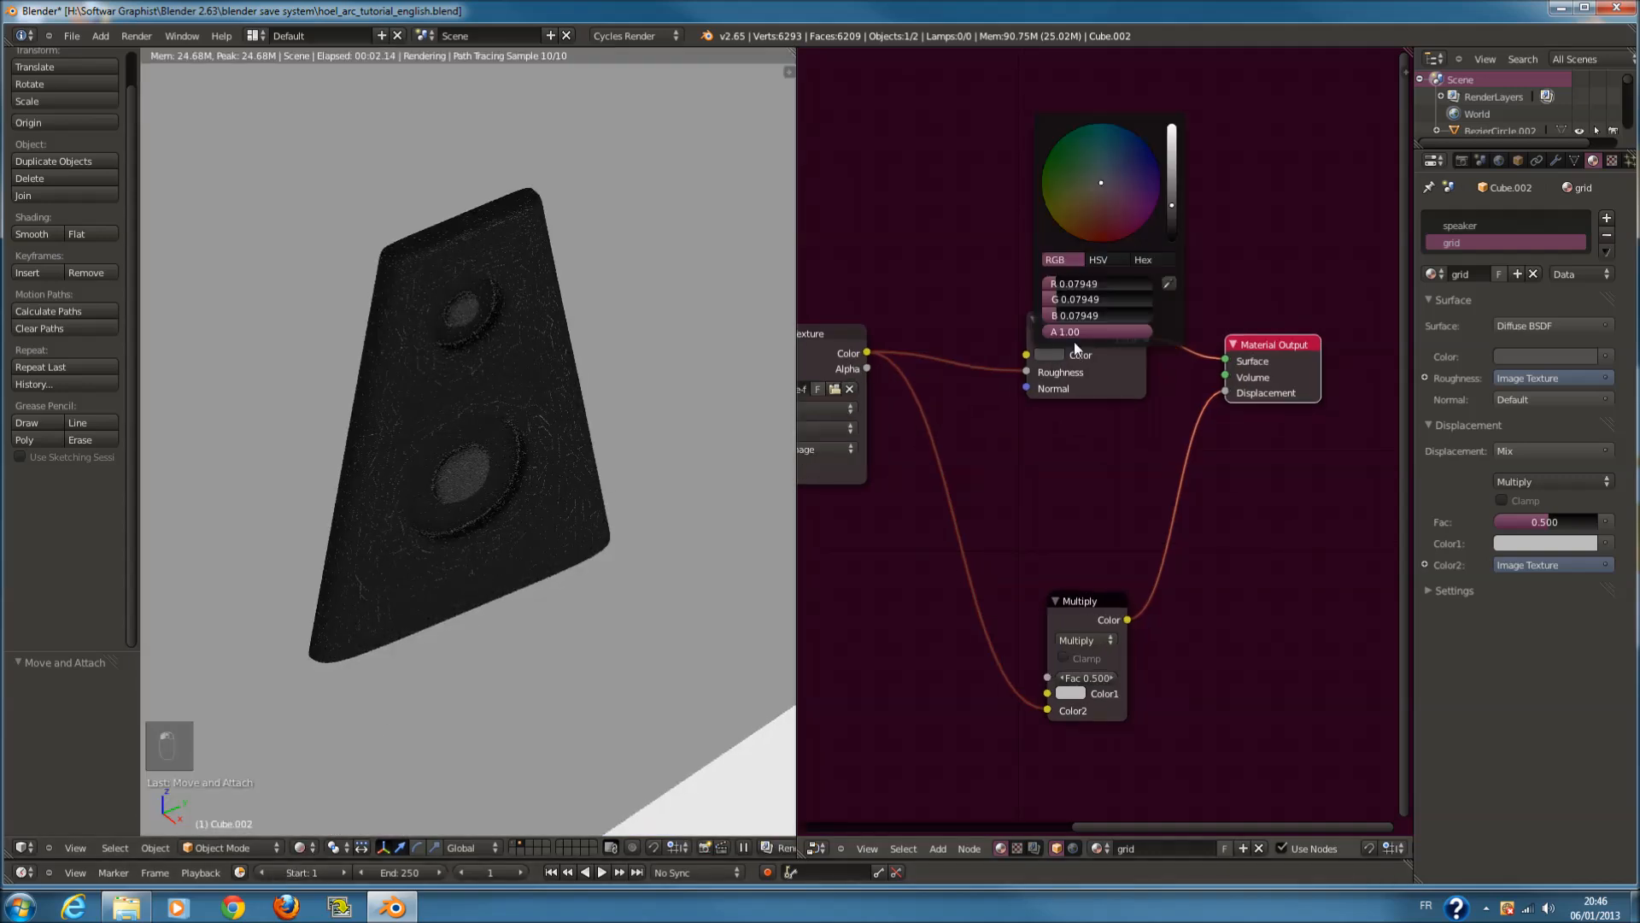
{"action": "left_click_drag", "start_coordinate": [1172, 208], "coordinate": [1172, 222]}
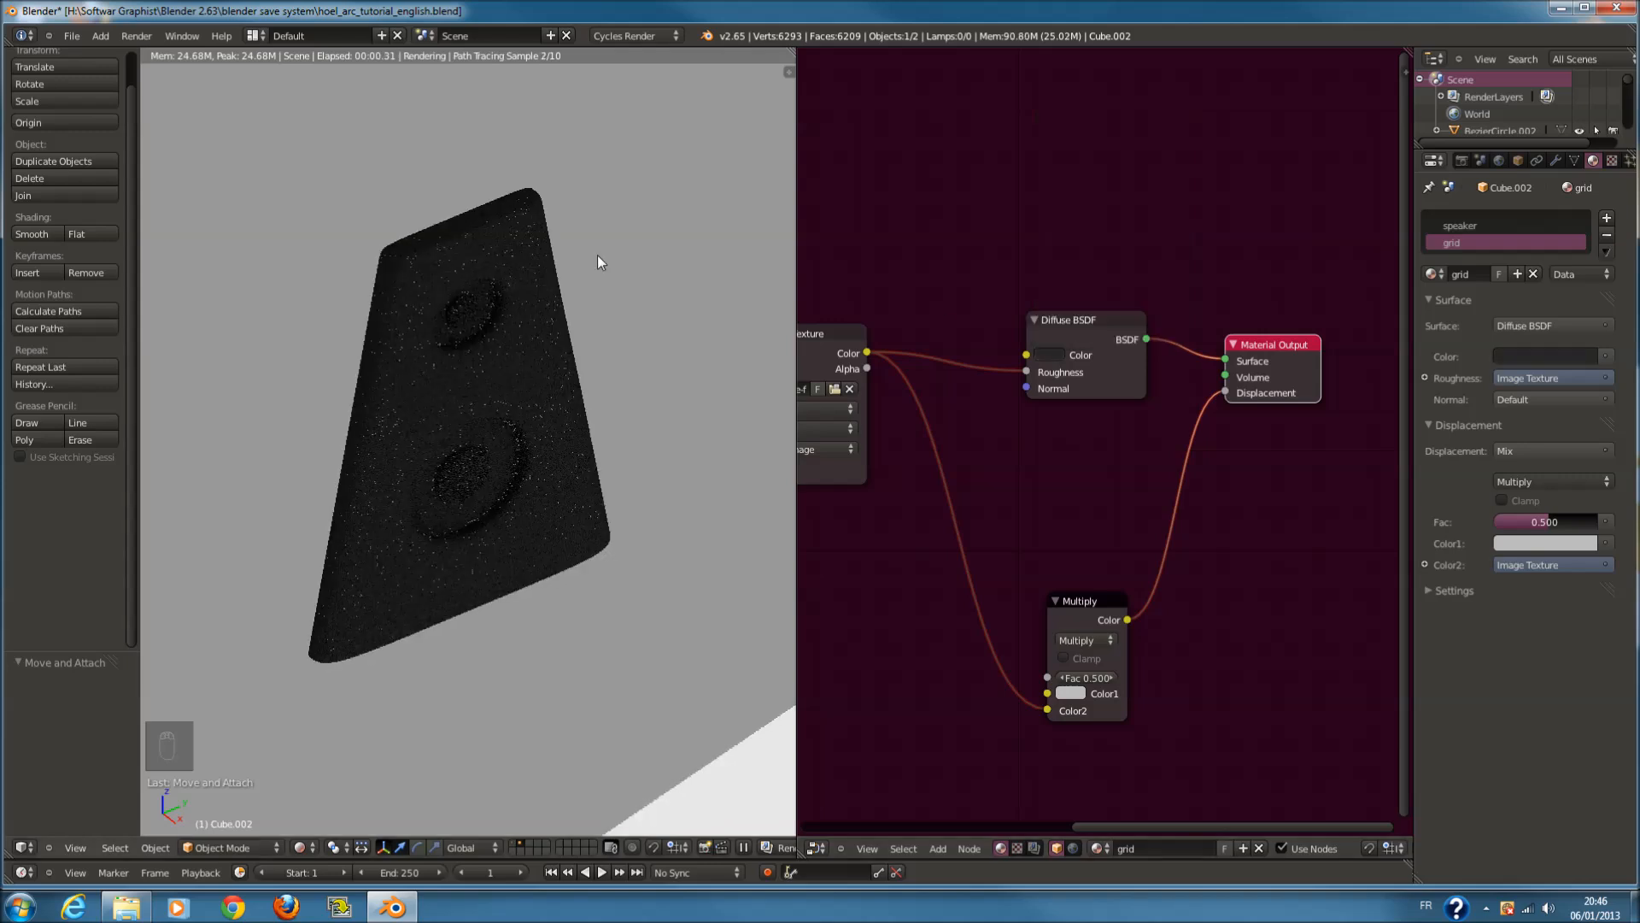
Darken the speaker material's diffuse colour slightly
{"action": "left_click", "coordinate": [1452, 225]}
{"action": "left_click", "coordinate": [1064, 354]}
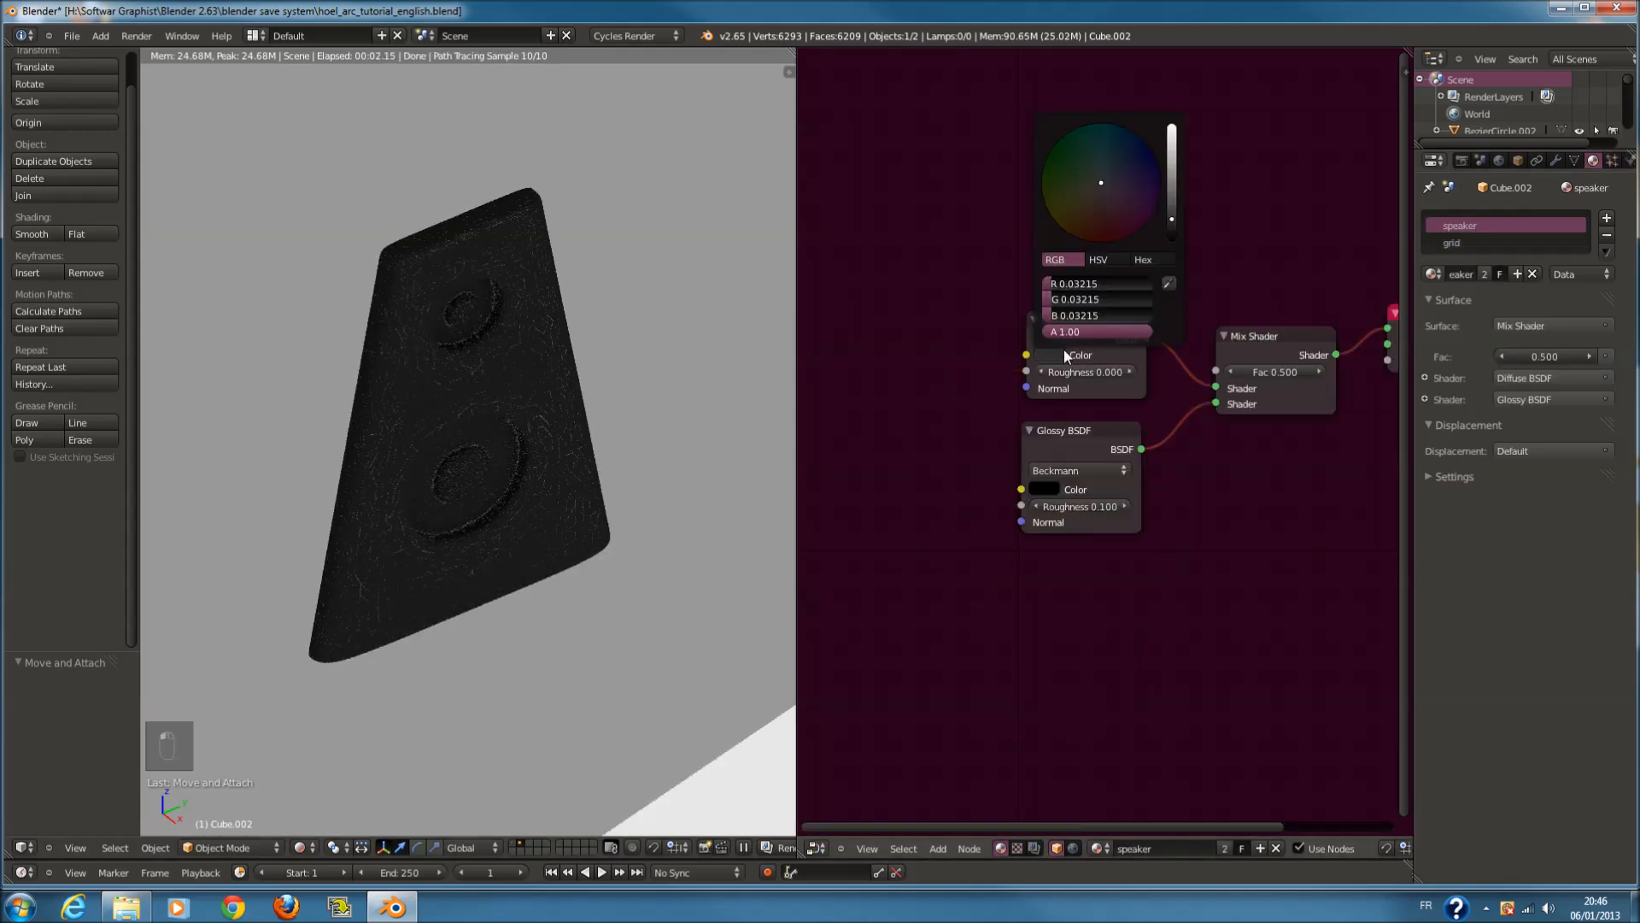
{"action": "left_click", "coordinate": [1172, 223]}
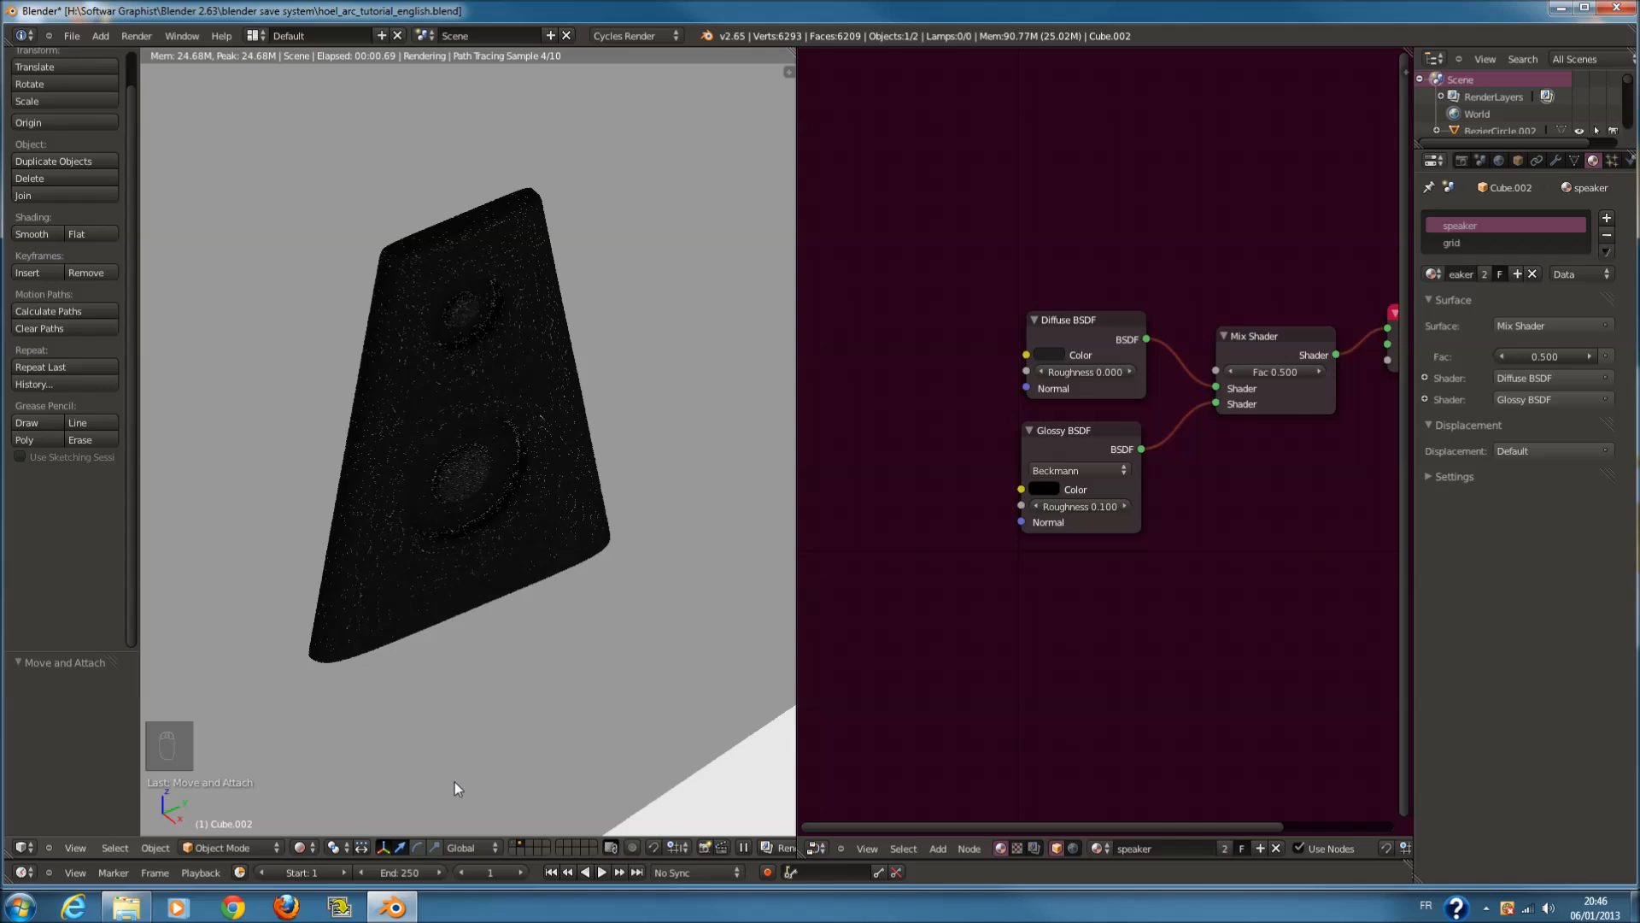
Return the viewport to solid shading, move the speaker to the first layer and display that layer
{"action": "left_click", "coordinate": [320, 848]}
{"action": "left_click", "coordinate": [342, 796]}
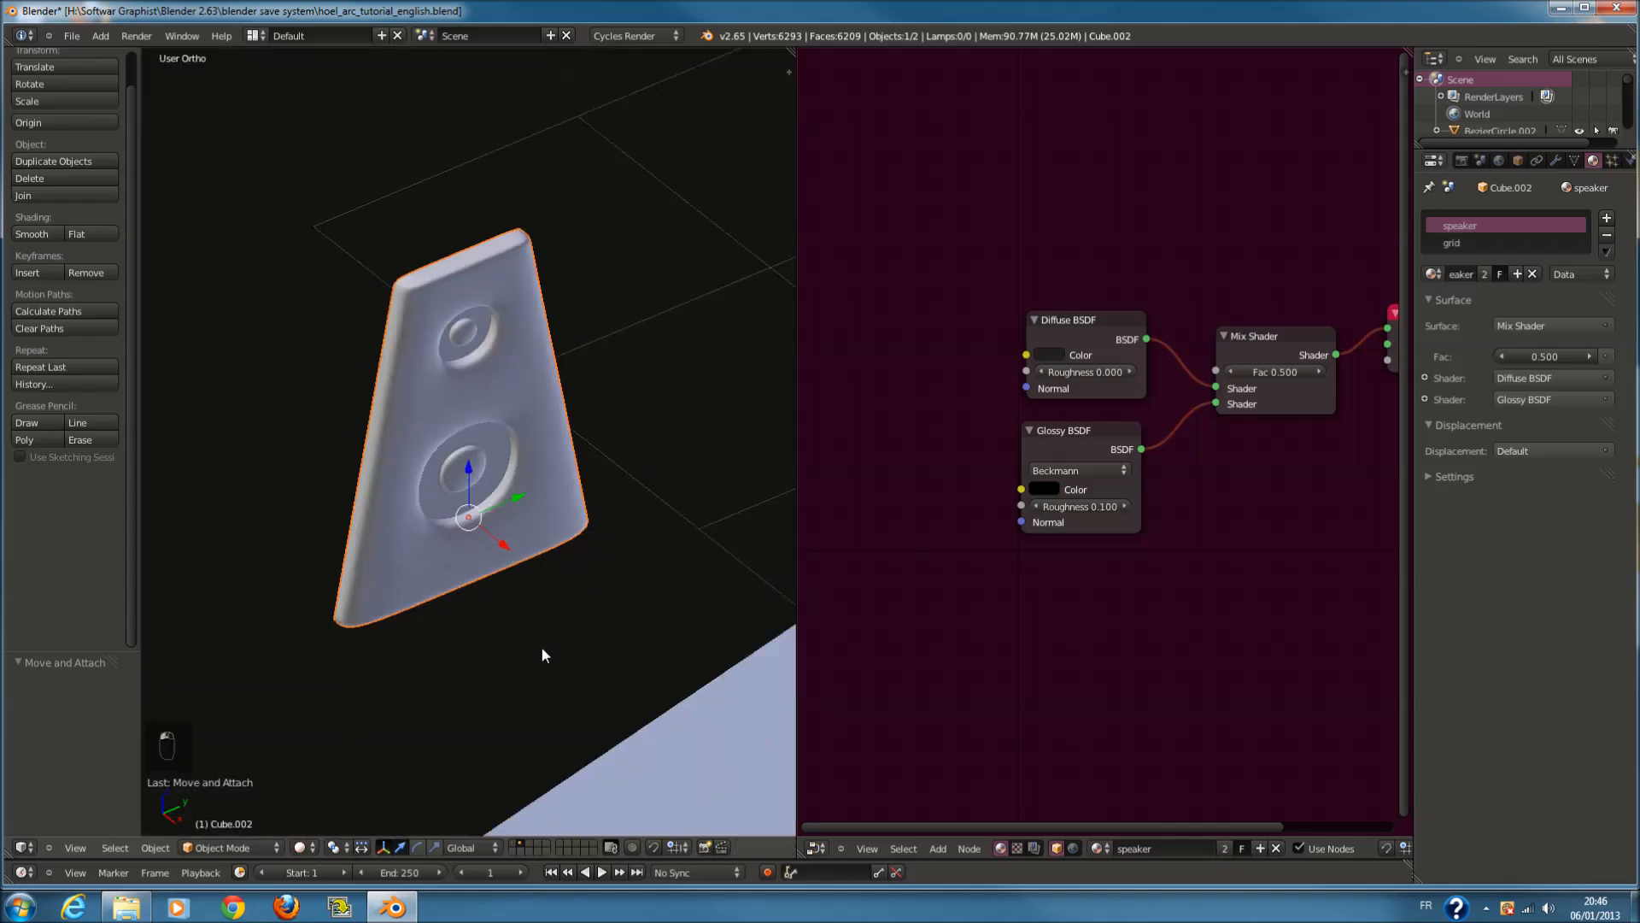
{"action": "key", "text": "m"}
{"action": "left_click", "coordinate": [699, 649]}
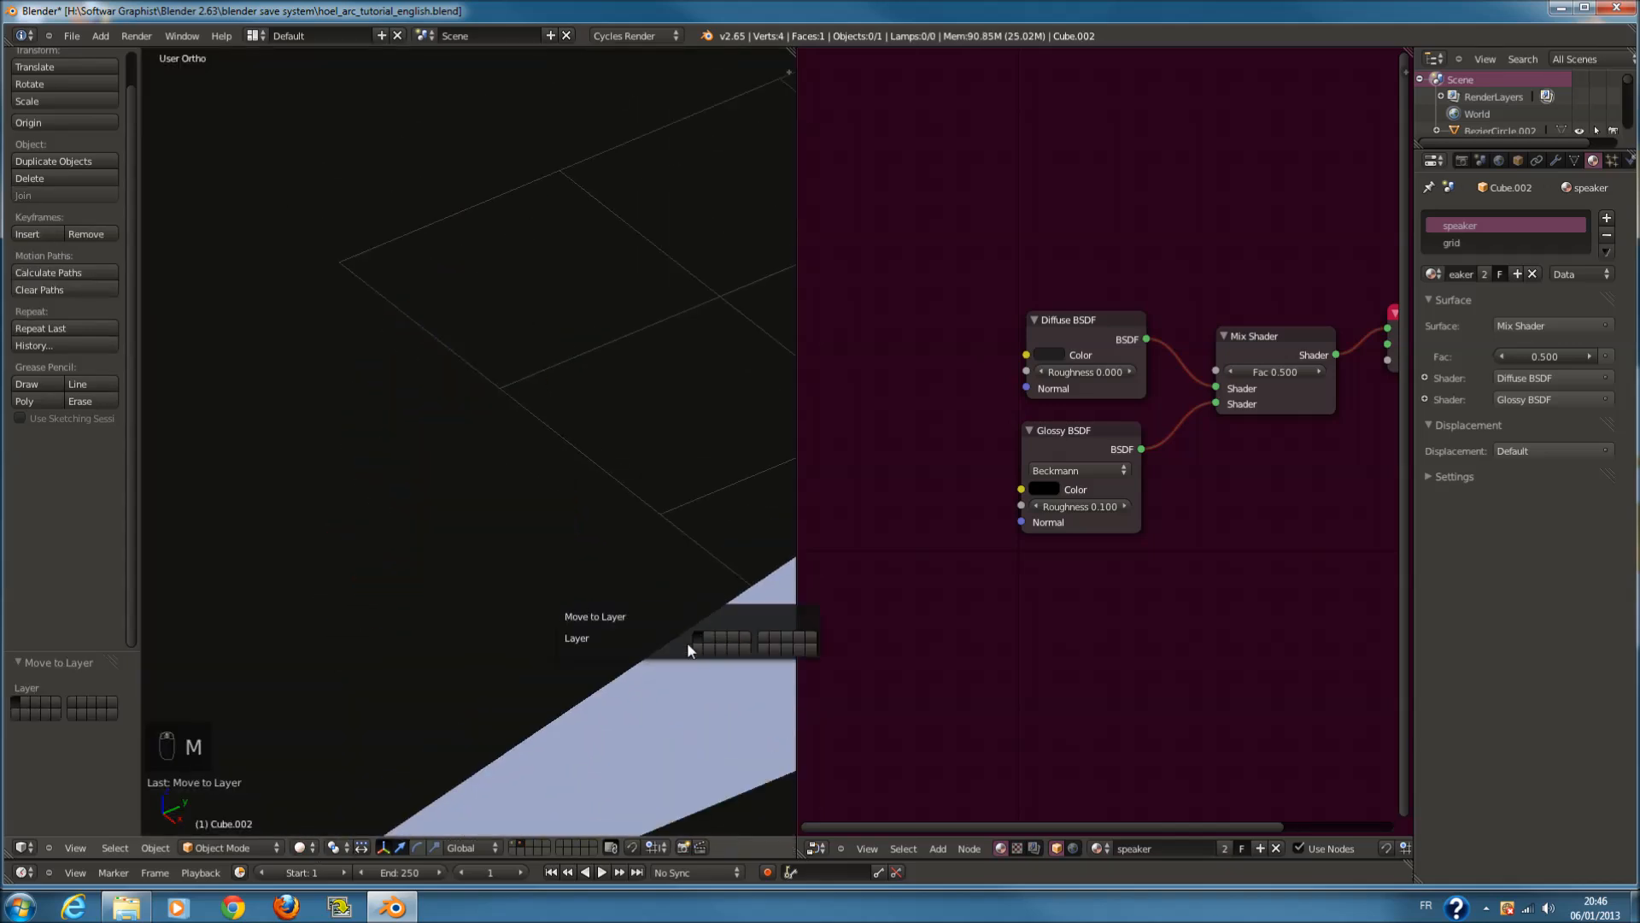
{"action": "left_click", "coordinate": [516, 844]}
Make a linked duplicate of the speaker and move it along Y to the opposite side of the wall frame in the side view
{"action": "key", "text": "z"}
{"action": "key", "text": "KP_3"}
{"action": "scroll", "coordinate": [562, 623], "scroll_direction": "down", "scroll_amount": 3}
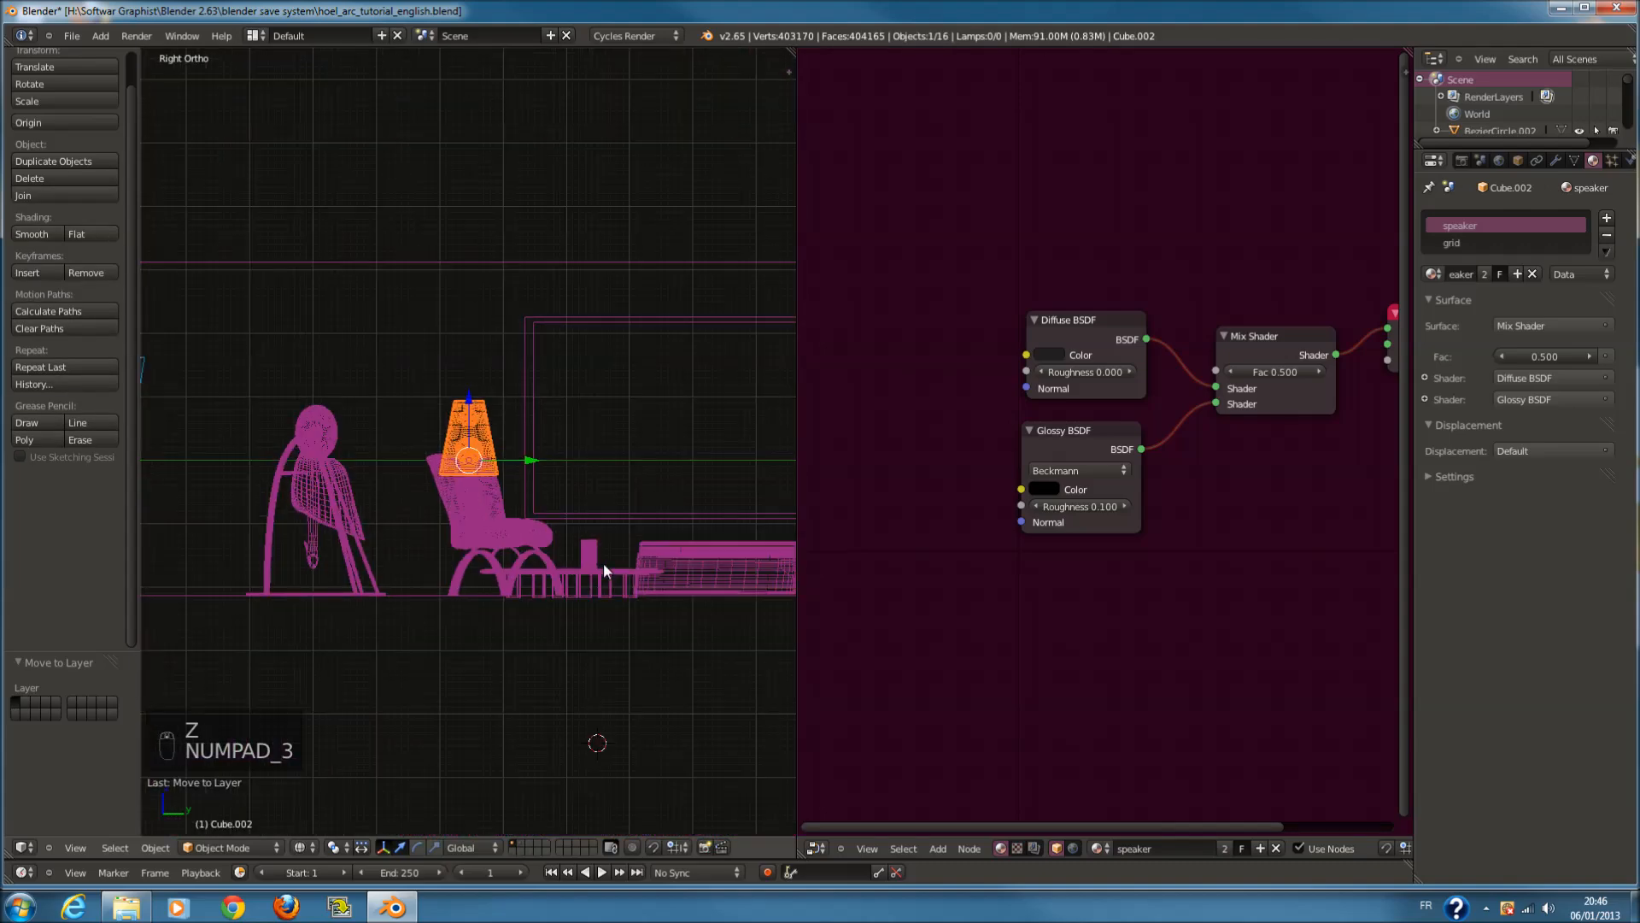
{"action": "scroll", "coordinate": [603, 562], "scroll_direction": "right", "scroll_amount": 2, "text": "ctrl"}
{"action": "key", "text": "alt+d"}
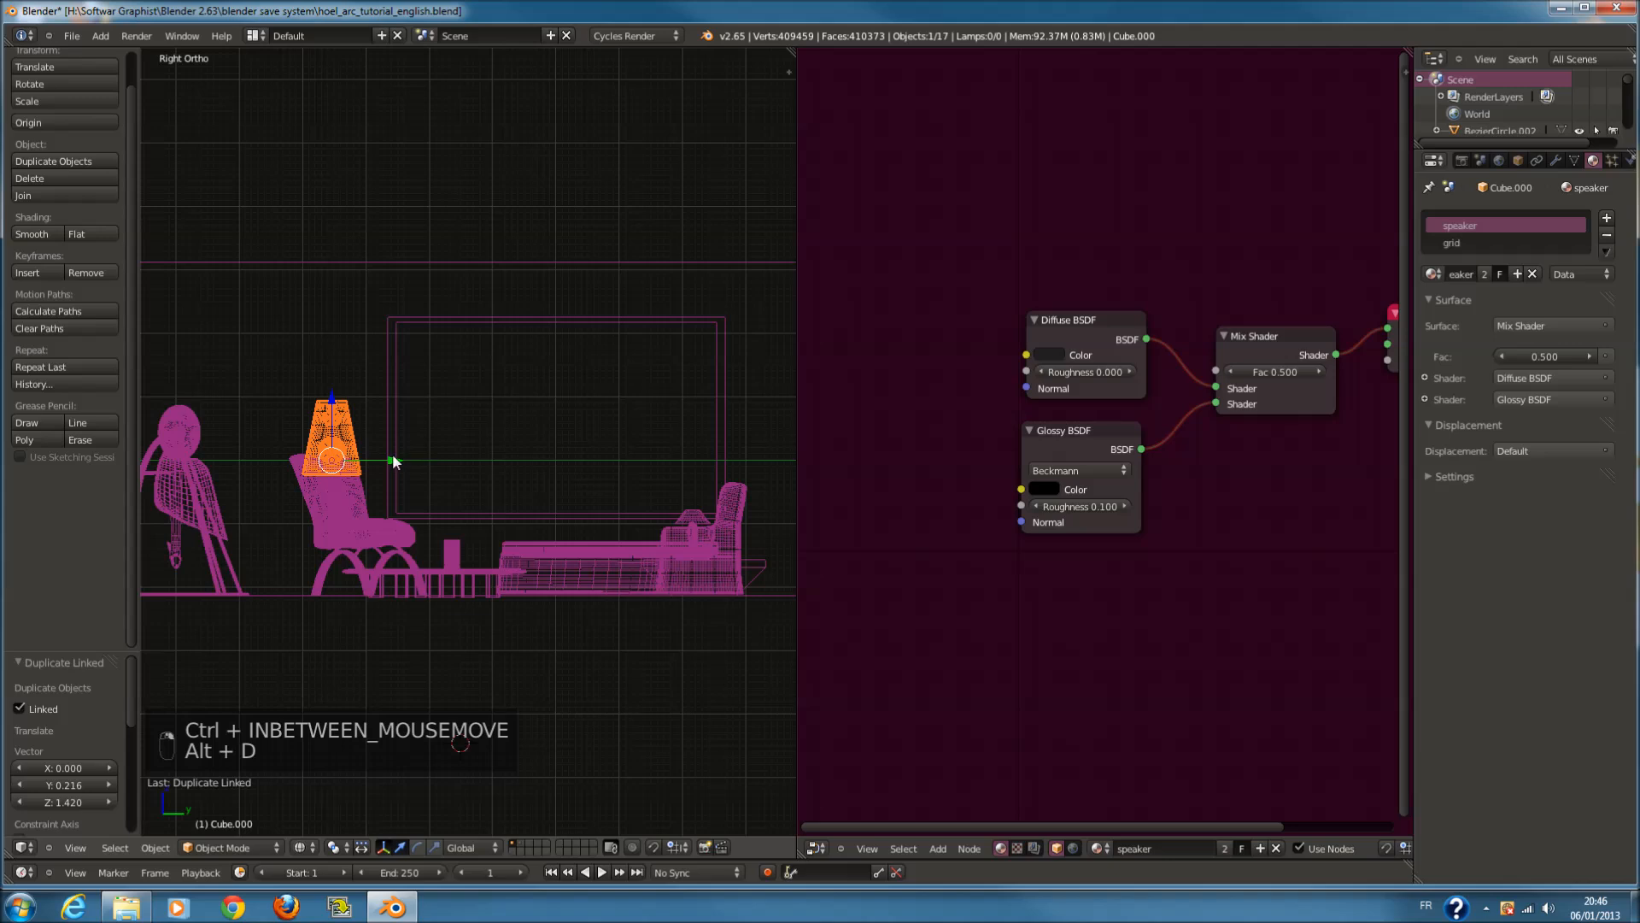
{"action": "left_click_drag", "start_coordinate": [393, 462], "coordinate": [752, 485]}
{"action": "scroll", "coordinate": [619, 454], "scroll_direction": "down", "scroll_amount": 3}
{"action": "left_click_drag", "start_coordinate": [570, 448], "coordinate": [592, 456]}
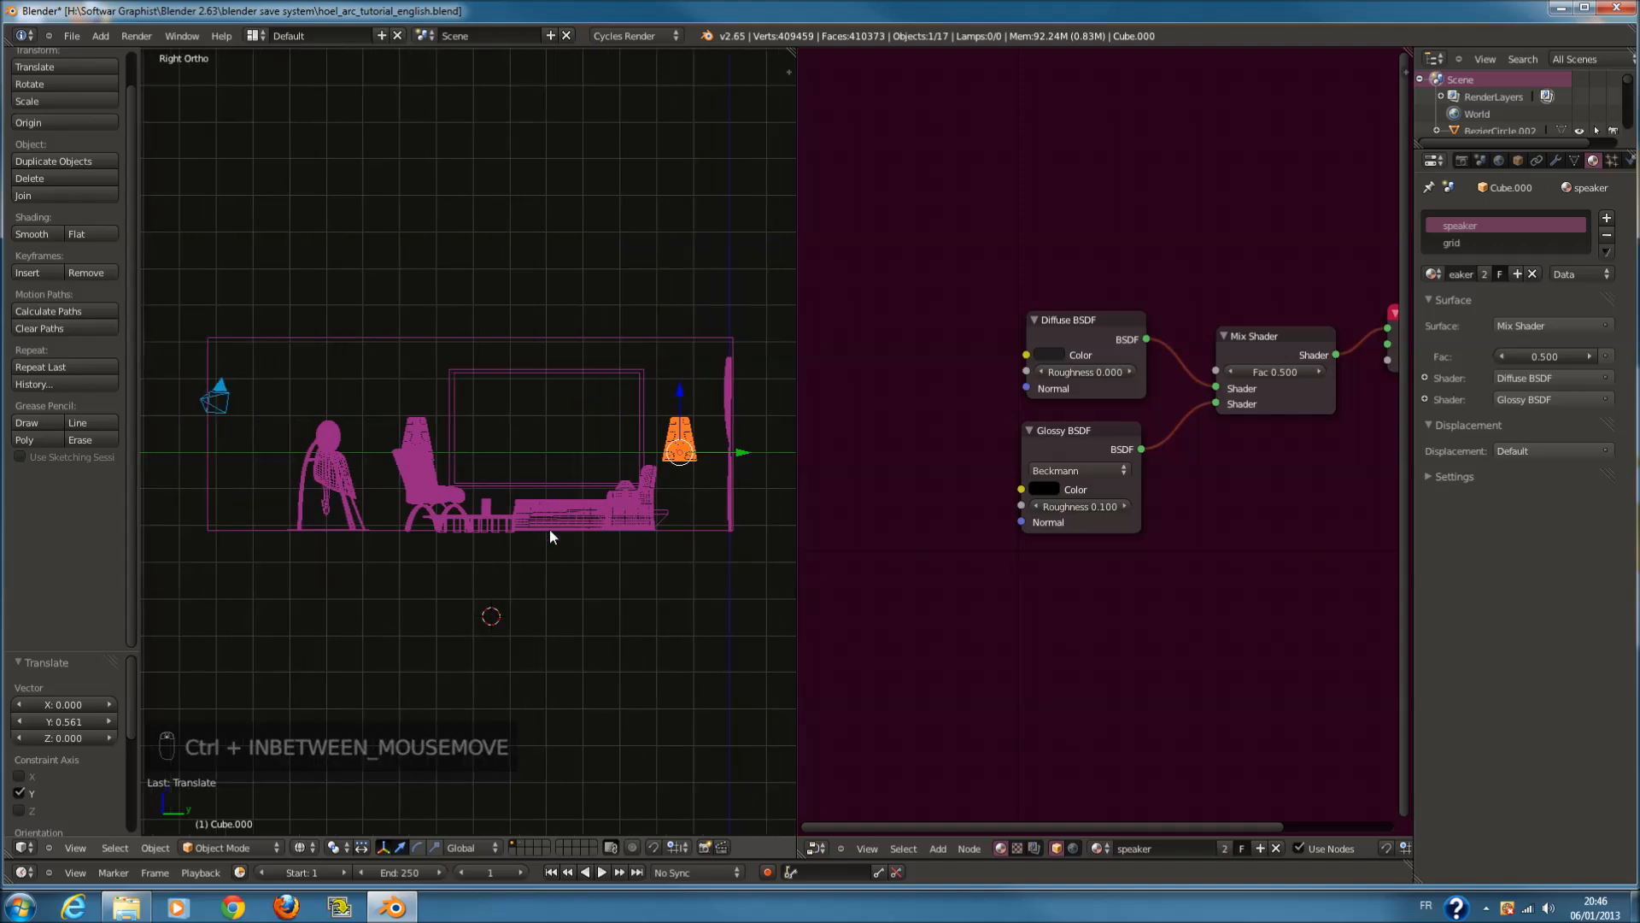
Create a material named Metal on the small lamp beside the sofa, working from the solid-shaded camera view
{"action": "key", "text": "KP_0"}
{"action": "key", "text": "z"}
{"action": "scroll", "coordinate": [527, 521], "scroll_direction": "up", "scroll_amount": 6}
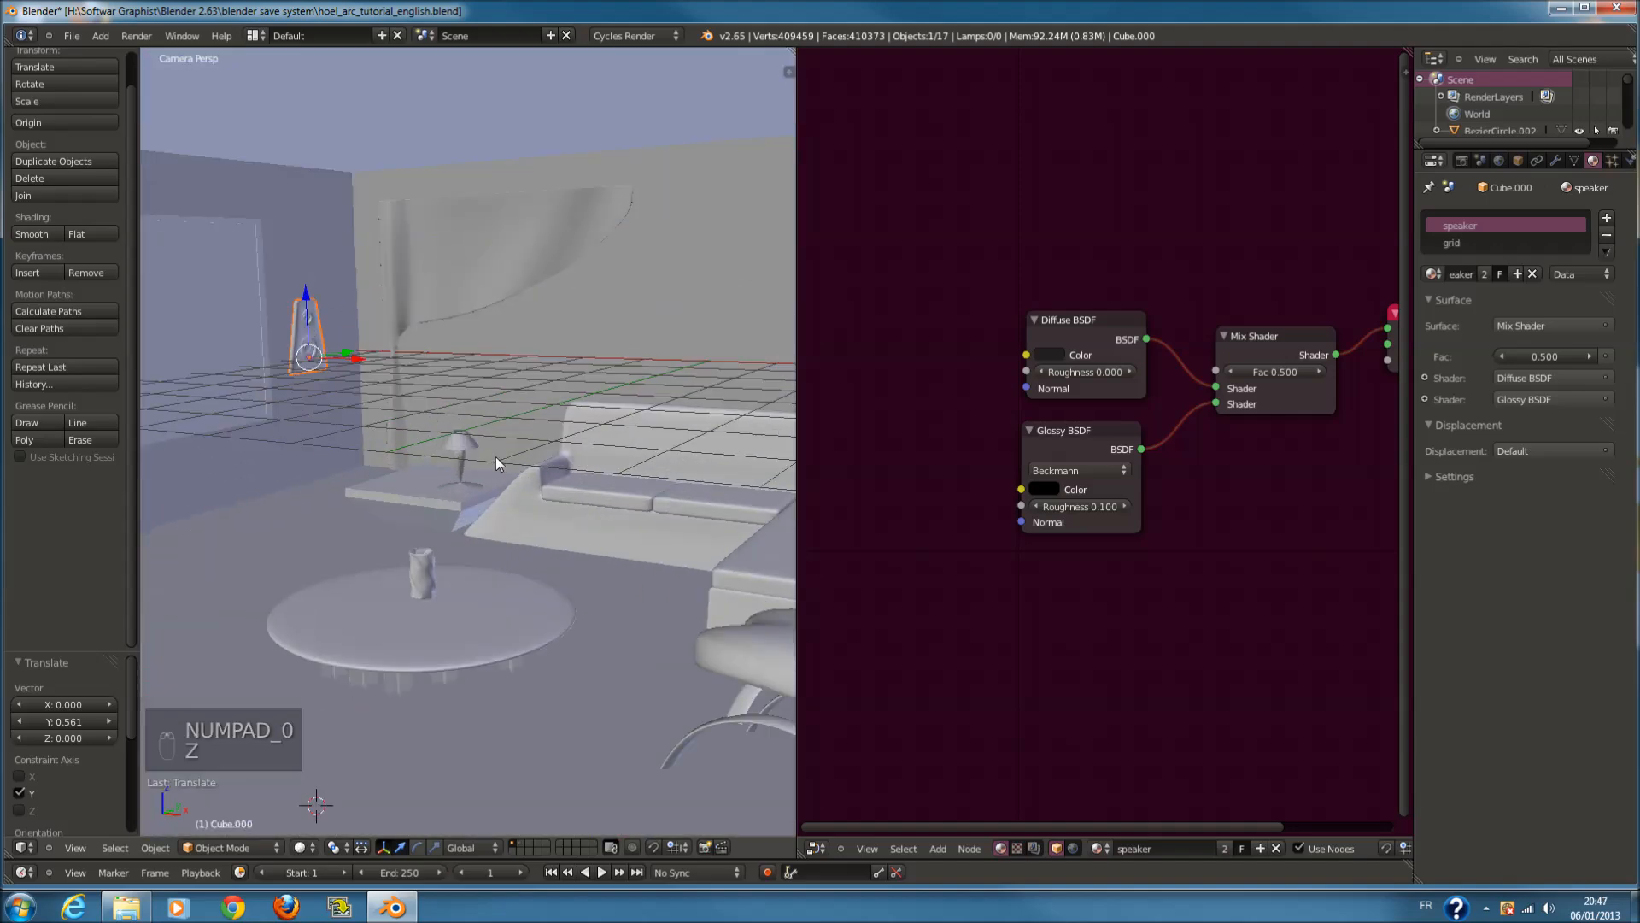
{"action": "right_click", "coordinate": [455, 442]}
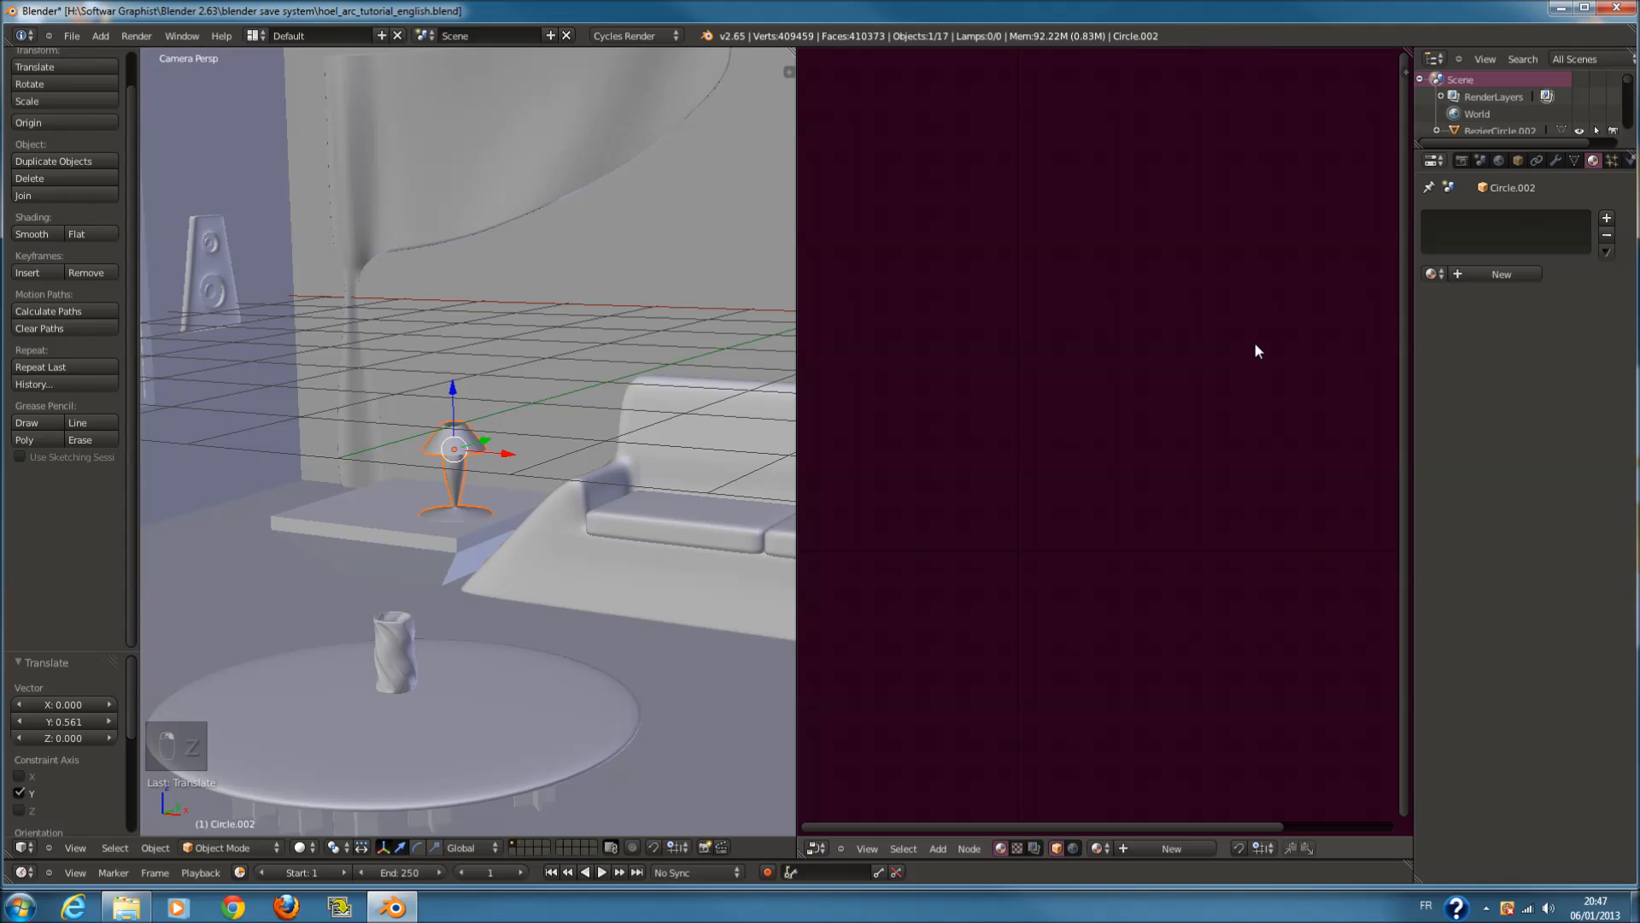
{"action": "left_click", "coordinate": [1503, 279]}
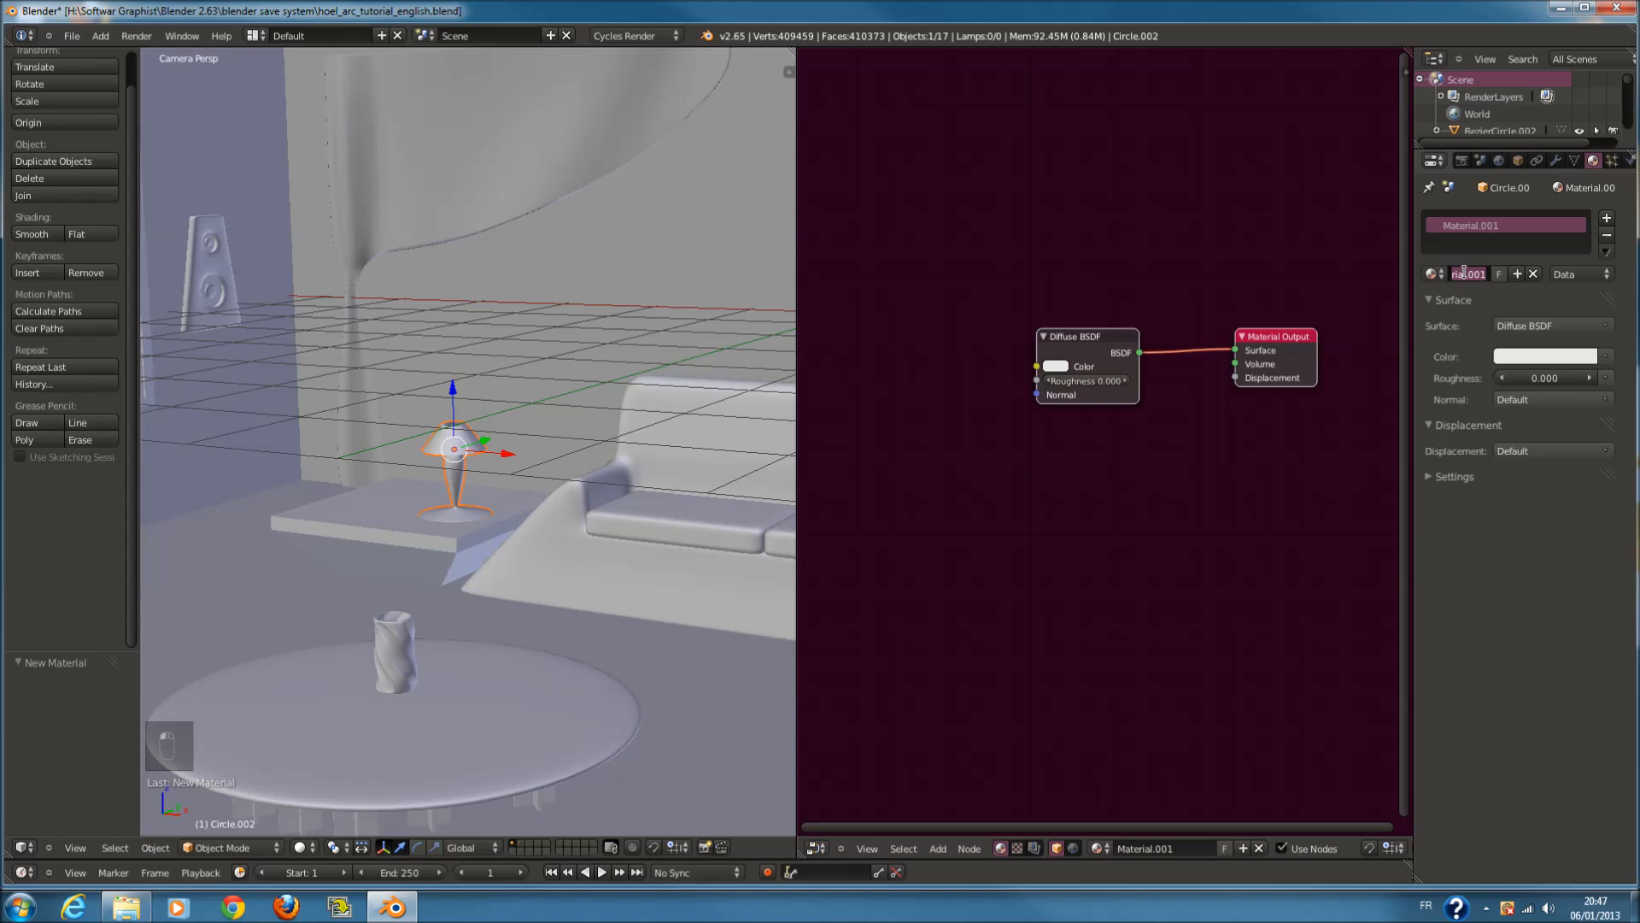
{"action": "type", "text": "w"}
{"action": "type", "text": "etal"}
{"action": "key", "text": "Return"}
Add a second material slot to the lamp and create a material named lamp in it
{"action": "left_click", "coordinate": [1608, 219]}
{"action": "left_click", "coordinate": [1491, 274]}
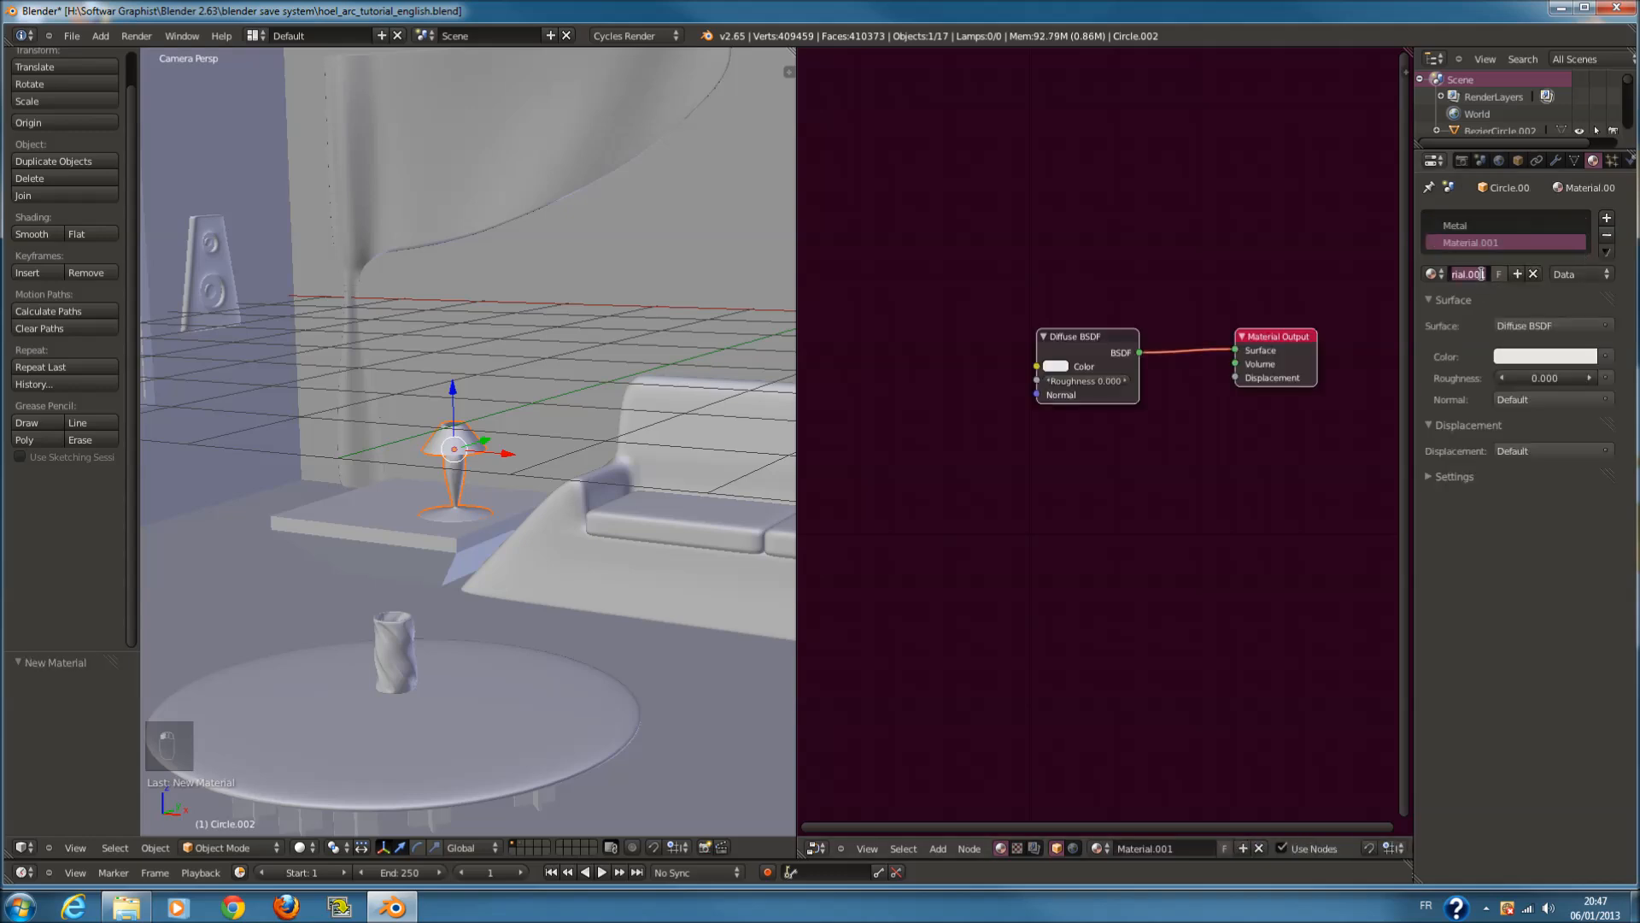
{"action": "type", "text": "lam"}
{"action": "key", "text": "Return"}
Assign the lamp material to the linked faces of the lampshade and leave mesh editing
{"action": "scroll", "coordinate": [560, 469], "scroll_direction": "up", "scroll_amount": 4}
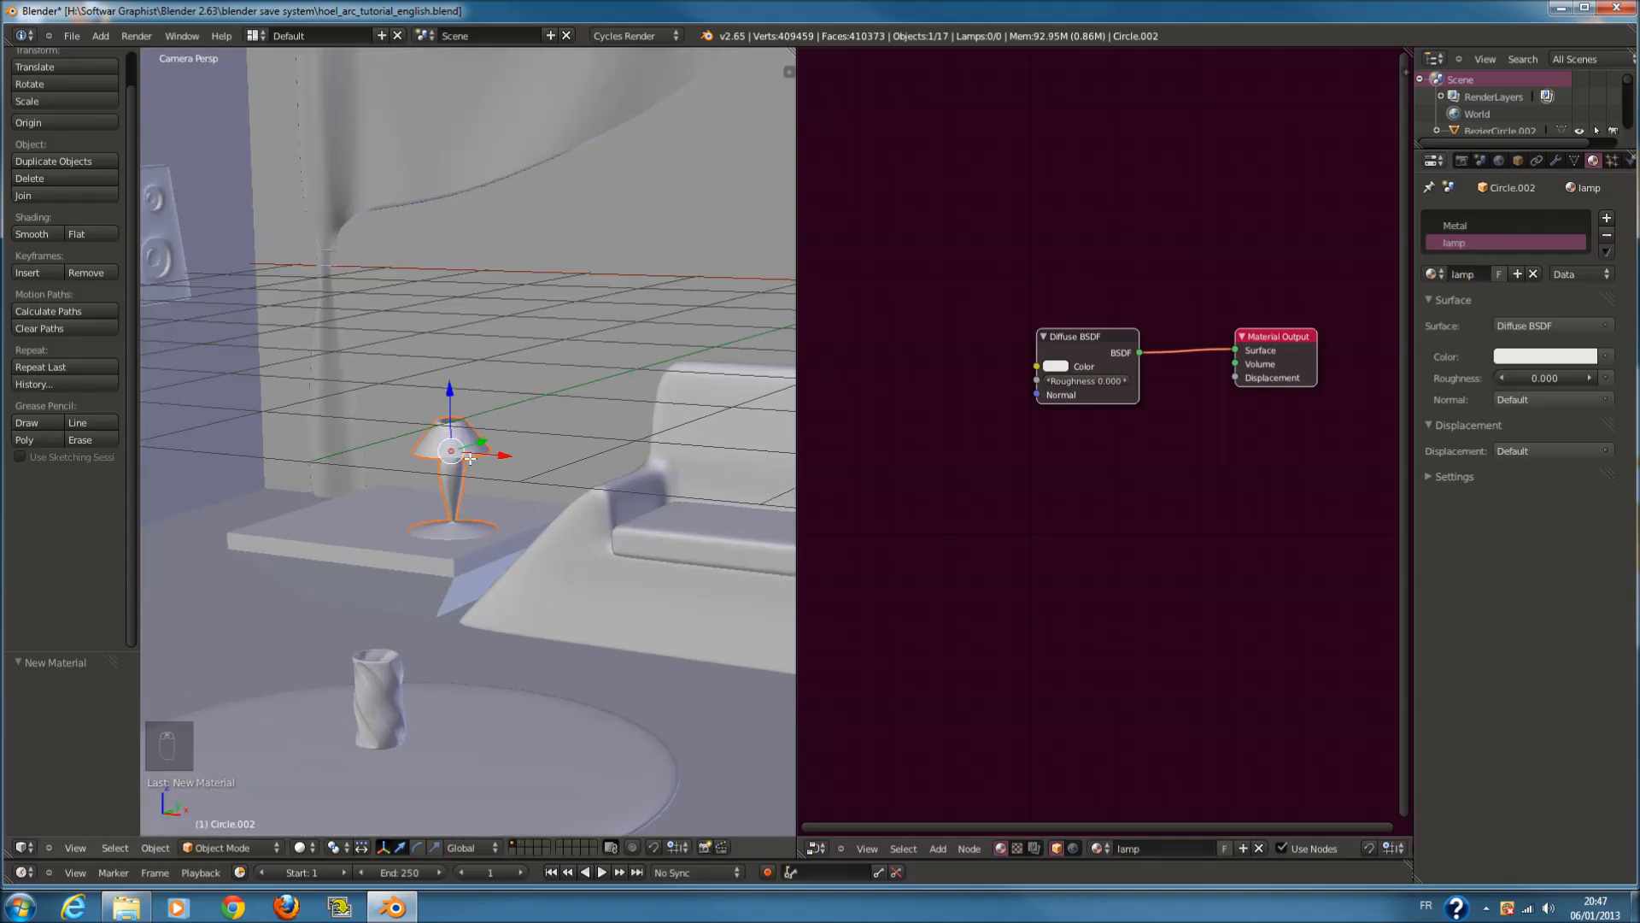
{"action": "key", "text": "Tab"}
{"action": "key", "text": "l"}
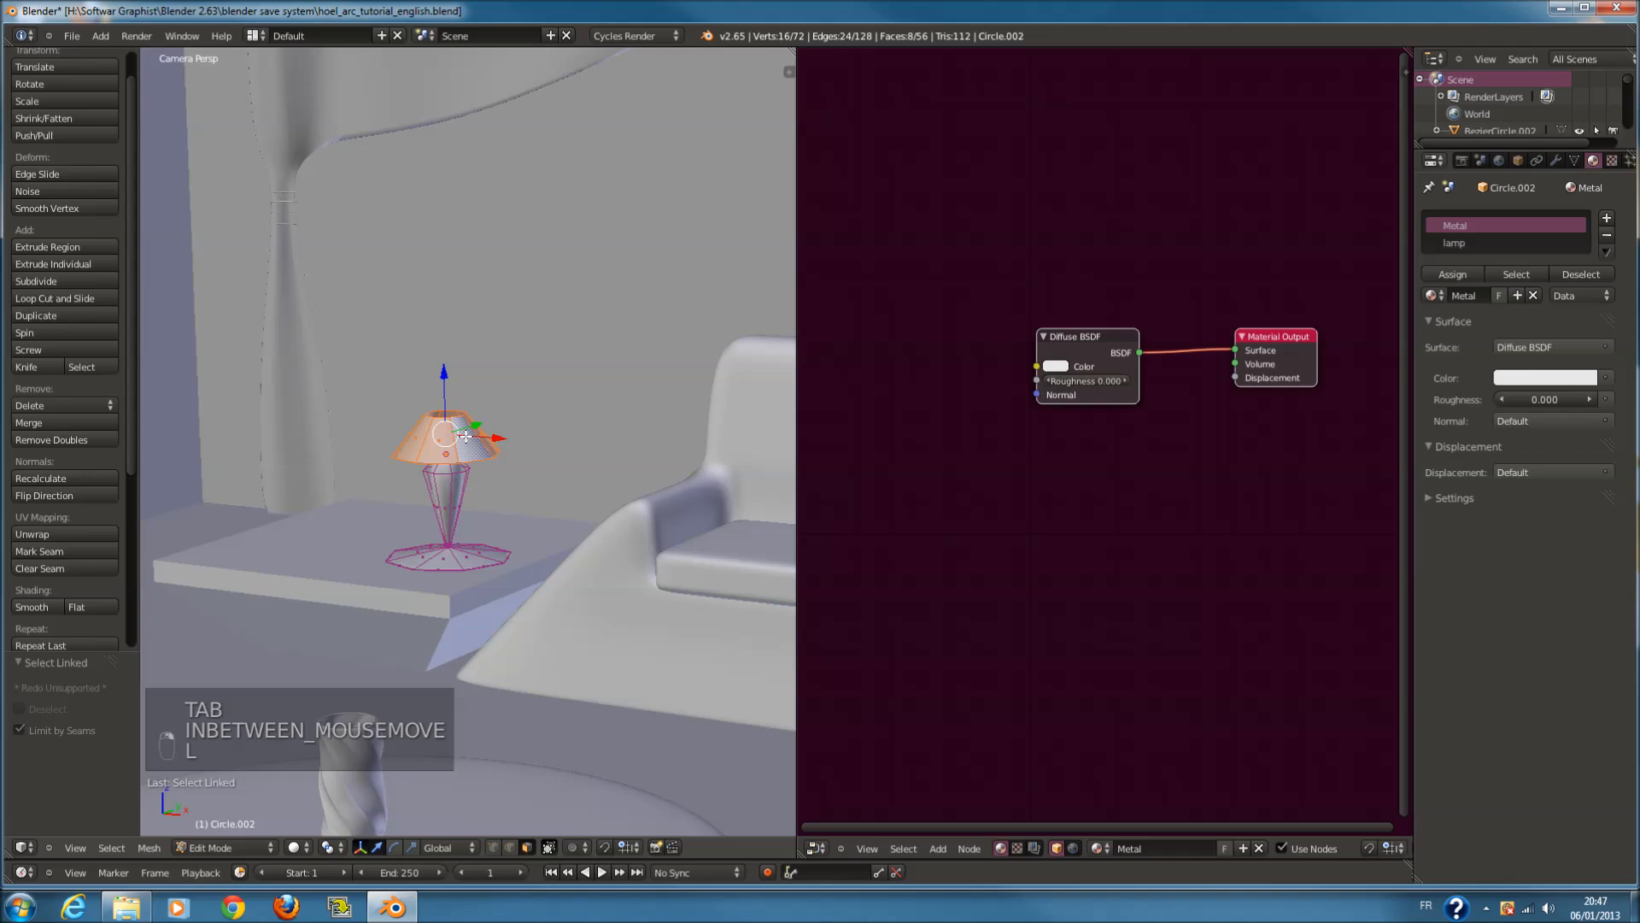
{"action": "left_click", "coordinate": [1475, 242]}
{"action": "left_click", "coordinate": [1462, 268]}
{"action": "key", "text": "Tab"}
{"action": "key", "text": "Tab"}
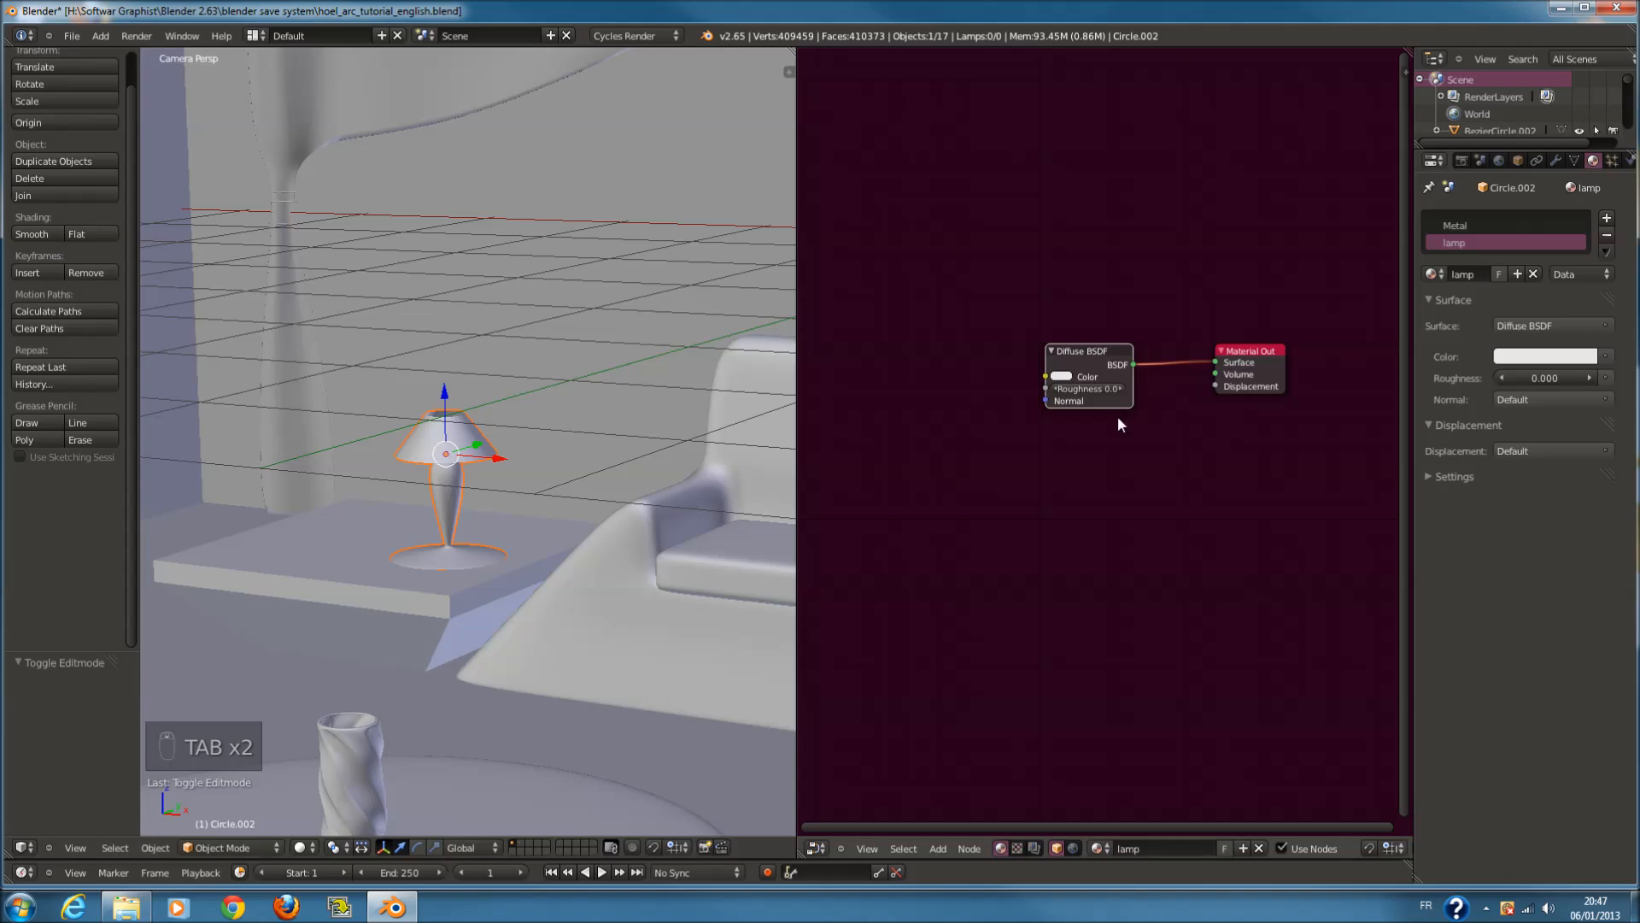
Replace the lamp material's Diffuse BSDF with an Emission shader linked to the output's Surface
{"action": "scroll", "coordinate": [1119, 418], "scroll_direction": "up", "scroll_amount": 2}
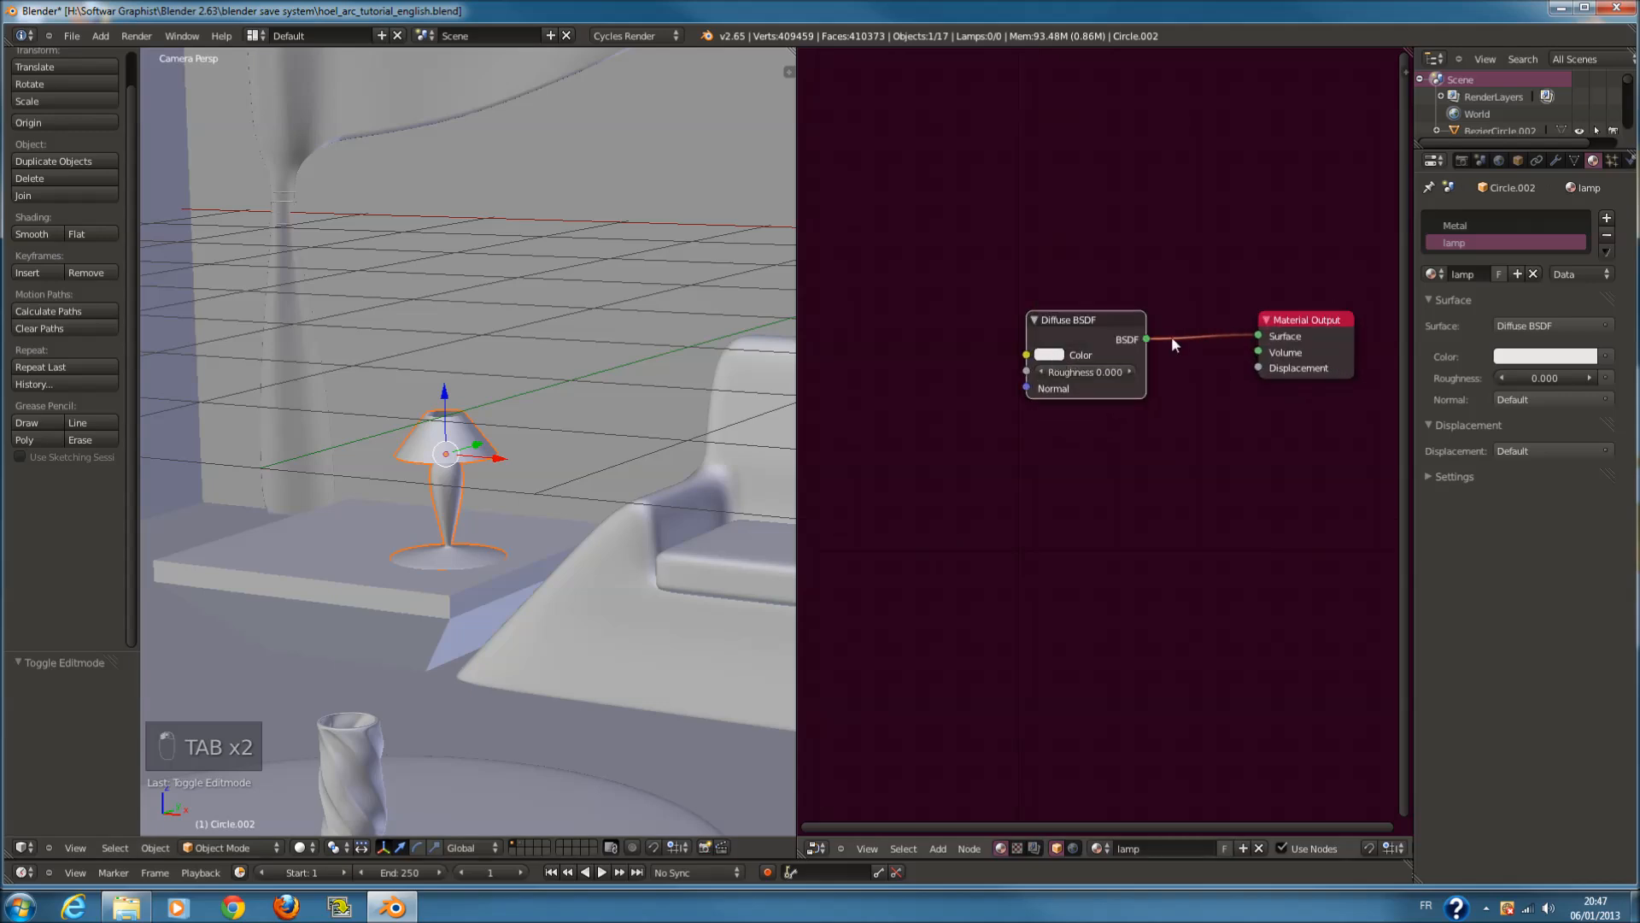
{"action": "key", "text": "x"}
{"action": "key", "text": "shift+a"}
{"action": "mouse_move", "coordinate": [1013, 335]}
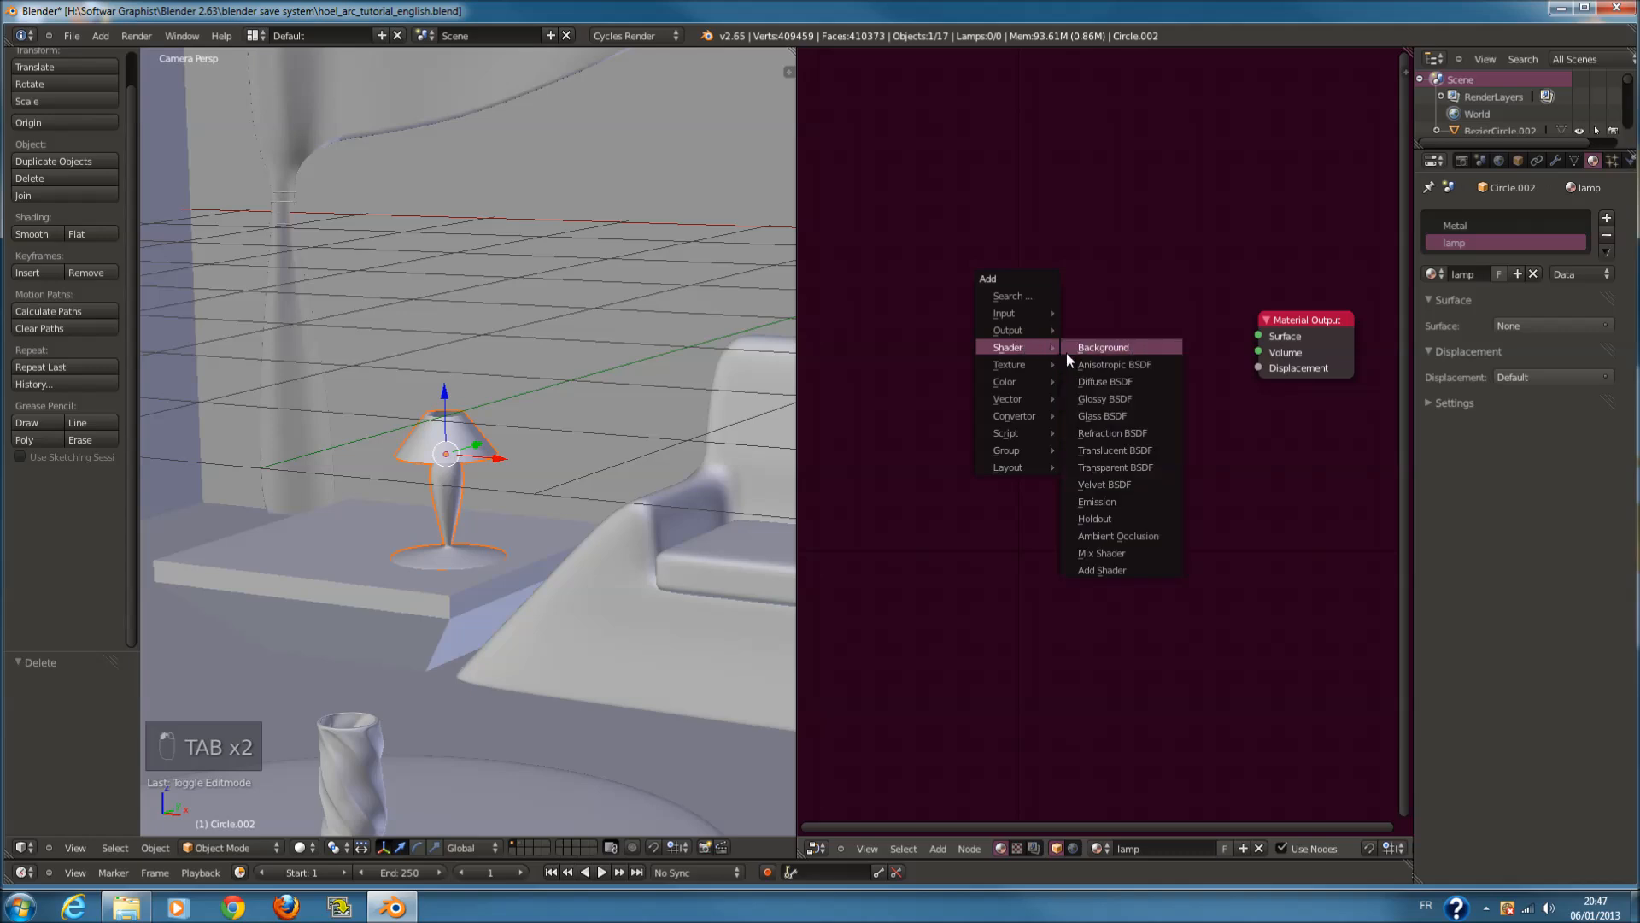
{"action": "left_click", "coordinate": [1122, 503]}
{"action": "left_click", "coordinate": [1136, 345]}
{"action": "left_click_drag", "start_coordinate": [1129, 346], "coordinate": [1258, 336]}
Give the lamp material's Emission shader a pale cream-yellow colour and a strength of 2
{"action": "left_click", "coordinate": [1031, 363]}
{"action": "left_click_drag", "start_coordinate": [1079, 218], "coordinate": [1069, 207]}
{"action": "left_click", "coordinate": [1059, 378]}
{"action": "key", "text": "BackSpace"}
{"action": "right_click", "coordinate": [1083, 377]}
{"action": "key", "text": "Escape"}
{"action": "left_click", "coordinate": [1073, 370]}
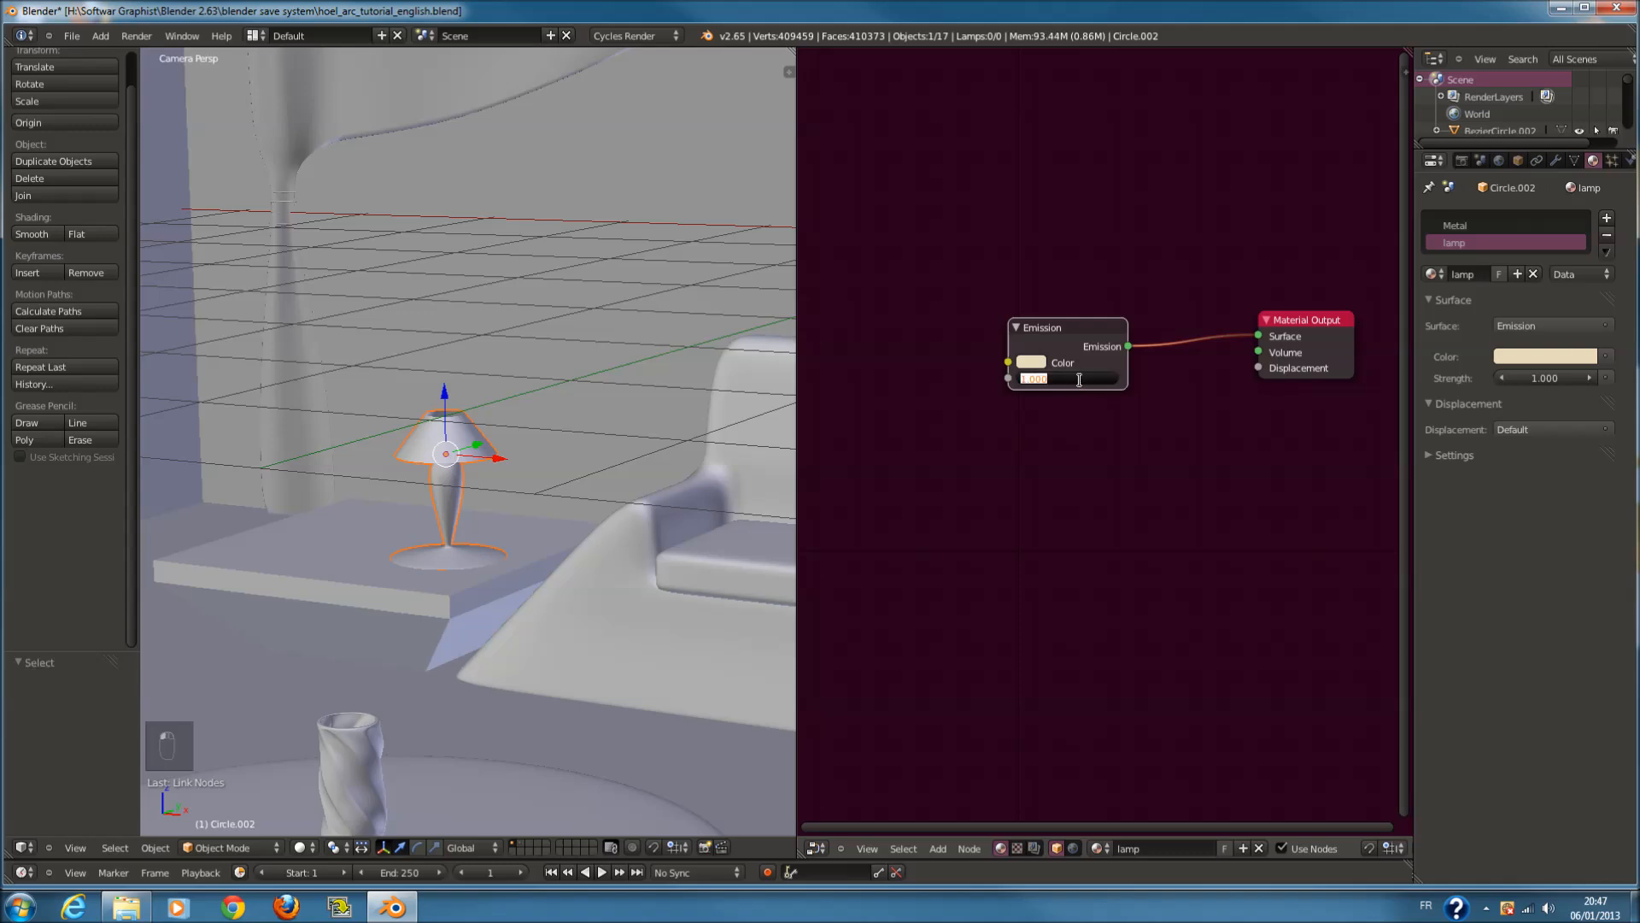
{"action": "left_click", "coordinate": [1067, 378]}
{"action": "key", "text": "BackSpace"}
{"action": "left_click", "coordinate": [1069, 378]}
{"action": "type", "text": "2"}
{"action": "key", "text": "Return"}
Assign the Metal material to the linked faces of the lamp's stem and base
{"action": "key", "text": "Tab"}
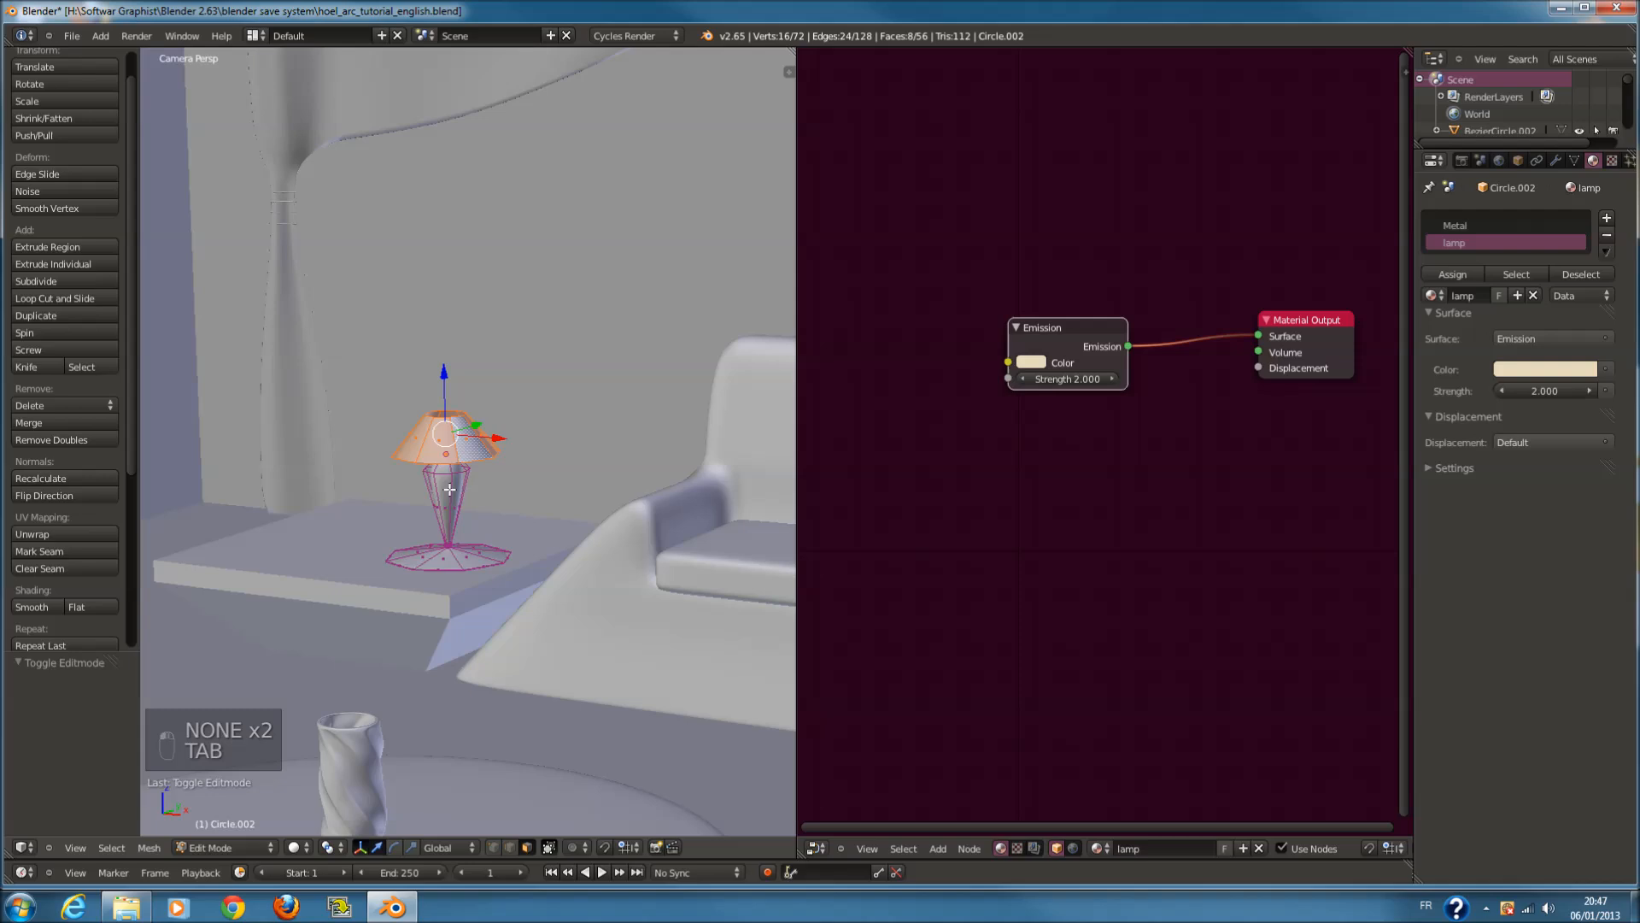
{"action": "right_click", "coordinate": [449, 490]}
{"action": "key", "text": "l"}
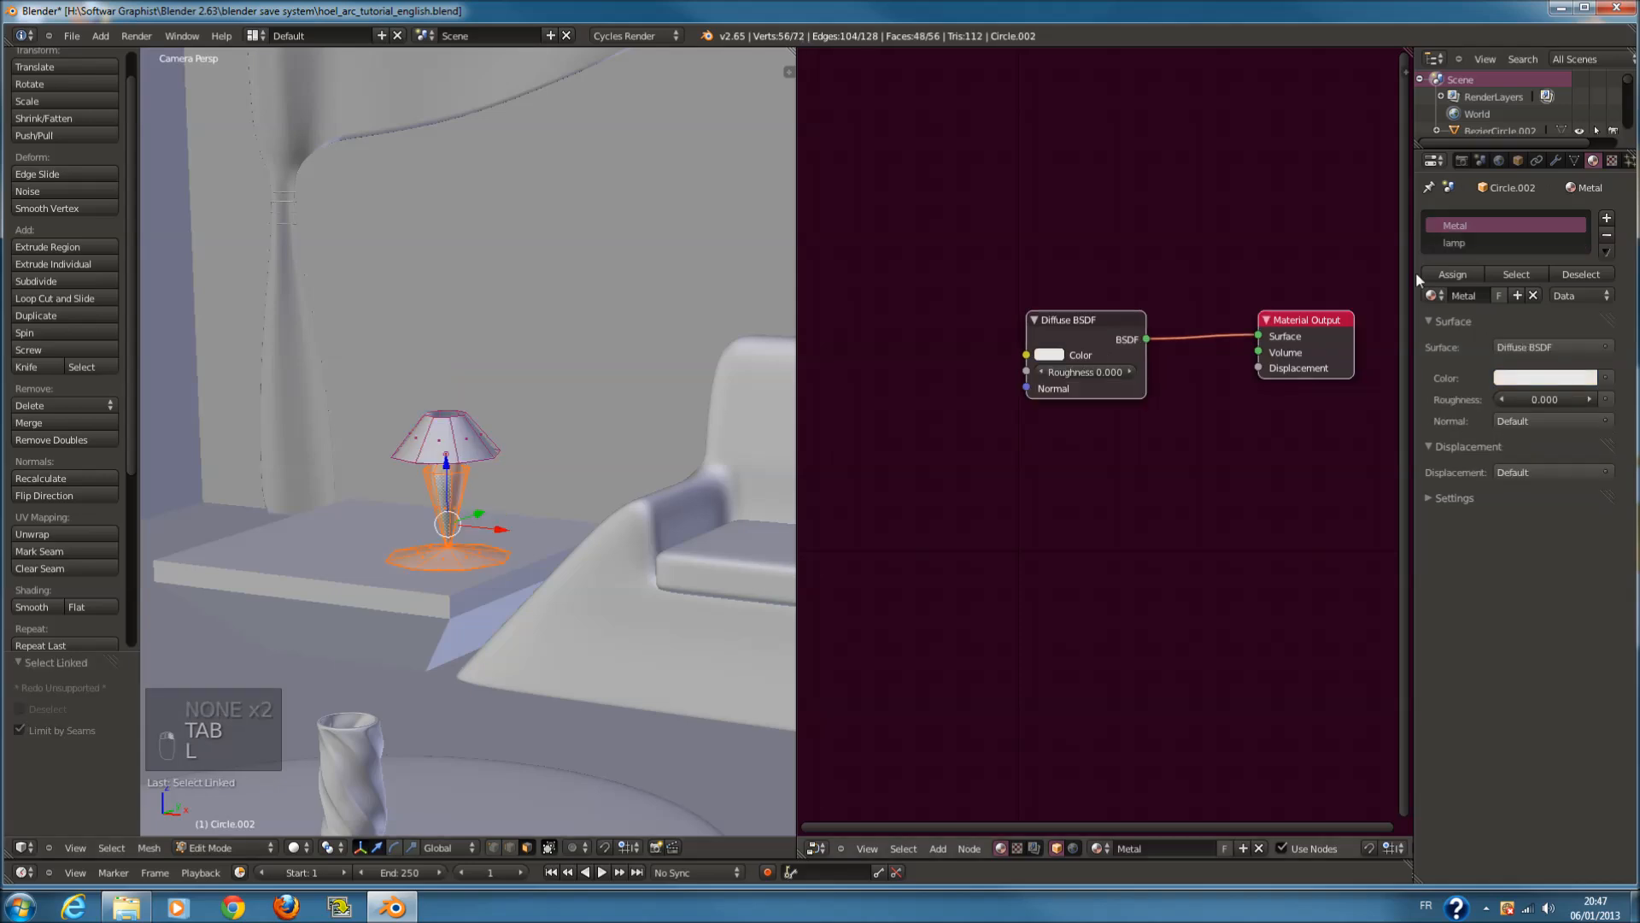
{"action": "left_click", "coordinate": [1475, 272]}
Darken the Metal material's diffuse colour to near black and insert a Mix Shader before the Material Output
{"action": "left_click", "coordinate": [1050, 355]}
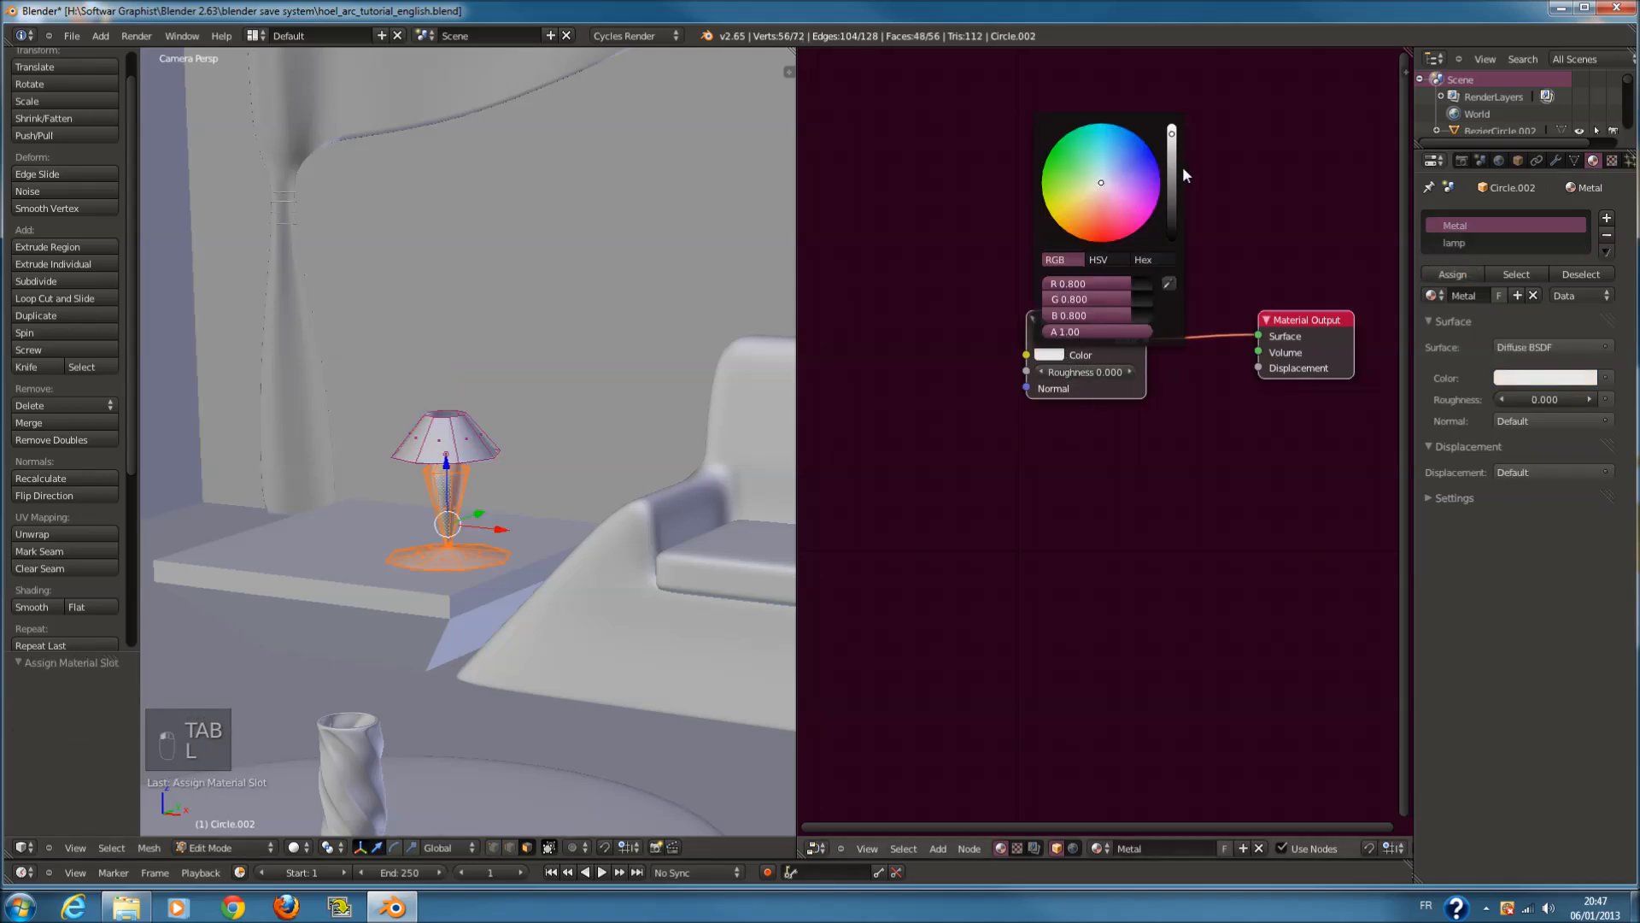
{"action": "left_click_drag", "start_coordinate": [1172, 213], "coordinate": [1176, 236]}
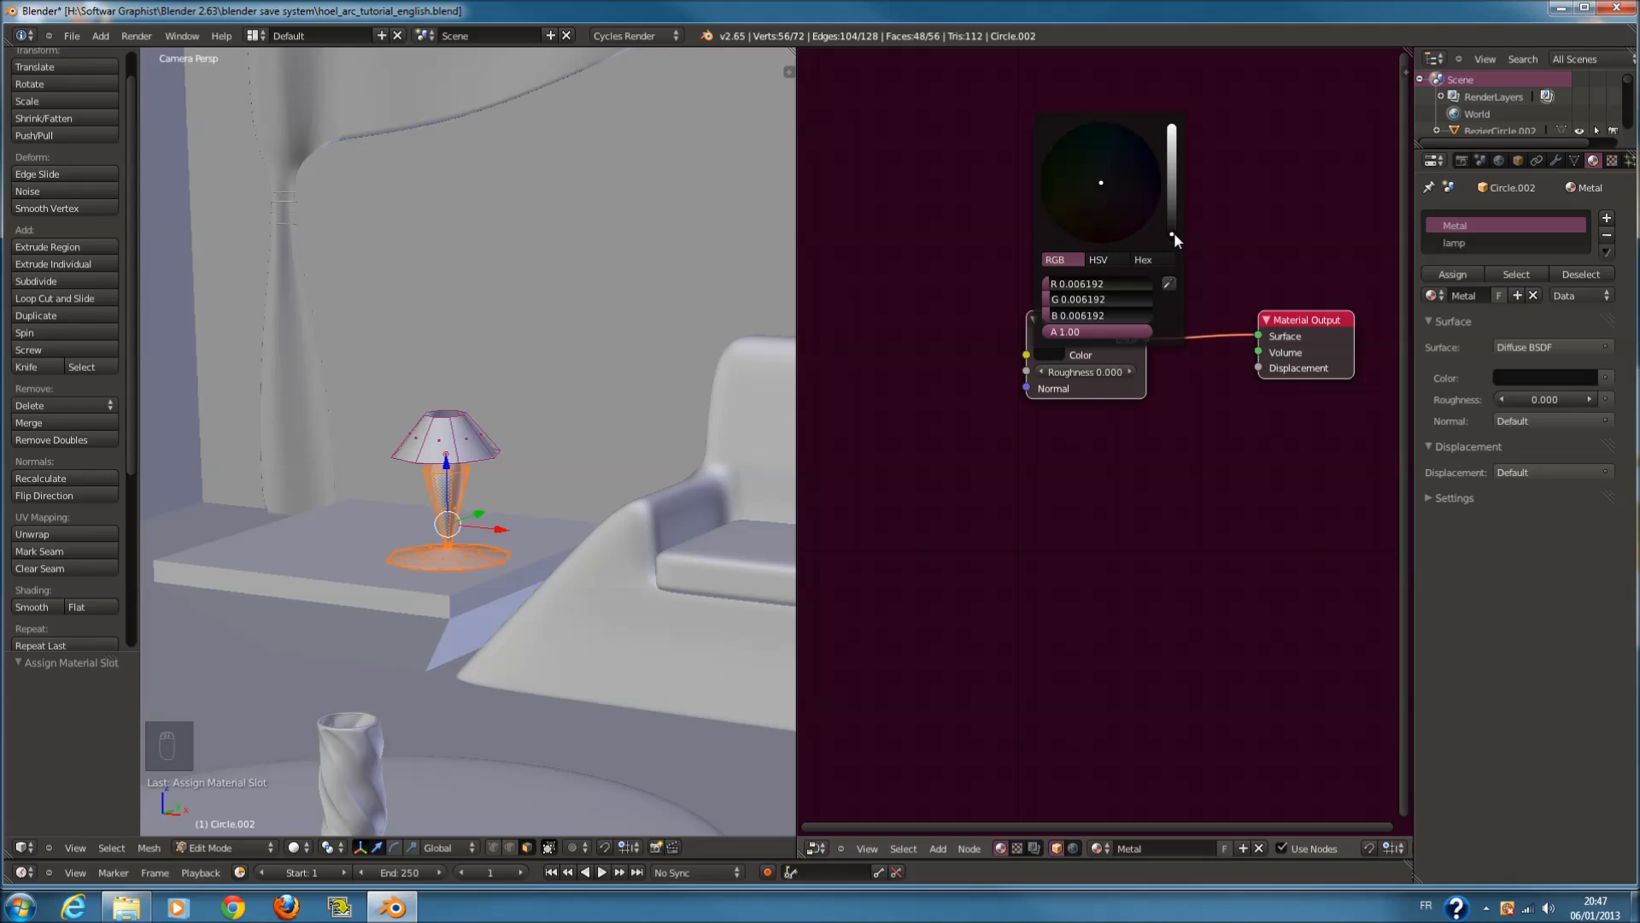
{"action": "key", "text": "shift+a"}
{"action": "mouse_move", "coordinate": [1042, 437]}
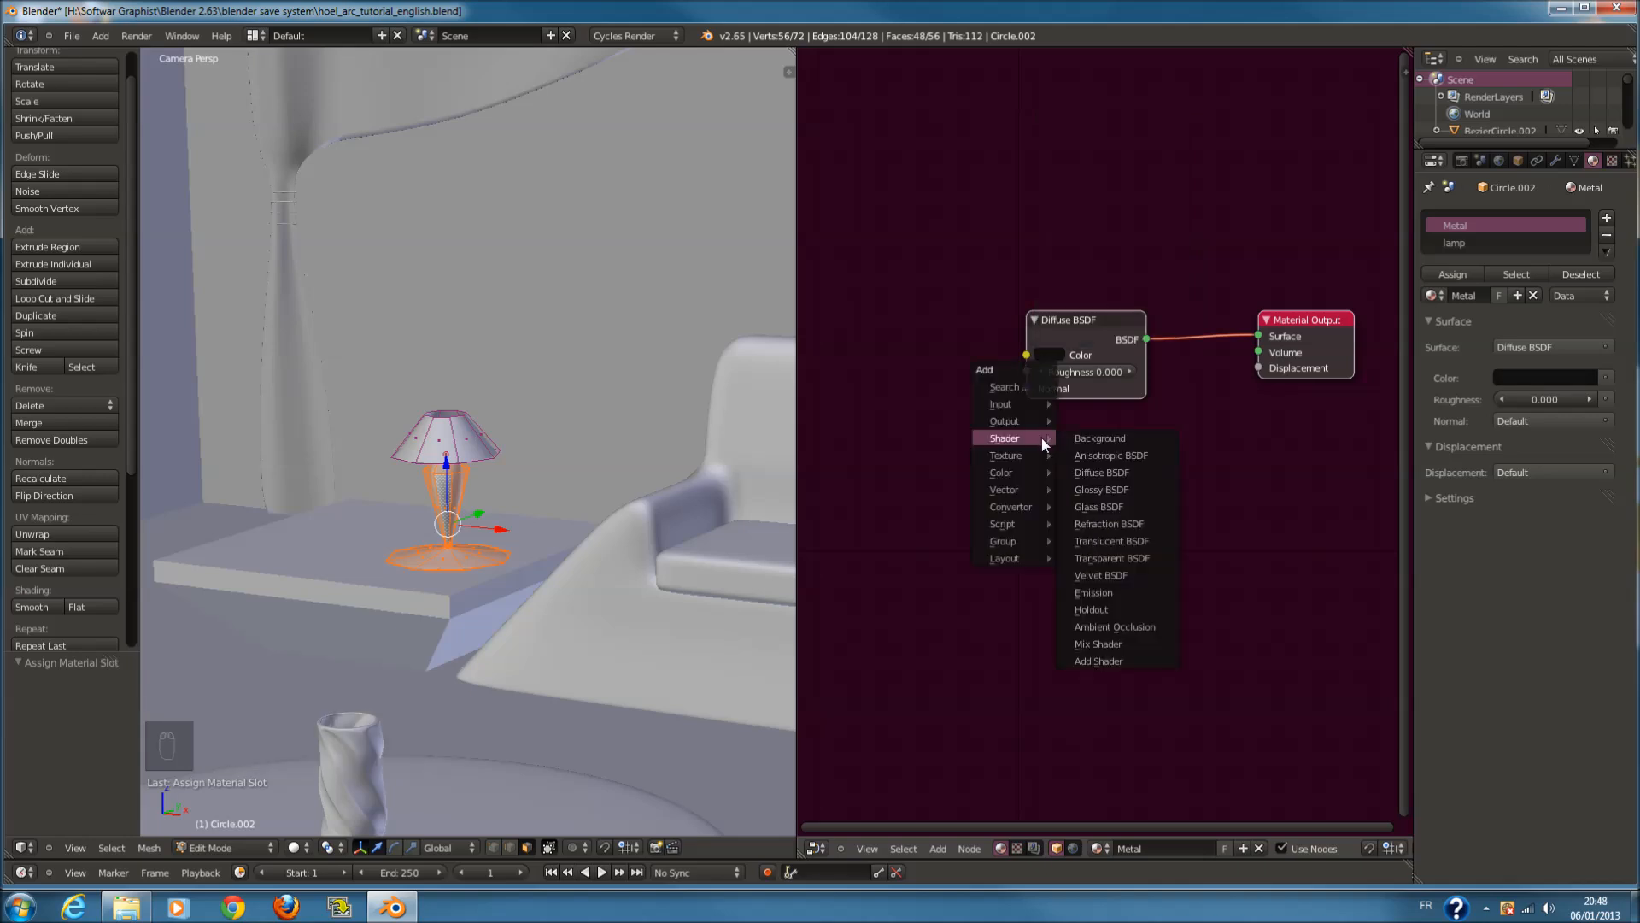
{"action": "left_click", "coordinate": [1119, 629]}
{"action": "left_click_drag", "start_coordinate": [1094, 345], "coordinate": [910, 345]}
{"action": "left_click_drag", "start_coordinate": [1196, 632], "coordinate": [1119, 321]}
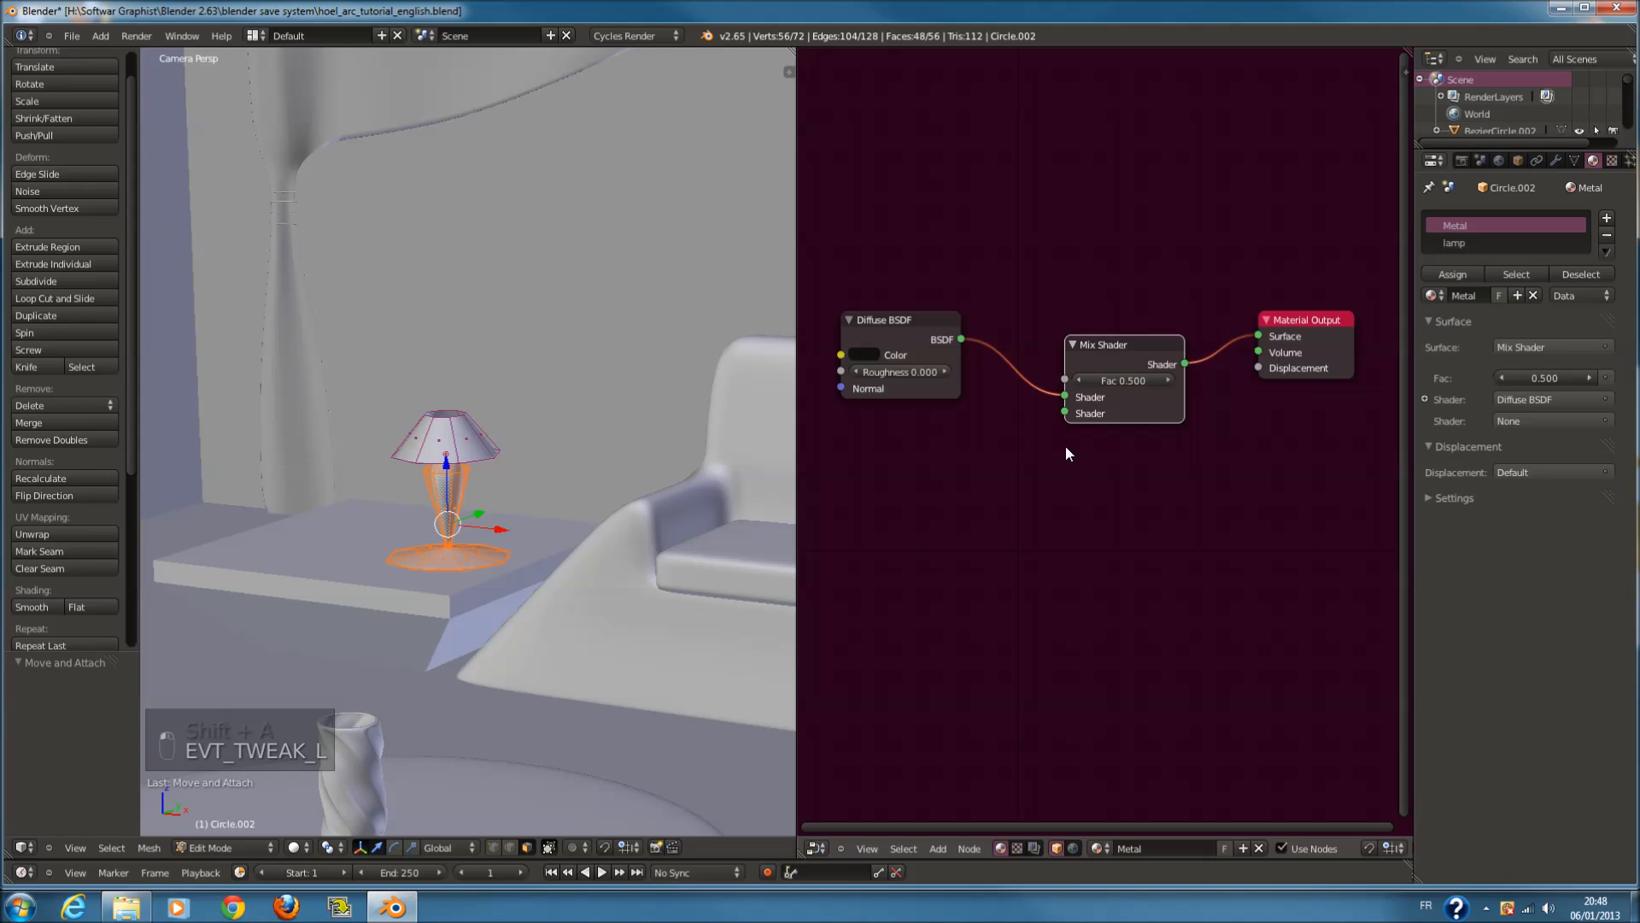
Add a Glossy BSDF, link it to the Mix Shader's second shader input, and leave mesh editing
{"action": "key", "text": "shift+a"}
{"action": "mouse_move", "coordinate": [1027, 531]}
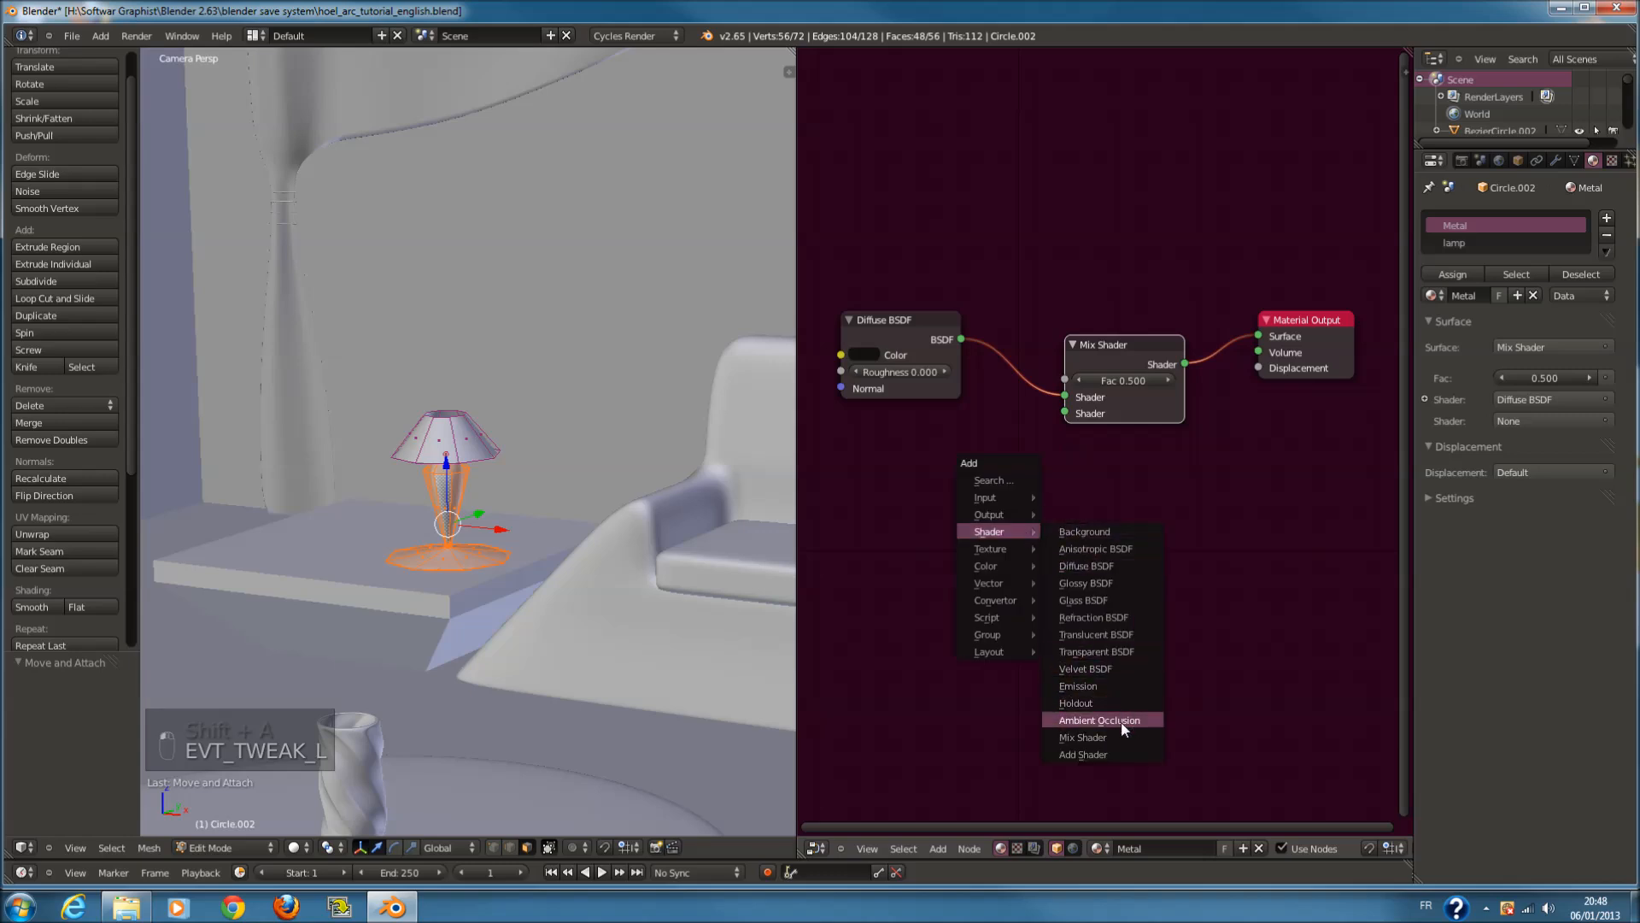
{"action": "left_click", "coordinate": [1086, 583]}
{"action": "left_click", "coordinate": [948, 457]}
{"action": "left_click_drag", "start_coordinate": [962, 465], "coordinate": [1064, 412]}
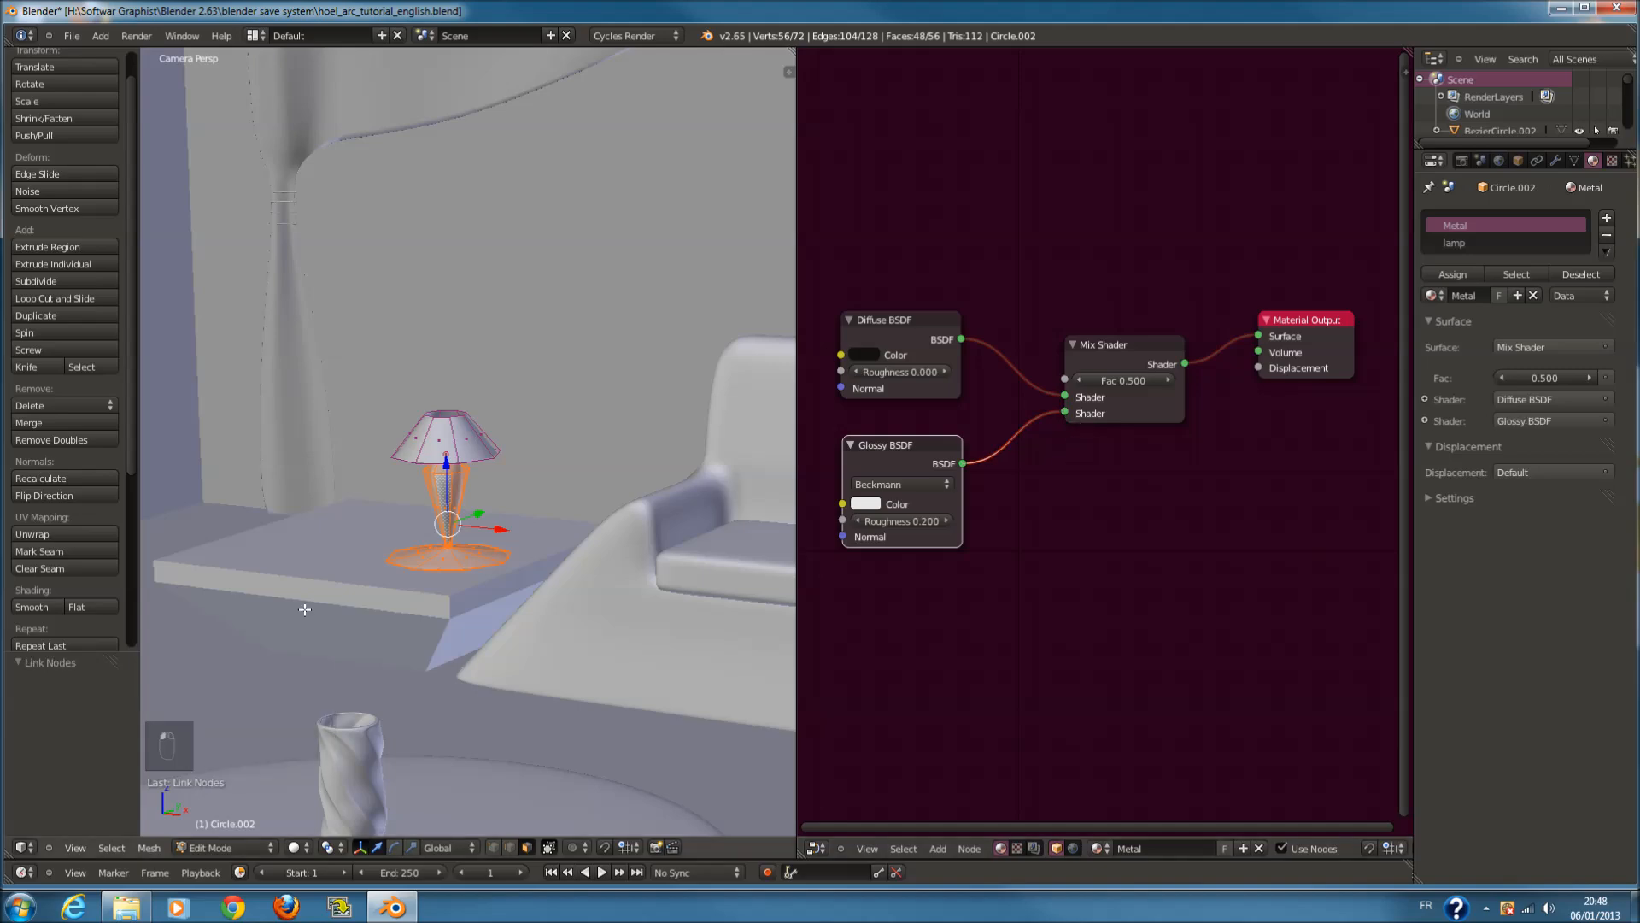
{"action": "key", "text": "KP_0"}
{"action": "key", "text": "Tab"}
Create a material named drape on the curtain beside the lamp, working from the camera view
{"action": "key", "text": "KP_0"}
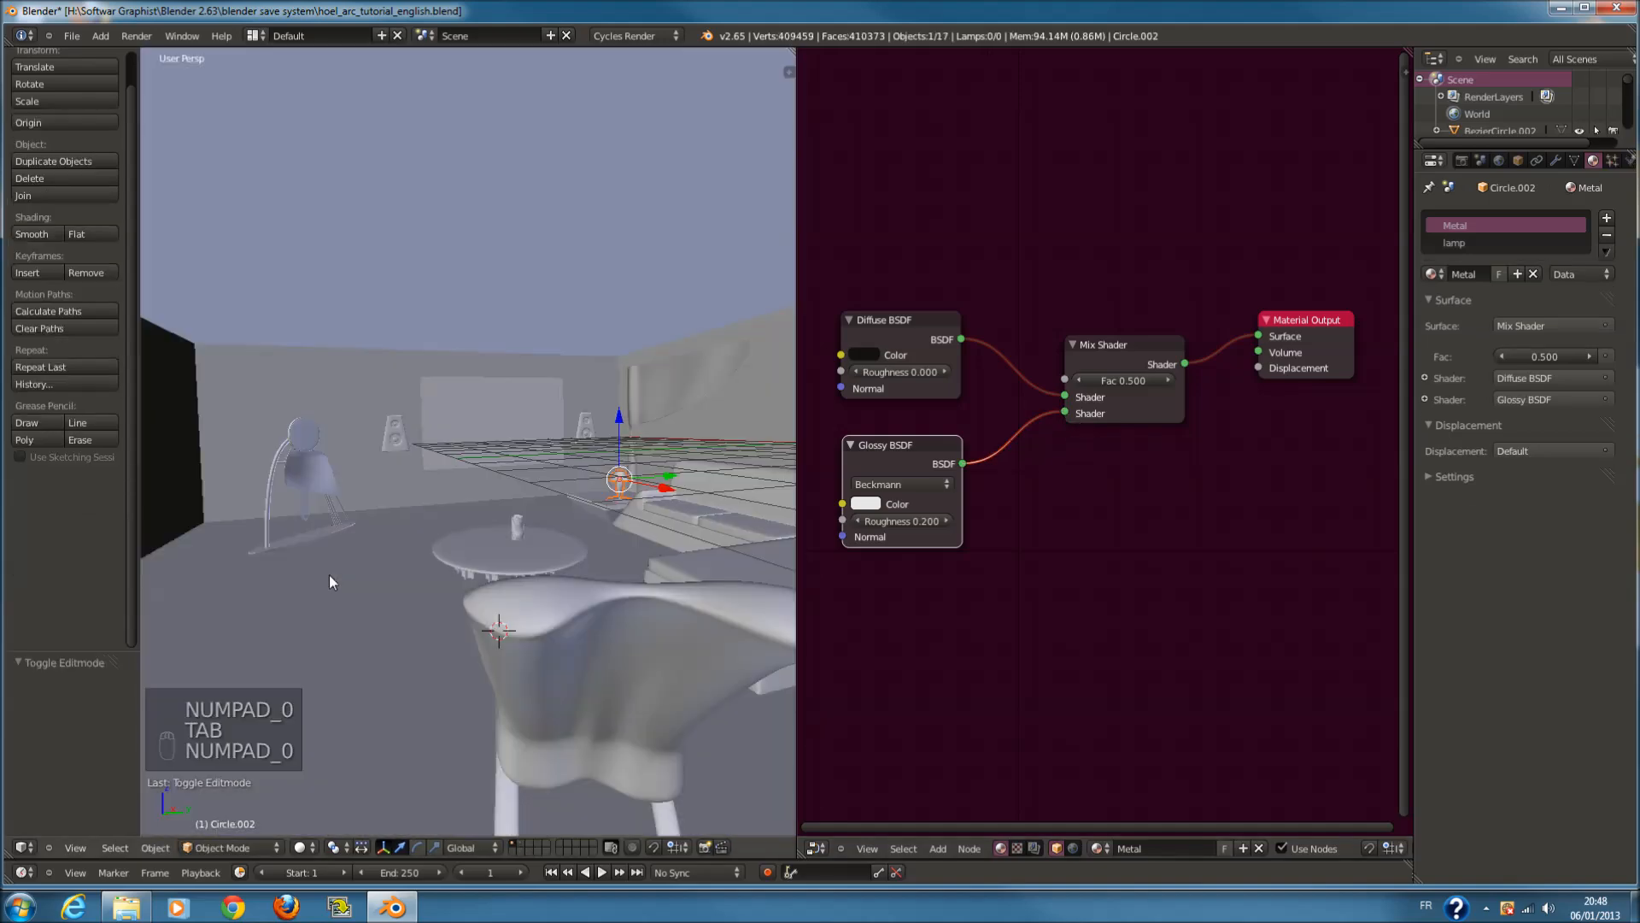
{"action": "right_click", "coordinate": [470, 176]}
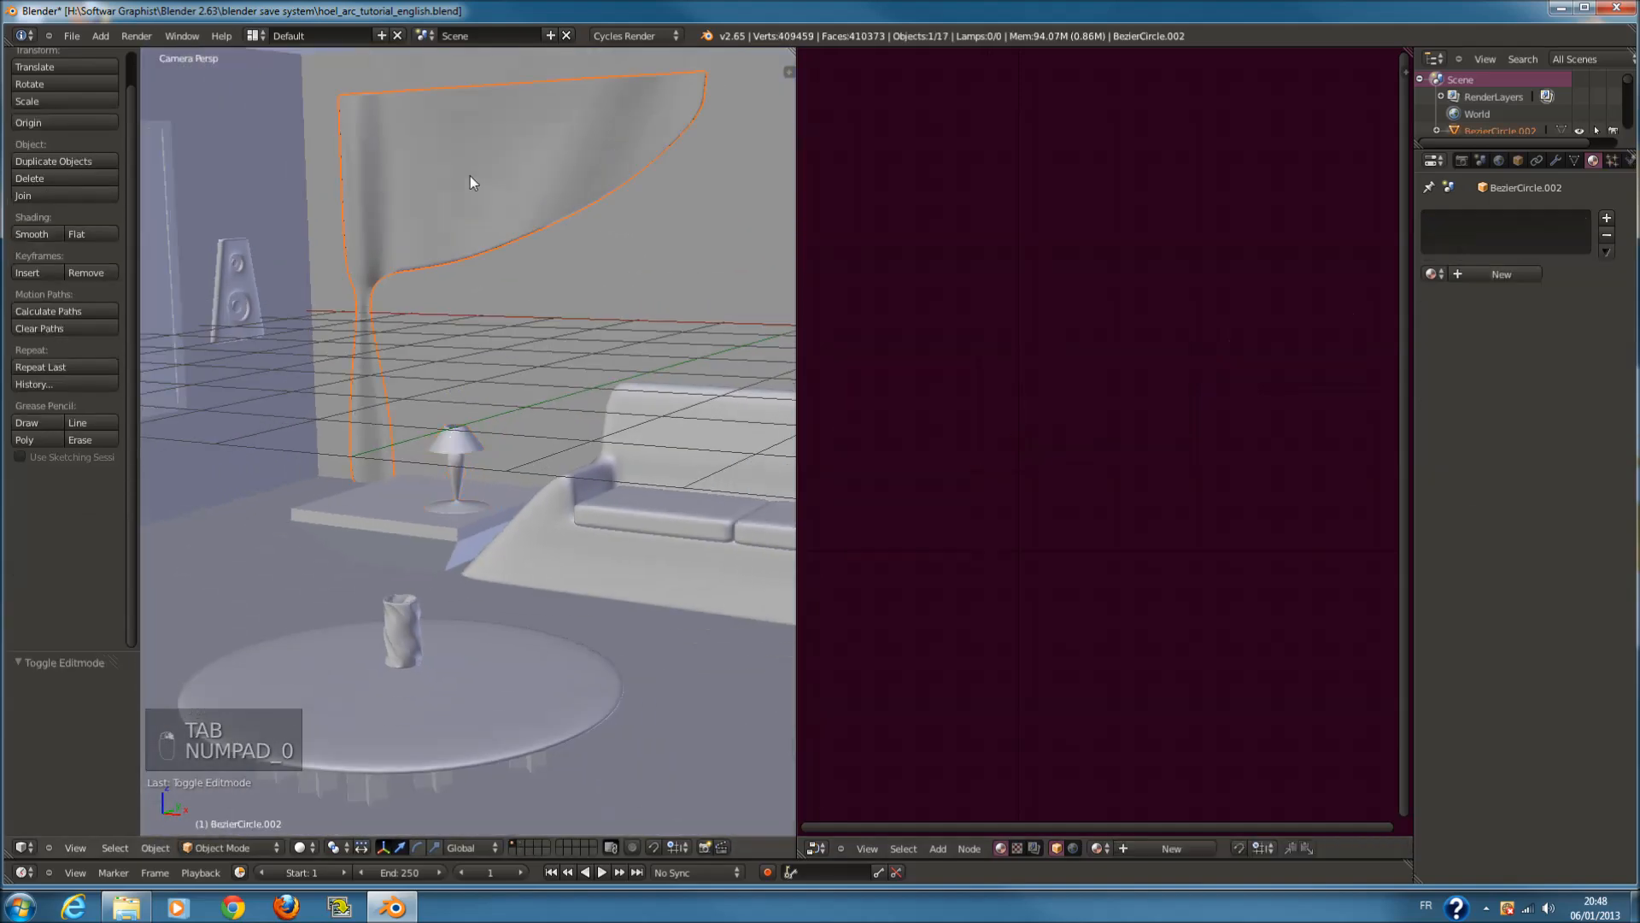
{"action": "key", "text": "KP_0"}
{"action": "left_click", "coordinate": [1512, 272]}
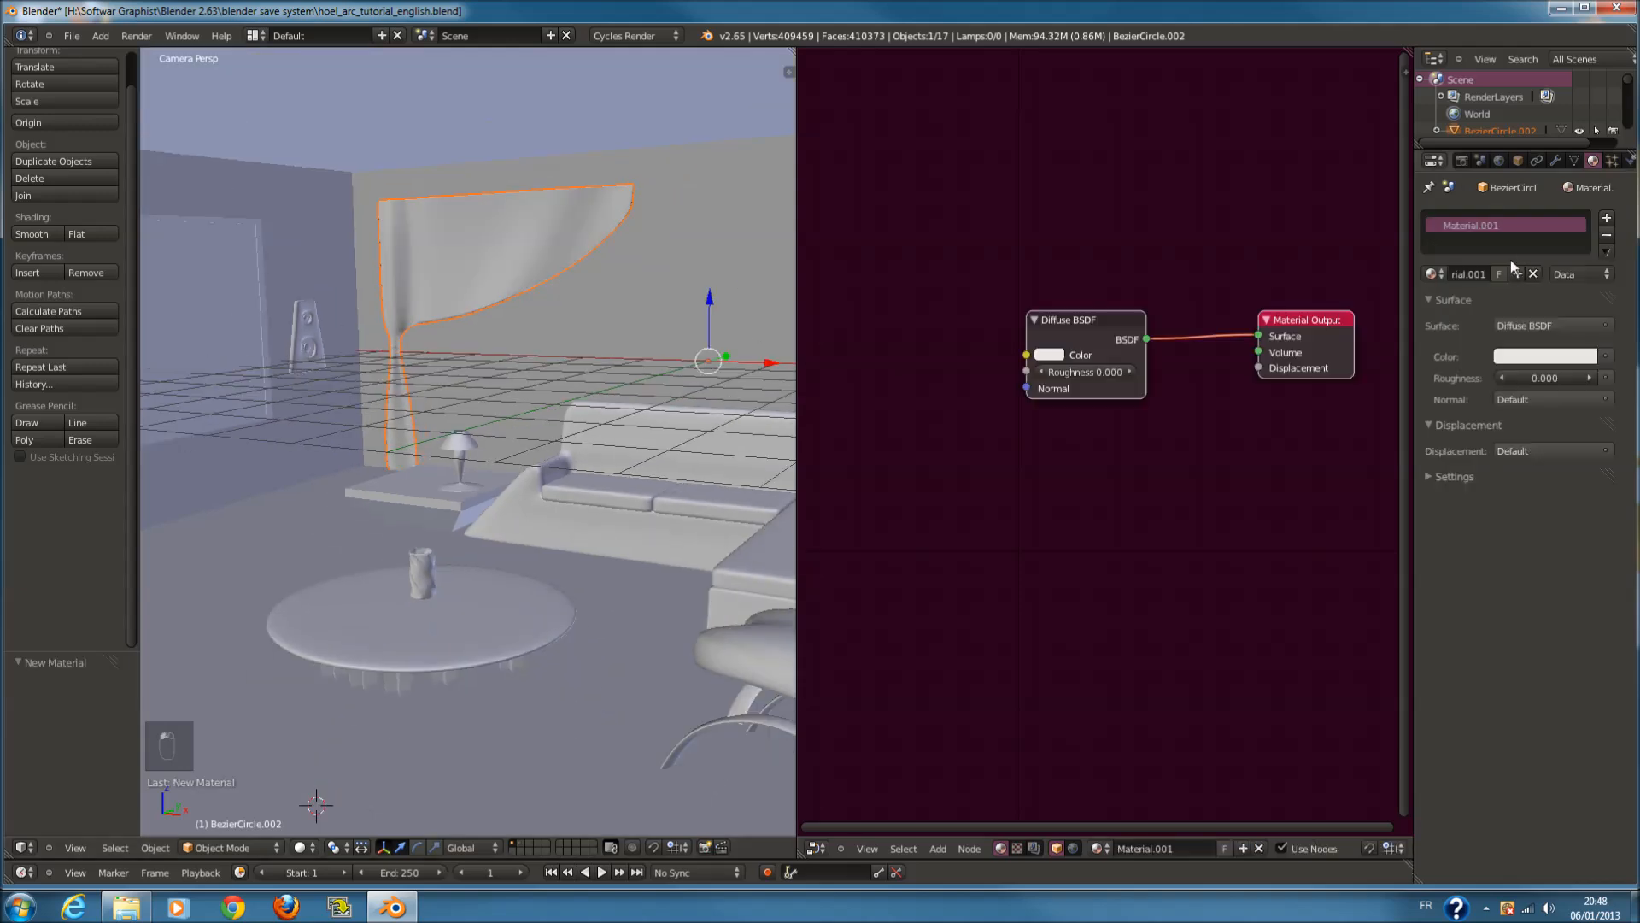
{"action": "type", "text": "DRA"}
{"action": "key", "text": "Return"}
Set the drape material's diffuse colour to a saturated red
{"action": "left_click", "coordinate": [1046, 355]}
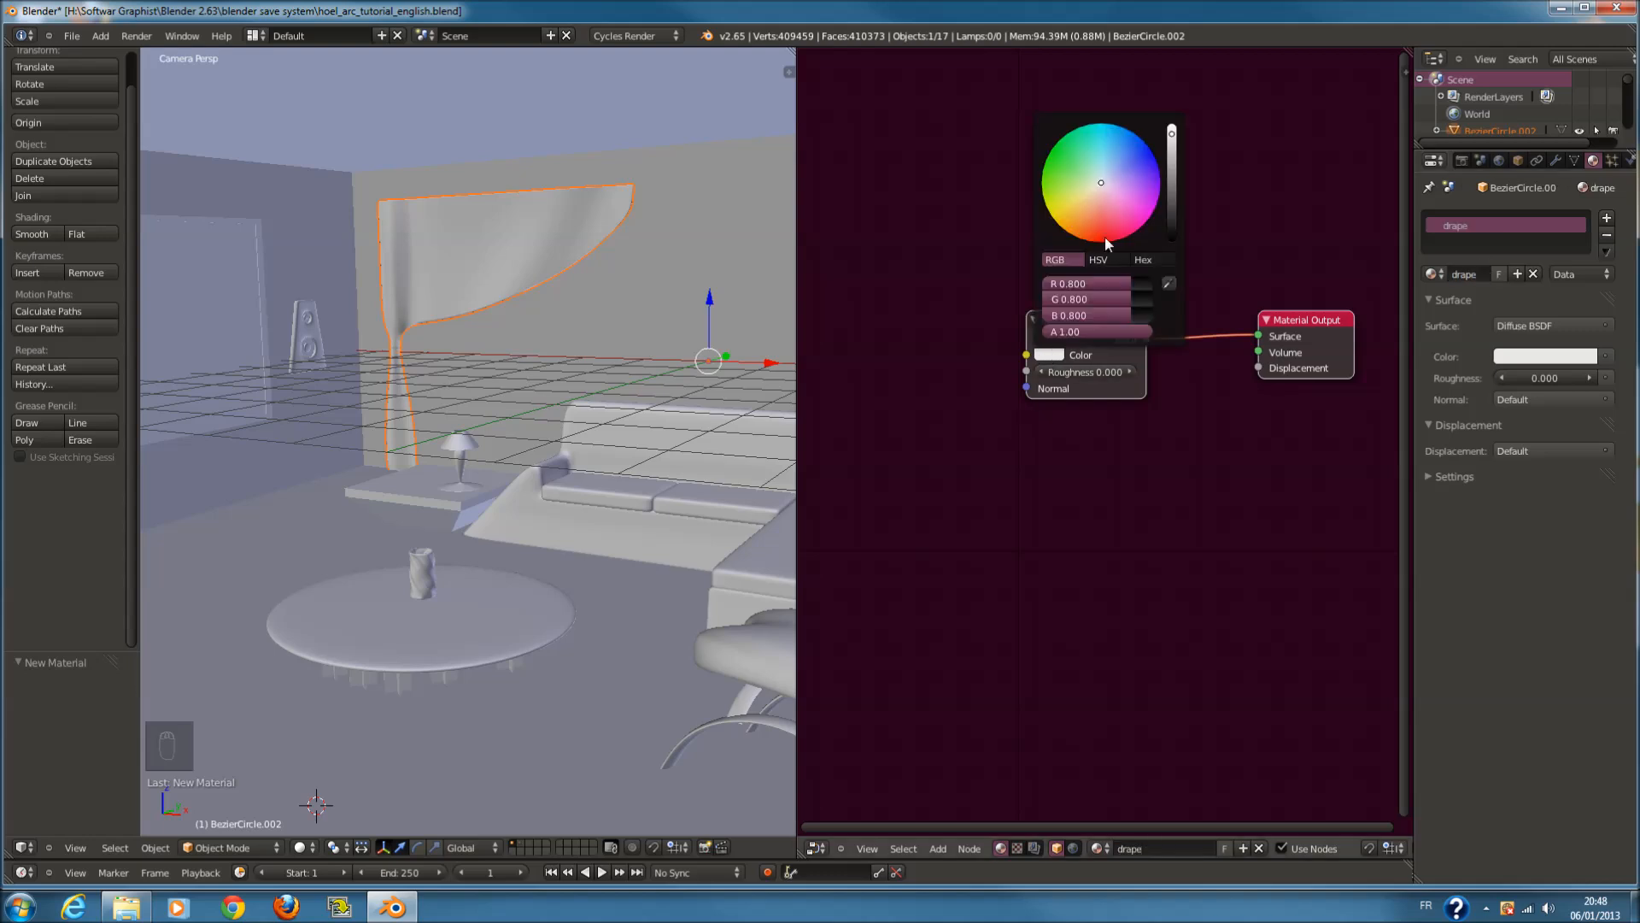
{"action": "left_click_drag", "start_coordinate": [1105, 187], "coordinate": [1104, 274]}
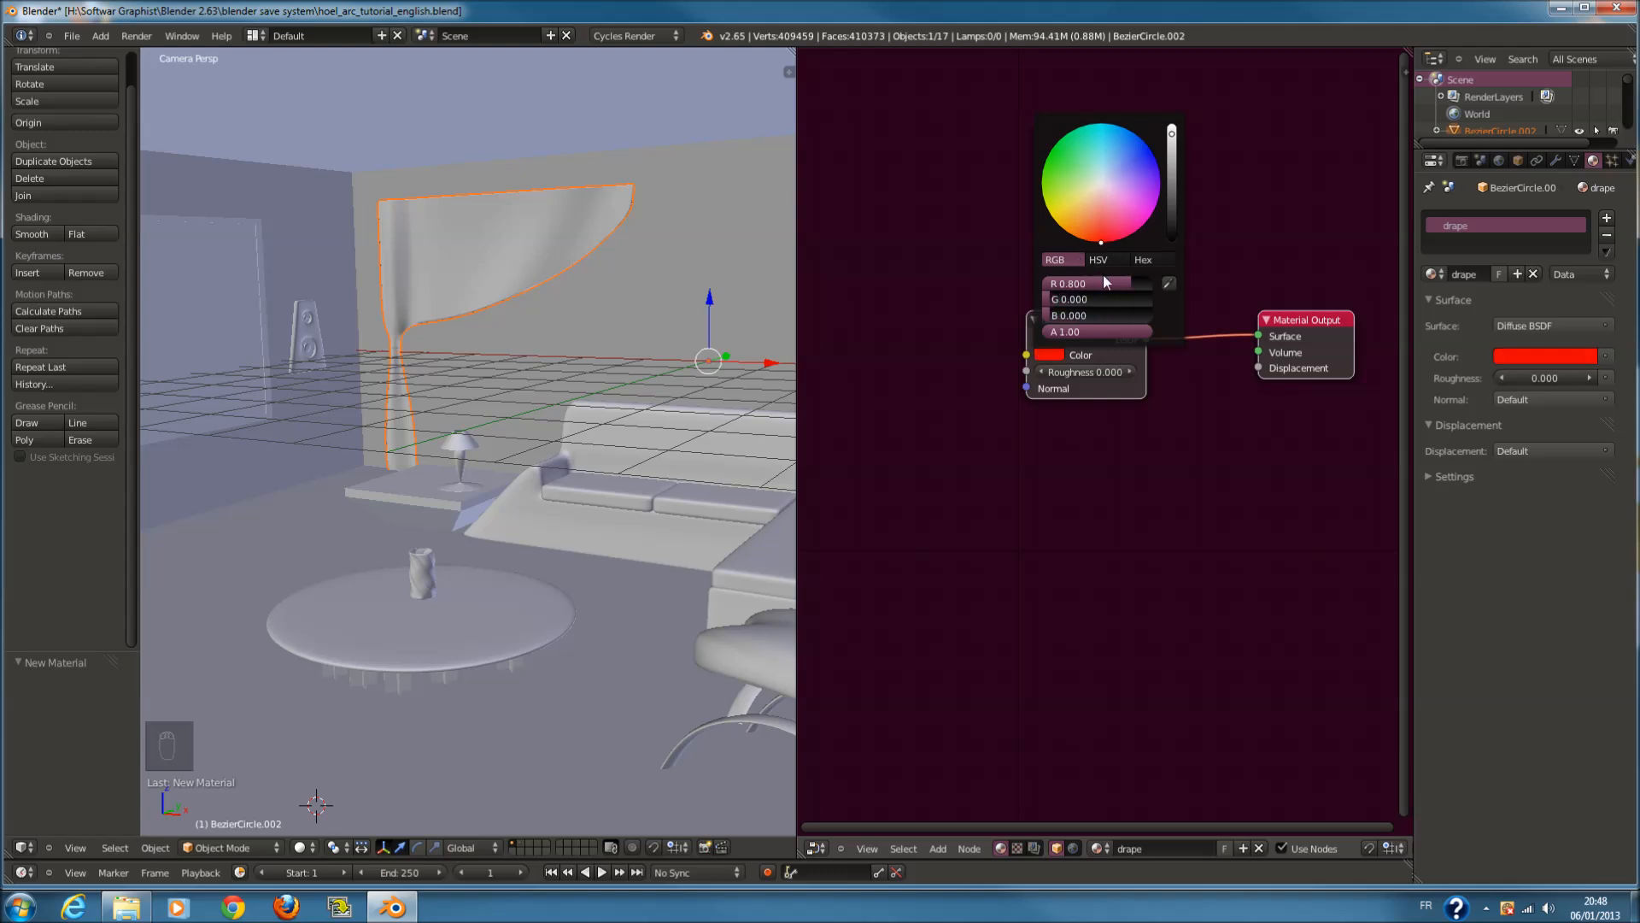
{"action": "left_click", "coordinate": [1056, 354]}
{"action": "left_click_drag", "start_coordinate": [1094, 212], "coordinate": [1100, 285]}
Switch the viewport to wireframe, select only the curtain object and frame it in the view
{"action": "scroll", "coordinate": [1150, 401], "scroll_direction": "down", "scroll_amount": 1}
{"action": "scroll", "coordinate": [513, 362], "scroll_direction": "up", "scroll_amount": 5}
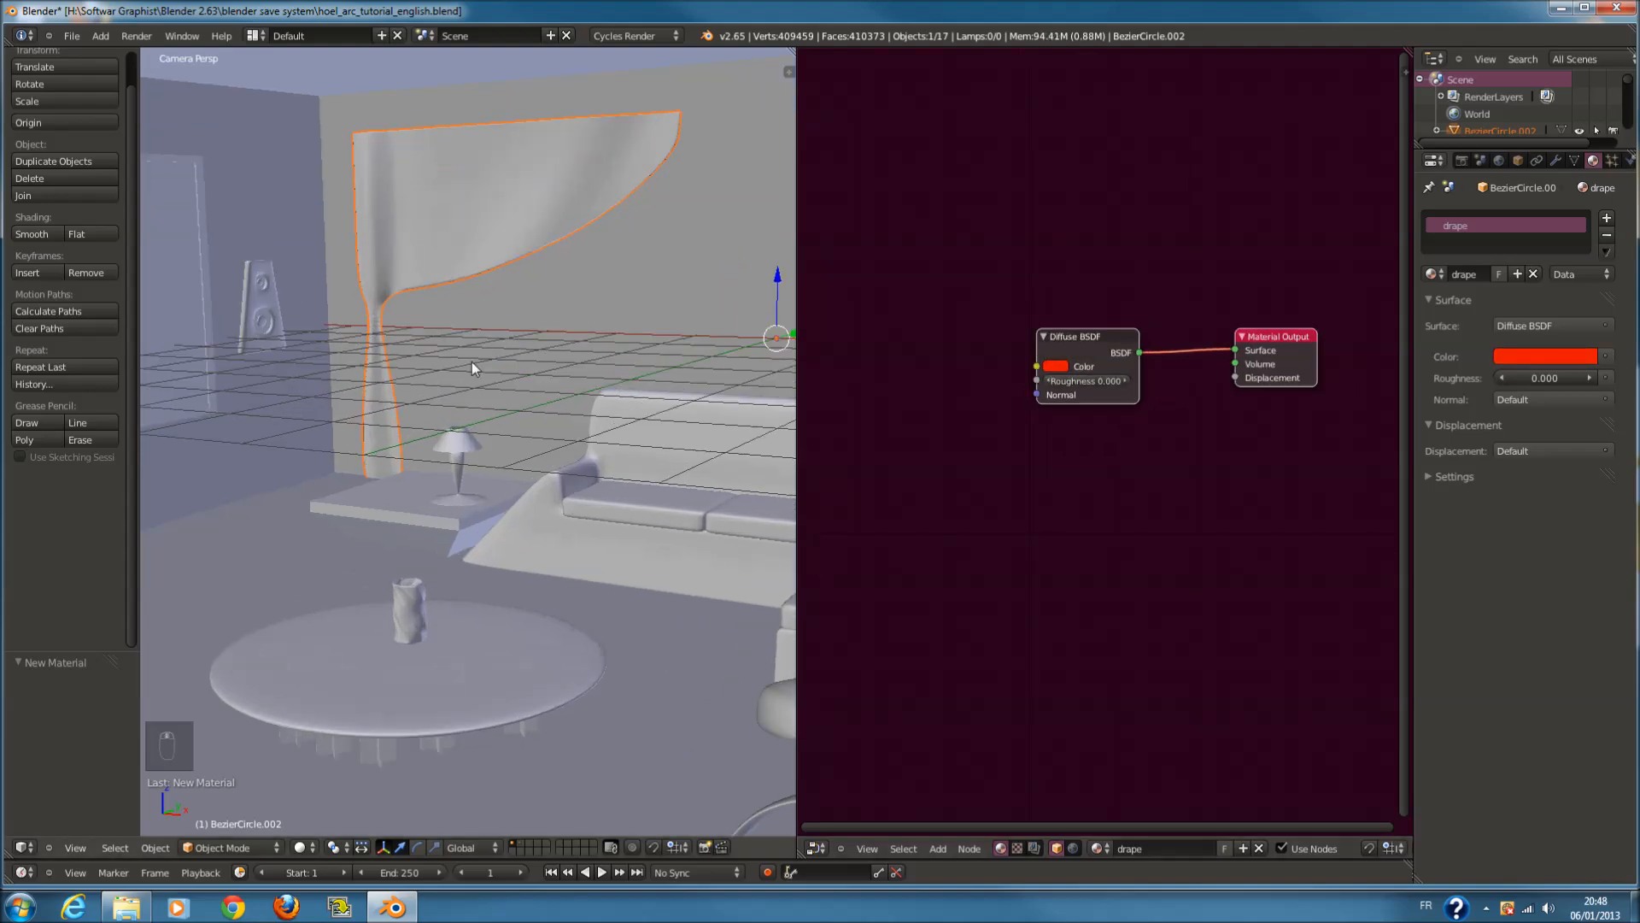
{"action": "key", "text": "z"}
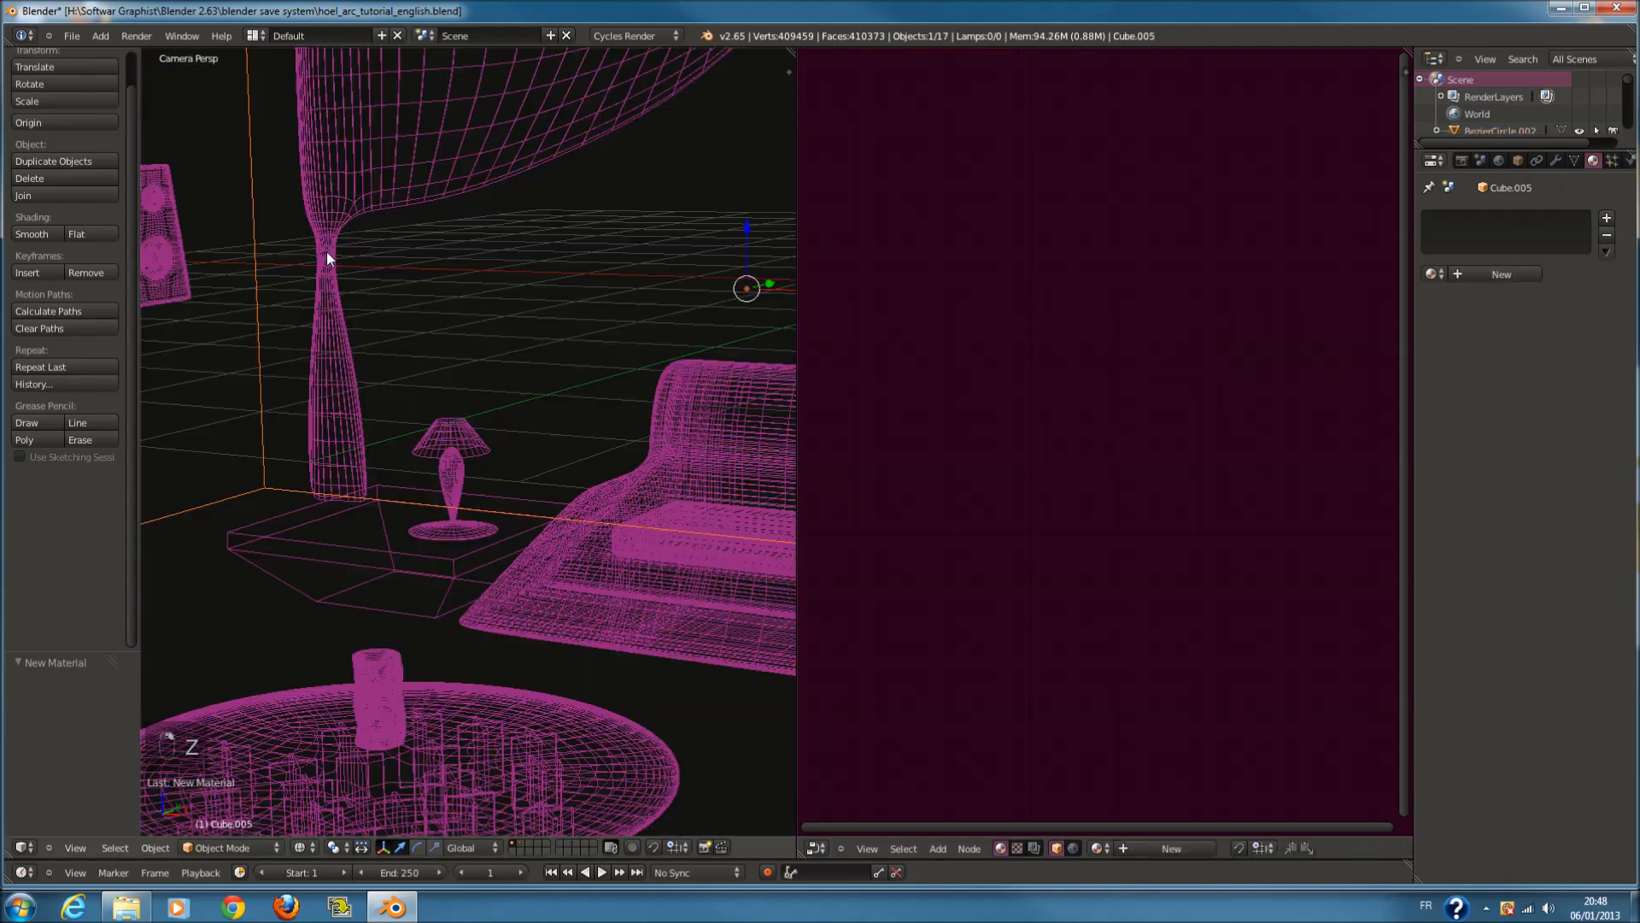
{"action": "key", "text": "a"}
{"action": "key", "text": "c"}
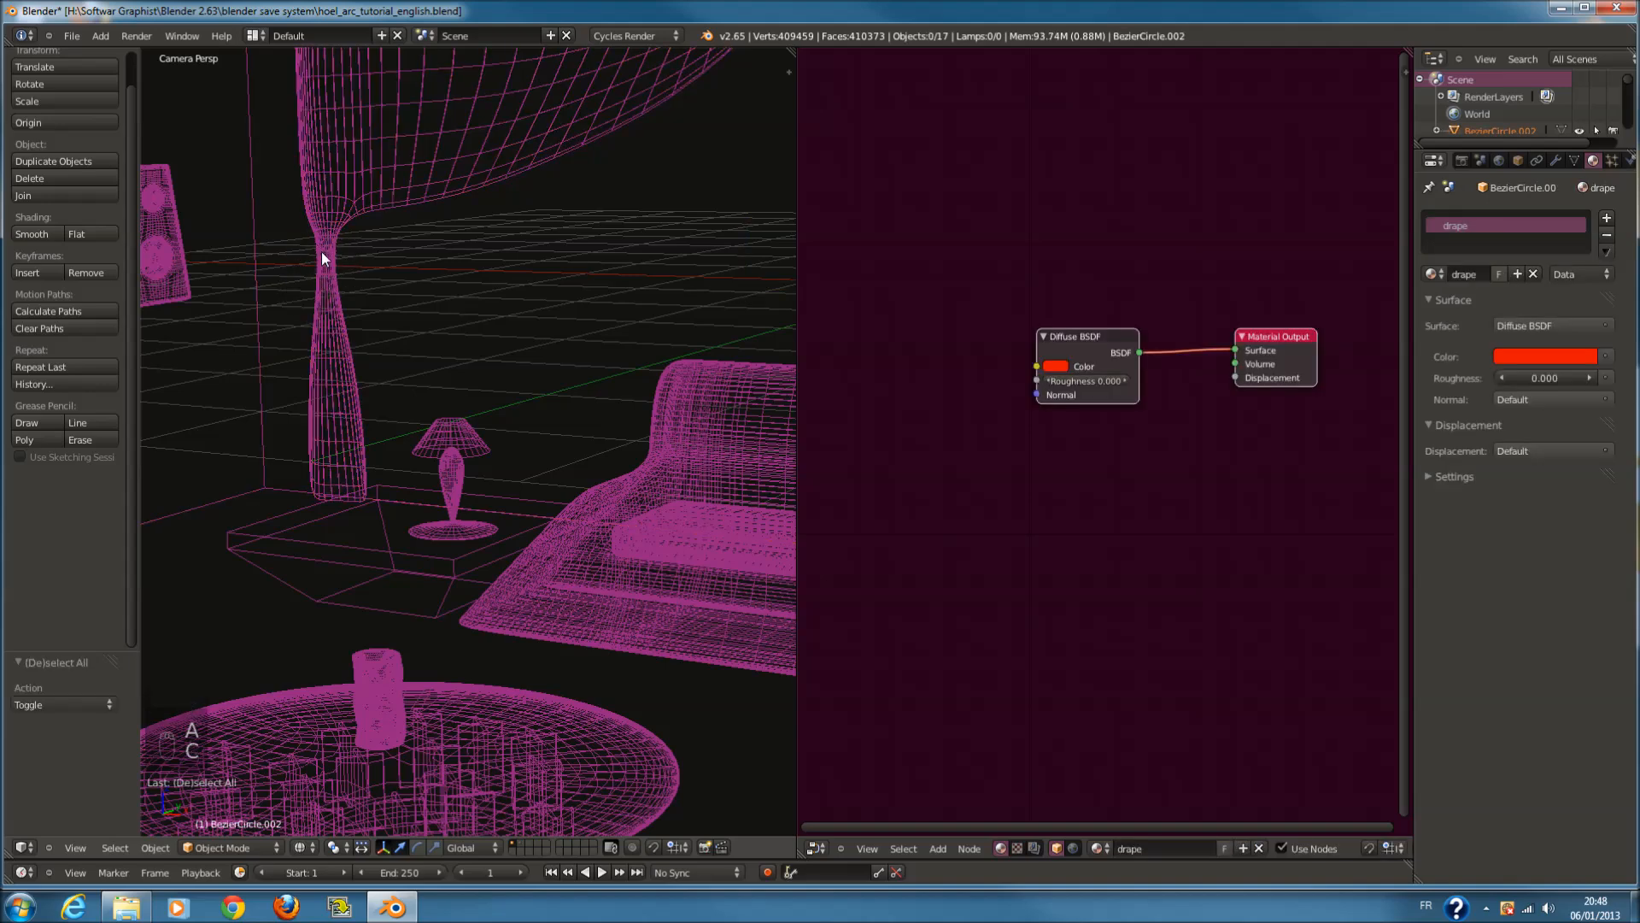
{"action": "left_click", "coordinate": [323, 256]}
{"action": "key", "text": "KP_Decimal"}
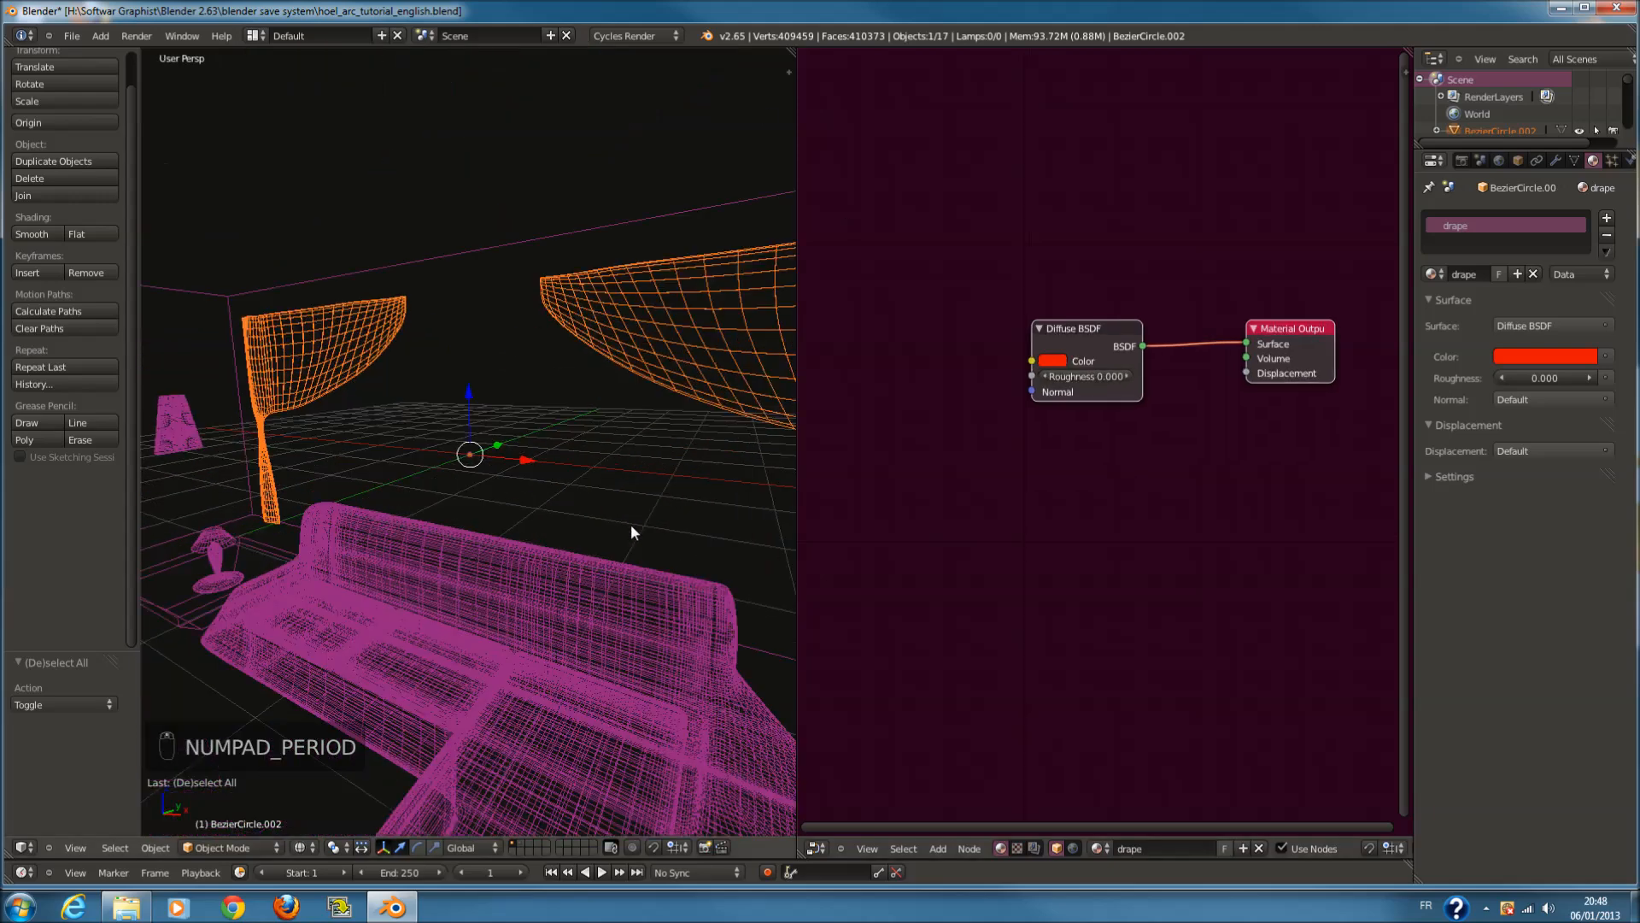
Select the four tie rings around the curtain's narrow gathered part in mesh editing
{"action": "key", "text": "Tab"}
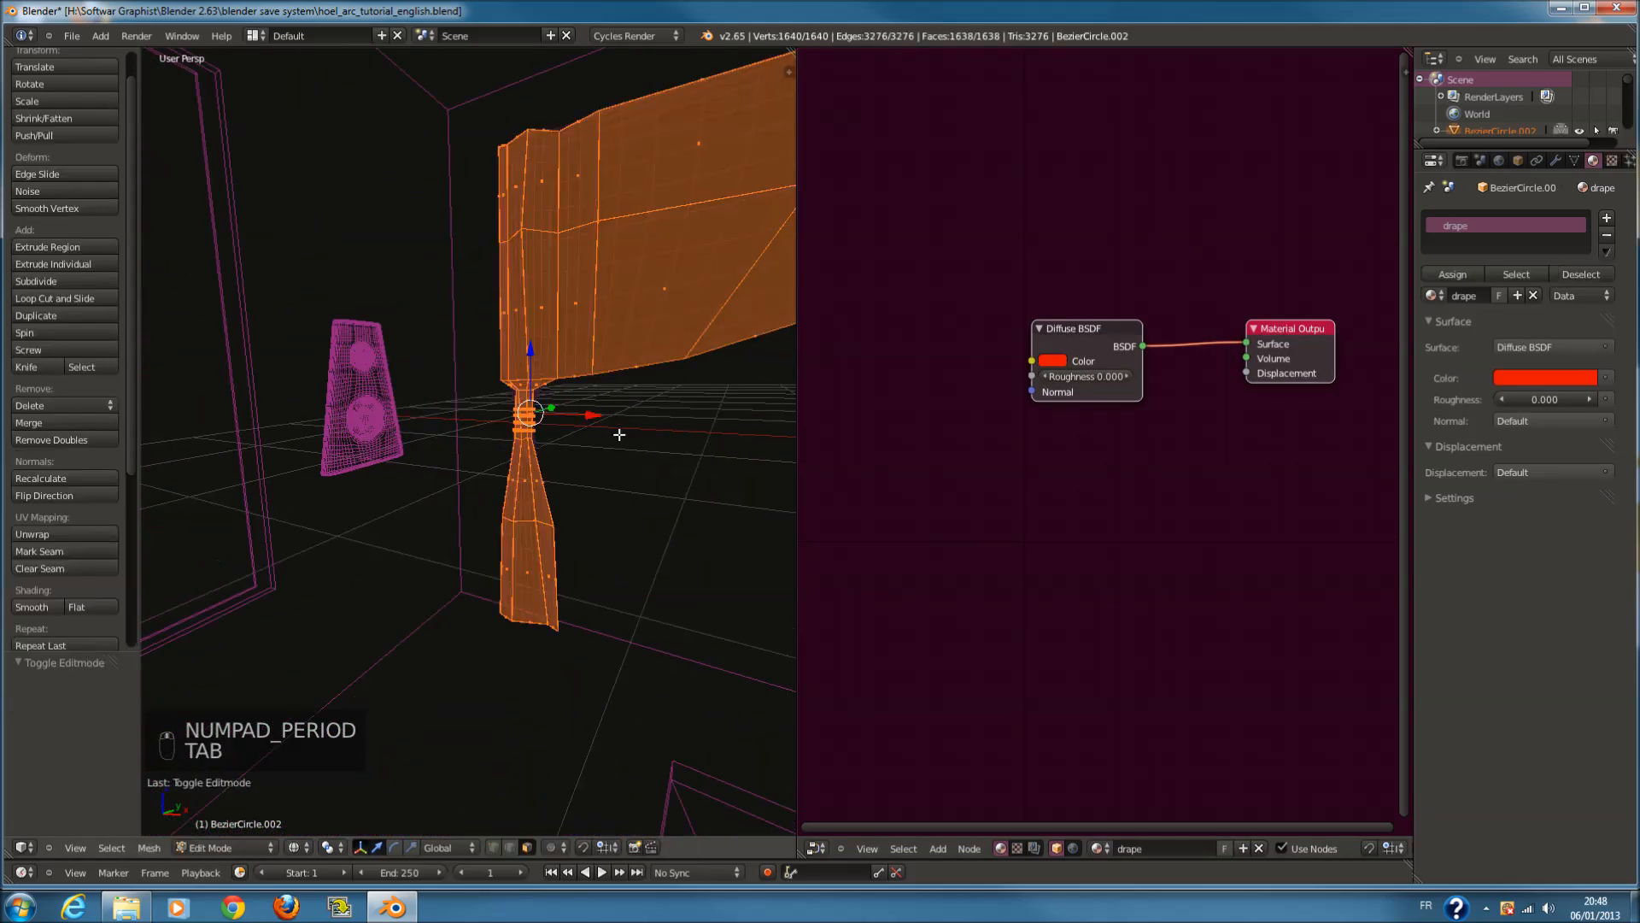
{"action": "key", "text": "a"}
{"action": "key", "text": "a"}
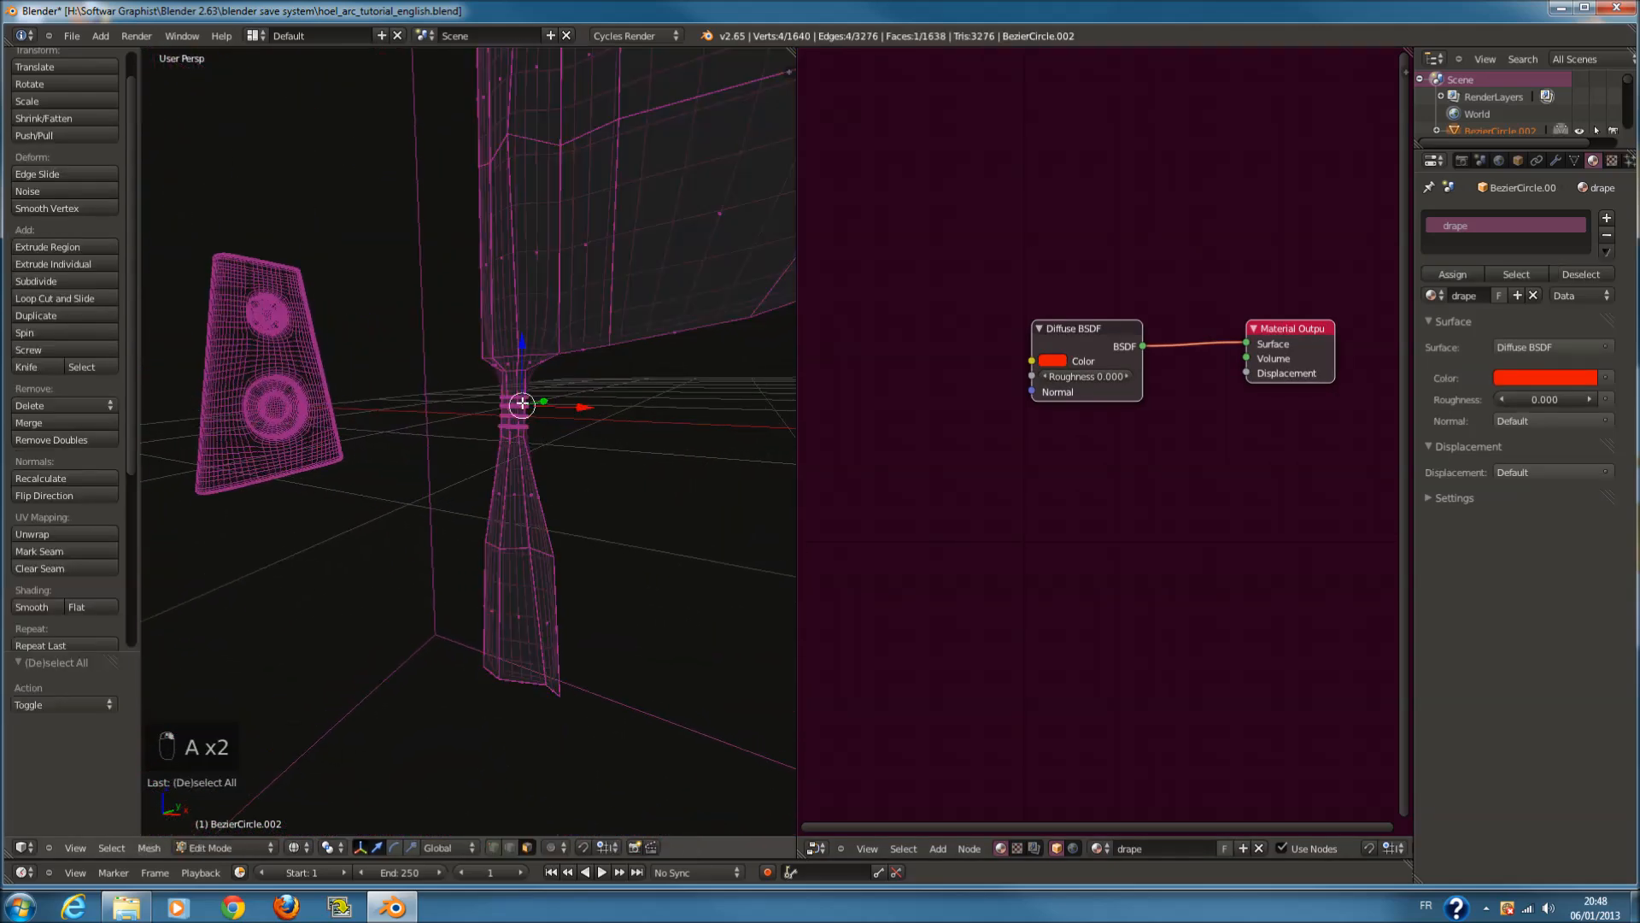
{"action": "key", "text": "KP_Decimal"}
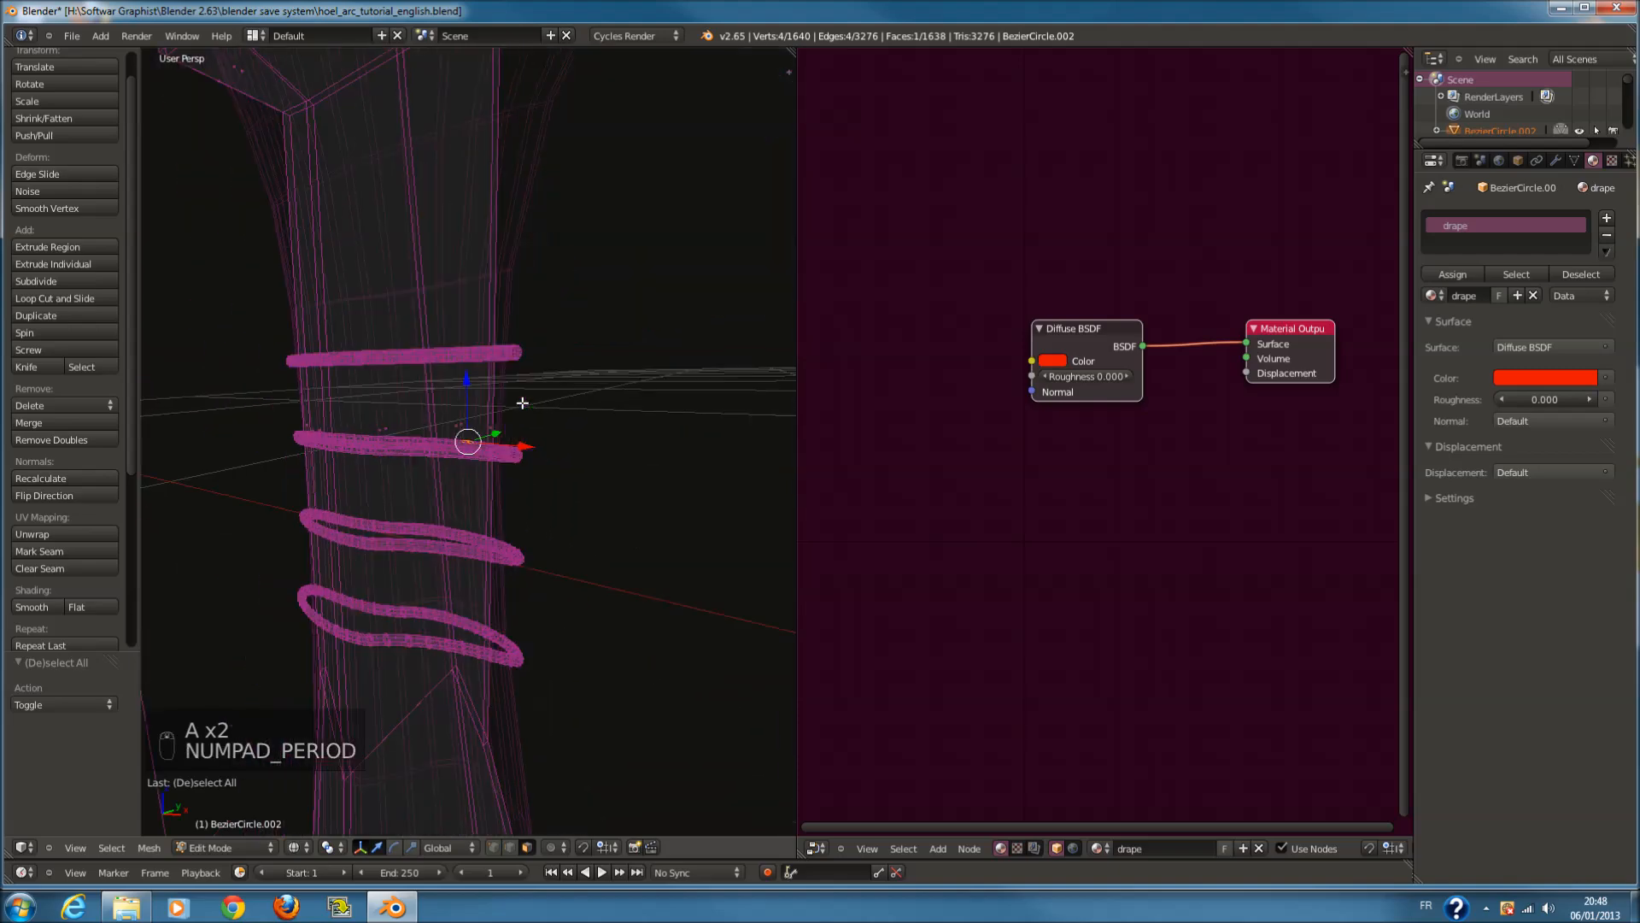
{"action": "key", "text": "l"}
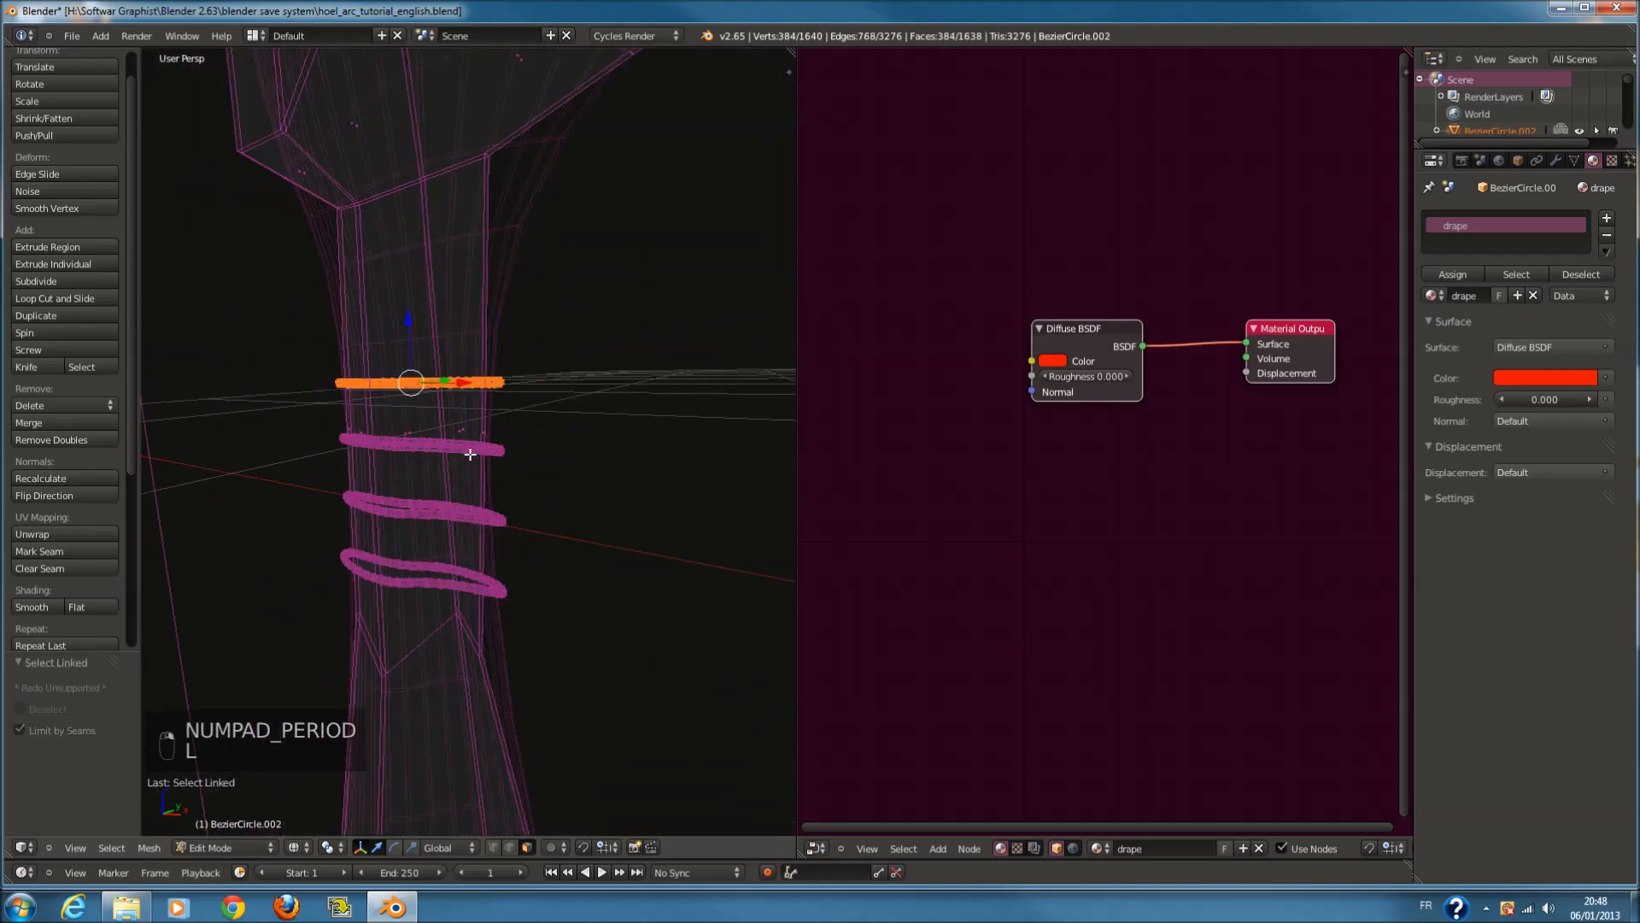
{"action": "key", "text": "l"}
{"action": "key", "text": "l"}
{"action": "key", "text": "l"}
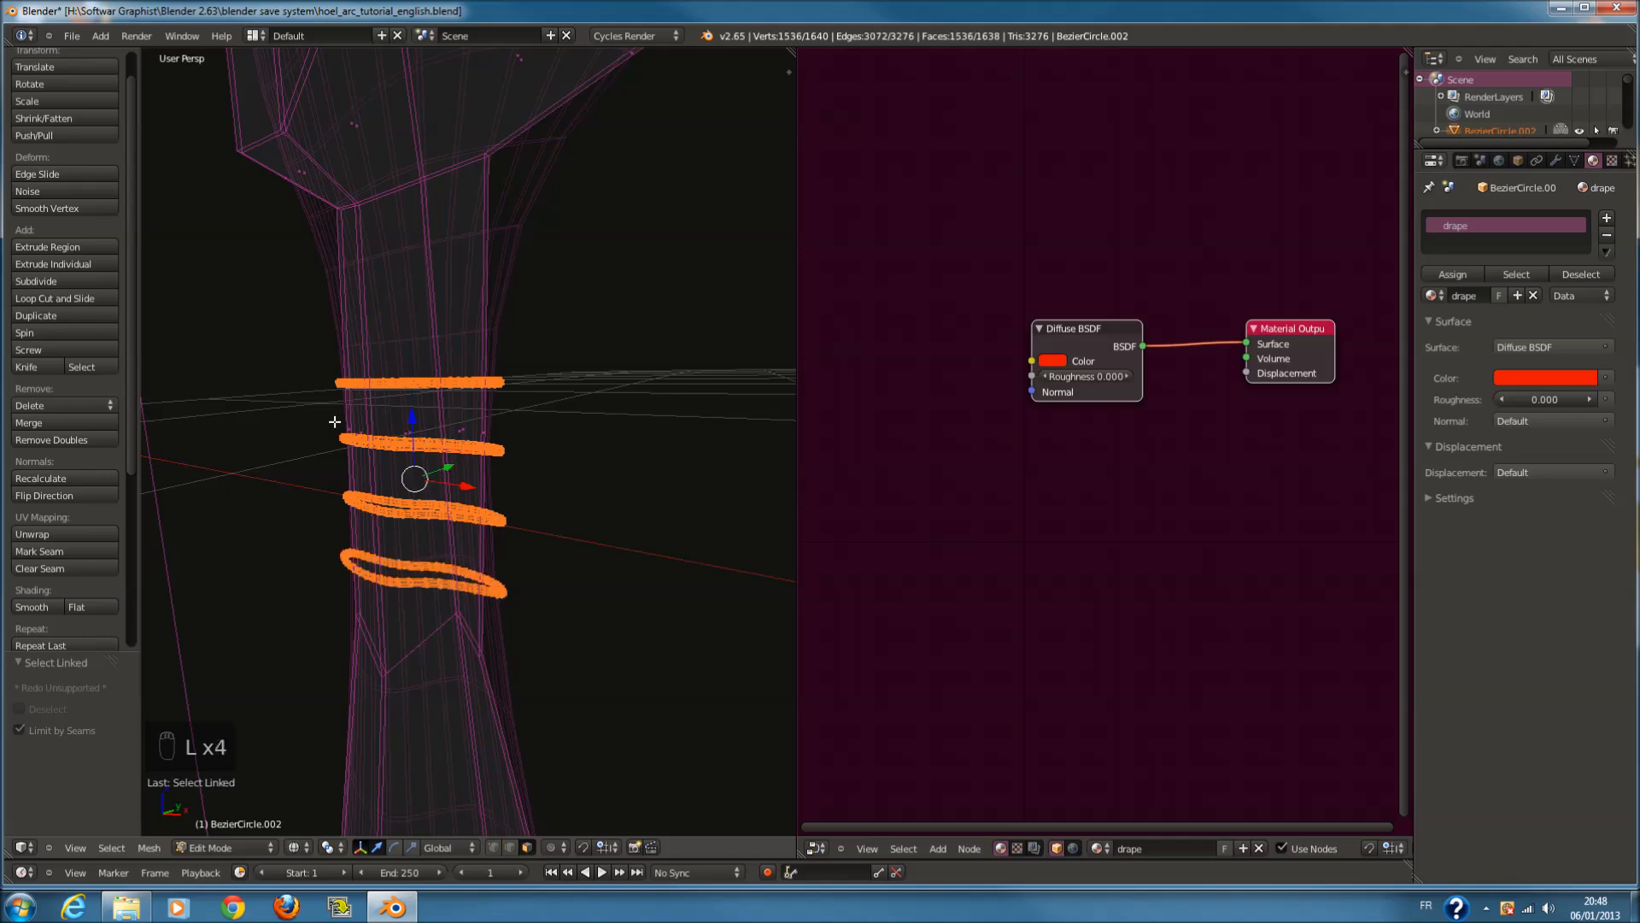
Add a second material slot to the curtain and assign the existing material named Material to the selected rings
{"action": "left_click", "coordinate": [1606, 220]}
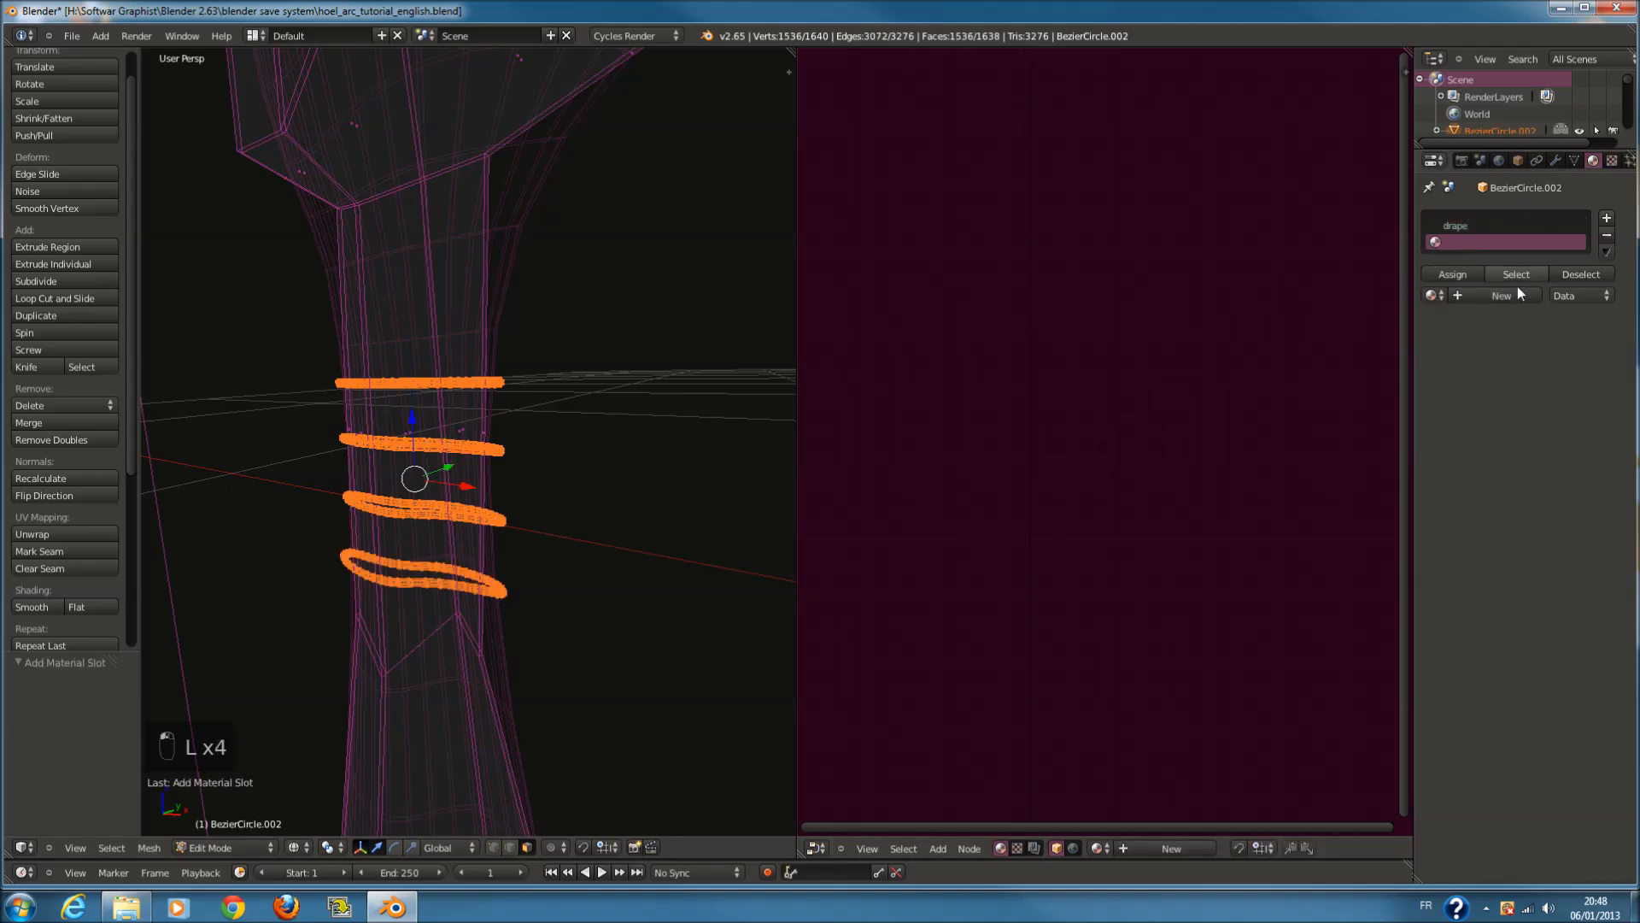
{"action": "left_click", "coordinate": [1439, 297]}
{"action": "left_click", "coordinate": [1452, 457]}
{"action": "left_click", "coordinate": [1453, 273]}
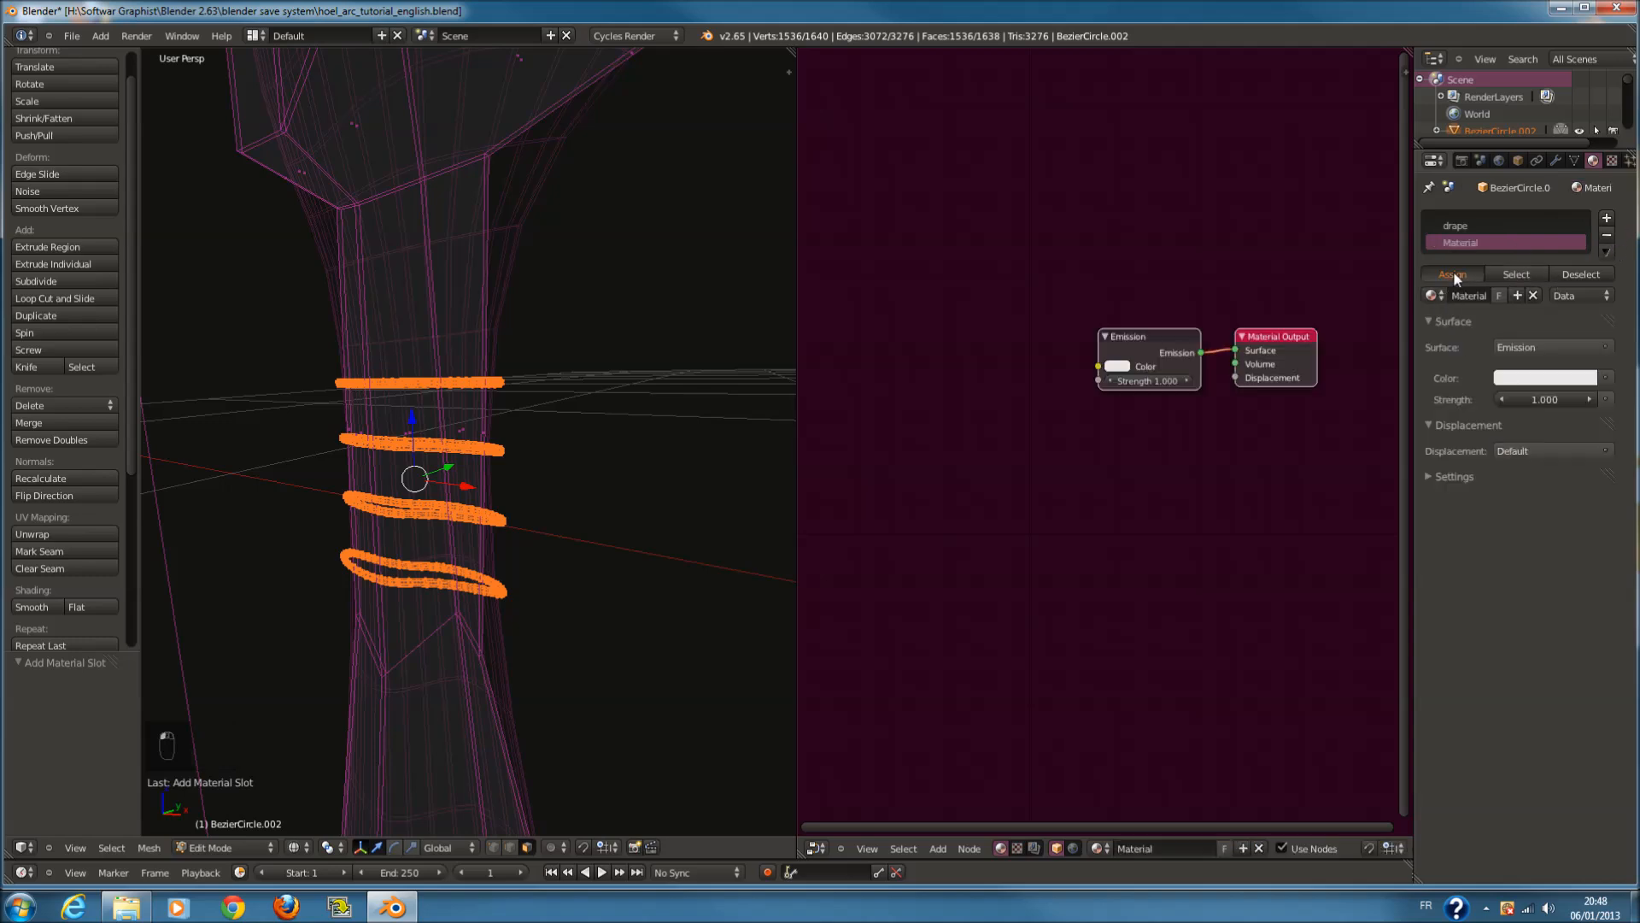
Change the ring material's emission colour to amber and spread its Emission and Material Output nodes apart
{"action": "scroll", "coordinate": [1207, 336], "scroll_direction": "up", "scroll_amount": 2}
{"action": "left_click", "coordinate": [1047, 376]}
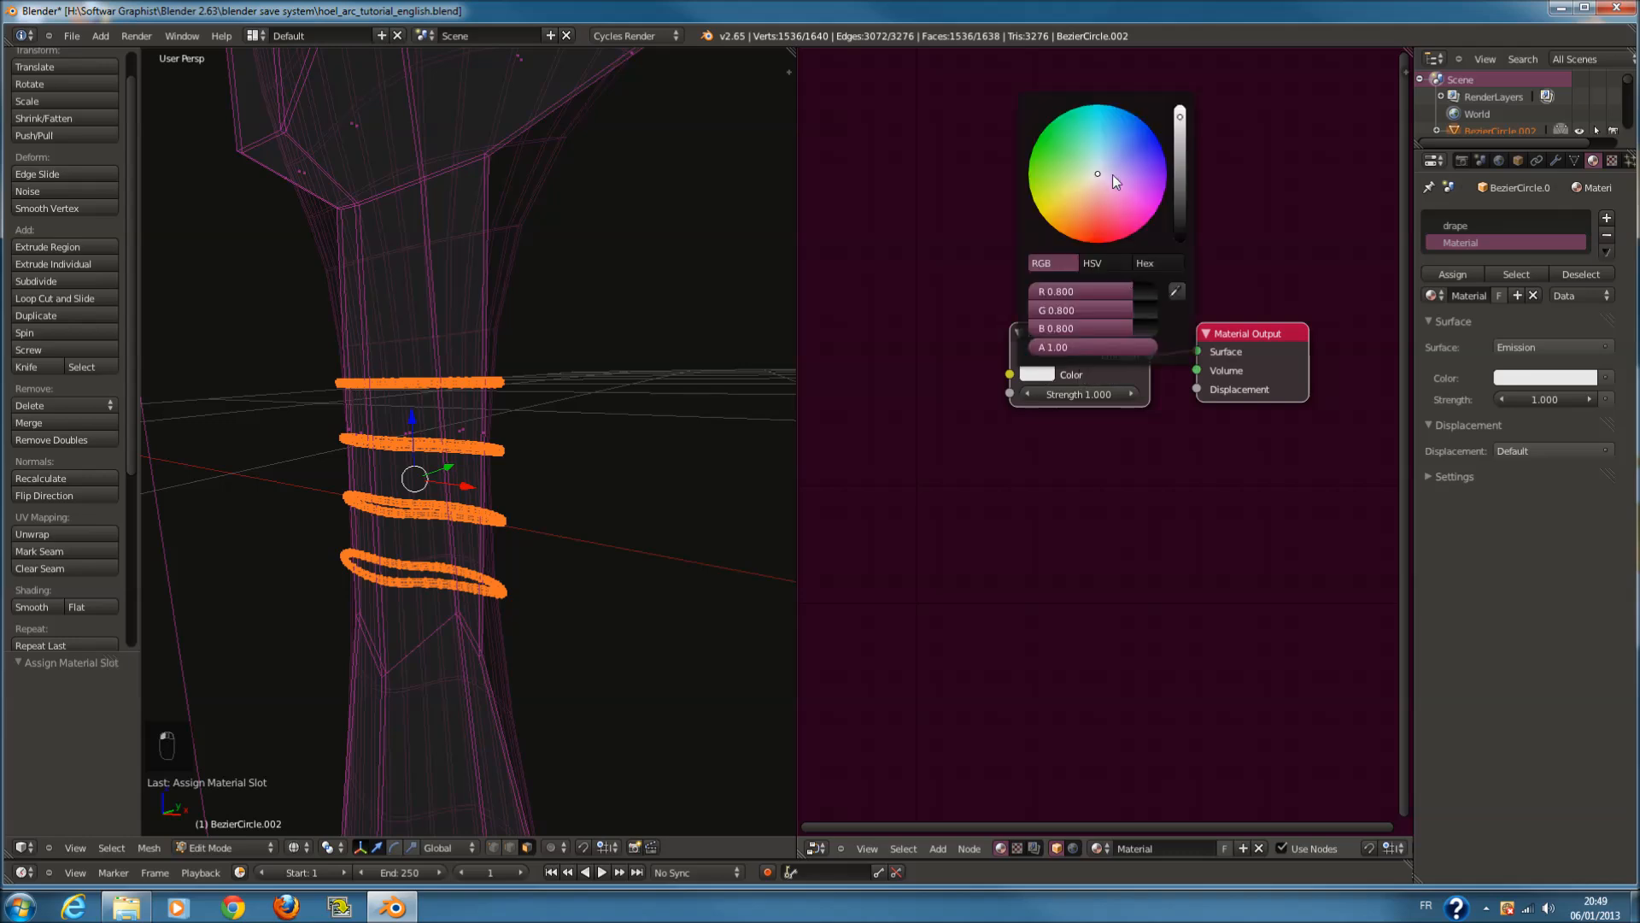
{"action": "left_click", "coordinate": [1062, 233]}
{"action": "left_click_drag", "start_coordinate": [1255, 341], "coordinate": [1391, 357]}
{"action": "left_click_drag", "start_coordinate": [1103, 339], "coordinate": [787, 342]}
{"action": "scroll", "coordinate": [1038, 401], "scroll_direction": "down", "scroll_amount": 2}
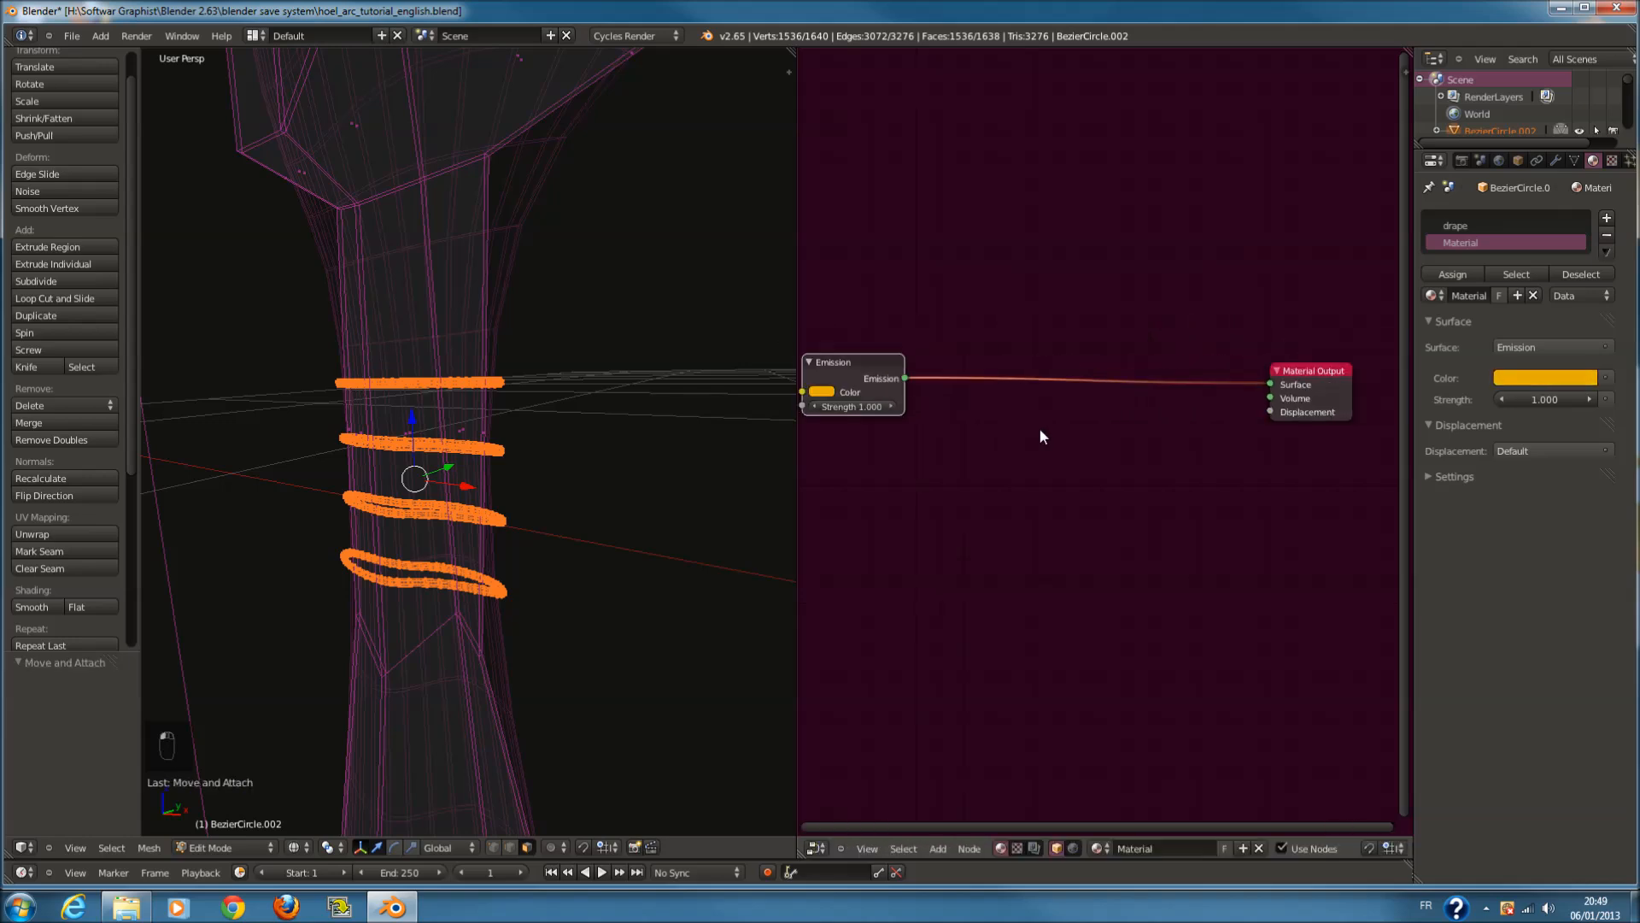
Leave mesh editing and insert a Mix Shader between the ring material's Emission and Material Output nodes
{"action": "key", "text": "Tab"}
{"action": "key", "text": "Tab"}
{"action": "key", "text": "shift+a"}
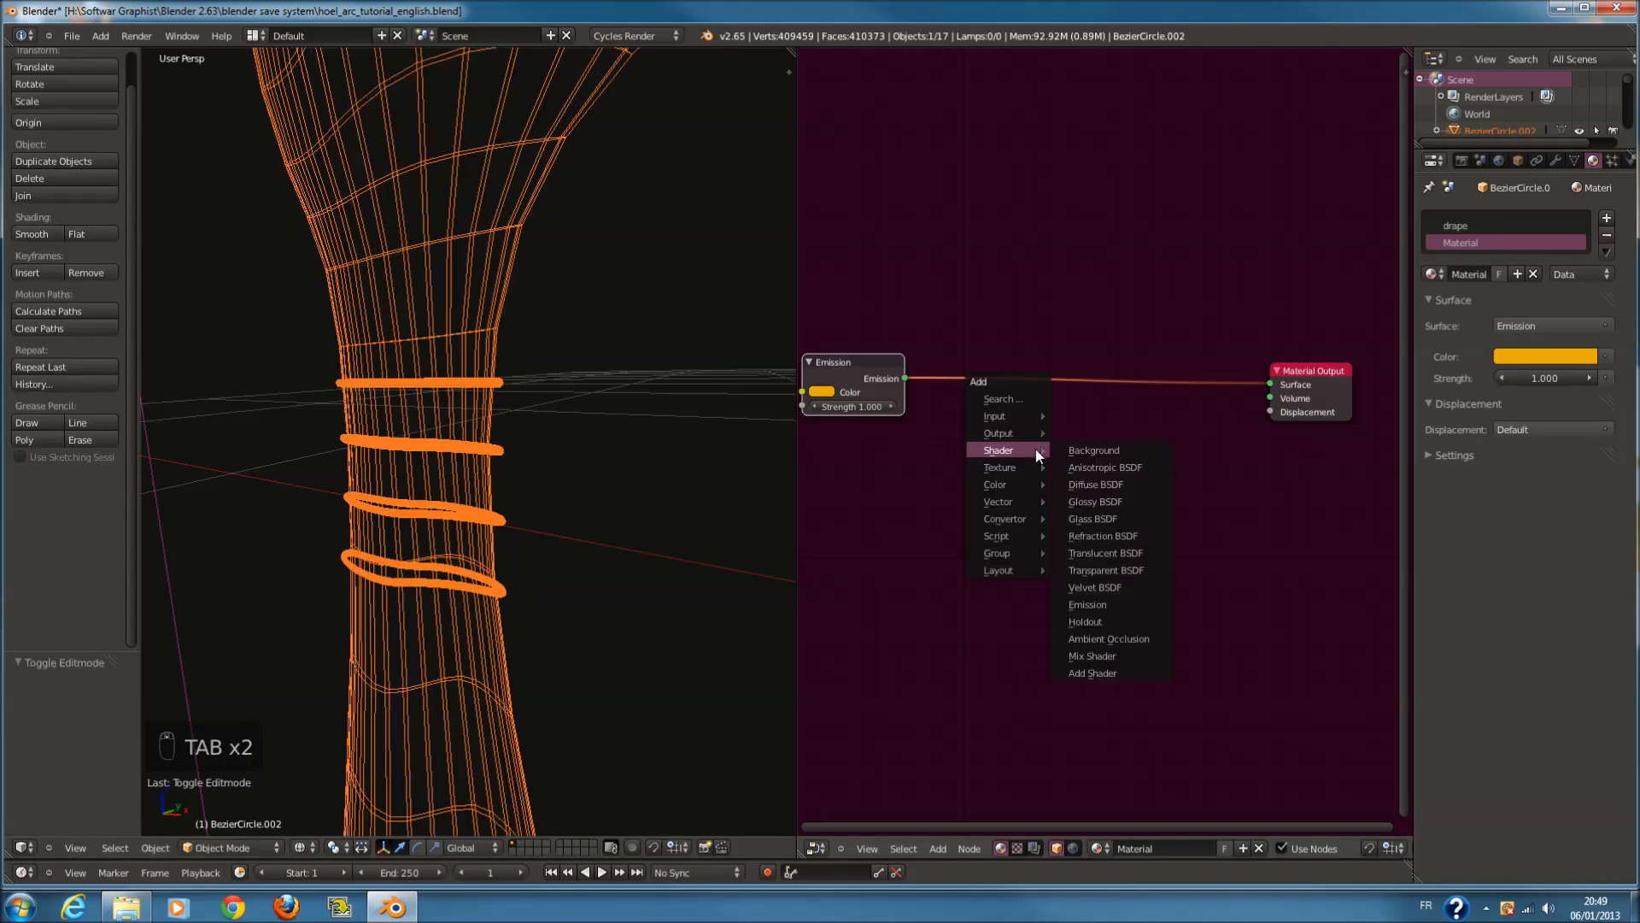
{"action": "mouse_move", "coordinate": [1044, 458]}
{"action": "left_click", "coordinate": [1093, 656]}
{"action": "left_click_drag", "start_coordinate": [1149, 618], "coordinate": [1059, 400]}
Add a Glossy BSDF below the Emission node and connect it to the Mix Shader's second shader input
{"action": "key", "text": "shift+a"}
{"action": "mouse_move", "coordinate": [1037, 494]}
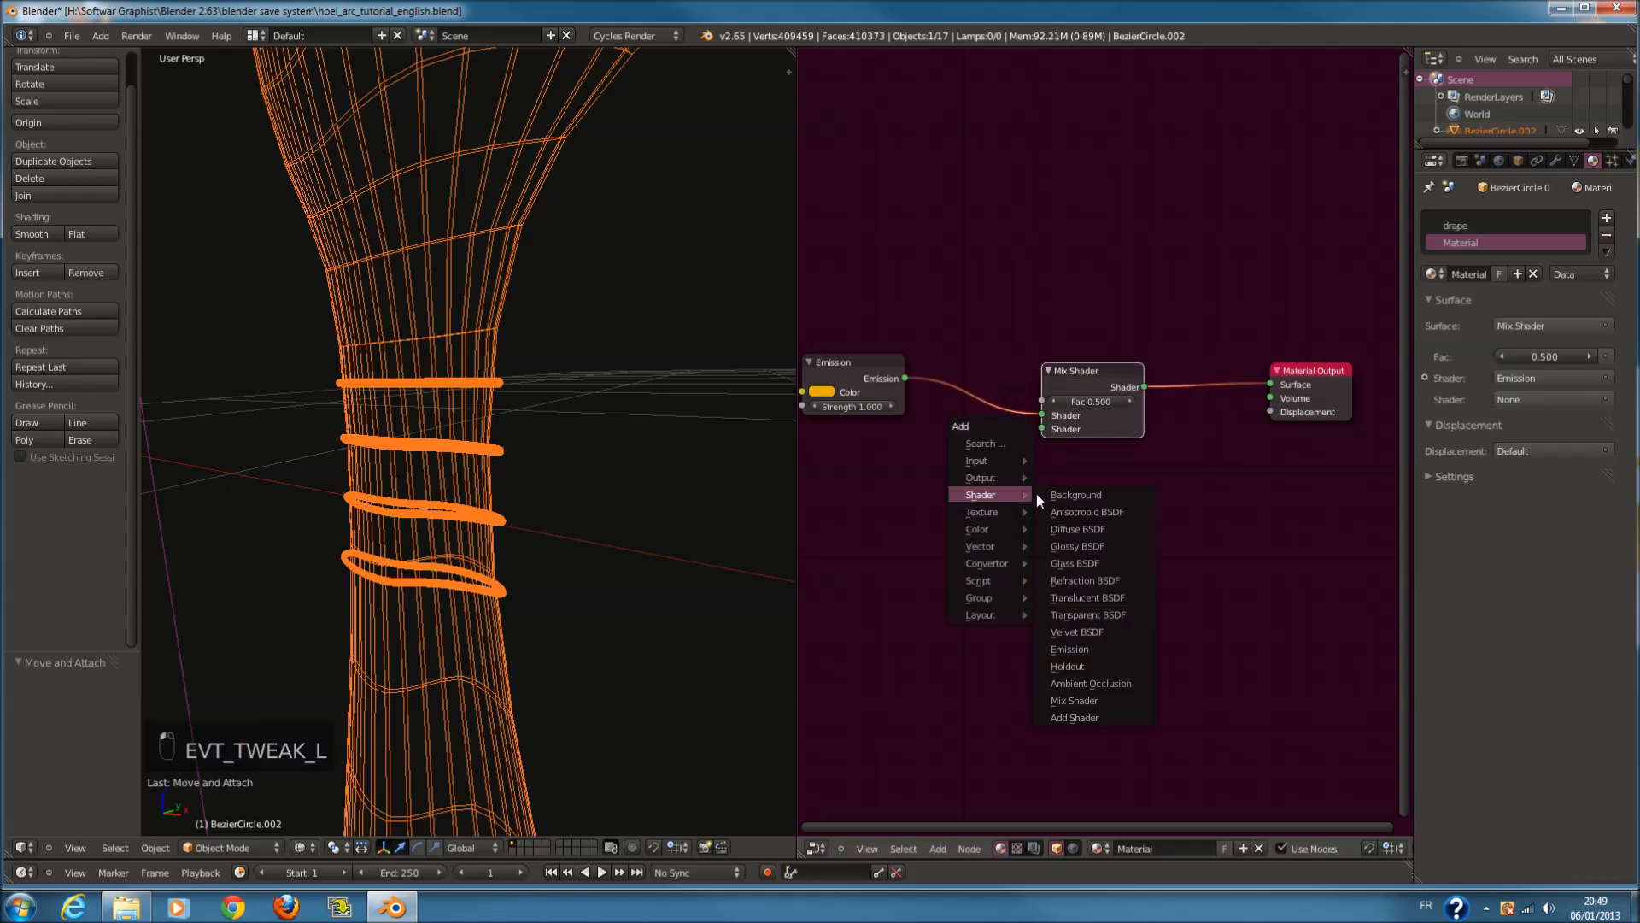
{"action": "left_click", "coordinate": [1092, 547]}
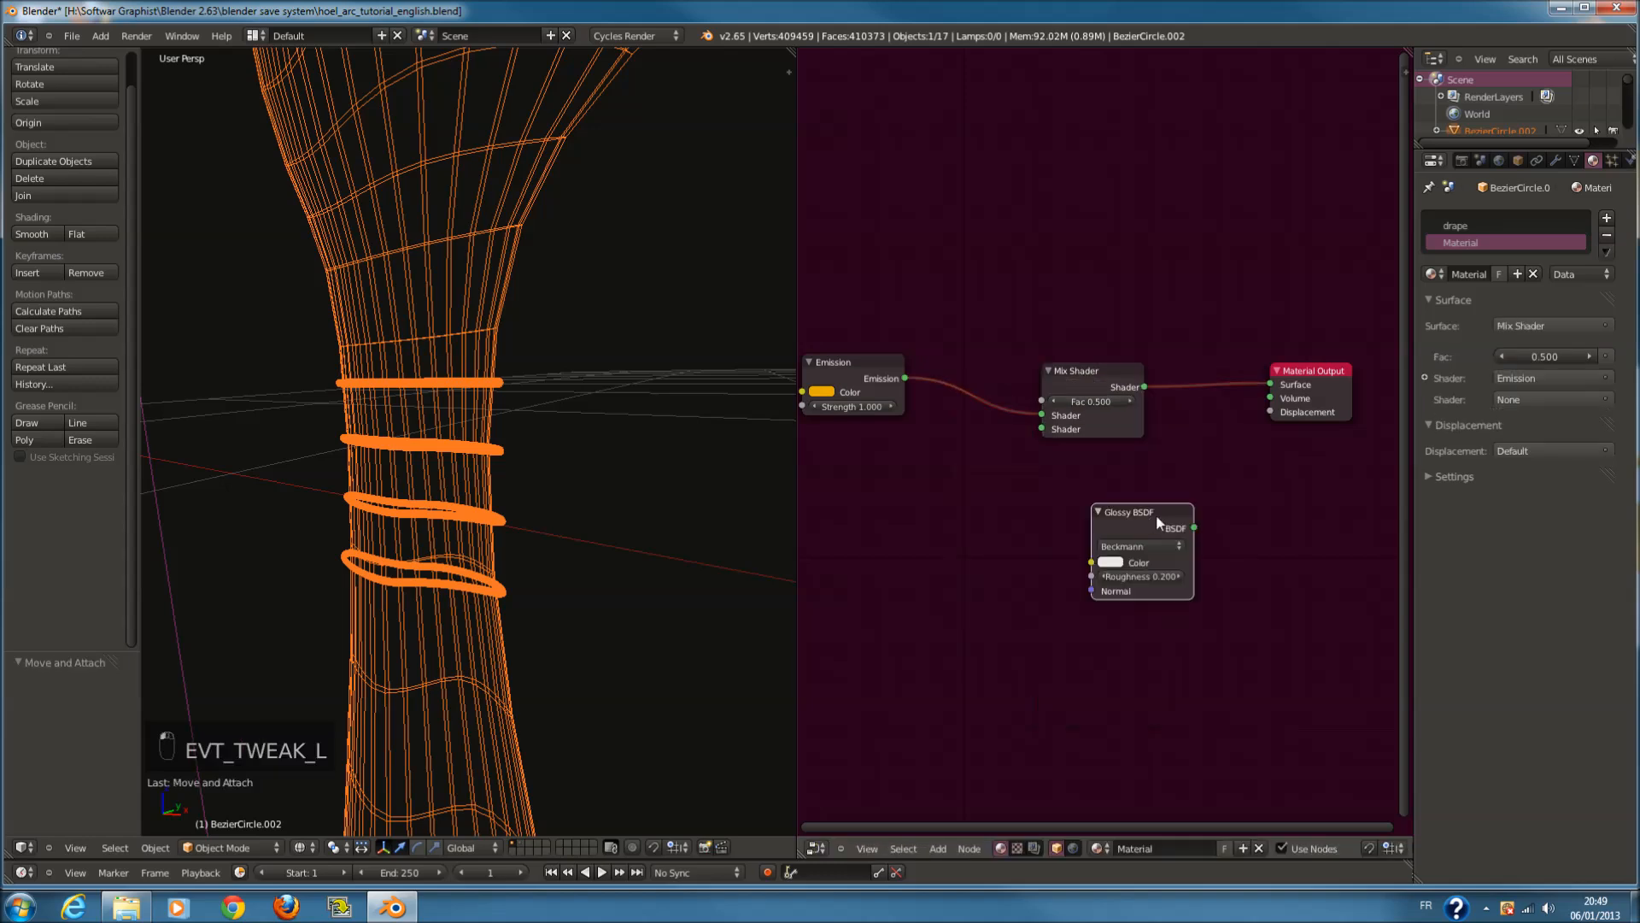
{"action": "left_click", "coordinate": [836, 456]}
{"action": "left_click_drag", "start_coordinate": [883, 468], "coordinate": [1042, 428]}
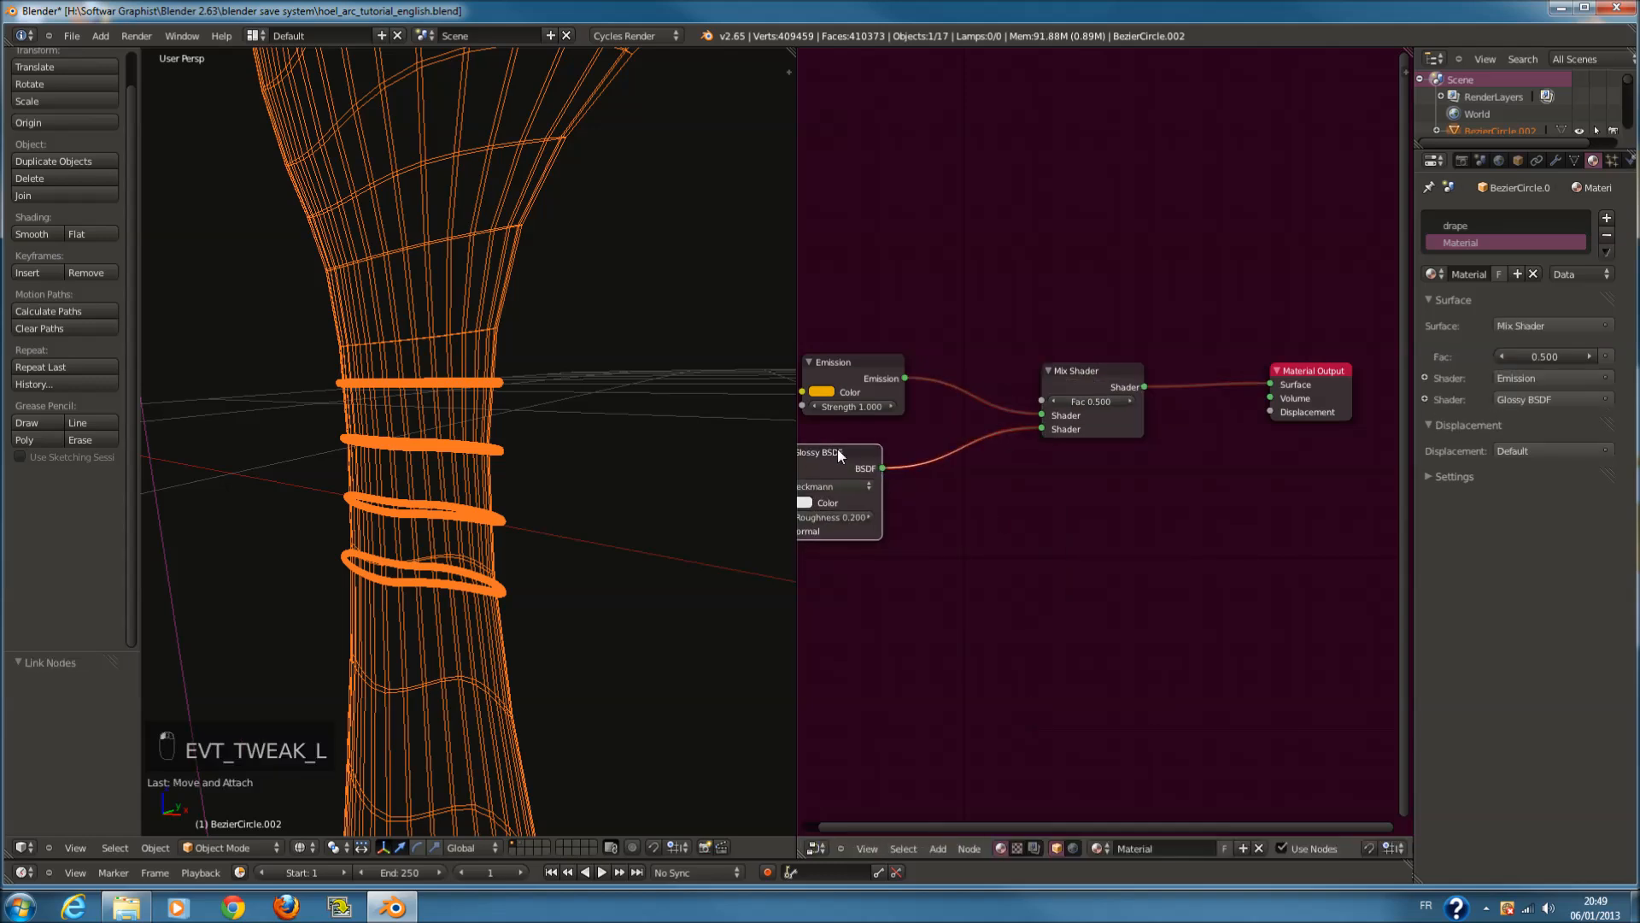
Reposition the Glossy BSDF node and set its colour to black
{"action": "left_click_drag", "start_coordinate": [837, 449], "coordinate": [909, 449]}
{"action": "left_click", "coordinate": [870, 504]}
{"action": "left_click_drag", "start_coordinate": [973, 384], "coordinate": [971, 415]}
{"action": "scroll", "coordinate": [842, 577], "scroll_direction": "down", "scroll_amount": 1}
{"action": "scroll", "coordinate": [564, 711], "scroll_direction": "down", "scroll_amount": 3}
{"action": "scroll", "coordinate": [555, 717], "scroll_direction": "down", "scroll_amount": 1}
{"action": "key", "text": "Tab"}
{"action": "left_click", "coordinate": [269, 848]}
{"action": "left_click", "coordinate": [258, 830]}
{"action": "key", "text": "Tab"}
{"action": "scroll", "coordinate": [727, 526], "scroll_direction": "down", "scroll_amount": 2}
{"action": "scroll", "coordinate": [727, 526], "scroll_direction": "down", "scroll_amount": 3}
{"action": "key", "text": "Tab"}
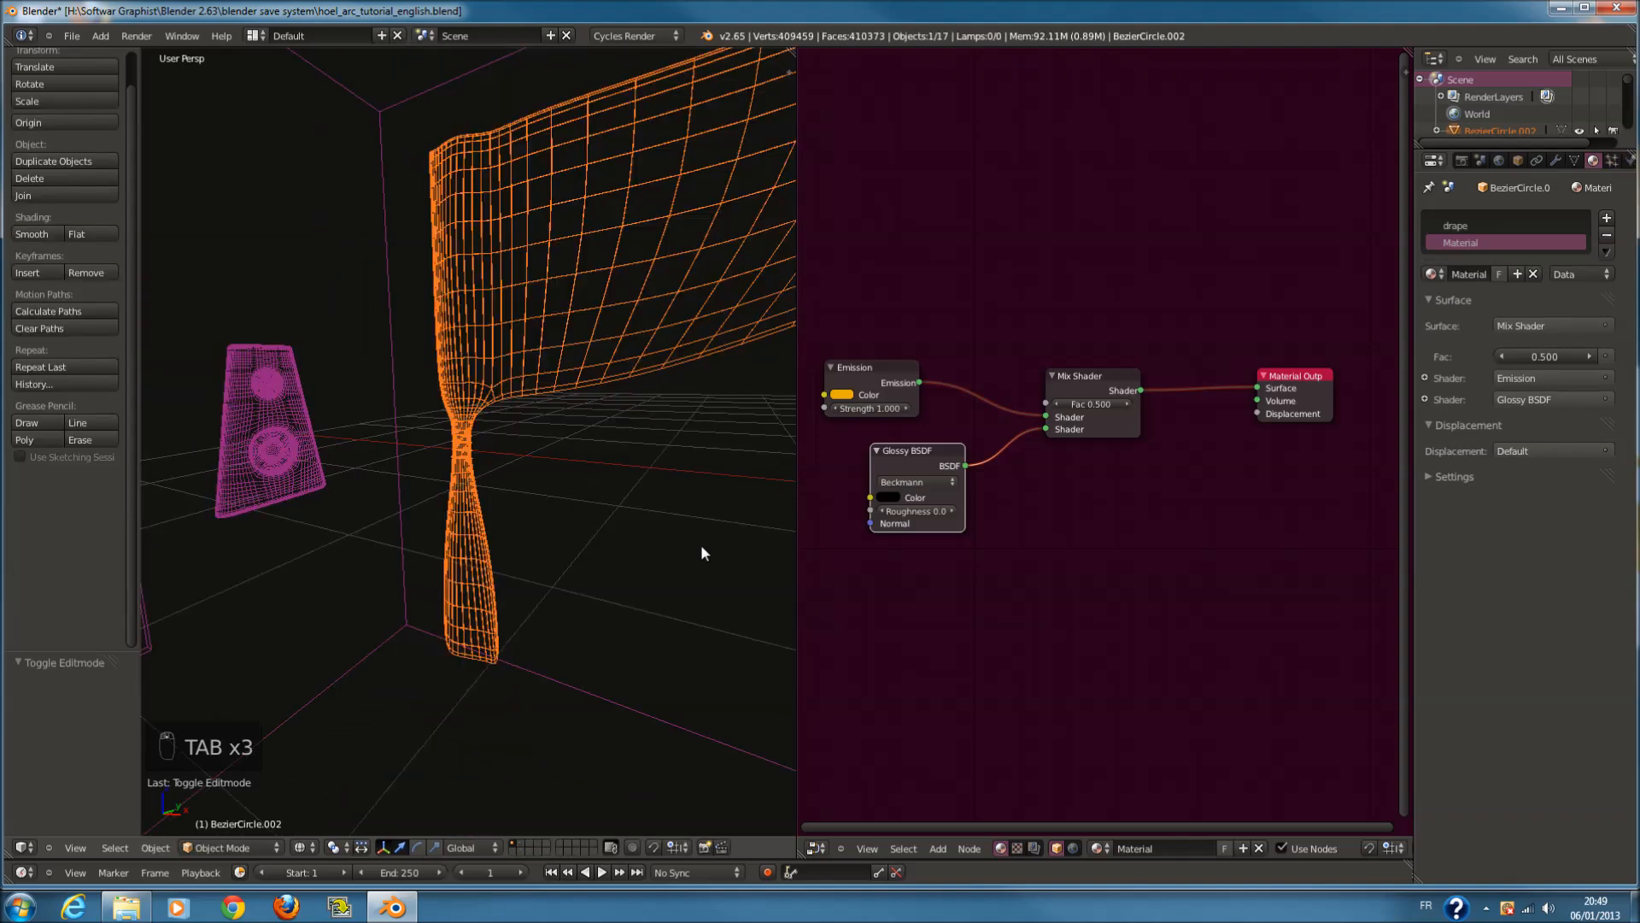
Switch to the orthographic front view, select the room box and enter mesh editing
{"action": "key", "text": "KP_1"}
{"action": "key", "text": "KP_5"}
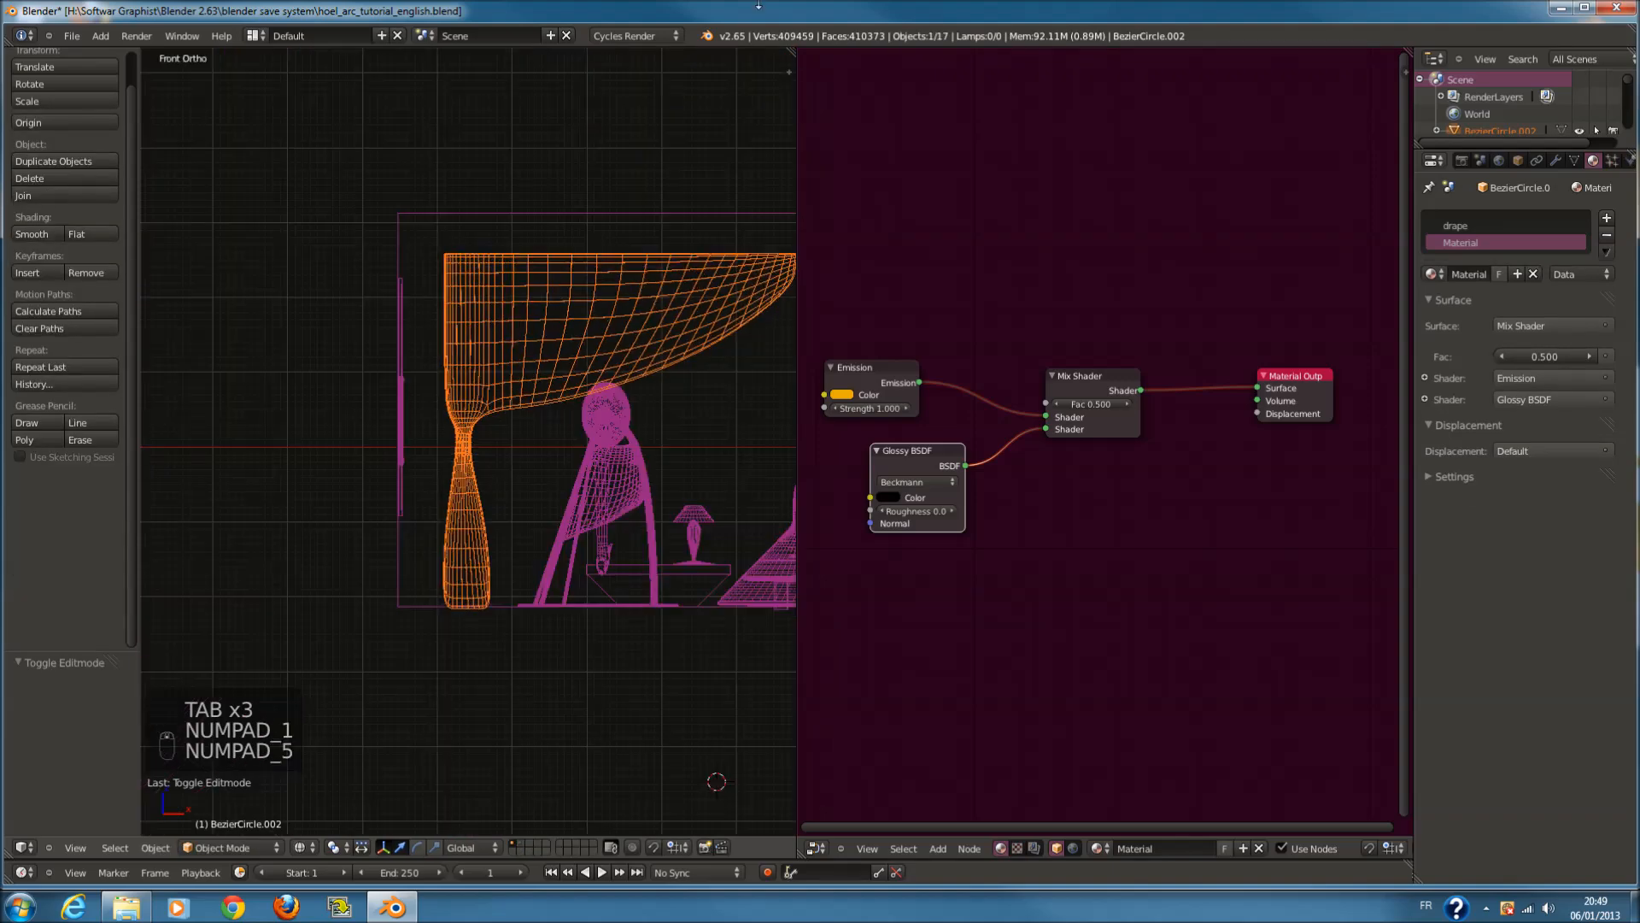
{"action": "scroll", "coordinate": [669, 333], "scroll_direction": "down", "scroll_amount": 2}
{"action": "scroll", "coordinate": [650, 366], "scroll_direction": "up", "scroll_amount": 1}
{"action": "scroll", "coordinate": [649, 371], "scroll_direction": "up", "scroll_amount": 6, "text": "ctrl"}
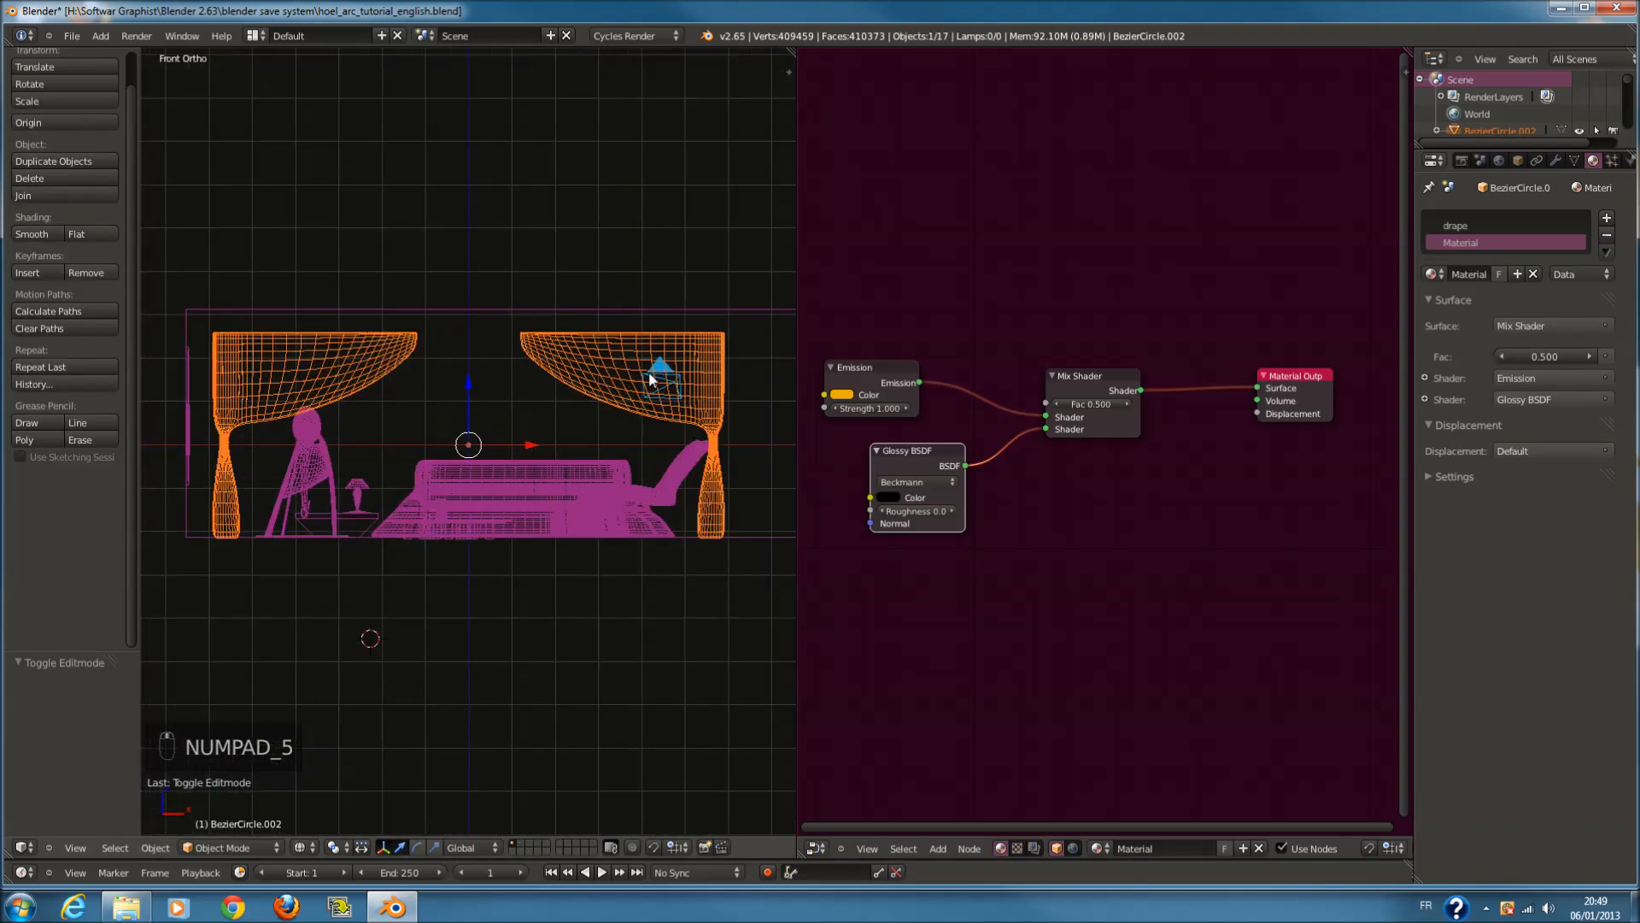
{"action": "right_click", "coordinate": [742, 402]}
{"action": "key", "text": "Tab"}
{"action": "scroll", "coordinate": [581, 397], "scroll_direction": "down", "scroll_amount": 2}
{"action": "scroll", "coordinate": [582, 397], "scroll_direction": "down", "scroll_amount": 2, "text": "ctrl"}
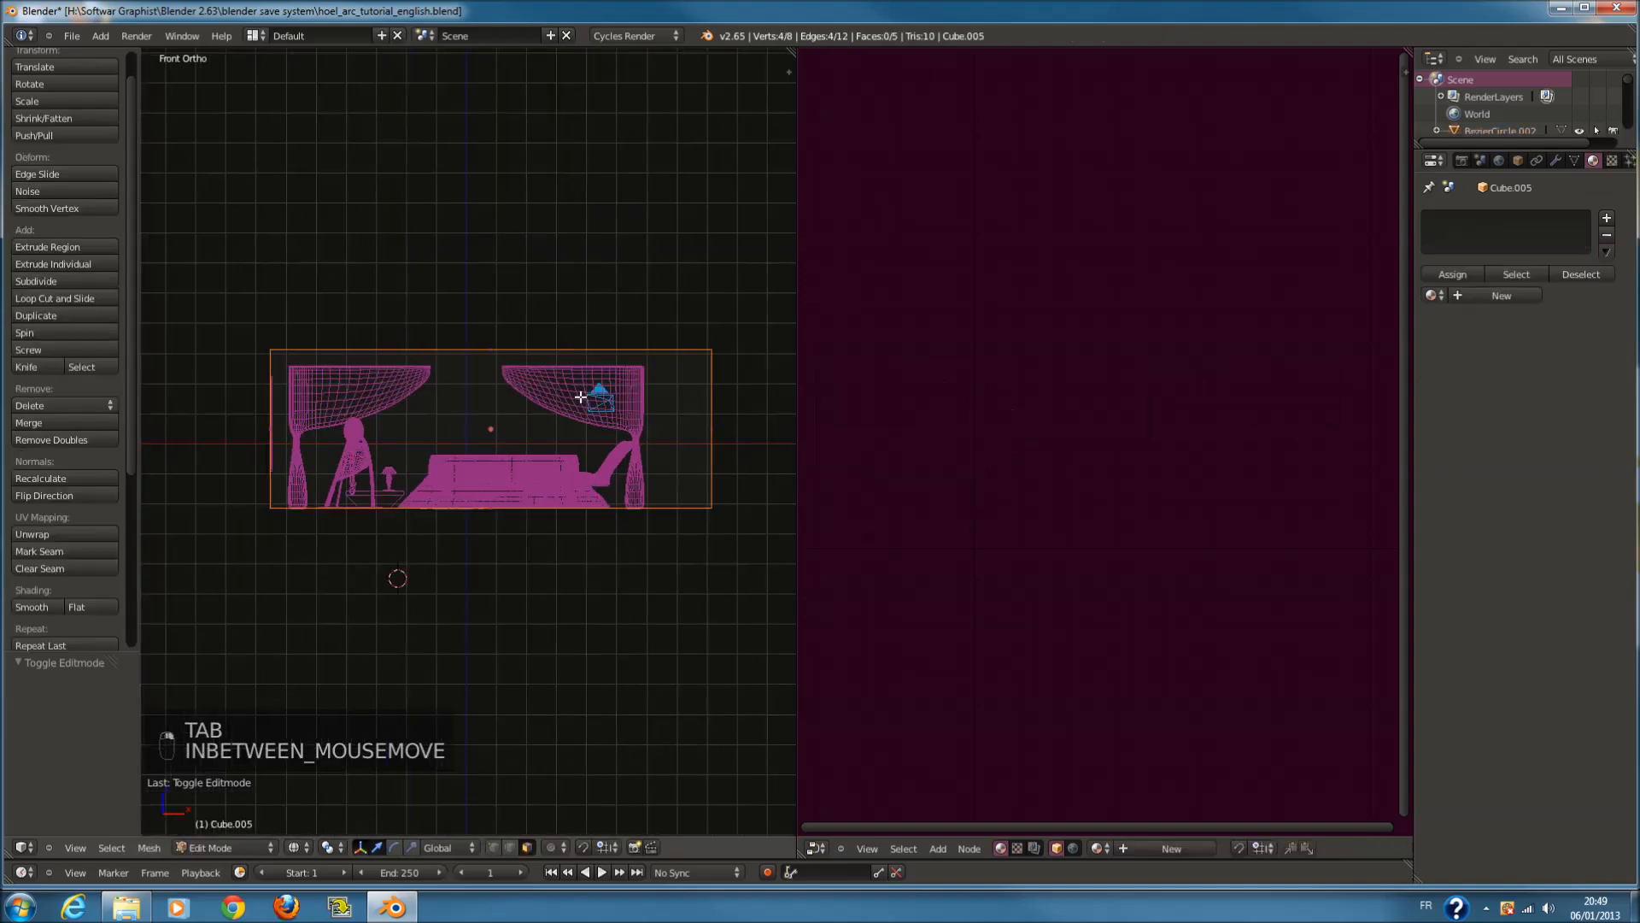
Enlarge the 3D viewport over the node editor and clear the room's mesh selection
{"action": "scroll", "coordinate": [460, 411], "scroll_direction": "up", "scroll_amount": 2}
{"action": "key", "text": "a"}
{"action": "left_click_drag", "start_coordinate": [794, 52], "coordinate": [816, 57]}
{"action": "key", "text": "a"}
{"action": "key", "text": "a"}
{"action": "scroll", "coordinate": [779, 403], "scroll_direction": "up", "scroll_amount": 2, "text": "ctrl"}
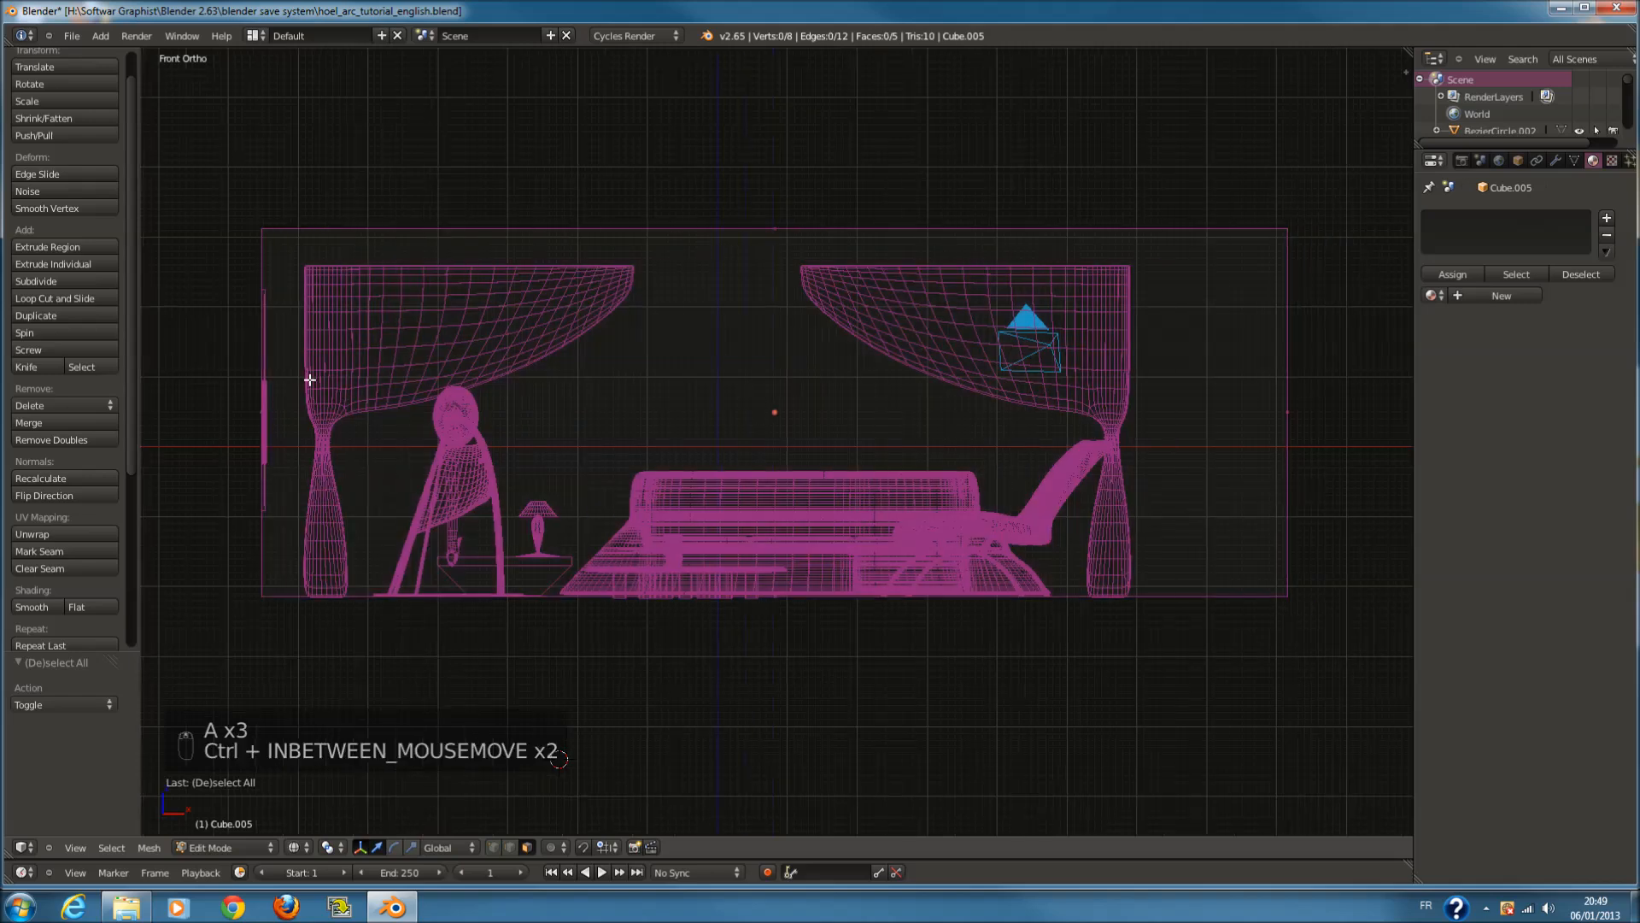
Cut two horizontal loops around the room walls and scale them apart along Z by about 2.4
{"action": "key", "text": "ctrl+r"}
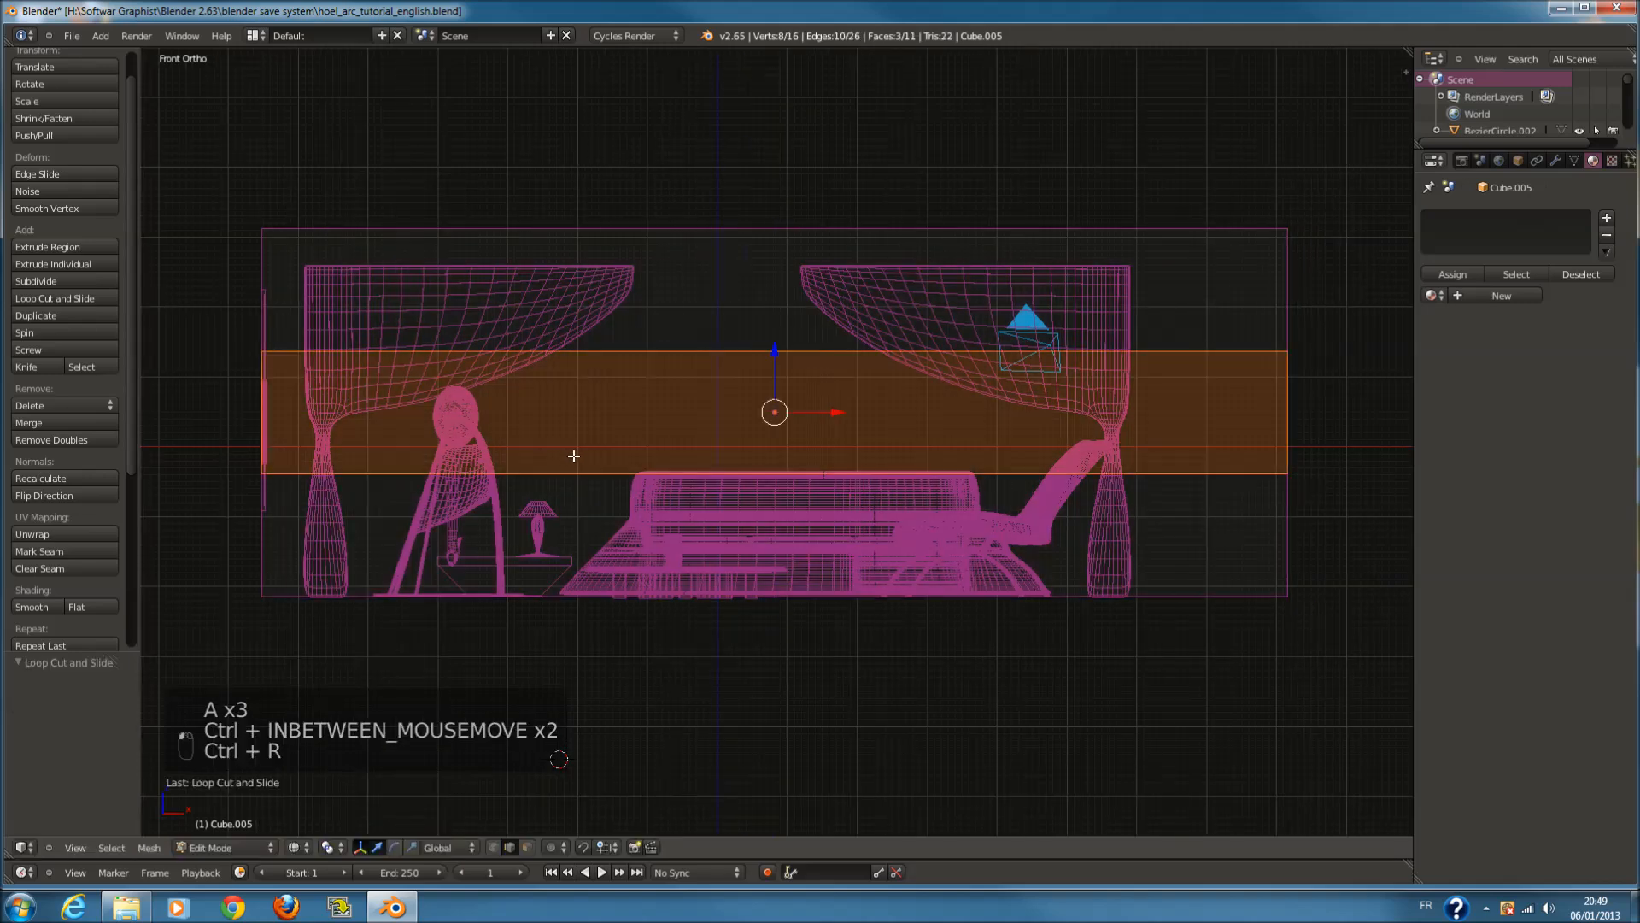
{"action": "key", "text": "s"}
{"action": "right_click", "coordinate": [588, 479]}
{"action": "key", "text": "s"}
{"action": "right_click", "coordinate": [875, 483]}
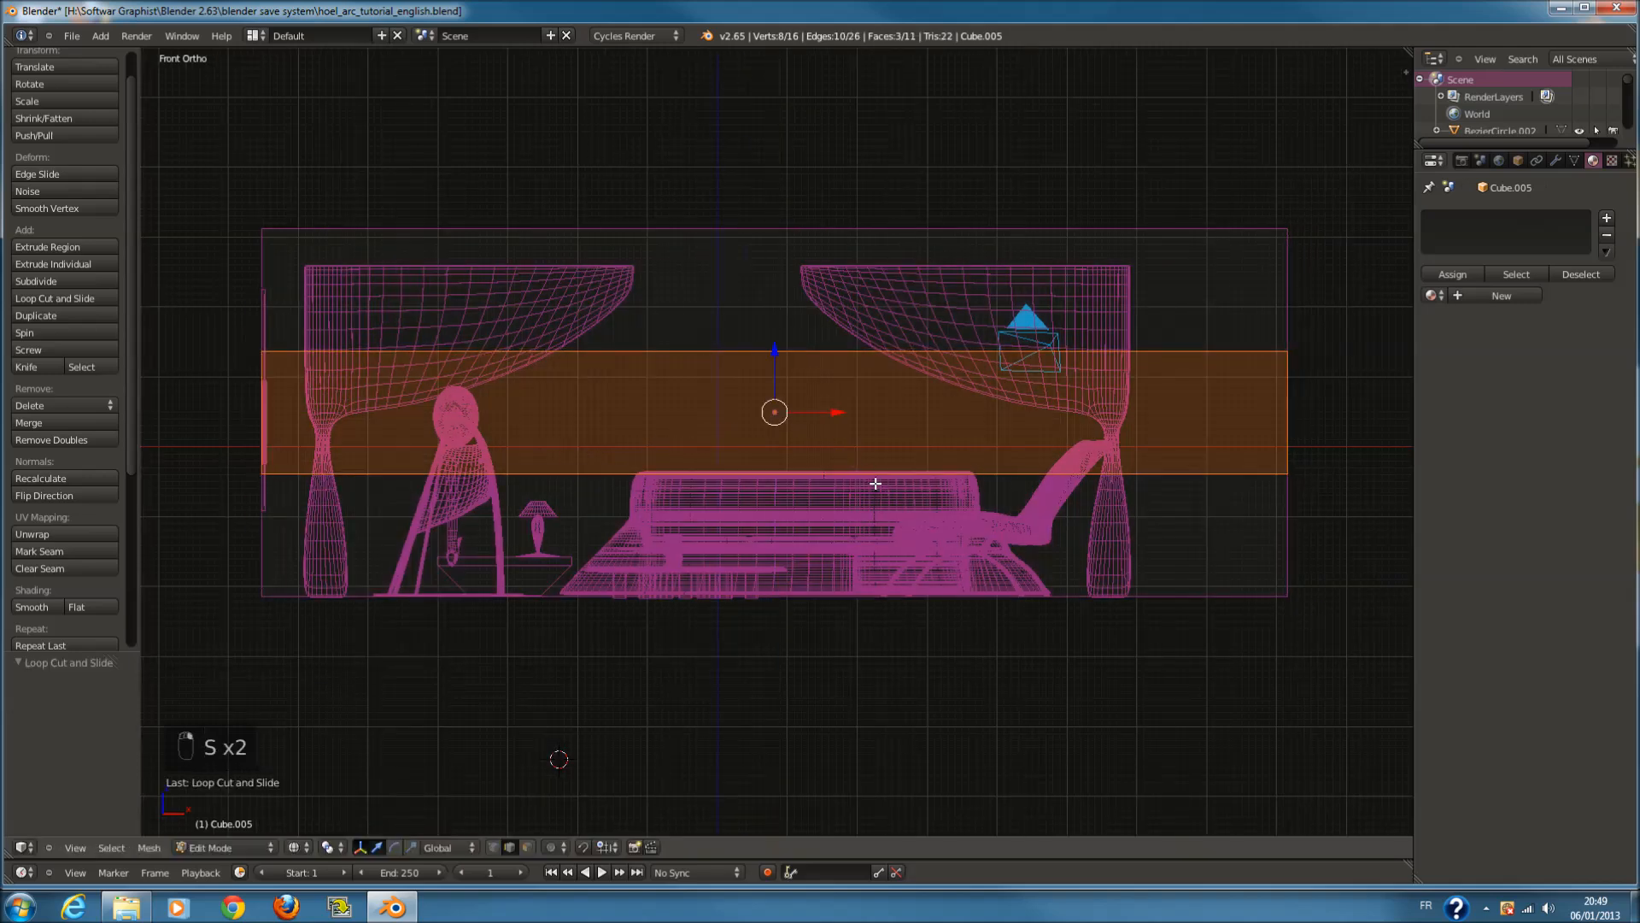
{"action": "key", "text": "s"}
{"action": "key", "text": "z"}
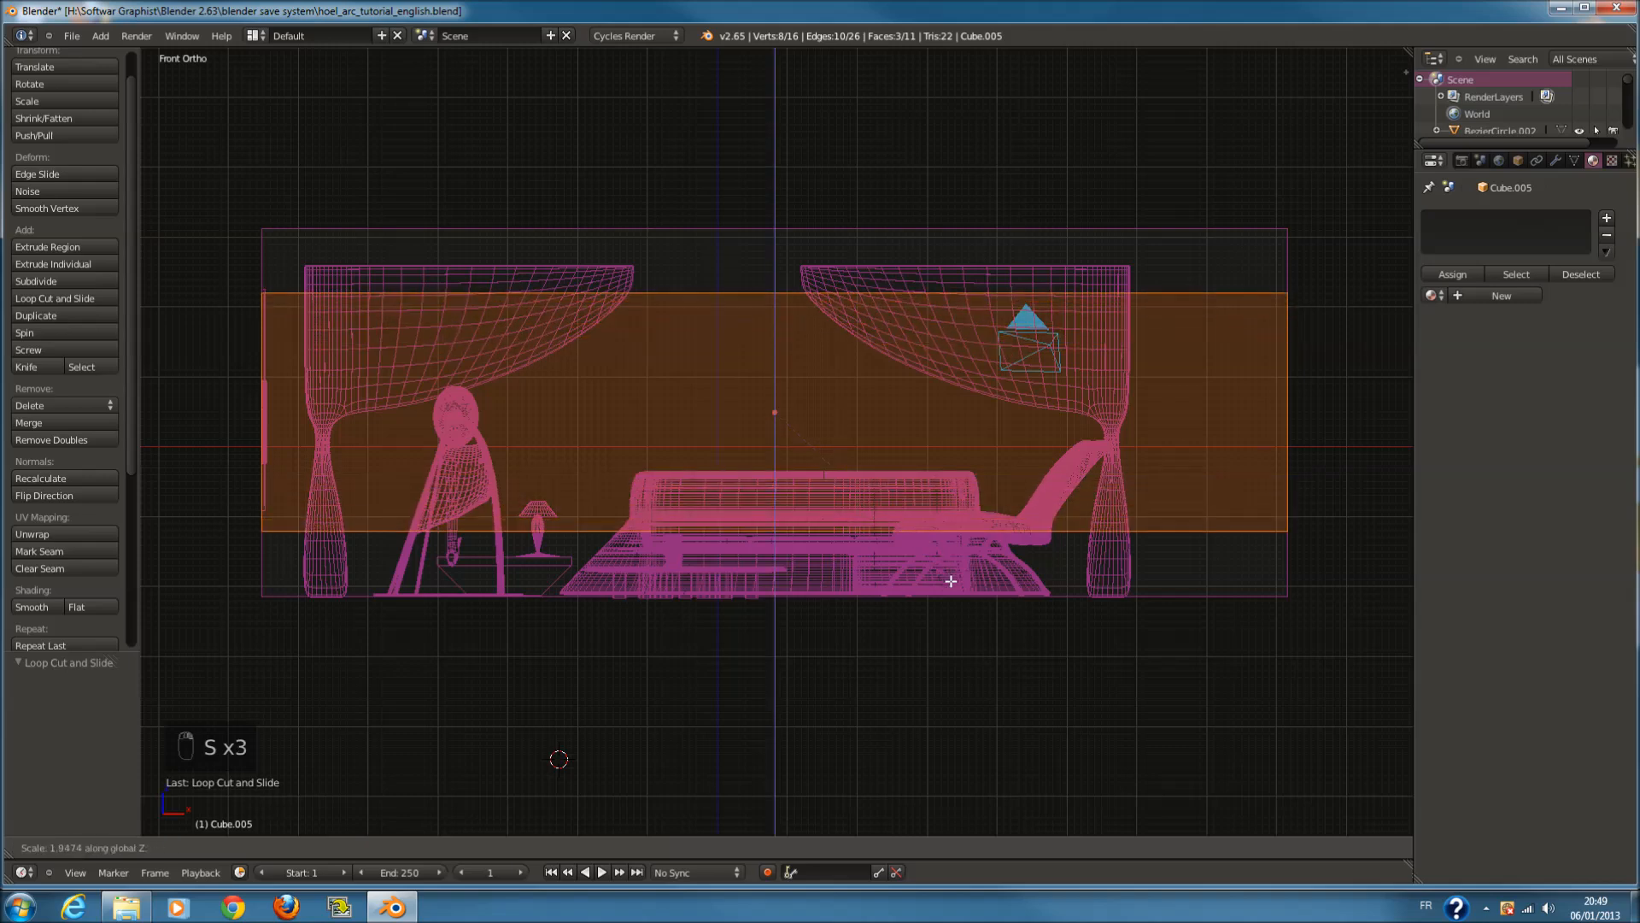
{"action": "left_click", "coordinate": [988, 610]}
{"action": "right_click", "coordinate": [1109, 561]}
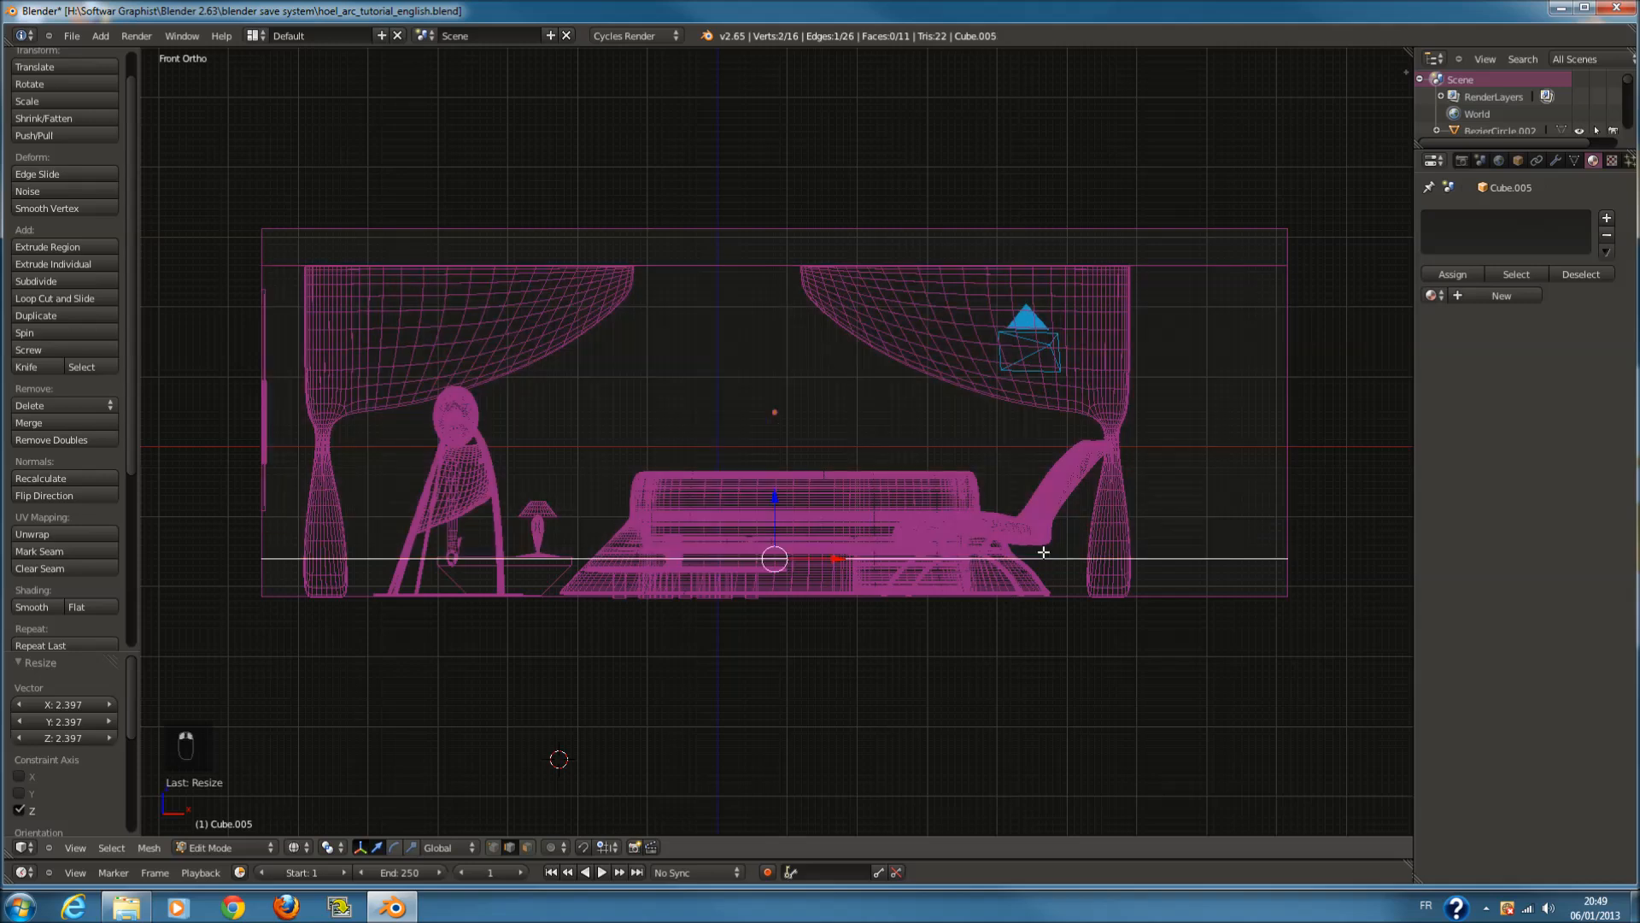
{"action": "key", "text": "a"}
Cut two vertical loops through the room and scale them apart along X toward the curtains' outer edges
{"action": "key", "text": "ctrl+r"}
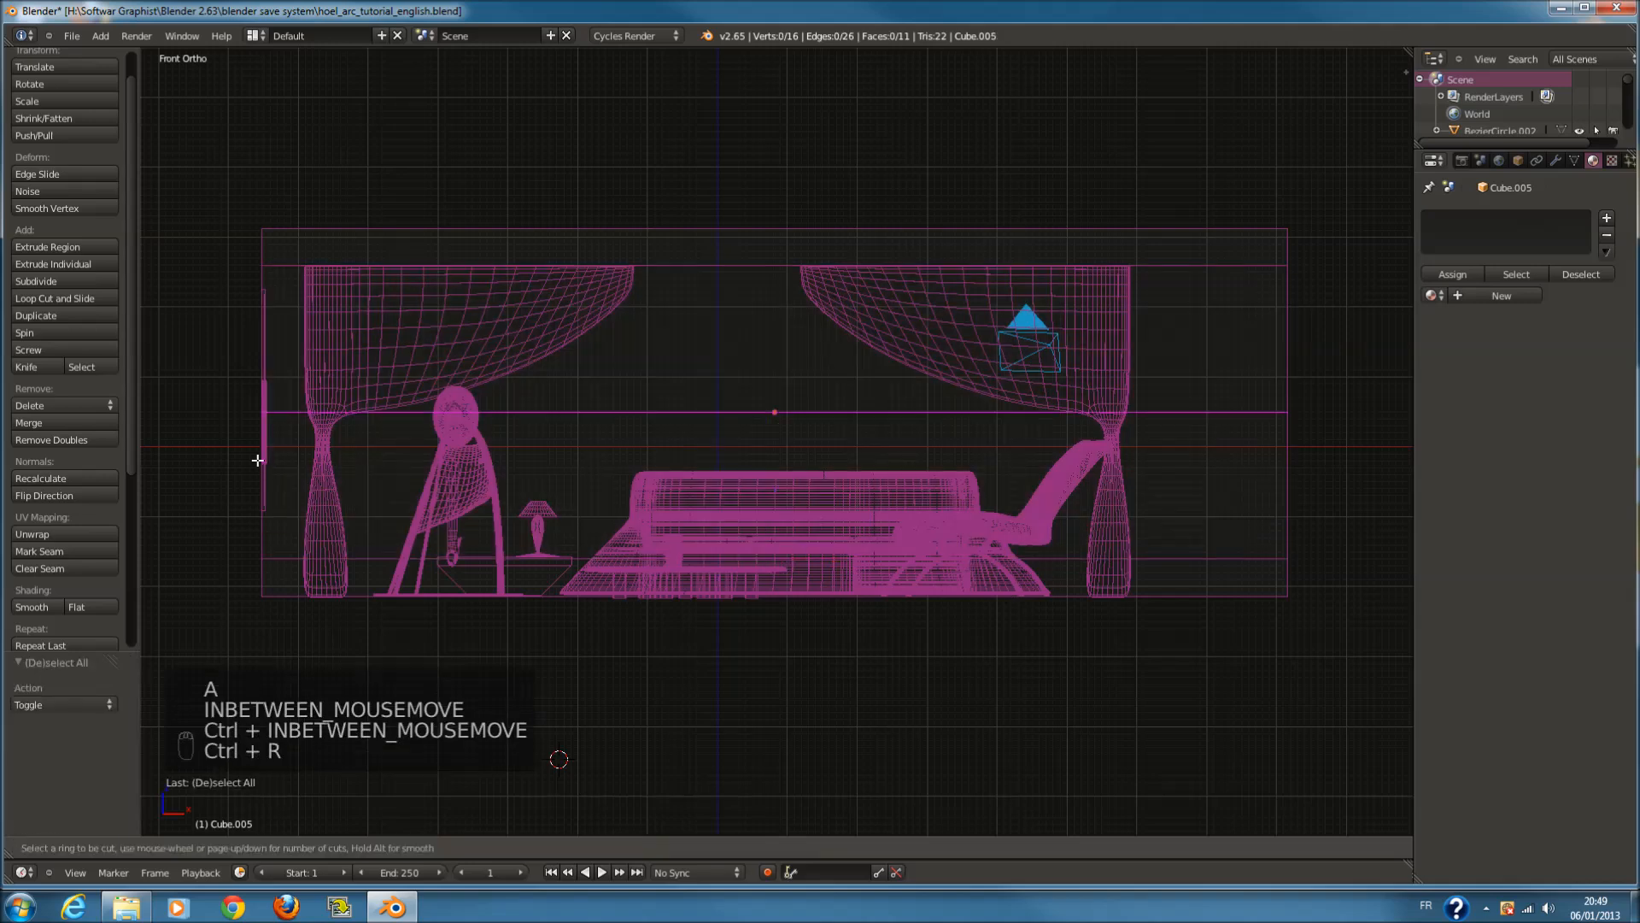
{"action": "right_click", "coordinate": [402, 330]}
{"action": "key", "text": "ctrl+r"}
{"action": "scroll", "coordinate": [614, 209], "scroll_direction": "up", "scroll_amount": 1}
{"action": "left_click", "coordinate": [614, 209]}
{"action": "key", "text": "s"}
{"action": "key", "text": "x"}
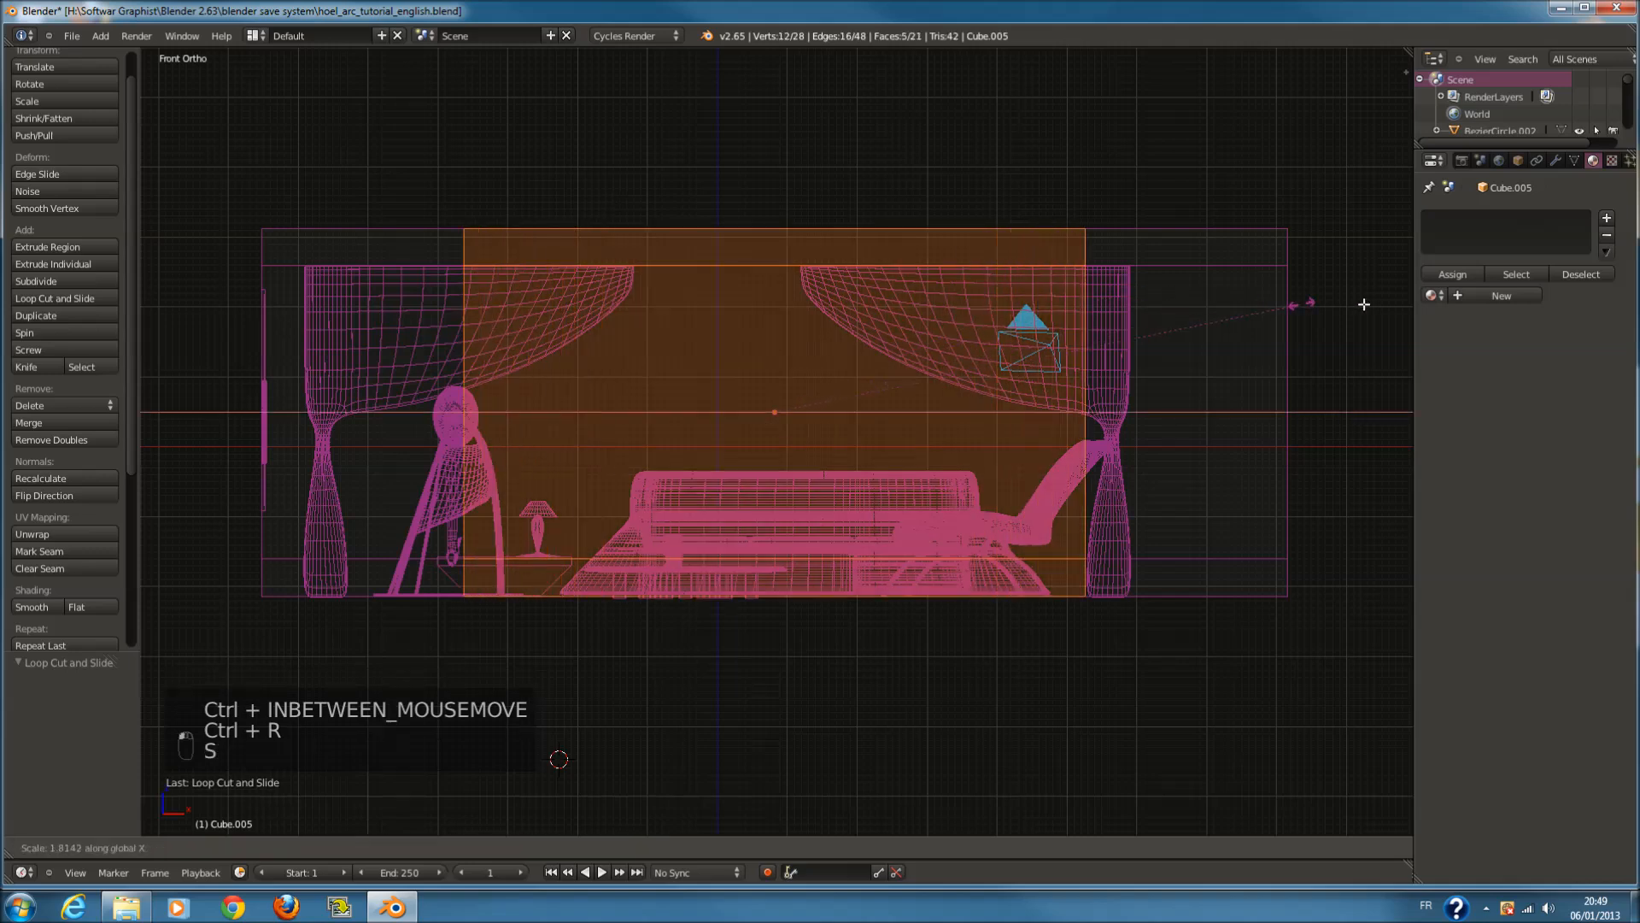
{"action": "left_click", "coordinate": [1469, 306]}
Move and narrow the two vertical loops along X so they line up with the inner edges of the gathered curtains
{"action": "left_click_drag", "start_coordinate": [836, 415], "coordinate": [769, 403]}
{"action": "key", "text": "s"}
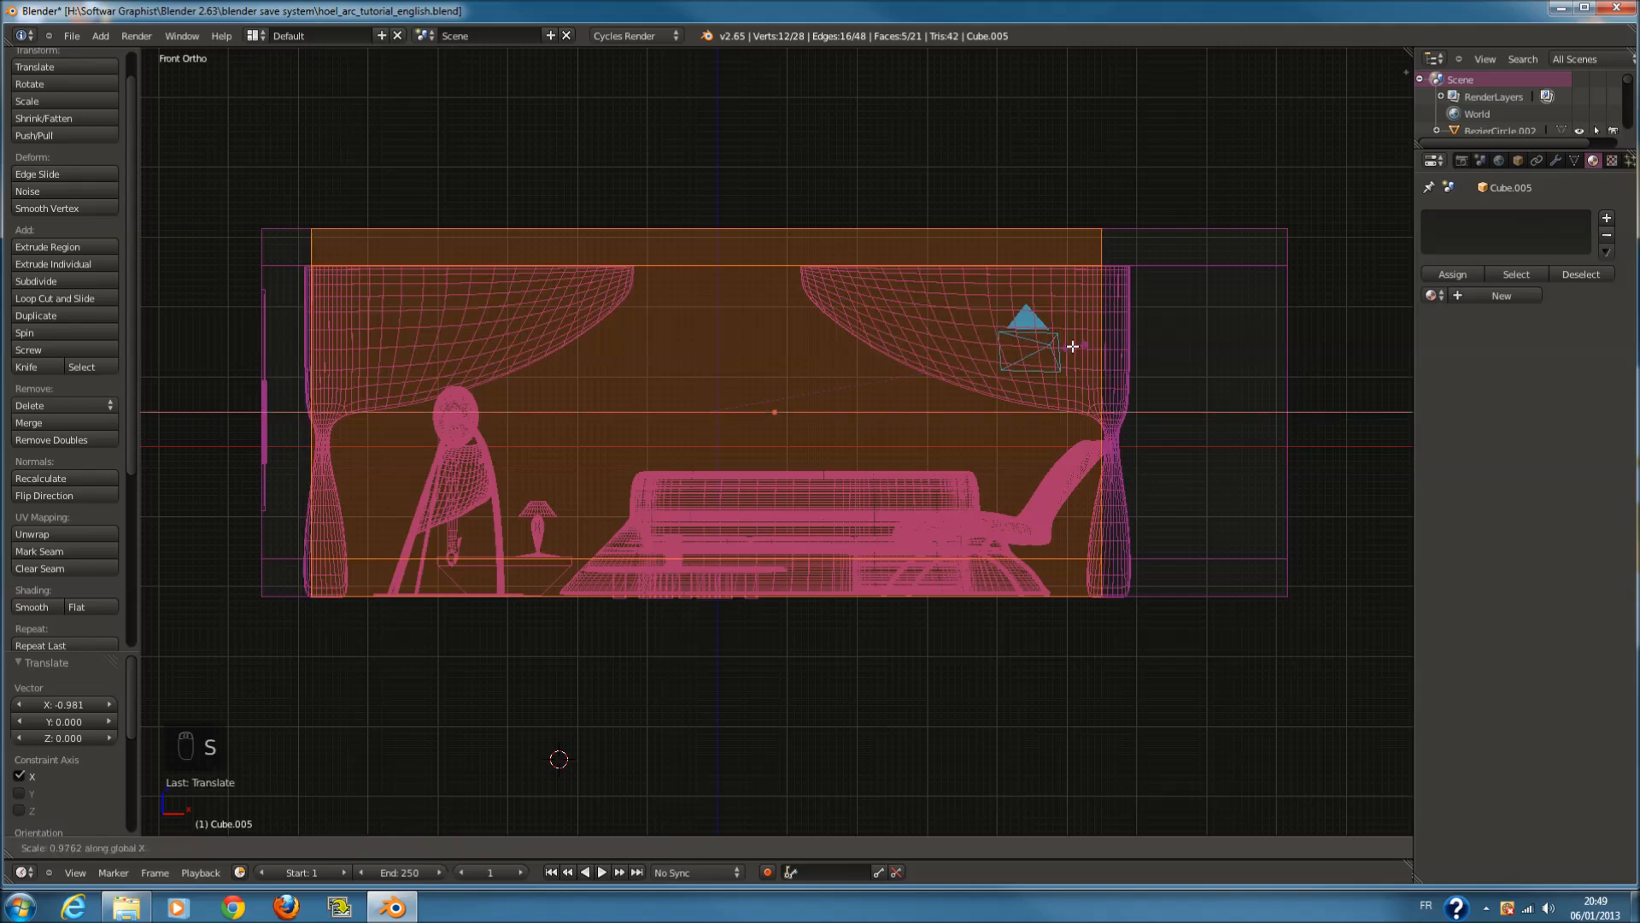
{"action": "left_click", "coordinate": [1054, 347]}
{"action": "left_click_drag", "start_coordinate": [774, 418], "coordinate": [788, 422]}
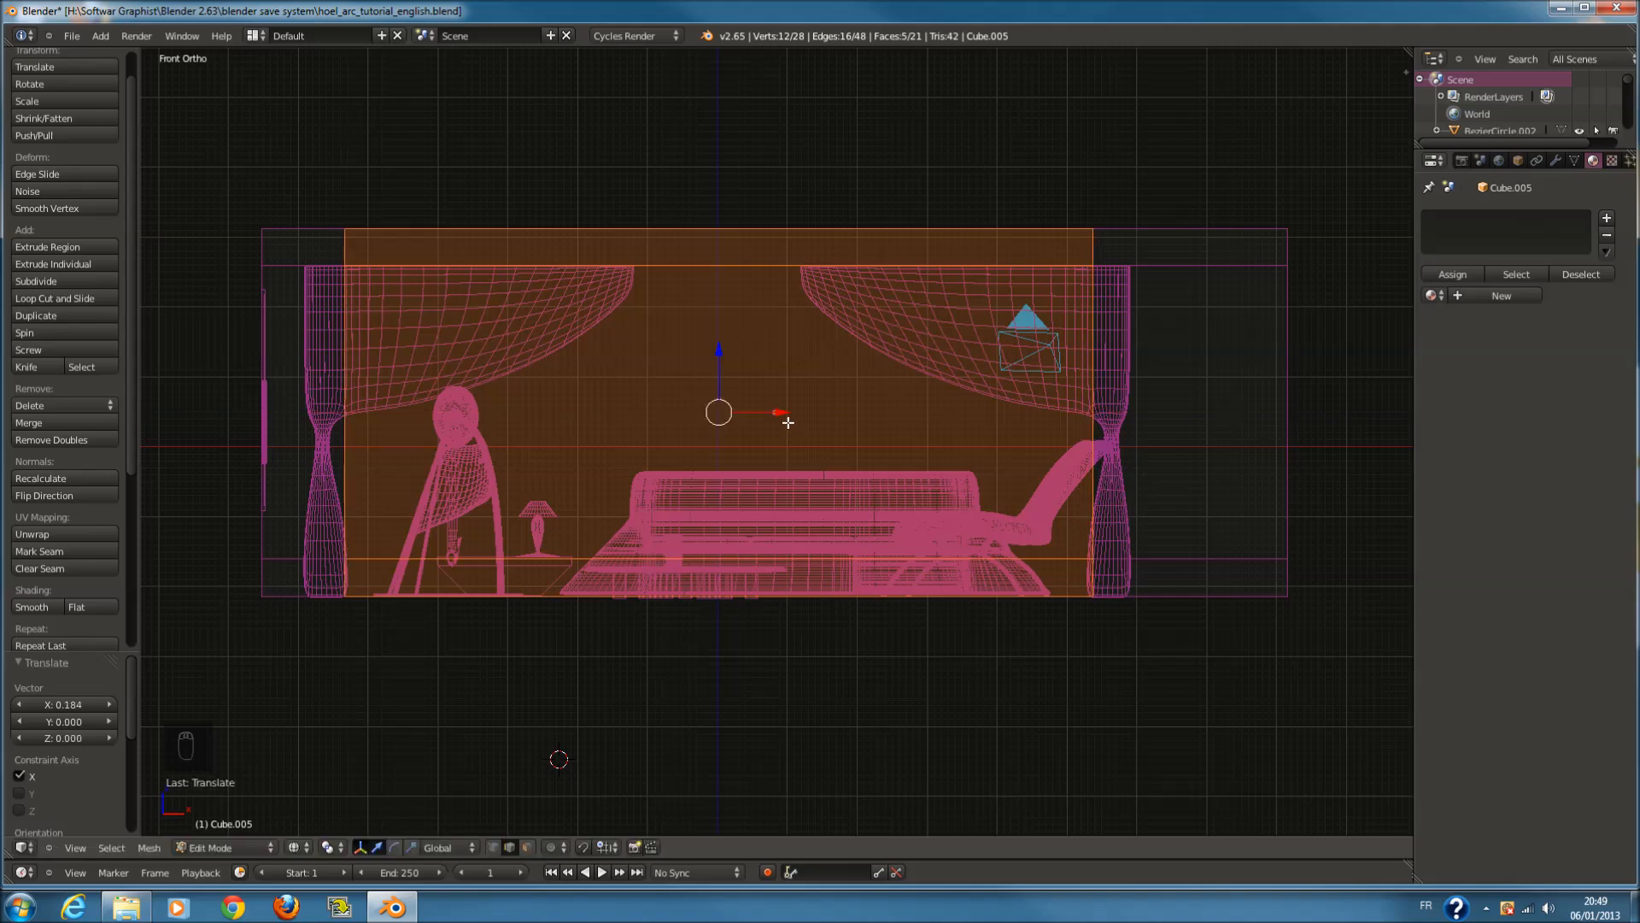
Cut two more vertical loops between the existing ones and scale them apart along X by about 2.94, just inside the first pair
{"action": "key", "text": "a"}
{"action": "key", "text": "ctrl+r"}
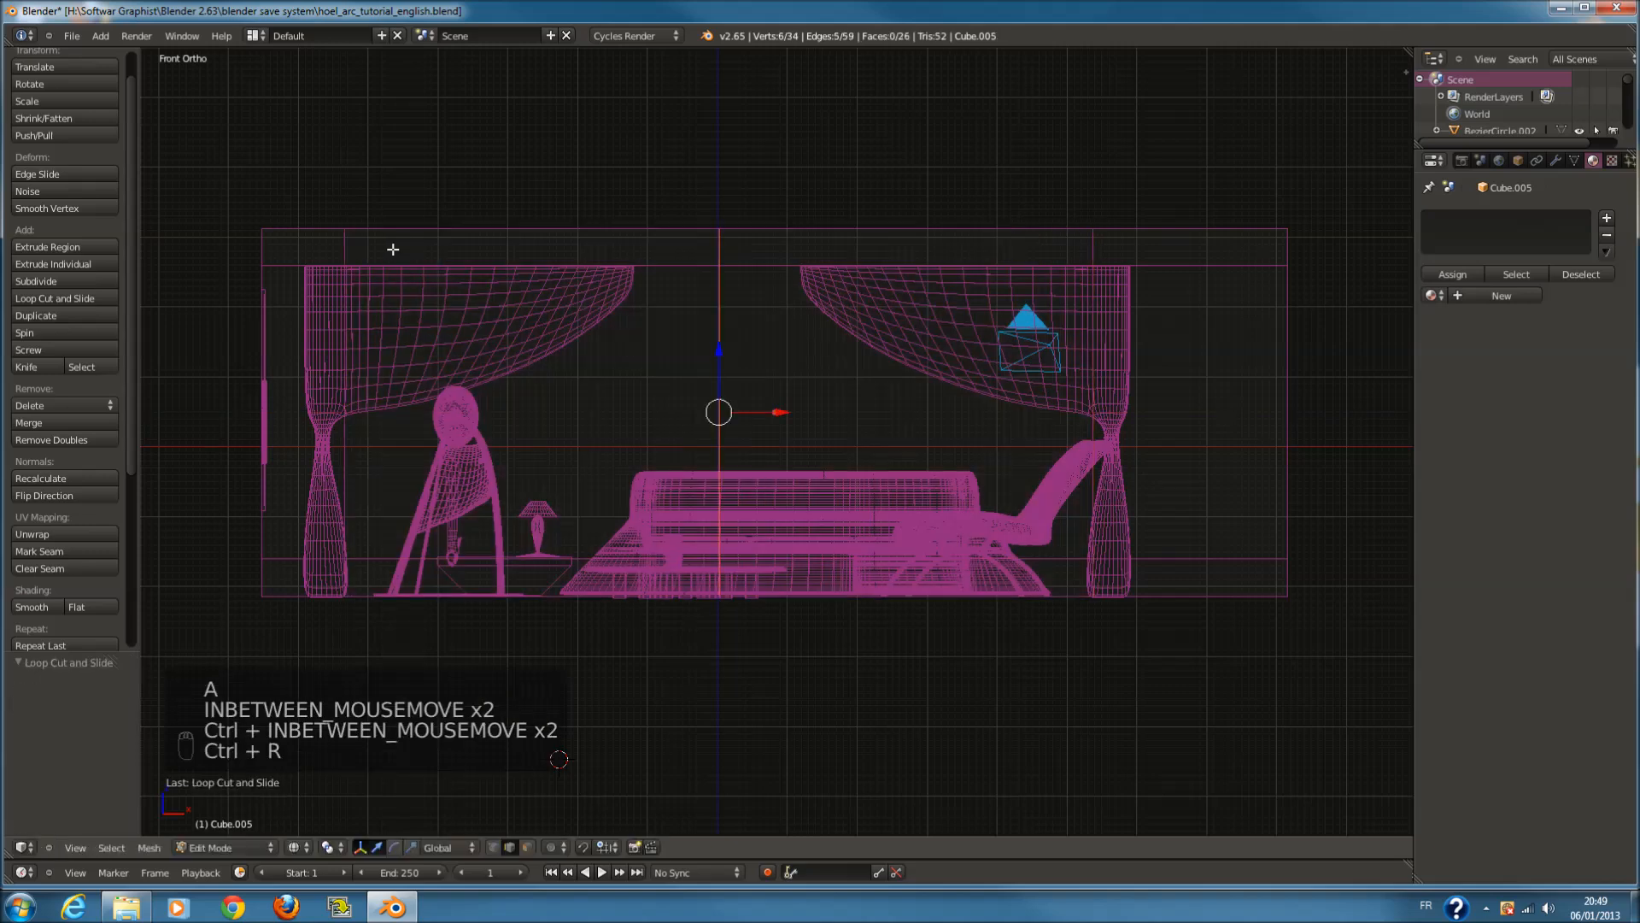
{"action": "key", "text": "ctrl+z"}
{"action": "key", "text": "ctrl+r"}
{"action": "left_click", "coordinate": [736, 231]}
{"action": "key", "text": "s"}
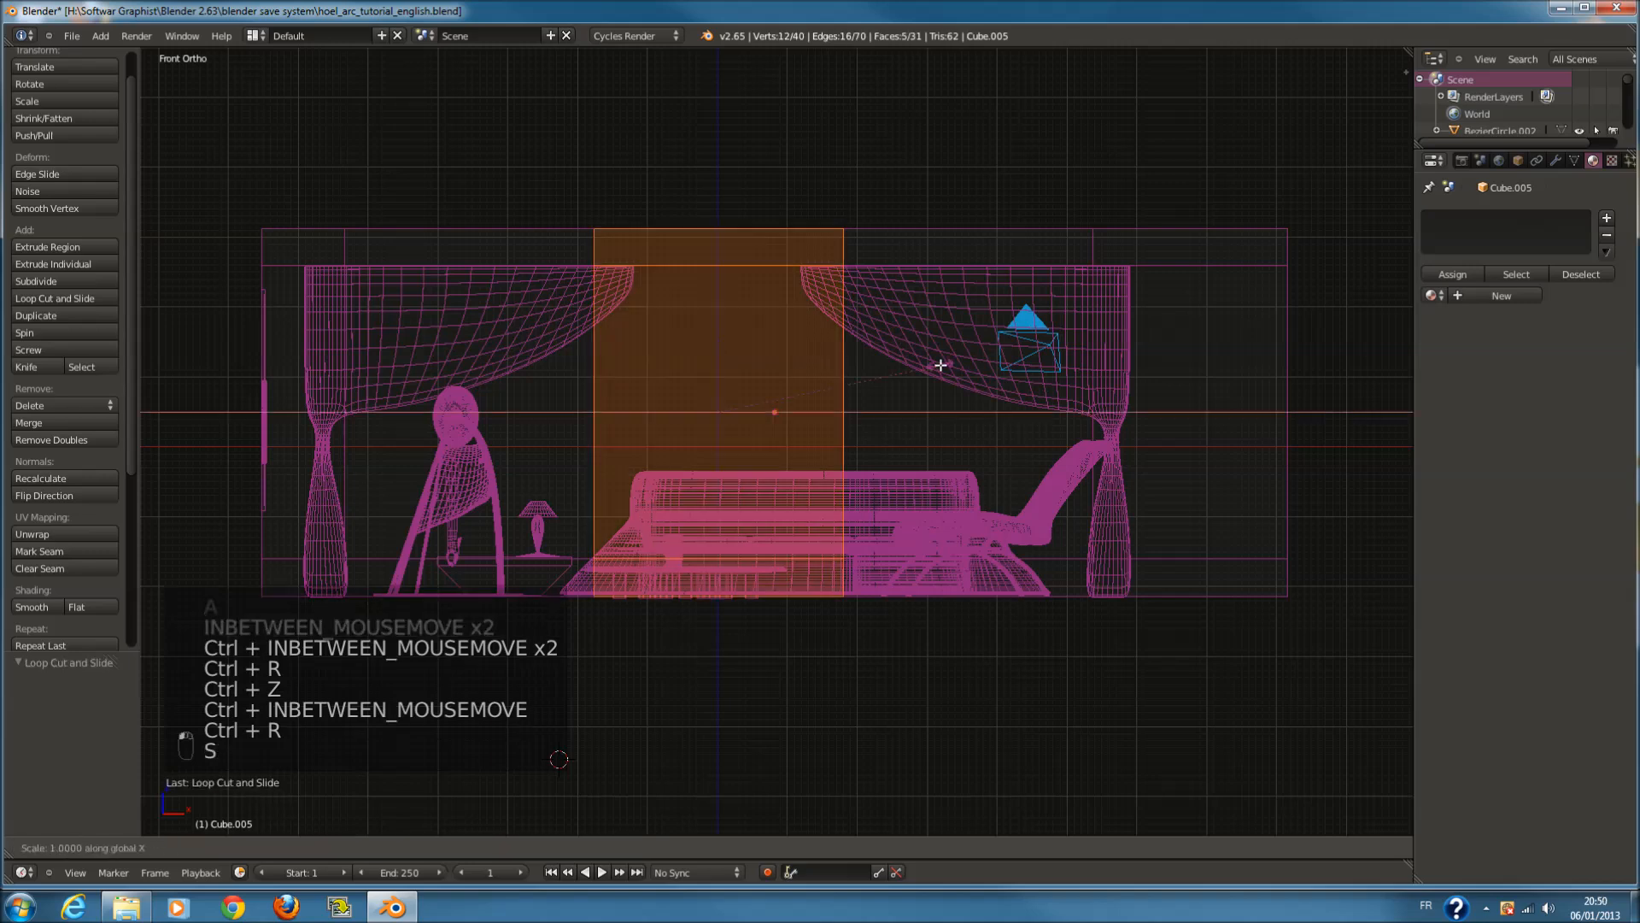
{"action": "key", "text": "x"}
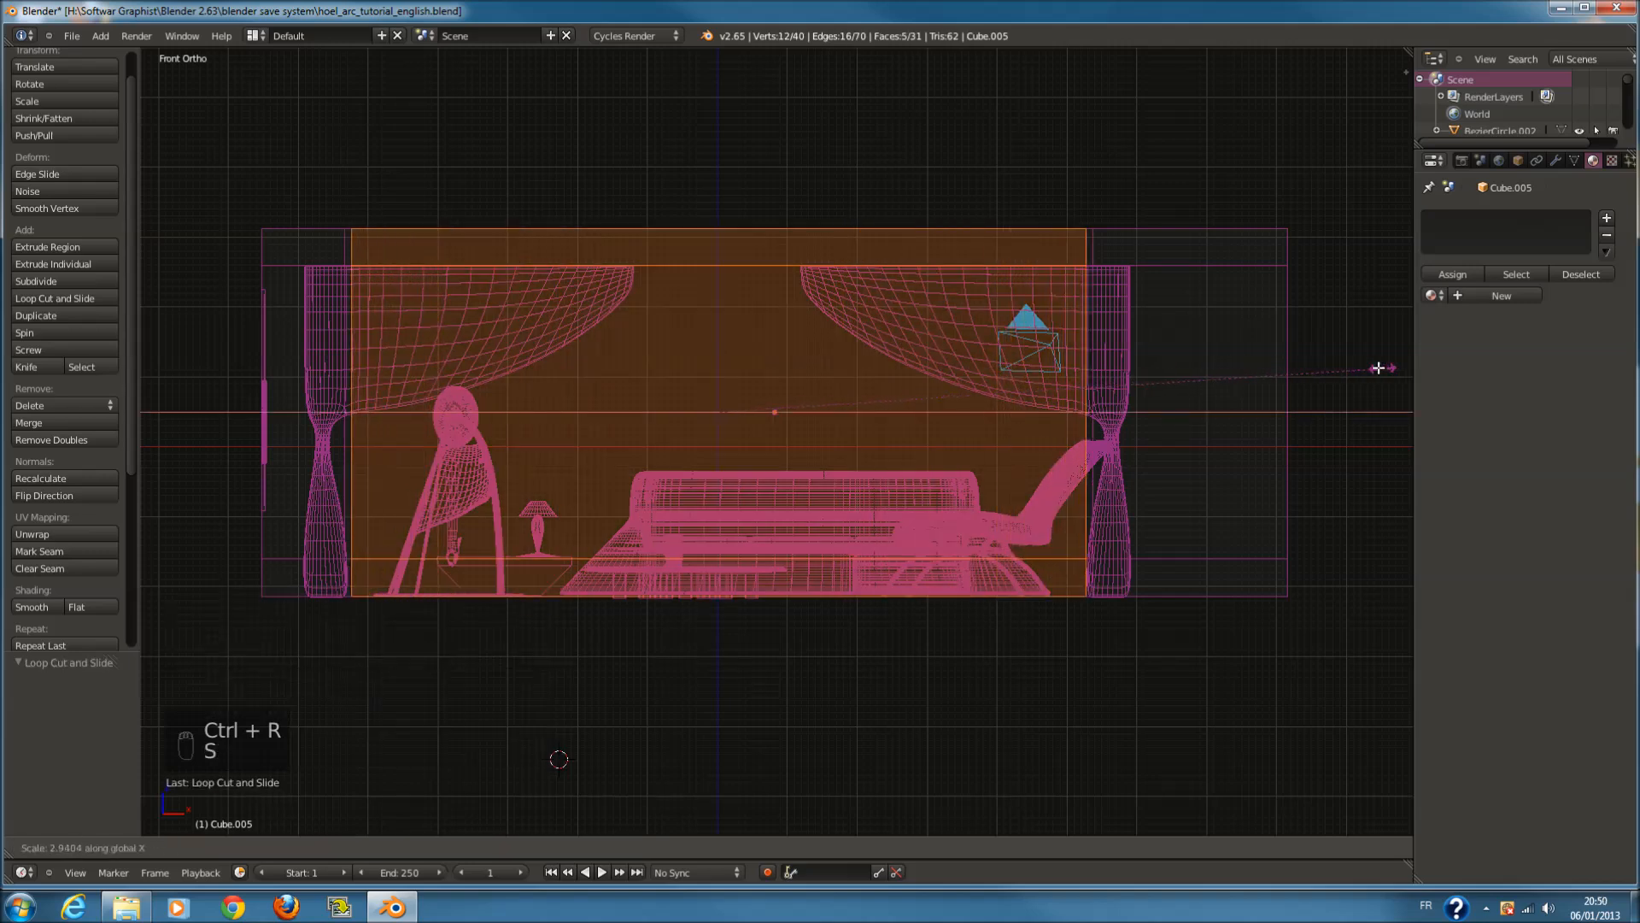
{"action": "left_click", "coordinate": [1377, 367]}
Cut two more horizontal loops and slide them up to the upper wall loop, leaving the last one just below it
{"action": "key", "text": "a"}
{"action": "key", "text": "ctrl+r"}
{"action": "left_click", "coordinate": [1070, 259]}
{"action": "key", "text": "ctrl+z"}
{"action": "key", "text": "ctrl+r"}
{"action": "left_click", "coordinate": [1107, 269]}
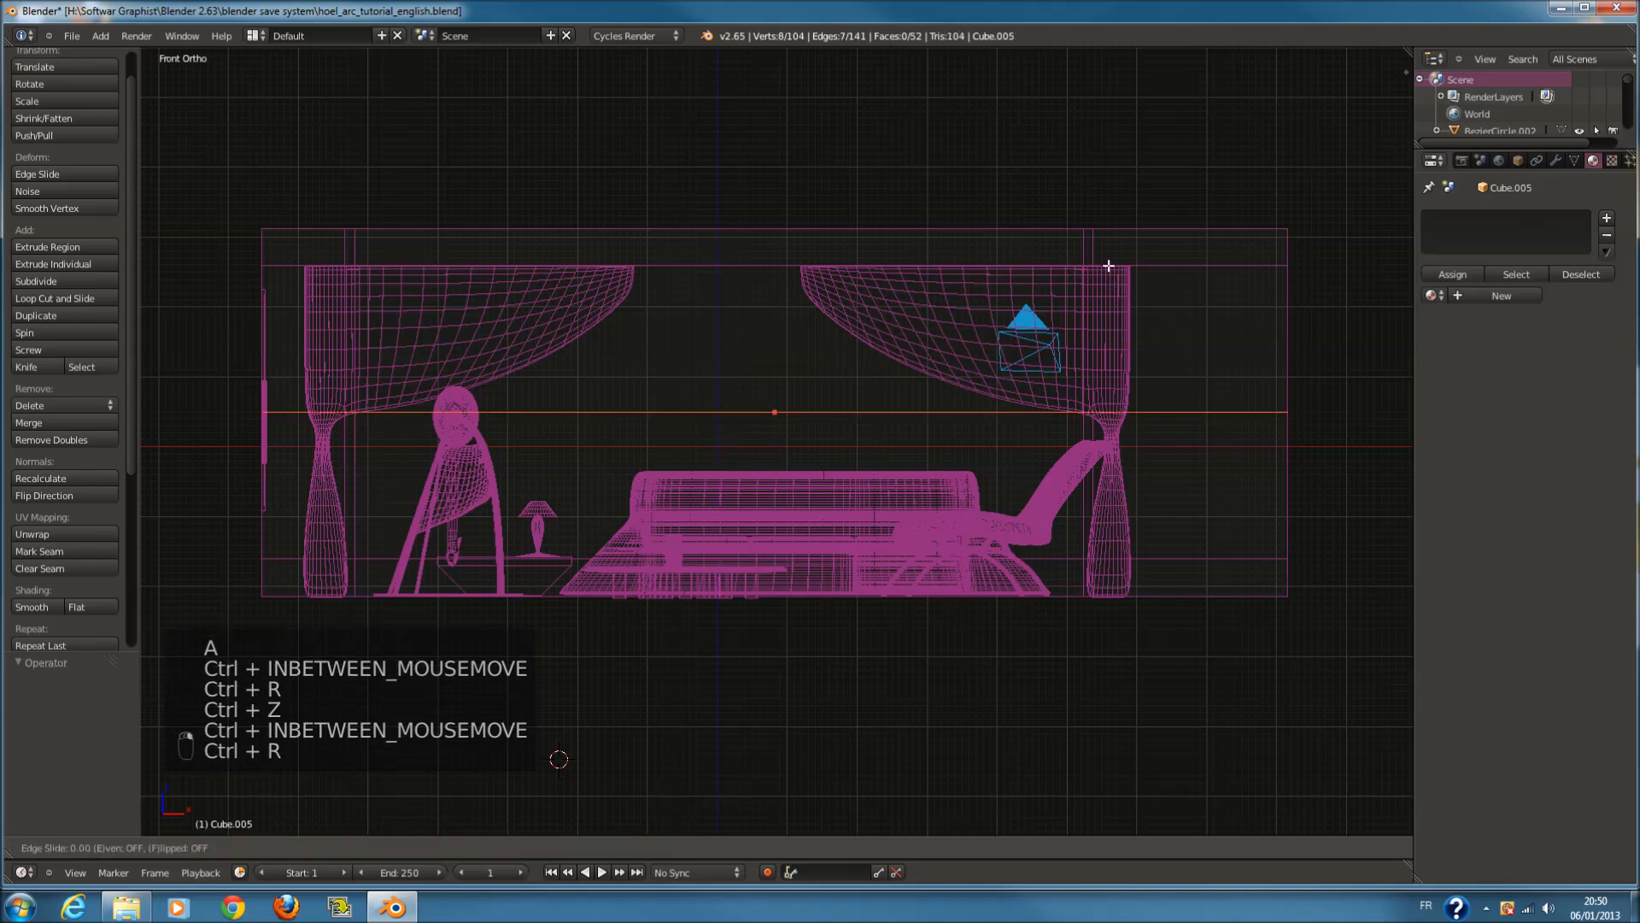
{"action": "left_click", "coordinate": [1085, 129]}
{"action": "key", "text": "a"}
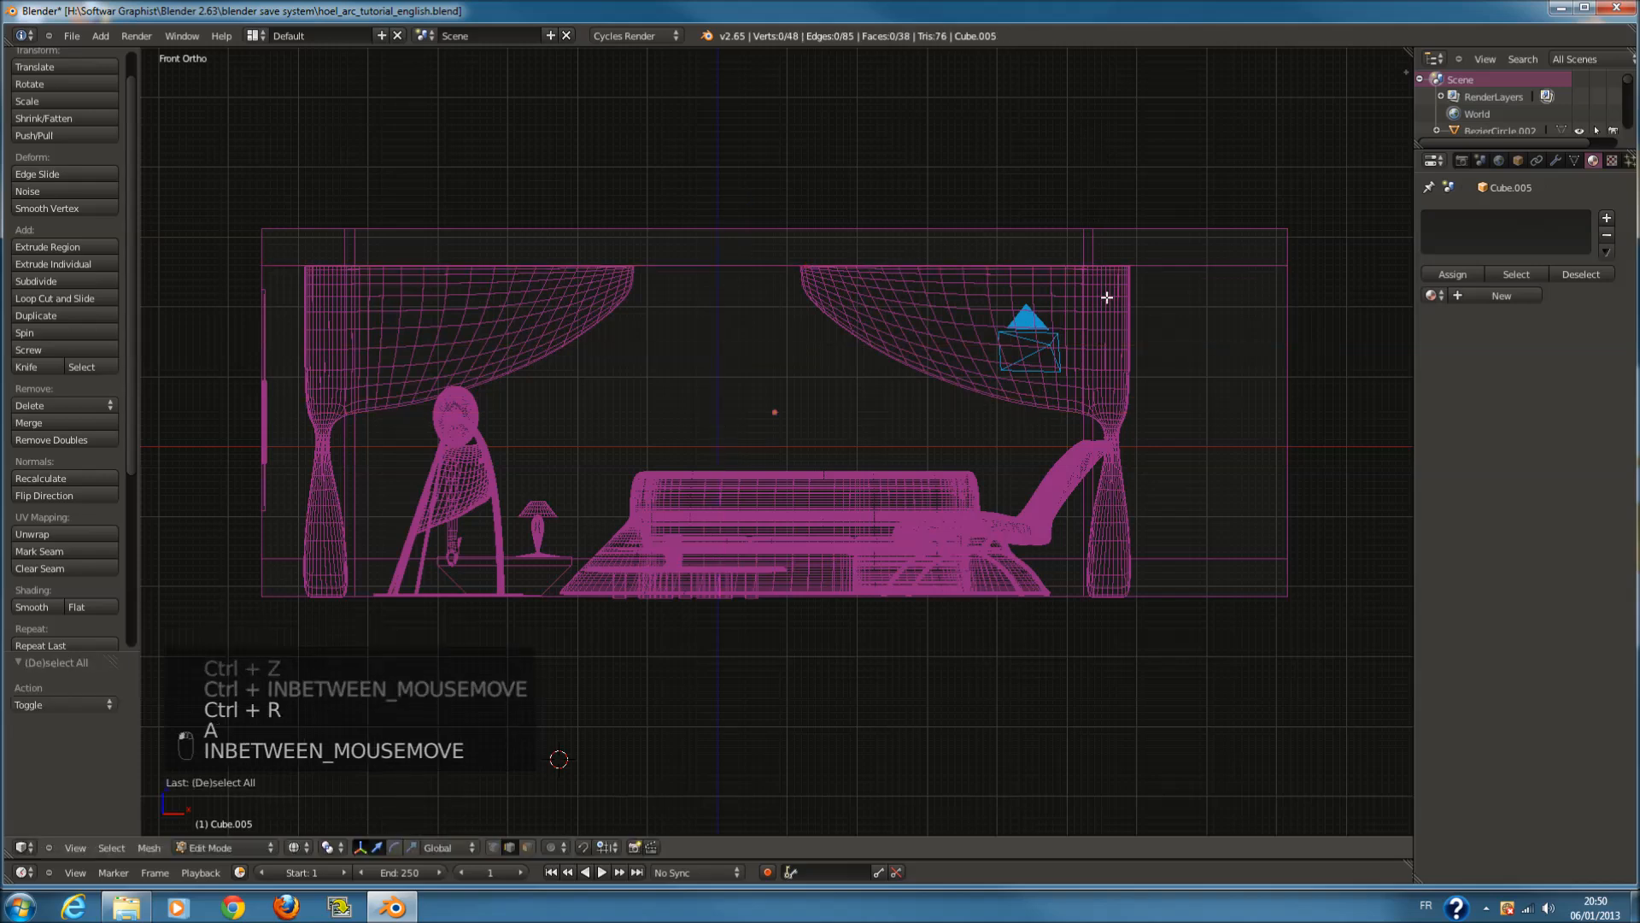
{"action": "key", "text": "ctrl+r"}
{"action": "left_click", "coordinate": [1106, 278]}
{"action": "left_click", "coordinate": [1102, 172]}
Delete the large central face of the curtain wall to open the window
{"action": "key", "text": "a"}
{"action": "key", "text": "a"}
{"action": "right_click", "coordinate": [739, 418]}
{"action": "key", "text": "x"}
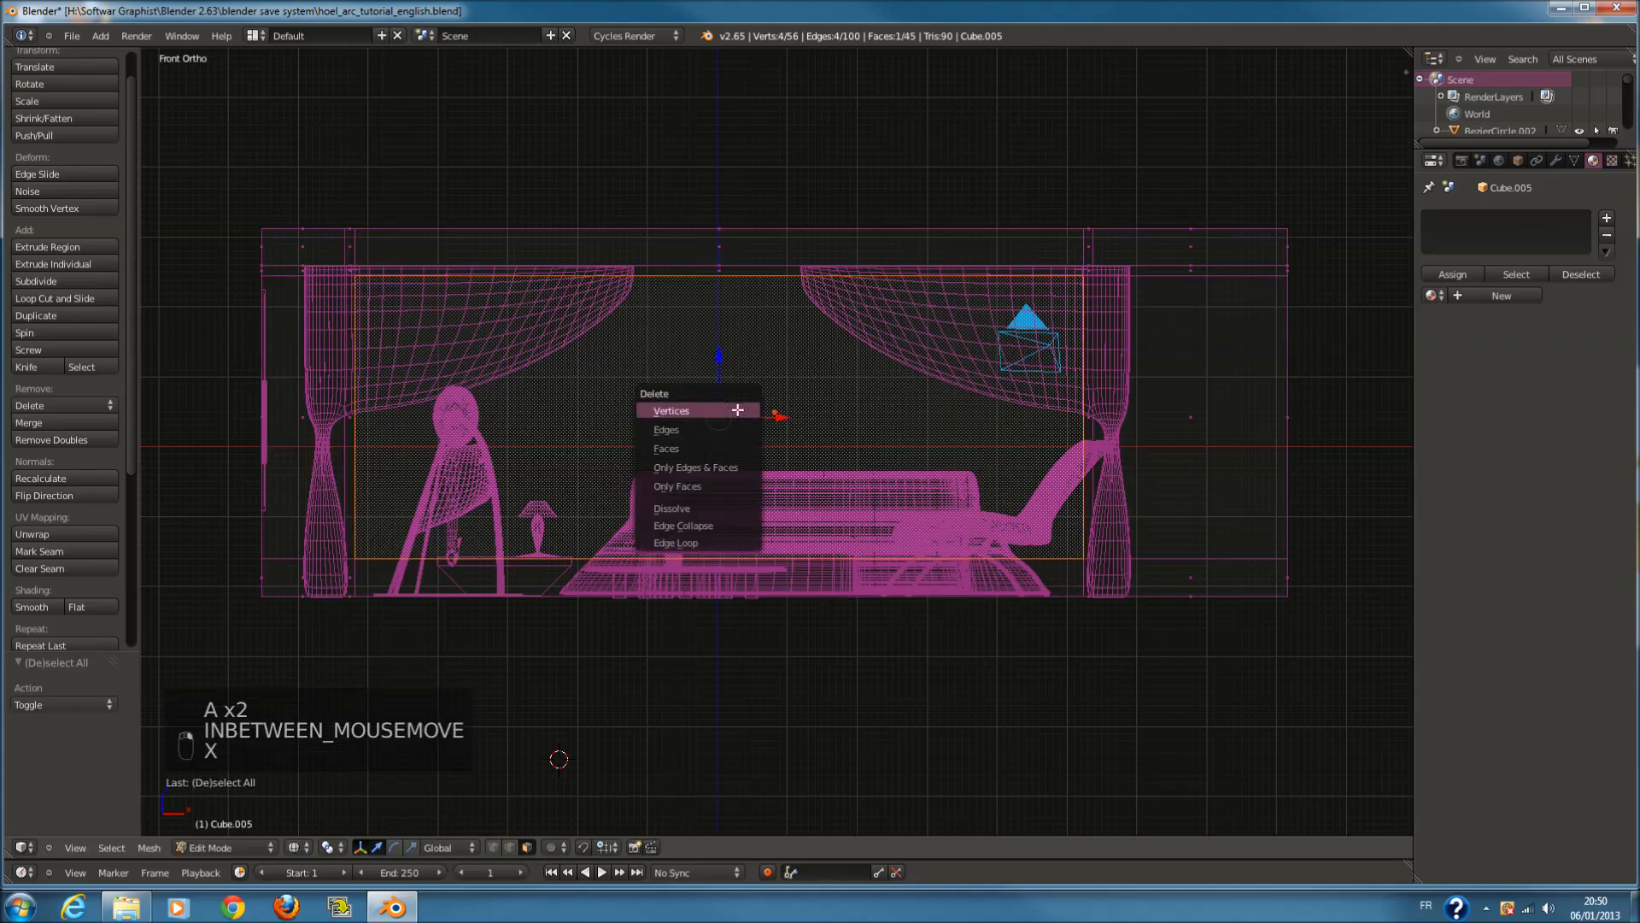
{"action": "left_click", "coordinate": [722, 449]}
{"action": "key", "text": "c"}
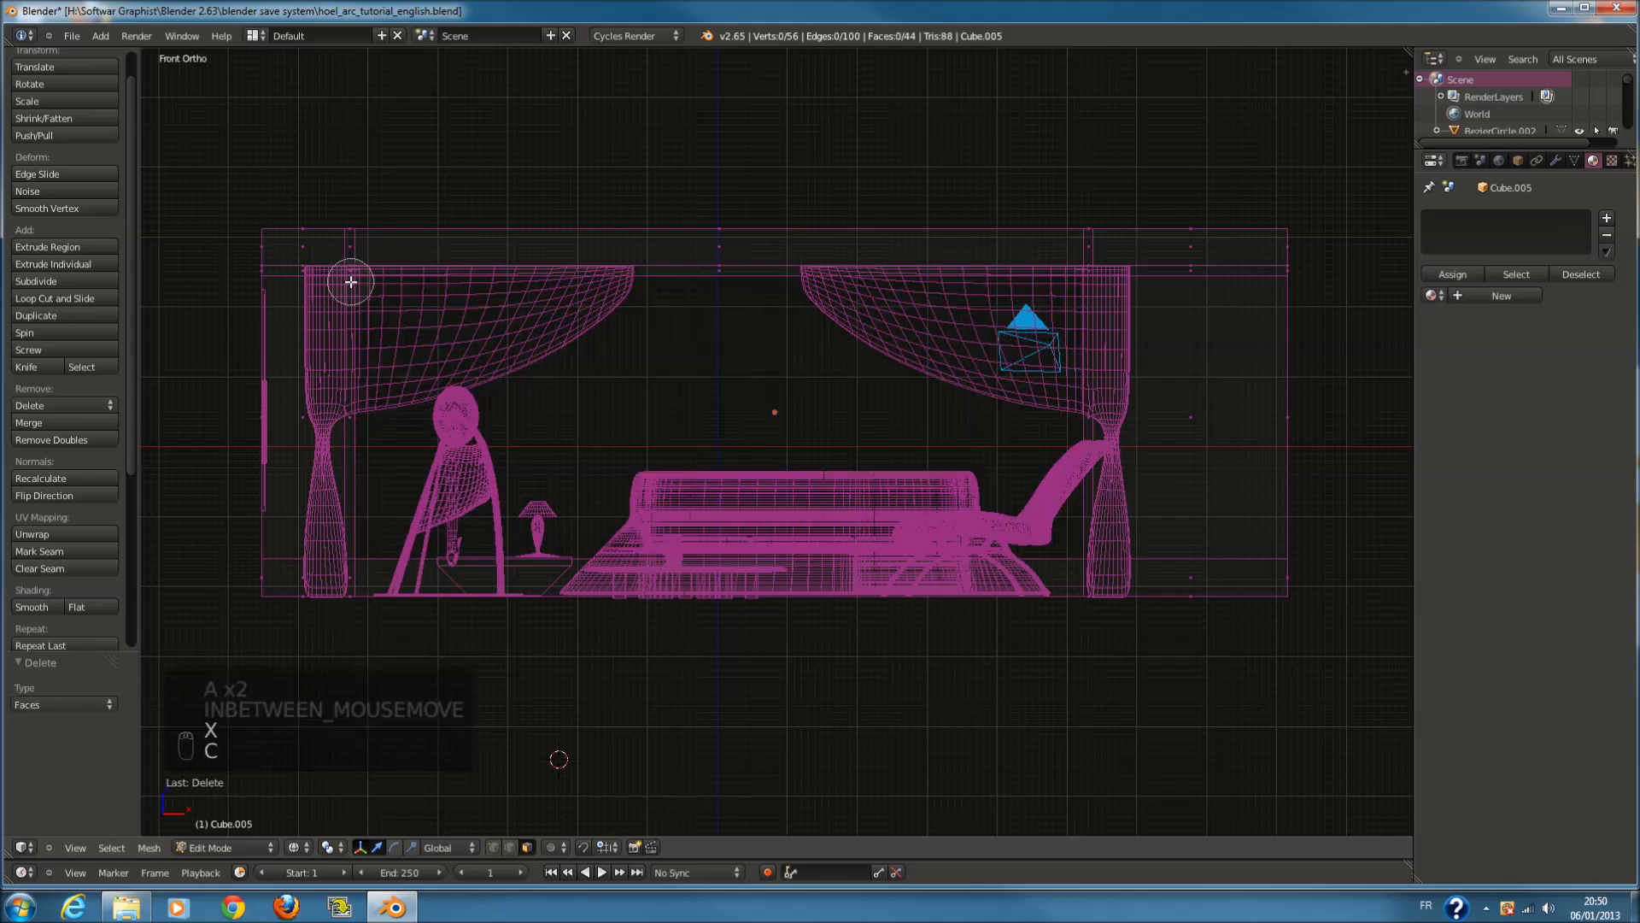
{"action": "left_click_drag", "start_coordinate": [735, 273], "coordinate": [1035, 283]}
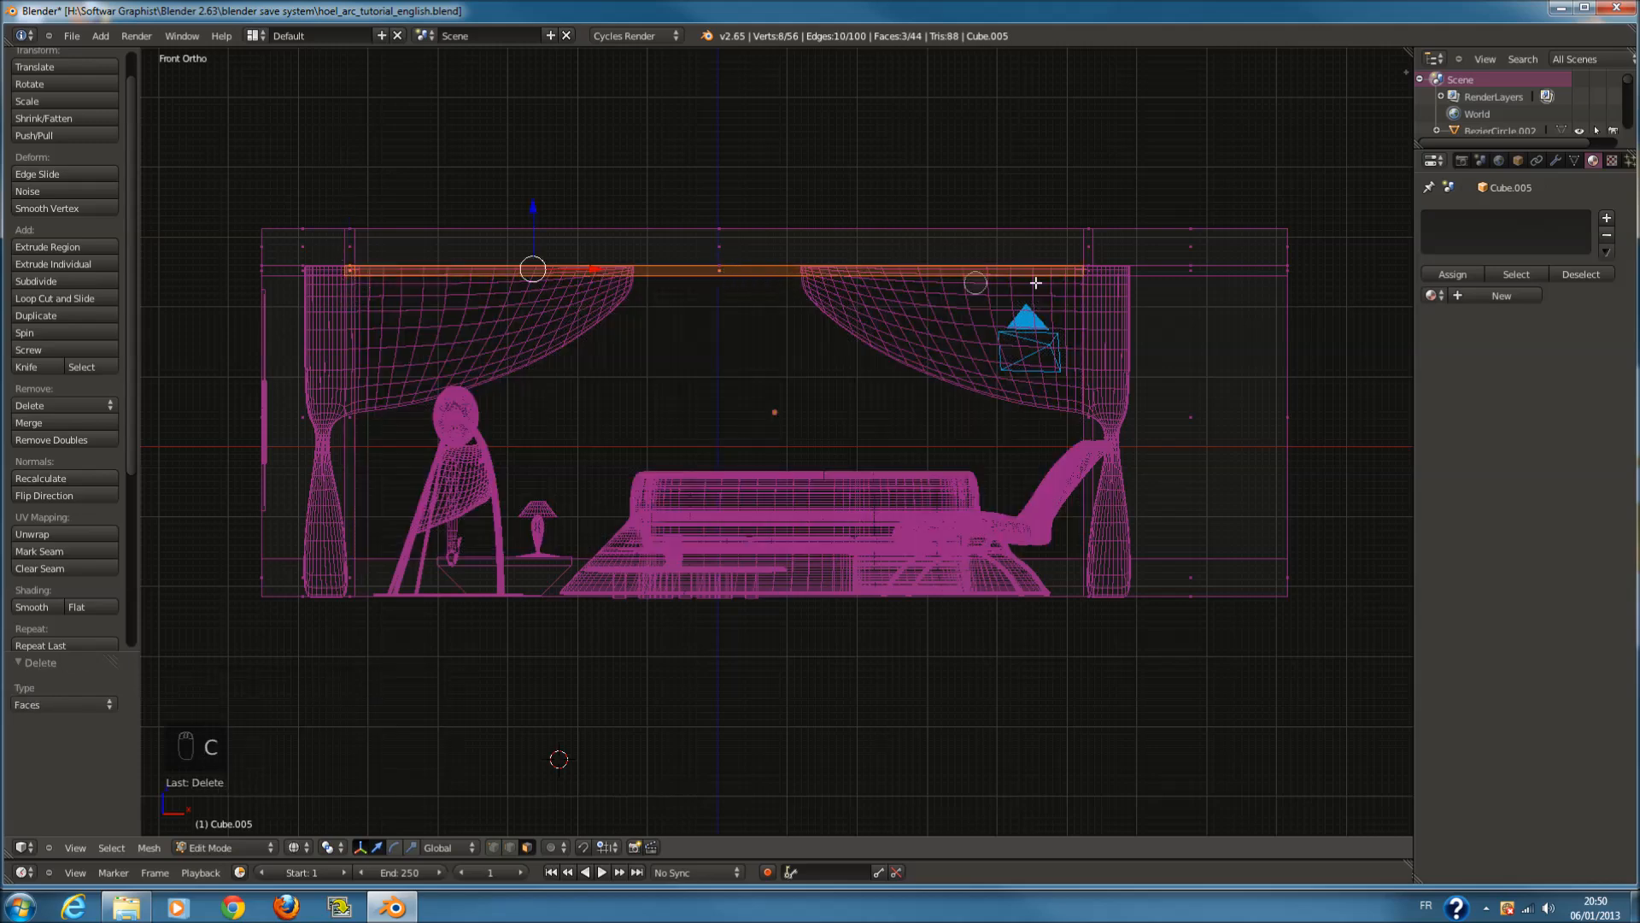
{"action": "left_click_drag", "start_coordinate": [1106, 365], "coordinate": [1070, 487]}
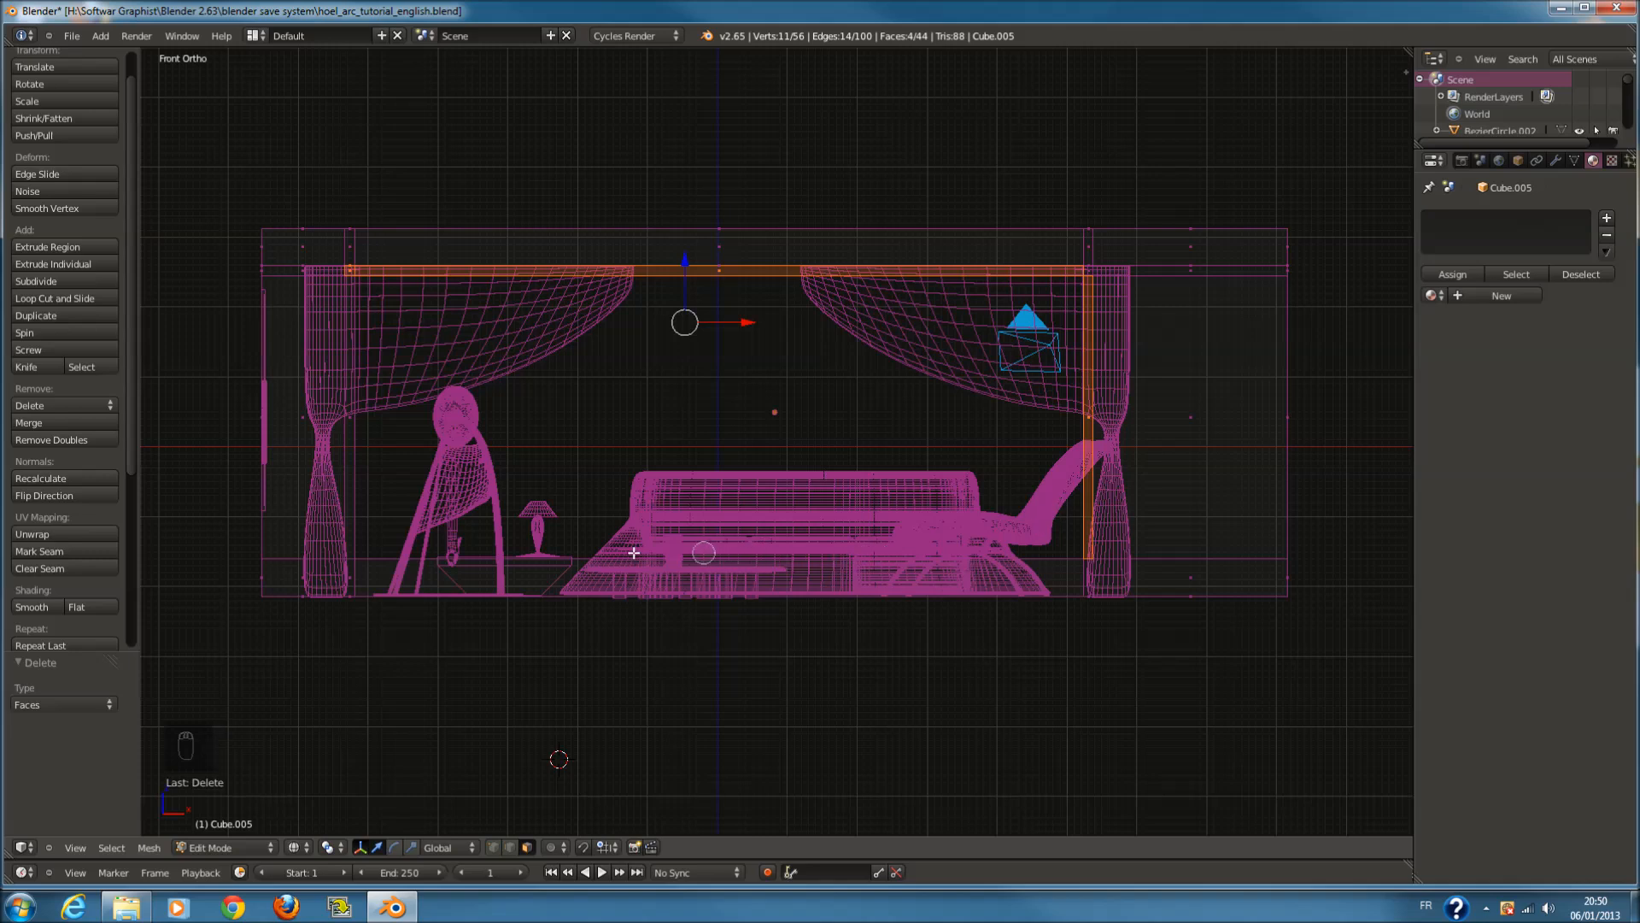
{"action": "key", "text": "a"}
Cut a horizontal loop and slide it down to just above the lower wall loop, then clear the selection
{"action": "key", "text": "ctrl+r"}
{"action": "left_click", "coordinate": [360, 561]}
{"action": "left_click", "coordinate": [730, 558]}
{"action": "key", "text": "a"}
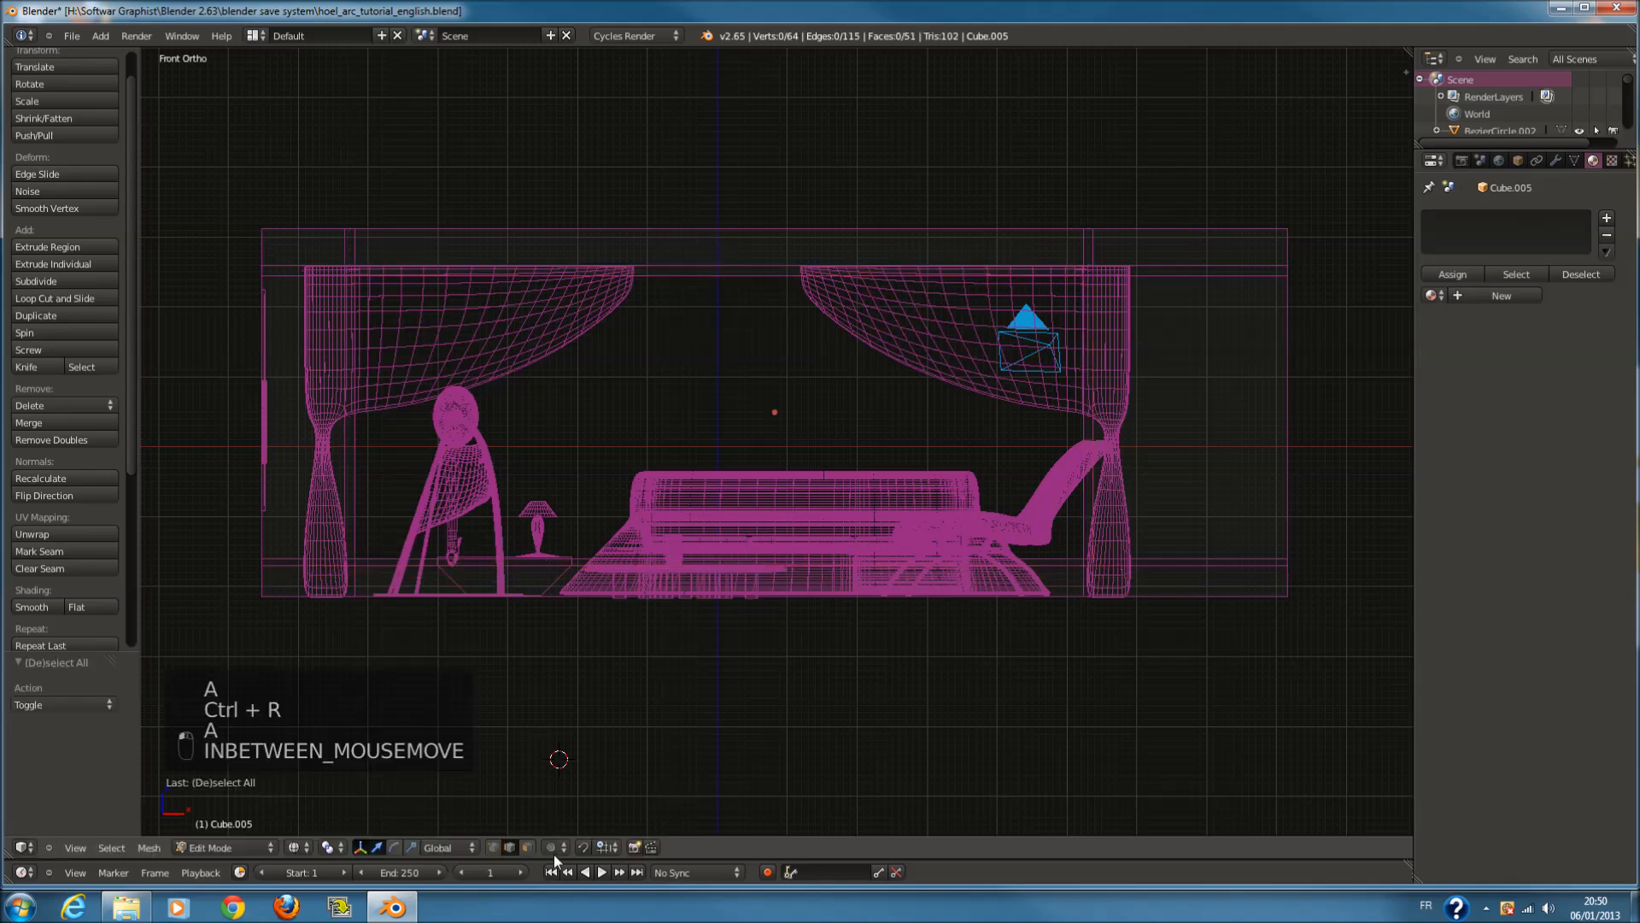
Circle-select all the narrow faces framing the window opening
{"action": "key", "text": "c"}
{"action": "left_click_drag", "start_coordinate": [732, 557], "coordinate": [594, 564]}
{"action": "left_click_drag", "start_coordinate": [389, 564], "coordinate": [350, 561]}
{"action": "left_click_drag", "start_coordinate": [348, 387], "coordinate": [354, 269]}
{"action": "left_click_drag", "start_coordinate": [691, 277], "coordinate": [716, 276]}
{"action": "mouse_move", "coordinate": [1013, 288]}
{"action": "left_mouse_down"}
{"action": "mouse_move", "coordinate": [1084, 282]}
{"action": "mouse_move", "coordinate": [1098, 479]}
{"action": "left_mouse_up"}
{"action": "left_click_drag", "start_coordinate": [1084, 550], "coordinate": [1084, 557]}
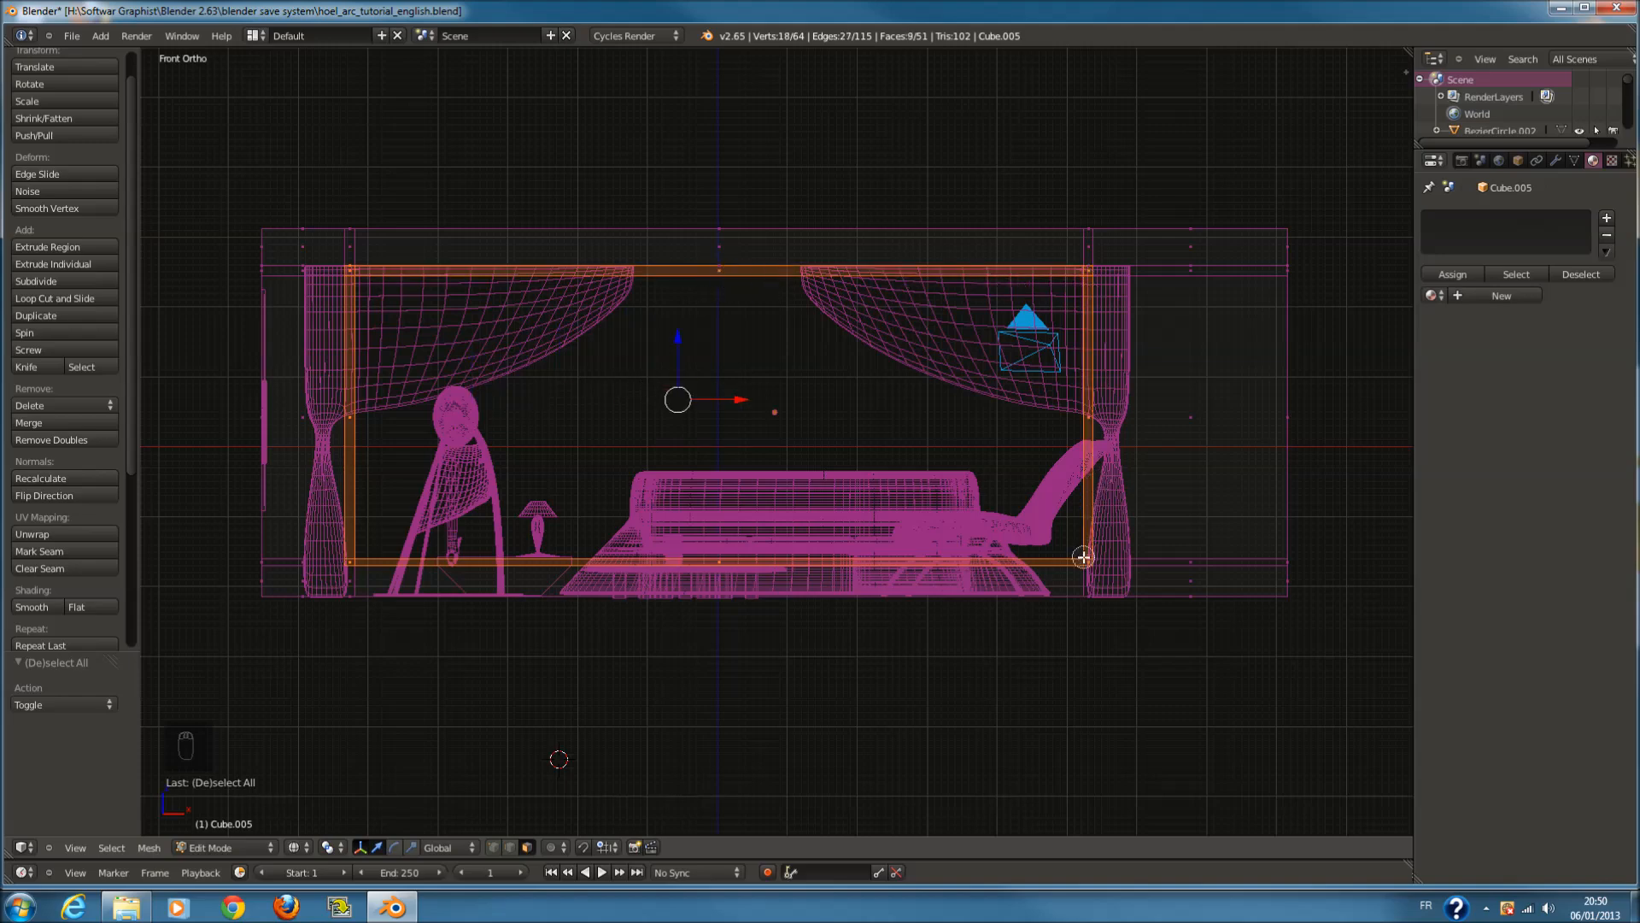
Extrude the window frame faces slightly out from the wall in side view, and display the room through the camera in solid shading
{"action": "key", "text": "KP_3"}
{"action": "scroll", "coordinate": [1000, 432], "scroll_direction": "up", "scroll_amount": 4}
{"action": "key", "text": "e"}
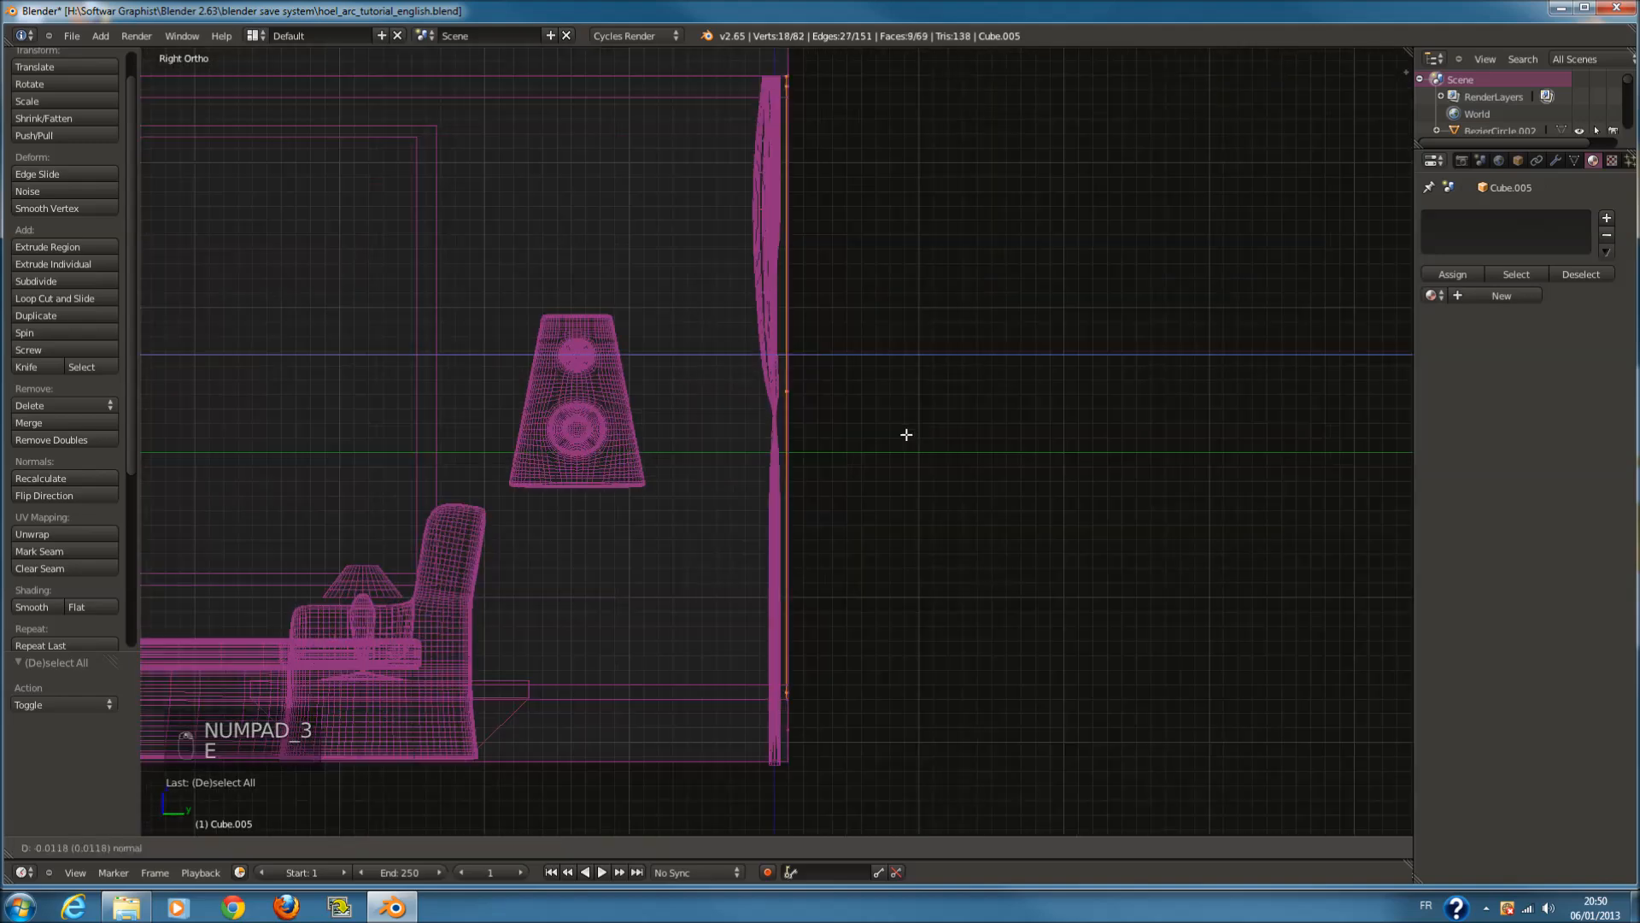
{"action": "left_click", "coordinate": [900, 436]}
{"action": "scroll", "coordinate": [884, 453], "scroll_direction": "down", "scroll_amount": 4}
{"action": "key", "text": "Tab"}
{"action": "key", "text": "z"}
{"action": "key", "text": "KP_0"}
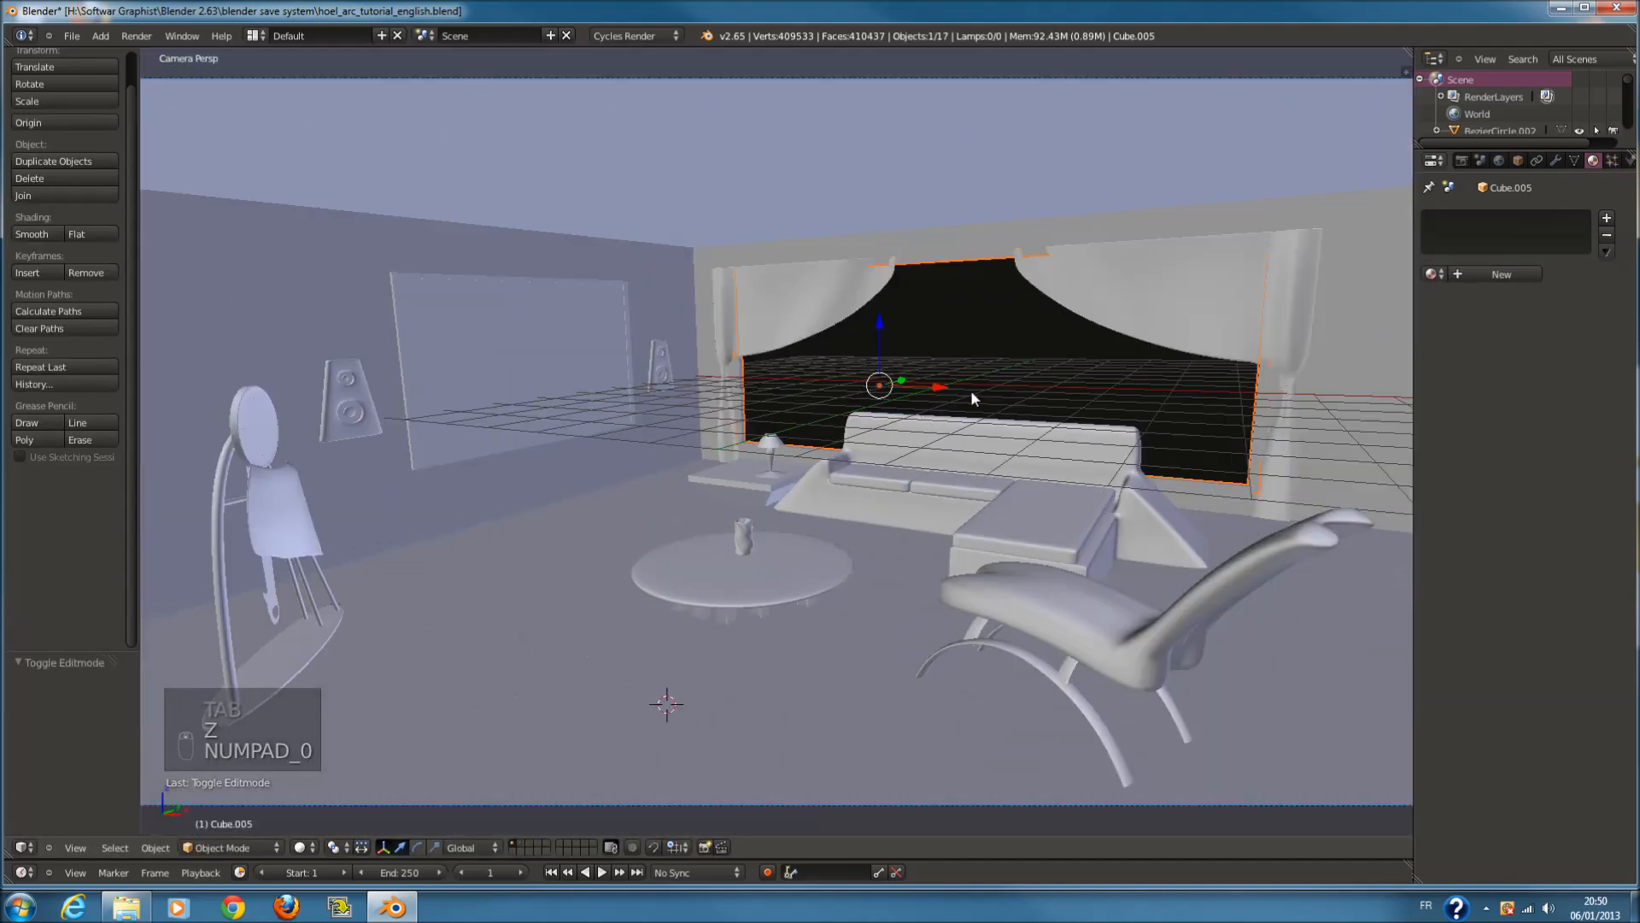
{"action": "scroll", "coordinate": [976, 321], "scroll_direction": "up", "scroll_amount": 2}
Move the window frame faces about 0.08 outward along Y, leave mesh editing and inspect the frame in wireframe side view
{"action": "key", "text": "Tab"}
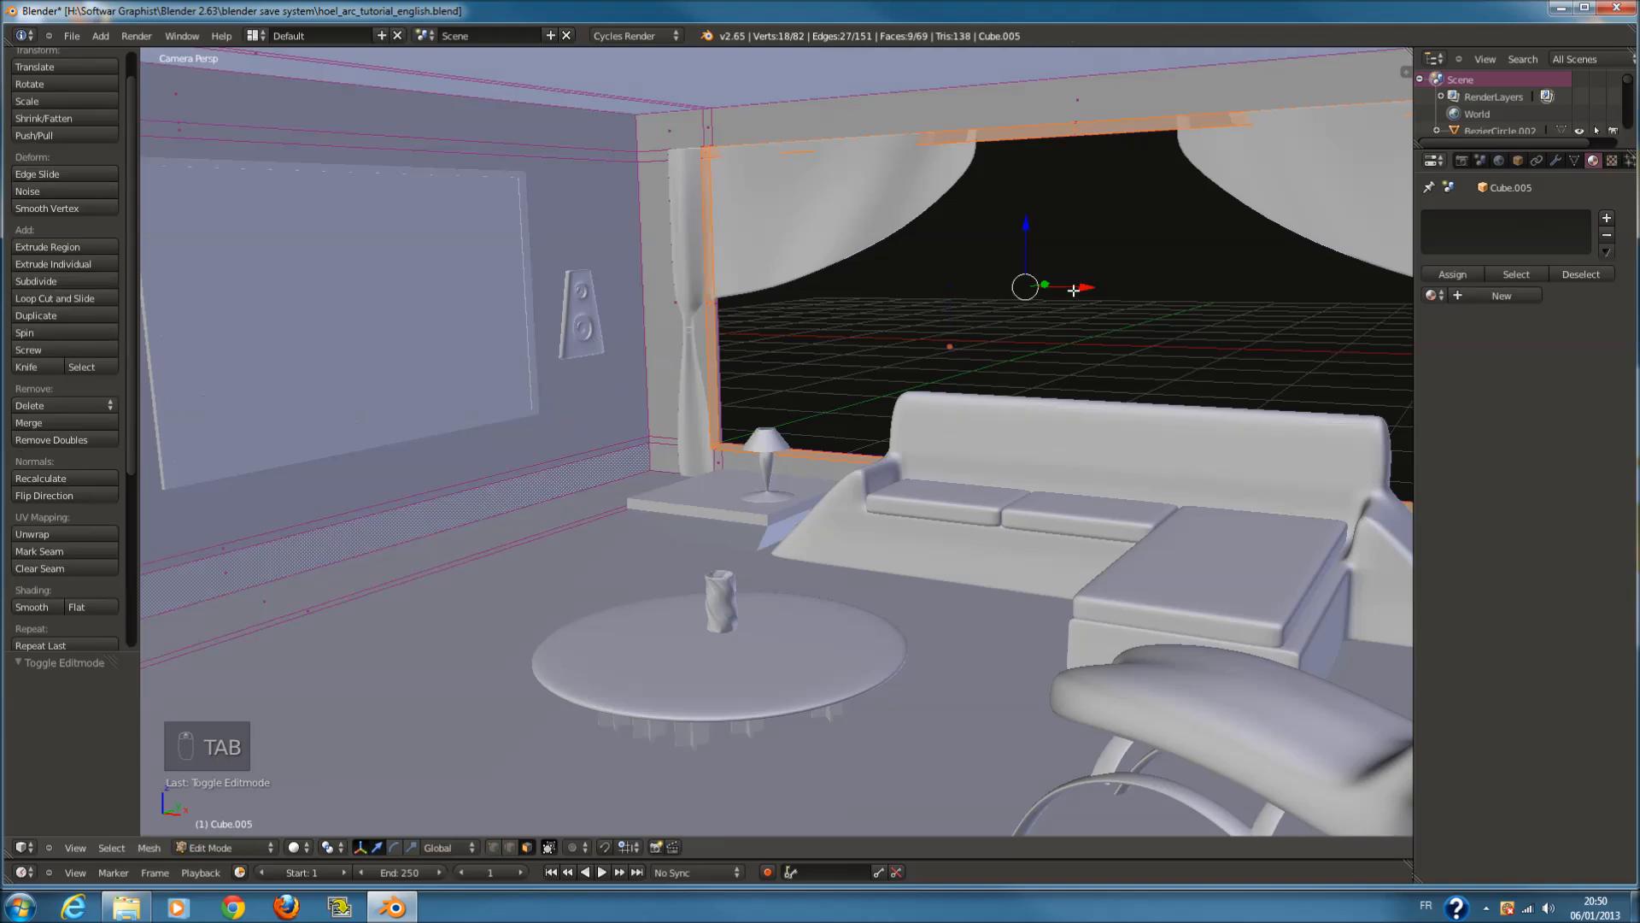
{"action": "middle_click_drag", "start_coordinate": [1072, 295], "coordinate": [1051, 306]}
{"action": "scroll", "coordinate": [1051, 306], "scroll_direction": "up", "scroll_amount": 2}
{"action": "key", "text": "z"}
{"action": "left_click_drag", "start_coordinate": [1043, 294], "coordinate": [1043, 296]}
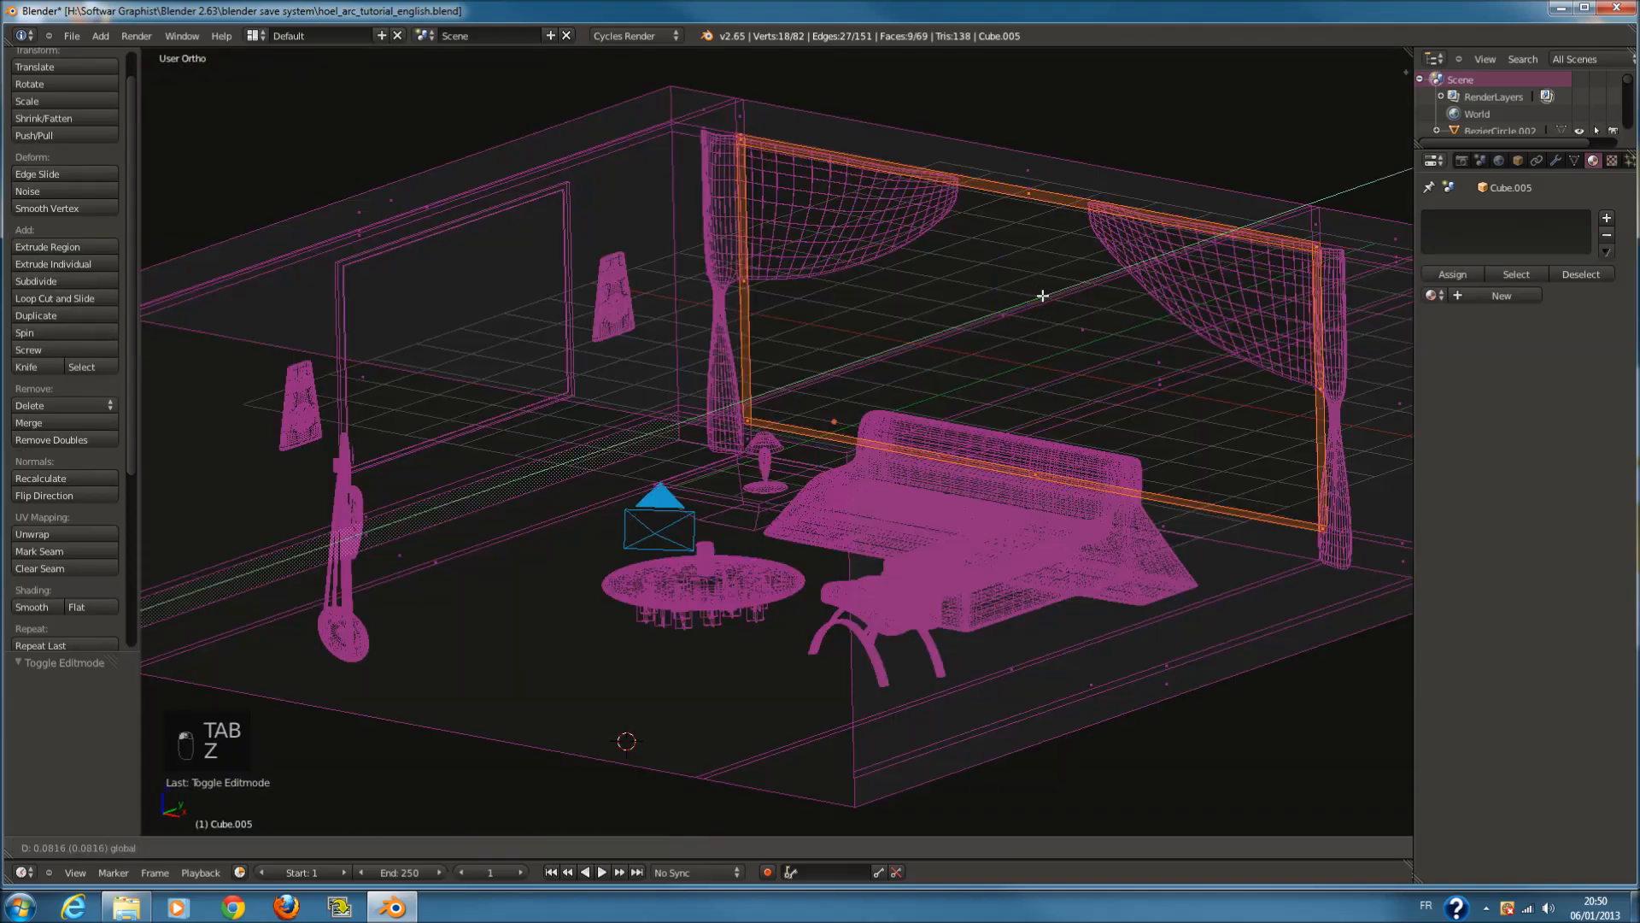
{"action": "key", "text": "z"}
{"action": "middle_click_drag", "start_coordinate": [1044, 296], "coordinate": [829, 295]}
{"action": "key", "text": "Tab"}
{"action": "key", "text": "KP_3"}
{"action": "key", "text": "z"}
{"action": "scroll", "coordinate": [886, 264], "scroll_direction": "up", "scroll_amount": 2}
{"action": "scroll", "coordinate": [827, 296], "scroll_direction": "up", "scroll_amount": 2}
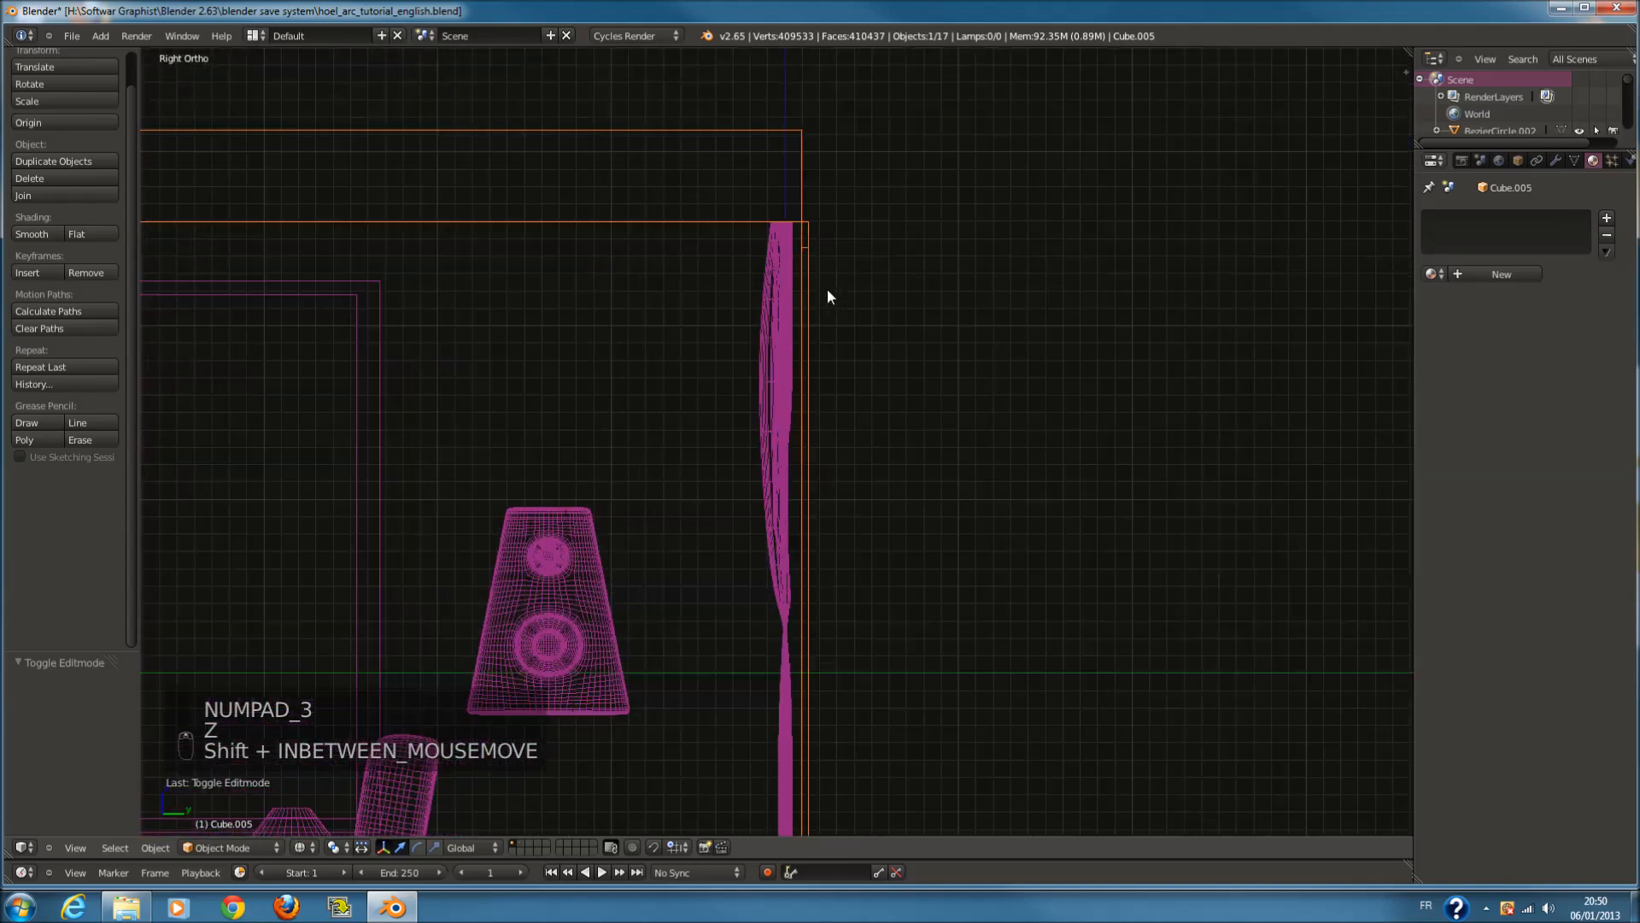
{"action": "scroll", "coordinate": [808, 239], "scroll_direction": "down", "scroll_amount": 6}
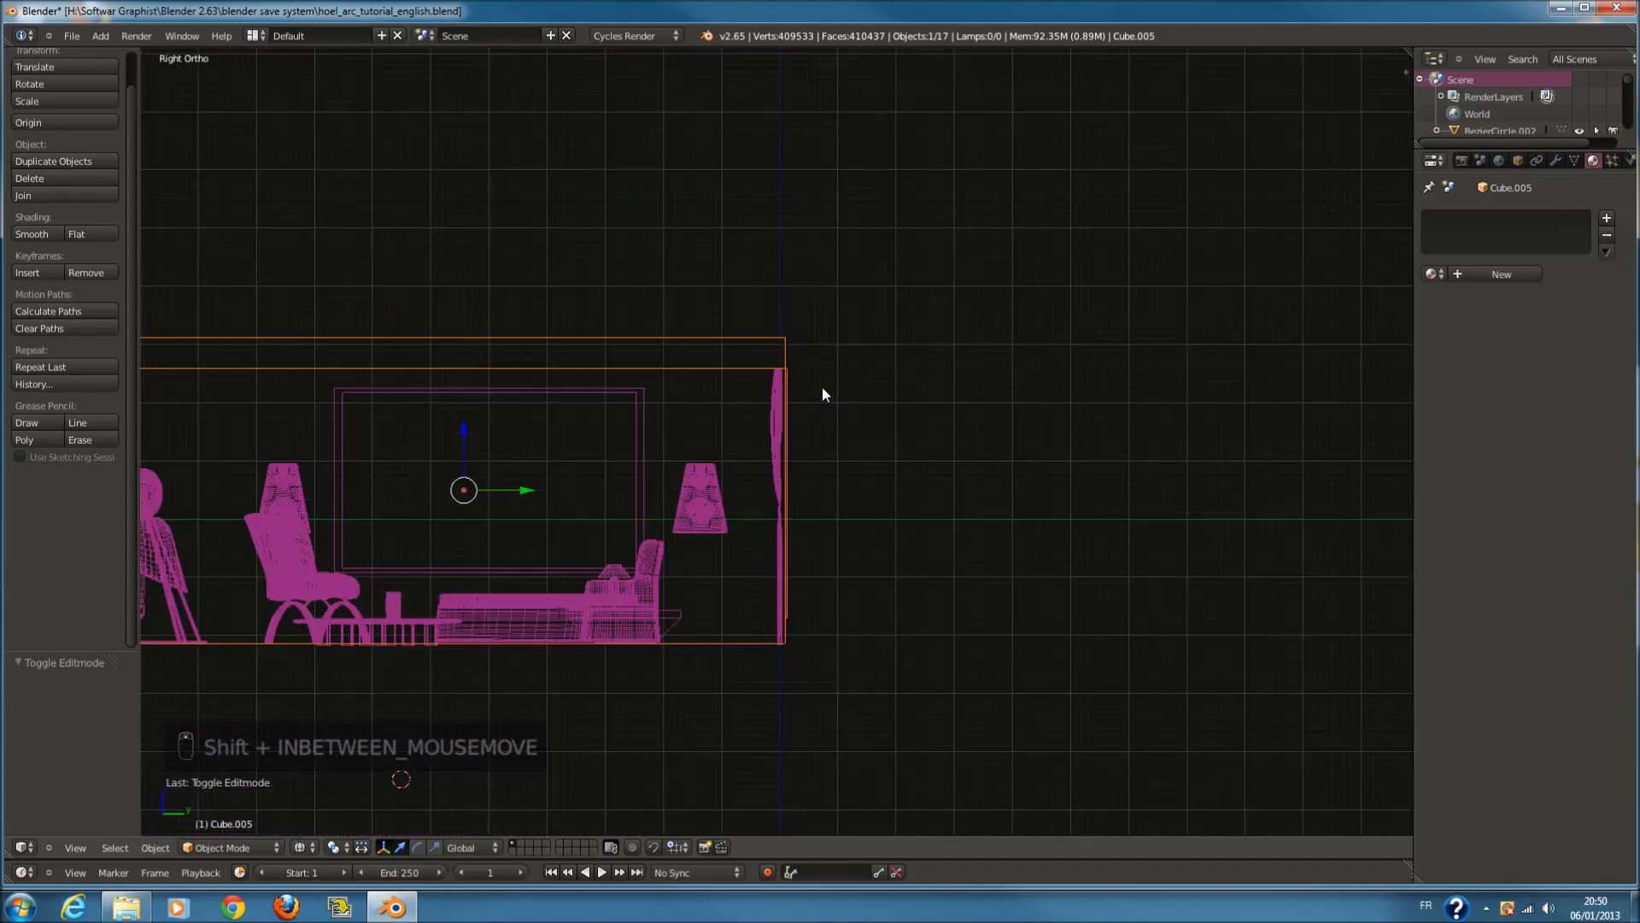
{"action": "key", "text": "shift+d"}
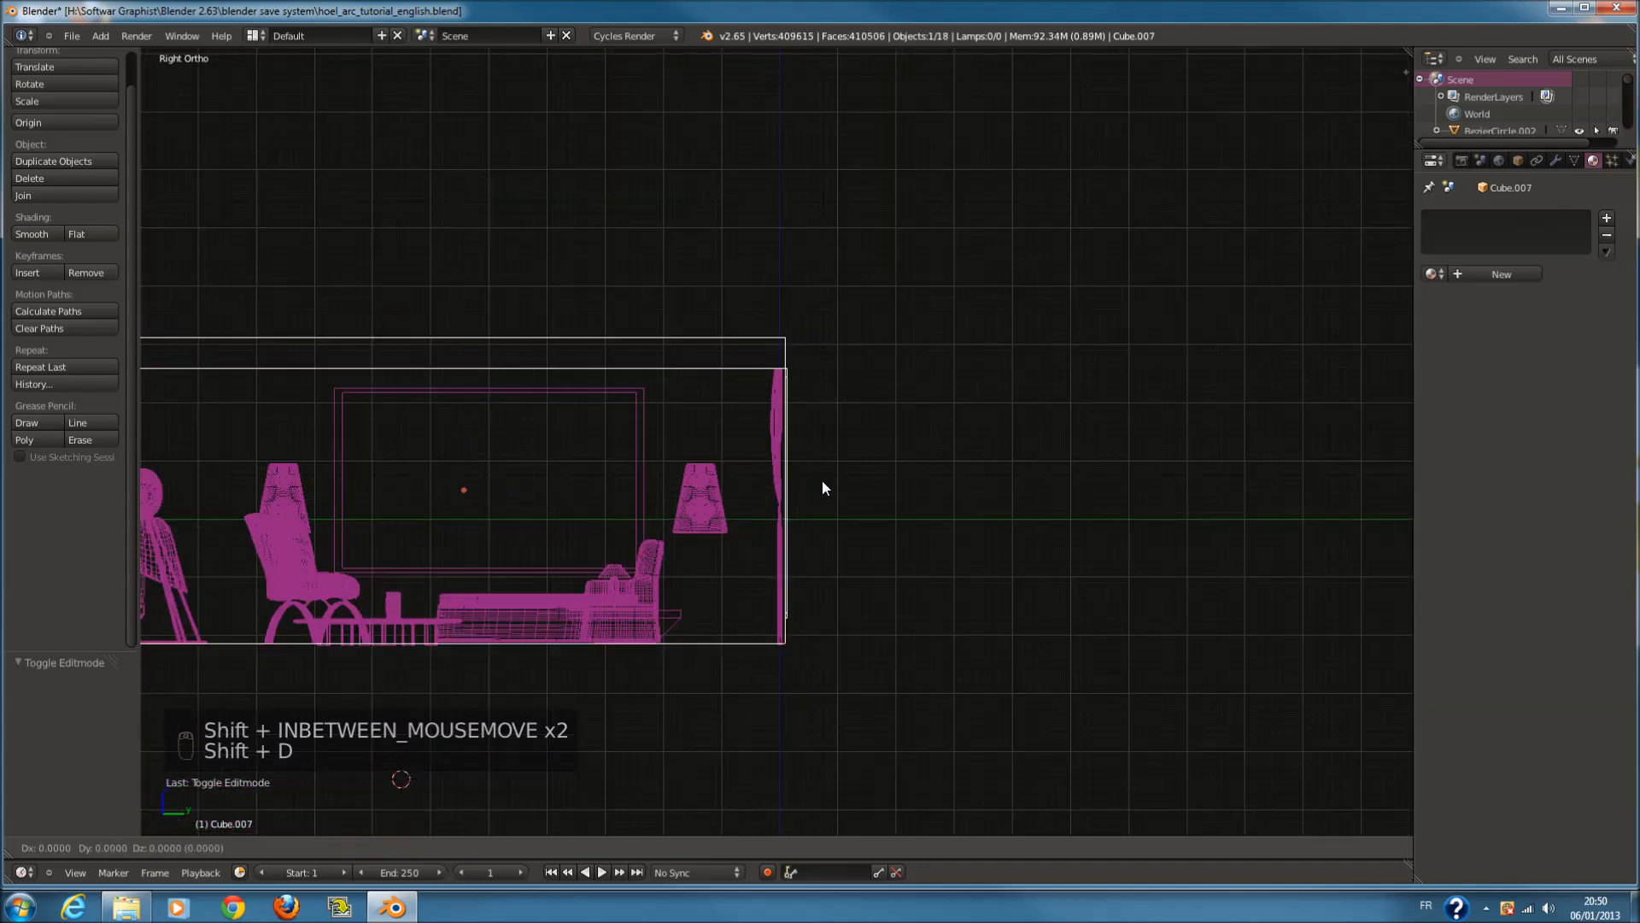
{"action": "right_click", "coordinate": [1053, 354]}
{"action": "key", "text": "x"}
{"action": "left_click", "coordinate": [861, 368]}
{"action": "scroll", "coordinate": [833, 333], "scroll_direction": "up", "scroll_amount": 2}
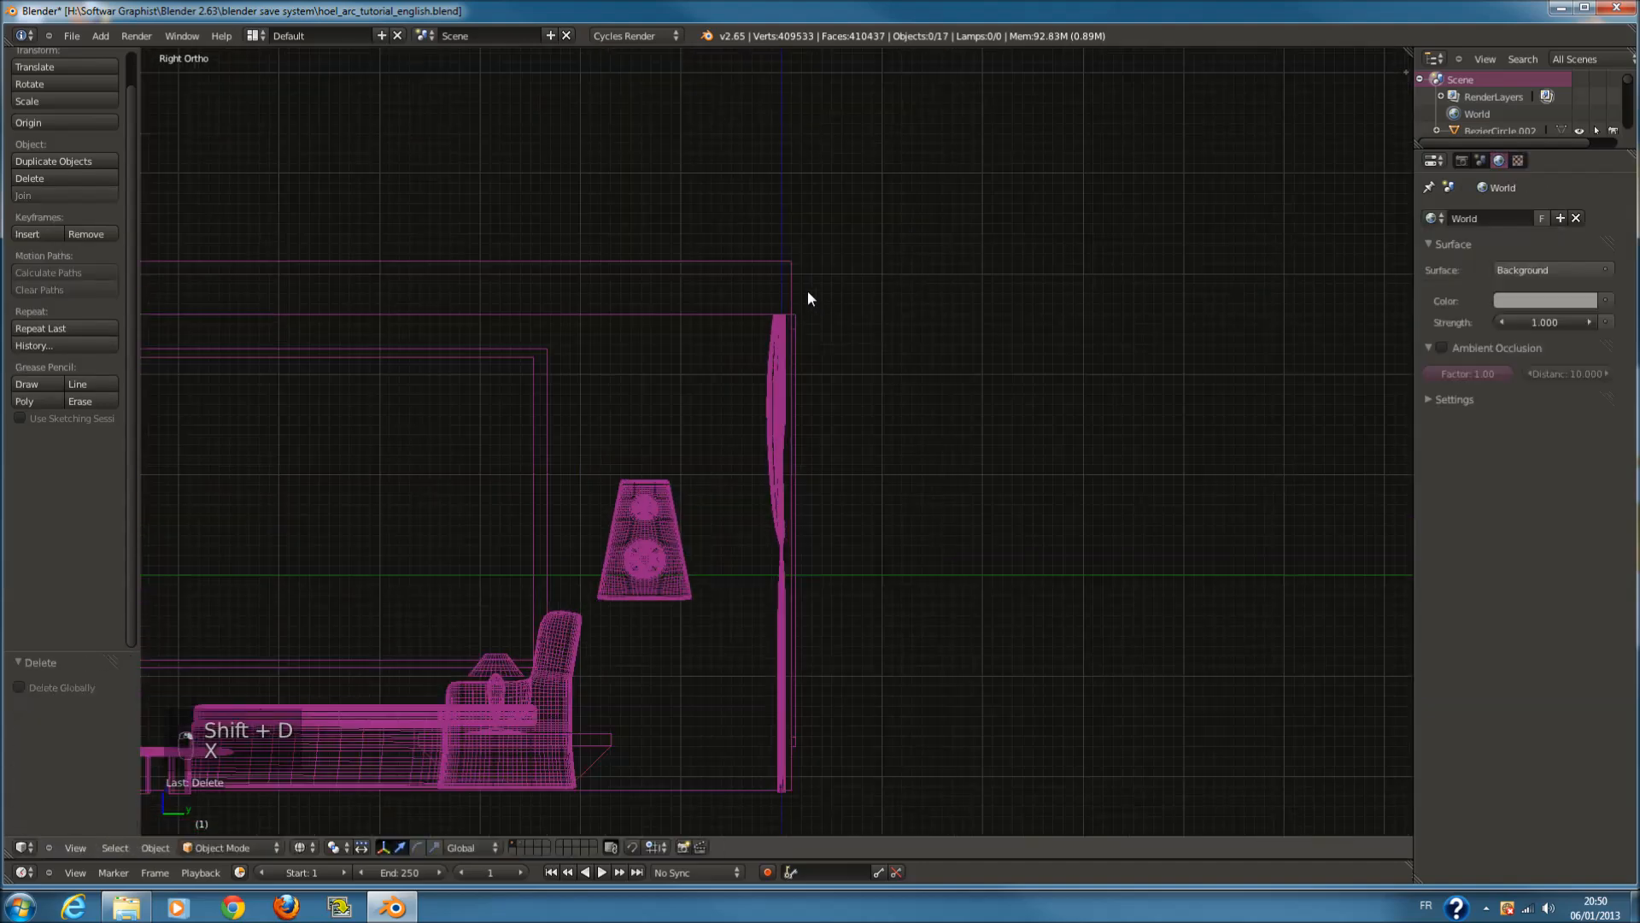
Open the room mesh for editing and circle-select the strip of wall faces above the window opening in side view
{"action": "right_click", "coordinate": [796, 289]}
{"action": "scroll", "coordinate": [796, 287], "scroll_direction": "up", "scroll_amount": 2, "text": "shift"}
{"action": "scroll", "coordinate": [803, 325], "scroll_direction": "up", "scroll_amount": 2}
{"action": "key", "text": "Tab"}
{"action": "key", "text": "a"}
{"action": "key", "text": "a"}
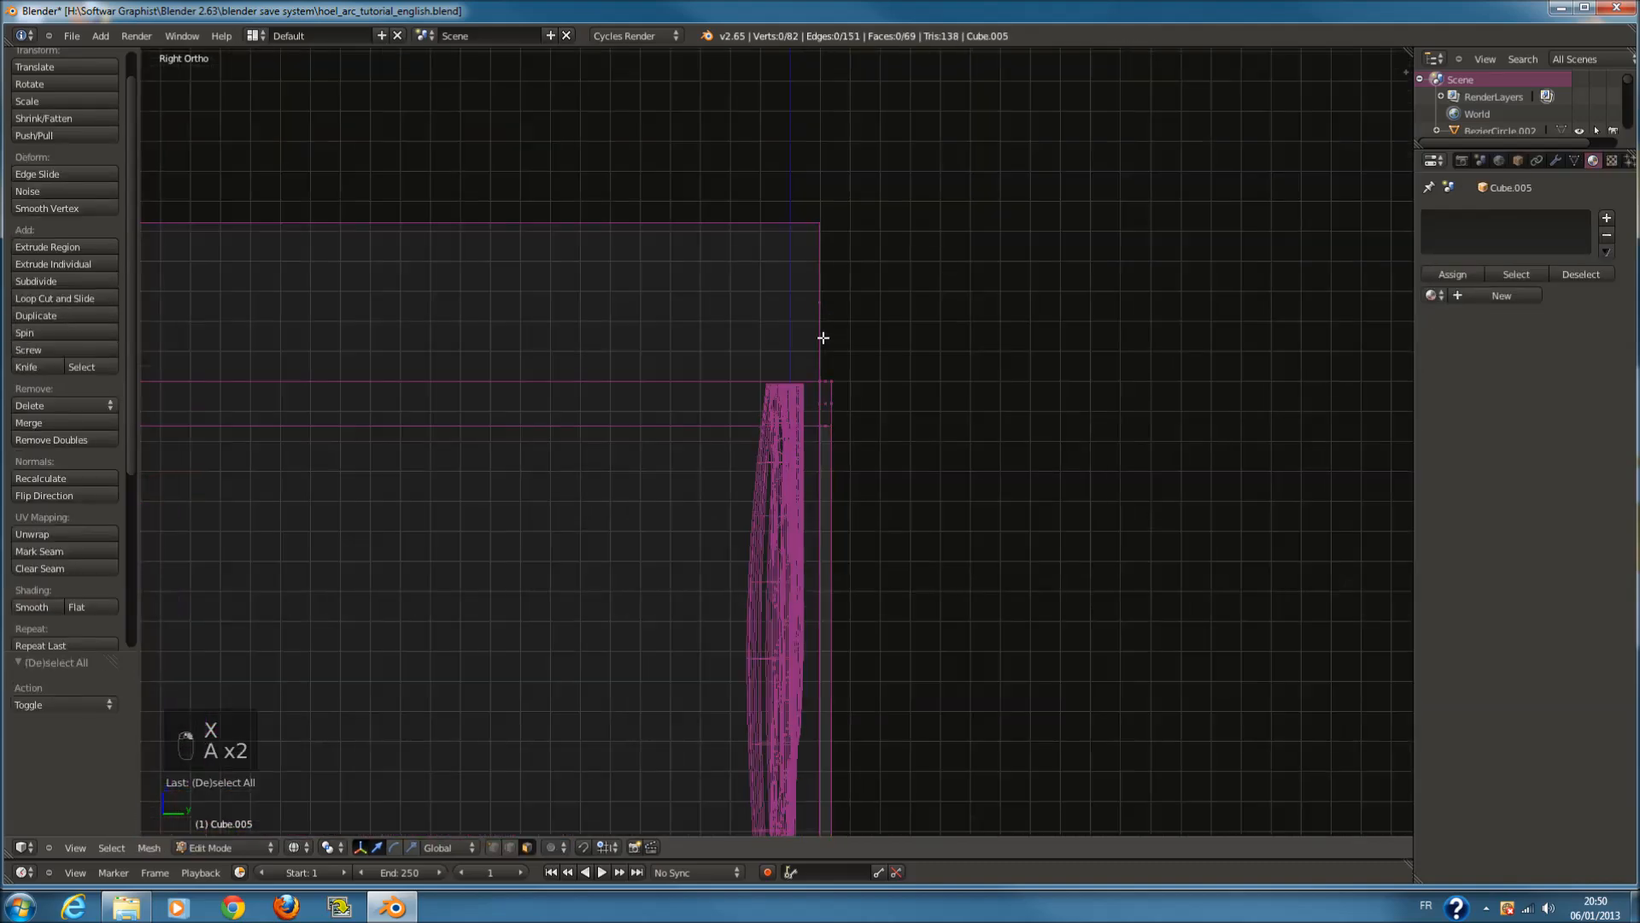
{"action": "key", "text": "a"}
{"action": "key", "text": "a"}
{"action": "key", "text": "c"}
{"action": "left_click", "coordinate": [821, 309]}
{"action": "right_click", "coordinate": [821, 288]}
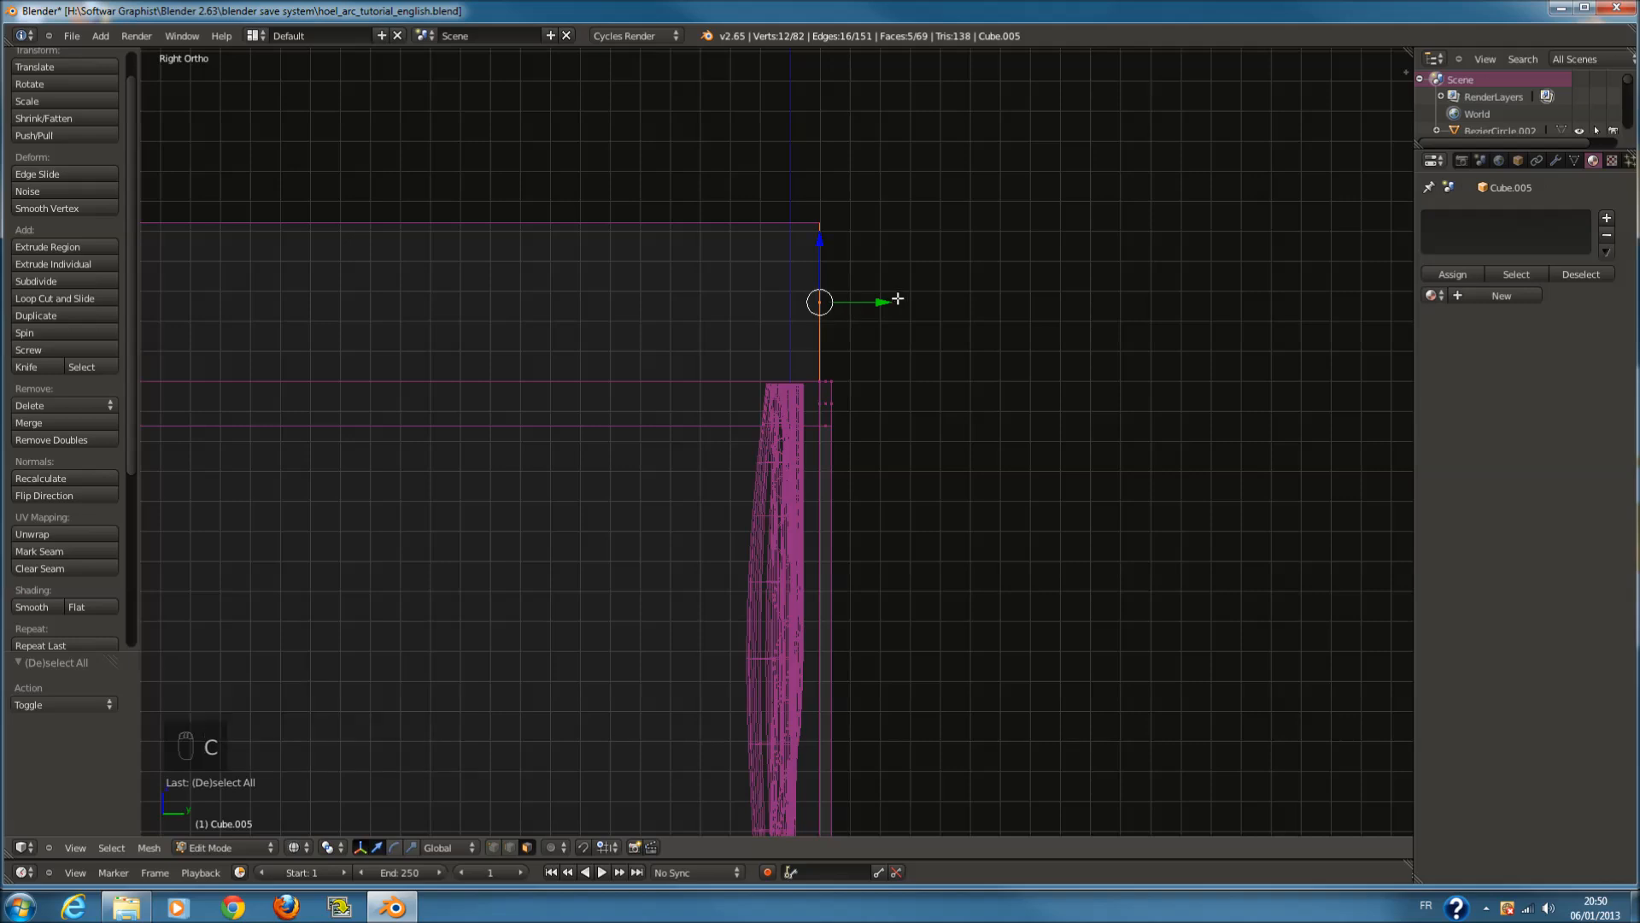
Extrude the selected wall strip into the room over the curtain tops and scale its front faces to about 0.67 along Z
{"action": "key", "text": "e"}
{"action": "left_click", "coordinate": [830, 298]}
{"action": "key", "text": "s"}
{"action": "key", "text": "z"}
{"action": "left_click", "coordinate": [754, 319]}
Move the front faces of the new curtain box about 0.08 down along Z and clear the selection
{"action": "key", "text": "g"}
{"action": "key", "text": "z"}
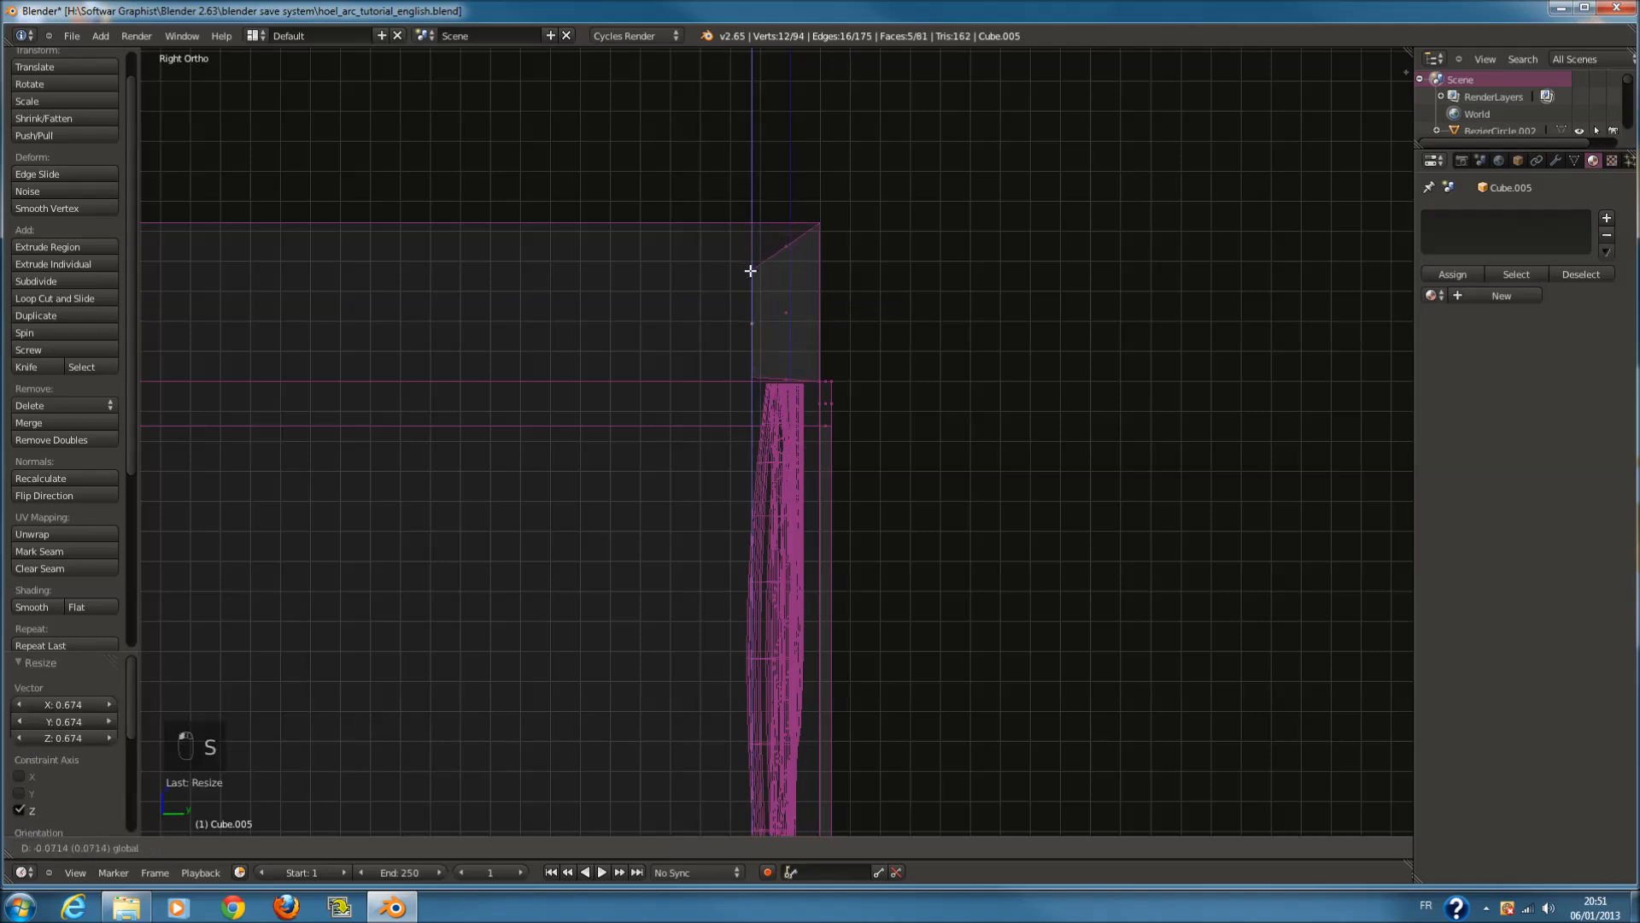
{"action": "left_click", "coordinate": [750, 273]}
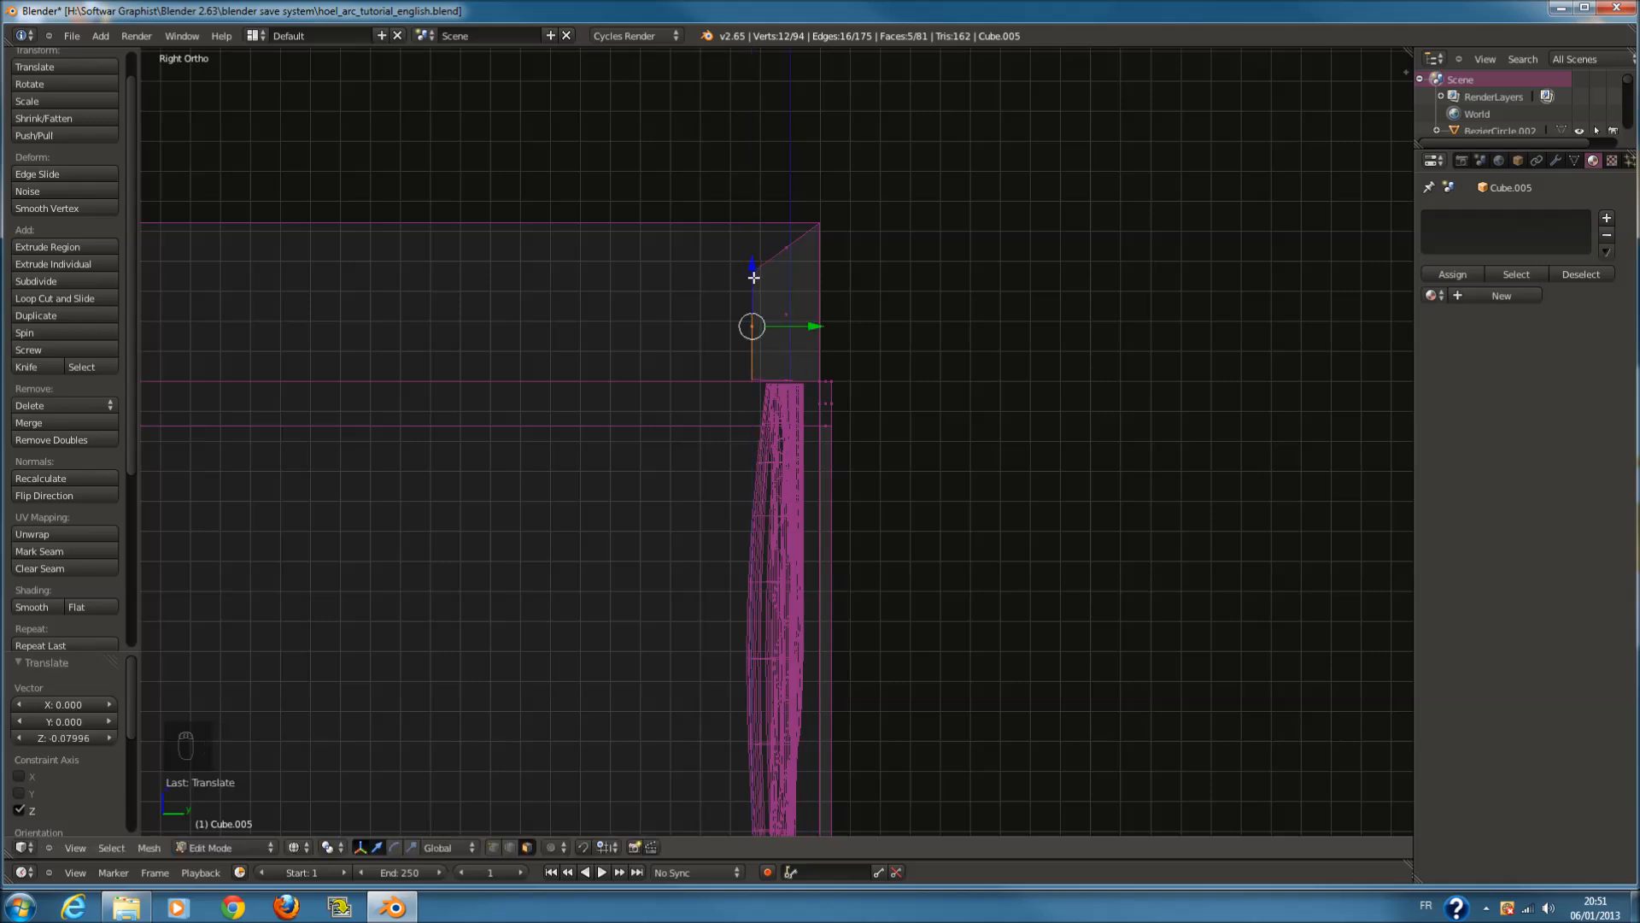
{"action": "key", "text": "a"}
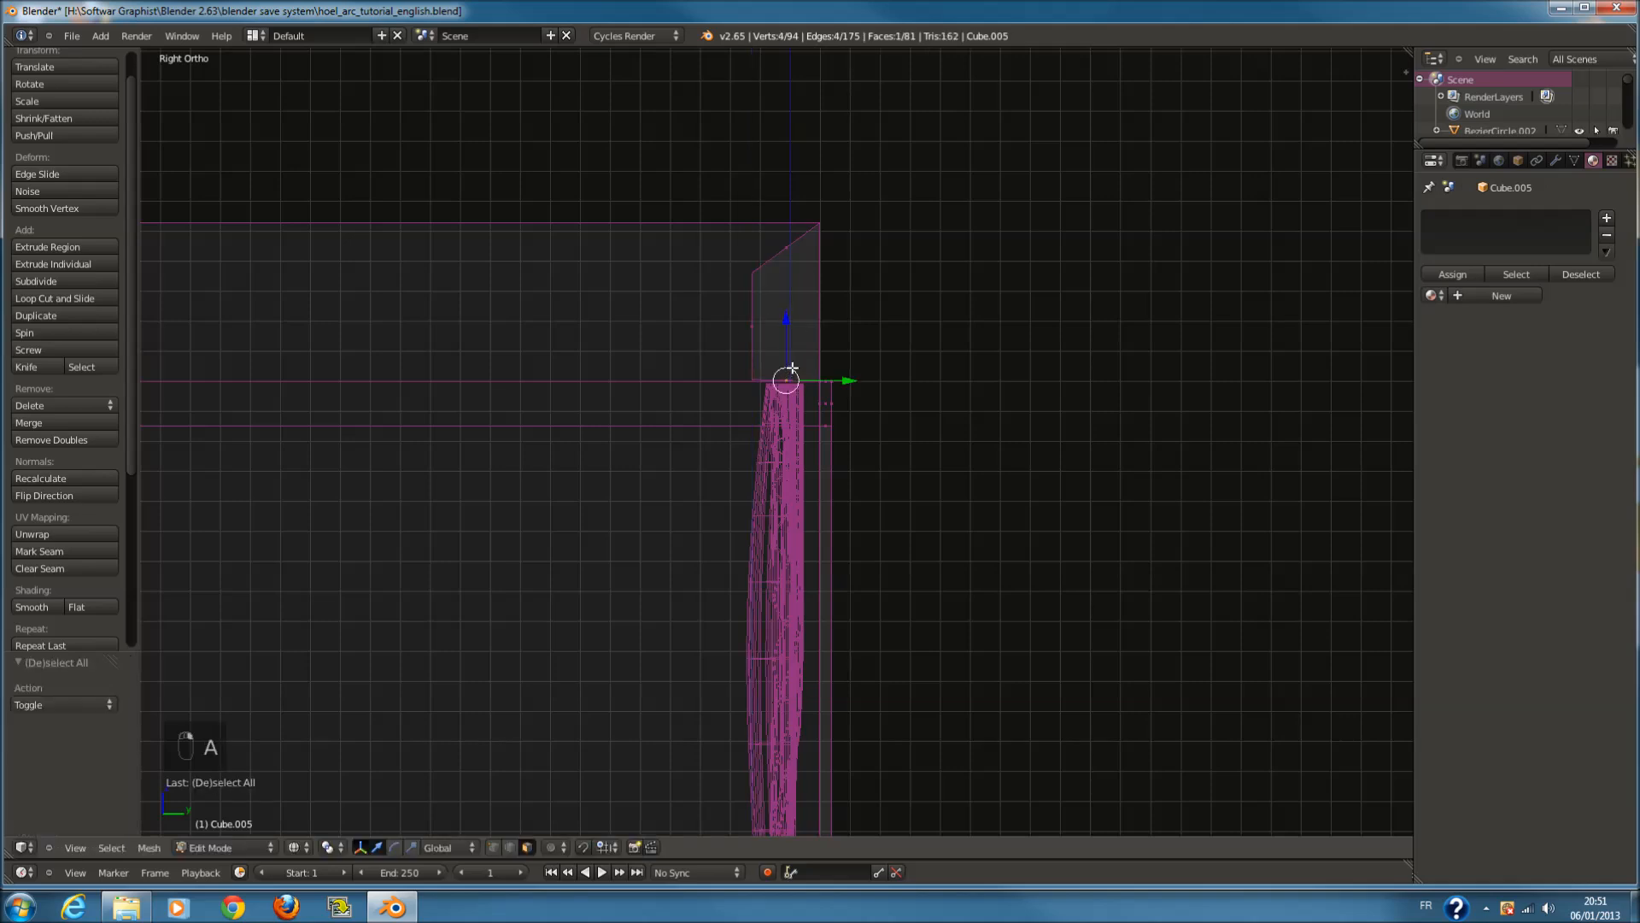
Circle-select the underside faces of the curtain box and extrude them slightly downward
{"action": "scroll", "coordinate": [792, 367], "scroll_direction": "up", "scroll_amount": 1}
{"action": "key", "text": "c"}
{"action": "left_click", "coordinate": [795, 357]}
{"action": "key", "text": "e"}
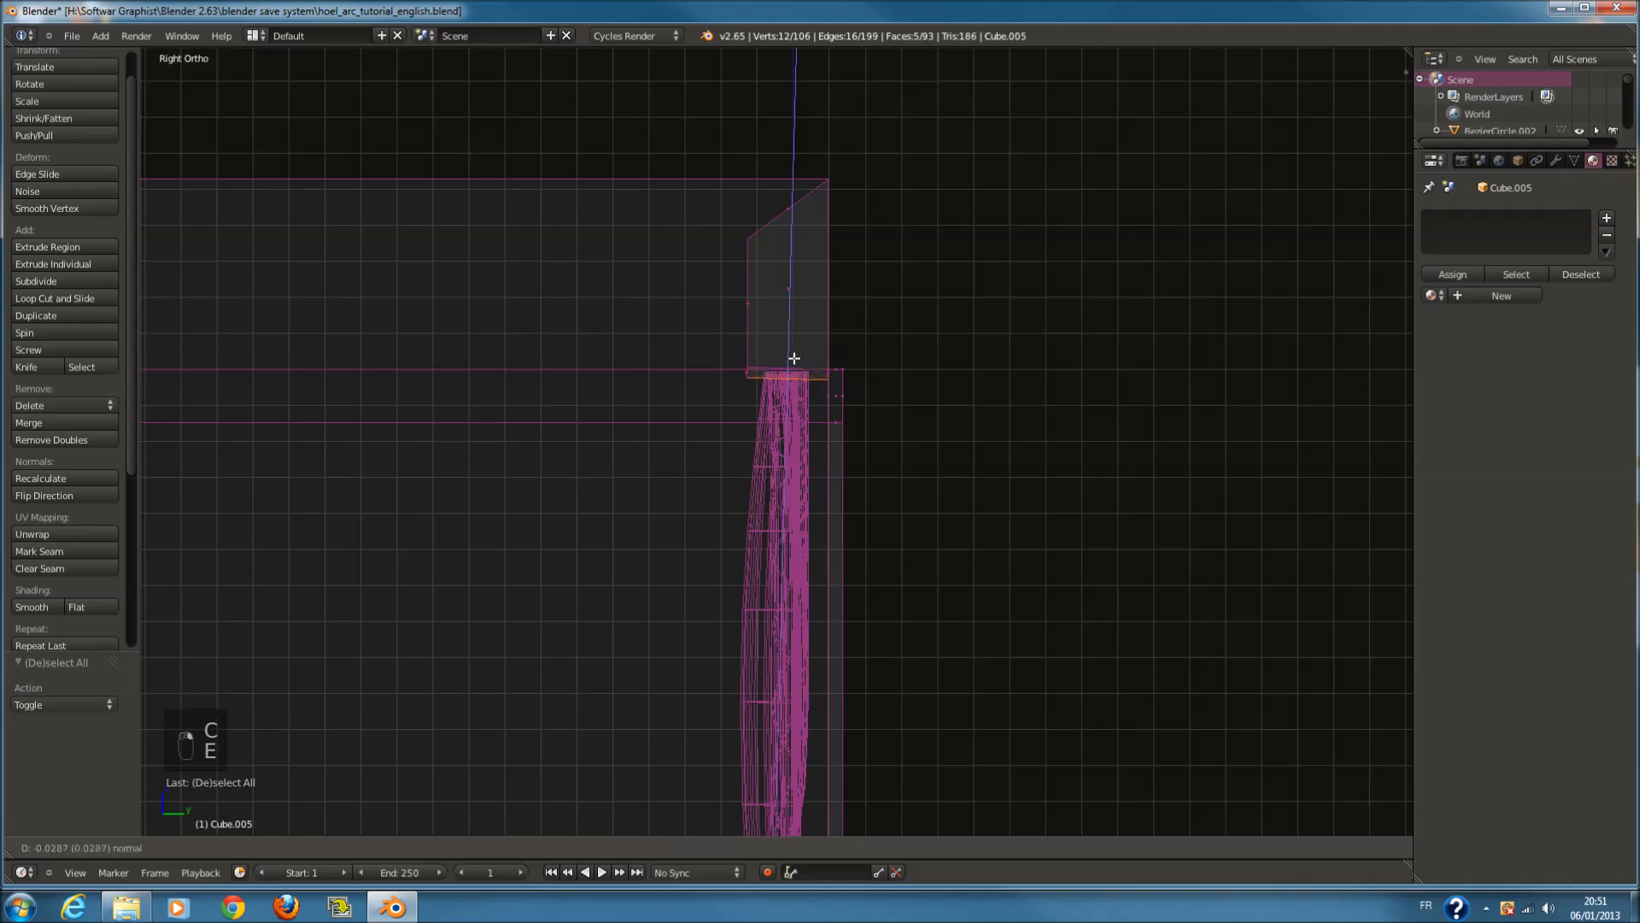
{"action": "right_click", "coordinate": [795, 350]}
{"action": "key", "text": "s"}
{"action": "left_click", "coordinate": [876, 386]}
{"action": "key", "text": "s"}
{"action": "key", "text": "x"}
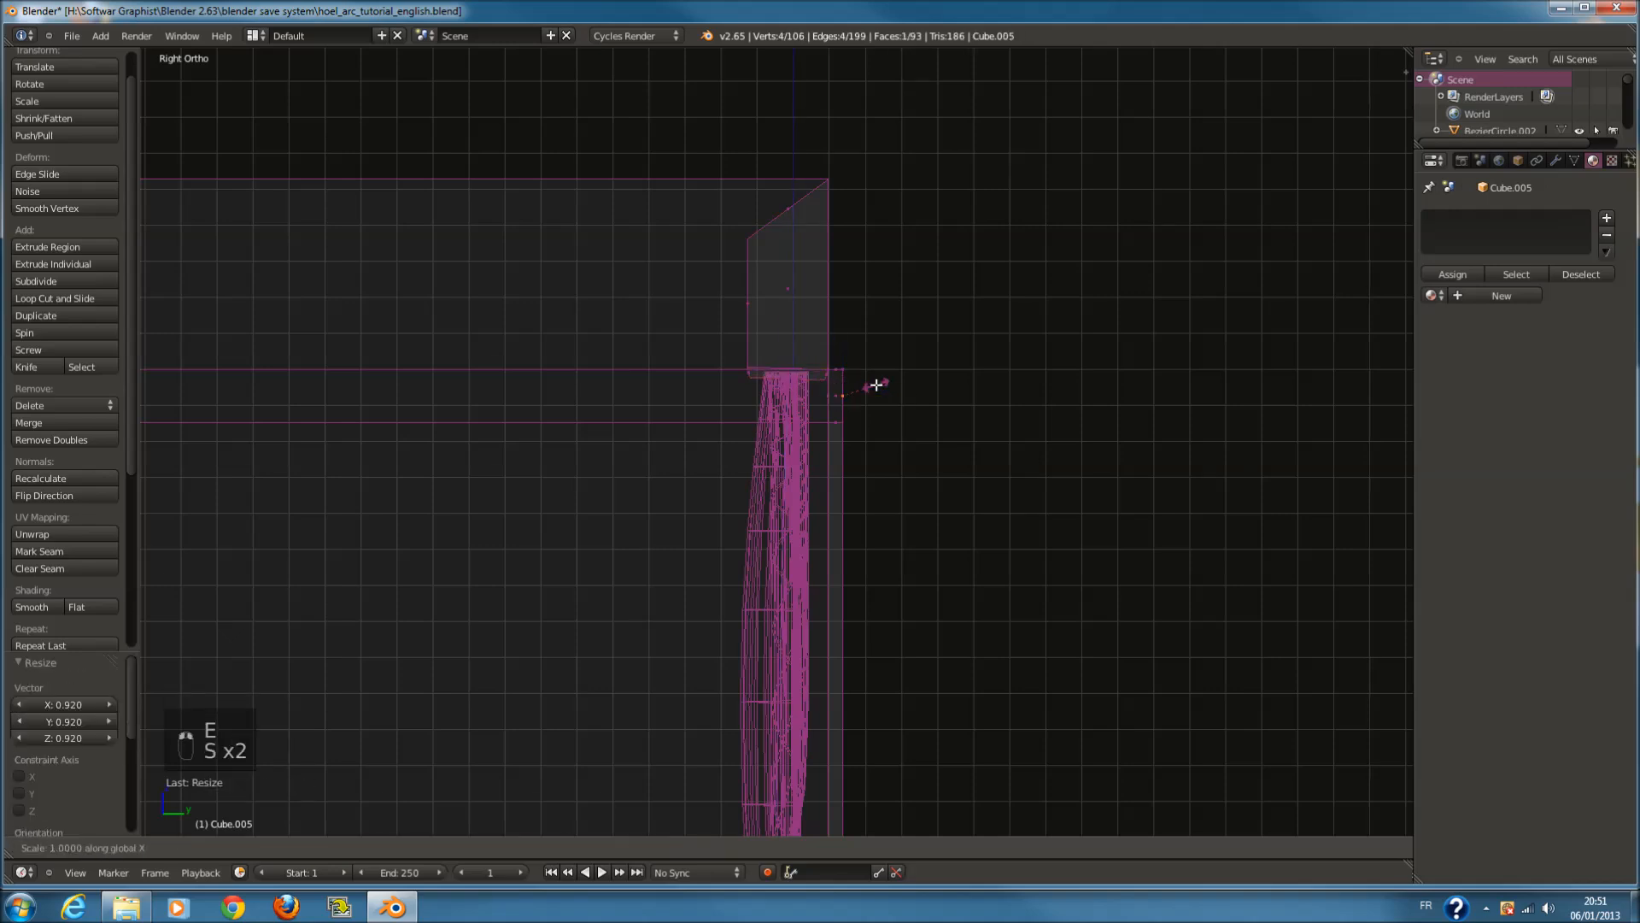
{"action": "right_click", "coordinate": [923, 352]}
{"action": "key", "text": "ctrl+z"}
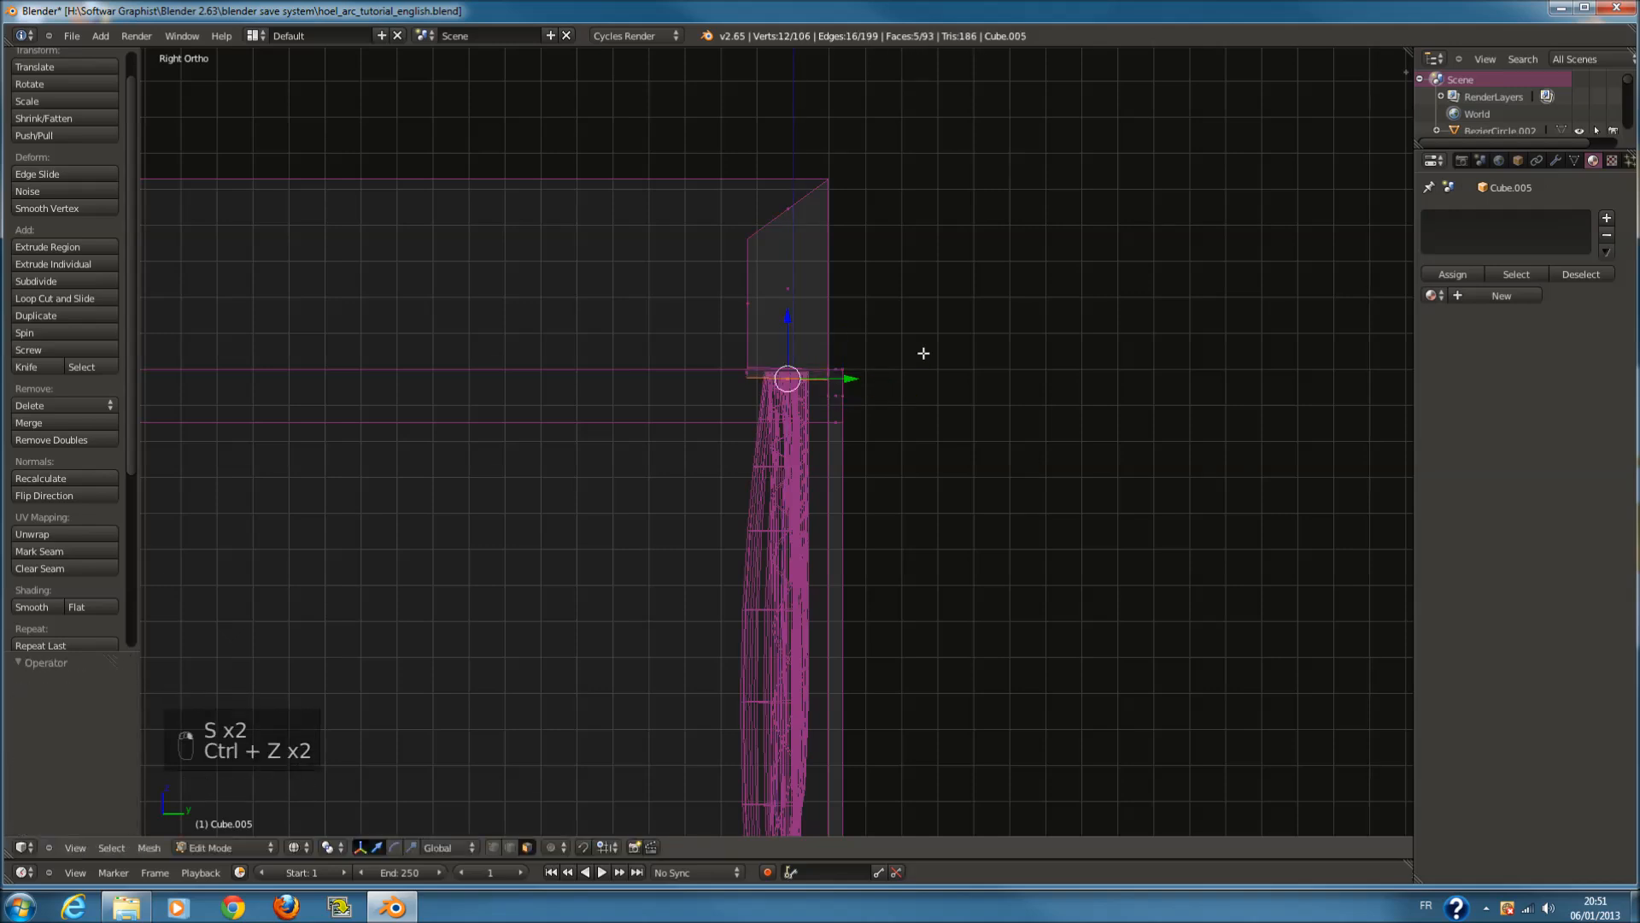
Scale the extruded underside faces of the curtain box to about 0.79 along Y
{"action": "key", "text": "s"}
{"action": "key", "text": "y"}
{"action": "left_click", "coordinate": [857, 369]}
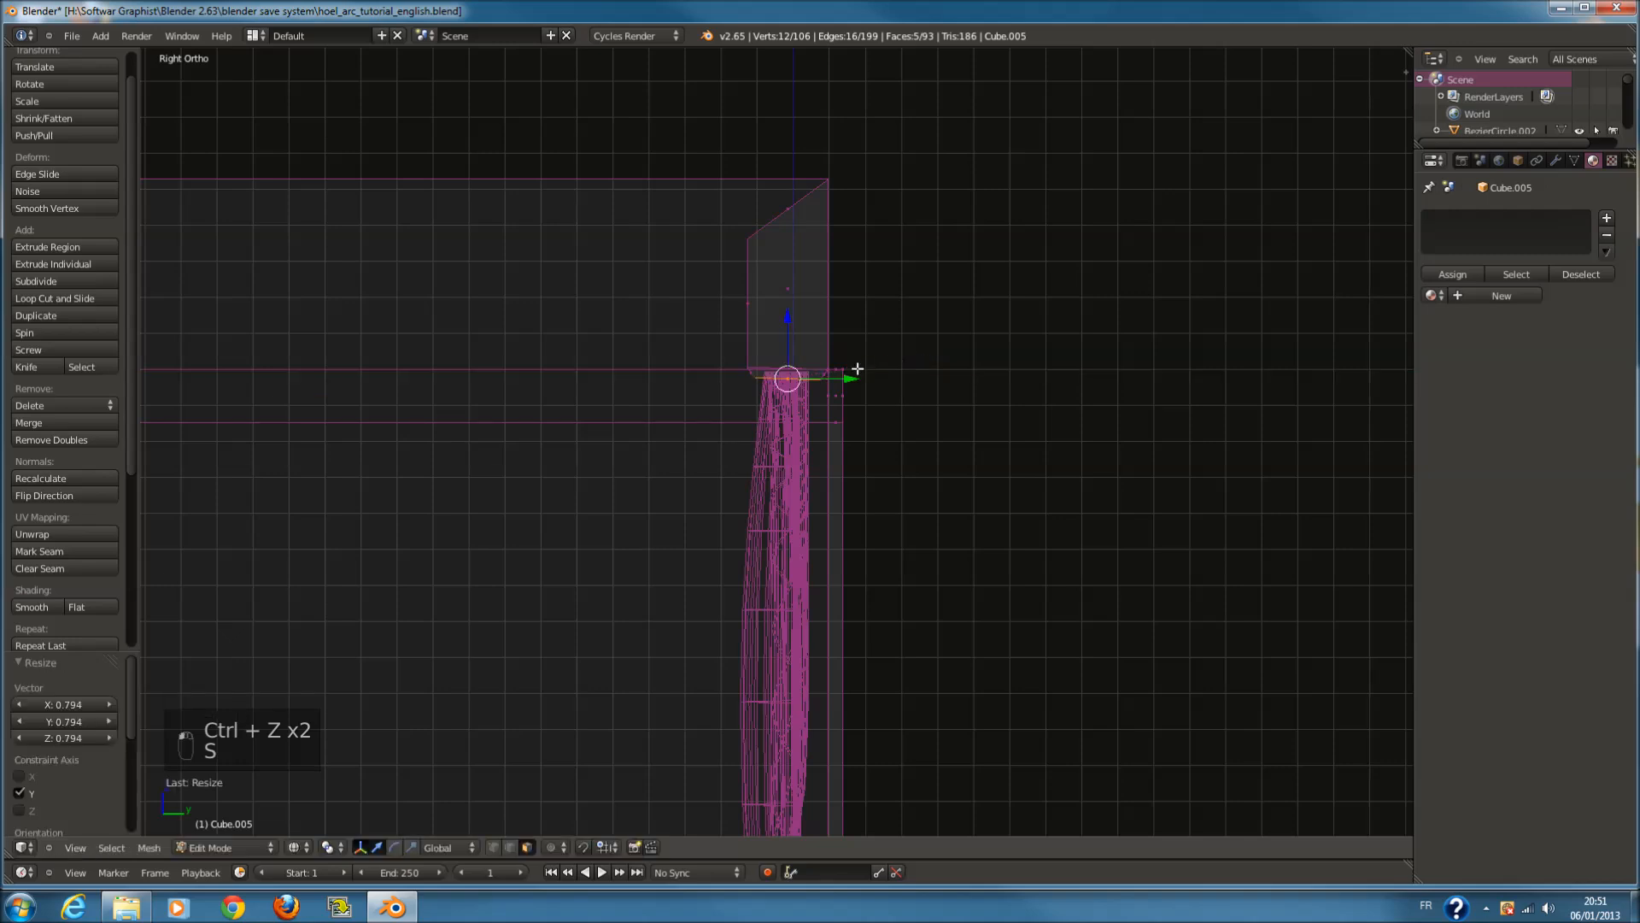
Extrude the narrowed underside faces about 0.07 up into the curtain box to form a recess
{"action": "scroll", "coordinate": [857, 369], "scroll_direction": "up", "scroll_amount": 1}
{"action": "key", "text": "e"}
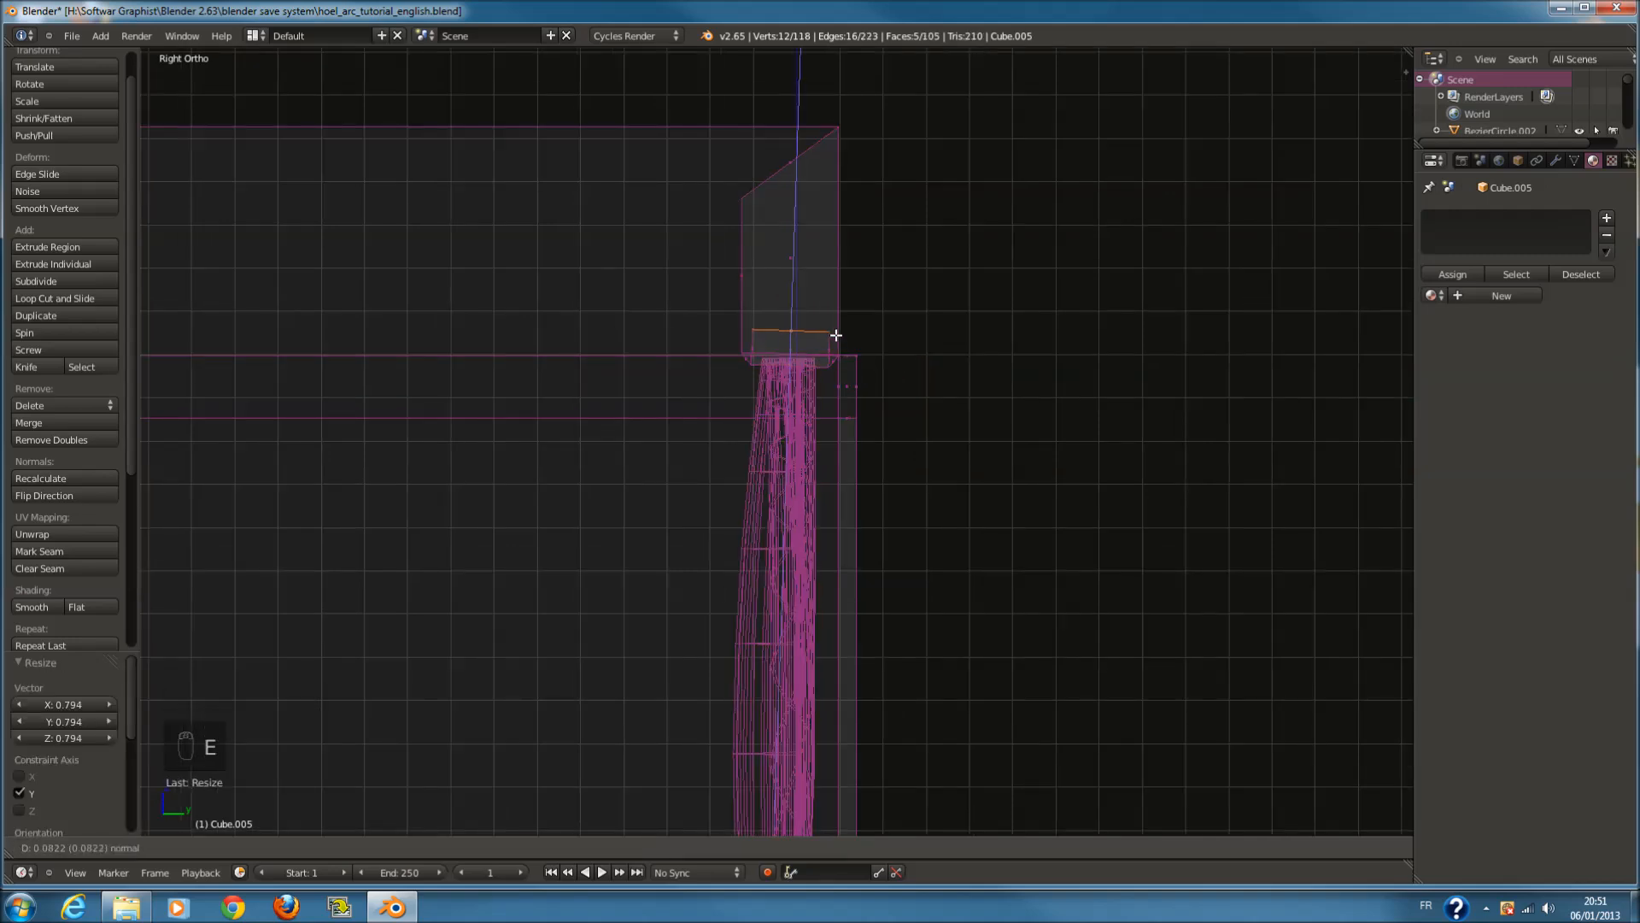
{"action": "left_click", "coordinate": [836, 335]}
{"action": "key", "text": "g"}
{"action": "left_click", "coordinate": [783, 298]}
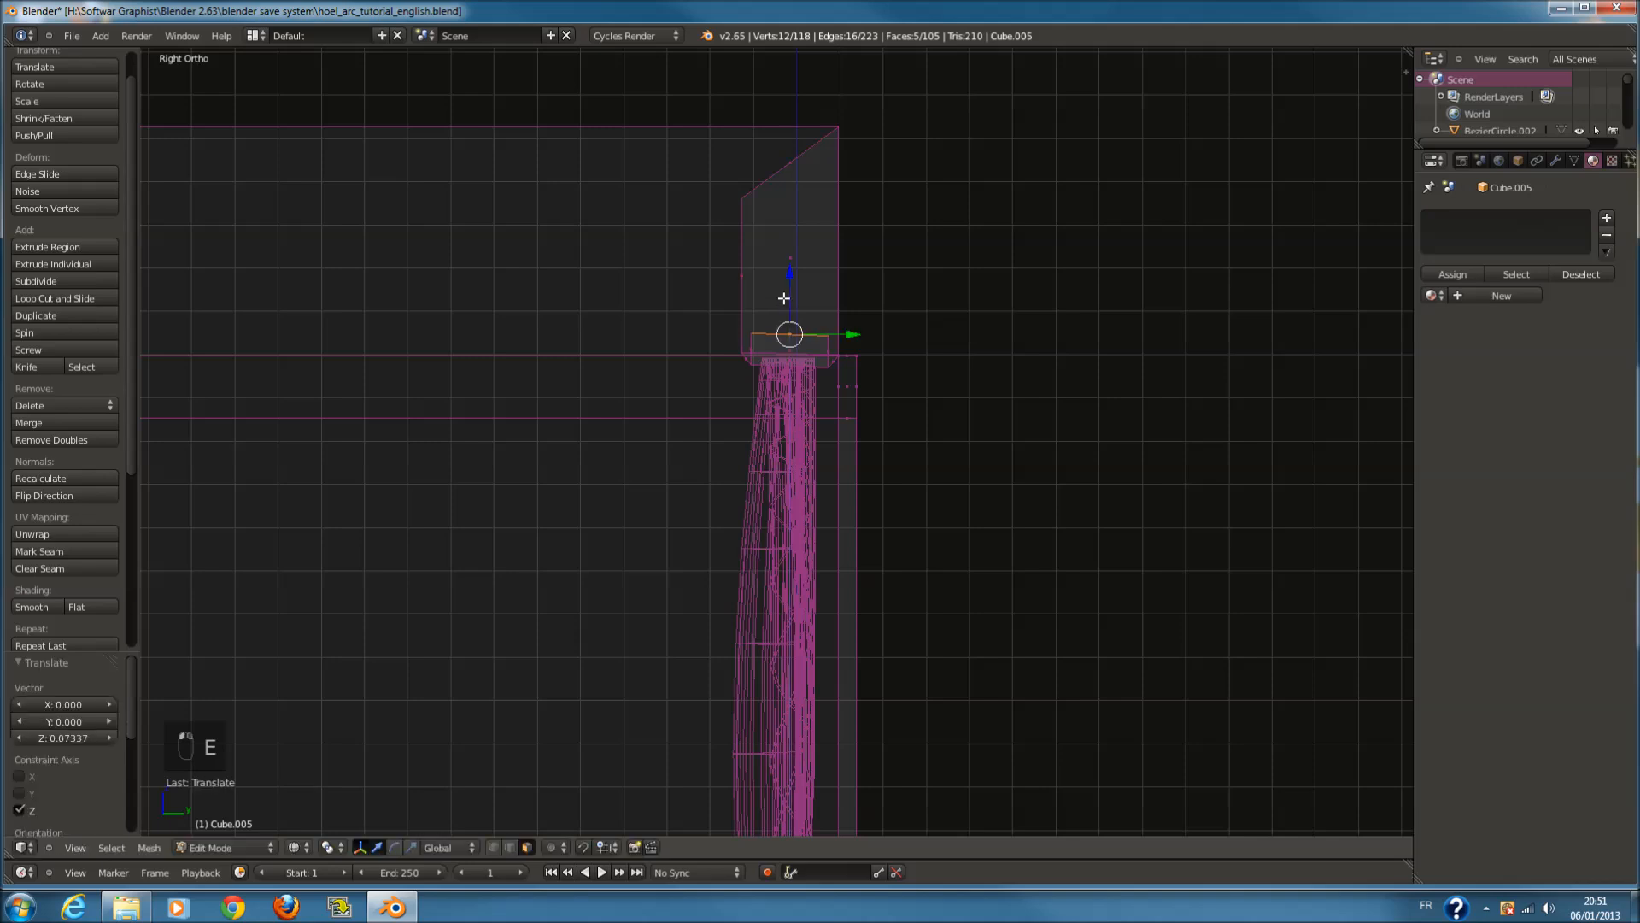
Flatten the top faces of the recess level along Z with a scale of 0, and clear the selection
{"action": "scroll", "coordinate": [911, 325], "scroll_direction": "up", "scroll_amount": 1}
{"action": "key", "text": "r"}
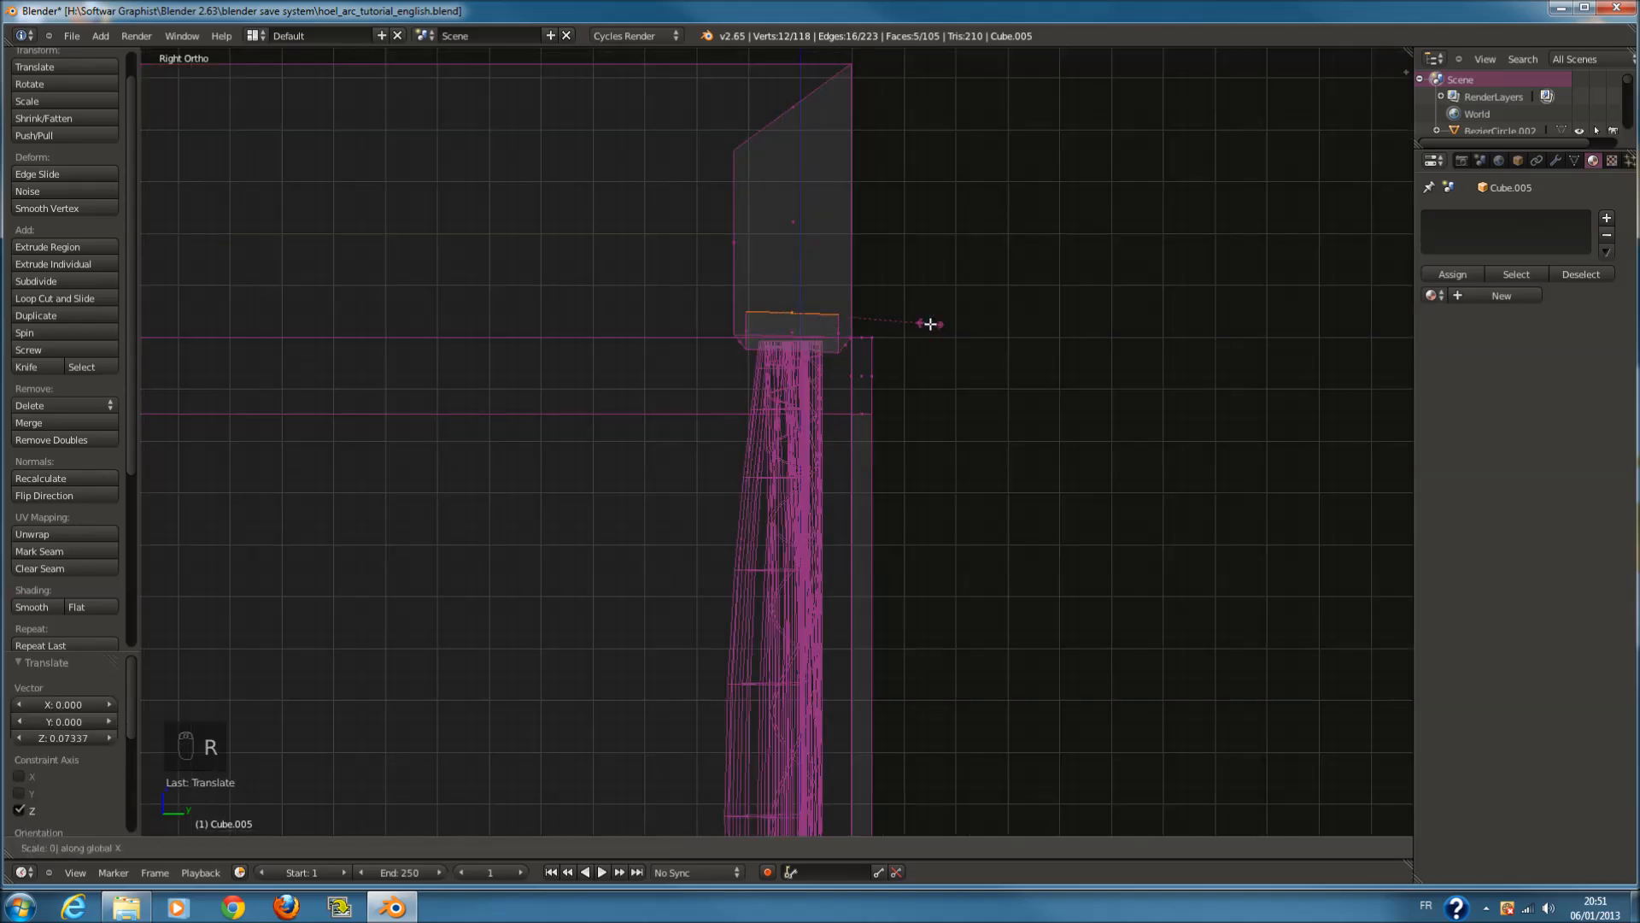
{"action": "key", "text": "y"}
{"action": "left_click", "coordinate": [930, 324]}
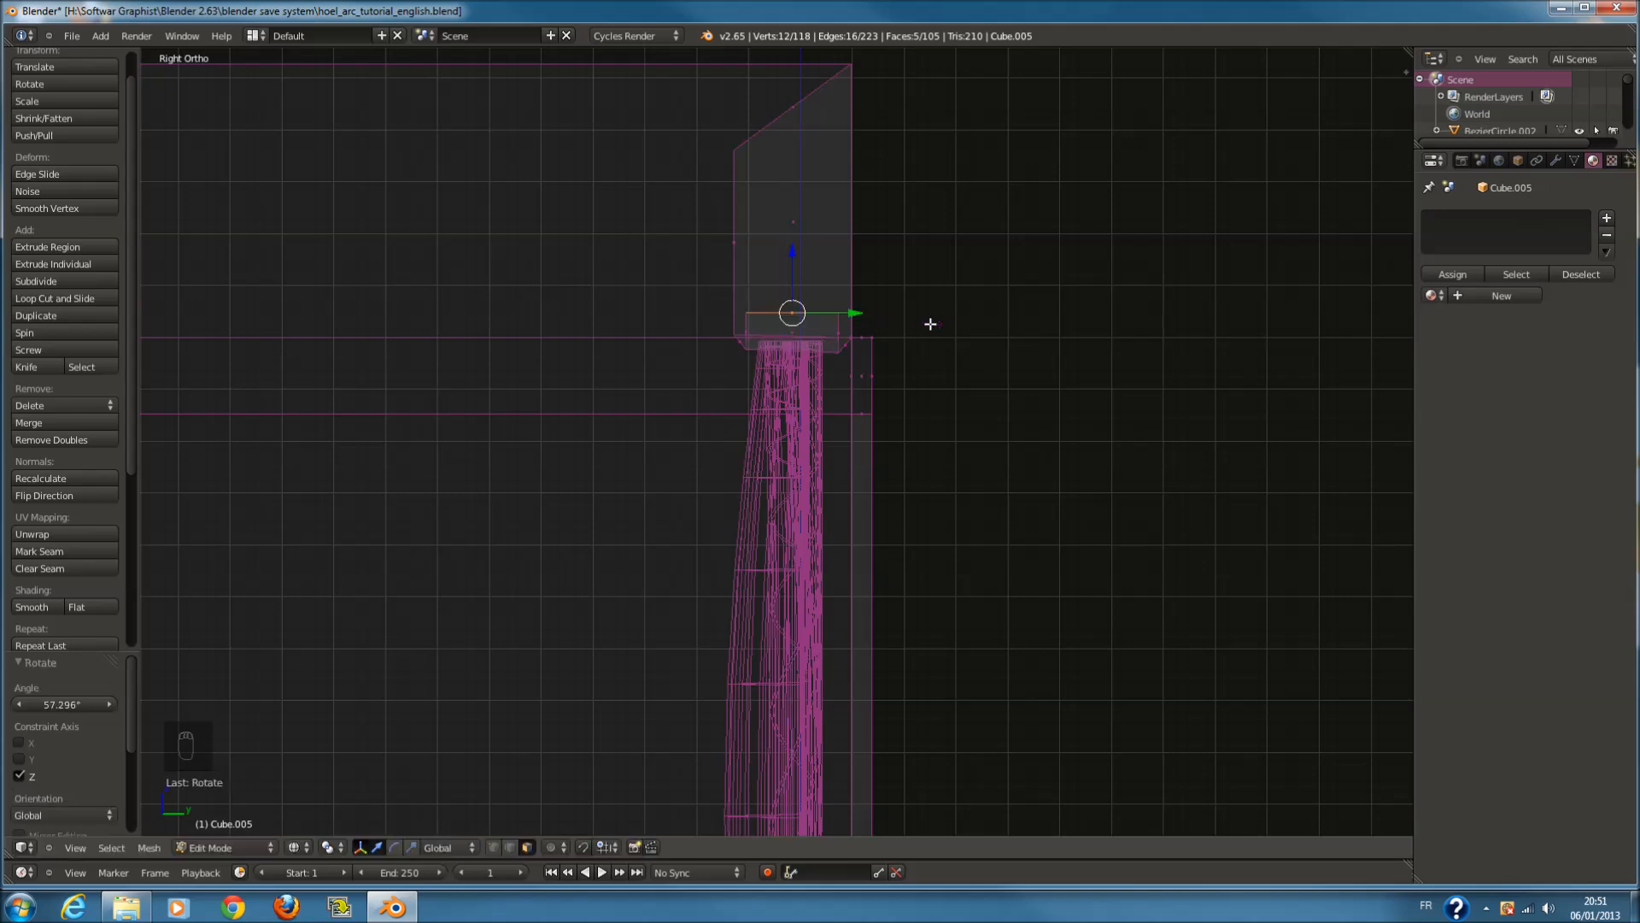
{"action": "key", "text": "a"}
{"action": "scroll", "coordinate": [772, 348], "scroll_direction": "up", "scroll_amount": 2}
{"action": "key", "text": "c"}
{"action": "key", "text": "Escape"}
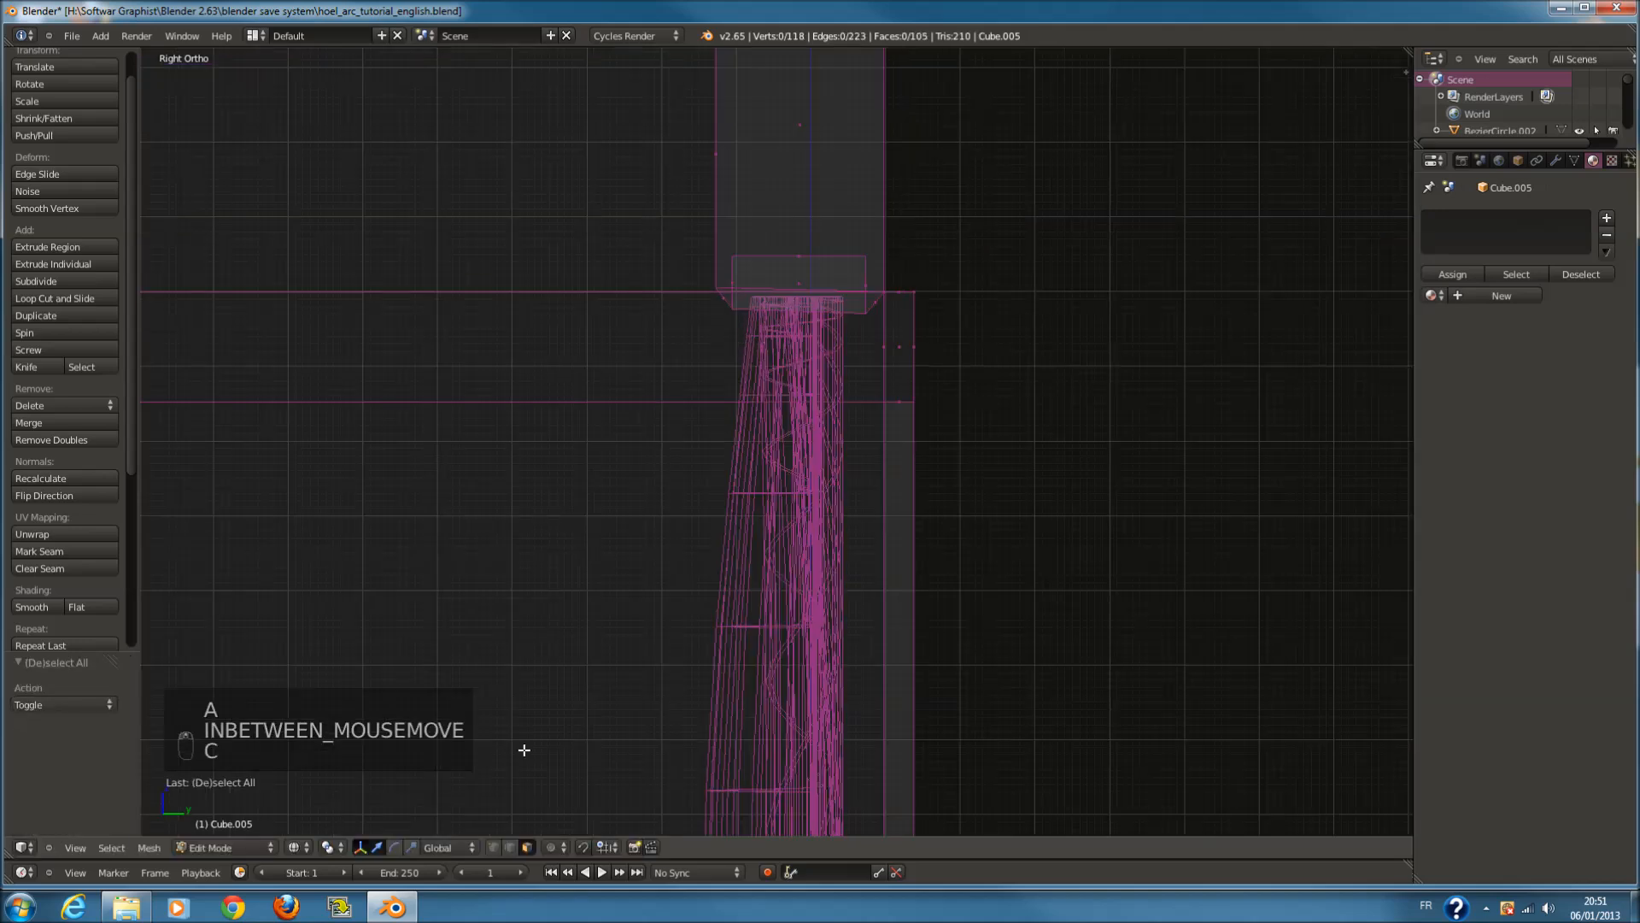
Flatten the lower edge vertices of the room's ceiling molding by scaling them along Z, and return to Object Mode in solid shading
{"action": "key", "text": "c"}
{"action": "mouse_move", "coordinate": [667, 341]}
{"action": "left_mouse_down"}
{"action": "mouse_move", "coordinate": [772, 307]}
{"action": "mouse_move", "coordinate": [853, 318]}
{"action": "left_mouse_up"}
{"action": "key", "text": "Escape"}
{"action": "key", "text": "s"}
{"action": "key", "text": "z"}
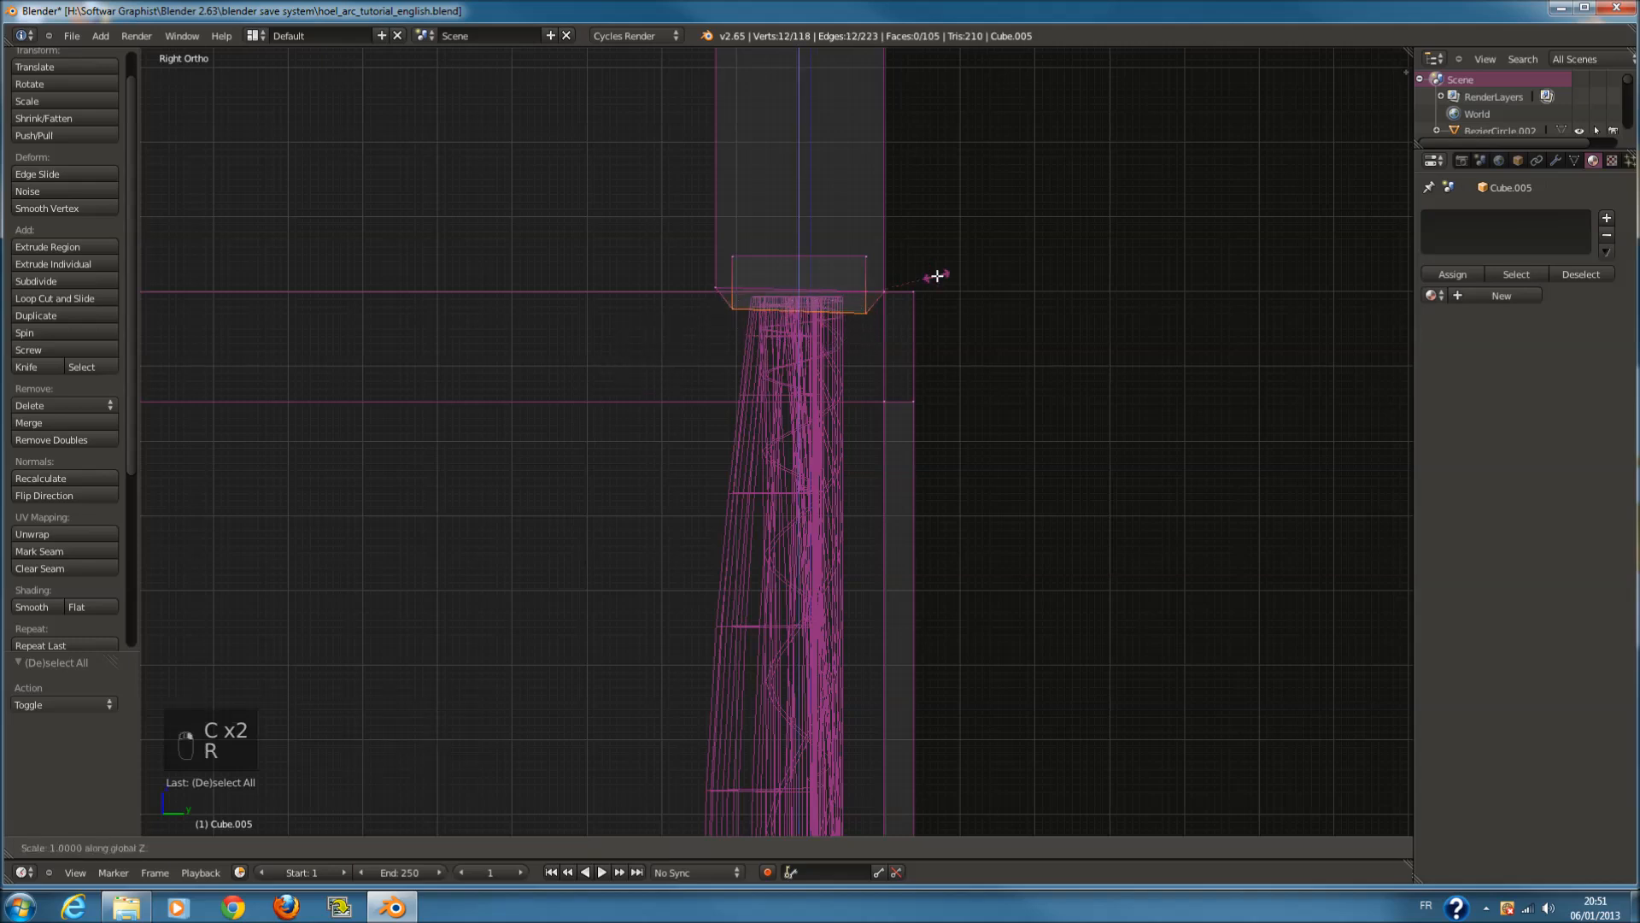
{"action": "key", "text": "Return"}
{"action": "key", "text": "Tab"}
{"action": "key", "text": "z"}
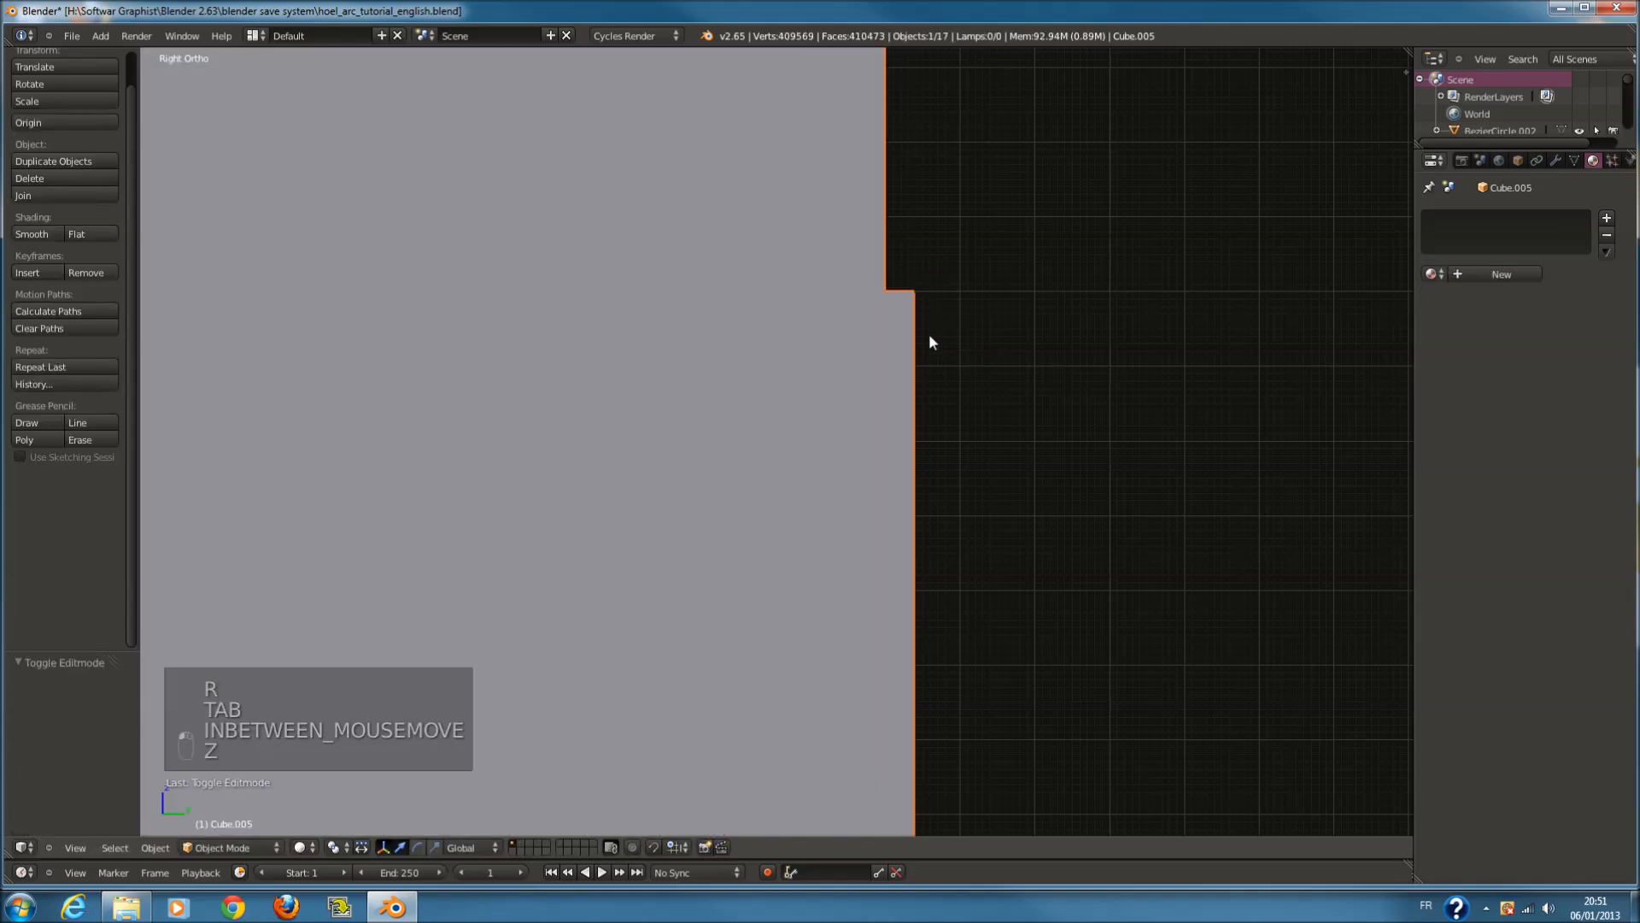
Deselect everything, reset the 3D cursor to the origin, and add a plane there
{"action": "key", "text": "KP_0"}
{"action": "key", "text": "a"}
{"action": "key", "text": "a"}
{"action": "key", "text": "KP_3"}
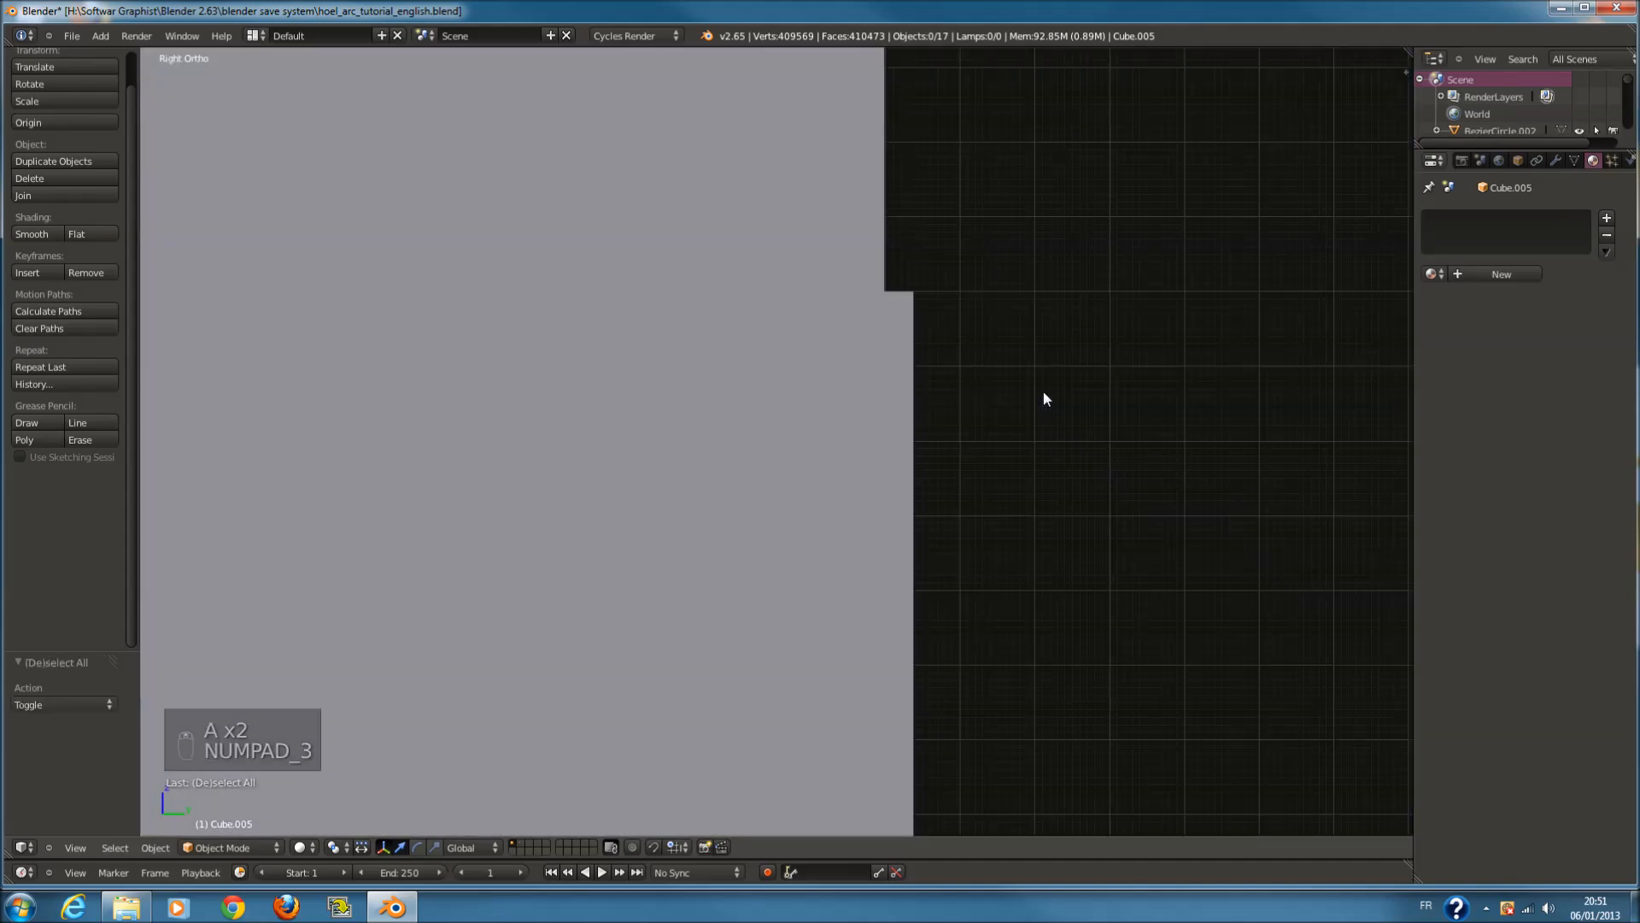
{"action": "key", "text": "z"}
{"action": "scroll", "coordinate": [895, 491], "scroll_direction": "down", "scroll_amount": 8}
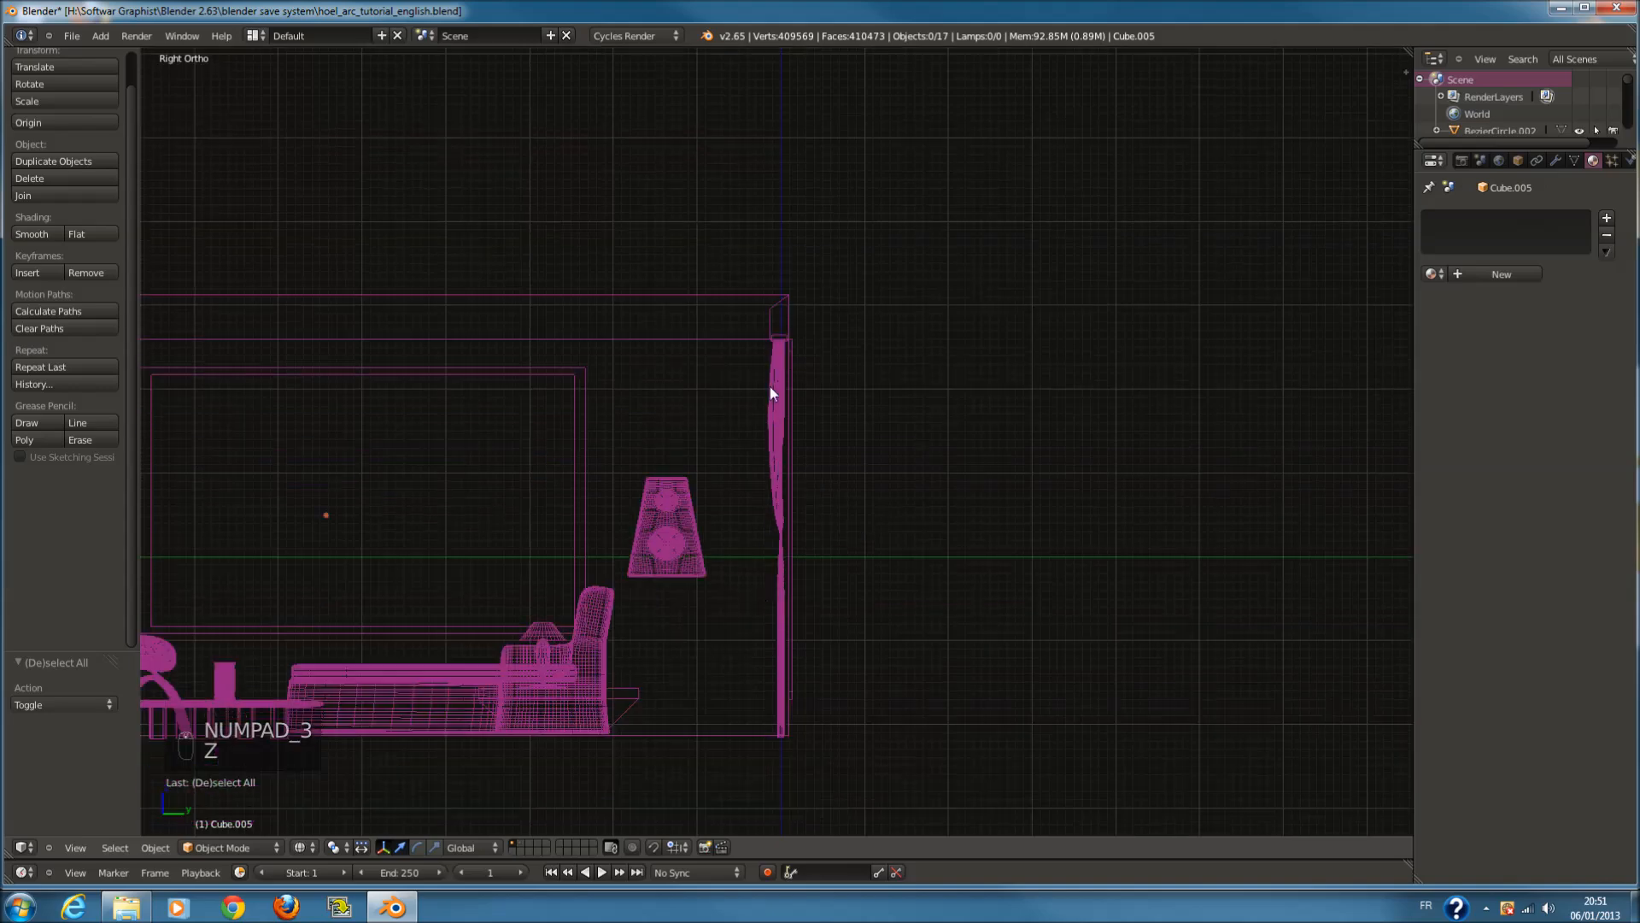
{"action": "key", "text": "shift+c"}
{"action": "scroll", "coordinate": [855, 470], "scroll_direction": "up", "scroll_amount": 5}
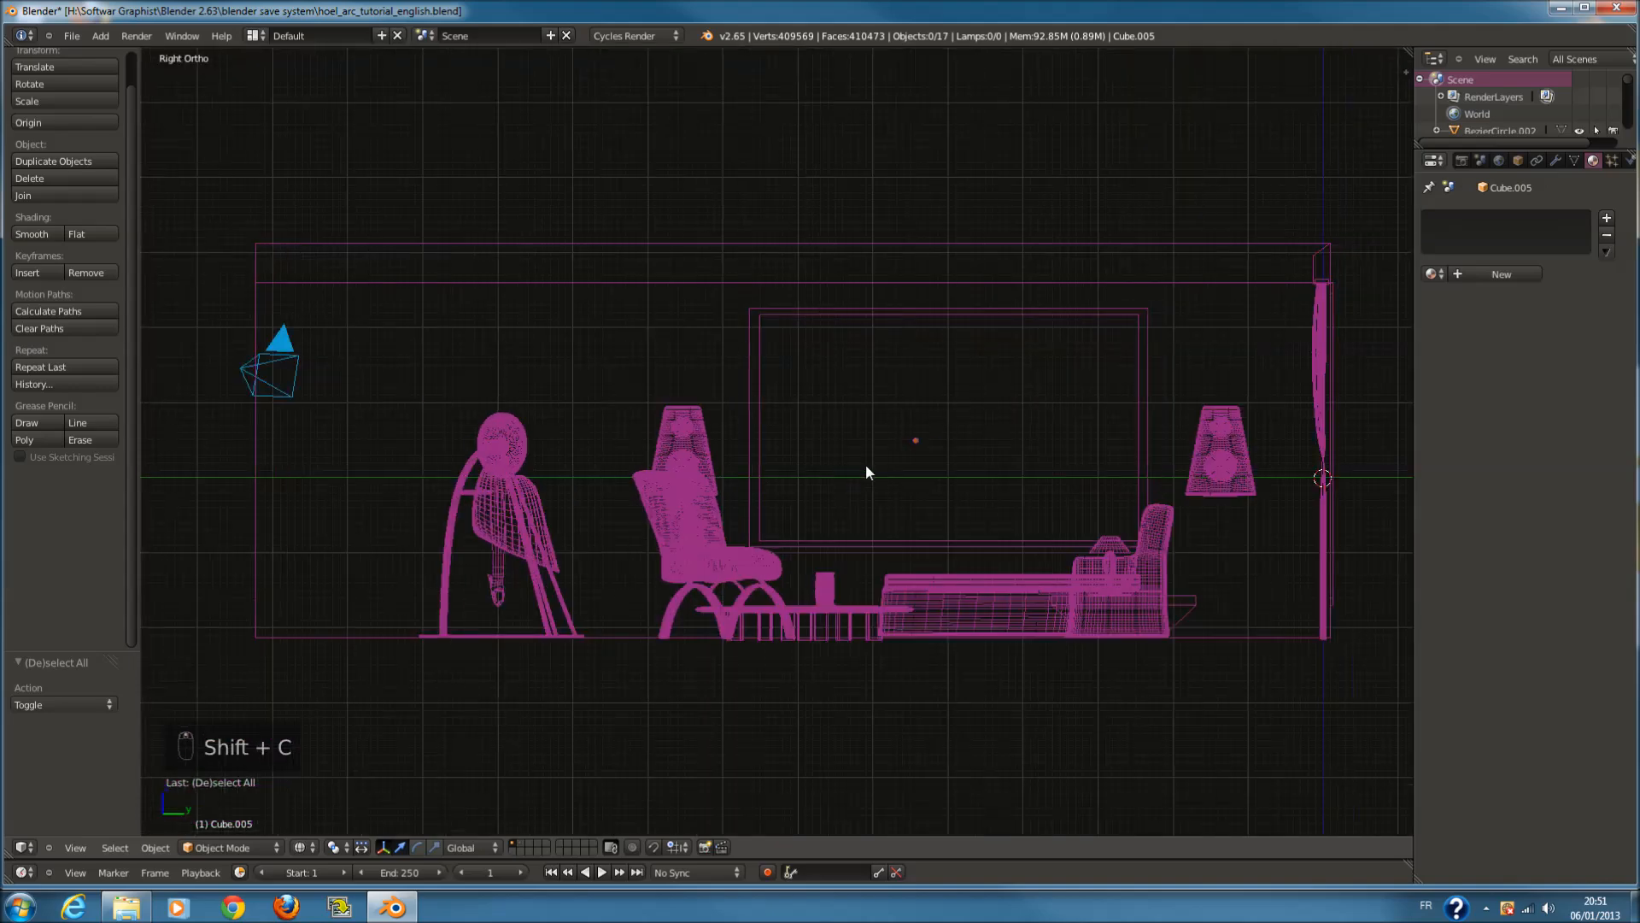
{"action": "key", "text": "shift+a"}
{"action": "mouse_move", "coordinate": [859, 458]}
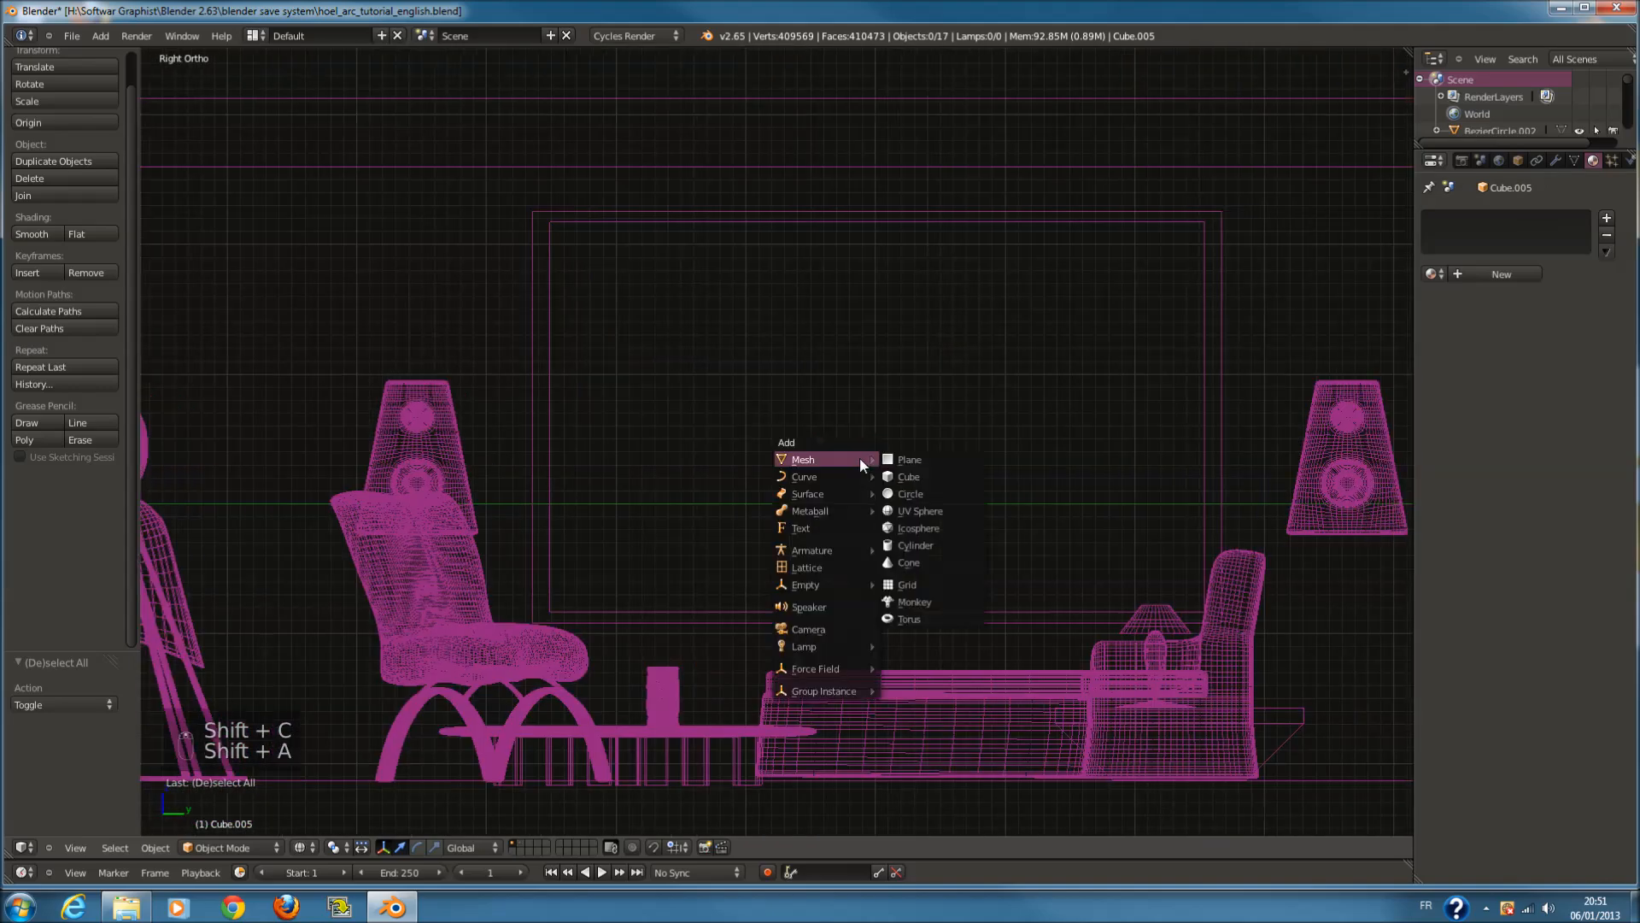
{"action": "left_click", "coordinate": [924, 459]}
{"action": "scroll", "coordinate": [981, 449], "scroll_direction": "down", "scroll_amount": 5}
{"action": "scroll", "coordinate": [1104, 454], "scroll_direction": "right", "scroll_amount": 3, "text": "ctrl"}
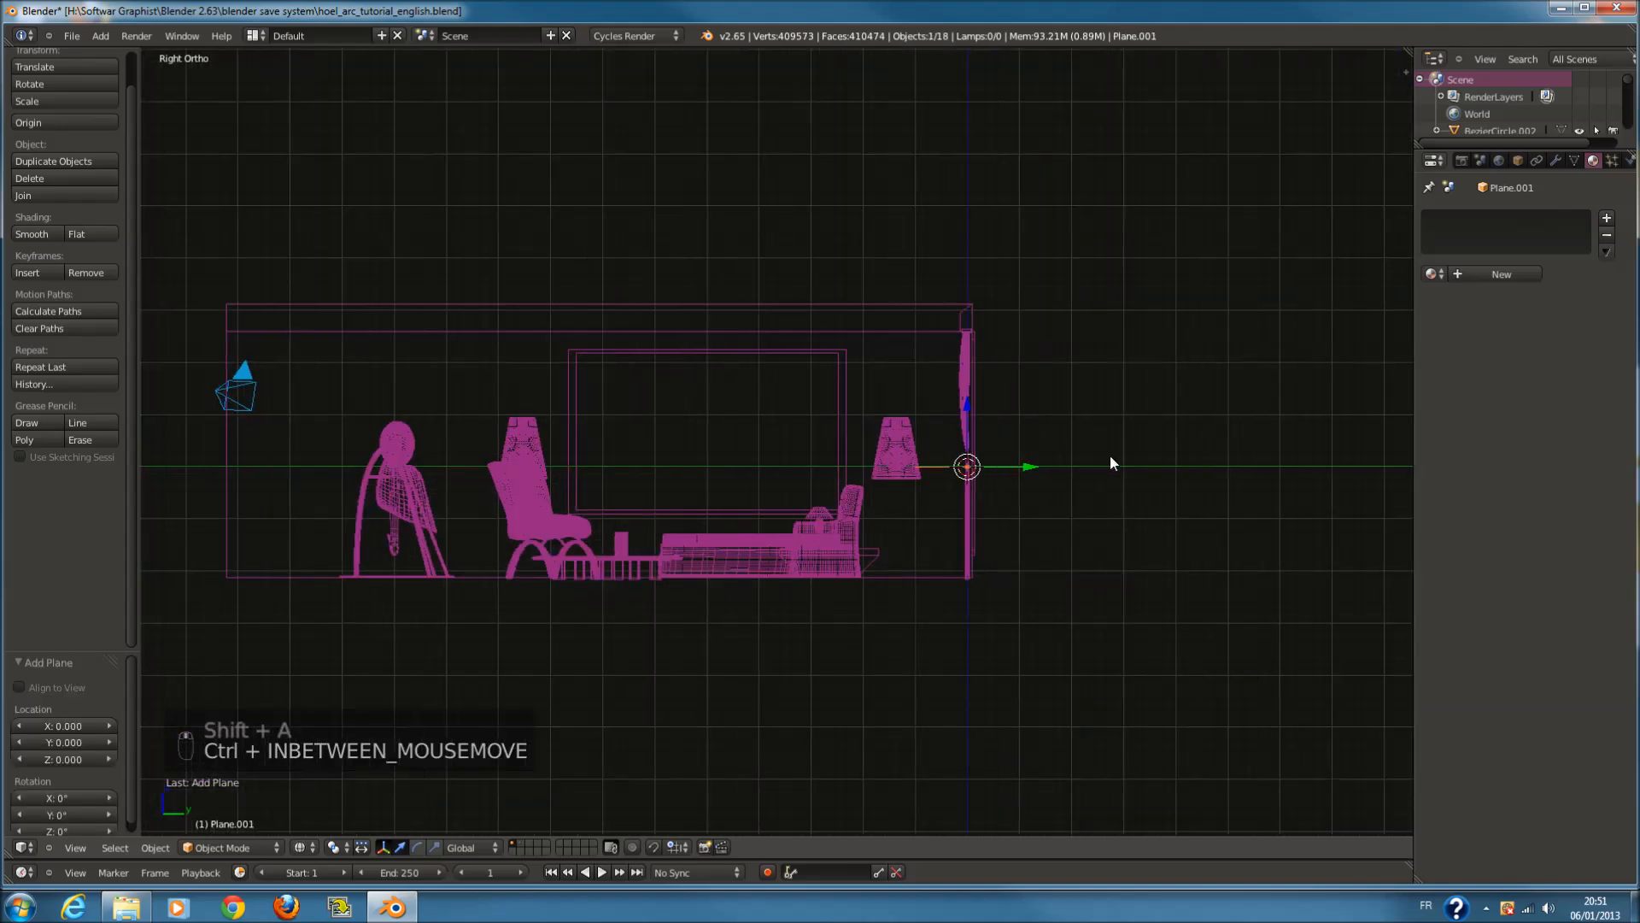
Rotate the plane 90° about X to stand it upright and scale it up by about 1.68
{"action": "scroll", "coordinate": [1110, 455], "scroll_direction": "up", "scroll_amount": 4, "text": "ctrl"}
{"action": "scroll", "coordinate": [1093, 454], "scroll_direction": "up", "scroll_amount": 3}
{"action": "type", "text": "rx90"}
{"action": "left_click", "coordinate": [1093, 454]}
{"action": "key", "text": "s"}
{"action": "left_click", "coordinate": [1069, 526]}
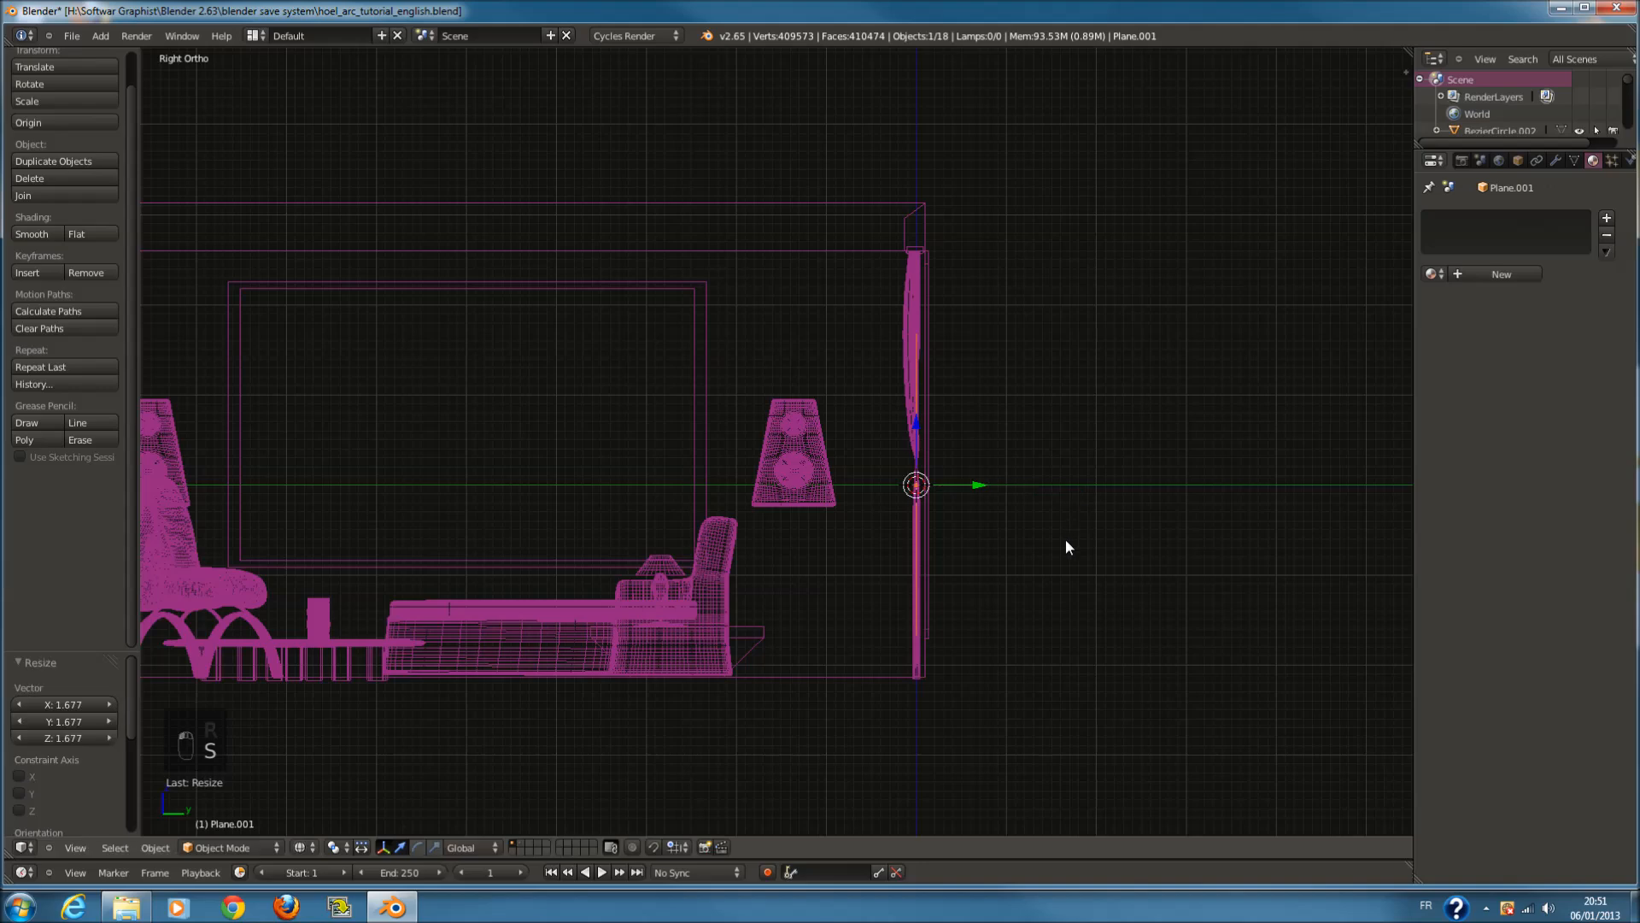
Fit the plane to the window opening by enlarging it, raising it along Z, and stretching it along X by about 2.53
{"action": "key", "text": "KP_1"}
{"action": "key", "text": "s"}
{"action": "left_click", "coordinate": [937, 553]}
{"action": "left_click_drag", "start_coordinate": [693, 425], "coordinate": [707, 380]}
{"action": "key", "text": "s"}
{"action": "key", "text": "x"}
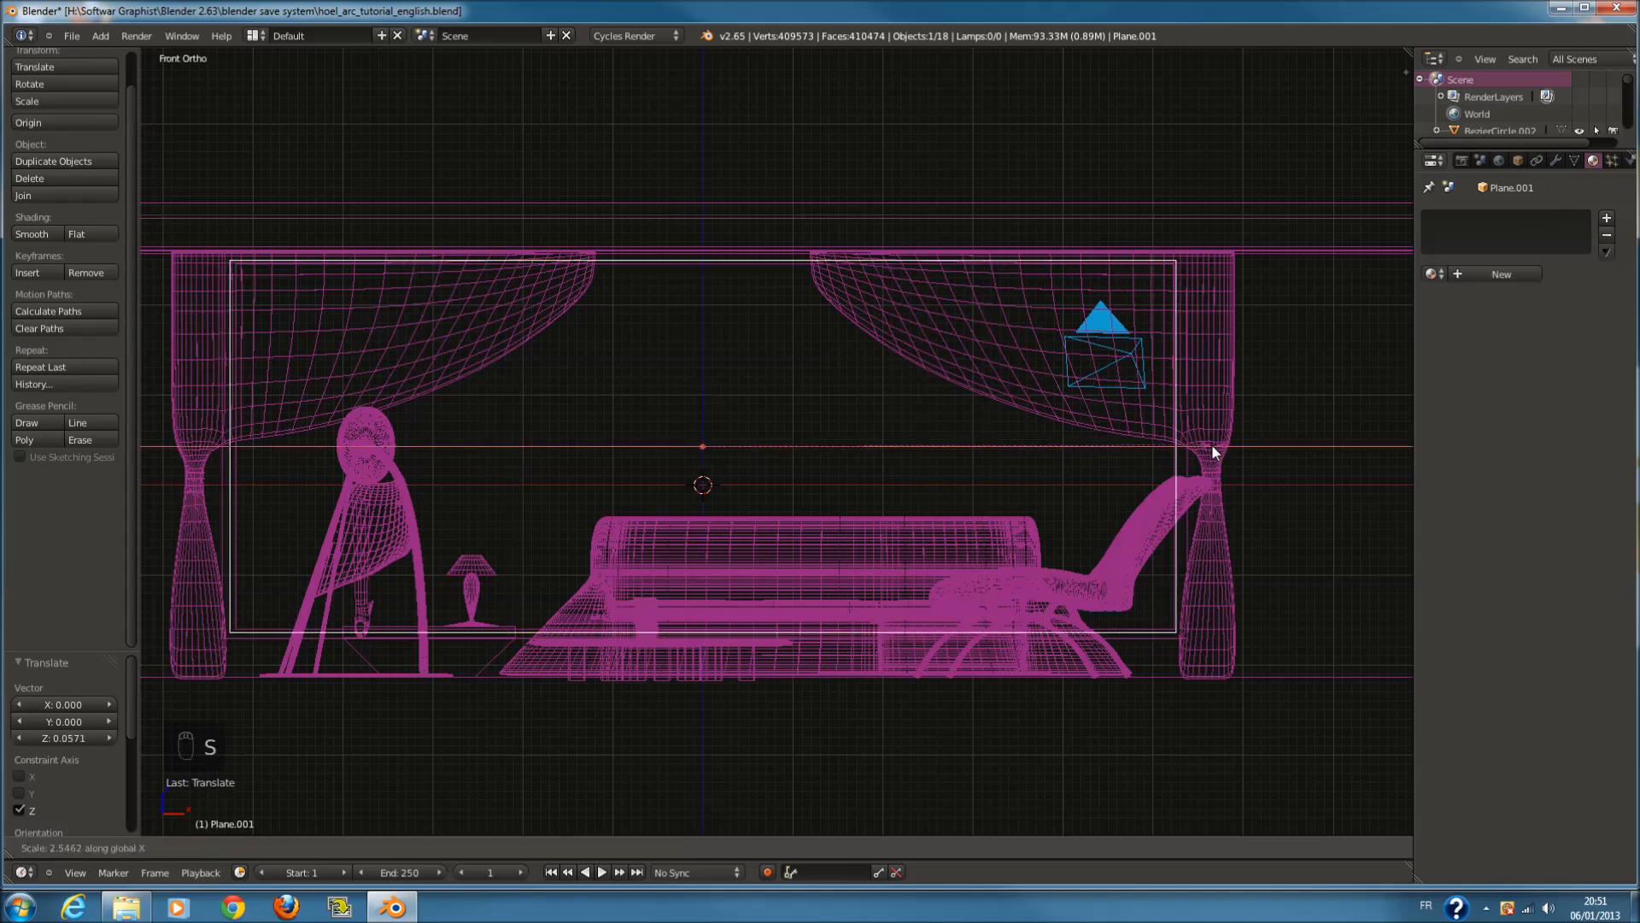
{"action": "left_click", "coordinate": [1204, 450]}
Extrude the window plane by about 0.06 for thickness and shift the pane about 0.083 along Y
{"action": "key", "text": "KP_3"}
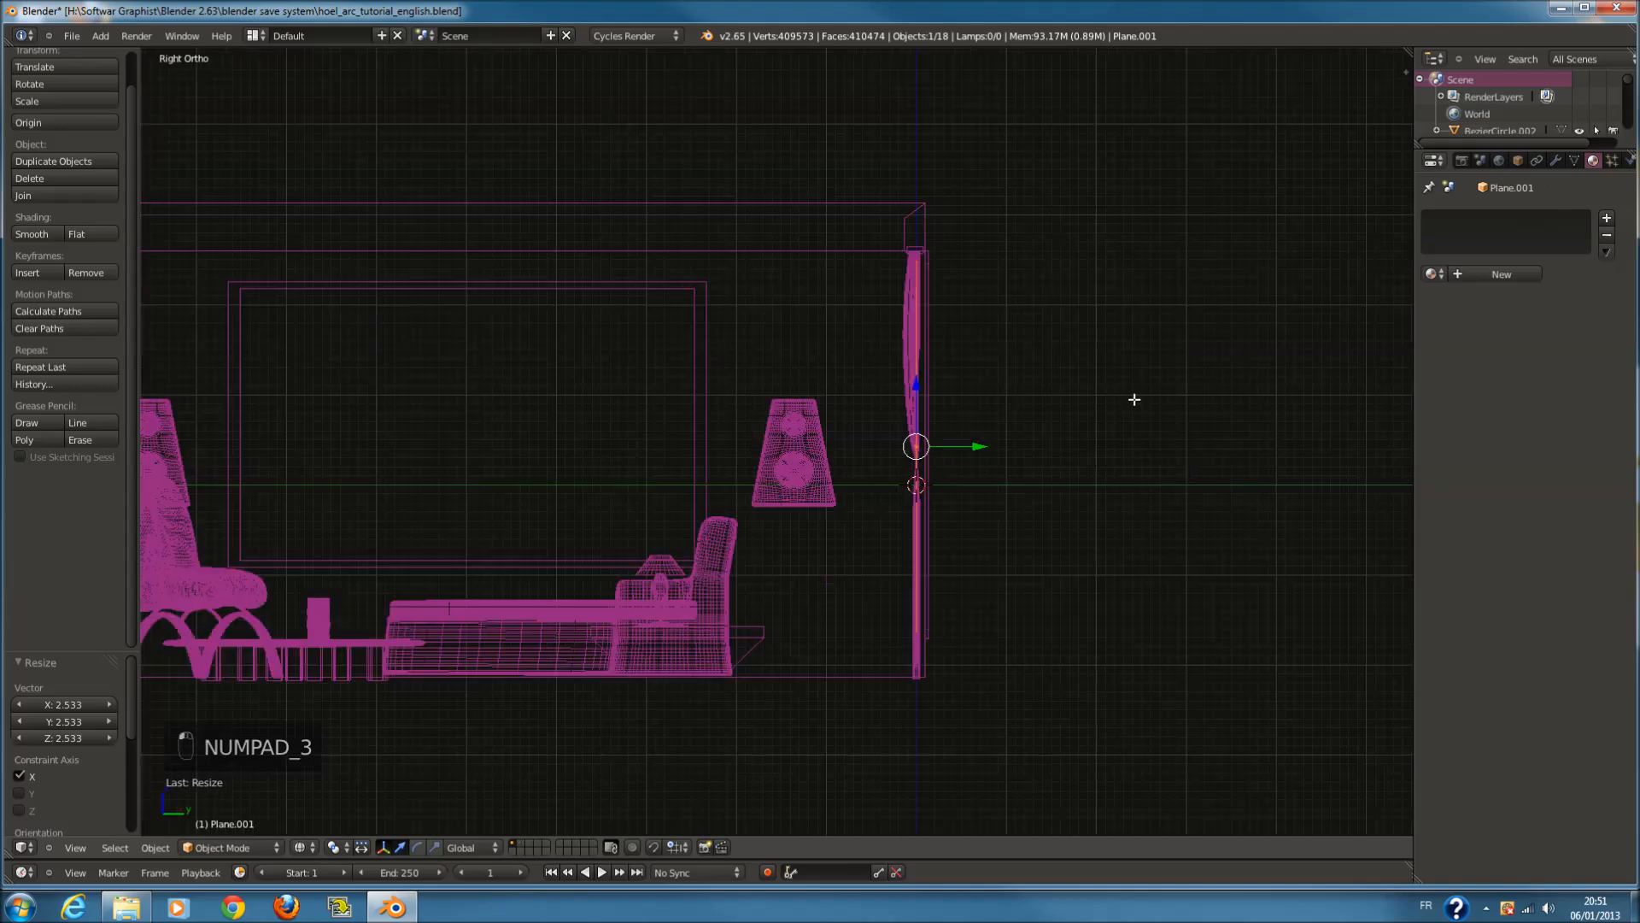
{"action": "key", "text": "Tab"}
{"action": "scroll", "coordinate": [1086, 362], "scroll_direction": "up", "scroll_amount": 3}
{"action": "key", "text": "e"}
{"action": "key", "text": "e"}
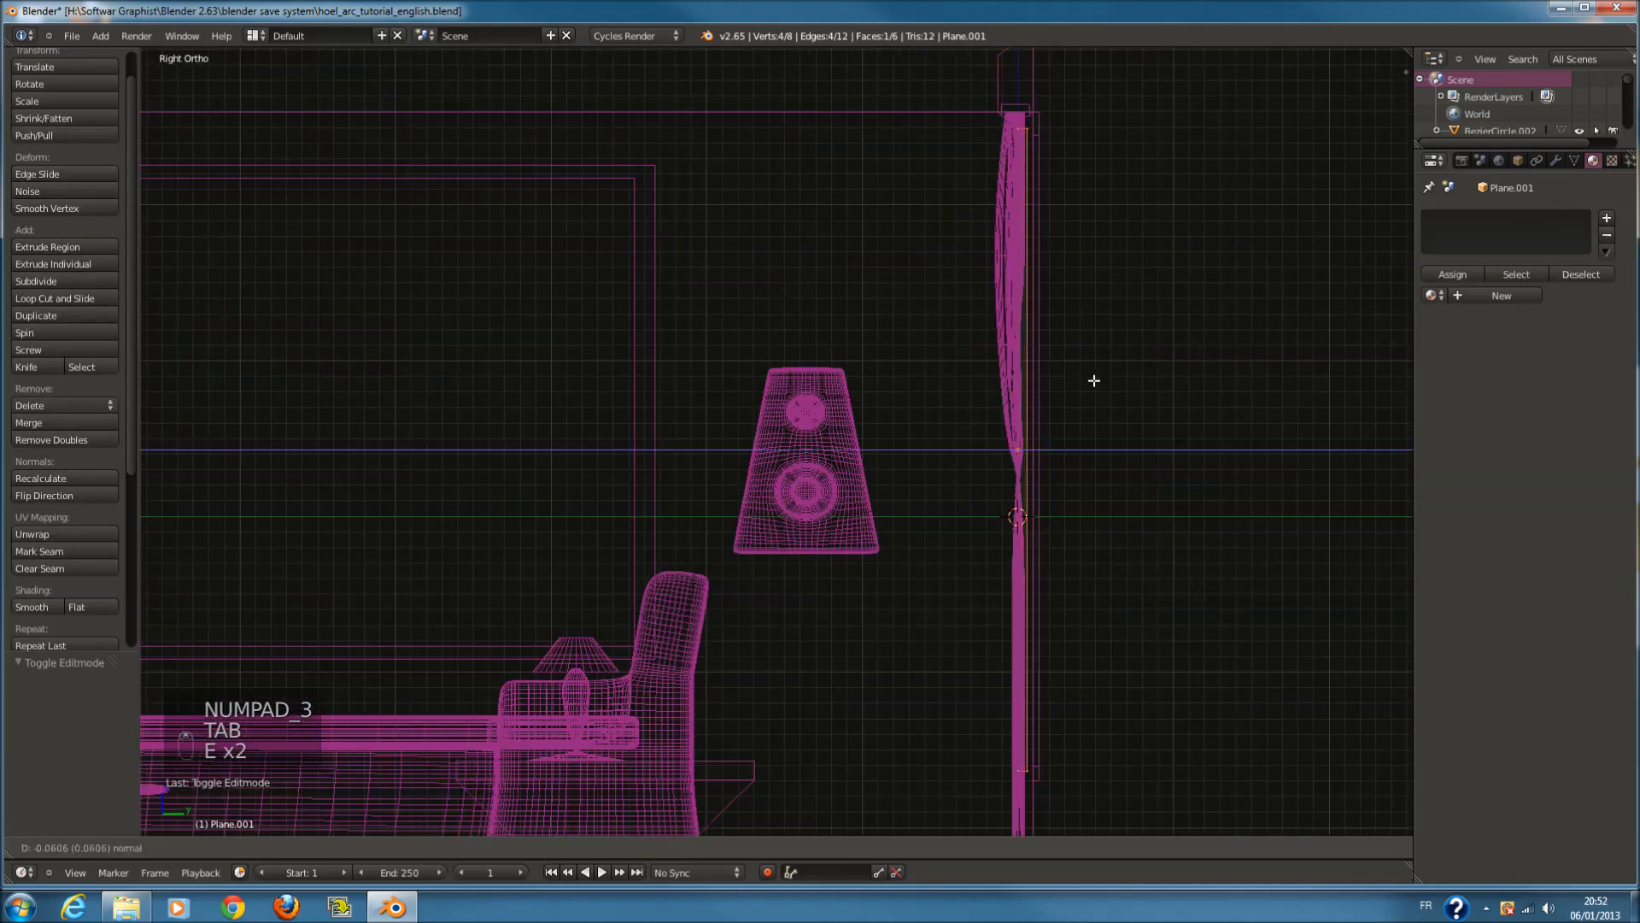
{"action": "key", "text": "Tab"}
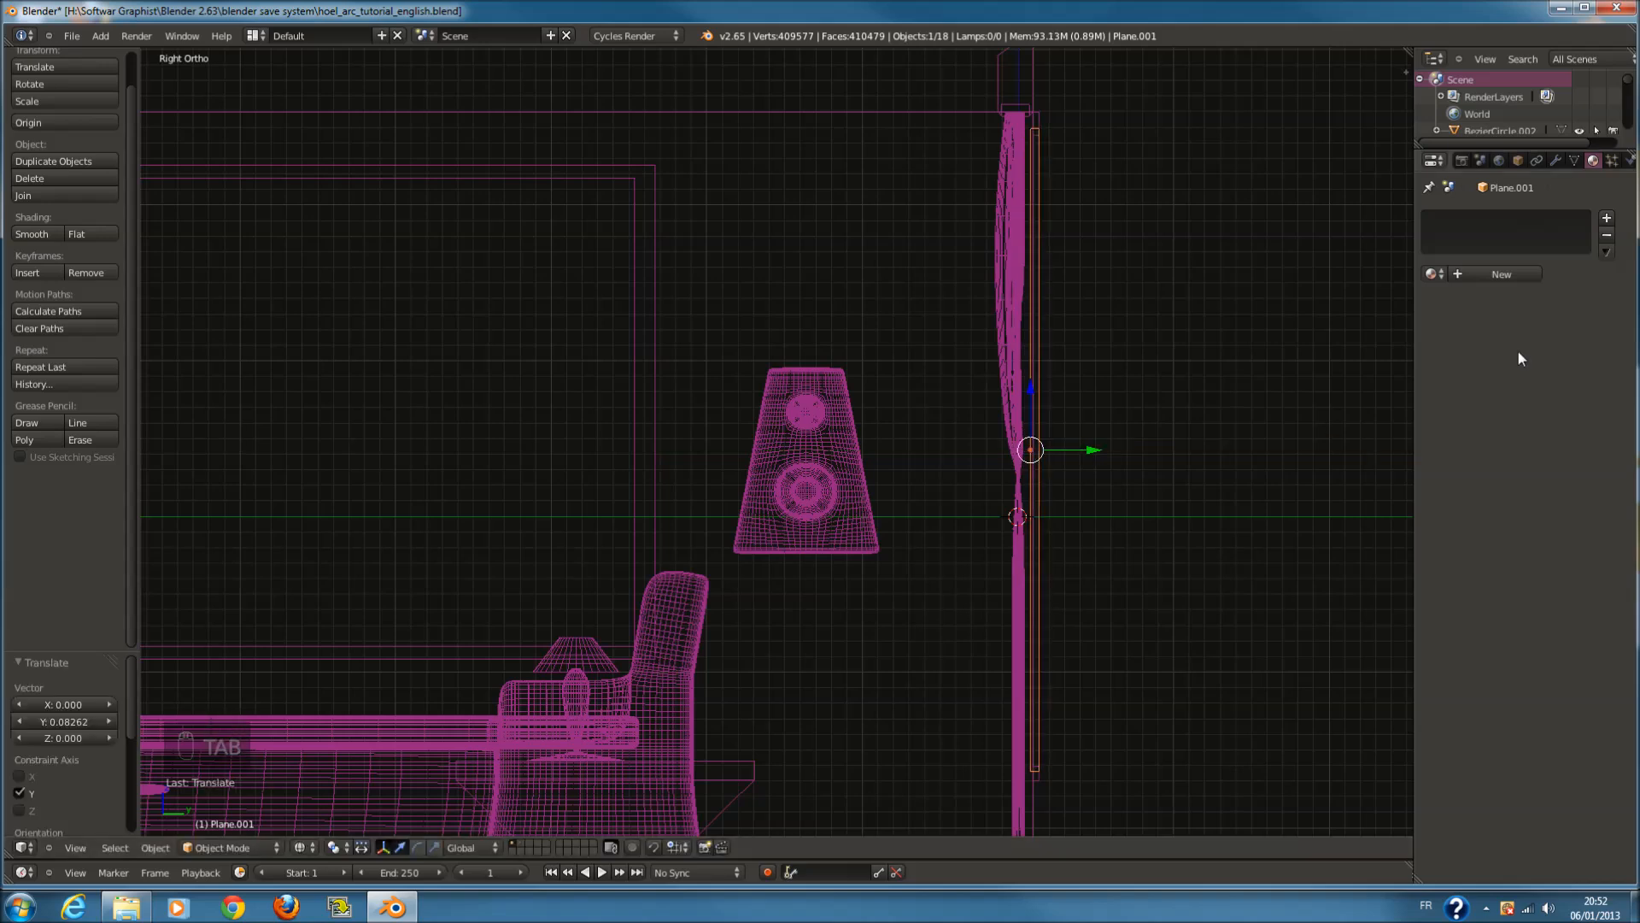
Create a material named glass for the window pane and open its nodes in a Node Editor beside the 3D view
{"action": "left_click", "coordinate": [1512, 279]}
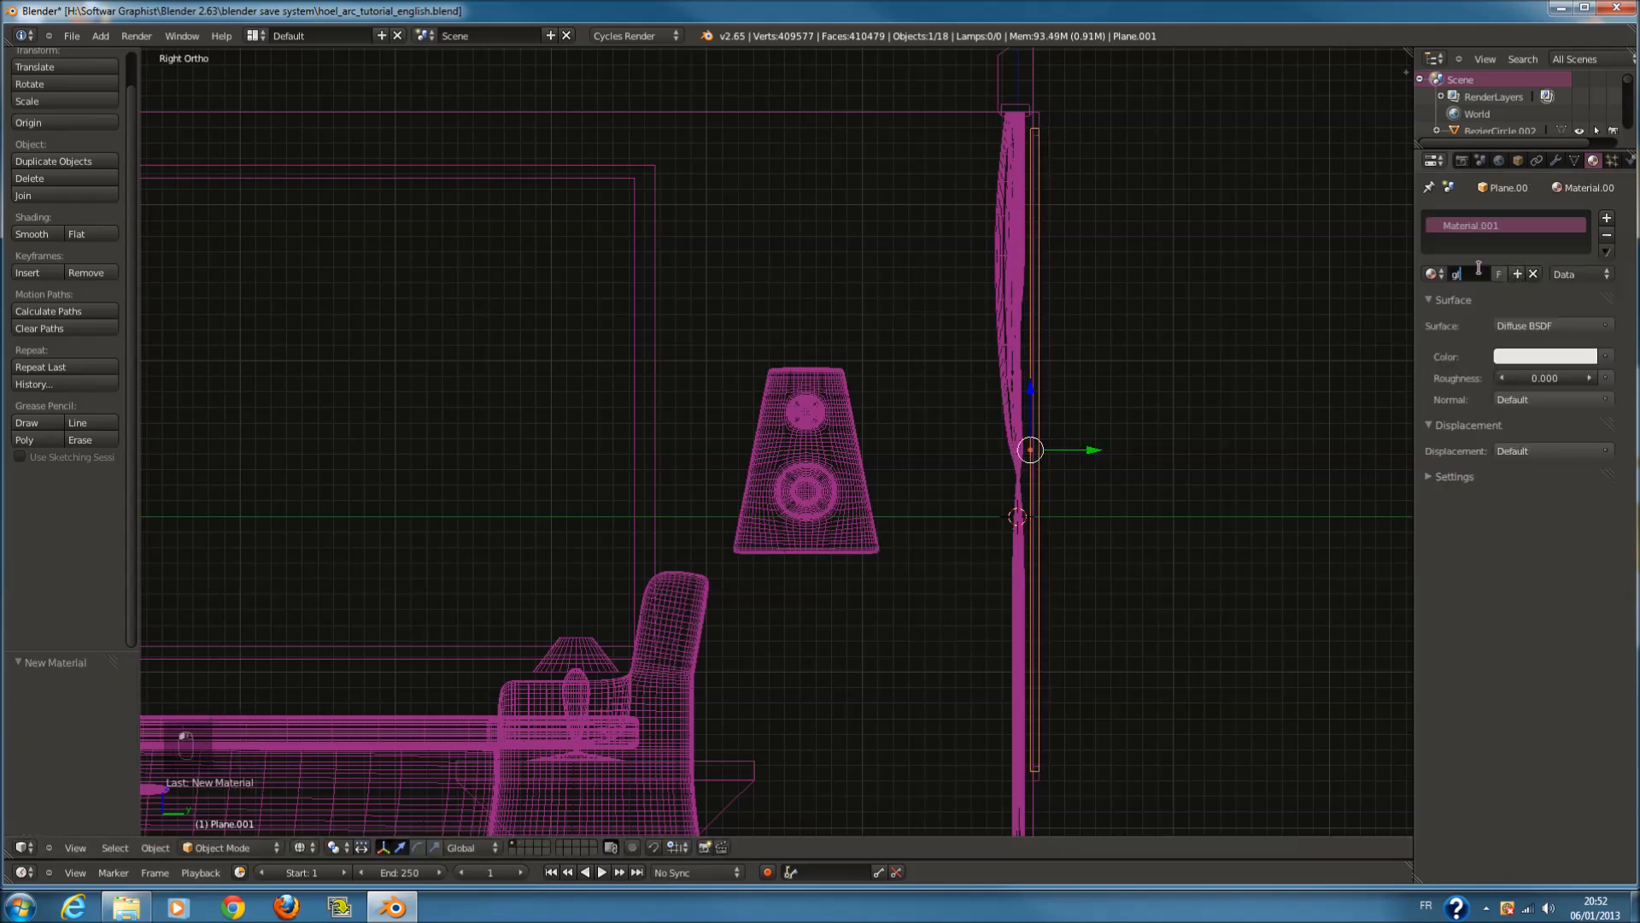
{"action": "left_click_drag", "start_coordinate": [1408, 58], "coordinate": [790, 836]}
{"action": "left_click", "coordinate": [800, 848]}
{"action": "left_click", "coordinate": [818, 677]}
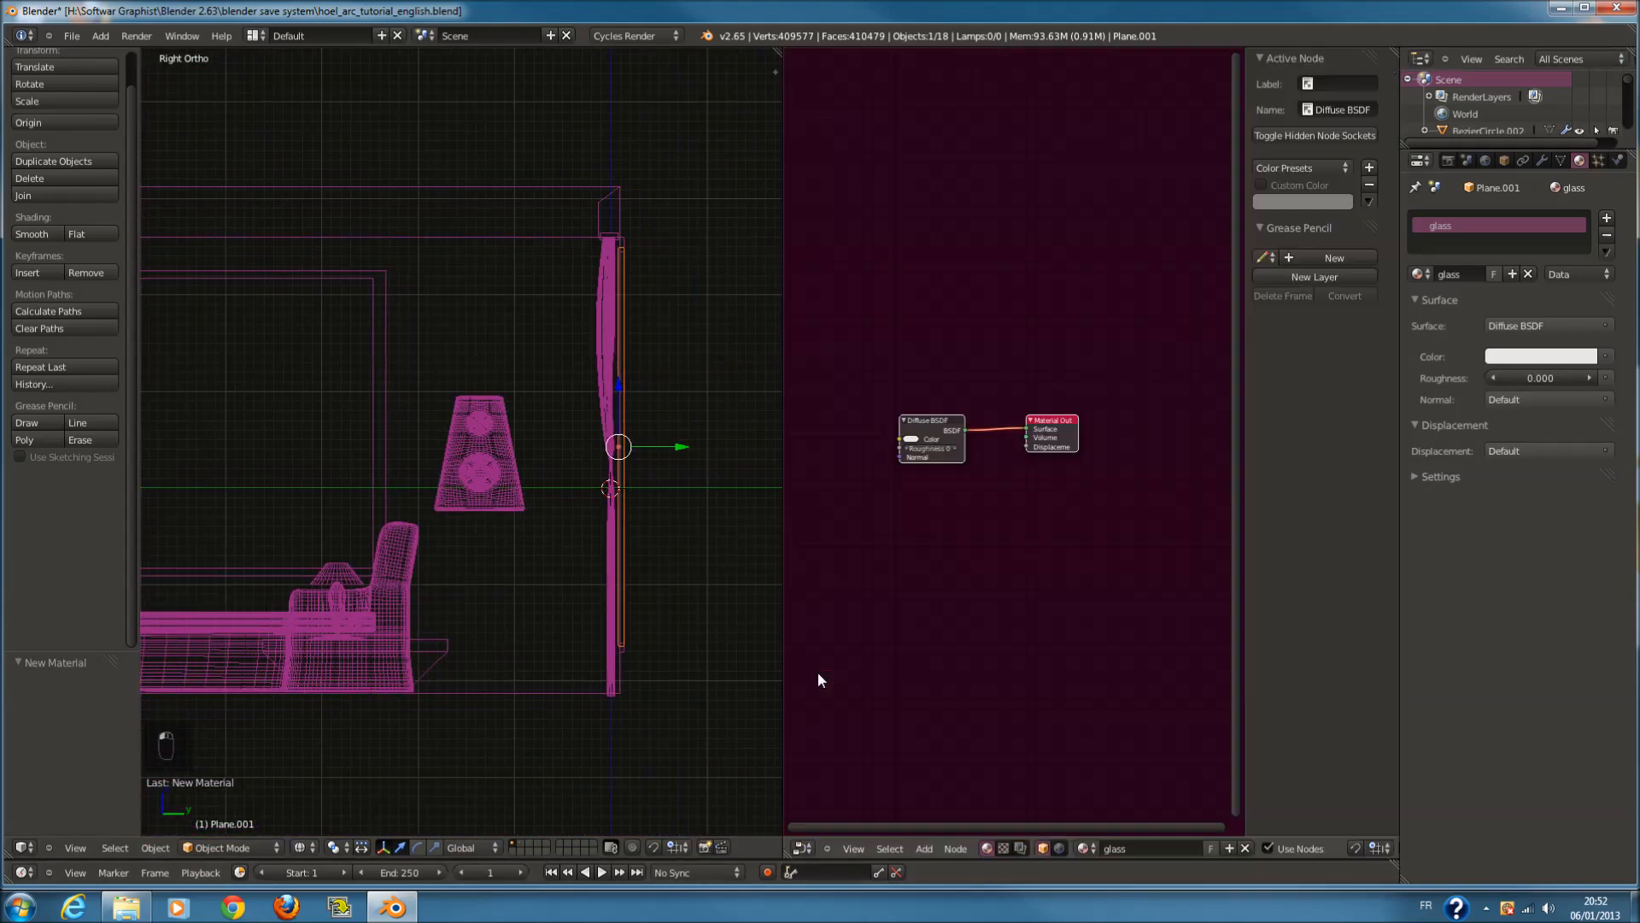
{"action": "scroll", "coordinate": [940, 468], "scroll_direction": "up", "scroll_amount": 3}
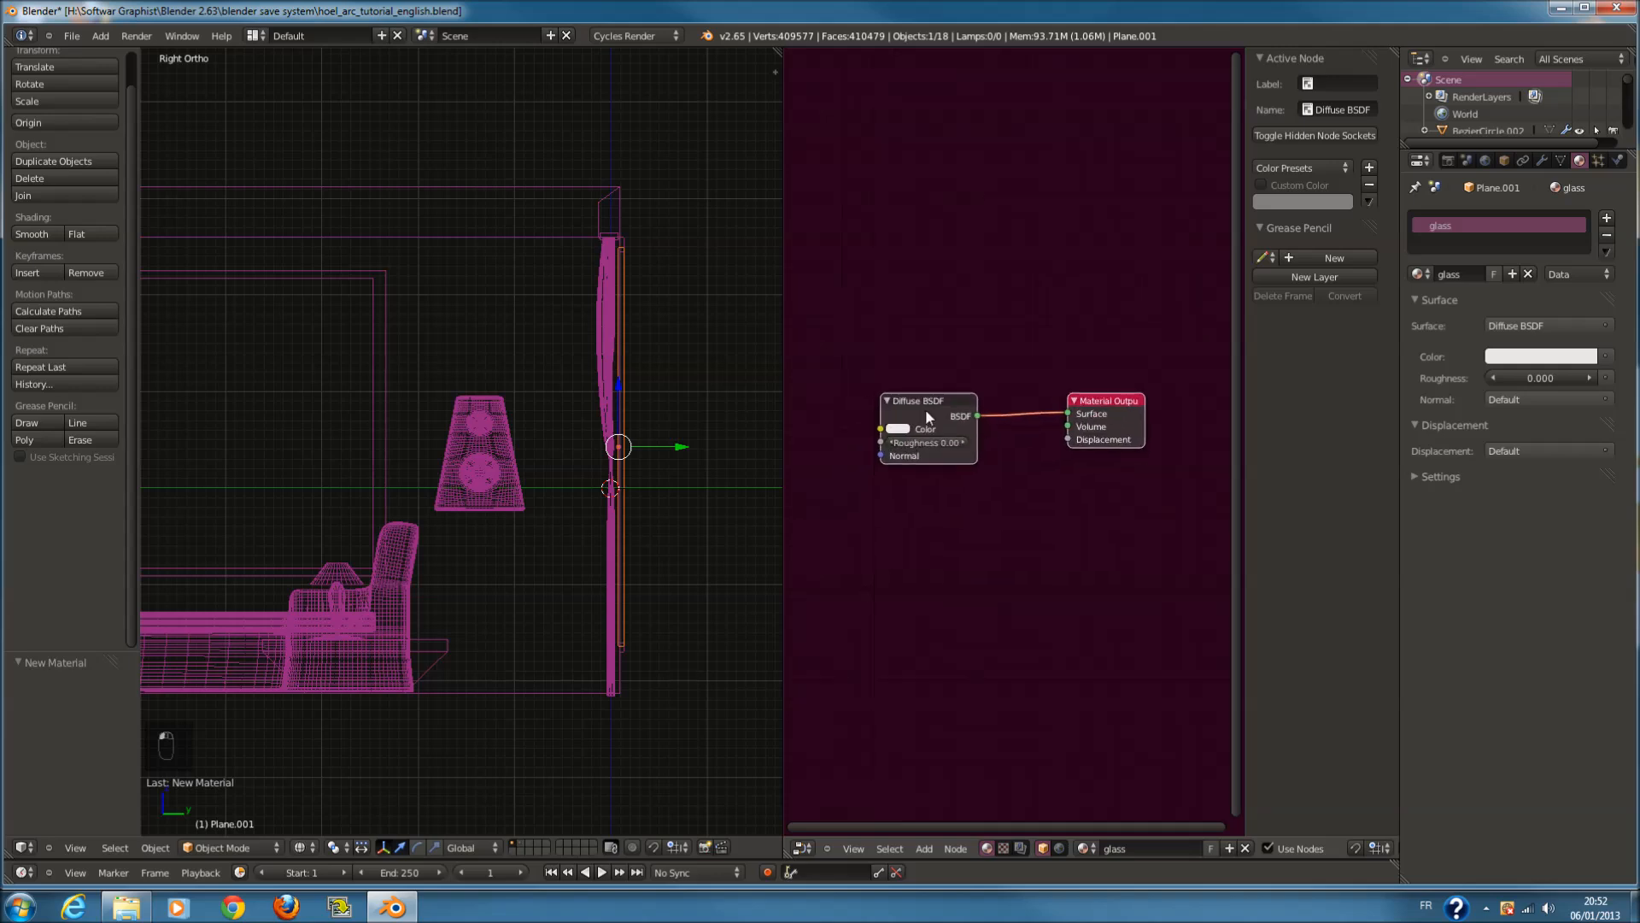
Delete the Diffuse BSDF node, add a Mix Shader, and link it to the Material Output's Surface
{"action": "left_click", "coordinate": [991, 402]}
{"action": "key", "text": "x"}
{"action": "key", "text": "shift+a"}
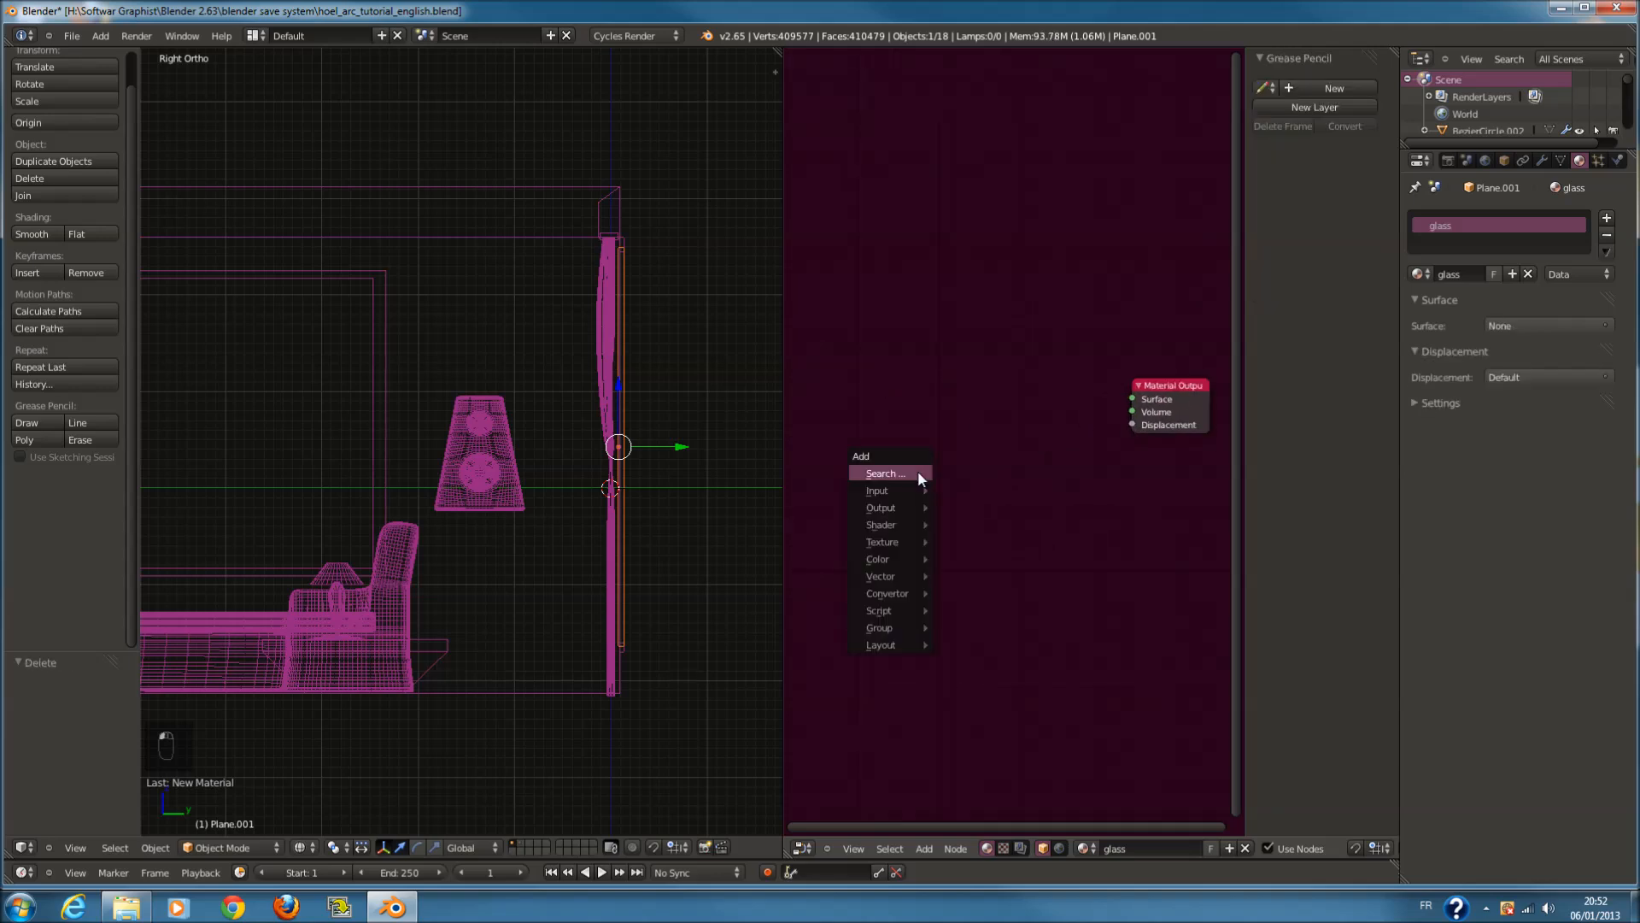
{"action": "mouse_move", "coordinate": [906, 527]}
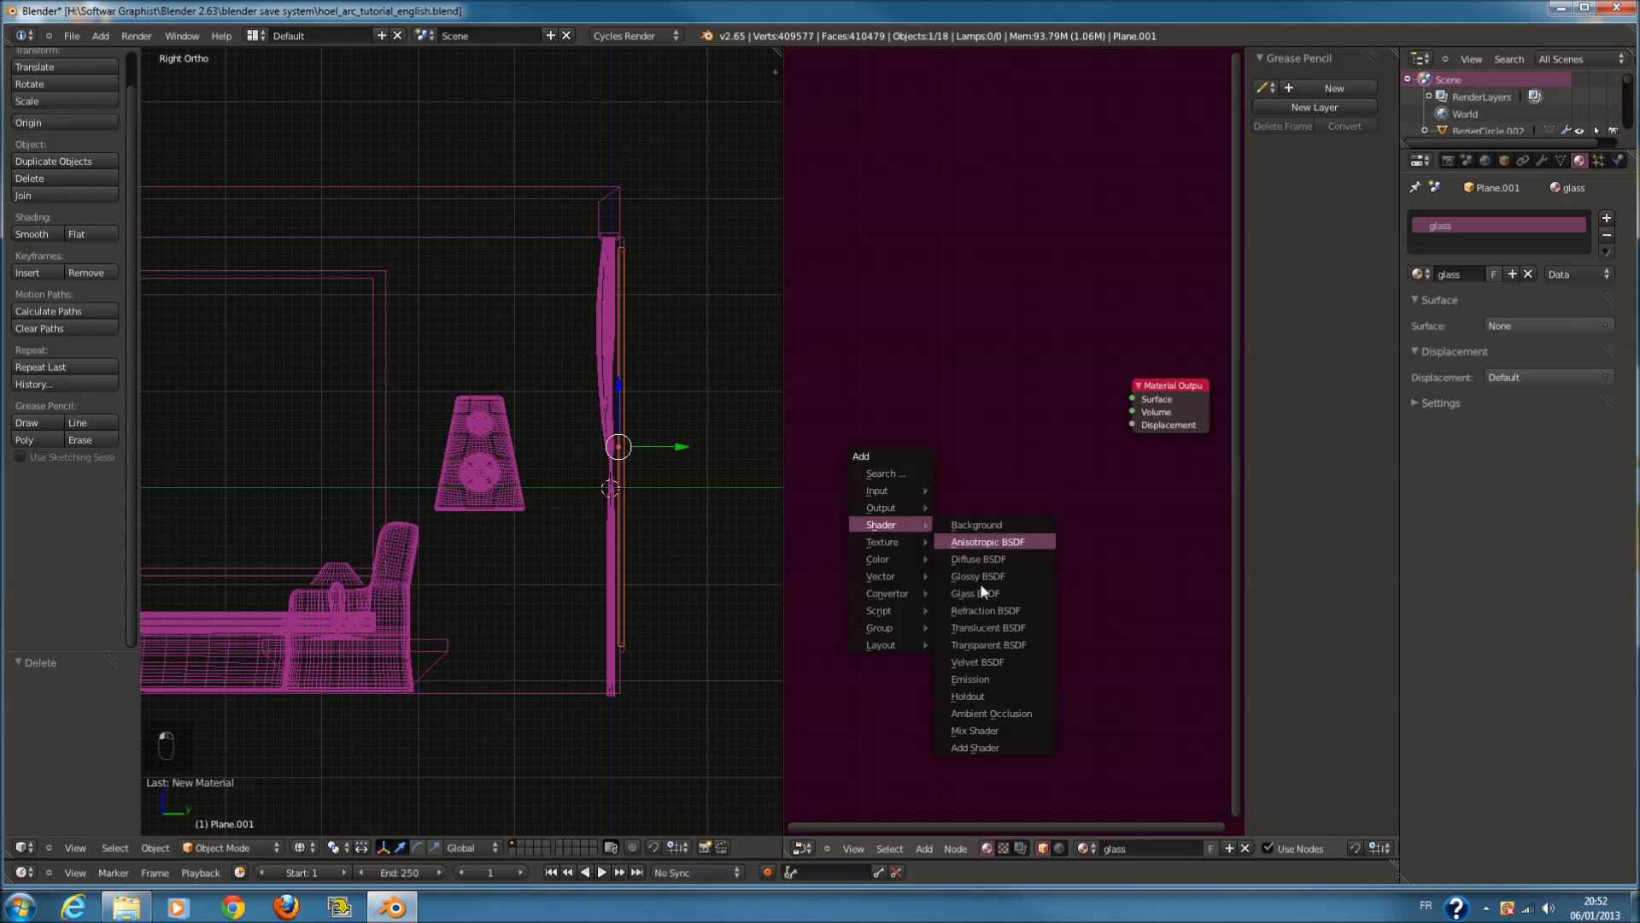
{"action": "left_click", "coordinate": [1005, 730]}
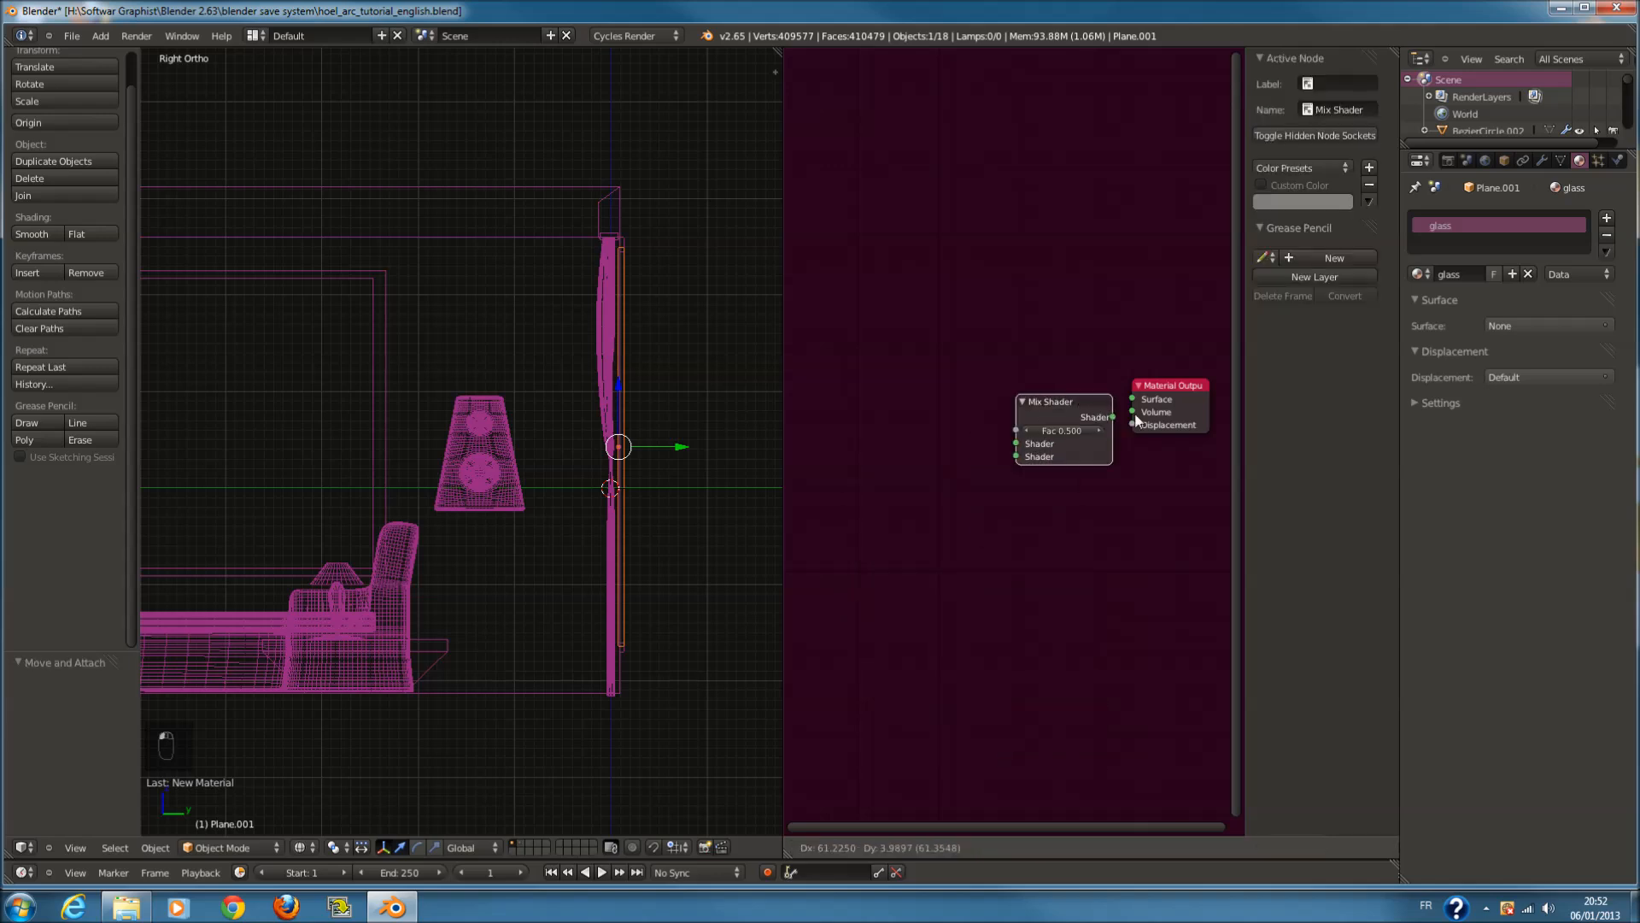
{"action": "left_click", "coordinate": [1107, 413]}
{"action": "left_click_drag", "start_coordinate": [1088, 412], "coordinate": [1133, 399]}
Add a Glass BSDF with an IOR of 1.100 and link it to the Mix Shader's first shader input
{"action": "key", "text": "shift+a"}
{"action": "mouse_move", "coordinate": [996, 508]}
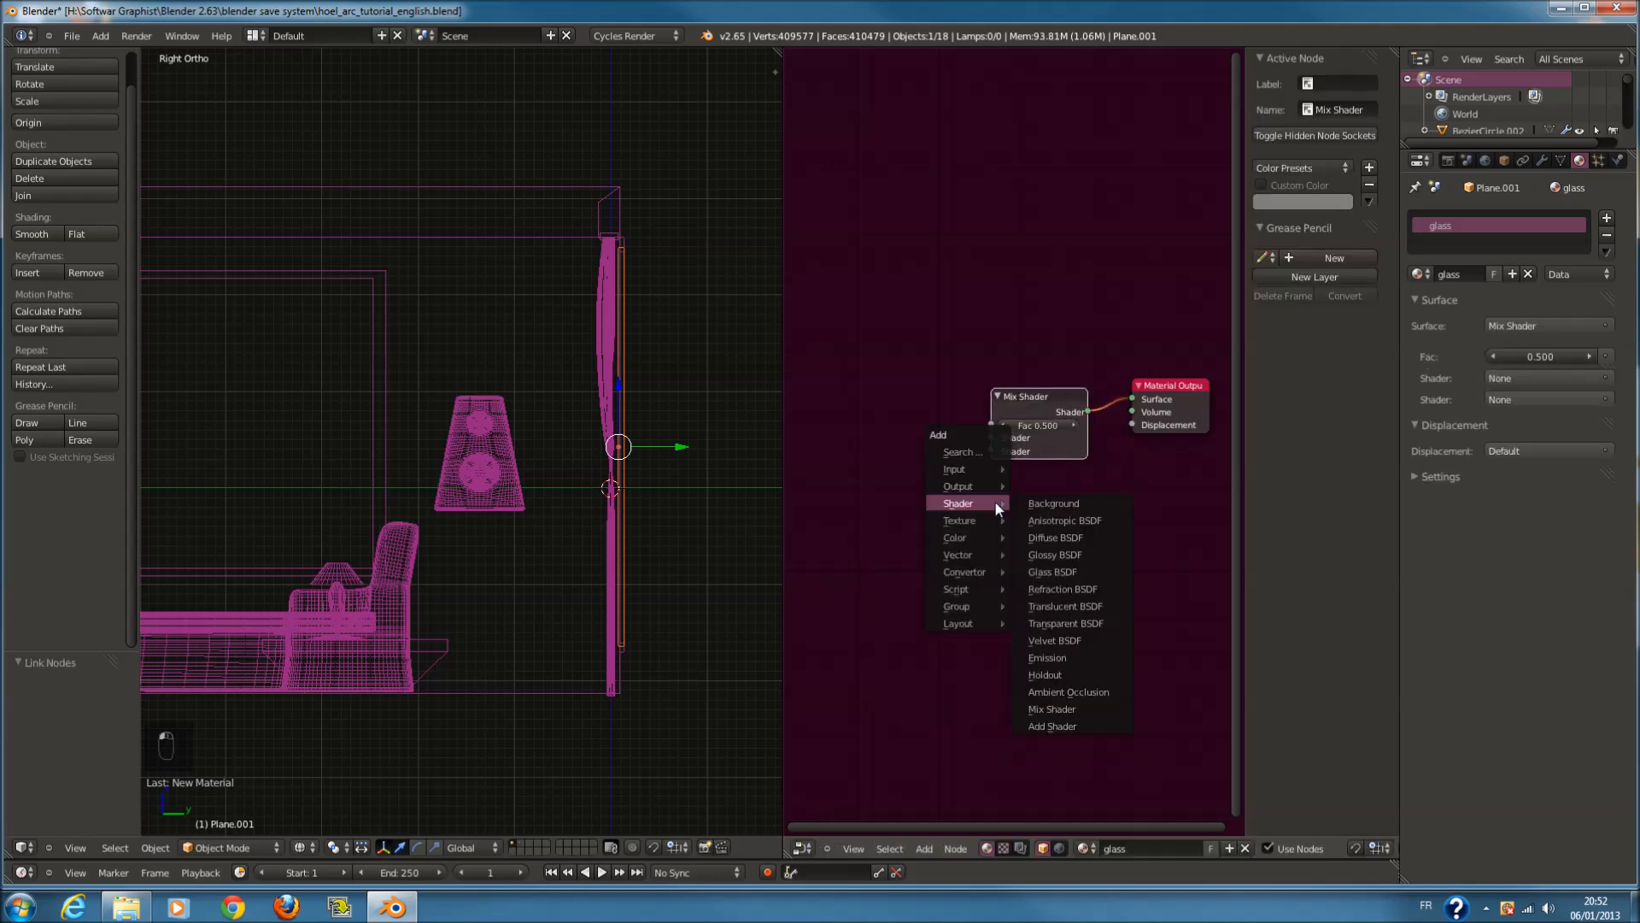
{"action": "left_click", "coordinate": [1088, 570]}
{"action": "left_click", "coordinate": [852, 430]}
{"action": "left_click_drag", "start_coordinate": [998, 424], "coordinate": [1001, 431]}
{"action": "scroll", "coordinate": [933, 466], "scroll_direction": "up", "scroll_amount": 2}
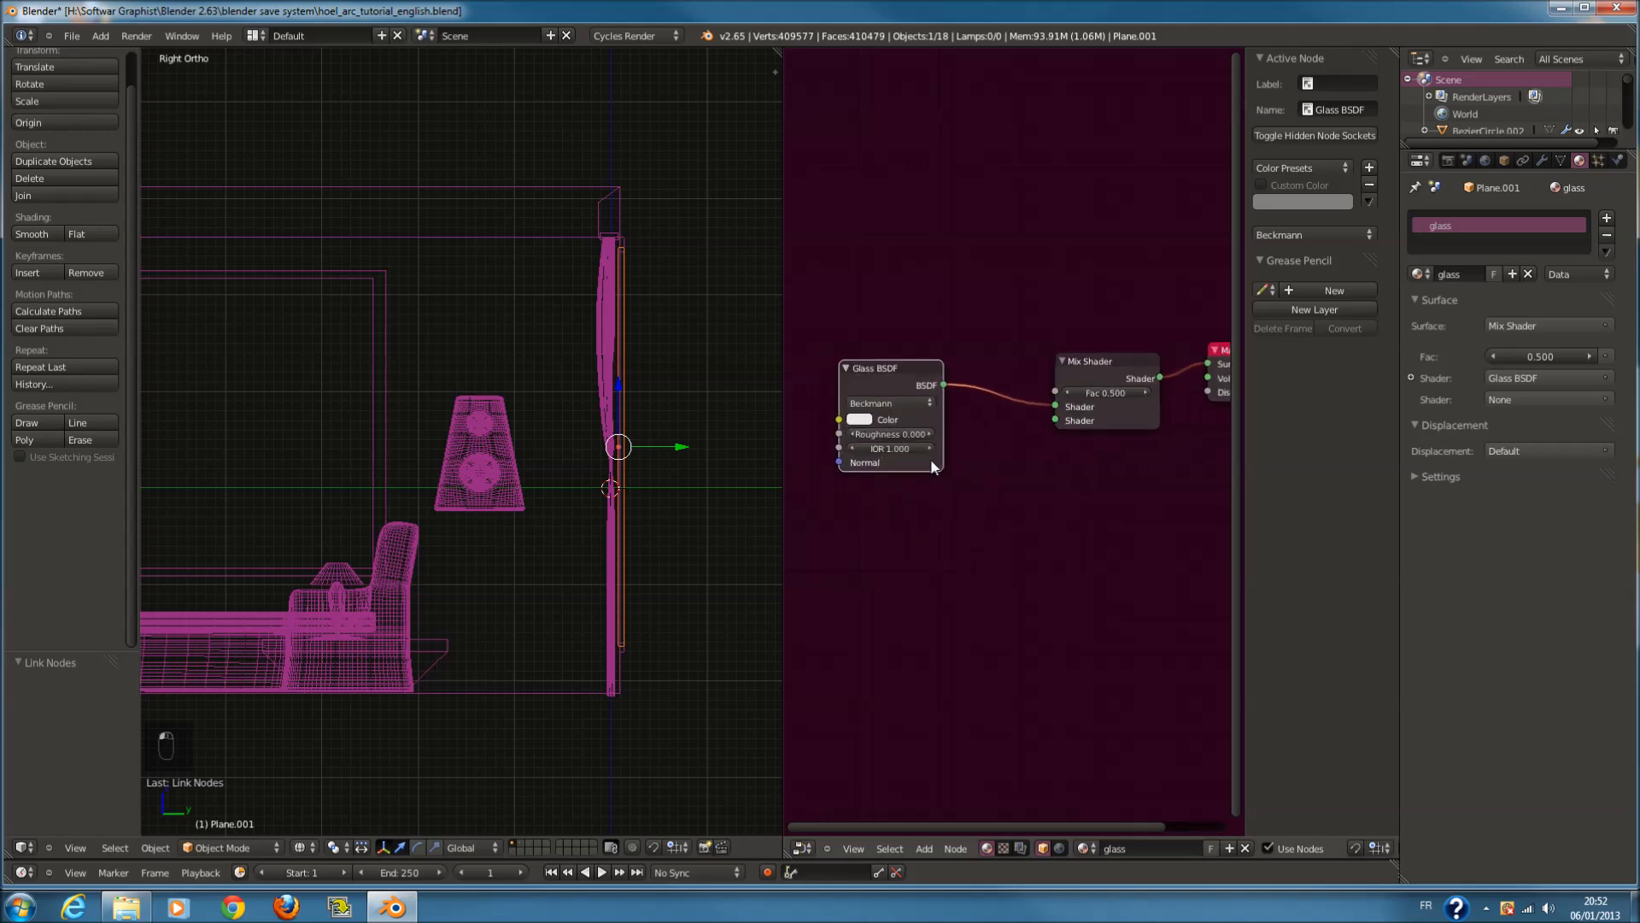
Add a Glossy BSDF below the Glass BSDF and link it to the Mix Shader's second shader input
{"action": "key", "text": "shift+a"}
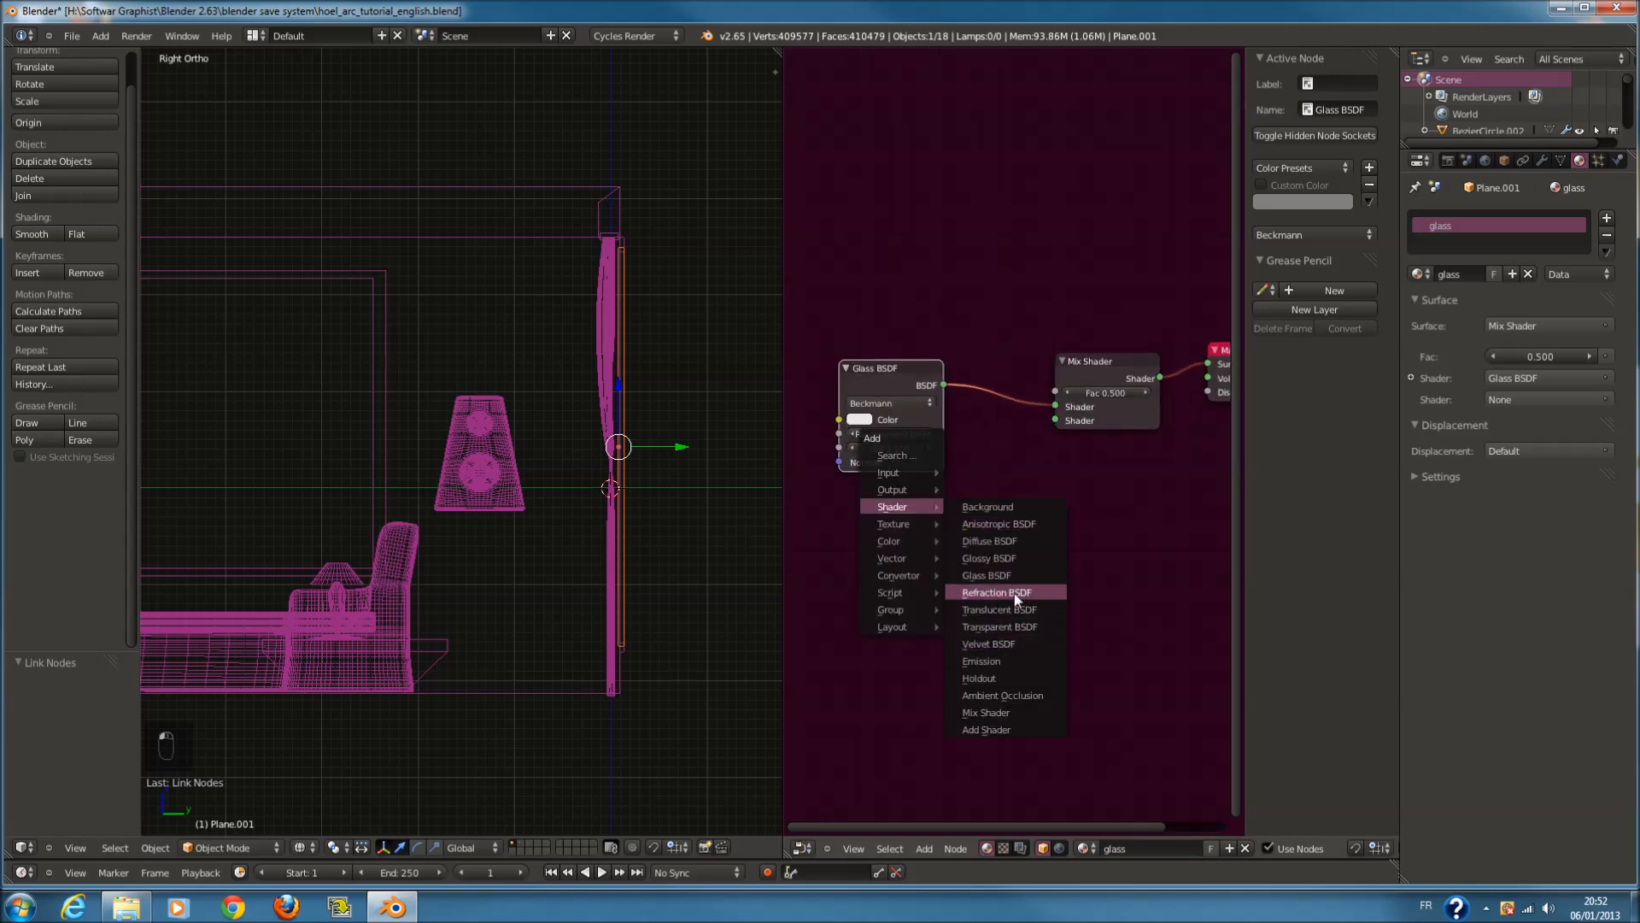
{"action": "left_click", "coordinate": [999, 558]}
{"action": "left_click", "coordinate": [884, 518]}
{"action": "left_click_drag", "start_coordinate": [940, 533], "coordinate": [1056, 420]}
Examine the window pane and the room through the camera in solid shading
{"action": "key", "text": "KP_0"}
{"action": "key", "text": "z"}
{"action": "key", "text": "z"}
{"action": "key", "text": "z"}
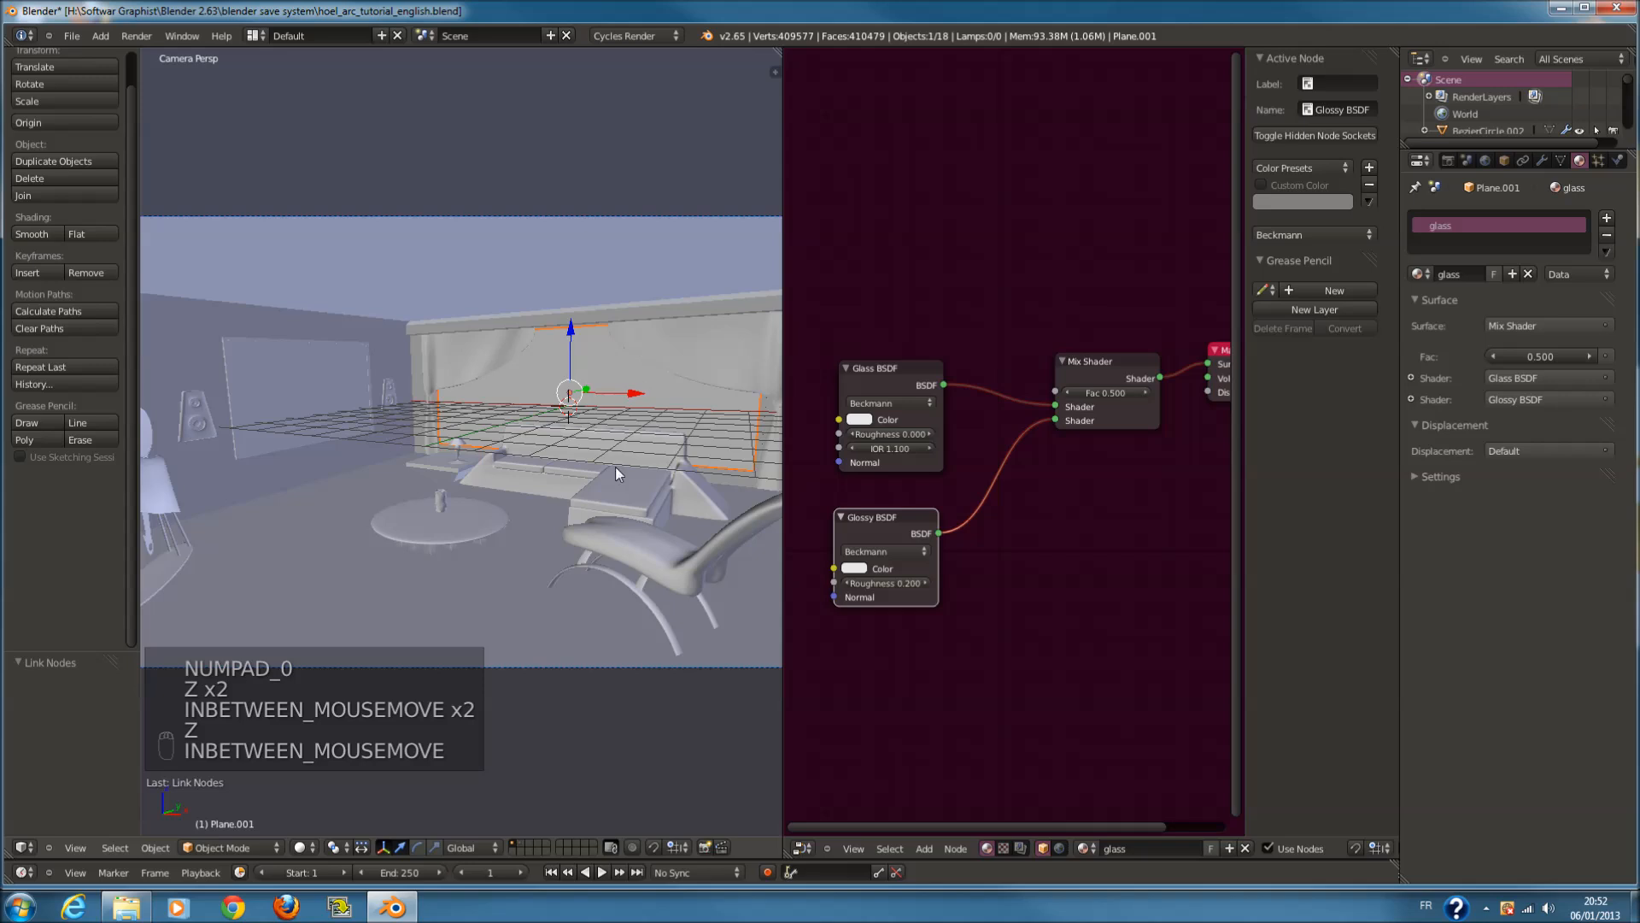
{"action": "scroll", "coordinate": [542, 404], "scroll_direction": "up", "scroll_amount": 1}
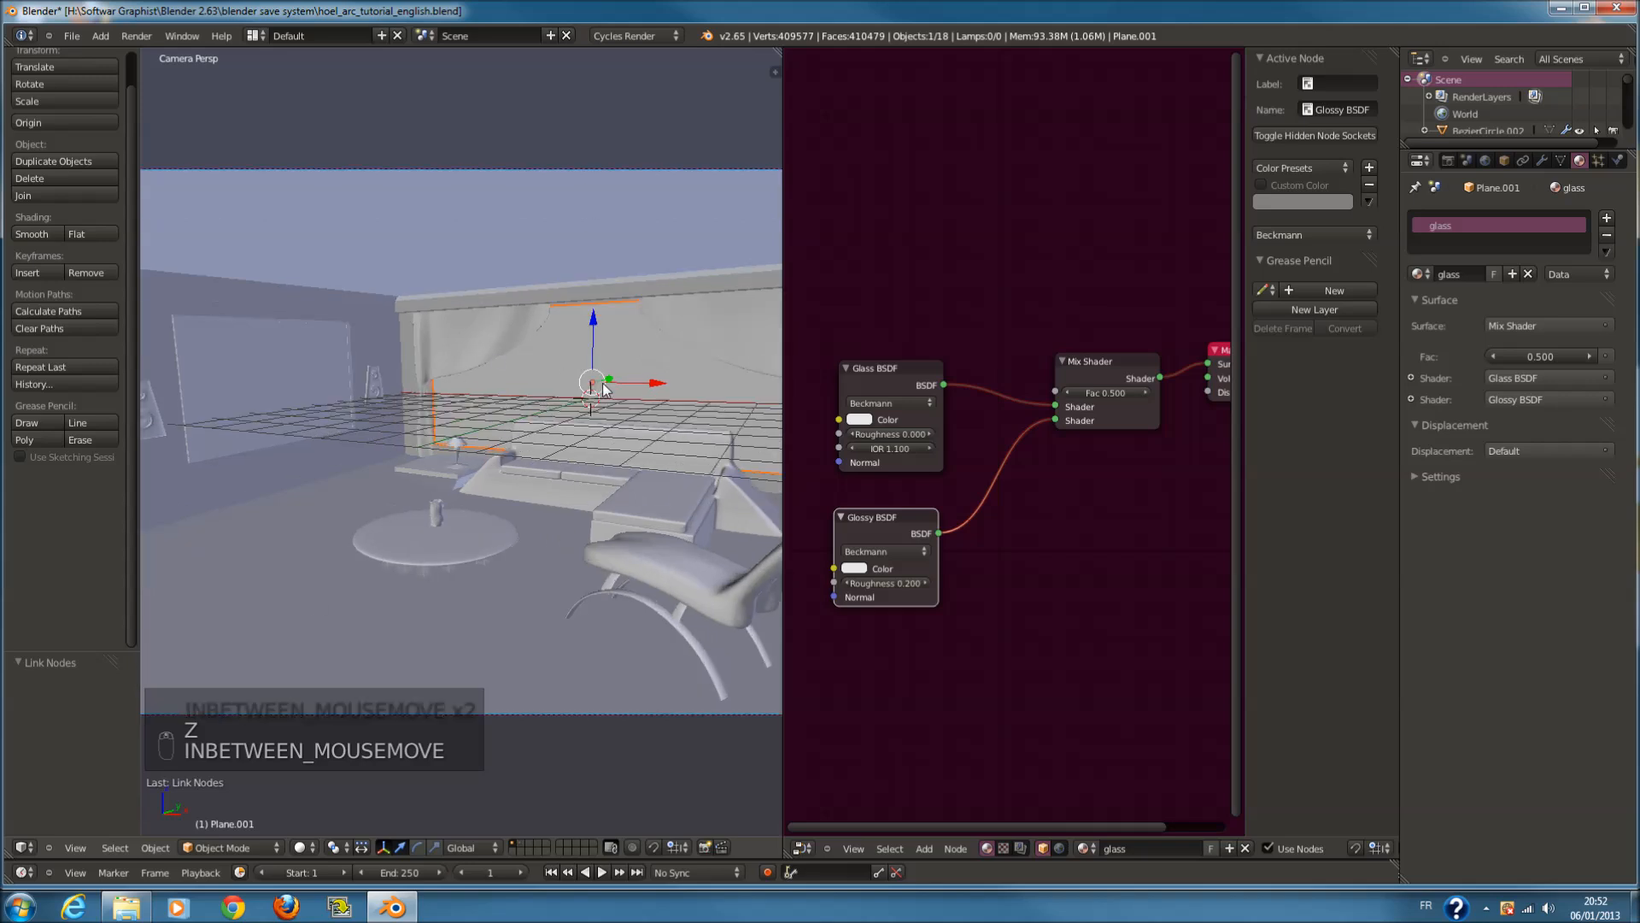
{"action": "scroll", "coordinate": [574, 462], "scroll_direction": "down", "scroll_amount": 1}
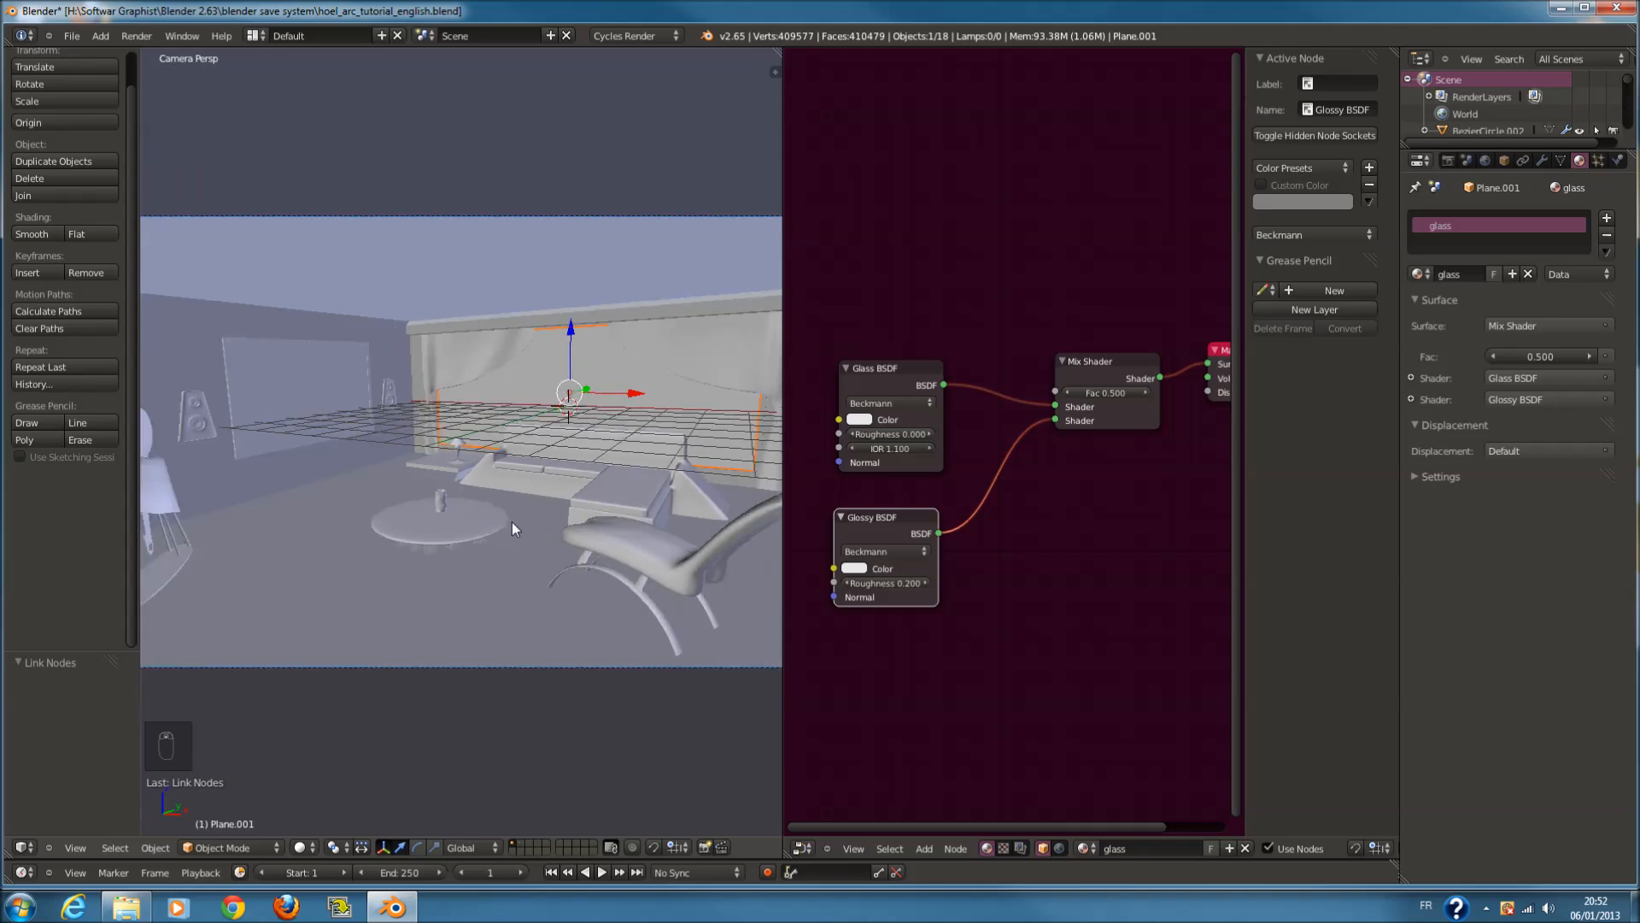
{"action": "scroll", "coordinate": [602, 438], "scroll_direction": "up", "scroll_amount": 1}
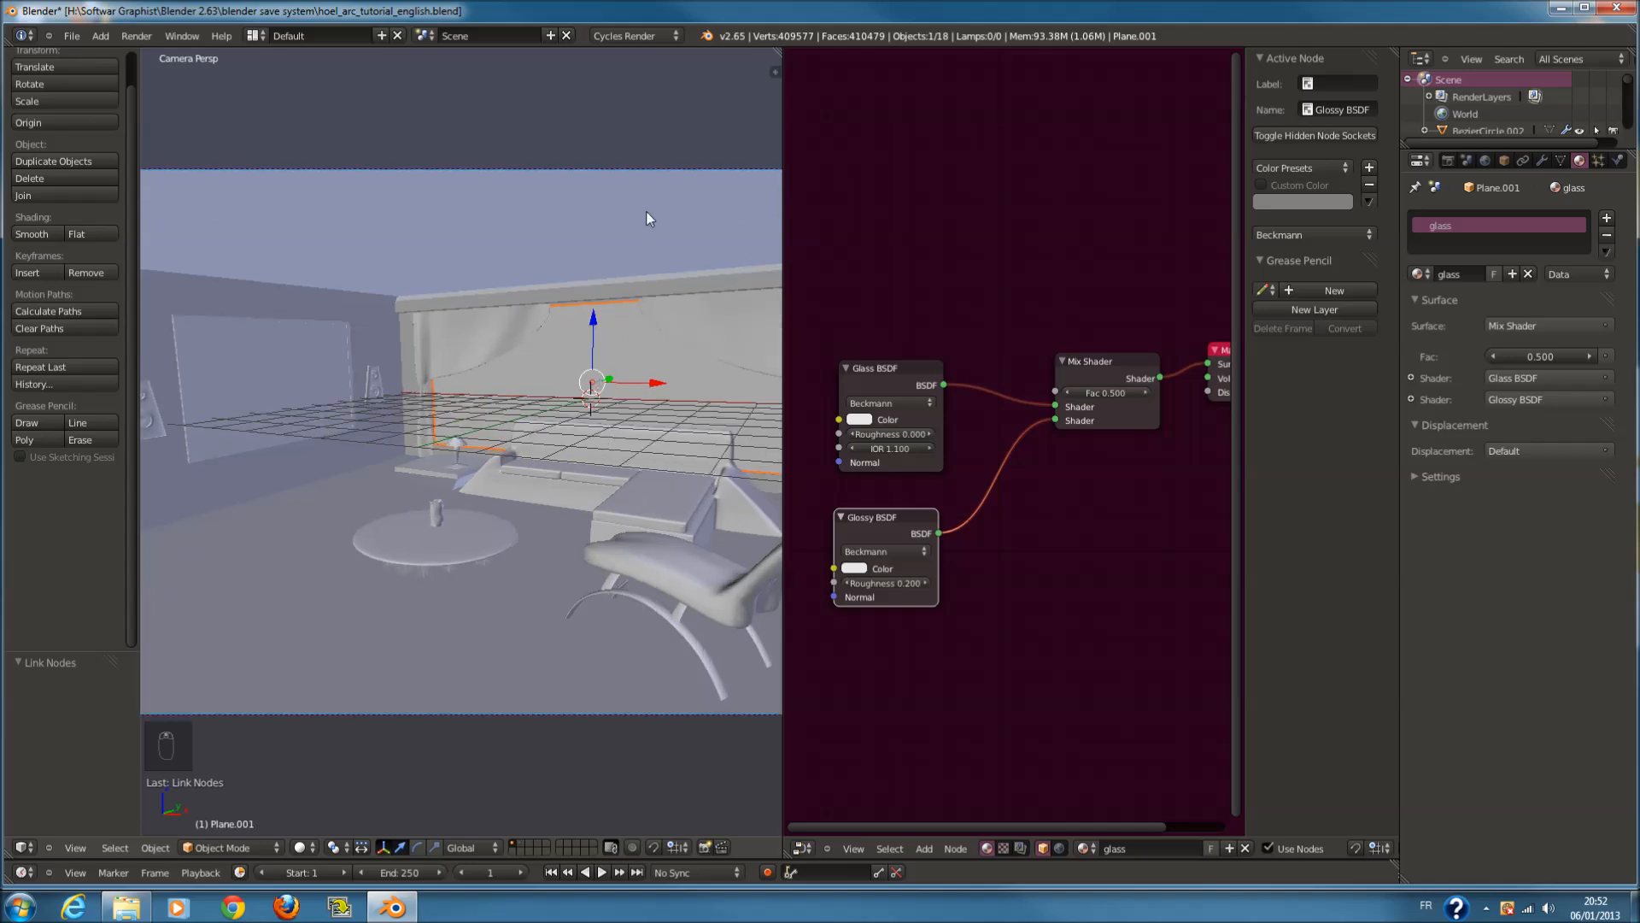
Widen the 3D view slightly and set the Glossy BSDF's roughness to 0
{"action": "middle_click_drag", "start_coordinate": [950, 479], "coordinate": [1039, 401]}
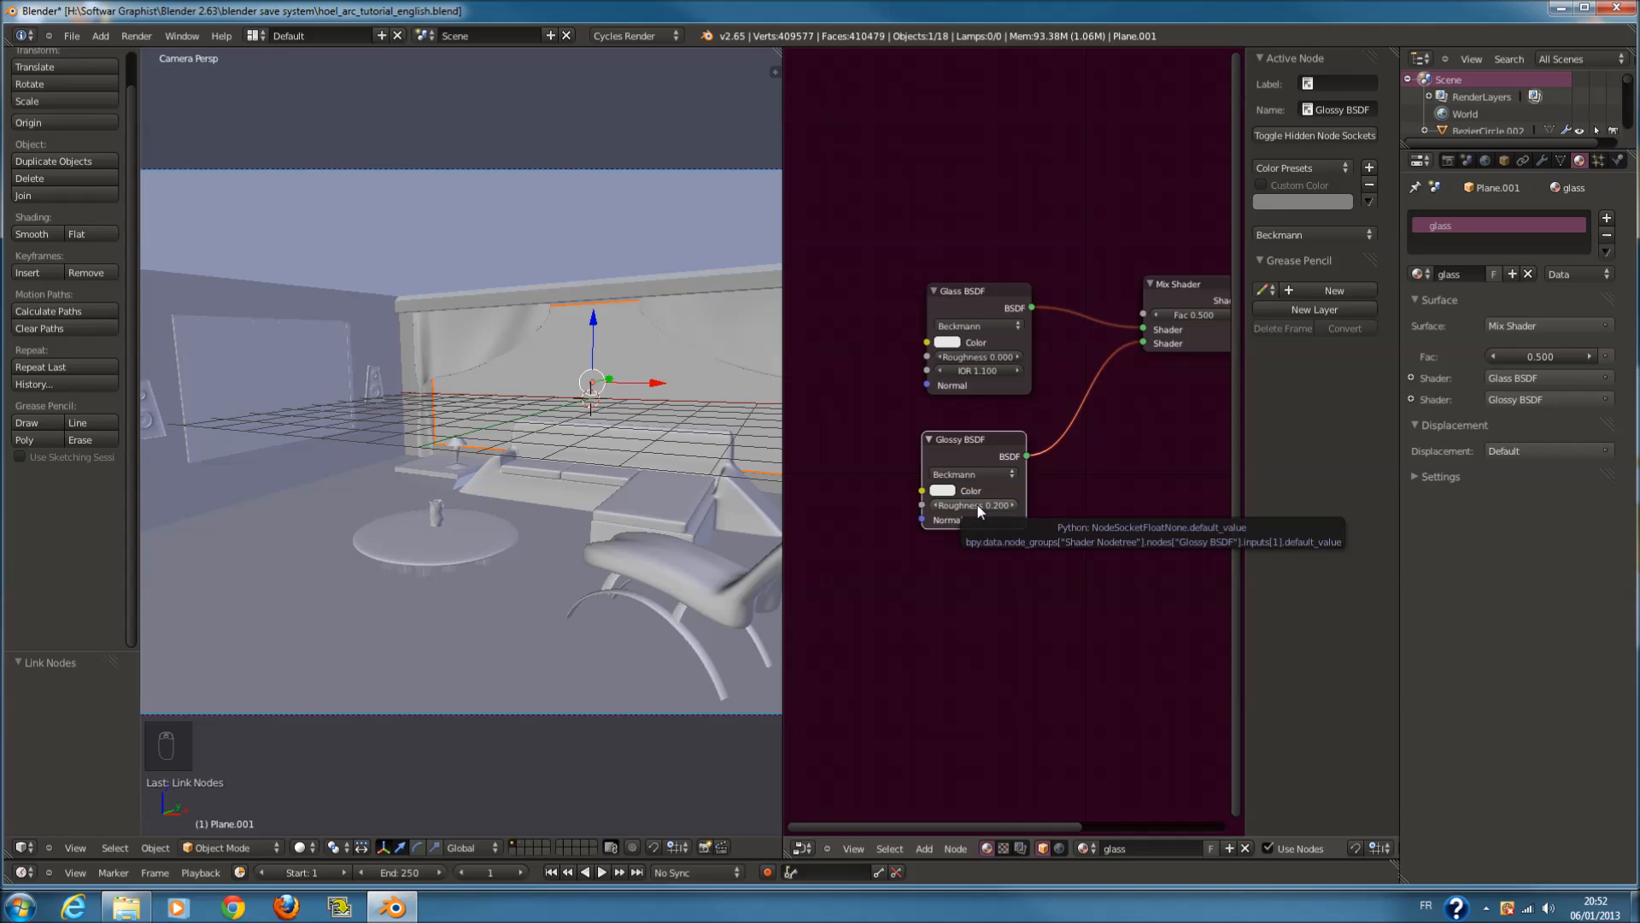
{"action": "scroll", "coordinate": [731, 498], "scroll_direction": "down", "scroll_amount": 3}
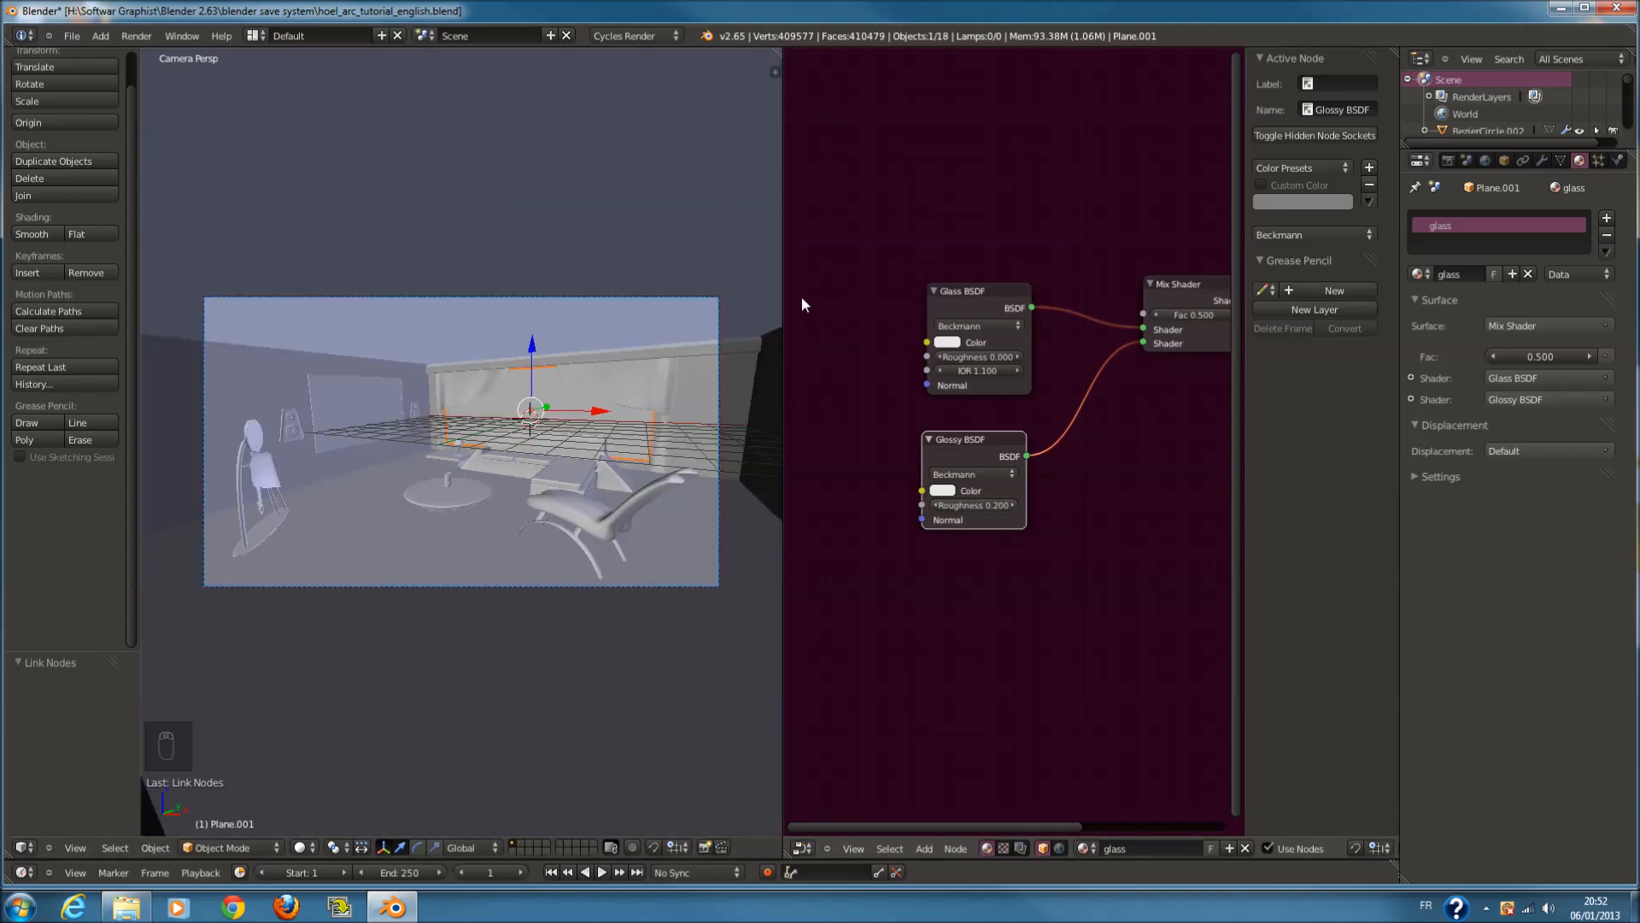
{"action": "left_click_drag", "start_coordinate": [784, 289], "coordinate": [831, 287]}
{"action": "left_click", "coordinate": [993, 505]}
{"action": "type", "text": "0"}
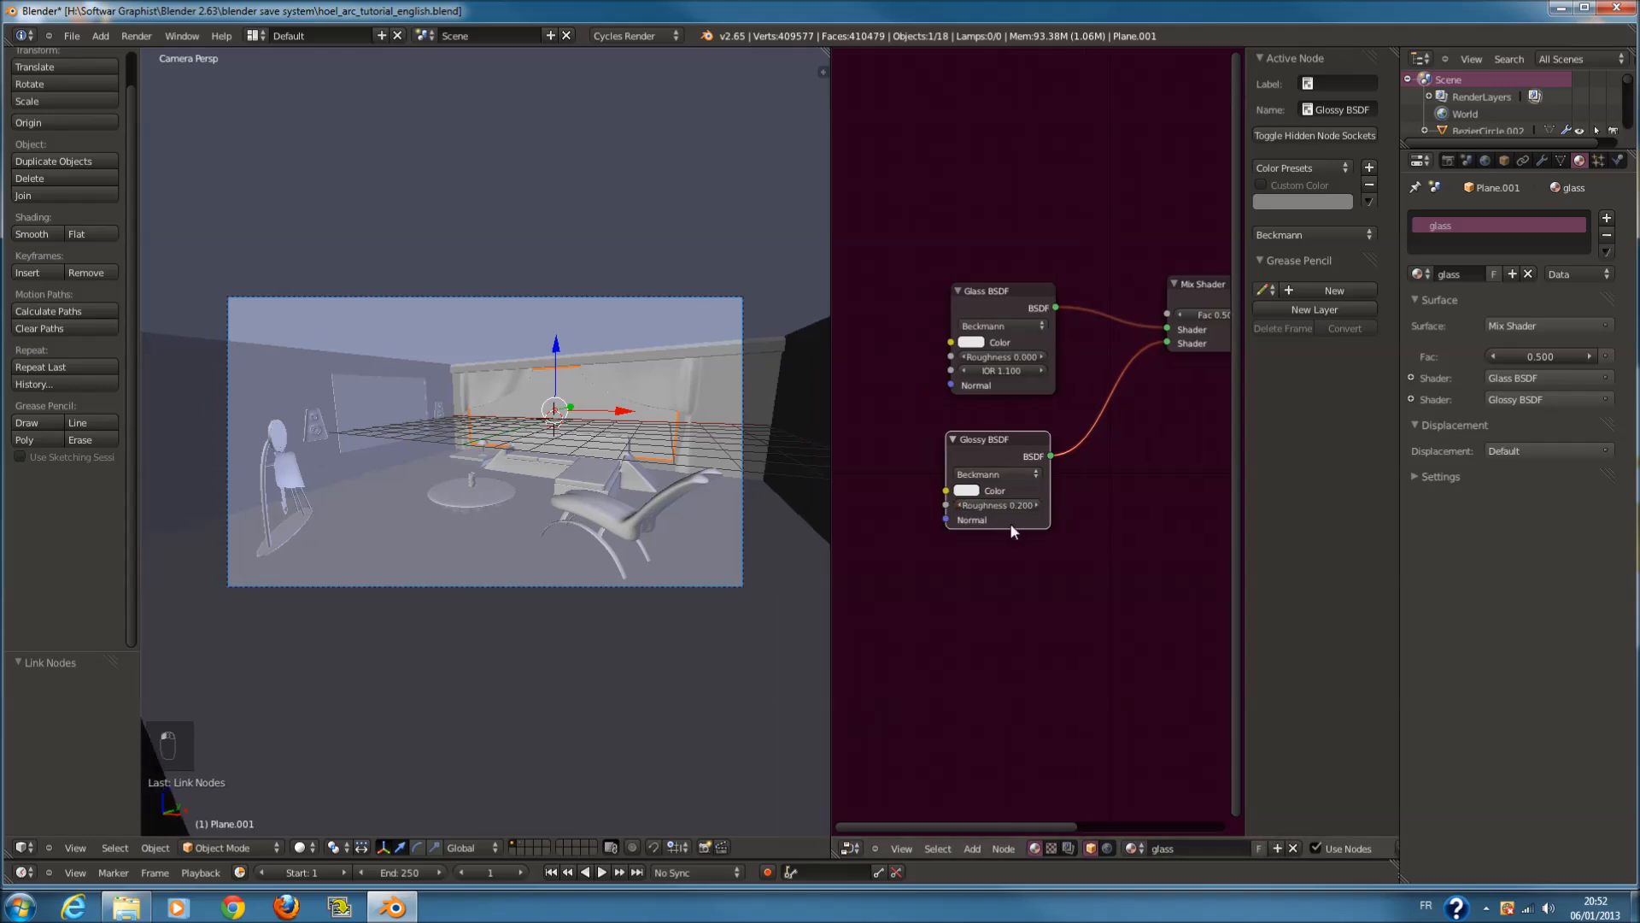
{"action": "key", "text": "Return"}
{"action": "left_click", "coordinate": [299, 846]}
{"action": "left_click", "coordinate": [318, 799]}
{"action": "scroll", "coordinate": [1076, 422], "scroll_direction": "down", "scroll_amount": 1}
{"action": "scroll", "coordinate": [355, 736], "scroll_direction": "down", "scroll_amount": 2}
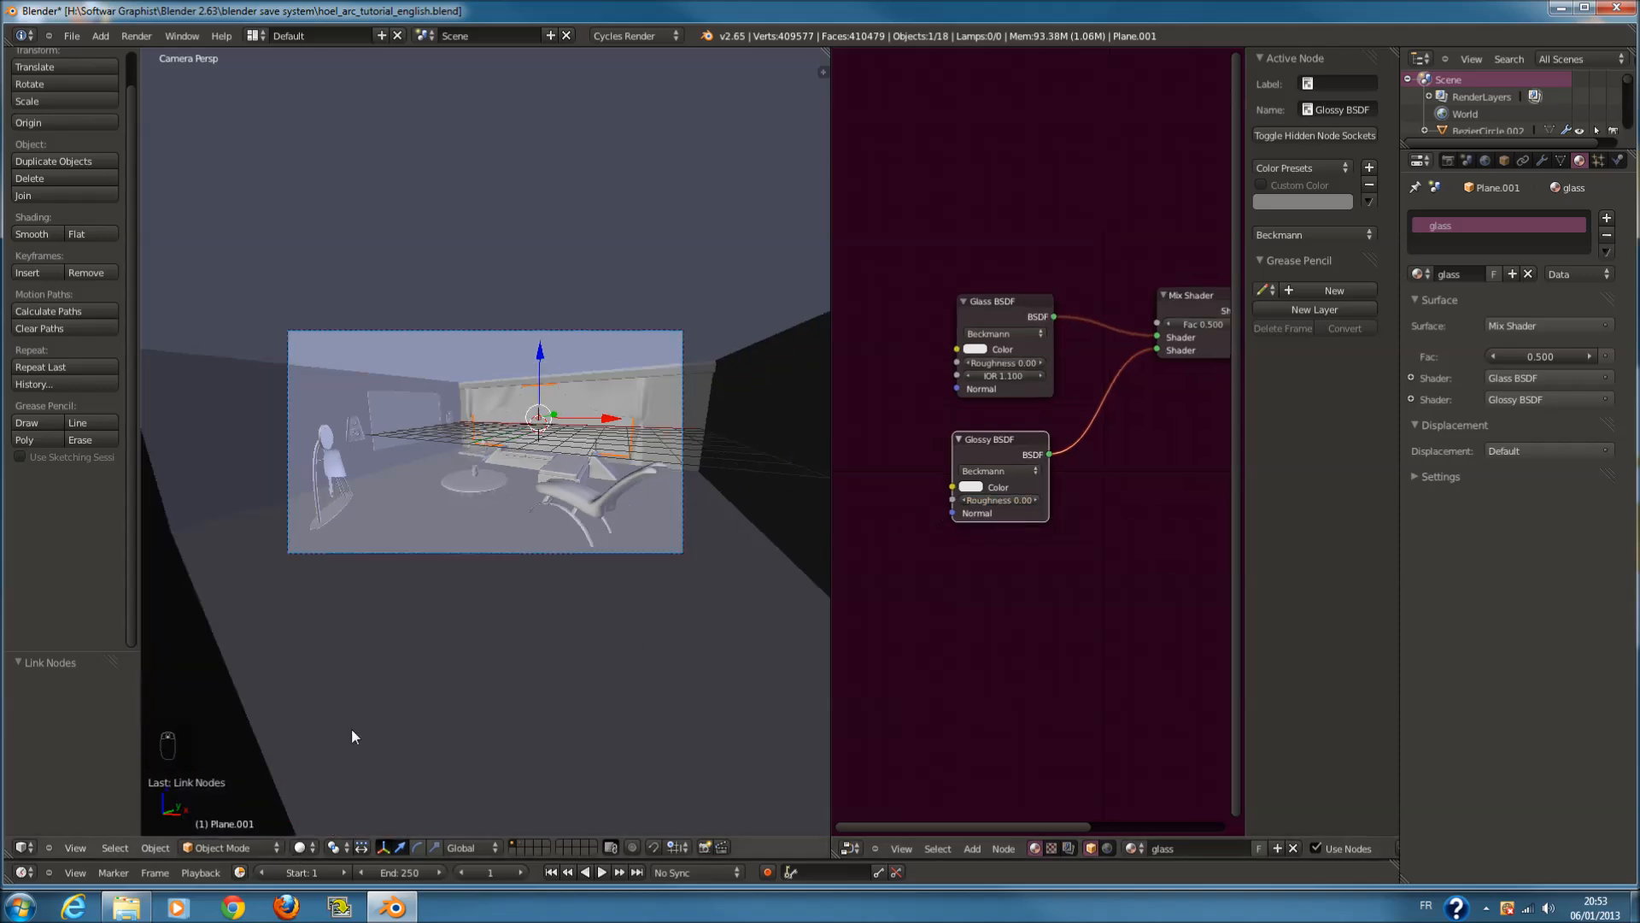
{"action": "left_click", "coordinate": [303, 848]}
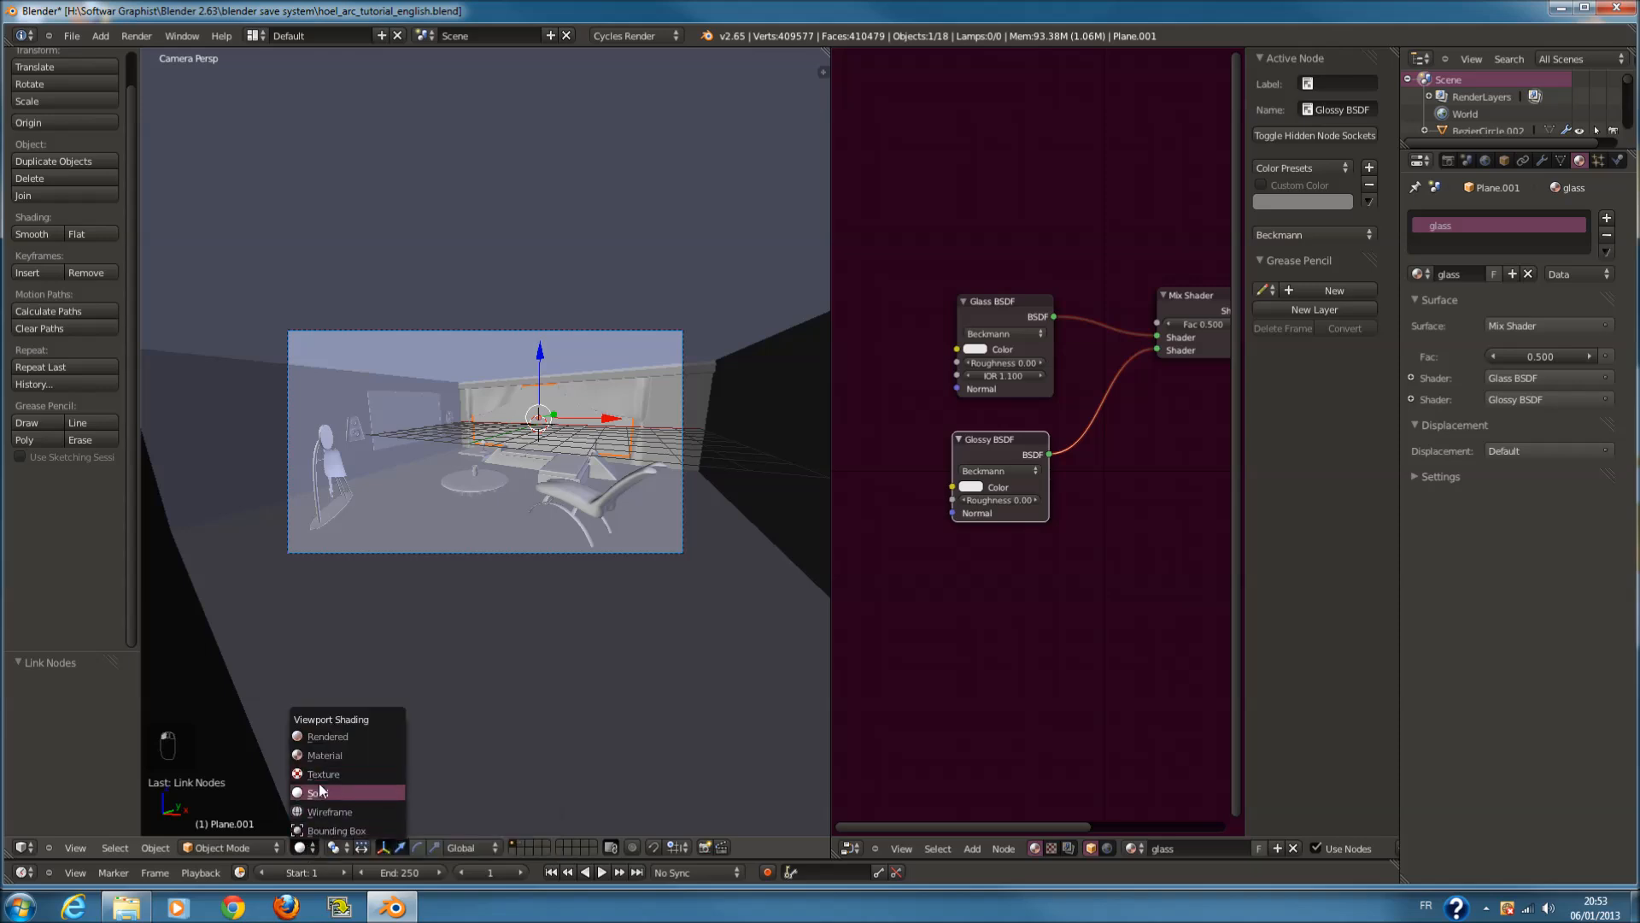
{"action": "left_click", "coordinate": [321, 791]}
{"action": "scroll", "coordinate": [477, 530], "scroll_direction": "up", "scroll_amount": 3}
{"action": "scroll", "coordinate": [477, 530], "scroll_direction": "down", "scroll_amount": 1}
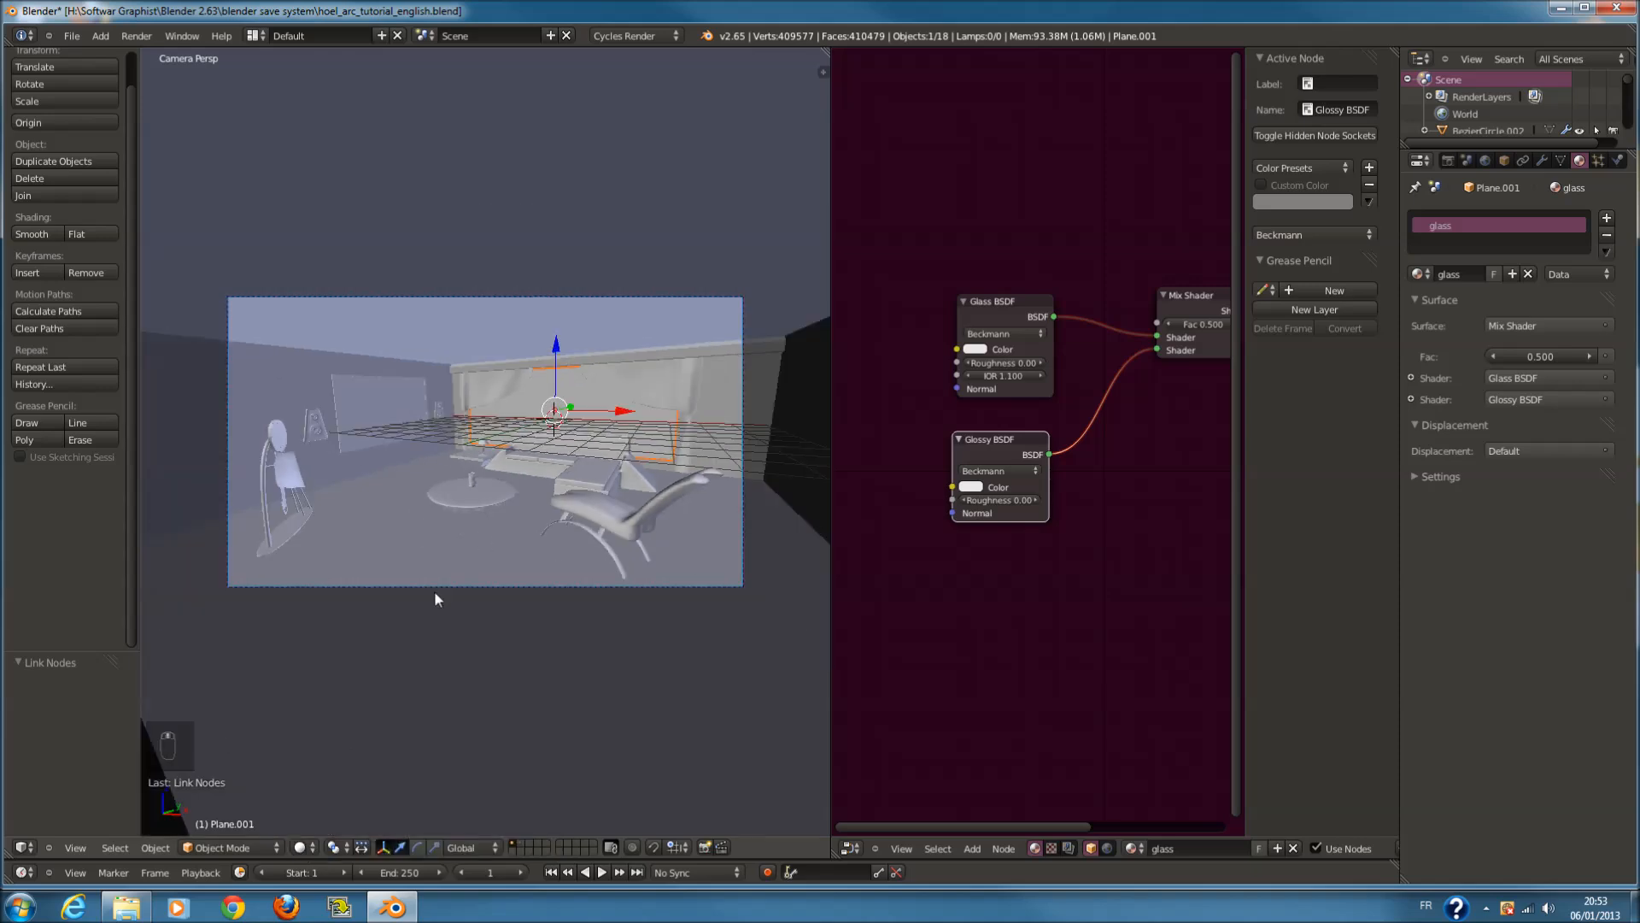
Close the Node Editor so the 3D view fills its space, showing the scene from the front in wireframe
{"action": "left_click", "coordinate": [204, 848]}
{"action": "key", "text": "KP_1"}
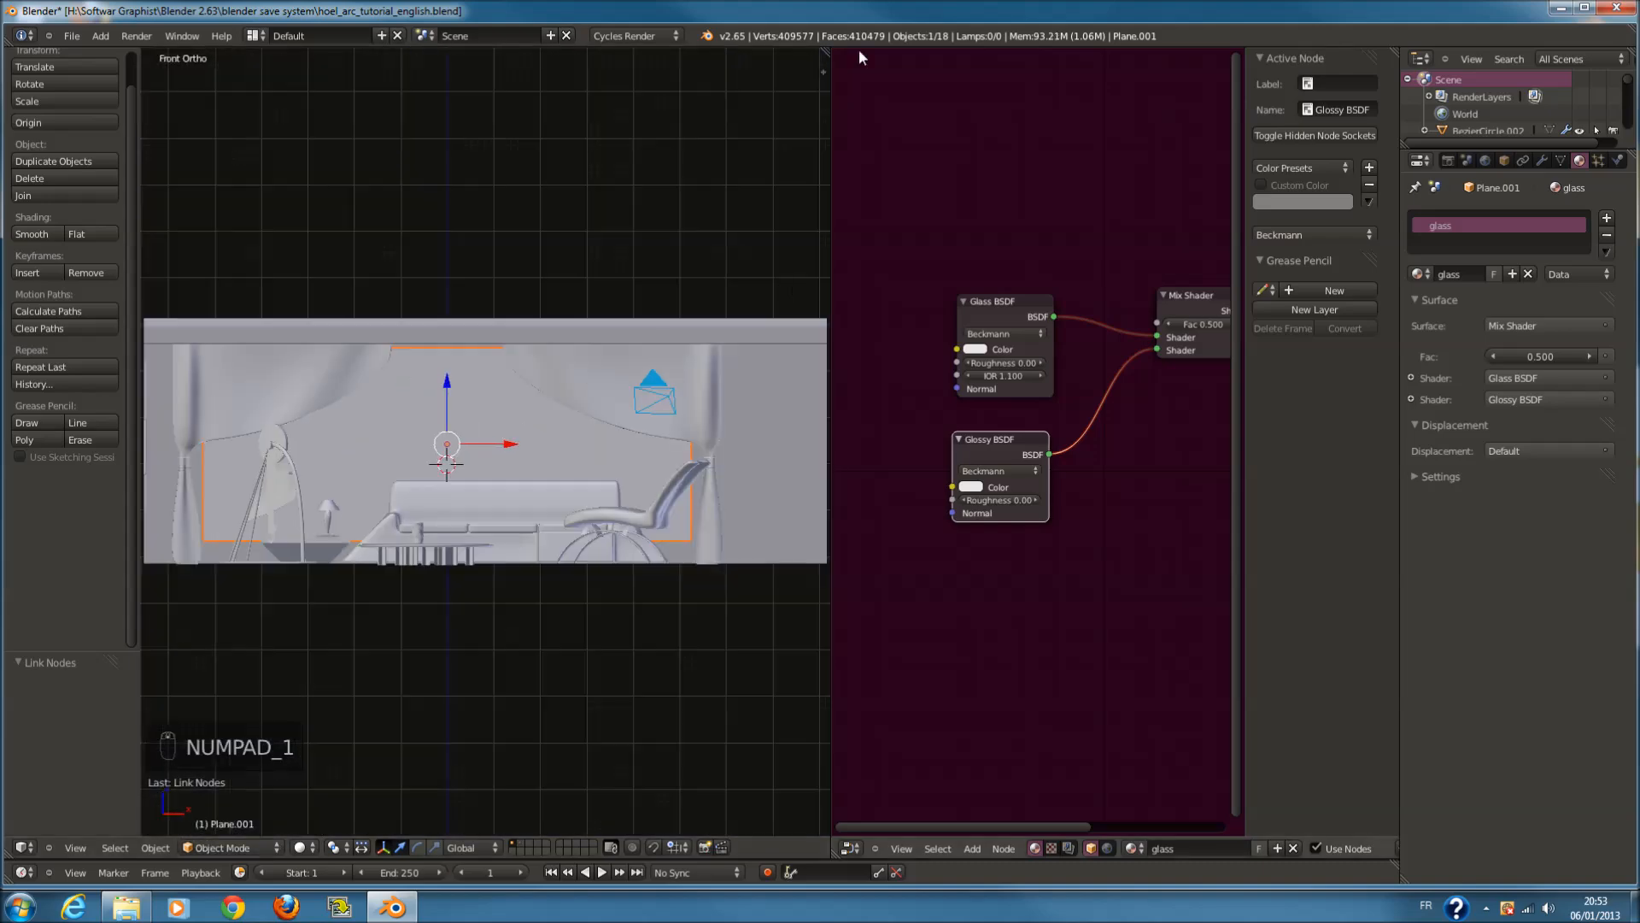
{"action": "left_click_drag", "start_coordinate": [827, 49], "coordinate": [982, 85]}
{"action": "key", "text": "z"}
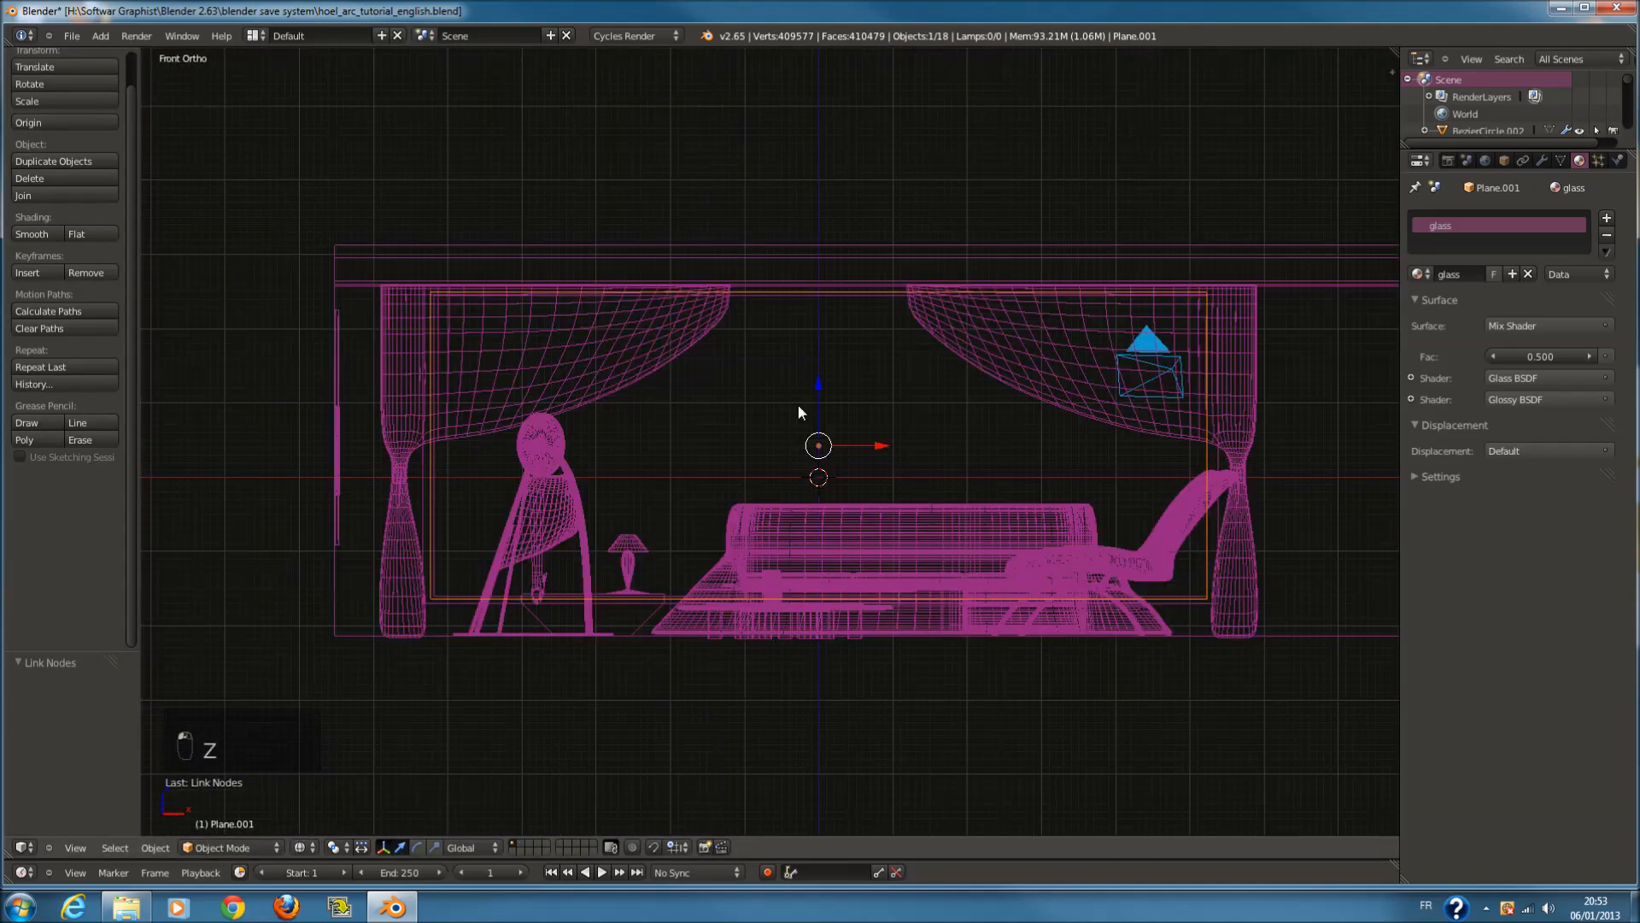
Select the room's entire mesh in Edit Mode and give it a new material named "all"
{"action": "right_click", "coordinate": [874, 253]}
{"action": "key", "text": "Tab"}
{"action": "key", "text": "a"}
{"action": "key", "text": "a"}
{"action": "key", "text": "a"}
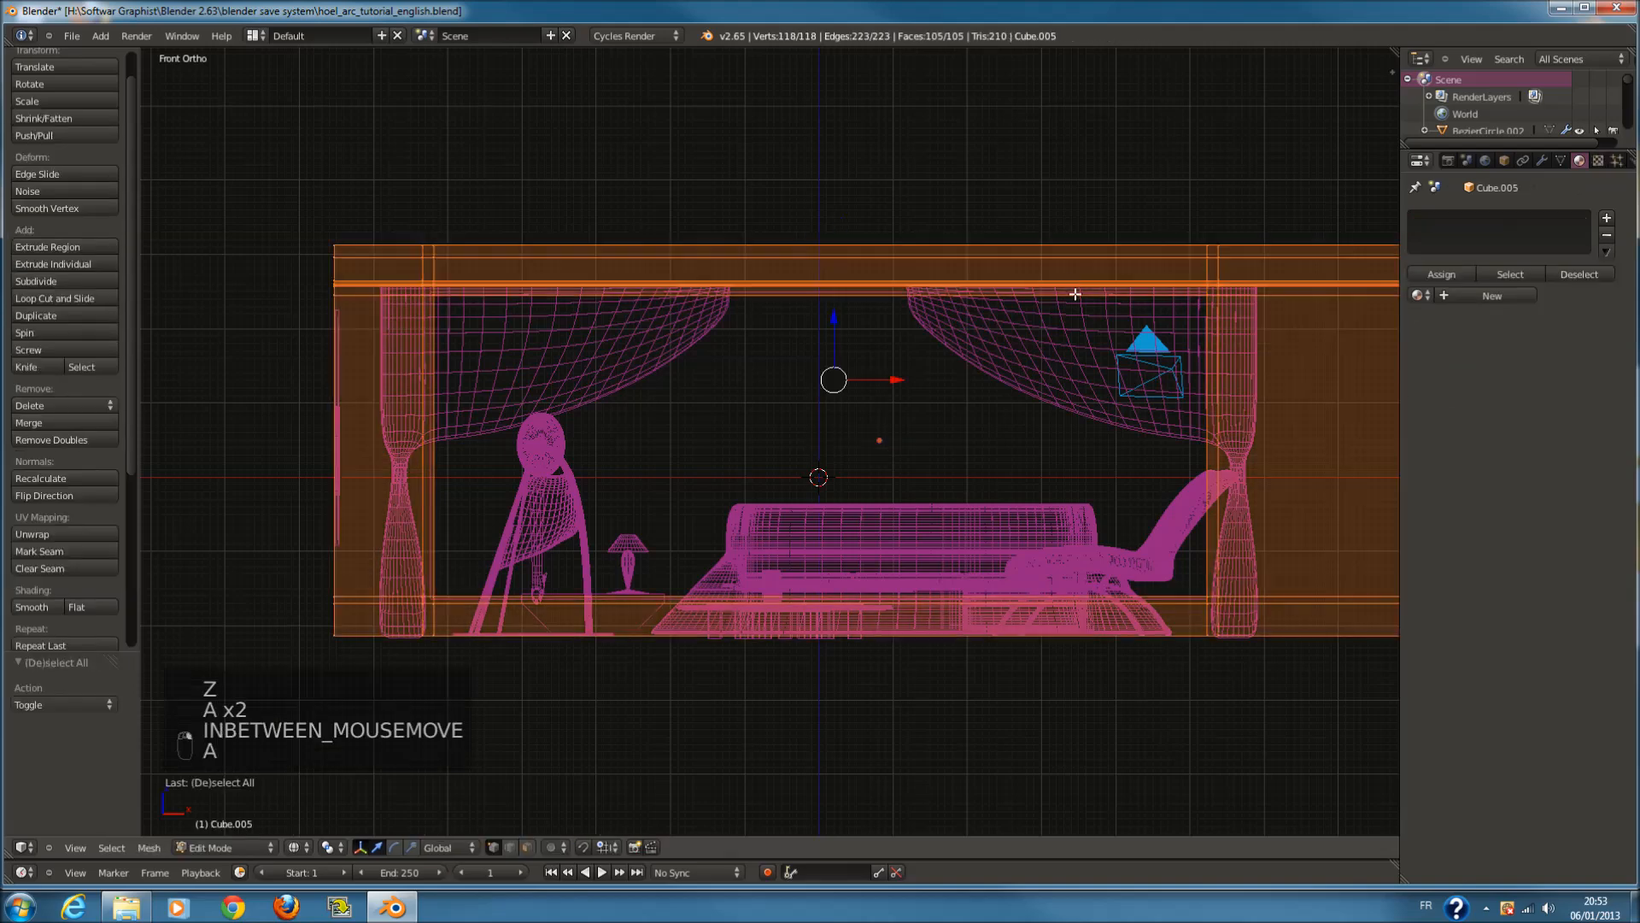
{"action": "left_click", "coordinate": [1481, 296]}
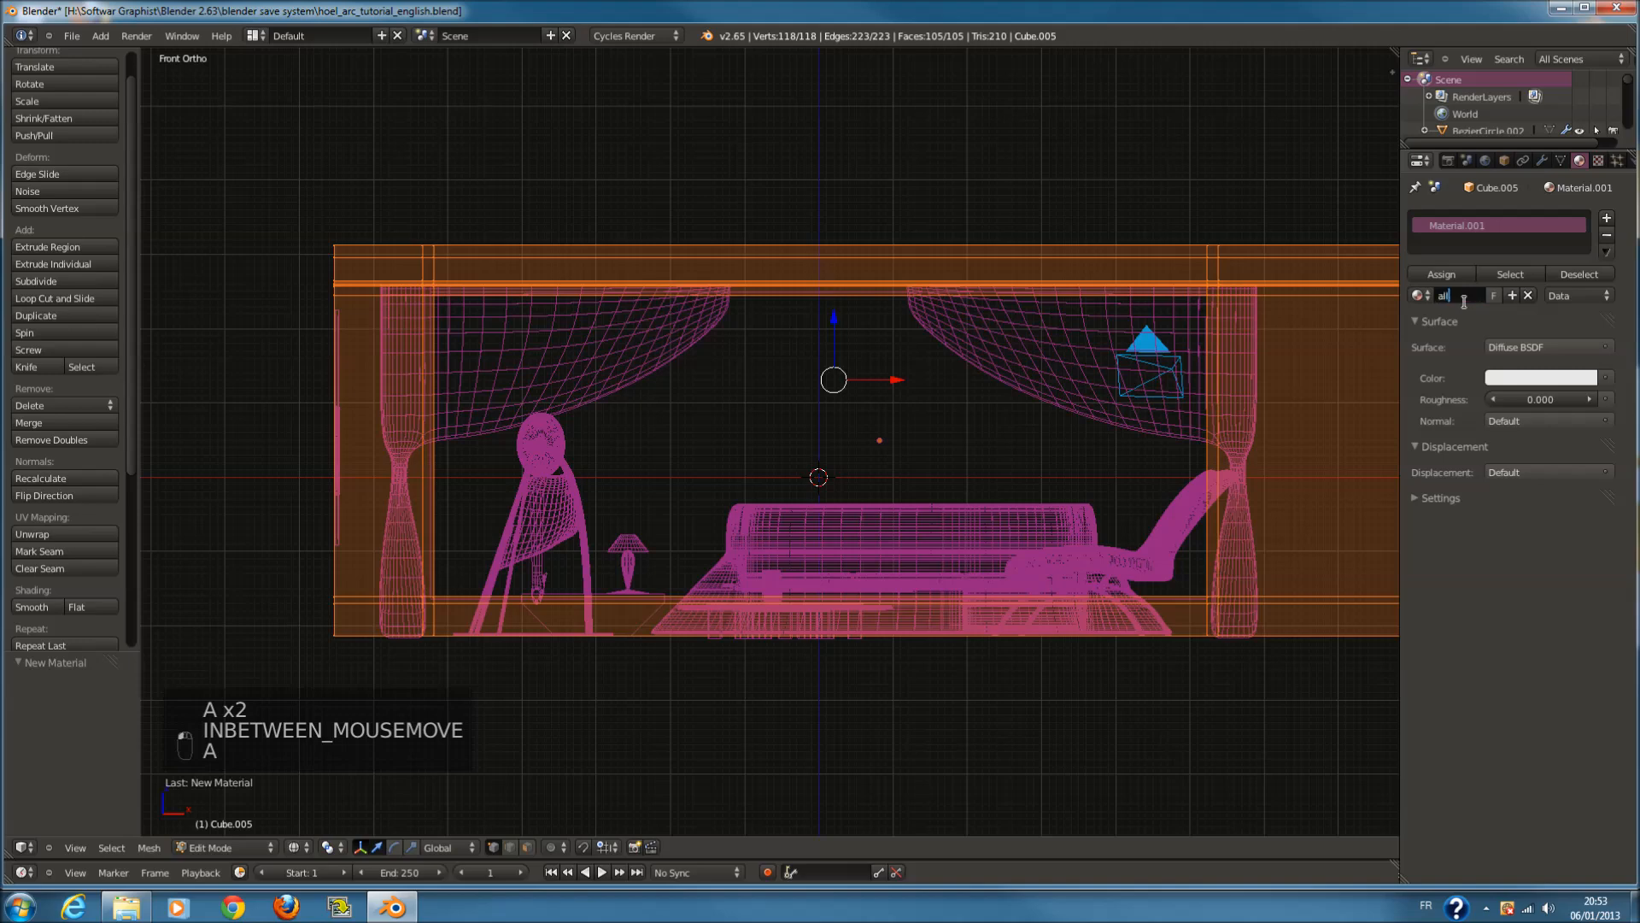
{"action": "key", "text": "Return"}
Darken the "all" material's diffuse color to nearly black
{"action": "scroll", "coordinate": [342, 356], "scroll_direction": "down", "scroll_amount": 3}
{"action": "scroll", "coordinate": [487, 376], "scroll_direction": "up", "scroll_amount": 4, "text": "ctrl"}
{"action": "scroll", "coordinate": [640, 483], "scroll_direction": "up", "scroll_amount": 2}
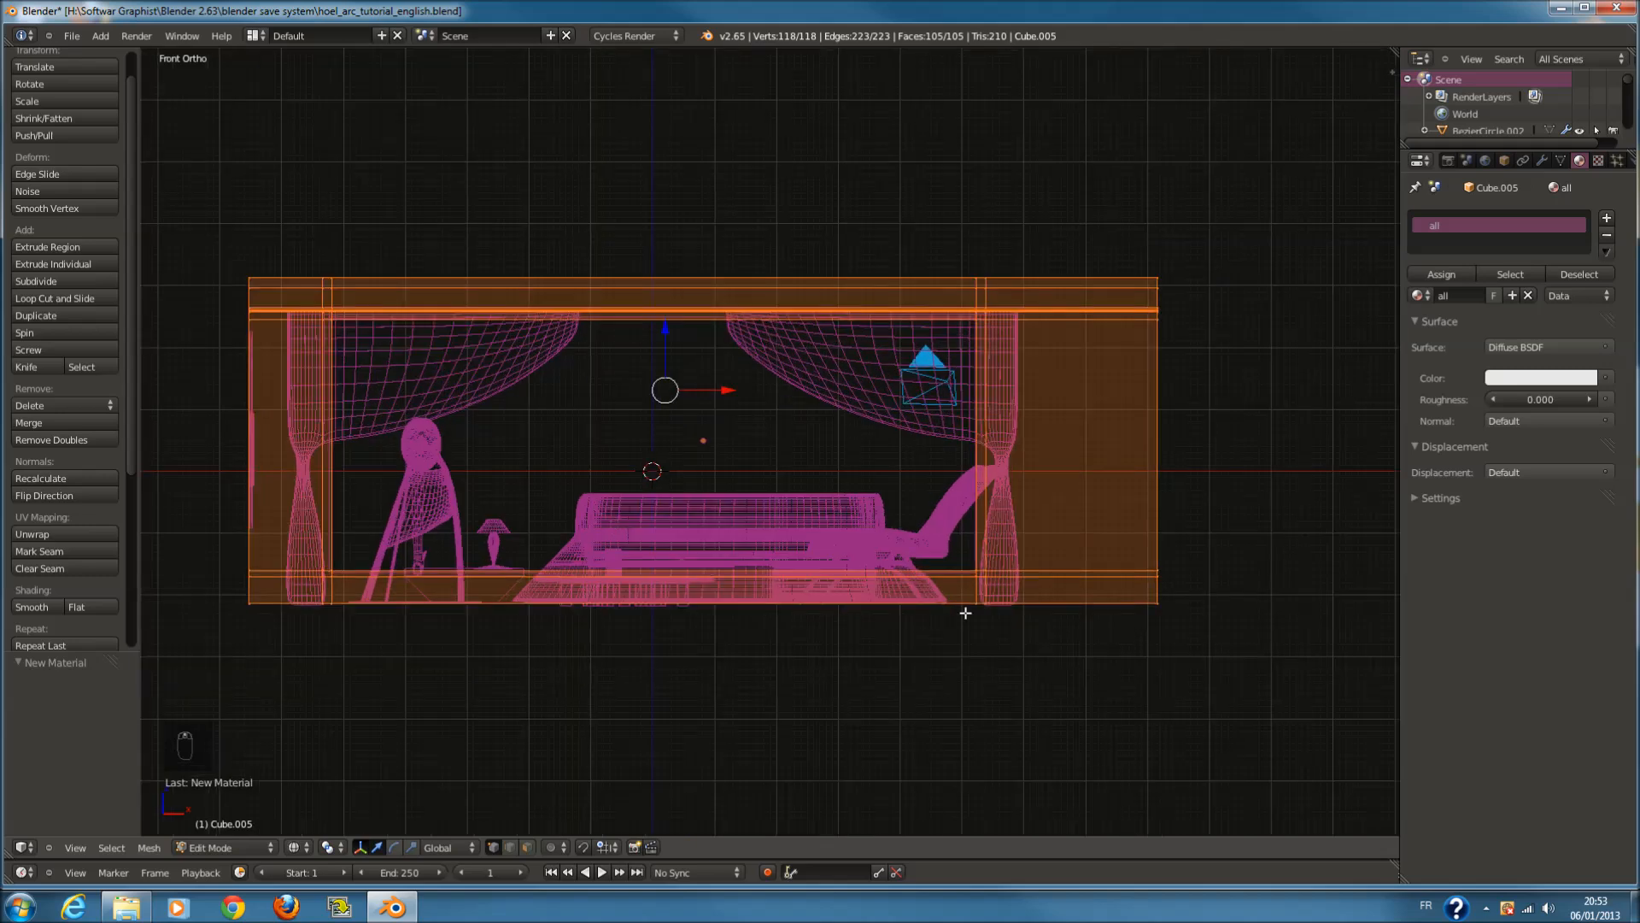
{"action": "scroll", "coordinate": [983, 589], "scroll_direction": "down", "scroll_amount": 3, "text": "ctrl"}
{"action": "left_click", "coordinate": [1561, 376]}
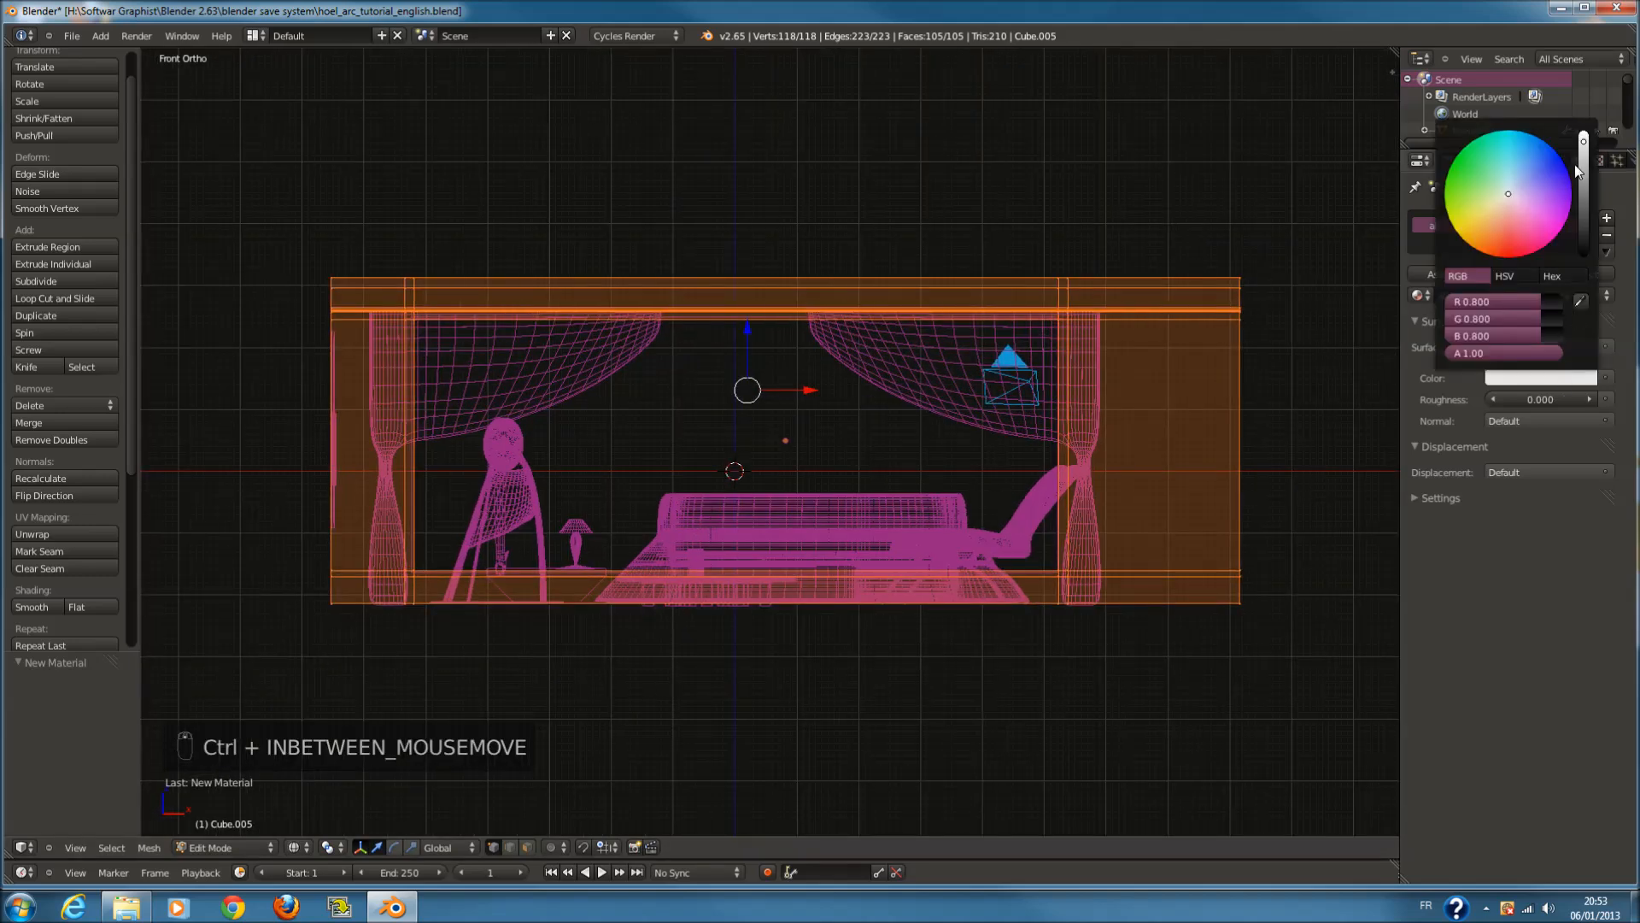
{"action": "left_click_drag", "start_coordinate": [1582, 184], "coordinate": [1558, 248]}
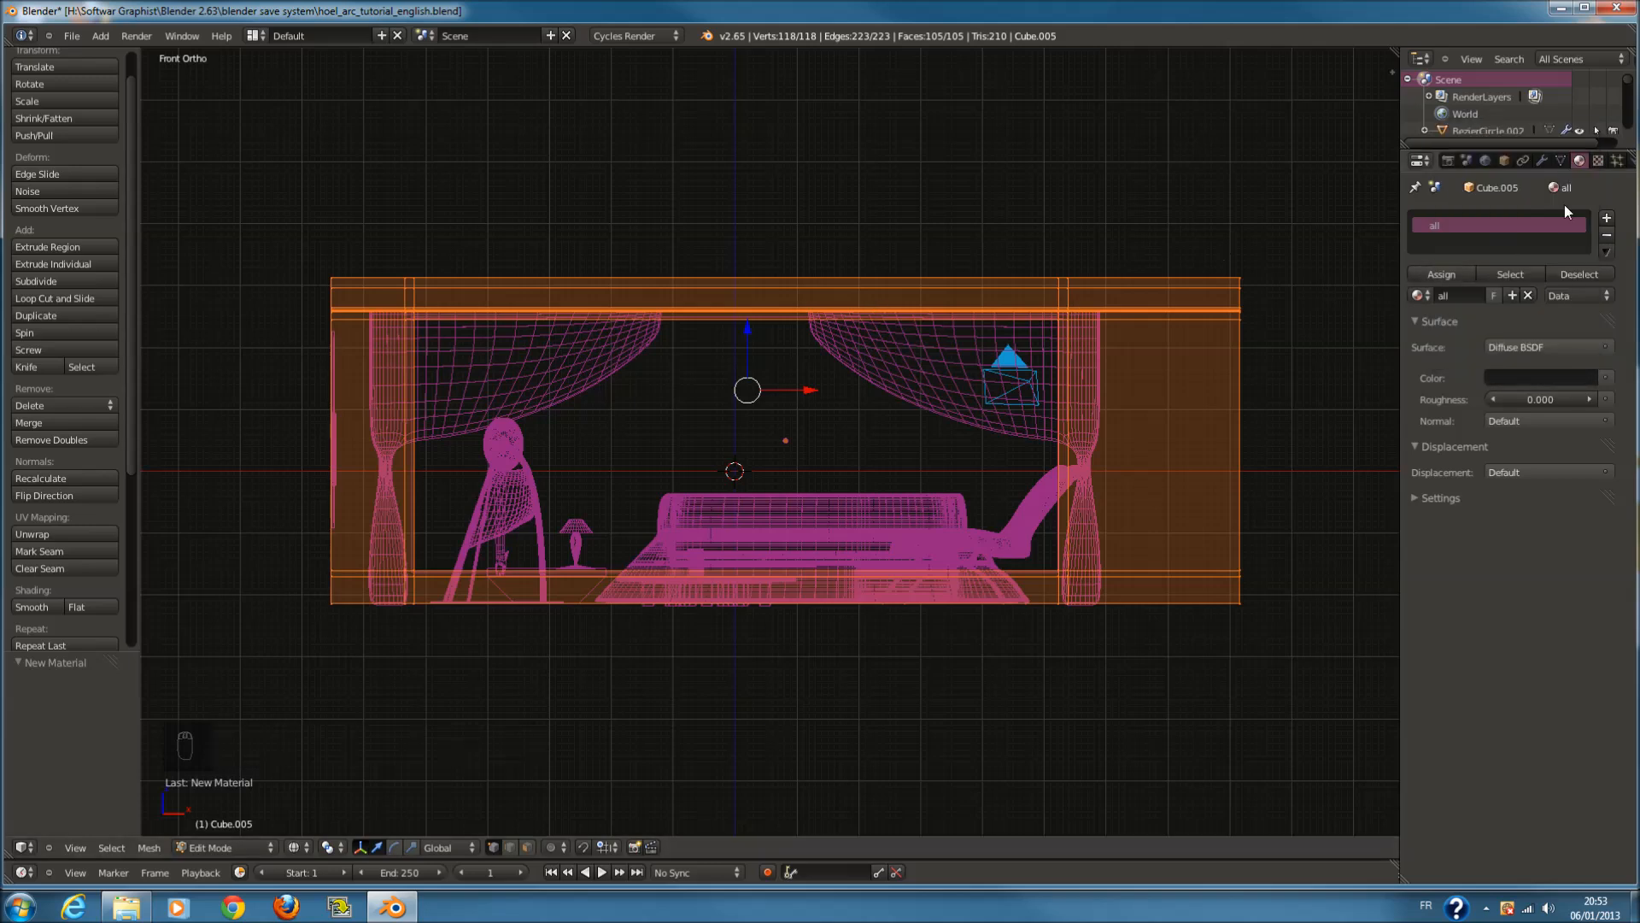
Add a second material slot to the room with a new material named "floor"
{"action": "left_click", "coordinate": [1603, 220]}
{"action": "left_click", "coordinate": [1482, 290]}
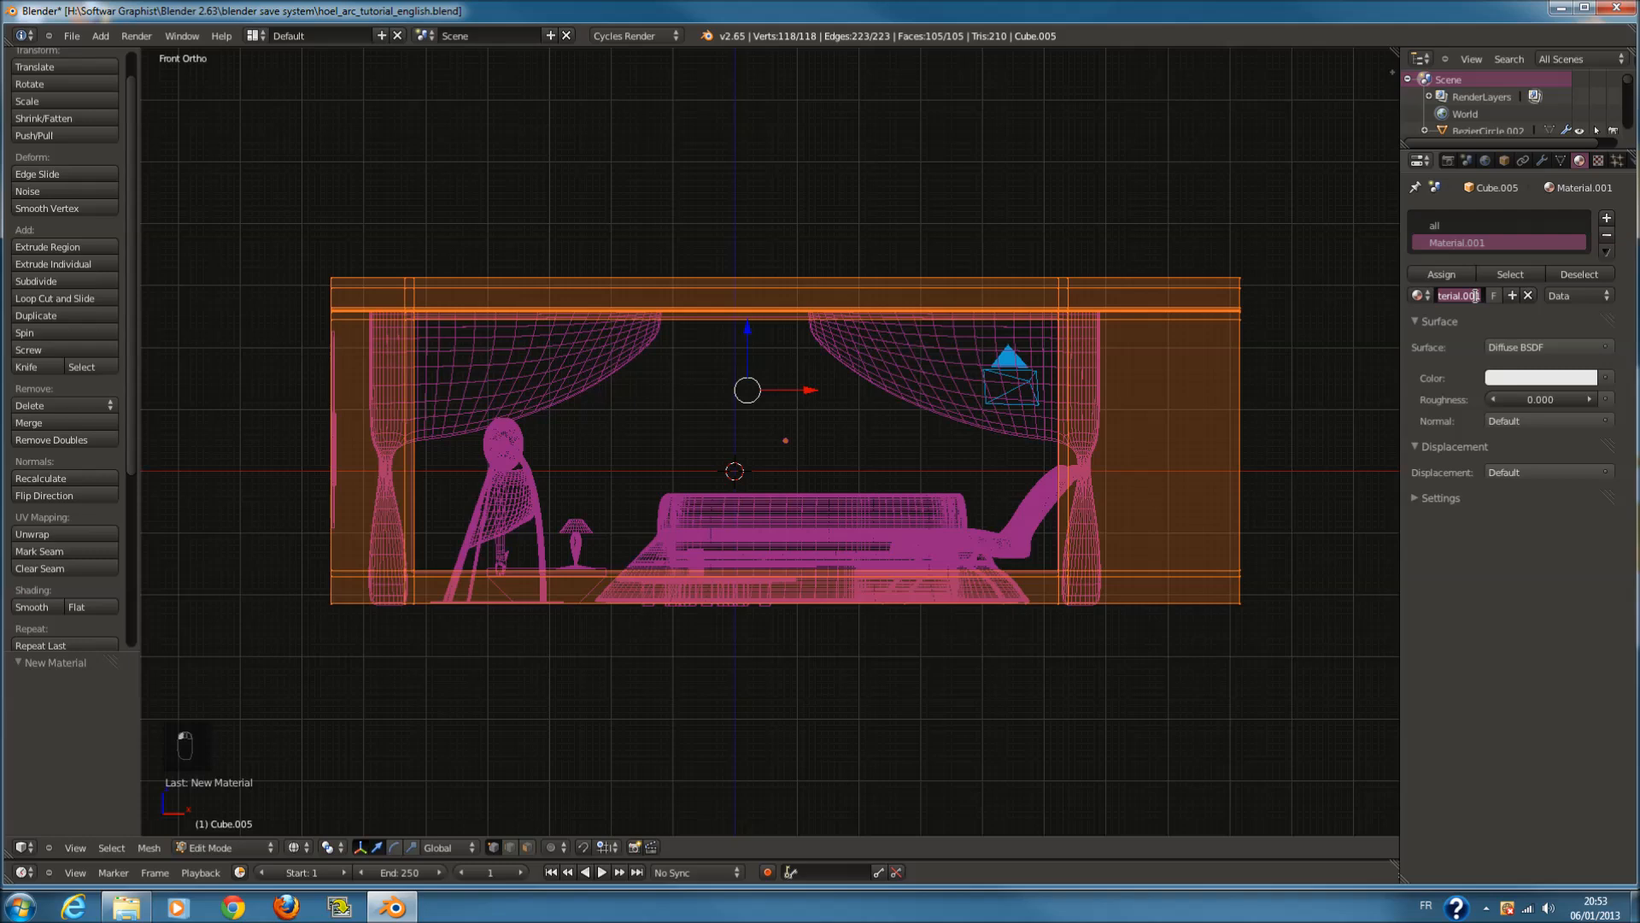
{"action": "type", "text": "t"}
{"action": "key", "text": "Return"}
{"action": "key", "text": "BackSpace"}
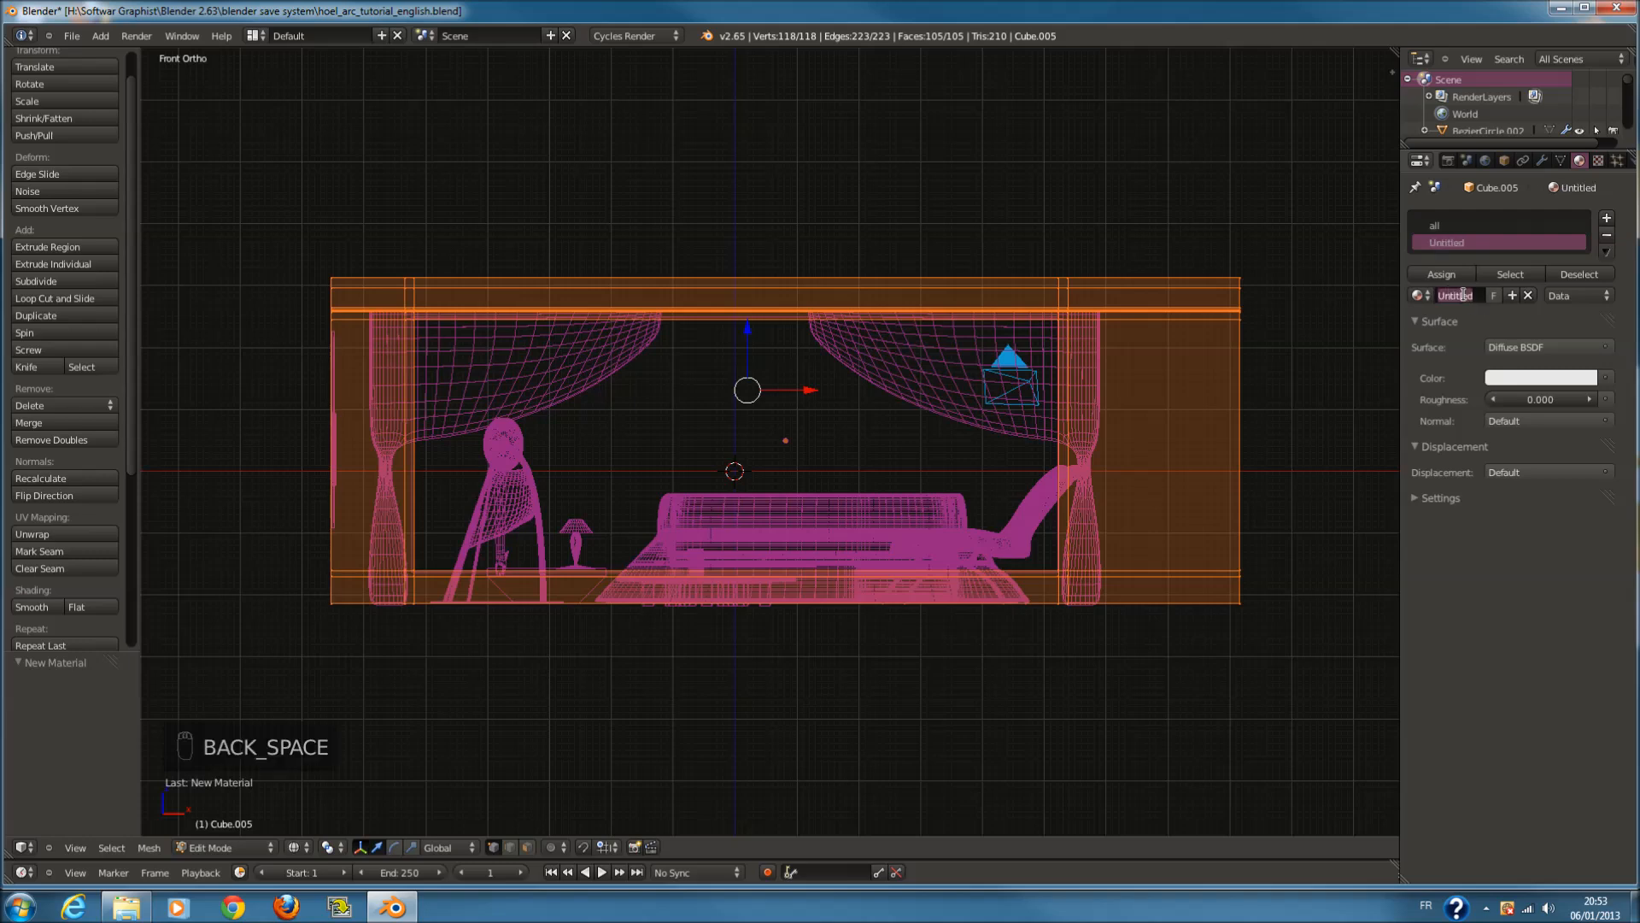
{"action": "type", "text": "floor"}
{"action": "key", "text": "Return"}
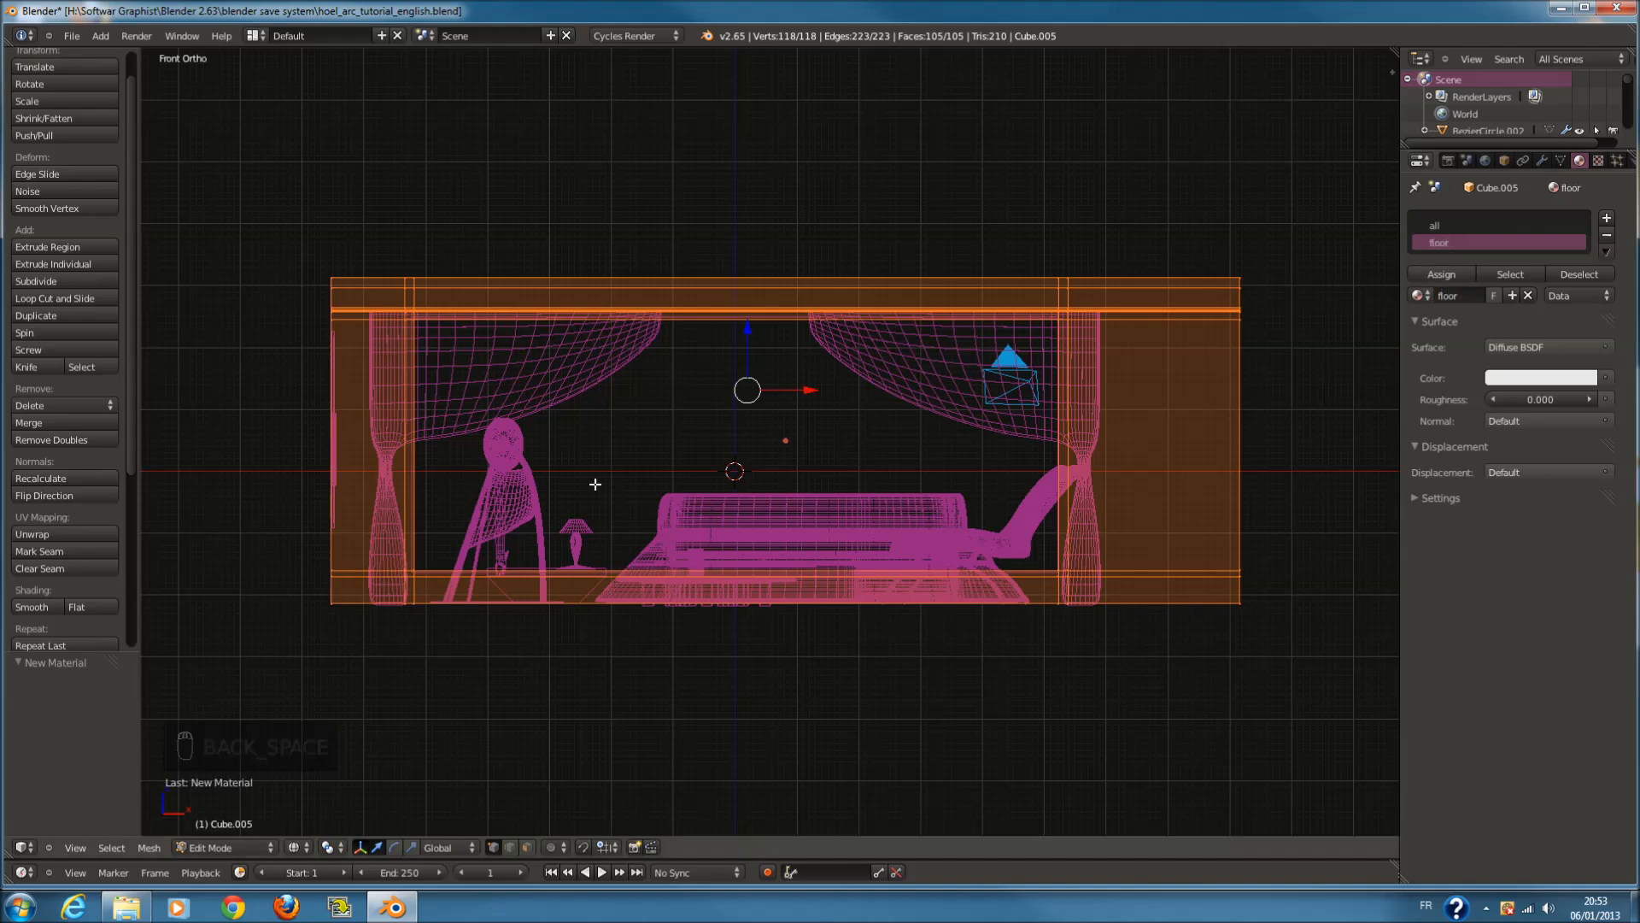
Deselect everything and circle-select the room's floor faces from below in solid shading
{"action": "key", "text": "z"}
{"action": "middle_click_drag", "start_coordinate": [731, 556], "coordinate": [632, 342]}
{"action": "key", "text": "a"}
{"action": "key", "text": "c"}
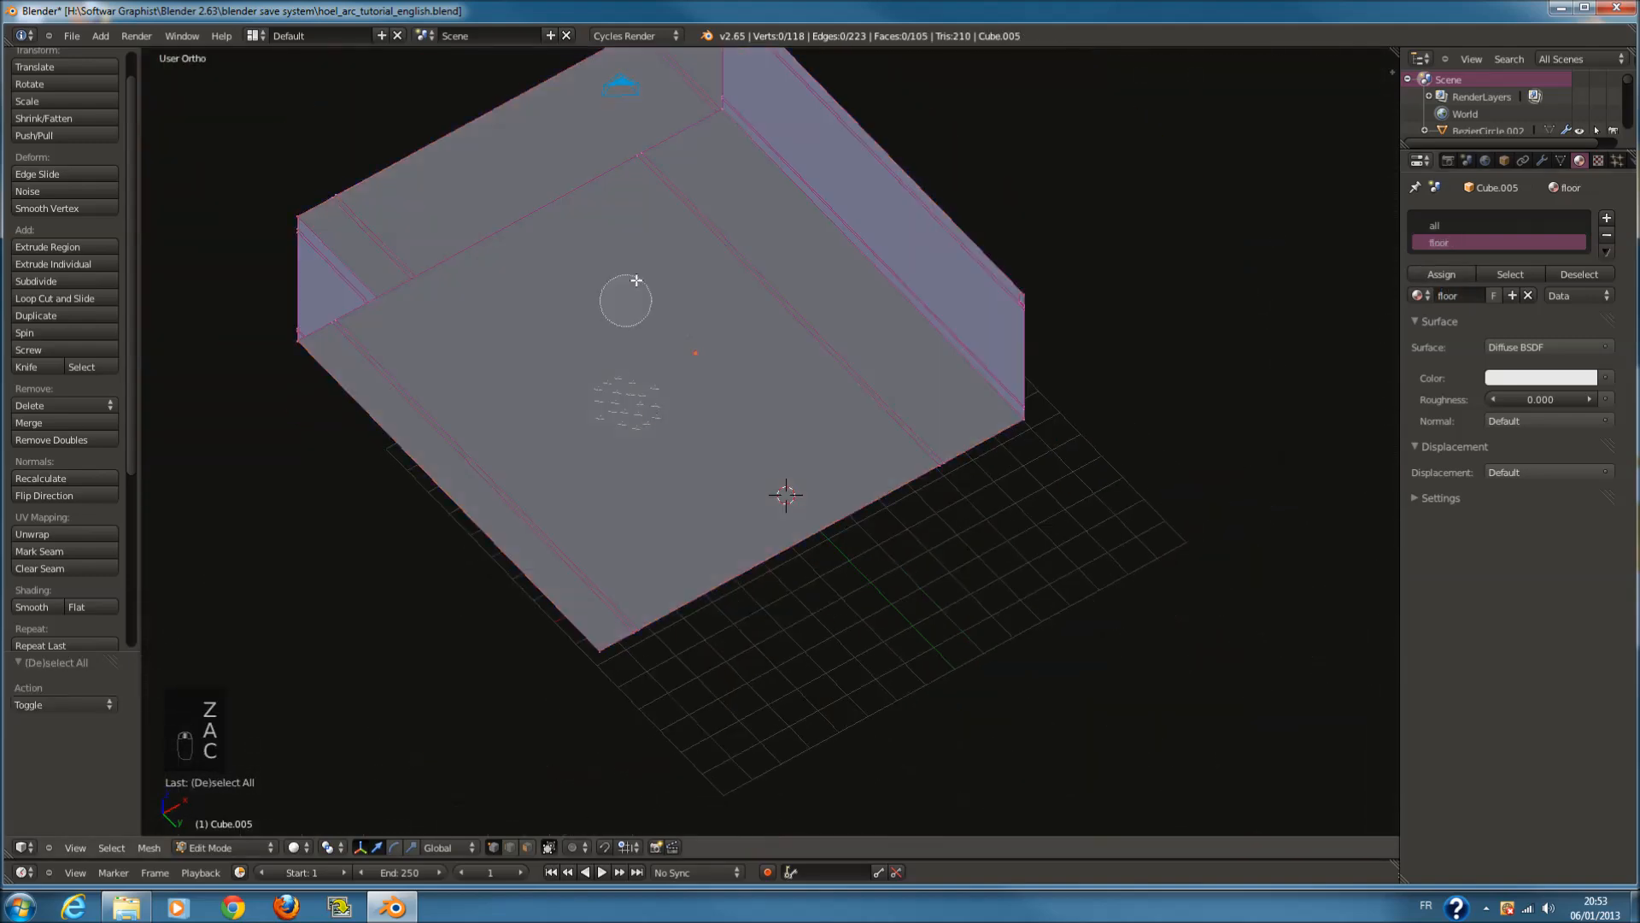
{"action": "key", "text": "c"}
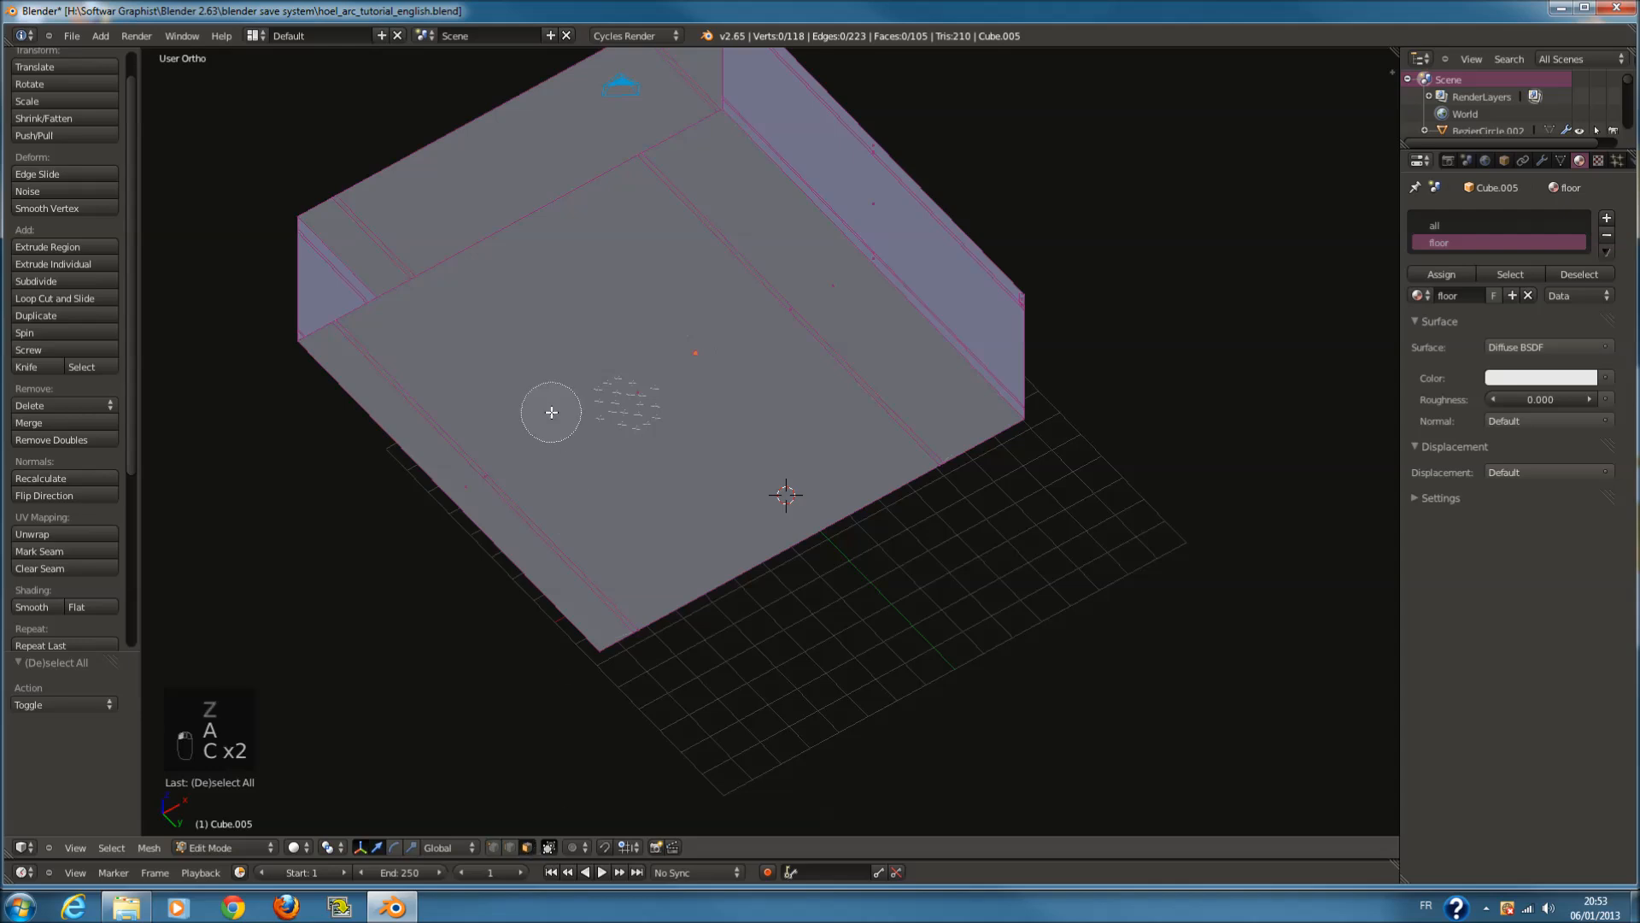
{"action": "mouse_move", "coordinate": [604, 450]}
{"action": "left_mouse_down"}
{"action": "mouse_move", "coordinate": [758, 285]}
{"action": "mouse_move", "coordinate": [835, 293]}
{"action": "mouse_move", "coordinate": [889, 238]}
{"action": "left_mouse_up"}
{"action": "middle_click", "coordinate": [889, 239]}
{"action": "key", "text": "Escape"}
Unwrap the selected floor faces from the top view with Project from View (Bounds)
{"action": "mouse_move", "coordinate": [875, 296]}
{"action": "middle_mouse_down"}
{"action": "mouse_move", "coordinate": [875, 450]}
{"action": "mouse_move", "coordinate": [915, 556]}
{"action": "mouse_move", "coordinate": [911, 538]}
{"action": "middle_mouse_up"}
{"action": "key", "text": "KP_7"}
{"action": "key", "text": "u"}
{"action": "key", "text": "u"}
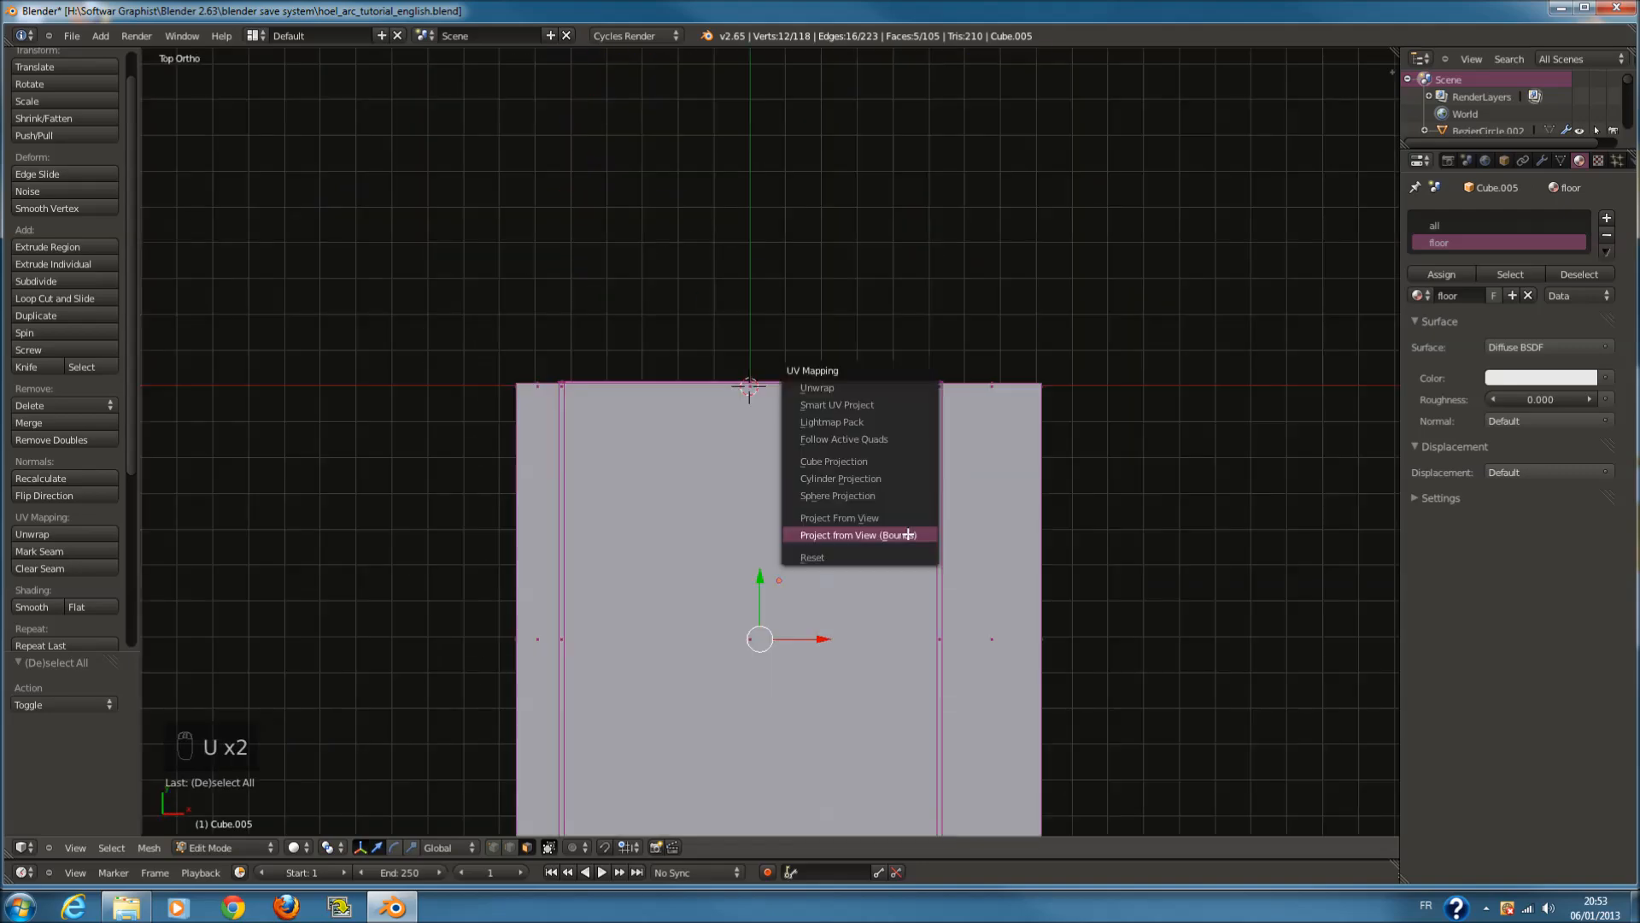
{"action": "left_click", "coordinate": [908, 534]}
Return to Object Mode, move the room to the second layer and show only that layer
{"action": "key", "text": "Tab"}
{"action": "scroll", "coordinate": [1066, 502], "scroll_direction": "down", "scroll_amount": 2}
{"action": "key", "text": "m"}
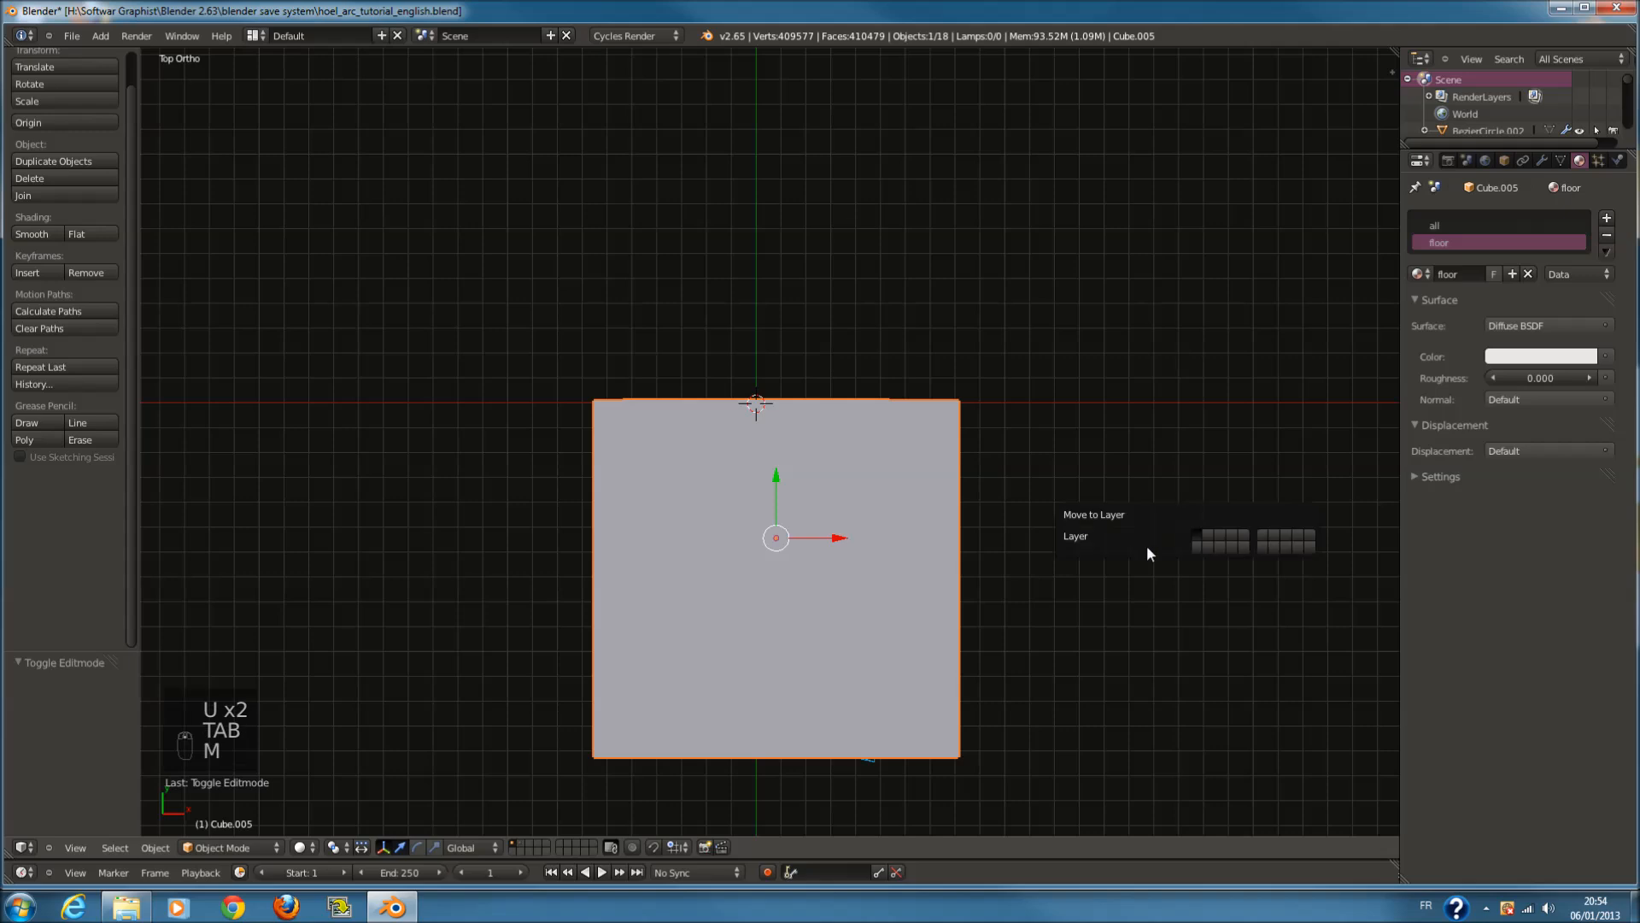
{"action": "left_click", "coordinate": [1206, 536]}
{"action": "left_click", "coordinate": [519, 844]}
Examine the room from its open front in rendered shading
{"action": "middle_click_drag", "start_coordinate": [794, 522], "coordinate": [563, 704]}
{"action": "left_click", "coordinate": [258, 848]}
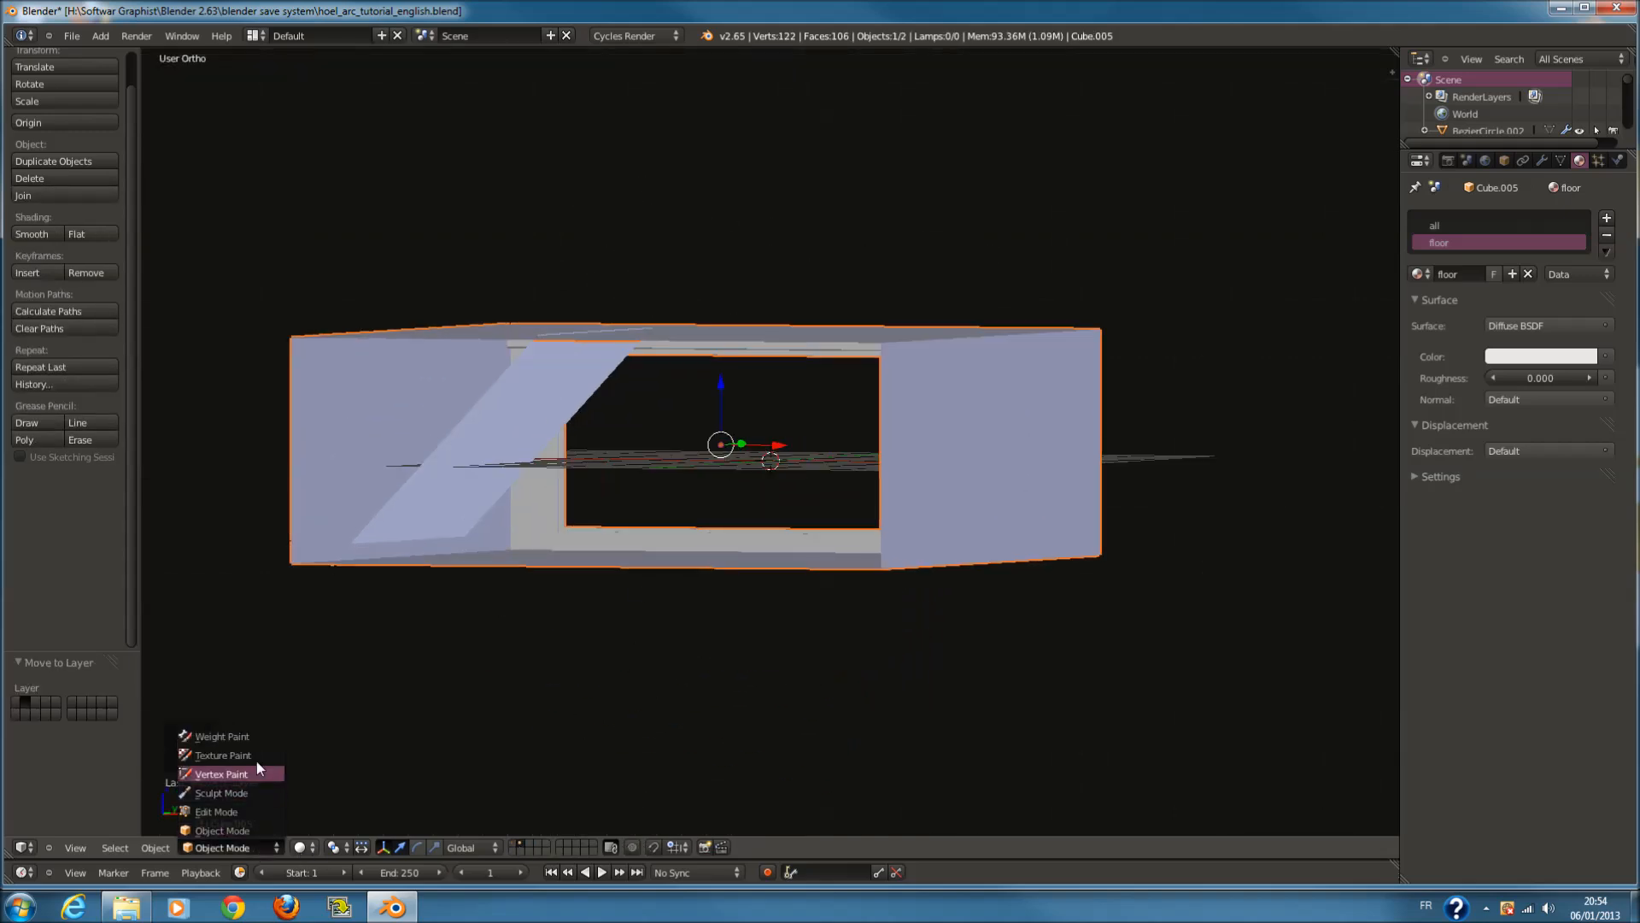
{"action": "left_click", "coordinate": [301, 847]}
{"action": "left_click", "coordinate": [359, 810]}
{"action": "scroll", "coordinate": [681, 510], "scroll_direction": "up", "scroll_amount": 5}
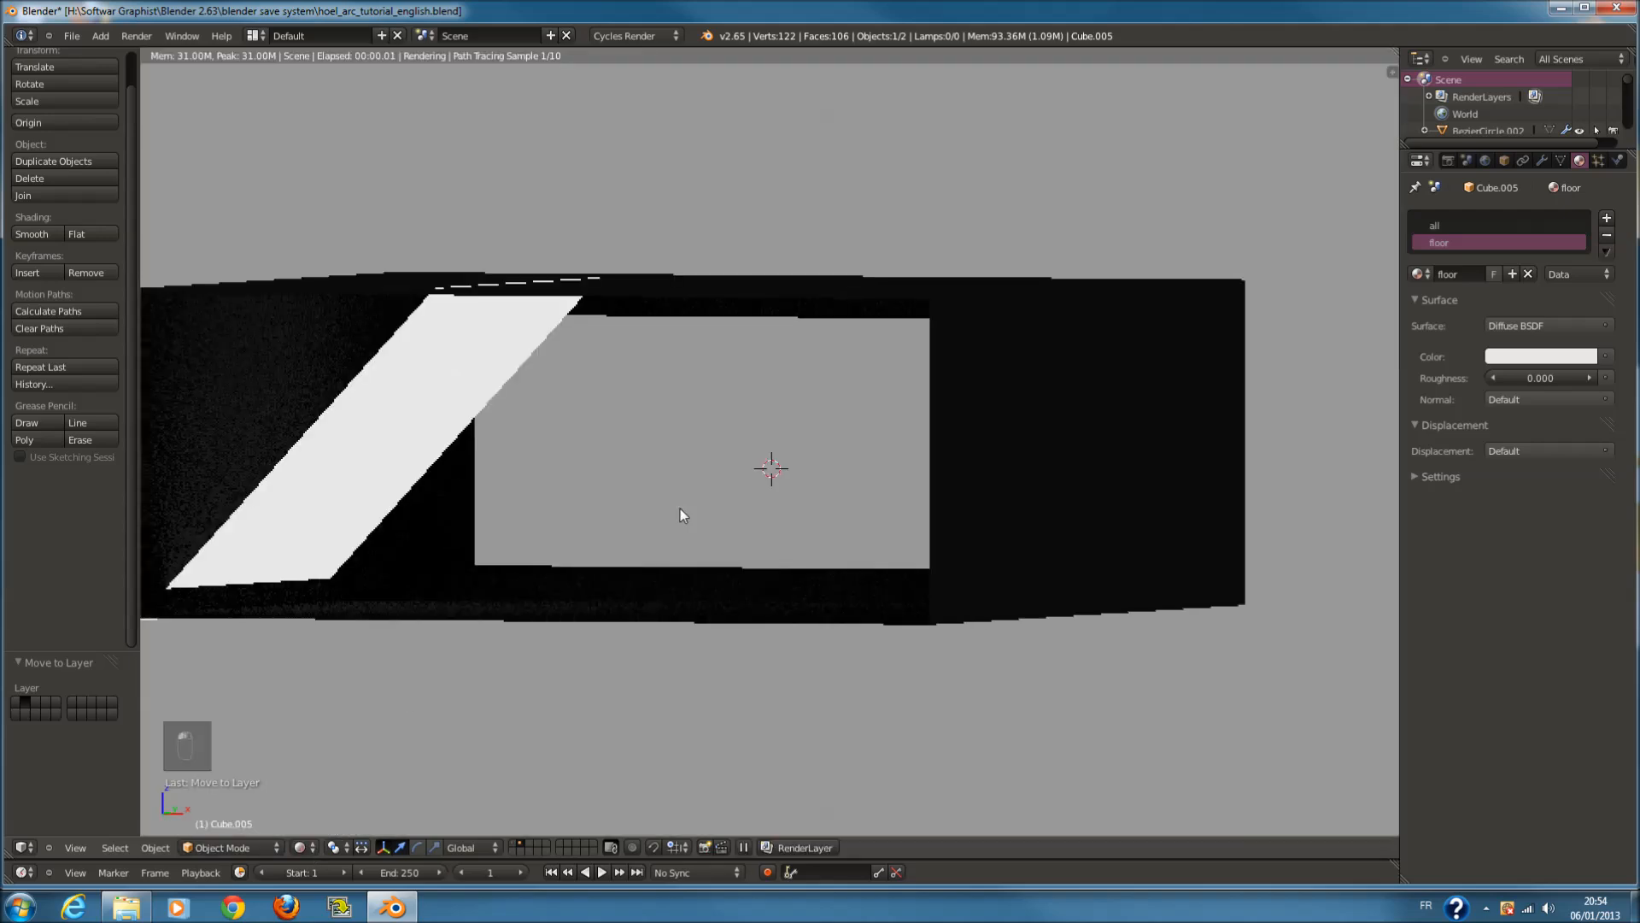
{"action": "scroll", "coordinate": [723, 519], "scroll_direction": "down", "scroll_amount": 4}
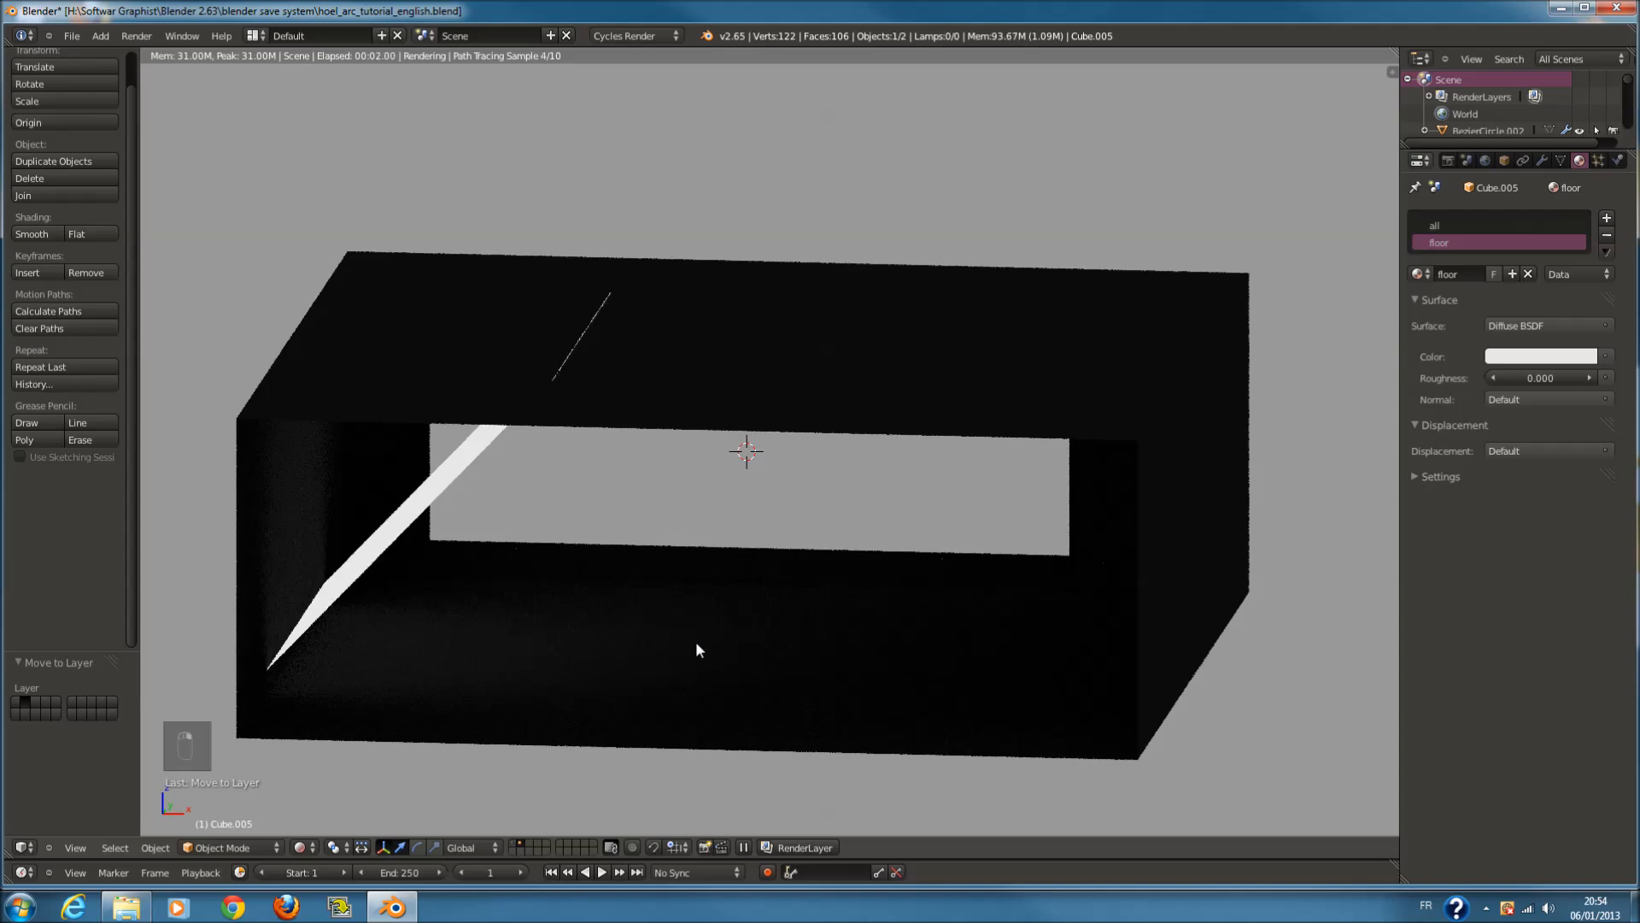
{"action": "key", "text": "Tab"}
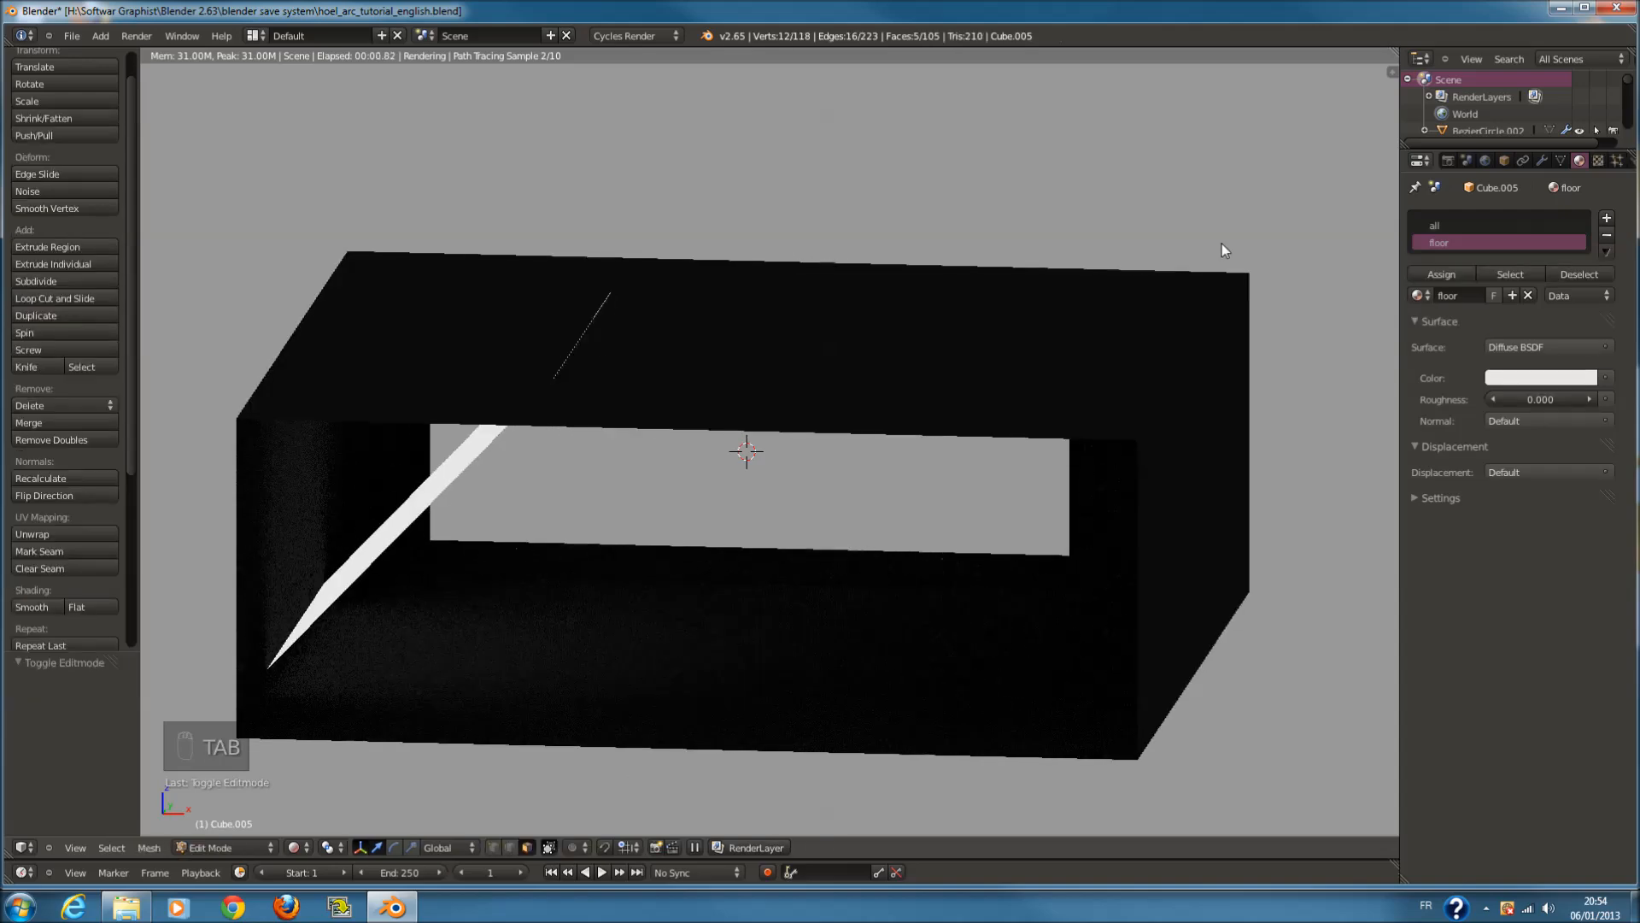
{"action": "key", "text": "Tab"}
Split the 3D view in two, with the room in solid shading and a Node Editor beside it
{"action": "left_click_drag", "start_coordinate": [1393, 53], "coordinate": [957, 53]}
{"action": "key", "text": "shift+z"}
{"action": "left_click_drag", "start_coordinate": [958, 137], "coordinate": [813, 137]}
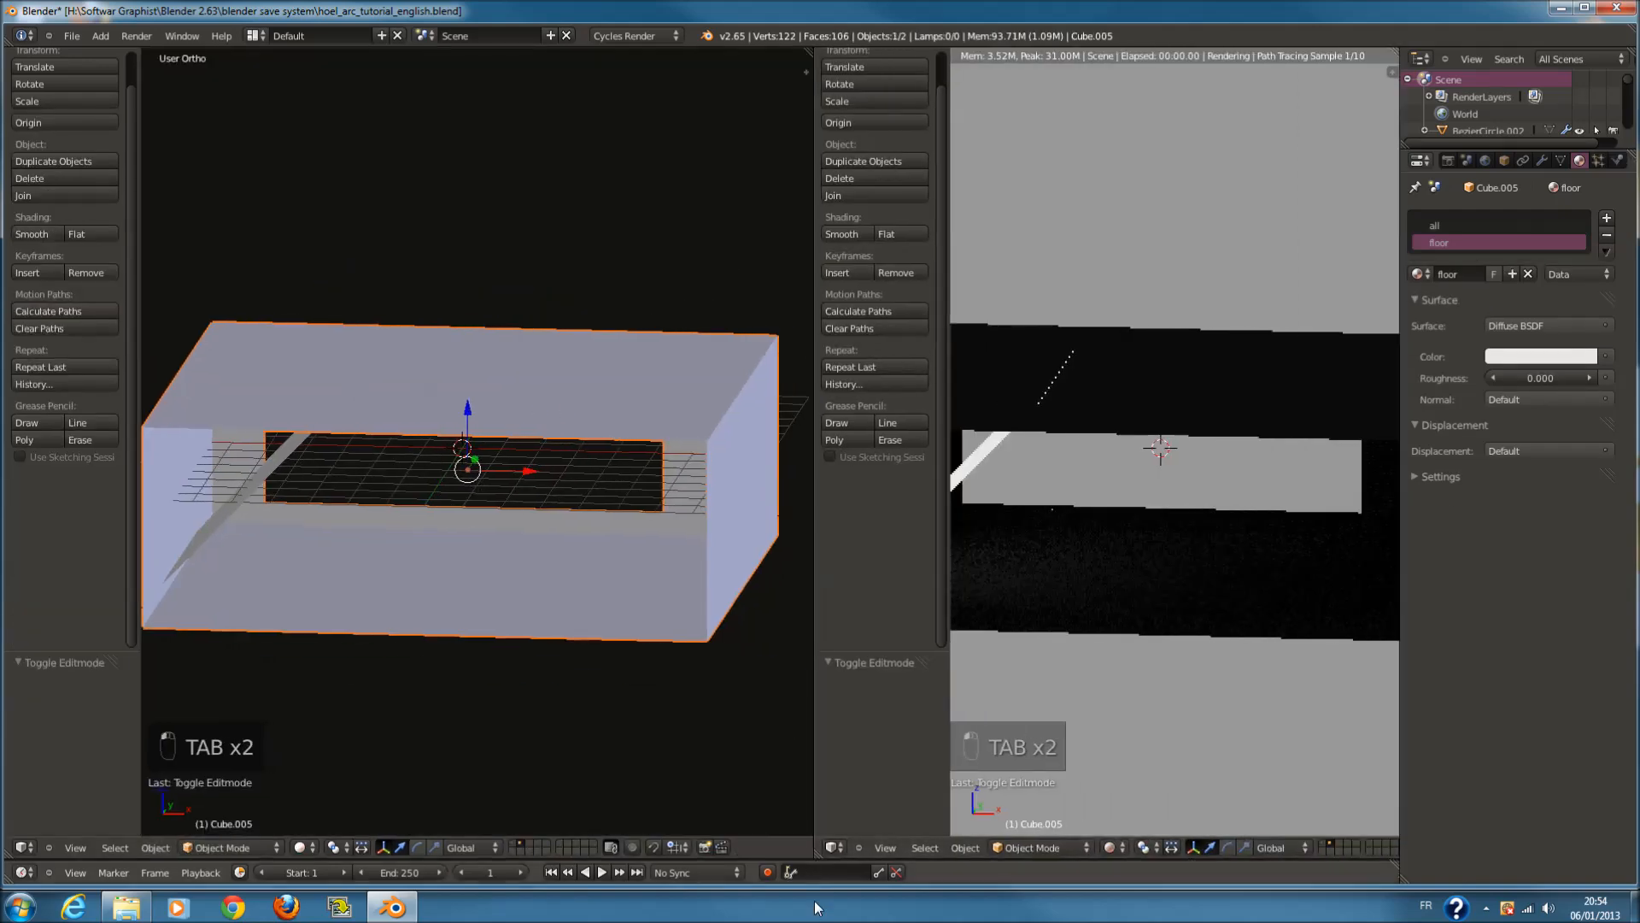
{"action": "left_click", "coordinate": [833, 848]}
{"action": "left_click", "coordinate": [894, 667]}
{"action": "scroll", "coordinate": [1025, 512], "scroll_direction": "up", "scroll_amount": 3}
Add an Image Texture node to the floor material and link its Color output to the Diffuse BSDF's Color
{"action": "key", "text": "shift+a"}
{"action": "mouse_move", "coordinate": [932, 554]}
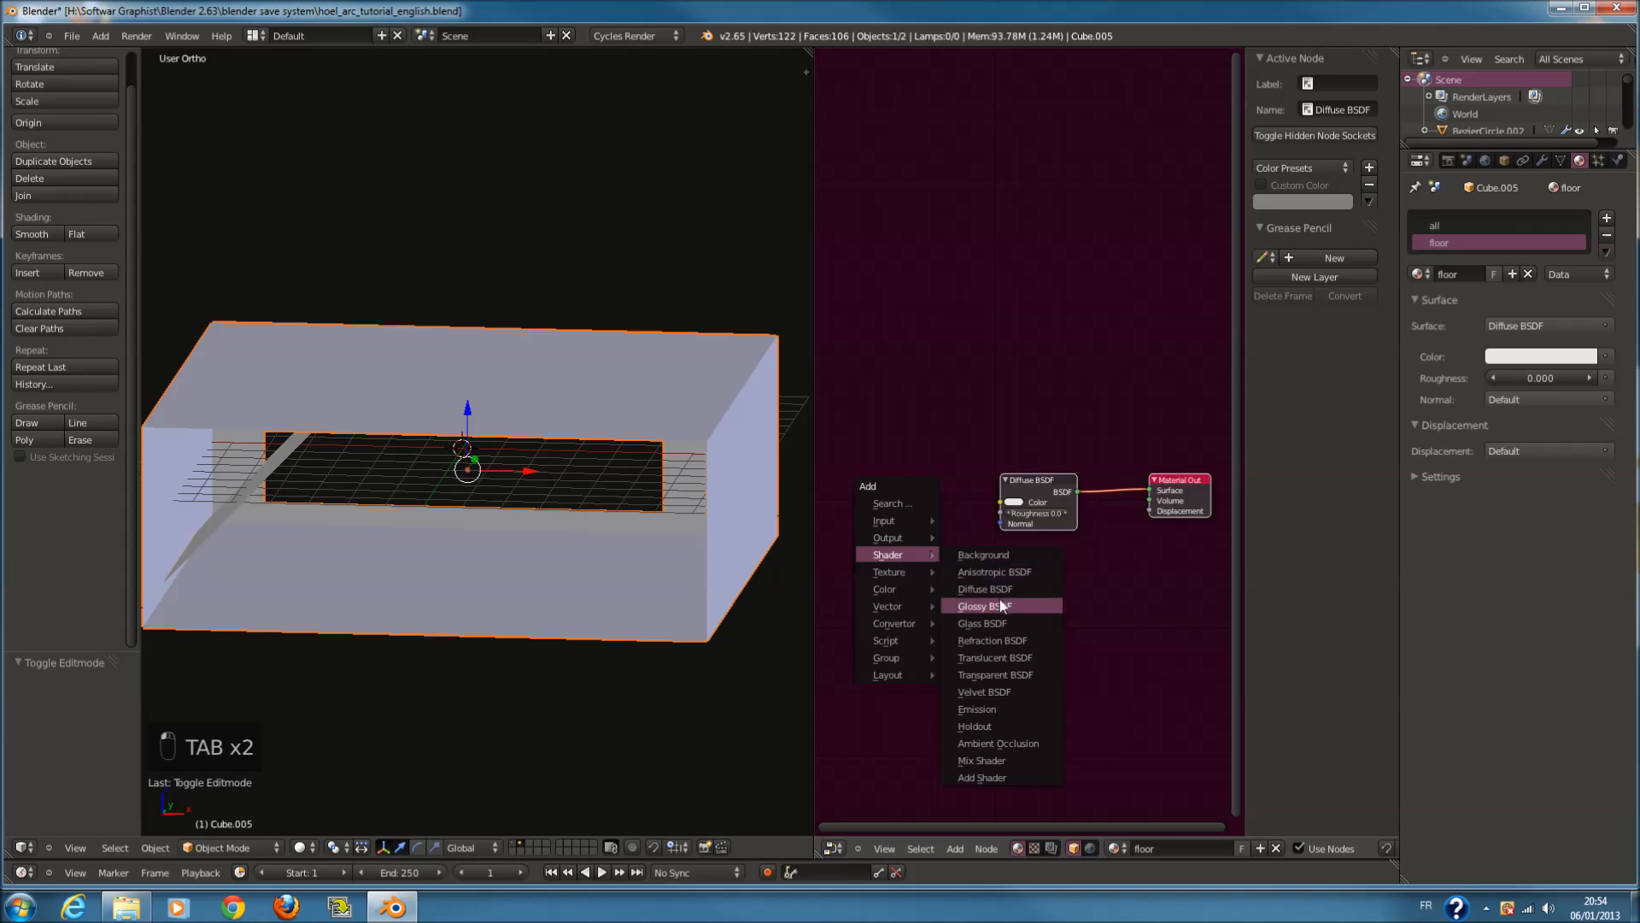
{"action": "mouse_move", "coordinate": [878, 576]}
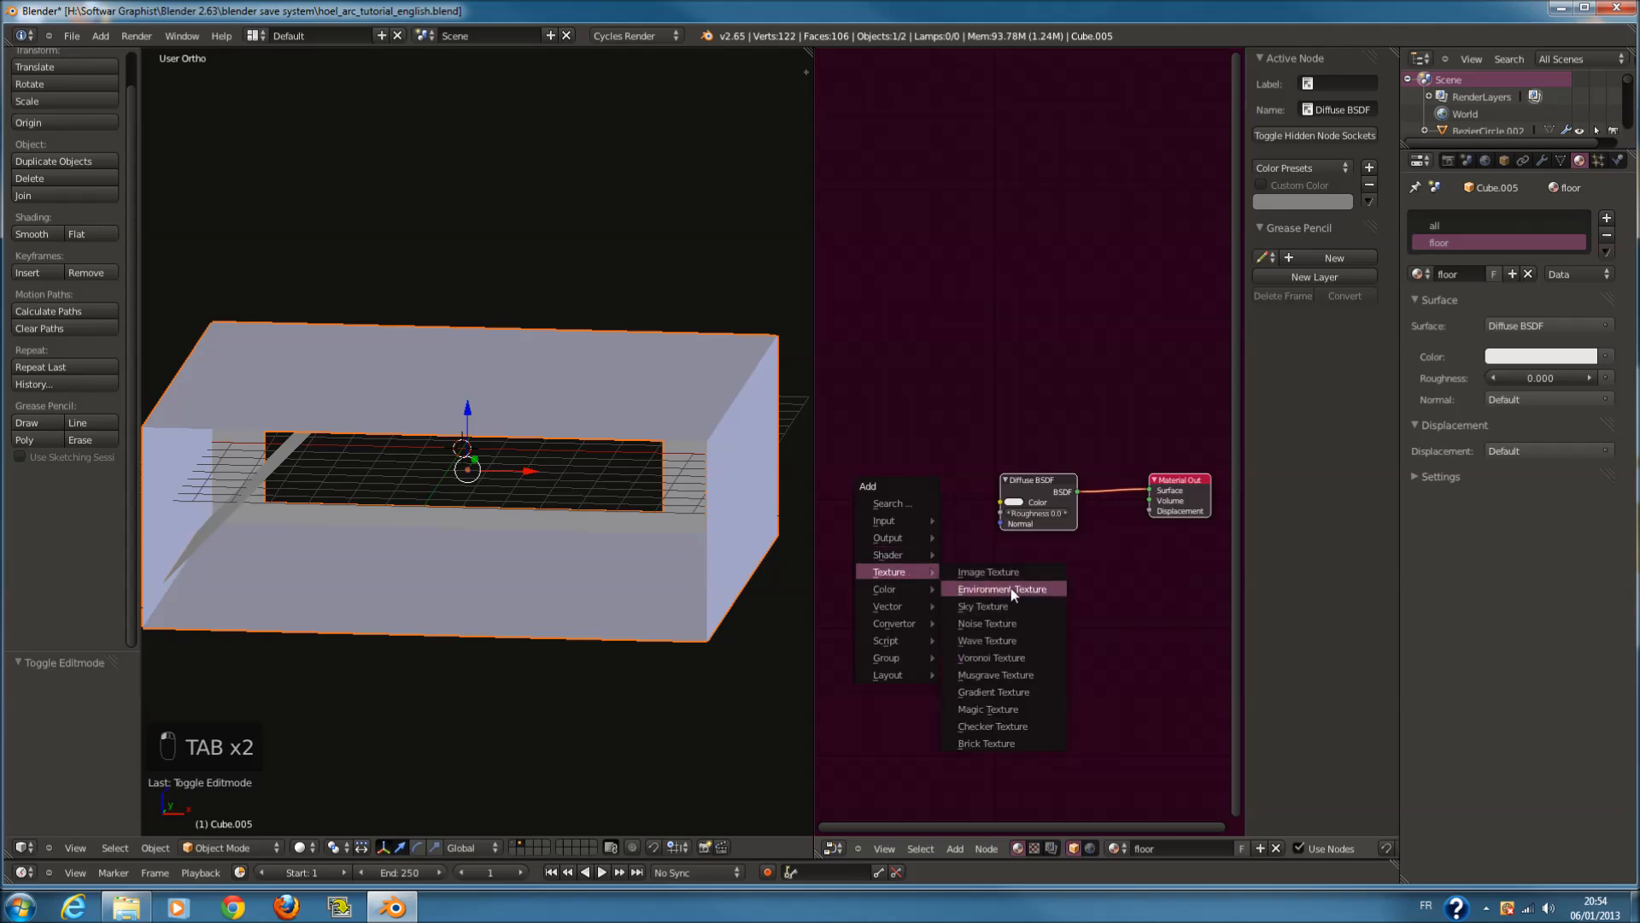
{"action": "left_click", "coordinate": [991, 571]}
{"action": "left_click", "coordinate": [897, 500]}
{"action": "scroll", "coordinate": [890, 517], "scroll_direction": "up", "scroll_amount": 1}
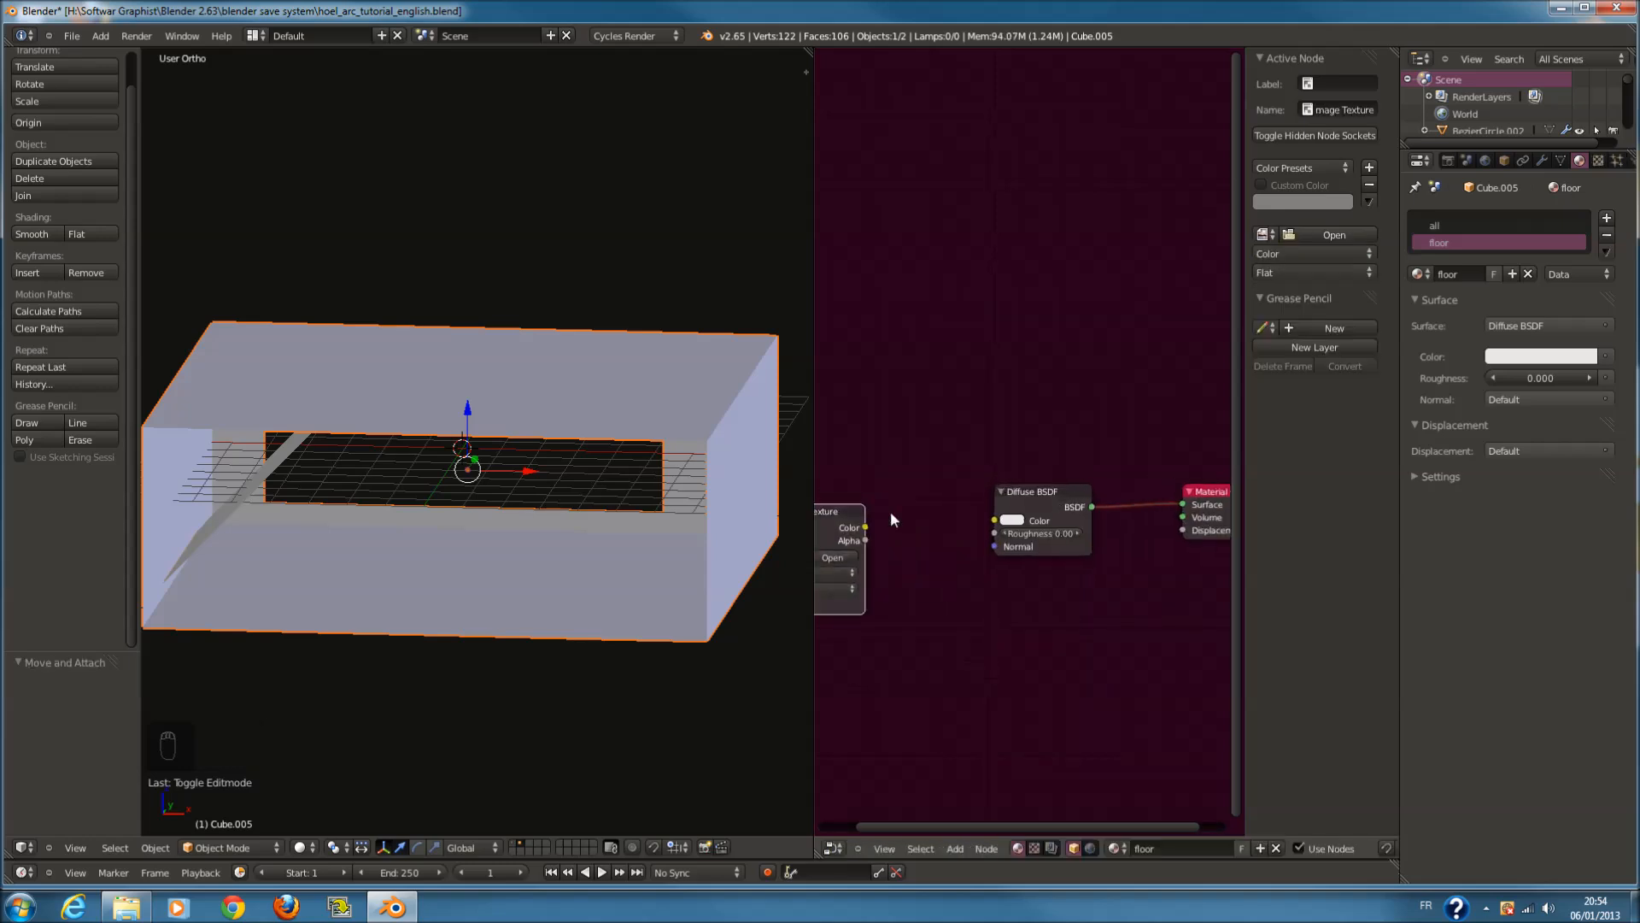
{"action": "left_click_drag", "start_coordinate": [865, 528], "coordinate": [995, 521]}
{"action": "scroll", "coordinate": [858, 568], "scroll_direction": "down", "scroll_amount": 1}
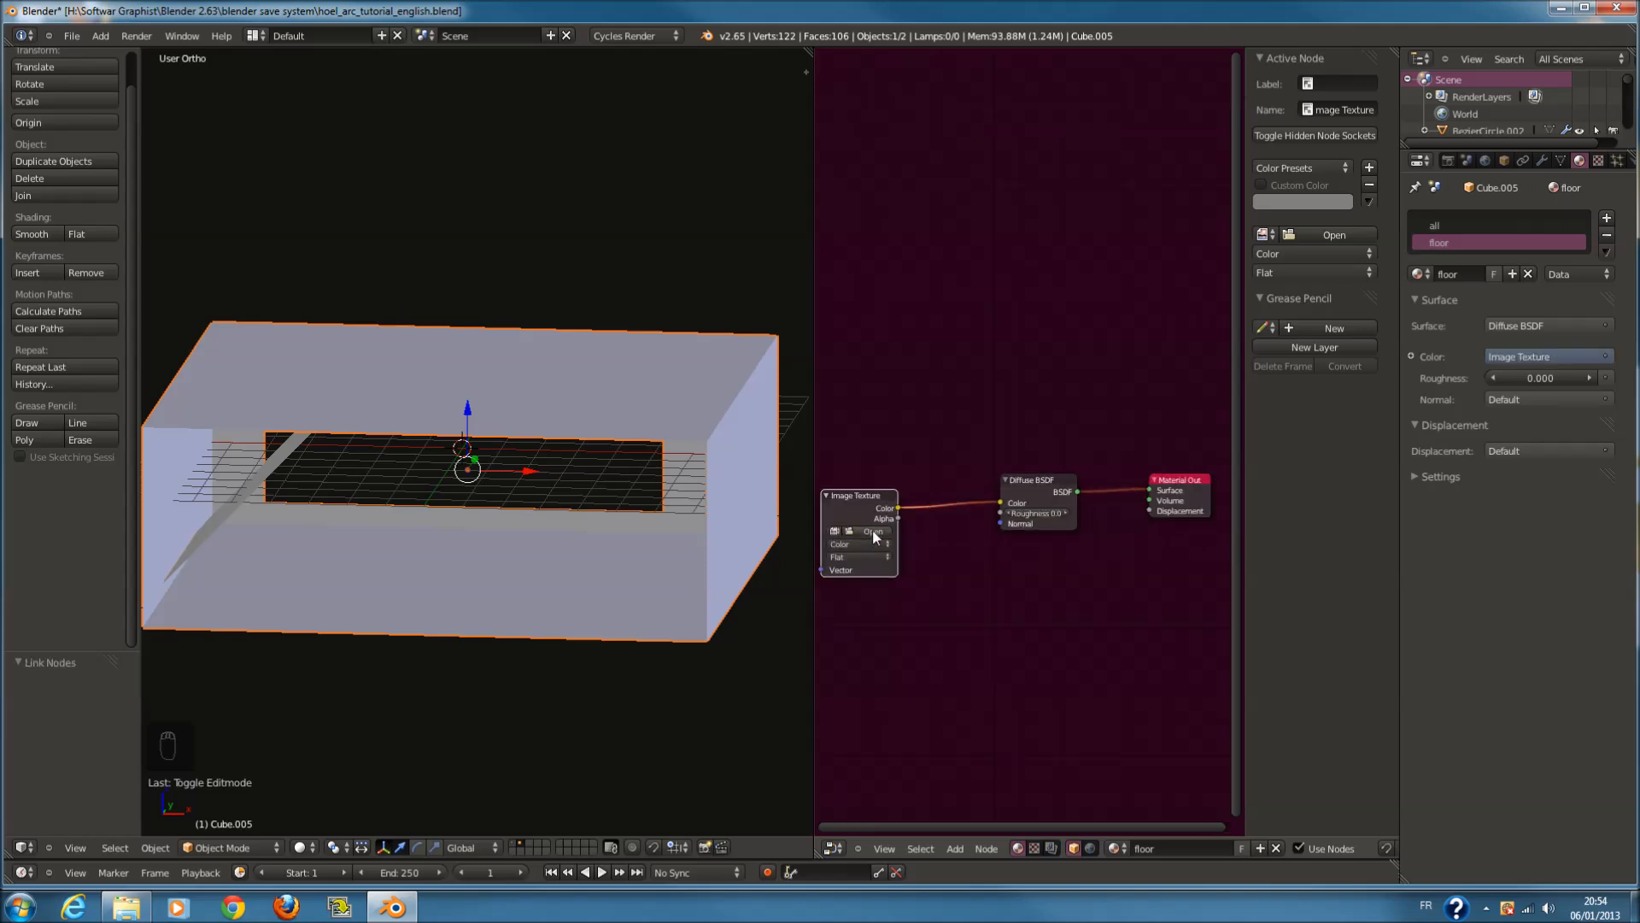
Load the TilesOrnate0081 image from the texture folder into the Image Texture node, browsing the files as thumbnails
{"action": "left_click", "coordinate": [873, 532]}
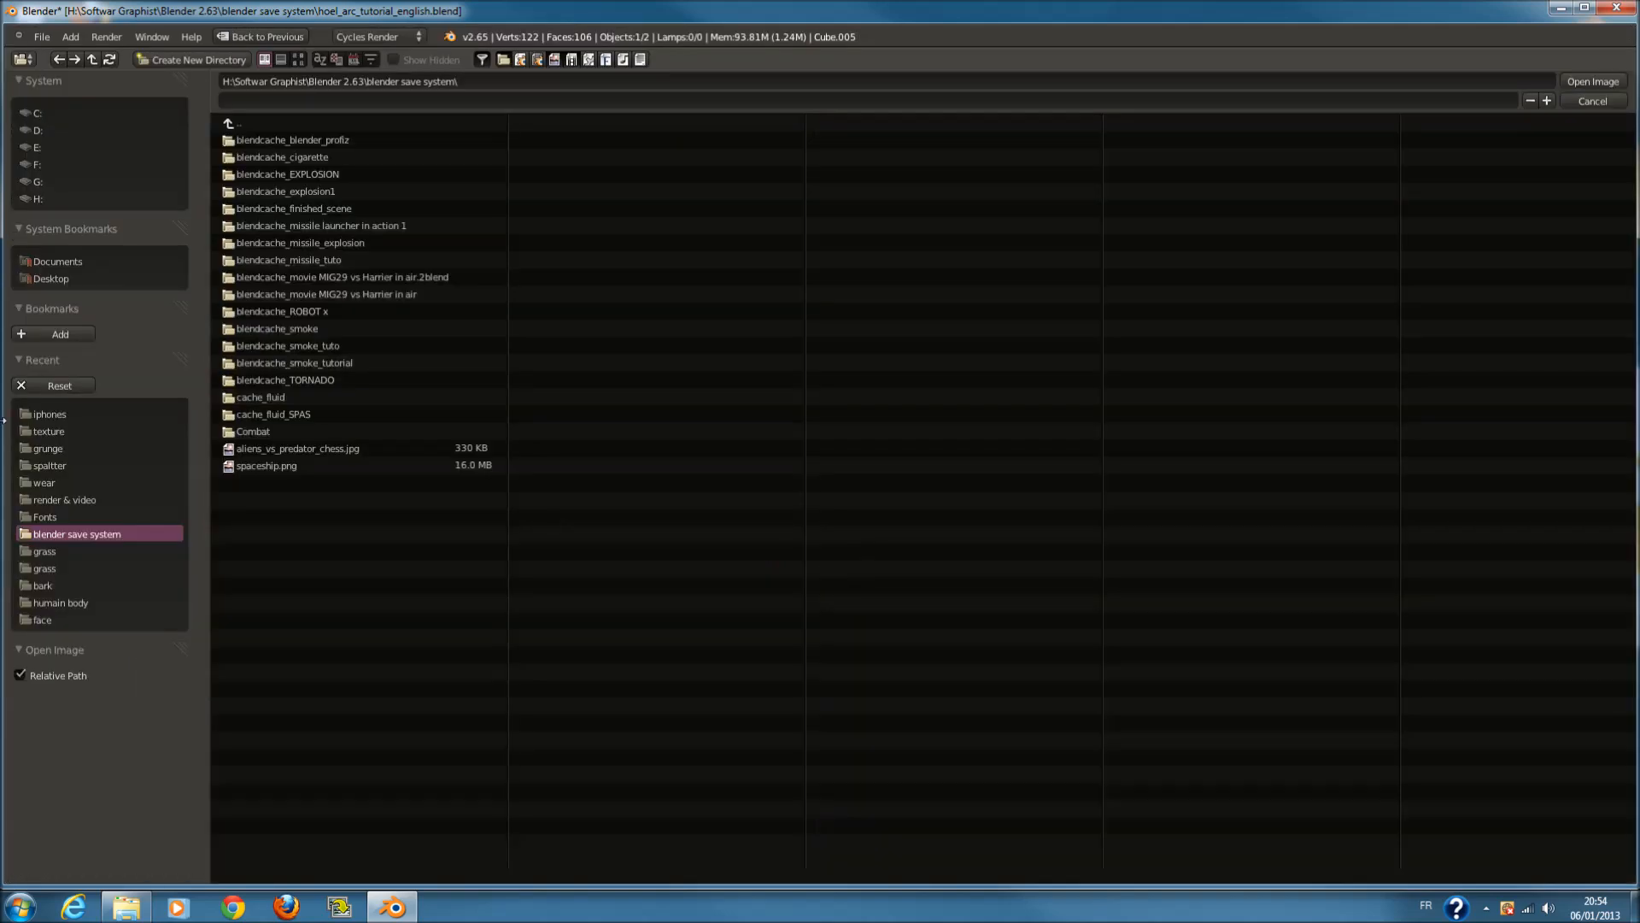
{"action": "left_click", "coordinate": [77, 259]}
{"action": "left_click", "coordinate": [70, 432]}
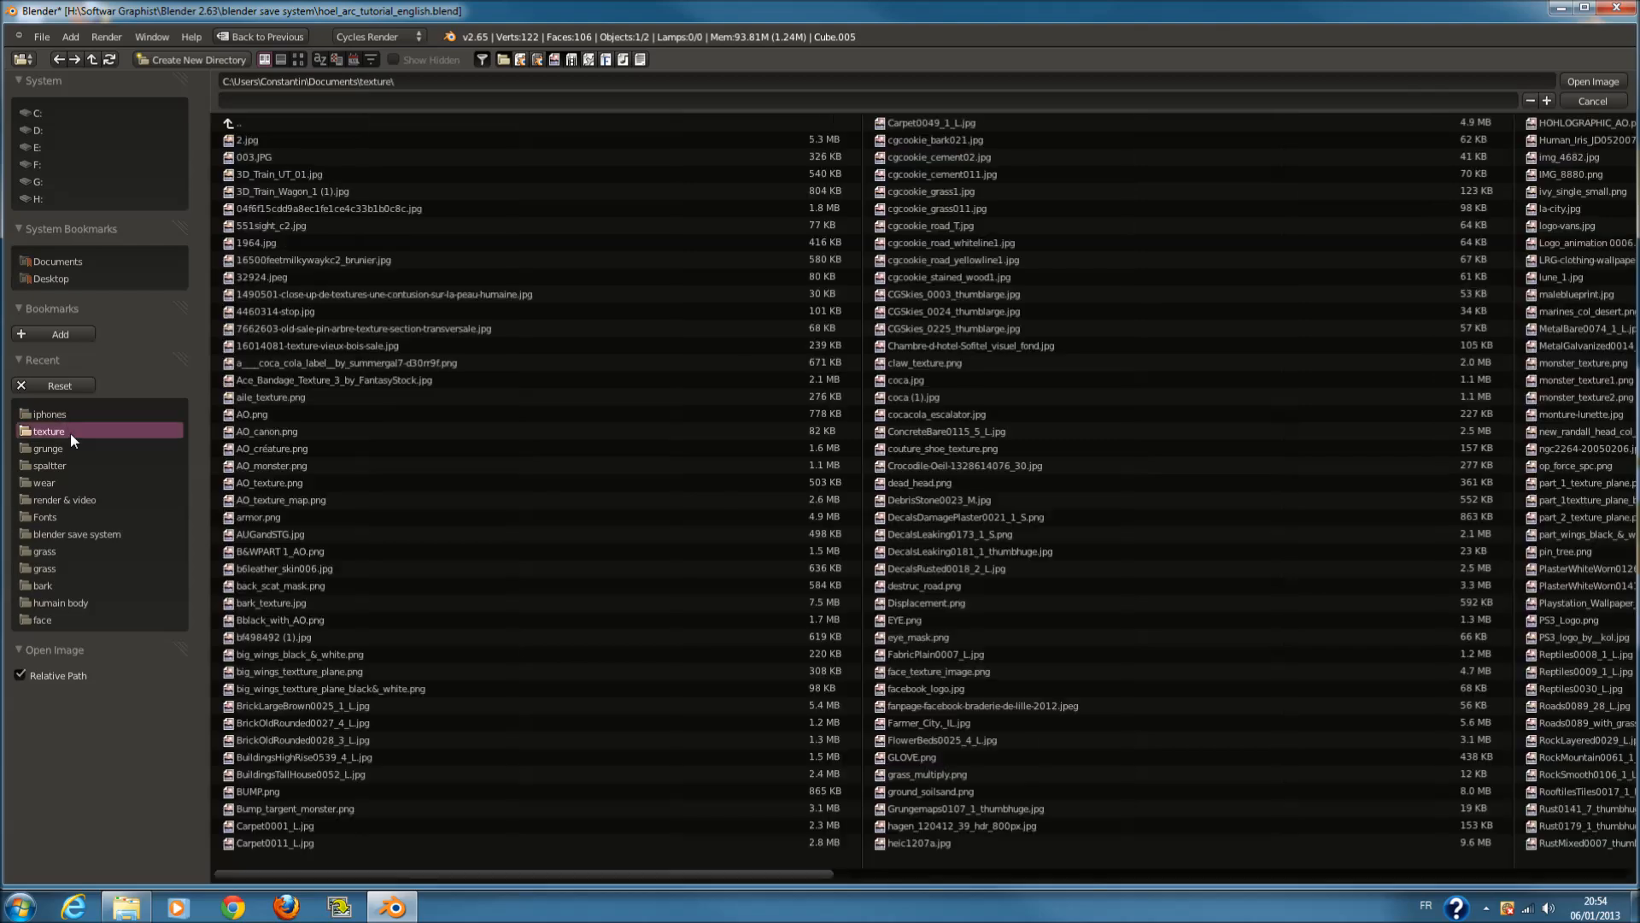
{"action": "left_click", "coordinate": [295, 57]}
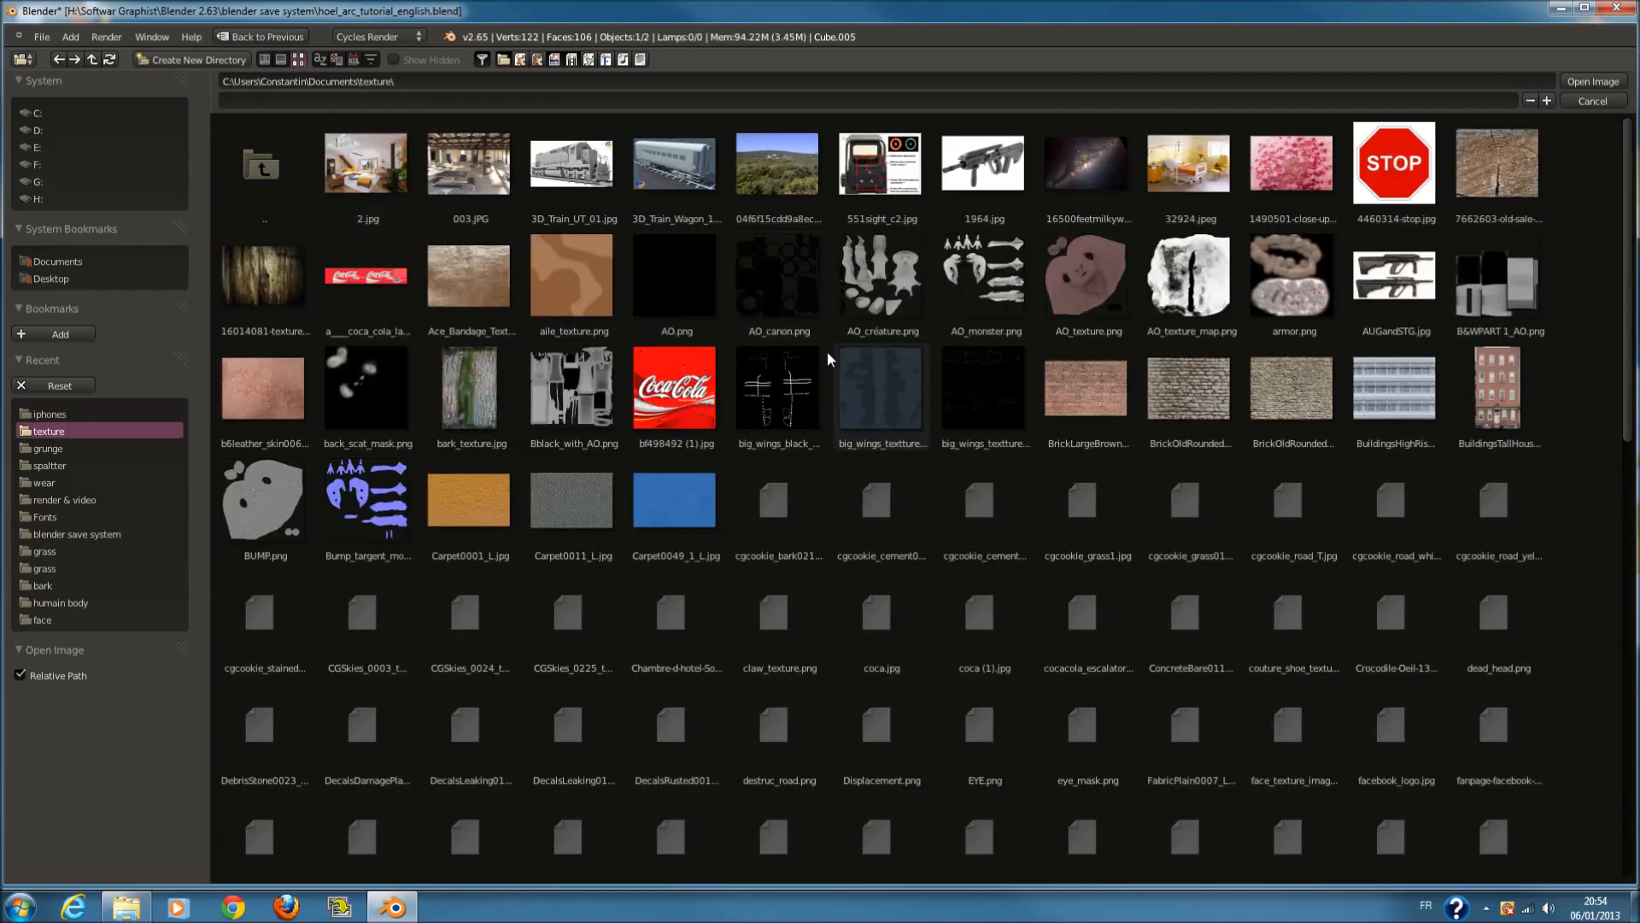
{"action": "scroll", "coordinate": [827, 351], "scroll_direction": "down", "scroll_amount": 2}
{"action": "scroll", "coordinate": [883, 306], "scroll_direction": "down", "scroll_amount": 10}
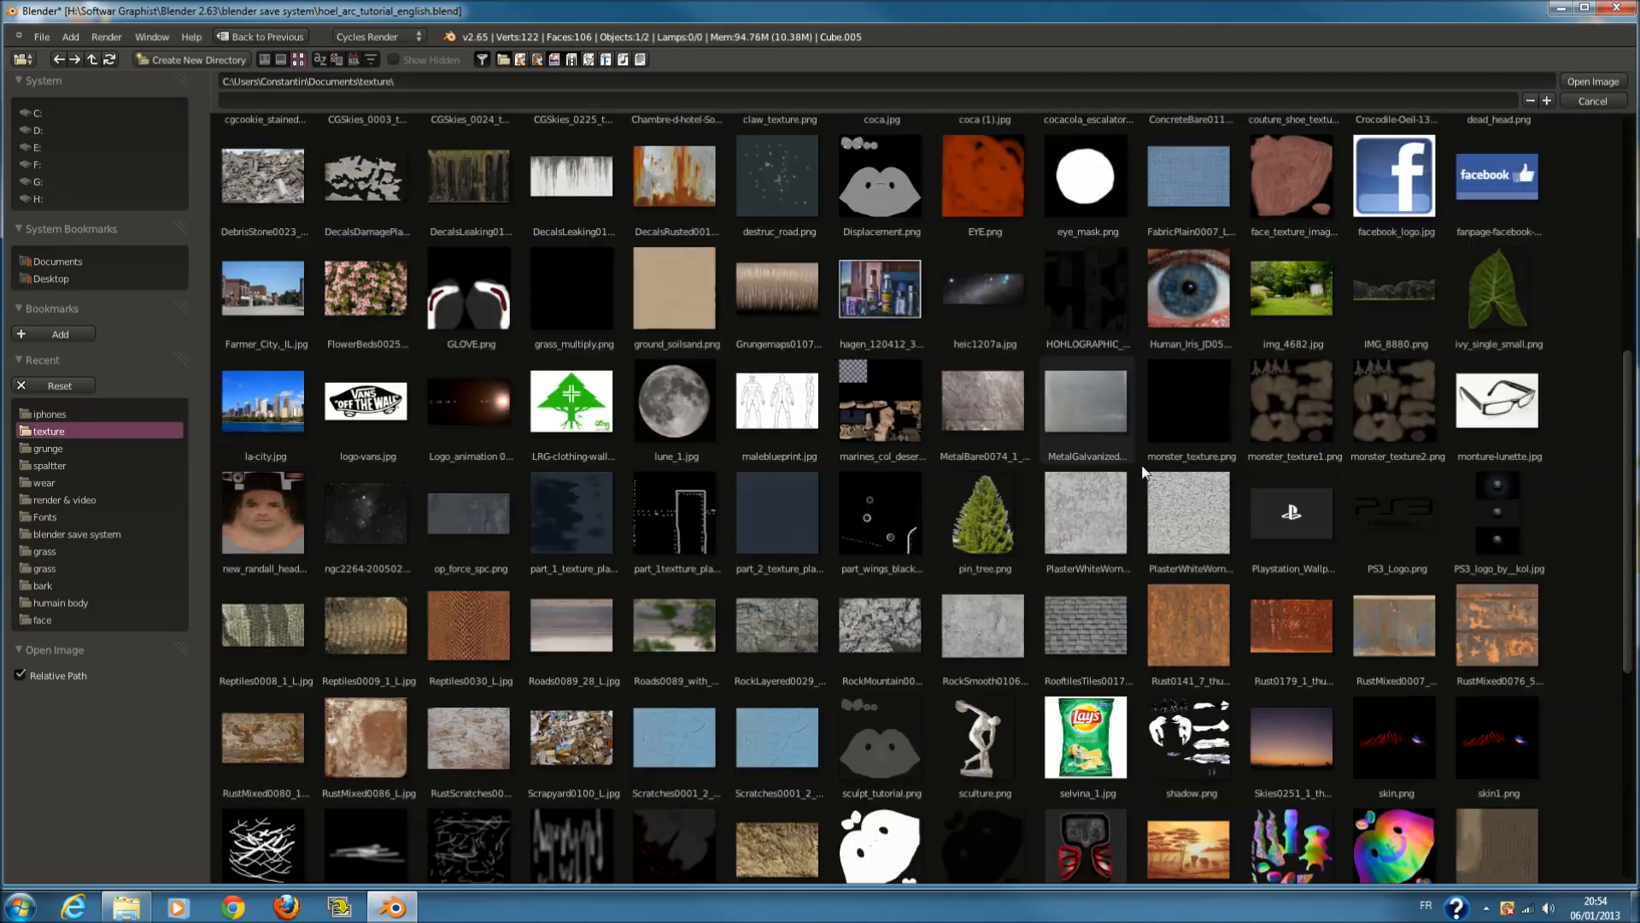
{"action": "scroll", "coordinate": [1235, 598], "scroll_direction": "down", "scroll_amount": 4}
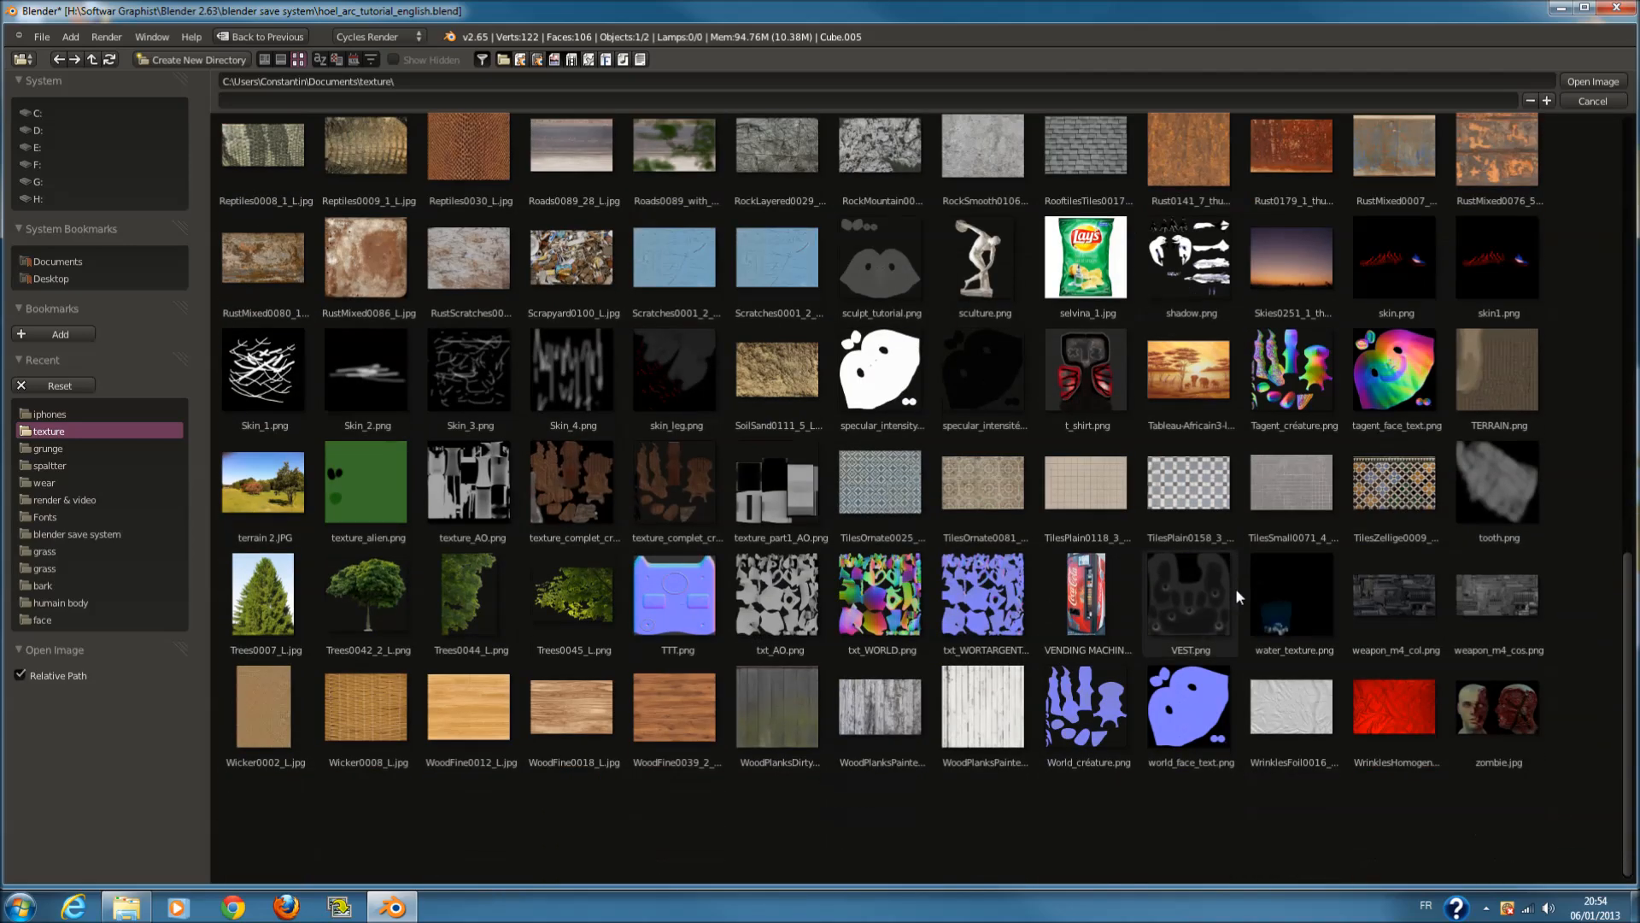
{"action": "left_click", "coordinate": [1214, 498]}
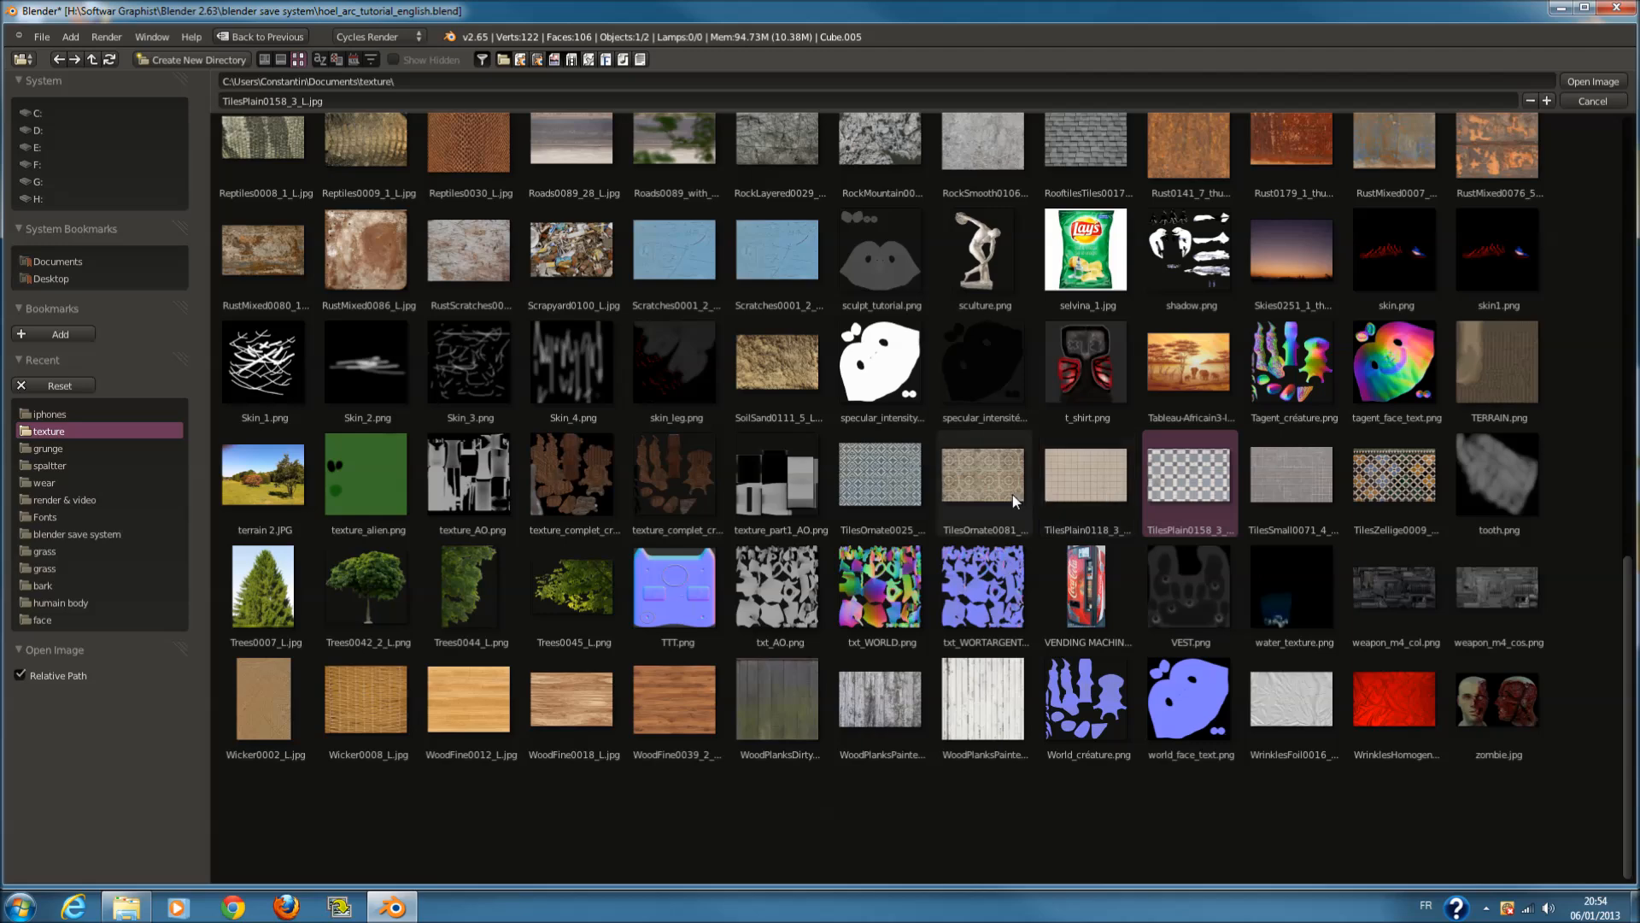
{"action": "left_click", "coordinate": [983, 477]}
{"action": "left_click", "coordinate": [1597, 82]}
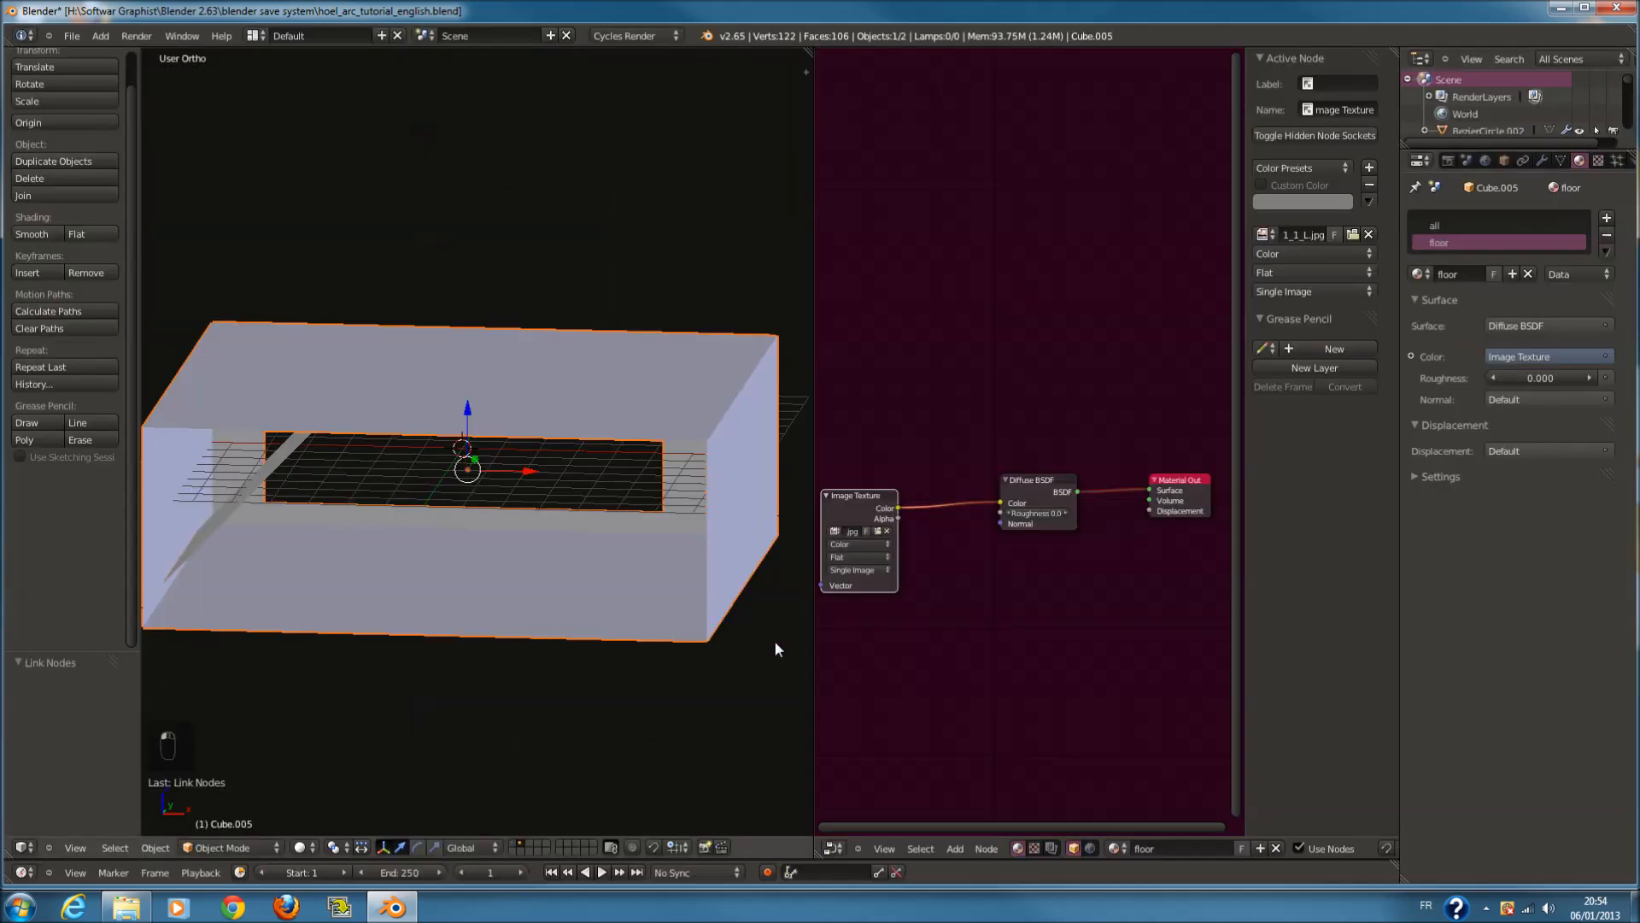
Switch the 3D view to rendered shading and assign the floor material to the selected floor faces
{"action": "key", "text": "Home"}
{"action": "left_click", "coordinate": [261, 845]}
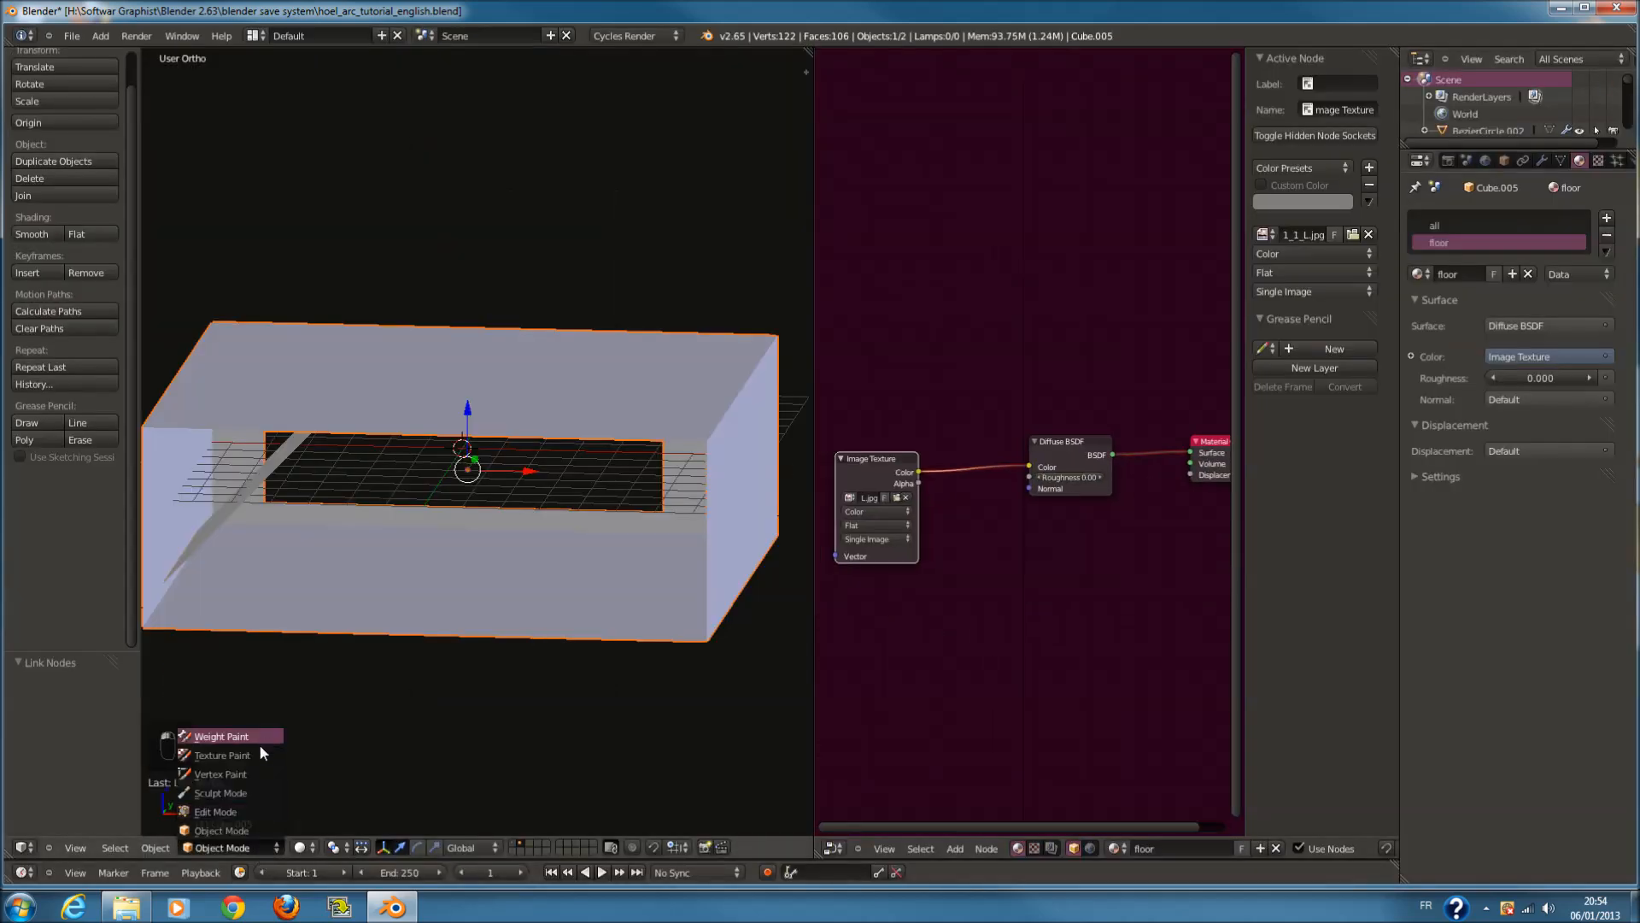
{"action": "left_click", "coordinate": [301, 847]}
{"action": "left_click", "coordinate": [350, 790]}
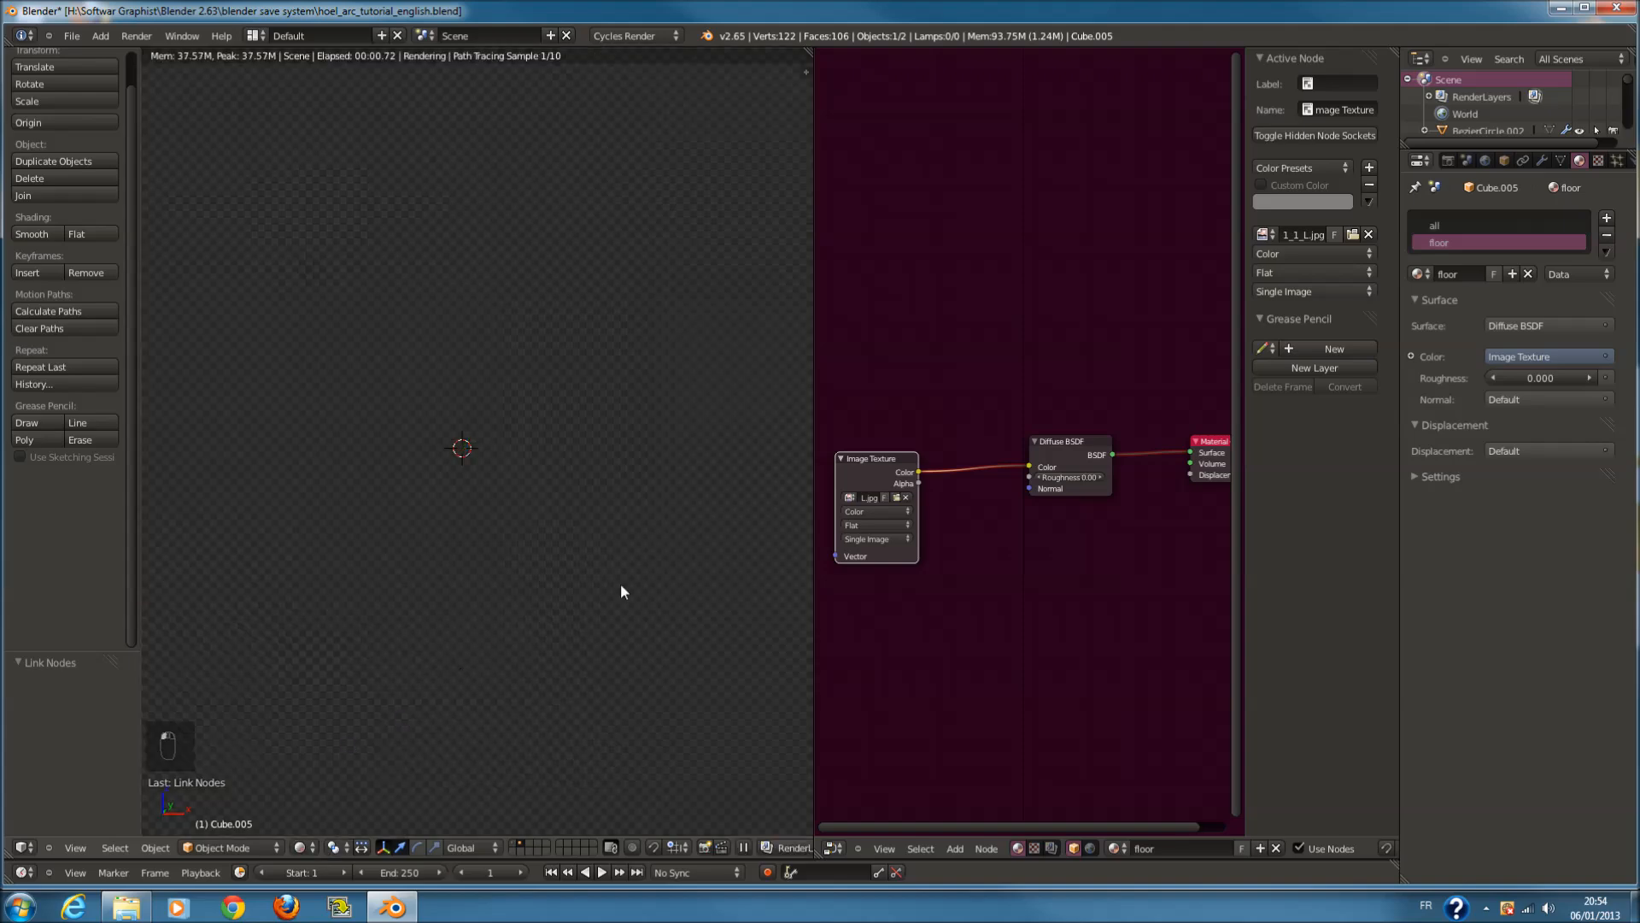
{"action": "key", "text": "Tab"}
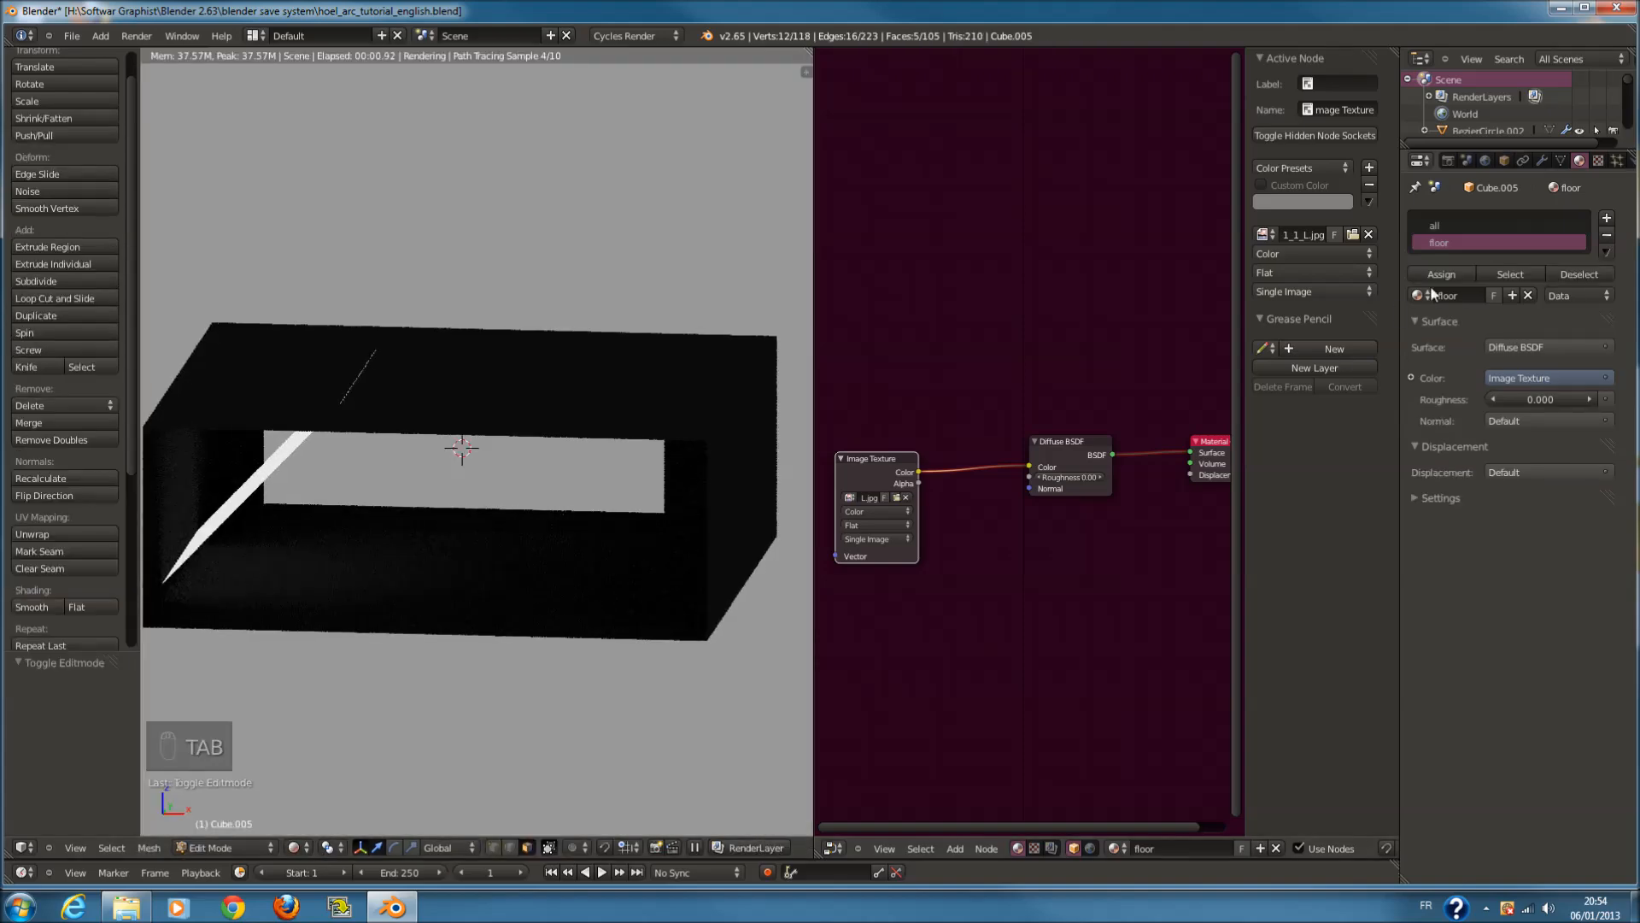
{"action": "key", "text": "Tab"}
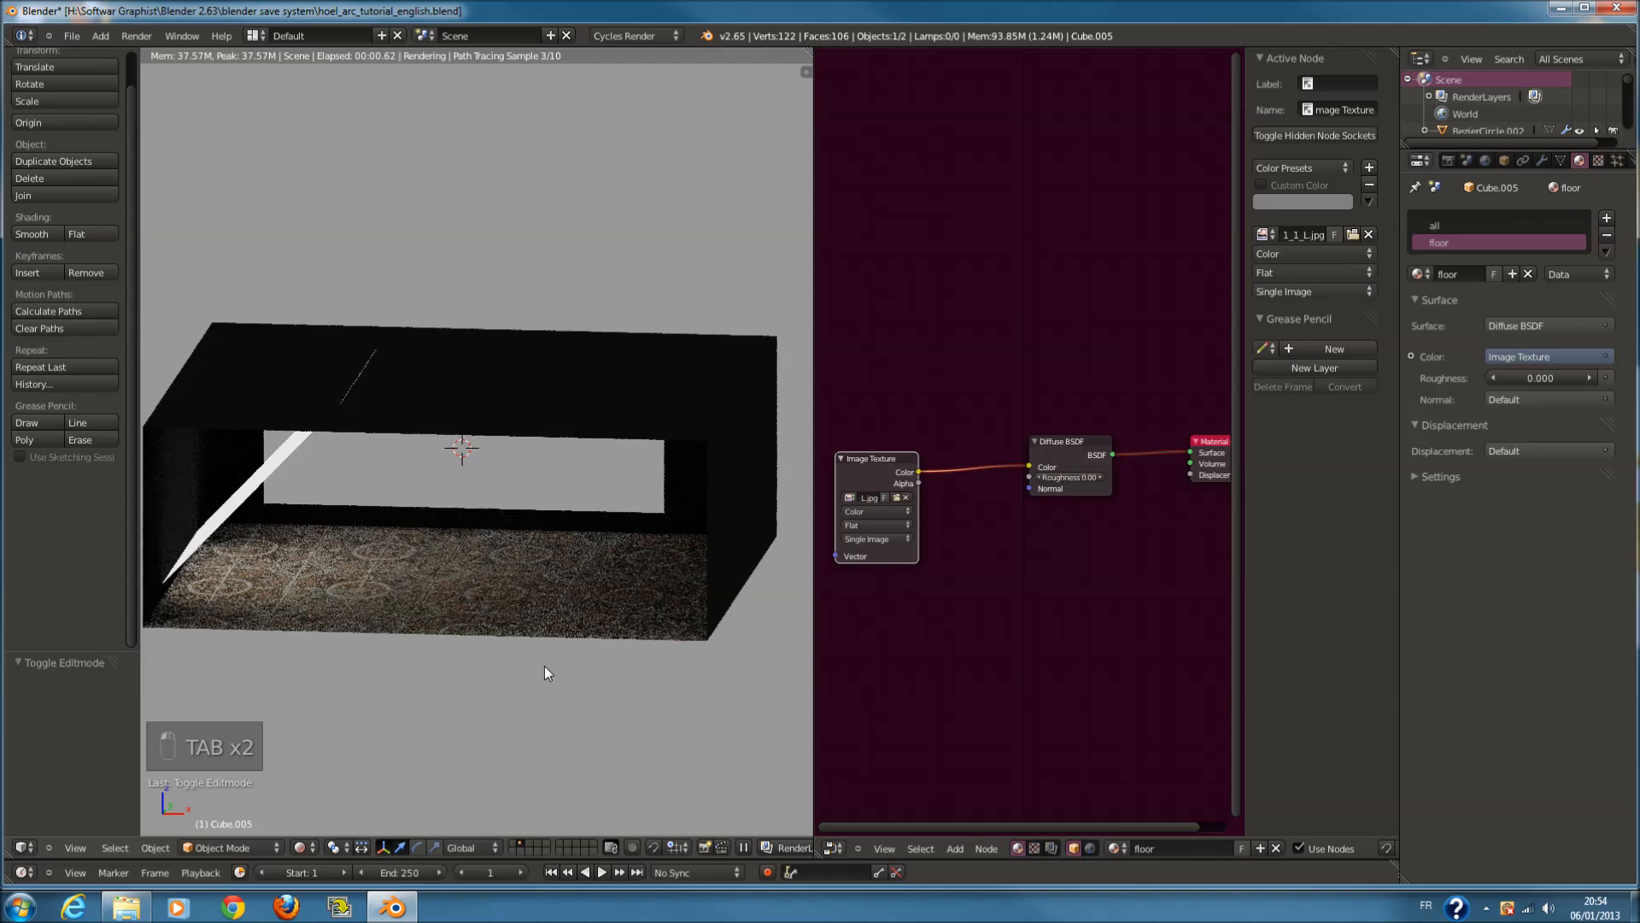
Add a Texture Coordinate node to the floor material, placed before the Image Texture node
{"action": "scroll", "coordinate": [895, 631], "scroll_direction": "down", "scroll_amount": 1}
{"action": "middle_click_drag", "start_coordinate": [895, 631], "coordinate": [1034, 557]}
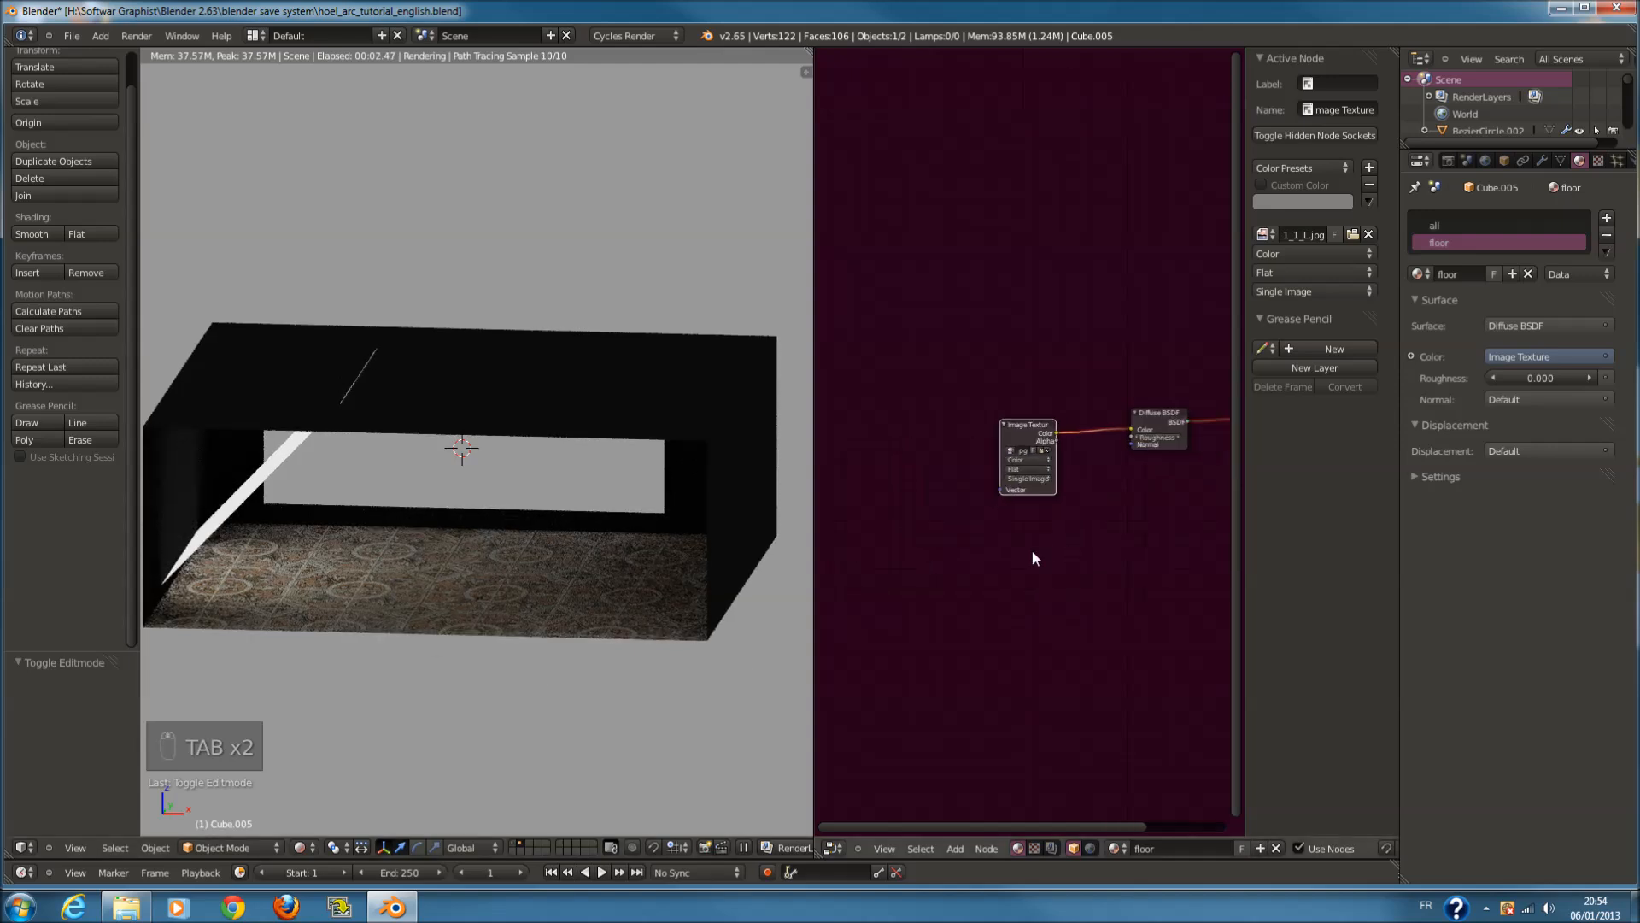
{"action": "key", "text": "shift+a"}
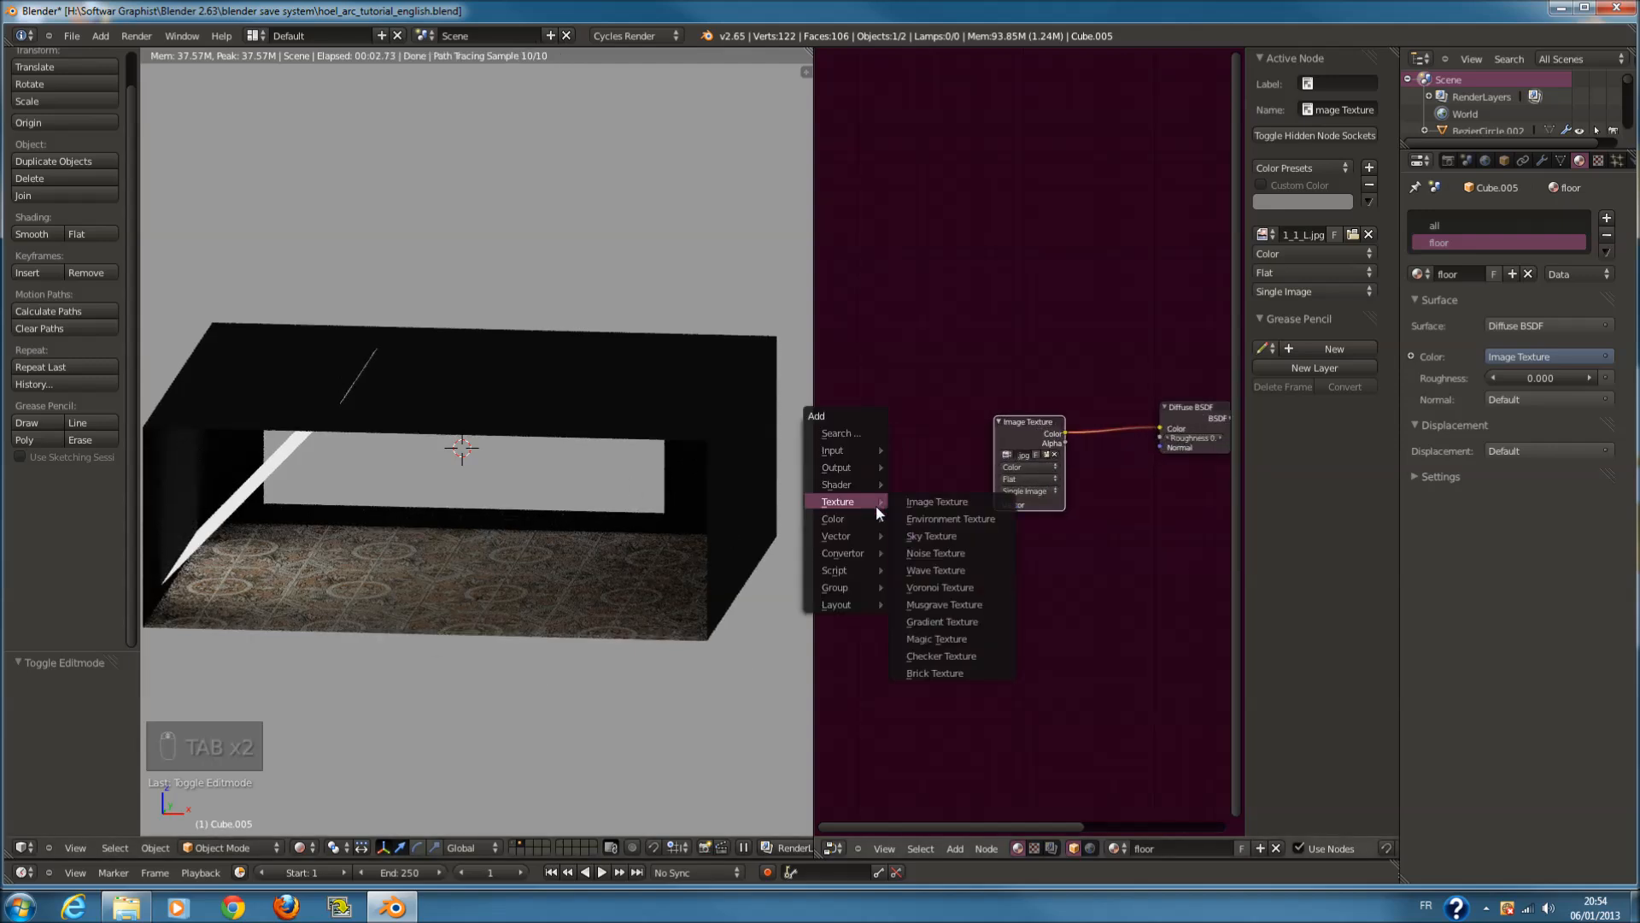
{"action": "mouse_move", "coordinate": [853, 484]}
{"action": "mouse_move", "coordinate": [853, 450]}
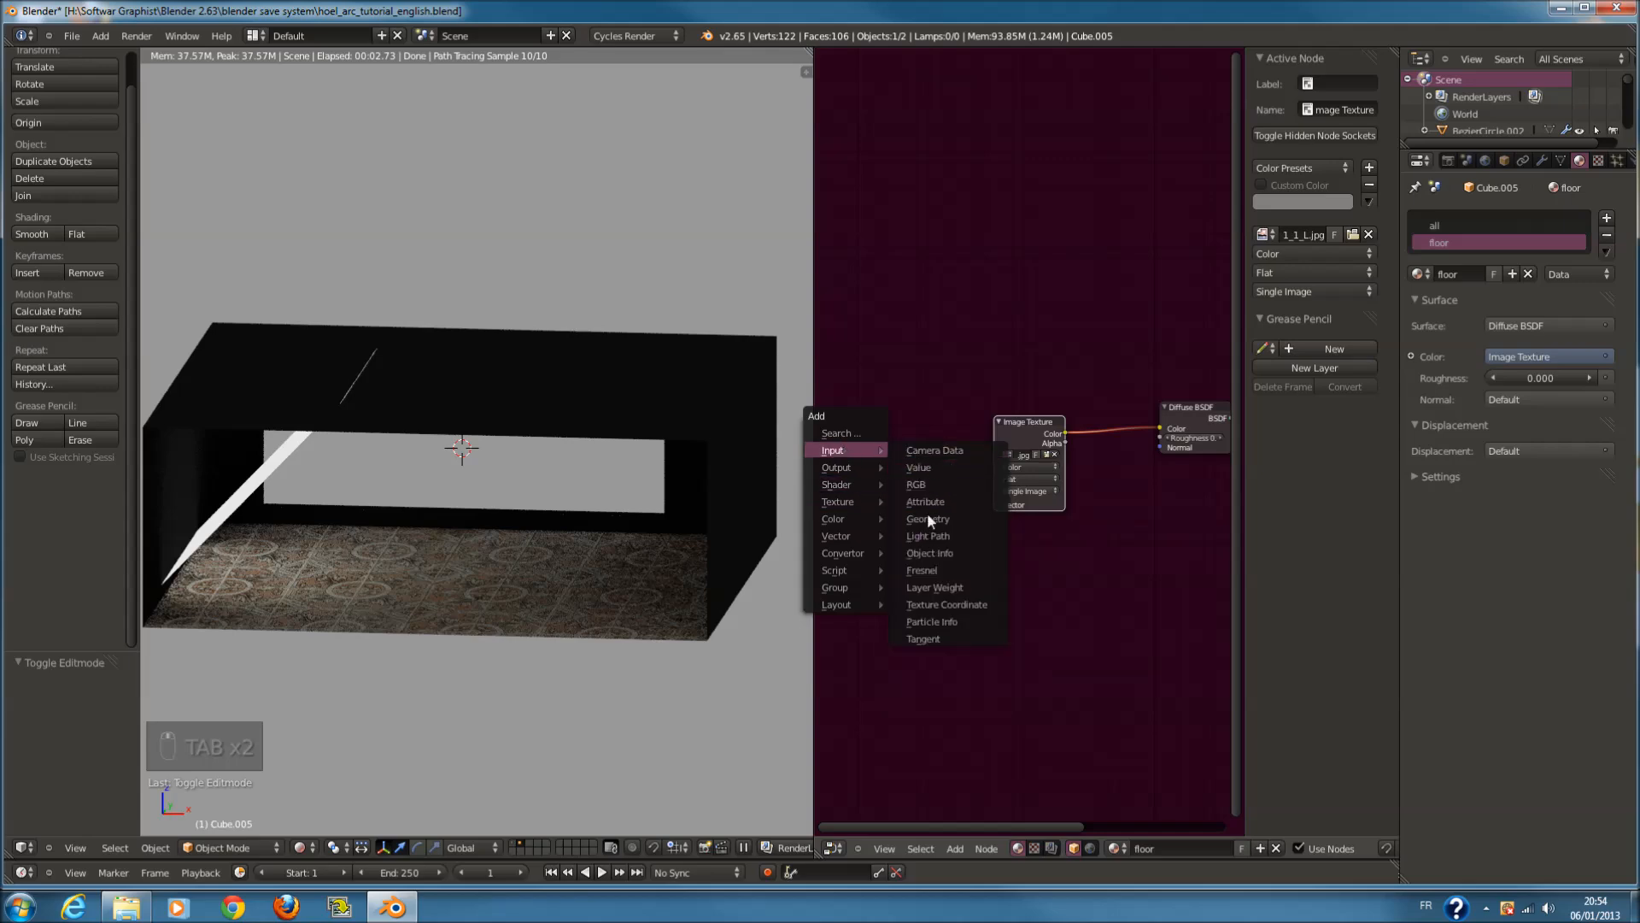
{"action": "left_click", "coordinate": [946, 604]}
{"action": "left_click", "coordinate": [863, 427]}
{"action": "scroll", "coordinate": [907, 398], "scroll_direction": "up", "scroll_amount": 2}
{"action": "key", "text": "shift+a"}
{"action": "mouse_move", "coordinate": [967, 645]}
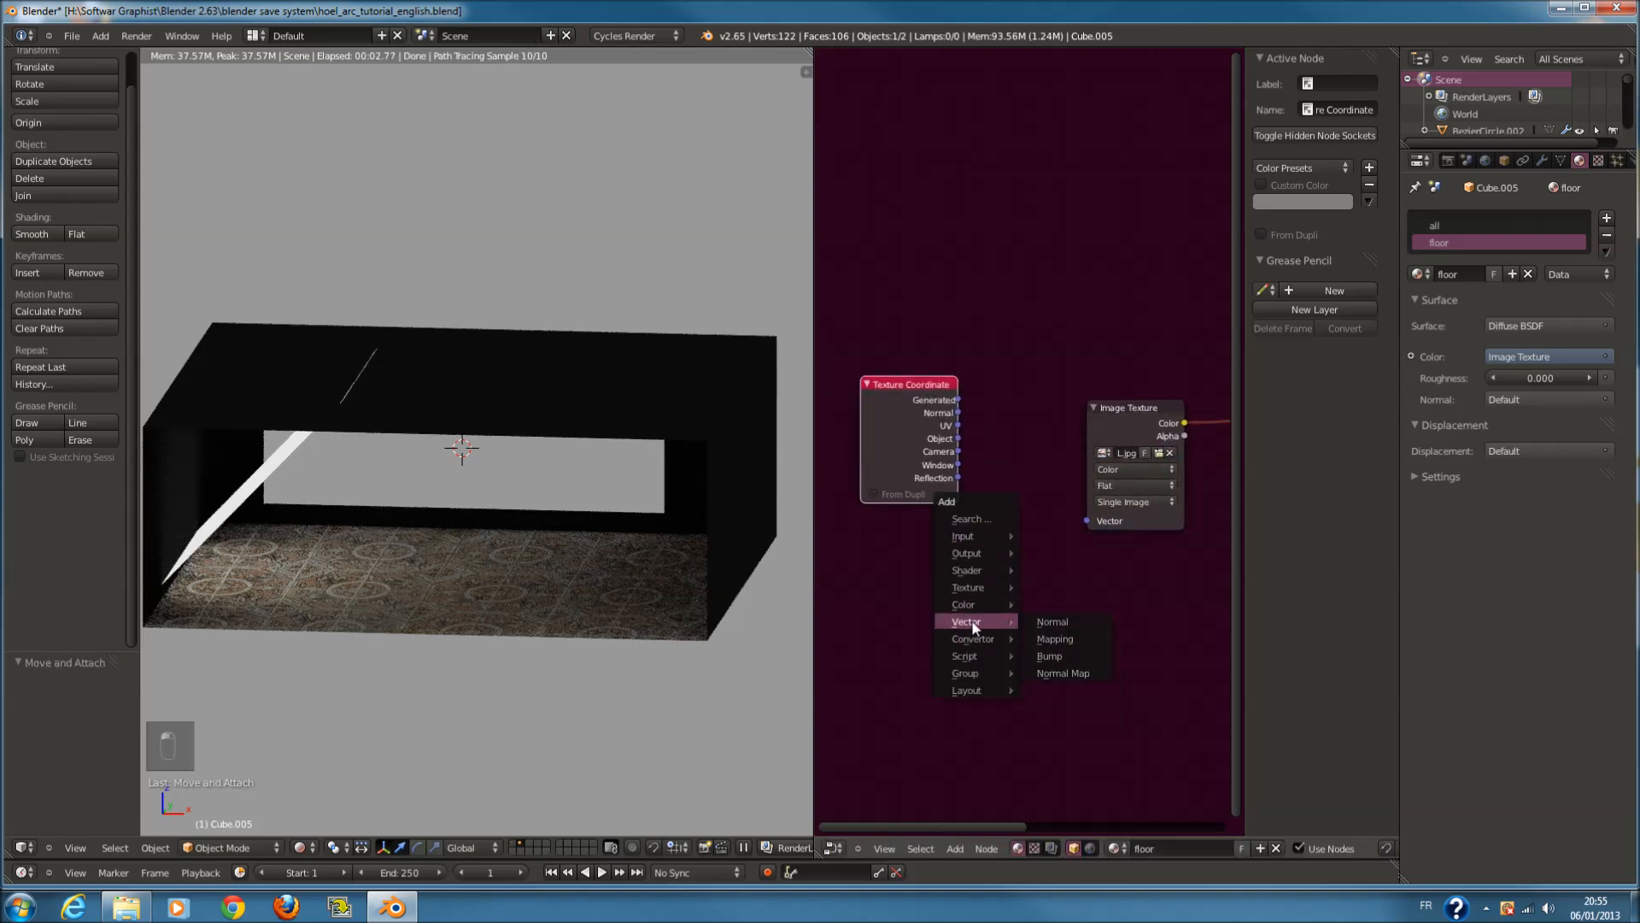
{"action": "left_click", "coordinate": [1063, 659]}
{"action": "left_click", "coordinate": [1083, 652]}
{"action": "key", "text": "x"}
Add a Mapping node, link its Vector output to the Image Texture's Vector, and feed it from the Texture Coordinate's UV output
{"action": "key", "text": "shift+a"}
{"action": "mouse_move", "coordinate": [1017, 584]}
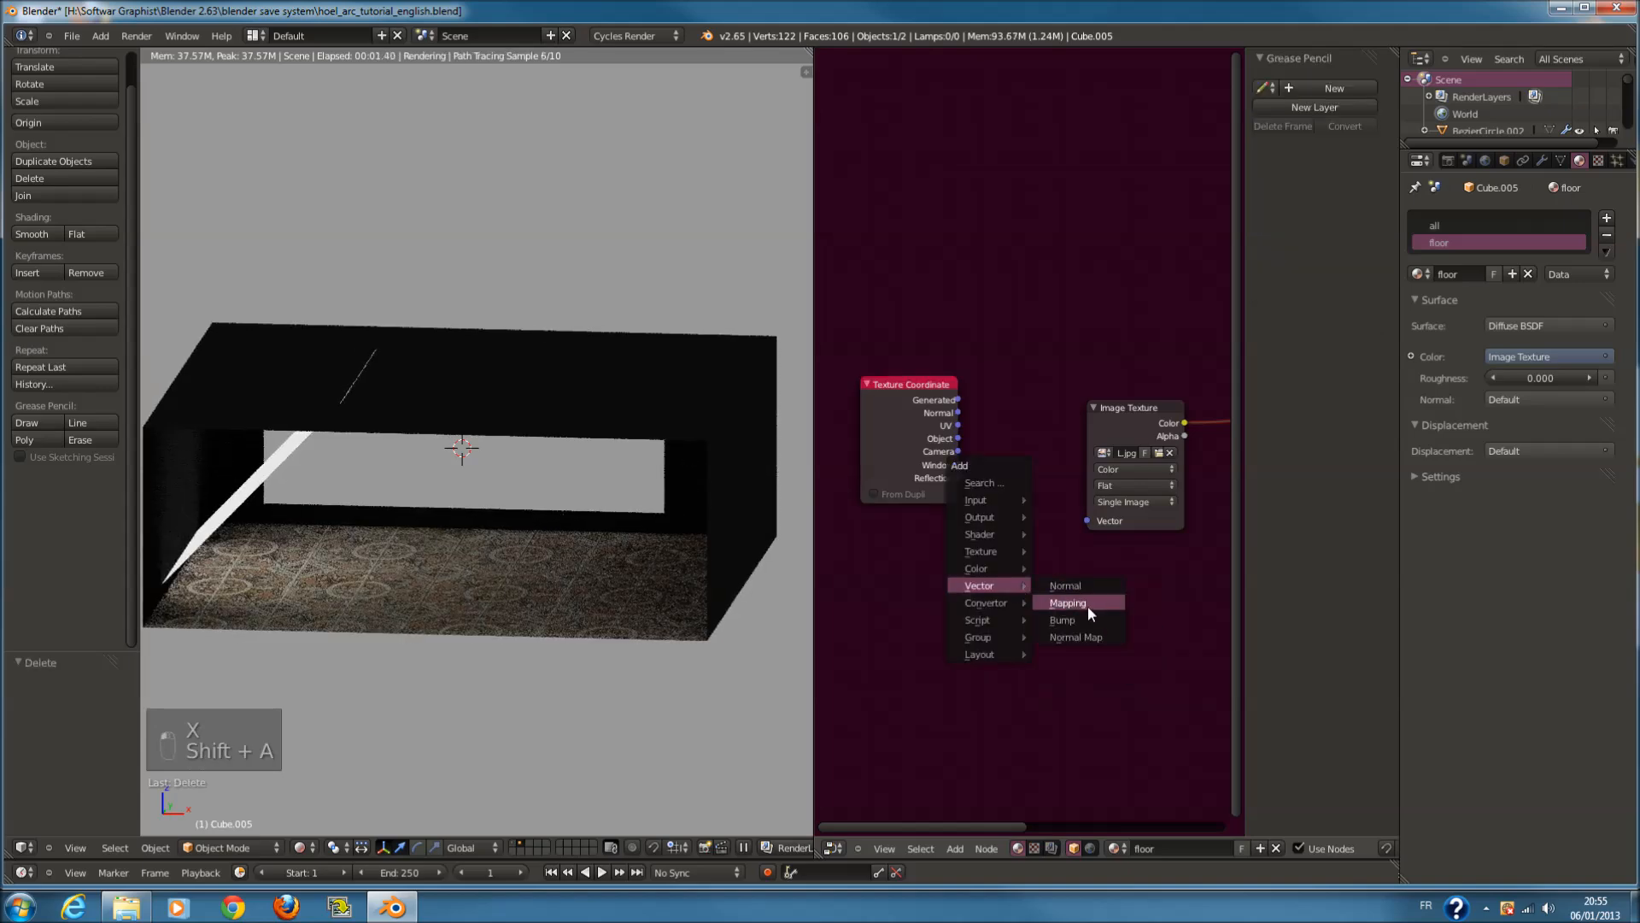
{"action": "left_click", "coordinate": [1068, 602]}
{"action": "left_click", "coordinate": [943, 439]}
{"action": "left_click_drag", "start_coordinate": [923, 401], "coordinate": [841, 417]}
{"action": "left_click_drag", "start_coordinate": [1024, 439], "coordinate": [1087, 519]}
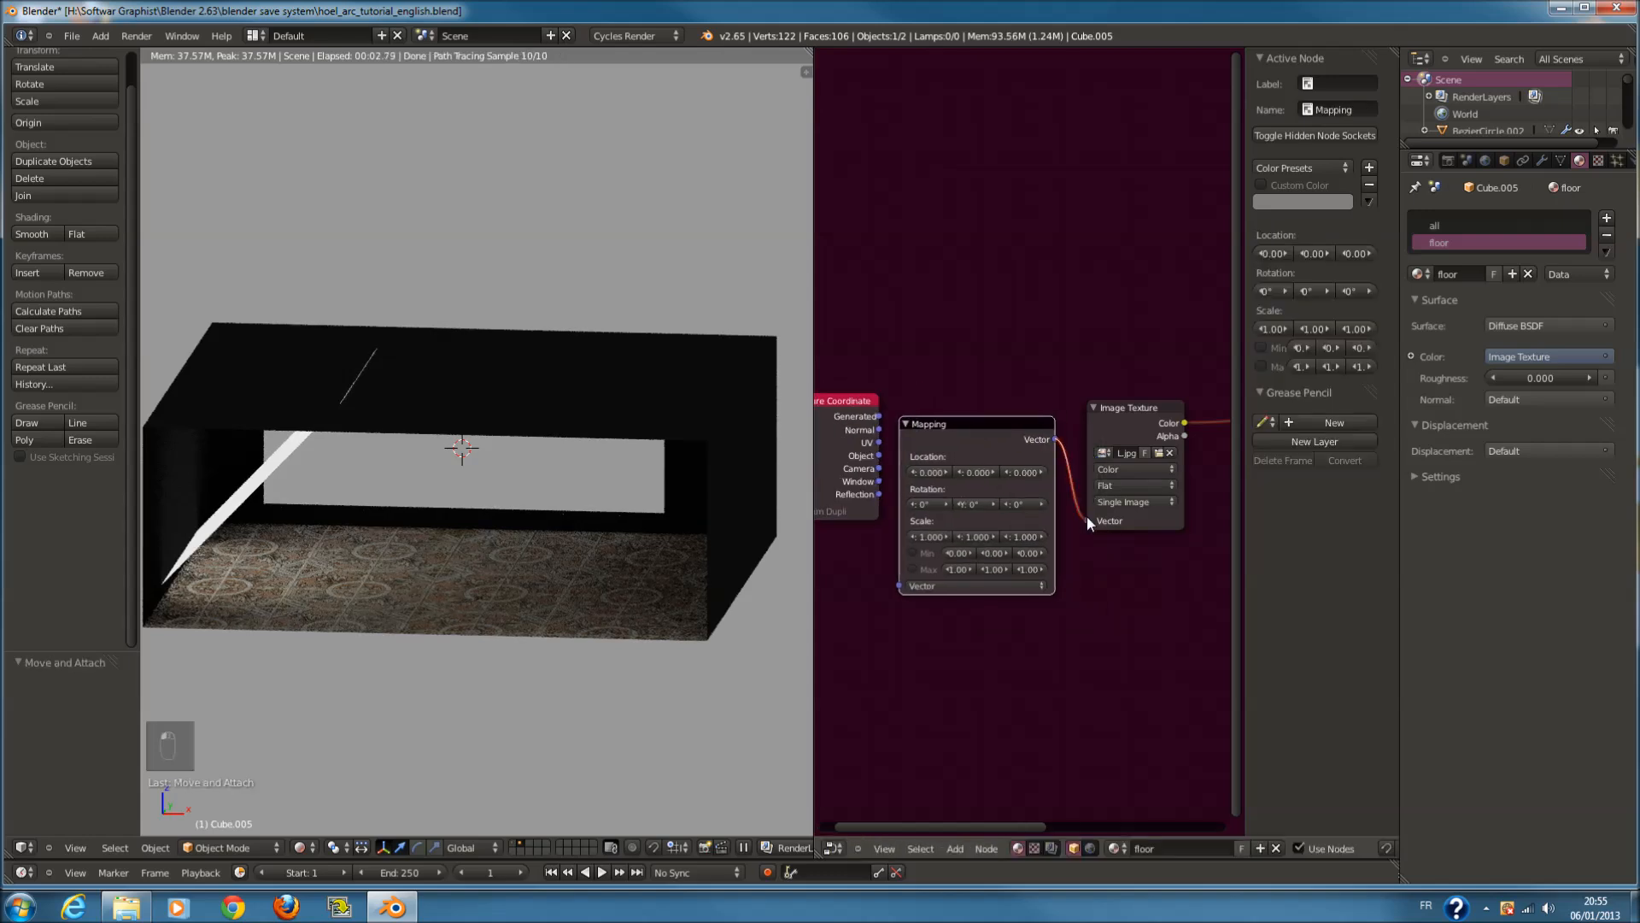
{"action": "left_click_drag", "start_coordinate": [878, 442], "coordinate": [898, 585]}
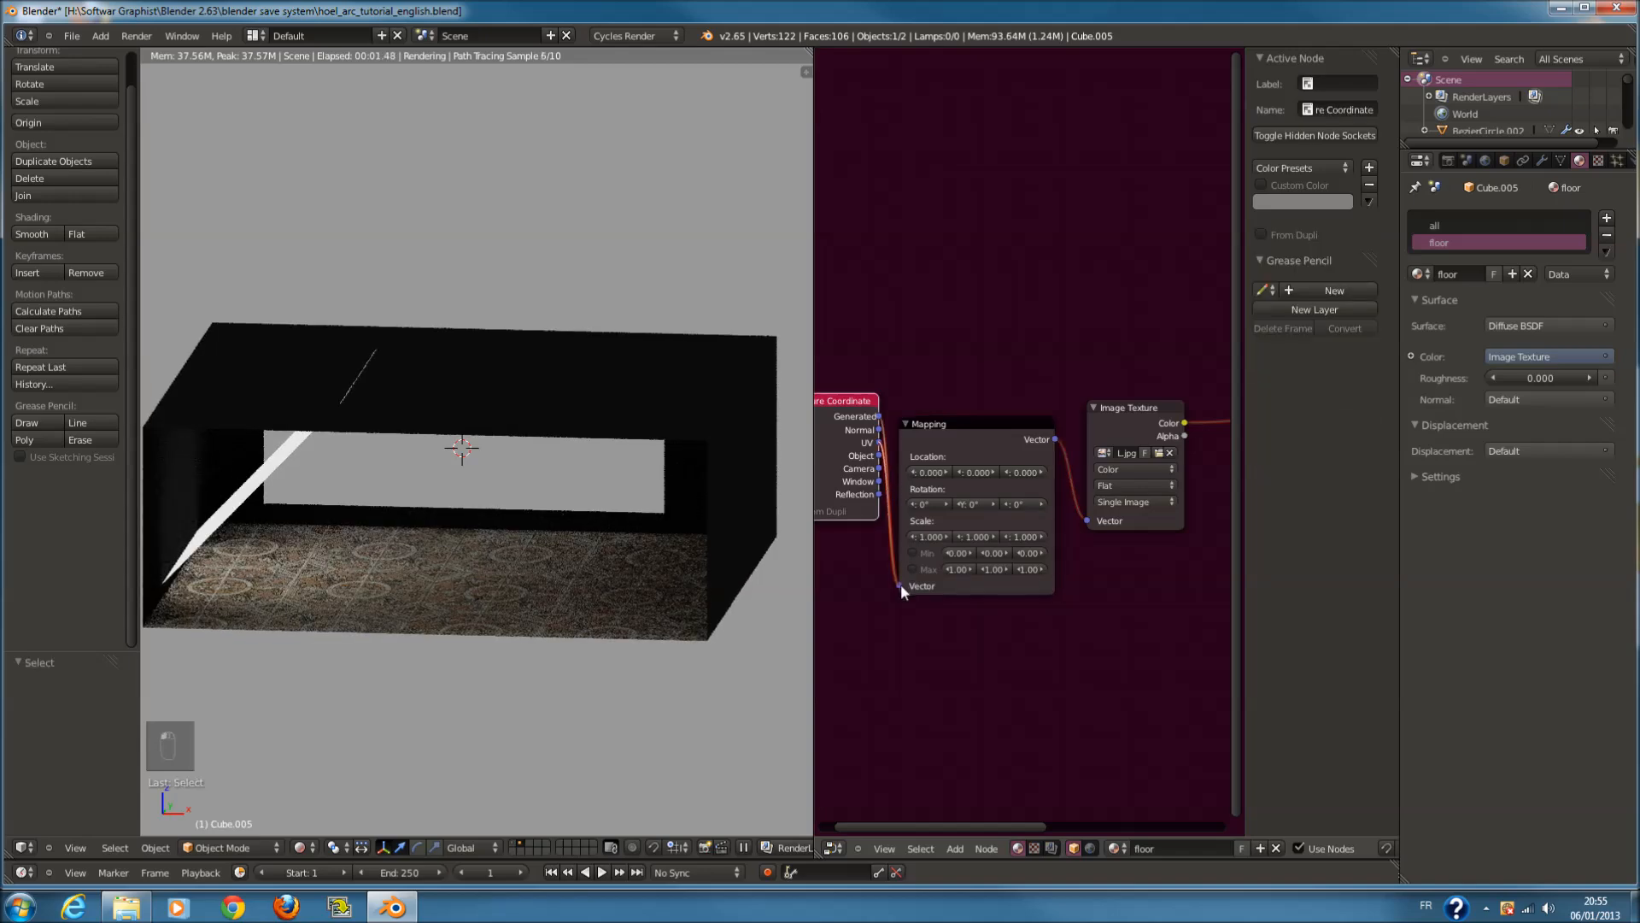
Set the Mapping node's X scale to 20
{"action": "scroll", "coordinate": [905, 581], "scroll_direction": "up", "scroll_amount": 1}
{"action": "left_click", "coordinate": [910, 560]}
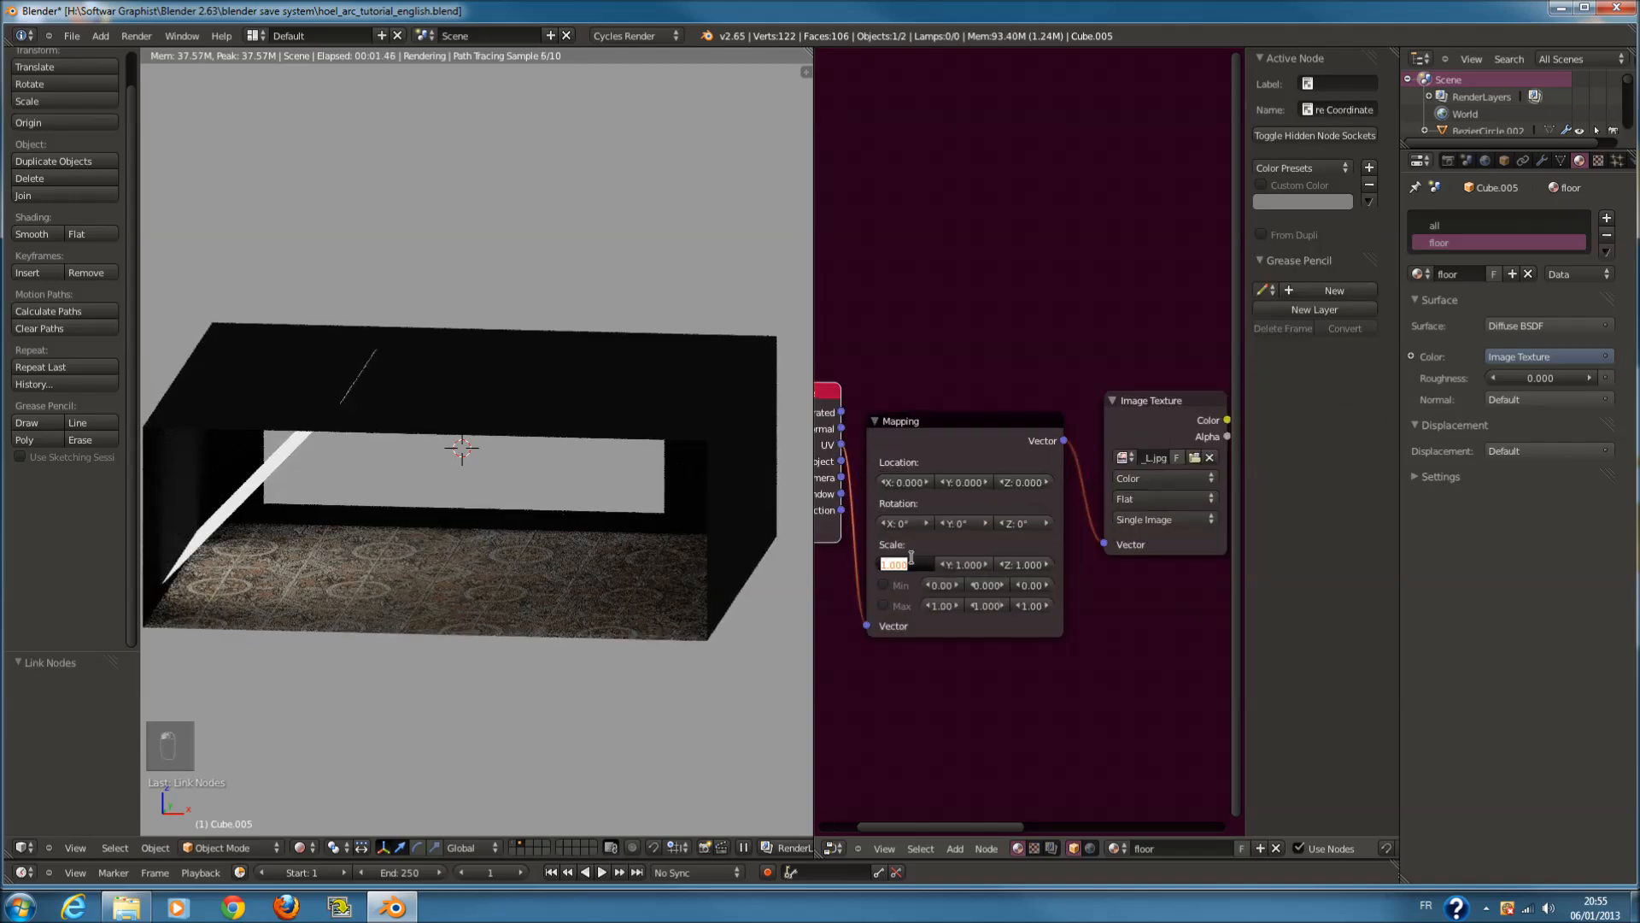
{"action": "type", "text": "6"}
{"action": "type", "text": "0"}
{"action": "key", "text": "Return"}
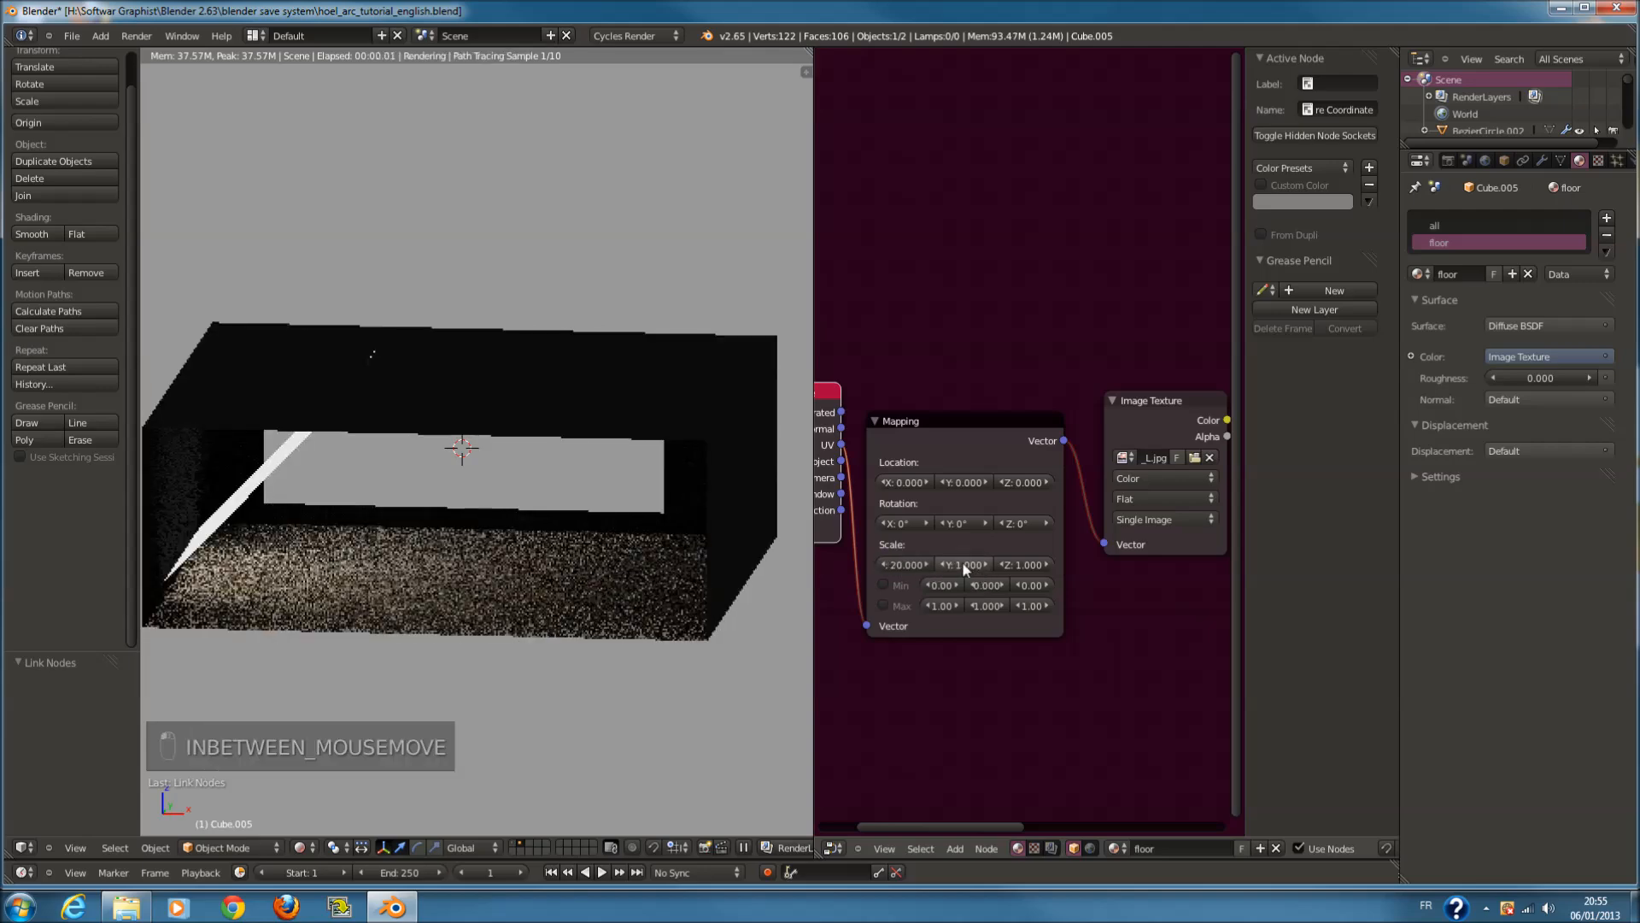
Show the room through the camera in the 3D view, enlarged to fill the area
{"action": "key", "text": "KP_0"}
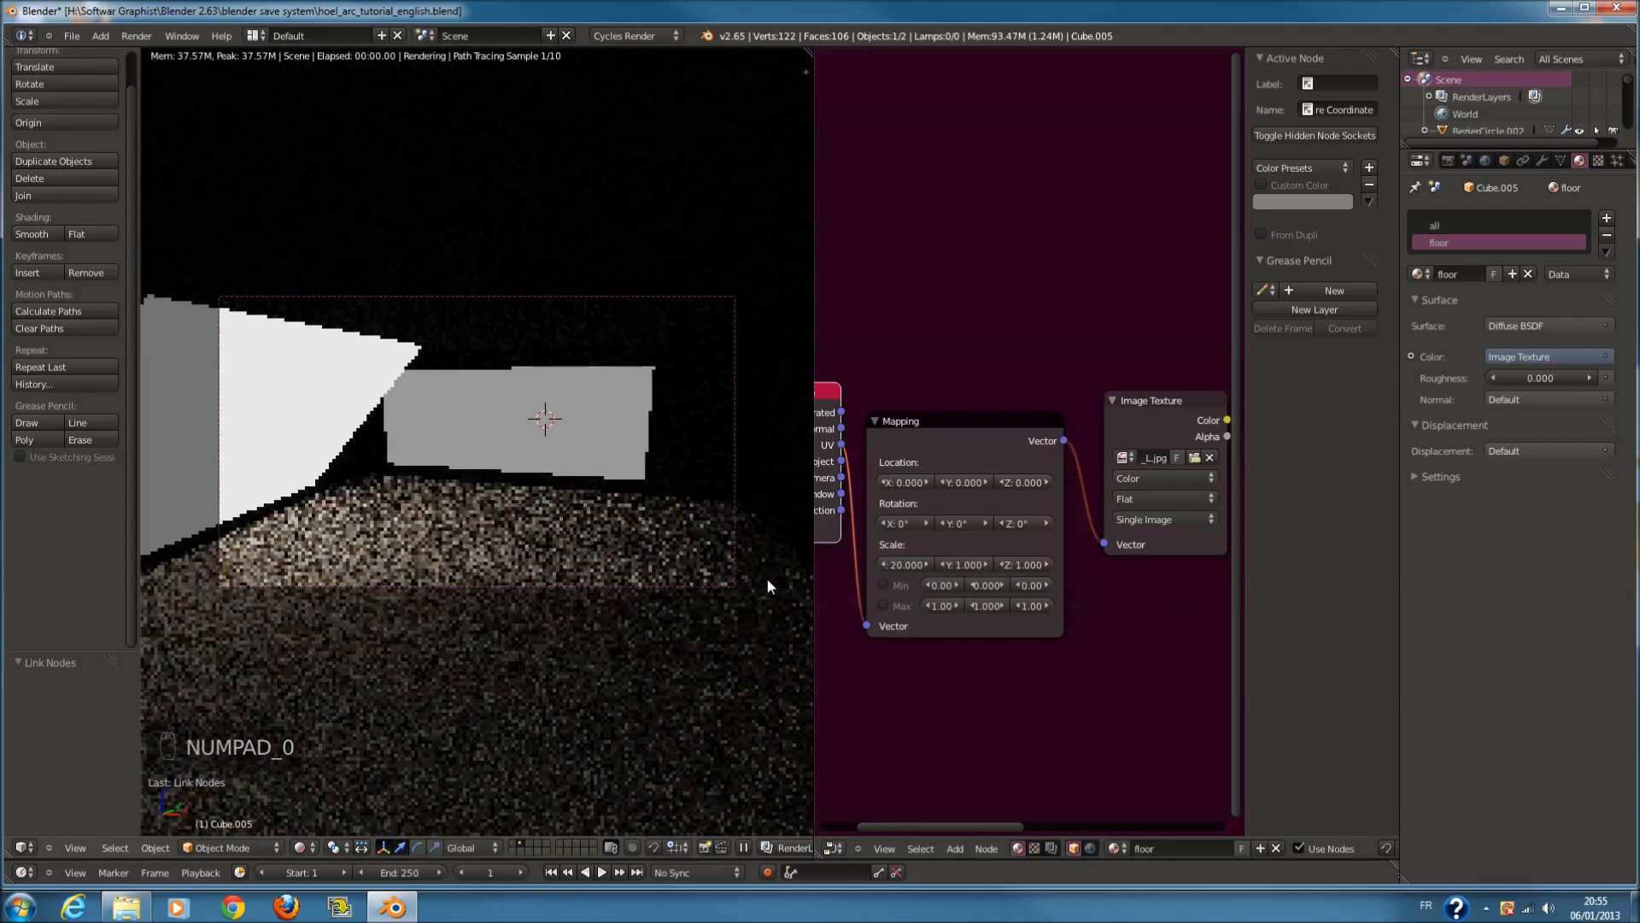
{"action": "scroll", "coordinate": [700, 605], "scroll_direction": "up", "scroll_amount": 2}
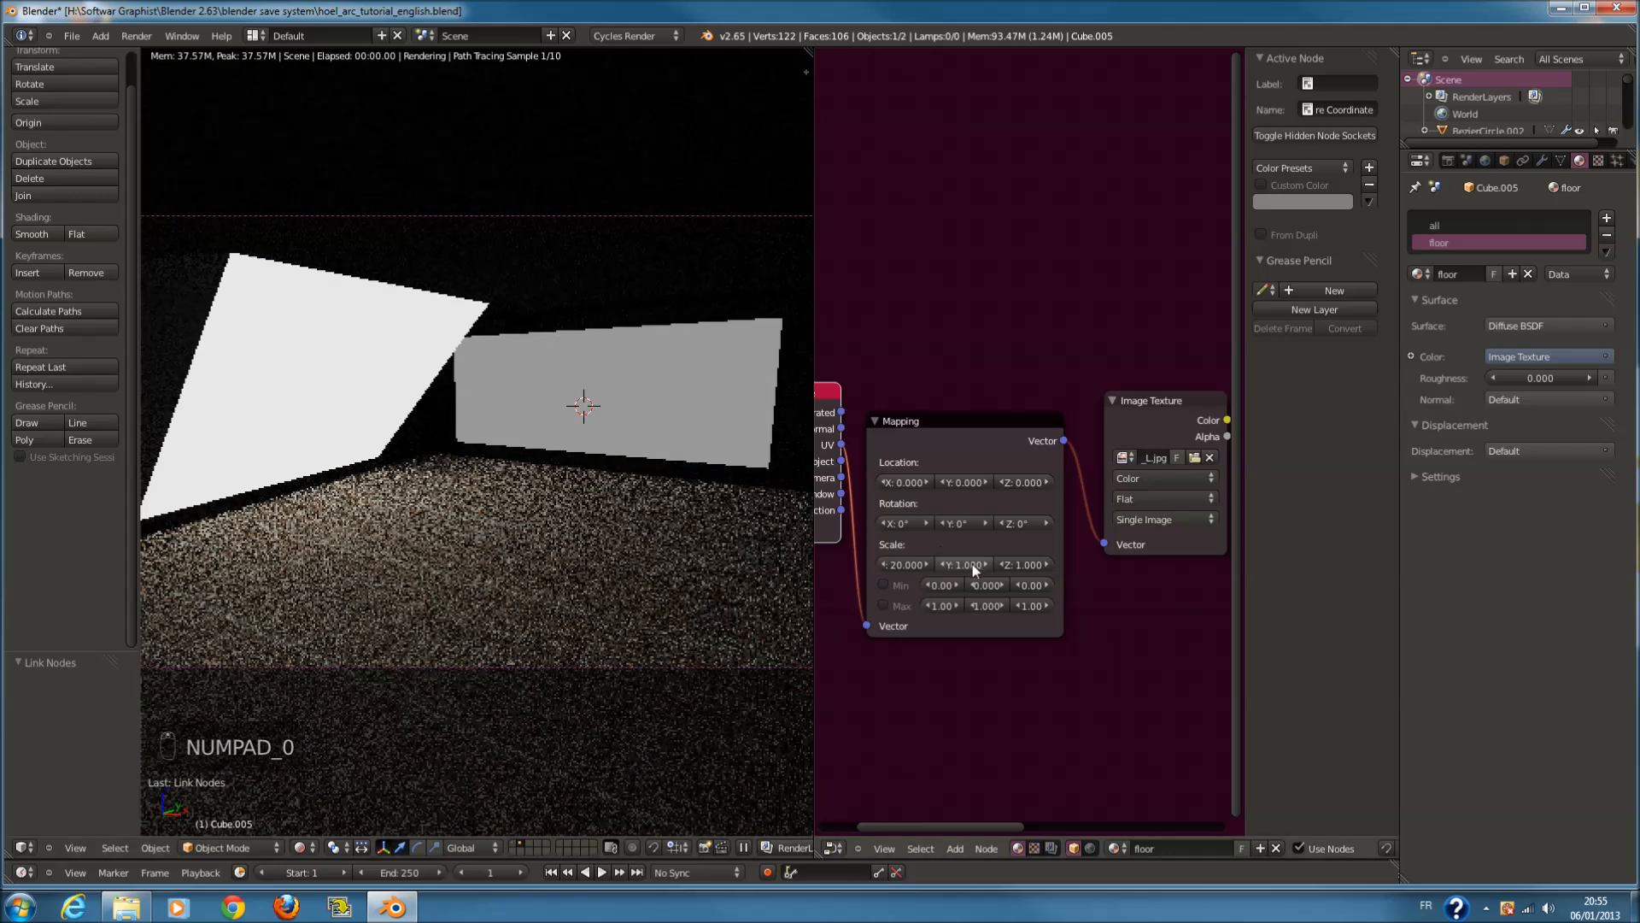
{"action": "left_click", "coordinate": [1561, 9]}
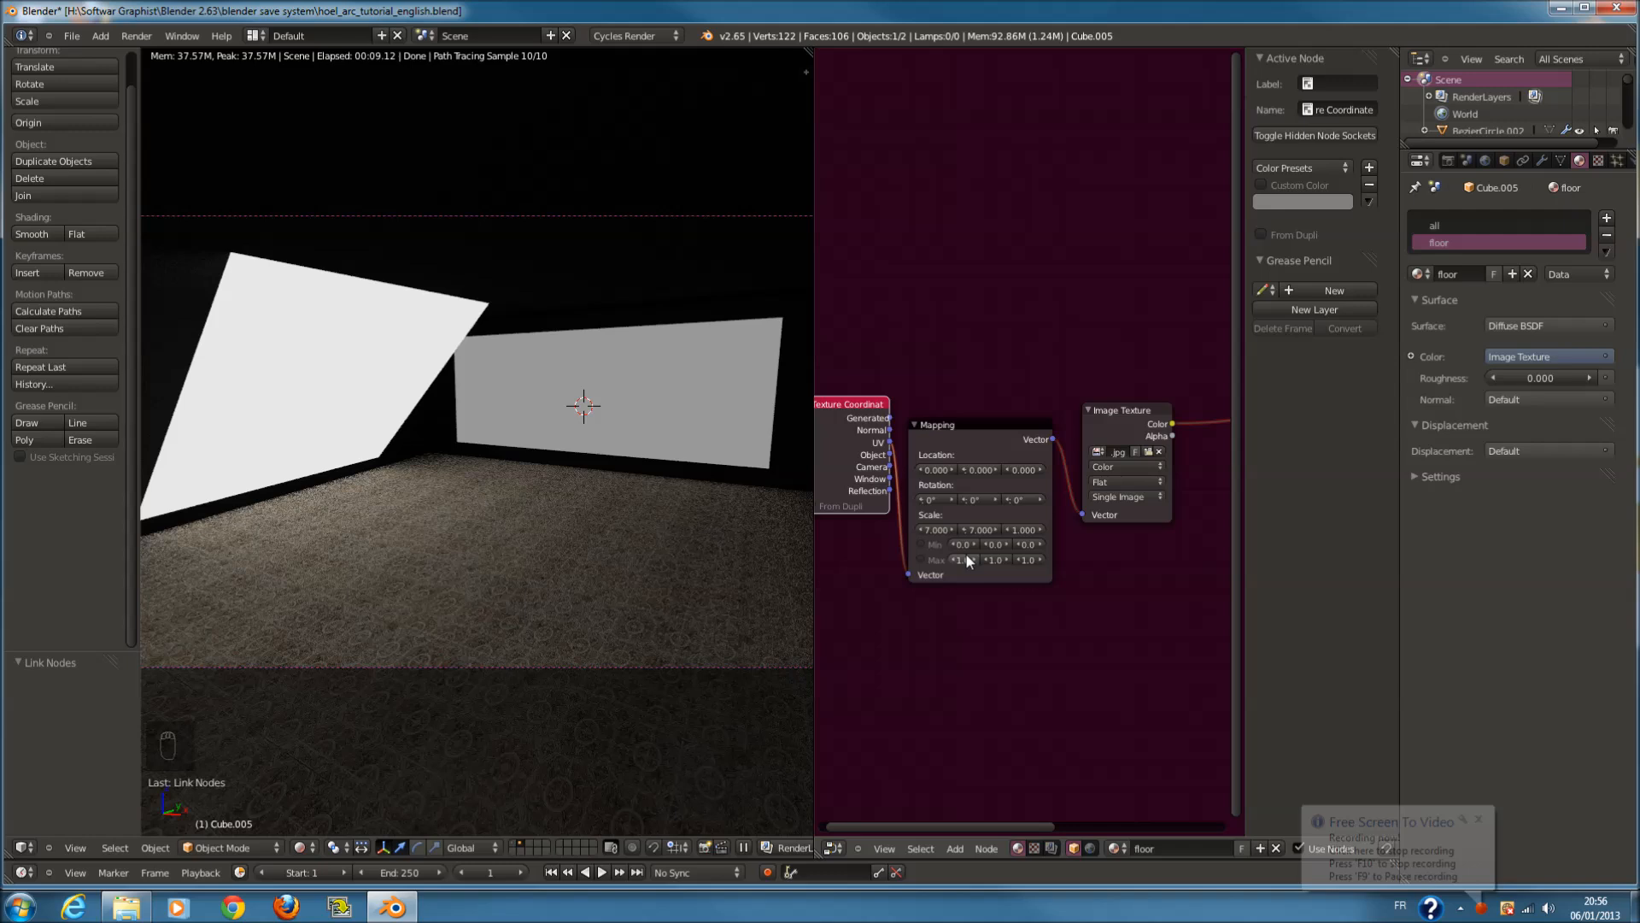
Move the Material Output node farther from the Diffuse BSDF to make room for another shader node
{"action": "scroll", "coordinate": [966, 556], "scroll_direction": "up", "scroll_amount": 1}
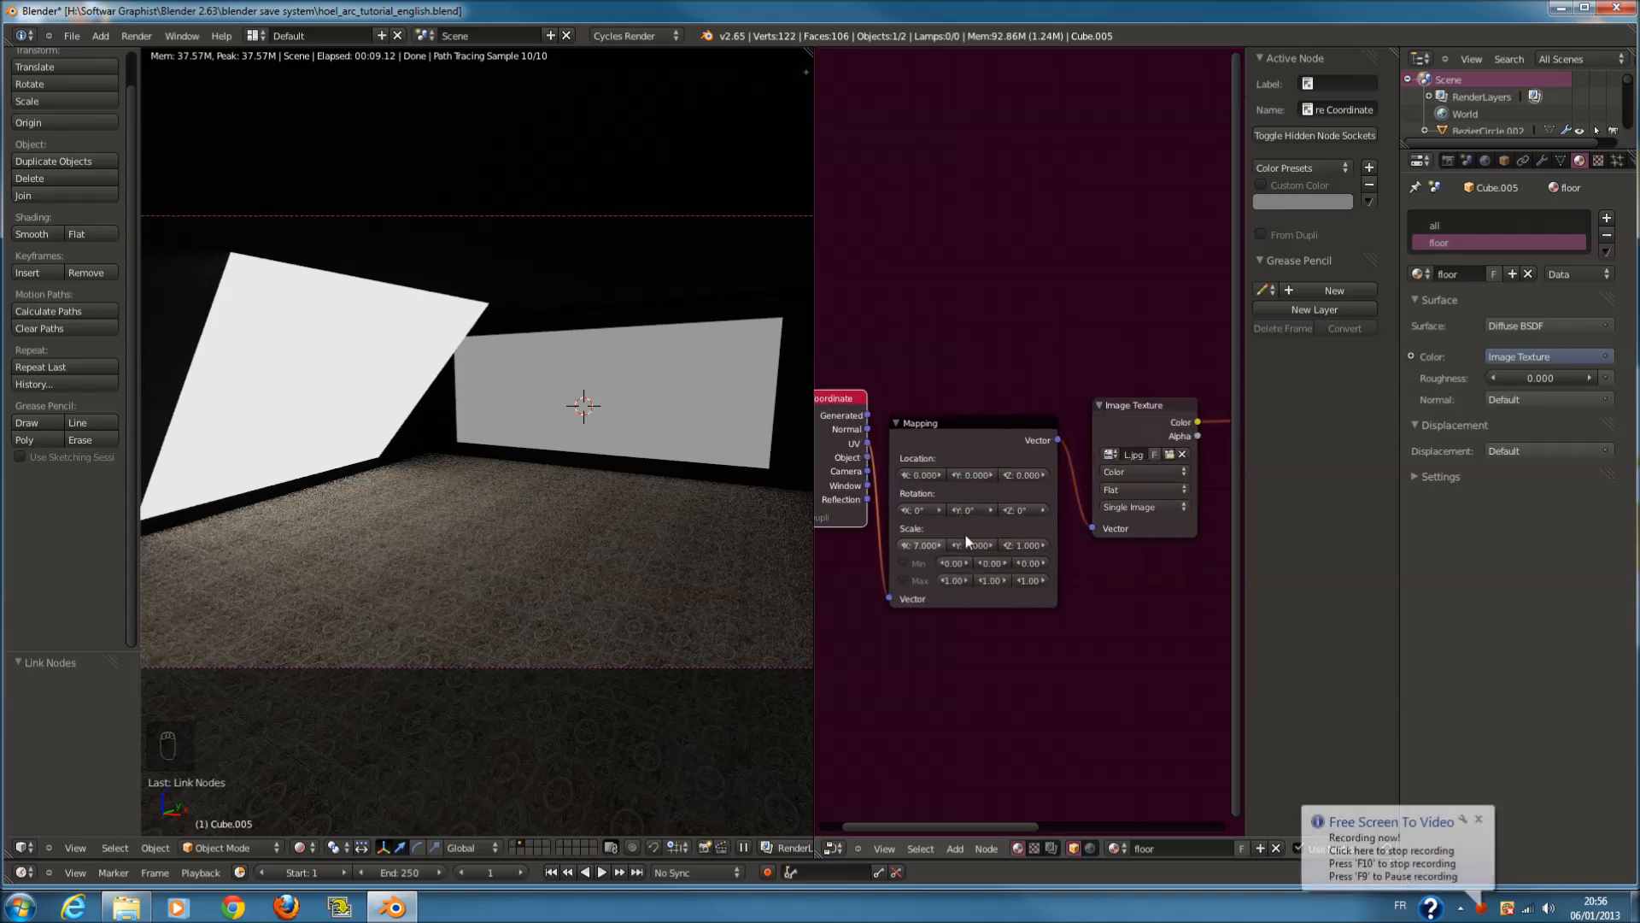
{"action": "scroll", "coordinate": [1027, 528], "scroll_direction": "down", "scroll_amount": 4}
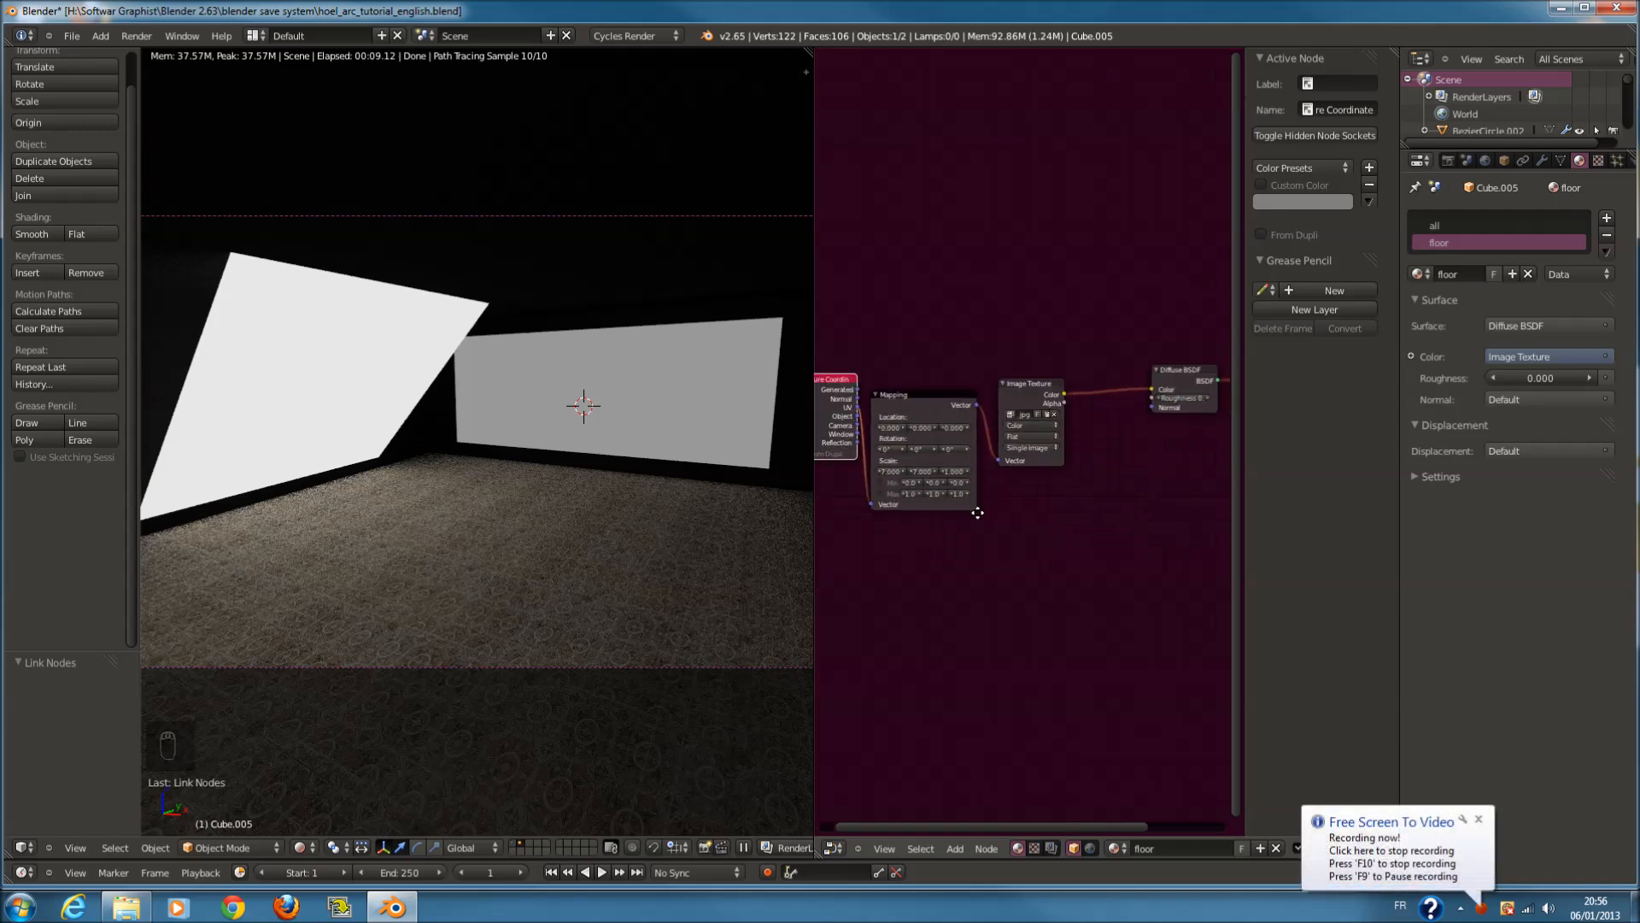
{"action": "middle_click_drag", "start_coordinate": [1068, 509], "coordinate": [951, 450]}
{"action": "left_click_drag", "start_coordinate": [1085, 388], "coordinate": [1179, 420]}
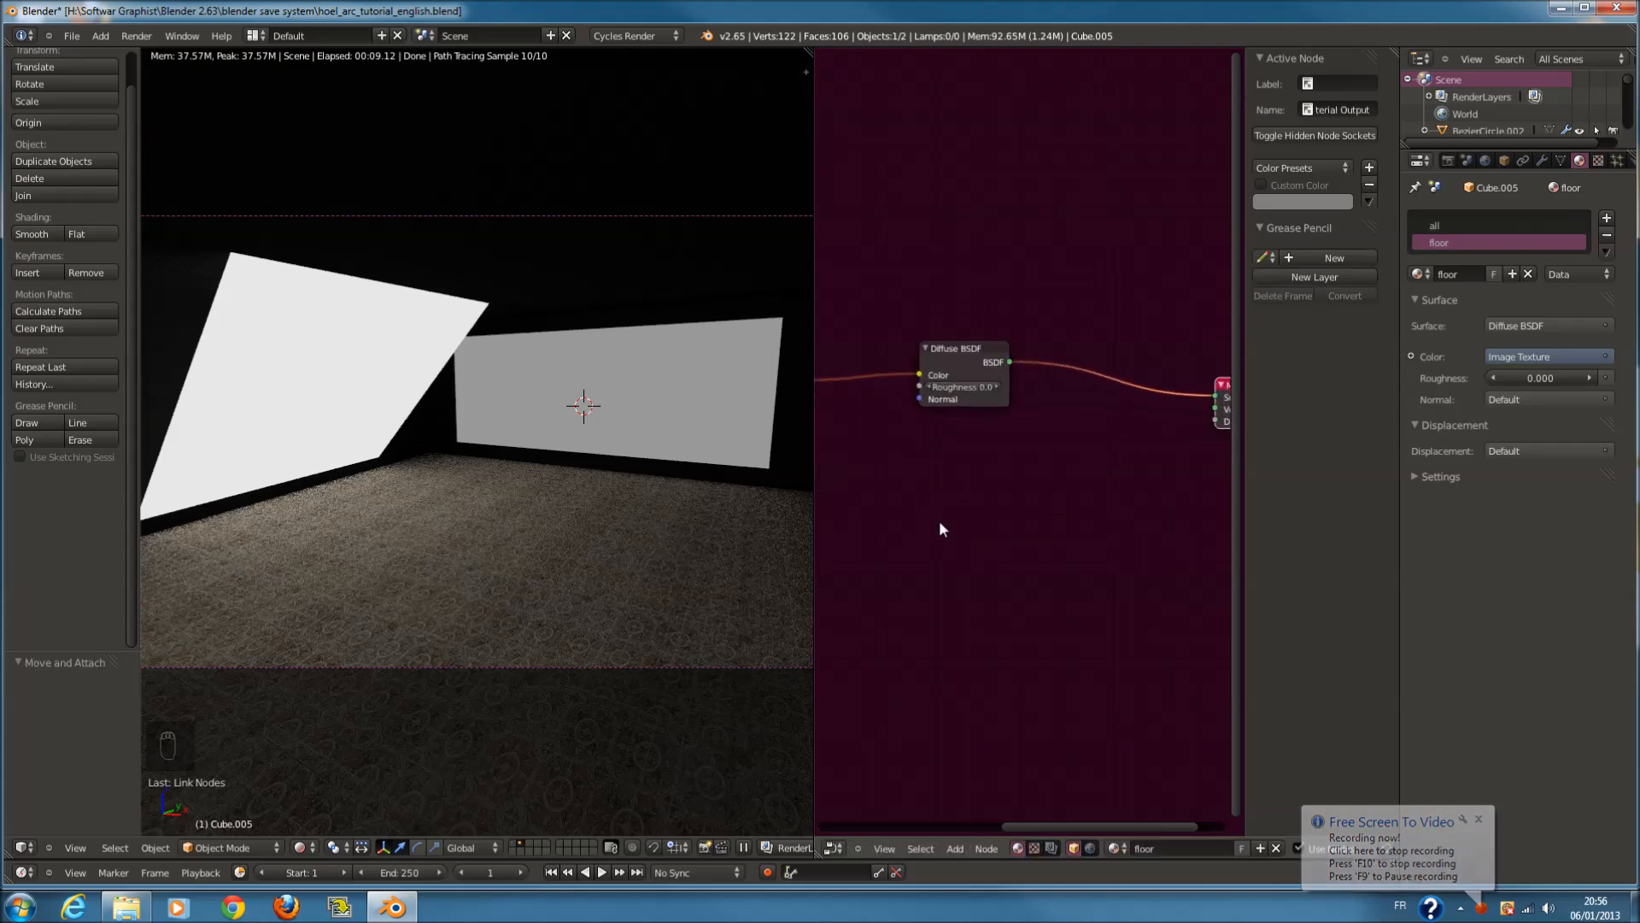
Relink the Image Texture's Color to the Diffuse BSDF's Roughness and set the Diffuse Color to R 0.800, G 0.751, B 0.746
{"action": "middle_click_drag", "start_coordinate": [940, 520], "coordinate": [1089, 432]}
{"action": "left_click_drag", "start_coordinate": [1069, 377], "coordinate": [1077, 384]}
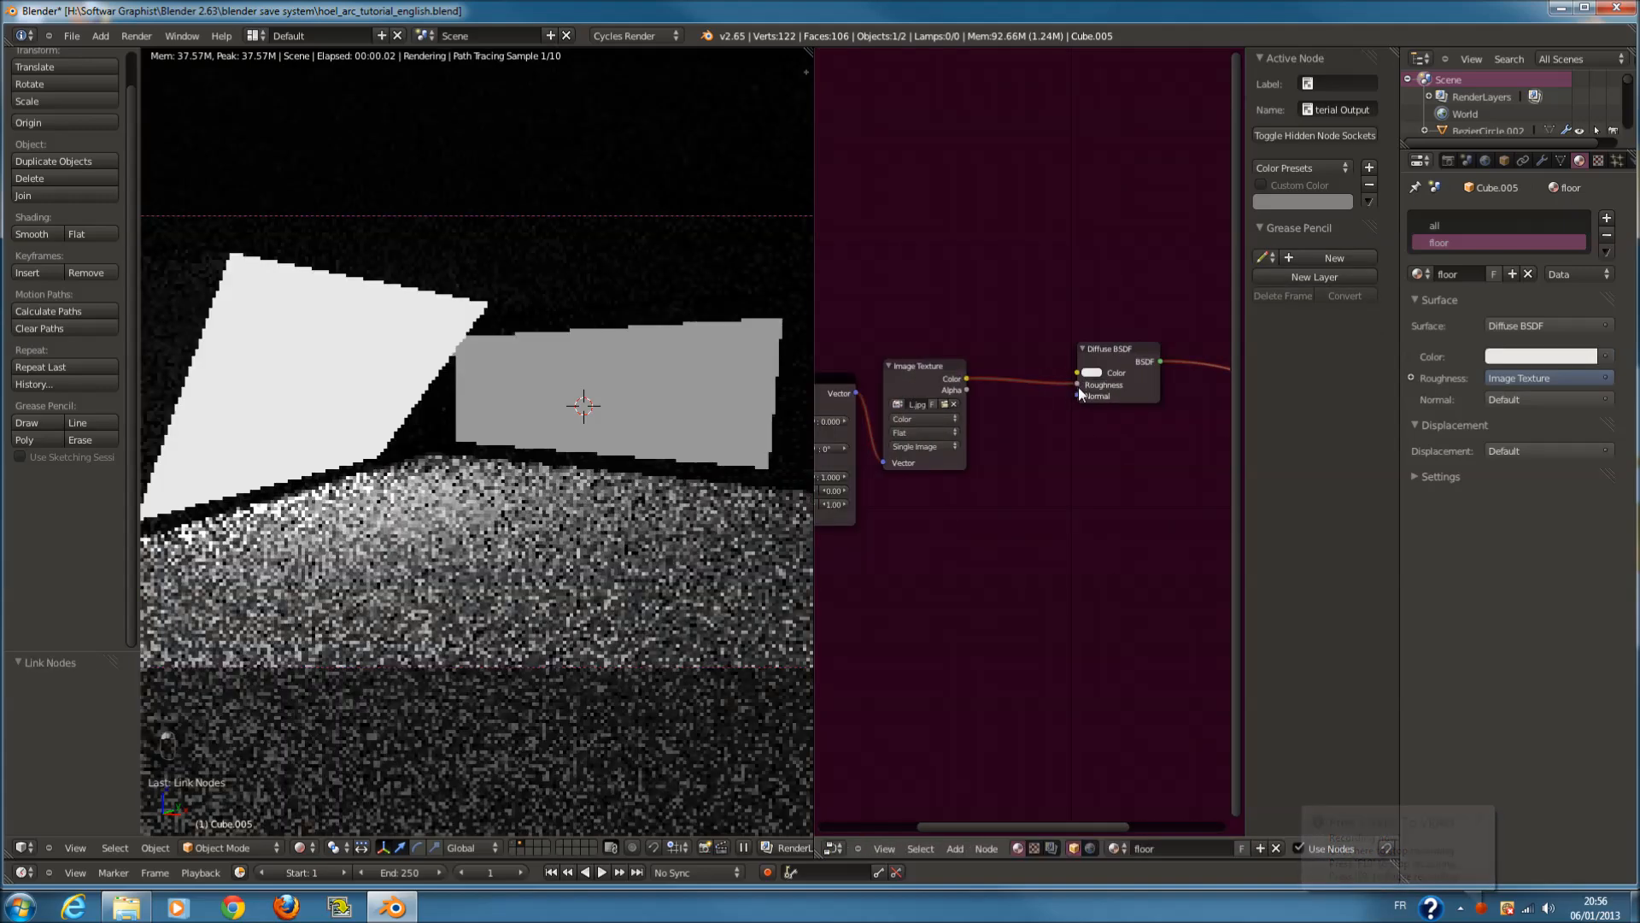
{"action": "scroll", "coordinate": [1092, 385], "scroll_direction": "up", "scroll_amount": 2}
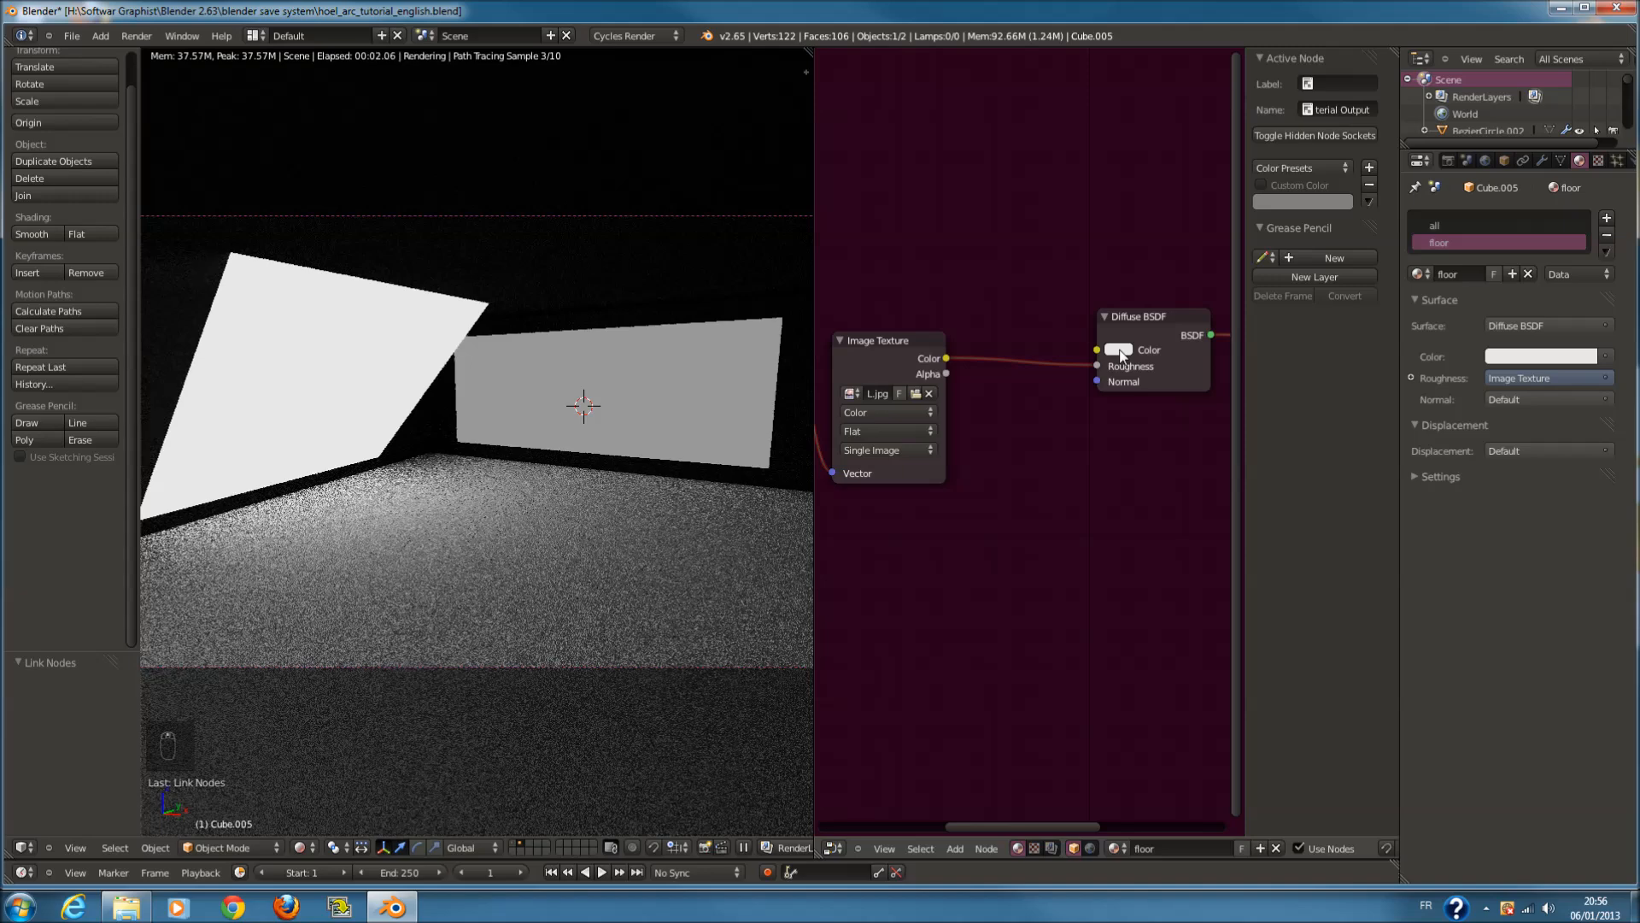
{"action": "left_click", "coordinate": [1118, 351]}
{"action": "left_click", "coordinate": [1164, 197]}
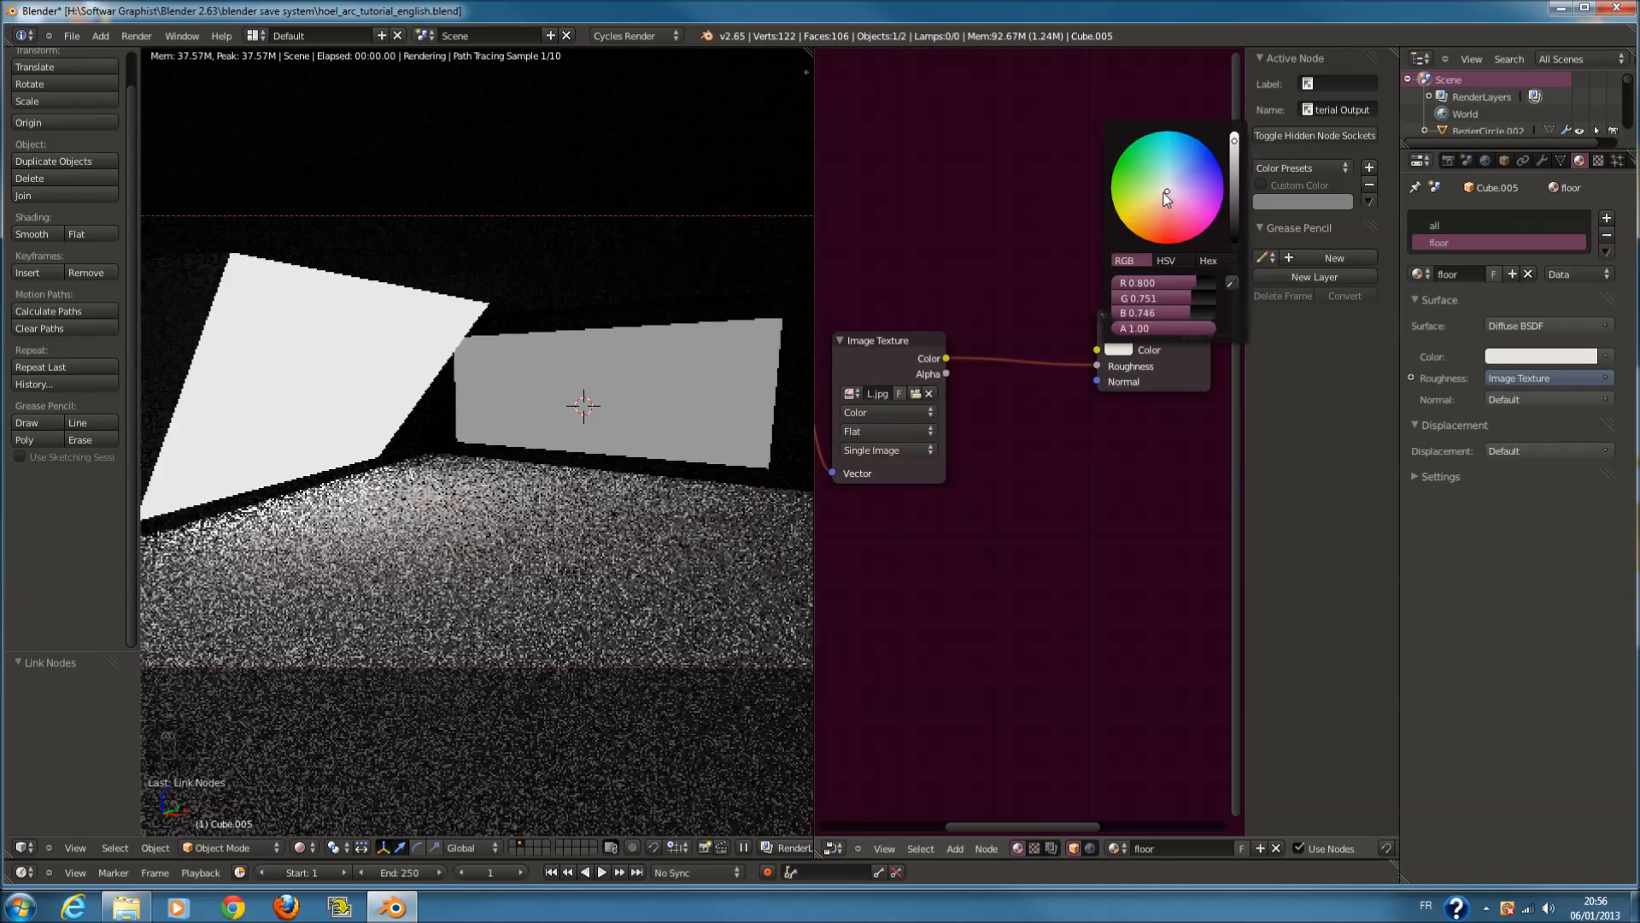
Add a Mix Shader node and insert it on the link between the Diffuse BSDF and the Material Output
{"action": "middle_click_drag", "start_coordinate": [1029, 545], "coordinate": [956, 452]}
{"action": "key", "text": "shift+a"}
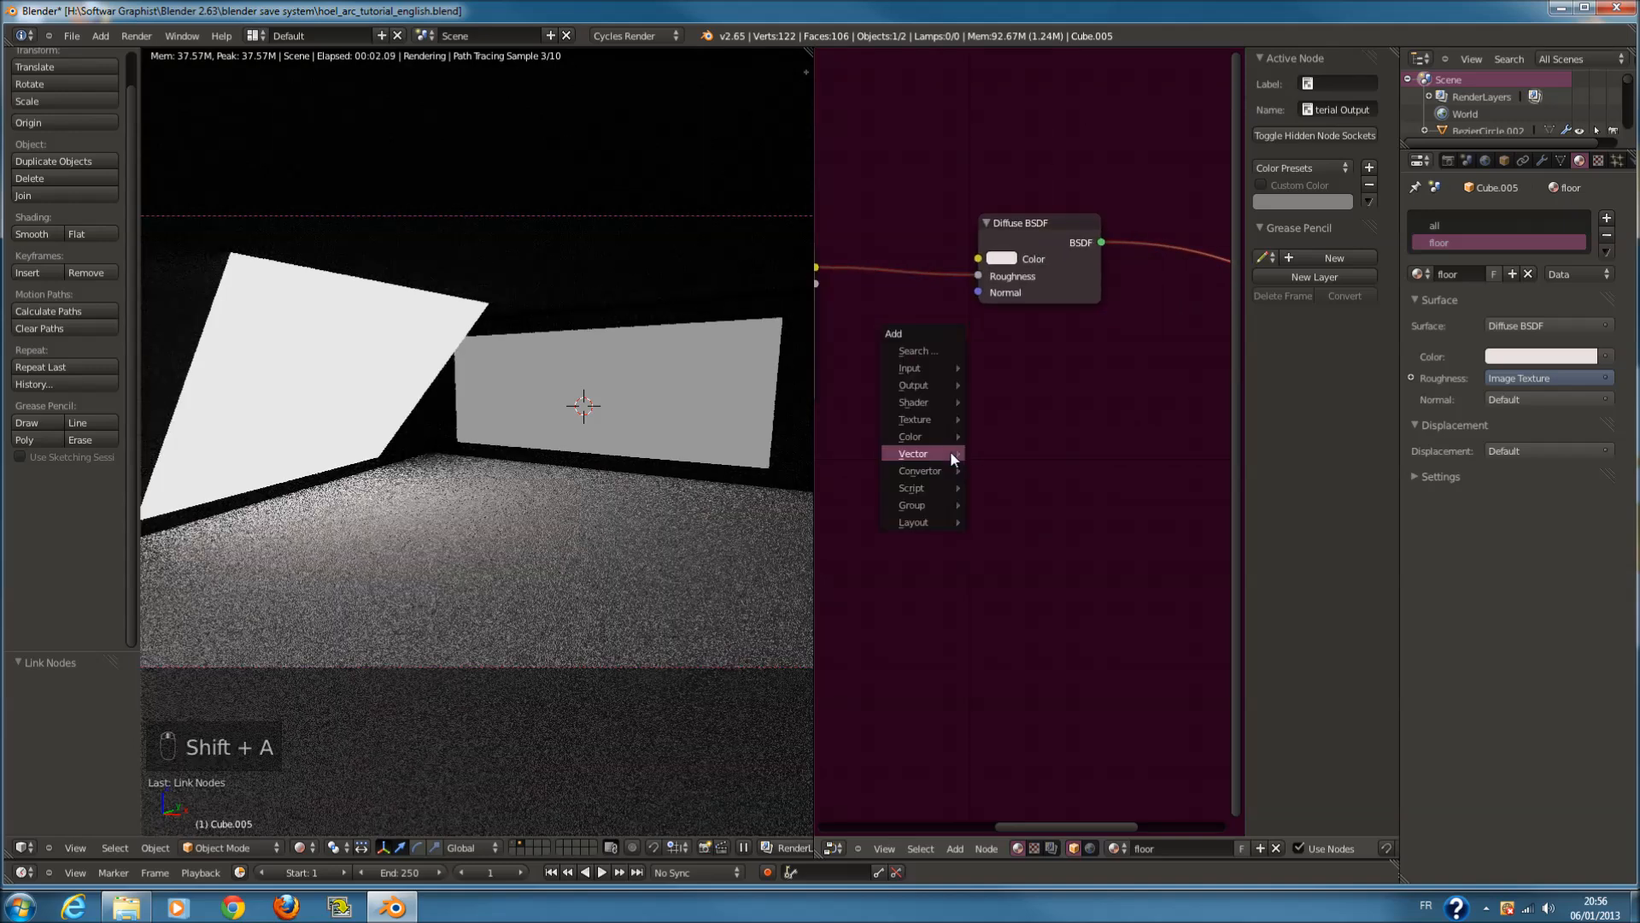
{"action": "mouse_move", "coordinate": [929, 410]}
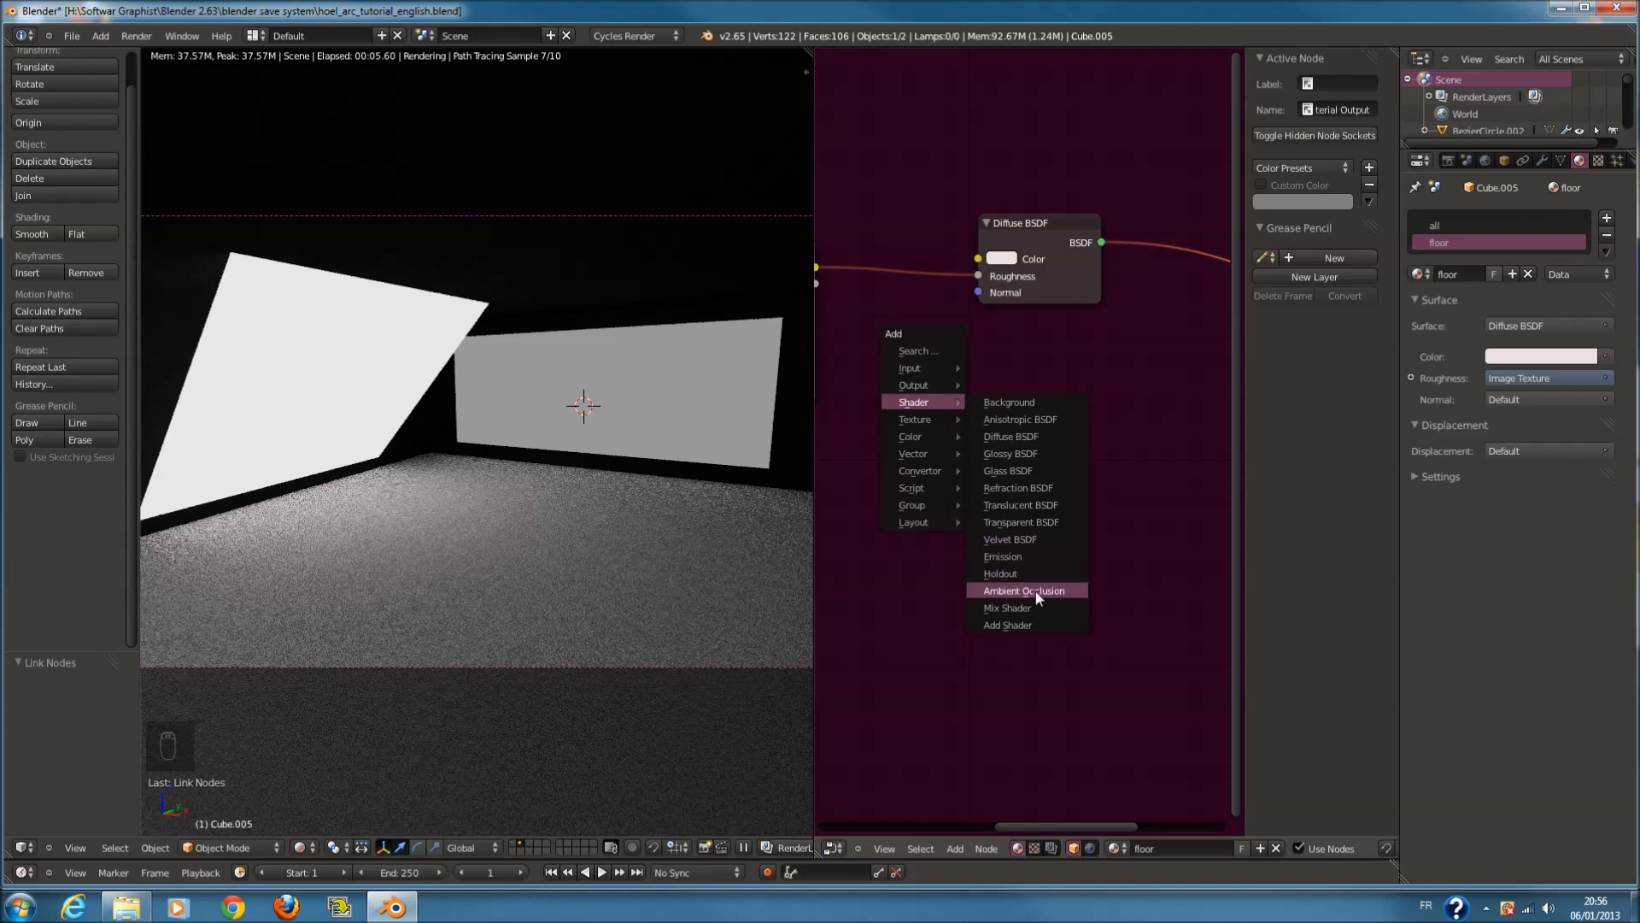
{"action": "left_click", "coordinate": [1035, 607]}
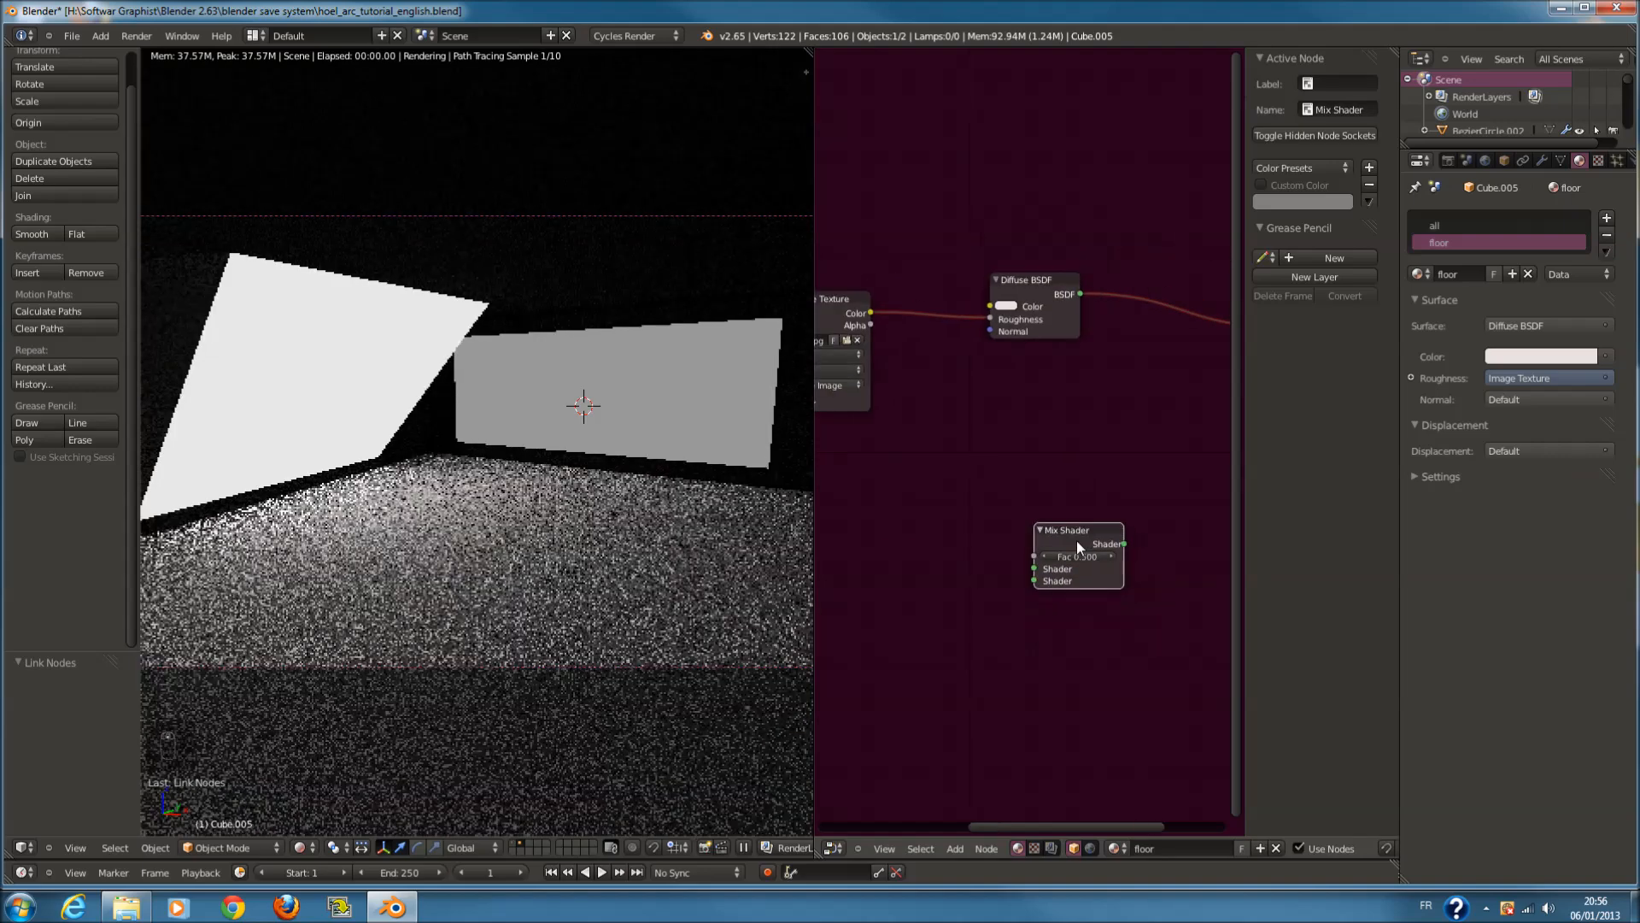
{"action": "left_click", "coordinate": [1068, 329]}
Add a Glossy BSDF below the Diffuse BSDF with Roughness 0.1 and link it to the Mix Shader's second Shader input
{"action": "scroll", "coordinate": [982, 539], "scroll_direction": "up", "scroll_amount": 2}
{"action": "key", "text": "shift+a"}
{"action": "mouse_move", "coordinate": [950, 560]}
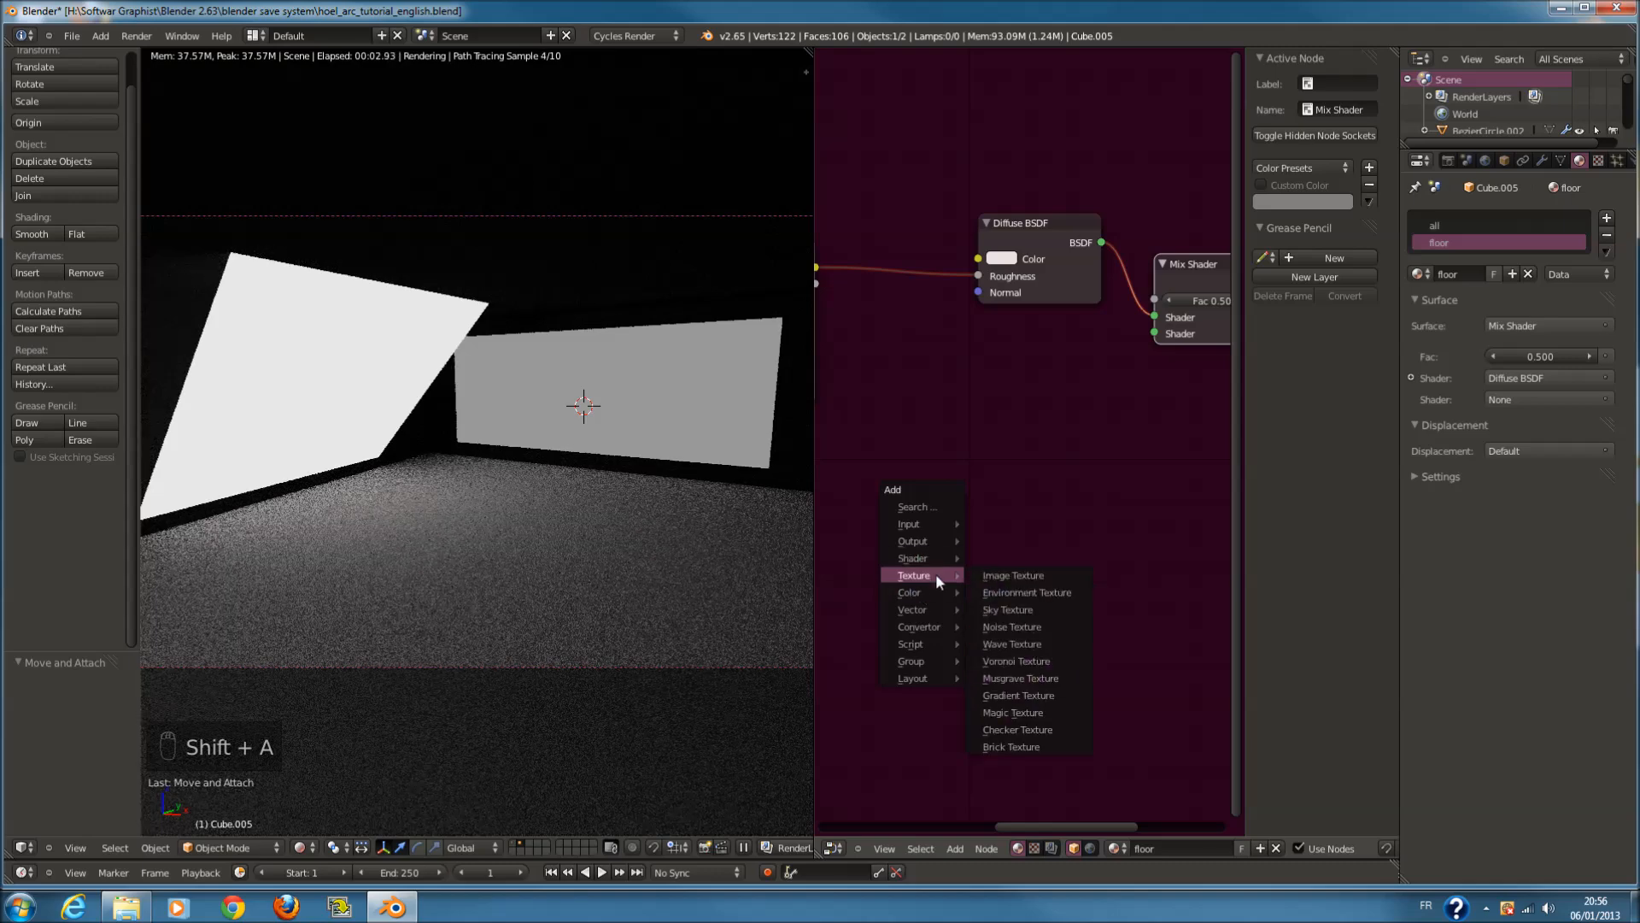
{"action": "left_click", "coordinate": [1009, 617]}
{"action": "left_click_drag", "start_coordinate": [1068, 574], "coordinate": [1023, 384]}
{"action": "left_click", "coordinate": [993, 451]}
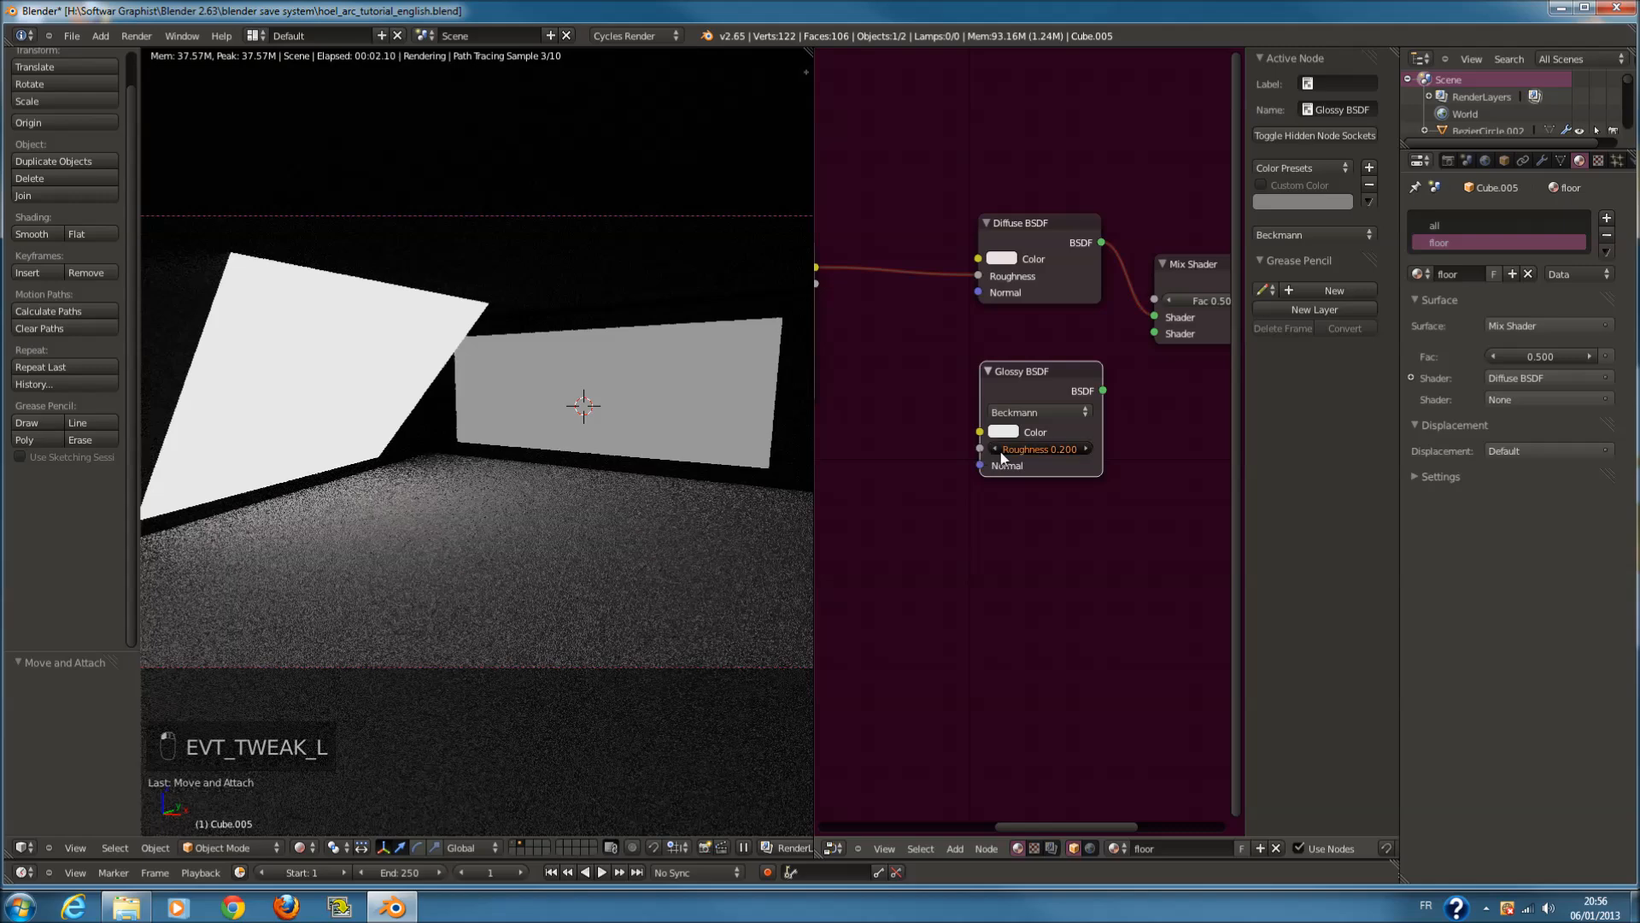
{"action": "left_click_drag", "start_coordinate": [1136, 367], "coordinate": [1152, 337]}
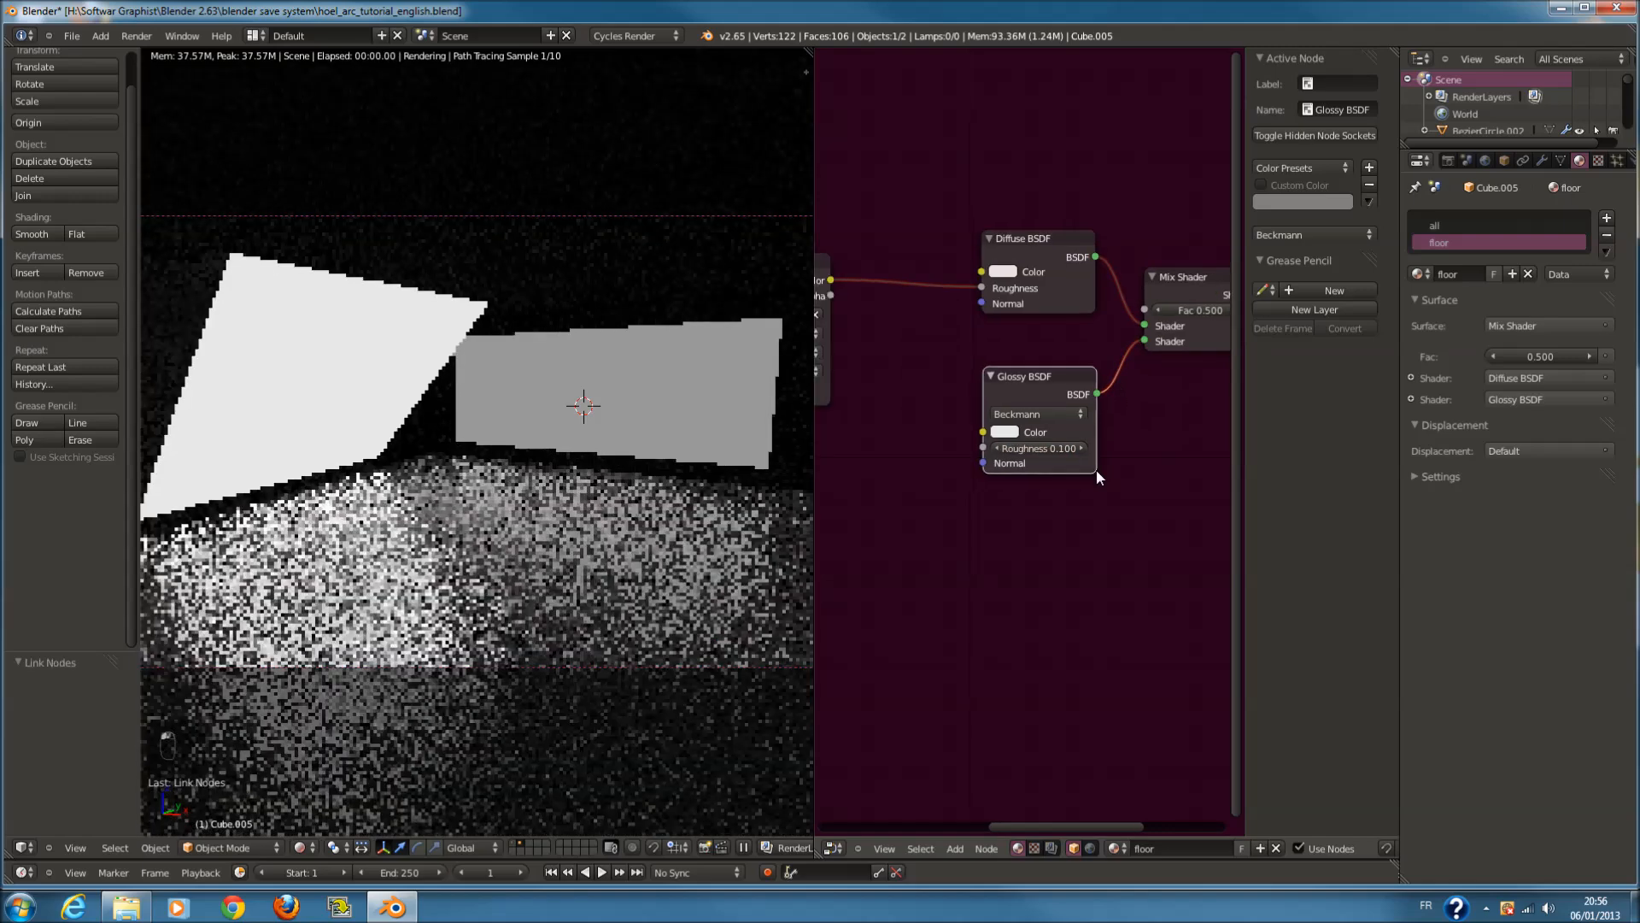
Raise the Glossy BSDF's Roughness to 0.5
{"action": "scroll", "coordinate": [1012, 521], "scroll_direction": "down", "scroll_amount": 3}
{"action": "scroll", "coordinate": [1043, 460], "scroll_direction": "up", "scroll_amount": 2}
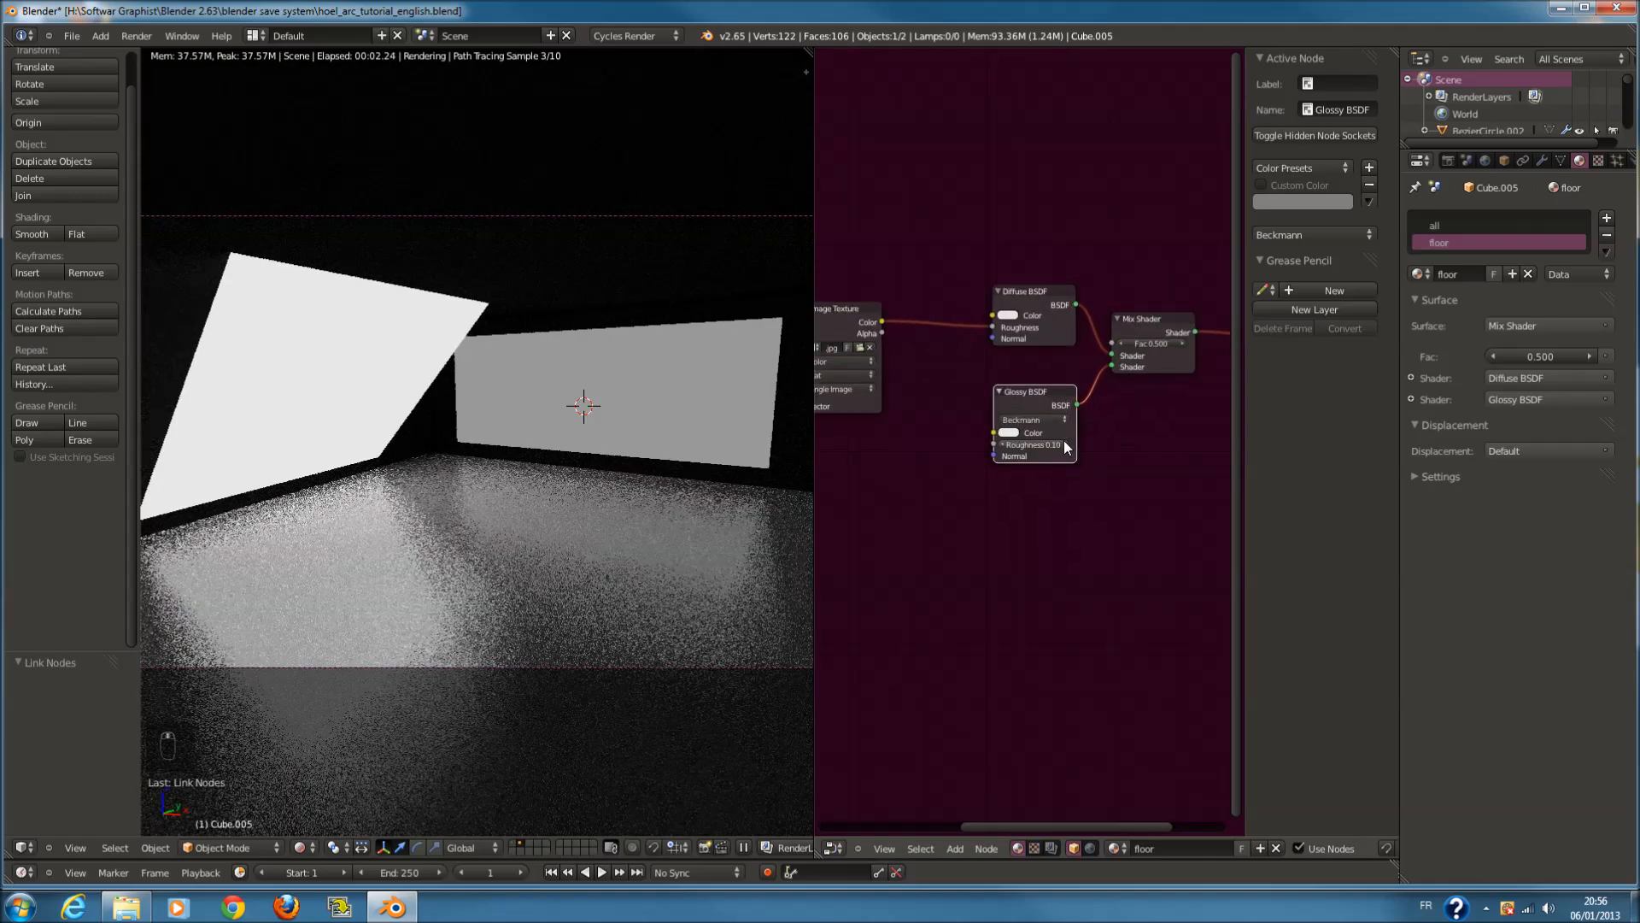
{"action": "left_click", "coordinate": [1068, 444]}
{"action": "left_click", "coordinate": [1067, 444]}
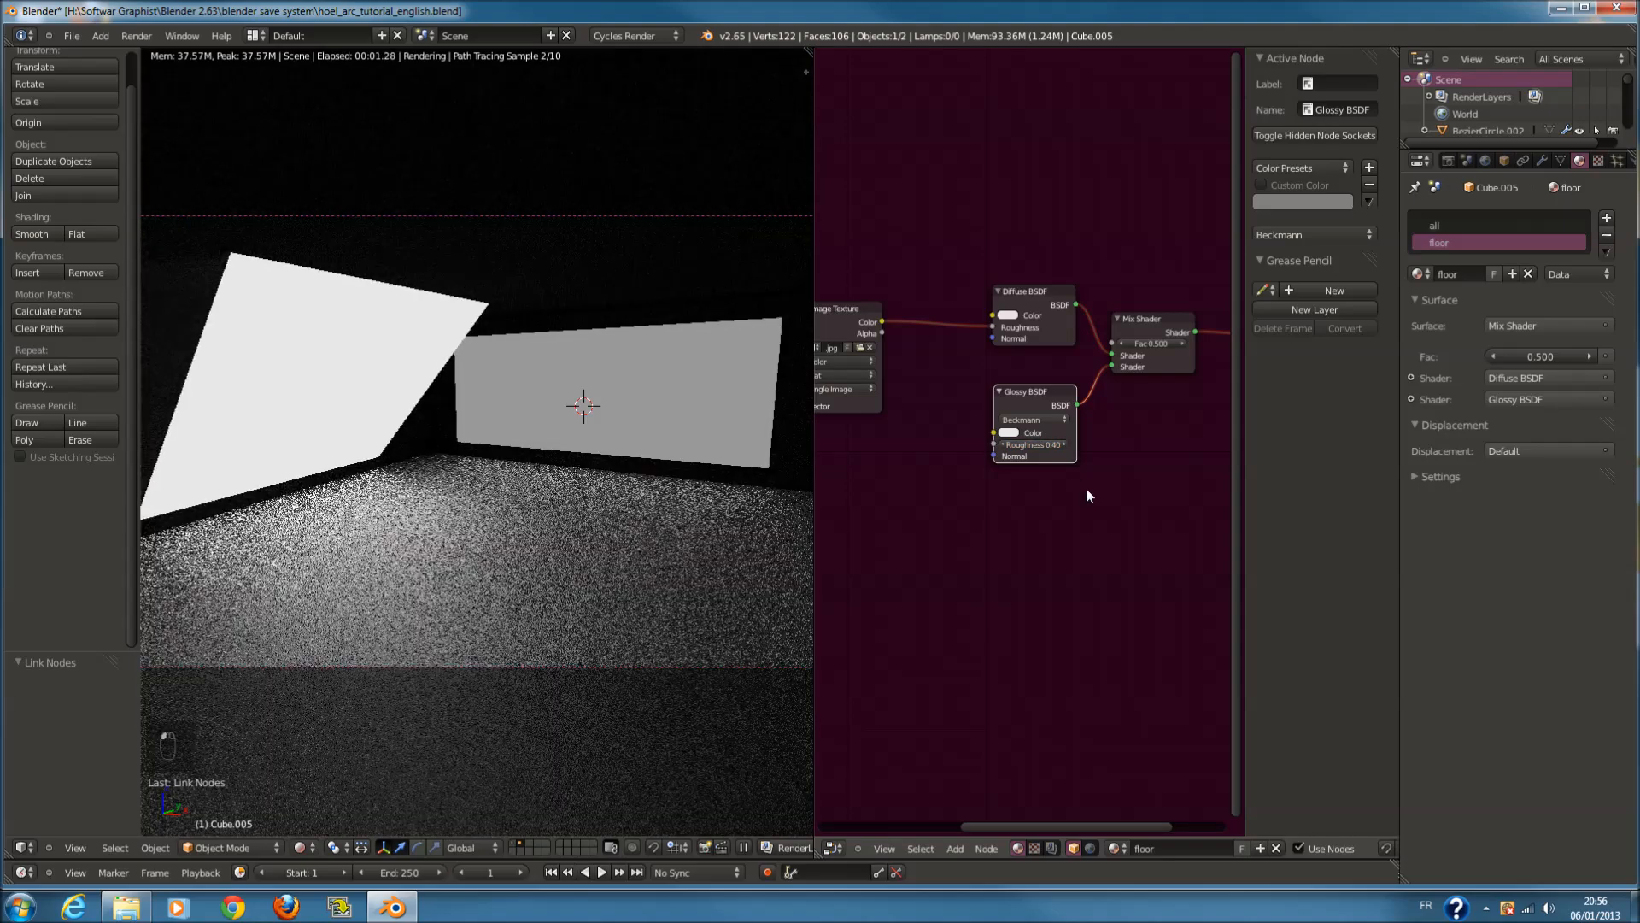
{"action": "scroll", "coordinate": [1085, 487], "scroll_direction": "down", "scroll_amount": 1}
{"action": "scroll", "coordinate": [1086, 487], "scroll_direction": "up", "scroll_amount": 1}
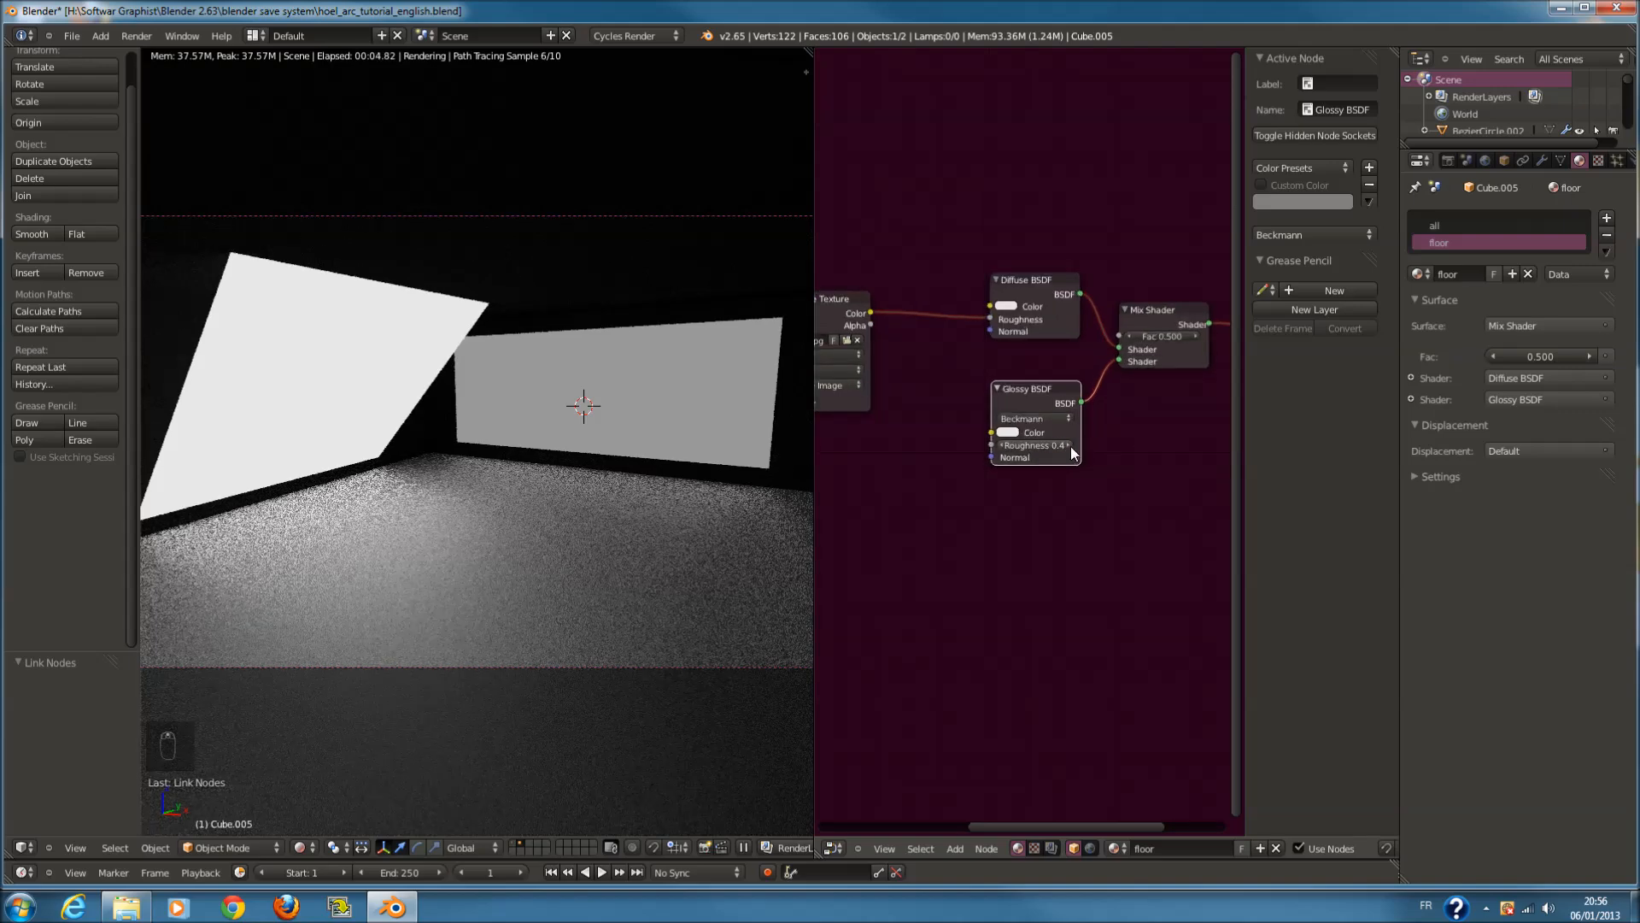
{"action": "left_click", "coordinate": [1069, 446]}
{"action": "scroll", "coordinate": [1060, 480], "scroll_direction": "down", "scroll_amount": 4}
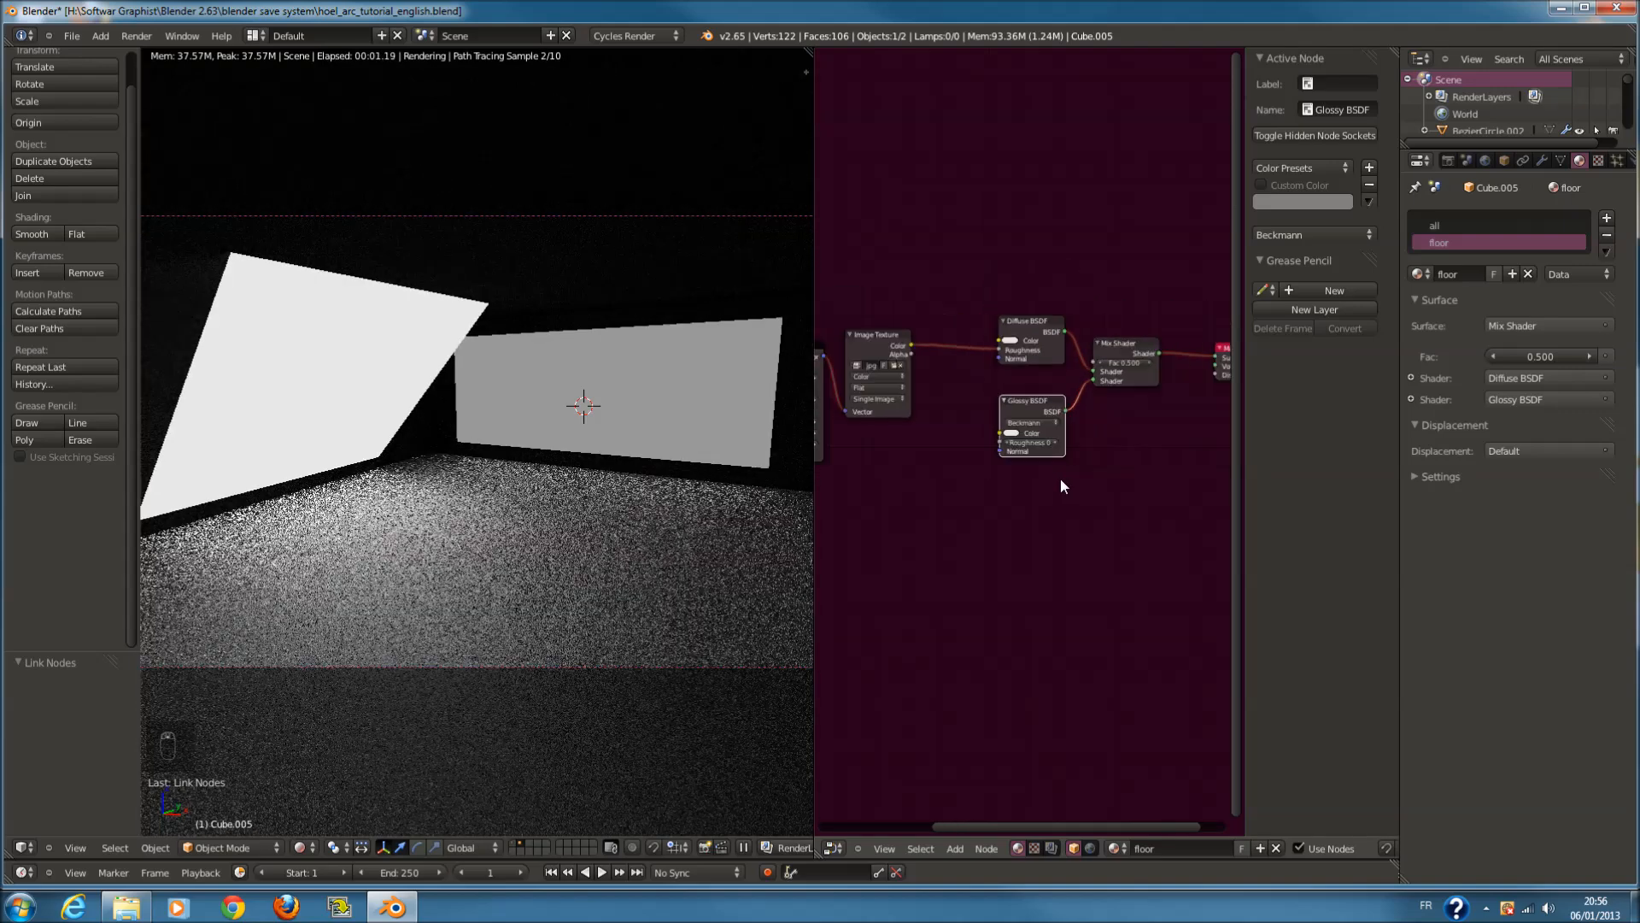
Deselect all nodes and add a Bump node below the Glossy BSDF
{"action": "key", "text": "a"}
{"action": "key", "text": "a"}
{"action": "scroll", "coordinate": [1048, 475], "scroll_direction": "up", "scroll_amount": 2}
{"action": "key", "text": "a"}
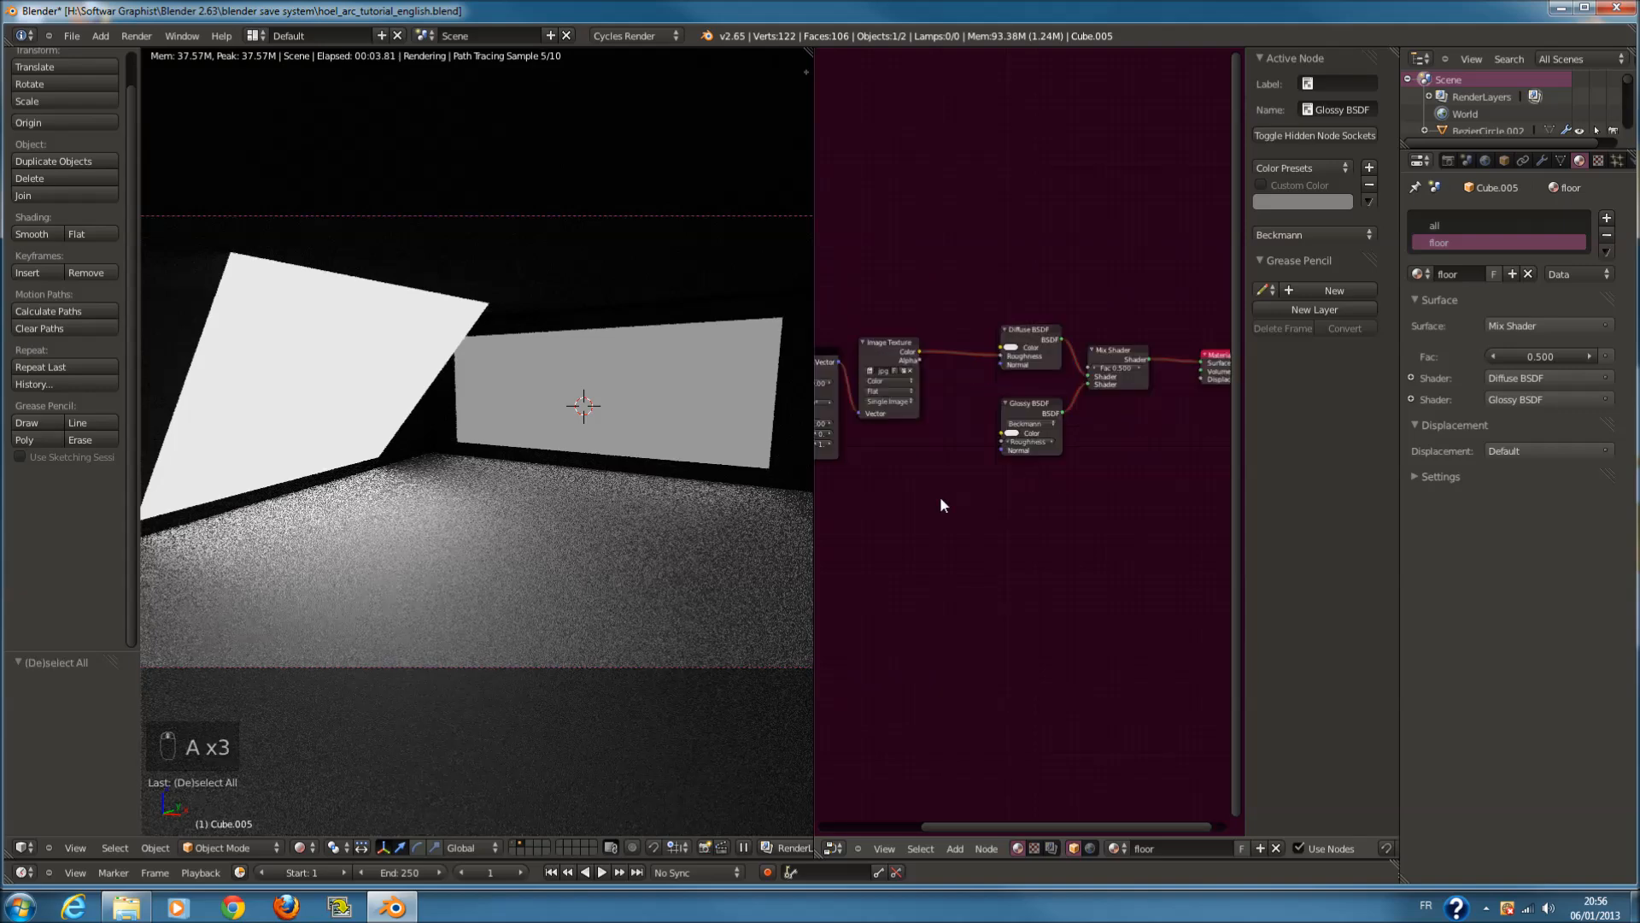
{"action": "key", "text": "shift+a"}
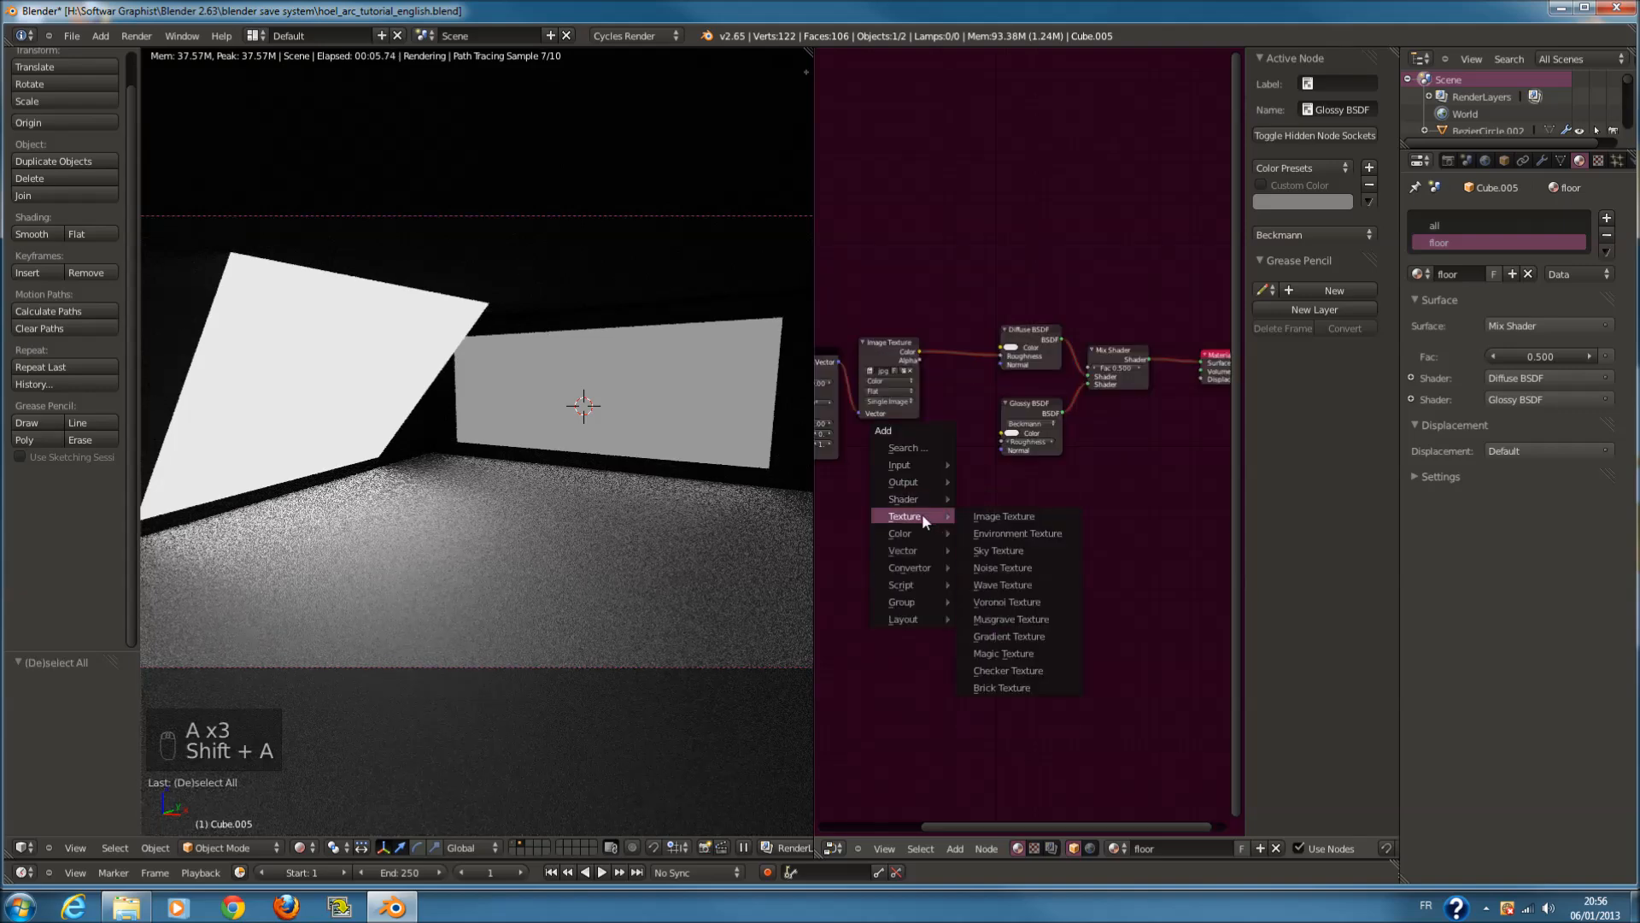
{"action": "mouse_move", "coordinate": [913, 532]}
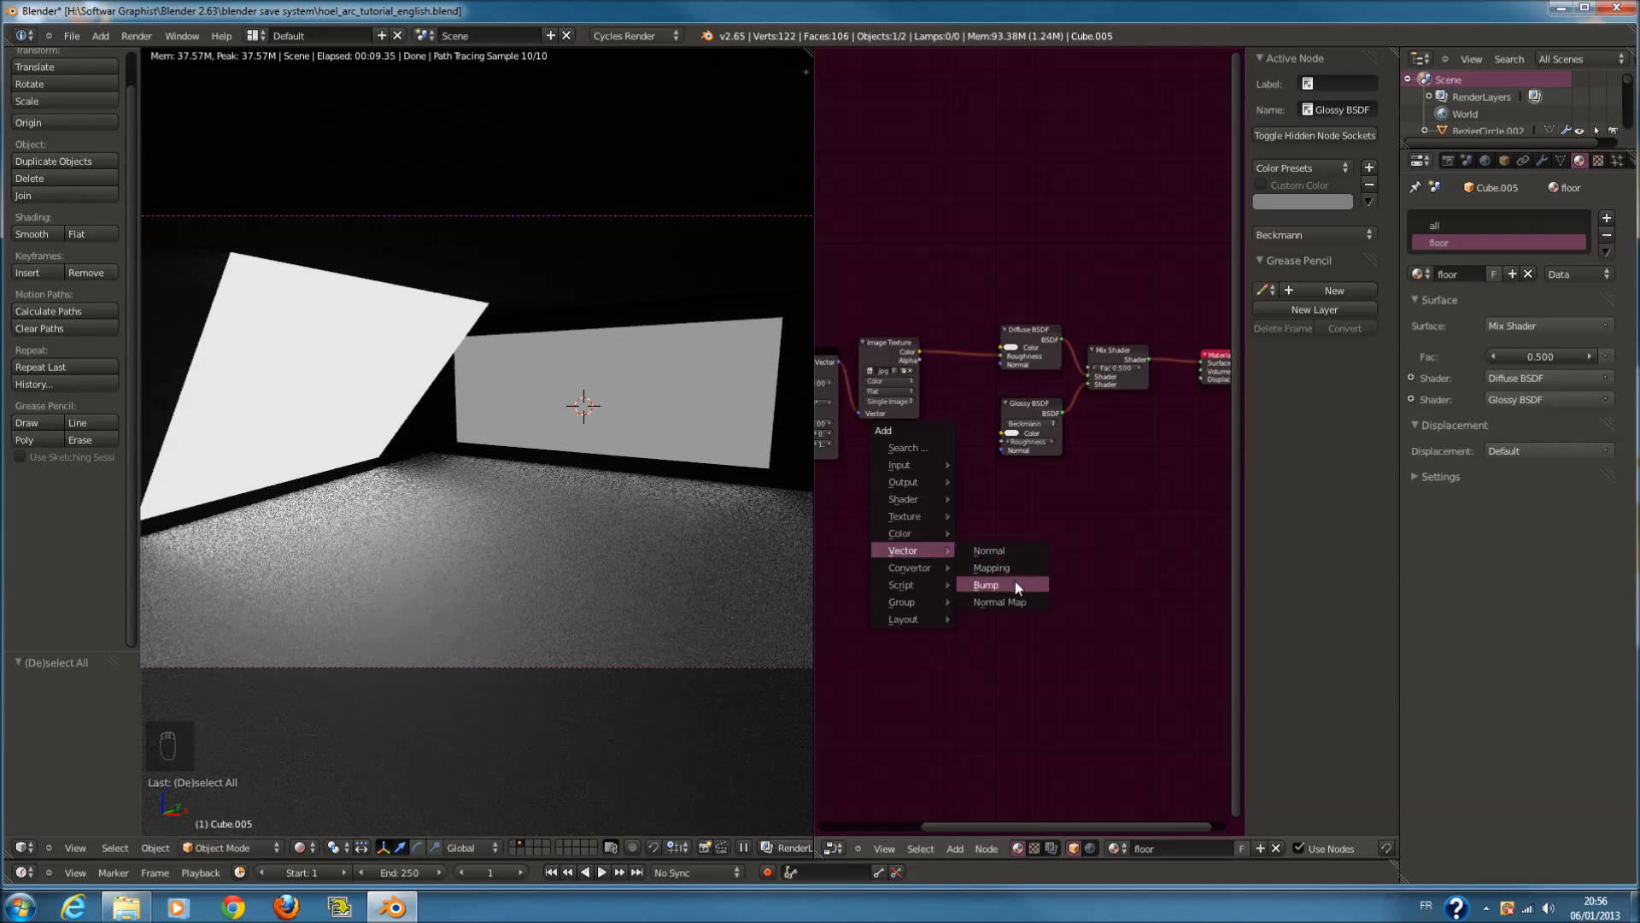
{"action": "left_click", "coordinate": [1015, 583]}
{"action": "scroll", "coordinate": [1051, 640], "scroll_direction": "up", "scroll_amount": 3}
{"action": "left_click_drag", "start_coordinate": [1086, 684], "coordinate": [1013, 540]}
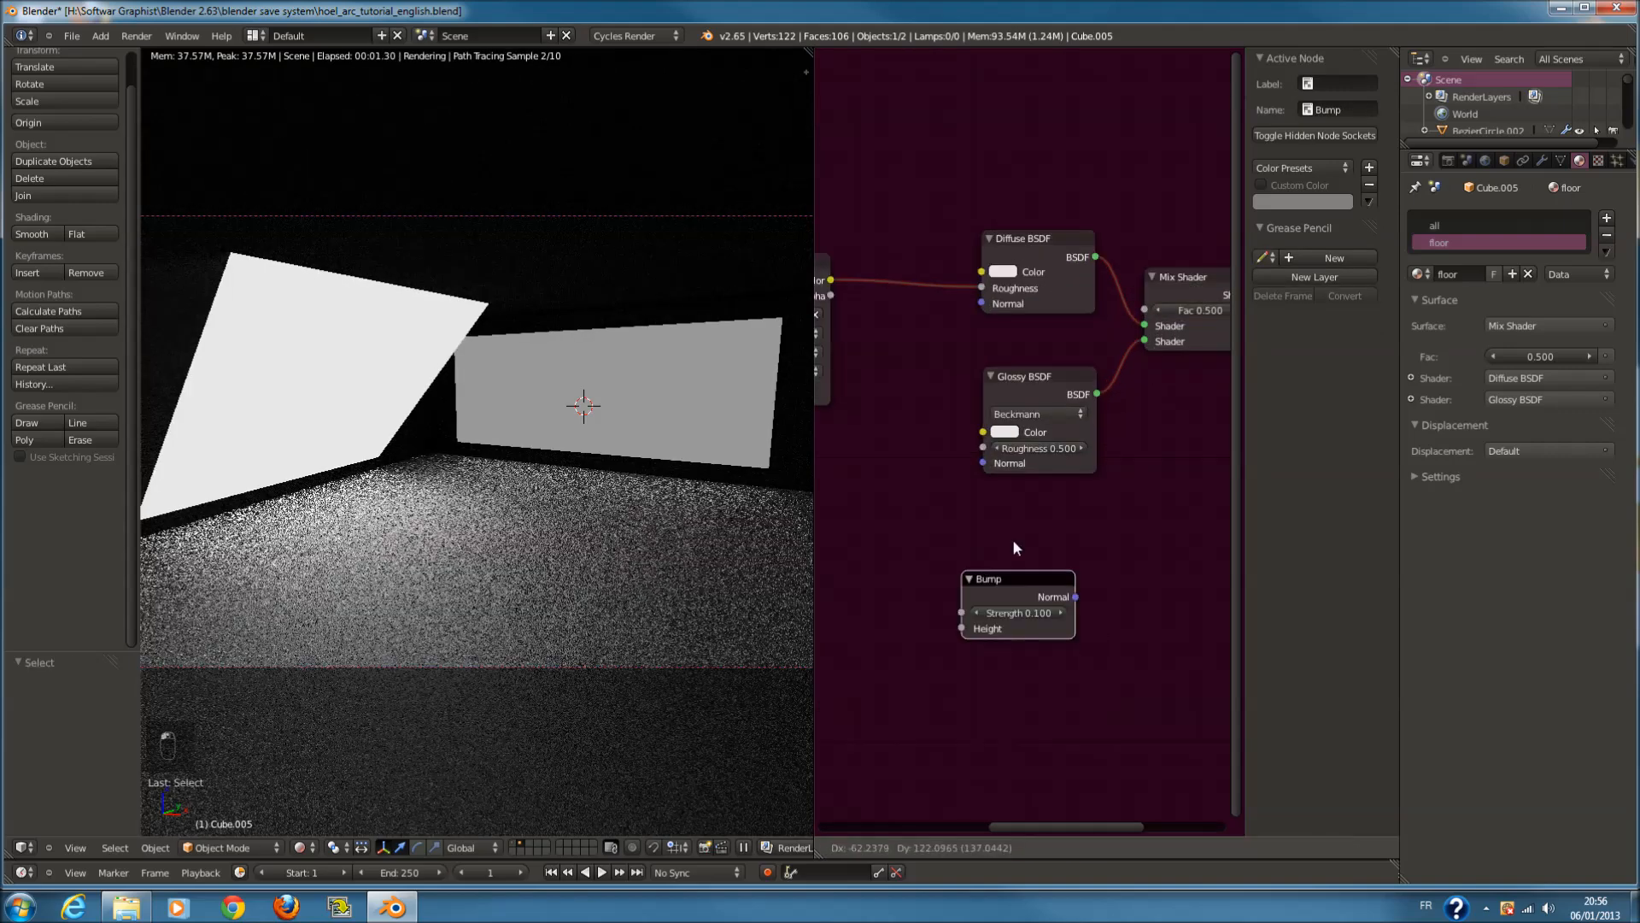
Move the Texture Coordinate node away from Mapping and insert the Bump node on the link between them
{"action": "scroll", "coordinate": [1014, 551], "scroll_direction": "down", "scroll_amount": 4}
{"action": "middle_click_drag", "start_coordinate": [956, 574], "coordinate": [1179, 549]}
{"action": "scroll", "coordinate": [1186, 523], "scroll_direction": "down", "scroll_amount": 1}
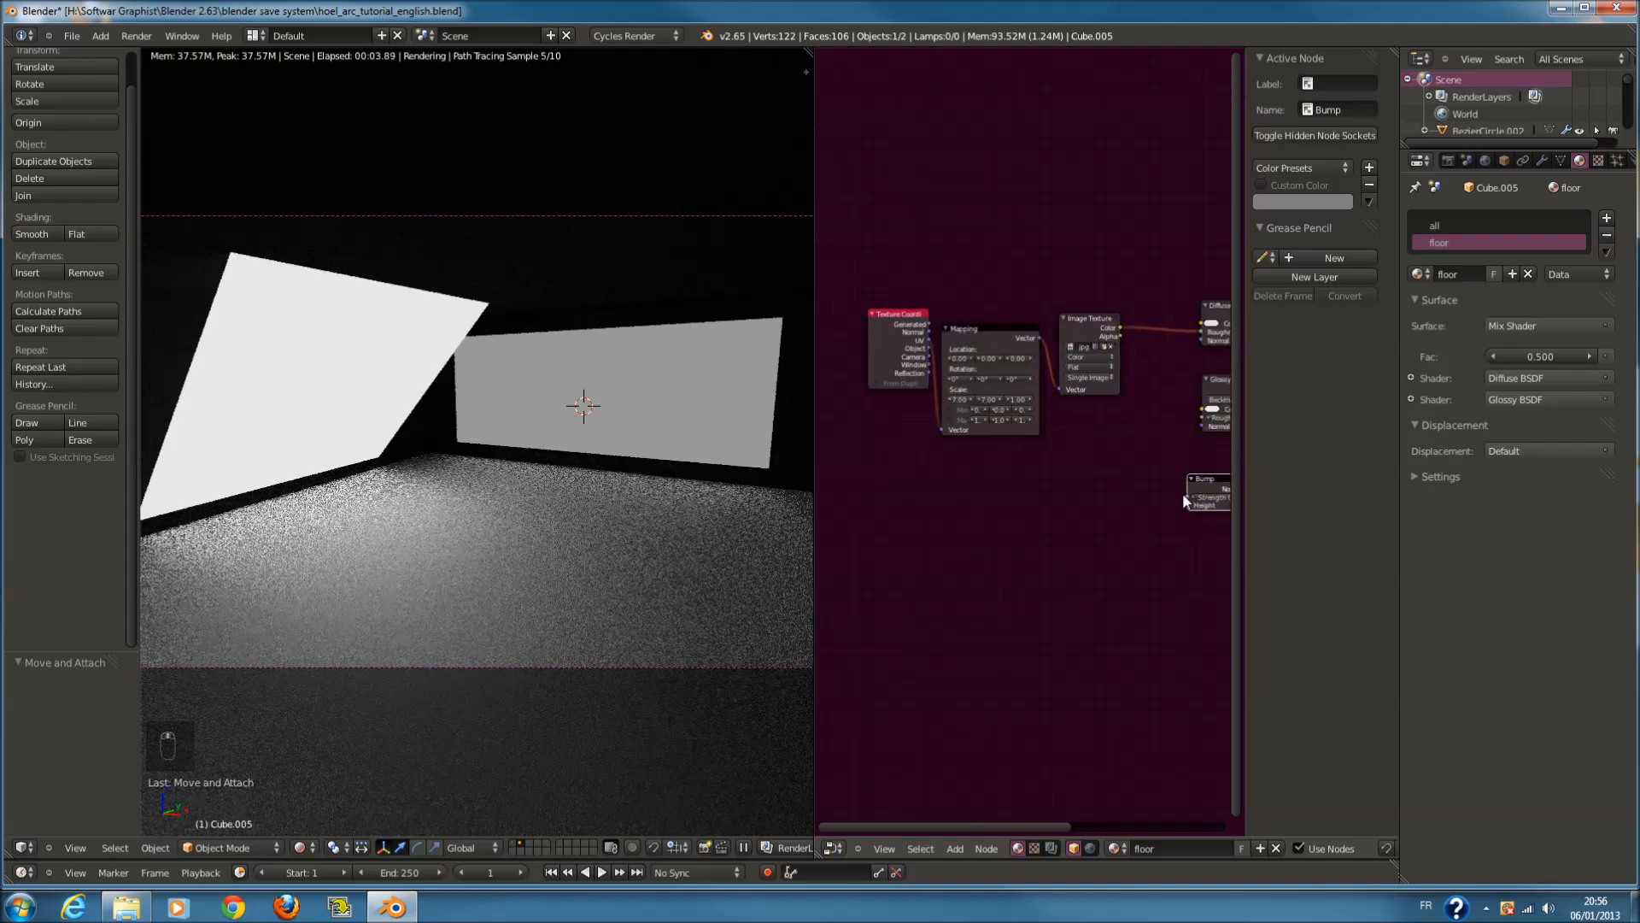
{"action": "left_click_drag", "start_coordinate": [1199, 493], "coordinate": [911, 501]}
{"action": "scroll", "coordinate": [911, 500], "scroll_direction": "up", "scroll_amount": 2}
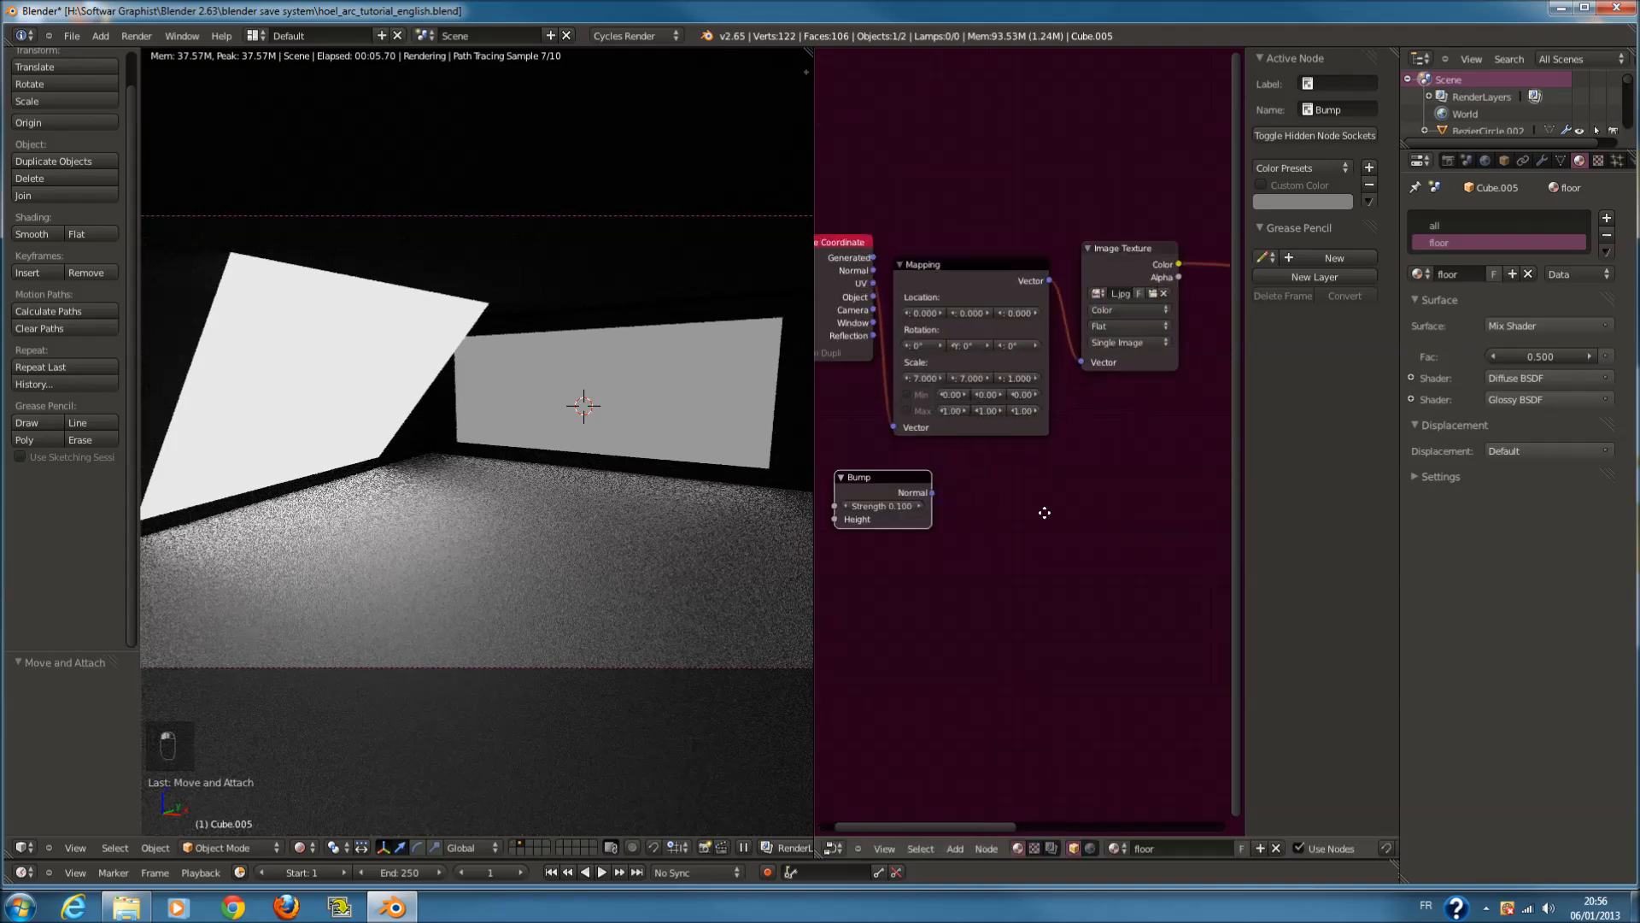
{"action": "middle_click_drag", "start_coordinate": [898, 386], "coordinate": [1193, 387]}
{"action": "left_click_drag", "start_coordinate": [1065, 270], "coordinate": [945, 287]}
{"action": "left_click_drag", "start_coordinate": [1161, 480], "coordinate": [1089, 371]}
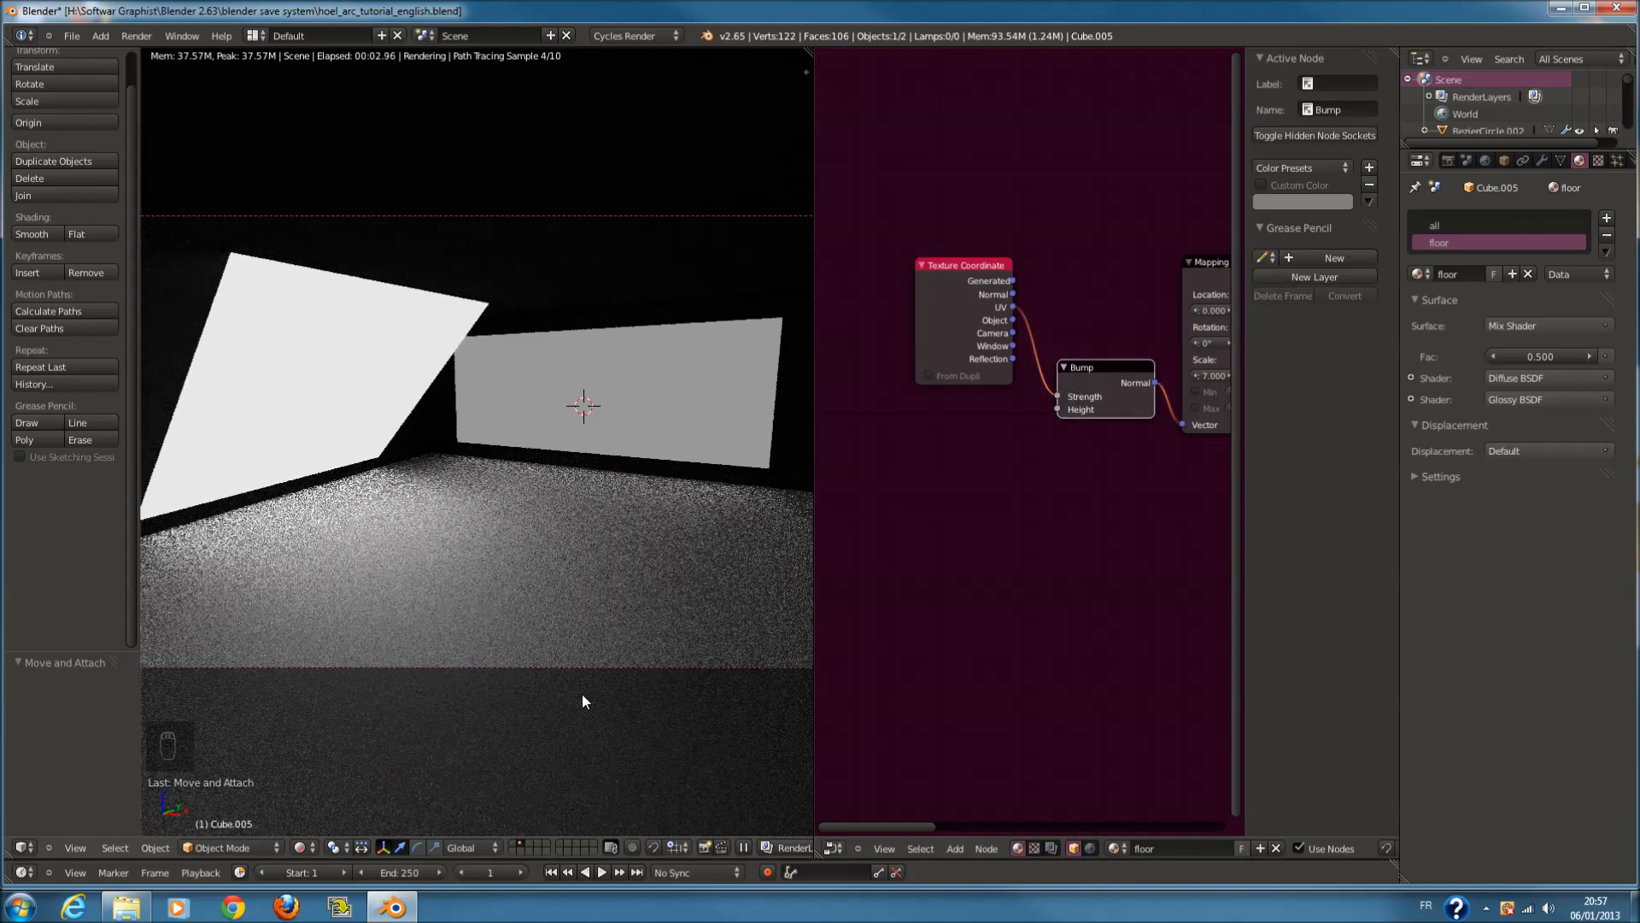
Relink the Texture Coordinate's UV output from the Bump node's Strength input to its Height input
{"action": "scroll", "coordinate": [582, 694], "scroll_direction": "up", "scroll_amount": 4}
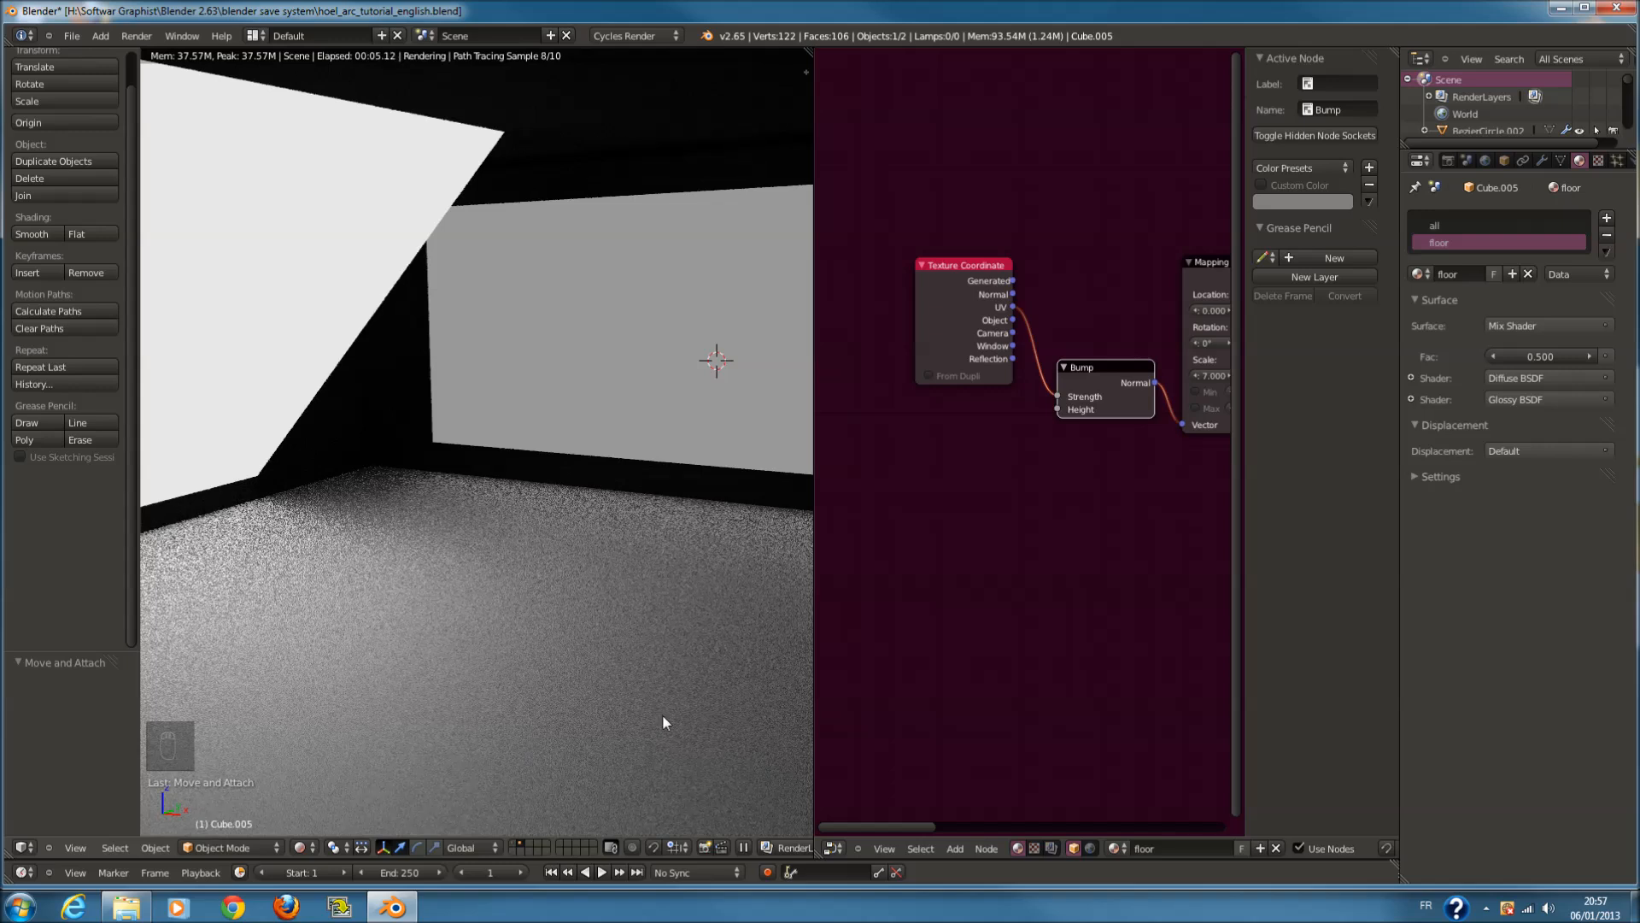
{"action": "scroll", "coordinate": [1150, 577], "scroll_direction": "down", "scroll_amount": 2}
{"action": "middle_click_drag", "start_coordinate": [1129, 552], "coordinate": [956, 572]}
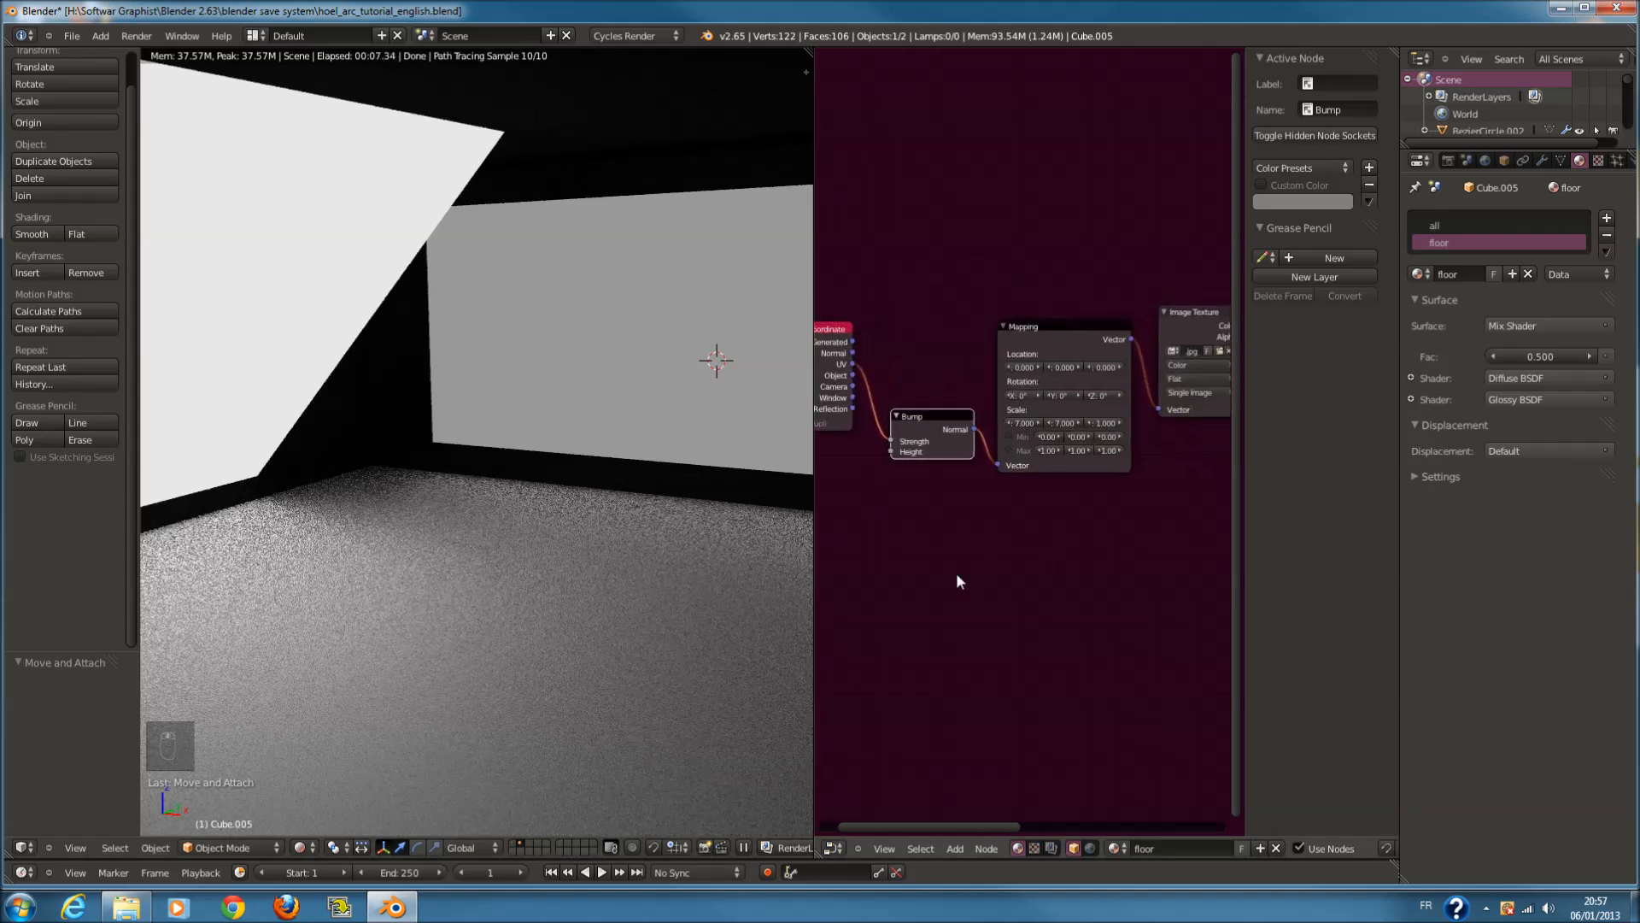
{"action": "scroll", "coordinate": [940, 454], "scroll_direction": "up", "scroll_amount": 1}
{"action": "left_click_drag", "start_coordinate": [876, 440], "coordinate": [880, 453]}
{"action": "scroll", "coordinate": [655, 613], "scroll_direction": "down", "scroll_amount": 1}
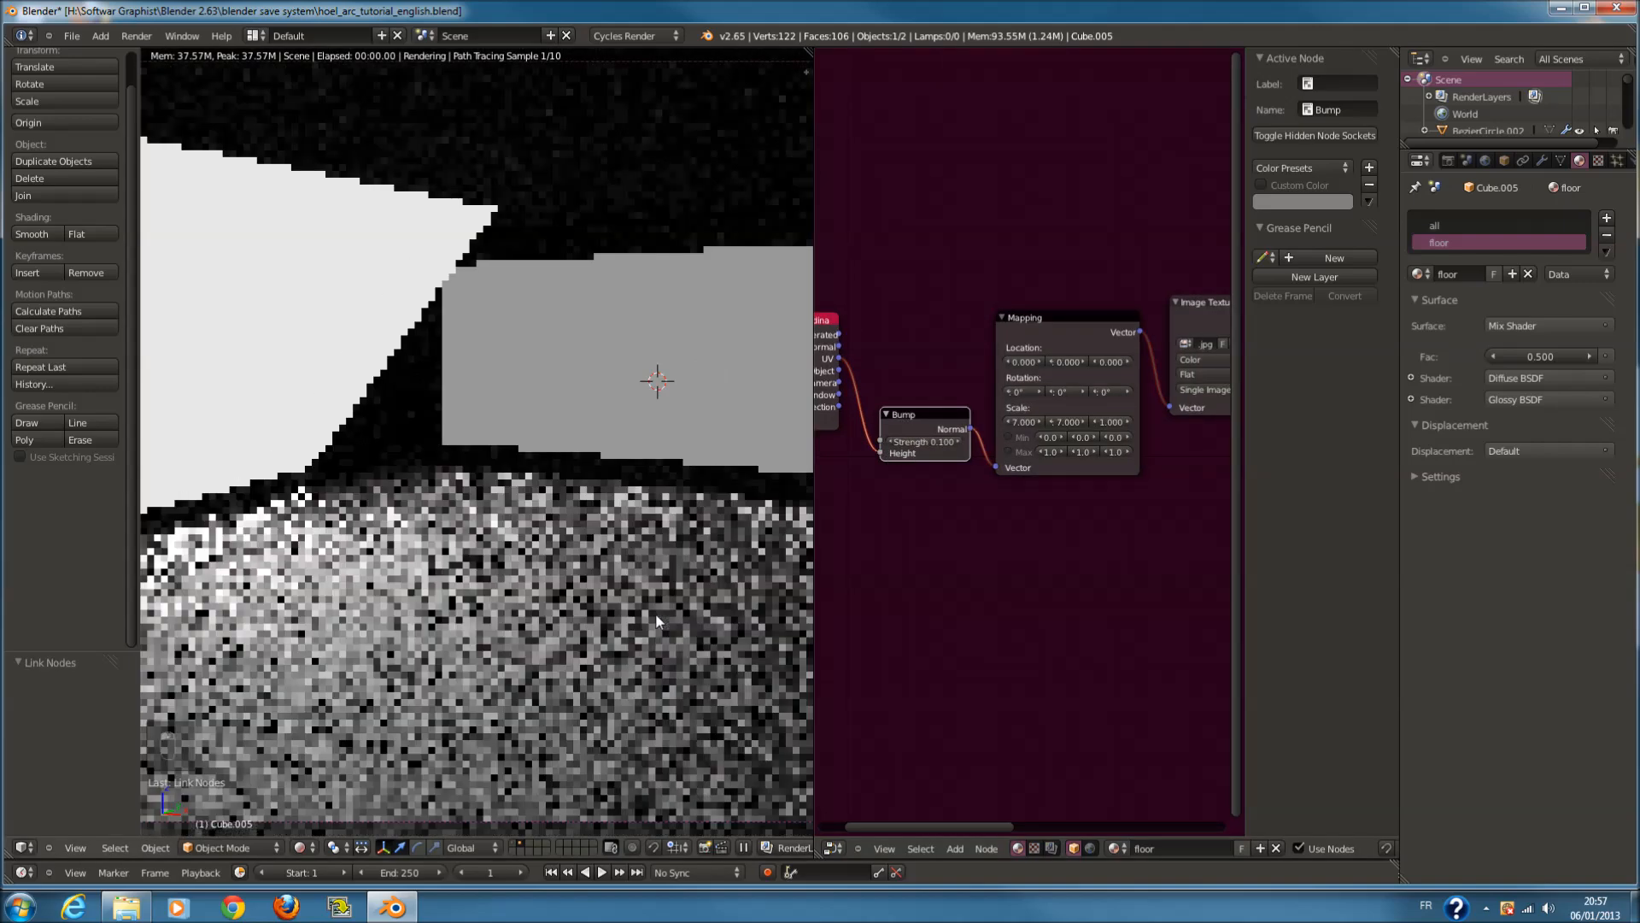
Set the Bump node's Strength to 100 and return the render preview to the camera view
{"action": "middle_click_drag", "start_coordinate": [674, 691], "coordinate": [669, 422]}
{"action": "scroll", "coordinate": [695, 639], "scroll_direction": "up", "scroll_amount": 6}
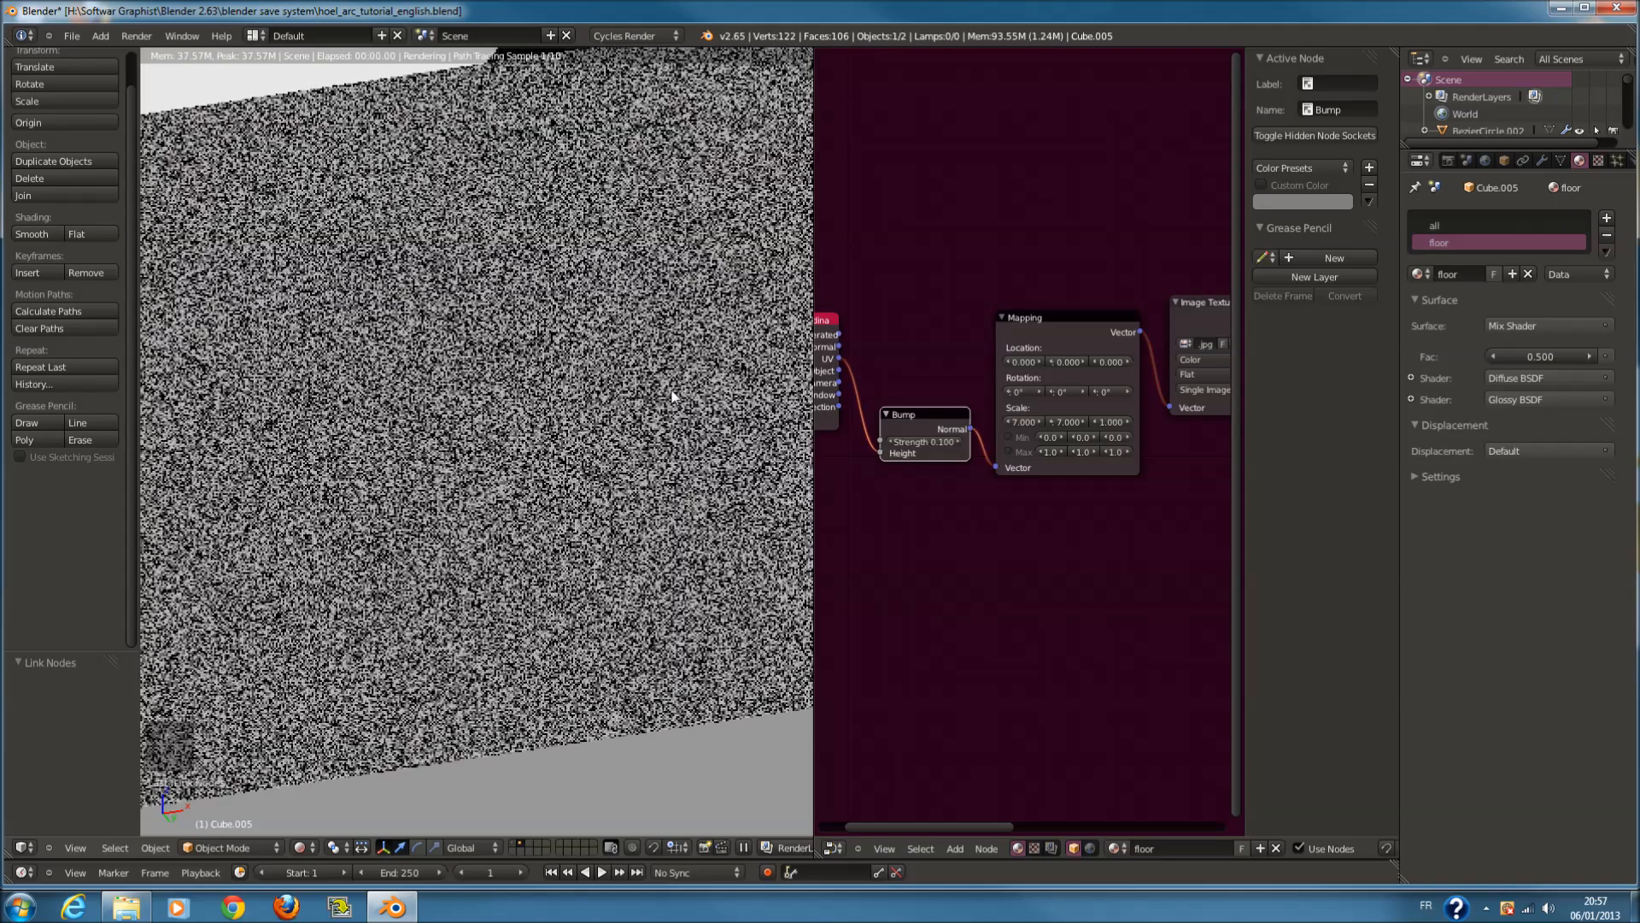
{"action": "scroll", "coordinate": [672, 396], "scroll_direction": "up", "scroll_amount": 2}
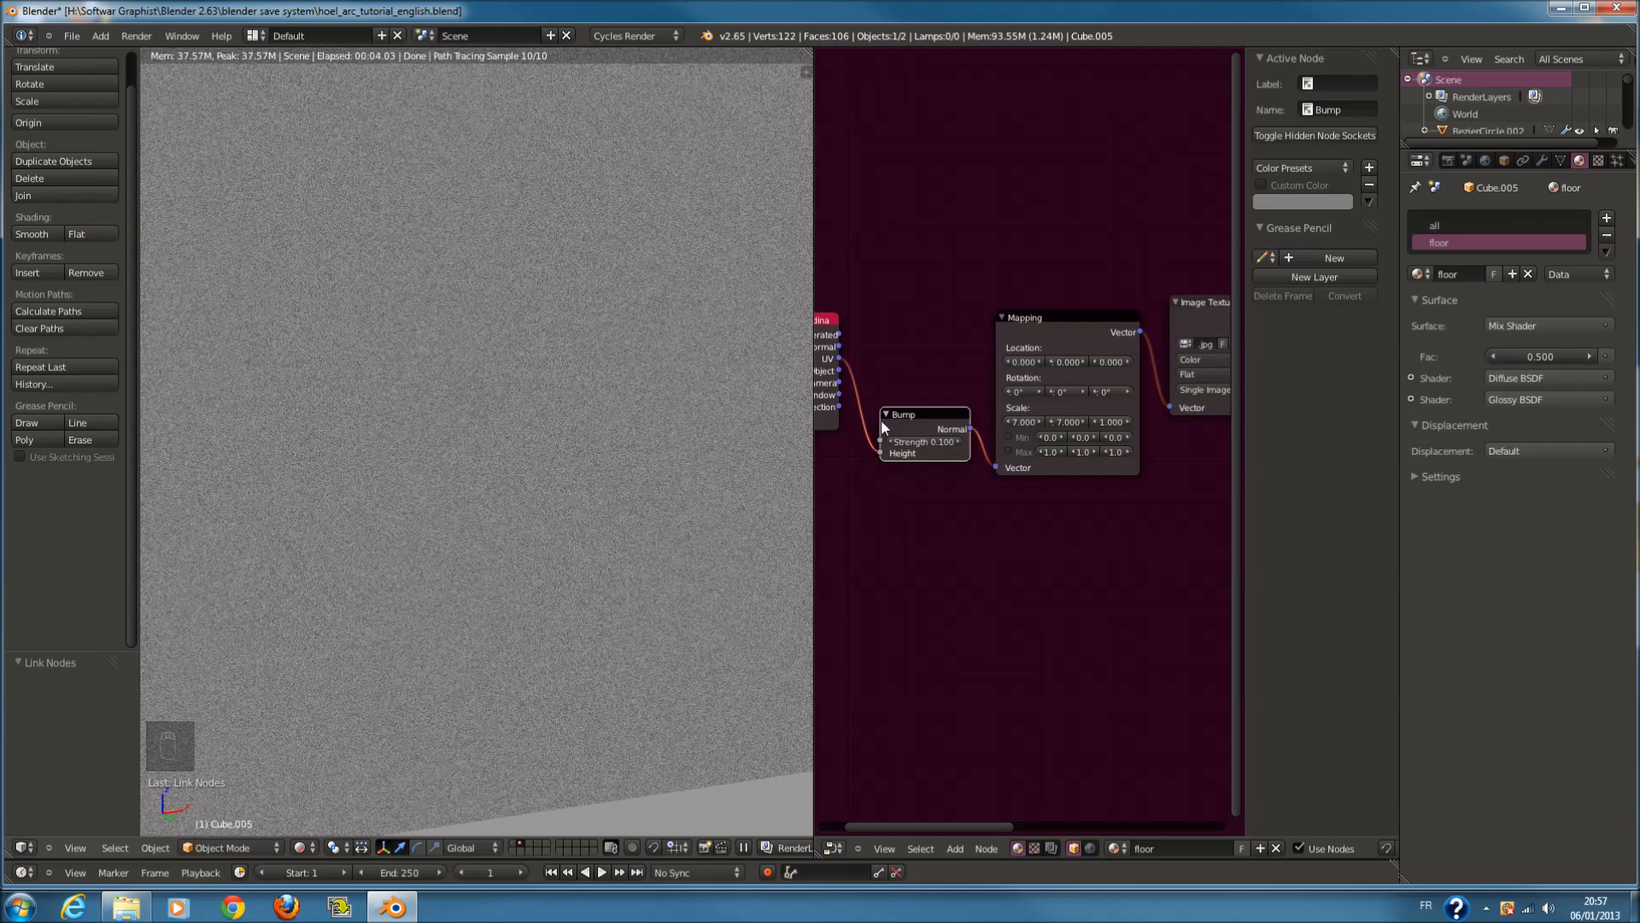
{"action": "left_click", "coordinate": [926, 442]}
{"action": "type", "text": "1"}
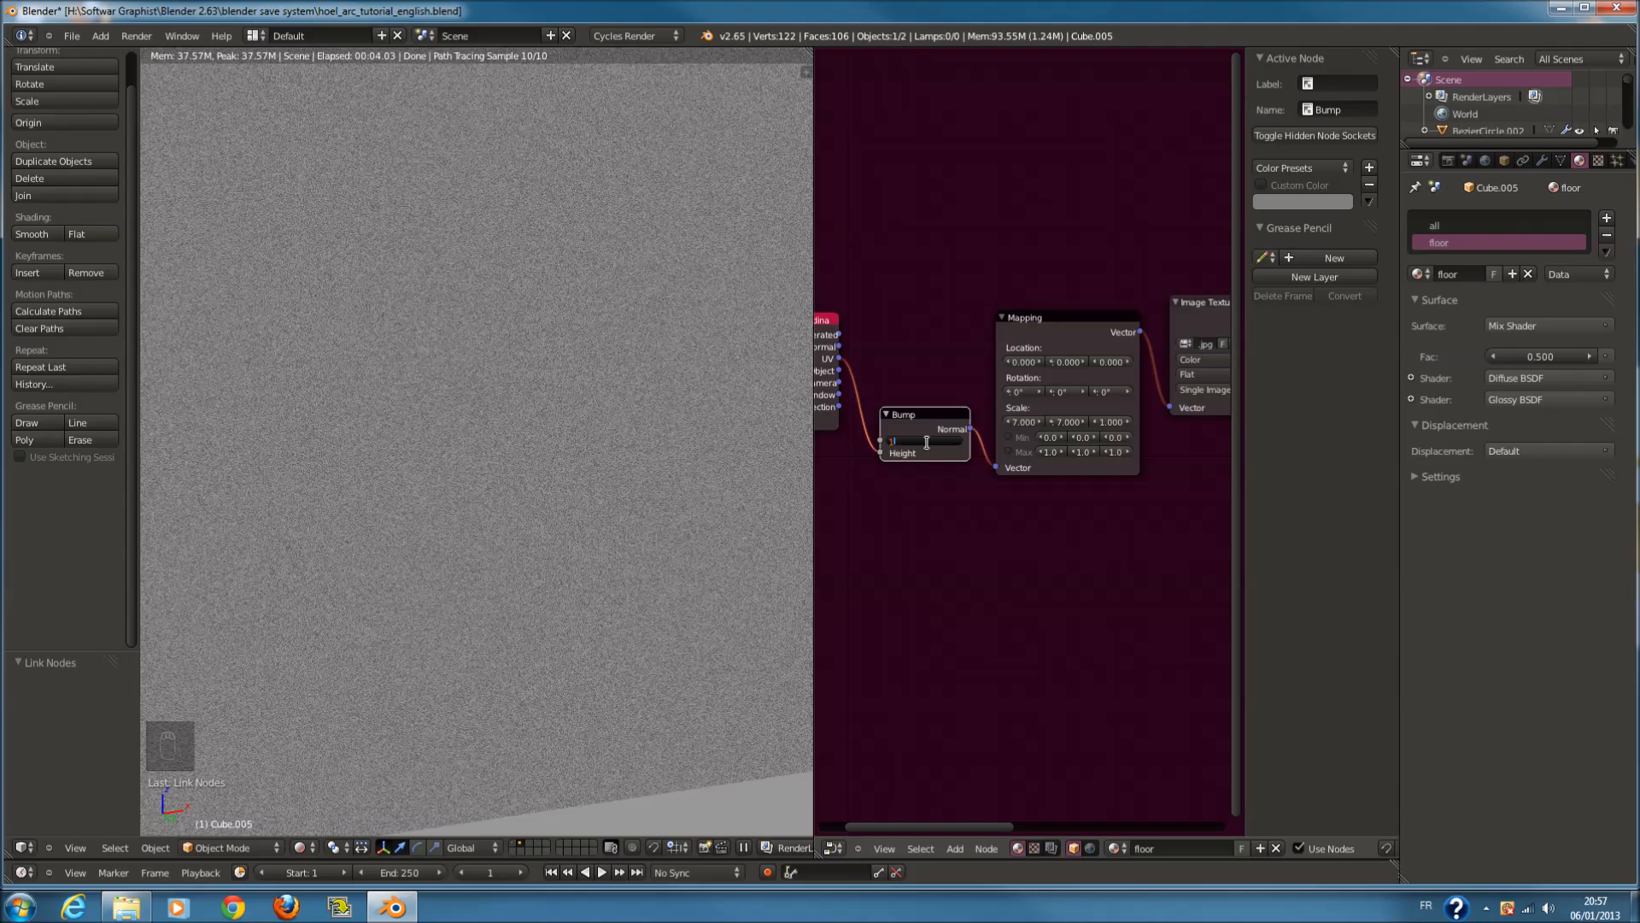
{"action": "type", "text": "00"}
{"action": "key", "text": "Return"}
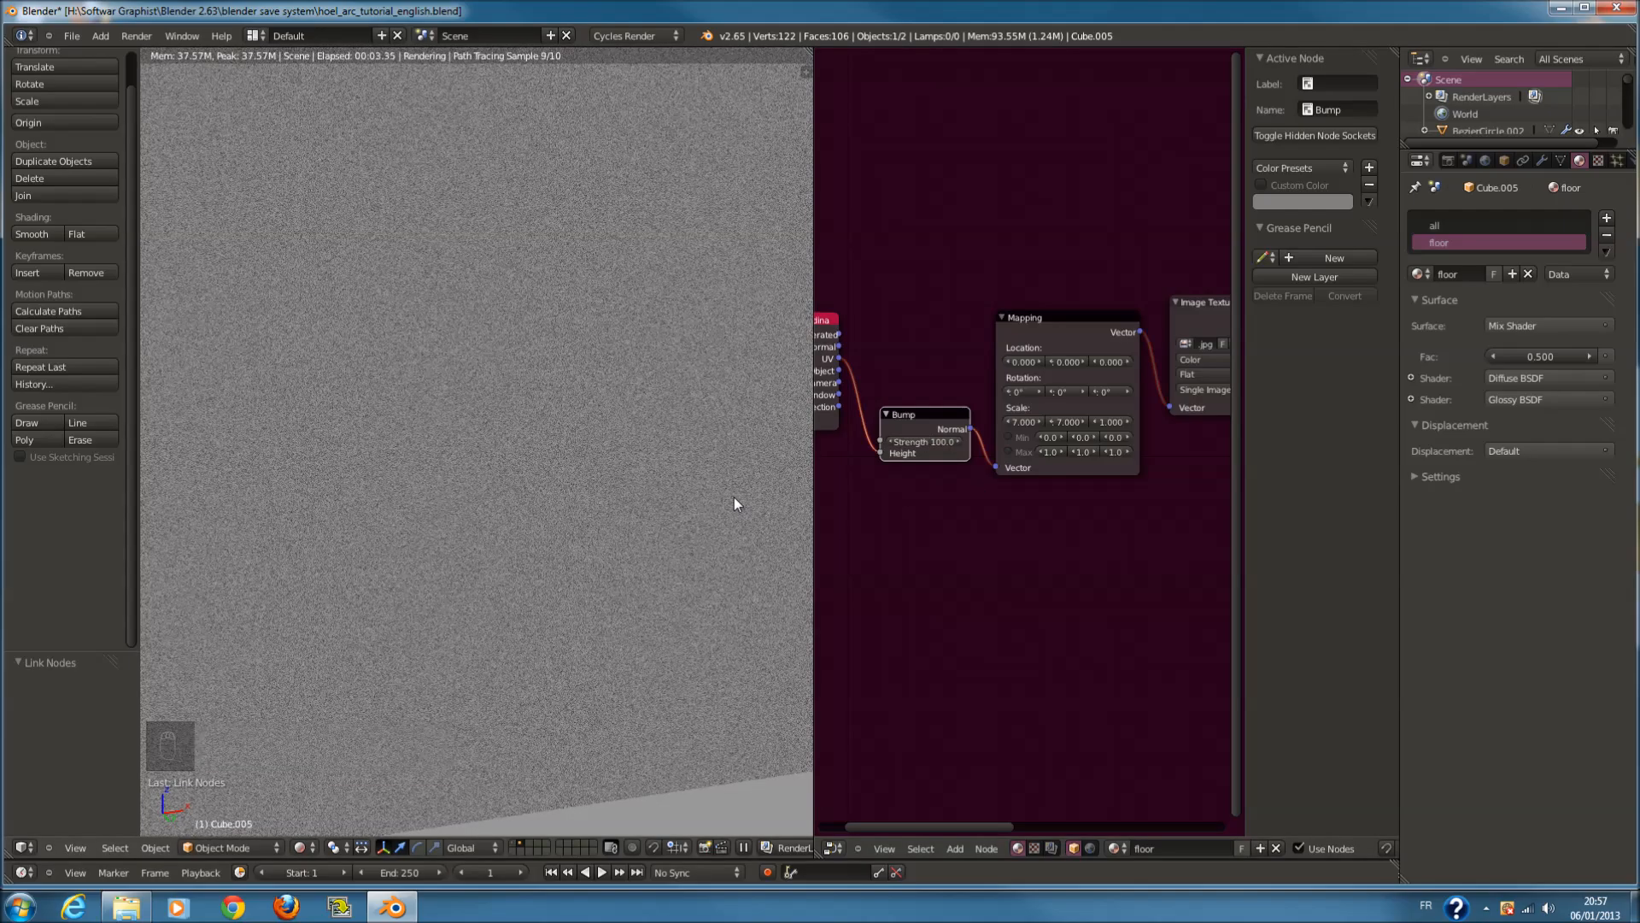
{"action": "key", "text": "KP_0"}
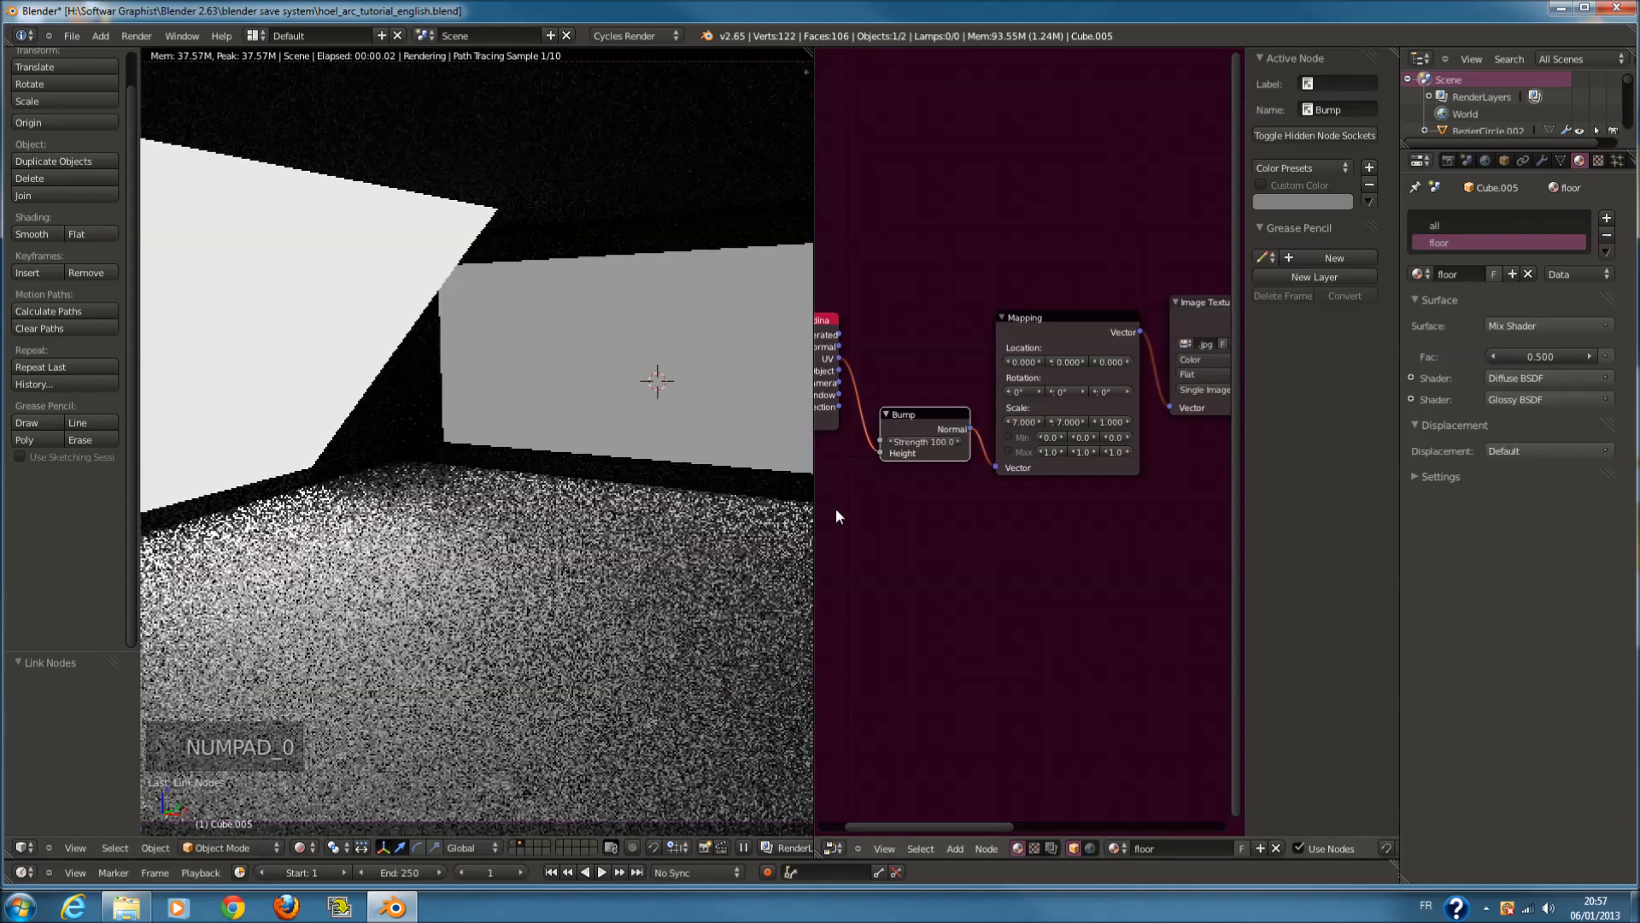
Detach the Bump node from between Texture Coordinate and Mapping and move it beside the Glossy BSDF
{"action": "scroll", "coordinate": [998, 409], "scroll_direction": "down", "scroll_amount": 3}
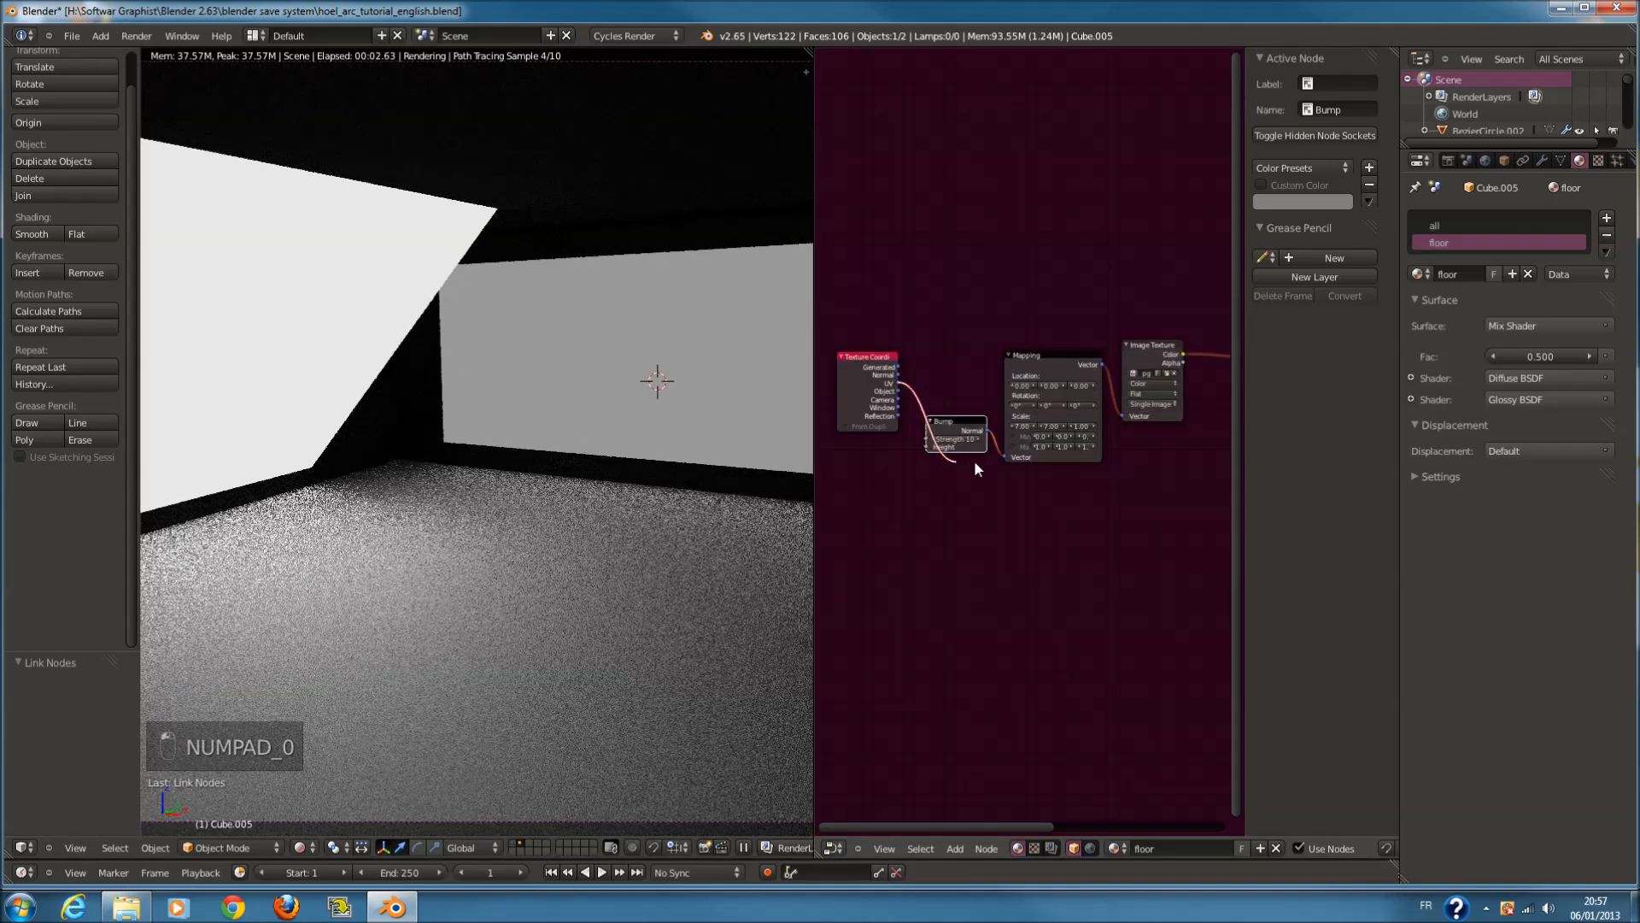
{"action": "left_click_drag", "start_coordinate": [950, 422], "coordinate": [1132, 612]}
{"action": "middle_click_drag", "start_coordinate": [1132, 611], "coordinate": [830, 580]}
{"action": "scroll", "coordinate": [957, 505], "scroll_direction": "up", "scroll_amount": 2}
{"action": "scroll", "coordinate": [957, 505], "scroll_direction": "down", "scroll_amount": 3}
{"action": "key", "text": "g"}
{"action": "left_click", "coordinate": [1063, 418]}
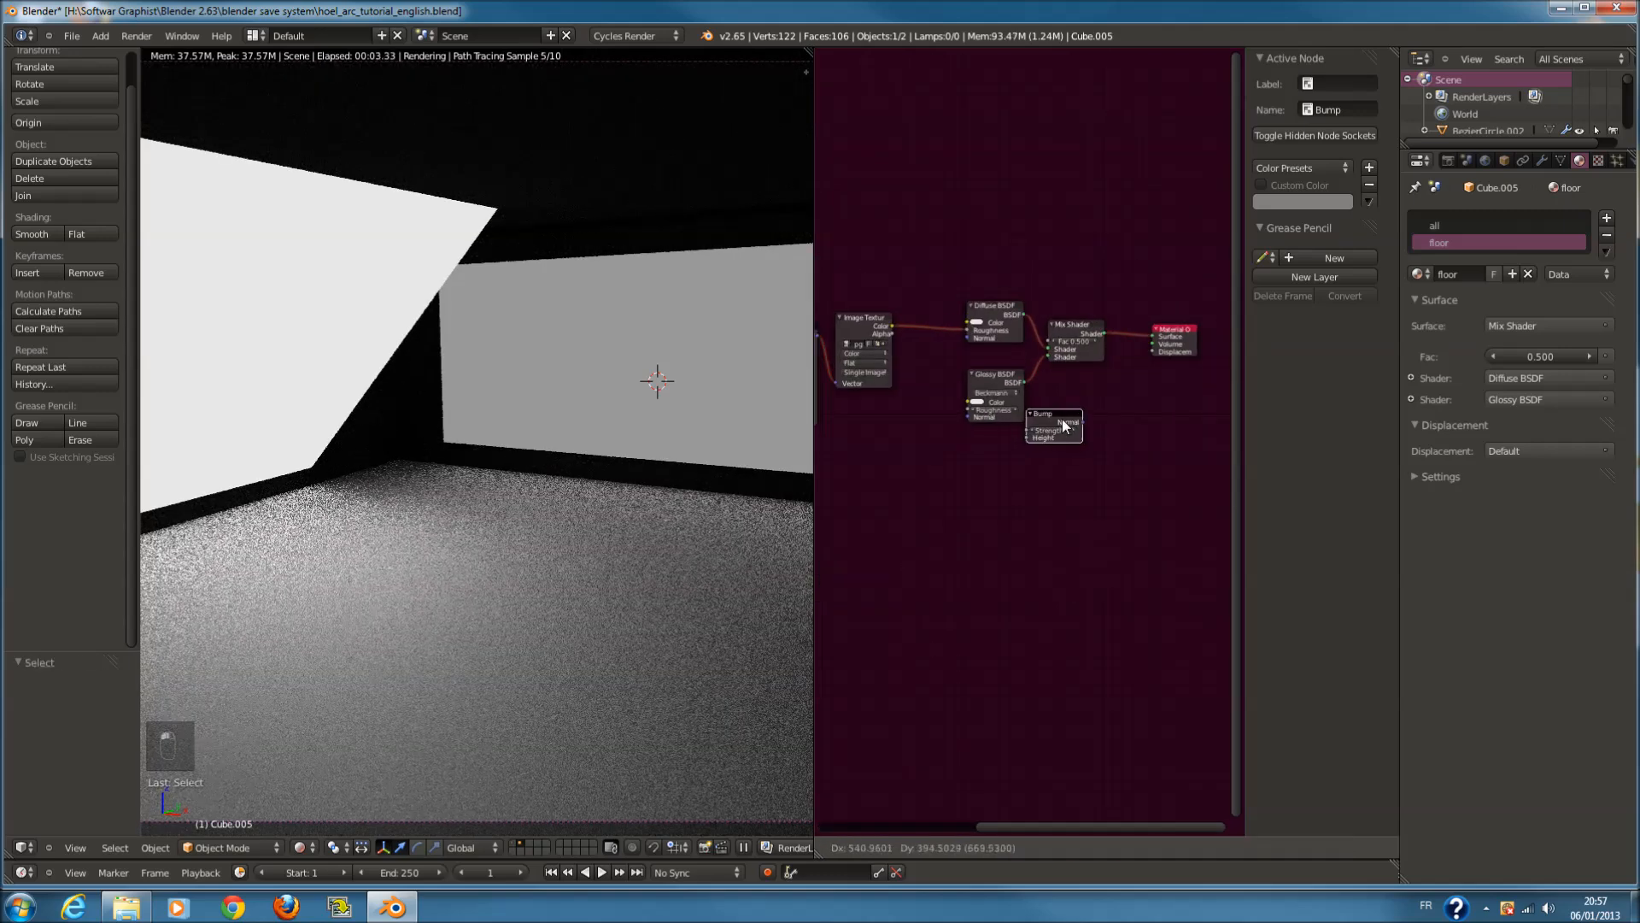
Link the Image Texture's Color to the Bump node's Height and the Bump's Normal to the Material Output's Displacement
{"action": "scroll", "coordinate": [1063, 418], "scroll_direction": "up", "scroll_amount": 1}
{"action": "left_click_drag", "start_coordinate": [1035, 409], "coordinate": [1015, 433]}
{"action": "left_click_drag", "start_coordinate": [856, 305], "coordinate": [1010, 463]}
{"action": "left_click_drag", "start_coordinate": [858, 298], "coordinate": [1213, 311]}
{"action": "scroll", "coordinate": [1058, 484], "scroll_direction": "up", "scroll_amount": 4}
{"action": "scroll", "coordinate": [1047, 480], "scroll_direction": "down", "scroll_amount": 2}
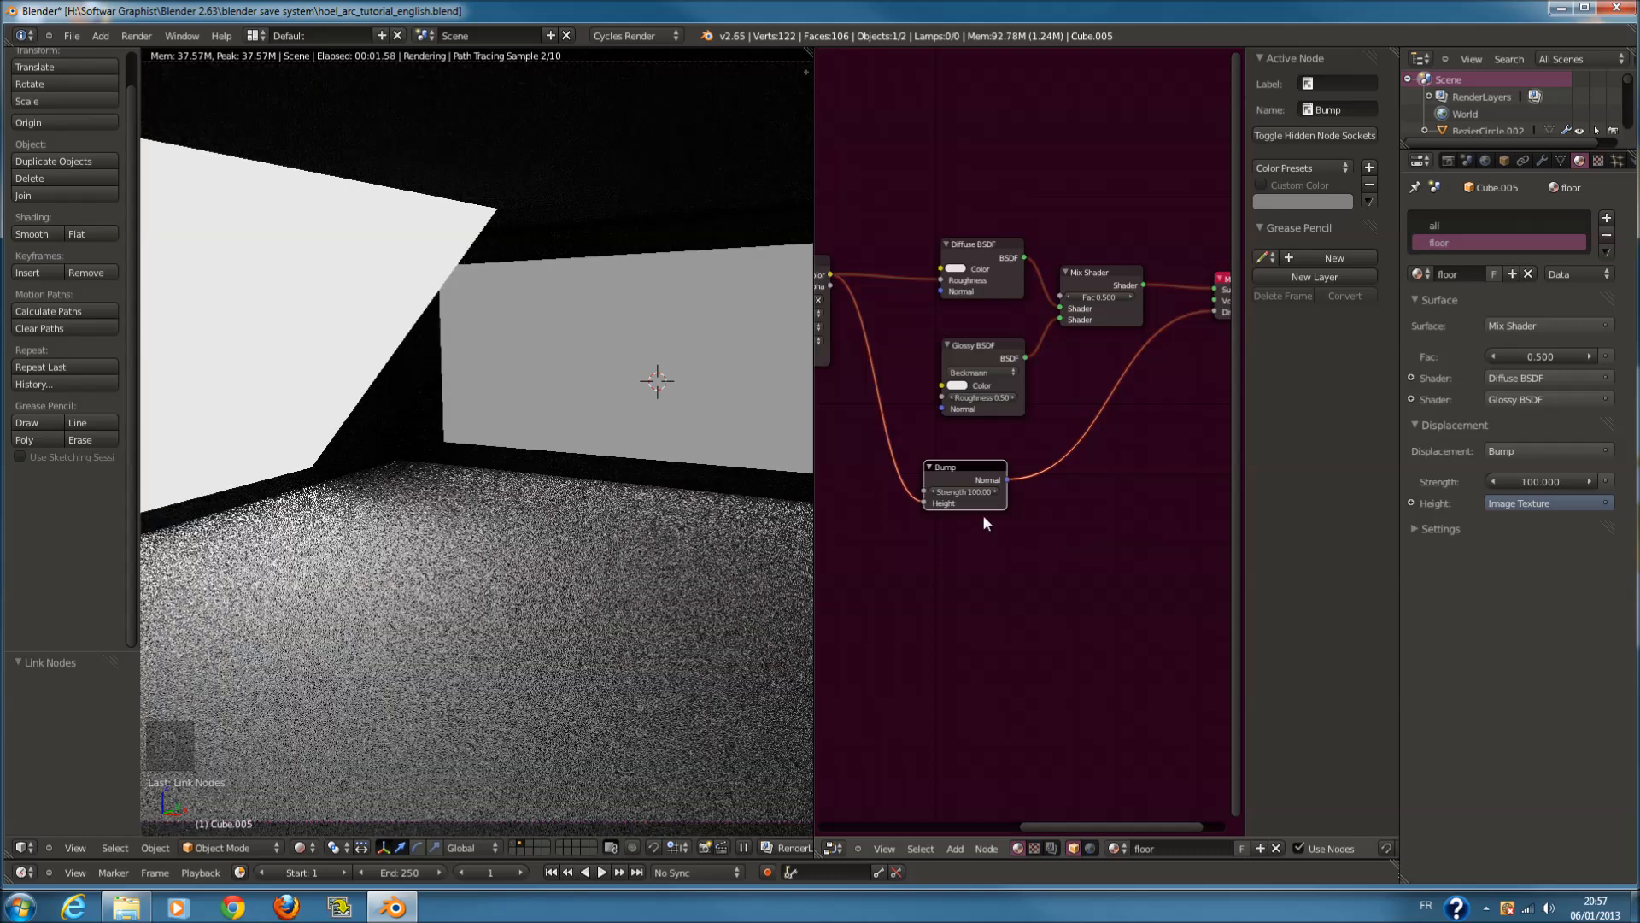
Set the Bump node's Strength to 1
{"action": "scroll", "coordinate": [983, 517], "scroll_direction": "up", "scroll_amount": 1}
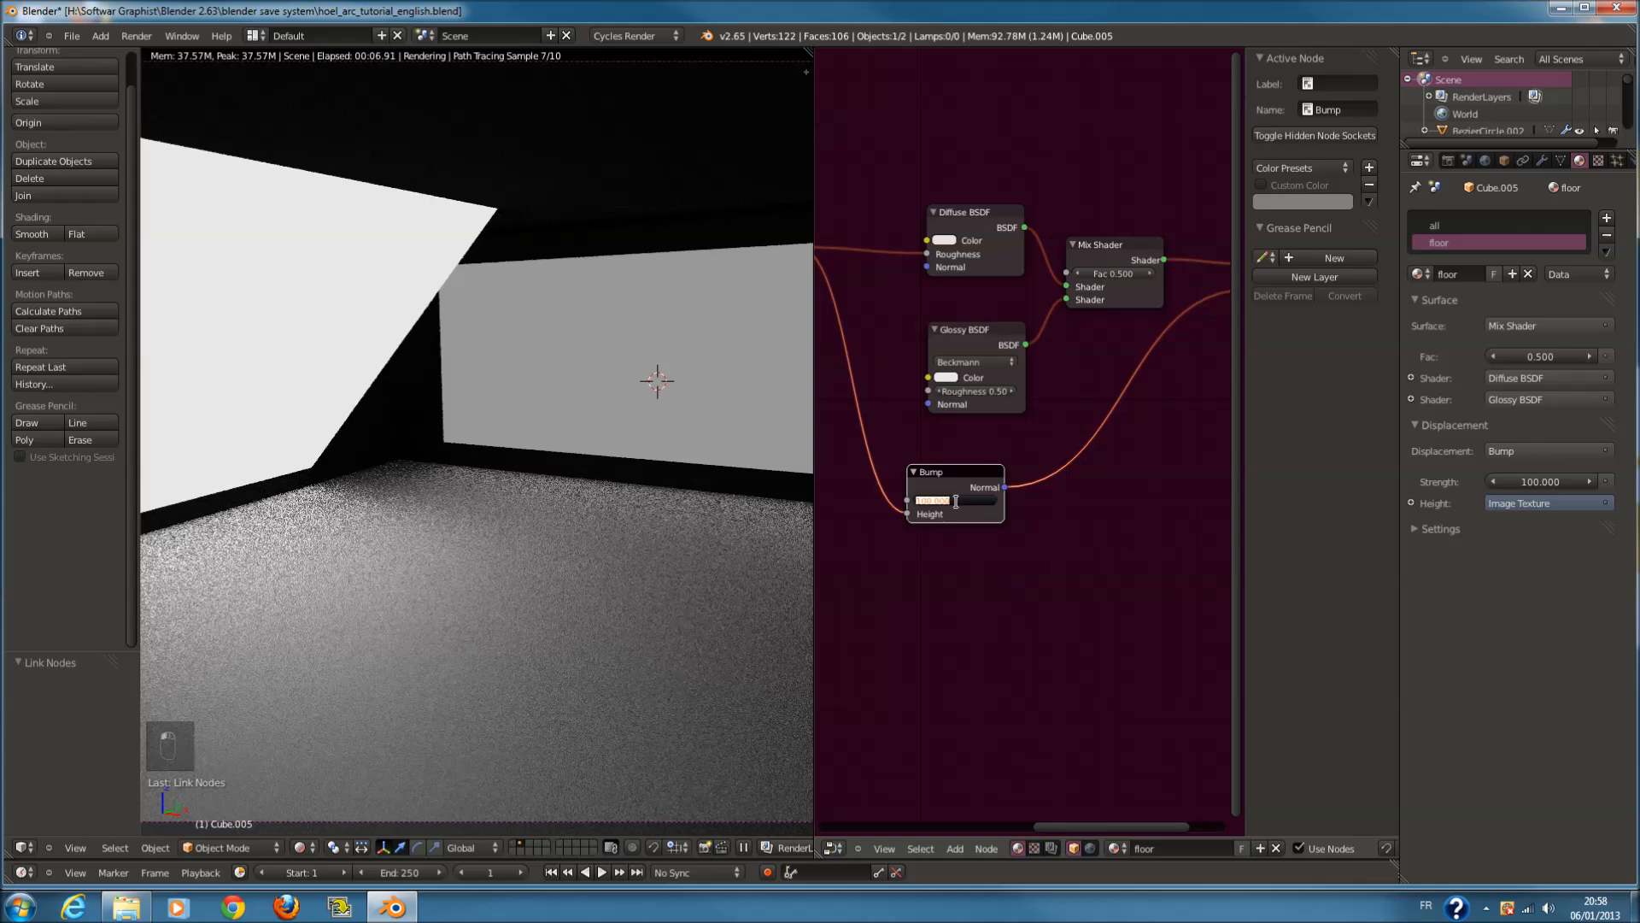
{"action": "type", "text": "1"}
{"action": "key", "text": "Return"}
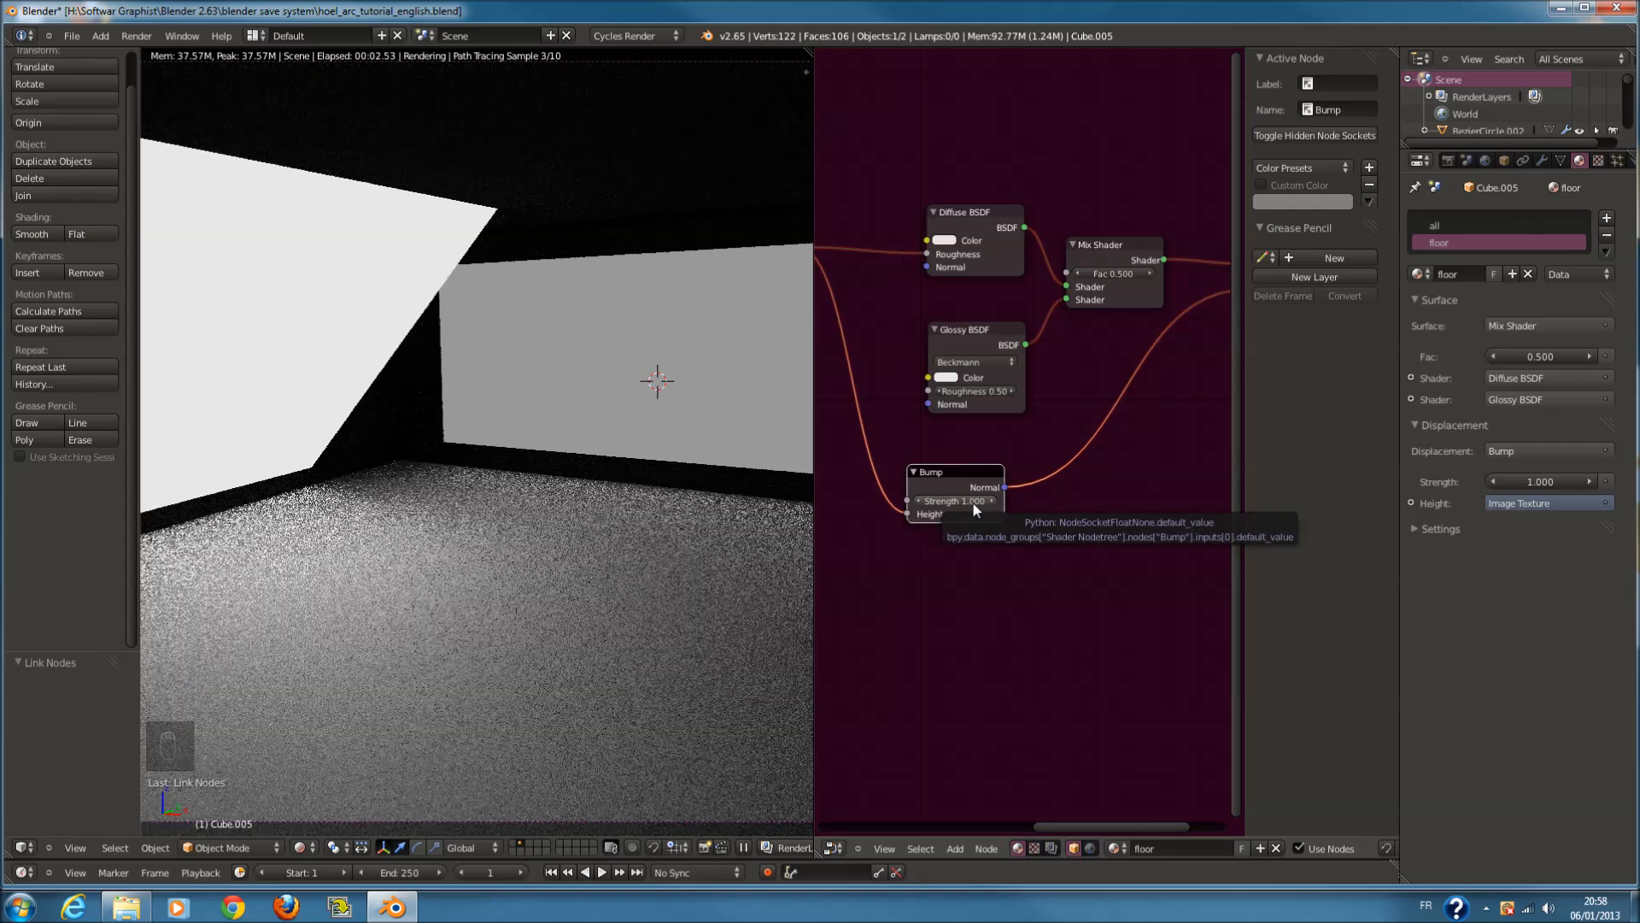
Detach the Bump node, move it near the Texture Coordinate node and link that node's Normal output to Bump Height
{"action": "scroll", "coordinate": [973, 501], "scroll_direction": "down", "scroll_amount": 4}
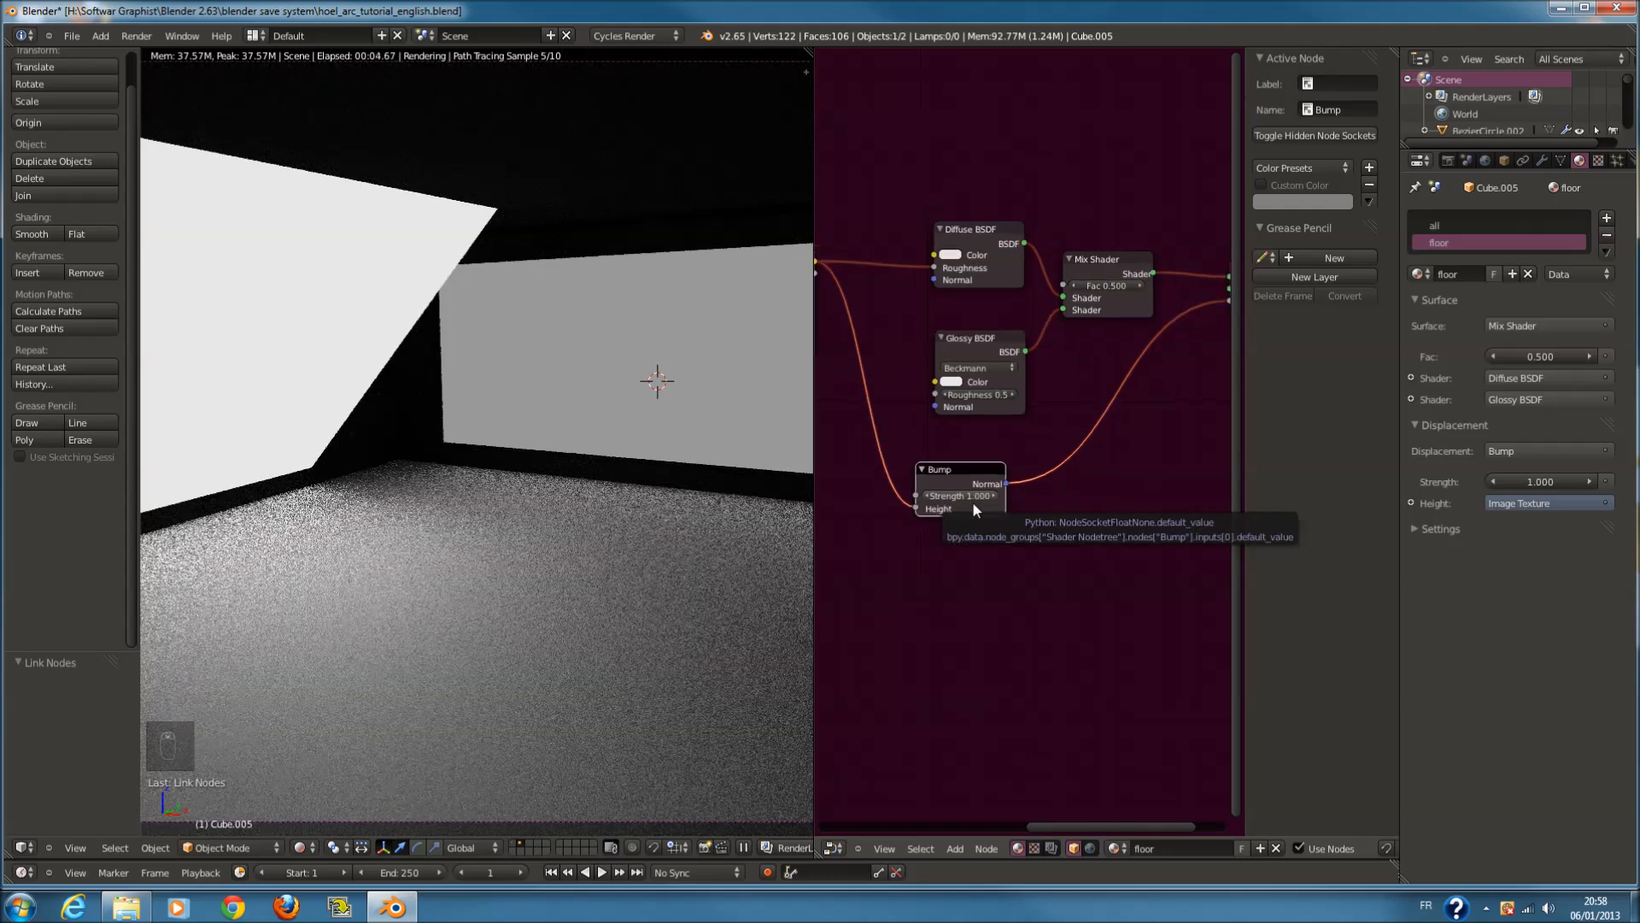
{"action": "left_click_drag", "start_coordinate": [1162, 345], "coordinate": [981, 468]}
{"action": "key", "text": "ctrl+z"}
{"action": "middle_click_drag", "start_coordinate": [932, 516], "coordinate": [1131, 515]}
{"action": "left_click_drag", "start_coordinate": [1143, 501], "coordinate": [878, 531]}
{"action": "middle_click_drag", "start_coordinate": [1010, 541], "coordinate": [1279, 572]}
{"action": "scroll", "coordinate": [1107, 561], "scroll_direction": "up", "scroll_amount": 5}
{"action": "left_click_drag", "start_coordinate": [1208, 613], "coordinate": [1065, 490]}
{"action": "scroll", "coordinate": [1064, 491], "scroll_direction": "up", "scroll_amount": 1}
{"action": "middle_click_drag", "start_coordinate": [1065, 490], "coordinate": [966, 457]}
{"action": "left_click_drag", "start_coordinate": [939, 370], "coordinate": [1140, 619]}
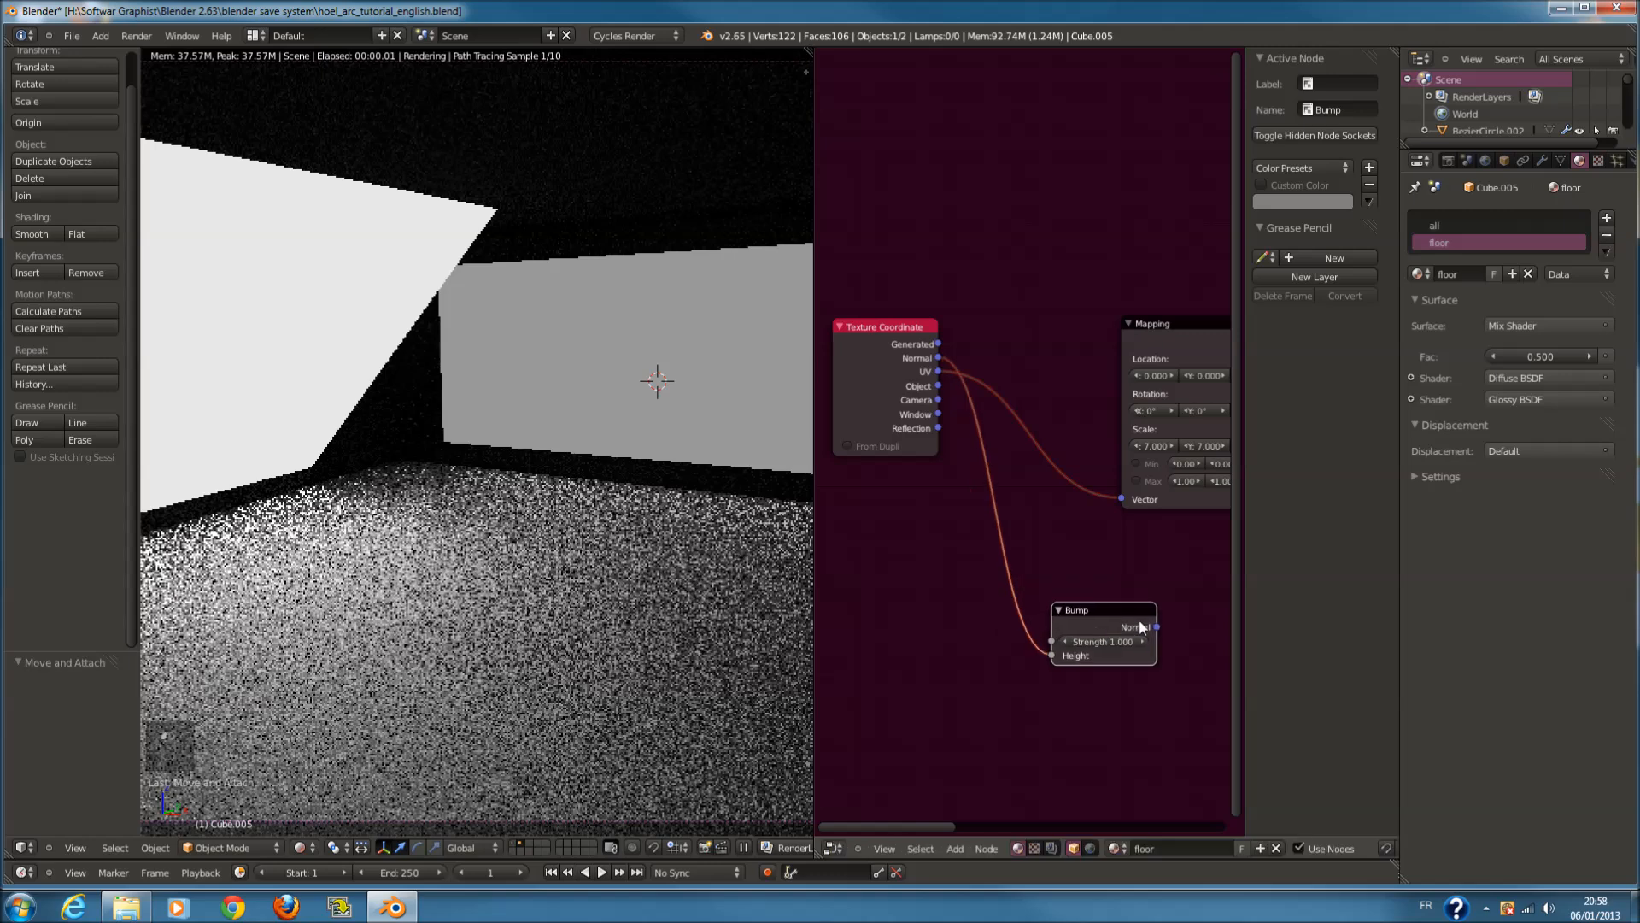
Move the Bump node below the Glossy BSDF and link its Normal output to the Material Output's Displacement
{"action": "scroll", "coordinate": [1142, 620], "scroll_direction": "down", "scroll_amount": 6}
{"action": "scroll", "coordinate": [993, 537], "scroll_direction": "down", "scroll_amount": 1}
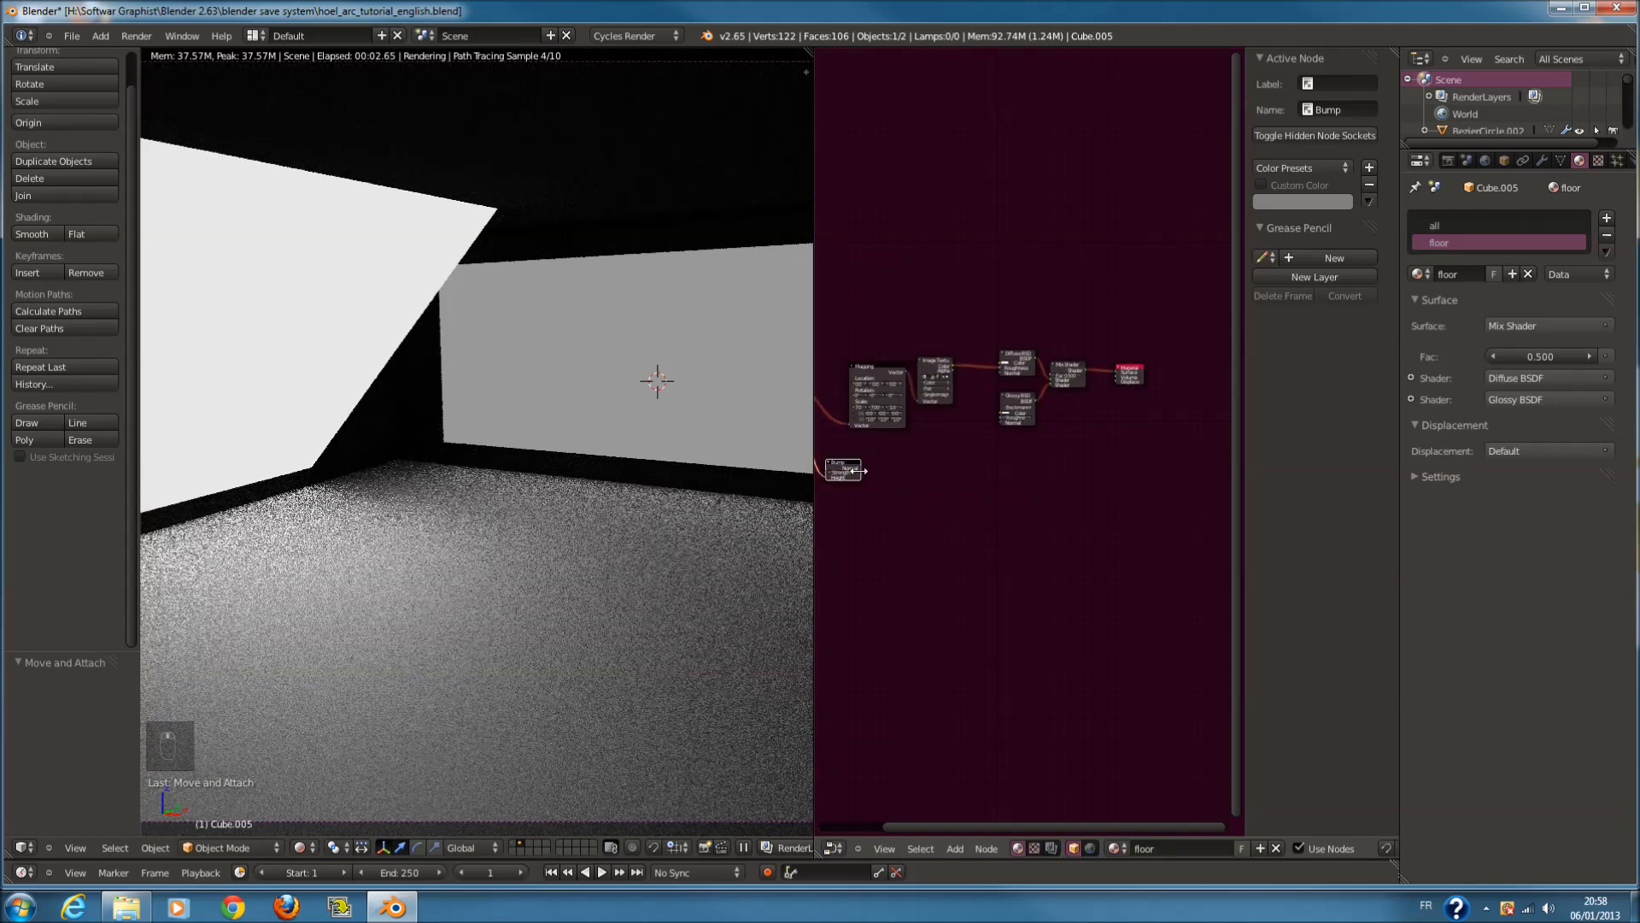
{"action": "left_click_drag", "start_coordinate": [863, 470], "coordinate": [1022, 483]}
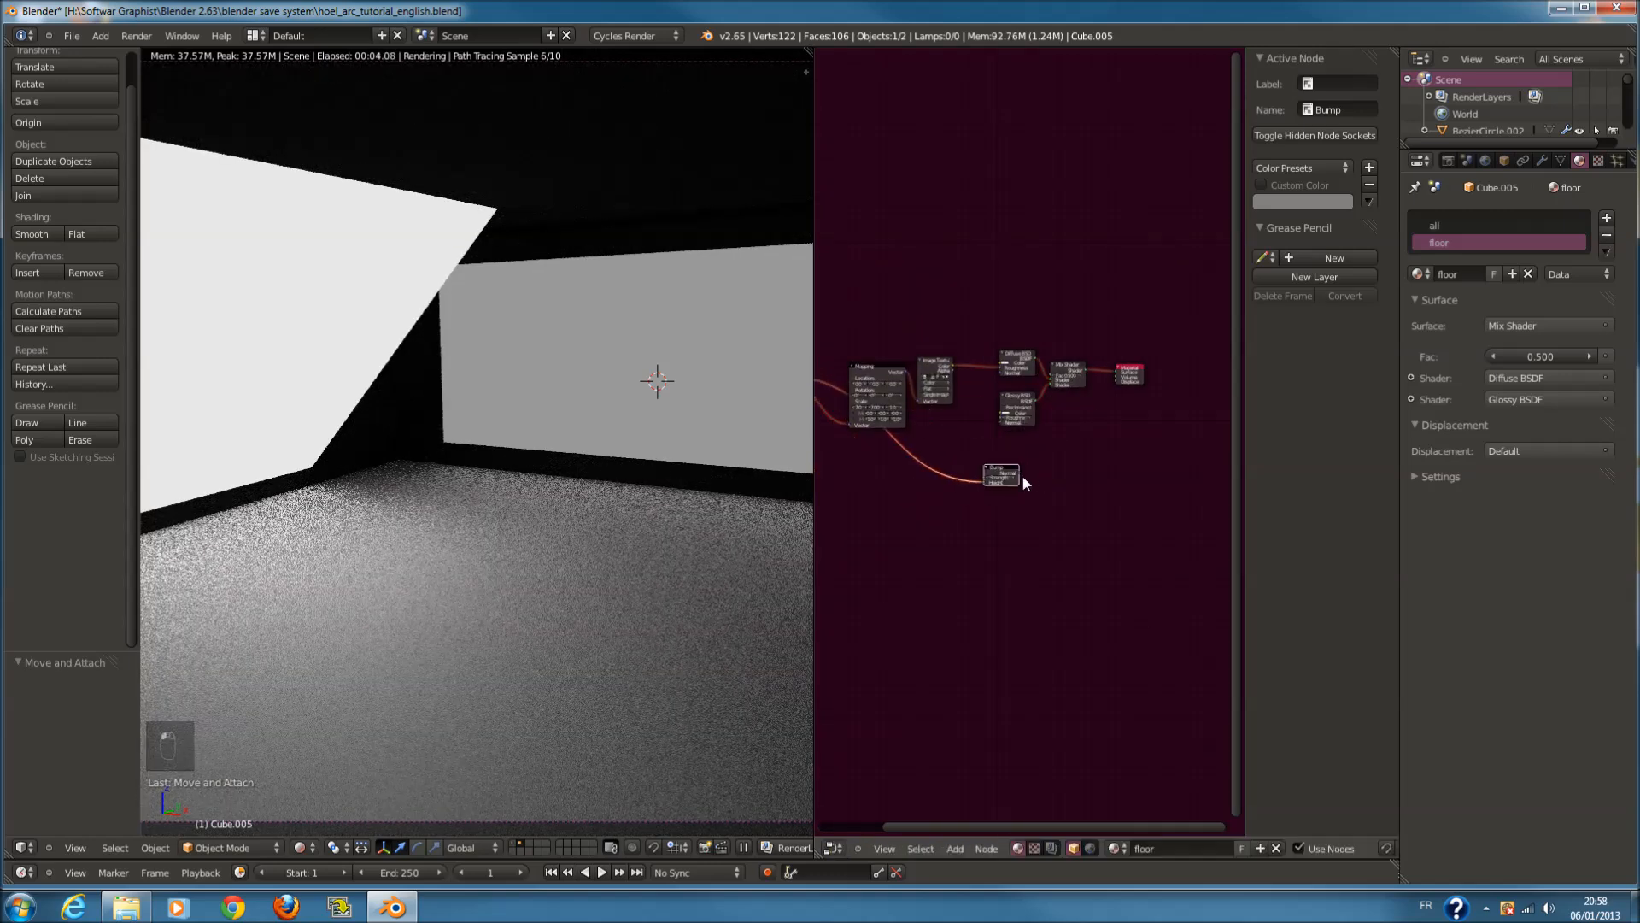
{"action": "left_click_drag", "start_coordinate": [1089, 423], "coordinate": [1119, 381]}
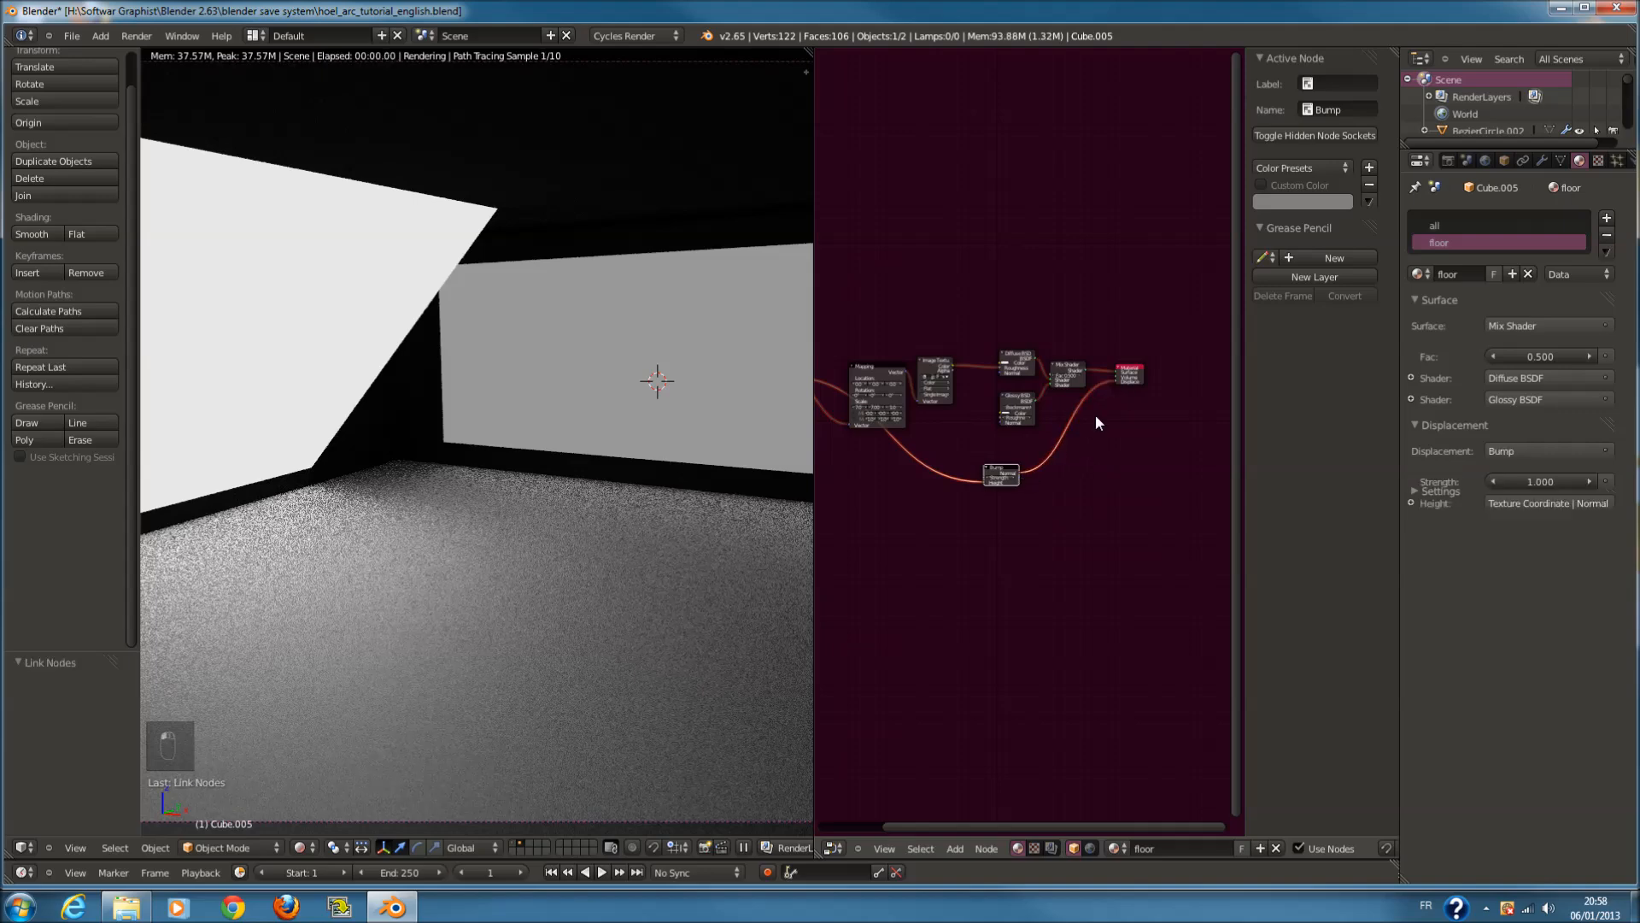
Raise the Bump node's Strength to 100
{"action": "scroll", "coordinate": [1029, 562], "scroll_direction": "up", "scroll_amount": 5}
{"action": "scroll", "coordinate": [906, 653], "scroll_direction": "up", "scroll_amount": 3}
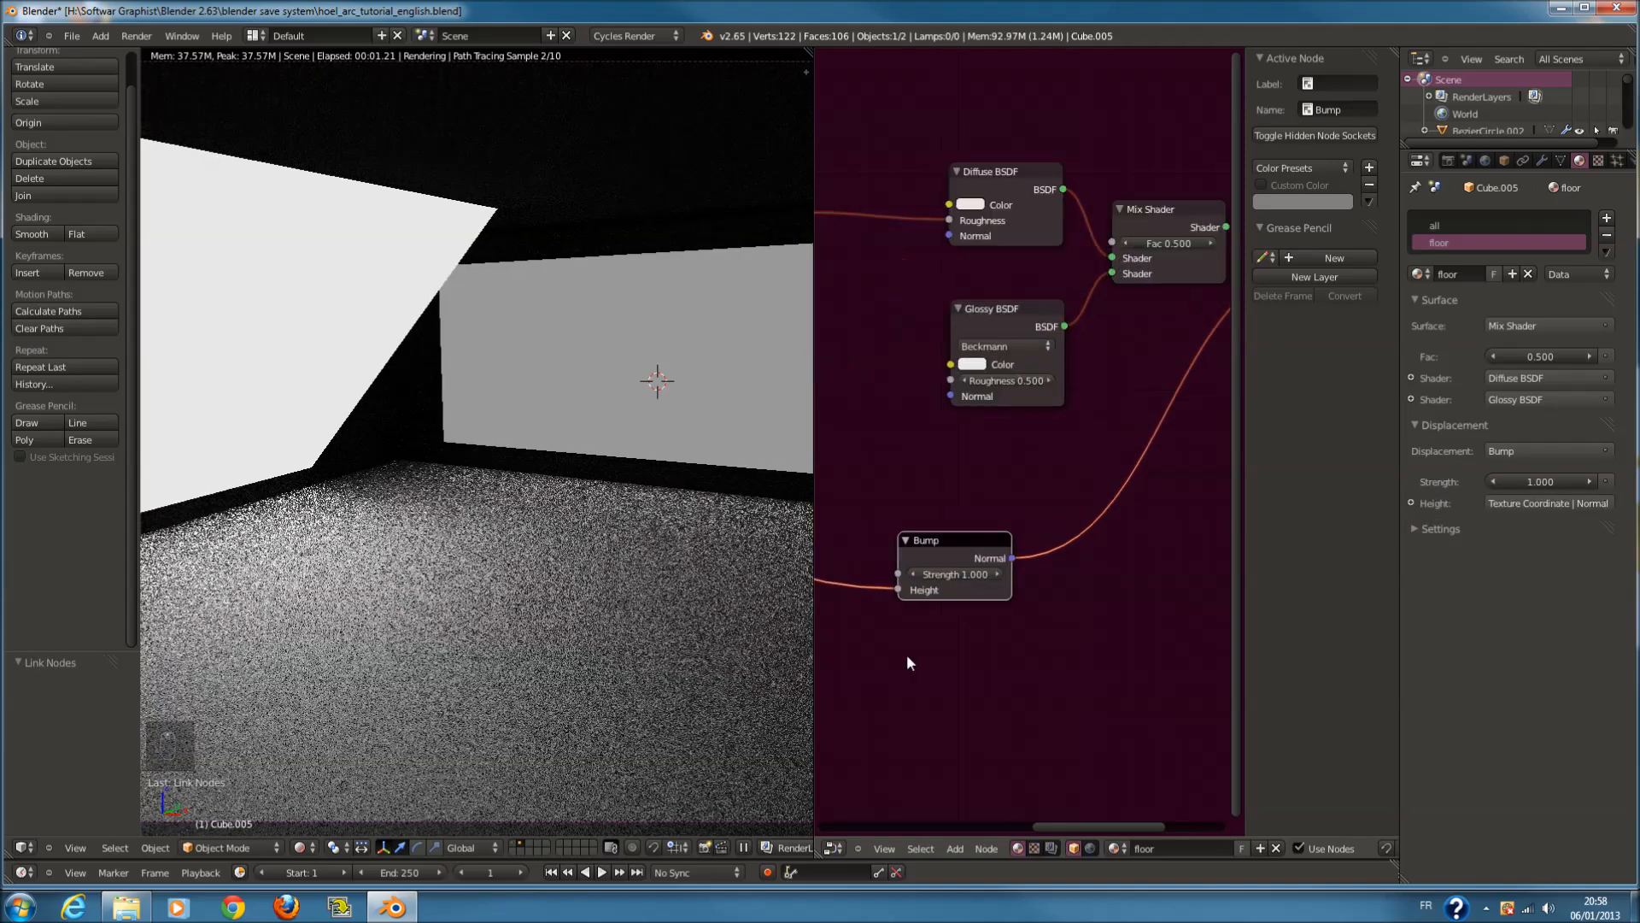
{"action": "scroll", "coordinate": [1008, 537], "scroll_direction": "up", "scroll_amount": 1}
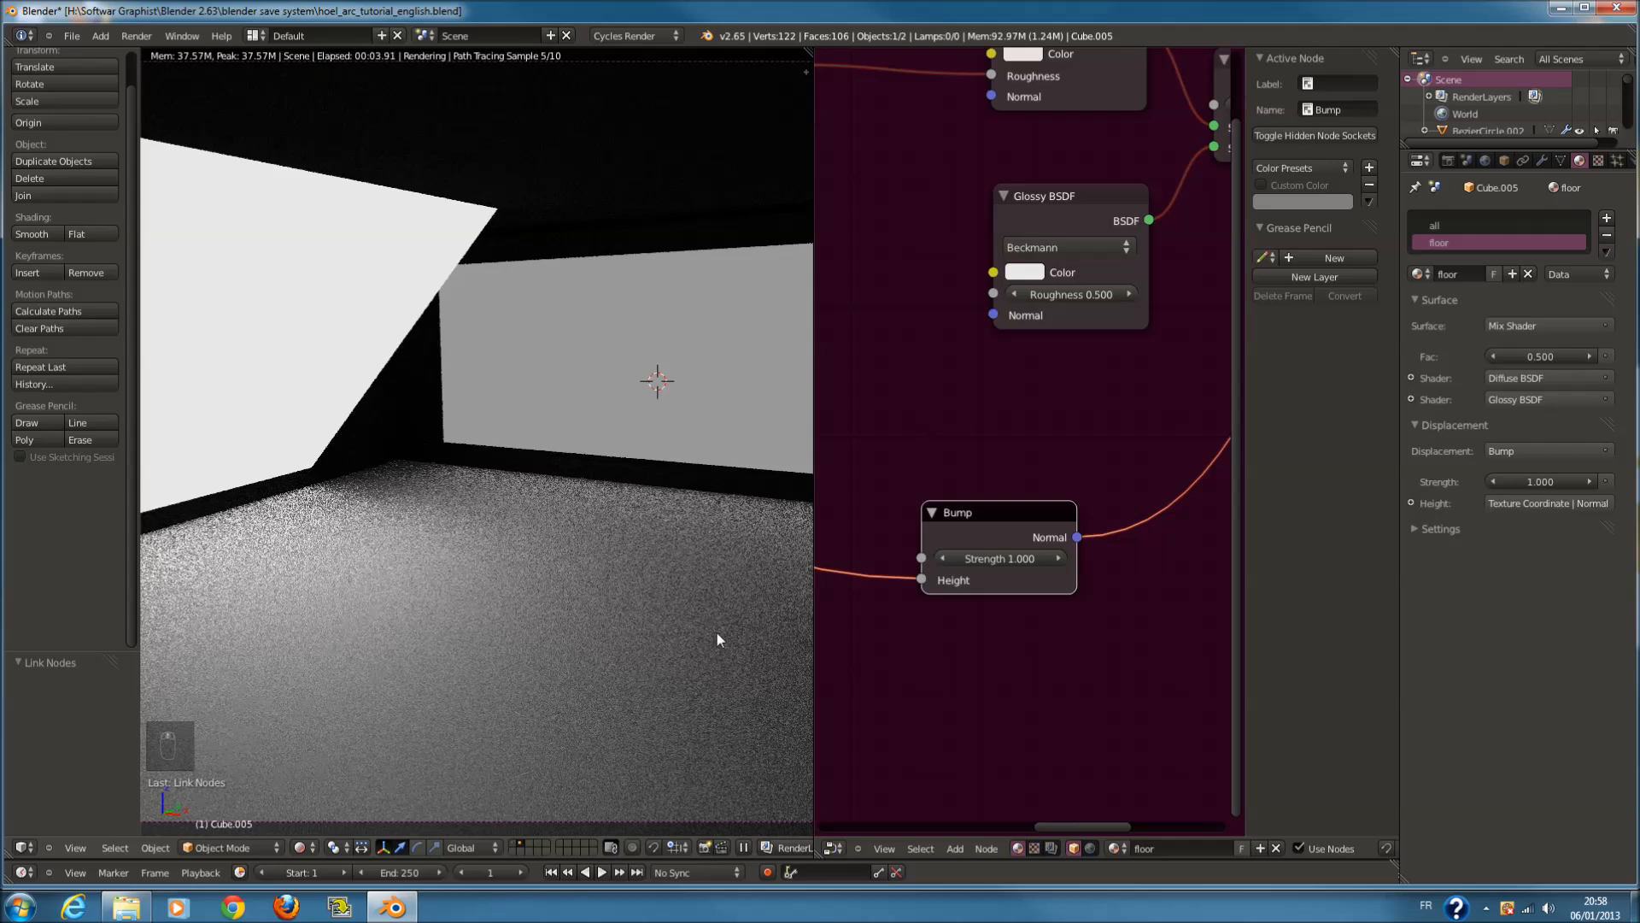
{"action": "left_click", "coordinate": [981, 560]}
{"action": "type", "text": "100"}
{"action": "key", "text": "Return"}
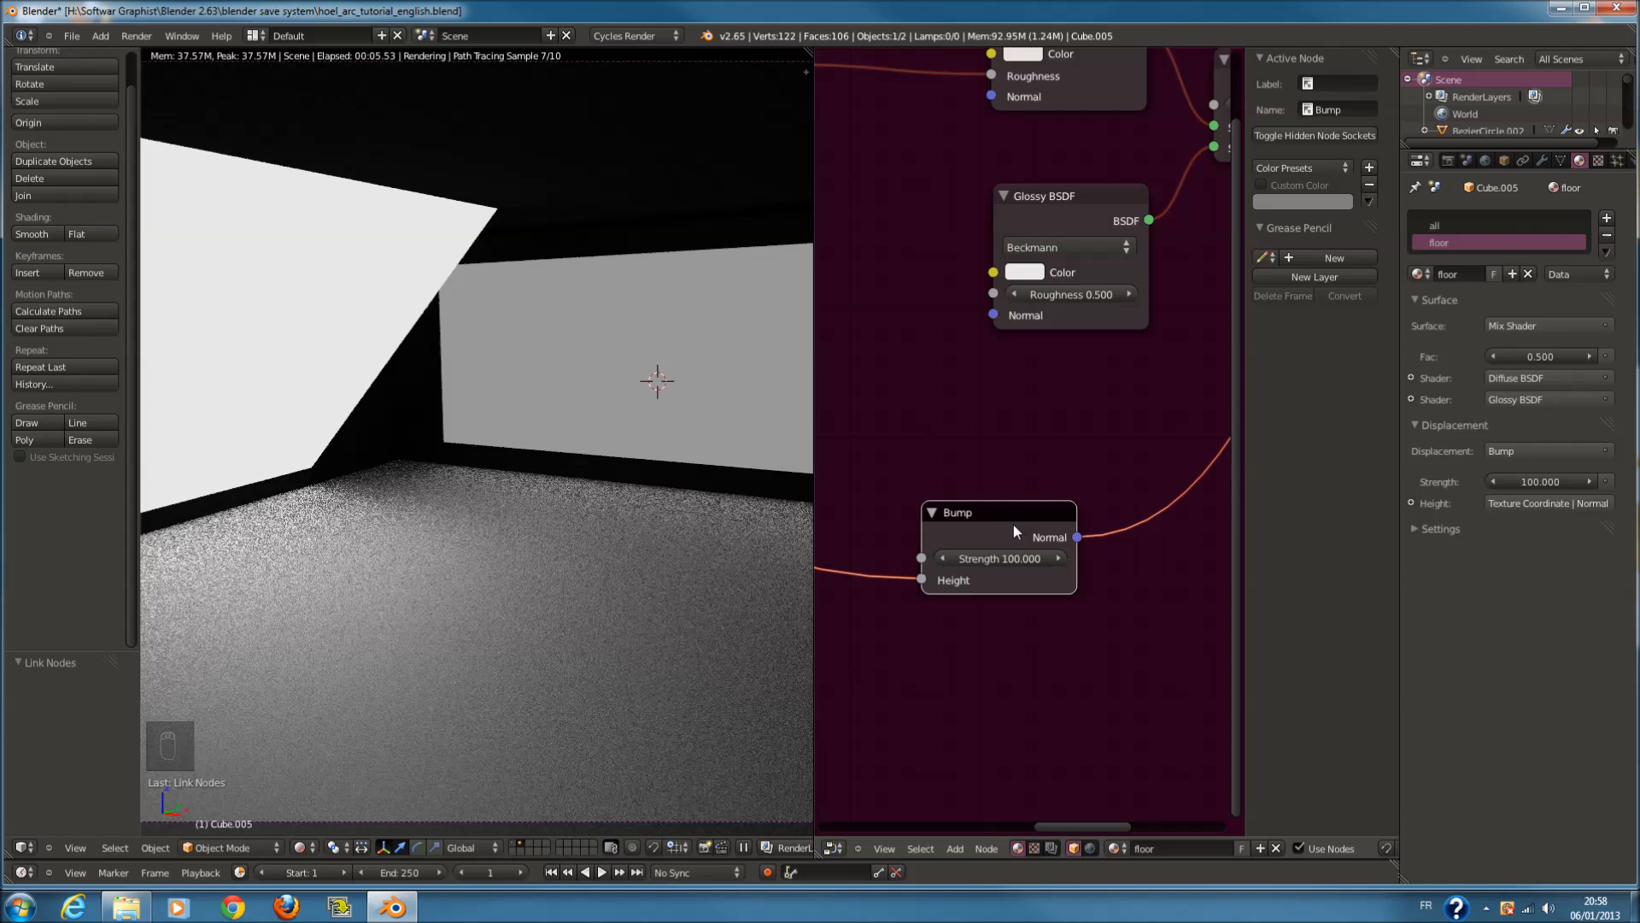
Delete the Bump node from the floor material
{"action": "left_click", "coordinate": [1015, 527]}
{"action": "scroll", "coordinate": [1029, 526], "scroll_direction": "down", "scroll_amount": 2}
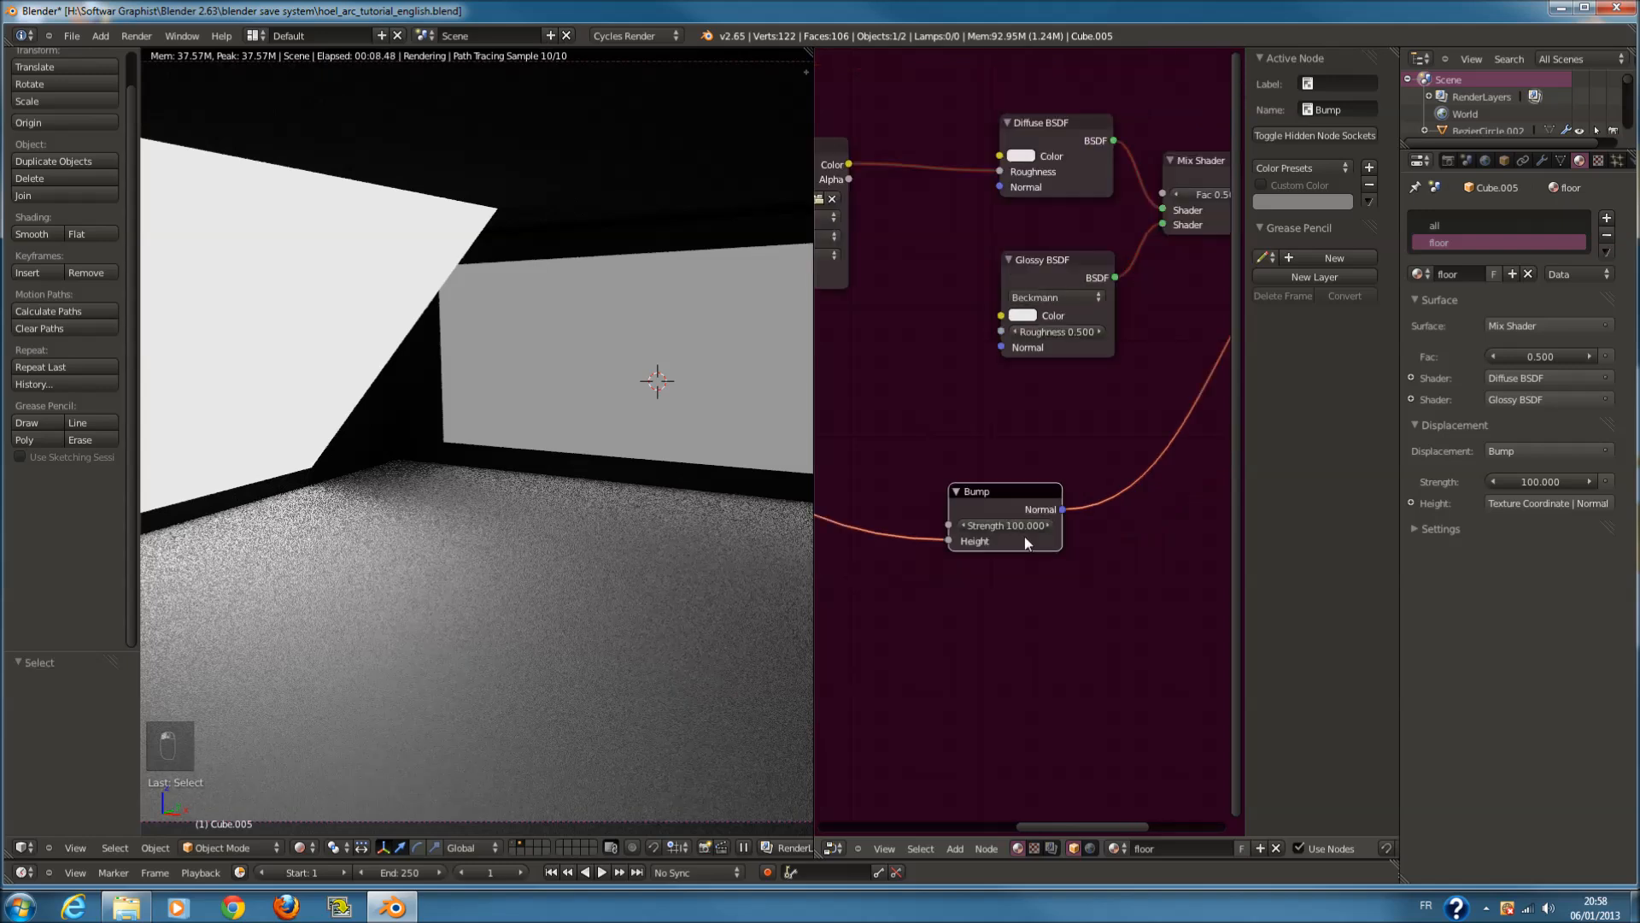
{"action": "scroll", "coordinate": [1023, 536], "scroll_direction": "up", "scroll_amount": 2}
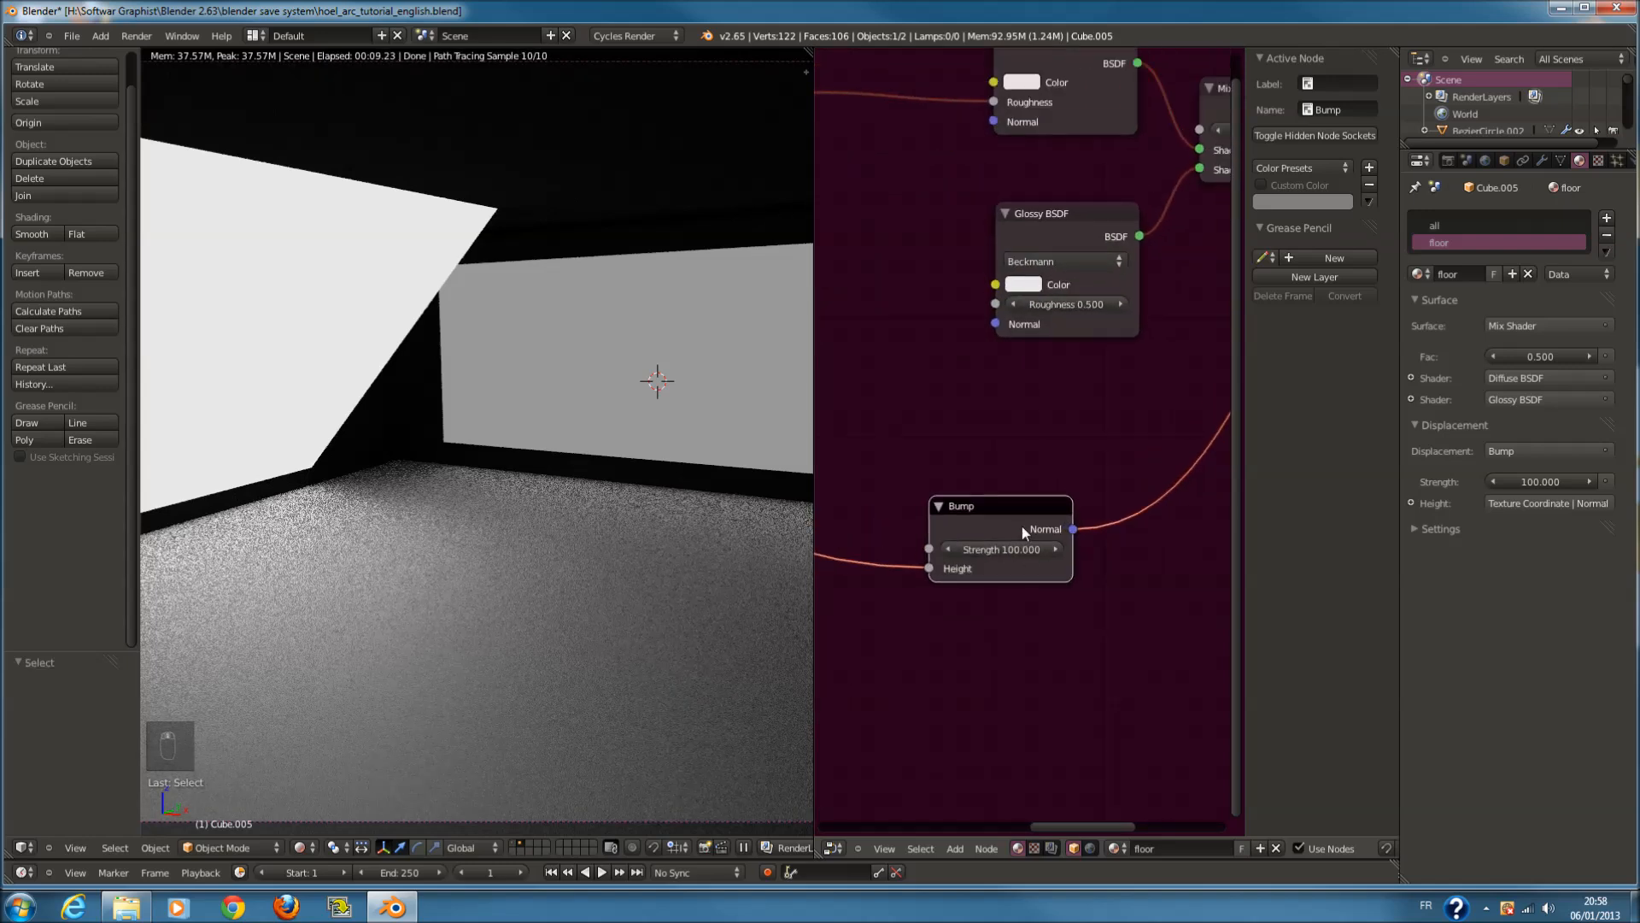
{"action": "scroll", "coordinate": [1022, 526], "scroll_direction": "down", "scroll_amount": 2}
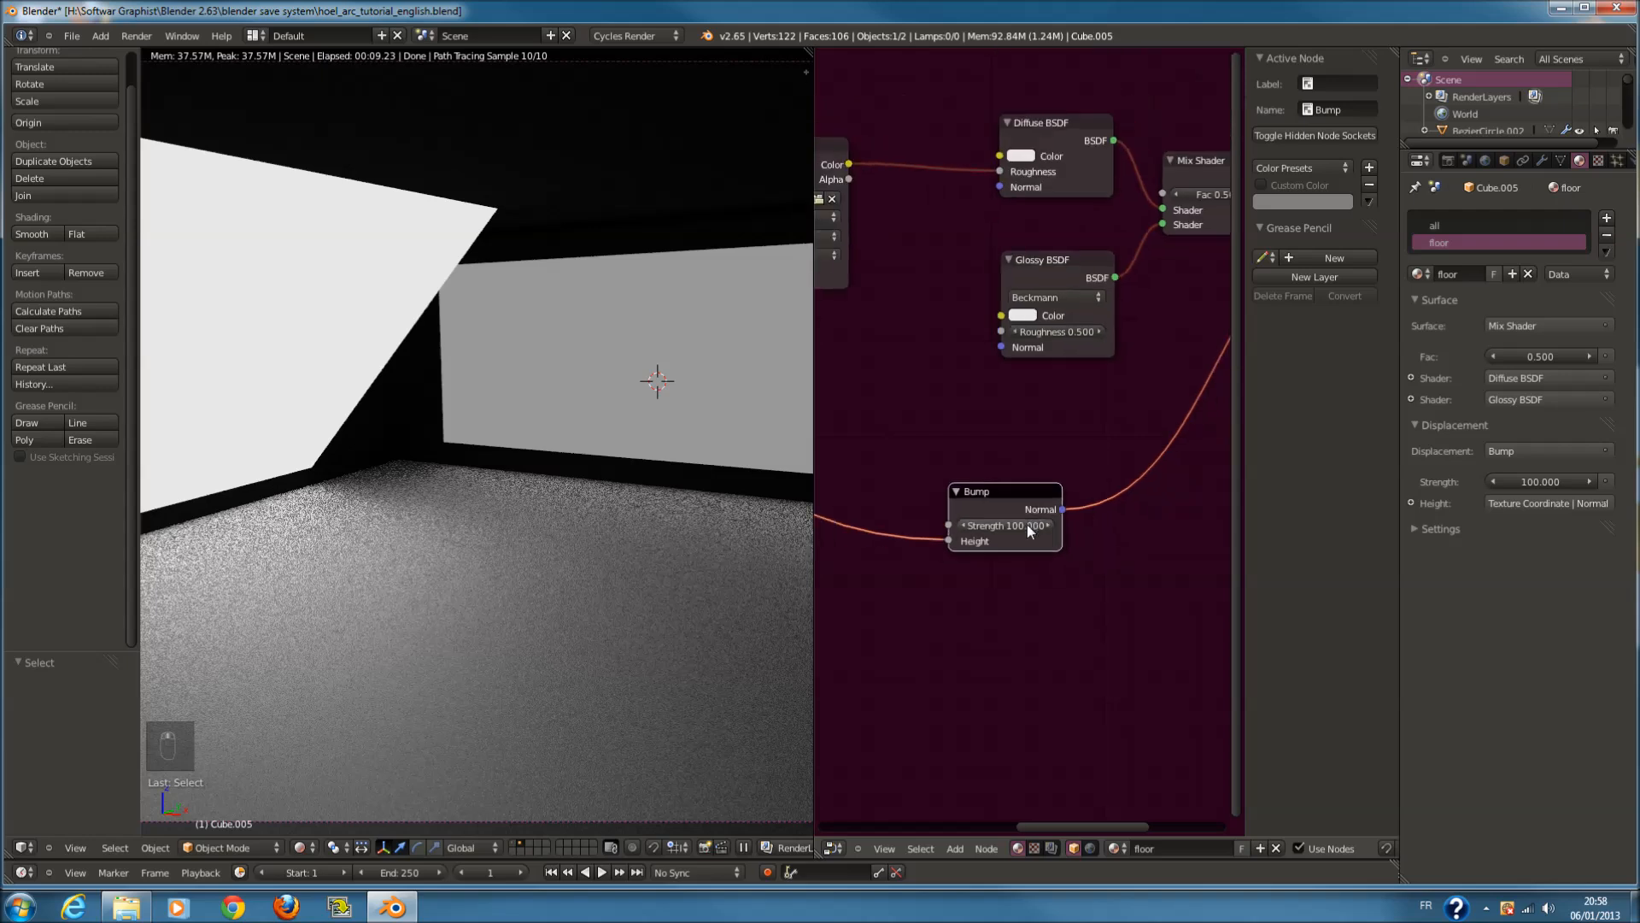
{"action": "scroll", "coordinate": [1068, 448], "scroll_direction": "up", "scroll_amount": 1}
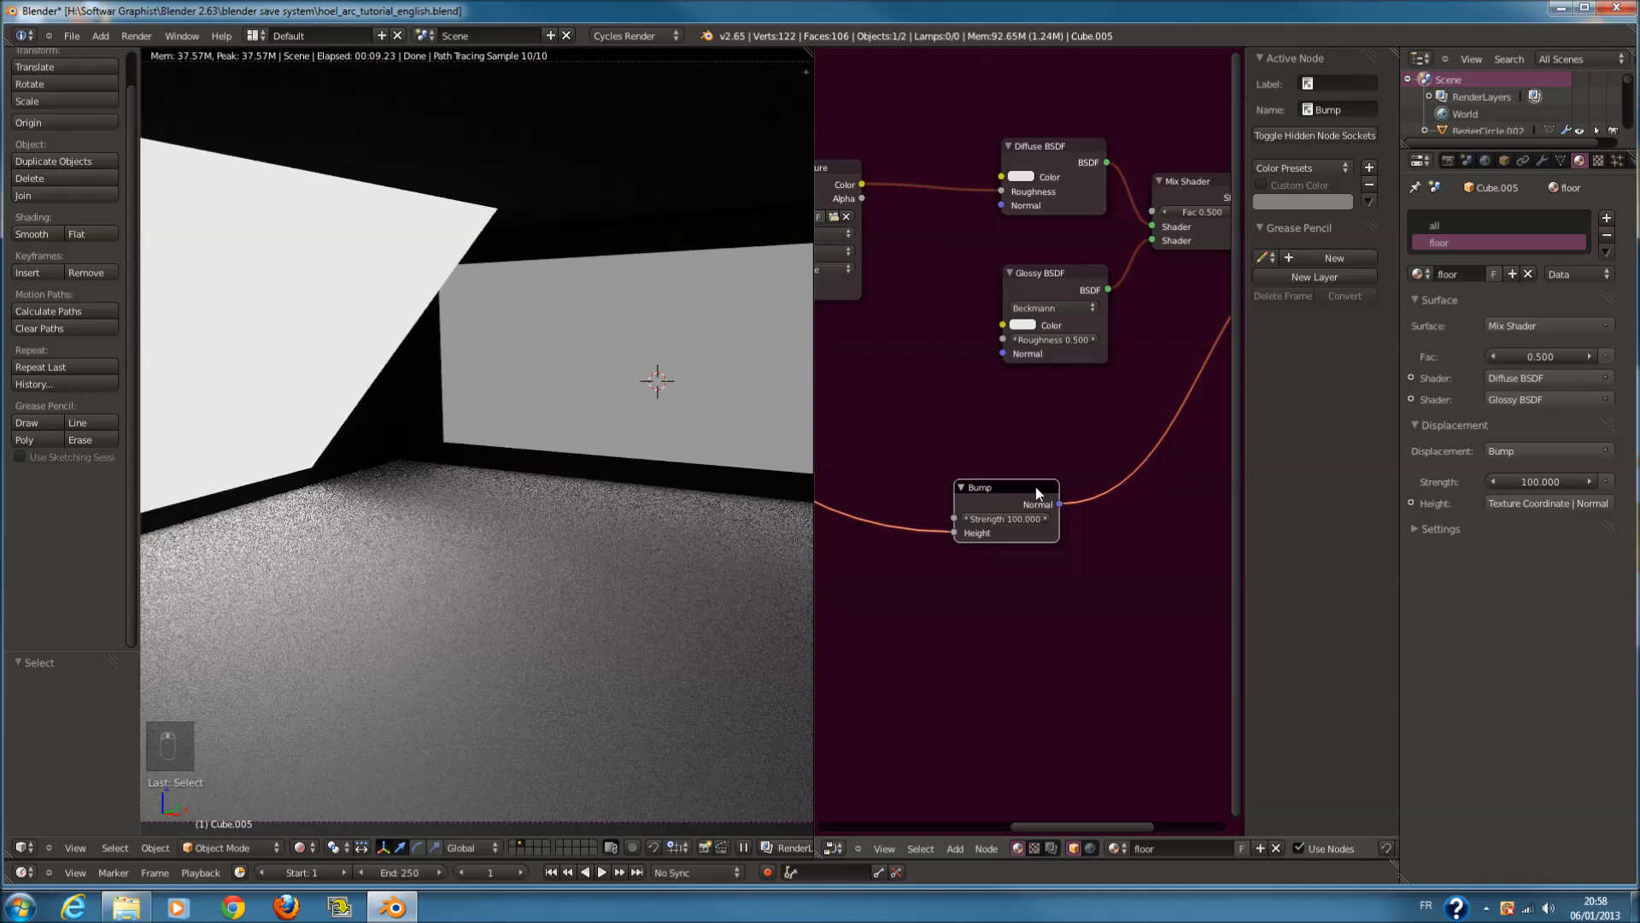
{"action": "key", "text": "x"}
{"action": "scroll", "coordinate": [1048, 440], "scroll_direction": "down", "scroll_amount": 1}
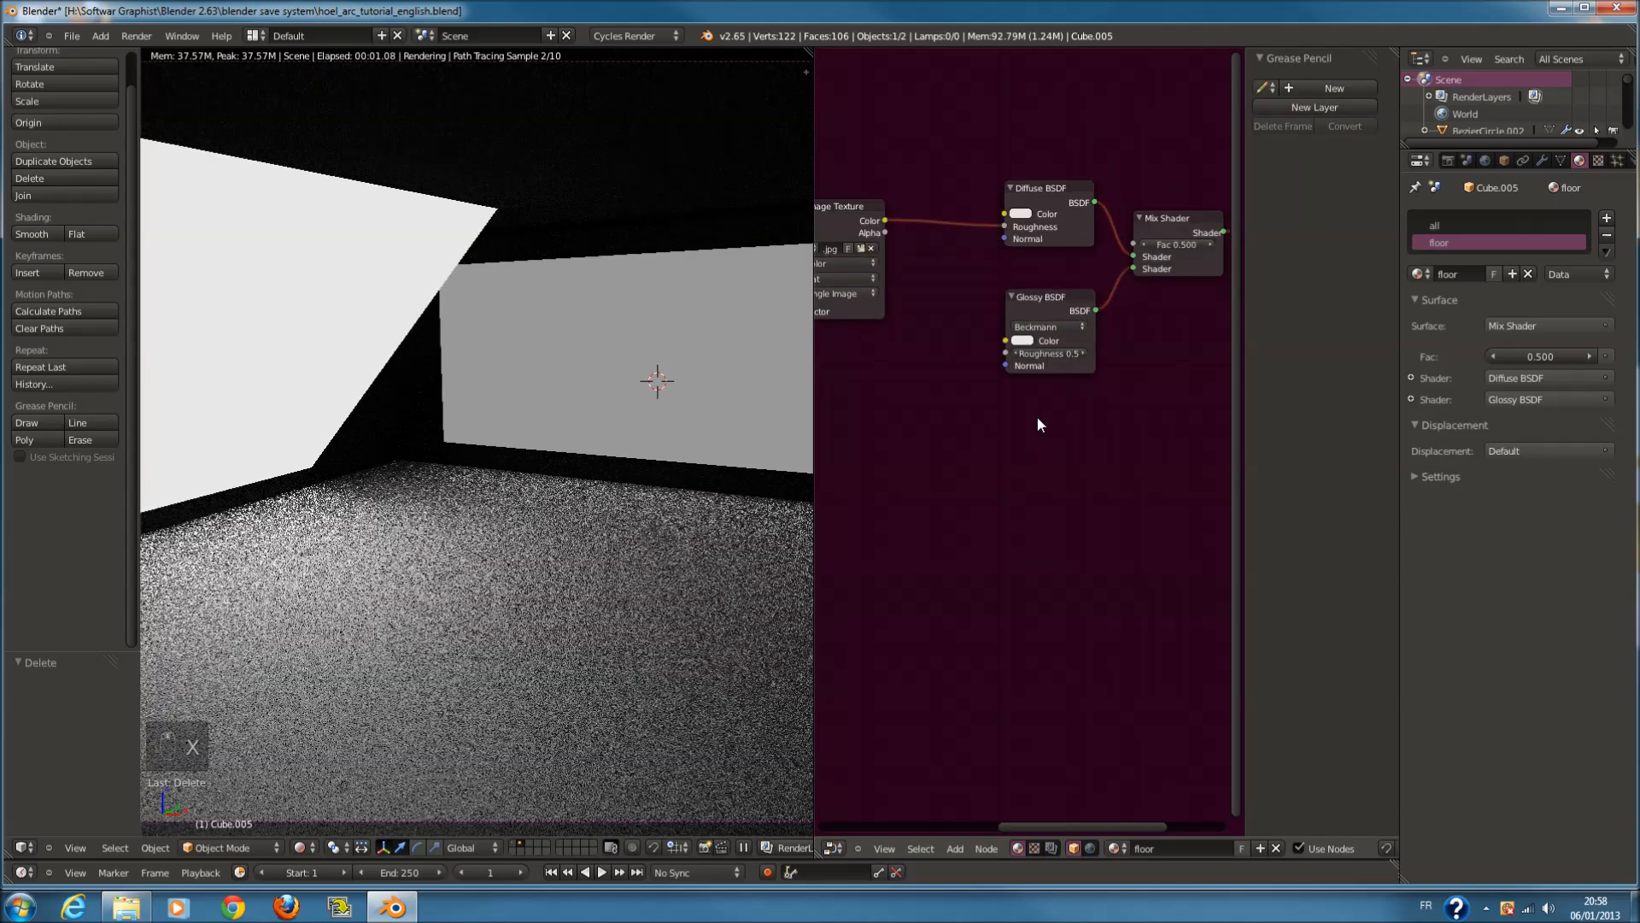
{"action": "scroll", "coordinate": [1039, 423], "scroll_direction": "up", "scroll_amount": 1}
{"action": "key", "text": "shift+a"}
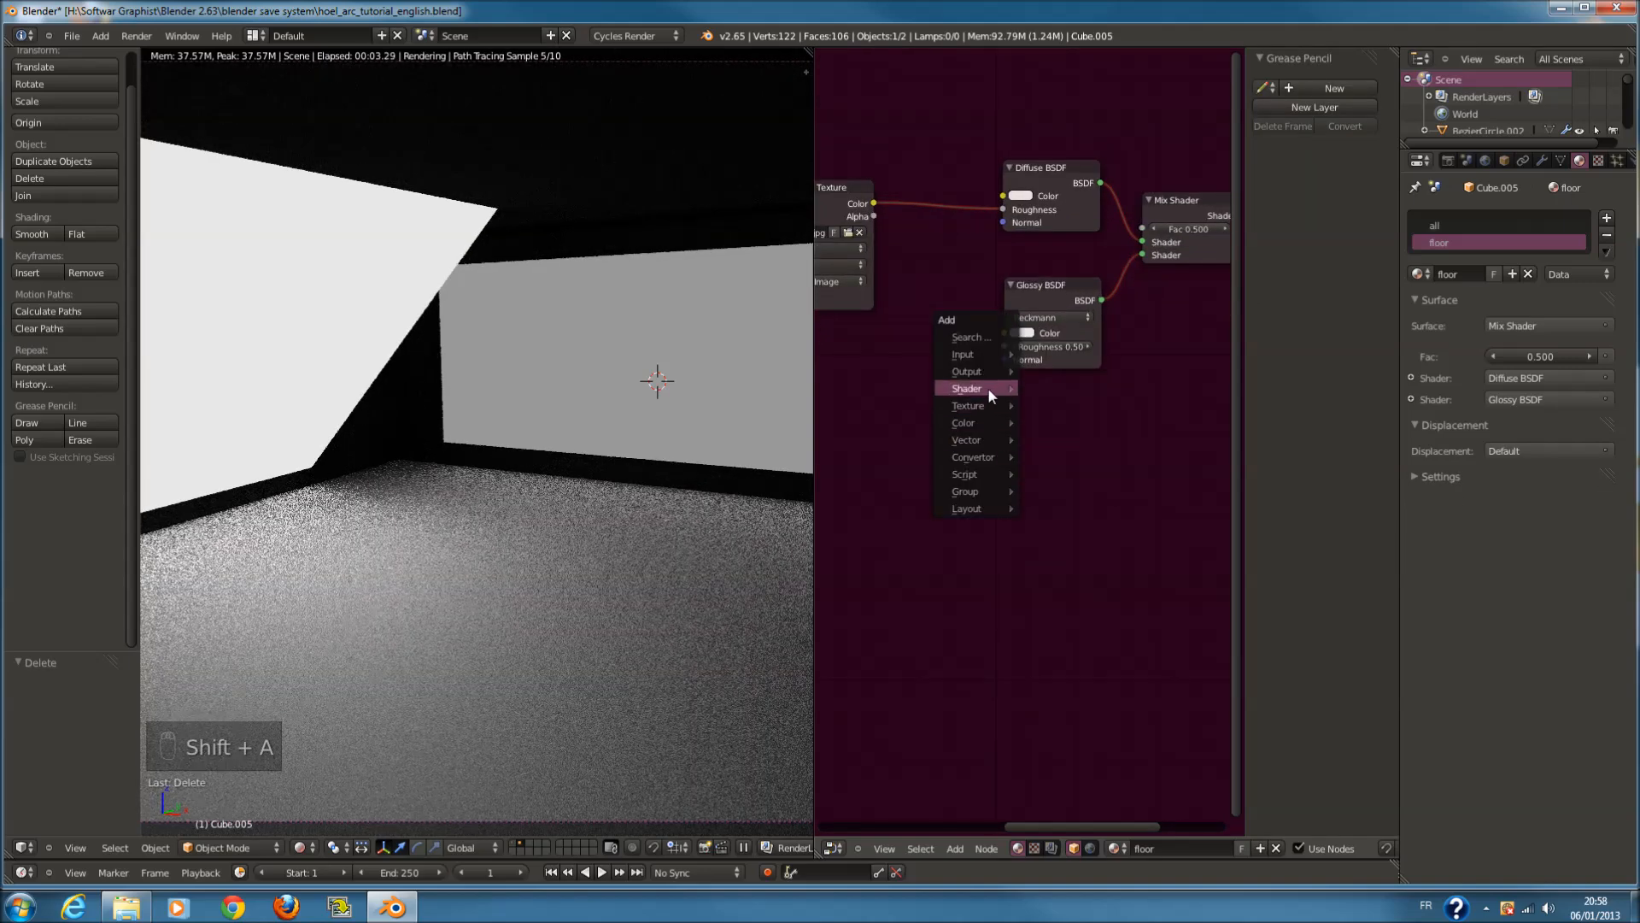
{"action": "mouse_move", "coordinate": [1005, 433]}
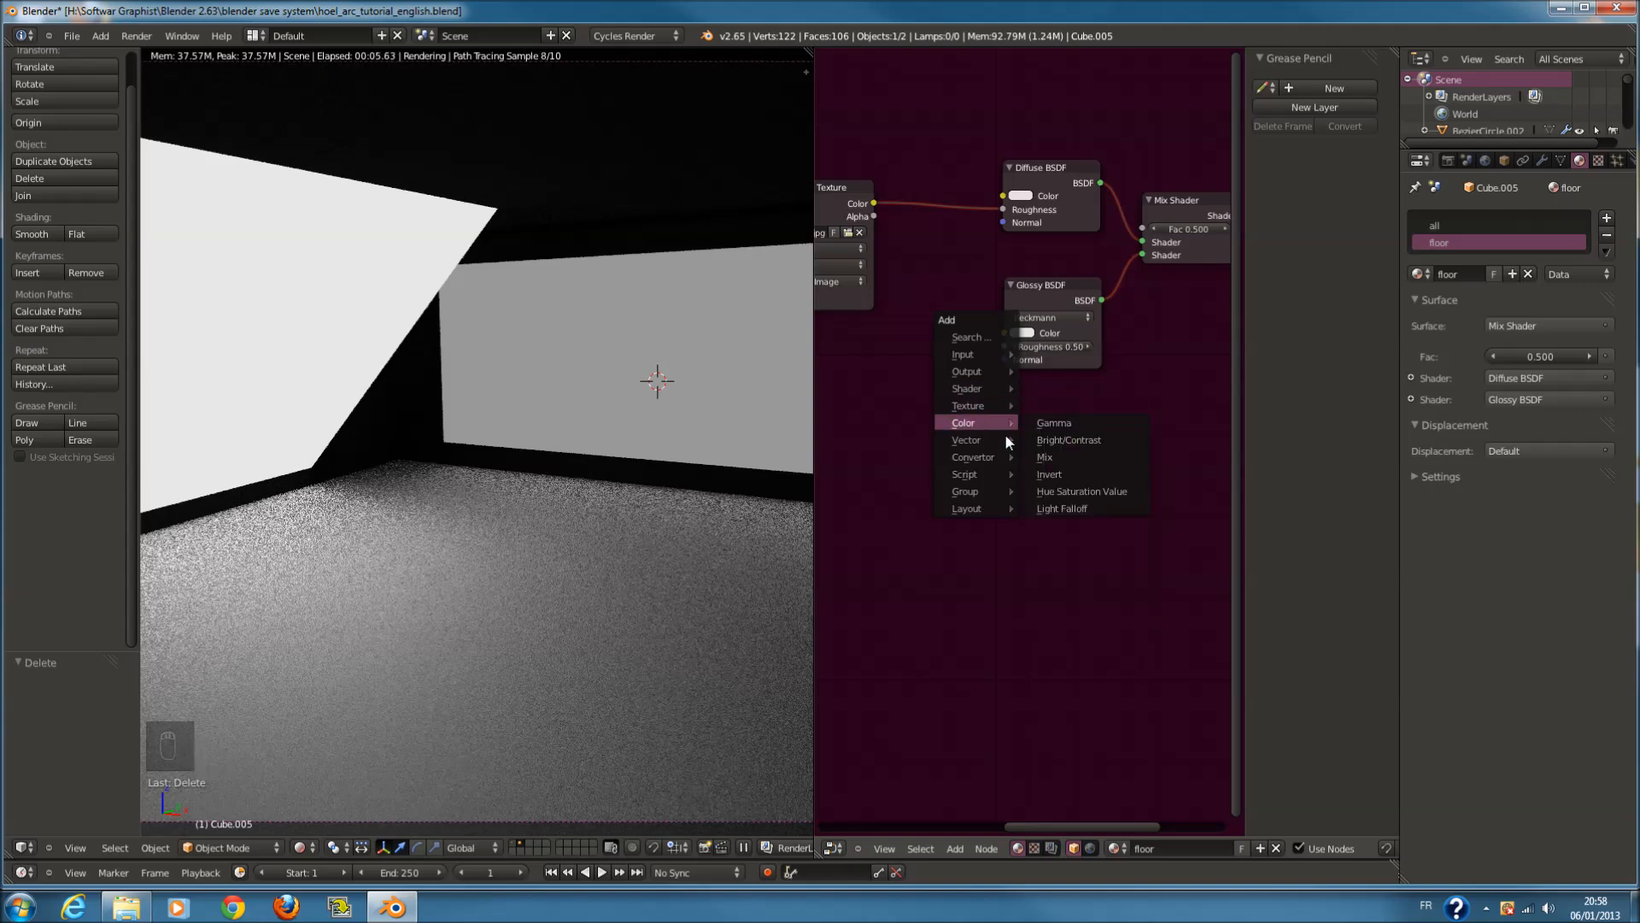
{"action": "left_click", "coordinate": [1060, 459]}
{"action": "left_click", "coordinate": [1064, 468]}
{"action": "key", "text": "x"}
Add a Mix color node below the Glossy BSDF
{"action": "key", "text": "shift+a"}
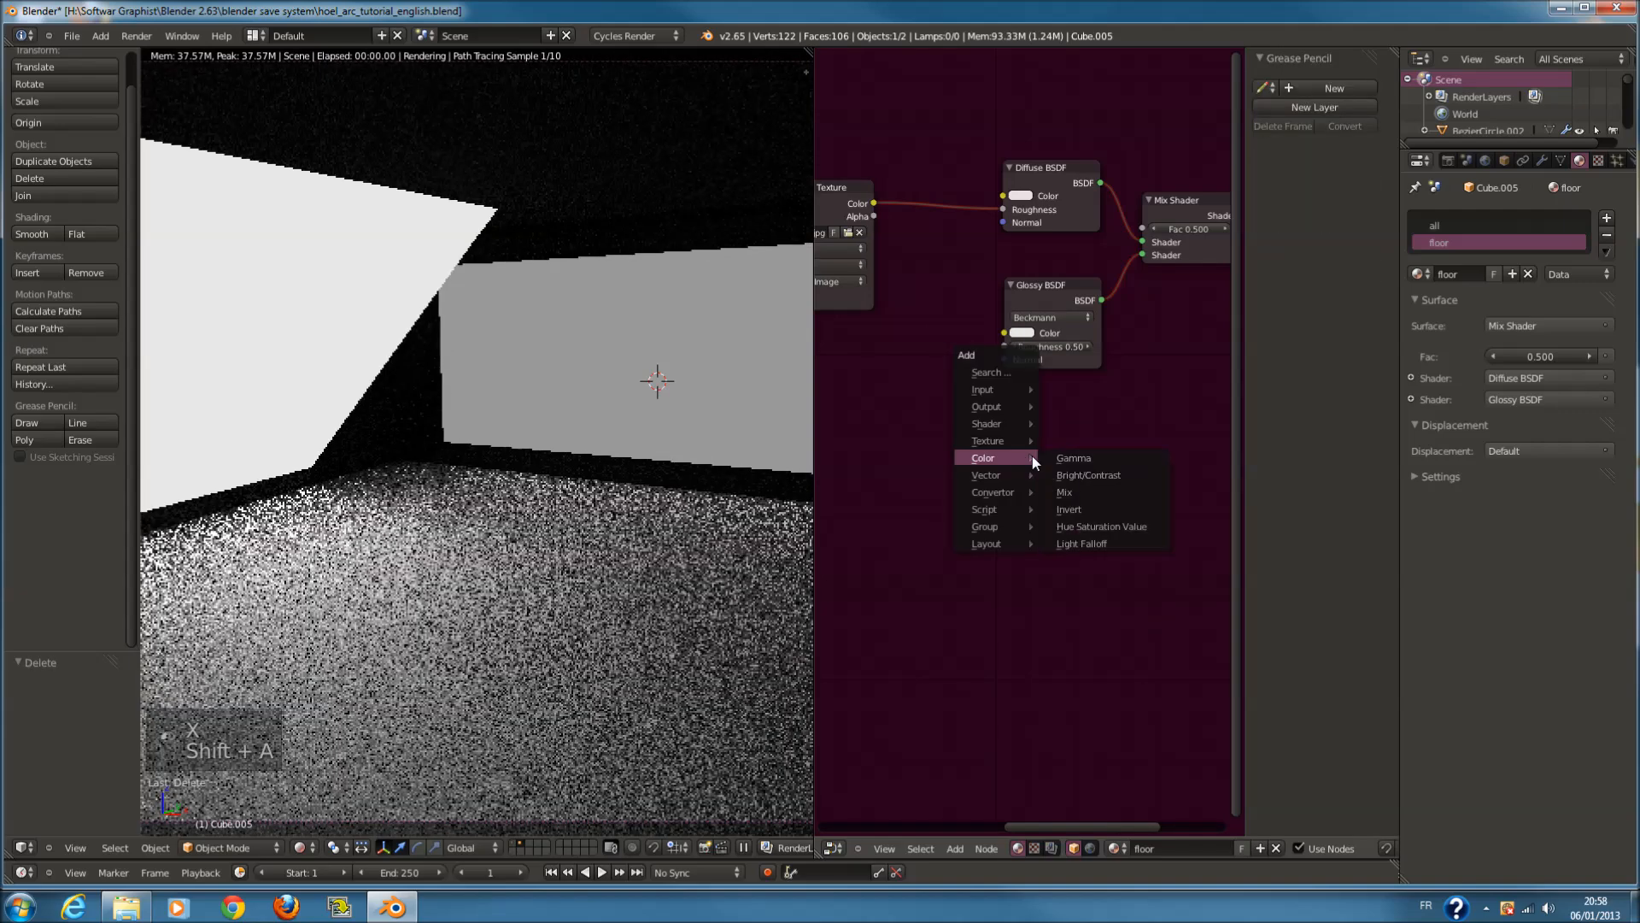
{"action": "left_click", "coordinate": [1064, 492]}
{"action": "left_click", "coordinate": [1099, 486]}
Link the Image Texture's Color to the Mix node's Color2 and the Mix node's Color to the Material Output's Displacement
{"action": "left_click_drag", "start_coordinate": [874, 204], "coordinate": [1100, 547]}
{"action": "scroll", "coordinate": [1185, 439], "scroll_direction": "down", "scroll_amount": 3}
{"action": "middle_click_drag", "start_coordinate": [1177, 442], "coordinate": [1071, 462]}
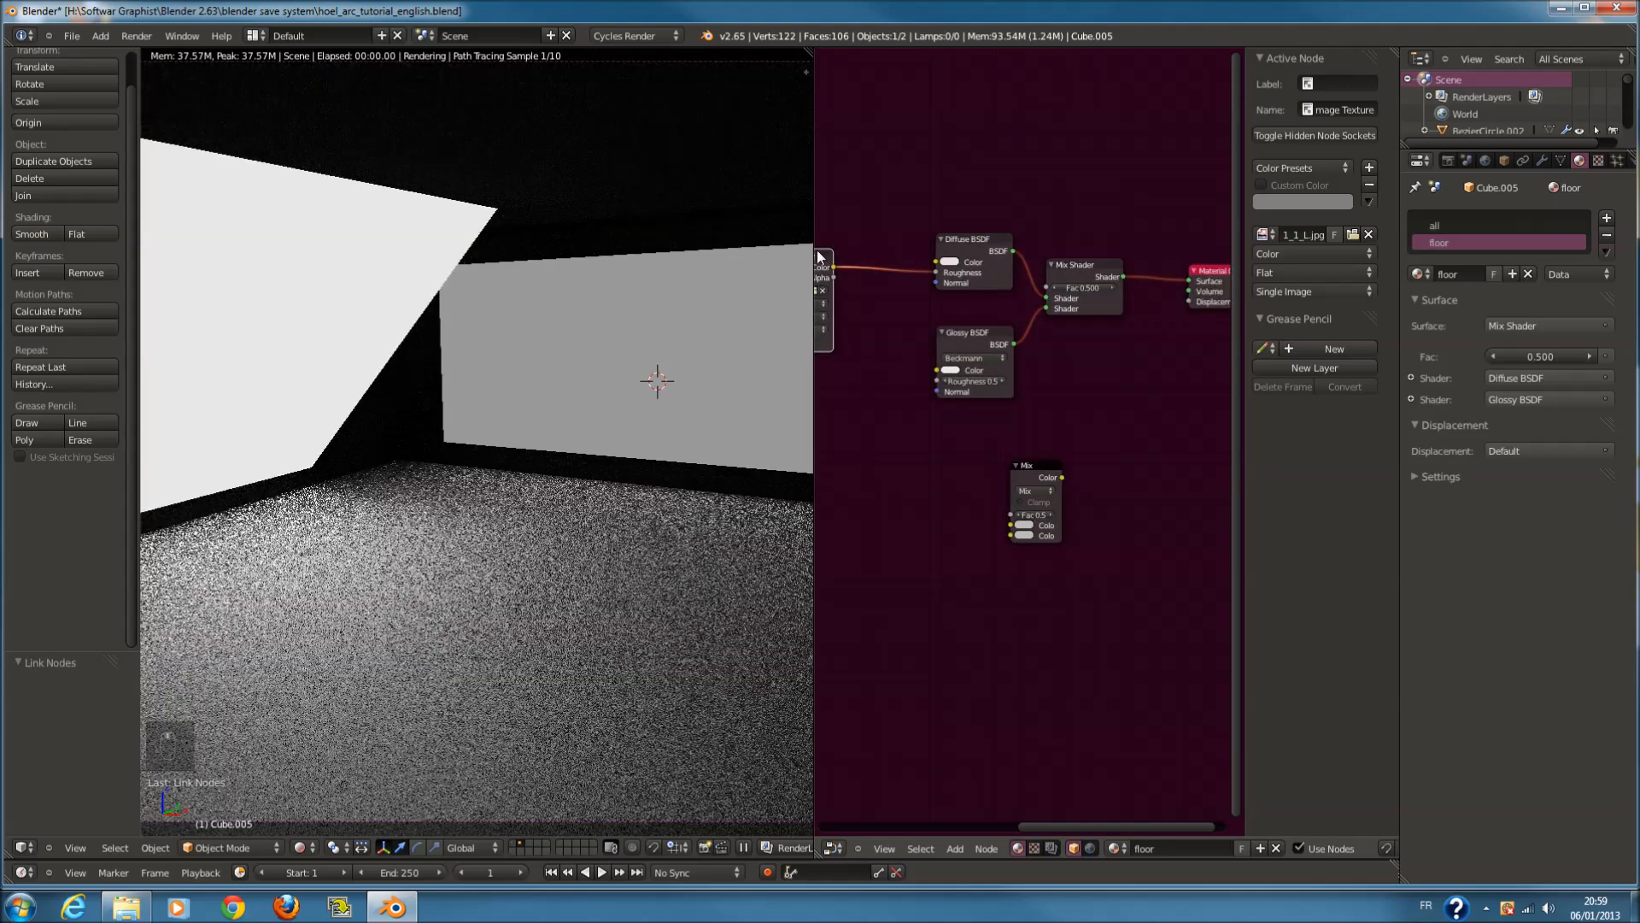
{"action": "left_click_drag", "start_coordinate": [833, 268], "coordinate": [1013, 535]}
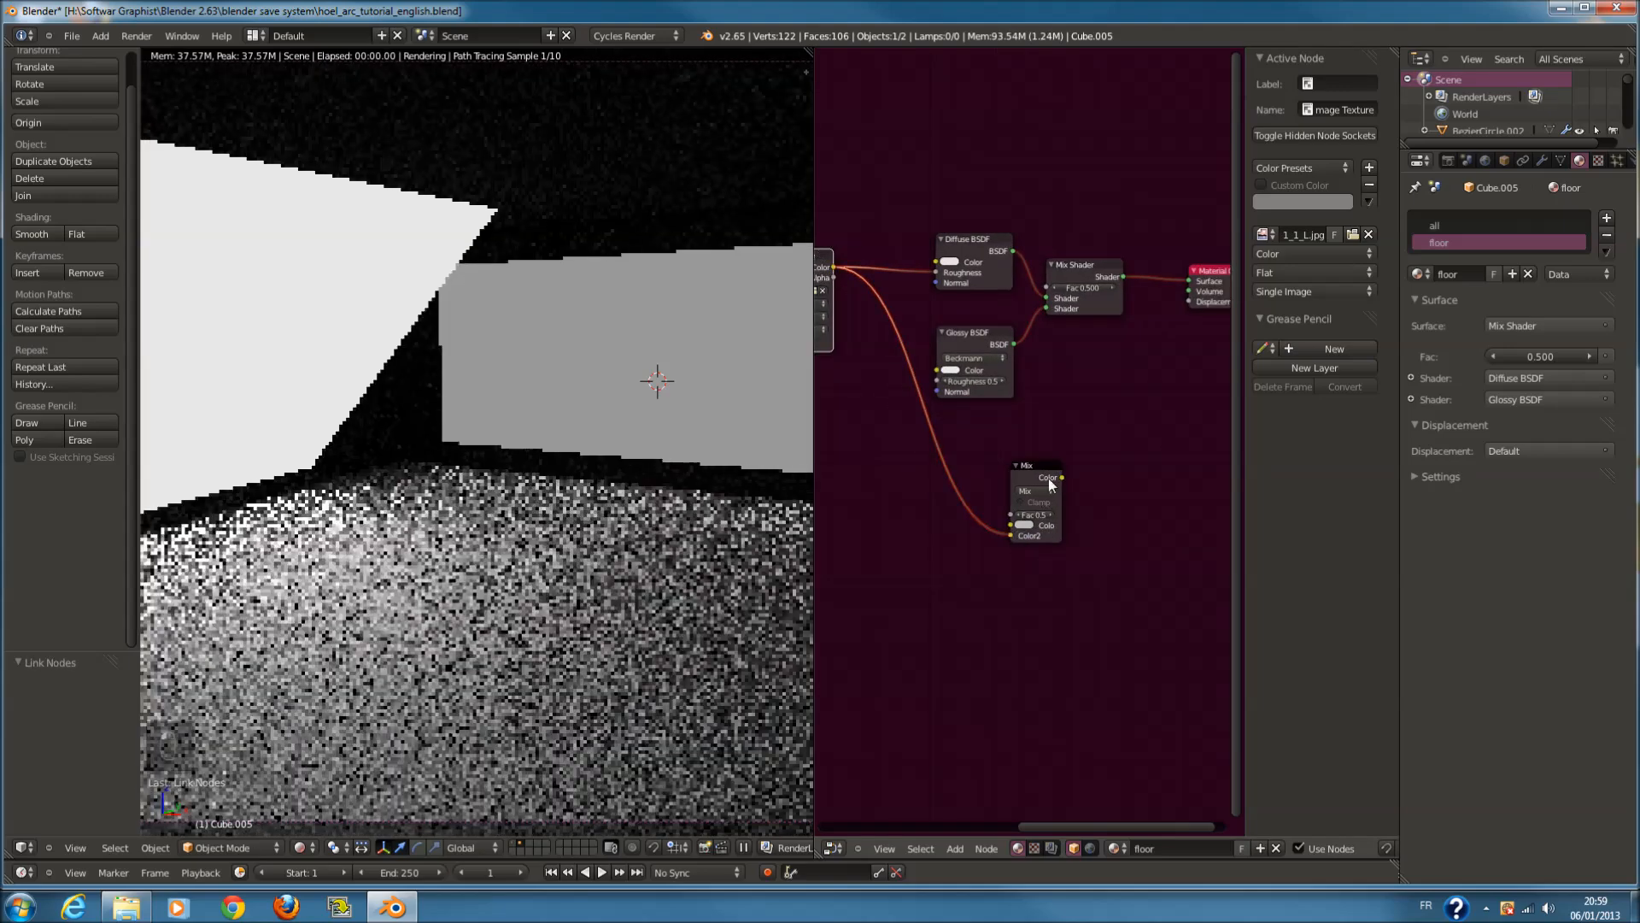
{"action": "left_click", "coordinate": [1048, 479]}
{"action": "left_click_drag", "start_coordinate": [1062, 477], "coordinate": [1190, 300]}
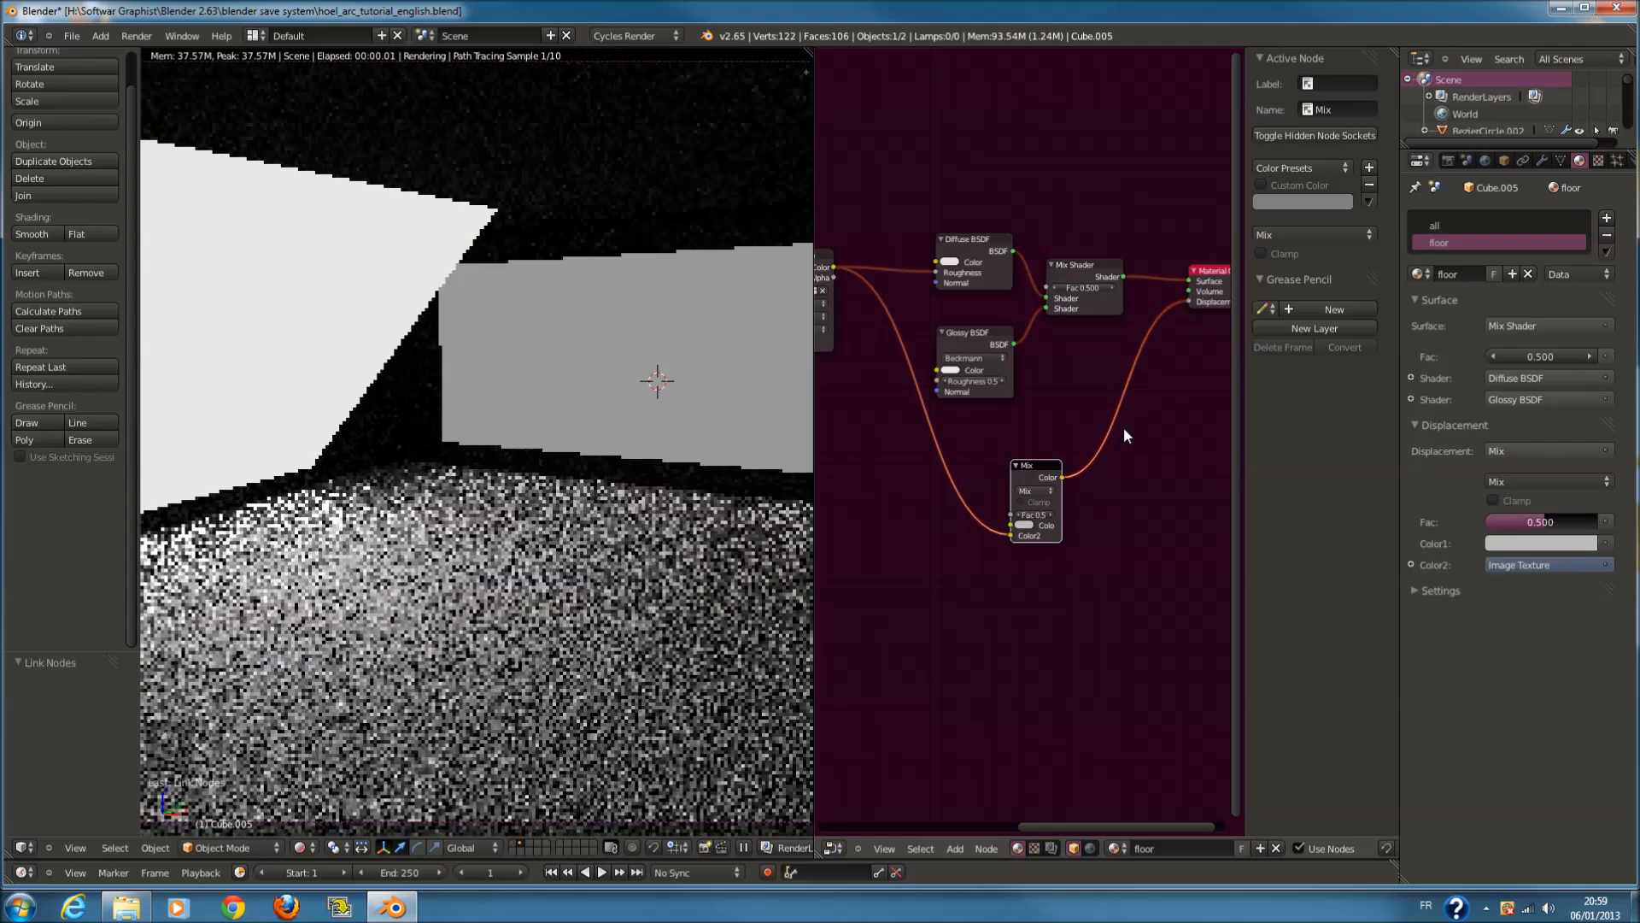
{"action": "scroll", "coordinate": [1102, 461], "scroll_direction": "up", "scroll_amount": 2}
{"action": "scroll", "coordinate": [1068, 569], "scroll_direction": "up", "scroll_amount": 1}
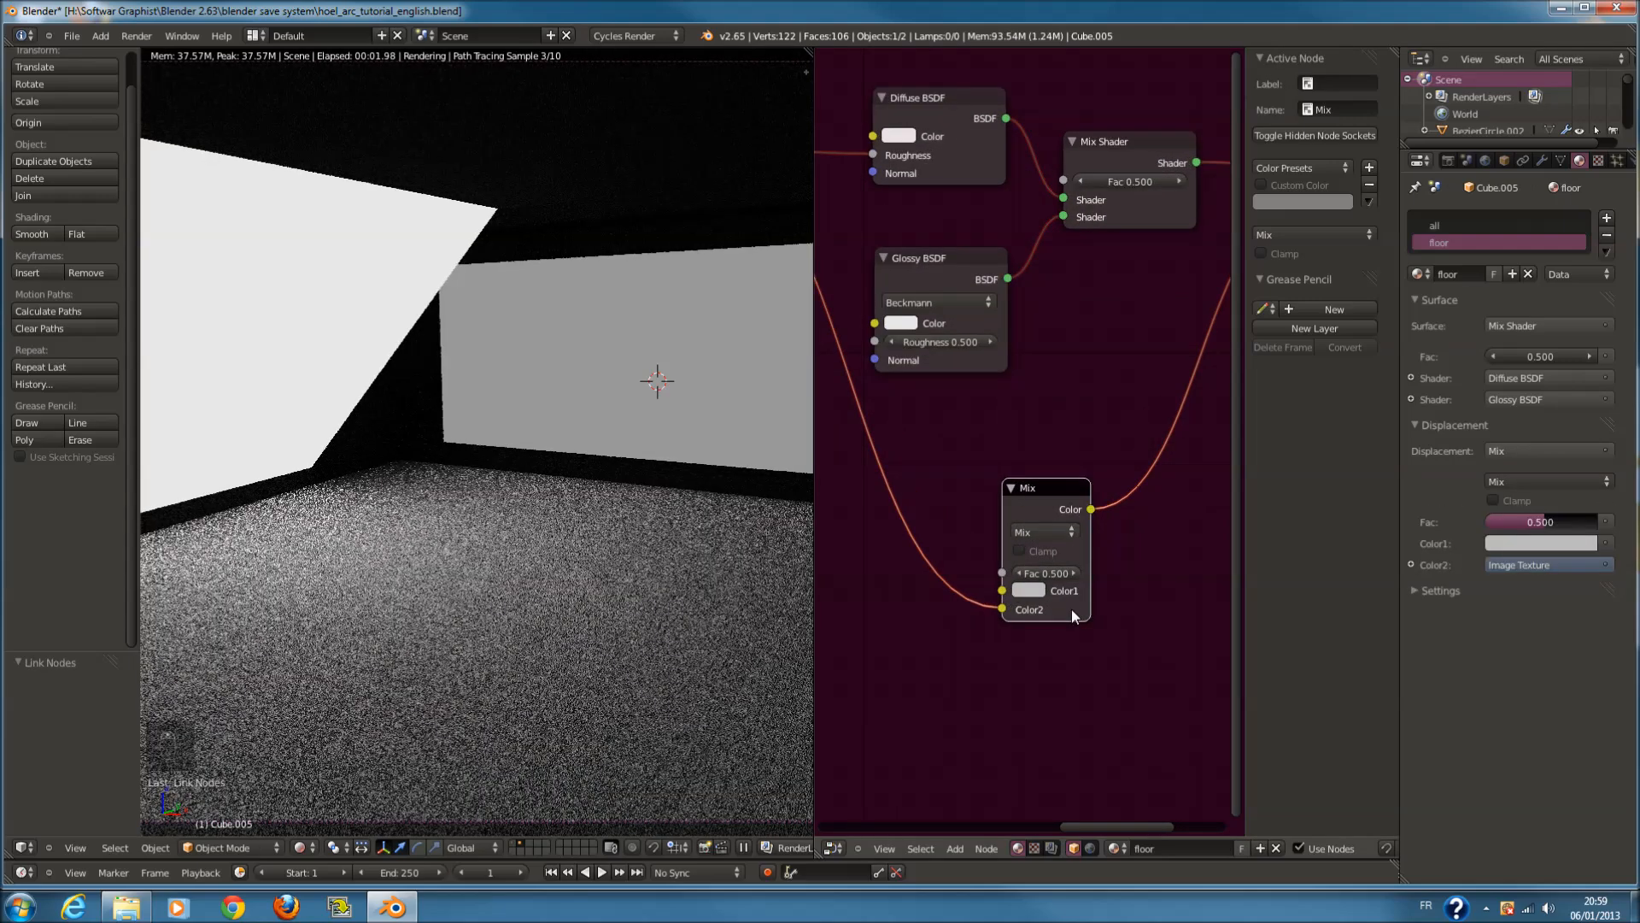
{"action": "scroll", "coordinate": [1073, 611], "scroll_direction": "up", "scroll_amount": 2}
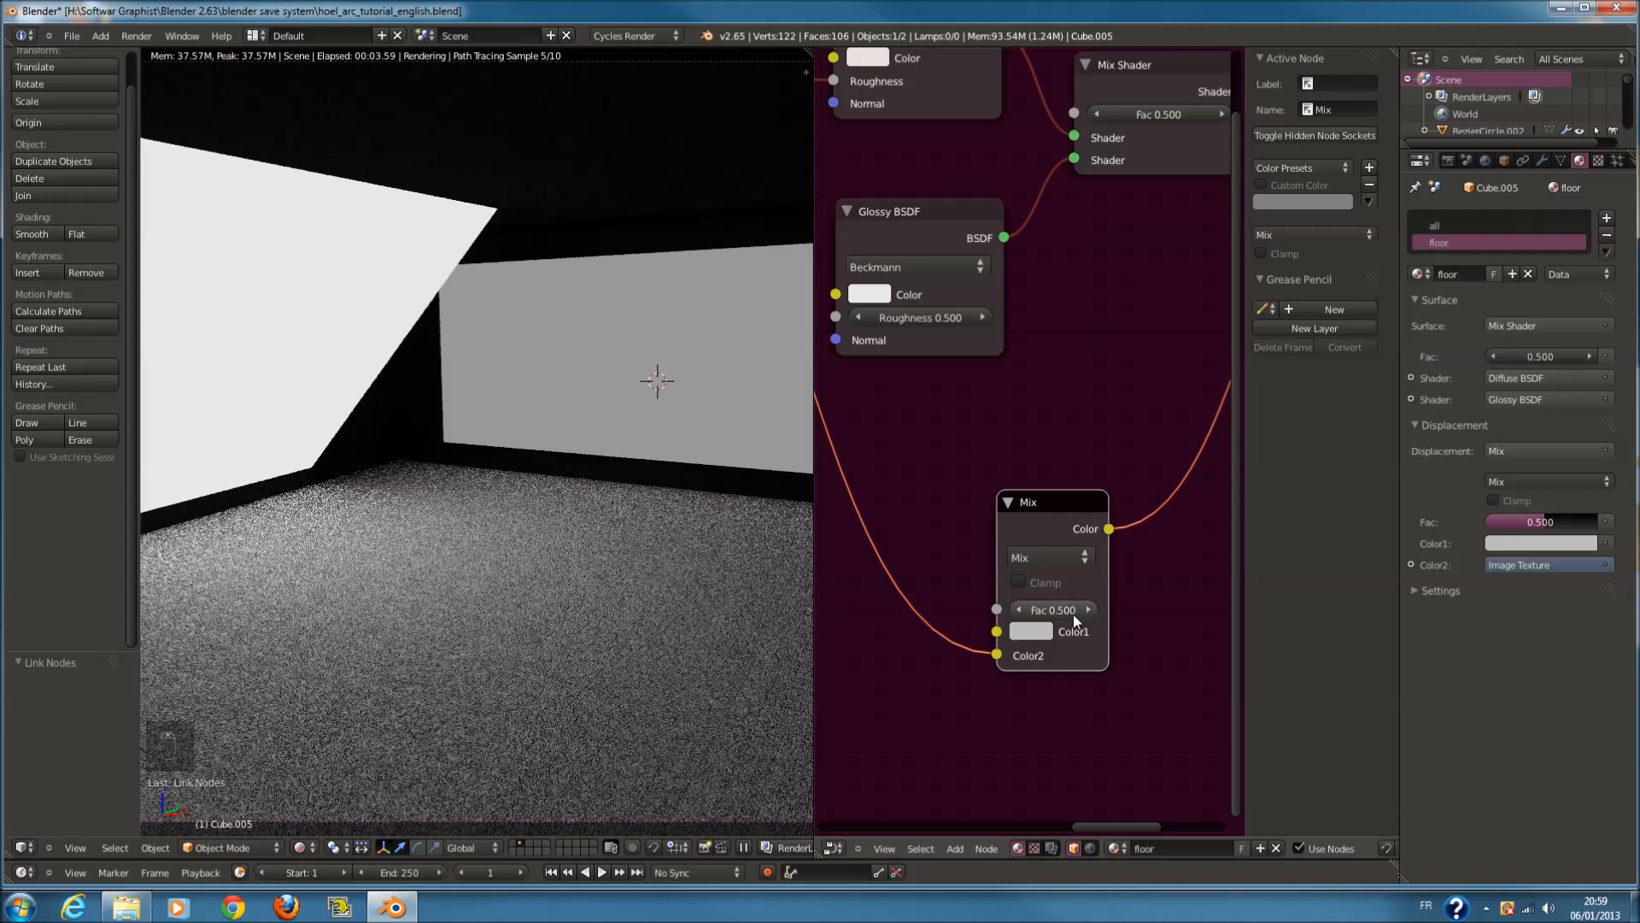
{"action": "scroll", "coordinate": [1073, 614], "scroll_direction": "down", "scroll_amount": 1}
{"action": "scroll", "coordinate": [909, 119], "scroll_direction": "up", "scroll_amount": 1}
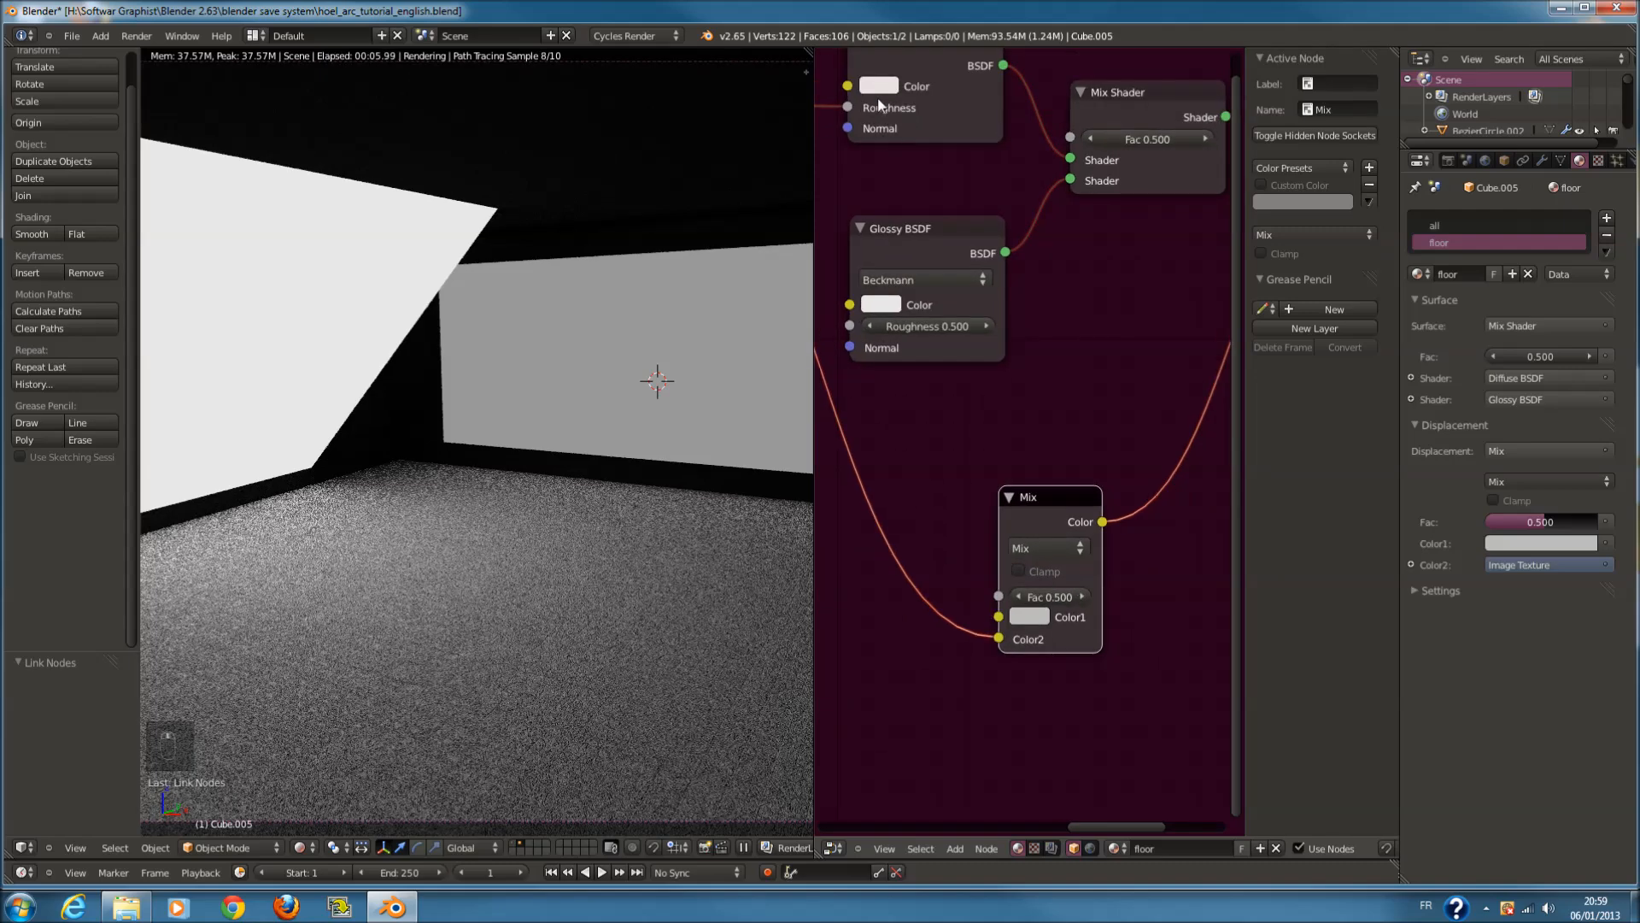
Tint the floor material's Diffuse BSDF color to a very pale blue
{"action": "left_click", "coordinate": [889, 83]}
{"action": "left_click", "coordinate": [953, 177]}
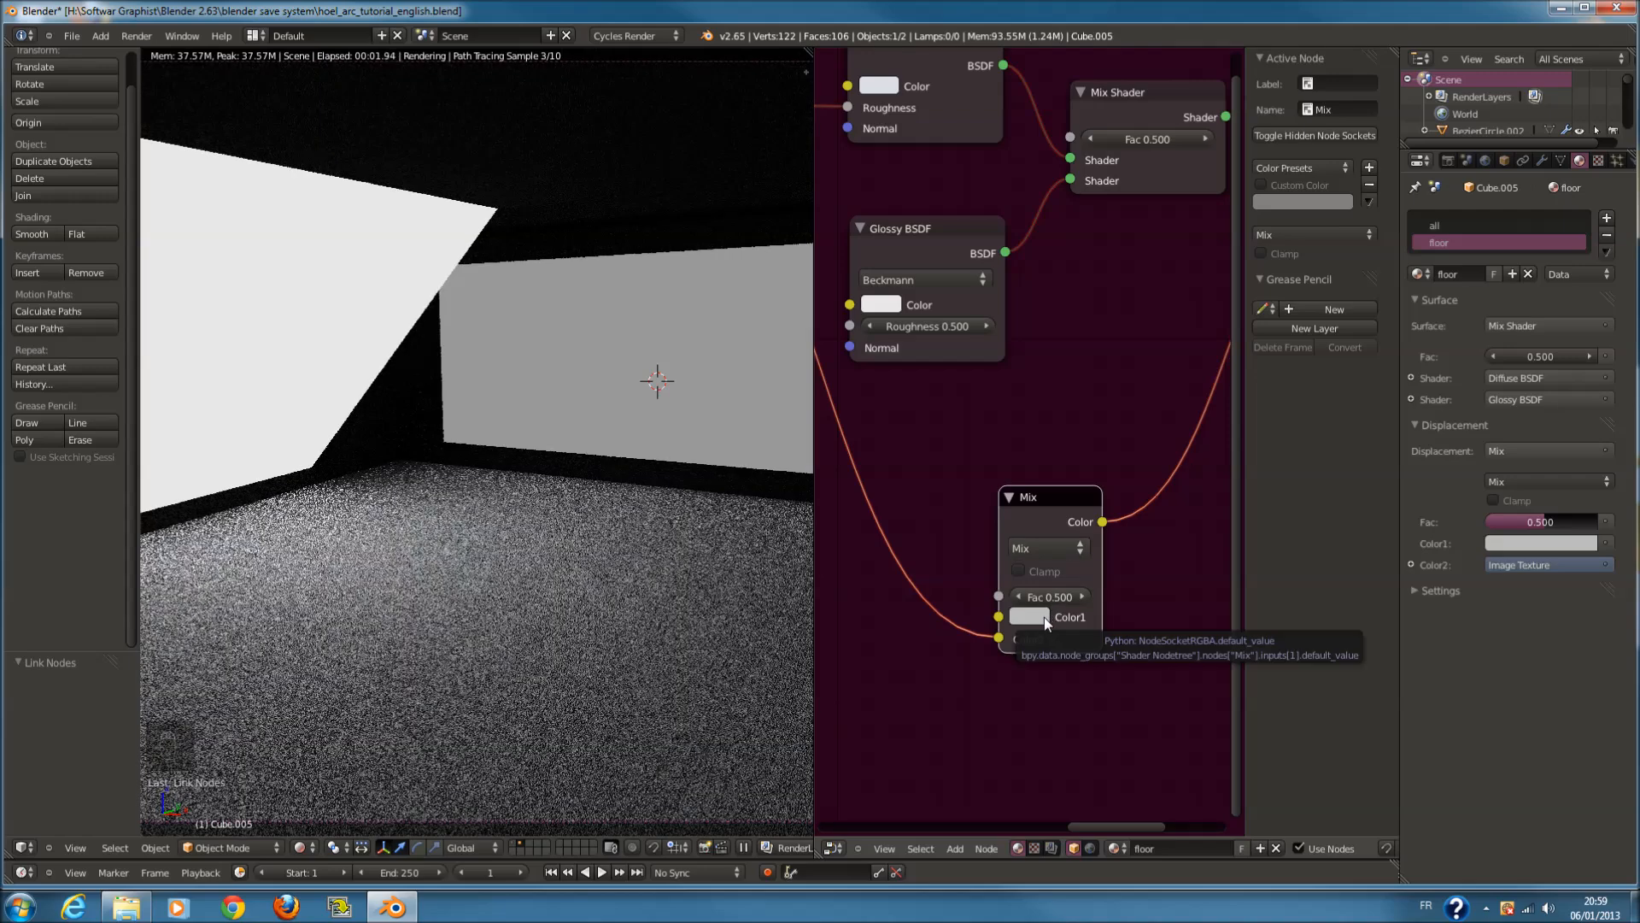
Switch the Mix color node's blend type to Multiply and set its Fac to 0.1
{"action": "left_click", "coordinate": [1055, 547]}
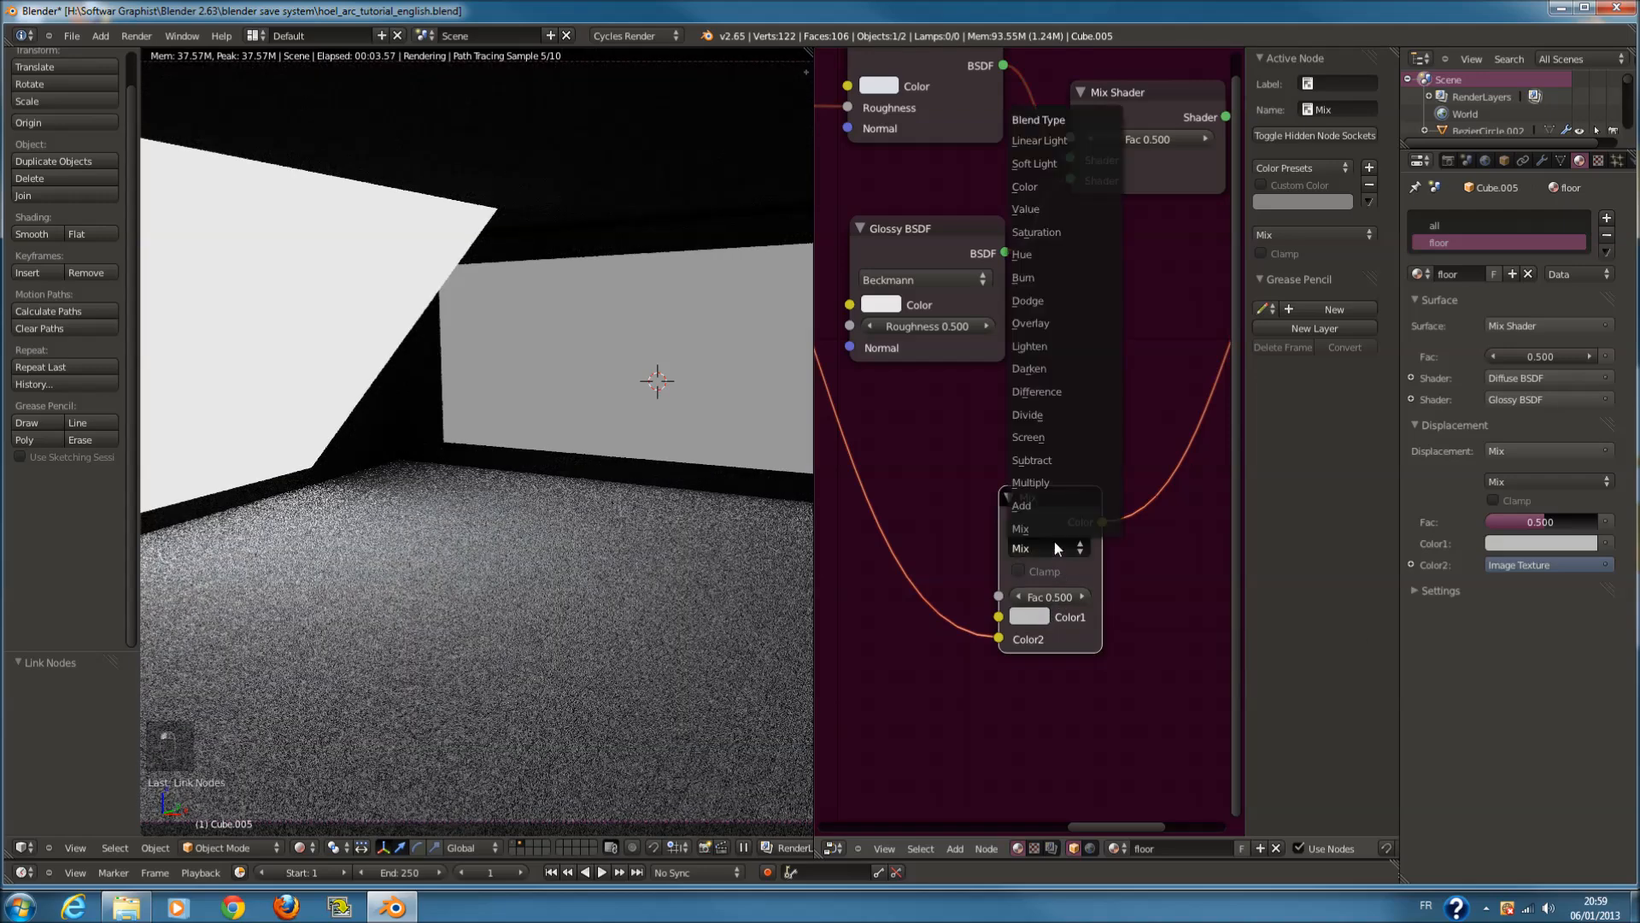
{"action": "left_click", "coordinate": [1048, 484]}
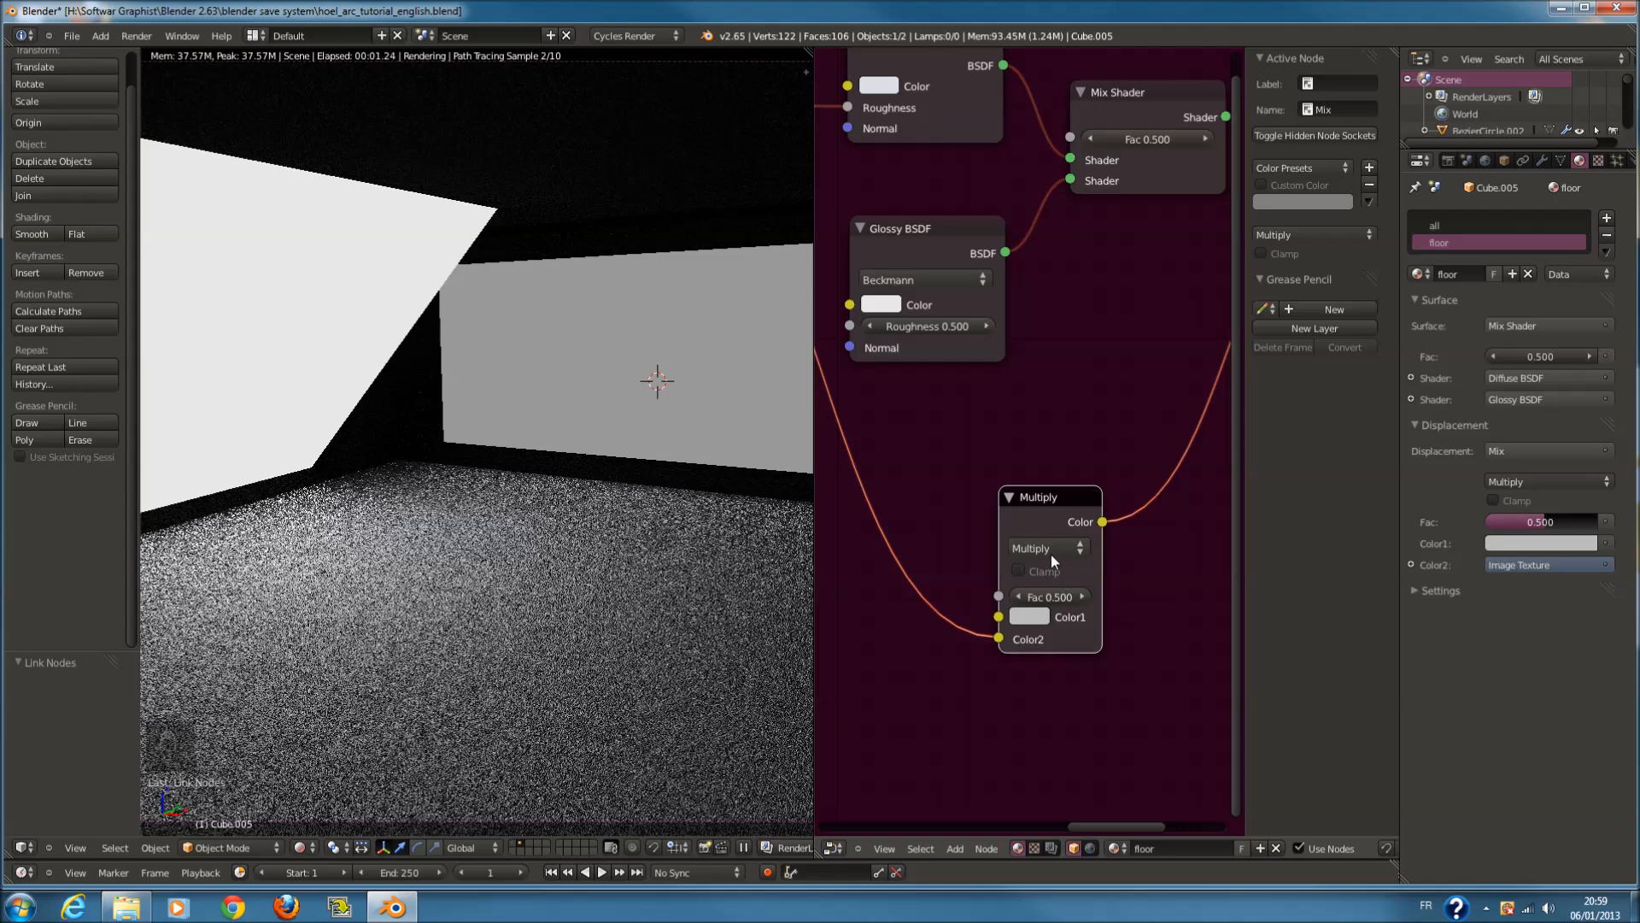
{"action": "left_click_drag", "start_coordinate": [1055, 593], "coordinate": [769, 629]}
{"action": "left_click", "coordinate": [1075, 597]}
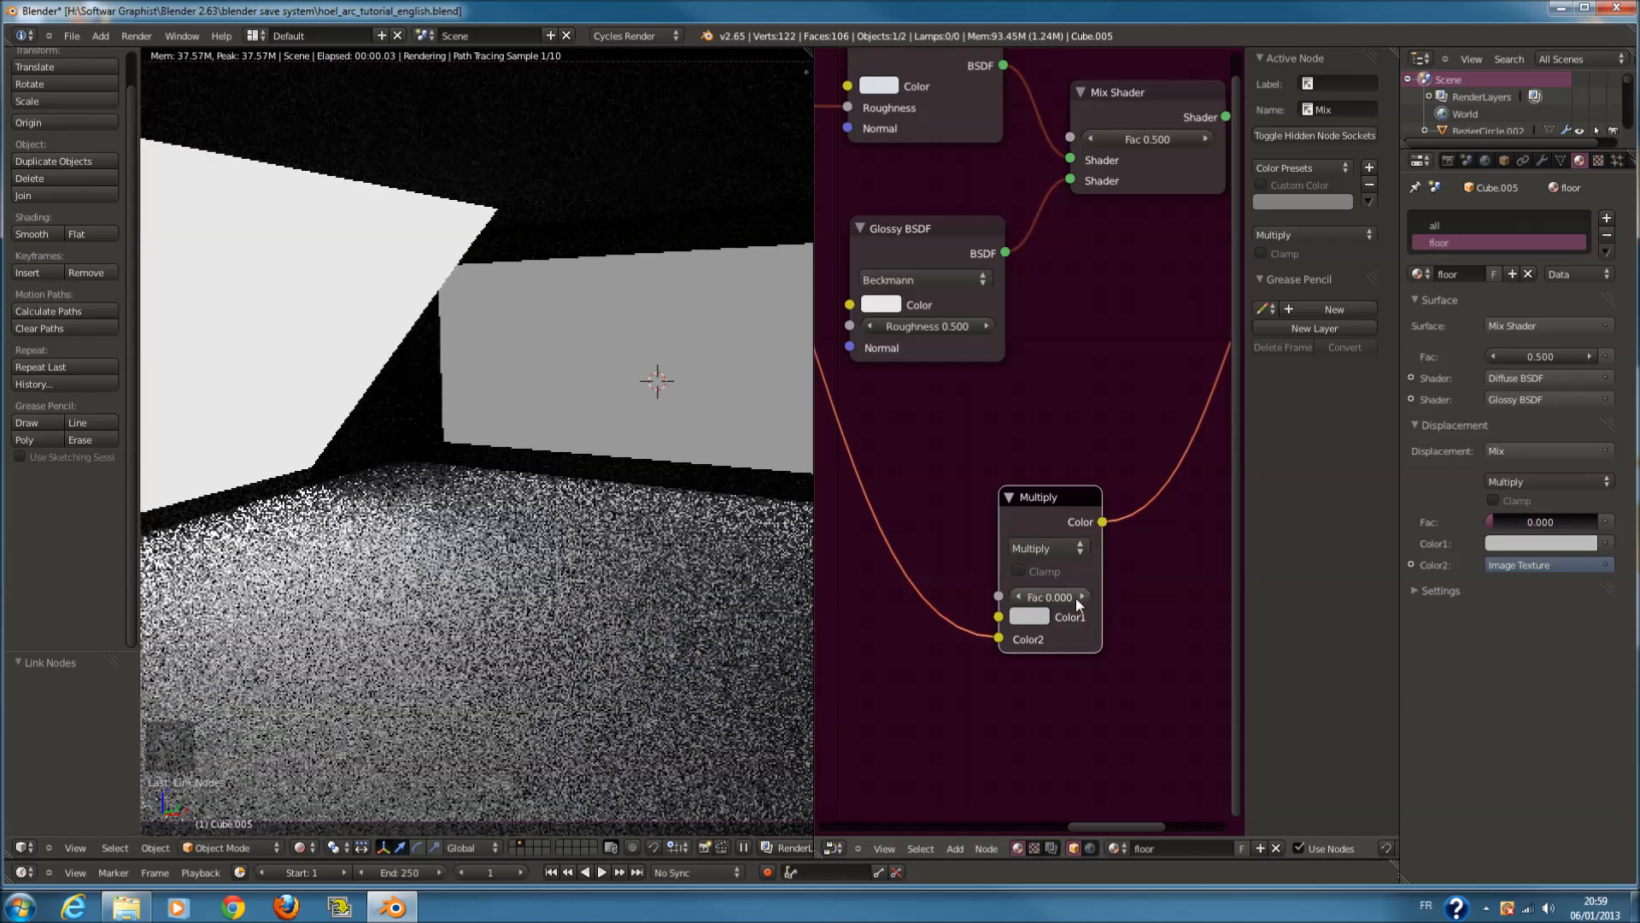
{"action": "type", "text": "0.3"}
{"action": "key", "text": "Return"}
{"action": "left_click", "coordinate": [1027, 598]}
{"action": "left_click", "coordinate": [1027, 598]}
Set the Mapping node's Scale to 3 on X, Y and Z
{"action": "scroll", "coordinate": [916, 571], "scroll_direction": "down", "scroll_amount": 3}
{"action": "scroll", "coordinate": [879, 469], "scroll_direction": "up", "scroll_amount": 3}
{"action": "middle_click_drag", "start_coordinate": [878, 469], "coordinate": [1023, 500]}
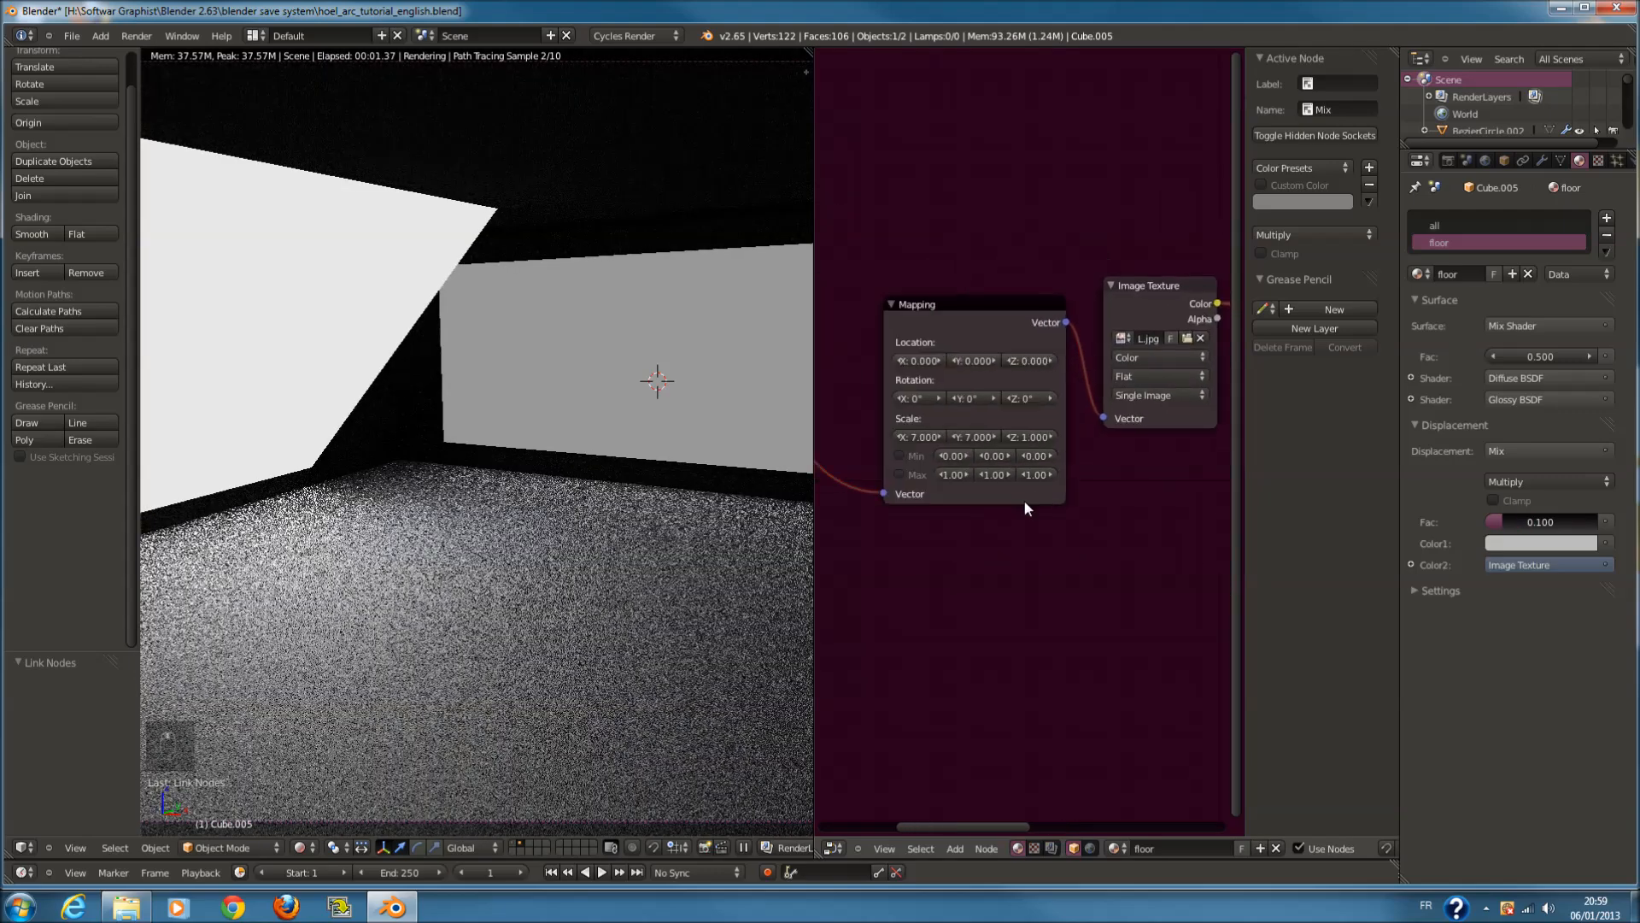
{"action": "left_click", "coordinate": [779, 402]}
{"action": "type", "text": "3"}
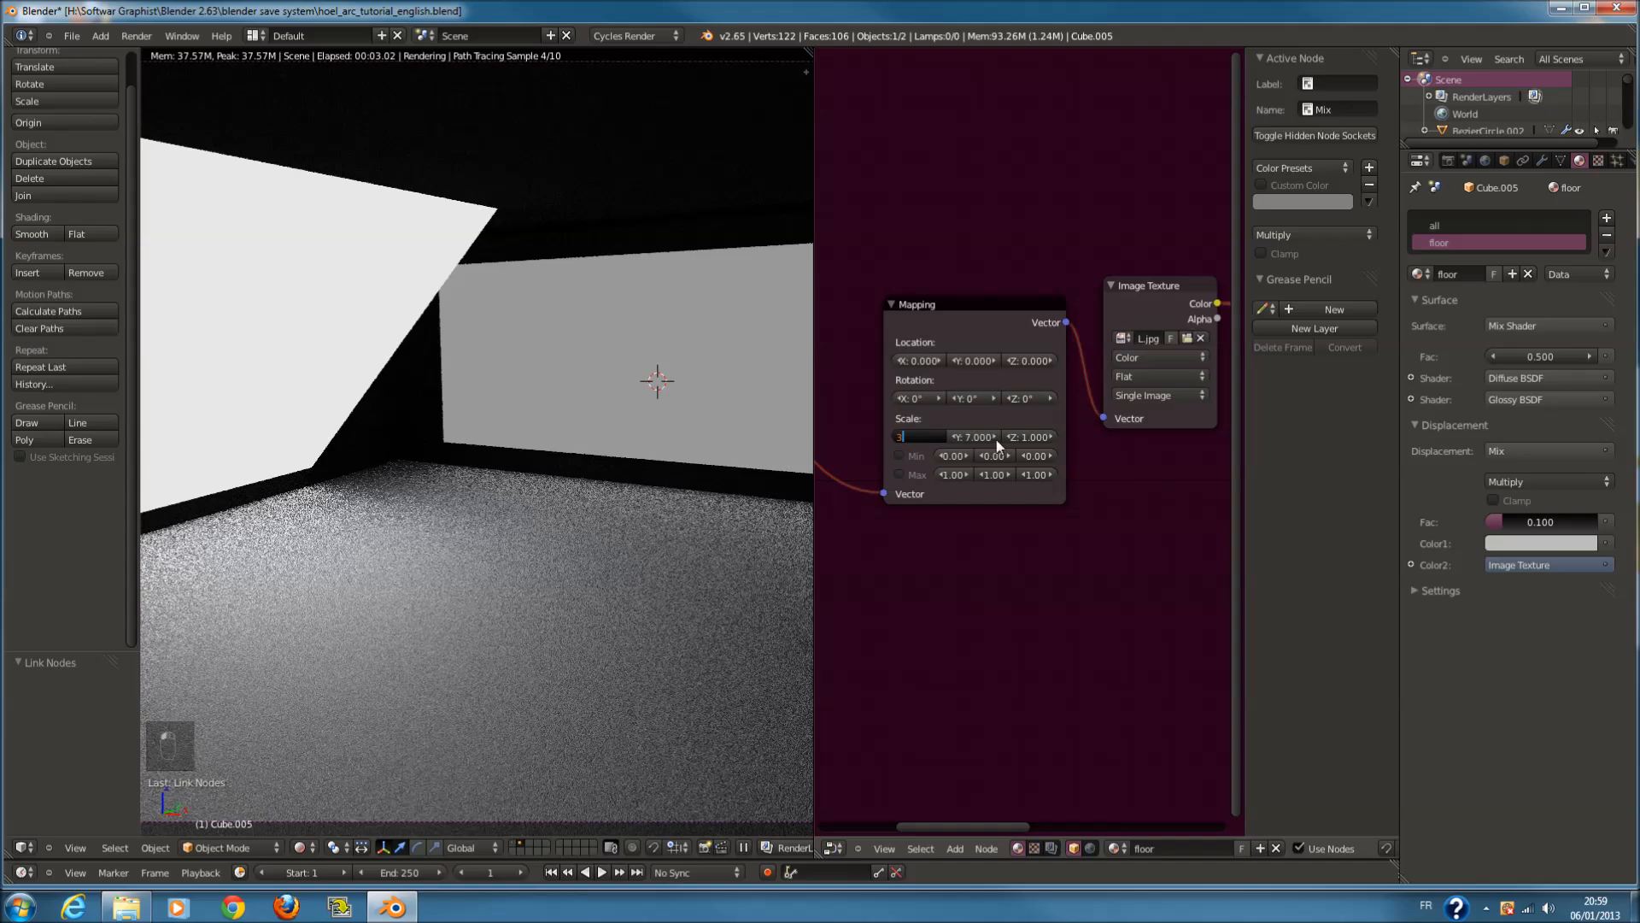
{"action": "left_click", "coordinate": [991, 437]}
{"action": "type", "text": "3"}
{"action": "left_click", "coordinate": [1044, 436]}
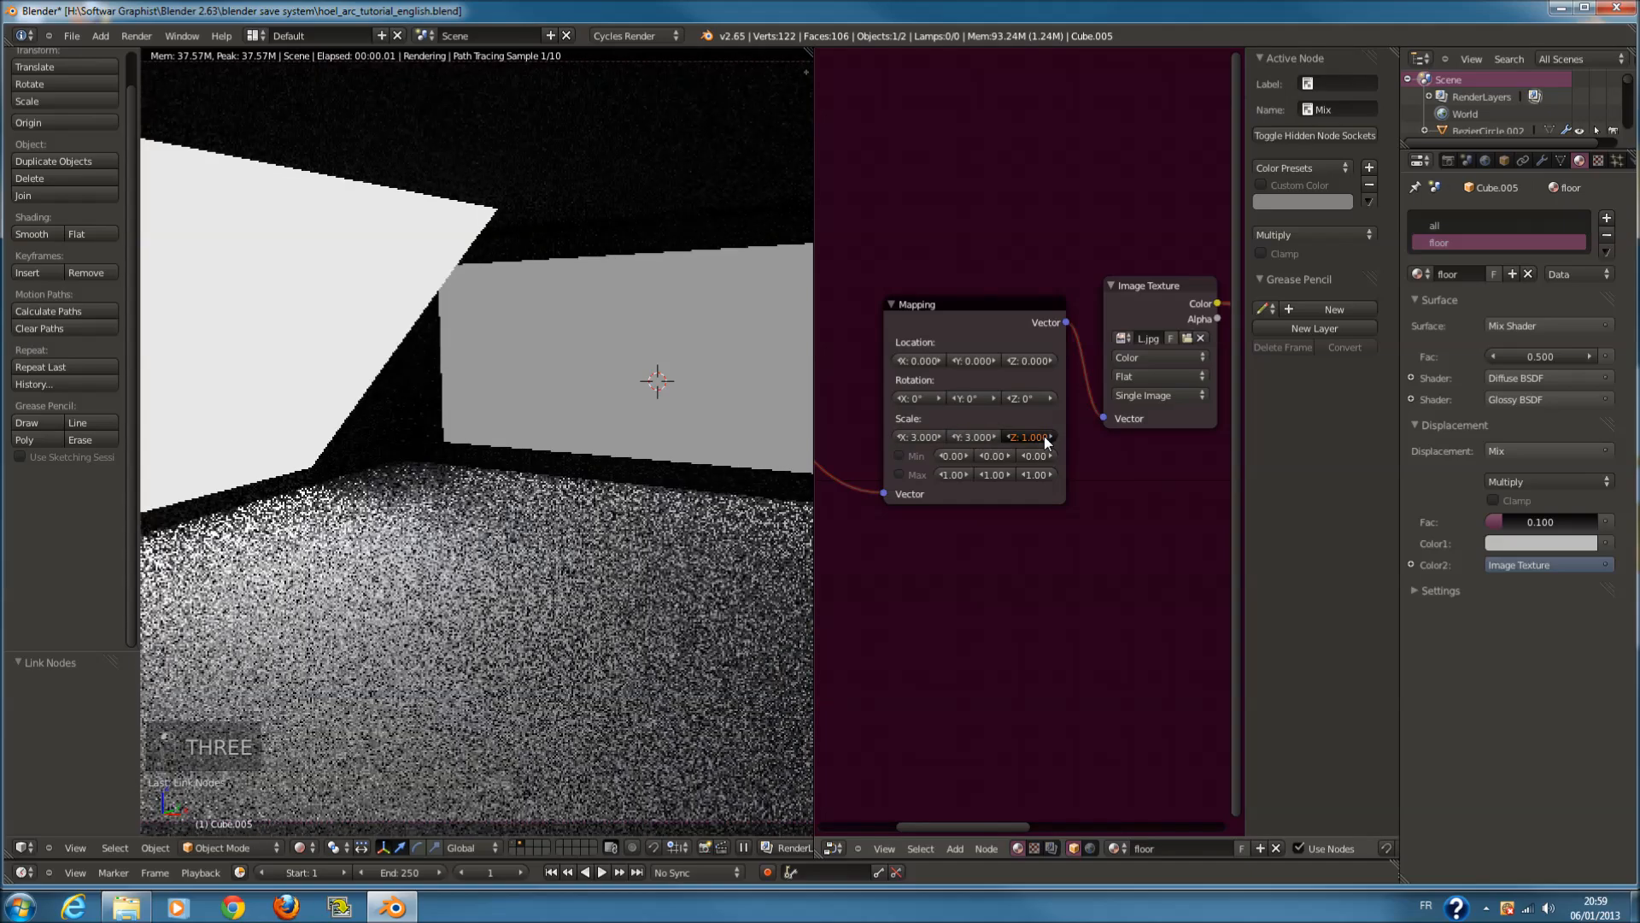
{"action": "type", "text": "3"}
{"action": "key", "text": "Return"}
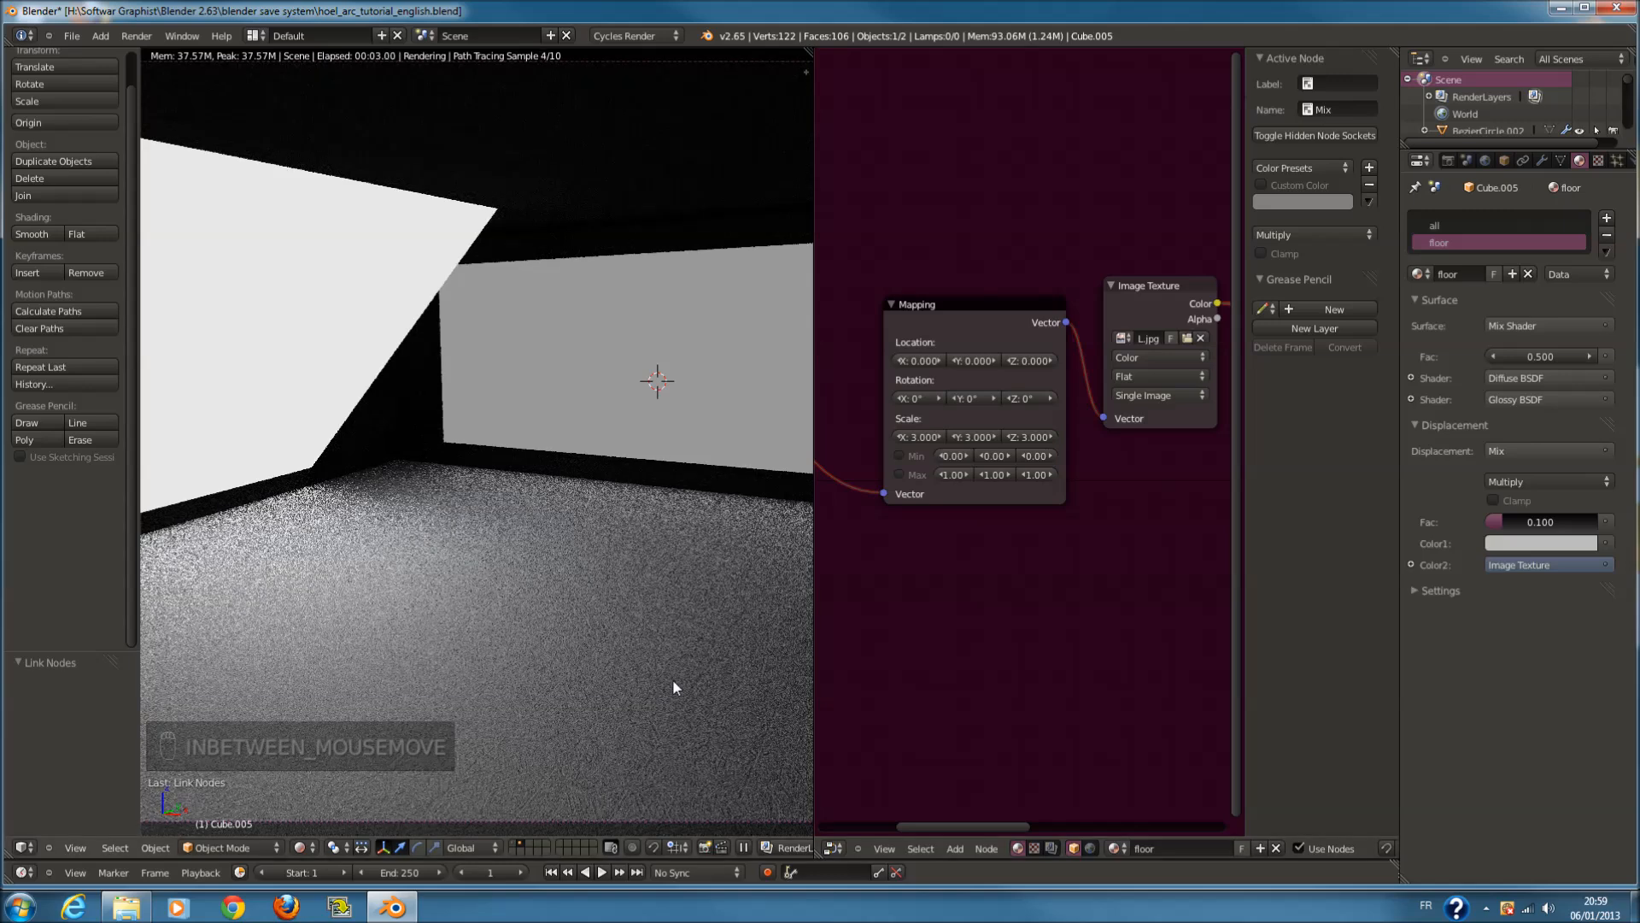
Tint the floor material's Glossy BSDF color to a pale blue
{"action": "scroll", "coordinate": [1160, 554], "scroll_direction": "down", "scroll_amount": 2}
{"action": "middle_click_drag", "start_coordinate": [1125, 550], "coordinate": [948, 547]}
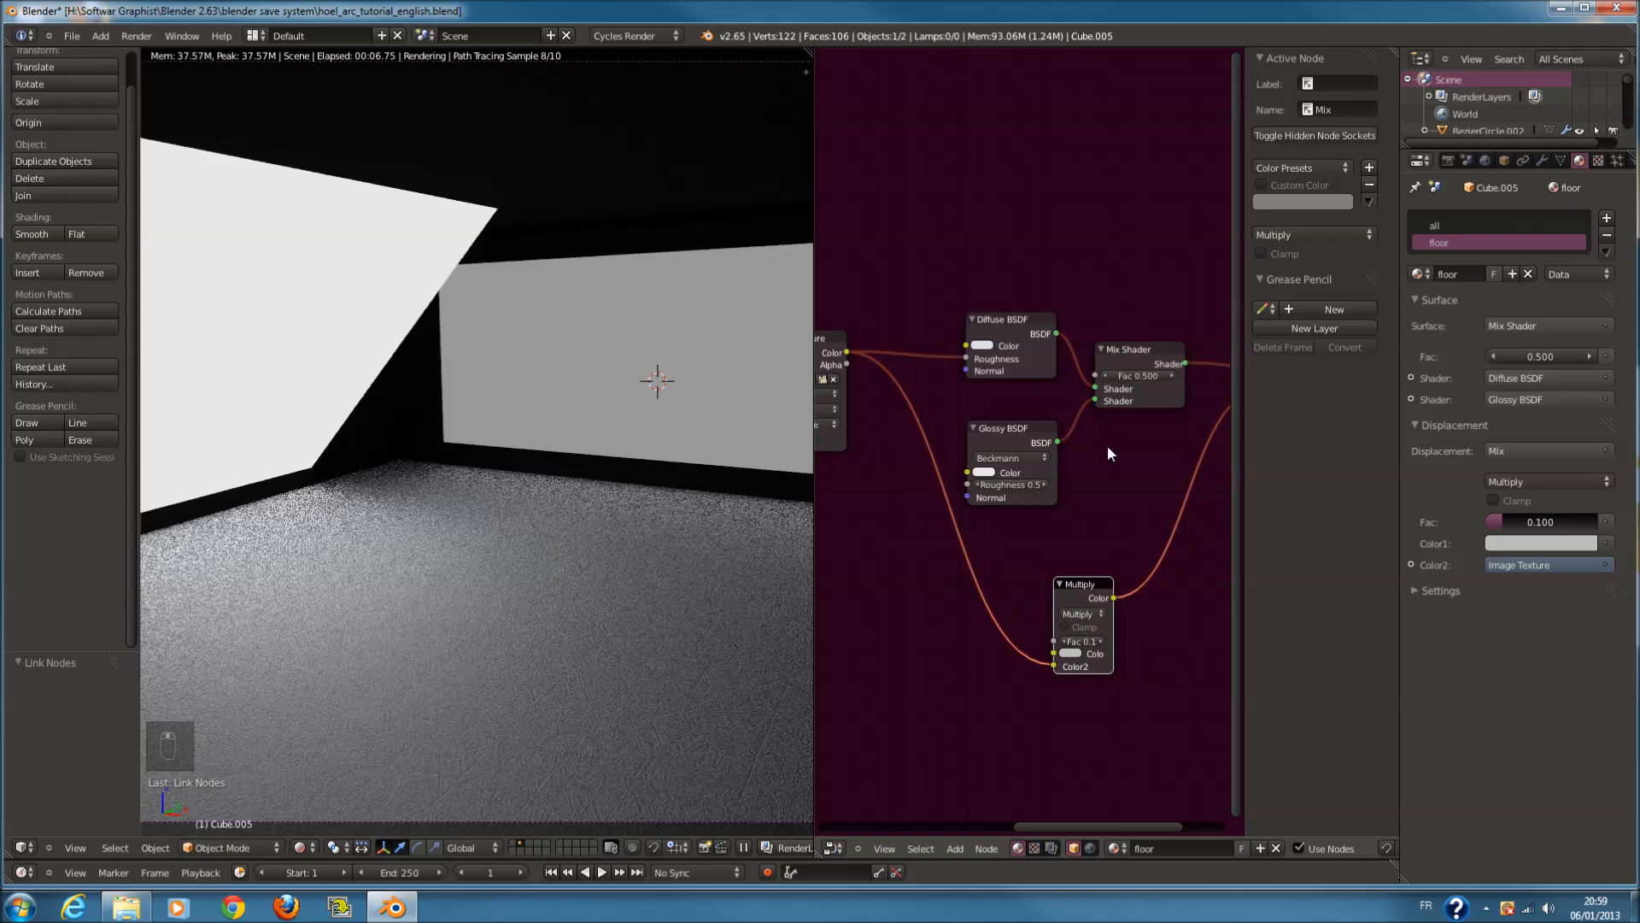
{"action": "scroll", "coordinate": [997, 351], "scroll_direction": "up", "scroll_amount": 1}
{"action": "left_click", "coordinate": [967, 477]}
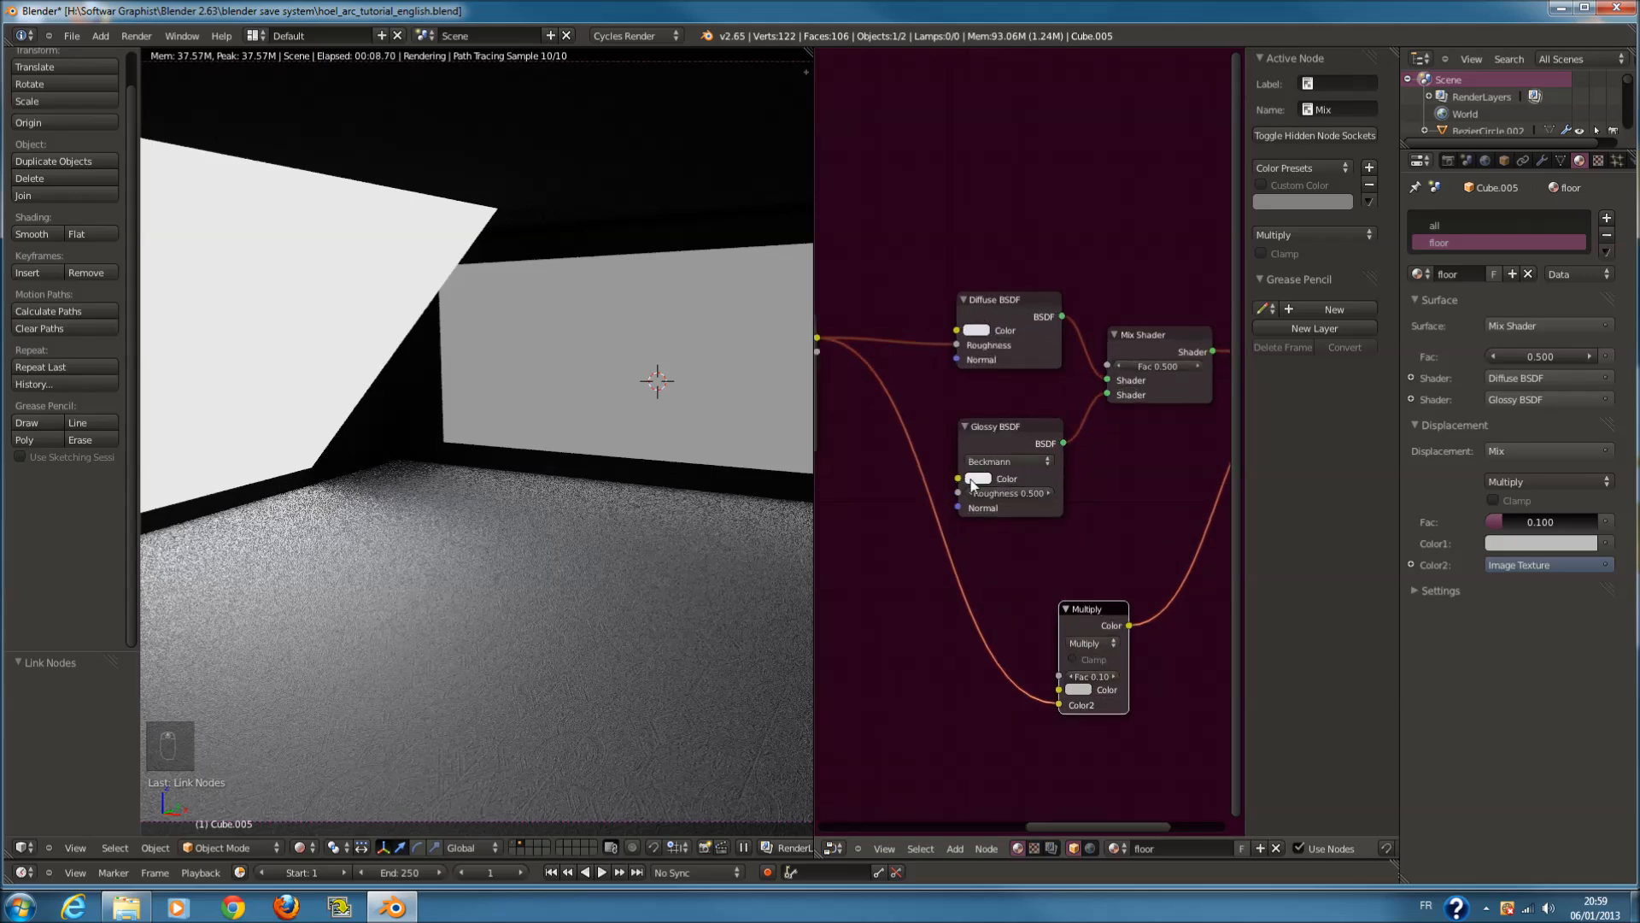
{"action": "left_click_drag", "start_coordinate": [1002, 362], "coordinate": [1034, 317]}
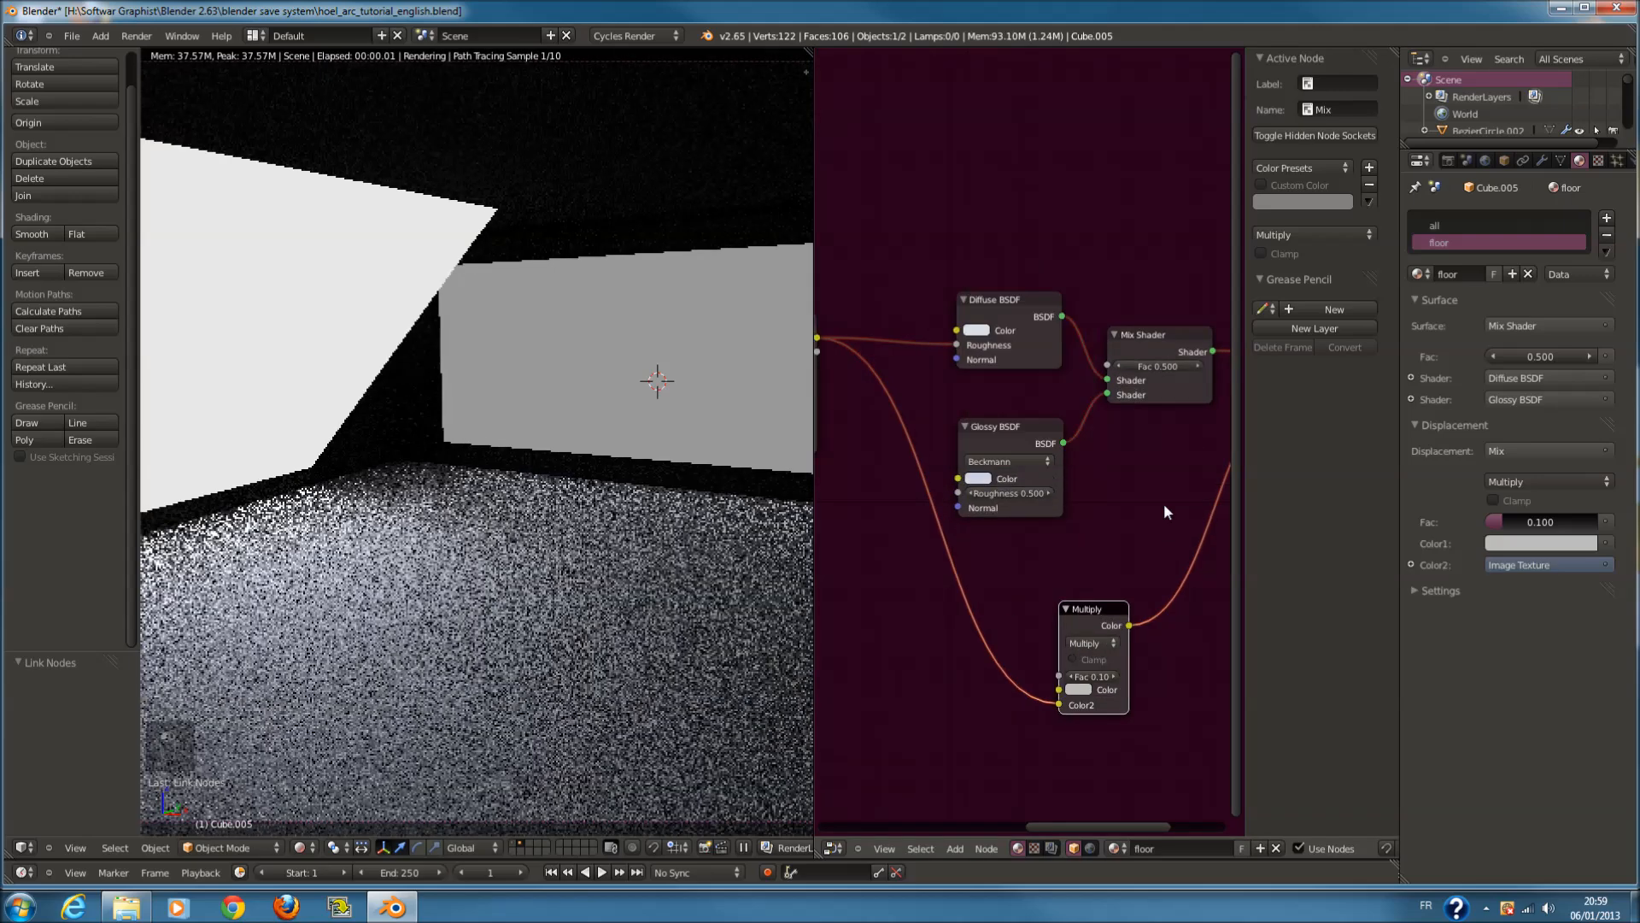
Switch the viewport to Solid shading and move the room object to the first layer
{"action": "left_click", "coordinate": [299, 847]}
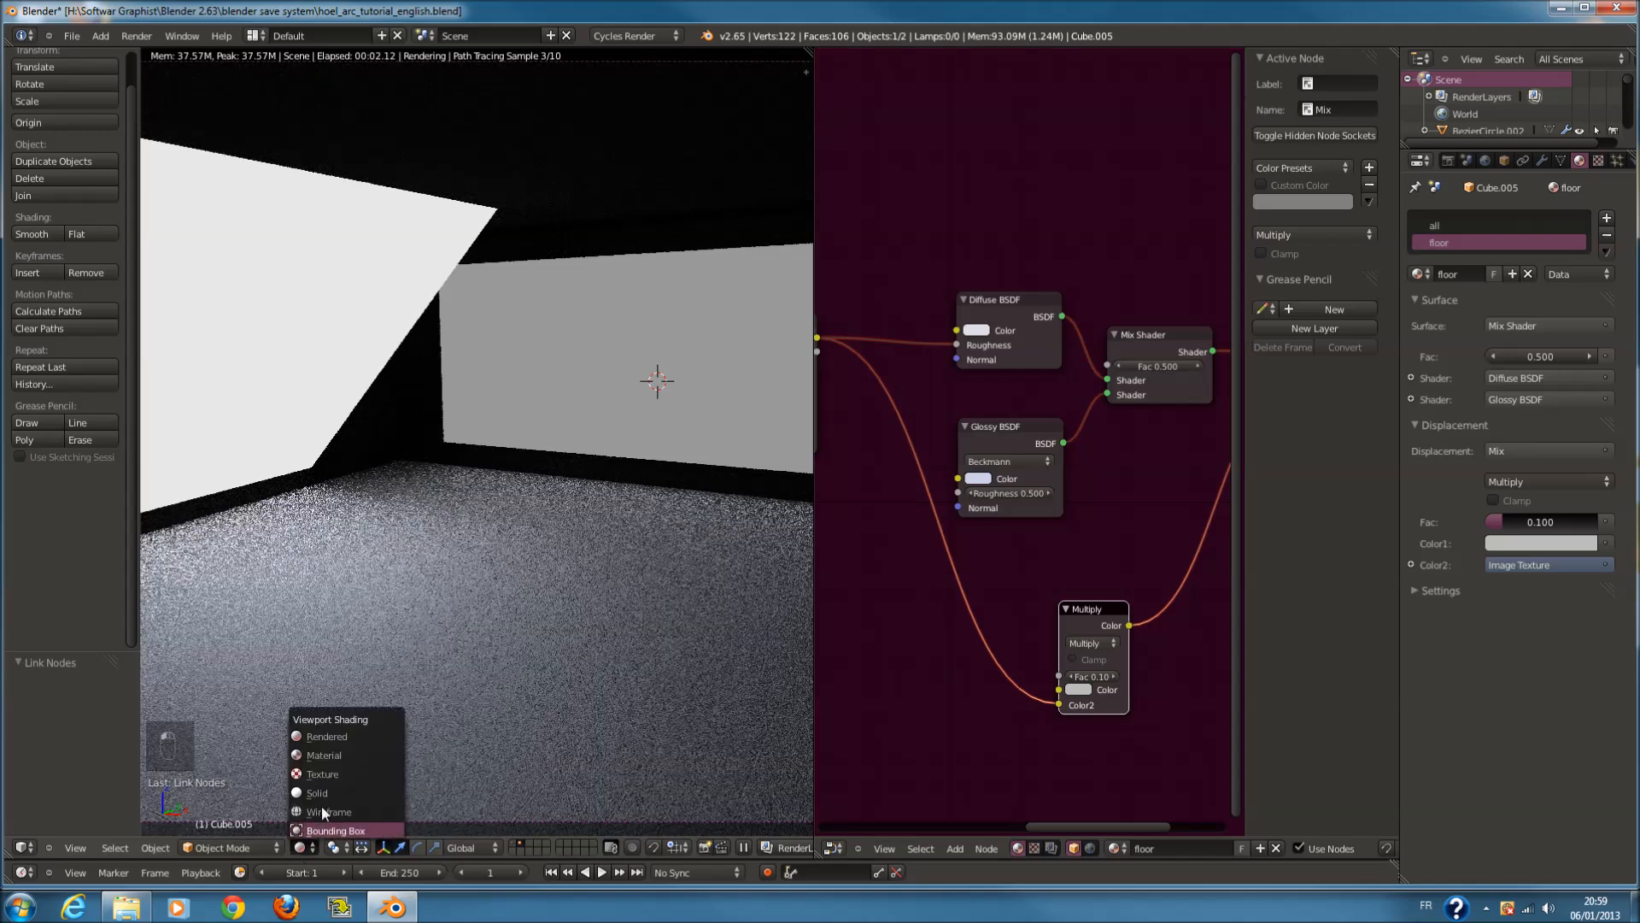
{"action": "left_click", "coordinate": [326, 798]}
{"action": "scroll", "coordinate": [568, 607], "scroll_direction": "down", "scroll_amount": 1}
{"action": "scroll", "coordinate": [573, 604], "scroll_direction": "up", "scroll_amount": 1}
{"action": "scroll", "coordinate": [571, 587], "scroll_direction": "down", "scroll_amount": 3}
{"action": "key", "text": "m"}
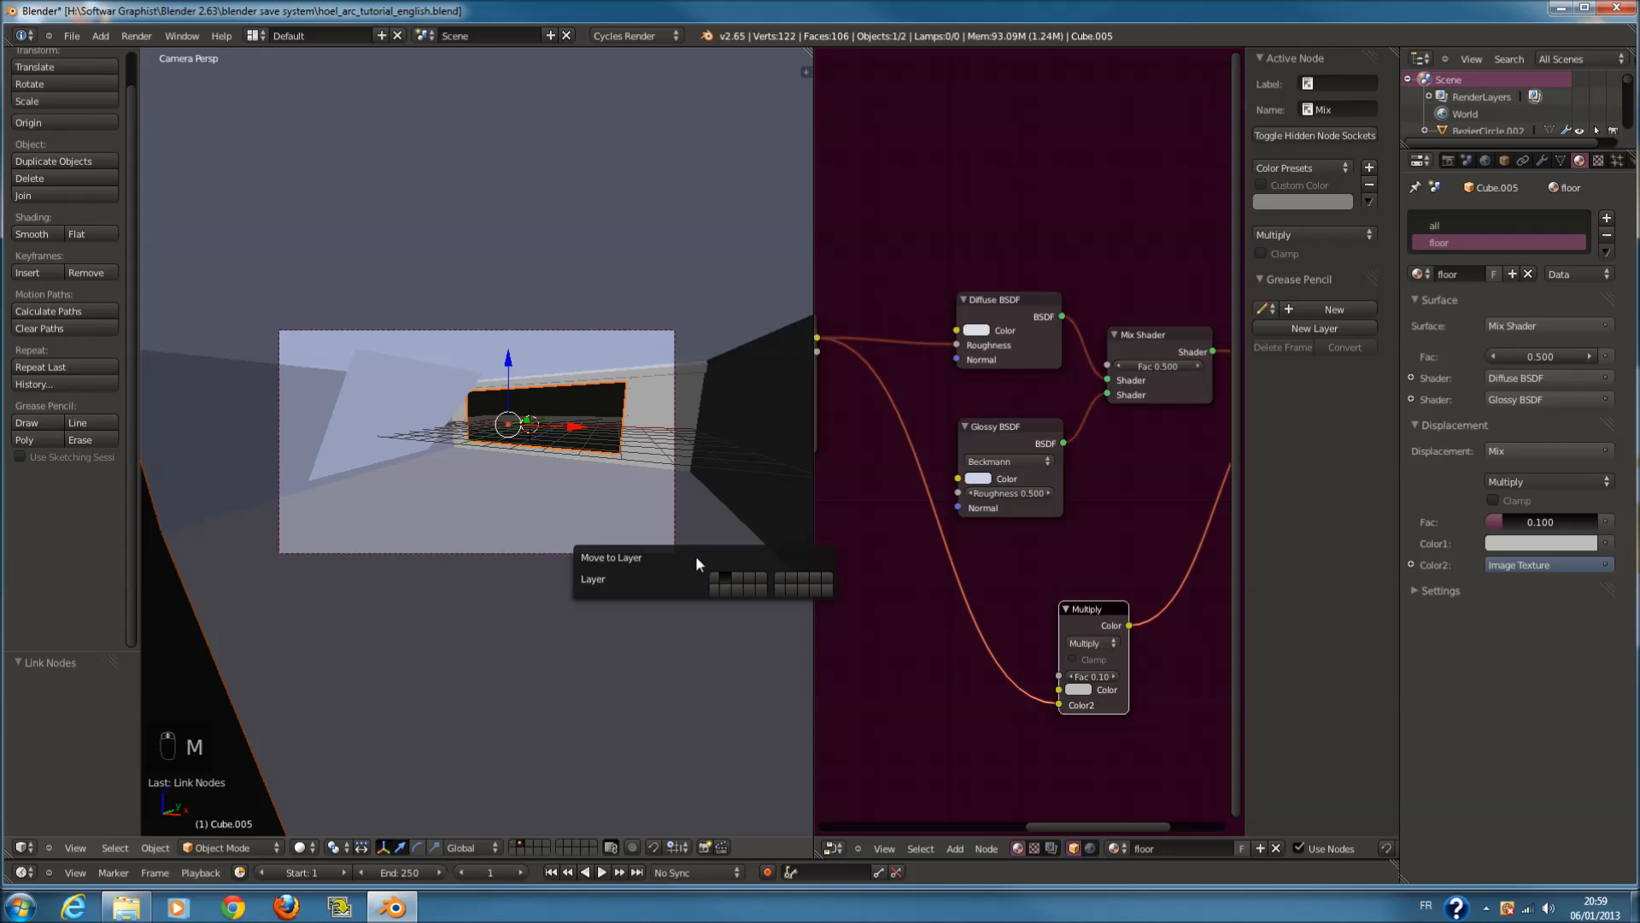
{"action": "left_click", "coordinate": [714, 575]}
Expand the 3D view over the node editor area and display the first layer with the furnished room
{"action": "left_click_drag", "start_coordinate": [807, 48], "coordinate": [919, 79]}
{"action": "scroll", "coordinate": [1007, 371], "scroll_direction": "down", "scroll_amount": 1}
{"action": "scroll", "coordinate": [1003, 372], "scroll_direction": "up", "scroll_amount": 1}
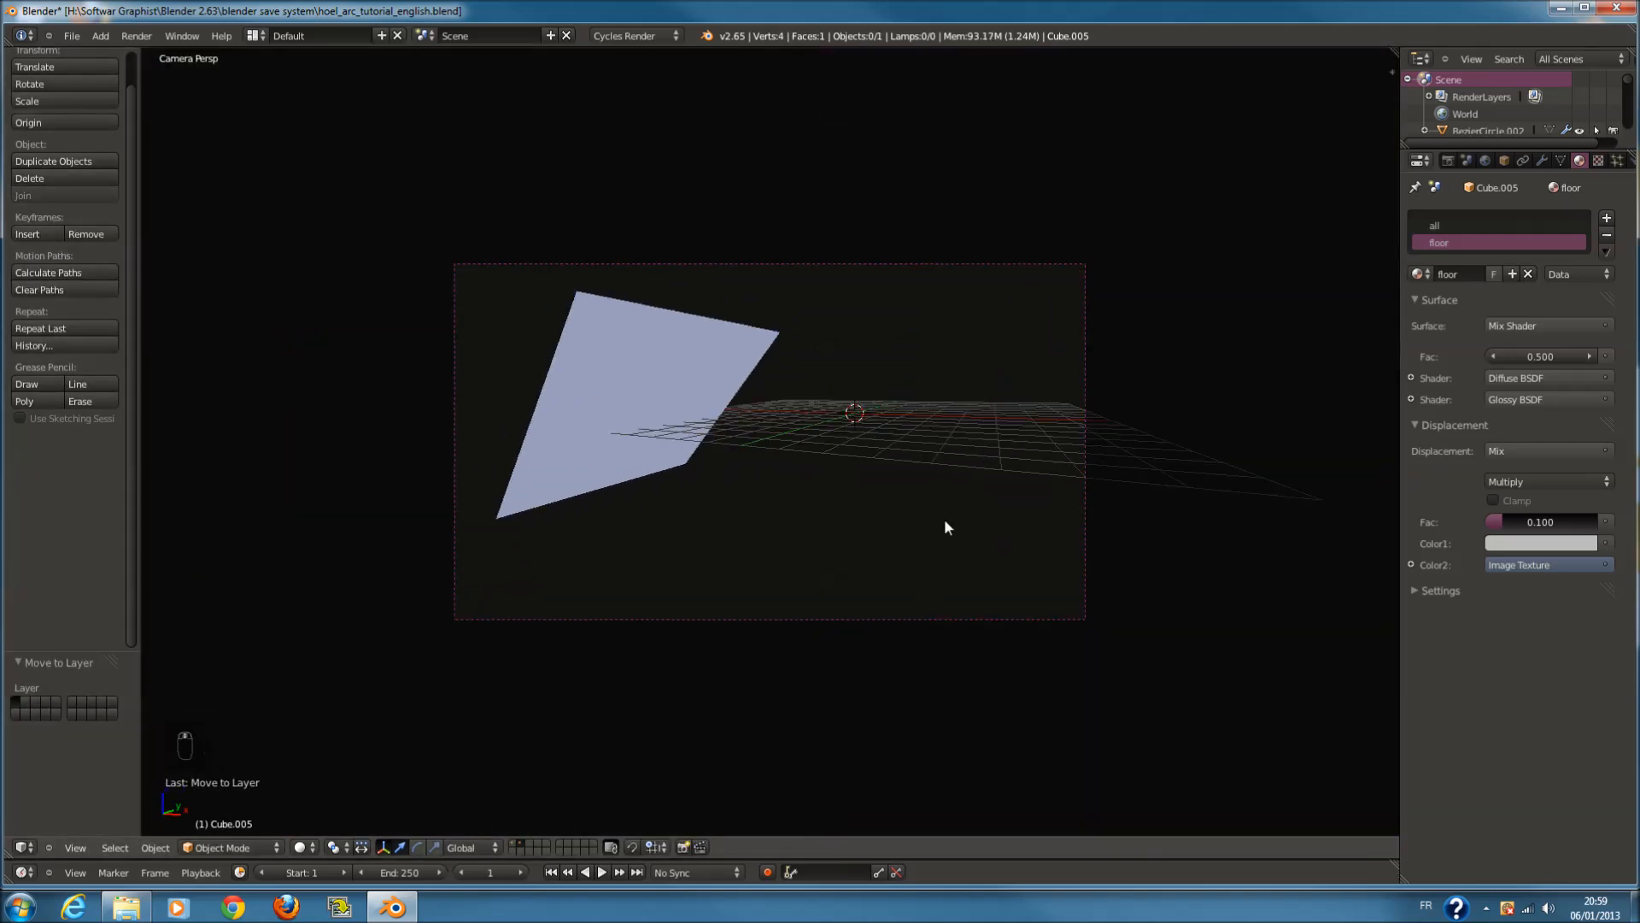
{"action": "scroll", "coordinate": [859, 331], "scroll_direction": "up", "scroll_amount": 1}
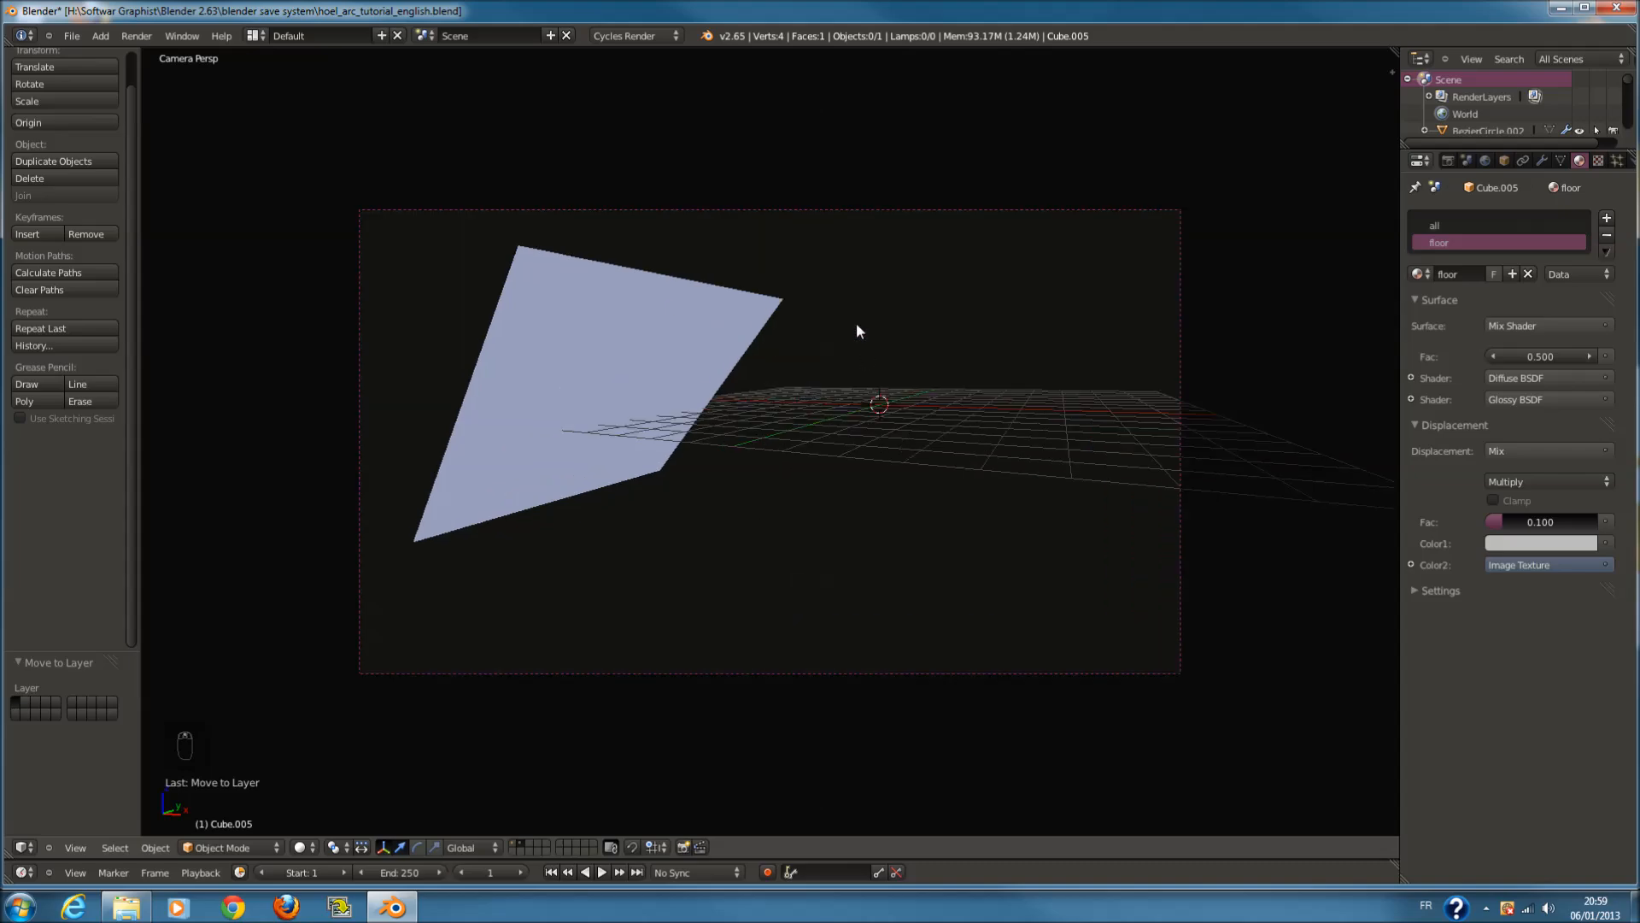
{"action": "scroll", "coordinate": [842, 447], "scroll_direction": "down", "scroll_amount": 1}
{"action": "left_click", "coordinate": [515, 846]}
{"action": "middle_click_drag", "start_coordinate": [752, 420], "coordinate": [787, 418]}
{"action": "scroll", "coordinate": [842, 408], "scroll_direction": "up", "scroll_amount": 2}
{"action": "mouse_move", "coordinate": [756, 434]}
{"action": "middle_mouse_down"}
{"action": "mouse_move", "coordinate": [849, 460]}
{"action": "mouse_move", "coordinate": [817, 468]}
{"action": "mouse_move", "coordinate": [778, 443]}
{"action": "middle_mouse_up"}
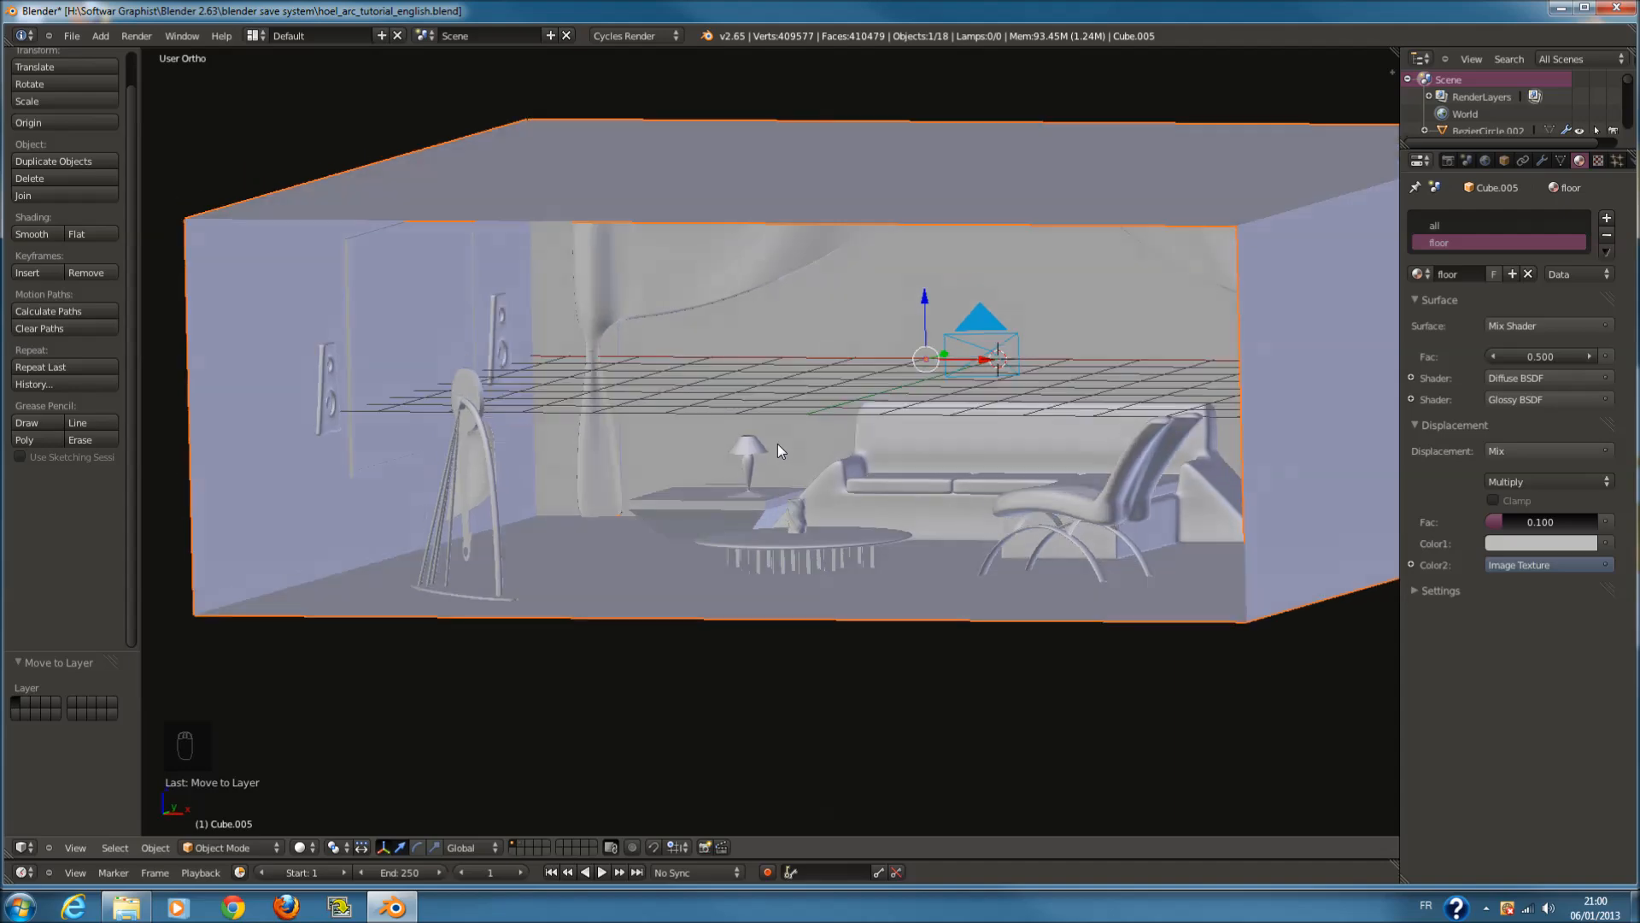
{"action": "left_click", "coordinate": [1561, 7]}
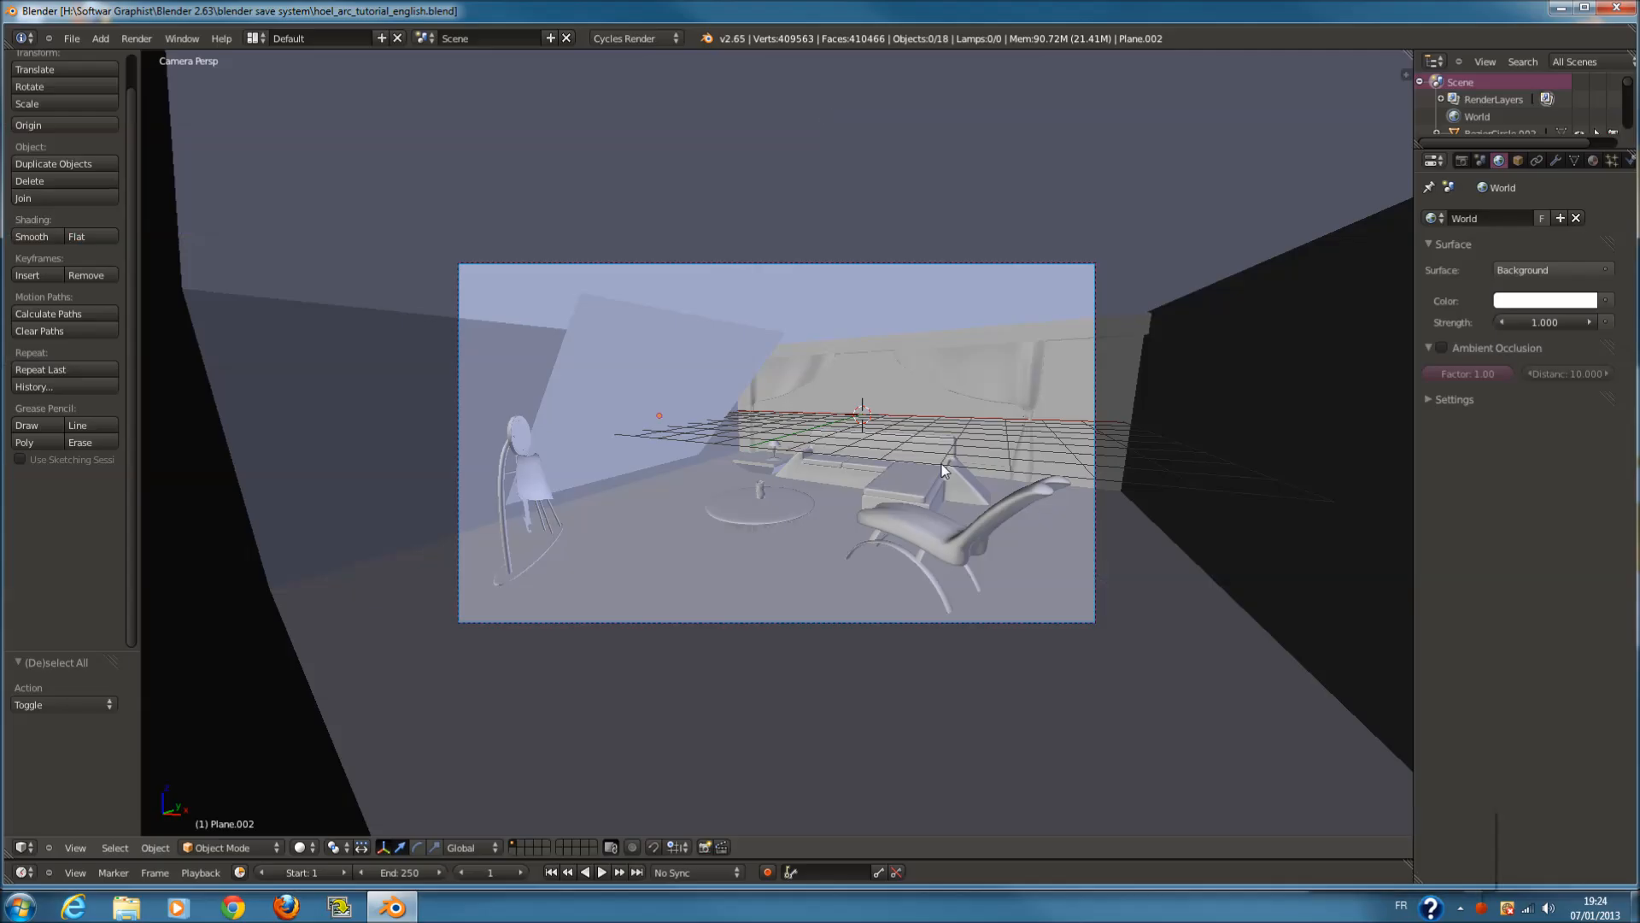
{"action": "scroll", "coordinate": [941, 463], "scroll_direction": "down", "scroll_amount": 2}
{"action": "scroll", "coordinate": [846, 345], "scroll_direction": "up", "scroll_amount": 2}
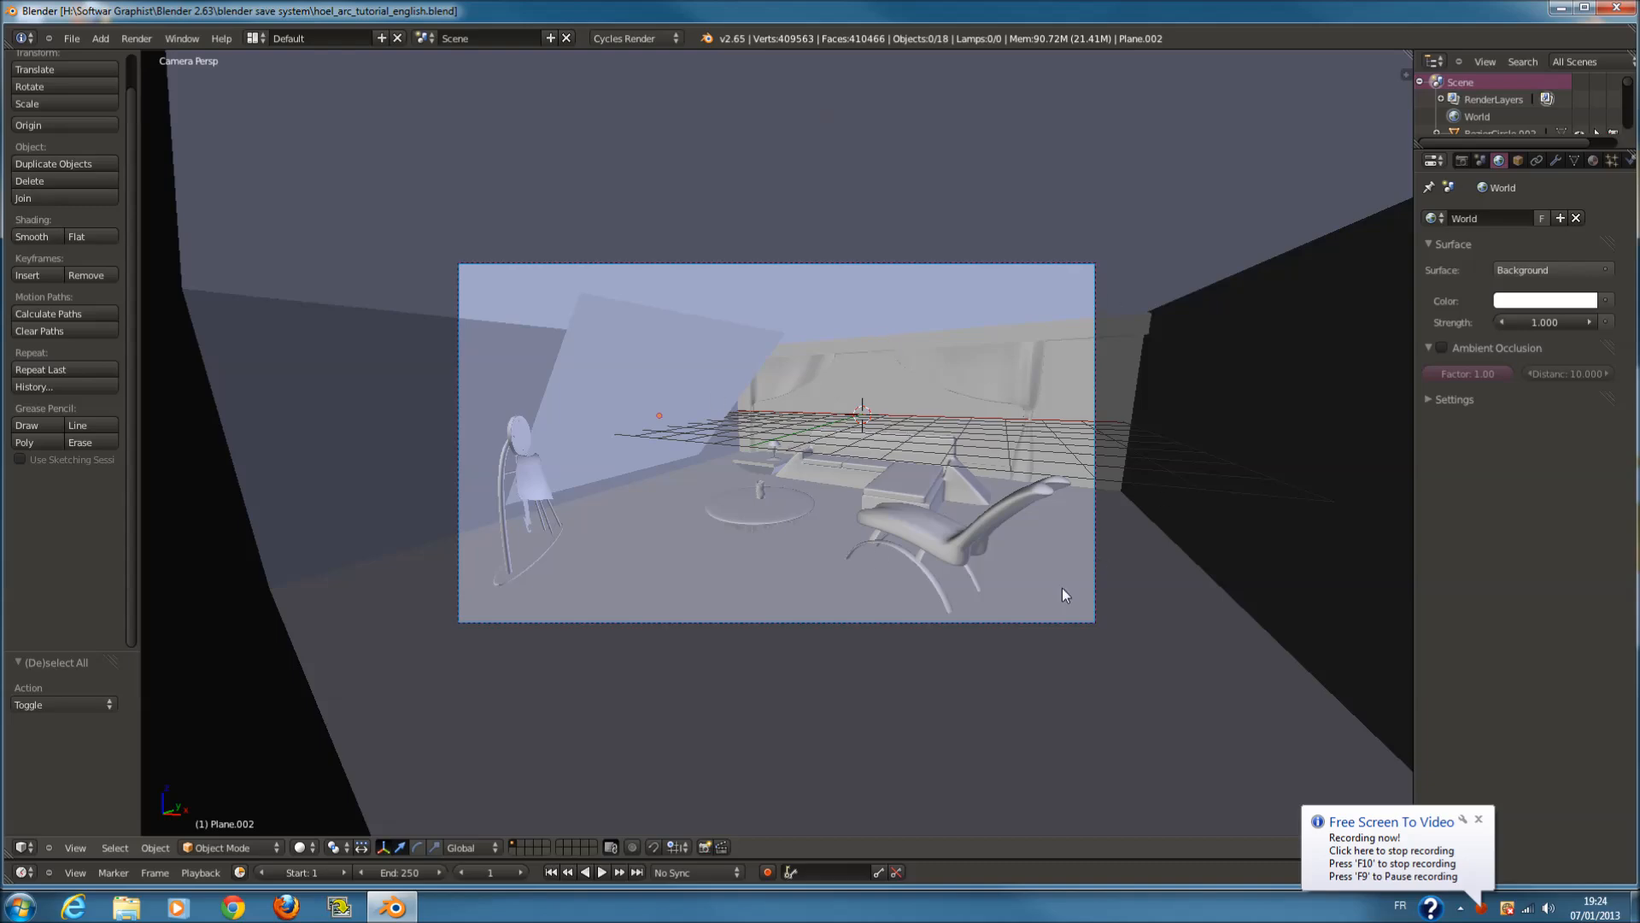
{"action": "scroll", "coordinate": [1073, 468], "scroll_direction": "down", "scroll_amount": 2}
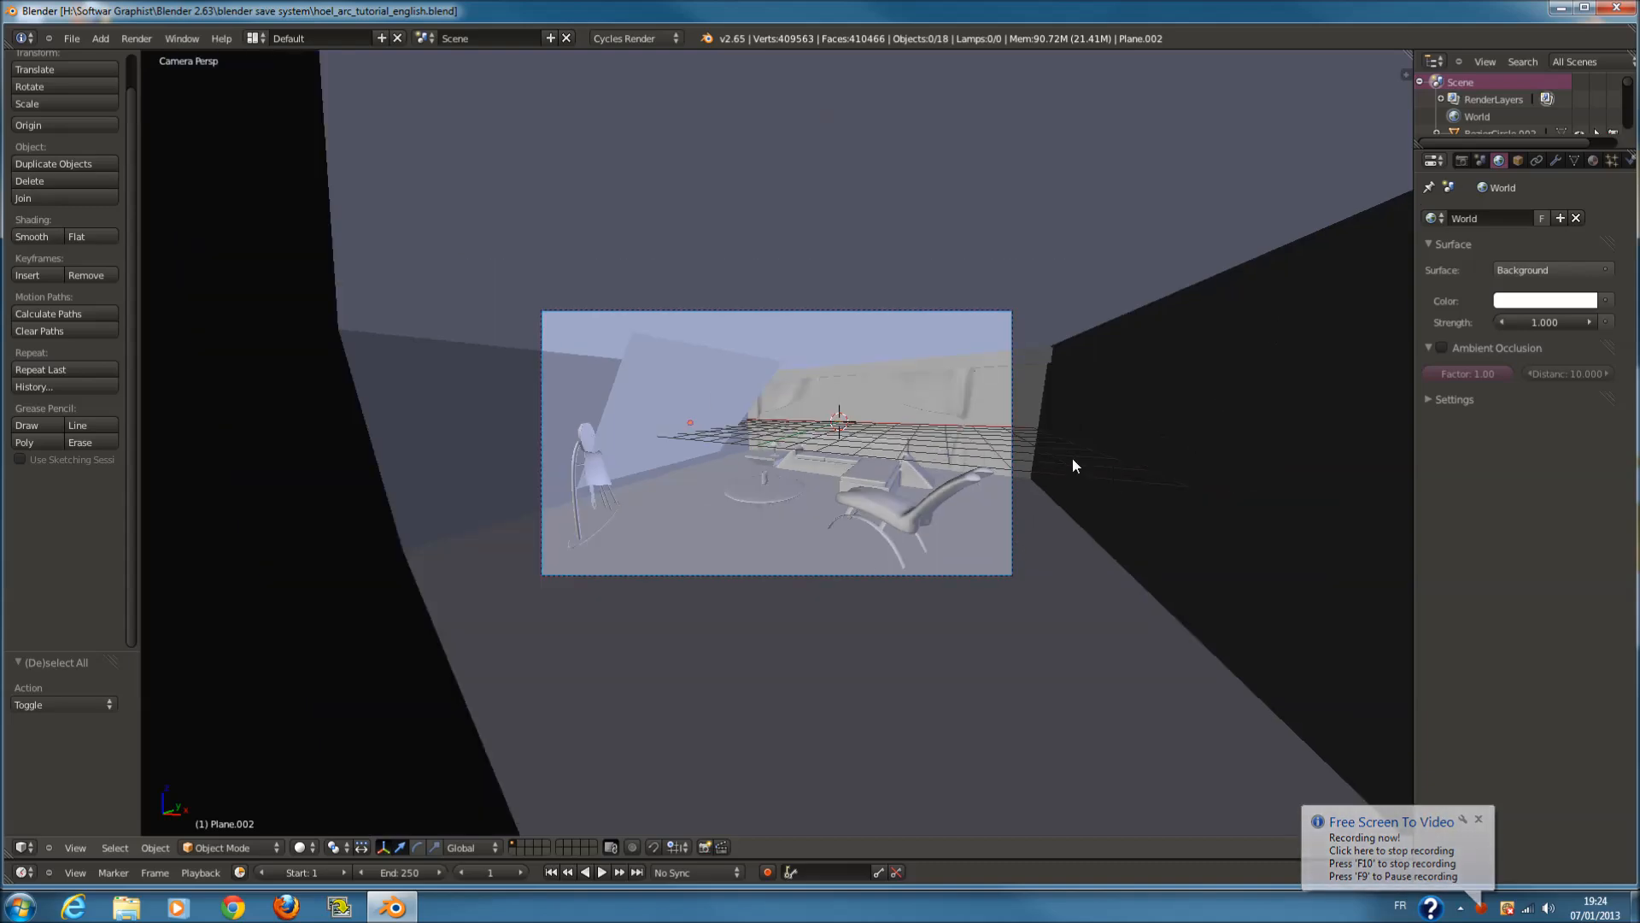
Show the scene as wireframe from the top and rotate the slanted plane 90° about Z
{"action": "key", "text": "z"}
{"action": "key", "text": "KP_7"}
{"action": "scroll", "coordinate": [1068, 442], "scroll_direction": "down", "scroll_amount": 5}
{"action": "right_click", "coordinate": [793, 459]}
{"action": "scroll", "coordinate": [793, 458], "scroll_direction": "down", "scroll_amount": 2}
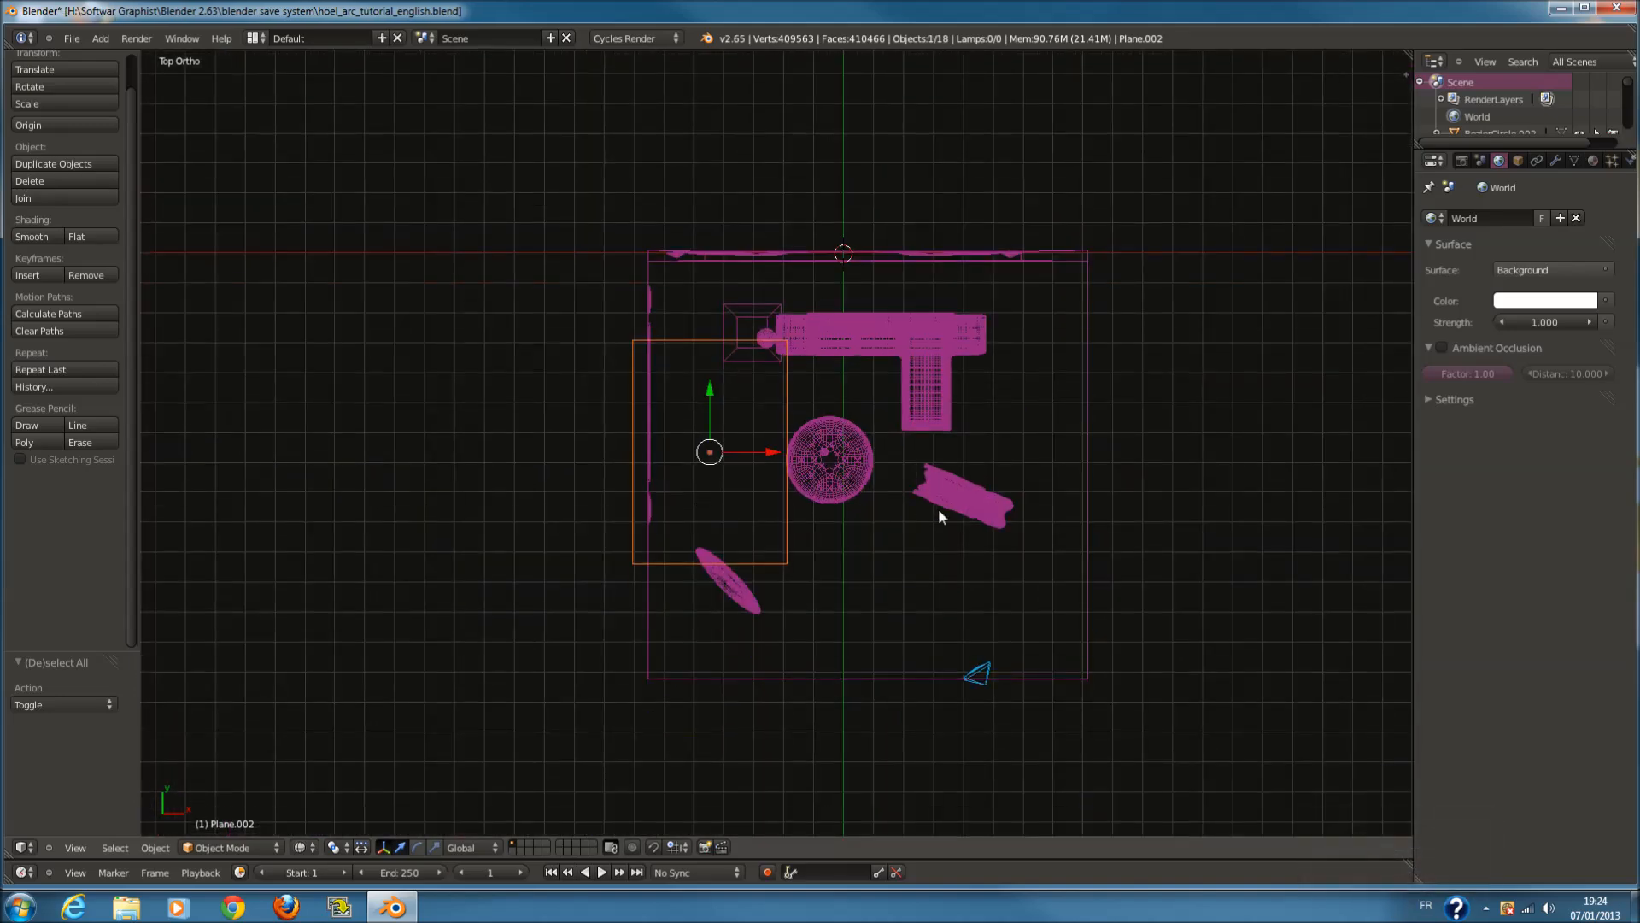
{"action": "key", "text": "r"}
{"action": "key", "text": "z"}
{"action": "key", "text": "9"}
{"action": "key", "text": "0"}
{"action": "key", "text": "Return"}
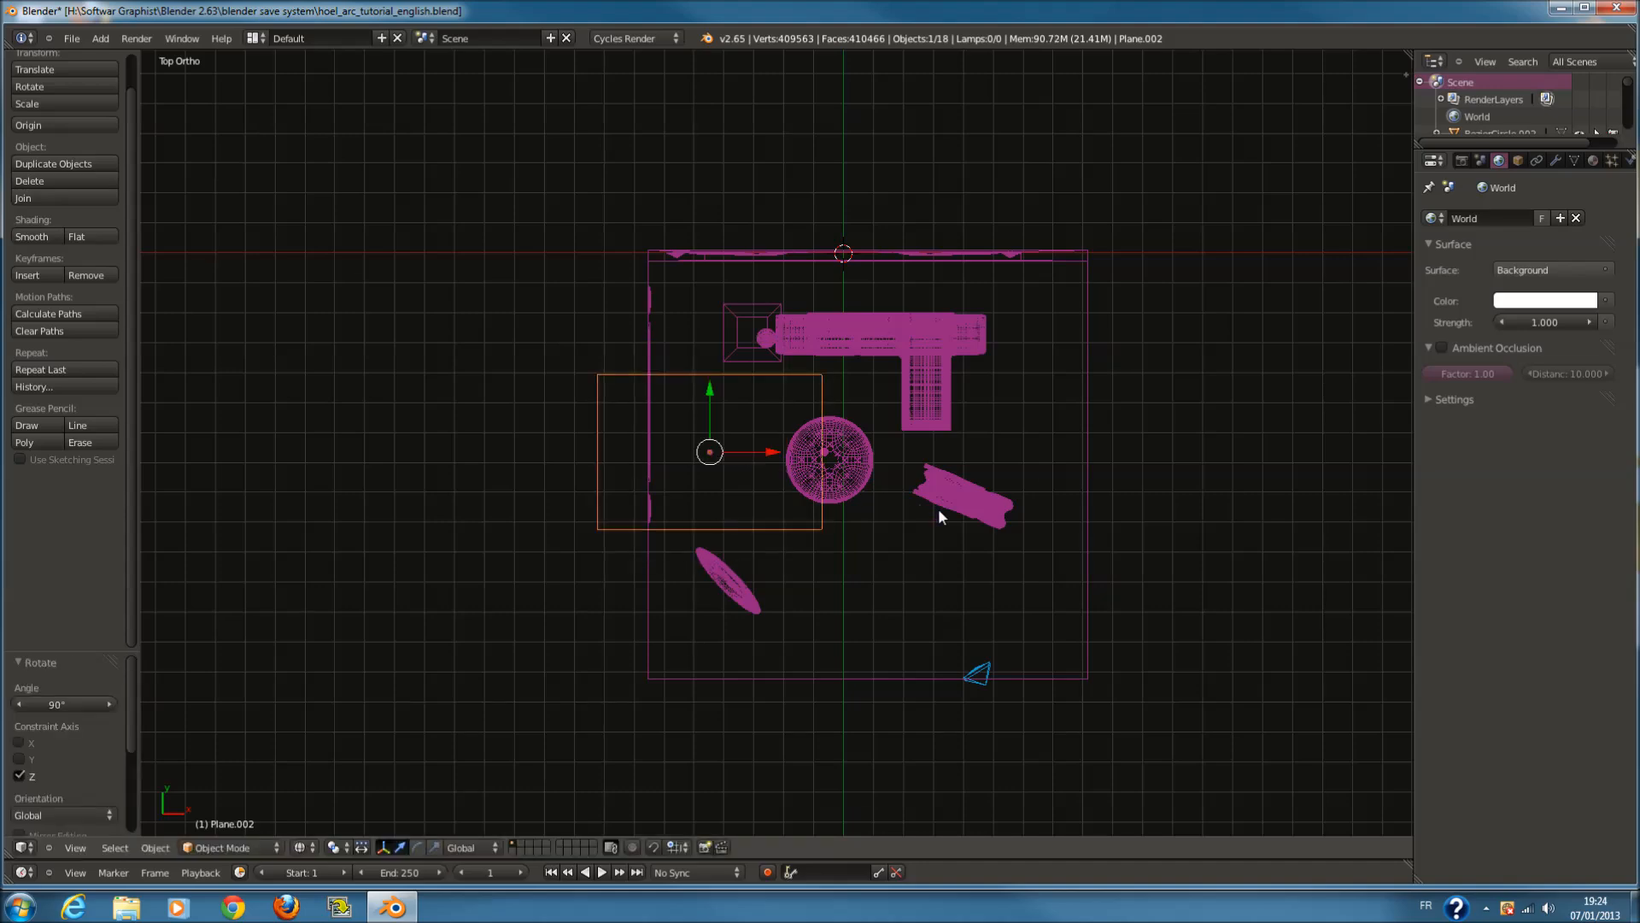
{"action": "key", "text": "KP_3"}
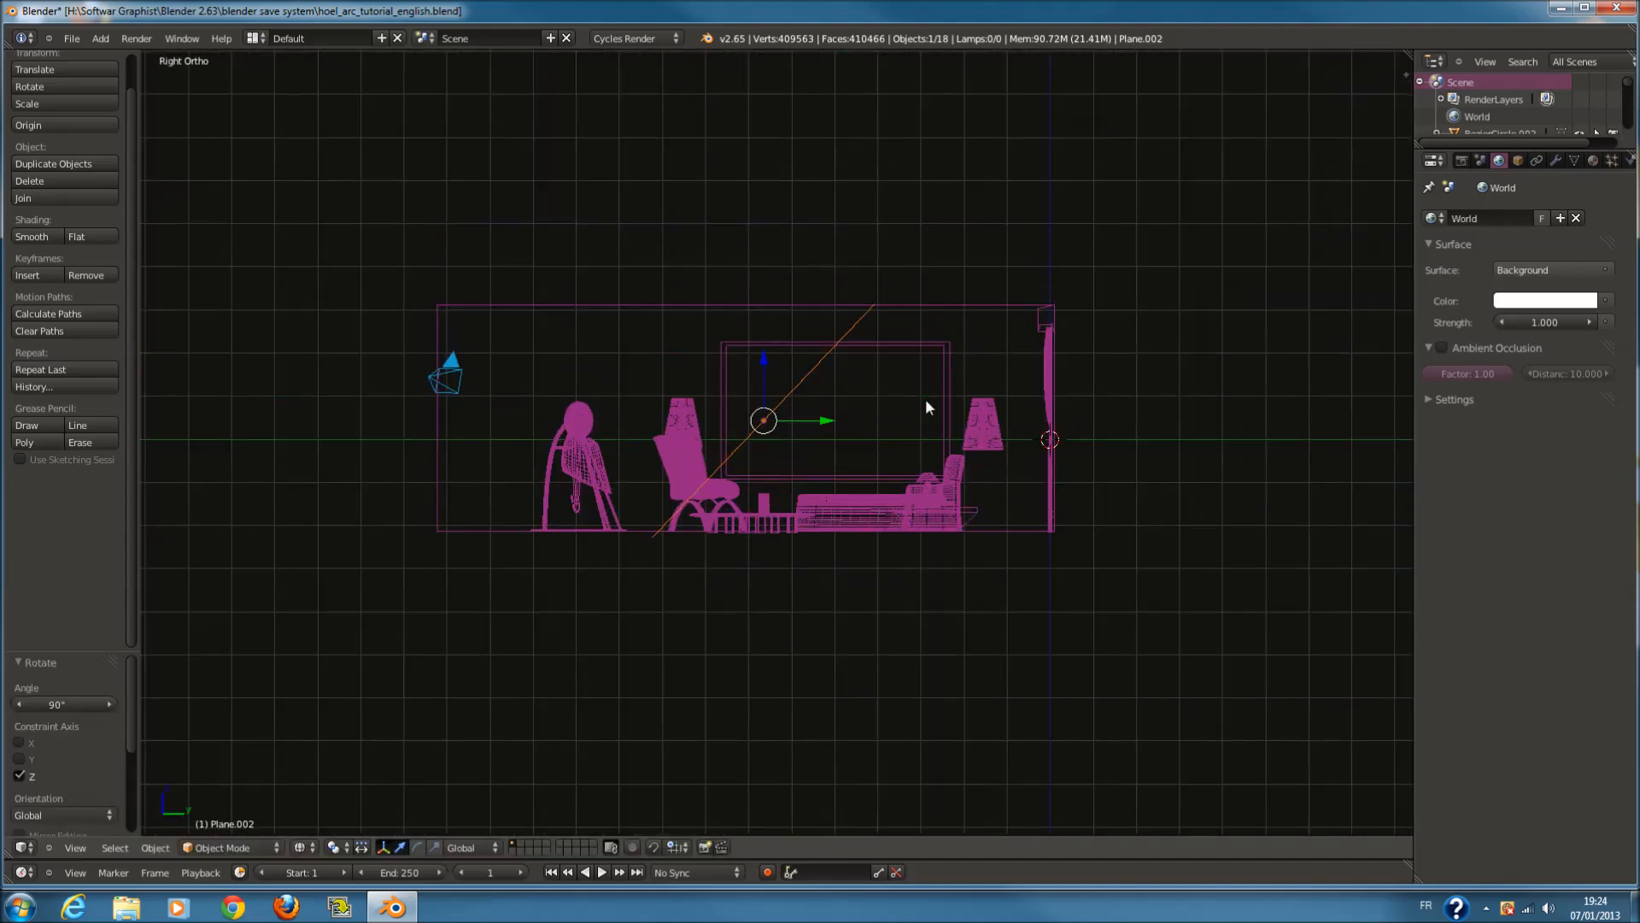
{"action": "scroll", "coordinate": [926, 398], "scroll_direction": "up", "scroll_amount": 3}
{"action": "key", "text": "r"}
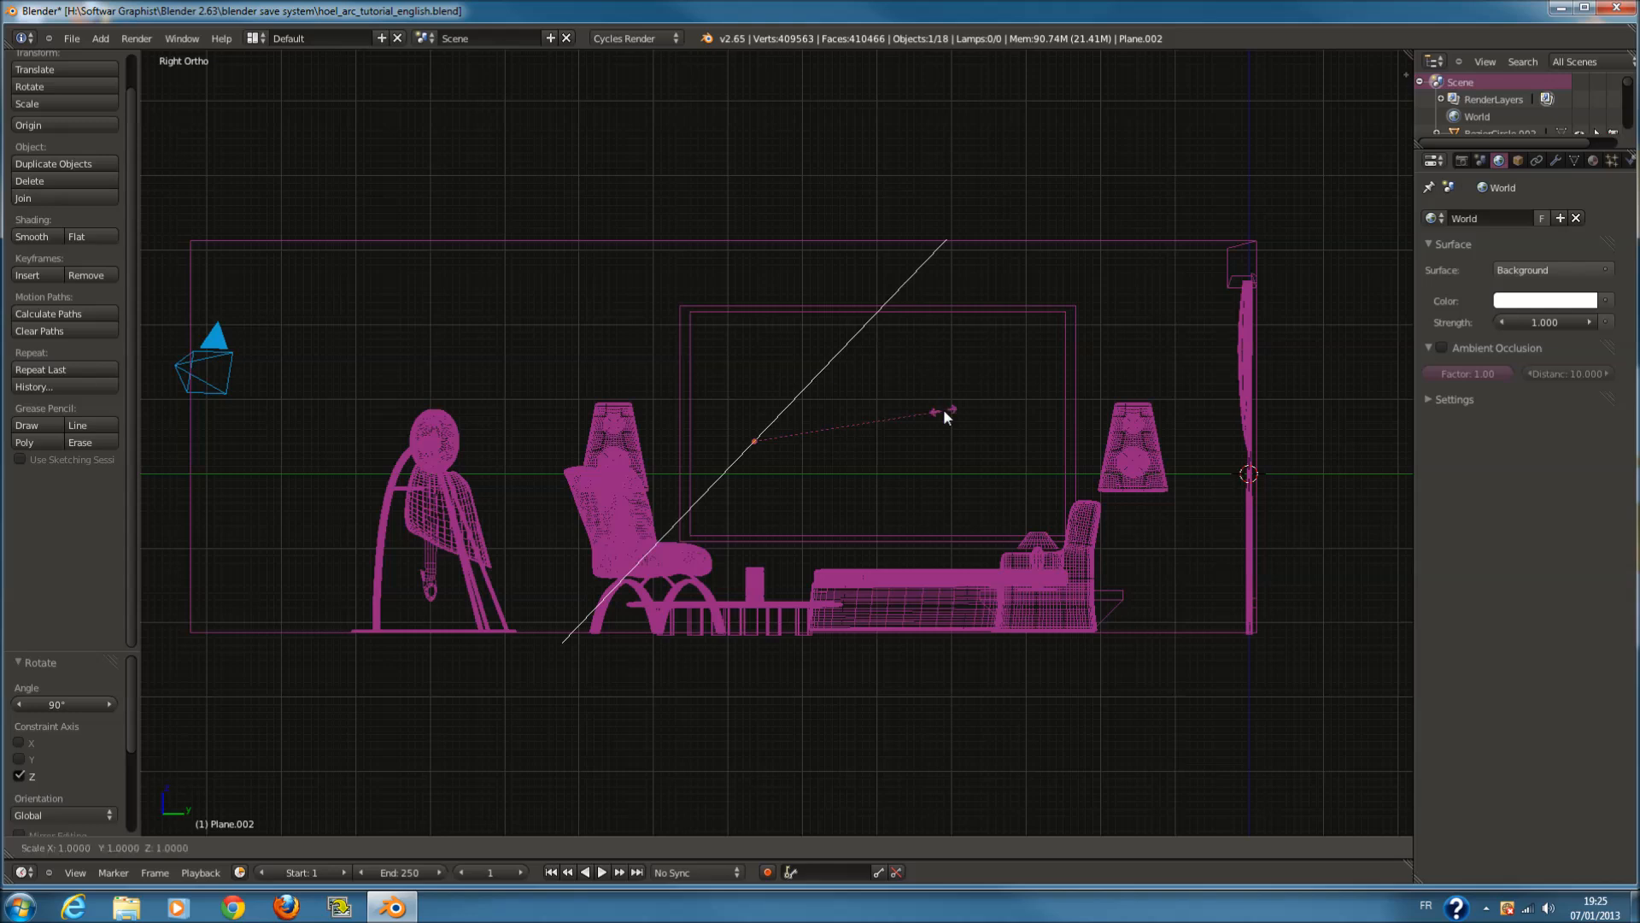
{"action": "key", "text": "Escape"}
{"action": "type", "text": "ry90"}
{"action": "key", "text": "Return"}
{"action": "type", "text": "rx90"}
{"action": "key", "text": "Return"}
{"action": "key", "text": "Tab"}
{"action": "key", "text": "a"}
{"action": "key", "text": "c"}
{"action": "left_click", "coordinate": [950, 230]}
{"action": "key", "text": "Escape"}
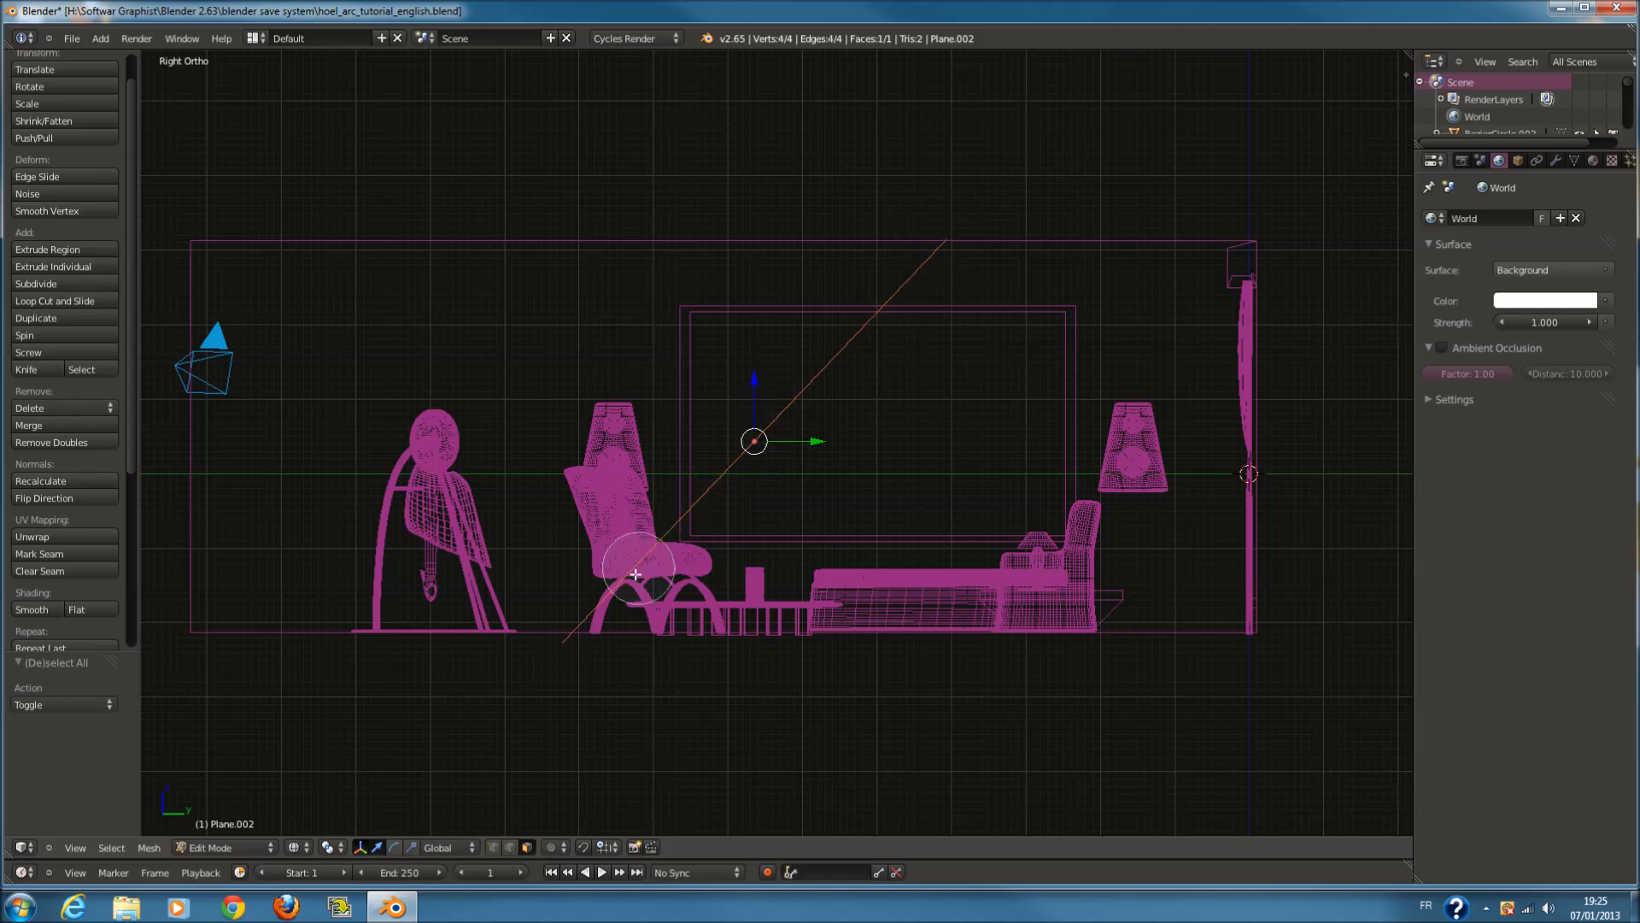
{"action": "key", "text": "s"}
{"action": "key", "text": "x"}
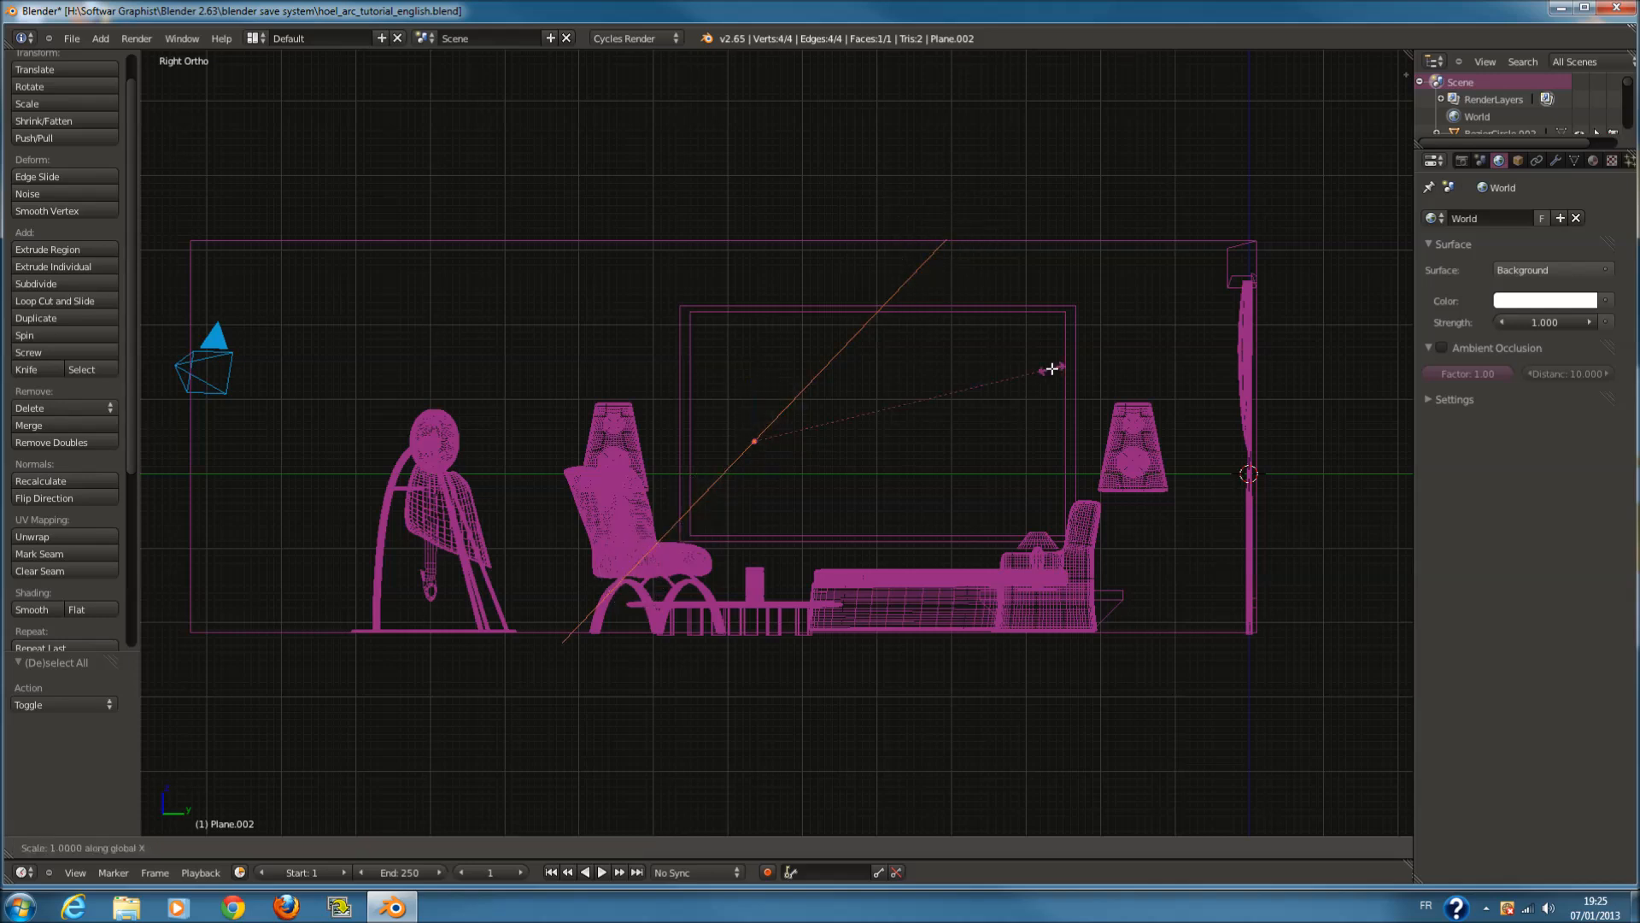
{"action": "key", "text": "Escape"}
{"action": "key", "text": "Tab"}
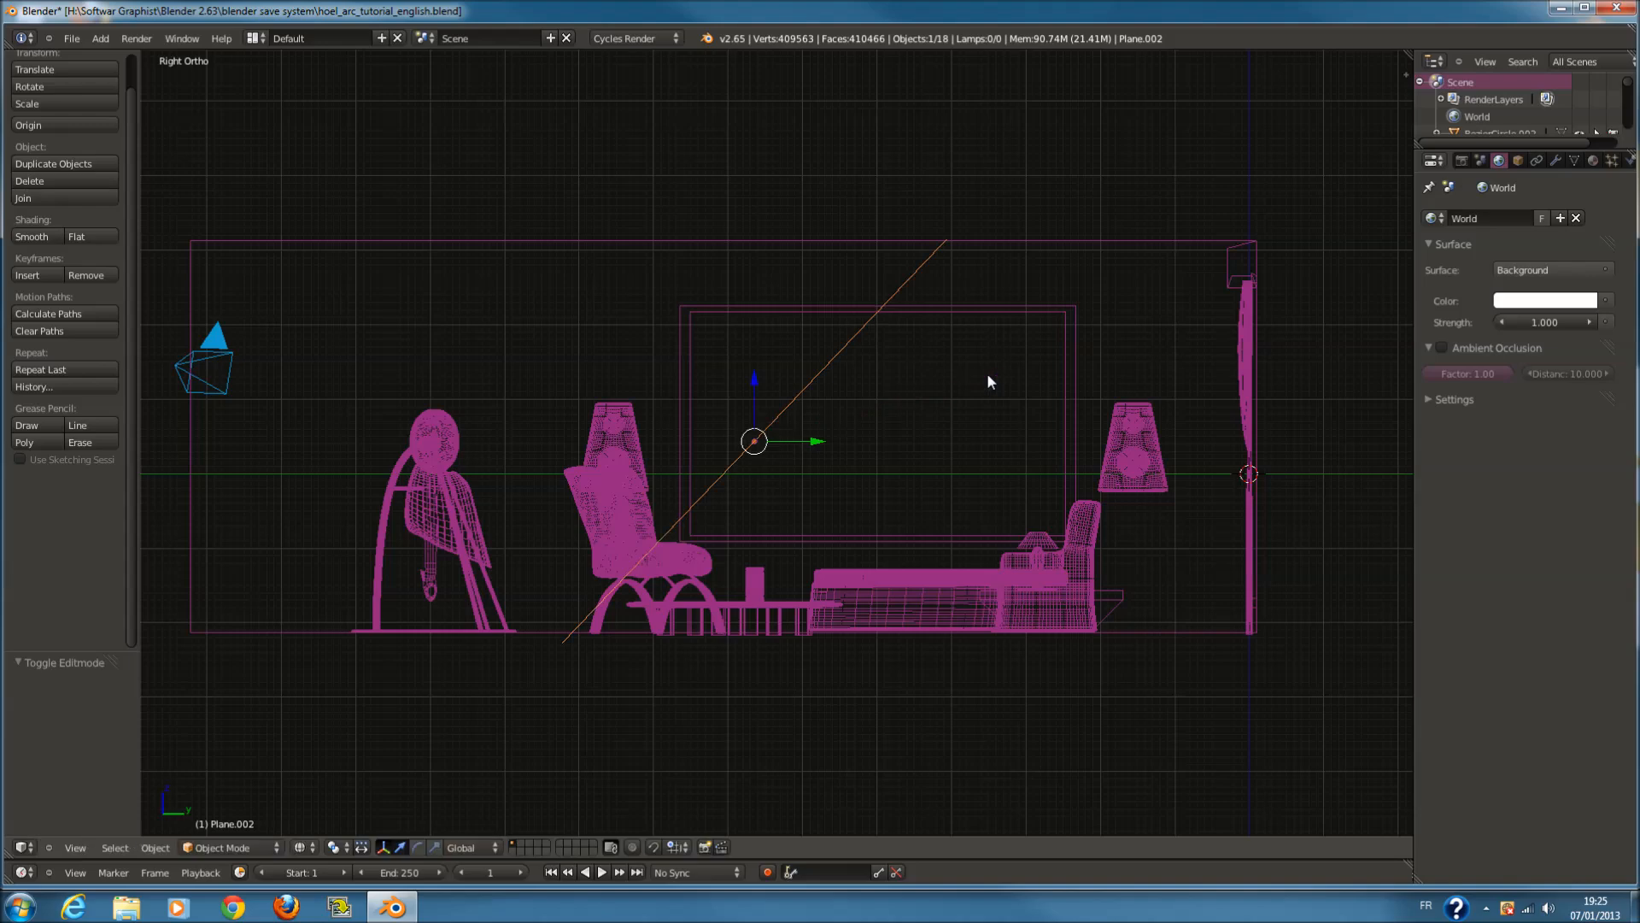
Delete the slanted plane from the room
{"action": "key", "text": "x"}
{"action": "left_click", "coordinate": [987, 373]}
{"action": "scroll", "coordinate": [987, 373], "scroll_direction": "down", "scroll_amount": 2}
{"action": "key", "text": "shift+a"}
{"action": "key", "text": "Escape"}
{"action": "key", "text": "shift+c"}
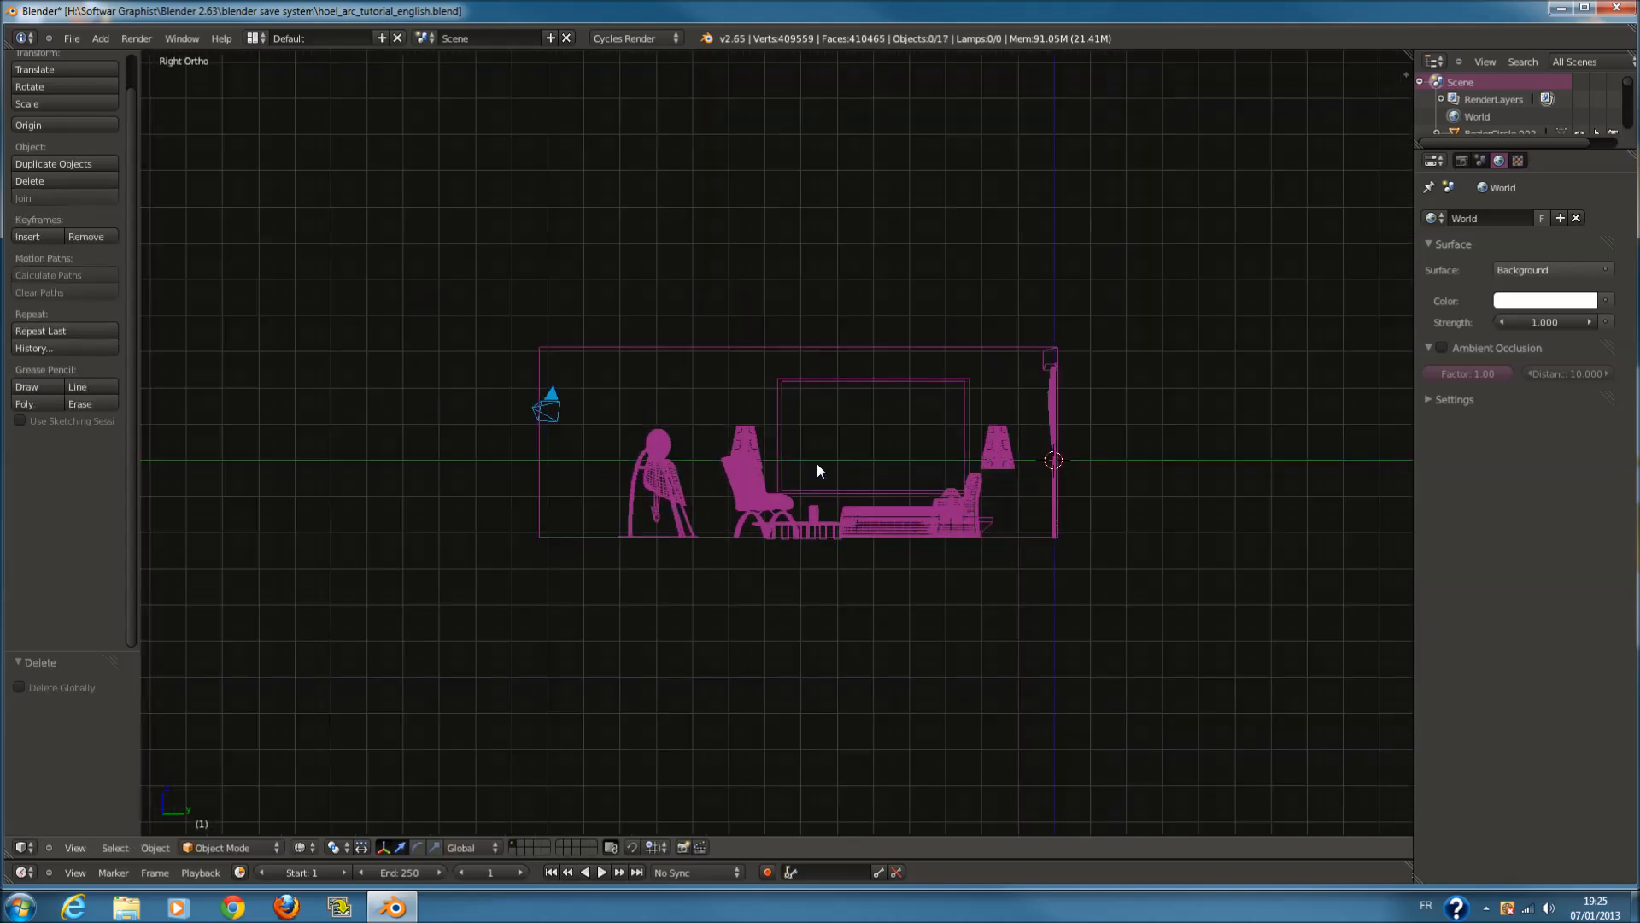
Add a mesh plane in the right view, scale it up and rotate it 90° about X
{"action": "key", "text": "KP_3"}
{"action": "key", "text": "shift+a"}
{"action": "mouse_move", "coordinate": [819, 463]}
{"action": "left_click", "coordinate": [872, 465]}
{"action": "key", "text": "s"}
{"action": "left_click", "coordinate": [1412, 504]}
{"action": "key", "text": "r"}
{"action": "key", "text": "x"}
{"action": "key", "text": "9"}
{"action": "key", "text": "0"}
{"action": "key", "text": "Return"}
Move the plane along Y to just outside the room behind the camera and scale it by about 0.348
{"action": "key", "text": "g"}
{"action": "key", "text": "y"}
{"action": "left_click", "coordinate": [444, 474]}
{"action": "middle_click_drag", "start_coordinate": [444, 474], "coordinate": [582, 474], "text": "shift"}
{"action": "key", "text": "s"}
{"action": "left_click", "coordinate": [580, 471]}
In the top view, shift the plane along X behind the camera and rescale it by about 2.143, then about 0.713
{"action": "key", "text": "KP_7"}
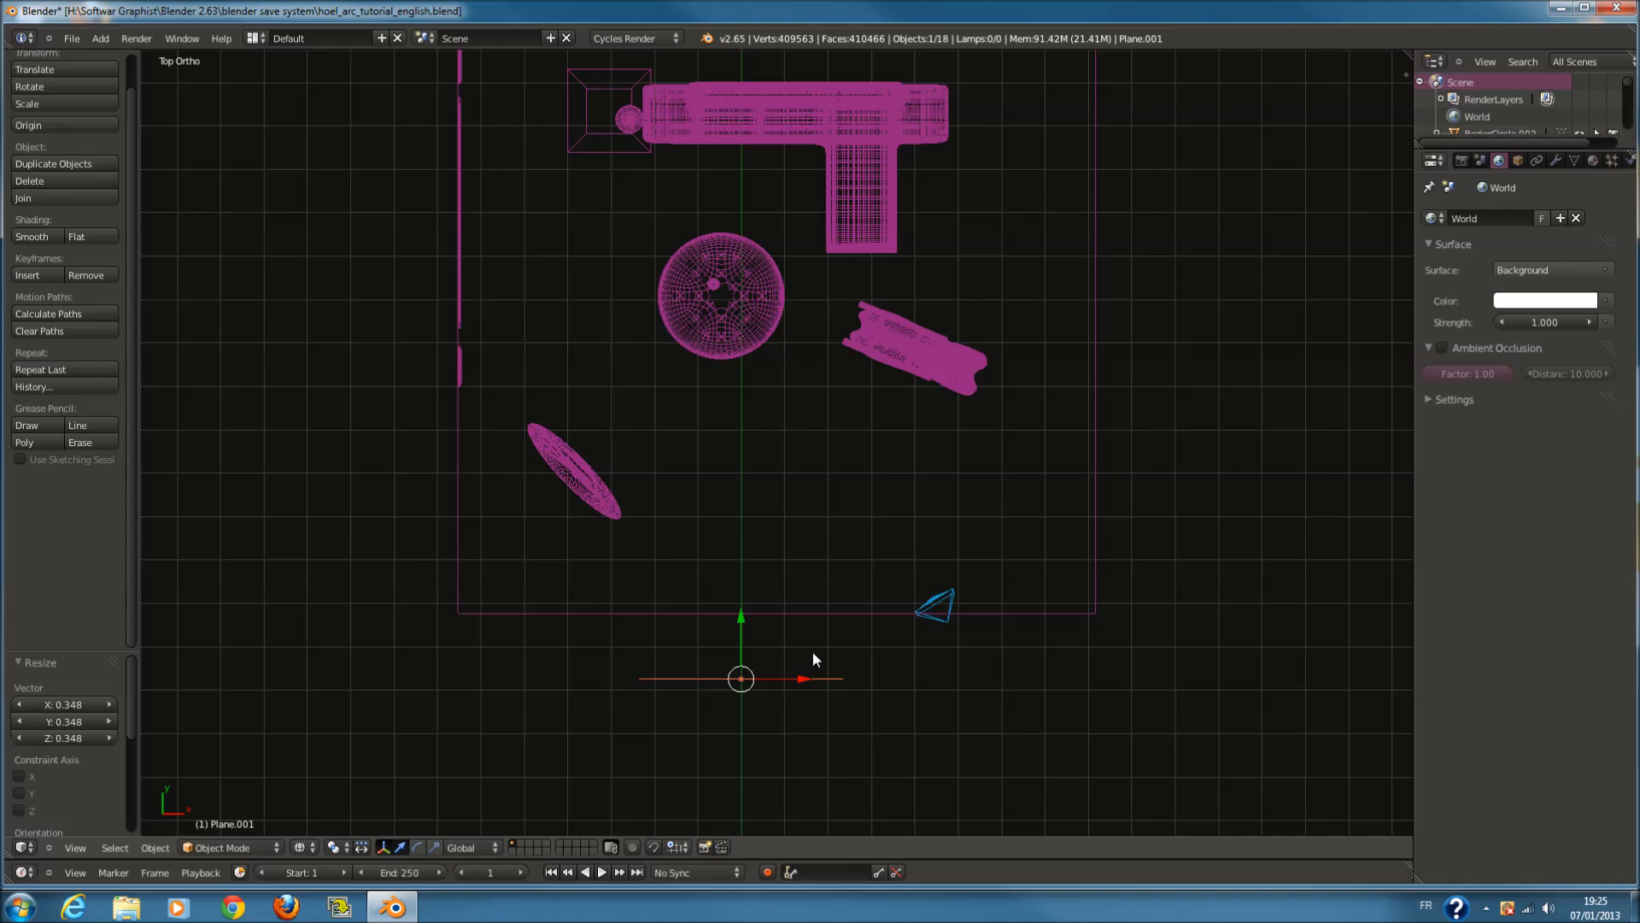
{"action": "scroll", "coordinate": [813, 653], "scroll_direction": "up", "scroll_amount": 3, "text": "shift"}
{"action": "scroll", "coordinate": [839, 693], "scroll_direction": "down", "scroll_amount": 1}
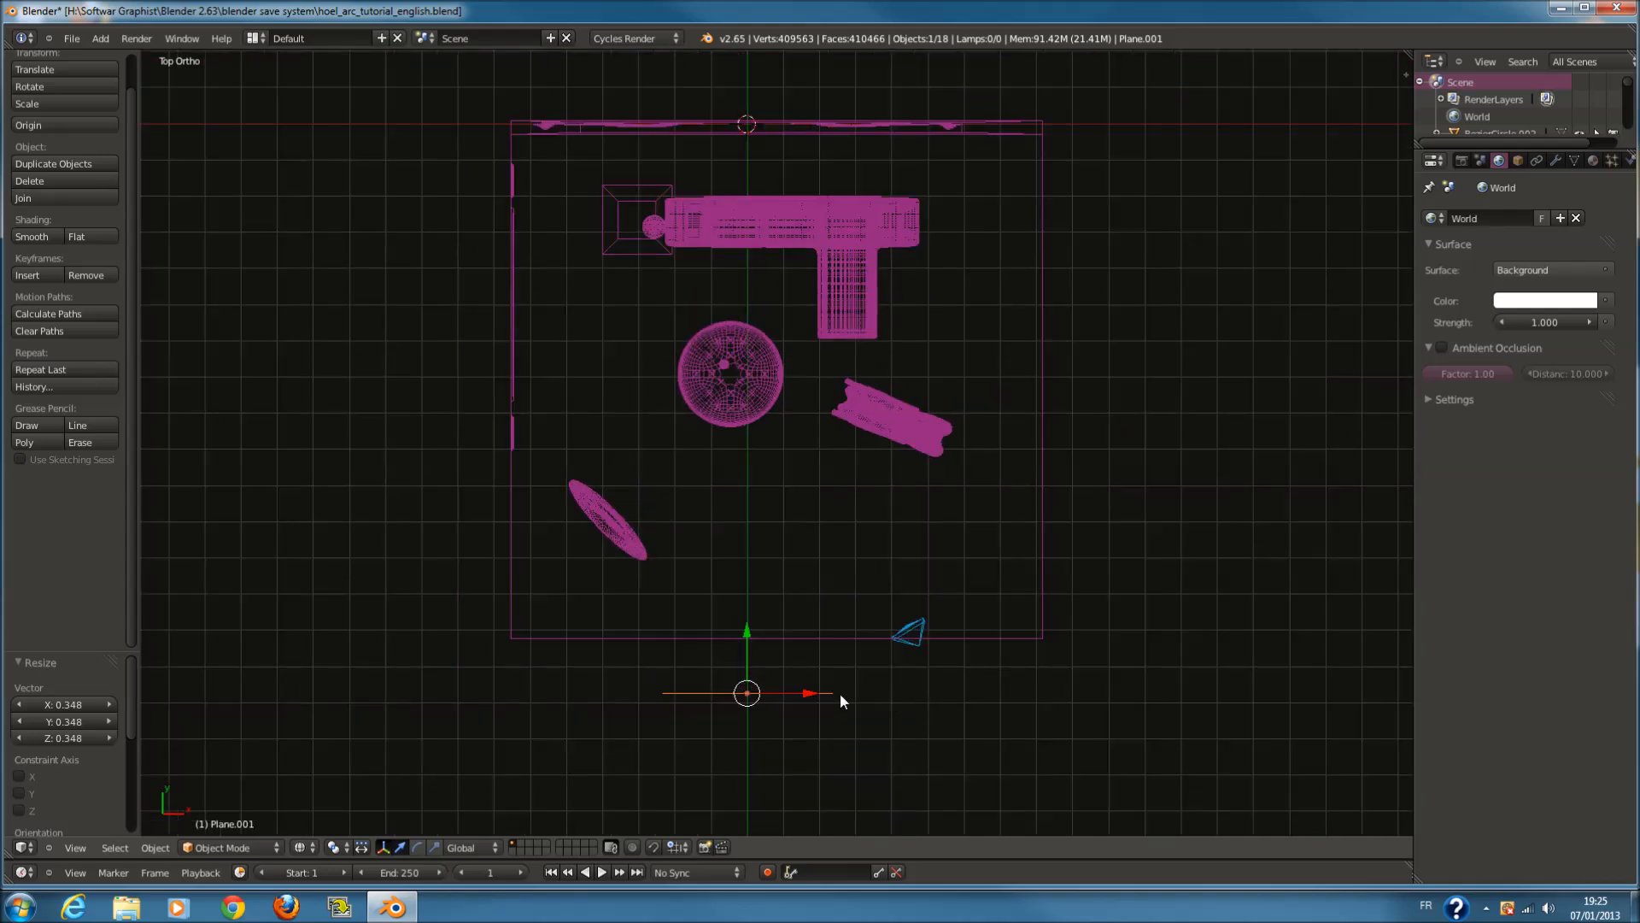
{"action": "left_click_drag", "start_coordinate": [816, 695], "coordinate": [986, 683]}
{"action": "key", "text": "s"}
{"action": "left_click", "coordinate": [1089, 707]}
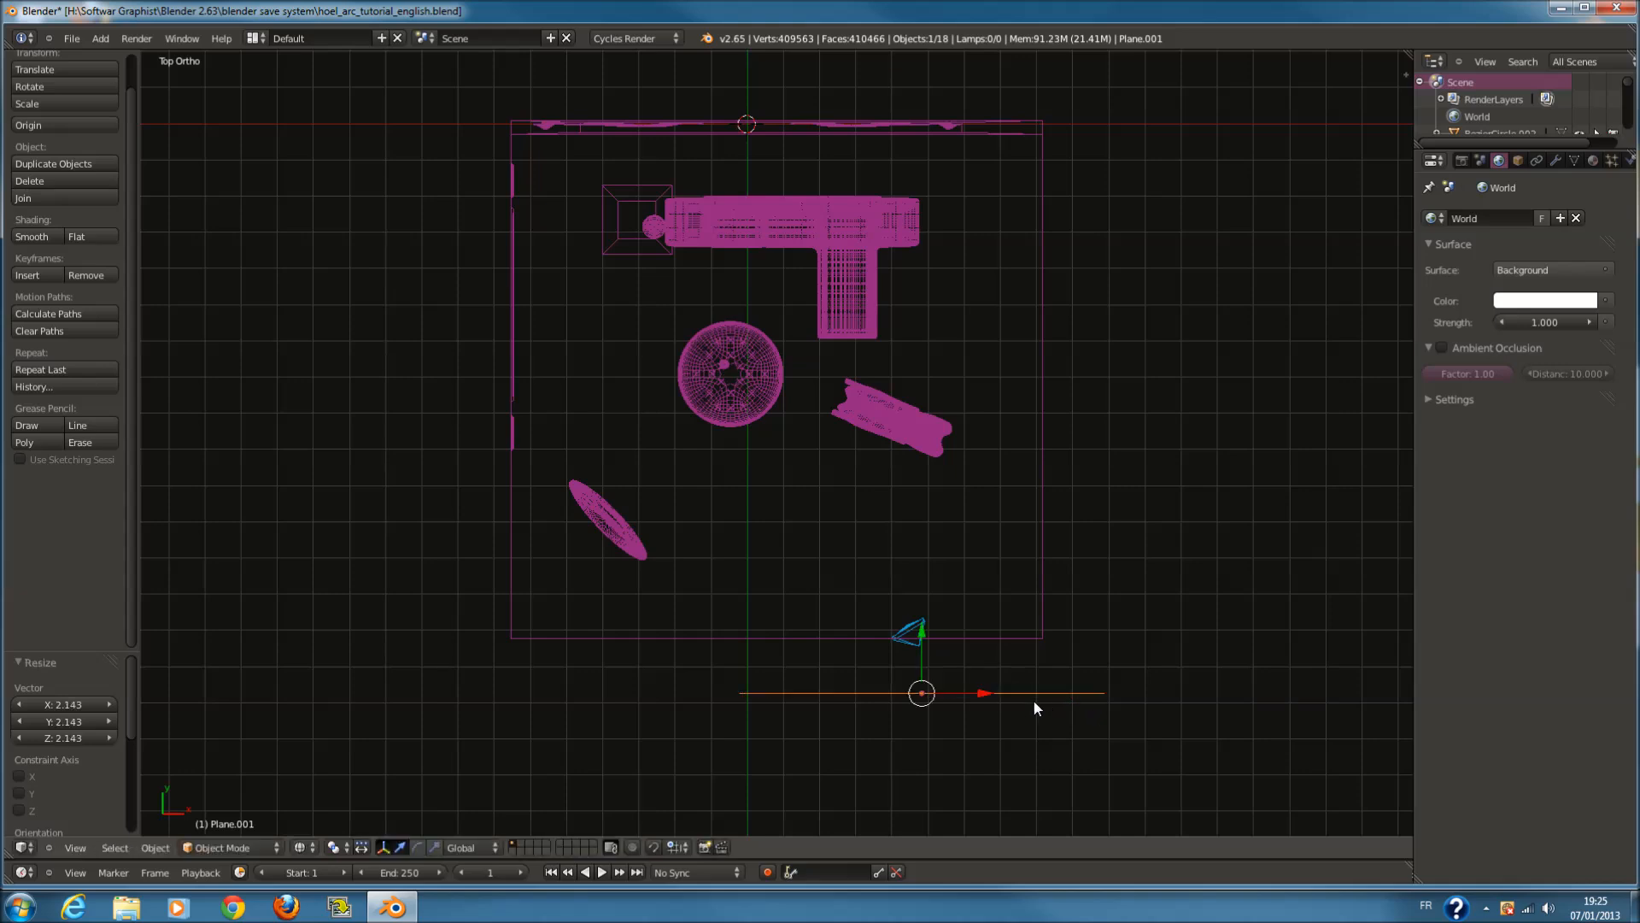
{"action": "key", "text": "s"}
{"action": "left_click", "coordinate": [1021, 698]}
{"action": "left_click_drag", "start_coordinate": [992, 694], "coordinate": [967, 694]}
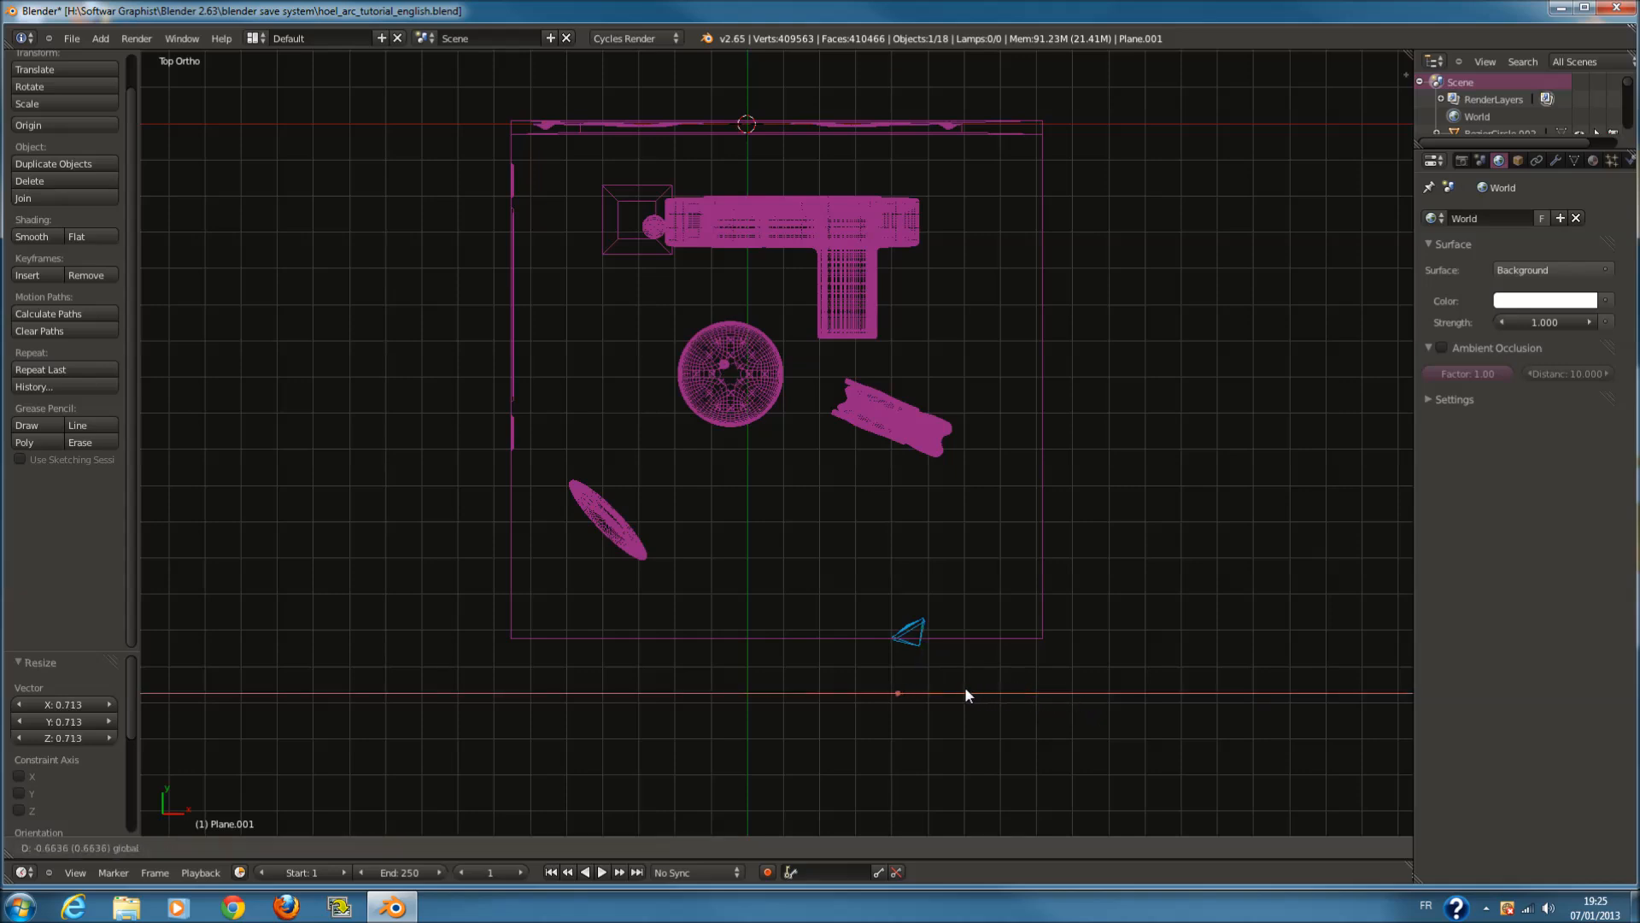
Move the plane along X to the room side opposite the camera, nudge it about 0.263 along X, and return to the camera view
{"action": "left_click_drag", "start_coordinate": [861, 687], "coordinate": [690, 692]}
{"action": "left_click", "coordinate": [703, 665]}
{"action": "scroll", "coordinate": [726, 651], "scroll_direction": "down", "scroll_amount": 4, "text": "shift"}
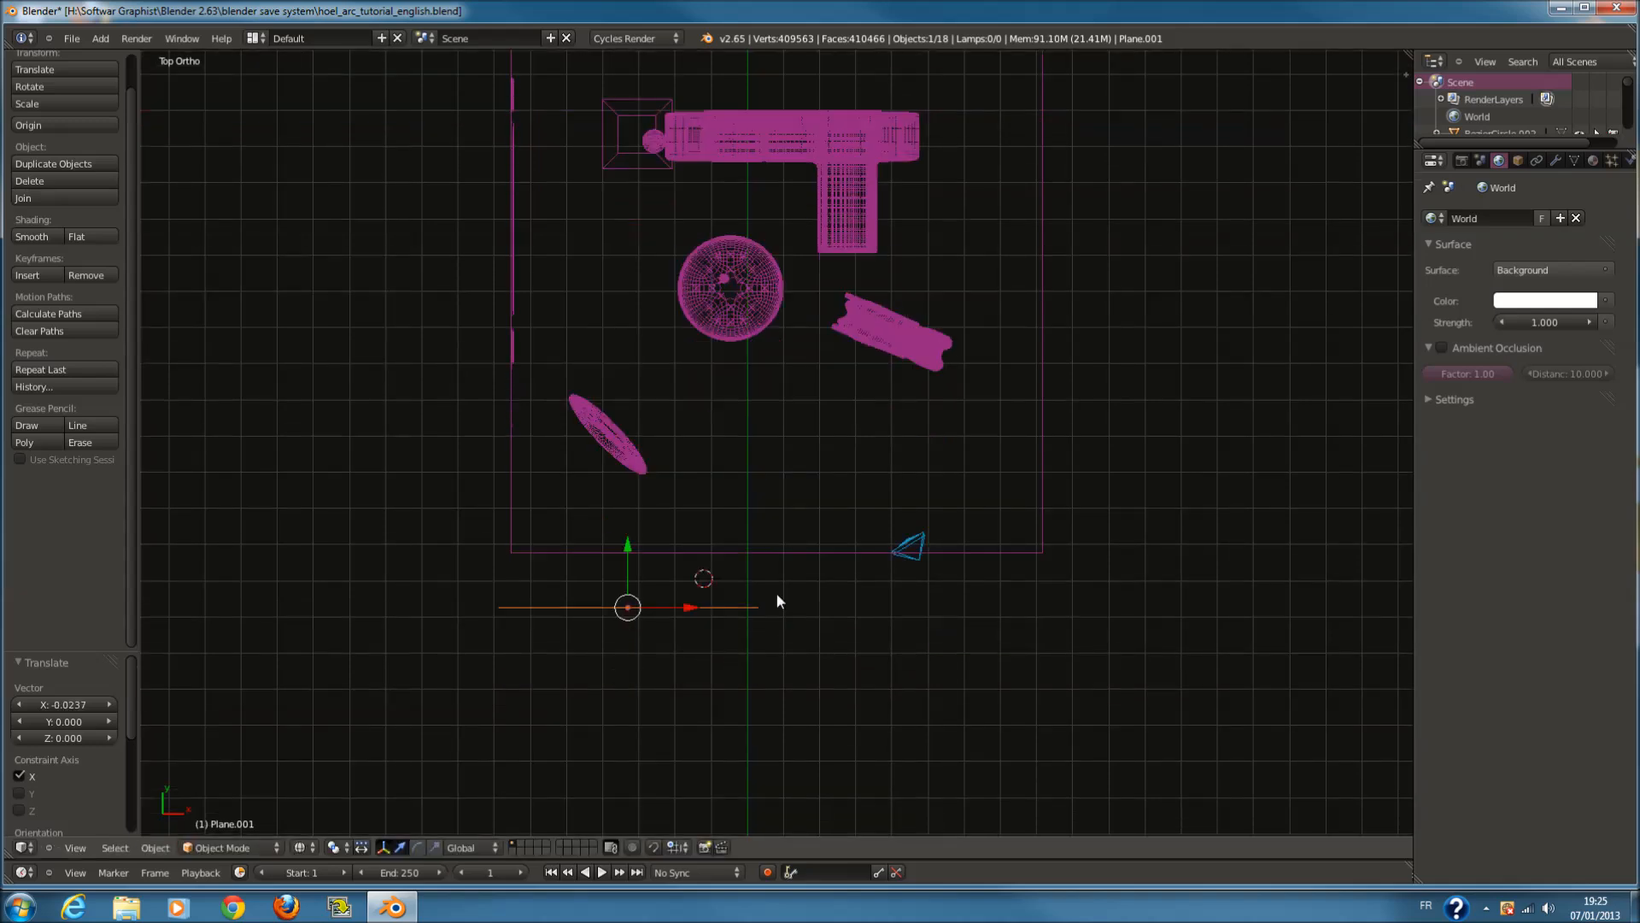
{"action": "scroll", "coordinate": [777, 595], "scroll_direction": "down", "scroll_amount": 3, "text": "shift"}
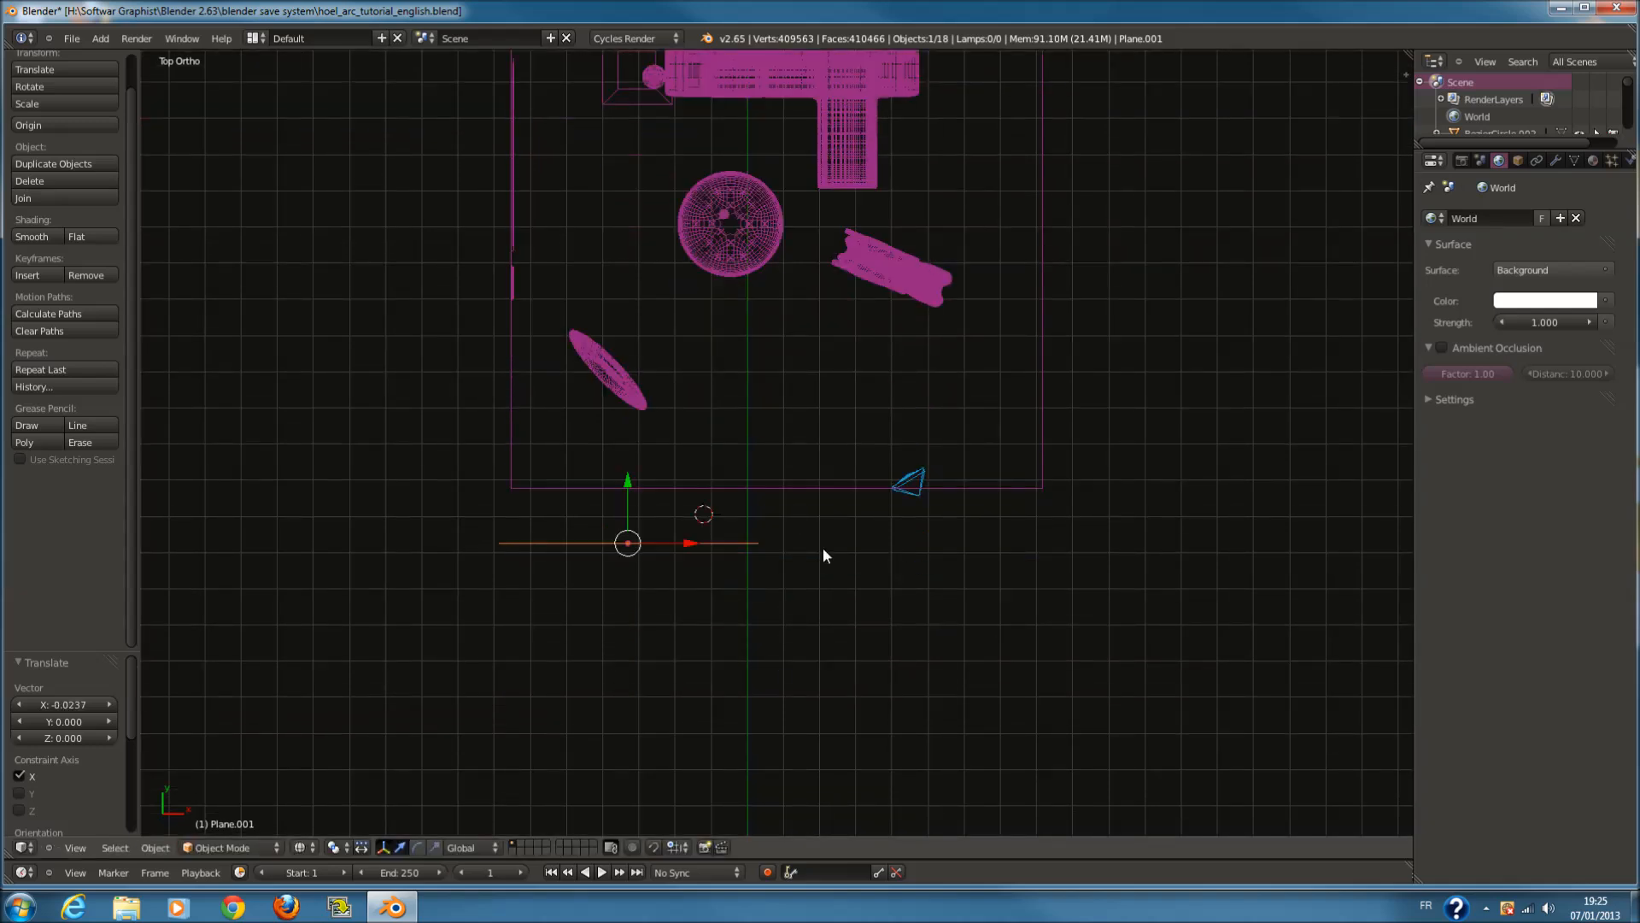
{"action": "scroll", "coordinate": [830, 642], "scroll_direction": "down", "scroll_amount": 2, "text": "ctrl"}
{"action": "scroll", "coordinate": [897, 482], "scroll_direction": "down", "scroll_amount": 3, "text": "shift"}
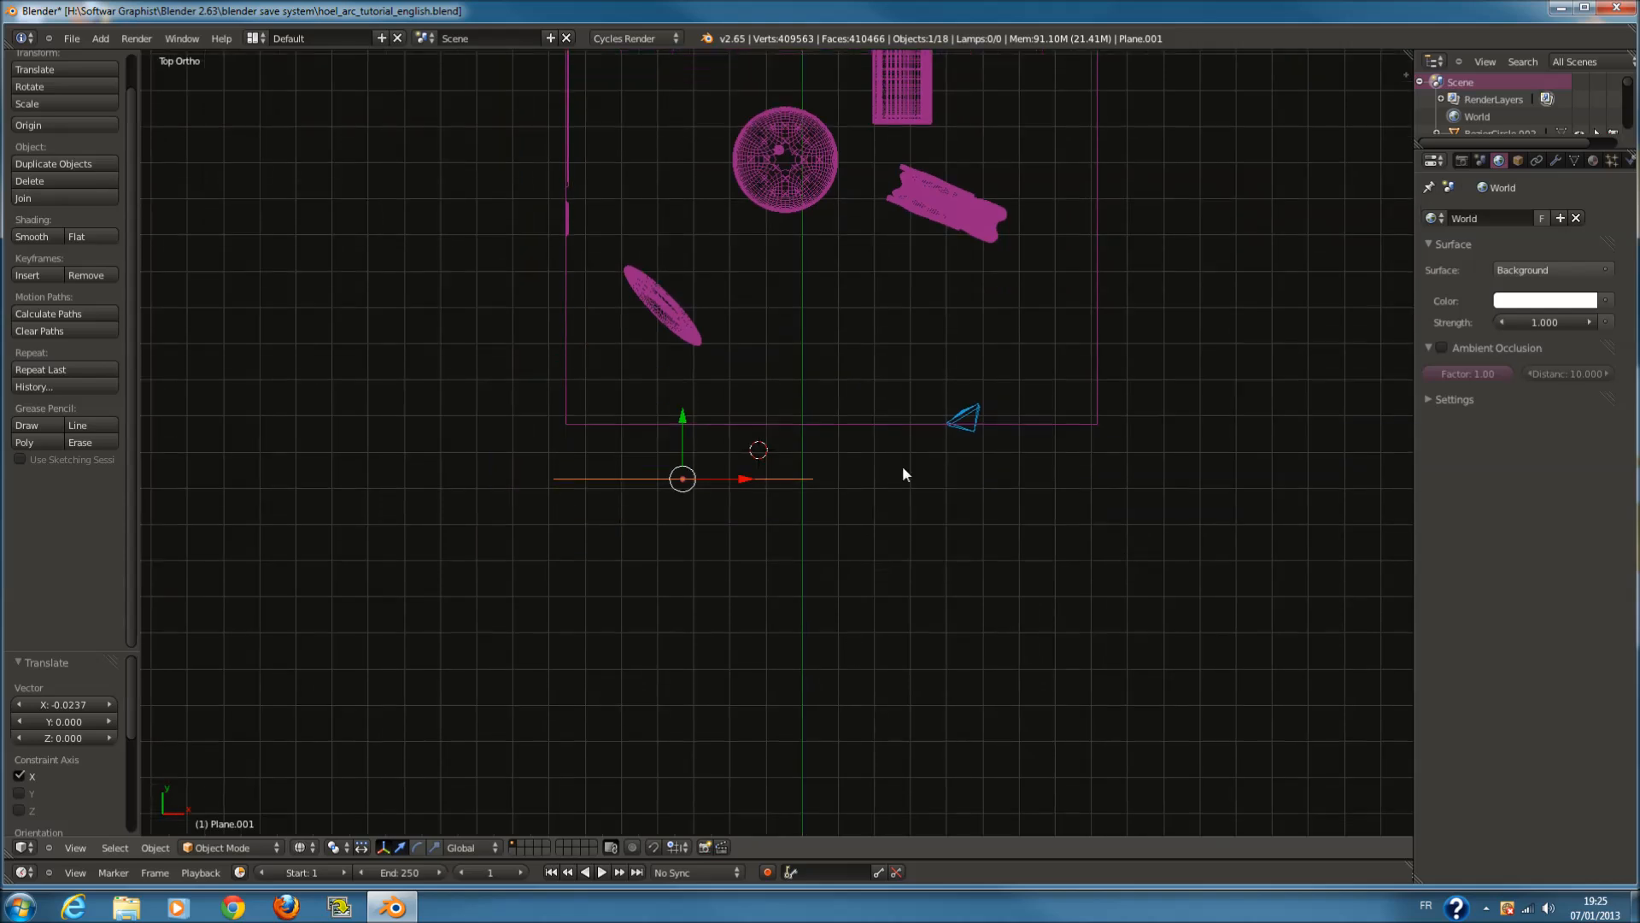
{"action": "scroll", "coordinate": [710, 505], "scroll_direction": "up", "scroll_amount": 2}
{"action": "left_click_drag", "start_coordinate": [657, 475], "coordinate": [650, 464]}
{"action": "left_click_drag", "start_coordinate": [685, 517], "coordinate": [698, 519]}
{"action": "key", "text": "KP_0"}
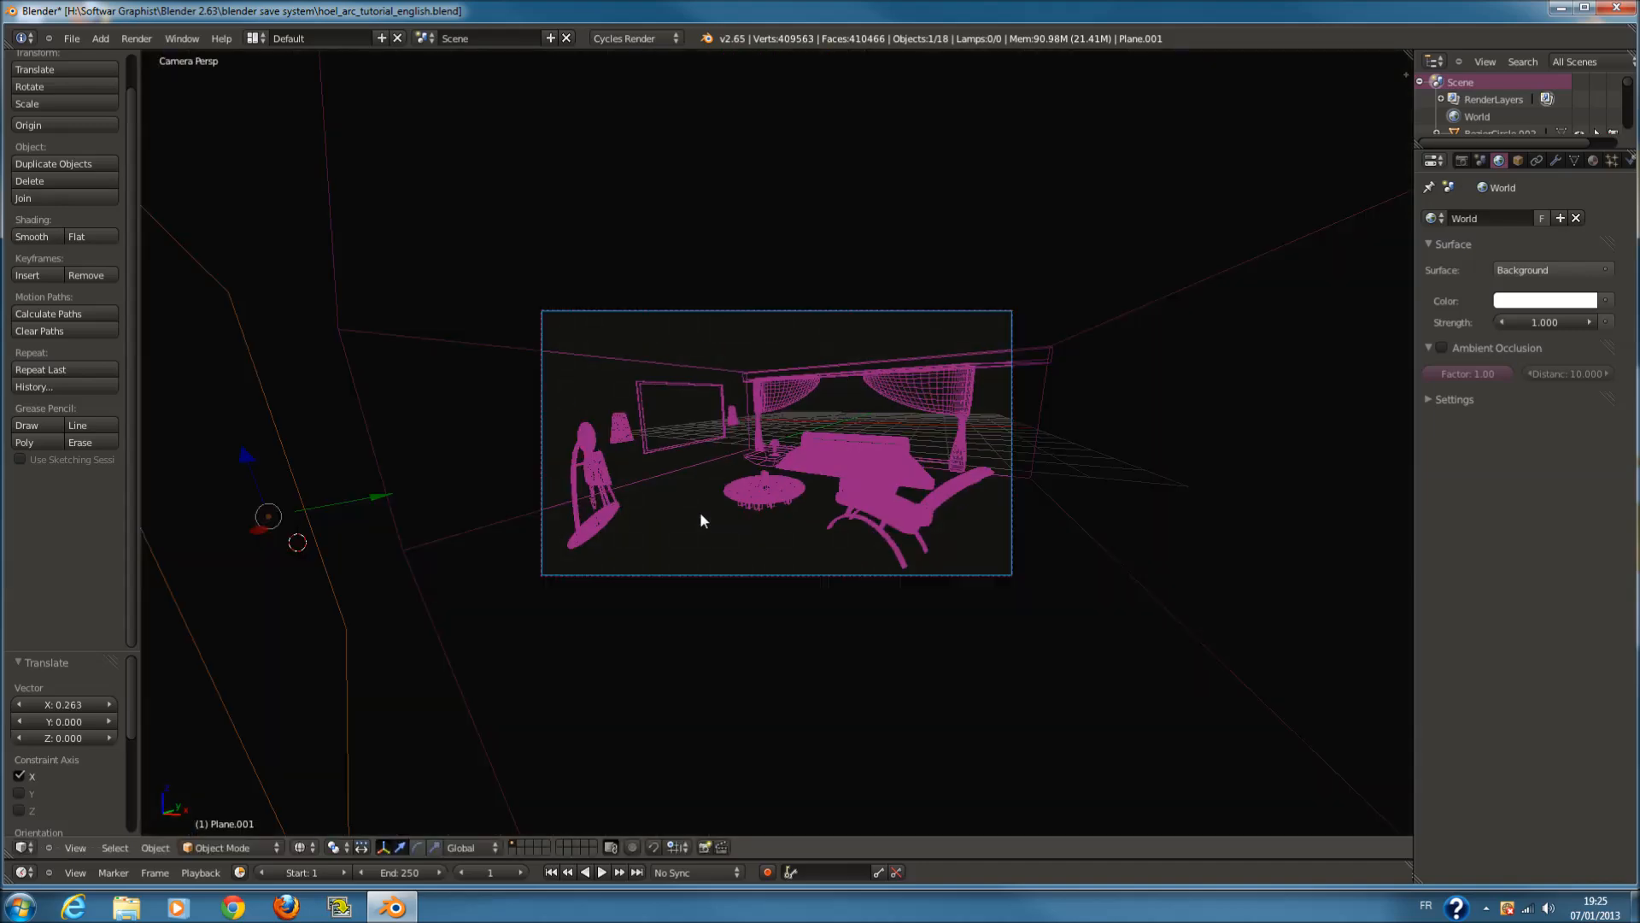
Stretch the plane along Z by about 1.396 and raise it about 0.349 along Z
{"action": "key", "text": "KP_3"}
{"action": "key", "text": "s"}
{"action": "key", "text": "z"}
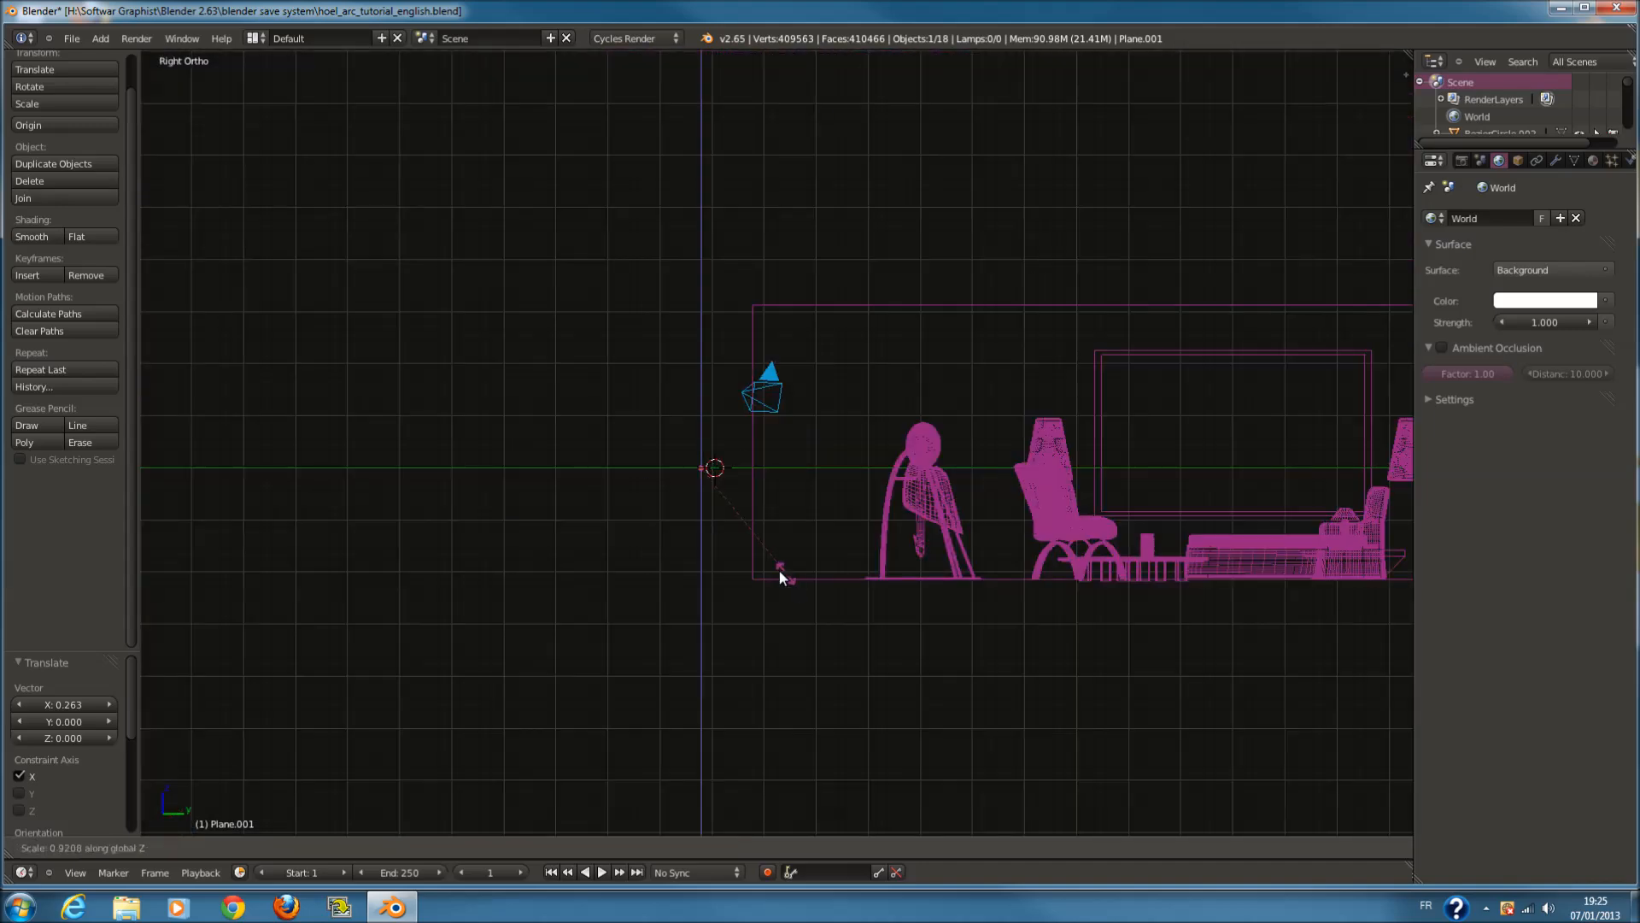
{"action": "left_click", "coordinate": [732, 513]}
{"action": "middle_click_drag", "start_coordinate": [751, 489], "coordinate": [865, 531]}
{"action": "key", "text": "z"}
{"action": "key", "text": "s"}
{"action": "right_click", "coordinate": [878, 543]}
{"action": "key", "text": "s"}
{"action": "key", "text": "z"}
{"action": "left_click", "coordinate": [926, 660]}
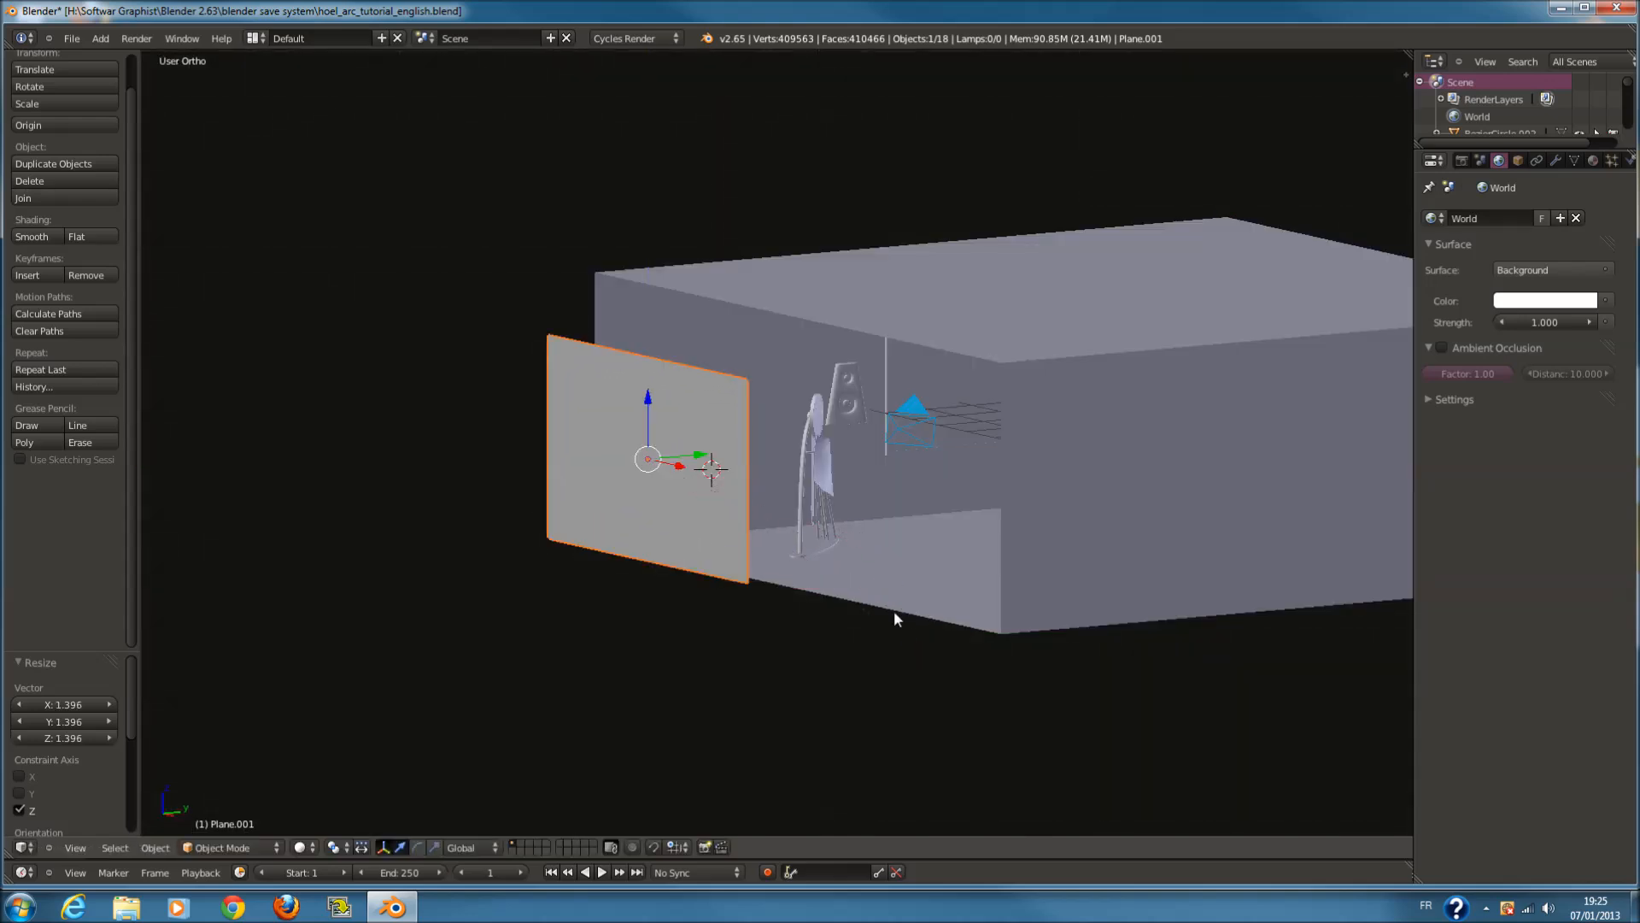
{"action": "left_click_drag", "start_coordinate": [648, 400], "coordinate": [648, 382]}
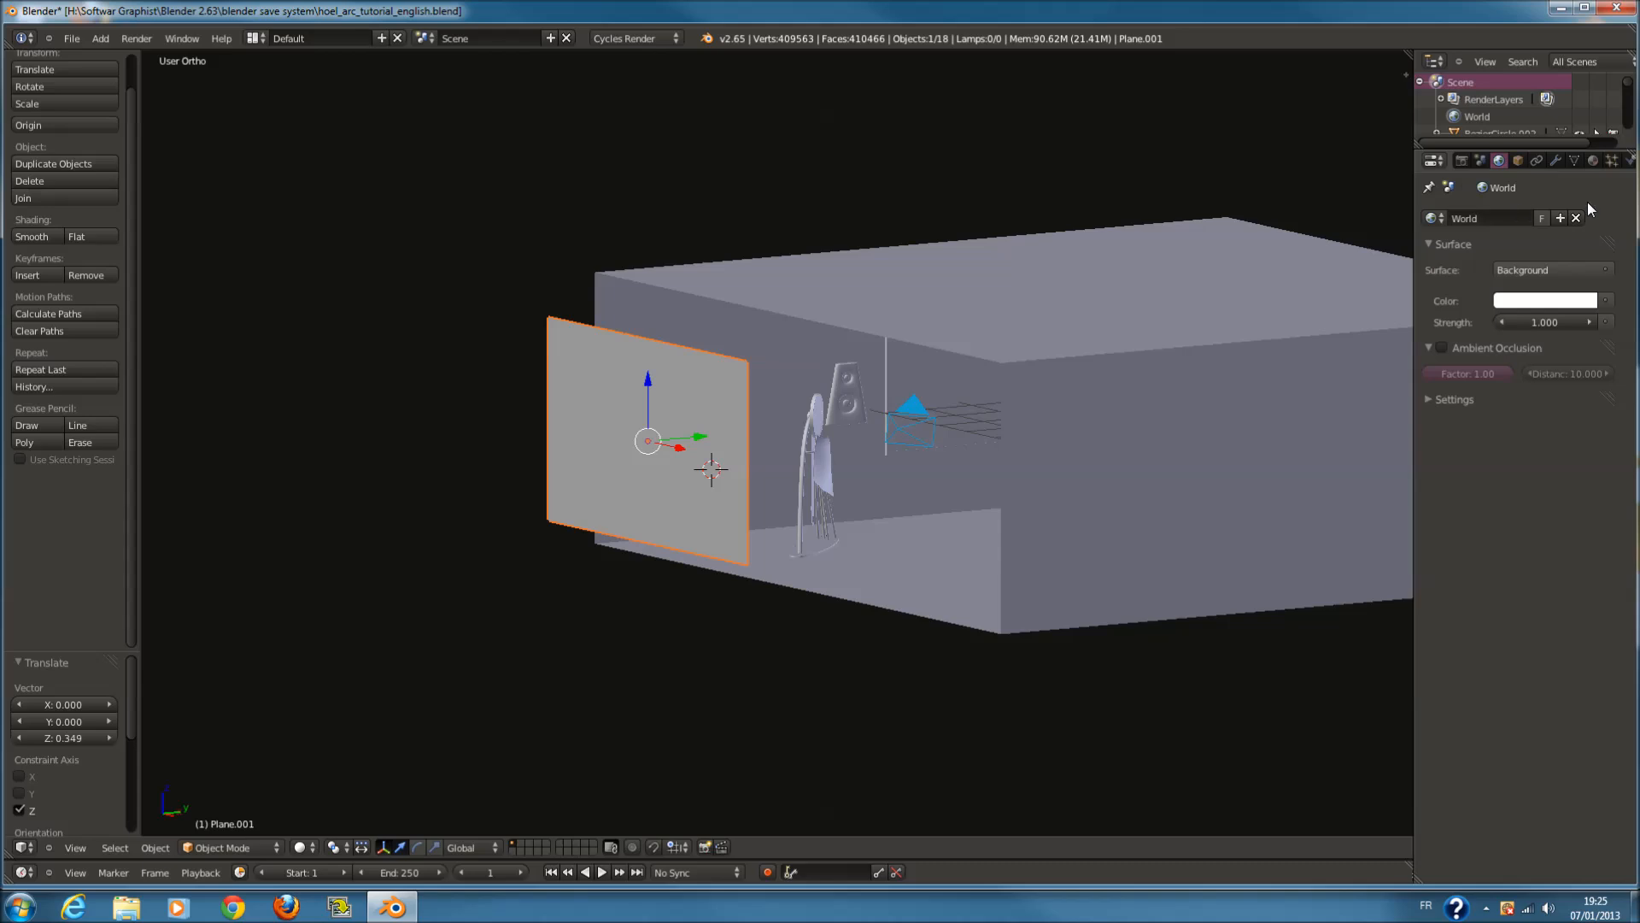
Assign the existing emission material to the plane and tint its colour warm cream (R 0.800, G 0.731, B 0.610)
{"action": "left_click", "coordinate": [1591, 161]}
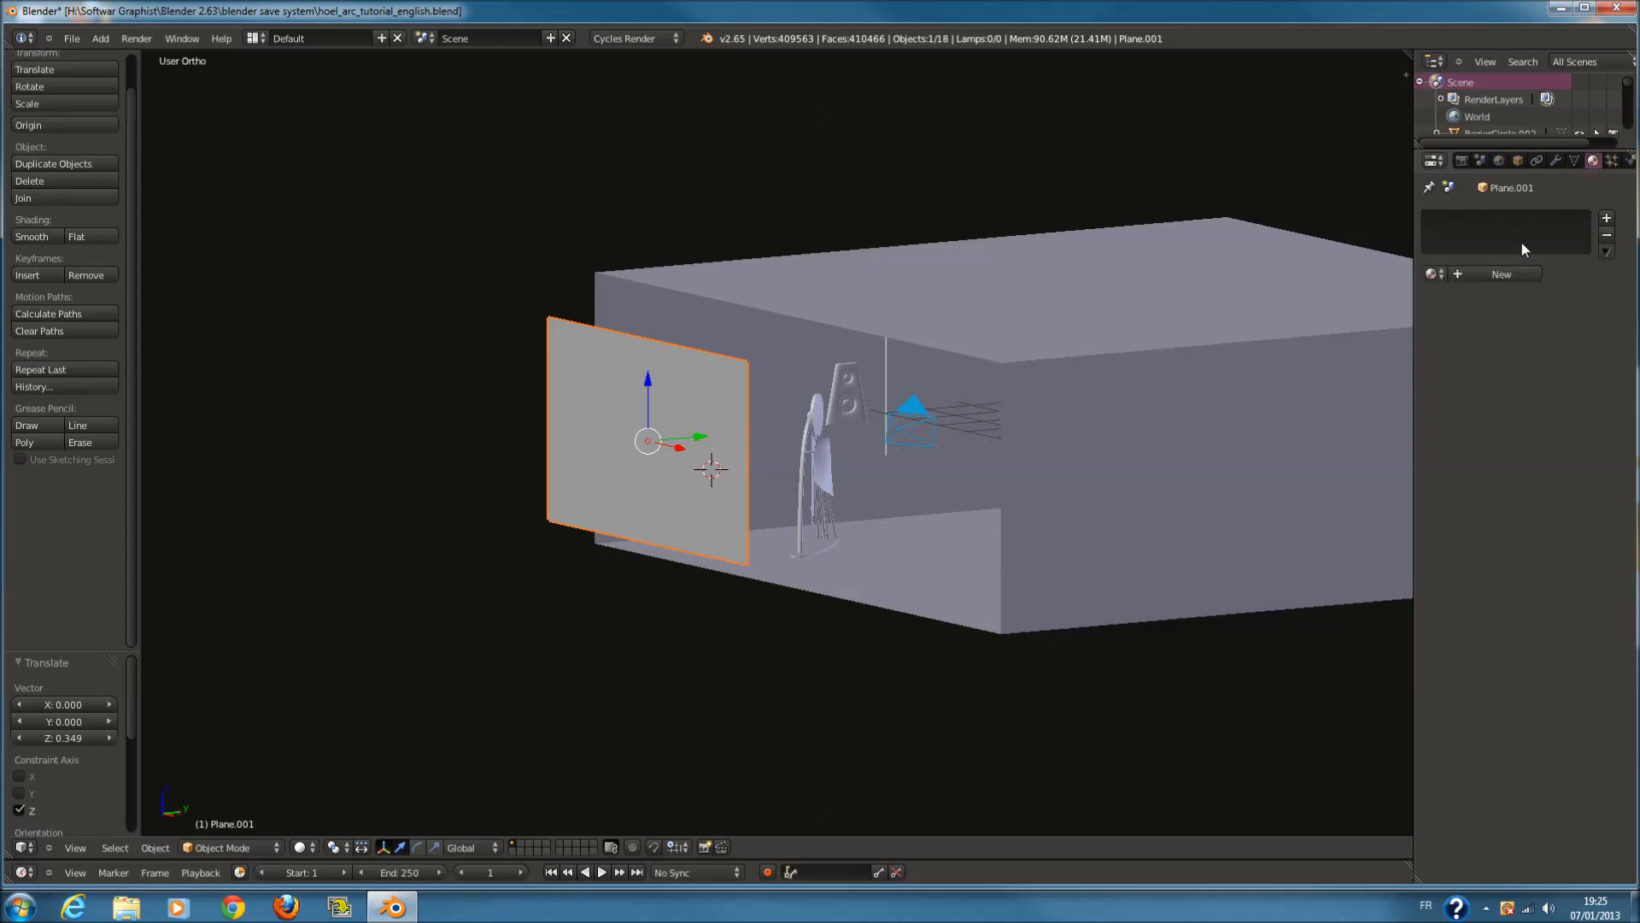
{"action": "left_click", "coordinate": [1435, 273]}
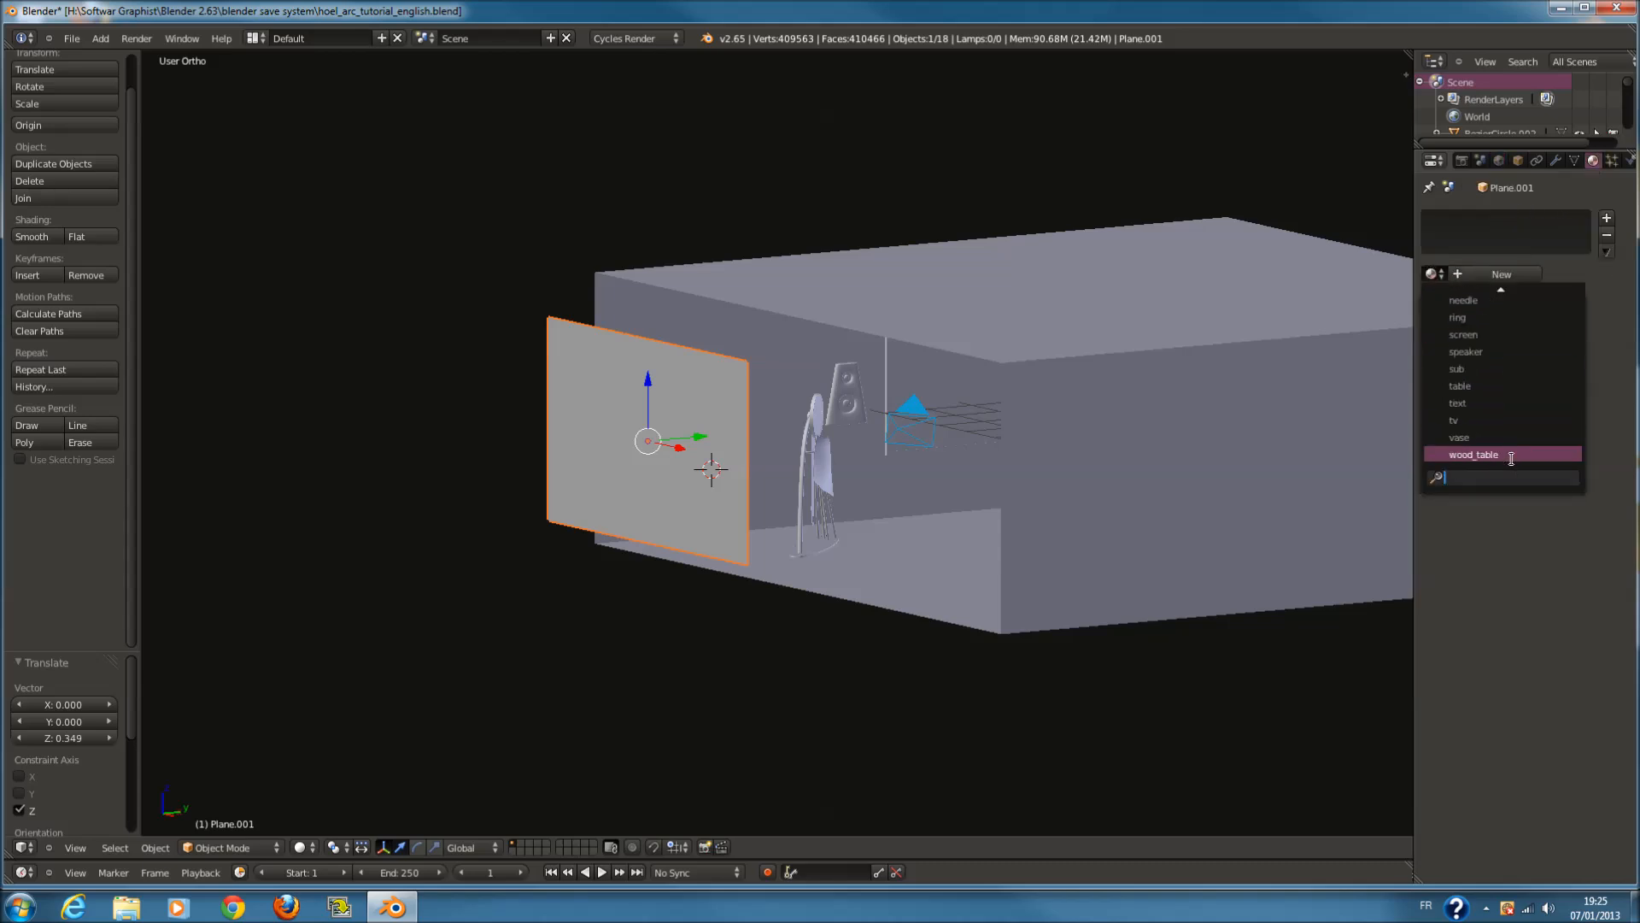
{"action": "scroll", "coordinate": [1504, 324], "scroll_direction": "down", "scroll_amount": 6}
{"action": "scroll", "coordinate": [1499, 309], "scroll_direction": "up", "scroll_amount": 3}
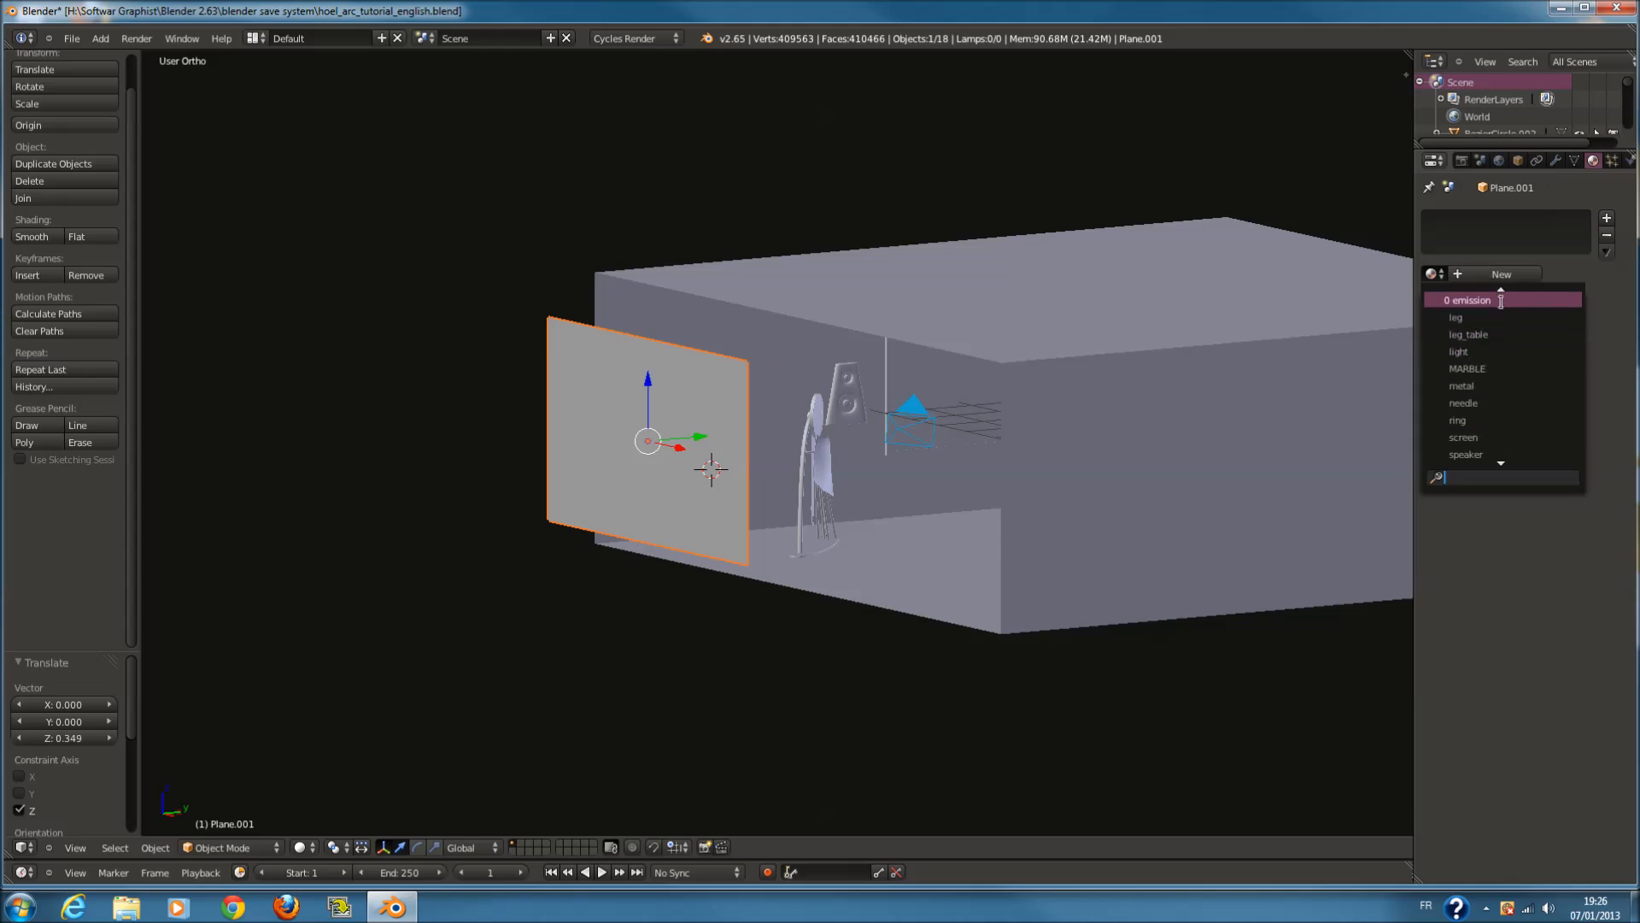
{"action": "left_click", "coordinate": [1513, 361]}
{"action": "left_click", "coordinate": [1528, 376]}
{"action": "key", "text": "Return"}
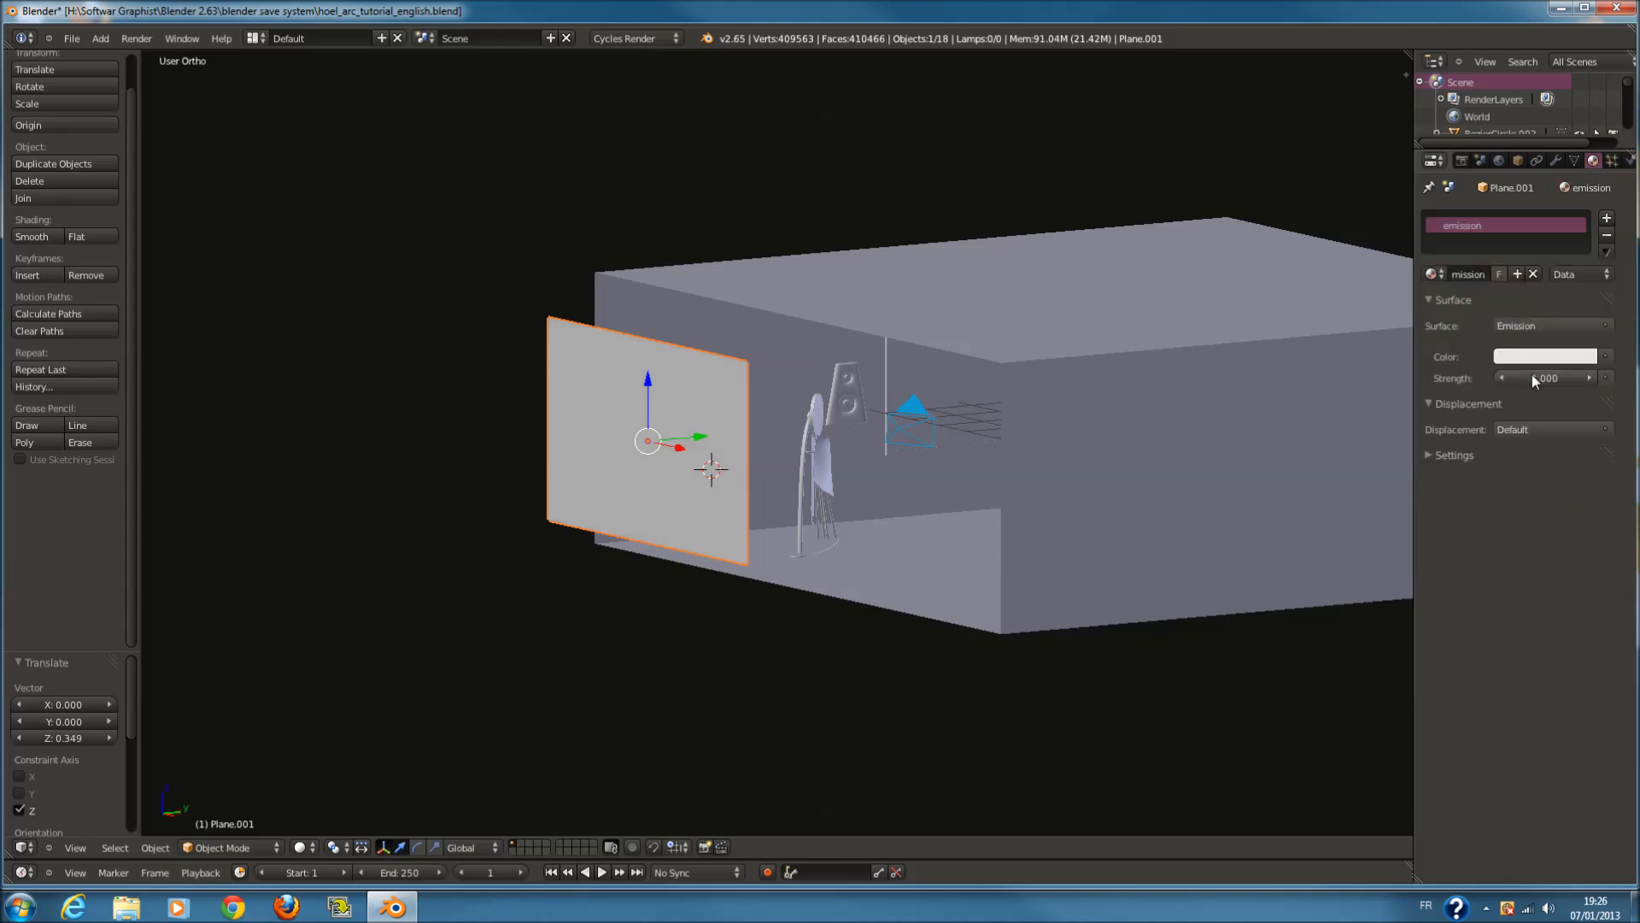
{"action": "left_click", "coordinate": [1533, 357]}
{"action": "left_click", "coordinate": [1500, 180]}
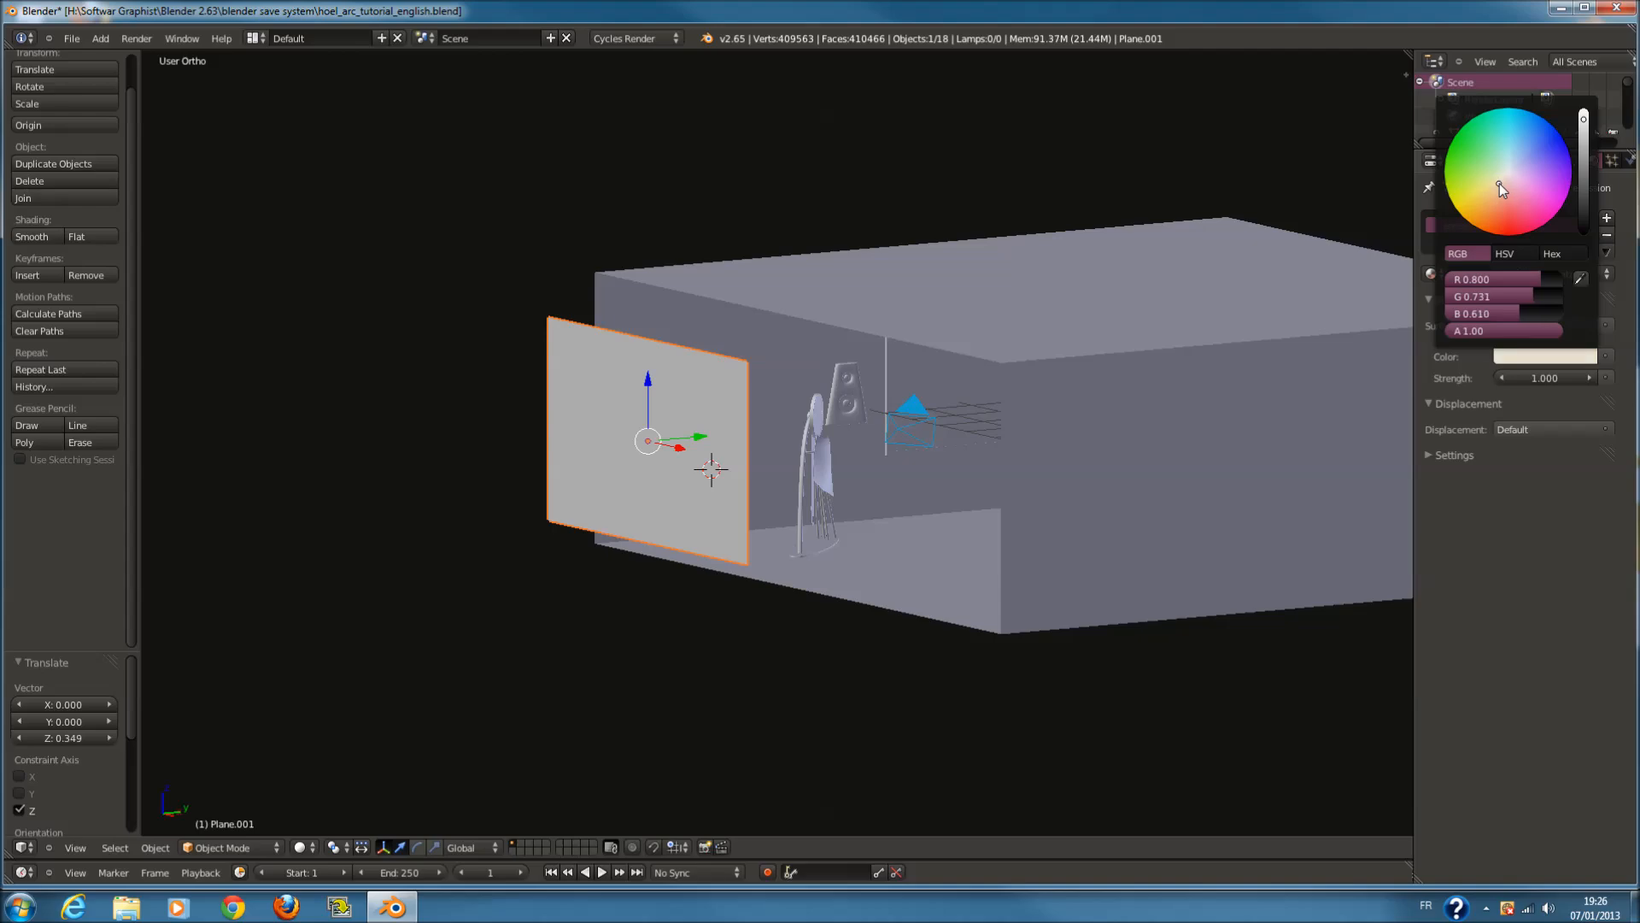
Select the small table lamp beside the sofa, frame it in the front view and snap the 3D cursor to it
{"action": "mouse_move", "coordinate": [1282, 427]}
{"action": "middle_mouse_down"}
{"action": "mouse_move", "coordinate": [1071, 490]}
{"action": "mouse_move", "coordinate": [959, 423]}
{"action": "middle_mouse_up"}
{"action": "key", "text": "z"}
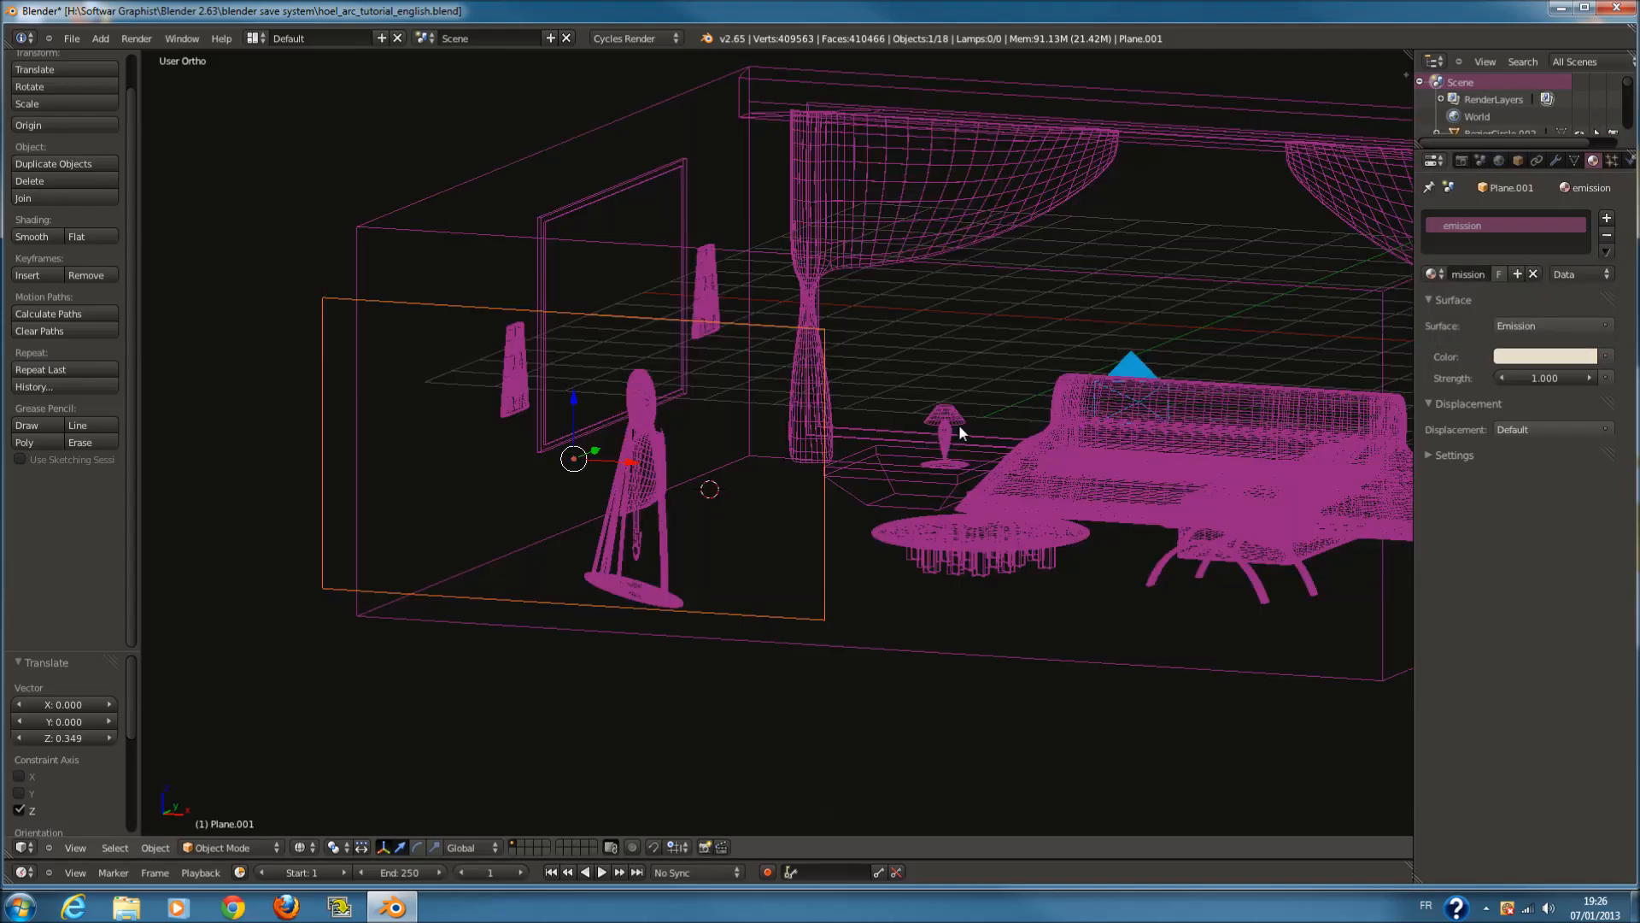
{"action": "right_click", "coordinate": [955, 419]}
{"action": "key", "text": "Tab"}
{"action": "key", "text": "Tab"}
{"action": "mouse_move", "coordinate": [1015, 422]}
{"action": "middle_mouse_down"}
{"action": "mouse_move", "coordinate": [1120, 423]}
{"action": "mouse_move", "coordinate": [1115, 440]}
{"action": "middle_mouse_up"}
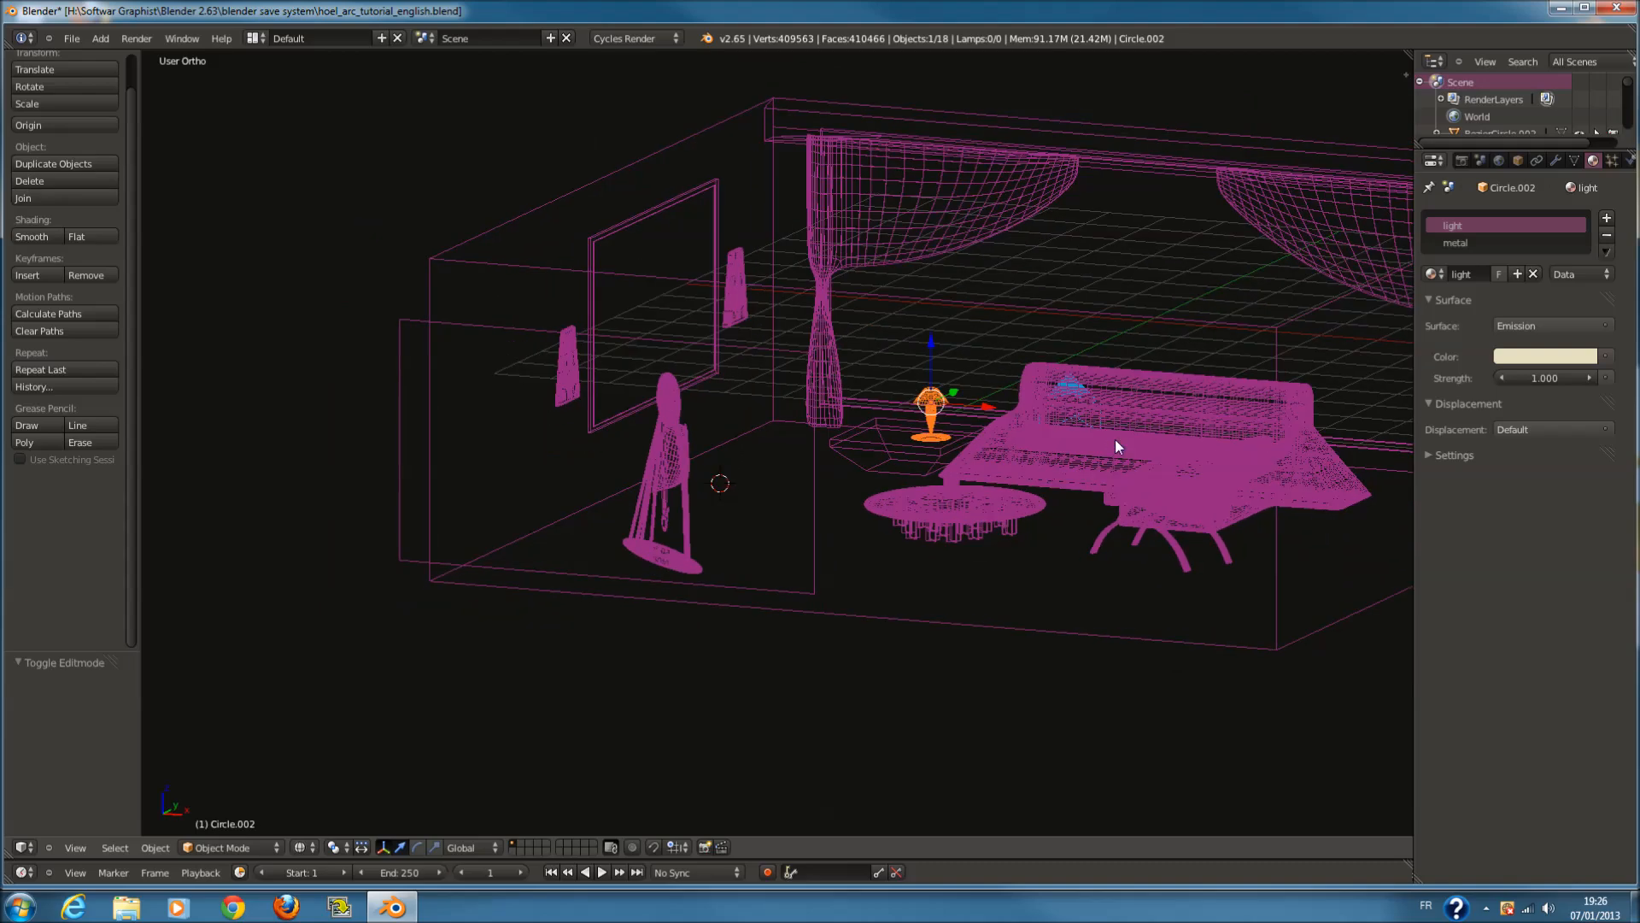
{"action": "key", "text": "z"}
{"action": "key", "text": "z"}
{"action": "key", "text": "KP_1"}
{"action": "scroll", "coordinate": [832, 569], "scroll_direction": "up", "scroll_amount": 4}
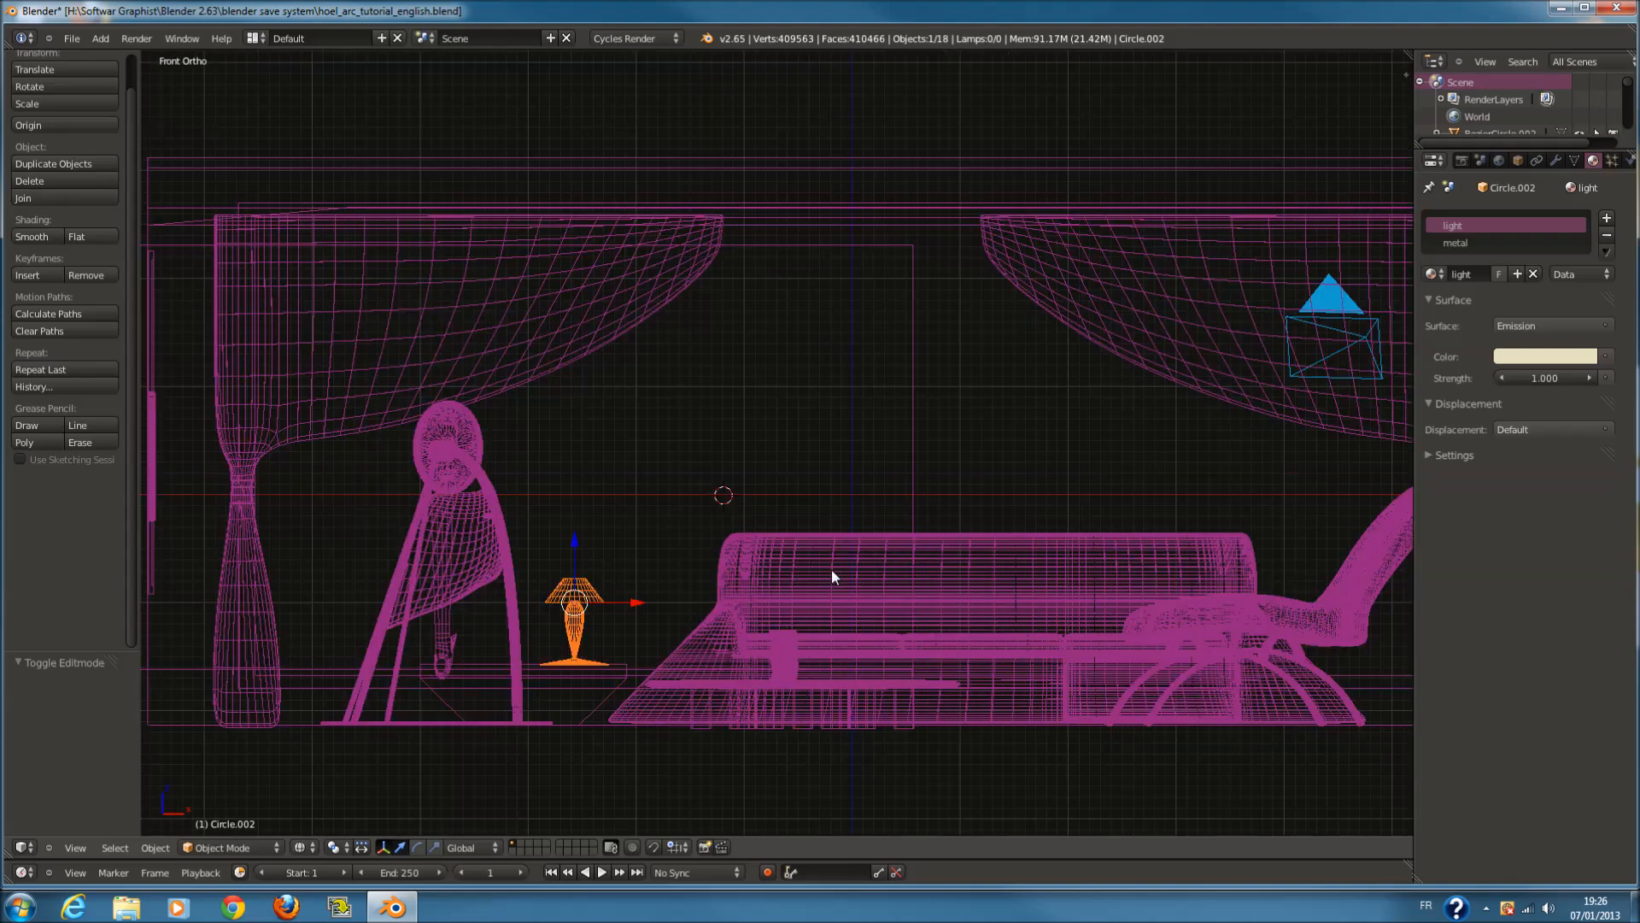
{"action": "key", "text": "KP_Decimal"}
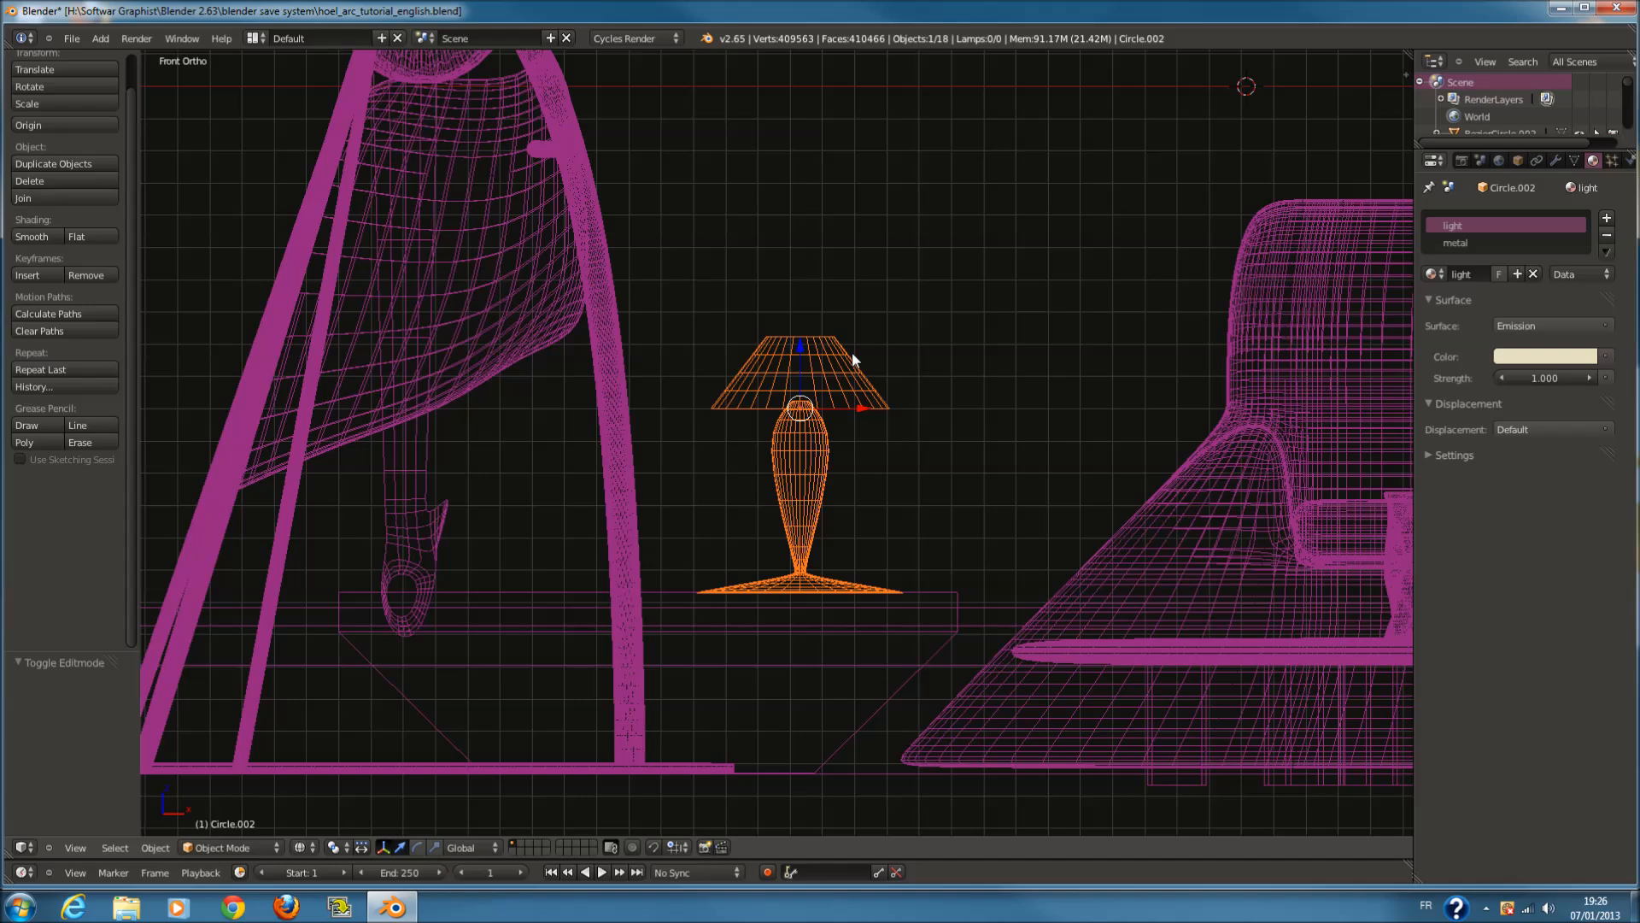
{"action": "scroll", "coordinate": [853, 352], "scroll_direction": "up", "scroll_amount": 2}
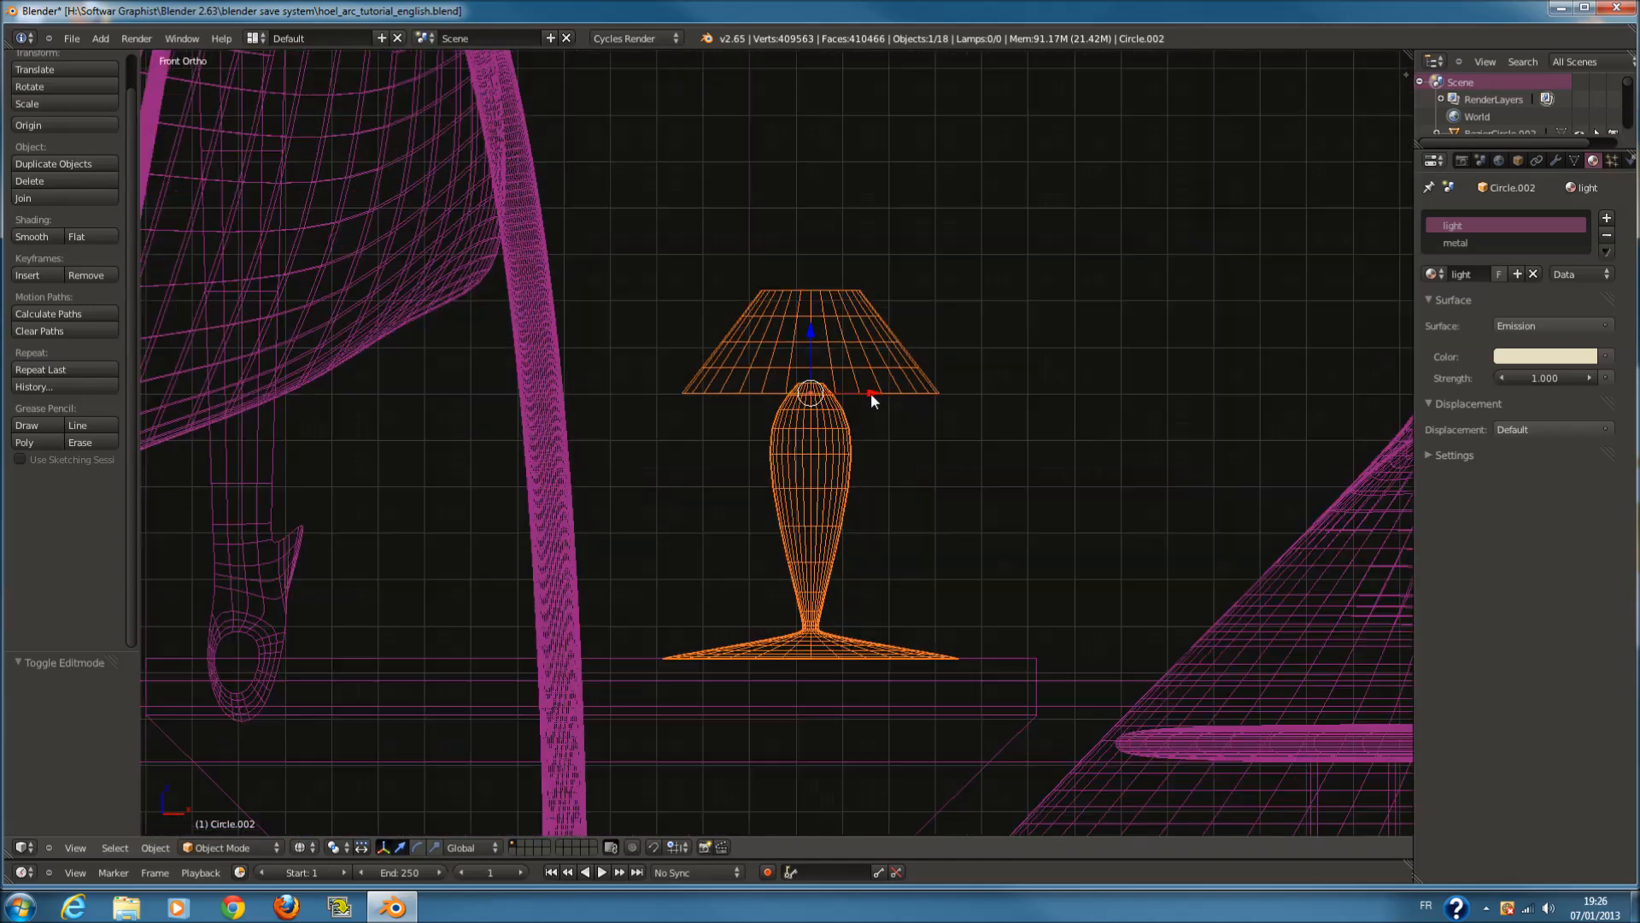
{"action": "scroll", "coordinate": [870, 393], "scroll_direction": "down", "scroll_amount": 1}
{"action": "key", "text": "shift+s"}
{"action": "left_click", "coordinate": [870, 438]}
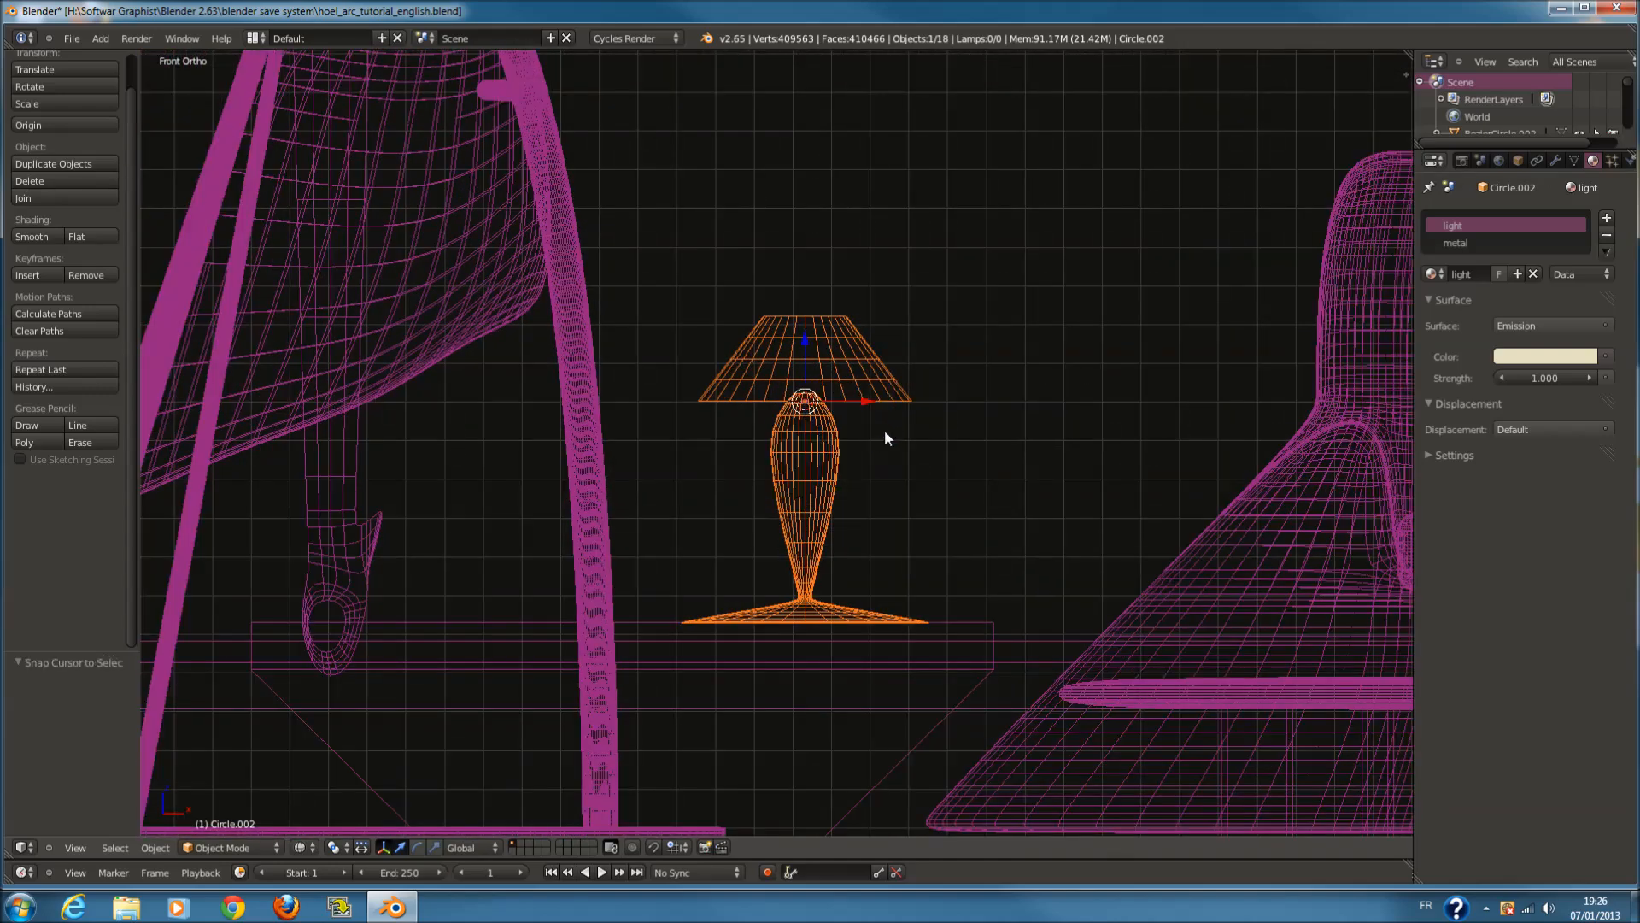
Add a point lamp at the 3D cursor and set its strength to 10
{"action": "key", "text": "shift+a"}
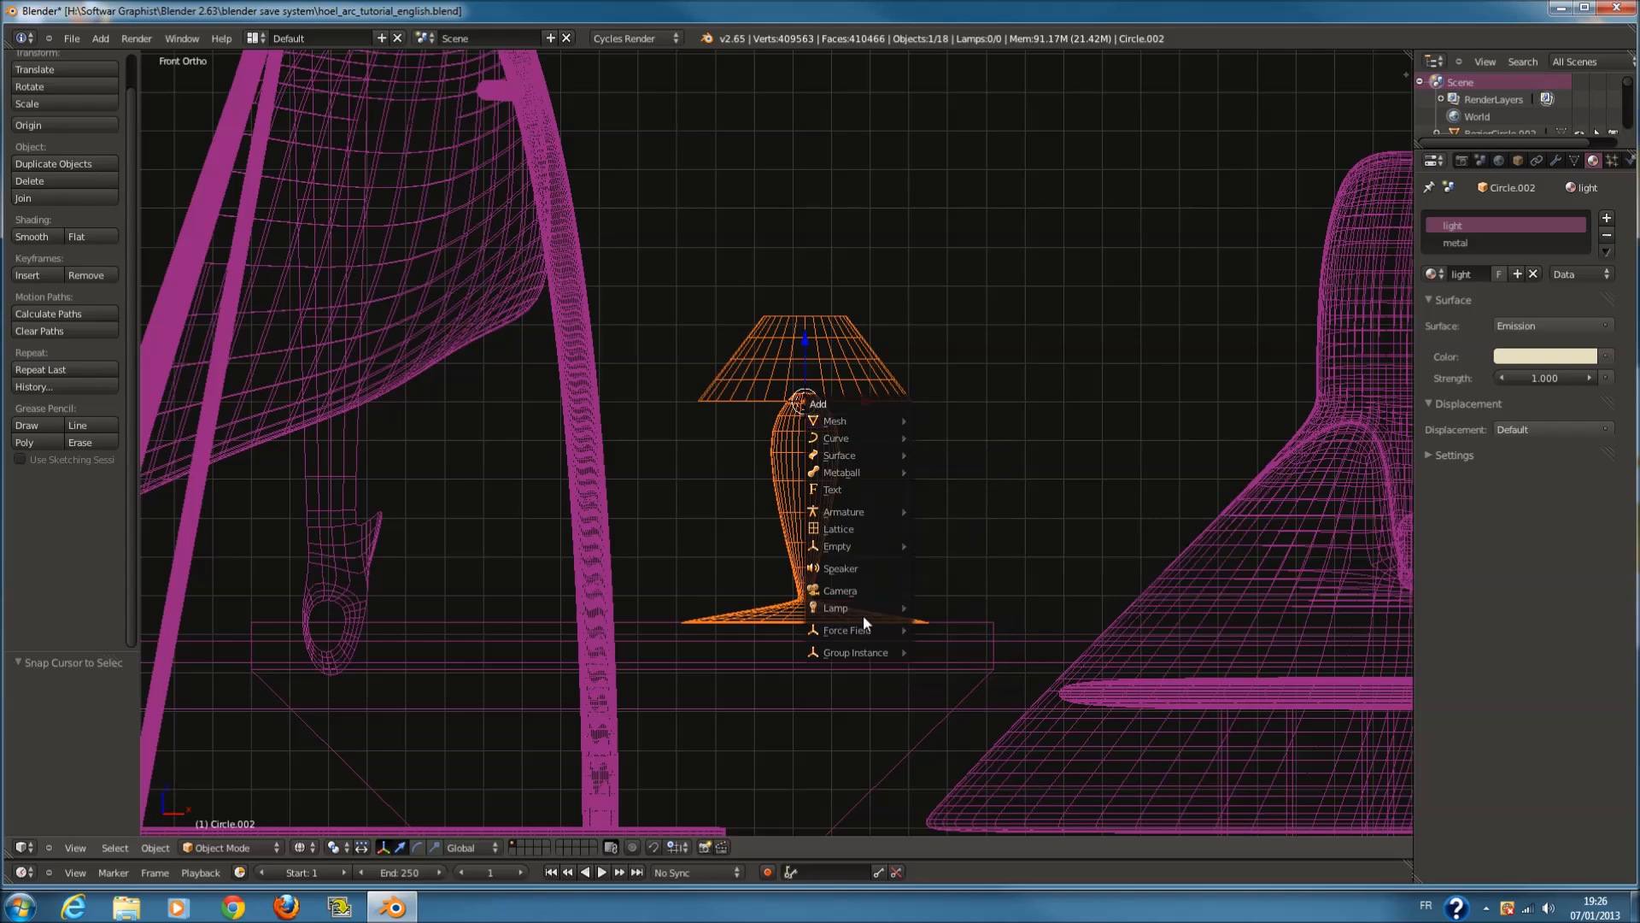
{"action": "left_click", "coordinate": [931, 608]}
{"action": "scroll", "coordinate": [904, 398], "scroll_direction": "up", "scroll_amount": 1}
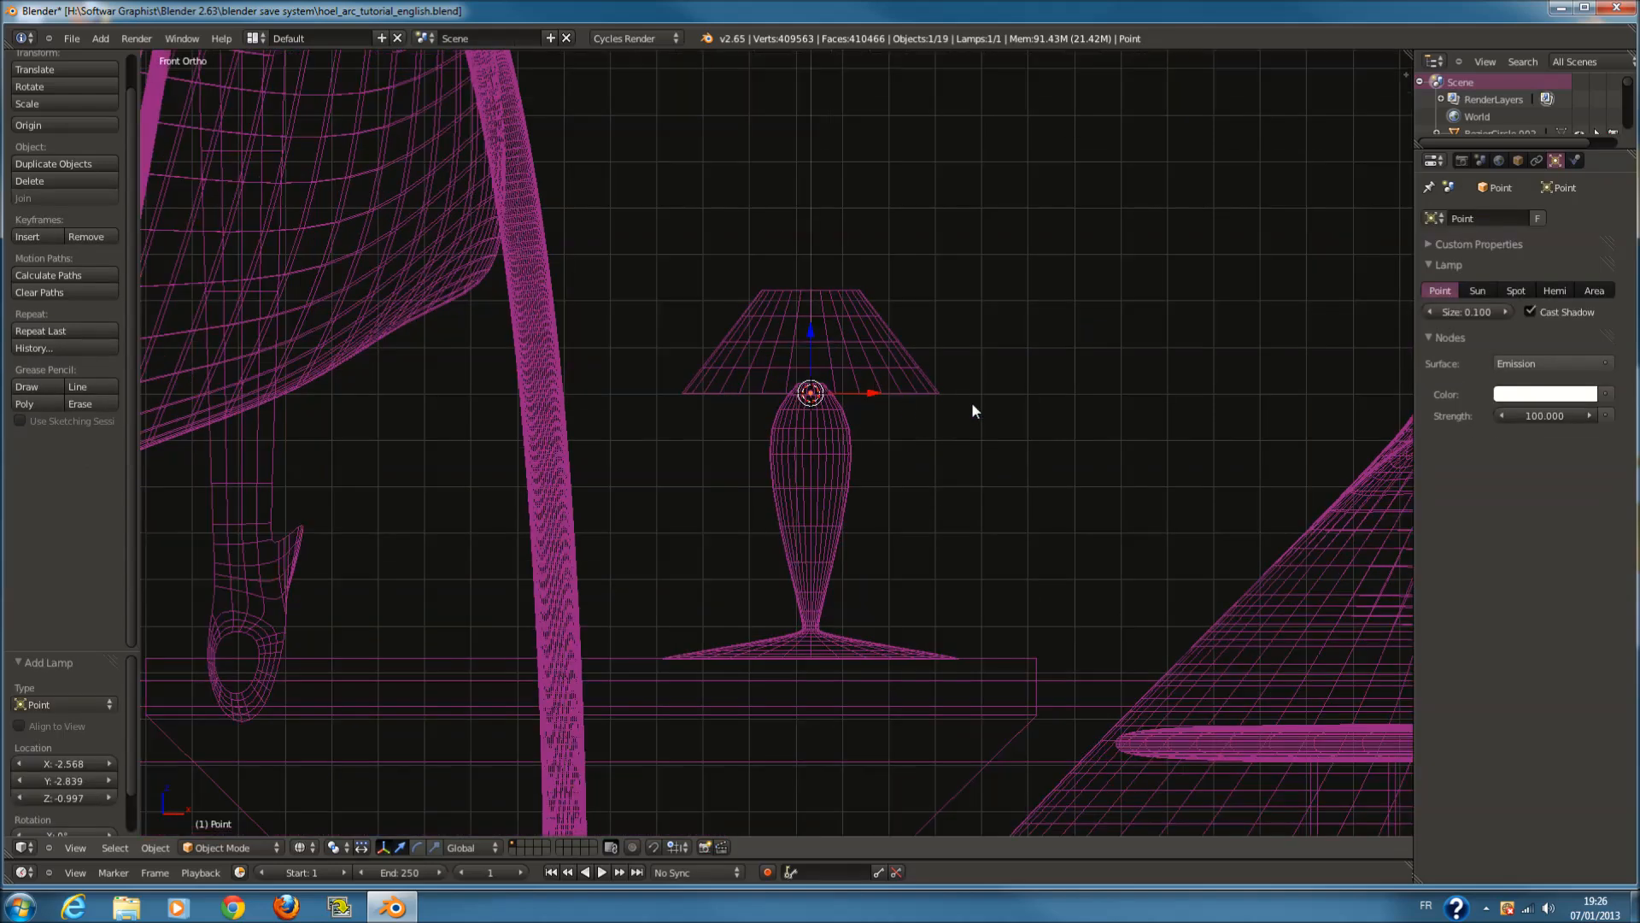
{"action": "left_click", "coordinate": [1542, 416]}
{"action": "type", "text": "0.100"}
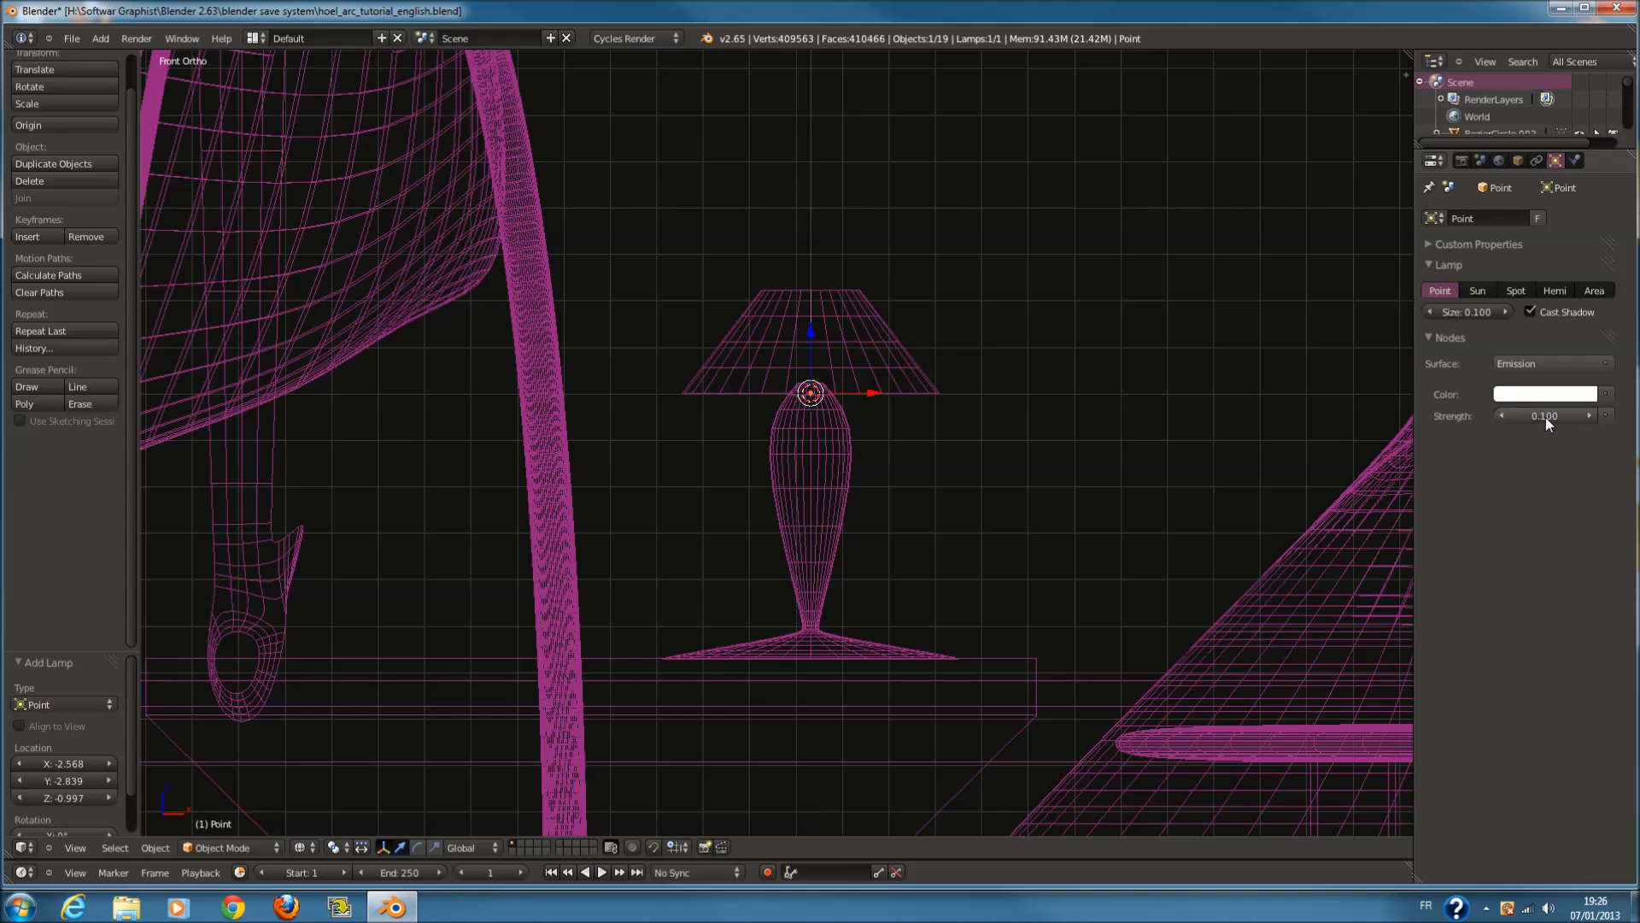
{"action": "left_click", "coordinate": [1546, 417]}
{"action": "type", "text": "1"}
{"action": "key", "text": "Return"}
{"action": "type", "text": "0"}
{"action": "key", "text": "Return"}
Raise the light about 0.107 along Z into the lampshade and change its type to Spot
{"action": "scroll", "coordinate": [953, 442], "scroll_direction": "down", "scroll_amount": 1}
{"action": "scroll", "coordinate": [857, 335], "scroll_direction": "up", "scroll_amount": 1}
{"action": "left_click_drag", "start_coordinate": [812, 337], "coordinate": [817, 285]}
{"action": "left_click", "coordinate": [1514, 291]}
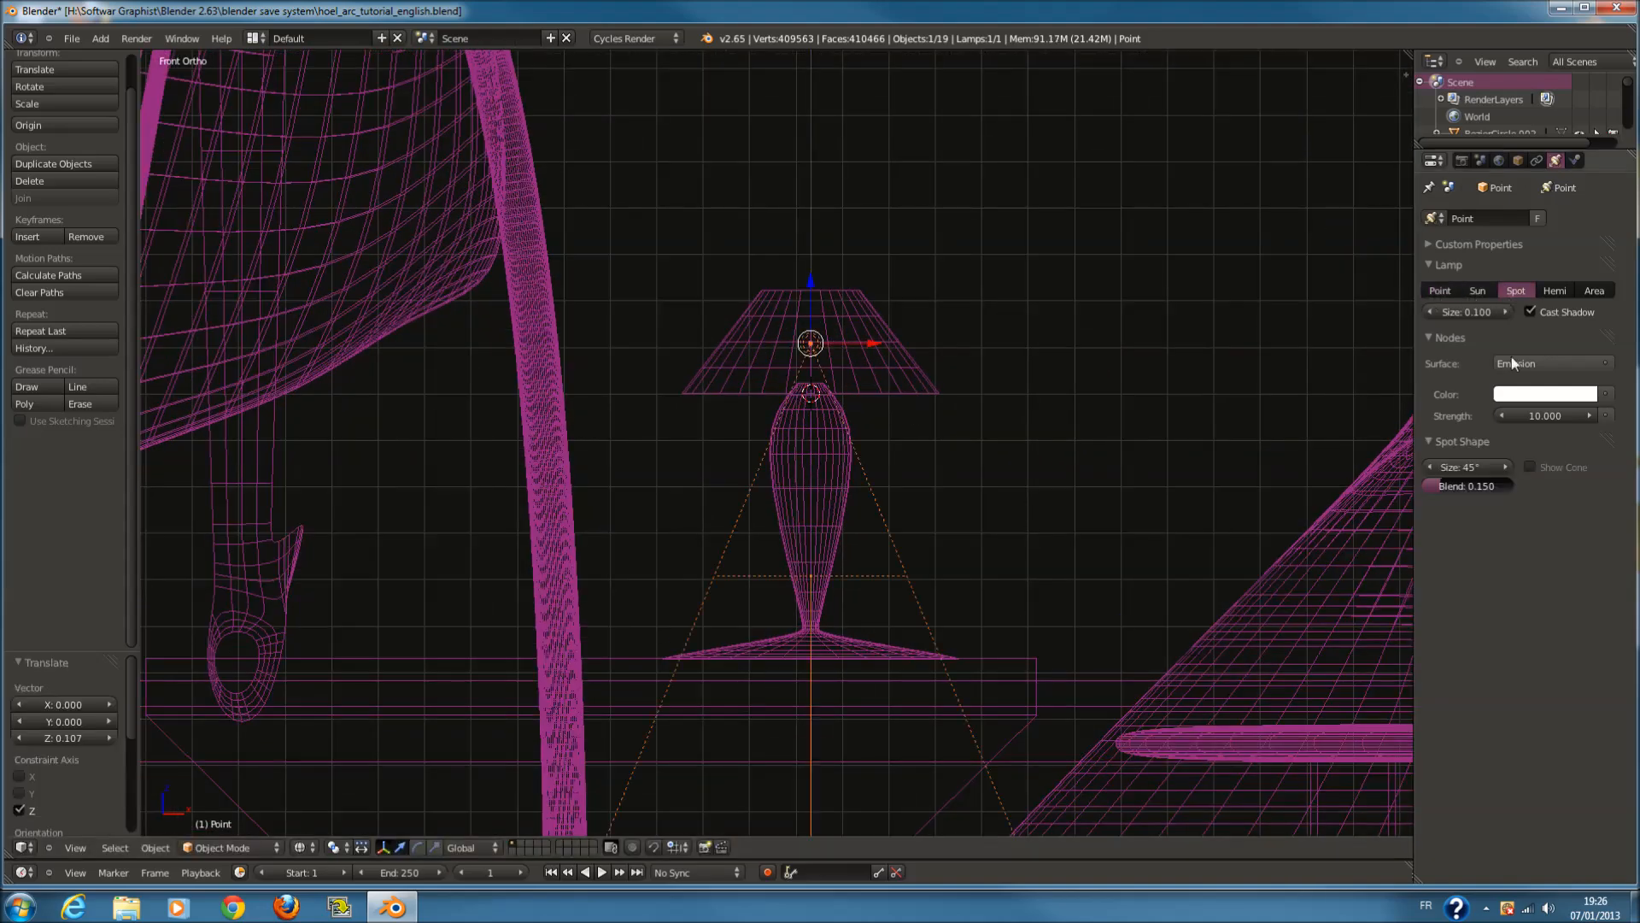
{"action": "scroll", "coordinate": [1111, 449], "scroll_direction": "down", "scroll_amount": 3}
{"action": "key", "text": "s"}
{"action": "key", "text": "z"}
{"action": "key", "text": "z"}
{"action": "key", "text": "x"}
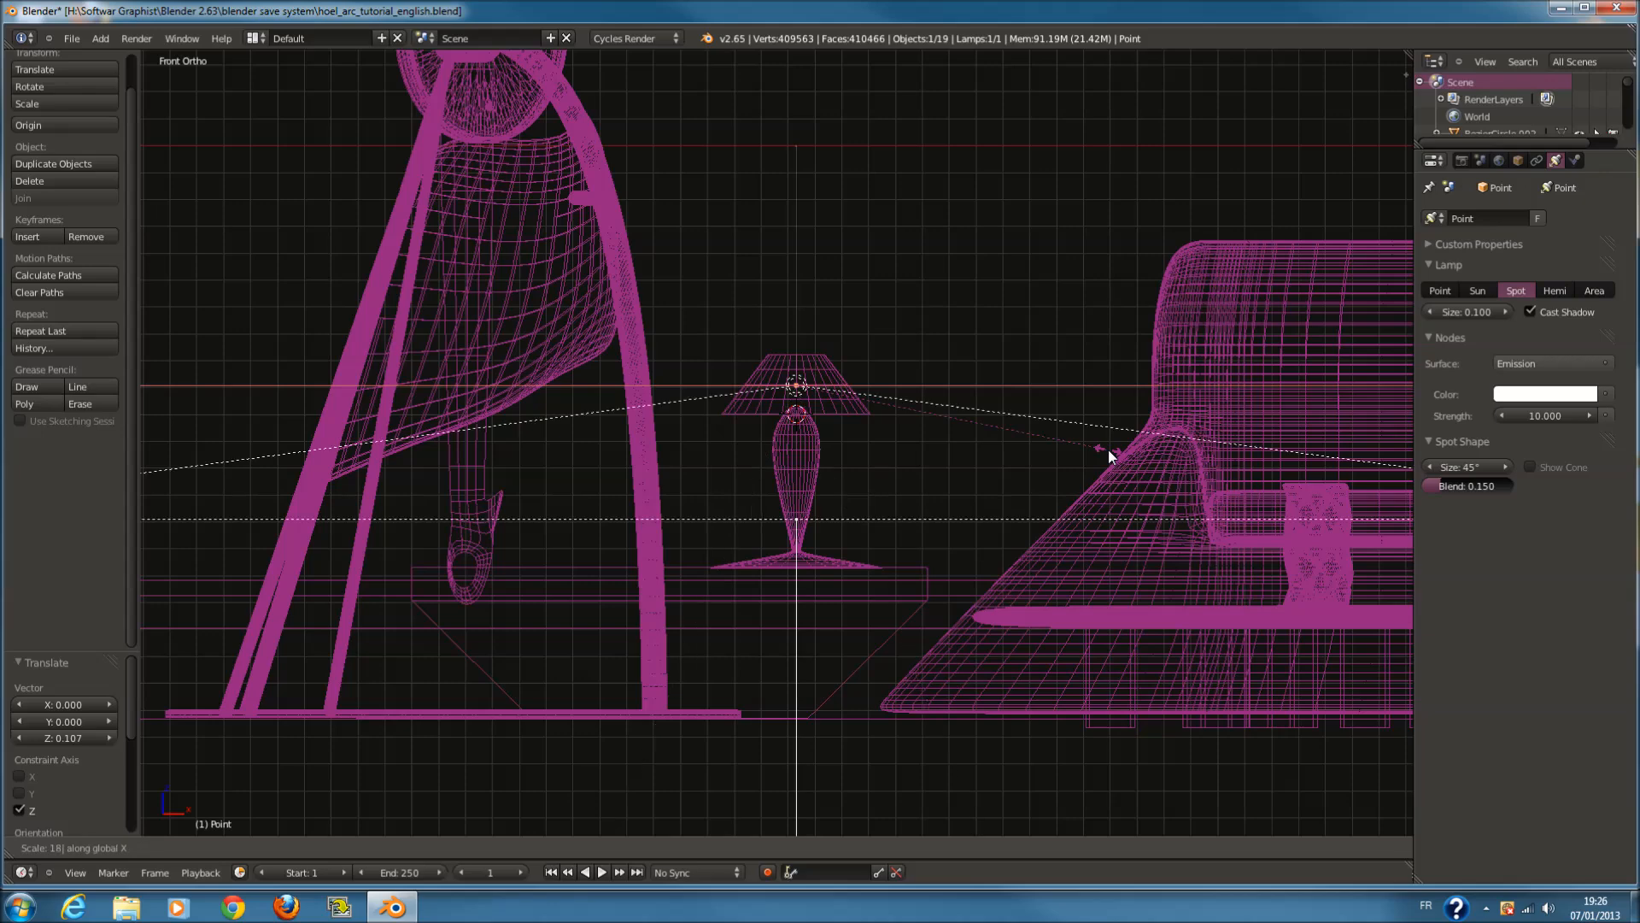
{"action": "key", "text": "Escape"}
Rotate the spot light 180° about Y to point upward and set its blend to 1.000
{"action": "scroll", "coordinate": [1109, 448], "scroll_direction": "down", "scroll_amount": 2}
{"action": "type", "text": "ry"}
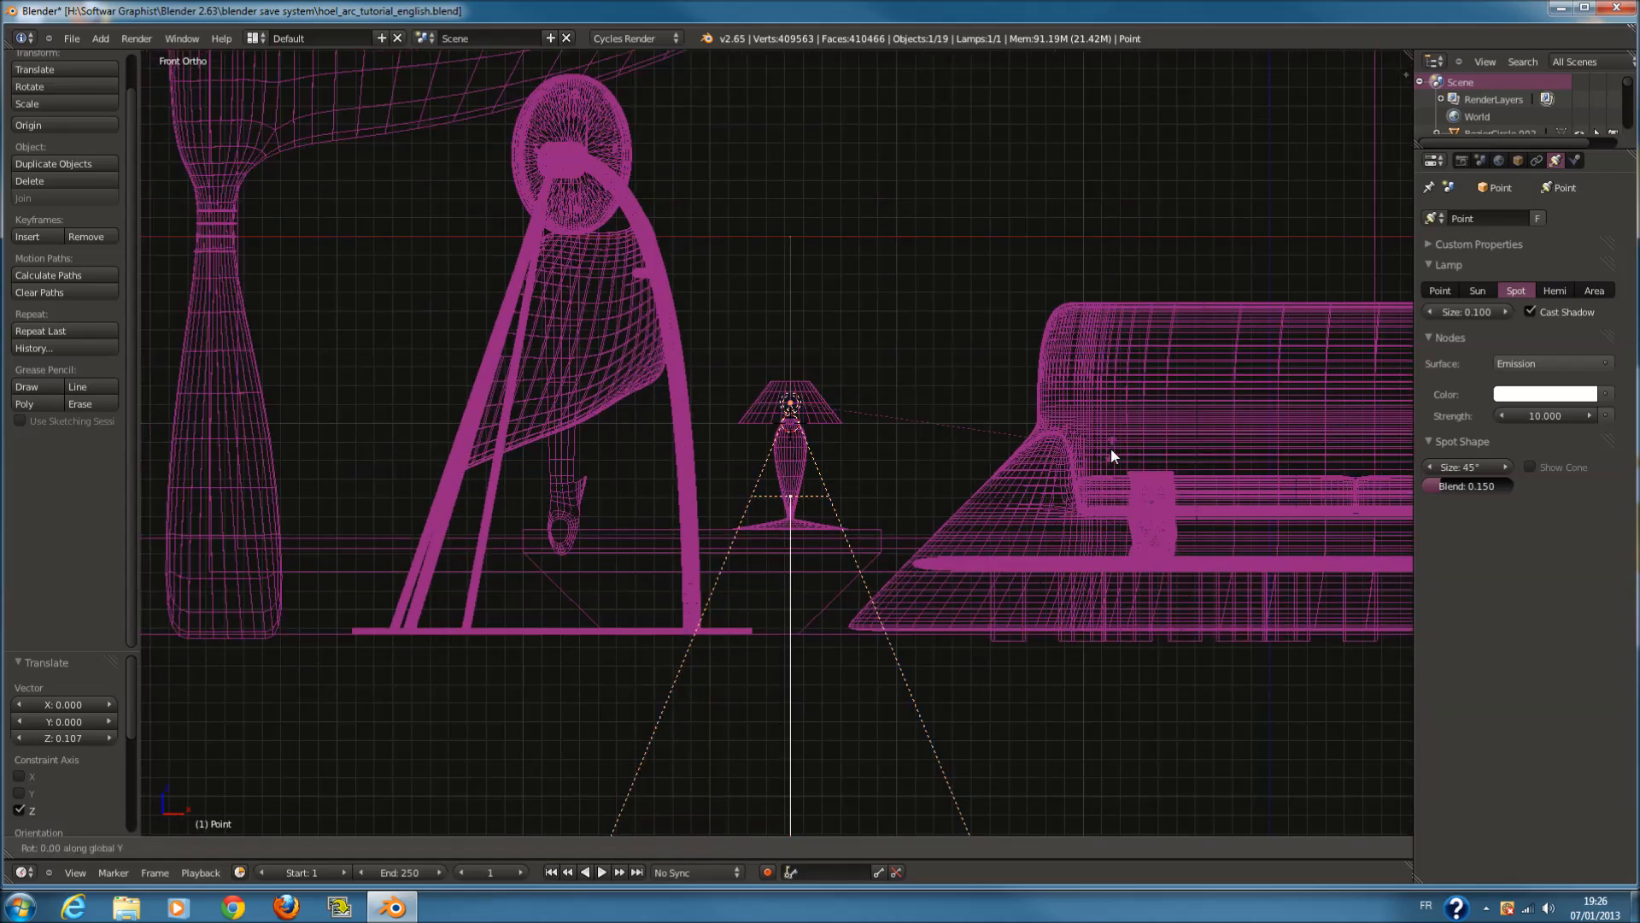
{"action": "type", "text": "180"}
{"action": "key", "text": "Return"}
{"action": "scroll", "coordinate": [1111, 448], "scroll_direction": "up", "scroll_amount": 5}
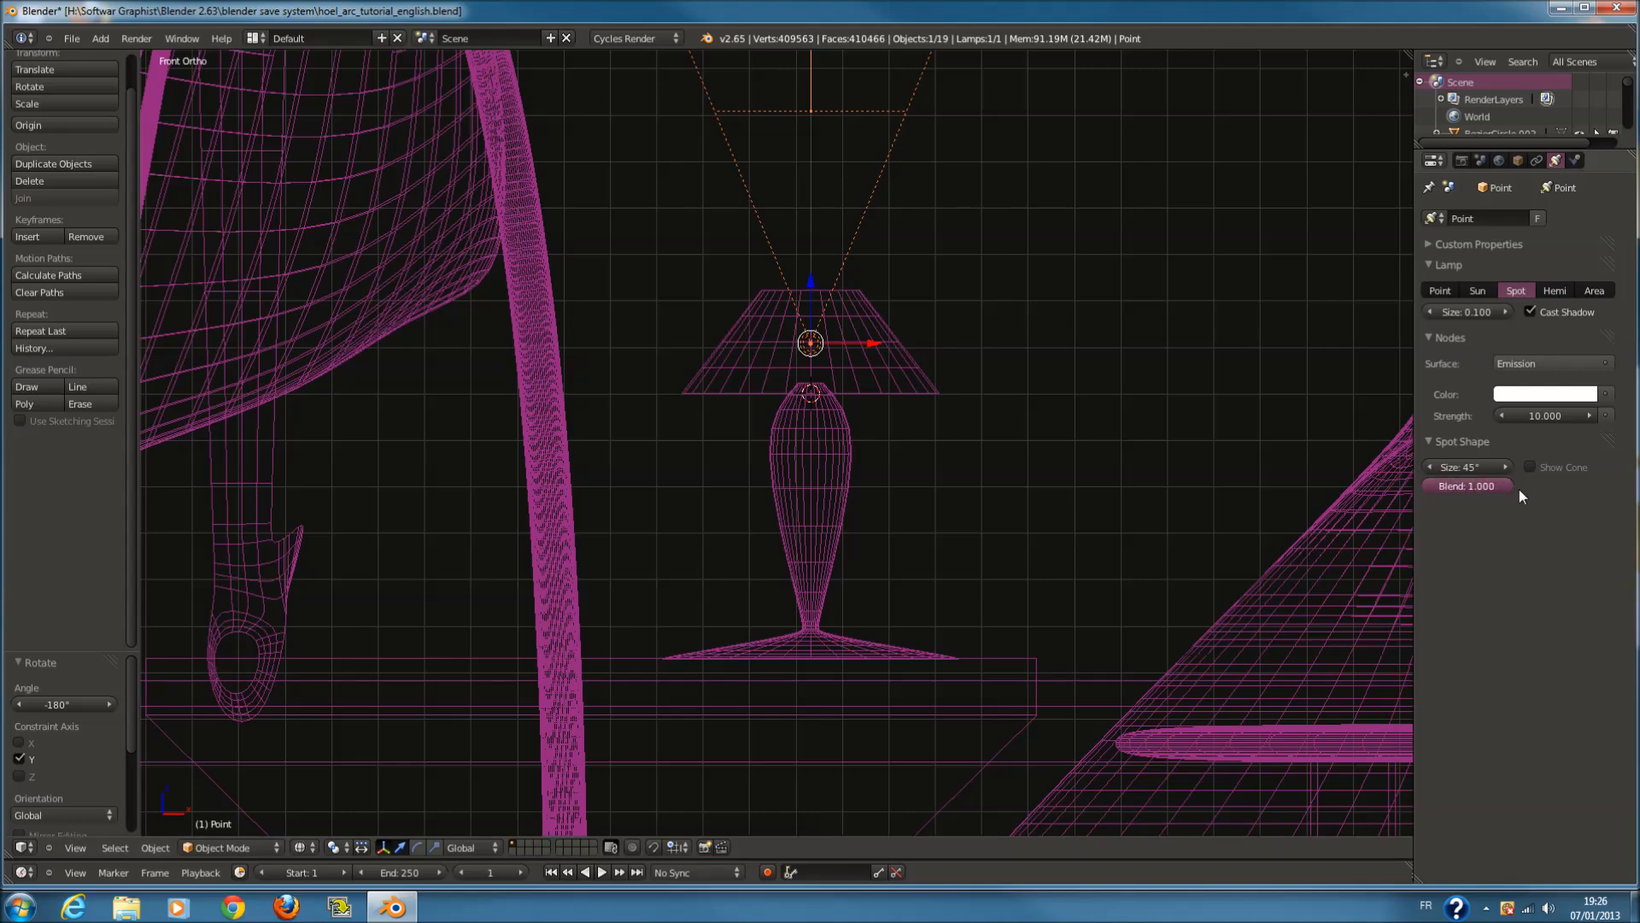
{"action": "scroll", "coordinate": [1096, 423], "scroll_direction": "down", "scroll_amount": 3}
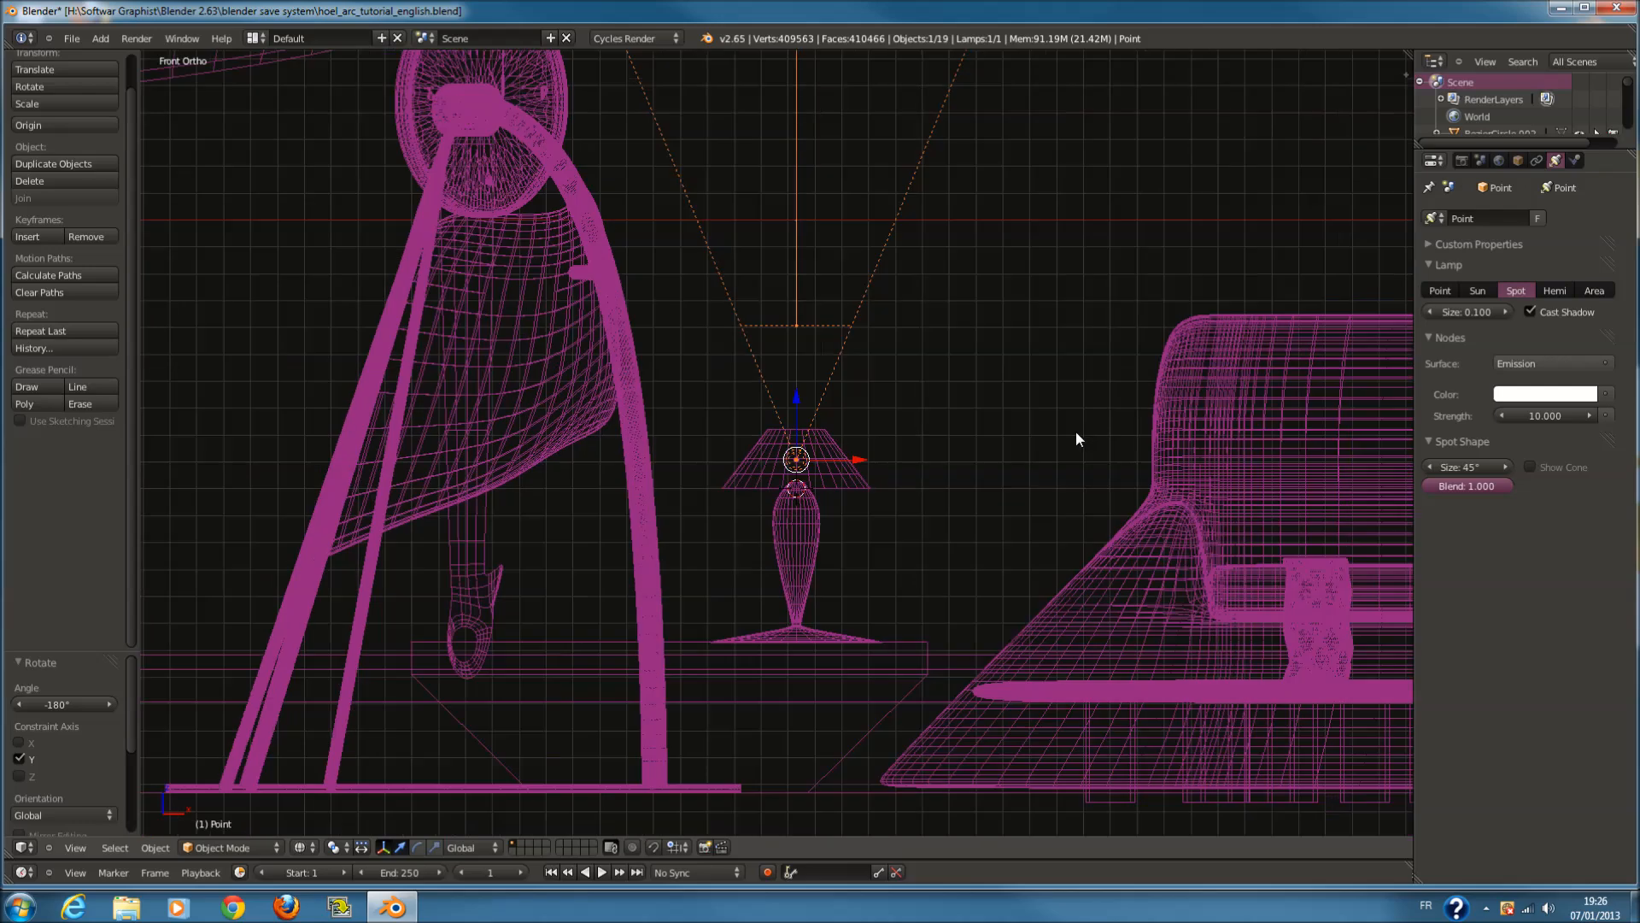
{"action": "key", "text": "shift+d"}
{"action": "left_click", "coordinate": [1112, 402]}
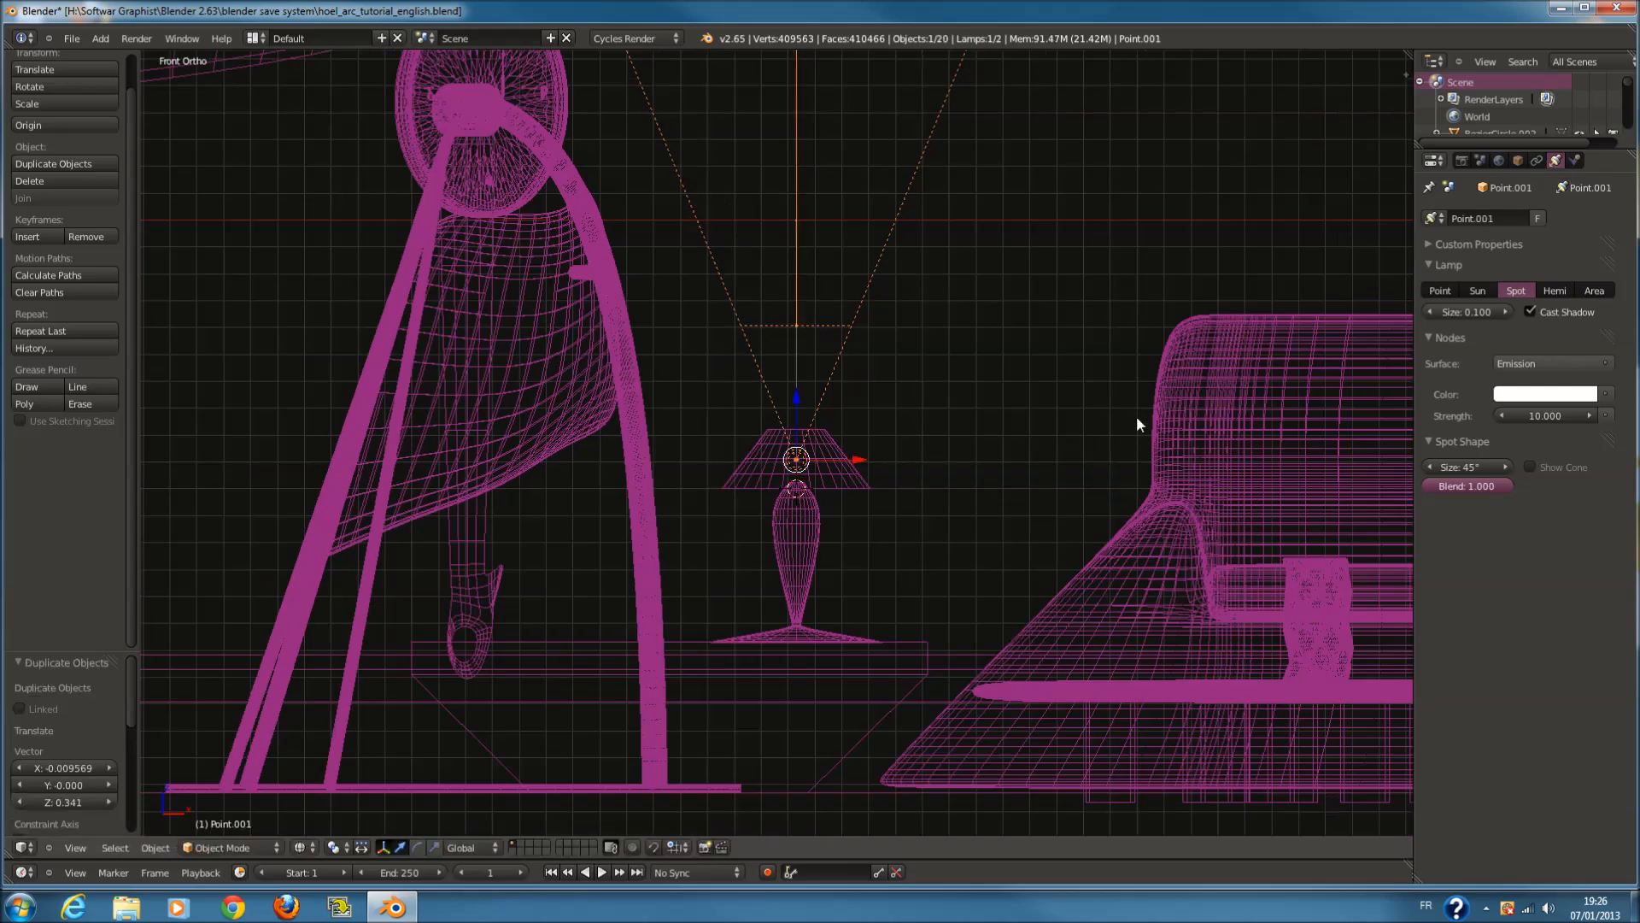
{"action": "key", "text": "Delete"}
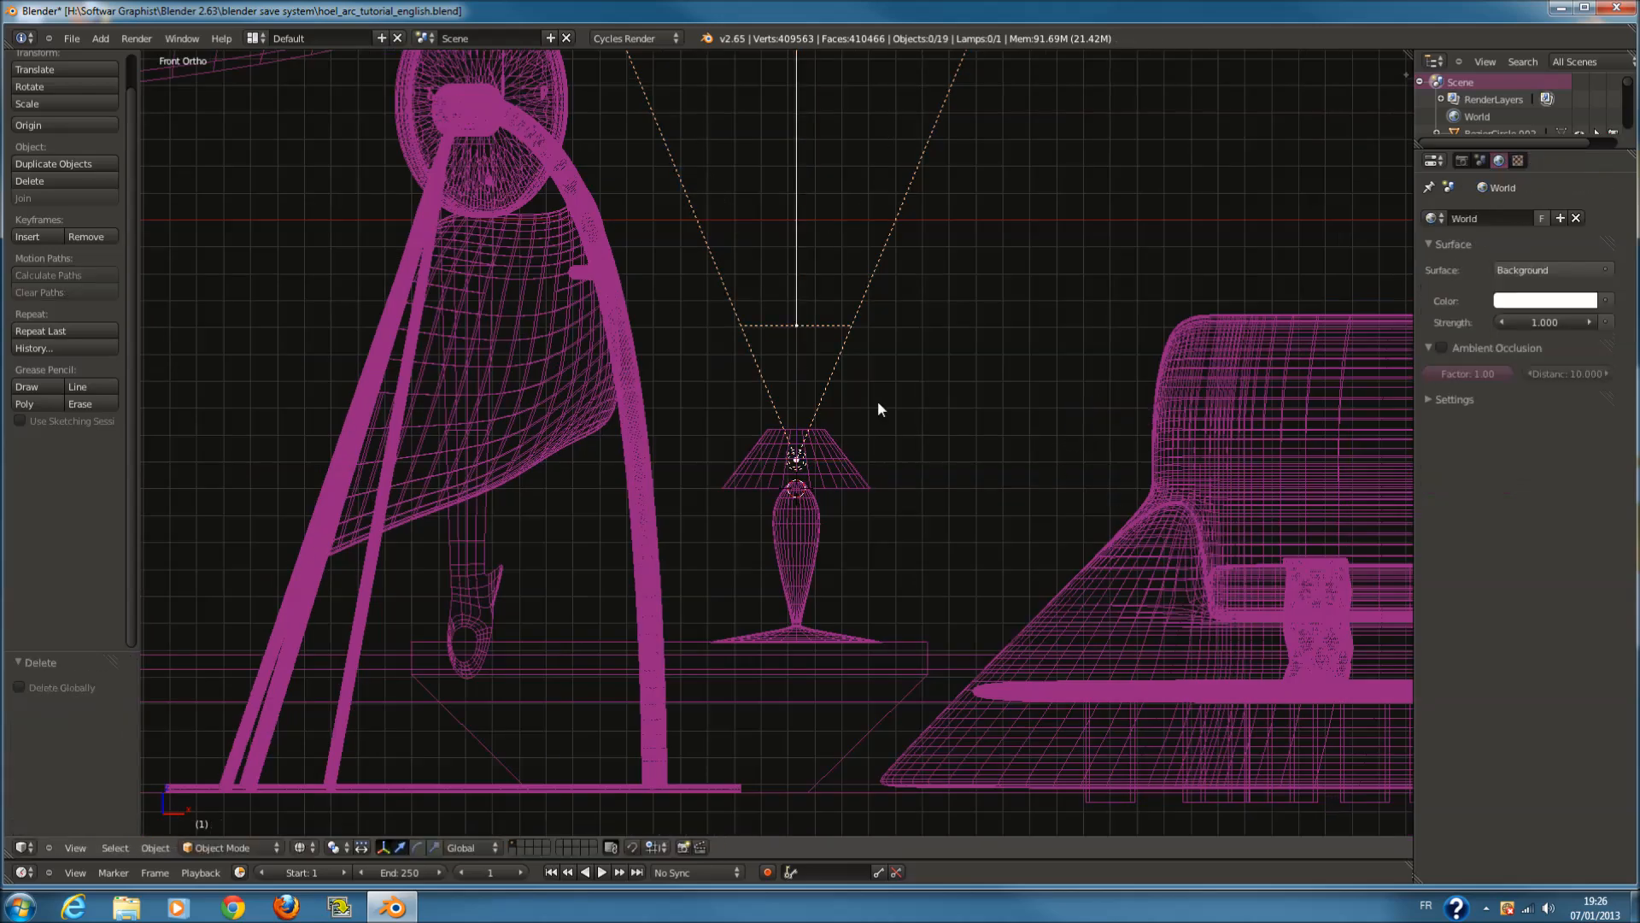
Select the upward spot light and give it a warm colour of about R 1.000, G 0.881, B 0.631
{"action": "right_click", "coordinate": [839, 358]}
{"action": "left_click", "coordinate": [1529, 394]}
{"action": "left_click_drag", "start_coordinate": [1495, 207], "coordinate": [1494, 225]}
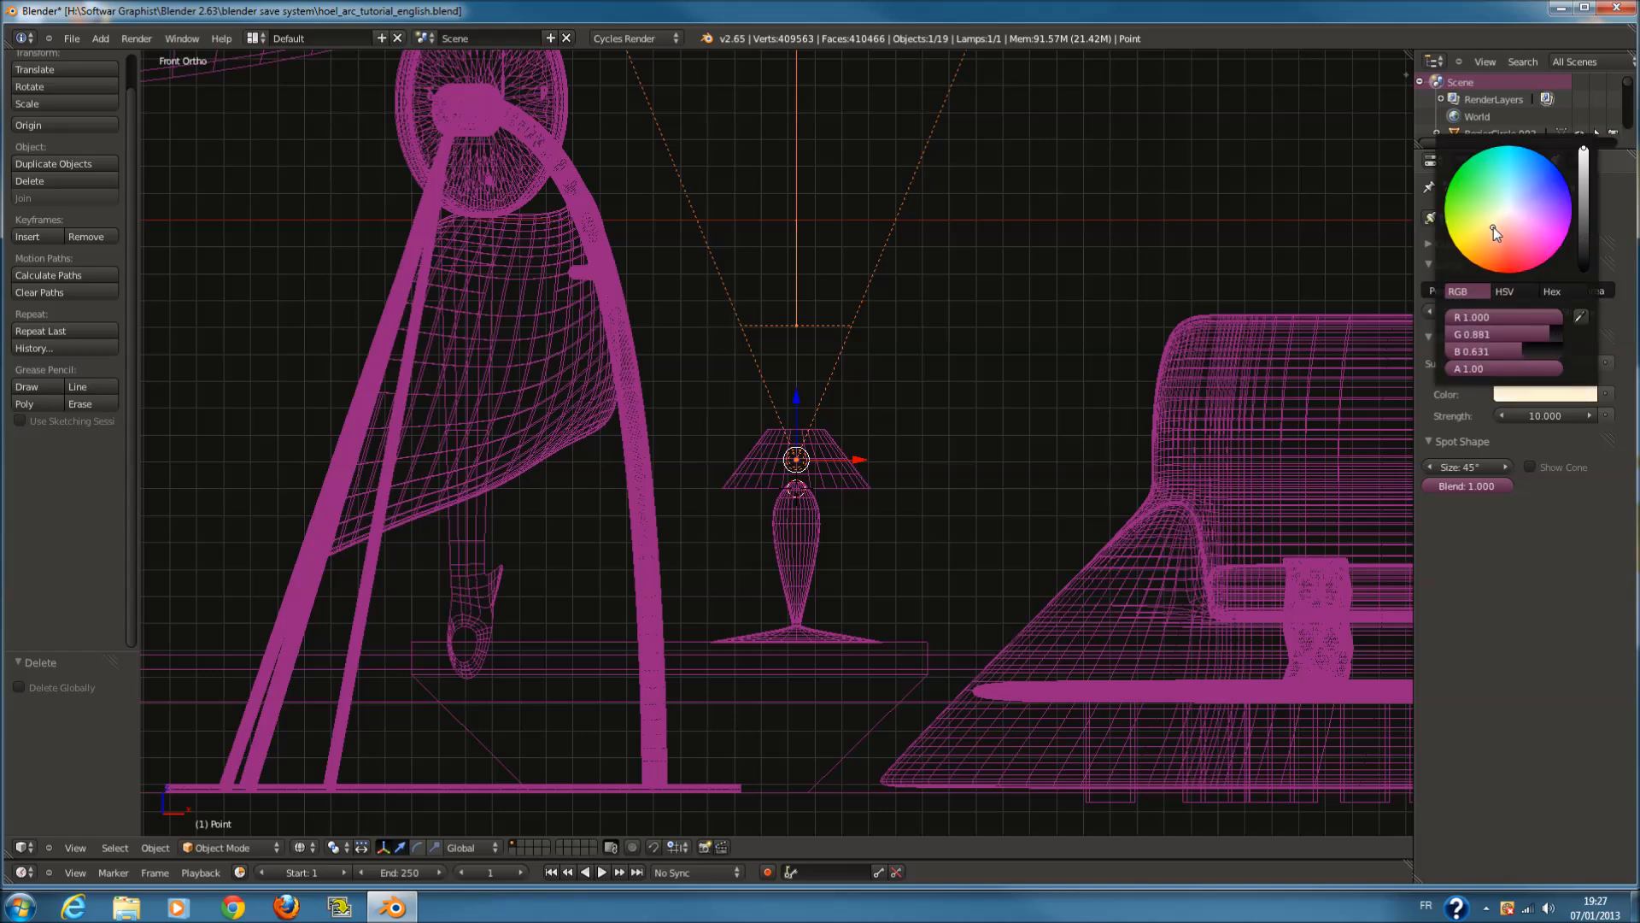
Duplicate the spot light in place and rotate the copy 180° about Y to point downward
{"action": "key", "text": "shift+d"}
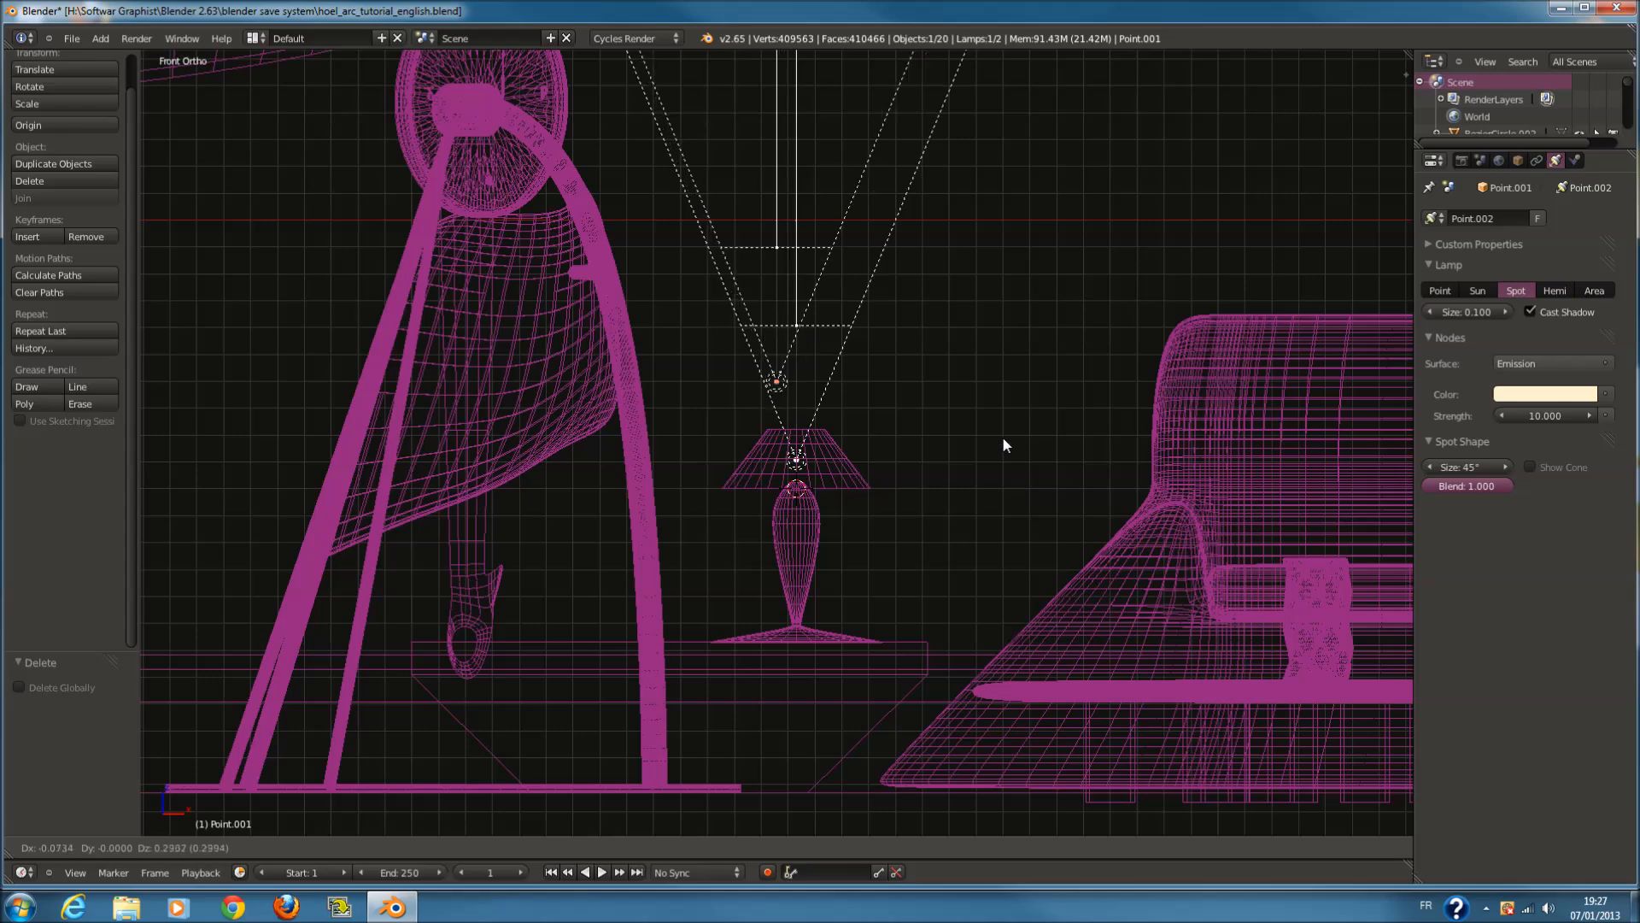
{"action": "left_click", "coordinate": [1007, 440]}
{"action": "key", "text": "r"}
{"action": "key", "text": "z"}
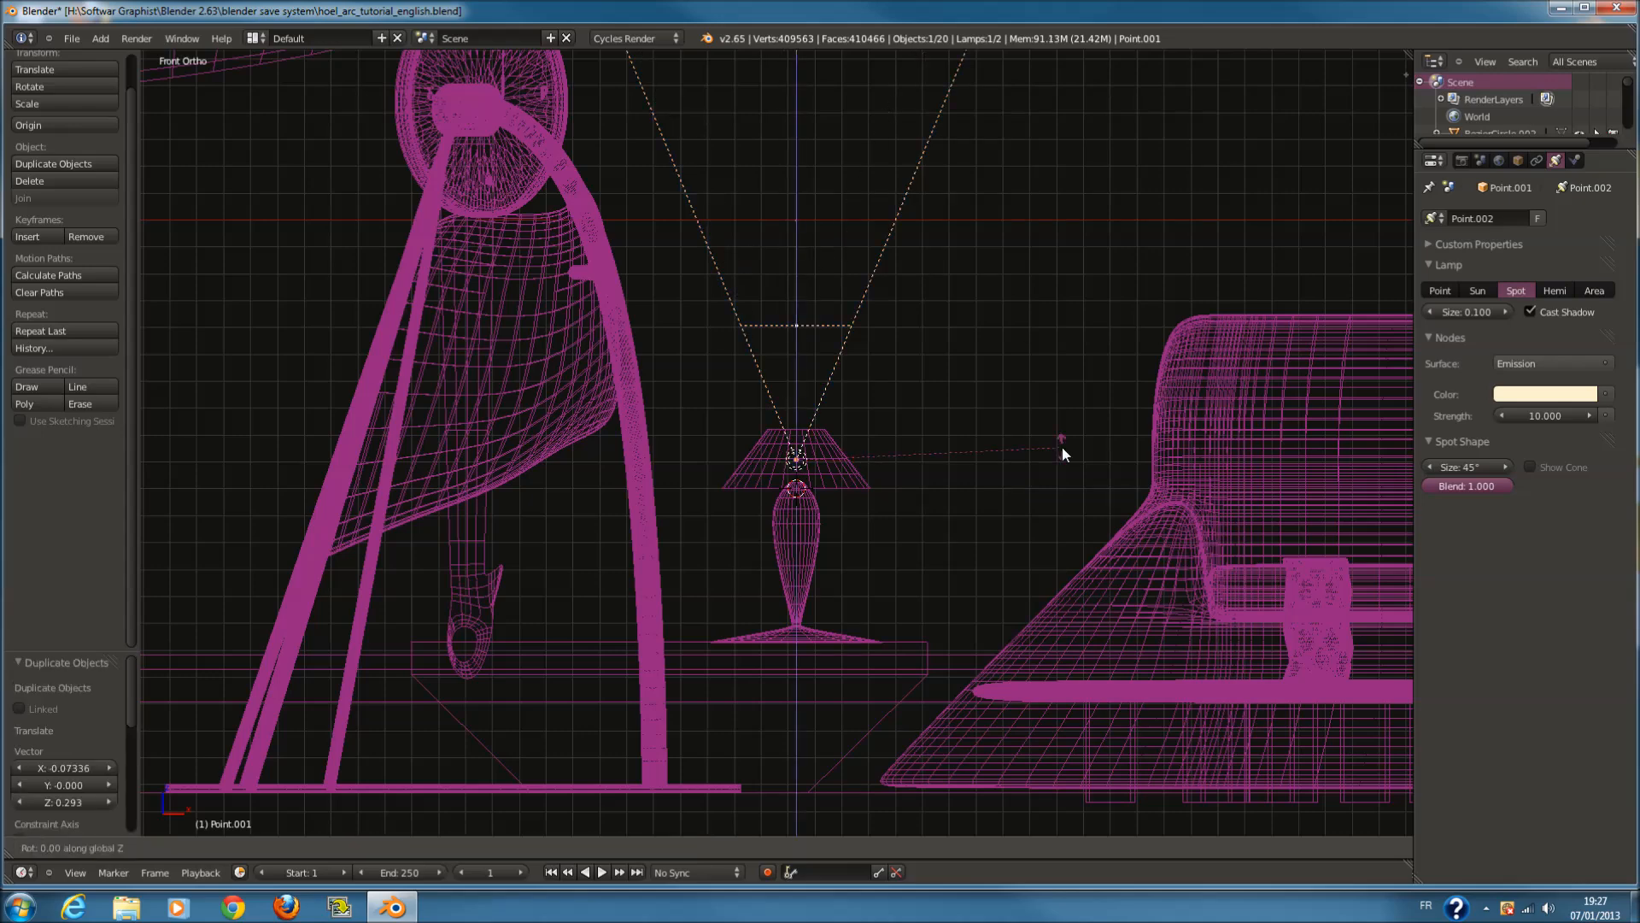
{"action": "key", "text": "y"}
{"action": "type", "text": "180"}
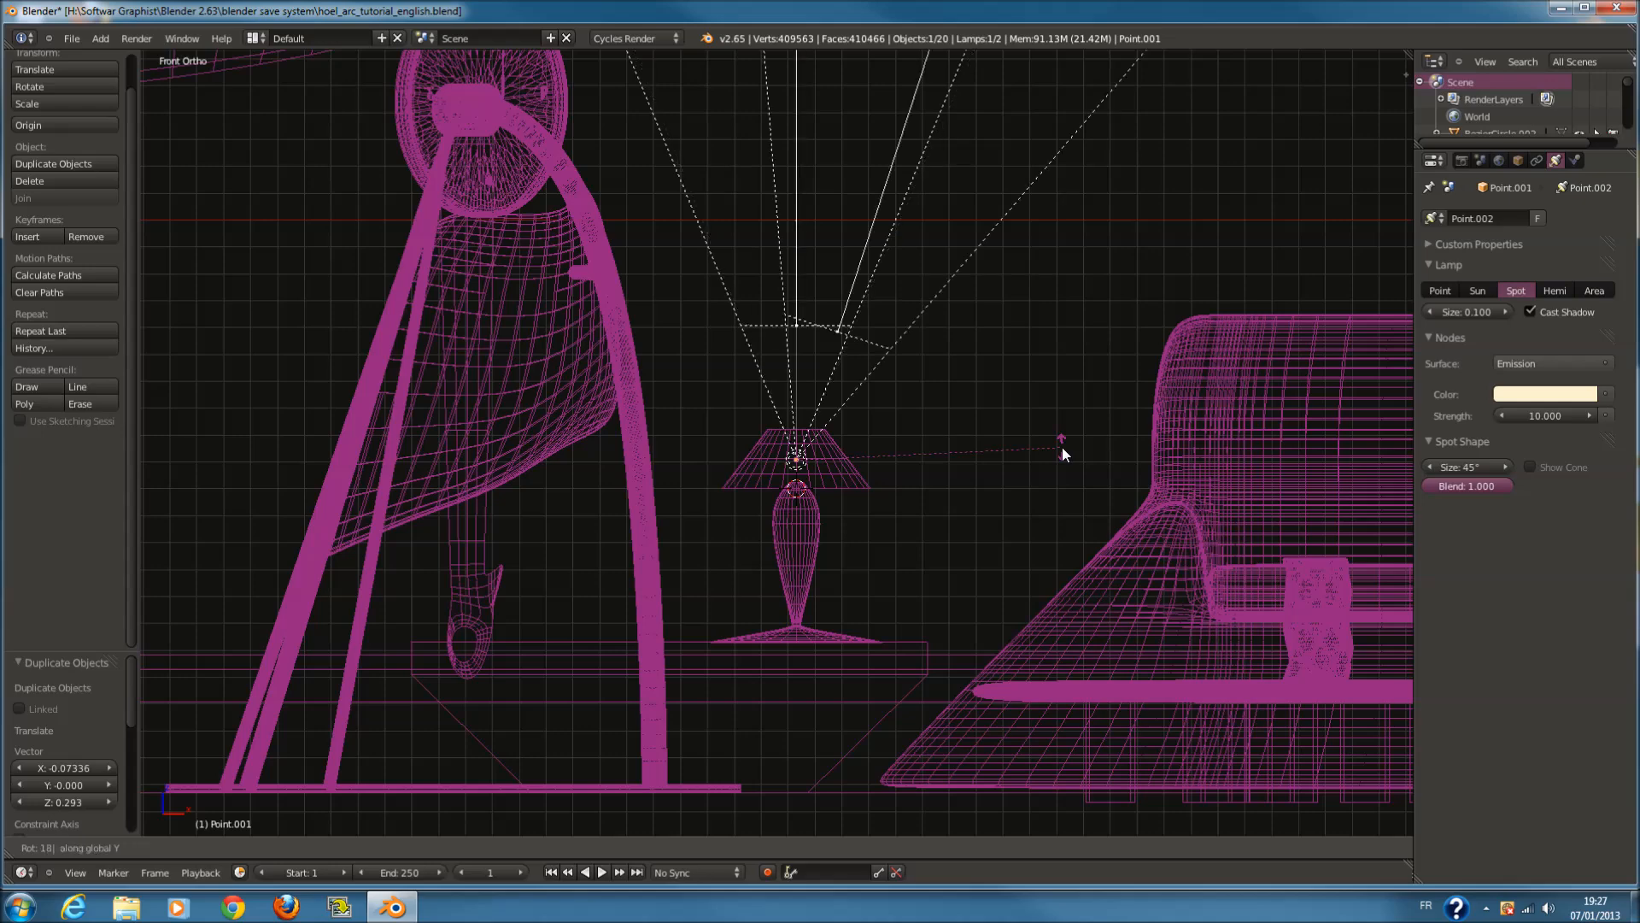
{"action": "key", "text": "Return"}
{"action": "scroll", "coordinate": [1063, 447], "scroll_direction": "down", "scroll_amount": 1}
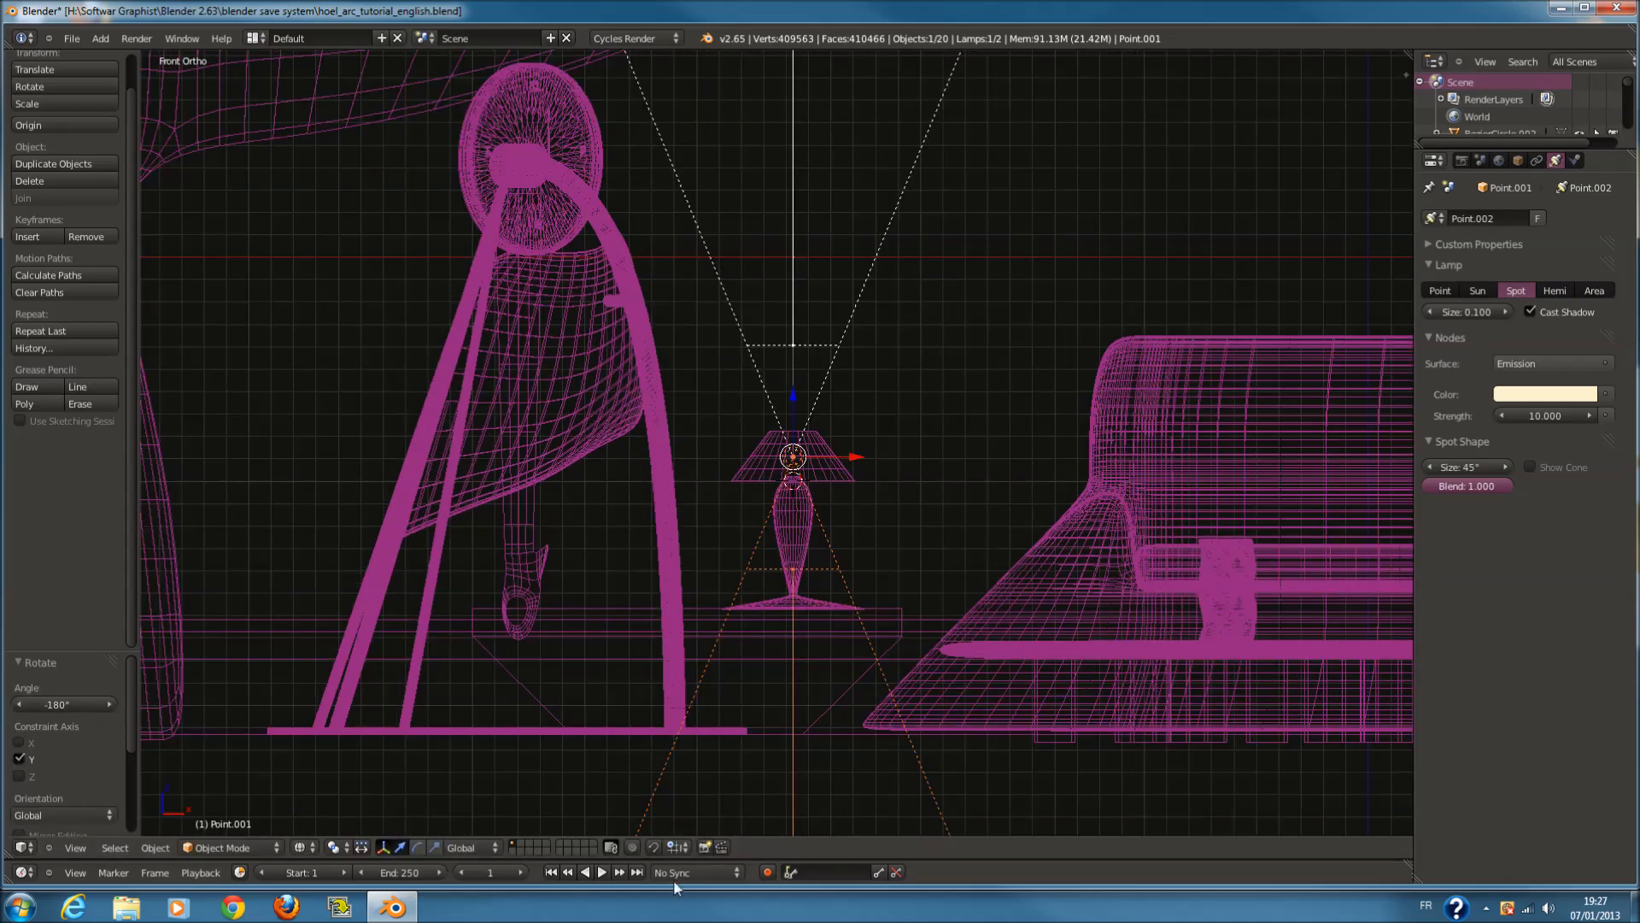
Preview the lighting from the camera view in Rendered shading, and return to wireframe close to the table lamp
{"action": "middle_click_drag", "start_coordinate": [905, 468], "coordinate": [911, 468]}
{"action": "key", "text": "KP_0"}
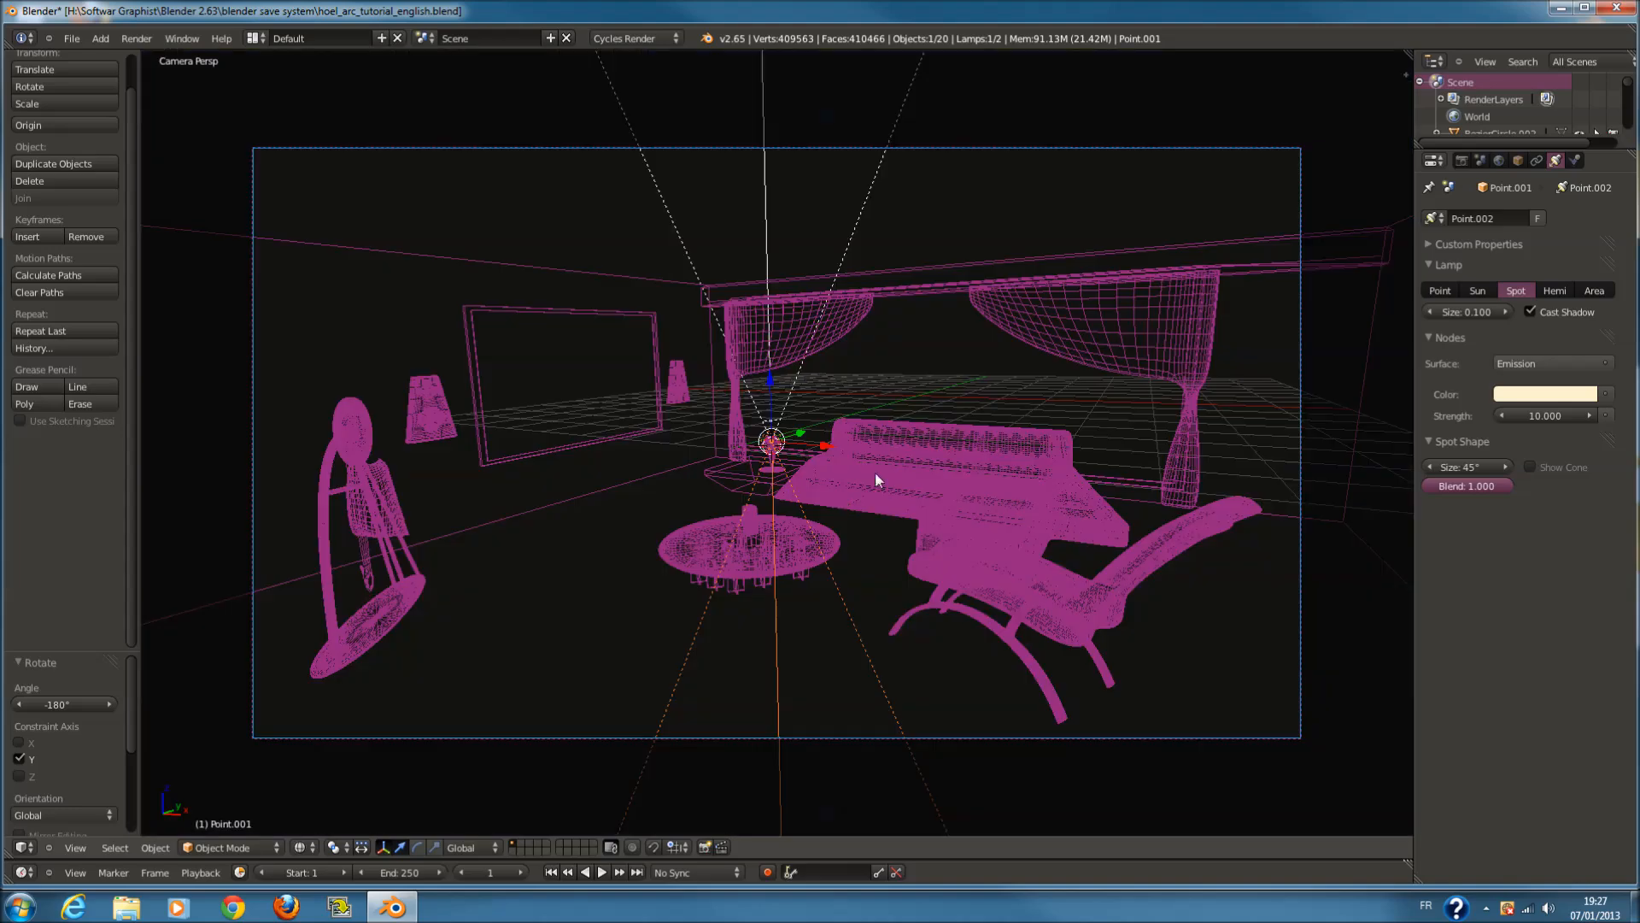
{"action": "key", "text": "z"}
{"action": "left_click", "coordinate": [312, 847]}
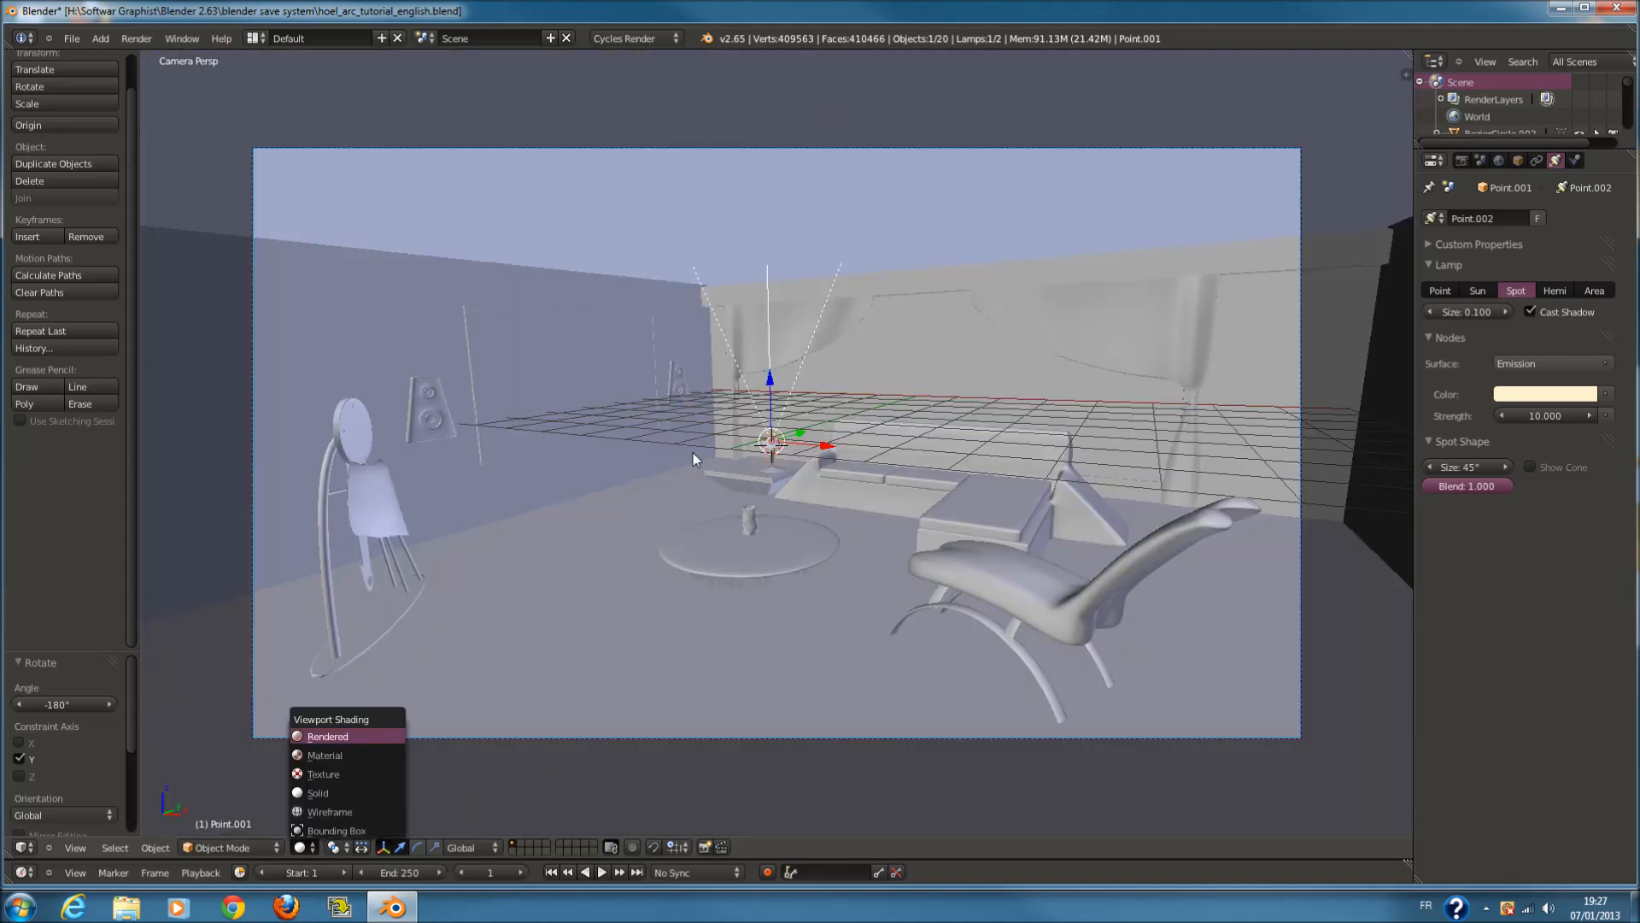
{"action": "key", "text": "Return"}
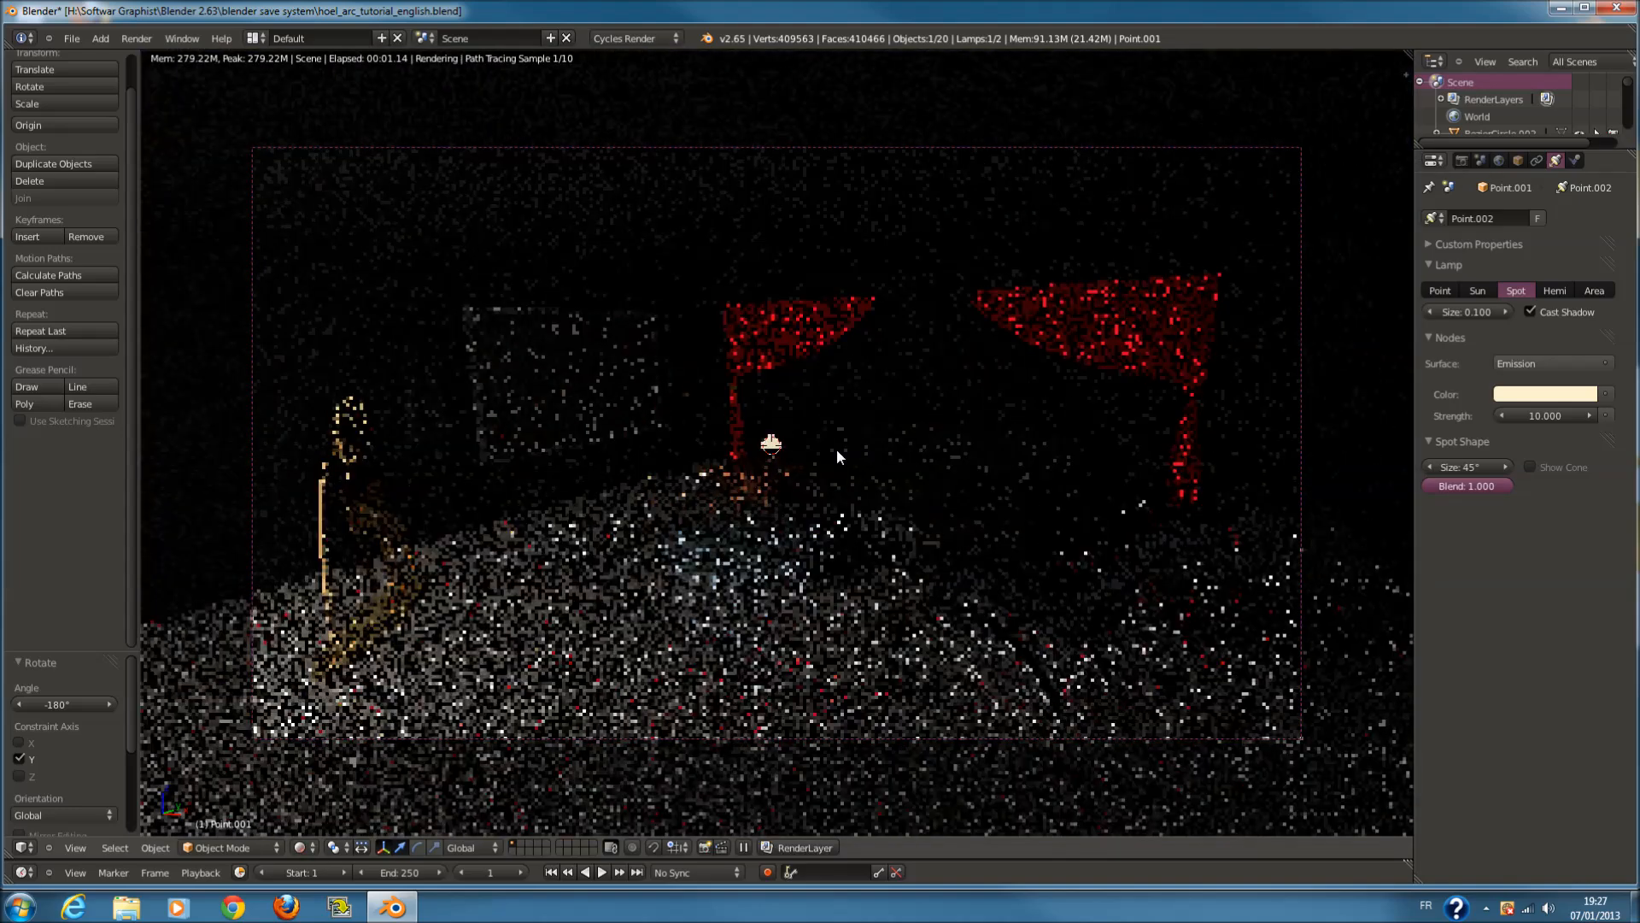
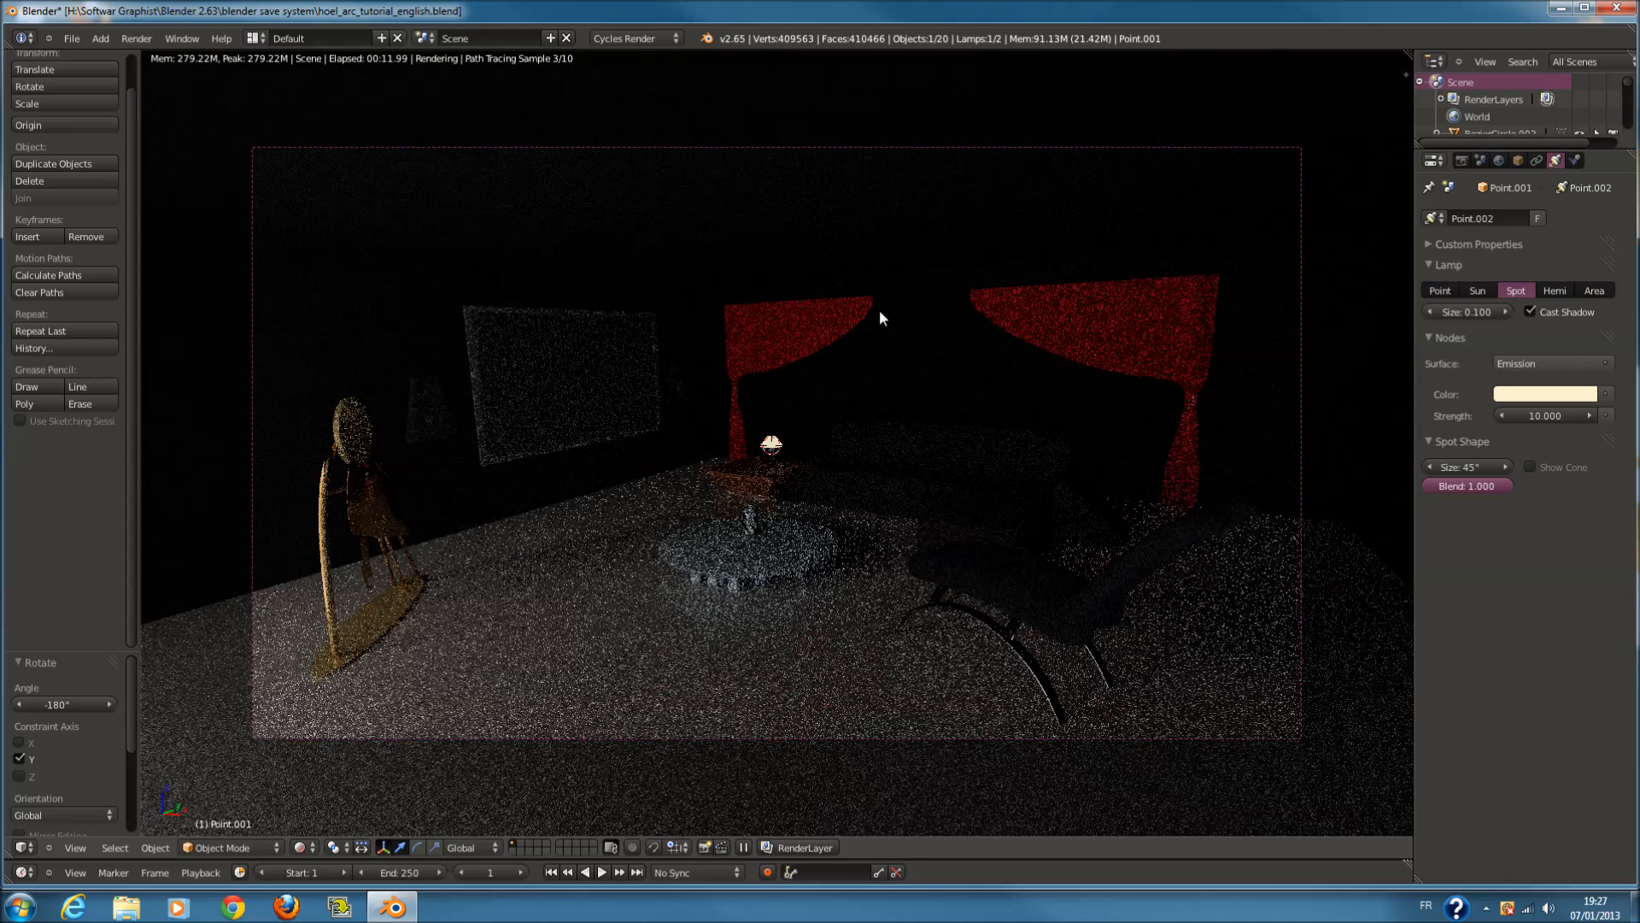
{"action": "left_click", "coordinate": [309, 854]}
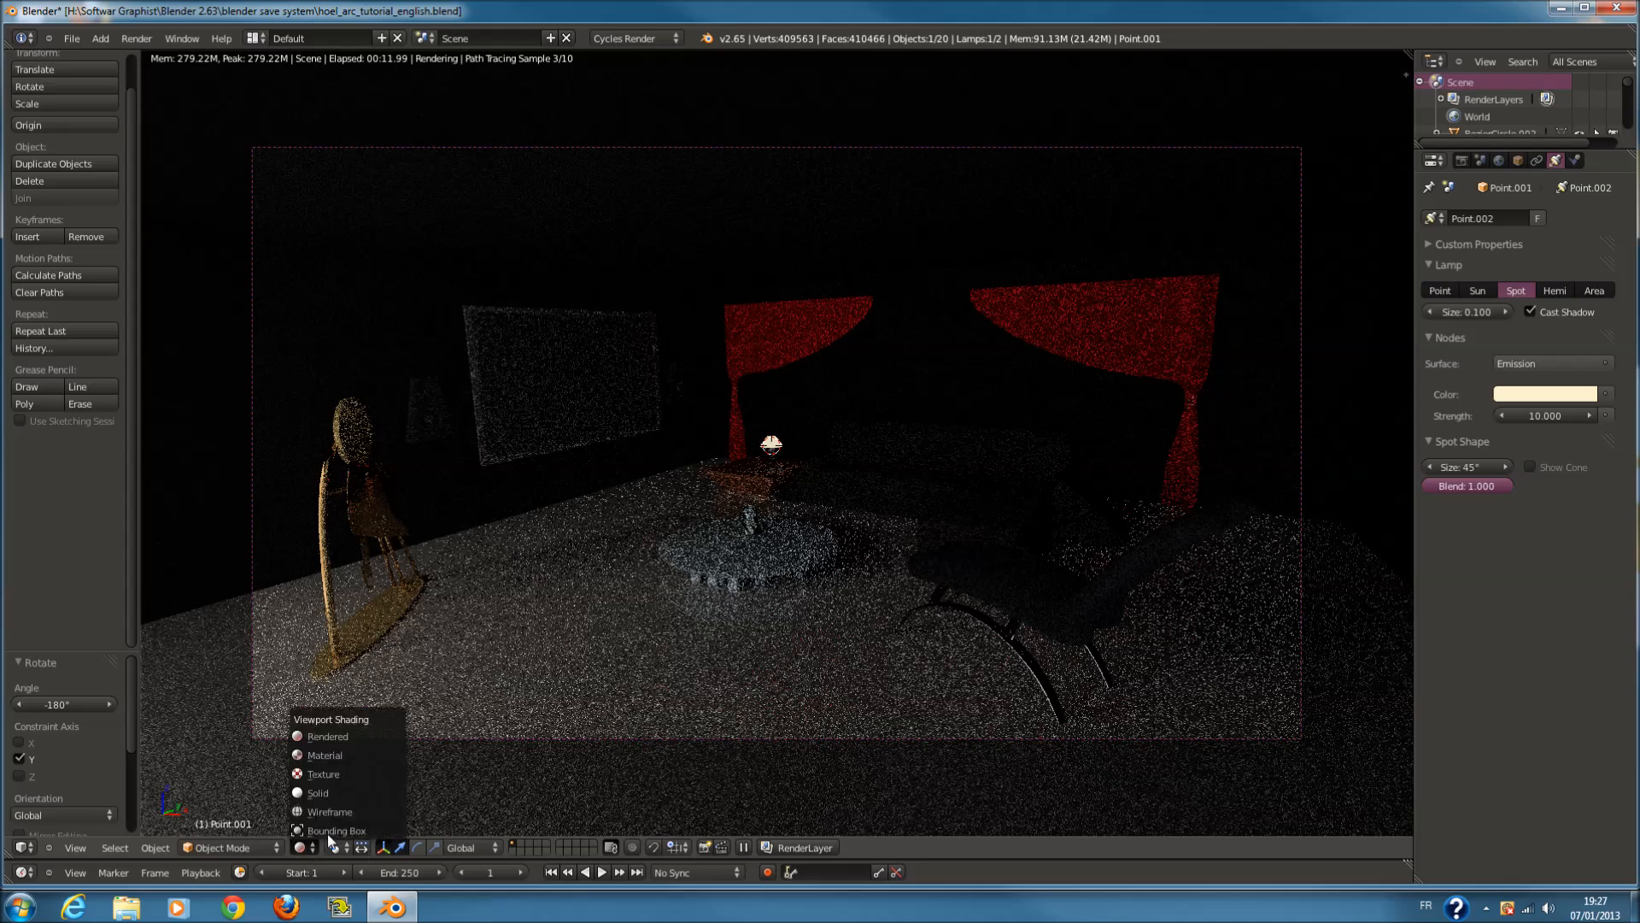
{"action": "left_click", "coordinate": [335, 797]}
{"action": "scroll", "coordinate": [785, 469], "scroll_direction": "up", "scroll_amount": 5}
{"action": "key", "text": "z"}
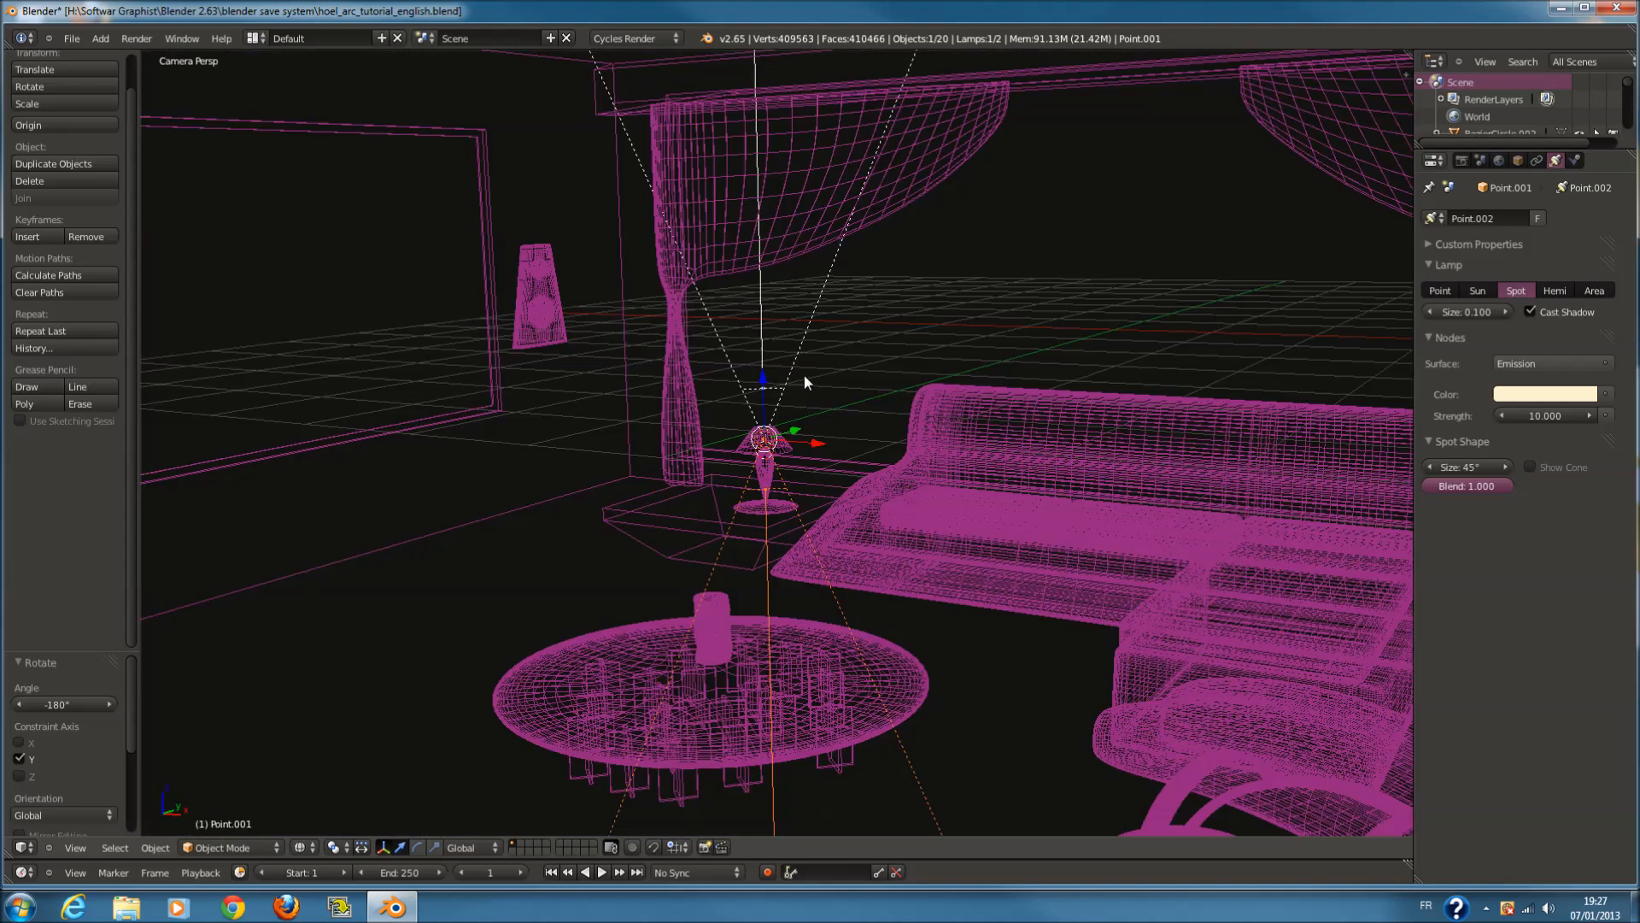
Select the upward spot light in the table lamp and set its emission strength to 100
{"action": "right_click", "coordinate": [802, 342]}
{"action": "scroll", "coordinate": [802, 342], "scroll_direction": "down", "scroll_amount": 2}
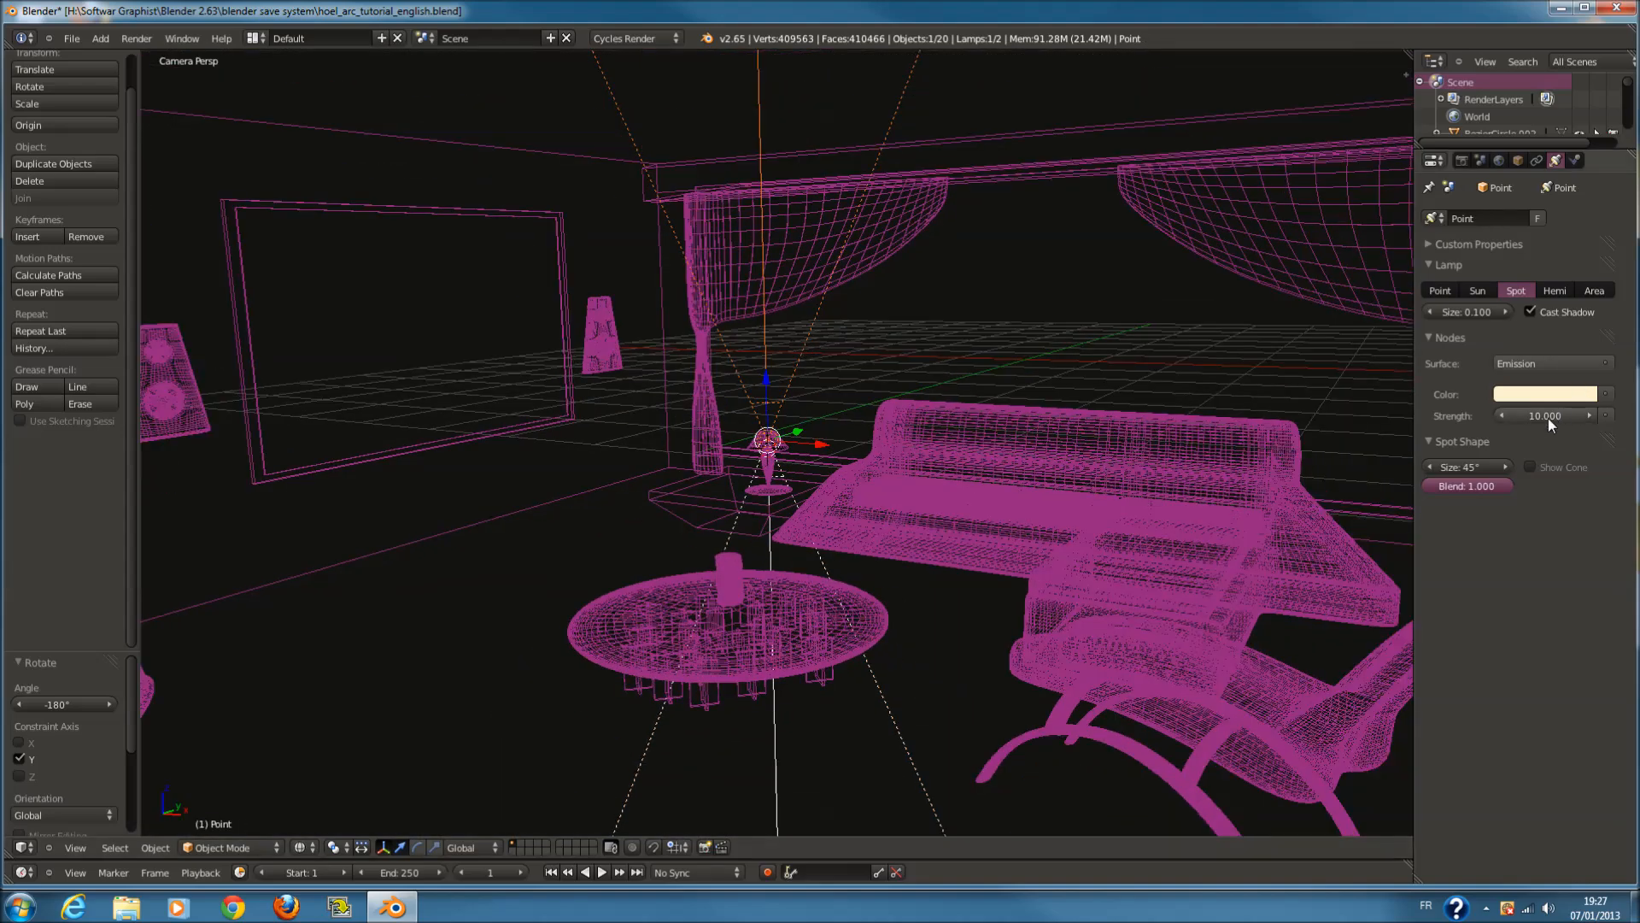
{"action": "type", "text": "100"}
{"action": "key", "text": "Return"}
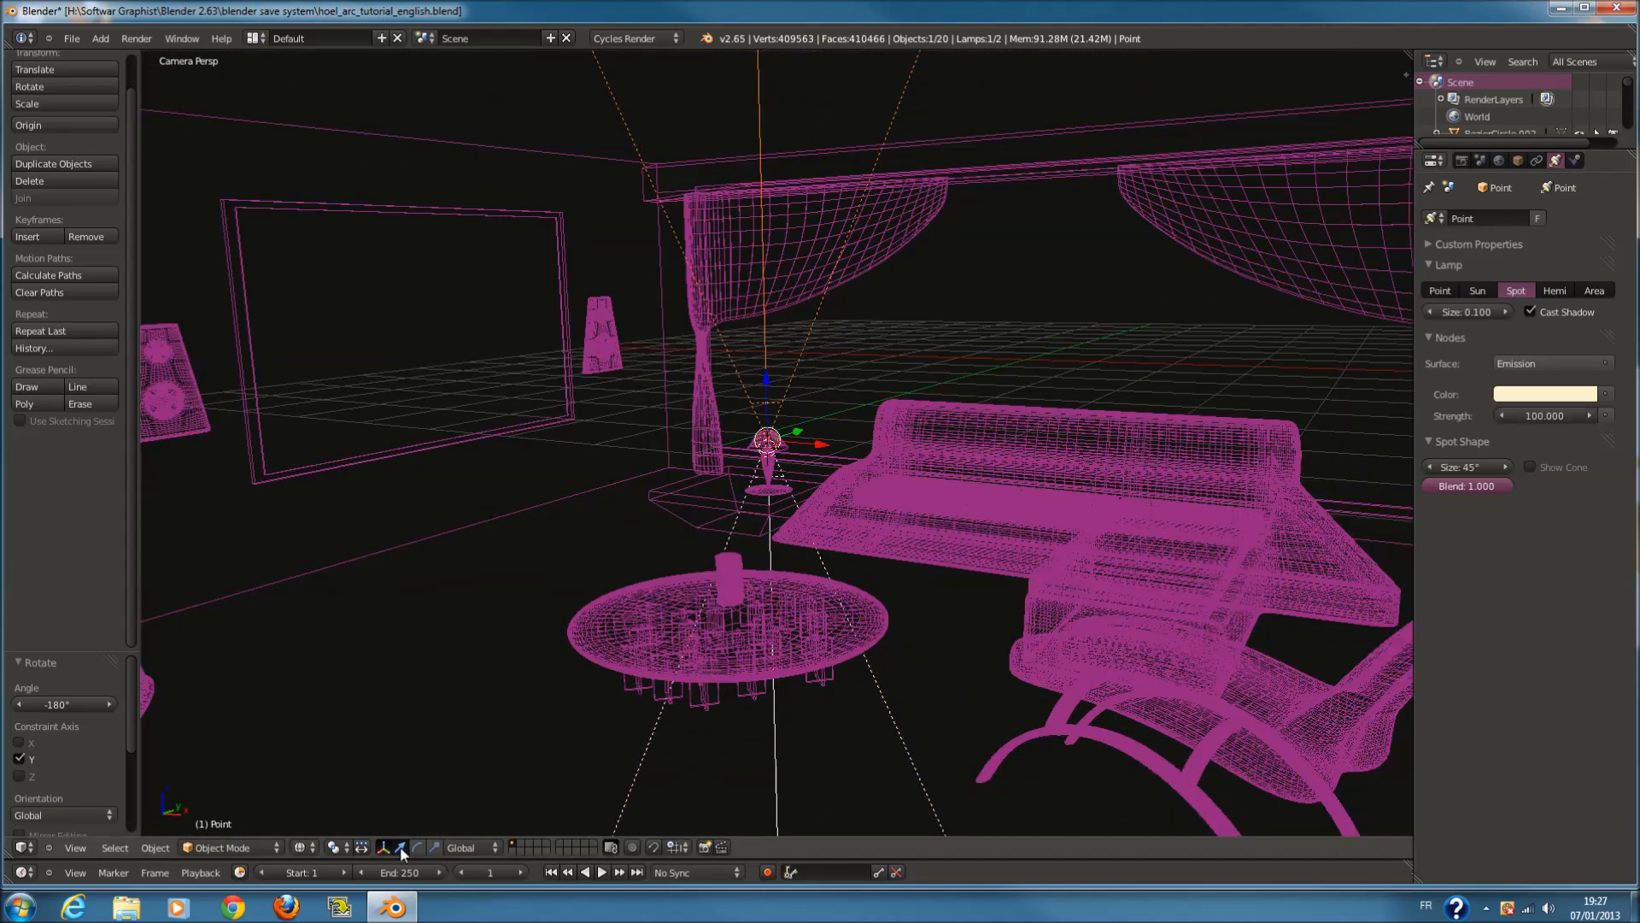
Preview the whole camera view in Rendered shading and switch back to Solid shading
{"action": "left_click", "coordinate": [303, 848]}
{"action": "key", "text": "Return"}
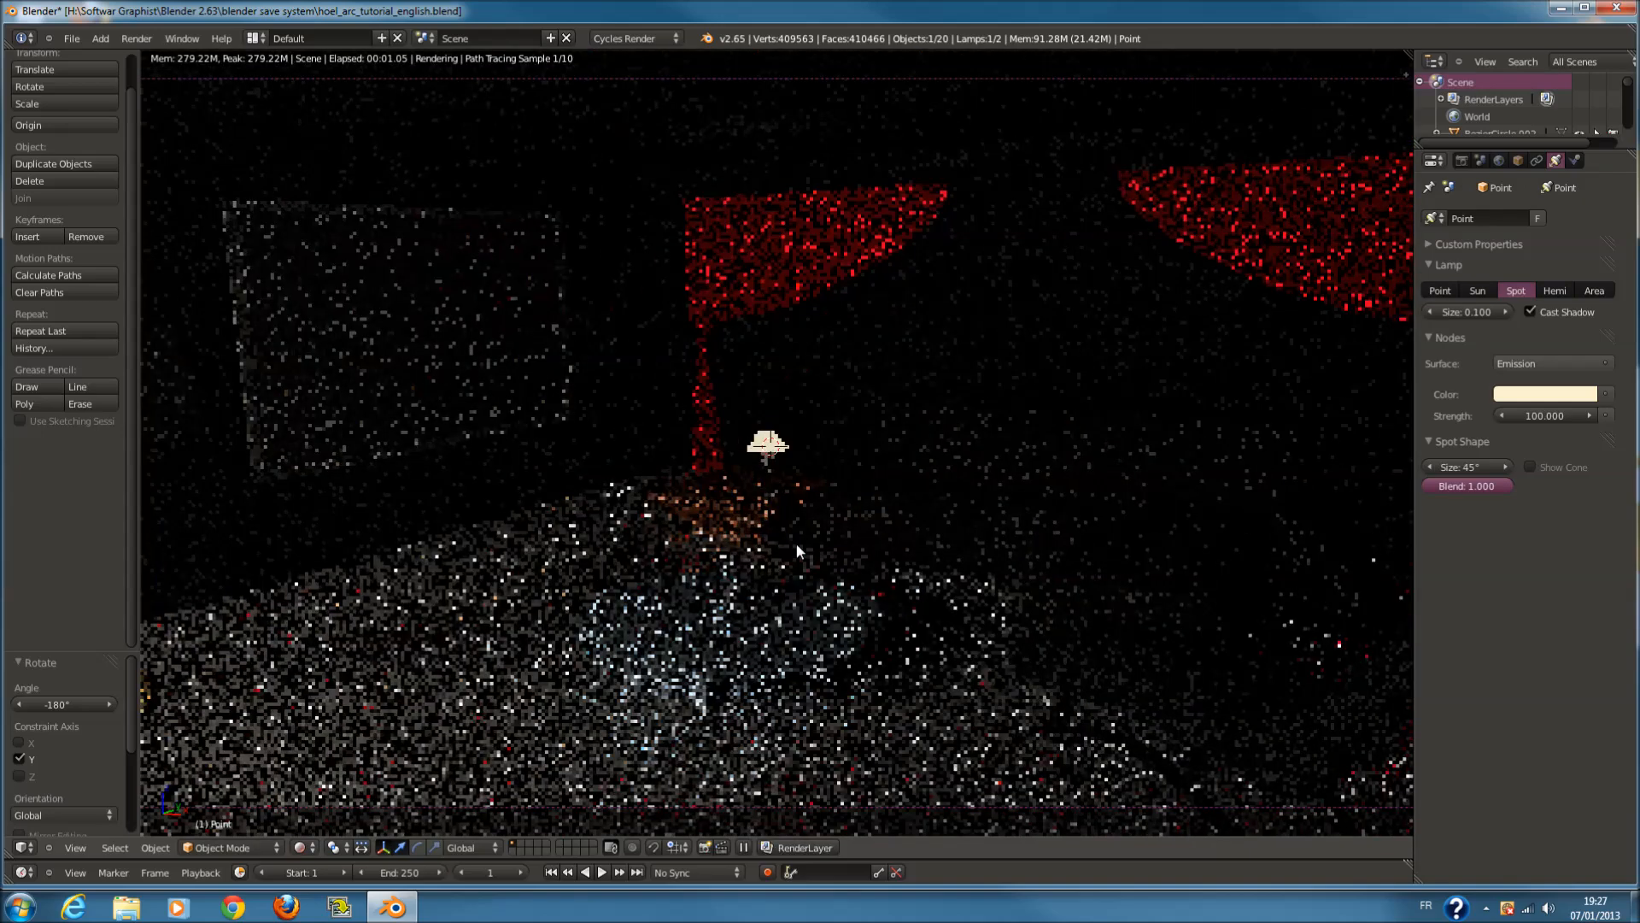
{"action": "key", "text": "KP_0"}
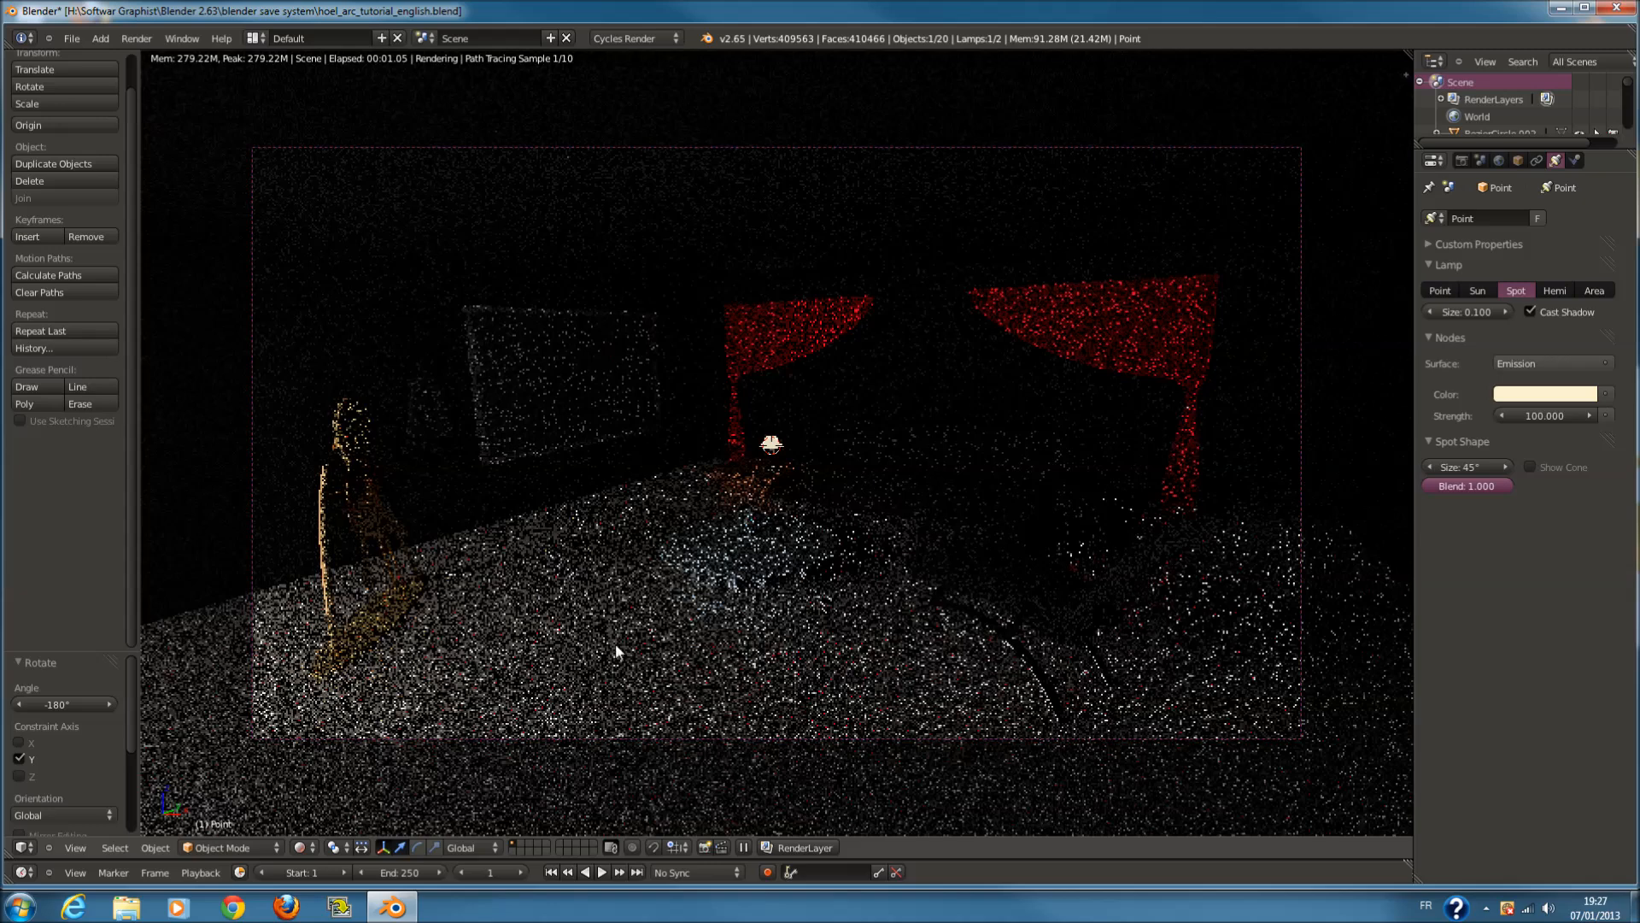
{"action": "left_click", "coordinate": [300, 848]}
{"action": "left_click", "coordinate": [326, 793]}
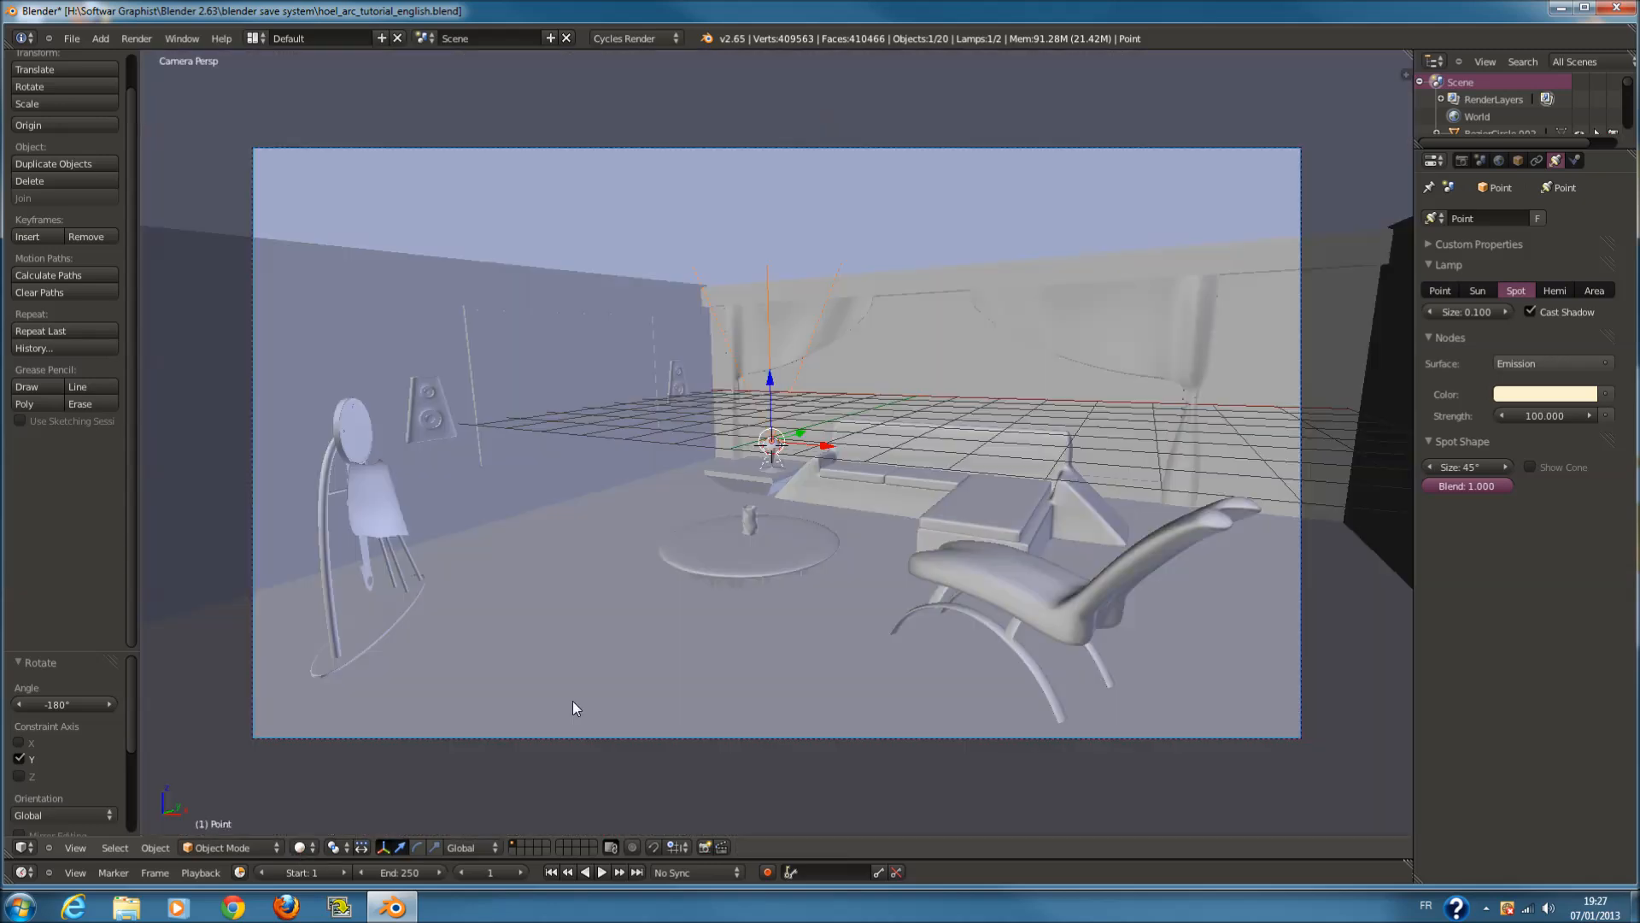
Raise the upward spot light about 0.148 along Z in the front view and return to the camera view
{"action": "key", "text": "KP_1"}
{"action": "scroll", "coordinate": [986, 376], "scroll_direction": "up", "scroll_amount": 3}
{"action": "key", "text": "z"}
{"action": "scroll", "coordinate": [849, 403], "scroll_direction": "up", "scroll_amount": 3}
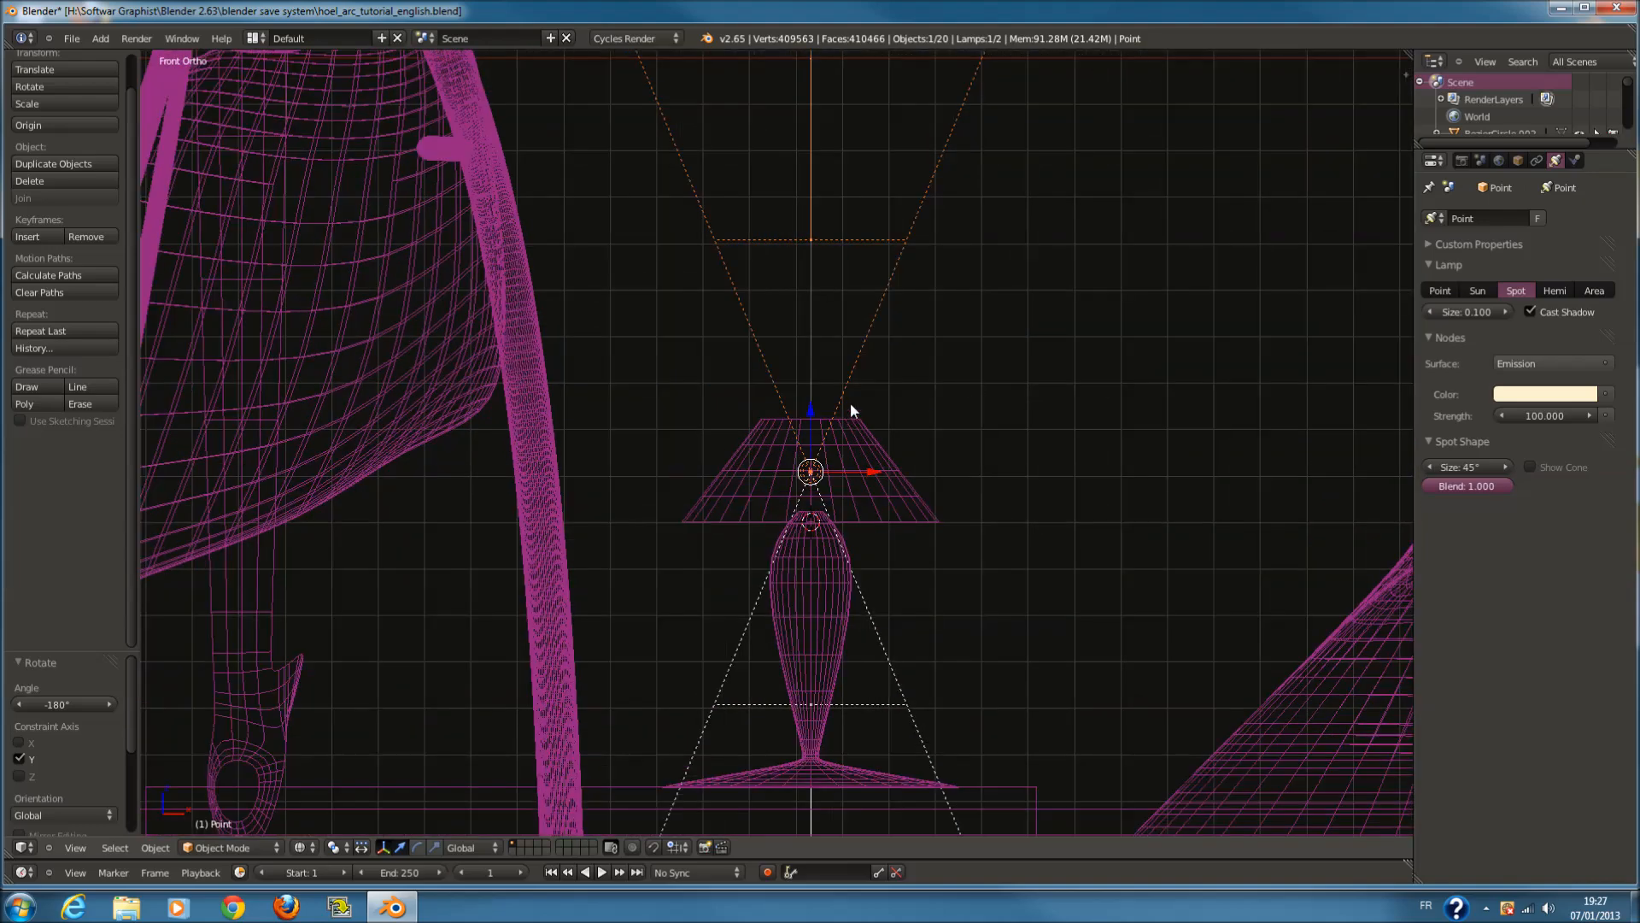
{"action": "left_click_drag", "start_coordinate": [810, 408], "coordinate": [809, 340]}
{"action": "key", "text": "KP_0"}
{"action": "key", "text": "z"}
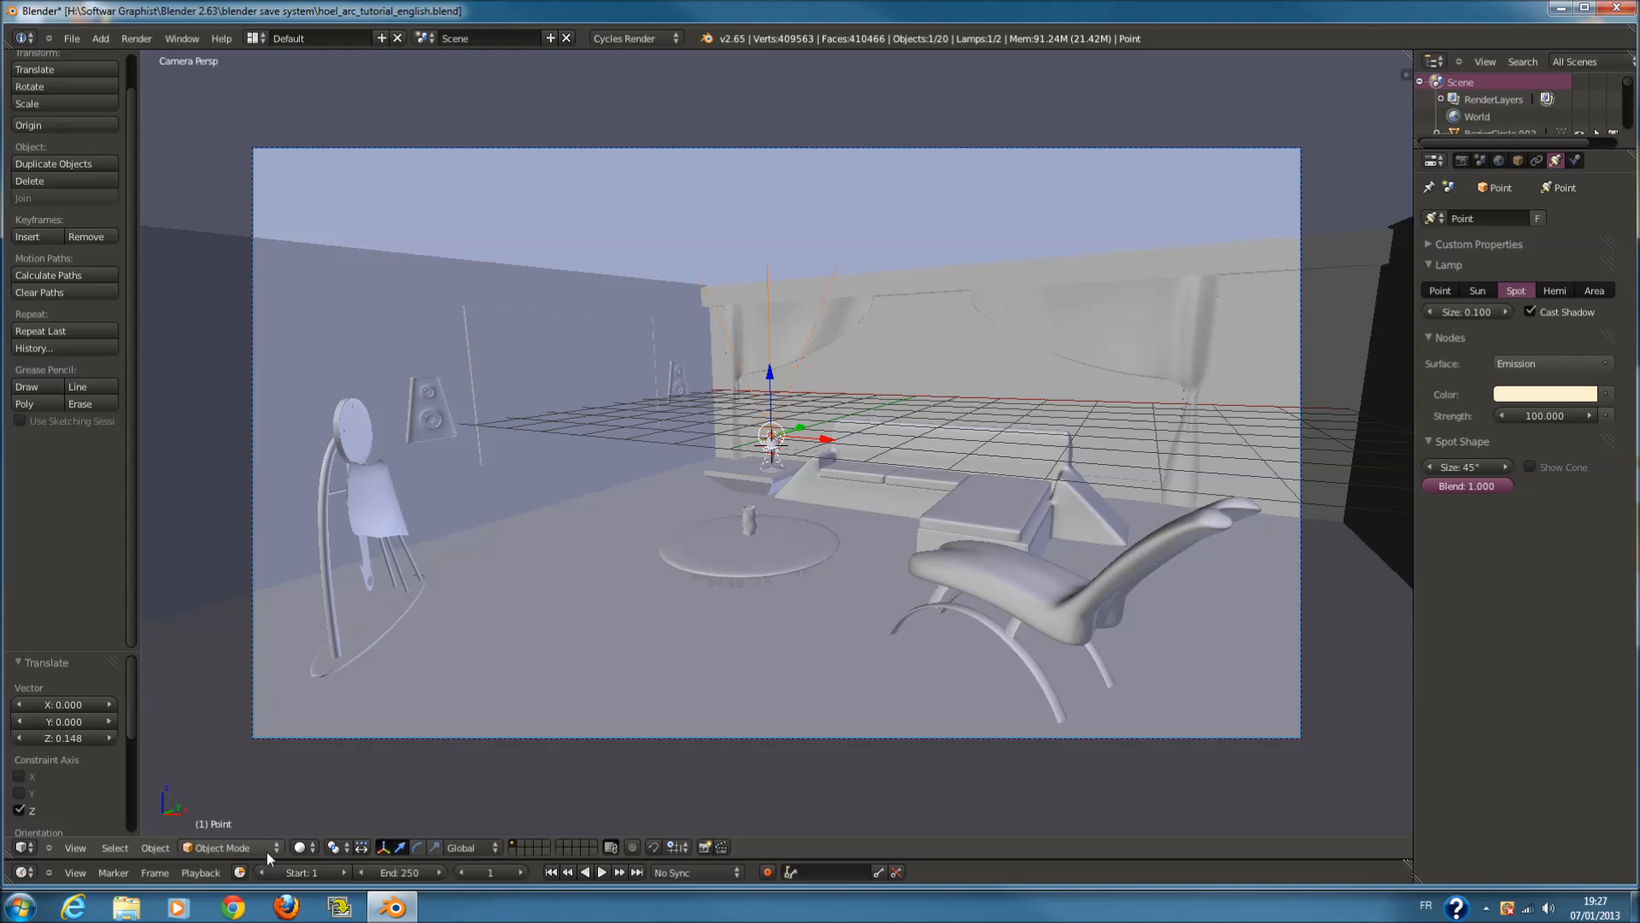
Try a blend of about 0.058 and the cone display on the spot light in Rendered shading, and restore the blend to 1.000
{"action": "left_click", "coordinate": [301, 847]}
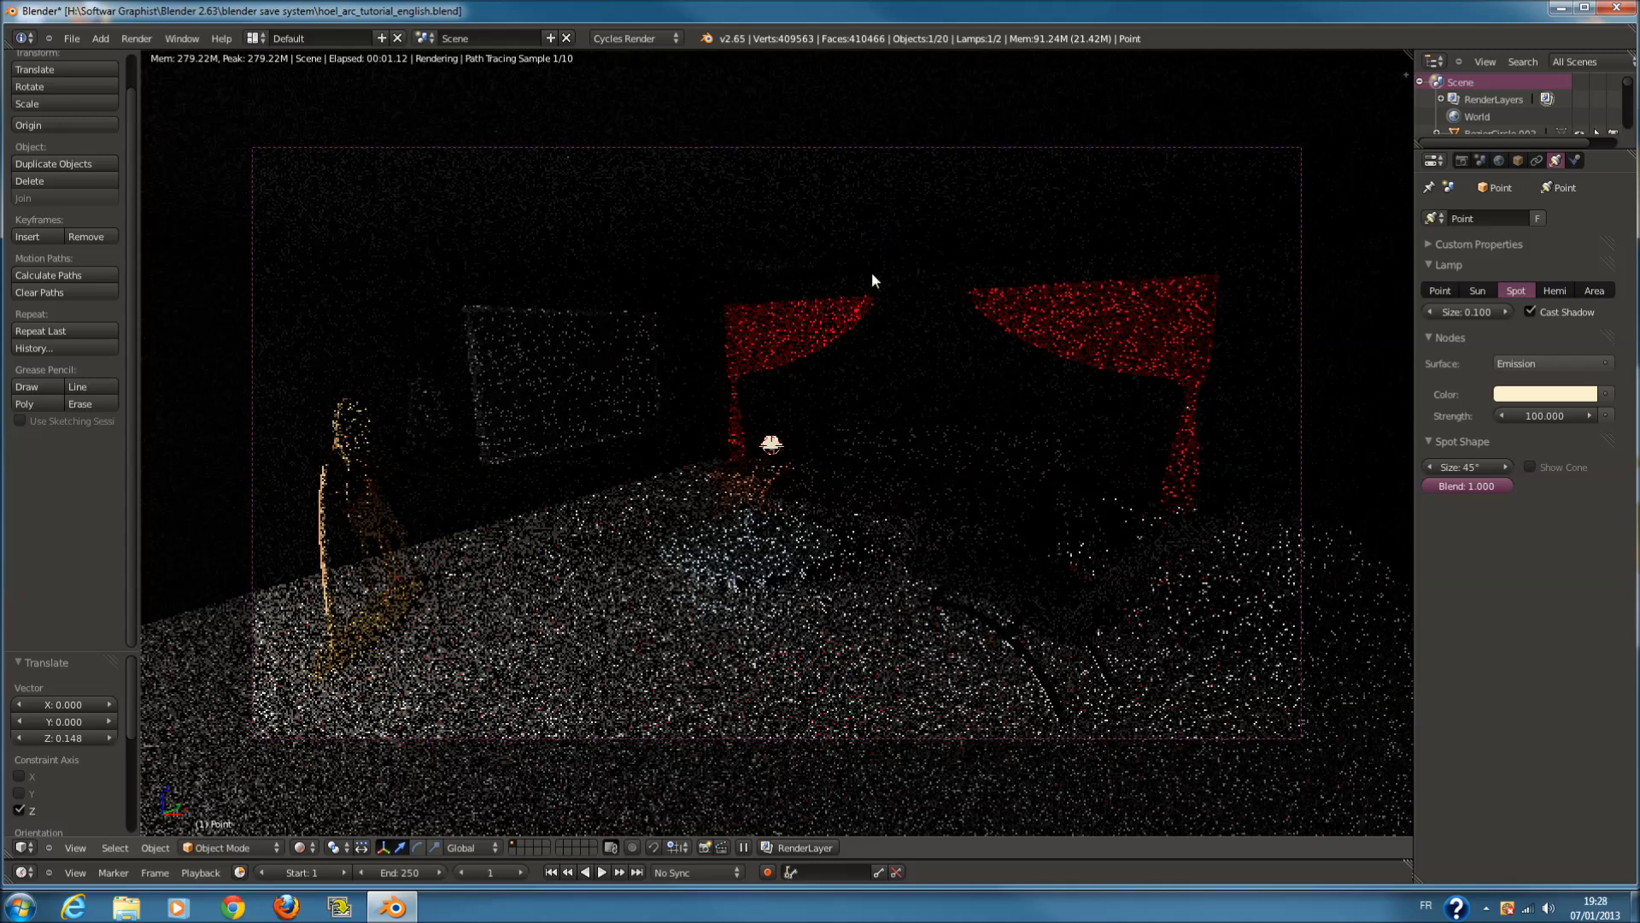
{"action": "left_click_drag", "start_coordinate": [1496, 484], "coordinate": [1410, 485]}
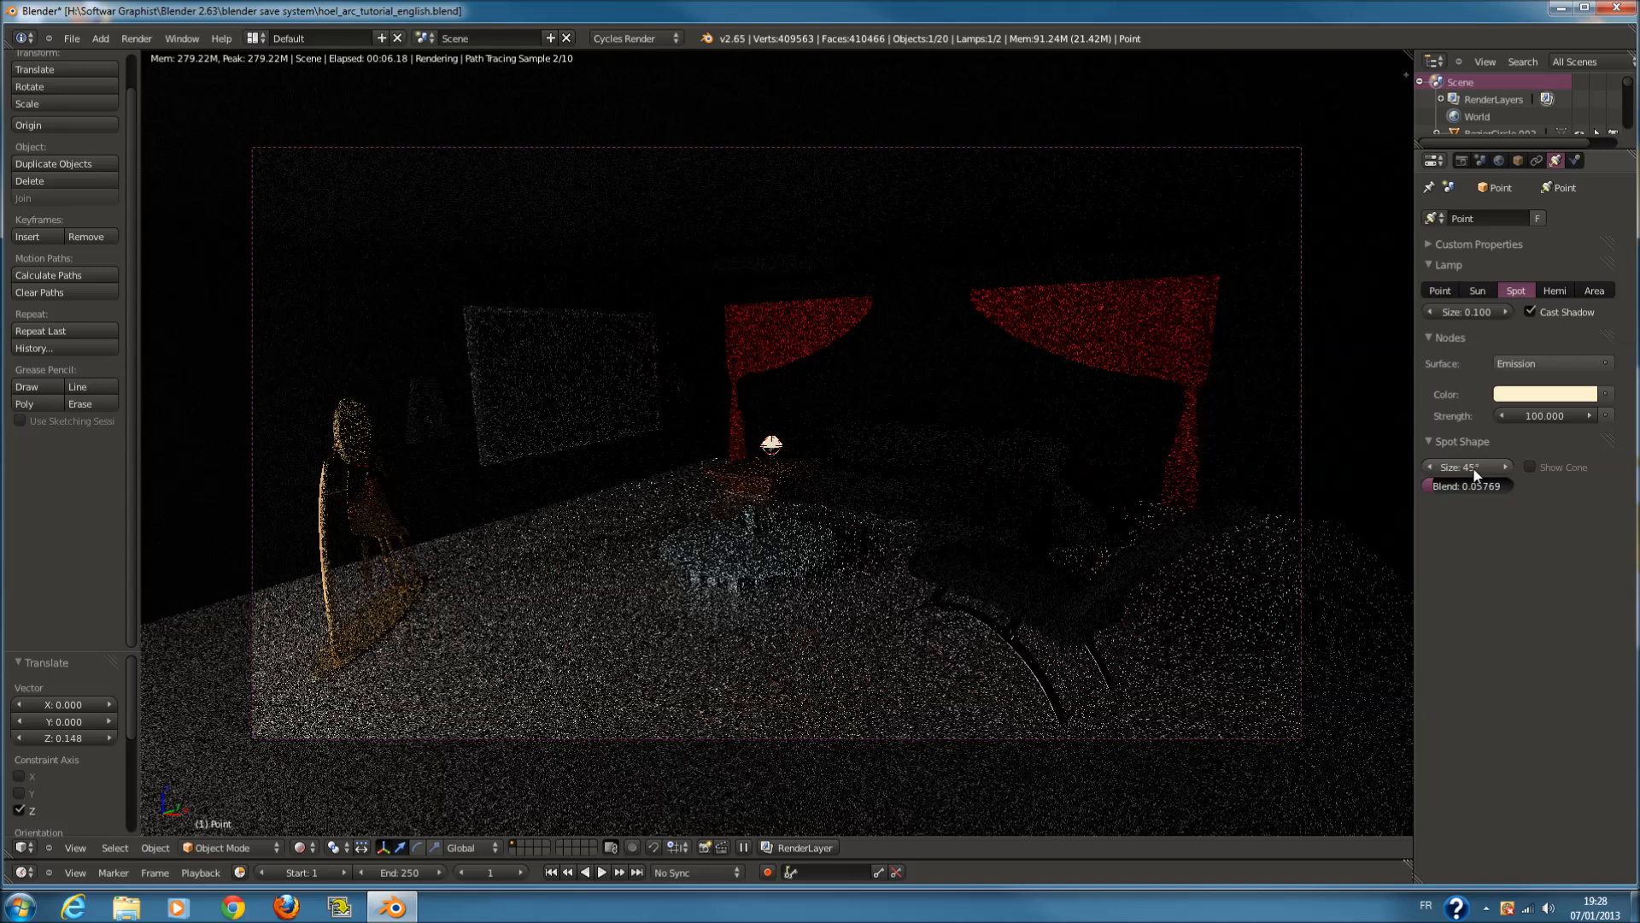
{"action": "left_click", "coordinate": [1528, 468]}
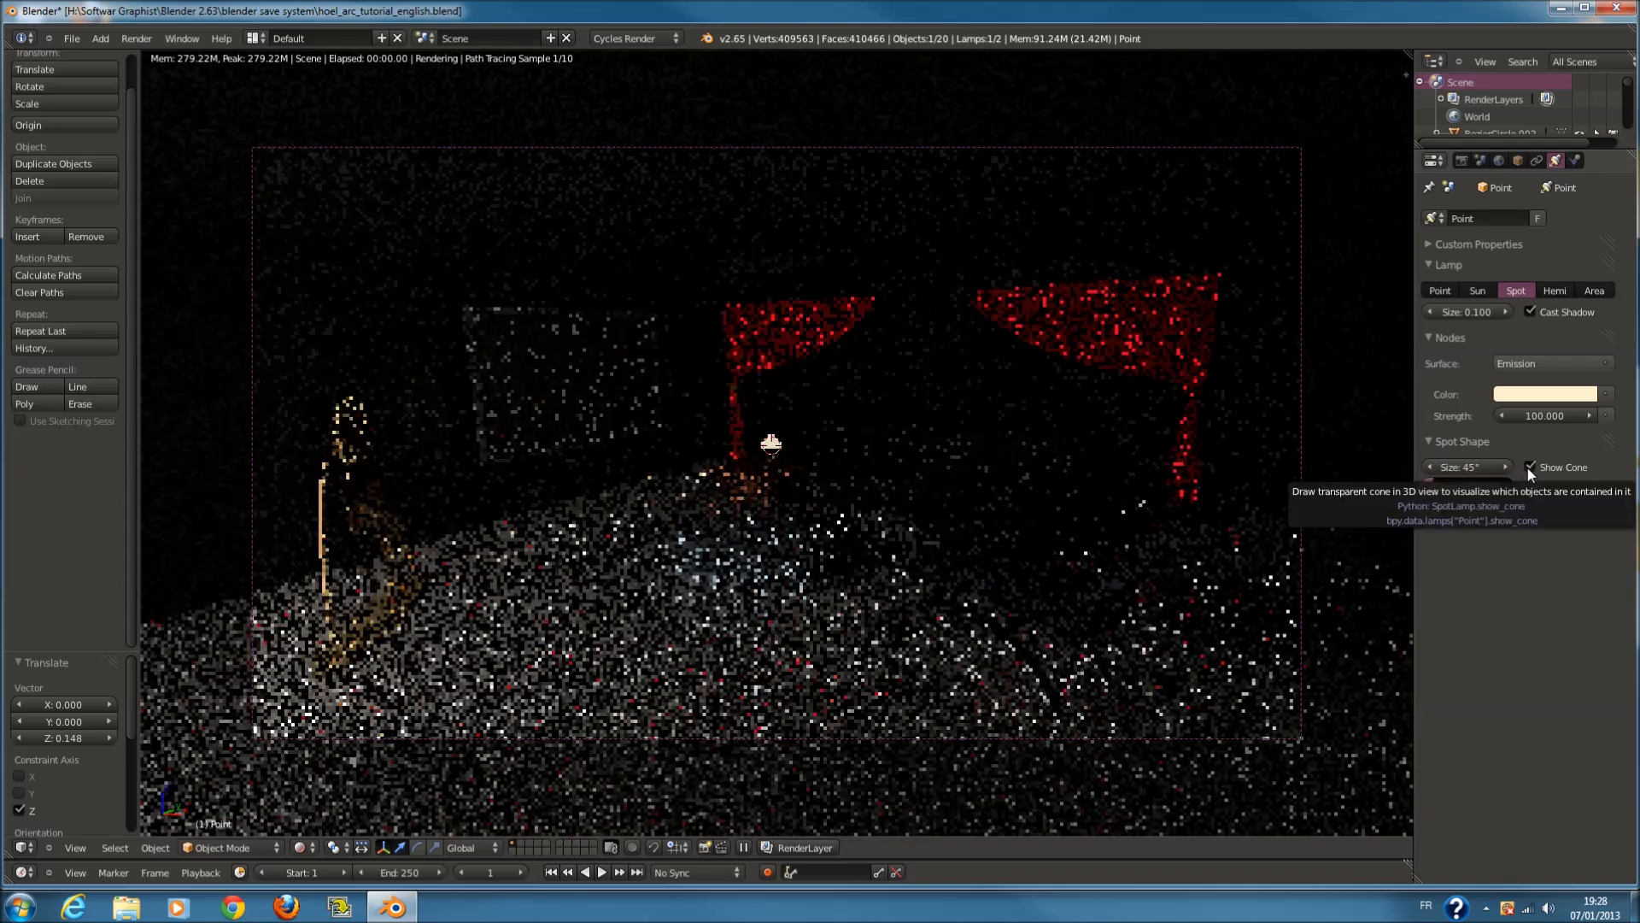
{"action": "left_click", "coordinate": [1528, 469]}
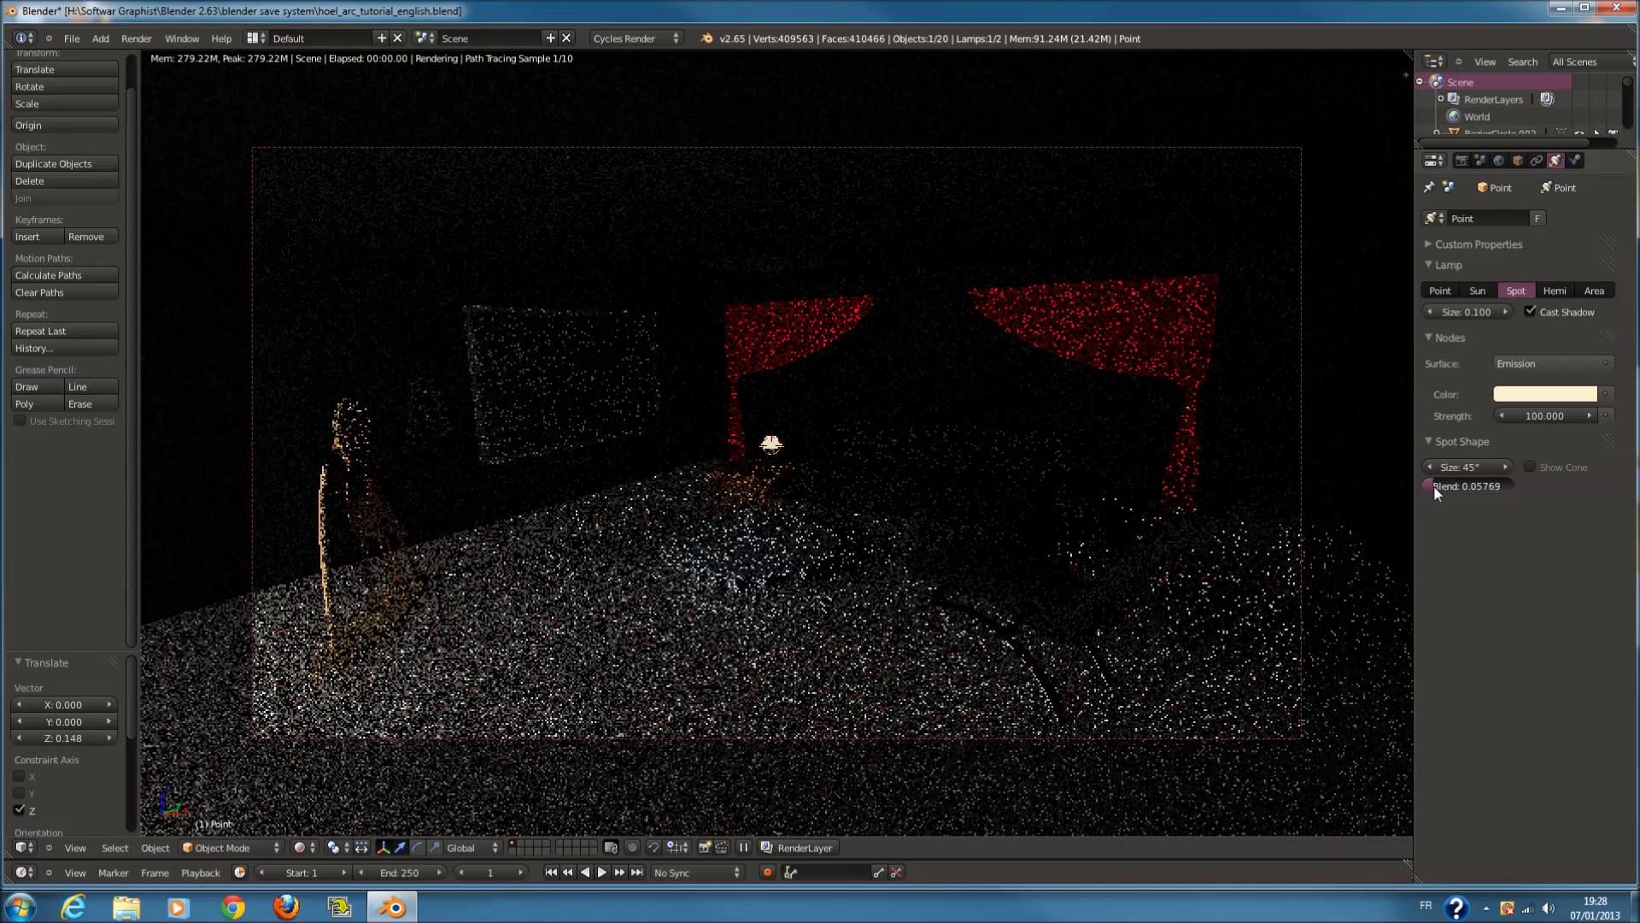
{"action": "left_click_drag", "start_coordinate": [1434, 485], "coordinate": [1525, 486]}
Set the upward spot light's strength to 200 and return to Solid shading
{"action": "left_click", "coordinate": [1551, 419]}
{"action": "type", "text": "200"}
{"action": "key", "text": "Return"}
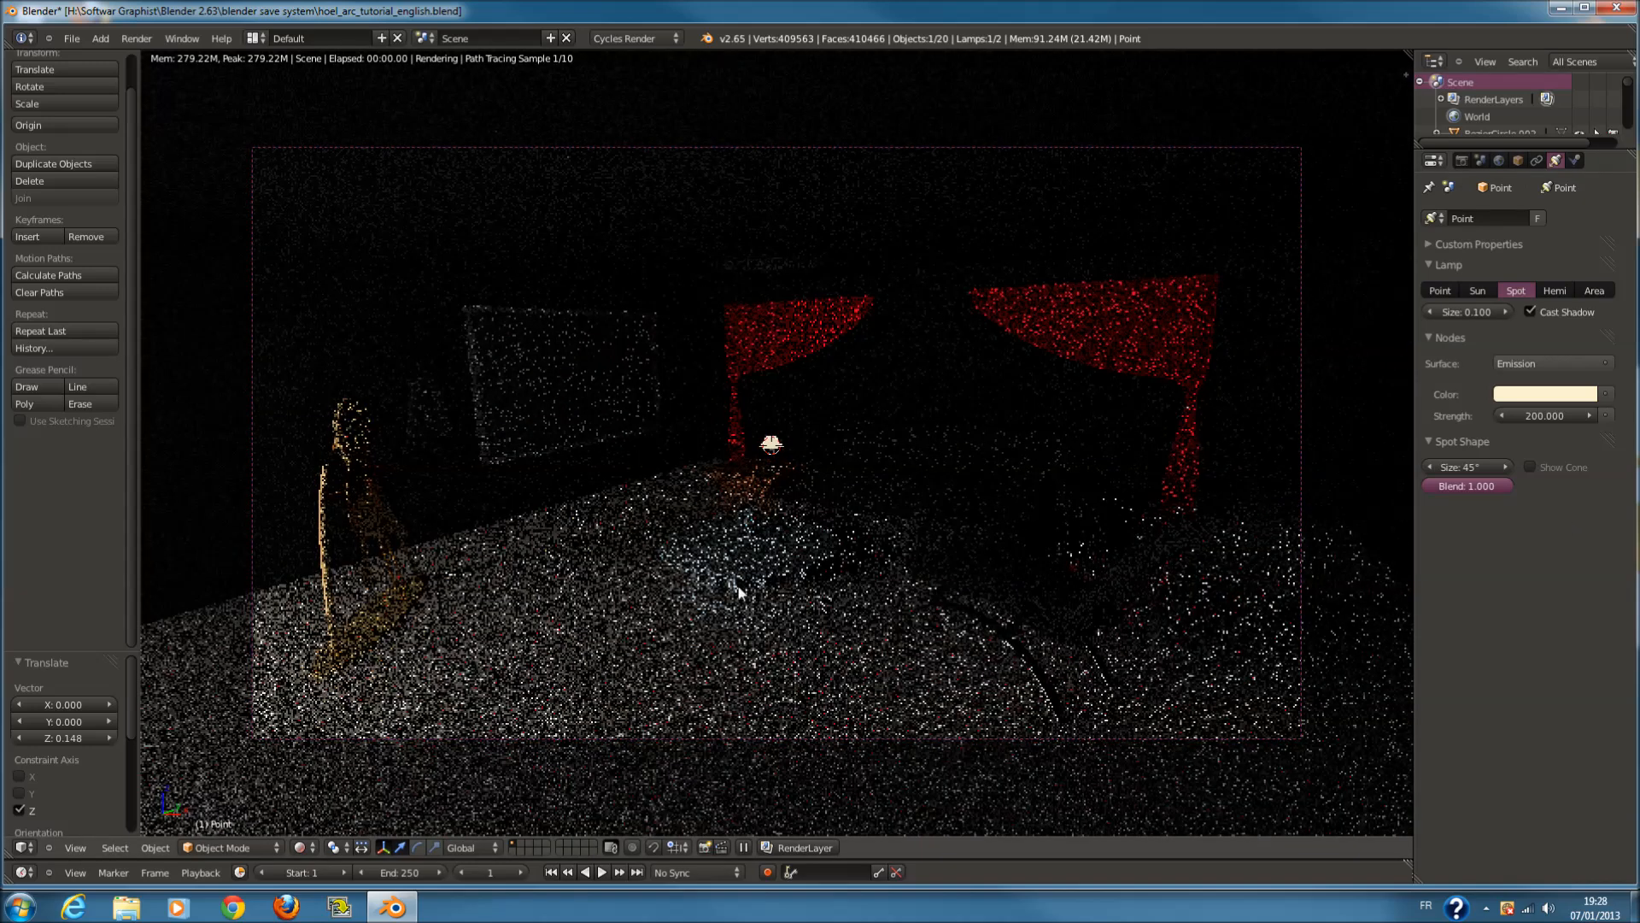
{"action": "left_click", "coordinate": [301, 848]}
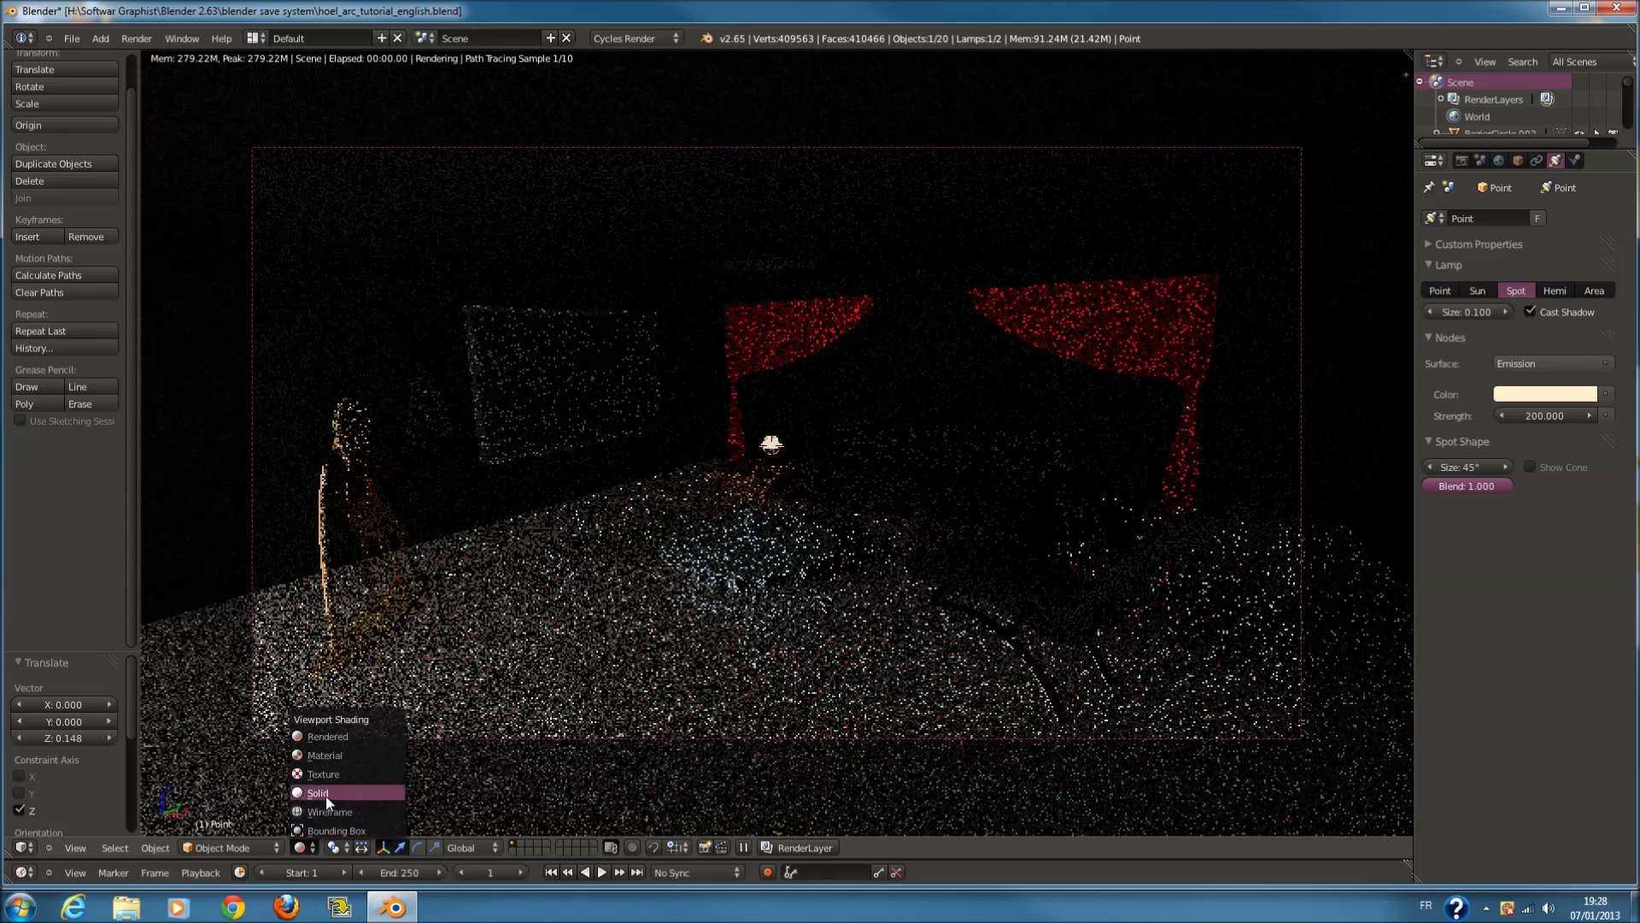
{"action": "left_click", "coordinate": [326, 793]}
{"action": "scroll", "coordinate": [512, 598], "scroll_direction": "down", "scroll_amount": 3}
{"action": "scroll", "coordinate": [632, 308], "scroll_direction": "up", "scroll_amount": 3}
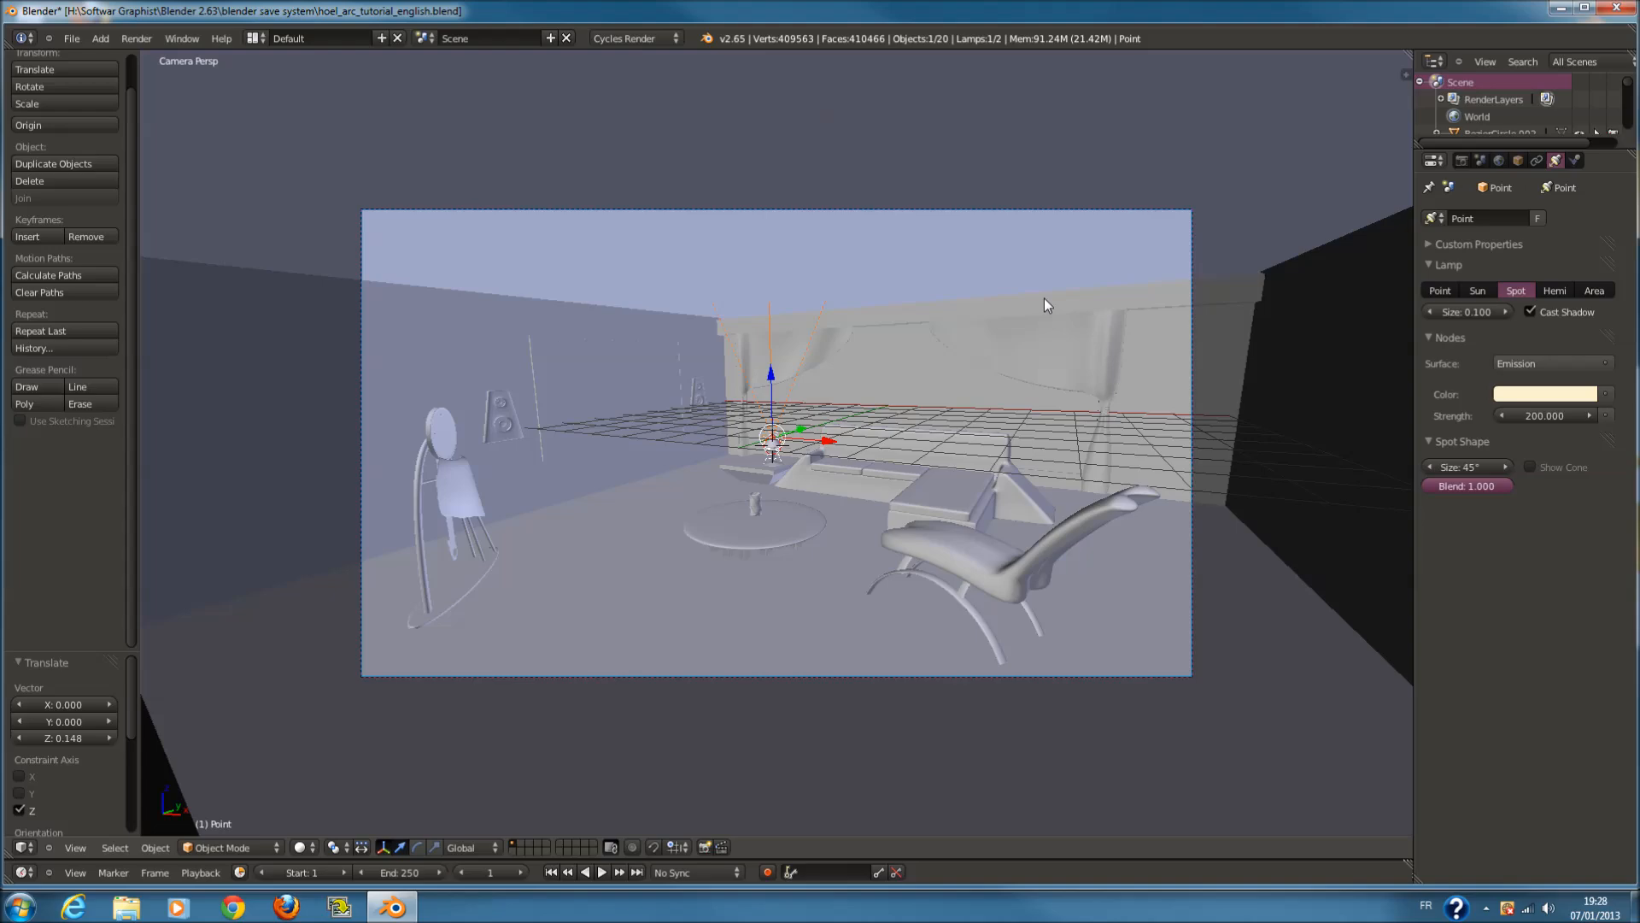
Switch to an empty scene layer in top view and add a cube at the origin
{"action": "left_click", "coordinate": [525, 844]}
{"action": "key", "text": "KP_7"}
{"action": "scroll", "coordinate": [773, 752], "scroll_direction": "down", "scroll_amount": 18}
{"action": "middle_click_drag", "start_coordinate": [1162, 546], "coordinate": [959, 598], "text": "shift"}
{"action": "middle_click_drag", "start_coordinate": [902, 656], "coordinate": [946, 608], "text": "shift"}
{"action": "middle_click_drag", "start_coordinate": [950, 409], "coordinate": [952, 556], "text": "shift"}
{"action": "middle_click_drag", "start_coordinate": [931, 364], "coordinate": [932, 490], "text": "shift"}
{"action": "scroll", "coordinate": [923, 499], "scroll_direction": "up", "scroll_amount": 4}
{"action": "key", "text": "shift+a"}
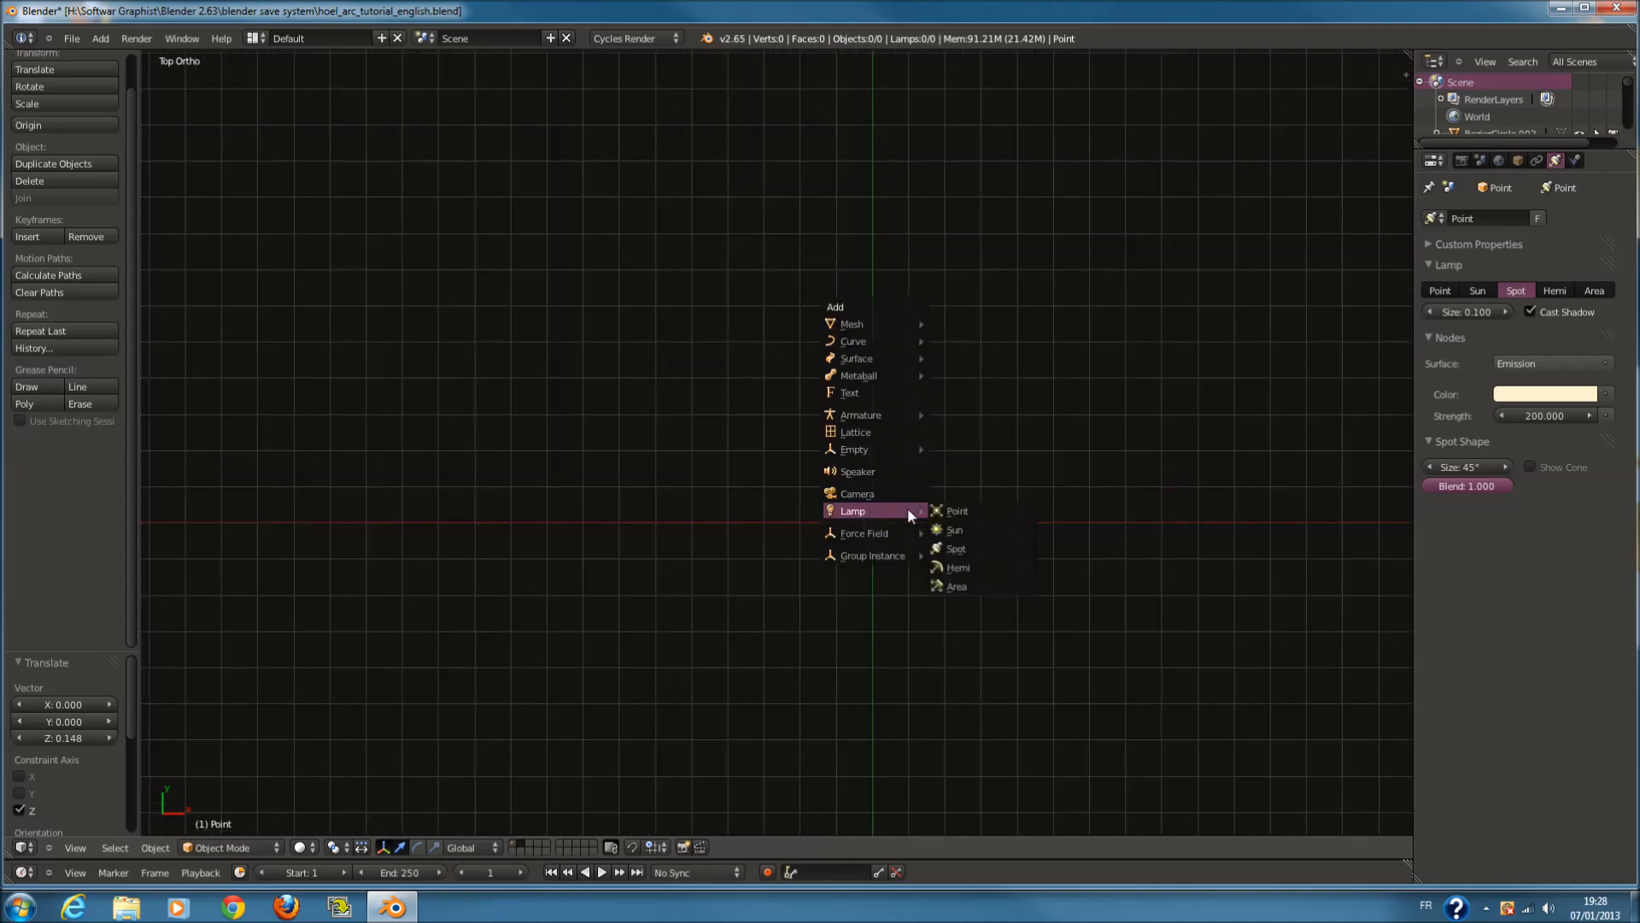
{"action": "mouse_move", "coordinate": [914, 326]}
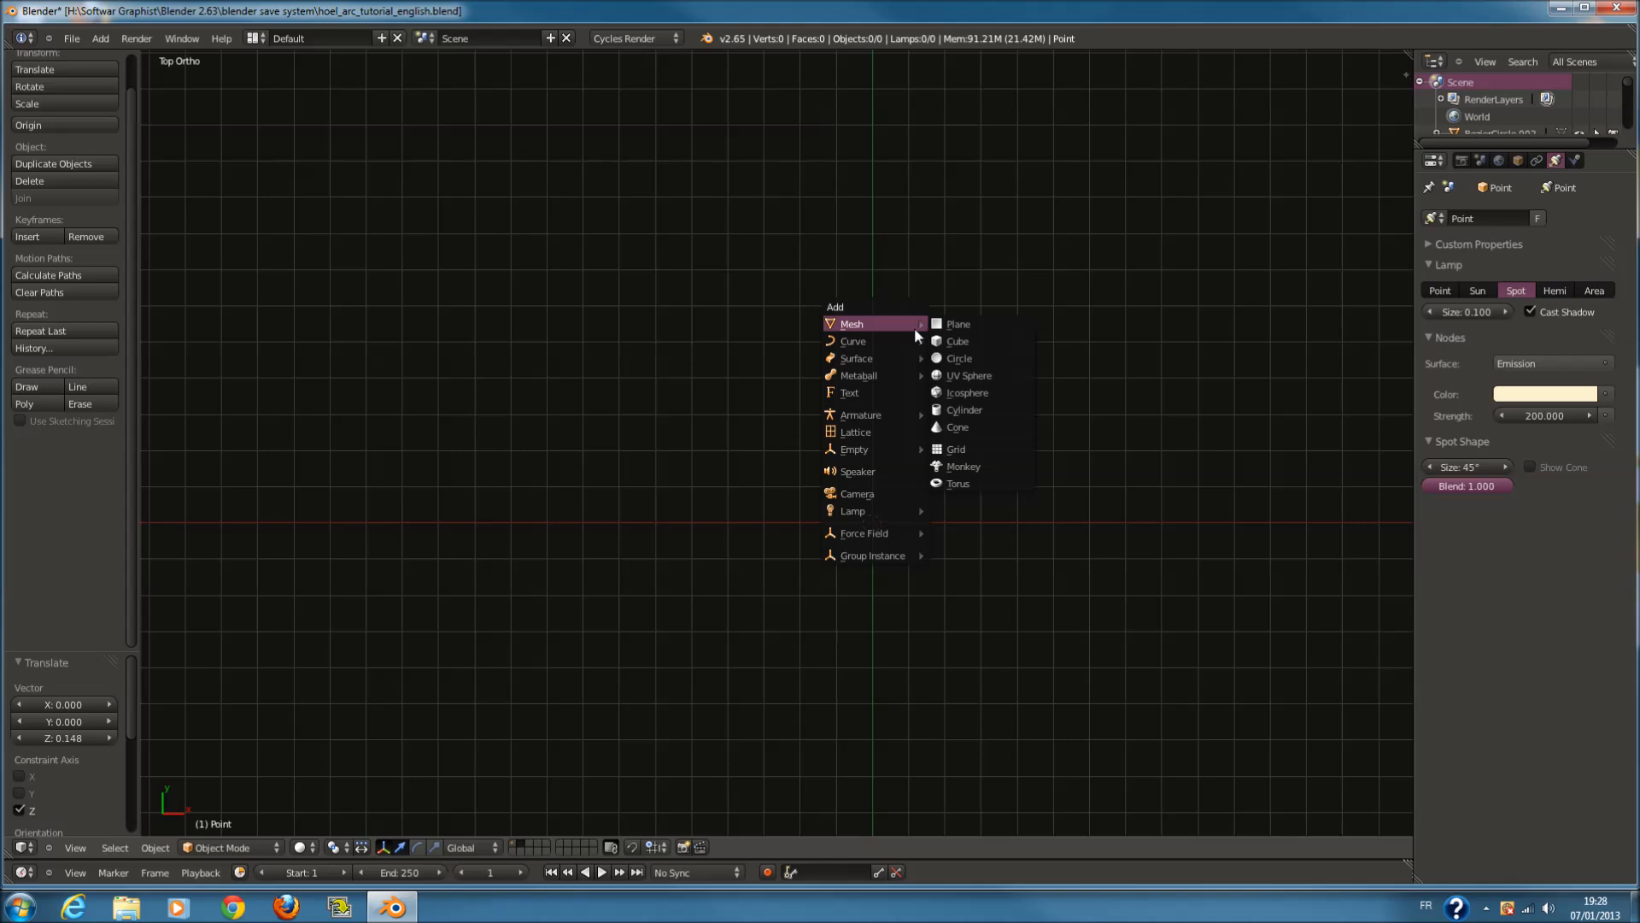
{"action": "left_click", "coordinate": [972, 338]}
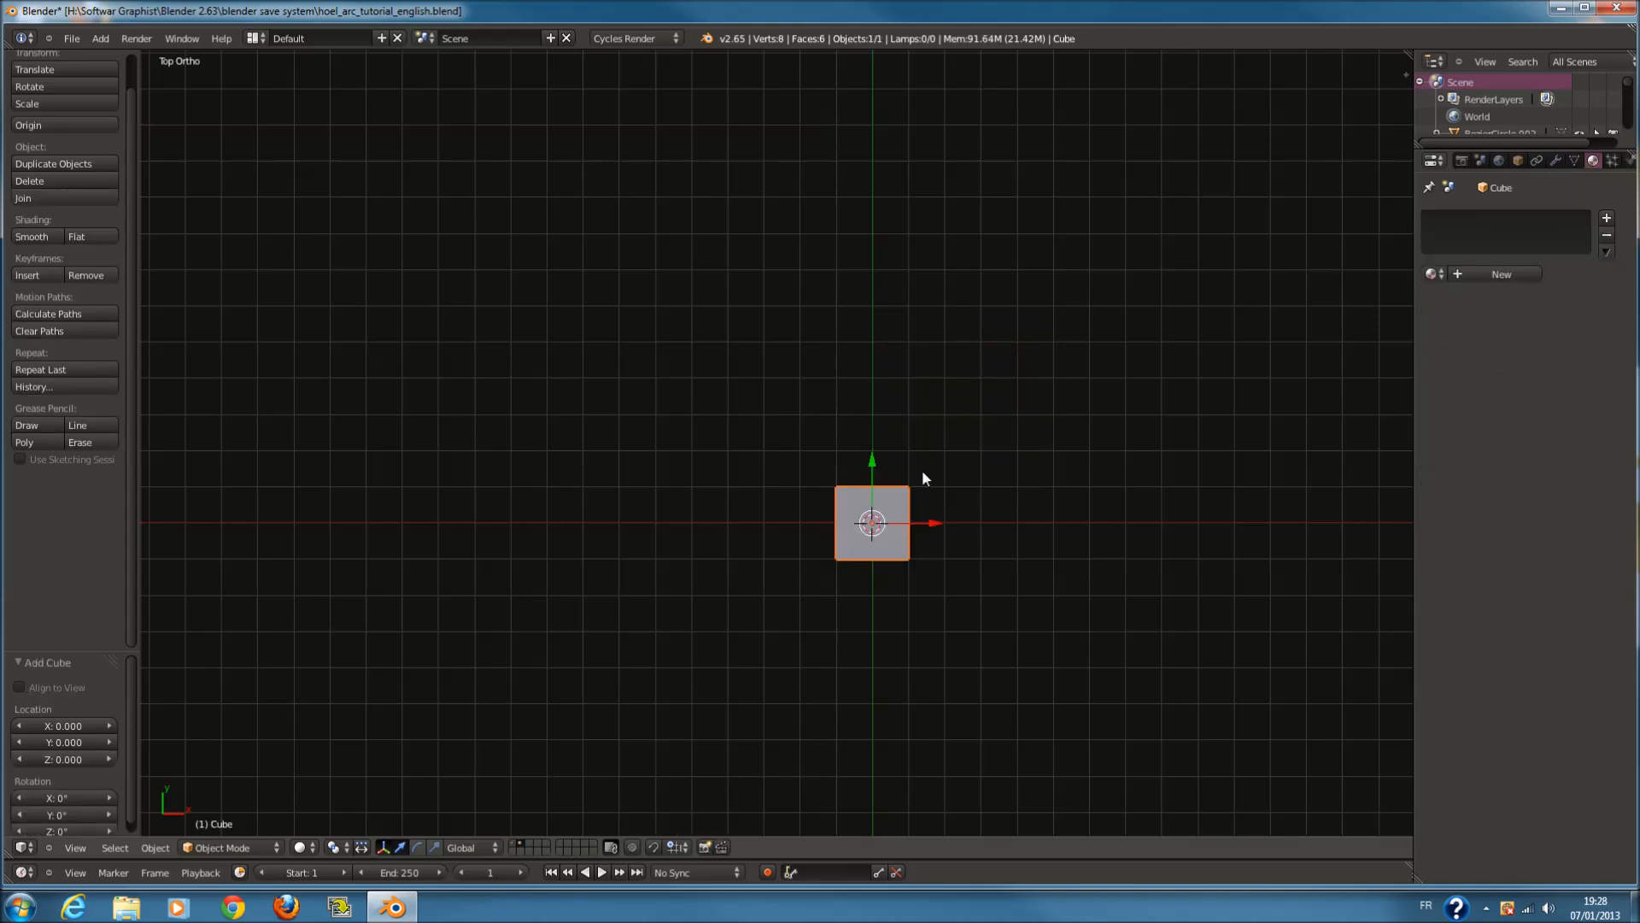
Scale the cube up along Y and down along X to form a long, thin bar
{"action": "scroll", "coordinate": [921, 470], "scroll_direction": "down", "scroll_amount": 3}
{"action": "key", "text": "s"}
{"action": "key", "text": "y"}
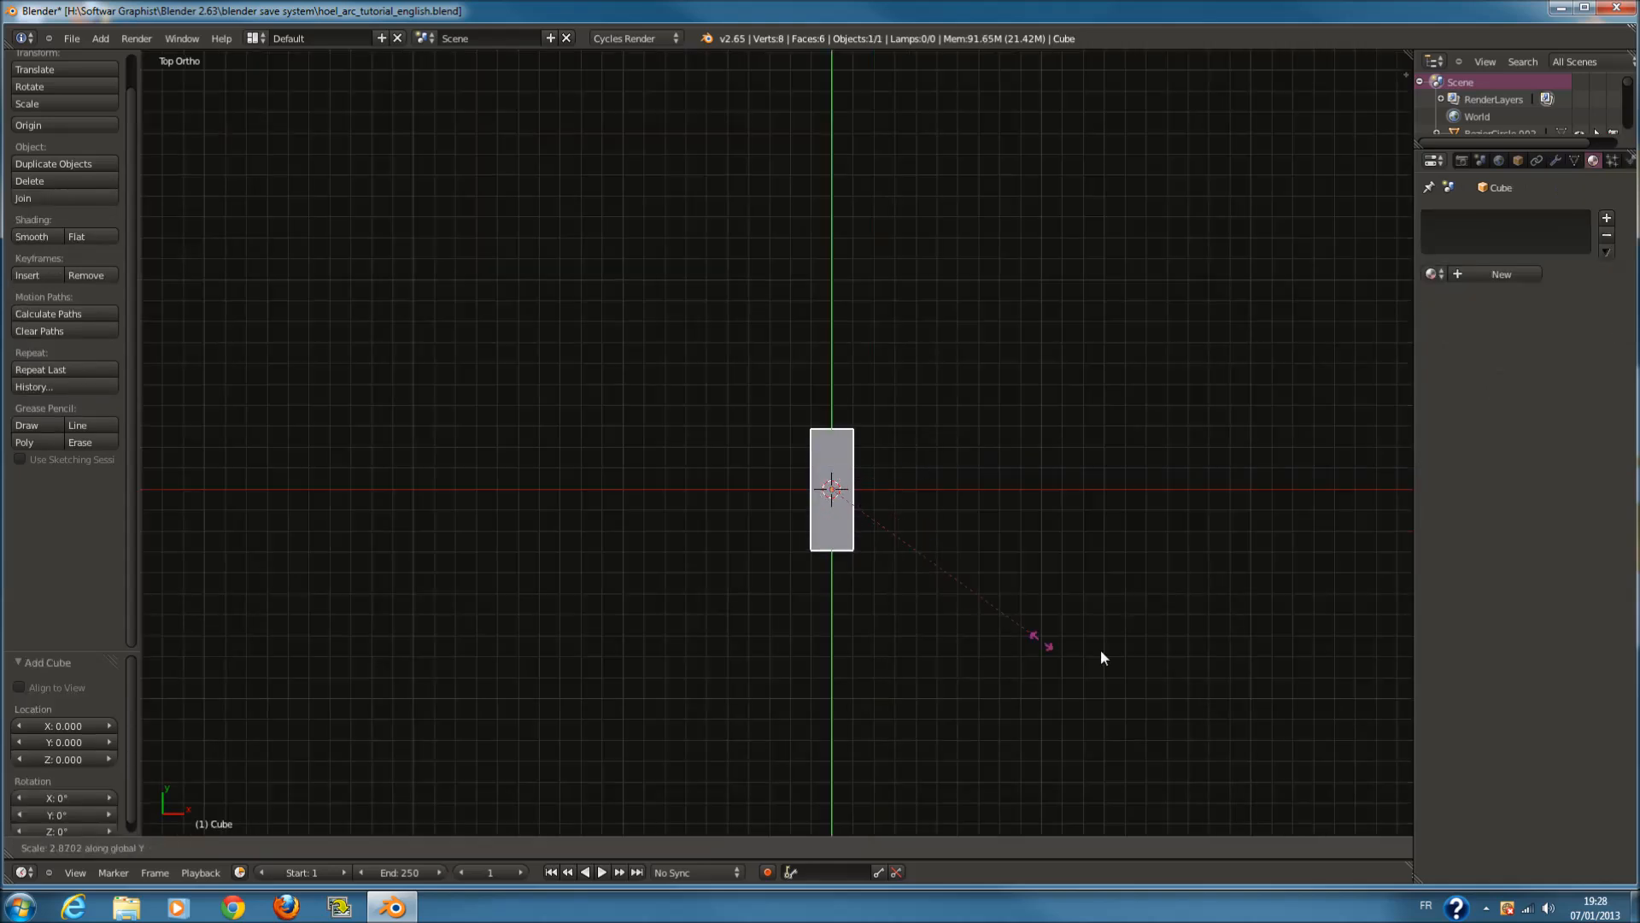
{"action": "left_click", "coordinate": [1520, 659]}
{"action": "key", "text": "s"}
{"action": "key", "text": "x"}
{"action": "left_click", "coordinate": [848, 463]}
{"action": "scroll", "coordinate": [848, 470], "scroll_direction": "up", "scroll_amount": 3}
Give the bar a new material named box with a near-black diffuse colour, and show the bar in wireframe
{"action": "left_click", "coordinate": [1501, 275]}
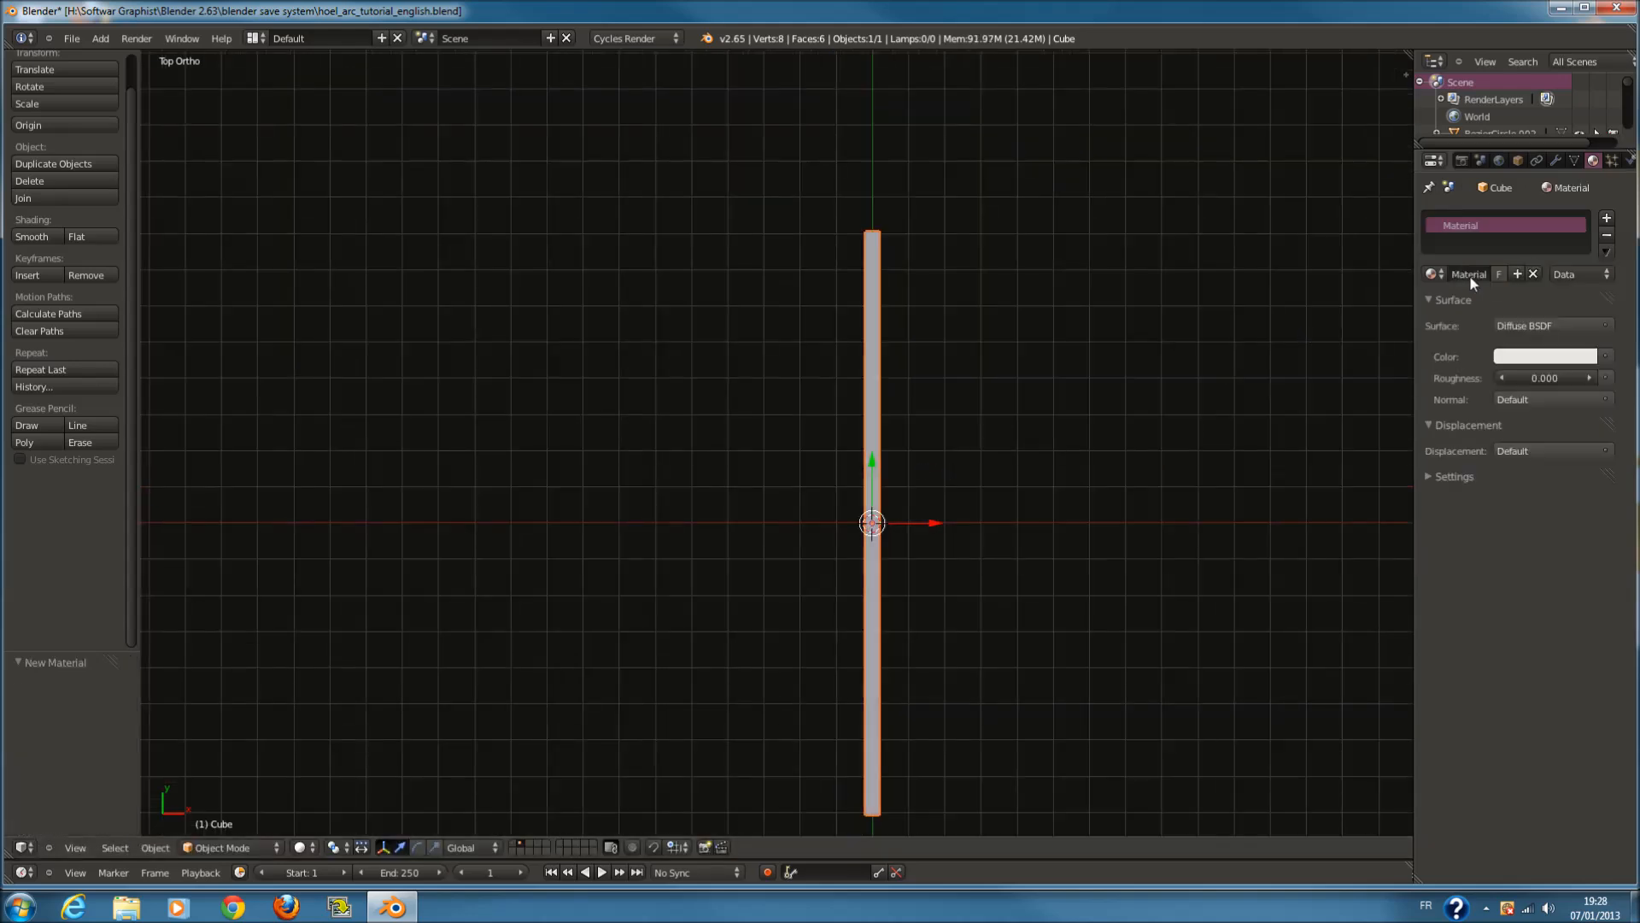
{"action": "type", "text": "box"}
{"action": "key", "text": "Return"}
{"action": "left_click", "coordinate": [1553, 354]}
{"action": "left_click_drag", "start_coordinate": [1583, 224], "coordinate": [1586, 231]}
{"action": "middle_click_drag", "start_coordinate": [1022, 486], "coordinate": [913, 456], "text": "shift"}
{"action": "key", "text": "z"}
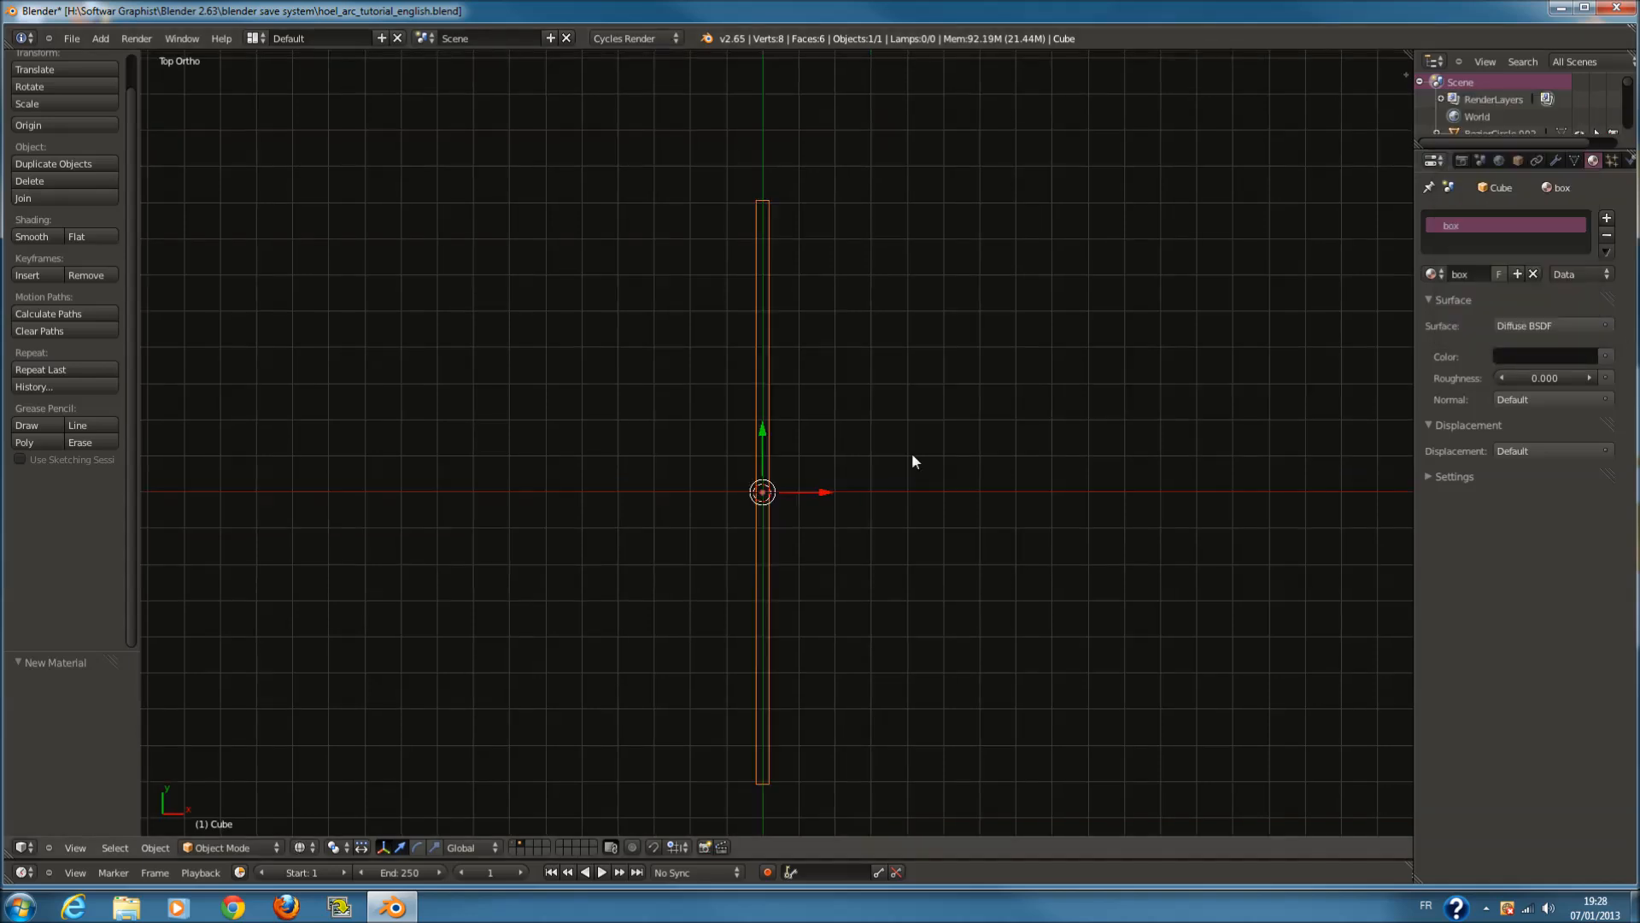
Add a mesh circle at the world origin with its fill type set to Ngon
{"action": "key", "text": "shift+c"}
{"action": "key", "text": "shift+a"}
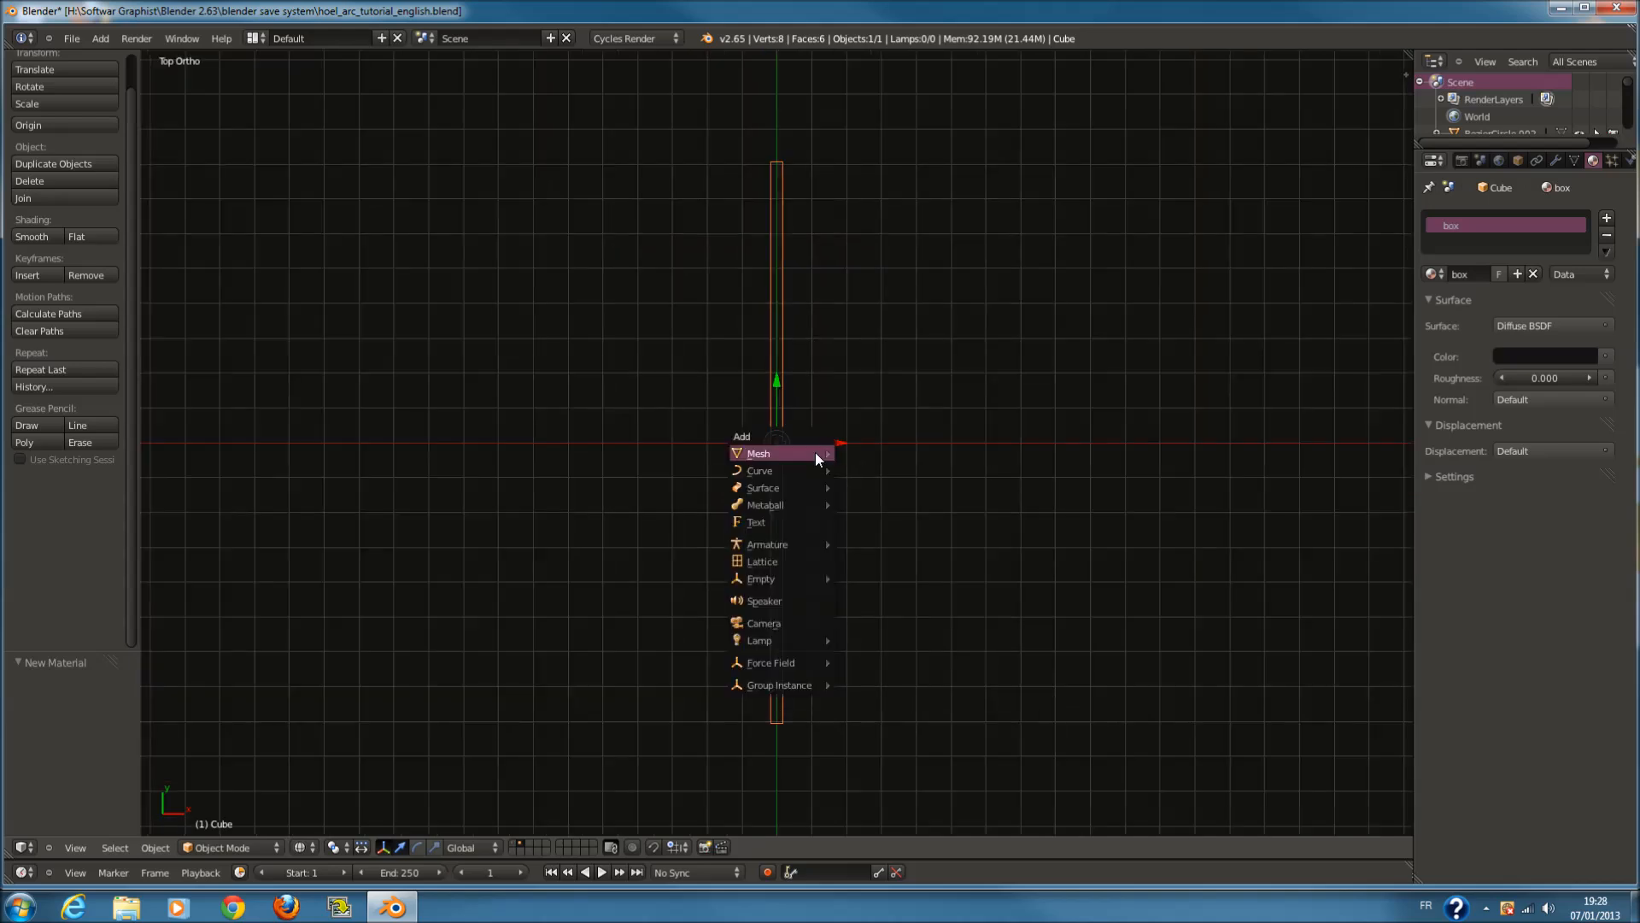
{"action": "mouse_move", "coordinate": [828, 455]}
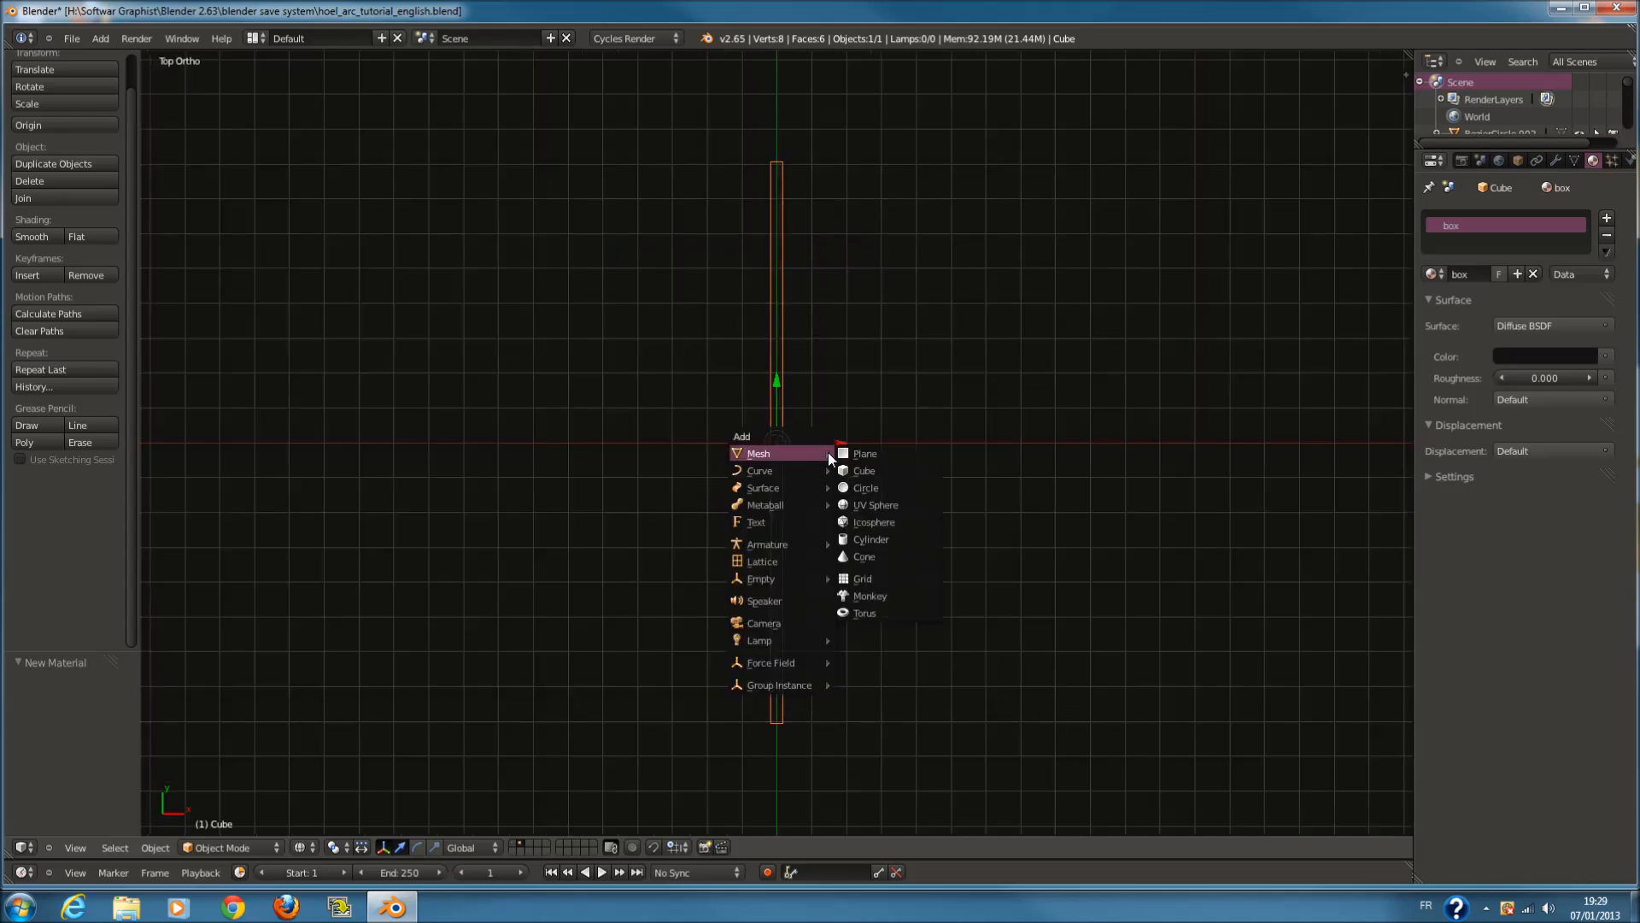
{"action": "left_click", "coordinate": [876, 486]}
{"action": "left_click", "coordinate": [51, 780]}
{"action": "left_click", "coordinate": [49, 742]}
Check the circle's mesh from the front, return to top view and rotate the circle 90° about Y
{"action": "key", "text": "Tab"}
{"action": "key", "text": "KP_1"}
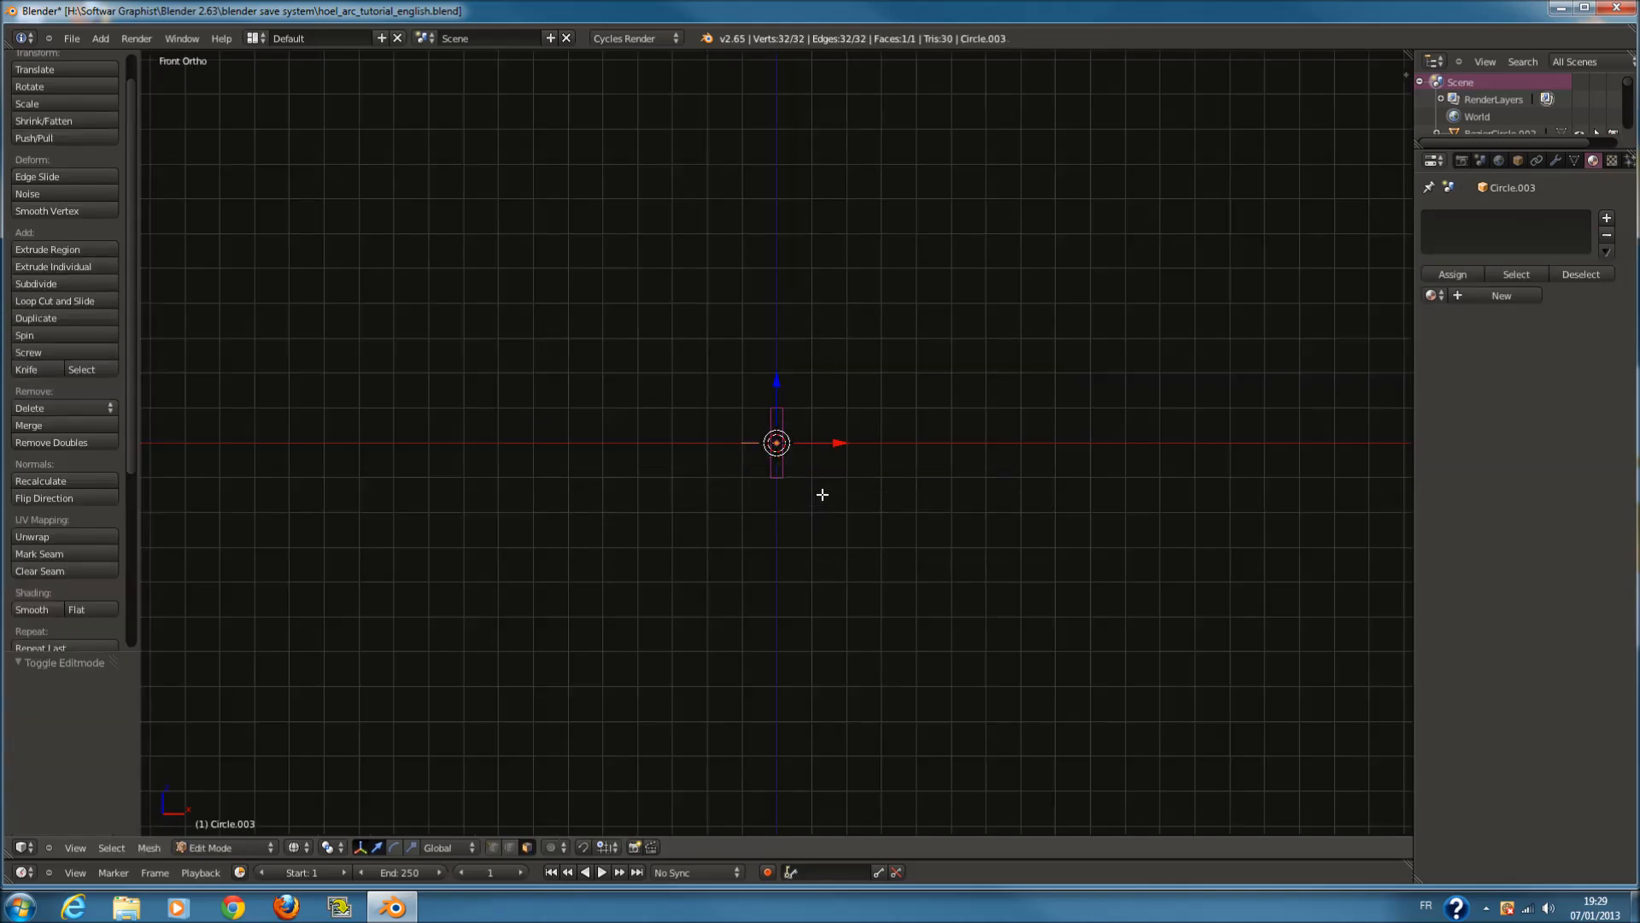
{"action": "key", "text": "Tab"}
{"action": "key", "text": "KP_7"}
{"action": "key", "text": "r"}
{"action": "key", "text": "y"}
{"action": "key", "text": "9"}
{"action": "key", "text": "0"}
{"action": "key", "text": "Return"}
Shrink the circle into a small, slightly thick disc and set it against the bar's long face
{"action": "scroll", "coordinate": [988, 427], "scroll_direction": "up", "scroll_amount": 4}
{"action": "key", "text": "s"}
{"action": "left_click", "coordinate": [827, 446]}
{"action": "left_click_drag", "start_coordinate": [811, 442], "coordinate": [821, 442]}
Move the small disc about 7.451 along Y, close to the bar's end
{"action": "scroll", "coordinate": [822, 425], "scroll_direction": "up", "scroll_amount": 5, "text": "shift"}
{"action": "scroll", "coordinate": [818, 426], "scroll_direction": "down", "scroll_amount": 3}
{"action": "scroll", "coordinate": [810, 441], "scroll_direction": "up", "scroll_amount": 1}
{"action": "left_click_drag", "start_coordinate": [783, 474], "coordinate": [823, 95]}
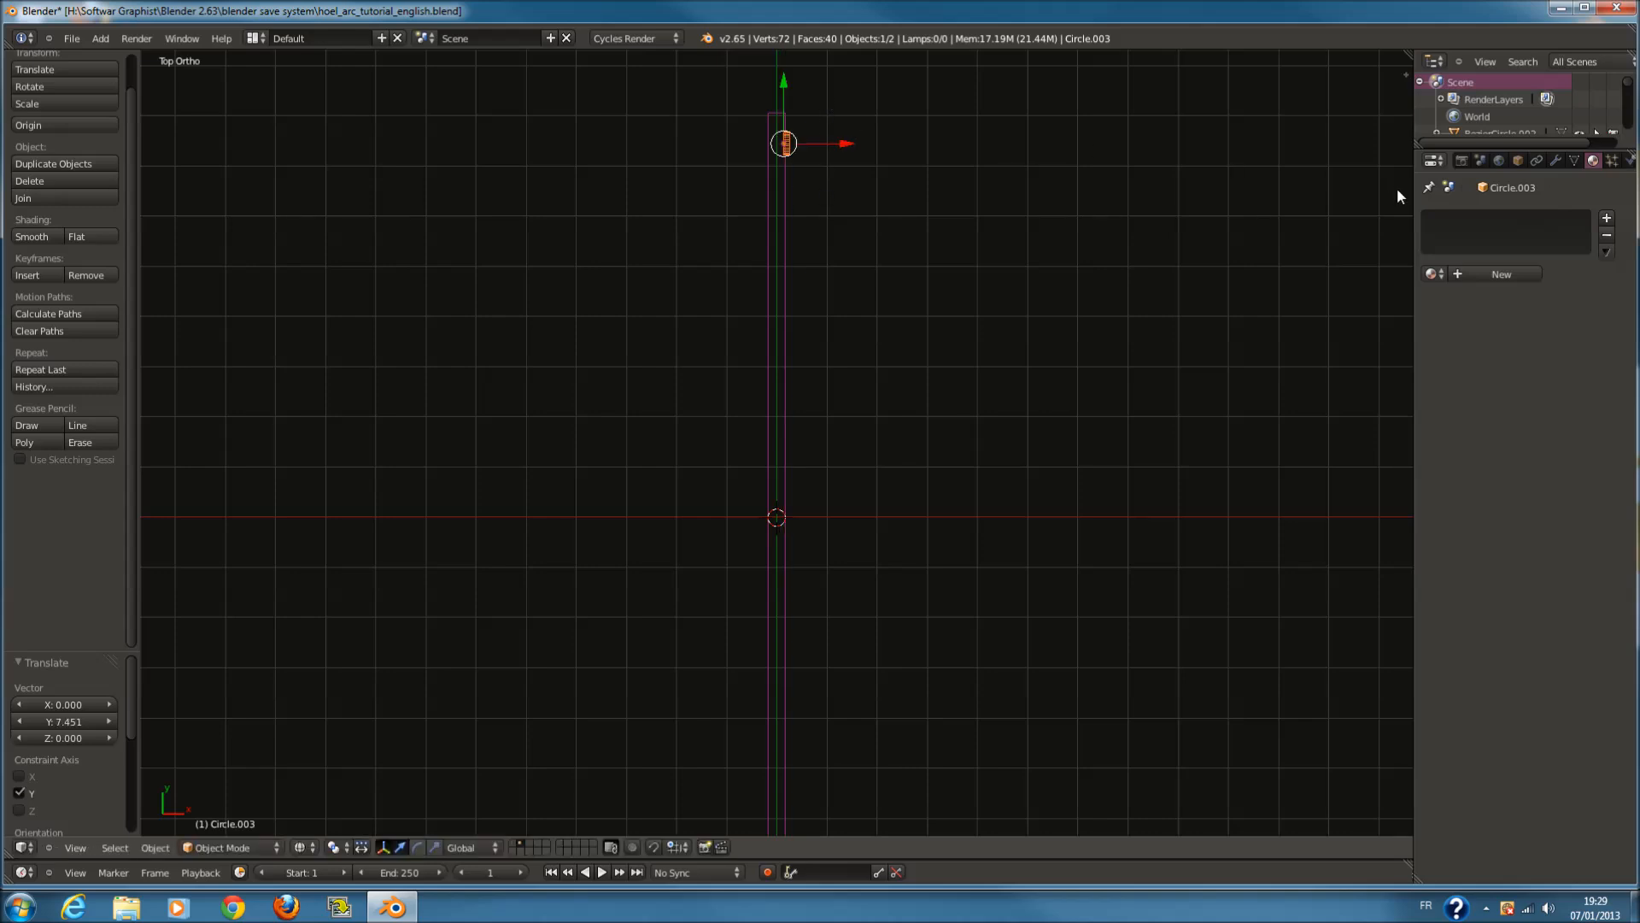
Create a new material named light_bleu on the small disc
{"action": "left_click", "coordinate": [1487, 270]}
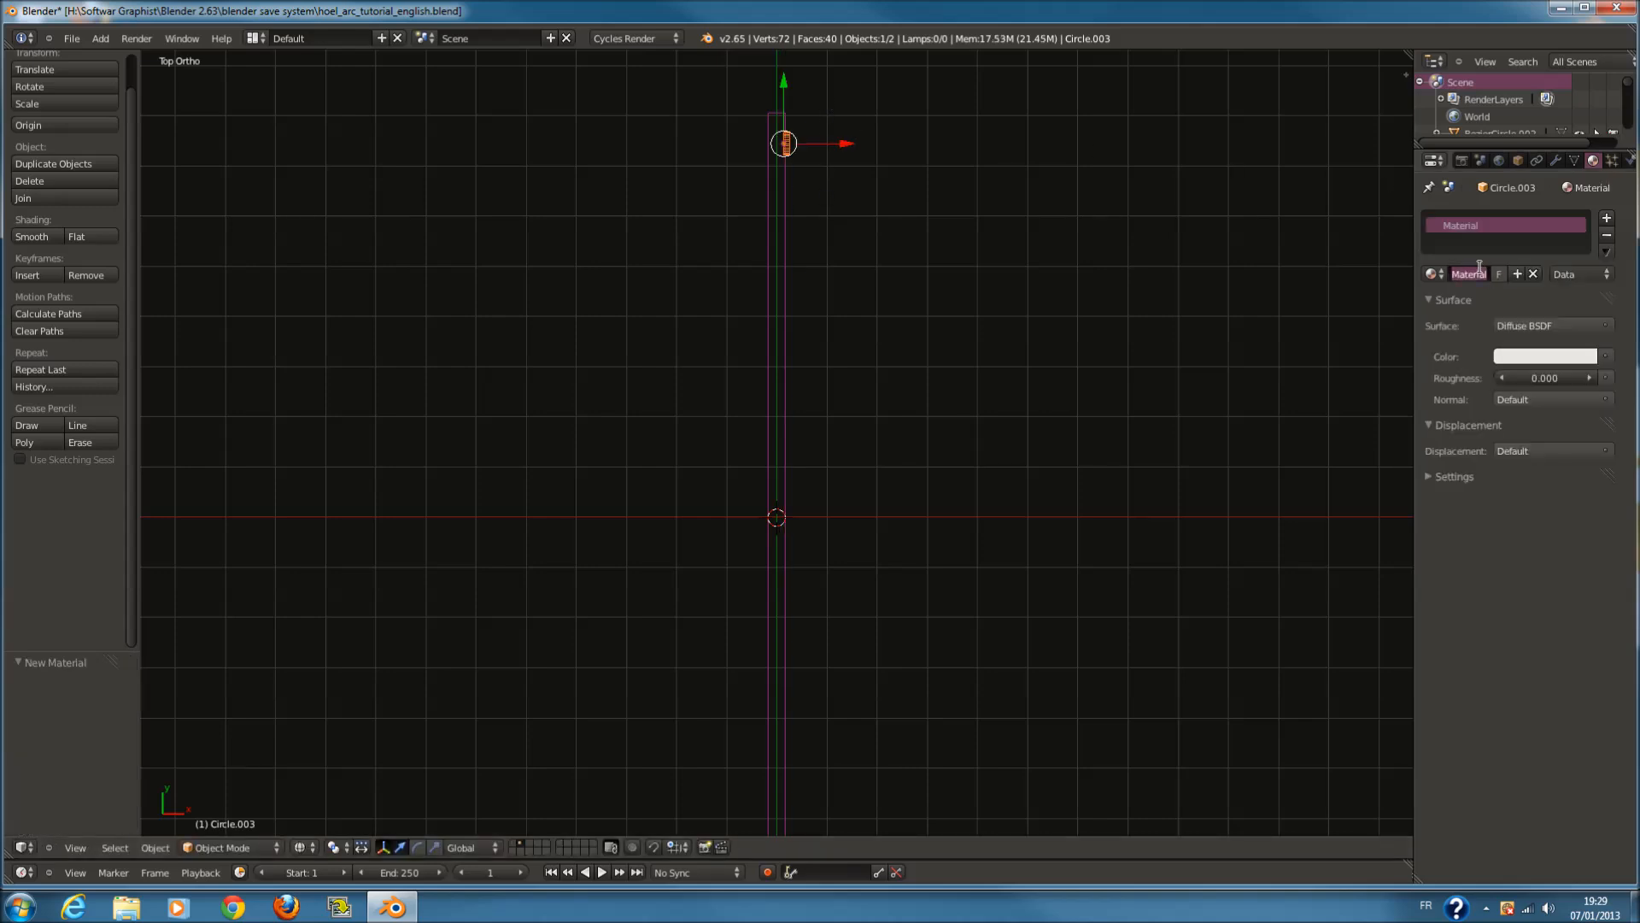
{"action": "type", "text": "light"}
{"action": "type", "text": "_bleu"}
{"action": "key", "text": "Return"}
Duplicate the disc, move the copy about -1.723 along Y and give it its own material named light_red
{"action": "scroll", "coordinate": [988, 319], "scroll_direction": "down", "scroll_amount": 1}
{"action": "key", "text": "shift+d"}
{"action": "left_click", "coordinate": [783, 146]}
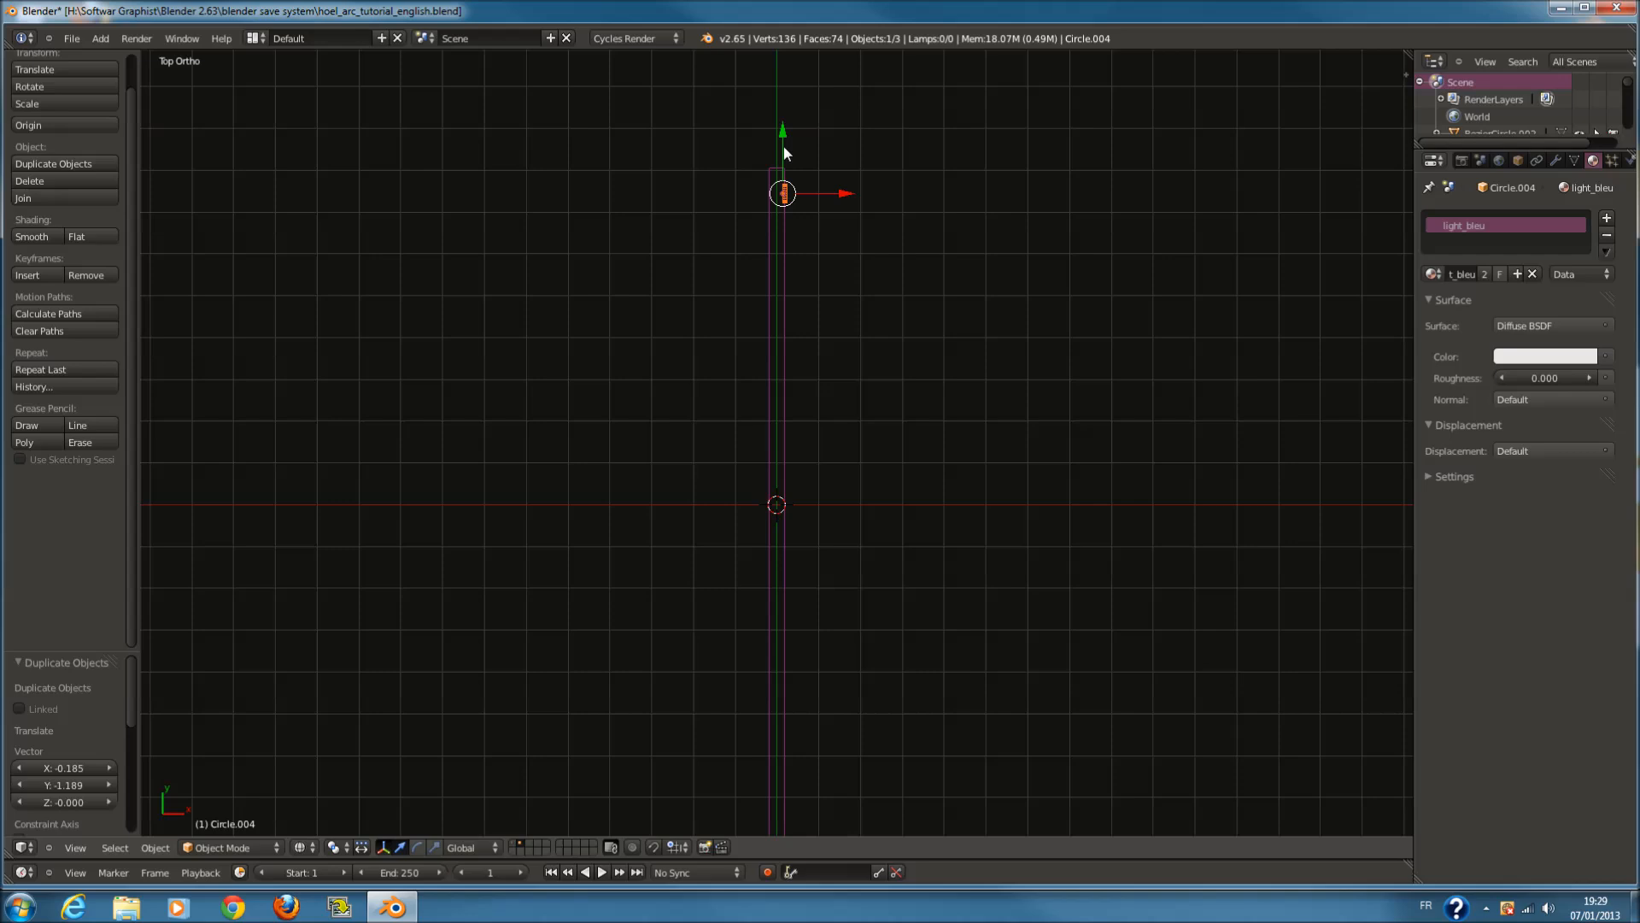
{"action": "left_click_drag", "start_coordinate": [787, 125], "coordinate": [788, 199]}
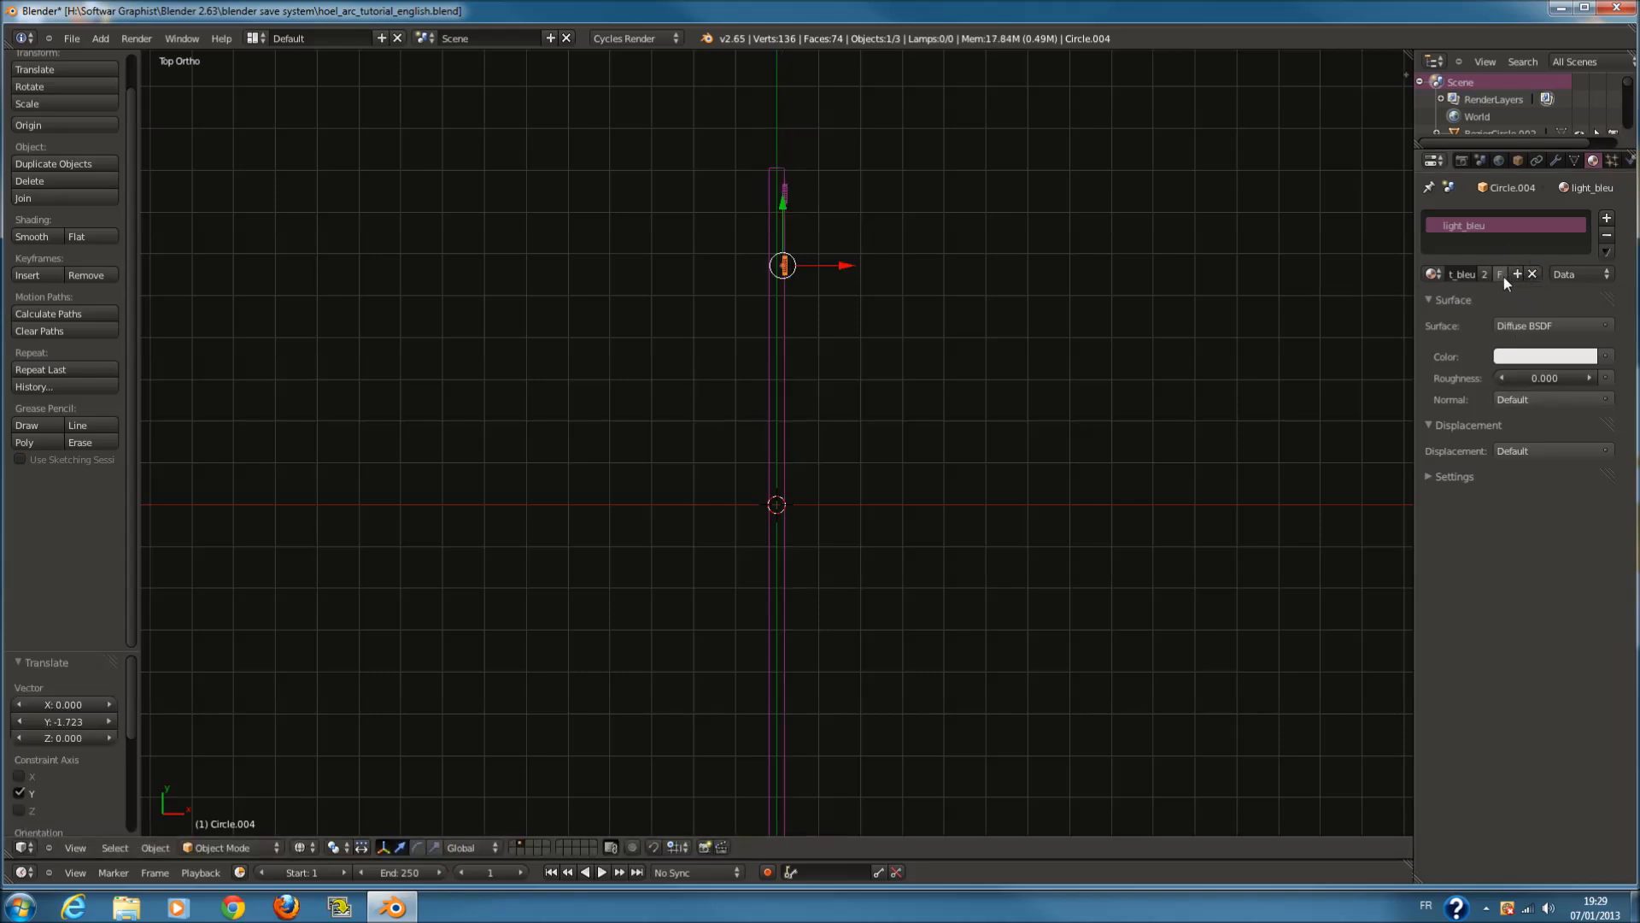
{"action": "left_click", "coordinate": [1487, 273]}
{"action": "type", "text": "light_red"}
{"action": "key", "text": "Return"}
Duplicate the light_red disc, move the copy about -1.87 along Y and give it its own material named light_purpel
{"action": "key", "text": "shift+d"}
{"action": "right_click", "coordinate": [833, 237]}
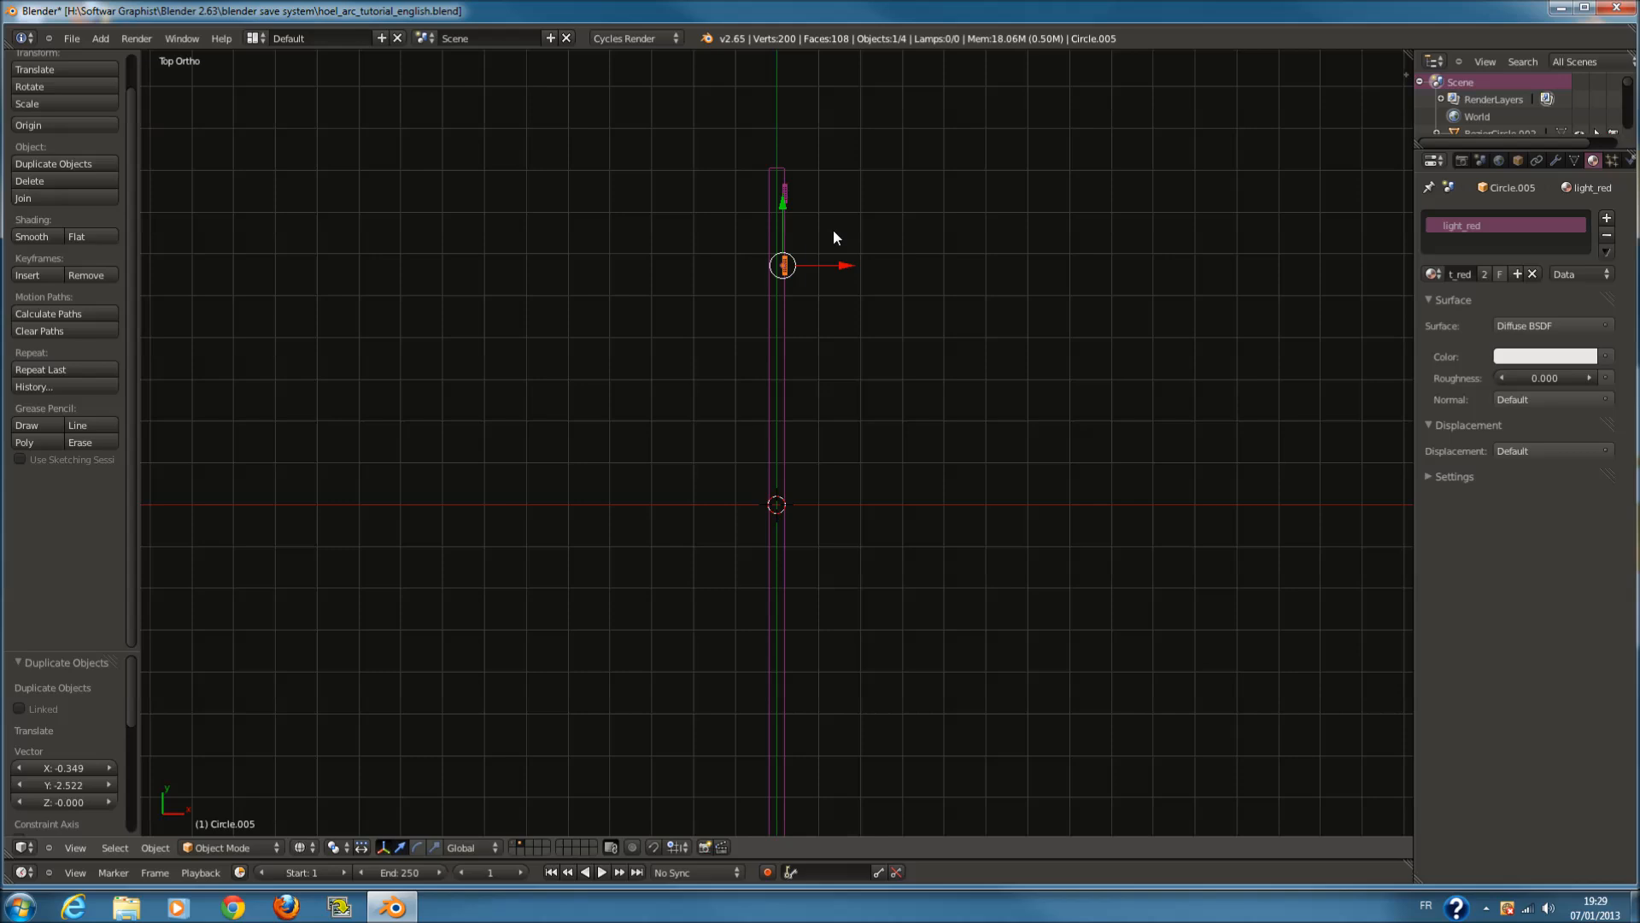
{"action": "left_click_drag", "start_coordinate": [778, 203], "coordinate": [806, 292]}
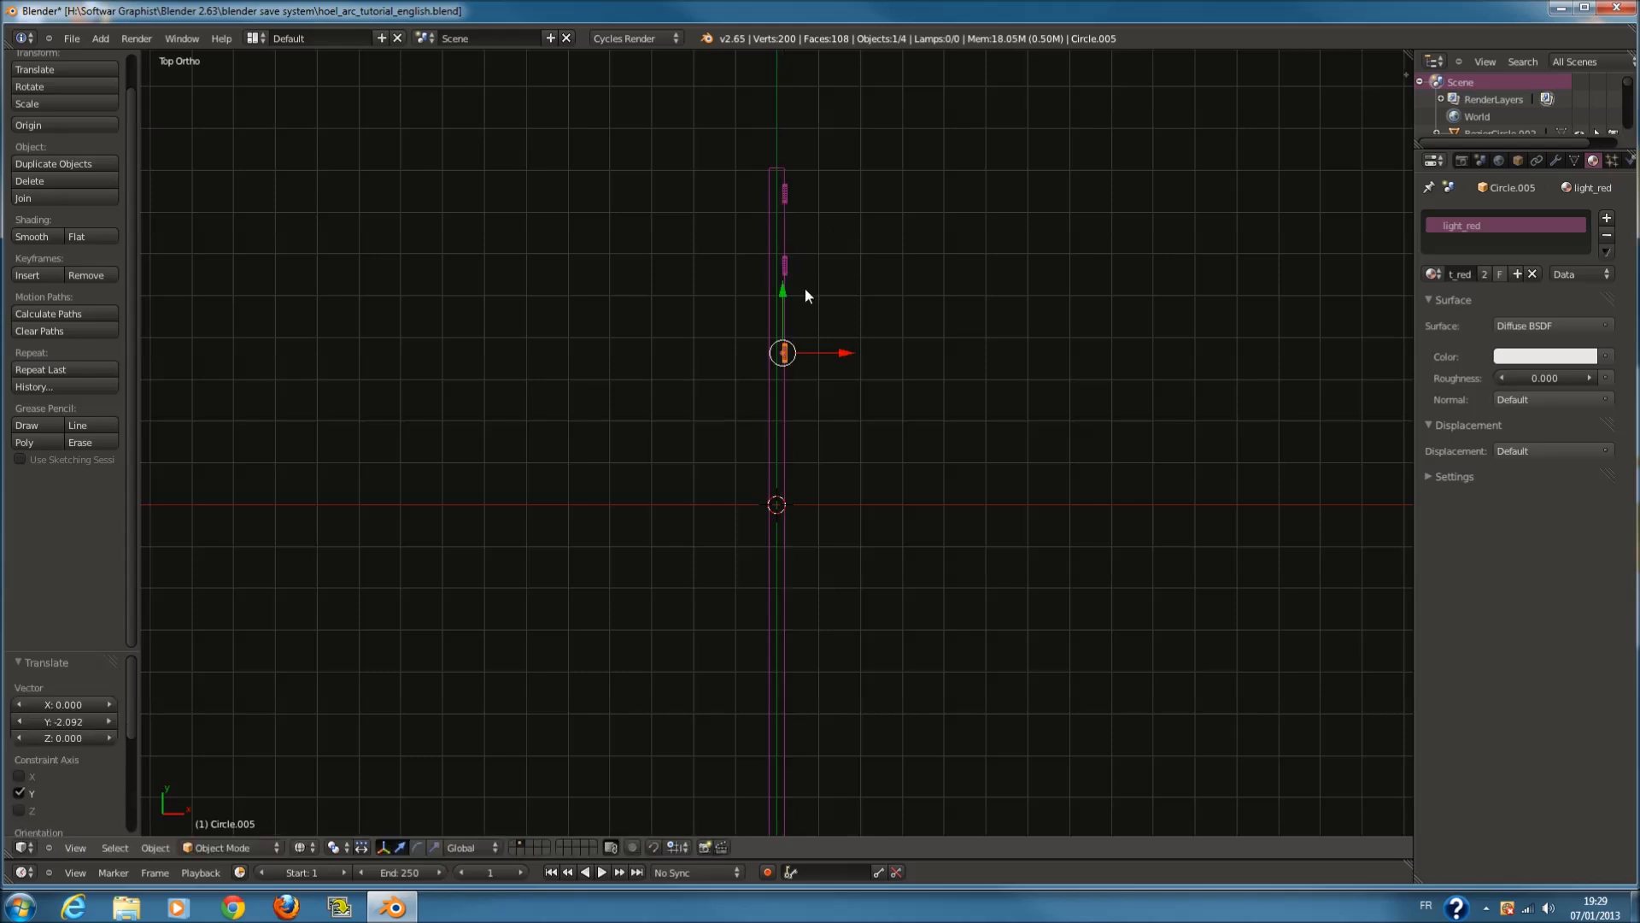
{"action": "left_click_drag", "start_coordinate": [779, 292], "coordinate": [779, 284]}
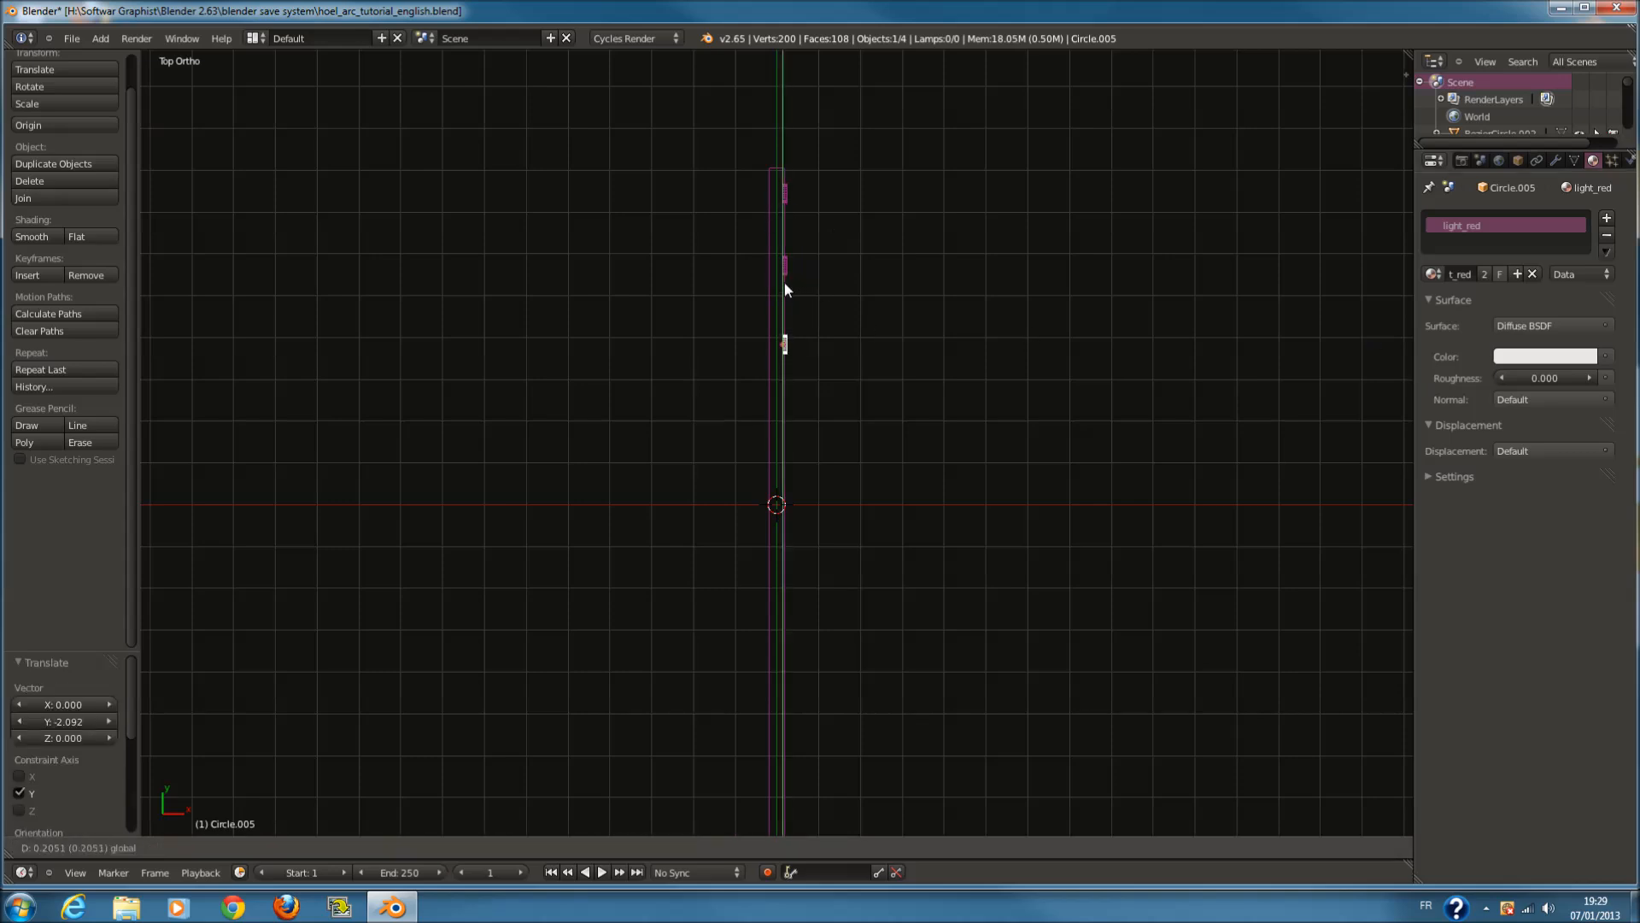
{"action": "left_click", "coordinate": [1488, 271]}
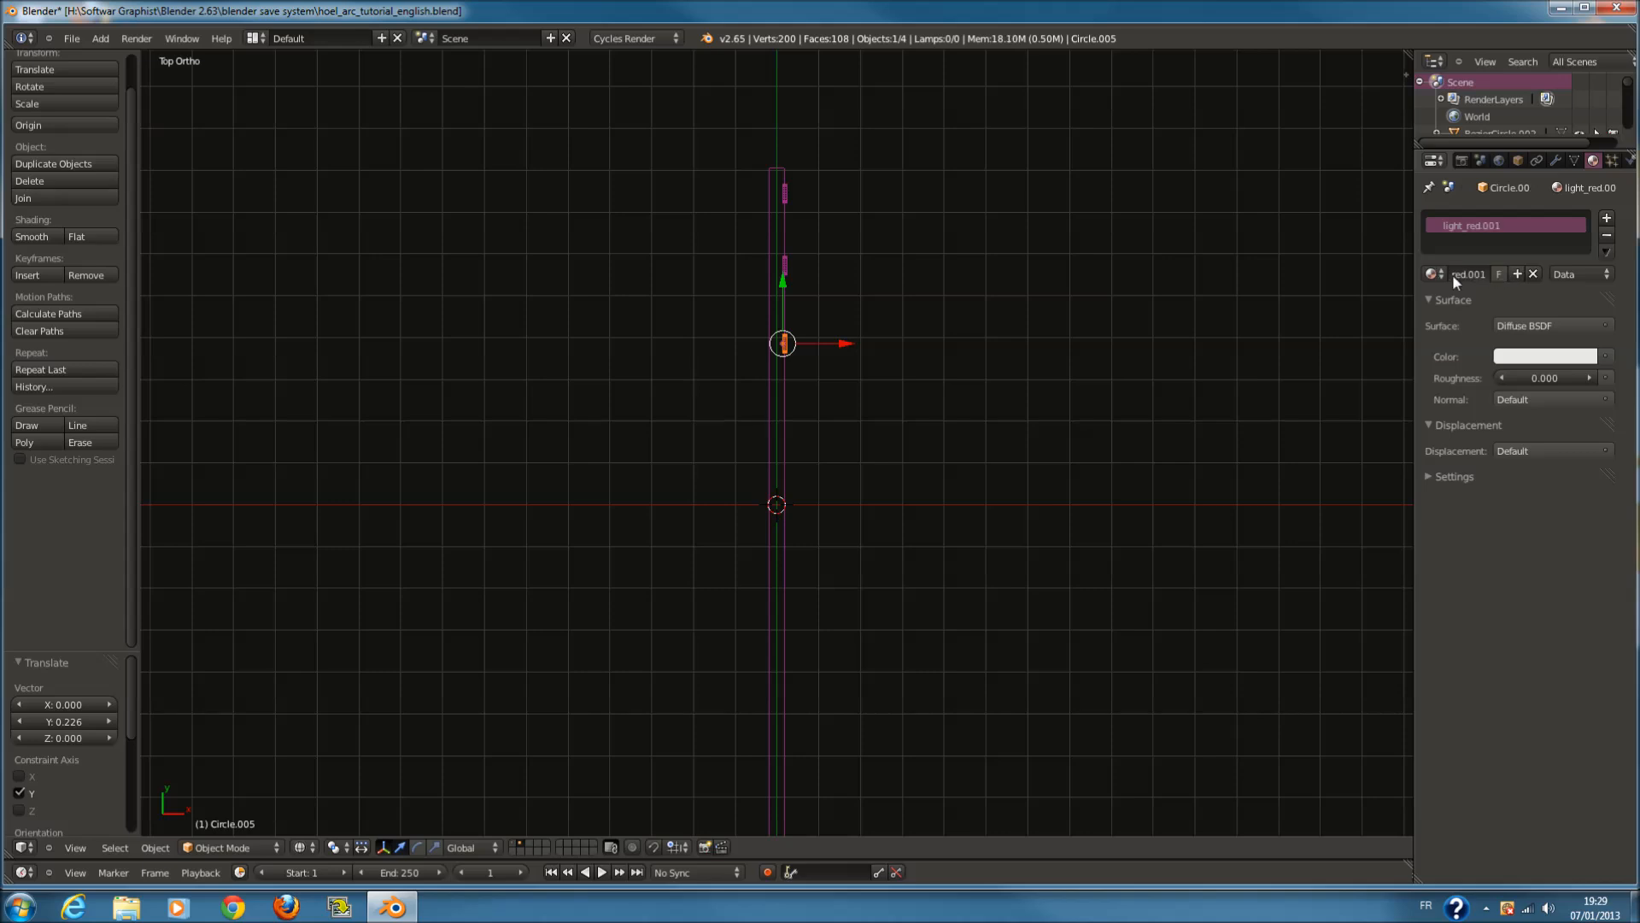
{"action": "type", "text": "light_purp"}
{"action": "type", "text": "l"}
{"action": "type", "text": "el"}
{"action": "key", "text": "Return"}
Colour the light_purpel material R 0.558, G 0.000, B 0.800 and change its surface to Emission
{"action": "left_click", "coordinate": [1566, 362]}
{"action": "left_click", "coordinate": [1522, 232]}
{"action": "left_click_drag", "start_coordinate": [1521, 235], "coordinate": [1603, 242]}
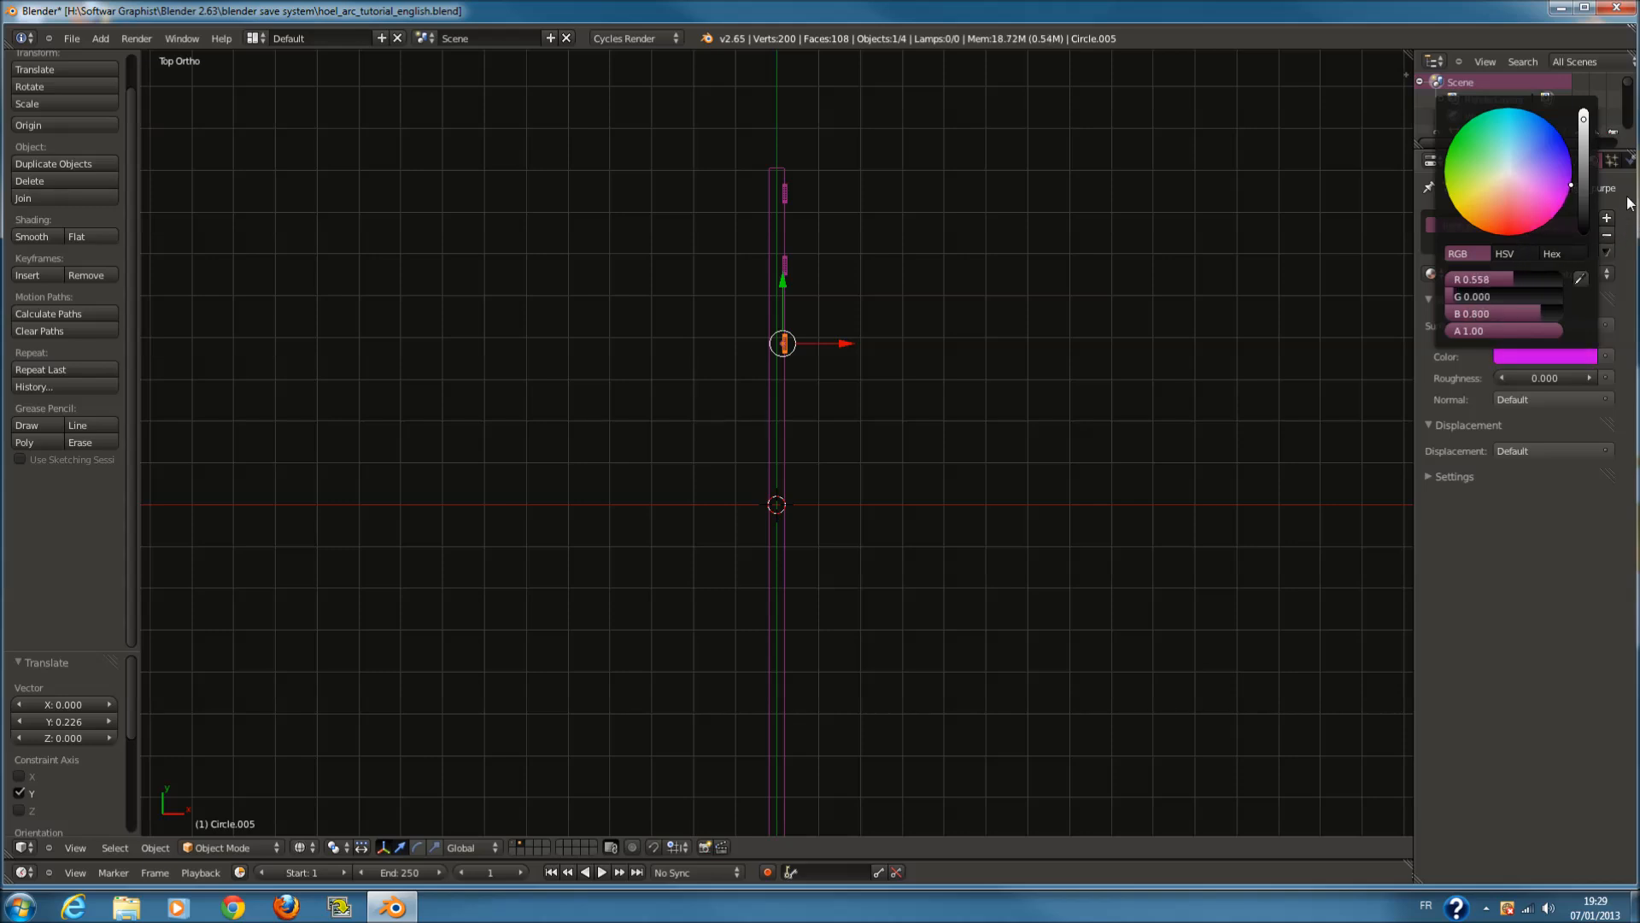
{"action": "left_click", "coordinate": [1582, 328]}
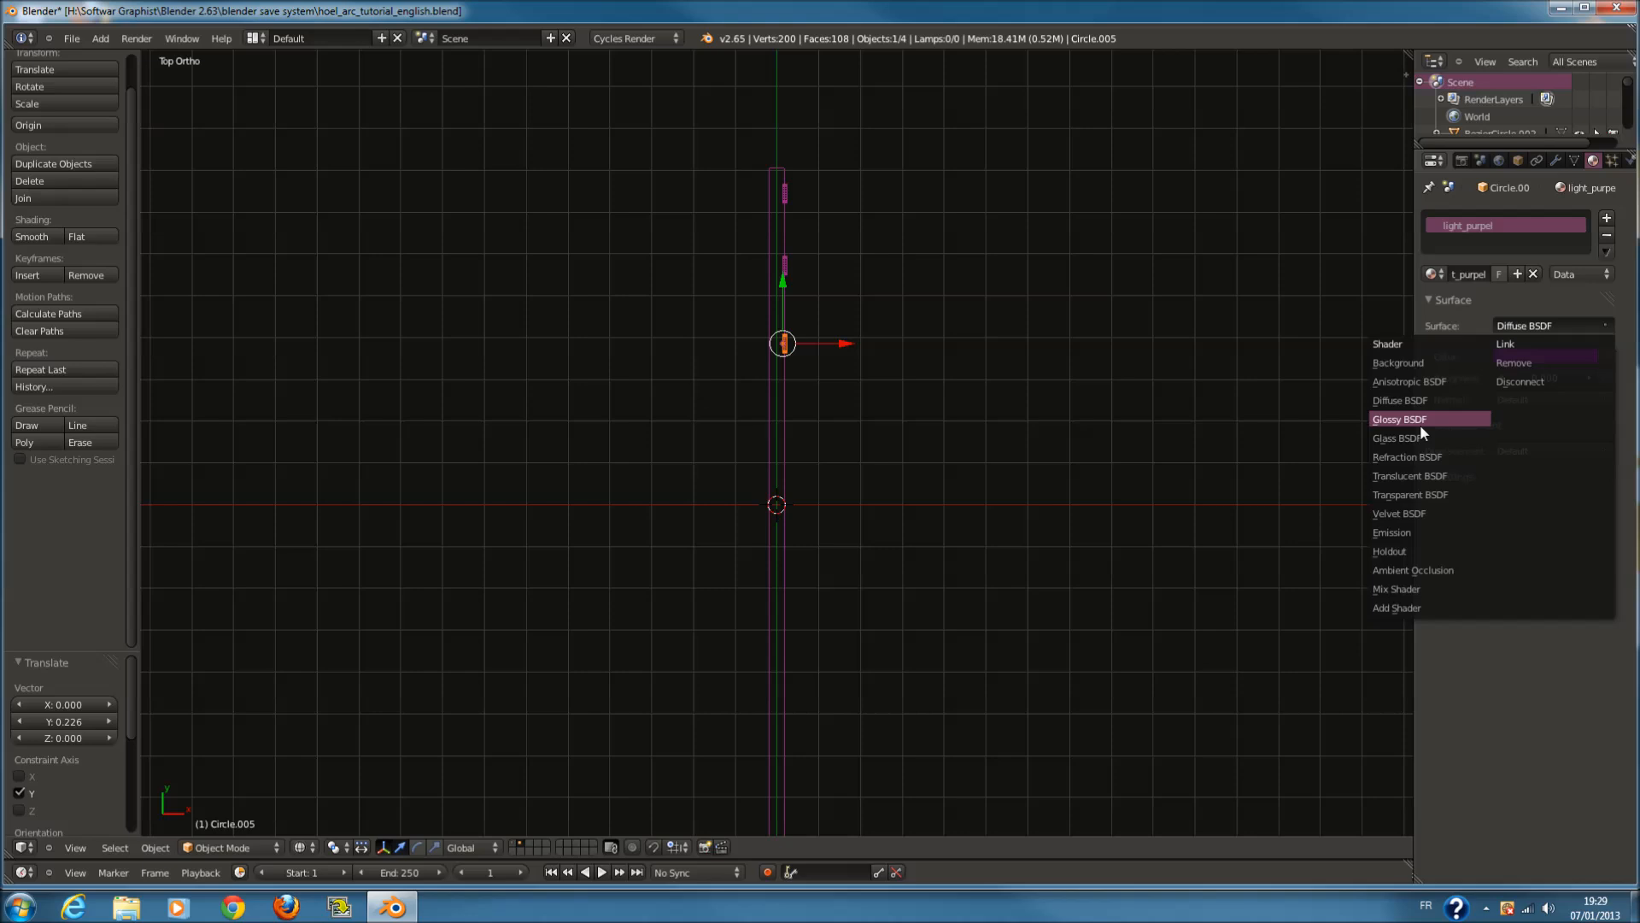
{"action": "left_click", "coordinate": [1427, 530]}
Select the disc nearest the bar's end and change its light_bleu material's surface to Emission
{"action": "right_click", "coordinate": [784, 193]}
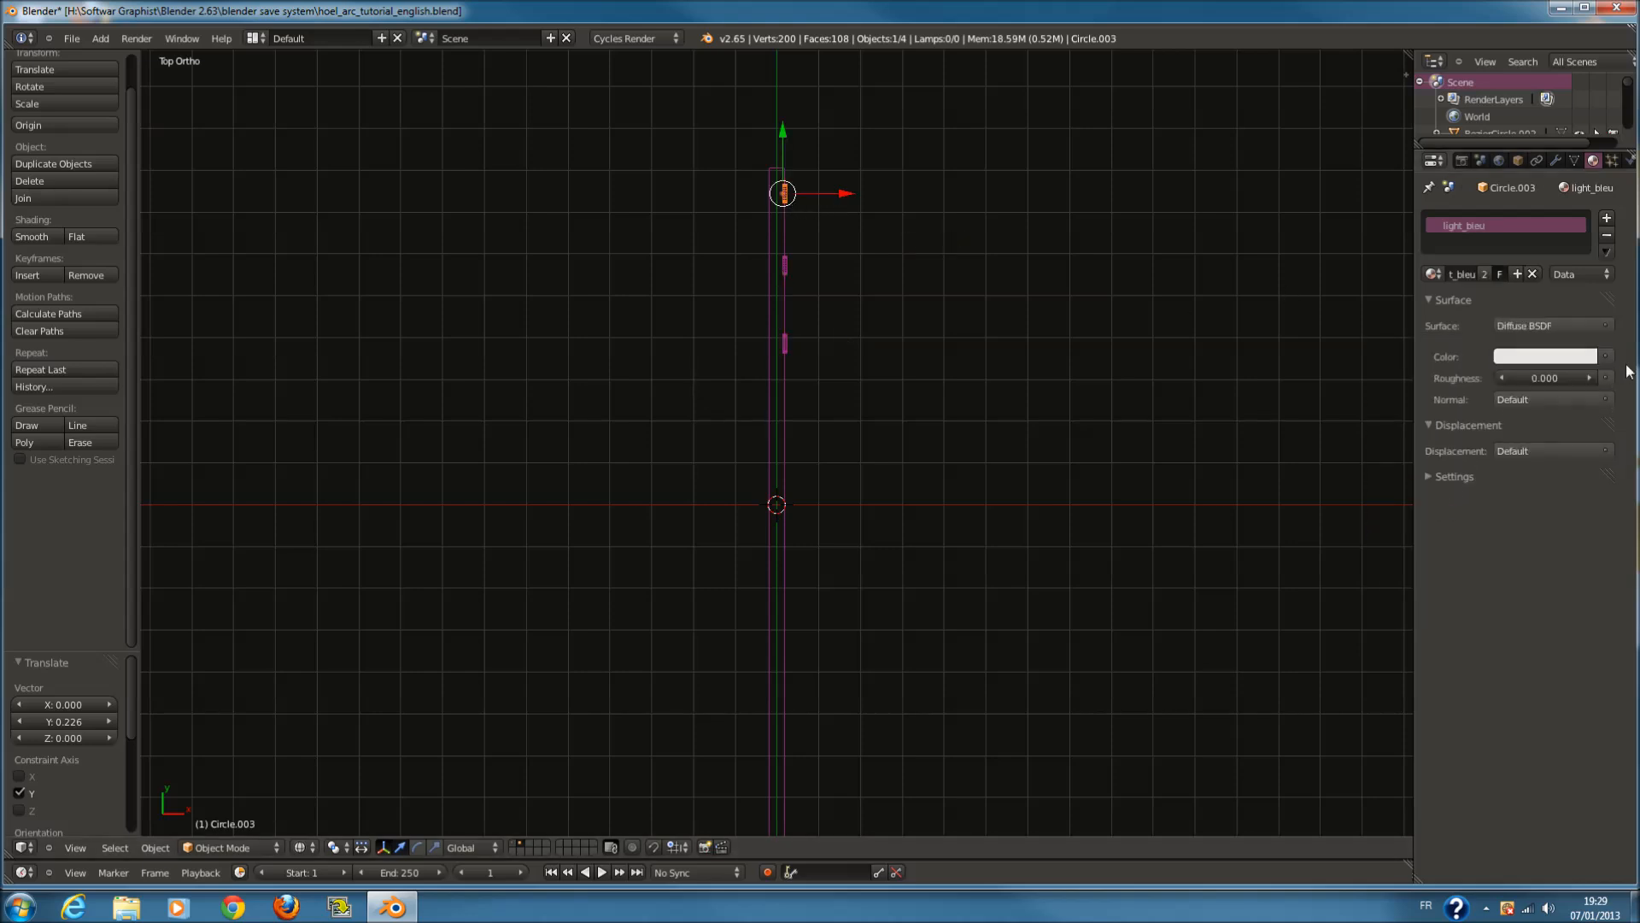
{"action": "left_click", "coordinate": [1525, 324]}
{"action": "left_click", "coordinate": [1393, 532]}
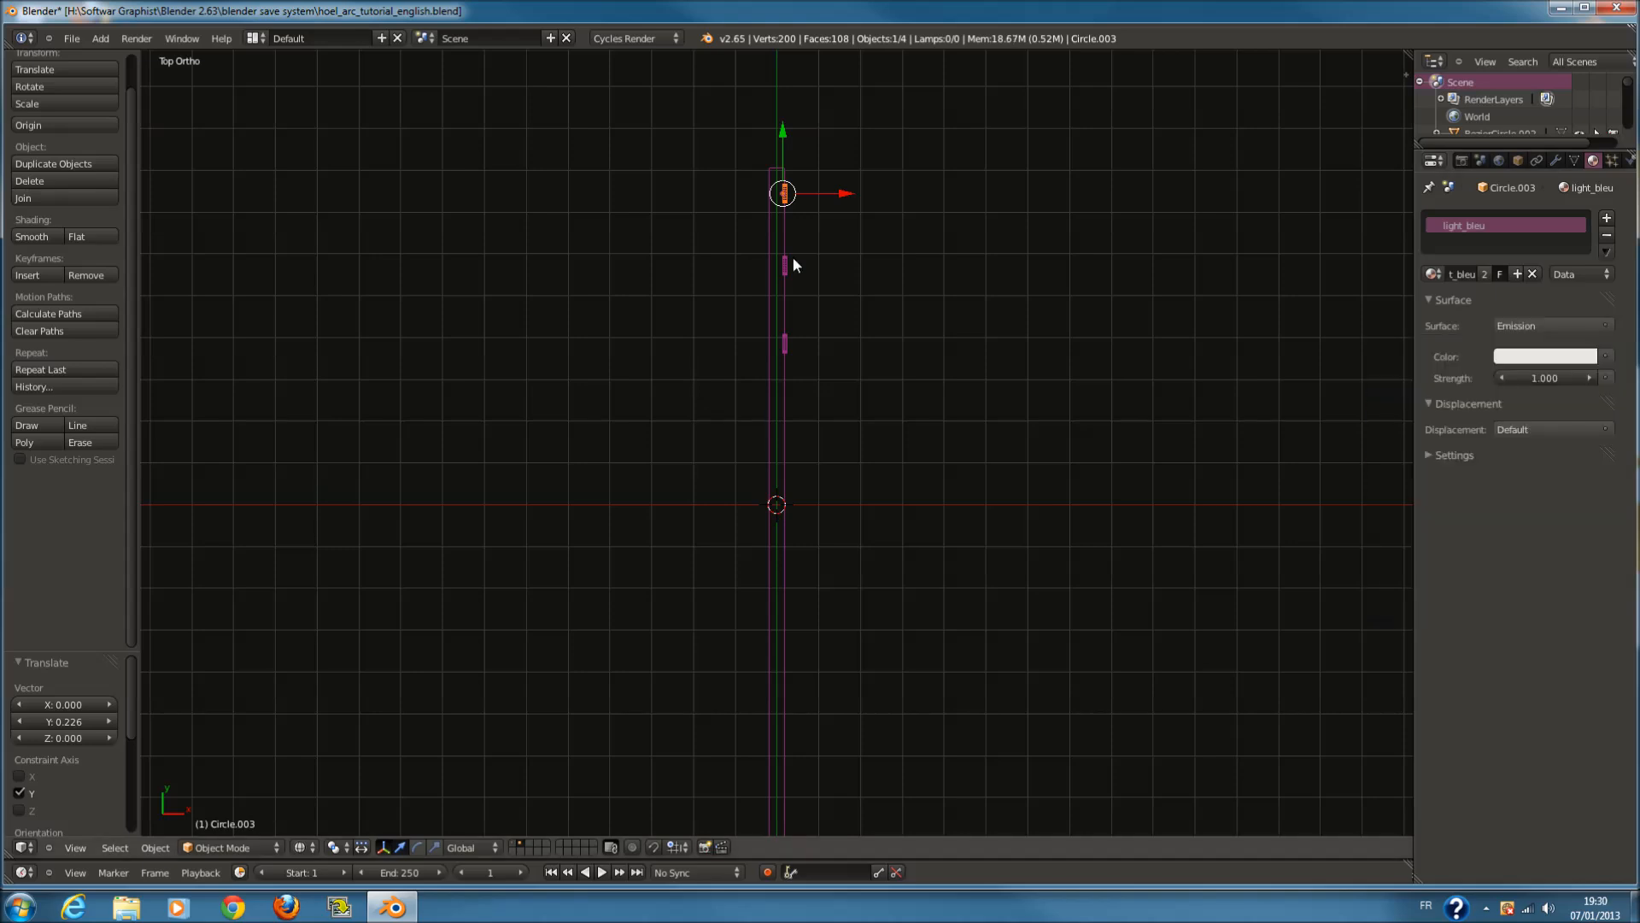
Select the light_red disc and change its material's surface to Emission
{"action": "right_click", "coordinate": [786, 263]}
{"action": "left_click", "coordinate": [1509, 326]}
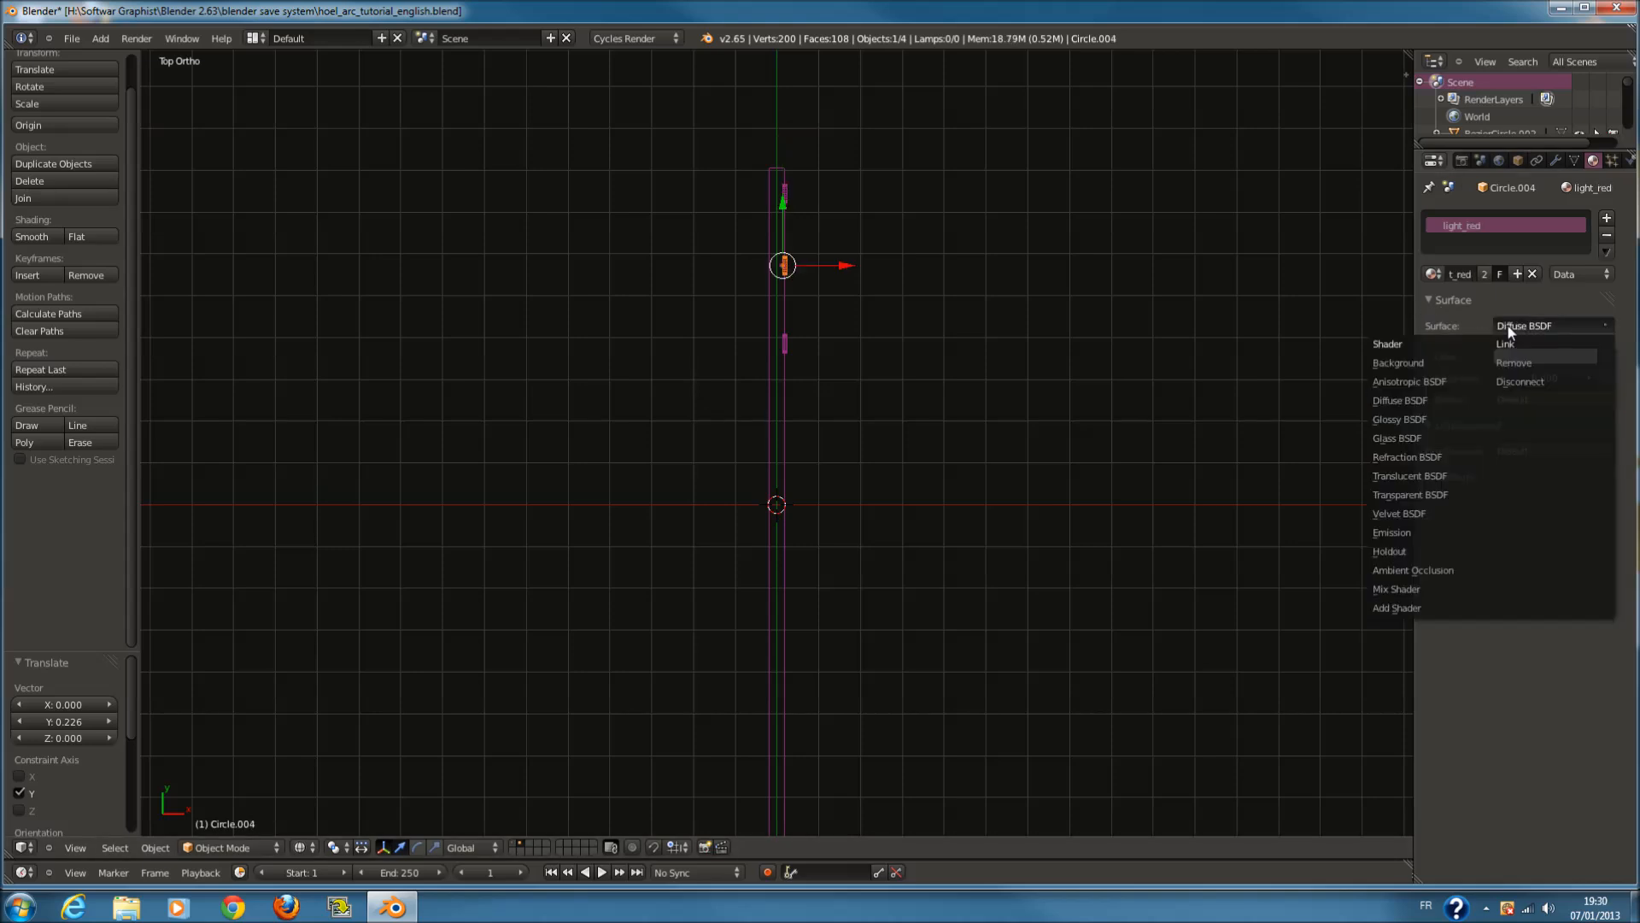
{"action": "left_click", "coordinate": [1434, 531]}
Set the emission strength of the light_bleu and light_red disc materials to 5
{"action": "right_click", "coordinate": [795, 196]}
{"action": "left_click", "coordinate": [1532, 376]}
{"action": "key", "text": "Return"}
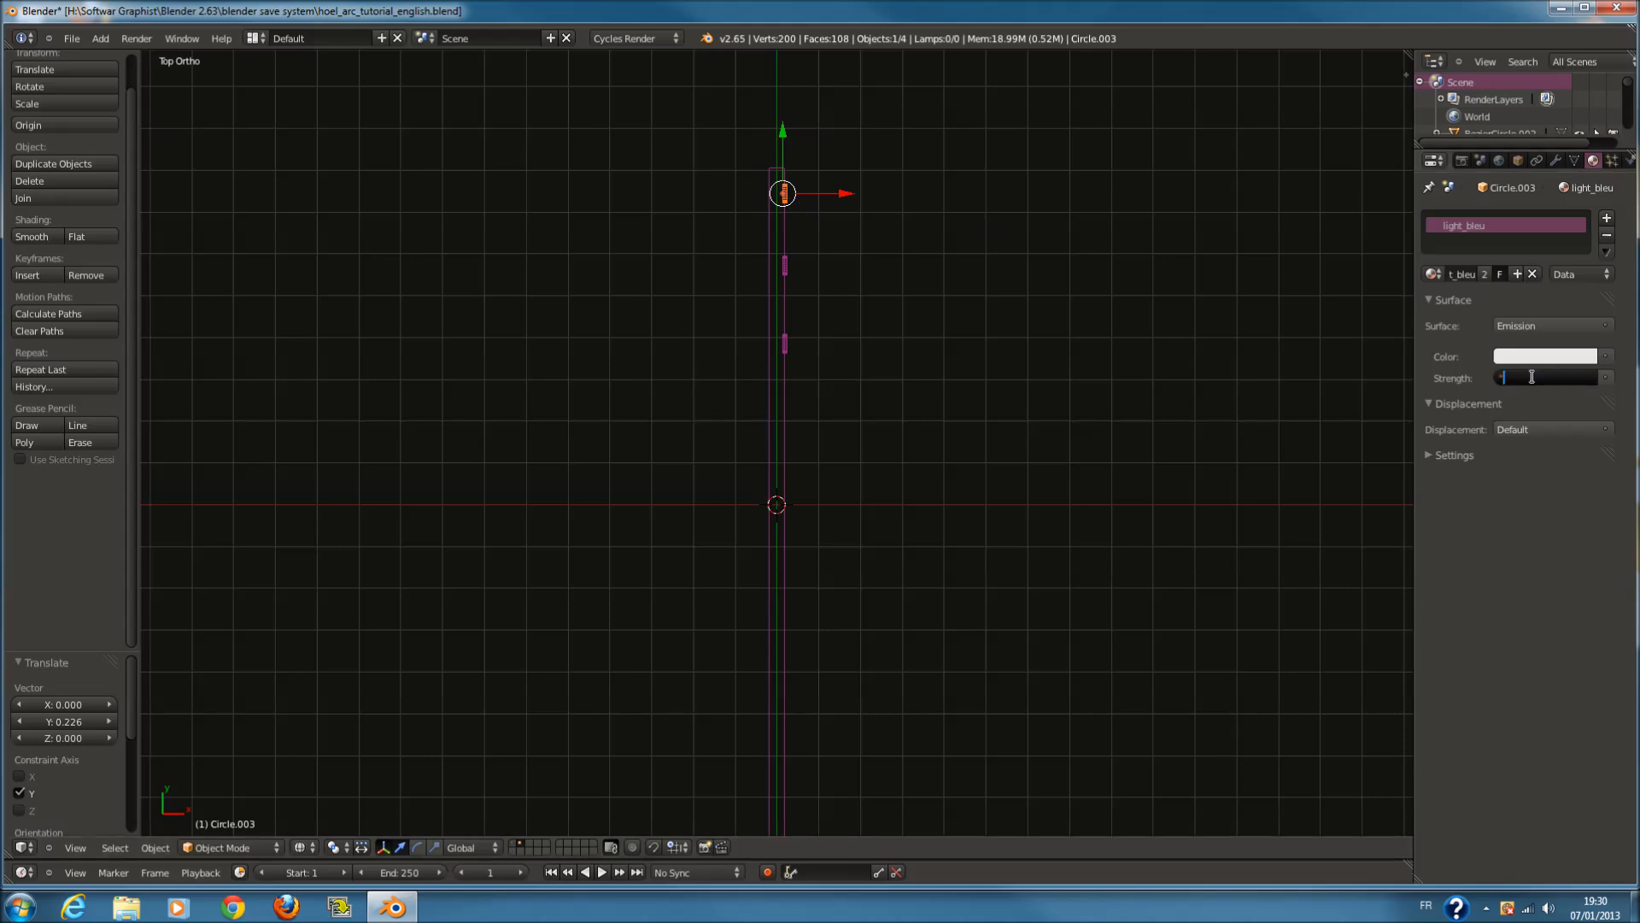
{"action": "type", "text": "5"}
{"action": "key", "text": "Return"}
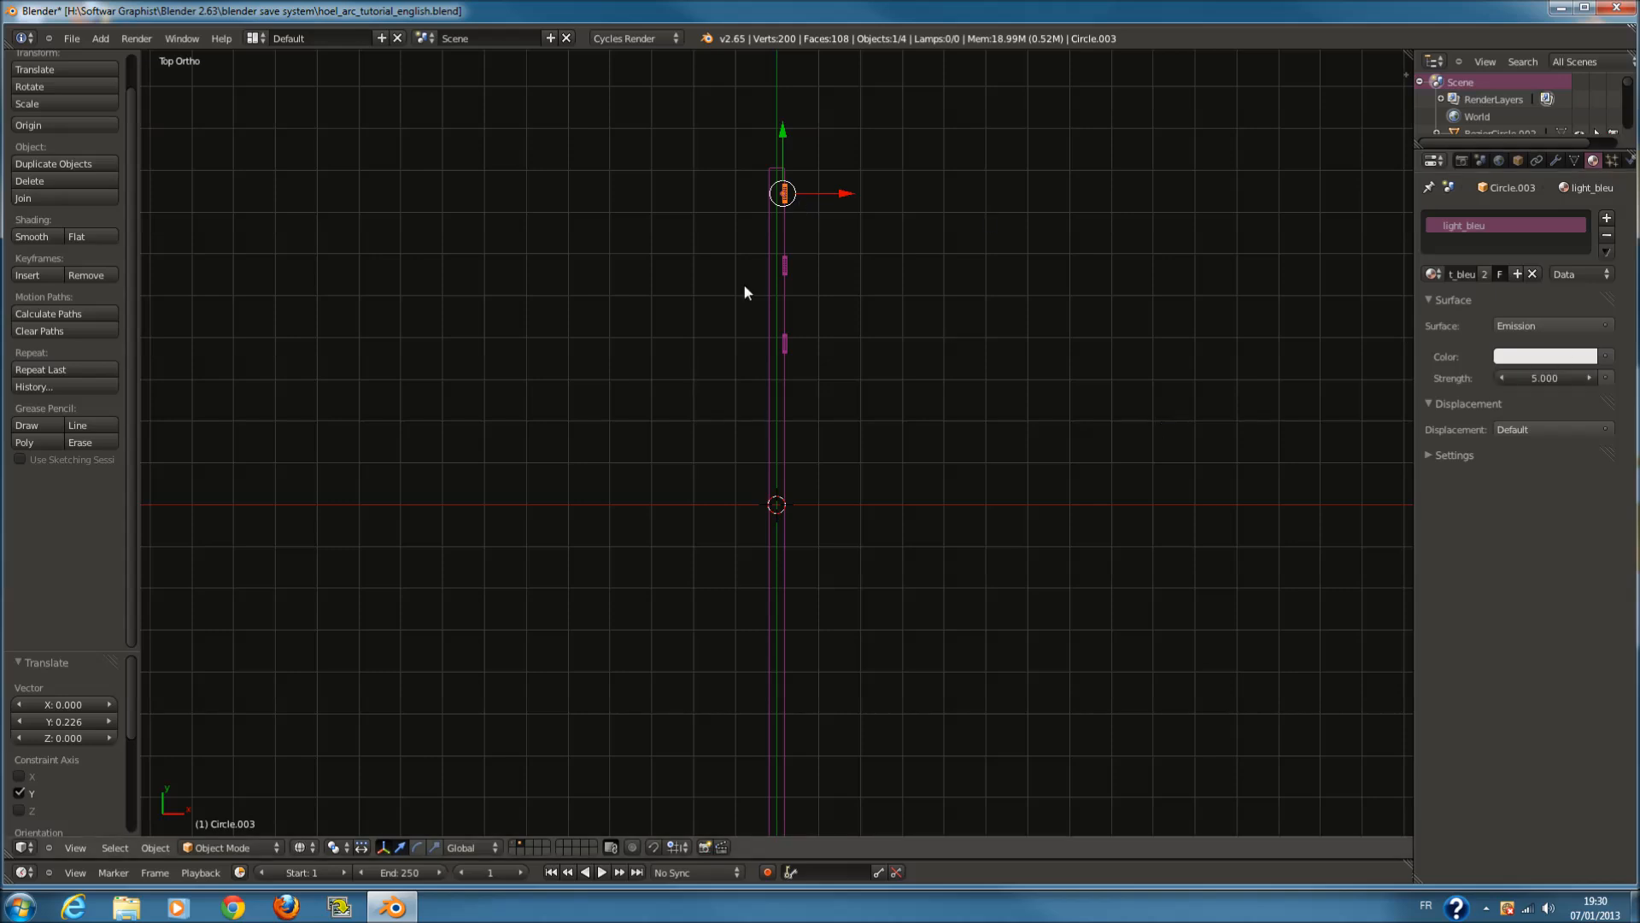
{"action": "right_click", "coordinate": [791, 268]}
{"action": "left_click", "coordinate": [1540, 378]}
{"action": "type", "text": "5"}
{"action": "key", "text": "Return"}
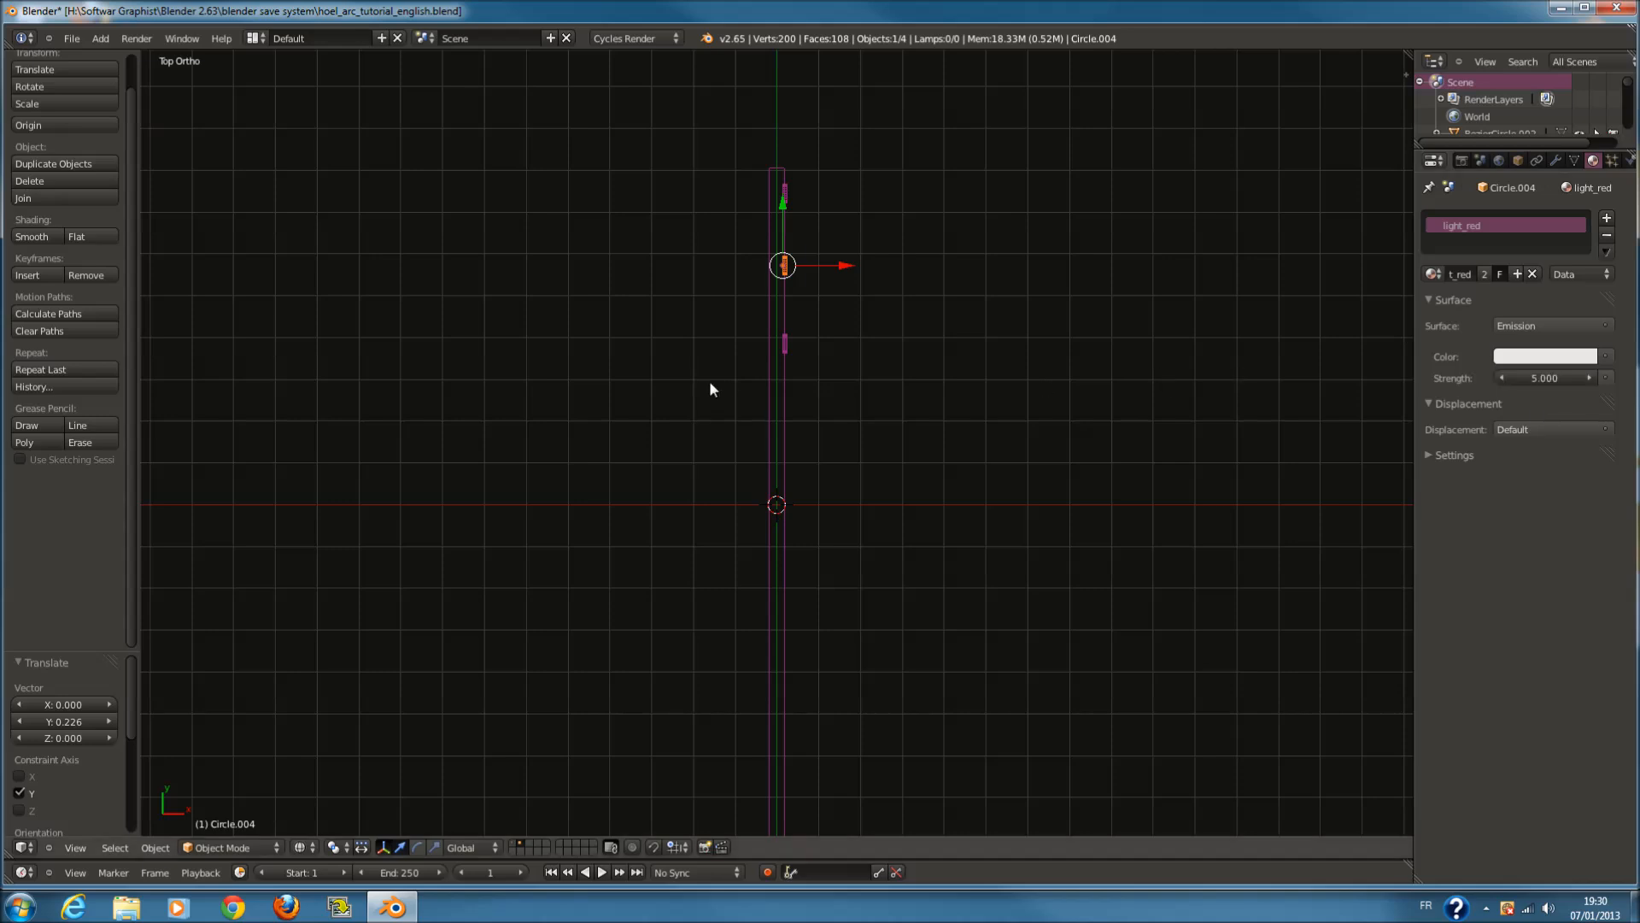
{"action": "key", "text": "5"}
{"action": "key", "text": "ctrl+2"}
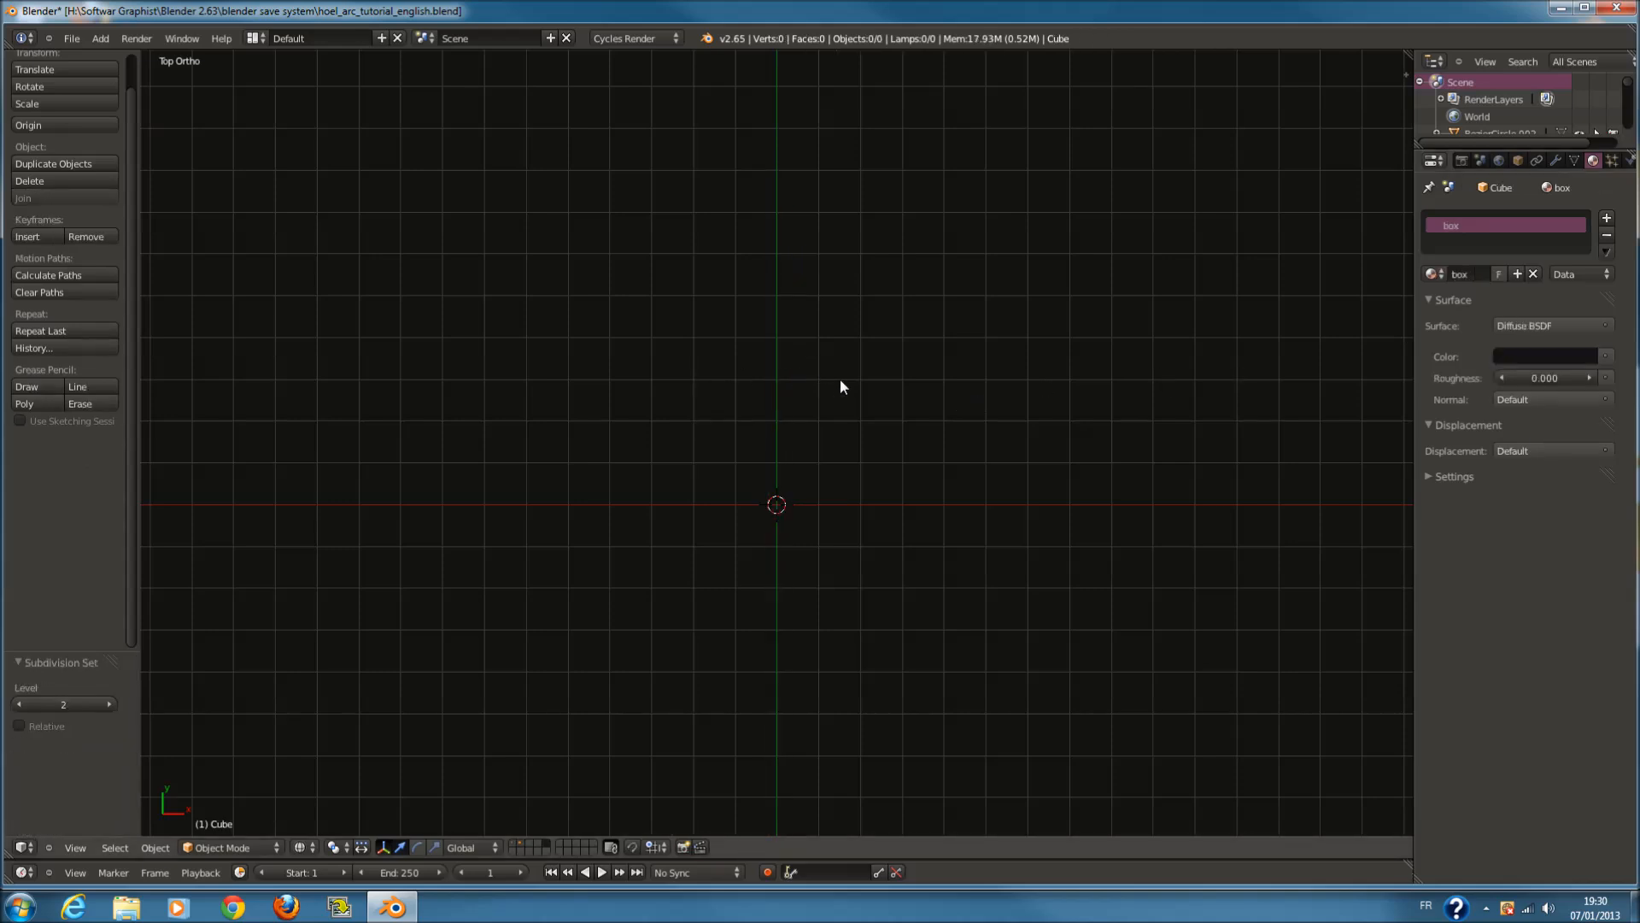
{"action": "key", "text": "ctrl+z"}
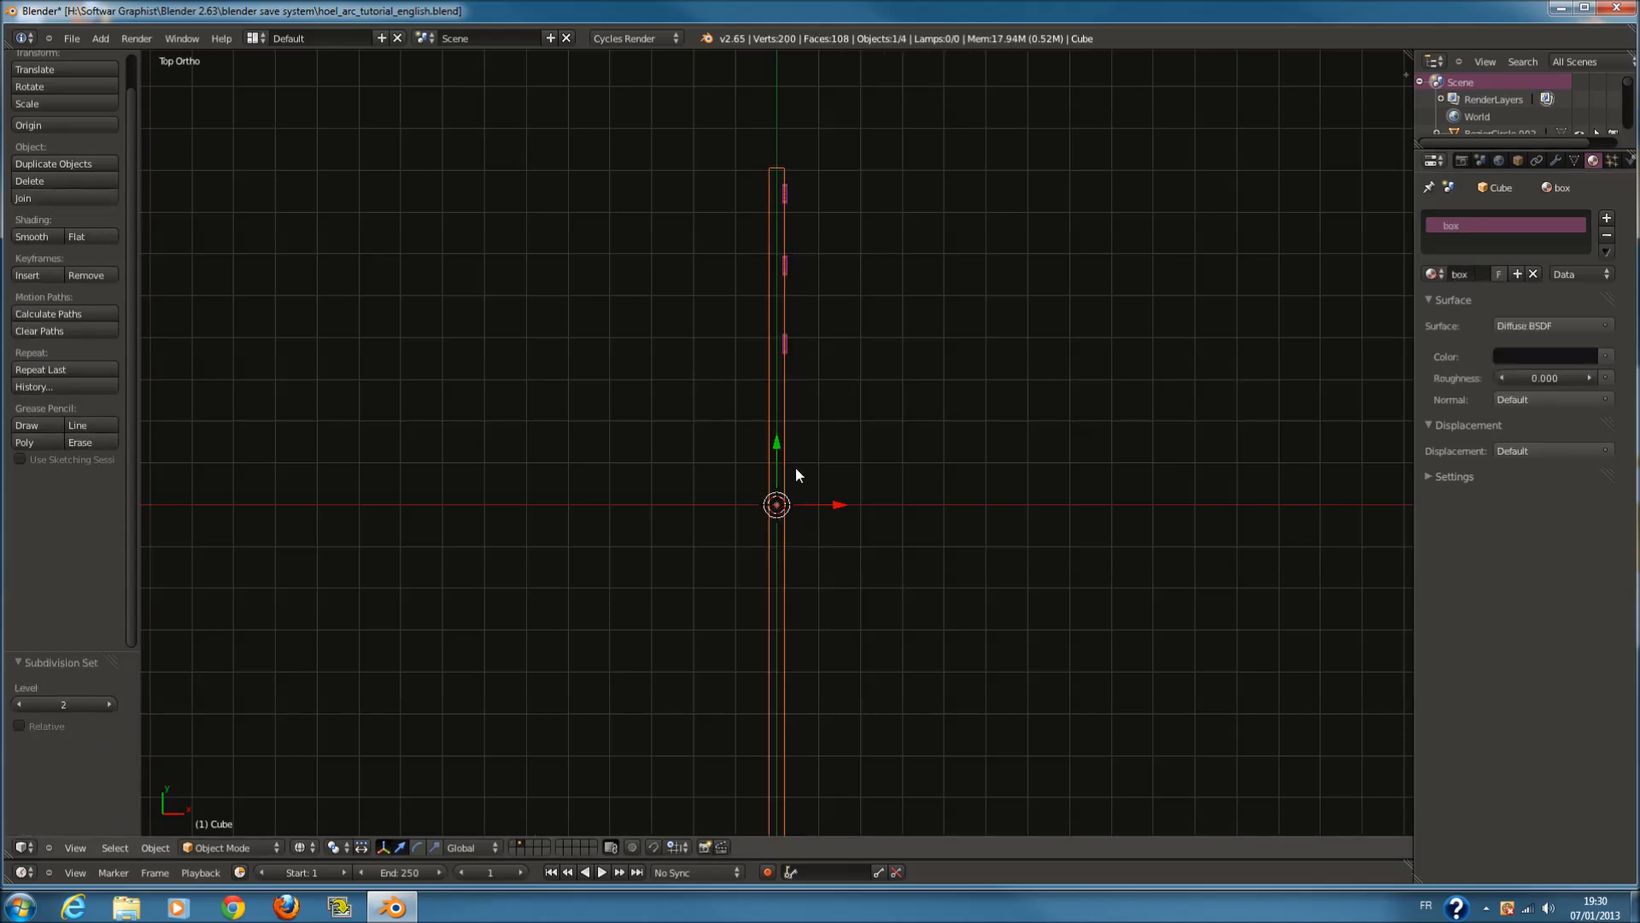
Select the light_purpel disc and set its emission strength to 5
{"action": "right_click", "coordinate": [794, 358]}
{"action": "left_click", "coordinate": [1551, 377]}
{"action": "type", "text": "5"}
{"action": "key", "text": "Return"}
Duplicate the light_purpel disc and move the copy along negative Y, continuing the row of discs at similar spacing
{"action": "scroll", "coordinate": [790, 363], "scroll_direction": "down", "scroll_amount": 1}
{"action": "scroll", "coordinate": [795, 355], "scroll_direction": "down", "scroll_amount": 2, "text": "shift"}
{"action": "scroll", "coordinate": [808, 330], "scroll_direction": "up", "scroll_amount": 2}
{"action": "key", "text": "shift+d"}
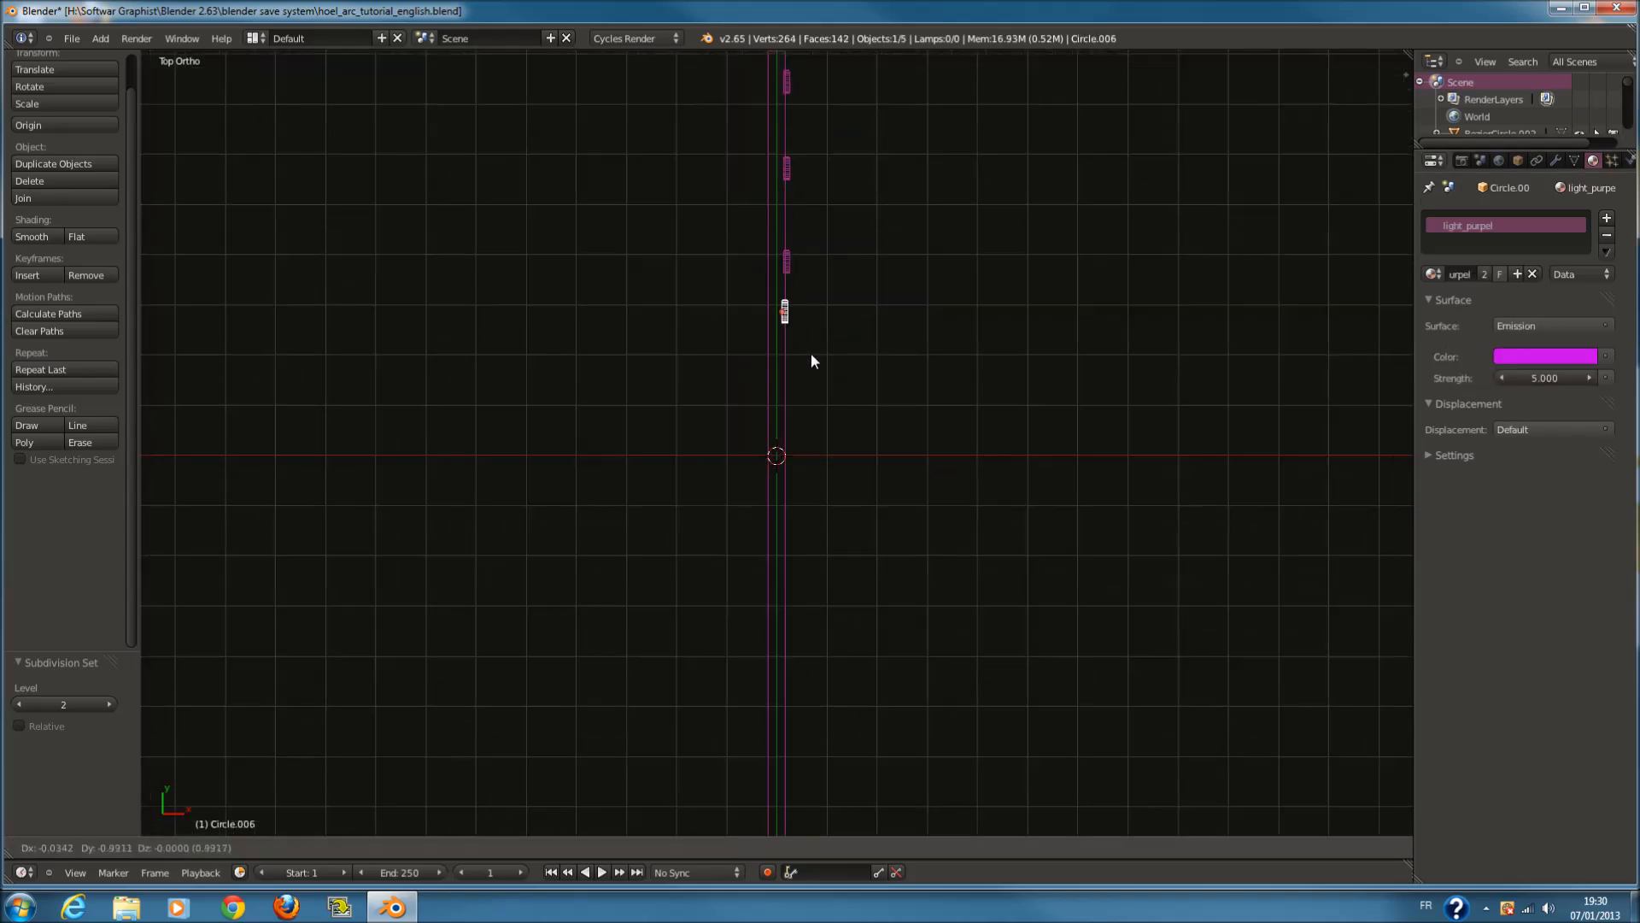
{"action": "right_click", "coordinate": [812, 353]}
{"action": "left_click_drag", "start_coordinate": [783, 198], "coordinate": [785, 295]}
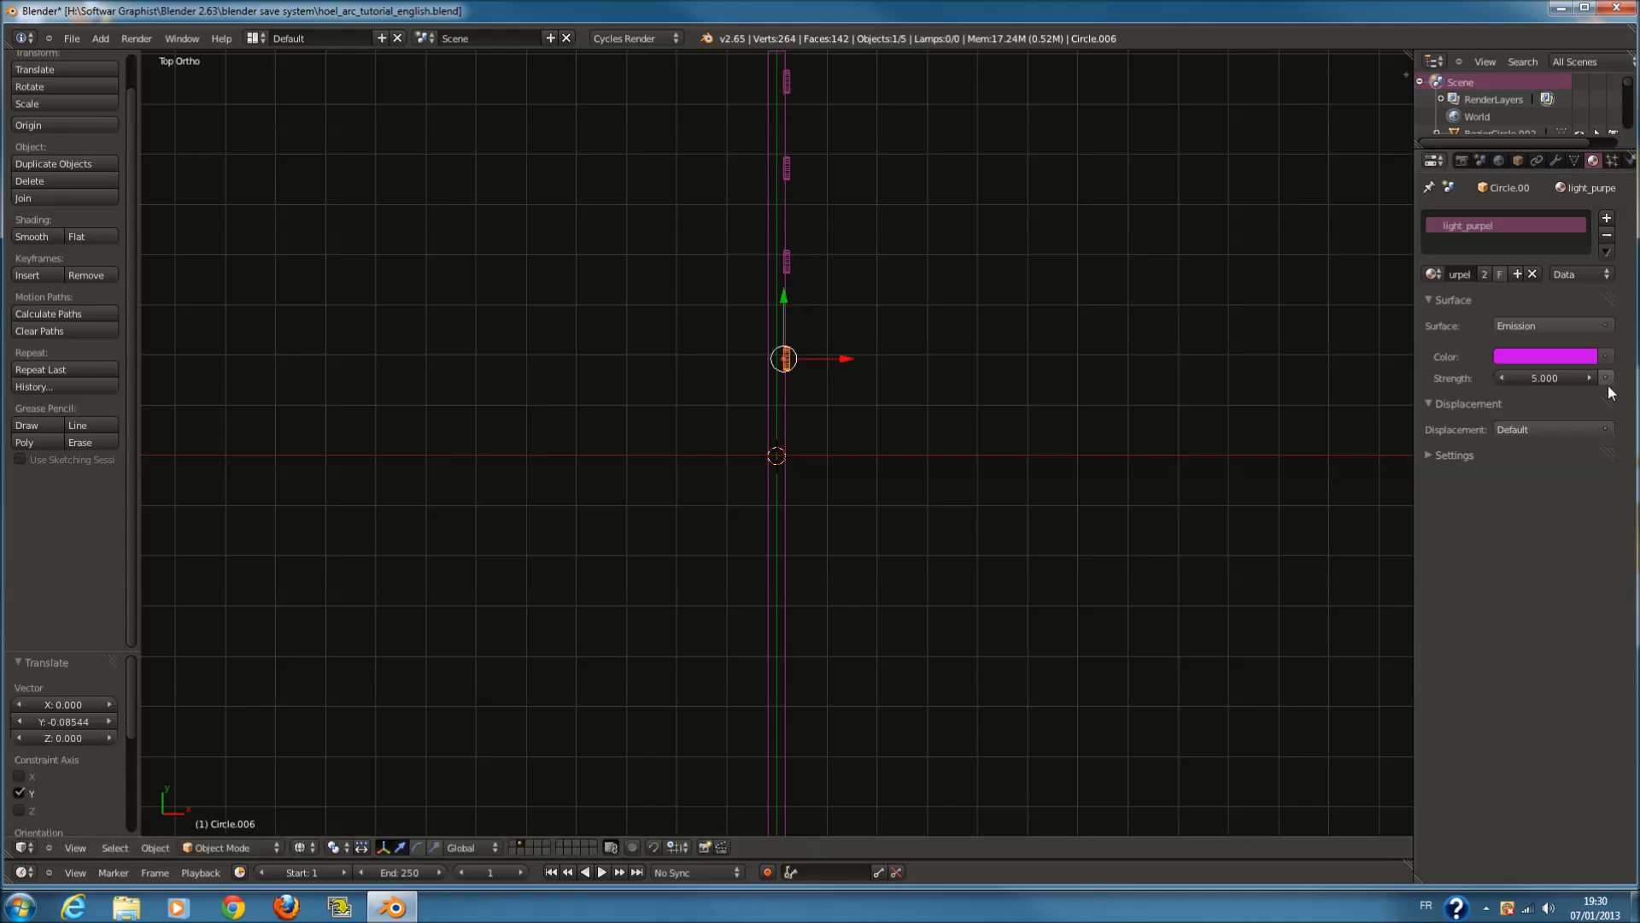
Rename the copied disc's material as green_light
{"action": "type", "text": "light"}
{"action": "key", "text": "BackSpace"}
{"action": "key", "text": "BackSpace"}
{"action": "key", "text": "BackSpace"}
{"action": "key", "text": "BackSpace"}
{"action": "key", "text": "BackSpace"}
{"action": "type", "text": "green_light"}
{"action": "key", "text": "Return"}
Give the copied disc its own version of the material and colour it R 0.545, G 0.800, B 0.000
{"action": "left_click", "coordinate": [1545, 356]}
{"action": "left_click", "coordinate": [1521, 355]}
{"action": "left_click_drag", "start_coordinate": [1490, 192], "coordinate": [1343, 202]}
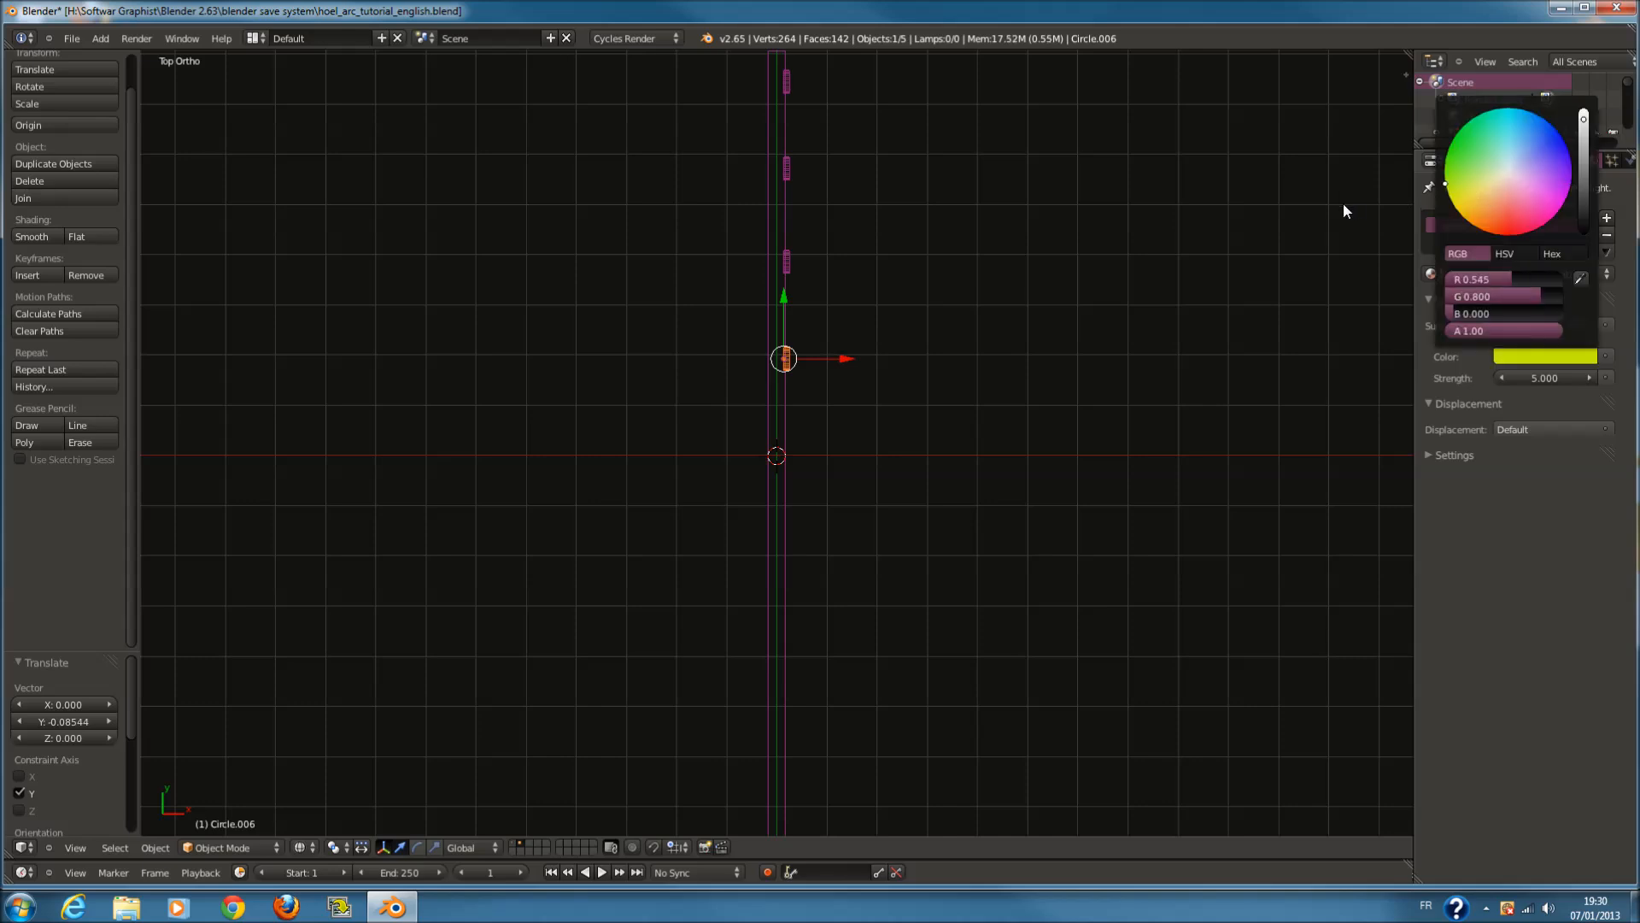
{"action": "right_click", "coordinate": [789, 267]}
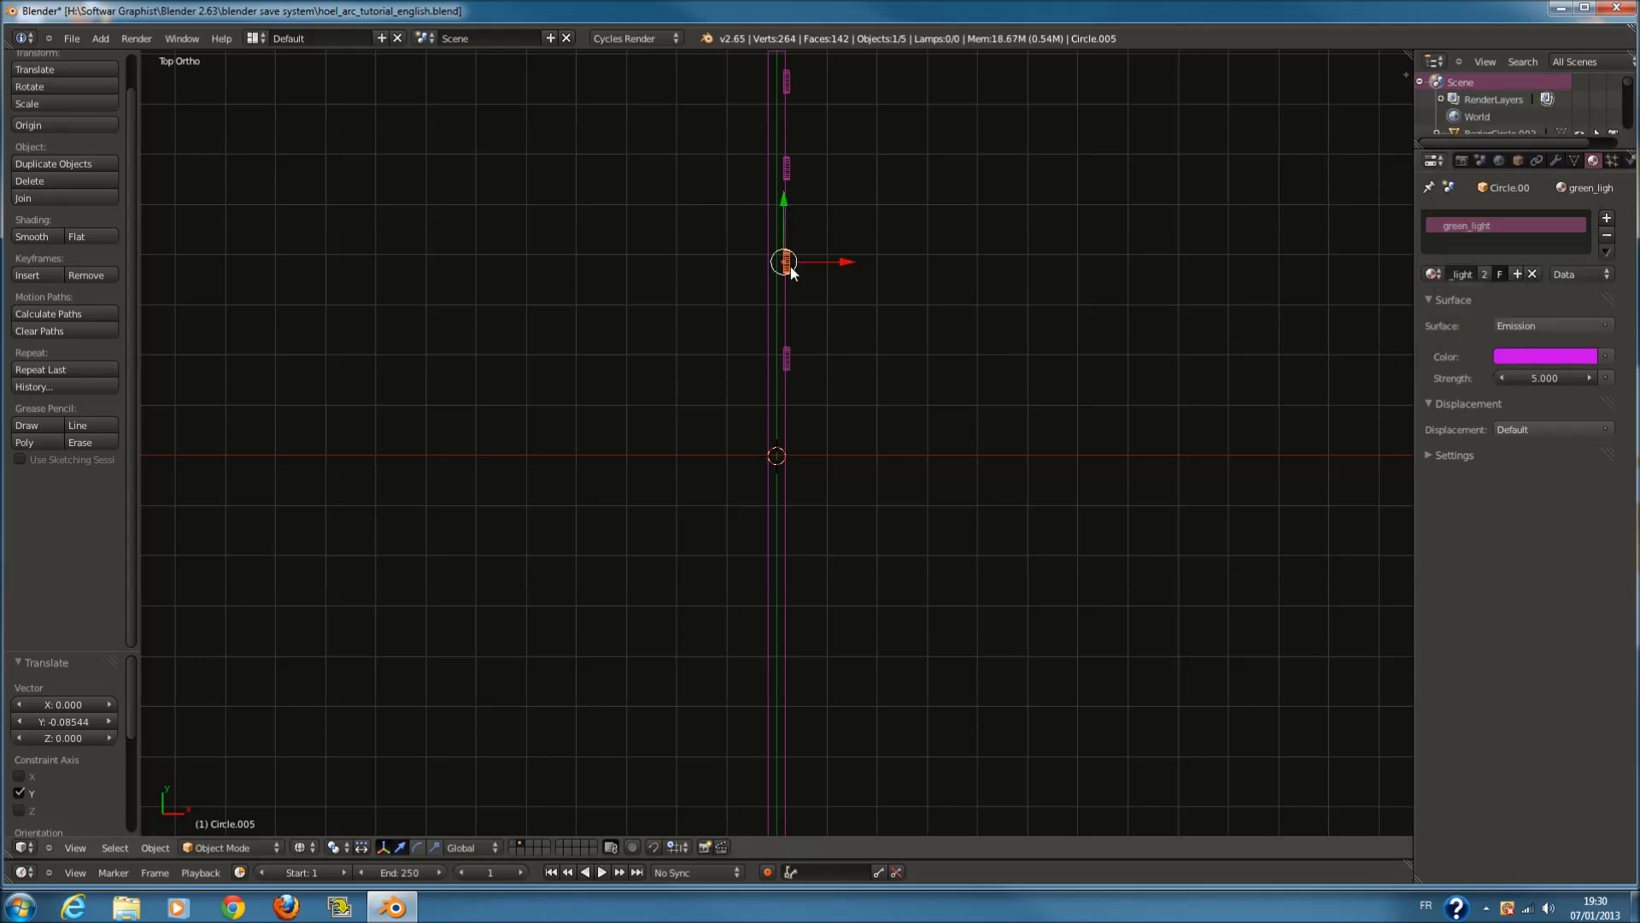
Reselect the copied disc and rename its yellow-green material as light_green
{"action": "right_click", "coordinate": [794, 350]}
{"action": "key", "text": "KP_Decimal"}
{"action": "left_click", "coordinate": [1453, 275]}
{"action": "type", "text": "Tor"}
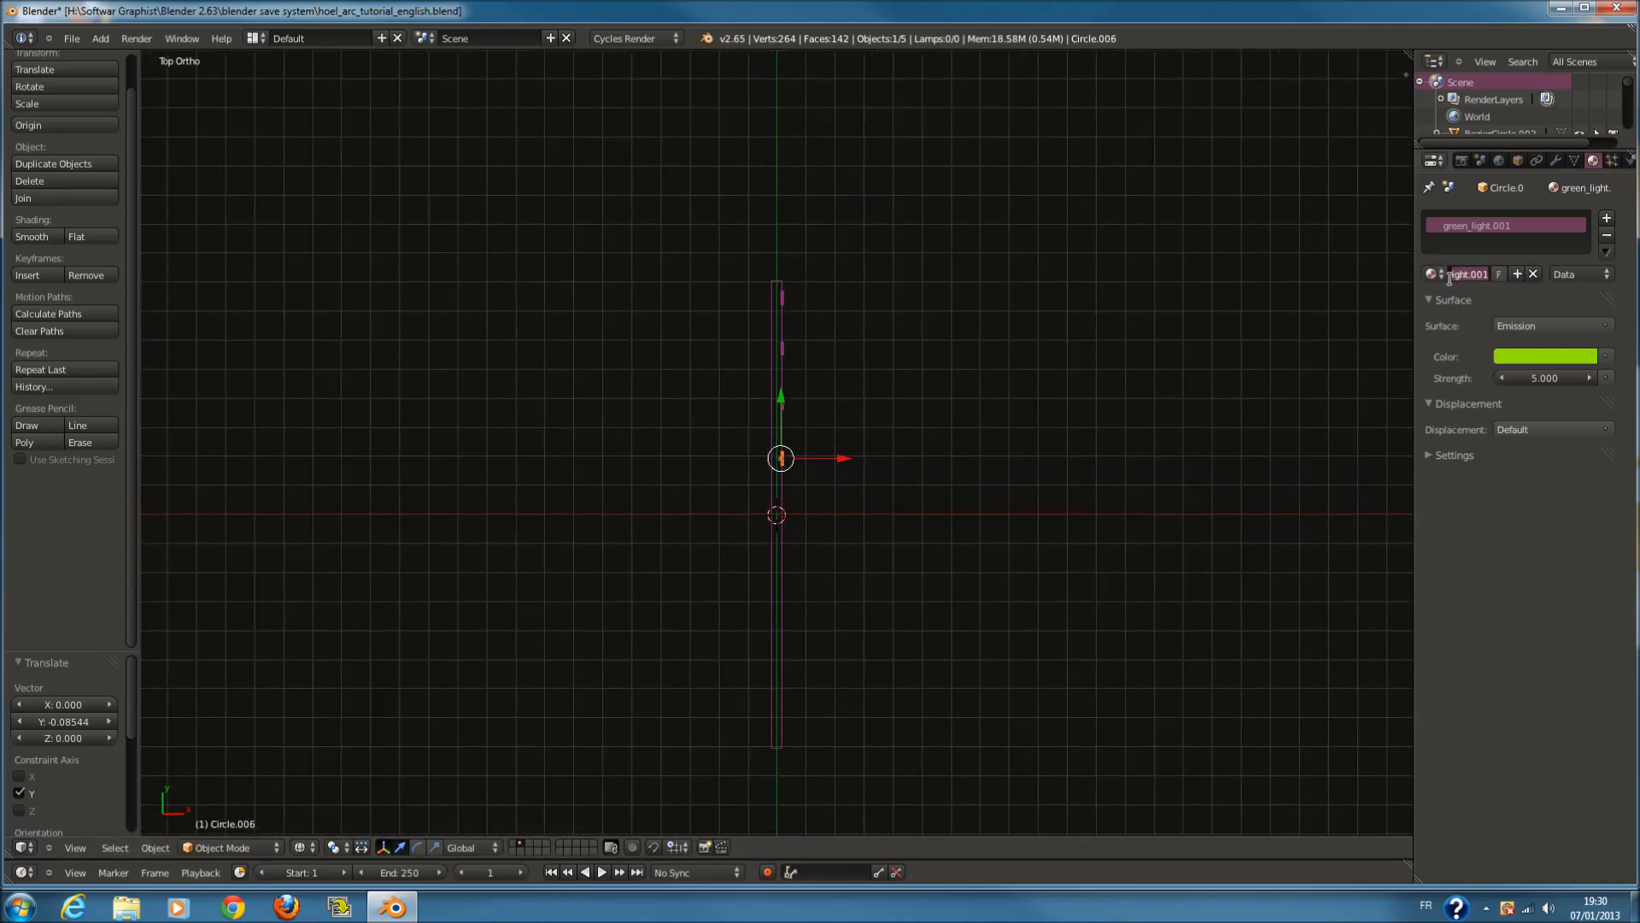
{"action": "type", "text": "ch"}
{"action": "key", "text": "BackSpace"}
{"action": "key", "text": "BackSpace"}
{"action": "key", "text": "BackSpace"}
{"action": "key", "text": "BackSpace"}
{"action": "key", "text": "BackSpace"}
{"action": "type", "text": "light_green"}
{"action": "key", "text": "Return"}
Select the four coloured discs, duplicate them as linked copies and move the copies along Y to the bar's other half
{"action": "scroll", "coordinate": [1054, 248], "scroll_direction": "up", "scroll_amount": 4}
{"action": "key", "text": "a"}
{"action": "key", "text": "a"}
{"action": "key", "text": "a"}
{"action": "scroll", "coordinate": [855, 205], "scroll_direction": "down", "scroll_amount": 1}
{"action": "key", "text": "c"}
{"action": "mouse_move", "coordinate": [845, 192]}
{"action": "left_mouse_down"}
{"action": "mouse_move", "coordinate": [824, 208]}
{"action": "mouse_move", "coordinate": [834, 442]}
{"action": "left_mouse_up"}
{"action": "right_click", "coordinate": [834, 441]}
{"action": "scroll", "coordinate": [858, 377], "scroll_direction": "down", "scroll_amount": 3, "text": "shift"}
{"action": "scroll", "coordinate": [858, 370], "scroll_direction": "down", "scroll_amount": 5, "text": "shift"}
{"action": "scroll", "coordinate": [844, 302], "scroll_direction": "down", "scroll_amount": 2}
{"action": "key", "text": "shift+d"}
{"action": "left_click", "coordinate": [846, 299]}
{"action": "key", "text": "g"}
{"action": "key", "text": "y"}
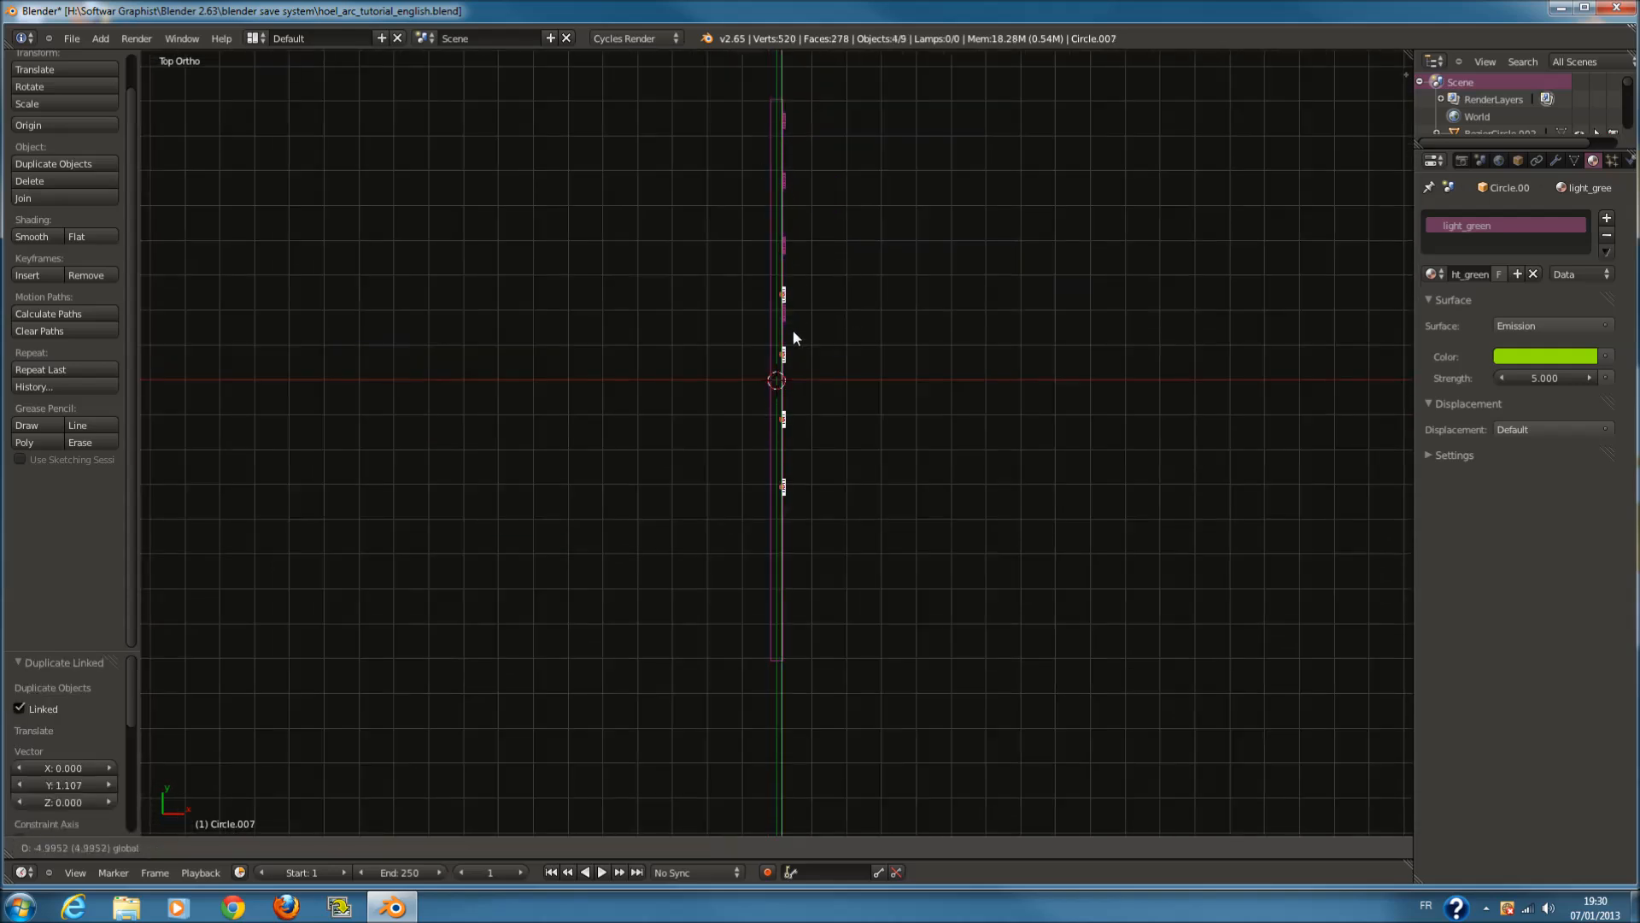
{"action": "left_click", "coordinate": [803, 401]}
Select all eight discs and move them -0.935 along Y to centre the row on the bar
{"action": "key", "text": "a"}
{"action": "key", "text": "c"}
{"action": "mouse_move", "coordinate": [823, 189]}
{"action": "left_mouse_down"}
{"action": "mouse_move", "coordinate": [820, 154]}
{"action": "mouse_move", "coordinate": [798, 604]}
{"action": "left_mouse_up"}
{"action": "key", "text": "Escape"}
{"action": "right_click", "coordinate": [786, 592], "text": "shift"}
{"action": "left_click_drag", "start_coordinate": [781, 282], "coordinate": [776, 314]}
Select the discs together with the bar as the active object and join them into one object
{"action": "key", "text": "c"}
{"action": "left_click_drag", "start_coordinate": [769, 231], "coordinate": [780, 309]}
{"action": "key", "text": "Escape"}
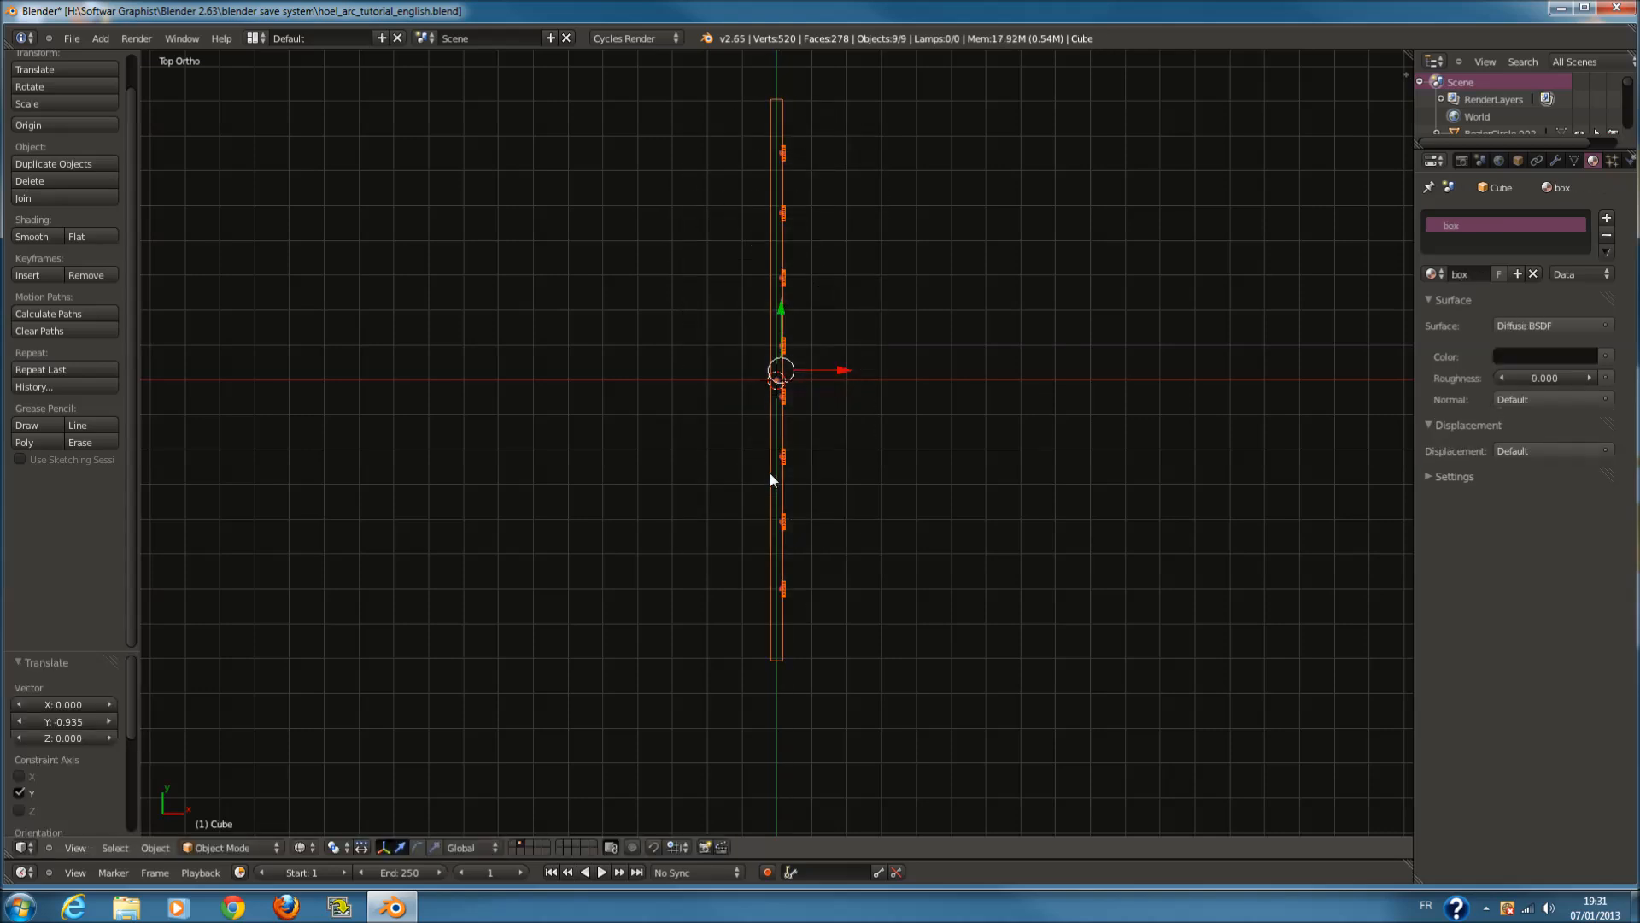
{"action": "key", "text": "ctrl+j"}
{"action": "scroll", "coordinate": [853, 450], "scroll_direction": "up", "scroll_amount": 2}
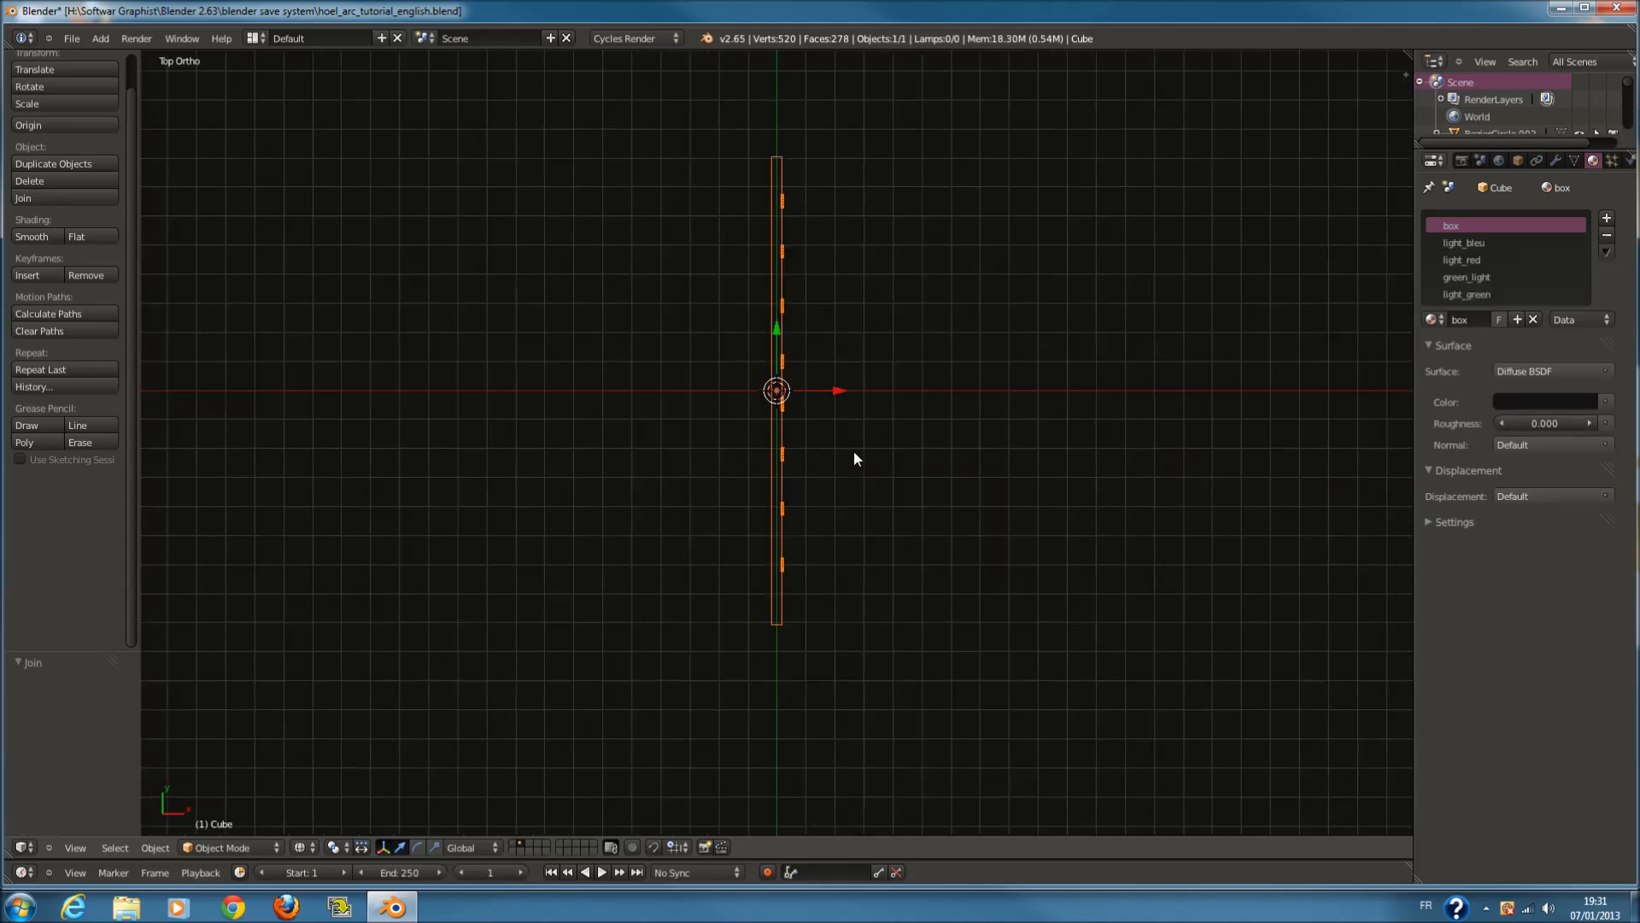
Move the joined light fixture to the first layer and display that layer's room scene
{"action": "key", "text": "m"}
{"action": "left_click", "coordinate": [1012, 472]}
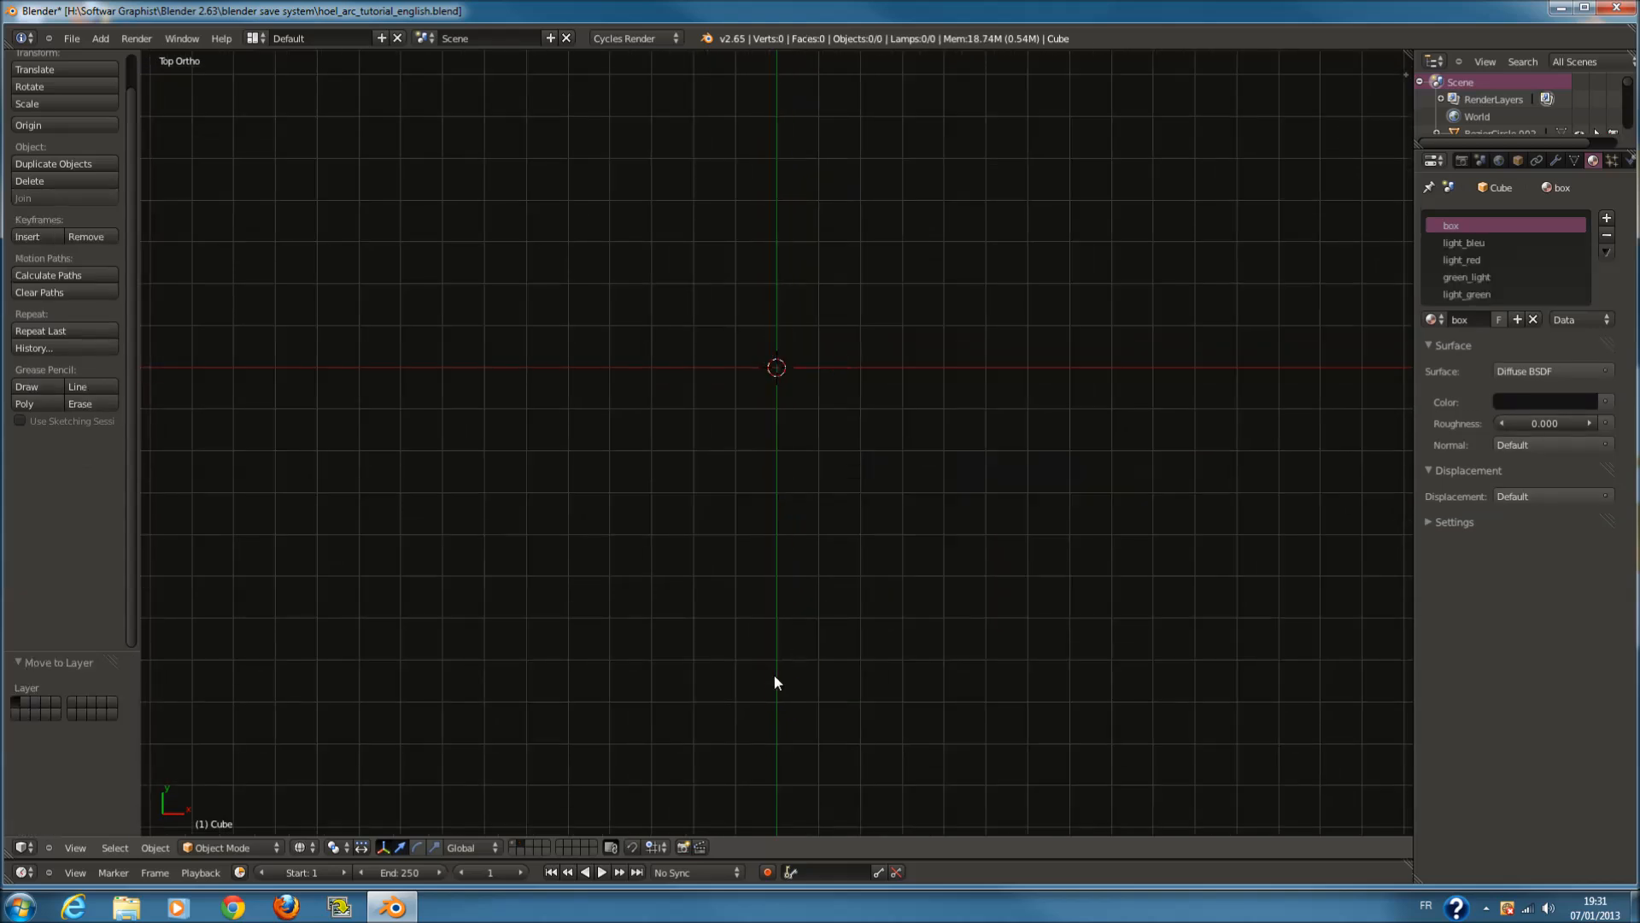
{"action": "left_click", "coordinate": [513, 846]}
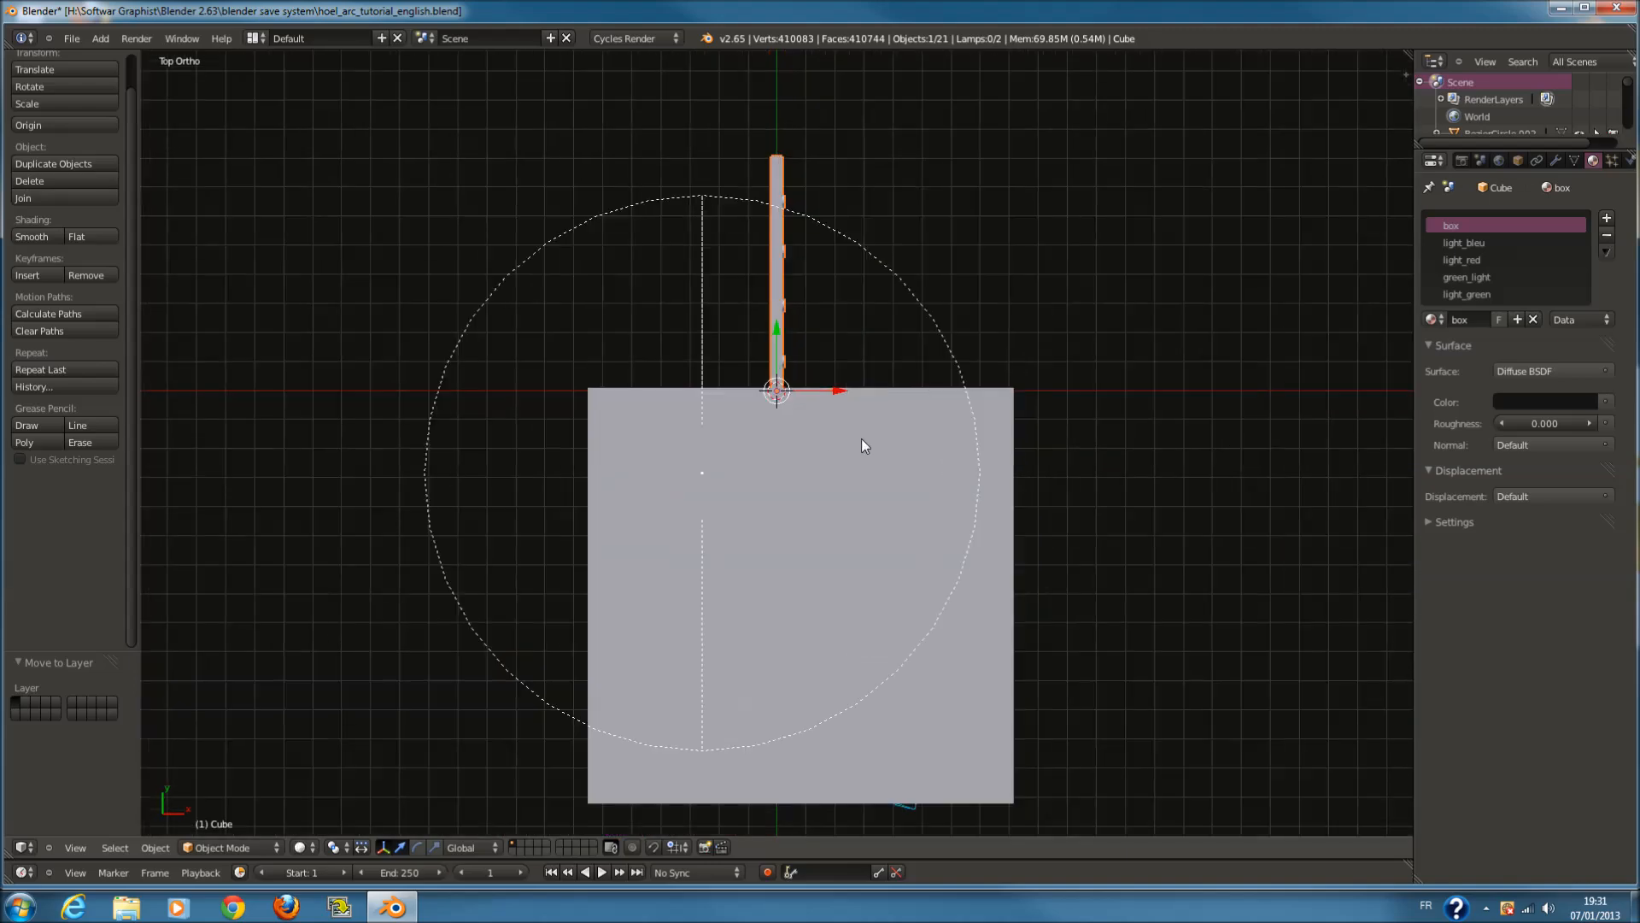
Scale the fixture to 0.436 and move it about -6.439 along X and -3.547 along Y to the side wall
{"action": "key", "text": "s"}
{"action": "left_click", "coordinate": [839, 395]}
{"action": "key", "text": "g"}
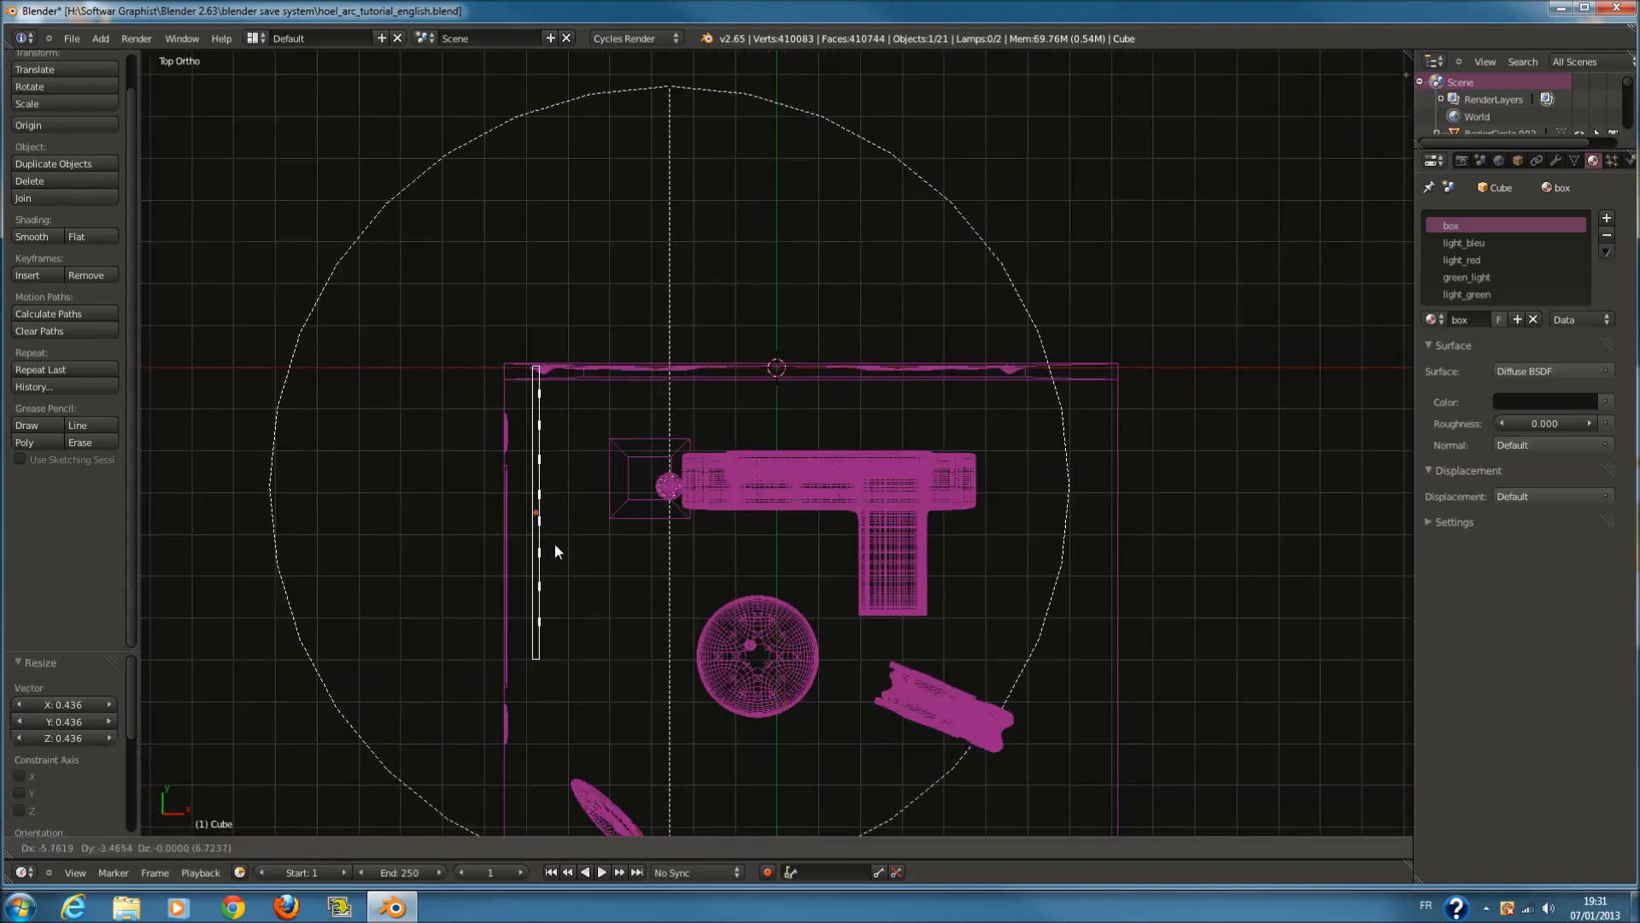
{"action": "left_click", "coordinate": [526, 553]}
{"action": "key", "text": "KP_3"}
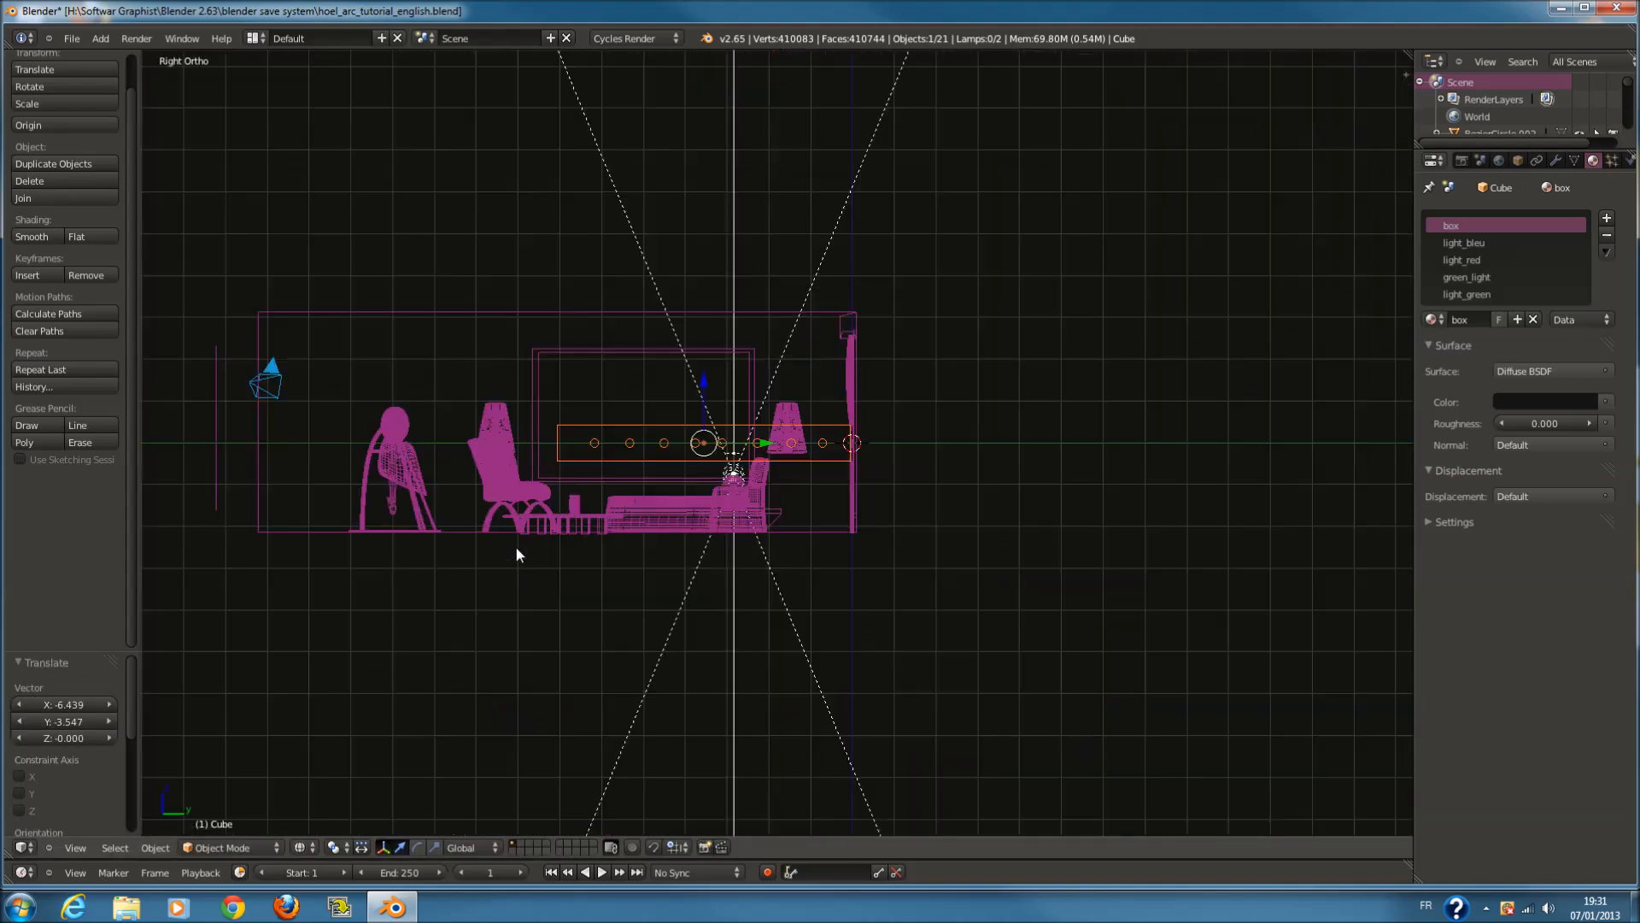
{"action": "scroll", "coordinate": [653, 663], "scroll_direction": "up", "scroll_amount": 2}
{"action": "scroll", "coordinate": [656, 663], "scroll_direction": "down", "scroll_amount": 4, "text": "ctrl"}
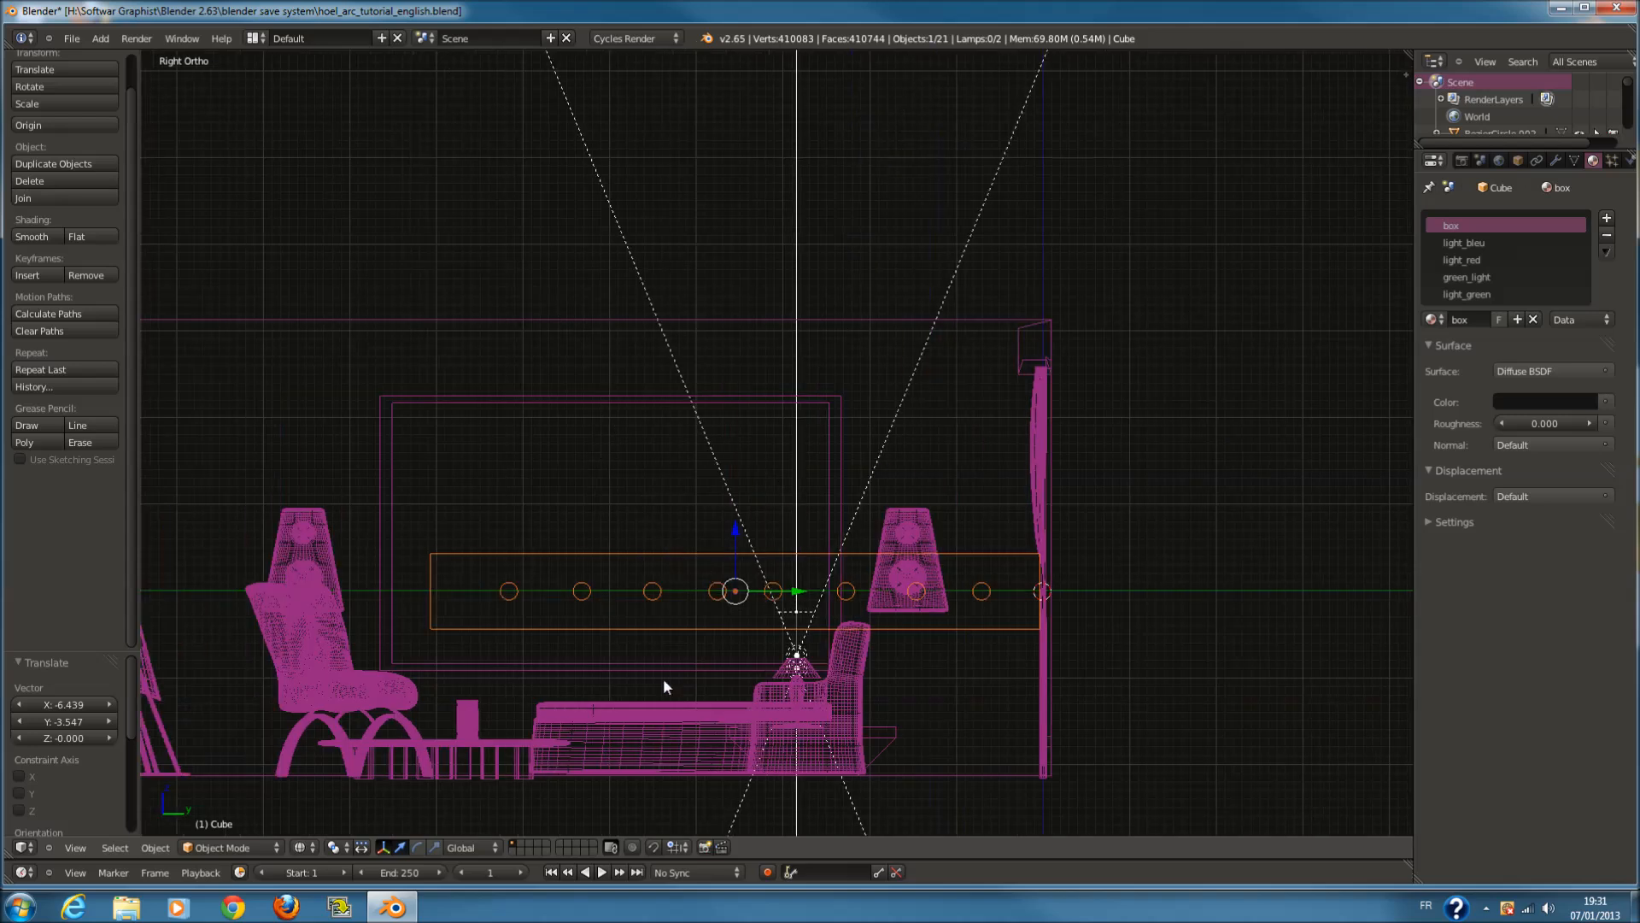
{"action": "key", "text": "s"}
{"action": "key", "text": "z"}
{"action": "right_click", "coordinate": [698, 628]}
In Edit Mode, select only the bar's linked faces and scale them to about 0.333 along Z
{"action": "scroll", "coordinate": [972, 627], "scroll_direction": "up", "scroll_amount": 1}
{"action": "key", "text": "Tab"}
{"action": "key", "text": "s"}
{"action": "right_click", "coordinate": [903, 691]}
{"action": "right_click", "coordinate": [996, 665]}
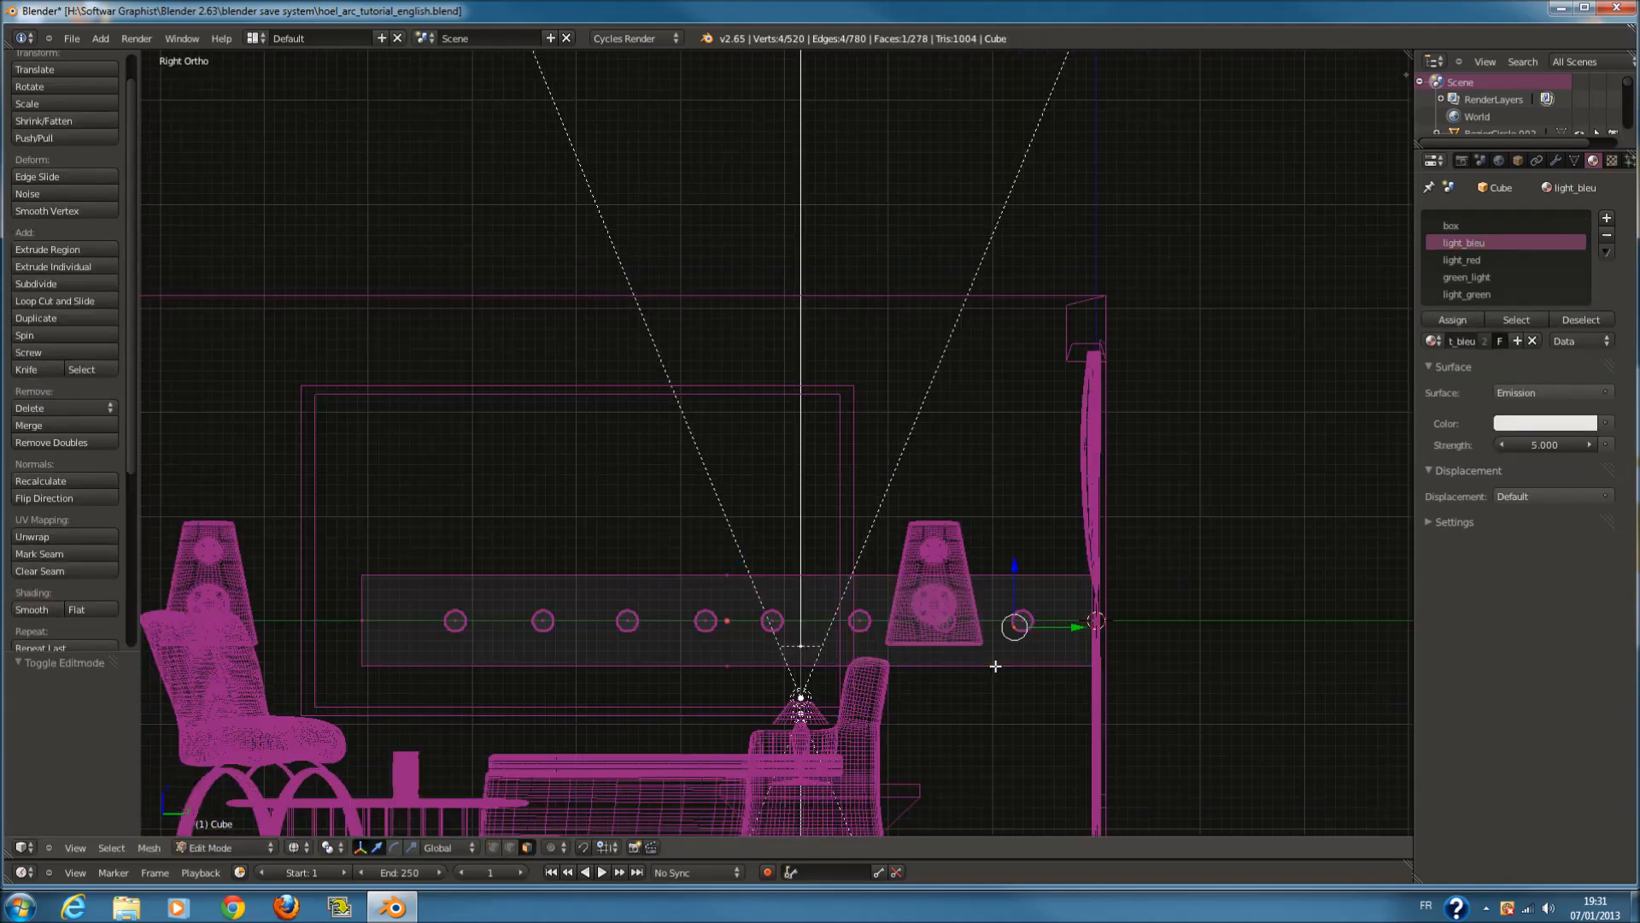
{"action": "key", "text": "l"}
{"action": "right_click", "coordinate": [1015, 660]}
{"action": "key", "text": "l"}
{"action": "middle_click_drag", "start_coordinate": [1036, 661], "coordinate": [1110, 692]}
{"action": "right_click", "coordinate": [781, 474]}
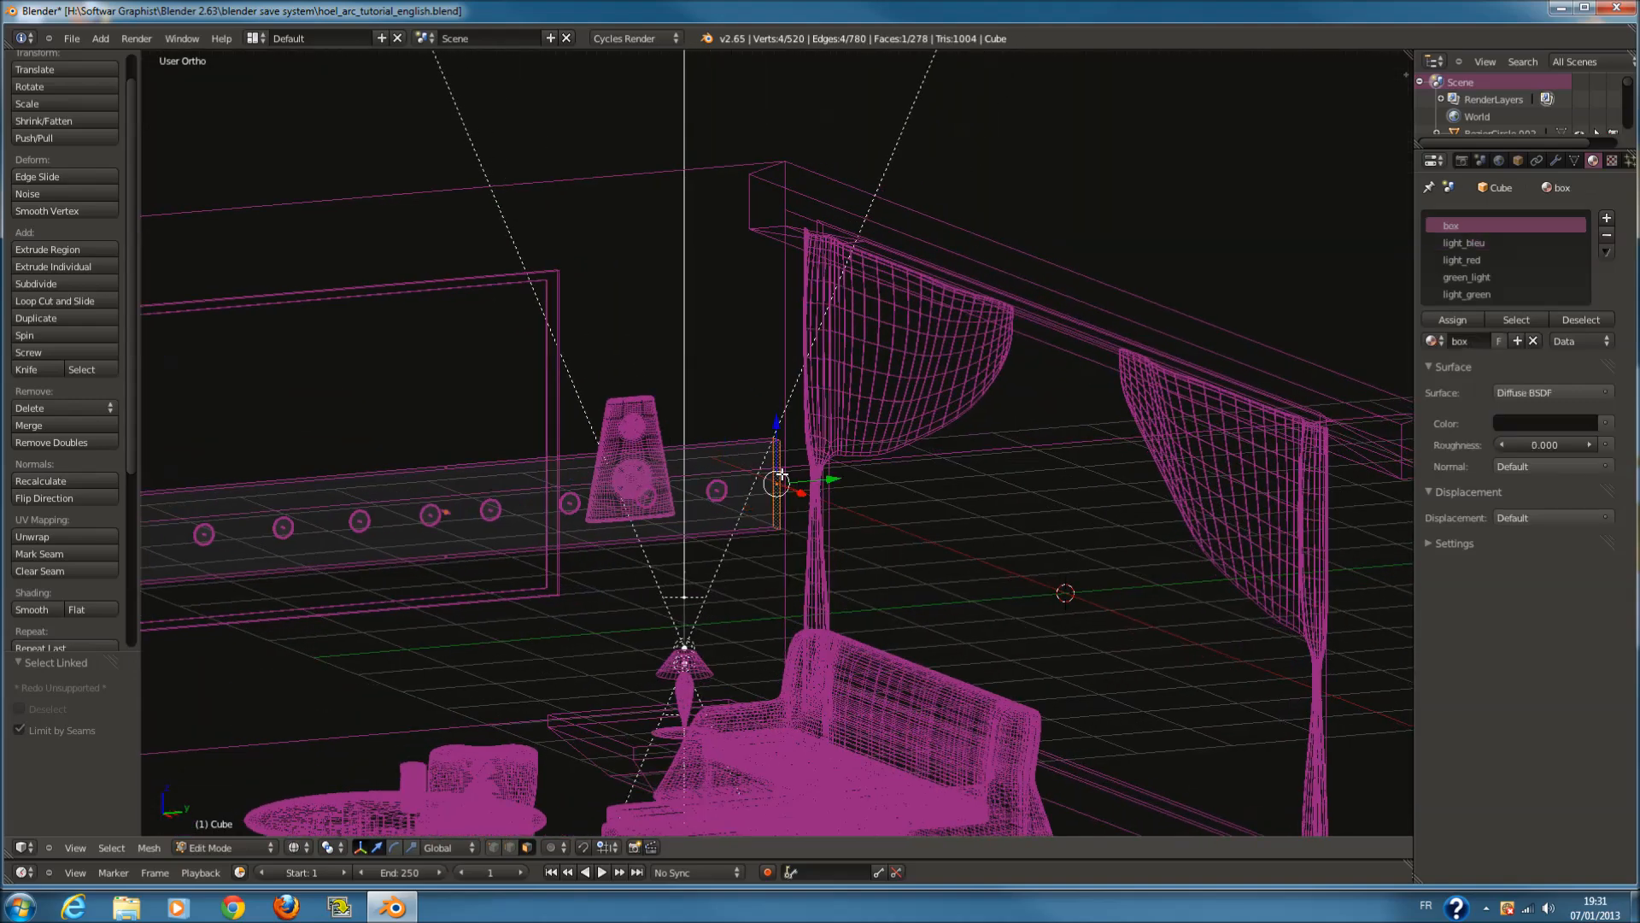
{"action": "key", "text": "l"}
{"action": "key", "text": "KP_3"}
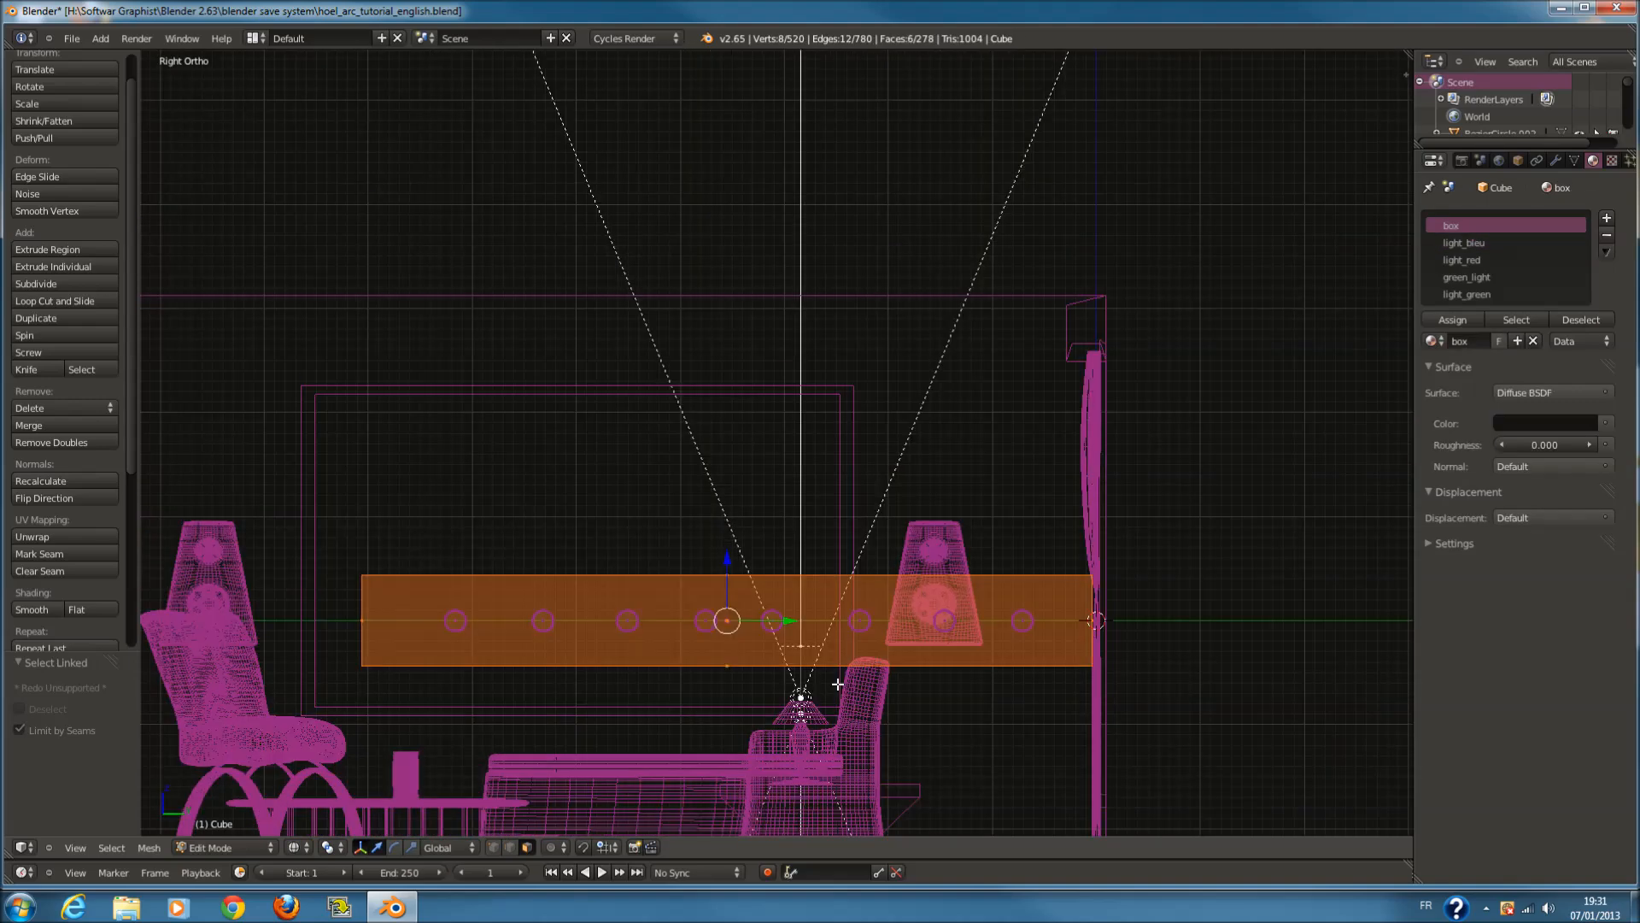
{"action": "key", "text": "s"}
{"action": "key", "text": "z"}
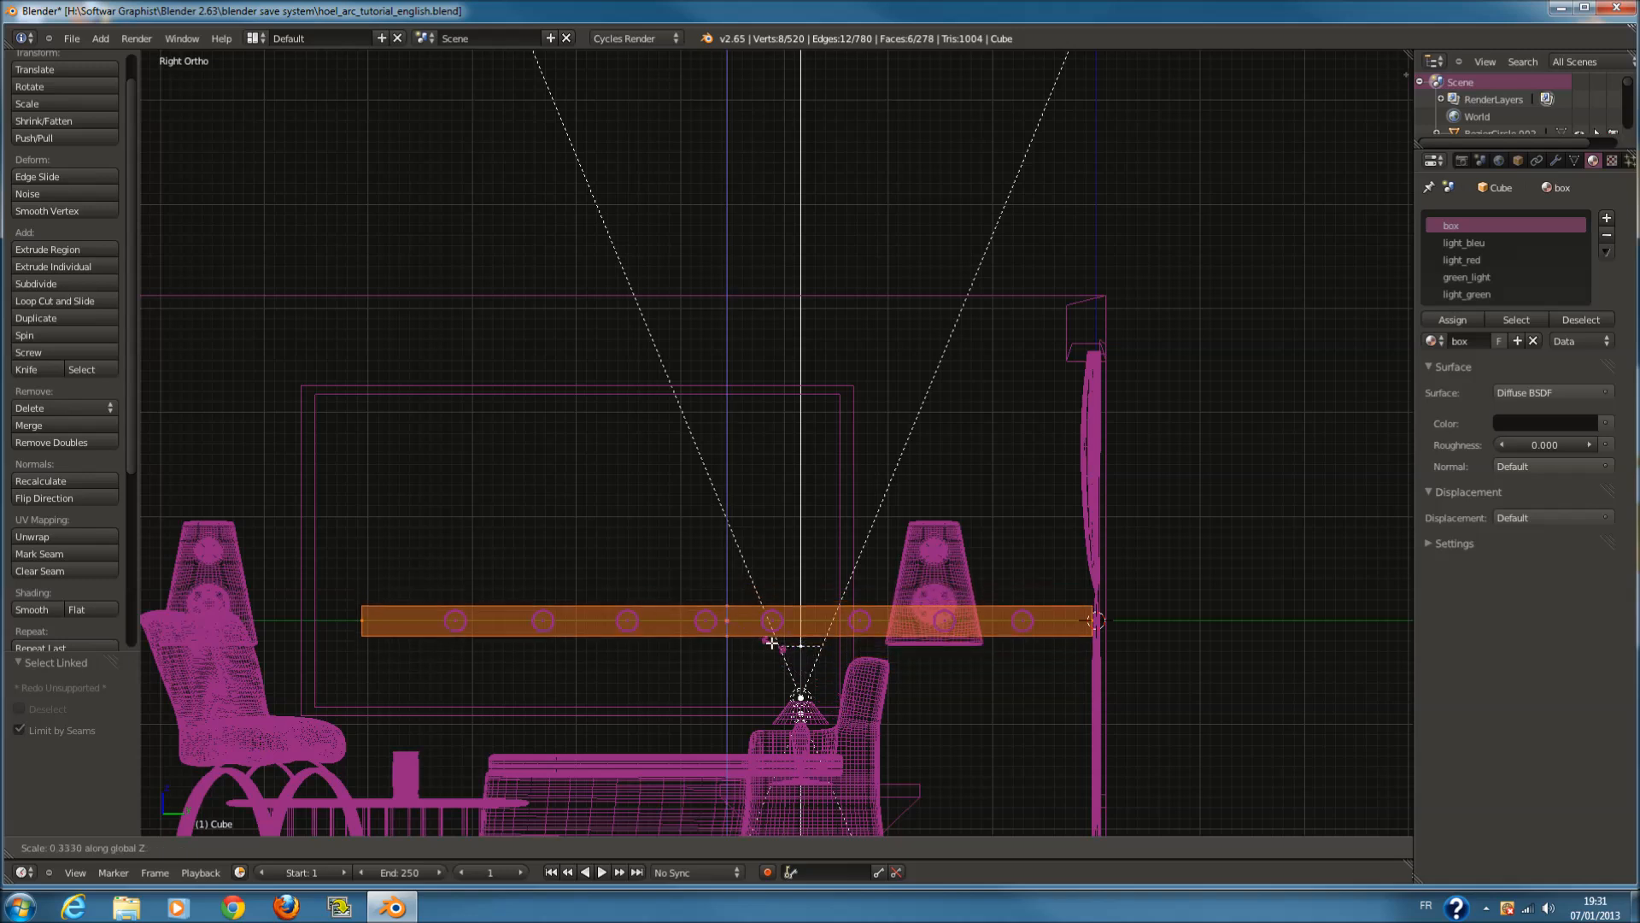
{"action": "left_click", "coordinate": [773, 645]}
Return to Object Mode, raise the fixture along Z to just below the ceiling and move it -0.363 along Y
{"action": "key", "text": "Tab"}
{"action": "key", "text": "g"}
{"action": "key", "text": "z"}
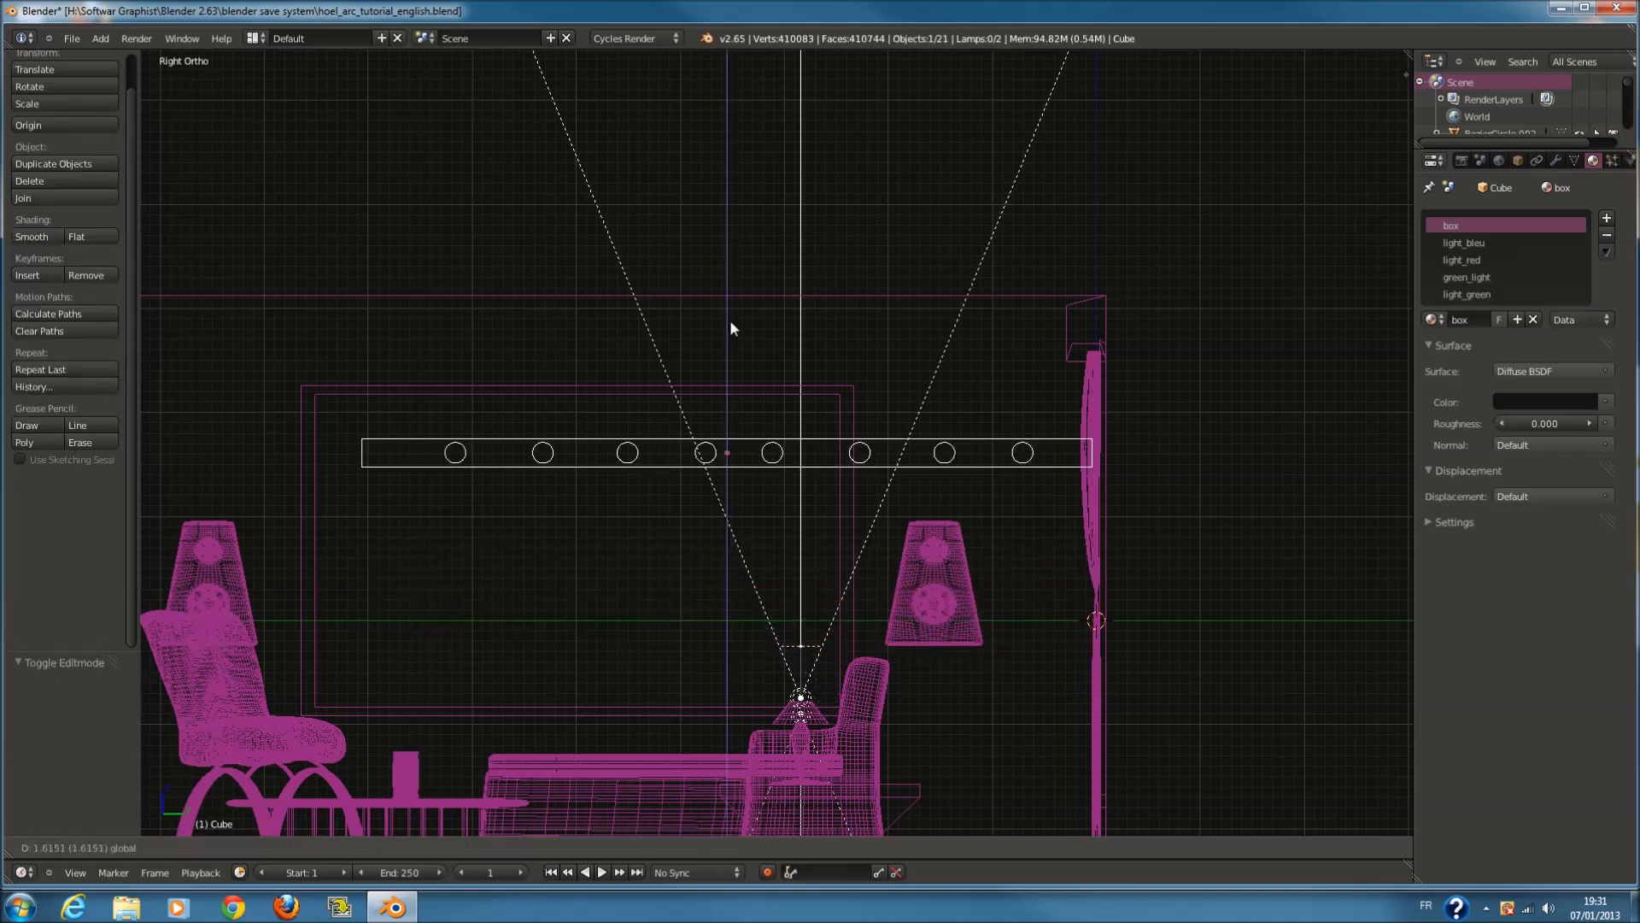
{"action": "left_click_drag", "start_coordinate": [731, 259], "coordinate": [731, 259]}
{"action": "left_click_drag", "start_coordinate": [792, 315], "coordinate": [752, 306]}
Examine the fixture's placement against the wall and ceiling from above, at an angle and through the camera
{"action": "middle_click_drag", "start_coordinate": [752, 305], "coordinate": [752, 313]}
{"action": "key", "text": "KP_7"}
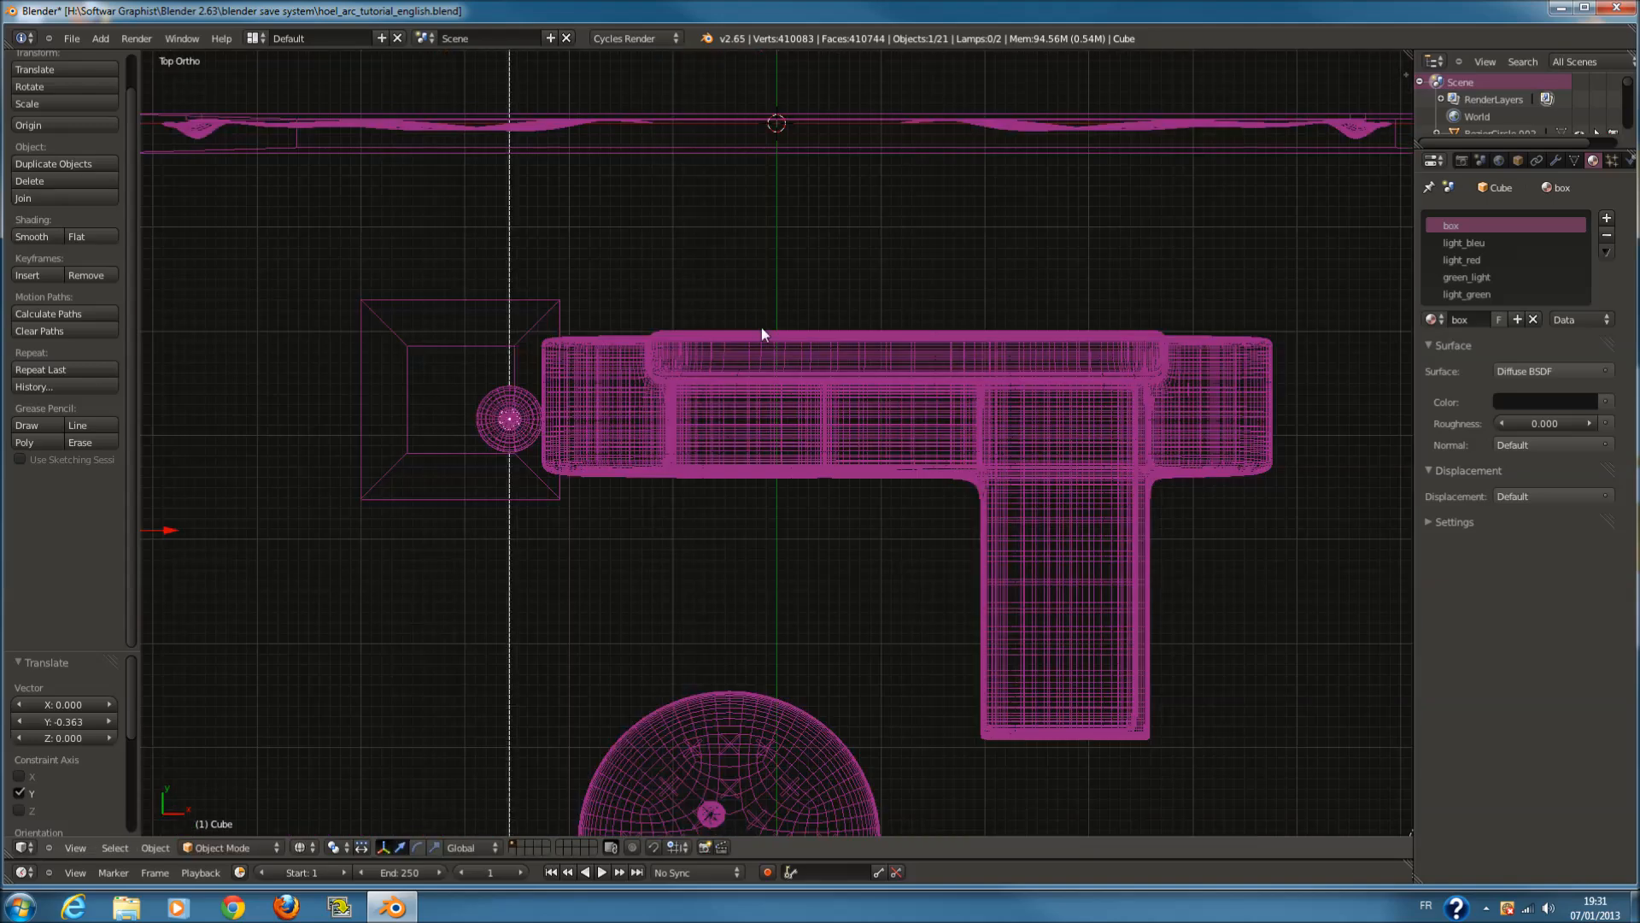
{"action": "key", "text": "KP_Decimal"}
{"action": "scroll", "coordinate": [752, 405], "scroll_direction": "up", "scroll_amount": 2}
{"action": "key", "text": "z"}
{"action": "key", "text": "z"}
{"action": "mouse_move", "coordinate": [812, 429]}
{"action": "middle_mouse_down"}
{"action": "mouse_move", "coordinate": [786, 265]}
{"action": "mouse_move", "coordinate": [814, 379]}
{"action": "mouse_move", "coordinate": [868, 427]}
{"action": "middle_mouse_up"}
{"action": "key", "text": "z"}
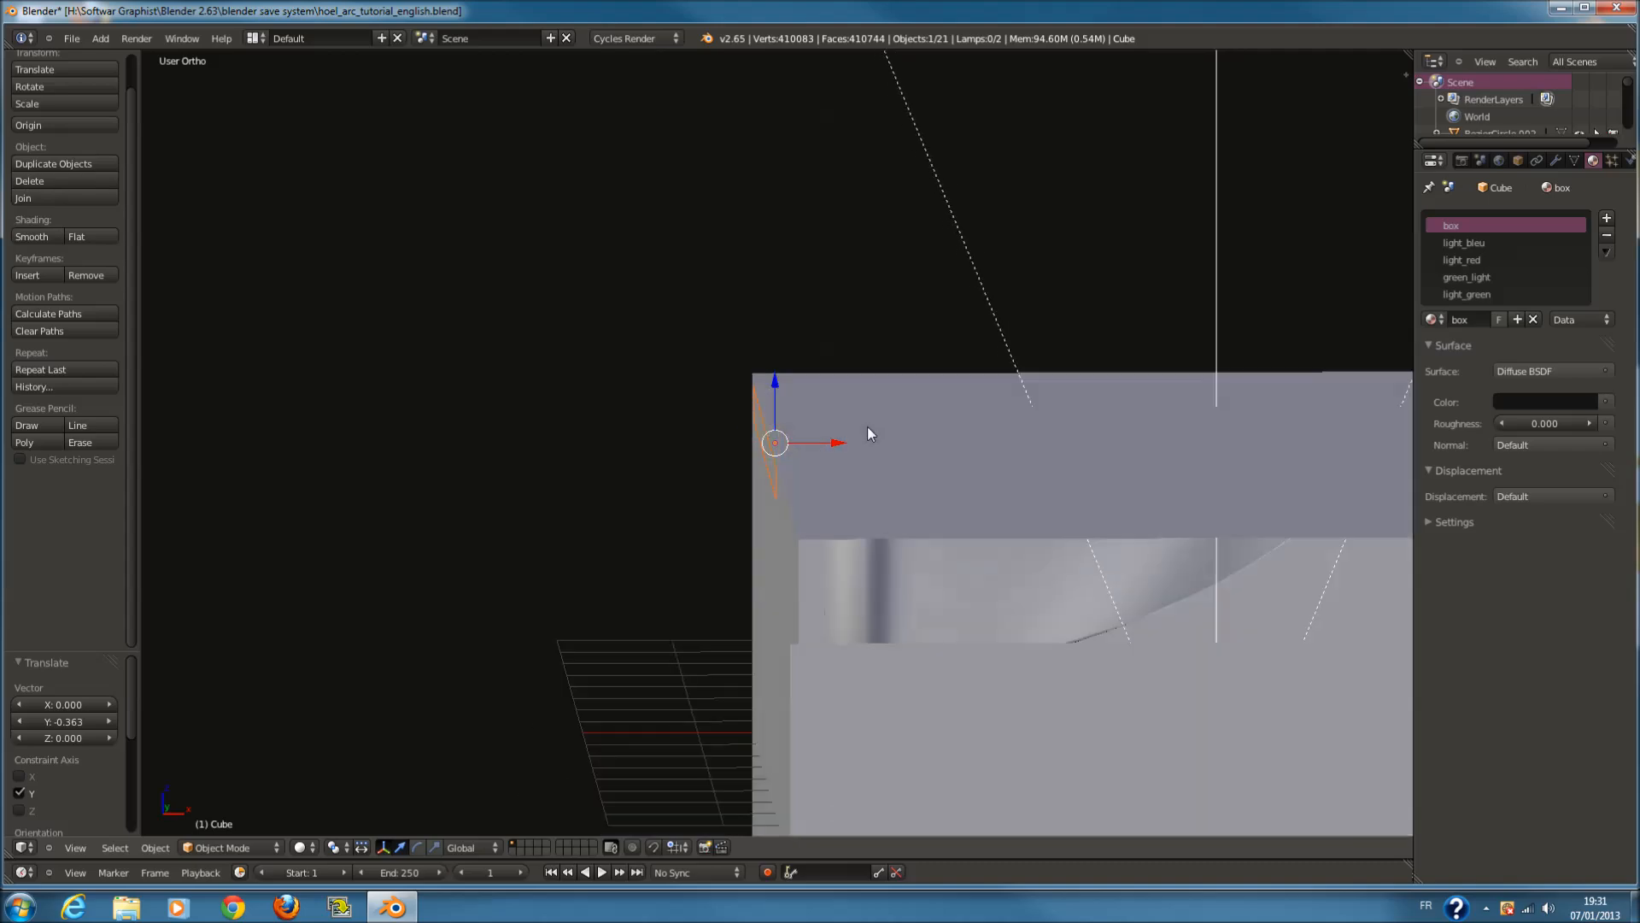
{"action": "key", "text": "KP_7"}
{"action": "key", "text": "KP_0"}
{"action": "key", "text": "z"}
{"action": "key", "text": "z"}
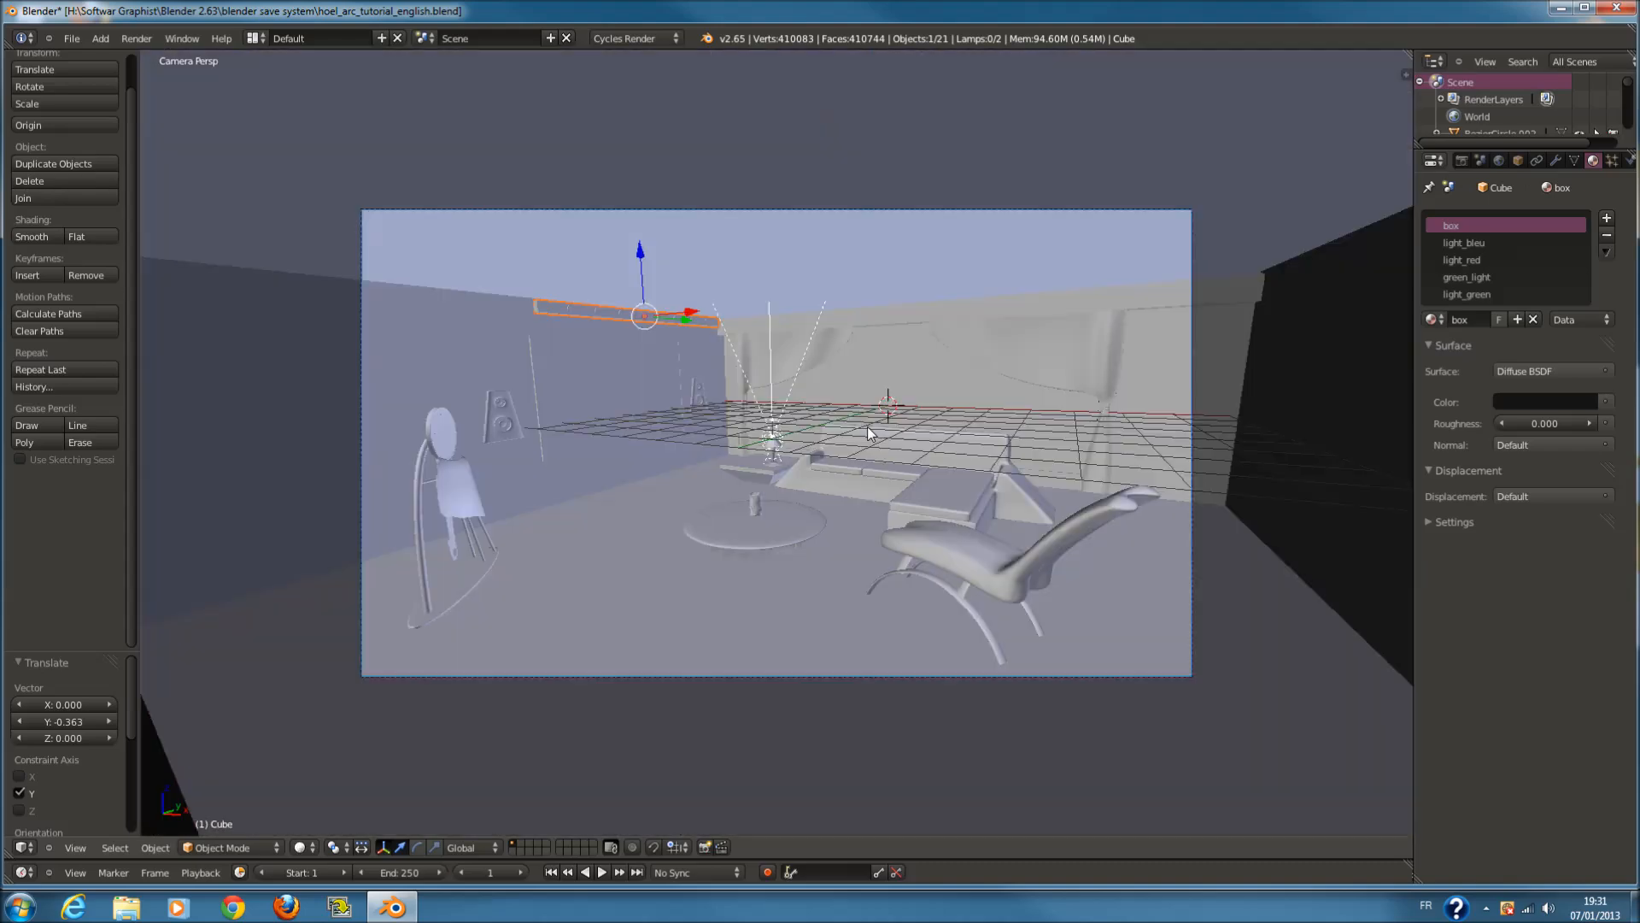
{"action": "key", "text": "KP_7"}
{"action": "key", "text": "z"}
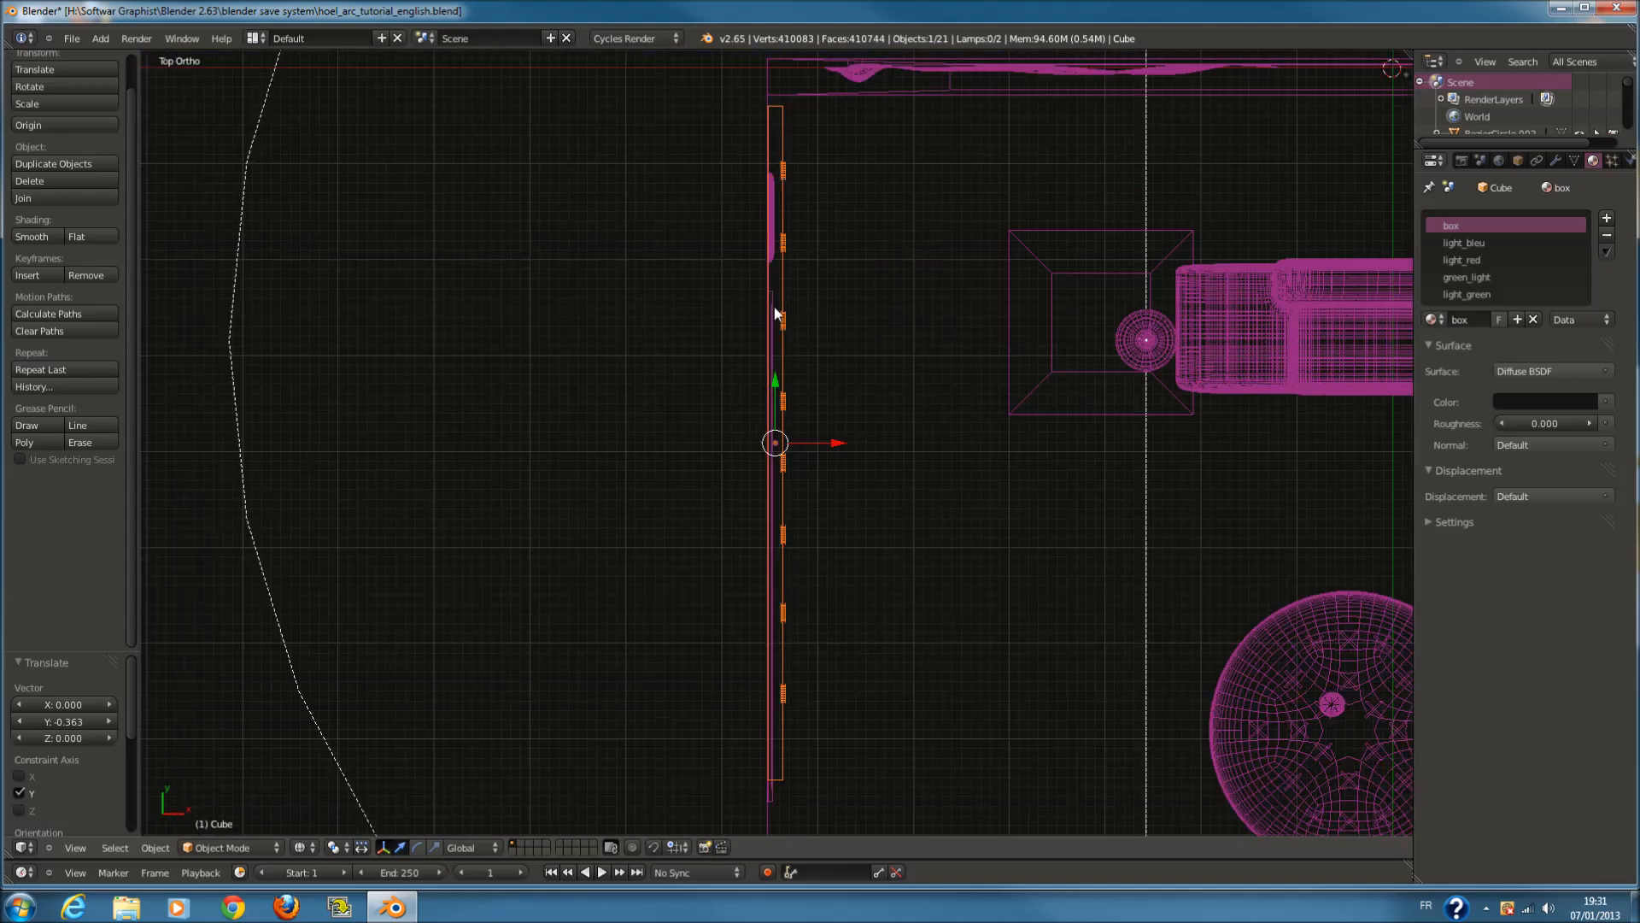
Move the fixture -1.073 along Y to sit above the framed panel on the wall
{"action": "key", "text": "KP_3"}
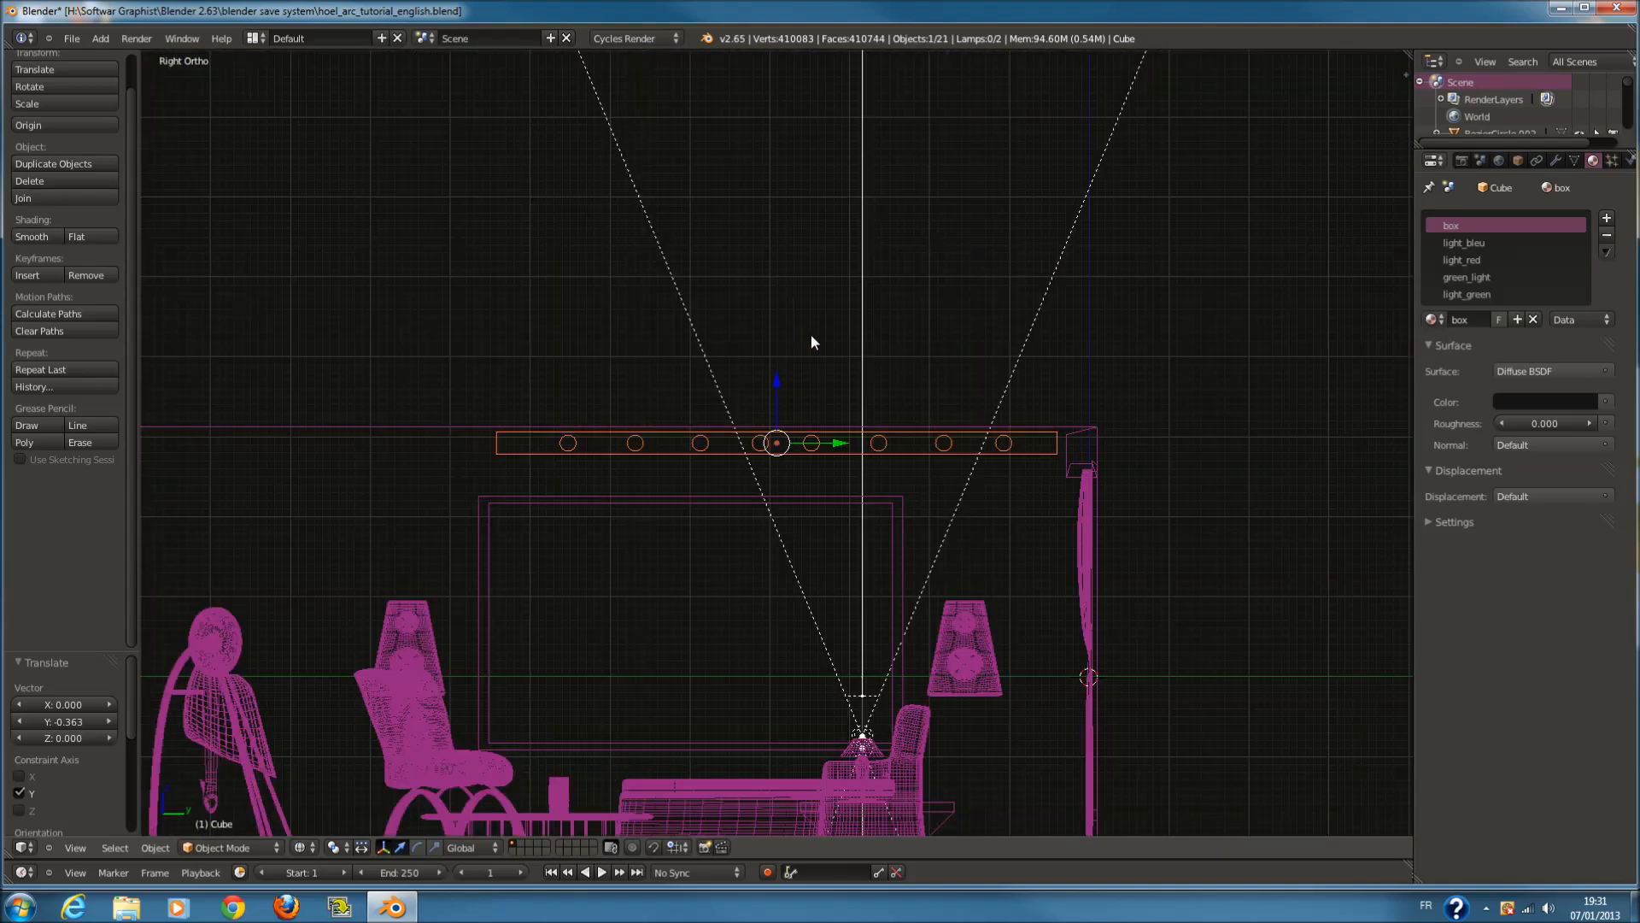
{"action": "left_click_drag", "start_coordinate": [832, 446], "coordinate": [755, 437]}
{"action": "scroll", "coordinate": [757, 519], "scroll_direction": "down", "scroll_amount": 1}
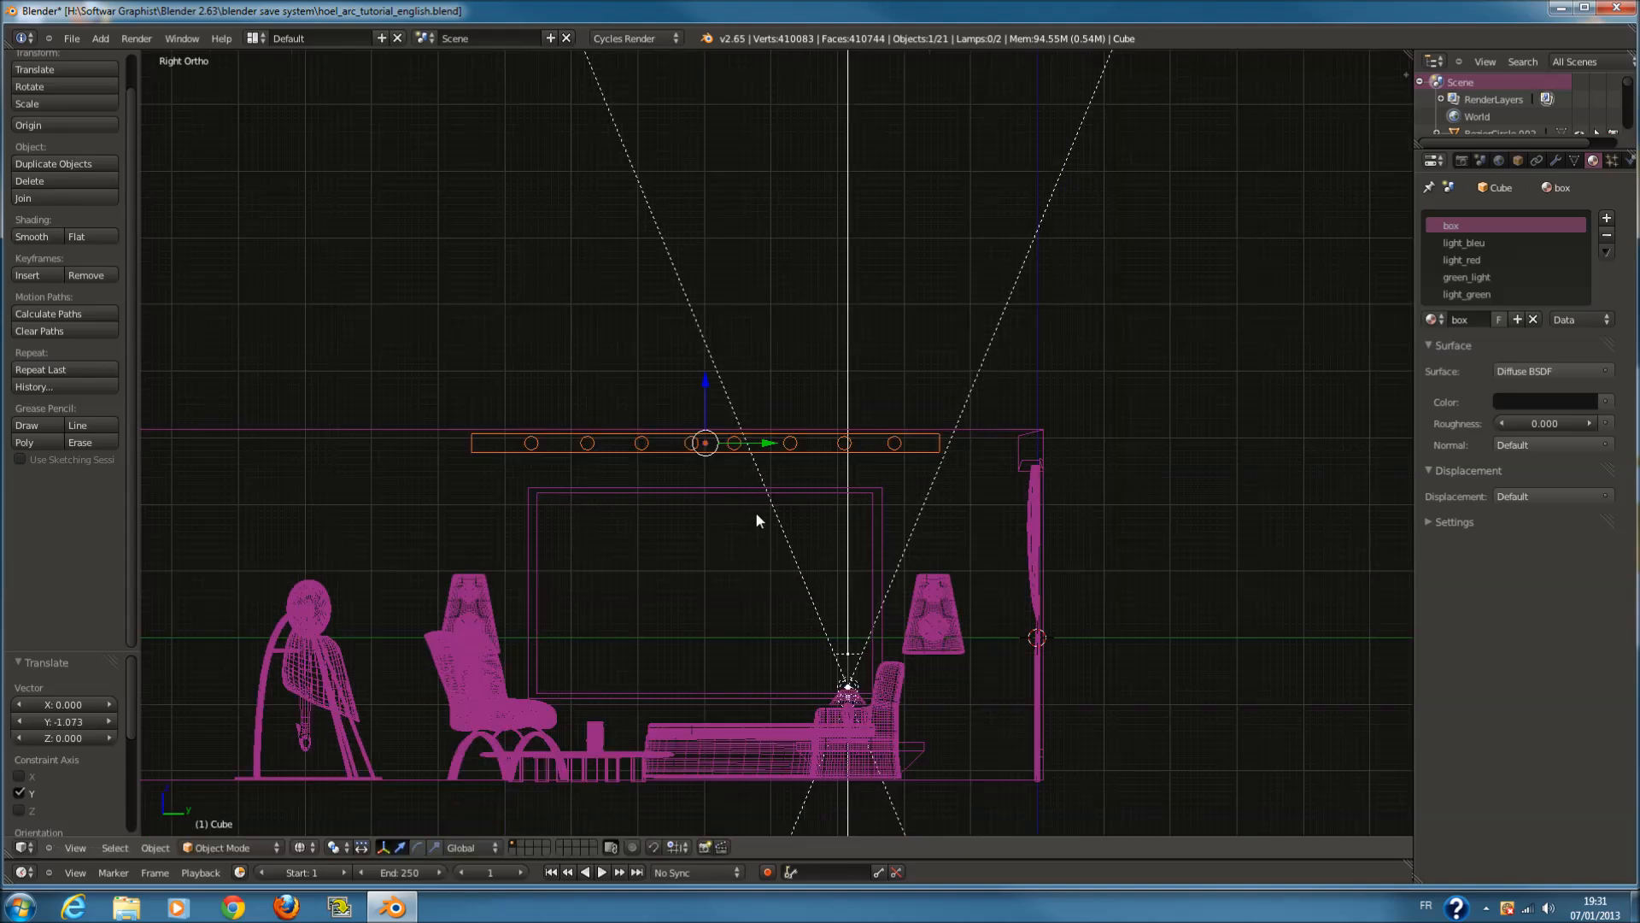
Preview the room through the camera with Rendered viewport shading
{"action": "key", "text": "KP_7"}
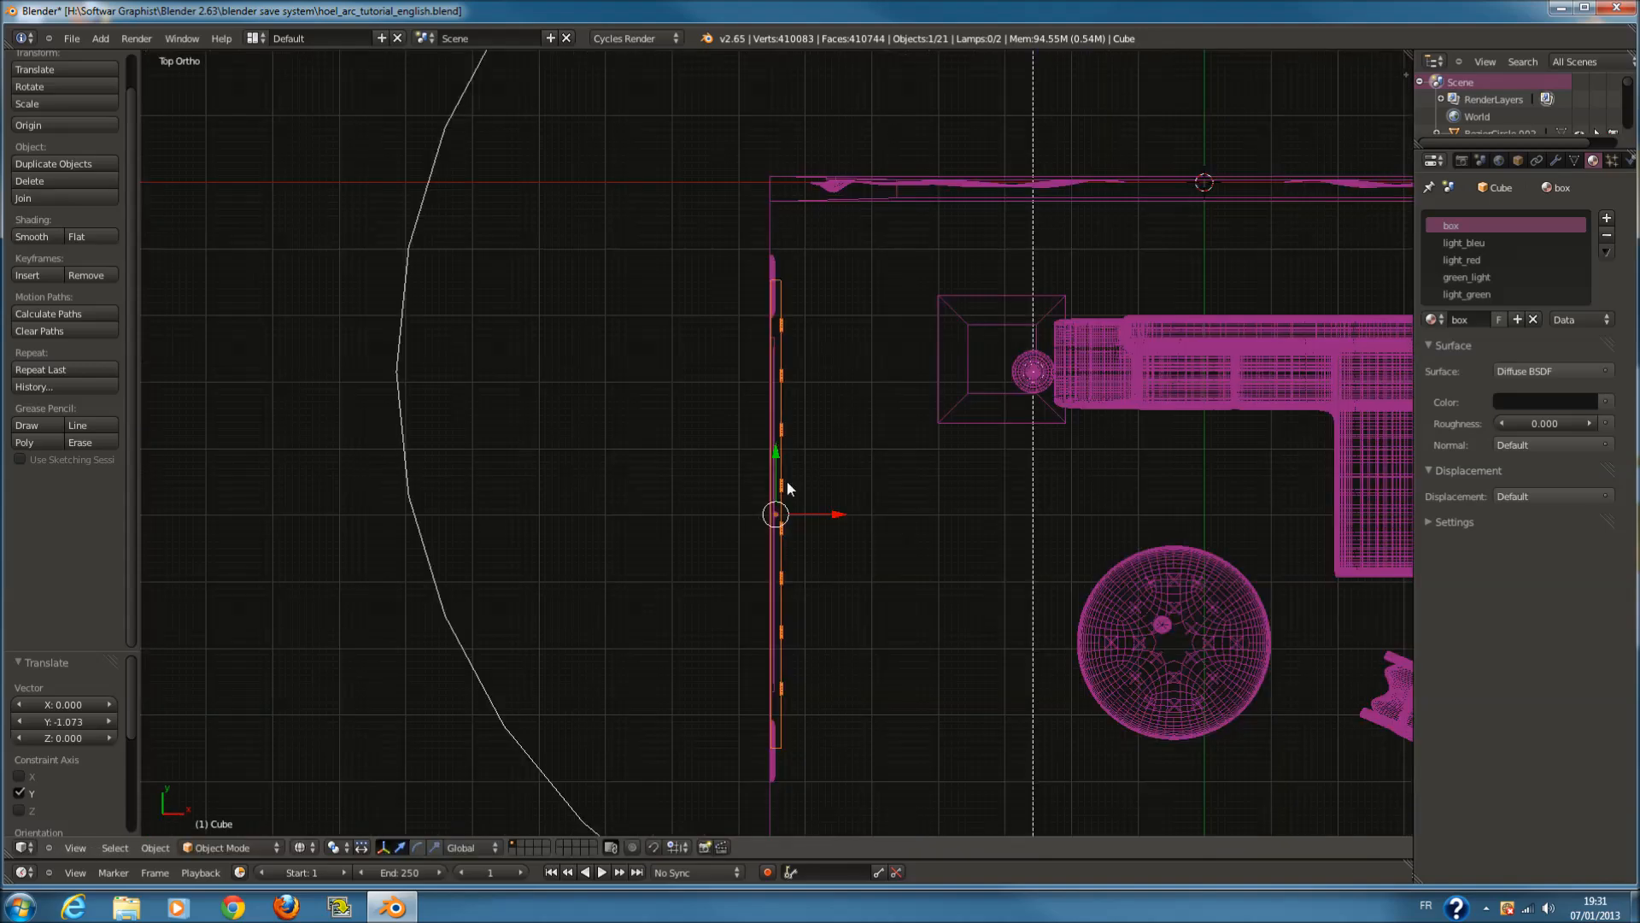
{"action": "scroll", "coordinate": [888, 478], "scroll_direction": "down", "scroll_amount": 2}
{"action": "scroll", "coordinate": [887, 481], "scroll_direction": "down", "scroll_amount": 2}
{"action": "middle_click_drag", "start_coordinate": [888, 481], "coordinate": [769, 277]}
{"action": "key", "text": "z"}
{"action": "key", "text": "KP_0"}
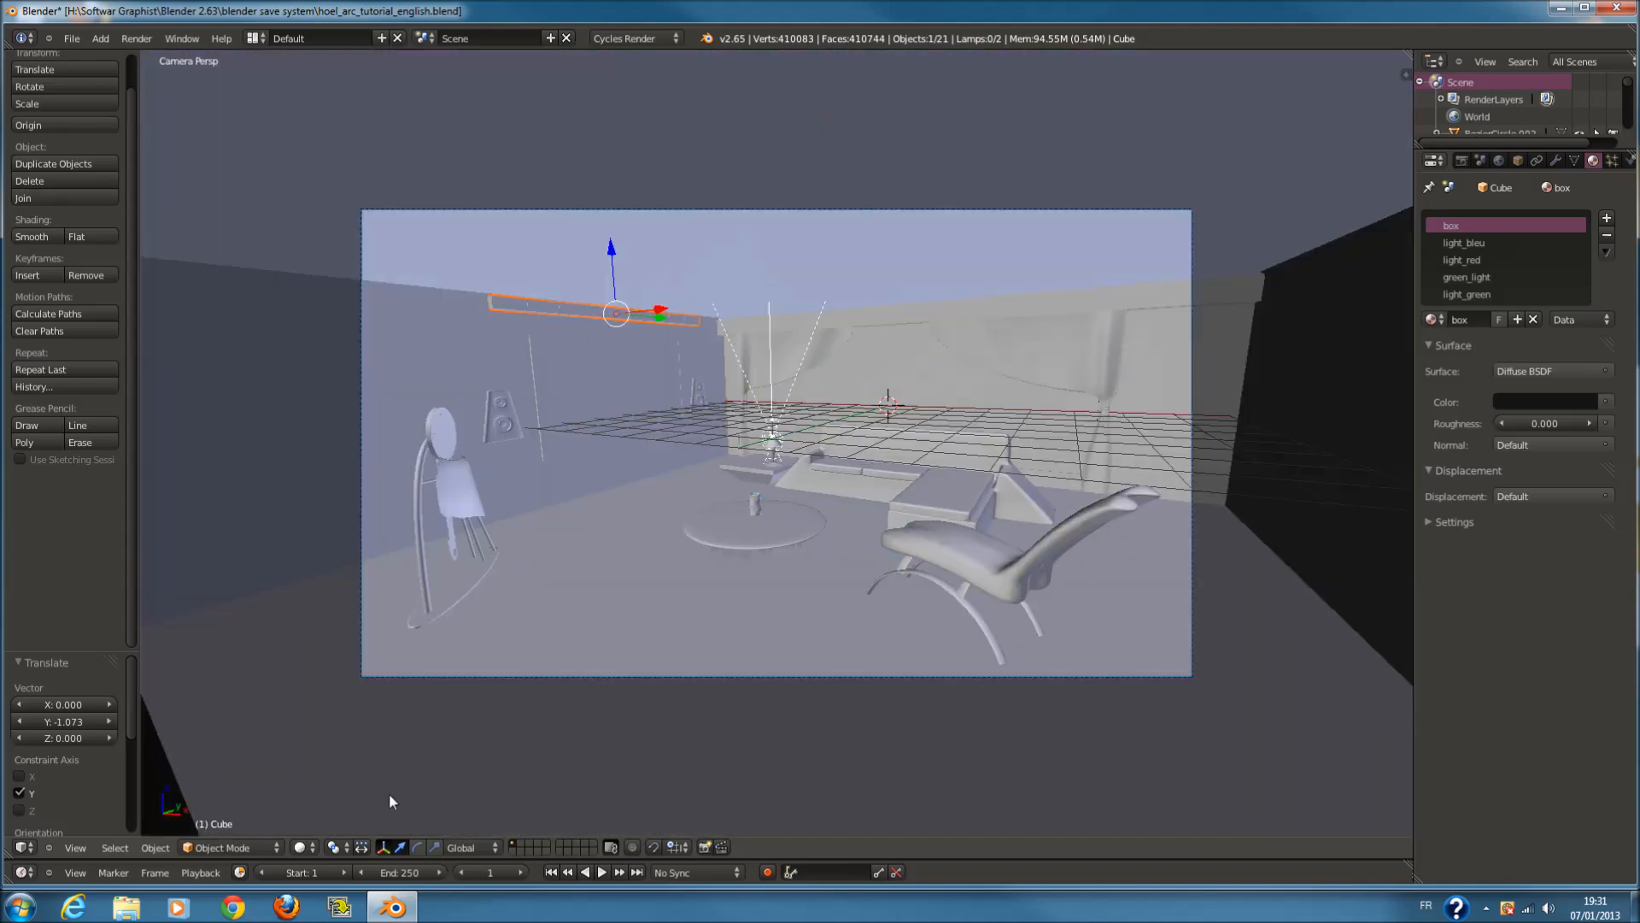
{"action": "left_click", "coordinate": [334, 848]}
{"action": "left_click", "coordinate": [299, 847]}
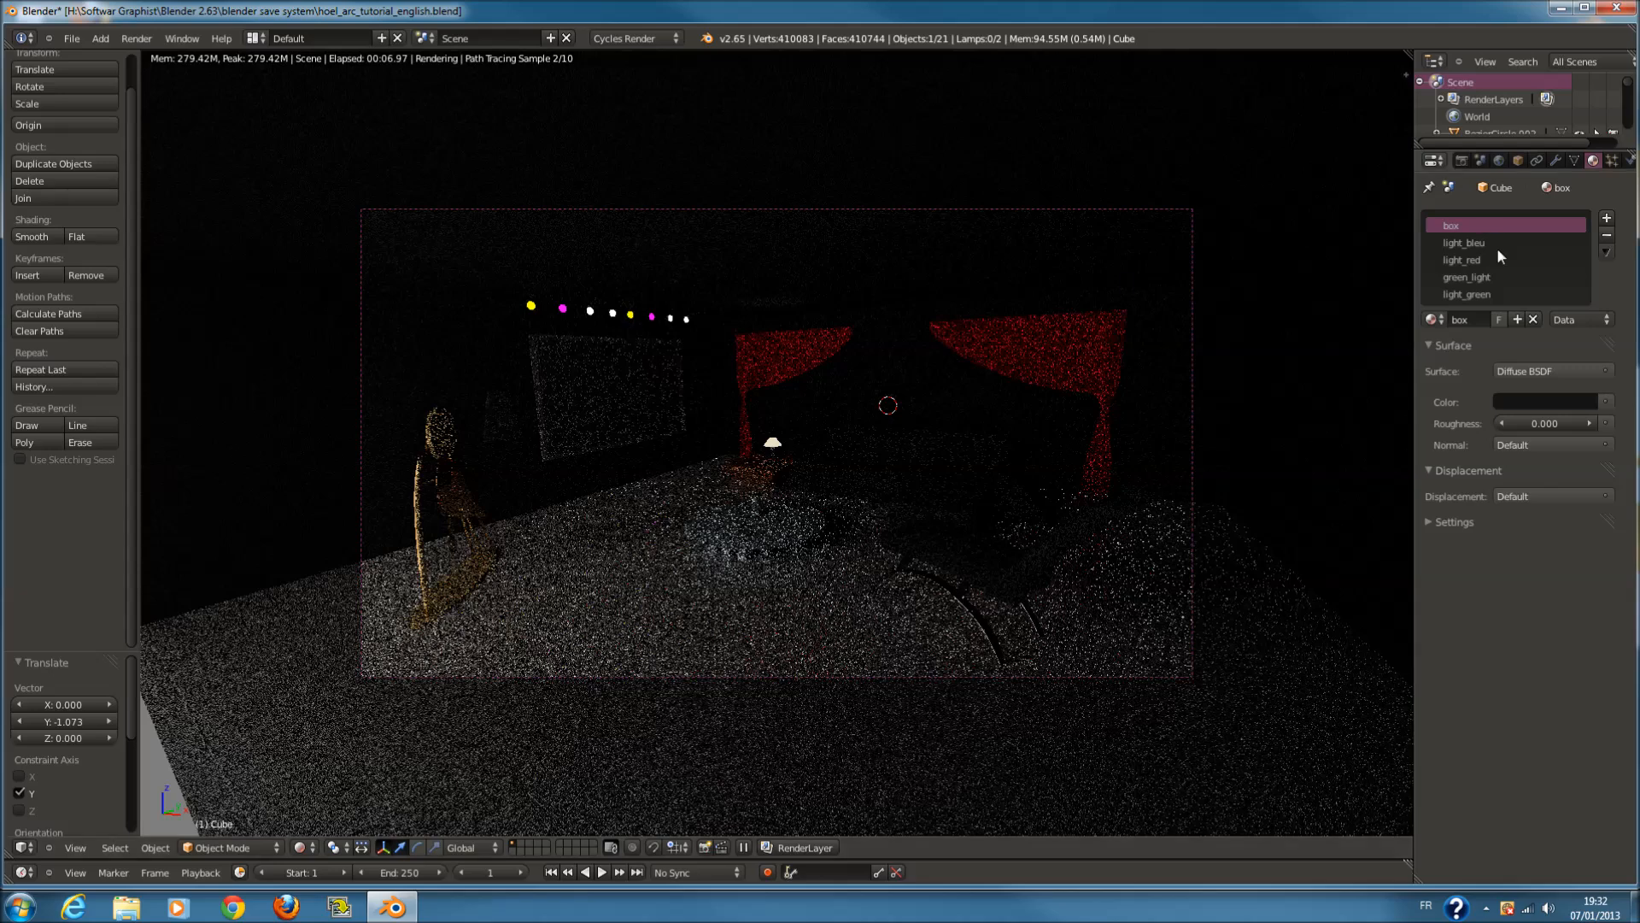
Change the fixture's light_bleu material to a saturated blue emission colour
{"action": "left_click", "coordinate": [1492, 243]}
{"action": "left_click", "coordinate": [1544, 401]}
{"action": "left_click_drag", "start_coordinate": [1520, 222], "coordinate": [1569, 145]}
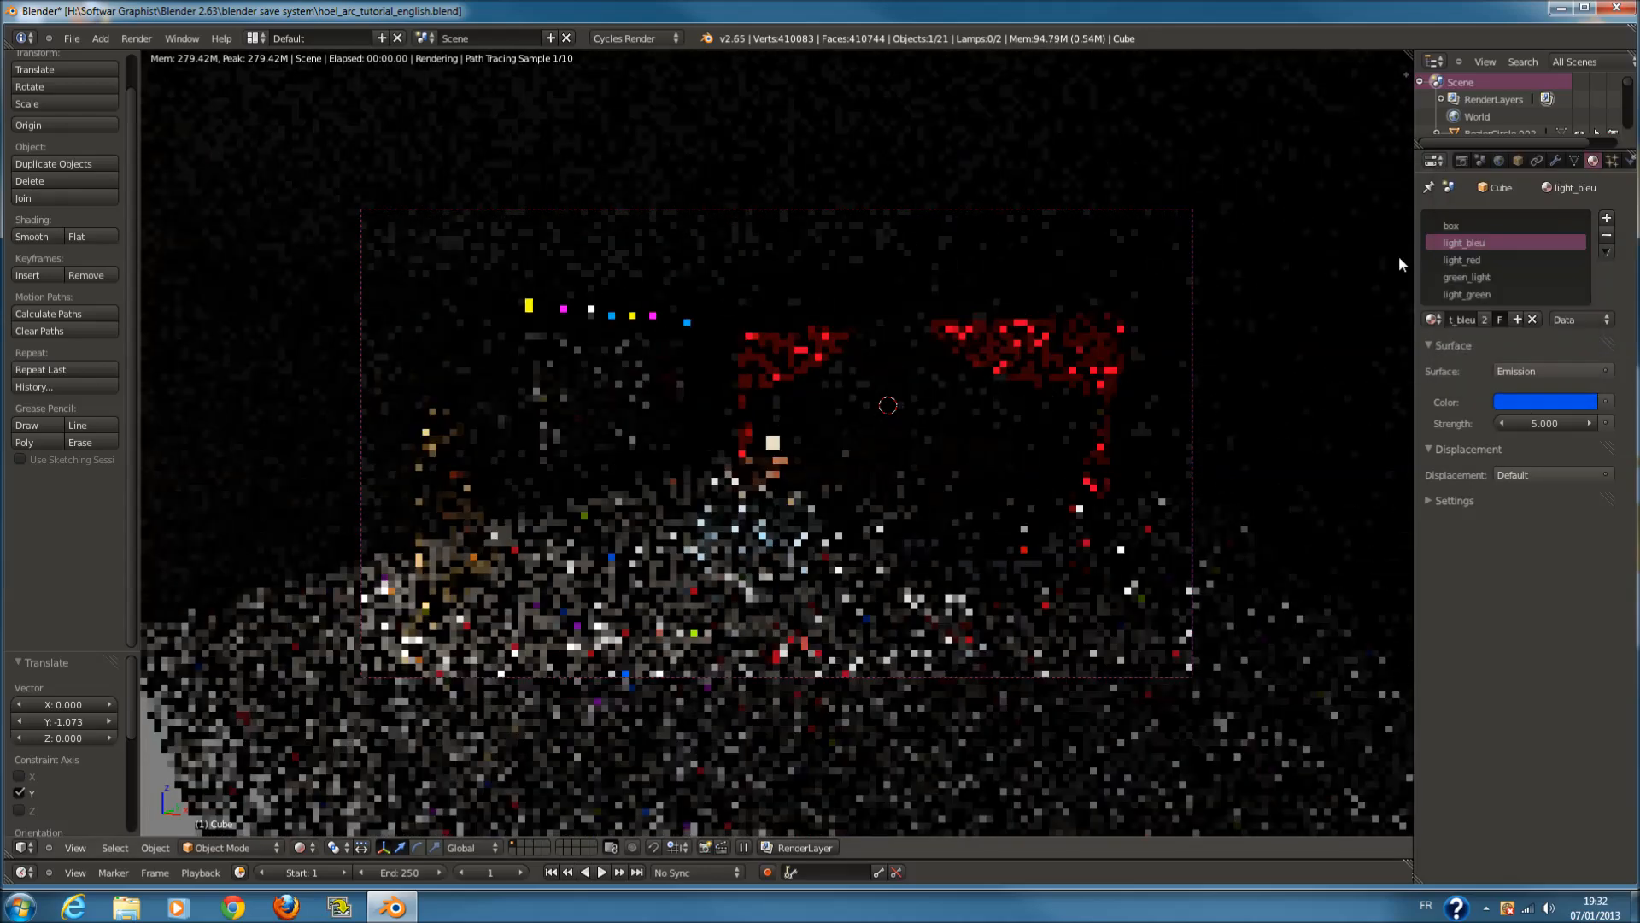
Change the fixture's light_red material to a saturated red emission colour
{"action": "left_click", "coordinate": [1462, 275]}
{"action": "left_click", "coordinate": [1468, 260]}
{"action": "left_click", "coordinate": [1543, 402]}
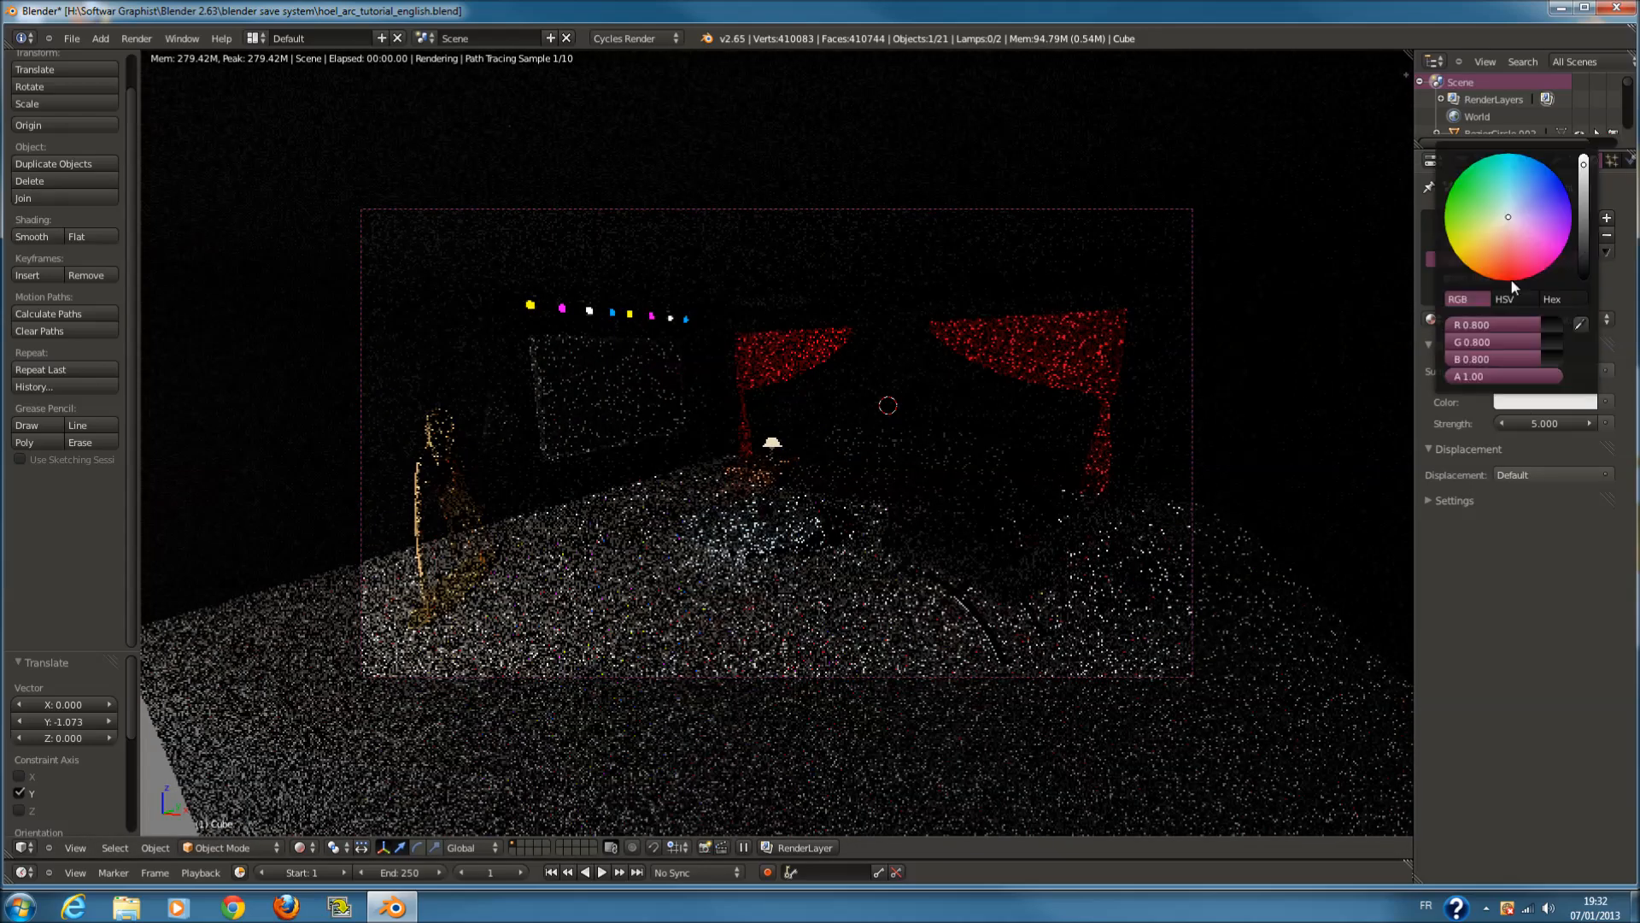
{"action": "left_click", "coordinate": [1510, 278]}
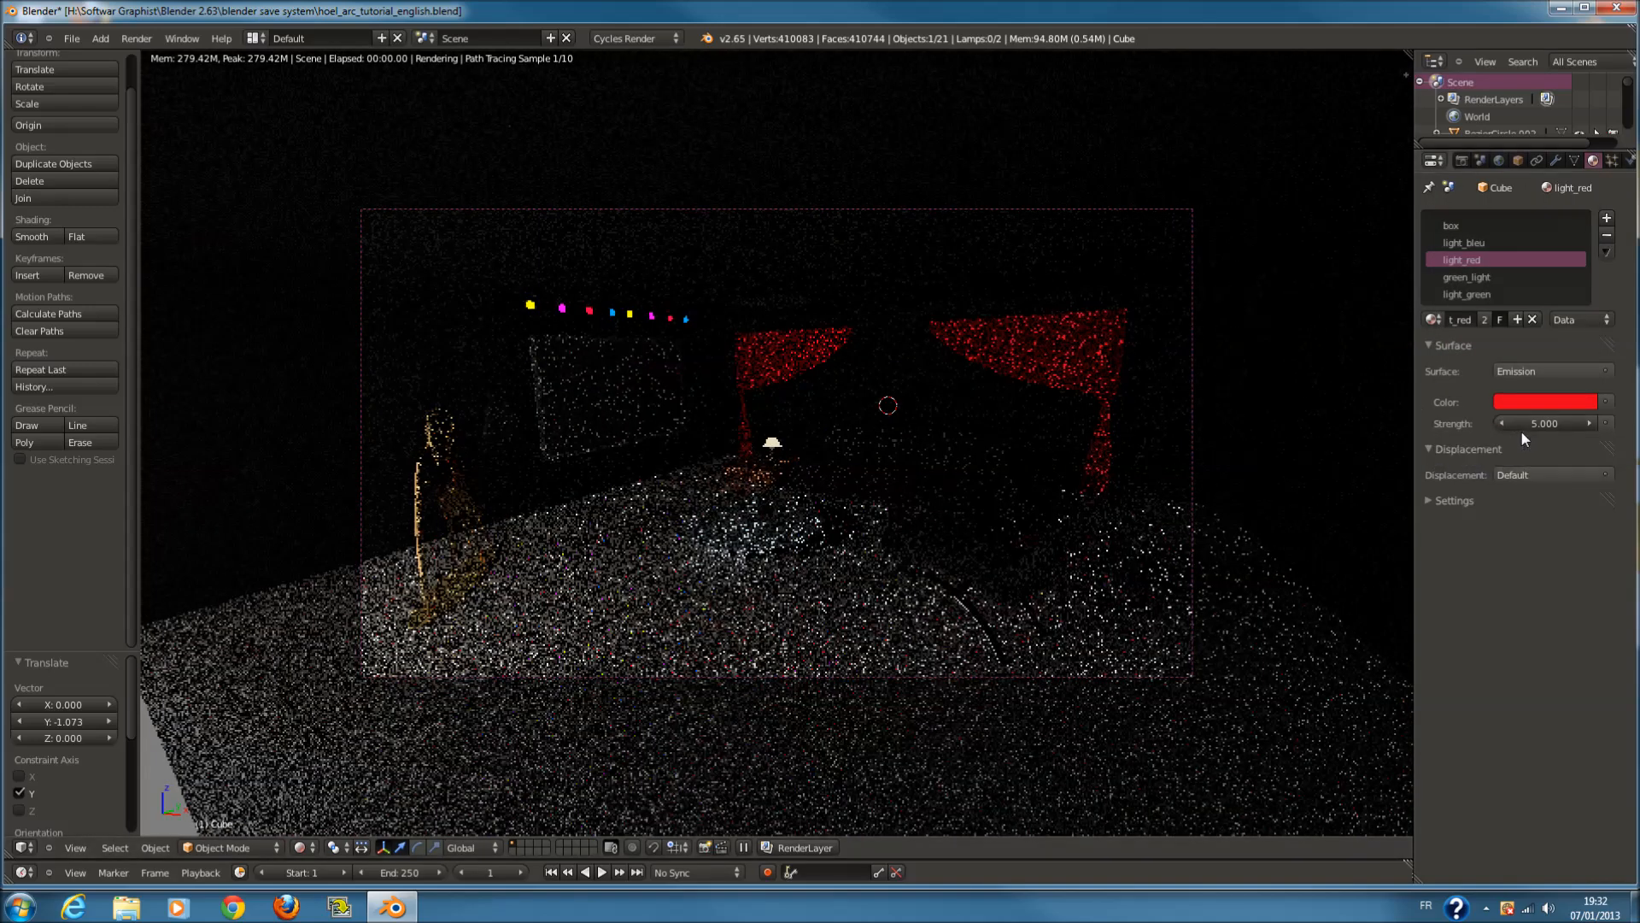
Set the emission strength of the light_red and light_bleu materials to 10
{"action": "left_click", "coordinate": [1534, 427]}
{"action": "type", "text": "&"}
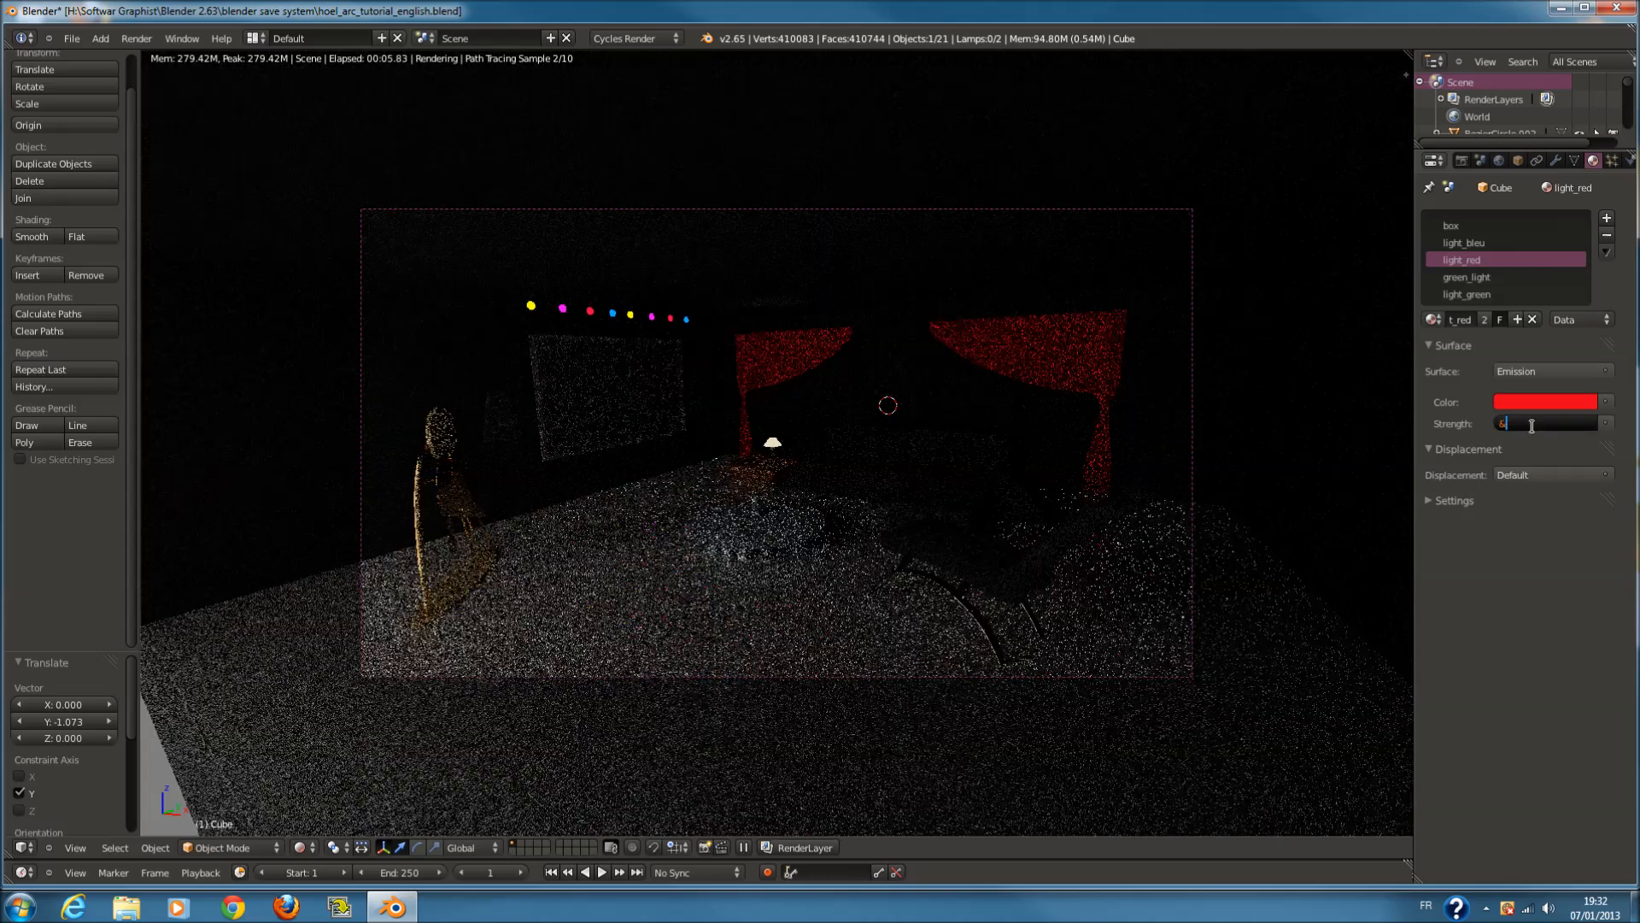
{"action": "left_click", "coordinate": [1538, 427]}
{"action": "type", "text": "10.000"}
{"action": "left_click", "coordinate": [1490, 240]}
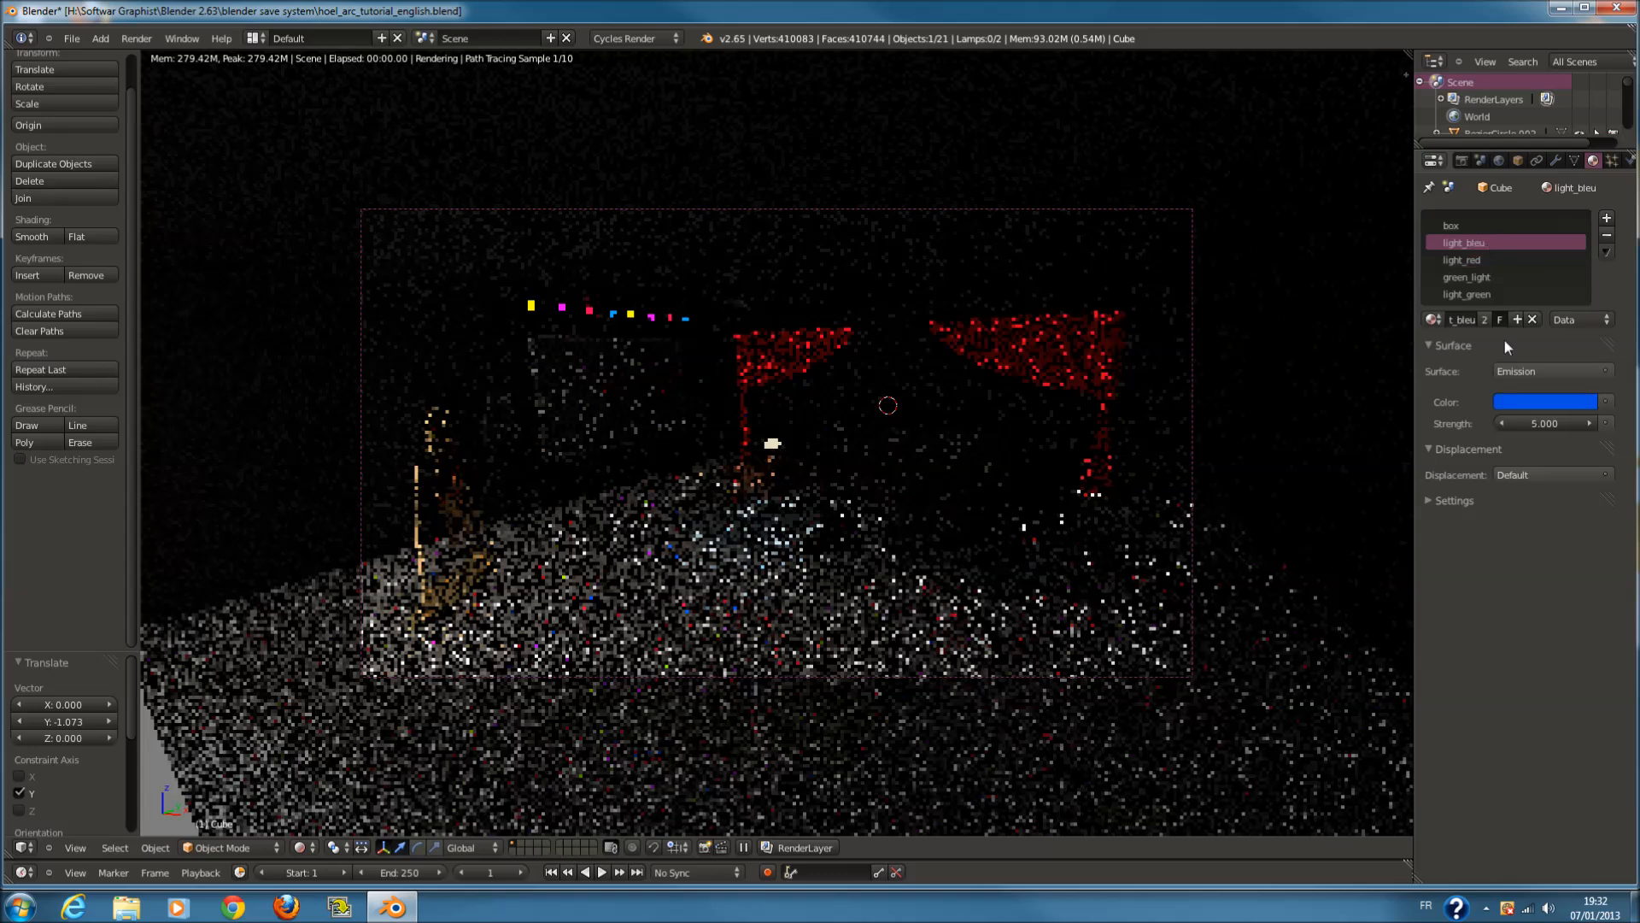
{"action": "type", "text": "10.000"}
Set the emission strength of the green_light and light_green materials to 10
{"action": "left_click", "coordinate": [1485, 260]}
{"action": "left_click", "coordinate": [1498, 278]}
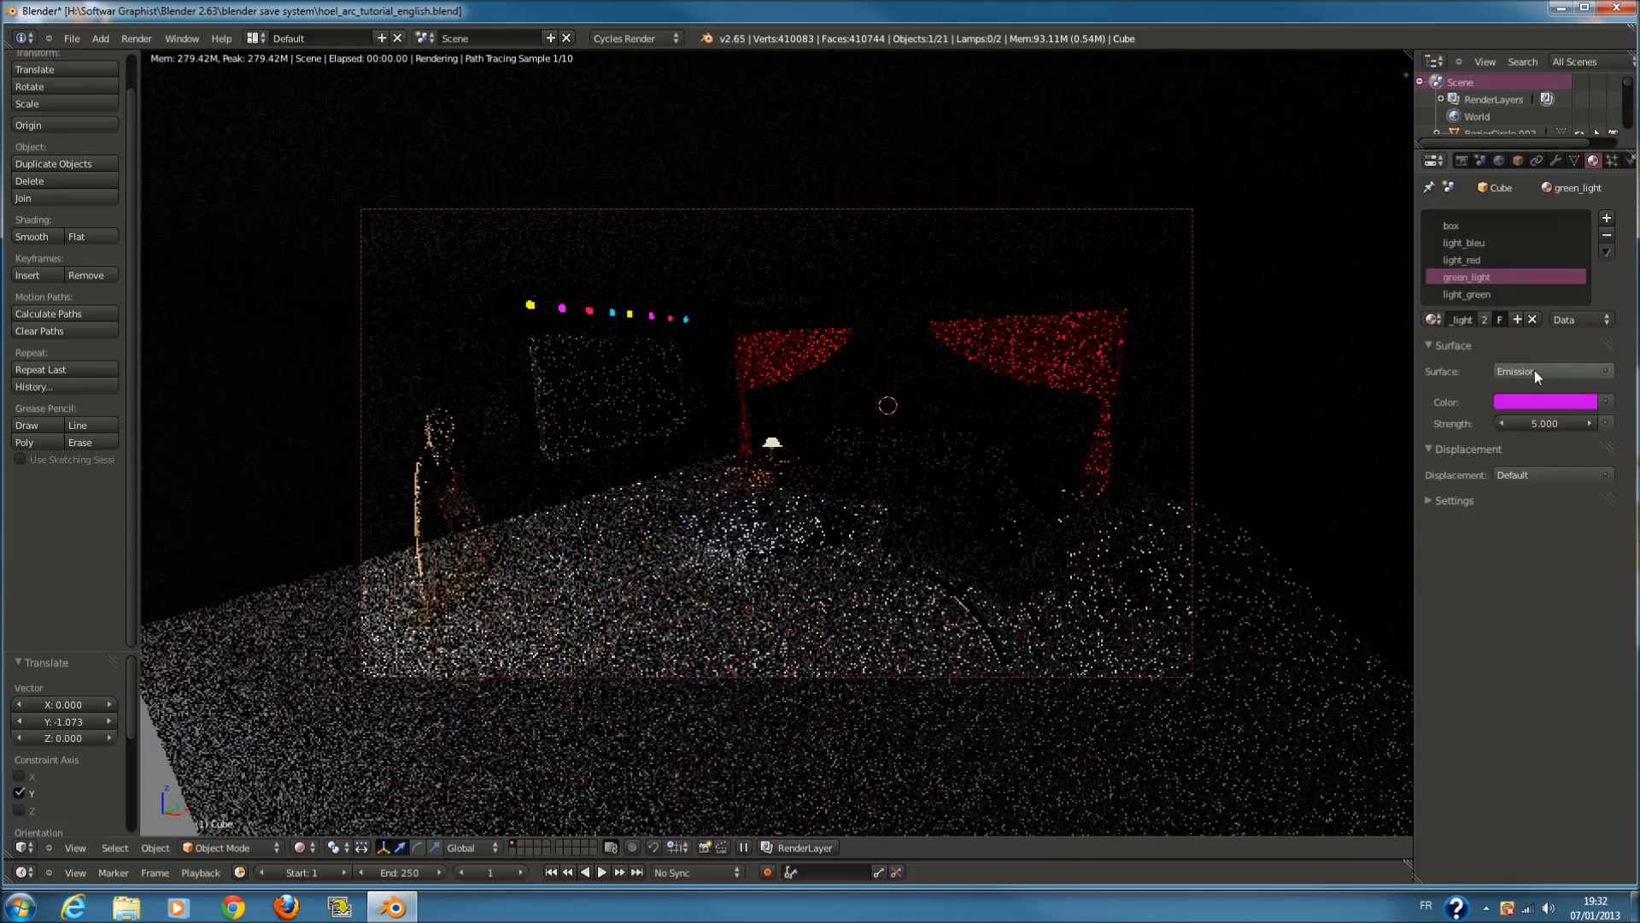
{"action": "left_click", "coordinate": [1547, 423]}
{"action": "type", "text": "10"}
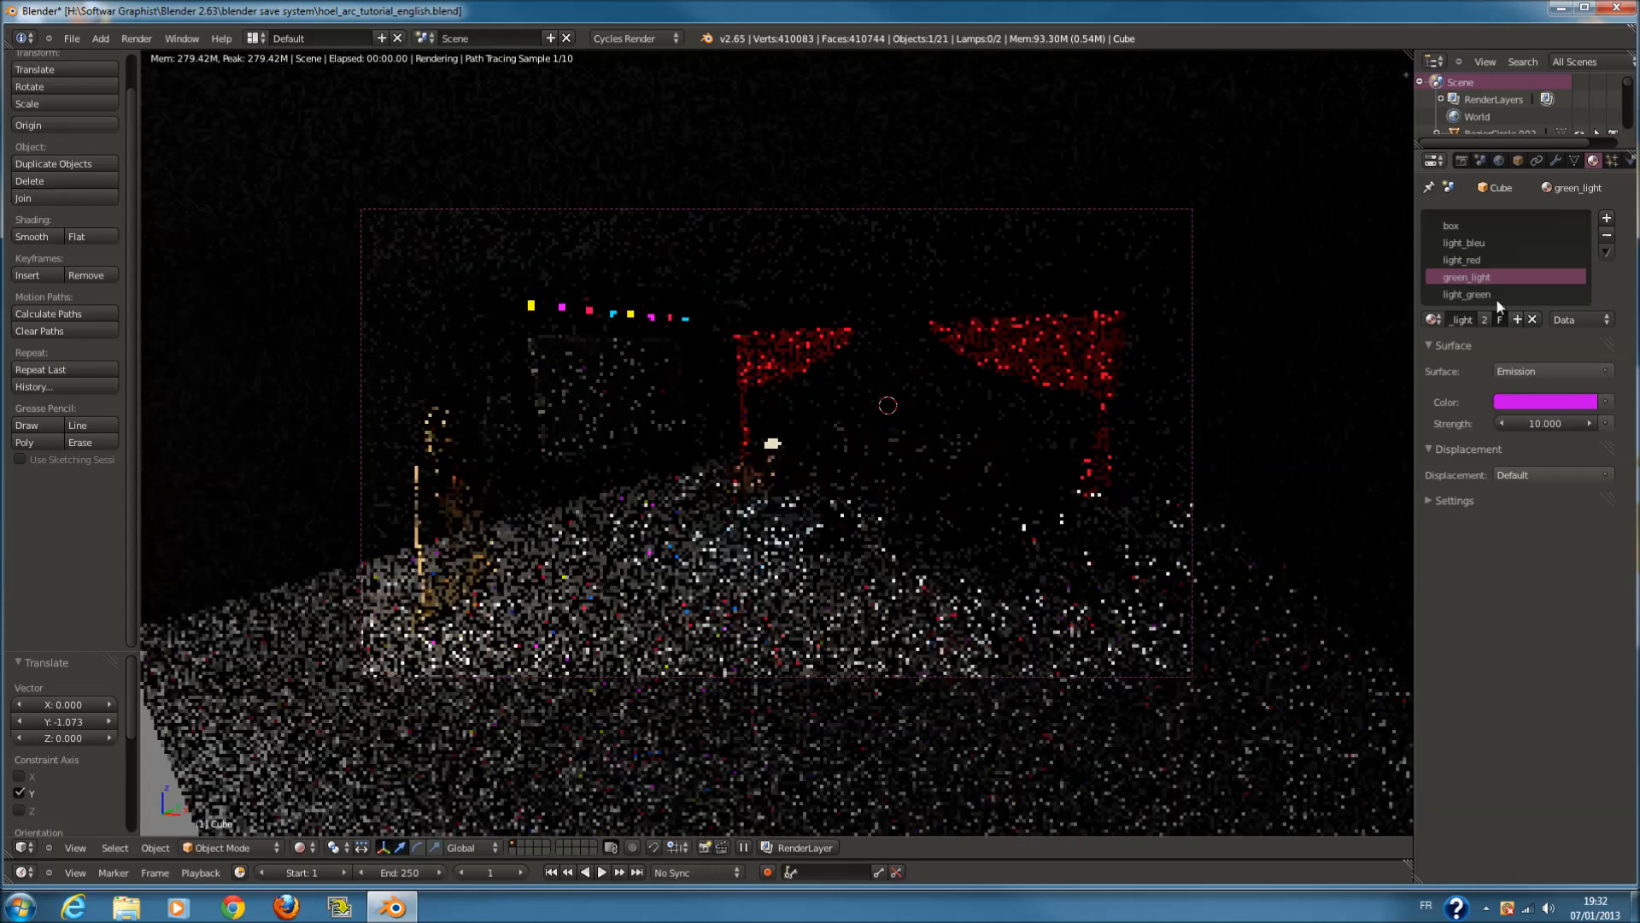
{"action": "left_click", "coordinate": [1495, 294]}
{"action": "left_click", "coordinate": [1540, 423]}
{"action": "type", "text": "1"}
{"action": "key", "text": "Return"}
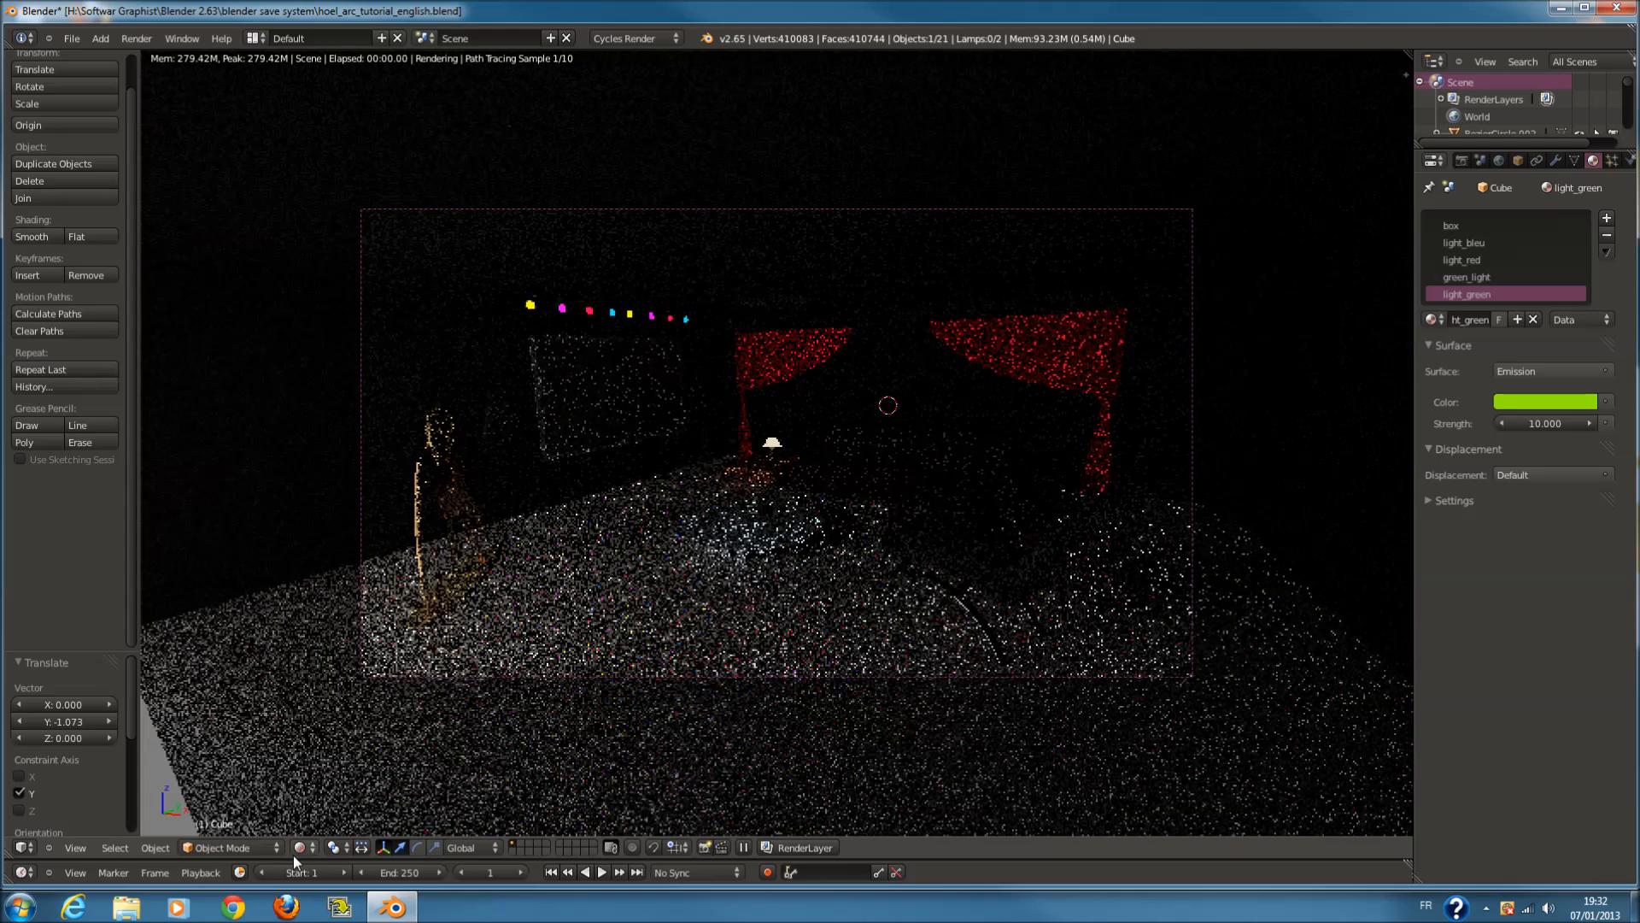
Switch from the rendered preview to a wireframe right side view, deselect everything and save over the existing blend file
{"action": "left_click", "coordinate": [299, 848]}
{"action": "left_click", "coordinate": [342, 792]}
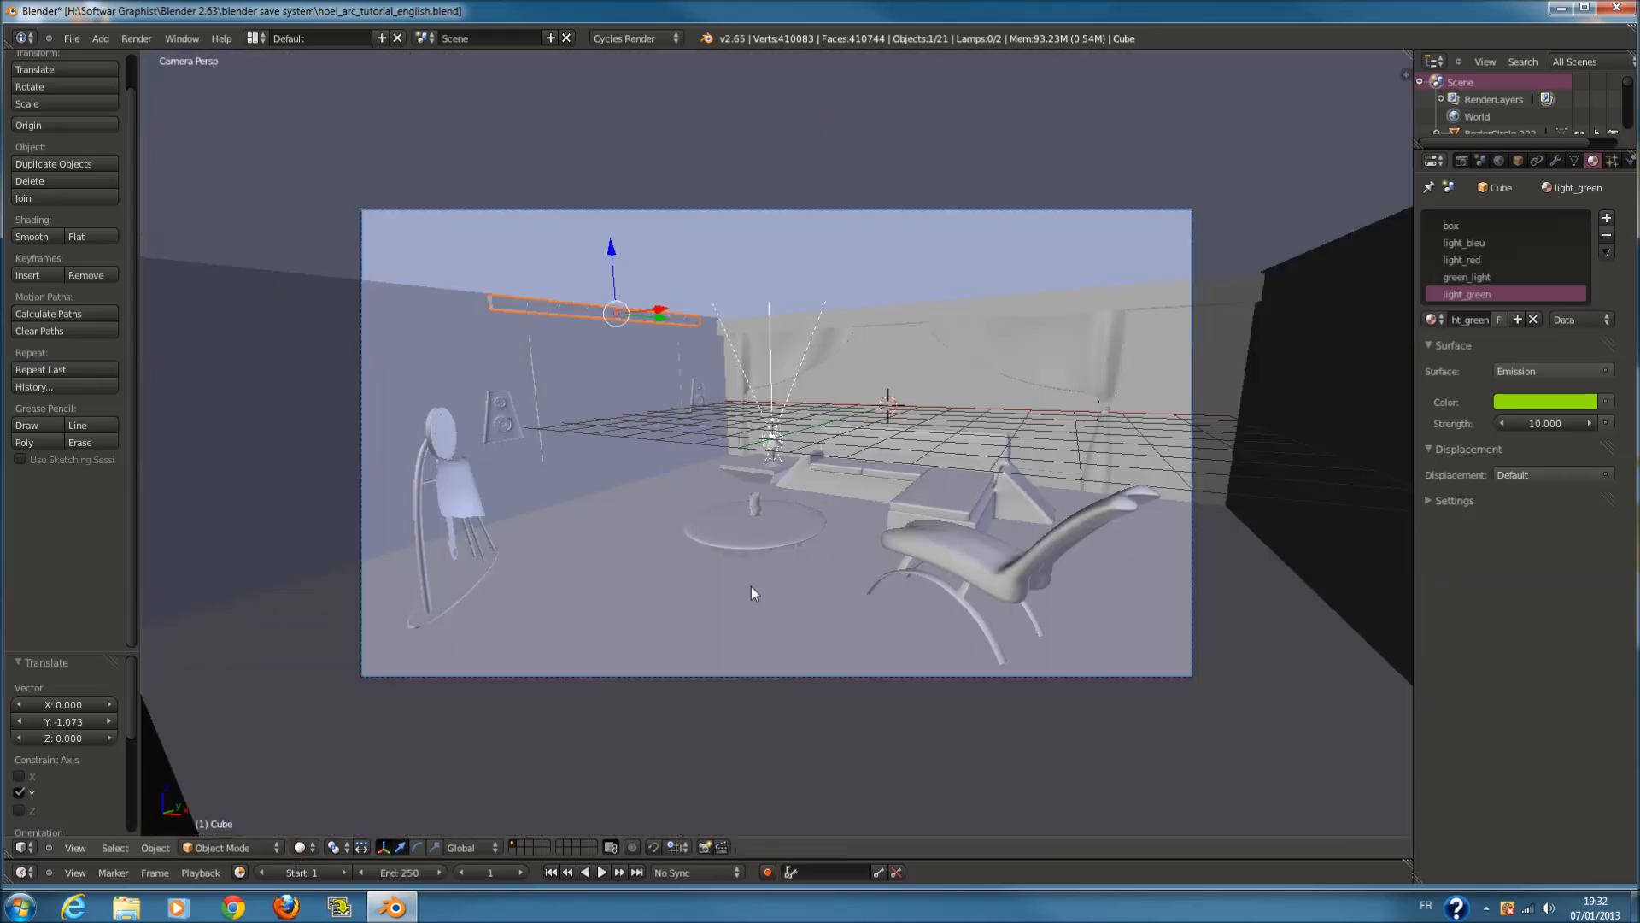
{"action": "key", "text": "z"}
{"action": "key", "text": "KP_3"}
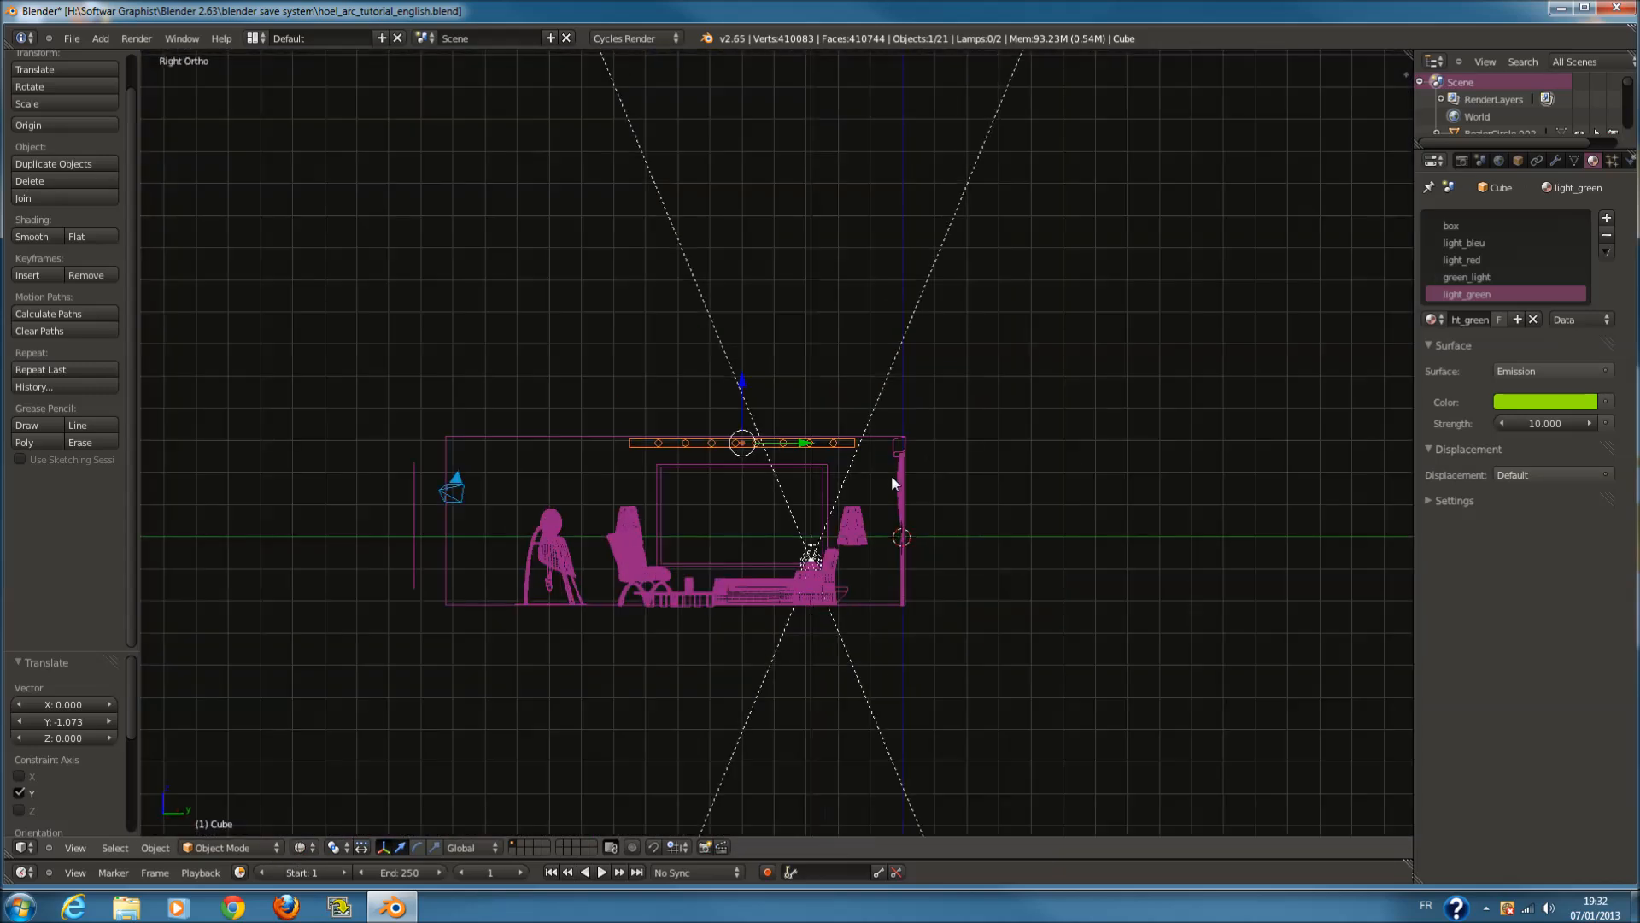
{"action": "key", "text": "a"}
{"action": "scroll", "coordinate": [971, 408], "scroll_direction": "up", "scroll_amount": 1}
{"action": "key", "text": "a"}
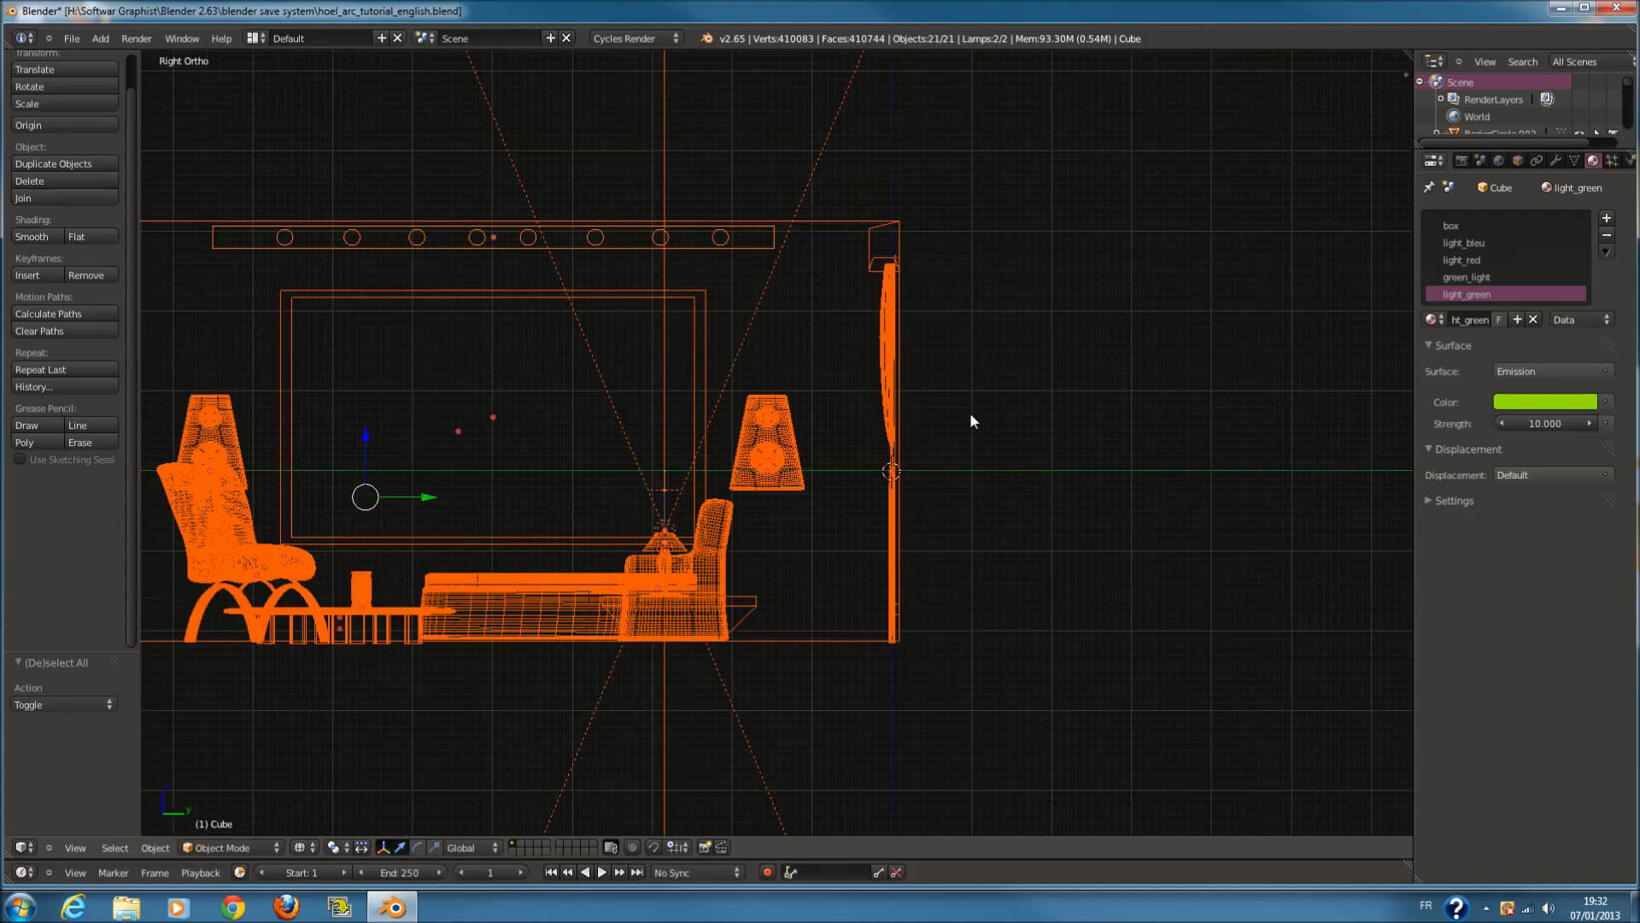
{"action": "key", "text": "a"}
{"action": "key", "text": "ctrl+s"}
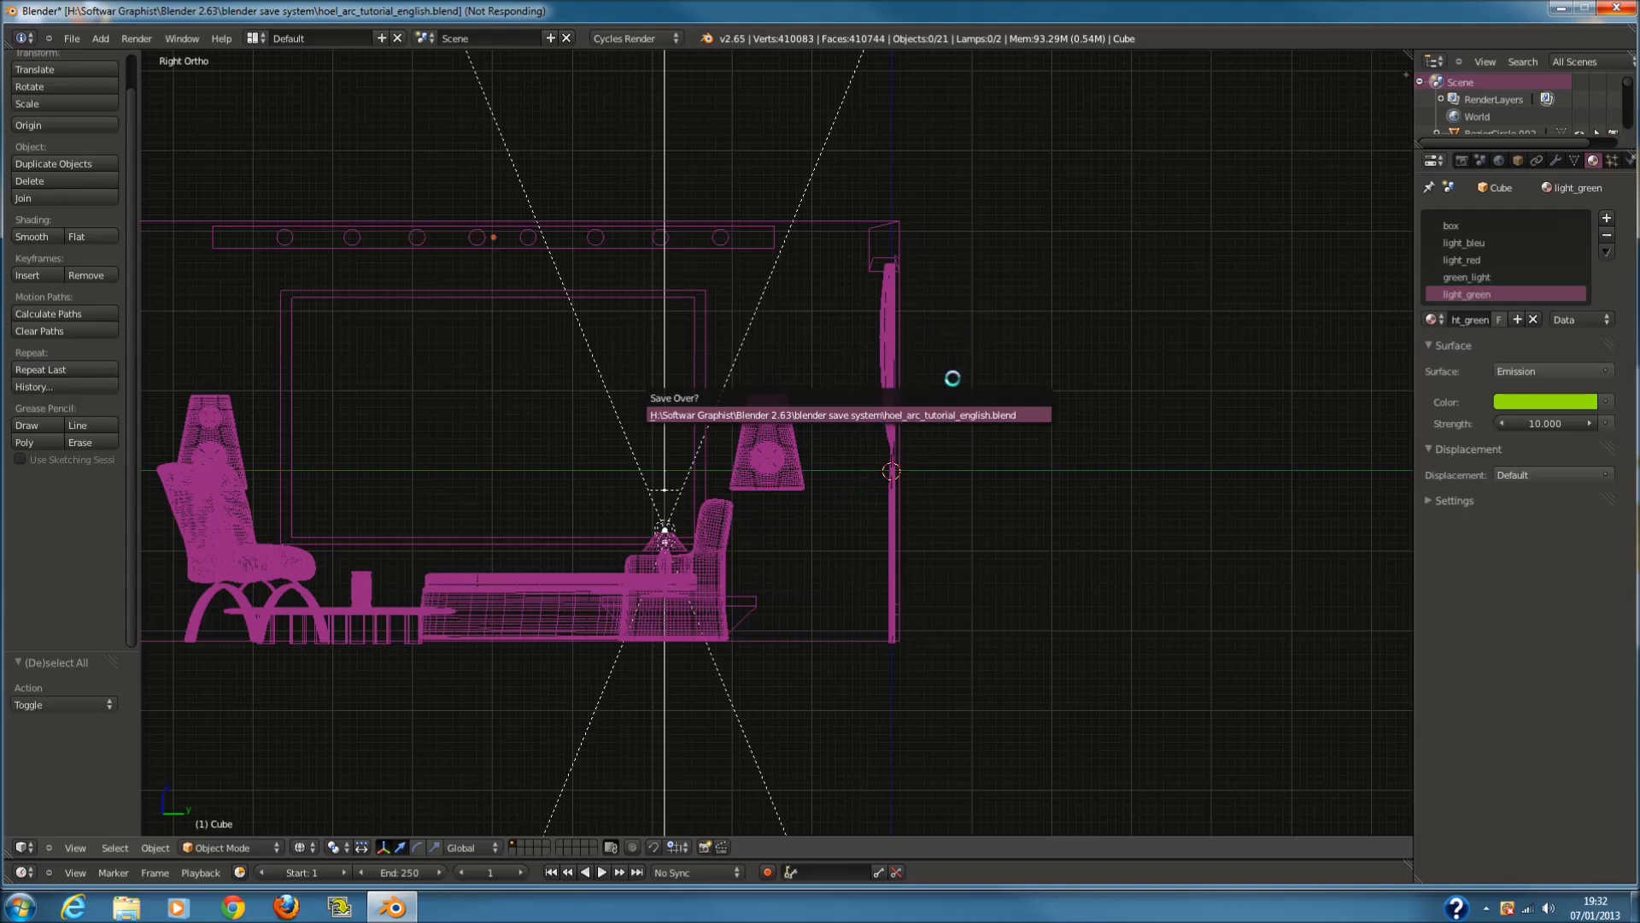
Add a mesh plane at the 3D cursor and view the room solid at an angle from outside the curtain wall
{"action": "scroll", "coordinate": [940, 483], "scroll_direction": "up", "scroll_amount": 2}
{"action": "key", "text": "Home"}
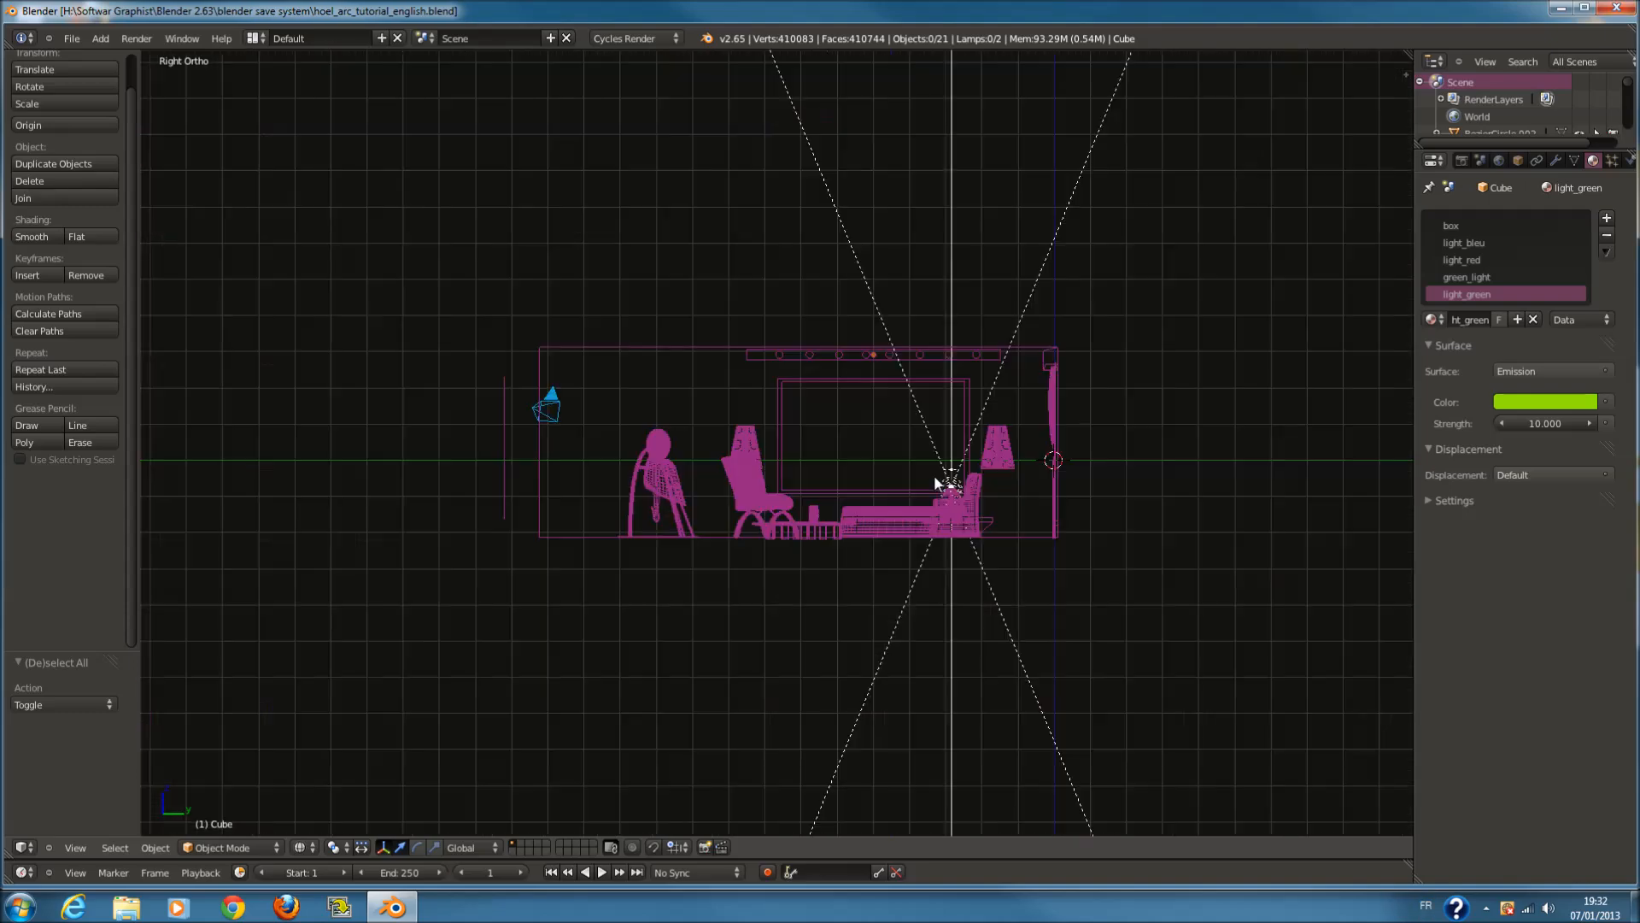
{"action": "scroll", "coordinate": [969, 470], "scroll_direction": "up", "scroll_amount": 8, "text": "ctrl"}
{"action": "scroll", "coordinate": [923, 444], "scroll_direction": "up", "scroll_amount": 4}
{"action": "key", "text": "shift+a"}
{"action": "mouse_move", "coordinate": [908, 434]}
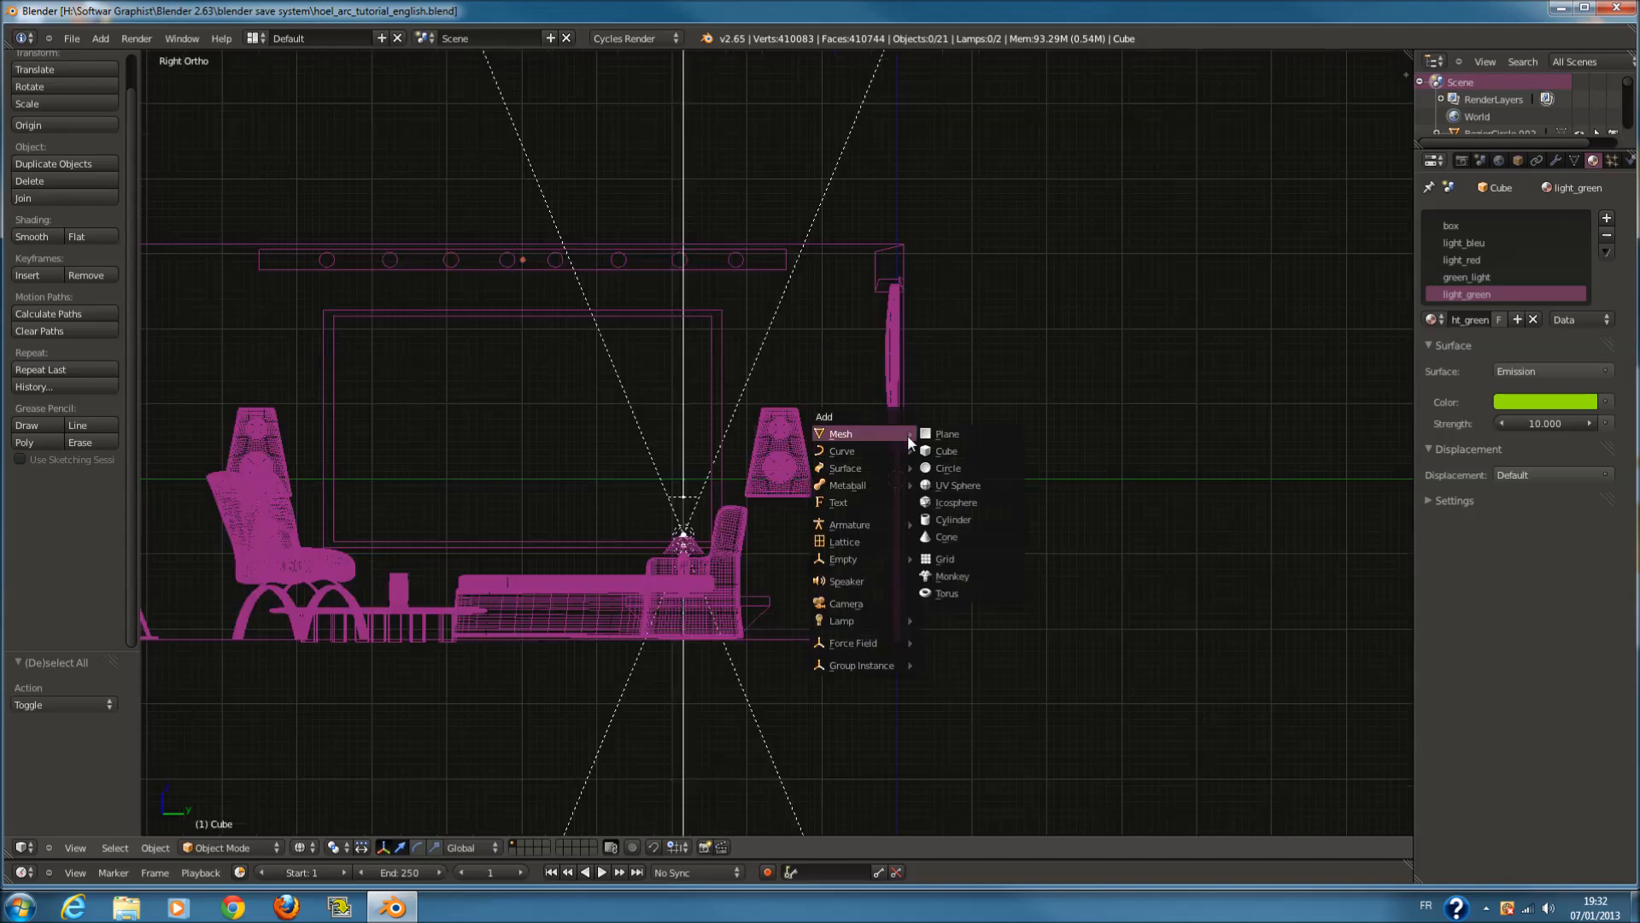
{"action": "left_click", "coordinate": [987, 434]}
{"action": "key", "text": "z"}
{"action": "mouse_move", "coordinate": [1027, 433]}
{"action": "middle_mouse_down"}
{"action": "mouse_move", "coordinate": [899, 439]}
{"action": "mouse_move", "coordinate": [798, 418]}
{"action": "middle_mouse_up"}
{"action": "key", "text": "Tab"}
{"action": "key", "text": "Tab"}
Delete the window face behind the curtains from the room mesh in Edit Mode
{"action": "right_click", "coordinate": [699, 415]}
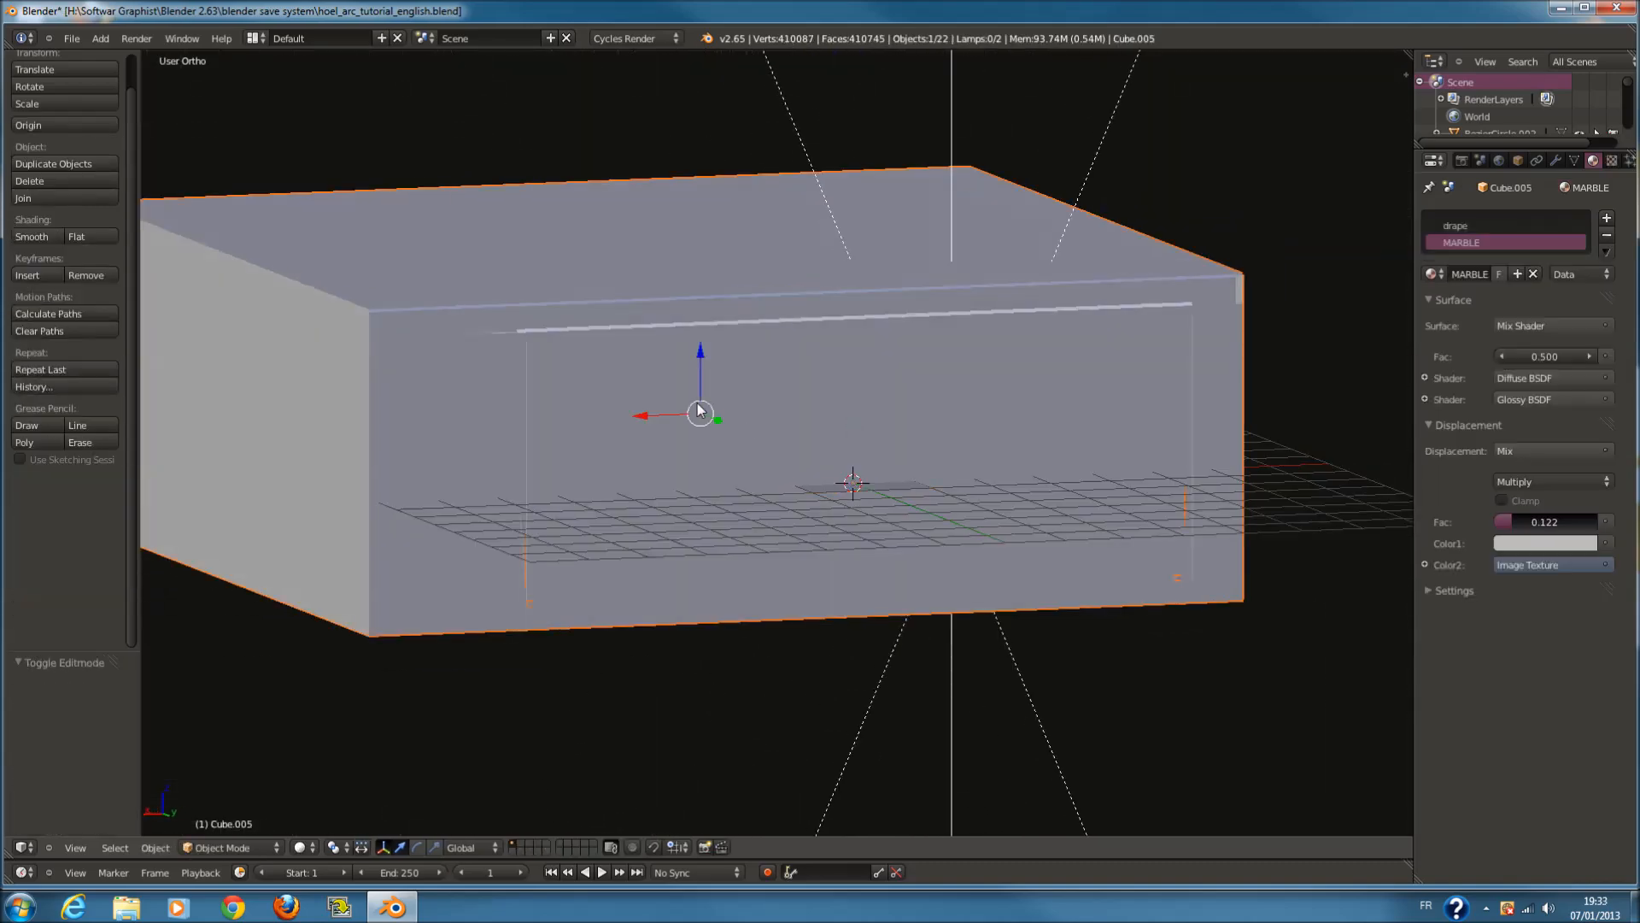
{"action": "key", "text": "Tab"}
{"action": "scroll", "coordinate": [855, 453], "scroll_direction": "up", "scroll_amount": 3}
{"action": "key", "text": "a"}
{"action": "key", "text": "a"}
{"action": "right_click", "coordinate": [889, 457]}
{"action": "key", "text": "x"}
{"action": "left_click", "coordinate": [887, 462]}
{"action": "middle_click_drag", "start_coordinate": [905, 469], "coordinate": [940, 470]}
{"action": "key", "text": "Tab"}
Move the existing emission plane 3.498 along X in front view to align it with the window between the curtains
{"action": "key", "text": "KP_1"}
{"action": "key", "text": "z"}
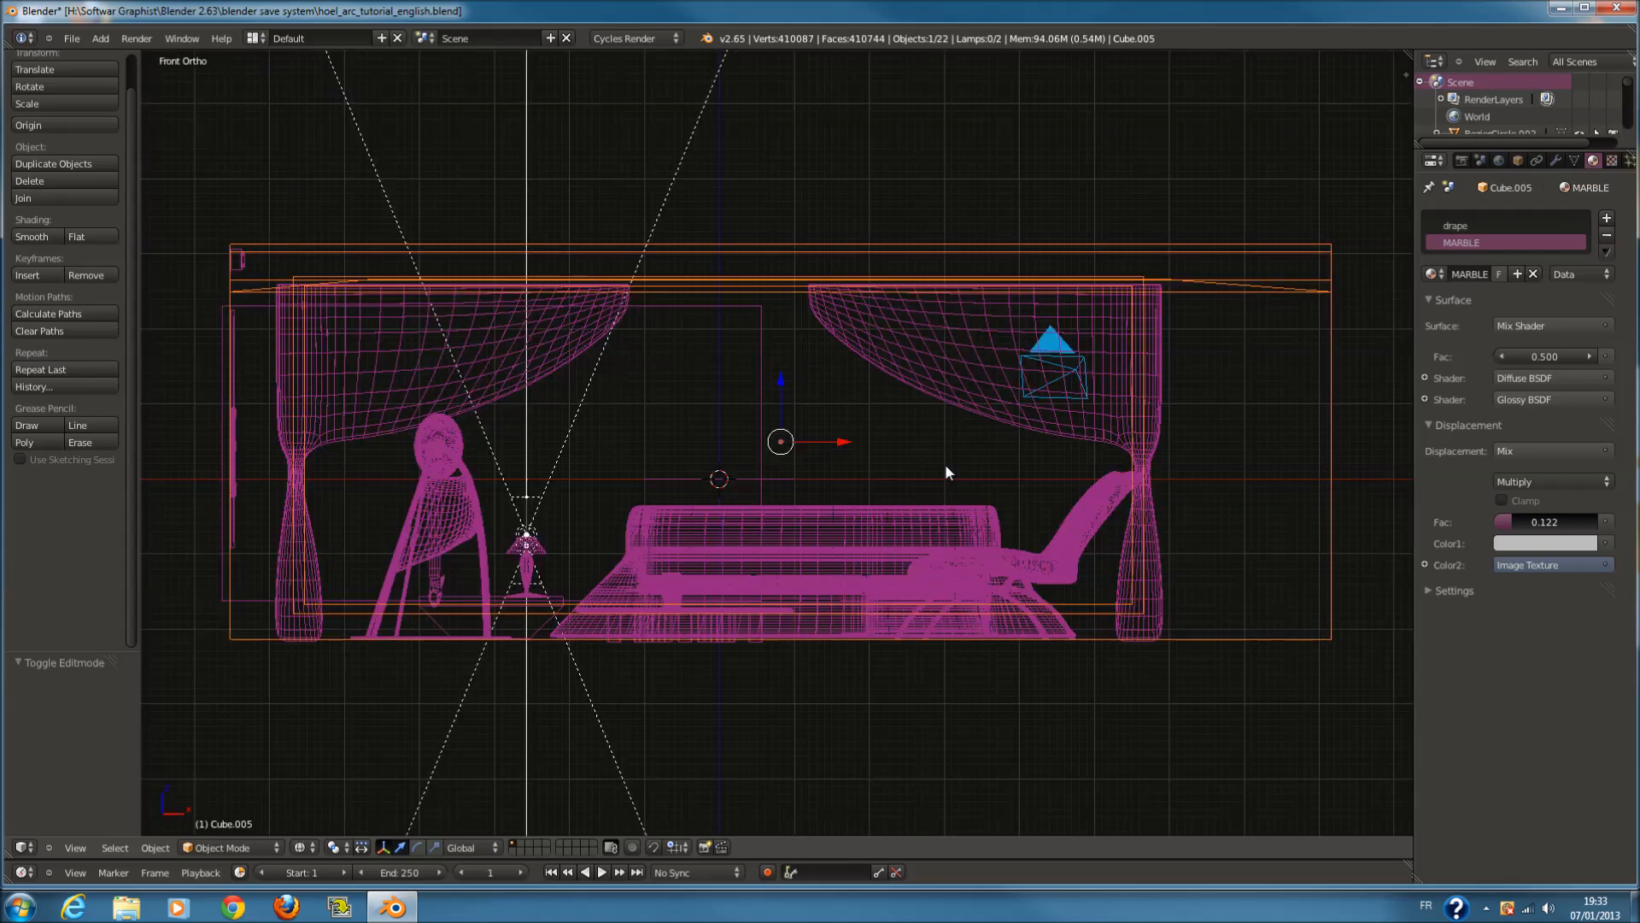
{"action": "key", "text": "KP_3"}
{"action": "key", "text": "KP_1"}
{"action": "right_click", "coordinate": [764, 371]}
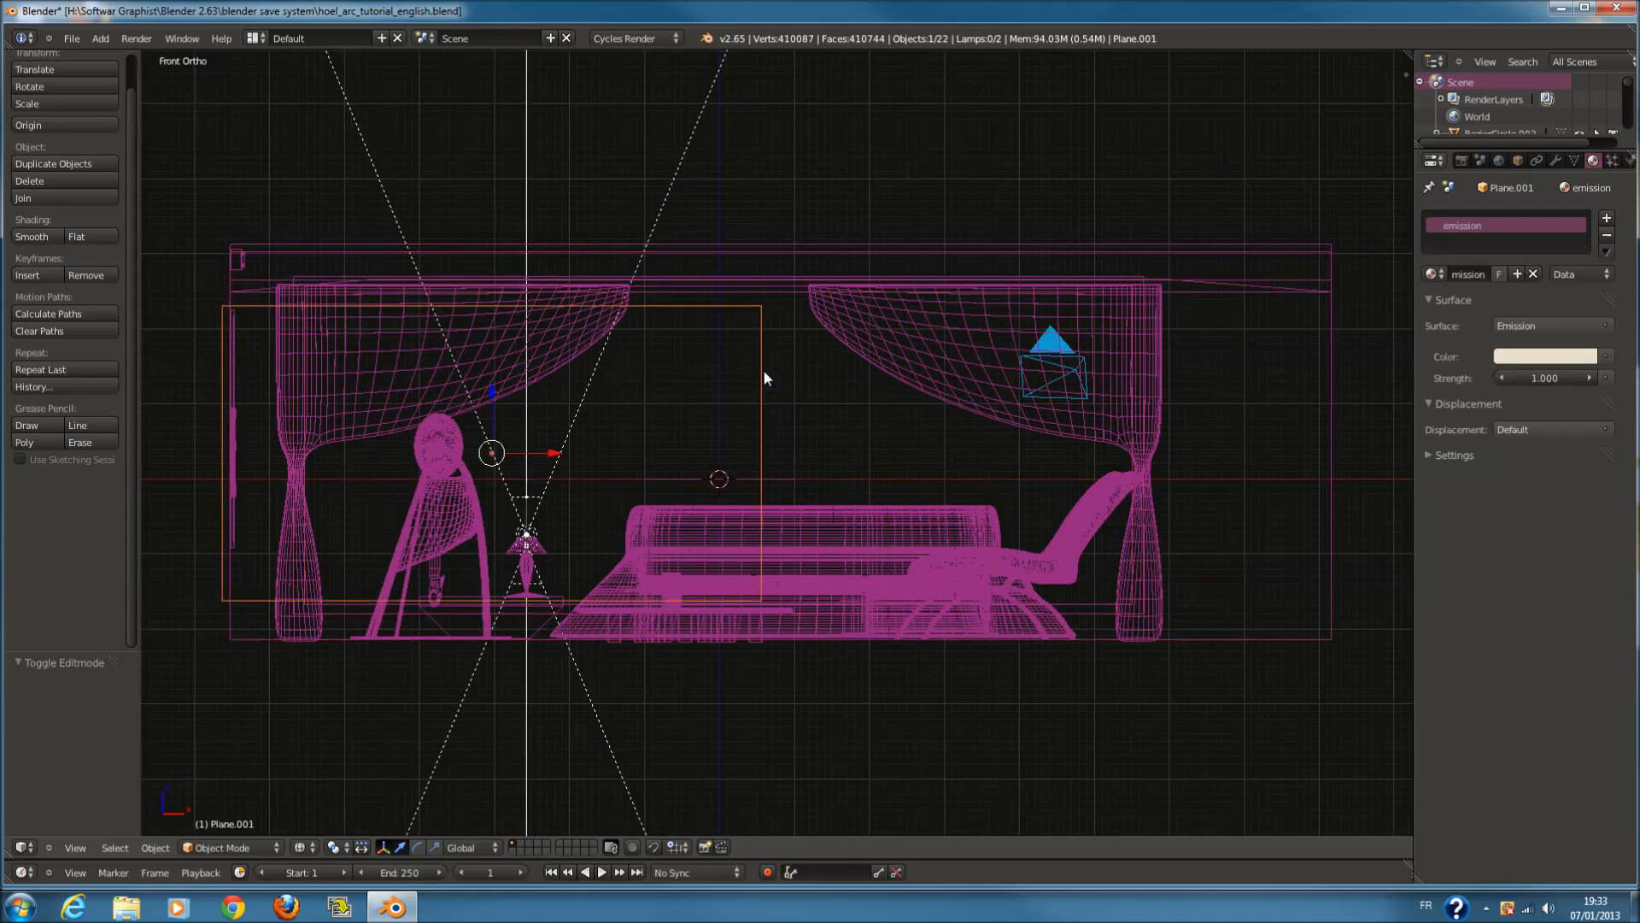
{"action": "key", "text": "g"}
{"action": "key", "text": "x"}
{"action": "left_click", "coordinate": [818, 475]}
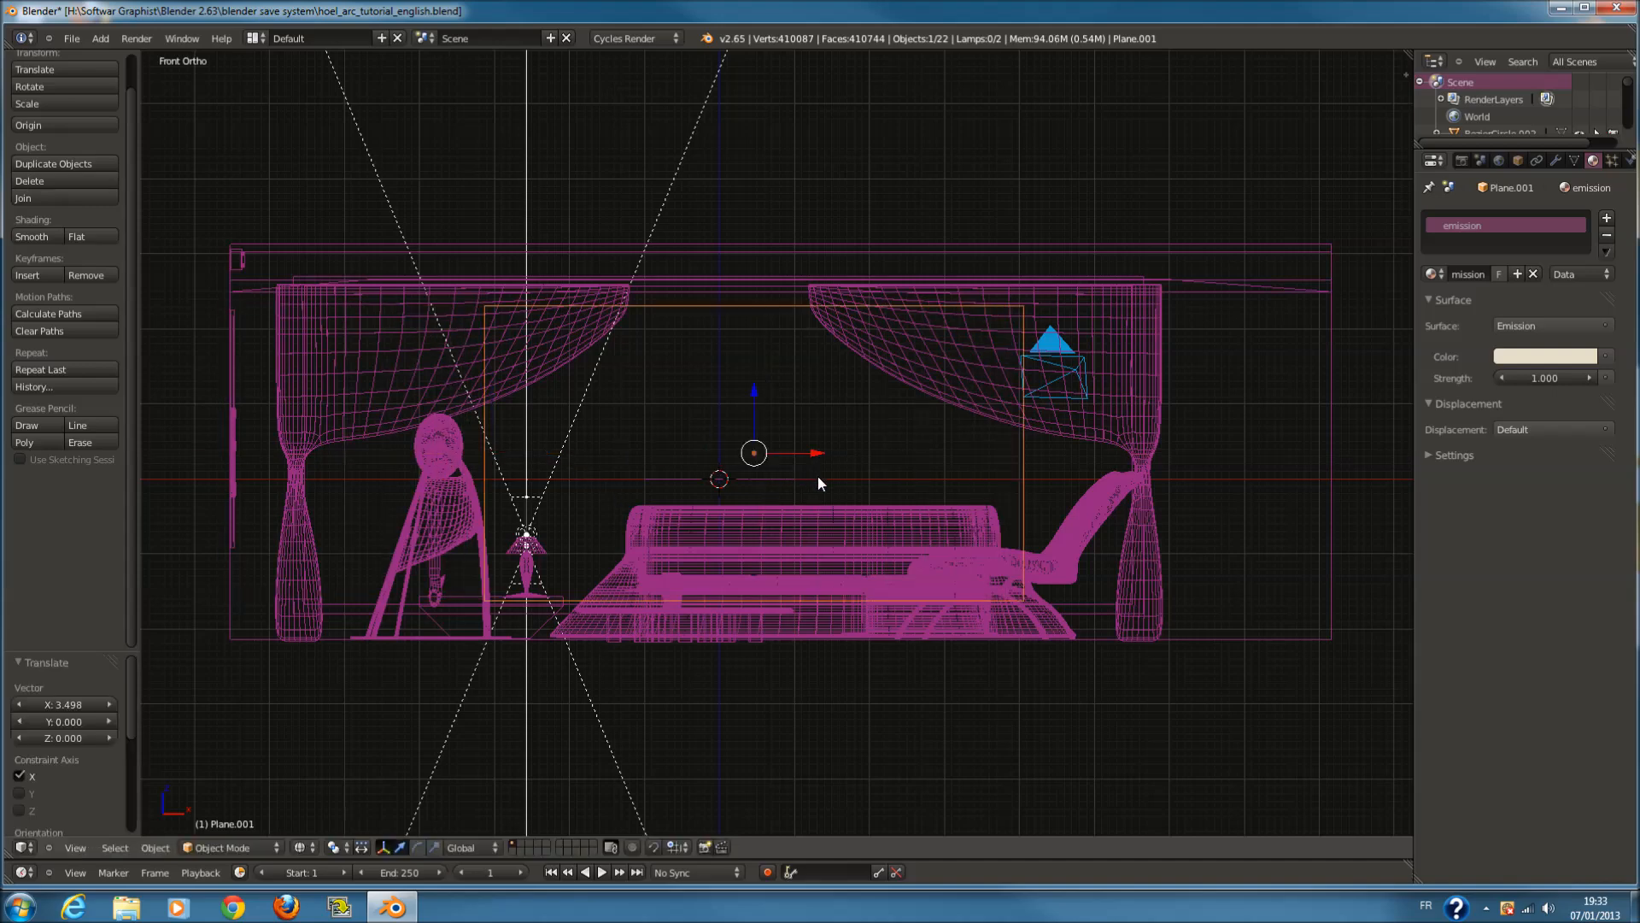
Nudge the emission plane about -0.069 along Z, then enlarge it along Z and by 1.633 along X to cover the window
{"action": "scroll", "coordinate": [920, 480], "scroll_direction": "down", "scroll_amount": 1}
{"action": "key", "text": "z"}
{"action": "left_click_drag", "start_coordinate": [824, 447], "coordinate": [814, 448]}
{"action": "left_click_drag", "start_coordinate": [746, 387], "coordinate": [747, 384]}
{"action": "key", "text": "s"}
{"action": "key", "text": "z"}
{"action": "left_click", "coordinate": [730, 567]}
{"action": "key", "text": "s"}
{"action": "key", "text": "x"}
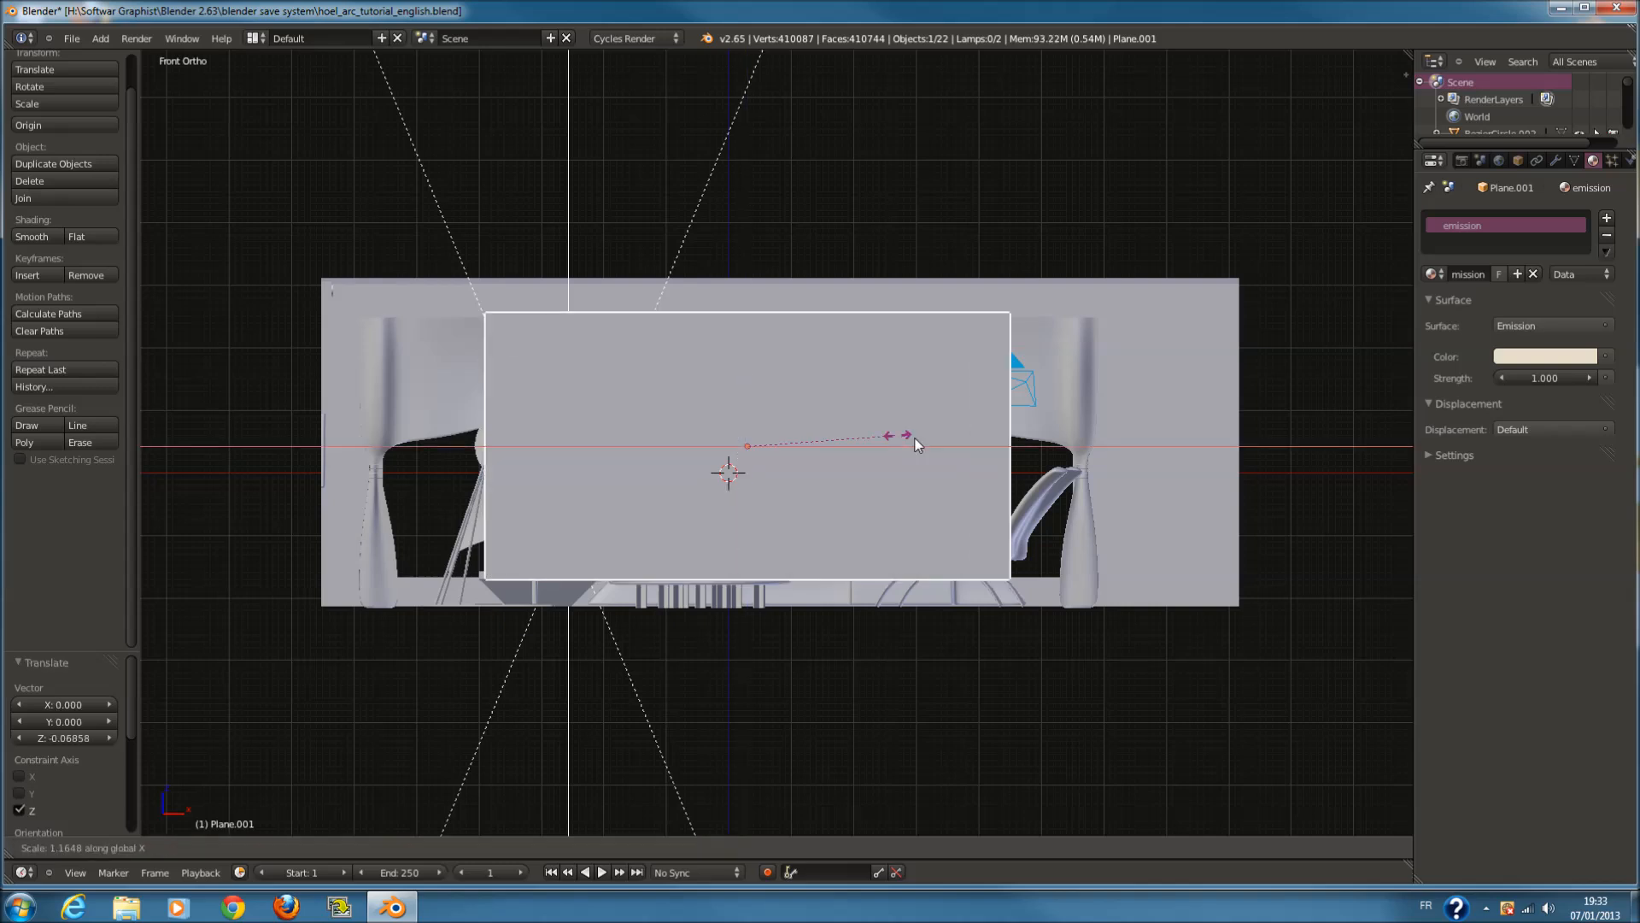
{"action": "left_click", "coordinate": [958, 453]}
Move the plane about 15.24 along Y into the window wall and extrude it into a thin pane about 0.022 thick
{"action": "key", "text": "KP_3"}
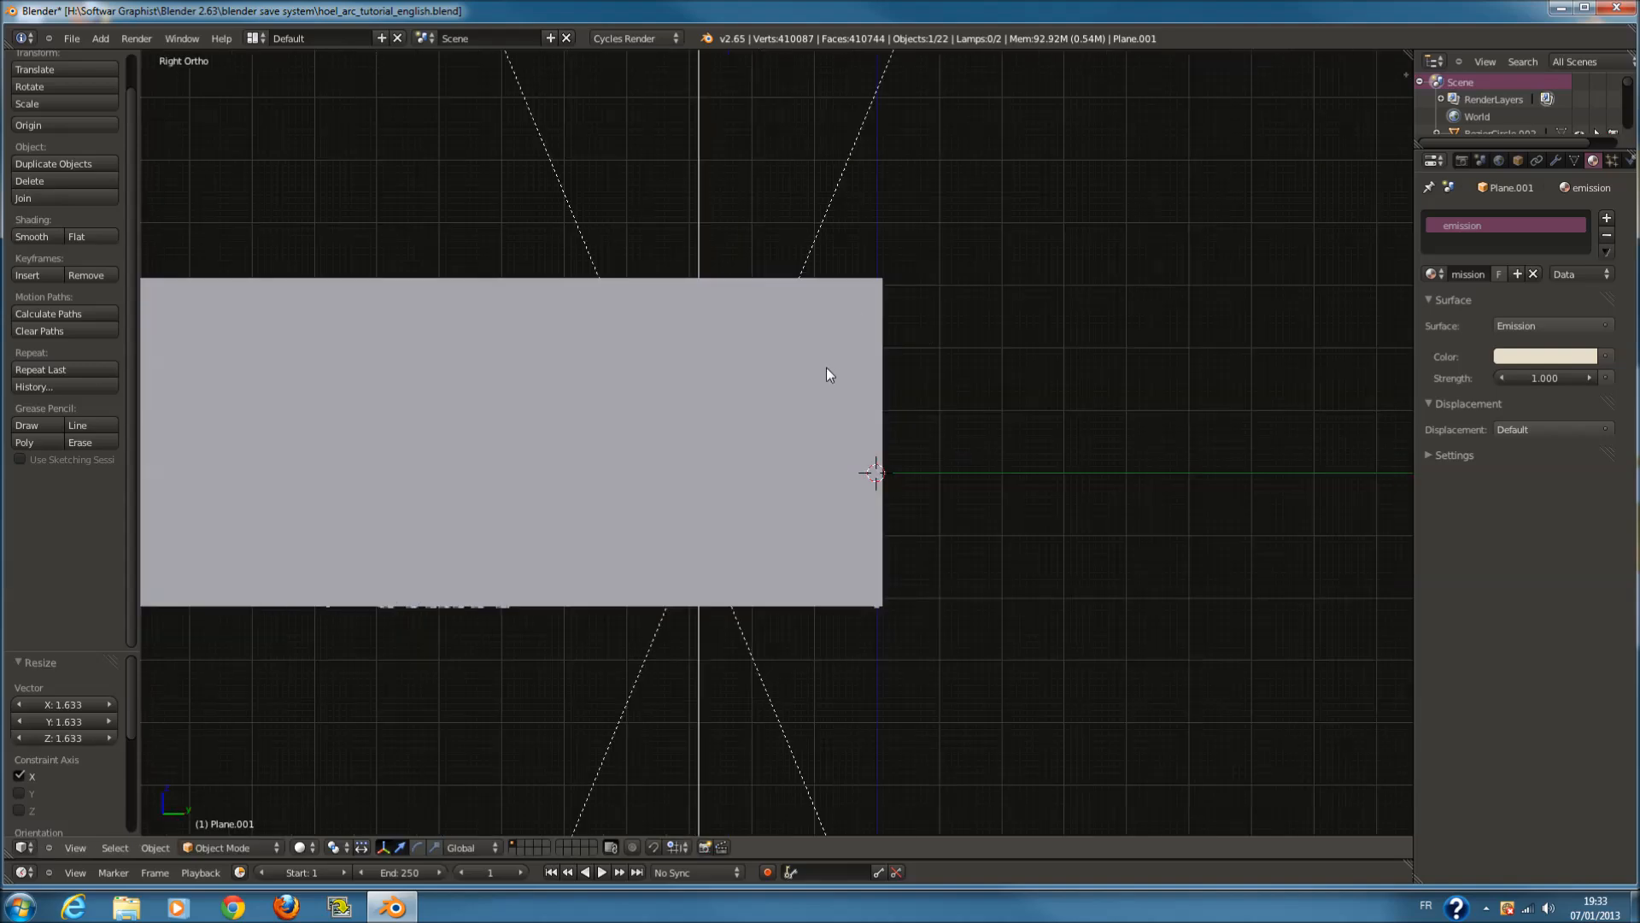
{"action": "key", "text": "z"}
{"action": "key", "text": "g"}
{"action": "key", "text": "y"}
{"action": "left_click", "coordinate": [873, 454]}
{"action": "scroll", "coordinate": [914, 453], "scroll_direction": "up", "scroll_amount": 8}
{"action": "scroll", "coordinate": [937, 453], "scroll_direction": "down", "scroll_amount": 5, "text": "ctrl"}
{"action": "key", "text": "Tab"}
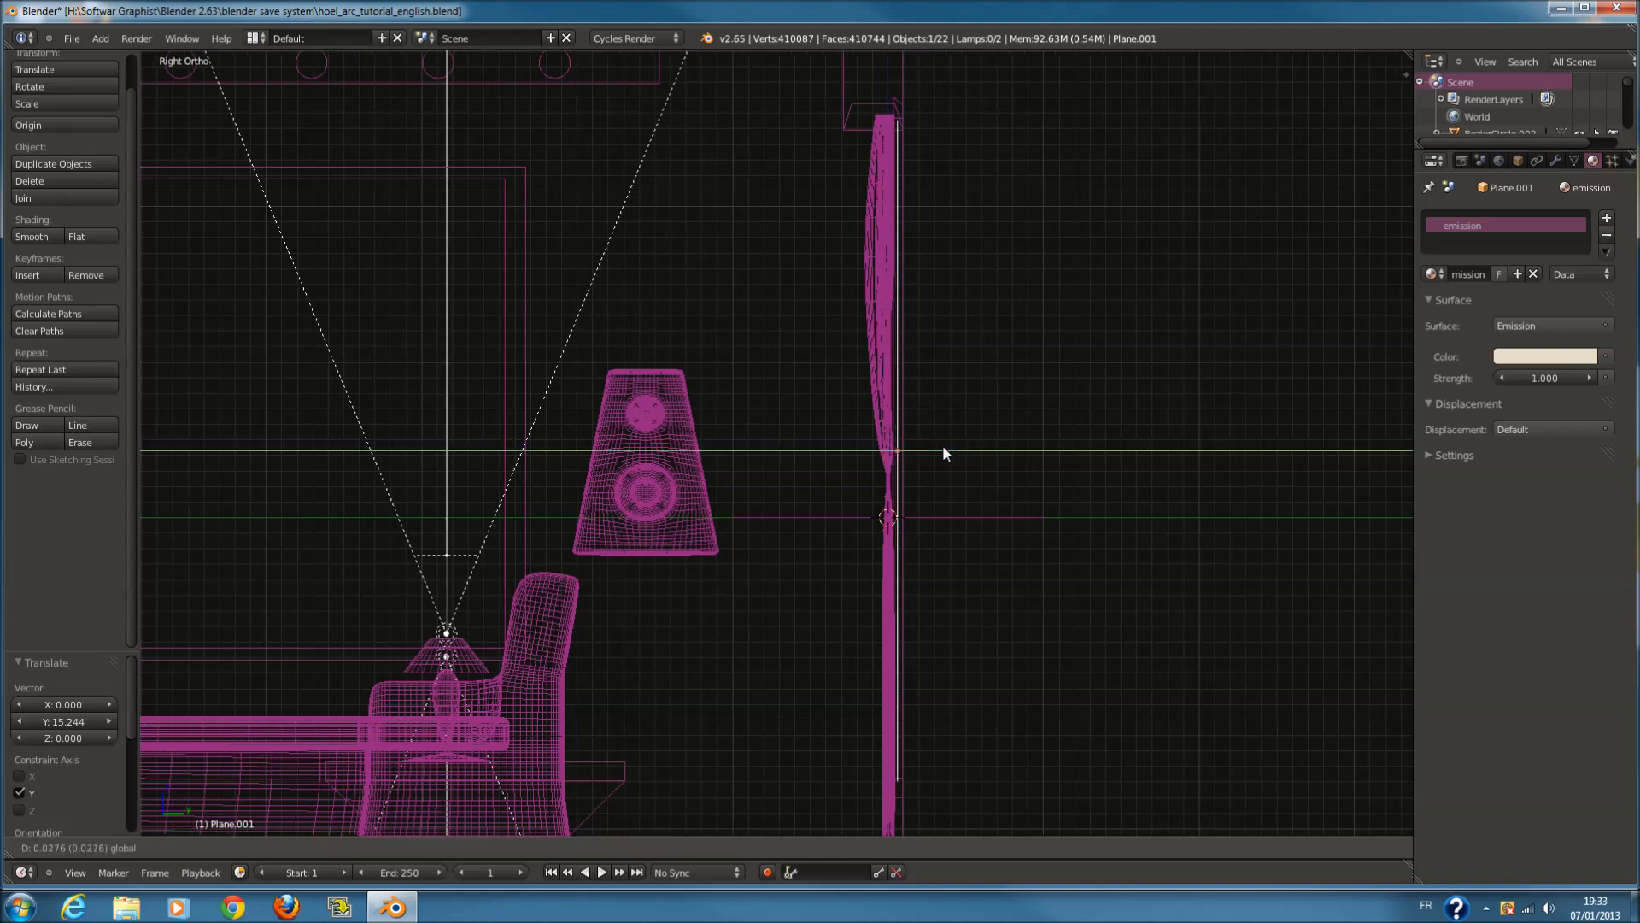
{"action": "key", "text": "Tab"}
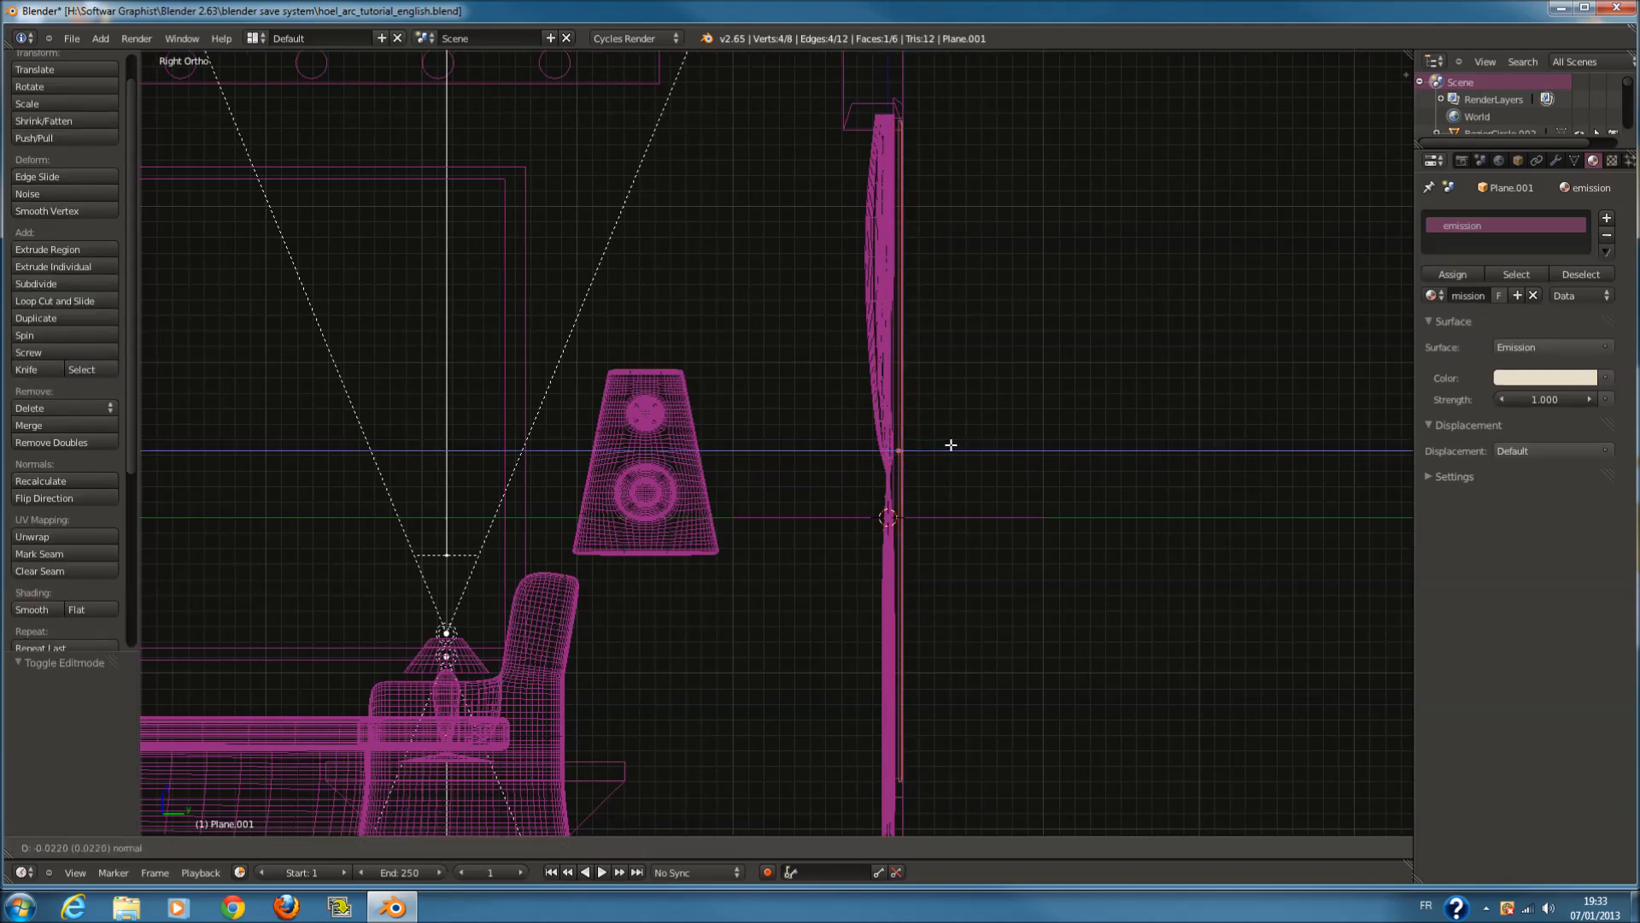
Split the viewport to show a Node Editor and spread the pane's Emission and Material Output nodes apart
{"action": "left_click_drag", "start_coordinate": [1414, 69], "coordinate": [783, 424]}
{"action": "left_click", "coordinate": [809, 845]}
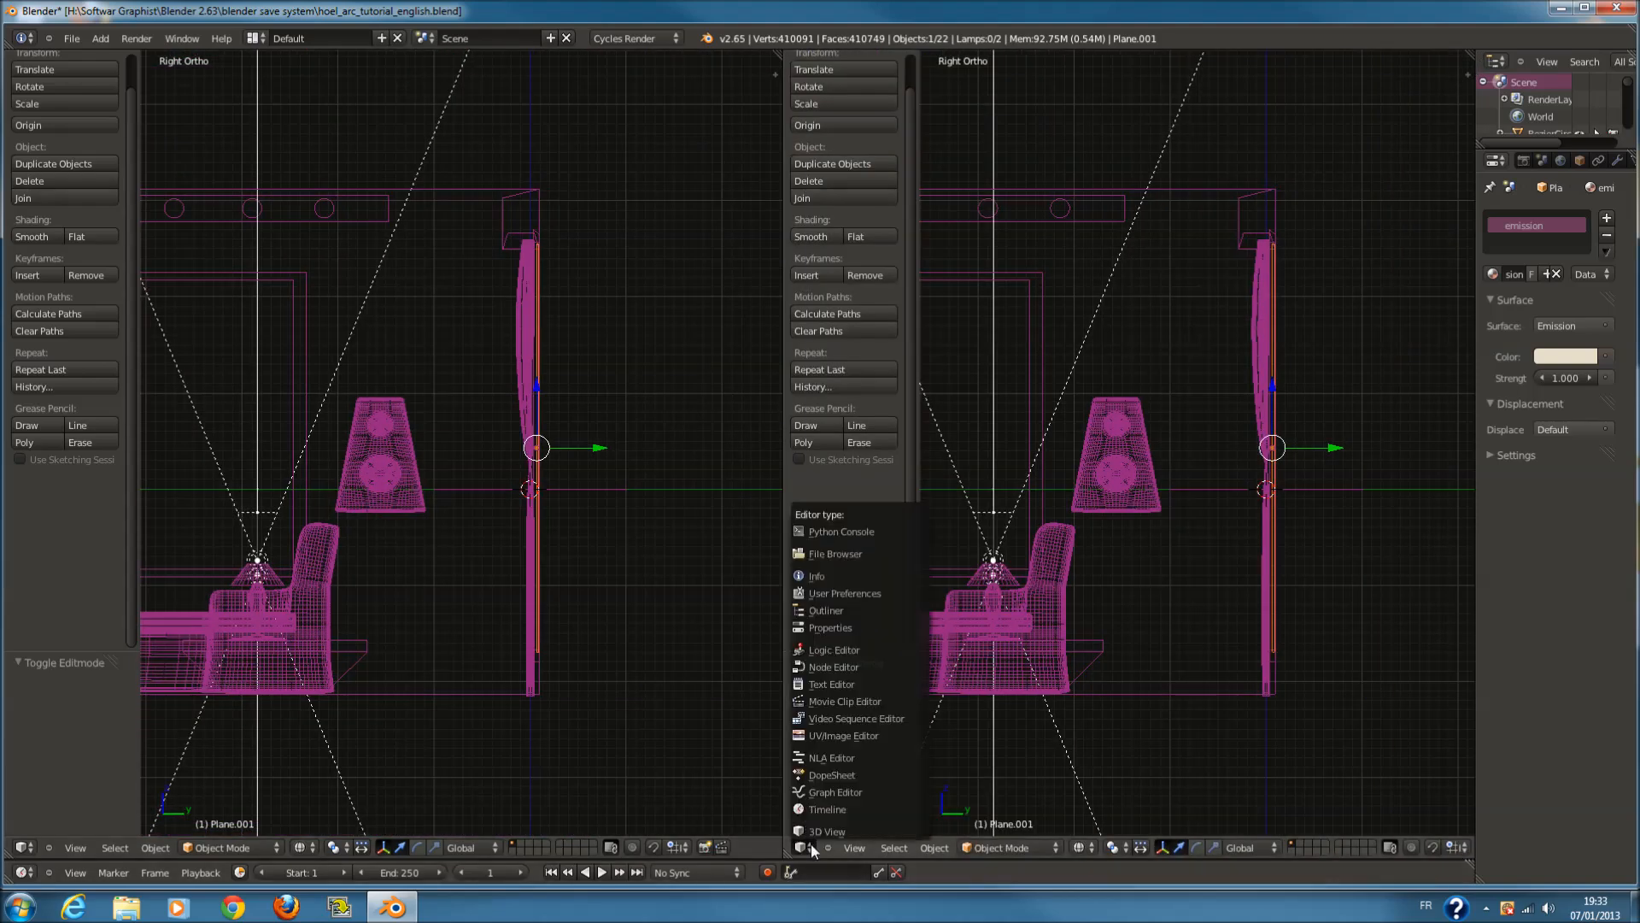
{"action": "left_click", "coordinate": [837, 665]}
{"action": "right_click", "coordinate": [1104, 420]}
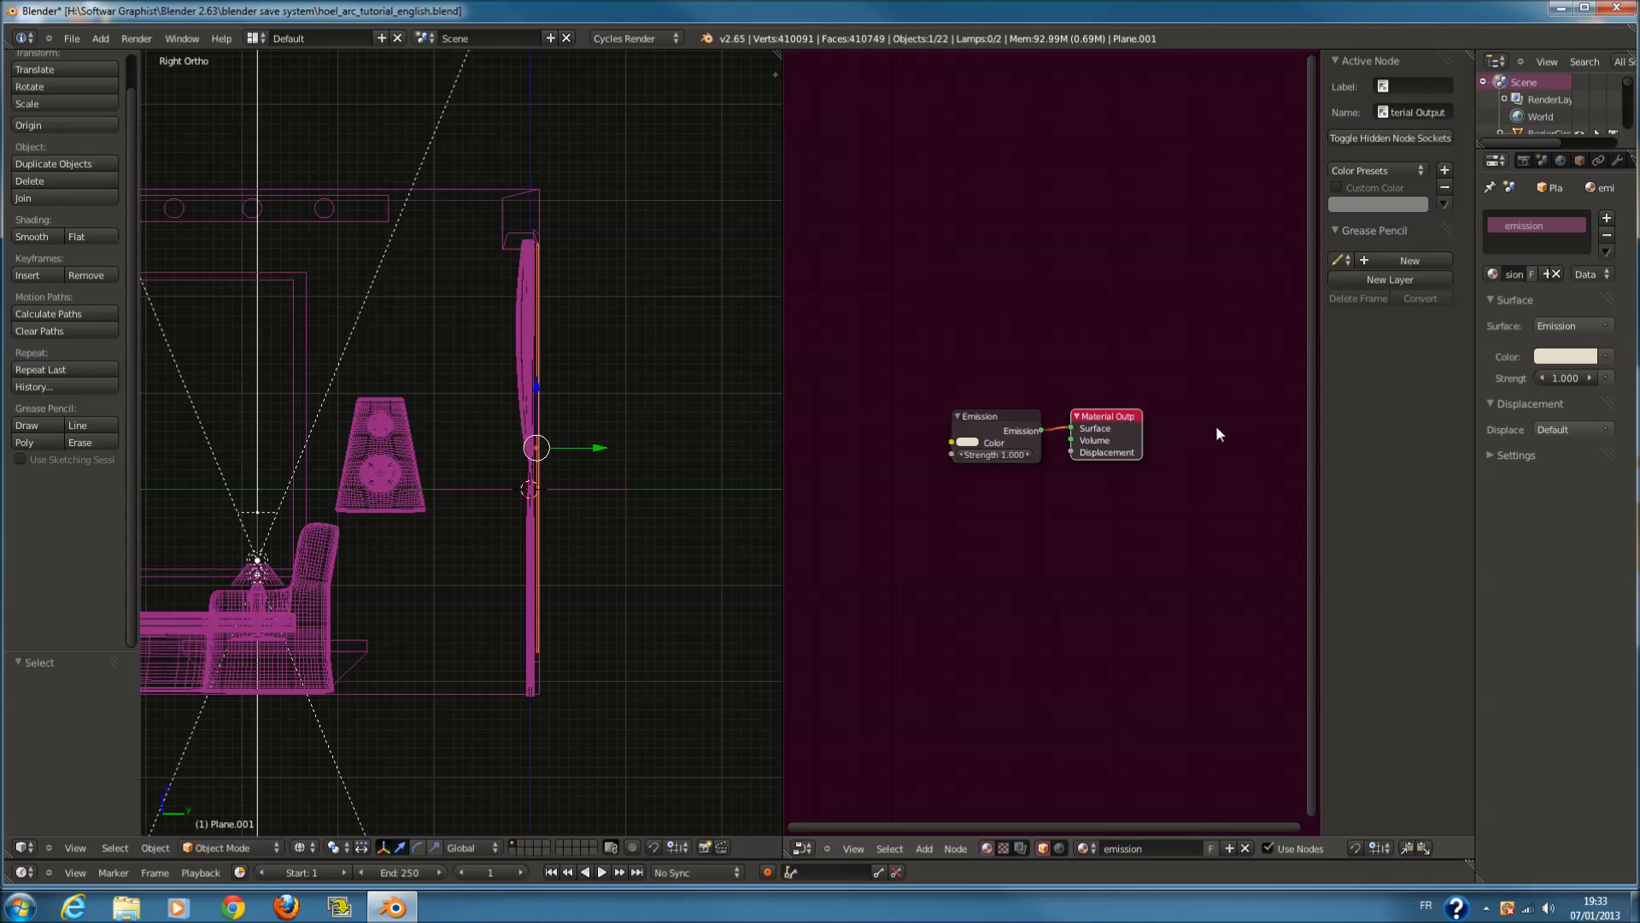
{"action": "right_click_drag", "start_coordinate": [1126, 425], "coordinate": [1298, 432]}
{"action": "right_click_drag", "start_coordinate": [1009, 441], "coordinate": [963, 444]}
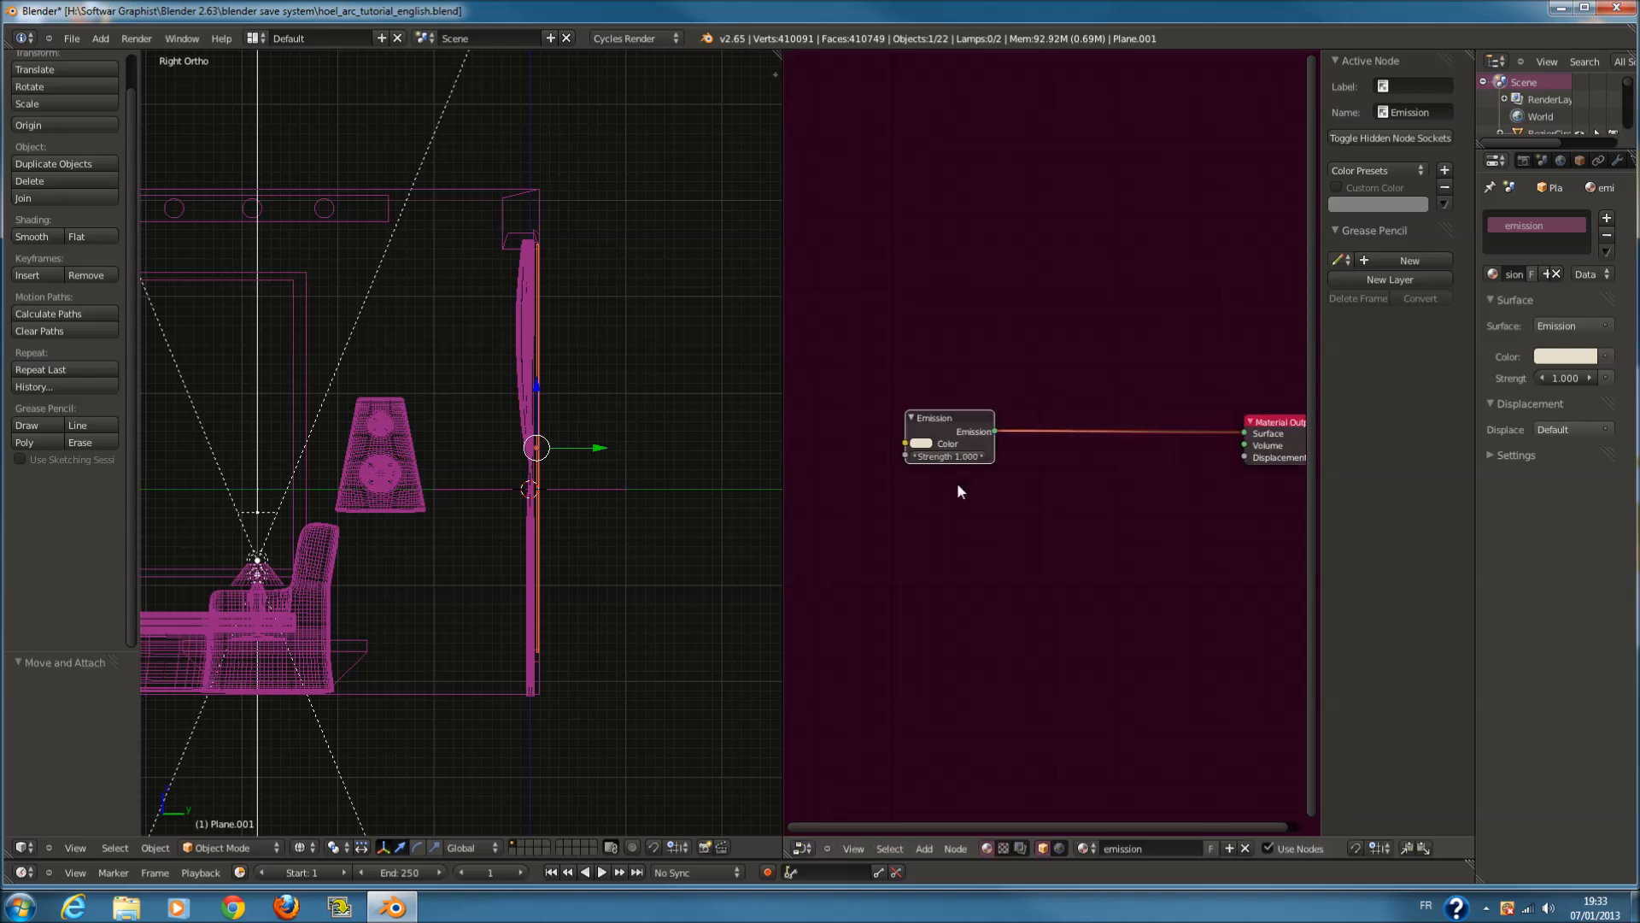
Replace the Emission node with a Glass BSDF of IOR 1.100 connected to the material's Surface input
{"action": "key", "text": "shift+a"}
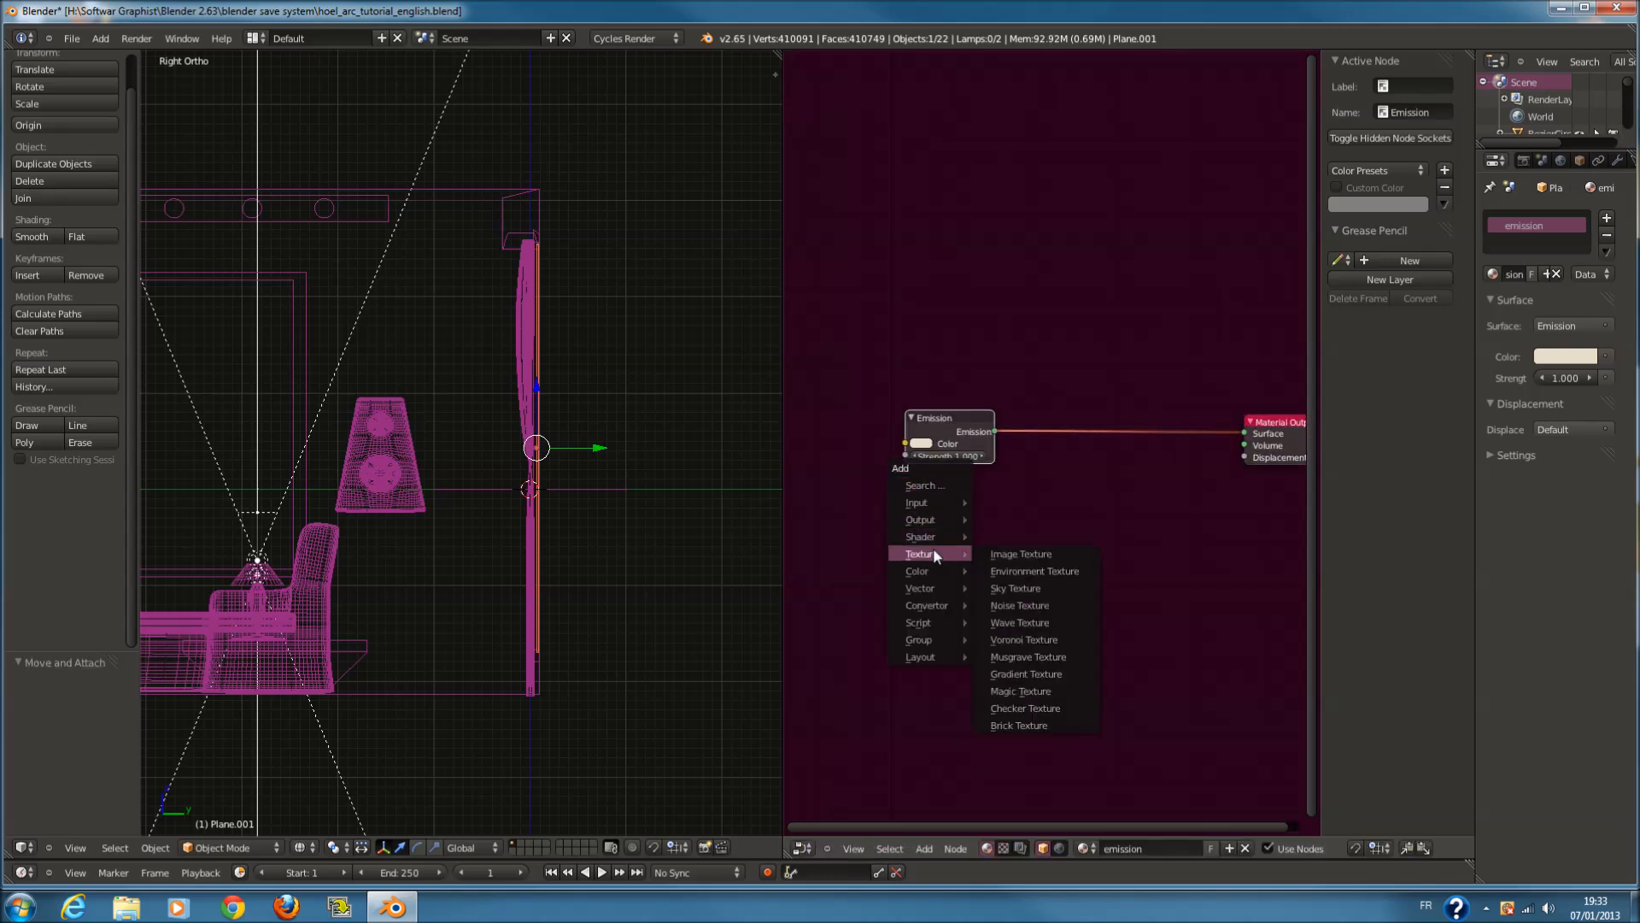
{"action": "mouse_move", "coordinate": [931, 540]}
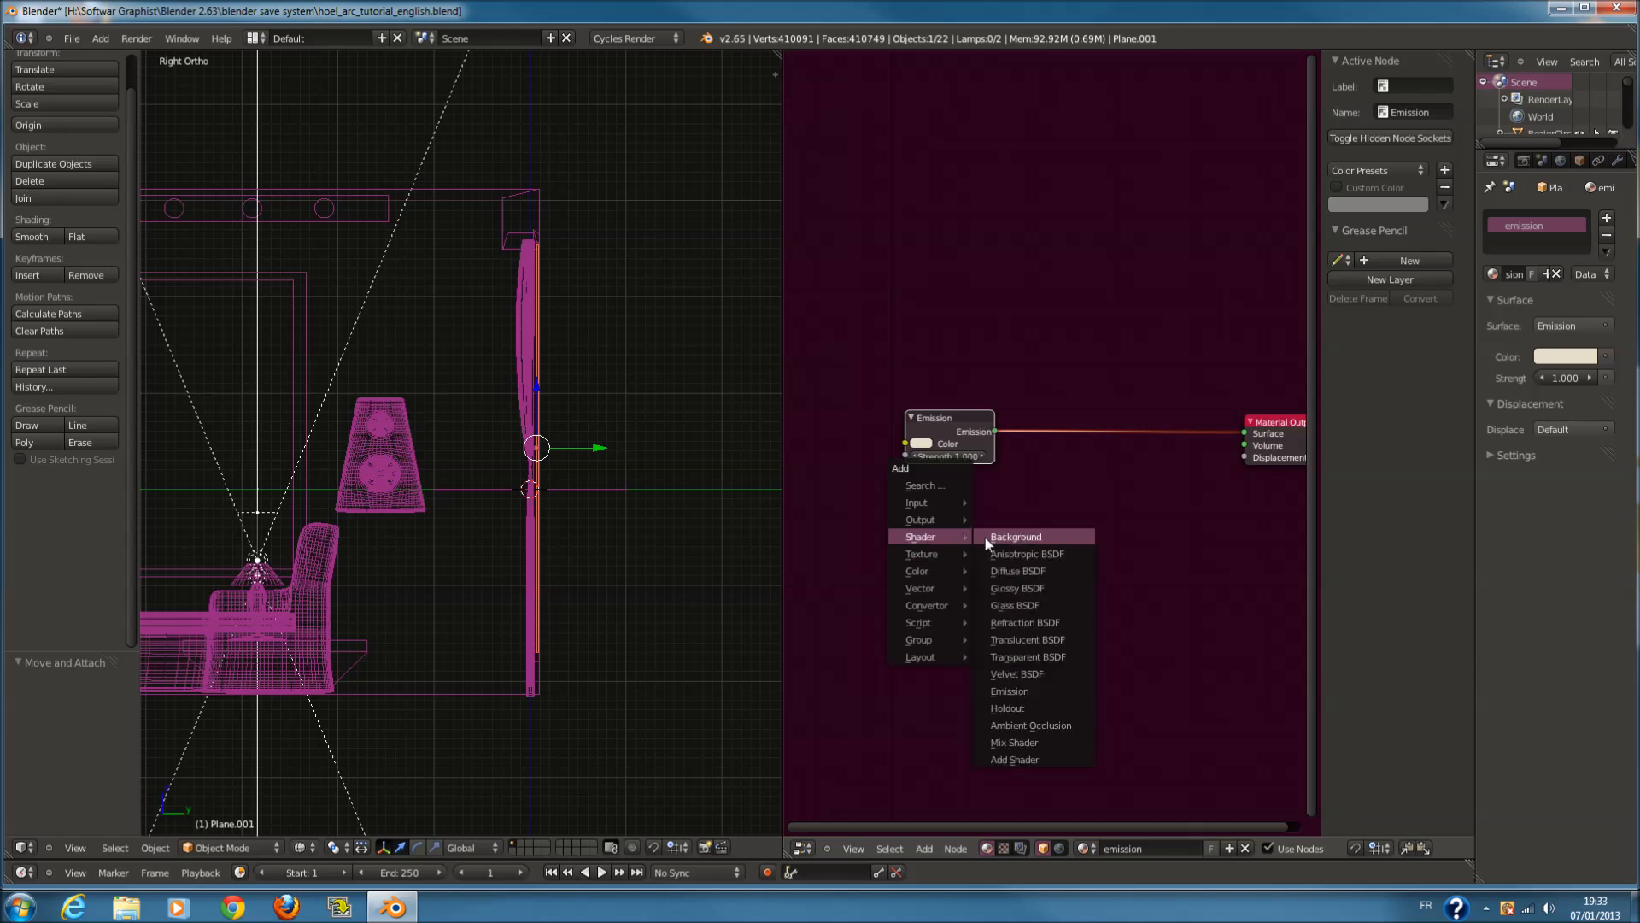
{"action": "left_click", "coordinate": [1033, 605]}
{"action": "left_click", "coordinate": [1012, 492]}
{"action": "left_click_drag", "start_coordinate": [1048, 504], "coordinate": [1244, 433]}
{"action": "left_click_drag", "start_coordinate": [1021, 557], "coordinate": [898, 557]}
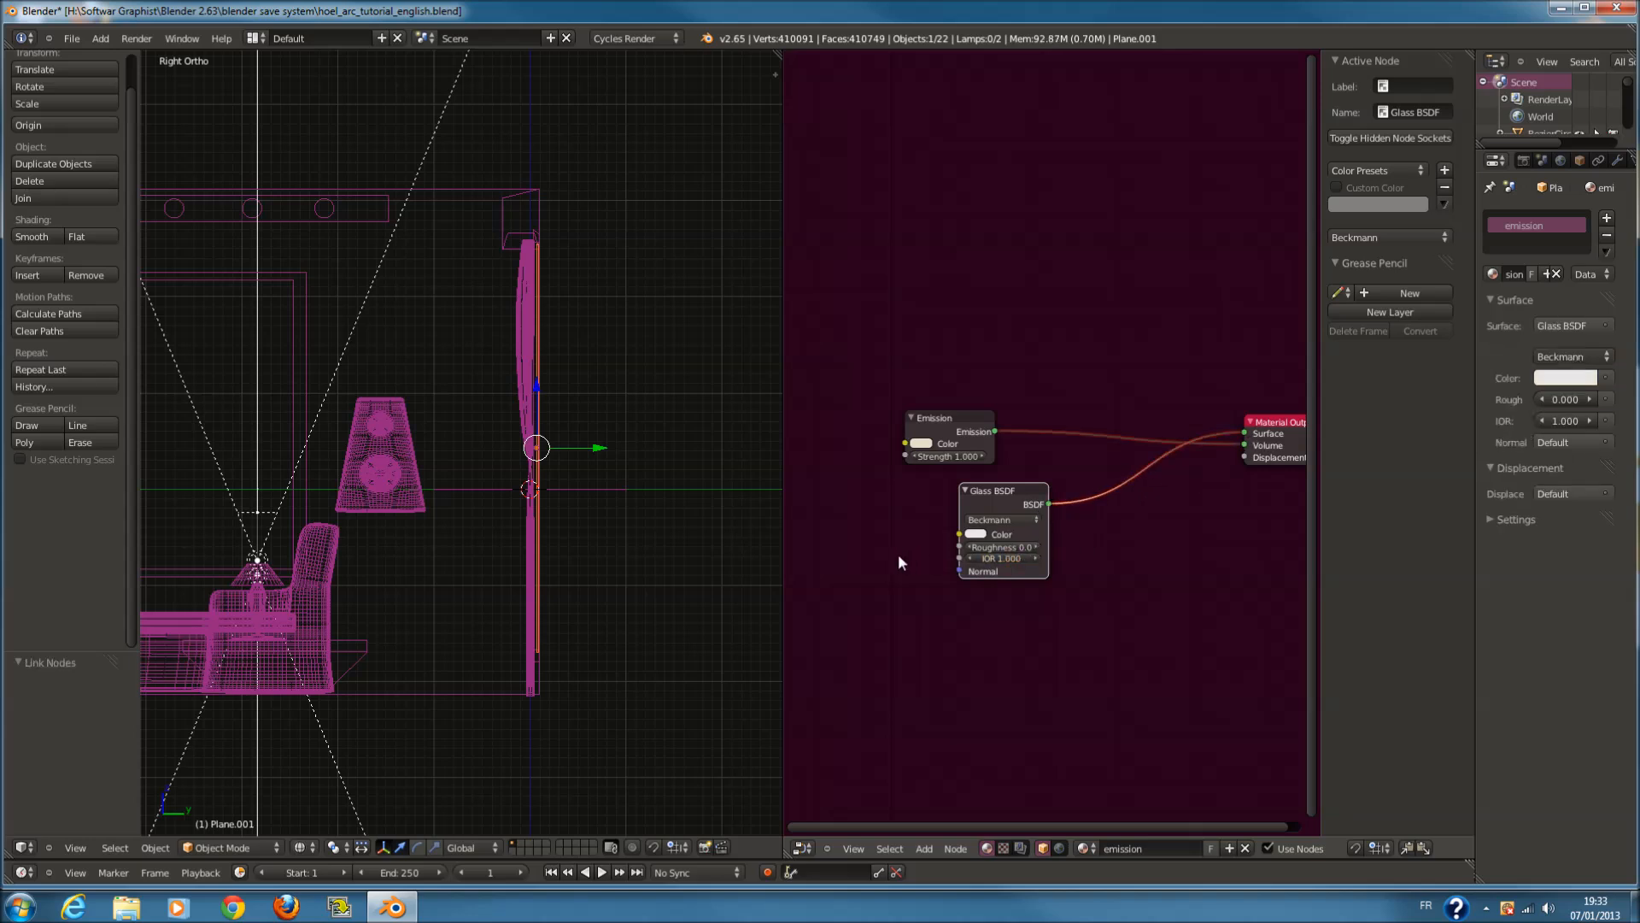
{"action": "left_click", "coordinate": [962, 436]}
{"action": "key", "text": "x"}
{"action": "left_click_drag", "start_coordinate": [1034, 550], "coordinate": [986, 470]}
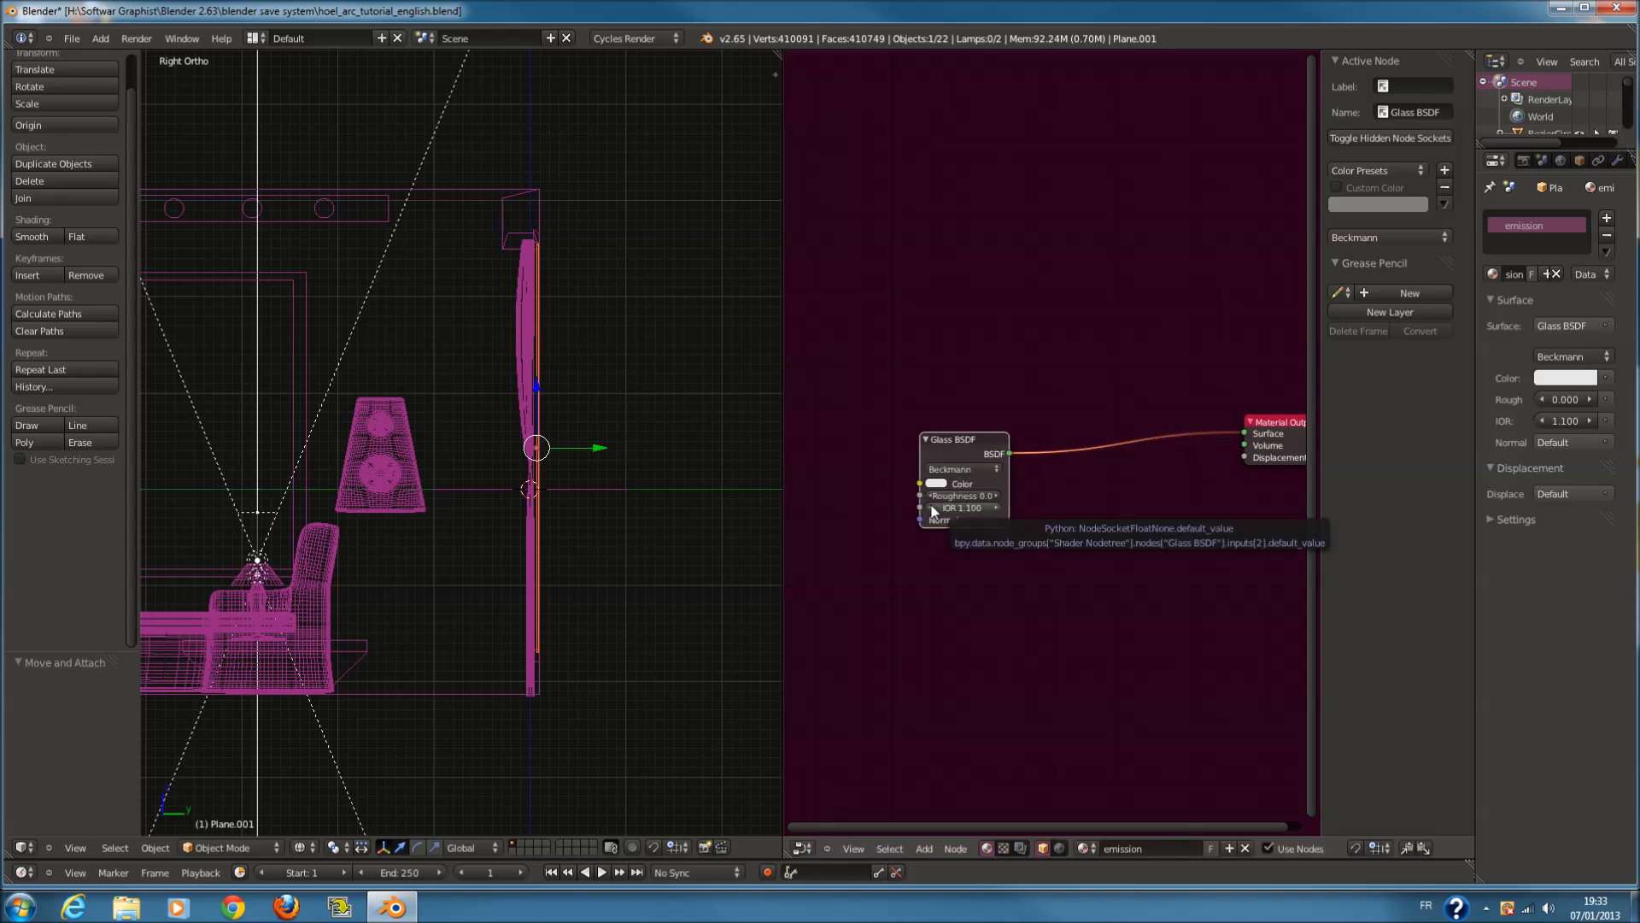
Insert a Mix Shader node between the Glass BSDF and the Material Output
{"action": "middle_click_drag", "start_coordinate": [982, 590], "coordinate": [966, 539]}
{"action": "key", "text": "shift+a"}
{"action": "mouse_move", "coordinate": [961, 527]}
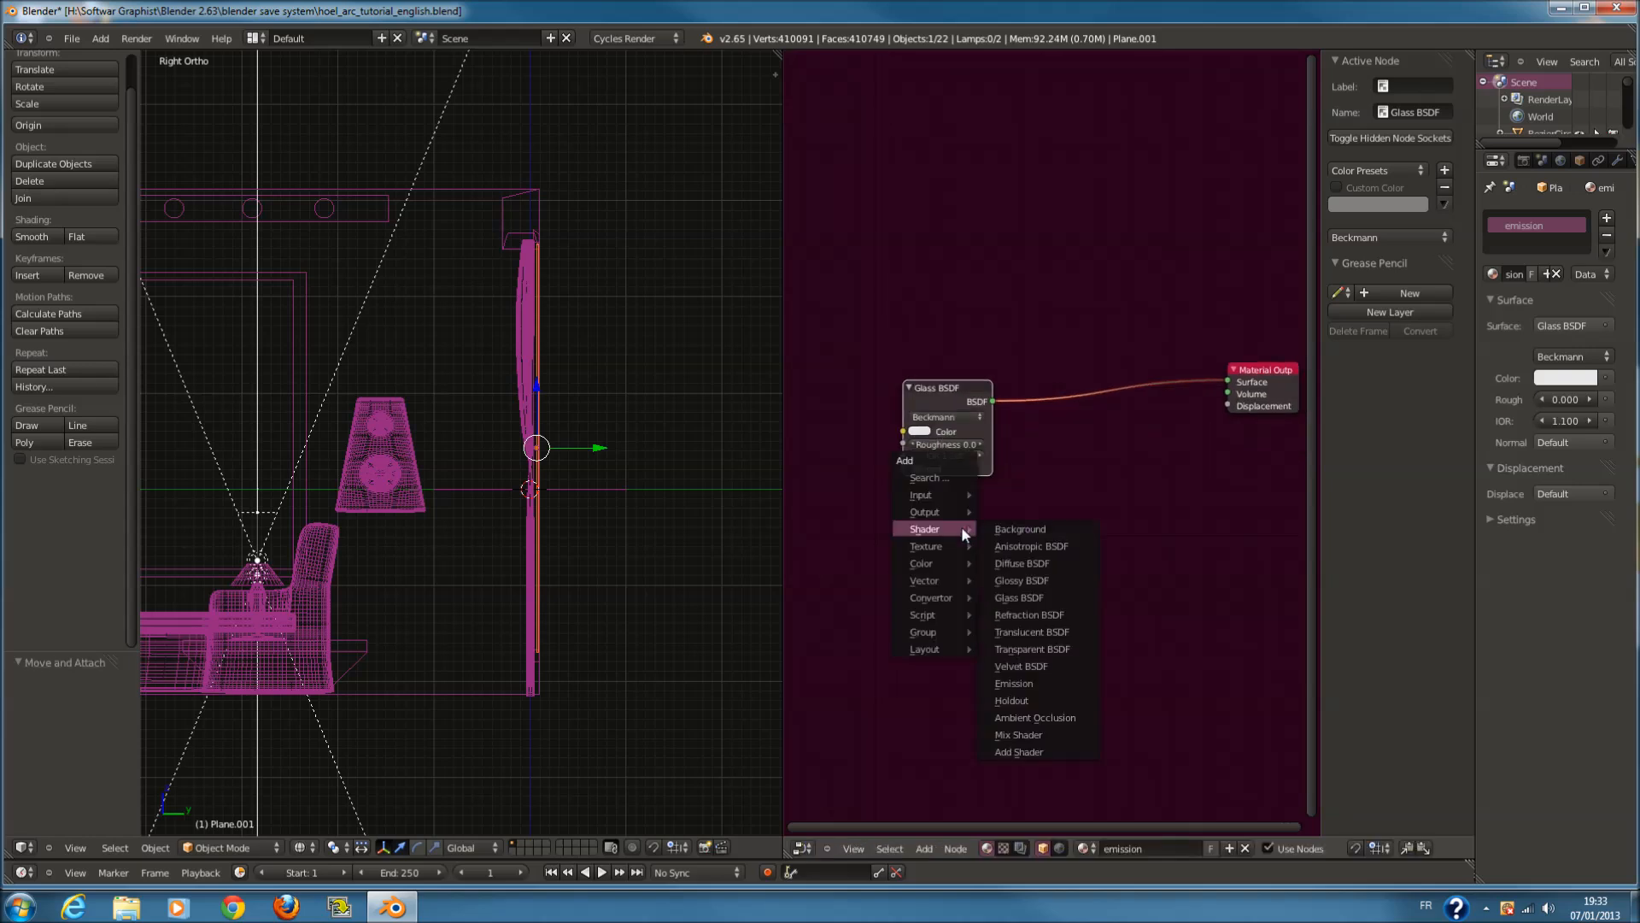
{"action": "left_click", "coordinate": [1054, 734]}
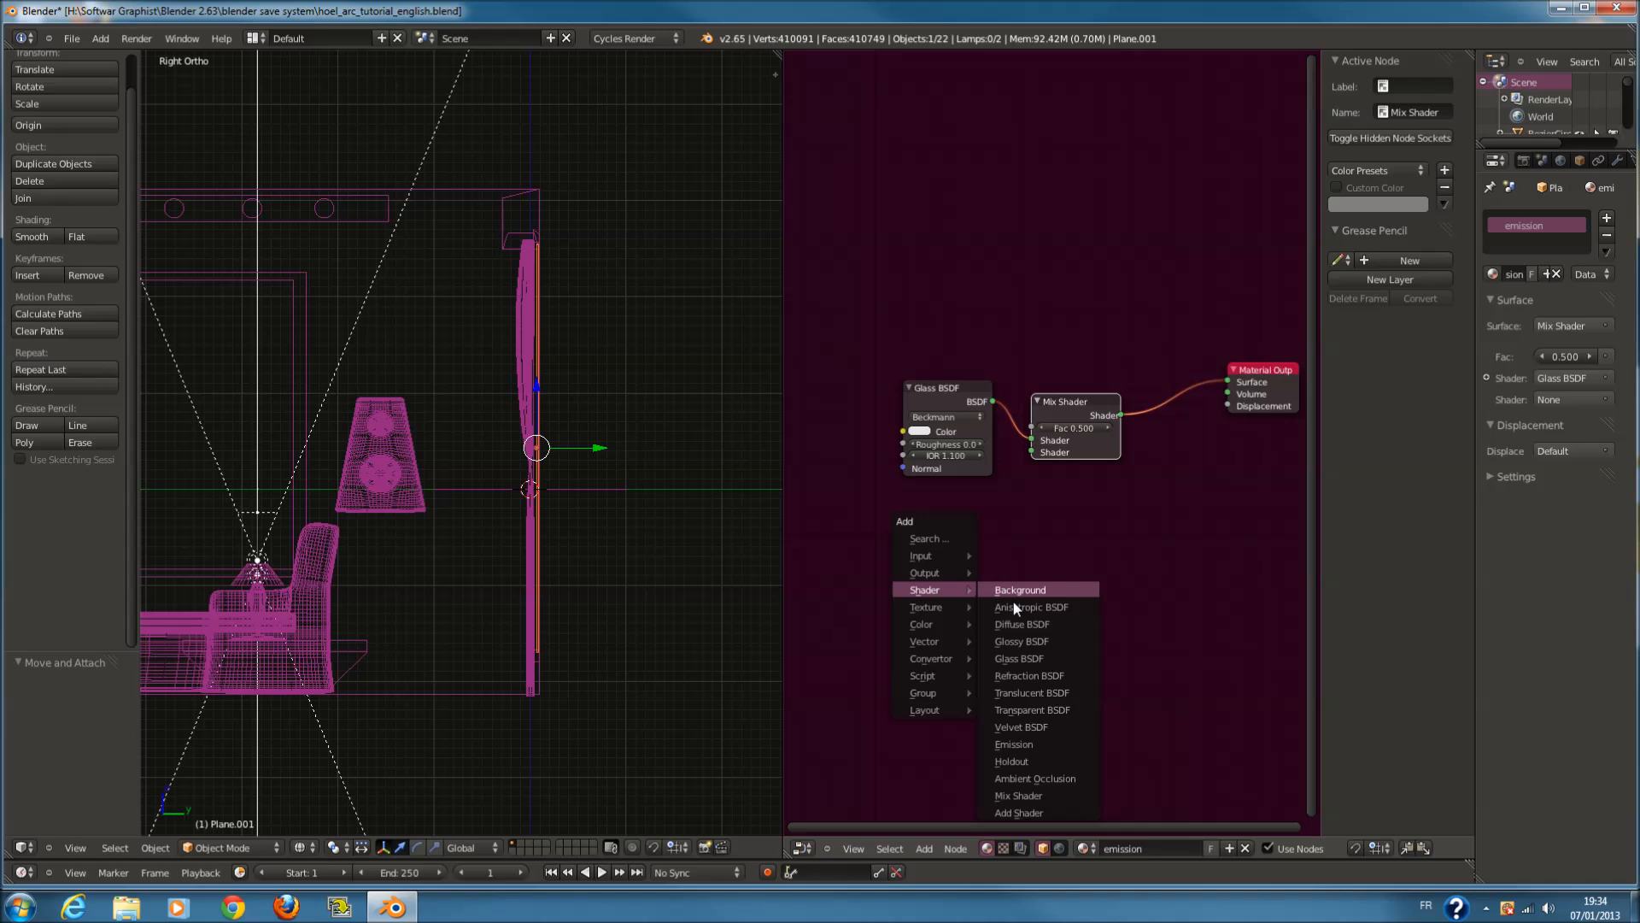
Add a Glossy BSDF, connect it to the Mix Shader's second shader input and lower its roughness
{"action": "left_click", "coordinate": [1045, 642]}
{"action": "left_click", "coordinate": [944, 511]}
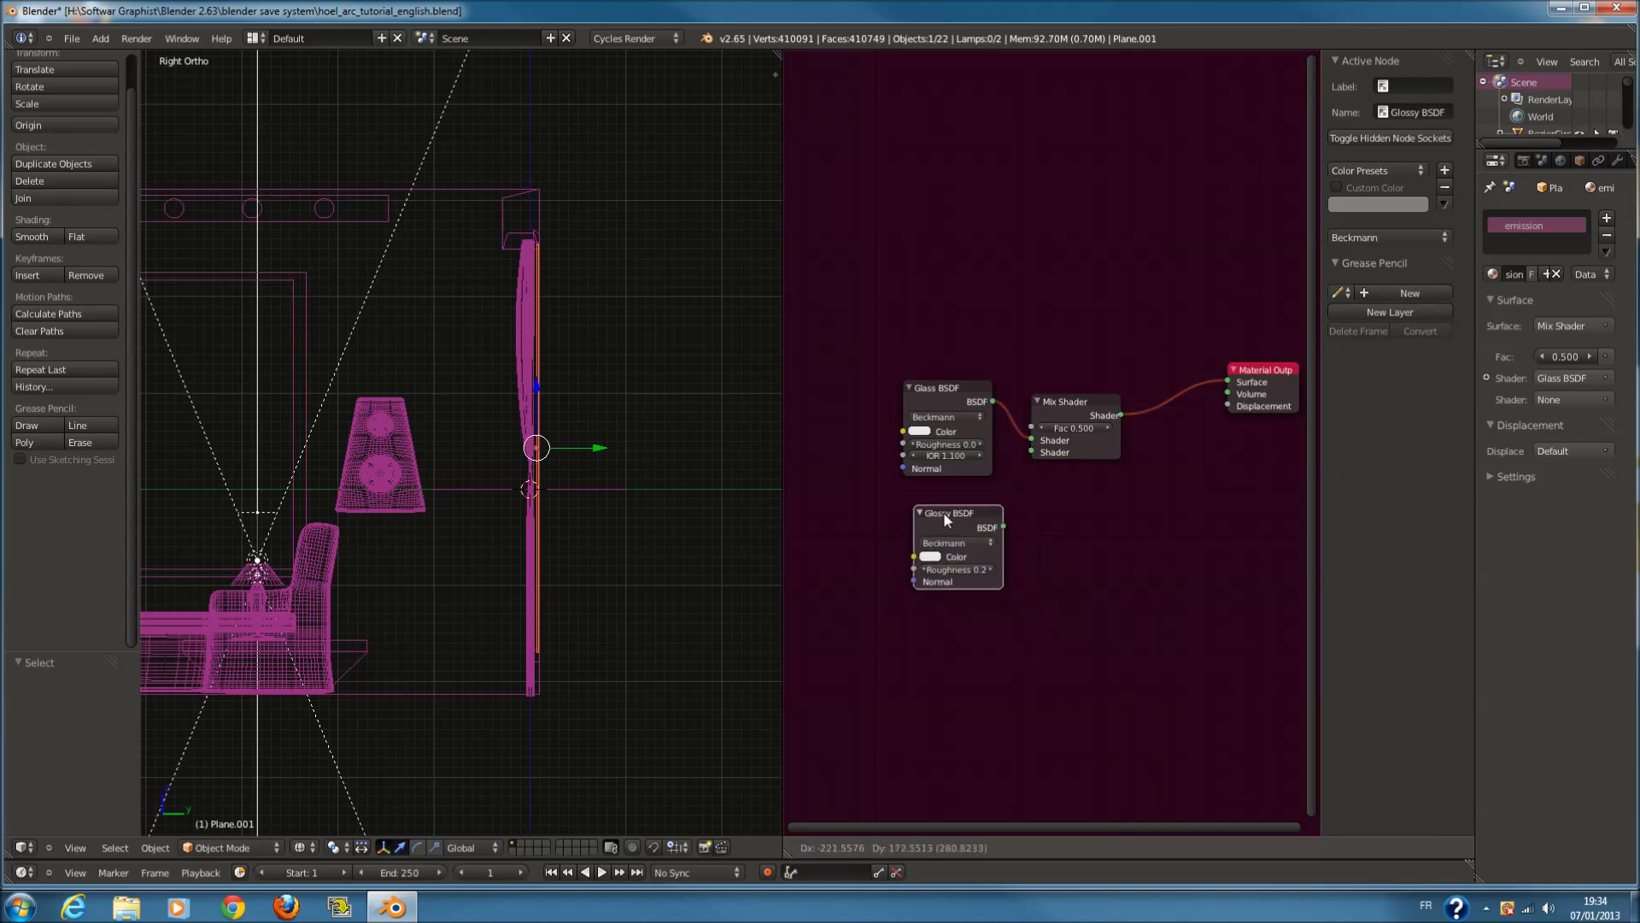
{"action": "left_click_drag", "start_coordinate": [983, 510], "coordinate": [974, 503]}
{"action": "left_click_drag", "start_coordinate": [1032, 451], "coordinate": [984, 517]}
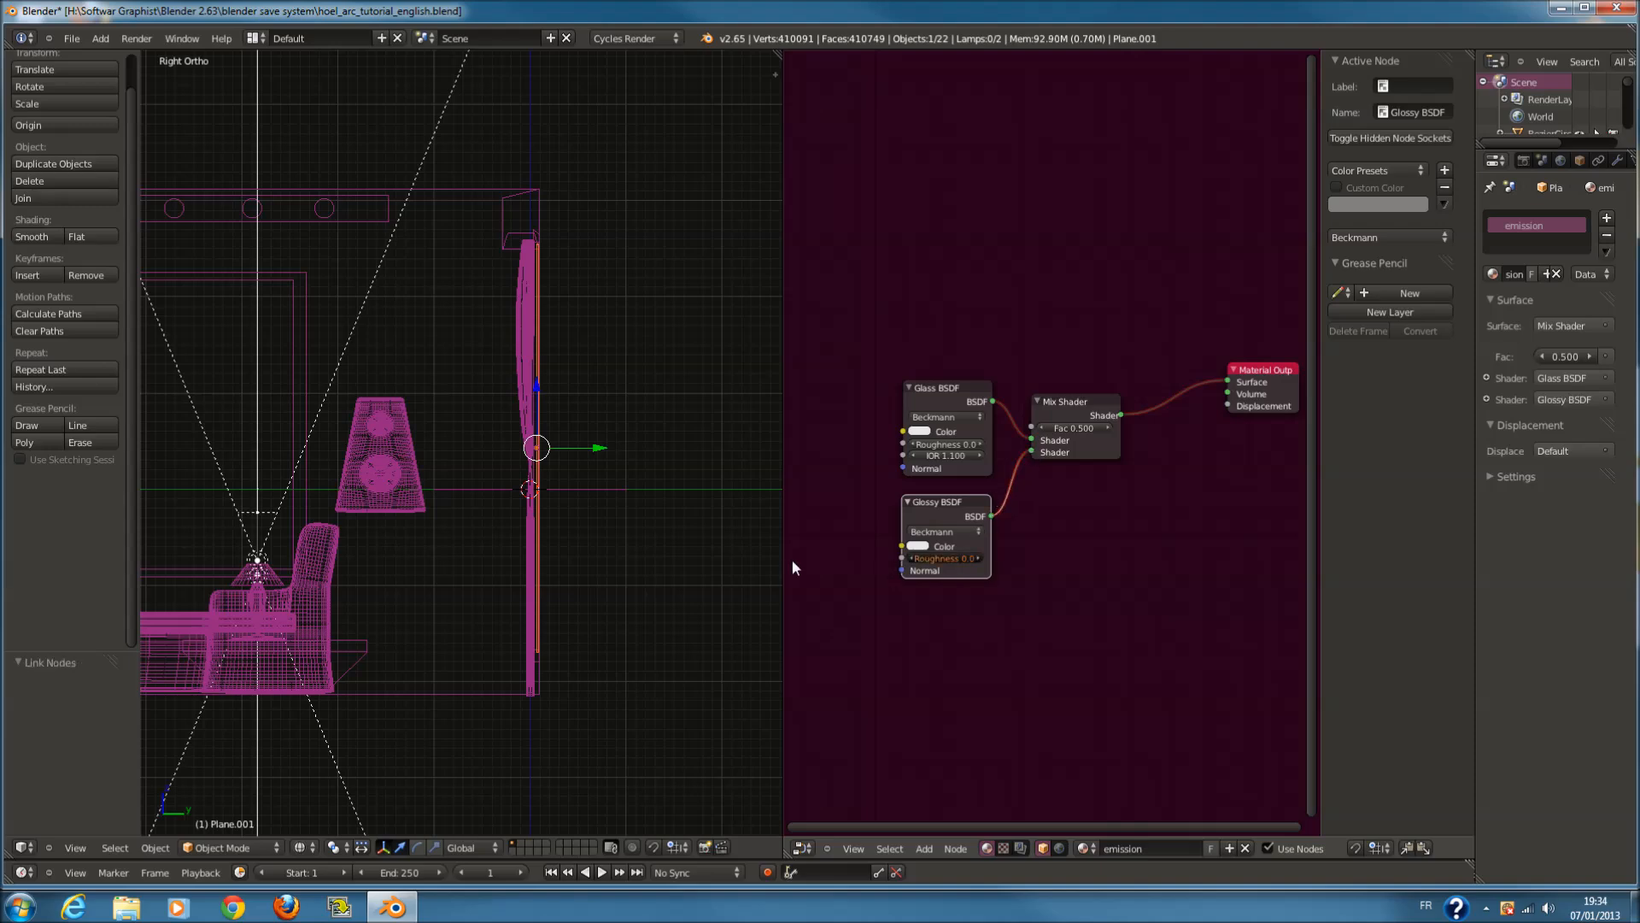
Close the Node Editor area and view the room through the camera in Object Mode
{"action": "scroll", "coordinate": [627, 572], "scroll_direction": "down", "scroll_amount": 4}
{"action": "left_click_drag", "start_coordinate": [778, 52], "coordinate": [870, 409]}
{"action": "key", "text": "Tab"}
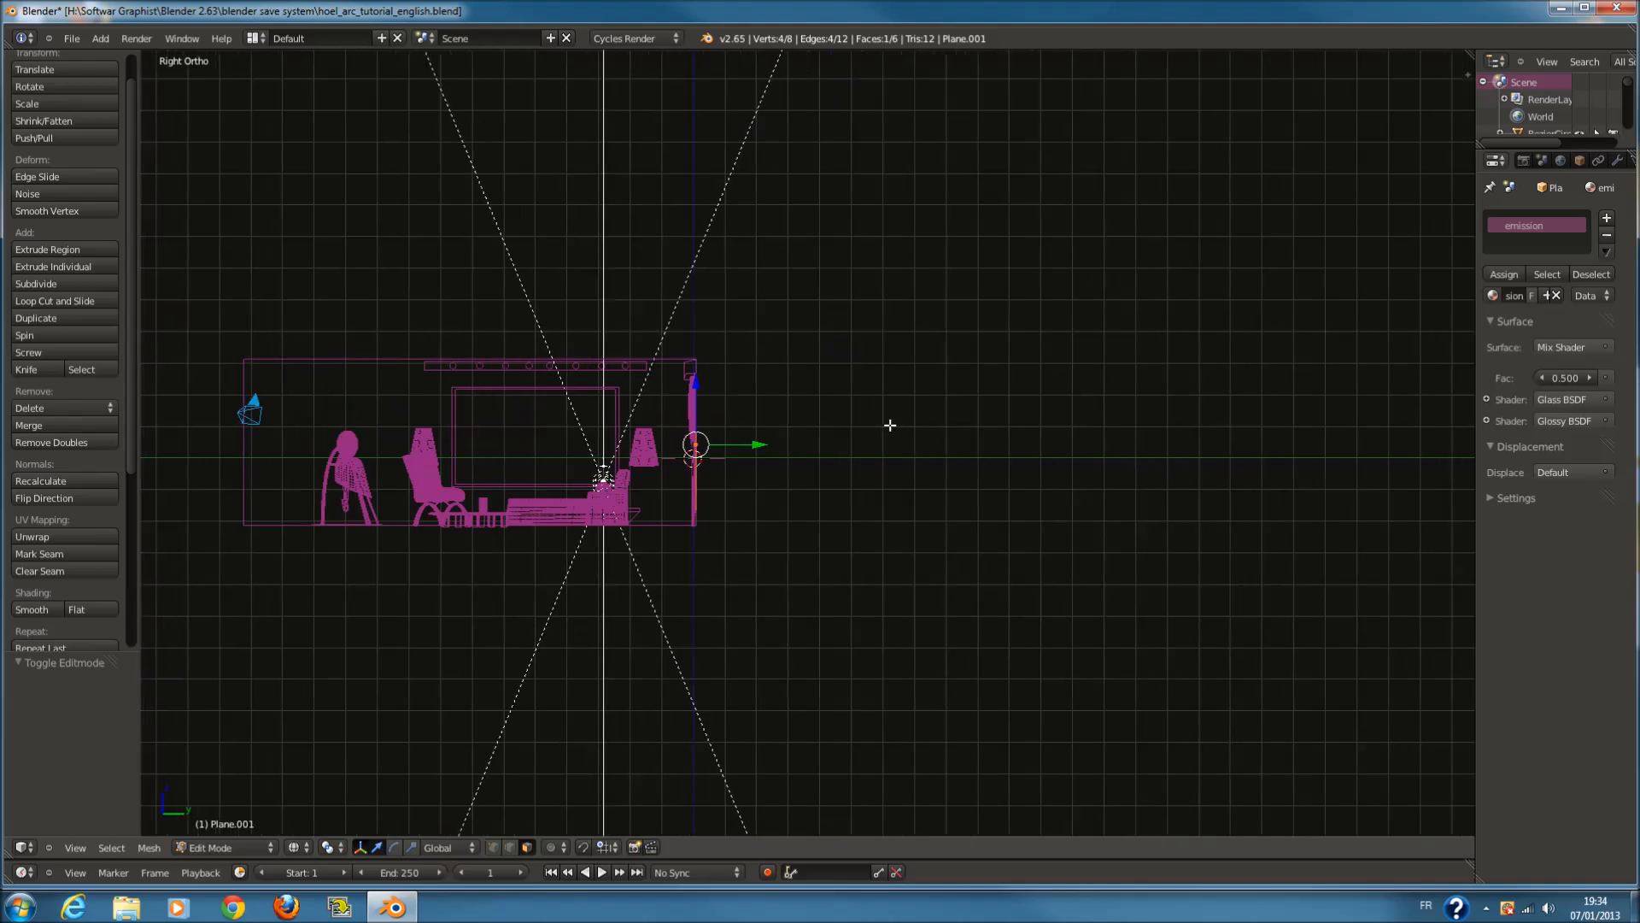
{"action": "key", "text": "KP_0"}
{"action": "key", "text": "Tab"}
Examine how the glass pane fits the window opening through the camera and from the right side
{"action": "scroll", "coordinate": [1005, 408], "scroll_direction": "up", "scroll_amount": 2}
{"action": "scroll", "coordinate": [965, 373], "scroll_direction": "down", "scroll_amount": 2}
{"action": "scroll", "coordinate": [947, 393], "scroll_direction": "up", "scroll_amount": 3}
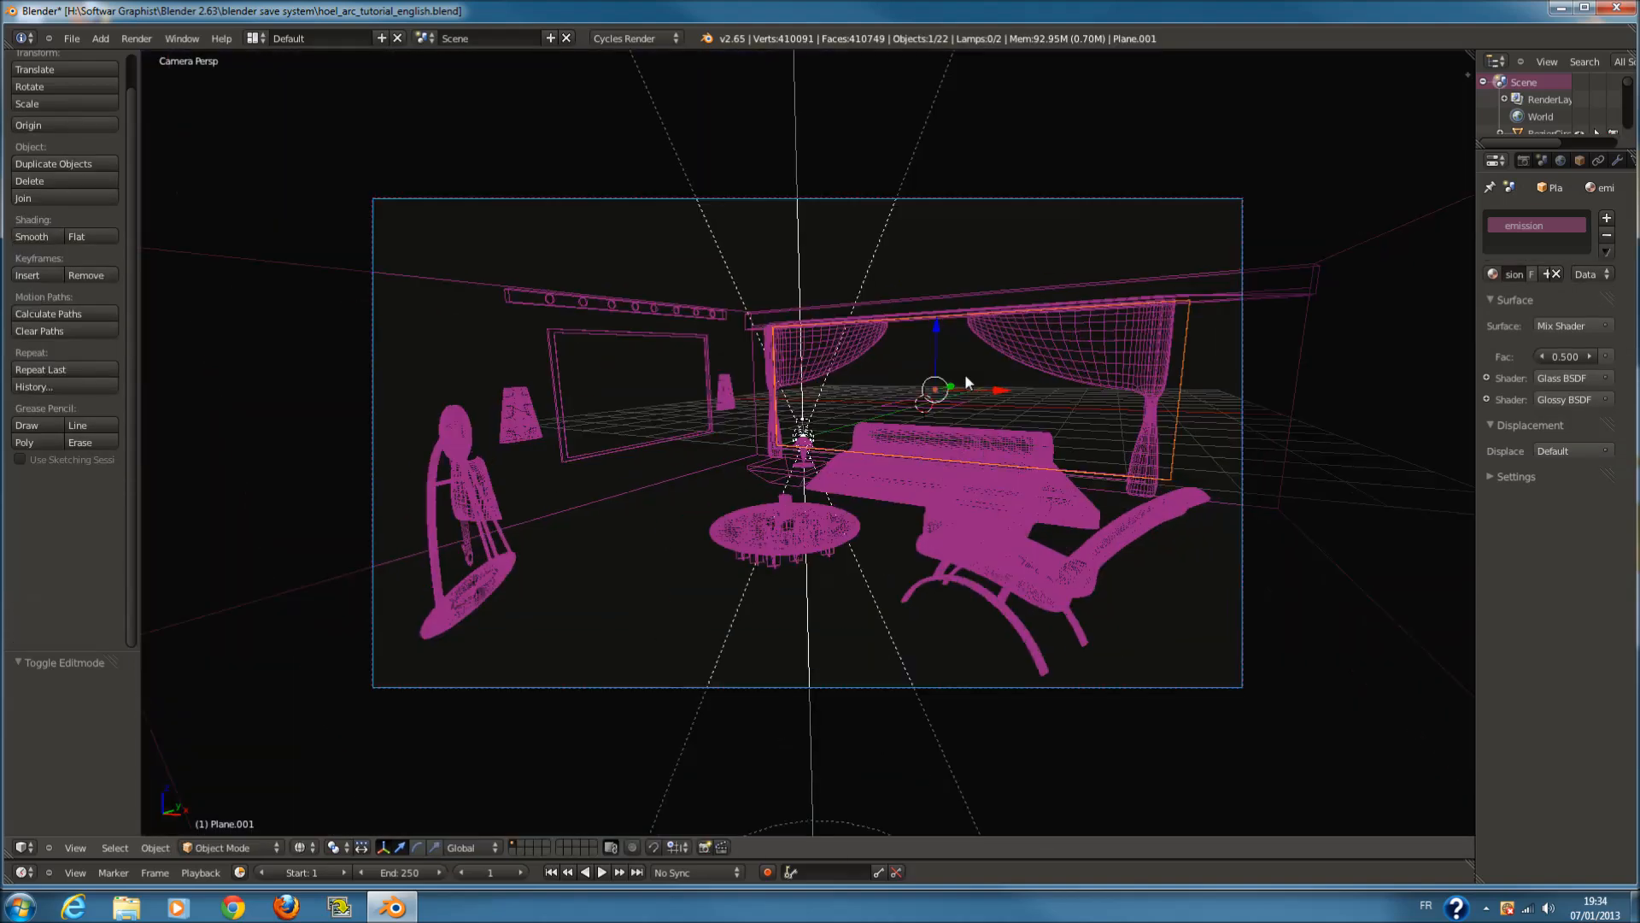
{"action": "scroll", "coordinate": [929, 272], "scroll_direction": "down", "scroll_amount": 1}
{"action": "scroll", "coordinate": [944, 335], "scroll_direction": "up", "scroll_amount": 2}
{"action": "scroll", "coordinate": [972, 412], "scroll_direction": "down", "scroll_amount": 1}
{"action": "scroll", "coordinate": [1038, 396], "scroll_direction": "down", "scroll_amount": 1}
{"action": "scroll", "coordinate": [1038, 396], "scroll_direction": "up", "scroll_amount": 1}
{"action": "key", "text": "KP_3"}
{"action": "key", "text": "z"}
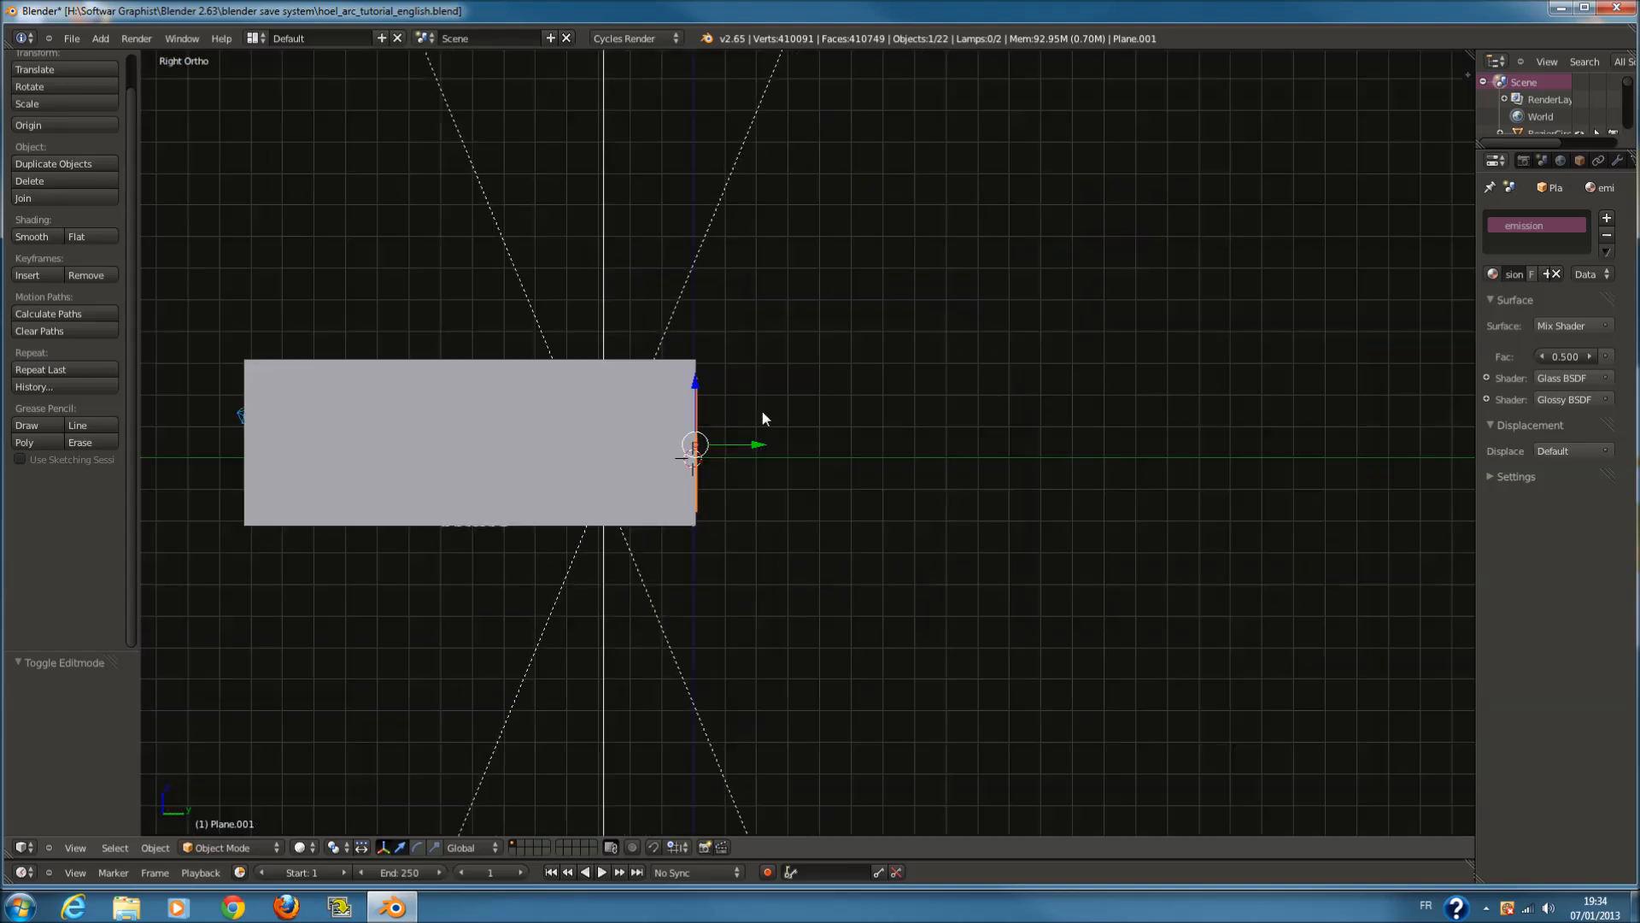
Add a plane at the window in the right side view and rotate it 90° about the X axis
{"action": "key", "text": "z"}
{"action": "key", "text": "a"}
{"action": "key", "text": "a"}
{"action": "key", "text": "a"}
{"action": "key", "text": "Home"}
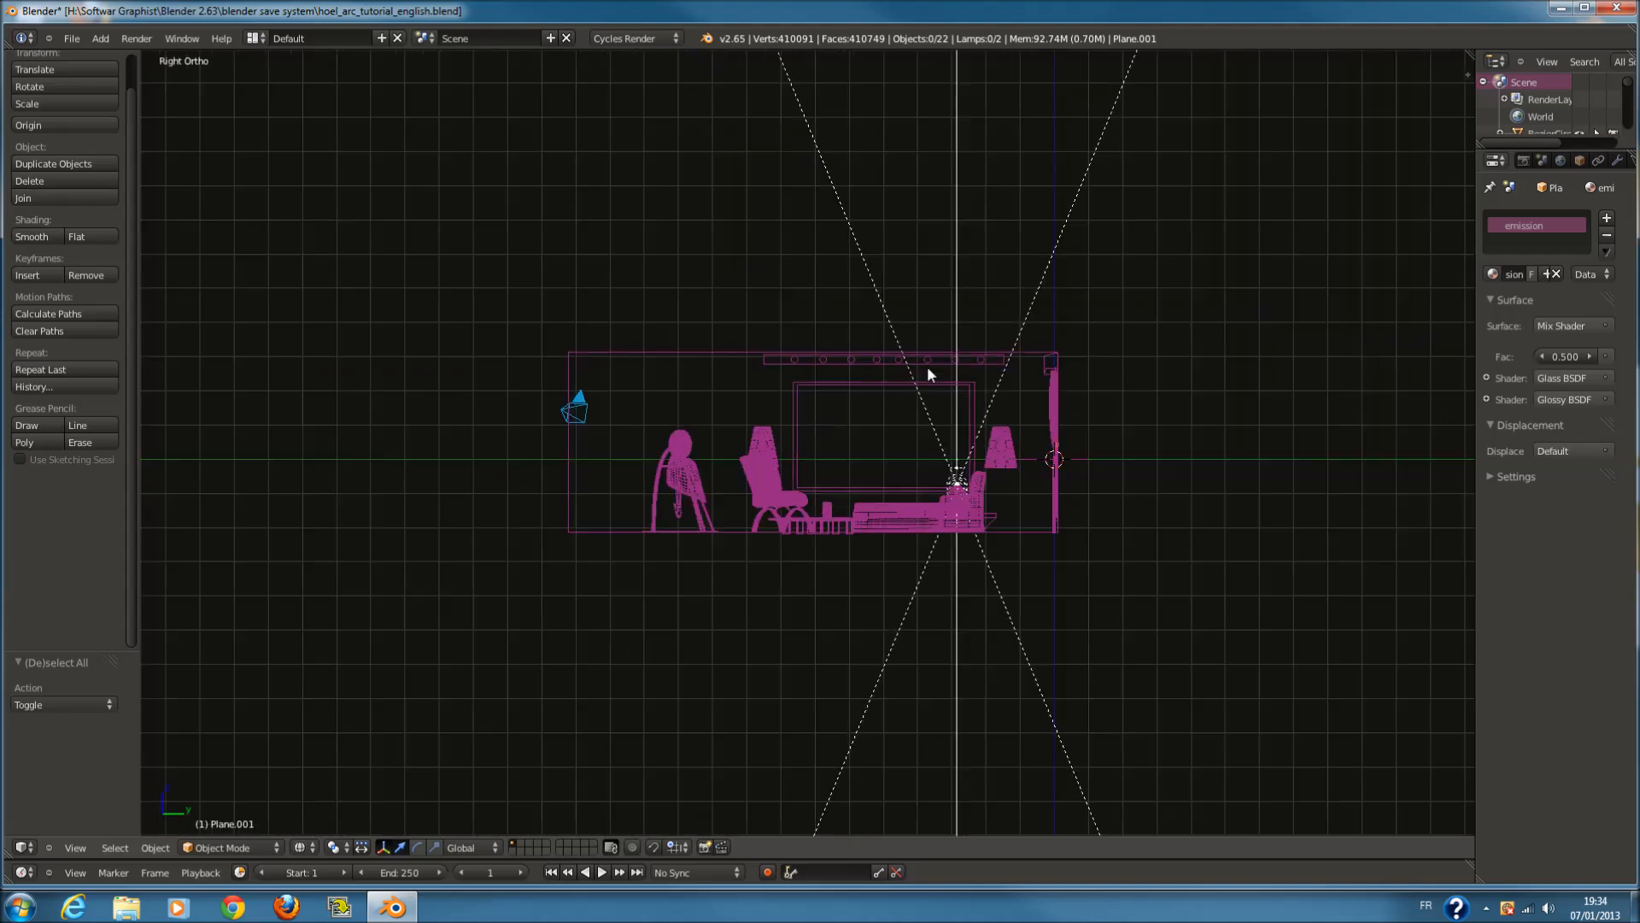
{"action": "key", "text": "shift+a"}
{"action": "mouse_move", "coordinate": [1017, 366]}
{"action": "left_click", "coordinate": [1070, 367]}
{"action": "key", "text": "Home"}
{"action": "type", "text": "r"}
{"action": "type", "text": "90"}
{"action": "key", "text": "Return"}
{"action": "scroll", "coordinate": [889, 453], "scroll_direction": "down", "scroll_amount": 3}
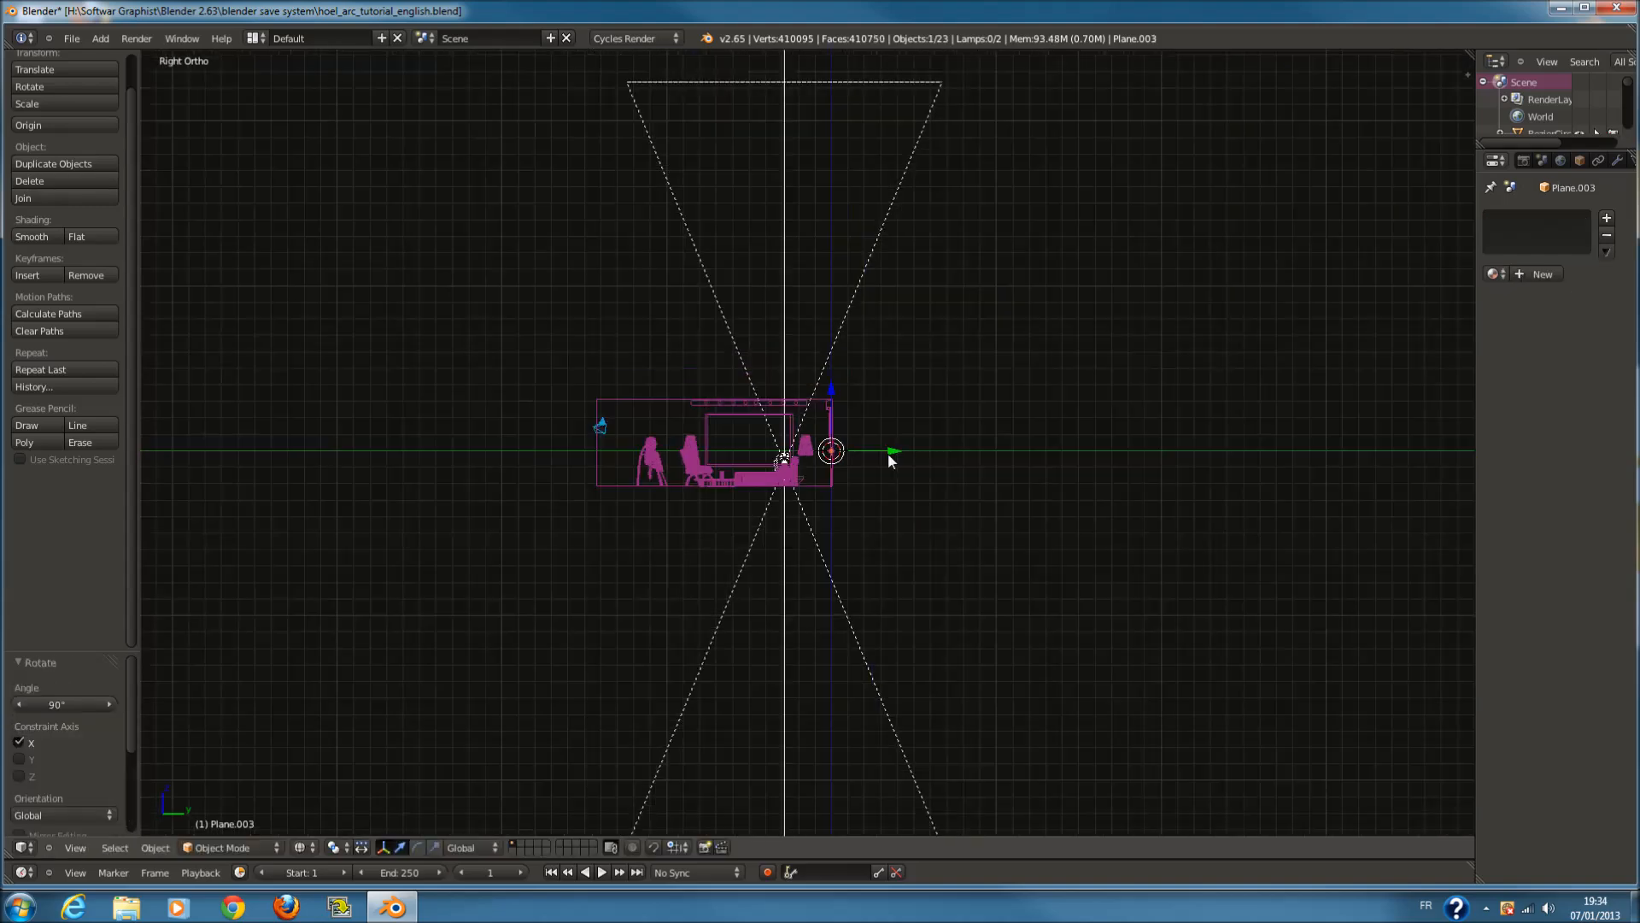
Move the new plane about 8 units along Y beyond the window and scale it up well past the room's height
{"action": "key", "text": "g"}
{"action": "key", "text": "y"}
{"action": "left_click", "coordinate": [1021, 452]}
{"action": "key", "text": "s"}
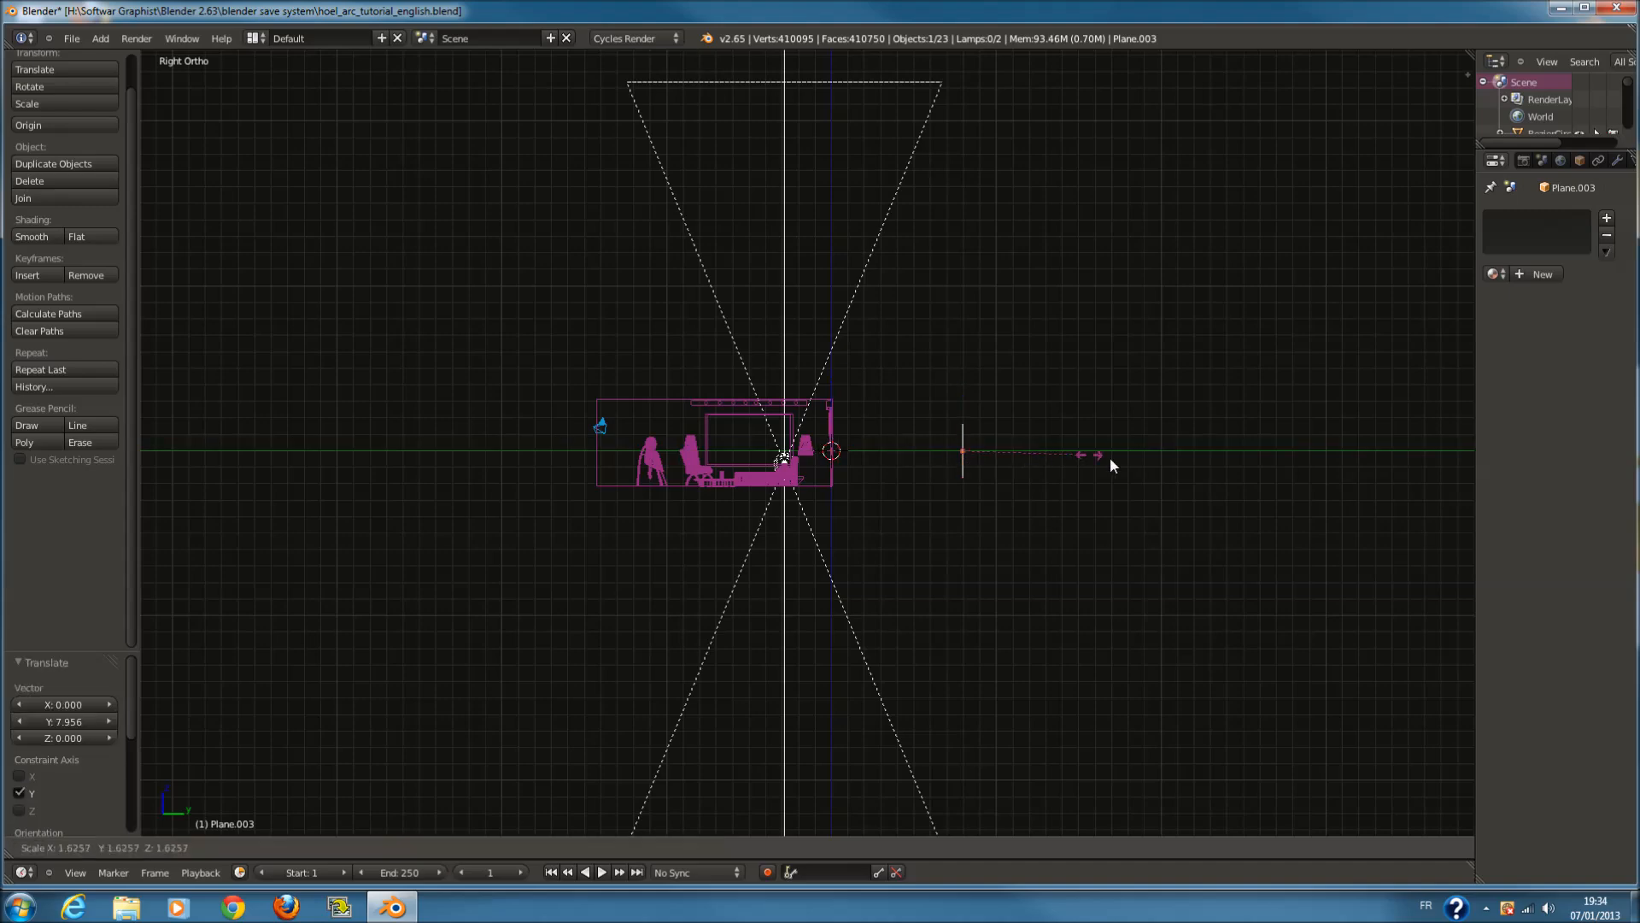
{"action": "left_click", "coordinate": [1410, 493]}
{"action": "key", "text": "KP_0"}
{"action": "key", "text": "z"}
{"action": "key", "text": "z"}
{"action": "key", "text": "s"}
{"action": "left_click", "coordinate": [1114, 464]}
Widen the plane along X and centre it behind the room as seen from the front
{"action": "left_click_drag", "start_coordinate": [1096, 376], "coordinate": [1048, 368]}
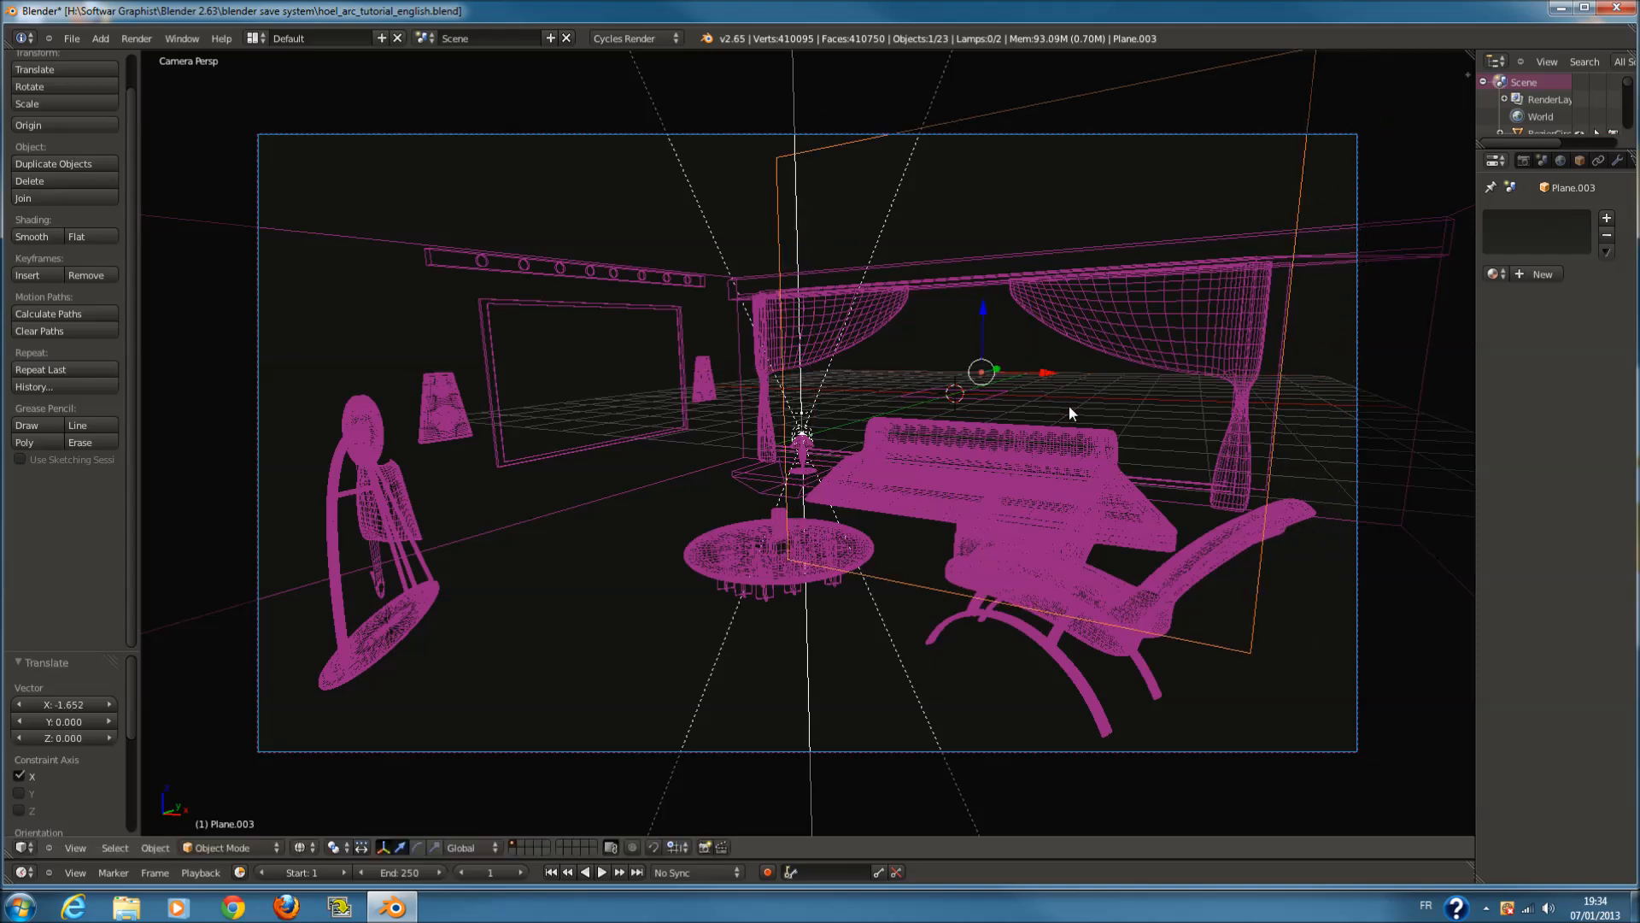
{"action": "key", "text": "KP_3"}
{"action": "key", "text": "KP_1"}
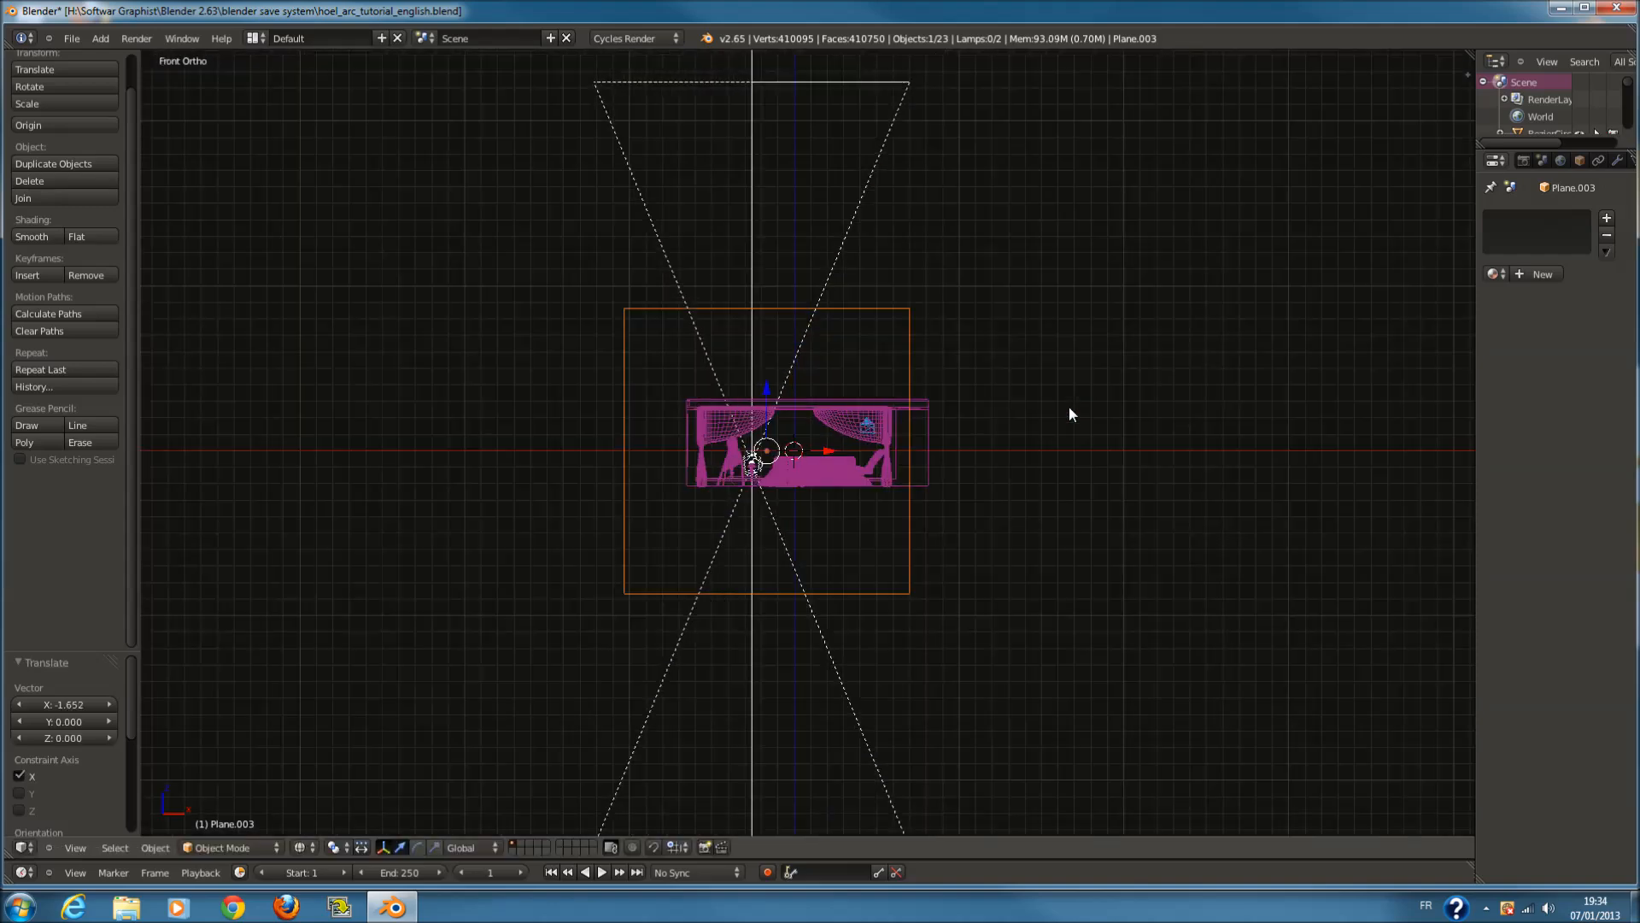
{"action": "key", "text": "s"}
{"action": "key", "text": "x"}
{"action": "left_click_drag", "start_coordinate": [825, 459], "coordinate": [861, 460]}
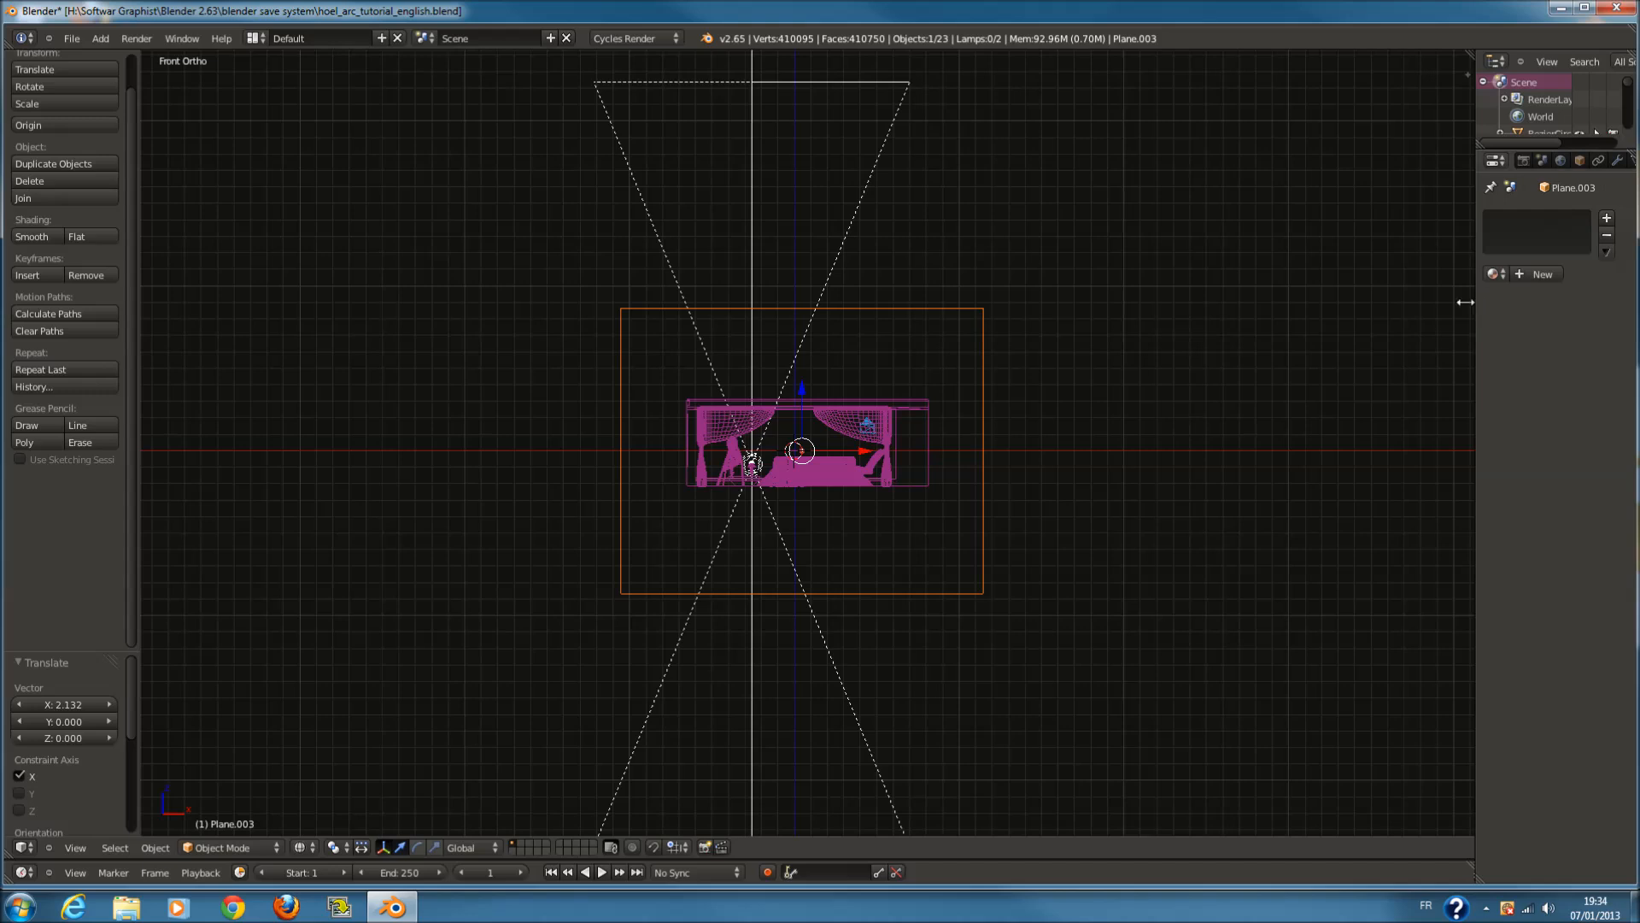
Create a new material for the backdrop plane and name it Night_bulding
{"action": "left_click_drag", "start_coordinate": [1477, 299], "coordinate": [1391, 295]}
{"action": "left_click", "coordinate": [1457, 274]}
{"action": "type", "text": "N"}
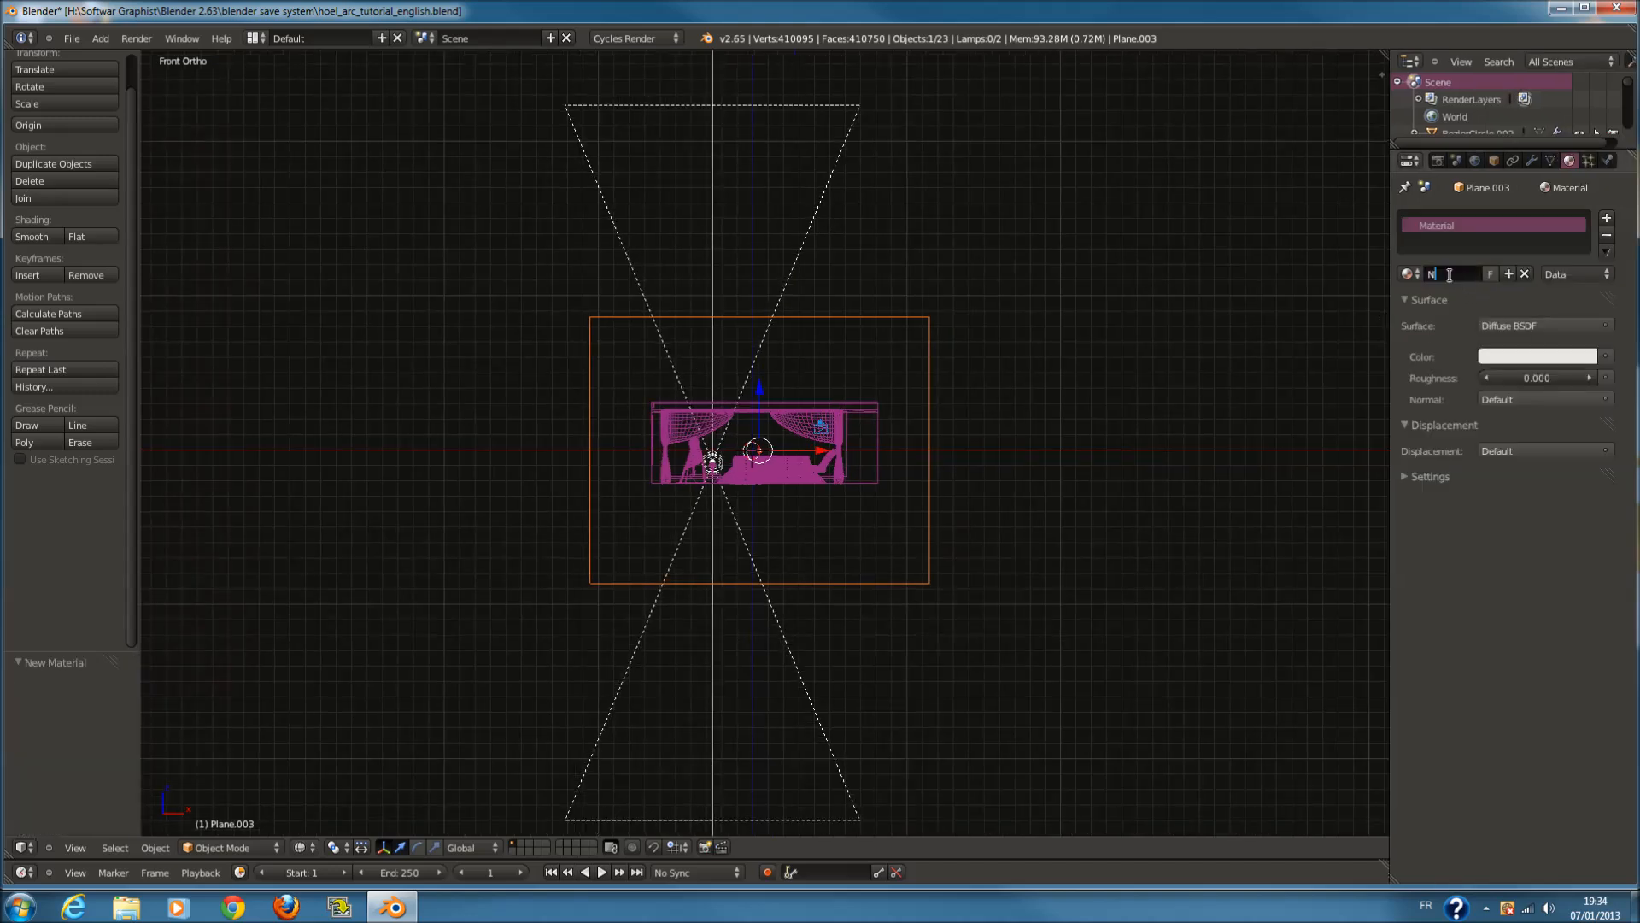
{"action": "type", "text": "OIGHT8BUILDIN"}
{"action": "key", "text": "BackSpace"}
{"action": "key", "text": "BackSpace"}
{"action": "key", "text": "BackSpace"}
{"action": "key", "text": "BackSpace"}
{"action": "key", "text": "BackSpace"}
{"action": "key", "text": "BackSpace"}
{"action": "key", "text": "BackSpace"}
{"action": "key", "text": "BackSpace"}
{"action": "key", "text": "BackSpace"}
{"action": "key", "text": "BackSpace"}
{"action": "key", "text": "BackSpace"}
{"action": "key", "text": "BackSpace"}
{"action": "key", "text": "BackSpace"}
{"action": "key", "text": "BackSpace"}
{"action": "type", "text": "Night bulding"}
{"action": "key", "text": "Return"}
Examine the backdrop plane's size and placement behind the room in solid shading from an angled view
{"action": "key", "text": "Tab"}
{"action": "scroll", "coordinate": [1191, 385], "scroll_direction": "up", "scroll_amount": 3}
{"action": "key", "text": "Tab"}
{"action": "key", "text": "z"}
{"action": "scroll", "coordinate": [1069, 412], "scroll_direction": "up", "scroll_amount": 2}
{"action": "middle_click_drag", "start_coordinate": [1068, 417], "coordinate": [1083, 263]}
{"action": "scroll", "coordinate": [1080, 258], "scroll_direction": "down", "scroll_amount": 1}
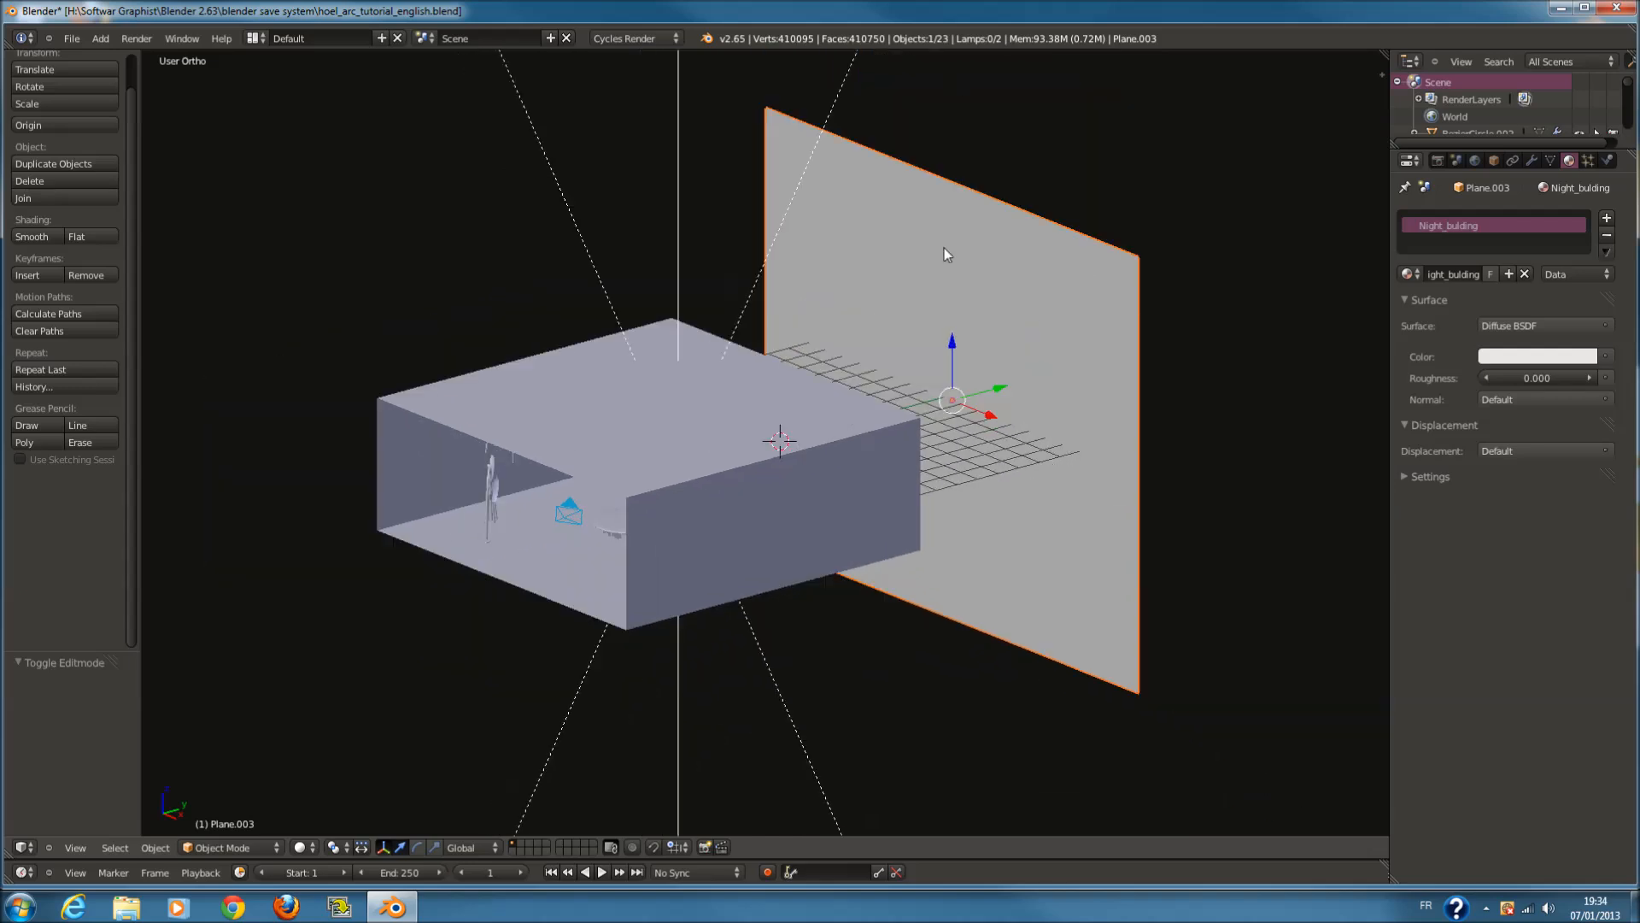
{"action": "scroll", "coordinate": [1043, 60], "scroll_direction": "up", "scroll_amount": 1}
{"action": "scroll", "coordinate": [1041, 237], "scroll_direction": "down", "scroll_amount": 2}
{"action": "scroll", "coordinate": [926, 221], "scroll_direction": "up", "scroll_amount": 1}
{"action": "middle_click_drag", "start_coordinate": [926, 224], "coordinate": [981, 229]}
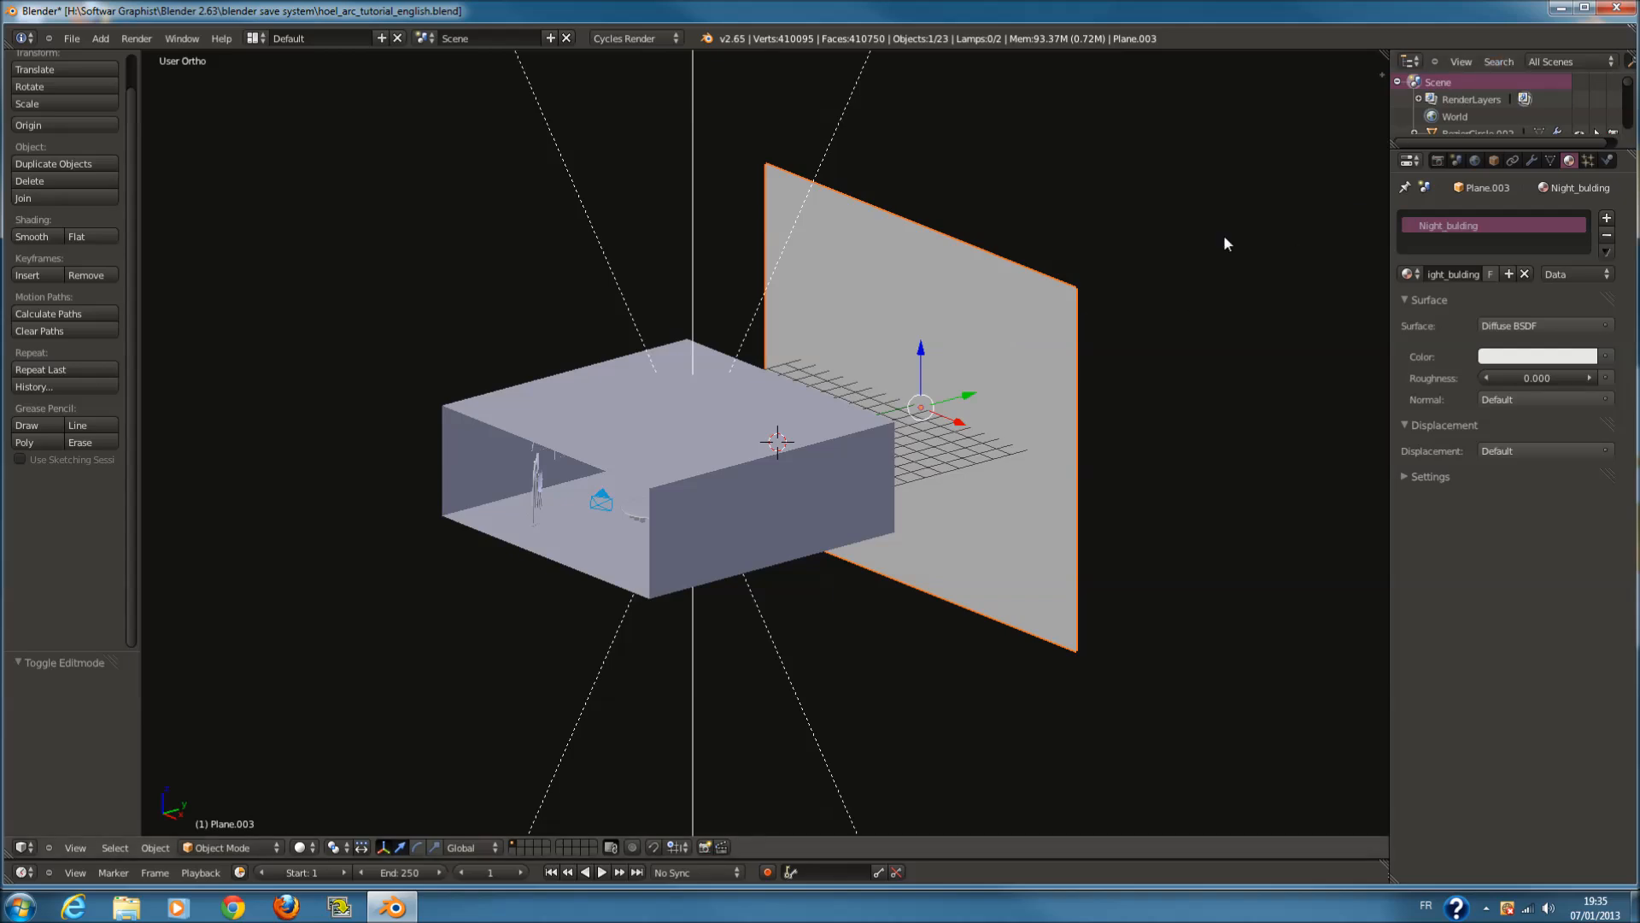
{"action": "left_click", "coordinate": [1556, 8]}
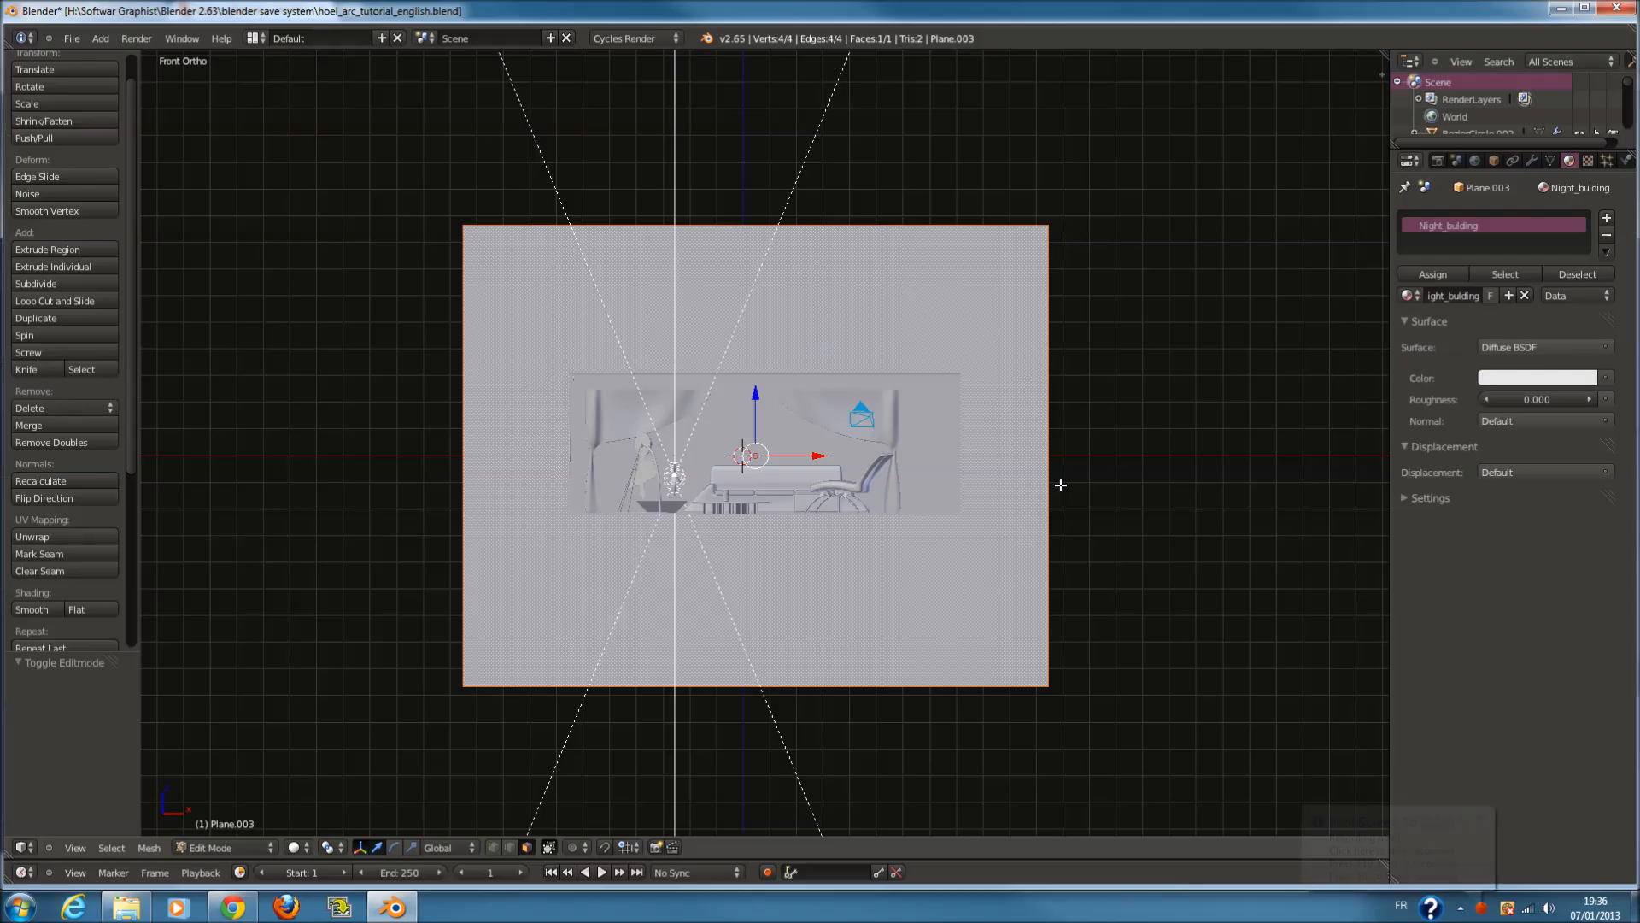
UV unwrap the entire backdrop plane in Edit Mode from the front view and return to Object Mode
{"action": "scroll", "coordinate": [1060, 485], "scroll_direction": "down", "scroll_amount": 1}
{"action": "key", "text": "a"}
{"action": "key", "text": "a"}
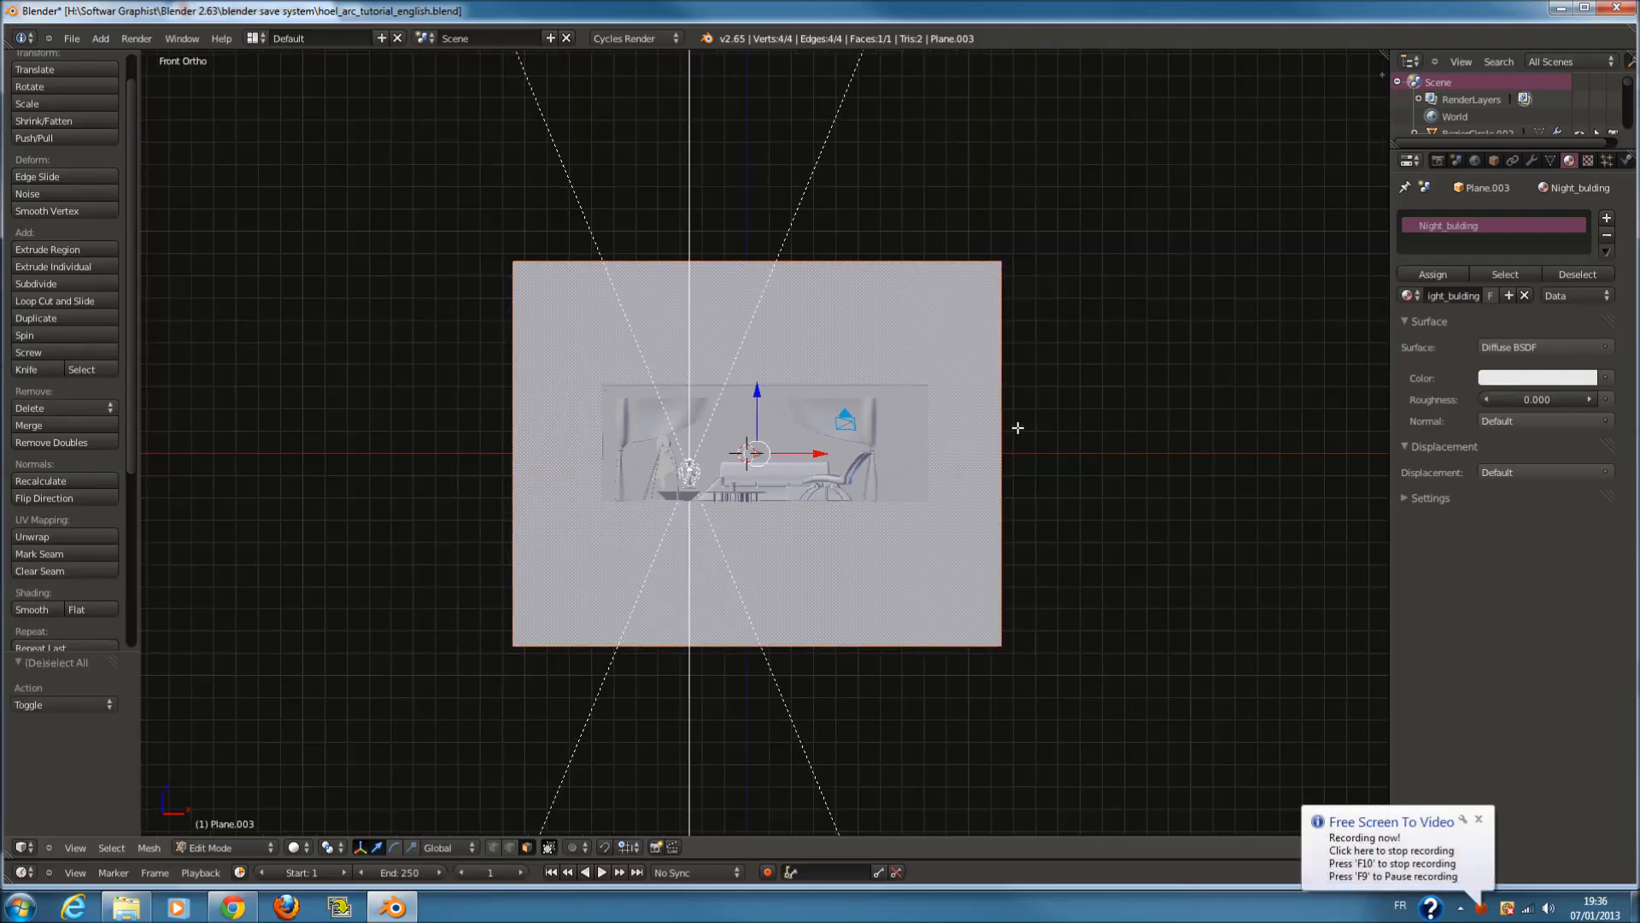
{"action": "key", "text": "u"}
{"action": "left_click", "coordinate": [980, 351]}
{"action": "key", "text": "Tab"}
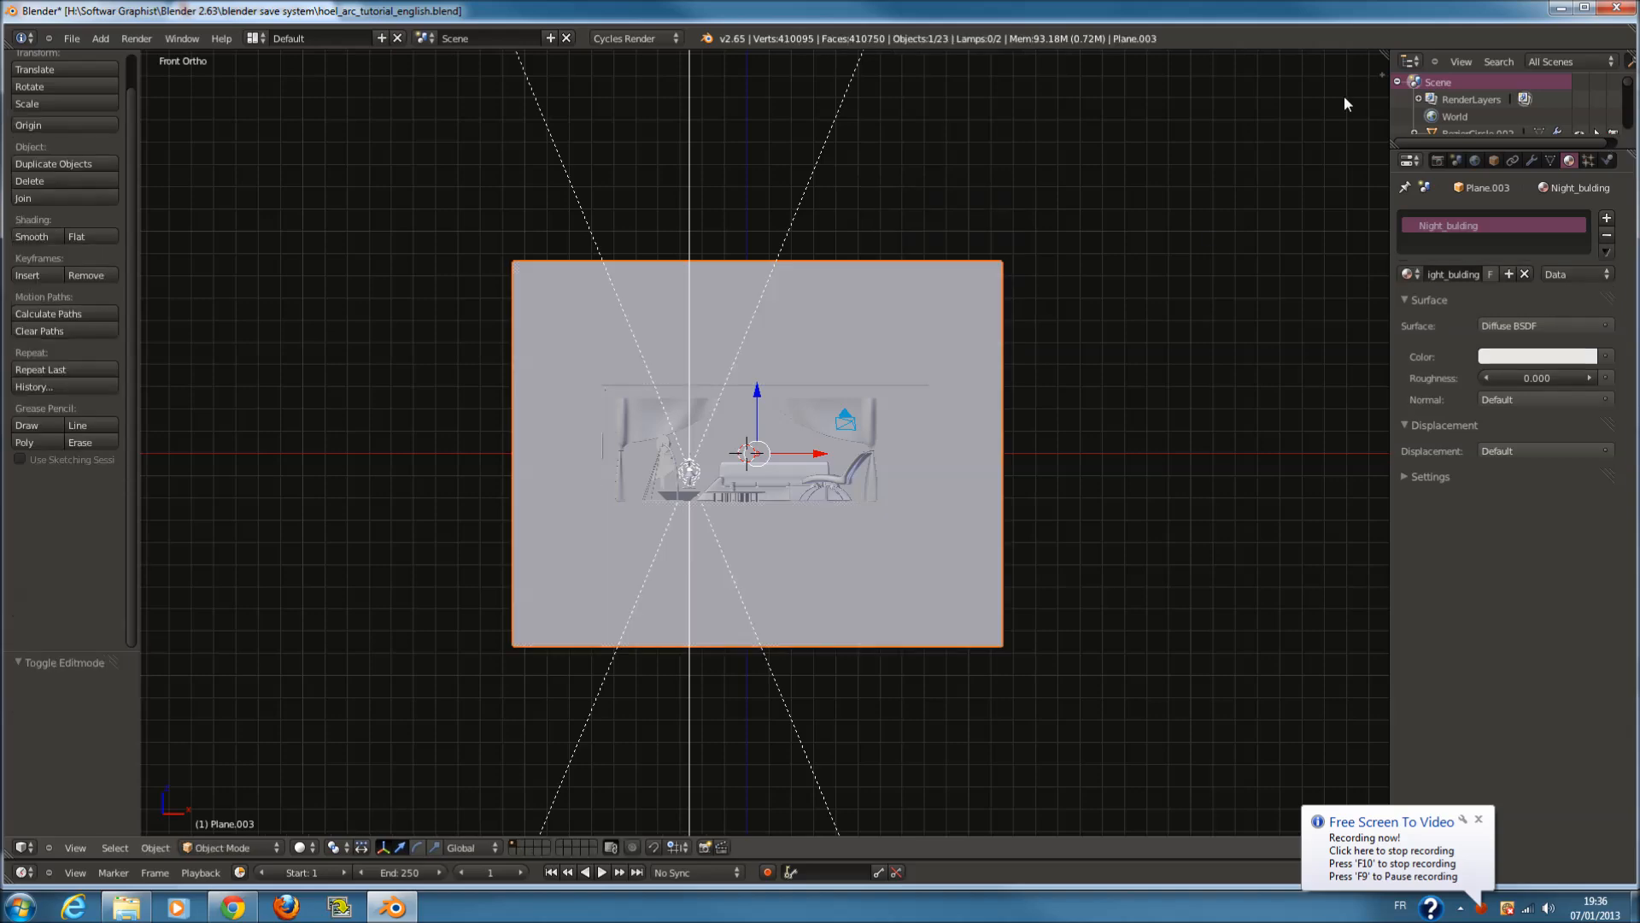
Split the 3D view vertically and set the new area to the UV/Image Editor
{"action": "left_click_drag", "start_coordinate": [1381, 55], "coordinate": [931, 60]}
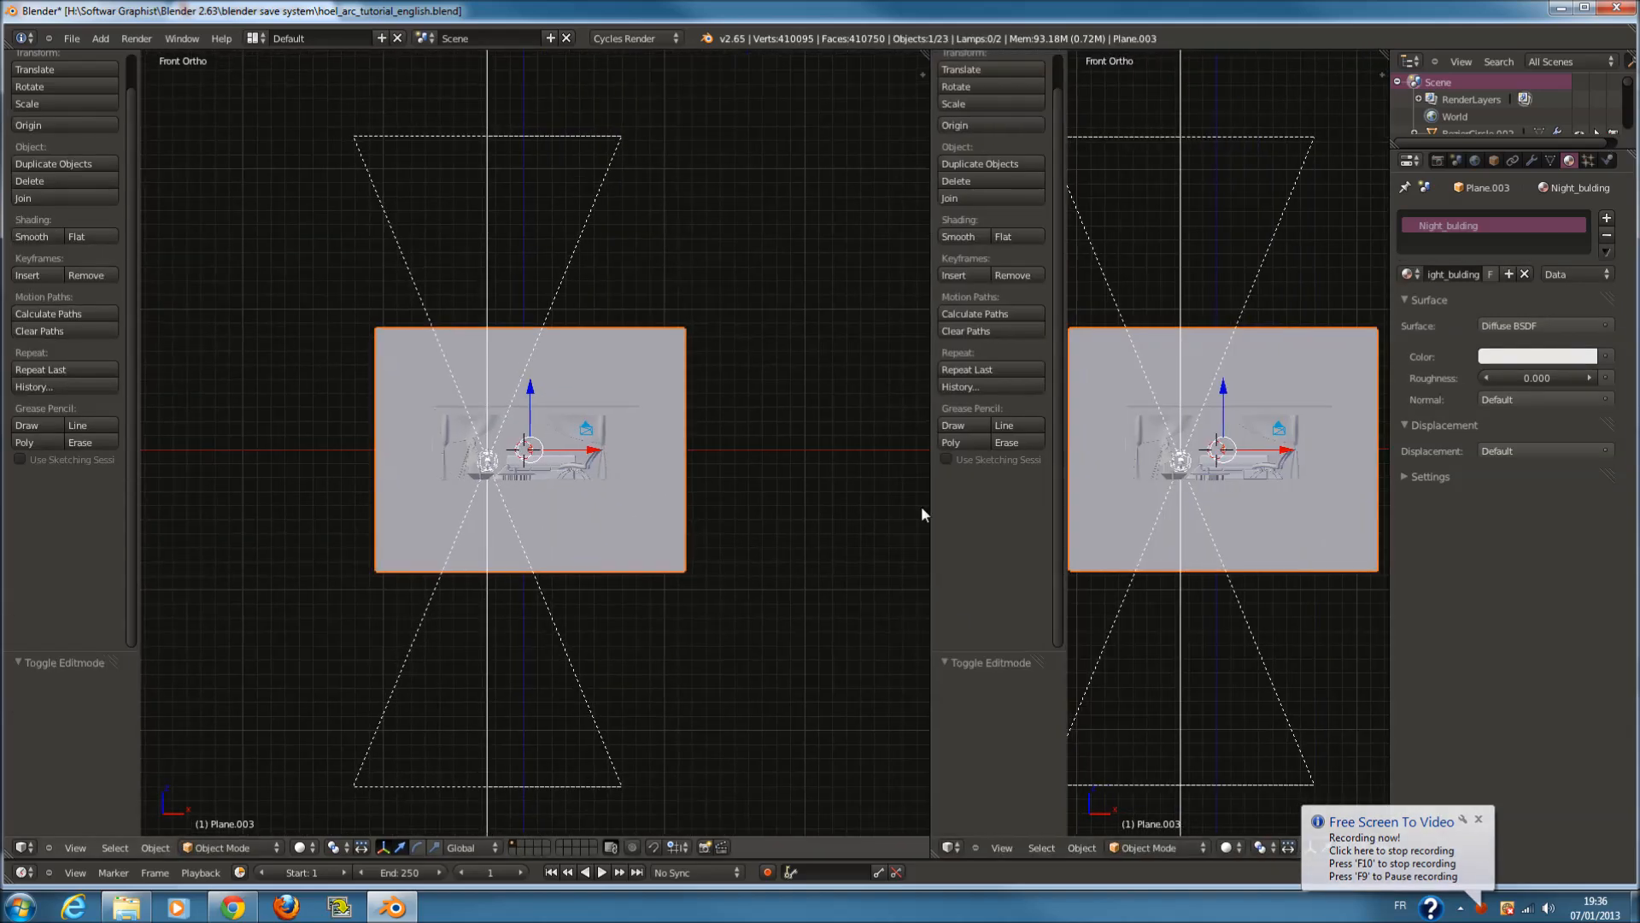
{"action": "left_click", "coordinate": [949, 847]}
{"action": "left_click", "coordinate": [991, 735]}
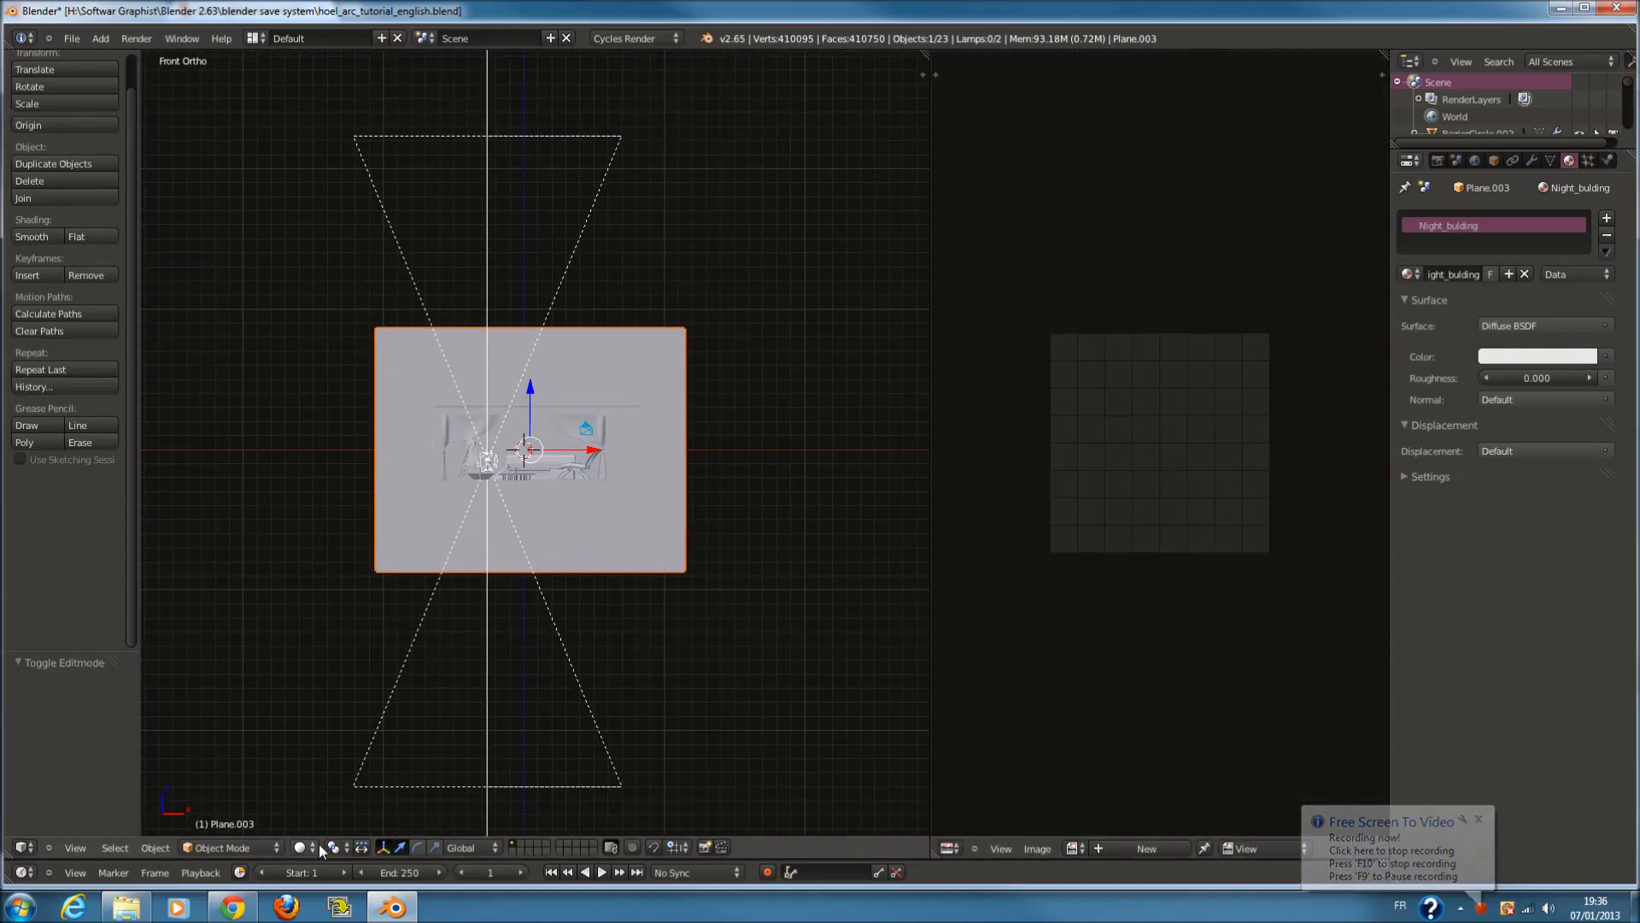
Set the 3D view's shading to Material and view the backdrop plane from an angle
{"action": "left_click", "coordinate": [299, 847]}
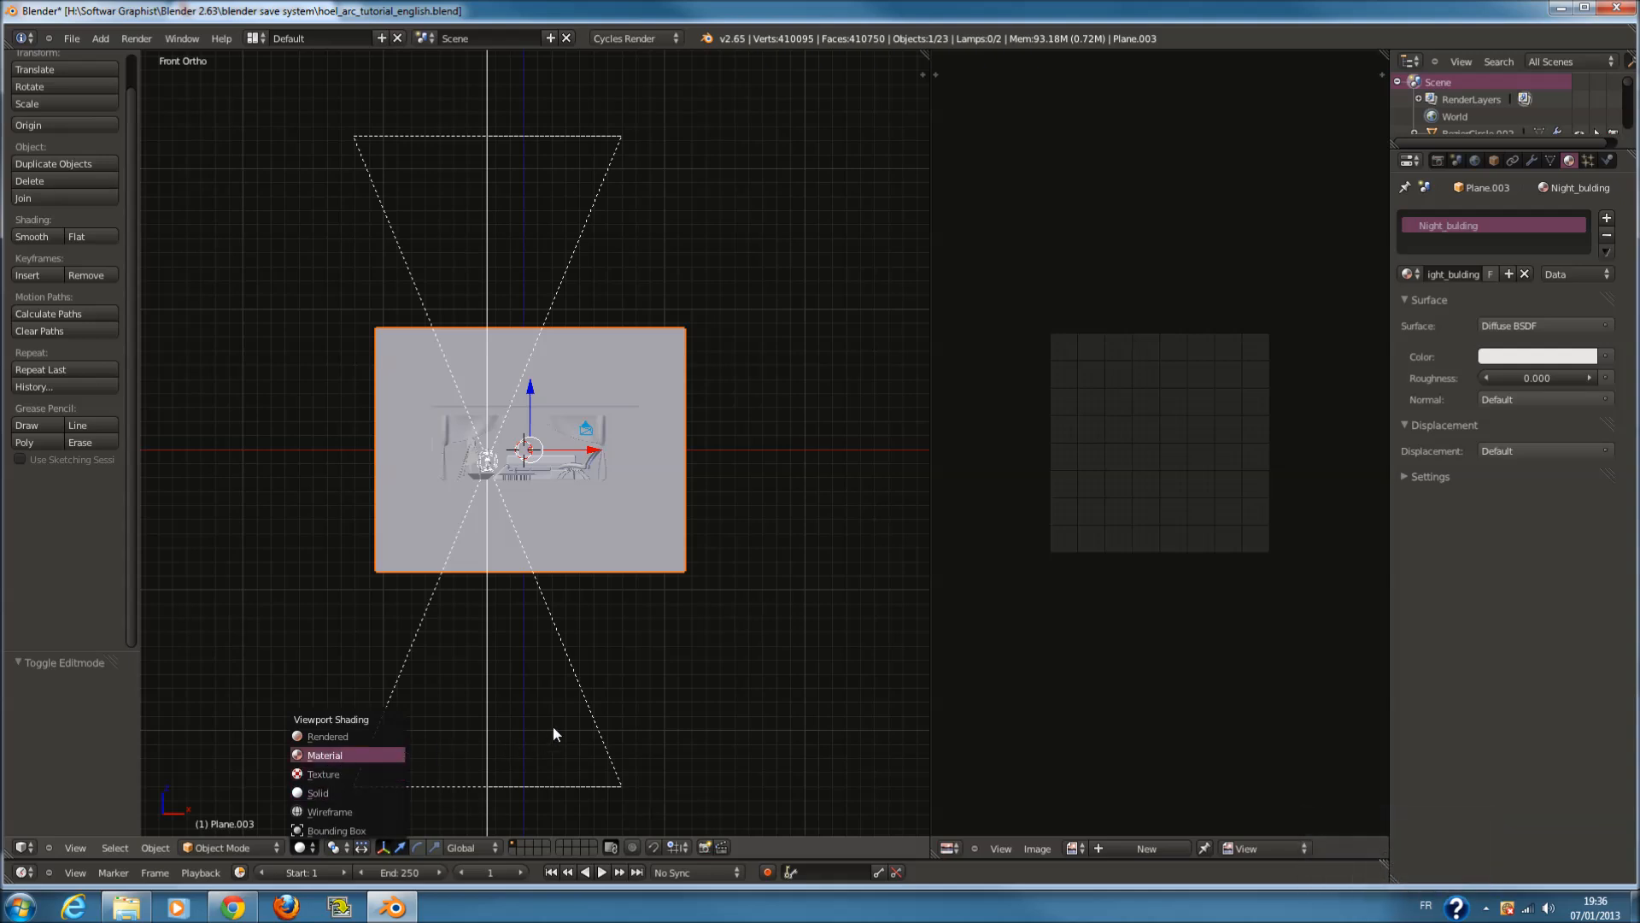
{"action": "key", "text": "Return"}
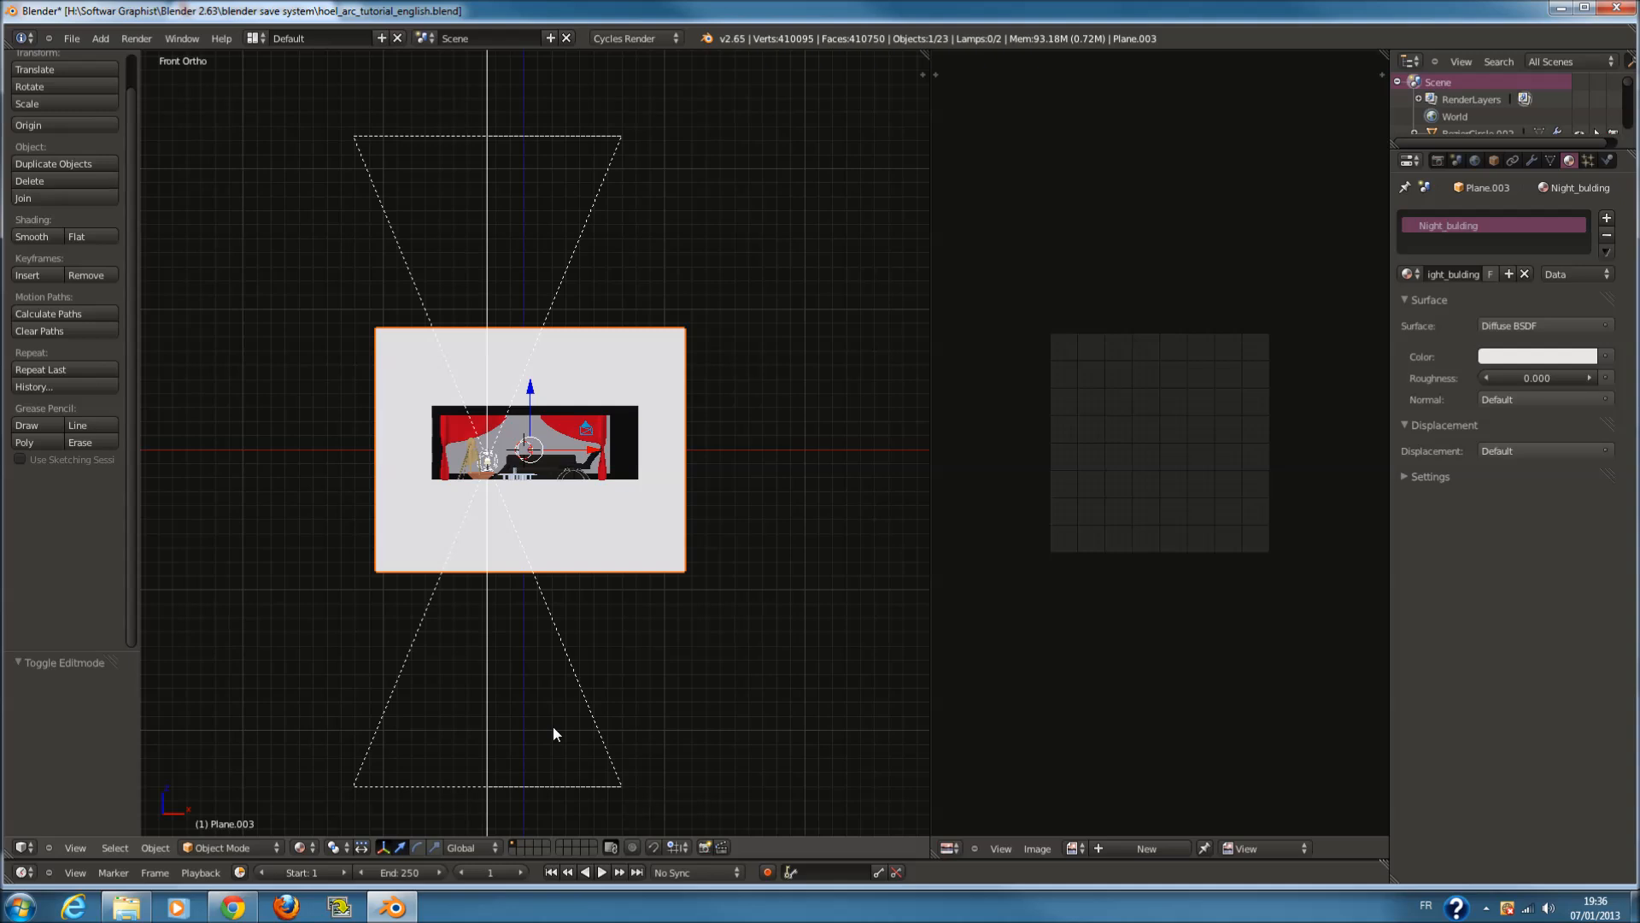
{"action": "scroll", "coordinate": [715, 535], "scroll_direction": "up", "scroll_amount": 4}
{"action": "middle_click_drag", "start_coordinate": [714, 536], "coordinate": [700, 567]}
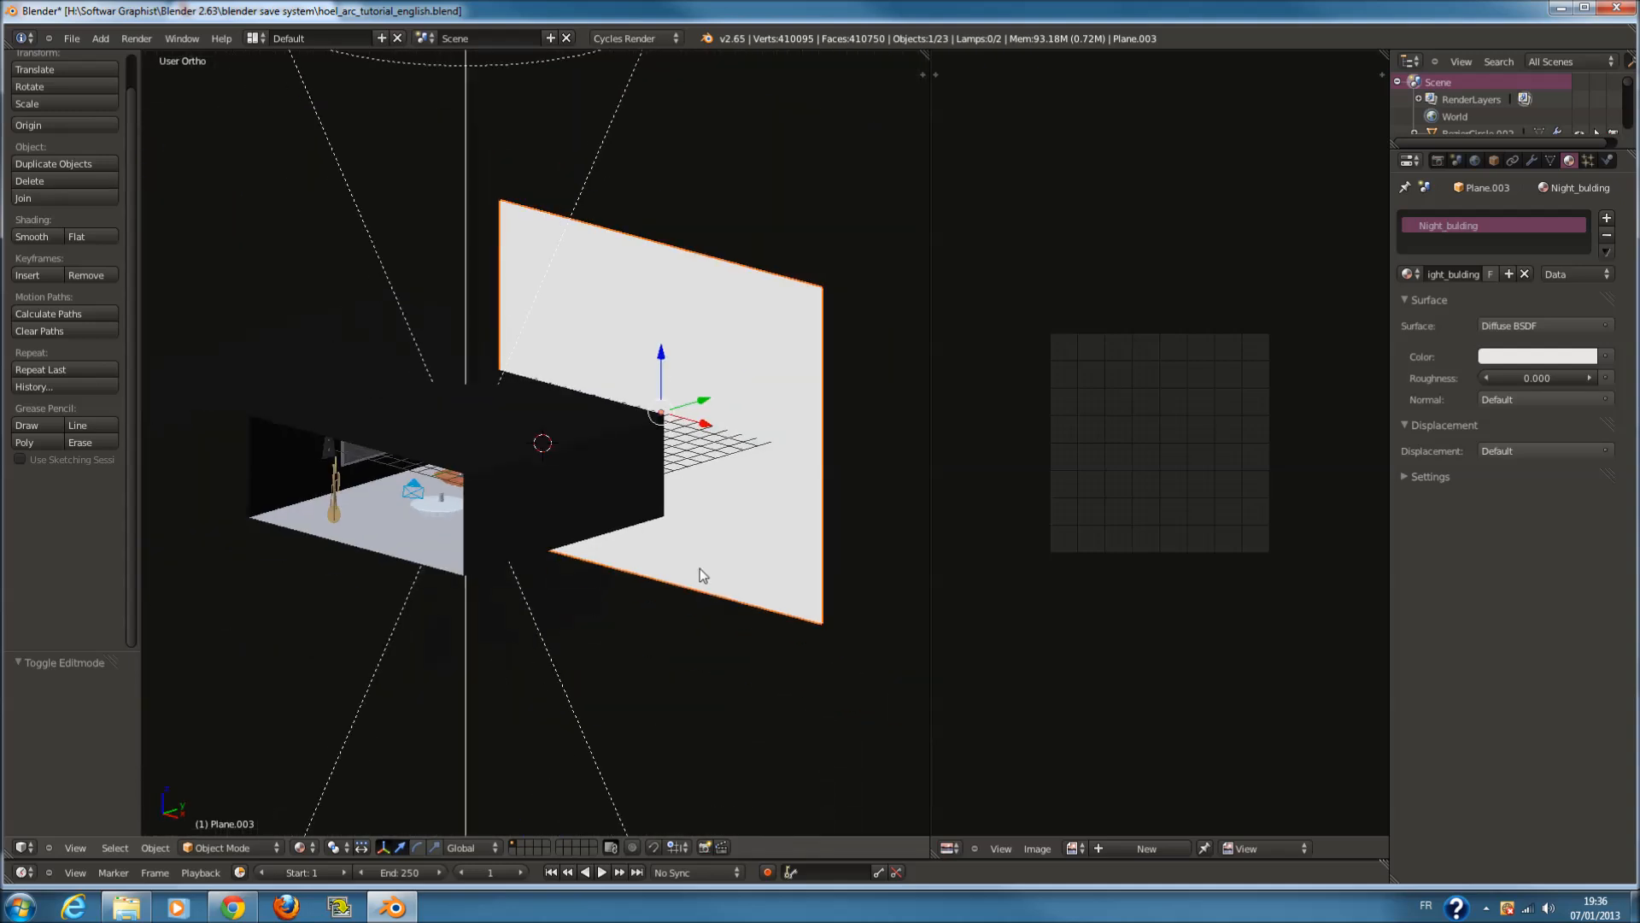
Check the backdrop plane's UV layout in the UV/Image Editor while in Edit Mode
{"action": "left_click", "coordinate": [950, 849]}
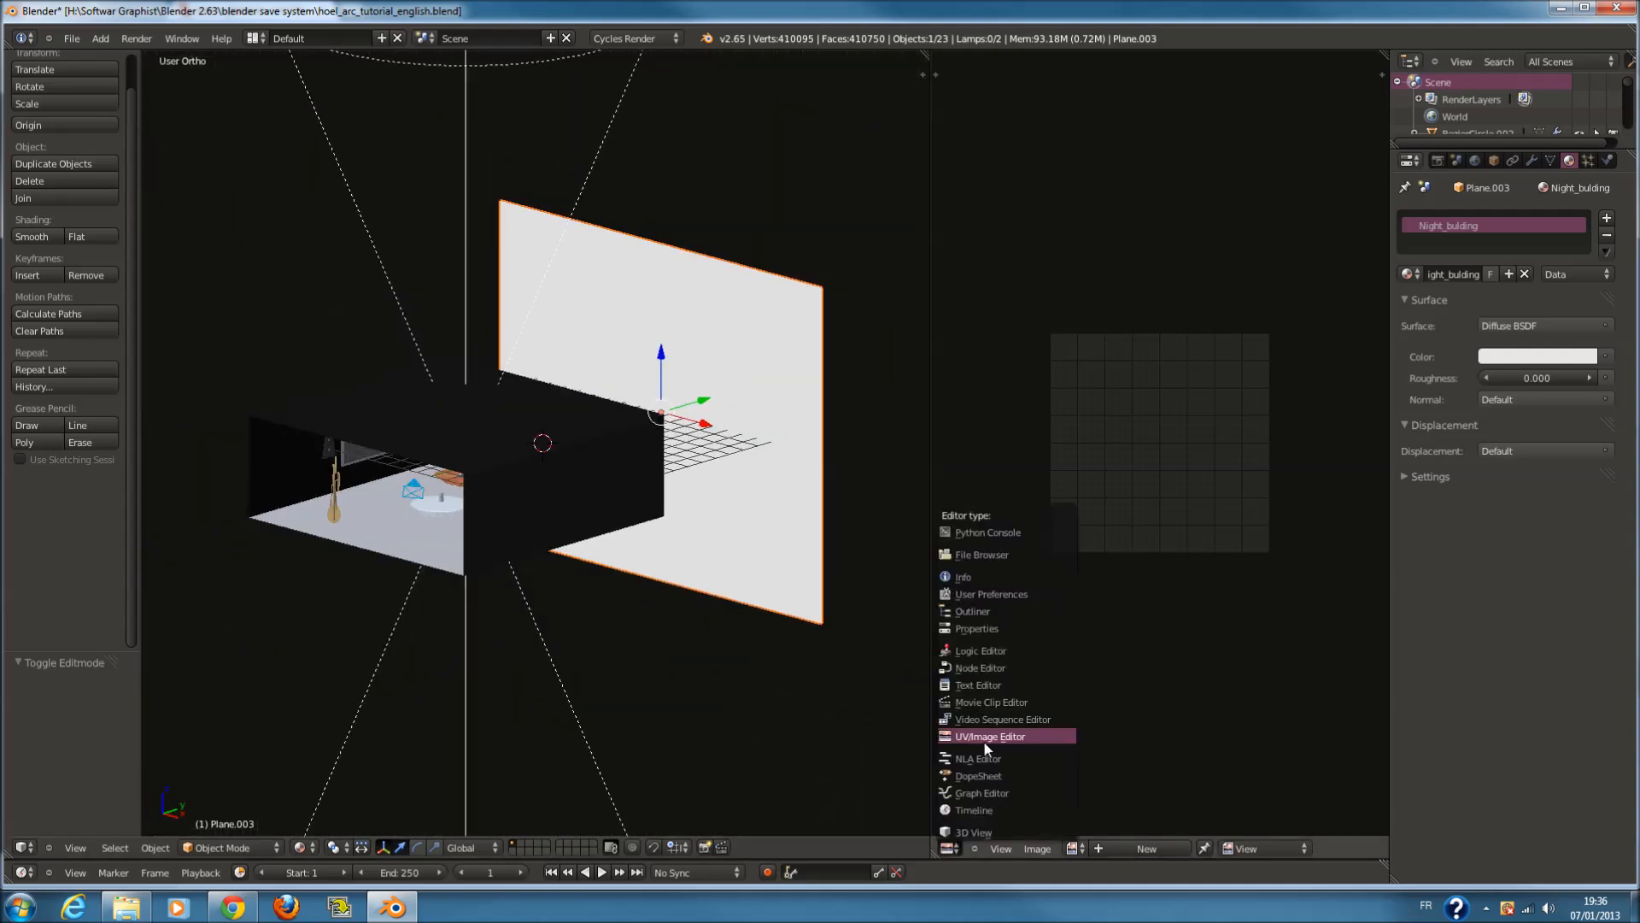
{"action": "left_click", "coordinate": [985, 741]}
{"action": "key", "text": "Tab"}
{"action": "scroll", "coordinate": [750, 677], "scroll_direction": "down", "scroll_amount": 1}
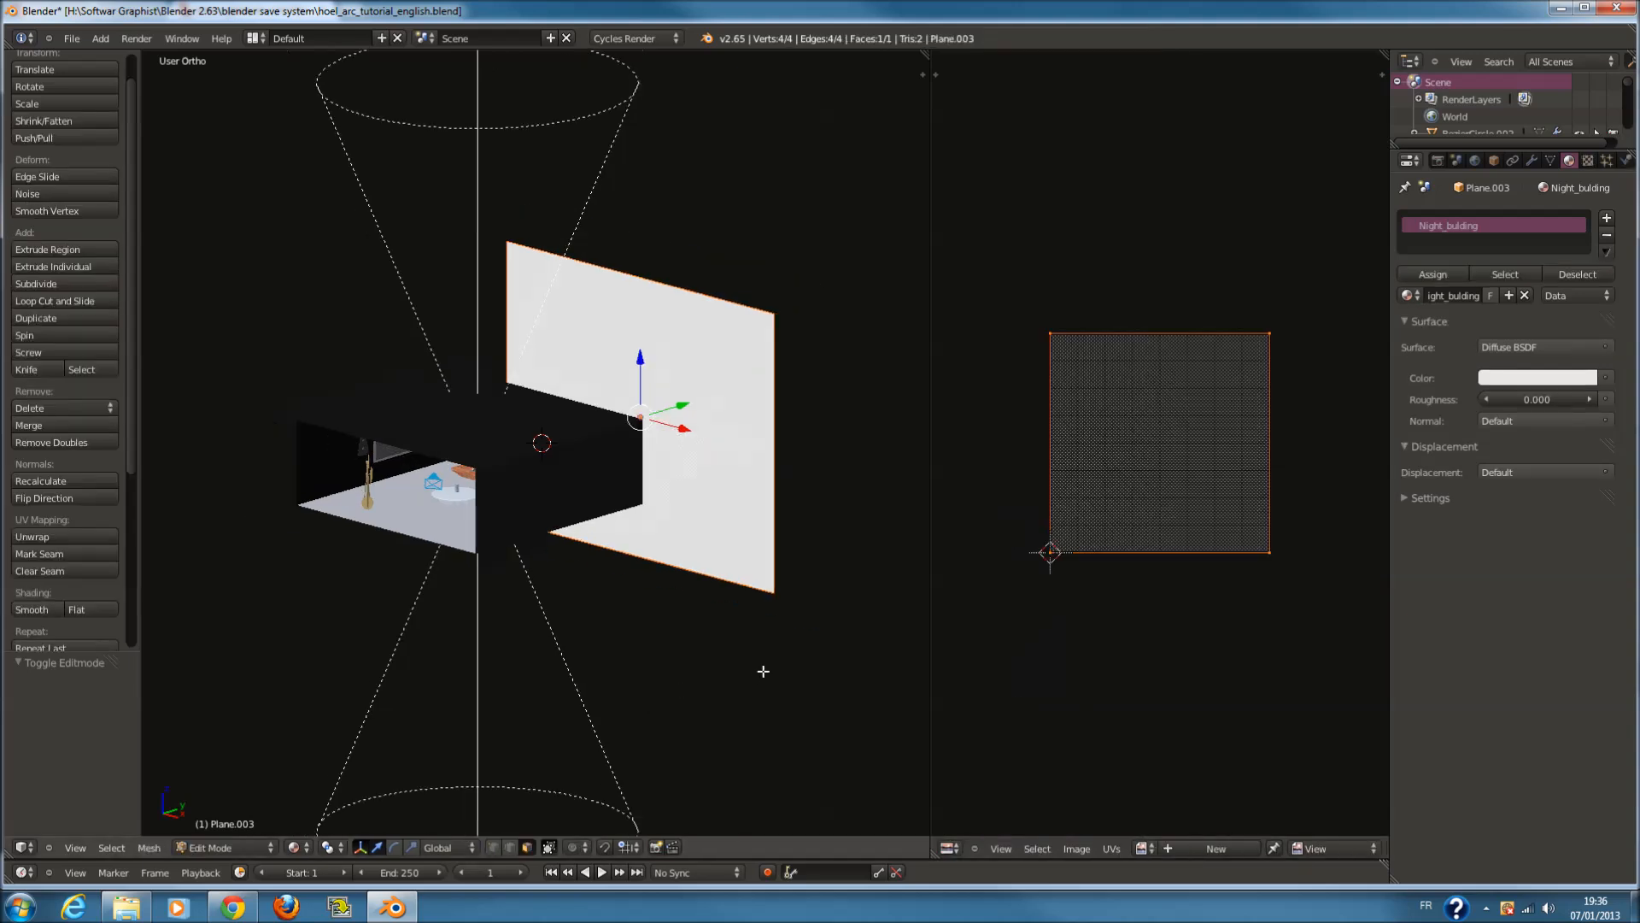
{"action": "scroll", "coordinate": [761, 671], "scroll_direction": "up", "scroll_amount": 2}
{"action": "key", "text": "Tab"}
Switch the second area to the Node Editor, hide its properties sidebar and frame the Night_bulding nodes
{"action": "left_click", "coordinate": [951, 848]}
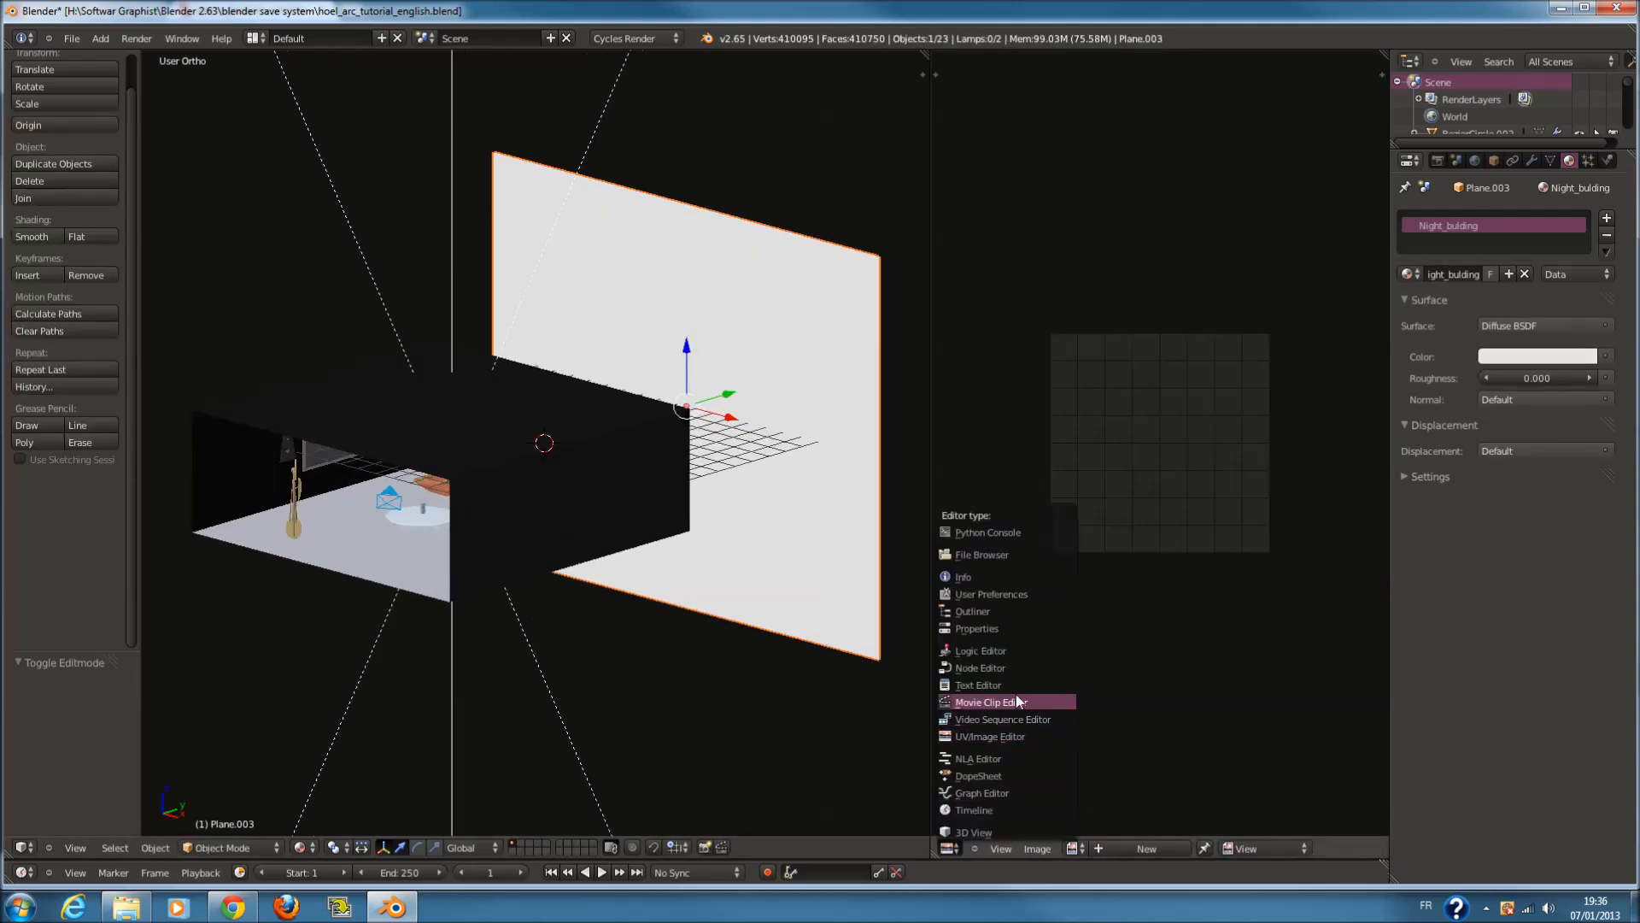
{"action": "left_click", "coordinate": [1025, 667]}
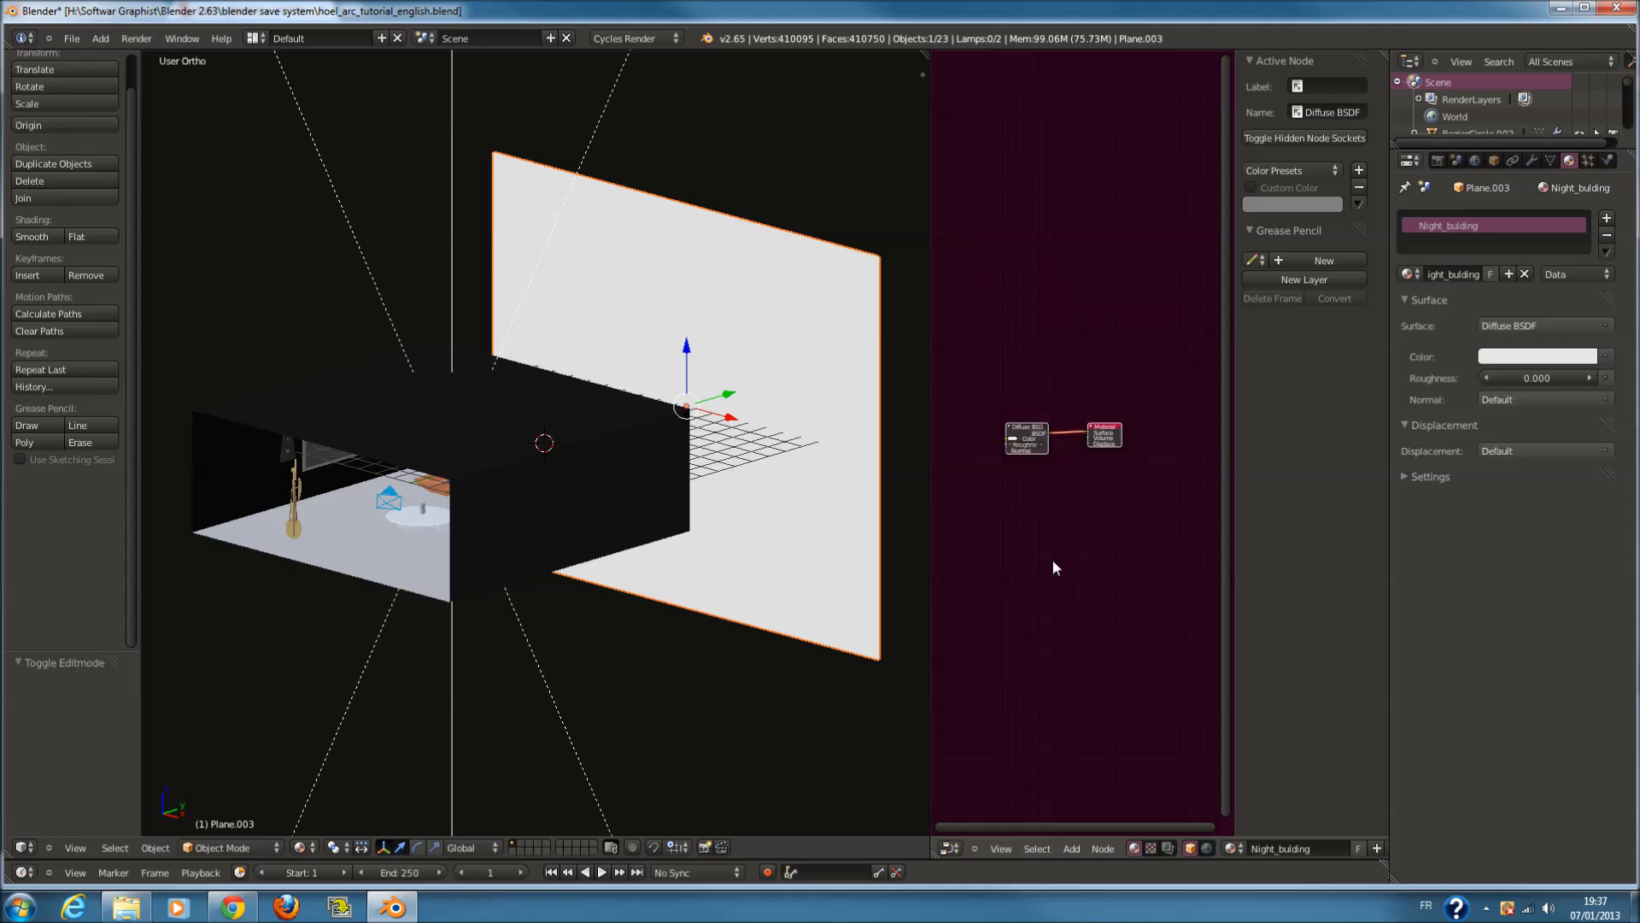
{"action": "key", "text": "n"}
{"action": "key", "text": "Home"}
Add an Image Texture node and connect its Color output to the Diffuse BSDF's Color input
{"action": "key", "text": "shift+a"}
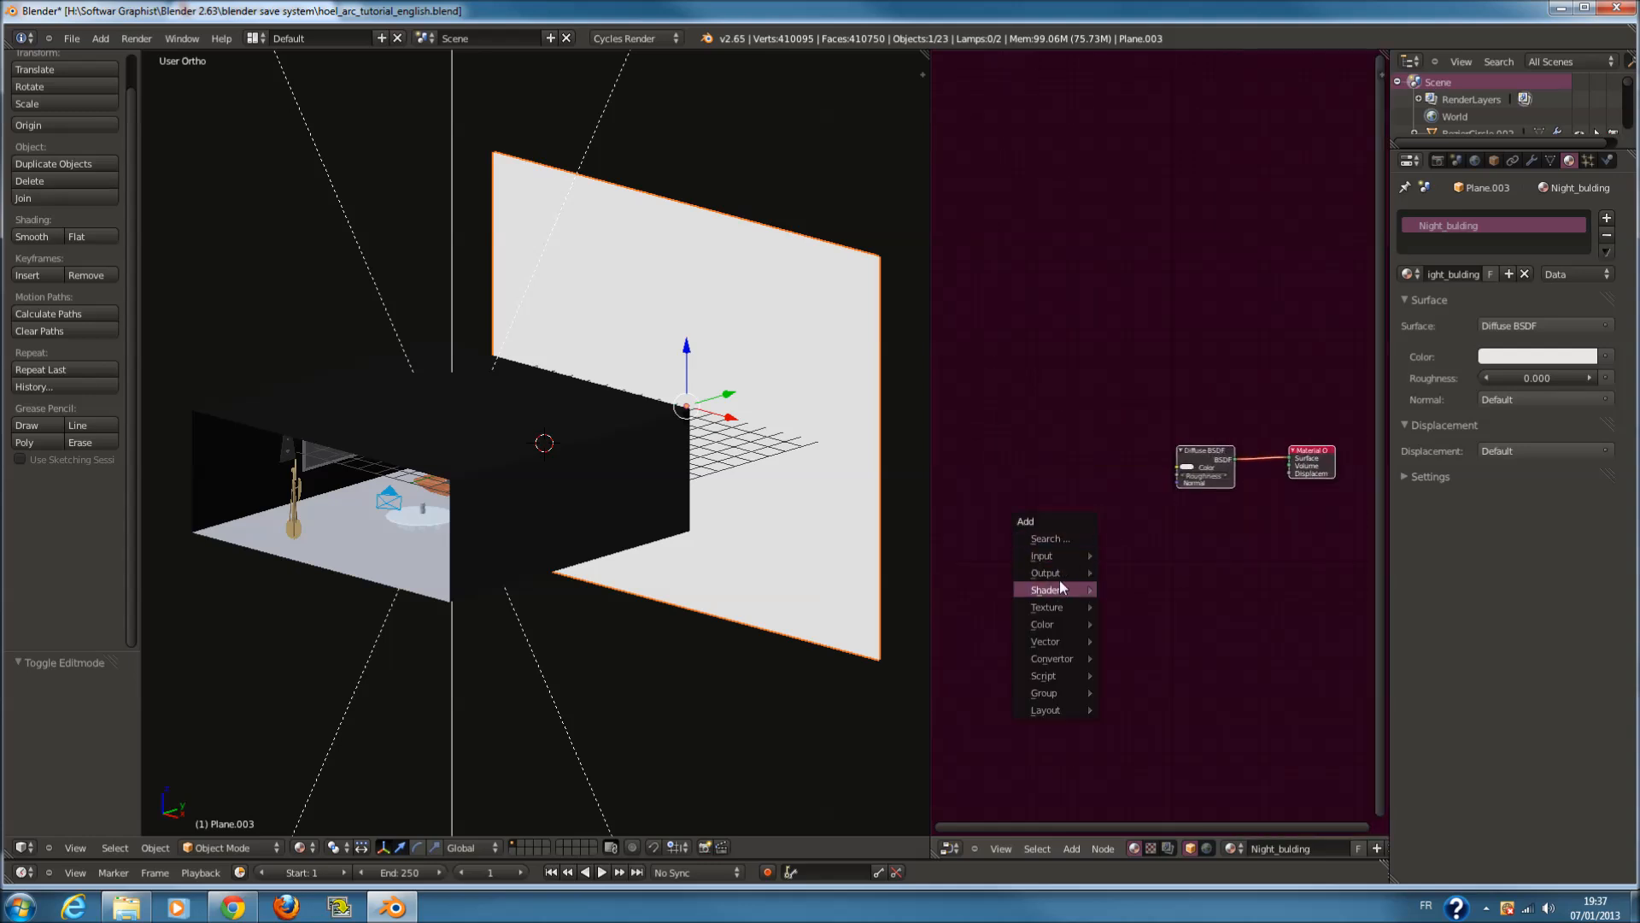
{"action": "mouse_move", "coordinate": [1092, 608]}
{"action": "left_click", "coordinate": [1158, 604]}
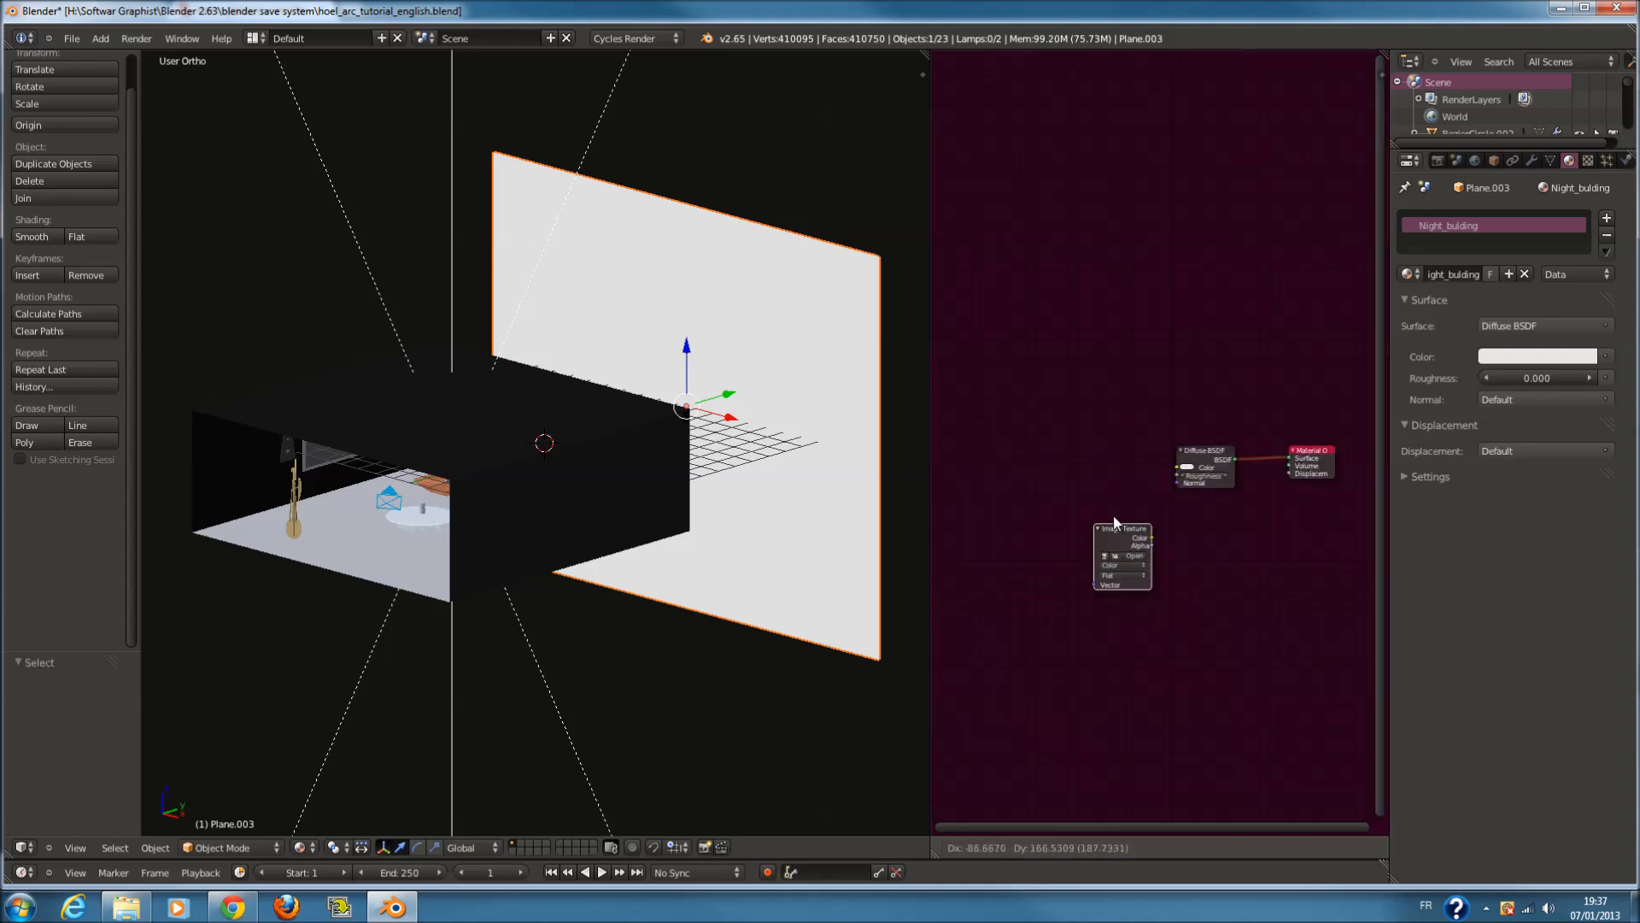
{"action": "left_click", "coordinate": [1063, 473]}
{"action": "left_click_drag", "start_coordinate": [1117, 490], "coordinate": [1181, 468]}
Browse the texture folder as thumbnails for an image to load into the Image Texture node
{"action": "left_click", "coordinate": [1083, 507]}
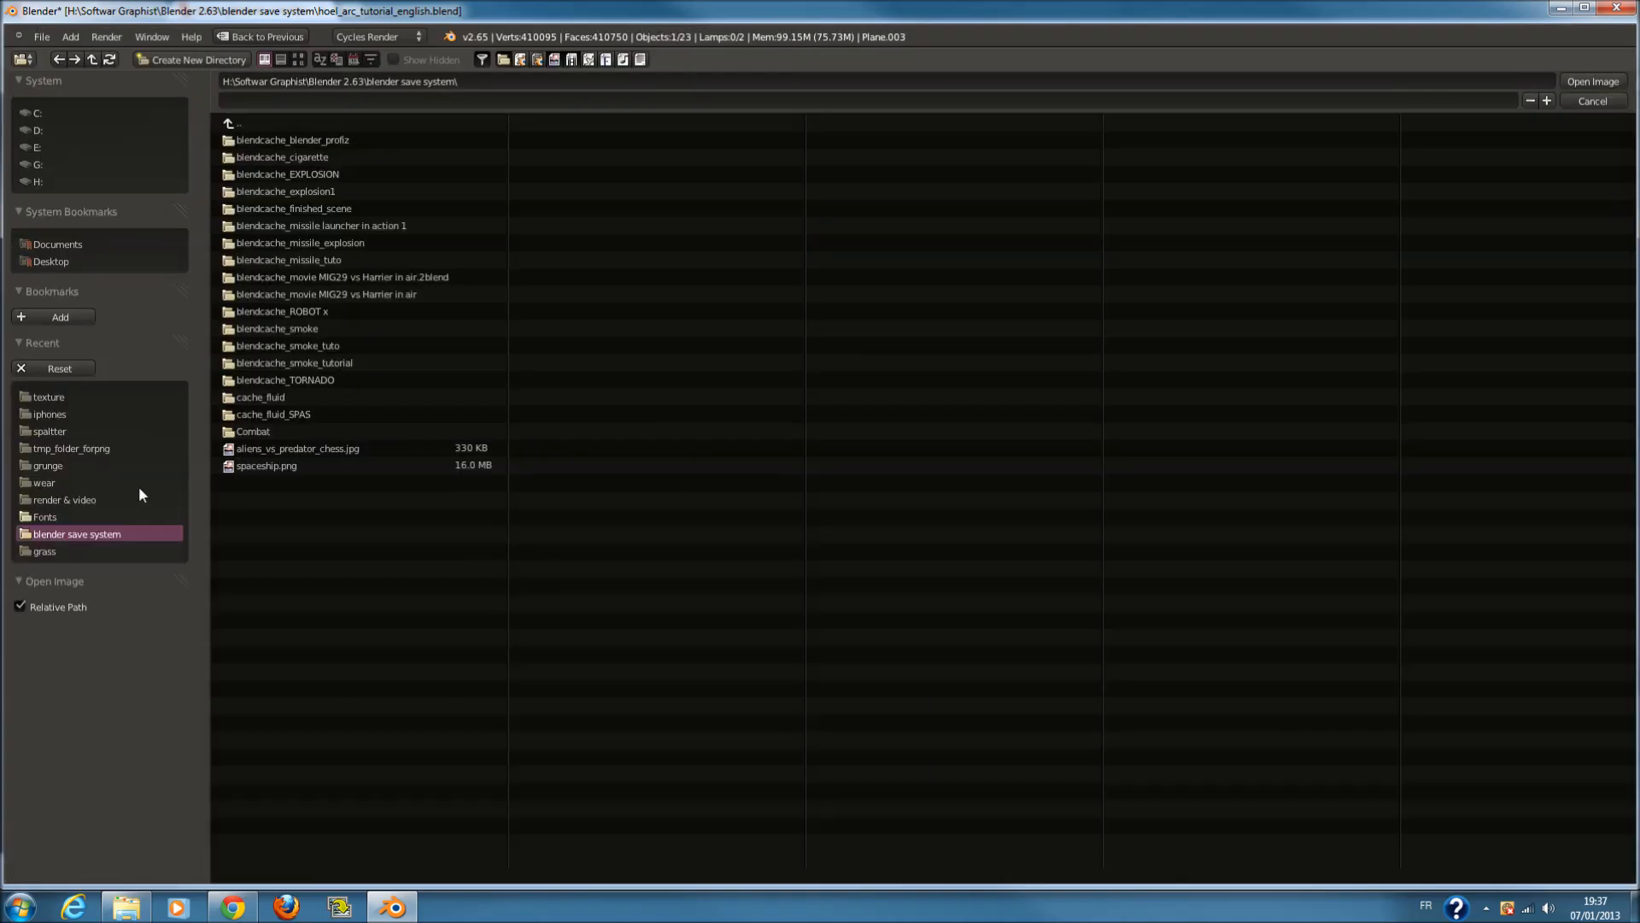
{"action": "left_click", "coordinate": [94, 398]}
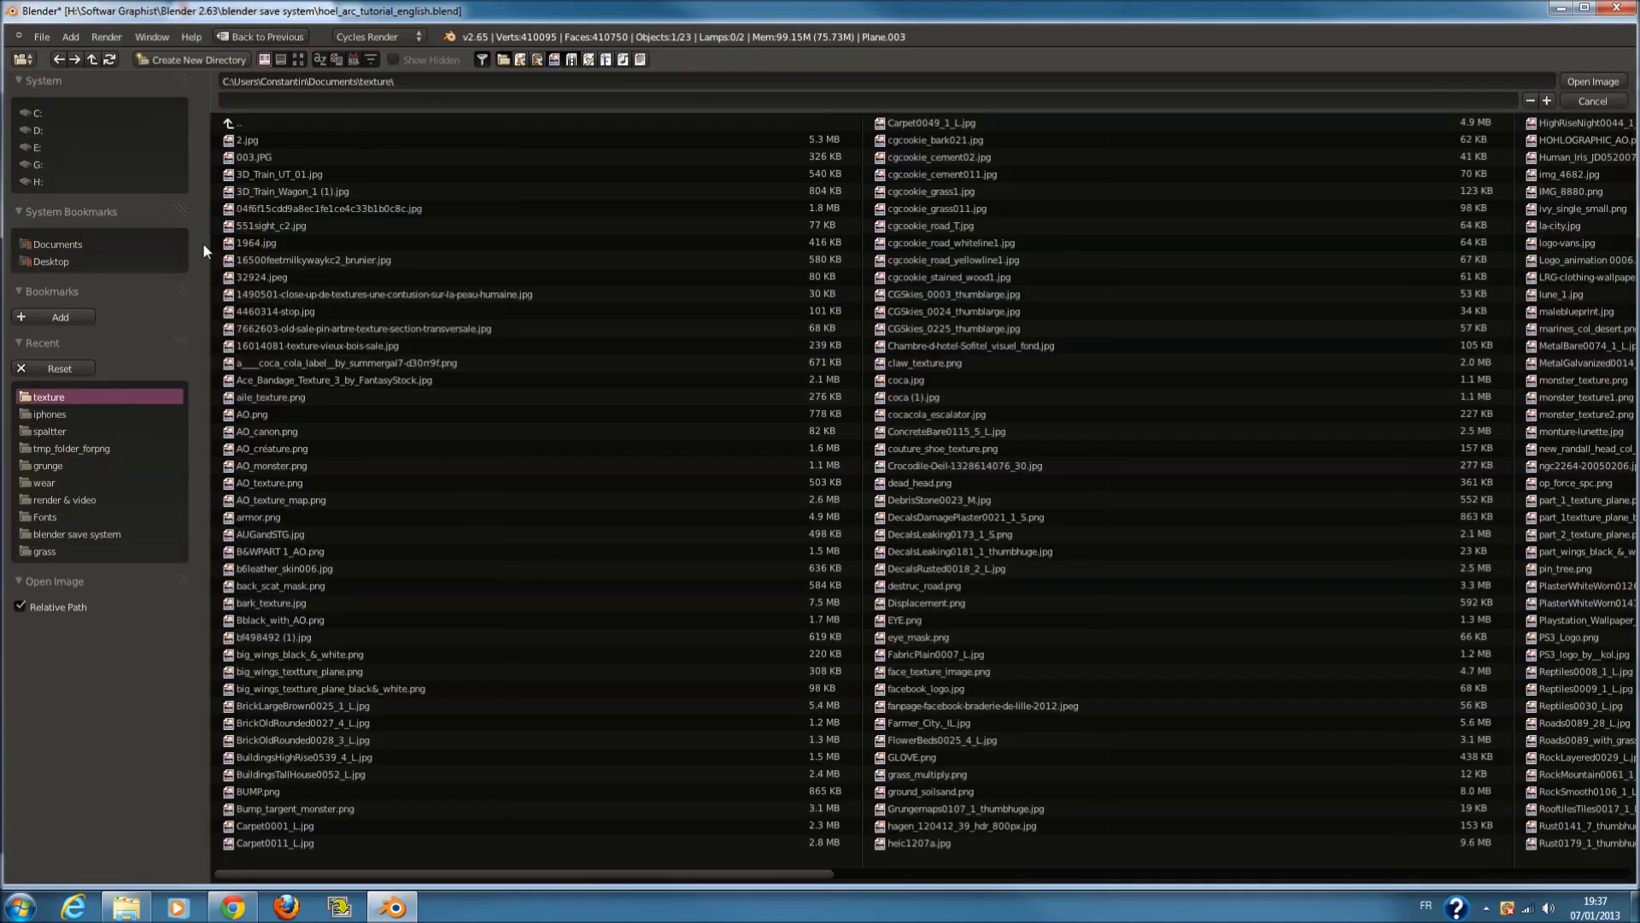
{"action": "left_click", "coordinate": [299, 59]}
Load the HighRiseNight city picture into the Image Texture node and view the room through the camera
{"action": "scroll", "coordinate": [748, 512], "scroll_direction": "down", "scroll_amount": 6}
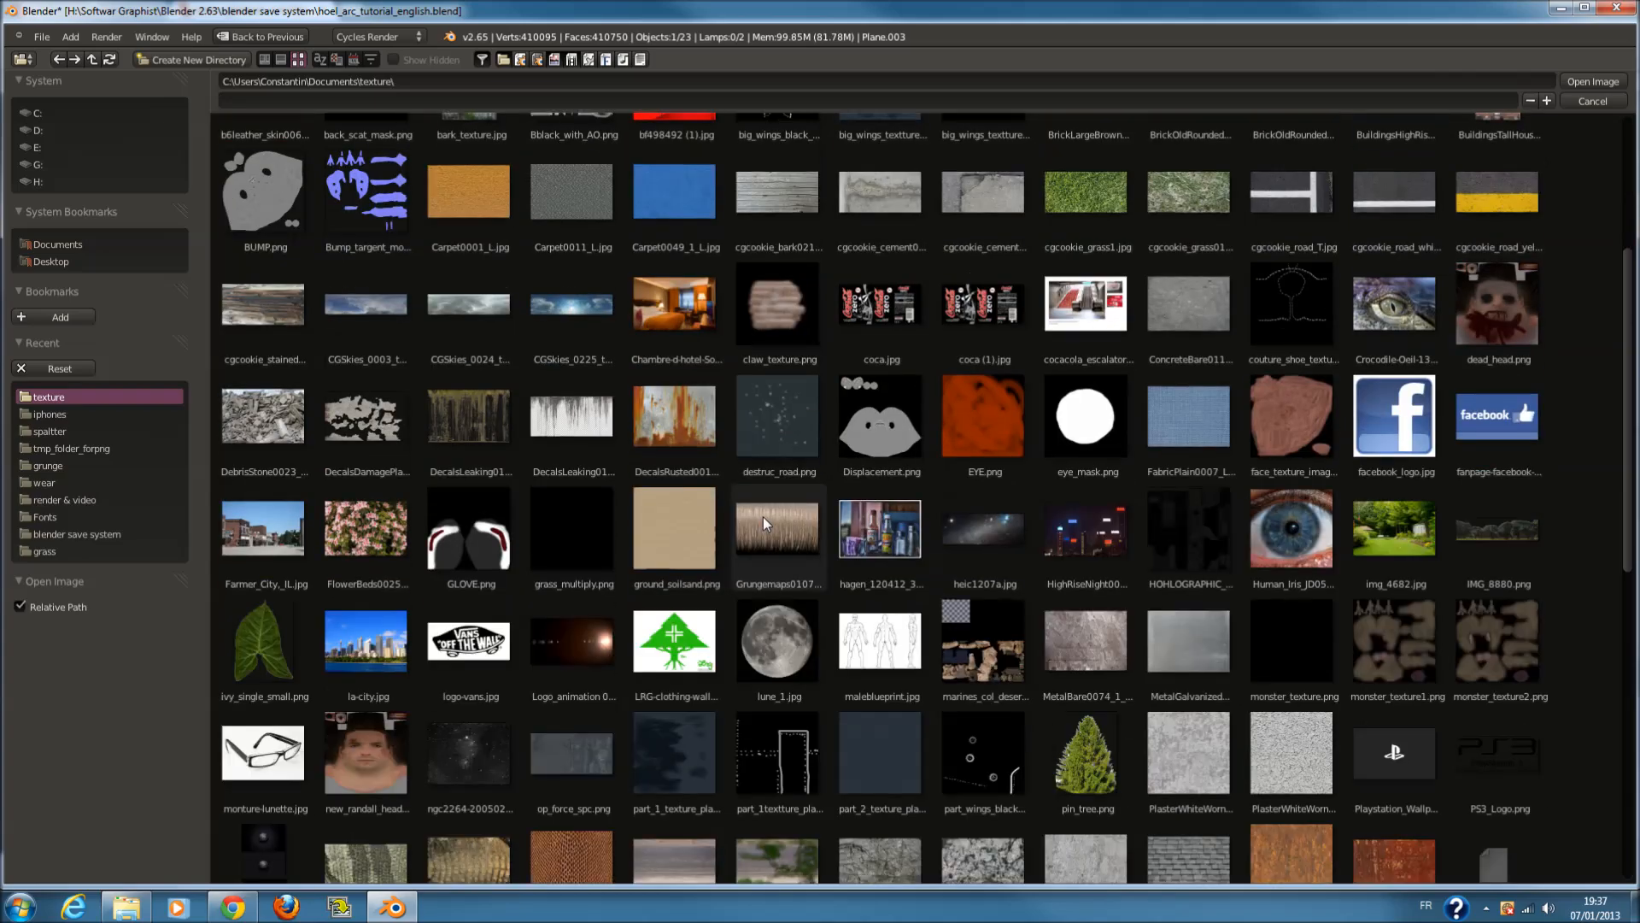
{"action": "scroll", "coordinate": [766, 530], "scroll_direction": "down", "scroll_amount": 3}
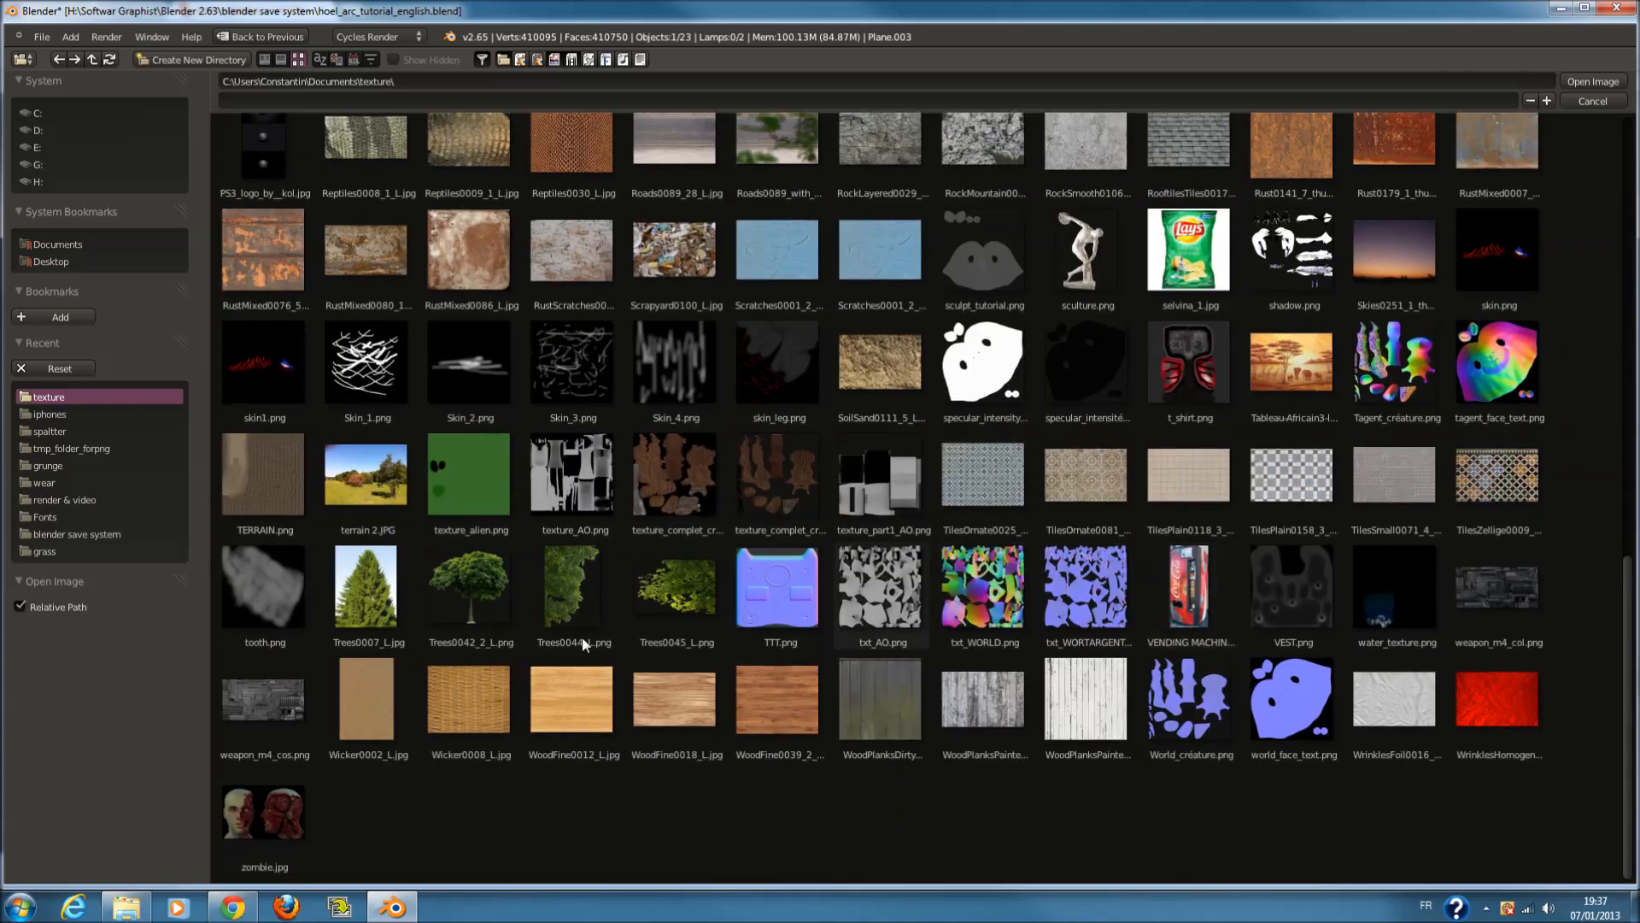
{"action": "scroll", "coordinate": [883, 589], "scroll_direction": "up", "scroll_amount": 6}
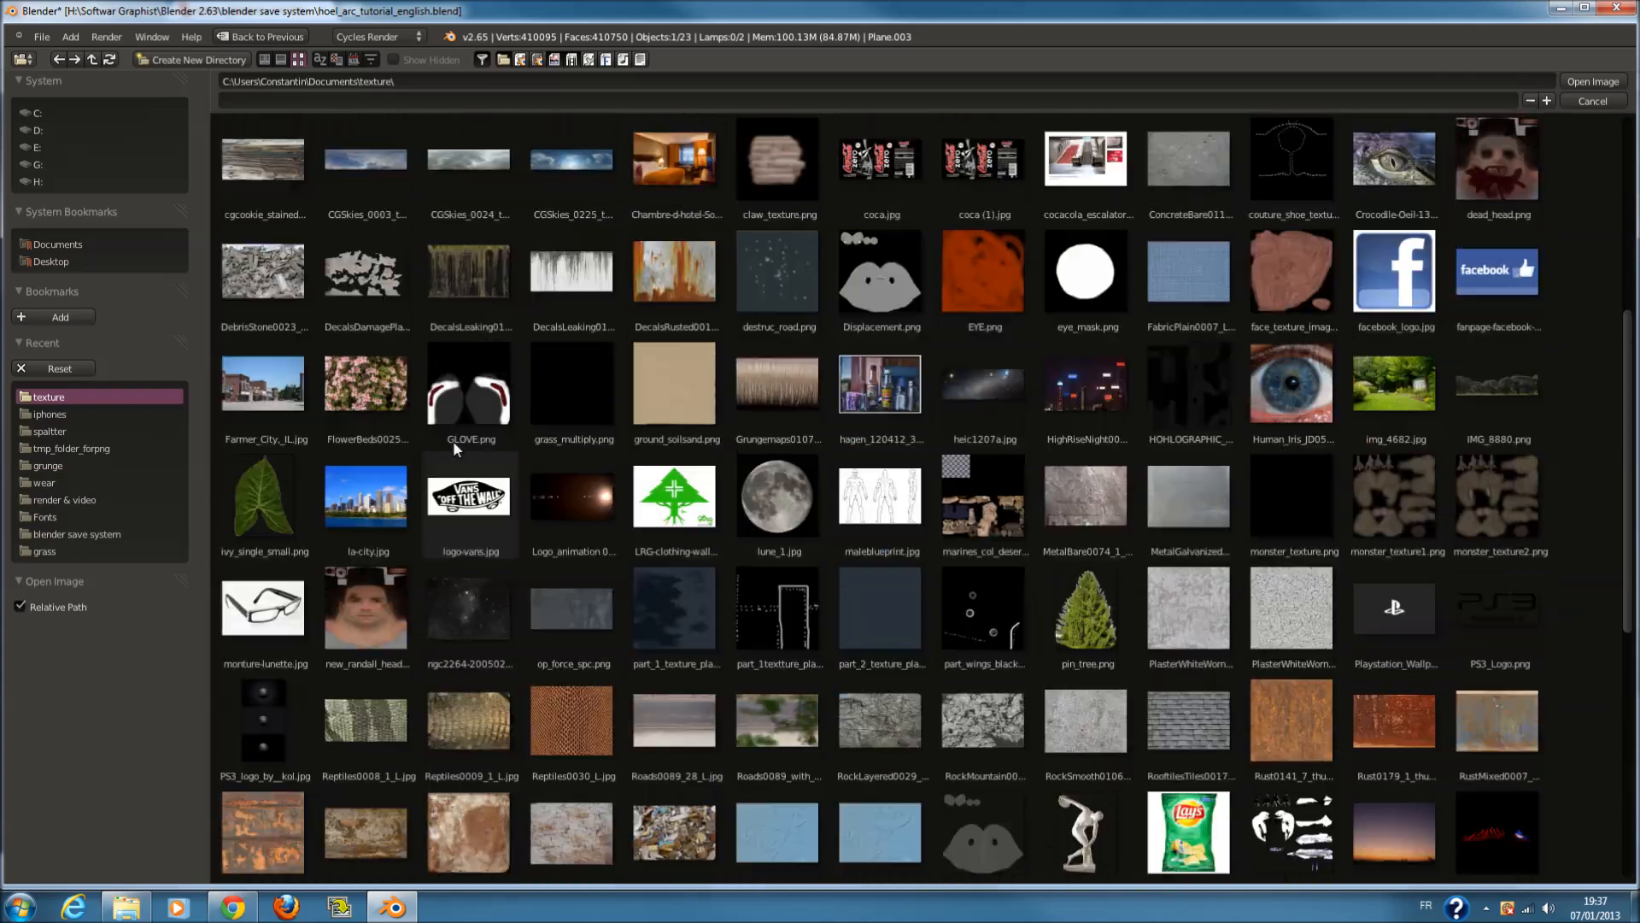
{"action": "scroll", "coordinate": [1185, 428], "scroll_direction": "up", "scroll_amount": 3}
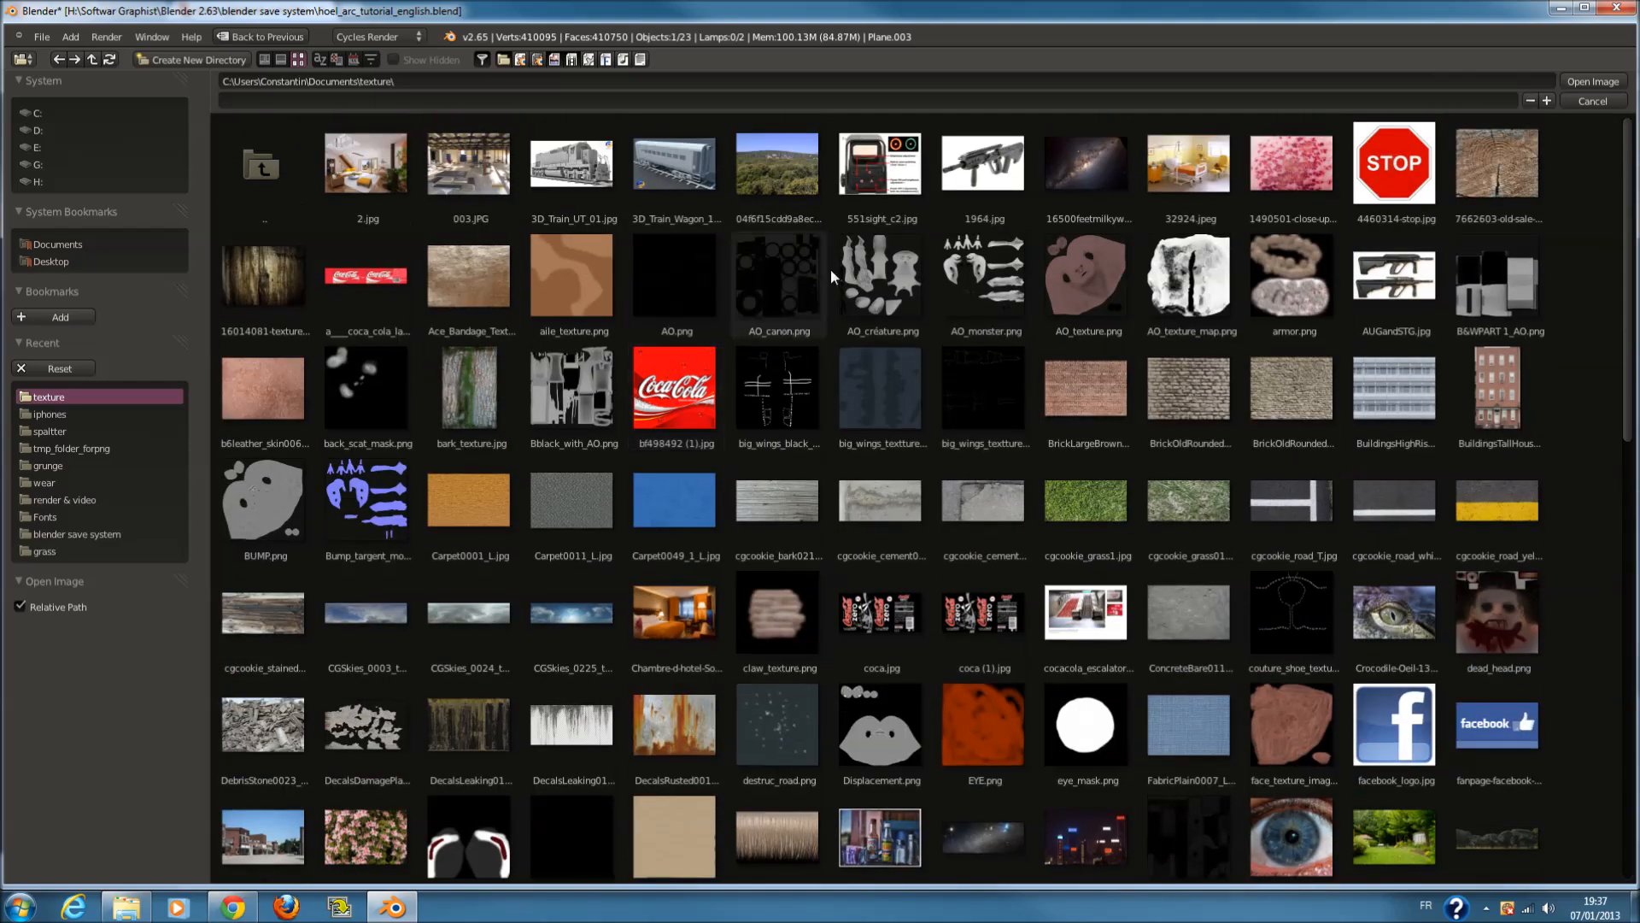
{"action": "scroll", "coordinate": [1338, 344], "scroll_direction": "down", "scroll_amount": 5}
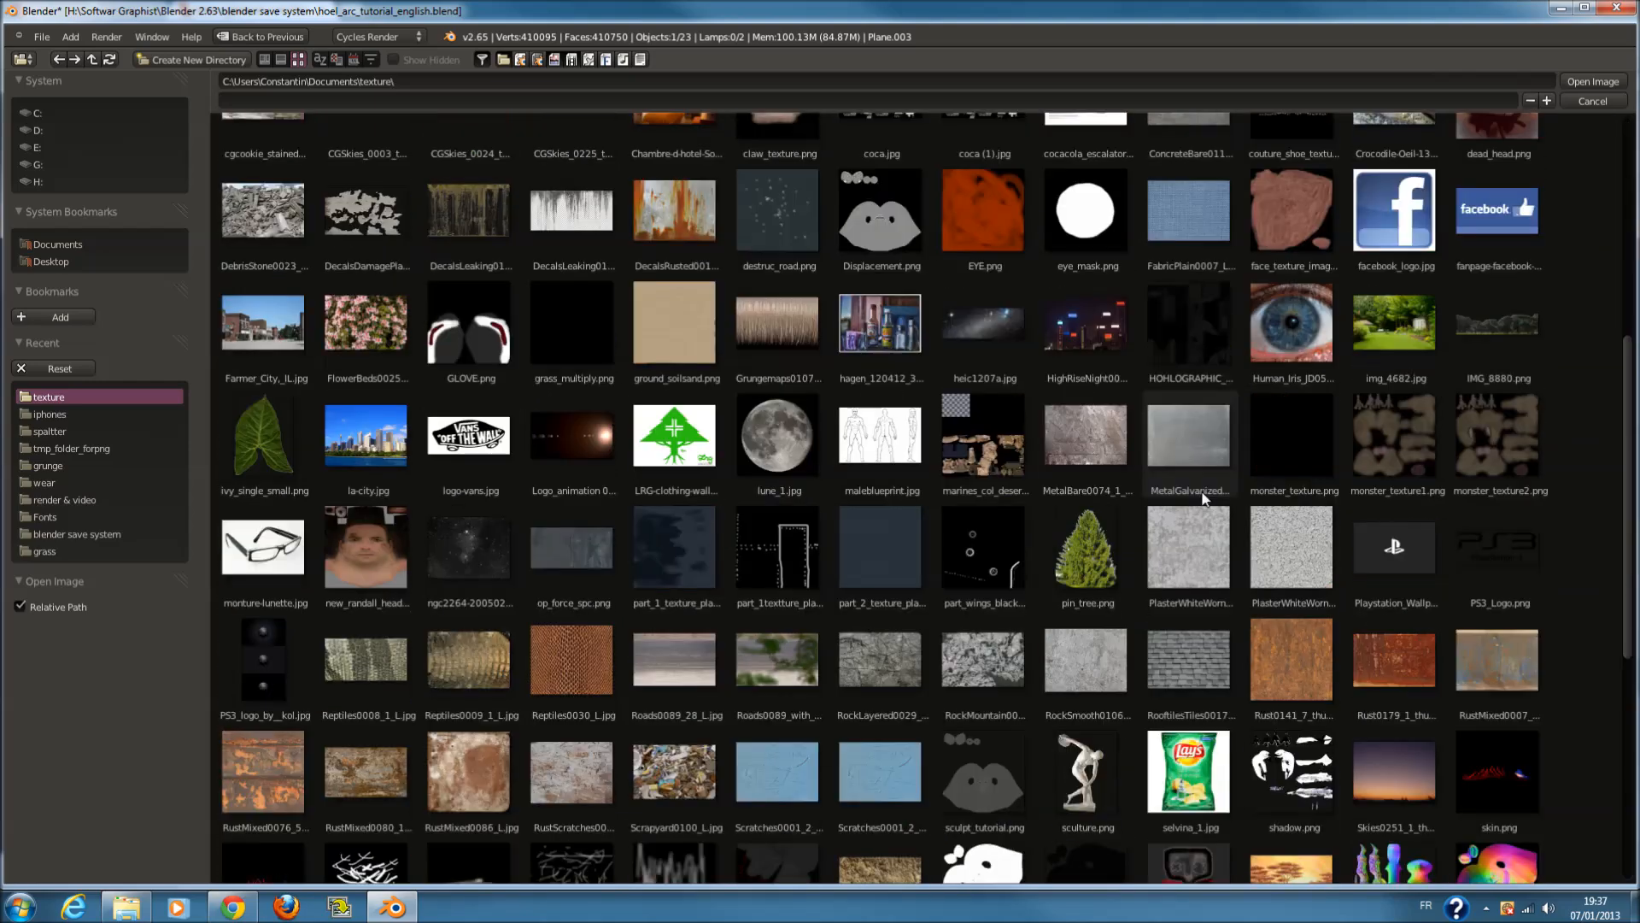
{"action": "scroll", "coordinate": [1205, 499], "scroll_direction": "down", "scroll_amount": 4}
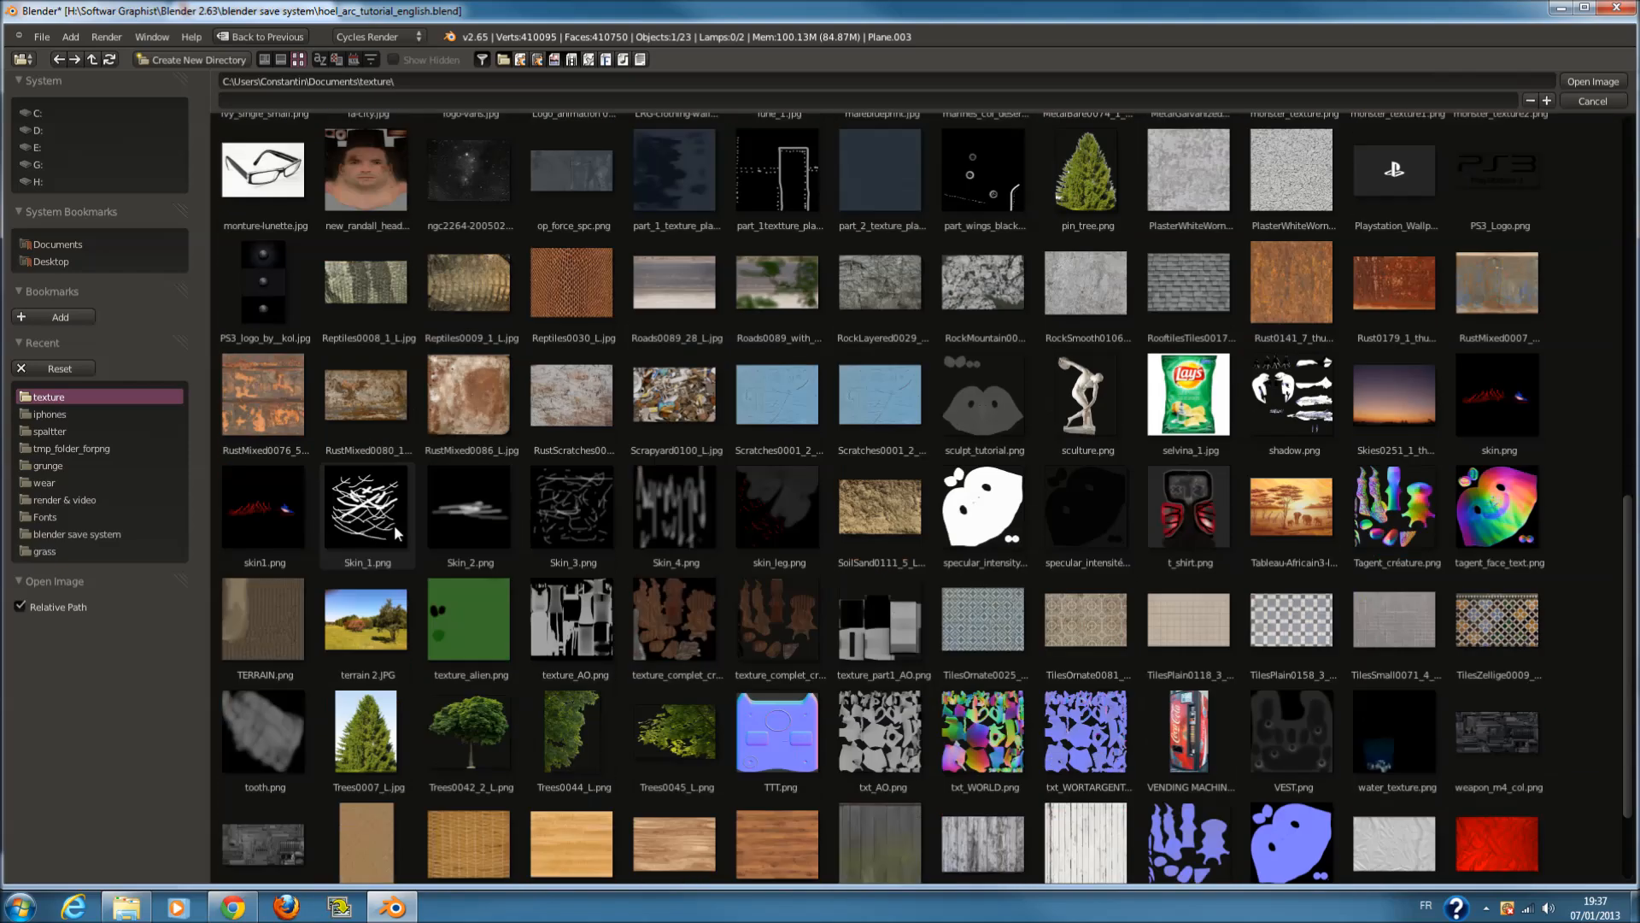
{"action": "scroll", "coordinate": [444, 516], "scroll_direction": "down", "scroll_amount": 1}
{"action": "scroll", "coordinate": [487, 512], "scroll_direction": "up", "scroll_amount": 2}
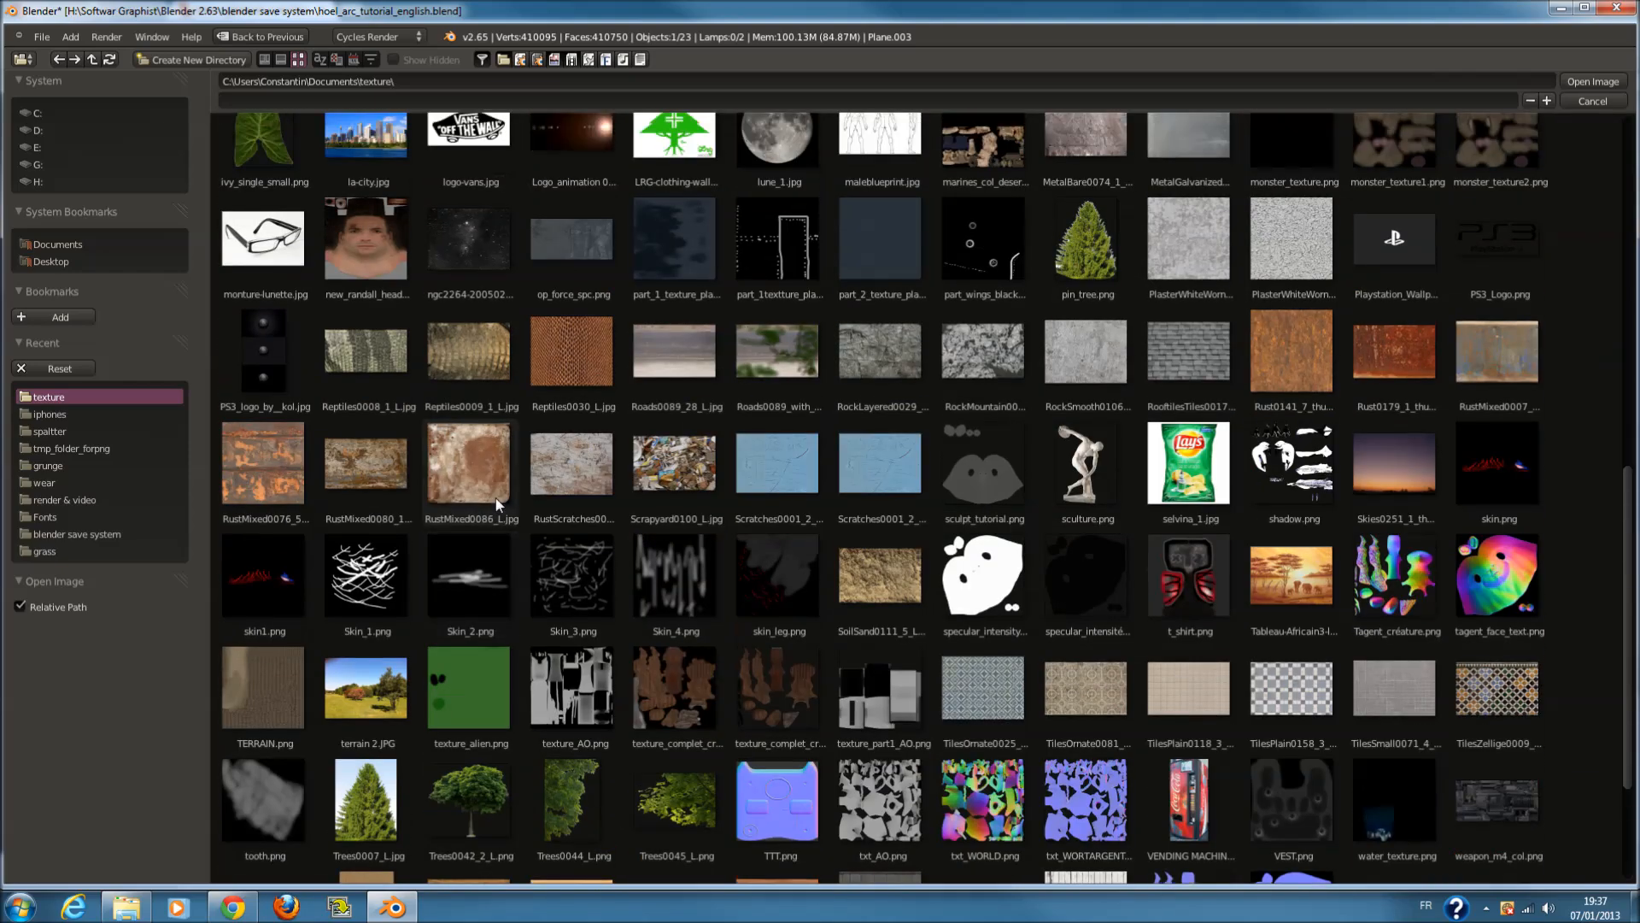
{"action": "scroll", "coordinate": [801, 475], "scroll_direction": "up", "scroll_amount": 4}
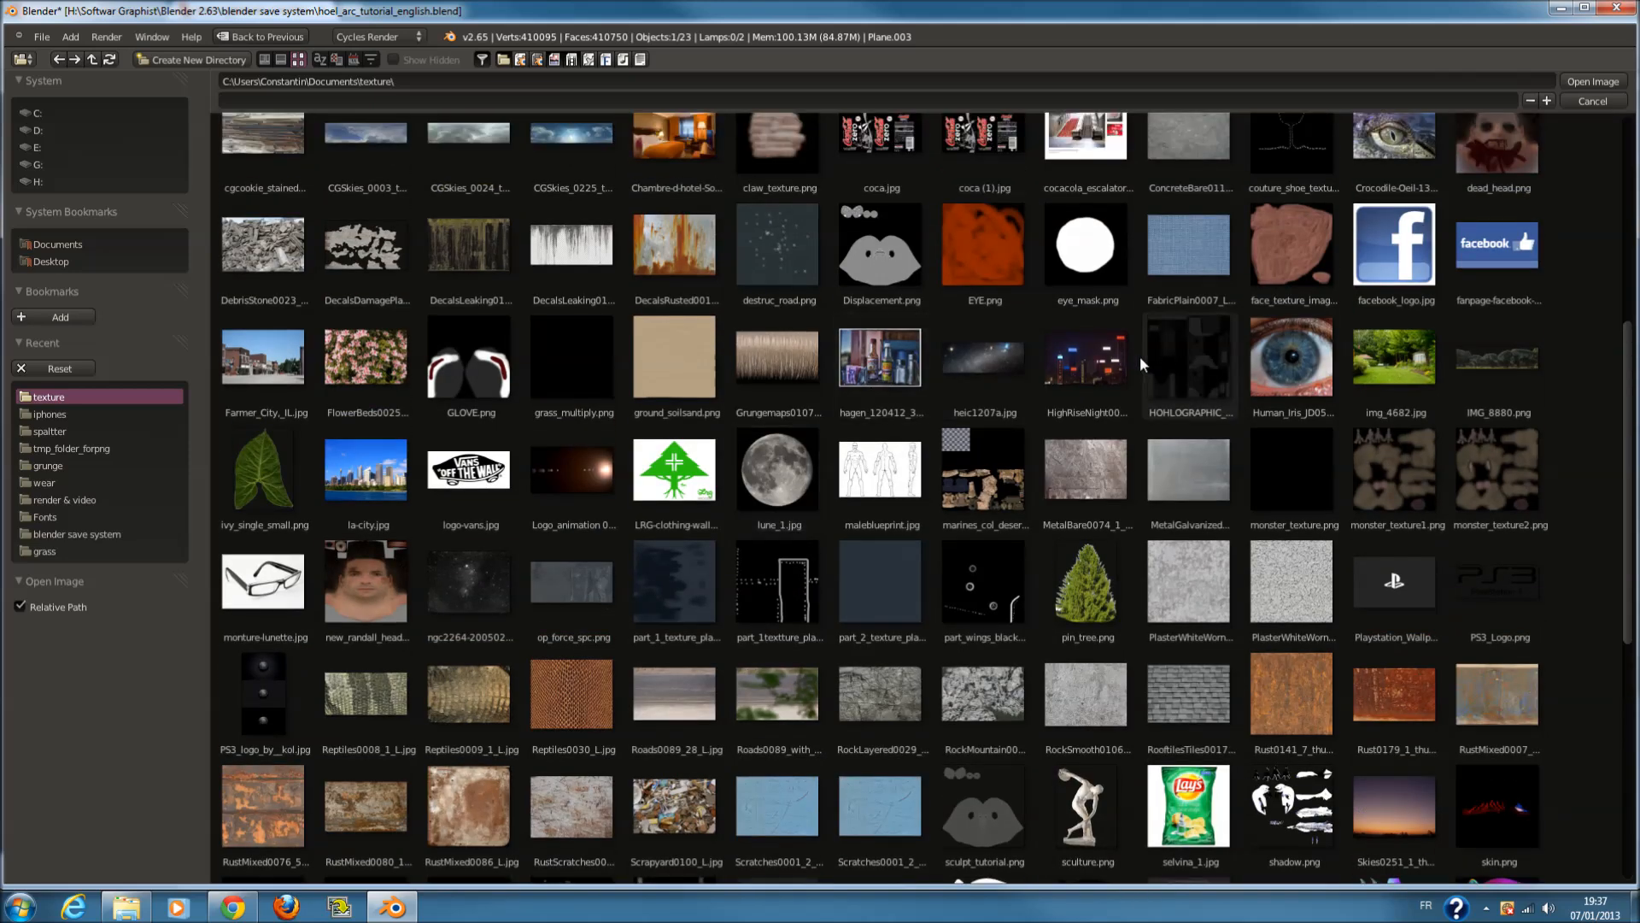
{"action": "left_click", "coordinate": [1085, 358]}
{"action": "left_click", "coordinate": [1571, 86]}
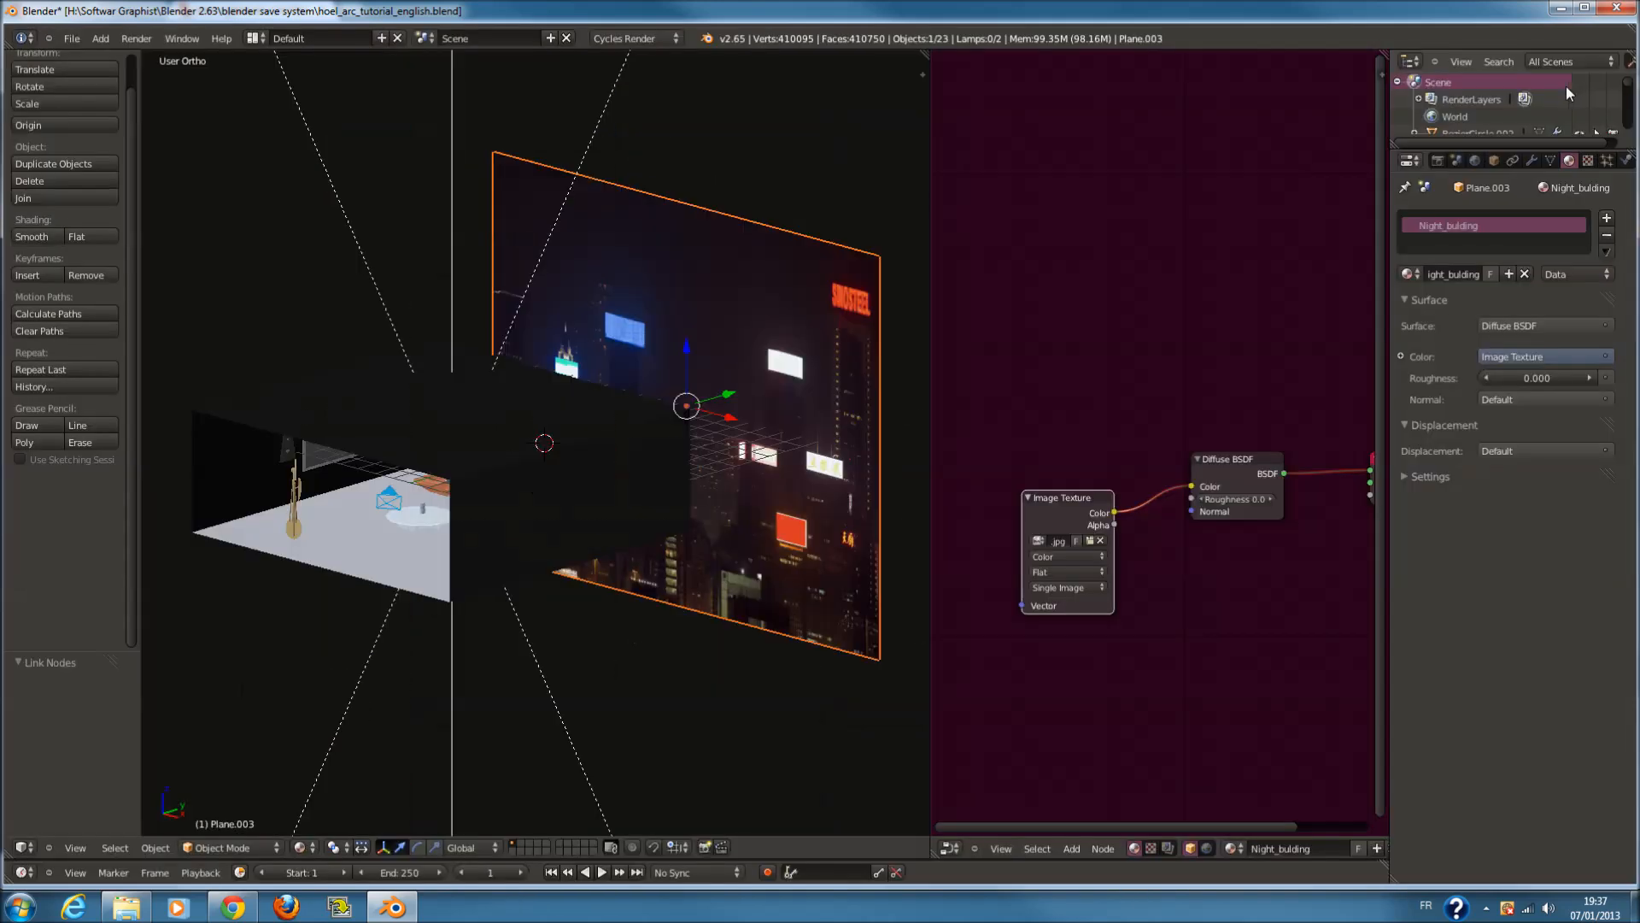
{"action": "key", "text": "KP_0"}
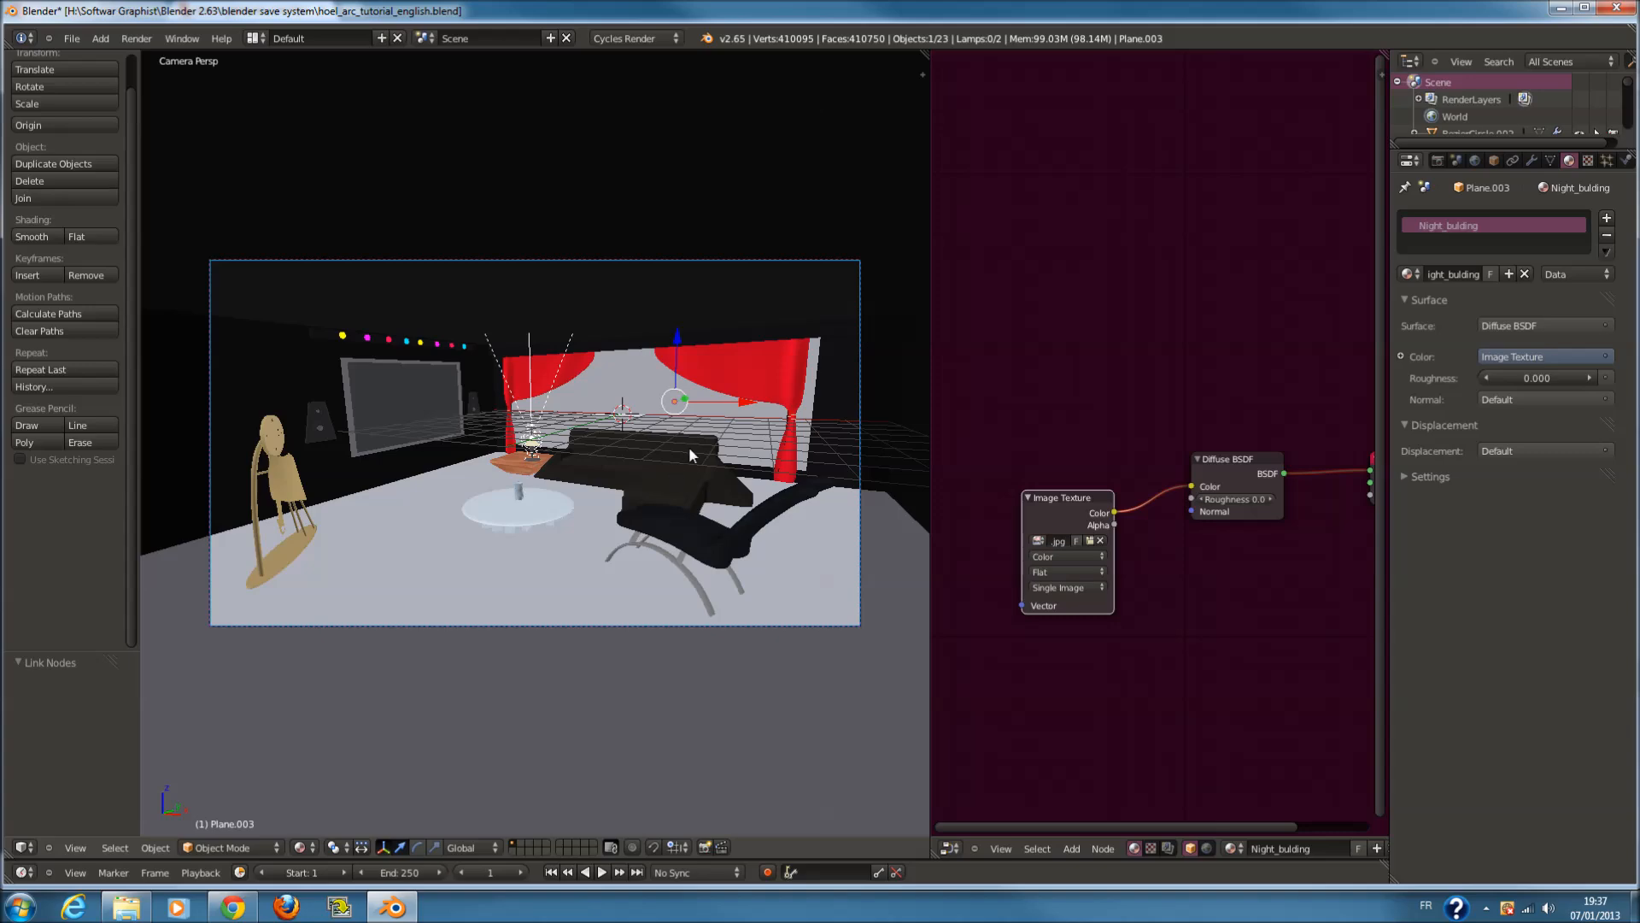
Check the backdrop from the front, then preview the room through the camera in rendered shading
{"action": "key", "text": "KP_1"}
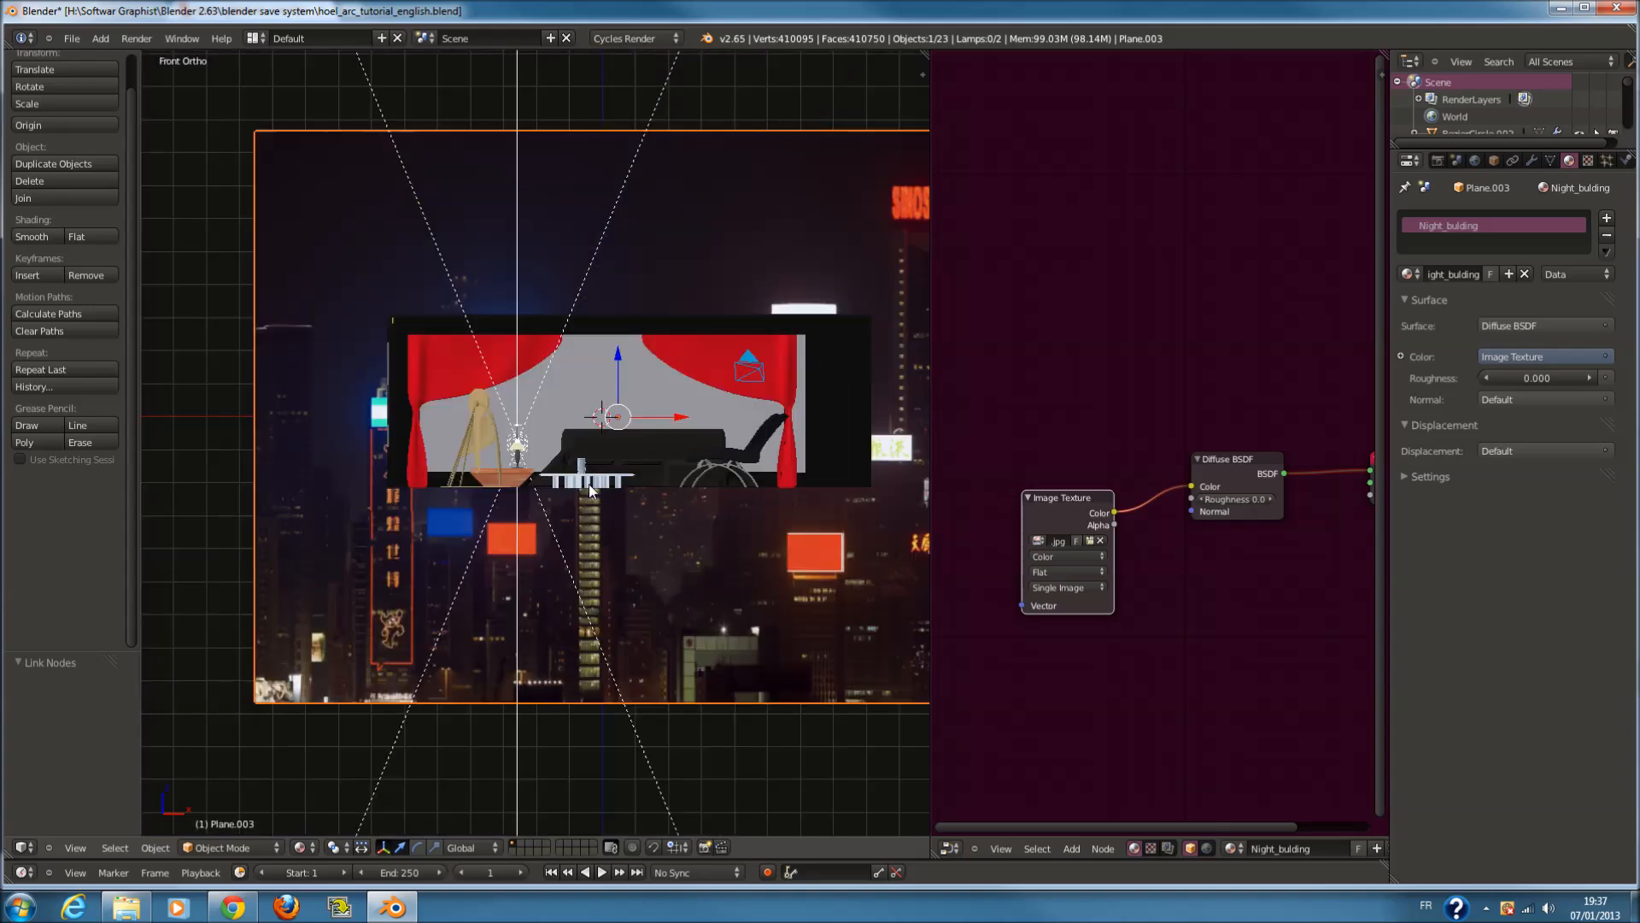
{"action": "key", "text": "KP_0"}
{"action": "left_click", "coordinate": [300, 847]}
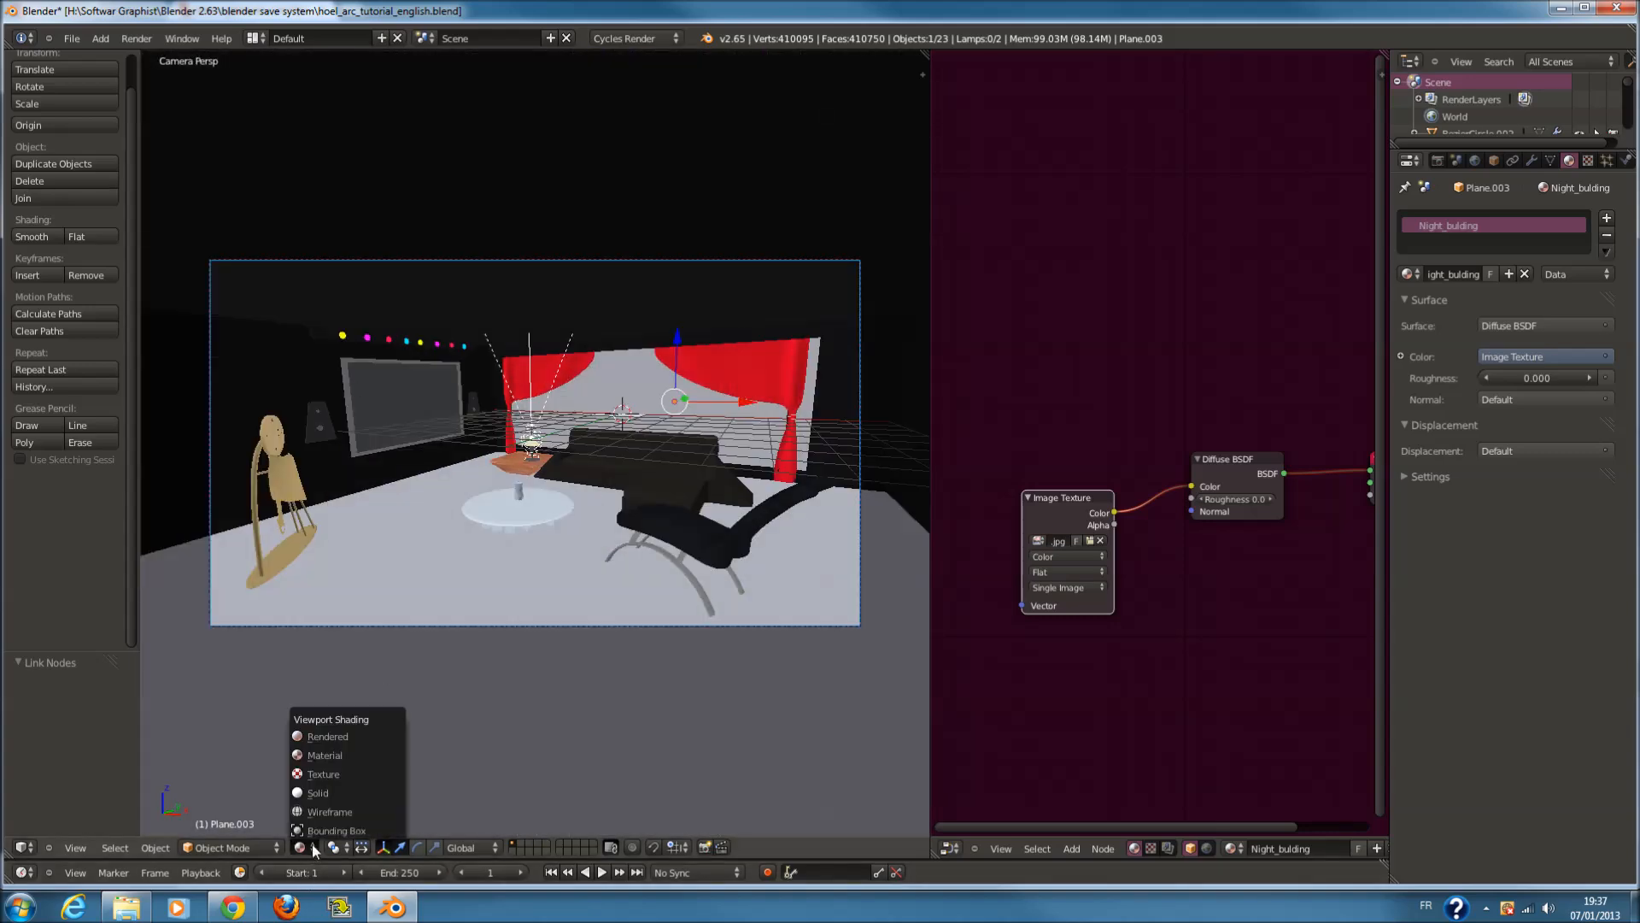
{"action": "left_click", "coordinate": [339, 739]}
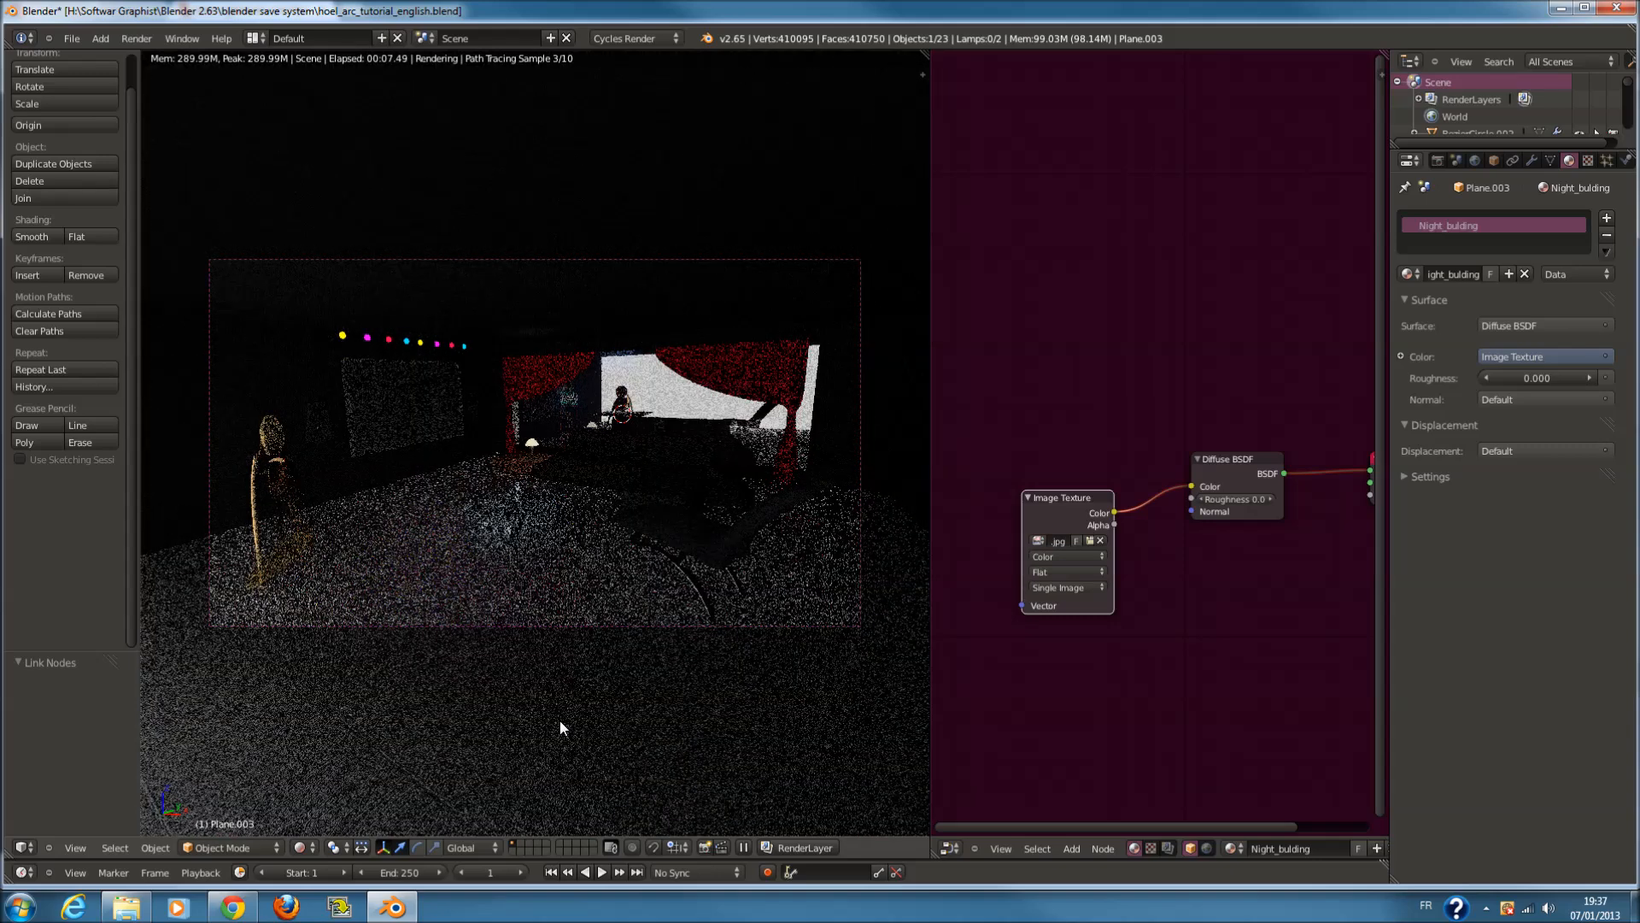
Leave the rendered preview and show the scene from the front in Texture viewport shading with the whole city plane in view
{"action": "left_click", "coordinate": [300, 847]}
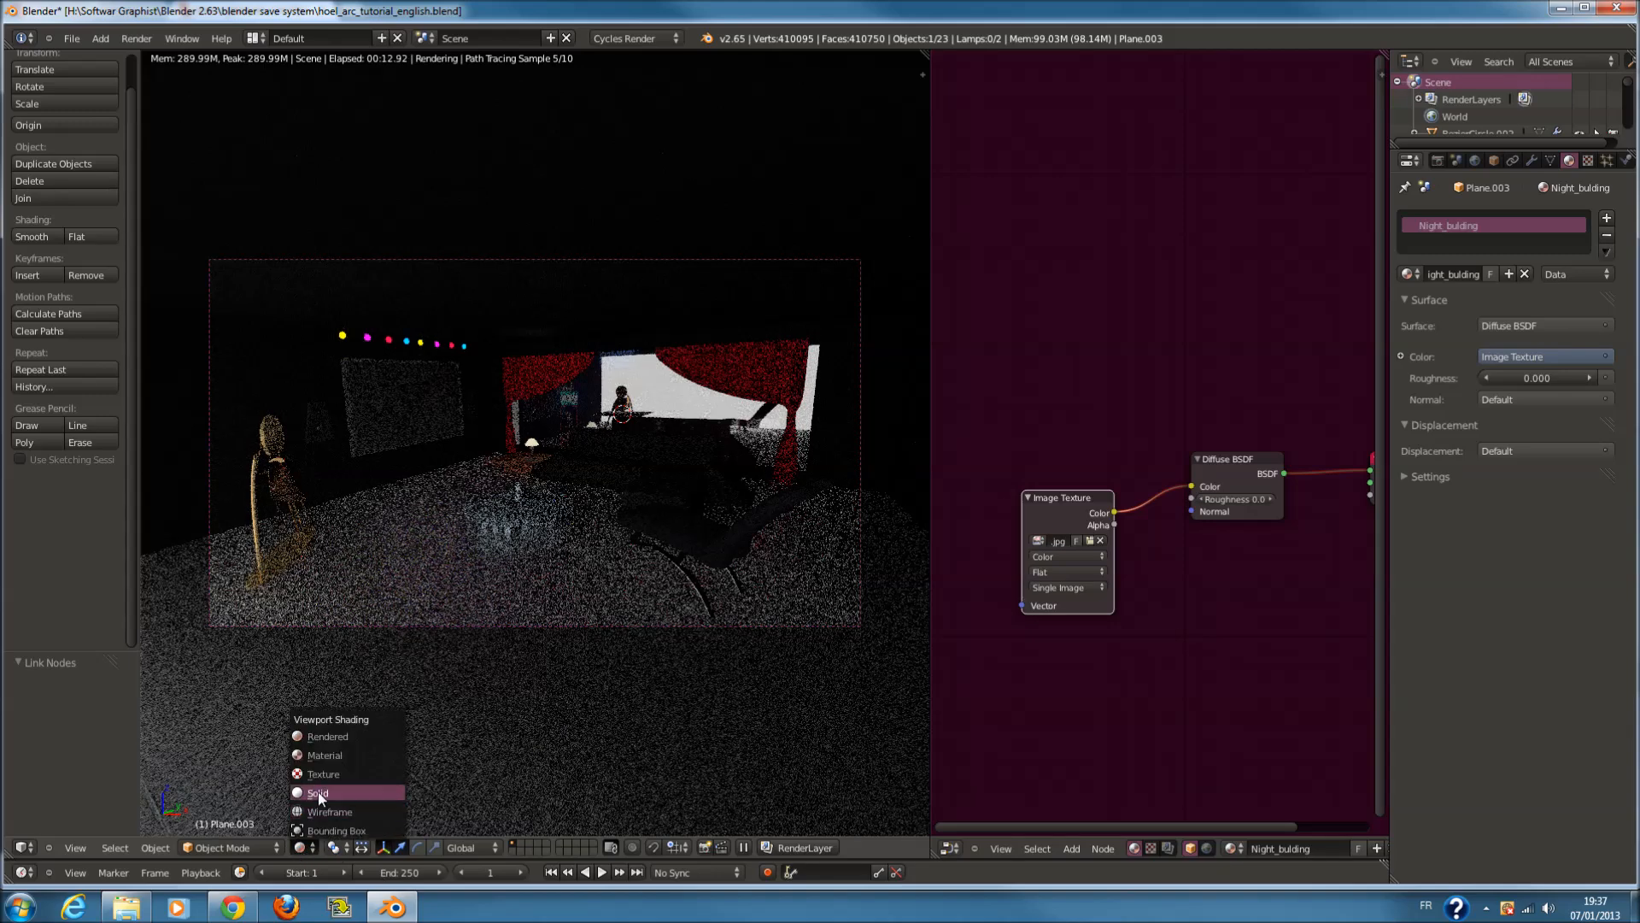
{"action": "left_click", "coordinate": [323, 797]}
{"action": "key", "text": "KP_0"}
{"action": "scroll", "coordinate": [601, 619], "scroll_direction": "down", "scroll_amount": 2}
{"action": "left_click", "coordinate": [305, 847]}
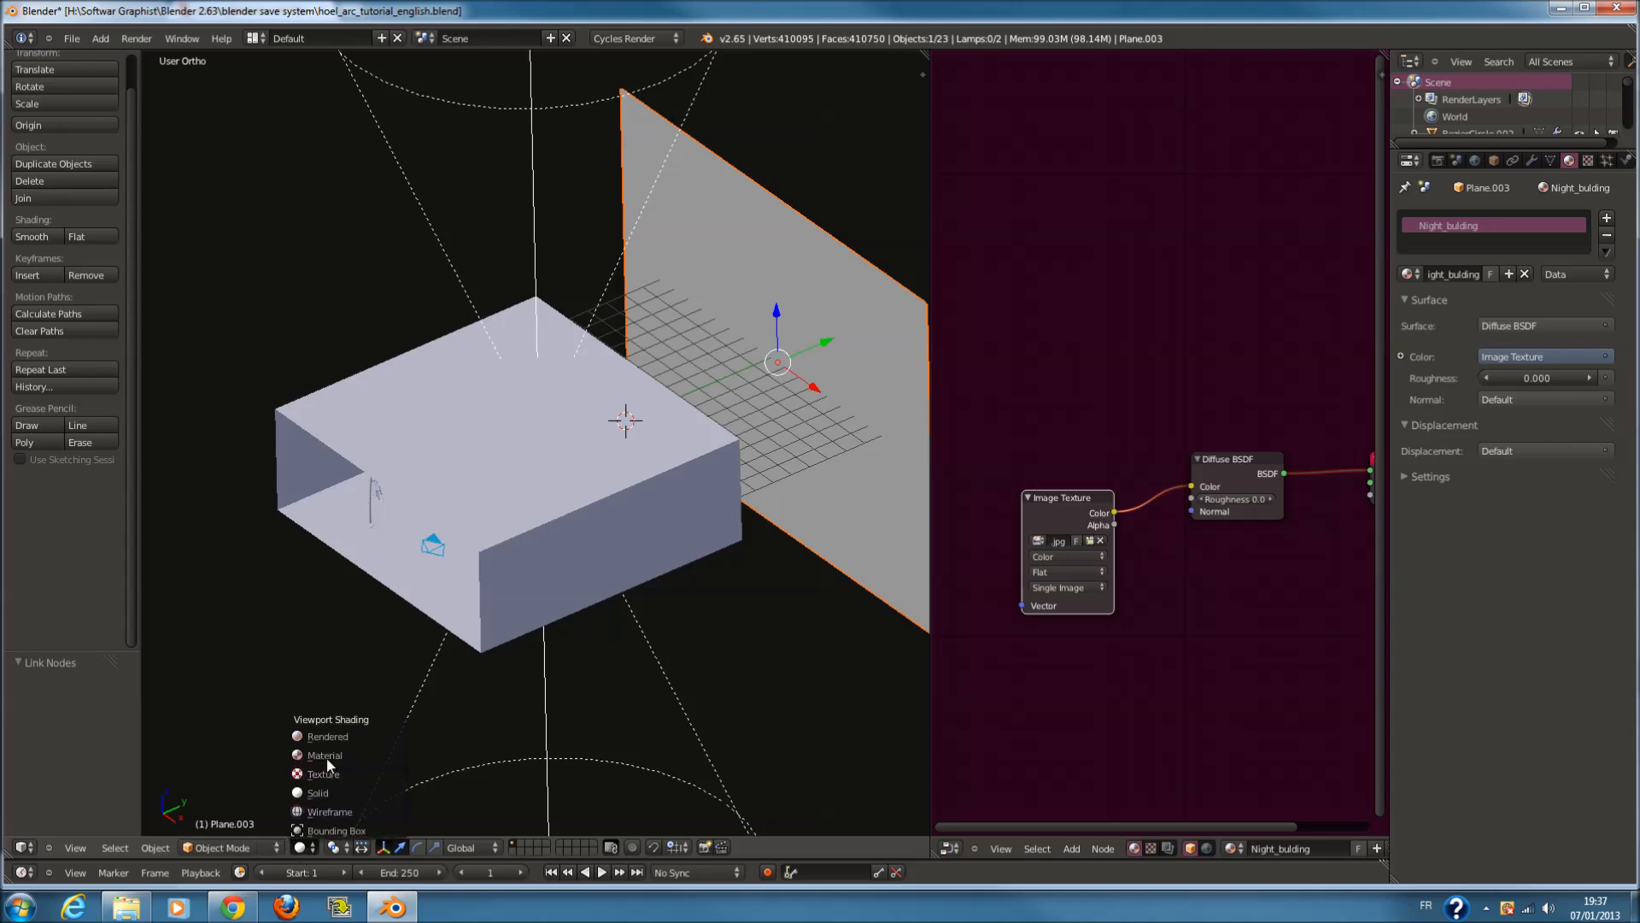
{"action": "left_click", "coordinate": [330, 774]}
{"action": "key", "text": "KP_1"}
{"action": "key", "text": "z"}
{"action": "scroll", "coordinate": [817, 481], "scroll_direction": "up", "scroll_amount": 1}
{"action": "key", "text": "z"}
{"action": "left_click", "coordinate": [300, 845]}
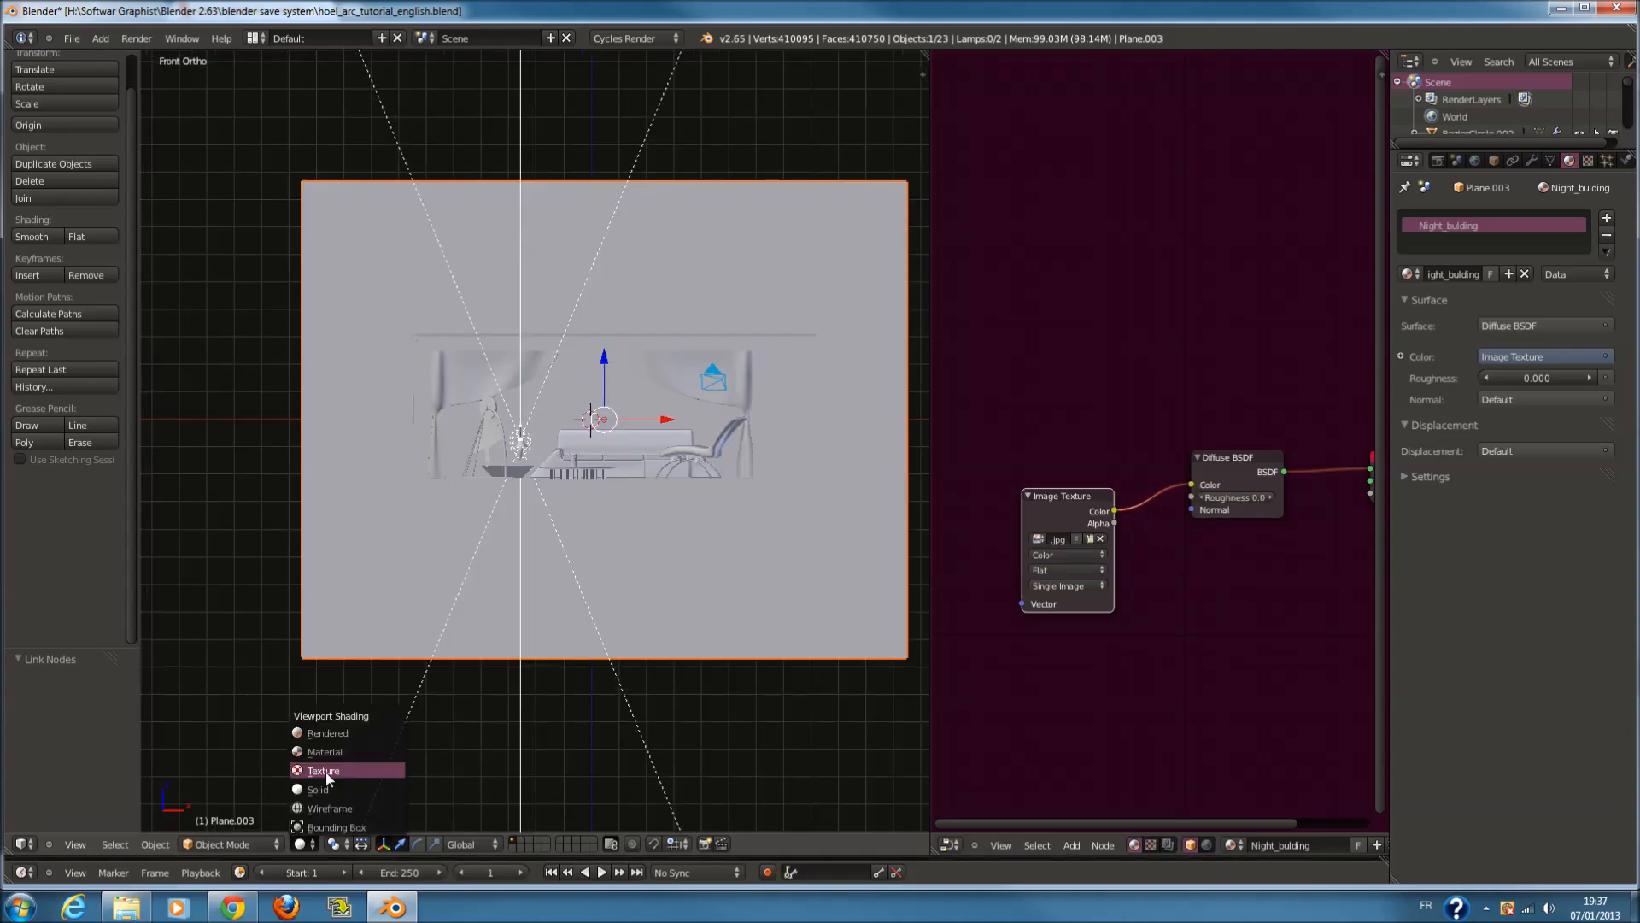
{"action": "left_click", "coordinate": [326, 771]}
{"action": "scroll", "coordinate": [843, 453], "scroll_direction": "up", "scroll_amount": 2, "text": "shift"}
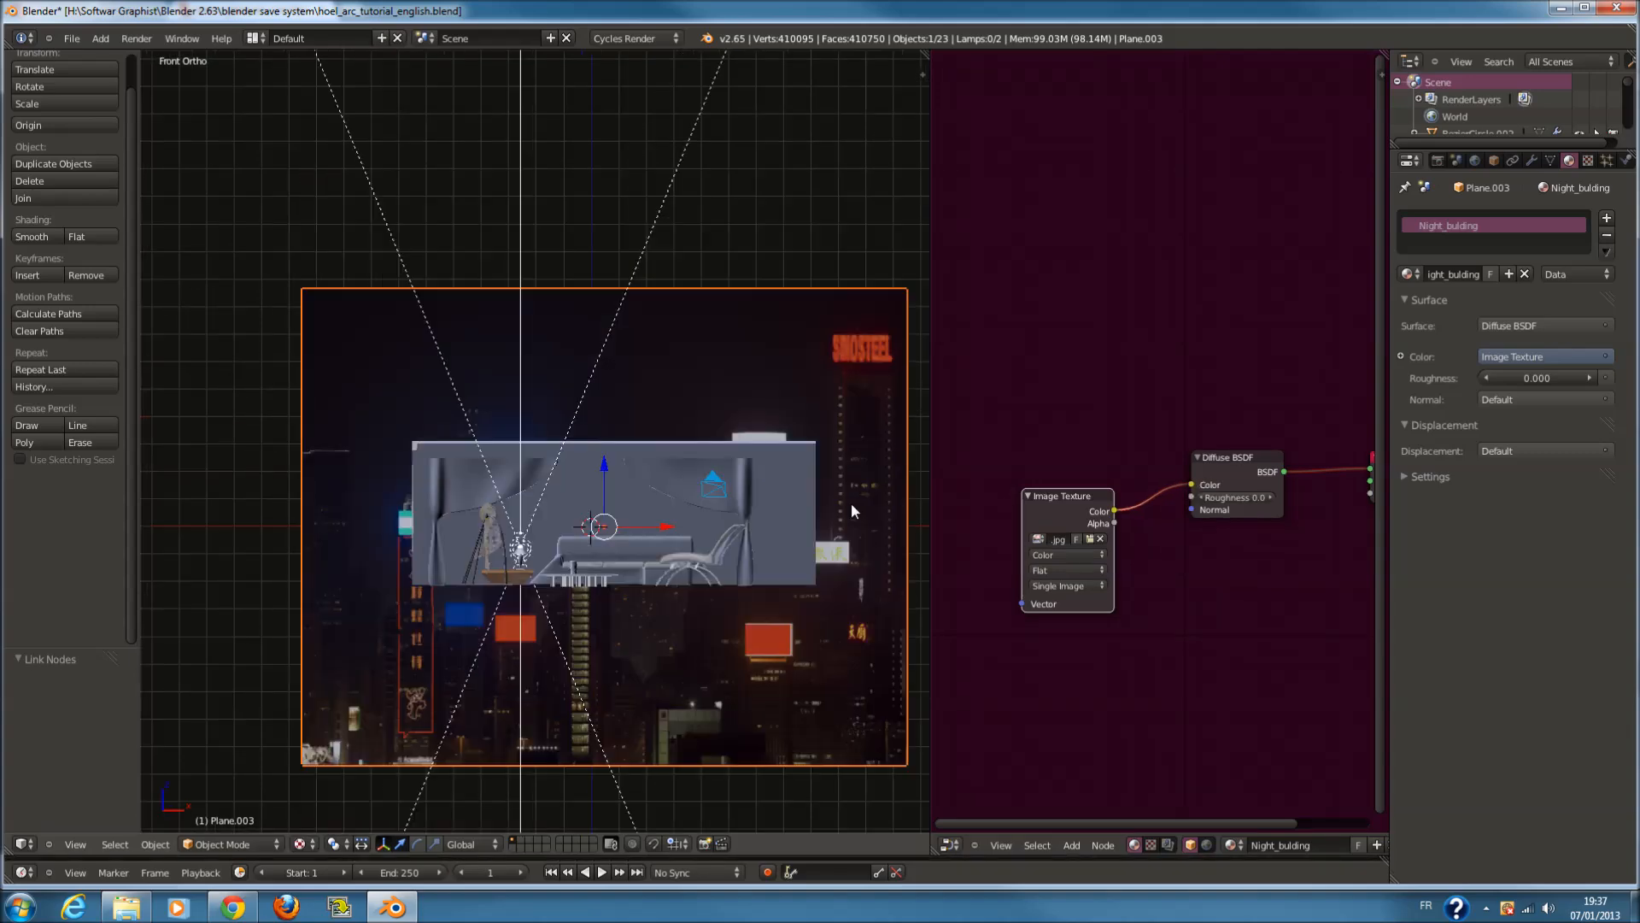
Scale the city backdrop plane down to about 0.592 and raise it about 1.78 units along Z
{"action": "key", "text": "s"}
{"action": "left_click", "coordinate": [614, 475]}
{"action": "key", "text": "g"}
{"action": "key", "text": "z"}
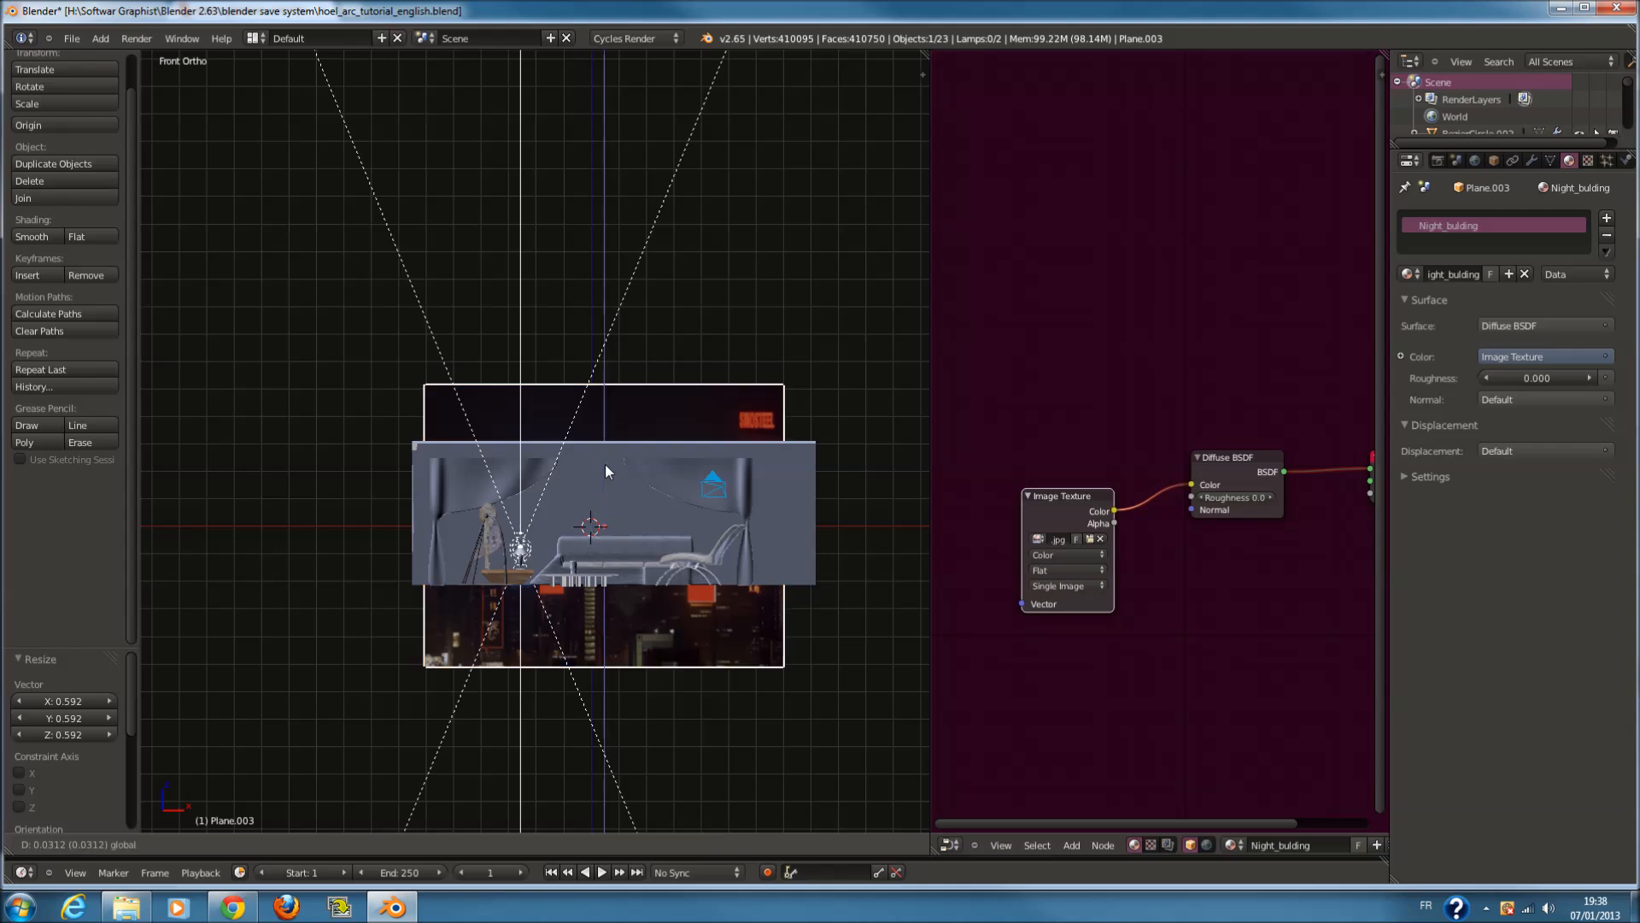
{"action": "left_click", "coordinate": [595, 435]}
Shift the city backdrop plane about 0.57 units along X behind the room
{"action": "middle_click_drag", "start_coordinate": [591, 435], "coordinate": [773, 397]}
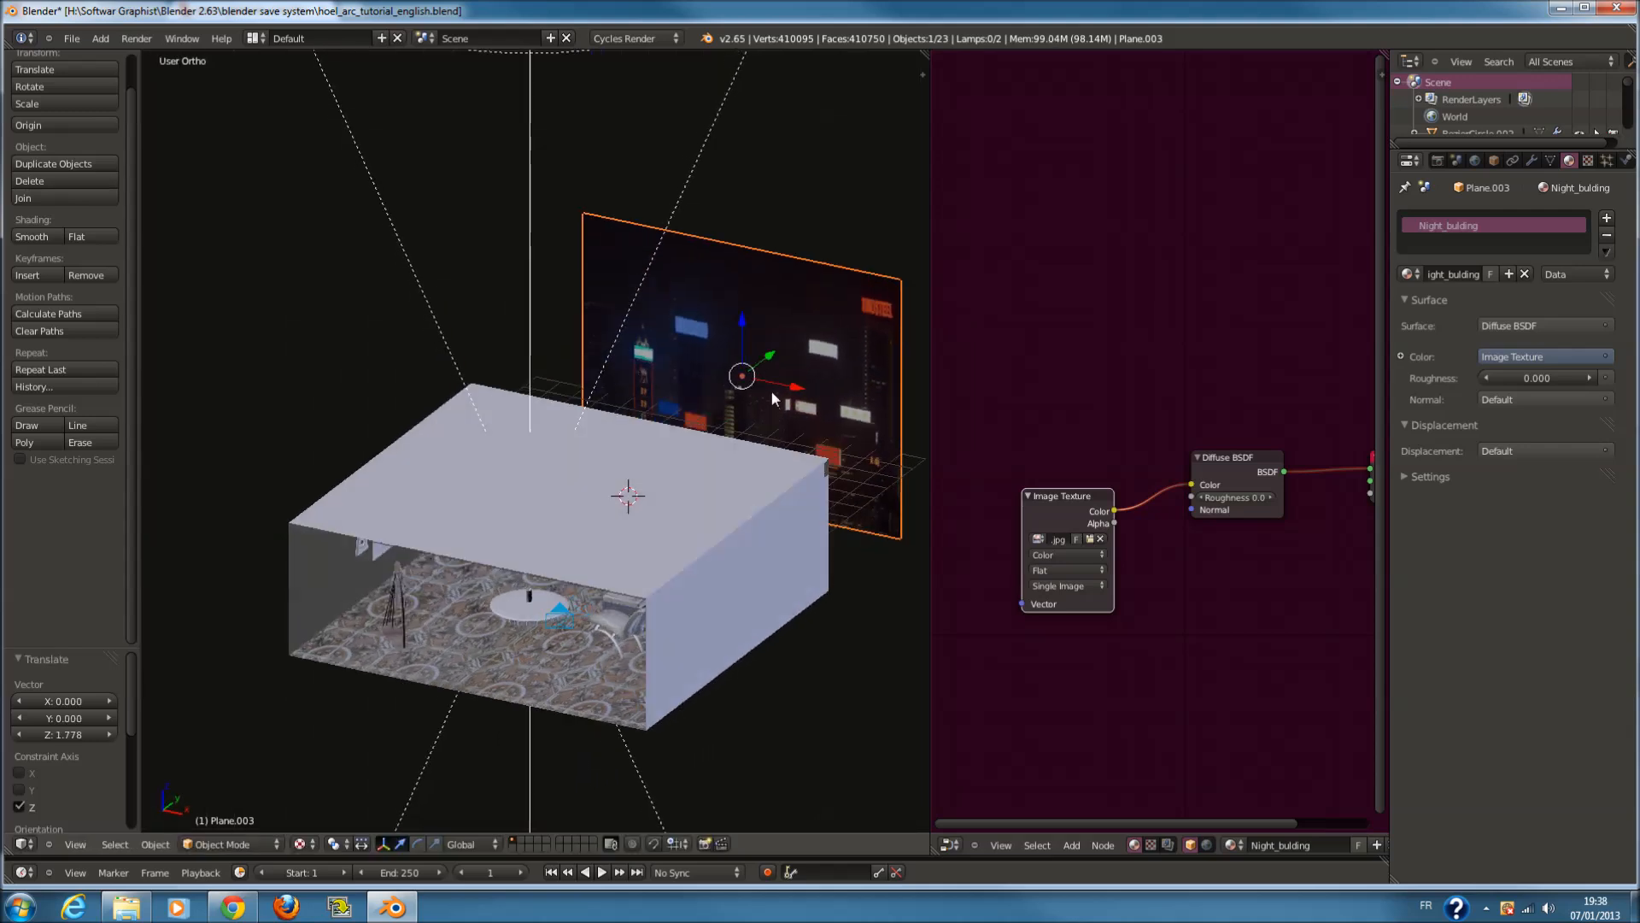
{"action": "left_click_drag", "start_coordinate": [769, 356], "coordinate": [745, 340]}
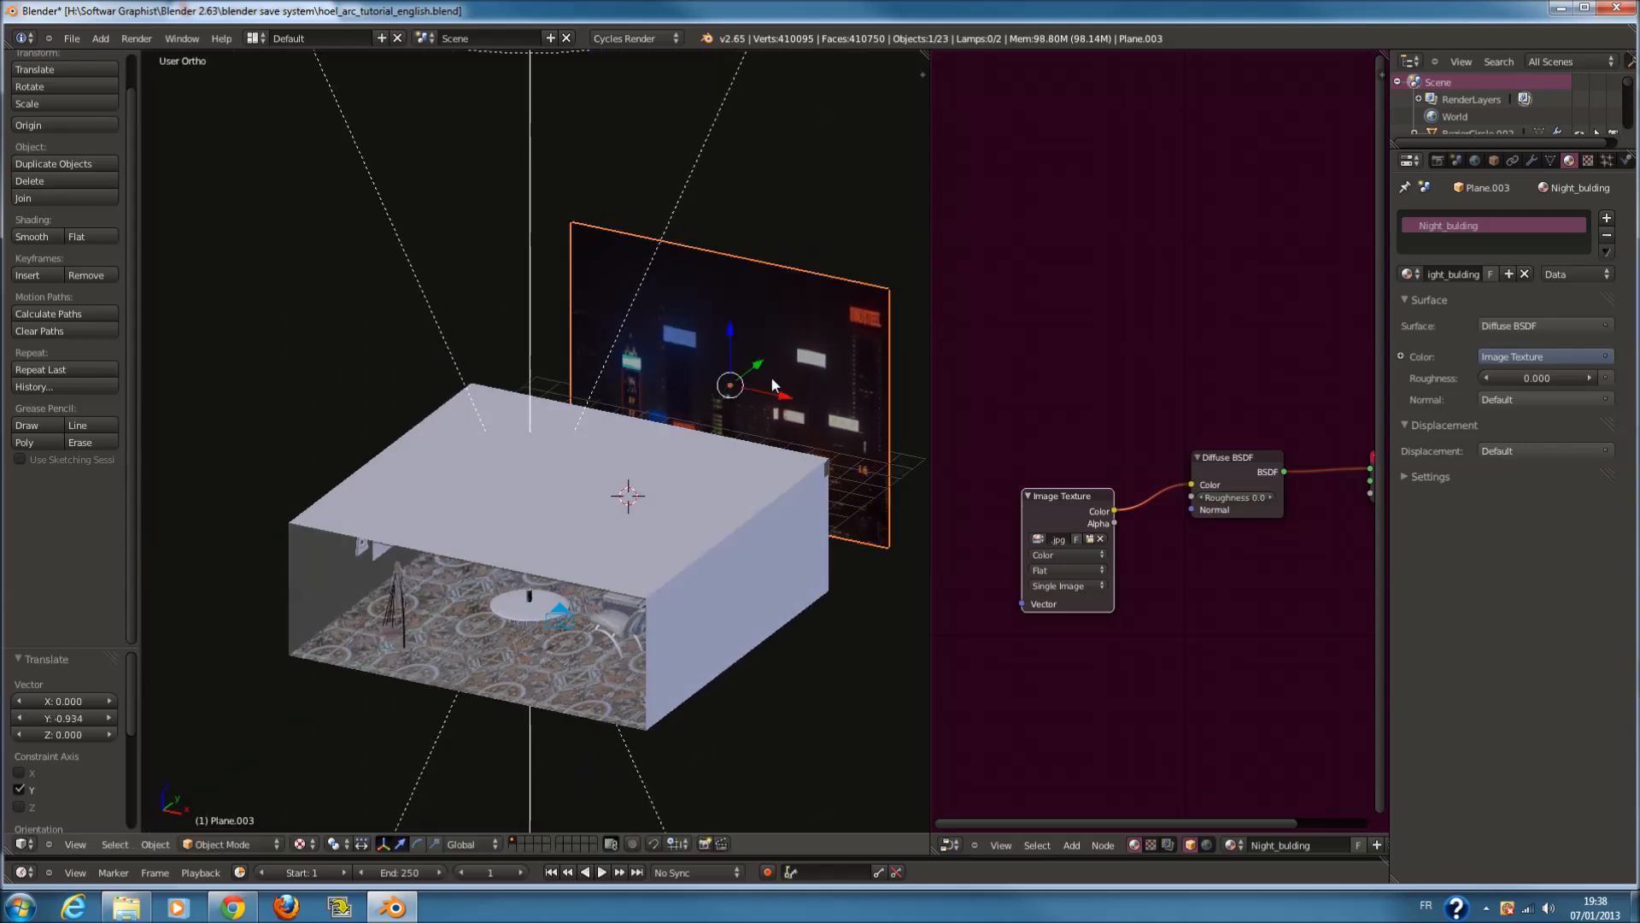
{"action": "key", "text": "ctrl+z"}
{"action": "left_click_drag", "start_coordinate": [786, 398], "coordinate": [750, 381]}
{"action": "key", "text": "ctrl+s"}
{"action": "left_click", "coordinate": [737, 372]}
Widen the backdrop plane along X by about 1.256 in the wireframe camera view
{"action": "key", "text": "KP_0"}
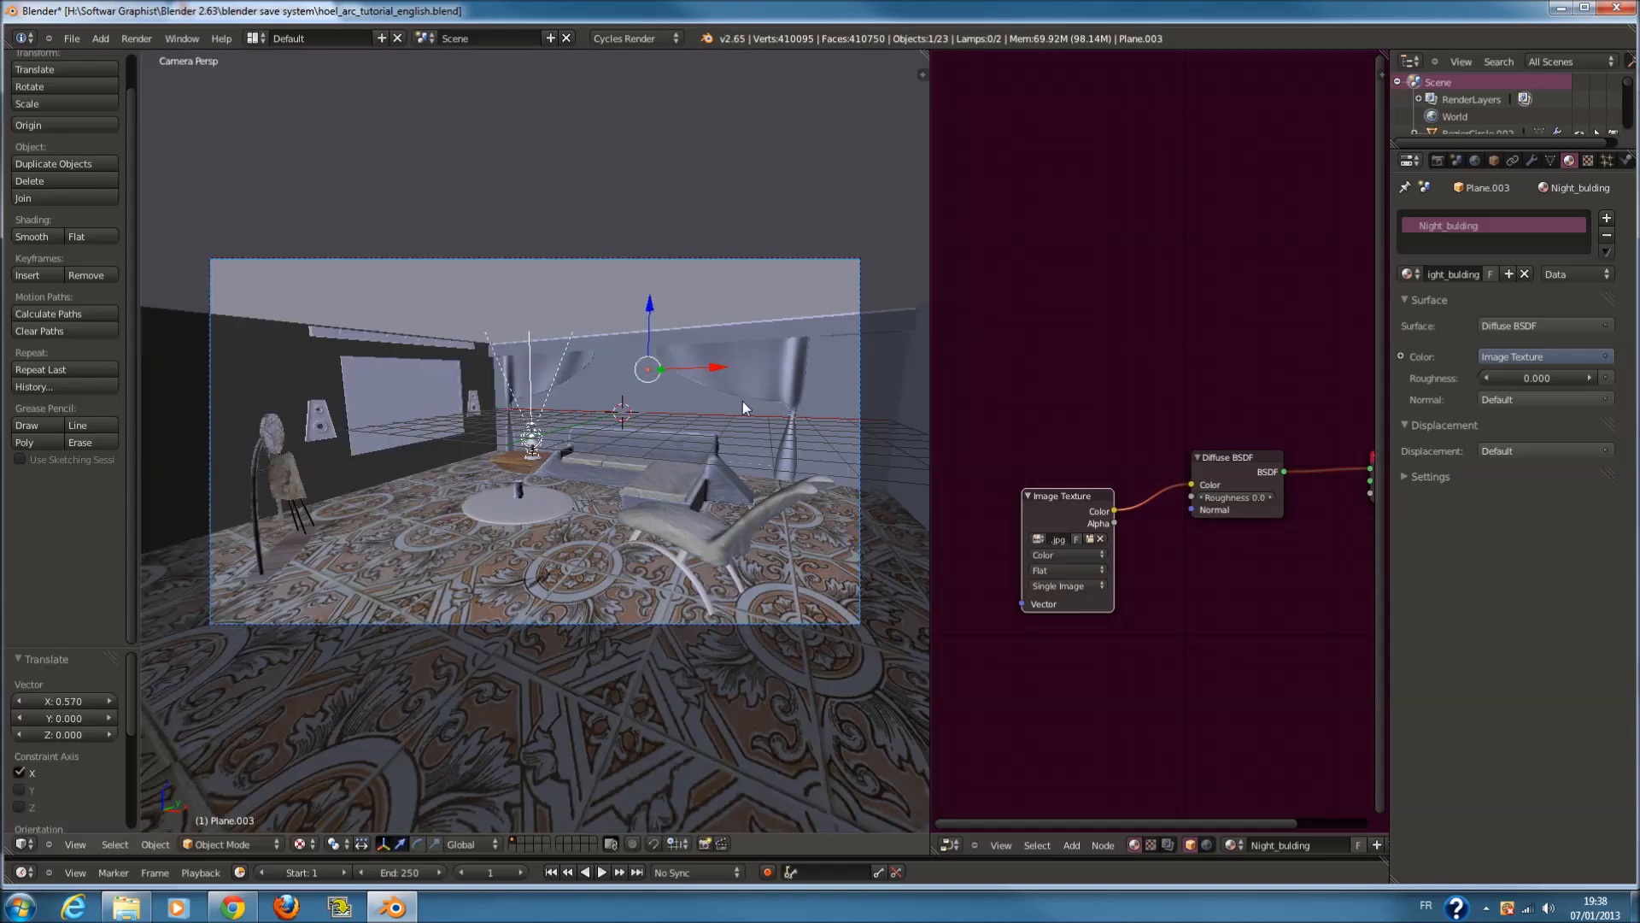
{"action": "key", "text": "Home"}
{"action": "key", "text": "z"}
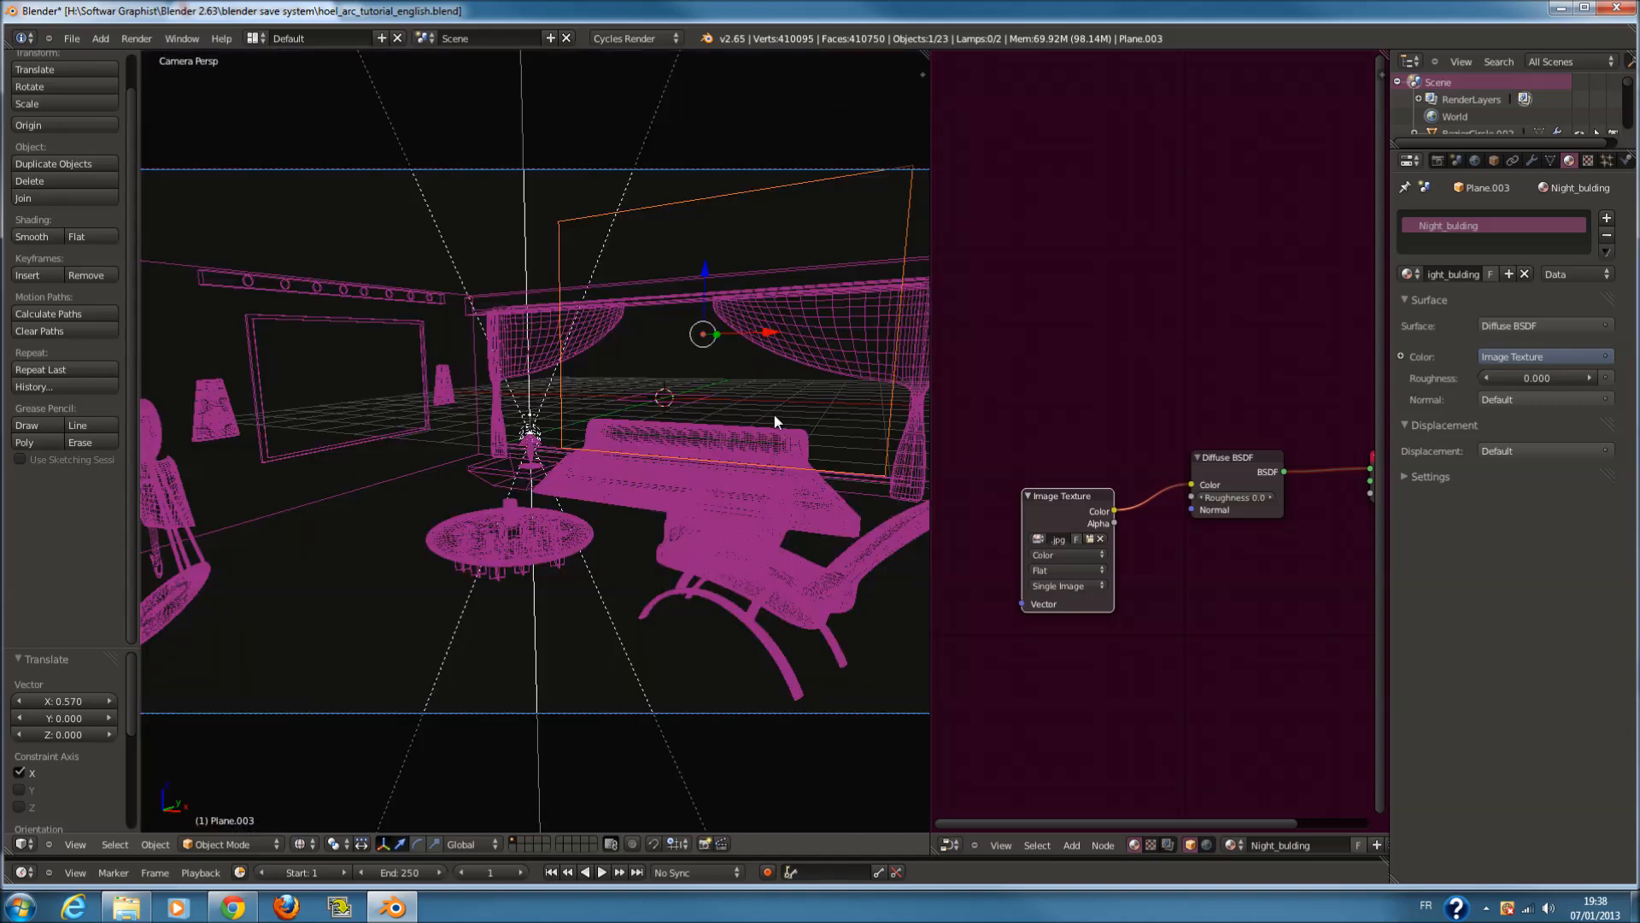
{"action": "scroll", "coordinate": [774, 414], "scroll_direction": "down", "scroll_amount": 1}
{"action": "key", "text": "s"}
{"action": "key", "text": "x"}
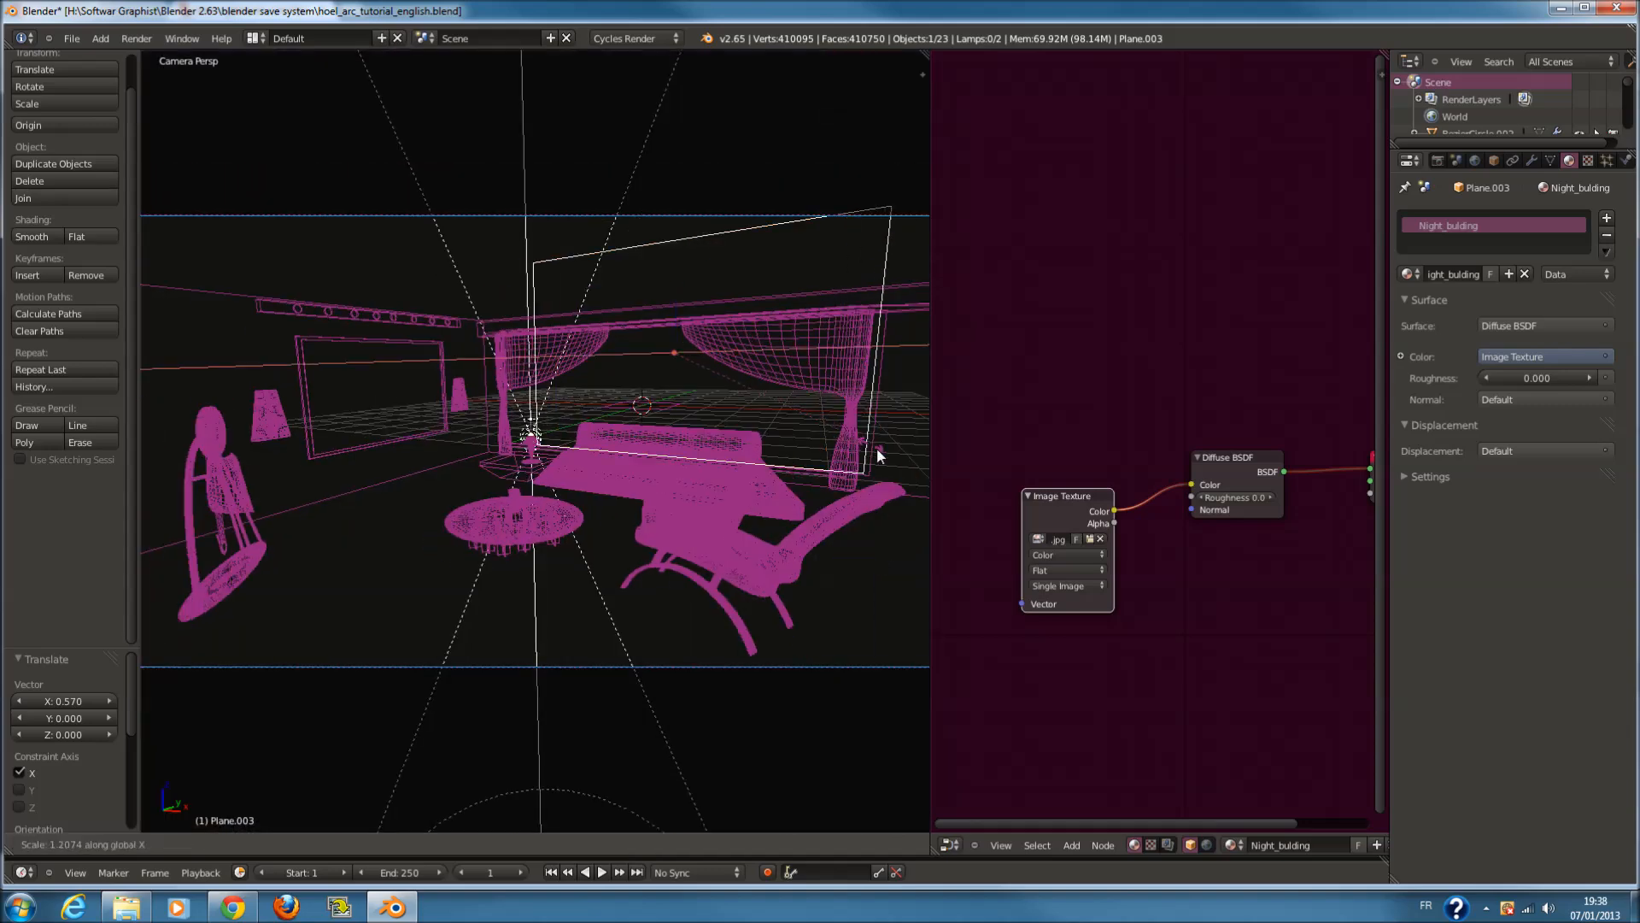
{"action": "left_click", "coordinate": [879, 449]}
Preview the widened backdrop through the camera in rendered shading
{"action": "key", "text": "z"}
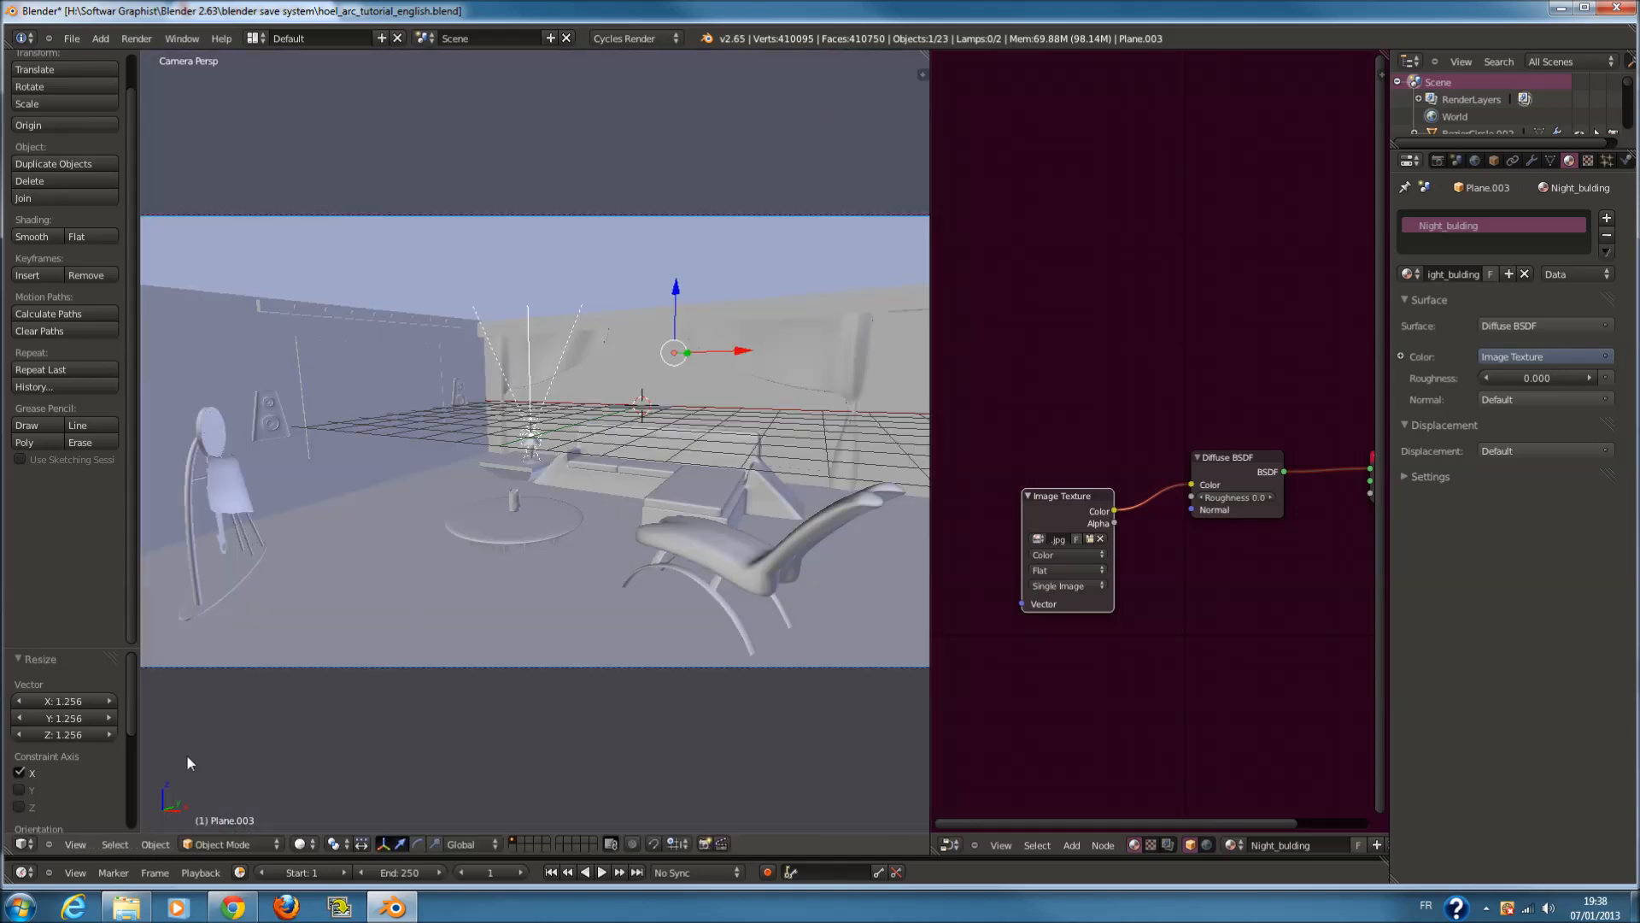
{"action": "left_click", "coordinate": [299, 844]}
{"action": "left_click", "coordinate": [332, 732]}
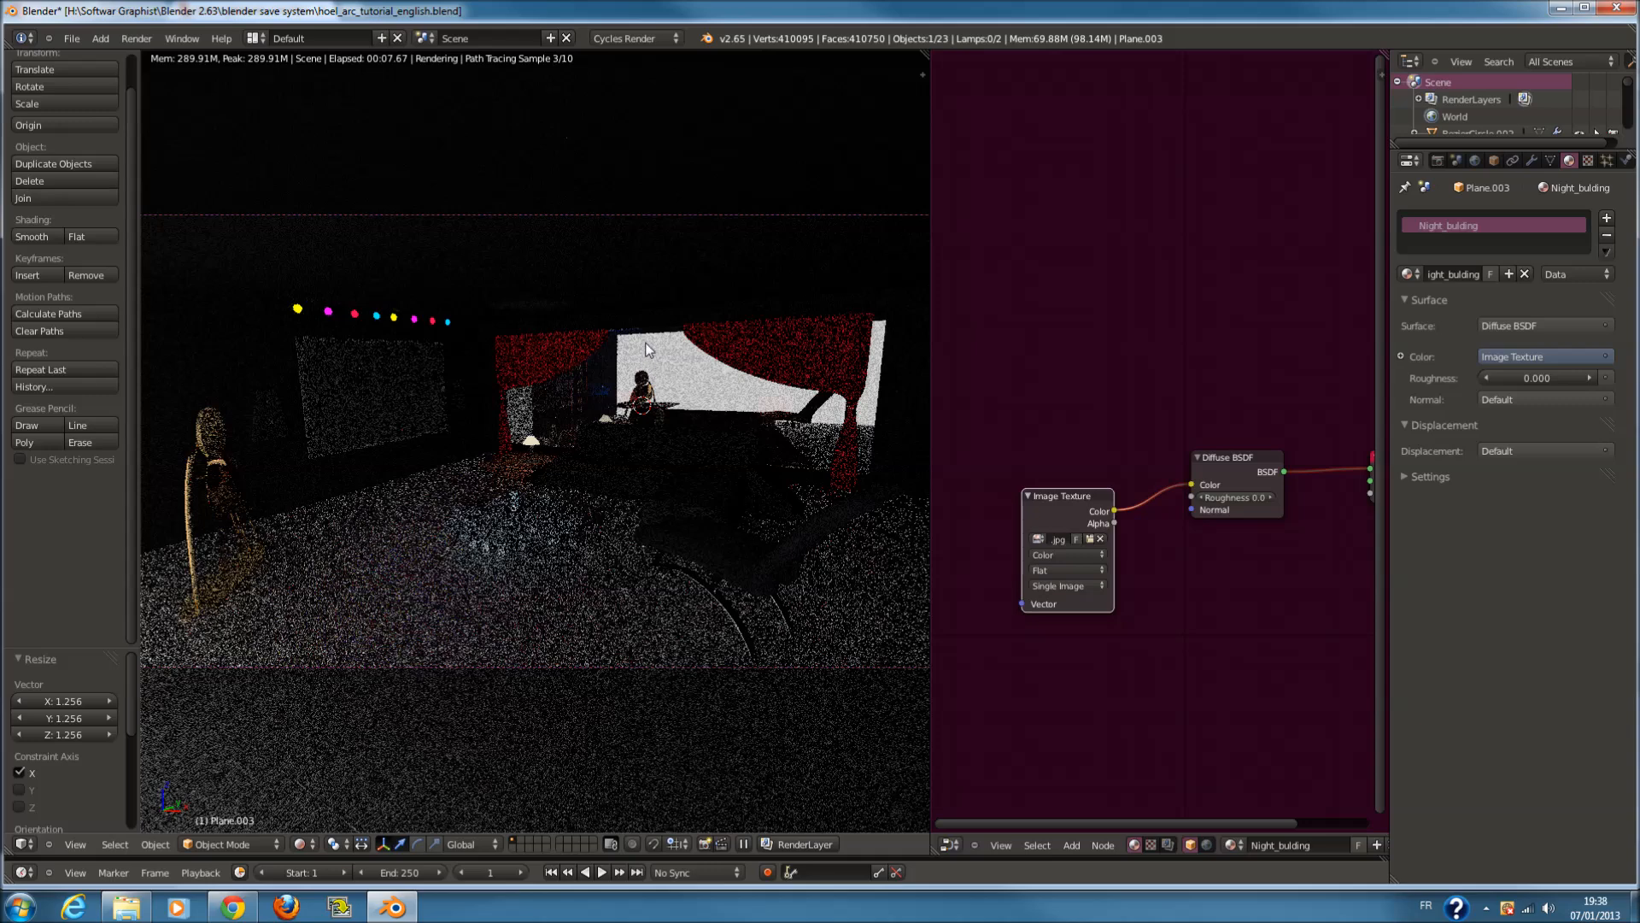
Select the window glass pane and disconnect the Glossy BSDF from its Mix Shader's second Shader input
{"action": "right_click", "coordinate": [646, 343]}
{"action": "scroll", "coordinate": [1263, 612], "scroll_direction": "down", "scroll_amount": 2}
{"action": "middle_click_drag", "start_coordinate": [1263, 615], "coordinate": [1161, 554]}
{"action": "scroll", "coordinate": [1161, 553], "scroll_direction": "up", "scroll_amount": 2}
{"action": "scroll", "coordinate": [1161, 554], "scroll_direction": "up", "scroll_amount": 2}
{"action": "left_click", "coordinate": [1099, 467]}
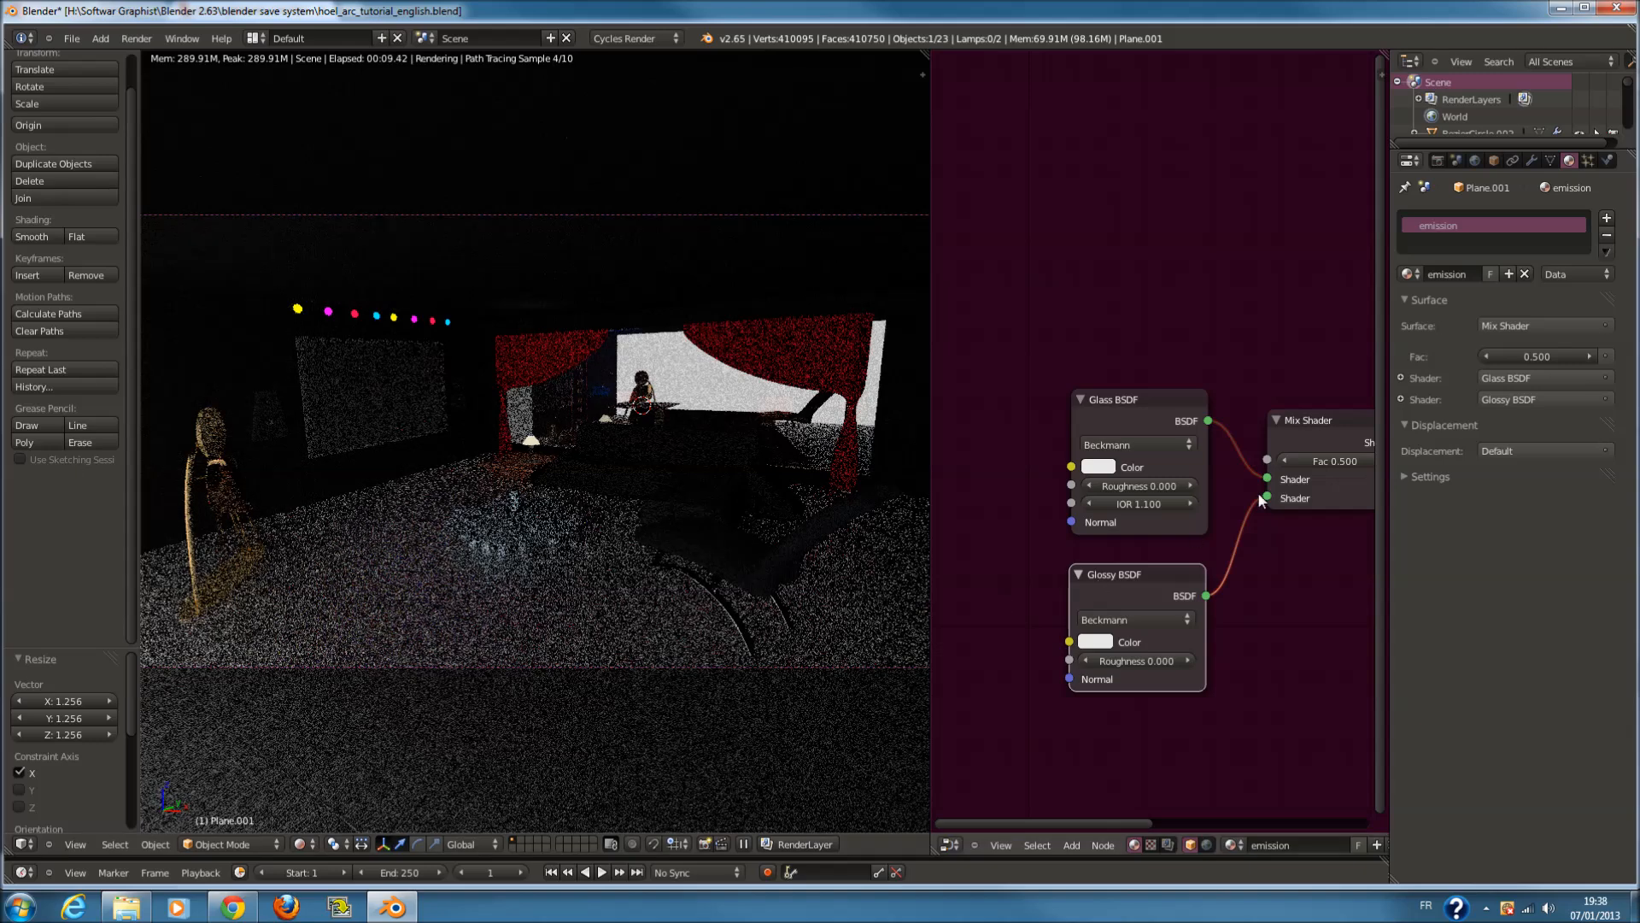
{"action": "left_click_drag", "start_coordinate": [1270, 499], "coordinate": [1254, 530]}
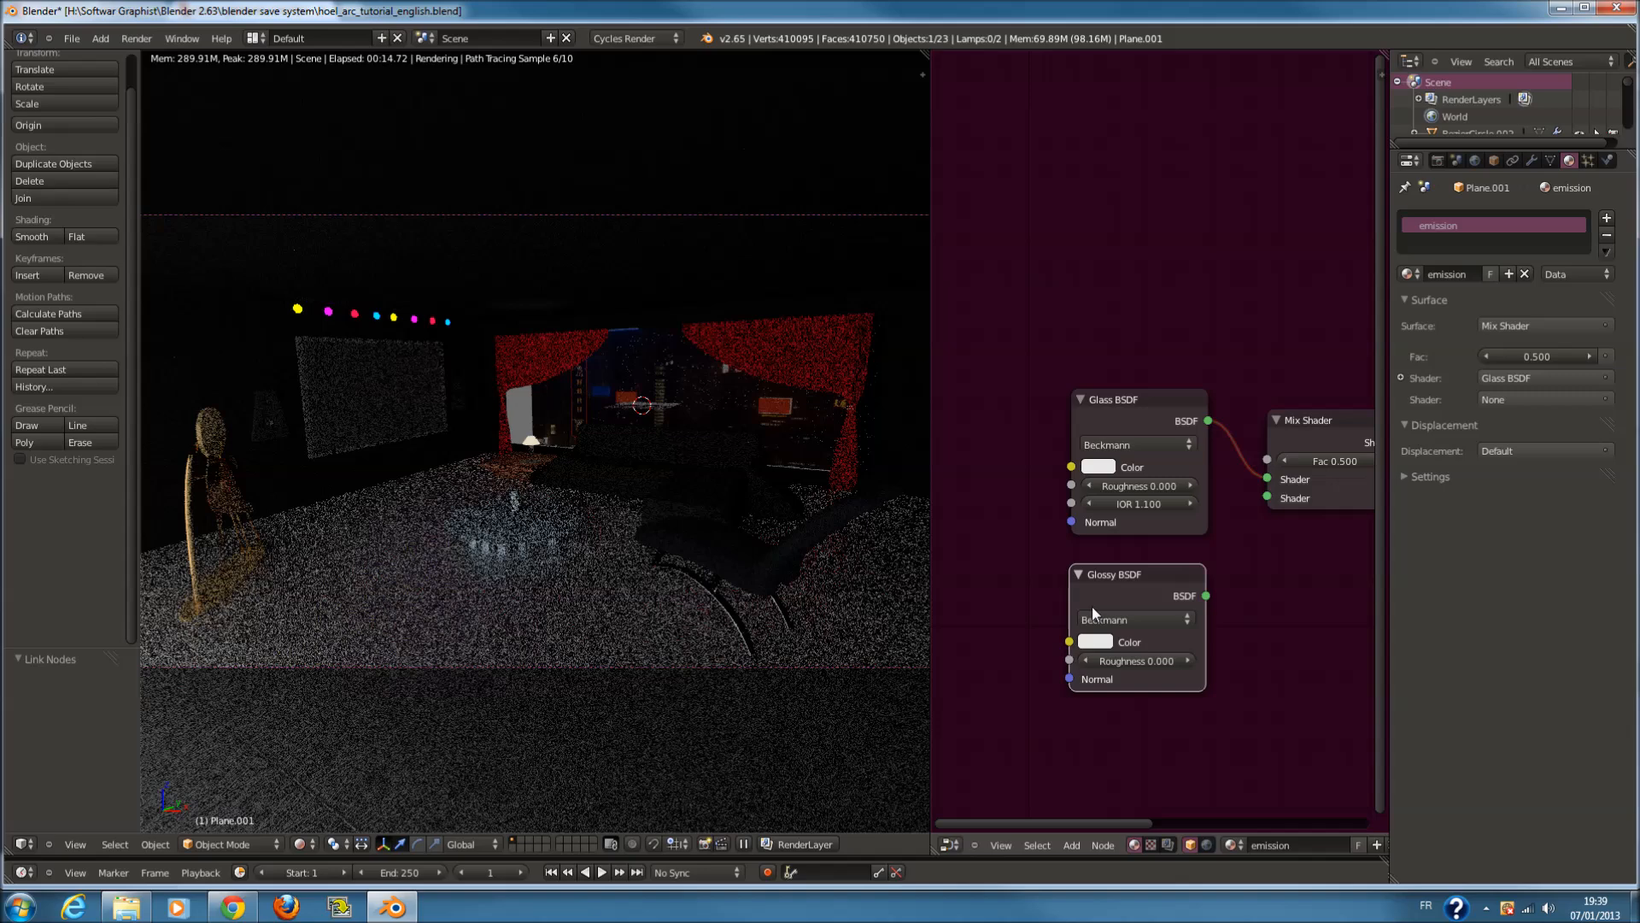
Select the city backdrop plane in wireframe, rotate it in top view and move it about -1.26 in X and -0.27 in Y
{"action": "left_click", "coordinate": [301, 844]}
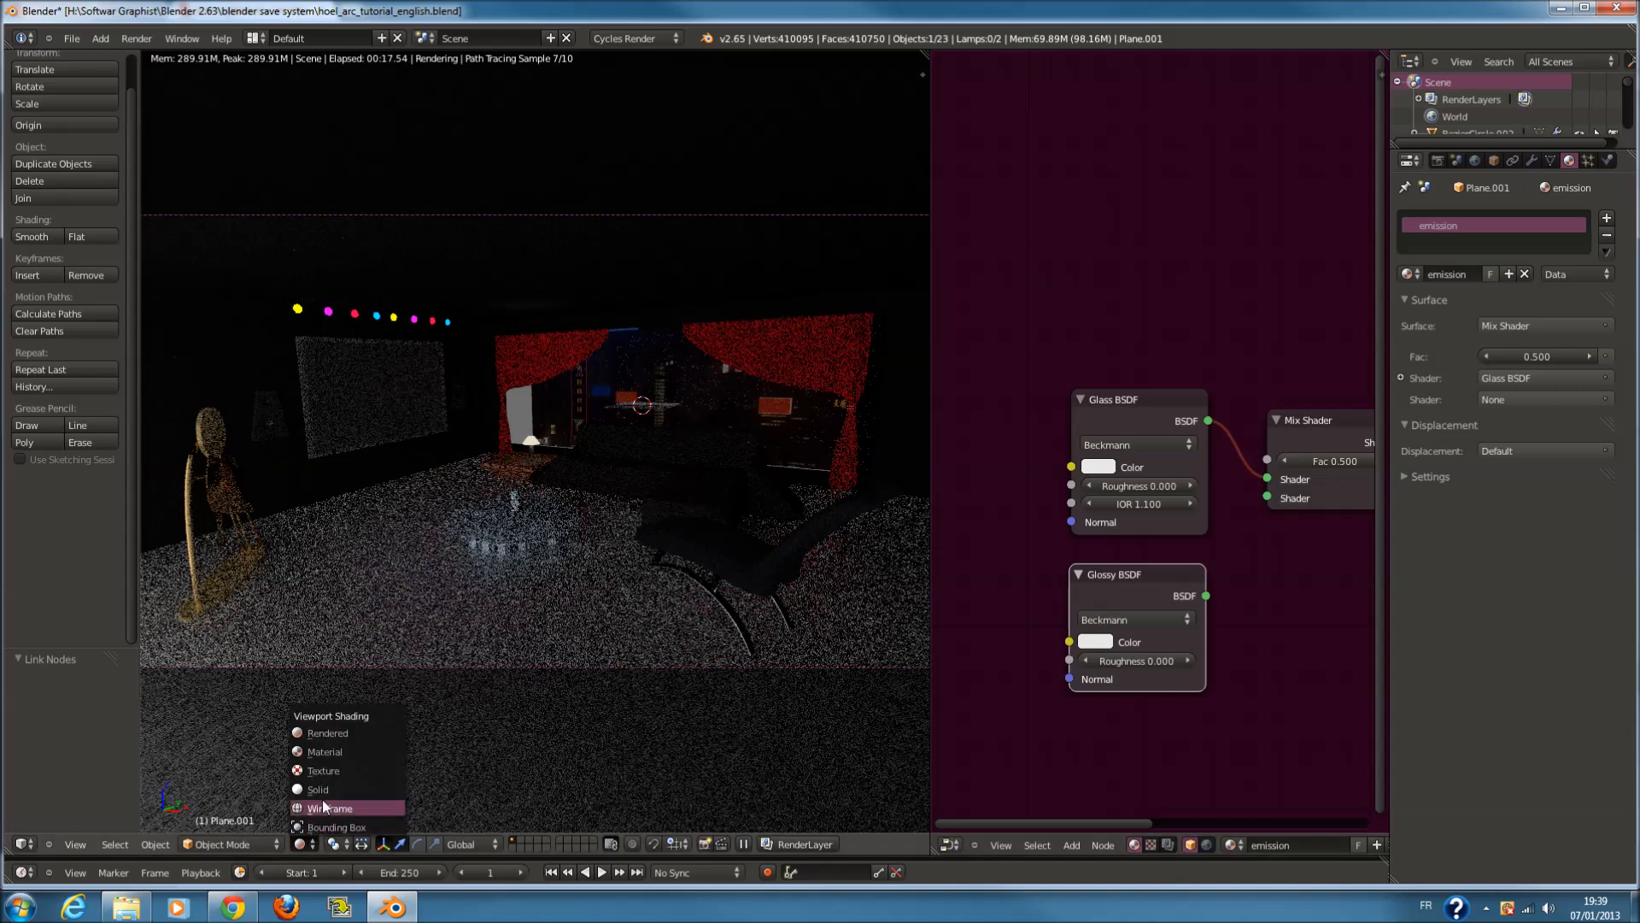
{"action": "left_click", "coordinate": [321, 808]}
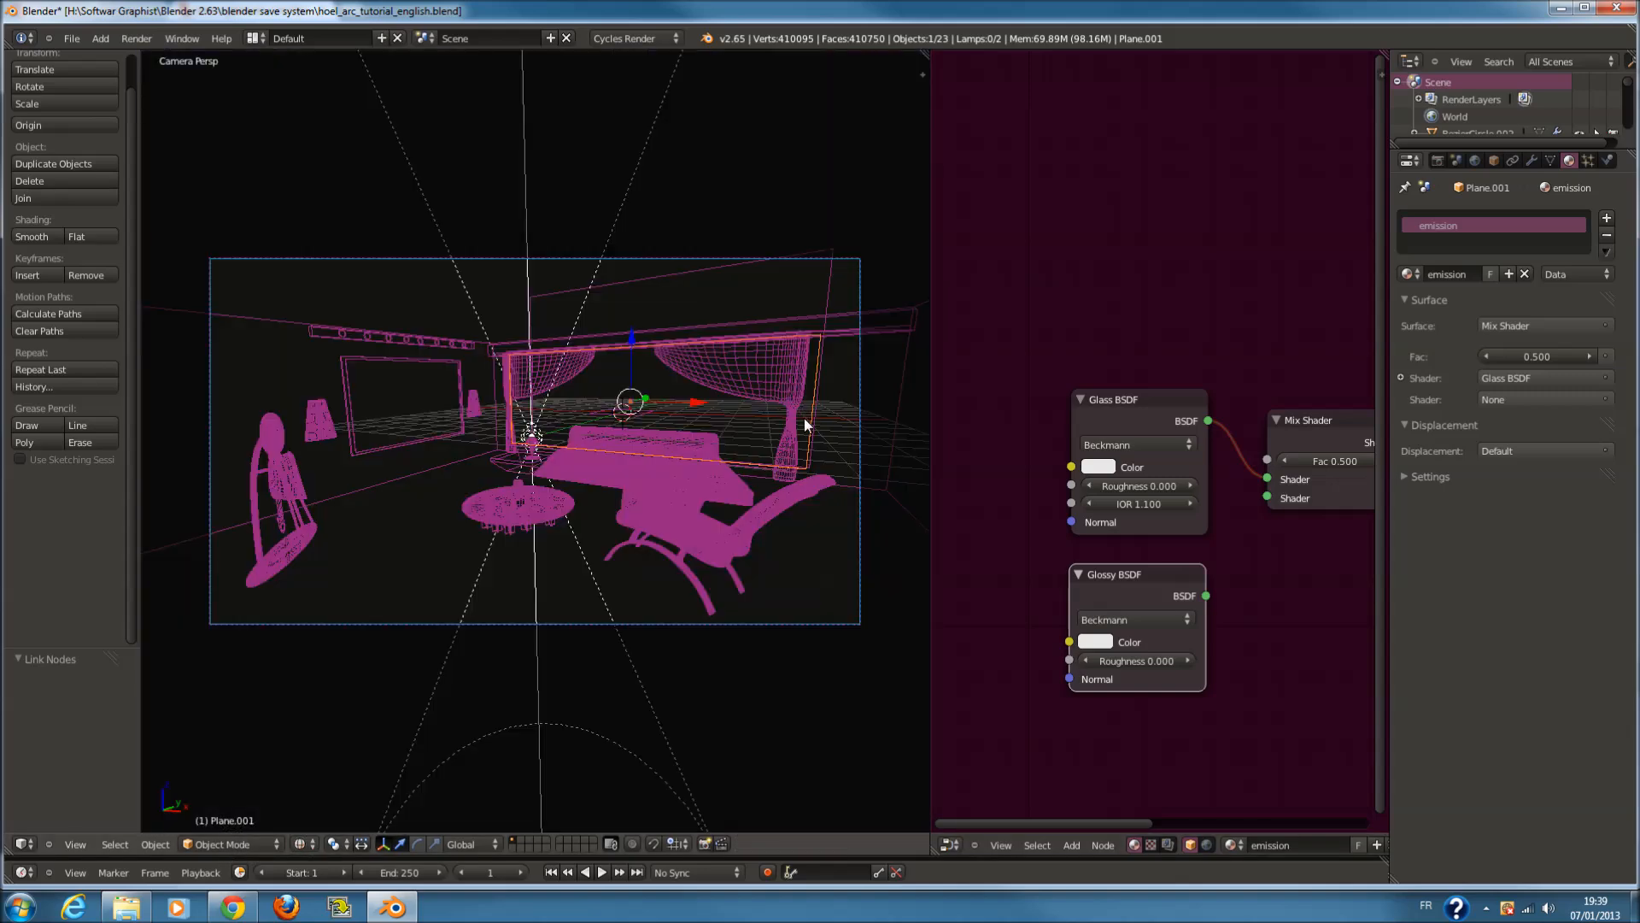
{"action": "key", "text": "z"}
{"action": "key", "text": "KP_1"}
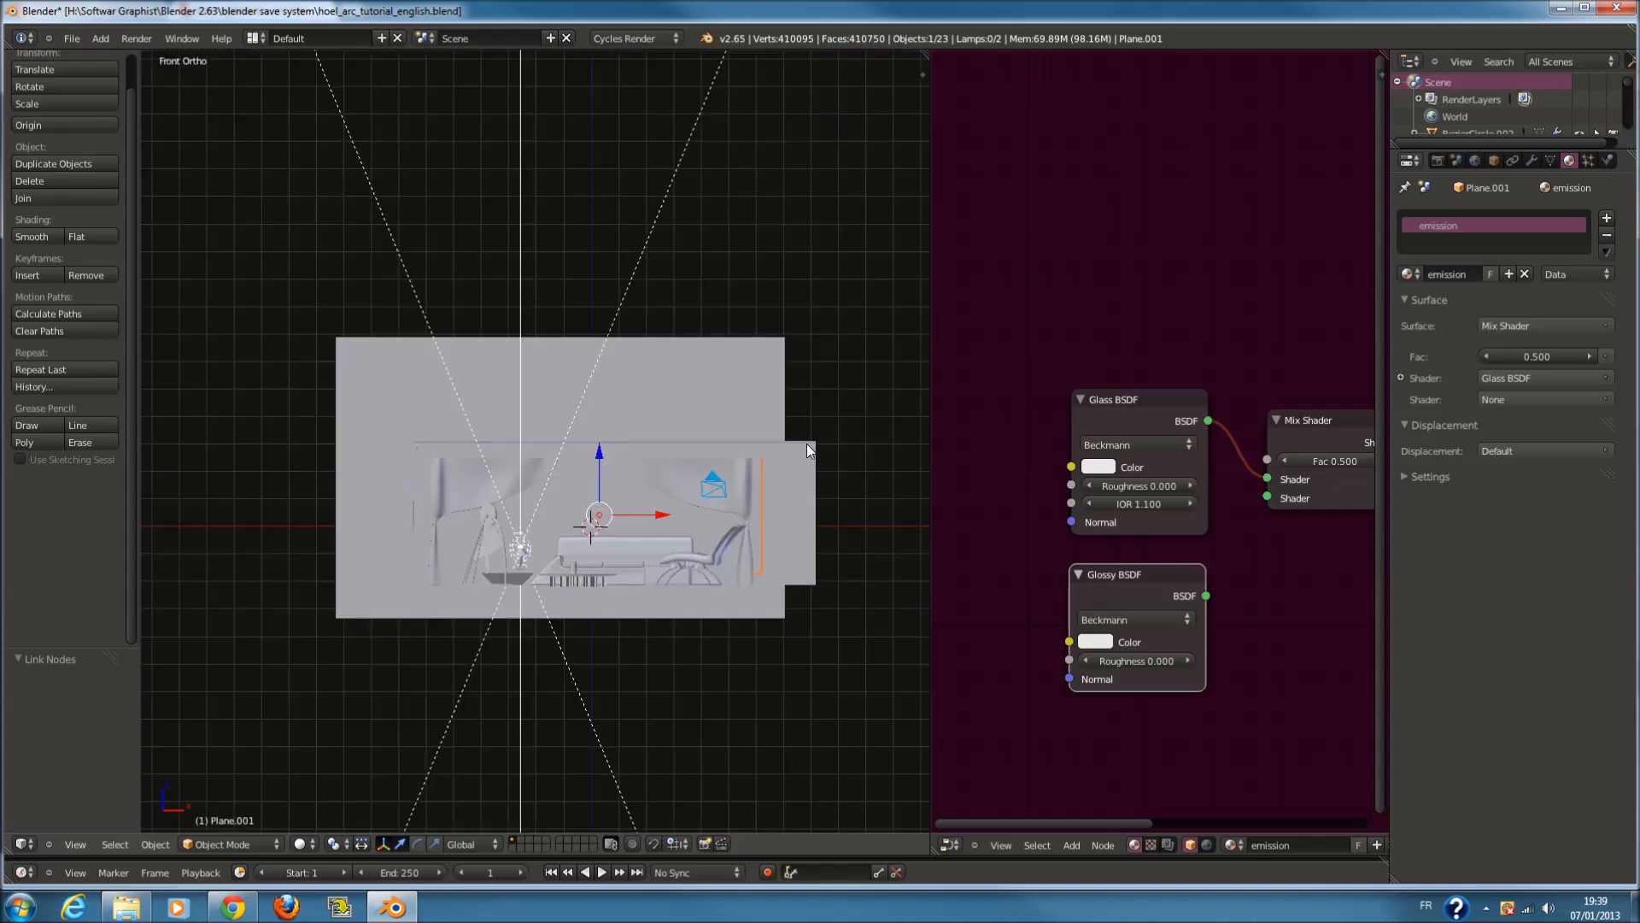
{"action": "key", "text": "z"}
{"action": "right_click", "coordinate": [784, 365]}
{"action": "middle_click_drag", "start_coordinate": [787, 402], "coordinate": [752, 516]}
{"action": "key", "text": "KP_7"}
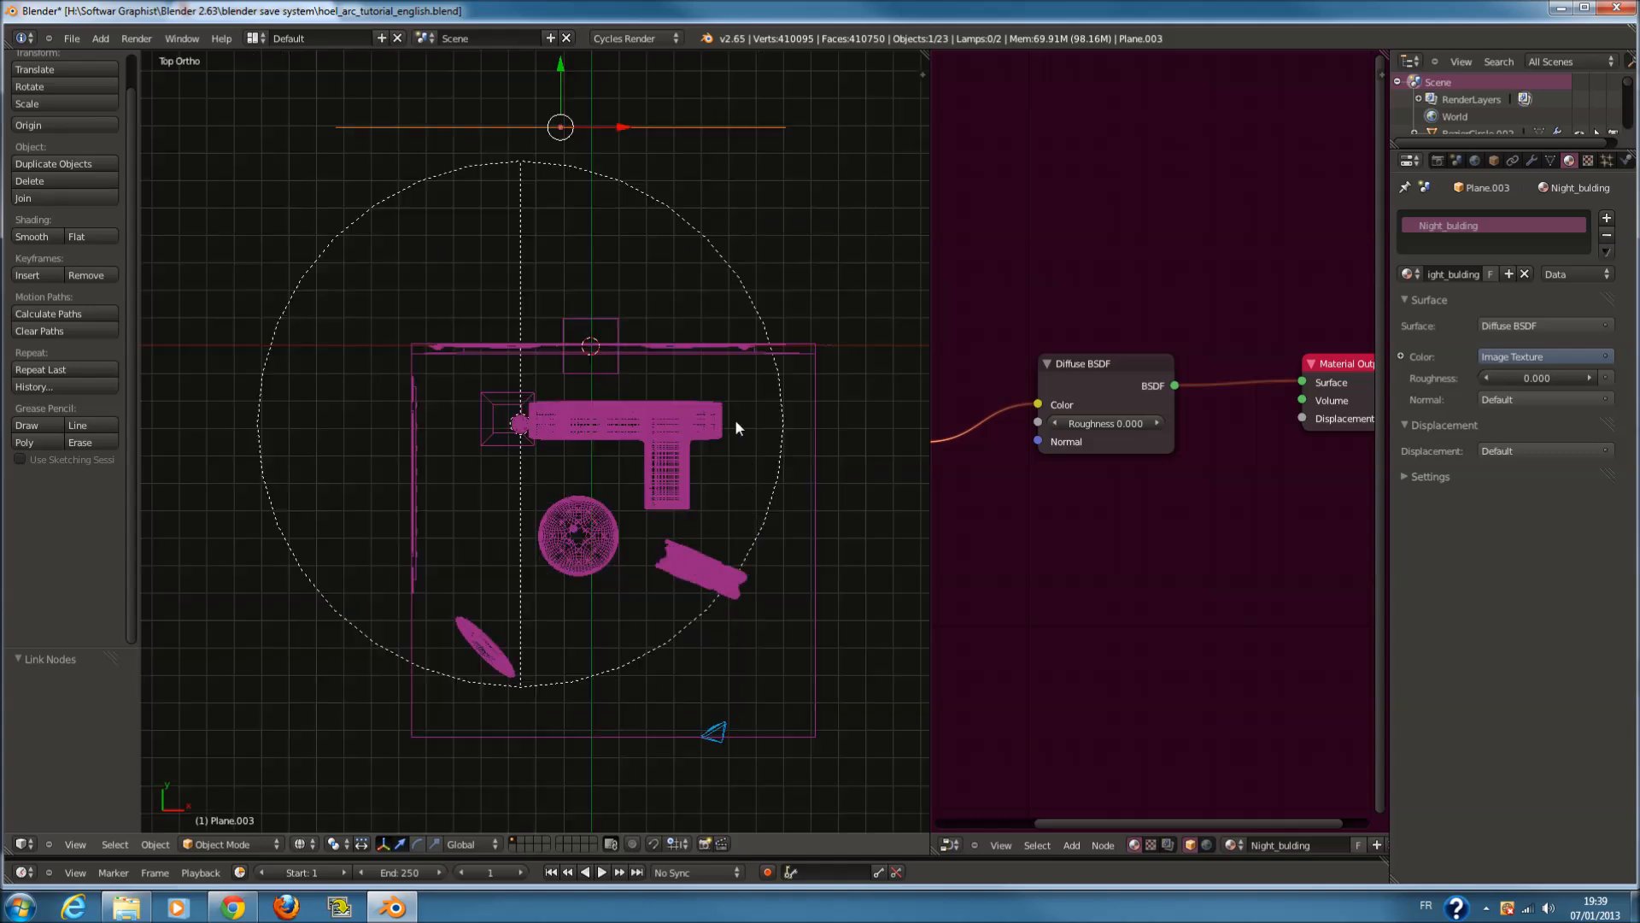
{"action": "scroll", "coordinate": [735, 419], "scroll_direction": "down", "scroll_amount": 1}
{"action": "key", "text": "r"}
{"action": "left_click", "coordinate": [788, 316]}
{"action": "key", "text": "g"}
{"action": "left_click", "coordinate": [760, 321]}
Preview the repositioned backdrop through the camera in rendered shading
{"action": "key", "text": "KP_0"}
{"action": "key", "text": "z"}
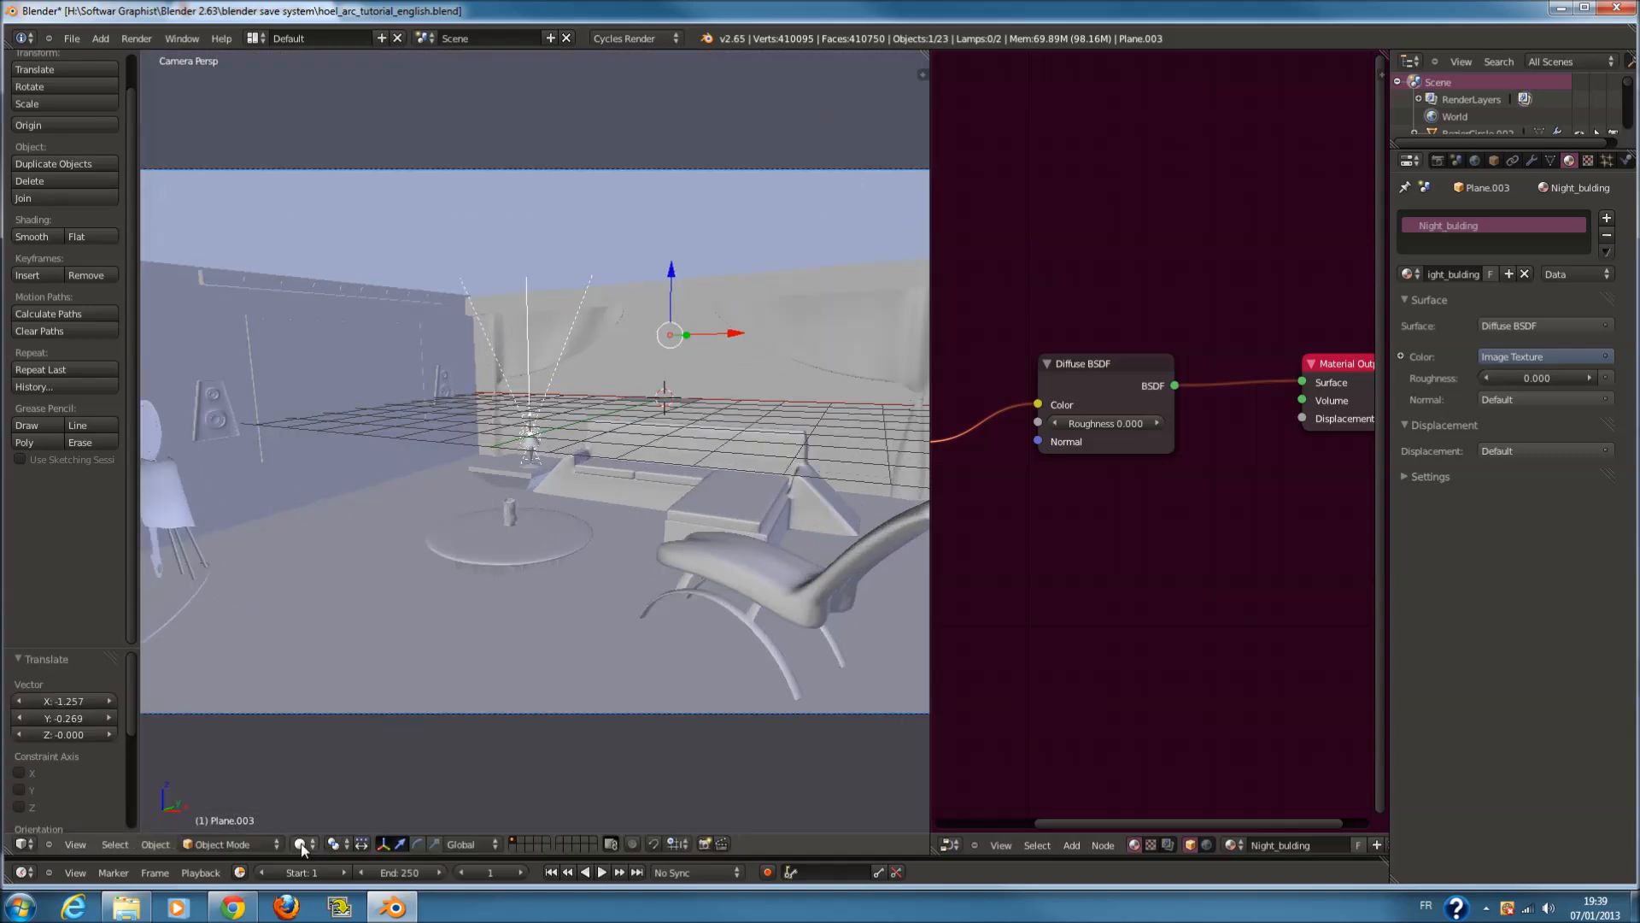
{"action": "left_click", "coordinate": [301, 843]}
{"action": "left_click", "coordinate": [330, 733]}
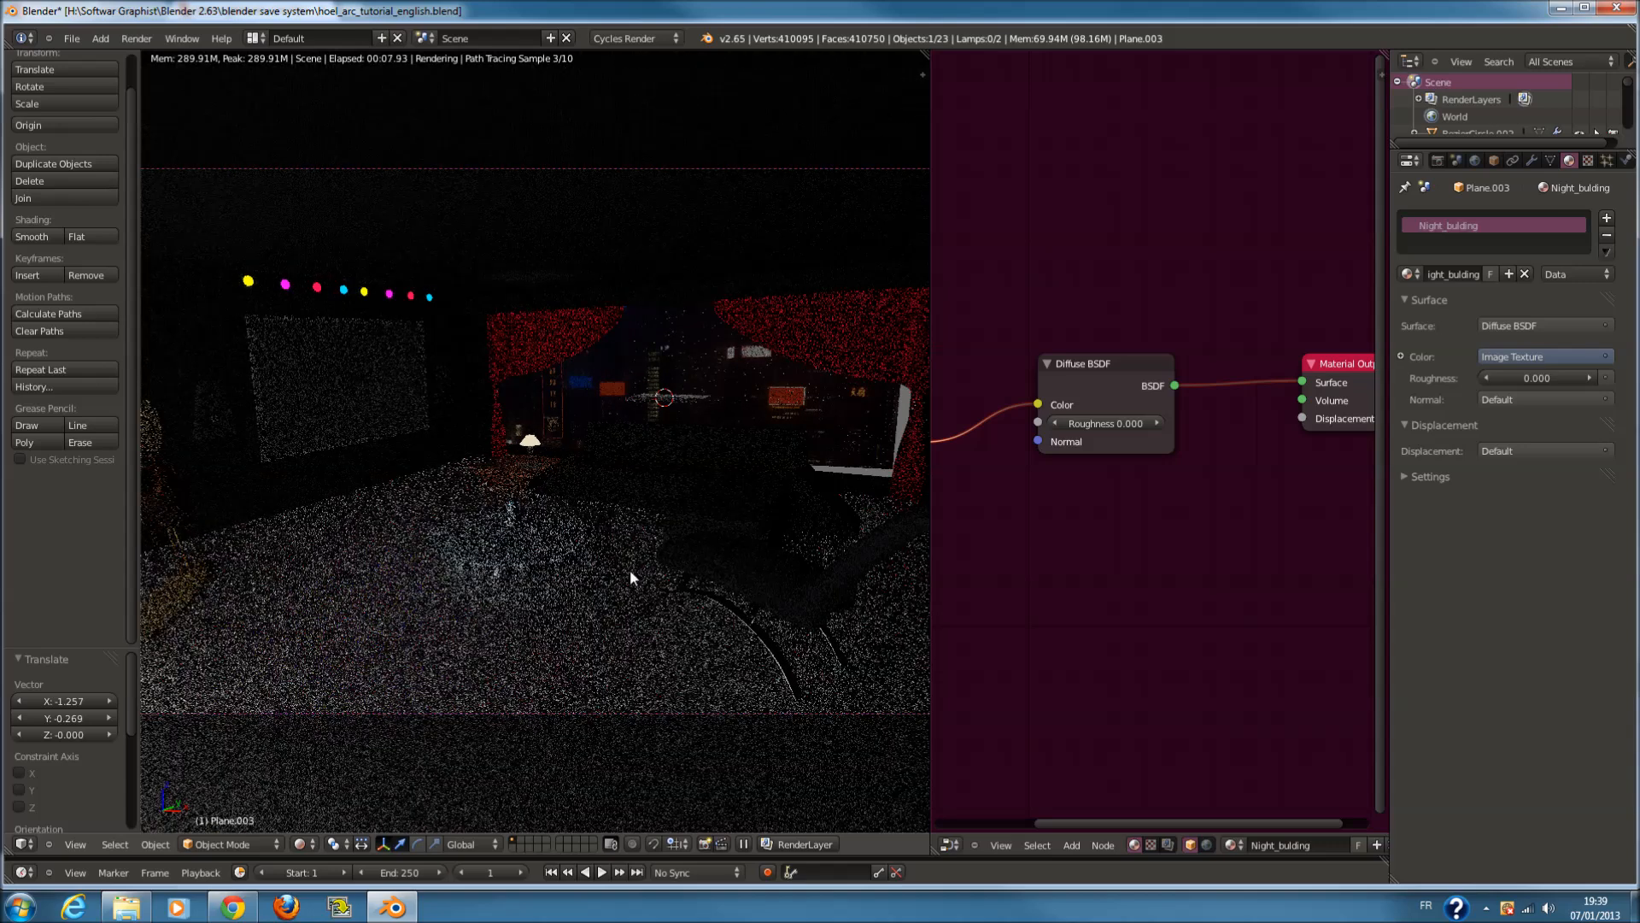
In the wireframe camera view, scale the backdrop plane by about 1.077 and lower it about 1.96 units to cover the window opening
{"action": "left_click", "coordinate": [304, 844]}
{"action": "scroll", "coordinate": [803, 433], "scroll_direction": "down", "scroll_amount": 1}
{"action": "scroll", "coordinate": [807, 433], "scroll_direction": "up", "scroll_amount": 1}
{"action": "key", "text": "z"}
{"action": "scroll", "coordinate": [839, 448], "scroll_direction": "down", "scroll_amount": 1}
{"action": "key", "text": "s"}
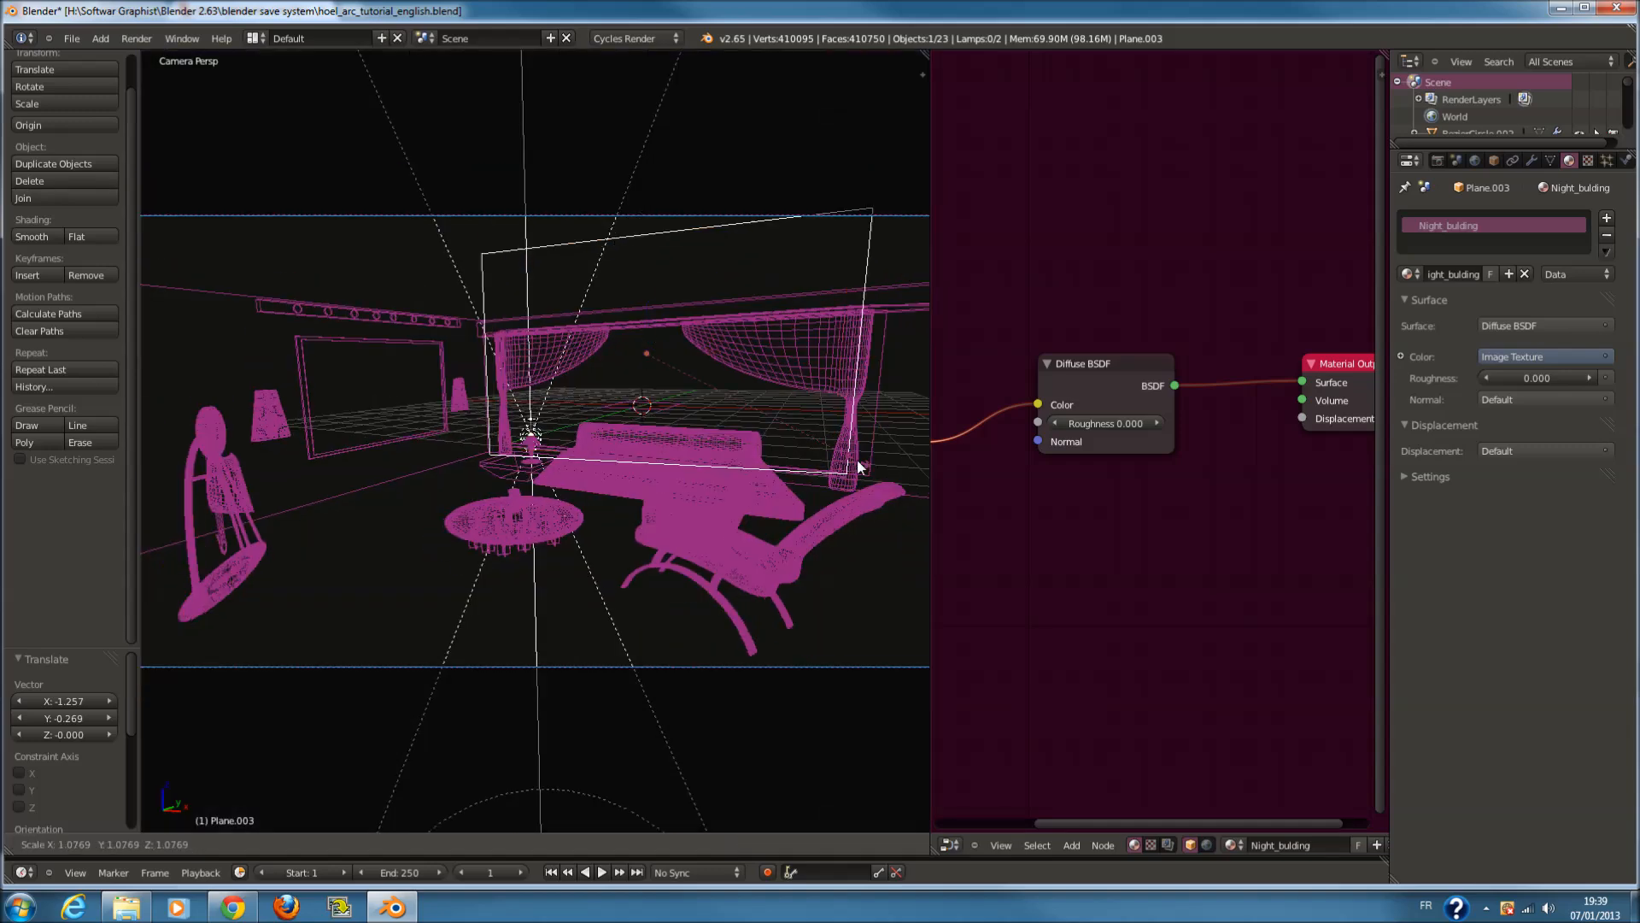
{"action": "left_click", "coordinate": [858, 459]}
{"action": "key", "text": "g"}
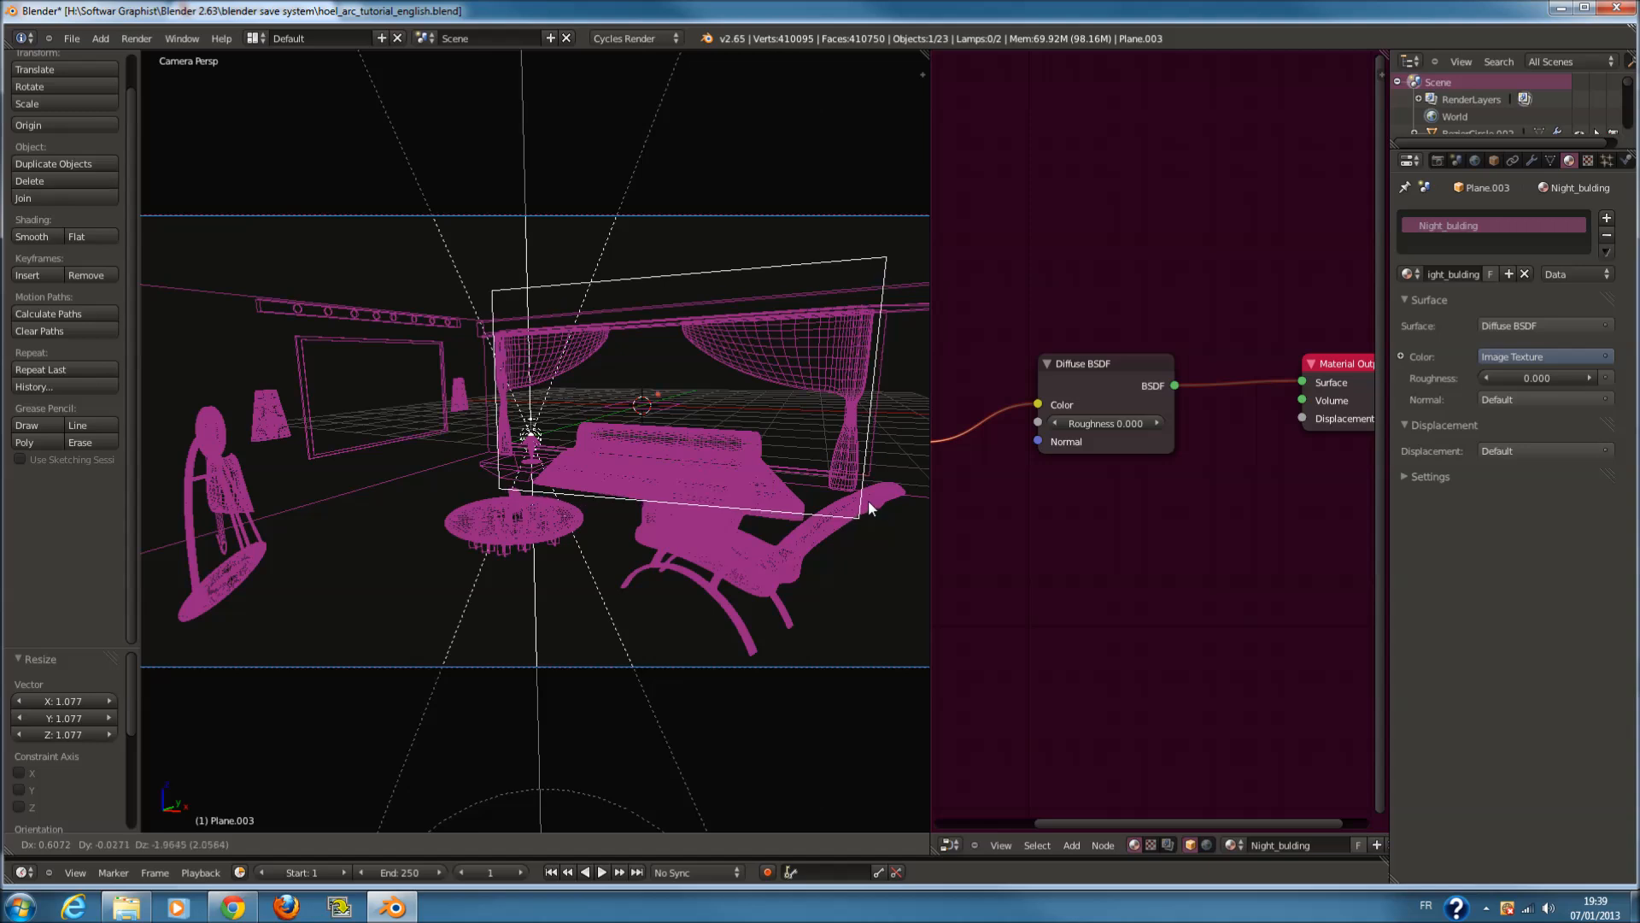
{"action": "left_click", "coordinate": [864, 500]}
Render the camera view to check how the backdrop fills the window, then leave the rendered preview
{"action": "left_click", "coordinate": [299, 844]}
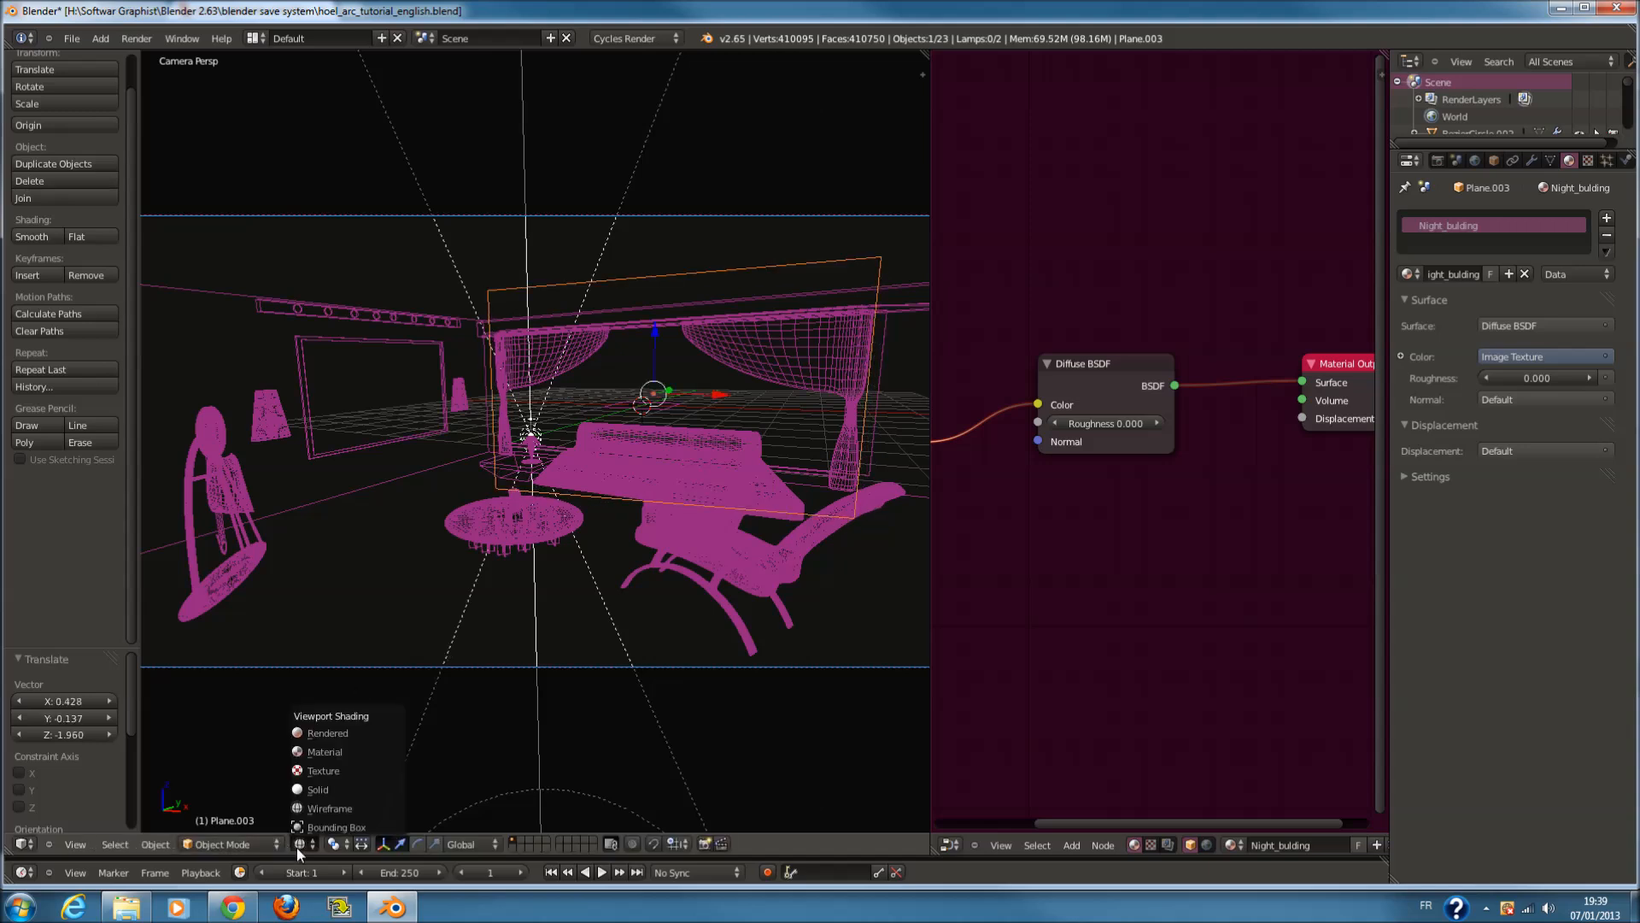
{"action": "left_click", "coordinate": [389, 726]}
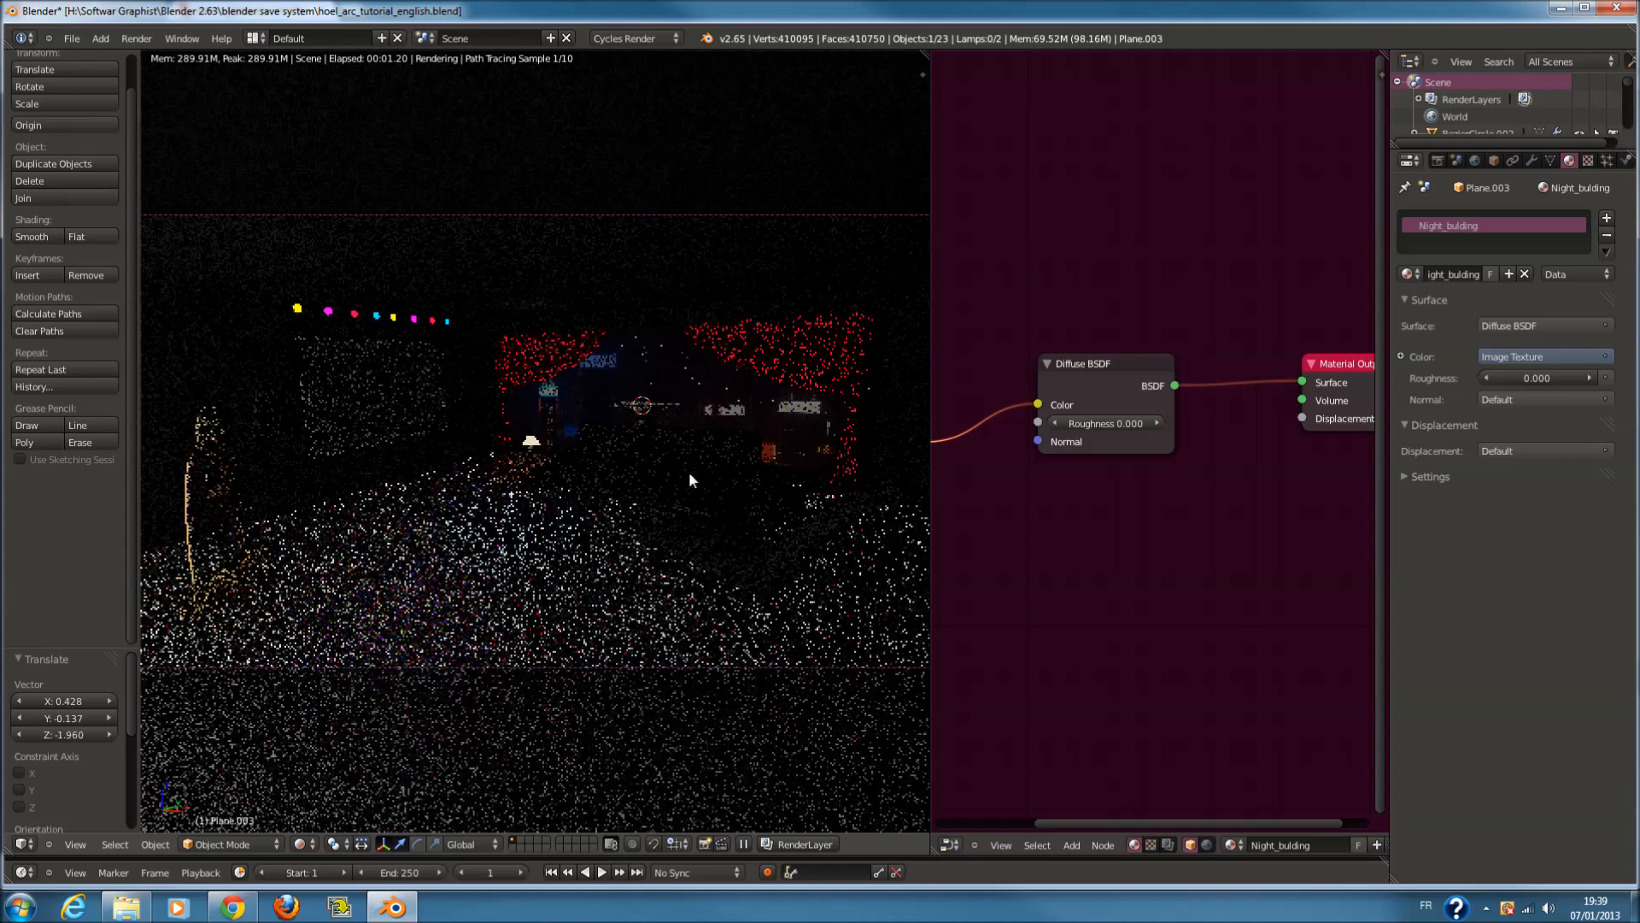
{"action": "left_click", "coordinate": [303, 844]}
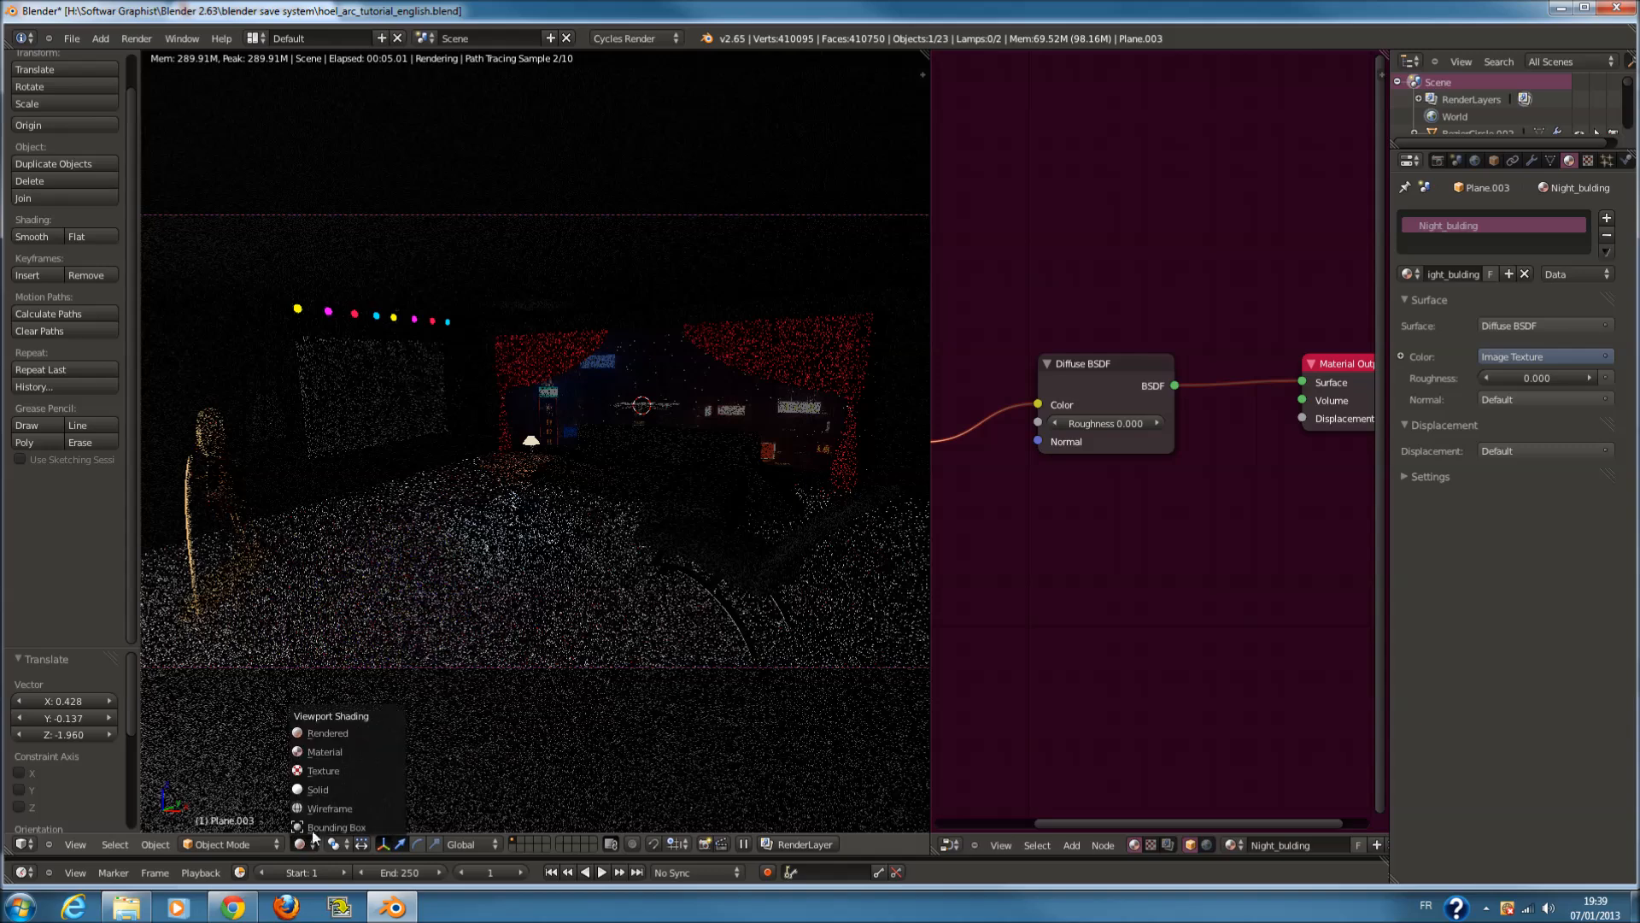
{"action": "left_click", "coordinate": [338, 792]}
Inspect the room, its window wall and the backdrop plane from several angles in solid and wireframe shading
{"action": "scroll", "coordinate": [561, 524], "scroll_direction": "down", "scroll_amount": 2}
{"action": "middle_click_drag", "start_coordinate": [585, 439], "coordinate": [668, 547]}
{"action": "scroll", "coordinate": [619, 465], "scroll_direction": "down", "scroll_amount": 2}
{"action": "key", "text": "z"}
{"action": "scroll", "coordinate": [628, 460], "scroll_direction": "down", "scroll_amount": 4}
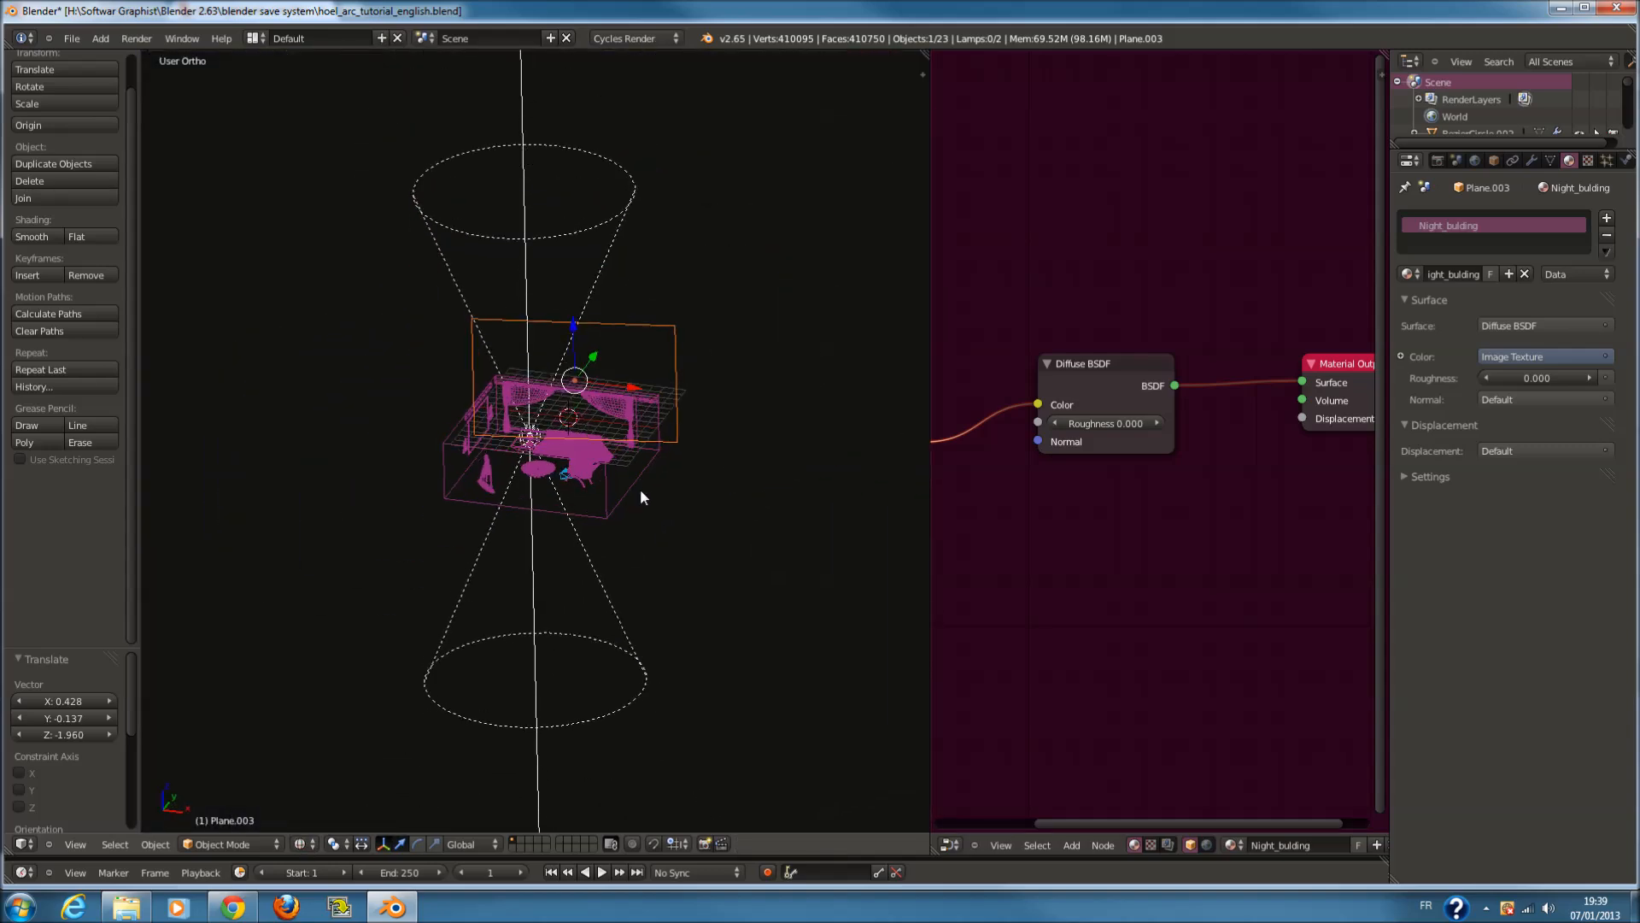
{"action": "middle_click_drag", "start_coordinate": [581, 633], "coordinate": [506, 553]}
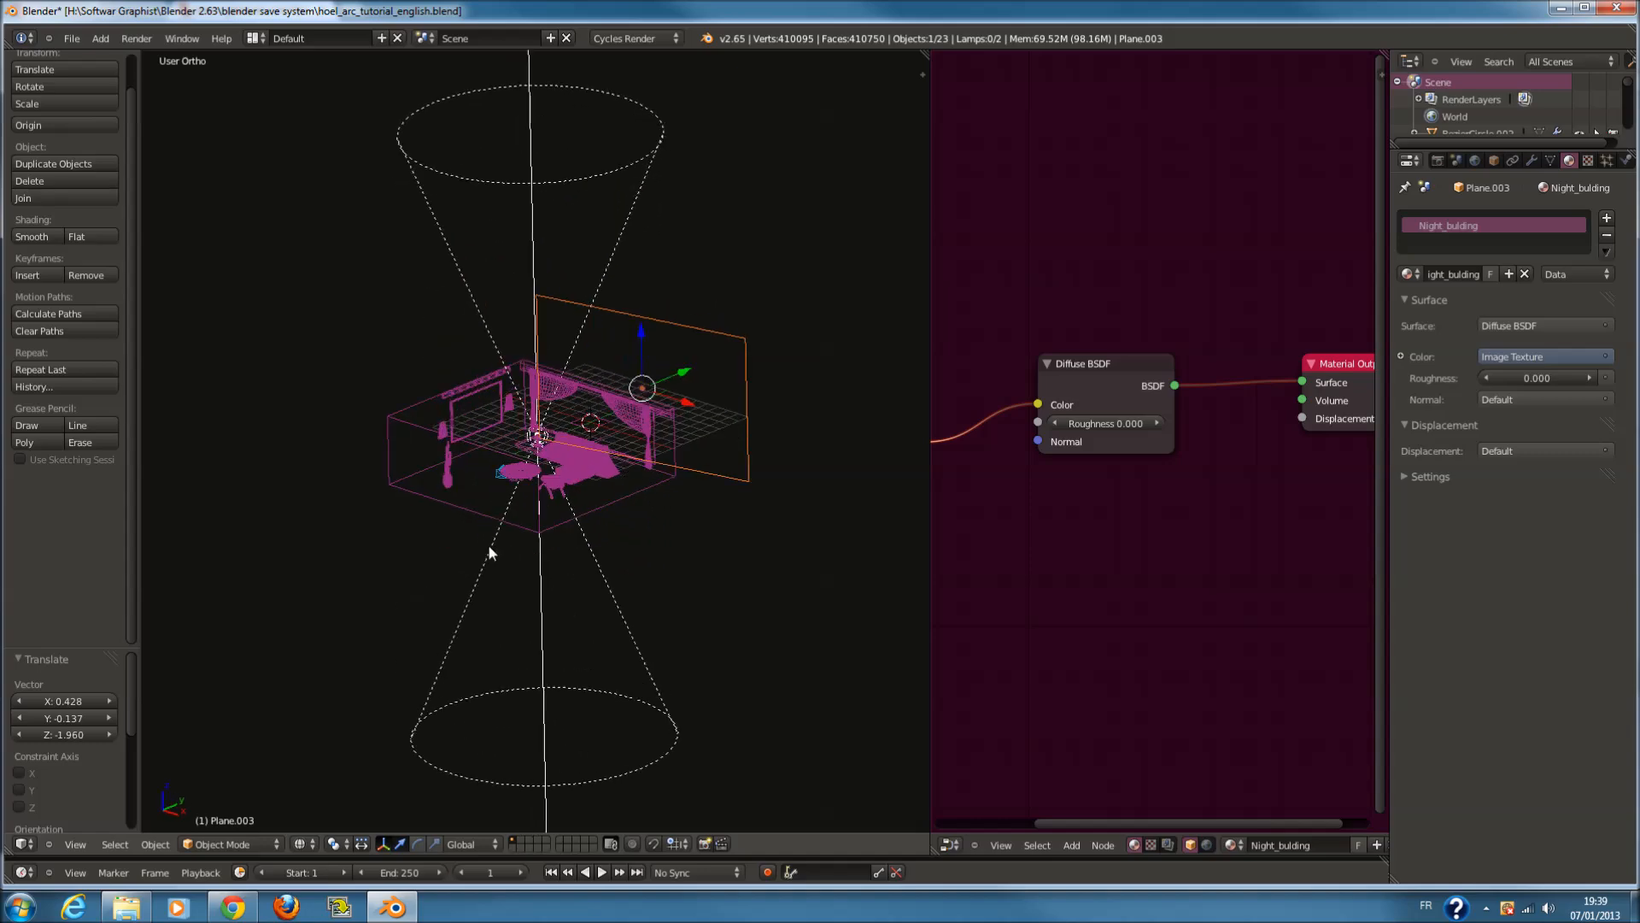
{"action": "key", "text": "z"}
{"action": "mouse_move", "coordinate": [282, 543]}
{"action": "middle_mouse_down"}
{"action": "mouse_move", "coordinate": [314, 561]}
{"action": "mouse_move", "coordinate": [443, 547]}
{"action": "mouse_move", "coordinate": [622, 476]}
{"action": "mouse_move", "coordinate": [607, 568]}
{"action": "mouse_move", "coordinate": [542, 640]}
{"action": "mouse_move", "coordinate": [556, 556]}
{"action": "mouse_move", "coordinate": [397, 598]}
{"action": "middle_mouse_up"}
{"action": "key", "text": "z"}
{"action": "key", "text": "z"}
{"action": "key", "text": "z"}
{"action": "mouse_move", "coordinate": [550, 633]}
{"action": "middle_mouse_down"}
{"action": "mouse_move", "coordinate": [502, 654]}
{"action": "mouse_move", "coordinate": [617, 546]}
{"action": "mouse_move", "coordinate": [458, 521]}
{"action": "mouse_move", "coordinate": [639, 416]}
{"action": "middle_mouse_up"}
{"action": "key", "text": "z"}
{"action": "key", "text": "z"}
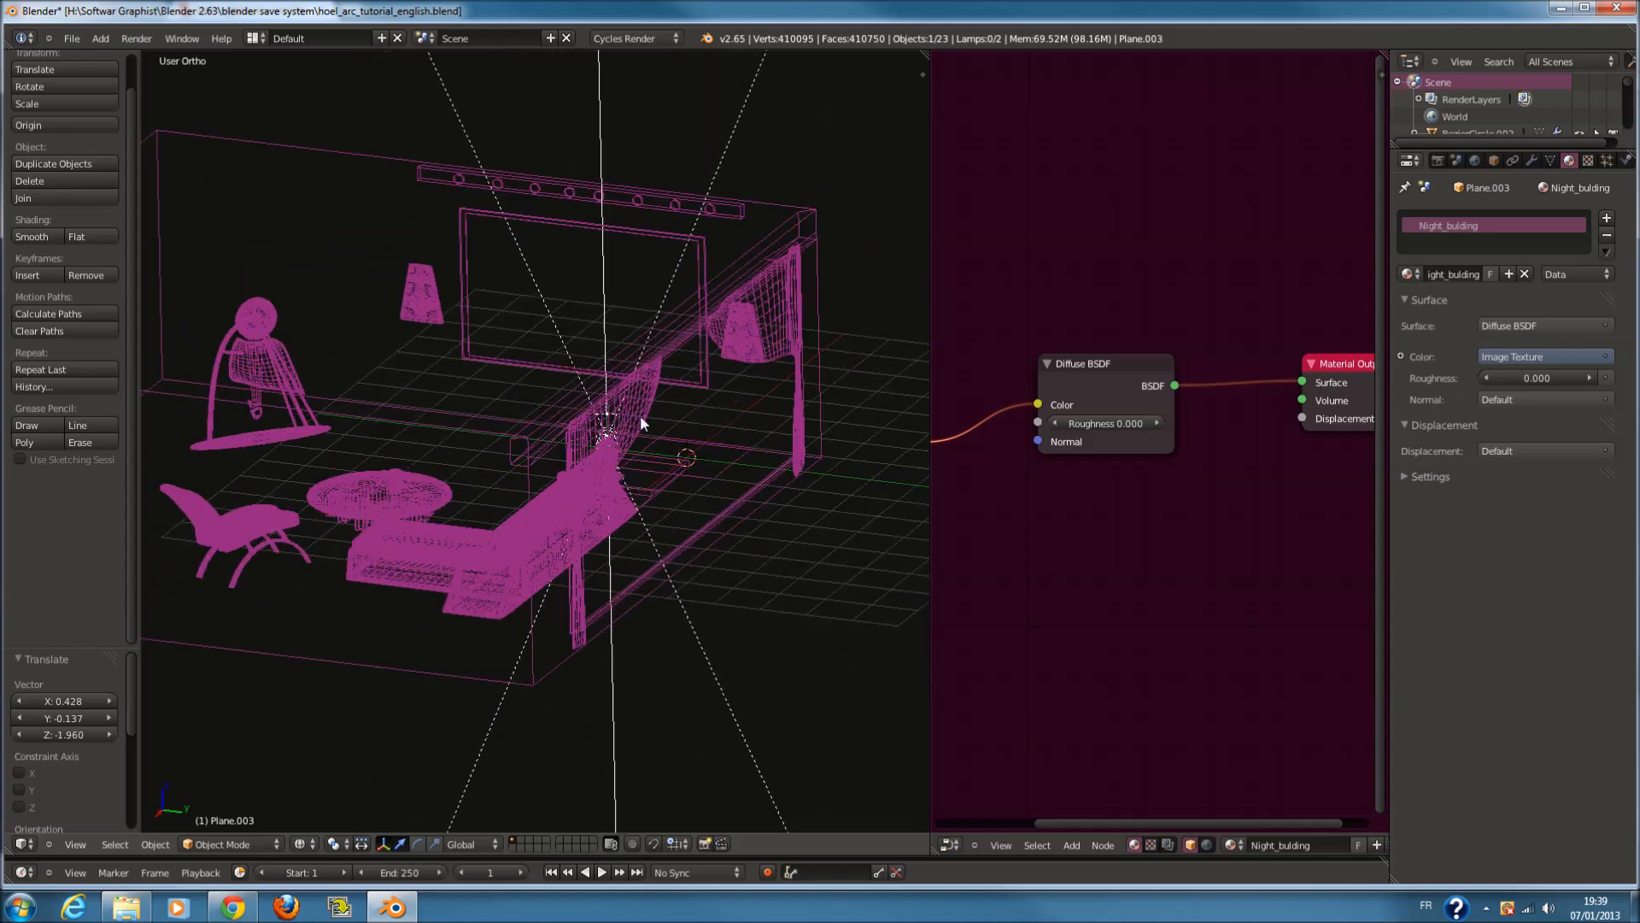
Select the window glass pane and frame its Glass, Glossy and Mix Shader nodes in the node area
{"action": "right_click", "coordinate": [667, 357]}
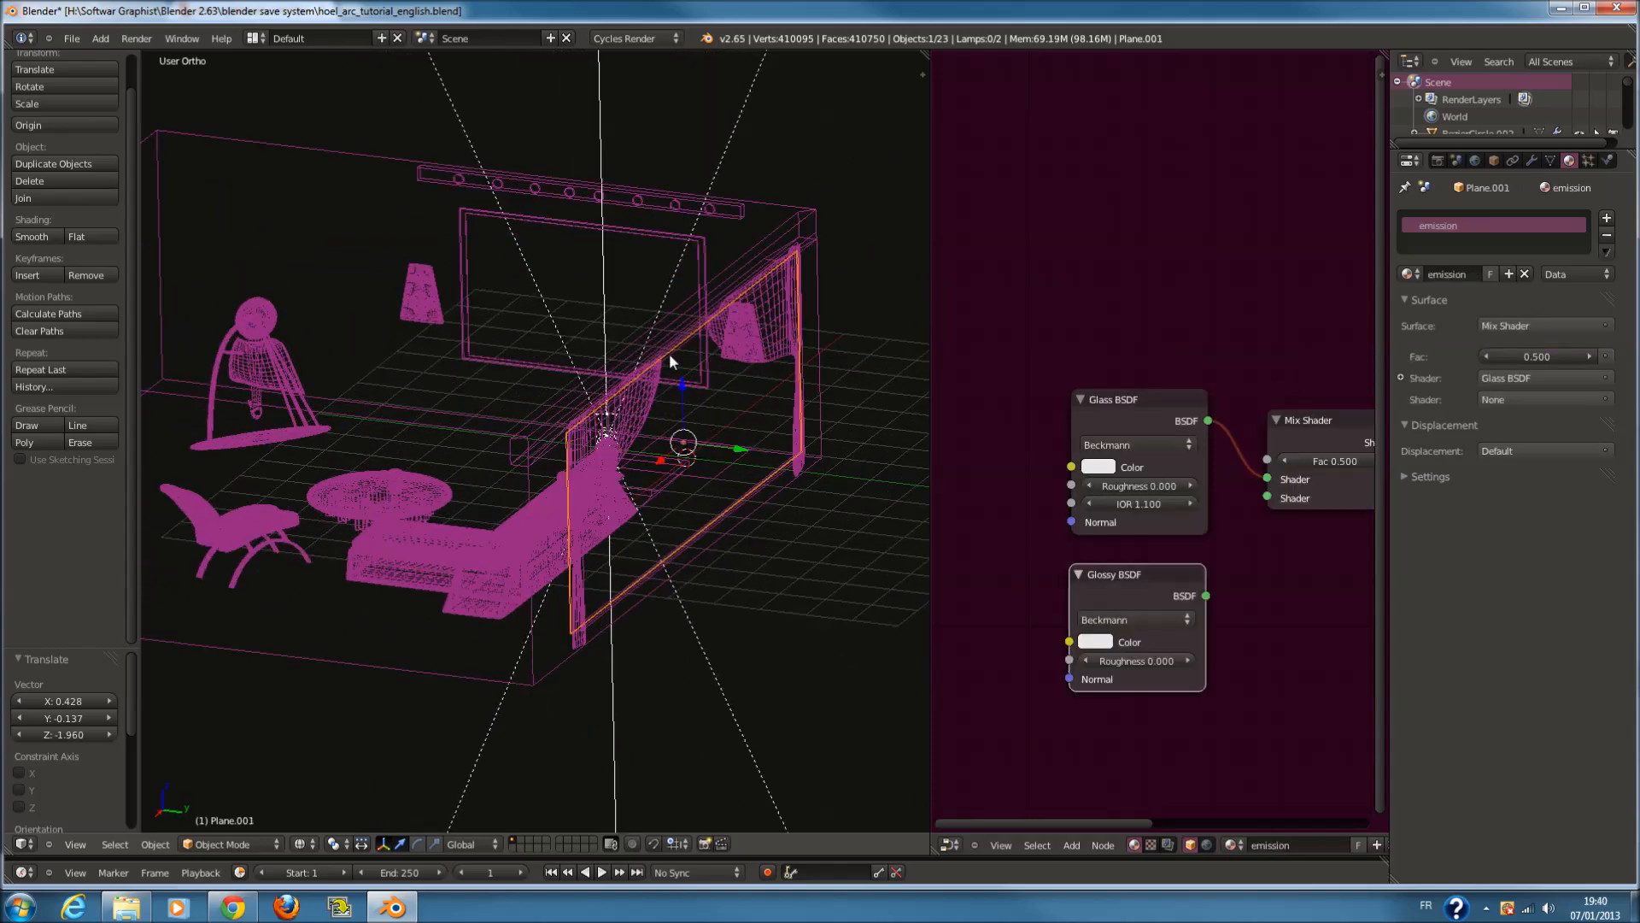
{"action": "scroll", "coordinate": [1048, 463], "scroll_direction": "down", "scroll_amount": 1}
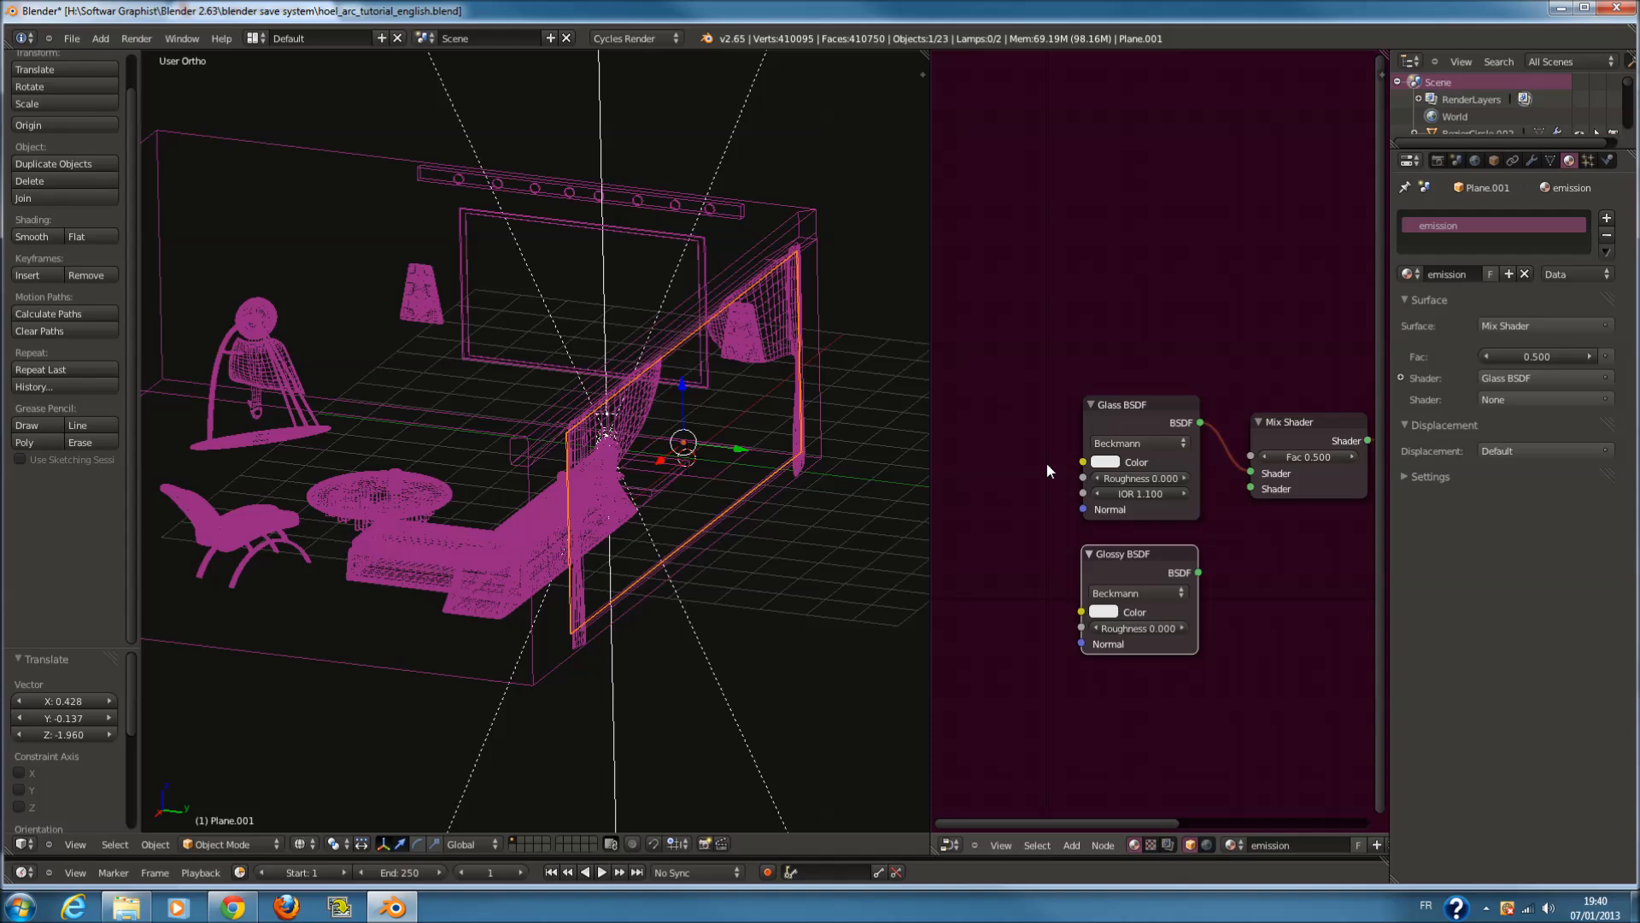
{"action": "mouse_move", "coordinate": [706, 459]}
{"action": "middle_mouse_down"}
{"action": "mouse_move", "coordinate": [774, 469]}
{"action": "mouse_move", "coordinate": [803, 453]}
{"action": "middle_mouse_up"}
{"action": "key", "text": "z"}
{"action": "key", "text": "z"}
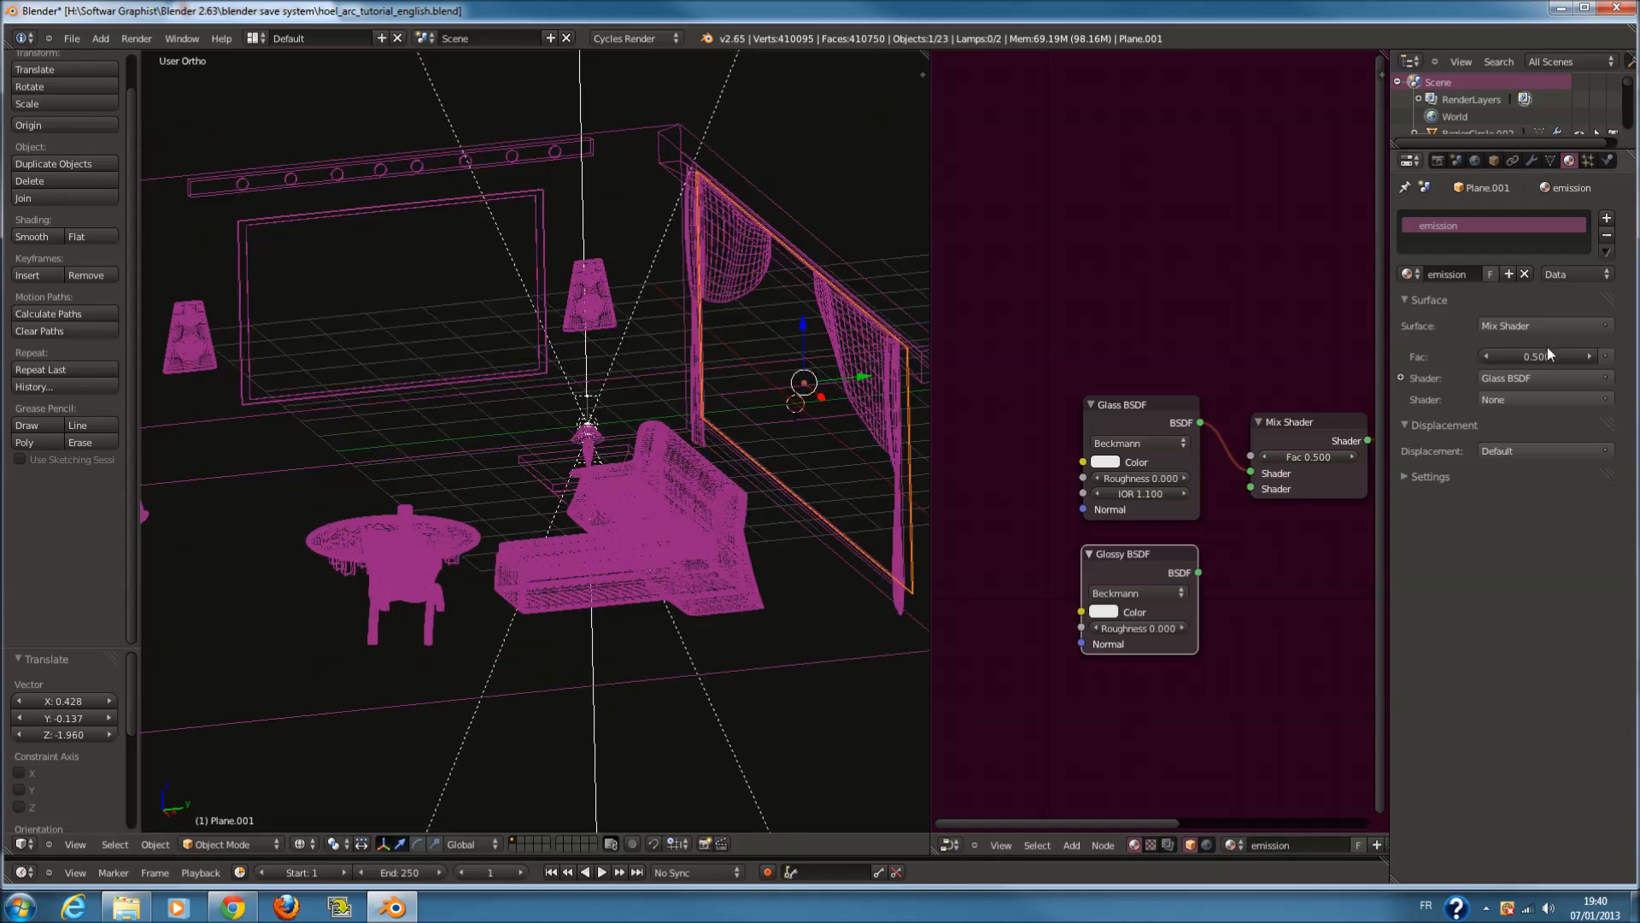
{"action": "scroll", "coordinate": [1164, 507], "scroll_direction": "down", "scroll_amount": 2}
{"action": "middle_click_drag", "start_coordinate": [1167, 508], "coordinate": [1126, 497]}
{"action": "scroll", "coordinate": [769, 487], "scroll_direction": "down", "scroll_amount": 3}
Try to move the window glass pane away from the window wall, in the right side view and from an angled view
{"action": "mouse_move", "coordinate": [709, 485]}
{"action": "middle_mouse_down"}
{"action": "mouse_move", "coordinate": [699, 525]}
{"action": "mouse_move", "coordinate": [742, 571]}
{"action": "mouse_move", "coordinate": [817, 449]}
{"action": "middle_mouse_up"}
{"action": "key", "text": "z"}
{"action": "scroll", "coordinate": [817, 449], "scroll_direction": "up", "scroll_amount": 2}
{"action": "key", "text": "KP_3"}
{"action": "key", "text": "KP_Decimal"}
{"action": "key", "text": "z"}
{"action": "scroll", "coordinate": [483, 417], "scroll_direction": "up", "scroll_amount": 5}
{"action": "key", "text": "g"}
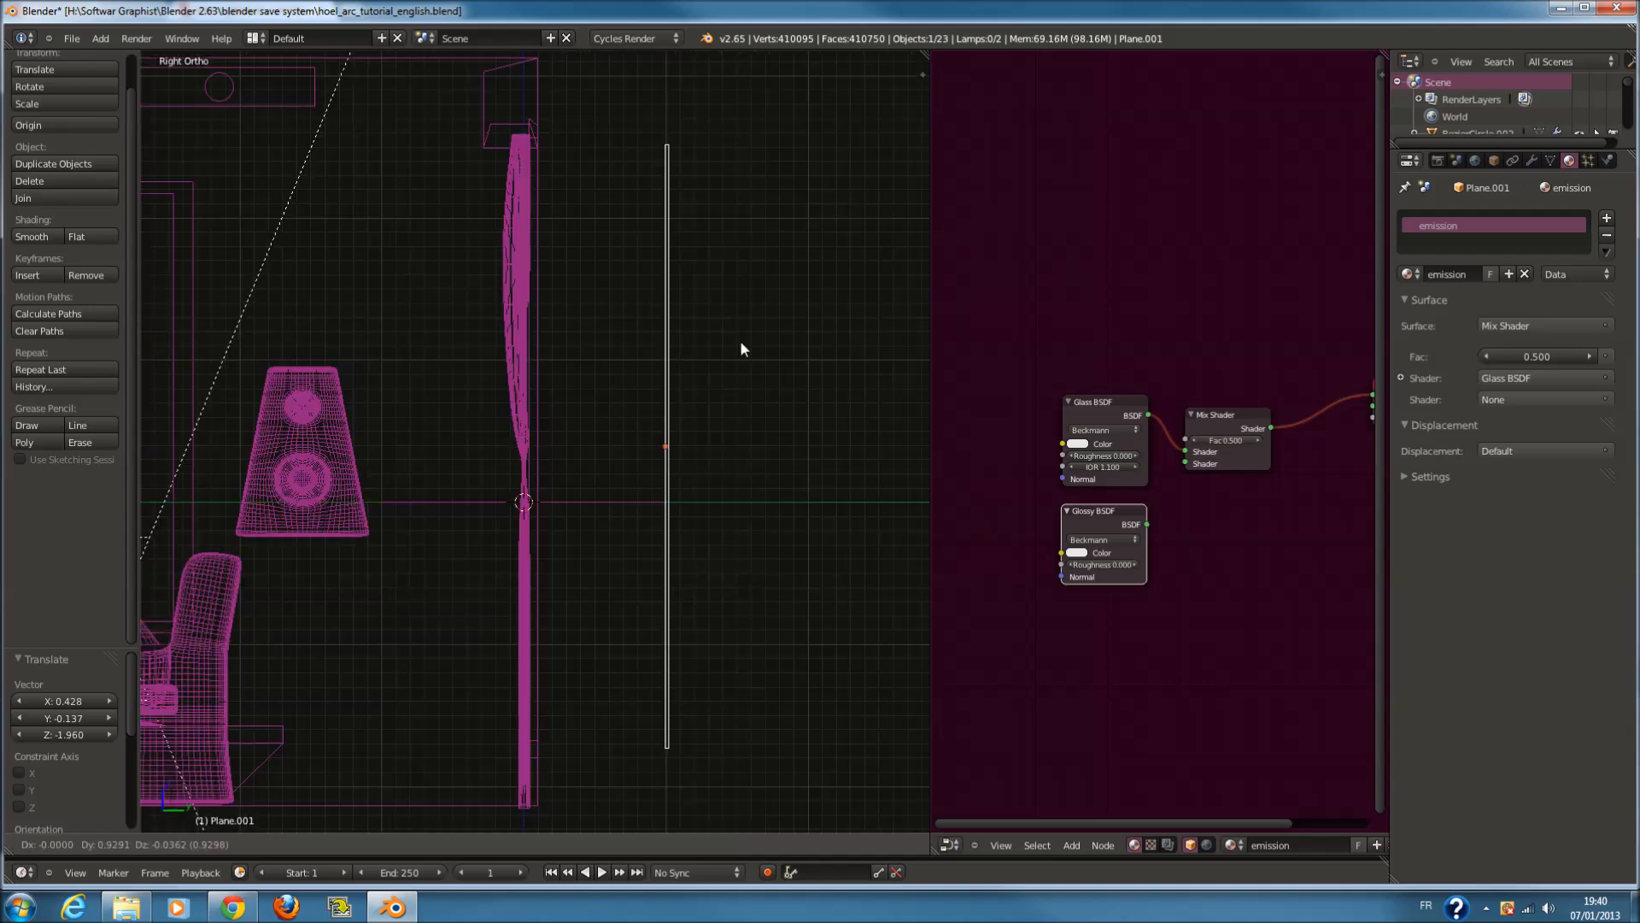
{"action": "left_click", "coordinate": [683, 347]}
{"action": "key", "text": "z"}
{"action": "mouse_move", "coordinate": [680, 349]}
{"action": "middle_mouse_down"}
{"action": "mouse_move", "coordinate": [627, 367]}
{"action": "mouse_move", "coordinate": [670, 393]}
{"action": "mouse_move", "coordinate": [787, 402]}
{"action": "mouse_move", "coordinate": [714, 439]}
{"action": "middle_mouse_up"}
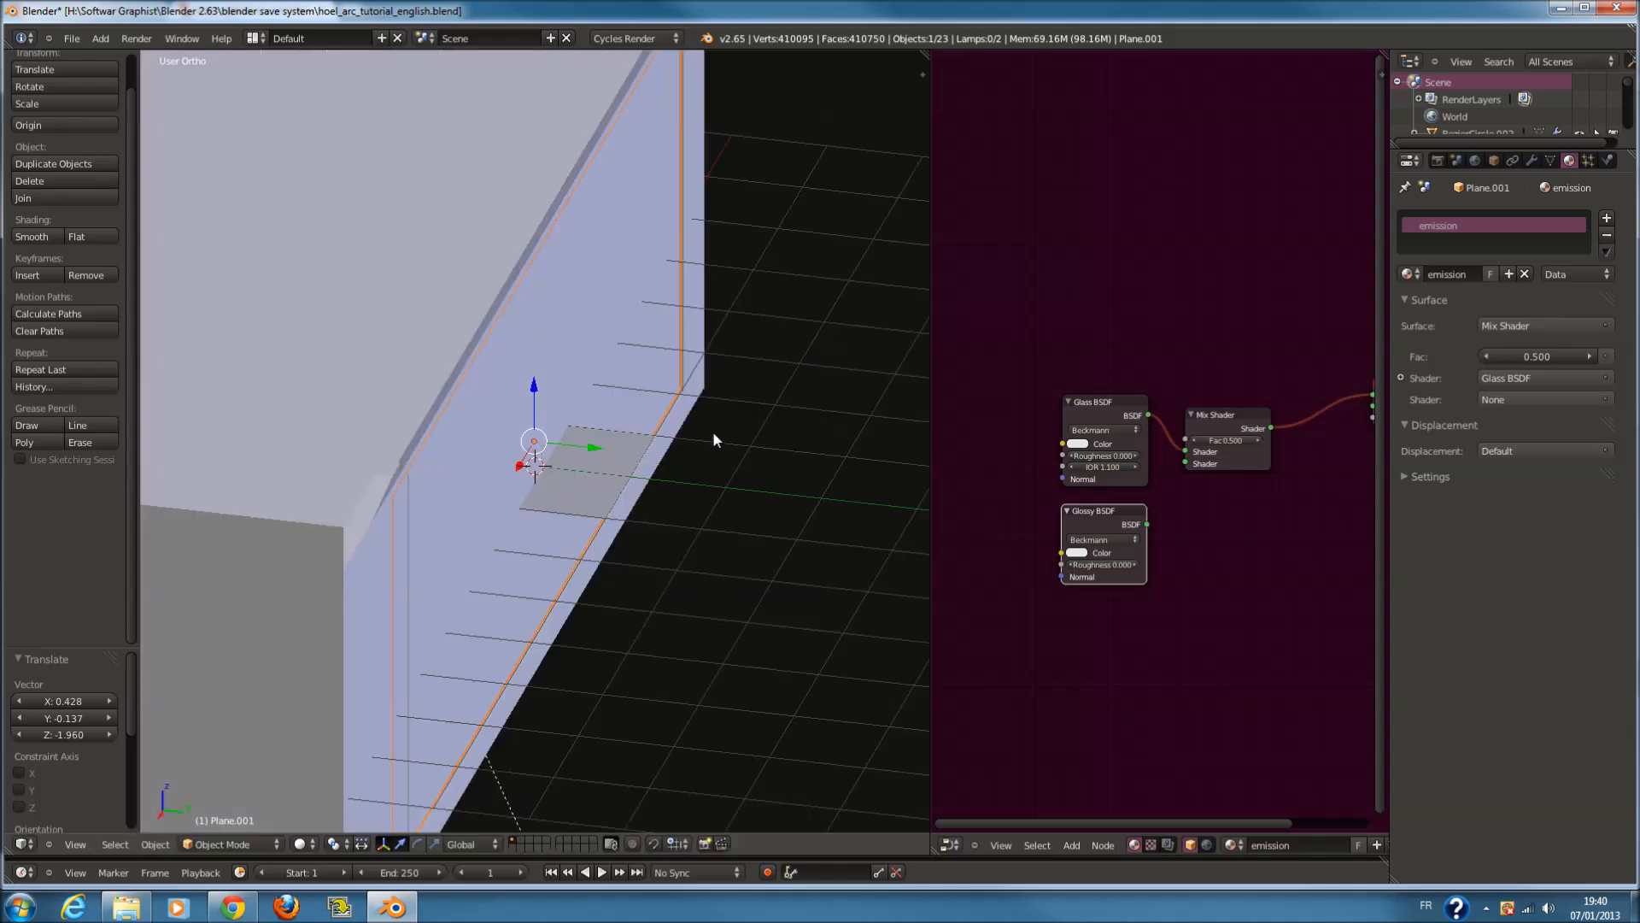
{"action": "scroll", "coordinate": [715, 440], "scroll_direction": "up", "scroll_amount": 3}
{"action": "key", "text": "g"}
{"action": "right_click", "coordinate": [685, 374]}
{"action": "mouse_move", "coordinate": [684, 372]}
{"action": "middle_mouse_down"}
{"action": "mouse_move", "coordinate": [459, 414]}
{"action": "mouse_move", "coordinate": [503, 513]}
{"action": "mouse_move", "coordinate": [452, 466]}
{"action": "mouse_move", "coordinate": [531, 543]}
{"action": "mouse_move", "coordinate": [606, 497]}
{"action": "mouse_move", "coordinate": [677, 527]}
{"action": "mouse_move", "coordinate": [741, 444]}
{"action": "middle_mouse_up"}
Select the small horizontal plane without a material in the middle of the room and examine it from the front and camera views
{"action": "right_click", "coordinate": [501, 511]}
{"action": "scroll", "coordinate": [501, 512], "scroll_direction": "down", "scroll_amount": 2}
{"action": "key", "text": "z"}
{"action": "key", "text": "z"}
{"action": "key", "text": "z"}
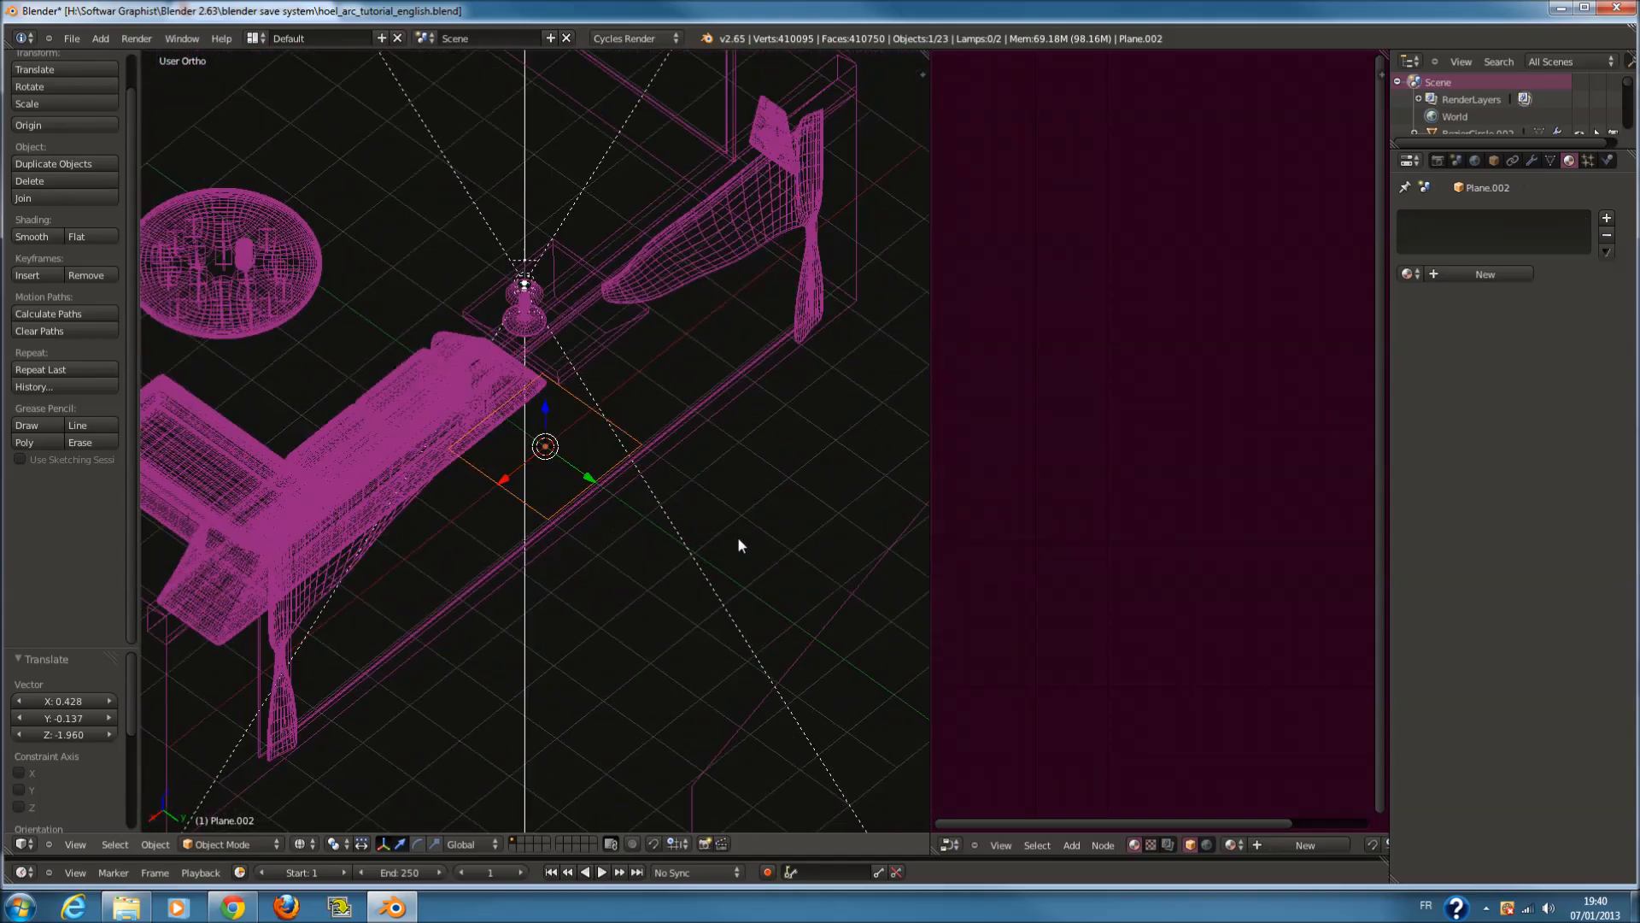
{"action": "key", "text": "KP_1"}
{"action": "scroll", "coordinate": [697, 494], "scroll_direction": "up", "scroll_amount": 5}
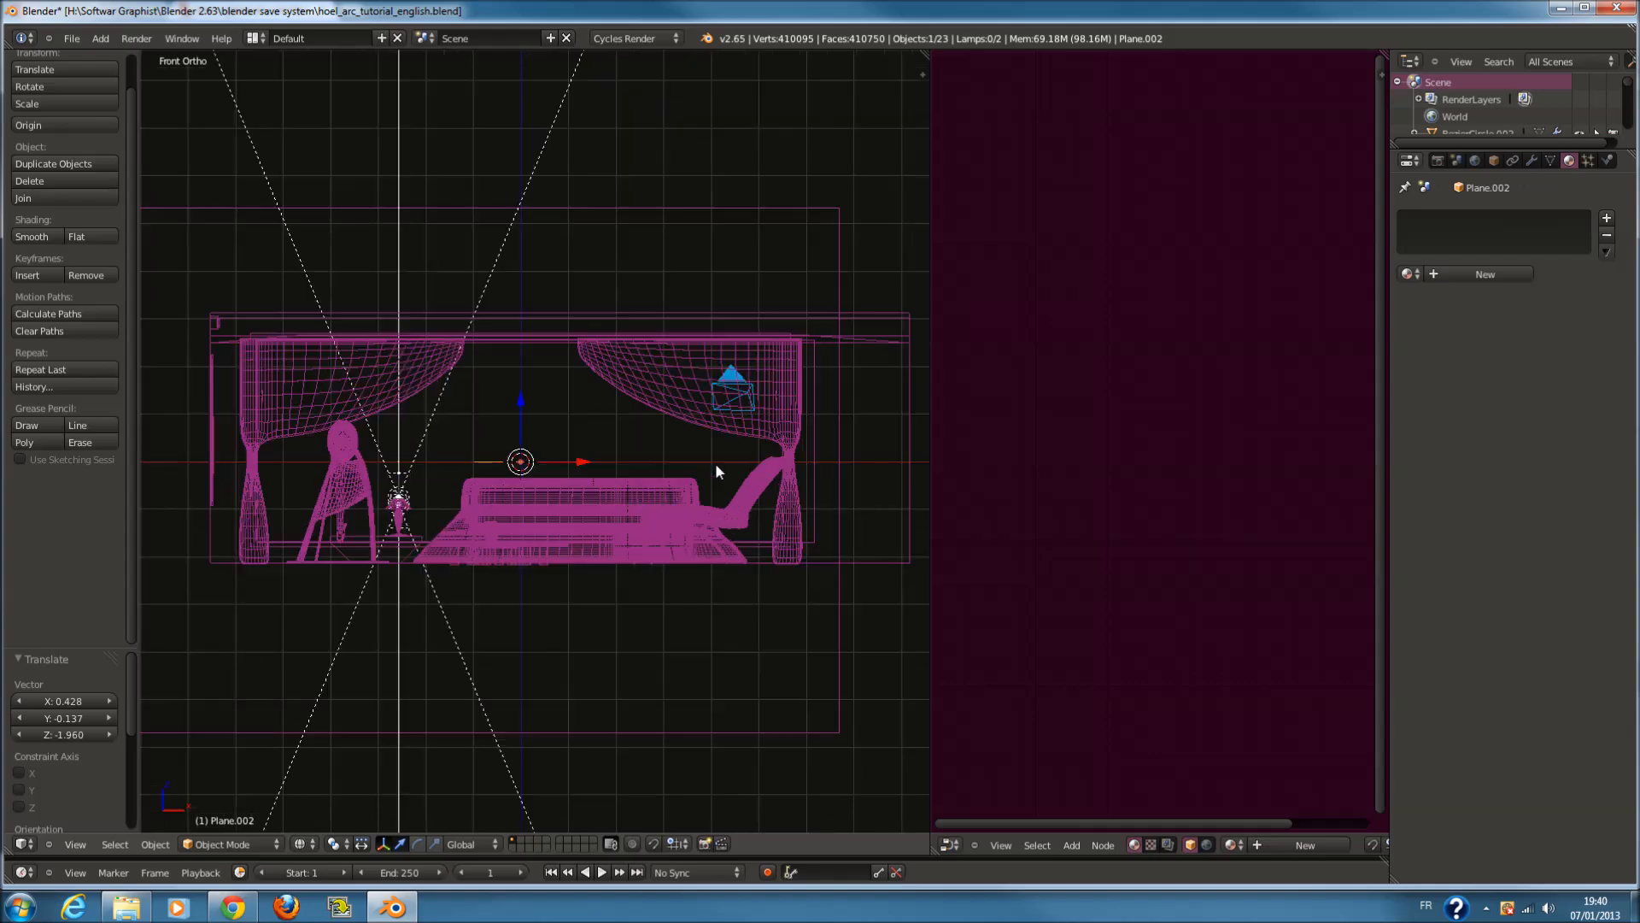
{"action": "key", "text": "z"}
{"action": "key", "text": "KP_0"}
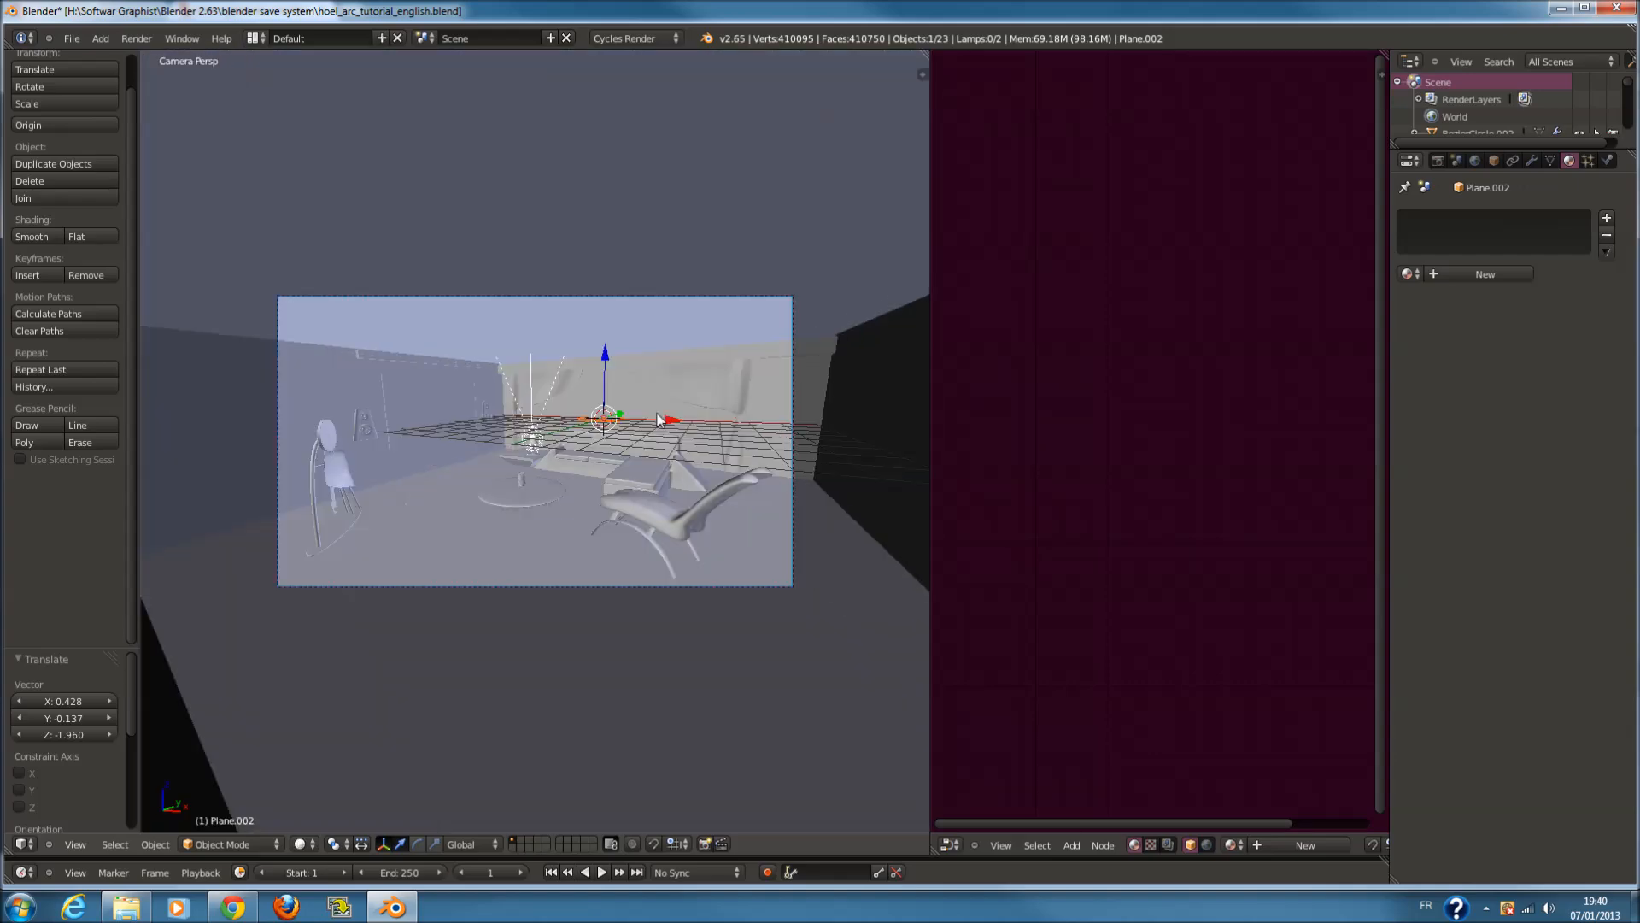
{"action": "key", "text": "z"}
{"action": "scroll", "coordinate": [681, 363], "scroll_direction": "up", "scroll_amount": 3}
{"action": "key", "text": "z"}
{"action": "key", "text": "z"}
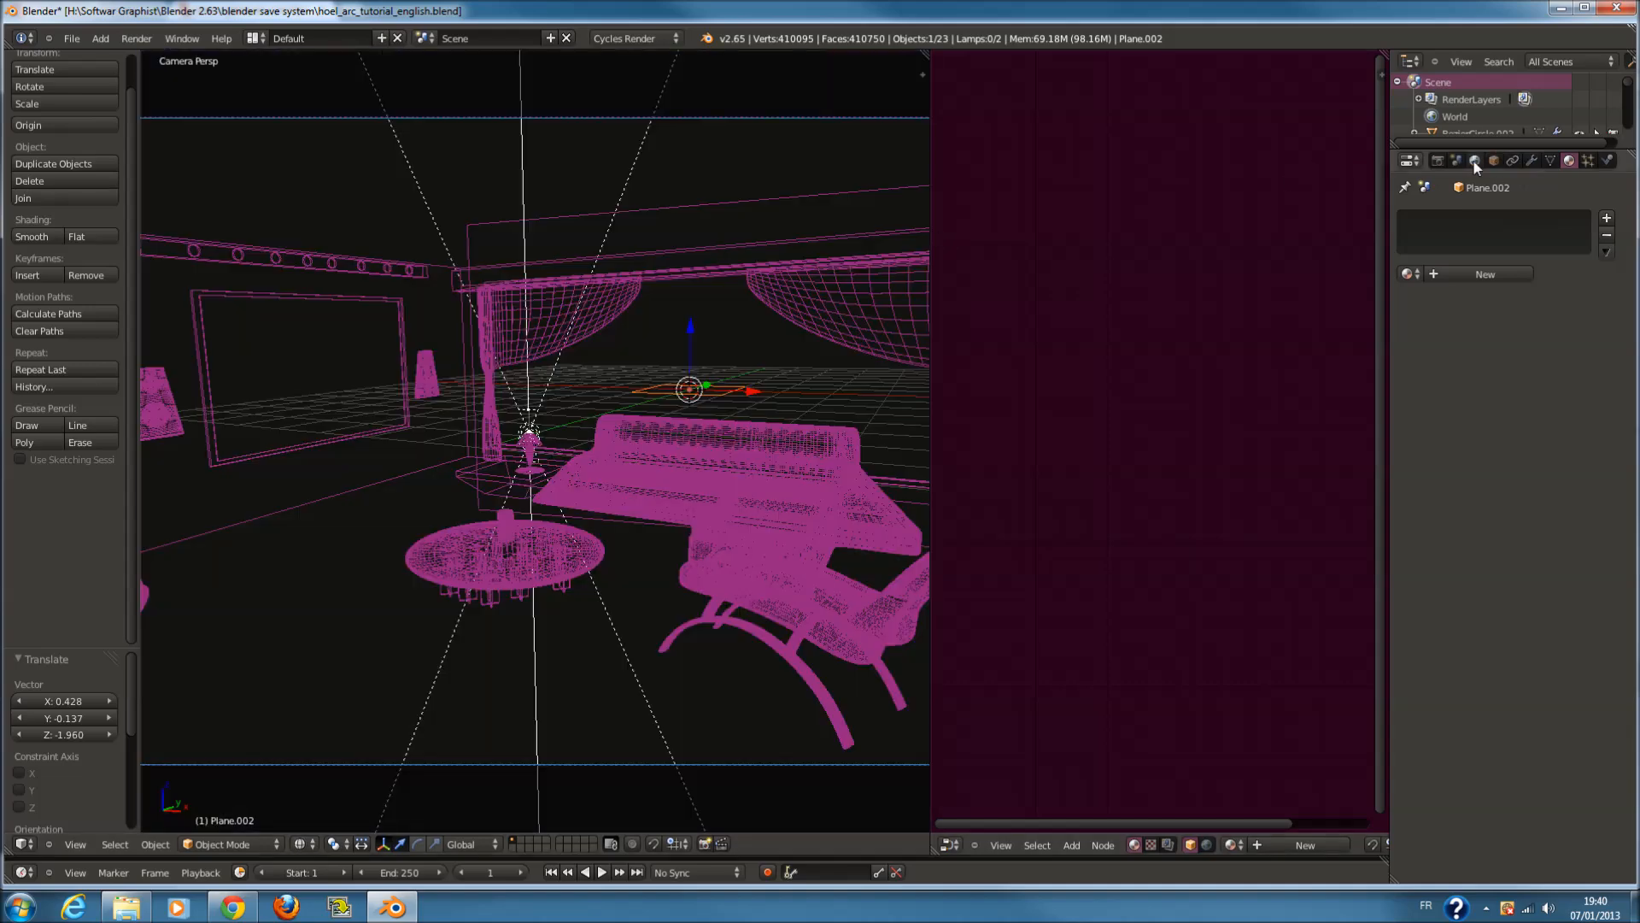
Darken the world background colour to black, with R, G and B at 0.000
{"action": "left_click", "coordinate": [1476, 165]}
{"action": "left_click", "coordinate": [1503, 300]}
{"action": "left_click_drag", "start_coordinate": [1586, 150], "coordinate": [1585, 212]}
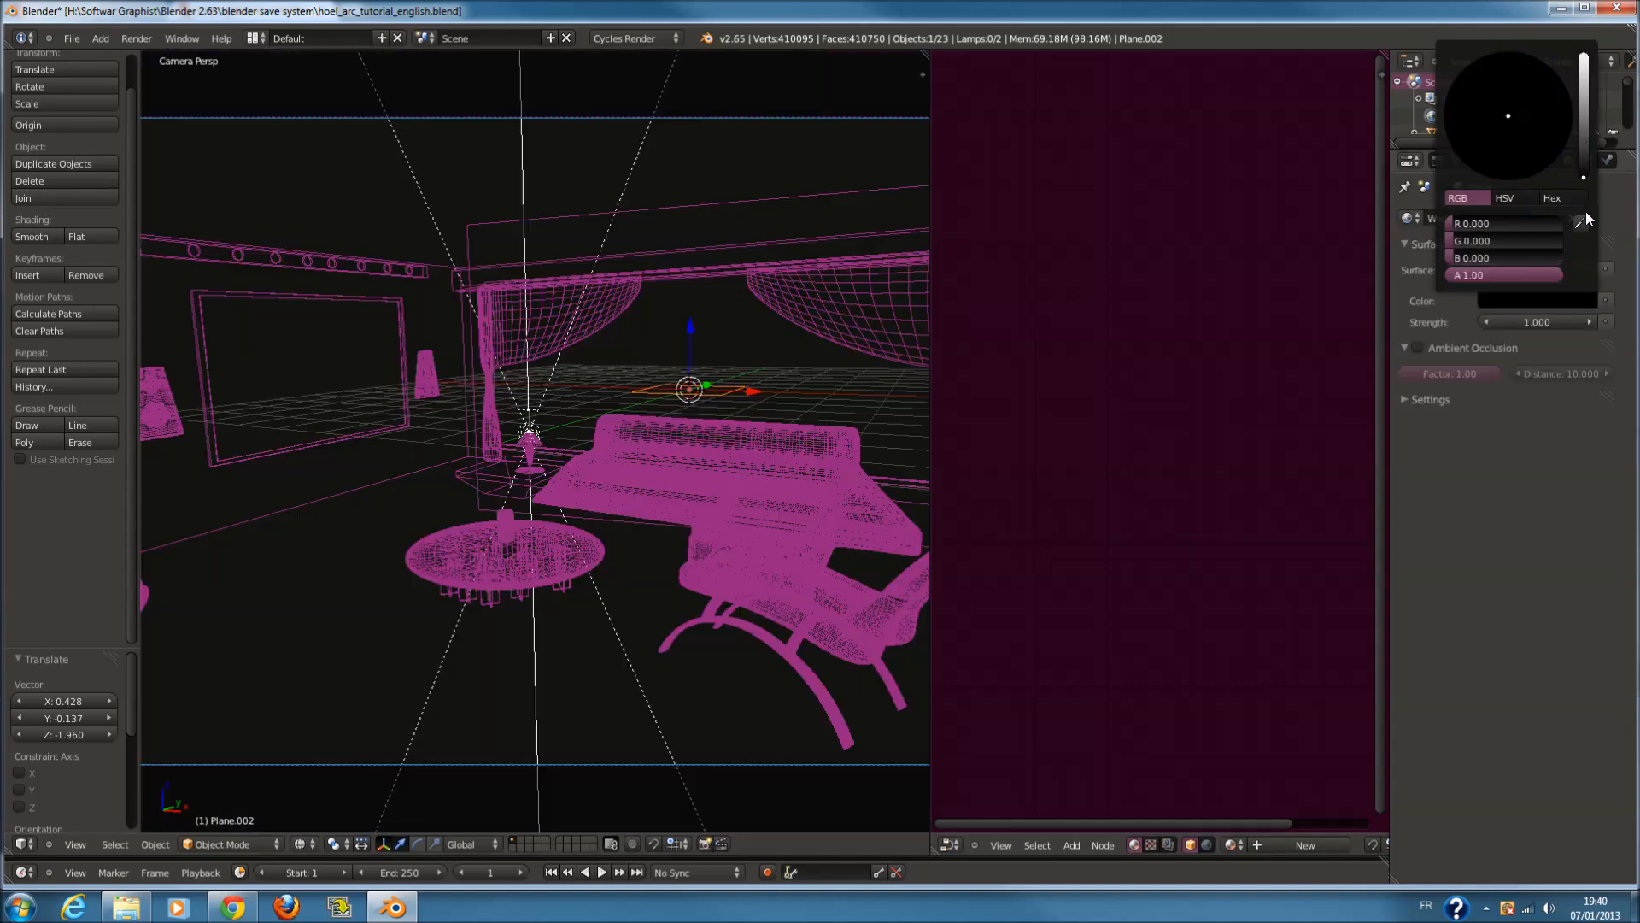
Select the room shell that uses the MARBLE material and check it in solid and wireframe shading through the camera
{"action": "right_click", "coordinate": [747, 275]}
{"action": "key", "text": "z"}
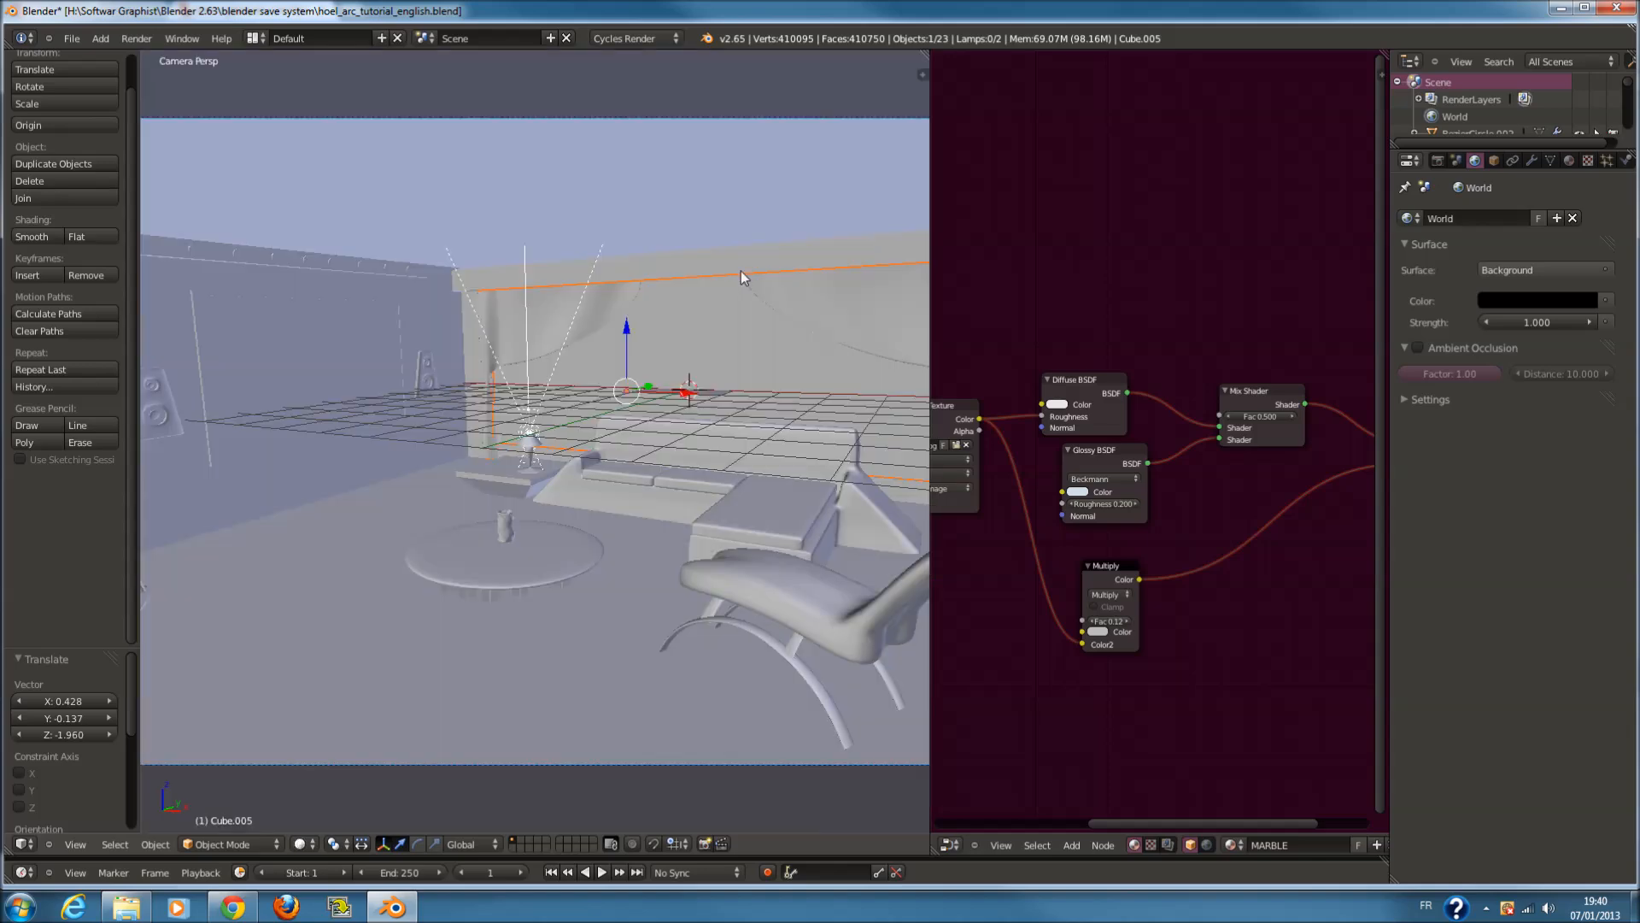
{"action": "key", "text": "z"}
{"action": "scroll", "coordinate": [875, 363], "scroll_direction": "down", "scroll_amount": 2}
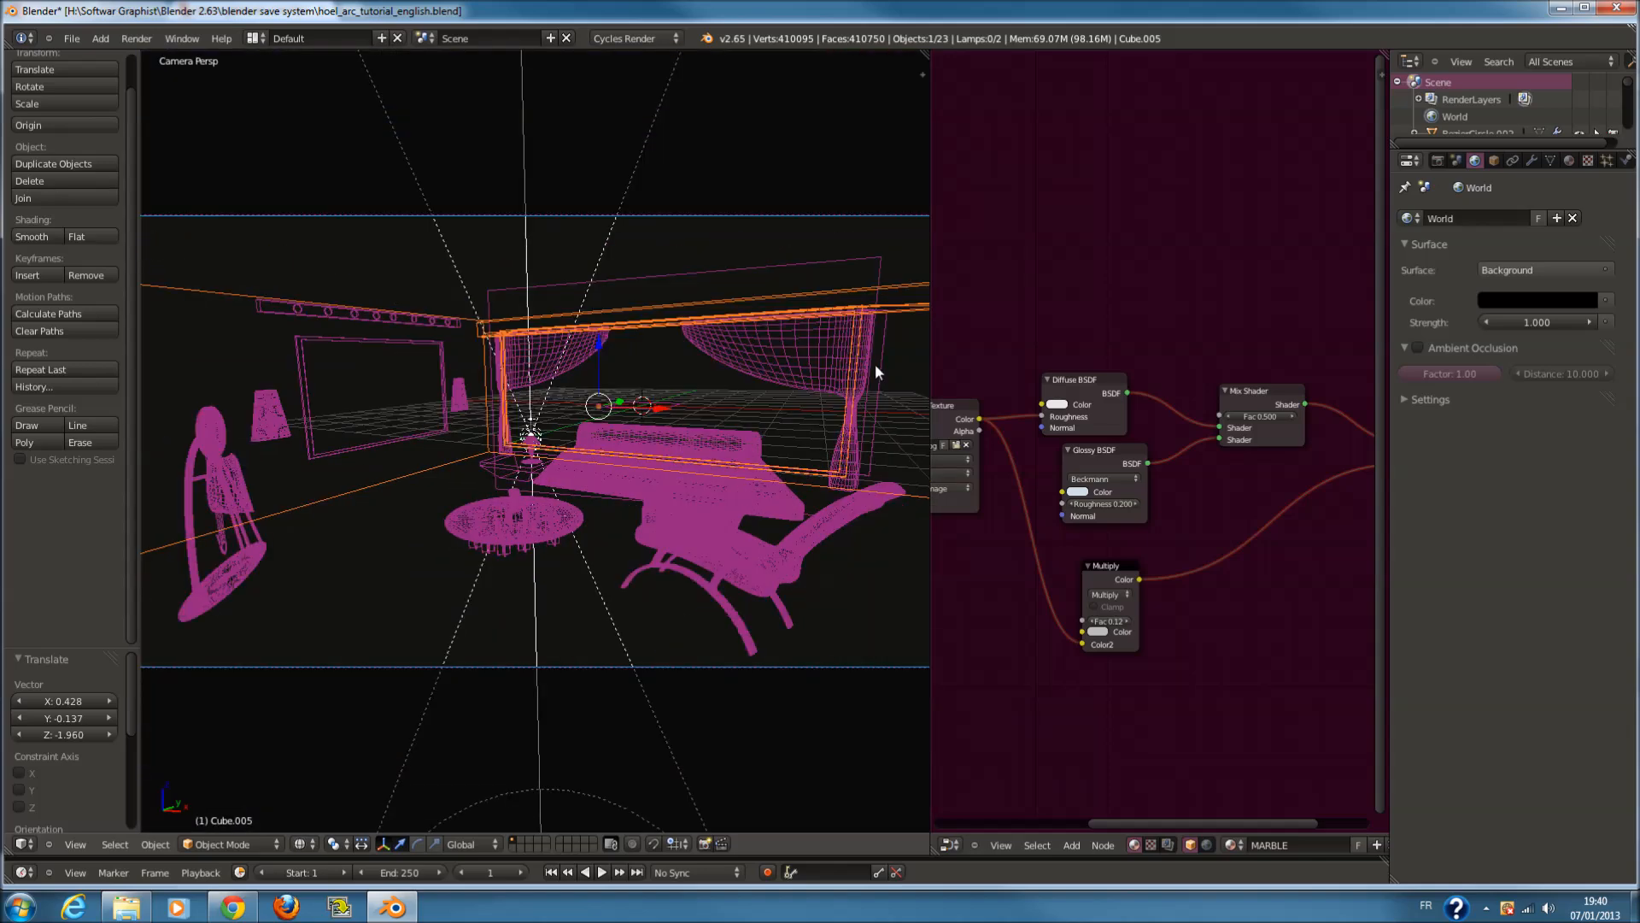
Link the window pane material's Glossy BSDF to the free Mix Shader input and preview the camera view in Rendered shading
{"action": "right_click", "coordinate": [880, 367]}
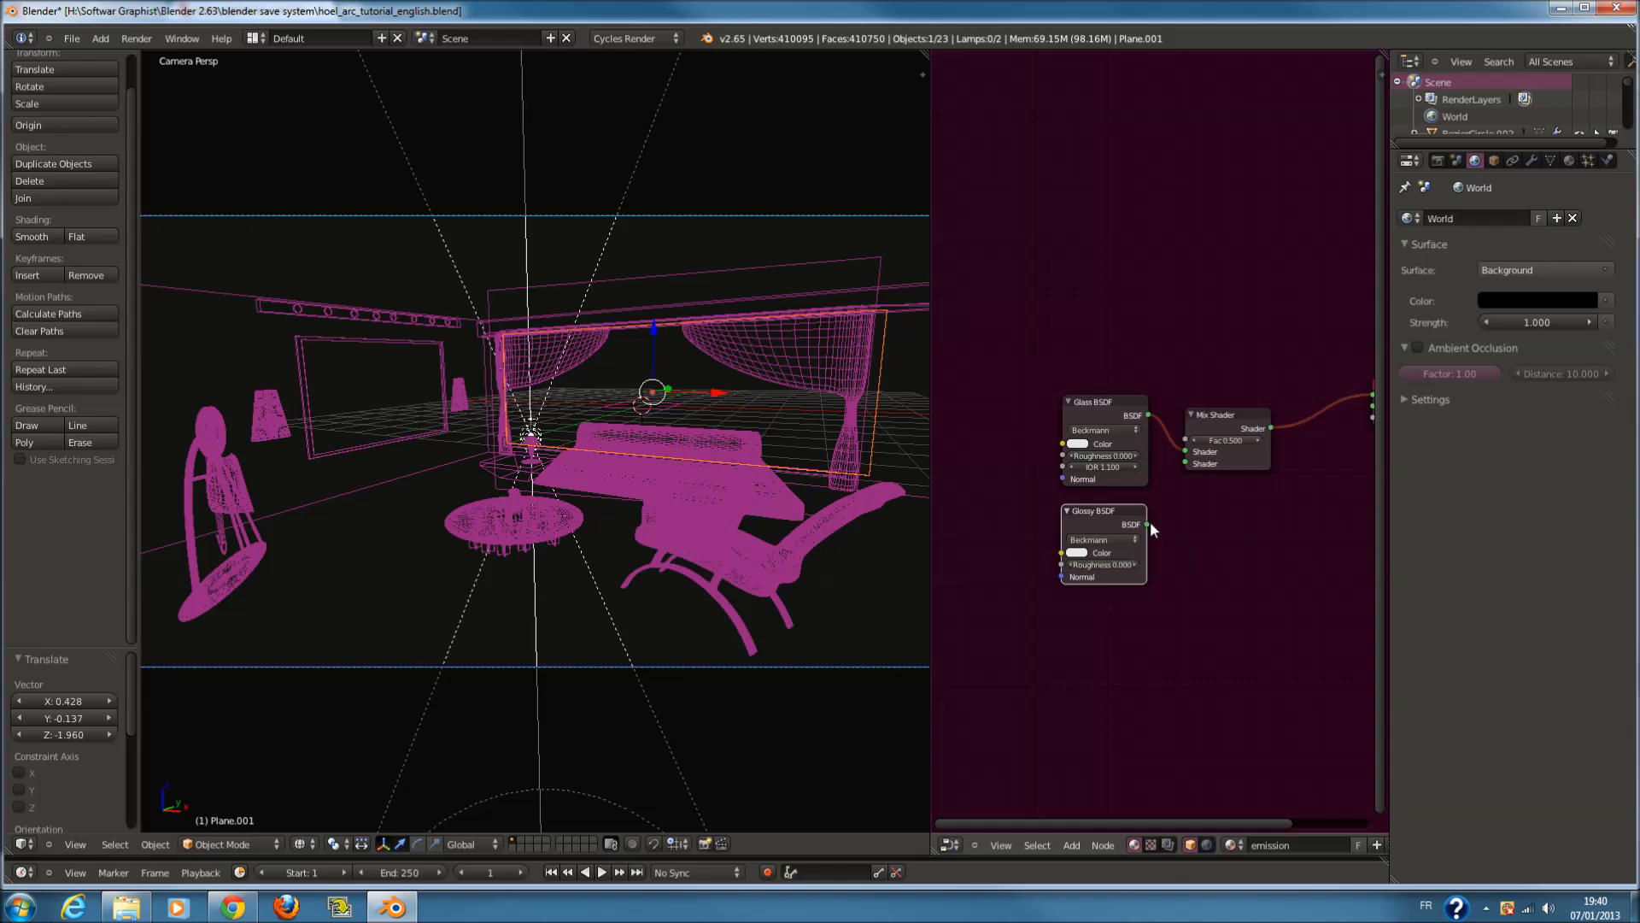
{"action": "scroll", "coordinate": [602, 686], "scroll_direction": "up", "scroll_amount": 2}
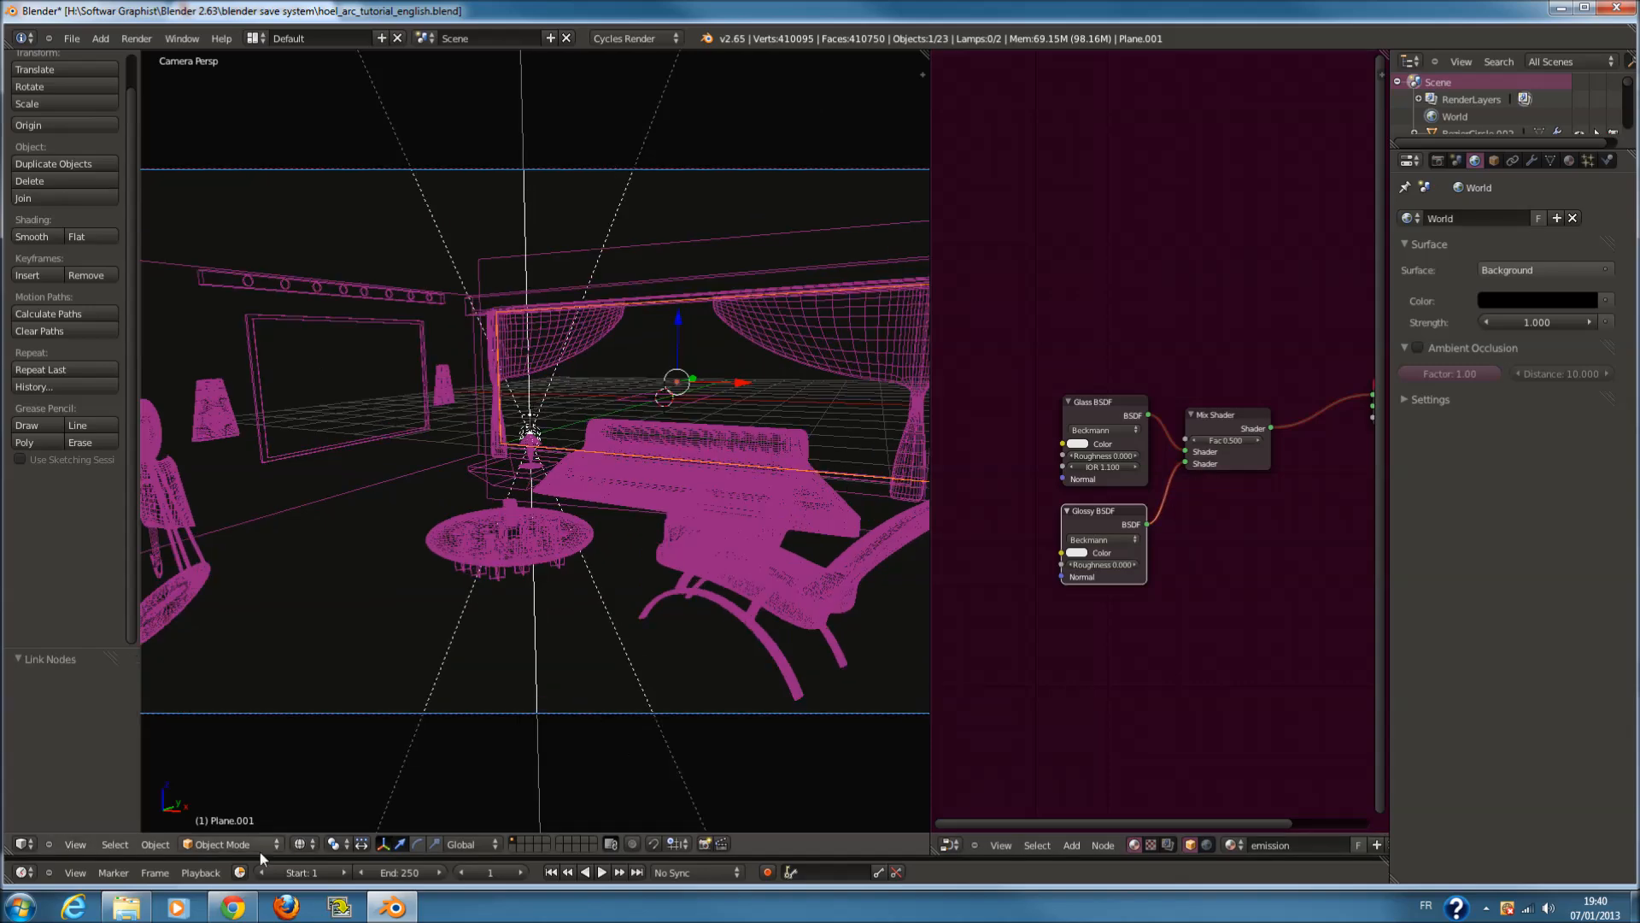
{"action": "left_click", "coordinate": [299, 844]}
{"action": "left_click", "coordinate": [346, 735]}
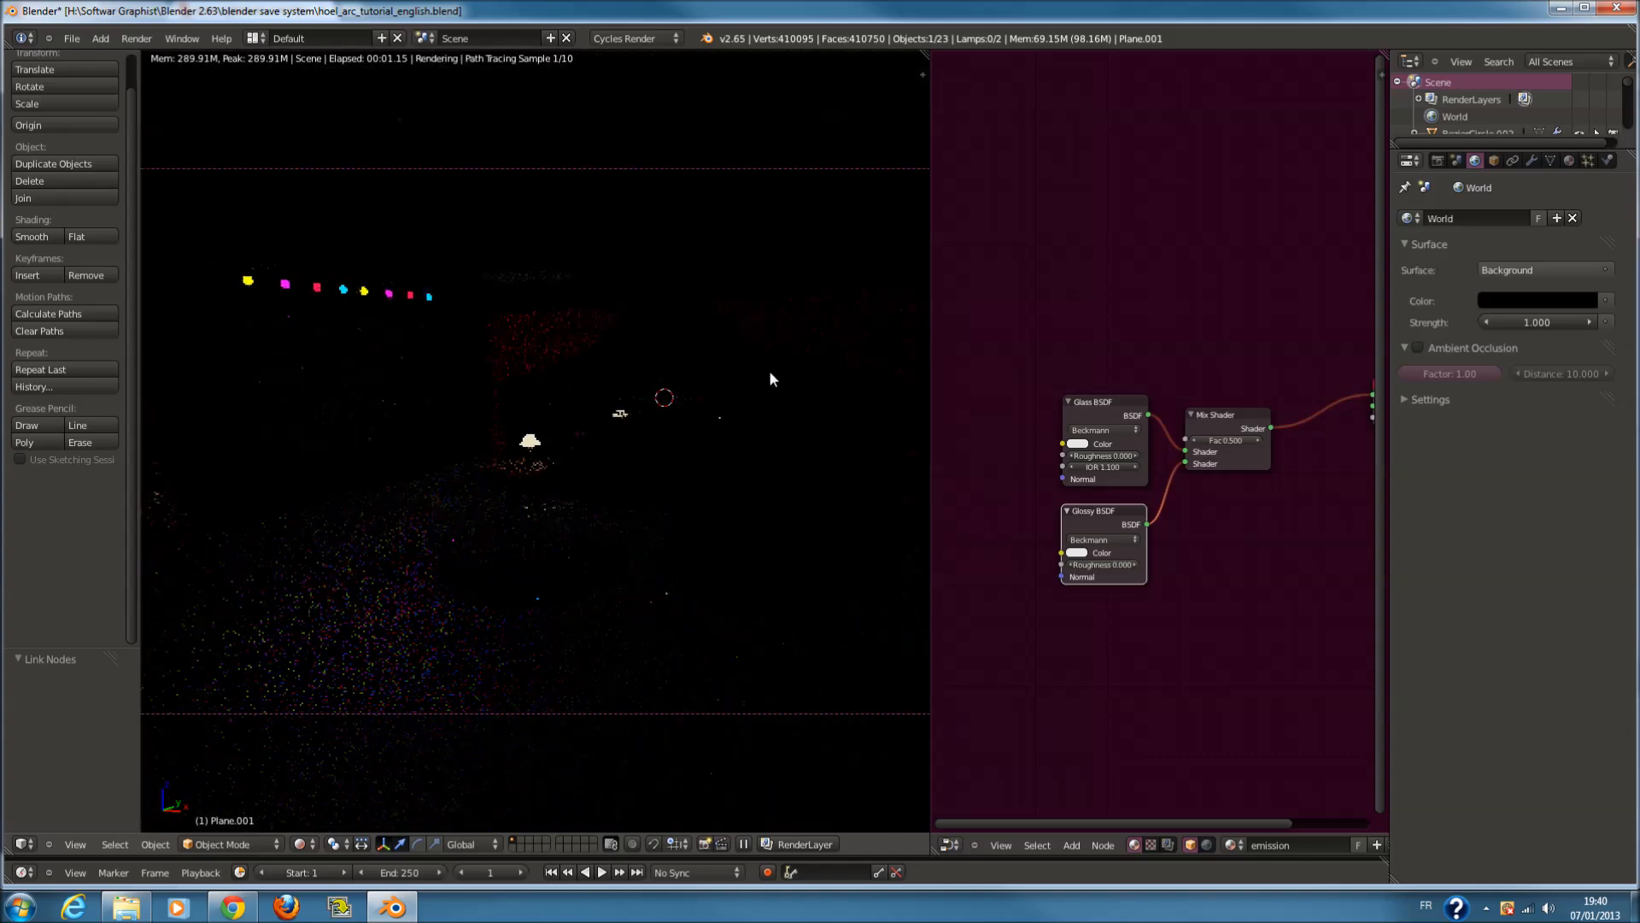
Brighten the world background colour from black through grey to white while the rendered preview runs
{"action": "left_click", "coordinate": [1555, 300]}
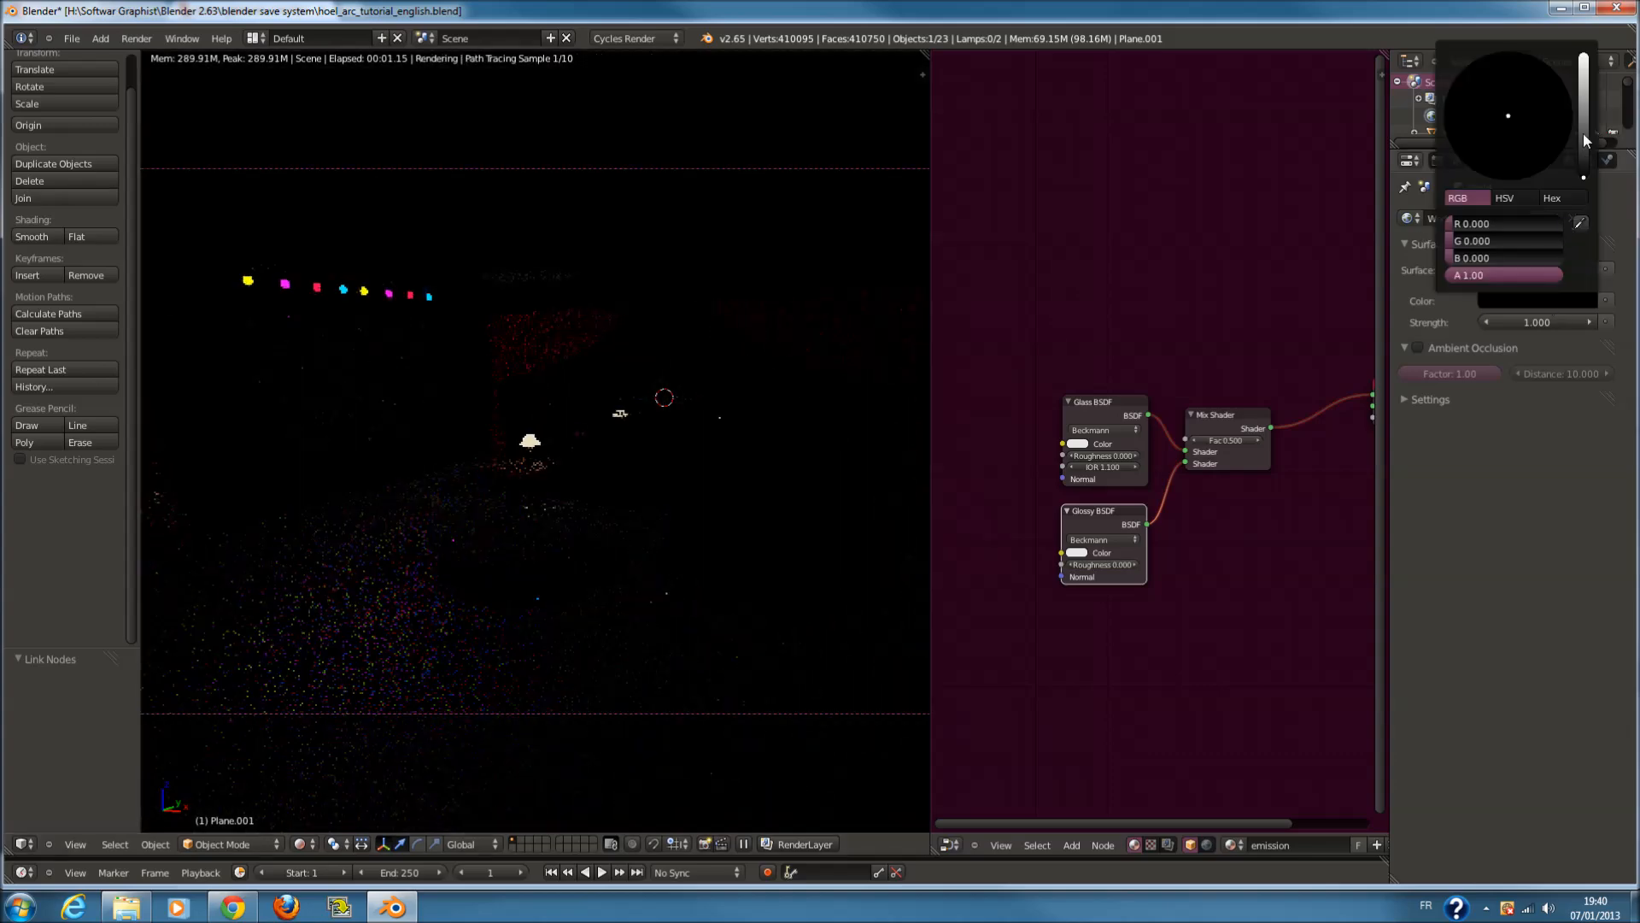
{"action": "left_click_drag", "start_coordinate": [1583, 129], "coordinate": [1583, 109]}
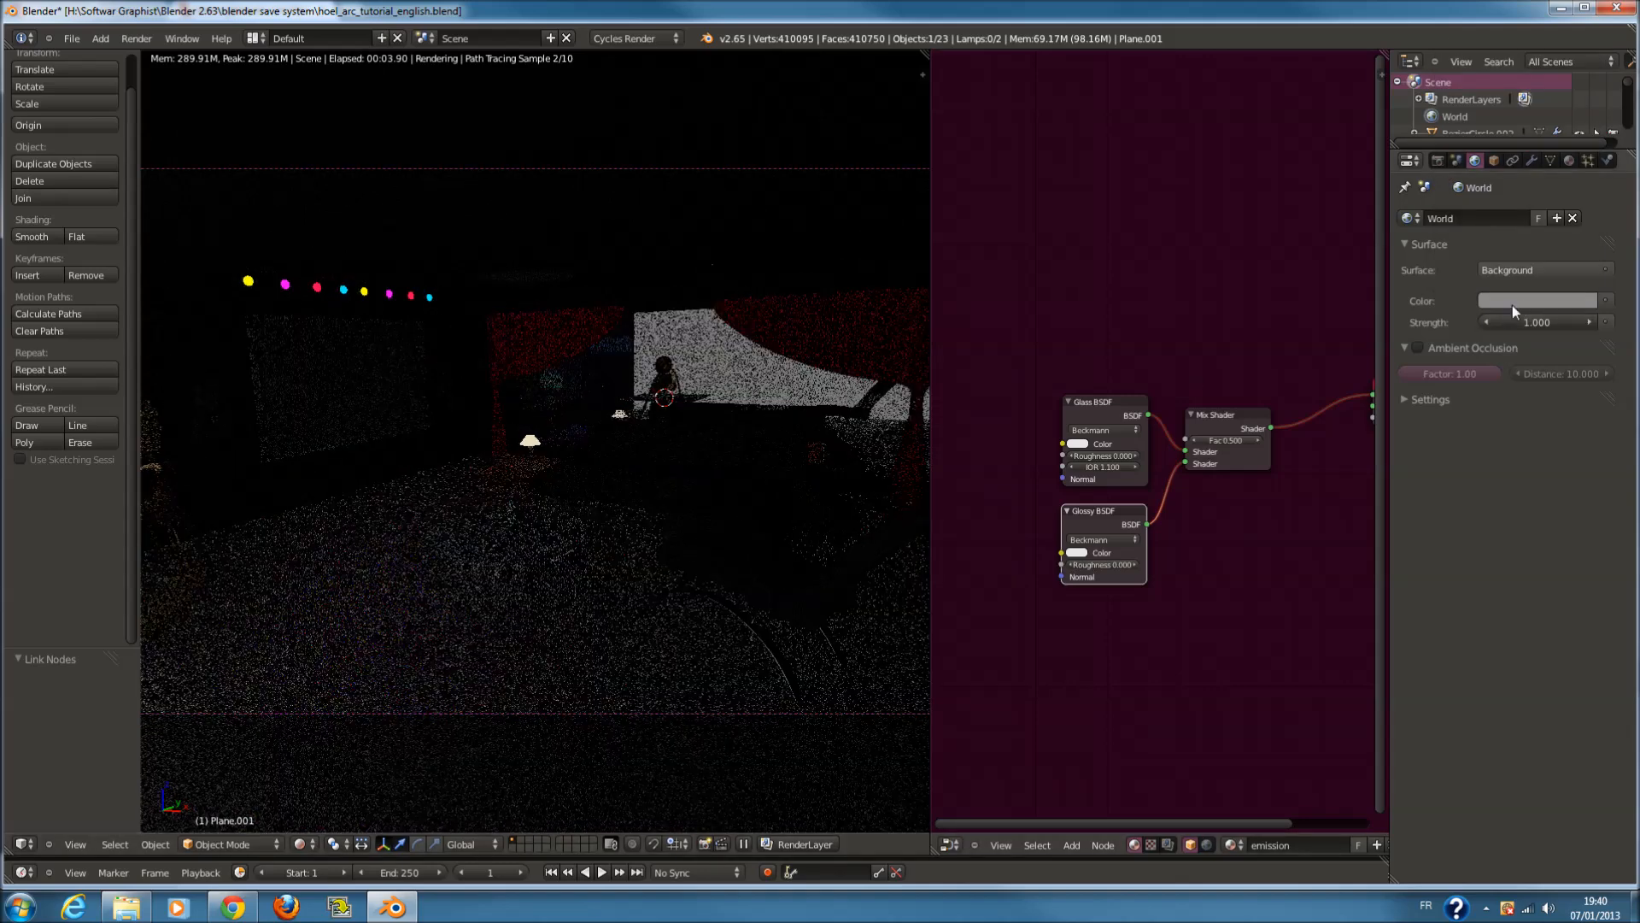
{"action": "left_click", "coordinate": [1516, 270]}
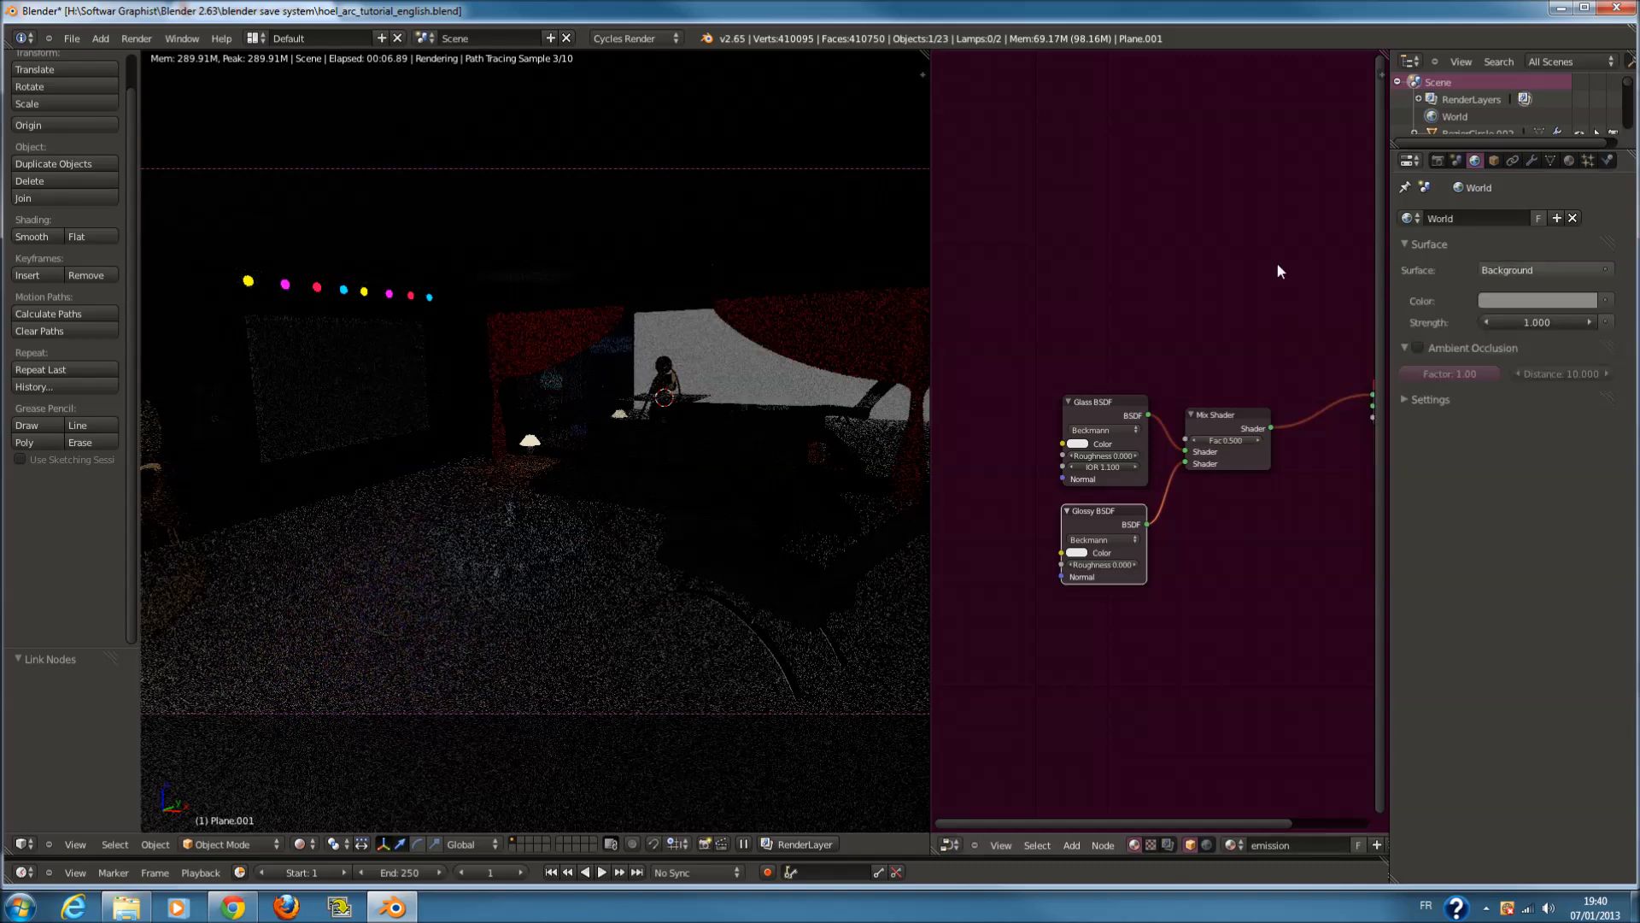
{"action": "left_click", "coordinate": [1531, 297]}
{"action": "mouse_move", "coordinate": [1580, 122]}
{"action": "left_mouse_down"}
{"action": "mouse_move", "coordinate": [1585, 63]}
{"action": "mouse_move", "coordinate": [1581, 178]}
{"action": "mouse_move", "coordinate": [1572, 101]}
{"action": "left_mouse_up"}
{"action": "left_click", "coordinate": [1561, 7]}
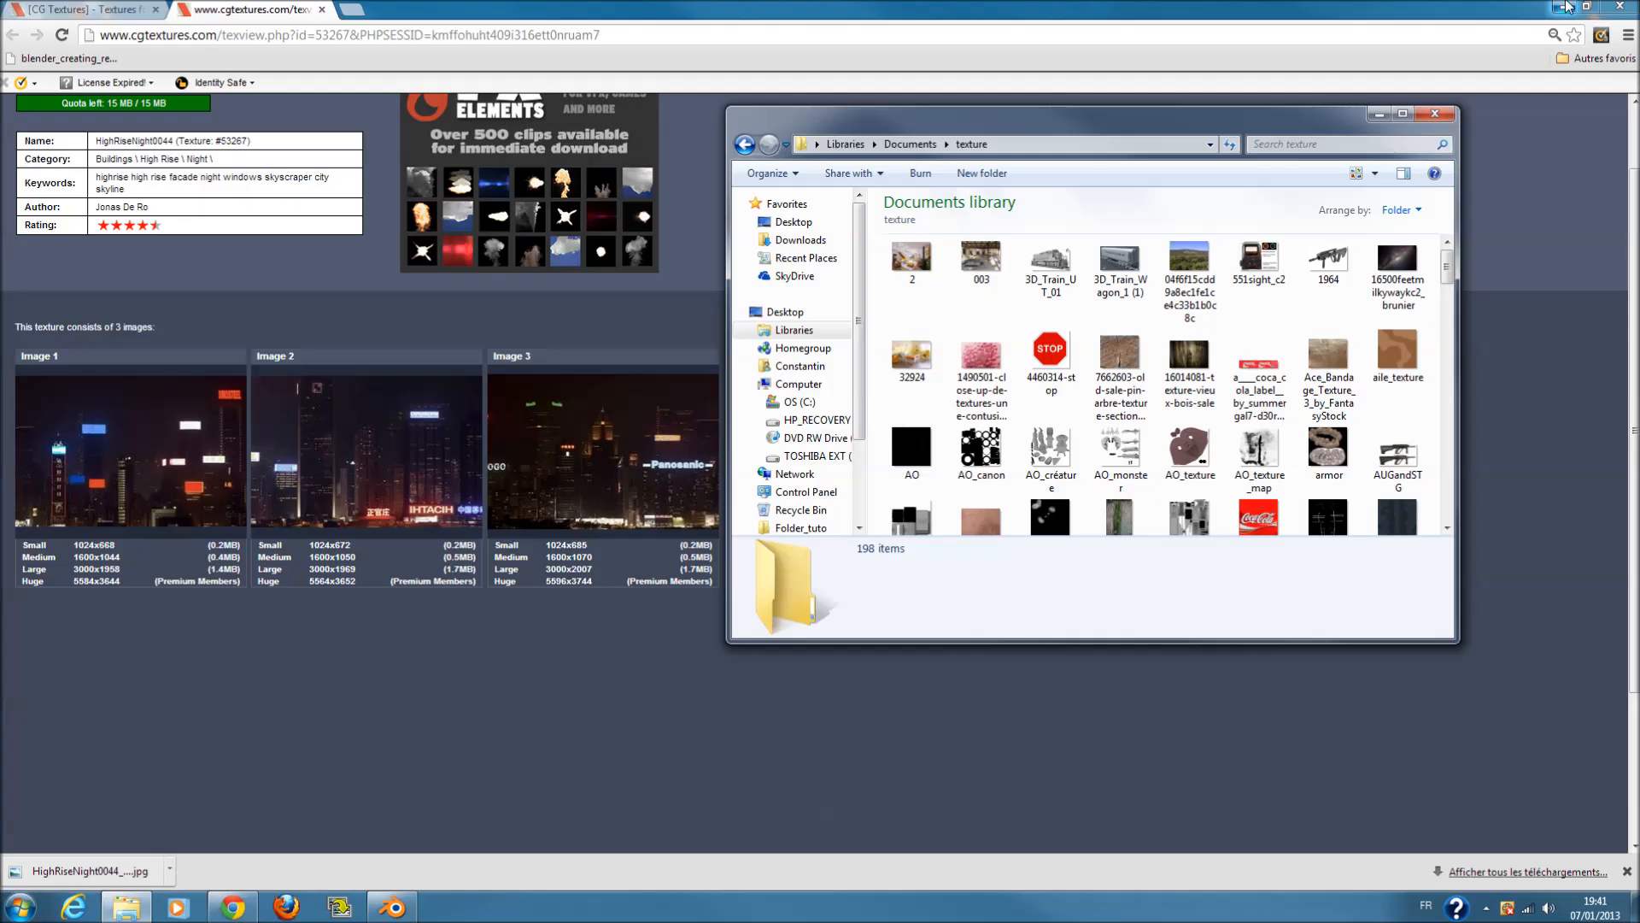
{"action": "left_click", "coordinate": [1563, 7]}
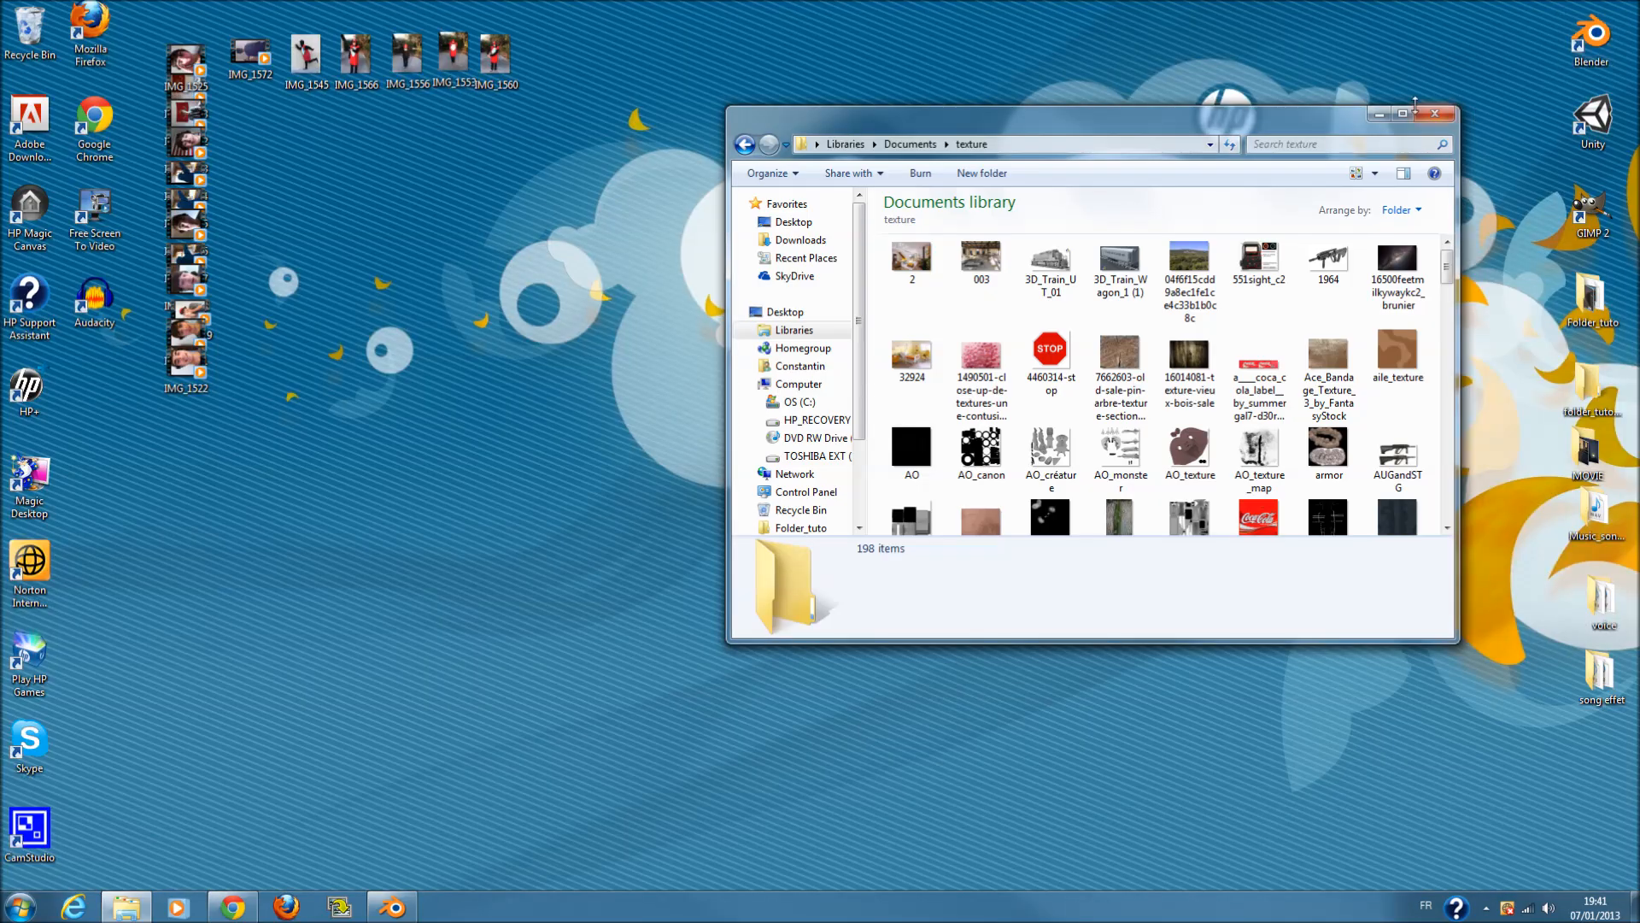
{"action": "left_click", "coordinate": [1380, 114]}
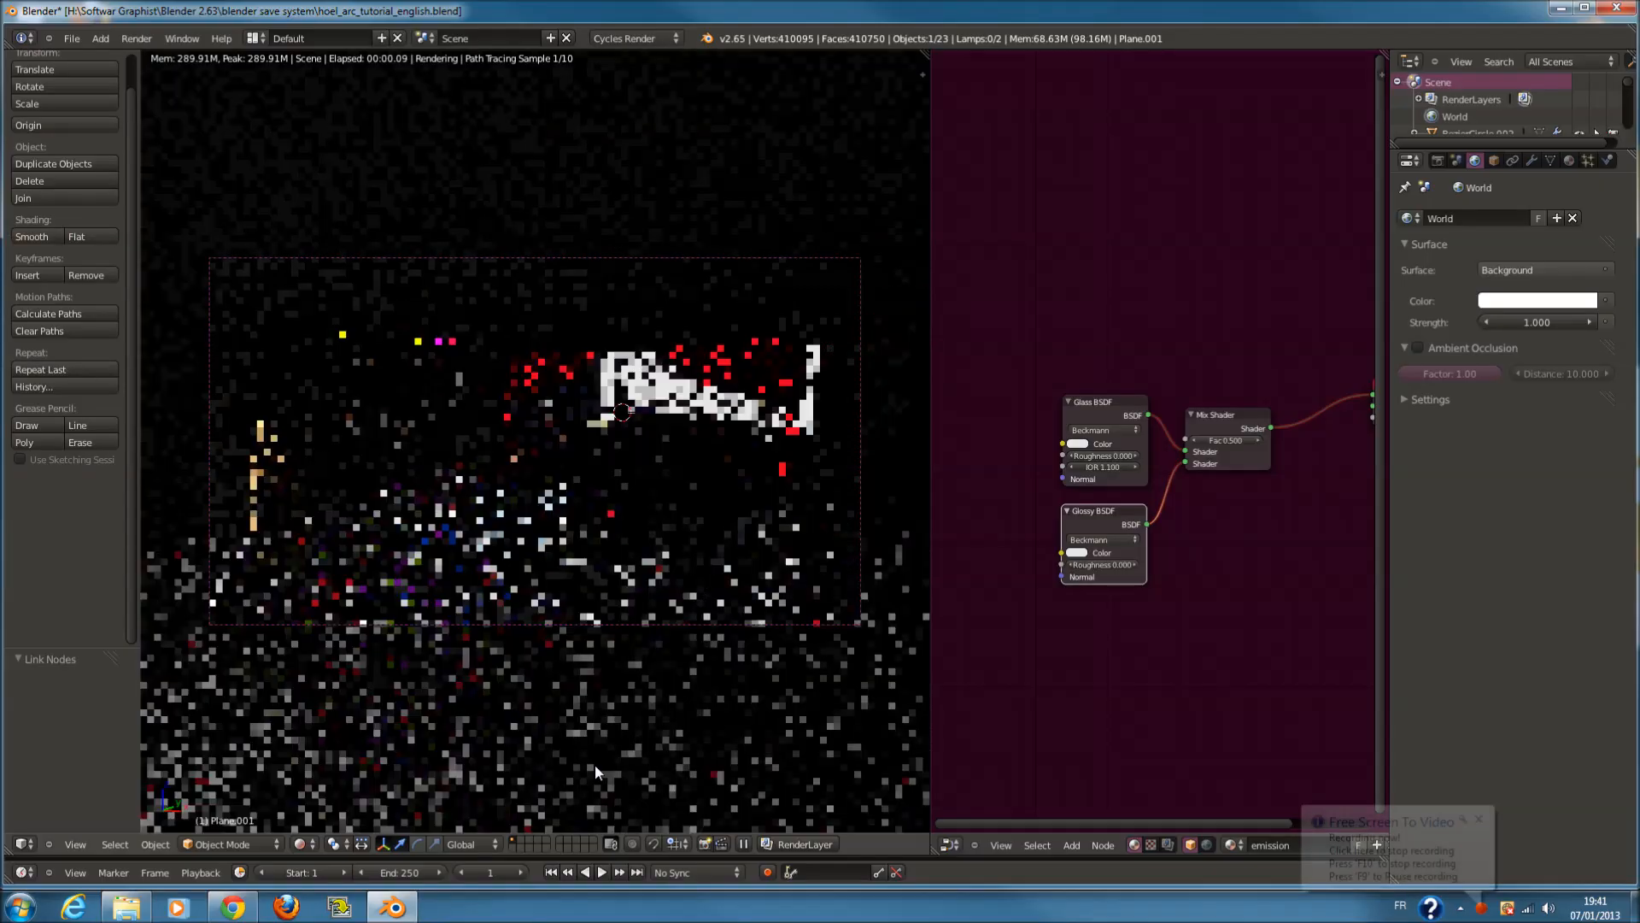
Show the scene in Solid shading and edit the room's mesh in edge select mode
{"action": "left_click", "coordinate": [300, 844]}
{"action": "left_click", "coordinate": [339, 789]}
{"action": "mouse_move", "coordinate": [575, 612]}
{"action": "middle_mouse_down"}
{"action": "mouse_move", "coordinate": [658, 601]}
{"action": "mouse_move", "coordinate": [704, 643]}
{"action": "mouse_move", "coordinate": [675, 649]}
{"action": "middle_mouse_up"}
{"action": "right_click", "coordinate": [730, 642]}
{"action": "key", "text": "Tab"}
{"action": "left_click", "coordinate": [510, 844]}
Fill the room's open side with a large wall face between its two vertical edges
{"action": "right_click", "coordinate": [506, 631]}
{"action": "middle_click_drag", "start_coordinate": [506, 631], "coordinate": [712, 525]}
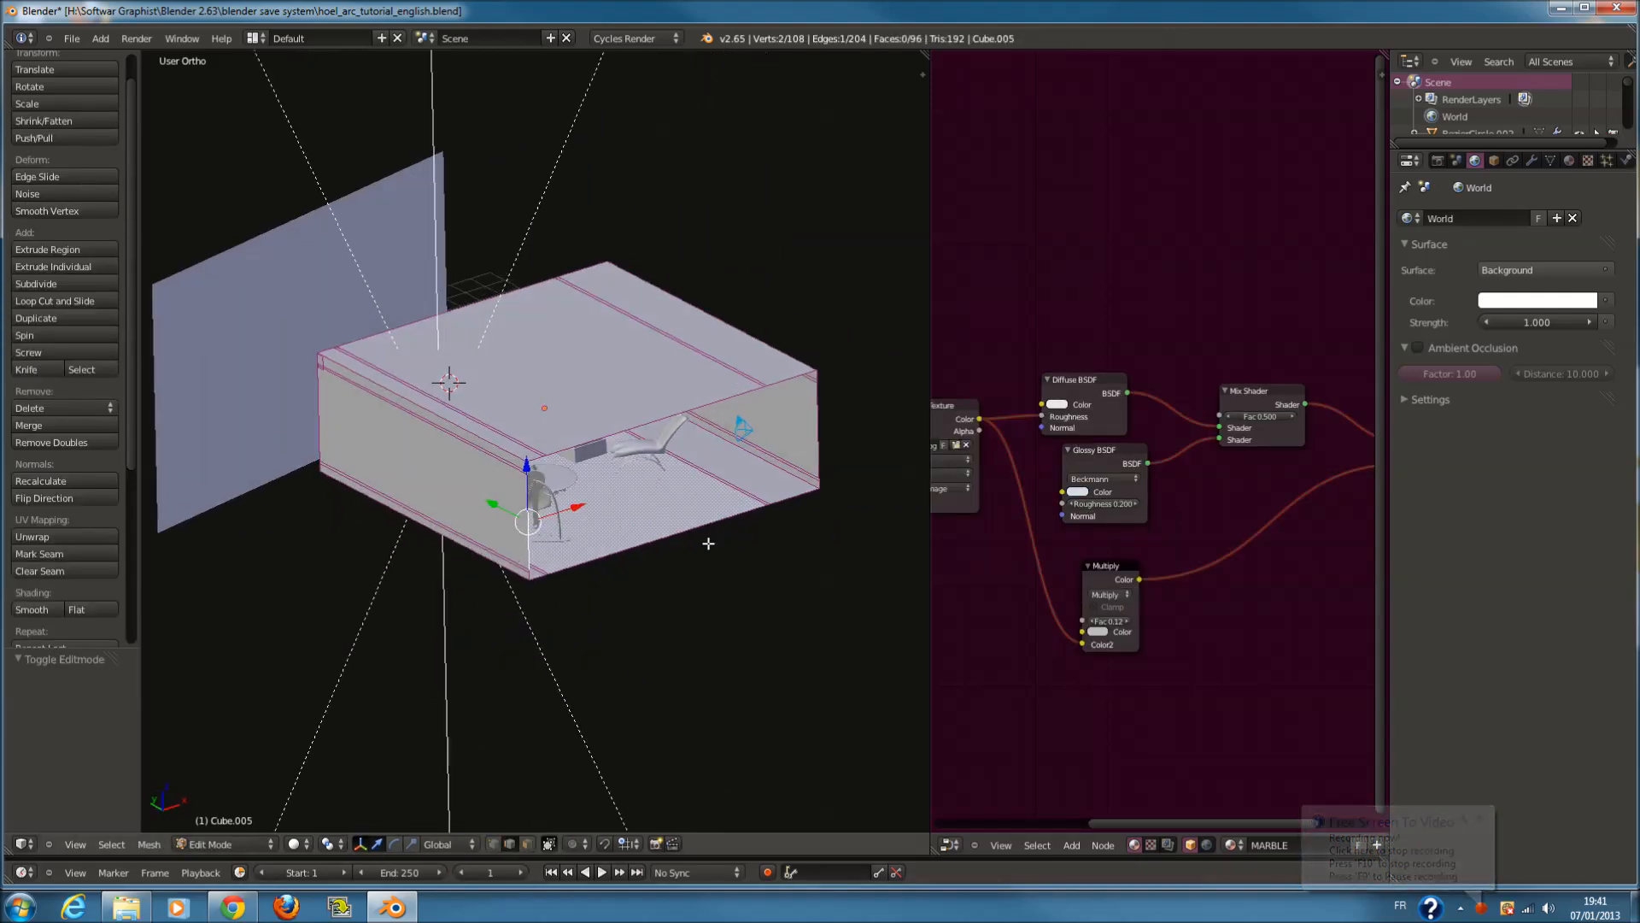
{"action": "key", "text": "KP_Decimal"}
{"action": "scroll", "coordinate": [794, 344], "scroll_direction": "up", "scroll_amount": 2}
{"action": "right_click", "coordinate": [694, 229], "text": "shift"}
{"action": "key", "text": "f"}
Fill the narrow gaps along the upper and lower borders of the new wall with faces
{"action": "middle_click_drag", "start_coordinate": [692, 264], "coordinate": [656, 255]}
{"action": "right_click", "coordinate": [541, 257]}
{"action": "right_click", "coordinate": [814, 220], "text": "shift"}
{"action": "key", "text": "f"}
{"action": "right_click", "coordinate": [556, 311]}
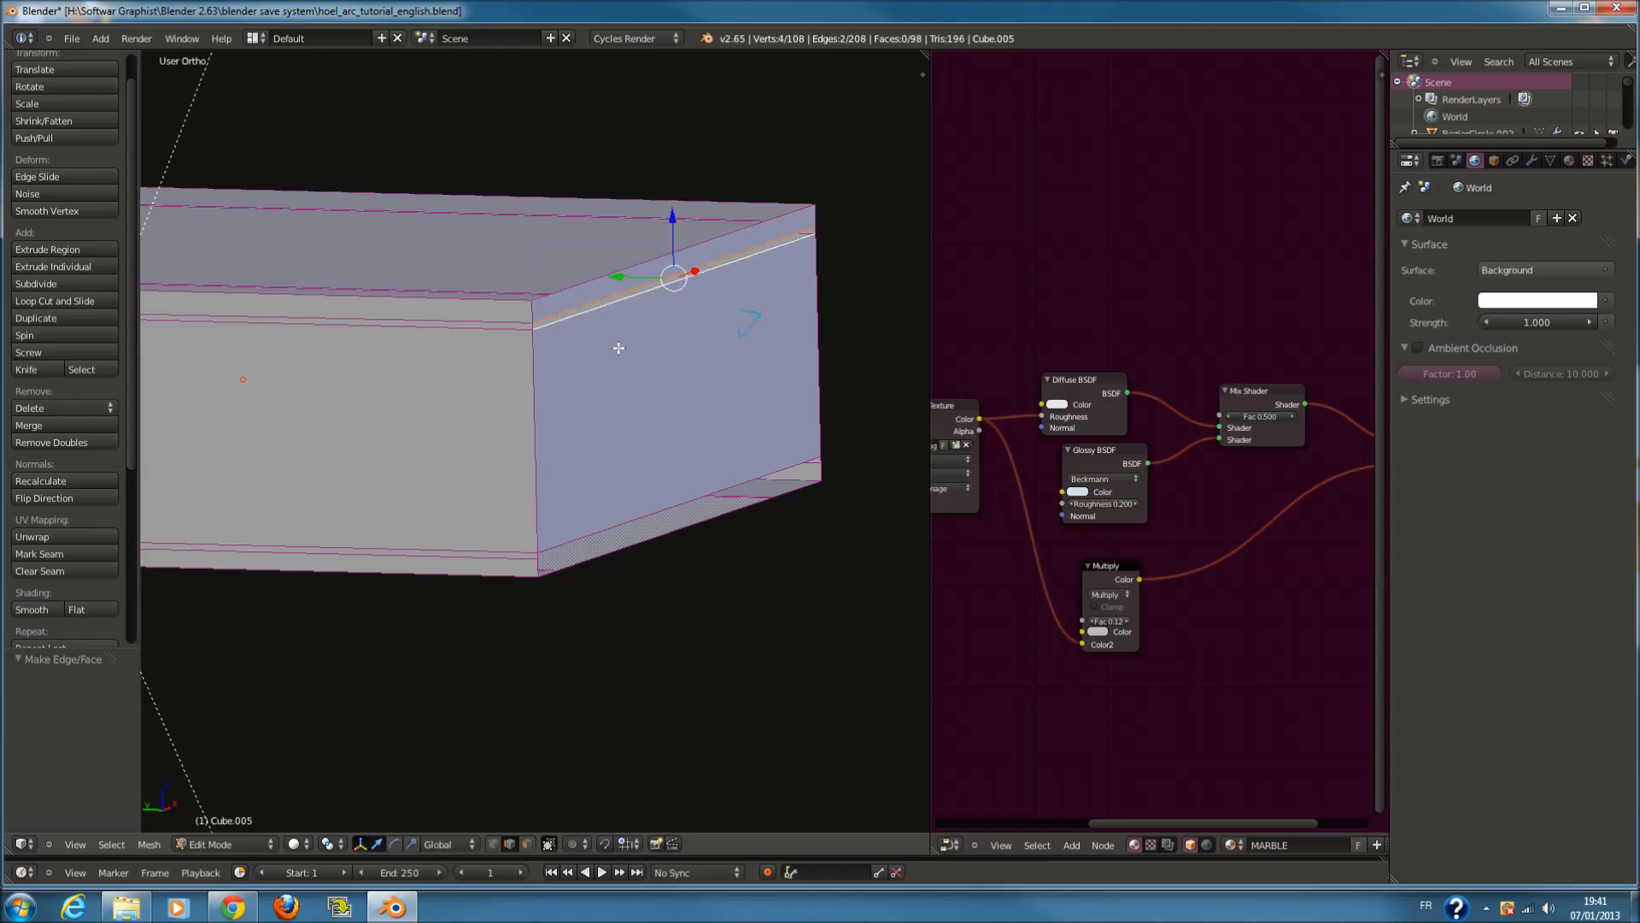
{"action": "right_click", "coordinate": [633, 555]}
{"action": "right_click", "coordinate": [622, 523], "text": "shift"}
{"action": "key", "text": "f"}
Fill the small remaining gaps at both lower corners of the new wall with faces
{"action": "middle_click_drag", "start_coordinate": [622, 523], "coordinate": [563, 563]}
{"action": "right_click", "coordinate": [563, 562]}
{"action": "right_click", "coordinate": [566, 551], "text": "shift"}
{"action": "key", "text": "f"}
{"action": "scroll", "coordinate": [683, 540], "scroll_direction": "down", "scroll_amount": 2}
{"action": "scroll", "coordinate": [823, 527], "scroll_direction": "up", "scroll_amount": 5, "text": "ctrl"}
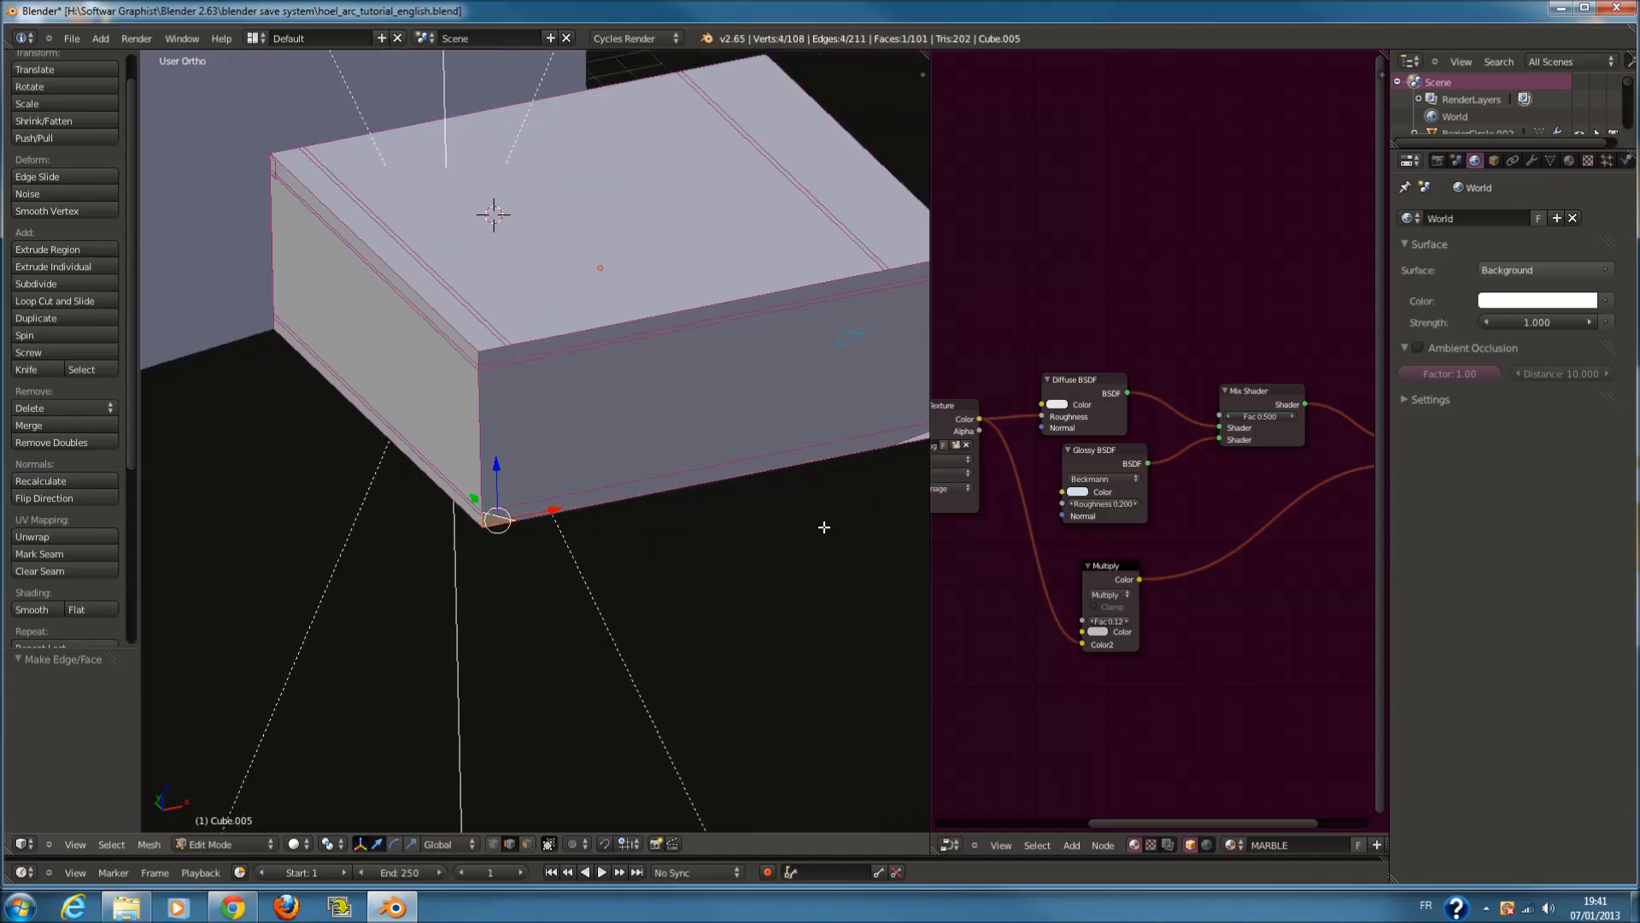
{"action": "right_click", "coordinate": [878, 459]}
{"action": "right_click", "coordinate": [890, 440], "text": "shift"}
{"action": "key", "text": "f"}
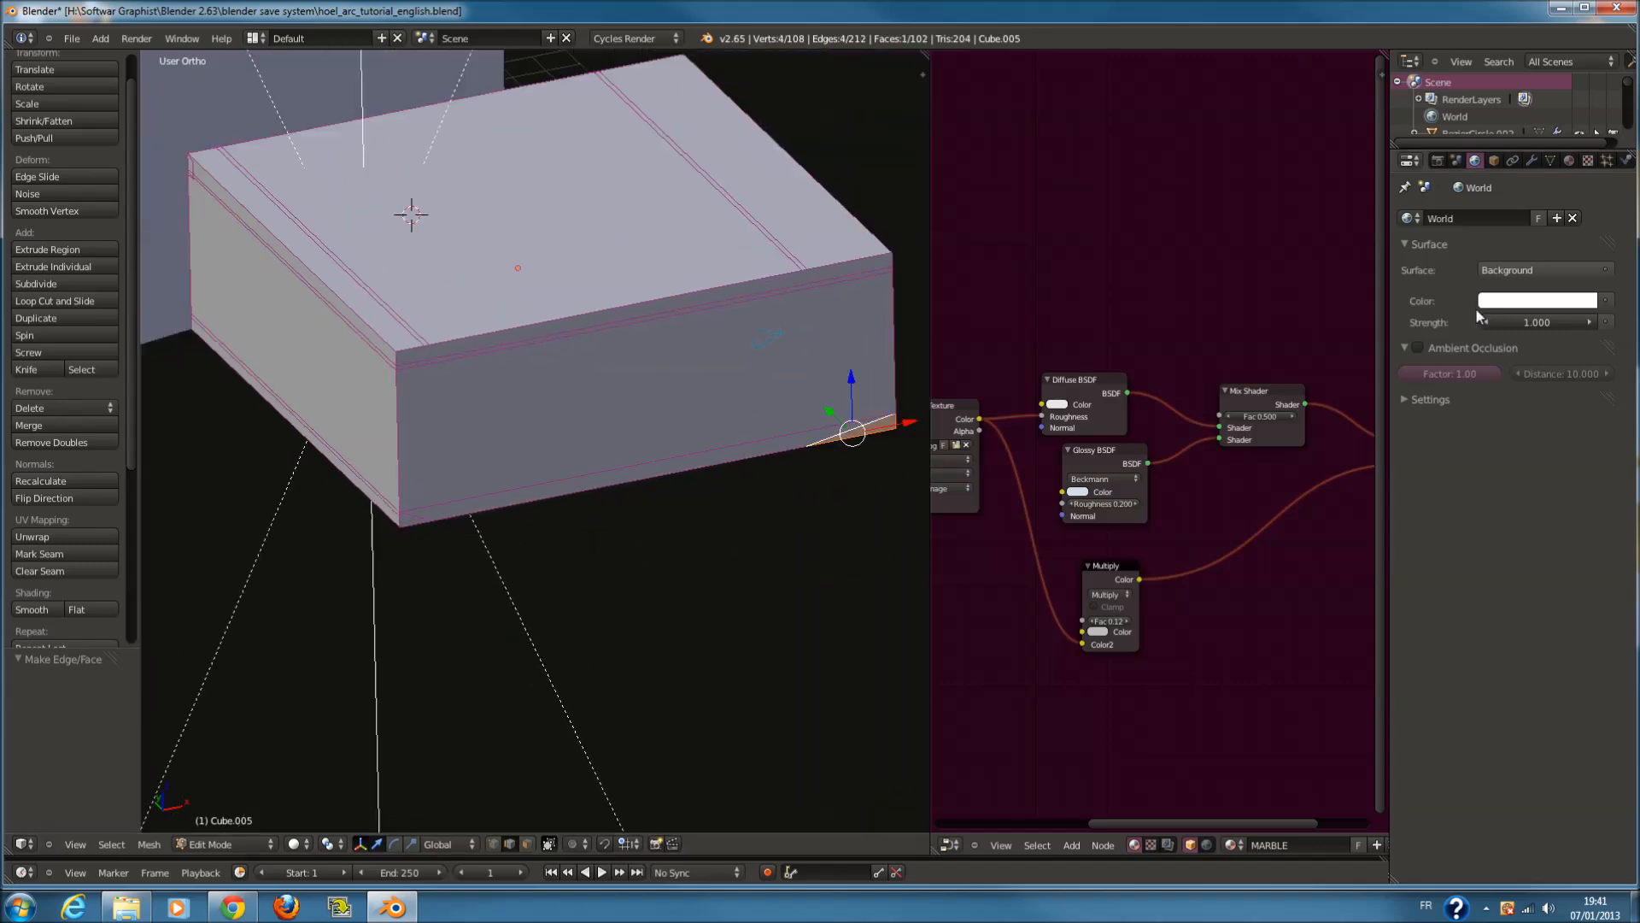
Set the world background colour to black and return to object mode in the camera view
{"action": "left_click", "coordinate": [1504, 302]}
{"action": "left_click_drag", "start_coordinate": [1587, 139], "coordinate": [1585, 190]}
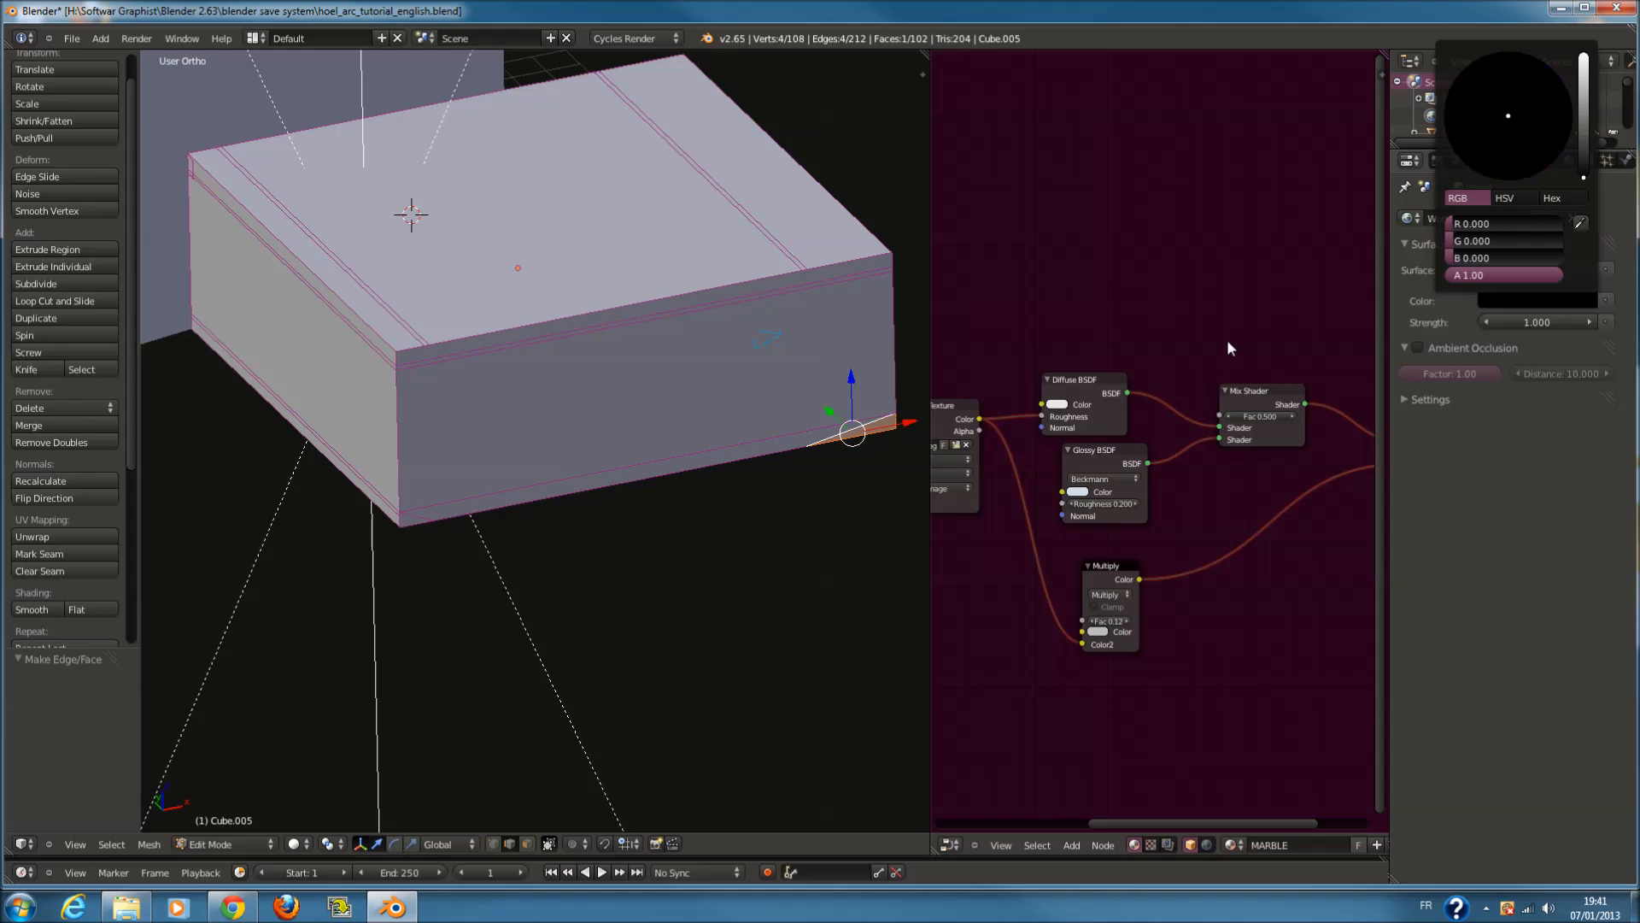
{"action": "key", "text": "Tab"}
{"action": "key", "text": "KP_0"}
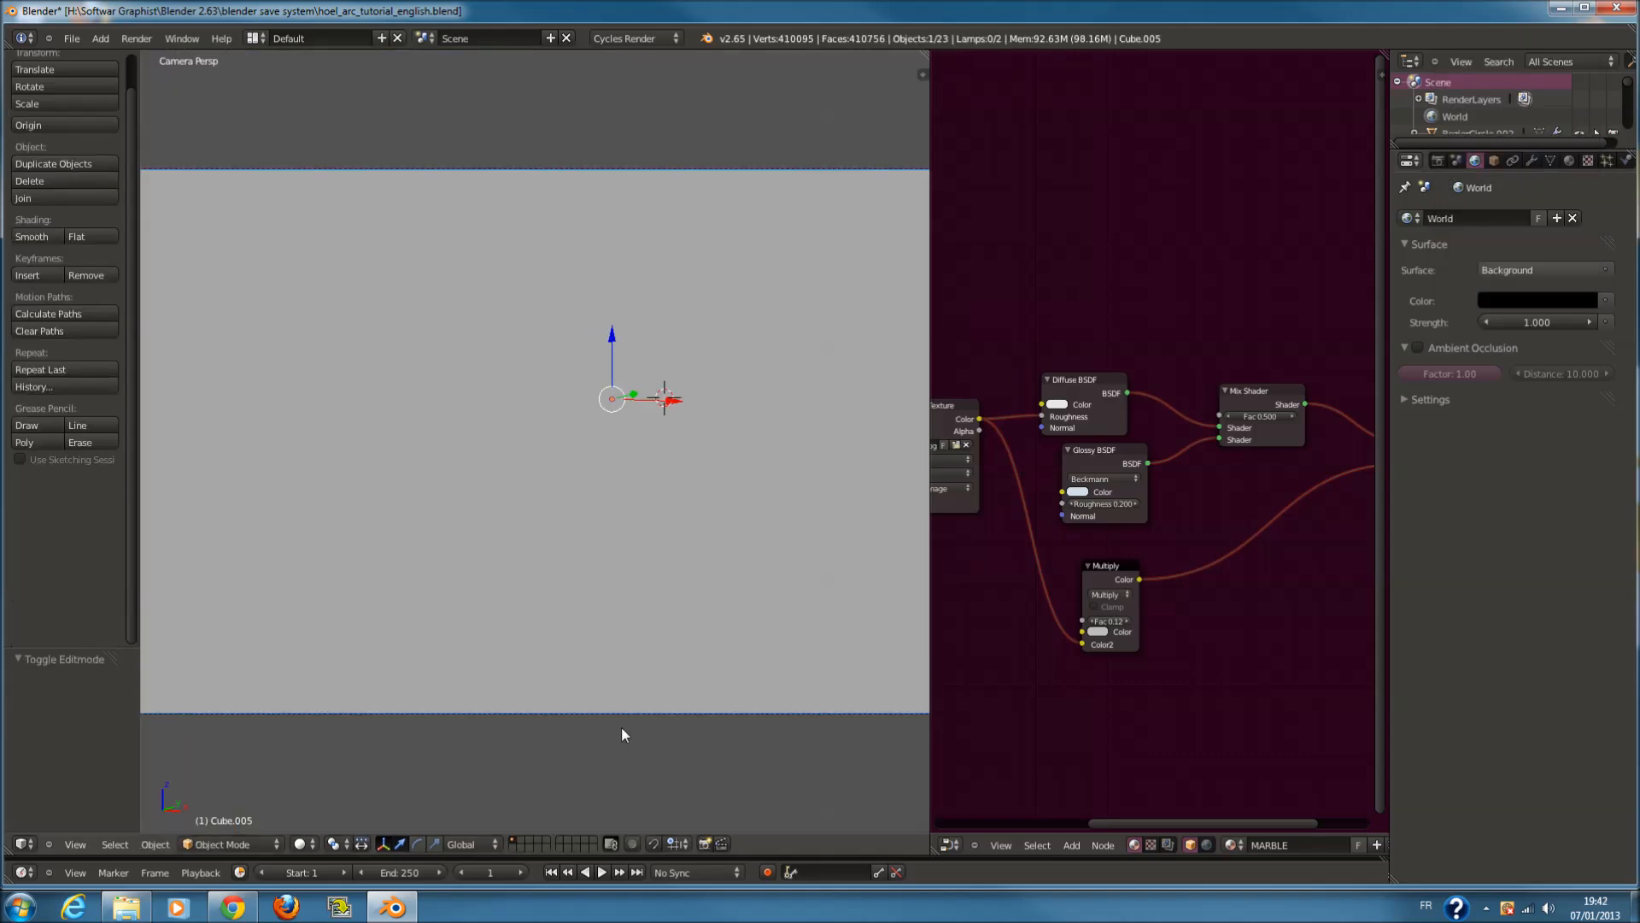
Move the camera along its local Z axis to inside the closed room and adjust its position to frame the furniture
{"action": "key", "text": "z"}
{"action": "scroll", "coordinate": [652, 612], "scroll_direction": "down", "scroll_amount": 2}
{"action": "key", "text": "z"}
{"action": "scroll", "coordinate": [655, 494], "scroll_direction": "up", "scroll_amount": 3}
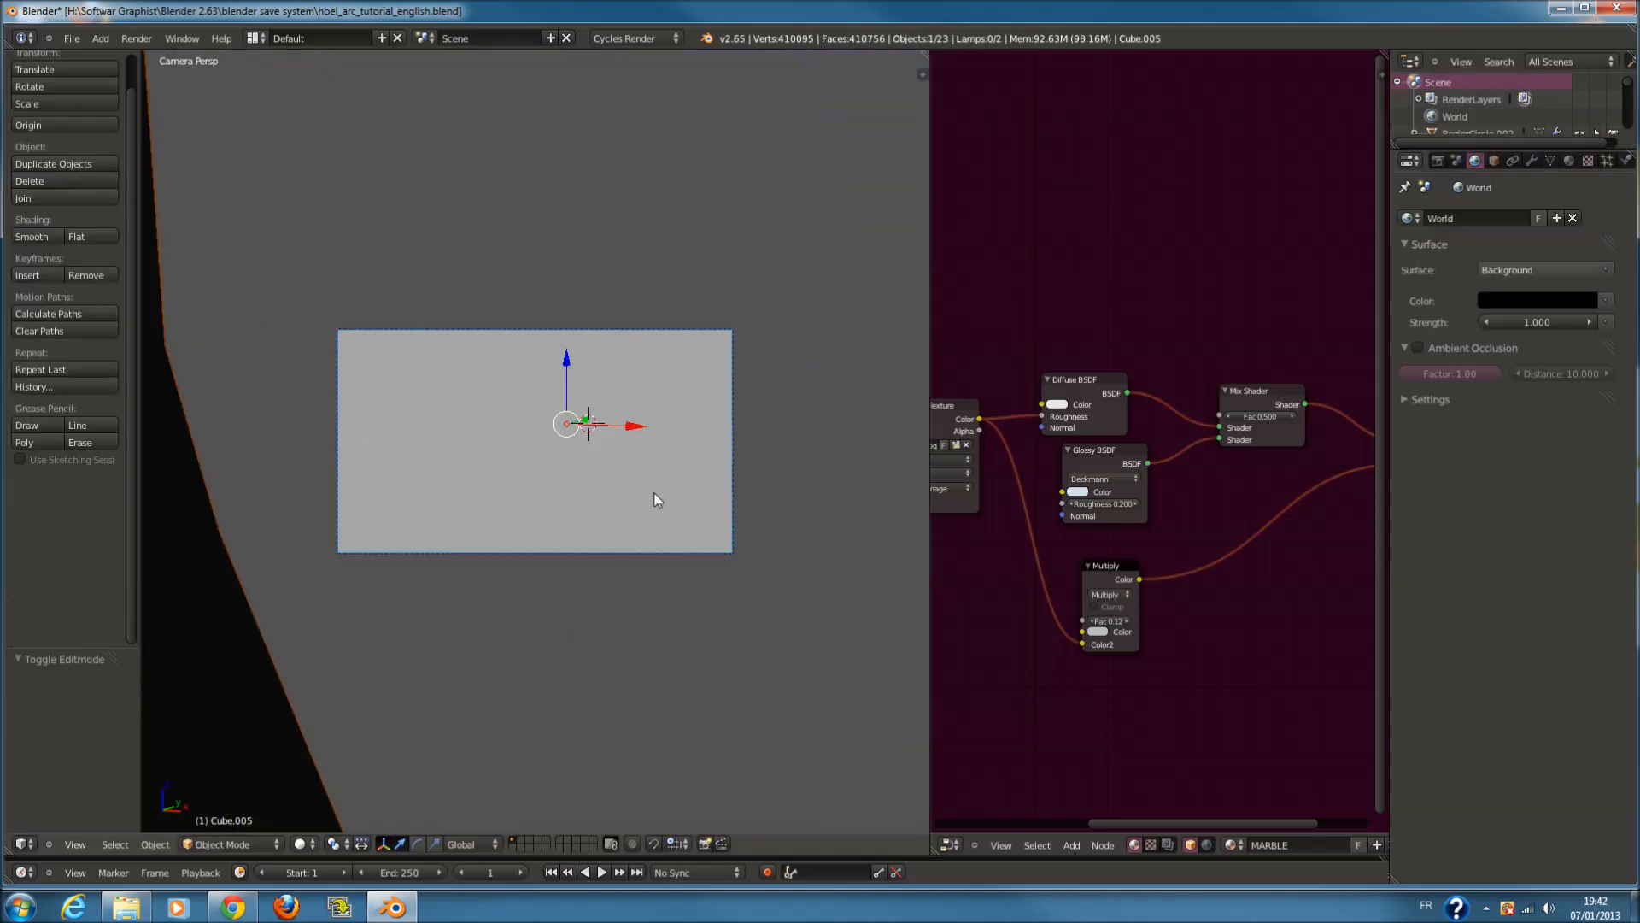
{"action": "right_click", "coordinate": [730, 465]}
{"action": "key", "text": "g"}
{"action": "key", "text": "z"}
{"action": "key", "text": "z"}
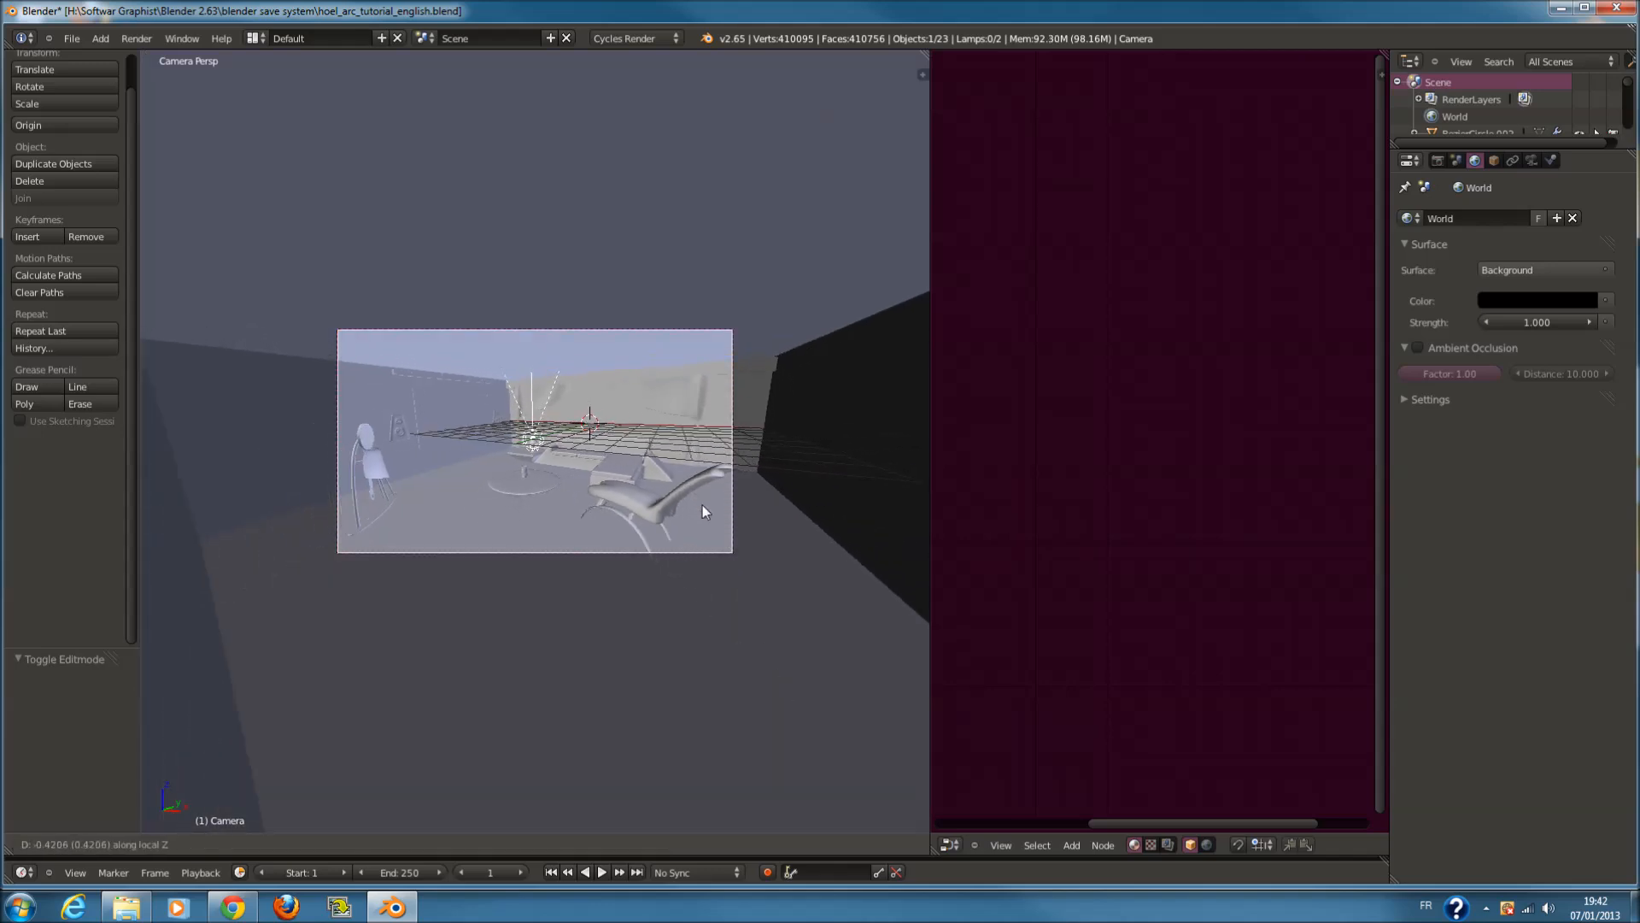
{"action": "left_click", "coordinate": [704, 510]}
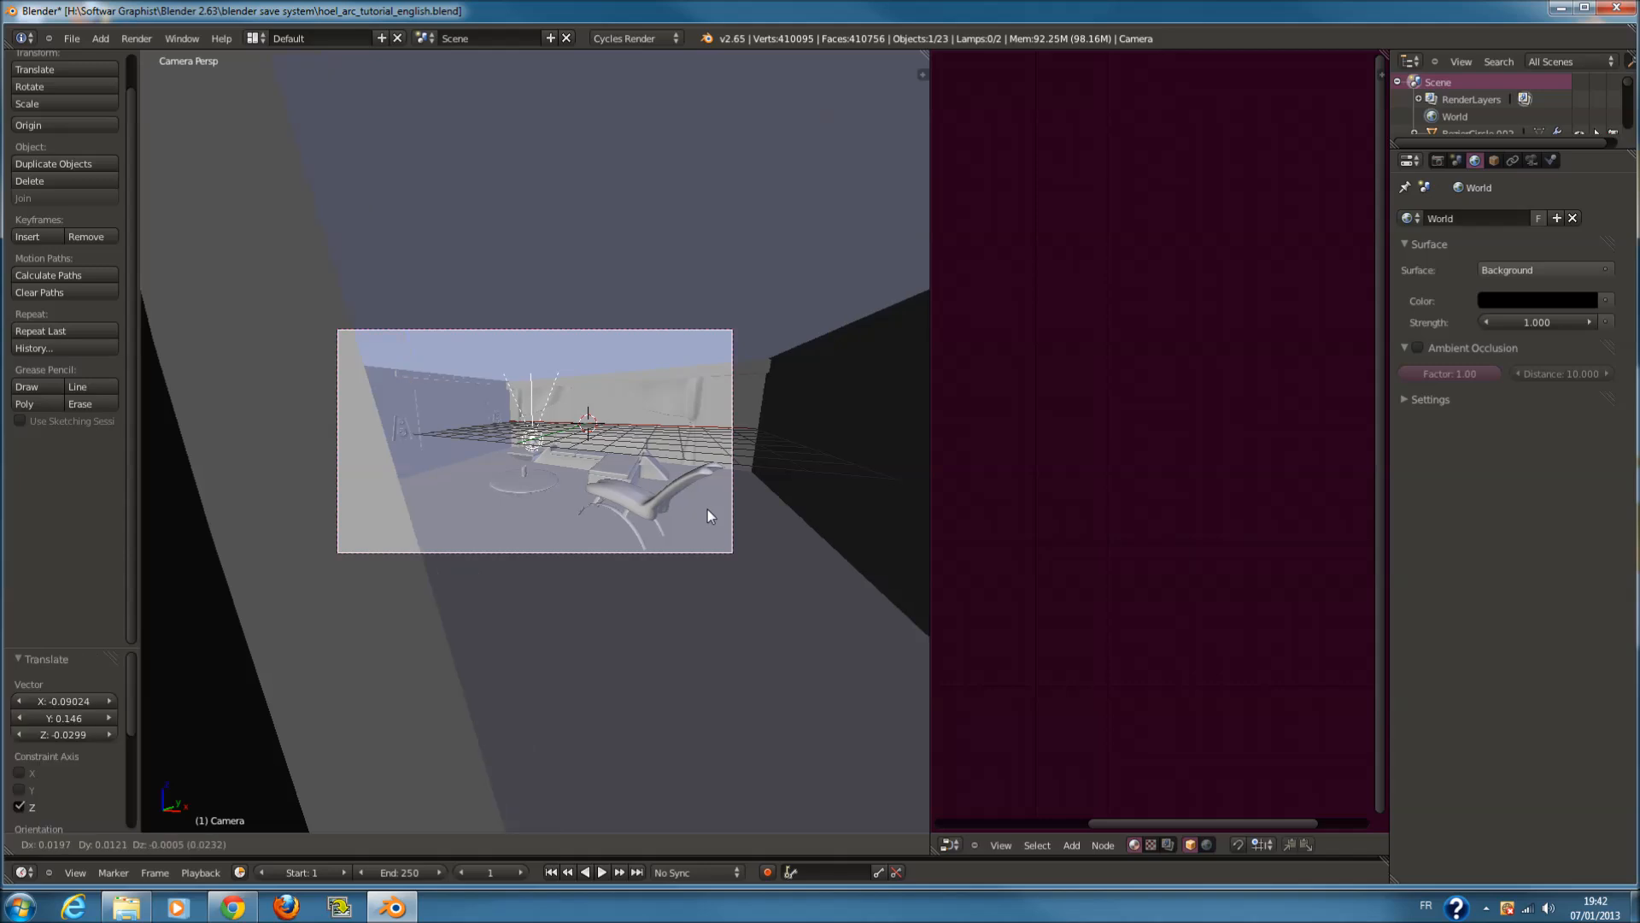
{"action": "scroll", "coordinate": [744, 530], "scroll_direction": "up", "scroll_amount": 3}
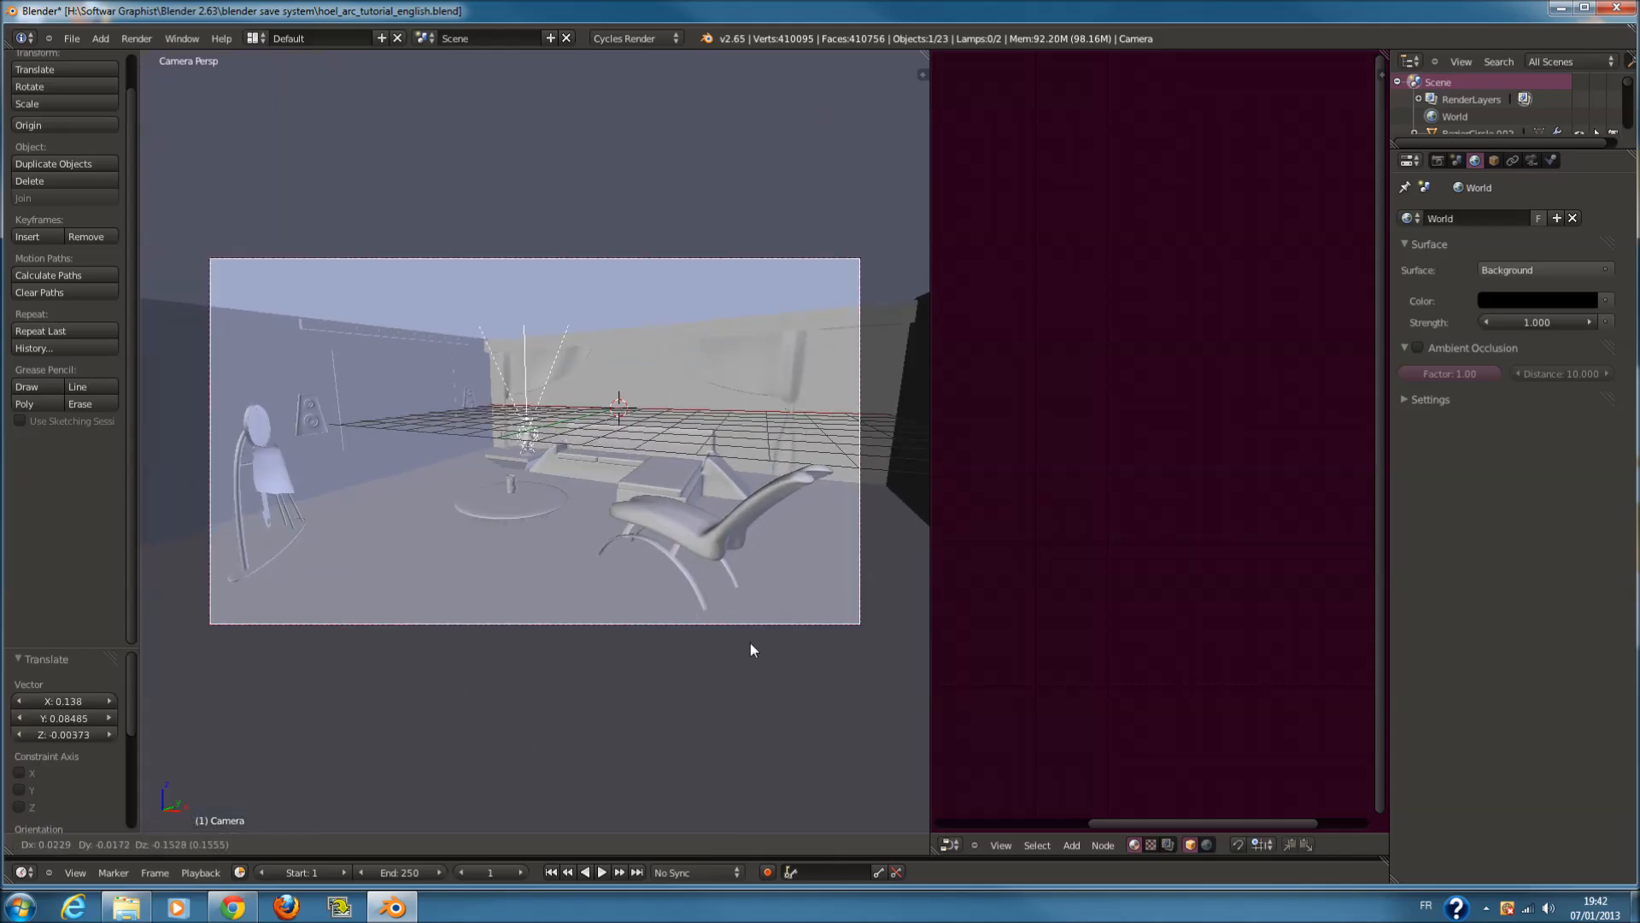
Preview the closed room in Rendered shading and raise the world background colour to nearly white
{"action": "left_click", "coordinate": [301, 846]}
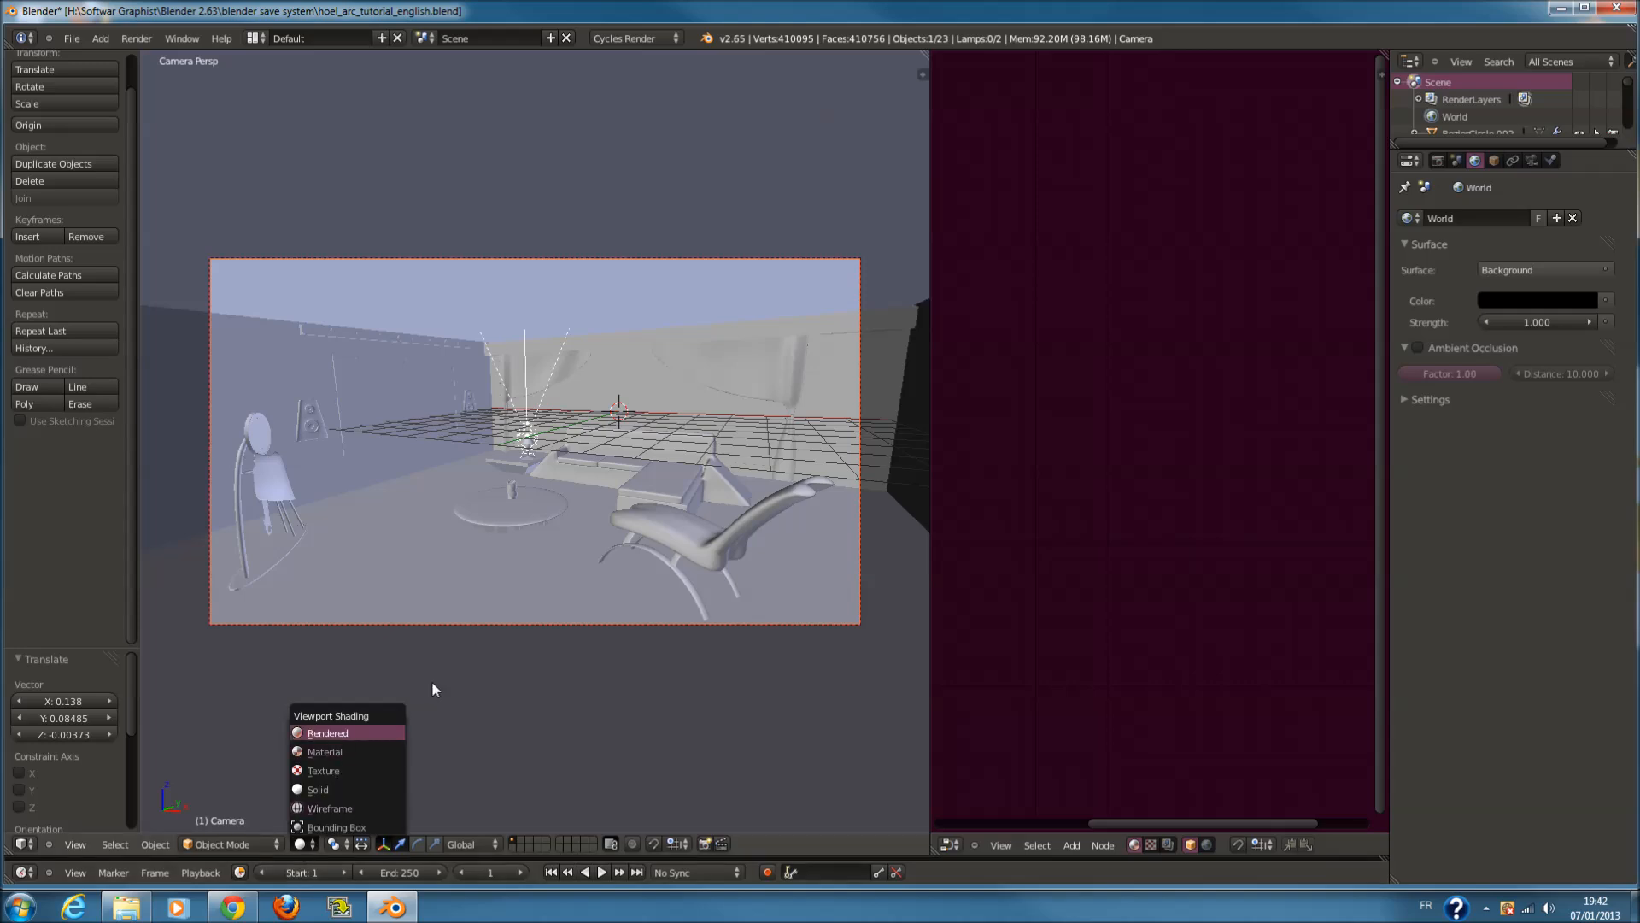
{"action": "key", "text": "Return"}
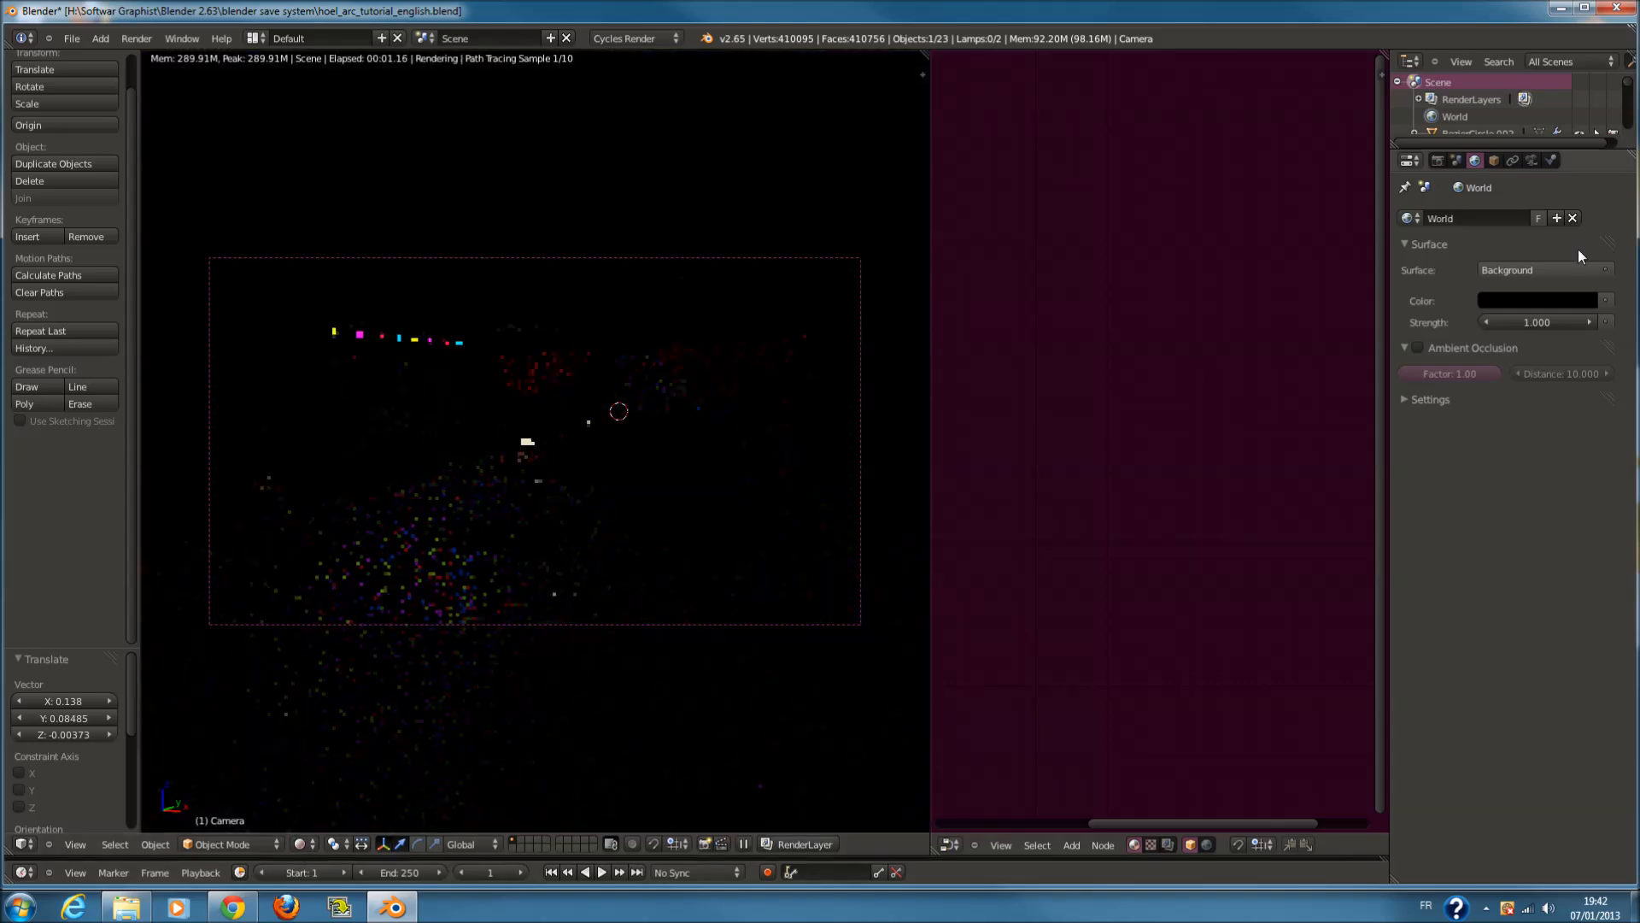
{"action": "left_click", "coordinate": [1552, 300]}
{"action": "left_click_drag", "start_coordinate": [1583, 169], "coordinate": [1600, 77]}
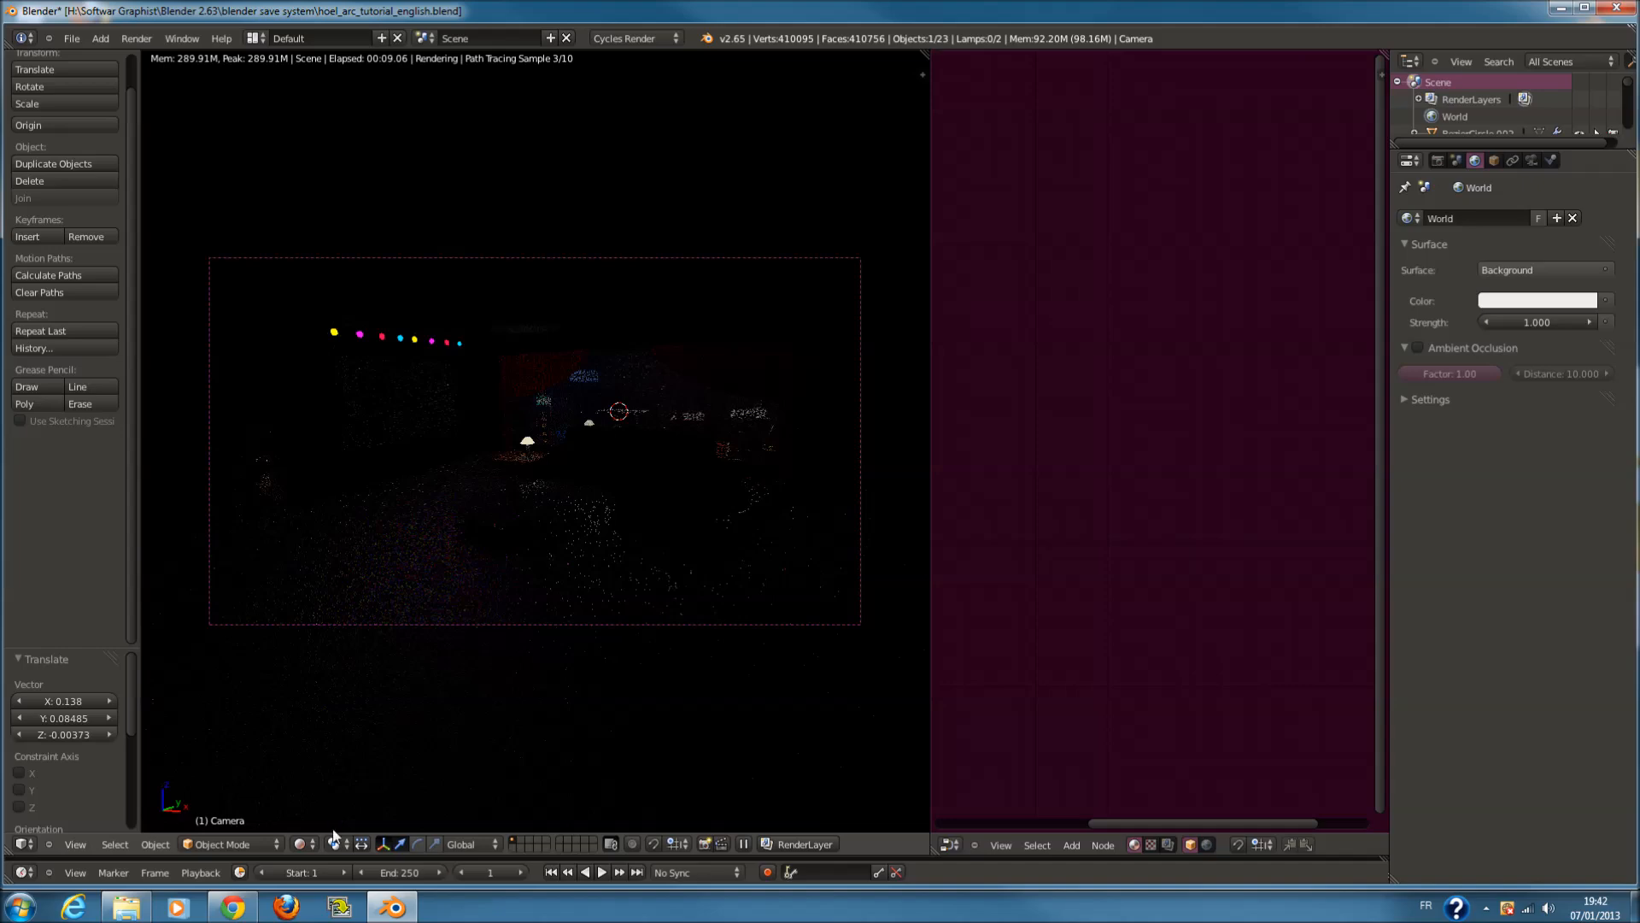
Switch to a wireframe top view of the room and widen the 3D viewport into the node editor's space
{"action": "left_click", "coordinate": [304, 844]}
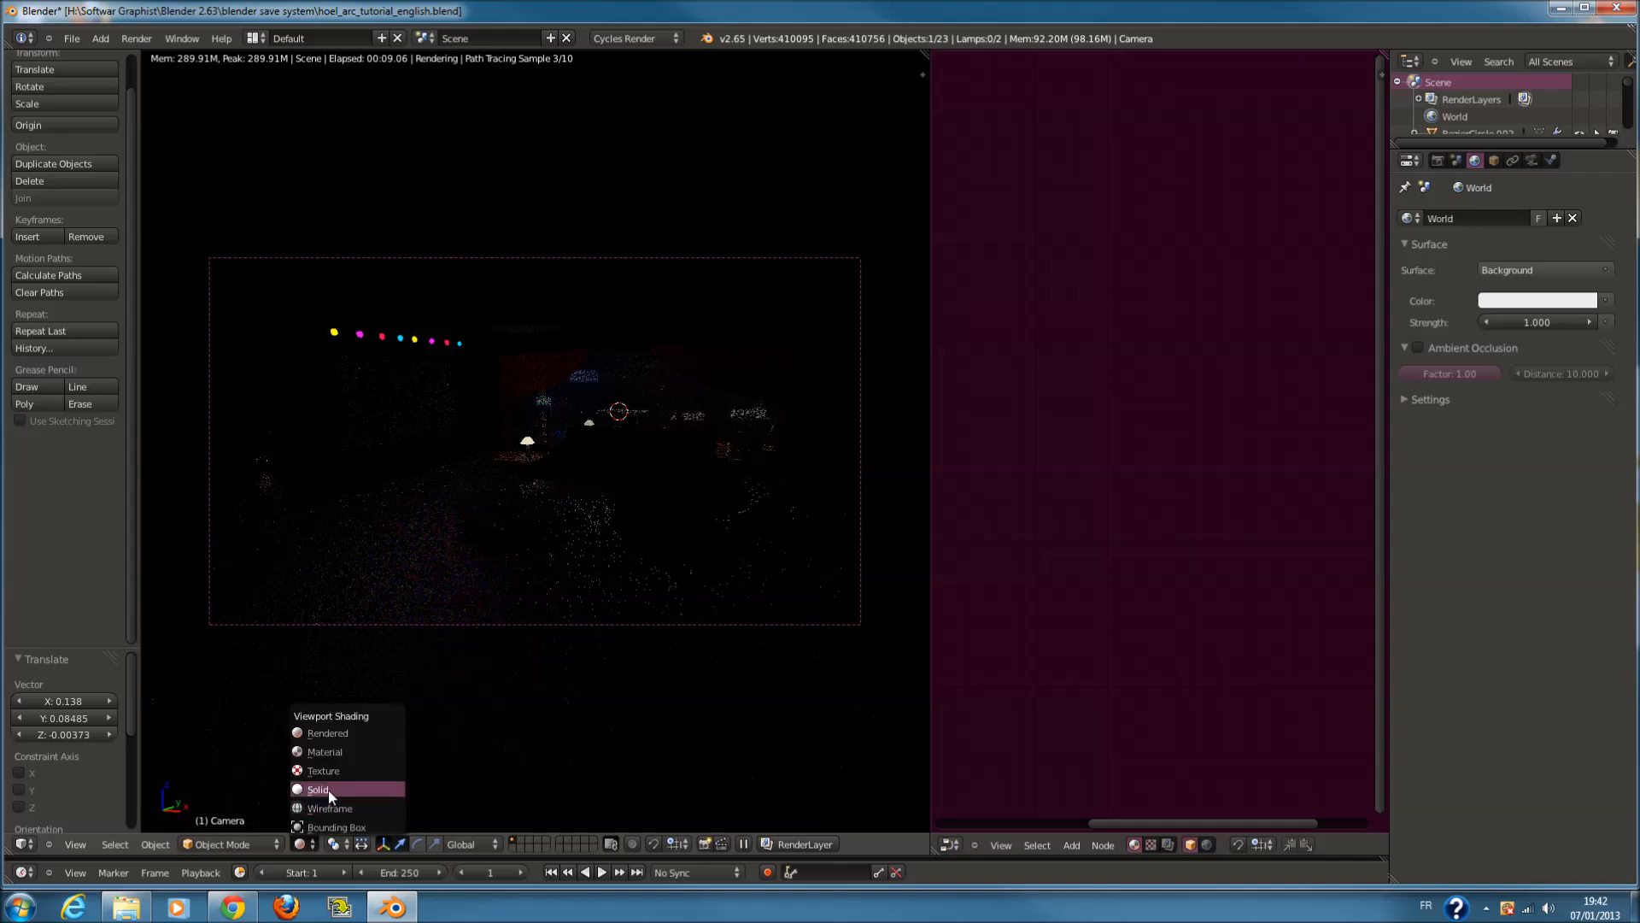
{"action": "left_click", "coordinate": [328, 789]}
{"action": "scroll", "coordinate": [581, 658], "scroll_direction": "down", "scroll_amount": 2}
{"action": "key", "text": "KP_7"}
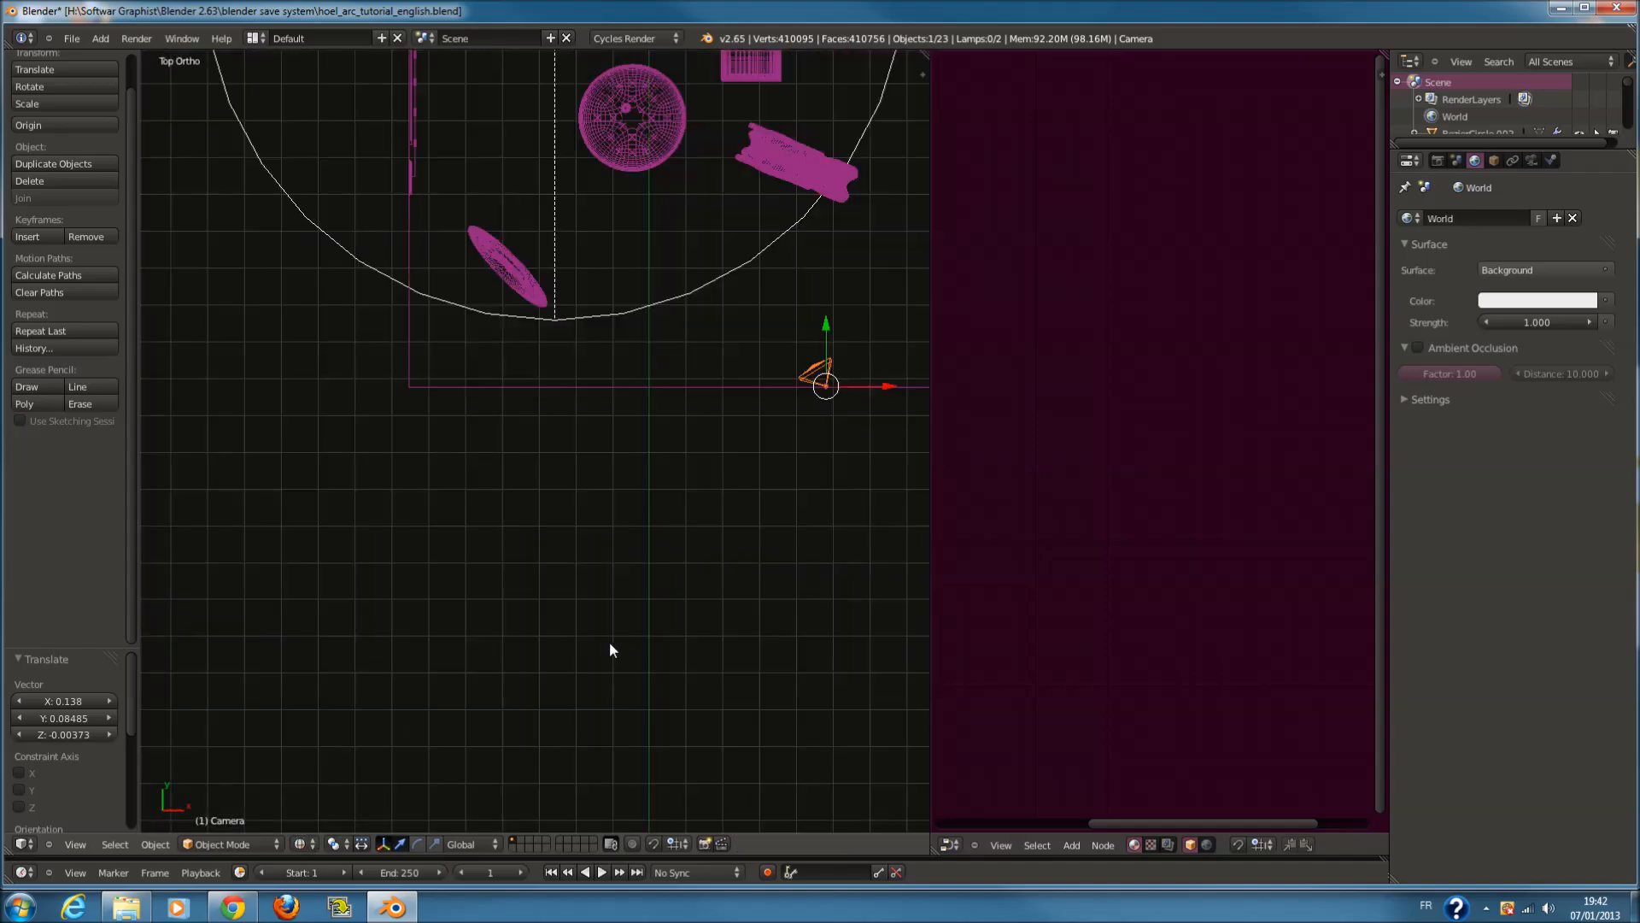
{"action": "scroll", "coordinate": [609, 643], "scroll_direction": "down", "scroll_amount": 3}
{"action": "scroll", "coordinate": [581, 450], "scroll_direction": "up", "scroll_amount": 2}
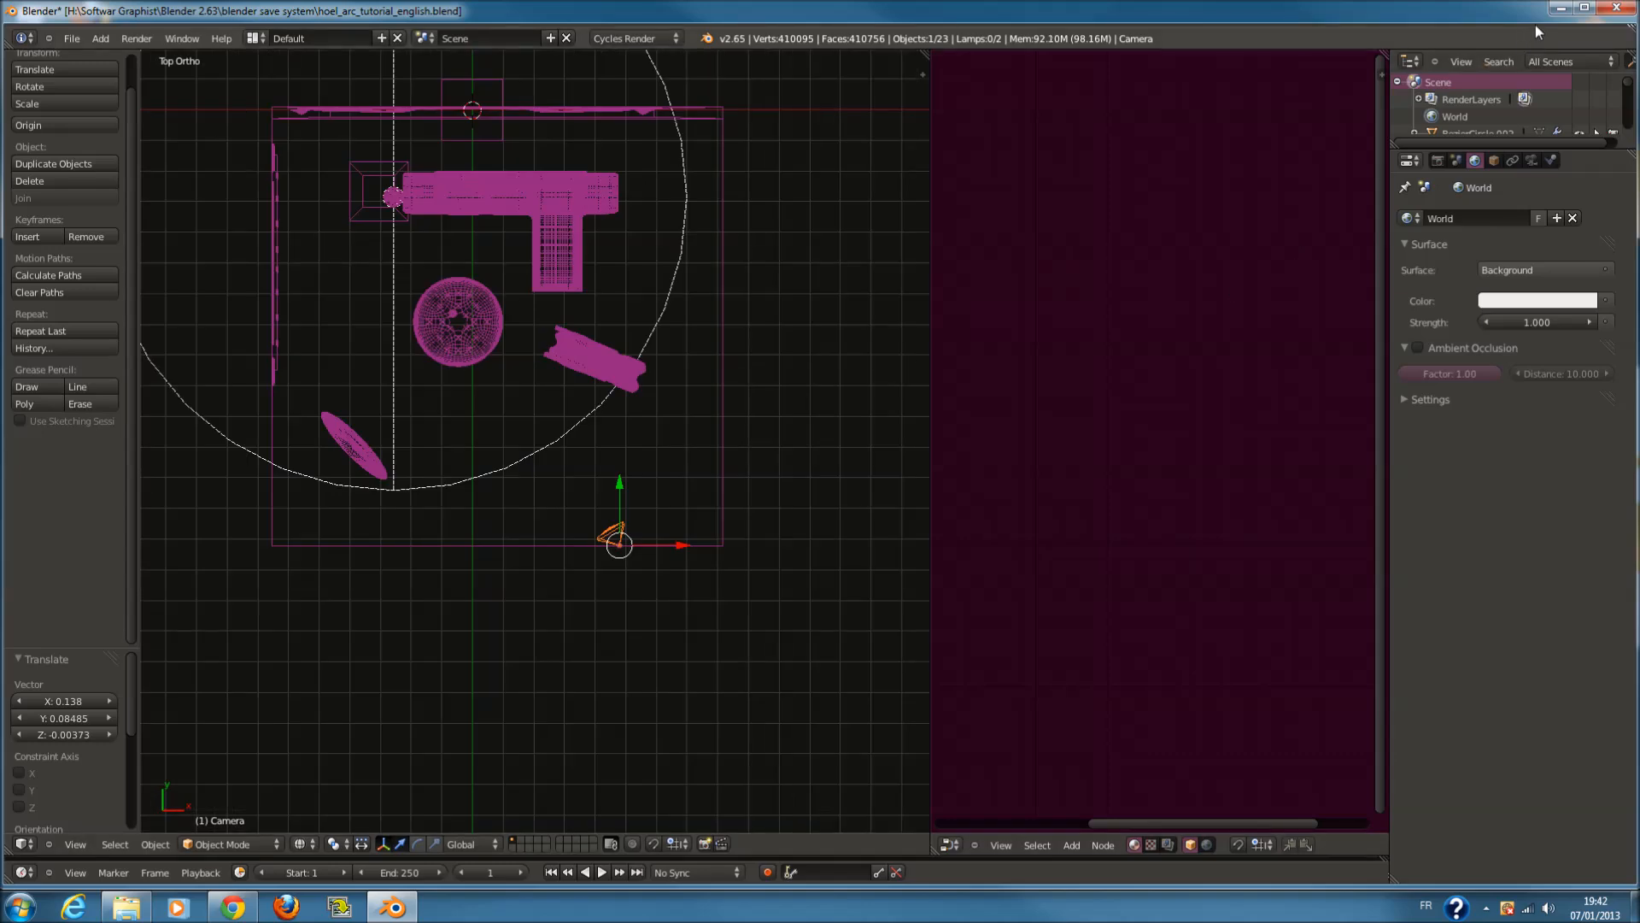
{"action": "scroll", "coordinate": [632, 357], "scroll_direction": "down", "scroll_amount": 2, "text": "ctrl"}
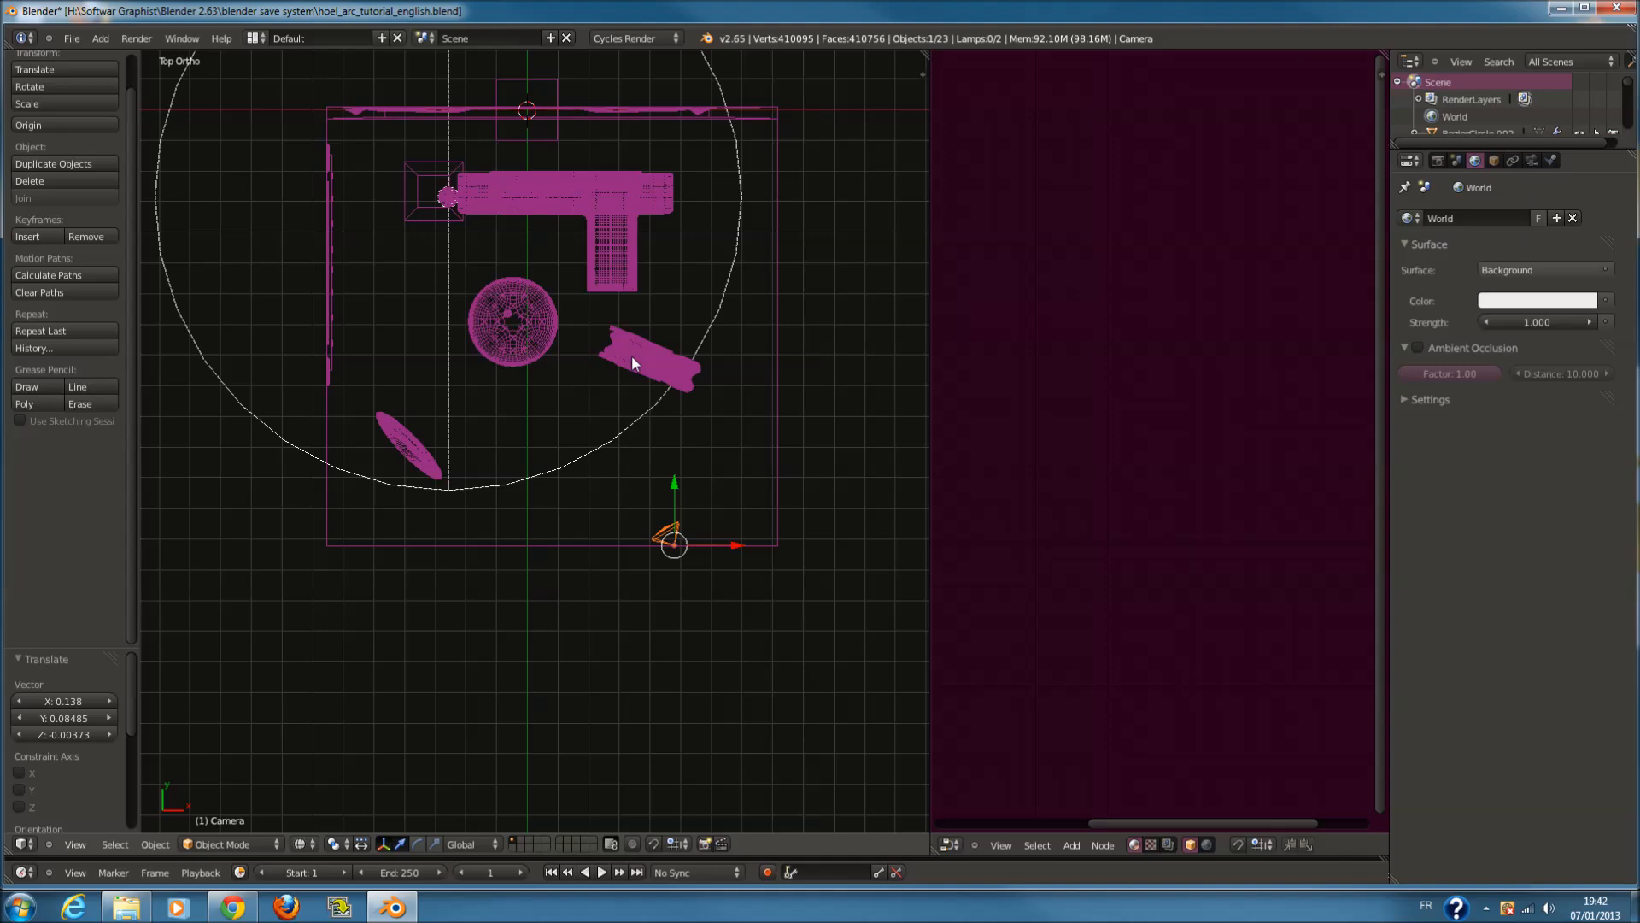
{"action": "scroll", "coordinate": [623, 368], "scroll_direction": "up", "scroll_amount": 1}
{"action": "scroll", "coordinate": [623, 400], "scroll_direction": "down", "scroll_amount": 1}
{"action": "left_click", "coordinate": [928, 207]}
{"action": "left_click_drag", "start_coordinate": [931, 209], "coordinate": [1135, 219]}
{"action": "scroll", "coordinate": [730, 466], "scroll_direction": "down", "scroll_amount": 2}
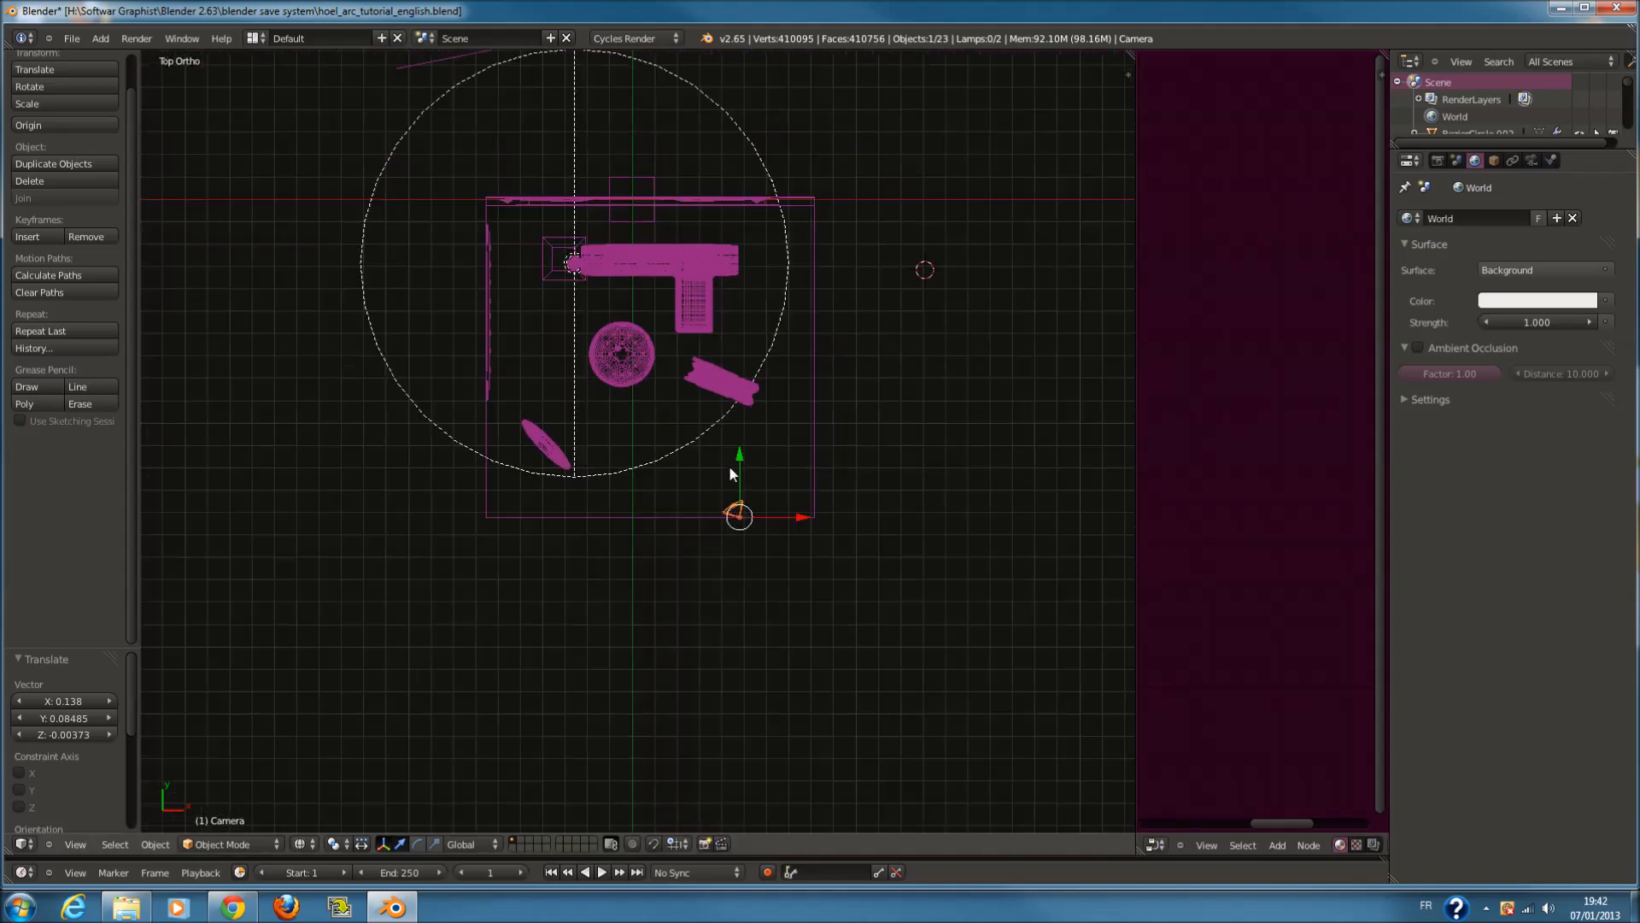
Move the existing square plane from the window wall to the room corner beside the camera
{"action": "key", "text": "a"}
{"action": "key", "text": "a"}
{"action": "key", "text": "Home"}
{"action": "key", "text": "shift+a"}
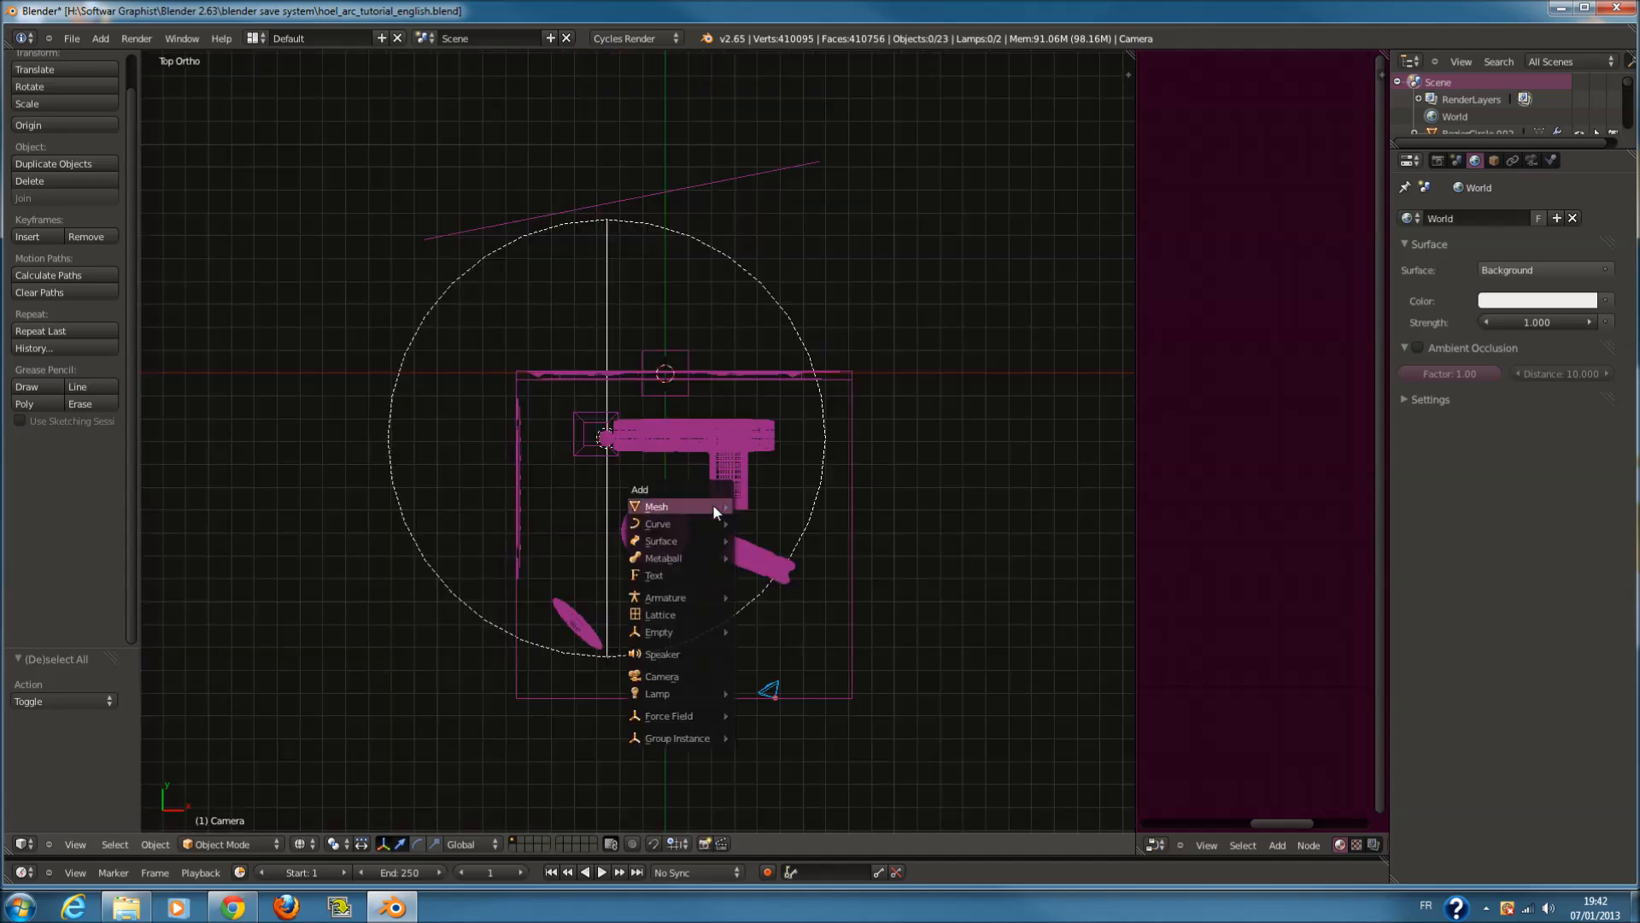
{"action": "key", "text": "Escape"}
{"action": "right_click_drag", "start_coordinate": [663, 353], "coordinate": [663, 391]}
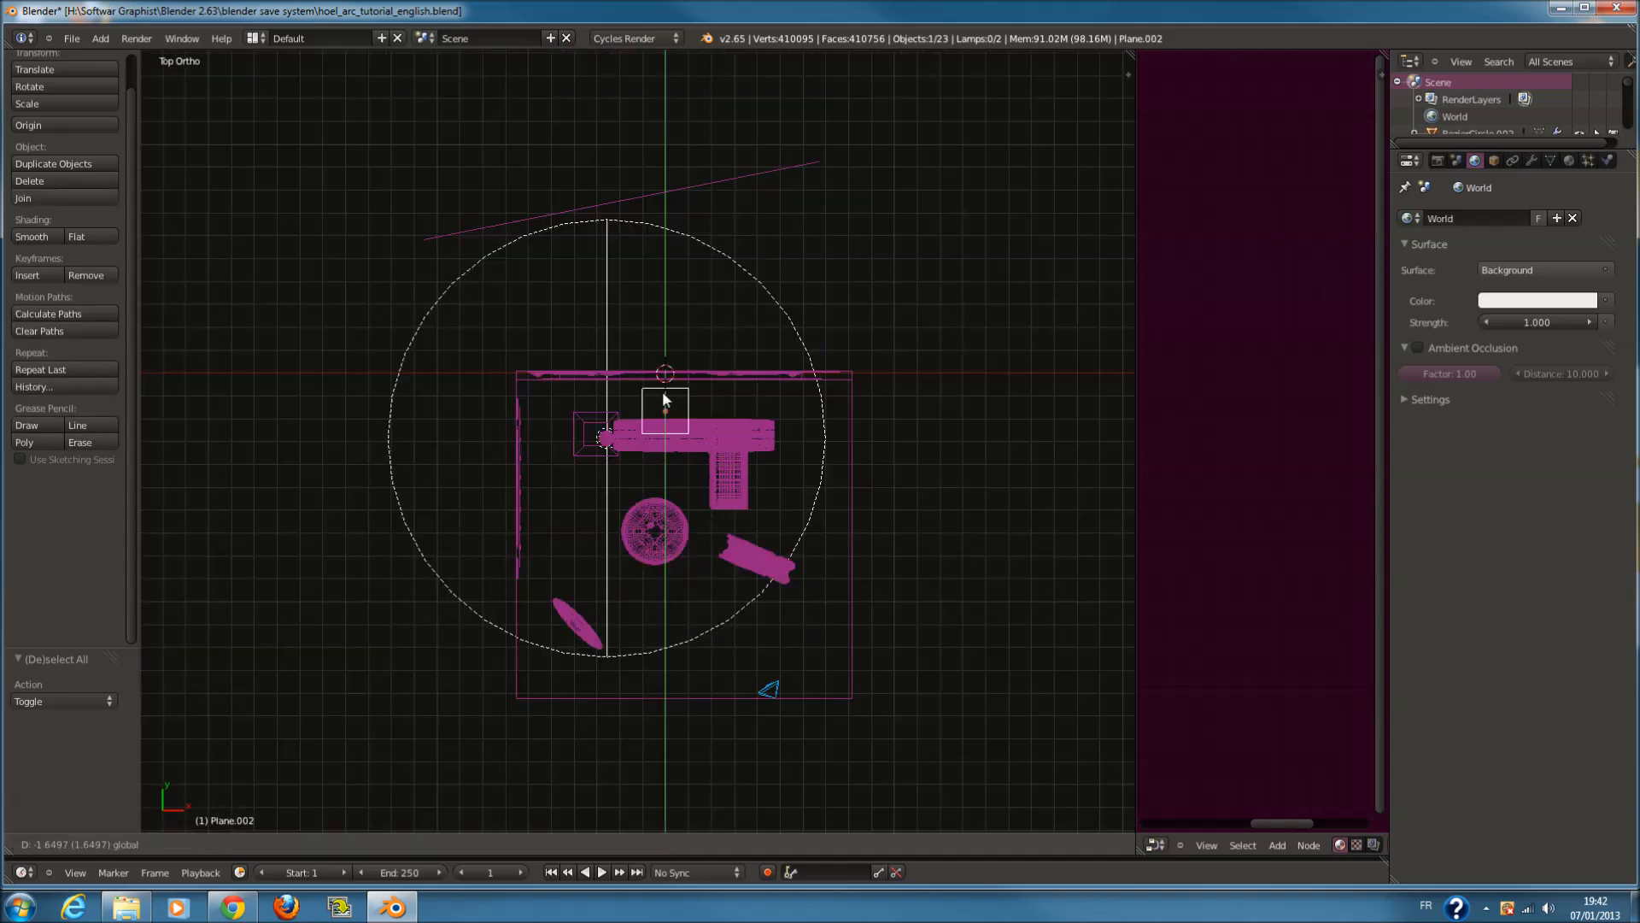
{"action": "left_click_drag", "start_coordinate": [663, 392], "coordinate": [856, 686]}
{"action": "left_click", "coordinate": [854, 683]}
Scale the plane by about 2.774 along X and about 1.812 along Y
{"action": "key", "text": "s"}
{"action": "key", "text": "x"}
{"action": "left_click", "coordinate": [1072, 688]}
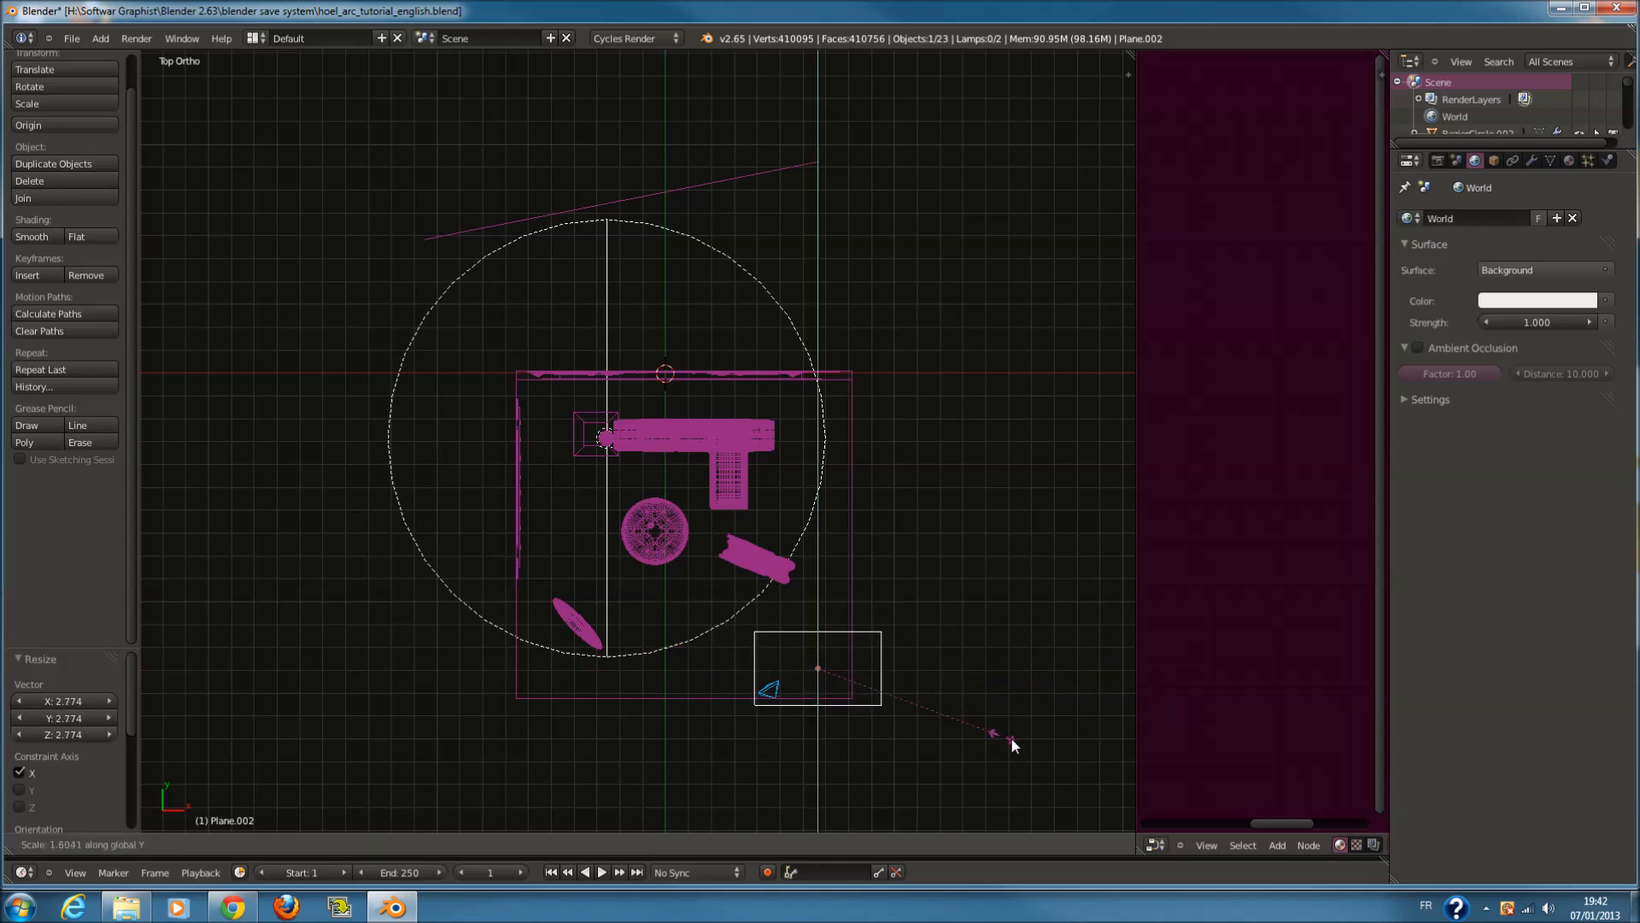
Rotate the plane 90° about X and about -47° in the top view, and return to the camera view
{"action": "type", "text": "rx90"}
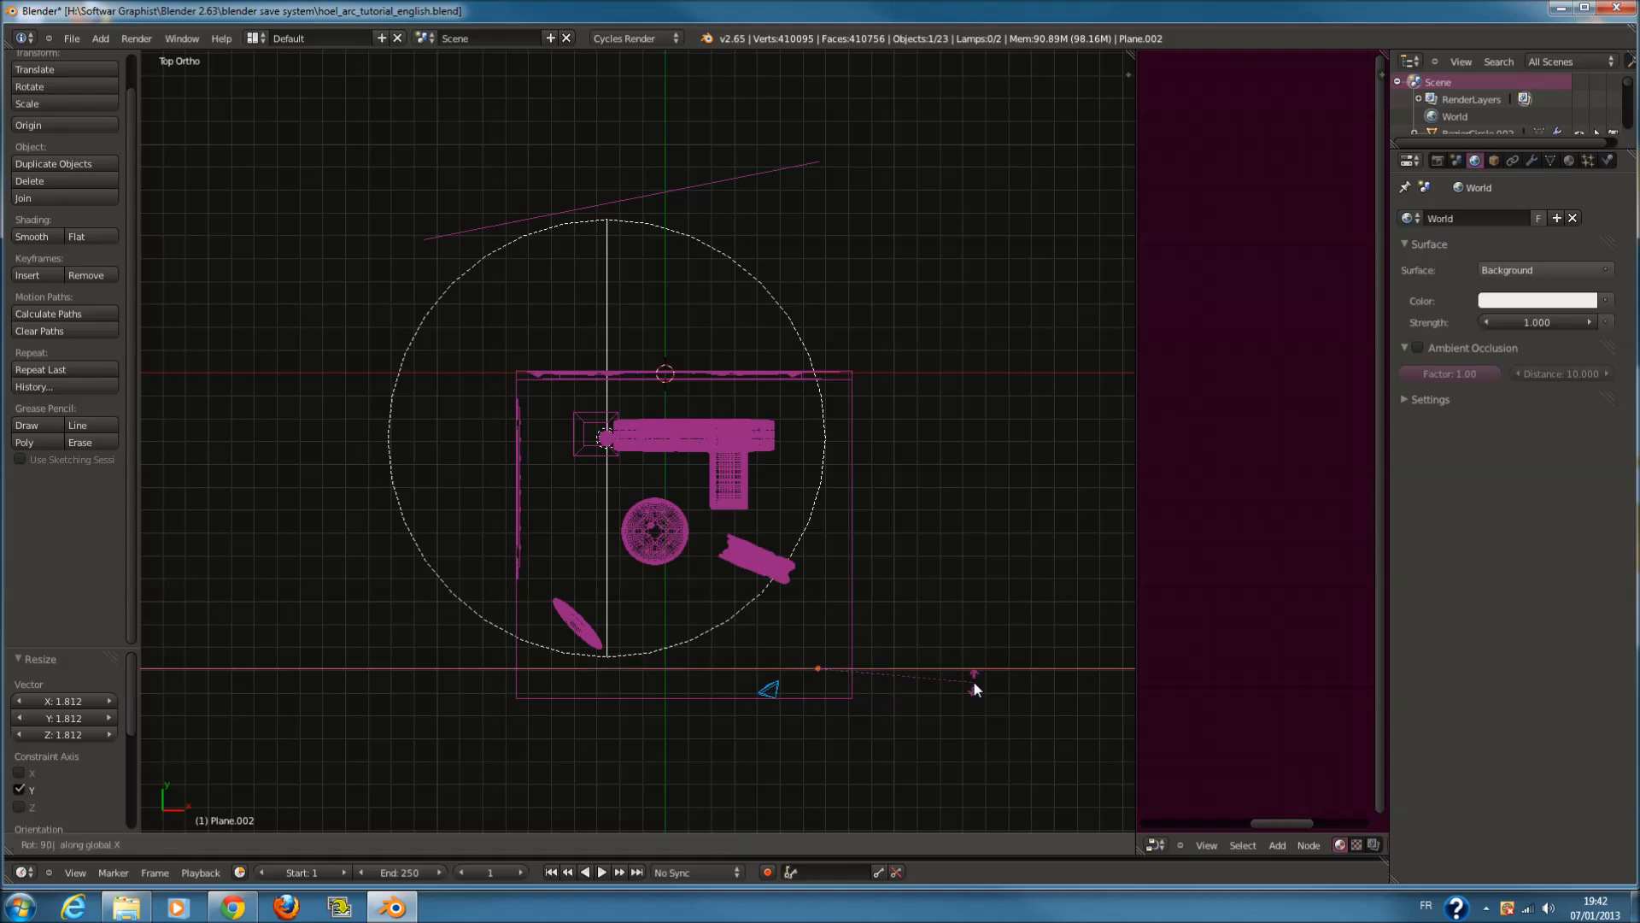
{"action": "key", "text": "Return"}
{"action": "key", "text": "r"}
{"action": "left_click", "coordinate": [911, 594]}
{"action": "key", "text": "KP_0"}
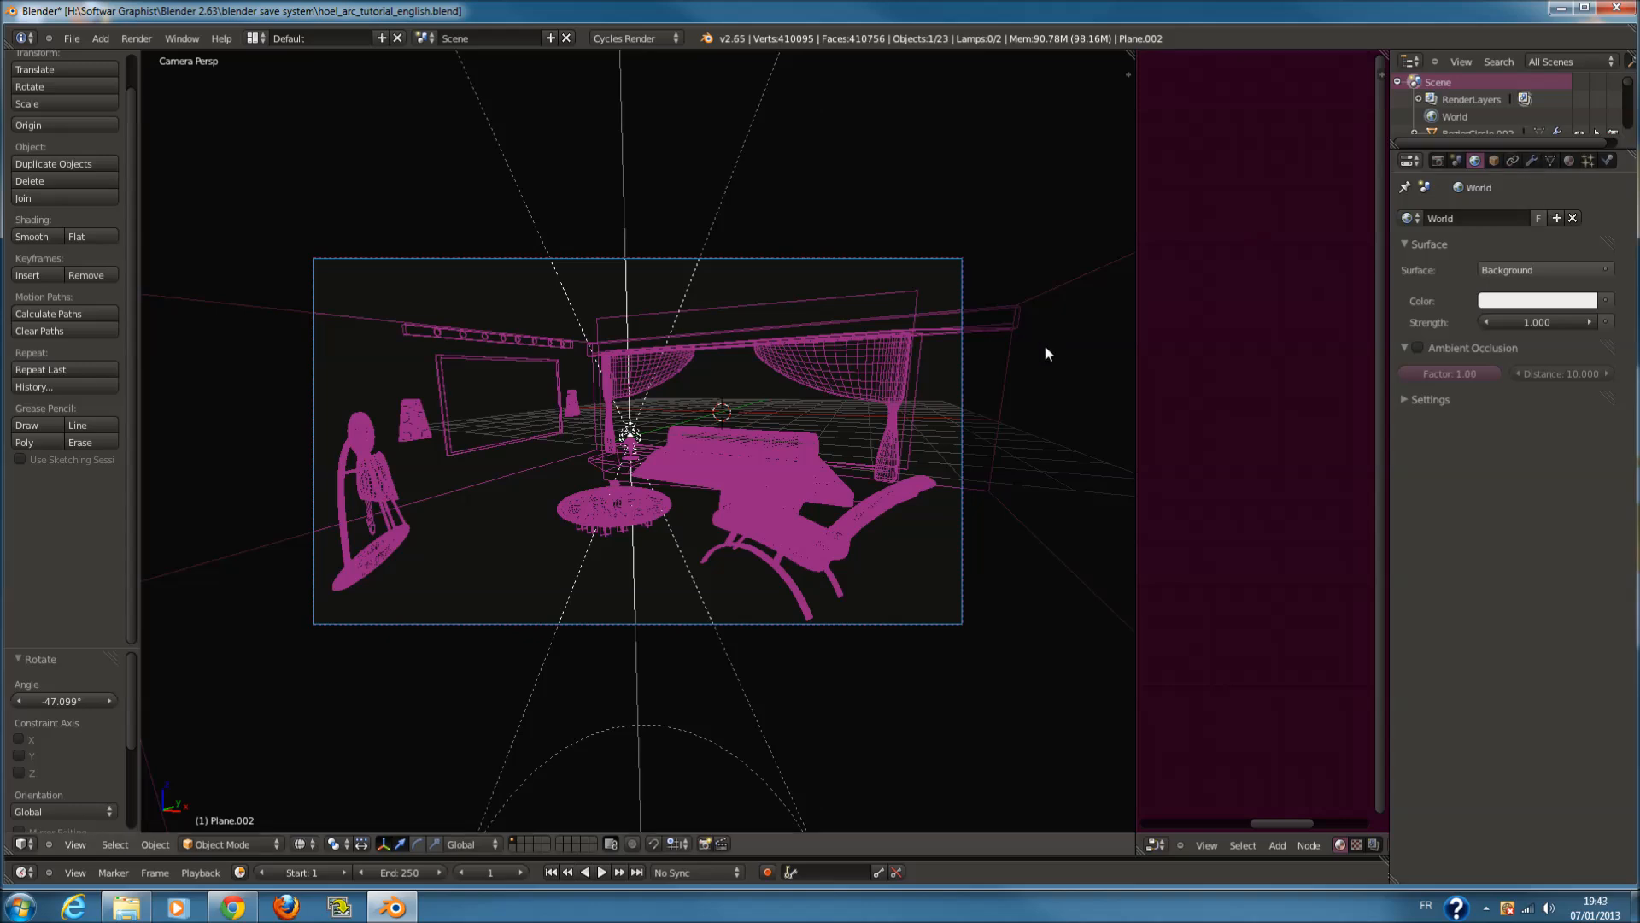
Give the plane a new material named emission and set its surface shader to Emission
{"action": "left_click", "coordinate": [1568, 161]}
{"action": "left_click", "coordinate": [1504, 274]}
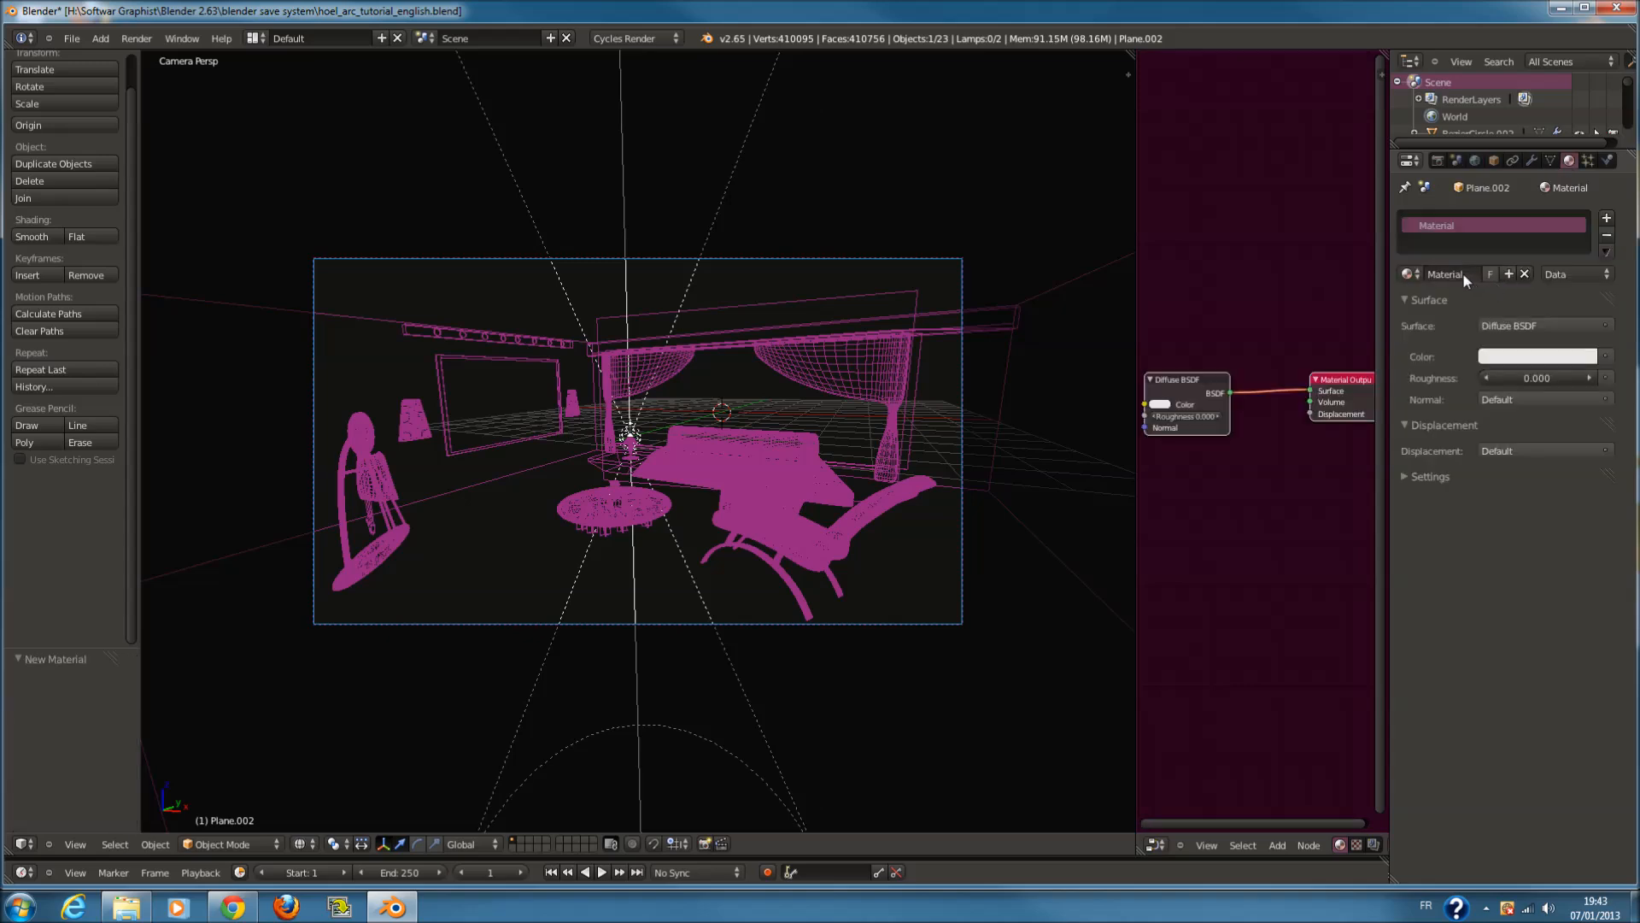
{"action": "type", "text": "emission"}
{"action": "key", "text": "Return"}
{"action": "left_click", "coordinate": [1534, 327]}
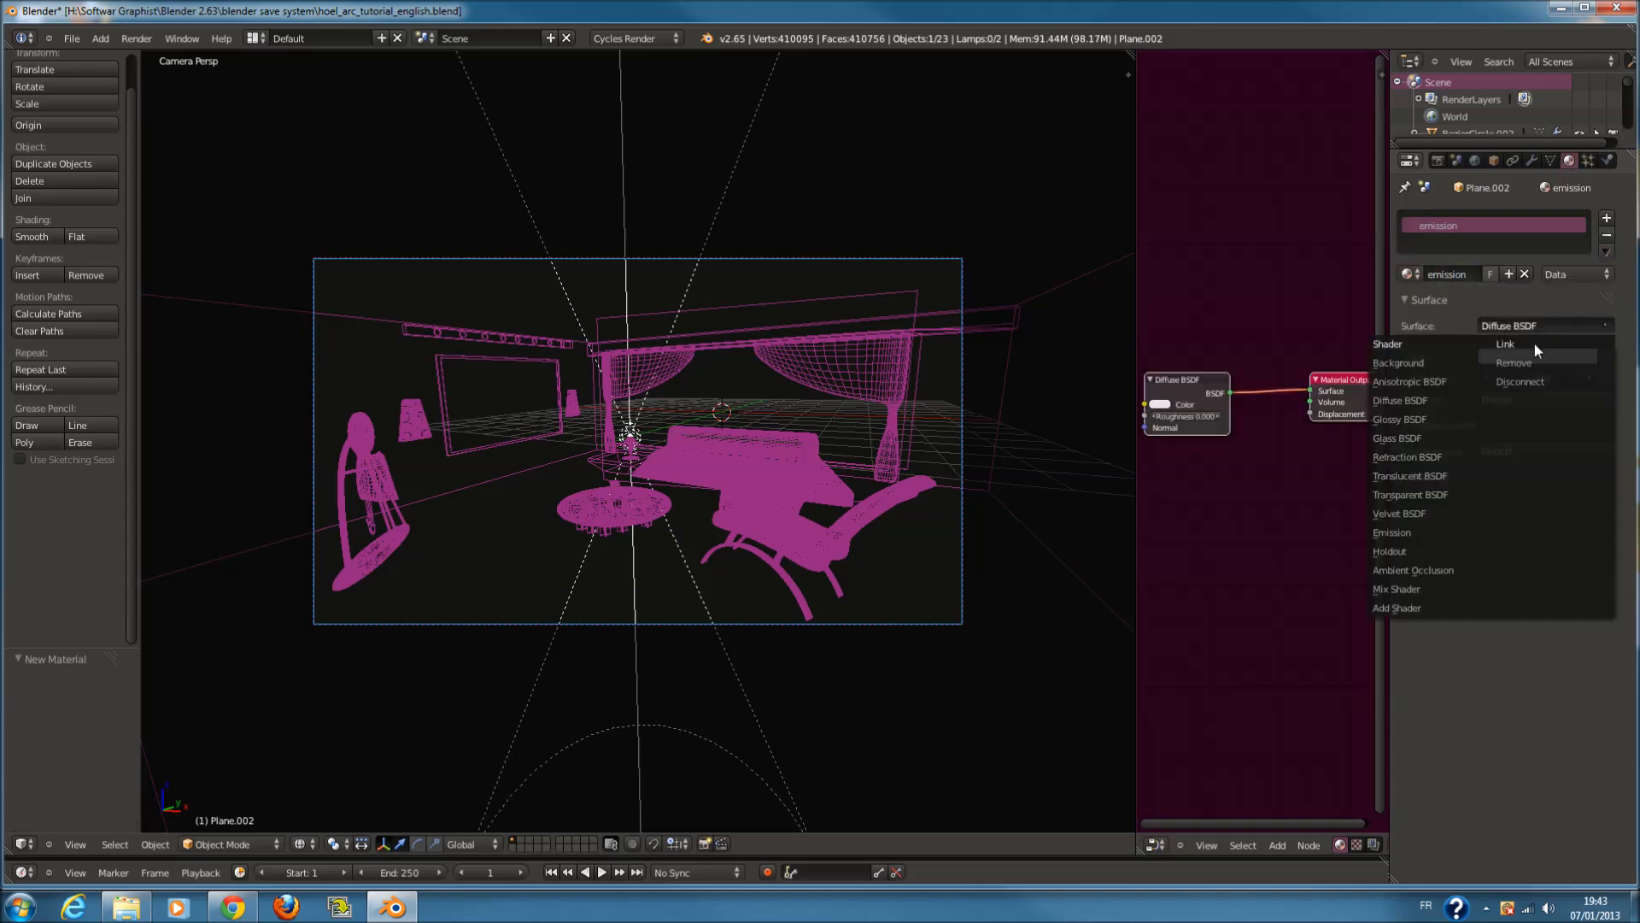
{"action": "left_click", "coordinate": [1437, 529]}
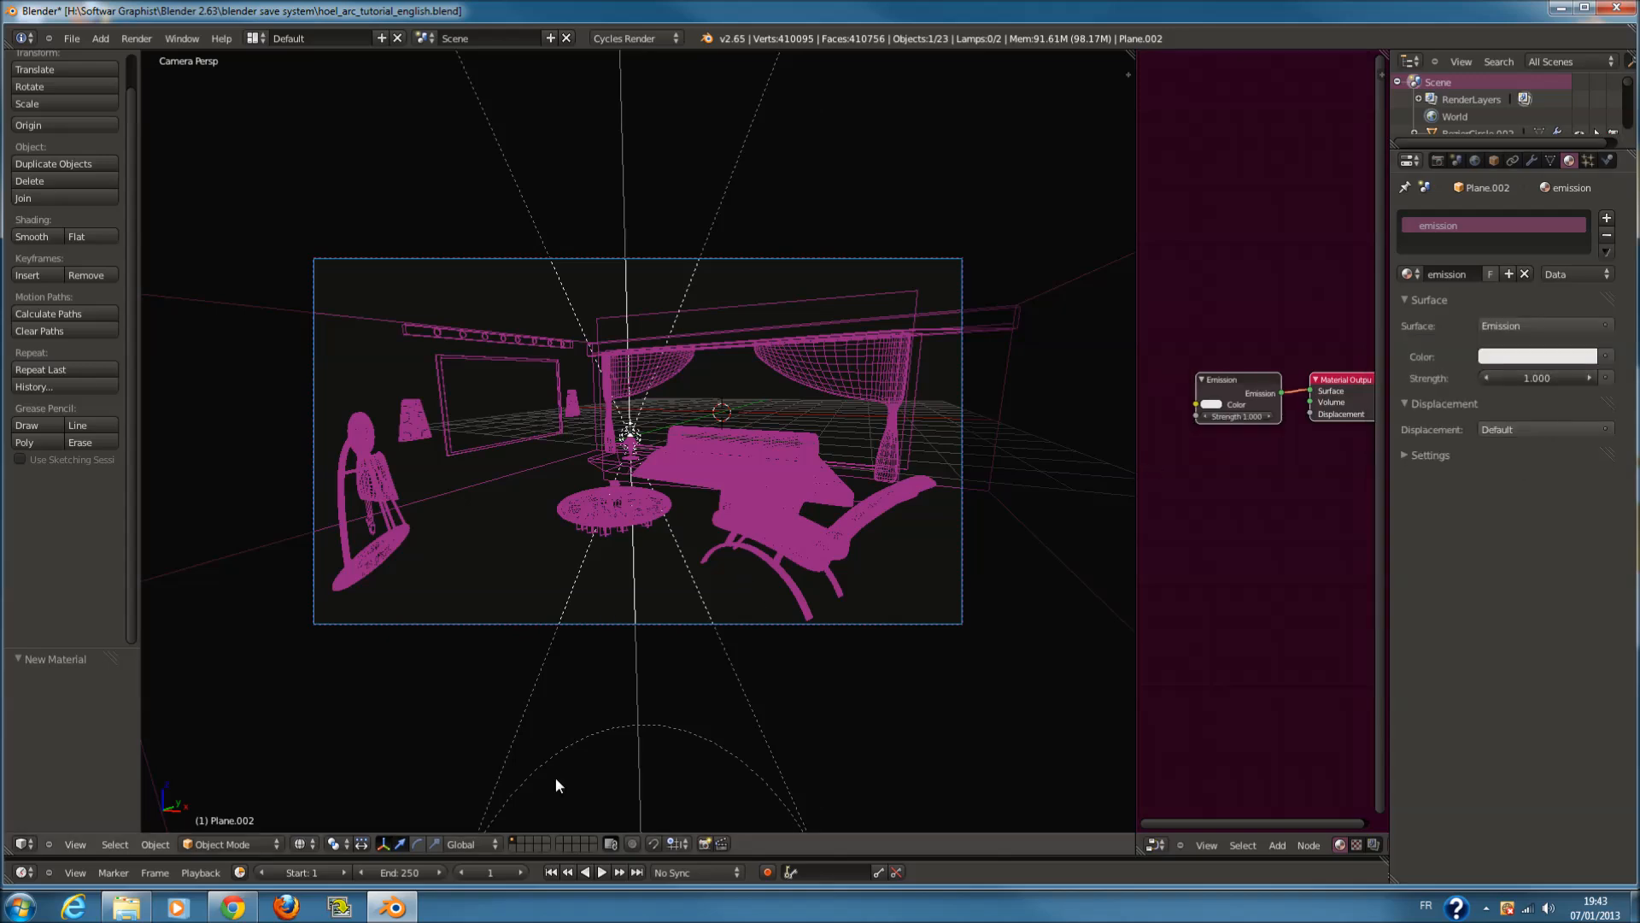
Preview the room's lighting in rendered shading from the camera view and return to solid shading
{"action": "left_click", "coordinate": [304, 844]}
{"action": "left_click", "coordinate": [329, 733]}
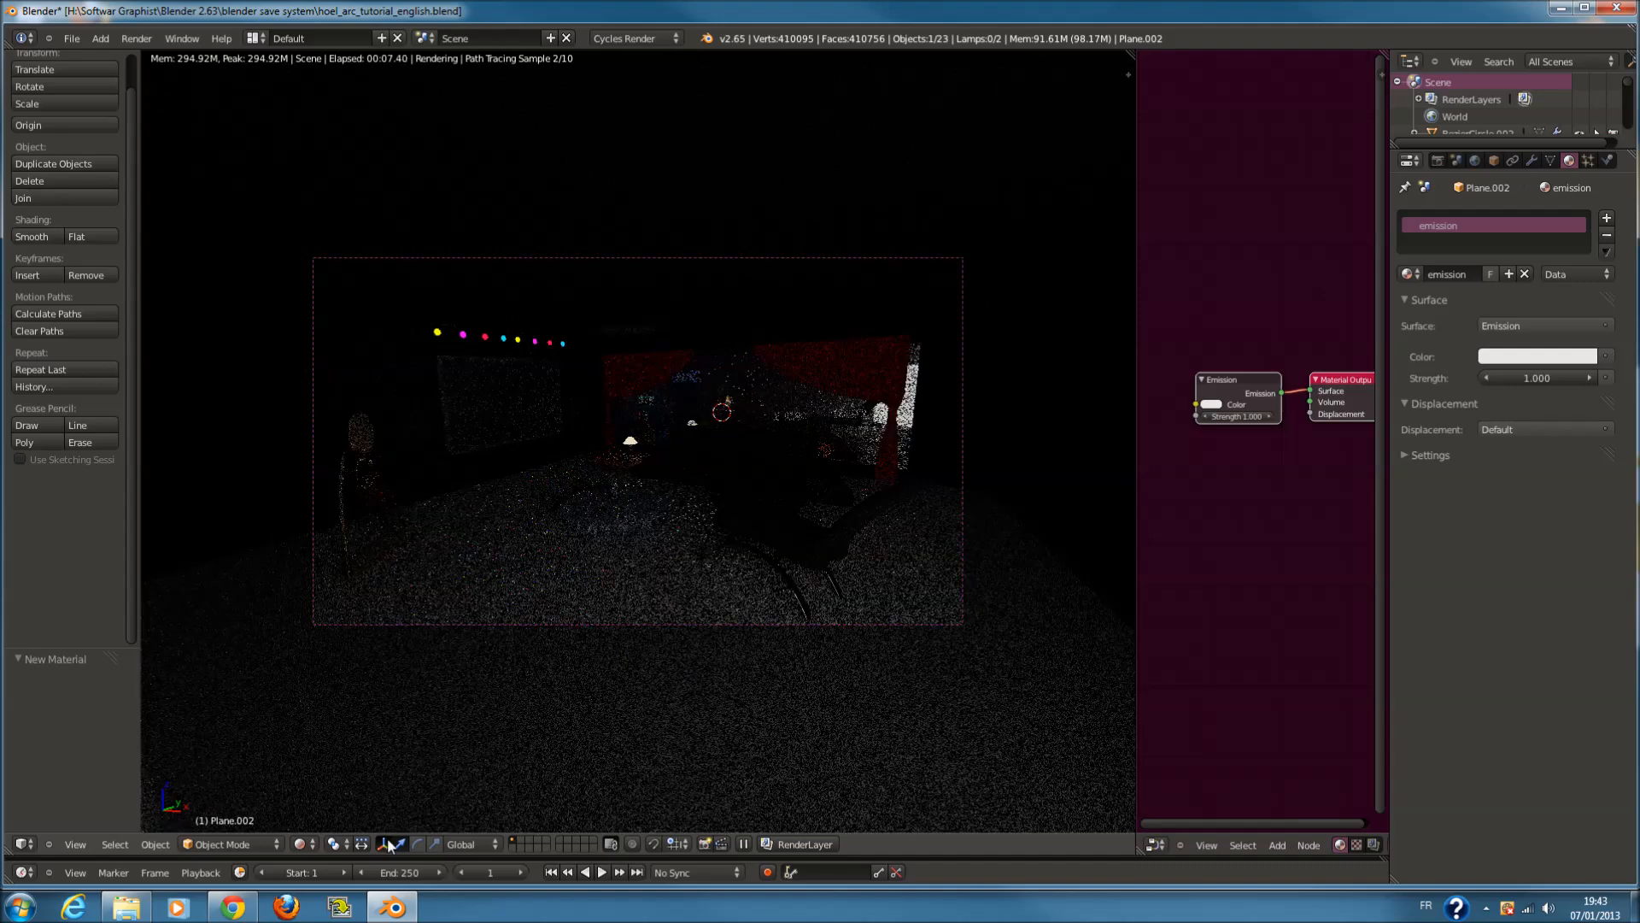
{"action": "left_click", "coordinate": [302, 844]}
{"action": "left_click", "coordinate": [330, 789]}
Rotate the emissive plane about -42.45° in the top view and move it along the side wall beside the lounge chair
{"action": "key", "text": "KP_7"}
{"action": "key", "text": "z"}
{"action": "key", "text": "r"}
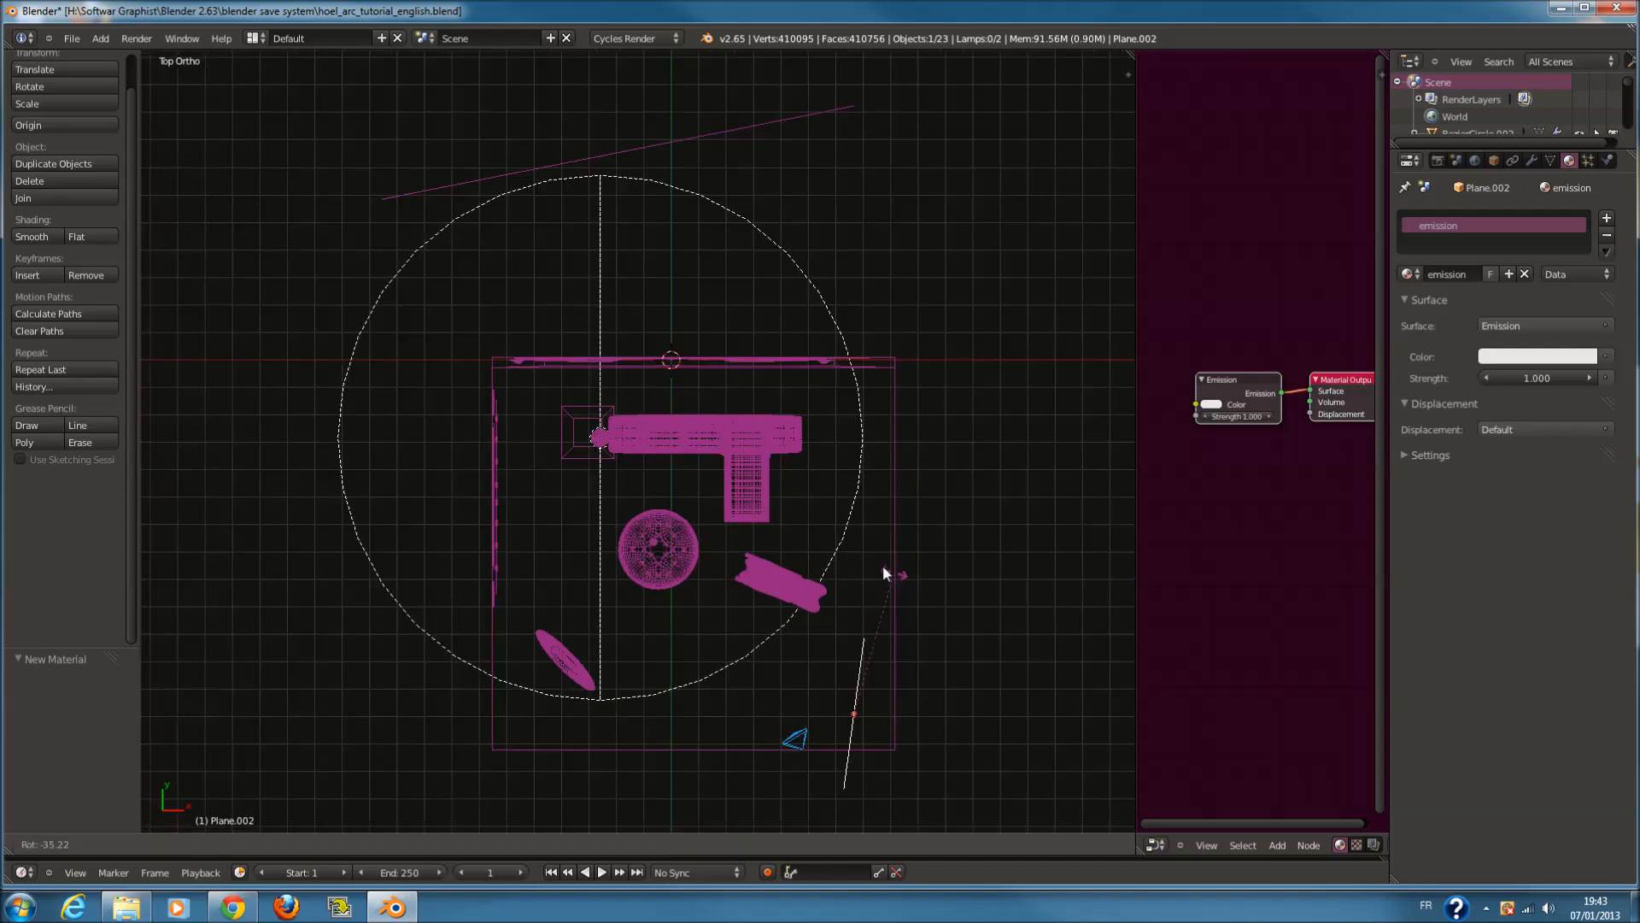
{"action": "left_click", "coordinate": [888, 567]}
{"action": "key", "text": "g"}
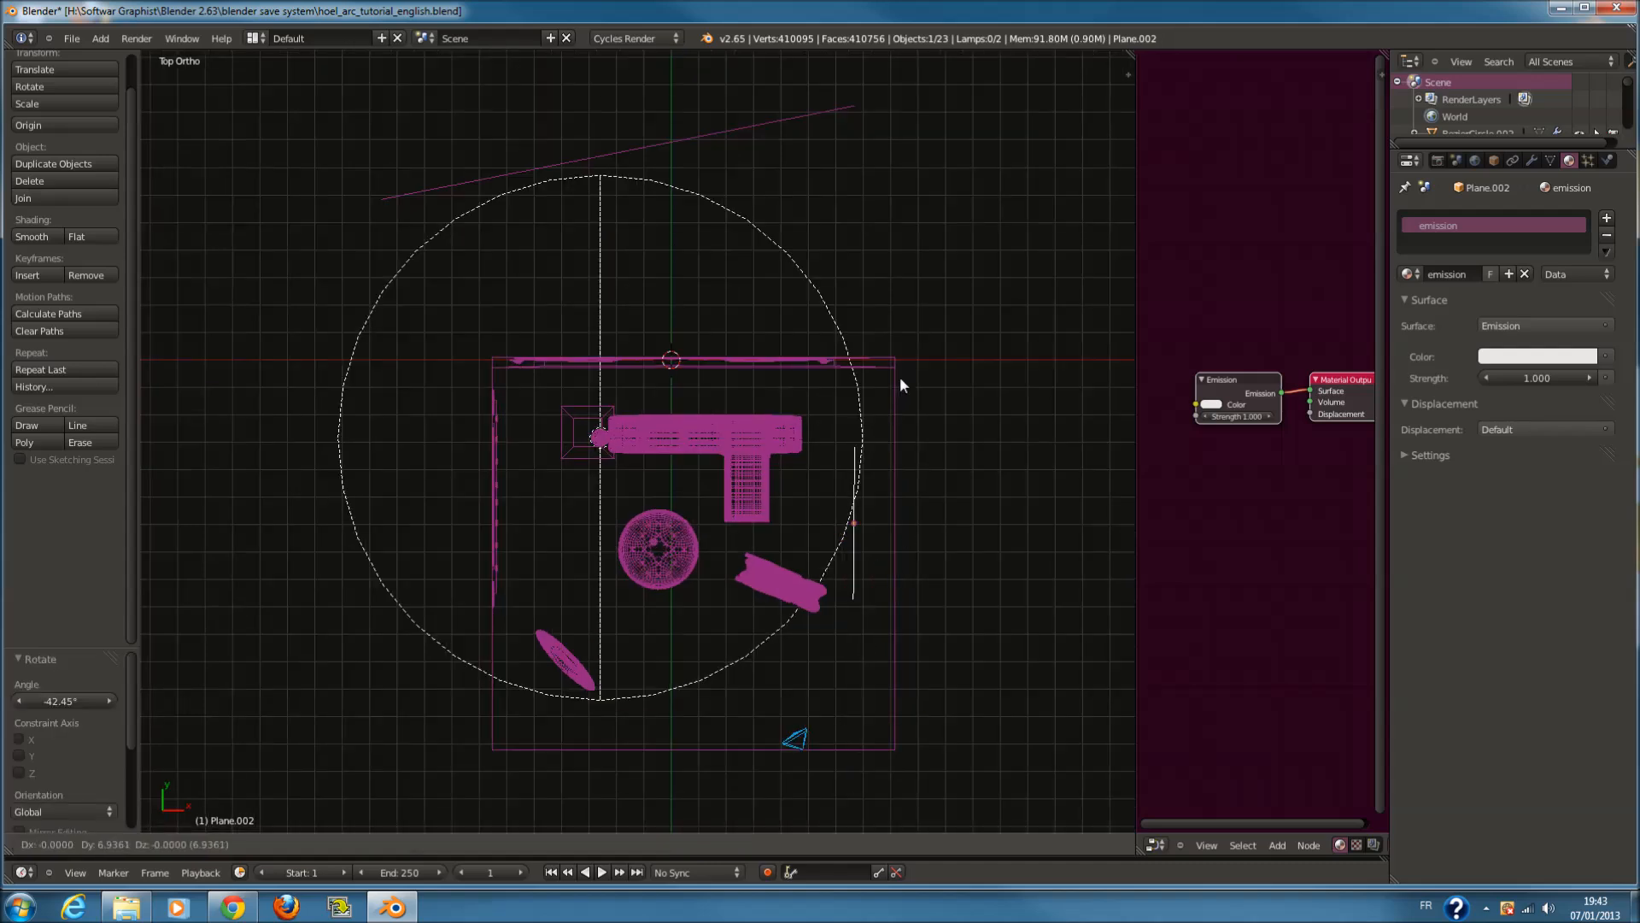
{"action": "left_click", "coordinate": [929, 407]}
Scale the emissive plane by about 2.177 along Y and raise it about 0.891 along Z
{"action": "key", "text": "s"}
{"action": "key", "text": "y"}
{"action": "left_click", "coordinate": [1146, 525]}
{"action": "key", "text": "KP_0"}
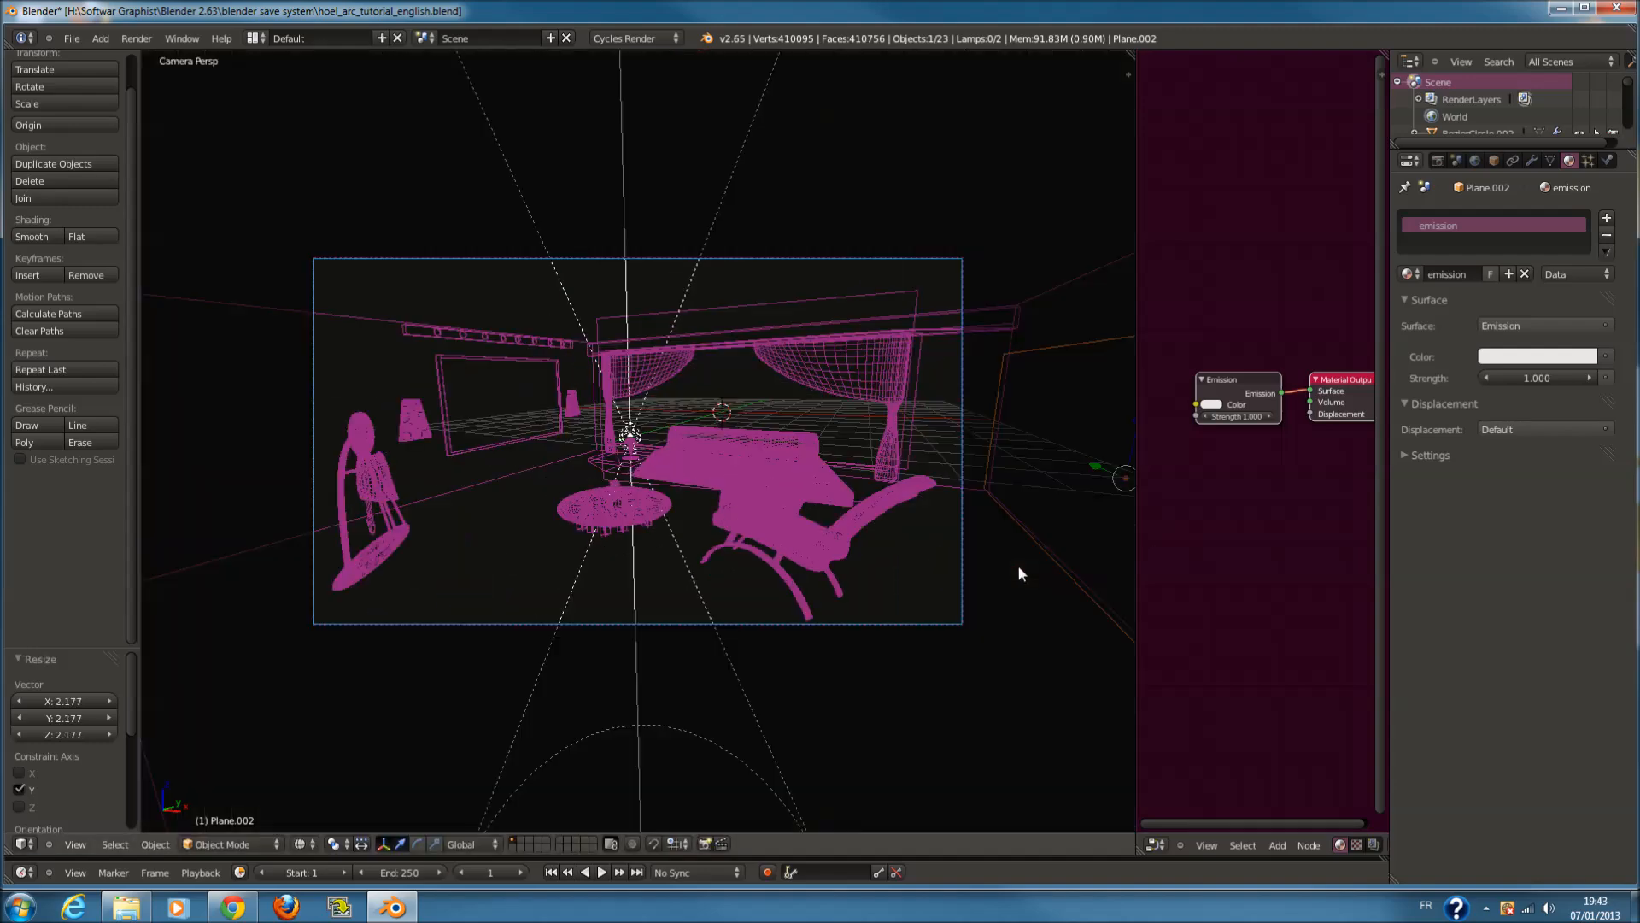
{"action": "key", "text": "z"}
{"action": "scroll", "coordinate": [1083, 441], "scroll_direction": "down", "scroll_amount": 2}
{"action": "left_click_drag", "start_coordinate": [1032, 410], "coordinate": [1032, 351]}
{"action": "scroll", "coordinate": [490, 795], "scroll_direction": "up", "scroll_amount": 2}
Examine how the enlarged emissive plane lights the room in rendered shading, and switch back to solid shading
{"action": "left_click", "coordinate": [301, 843]}
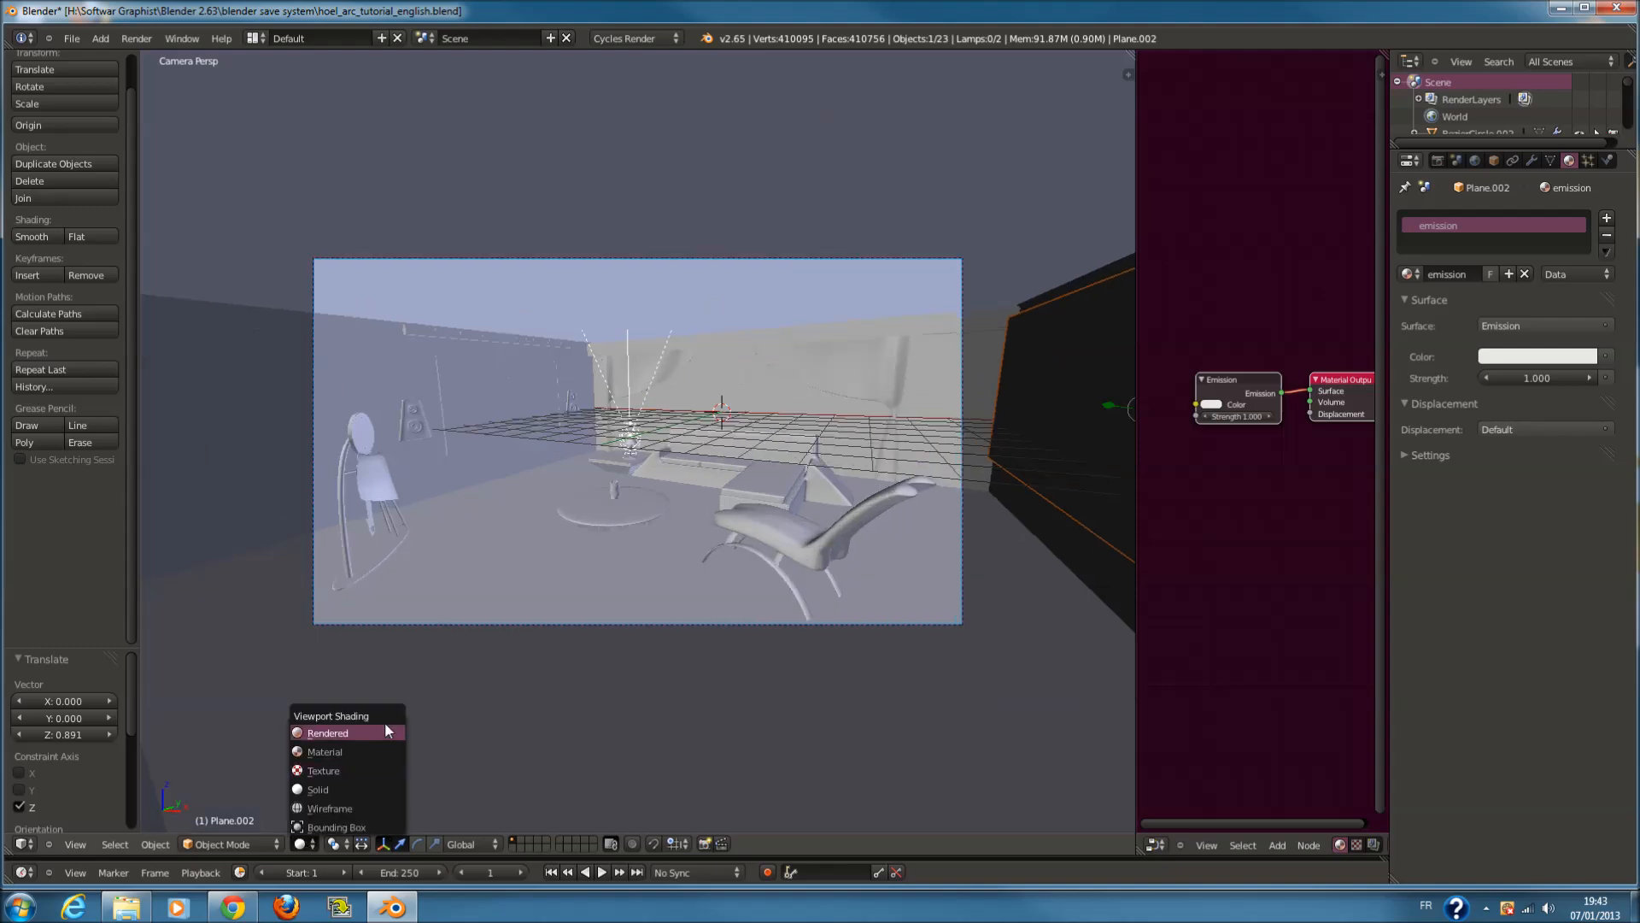
{"action": "left_click", "coordinate": [385, 732]}
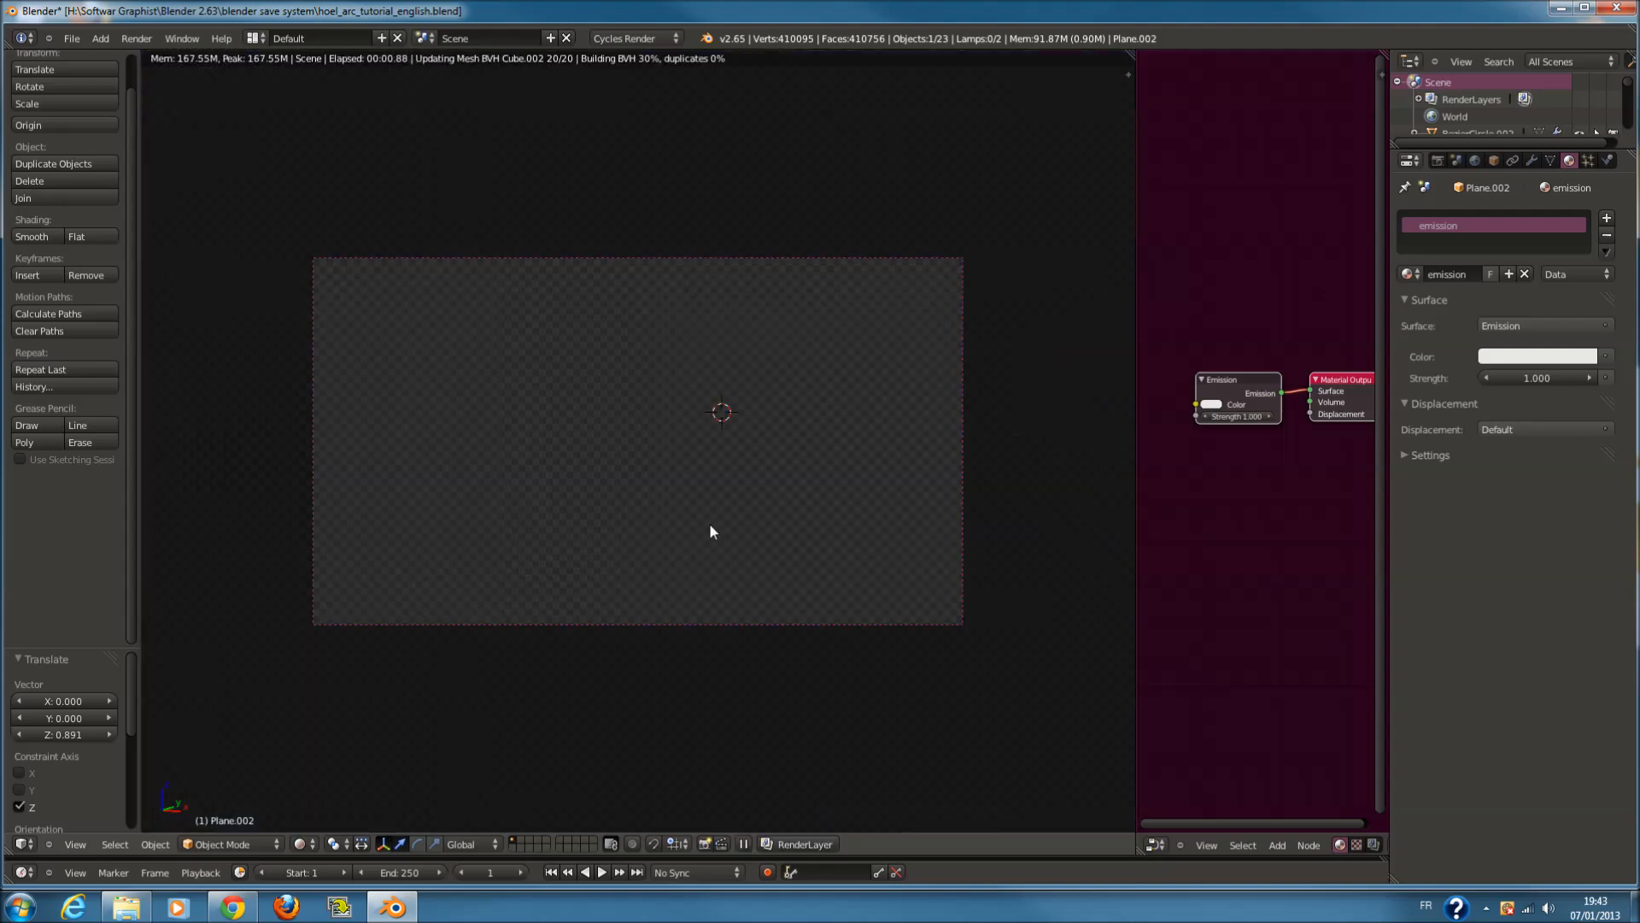
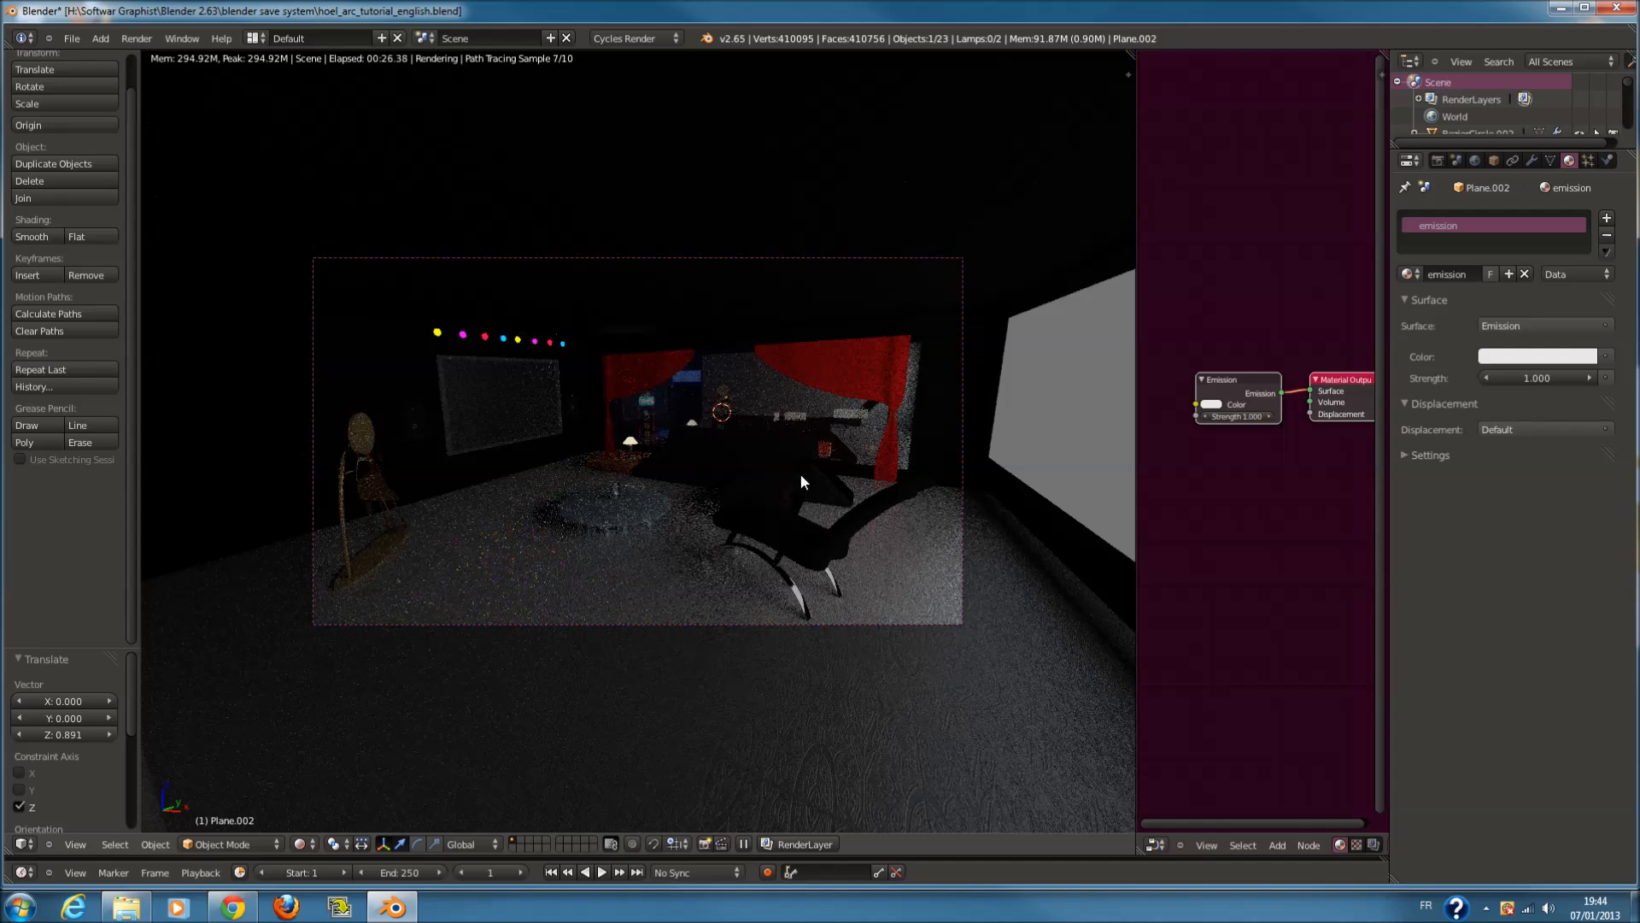
{"action": "left_click", "coordinate": [311, 847]}
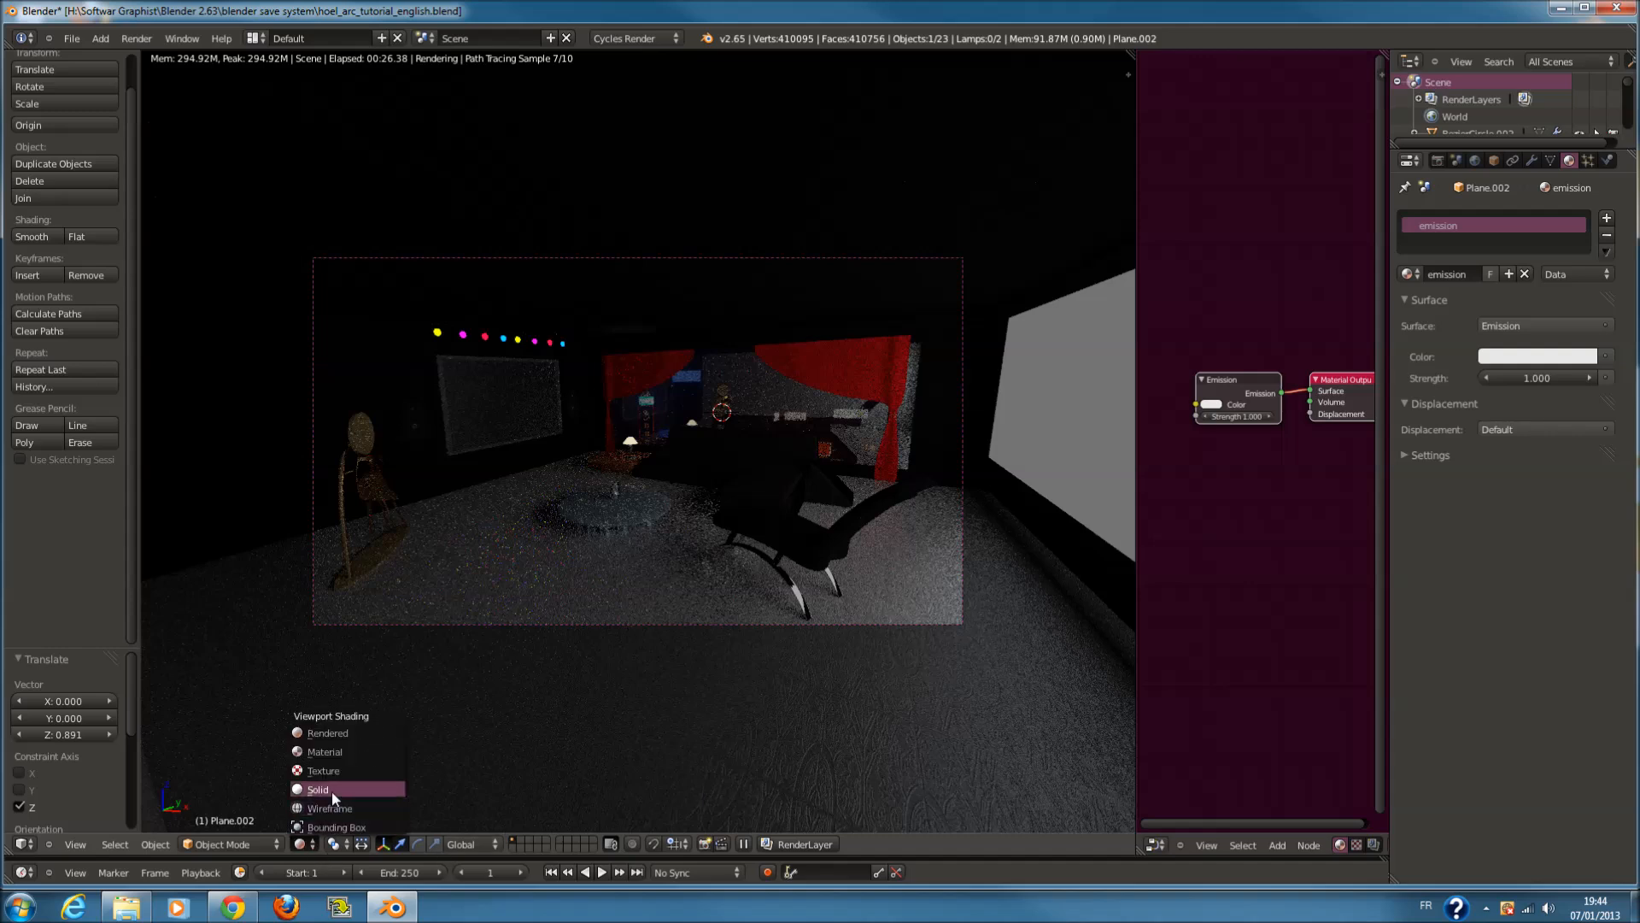
{"action": "left_click", "coordinate": [335, 788]}
Delete the emissive plane from the side wall
{"action": "scroll", "coordinate": [692, 598], "scroll_direction": "down", "scroll_amount": 2}
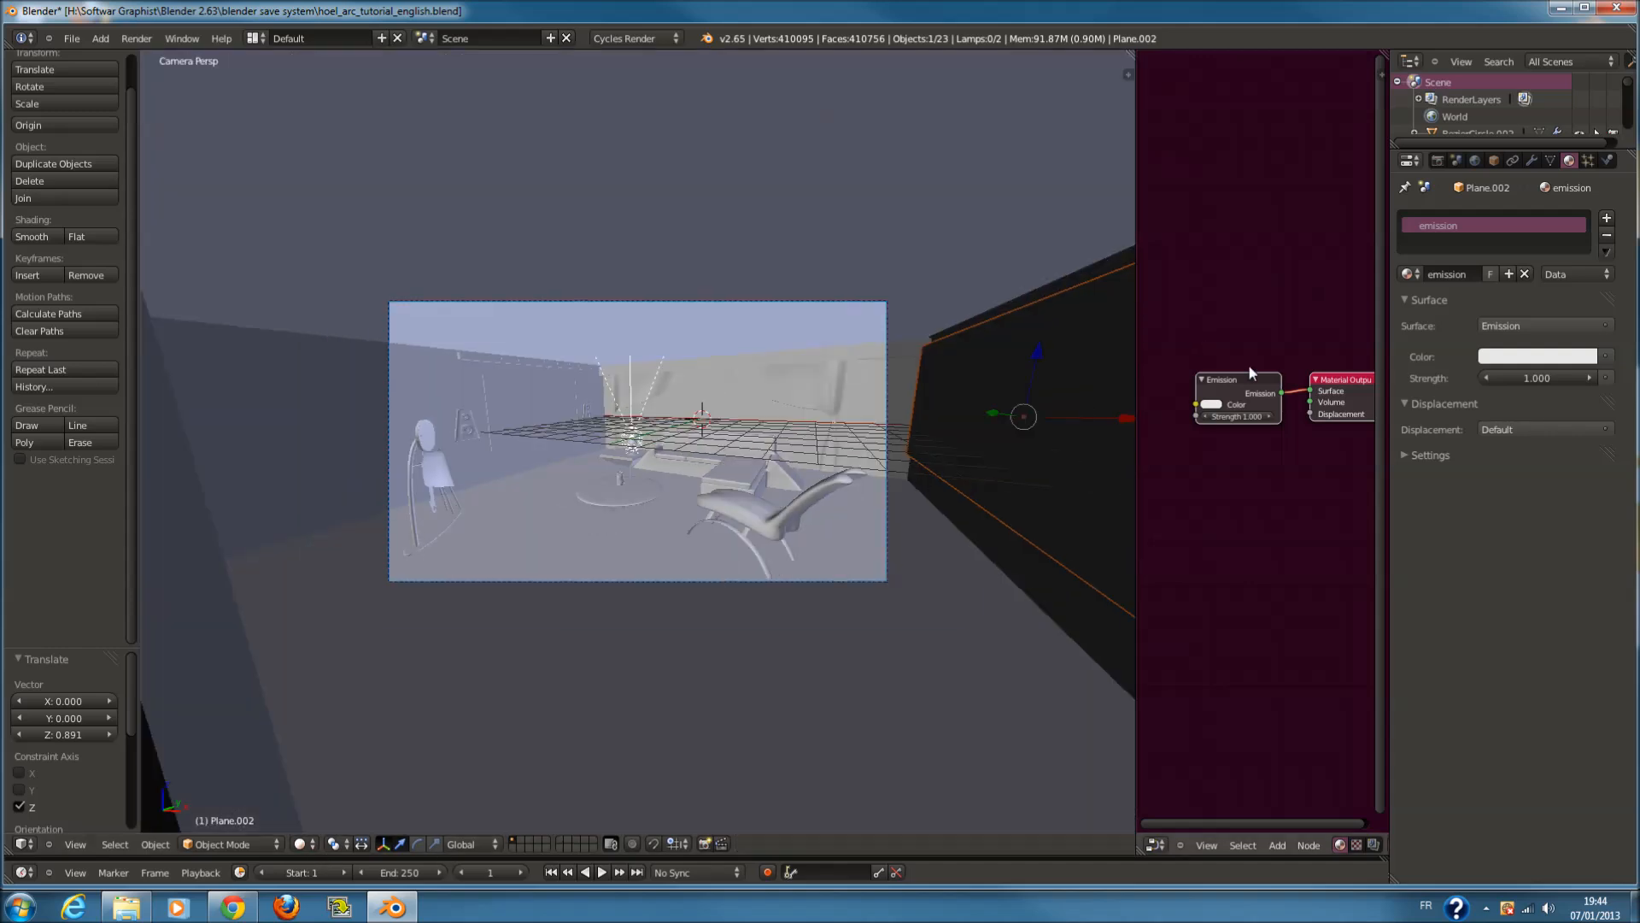
{"action": "left_click", "coordinate": [1515, 326]}
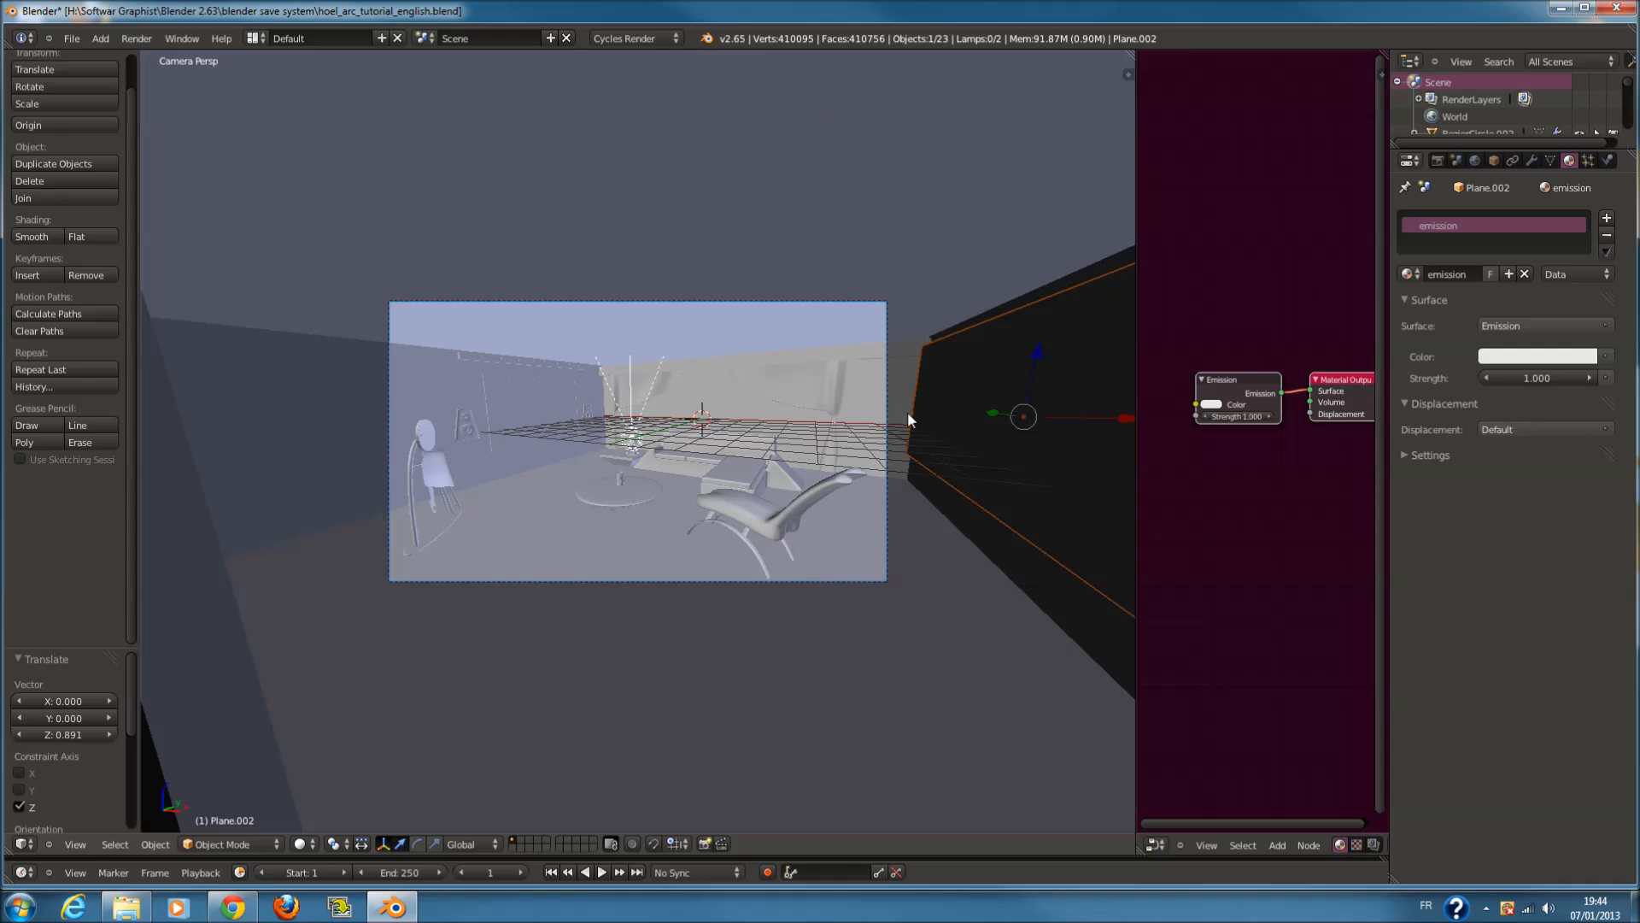
{"action": "key", "text": "x"}
{"action": "left_click", "coordinate": [906, 416]}
Add a Sun lamp to the scene and preview it in rendered shading
{"action": "key", "text": "shift+a"}
{"action": "mouse_move", "coordinate": [756, 479]}
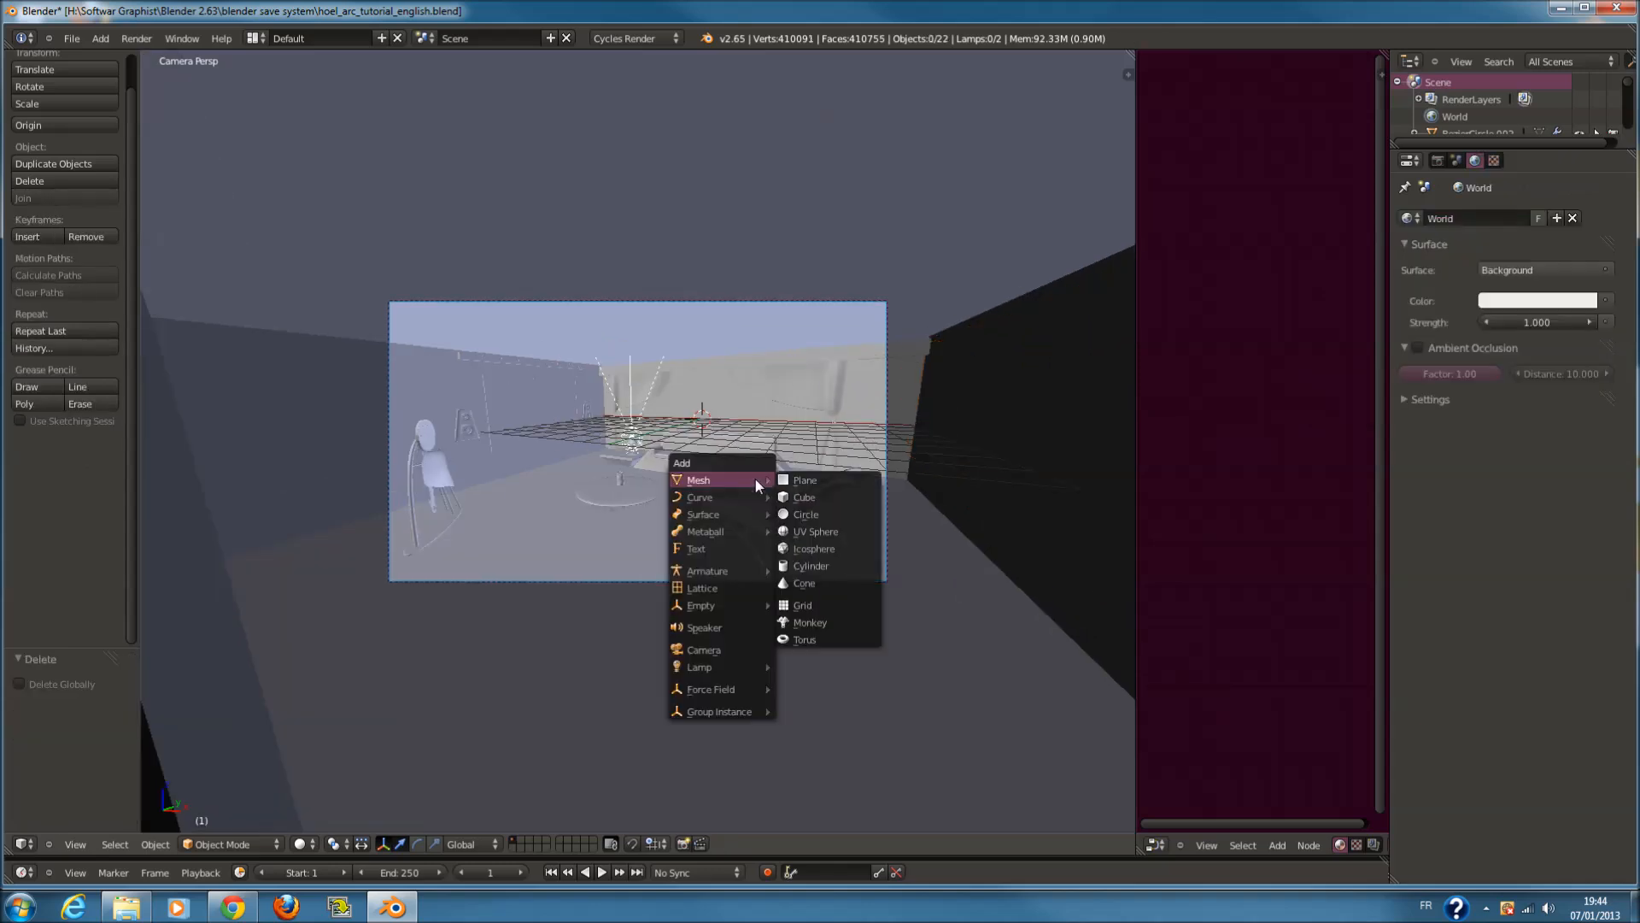
{"action": "mouse_move", "coordinate": [757, 664]}
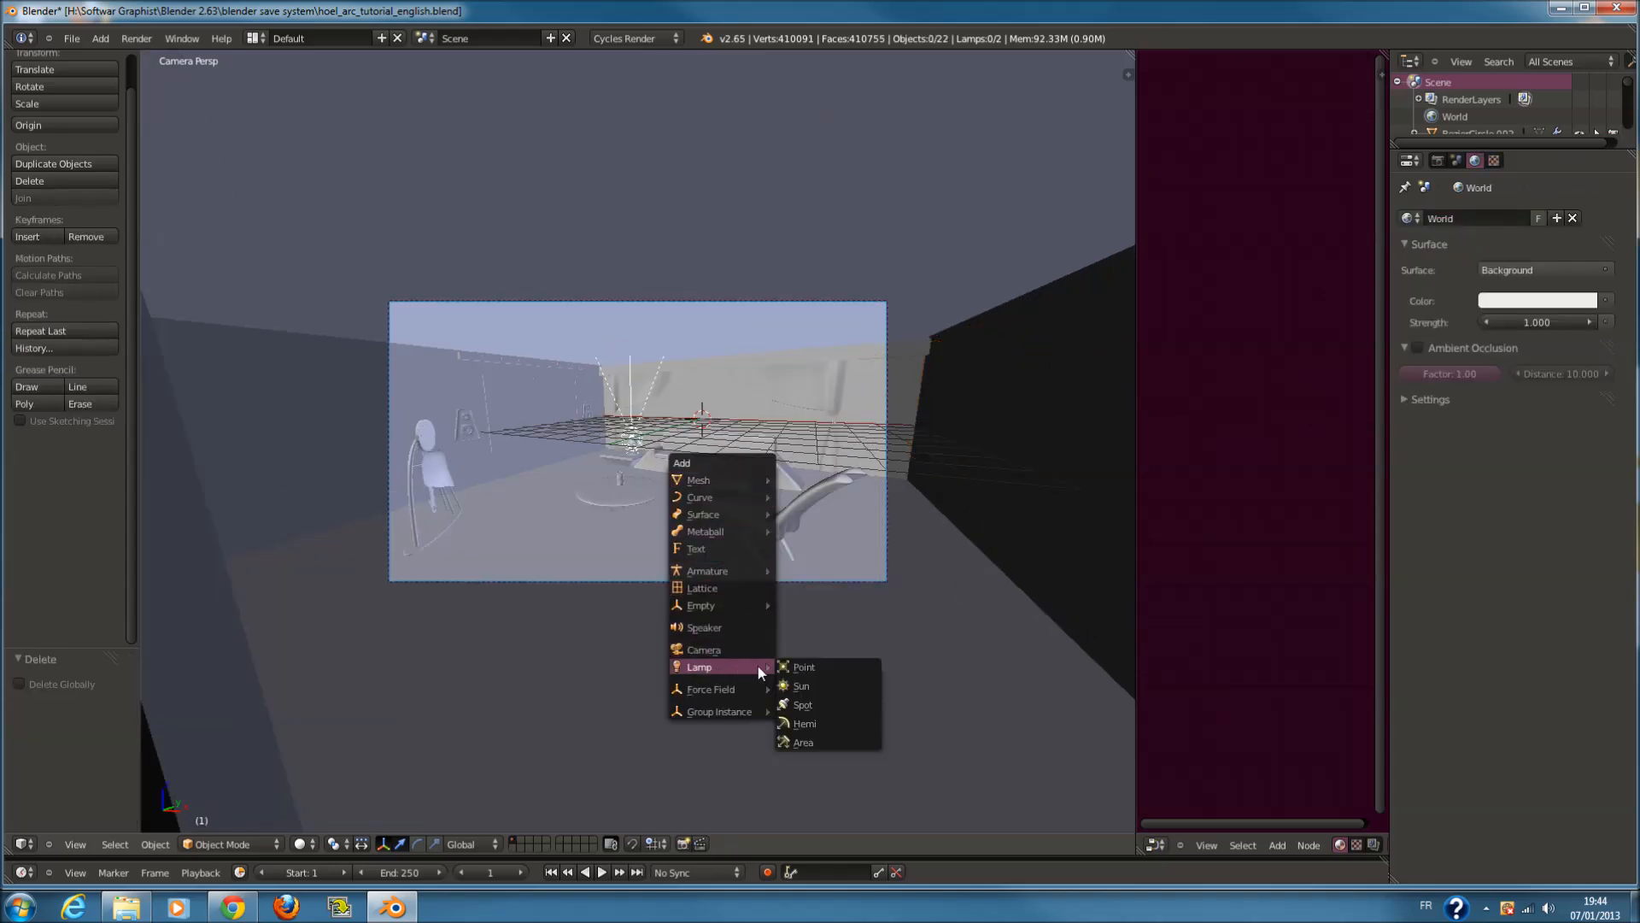
{"action": "left_click", "coordinate": [830, 682]}
{"action": "key", "text": "z"}
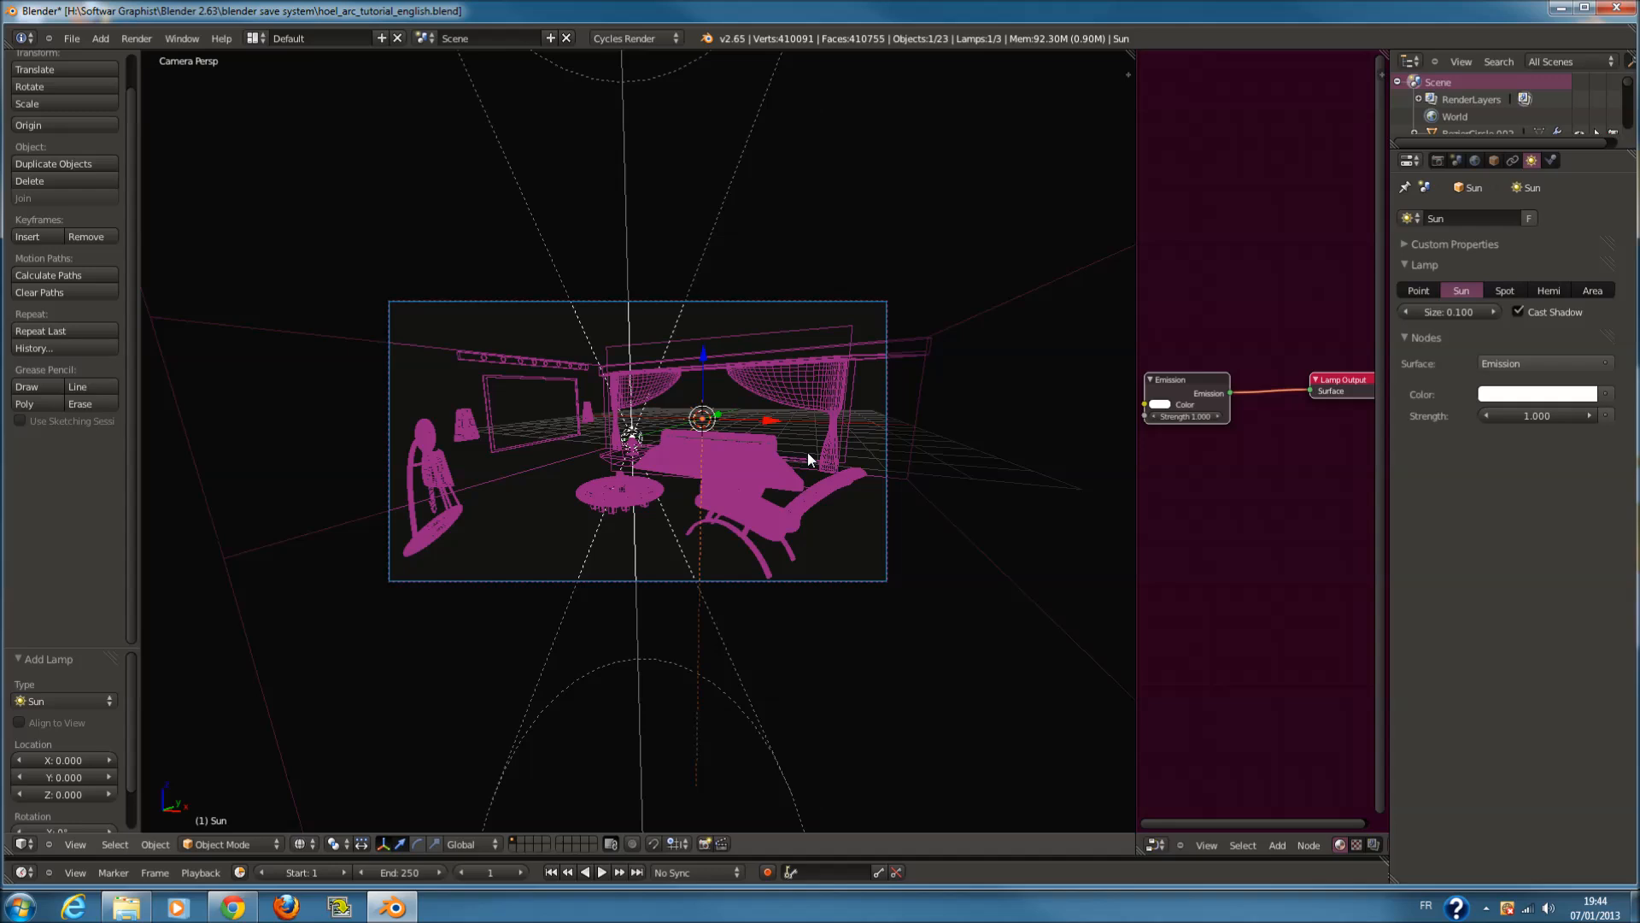
{"action": "key", "text": "z"}
{"action": "left_click", "coordinate": [300, 844]}
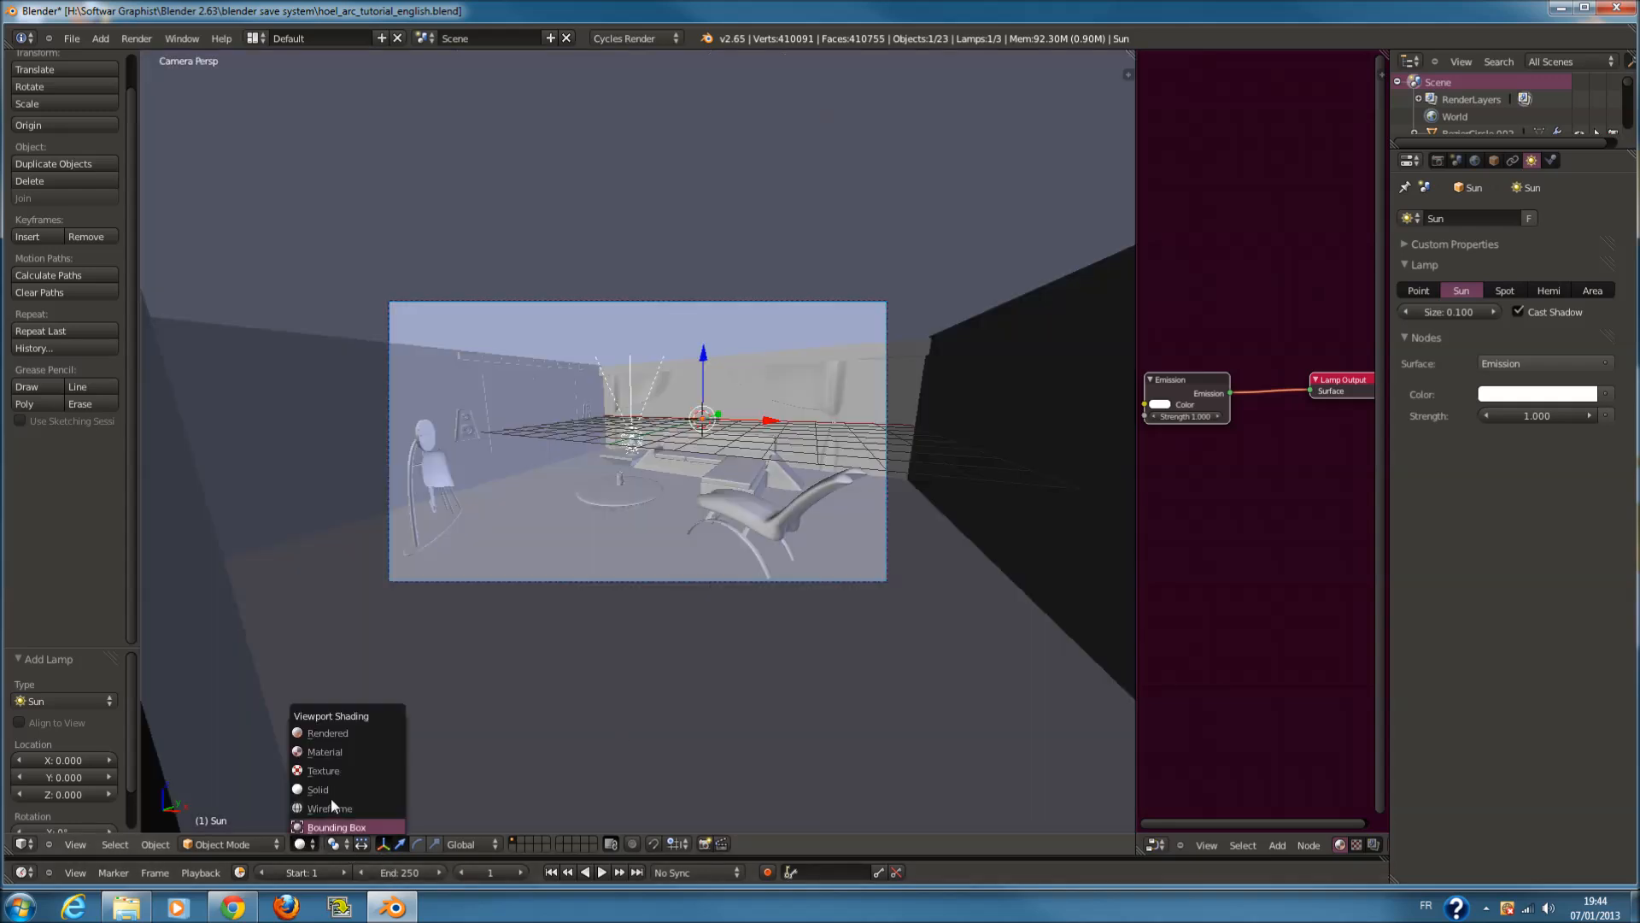
{"action": "left_click", "coordinate": [334, 733]}
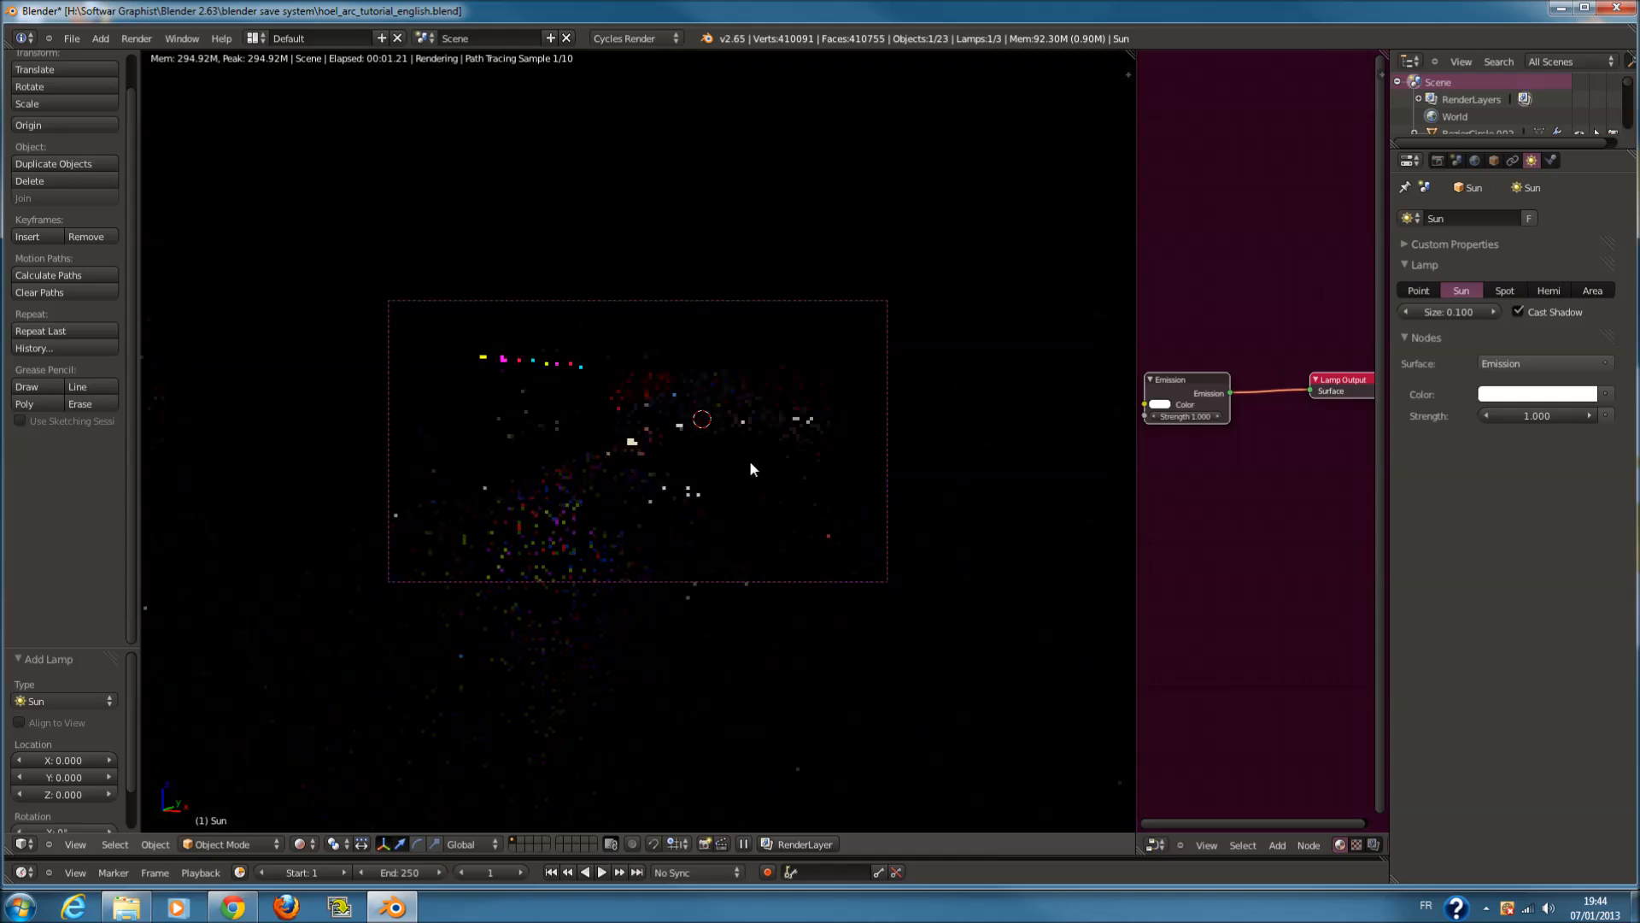
Try Sun lamp strengths of 1000 and about 453004, and reset the strength to 0
{"action": "left_click", "coordinate": [1516, 417]}
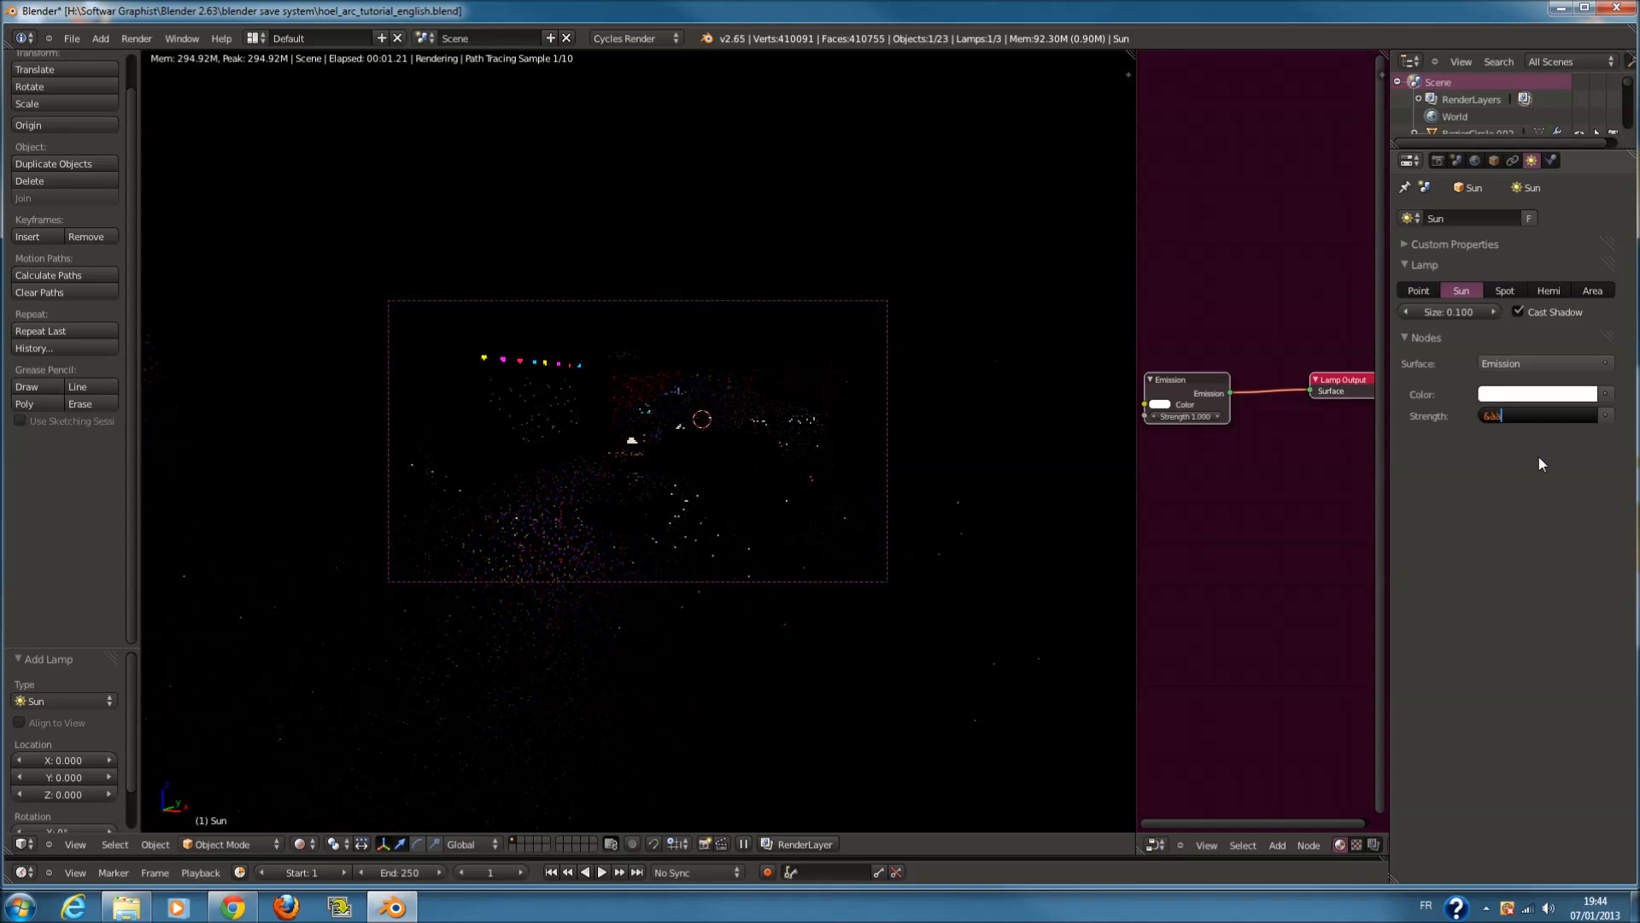
{"action": "type", "text": "1000"}
{"action": "key", "text": "Return"}
{"action": "mouse_move", "coordinate": [1550, 415]}
{"action": "left_mouse_down"}
{"action": "mouse_move", "coordinate": [1598, 421]}
{"action": "mouse_move", "coordinate": [1553, 433]}
{"action": "mouse_move", "coordinate": [1566, 416]}
{"action": "left_mouse_up"}
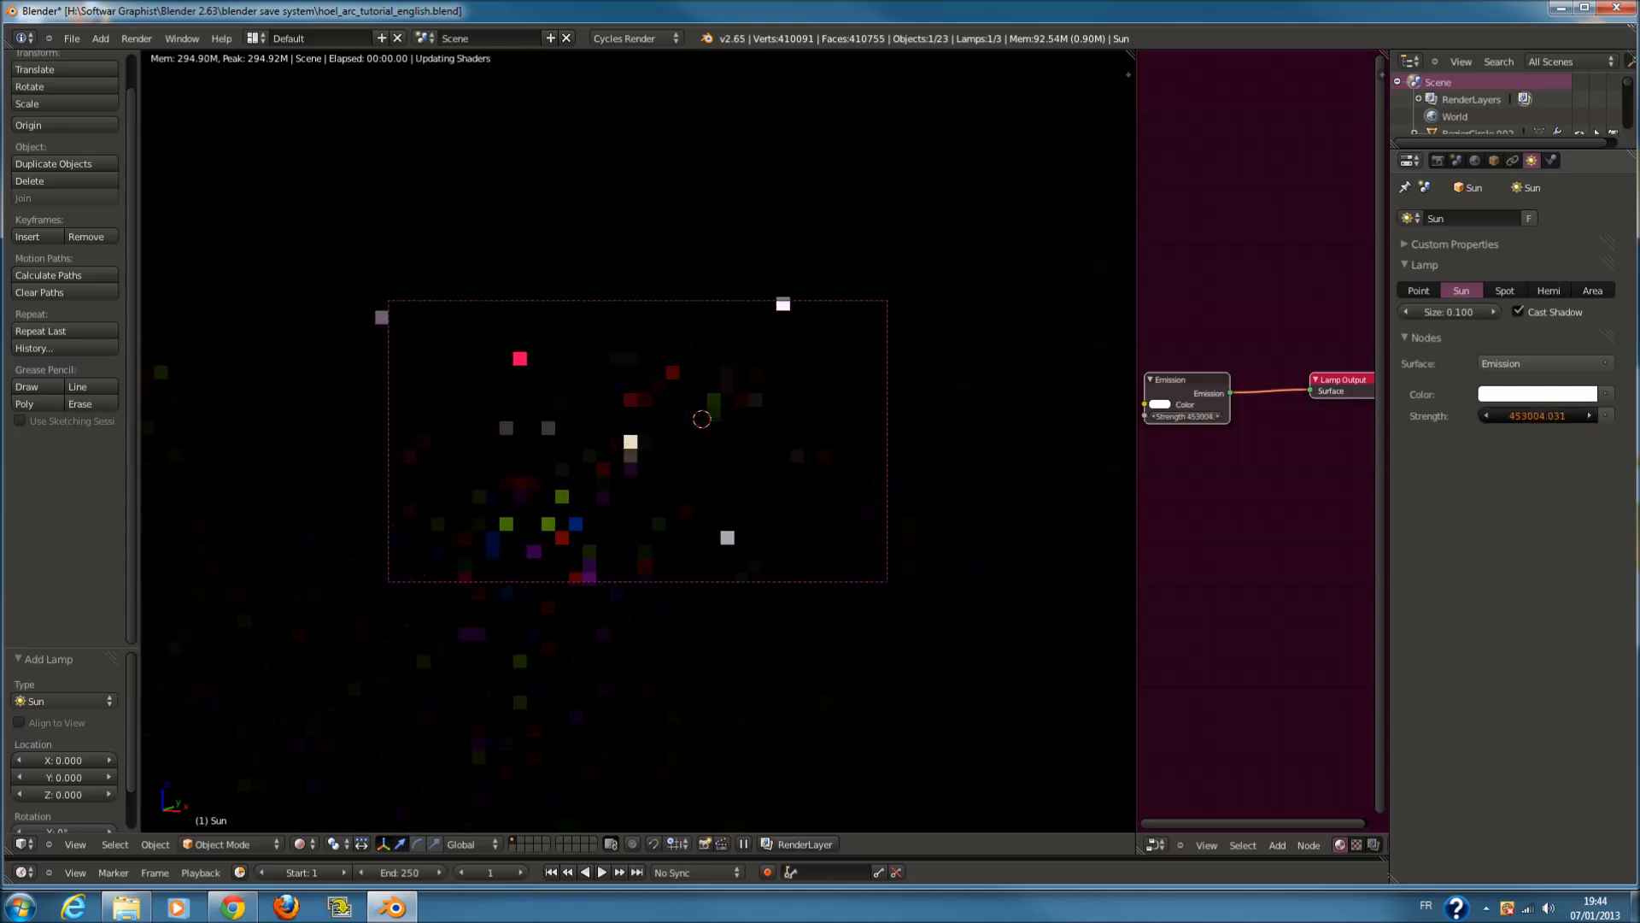
{"action": "left_click", "coordinate": [1525, 416]}
{"action": "type", "text": "0"}
{"action": "key", "text": "Return"}
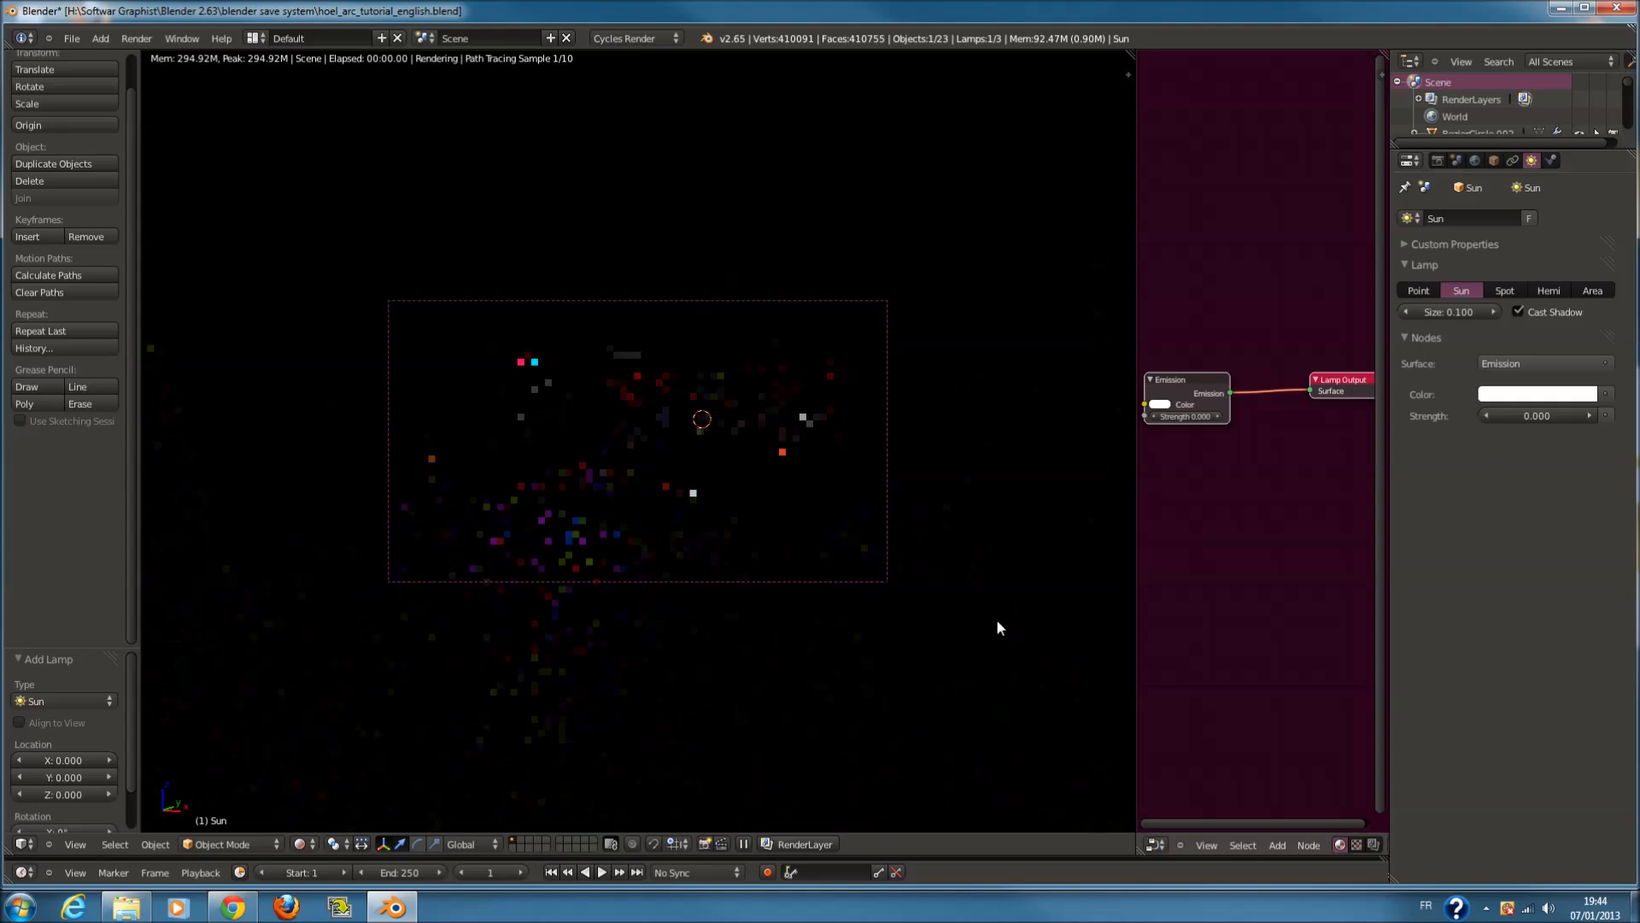
Return to solid shading and move the Sun lamp about -9.286 along Y into the room, ending in the camera view
{"action": "left_click", "coordinate": [313, 846]}
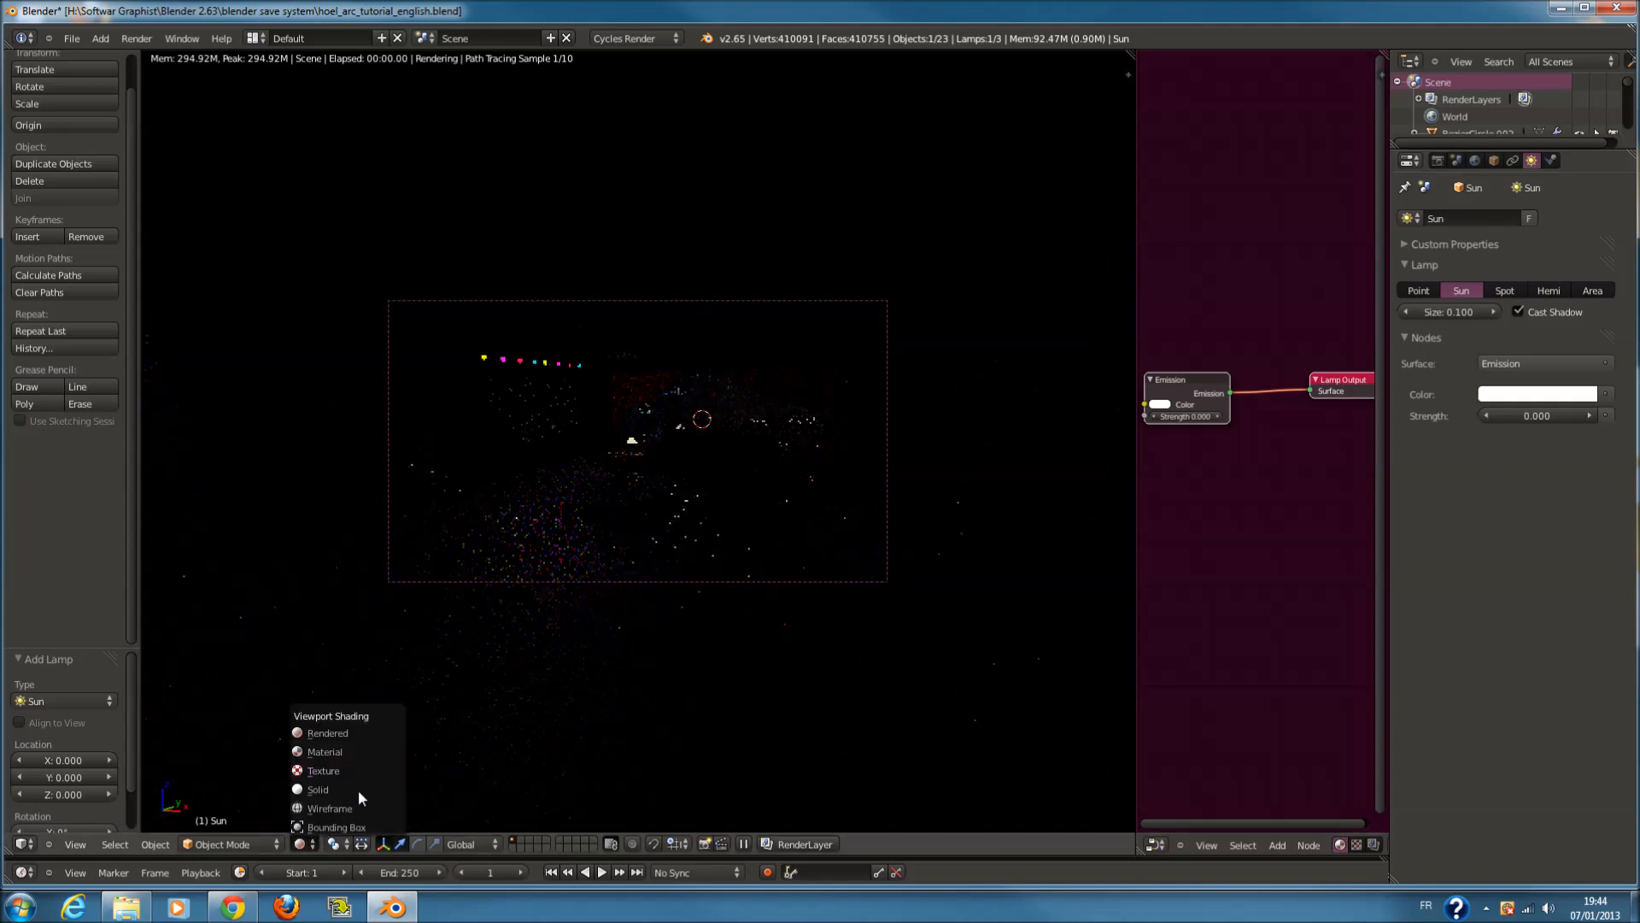
{"action": "left_click", "coordinate": [356, 791]}
{"action": "key", "text": "z"}
{"action": "key", "text": "KP_5"}
{"action": "middle_click_drag", "start_coordinate": [759, 450], "coordinate": [803, 444]}
{"action": "key", "text": "g"}
{"action": "key", "text": "y"}
{"action": "left_click", "coordinate": [429, 475]}
{"action": "key", "text": "z"}
{"action": "key", "text": "KP_5"}
{"action": "key", "text": "KP_0"}
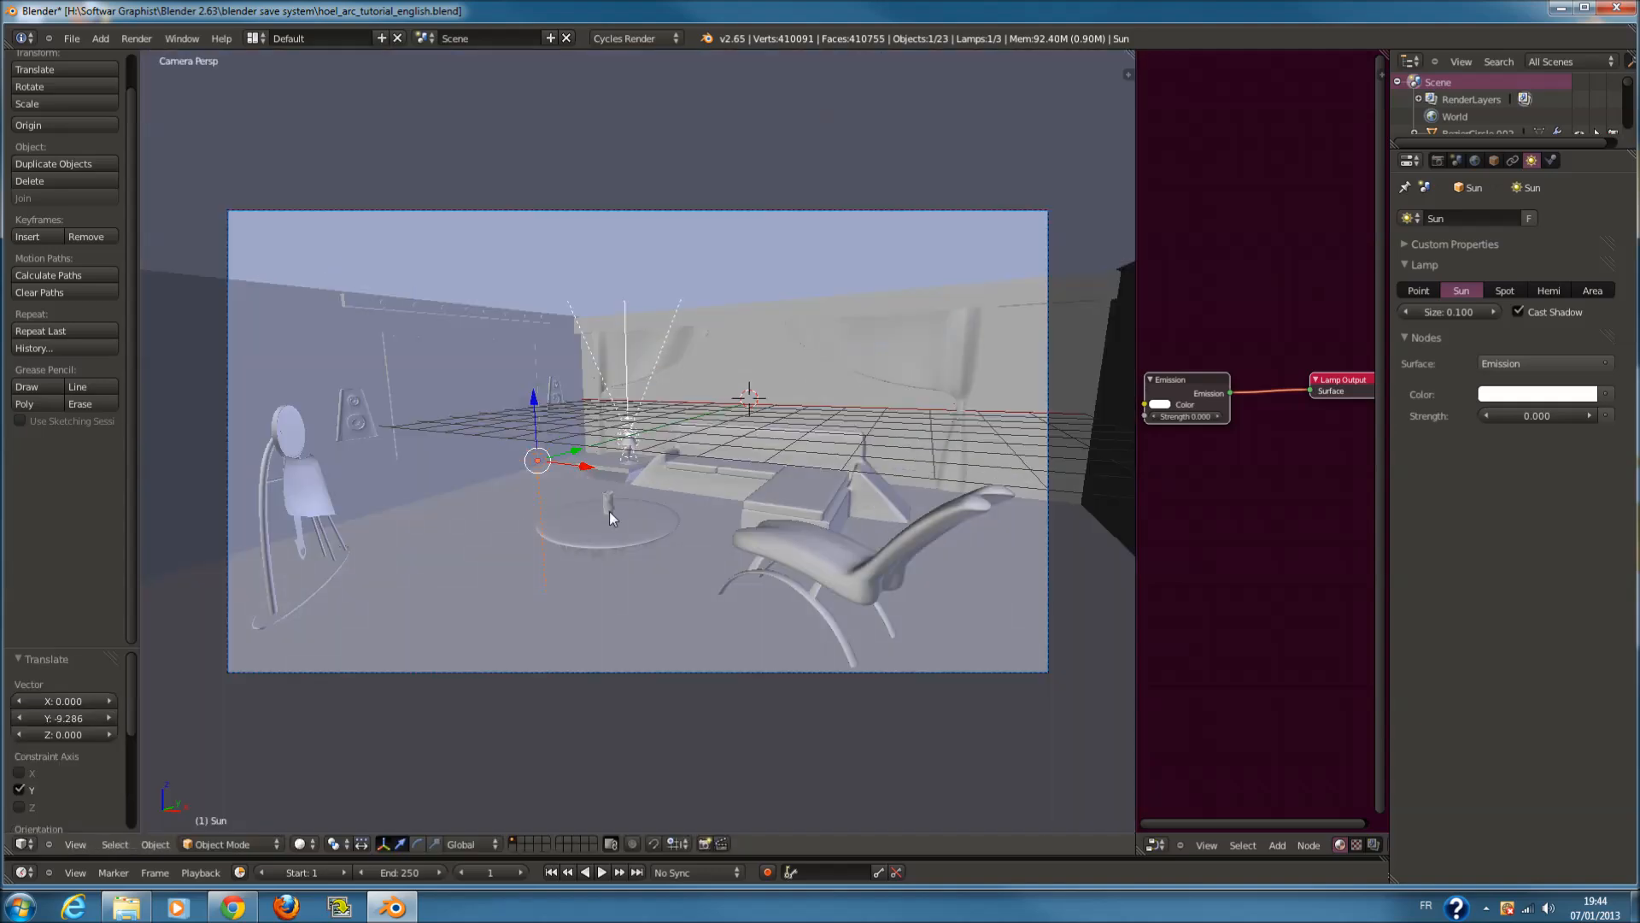
Preview the moved Sun lamp in rendered shading with strengths of 100 and 59184, and set the strength to 1
{"action": "left_click", "coordinate": [299, 844]}
{"action": "left_click", "coordinate": [346, 736]}
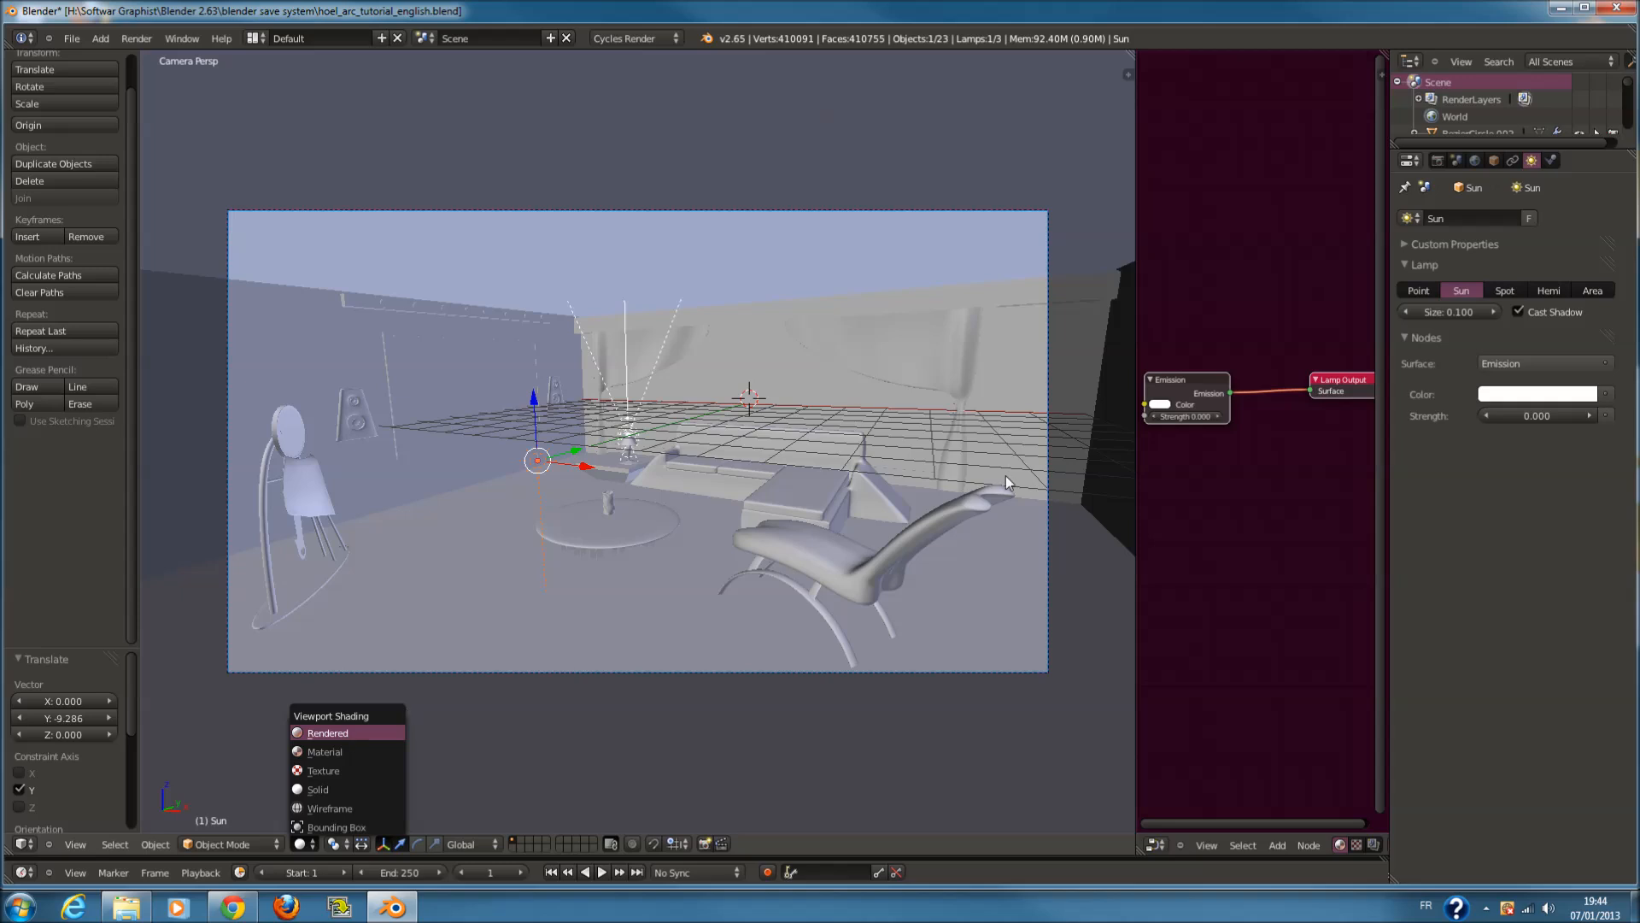
{"action": "left_click", "coordinate": [1533, 413]}
{"action": "type", "text": "100"}
{"action": "key", "text": "Return"}
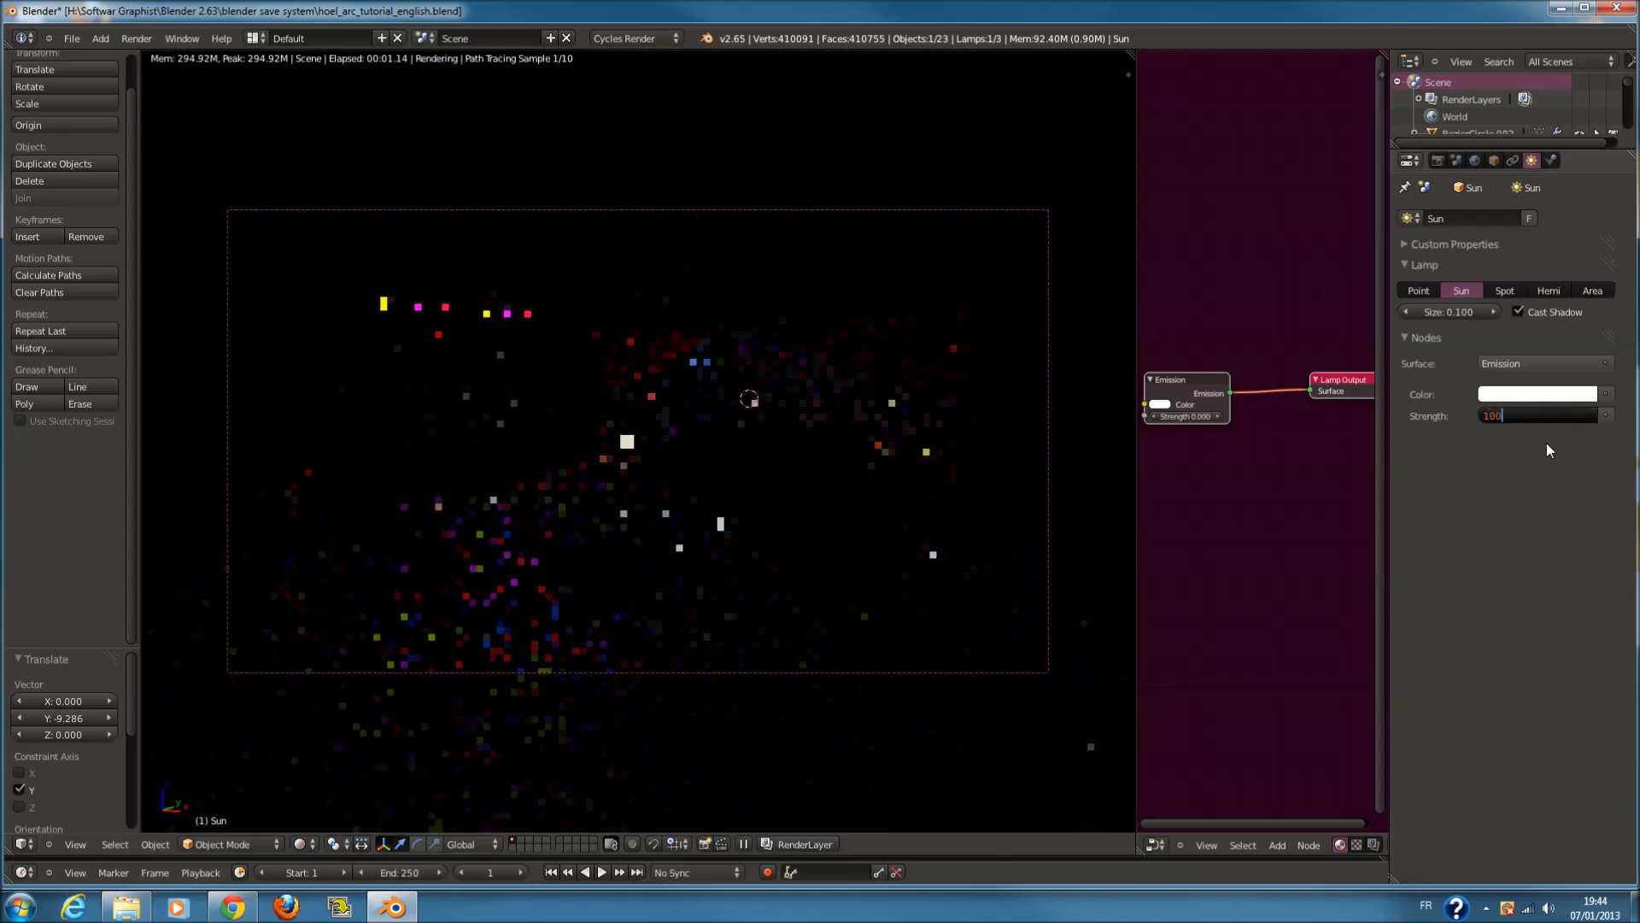
{"action": "left_click", "coordinate": [1526, 414]}
{"action": "type", "text": "59184"}
{"action": "key", "text": "Return"}
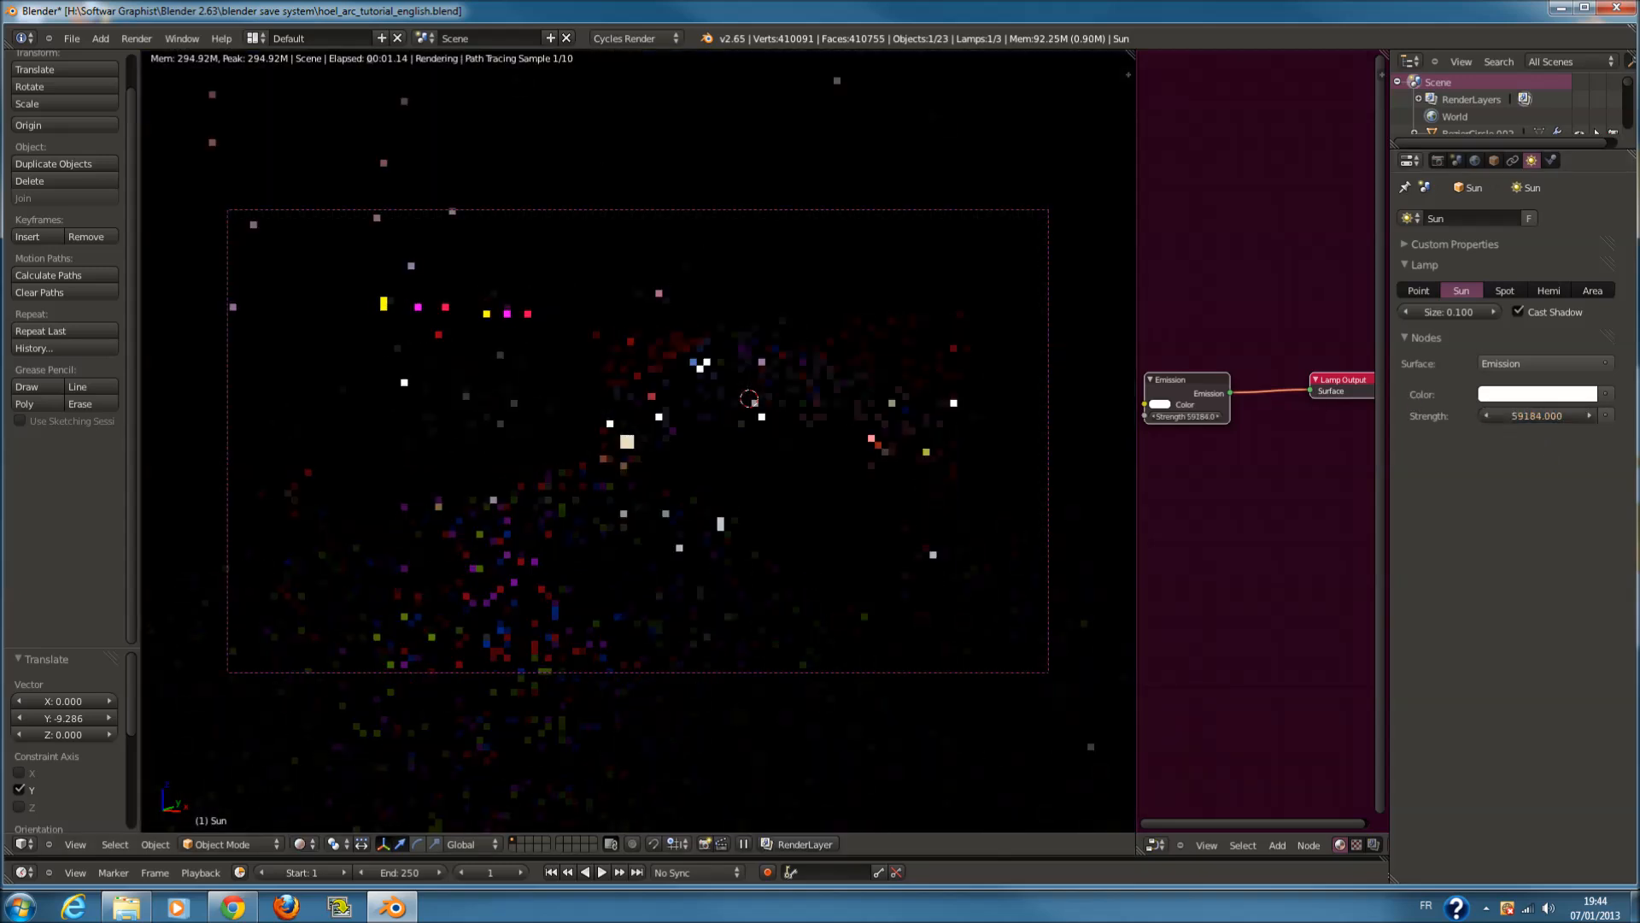
{"action": "left_click", "coordinate": [1526, 415]}
{"action": "type", "text": "1"}
{"action": "key", "text": "Return"}
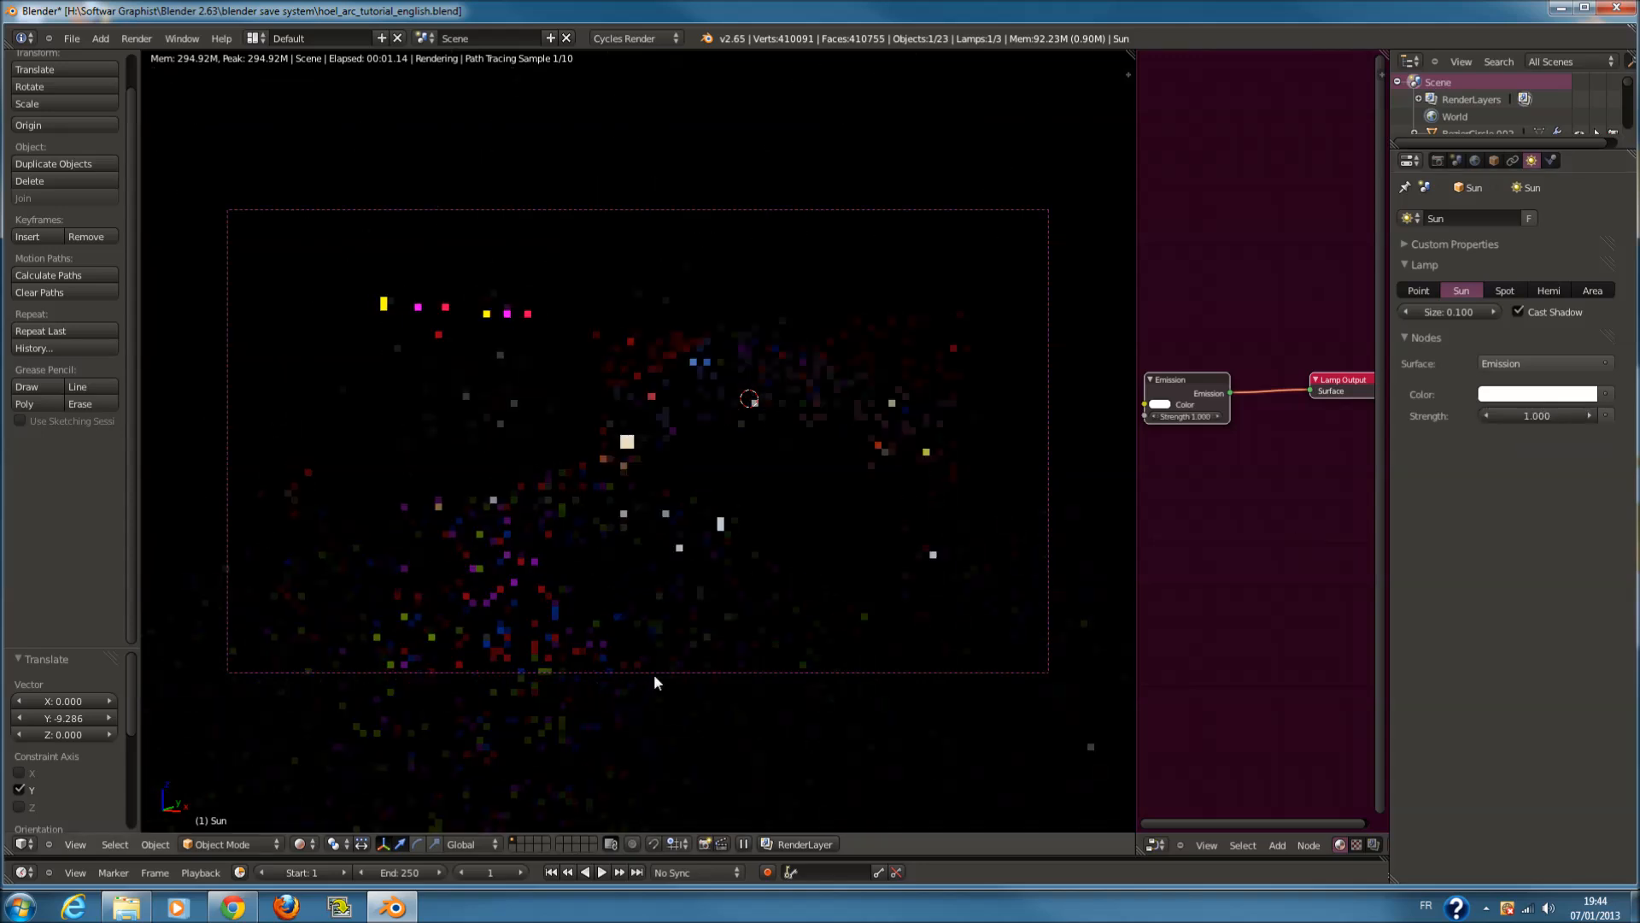
Switch back to solid shading and delete the Sun lamp
{"action": "left_click", "coordinate": [299, 844]}
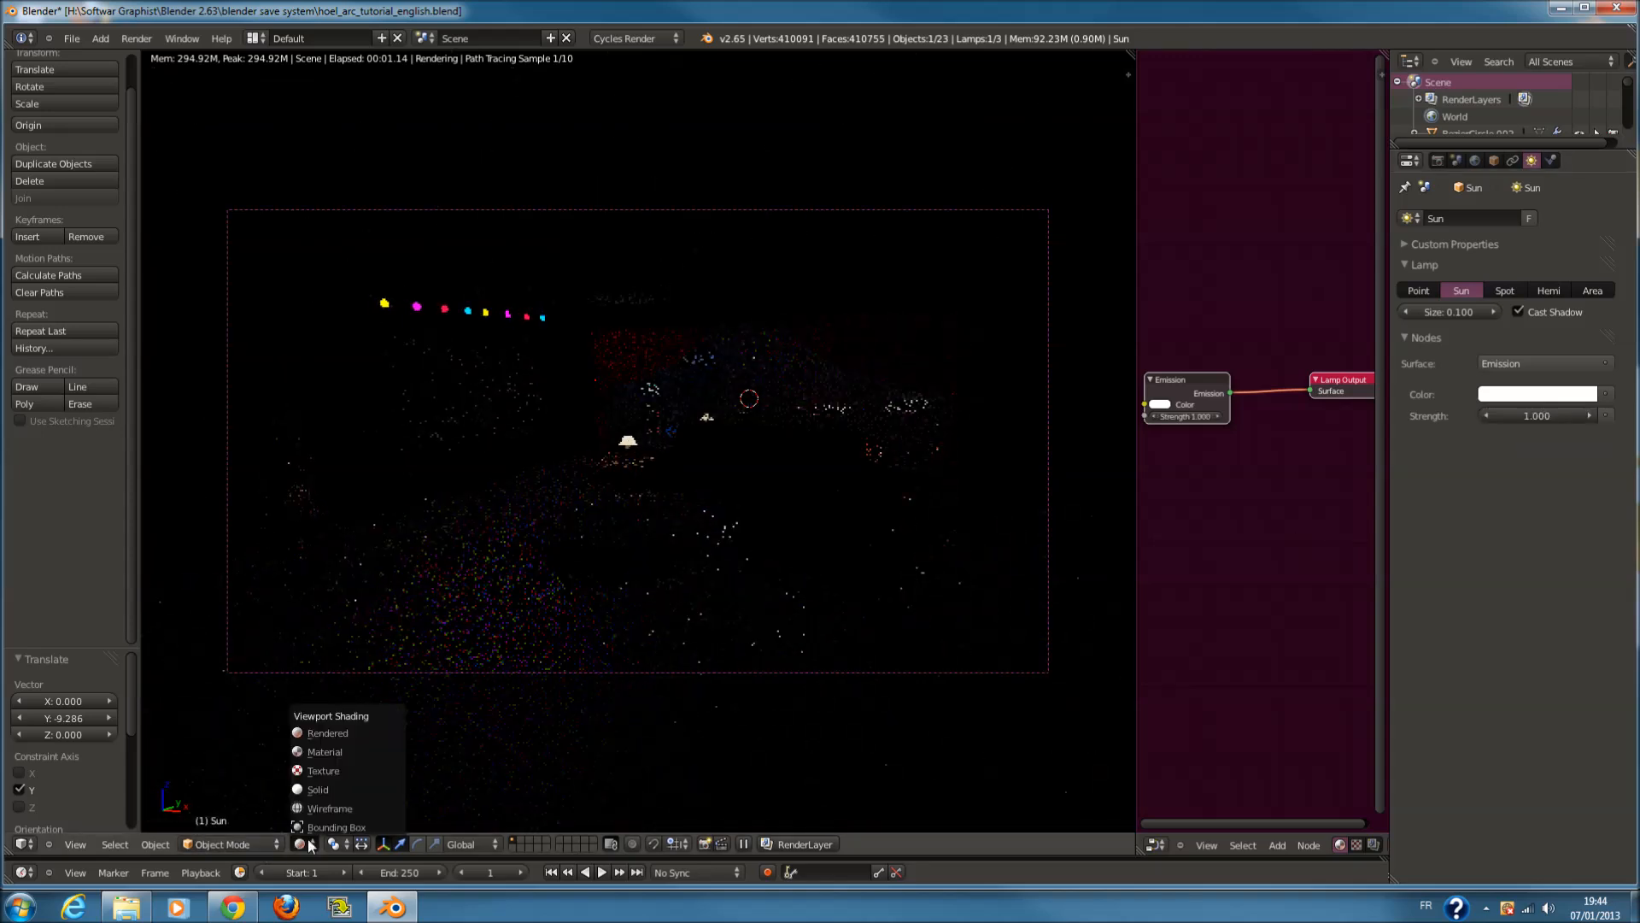
{"action": "left_click", "coordinate": [330, 790]}
{"action": "key", "text": "x"}
{"action": "left_click", "coordinate": [674, 502]}
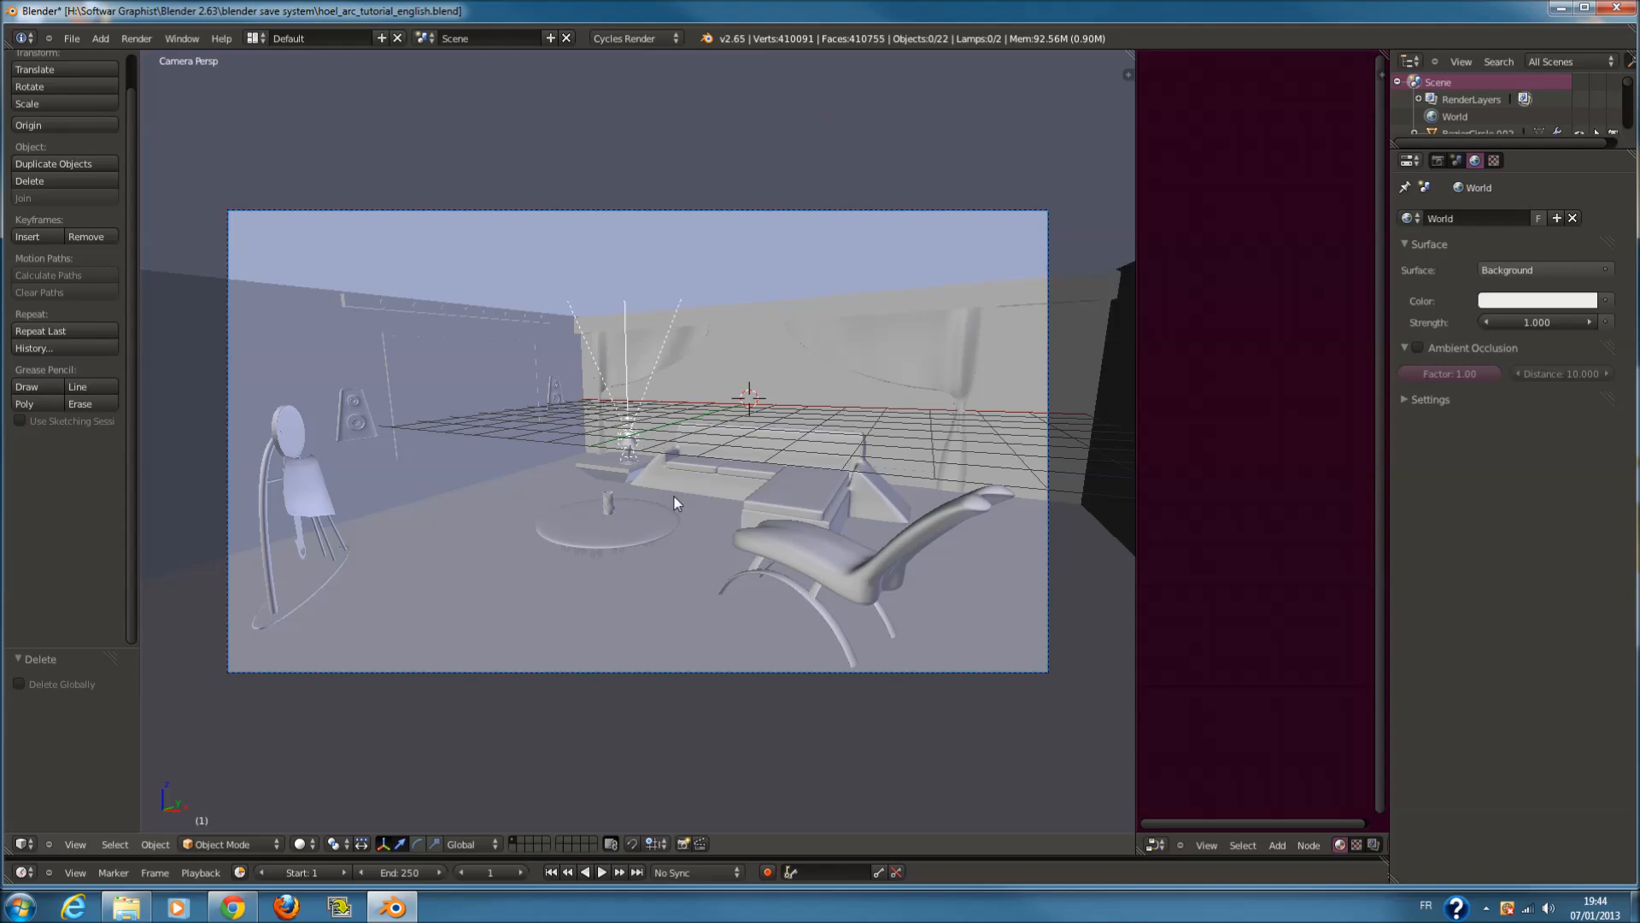
Add a new mesh plane in the wireframe top view and scale it uniformly by about 2.238
{"action": "key", "text": "KP_7"}
{"action": "key", "text": "z"}
{"action": "key", "text": "a"}
{"action": "key", "text": "a"}
{"action": "scroll", "coordinate": [829, 511], "scroll_direction": "up", "scroll_amount": 2}
{"action": "scroll", "coordinate": [831, 504], "scroll_direction": "down", "scroll_amount": 1}
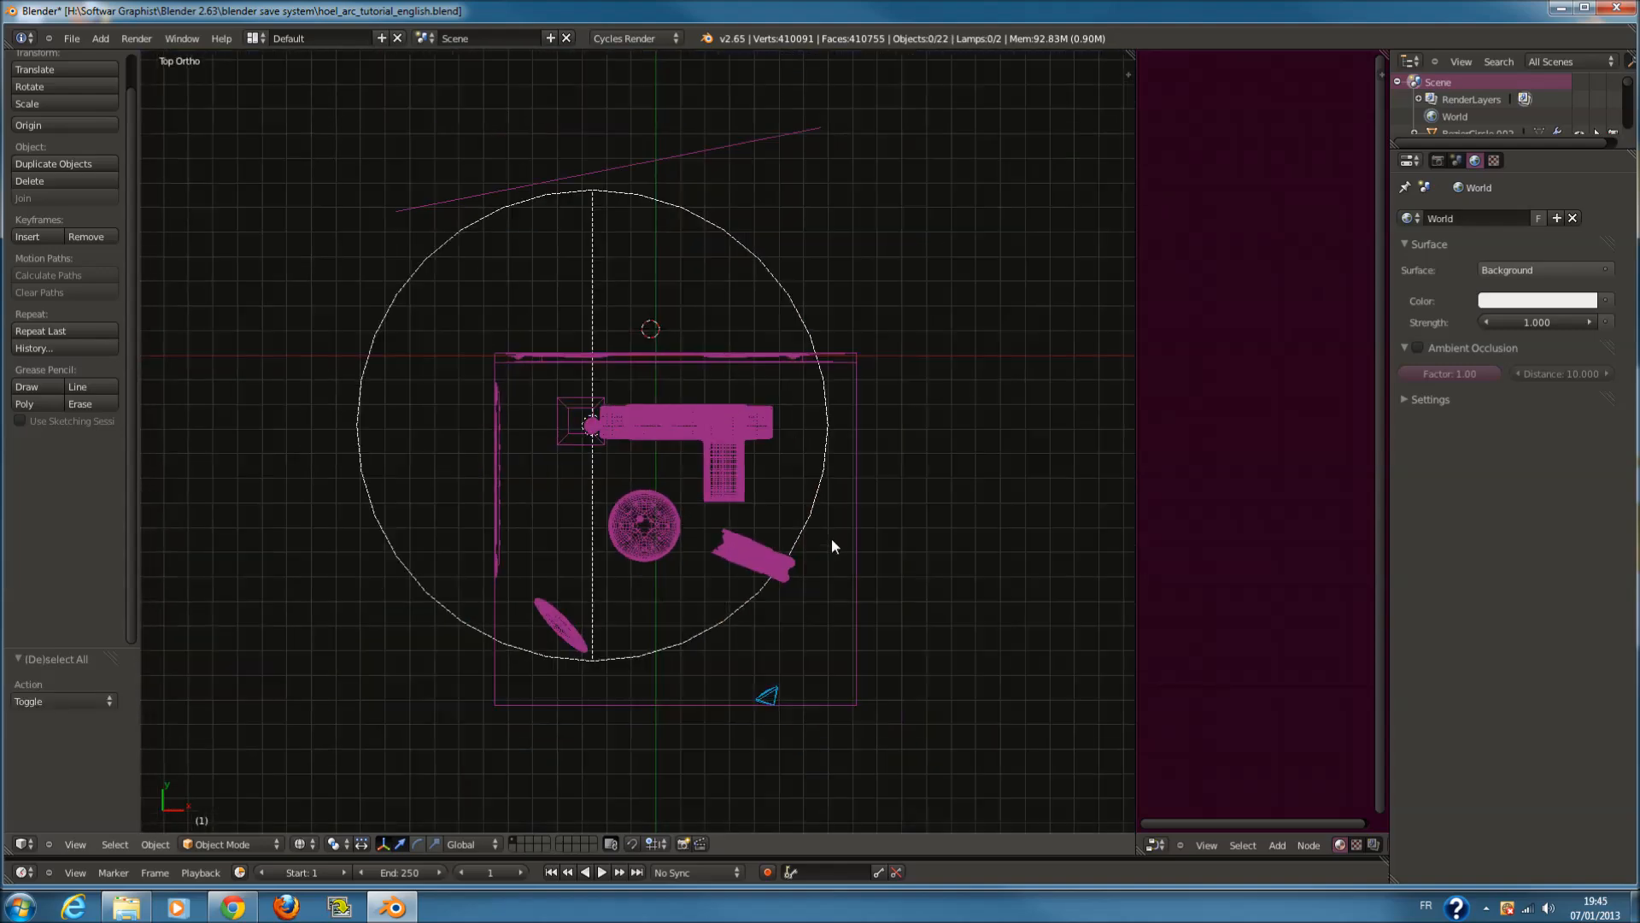
{"action": "scroll", "coordinate": [837, 543], "scroll_direction": "down", "scroll_amount": 1}
{"action": "key", "text": "shift+a"}
{"action": "mouse_move", "coordinate": [744, 432]}
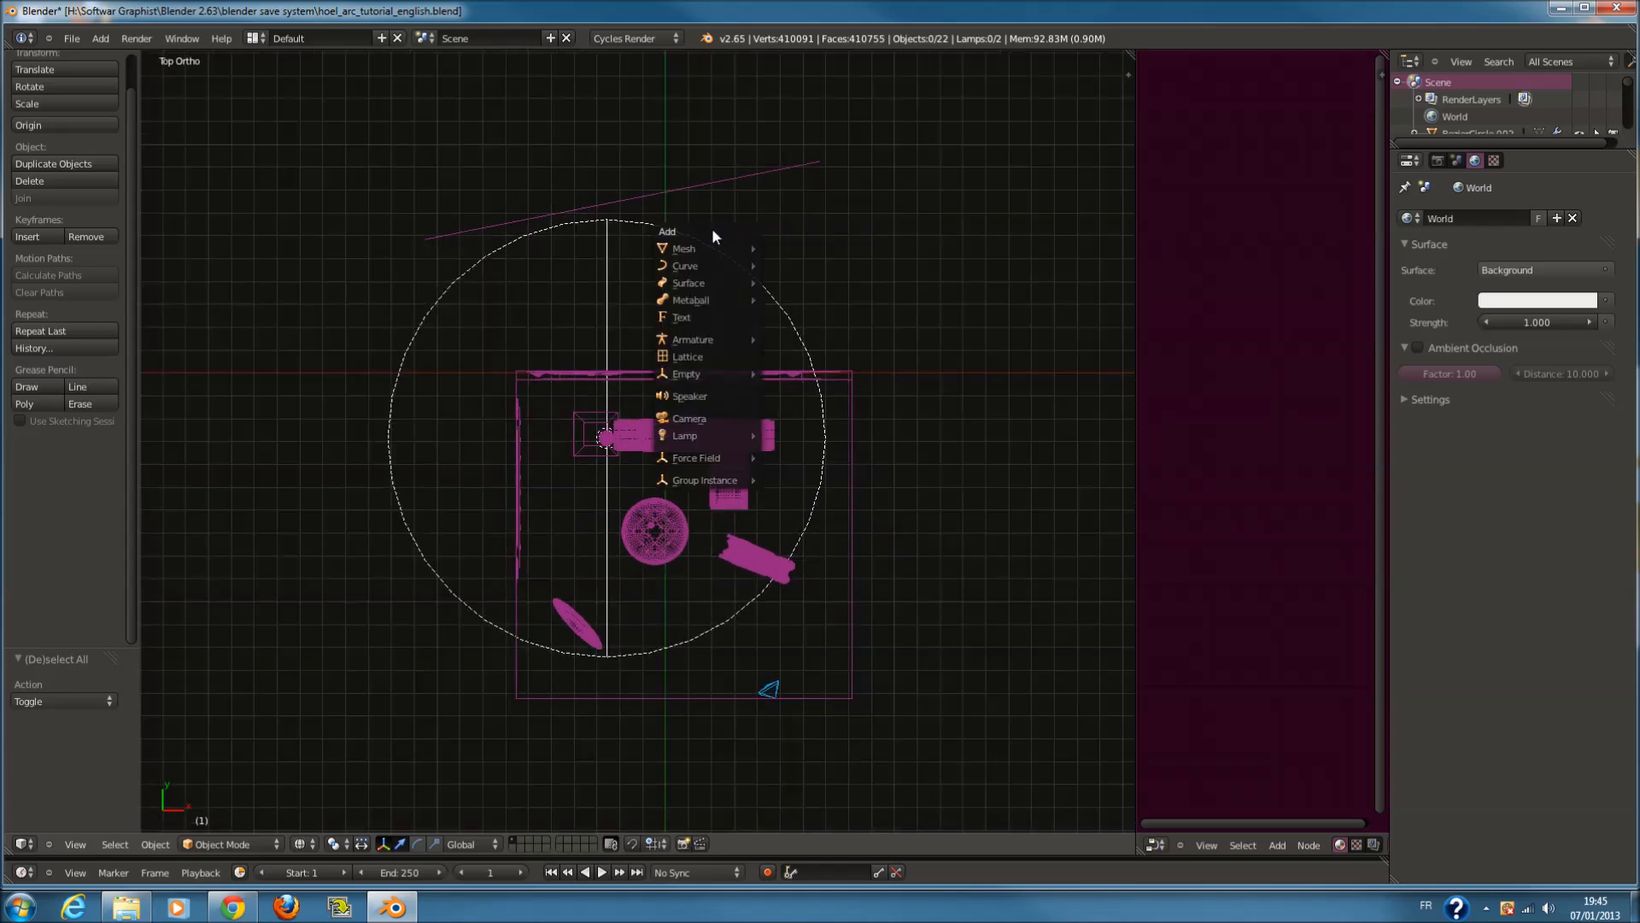
{"action": "mouse_move", "coordinate": [728, 250]}
{"action": "left_click", "coordinate": [818, 248]}
{"action": "key", "text": "s"}
{"action": "left_click", "coordinate": [1233, 303]}
Move the new plane about 8.511 along X and -10.310 along Y, and rotate it 90° about X
{"action": "key", "text": "g"}
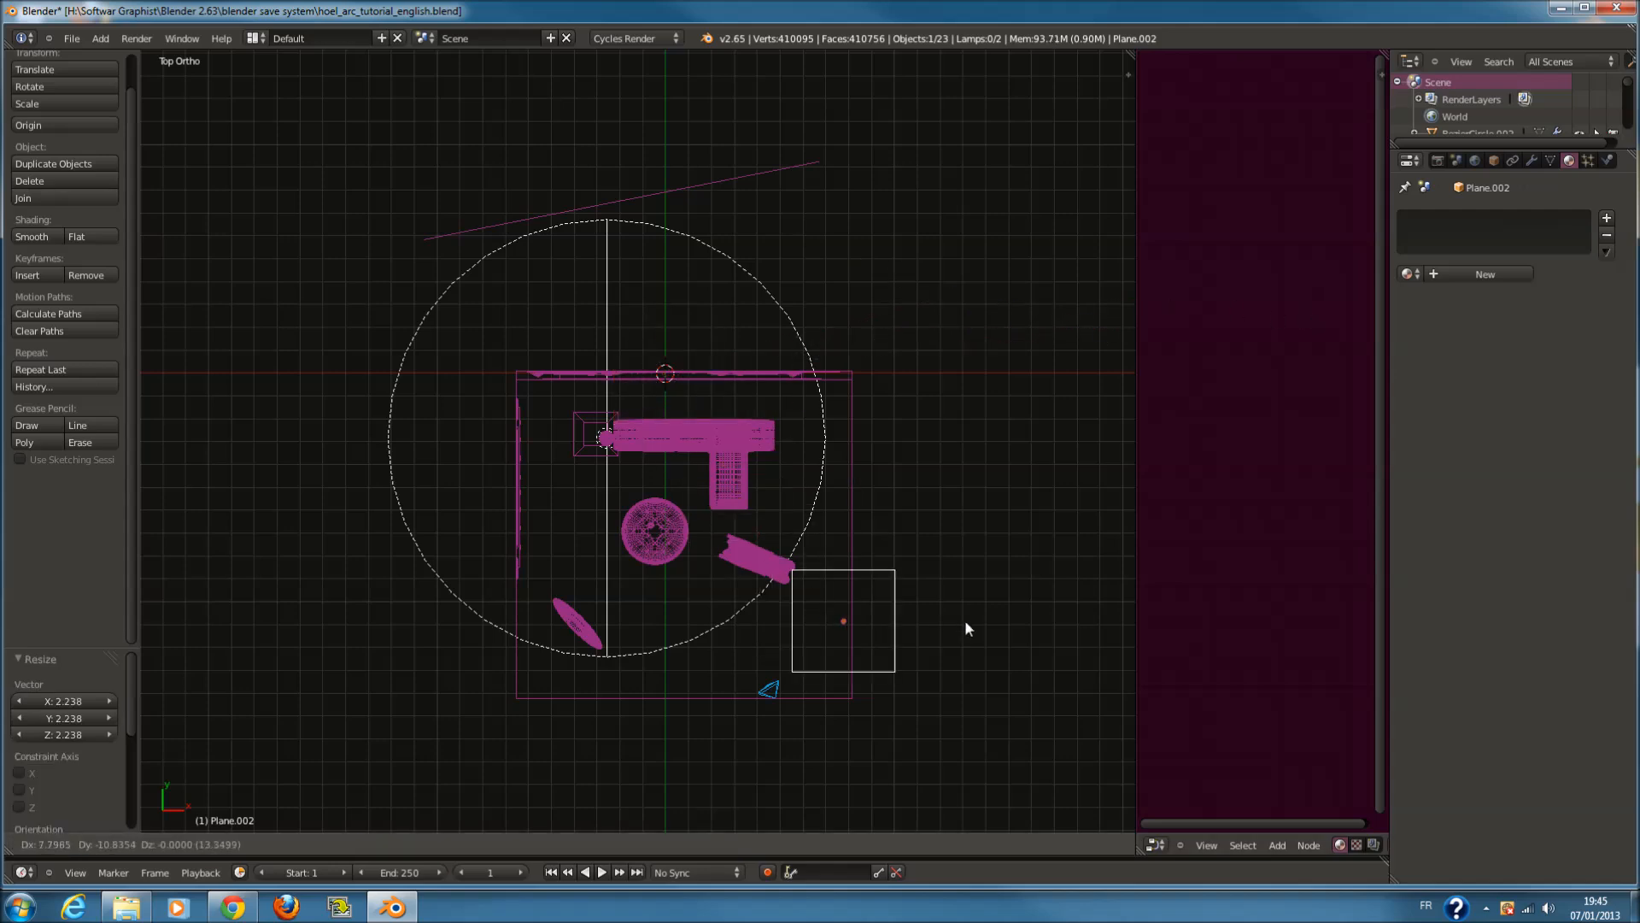
{"action": "left_click", "coordinate": [979, 608]}
{"action": "type", "text": "rx90"}
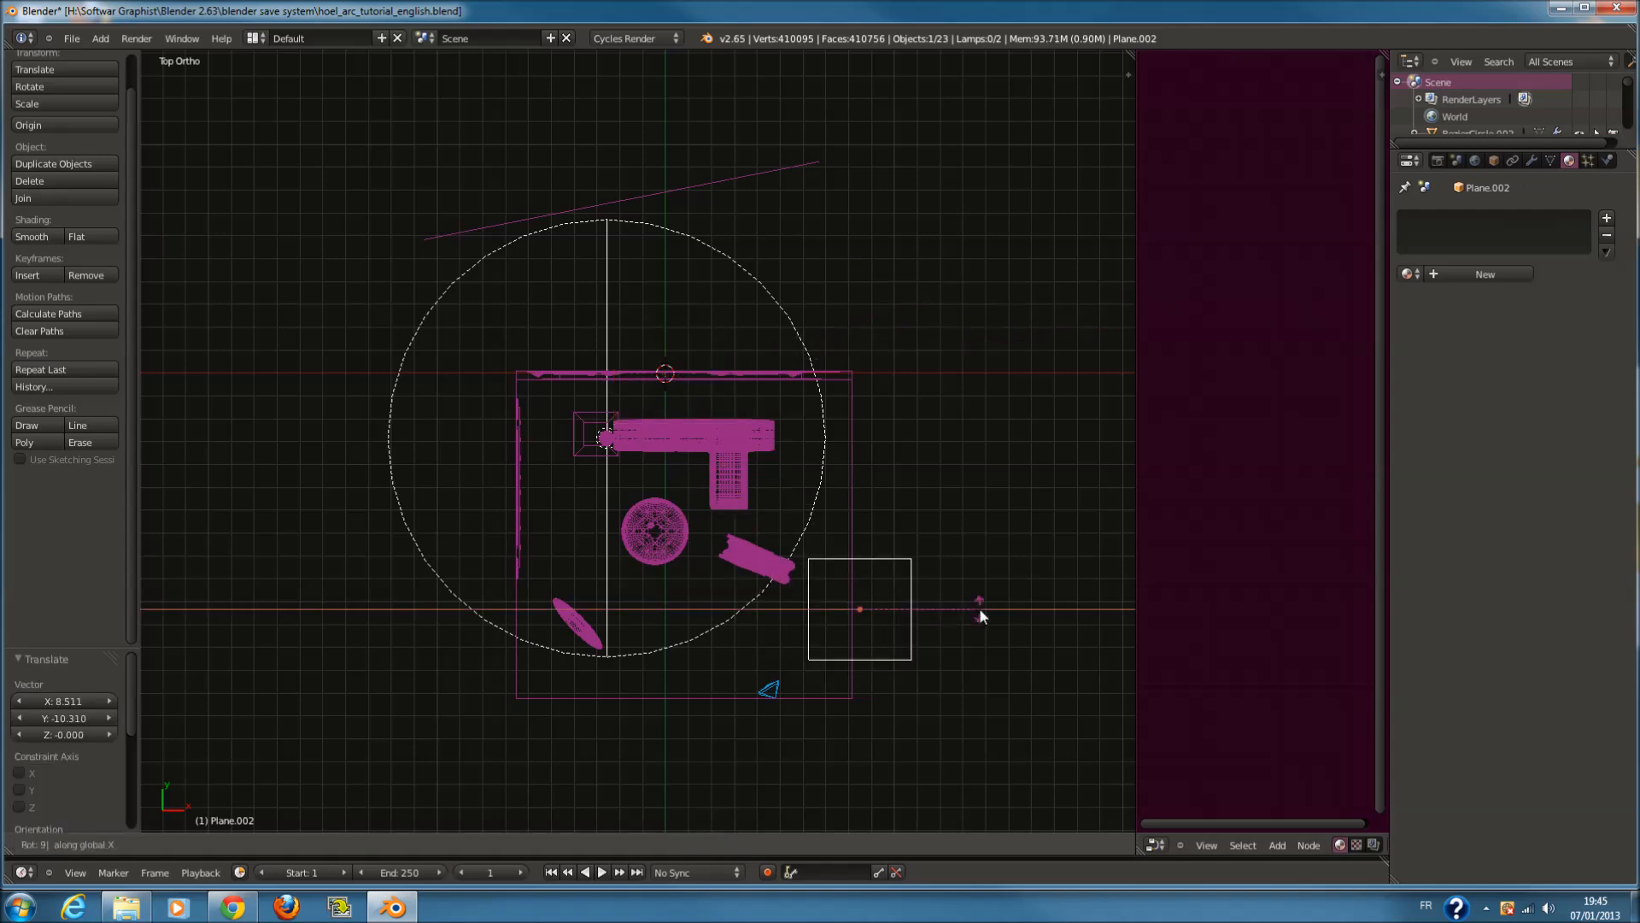
{"action": "key", "text": "Return"}
{"action": "type", "text": "rx90"}
{"action": "key", "text": "Return"}
{"action": "key", "text": "ctrl+z"}
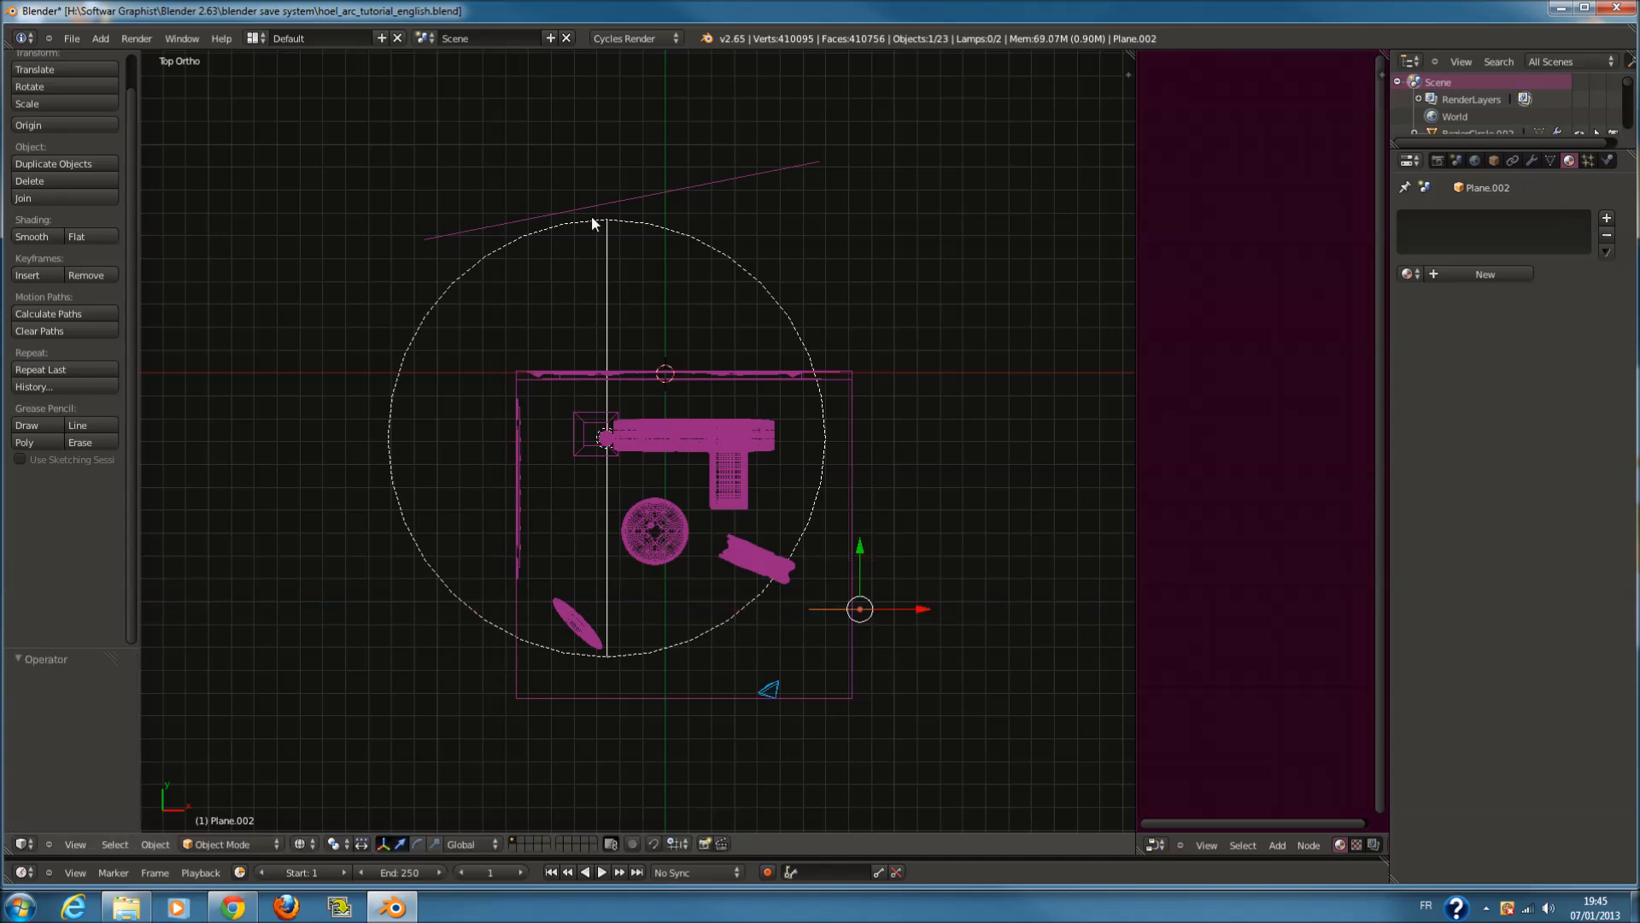
Rotate the plane 90° about Y and 90° about Z, and move it against the room's side wall
{"action": "type", "text": "ry90"}
{"action": "key", "text": "Return"}
{"action": "type", "text": "rz90"}
{"action": "key", "text": "Return"}
{"action": "key", "text": "g"}
{"action": "left_click", "coordinate": [936, 520]}
Select the backdrop plane outside the window, widen the node editor and move its Material Output node away from the Diffuse BSDF
{"action": "right_click", "coordinate": [761, 173]}
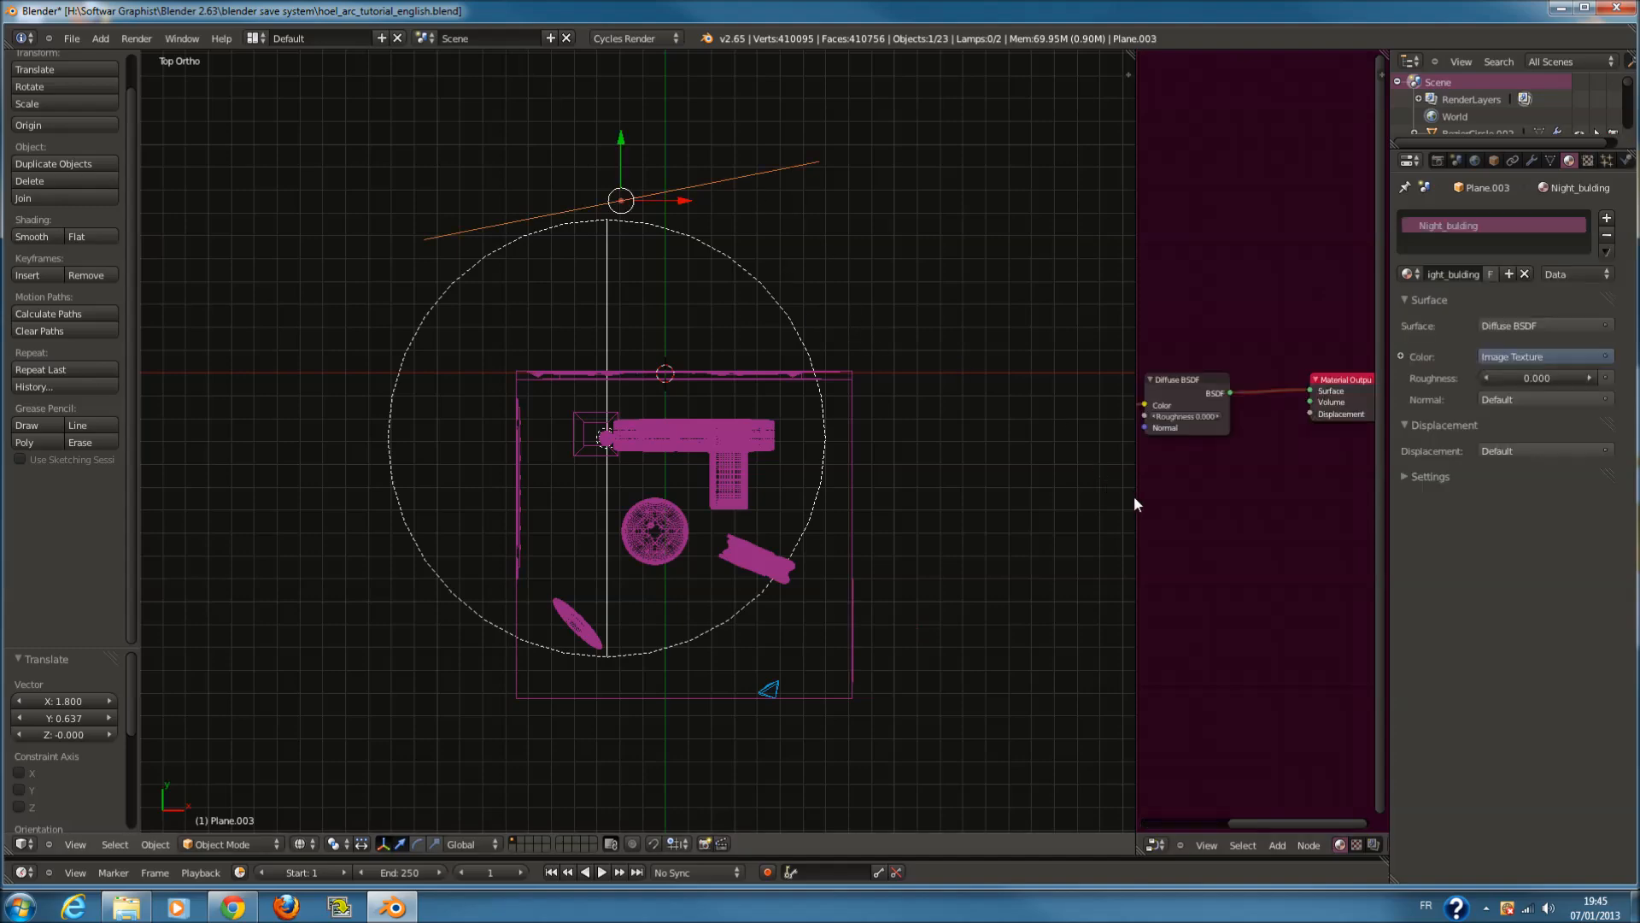
{"action": "left_click_drag", "start_coordinate": [1136, 497], "coordinate": [689, 474]}
{"action": "right_click", "coordinate": [1126, 415]}
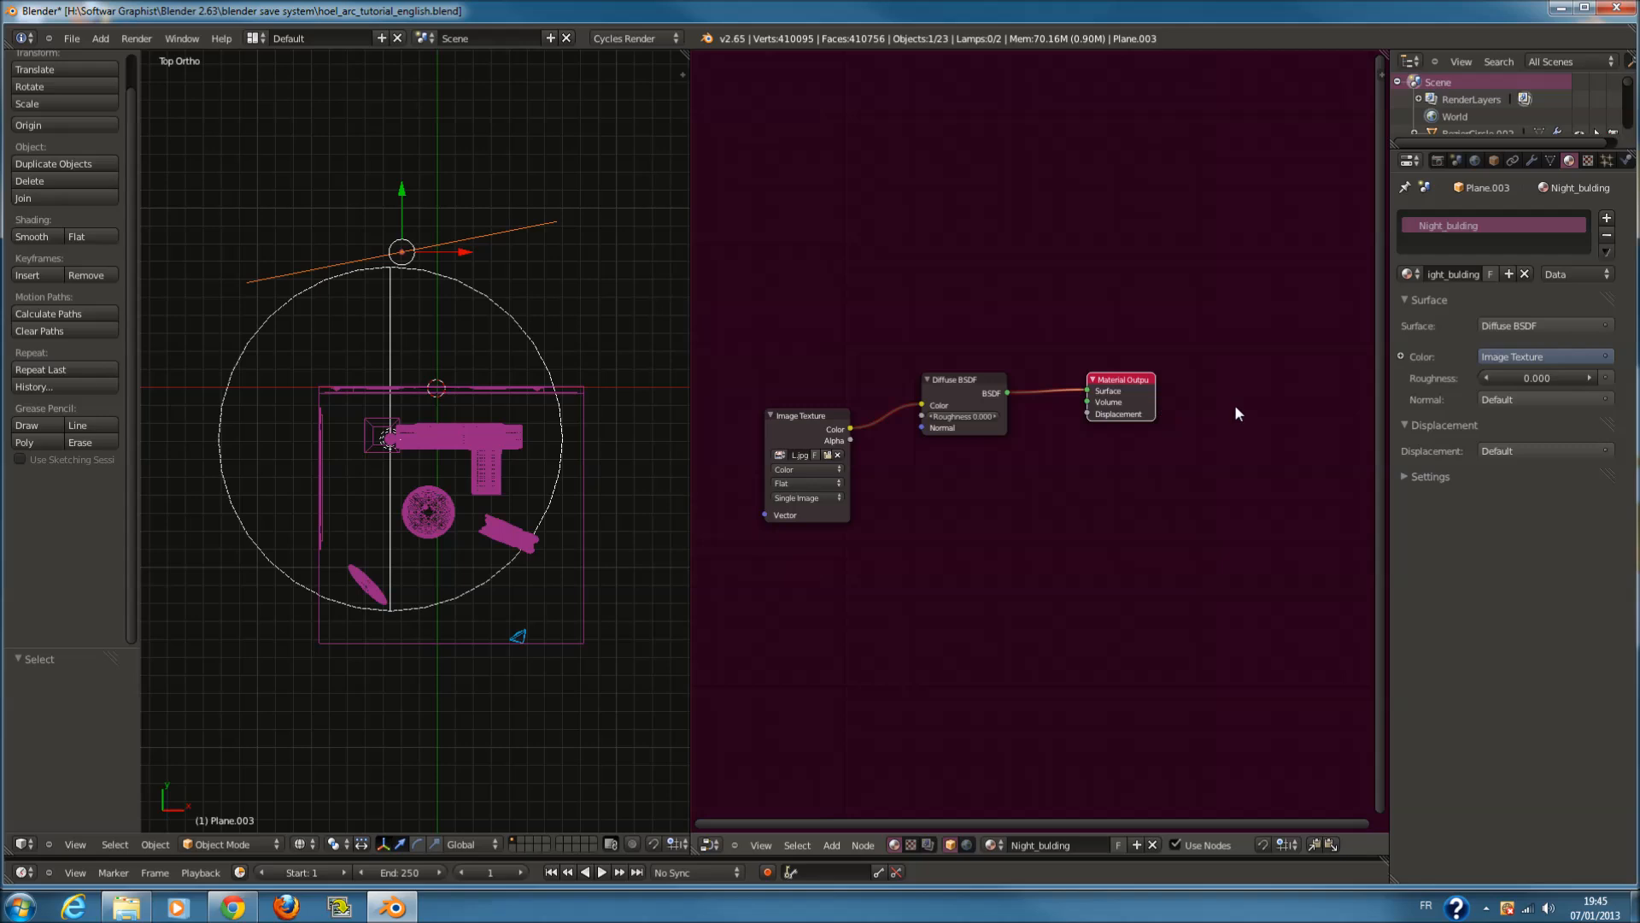
{"action": "left_click_drag", "start_coordinate": [1126, 398], "coordinate": [1227, 415]}
Add an Add Shader node and insert it between the backdrop's Diffuse BSDF and Material Output
{"action": "key", "text": "shift+a"}
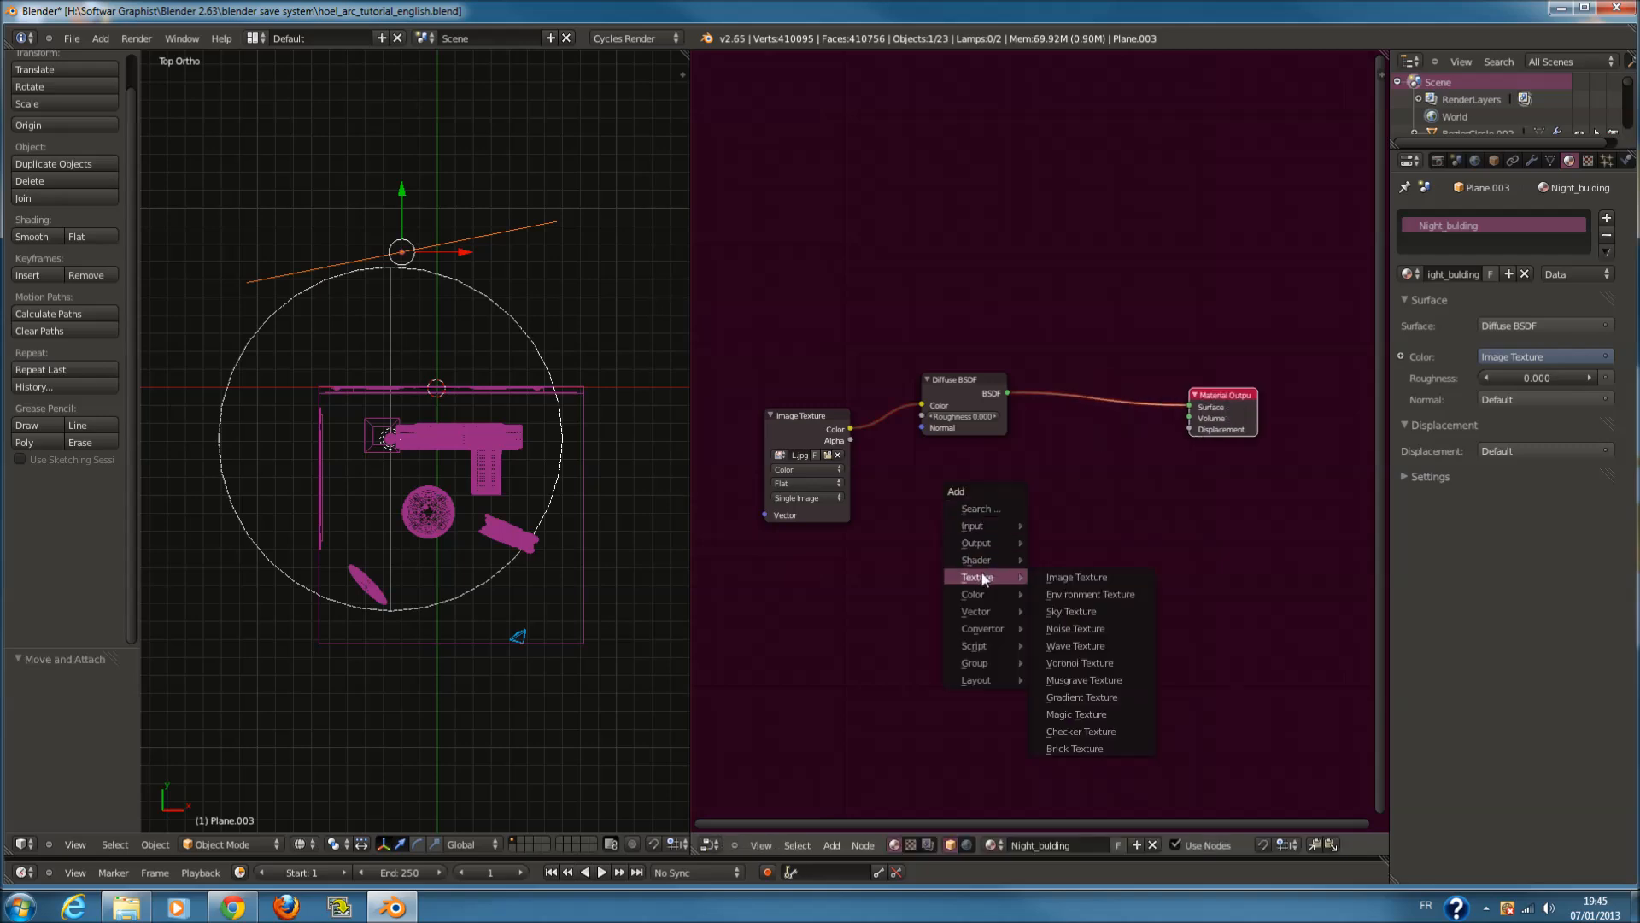
{"action": "mouse_move", "coordinate": [991, 569]}
{"action": "left_click", "coordinate": [1090, 765]}
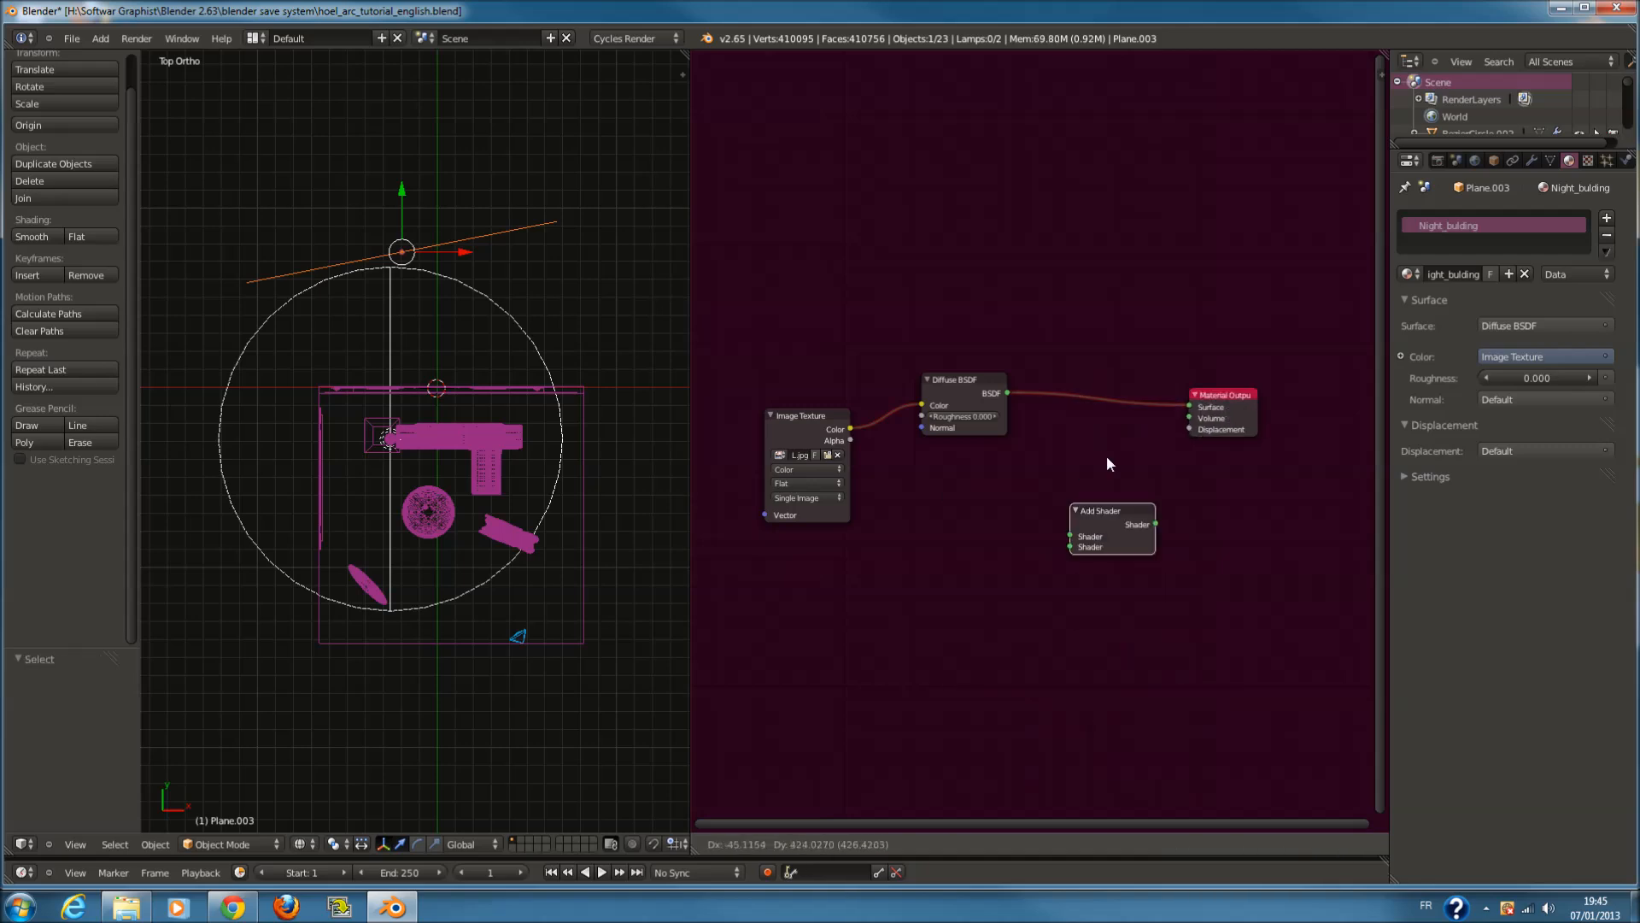
{"action": "left_click", "coordinate": [1081, 432]}
Add an Emission node below the Diffuse BSDF and link it to the Add Shader's second Shader input
{"action": "key", "text": "shift+a"}
{"action": "mouse_move", "coordinate": [1009, 596]}
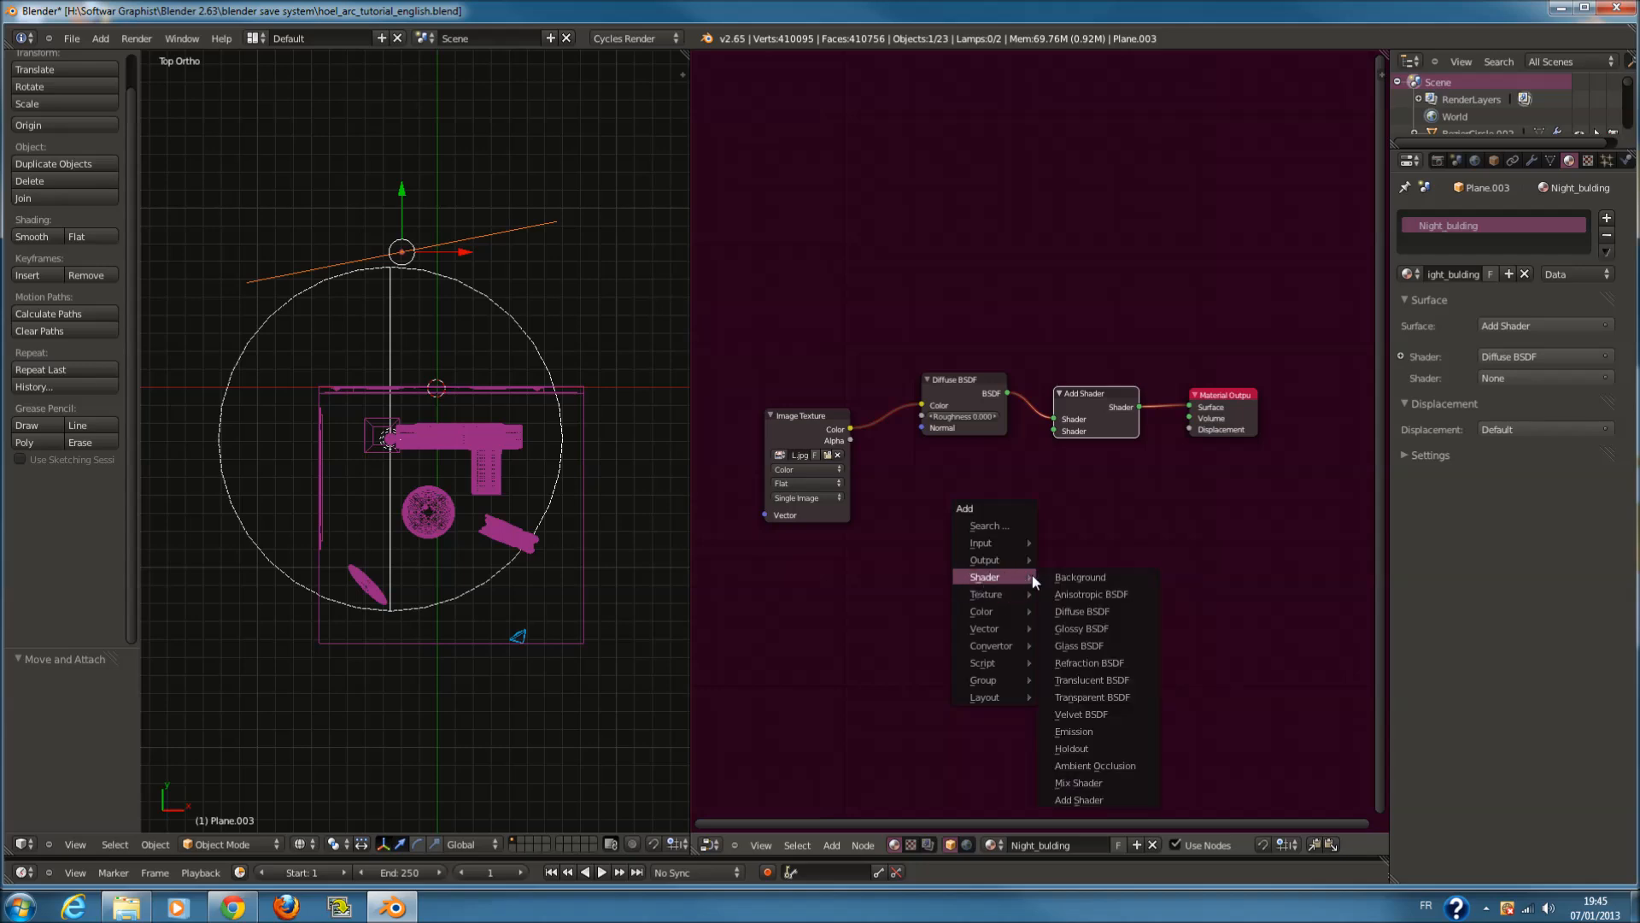
{"action": "left_click", "coordinate": [1086, 731]}
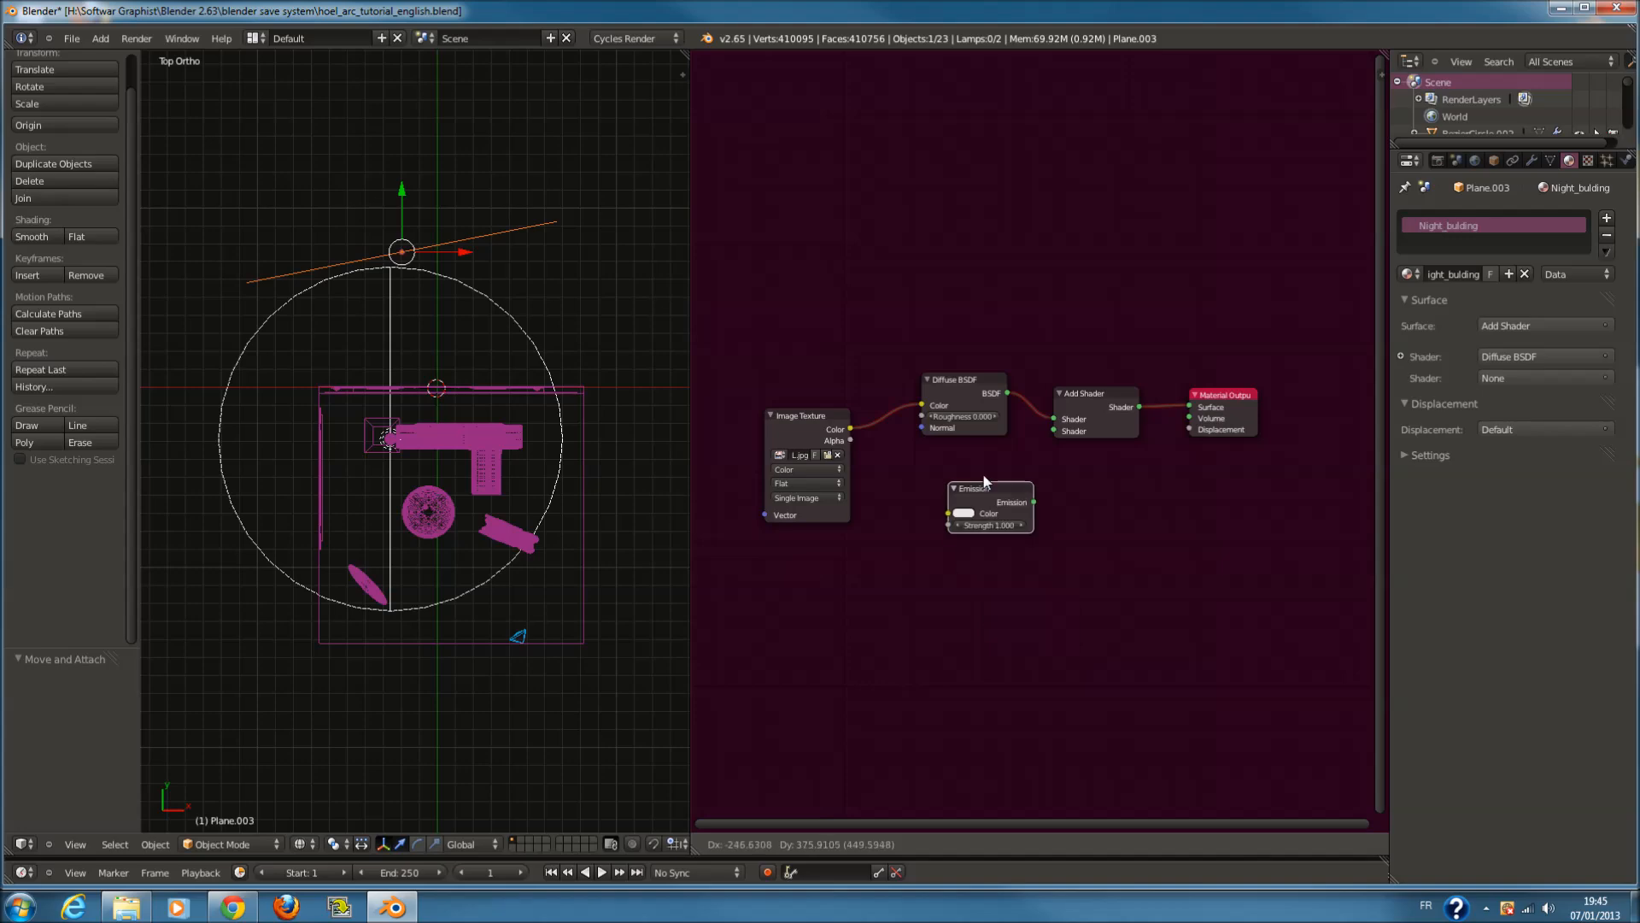
{"action": "left_click_drag", "start_coordinate": [1058, 432], "coordinate": [1059, 432]}
{"action": "left_click_drag", "start_coordinate": [940, 466], "coordinate": [972, 472]}
Check the scene from the camera in a rendered preview
{"action": "key", "text": "KP_0"}
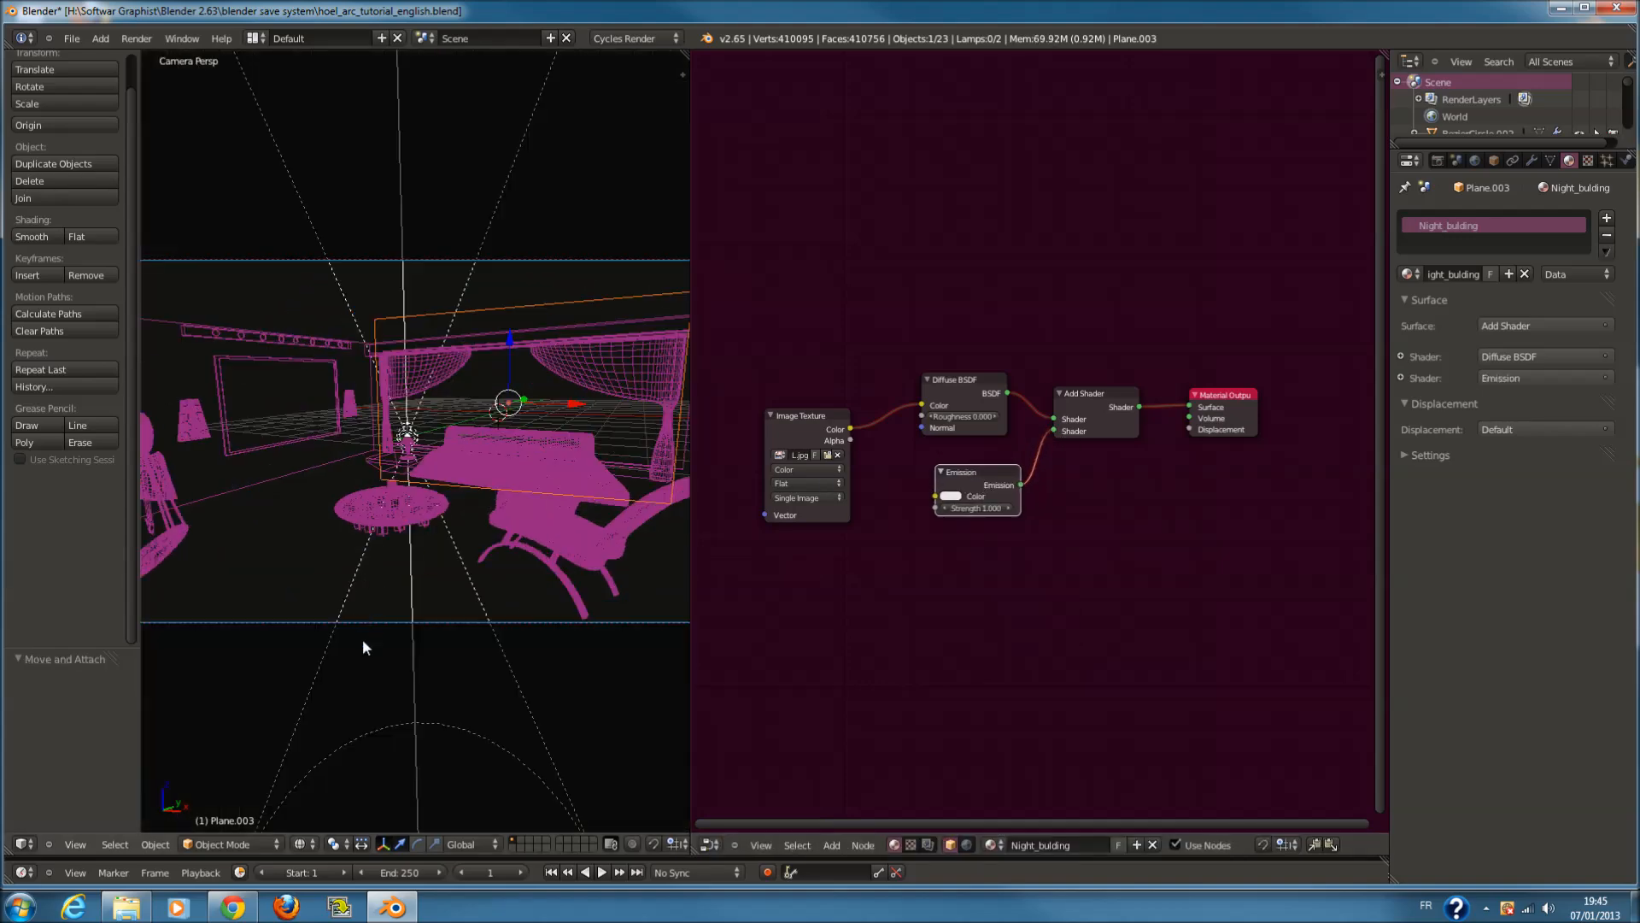
{"action": "left_click", "coordinate": [301, 844]}
{"action": "left_click", "coordinate": [328, 827]}
{"action": "left_click", "coordinate": [304, 846]}
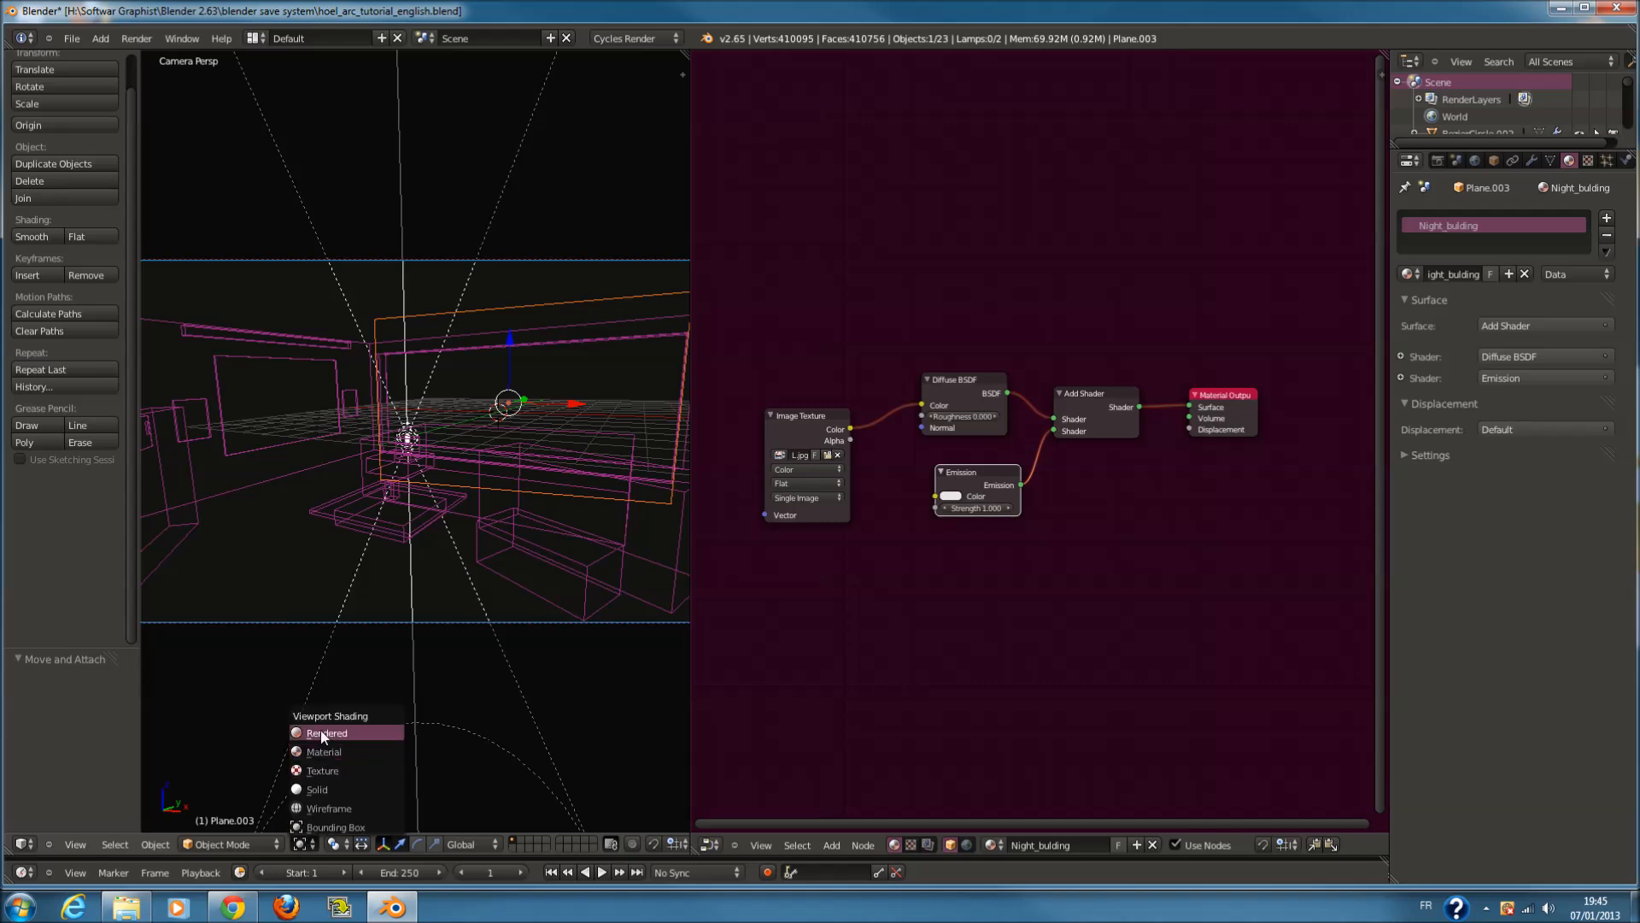
{"action": "key", "text": "Return"}
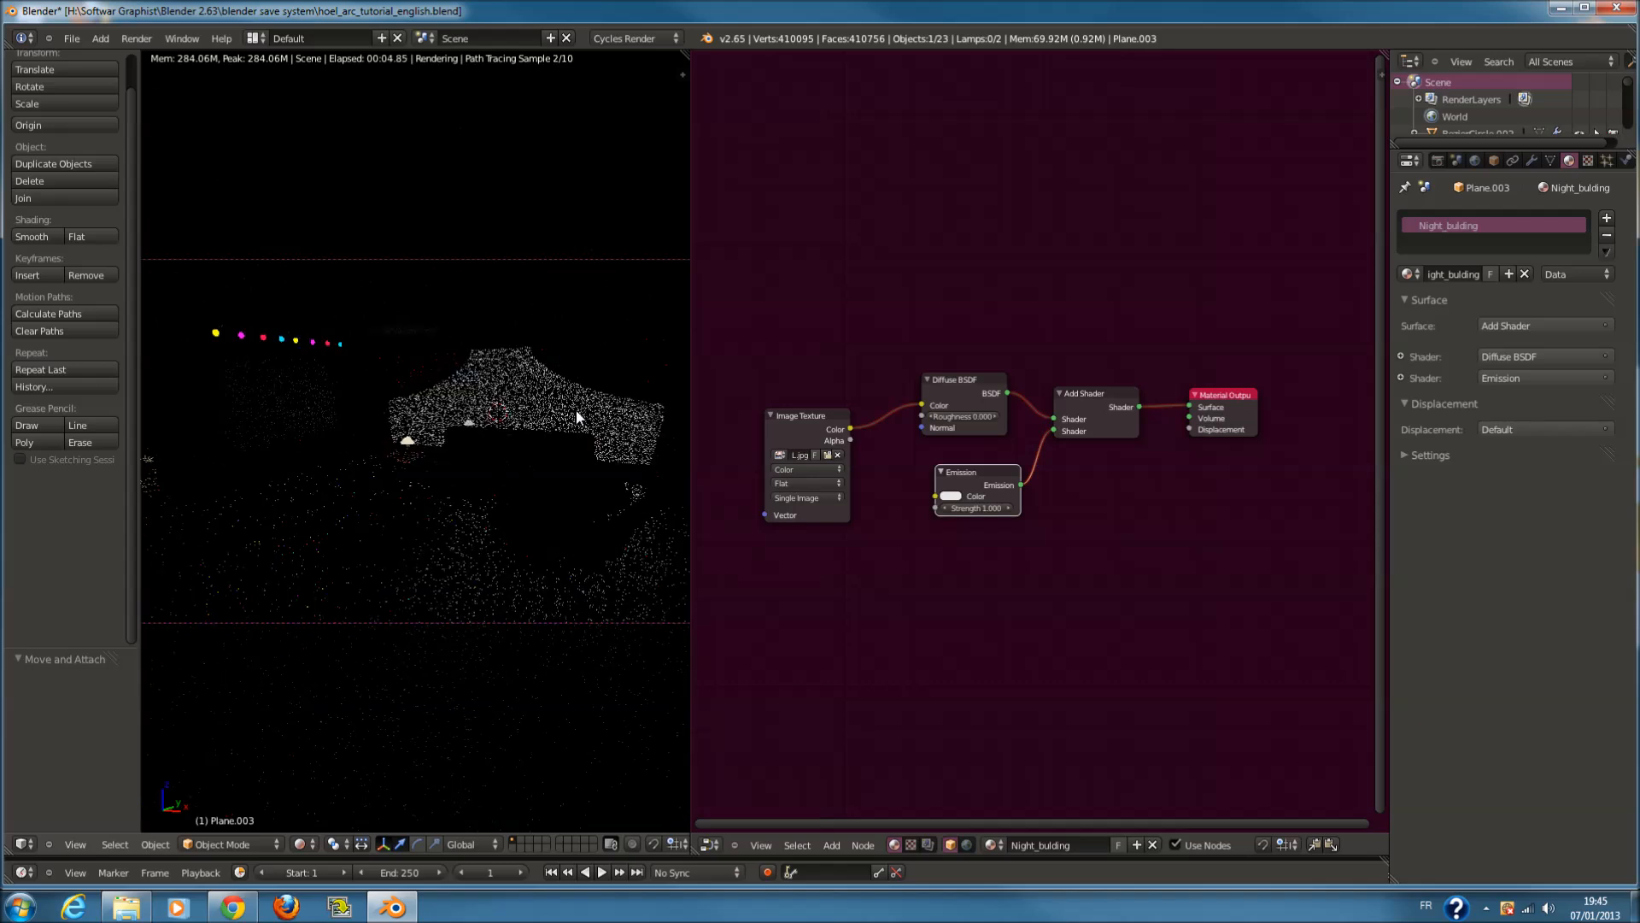
Strip the window pane's material of its Glossy BSDF and Mix Shader, linking its Glass BSDF straight to the Material Output's Surface
{"action": "left_click", "coordinate": [299, 844]}
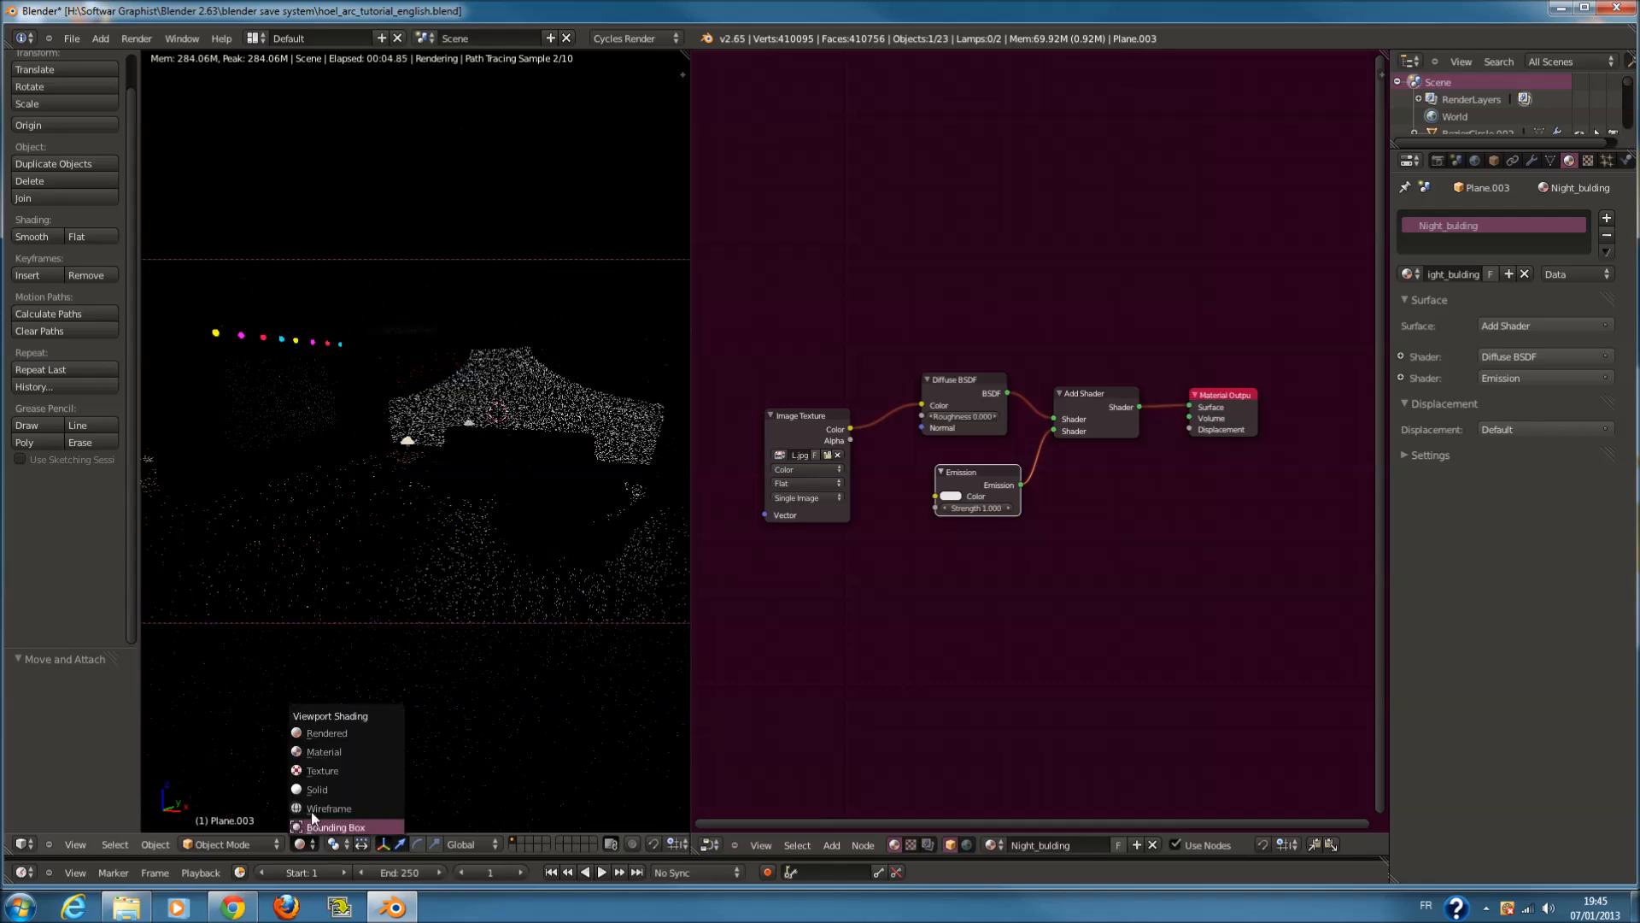
{"action": "left_click", "coordinate": [338, 782]}
{"action": "scroll", "coordinate": [560, 355], "scroll_direction": "up", "scroll_amount": 1}
{"action": "right_click", "coordinate": [561, 356]}
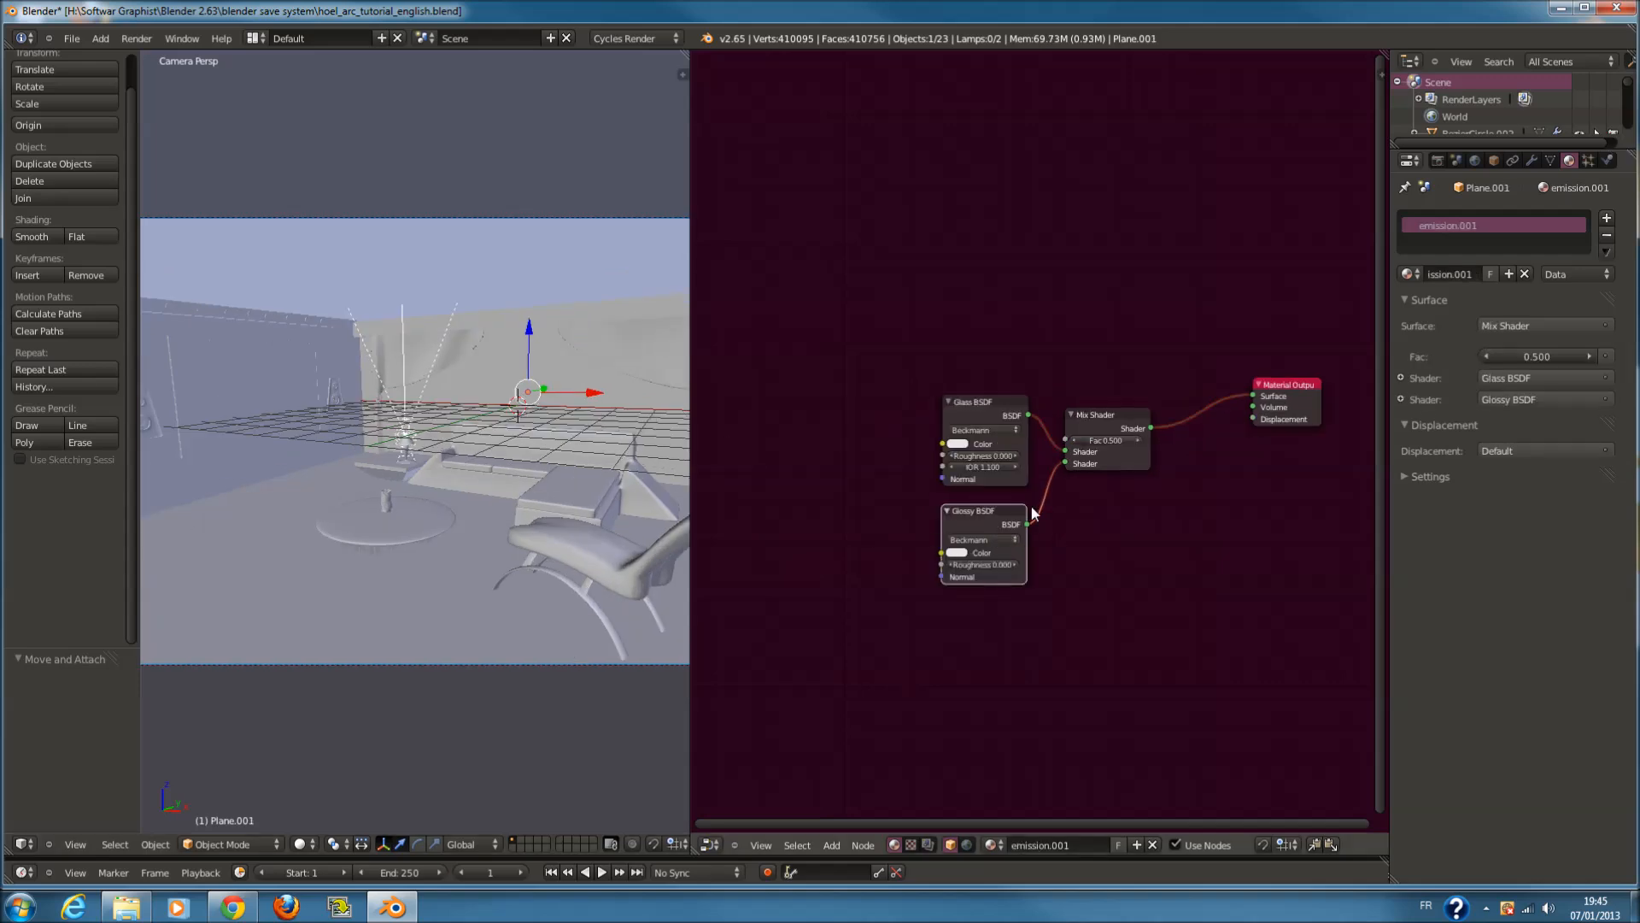
{"action": "scroll", "coordinate": [1033, 513], "scroll_direction": "up", "scroll_amount": 1}
{"action": "left_click_drag", "start_coordinate": [1070, 459], "coordinate": [1027, 489]}
{"action": "right_click", "coordinate": [988, 533]}
{"action": "key", "text": "x"}
{"action": "right_click", "coordinate": [1089, 431]}
{"action": "key", "text": "x"}
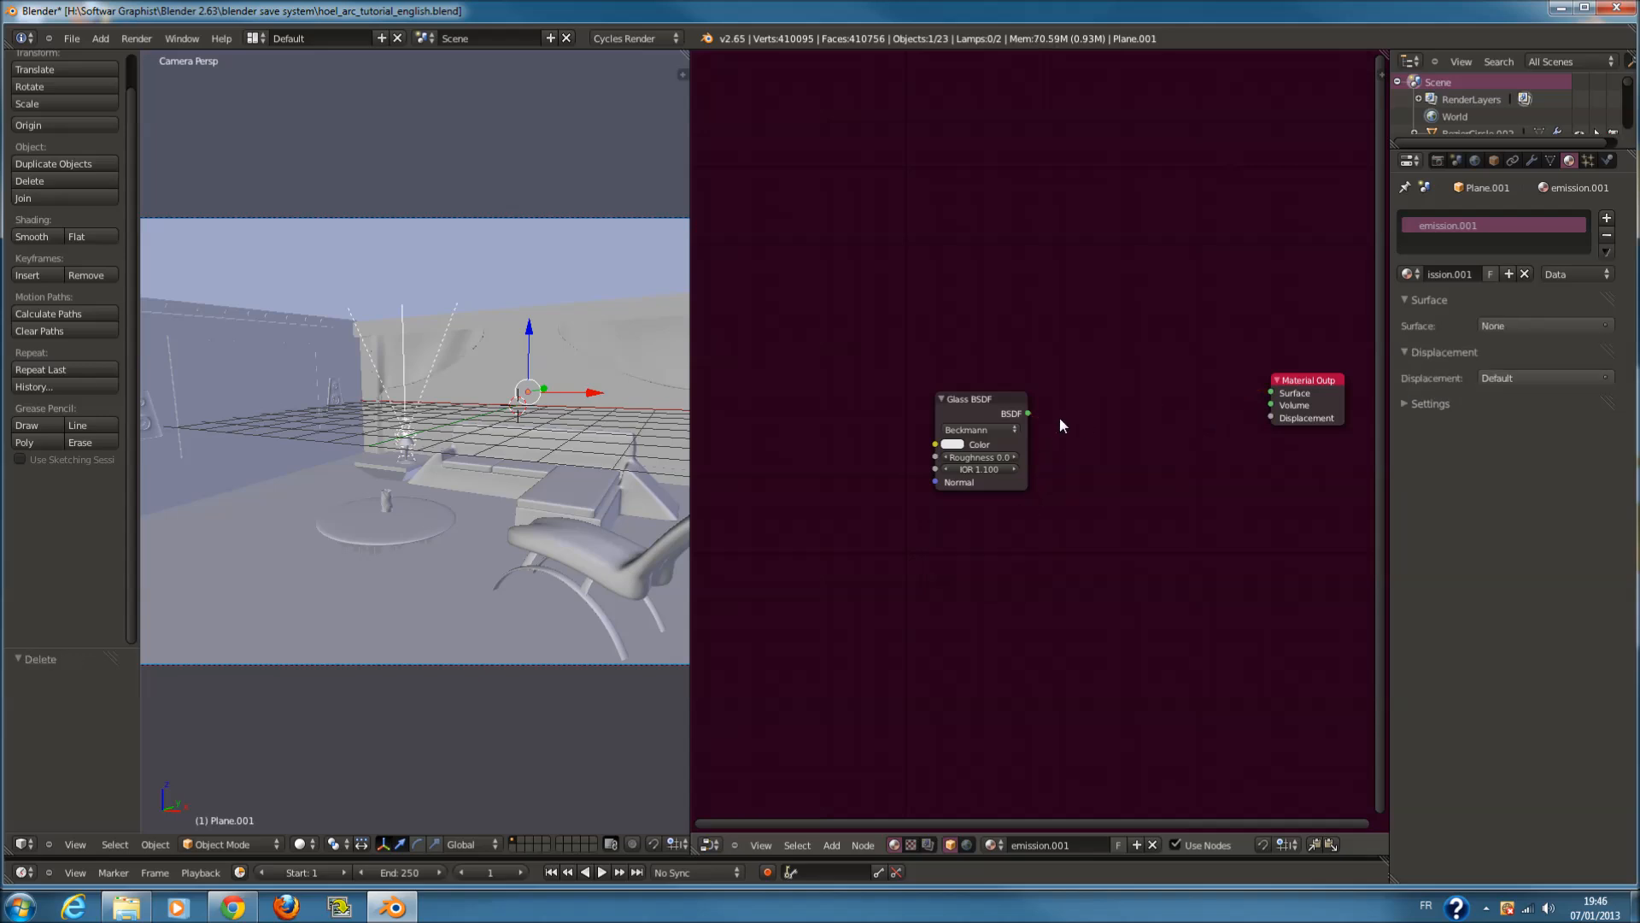
{"action": "left_click_drag", "start_coordinate": [1025, 411], "coordinate": [1271, 393]}
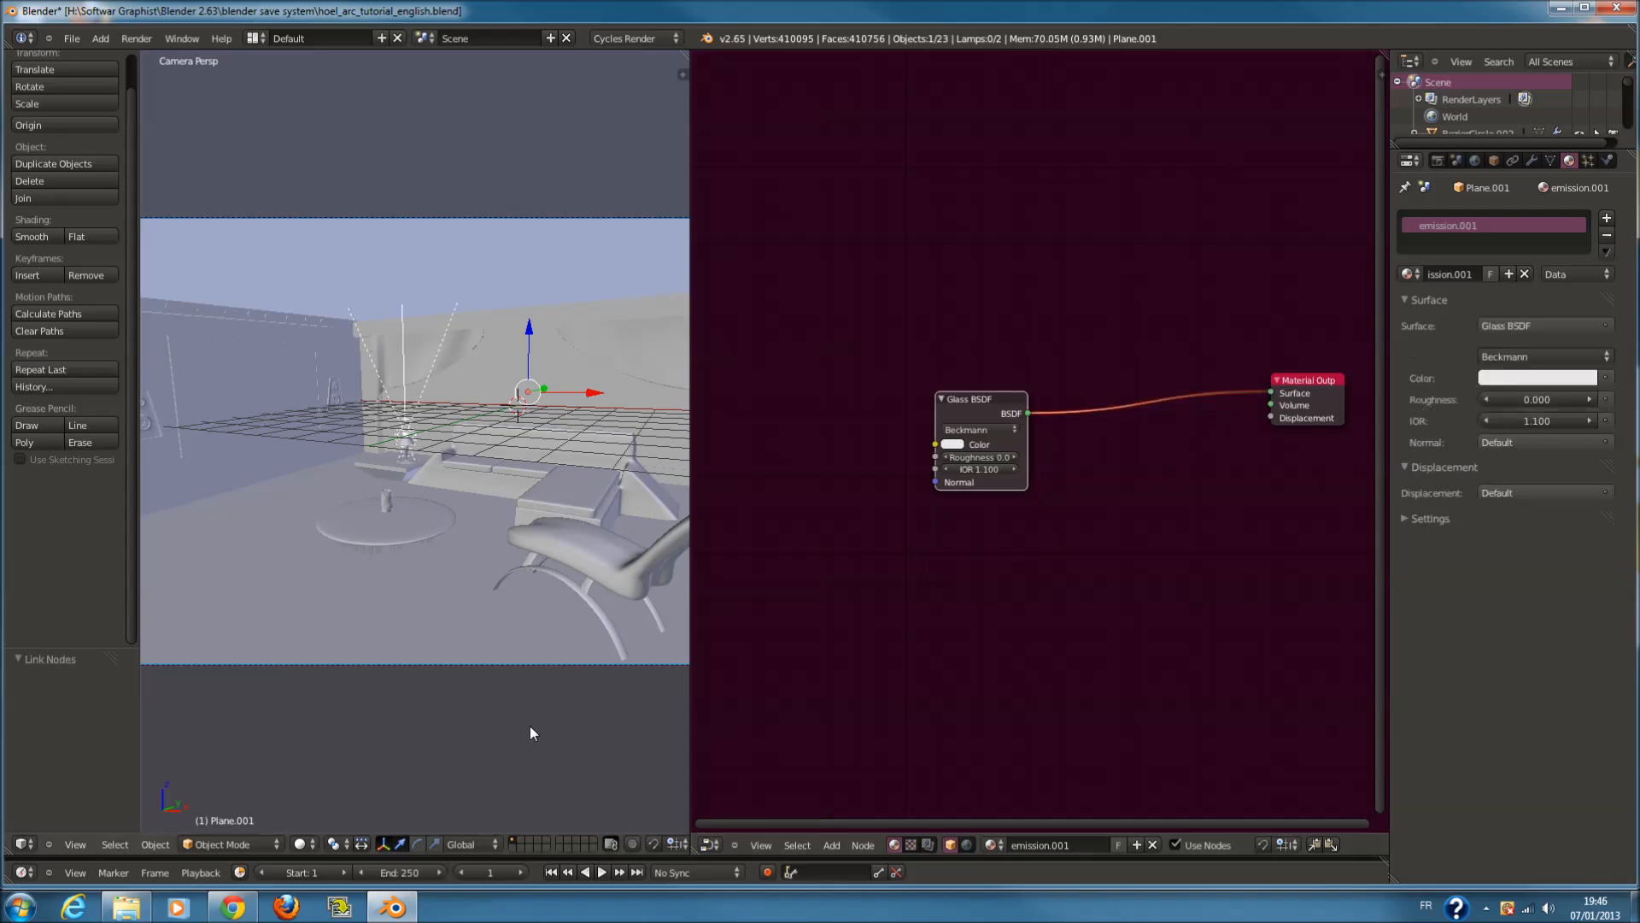
Show the rendered preview and set the window pane's Glass BSDF IOR to 1.000
{"action": "left_click", "coordinate": [299, 844]}
{"action": "key", "text": "Return"}
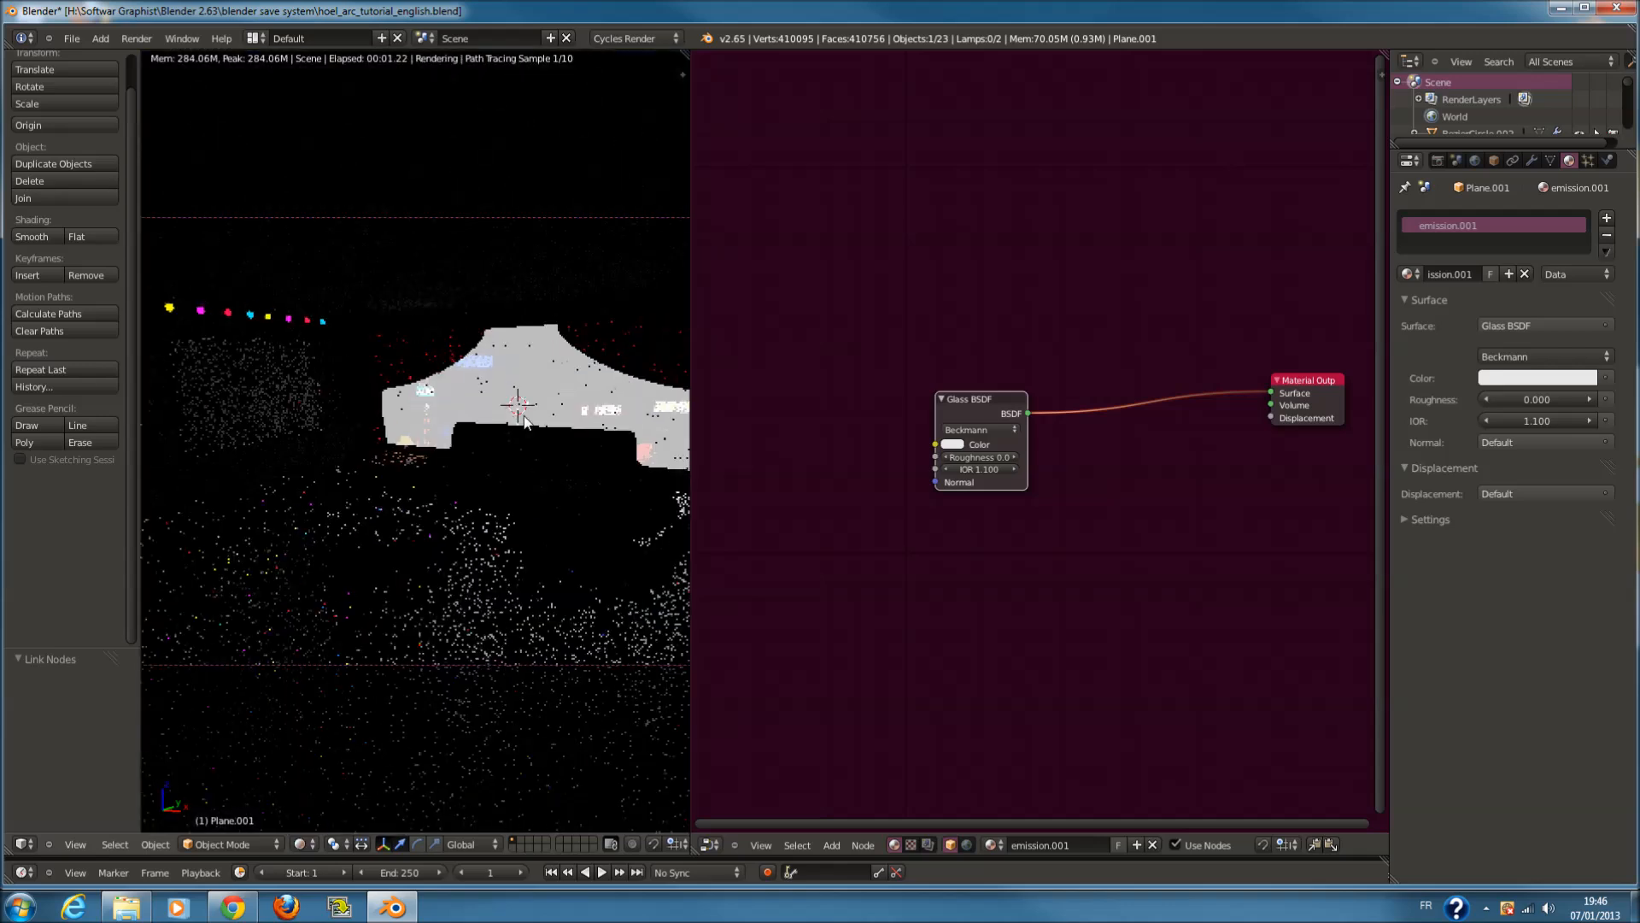
{"action": "scroll", "coordinate": [949, 470], "scroll_direction": "up", "scroll_amount": 1}
{"action": "left_click", "coordinate": [974, 475]}
{"action": "type", "text": "1"}
{"action": "key", "text": "Return"}
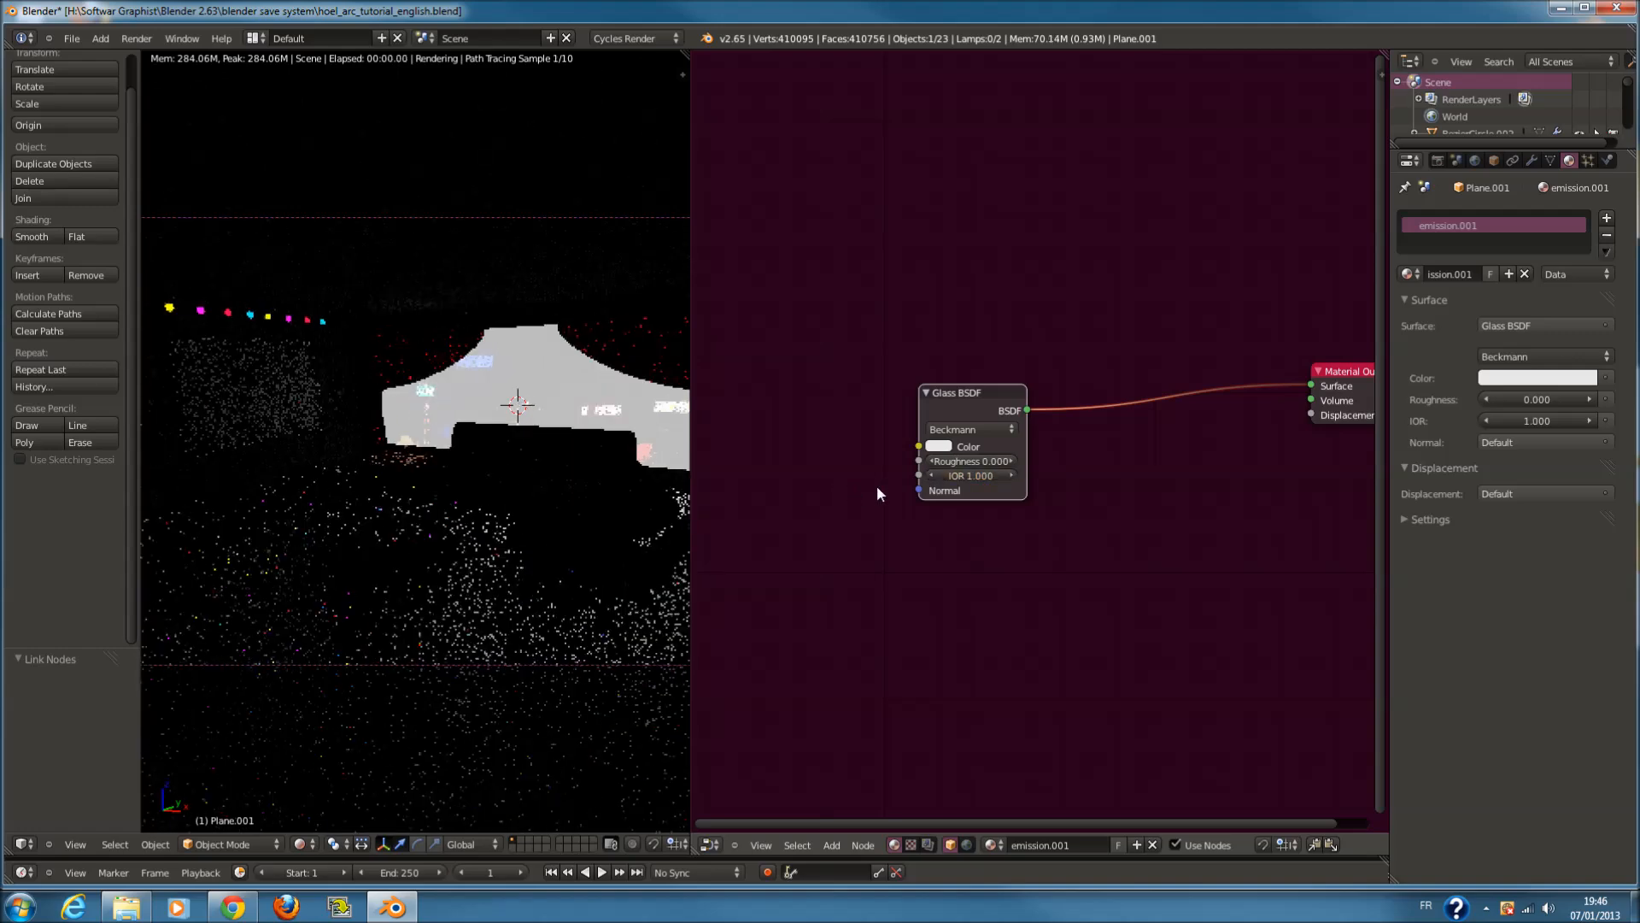
Try a roughness of 0.43 on the window pane's Glass BSDF and return it to 0
{"action": "left_click", "coordinate": [1013, 459]}
{"action": "left_click", "coordinate": [972, 464]}
{"action": "type", "text": "0.43"}
{"action": "key", "text": "Return"}
{"action": "left_click_drag", "start_coordinate": [978, 469], "coordinate": [733, 475]}
Set the world background color to black and select the night backdrop plane outside the room
{"action": "middle_click_drag", "start_coordinate": [1089, 478], "coordinate": [997, 485]}
{"action": "scroll", "coordinate": [514, 574], "scroll_direction": "up", "scroll_amount": 5}
{"action": "scroll", "coordinate": [519, 561], "scroll_direction": "down", "scroll_amount": 5}
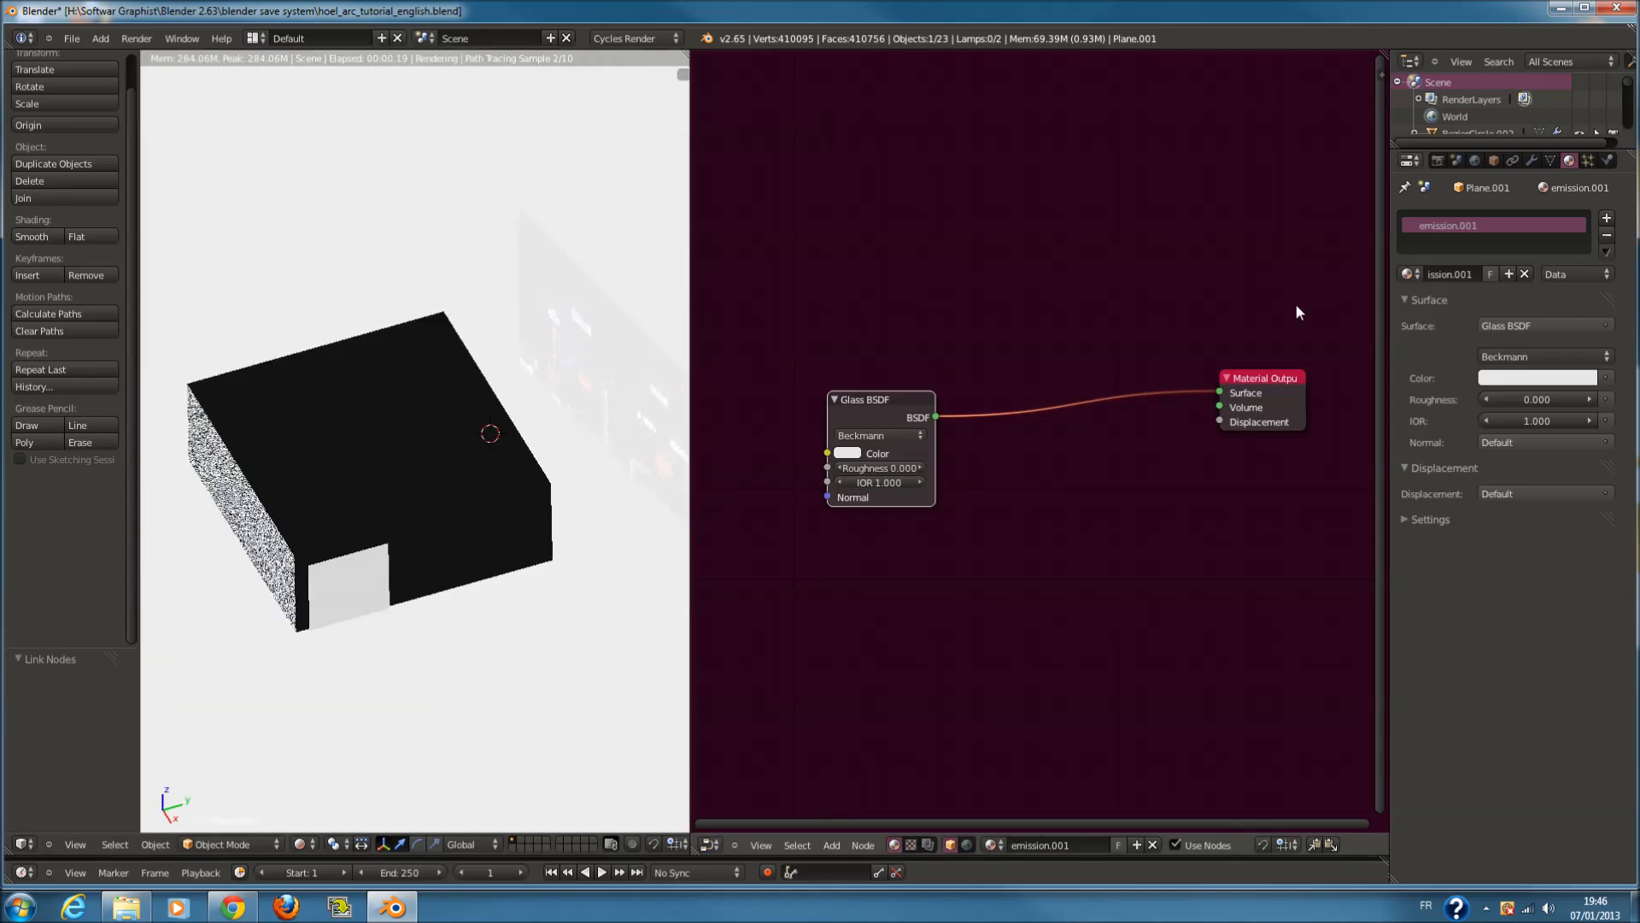
{"action": "left_click", "coordinate": [1475, 160]}
{"action": "left_click", "coordinate": [1521, 301]}
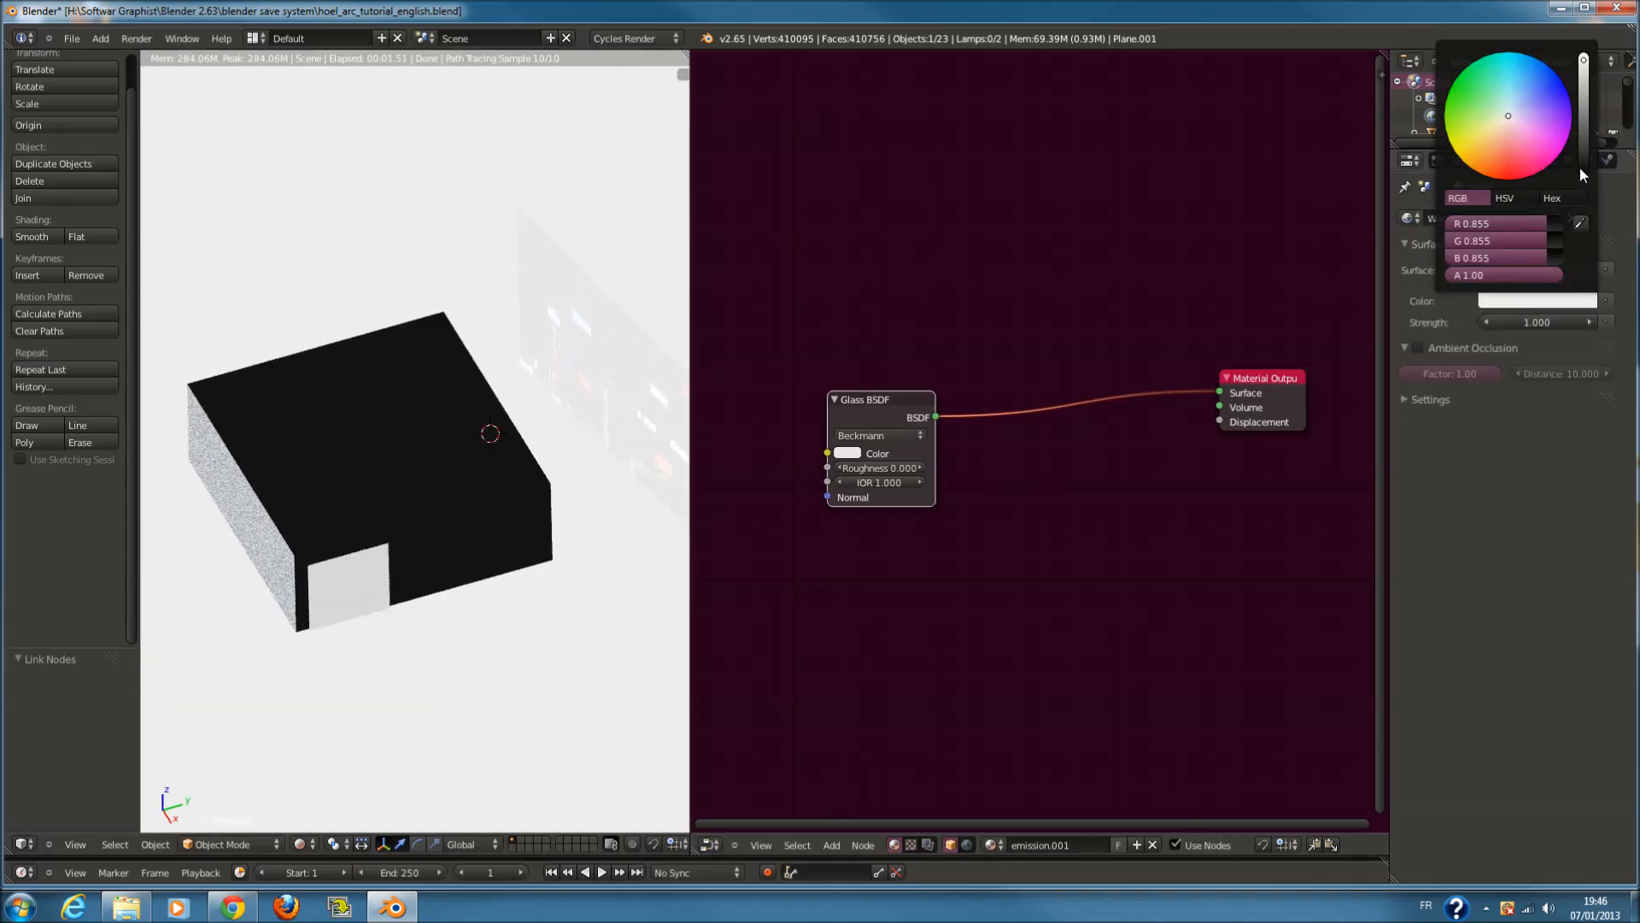
{"action": "left_click_drag", "start_coordinate": [1581, 168], "coordinate": [1580, 234]}
{"action": "middle_click_drag", "start_coordinate": [612, 478], "coordinate": [653, 471]}
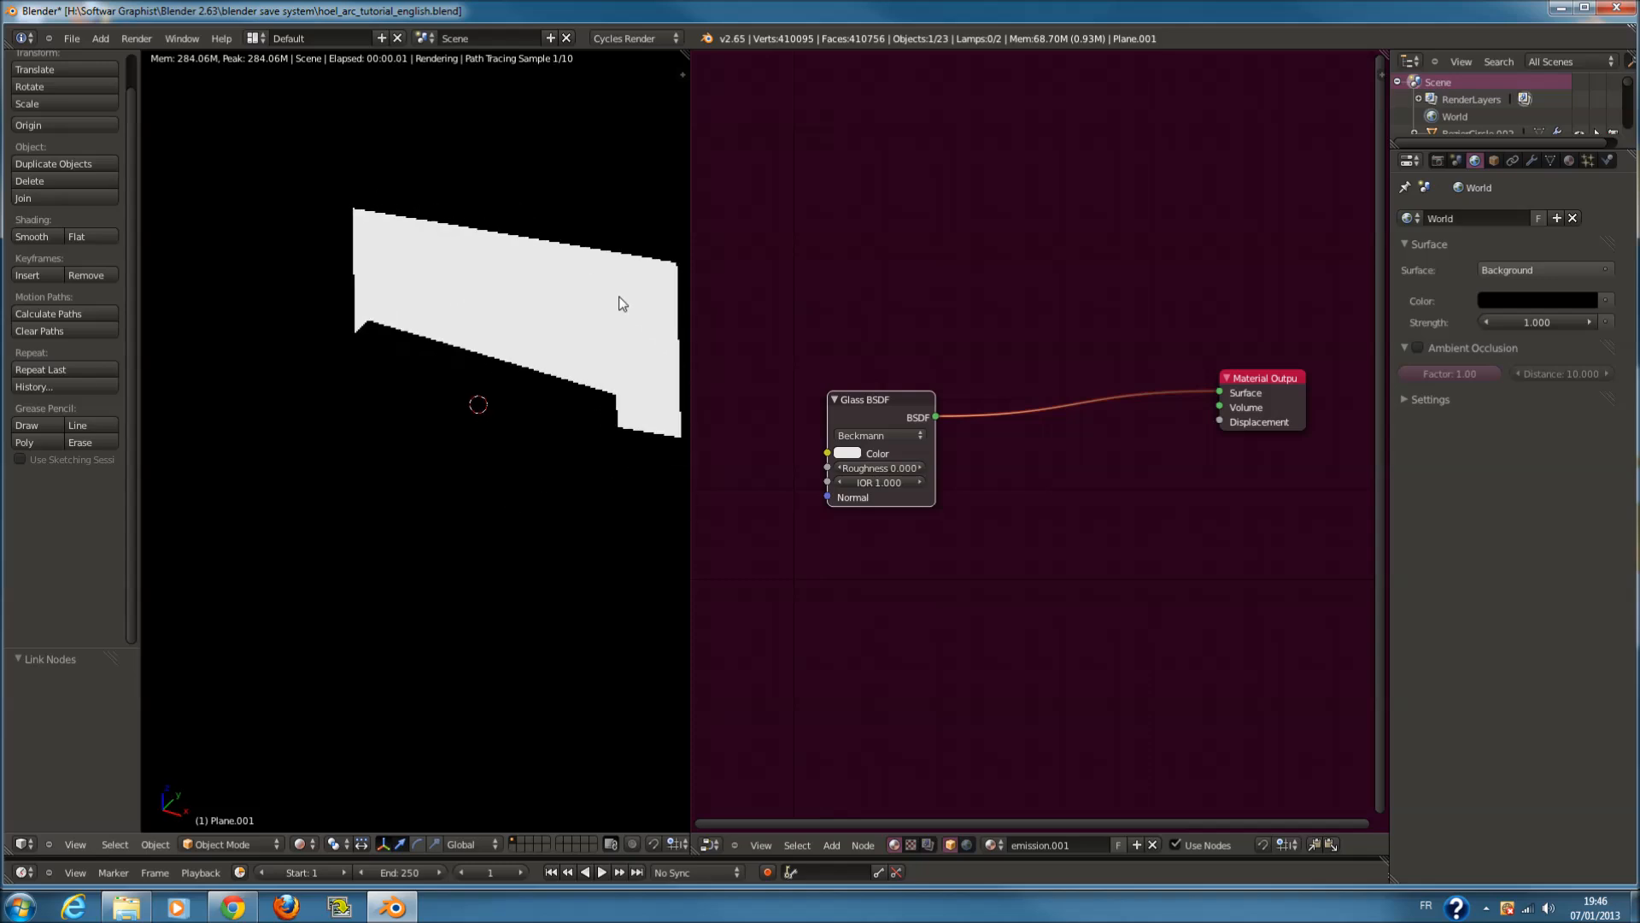
{"action": "right_click", "coordinate": [618, 299]}
{"action": "scroll", "coordinate": [922, 480], "scroll_direction": "down", "scroll_amount": 1}
{"action": "middle_click_drag", "start_coordinate": [923, 481], "coordinate": [987, 479]}
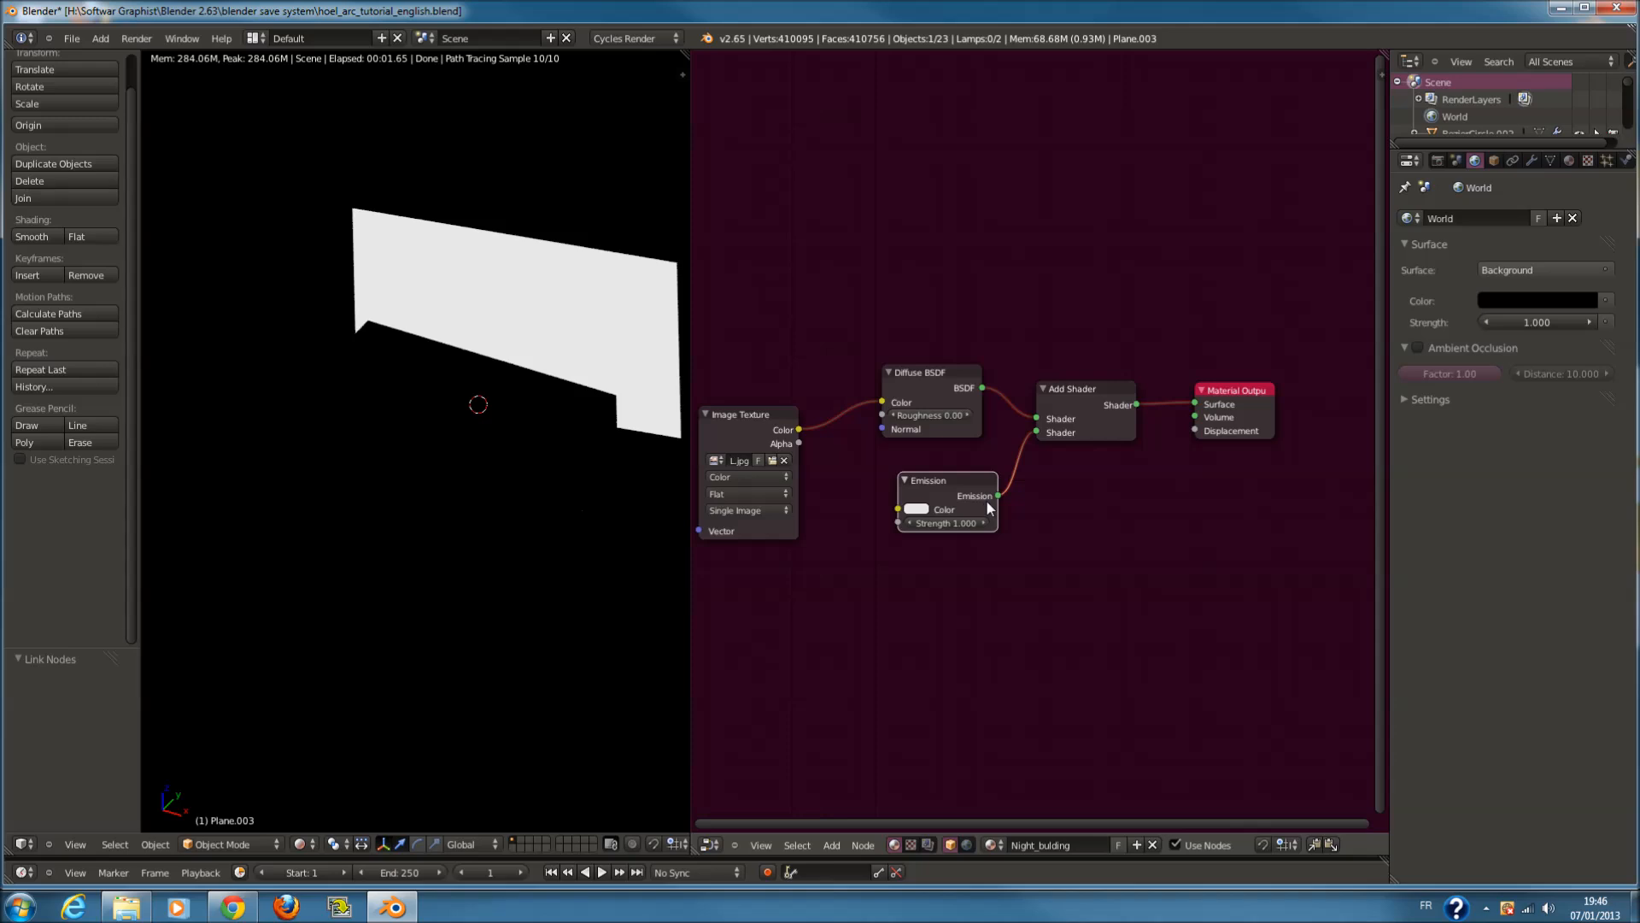
Lower the backdrop's Emission strength to 0 and link its Diffuse BSDF directly to the Material Output's Surface
{"action": "scroll", "coordinate": [988, 502], "scroll_direction": "up", "scroll_amount": 1}
{"action": "left_click_drag", "start_coordinate": [957, 531], "coordinate": [792, 540]}
{"action": "left_click_drag", "start_coordinate": [1034, 419], "coordinate": [1209, 407]}
{"action": "middle_click_drag", "start_coordinate": [617, 391], "coordinate": [504, 398]}
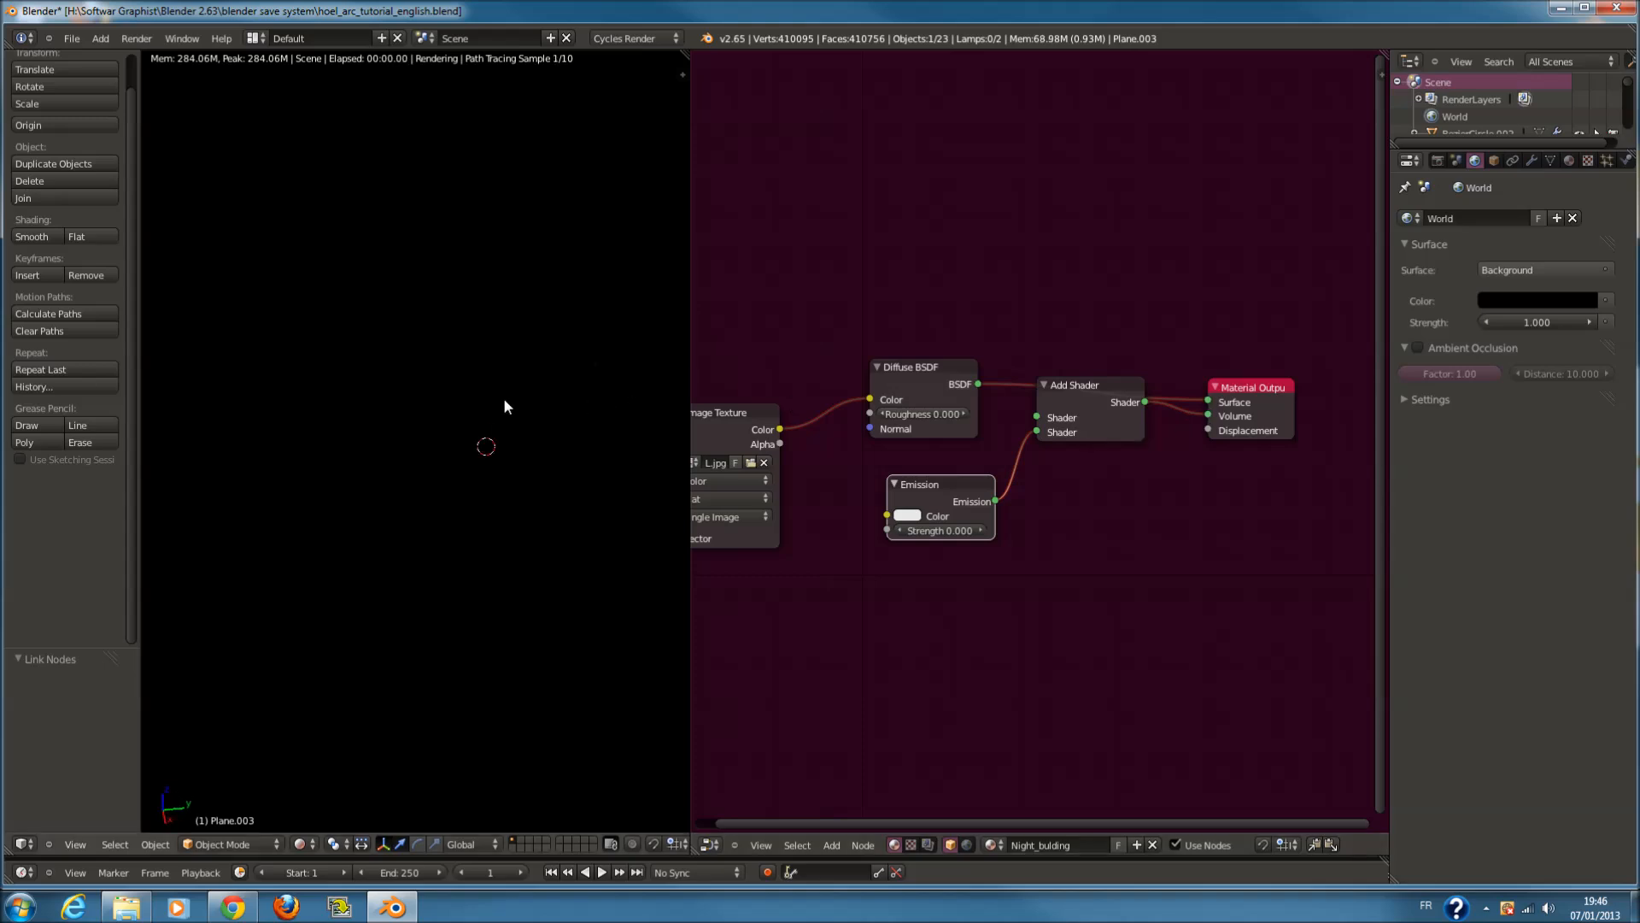
{"action": "left_click", "coordinate": [1535, 302]}
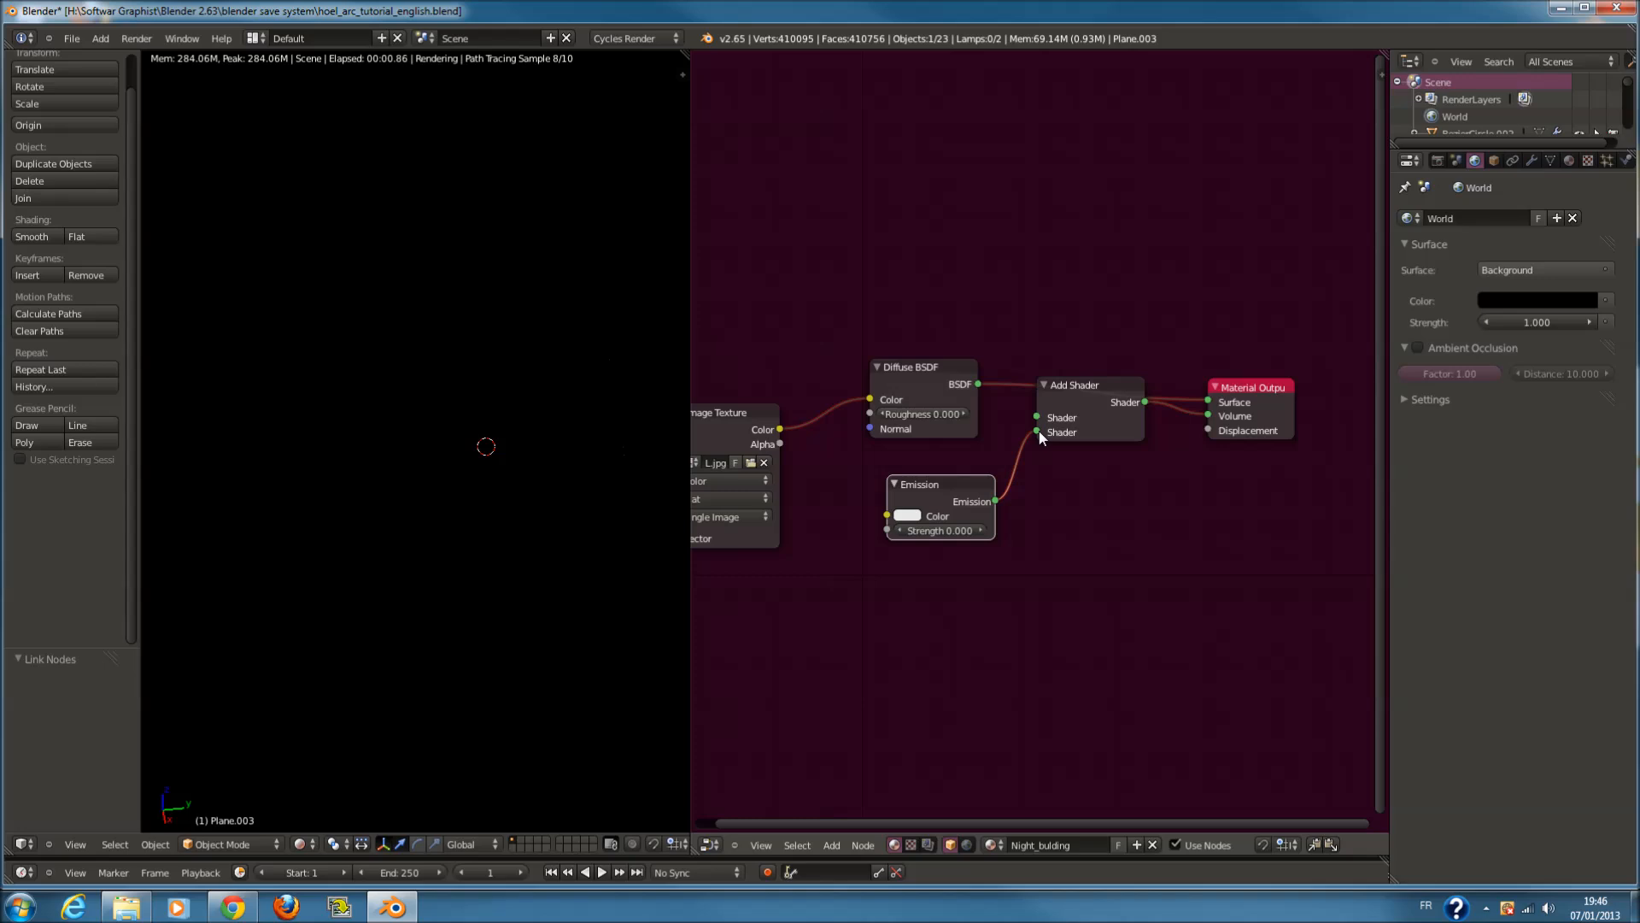
Reconnect the Diffuse BSDF and Emission through the Add Shader to the Material Output's Surface
{"action": "left_click_drag", "start_coordinate": [1075, 428], "coordinate": [1029, 455]}
{"action": "left_click_drag", "start_coordinate": [1207, 400], "coordinate": [1044, 443]}
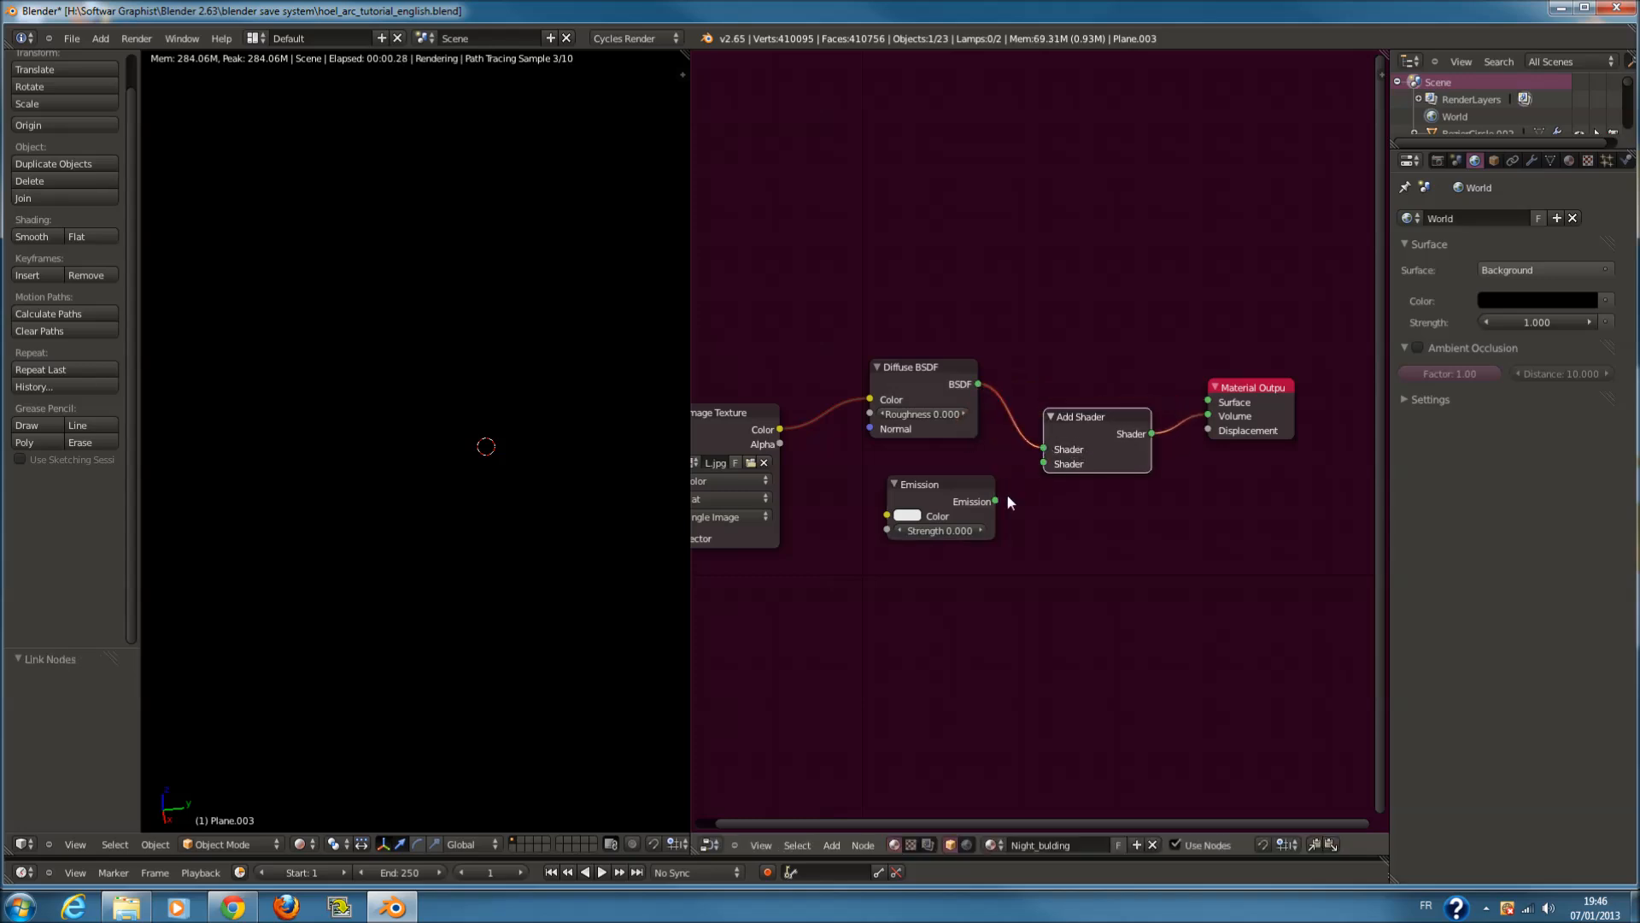
{"action": "left_click_drag", "start_coordinate": [996, 501], "coordinate": [1044, 463]}
{"action": "left_click_drag", "start_coordinate": [1191, 419], "coordinate": [1109, 376]}
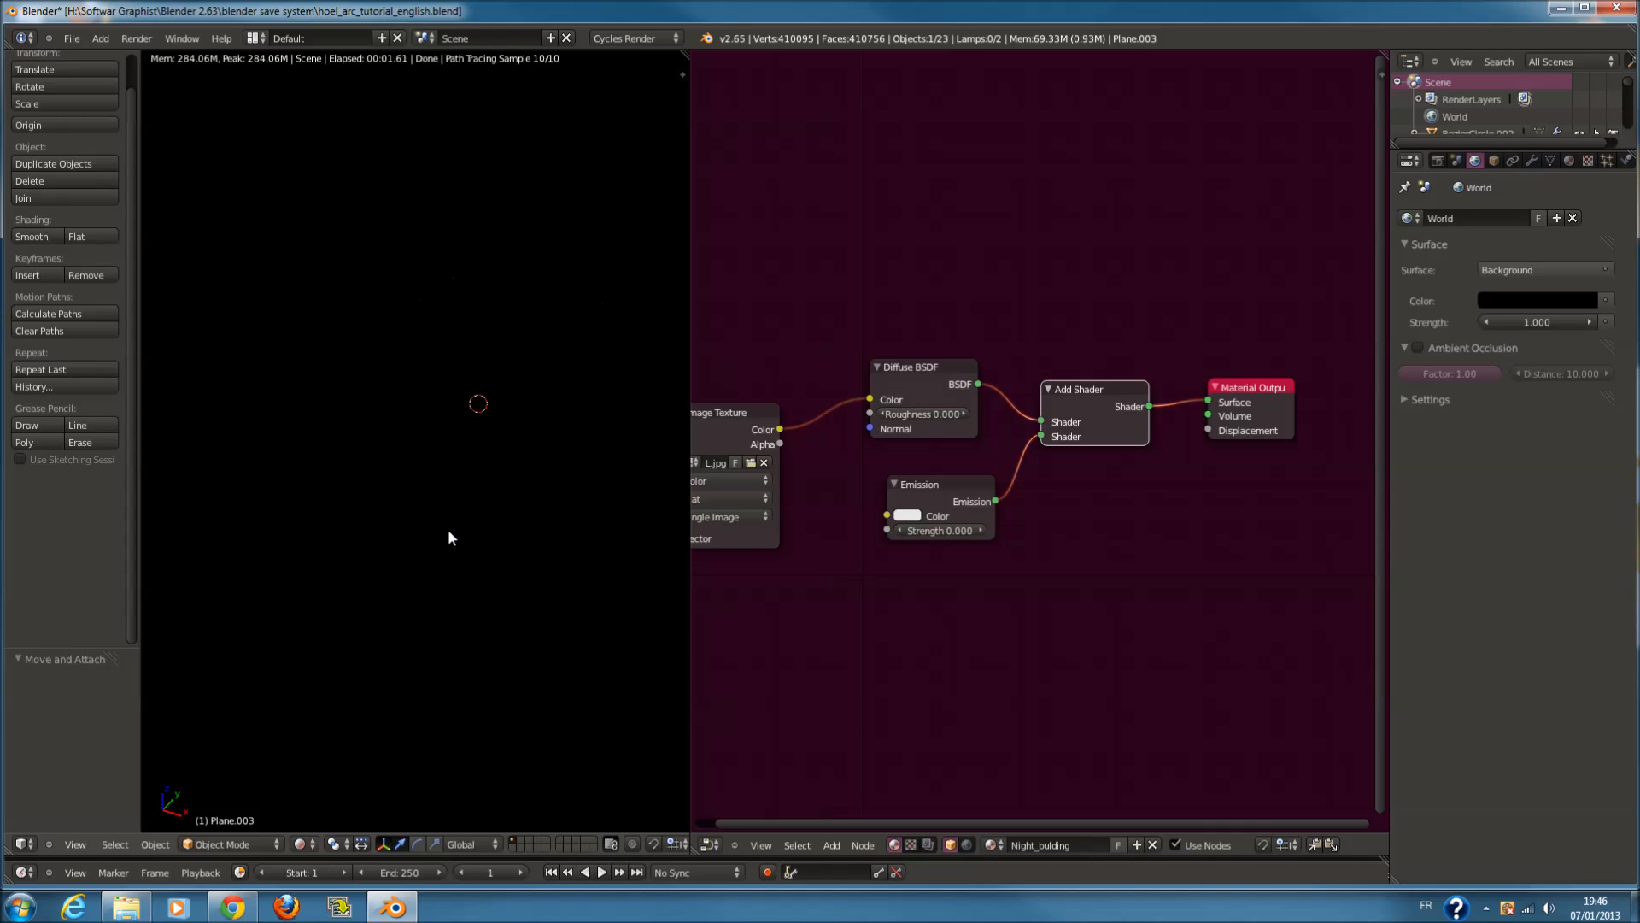
Check the backdrop in rendered and solid shading from the camera and from outside the room
{"action": "key", "text": "KP_0"}
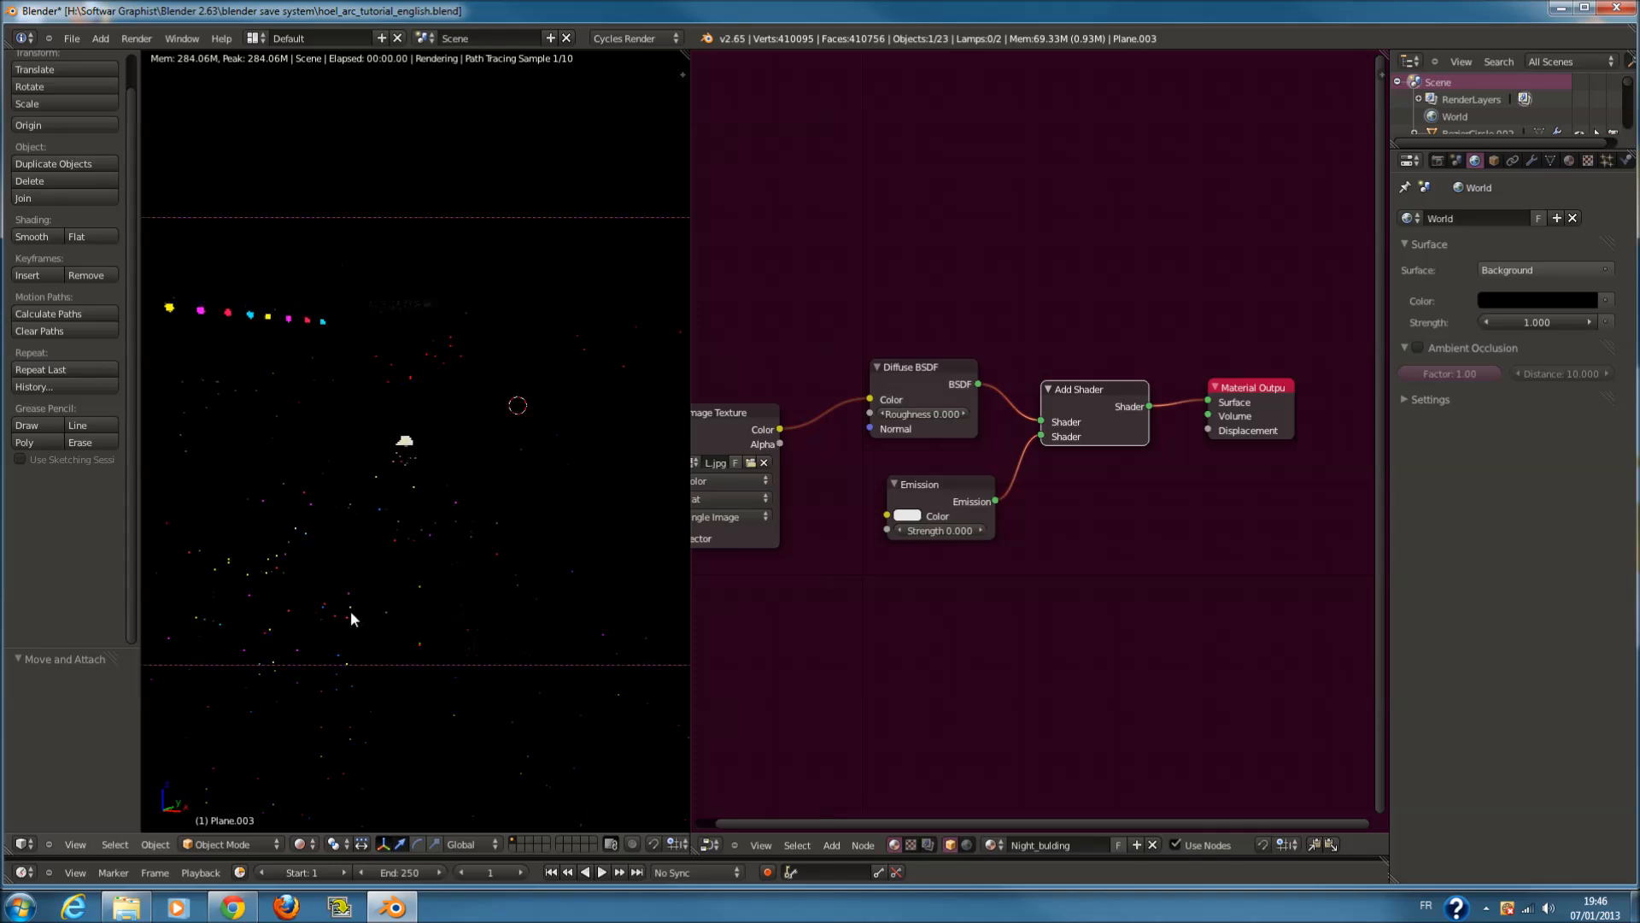
{"action": "left_click", "coordinate": [304, 844]}
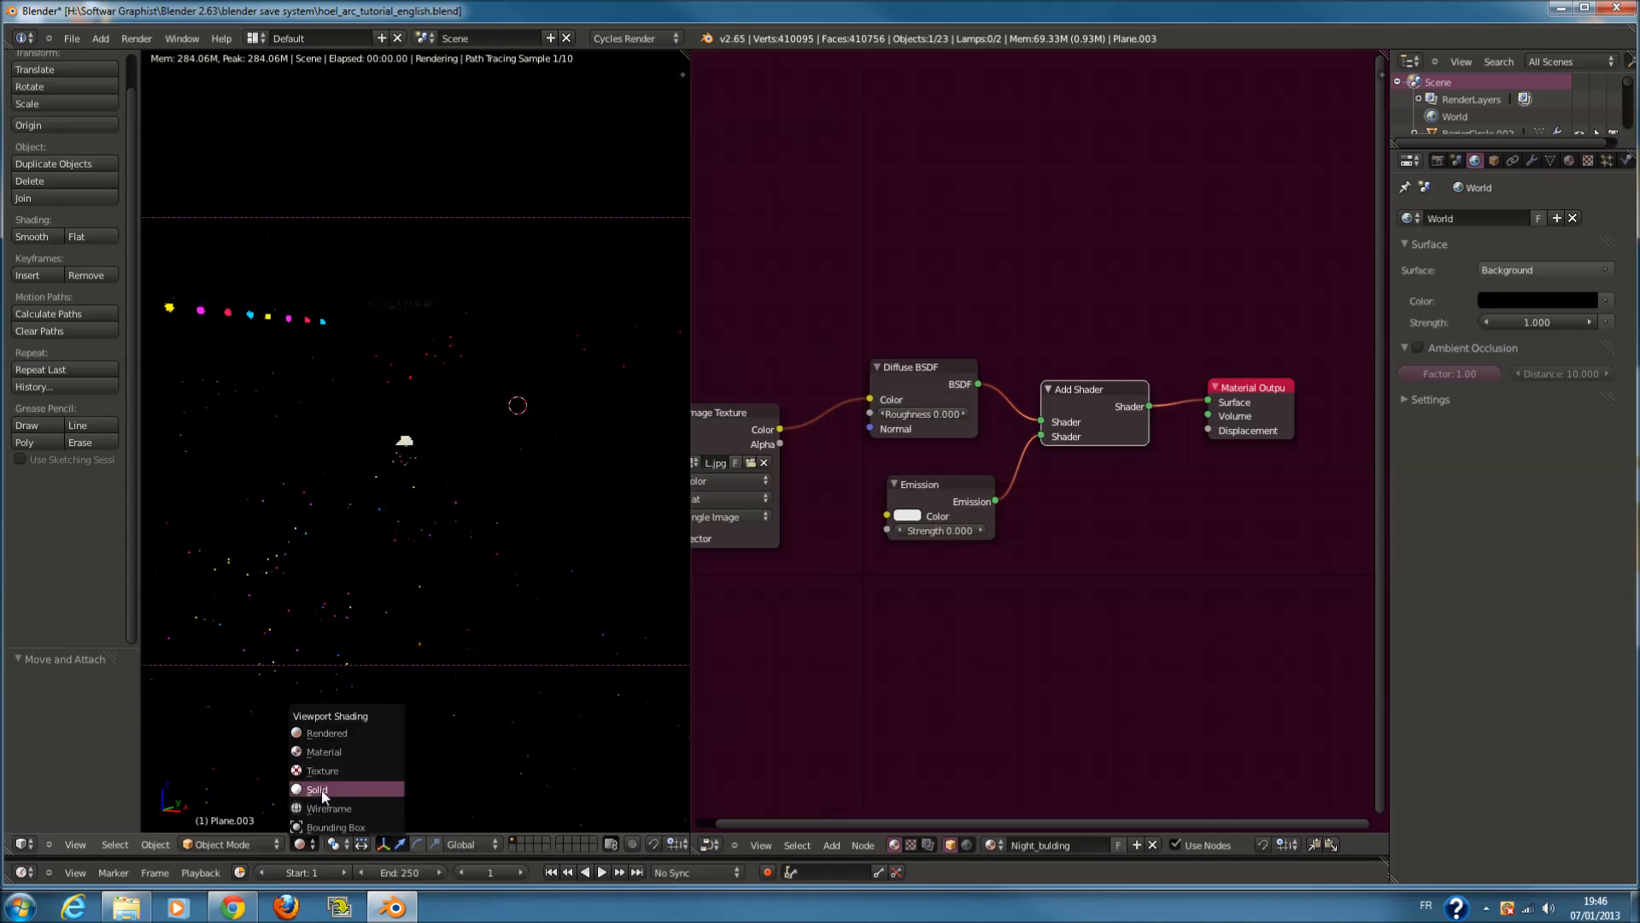
{"action": "left_click", "coordinate": [322, 794]}
{"action": "key", "text": "KP_0"}
{"action": "scroll", "coordinate": [530, 415], "scroll_direction": "down", "scroll_amount": 3}
{"action": "key", "text": "z"}
{"action": "key", "text": "z"}
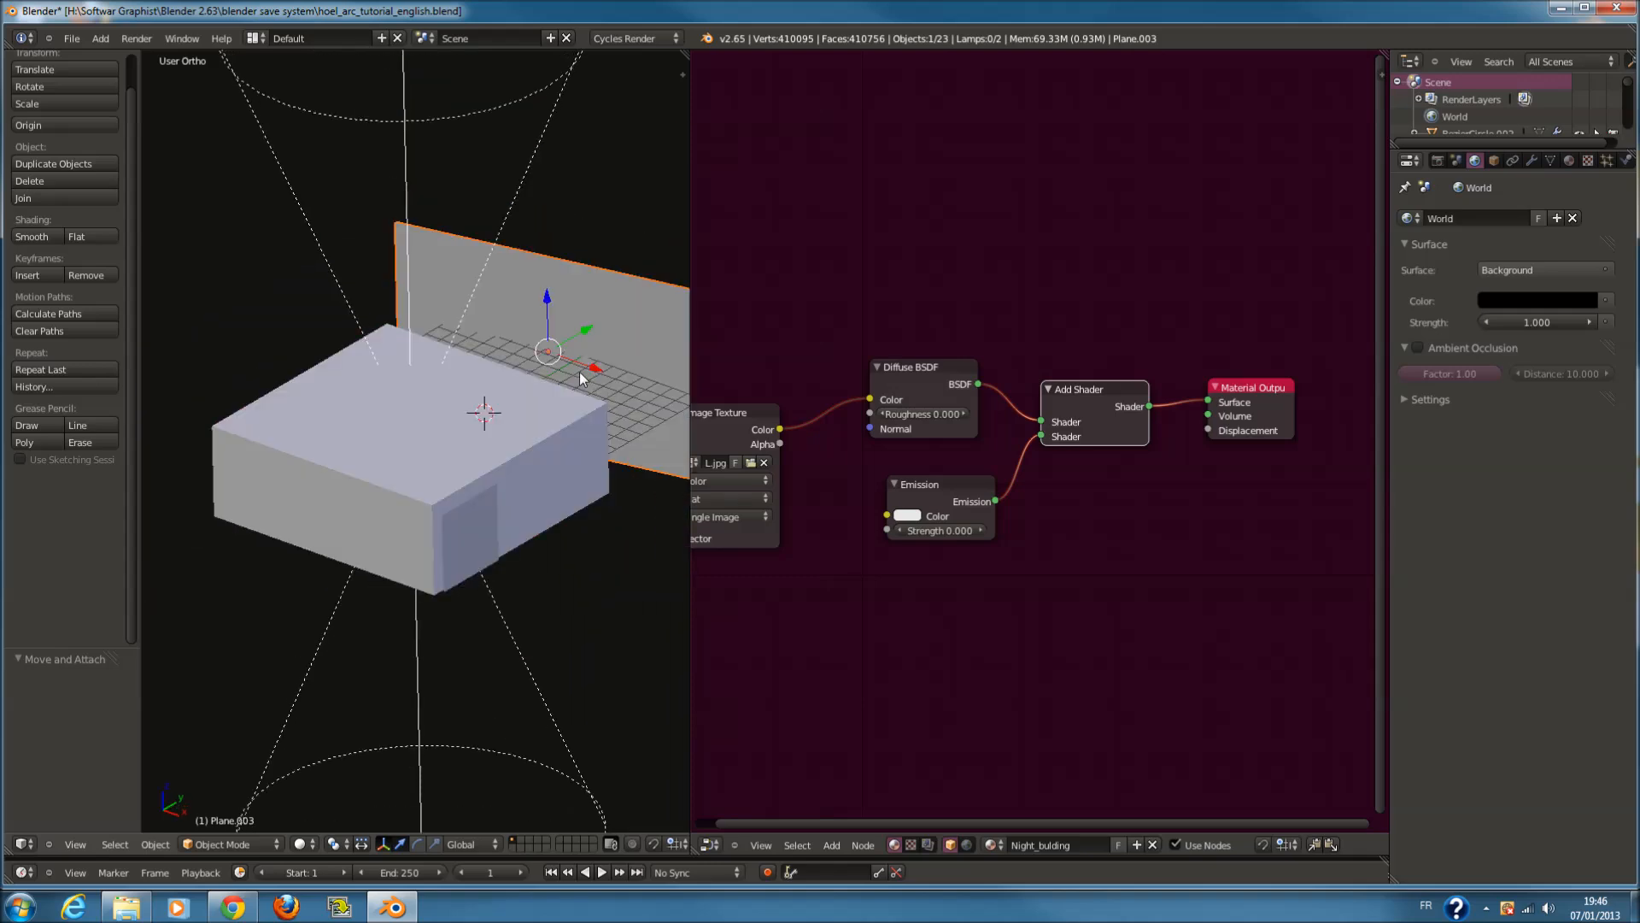
{"action": "left_click", "coordinate": [313, 845]}
{"action": "left_click", "coordinate": [319, 733]}
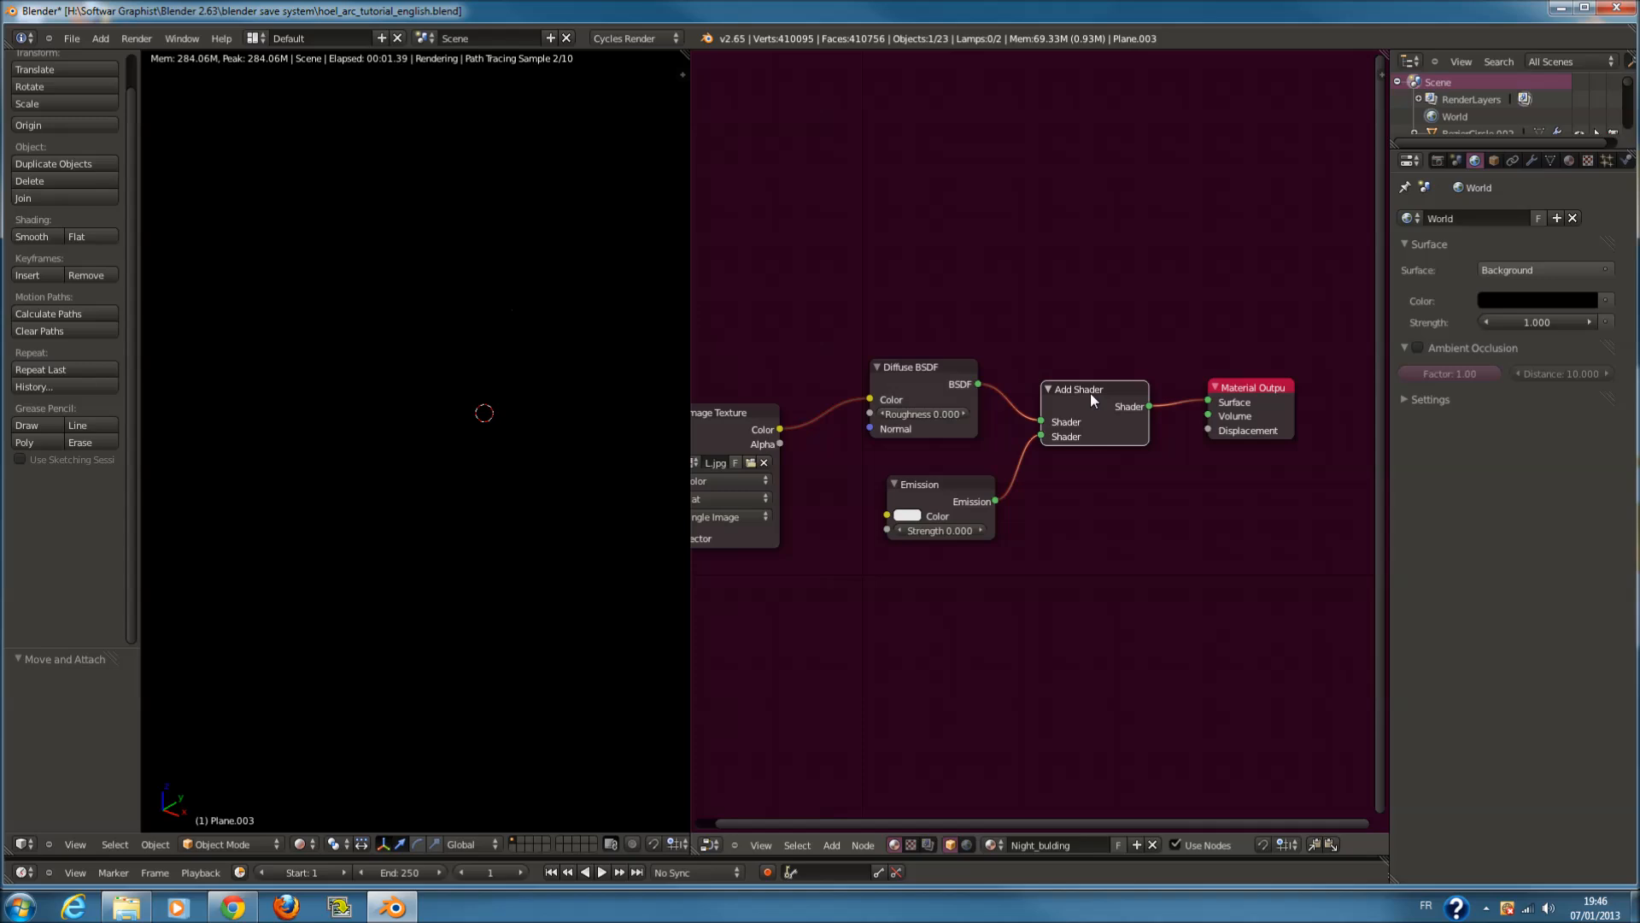
Replace the Add Shader with a Mix Shader that joins the Diffuse BSDF and Emission into the Material Output's Surface
{"action": "key", "text": "x"}
{"action": "key", "text": "shift+a"}
{"action": "mouse_move", "coordinate": [1086, 458]}
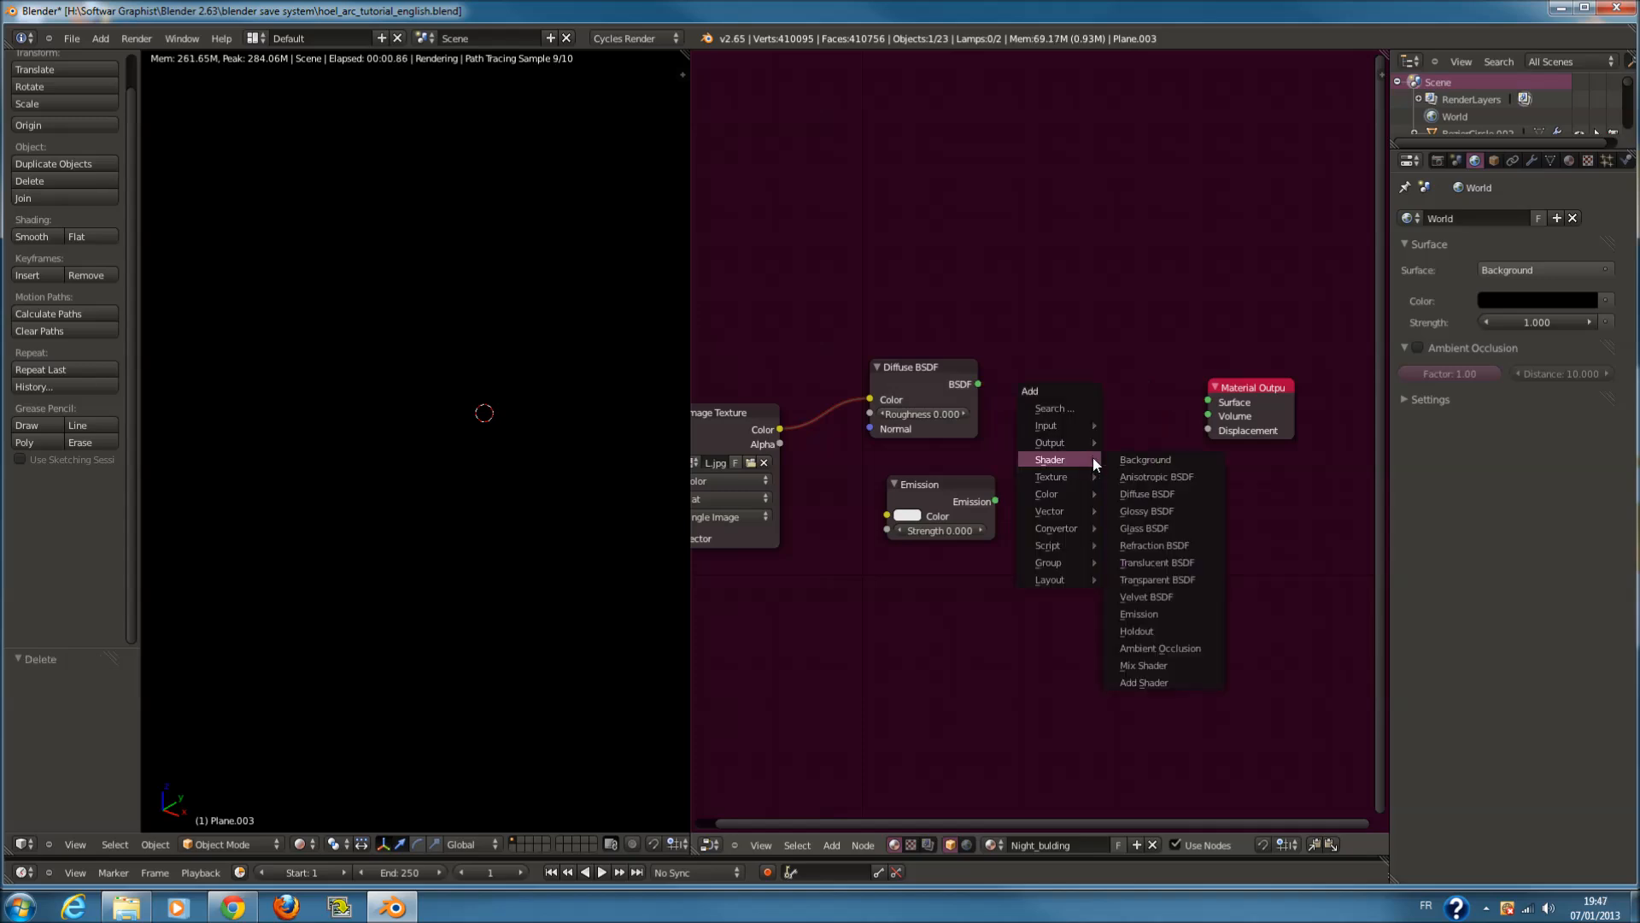
{"action": "left_click", "coordinate": [1143, 664]}
{"action": "left_click", "coordinate": [1060, 384]}
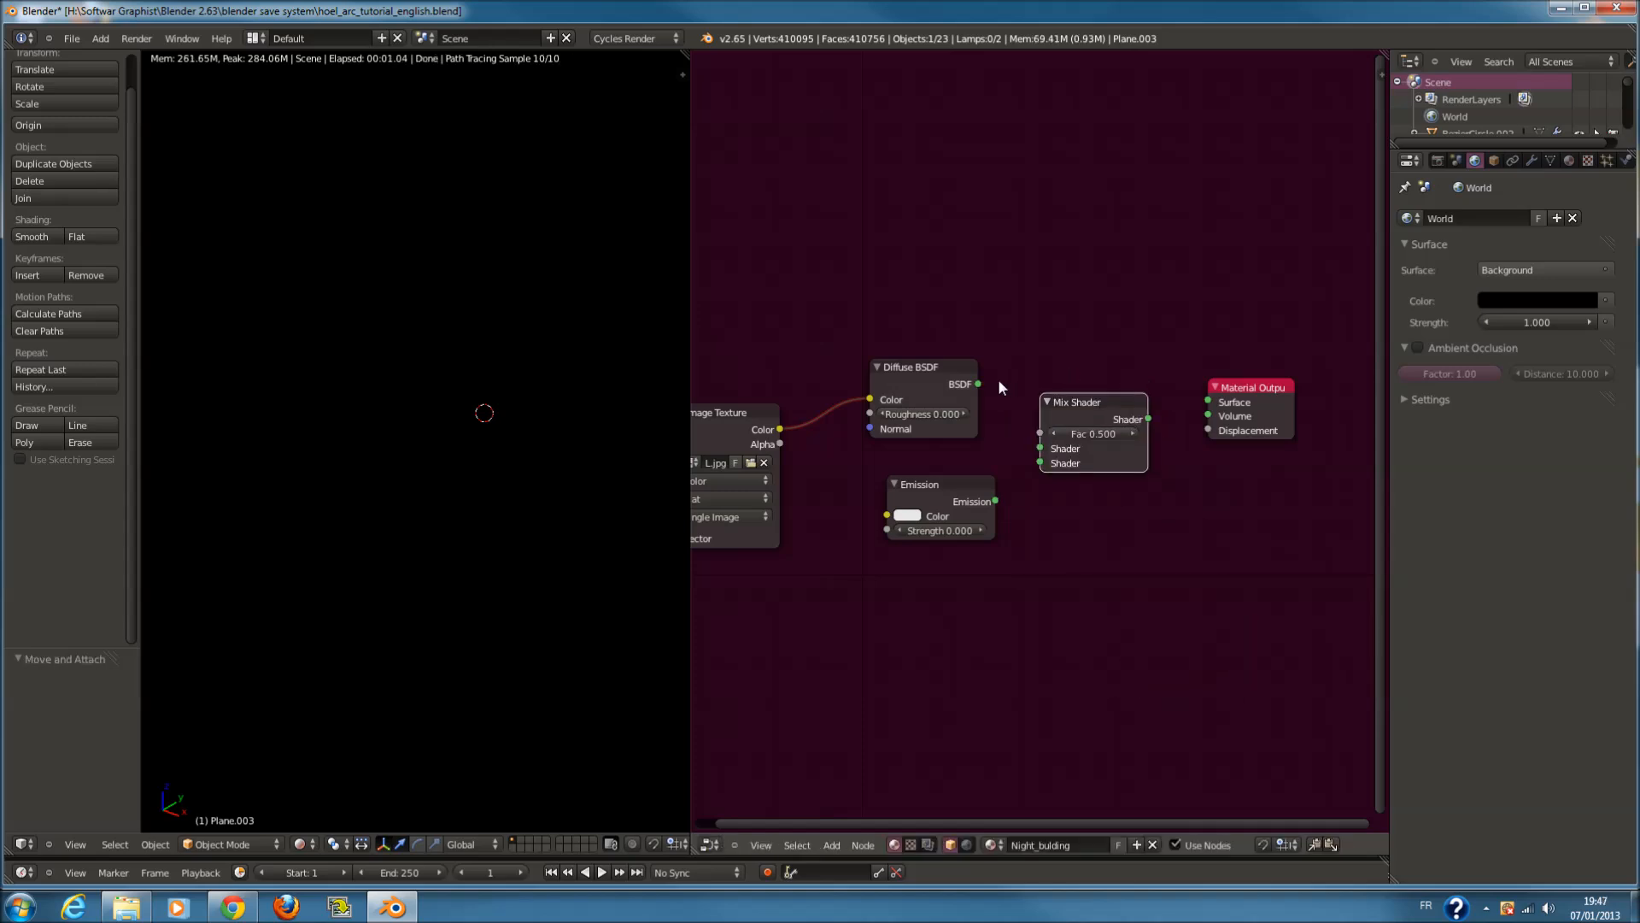
{"action": "left_click_drag", "start_coordinate": [982, 420], "coordinate": [1040, 463]}
{"action": "left_click_drag", "start_coordinate": [1200, 394], "coordinate": [1207, 401]}
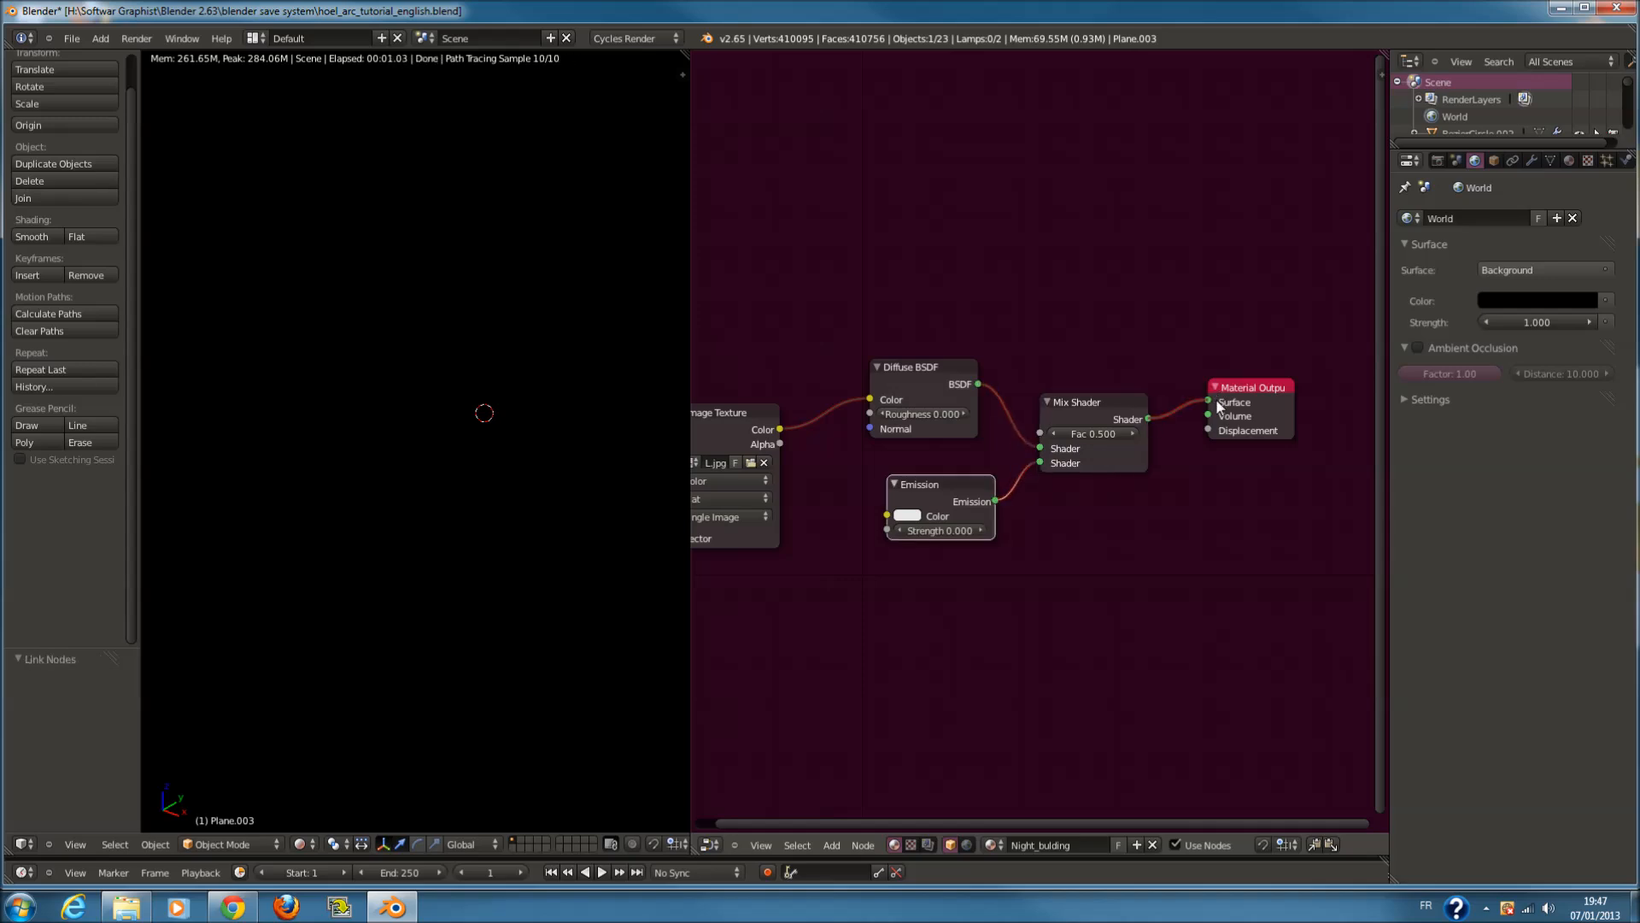
Set the backdrop's Emission strength to 1, undoing any mistaken entry
{"action": "key", "text": "Home"}
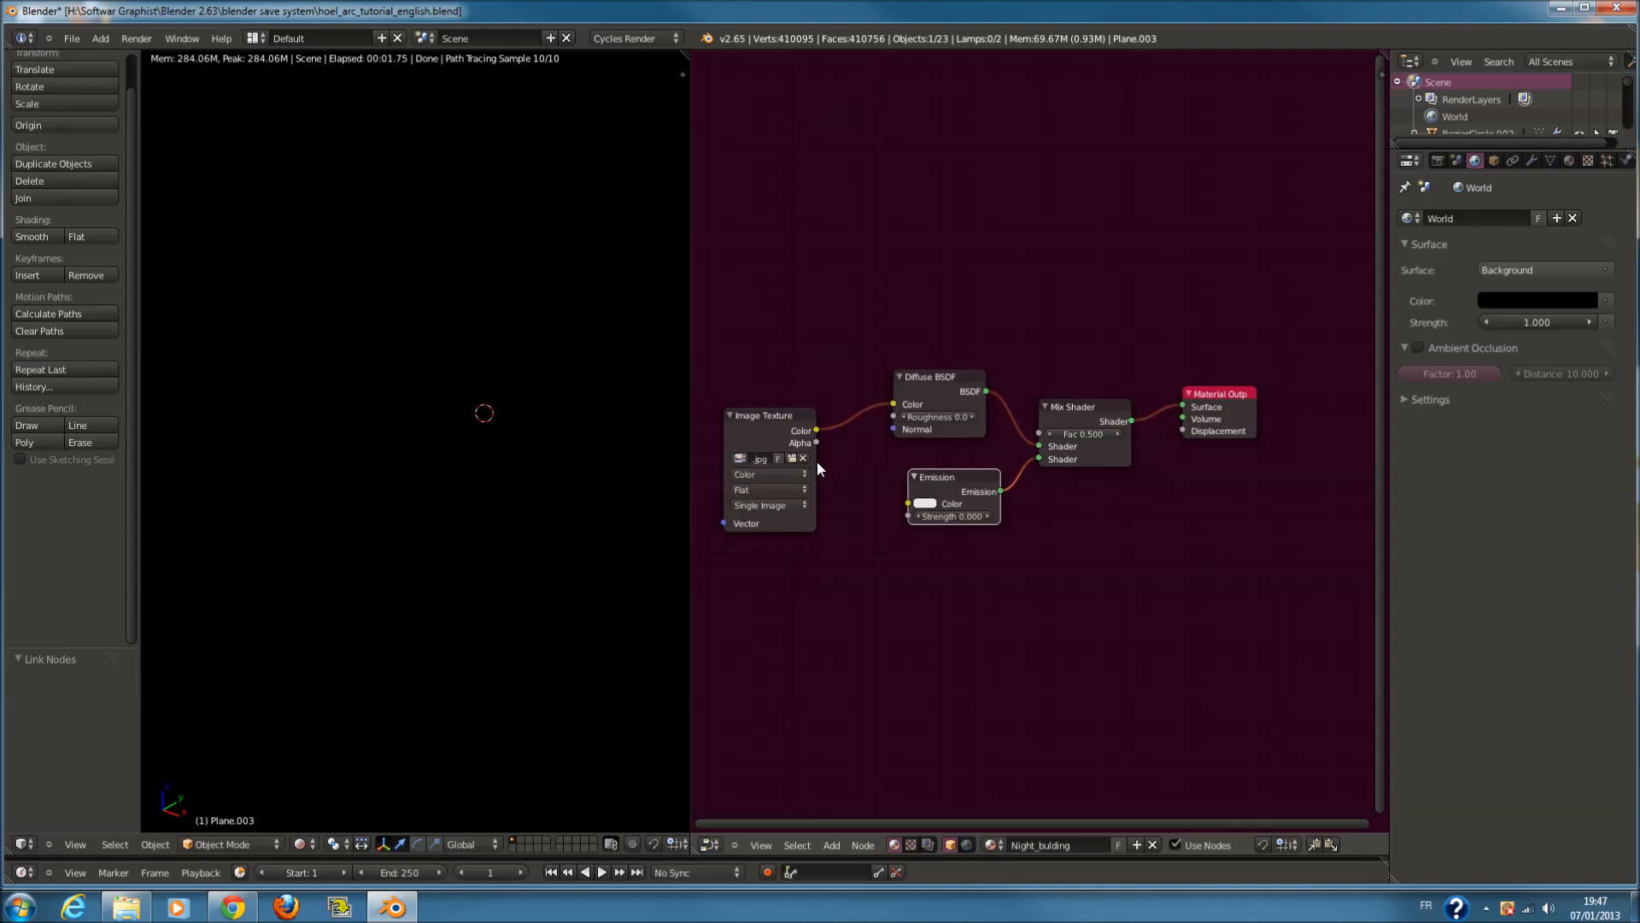
{"action": "left_click", "coordinate": [951, 516]}
{"action": "type", "text": "1"}
{"action": "key", "text": "Return"}
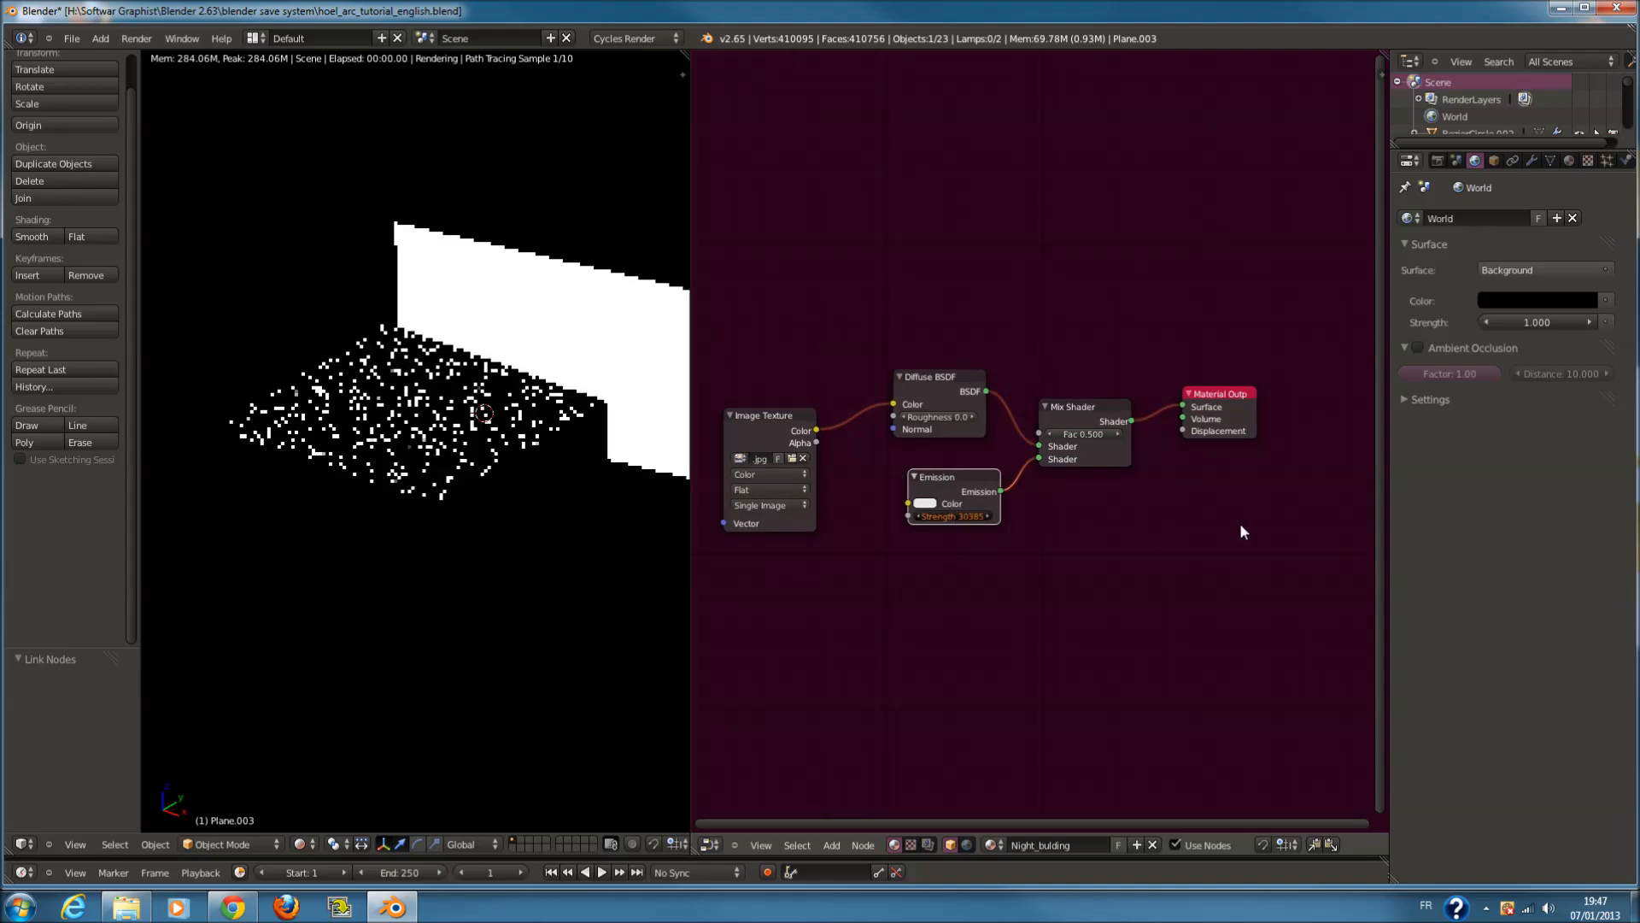
{"action": "key", "text": "ctrl+z"}
{"action": "left_click", "coordinate": [947, 516]}
{"action": "type", "text": "1"}
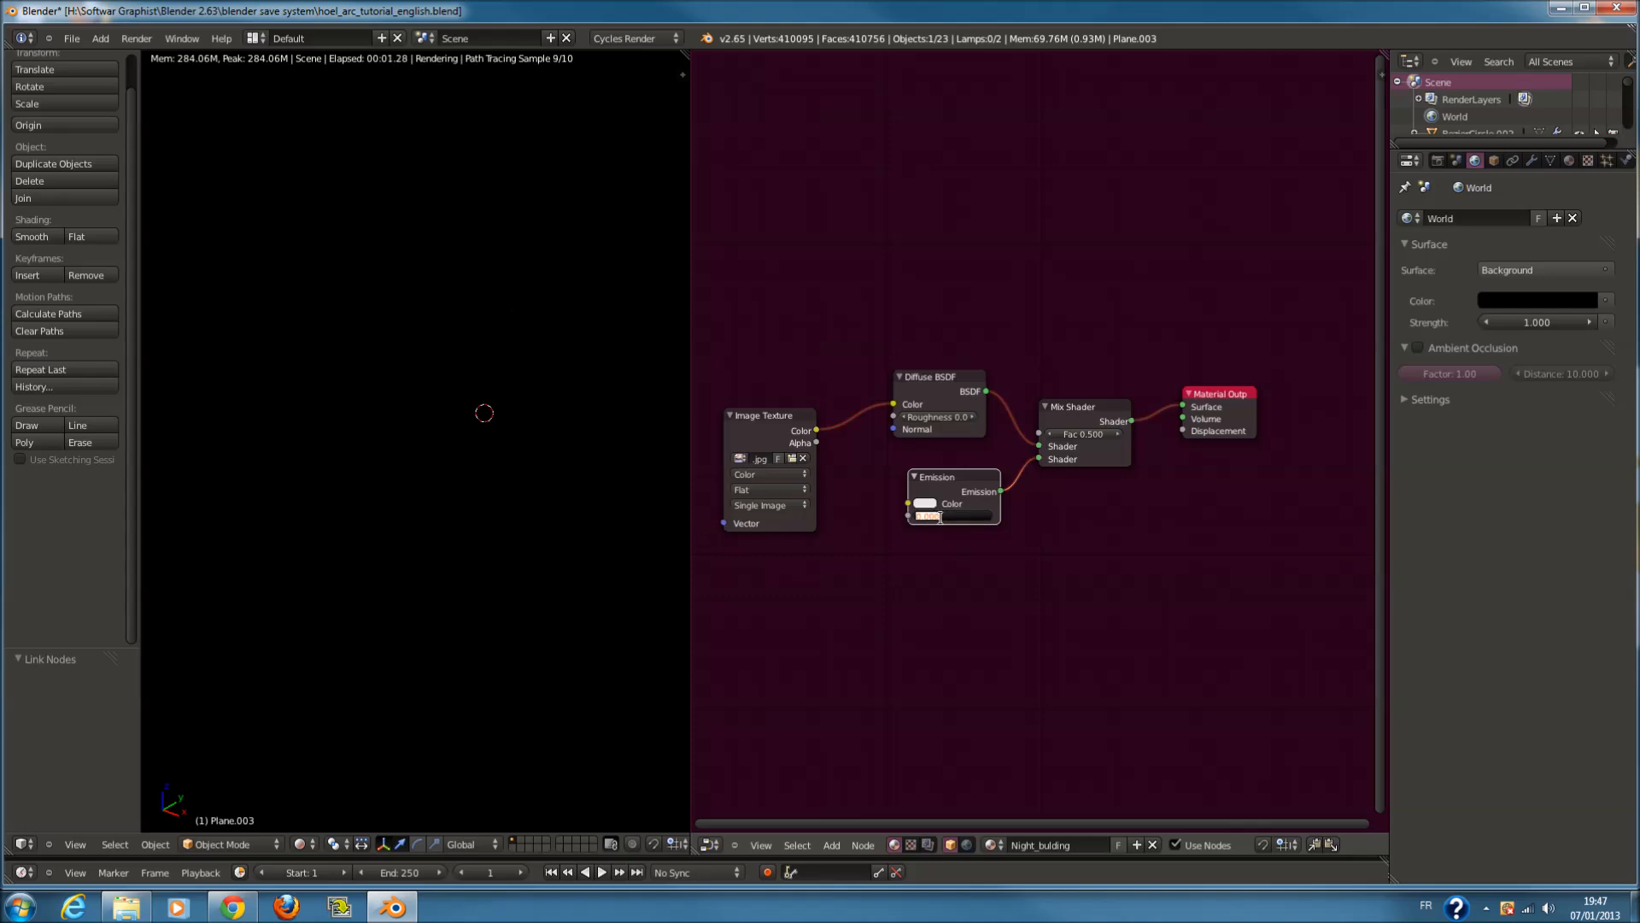
{"action": "key", "text": "Return"}
Replace the Mix Shader with an Add Shader that combines the Diffuse BSDF and Emission into the Material Output's Surface
{"action": "scroll", "coordinate": [1086, 437], "scroll_direction": "up", "scroll_amount": 1}
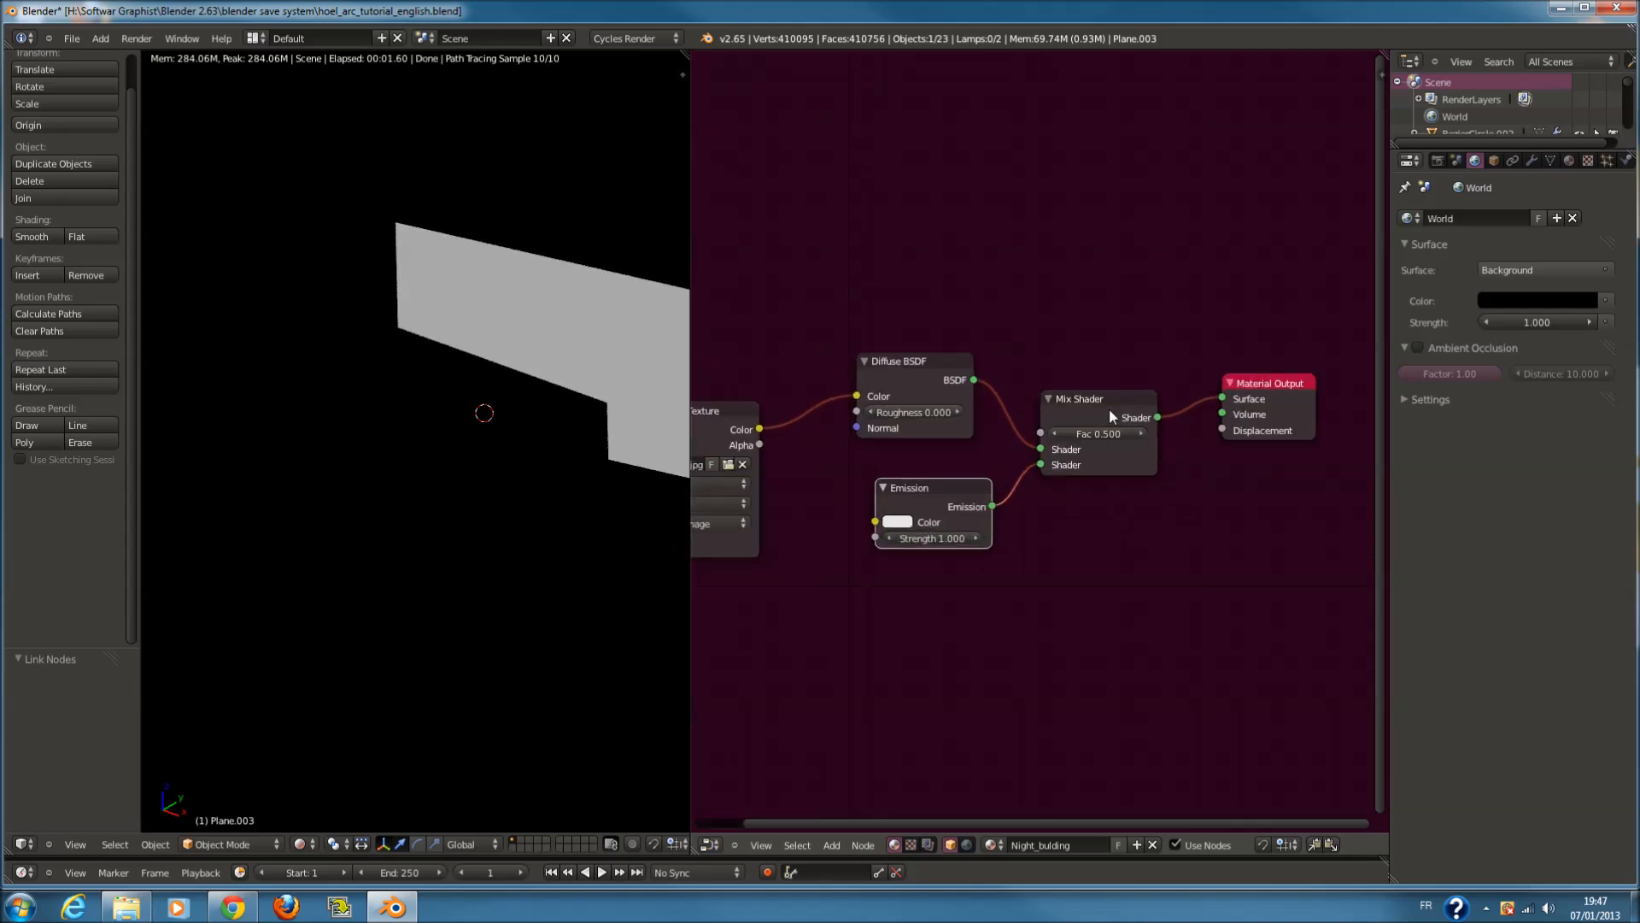
{"action": "left_click", "coordinate": [1109, 408]}
{"action": "key", "text": "x"}
{"action": "key", "text": "shift+a"}
{"action": "mouse_move", "coordinate": [1079, 458]}
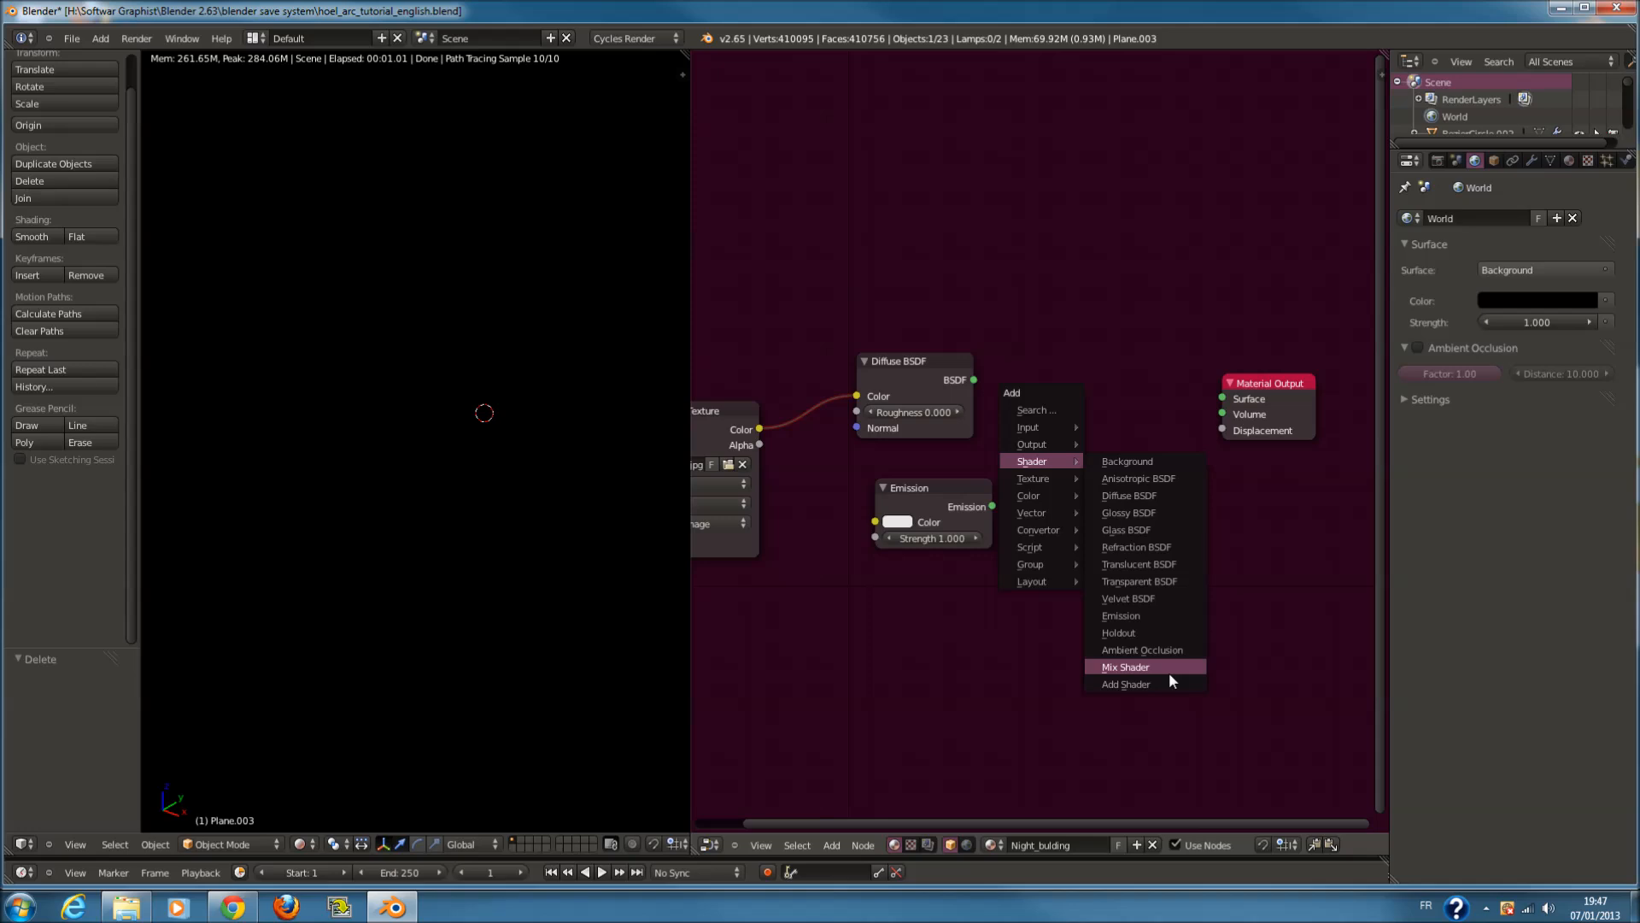
{"action": "left_click", "coordinate": [1126, 684]}
{"action": "left_click", "coordinate": [1065, 382]}
{"action": "left_click_drag", "start_coordinate": [974, 379], "coordinate": [1041, 428]}
{"action": "left_click_drag", "start_coordinate": [993, 507], "coordinate": [1043, 444]}
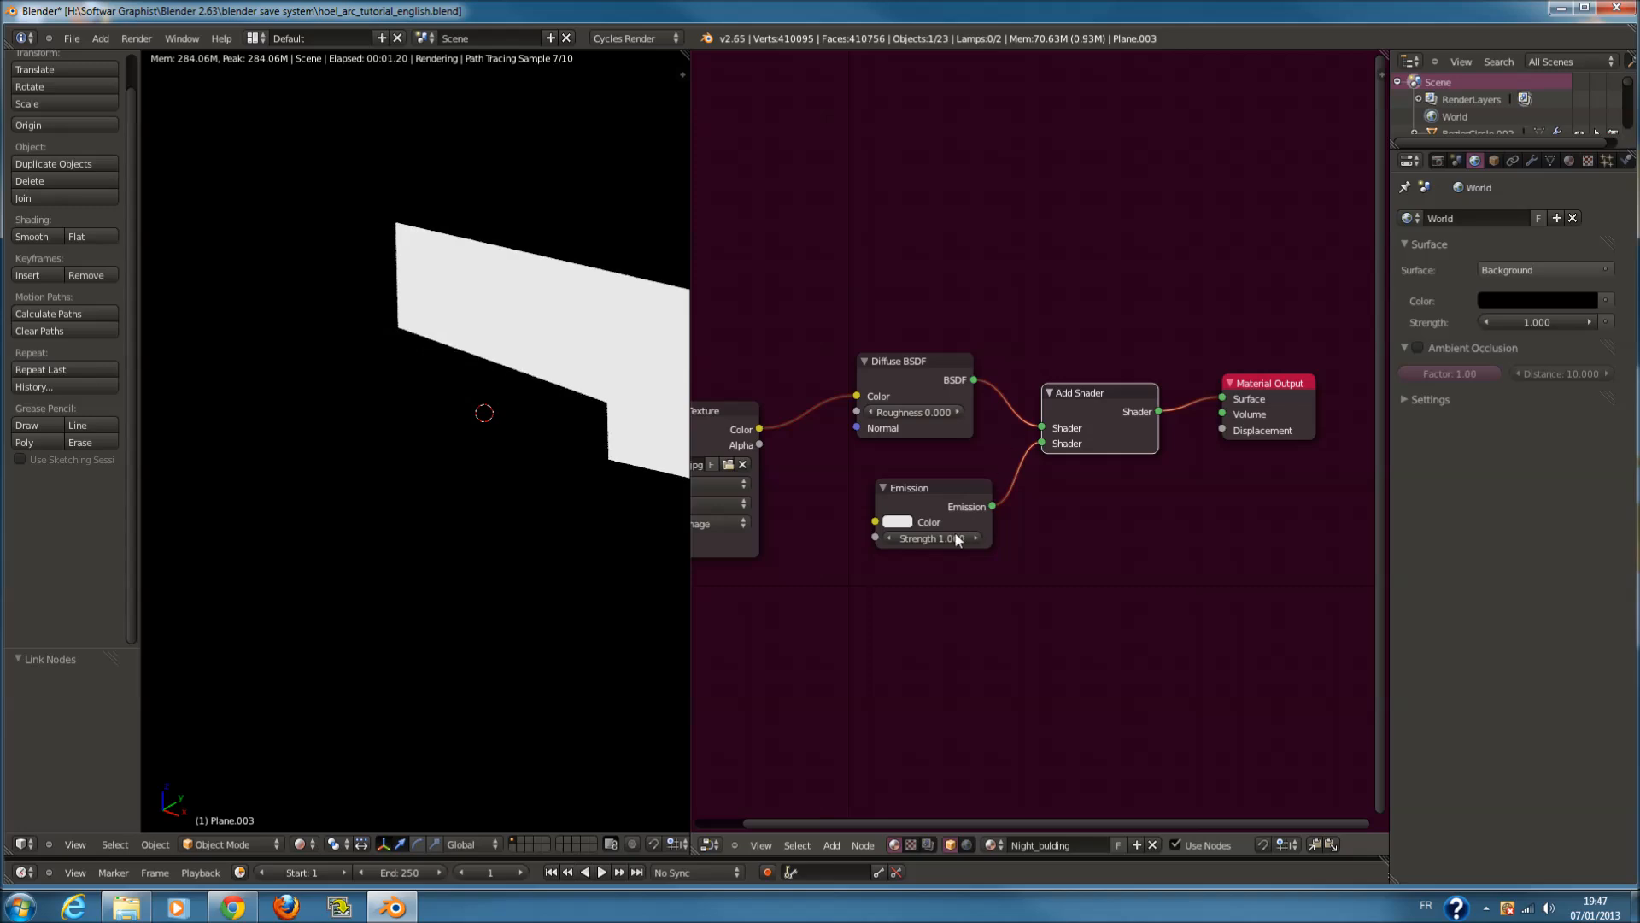
{"action": "left_click_drag", "start_coordinate": [1044, 443], "coordinate": [1046, 424]}
{"action": "scroll", "coordinate": [1095, 417], "scroll_direction": "down", "scroll_amount": 2}
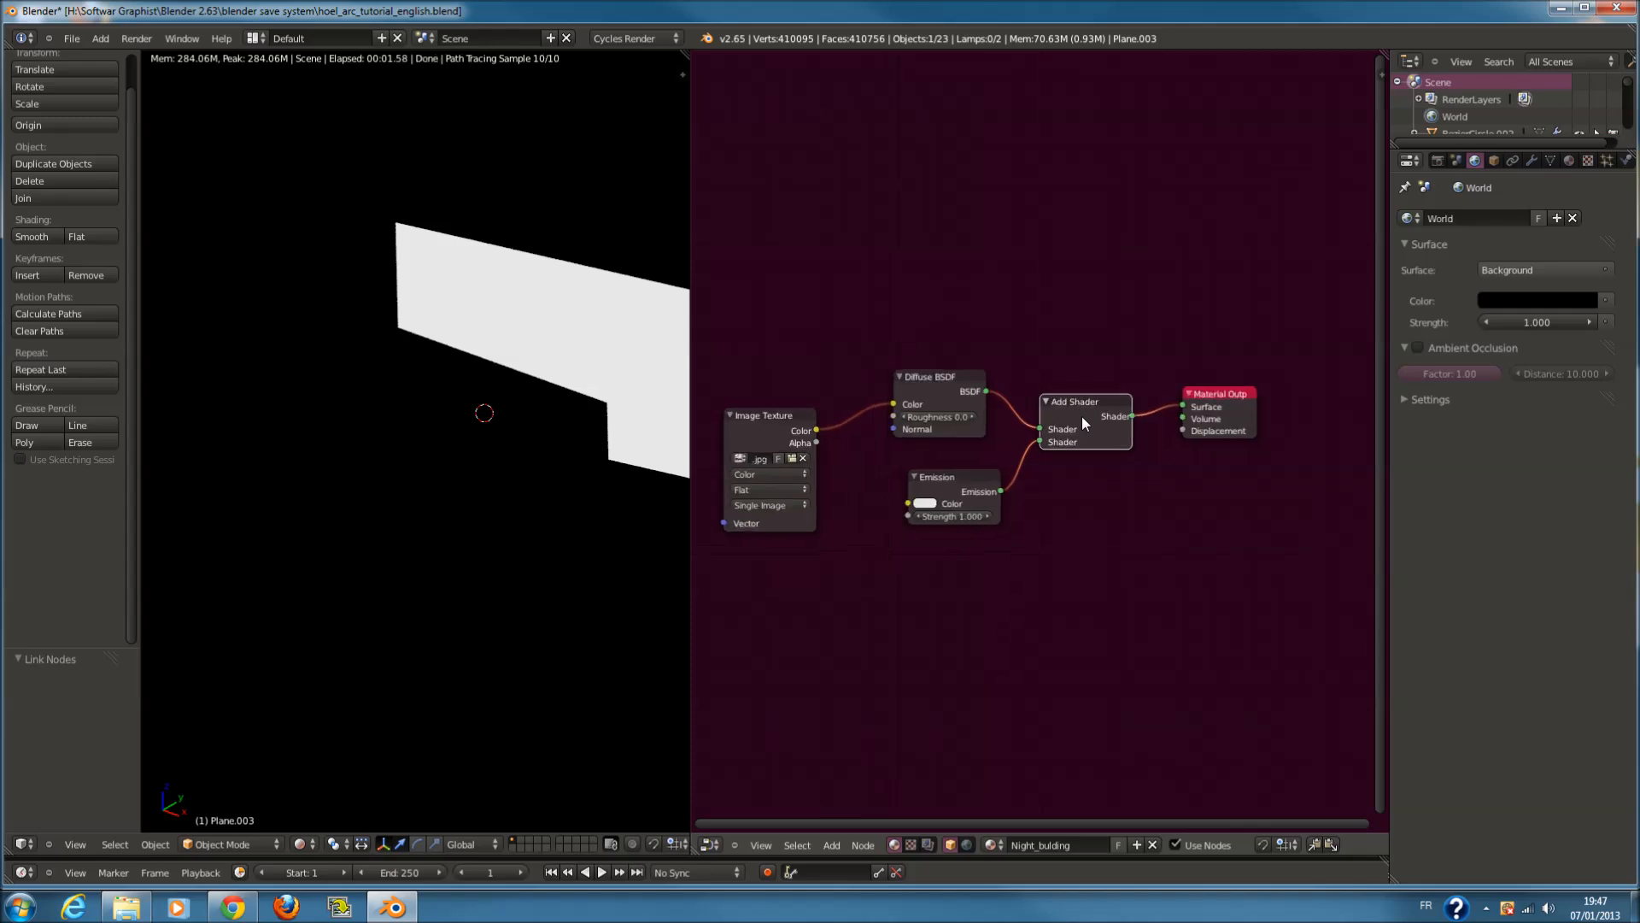
Remove the Add Shader and Emission from the backdrop material and connect the Diffuse BSDF directly to the Material Output's Surface
{"action": "scroll", "coordinate": [1082, 417], "scroll_direction": "up", "scroll_amount": 2}
{"action": "scroll", "coordinate": [1074, 442], "scroll_direction": "down", "scroll_amount": 1}
{"action": "middle_click_drag", "start_coordinate": [526, 433], "coordinate": [1115, 451]}
{"action": "key", "text": "x"}
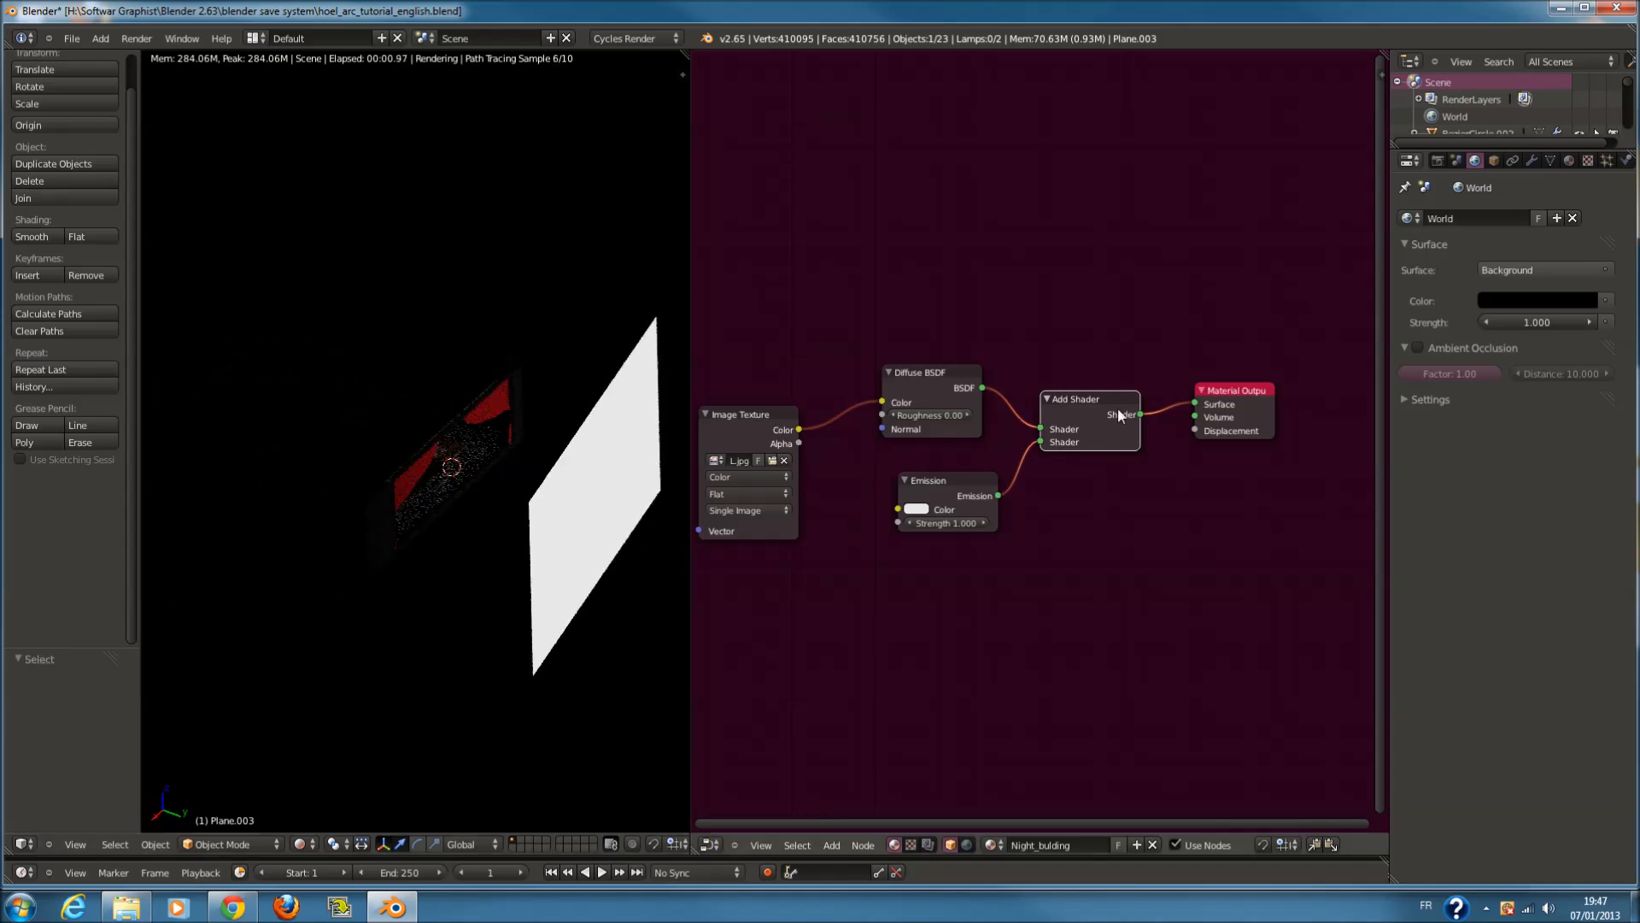
{"action": "key", "text": "x"}
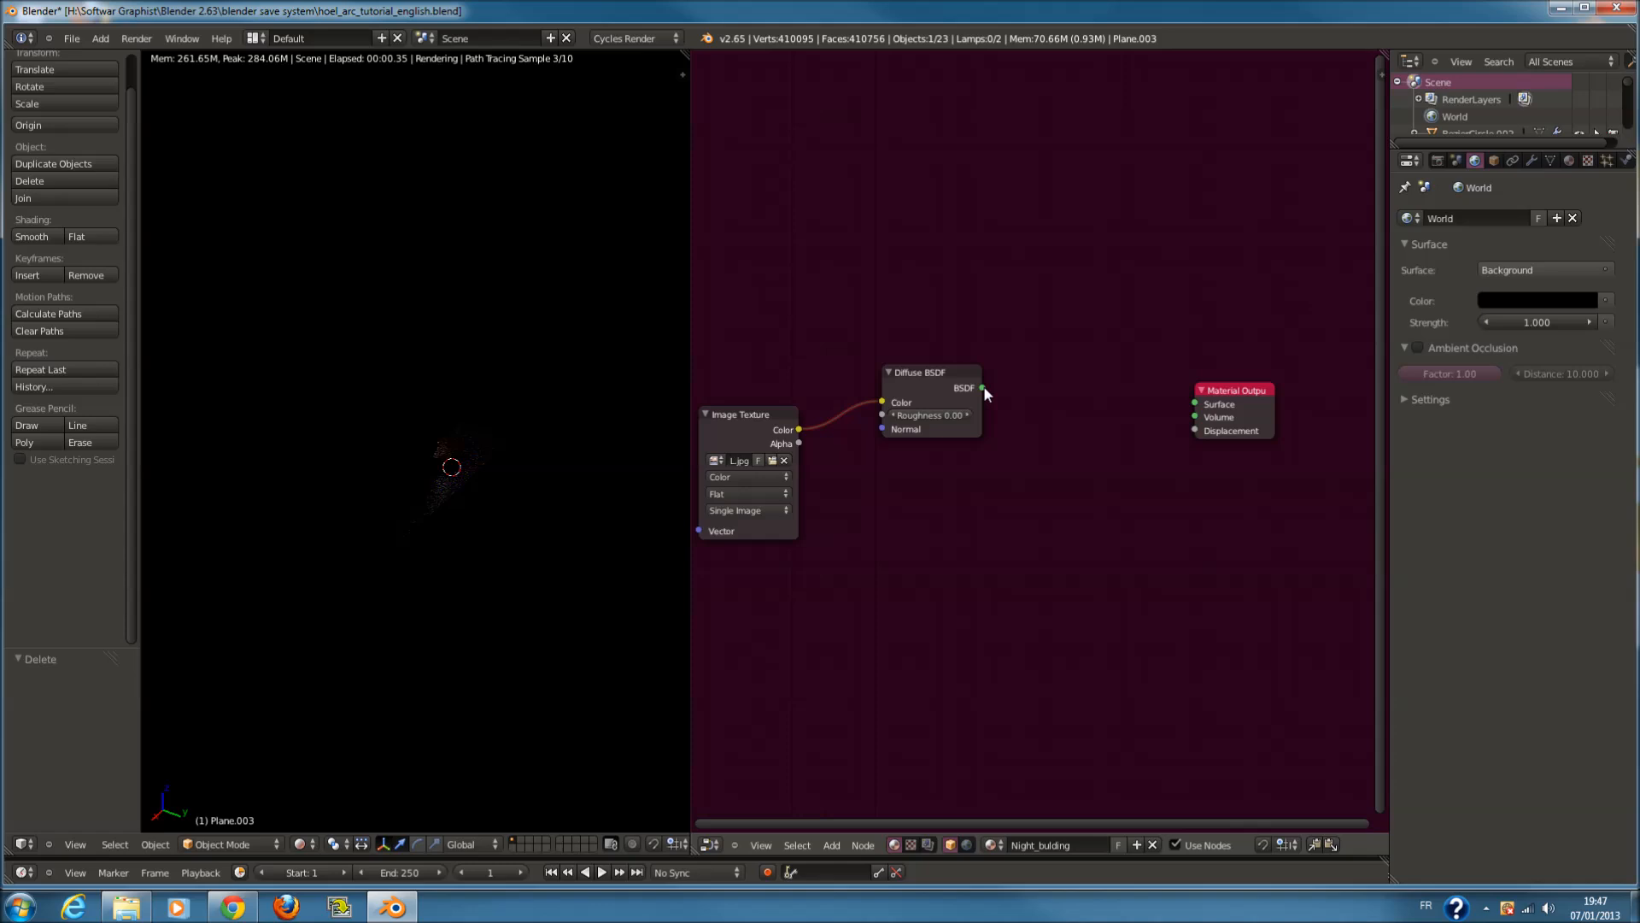
{"action": "left_click_drag", "start_coordinate": [982, 387], "coordinate": [1194, 403]}
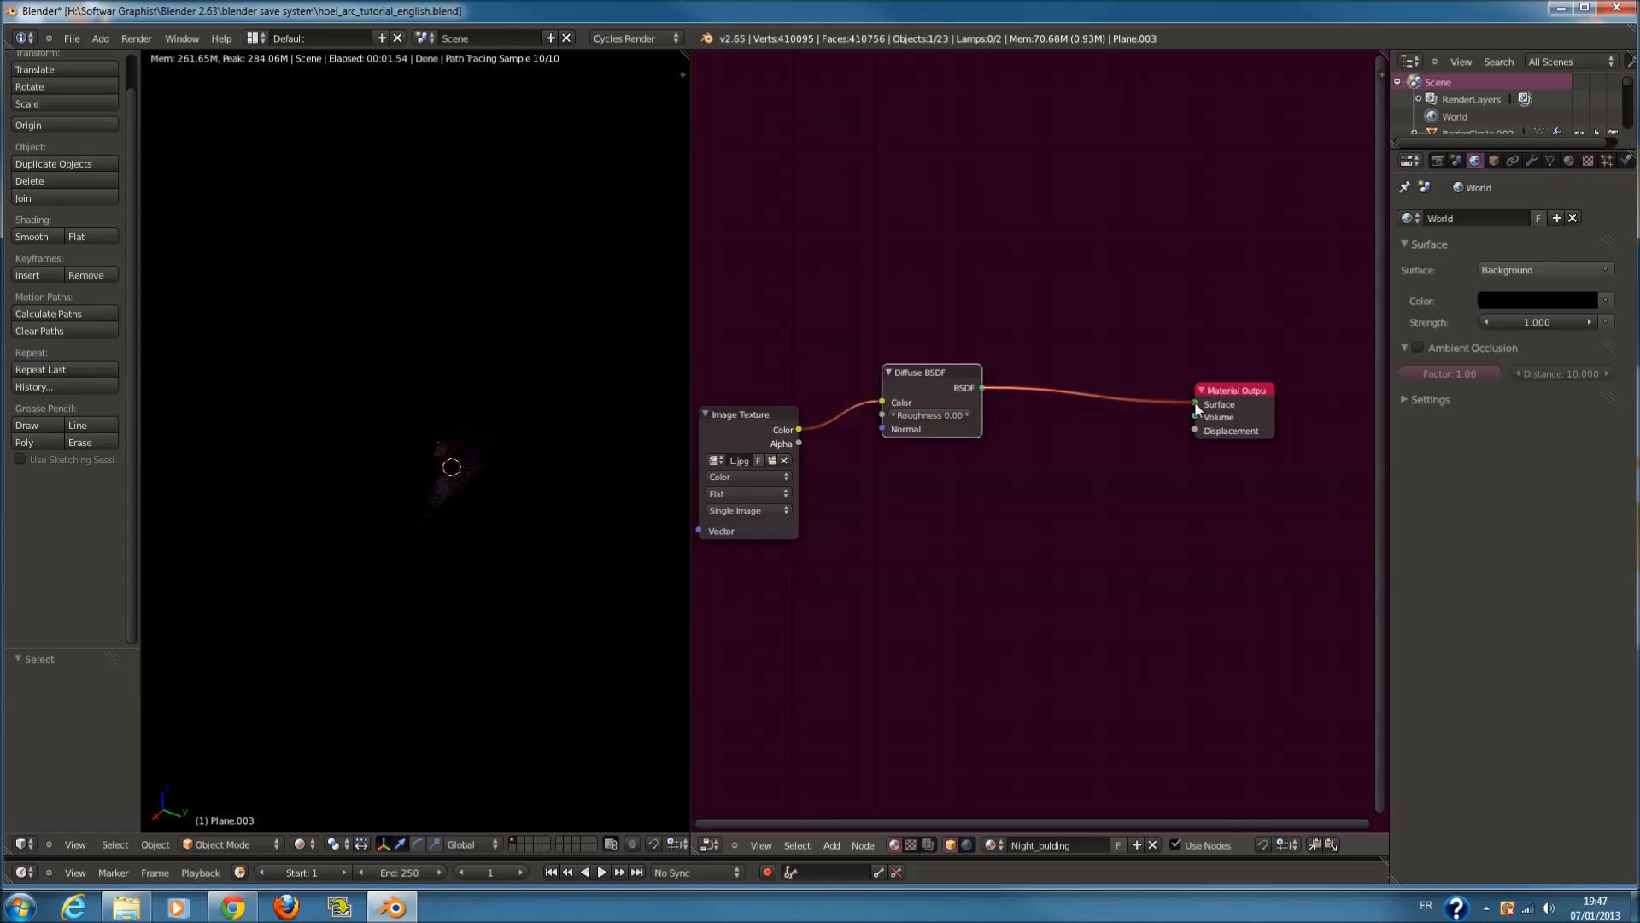
Add a plane to the scene while viewing it from the top in wireframe
{"action": "left_click", "coordinate": [294, 846]}
{"action": "left_click", "coordinate": [340, 790]}
{"action": "scroll", "coordinate": [489, 633], "scroll_direction": "up", "scroll_amount": 8}
{"action": "scroll", "coordinate": [453, 550], "scroll_direction": "down", "scroll_amount": 8}
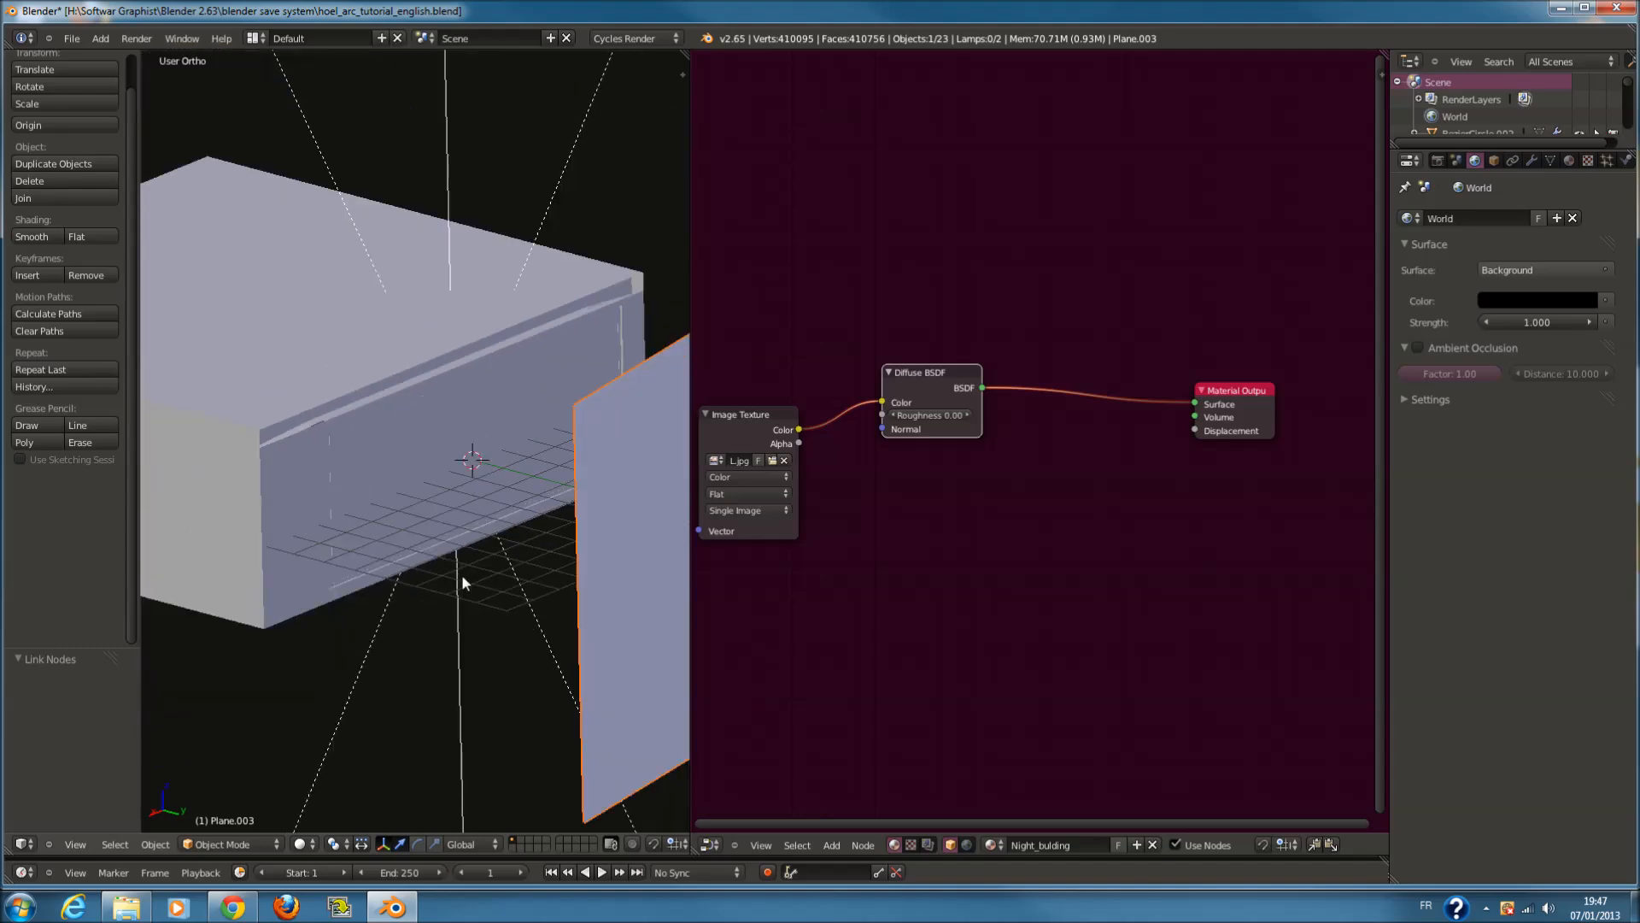
{"action": "key", "text": "z"}
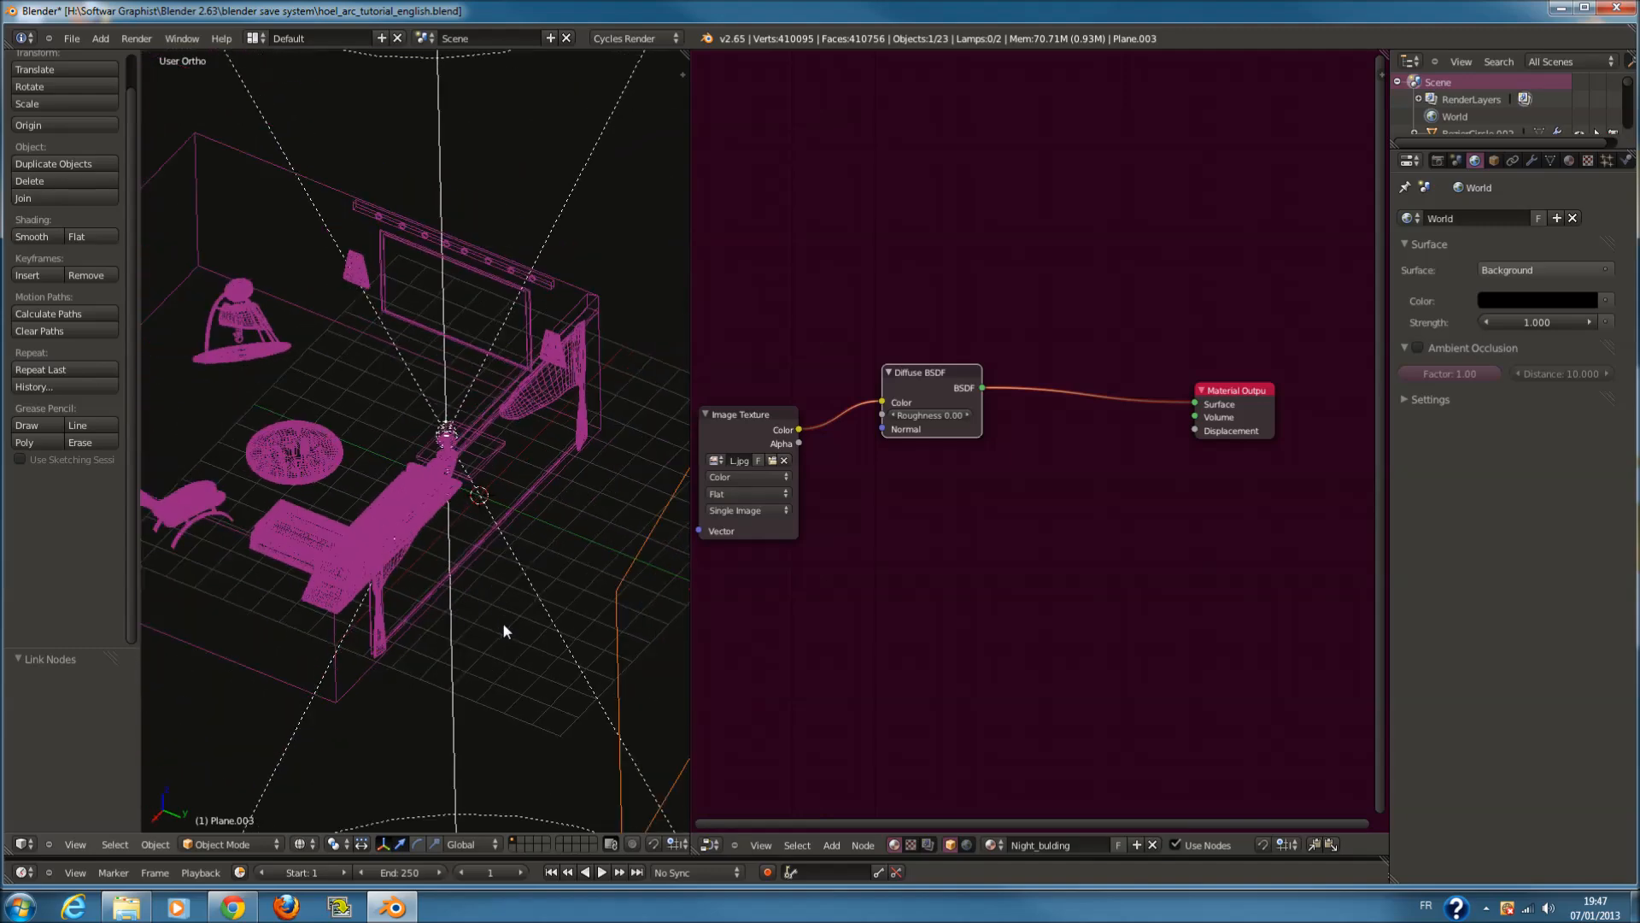
{"action": "key", "text": "KP_7"}
{"action": "scroll", "coordinate": [492, 523], "scroll_direction": "down", "scroll_amount": 4}
{"action": "scroll", "coordinate": [489, 409], "scroll_direction": "up", "scroll_amount": 3}
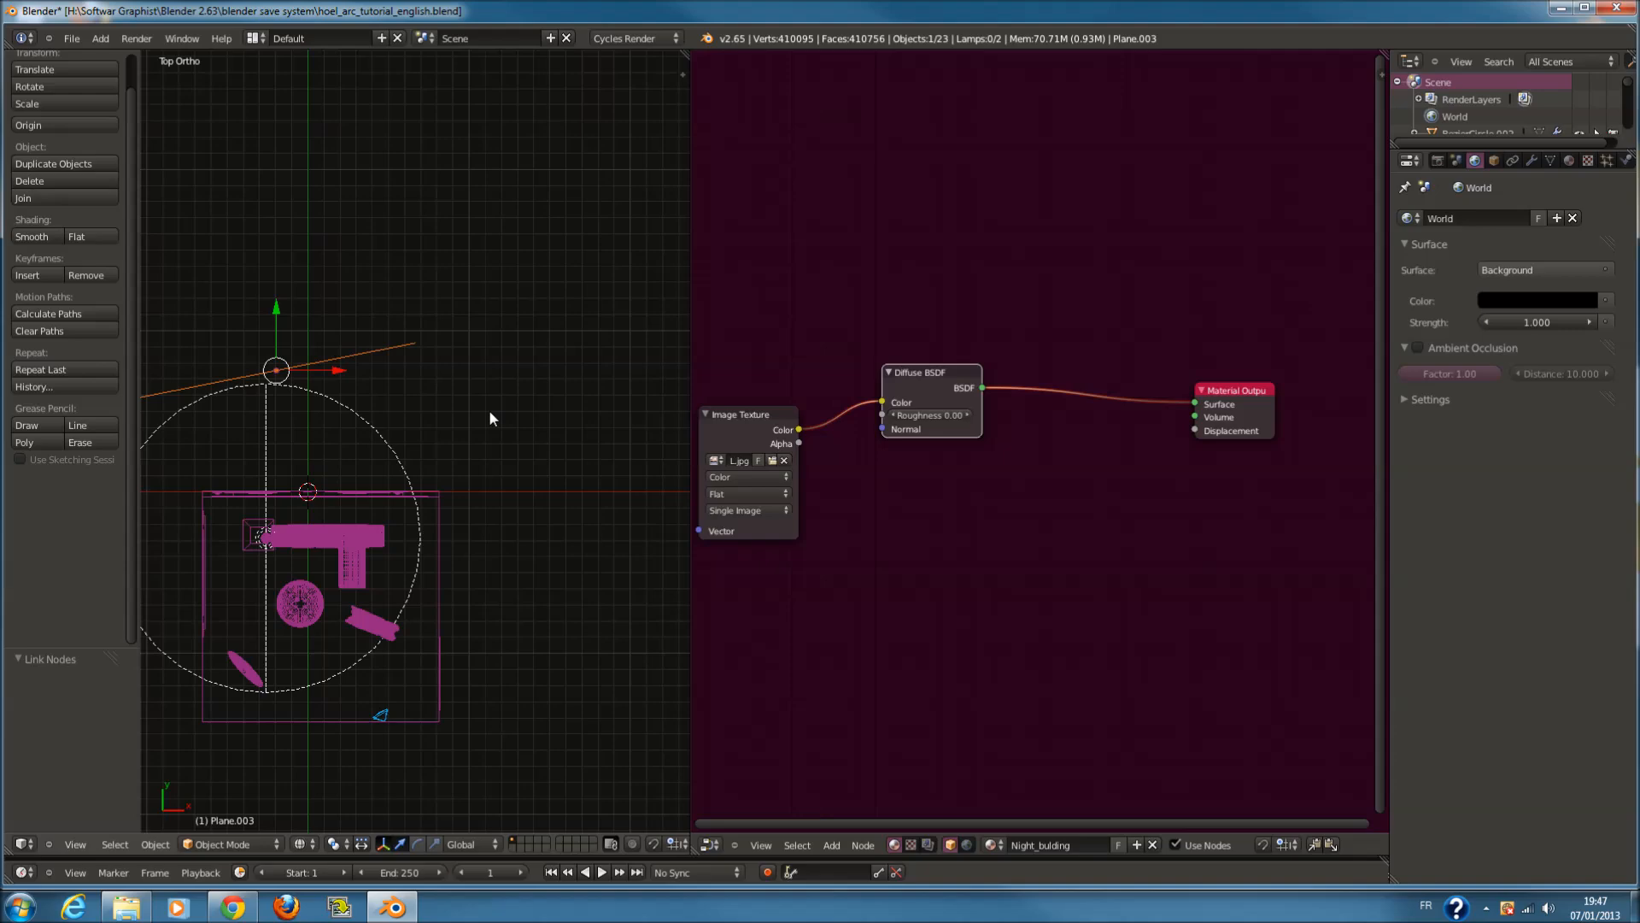
{"action": "key", "text": "shift+a"}
{"action": "left_click", "coordinate": [551, 398]}
Resize the new plane overall and rescale it along the Y axis
{"action": "key", "text": "s"}
{"action": "left_click", "coordinate": [523, 382]}
{"action": "key", "text": "s"}
{"action": "left_click", "coordinate": [521, 377]}
{"action": "key", "text": "s"}
{"action": "key", "text": "y"}
{"action": "left_click", "coordinate": [480, 367]}
Move the plane outside the window wall's corner, stand it up with a 90° rotation about X and angle it in top view
{"action": "key", "text": "g"}
{"action": "left_click", "coordinate": [651, 320]}
{"action": "type", "text": "rx90"}
{"action": "key", "text": "Return"}
{"action": "scroll", "coordinate": [653, 331], "scroll_direction": "down", "scroll_amount": 1}
{"action": "key", "text": "r"}
{"action": "left_click", "coordinate": [690, 379]}
Enlarge the plane by a factor of about 1.61 and move it about 3.1 in X and 1.55 in Y
{"action": "key", "text": "s"}
{"action": "left_click", "coordinate": [761, 349]}
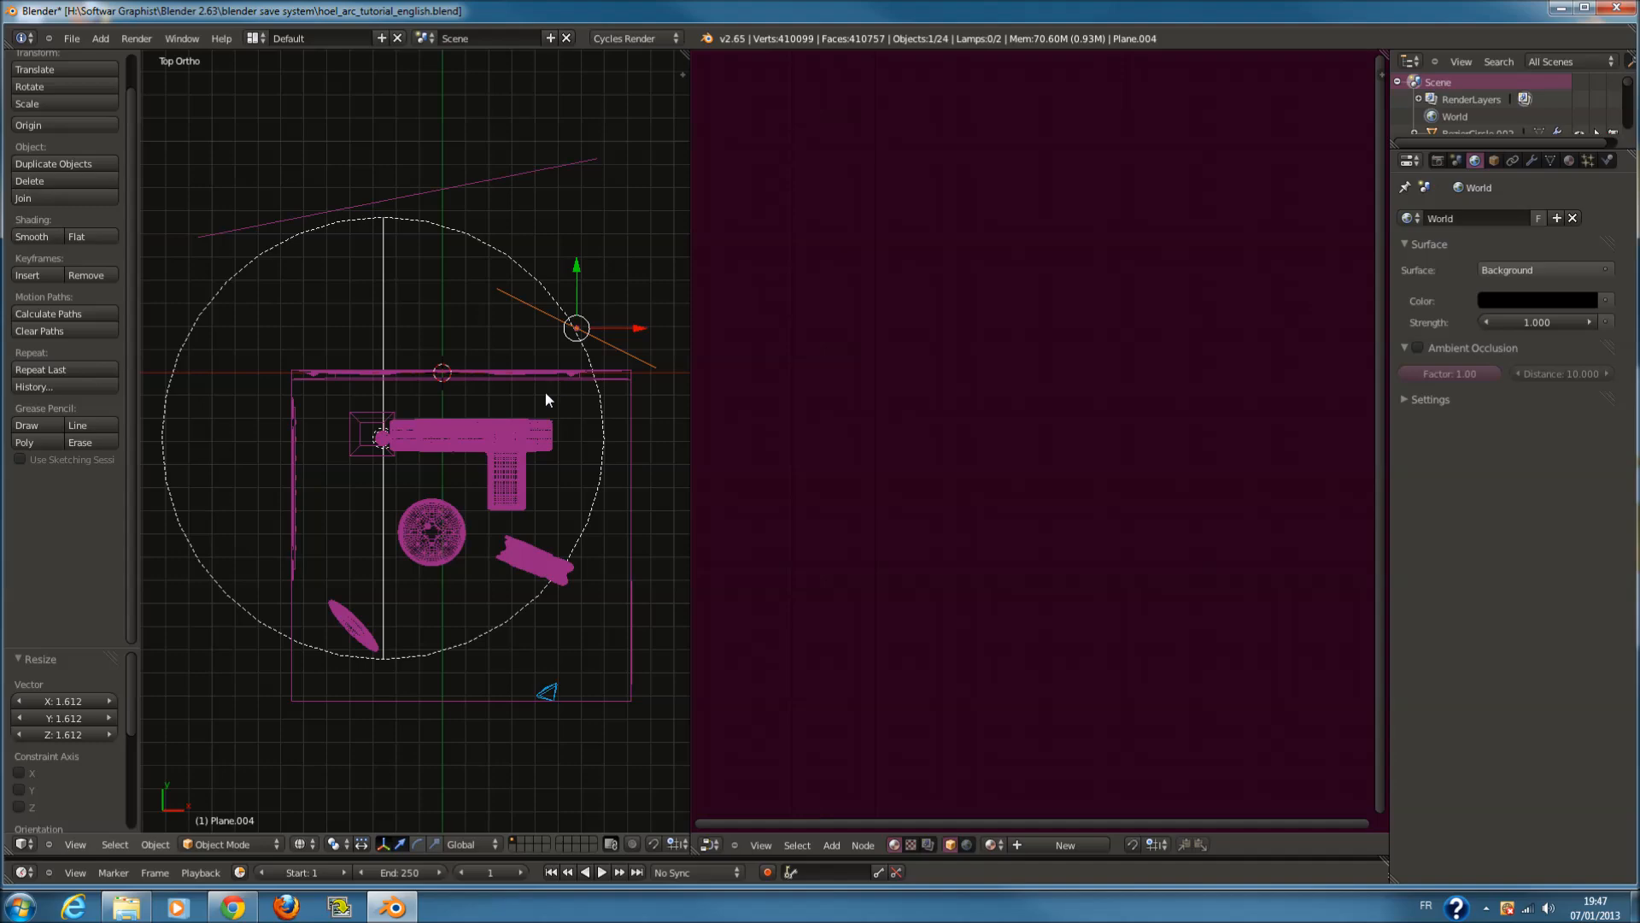
{"action": "scroll", "coordinate": [557, 382], "scroll_direction": "down", "scroll_amount": 2}
{"action": "key", "text": "g"}
{"action": "left_click", "coordinate": [598, 366]}
In the camera view, scale the plane by about 3.39 along Z and by about 1.33 overall
{"action": "middle_click_drag", "start_coordinate": [557, 499], "coordinate": [540, 463]}
{"action": "key", "text": "KP_0"}
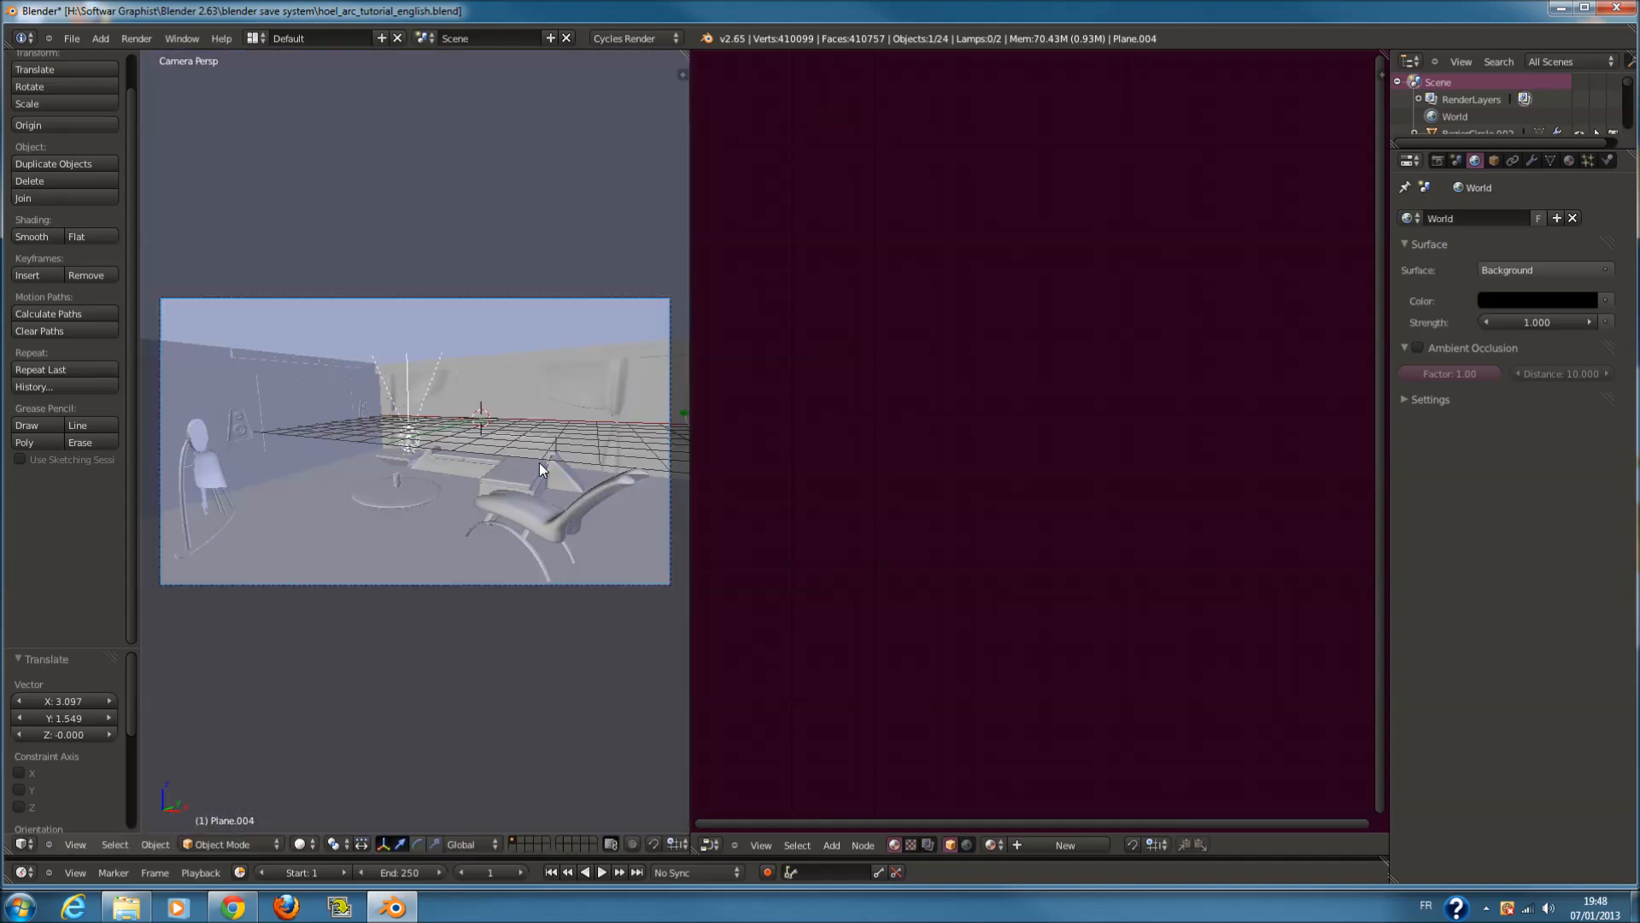
{"action": "scroll", "coordinate": [603, 463], "scroll_direction": "down", "scroll_amount": 1}
{"action": "key", "text": "s"}
{"action": "key", "text": "z"}
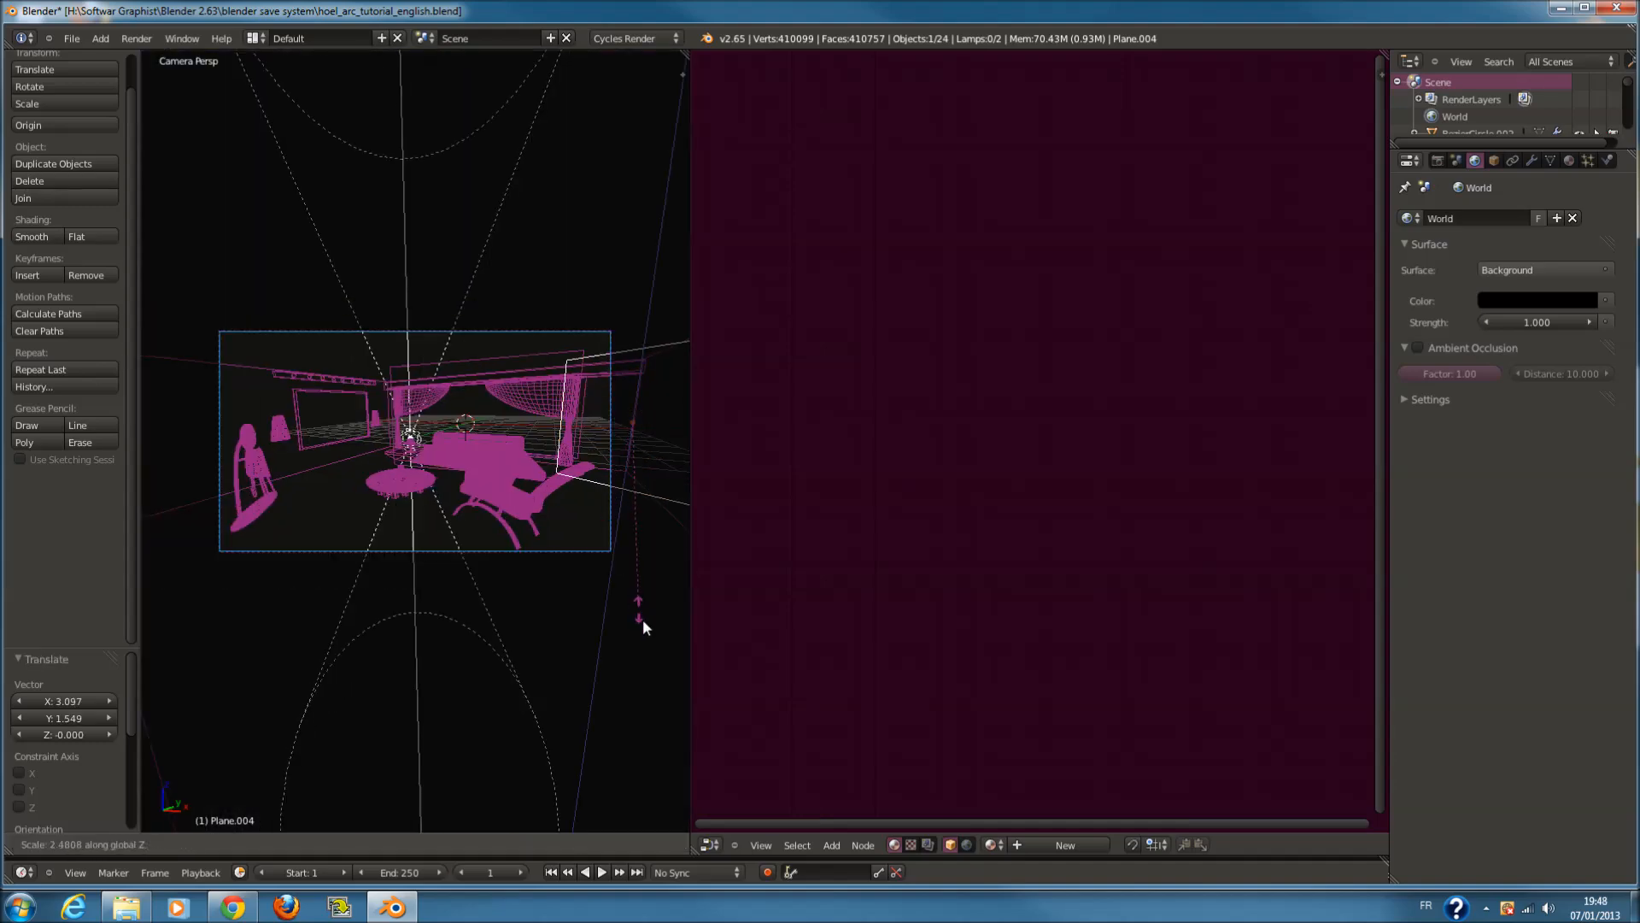
{"action": "left_click", "coordinate": [653, 675]}
{"action": "scroll", "coordinate": [646, 598], "scroll_direction": "down", "scroll_amount": 1}
{"action": "key", "text": "s"}
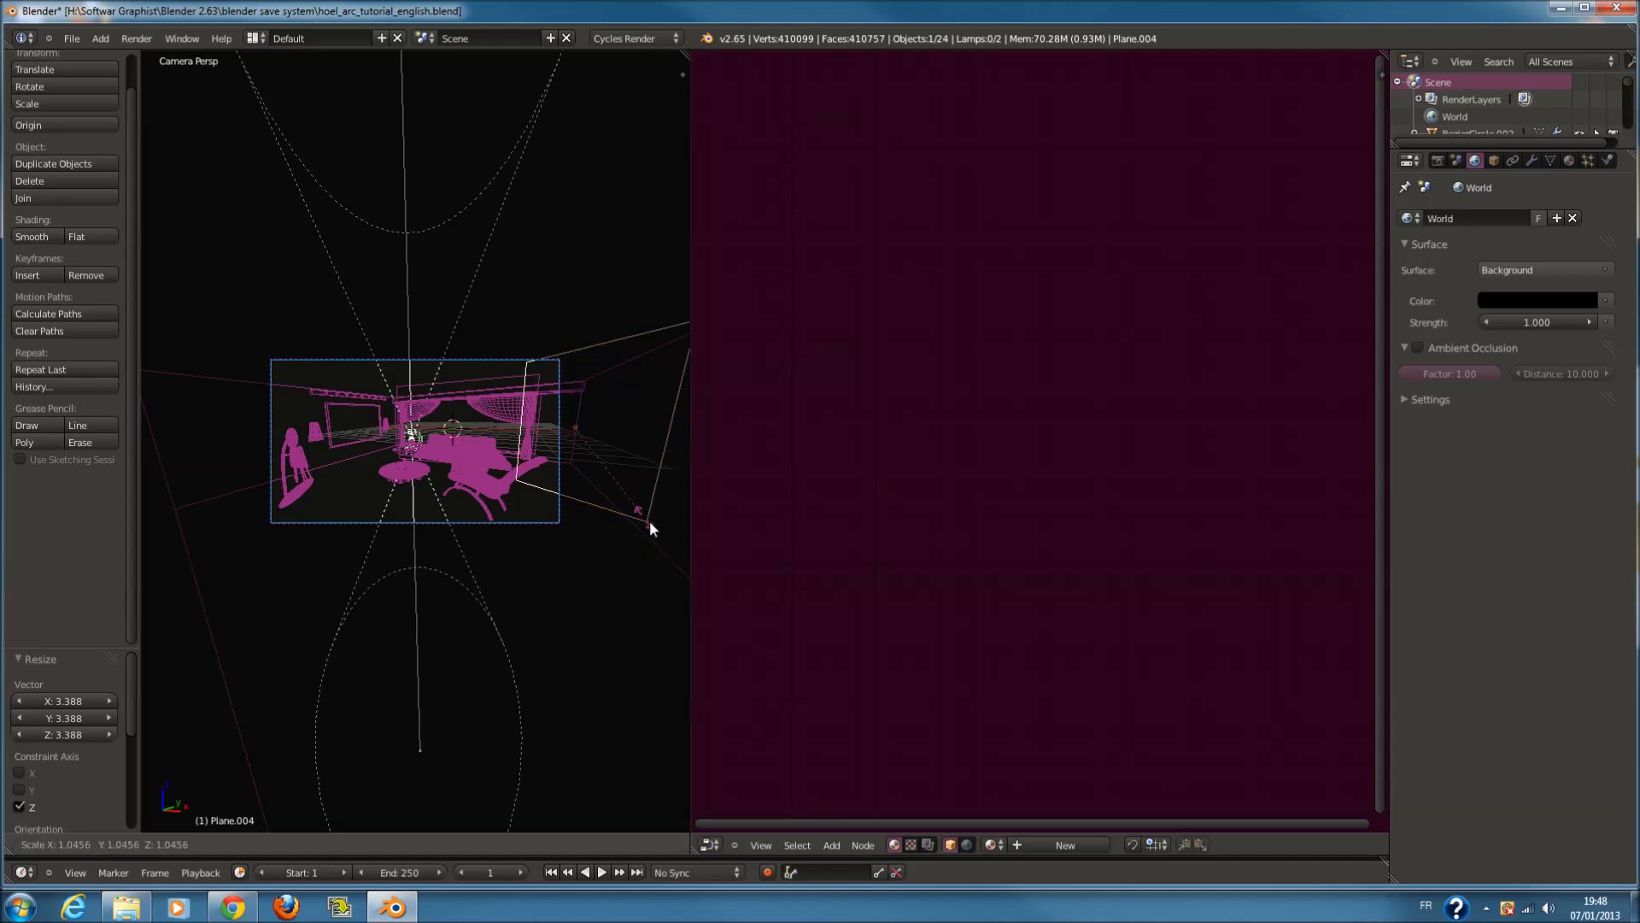
{"action": "left_click", "coordinate": [670, 535]}
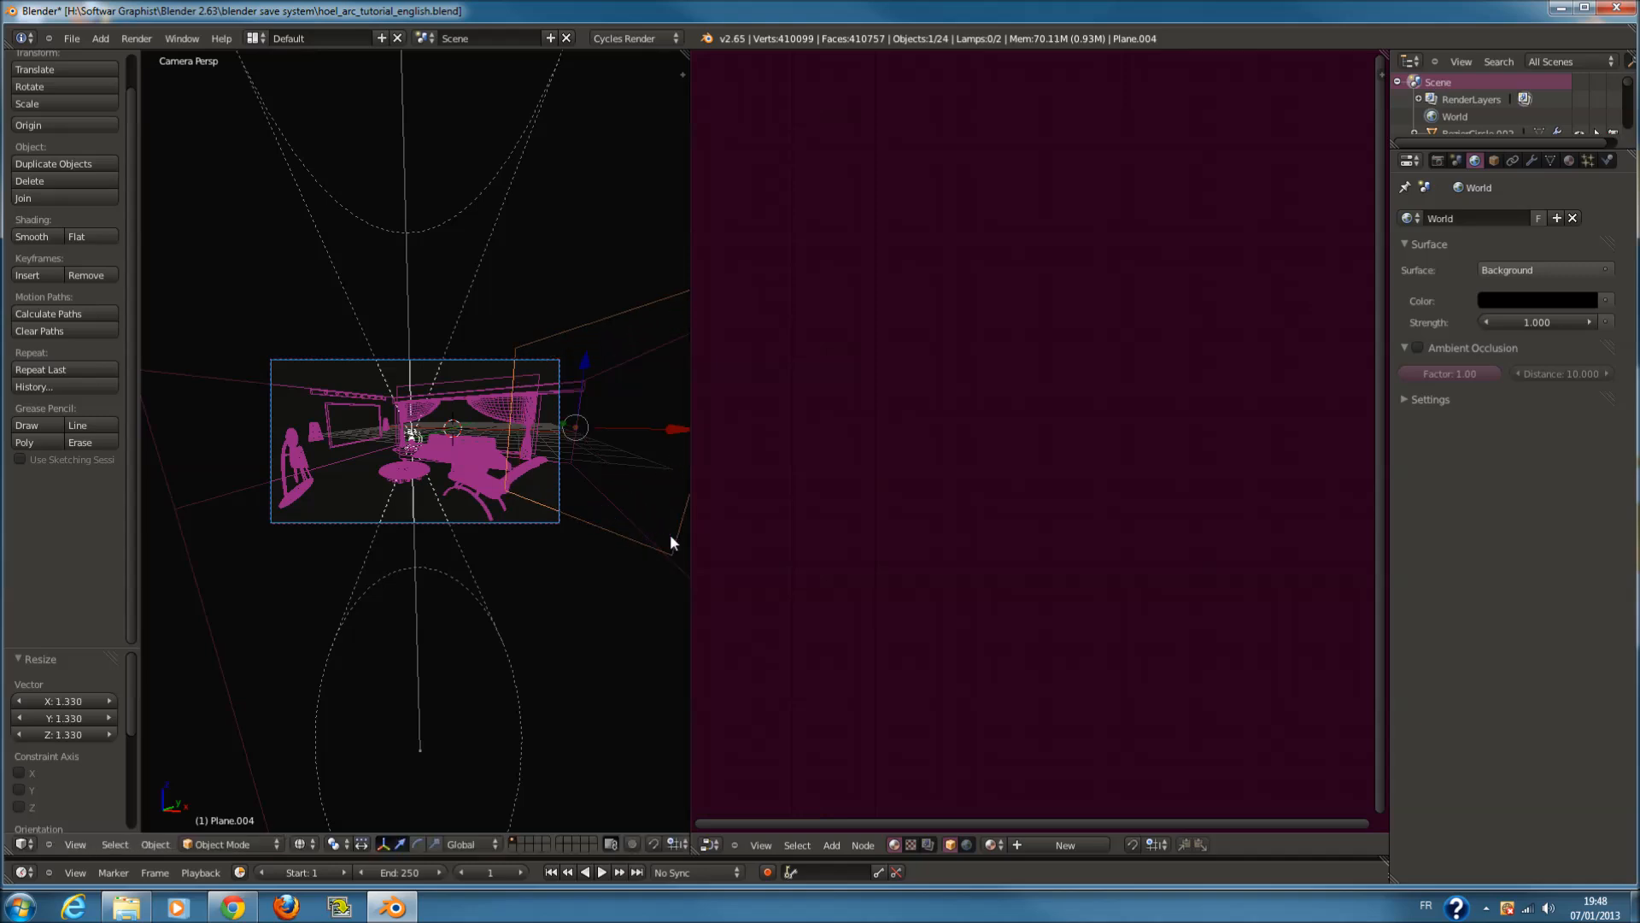
Reposition the plane in the camera view, finishing with a shift of about -2.5 in X, -1.5 in Y and 0.4 in Z
{"action": "key", "text": "z"}
{"action": "key", "text": "g"}
{"action": "left_click", "coordinate": [668, 510]}
{"action": "key", "text": "z"}
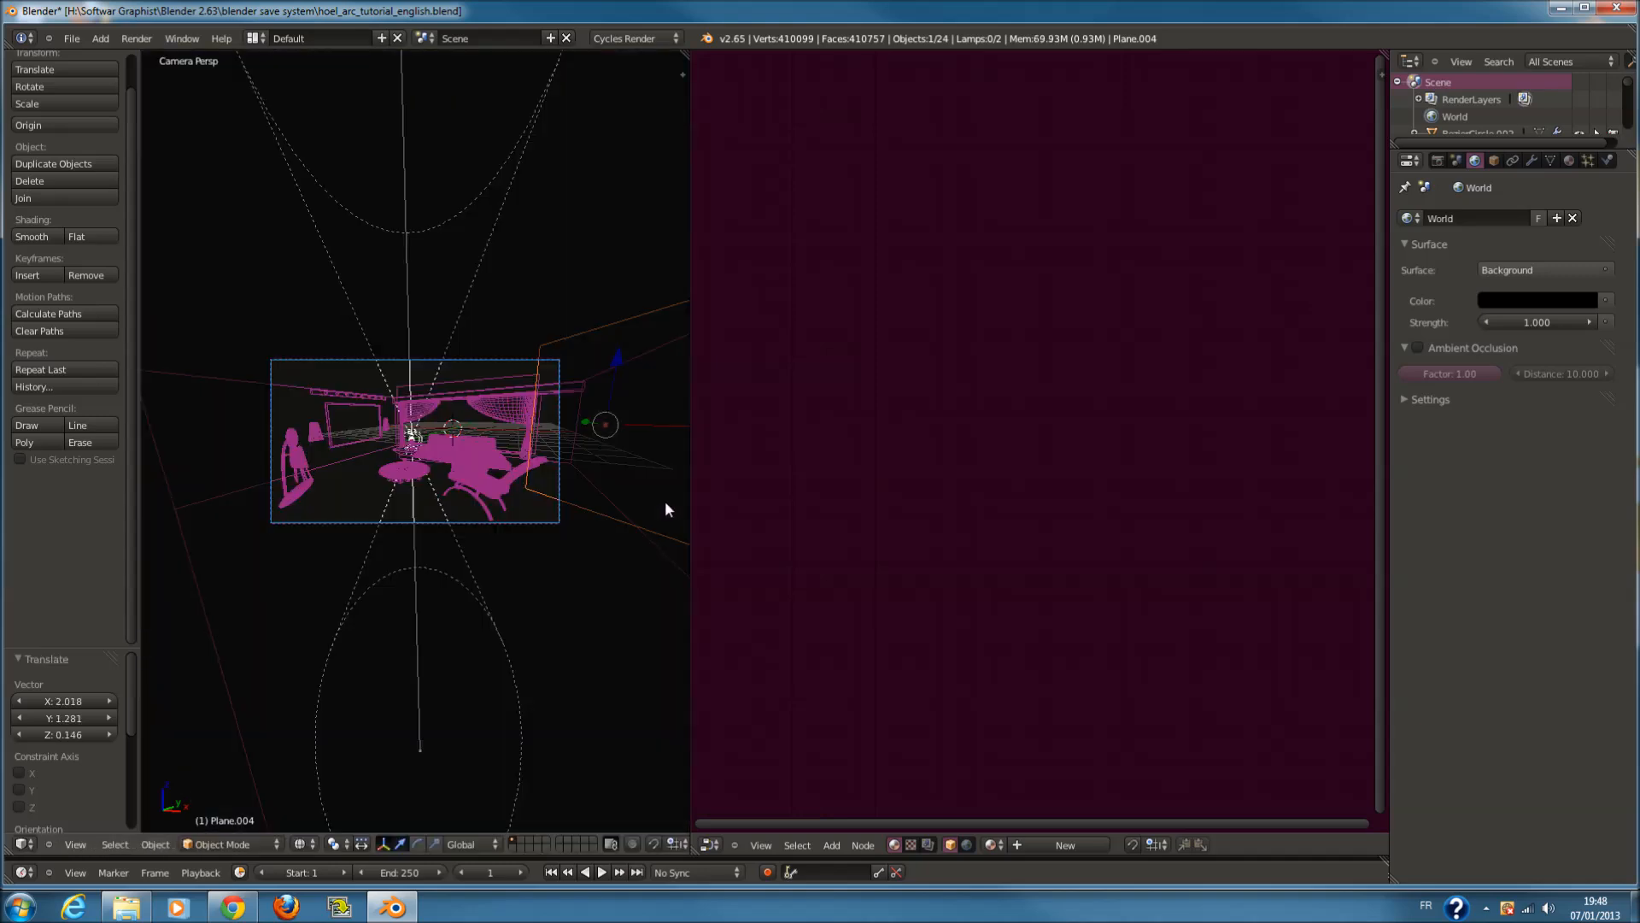
{"action": "key", "text": "g"}
{"action": "left_click", "coordinate": [654, 487]}
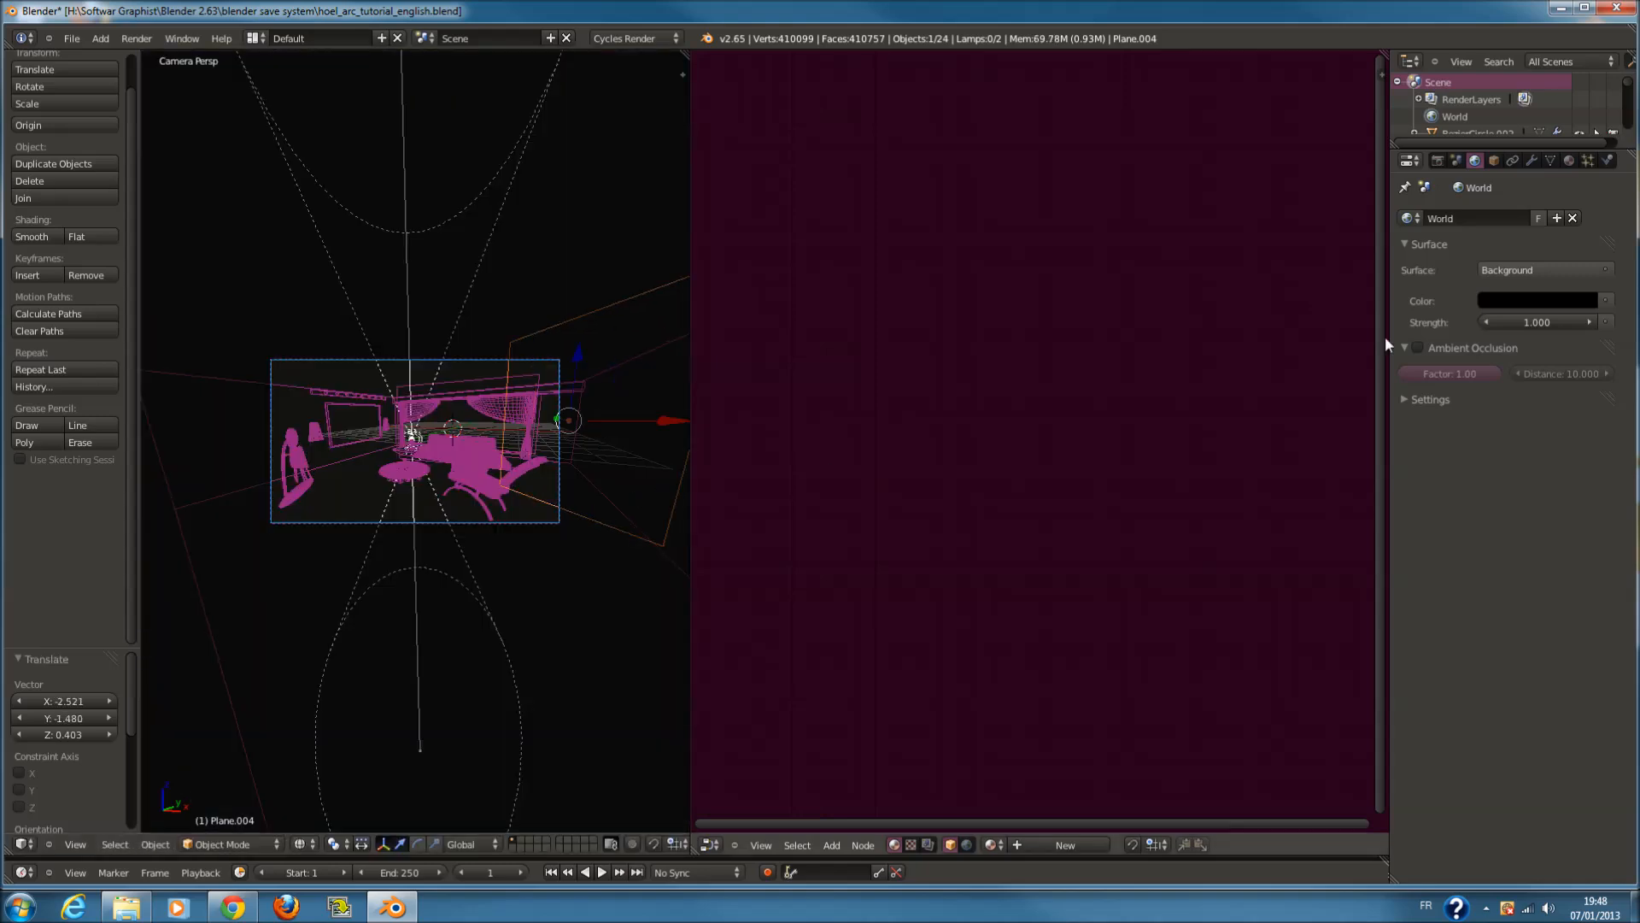
Assign the existing emission material to the plane and preview the camera view in rendered shading
{"action": "left_click", "coordinate": [1568, 160]}
{"action": "left_click", "coordinate": [1410, 273]}
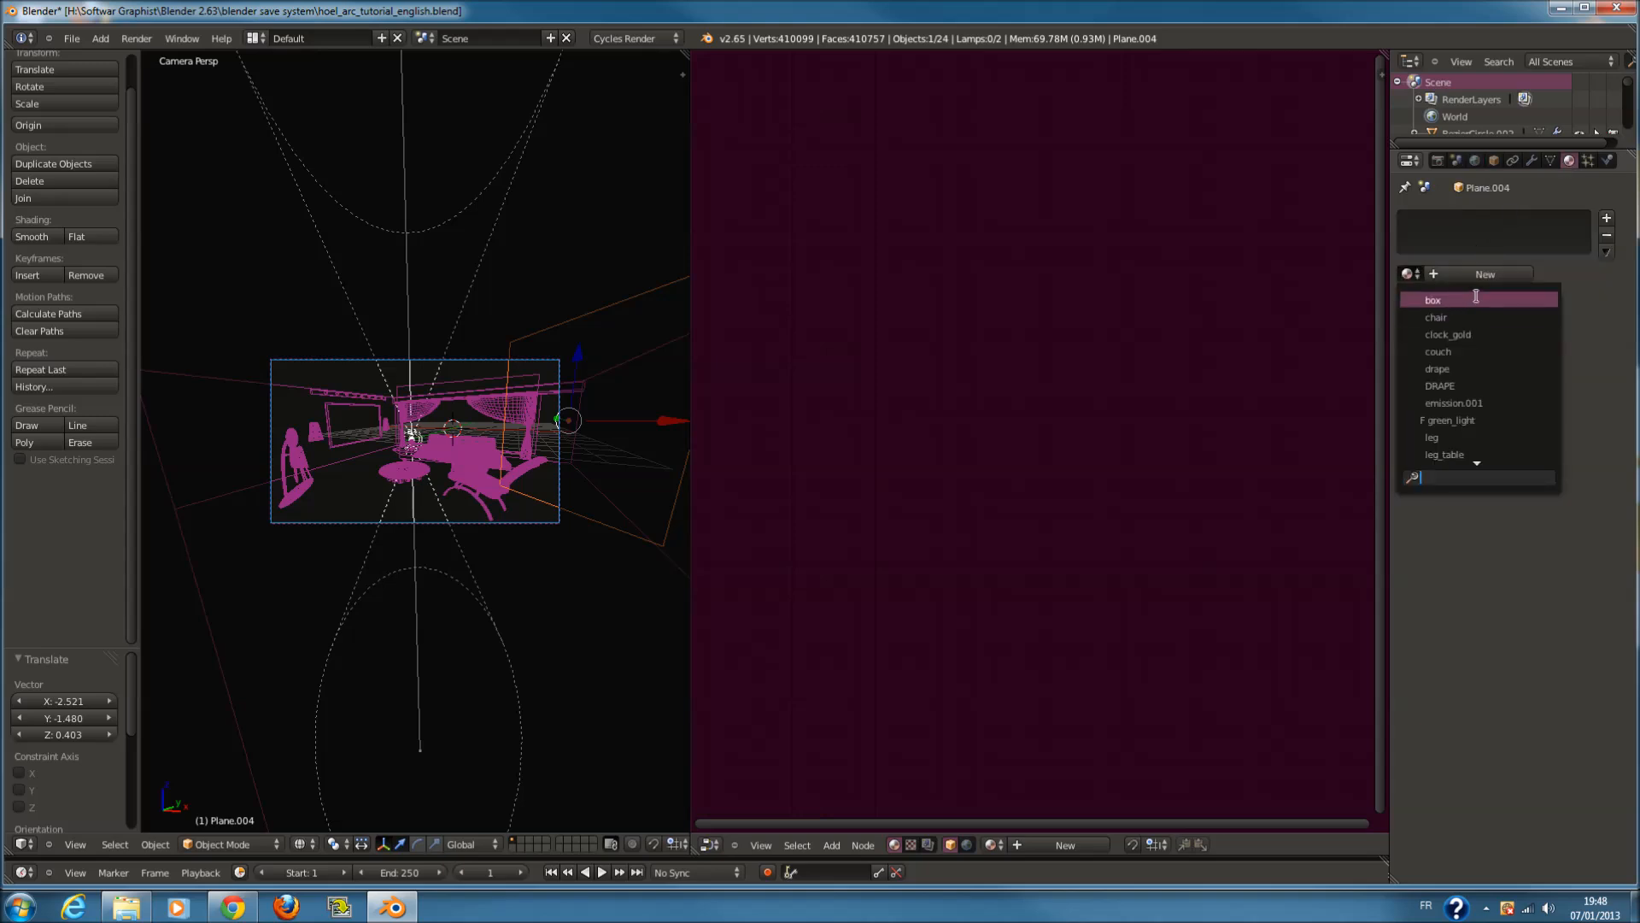
{"action": "scroll", "coordinate": [1458, 440], "scroll_direction": "down", "scroll_amount": 10}
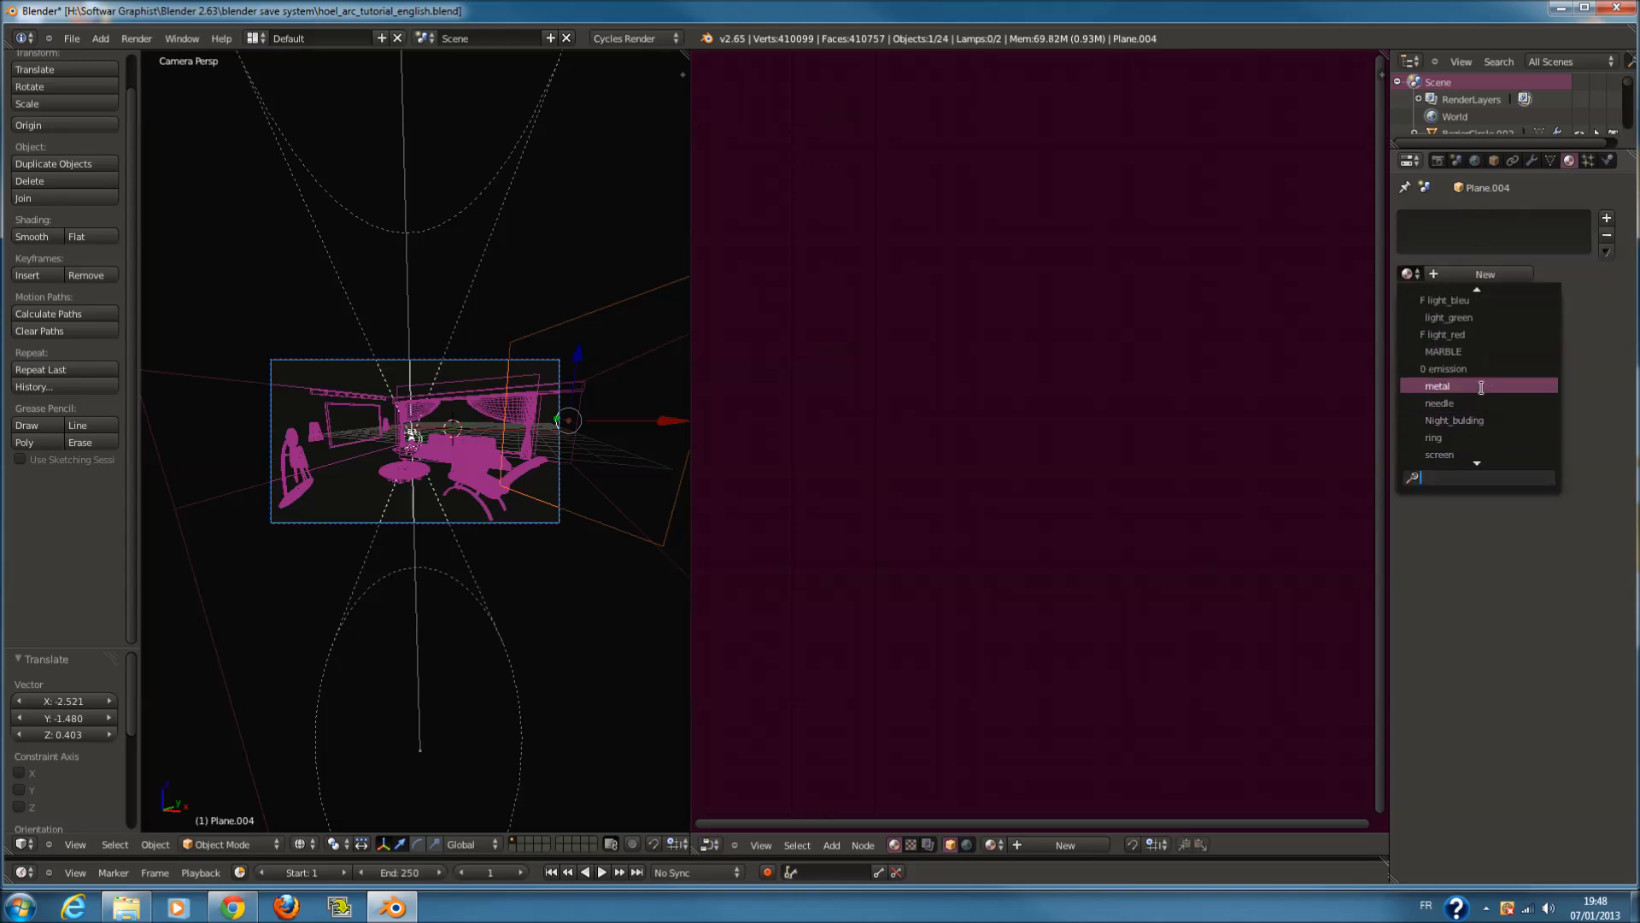
{"action": "left_click", "coordinate": [1484, 369]}
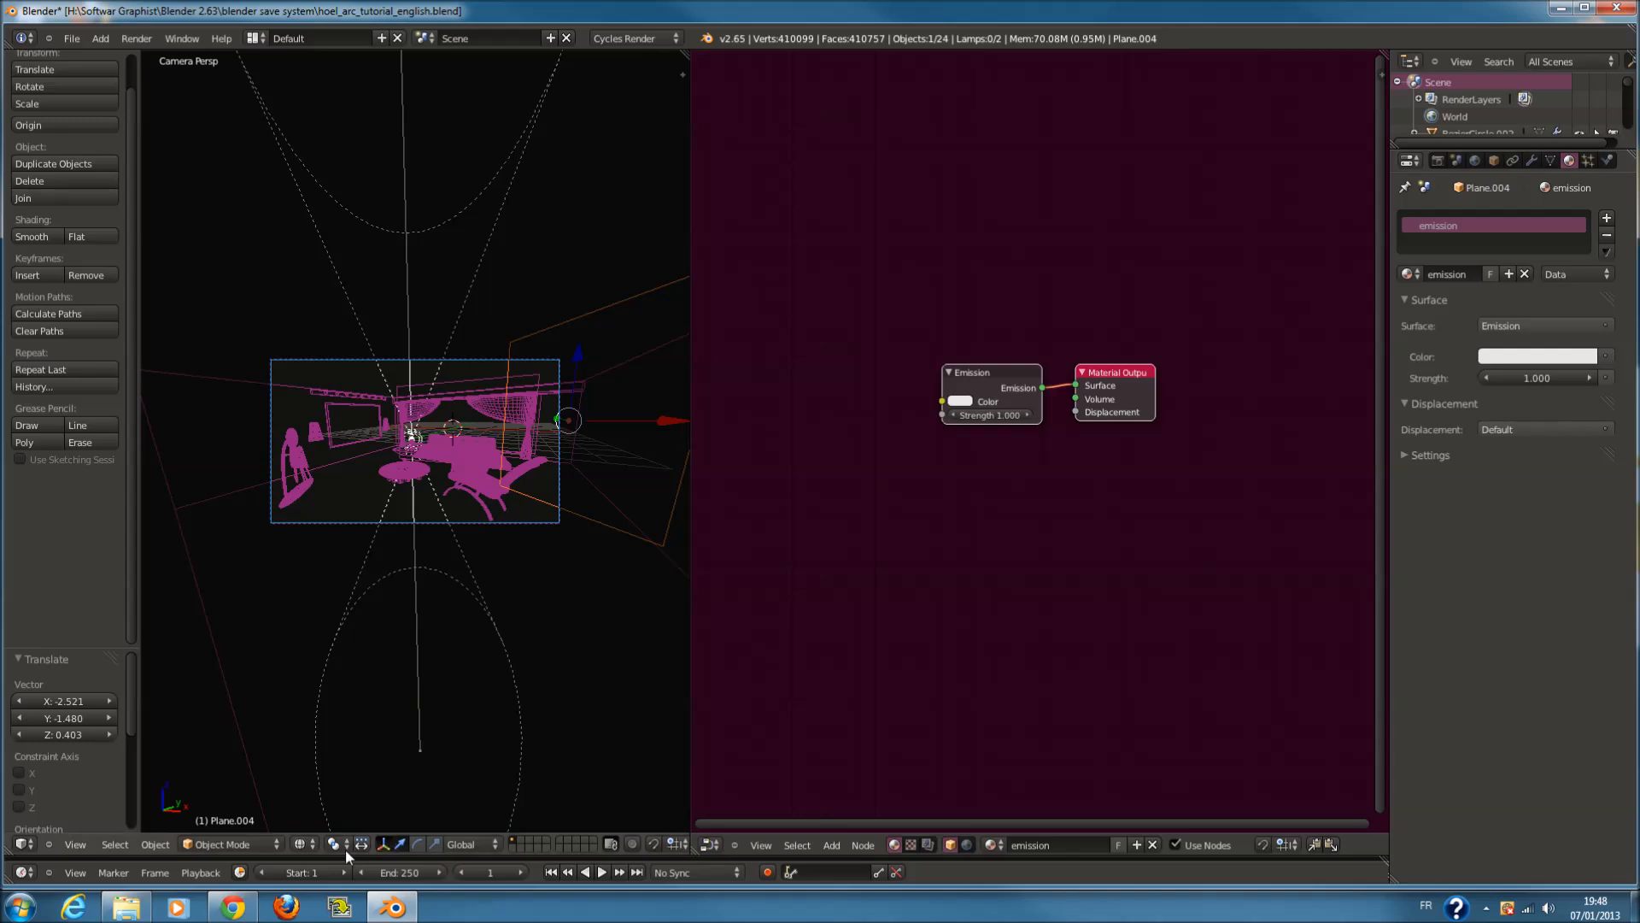
{"action": "left_click", "coordinate": [318, 843]}
{"action": "left_click", "coordinate": [347, 735]}
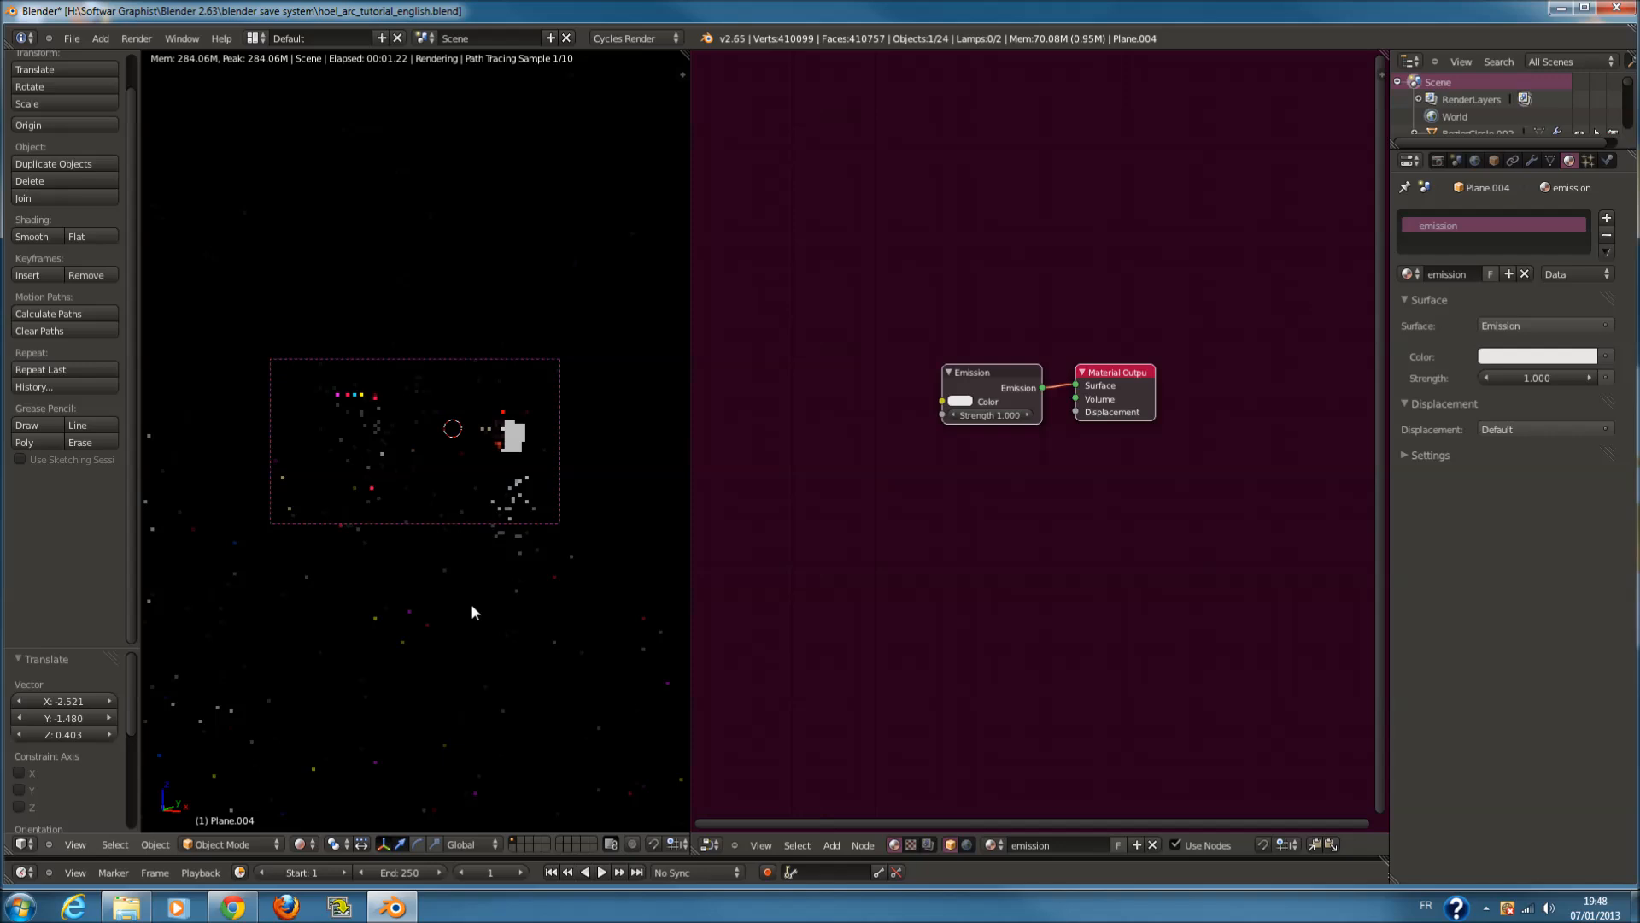
{"action": "scroll", "coordinate": [470, 603], "scroll_direction": "up", "scroll_amount": 3}
{"action": "scroll", "coordinate": [471, 606], "scroll_direction": "up", "scroll_amount": 1}
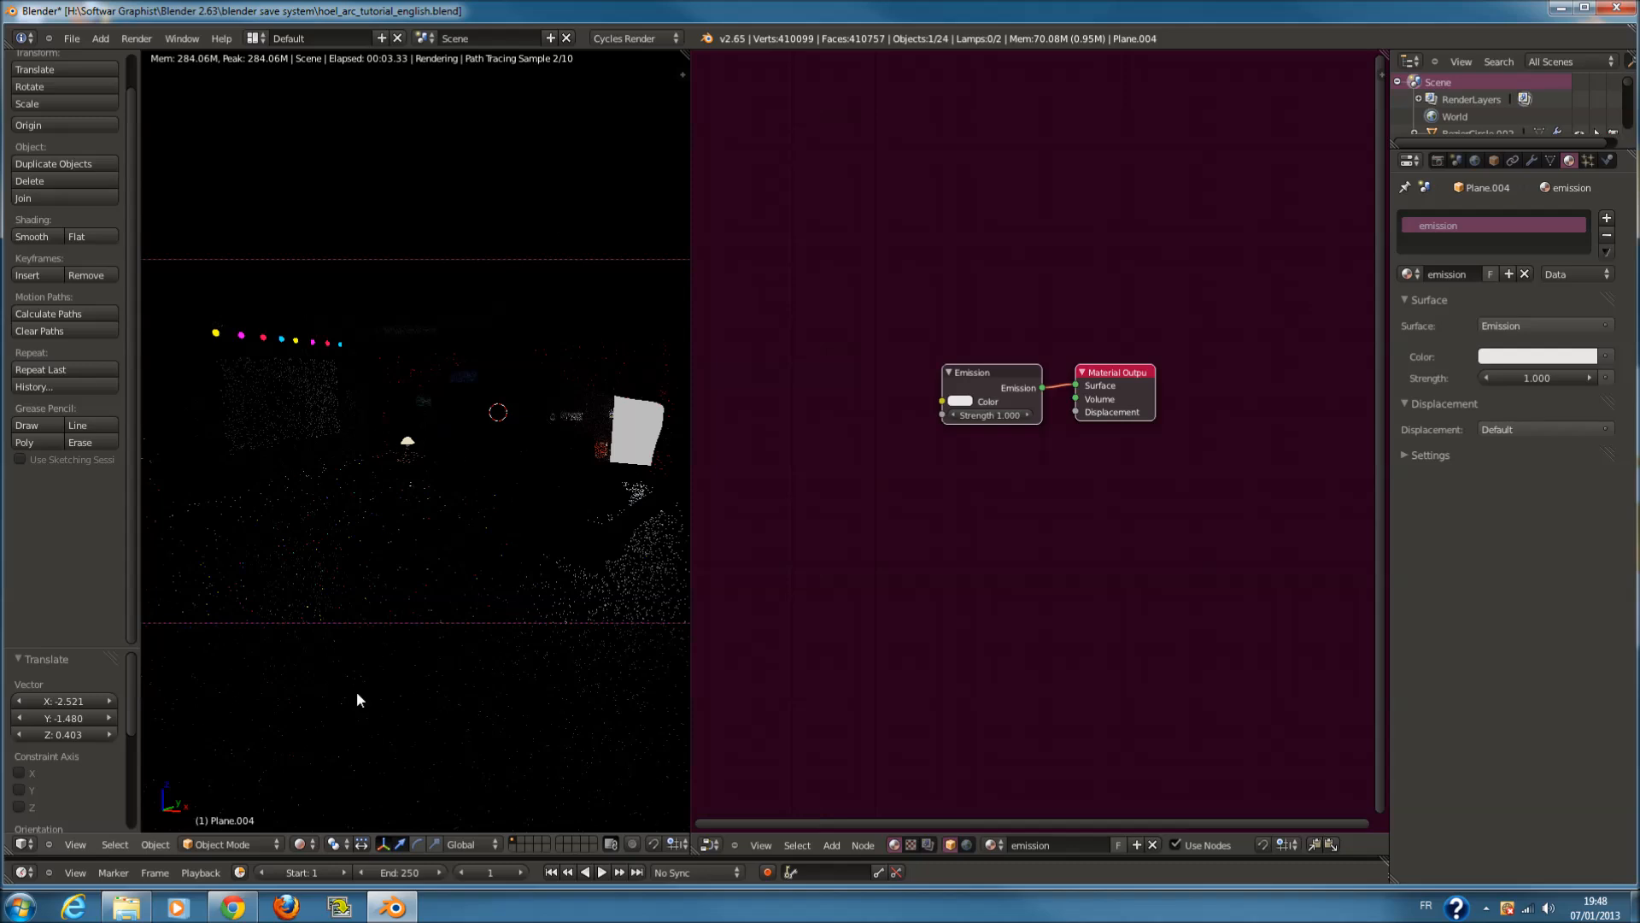
Widen the 3D view, then rescale the plane in wireframe top view and move it toward the camera end of the room
{"action": "left_click", "coordinate": [318, 843]}
{"action": "left_click", "coordinate": [332, 792]}
{"action": "scroll", "coordinate": [565, 500], "scroll_direction": "down", "scroll_amount": 1}
{"action": "left_click_drag", "start_coordinate": [689, 277], "coordinate": [1095, 268]}
{"action": "key", "text": "z"}
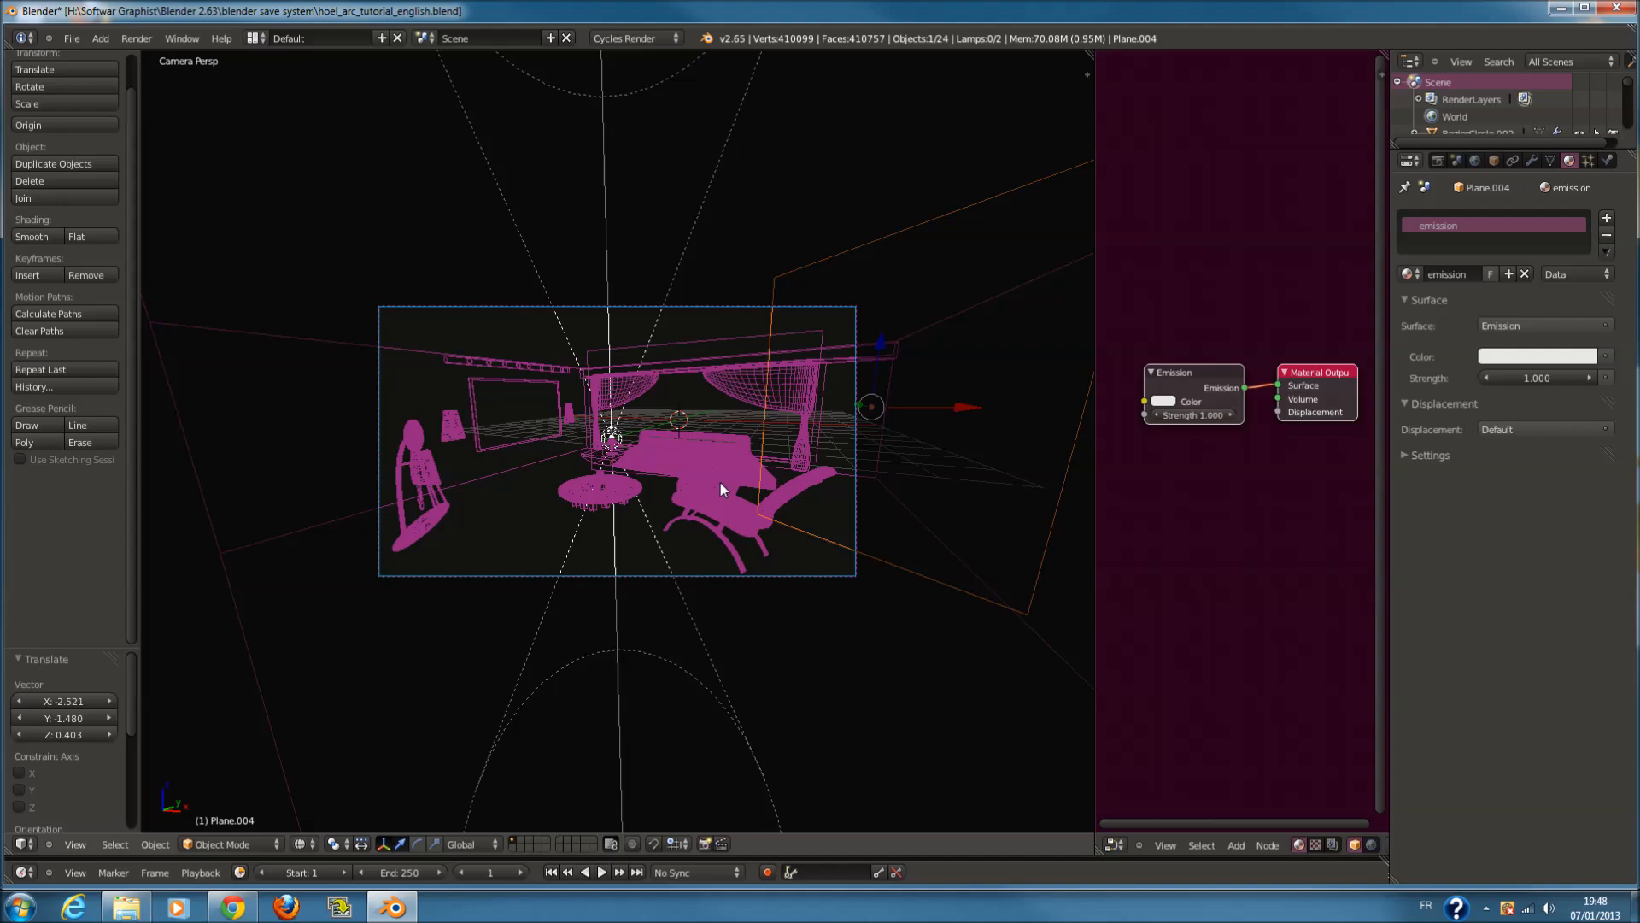
{"action": "key", "text": "KP_7"}
{"action": "key", "text": "s"}
{"action": "left_click", "coordinate": [857, 330]}
{"action": "key", "text": "g"}
{"action": "left_click", "coordinate": [807, 649]}
Turn the plane parallel to the room's wall behind the camera, resize it and place it just inside that wall
{"action": "key", "text": "r"}
{"action": "left_click", "coordinate": [806, 538]}
{"action": "key", "text": "g"}
{"action": "left_click", "coordinate": [682, 623]}
{"action": "key", "text": "r"}
{"action": "left_click", "coordinate": [762, 716]}
{"action": "key", "text": "s"}
{"action": "left_click", "coordinate": [813, 694]}
{"action": "key", "text": "g"}
{"action": "left_click", "coordinate": [769, 663]}
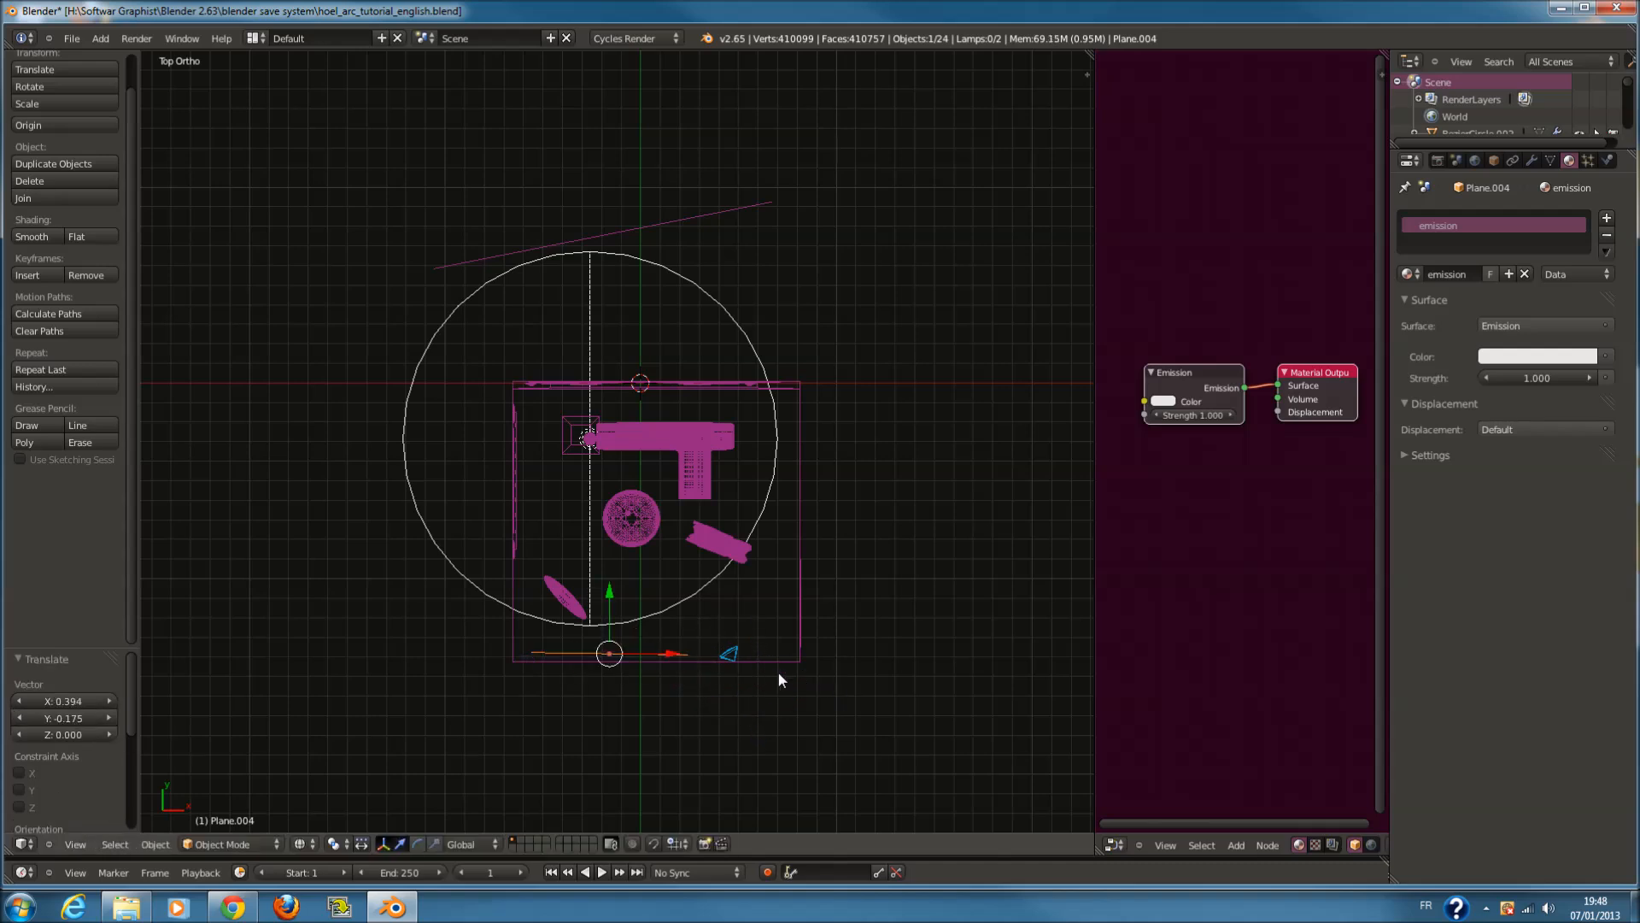
Preview the camera view in rendered shading and try an emission strength of 2 on the plane
{"action": "key", "text": "KP_0"}
{"action": "left_click", "coordinate": [303, 845]}
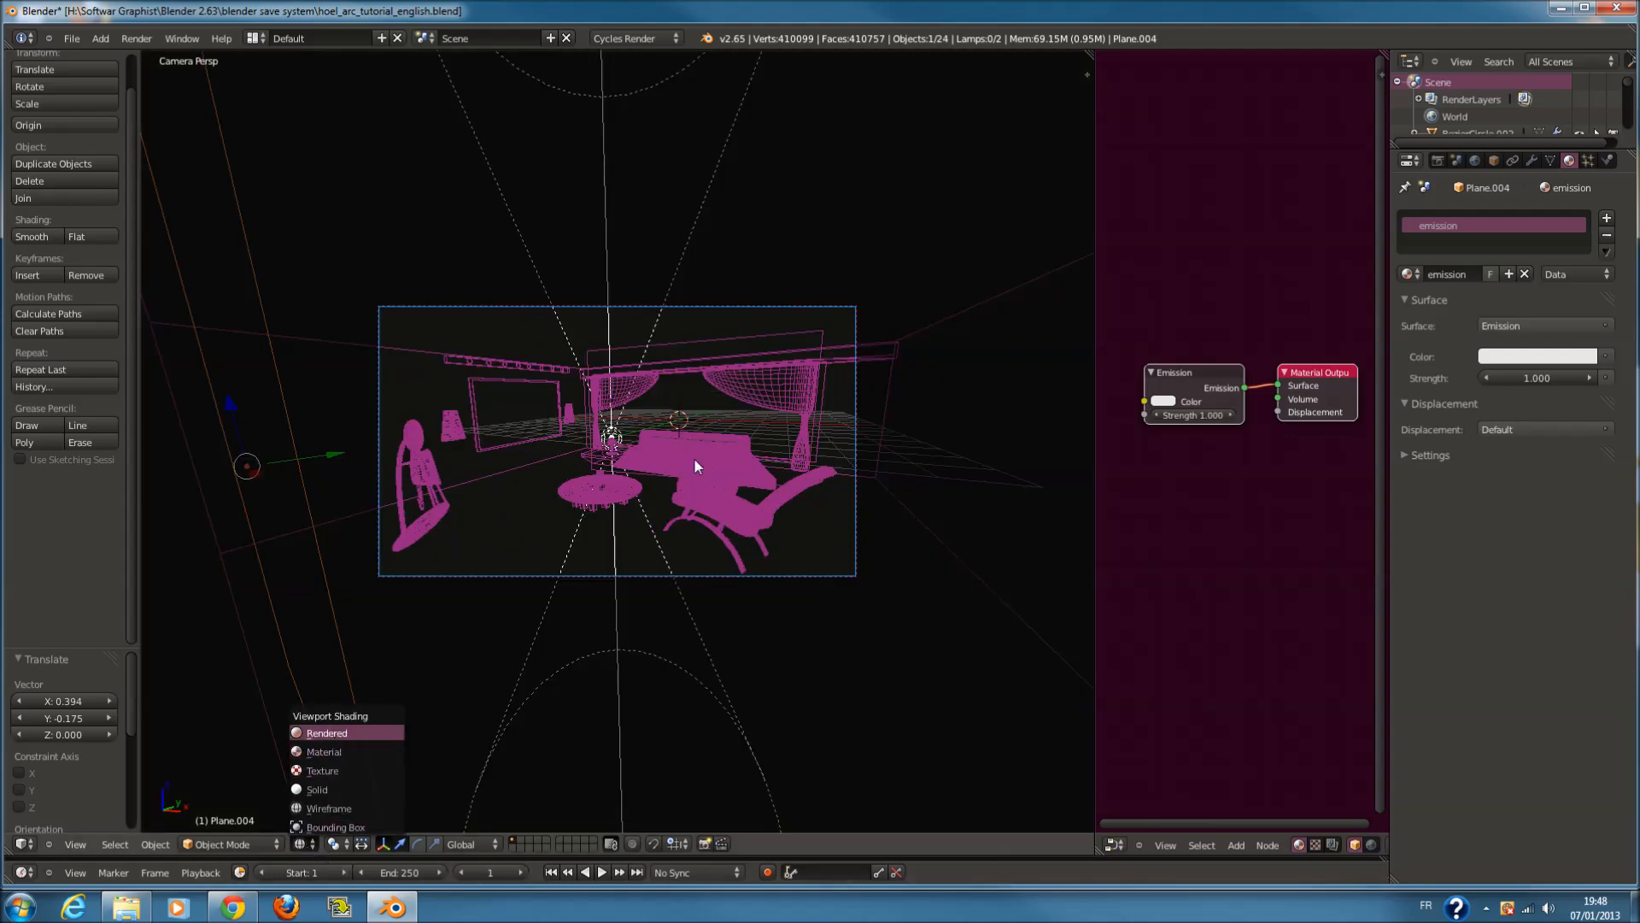
{"action": "key", "text": "Return"}
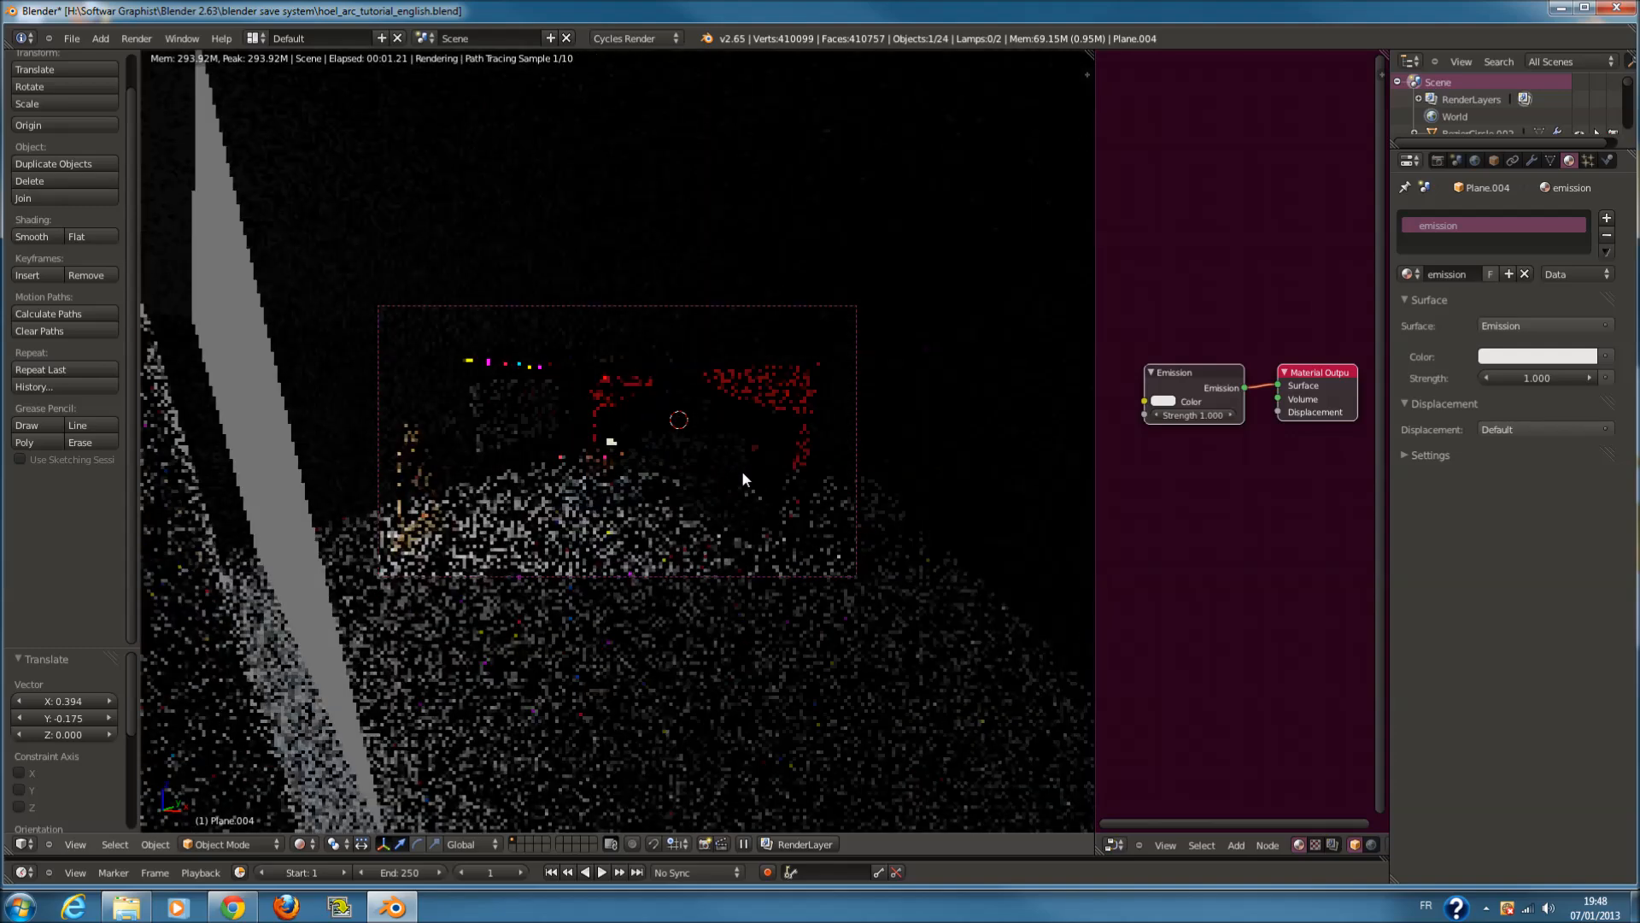
{"action": "left_click", "coordinate": [1531, 381]}
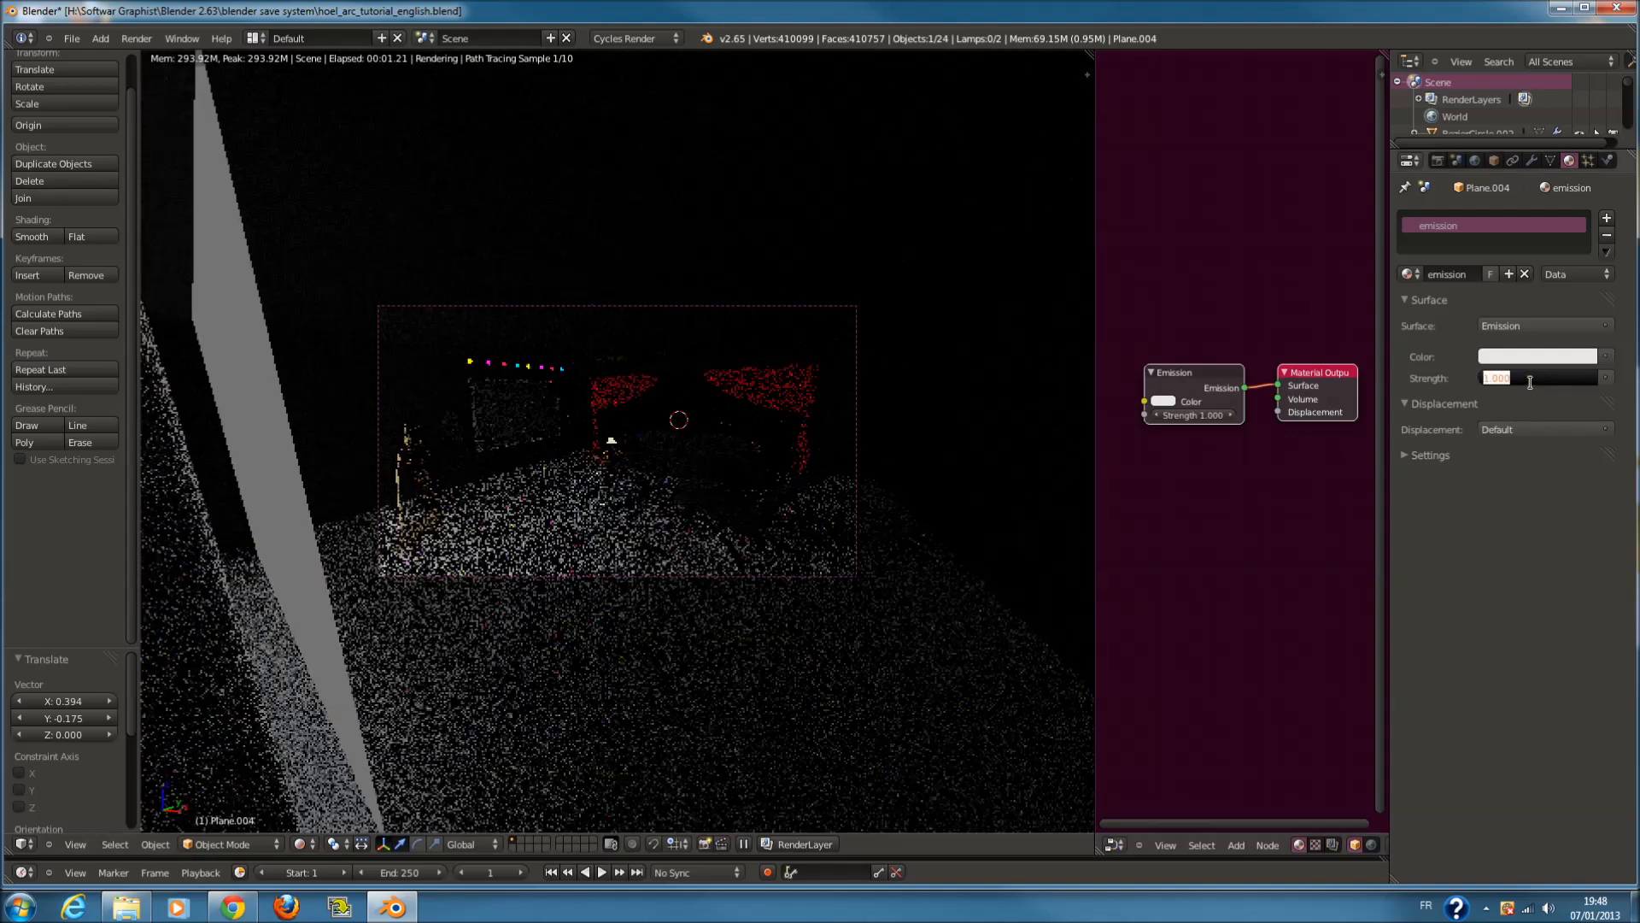
{"action": "type", "text": "2"}
{"action": "key", "text": "Return"}
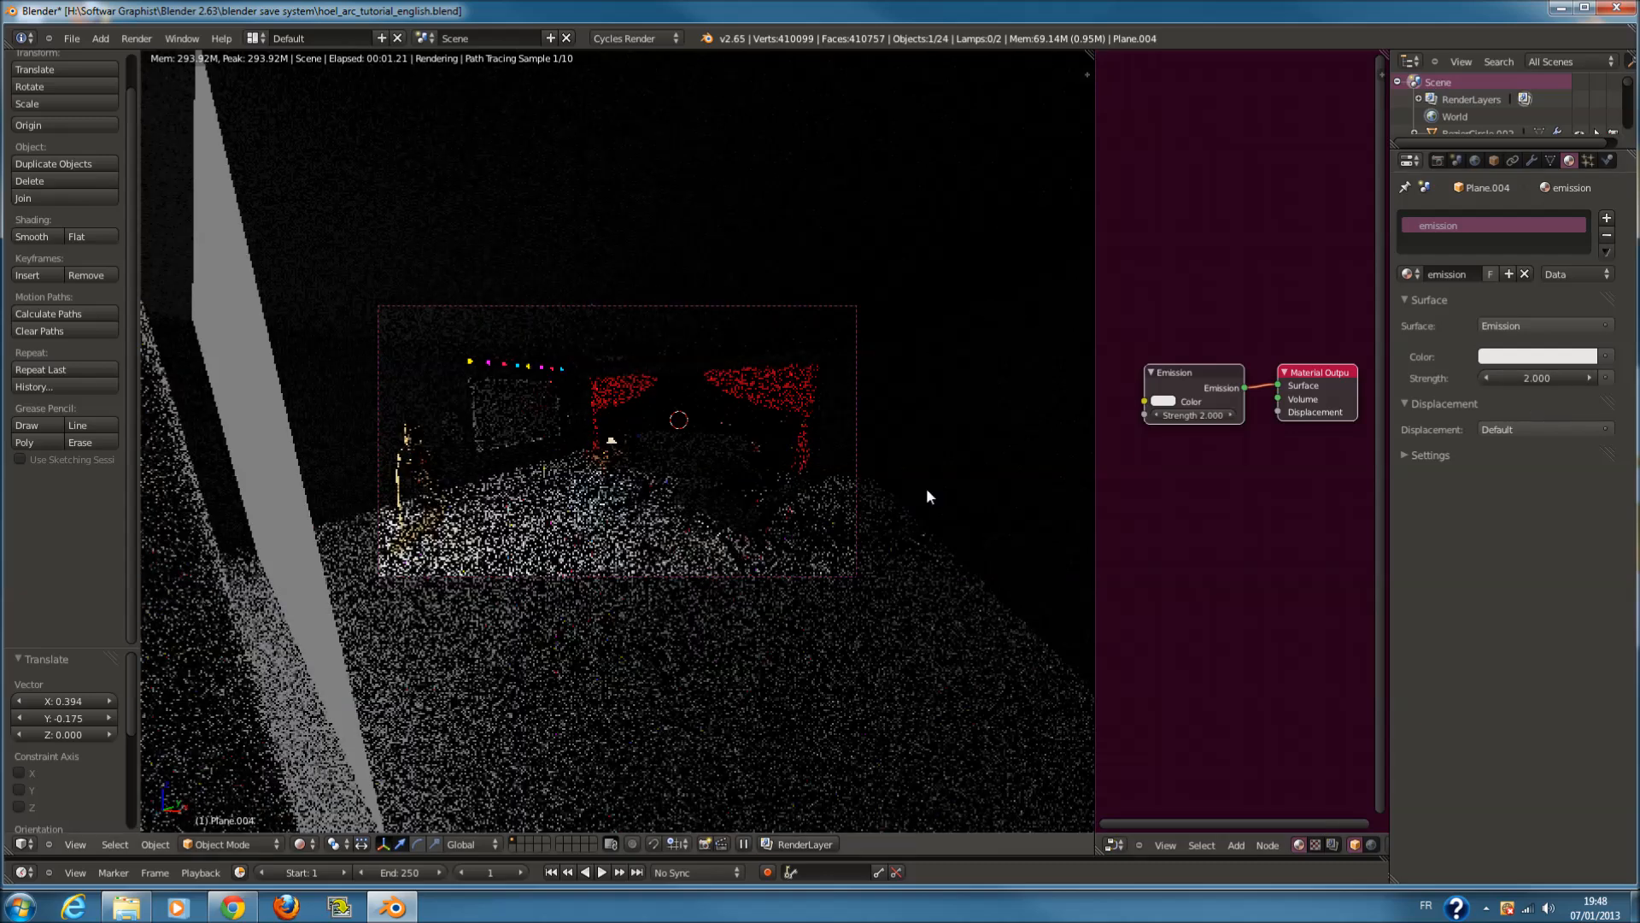
Set the plane's emission strength to 1.5 and merge the node editor area into the 3D view
{"action": "left_click", "coordinate": [1528, 376]}
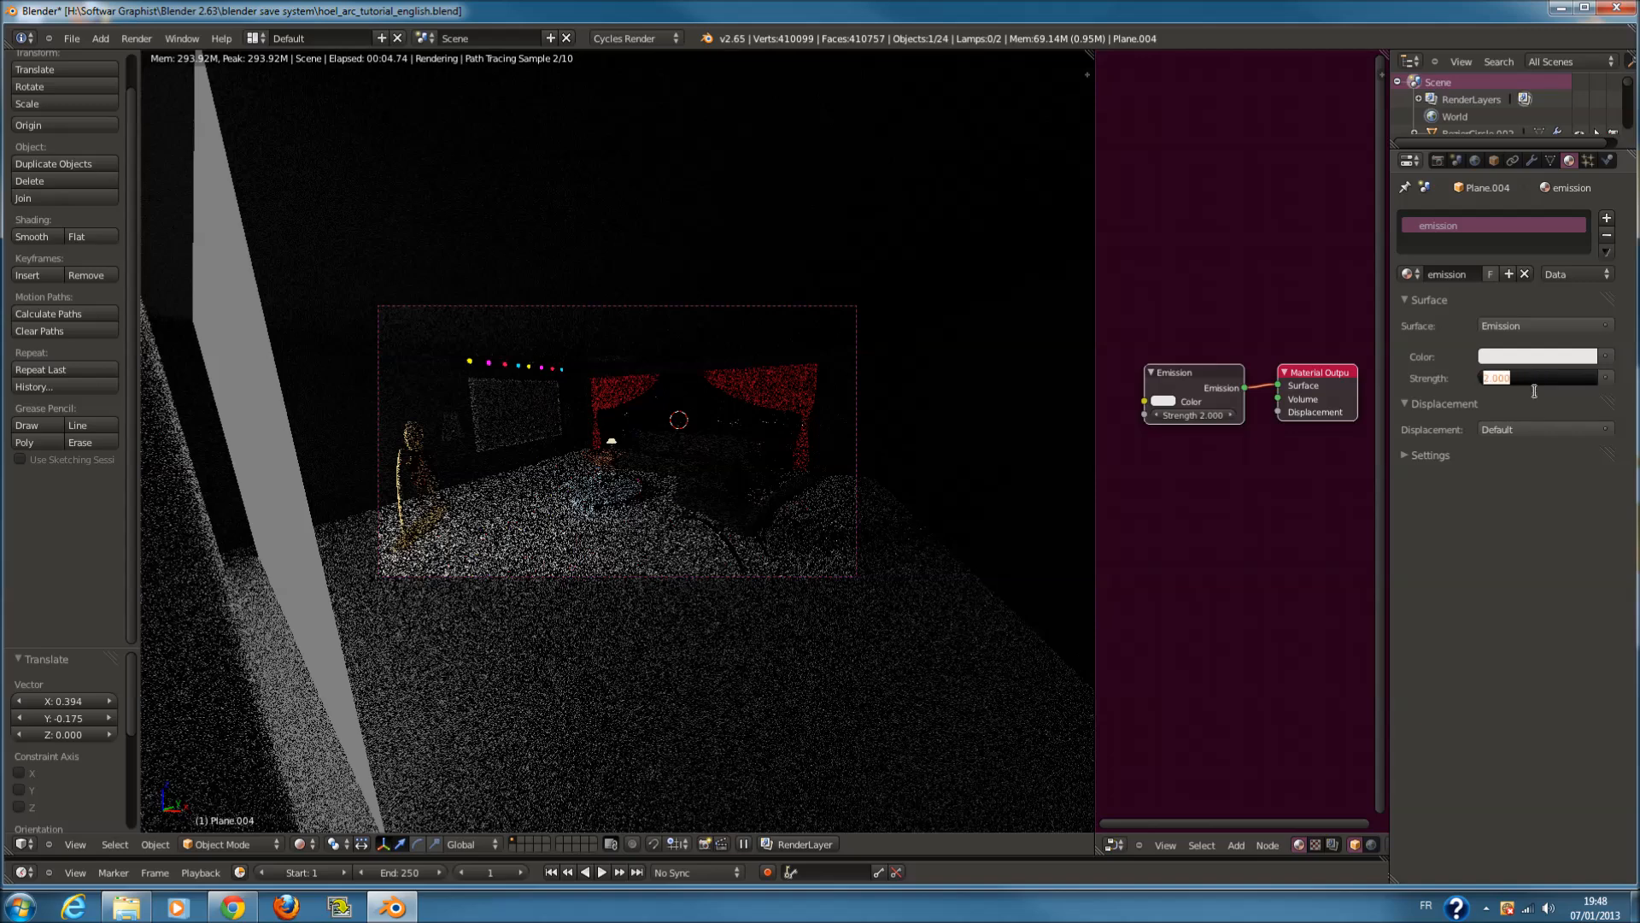
{"action": "type", "text": "1.5"}
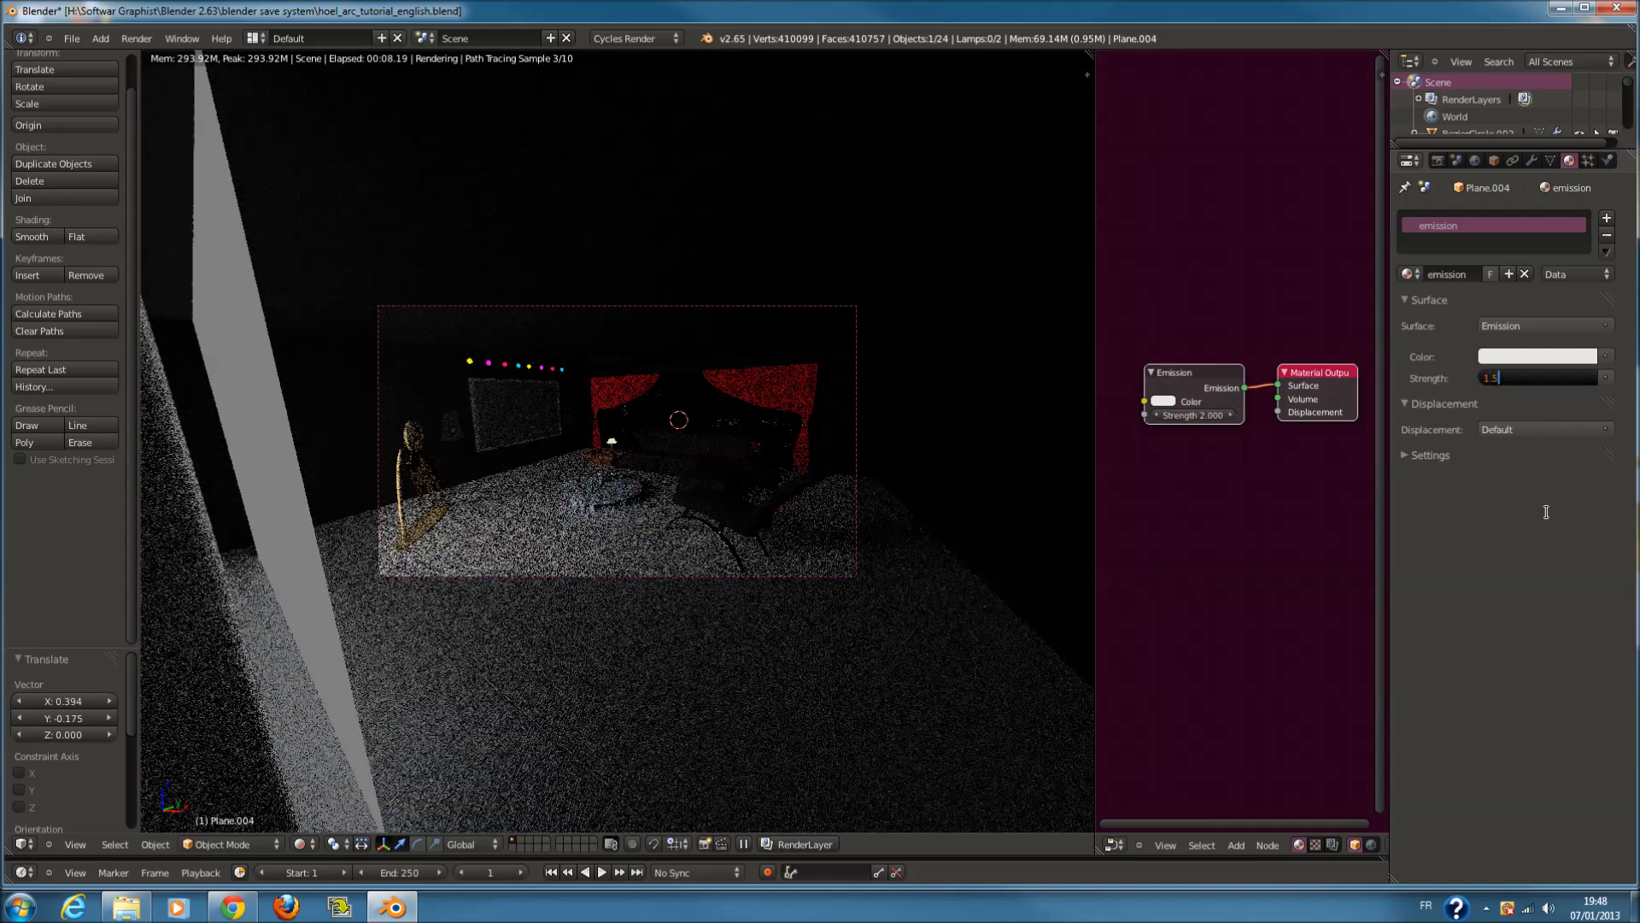
{"action": "key", "text": "Return"}
{"action": "left_click_drag", "start_coordinate": [1091, 56], "coordinate": [1179, 342]}
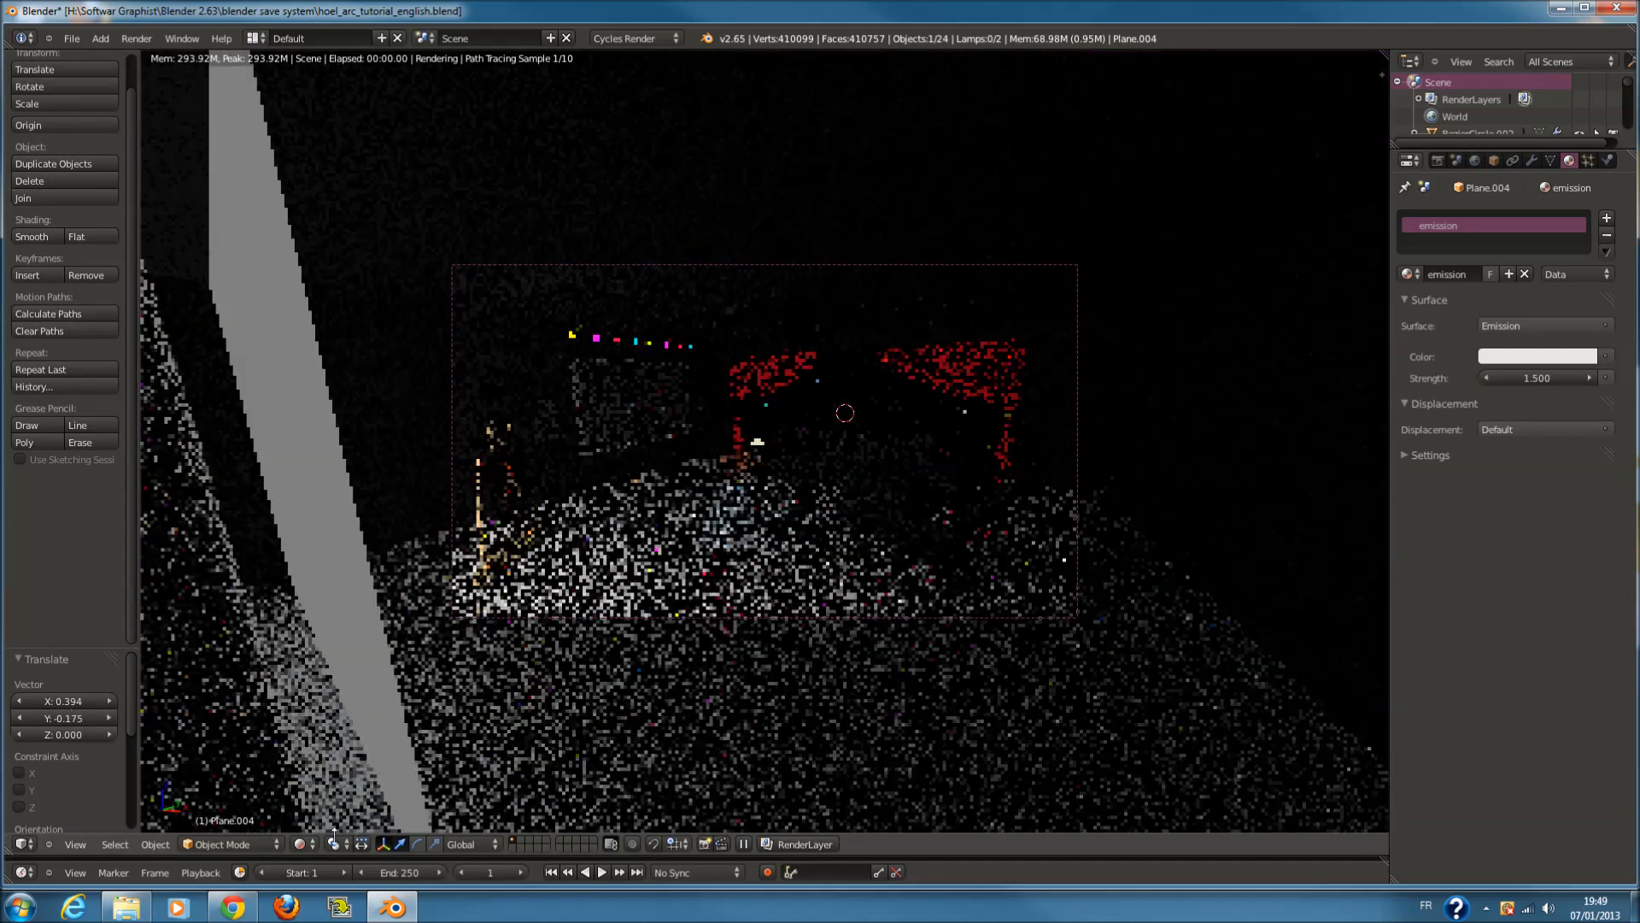
Examine the light plane's placement from the camera and the right side in solid and wireframe shading
{"action": "left_click", "coordinate": [301, 844]}
{"action": "left_click", "coordinate": [327, 793]}
{"action": "scroll", "coordinate": [574, 566], "scroll_direction": "up", "scroll_amount": 5}
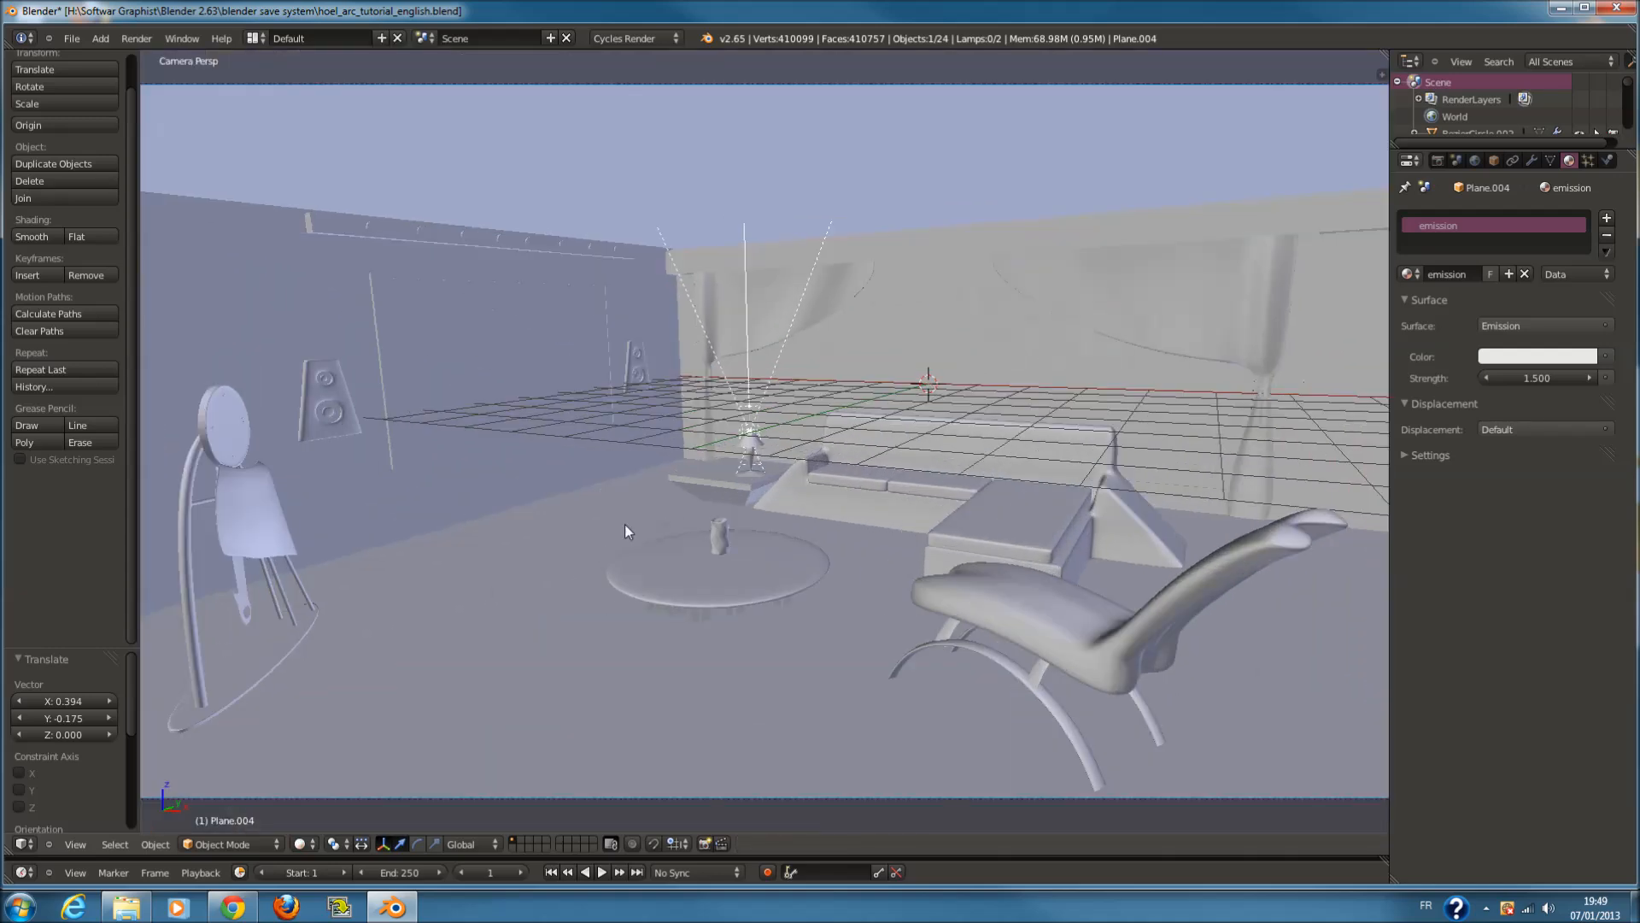
{"action": "scroll", "coordinate": [629, 525], "scroll_direction": "up", "scroll_amount": 3}
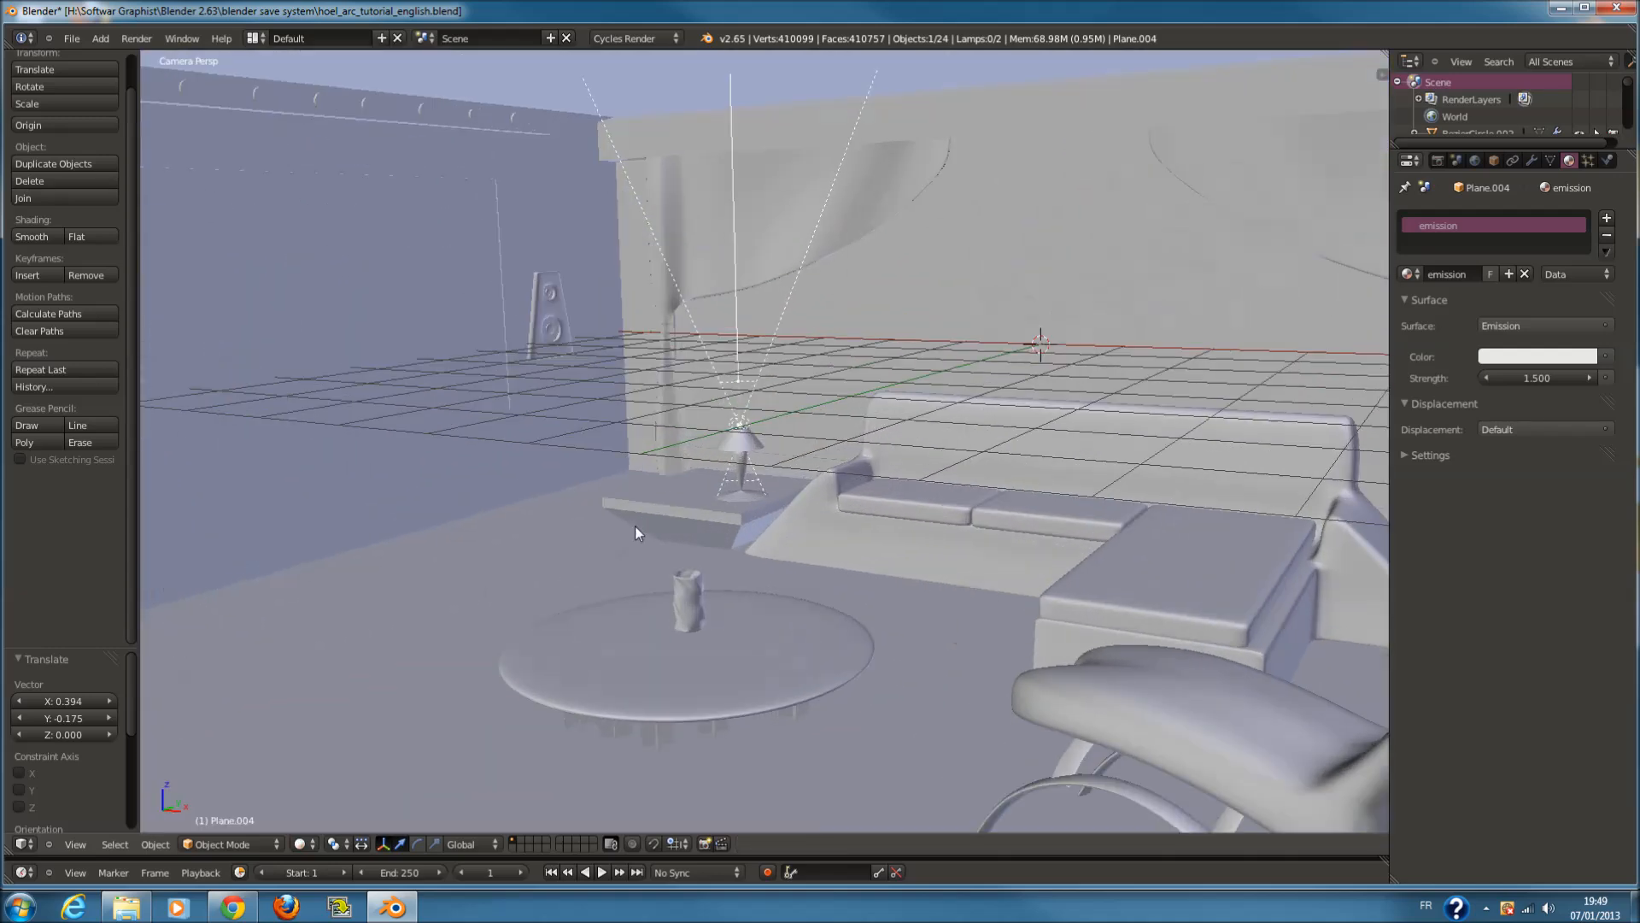
{"action": "scroll", "coordinate": [636, 525], "scroll_direction": "down", "scroll_amount": 10}
{"action": "key", "text": "z"}
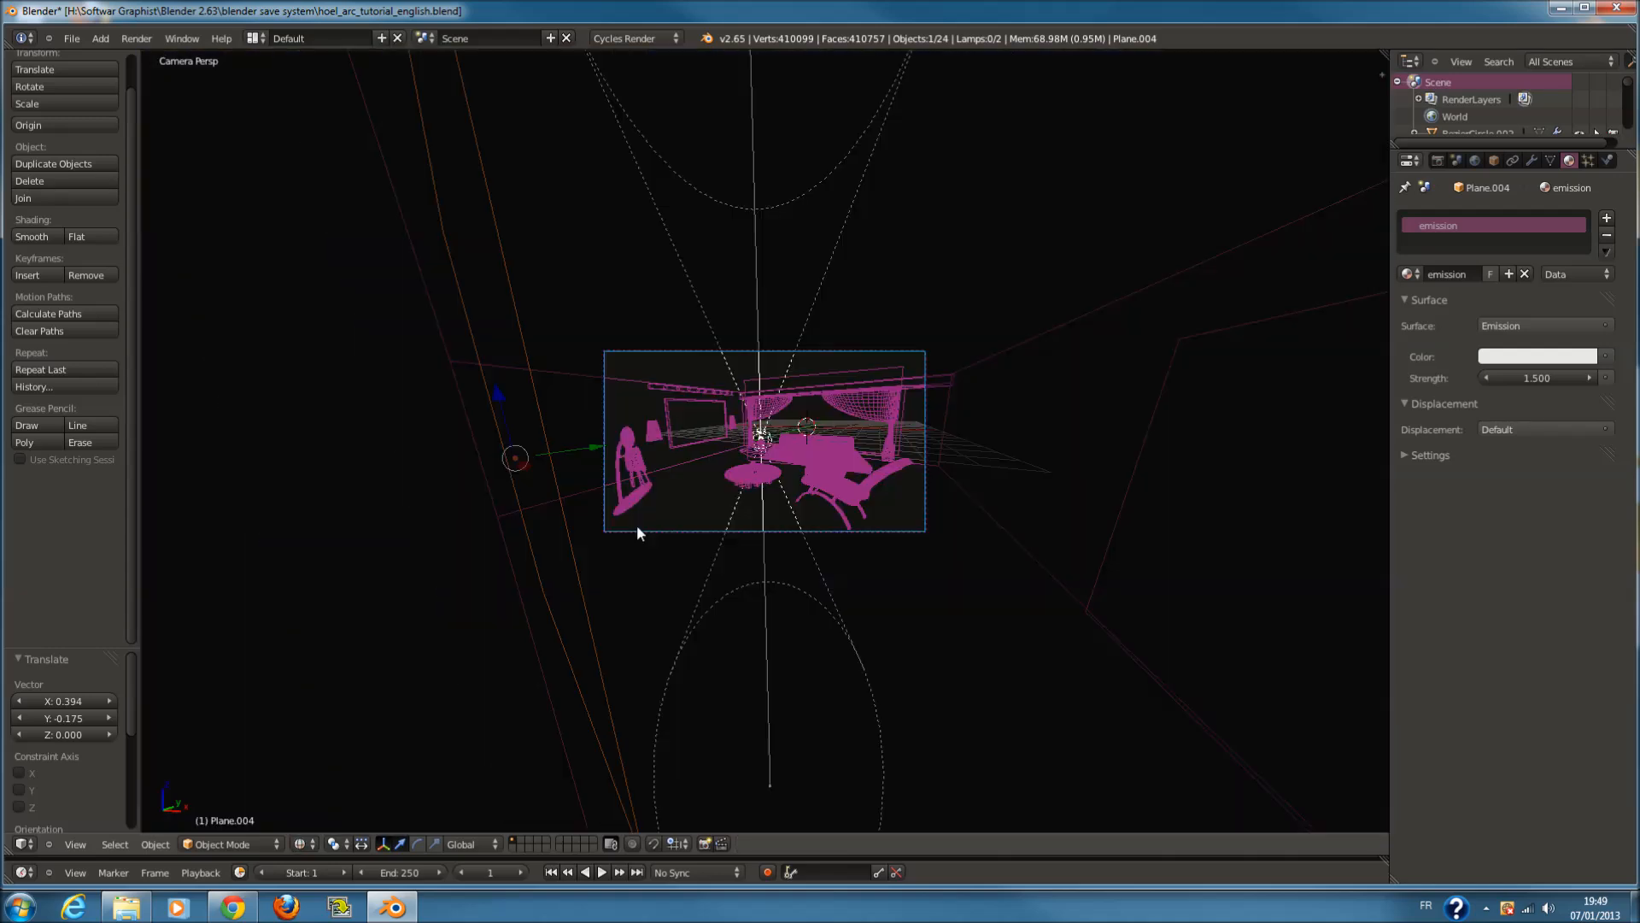
{"action": "middle_click_drag", "start_coordinate": [638, 524], "coordinate": [786, 556]}
{"action": "key", "text": "KP_3"}
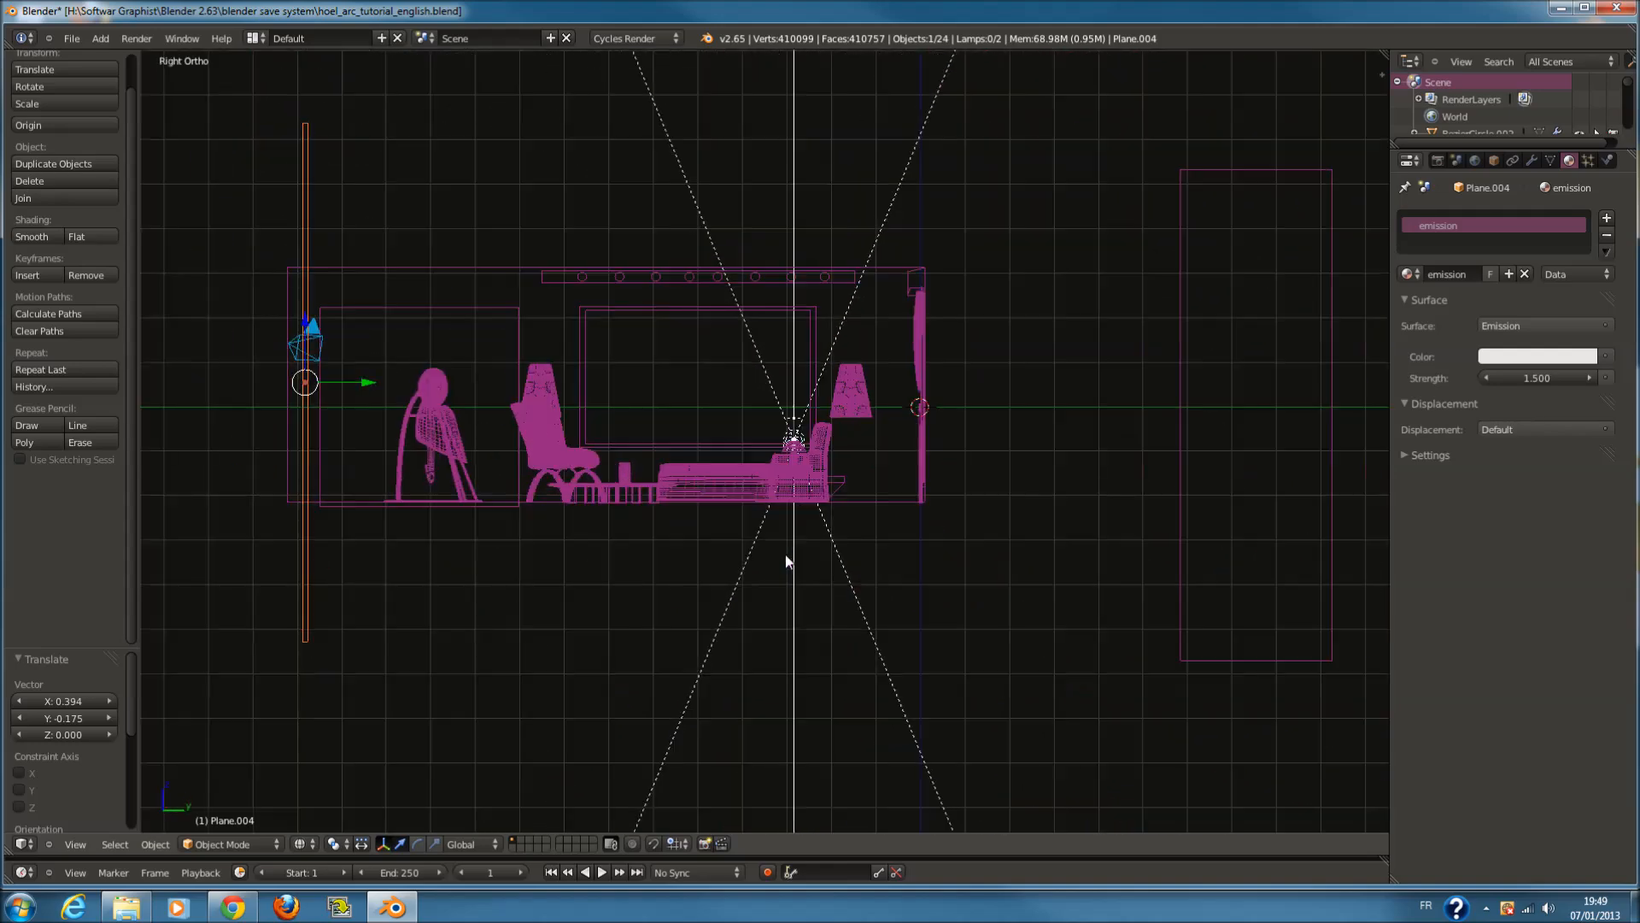
In front view, shrink the light plane along Z to fit the room's height and lower it about 0.27, returning to the camera view
{"action": "key", "text": "KP_1"}
{"action": "scroll", "coordinate": [781, 540], "scroll_direction": "up", "scroll_amount": 6}
{"action": "key", "text": "z"}
{"action": "scroll", "coordinate": [796, 521], "scroll_direction": "down", "scroll_amount": 6}
{"action": "key", "text": "z"}
{"action": "key", "text": "s"}
{"action": "key", "text": "z"}
{"action": "left_click", "coordinate": [757, 435]}
{"action": "key", "text": "g"}
{"action": "left_click", "coordinate": [760, 444]}
{"action": "key", "text": "z"}
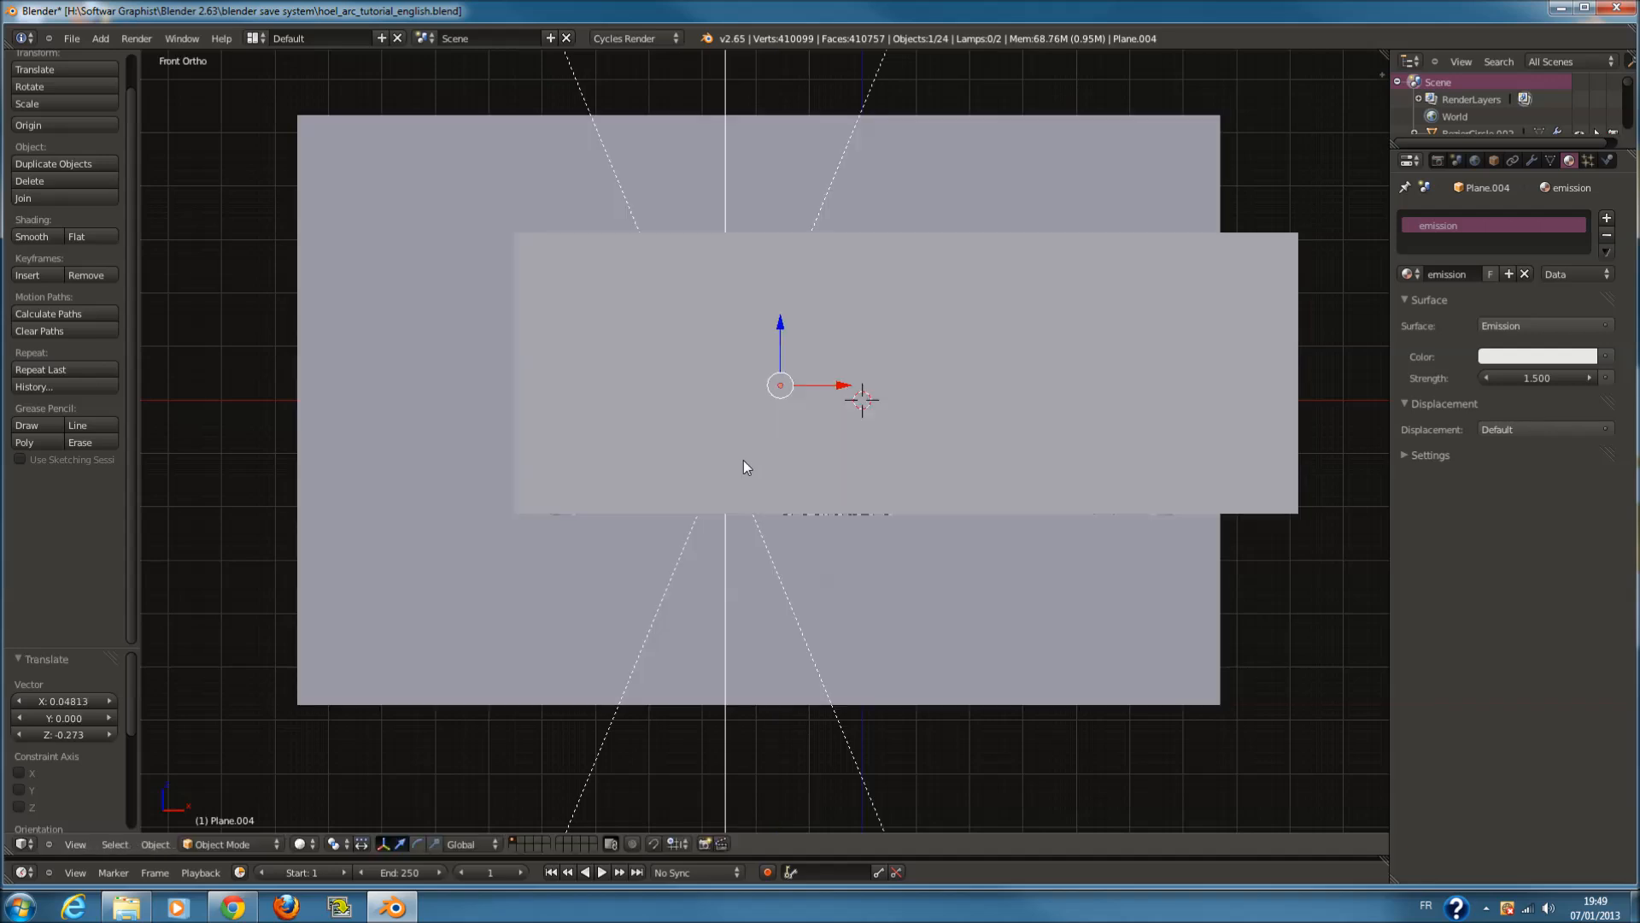
{"action": "key", "text": "KP_0"}
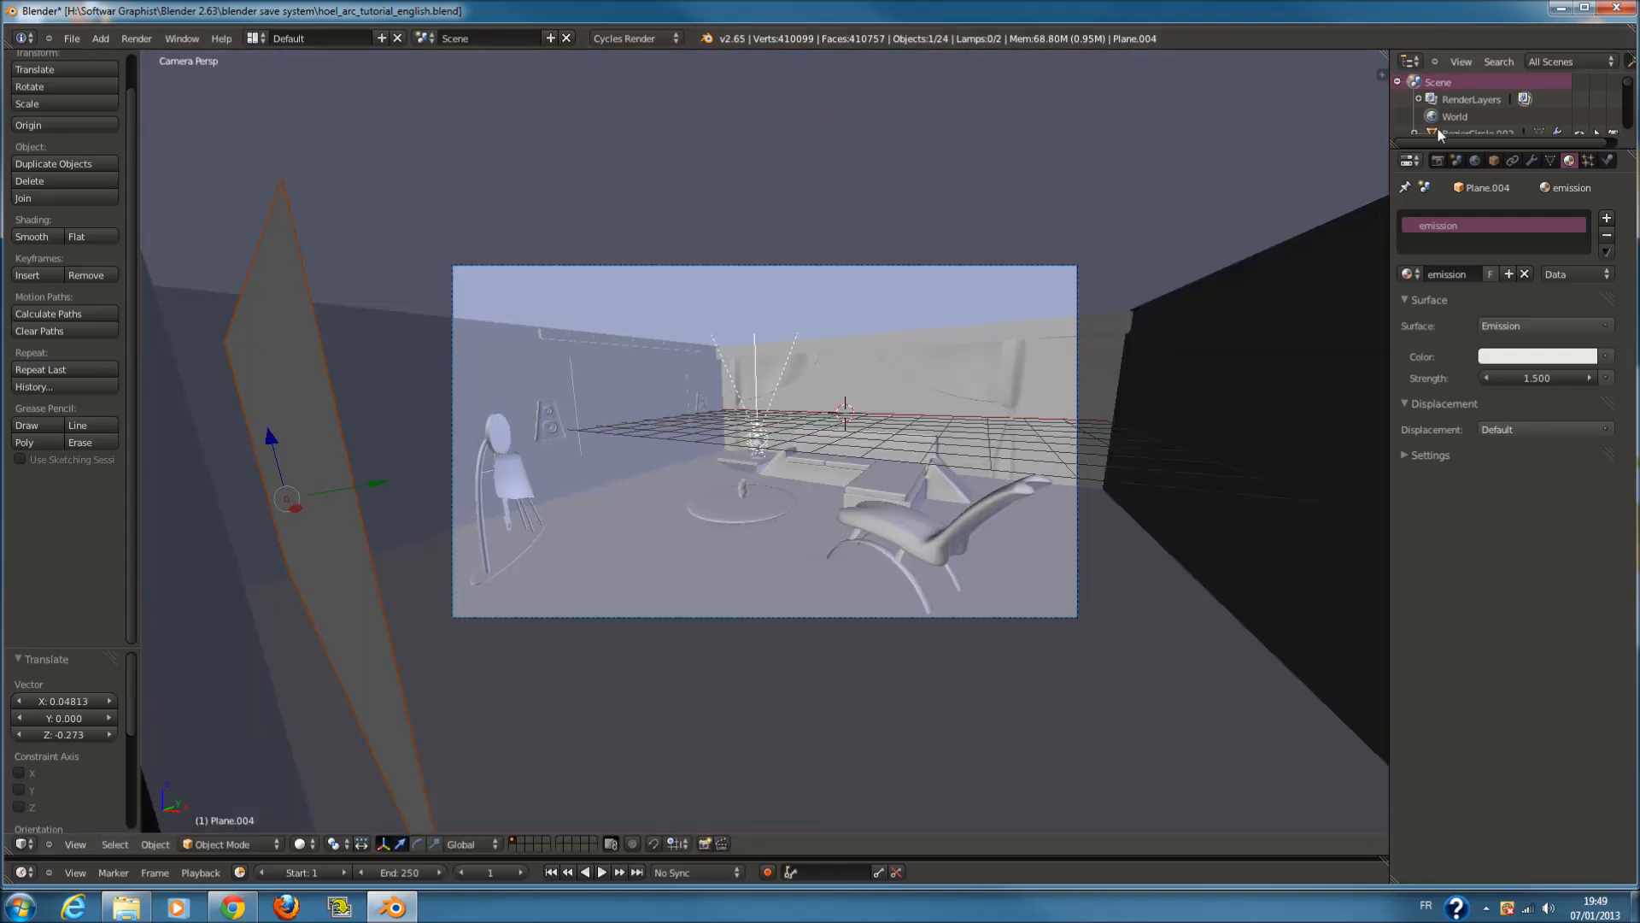
Open the scene's render settings and collapse the Dimensions and Output sections
{"action": "left_click", "coordinate": [1437, 160]}
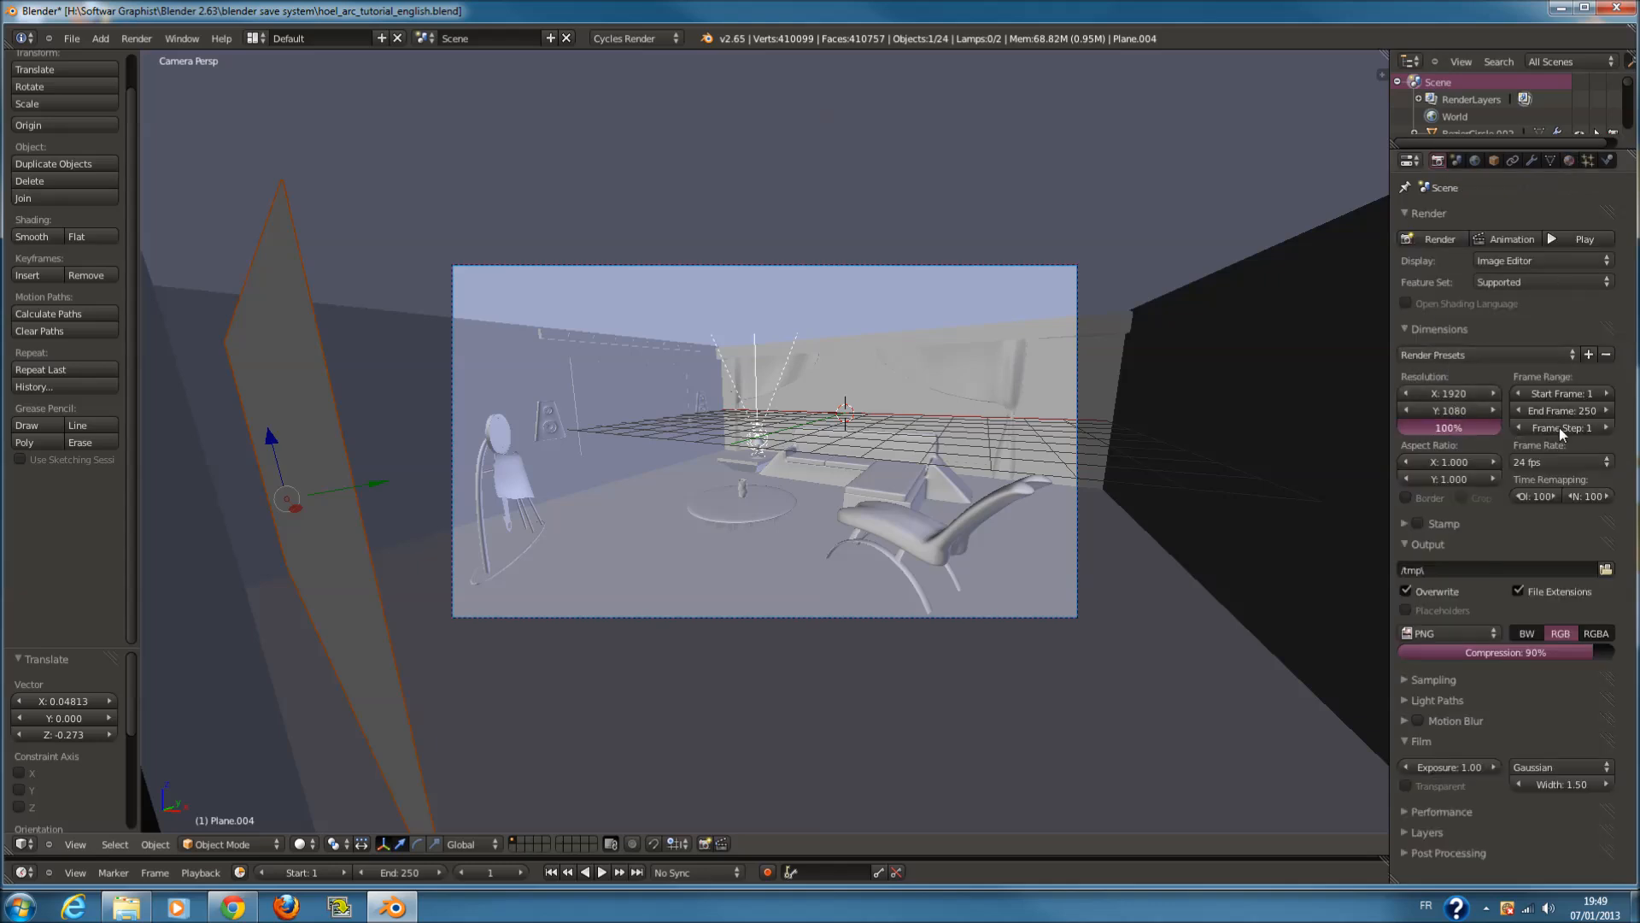
{"action": "left_click", "coordinate": [1459, 329]}
{"action": "left_click", "coordinate": [1462, 370]}
{"action": "left_click", "coordinate": [1461, 390]}
{"action": "left_click", "coordinate": [1461, 390]}
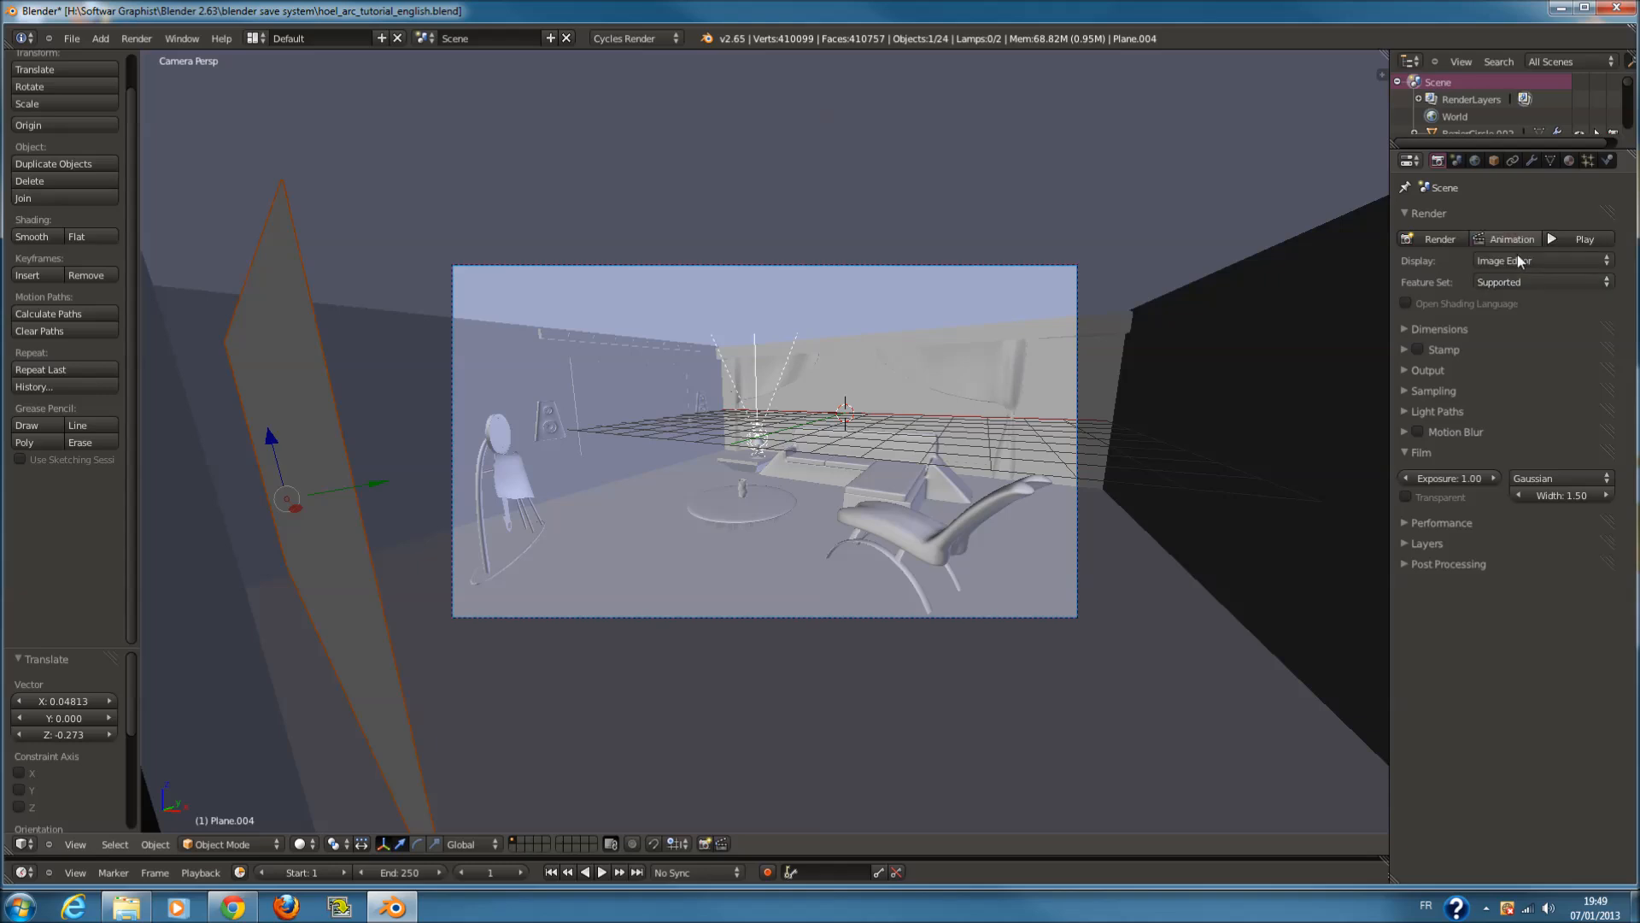
Review the Light Paths and other collapsed render settings sections, and expand Sampling to show the sample counts
{"action": "left_click", "coordinate": [1474, 413]}
{"action": "left_click", "coordinate": [1474, 417]}
{"action": "left_click", "coordinate": [1474, 425]}
{"action": "left_click", "coordinate": [1474, 426]}
{"action": "left_click", "coordinate": [1467, 409]}
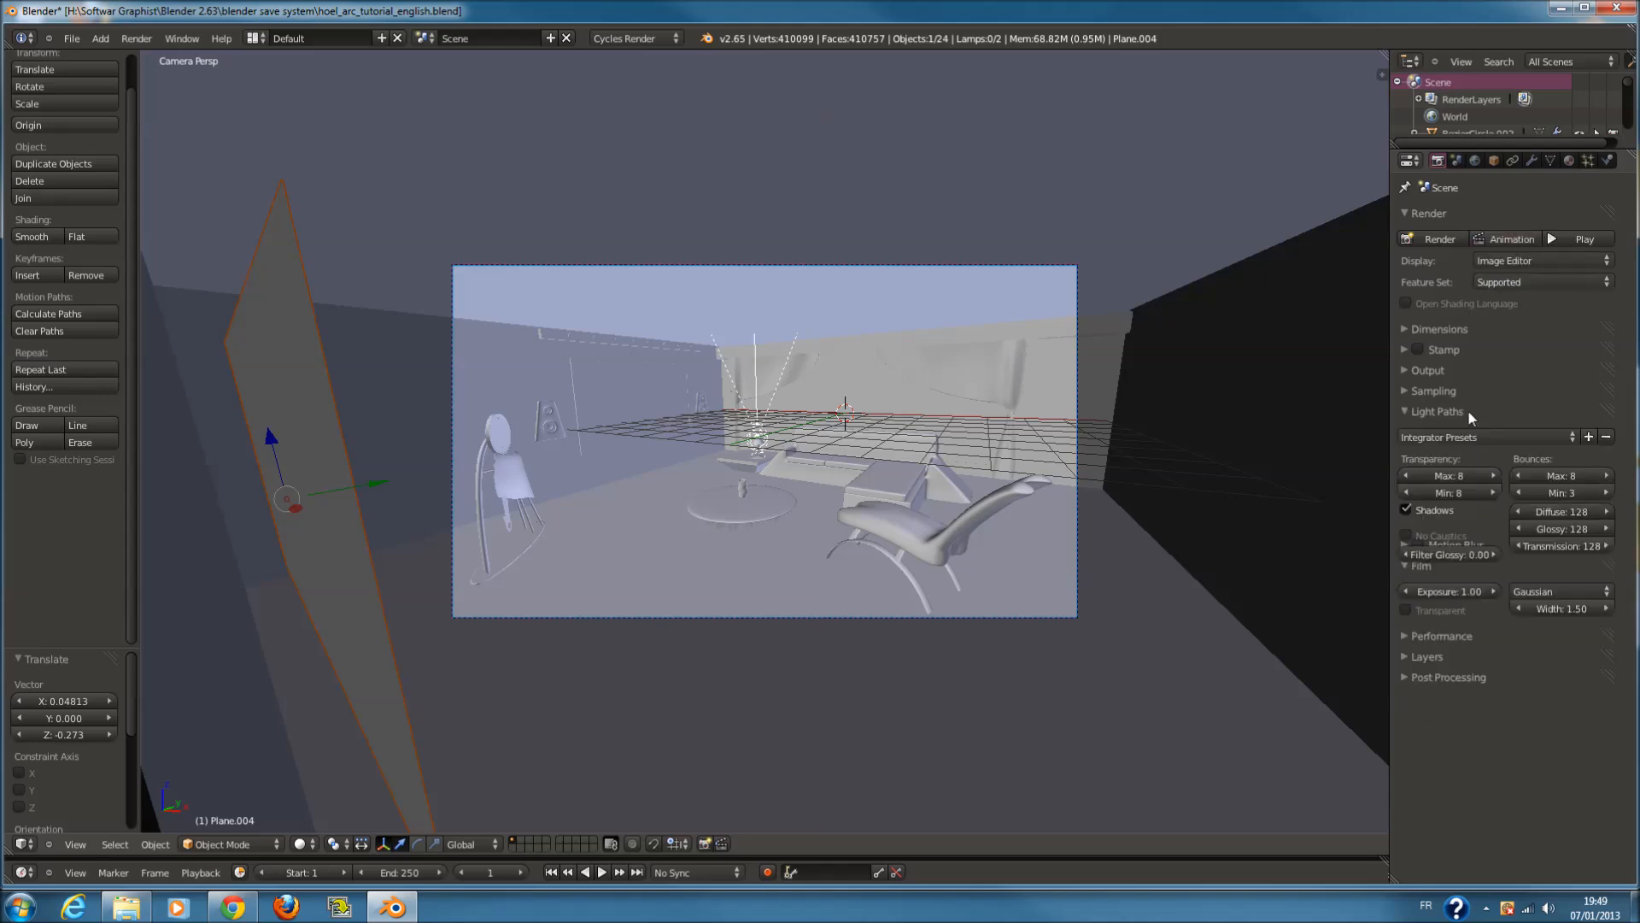
{"action": "left_click", "coordinate": [1468, 410]}
{"action": "left_click", "coordinate": [1479, 429]}
{"action": "left_click", "coordinate": [1479, 429]}
{"action": "left_click", "coordinate": [1476, 521]}
{"action": "left_click", "coordinate": [1479, 523]}
{"action": "left_click", "coordinate": [1485, 527]}
{"action": "left_click", "coordinate": [1485, 523]}
{"action": "left_click", "coordinate": [1479, 429]}
{"action": "left_click", "coordinate": [1478, 427]}
{"action": "left_click", "coordinate": [1475, 409]}
{"action": "left_click", "coordinate": [1473, 406]}
{"action": "left_click", "coordinate": [1470, 393]}
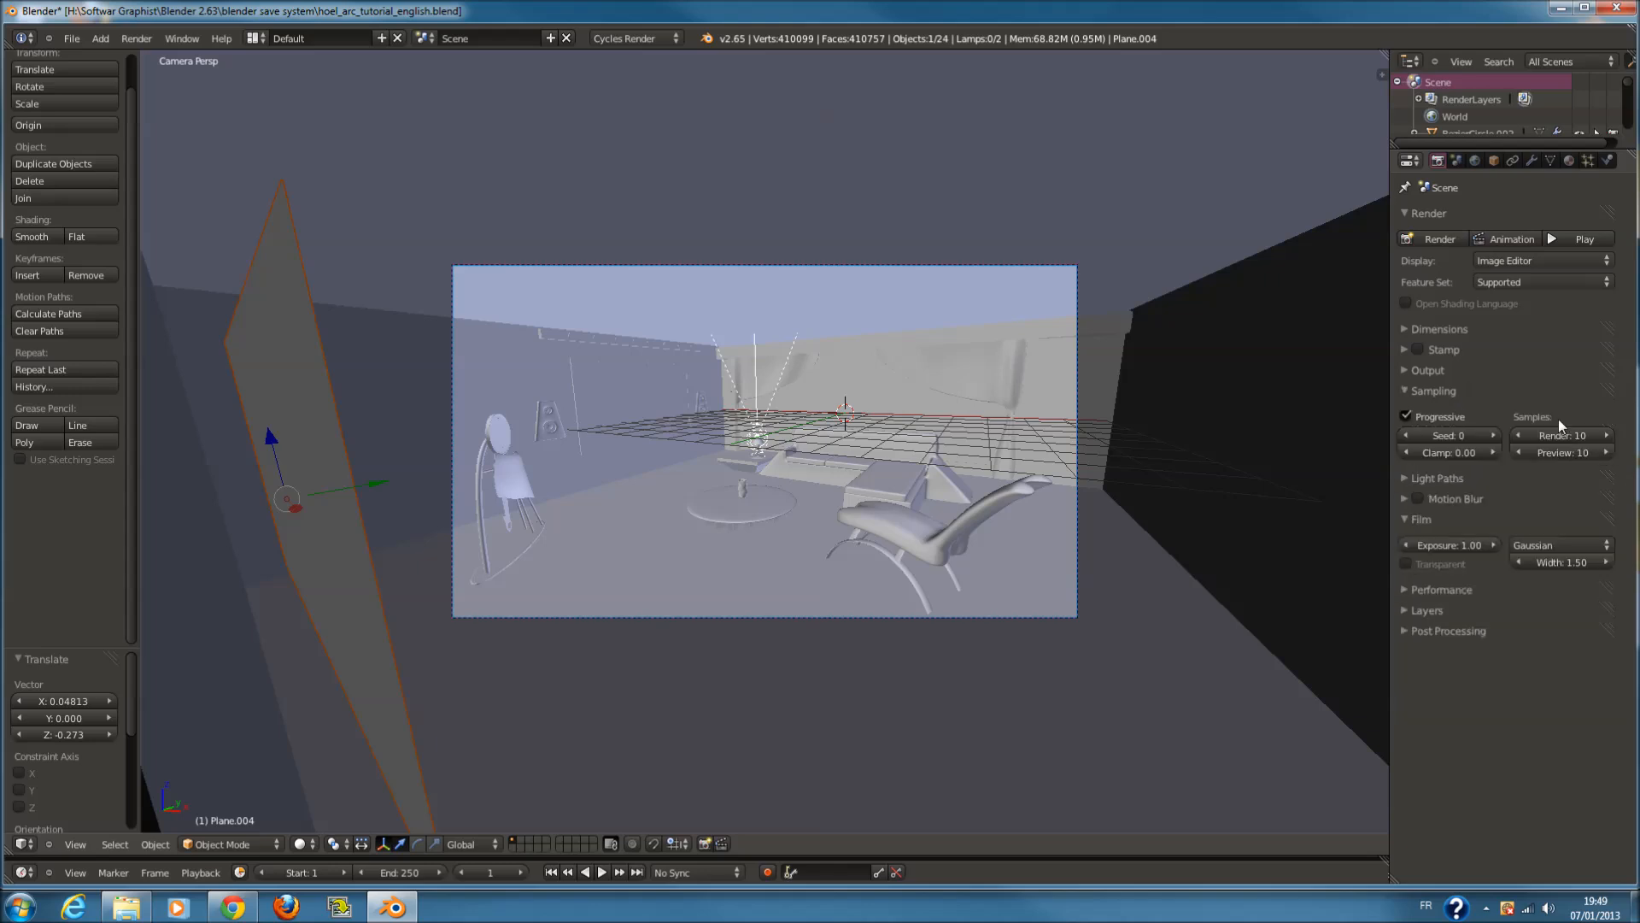
{"action": "left_click", "coordinate": [1562, 12]}
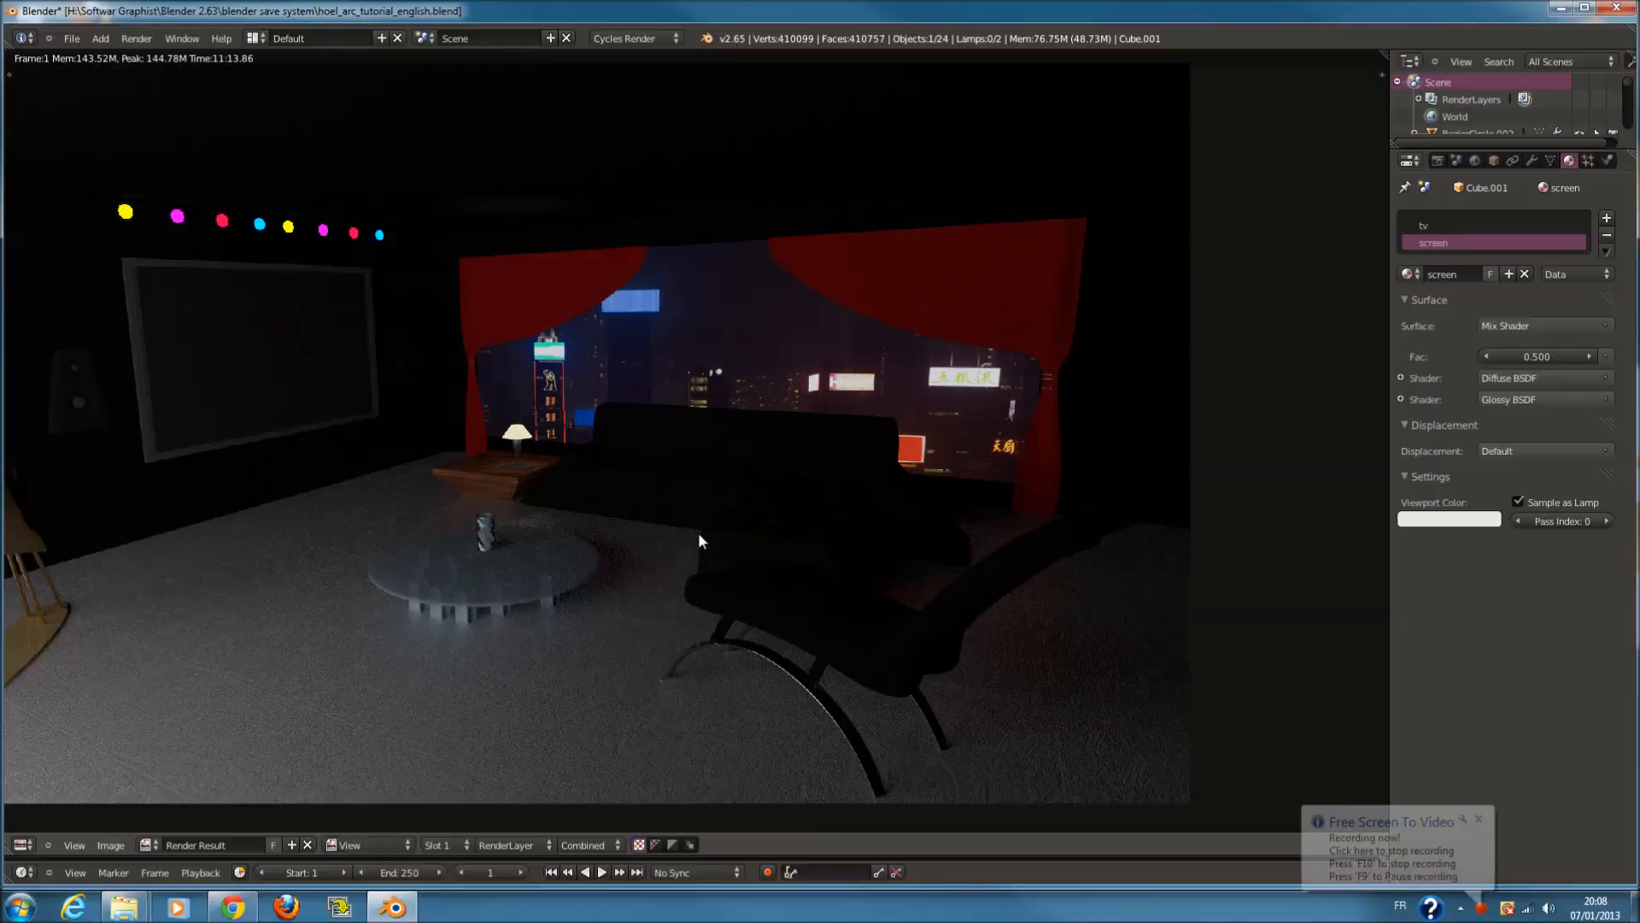
Examine the finished render of the night room up close, checking the lights, TV screen, city window and furniture
{"action": "middle_click_drag", "start_coordinate": [660, 532], "coordinate": [869, 501]}
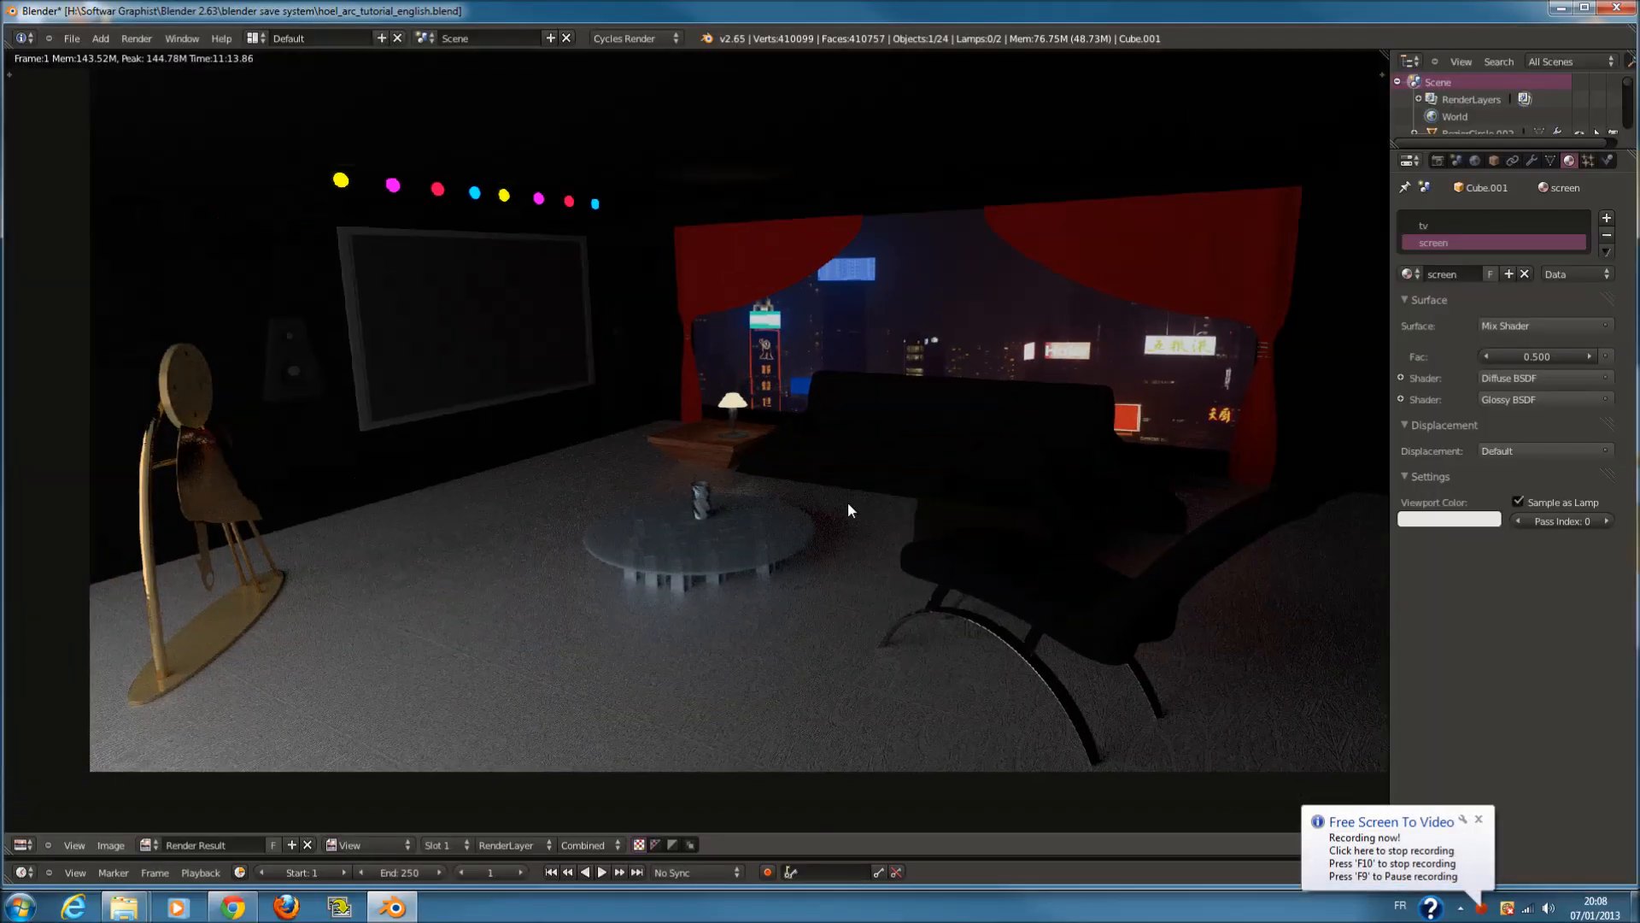
{"action": "middle_click_drag", "start_coordinate": [764, 436], "coordinate": [728, 439]}
{"action": "scroll", "coordinate": [969, 369], "scroll_direction": "up", "scroll_amount": 1}
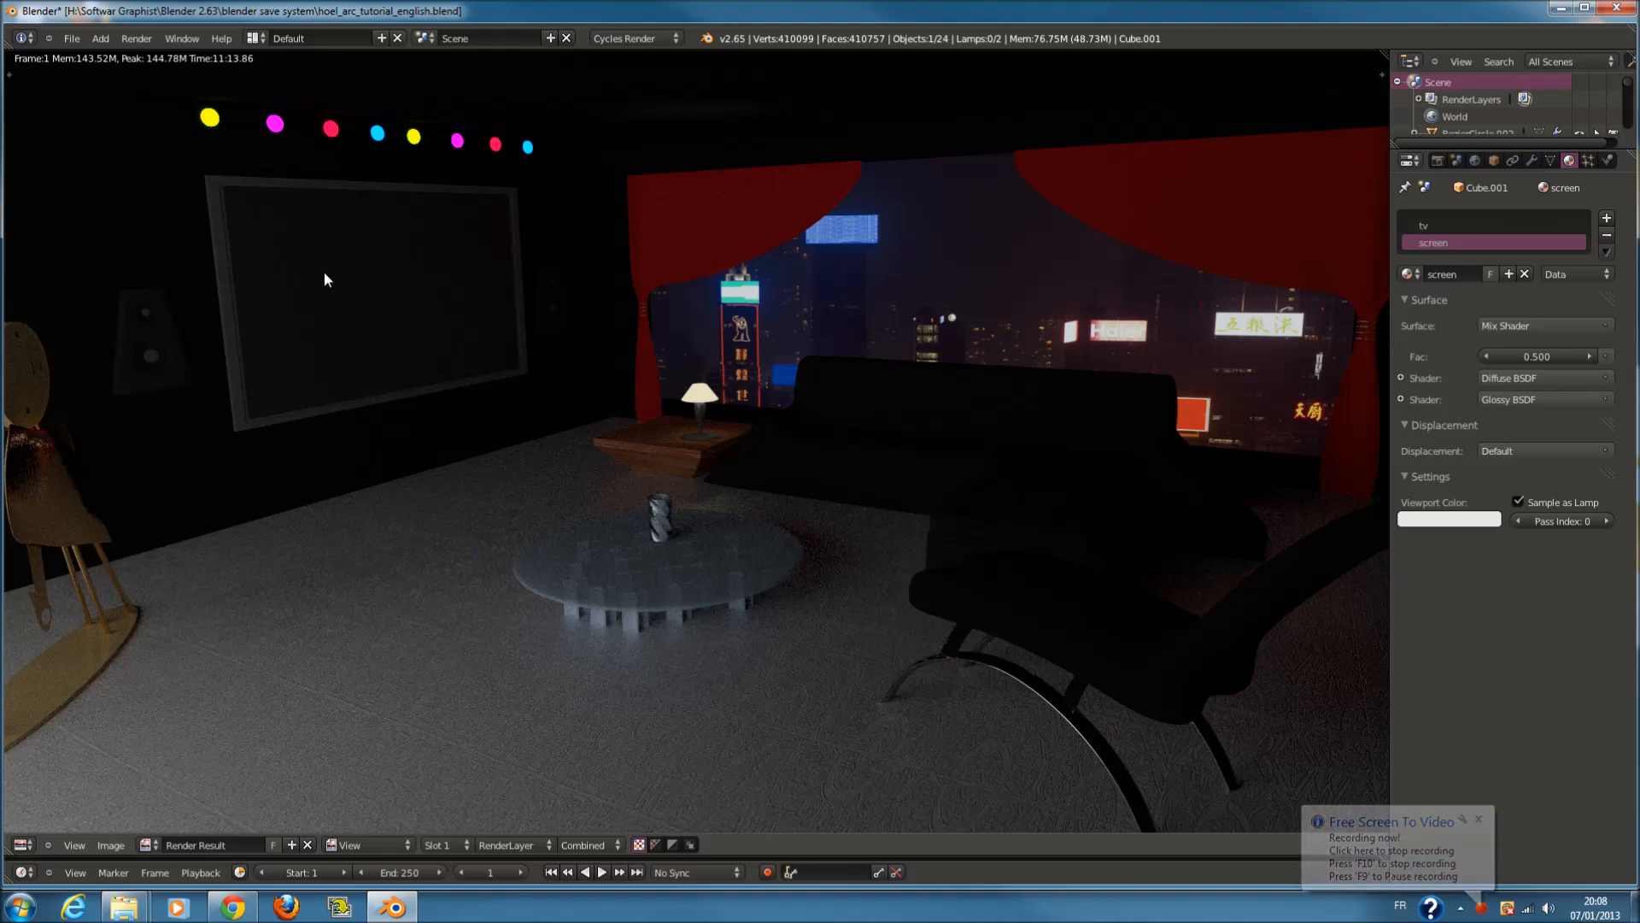
{"action": "scroll", "coordinate": [342, 317], "scroll_direction": "down", "scroll_amount": 2}
{"action": "scroll", "coordinate": [364, 326], "scroll_direction": "up", "scroll_amount": 1}
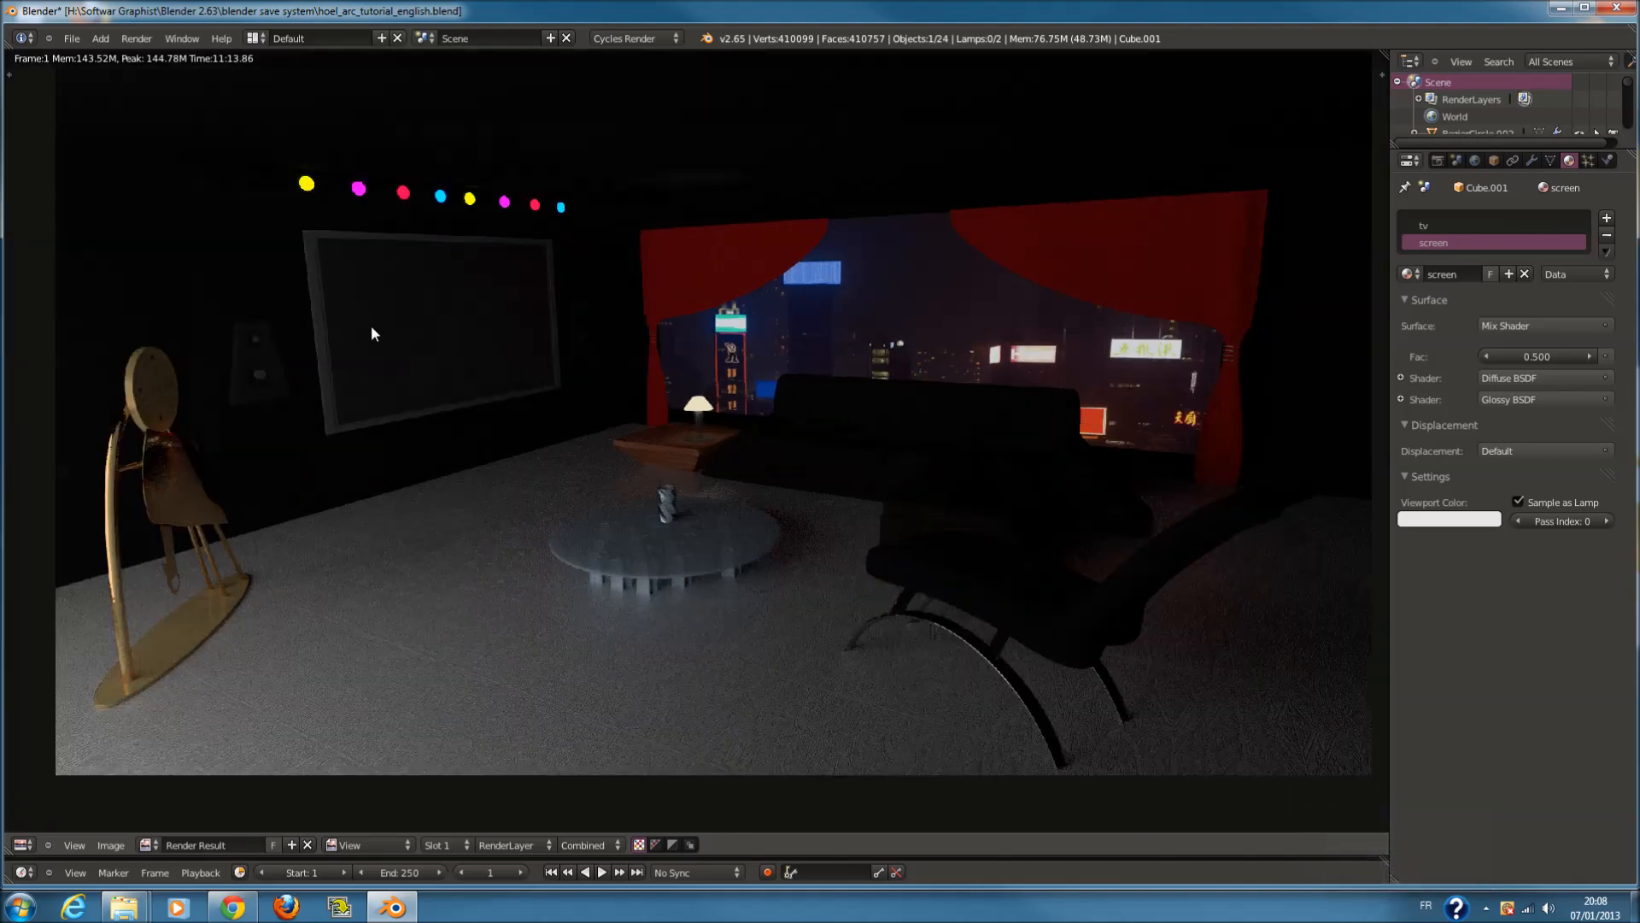
{"action": "scroll", "coordinate": [879, 536], "scroll_direction": "up", "scroll_amount": 4}
{"action": "scroll", "coordinate": [983, 369], "scroll_direction": "down", "scroll_amount": 2}
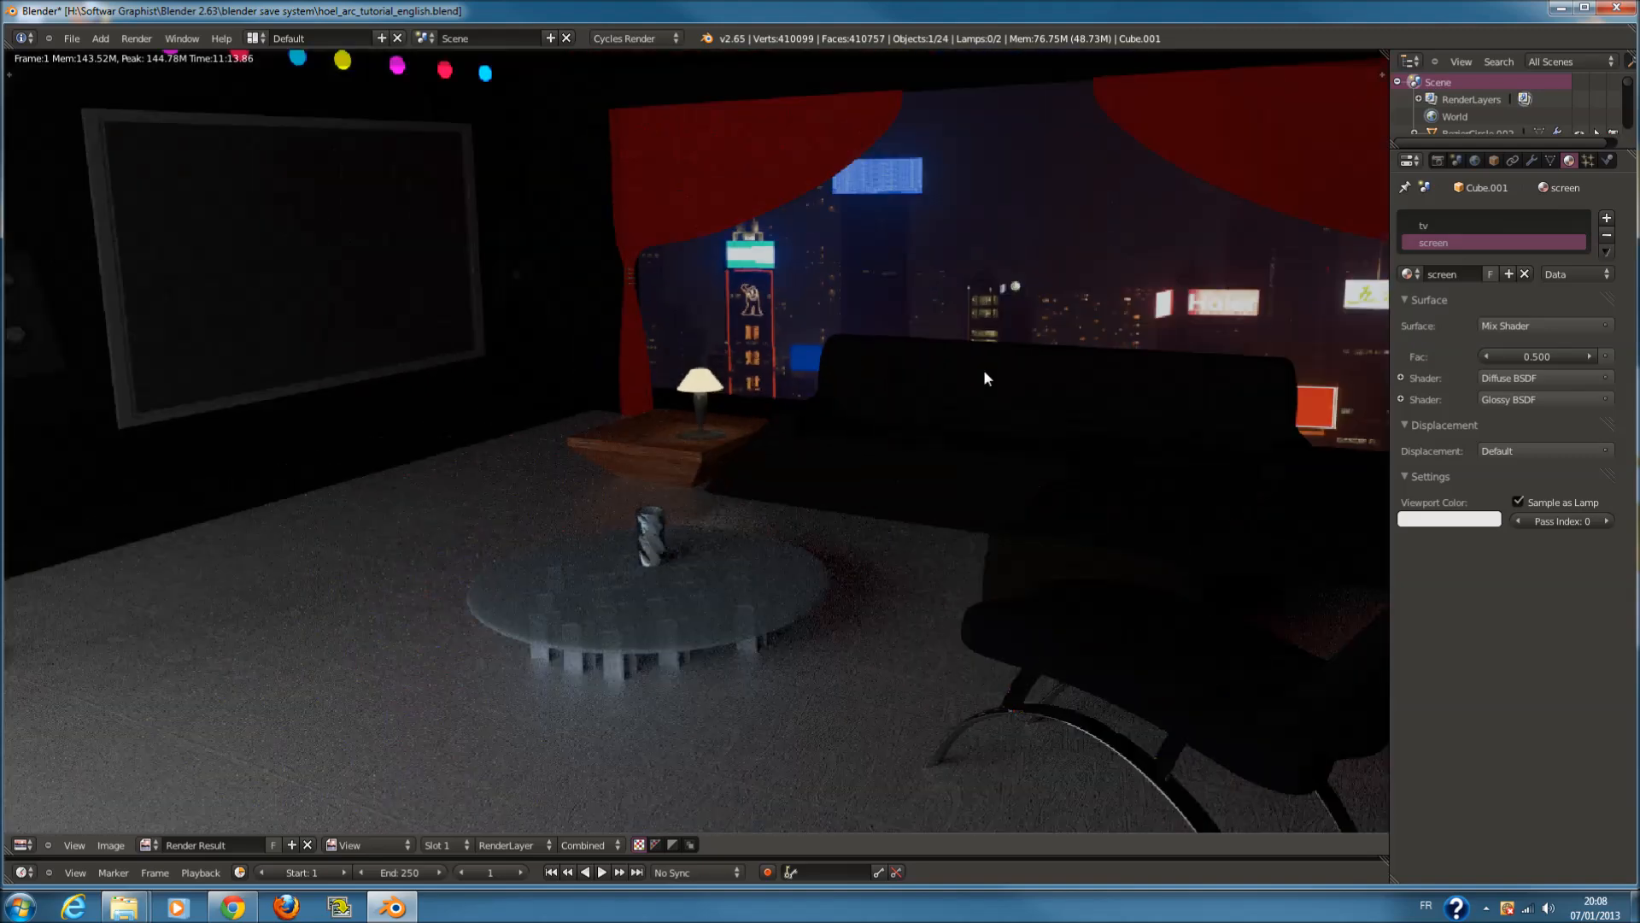
{"action": "scroll", "coordinate": [979, 269], "scroll_direction": "up", "scroll_amount": 2}
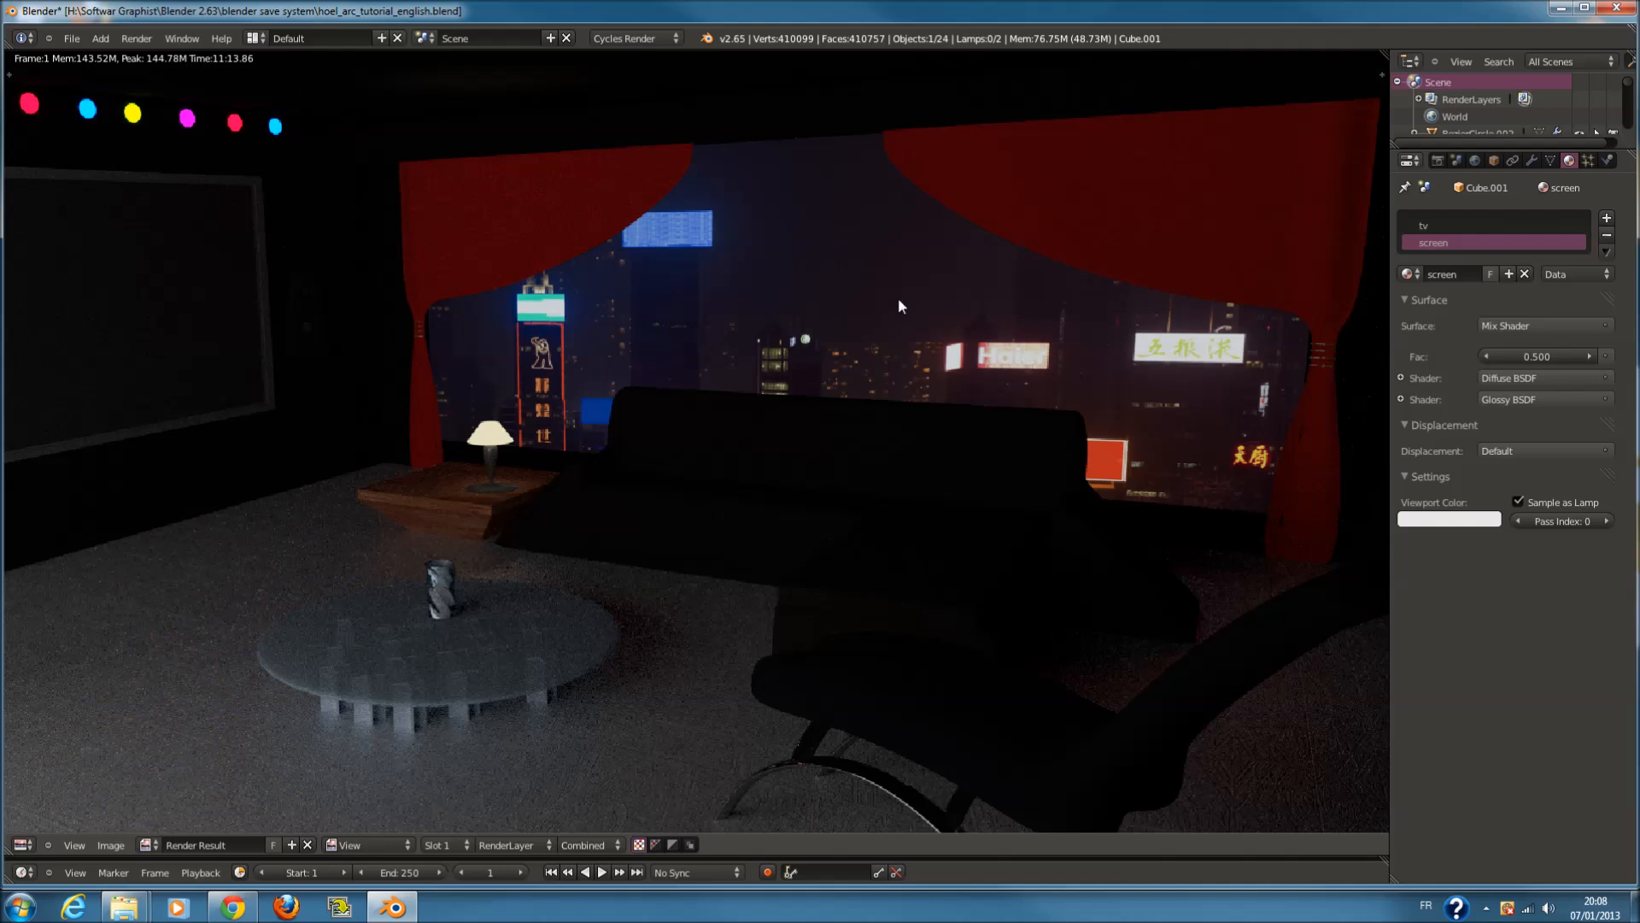
{"action": "scroll", "coordinate": [899, 298], "scroll_direction": "down", "scroll_amount": 2}
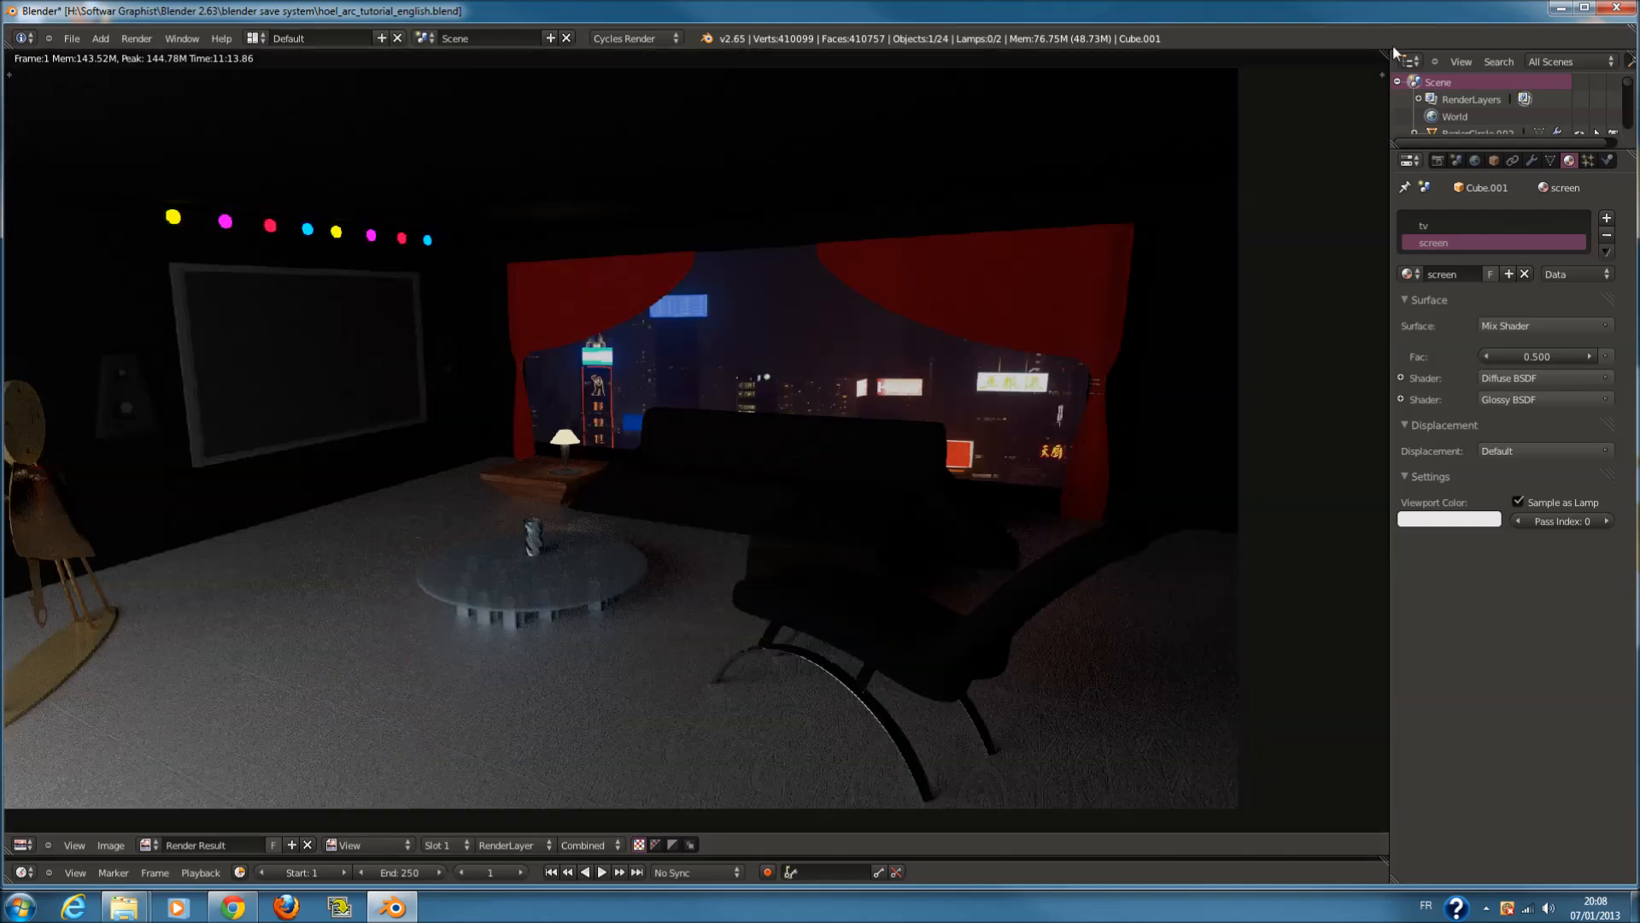
Split the render view into two areas, showing the 3D view in one and the material node editor in the wider other
{"action": "left_click_drag", "start_coordinate": [1382, 75], "coordinate": [858, 437]}
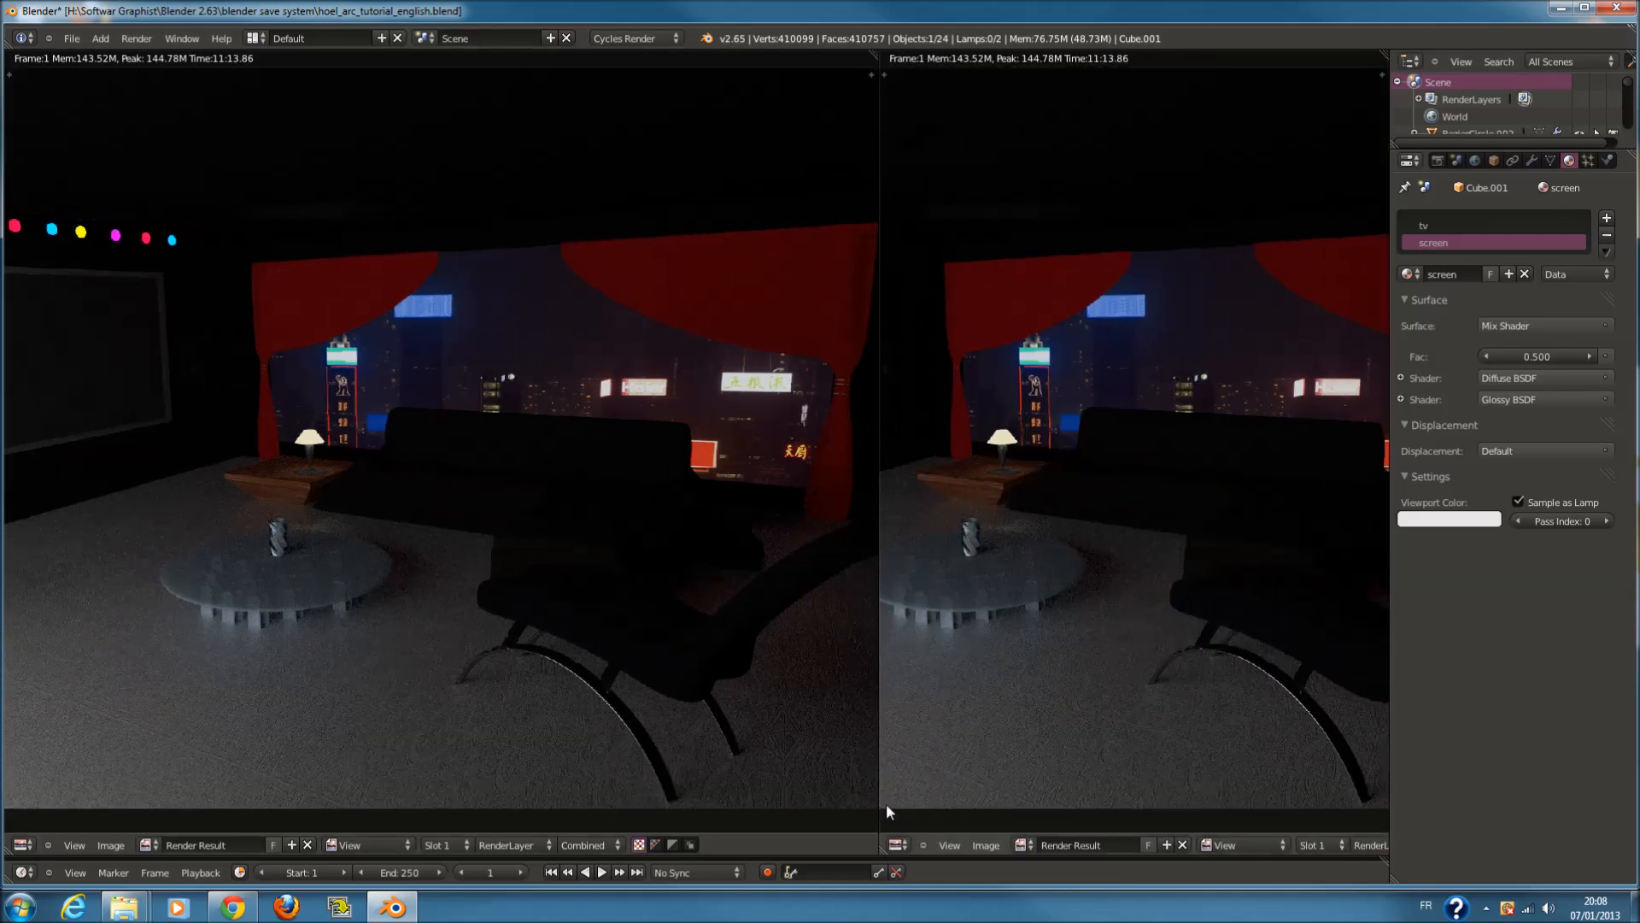
{"action": "left_click", "coordinate": [897, 845]}
{"action": "left_click", "coordinate": [948, 666]}
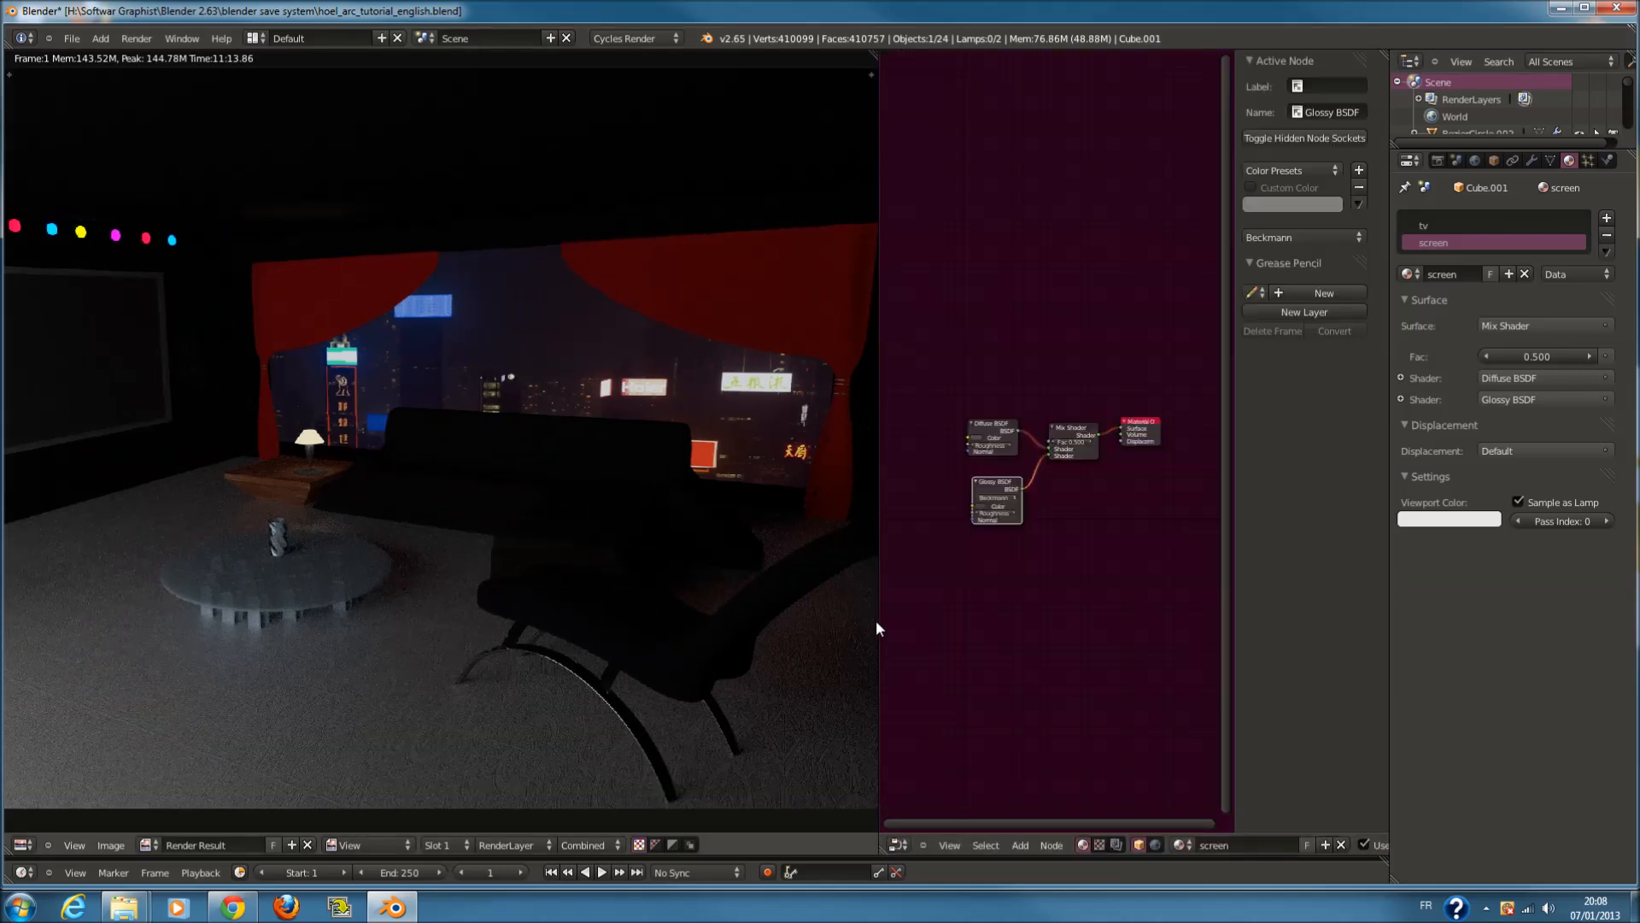
{"action": "left_click_drag", "start_coordinate": [877, 618], "coordinate": [745, 604]}
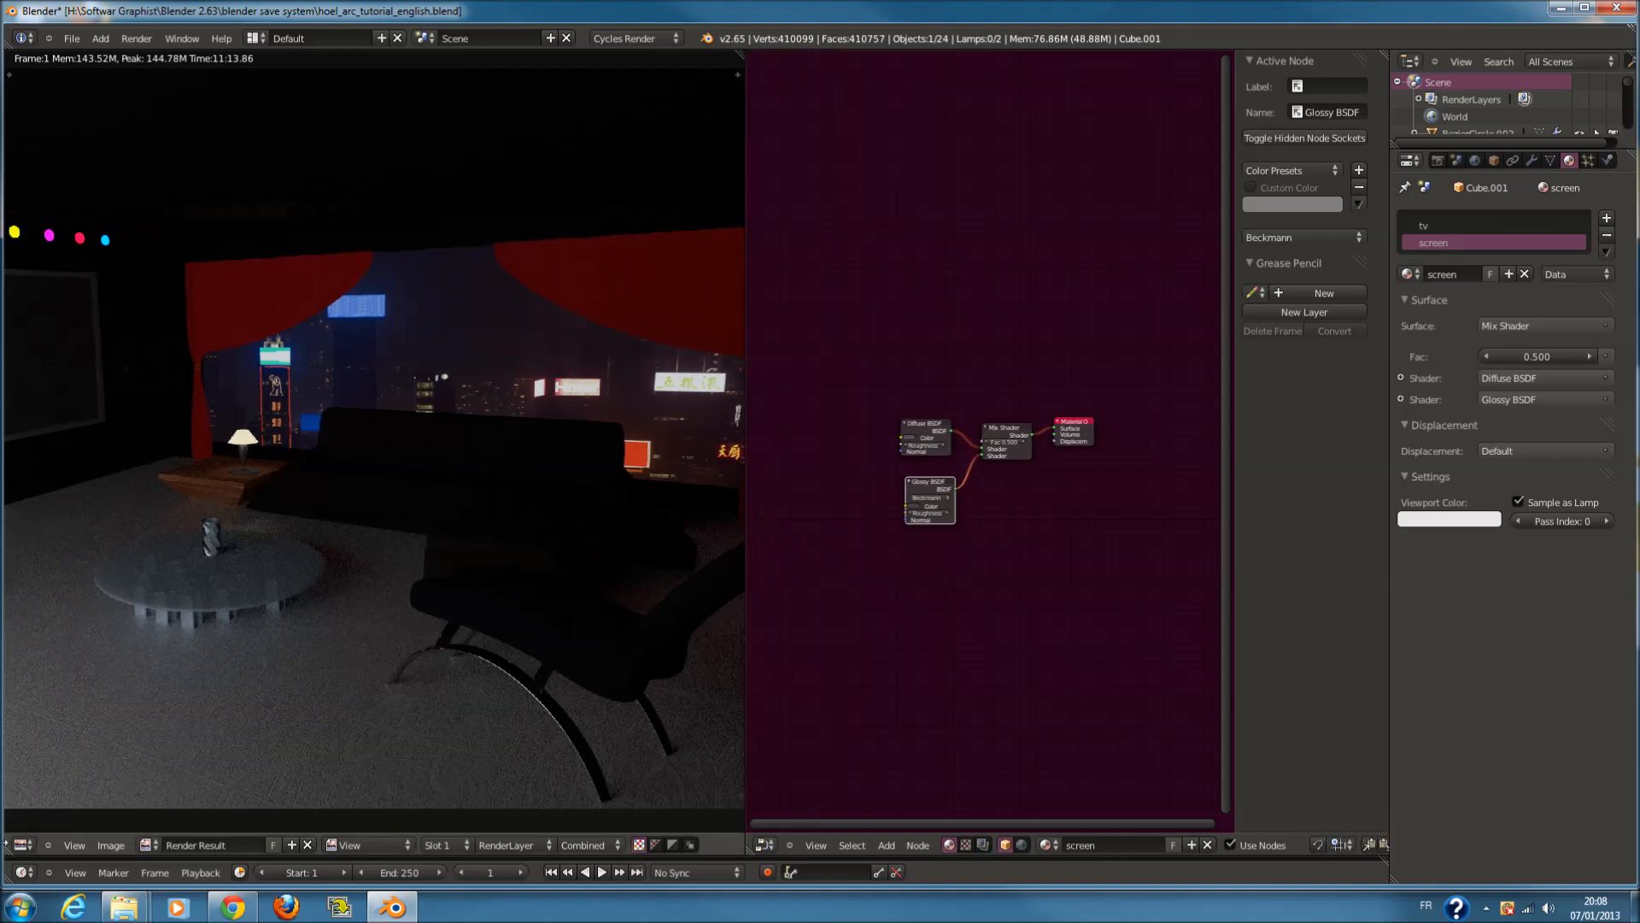
{"action": "left_click", "coordinate": [22, 845]}
{"action": "left_click", "coordinate": [43, 803]}
Select the city backdrop plane behind the window to inspect its Night_bulding nodes, and merge the node editor area into the 3D view
{"action": "scroll", "coordinate": [603, 279], "scroll_direction": "up", "scroll_amount": 2}
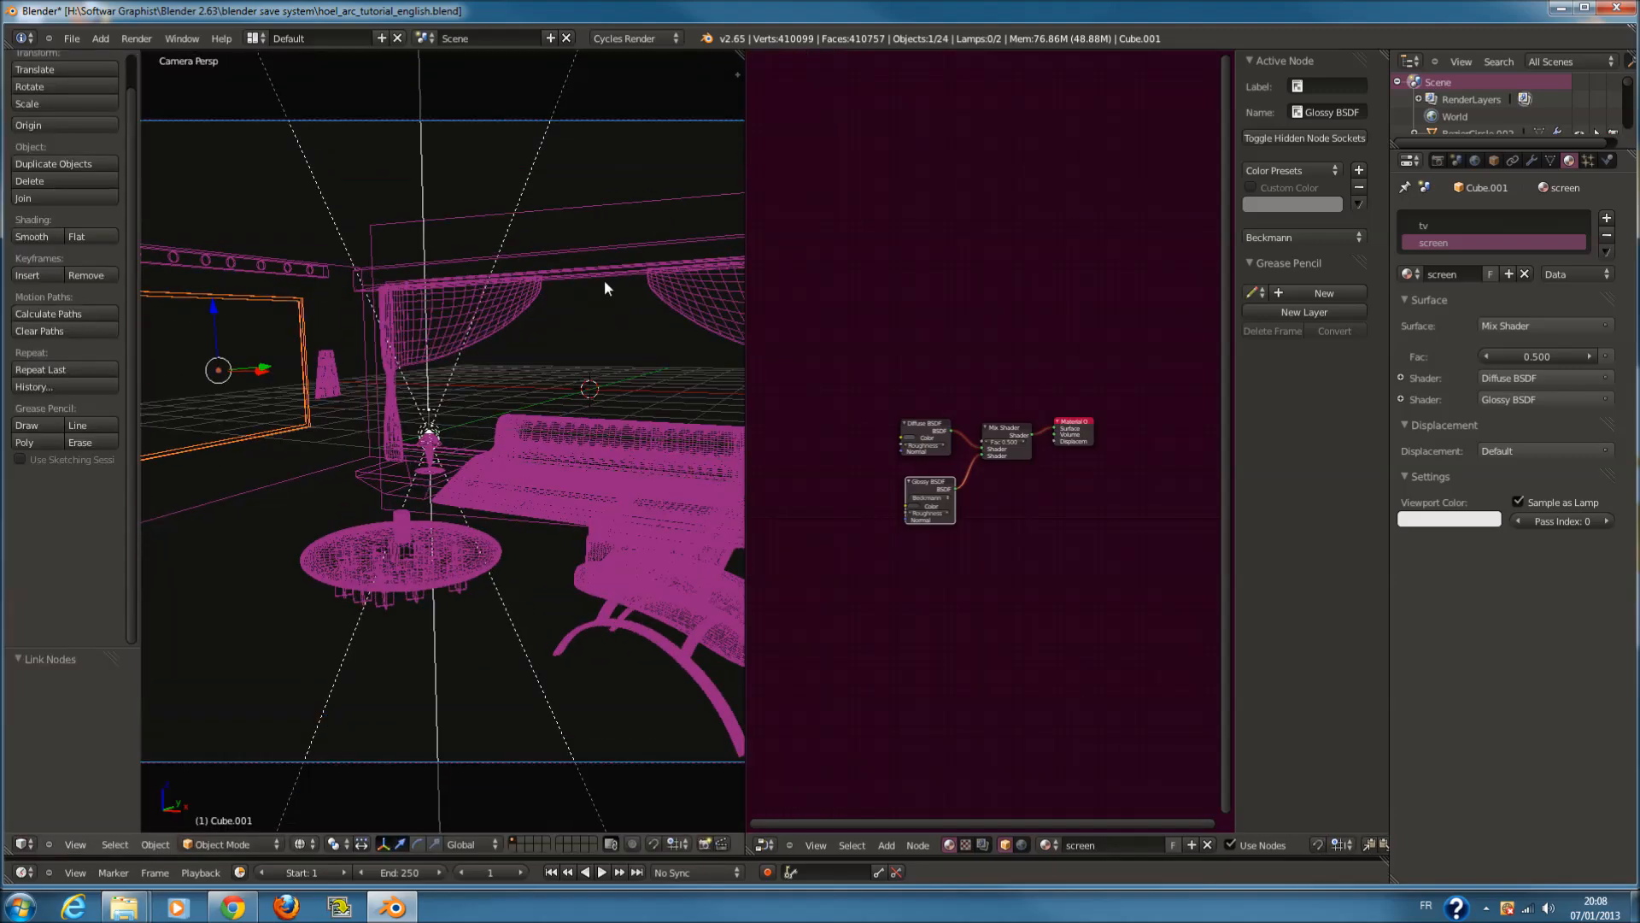
{"action": "right_click", "coordinate": [606, 270]}
{"action": "scroll", "coordinate": [921, 567], "scroll_direction": "up", "scroll_amount": 3}
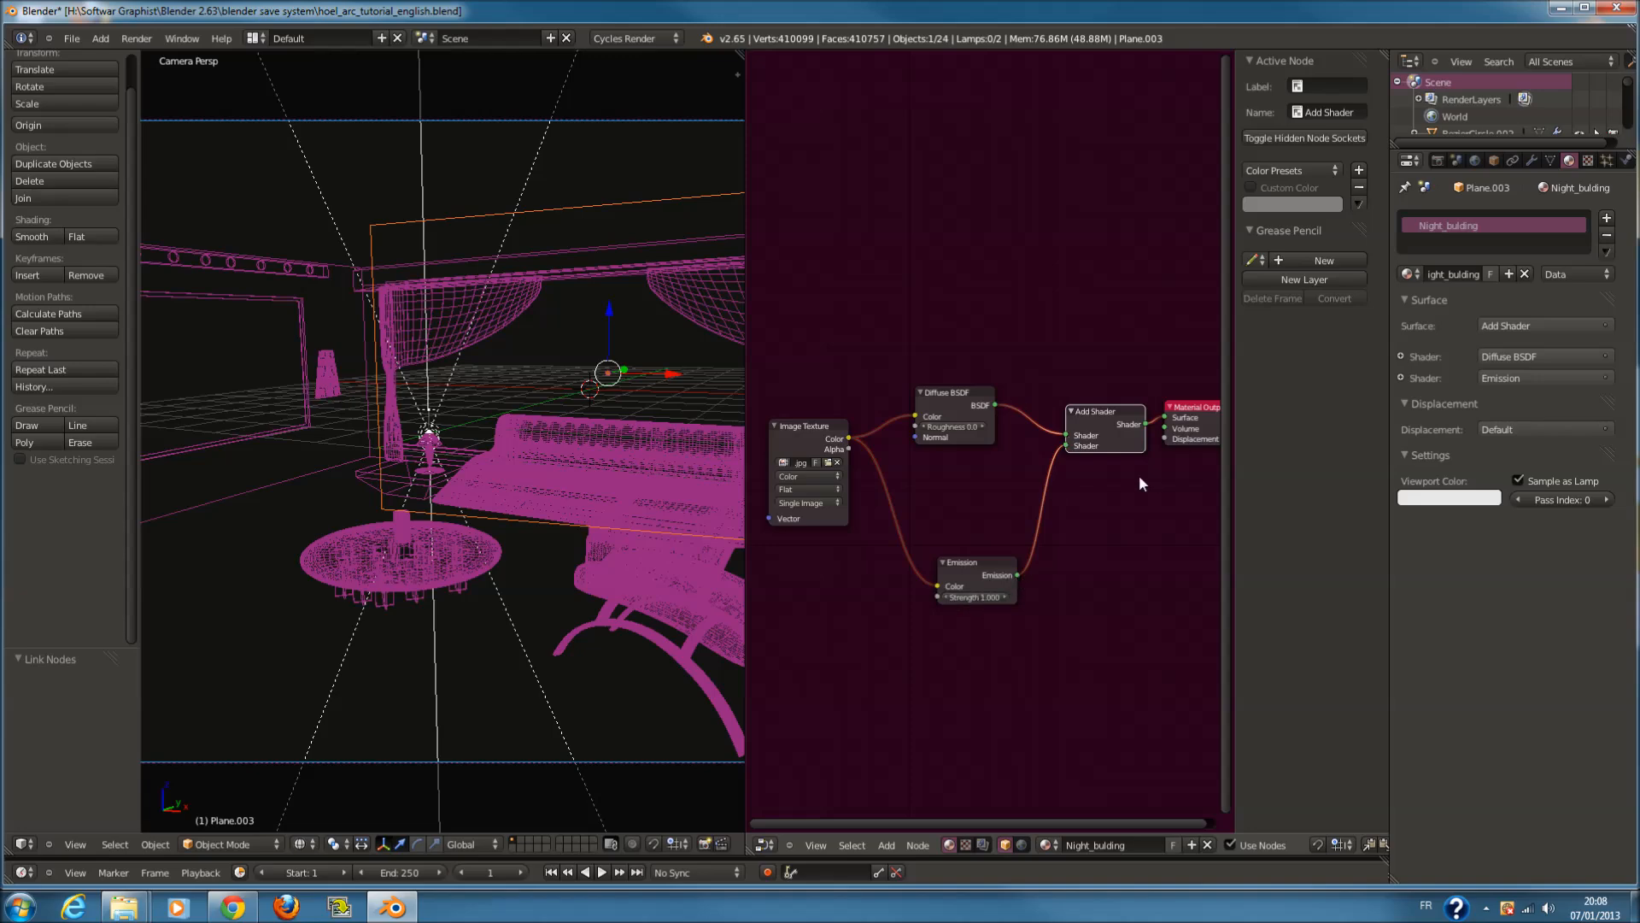
{"action": "scroll", "coordinate": [1139, 475], "scroll_direction": "down", "scroll_amount": 1}
{"action": "scroll", "coordinate": [623, 431], "scroll_direction": "down", "scroll_amount": 2}
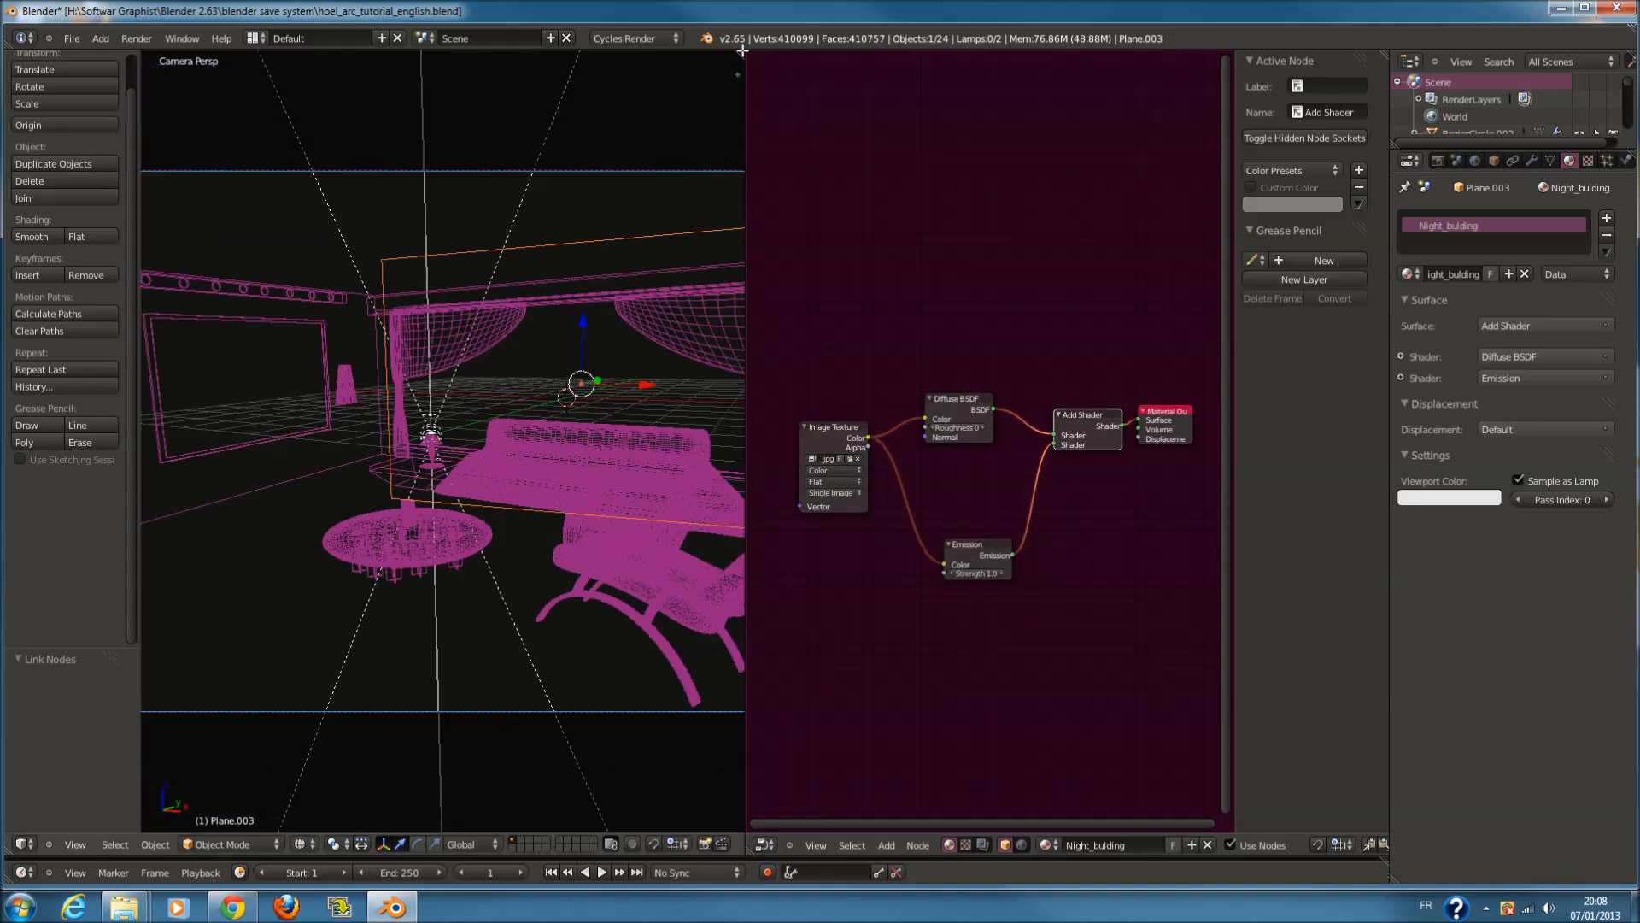
{"action": "left_click_drag", "start_coordinate": [741, 51], "coordinate": [751, 331]}
Select the table lamp mesh and set its light material's emission strength to 2
{"action": "scroll", "coordinate": [750, 517], "scroll_direction": "up", "scroll_amount": 2}
{"action": "scroll", "coordinate": [750, 513], "scroll_direction": "down", "scroll_amount": 2}
{"action": "scroll", "coordinate": [745, 434], "scroll_direction": "up", "scroll_amount": 3}
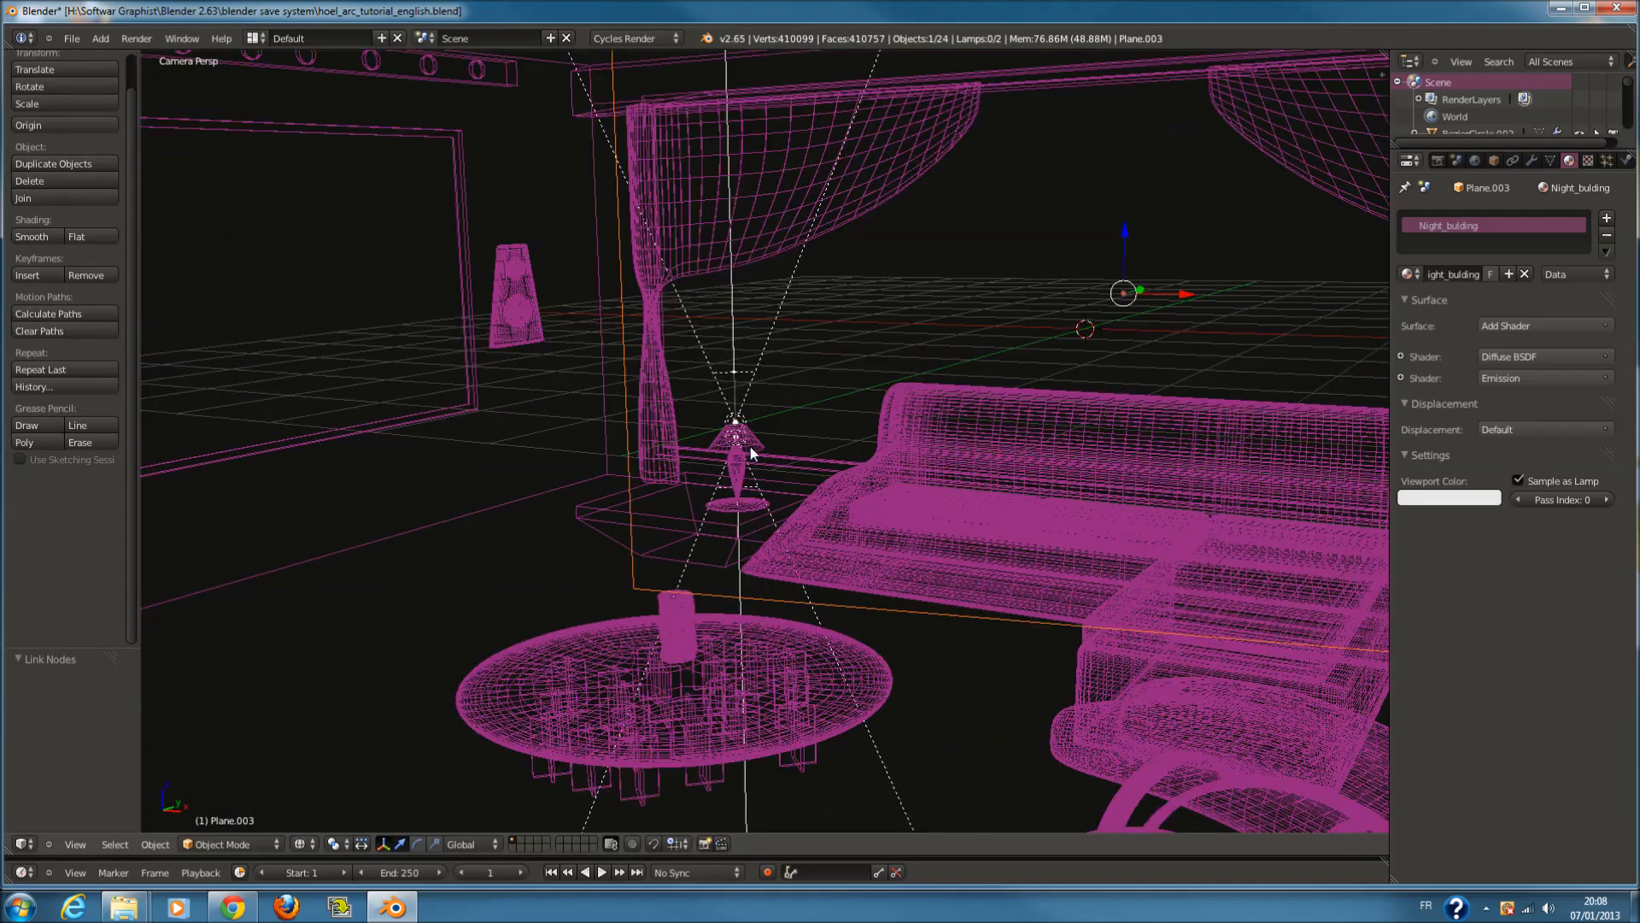
{"action": "right_click", "coordinate": [751, 453]}
{"action": "left_click", "coordinate": [1540, 381]}
{"action": "type", "text": "2"}
{"action": "key", "text": "Return"}
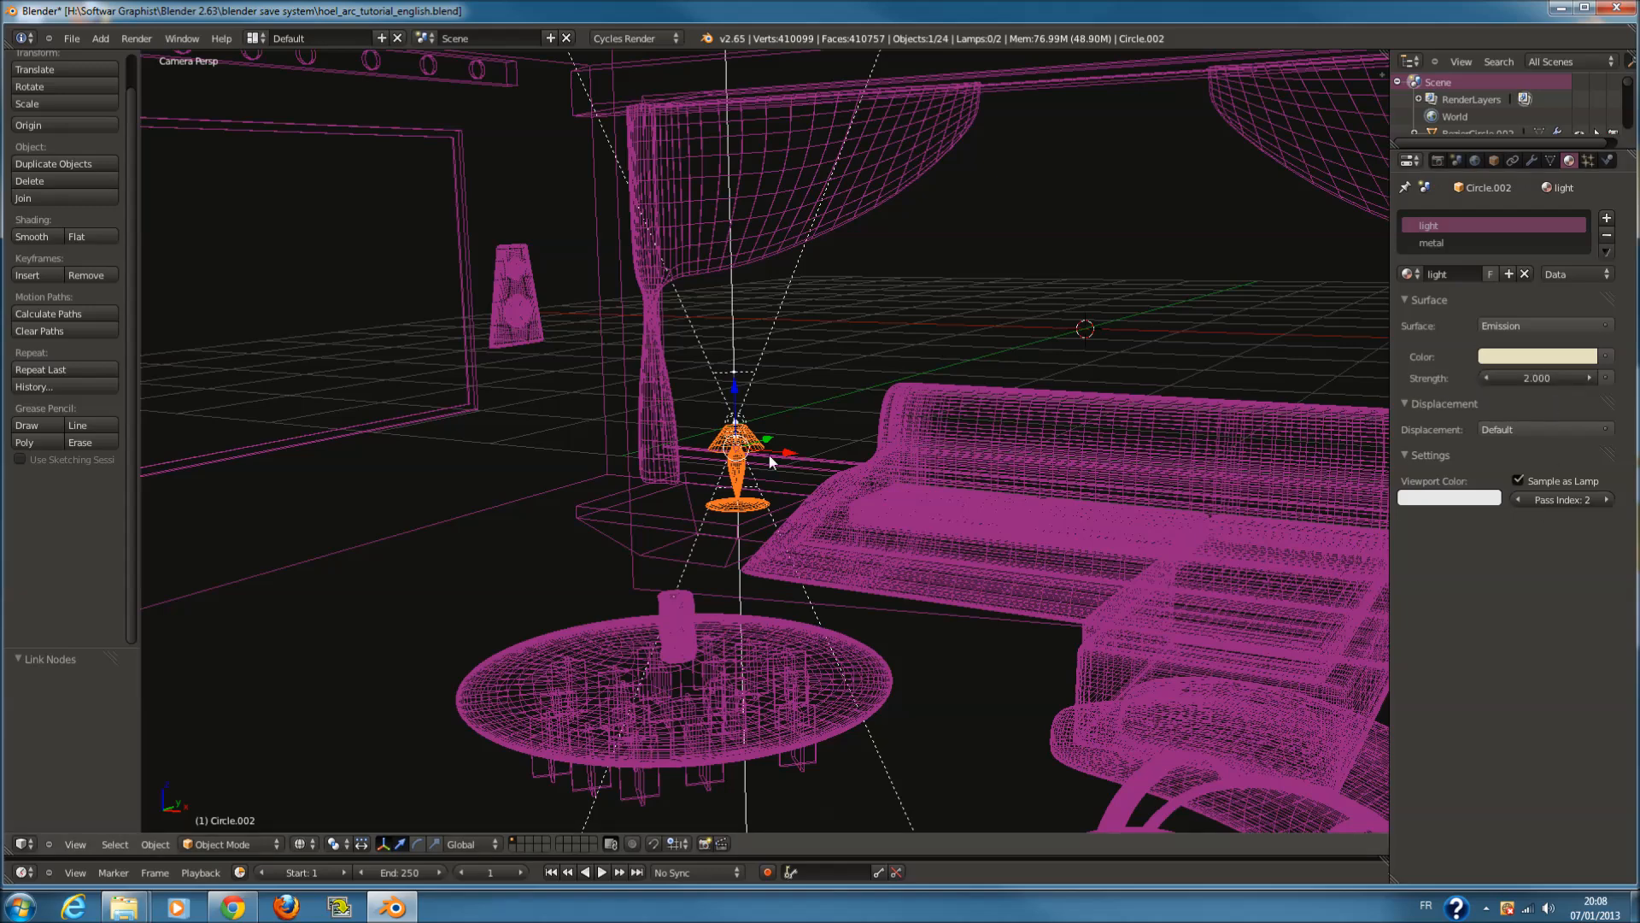
Select the strip of coloured wall lights and review its light_bleu, light_red, green_light and light_green emission materials
{"action": "scroll", "coordinate": [774, 461], "scroll_direction": "down", "scroll_amount": 3}
{"action": "right_click", "coordinate": [557, 170]}
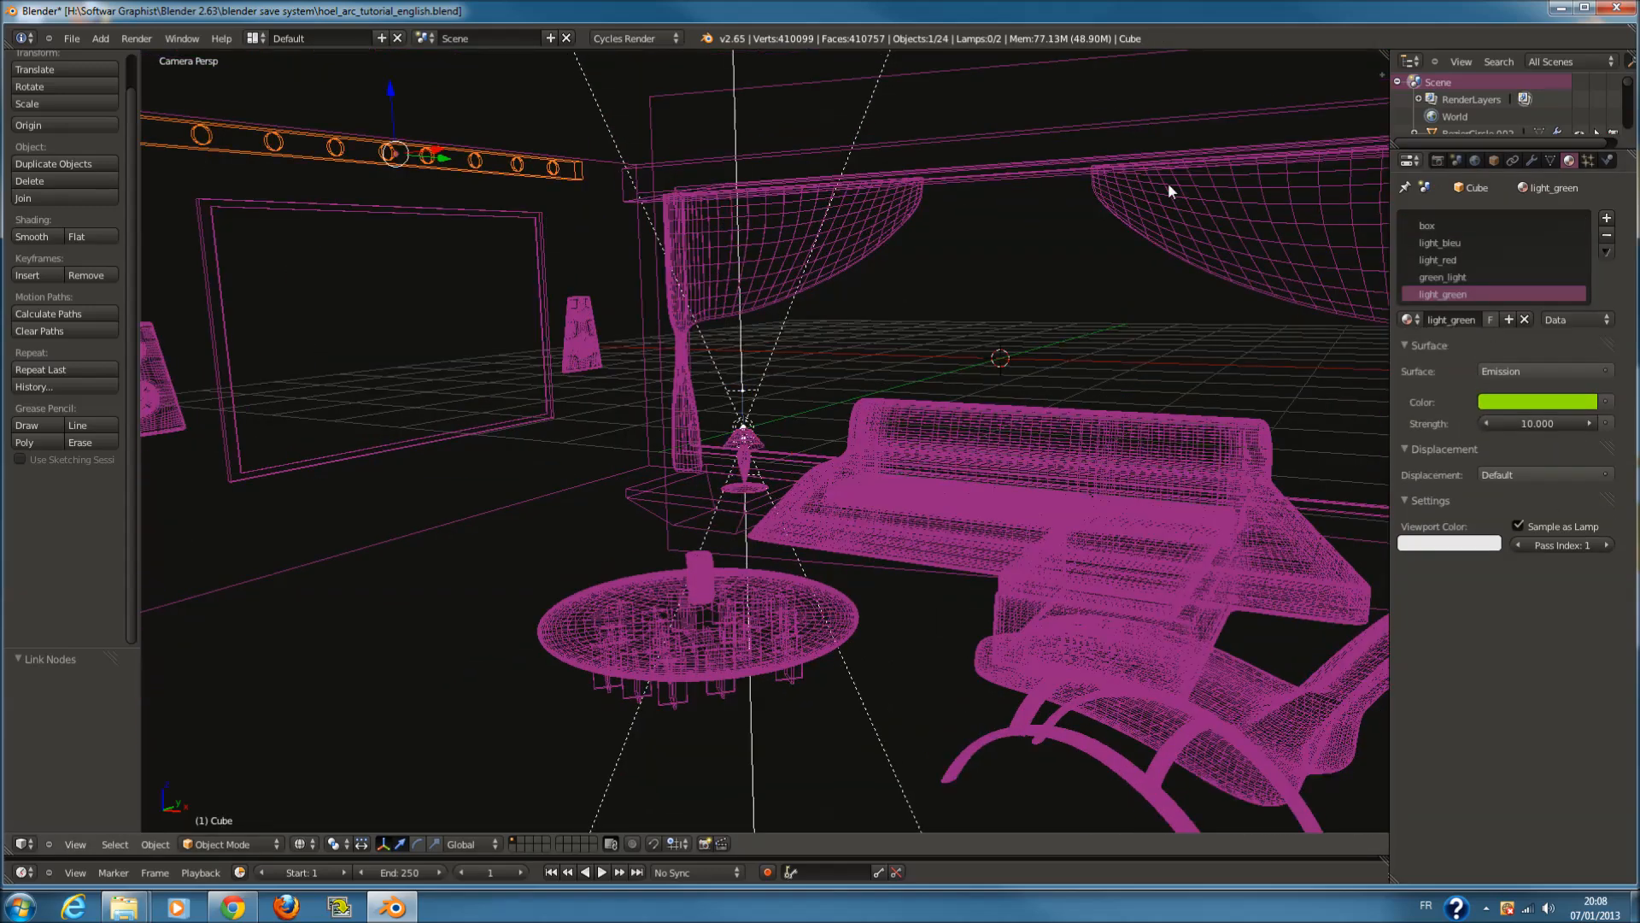
{"action": "left_click", "coordinate": [1474, 249]}
{"action": "left_click", "coordinate": [1473, 261]}
{"action": "left_click", "coordinate": [1473, 278]}
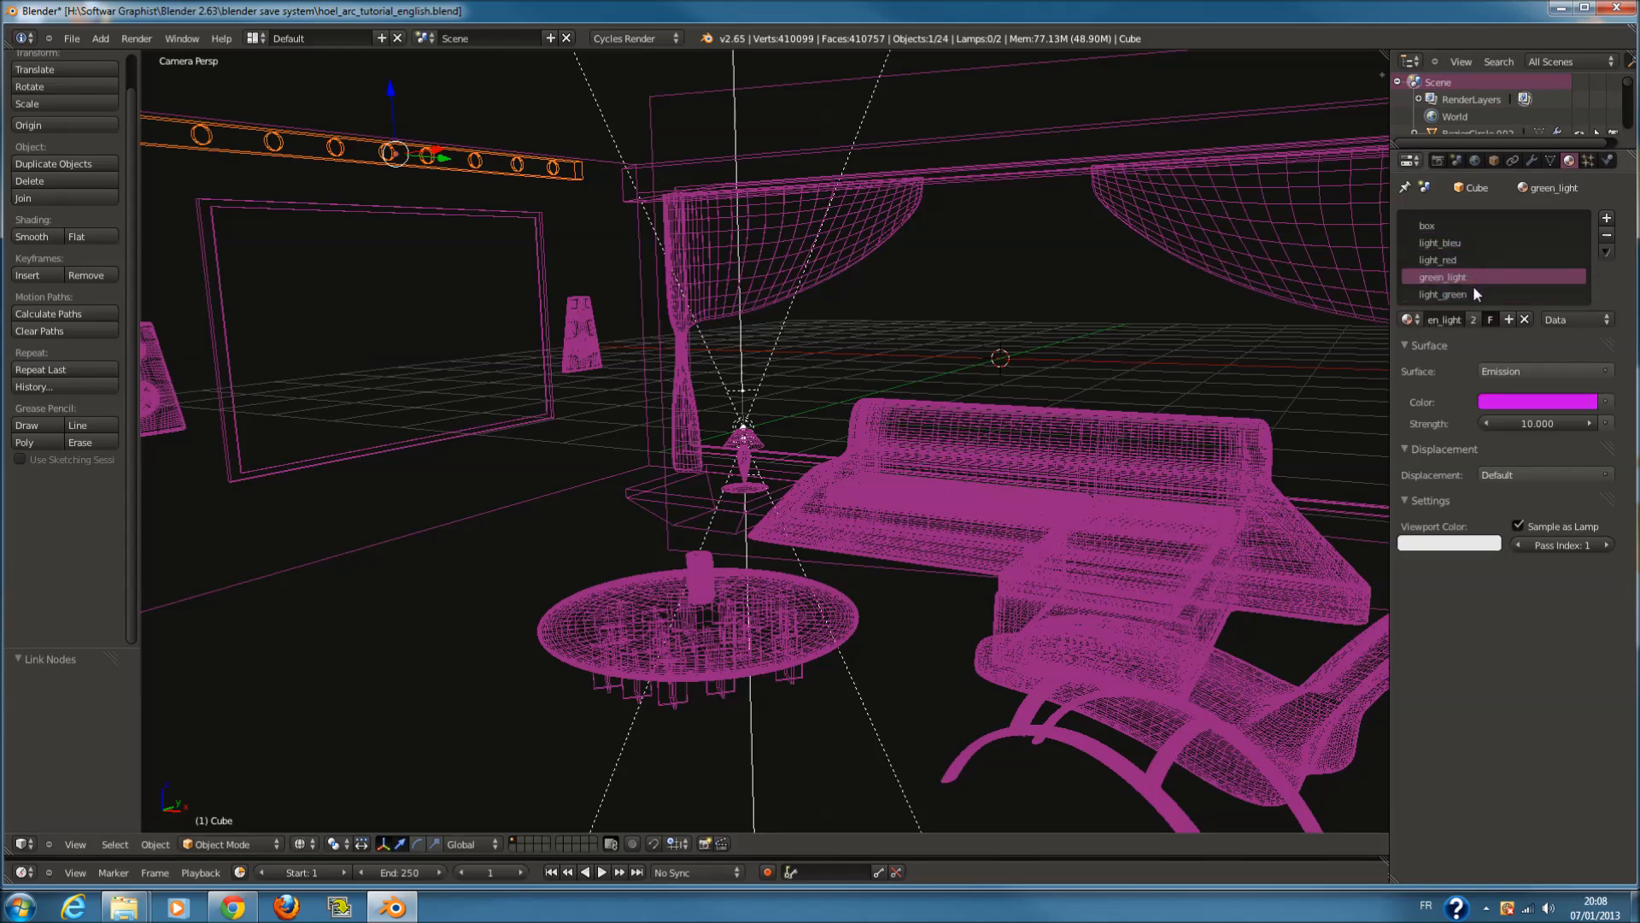
{"action": "left_click", "coordinate": [1474, 295]}
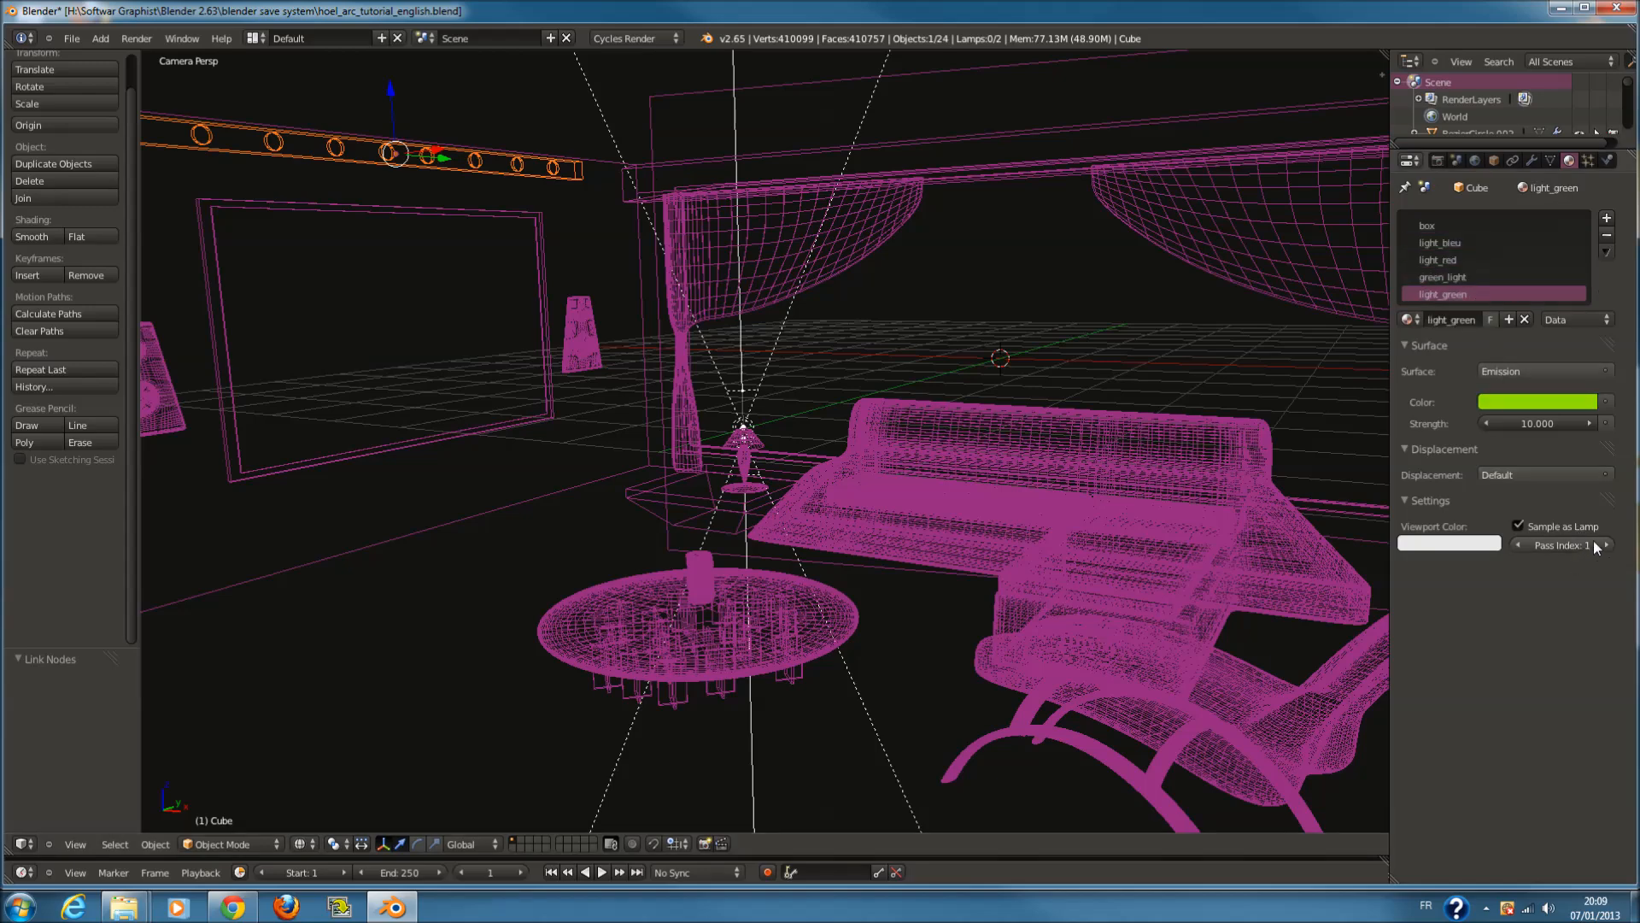
Reselect the table lamp mesh and return the 3D view to solid shading with the whole camera frame in view
{"action": "scroll", "coordinate": [746, 447], "scroll_direction": "up", "scroll_amount": 2}
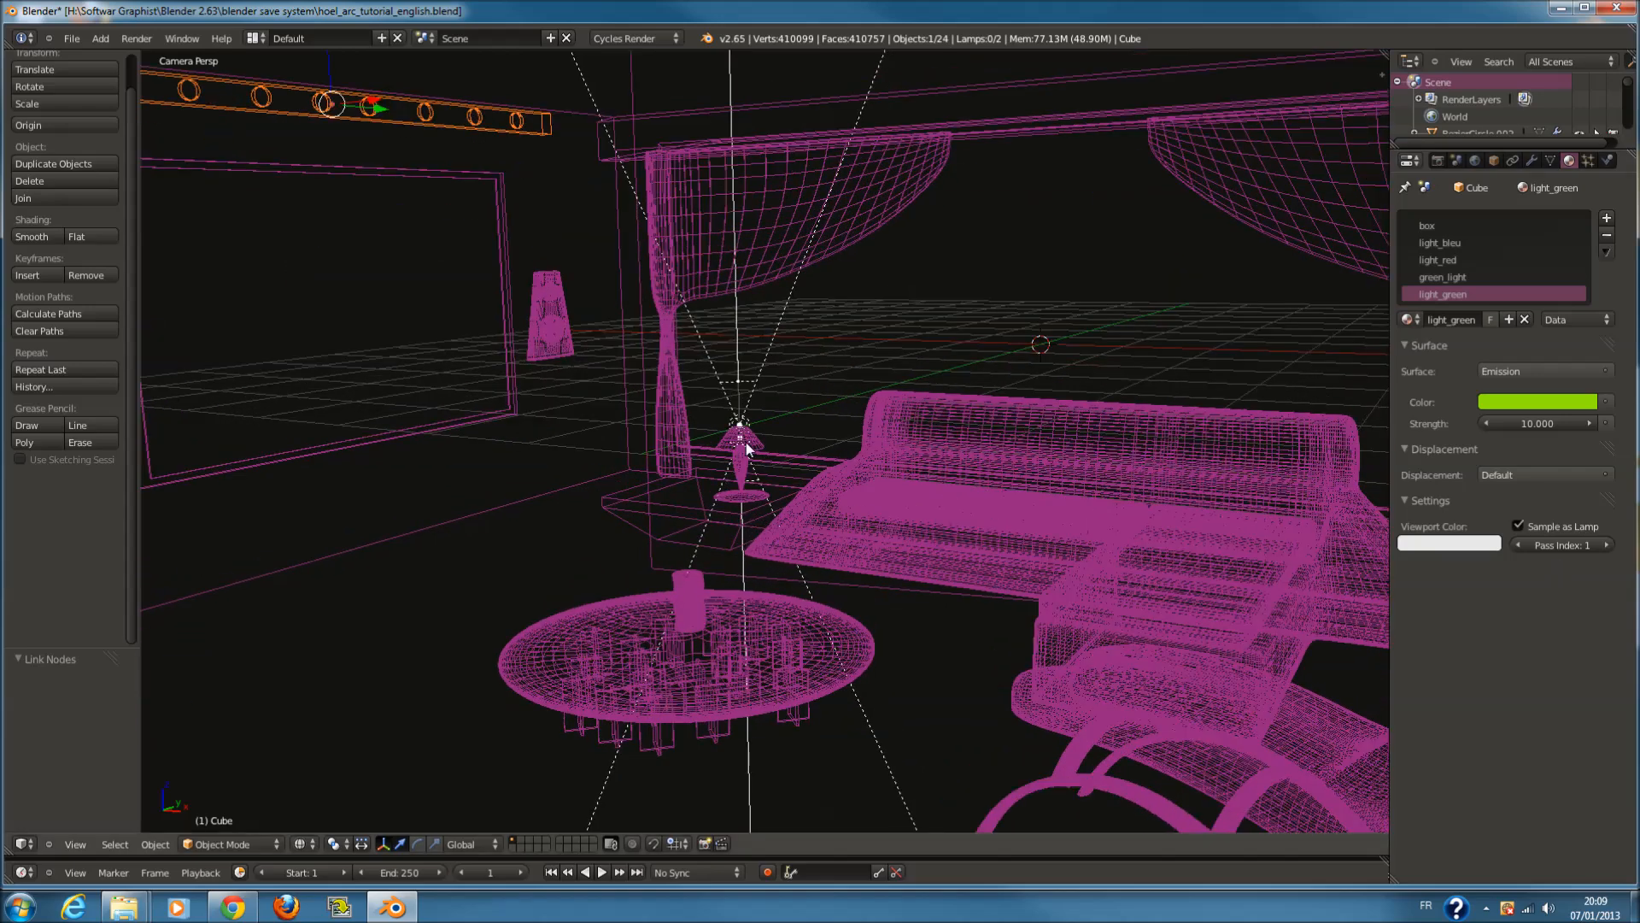
{"action": "right_click", "coordinate": [752, 447]}
{"action": "scroll", "coordinate": [765, 446], "scroll_direction": "up", "scroll_amount": 2}
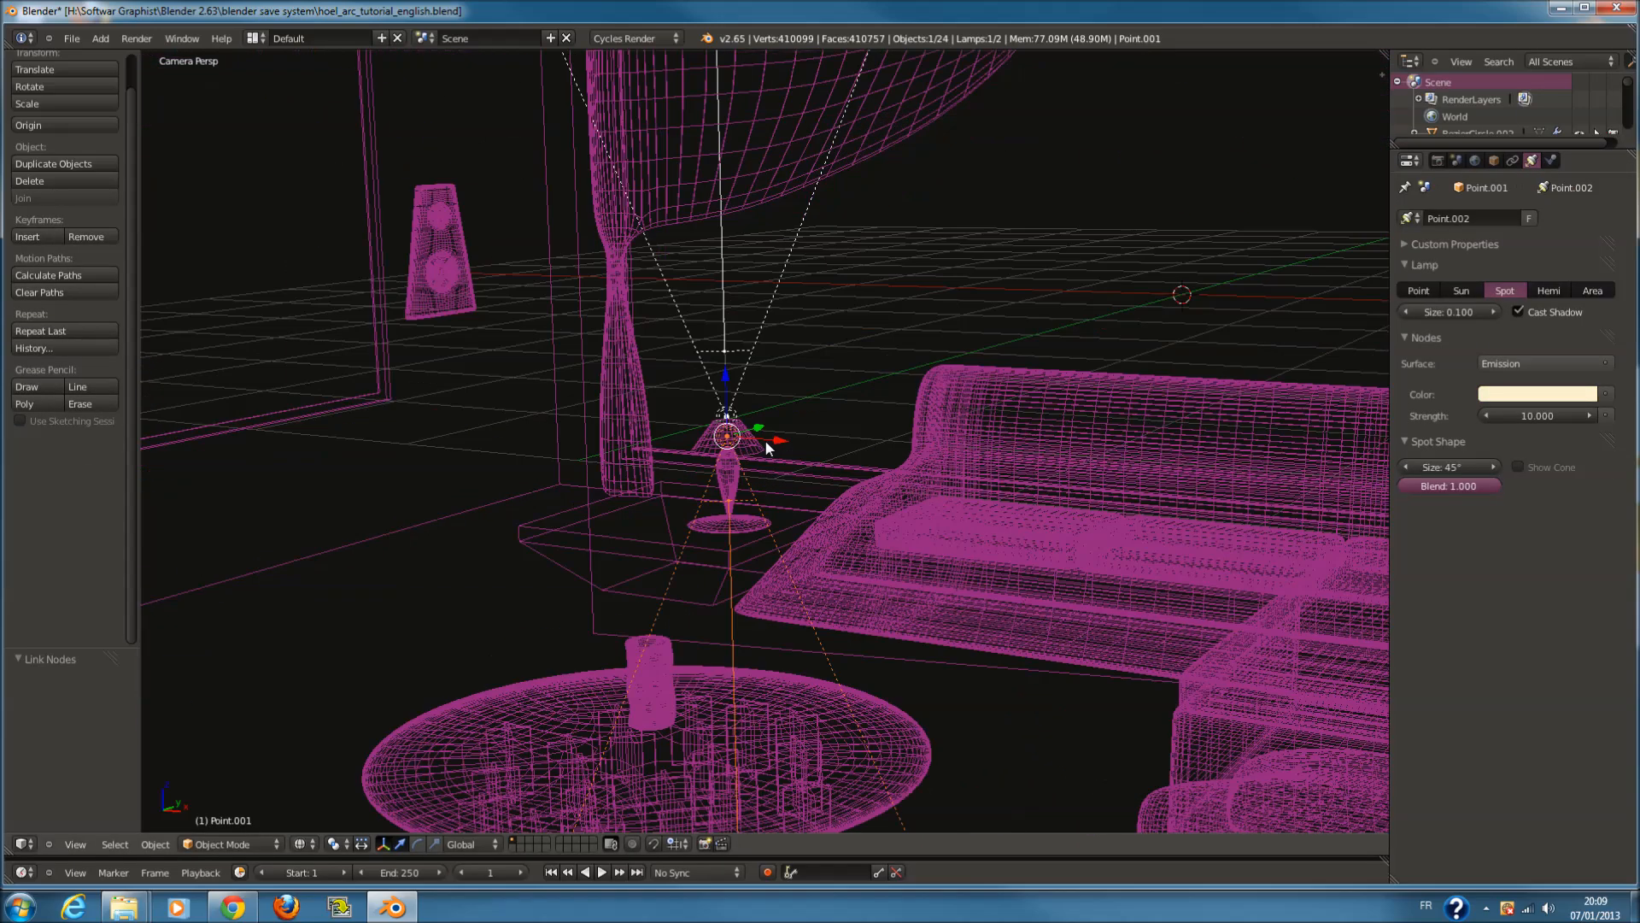
{"action": "right_click", "coordinate": [766, 446]}
{"action": "scroll", "coordinate": [771, 411], "scroll_direction": "down", "scroll_amount": 3}
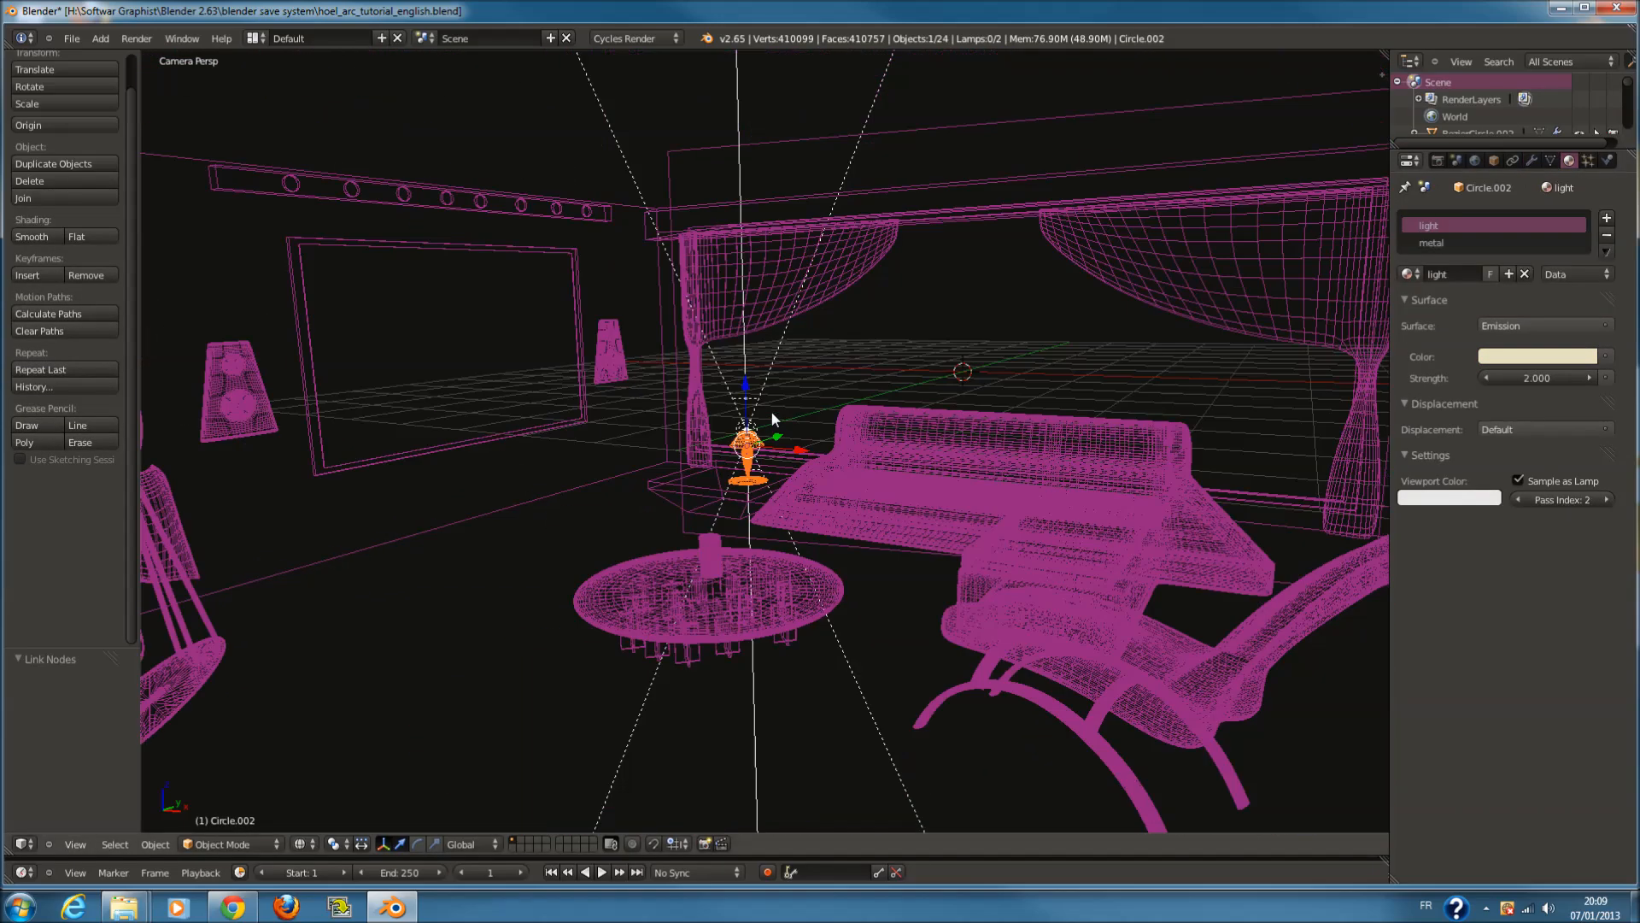
{"action": "key", "text": "z"}
{"action": "scroll", "coordinate": [771, 412], "scroll_direction": "down", "scroll_amount": 3}
{"action": "scroll", "coordinate": [772, 413], "scroll_direction": "up", "scroll_amount": 1}
{"action": "scroll", "coordinate": [772, 413], "scroll_direction": "down", "scroll_amount": 1}
{"action": "scroll", "coordinate": [854, 393], "scroll_direction": "up", "scroll_amount": 1}
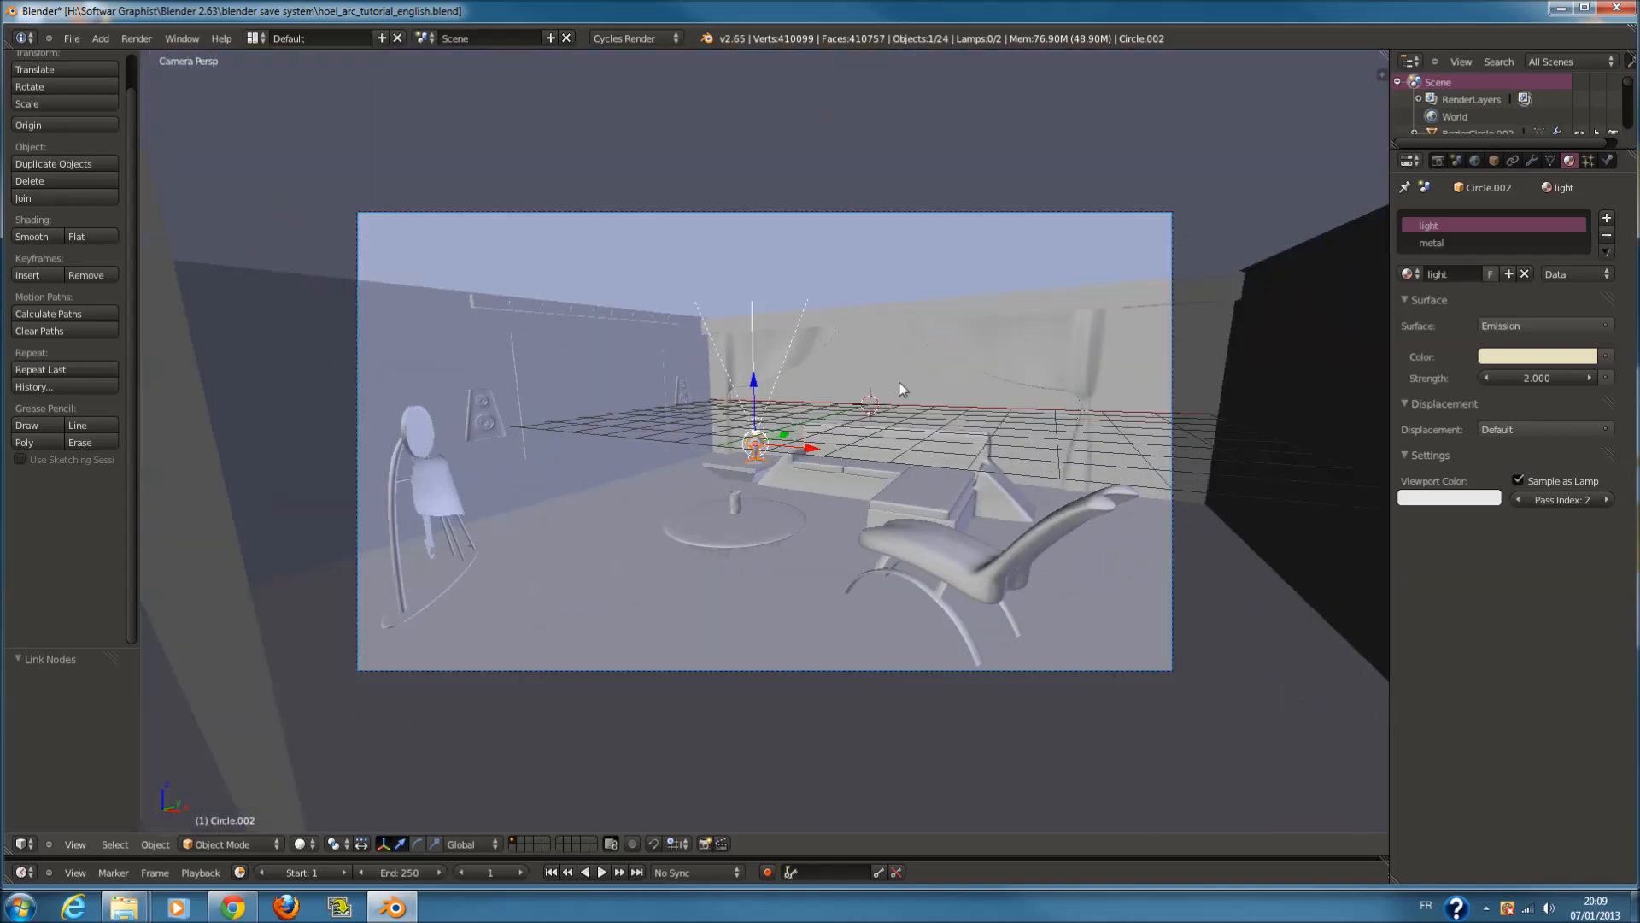
Switch the 3D view area to the compositing node editor and enable Use Nodes and Backdrop
{"action": "left_click", "coordinate": [36, 846]}
{"action": "left_click", "coordinate": [81, 663]}
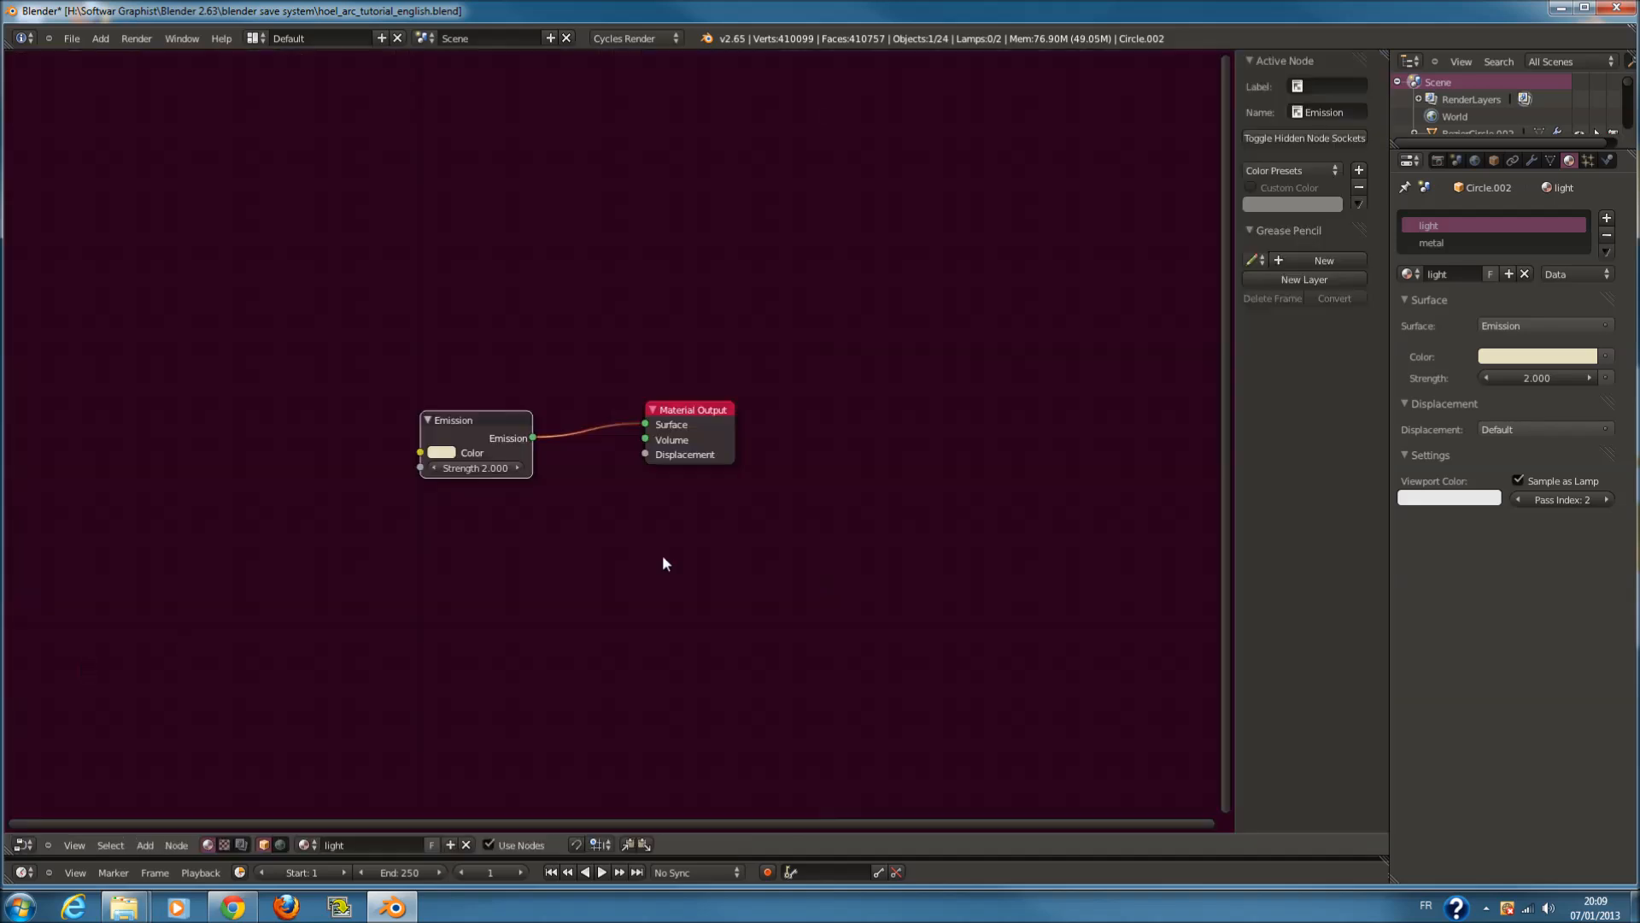
{"action": "left_click", "coordinate": [245, 843]}
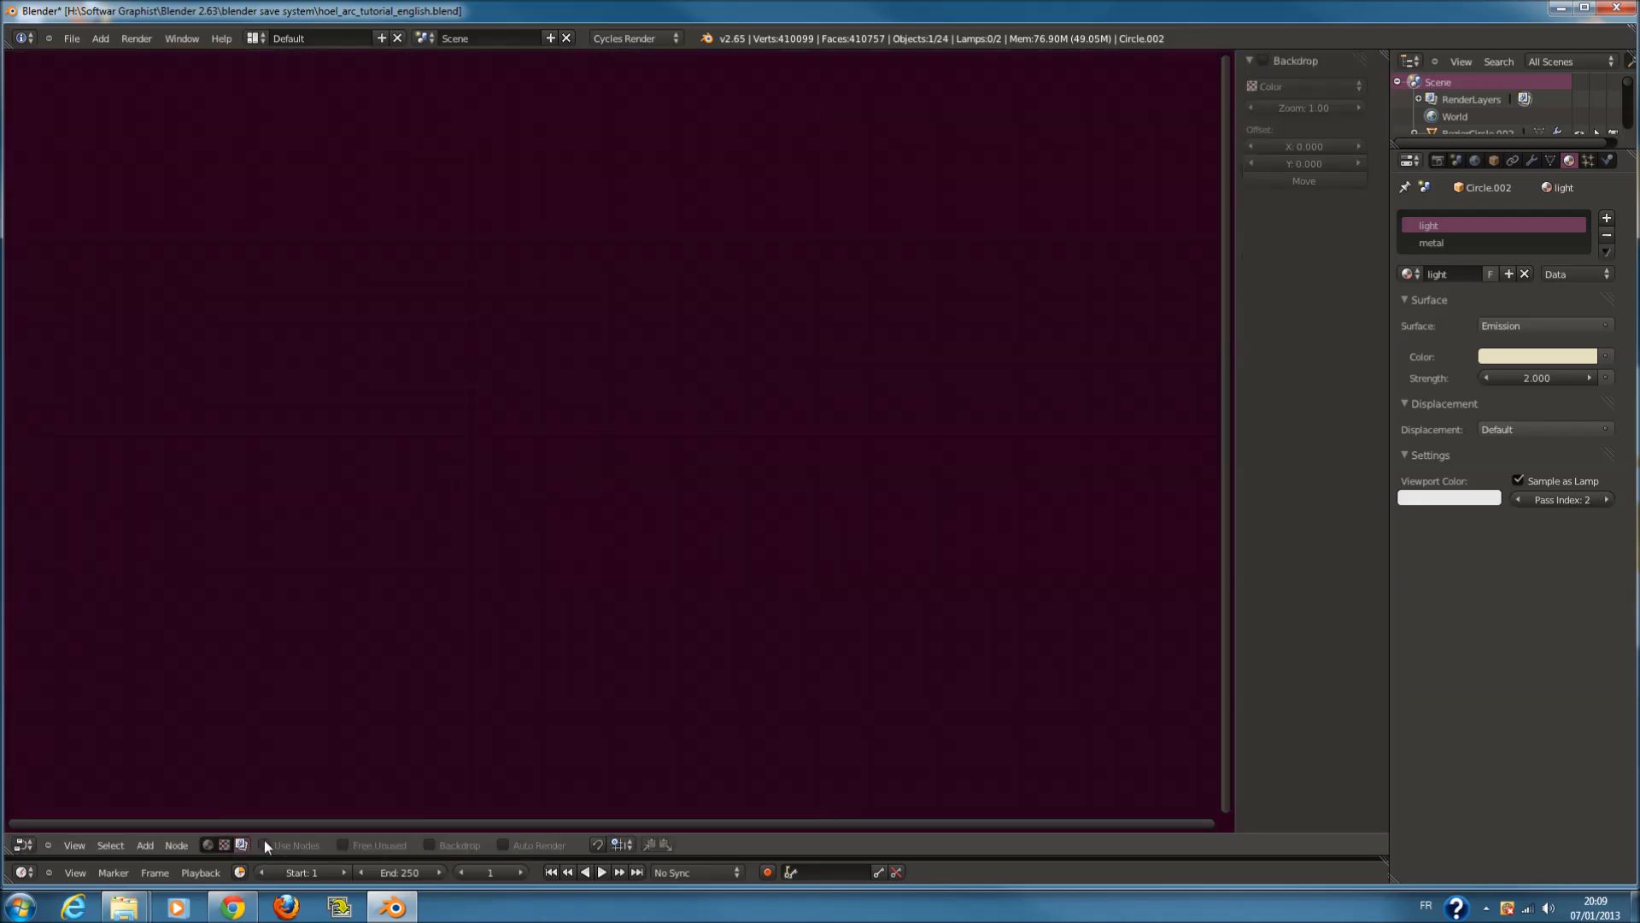
{"action": "left_click", "coordinate": [265, 843]}
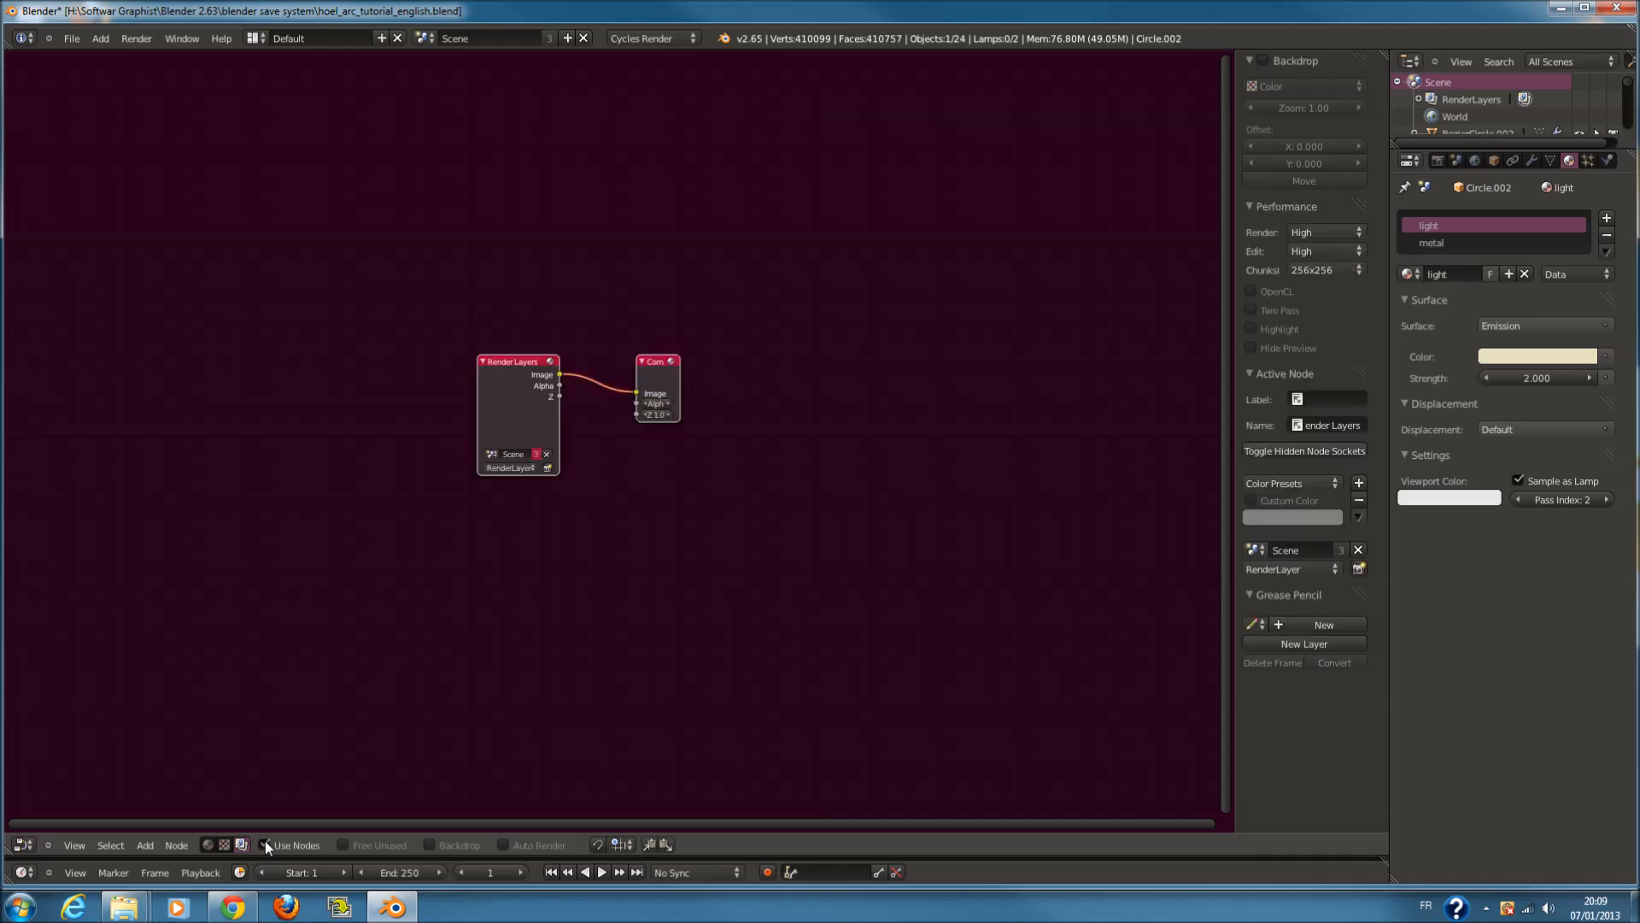
{"action": "left_click", "coordinate": [433, 842]}
Move the Composite node well away from Render Layers, add a Viewer node and link the Render Layers image to it
{"action": "scroll", "coordinate": [625, 510], "scroll_direction": "down", "scroll_amount": 1}
{"action": "middle_click_drag", "start_coordinate": [659, 373], "coordinate": [603, 368]}
{"action": "left_click_drag", "start_coordinate": [596, 379], "coordinate": [956, 409]}
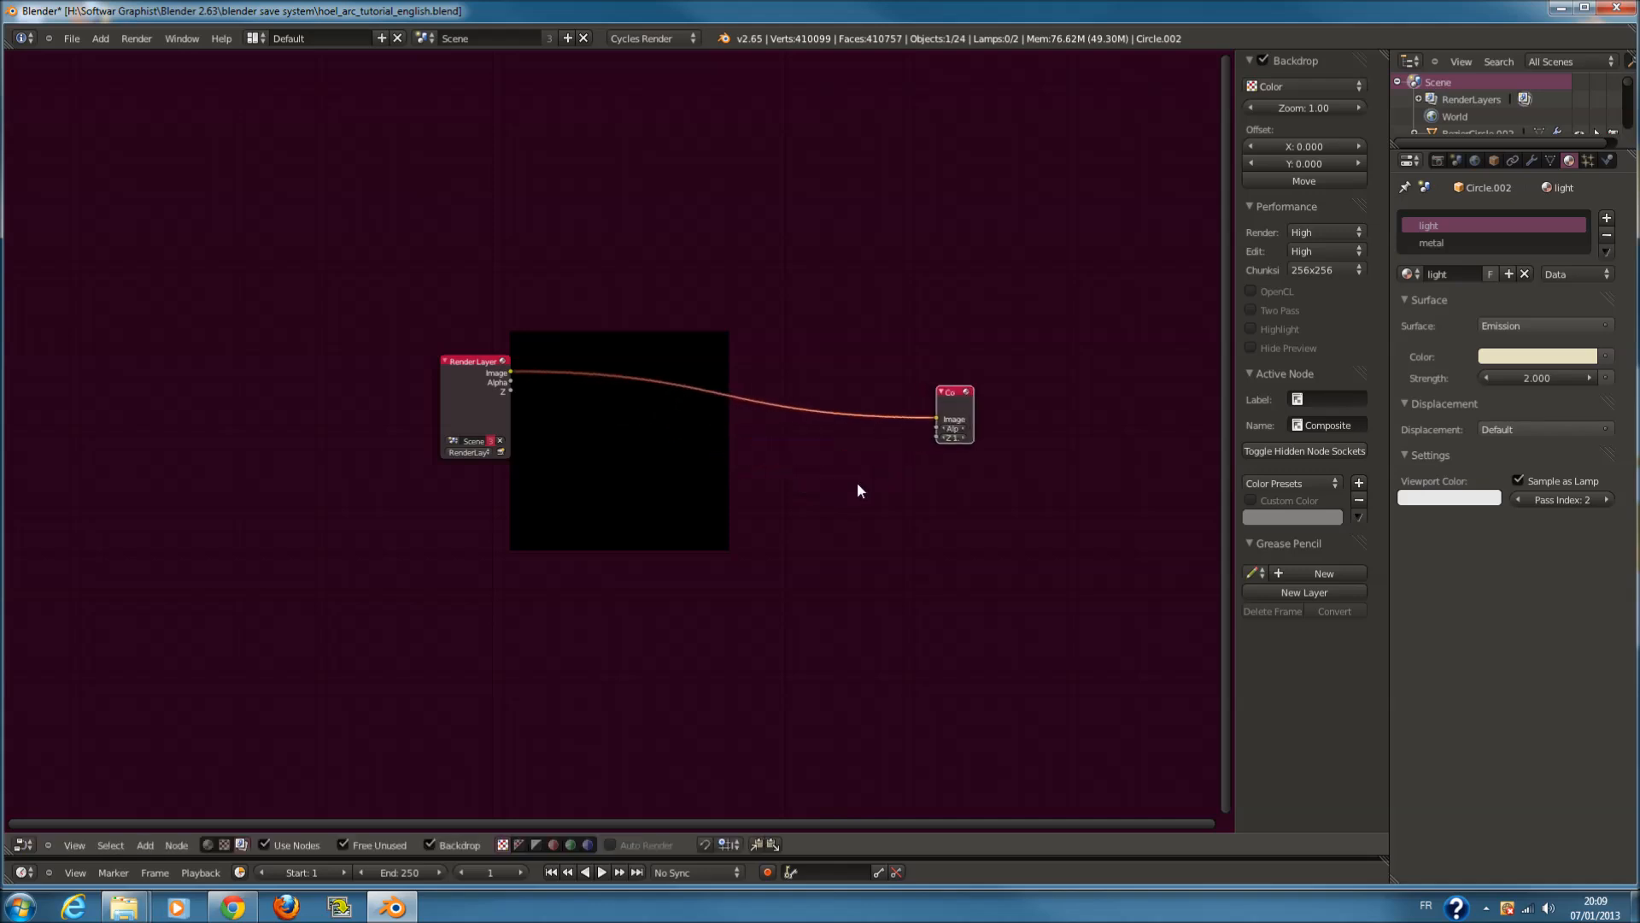
{"action": "key", "text": "shift+a"}
{"action": "mouse_move", "coordinate": [837, 519]}
{"action": "left_click", "coordinate": [905, 536]}
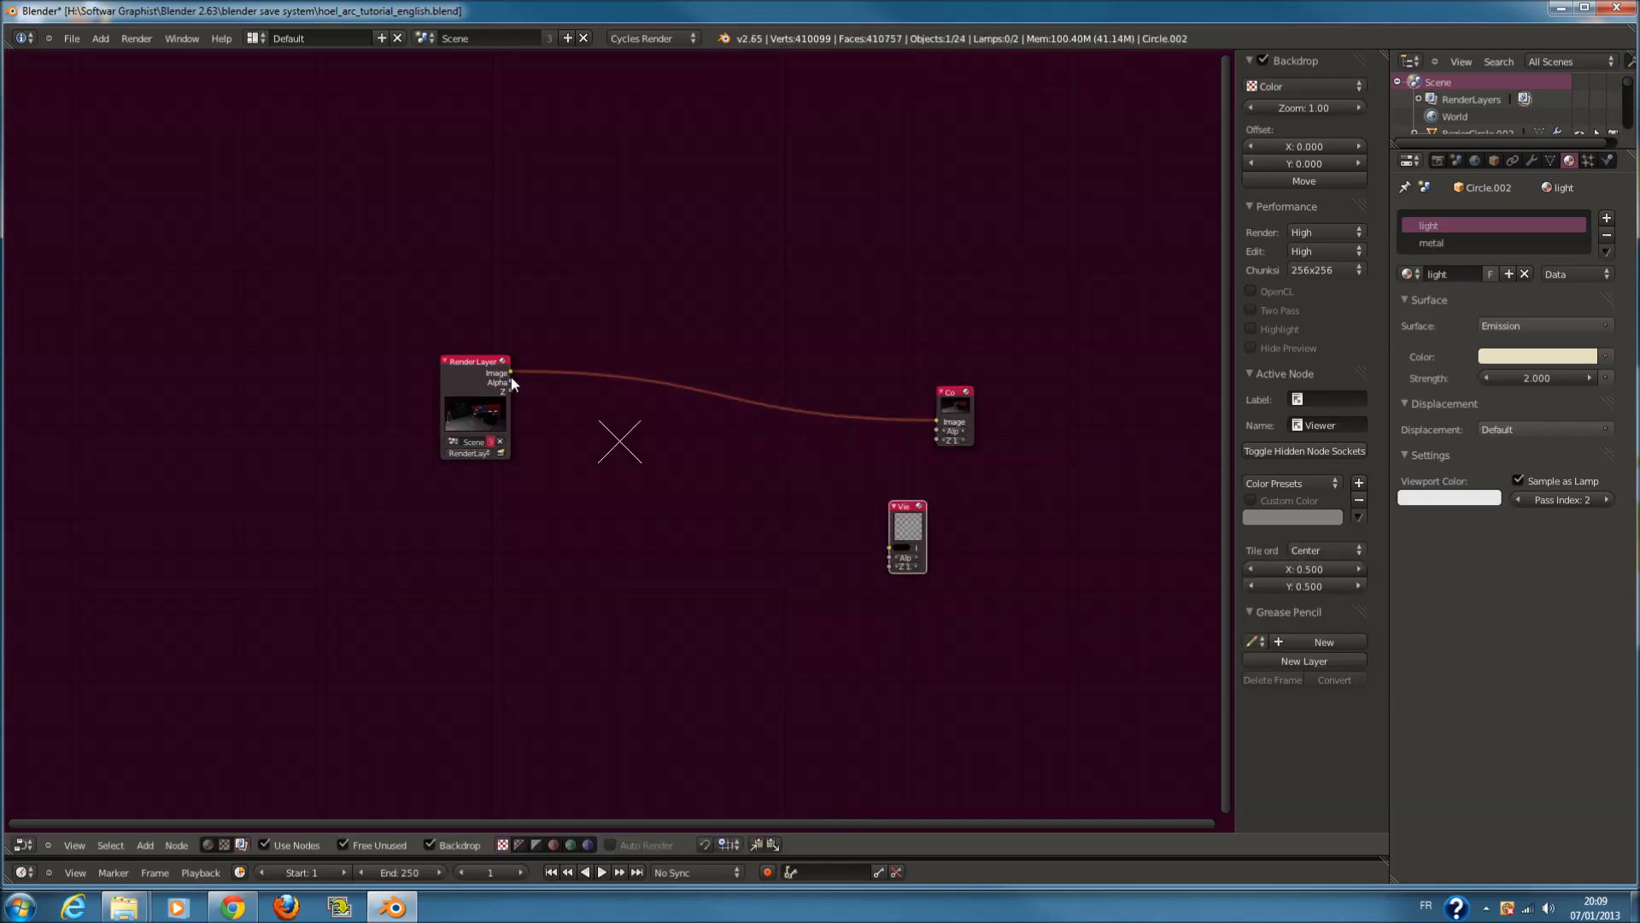
{"action": "left_click_drag", "start_coordinate": [510, 373], "coordinate": [889, 537]}
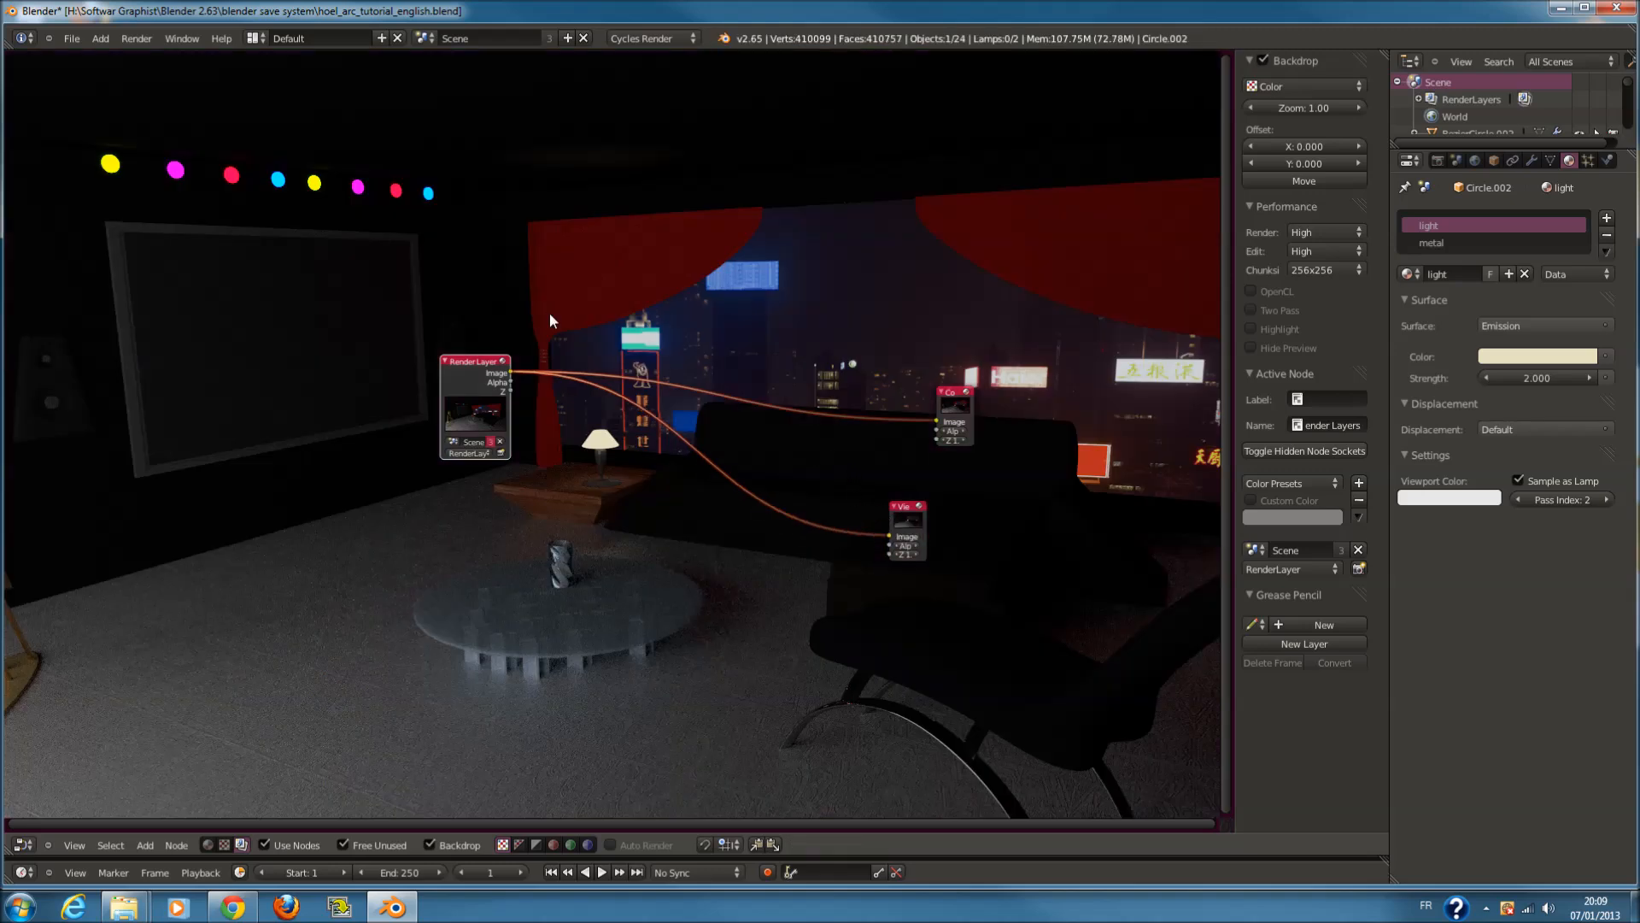
Move the Render Layers node farther away from the Composite and Viewer nodes to make room for more nodes
{"action": "scroll", "coordinate": [671, 400], "scroll_direction": "down", "scroll_amount": 1}
{"action": "middle_click_drag", "start_coordinate": [674, 401], "coordinate": [773, 252]}
{"action": "scroll", "coordinate": [745, 359], "scroll_direction": "up", "scroll_amount": 3}
{"action": "key", "text": "shift+a"}
{"action": "left_click_drag", "start_coordinate": [574, 184], "coordinate": [390, 180]}
{"action": "key", "text": "shift+a"}
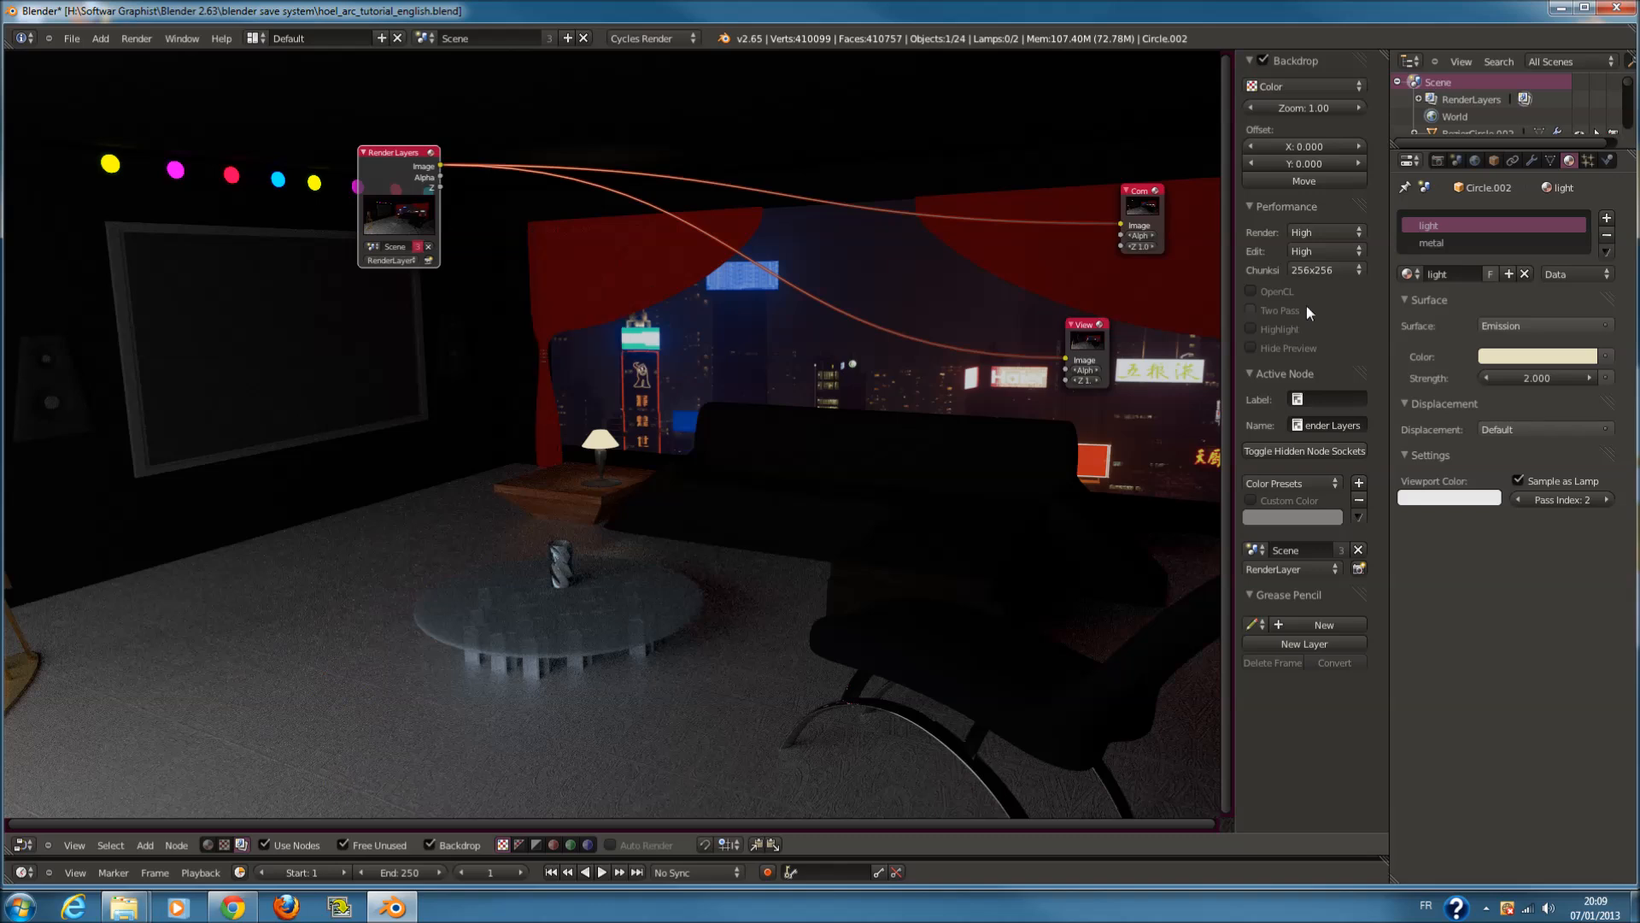
Open the render settings, collapse the Sampling and Film sections, and expand Layers to show the render passes
{"action": "left_click", "coordinate": [1433, 299]}
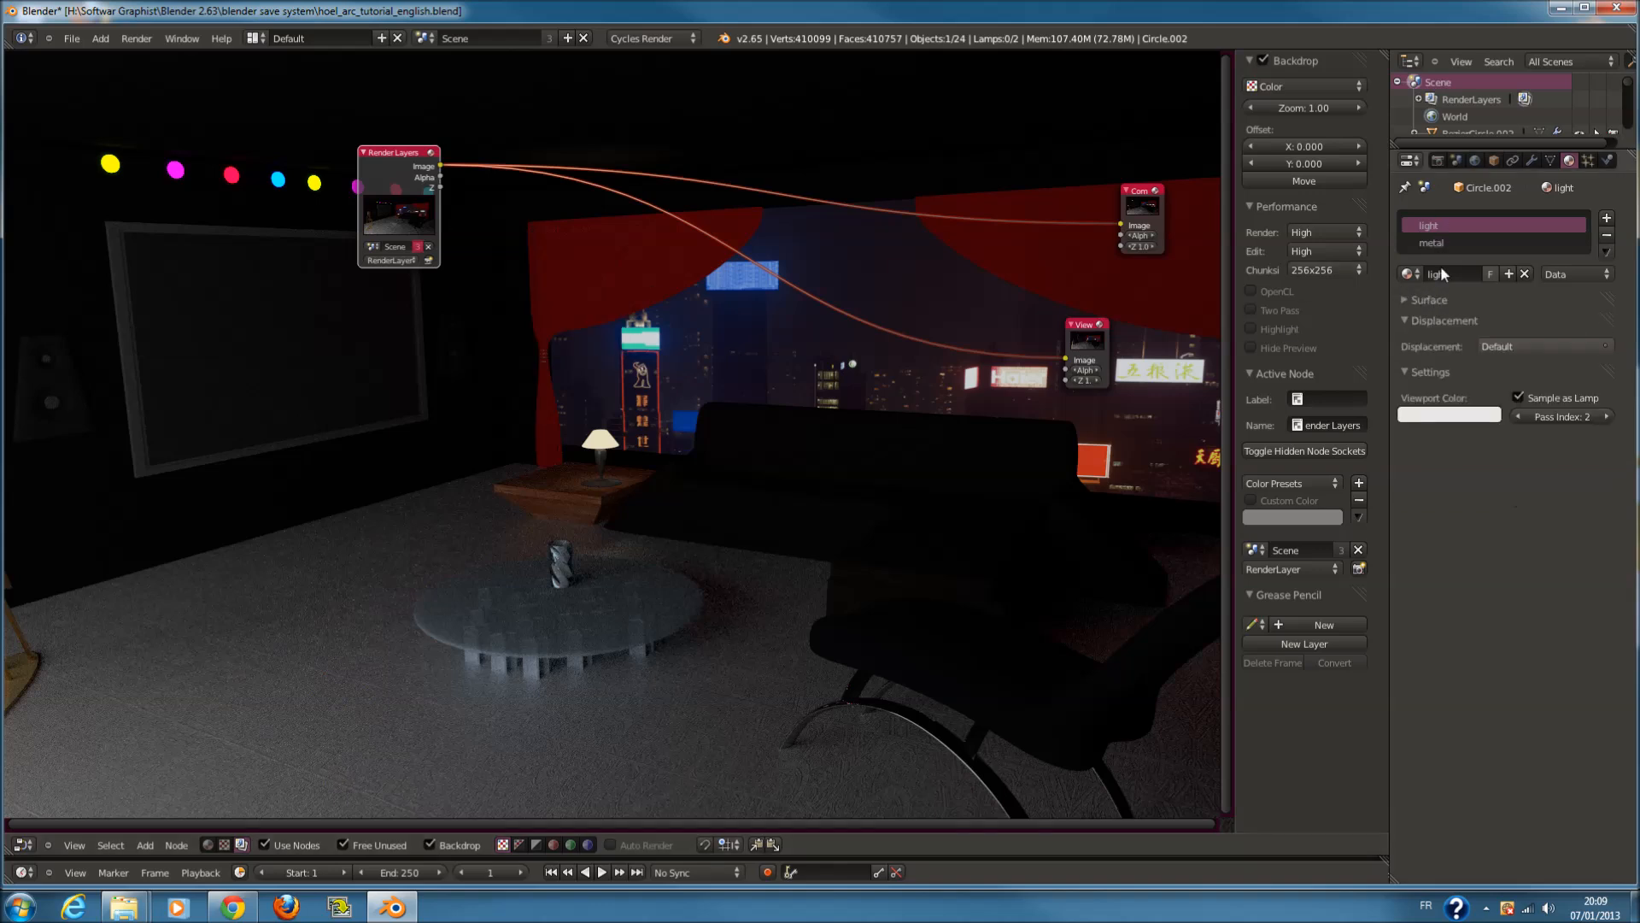
{"action": "left_click", "coordinate": [1439, 161]}
{"action": "left_click", "coordinate": [1463, 389]}
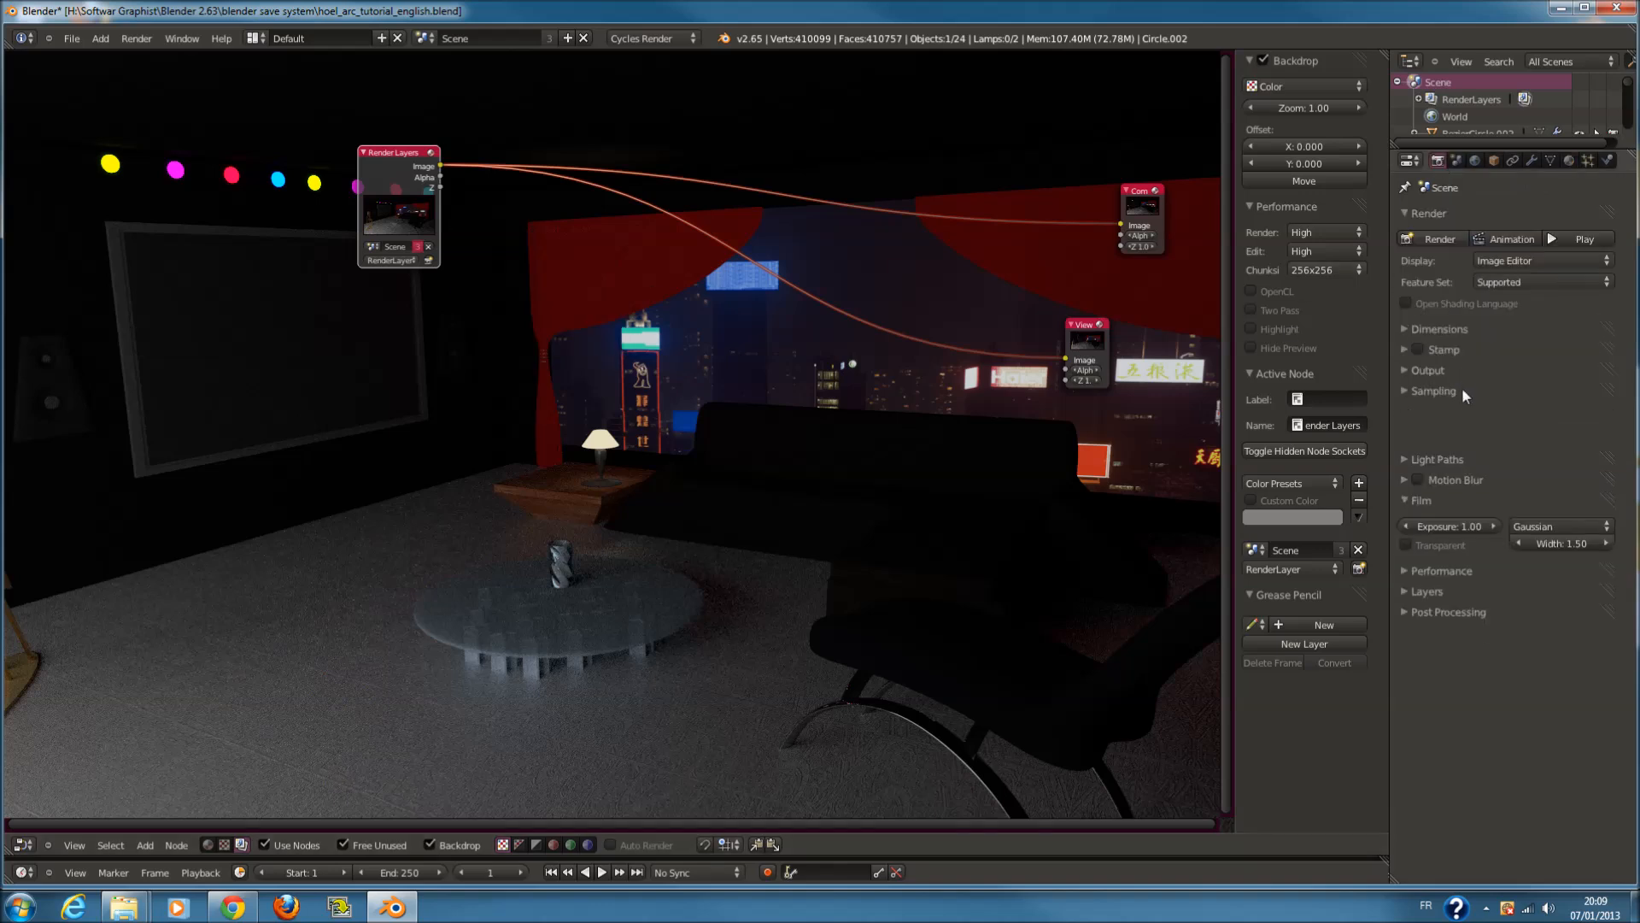
{"action": "left_click", "coordinate": [1462, 390]}
{"action": "left_click", "coordinate": [1463, 390]}
{"action": "left_click", "coordinate": [1470, 407]}
{"action": "left_click", "coordinate": [1470, 406]}
{"action": "left_click", "coordinate": [1473, 431]}
{"action": "left_click", "coordinate": [1473, 431]}
{"action": "left_click", "coordinate": [1470, 451]}
{"action": "left_click", "coordinate": [1468, 470]}
{"action": "left_click", "coordinate": [1468, 471]}
{"action": "left_click", "coordinate": [1466, 491]}
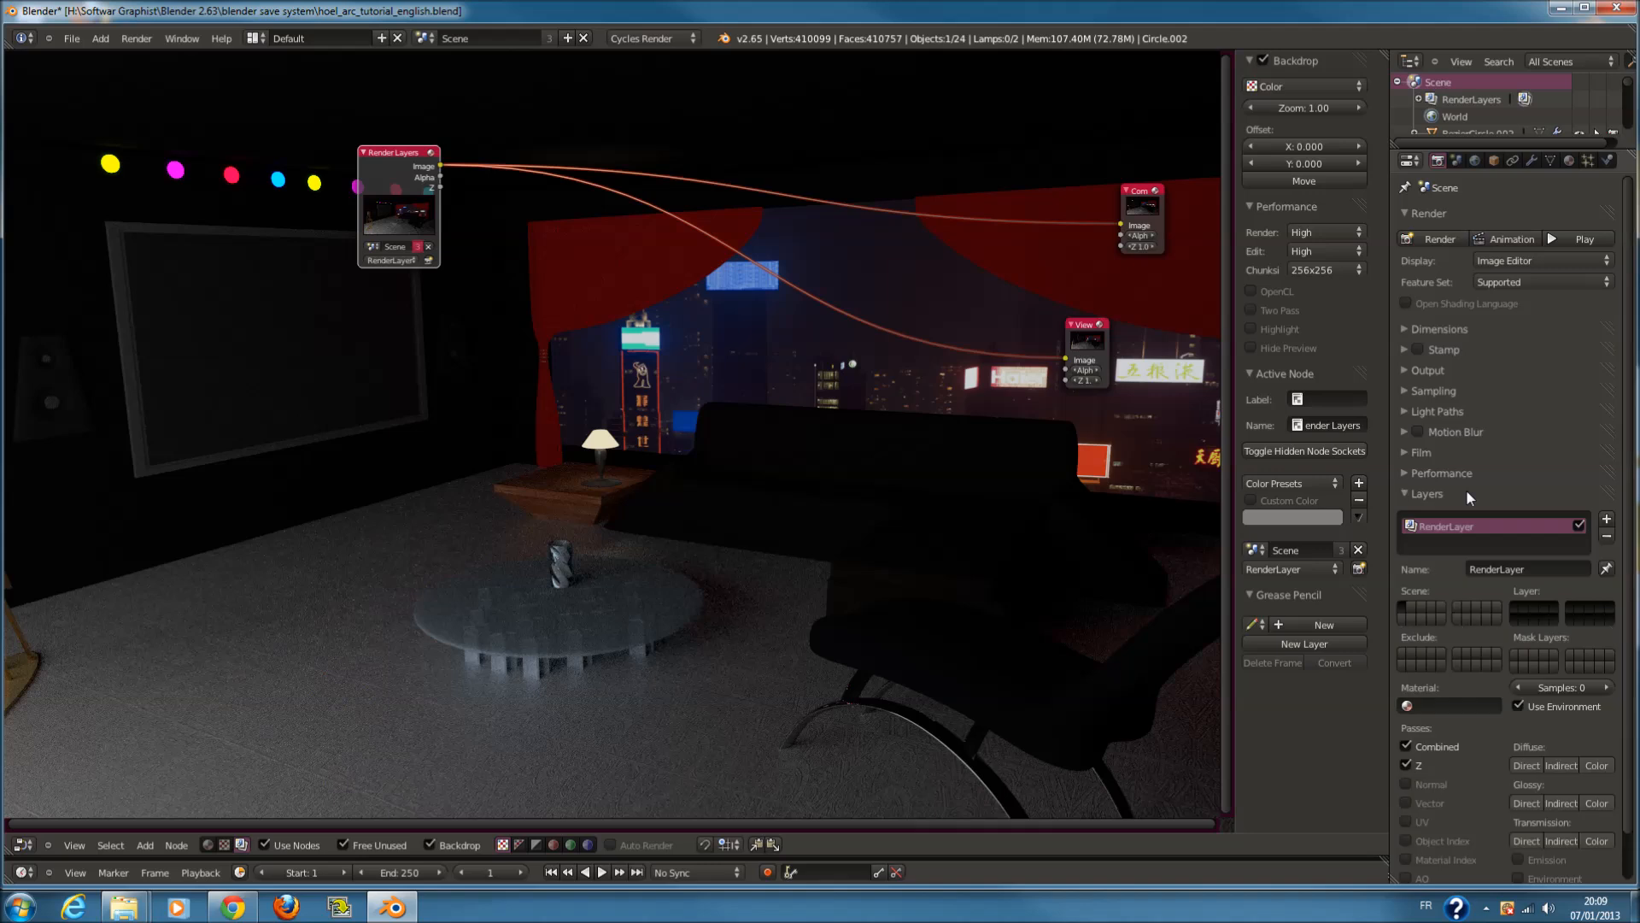
{"action": "scroll", "coordinate": [1485, 591], "scroll_direction": "down", "scroll_amount": 1}
{"action": "scroll", "coordinate": [1493, 633], "scroll_direction": "down", "scroll_amount": 1}
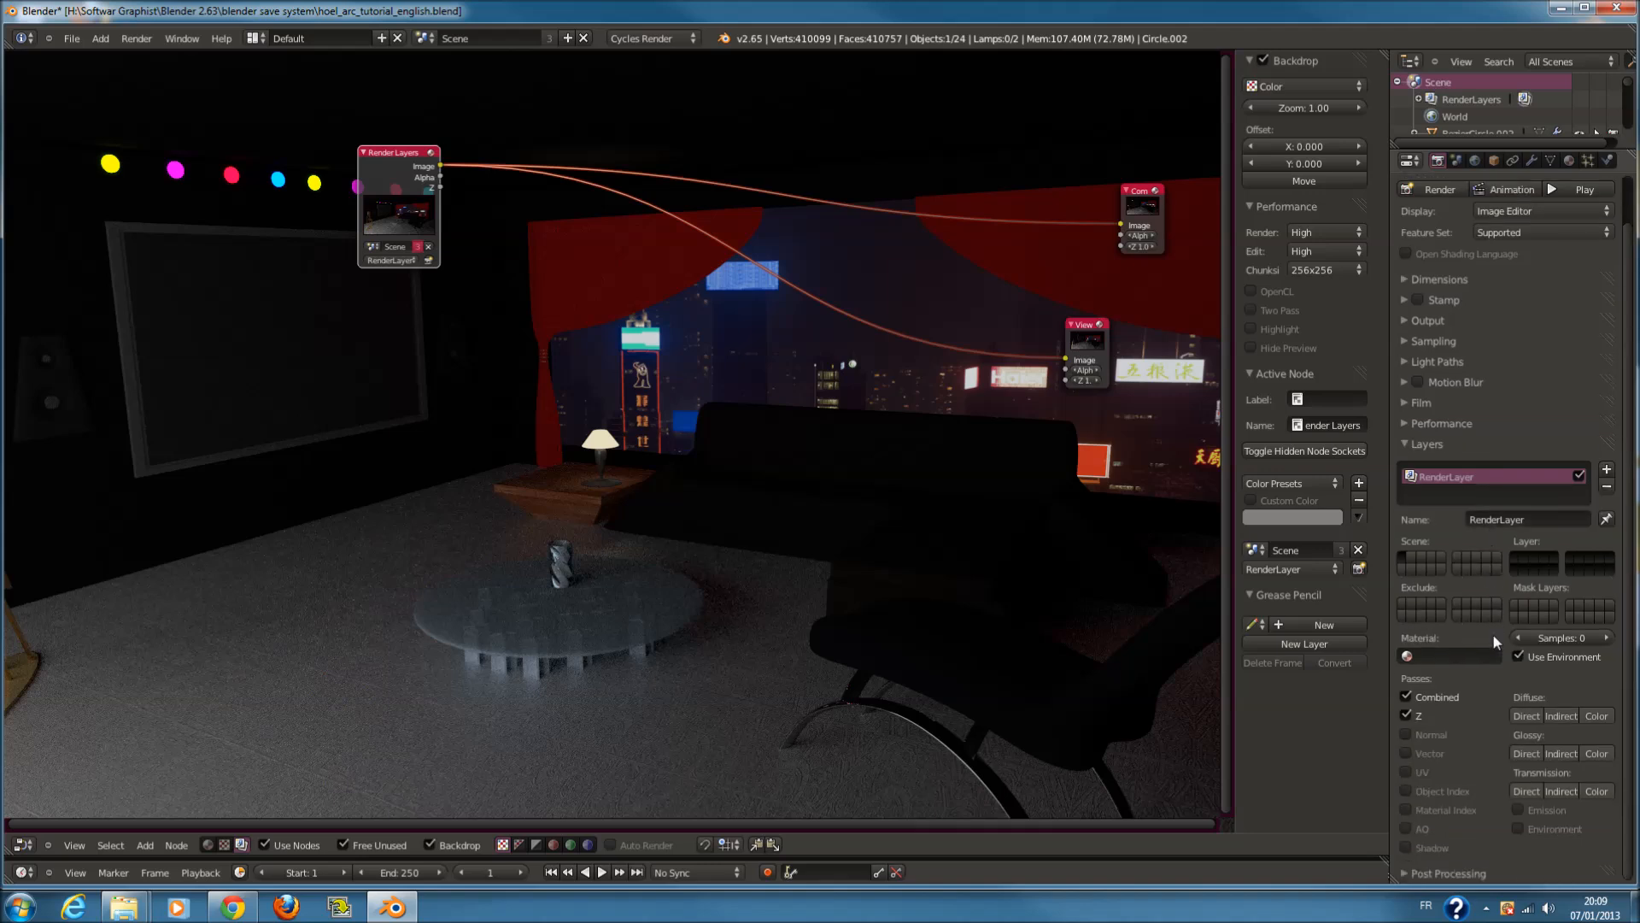
Enable the Material Index pass for the render layer
{"action": "left_click", "coordinate": [1407, 809]}
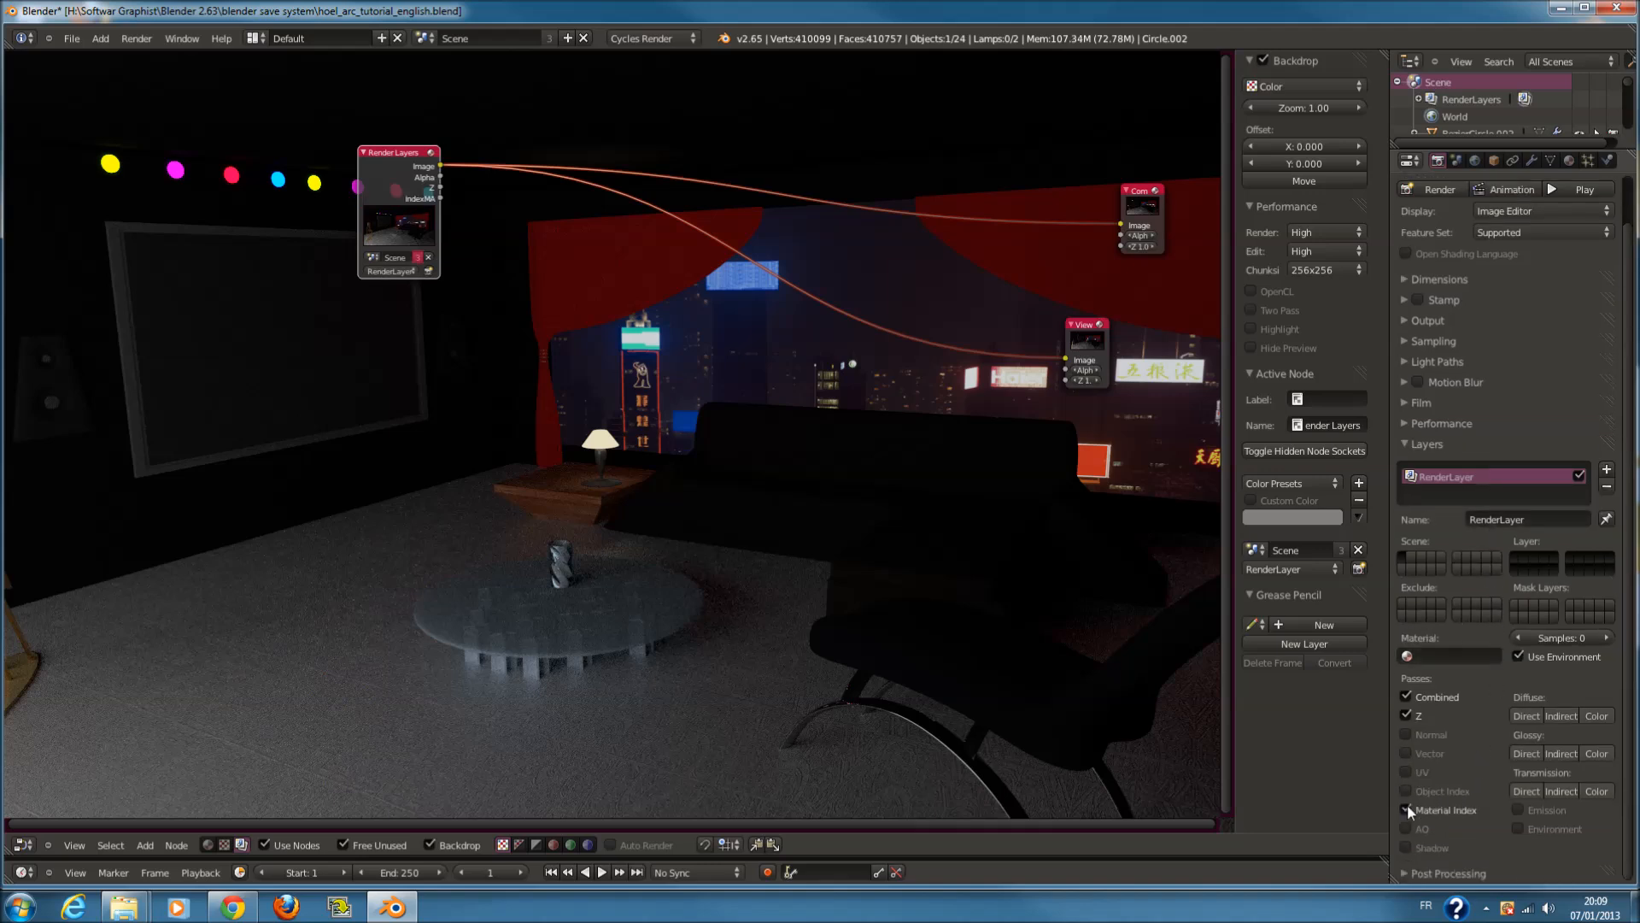
{"action": "scroll", "coordinate": [923, 512], "scroll_direction": "up", "scroll_amount": 2}
{"action": "scroll", "coordinate": [742, 359], "scroll_direction": "up", "scroll_amount": 1}
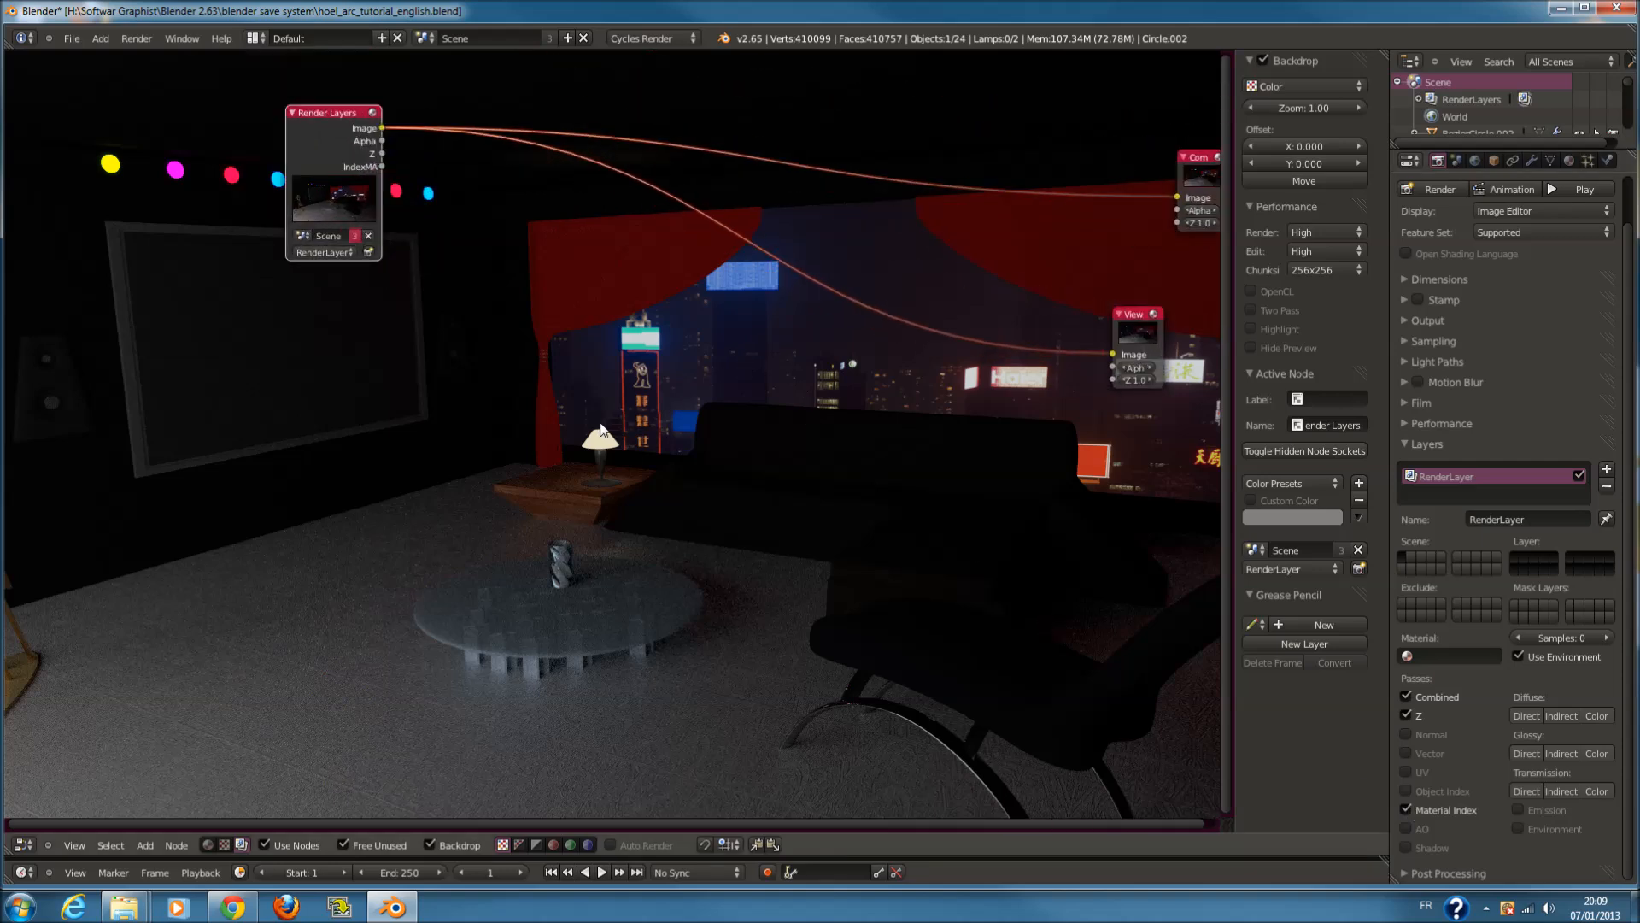
{"action": "key", "text": "shift+a"}
{"action": "mouse_move", "coordinate": [598, 424]}
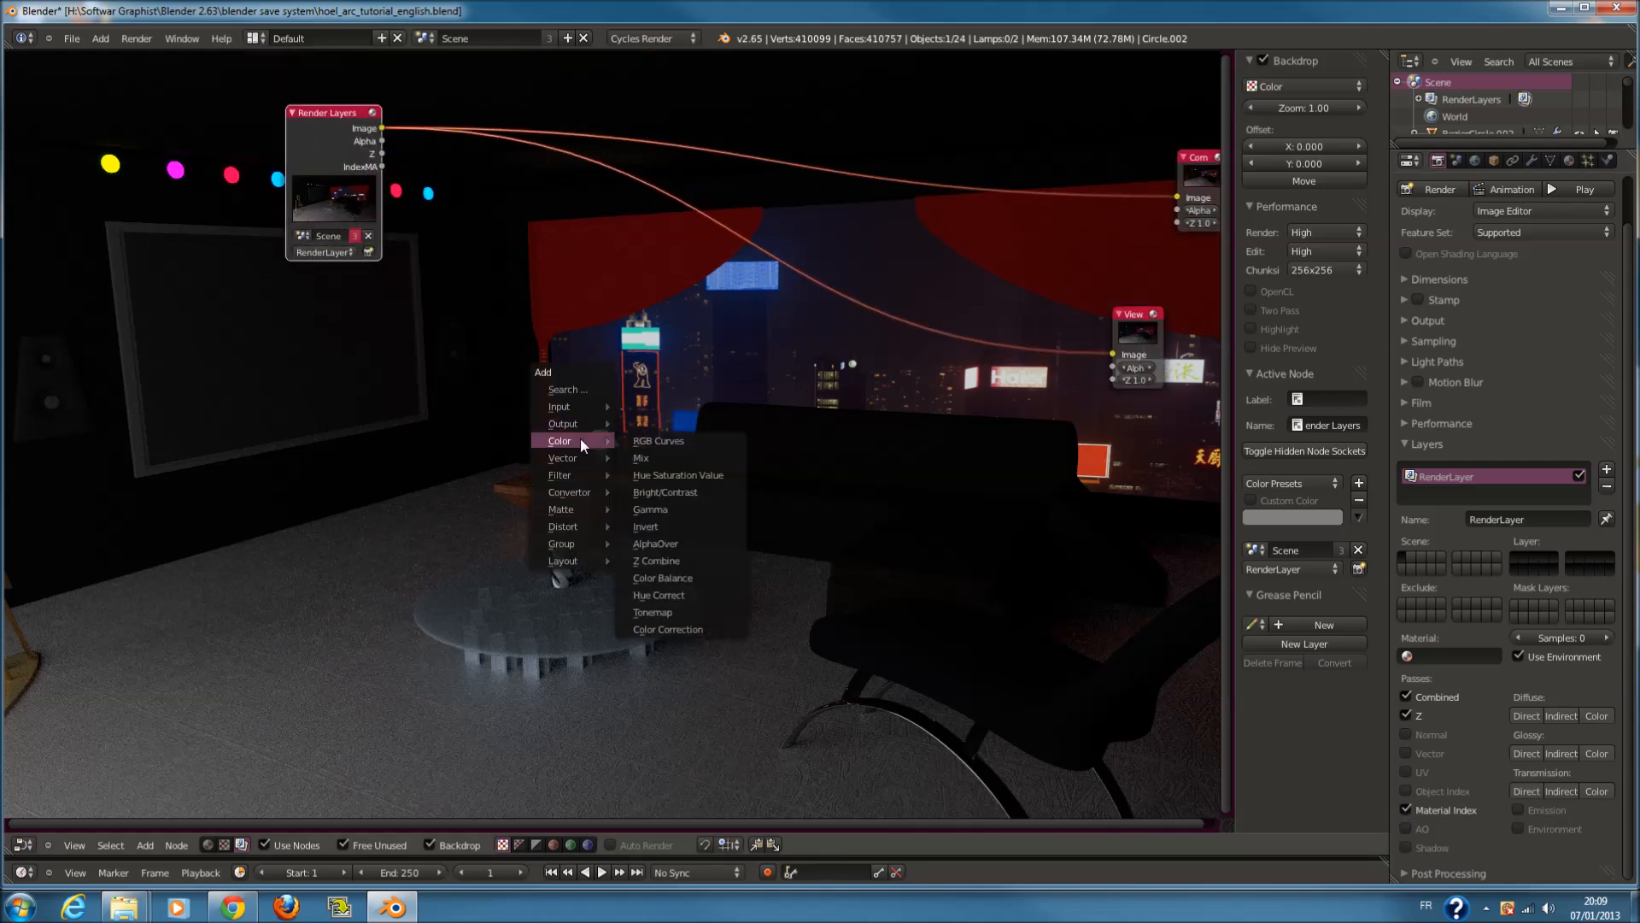
{"action": "mouse_move", "coordinate": [572, 475]}
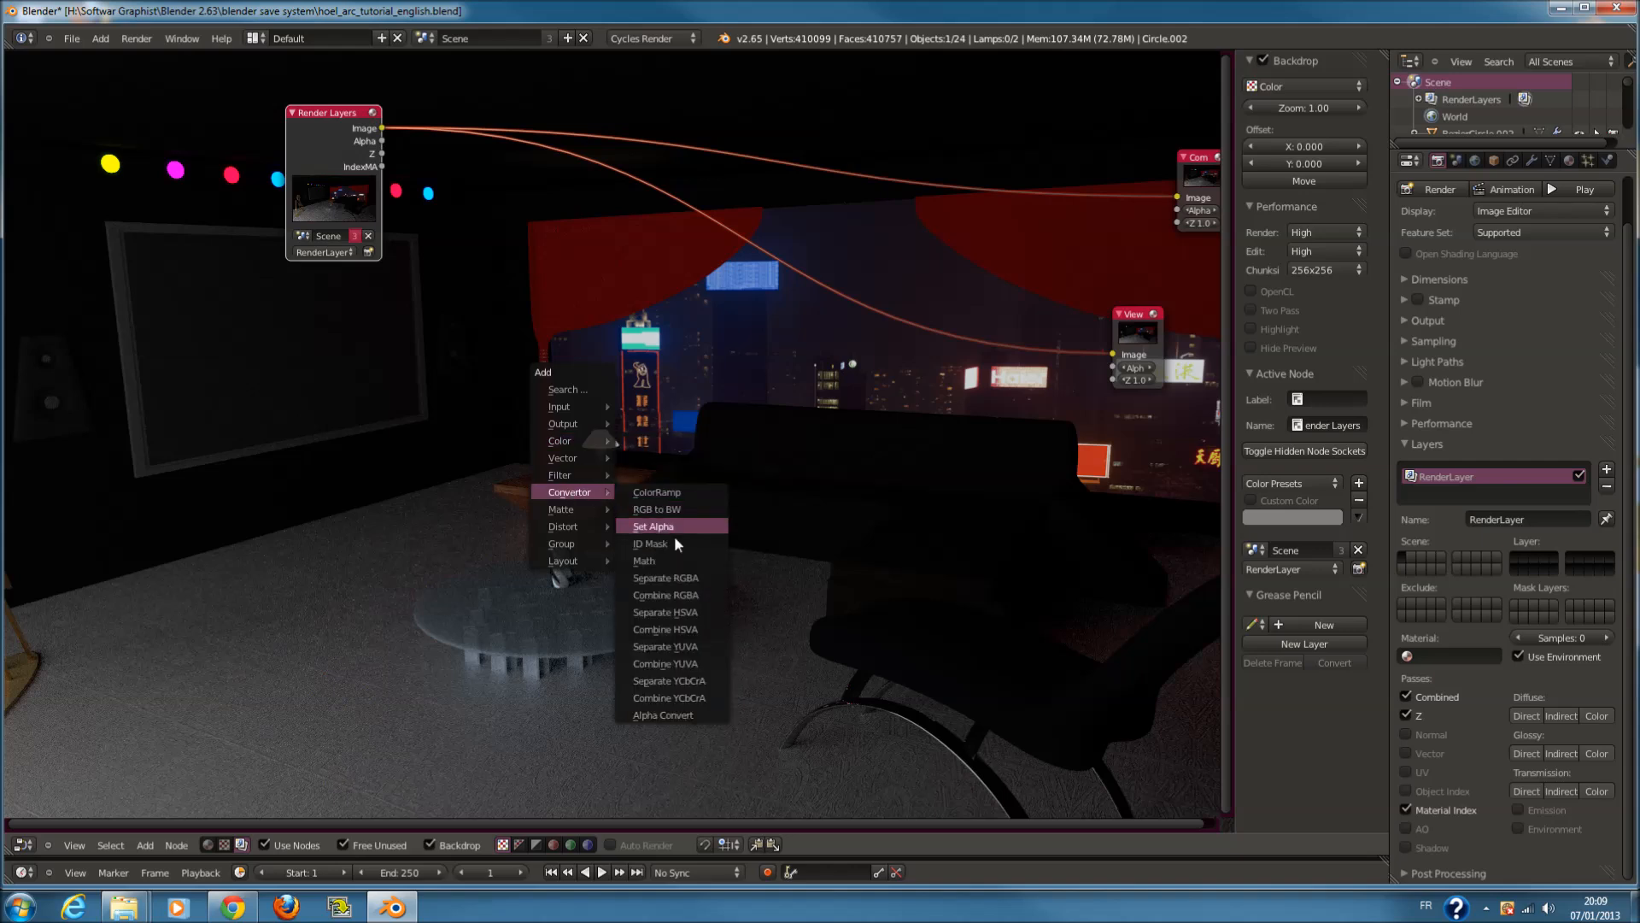
{"action": "left_click", "coordinate": [682, 561]}
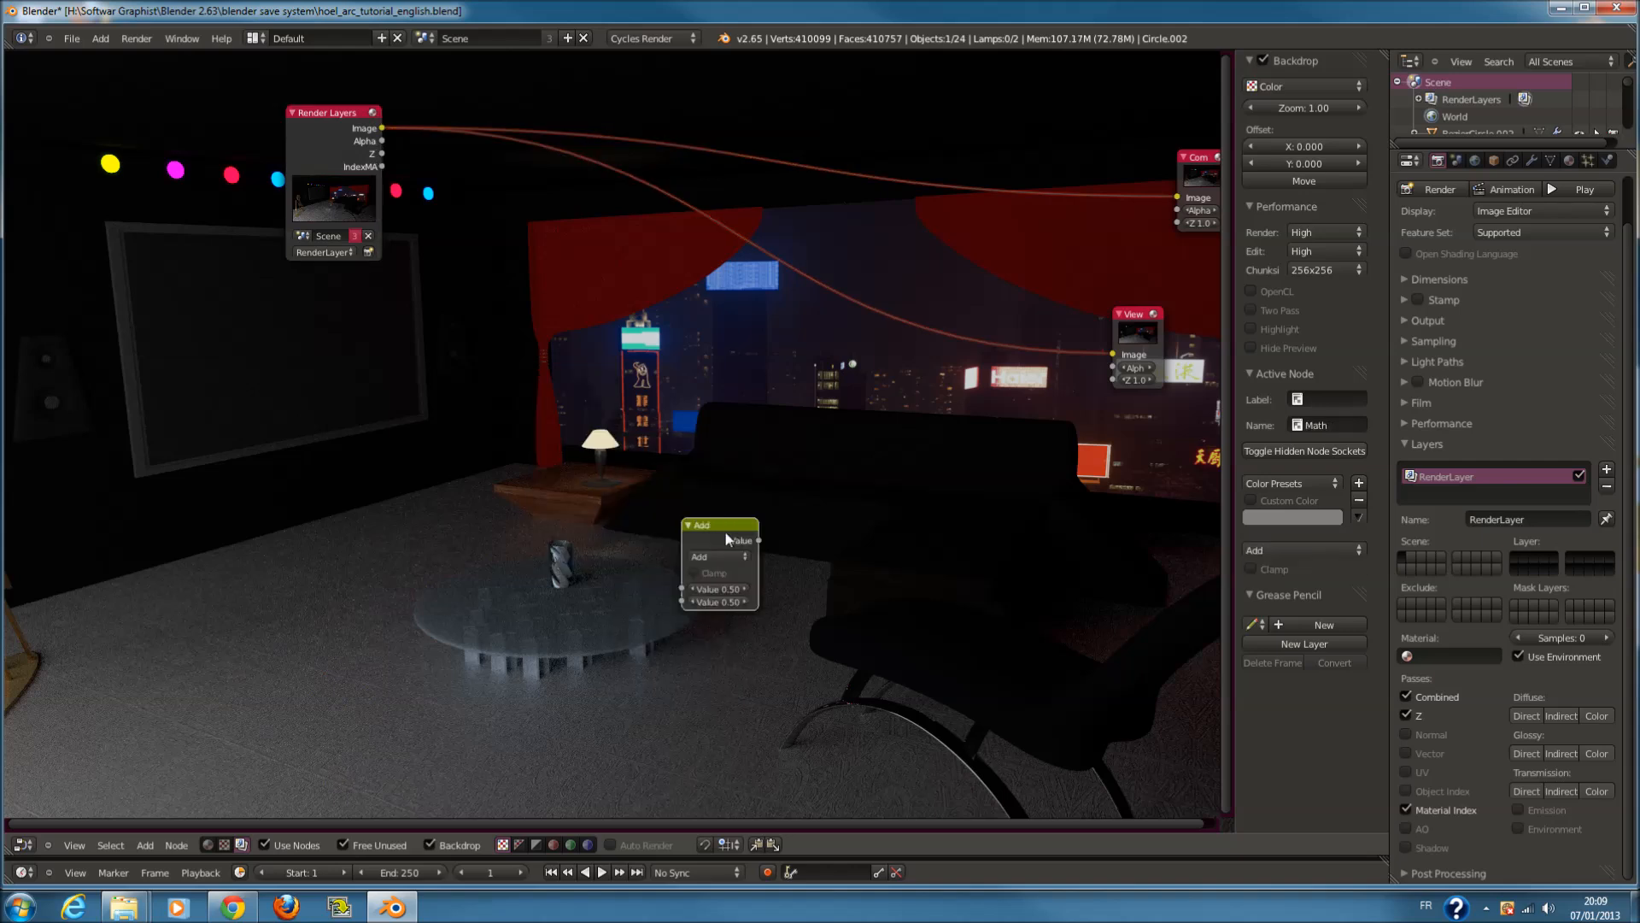
{"action": "key", "text": "ctrl+z"}
Add an ID Mask node beside Render Layers and link the IndexMA output to its ID value input
{"action": "key", "text": "shift+a"}
{"action": "mouse_move", "coordinate": [725, 526]}
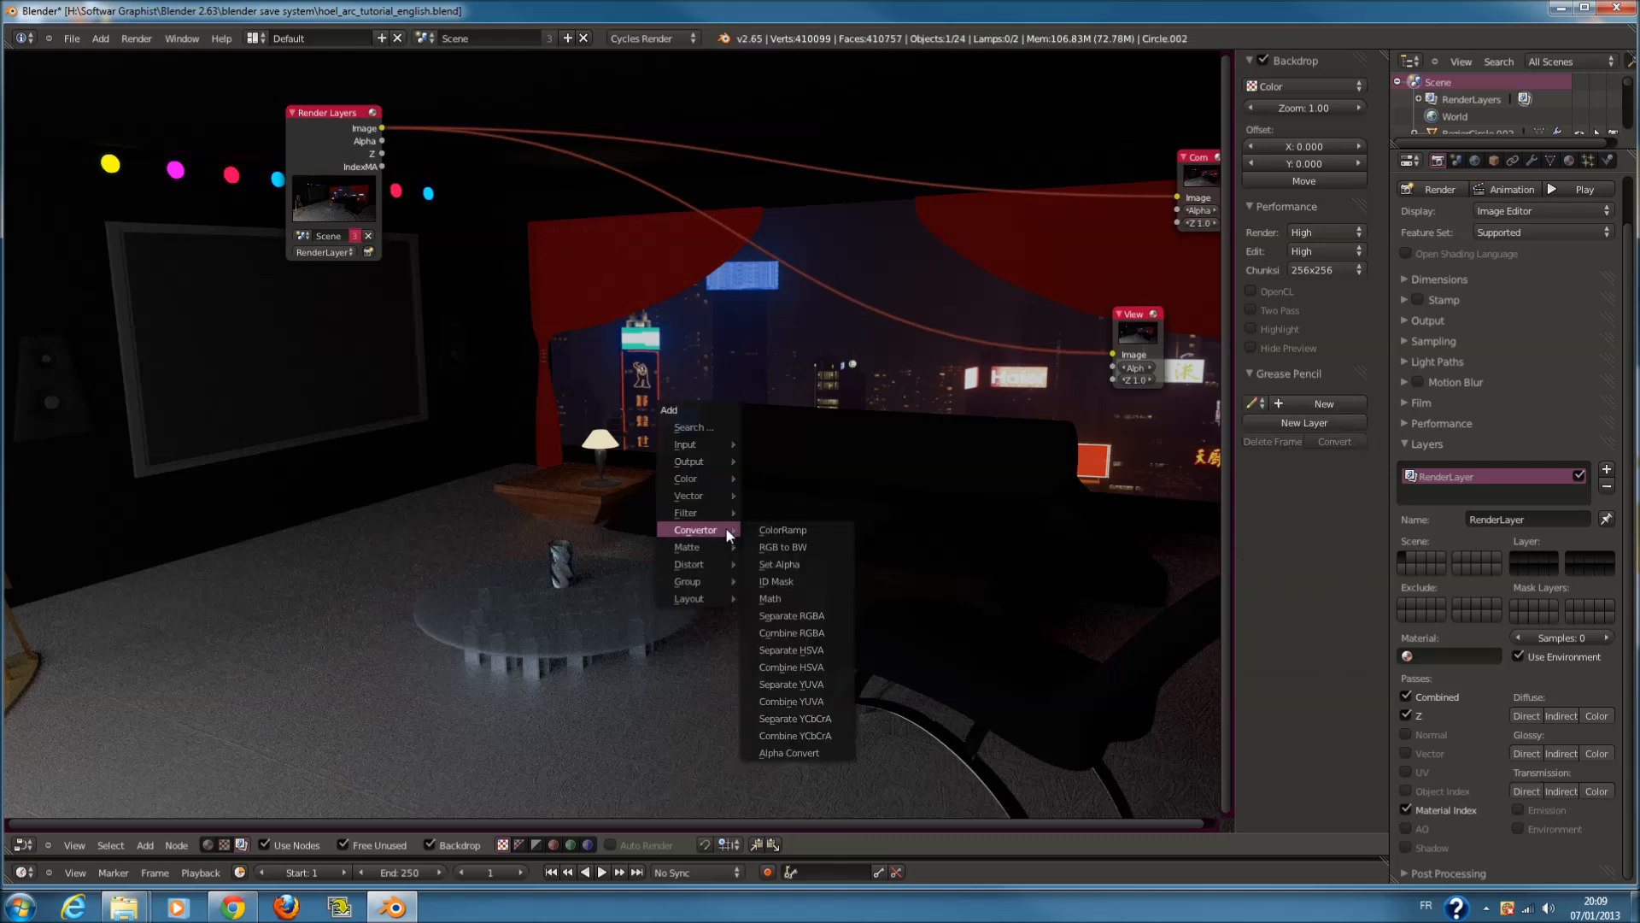
{"action": "left_click", "coordinate": [812, 580]}
{"action": "left_click", "coordinate": [541, 256]}
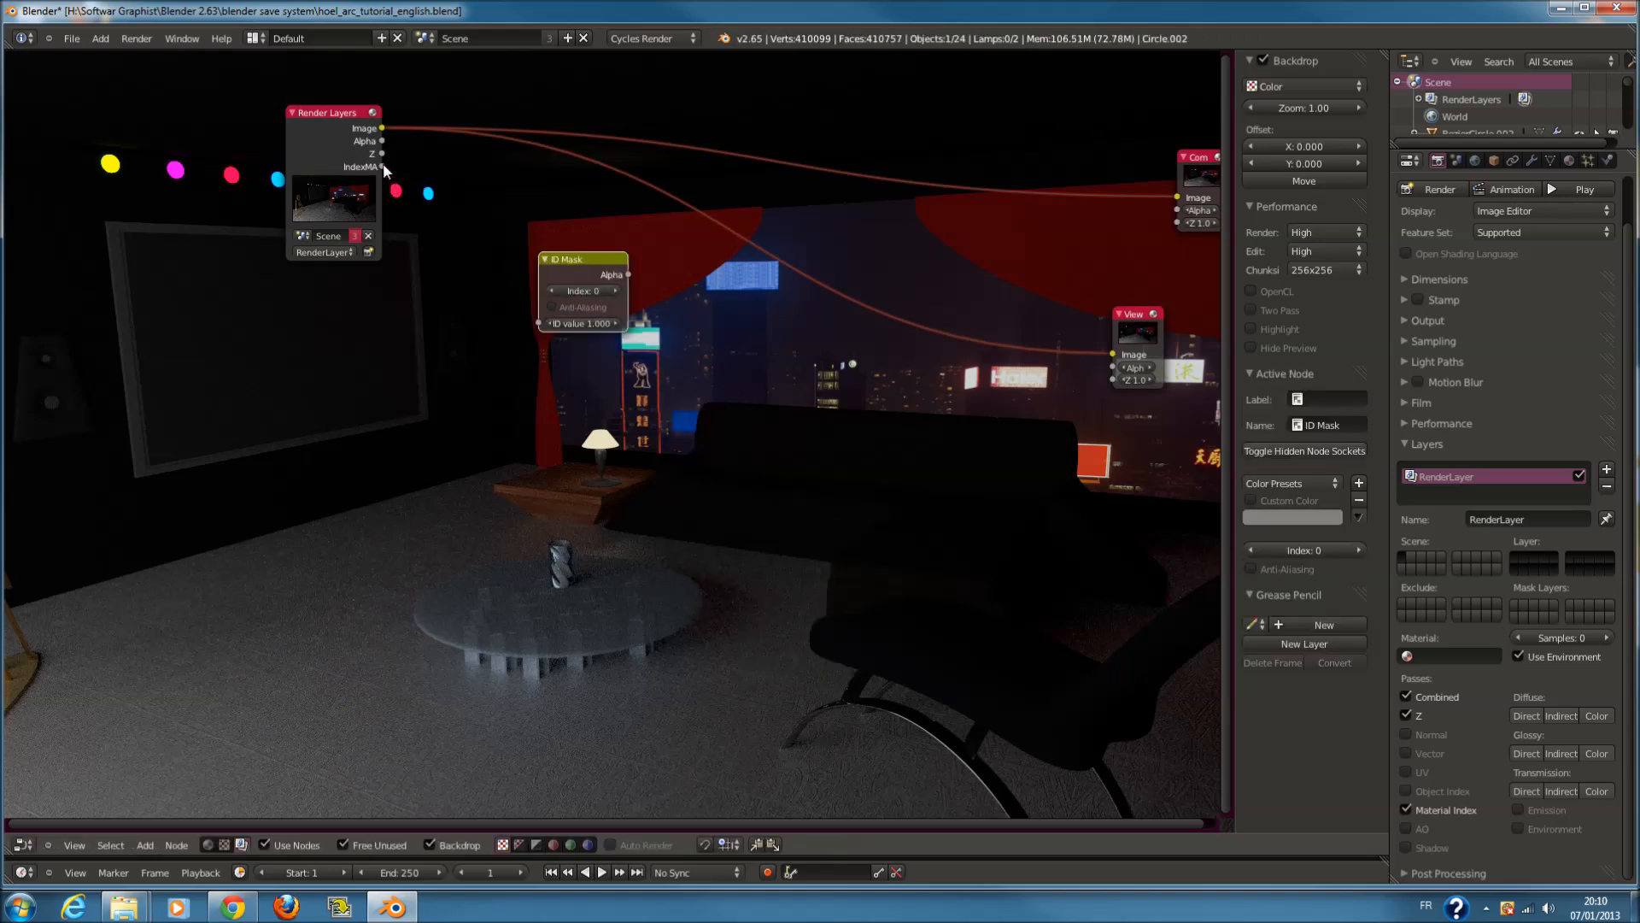
{"action": "left_click_drag", "start_coordinate": [509, 295], "coordinate": [536, 324]}
{"action": "left_click_drag", "start_coordinate": [603, 265], "coordinate": [539, 358]}
Add a Mix node fed by the Render Layers image and link the ID Mask Alpha output to the Viewer
{"action": "scroll", "coordinate": [548, 382], "scroll_direction": "up", "scroll_amount": 1}
{"action": "key", "text": "shift+a"}
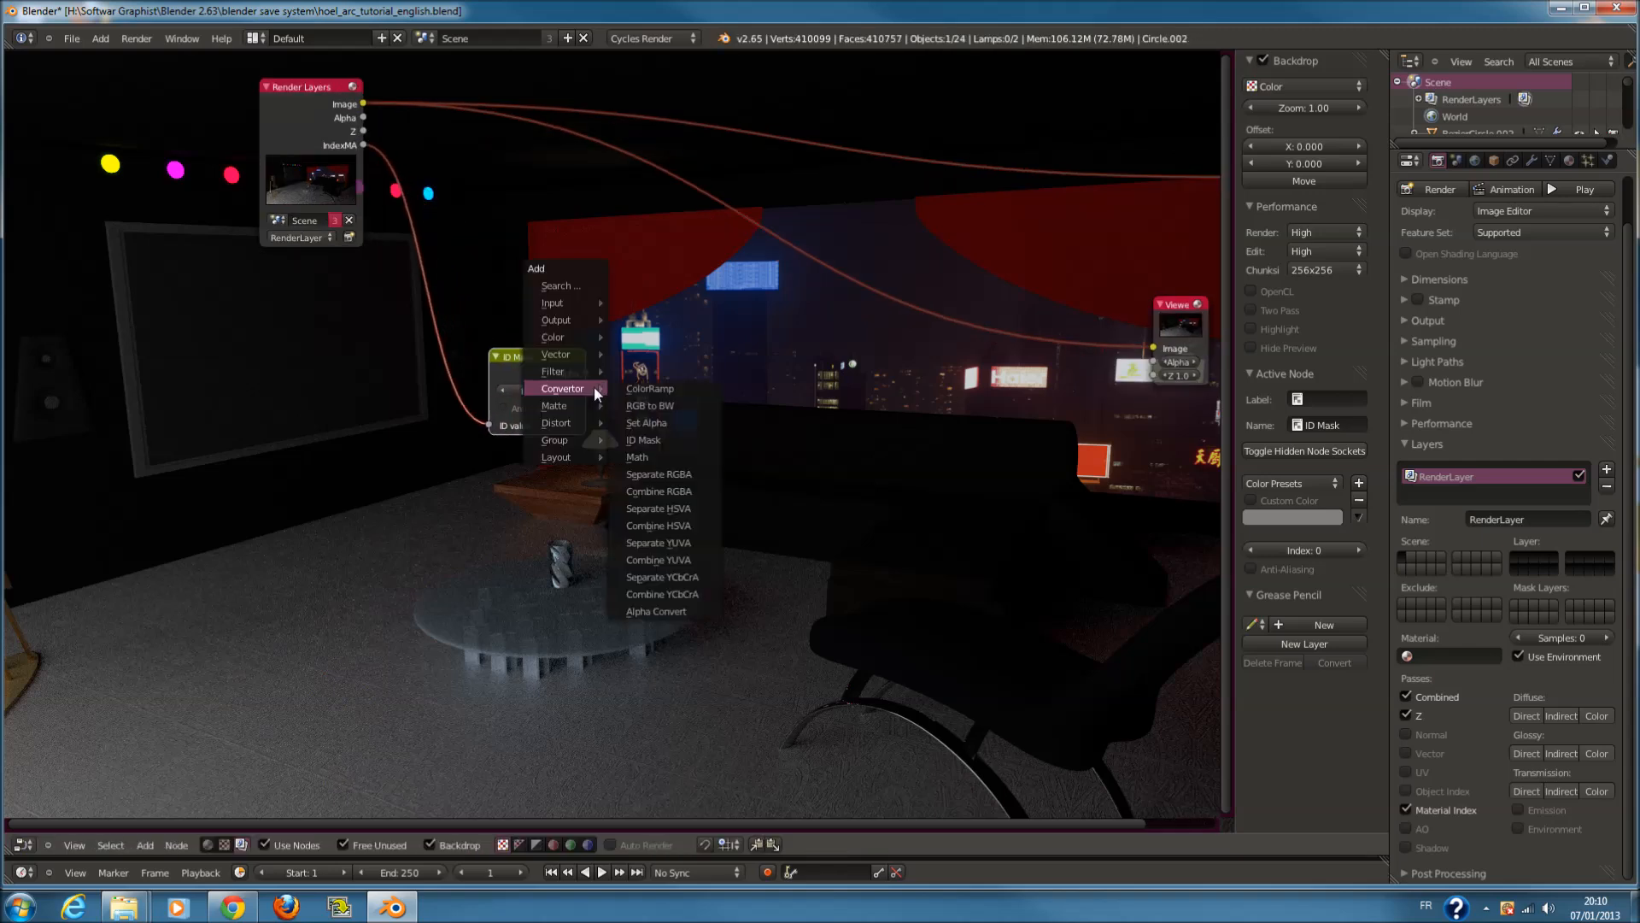
{"action": "mouse_move", "coordinate": [567, 342]}
{"action": "left_click", "coordinate": [634, 354]}
{"action": "left_click", "coordinate": [739, 224]}
{"action": "left_click_drag", "start_coordinate": [586, 373], "coordinate": [1121, 376]}
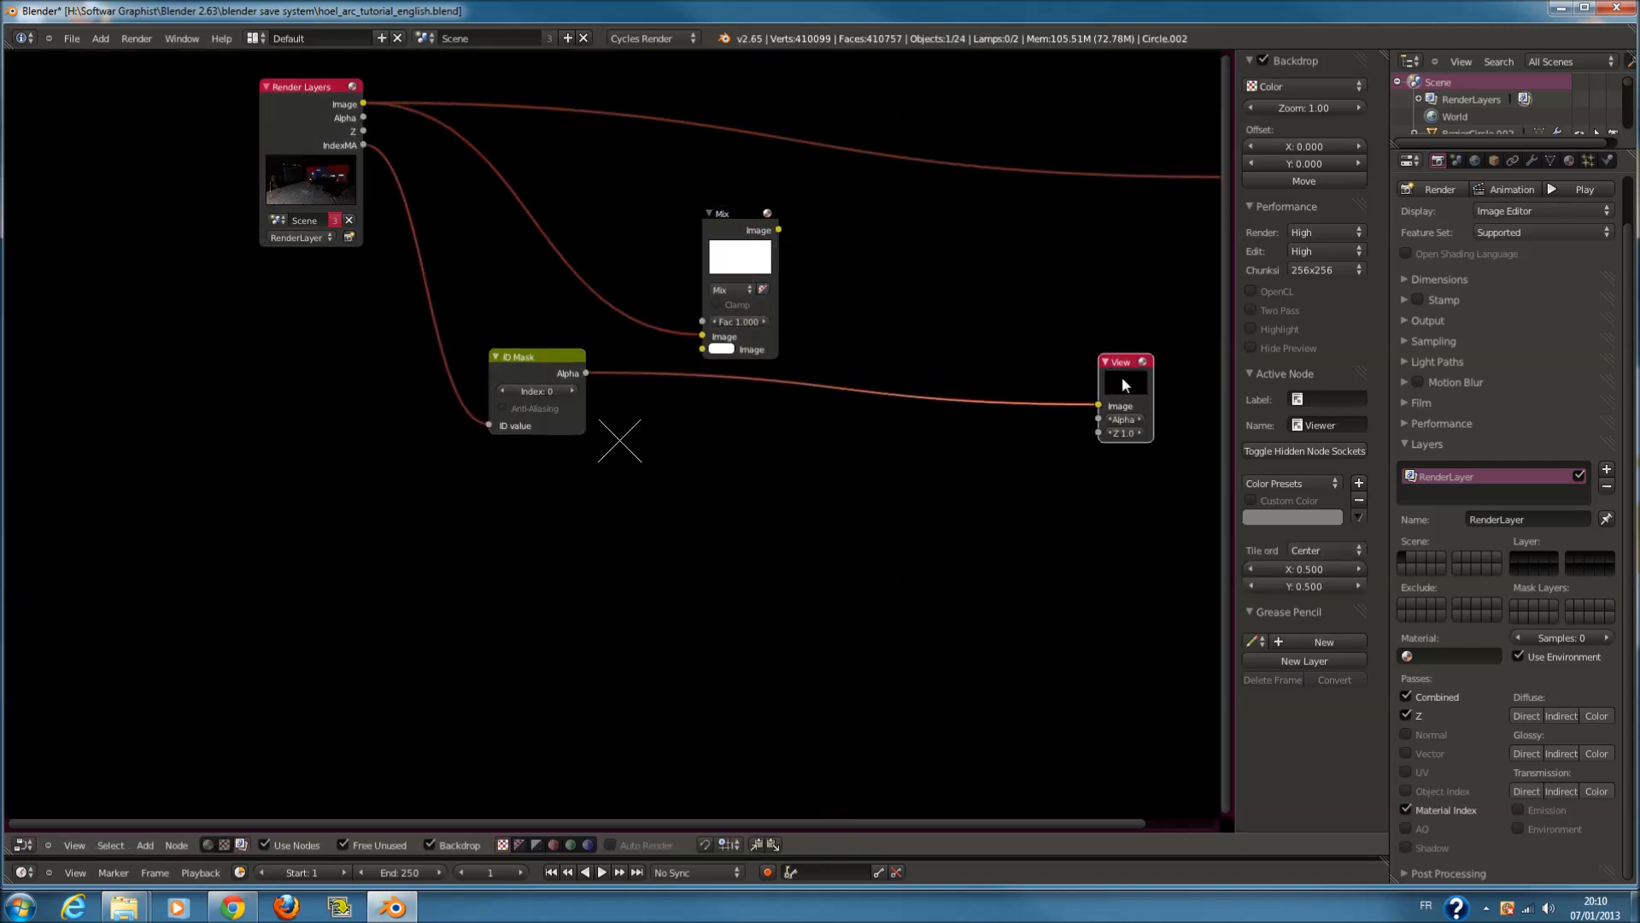
Set the ID Mask node's index to 2
{"action": "left_click", "coordinate": [571, 391]}
{"action": "scroll", "coordinate": [586, 395], "scroll_direction": "down", "scroll_amount": 2}
{"action": "left_click", "coordinate": [582, 397]}
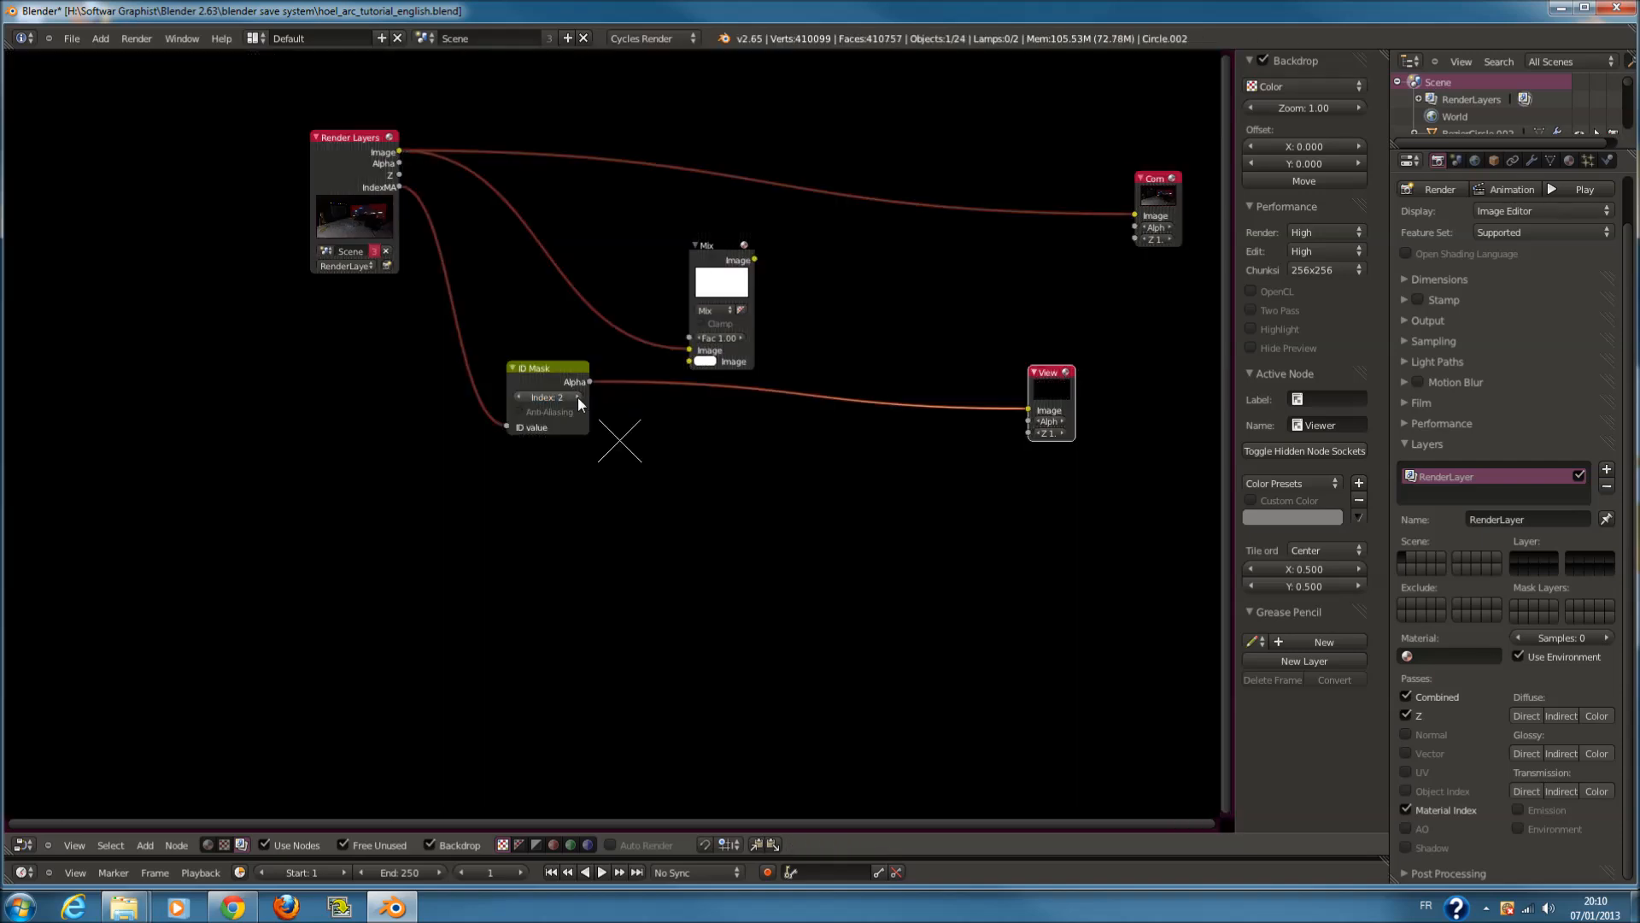
Link the Mix node's output to the Viewer and the ID Mask Alpha to the Mix node's second Image input
{"action": "scroll", "coordinate": [533, 397], "scroll_direction": "down", "scroll_amount": 2}
{"action": "scroll", "coordinate": [658, 393], "scroll_direction": "up", "scroll_amount": 2}
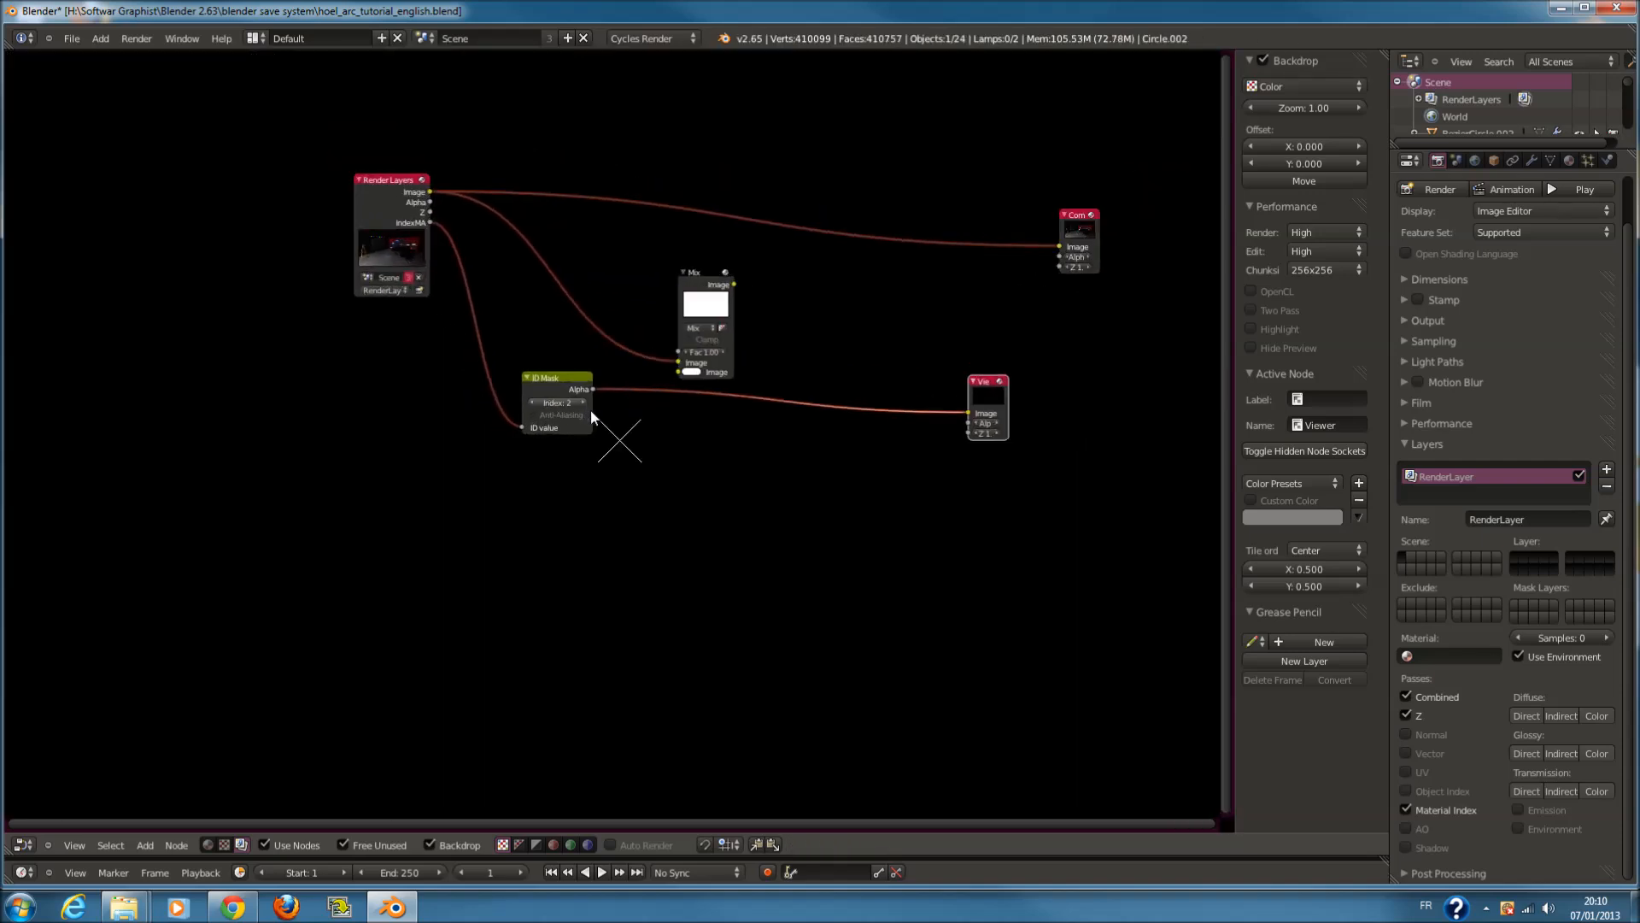
{"action": "left_click_drag", "start_coordinate": [766, 246], "coordinate": [1064, 408]}
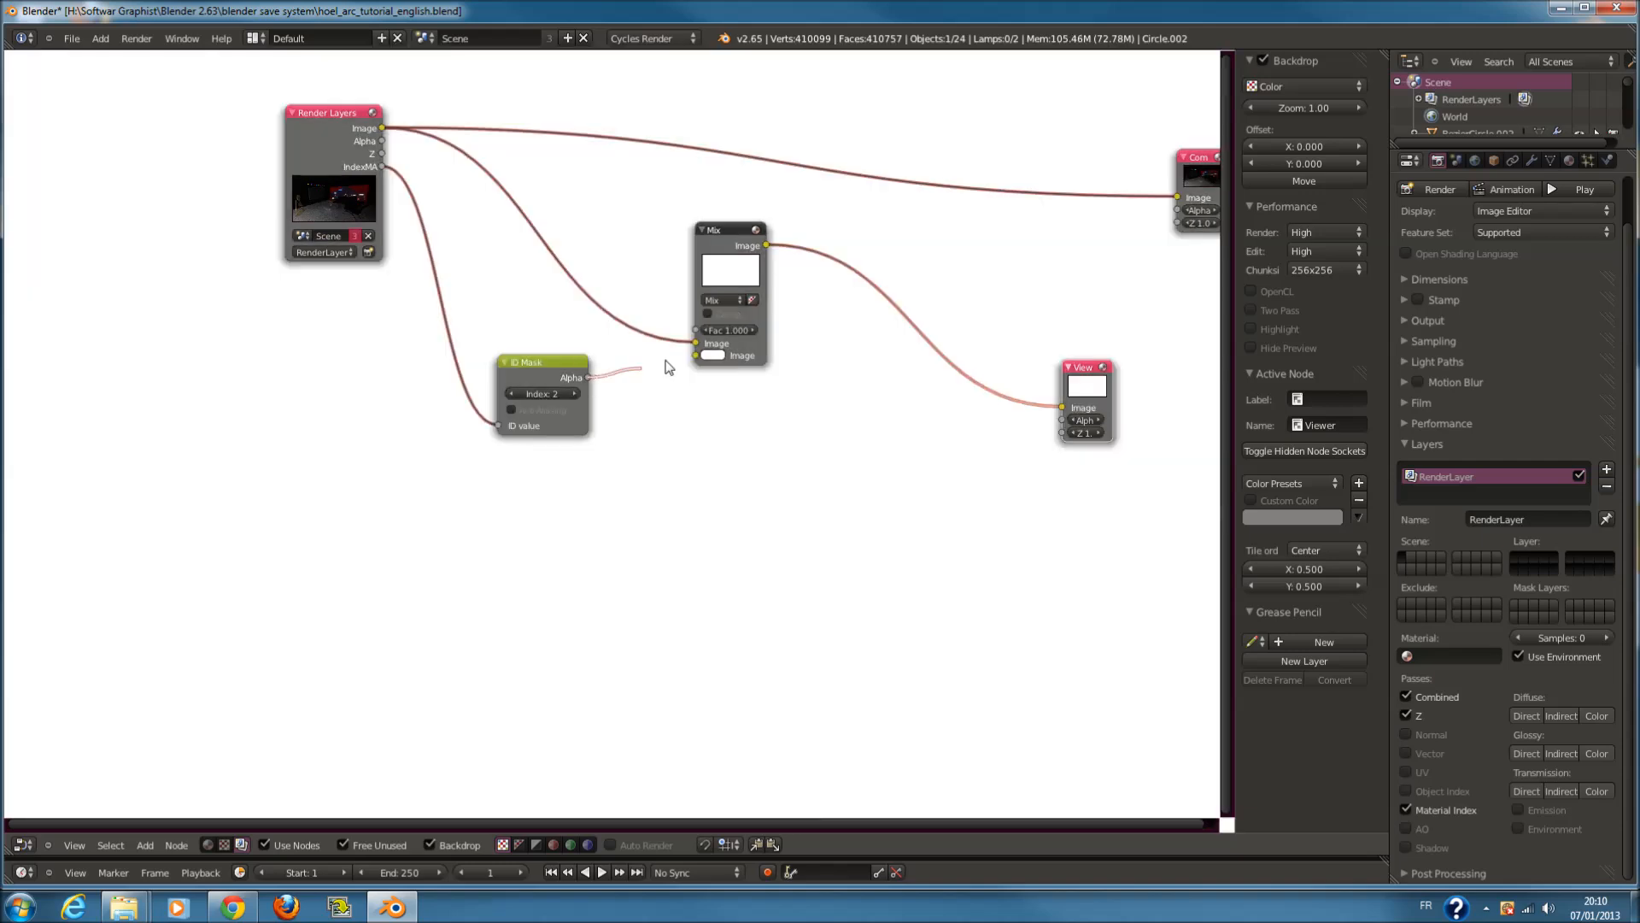
{"action": "left_click_drag", "start_coordinate": [669, 368], "coordinate": [696, 356]}
Delete the ID Mask and Mix nodes and link the Render Layers Image output directly to the Viewer
{"action": "scroll", "coordinate": [615, 439], "scroll_direction": "down", "scroll_amount": 1}
{"action": "key", "text": "x"}
{"action": "left_click", "coordinate": [692, 304]}
{"action": "key", "text": "x"}
{"action": "left_click_drag", "start_coordinate": [432, 196], "coordinate": [1060, 342]}
{"action": "scroll", "coordinate": [1018, 412], "scroll_direction": "down", "scroll_amount": 2}
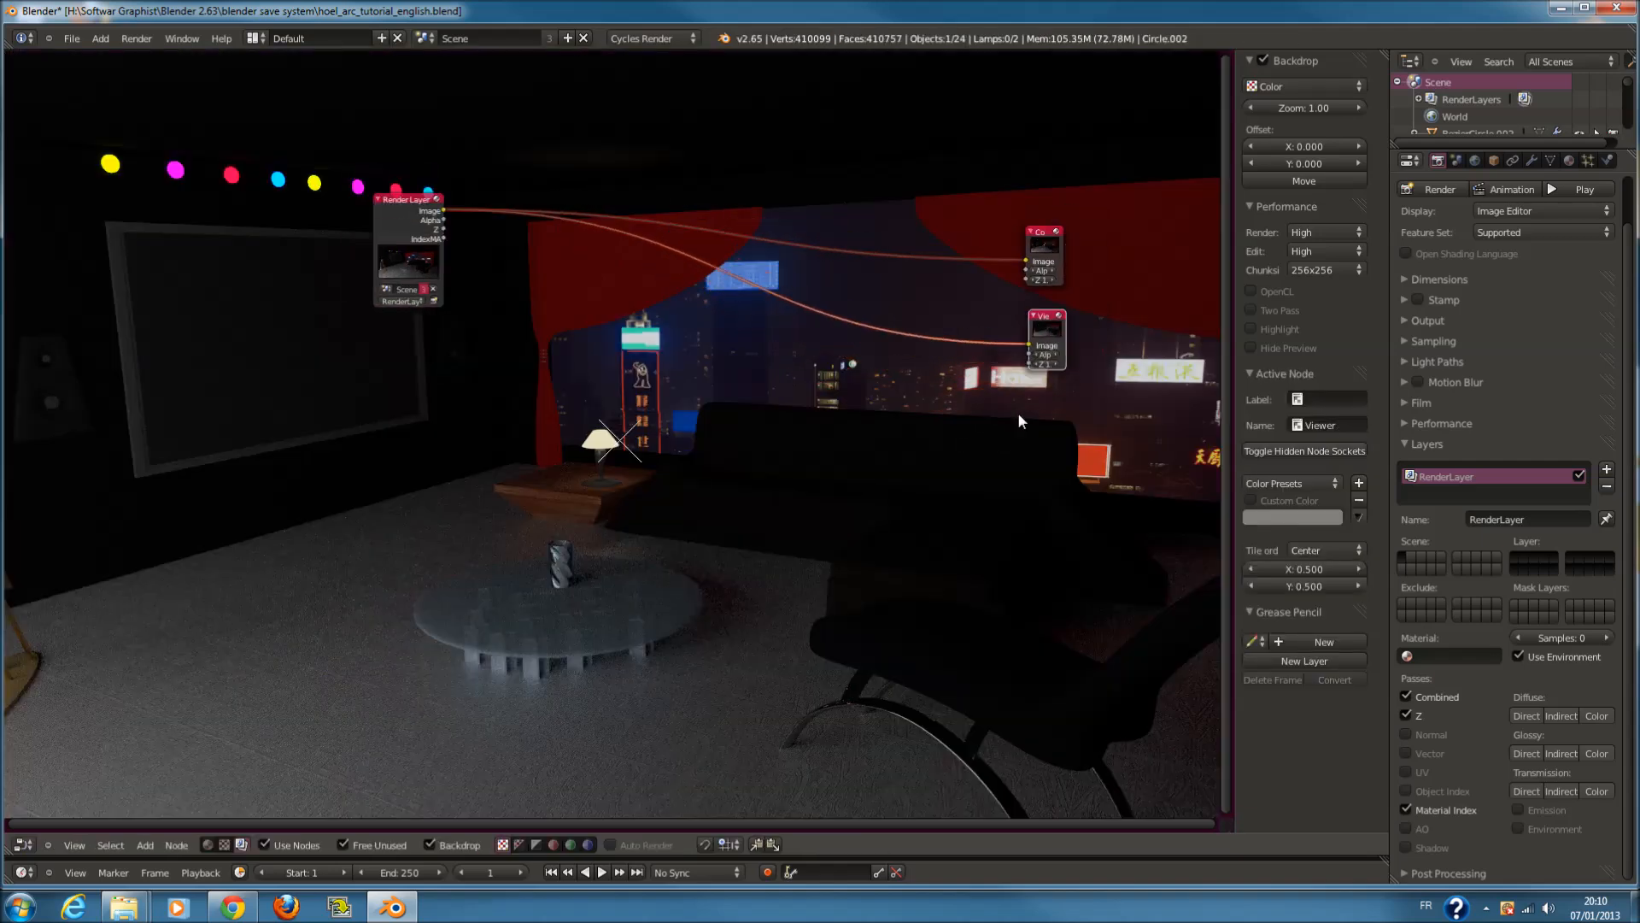
{"action": "scroll", "coordinate": [1007, 422], "scroll_direction": "up", "scroll_amount": 2}
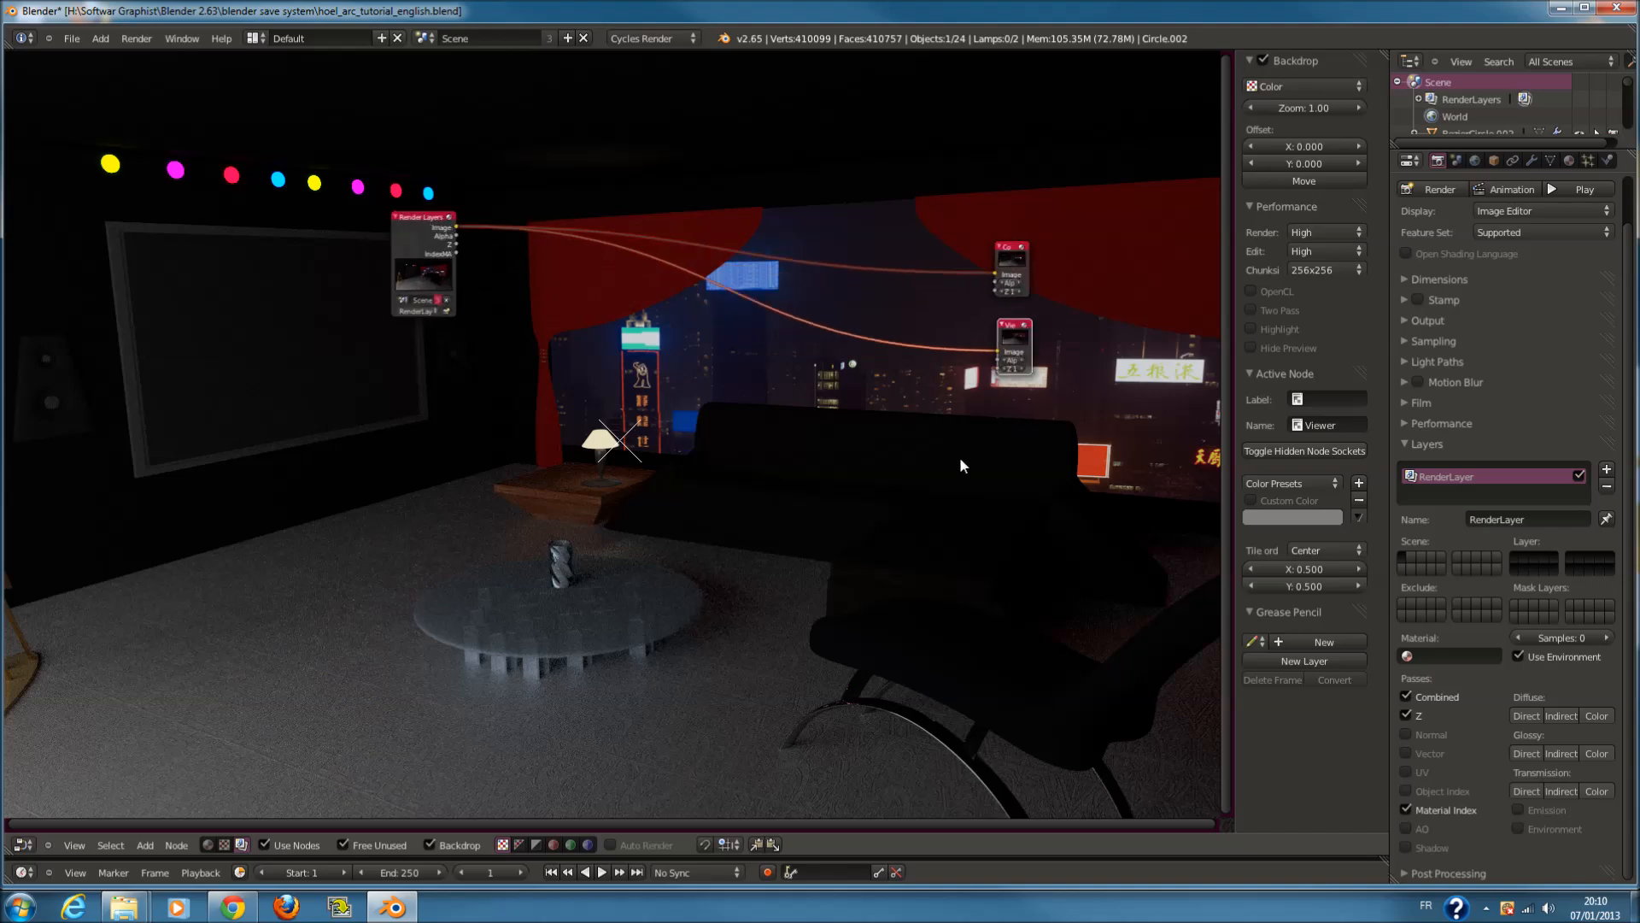
Switch the node editor area to the 3D View
{"action": "left_click", "coordinate": [24, 845]}
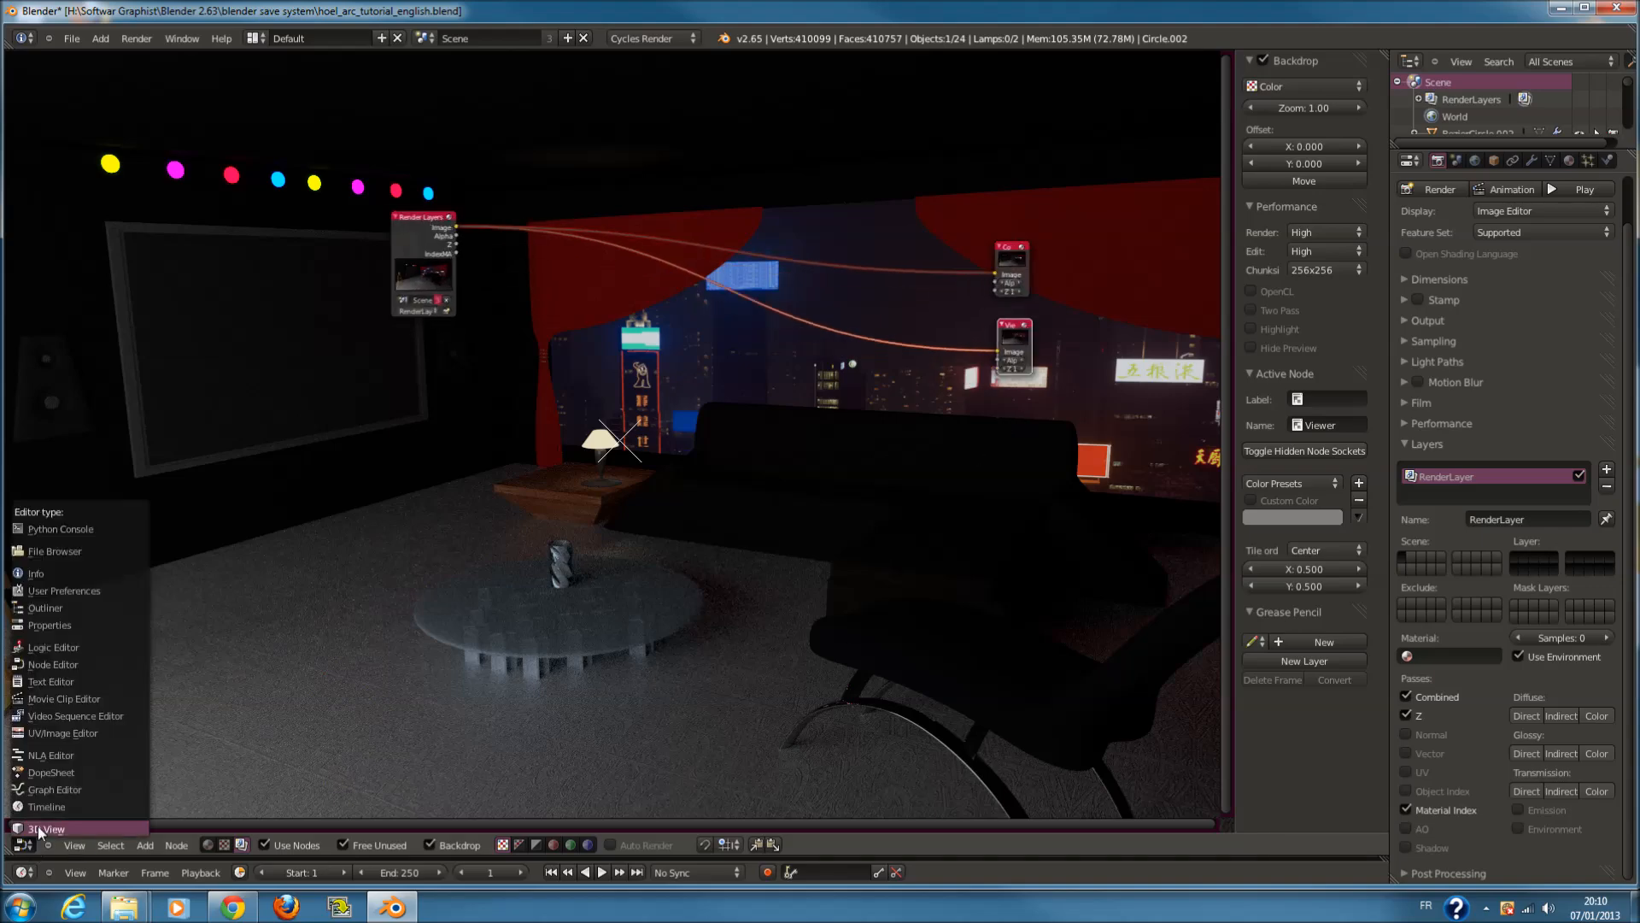
{"action": "left_click", "coordinate": [41, 827]}
{"action": "scroll", "coordinate": [670, 511], "scroll_direction": "up", "scroll_amount": 3}
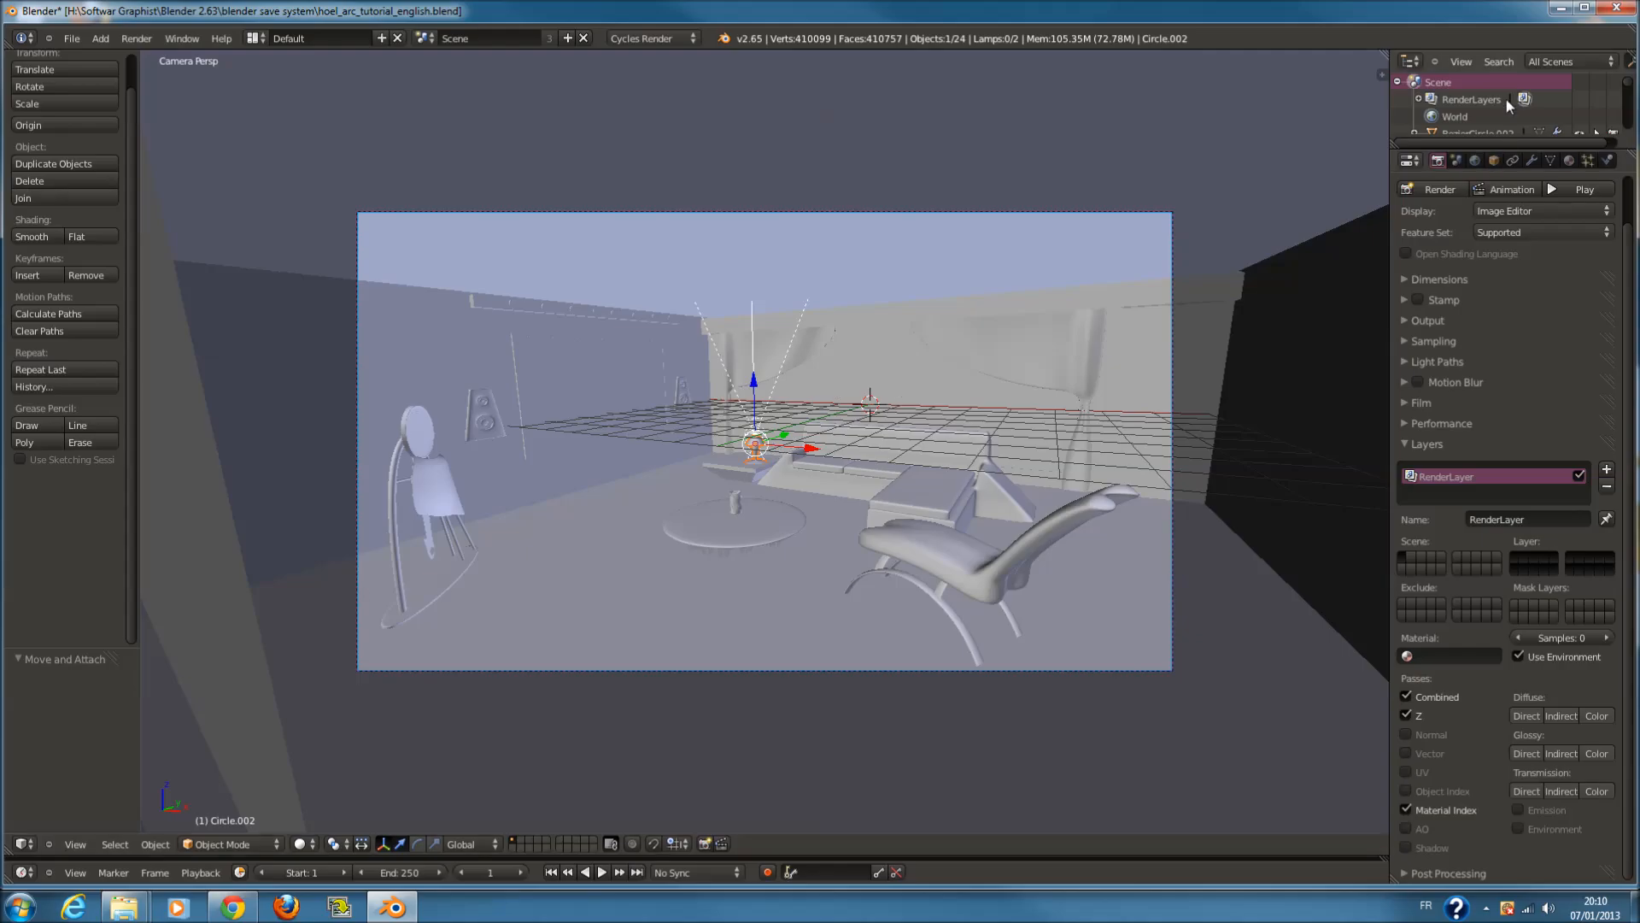
{"action": "left_click", "coordinate": [1561, 8]}
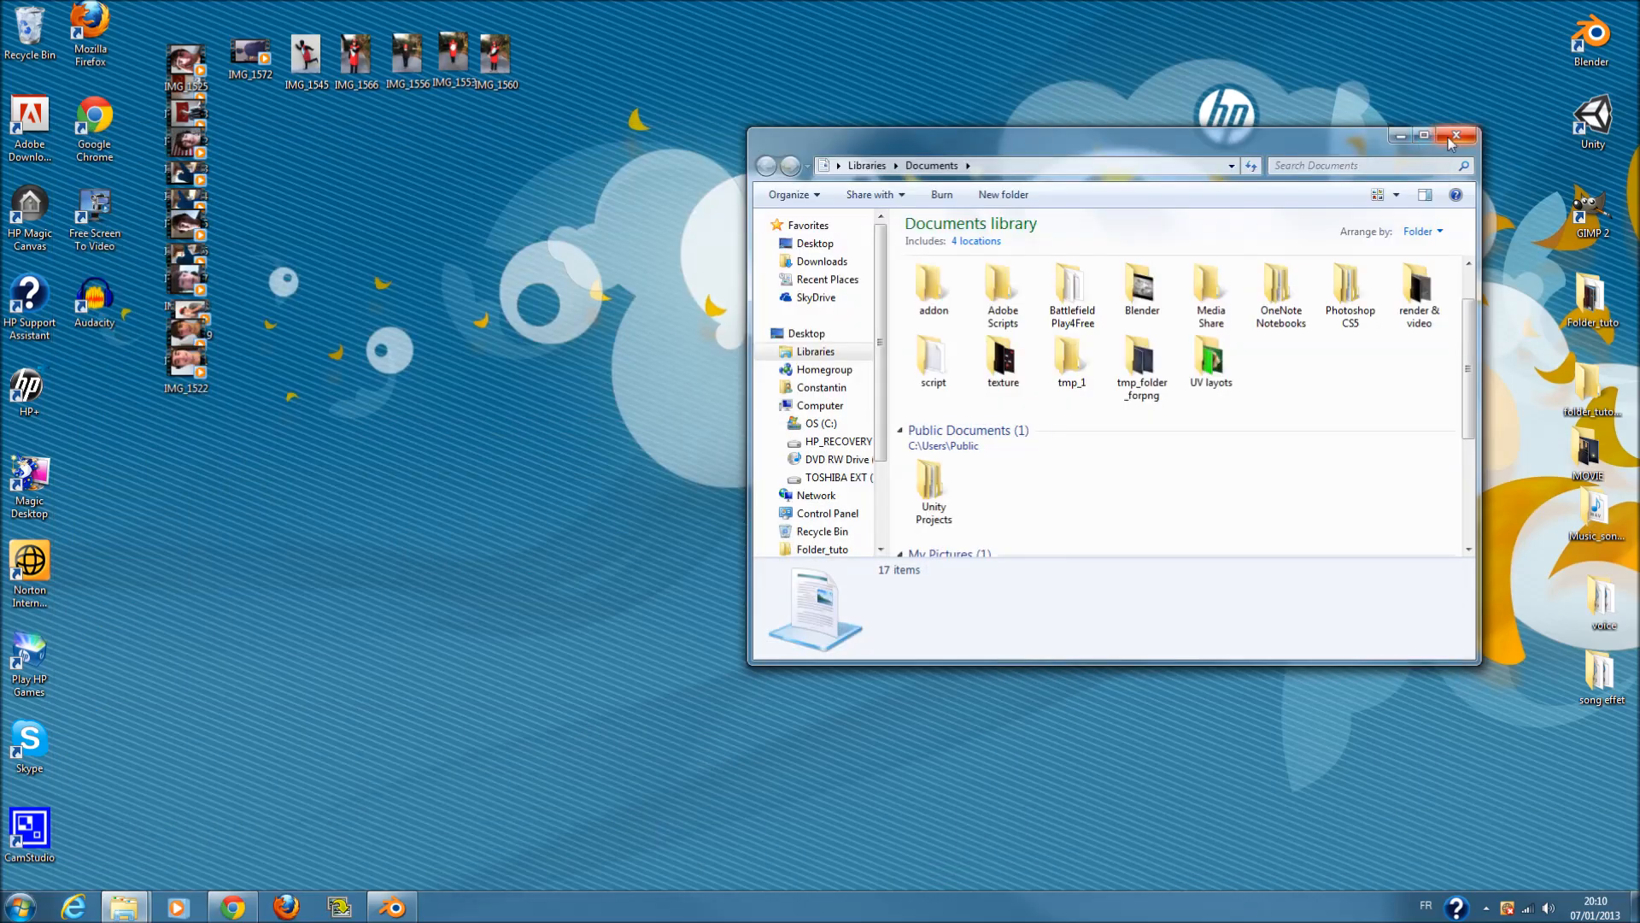
{"action": "left_click", "coordinate": [1401, 135]}
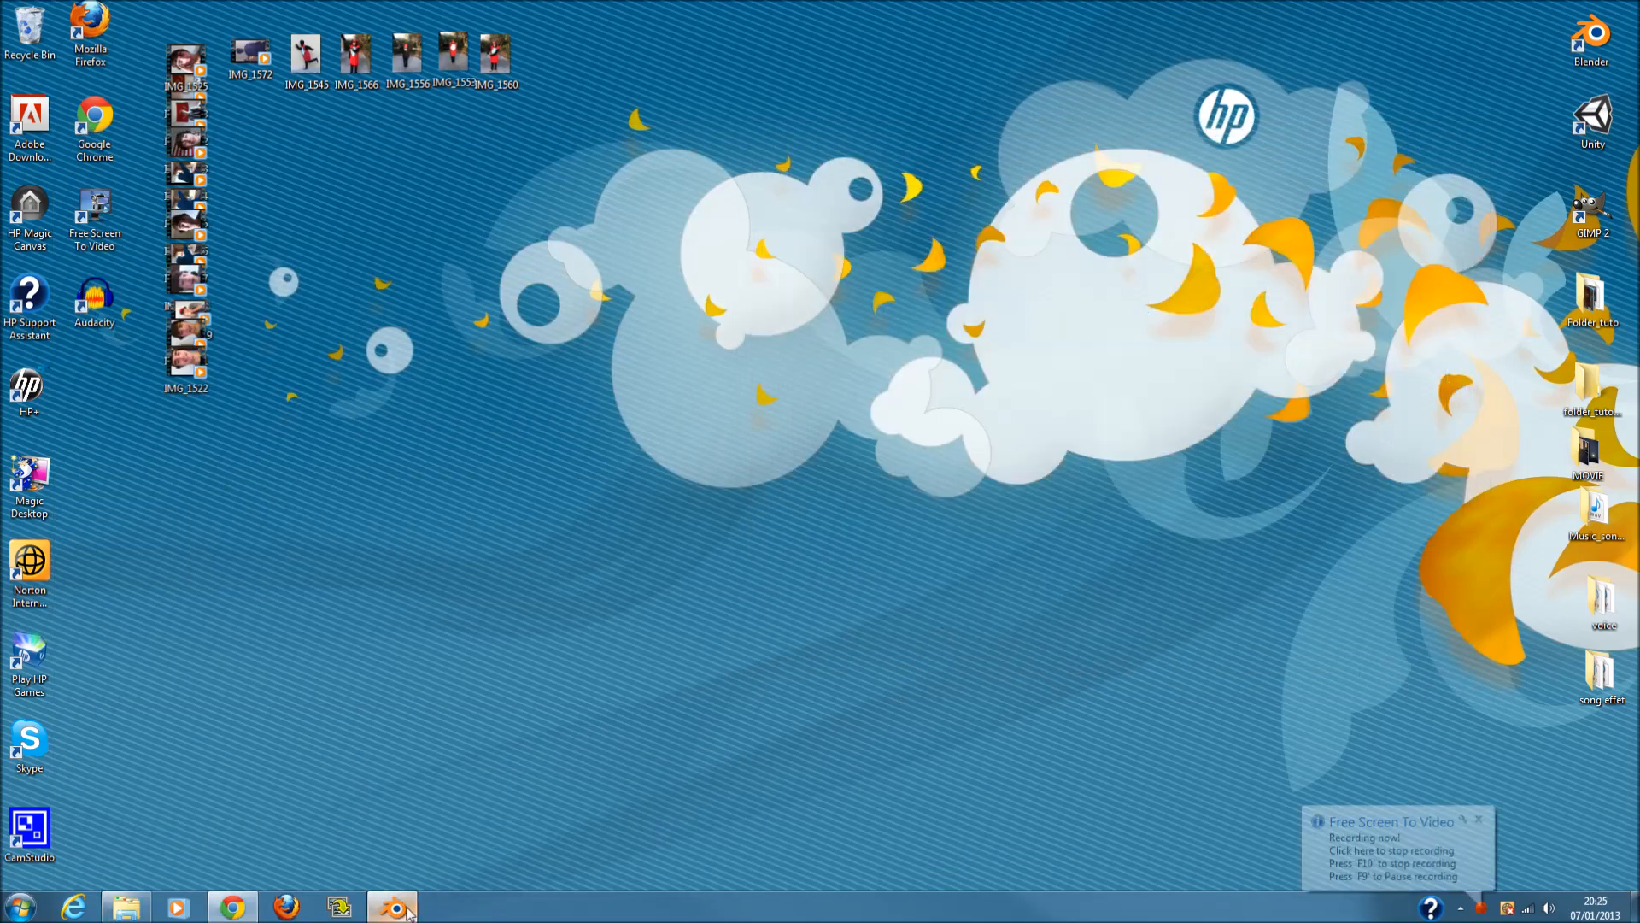
{"action": "left_click", "coordinate": [393, 908]}
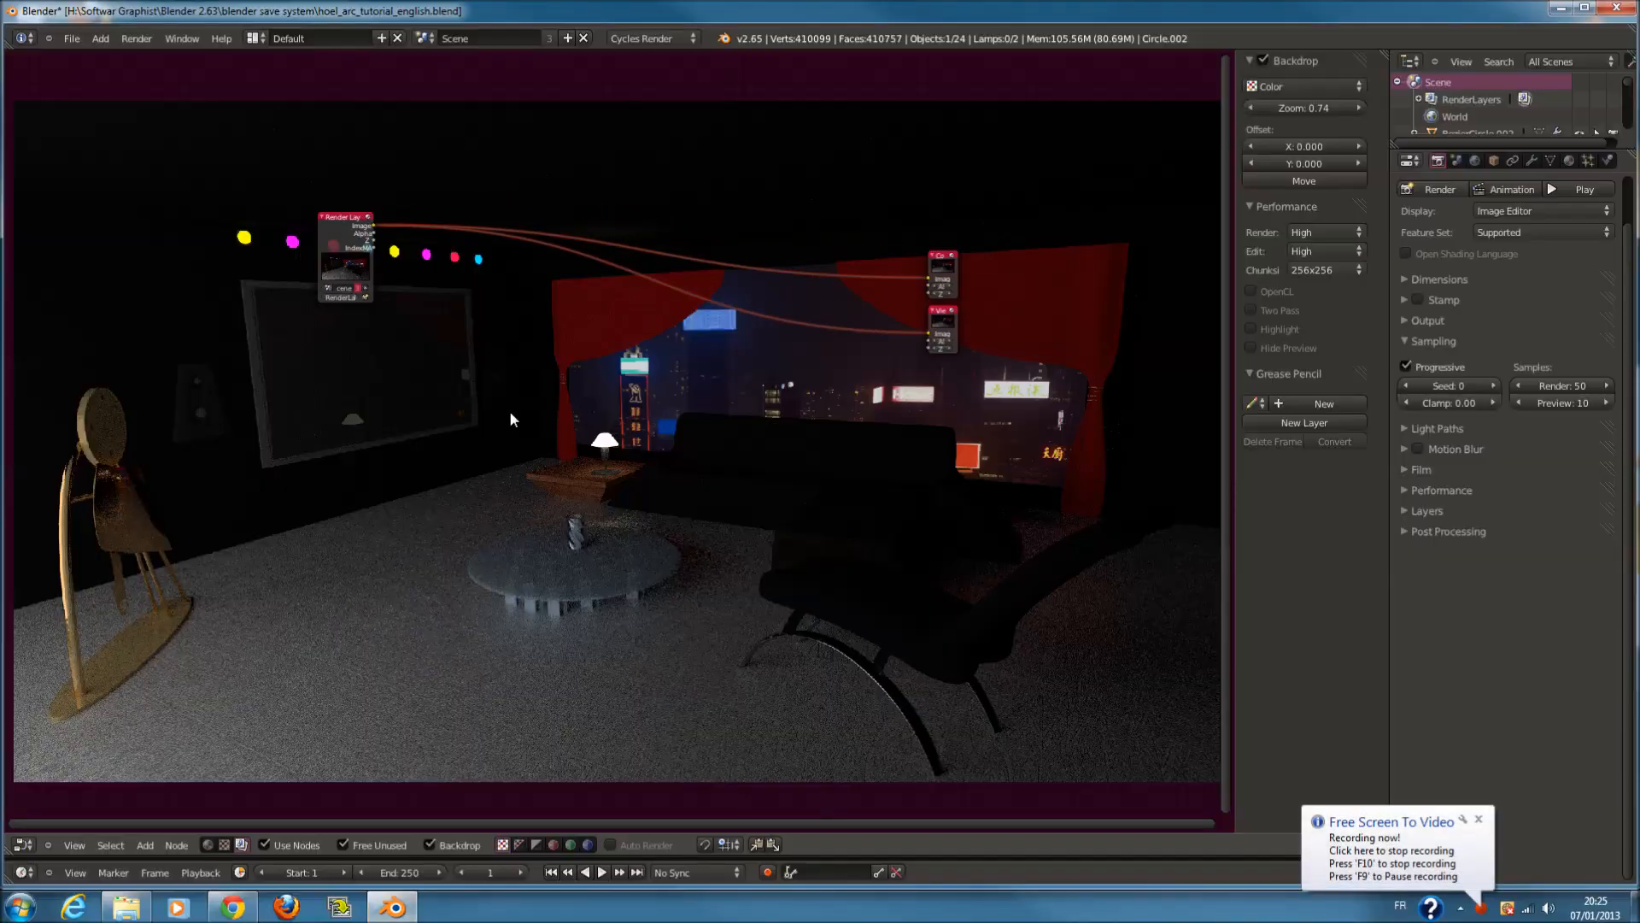
Move the Render Layers node closer to the Composite and Viewer nodes
{"action": "scroll", "coordinate": [511, 419], "scroll_direction": "up", "scroll_amount": 2}
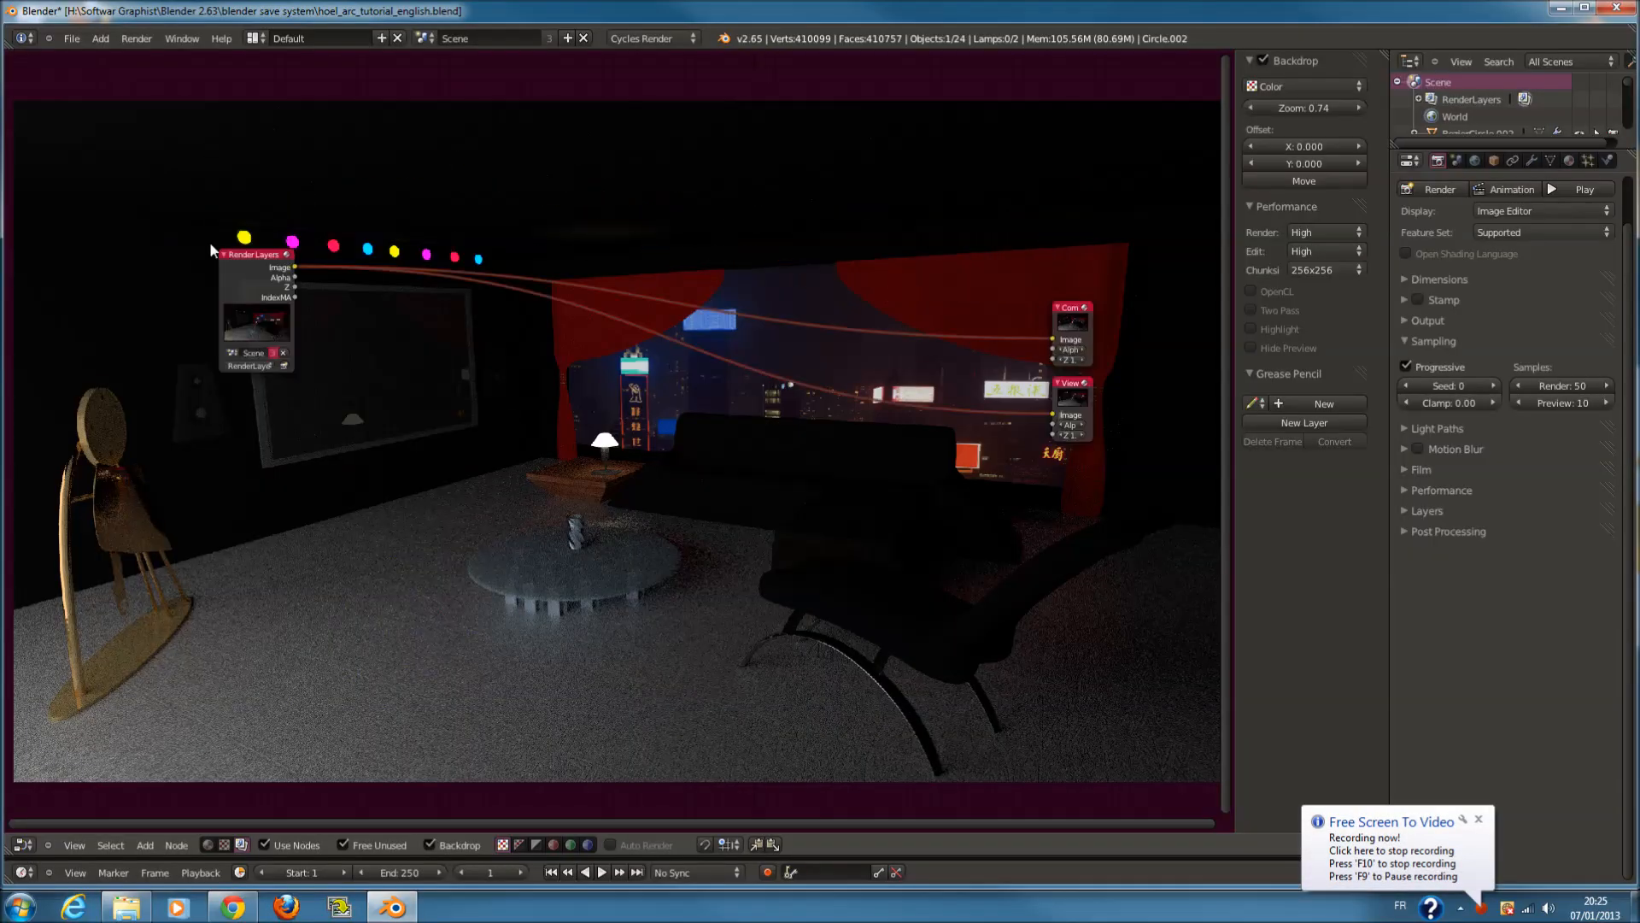
{"action": "left_click_drag", "start_coordinate": [243, 267], "coordinate": [520, 278]}
{"action": "scroll", "coordinate": [523, 279], "scroll_direction": "up", "scroll_amount": 4}
{"action": "middle_click_drag", "start_coordinate": [695, 316], "coordinate": [341, 287]}
{"action": "middle_click_drag", "start_coordinate": [538, 361], "coordinate": [675, 366]}
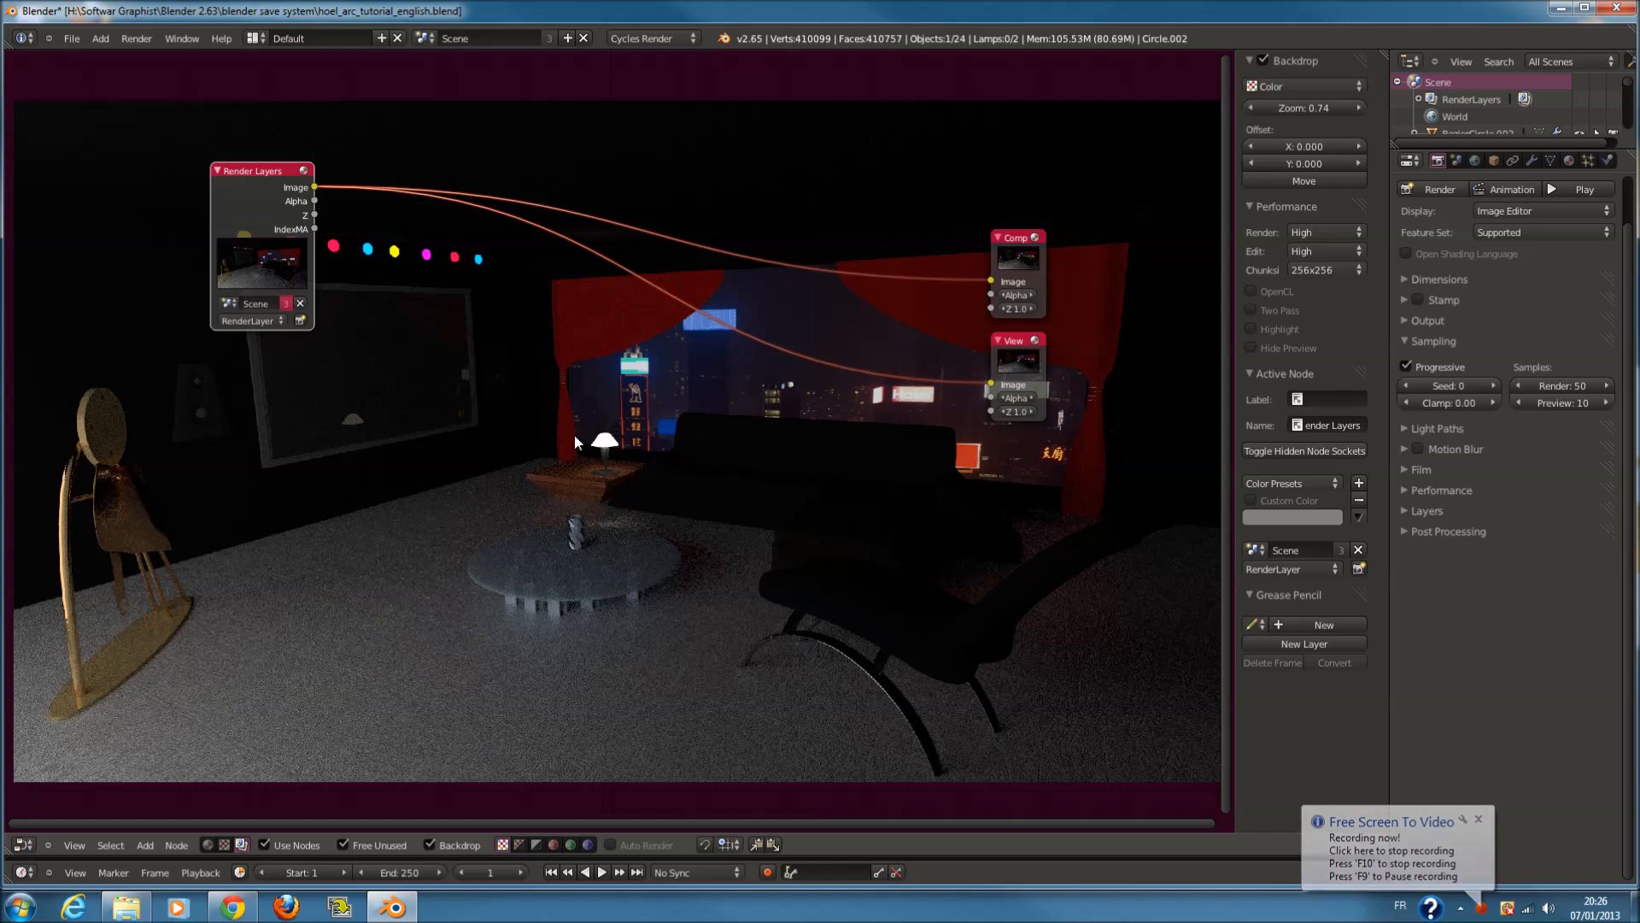
{"action": "middle_click_drag", "start_coordinate": [577, 448], "coordinate": [603, 453]}
{"action": "scroll", "coordinate": [699, 389], "scroll_direction": "up", "scroll_amount": 1}
{"action": "scroll", "coordinate": [698, 384], "scroll_direction": "up", "scroll_amount": 1}
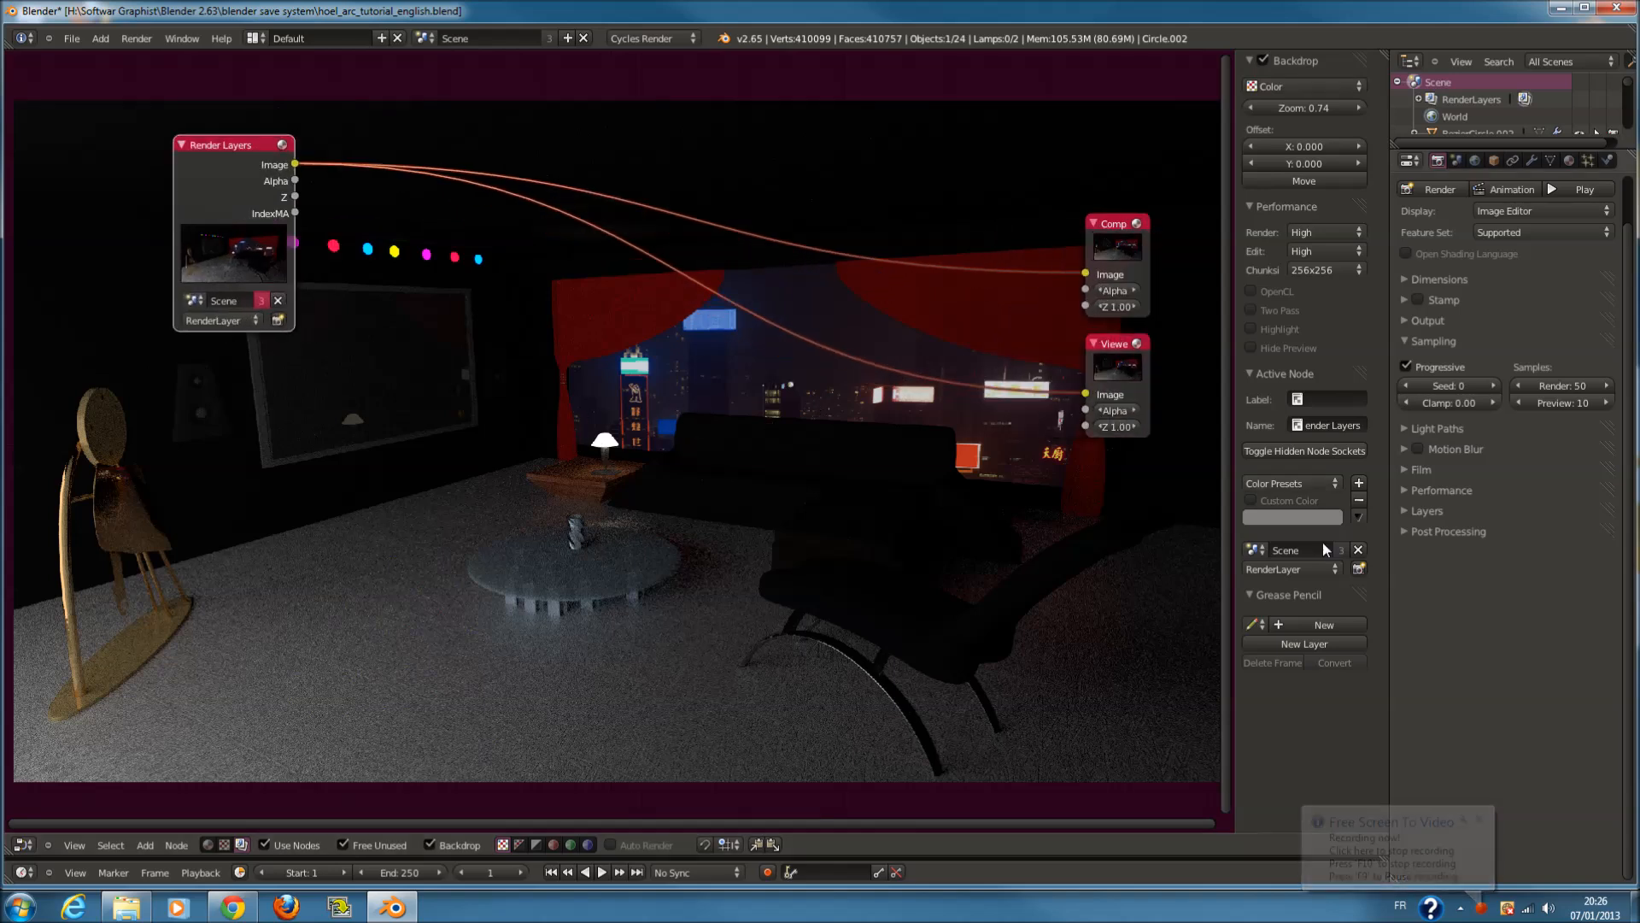
Add an ID Mask node with index 2 below Render Layers and feed its ID value from the IndexMA output
{"action": "key", "text": "shift+a"}
{"action": "mouse_move", "coordinate": [625, 421]}
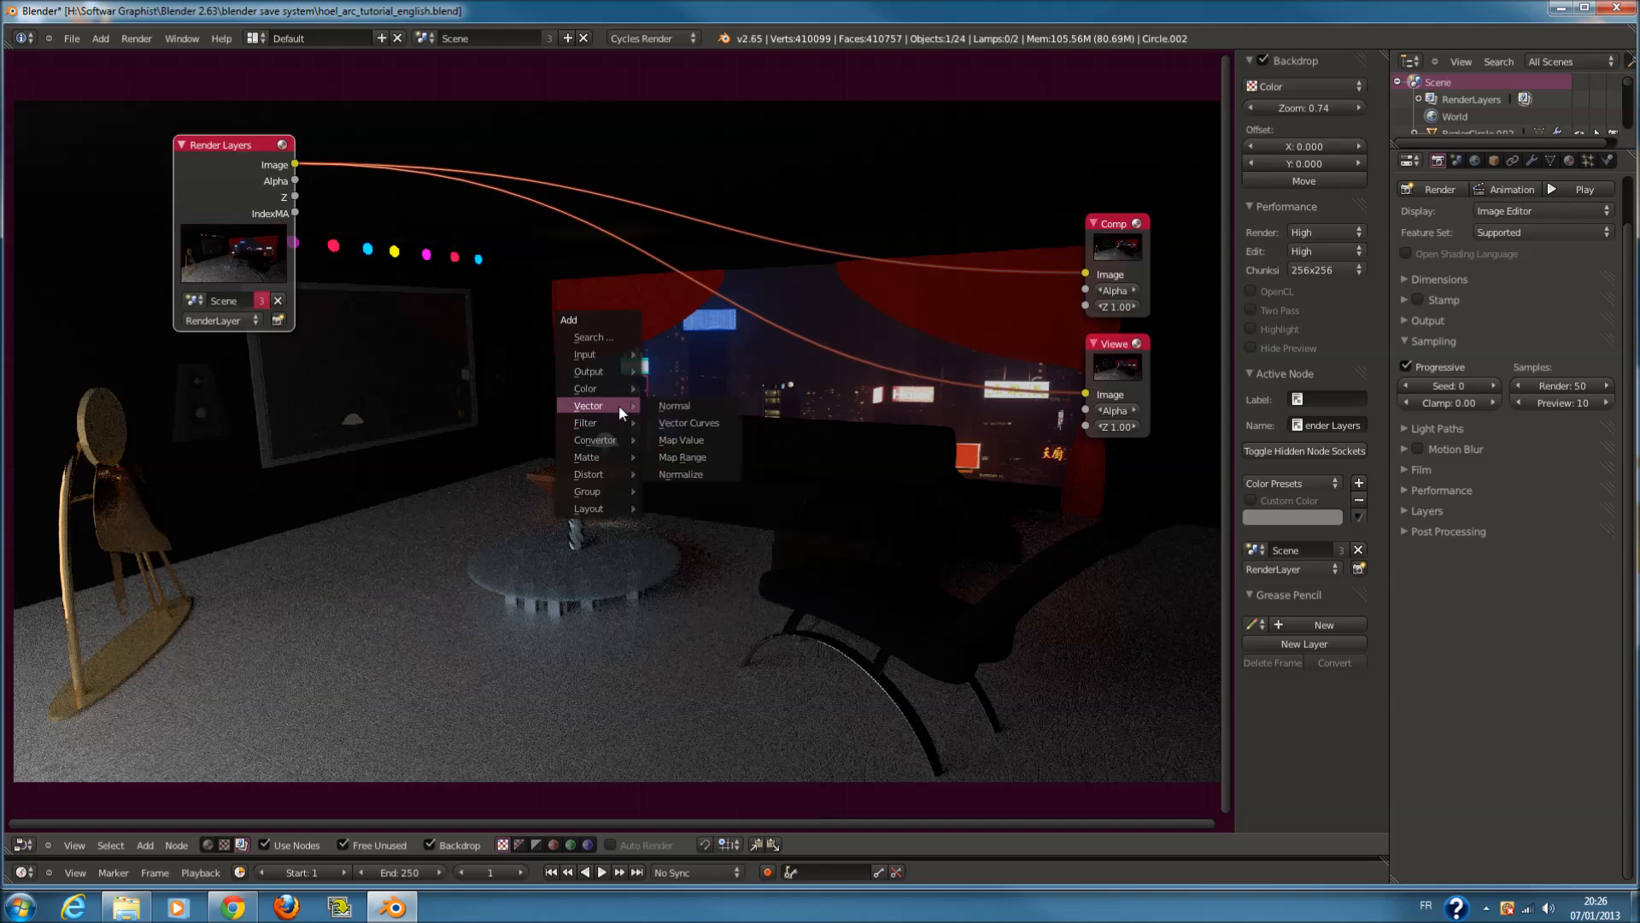
{"action": "mouse_move", "coordinate": [600, 392]}
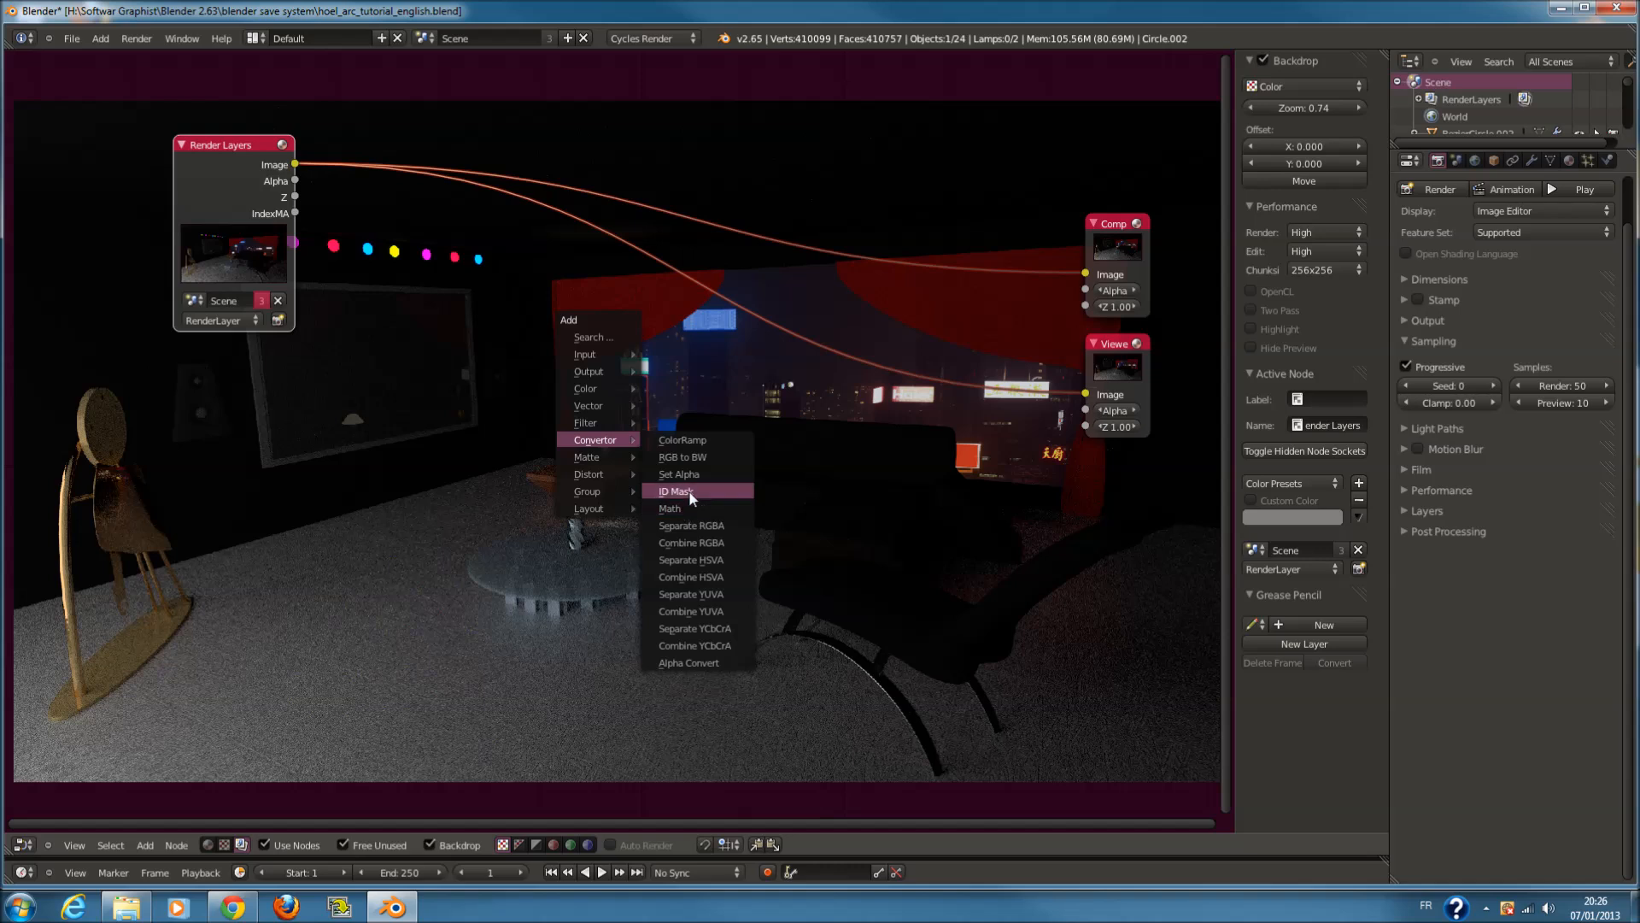
{"action": "left_click", "coordinate": [691, 496]}
{"action": "left_click", "coordinate": [463, 472]}
{"action": "left_click_drag", "start_coordinate": [295, 214], "coordinate": [467, 508]}
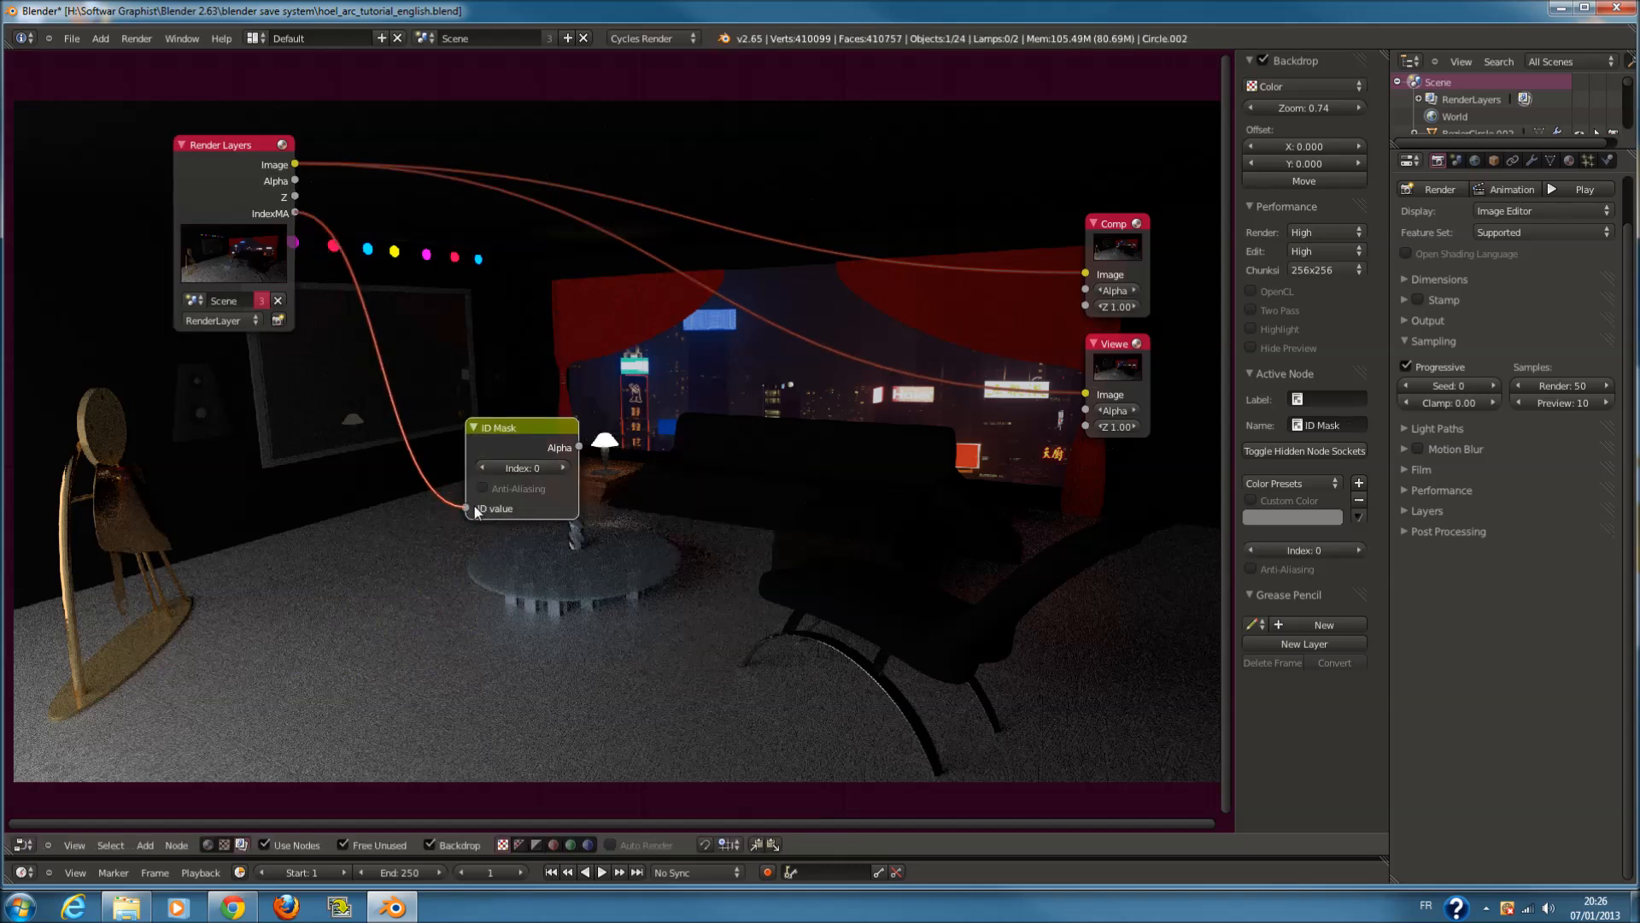
{"action": "left_click", "coordinate": [563, 467]}
{"action": "left_click", "coordinate": [563, 468]}
Add a Blur node below the ID Mask and link the Render Layers IndexMA output to its Image input
{"action": "middle_click_drag", "start_coordinate": [617, 496], "coordinate": [527, 443]}
{"action": "key", "text": "shift+a"}
{"action": "mouse_move", "coordinate": [543, 498]}
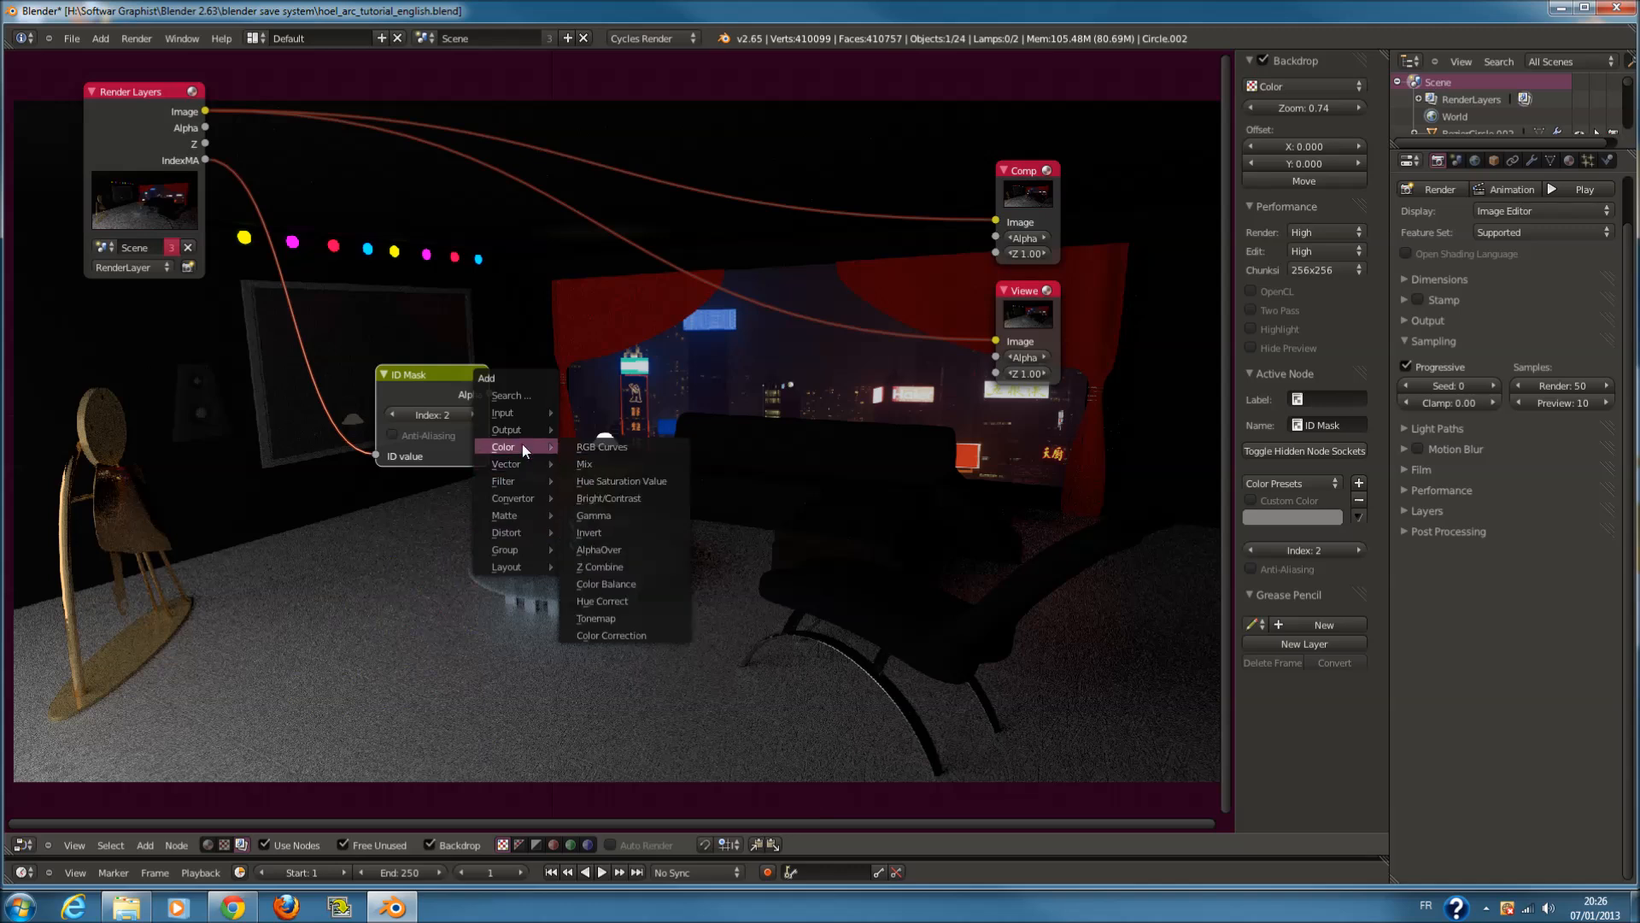
{"action": "mouse_move", "coordinate": [524, 464]}
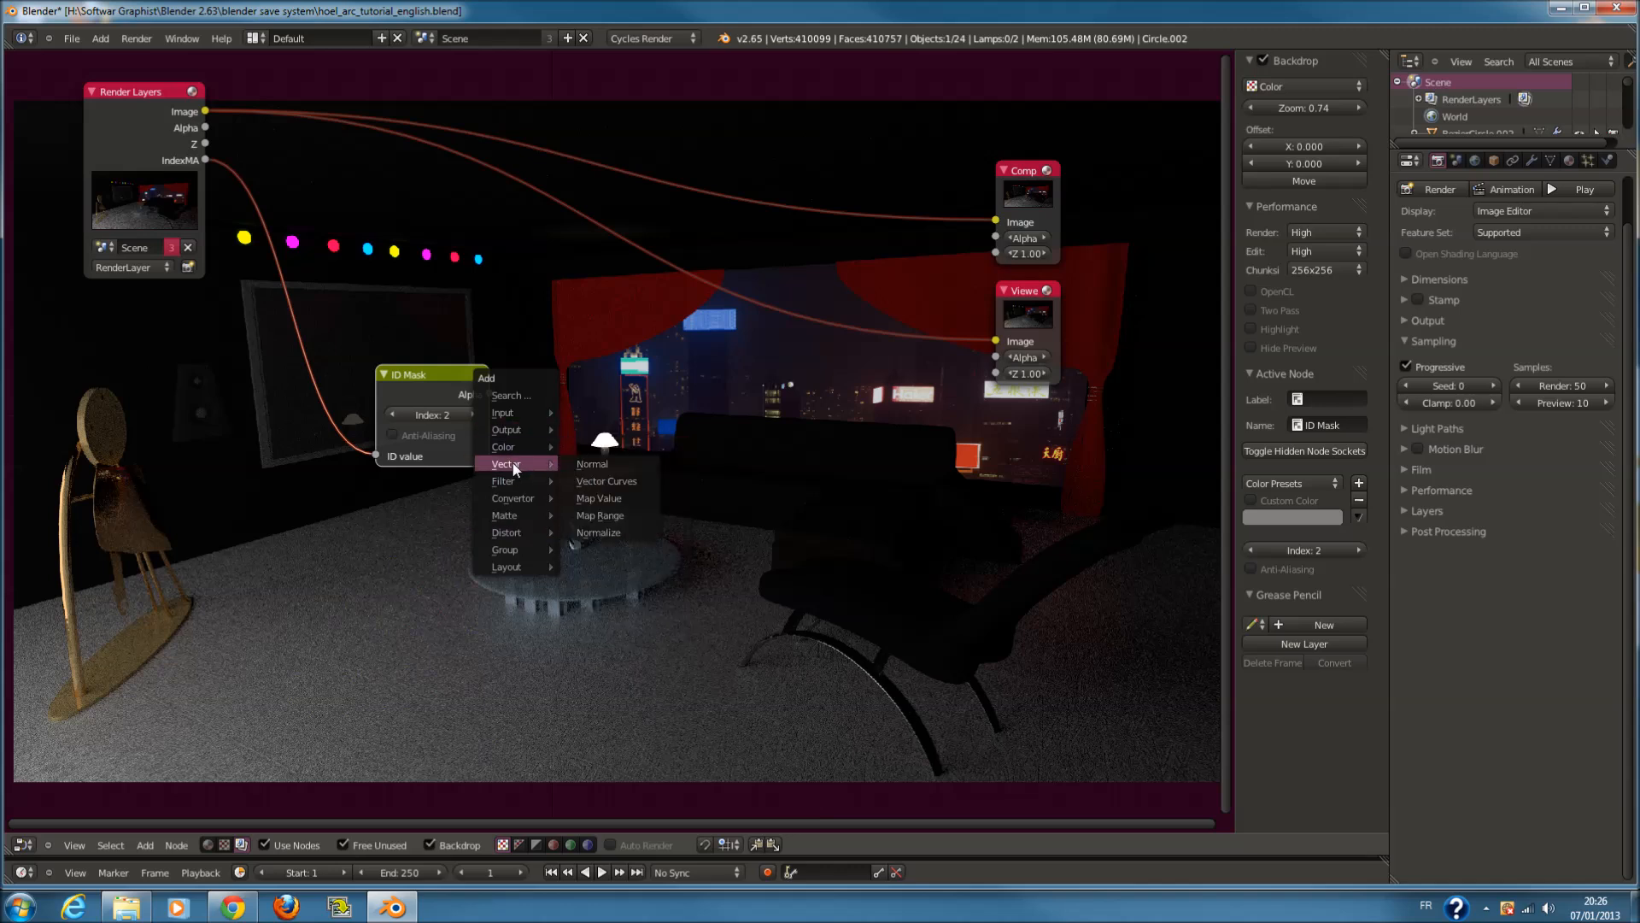
{"action": "left_click", "coordinate": [633, 494]}
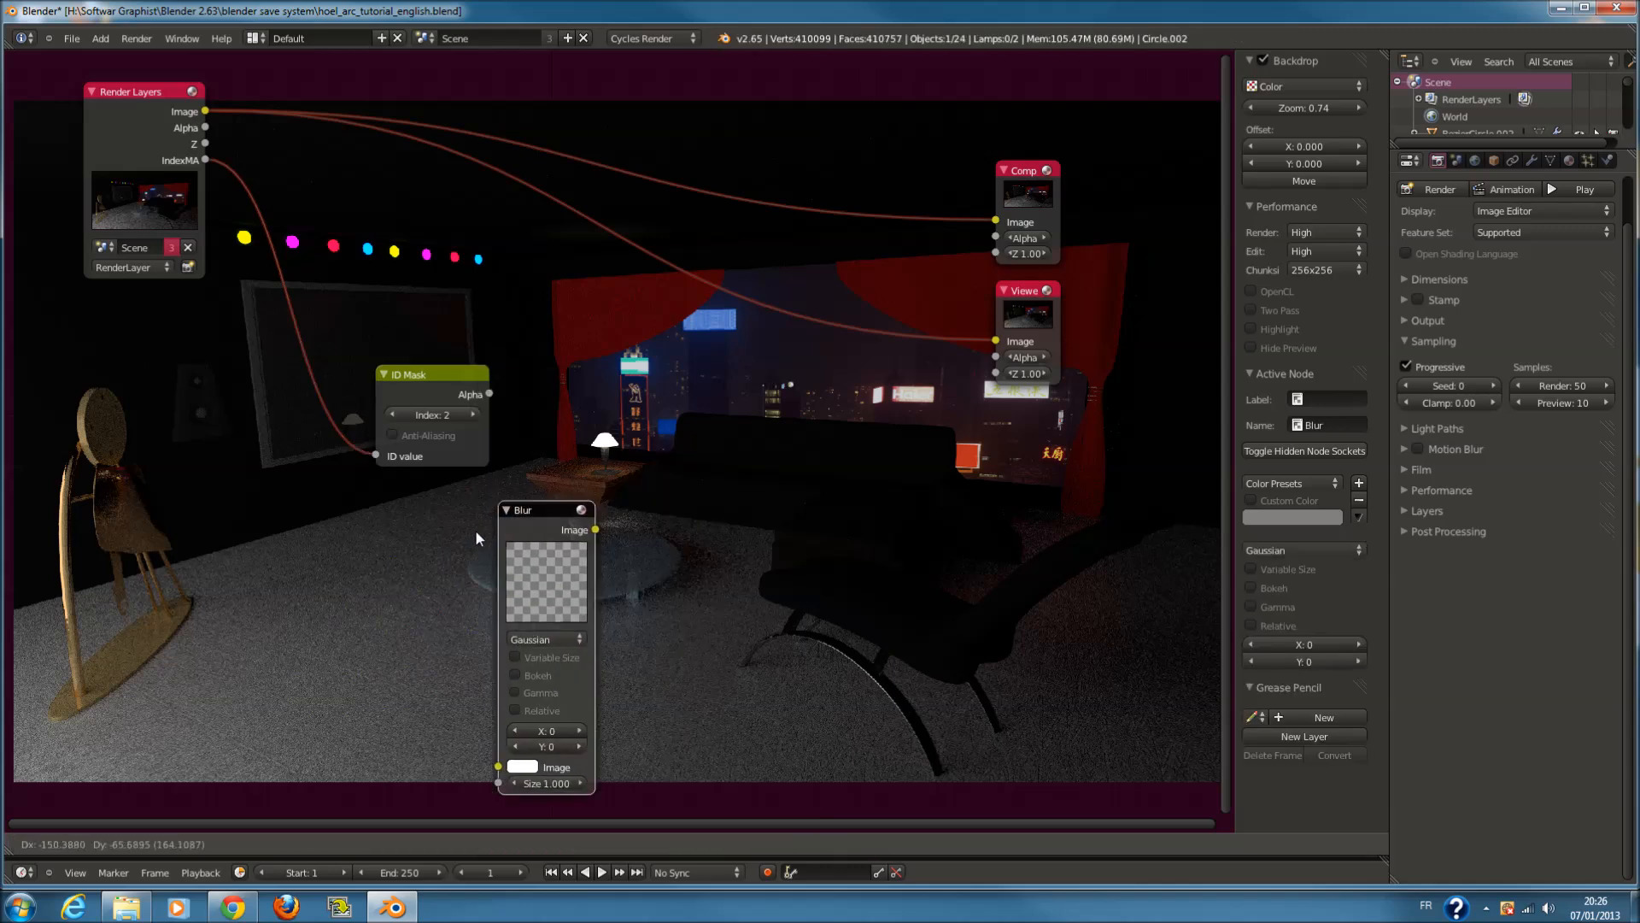
{"action": "left_click", "coordinate": [392, 517]}
{"action": "left_click_drag", "start_coordinate": [193, 171], "coordinate": [392, 765]}
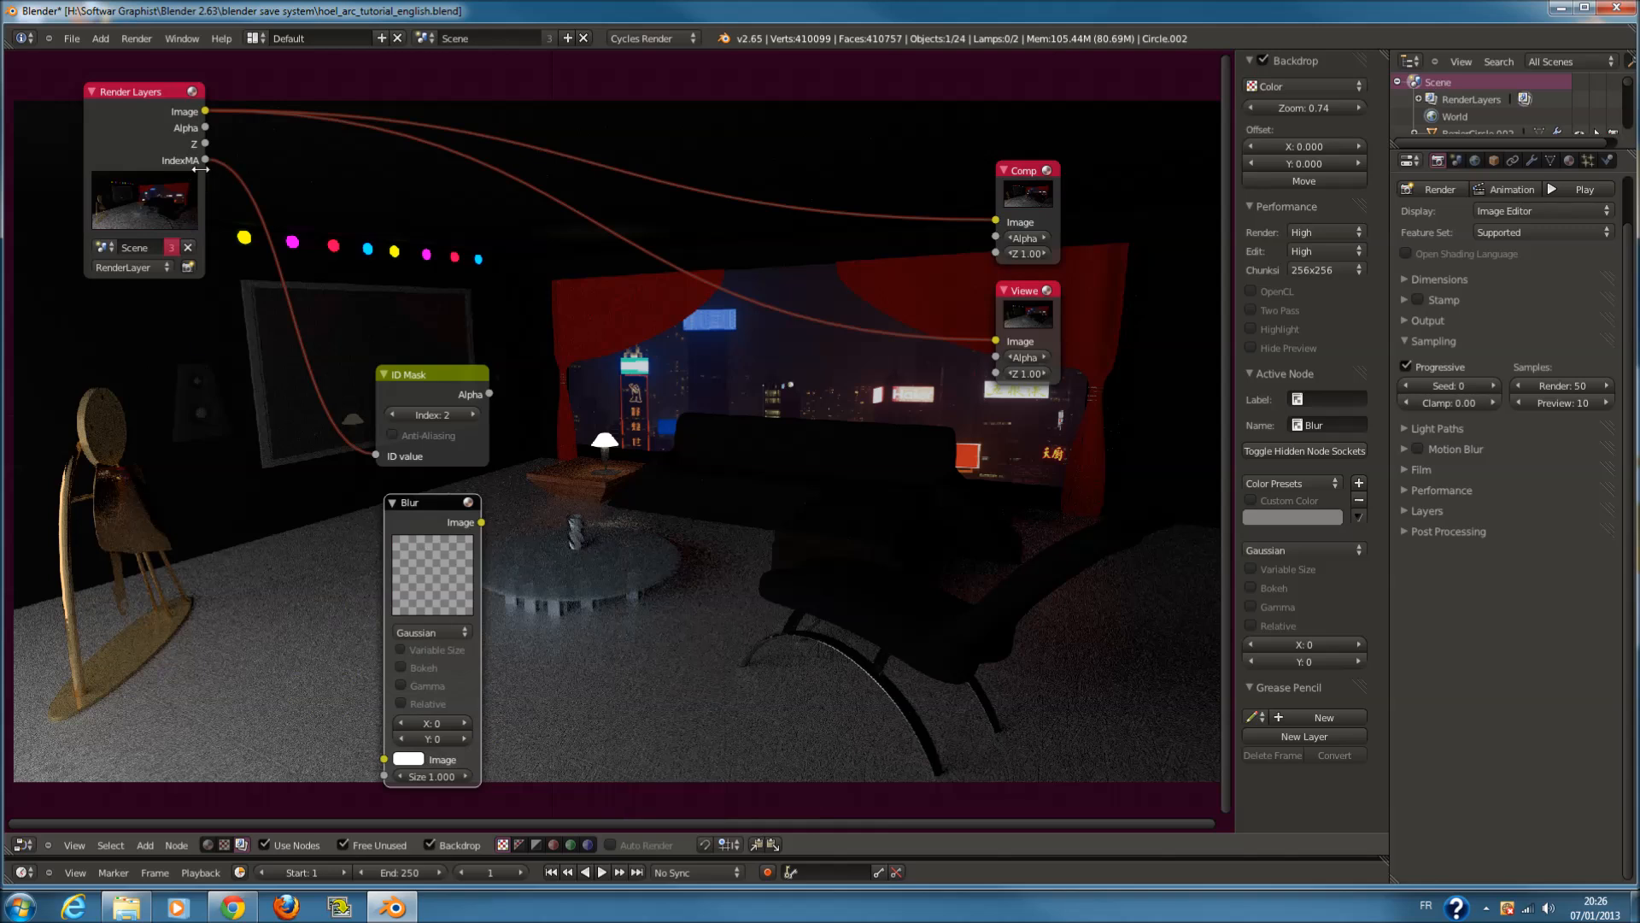
{"action": "left_click_drag", "start_coordinate": [200, 169], "coordinate": [385, 758]}
Add a Mix node beside the ID Mask and Blur nodes, and set the ID Mask index to 1
{"action": "key", "text": "shift+a"}
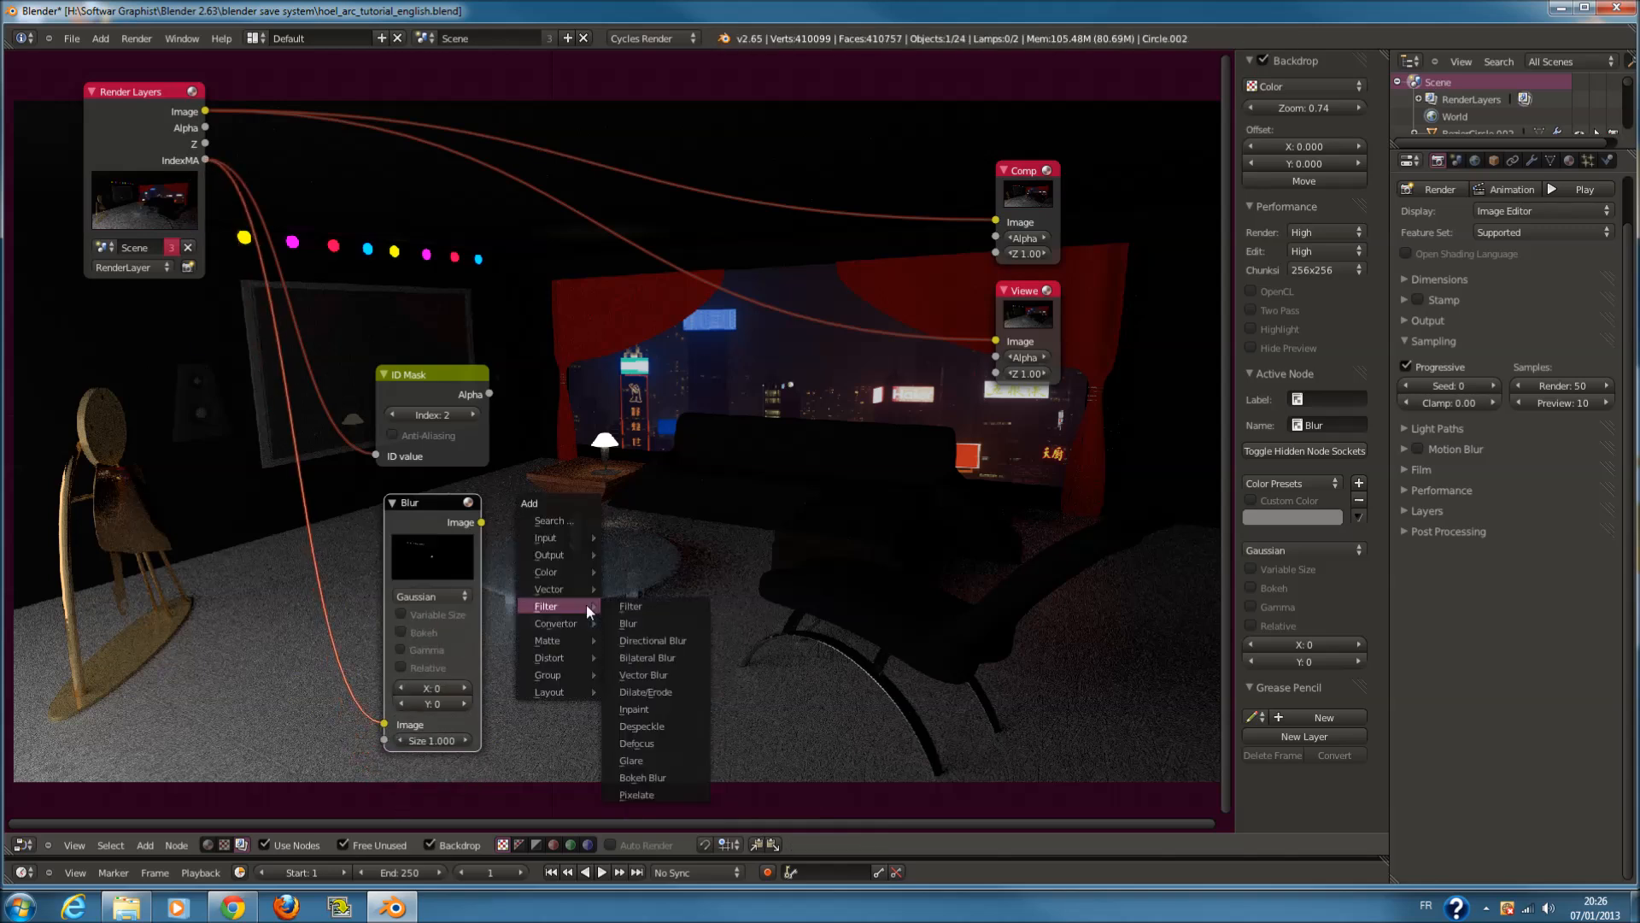
{"action": "mouse_move", "coordinate": [572, 567]}
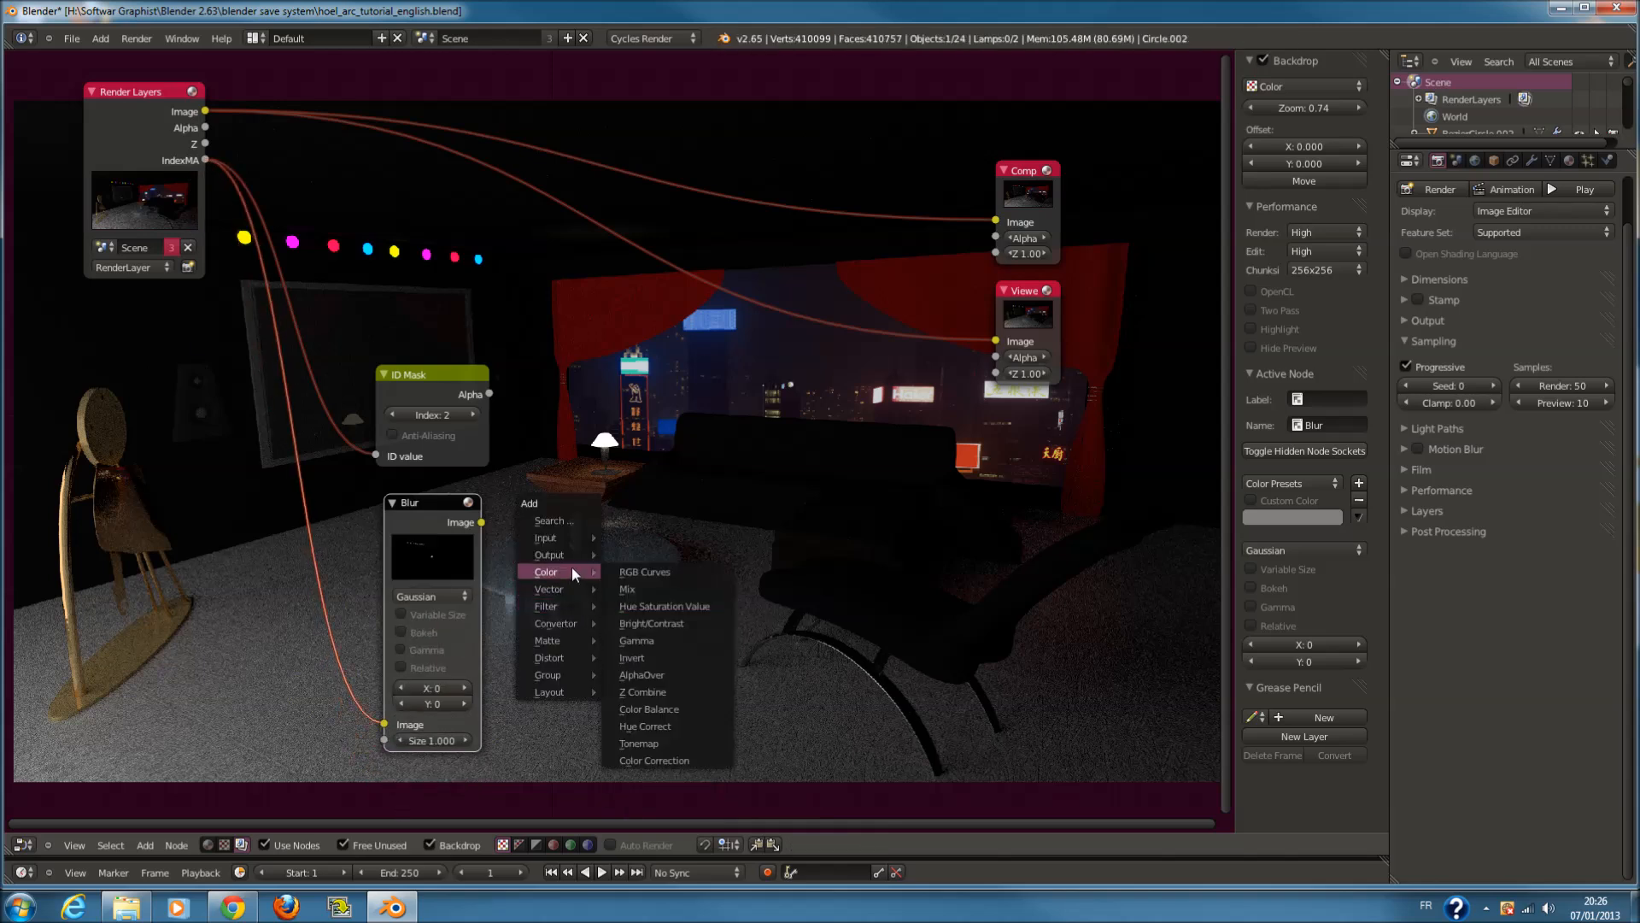
{"action": "left_click", "coordinate": [628, 588]}
{"action": "left_click", "coordinate": [394, 415]}
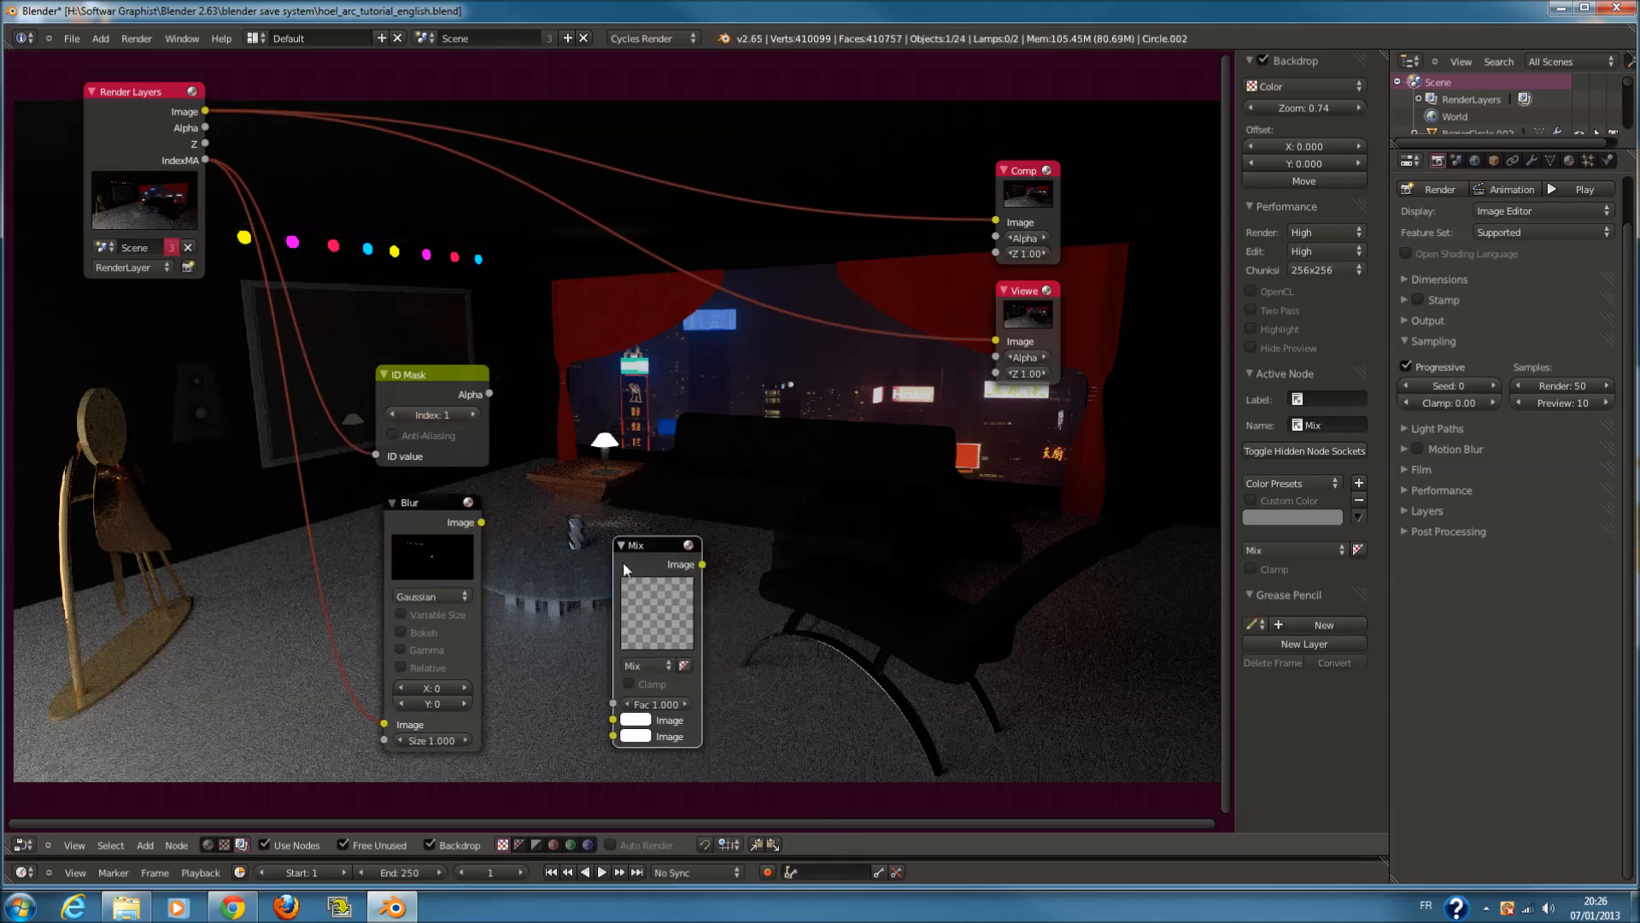
{"action": "left_click", "coordinate": [578, 380]}
Link the ID Mask Alpha and the Blur image to the Mix node's first and second Image inputs, and its output to the Viewer
{"action": "left_click_drag", "start_coordinate": [481, 522], "coordinate": [581, 591]}
{"action": "left_click_drag", "start_coordinate": [488, 394], "coordinate": [581, 544]}
{"action": "left_click_drag", "start_coordinate": [671, 420], "coordinate": [996, 340]}
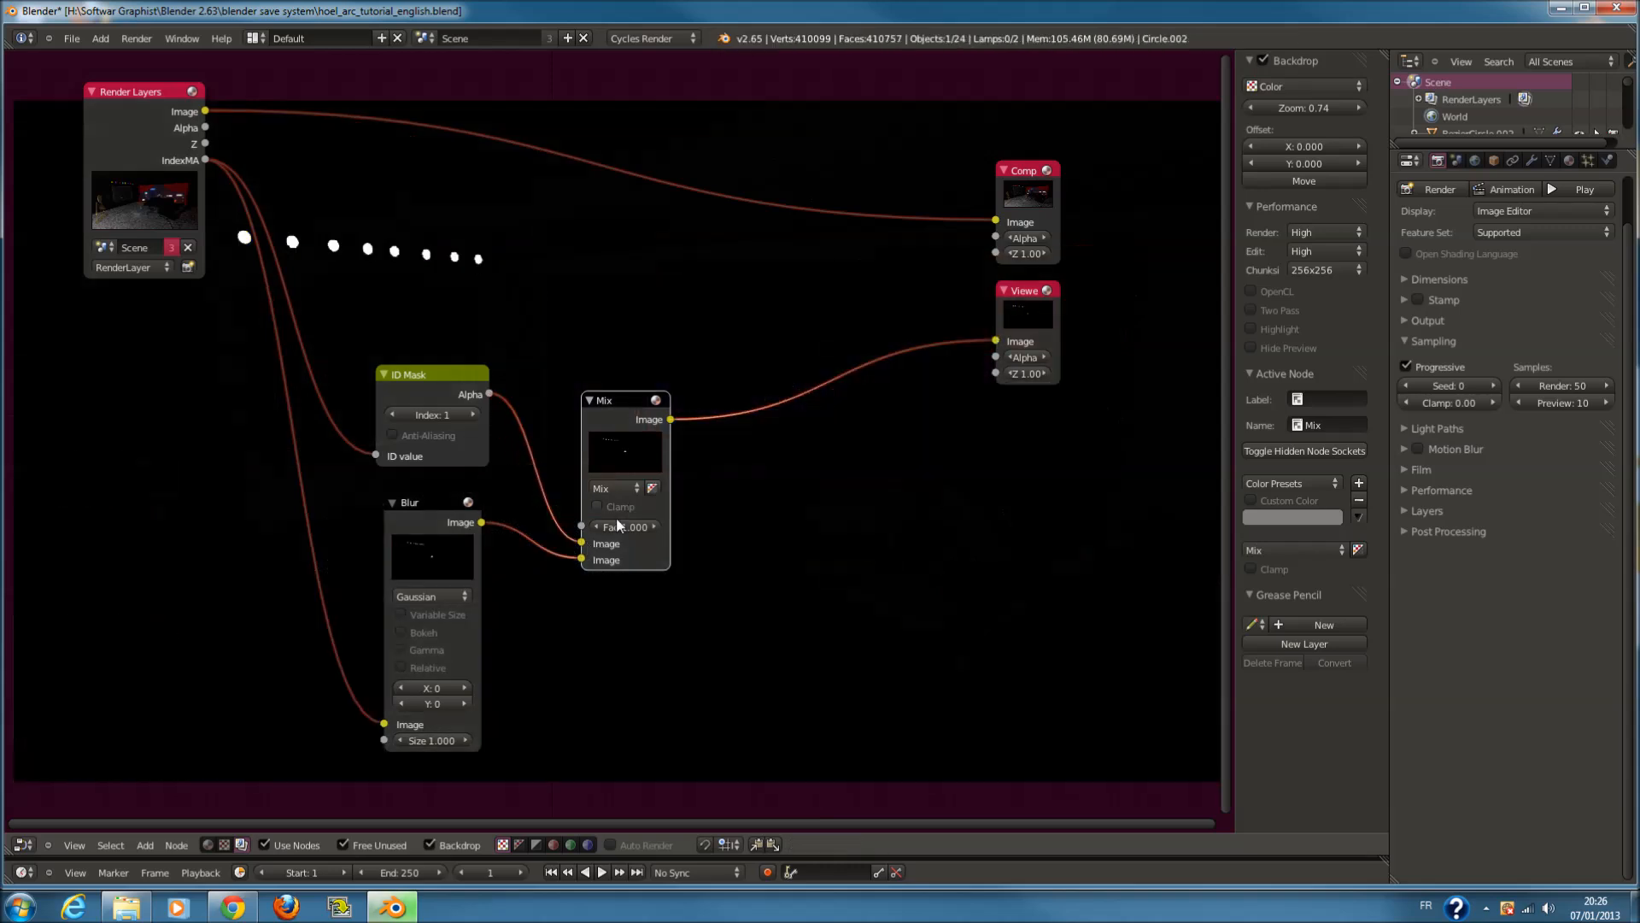
Set the Mix node's blend type to Add
{"action": "left_click", "coordinate": [614, 488]}
{"action": "middle_click_drag", "start_coordinate": [785, 485], "coordinate": [578, 347]}
{"action": "left_click", "coordinate": [410, 352]}
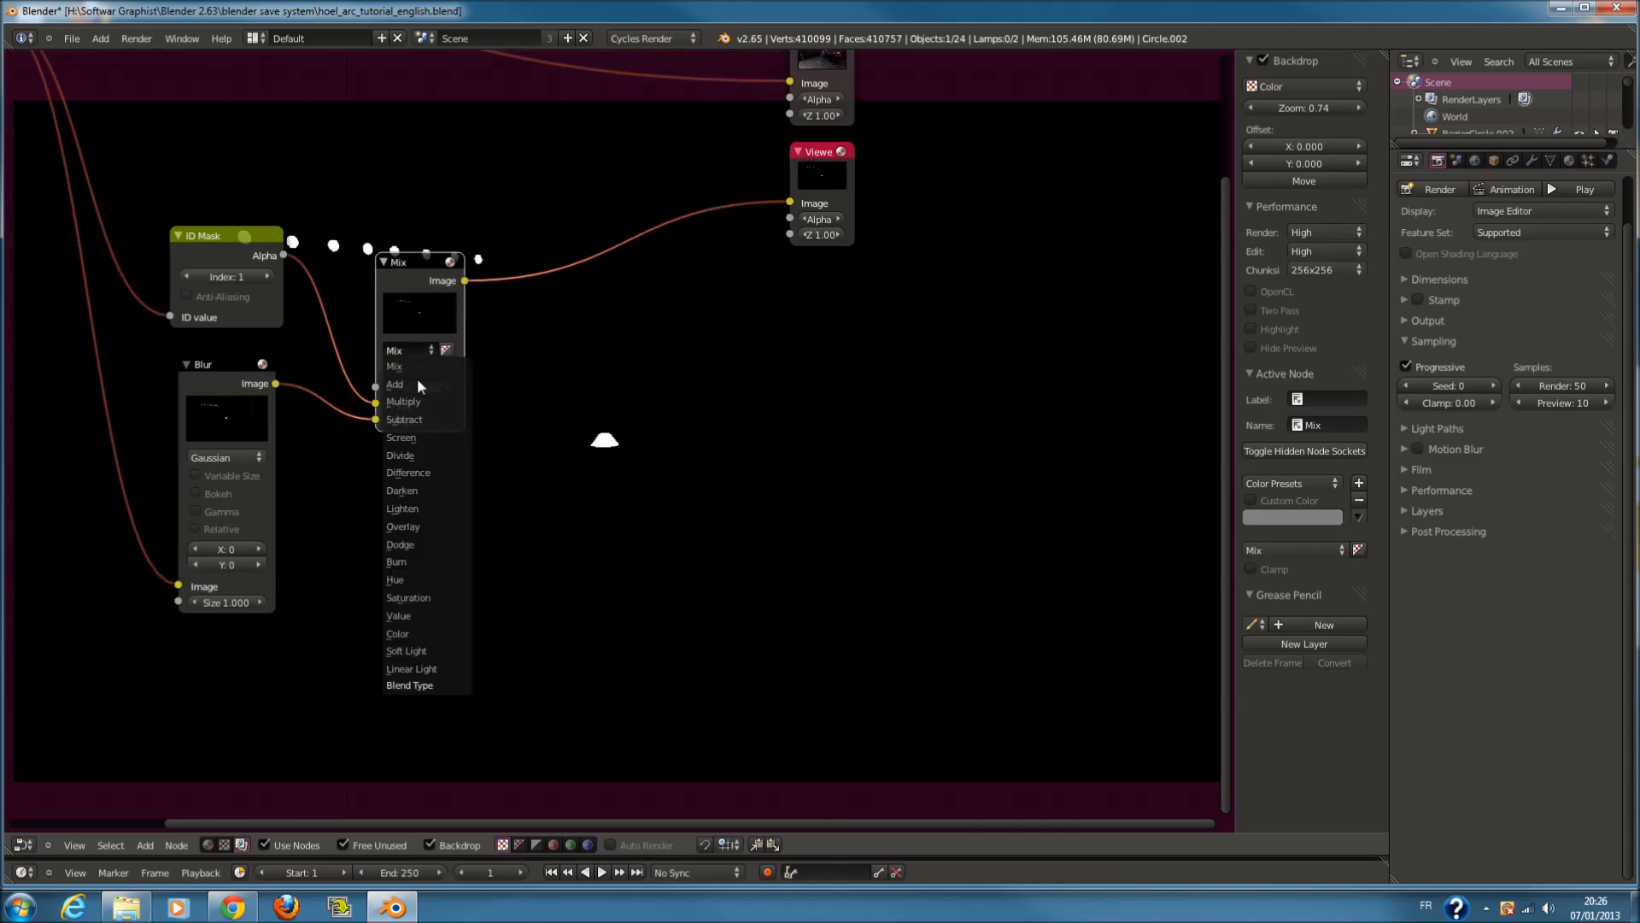
{"action": "left_click", "coordinate": [418, 381]}
{"action": "middle_click_drag", "start_coordinate": [303, 308], "coordinate": [395, 429]}
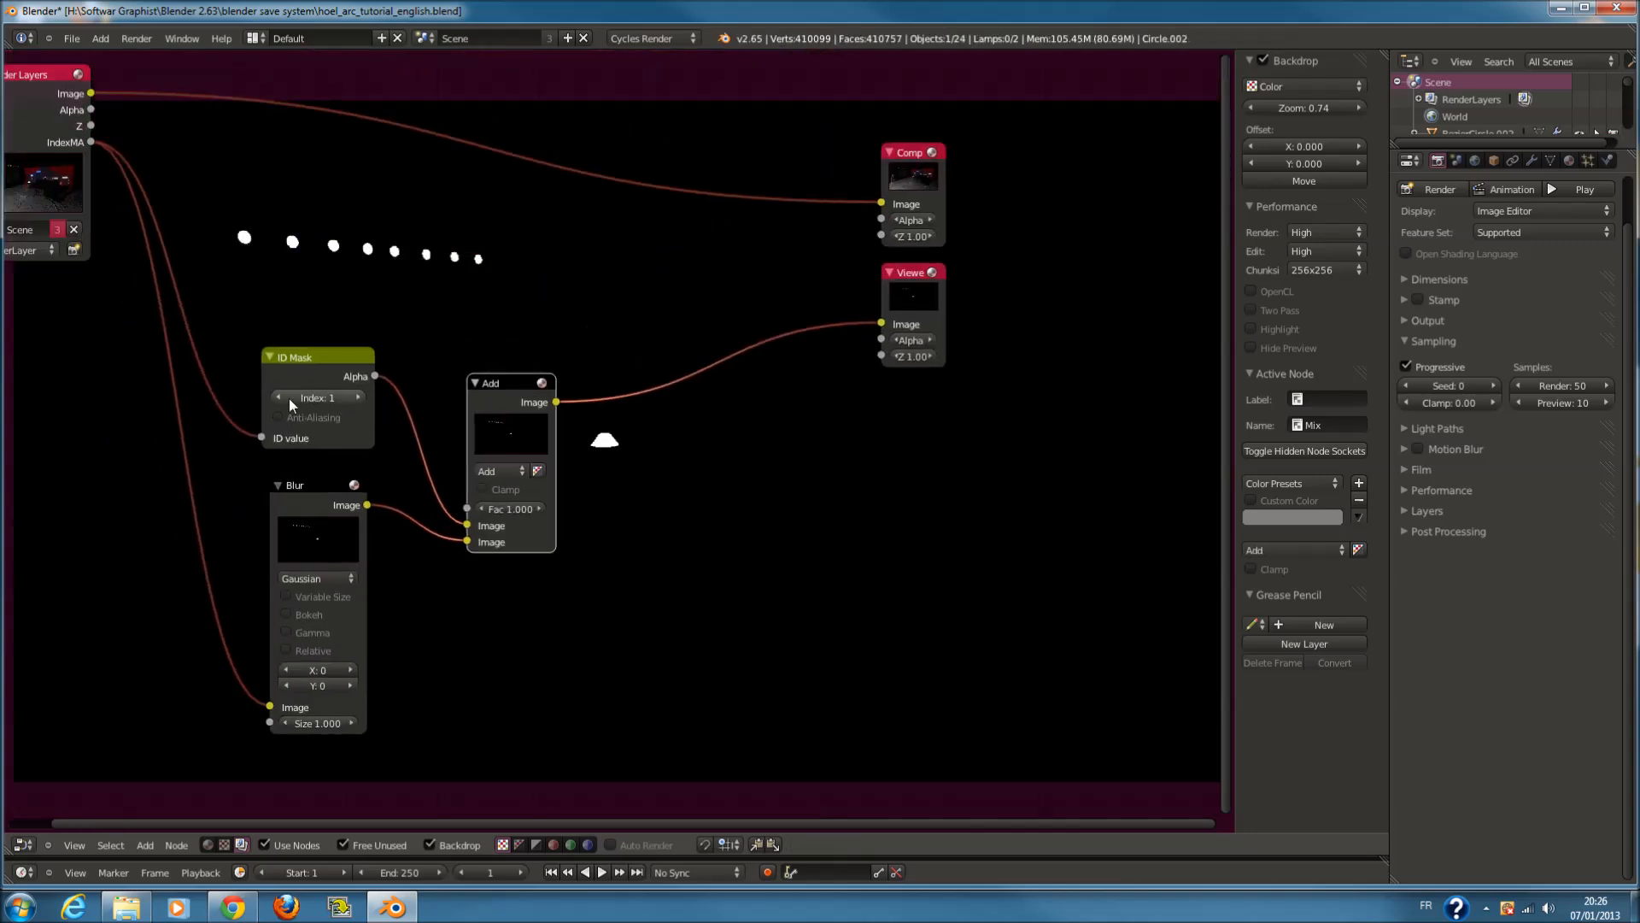
Move the Composite and Viewer nodes farther away from the Add node to free space in the node tree
{"action": "left_click", "coordinate": [356, 398]}
{"action": "left_click", "coordinate": [276, 398]}
{"action": "scroll", "coordinate": [767, 419], "scroll_direction": "down", "scroll_amount": 1}
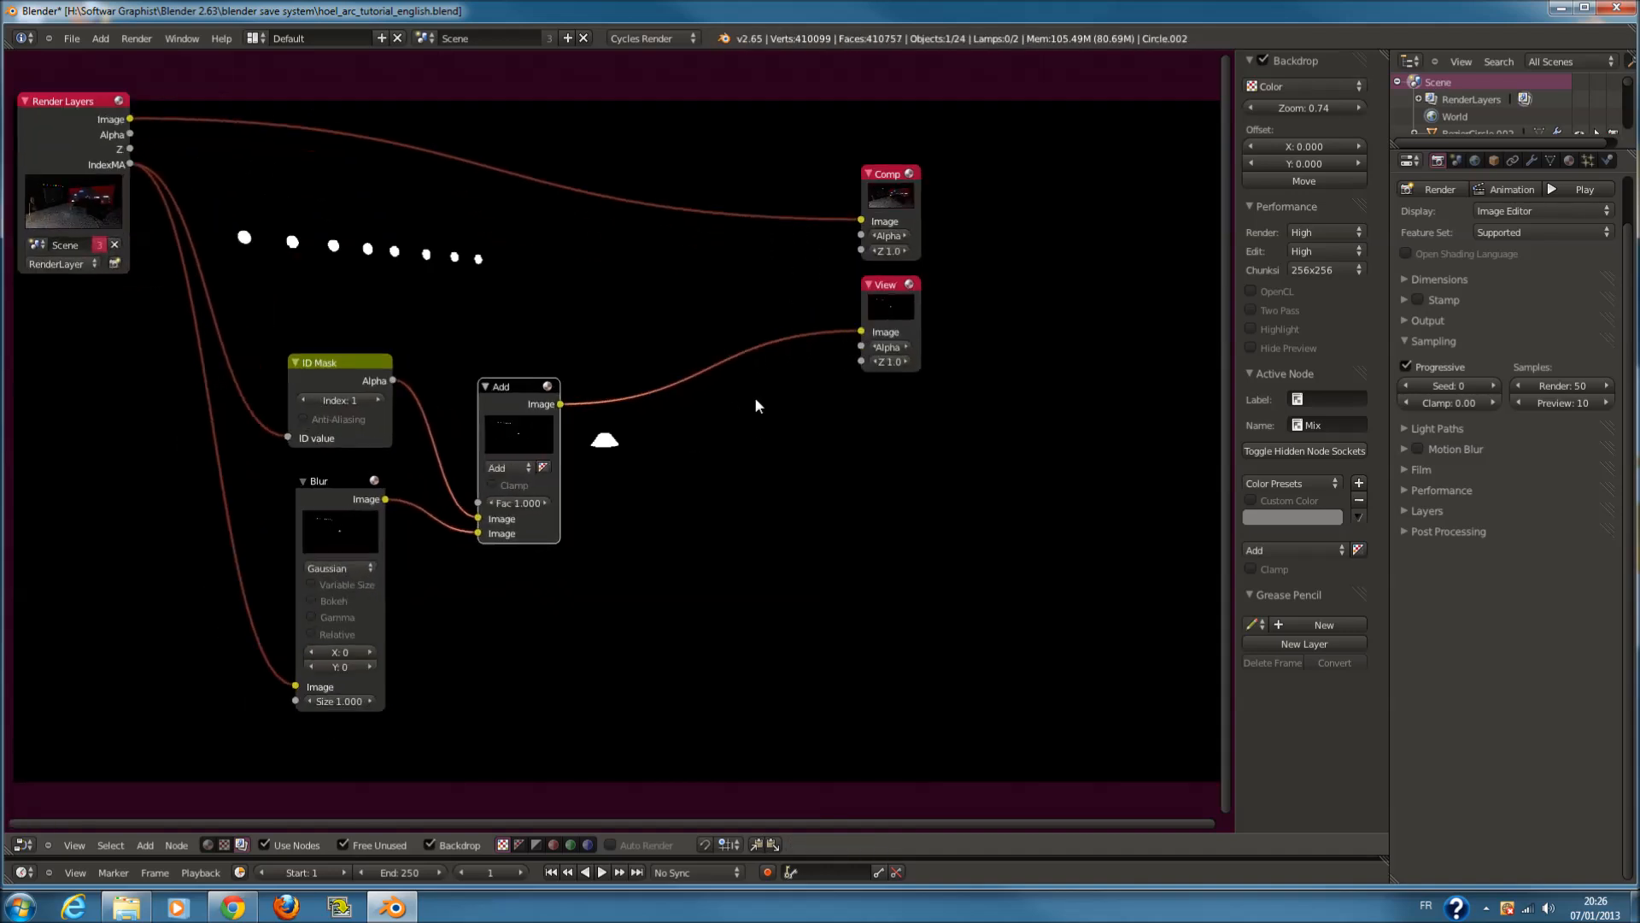
{"action": "left_click_drag", "start_coordinate": [910, 199], "coordinate": [1093, 152]}
{"action": "left_click_drag", "start_coordinate": [896, 312], "coordinate": [1149, 342]}
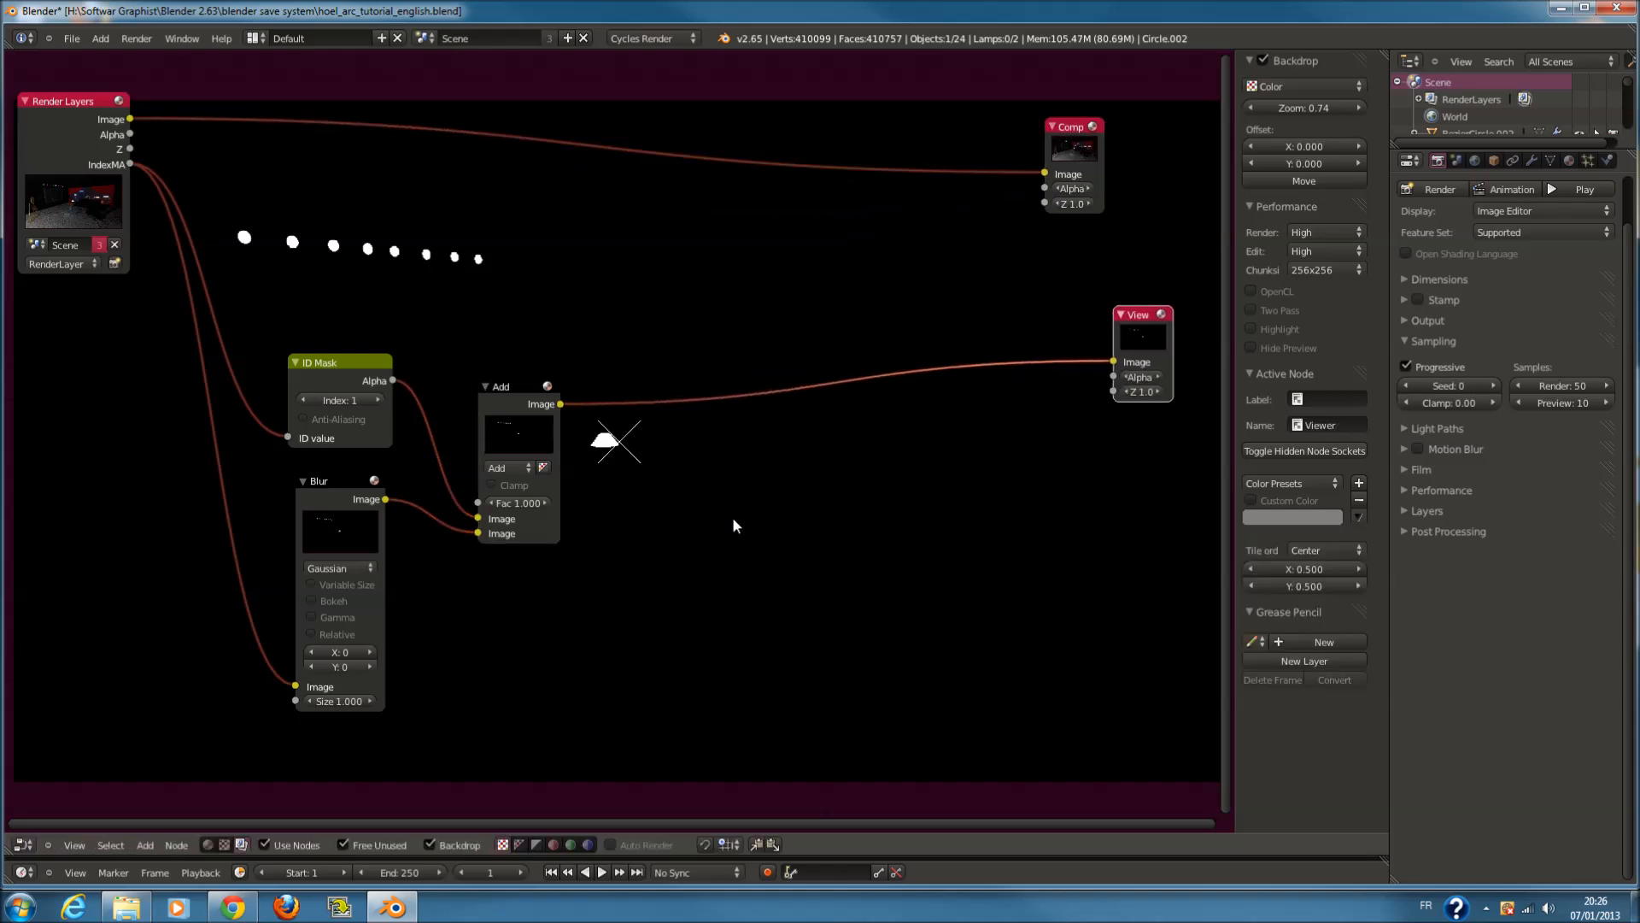
{"action": "scroll", "coordinate": [732, 524], "scroll_direction": "up", "scroll_amount": 1}
{"action": "scroll", "coordinate": [709, 417], "scroll_direction": "down", "scroll_amount": 2}
{"action": "scroll", "coordinate": [585, 385], "scroll_direction": "up", "scroll_amount": 1}
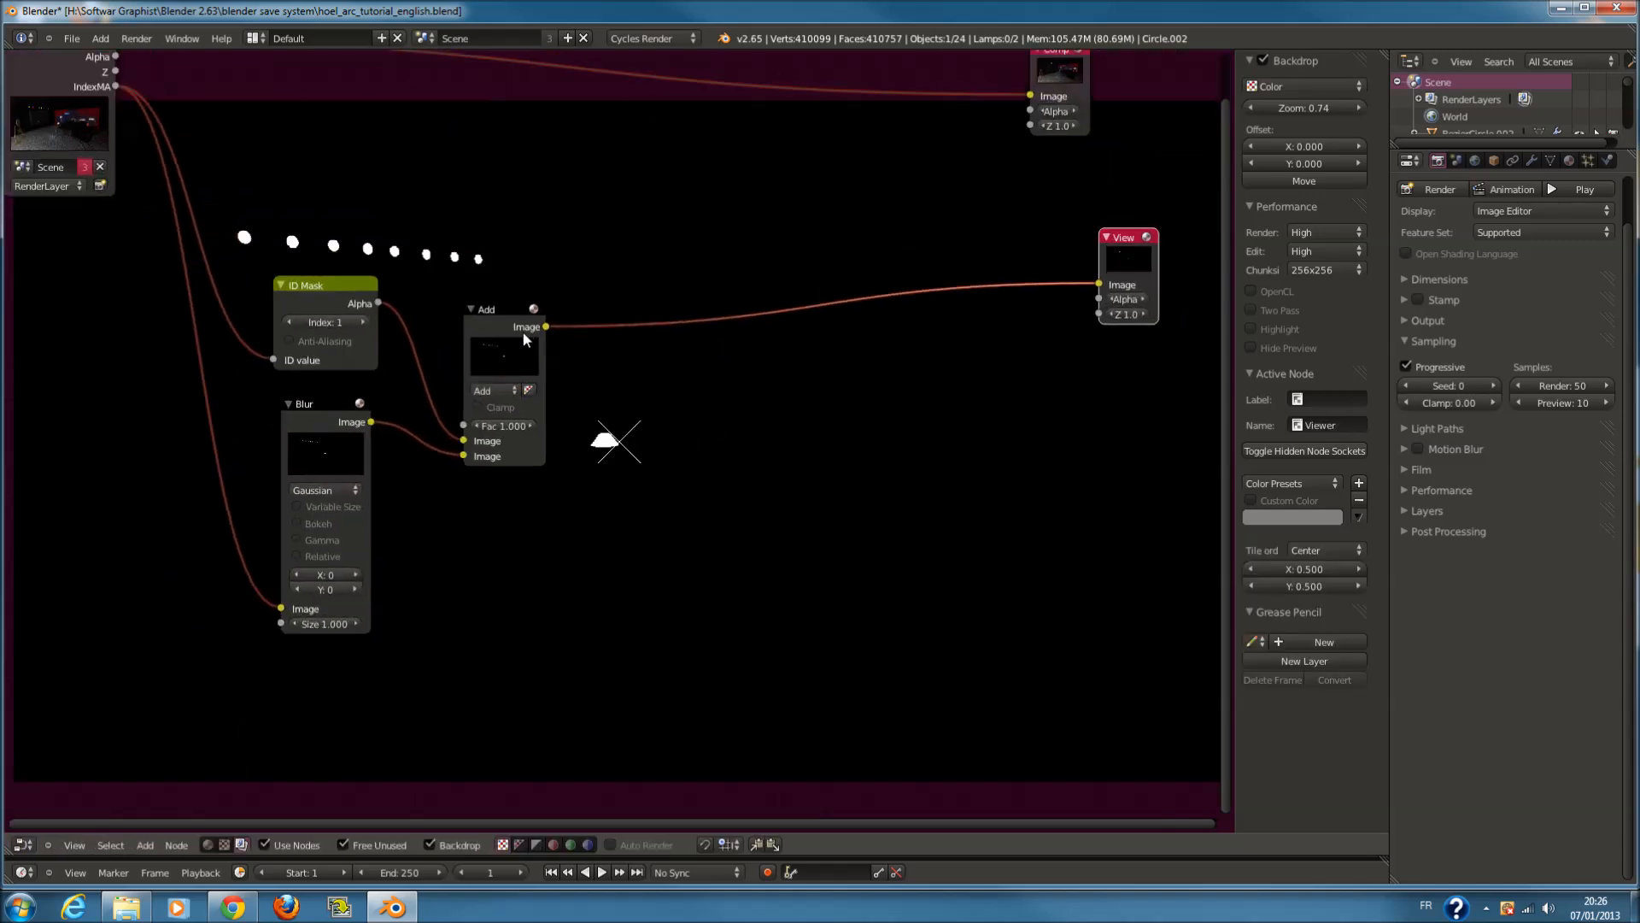
Shift the Add node toward the output nodes, link its Image output to the Composite node, and regroup the Composite and Viewer nodes
{"action": "left_click_drag", "start_coordinate": [523, 340], "coordinate": [811, 335]}
{"action": "middle_click_drag", "start_coordinate": [386, 555], "coordinate": [520, 548]}
{"action": "left_click", "coordinate": [494, 410]}
{"action": "scroll", "coordinate": [781, 409], "scroll_direction": "down", "scroll_amount": 1}
{"action": "middle_click_drag", "start_coordinate": [781, 409], "coordinate": [639, 445]}
{"action": "left_click_drag", "start_coordinate": [985, 246], "coordinate": [1023, 156]}
{"action": "left_click_drag", "start_coordinate": [1039, 128], "coordinate": [1108, 174]}
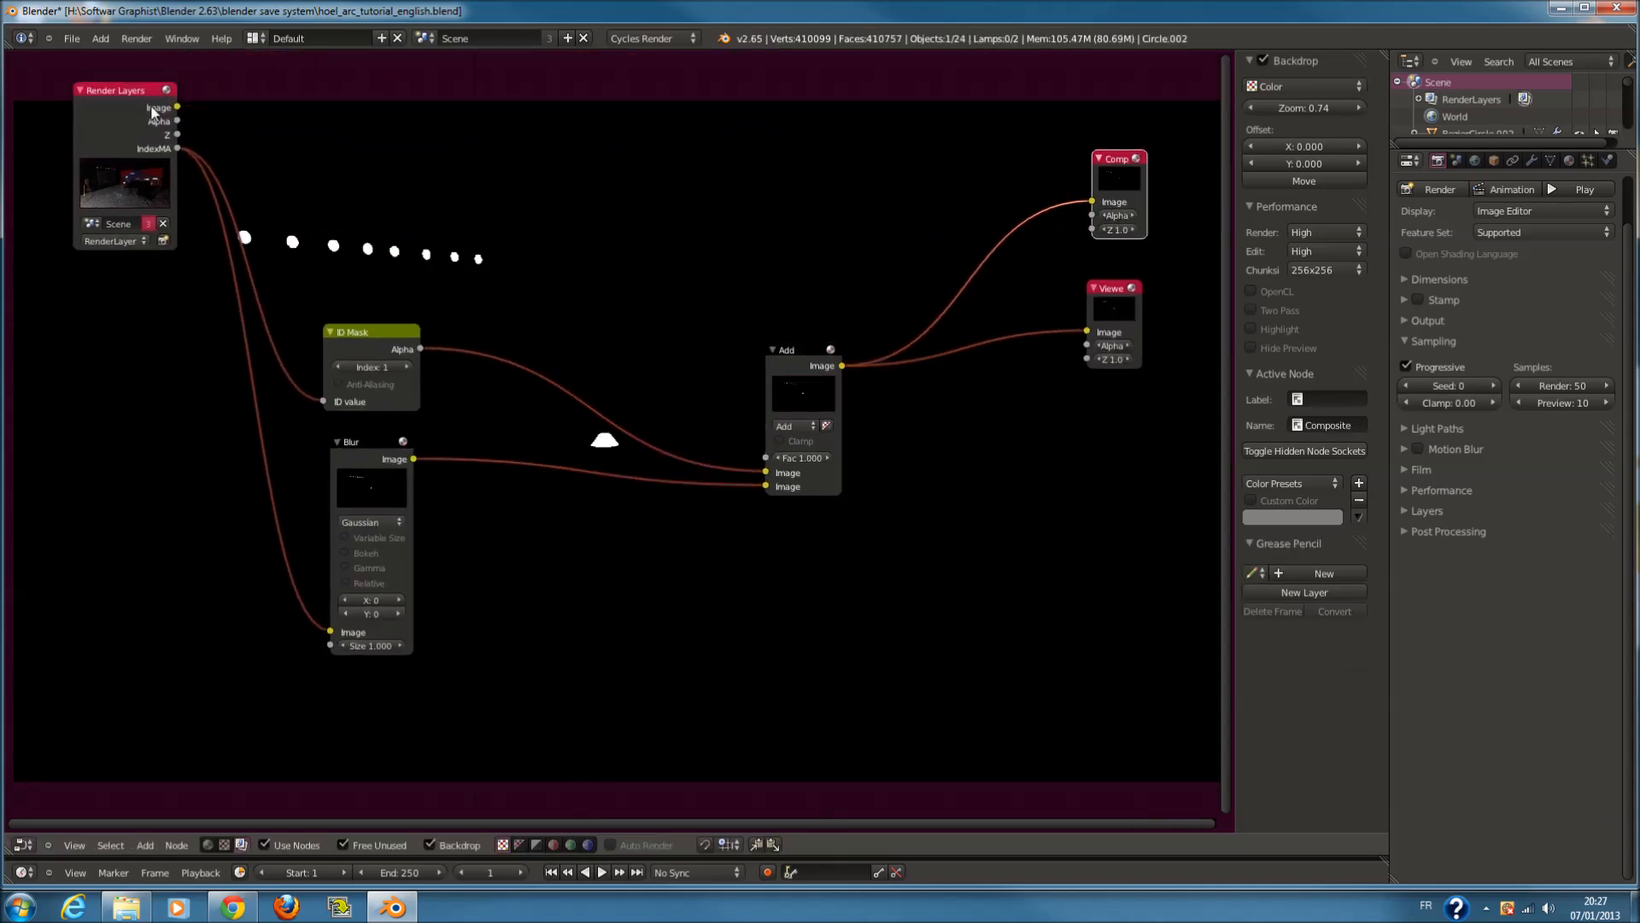
Duplicate the Add node, feed it the Render Layers Image and the first Add's output, and link its result to Composite and Viewer
{"action": "left_click_drag", "start_coordinate": [172, 105], "coordinate": [782, 377]}
{"action": "left_click_drag", "start_coordinate": [783, 378], "coordinate": [561, 413]}
{"action": "key", "text": "shift+d"}
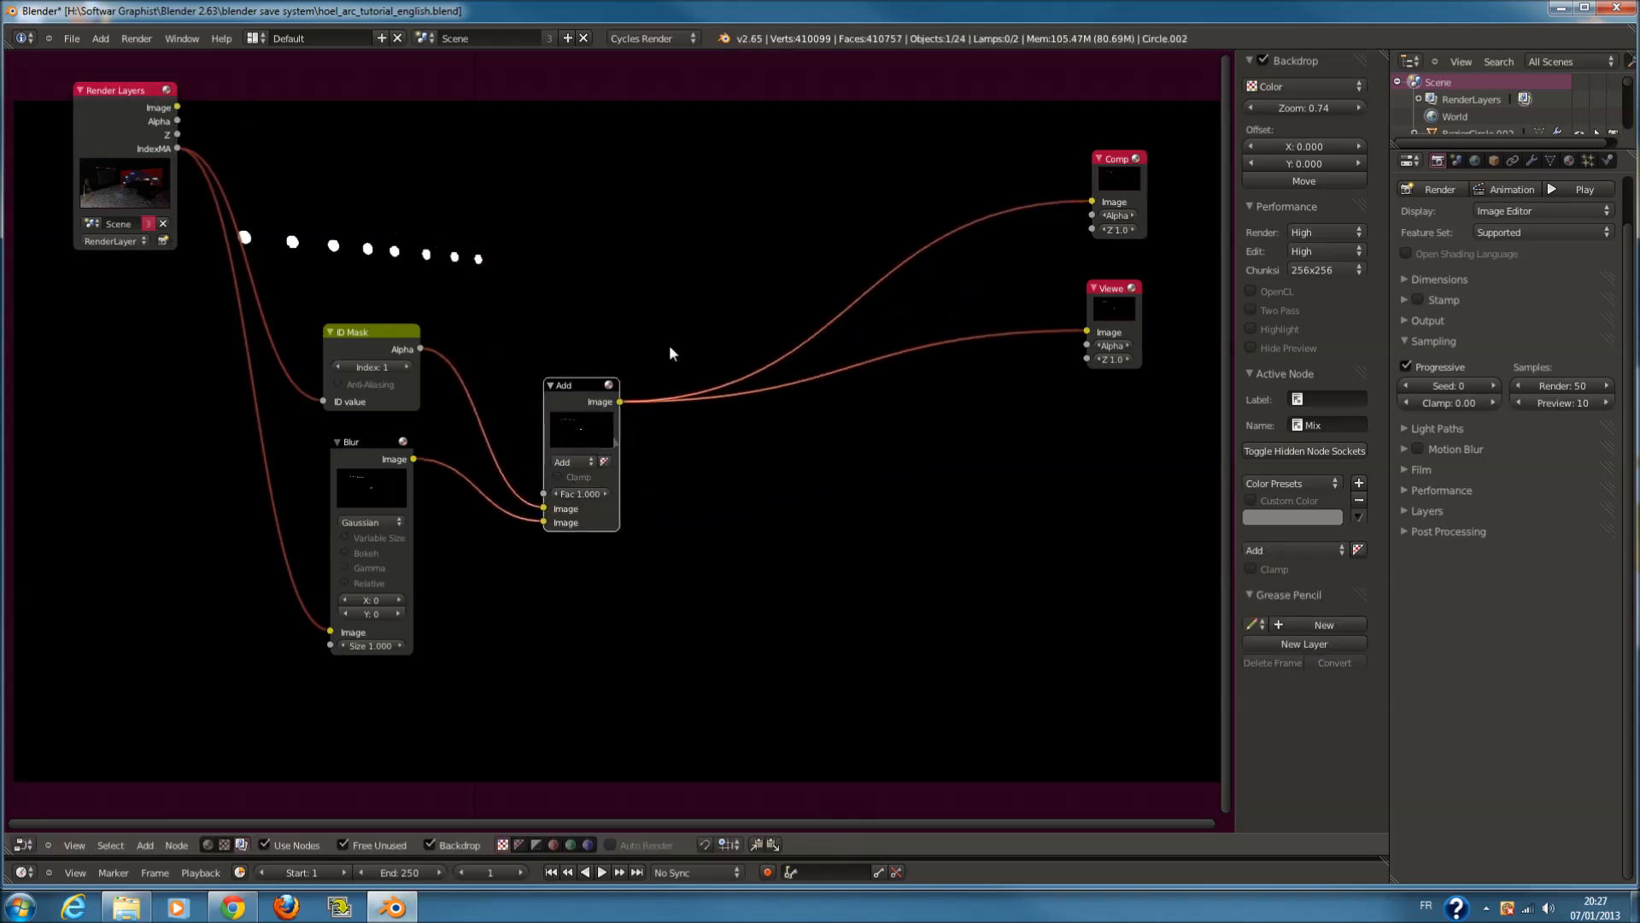
{"action": "left_click", "coordinate": [716, 248]}
{"action": "left_click_drag", "start_coordinate": [177, 106], "coordinate": [687, 354]}
{"action": "left_click_drag", "start_coordinate": [762, 232], "coordinate": [1092, 202]}
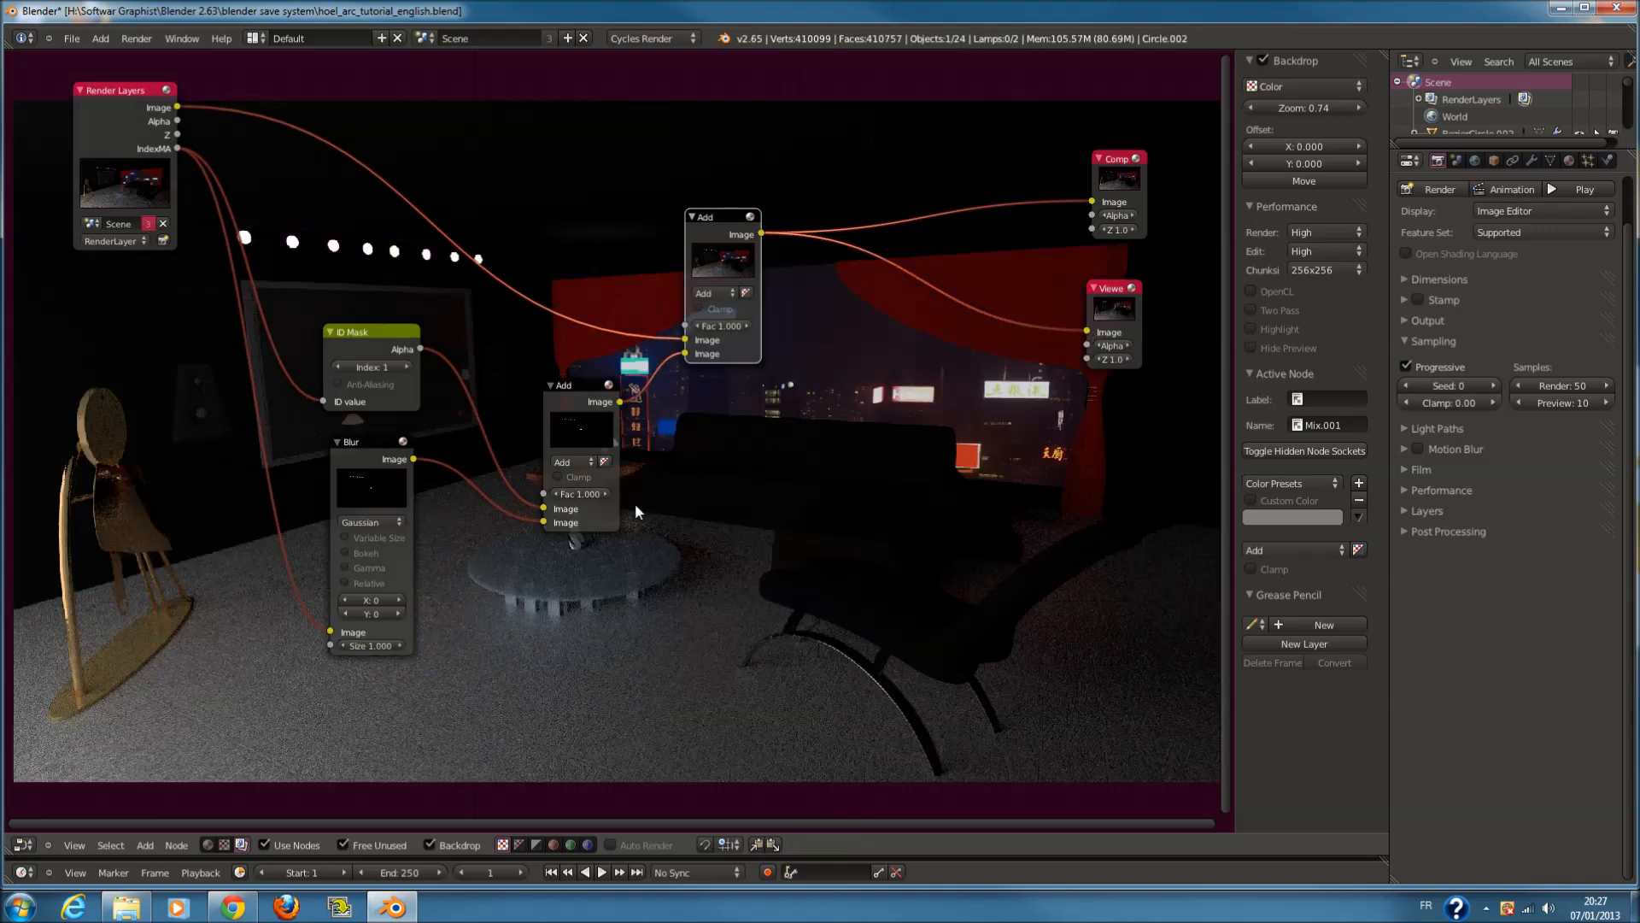
Set the Blur node's filter type to Fast Gaussian and enable Relative
{"action": "scroll", "coordinate": [633, 504], "scroll_direction": "up", "scroll_amount": 2}
{"action": "scroll", "coordinate": [581, 517], "scroll_direction": "up", "scroll_amount": 2}
{"action": "scroll", "coordinate": [554, 523], "scroll_direction": "down", "scroll_amount": 3}
{"action": "scroll", "coordinate": [560, 508], "scroll_direction": "up", "scroll_amount": 1}
{"action": "middle_click_drag", "start_coordinate": [323, 533], "coordinate": [762, 467]}
{"action": "left_click", "coordinate": [409, 487]}
{"action": "left_click", "coordinate": [403, 364]}
{"action": "scroll", "coordinate": [679, 549], "scroll_direction": "up", "scroll_amount": 1}
{"action": "left_click", "coordinate": [622, 521]}
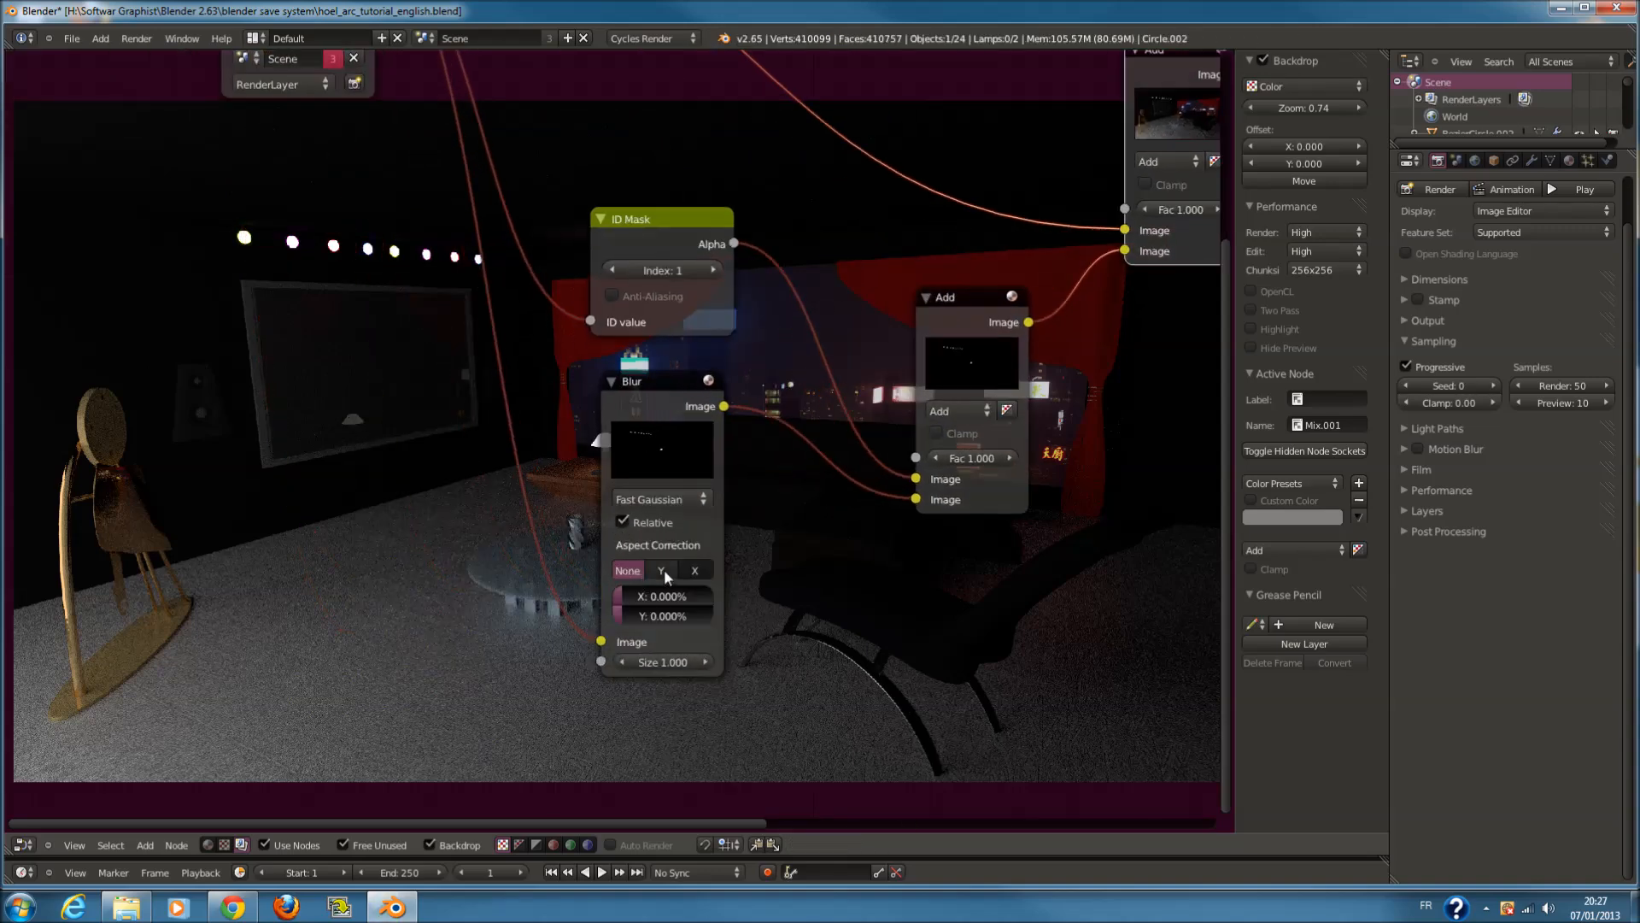
Set the Blur node's aspect correction to X and its X and Y blur amounts to 24%
{"action": "left_click", "coordinate": [694, 570]}
{"action": "left_click", "coordinate": [662, 596]}
{"action": "type", "text": "24"}
{"action": "key", "text": "Return"}
Move the Blur node away from the Add node and insert an RGB Curves node on the link between them
{"action": "middle_click_drag", "start_coordinate": [775, 612], "coordinate": [743, 564]}
{"action": "scroll", "coordinate": [681, 383], "scroll_direction": "down", "scroll_amount": 2}
{"action": "scroll", "coordinate": [681, 383], "scroll_direction": "down", "scroll_amount": 1}
{"action": "left_click_drag", "start_coordinate": [681, 385], "coordinate": [458, 431]}
{"action": "key", "text": "shift+a"}
{"action": "mouse_move", "coordinate": [697, 528]}
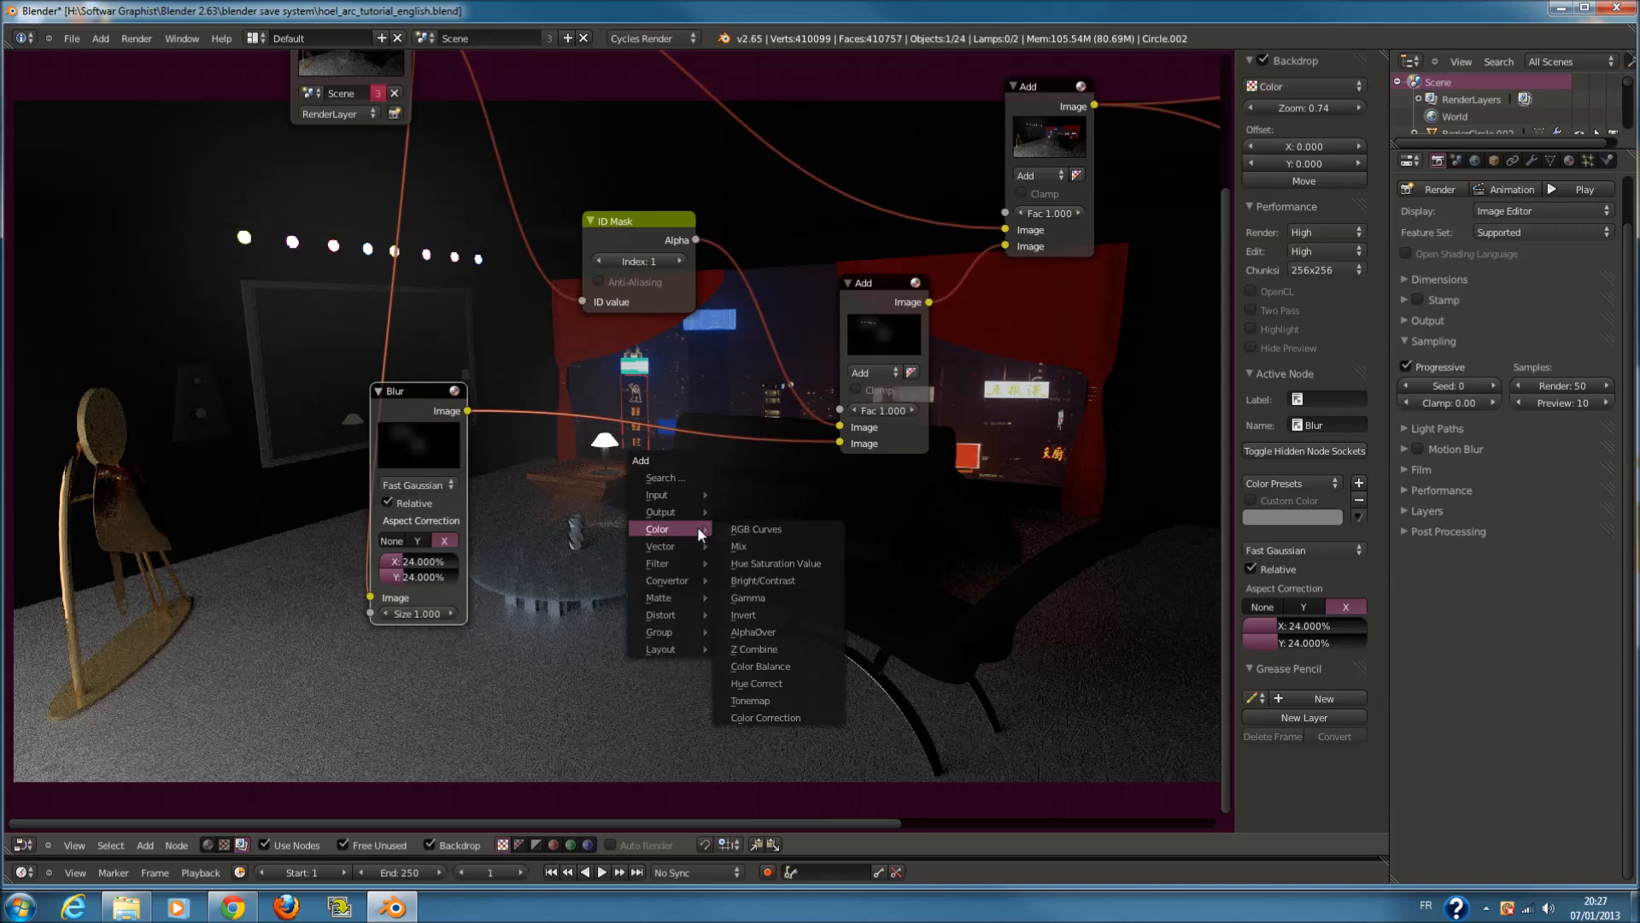
{"action": "left_click", "coordinate": [756, 529]}
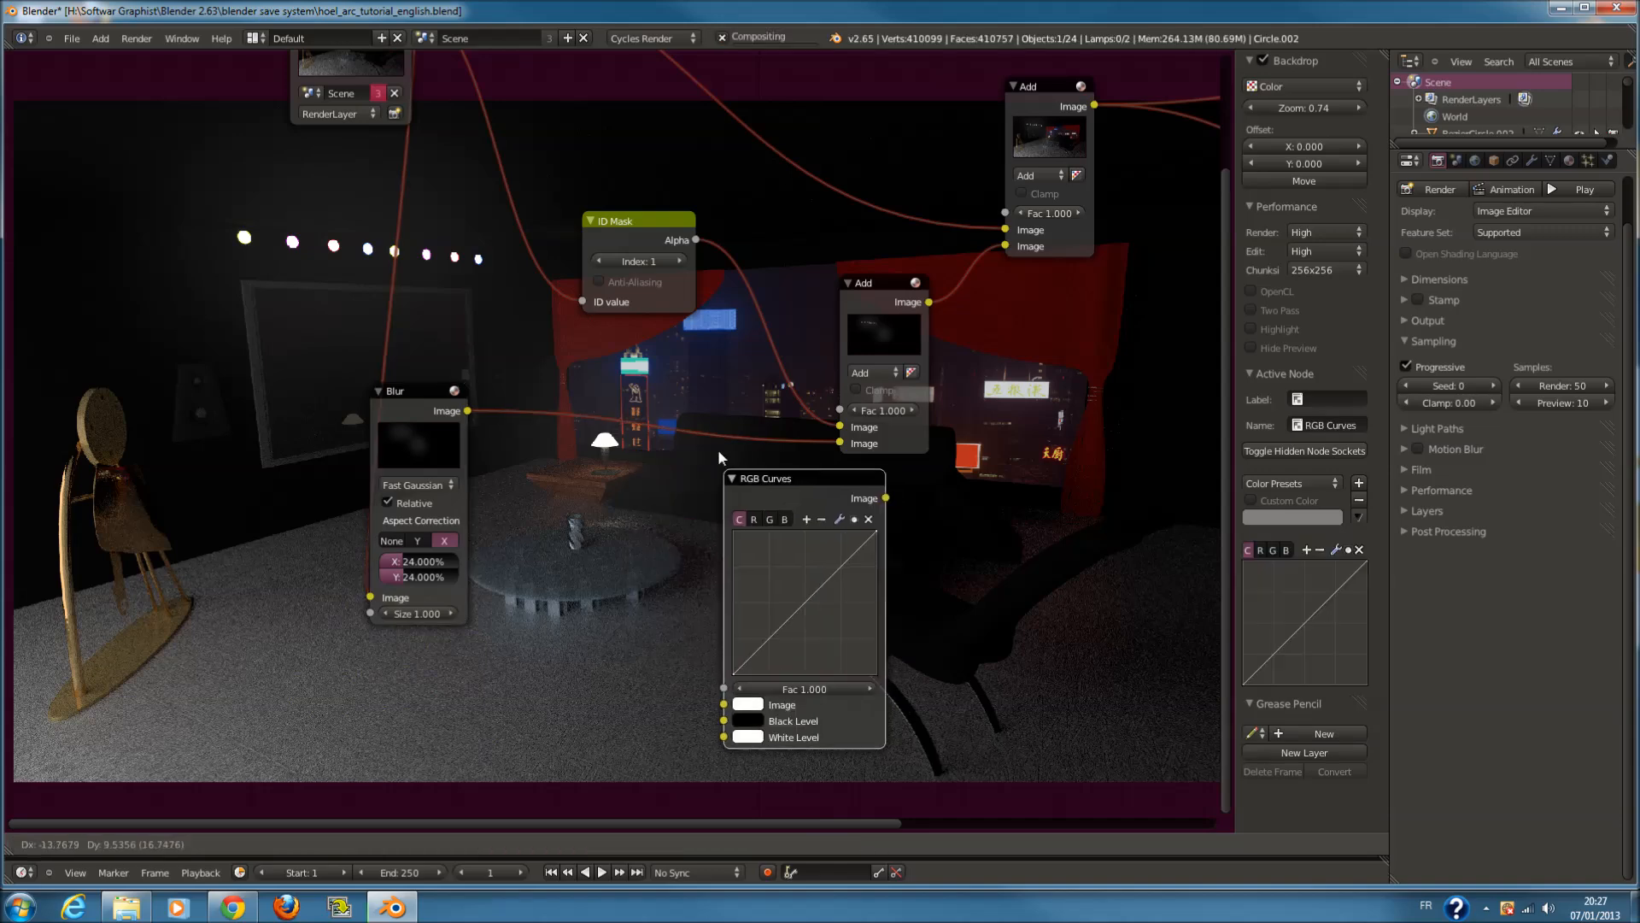
{"action": "left_click", "coordinate": [614, 445]}
Raise the middle of the RGB Curves node's green curve to about X 0.383, Y 0.506
{"action": "scroll", "coordinate": [613, 445], "scroll_direction": "up", "scroll_amount": 2}
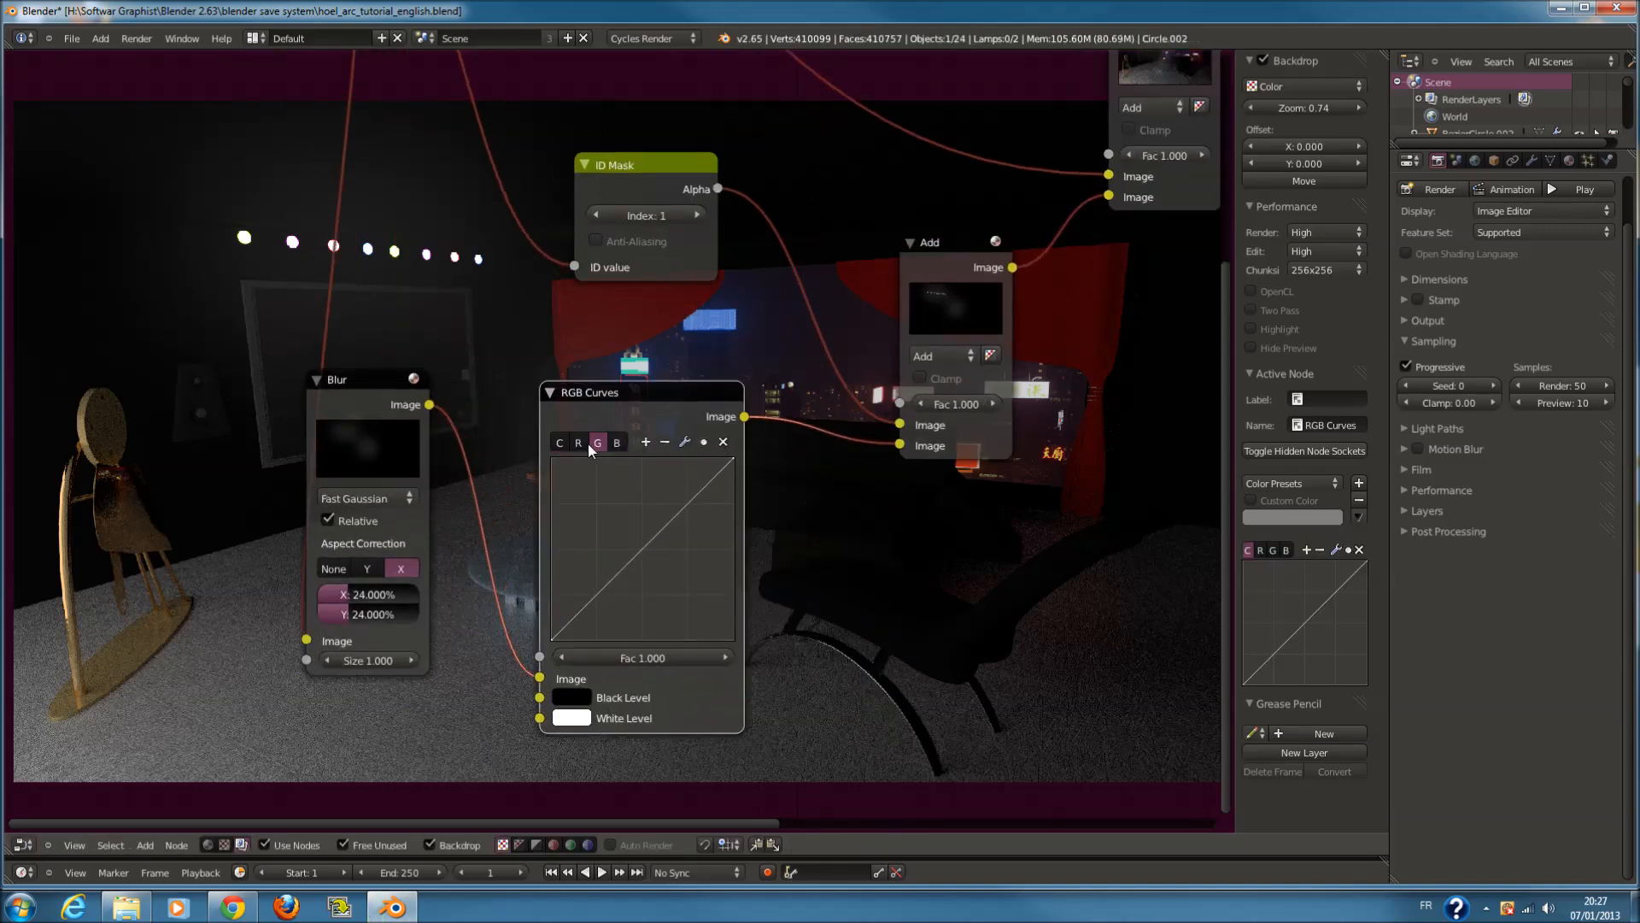
{"action": "left_click", "coordinate": [598, 442]}
{"action": "left_click_drag", "start_coordinate": [630, 561], "coordinate": [627, 548]}
{"action": "middle_click_drag", "start_coordinate": [757, 649], "coordinate": [864, 648]}
{"action": "left_click_drag", "start_coordinate": [735, 547], "coordinate": [722, 537]}
{"action": "middle_click_drag", "start_coordinate": [722, 537], "coordinate": [774, 526]}
{"action": "left_click_drag", "start_coordinate": [775, 528], "coordinate": [776, 536]}
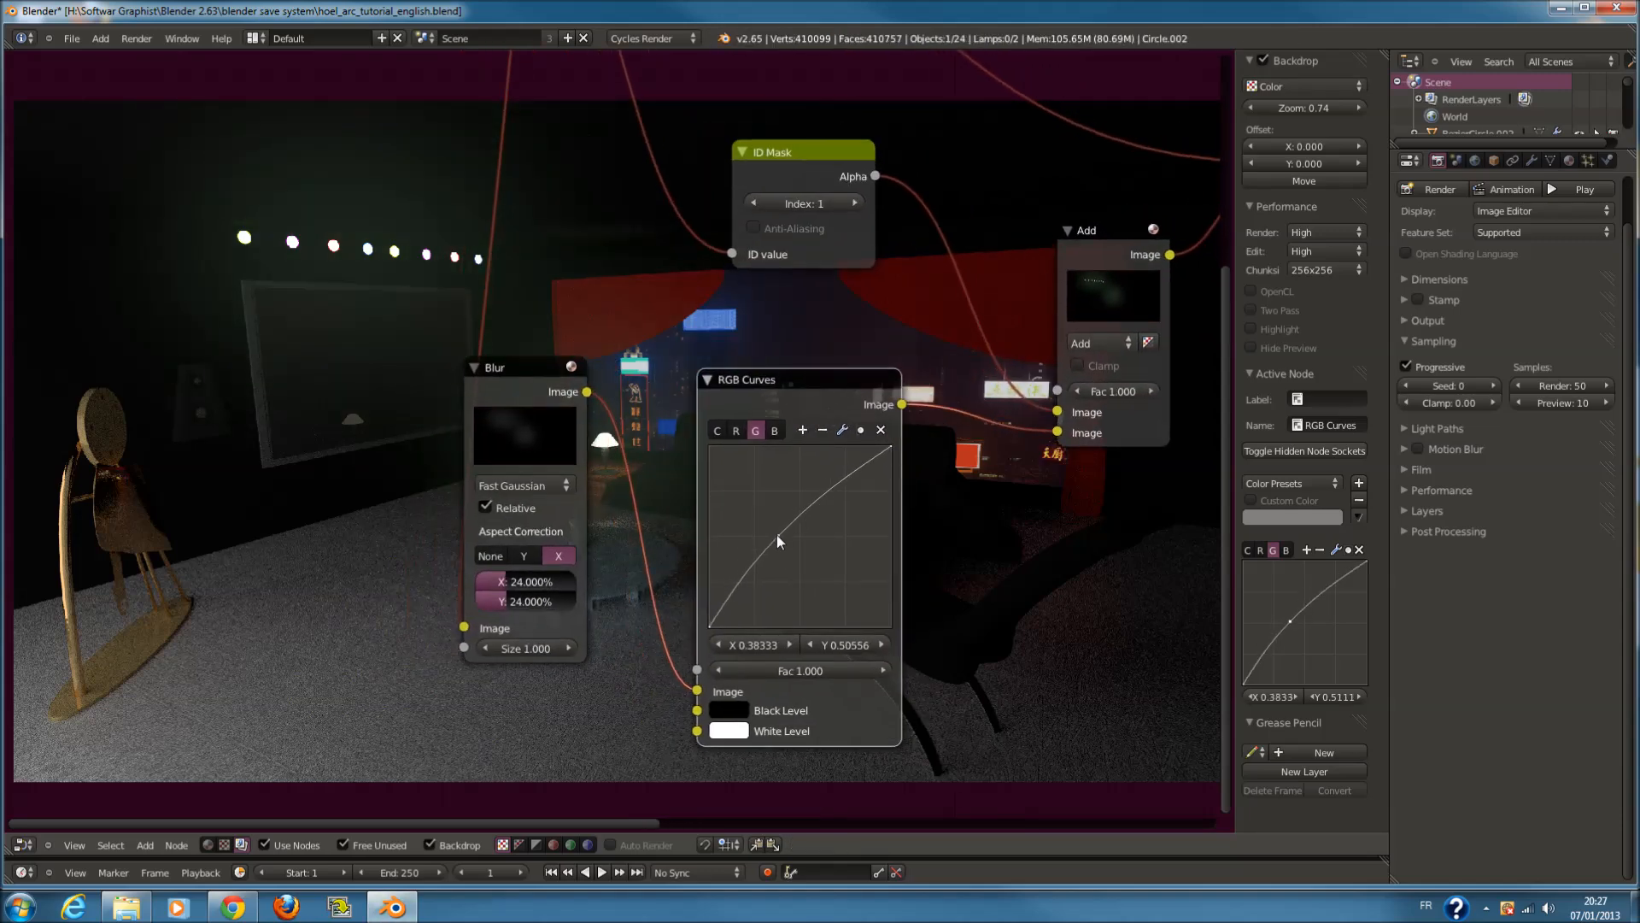
Shift the Render Layers, Blur and RGB Curves nodes away from the Add node to make room for another node
{"action": "scroll", "coordinate": [877, 583], "scroll_direction": "down", "scroll_amount": 6}
{"action": "left_click_drag", "start_coordinate": [516, 99], "coordinate": [357, 115]}
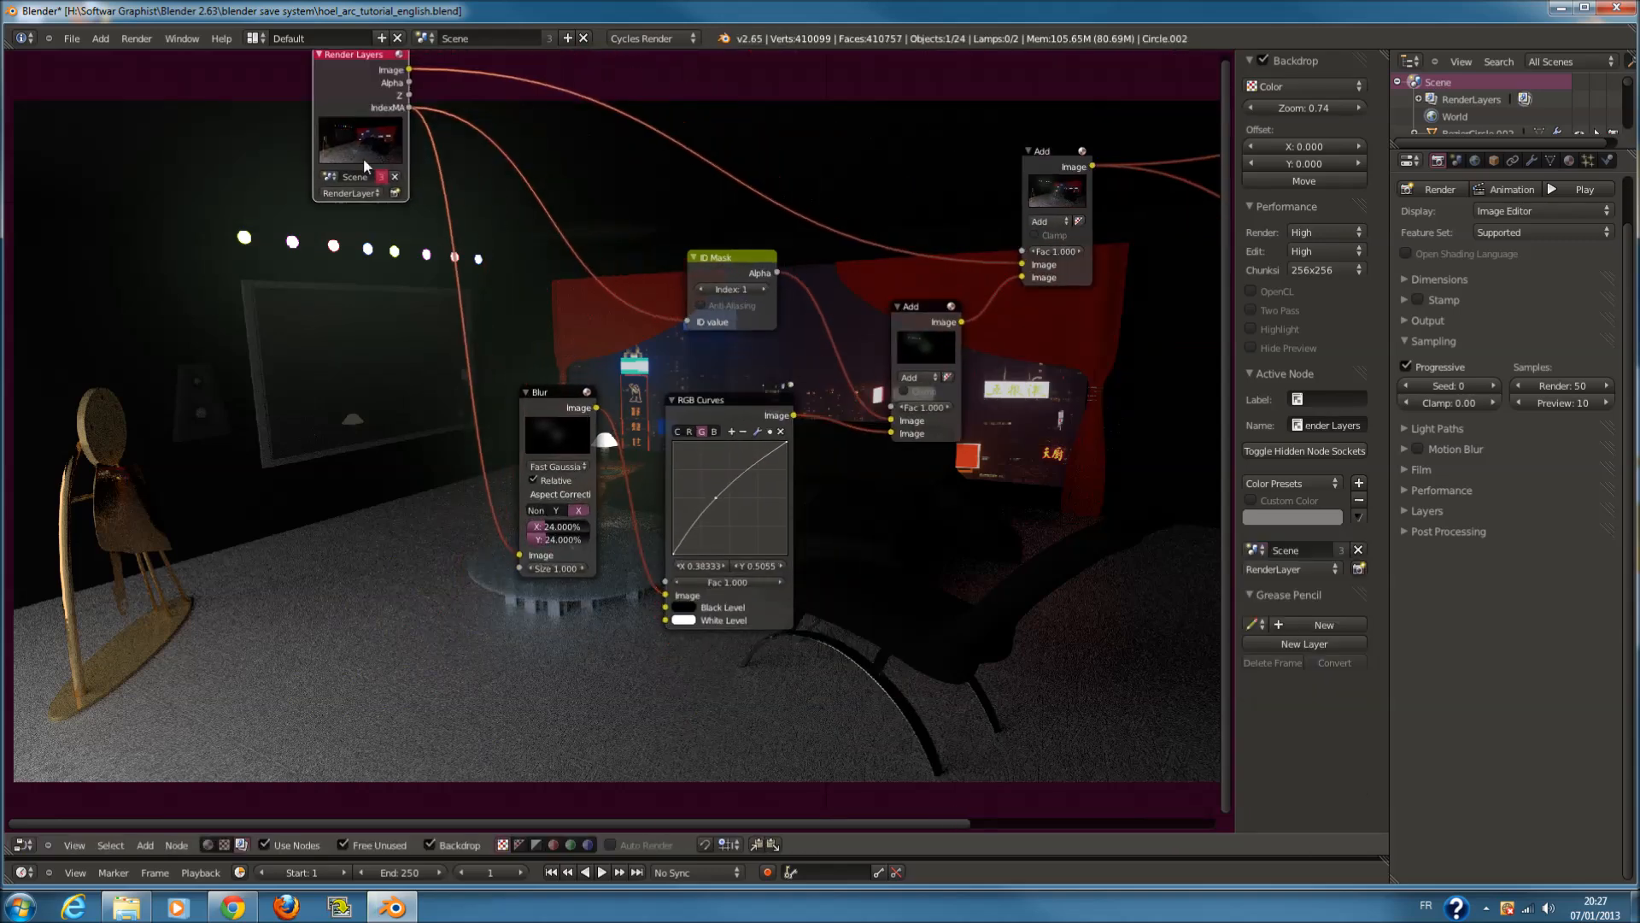
{"action": "scroll", "coordinate": [707, 489], "scroll_direction": "up", "scroll_amount": 1}
{"action": "left_click_drag", "start_coordinate": [560, 387], "coordinate": [470, 379]}
{"action": "left_click_drag", "start_coordinate": [754, 410], "coordinate": [602, 404]}
Insert a Glare filter node on the link between the RGB Curves and Add nodes
{"action": "key", "text": "shift+a"}
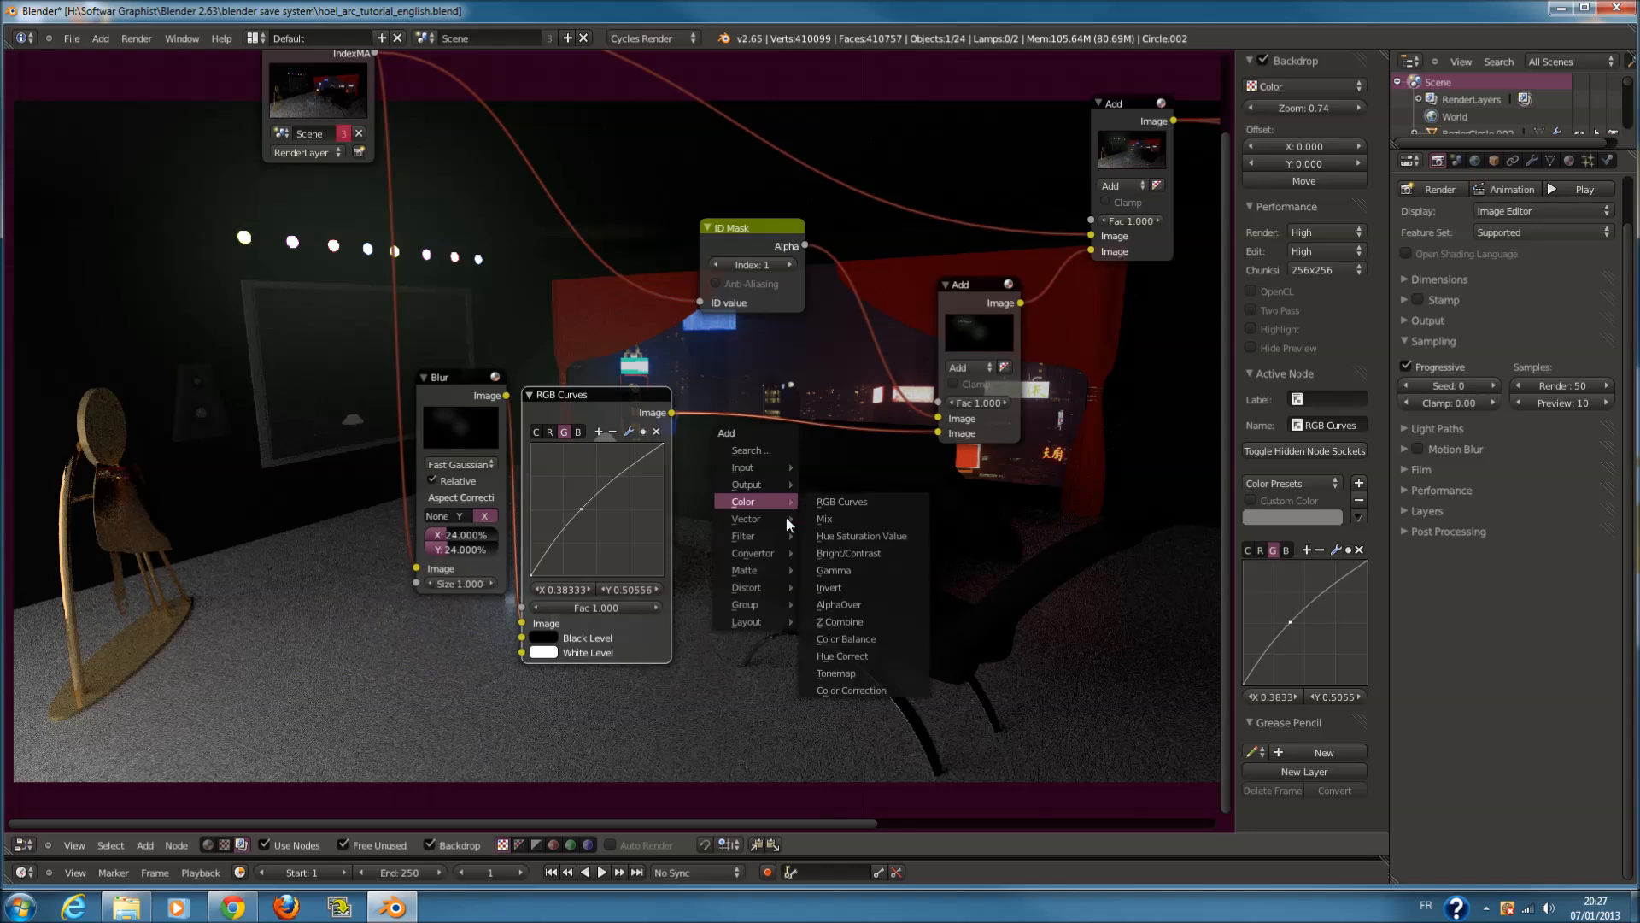
{"action": "mouse_move", "coordinate": [756, 571]}
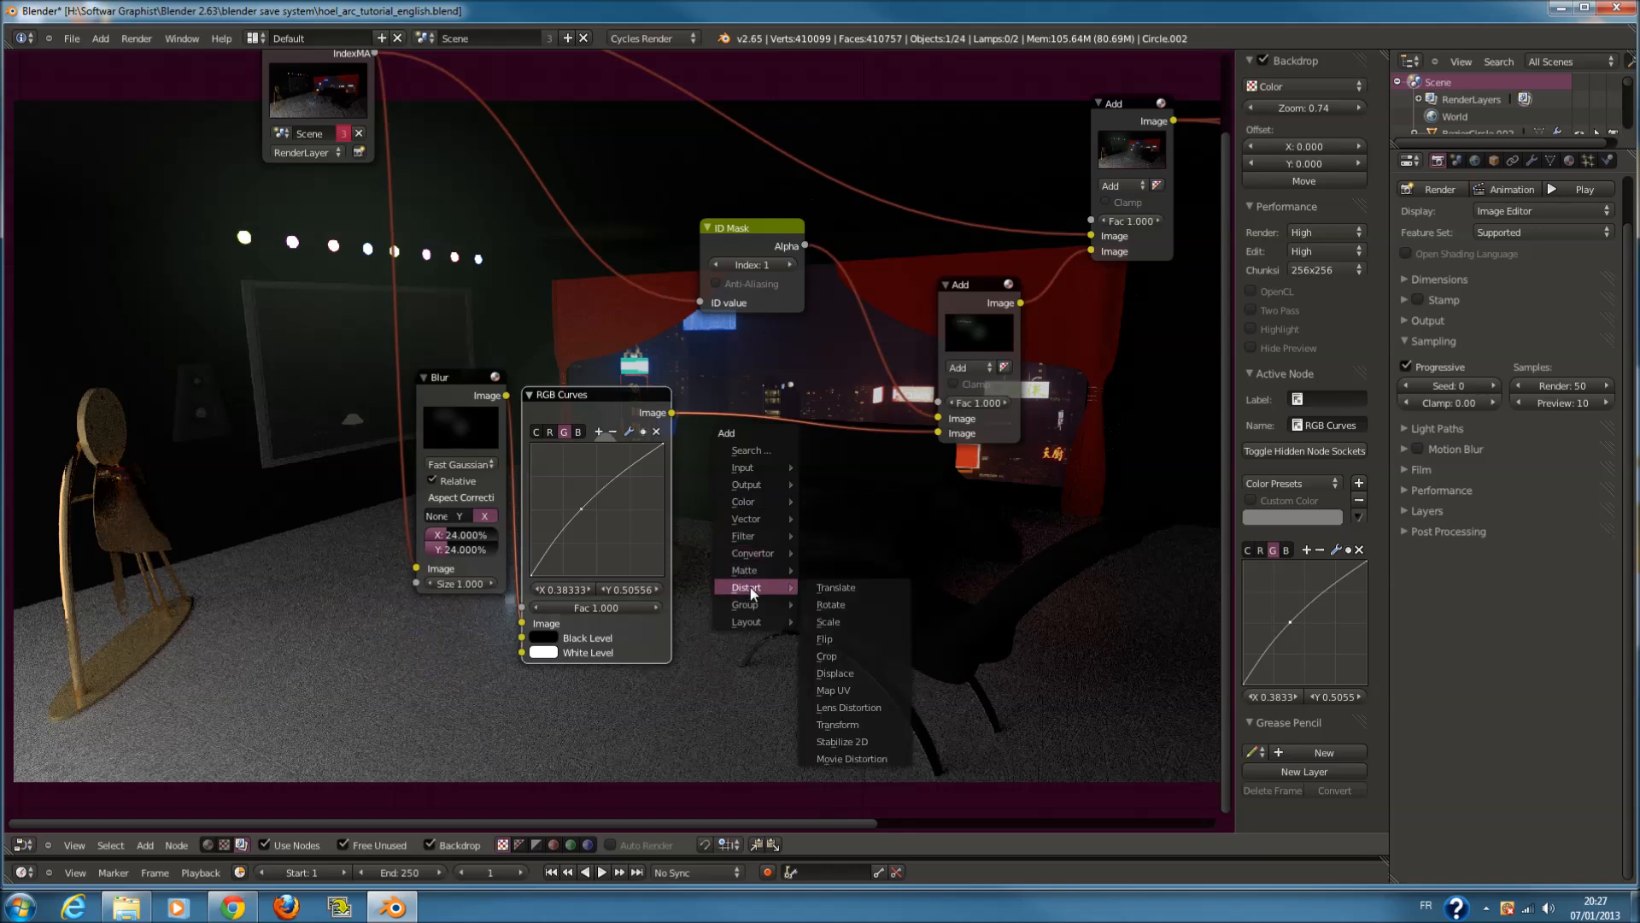
{"action": "mouse_move", "coordinate": [778, 539]}
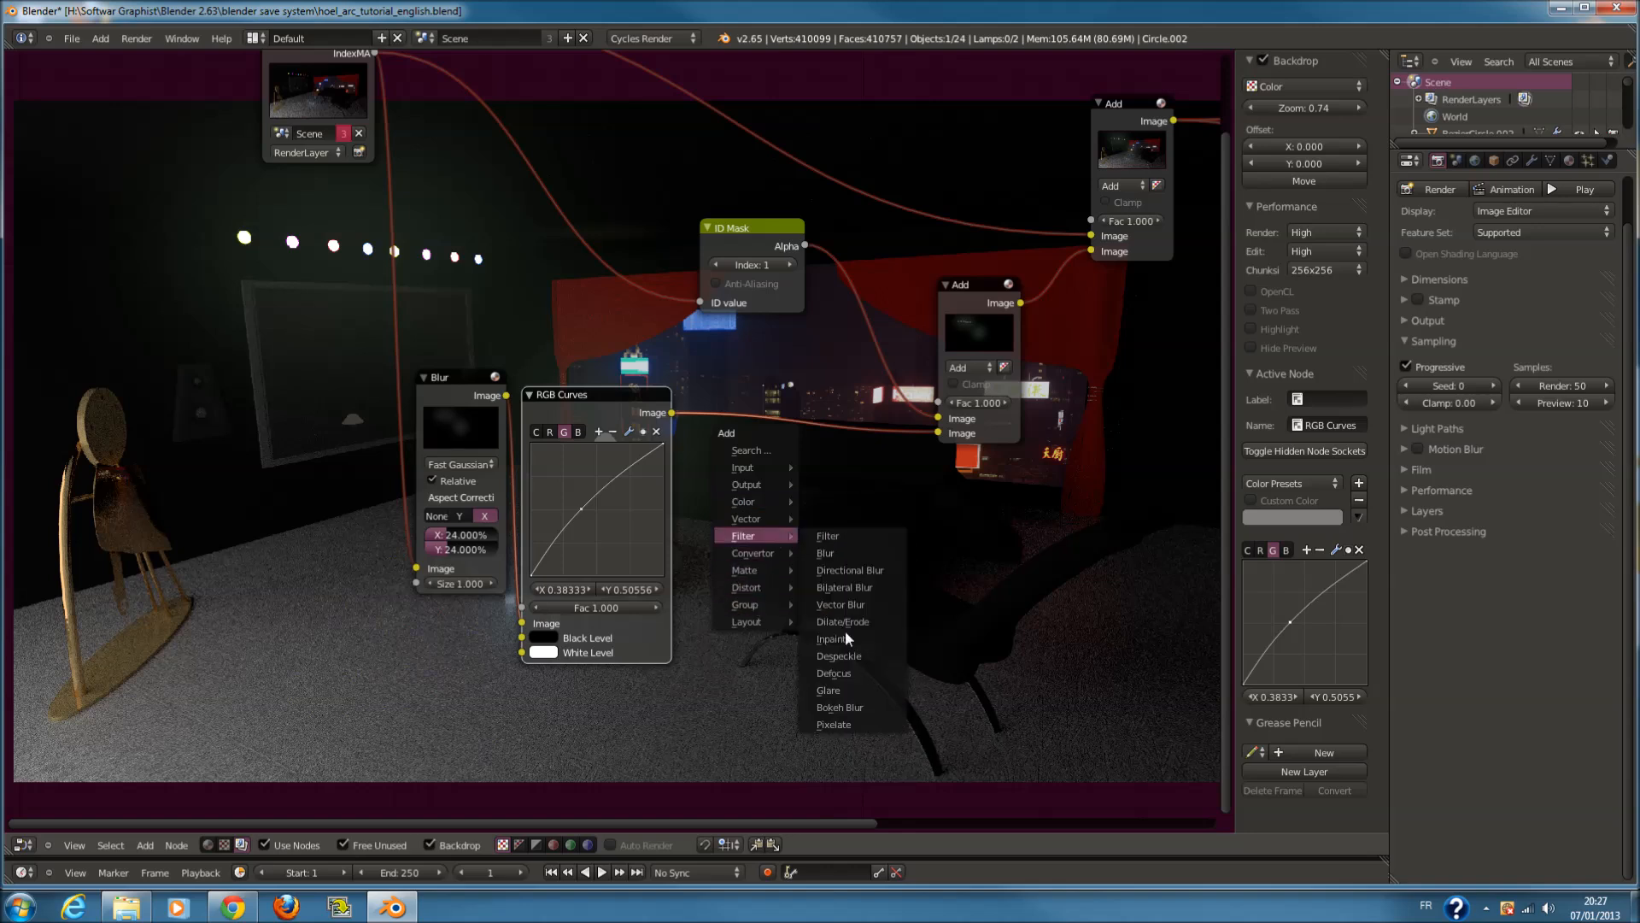
{"action": "left_click", "coordinate": [828, 690]}
{"action": "left_click", "coordinate": [808, 479]}
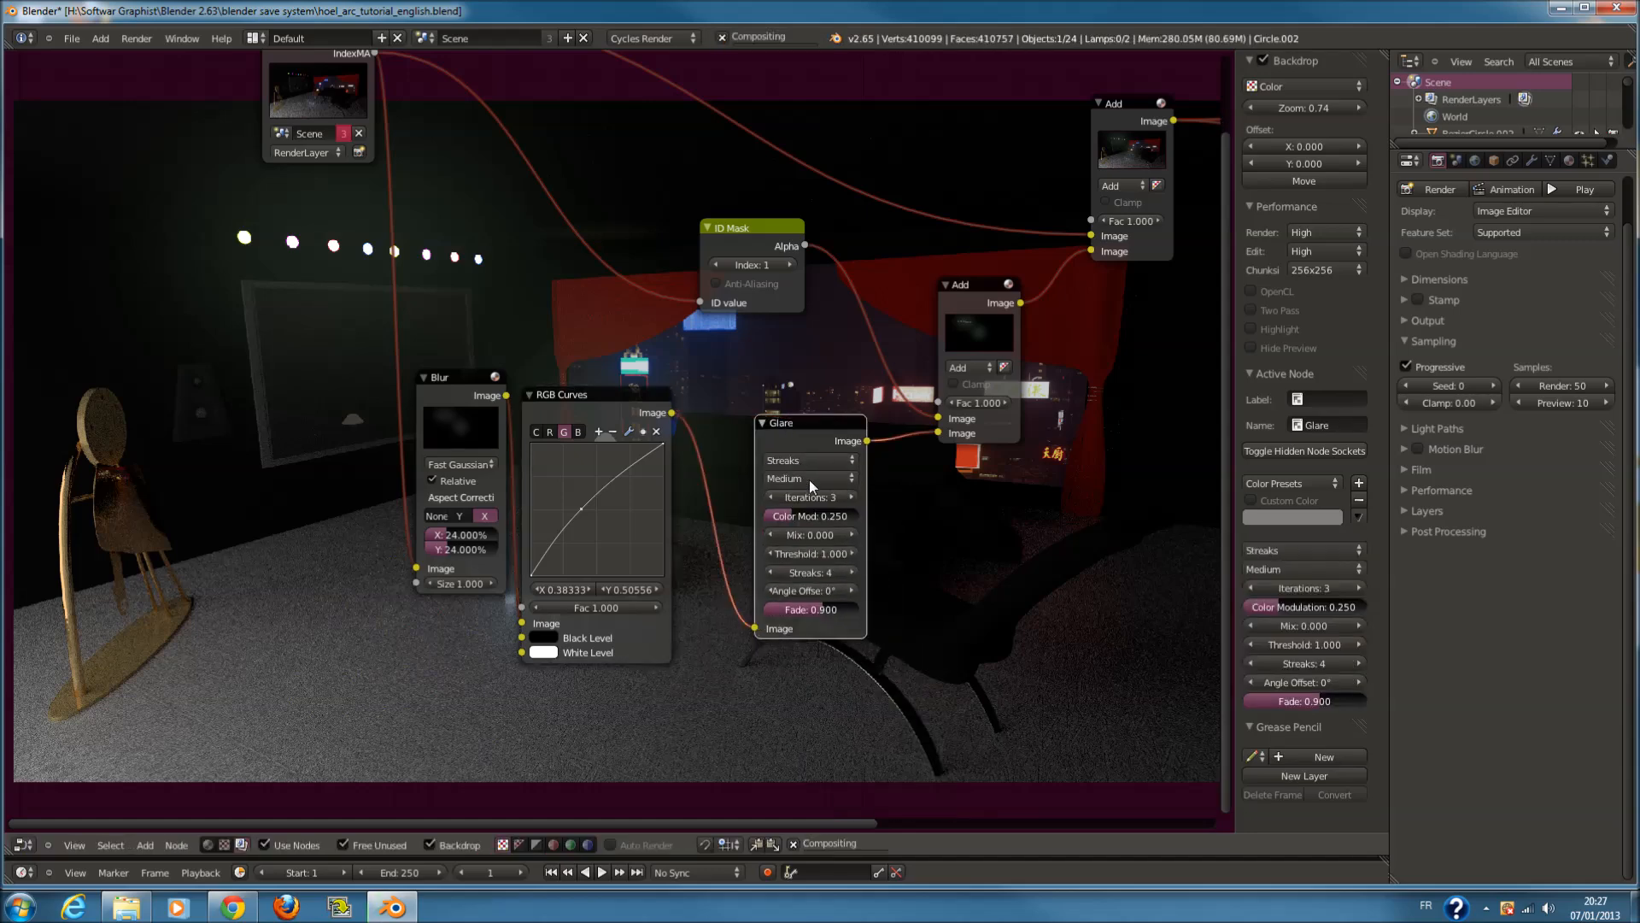
Lower the Glare node's threshold to 0
{"action": "scroll", "coordinate": [808, 479], "scroll_direction": "up", "scroll_amount": 2}
{"action": "left_click", "coordinate": [828, 587]}
{"action": "left_click", "coordinate": [828, 587]}
{"action": "middle_click_drag", "start_coordinate": [817, 588], "coordinate": [736, 719]}
{"action": "left_click", "coordinate": [740, 705]}
{"action": "left_click", "coordinate": [740, 705]}
{"action": "left_click", "coordinate": [740, 705]}
{"action": "left_click", "coordinate": [740, 705]}
{"action": "left_click", "coordinate": [740, 705]}
{"action": "left_click", "coordinate": [740, 705]}
{"action": "left_click", "coordinate": [740, 705]}
{"action": "middle_click_drag", "start_coordinate": [918, 672], "coordinate": [898, 556]}
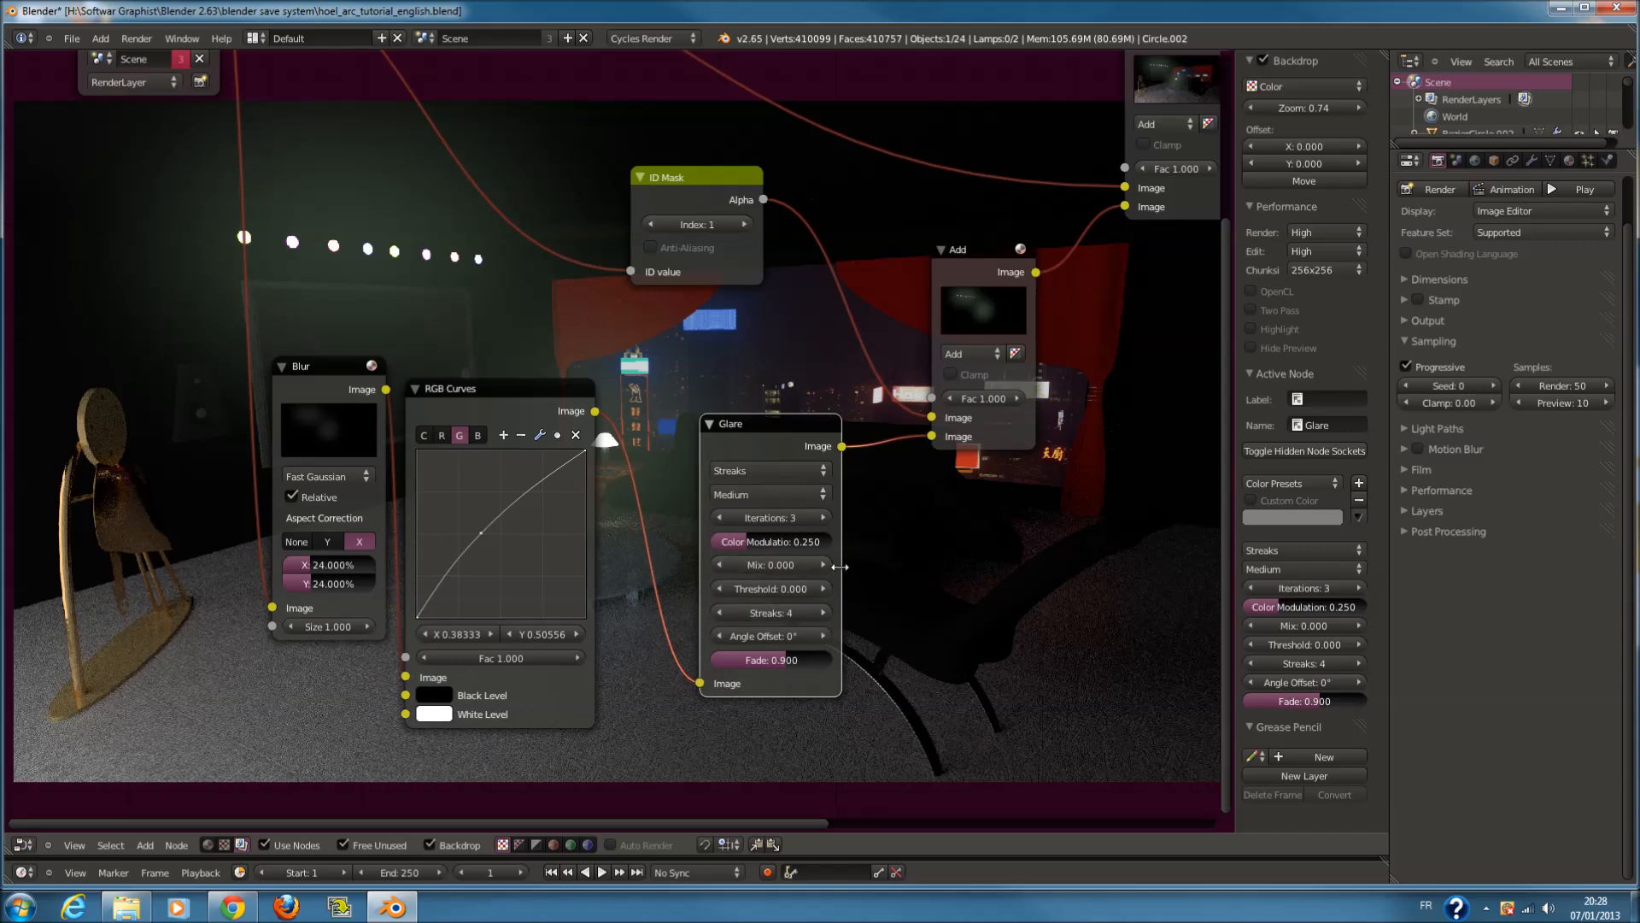
Detach the Glare node from the RGB Curves chain, place it lower, and link the Render Layers IndexMA output to its Image input
{"action": "scroll", "coordinate": [853, 572], "scroll_direction": "down", "scroll_amount": 2}
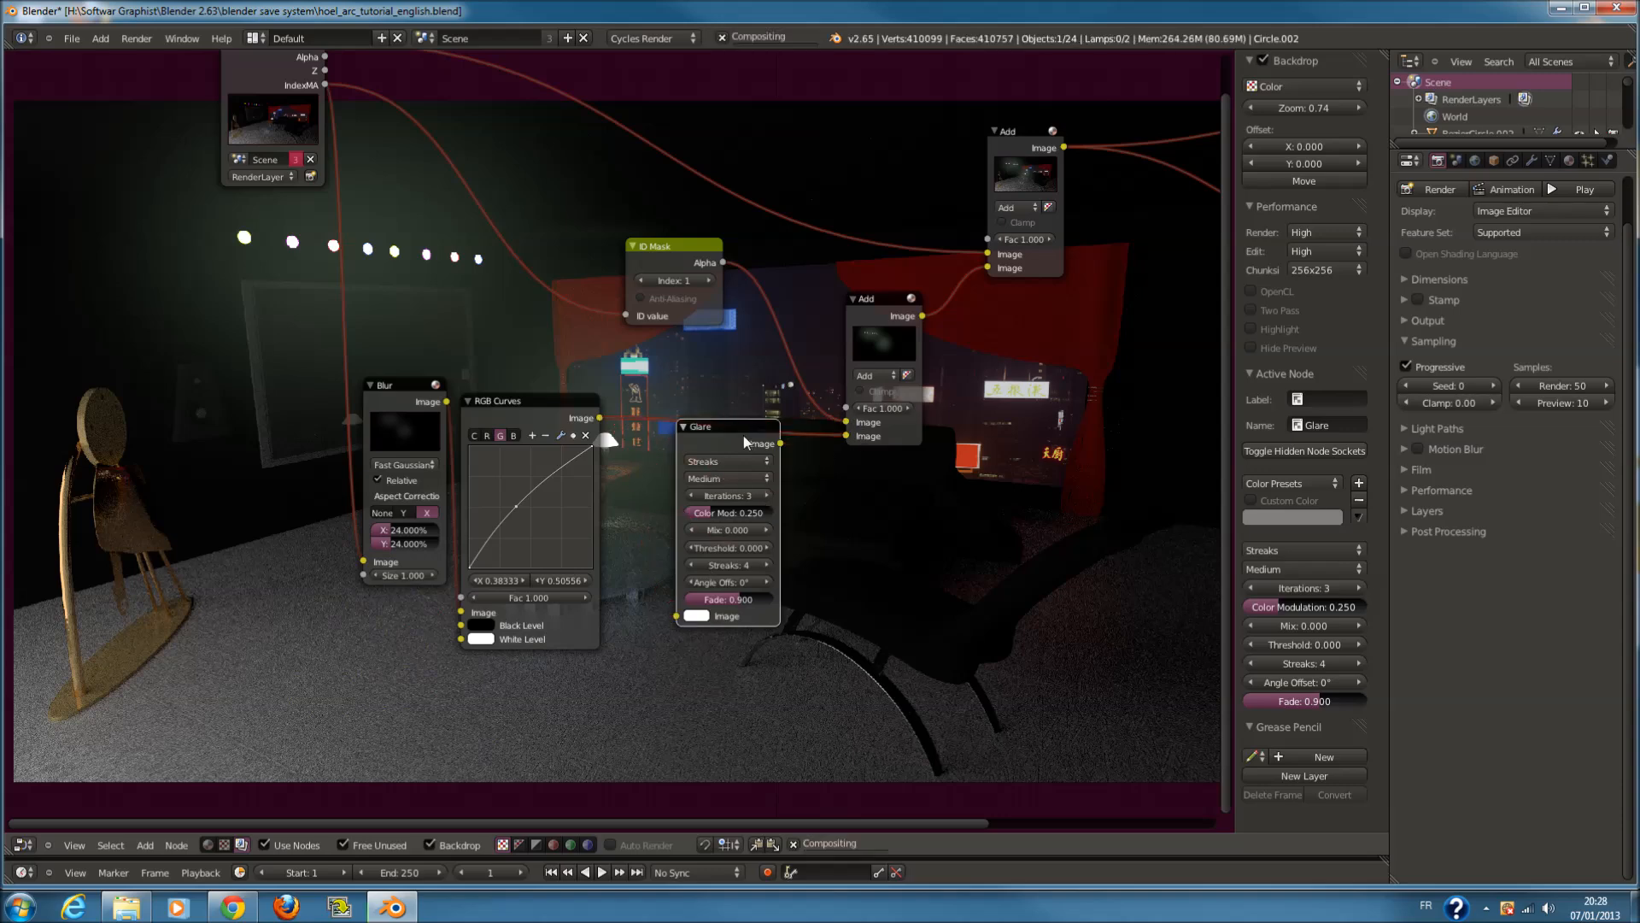
{"action": "key", "text": "g"}
{"action": "left_click", "coordinate": [696, 541]}
{"action": "scroll", "coordinate": [696, 540], "scroll_direction": "down", "scroll_amount": 1}
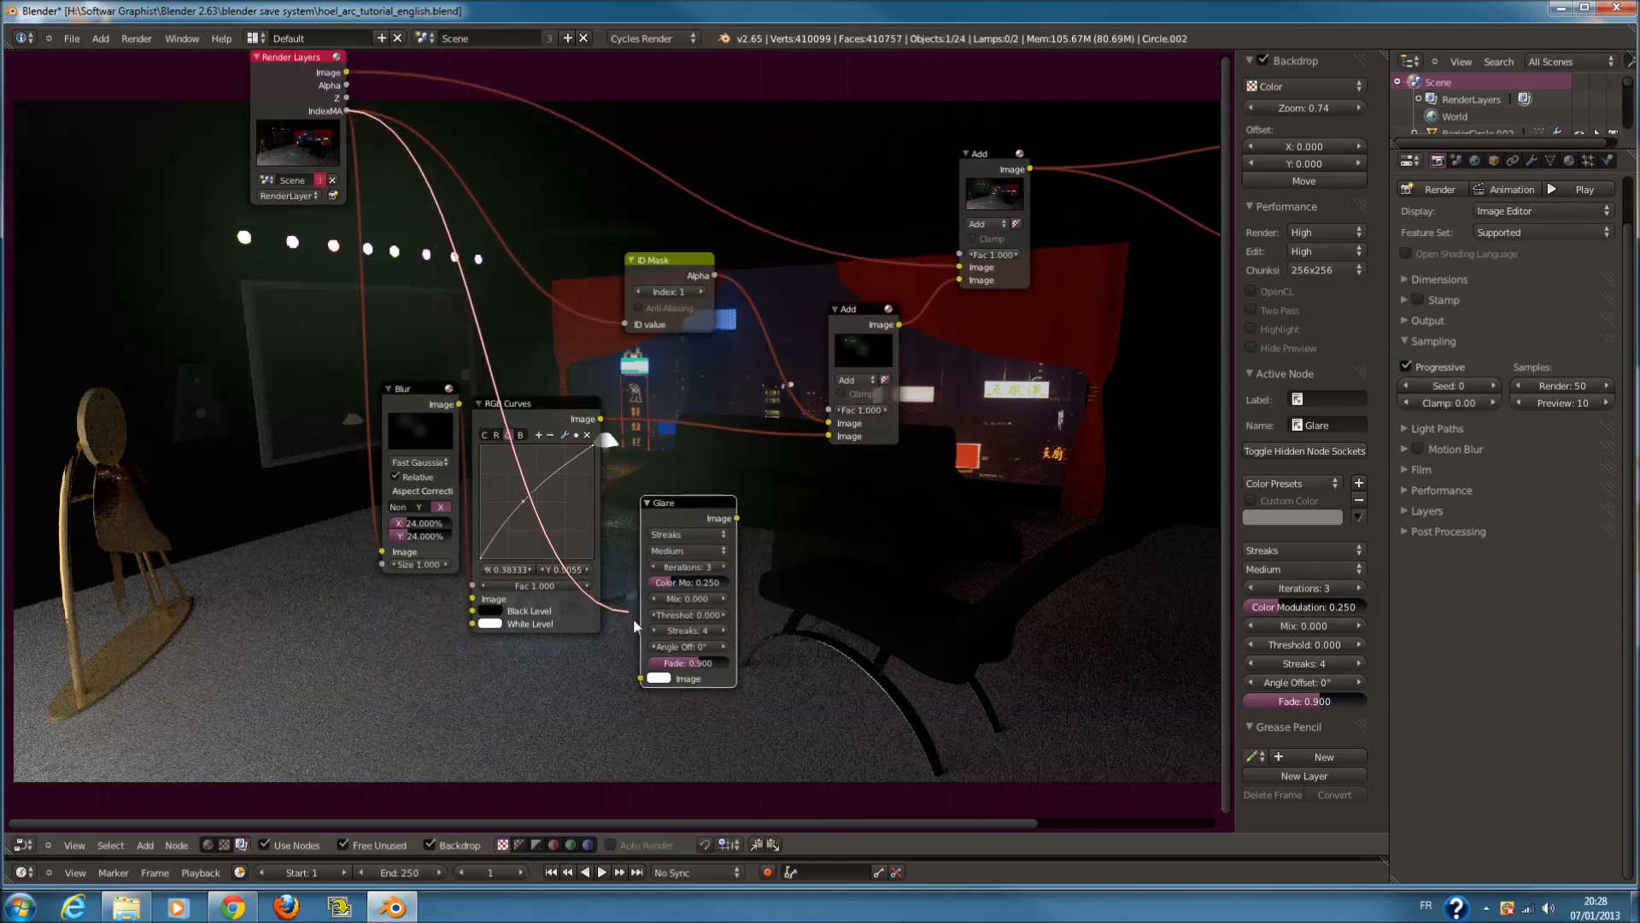
Duplicate the first Add node, place the copy between the two Add nodes, and link the Glare output to its second Image input
{"action": "left_click", "coordinate": [830, 346]}
{"action": "left_click_drag", "start_coordinate": [832, 347], "coordinate": [852, 396]}
{"action": "key", "text": "shift+d"}
{"action": "left_click", "coordinate": [885, 335]}
{"action": "left_click_drag", "start_coordinate": [835, 483], "coordinate": [738, 519]}
{"action": "left_click_drag", "start_coordinate": [858, 427], "coordinate": [885, 428]}
{"action": "scroll", "coordinate": [876, 473], "scroll_direction": "up", "scroll_amount": 3}
{"action": "middle_click_drag", "start_coordinate": [875, 474], "coordinate": [733, 413]}
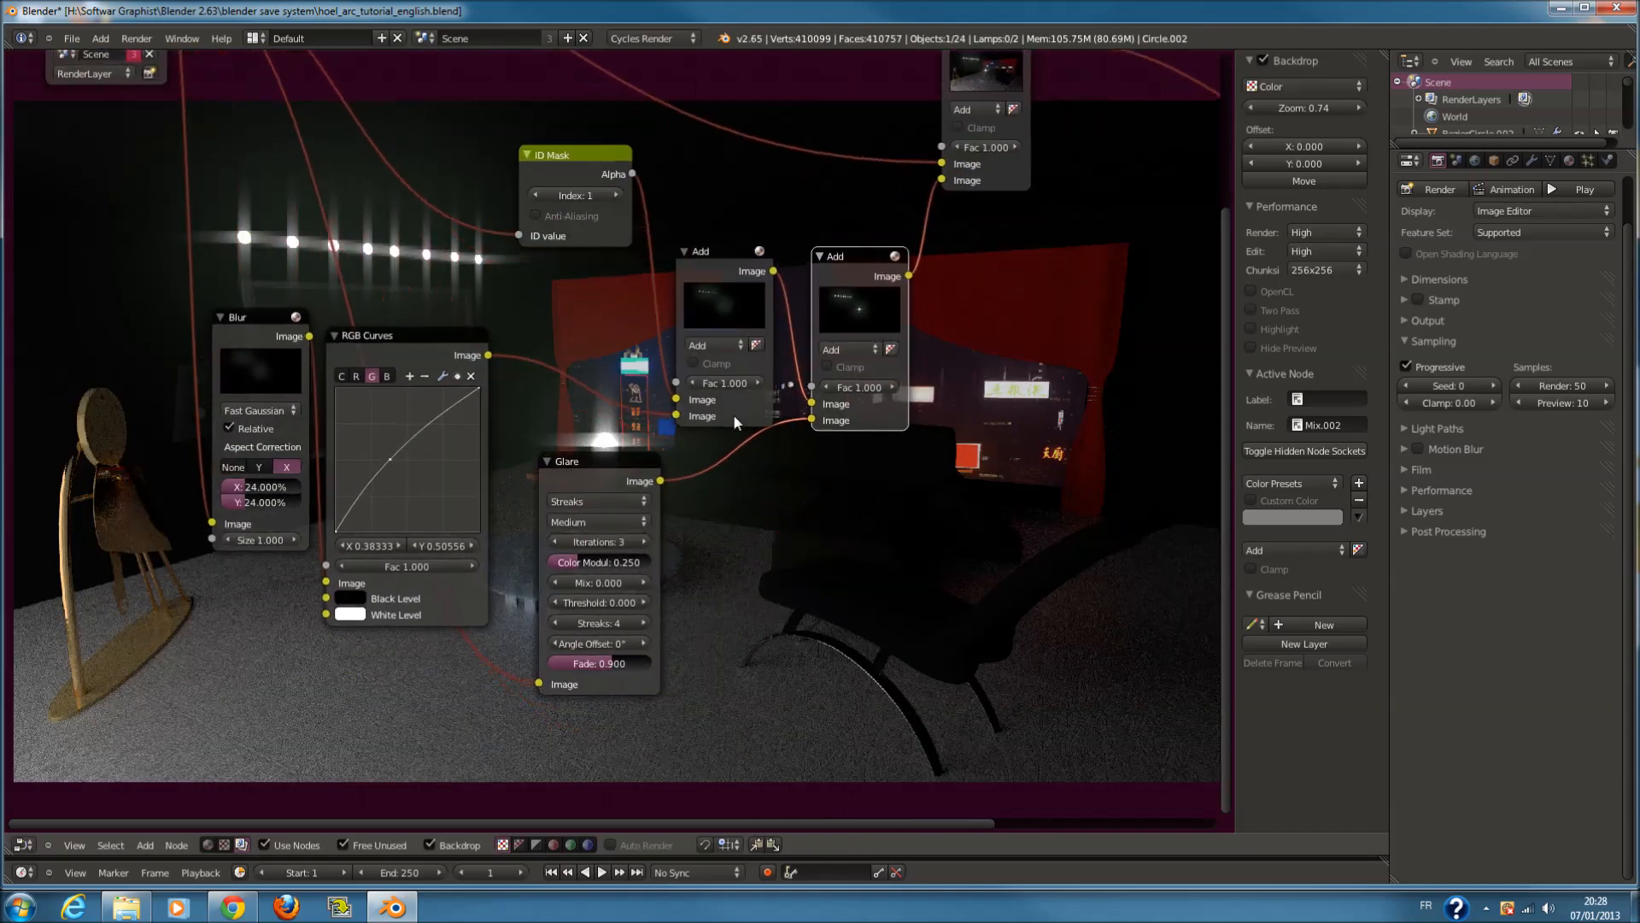
Try different thresholds on the Glare node and set it to 0.900
{"action": "scroll", "coordinate": [670, 529], "scroll_direction": "up", "scroll_amount": 2}
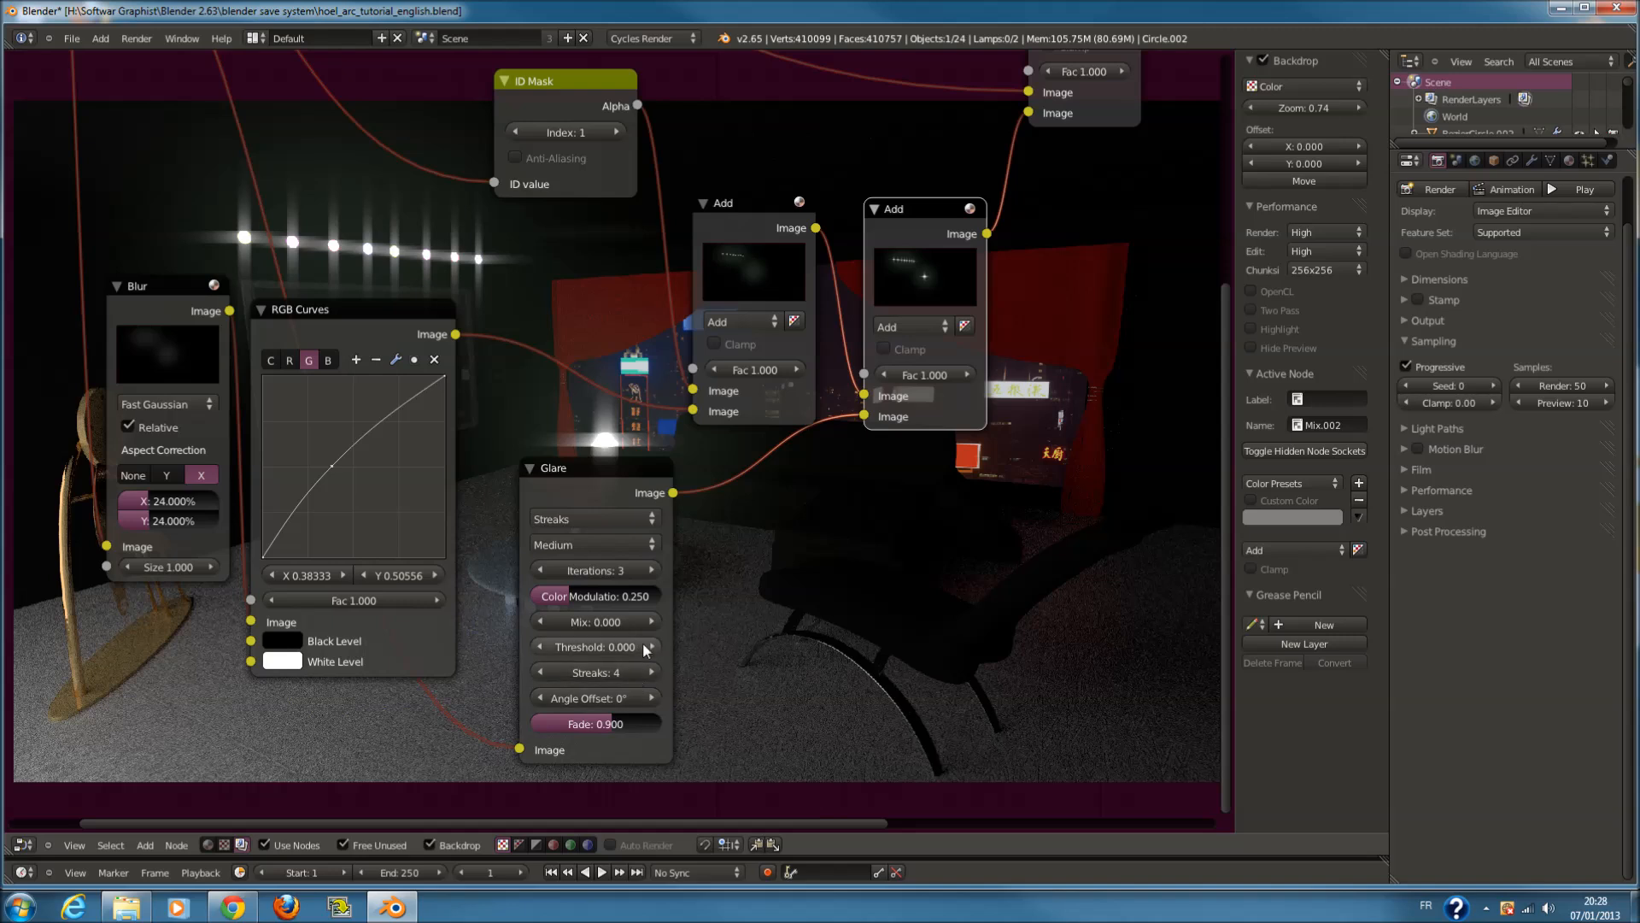
{"action": "left_click", "coordinate": [649, 647]}
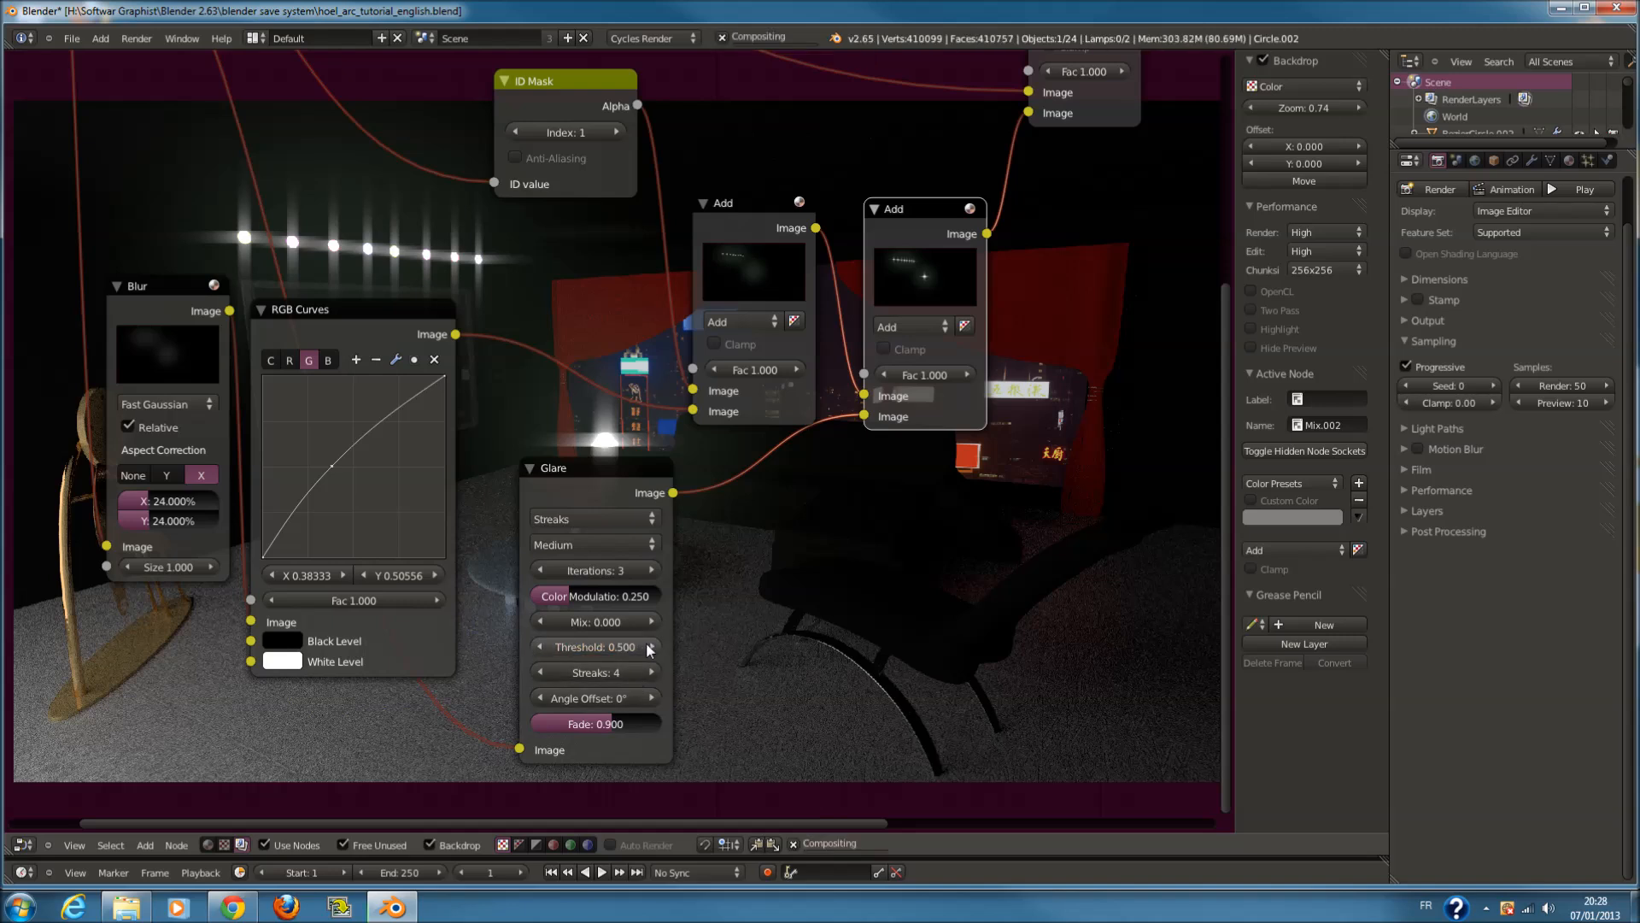
{"action": "left_click", "coordinate": [649, 651]}
{"action": "left_click", "coordinate": [654, 649]}
{"action": "left_click", "coordinate": [654, 649]}
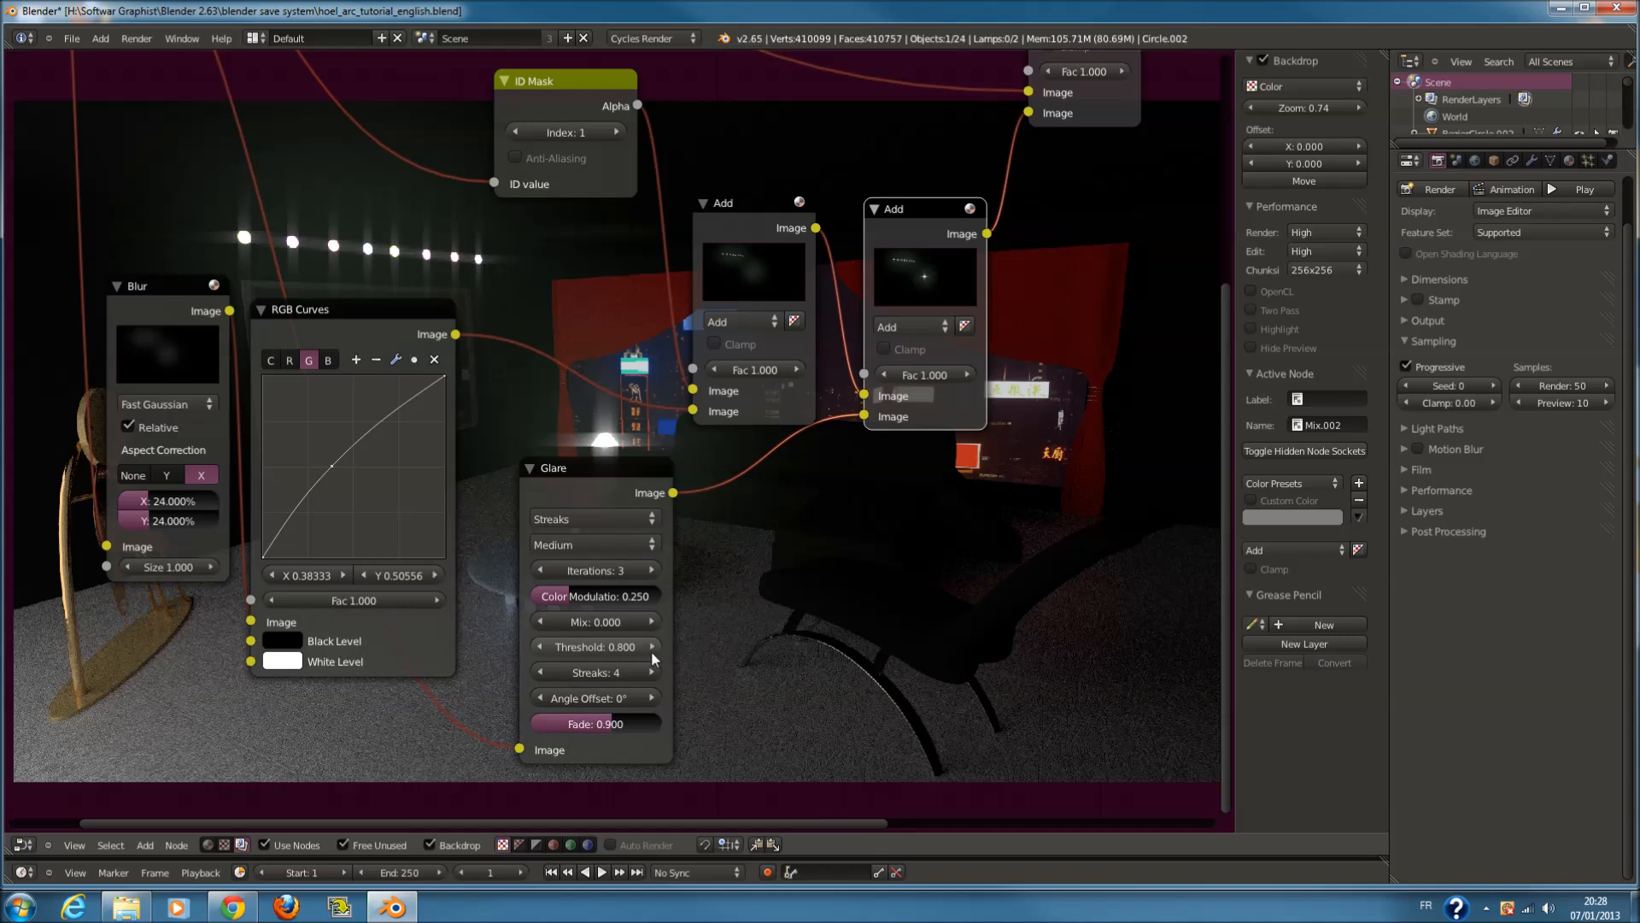
{"action": "left_click_drag", "start_coordinate": [652, 652], "coordinate": [756, 658]}
{"action": "left_click", "coordinate": [572, 652]}
{"action": "left_click", "coordinate": [571, 647]}
{"action": "type", "text": "1"}
{"action": "key", "text": "Return"}
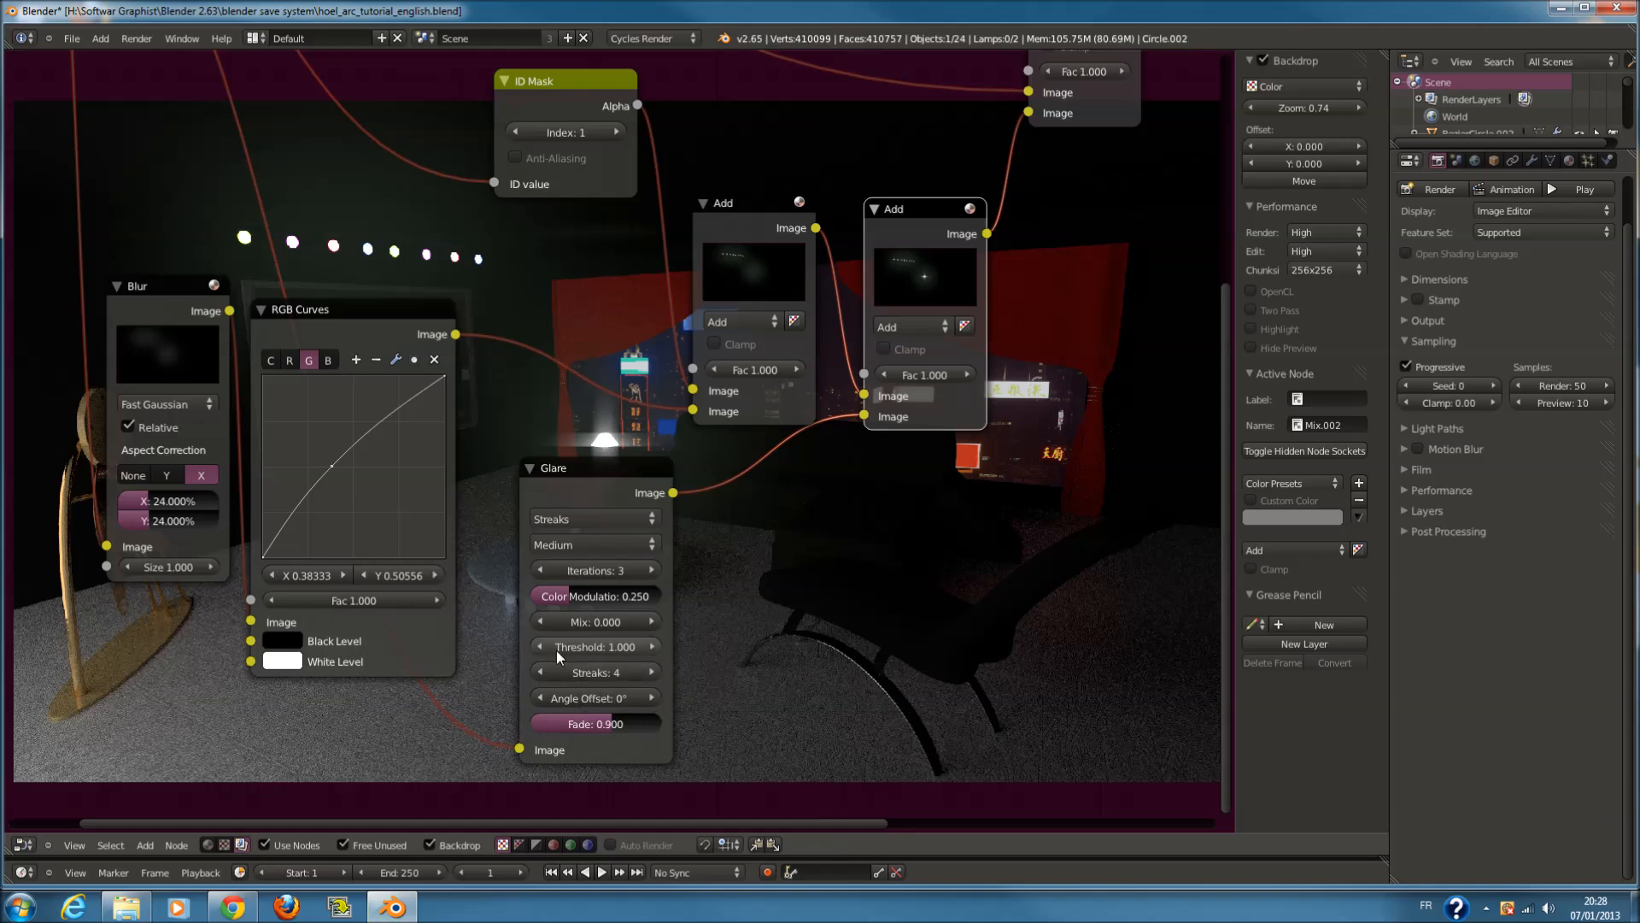
{"action": "left_click", "coordinate": [541, 647]}
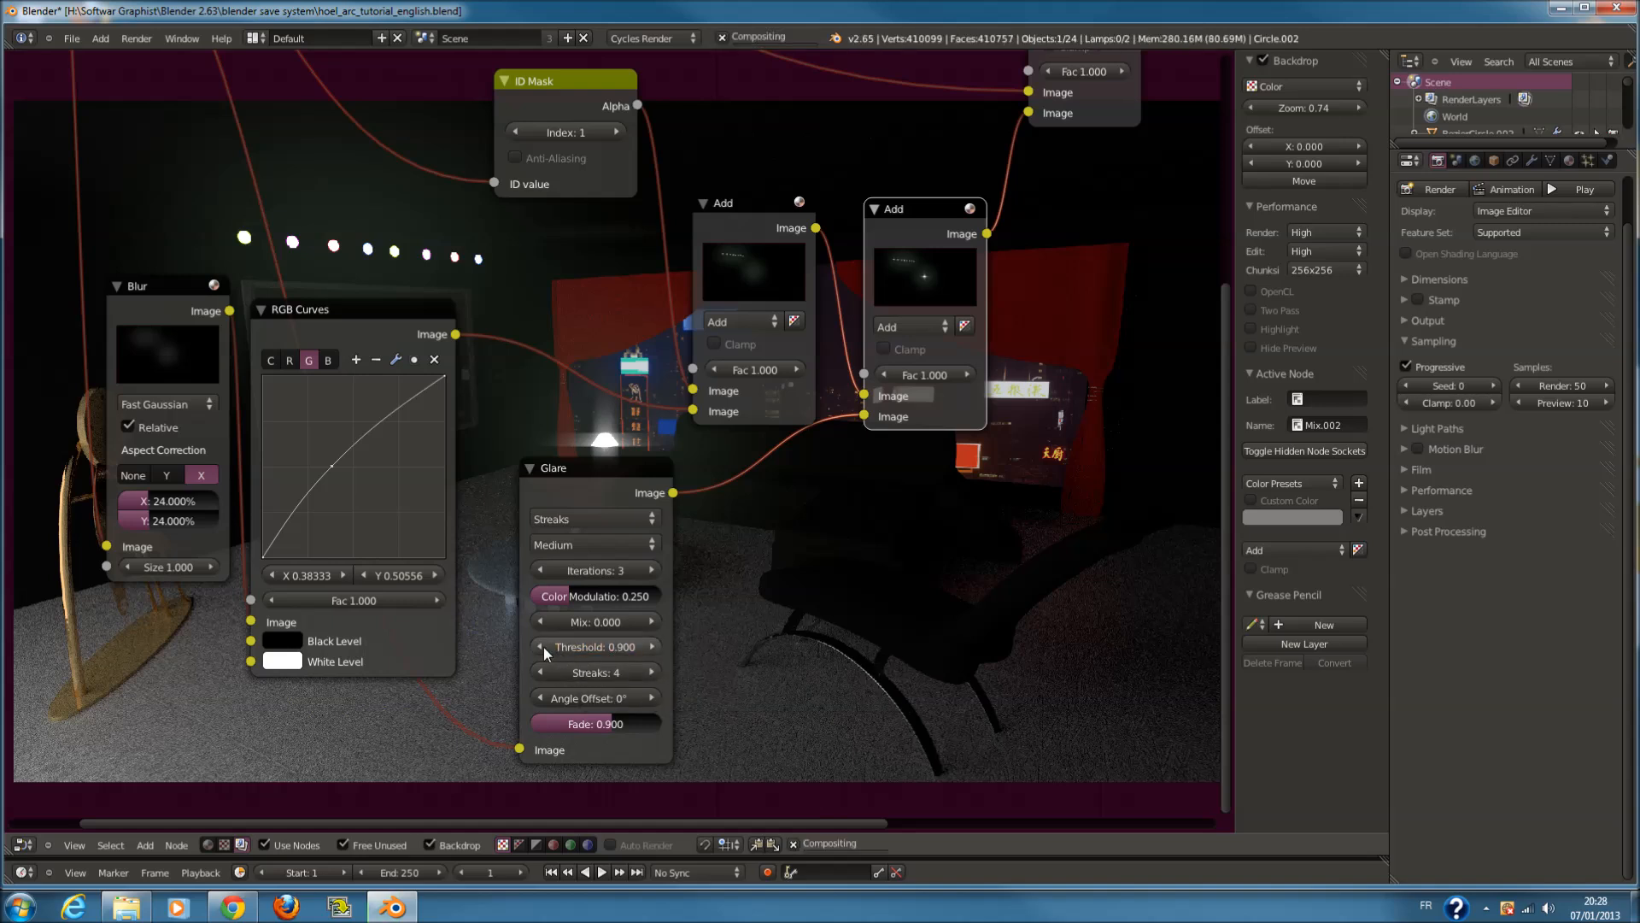
Set the Glare node's number of streaks to 7
{"action": "left_click", "coordinate": [651, 672]}
{"action": "left_click", "coordinate": [651, 672]}
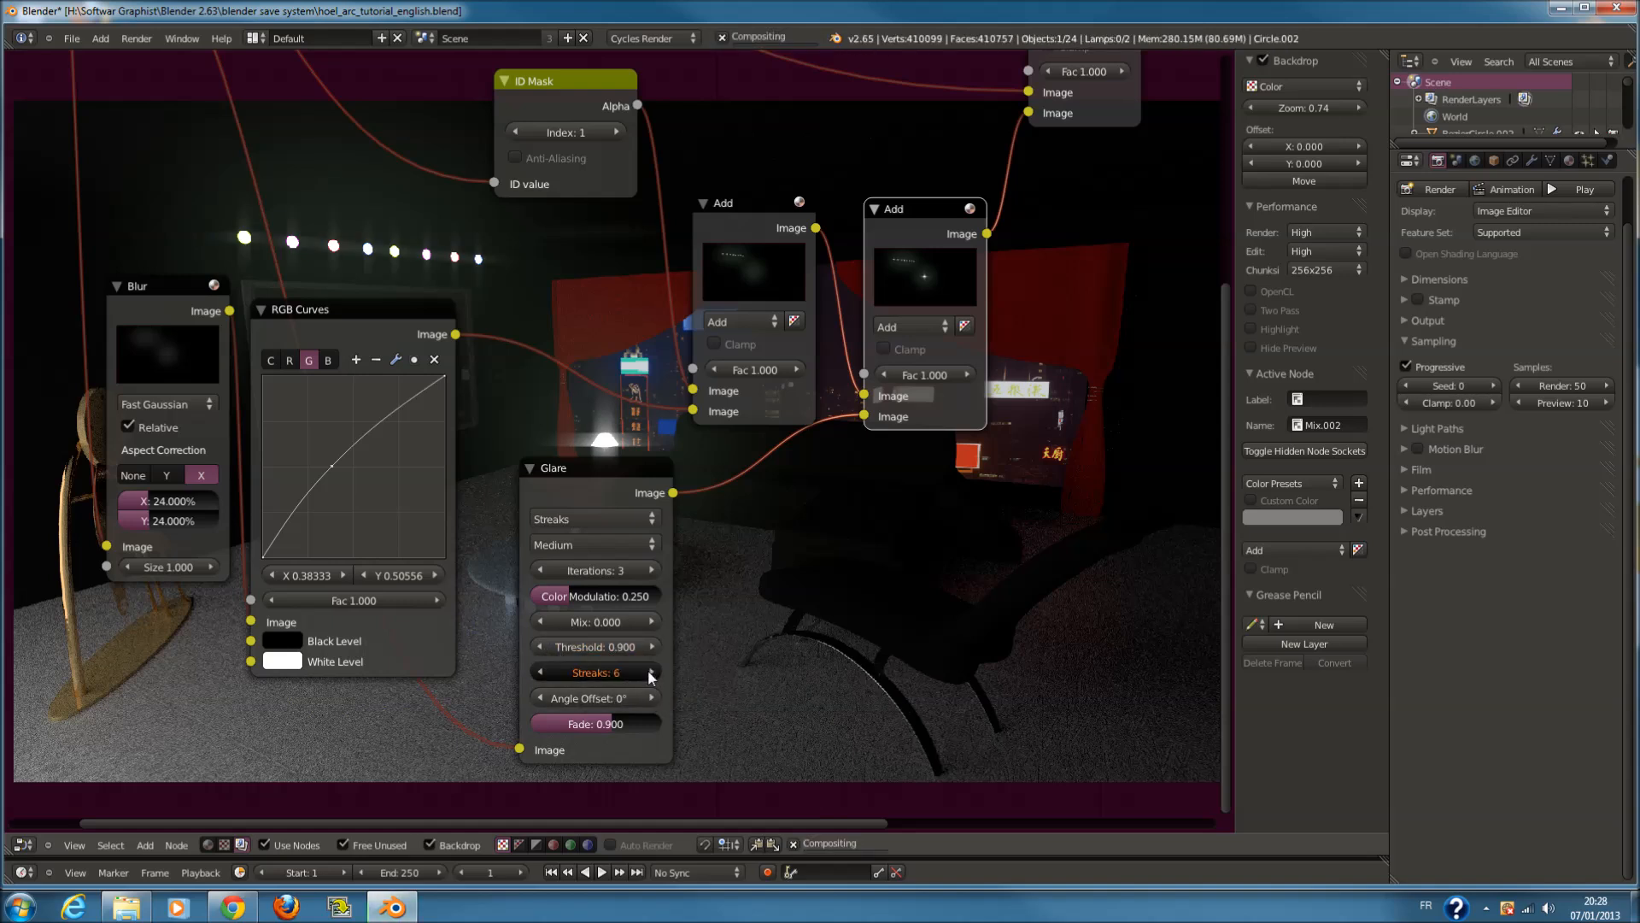
{"action": "left_click", "coordinate": [651, 672]}
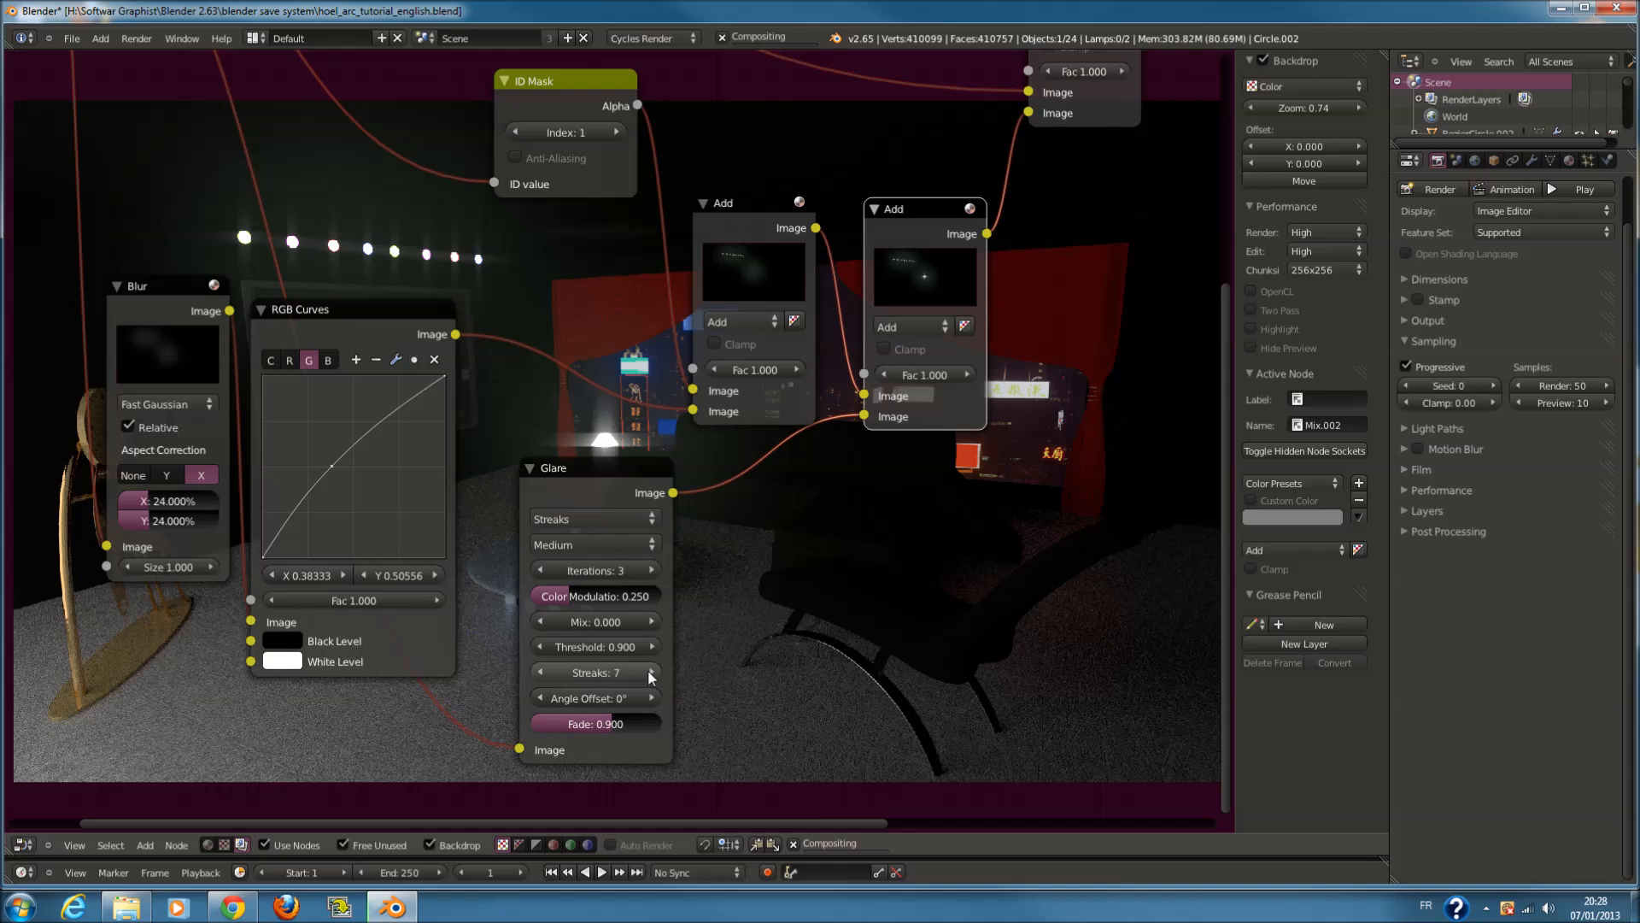
Reduce the Glare node's fade to 0.750
{"action": "left_click_drag", "start_coordinate": [599, 719], "coordinate": [584, 723]}
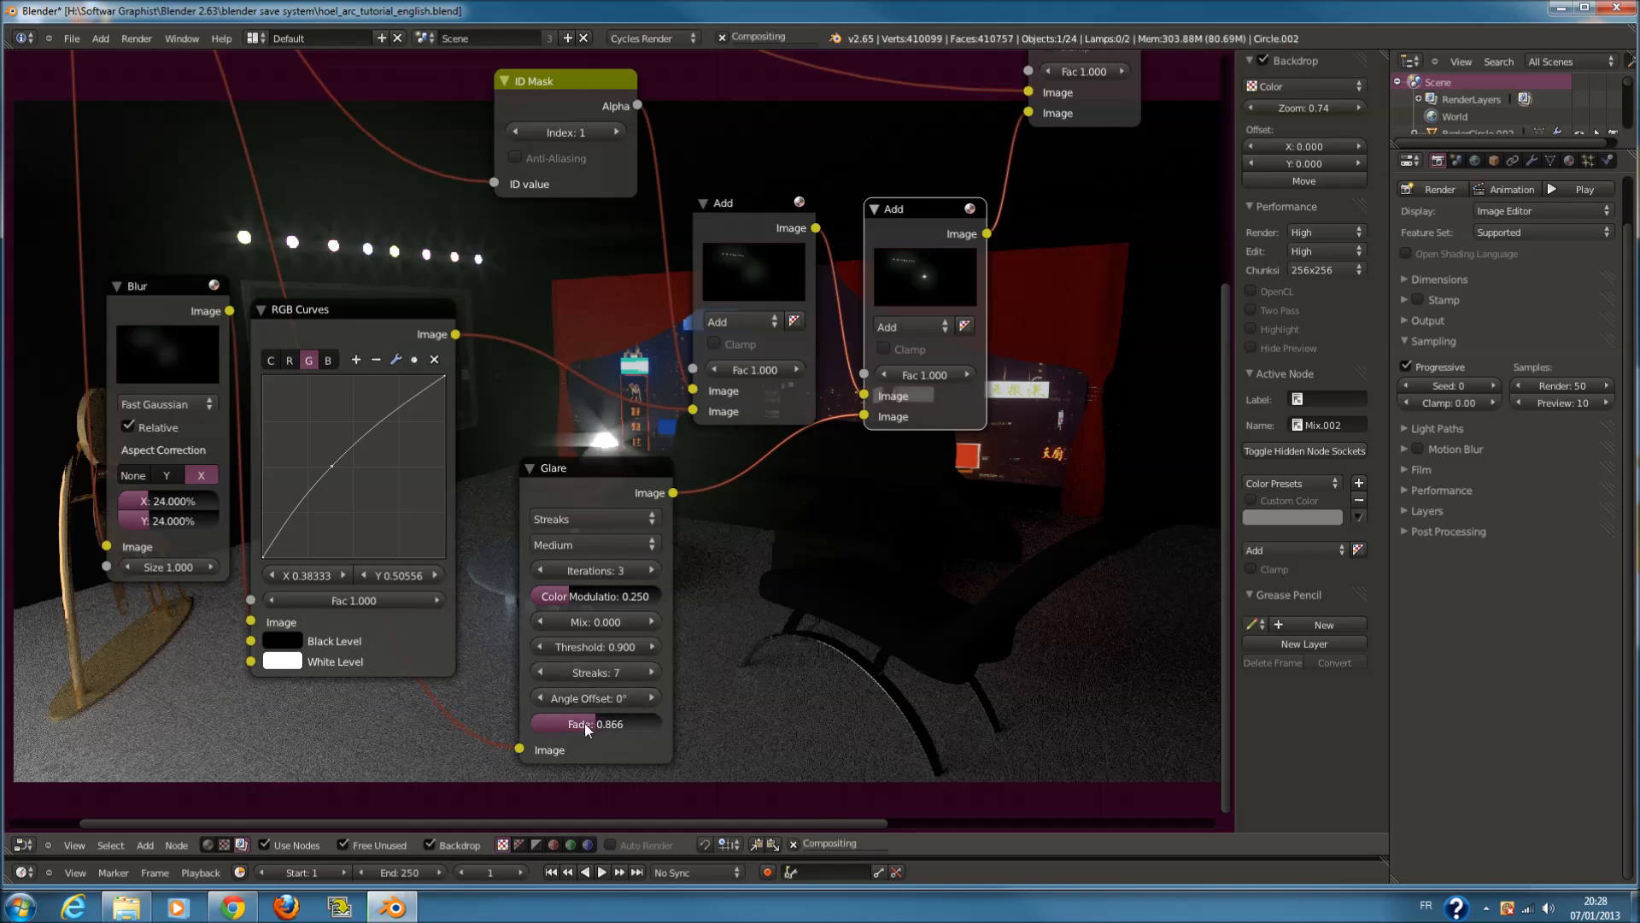
{"action": "left_click_drag", "start_coordinate": [587, 724], "coordinate": [568, 727]}
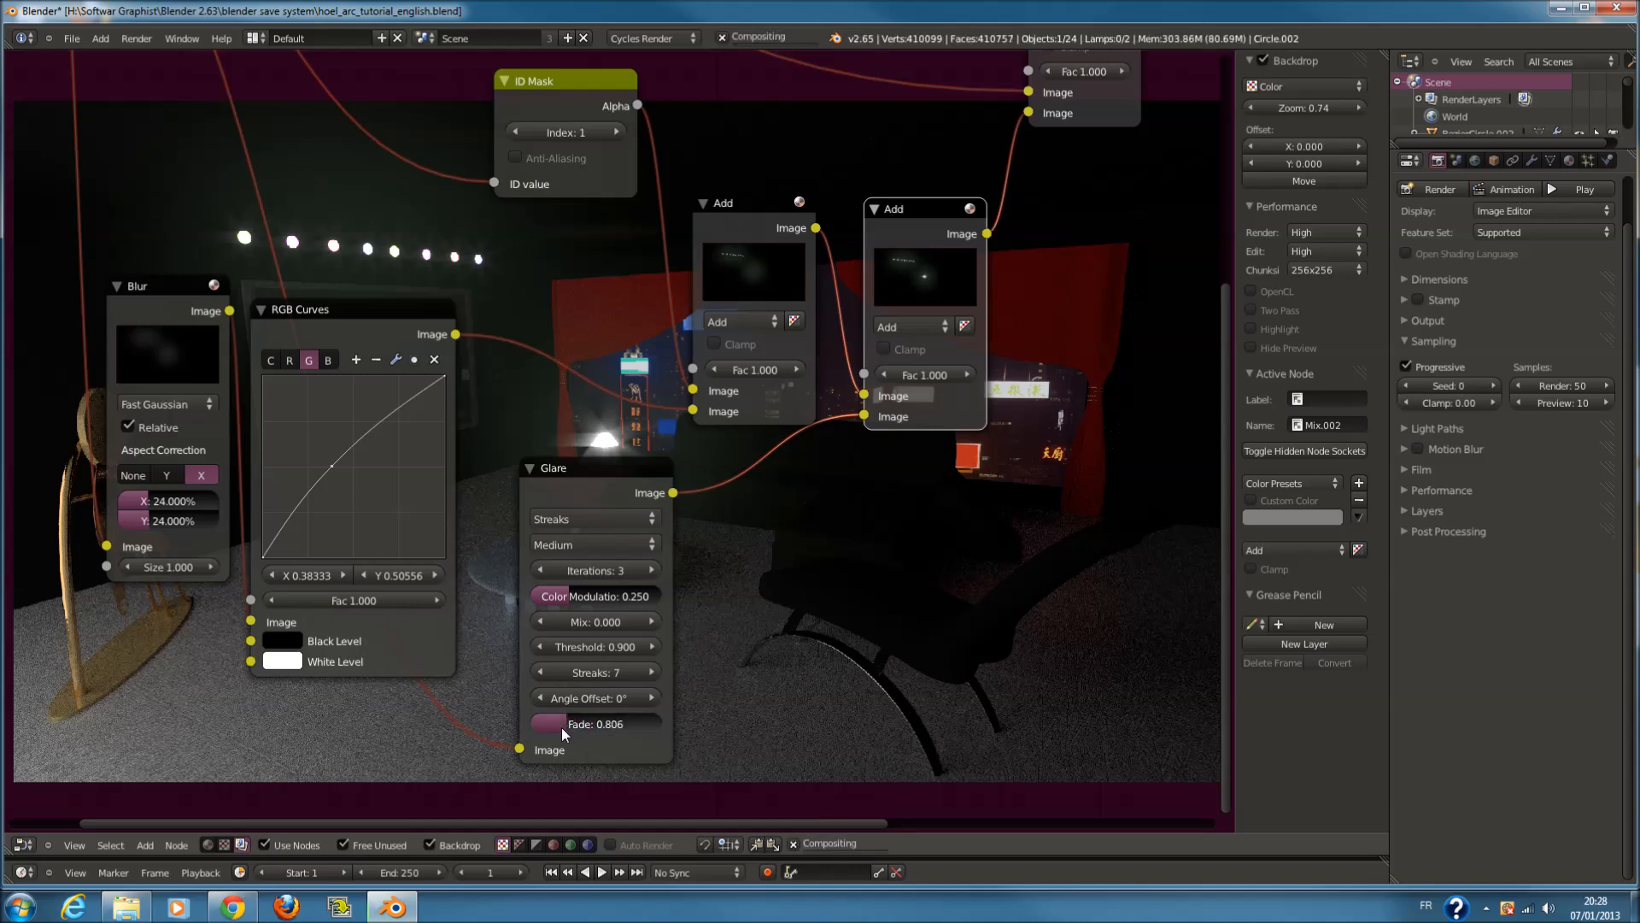
{"action": "left_click_drag", "start_coordinate": [557, 725], "coordinate": [540, 723]}
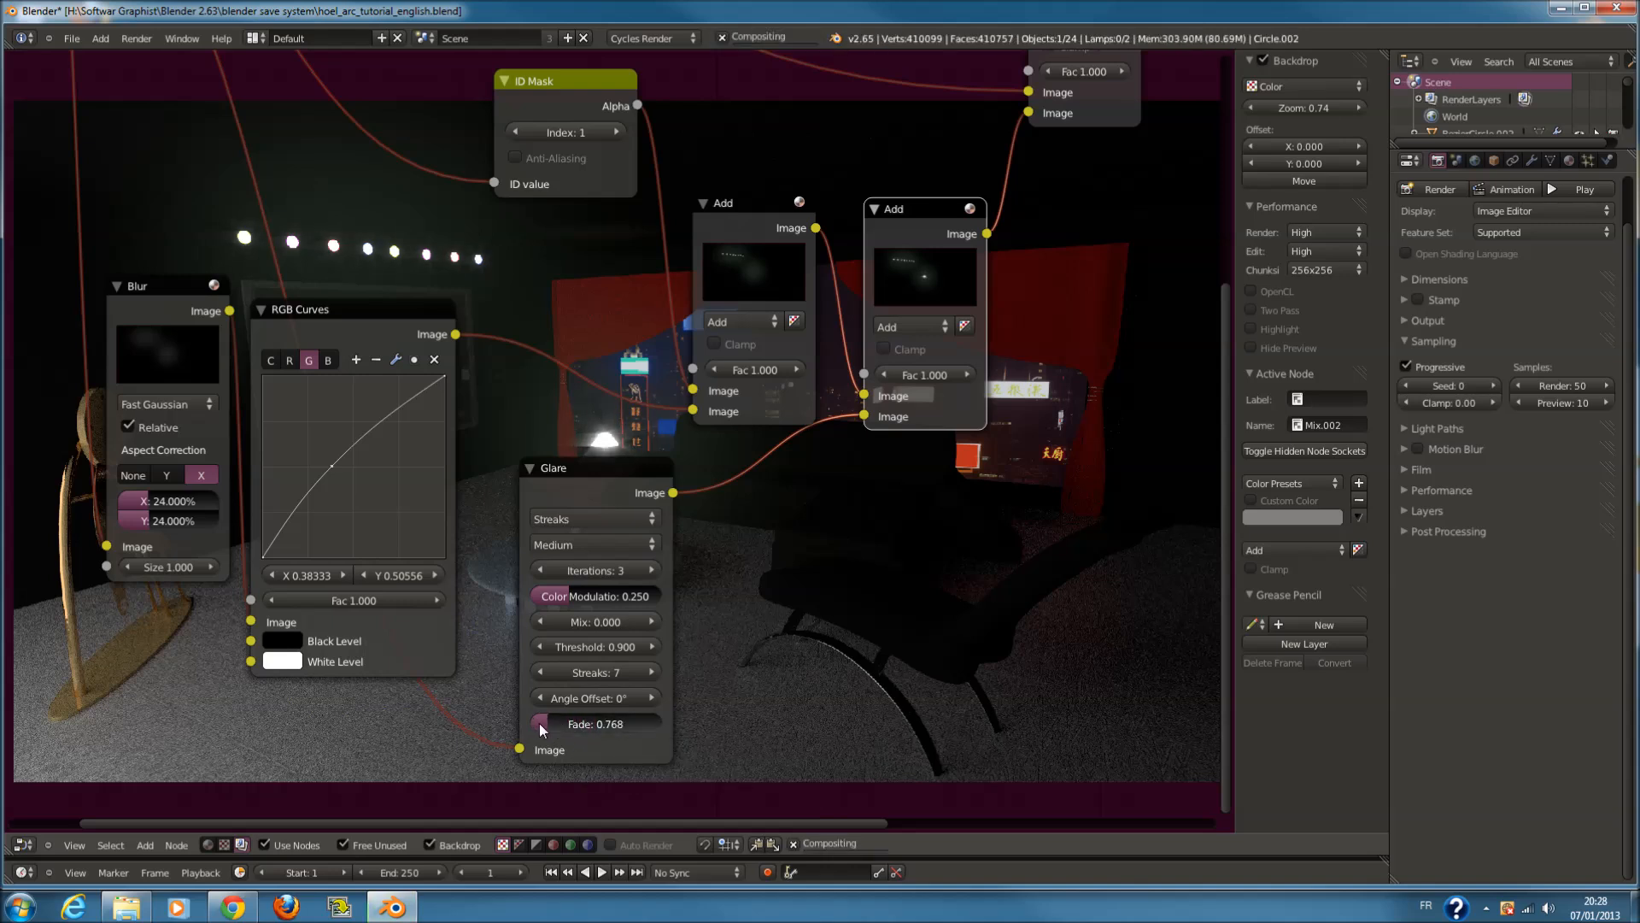
{"action": "middle_click_drag", "start_coordinate": [714, 634], "coordinate": [565, 483], "text": "ctrl"}
{"action": "scroll", "coordinate": [566, 483], "scroll_direction": "down", "scroll_amount": 2}
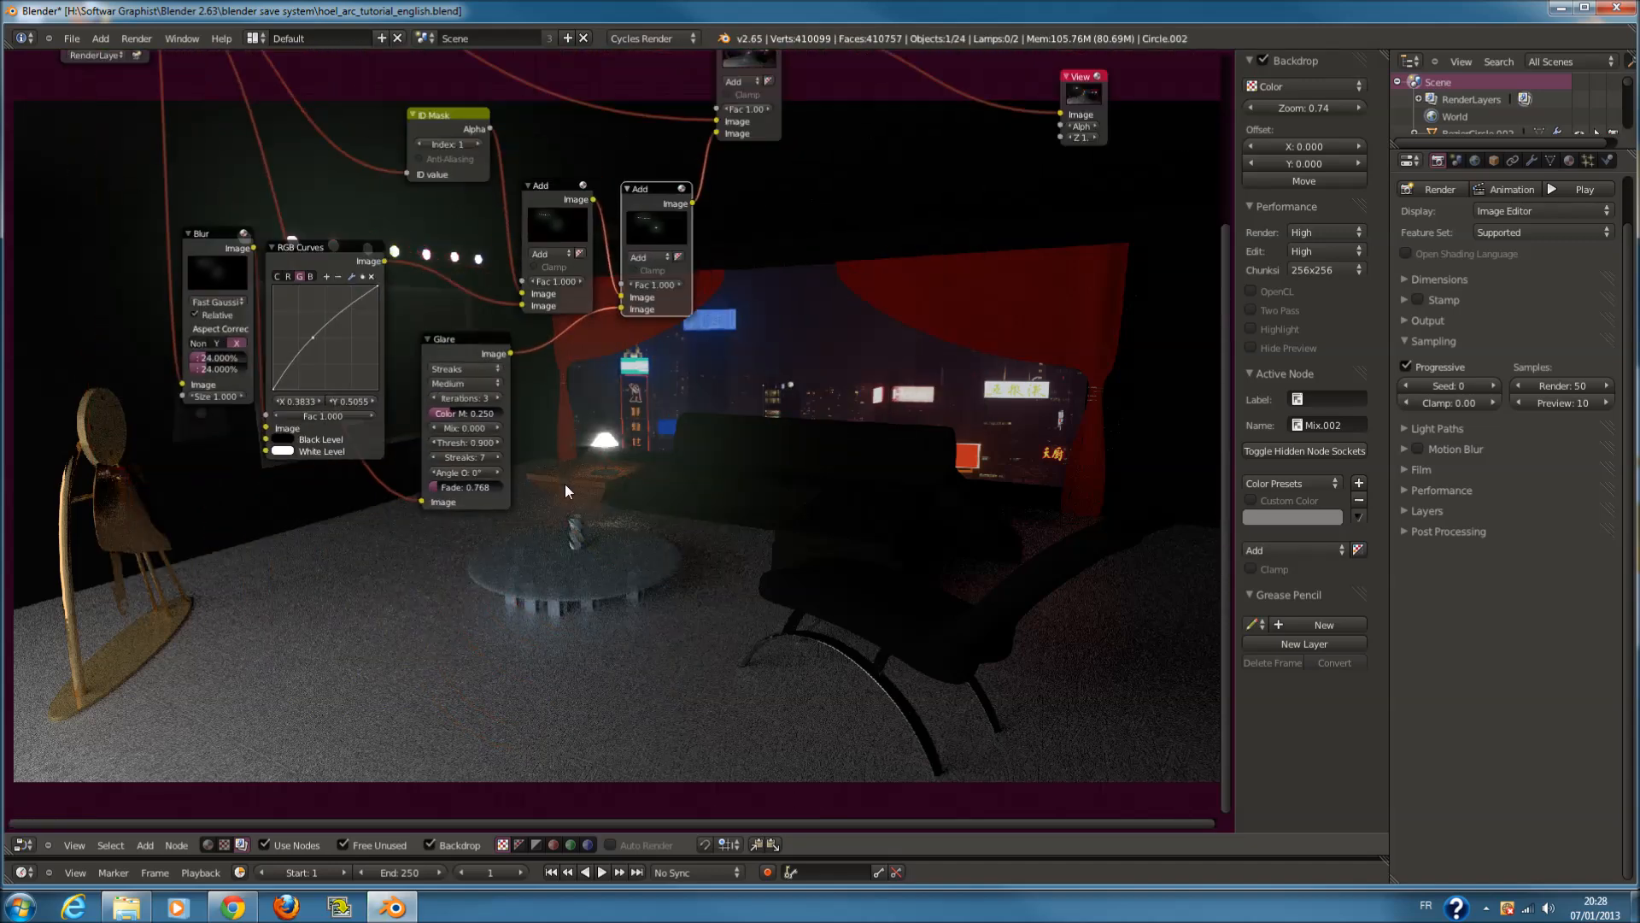
{"action": "scroll", "coordinate": [566, 484], "scroll_direction": "up", "scroll_amount": 2}
{"action": "left_click_drag", "start_coordinate": [367, 511], "coordinate": [366, 508]}
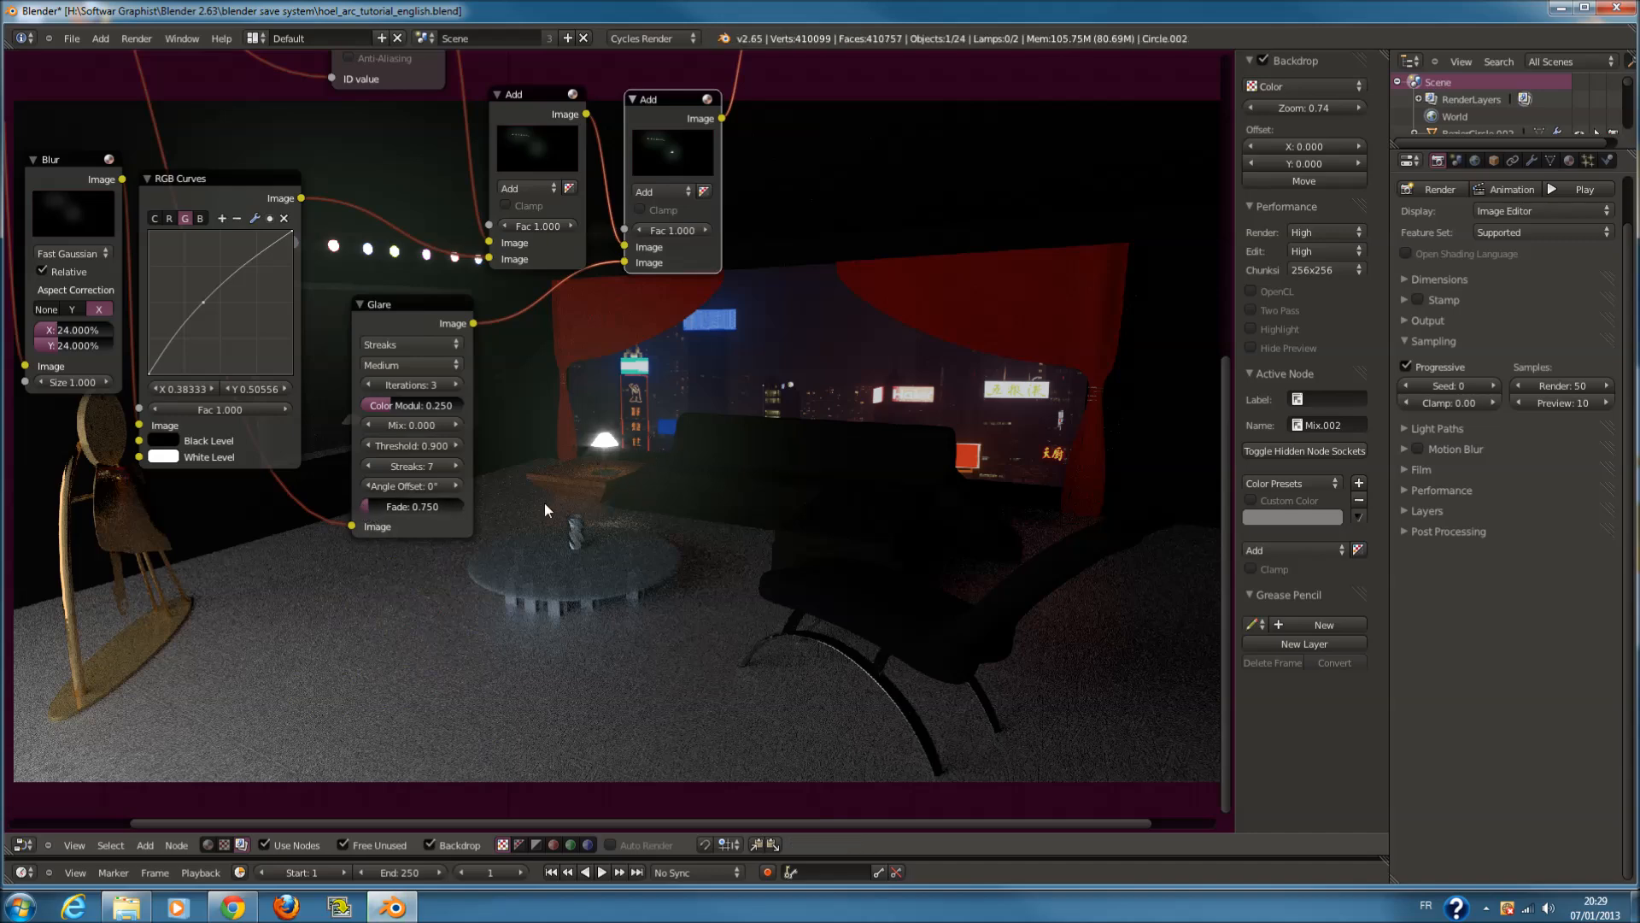
Increase the Glare node's color modulation to about 0.570
{"action": "scroll", "coordinate": [583, 442], "scroll_direction": "down", "scroll_amount": 1}
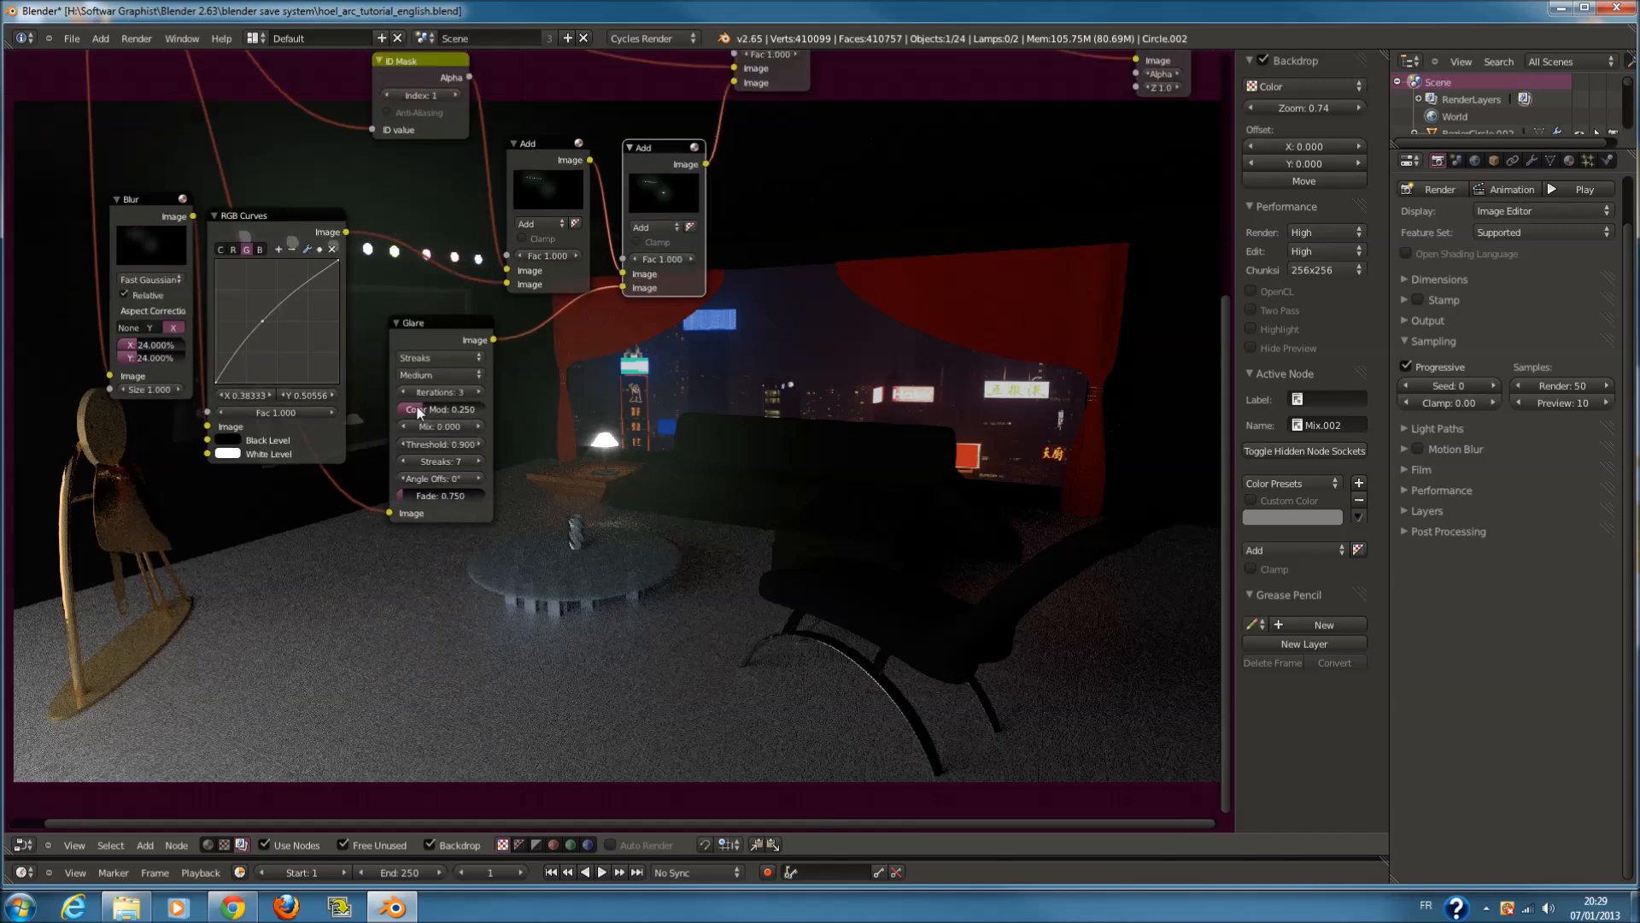
{"action": "left_click_drag", "start_coordinate": [421, 411], "coordinate": [444, 412]}
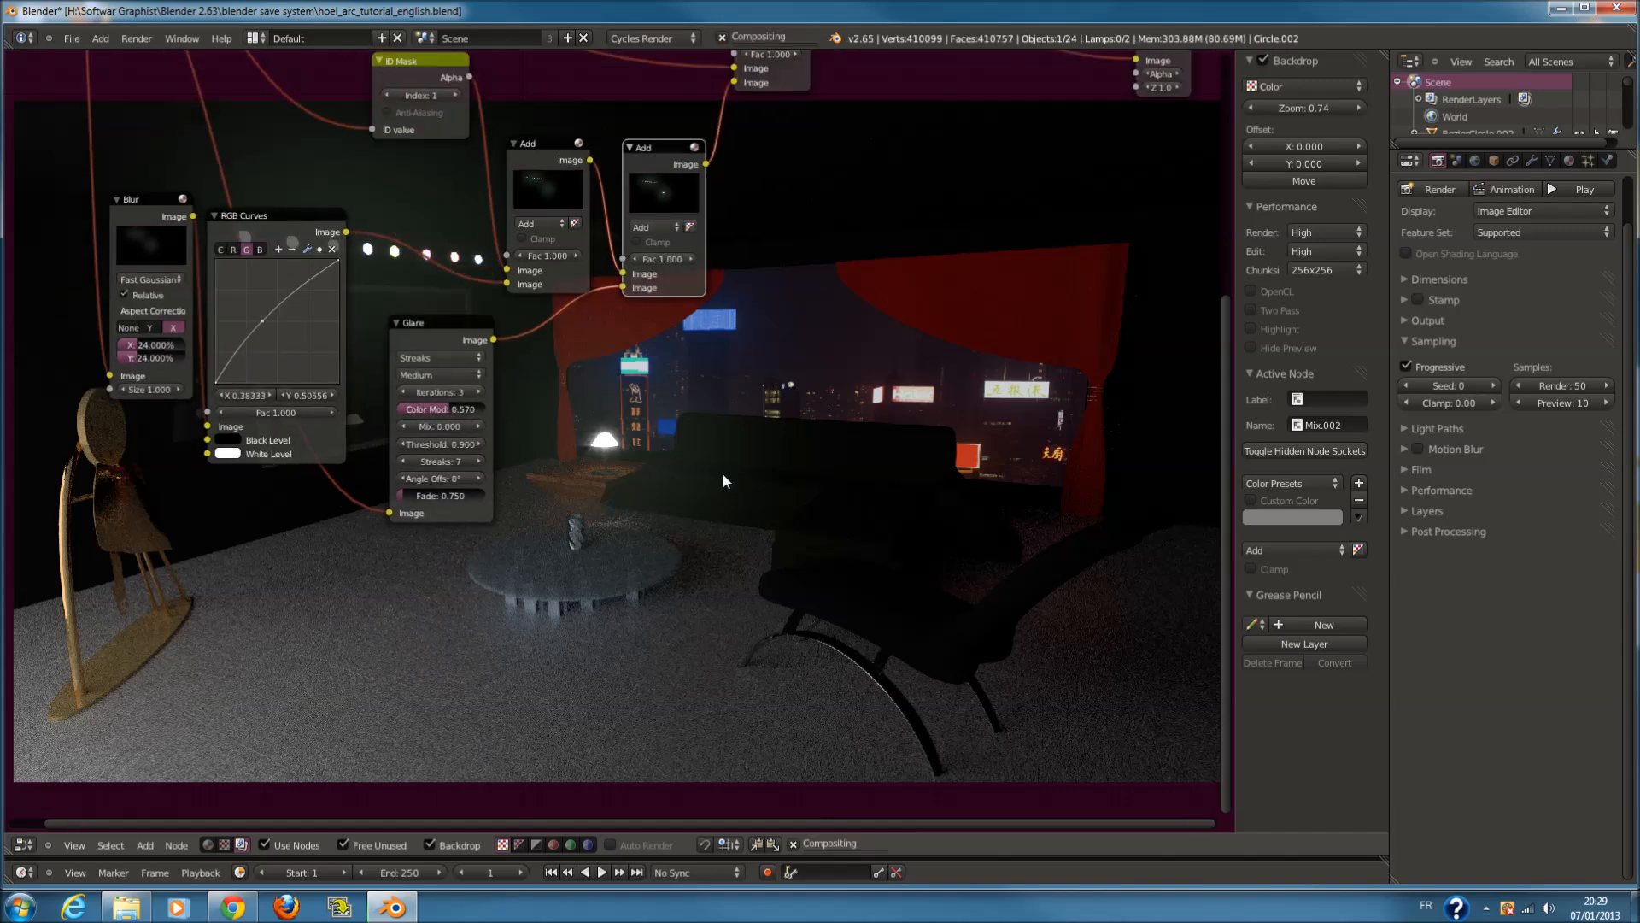
{"action": "scroll", "coordinate": [511, 382], "scroll_direction": "down", "scroll_amount": 3}
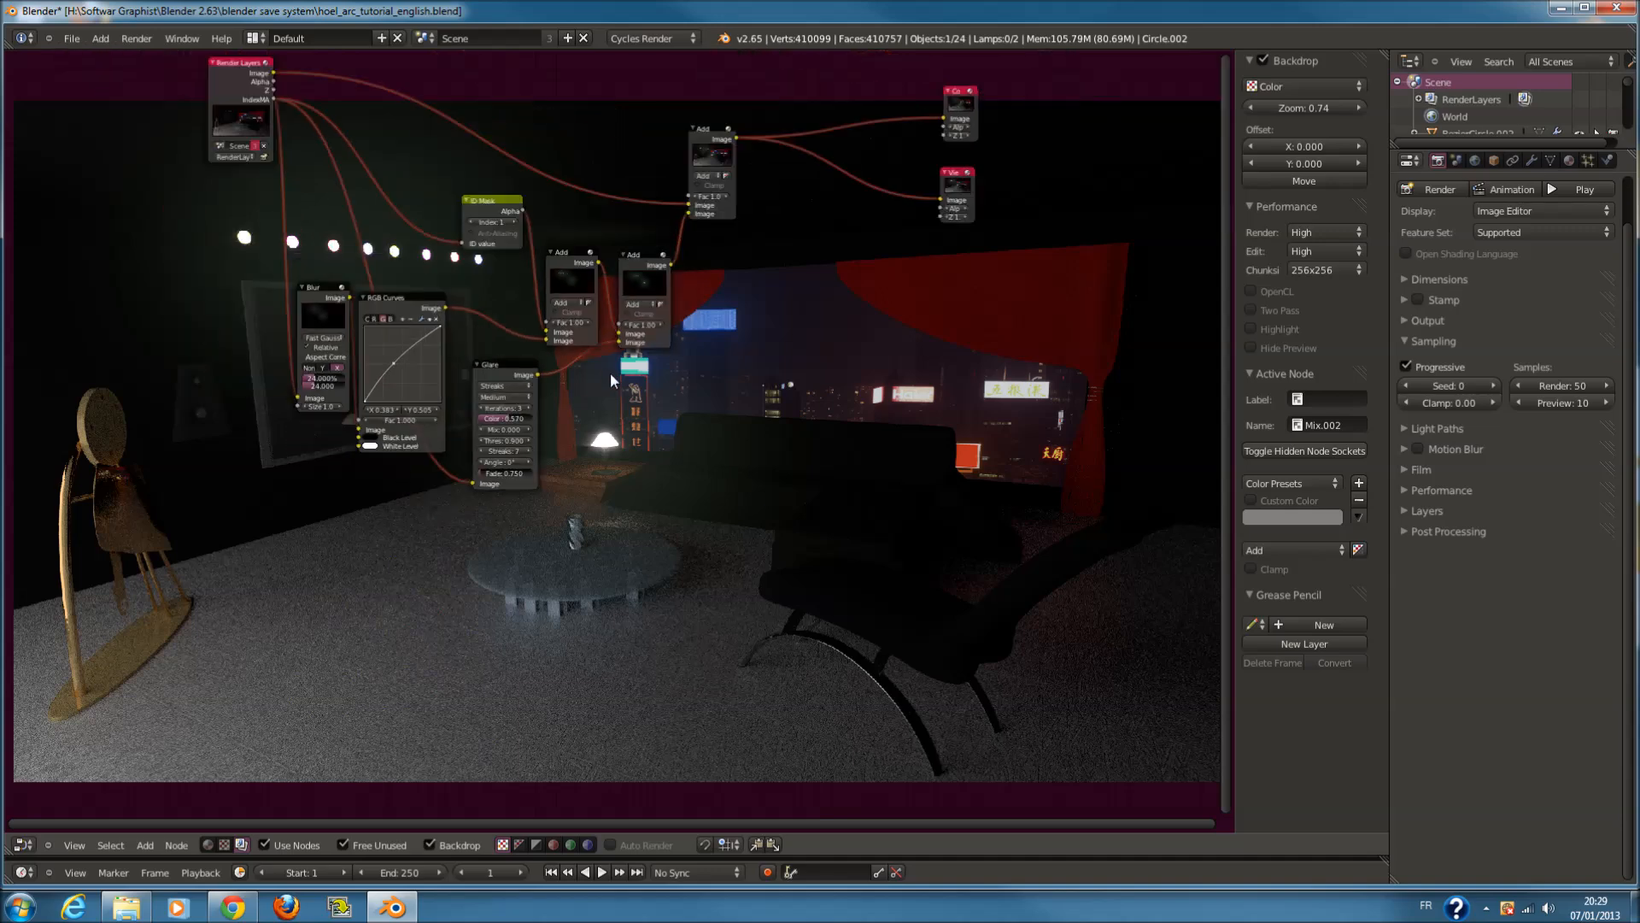
Move the Composite and Viewer nodes farther away from the last Add node to make room for new nodes
{"action": "middle_click_drag", "start_coordinate": [610, 372], "coordinate": [333, 512]}
{"action": "left_click_drag", "start_coordinate": [682, 323], "coordinate": [1101, 404]}
{"action": "left_click_drag", "start_coordinate": [669, 247], "coordinate": [1104, 346]}
{"action": "scroll", "coordinate": [736, 504], "scroll_direction": "up", "scroll_amount": 4}
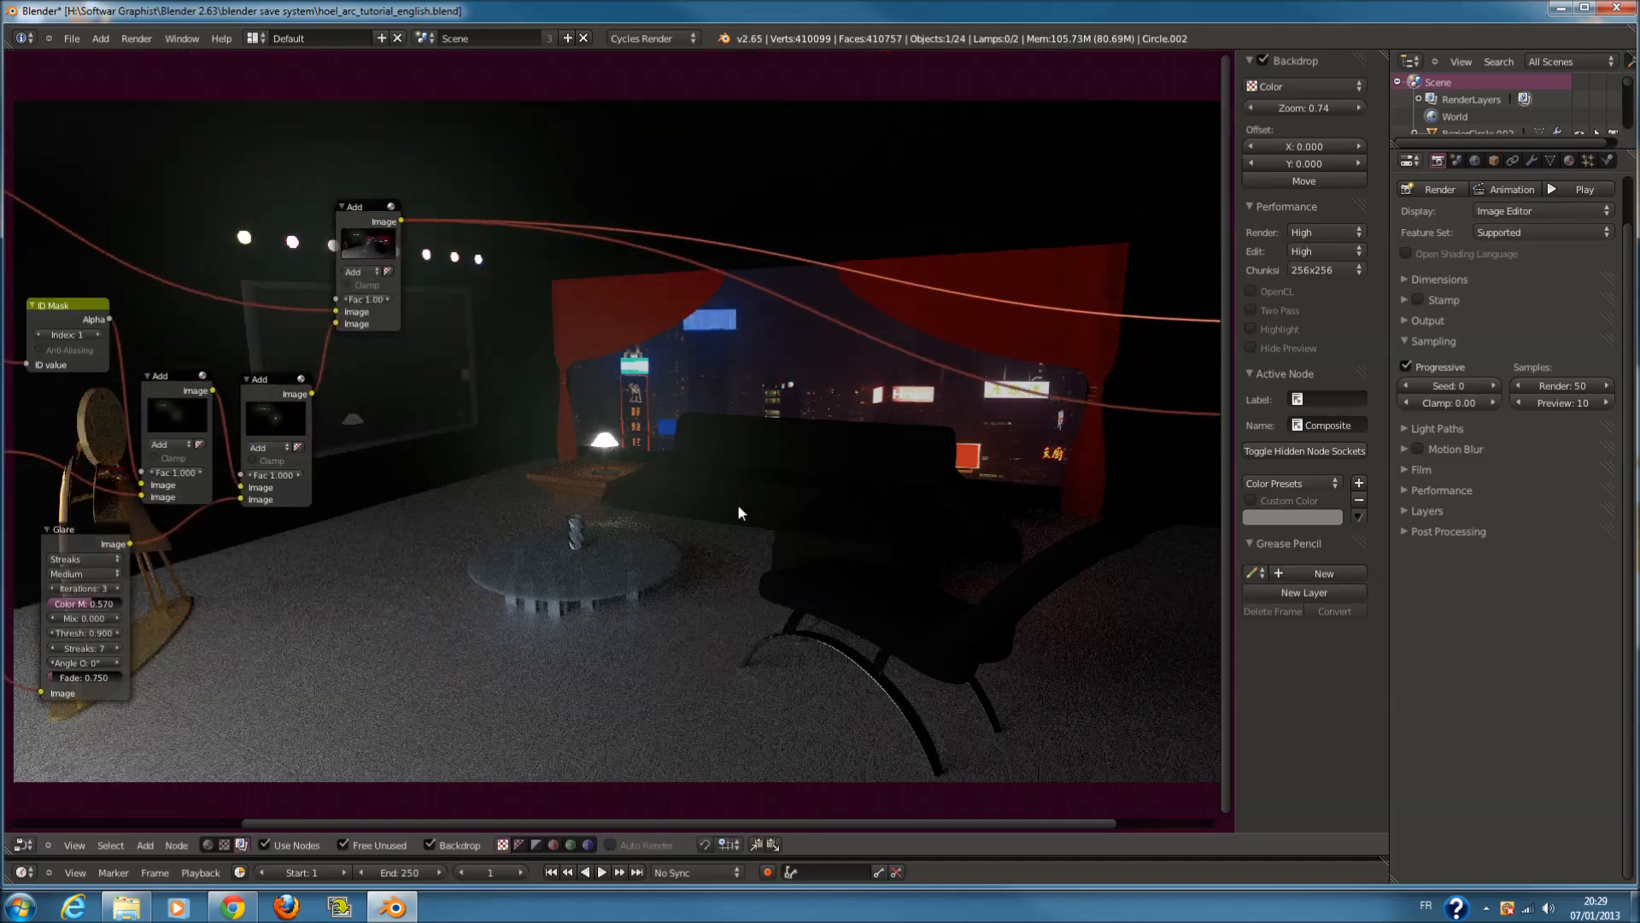
Insert a Filter node into the link between the last Add node and the Viewer, and set it to Sharpen
{"action": "middle_click_drag", "start_coordinate": [700, 494], "coordinate": [602, 496]}
{"action": "key", "text": "shift+a"}
{"action": "mouse_move", "coordinate": [602, 496]}
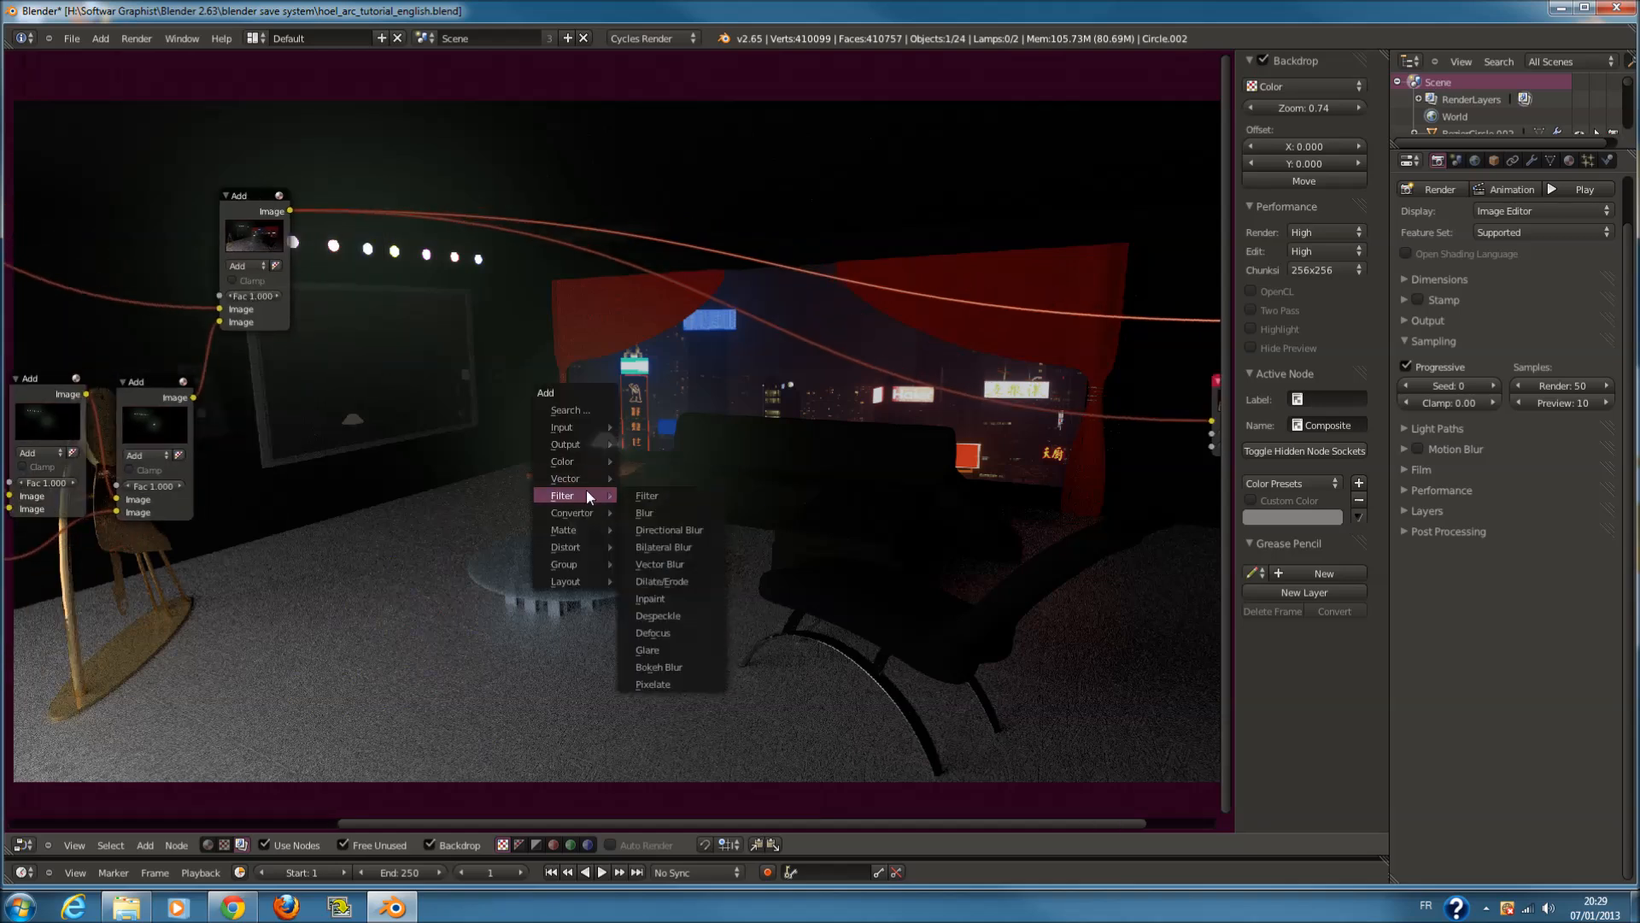
{"action": "left_click", "coordinate": [646, 497]}
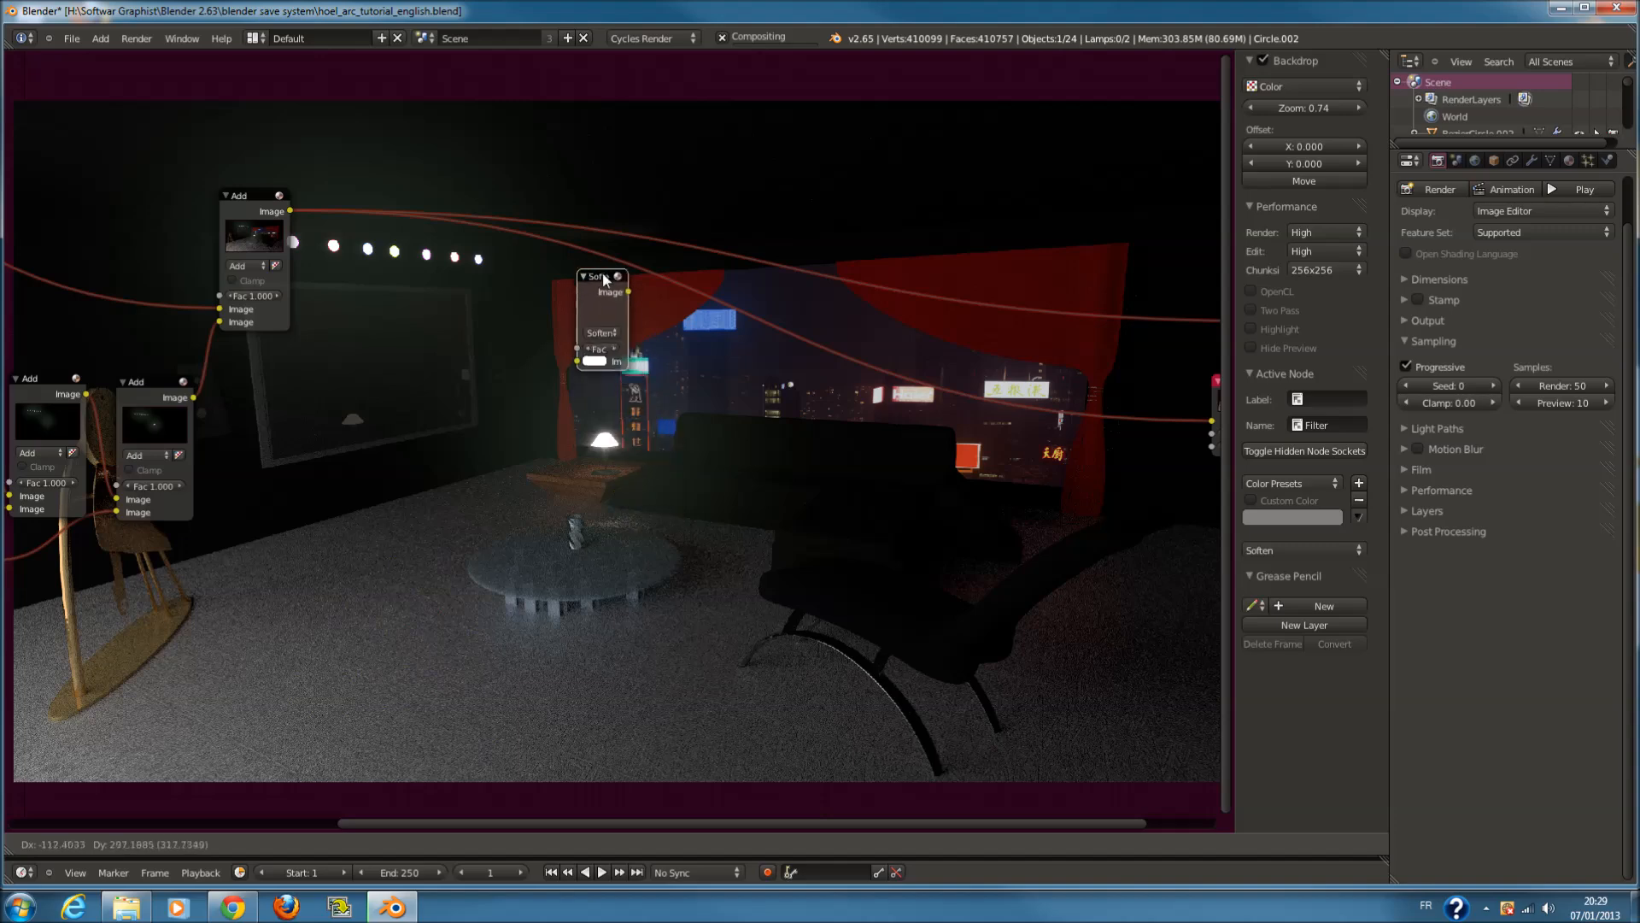
{"action": "left_click", "coordinate": [601, 293]}
{"action": "scroll", "coordinate": [598, 289], "scroll_direction": "up", "scroll_amount": 1}
{"action": "left_click", "coordinate": [592, 290]}
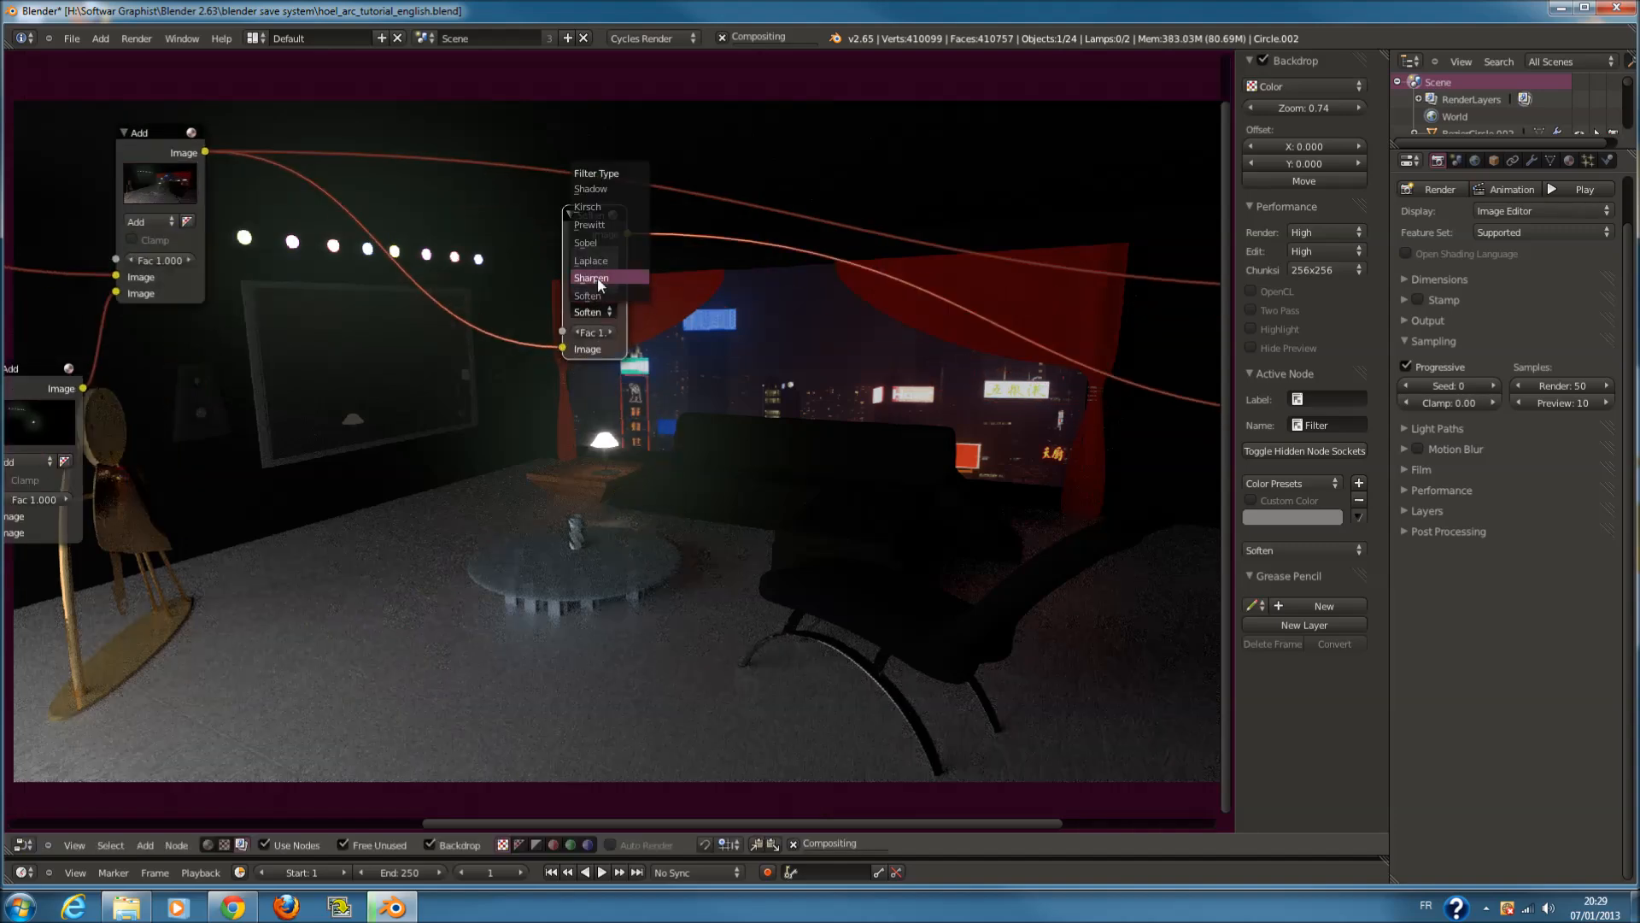
{"action": "left_click", "coordinate": [586, 239]}
{"action": "left_click_drag", "start_coordinate": [586, 239], "coordinate": [347, 274]}
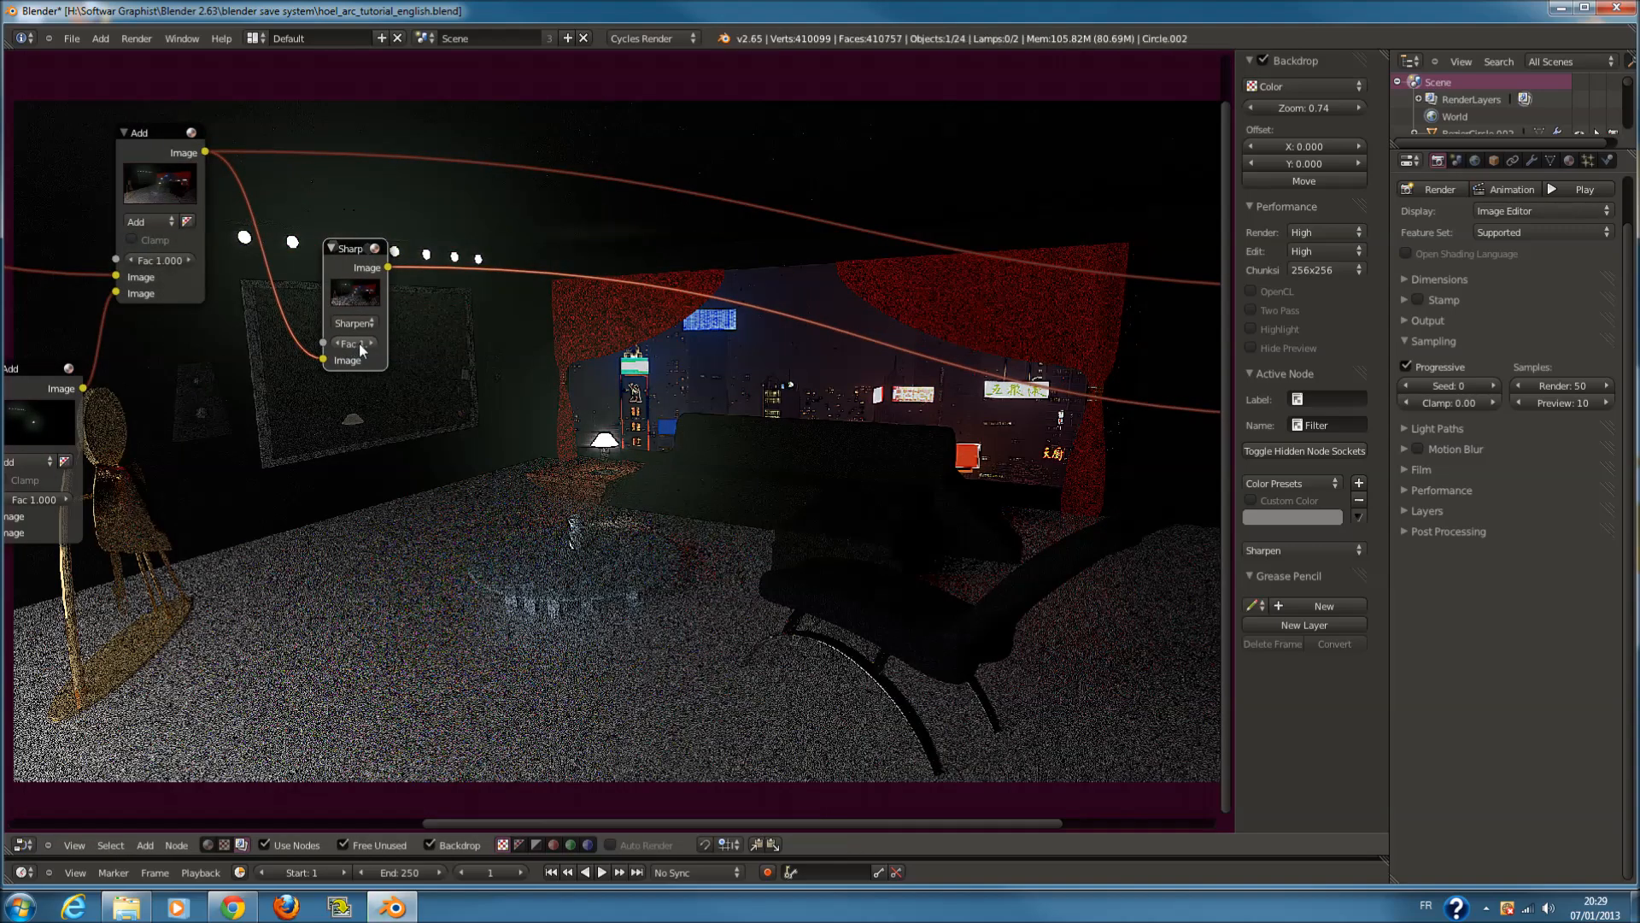
Try several factors on the Sharpen node and set it to 0.015
{"action": "middle_click_drag", "start_coordinate": [398, 351], "coordinate": [521, 383]}
{"action": "left_click_drag", "start_coordinate": [480, 374], "coordinate": [289, 395]}
{"action": "scroll", "coordinate": [521, 423], "scroll_direction": "up", "scroll_amount": 4}
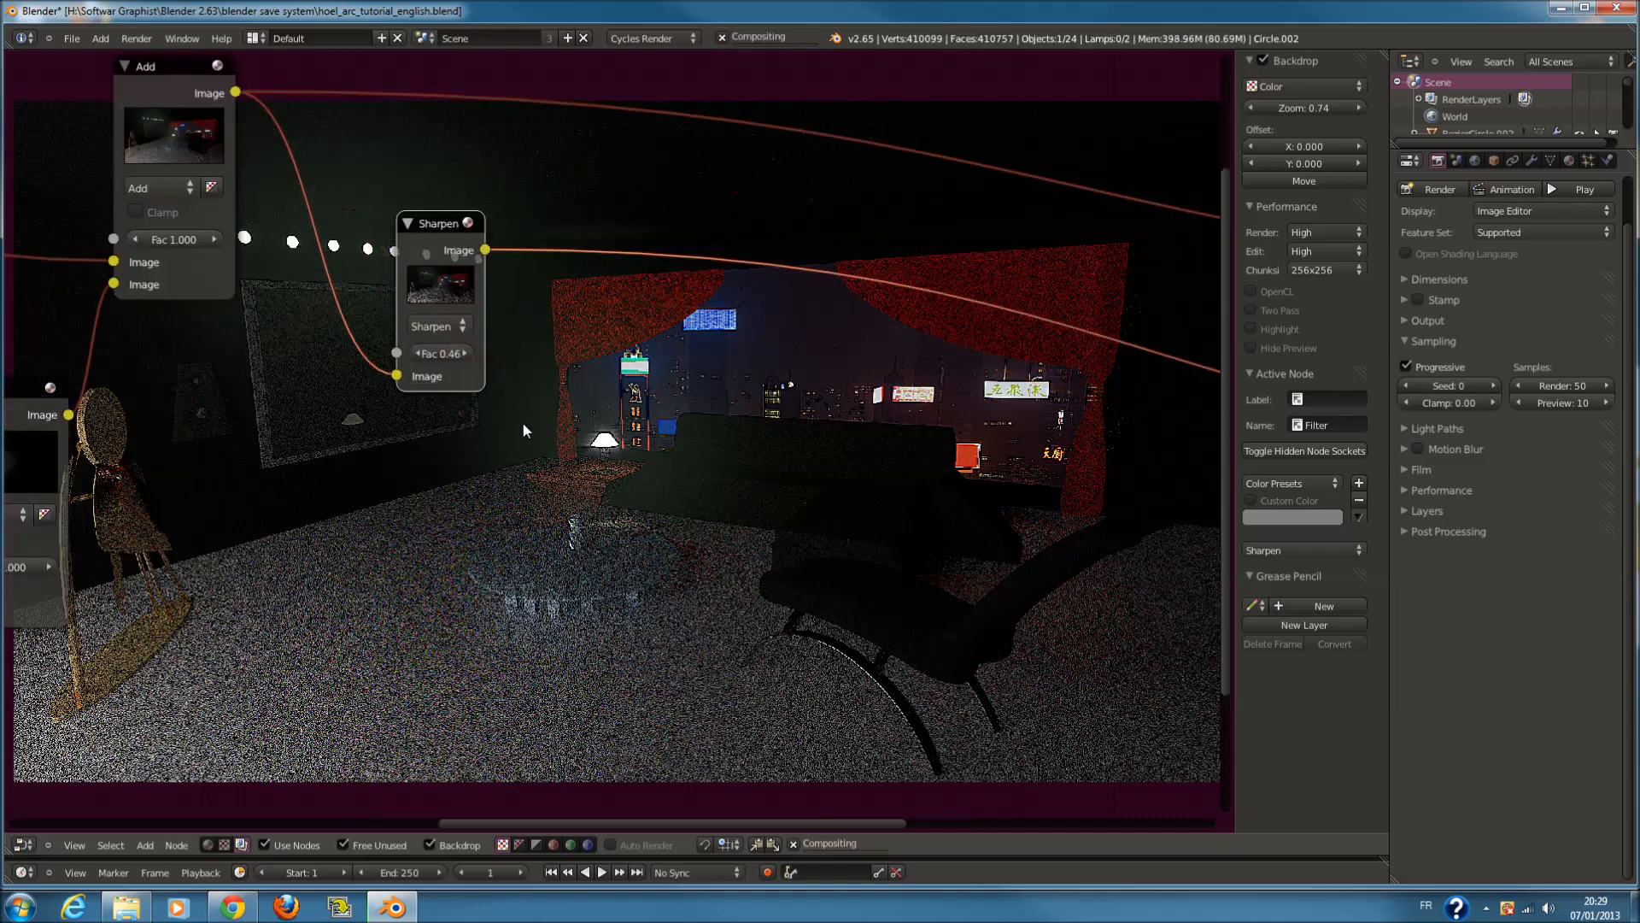
{"action": "left_click_drag", "start_coordinate": [350, 305], "coordinate": [108, 328]}
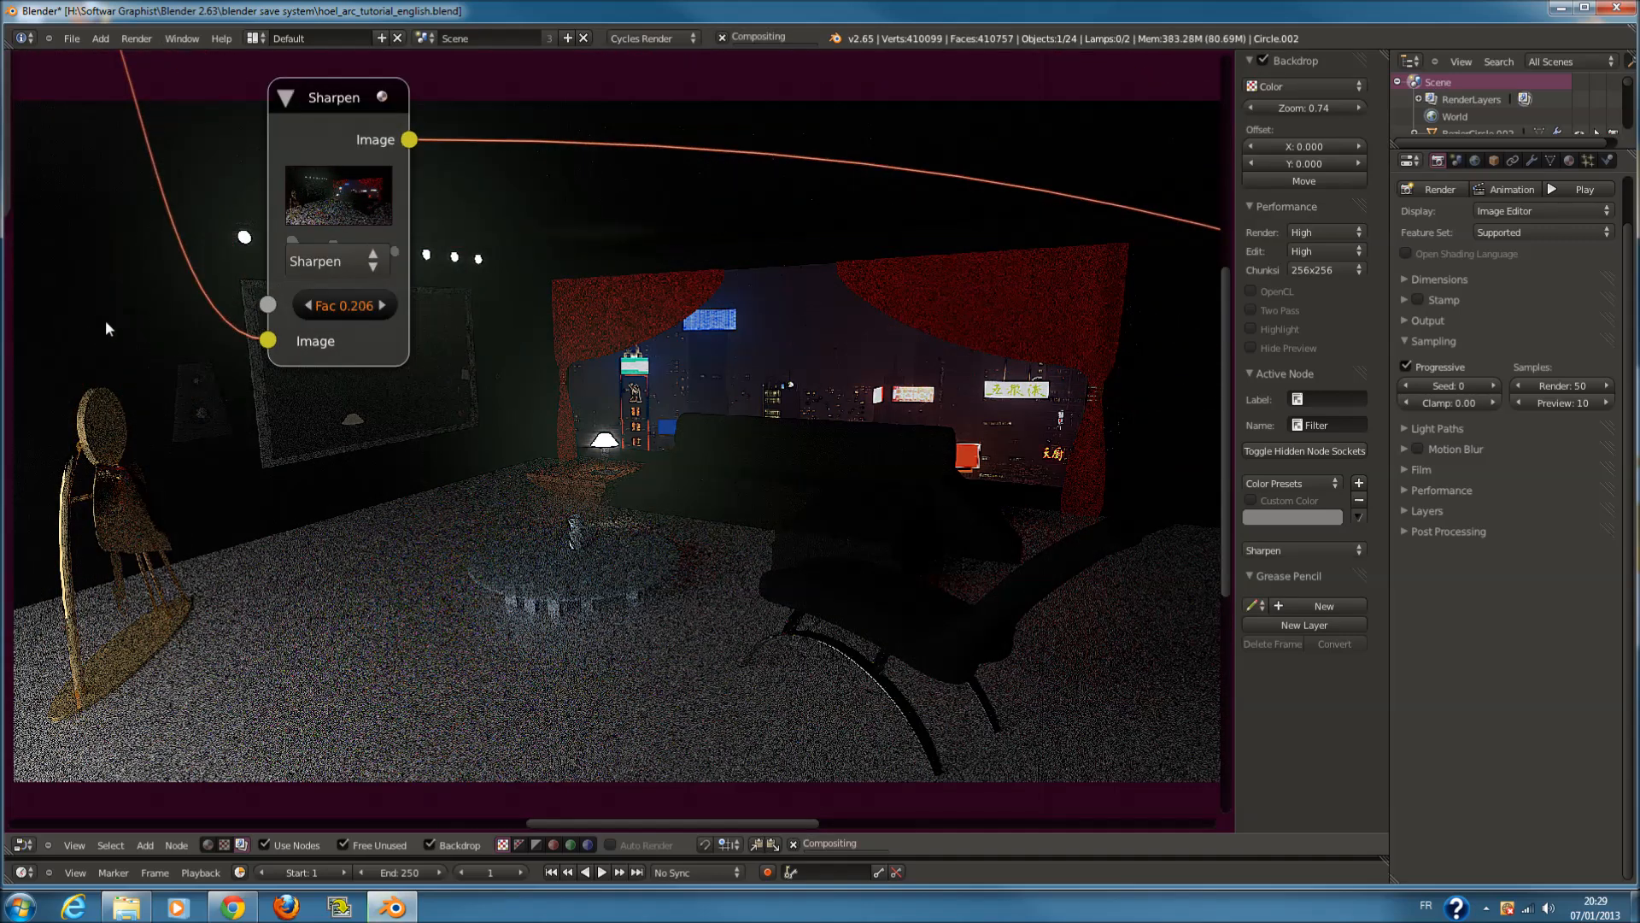
{"action": "left_click_drag", "start_coordinate": [341, 305], "coordinate": [311, 318]}
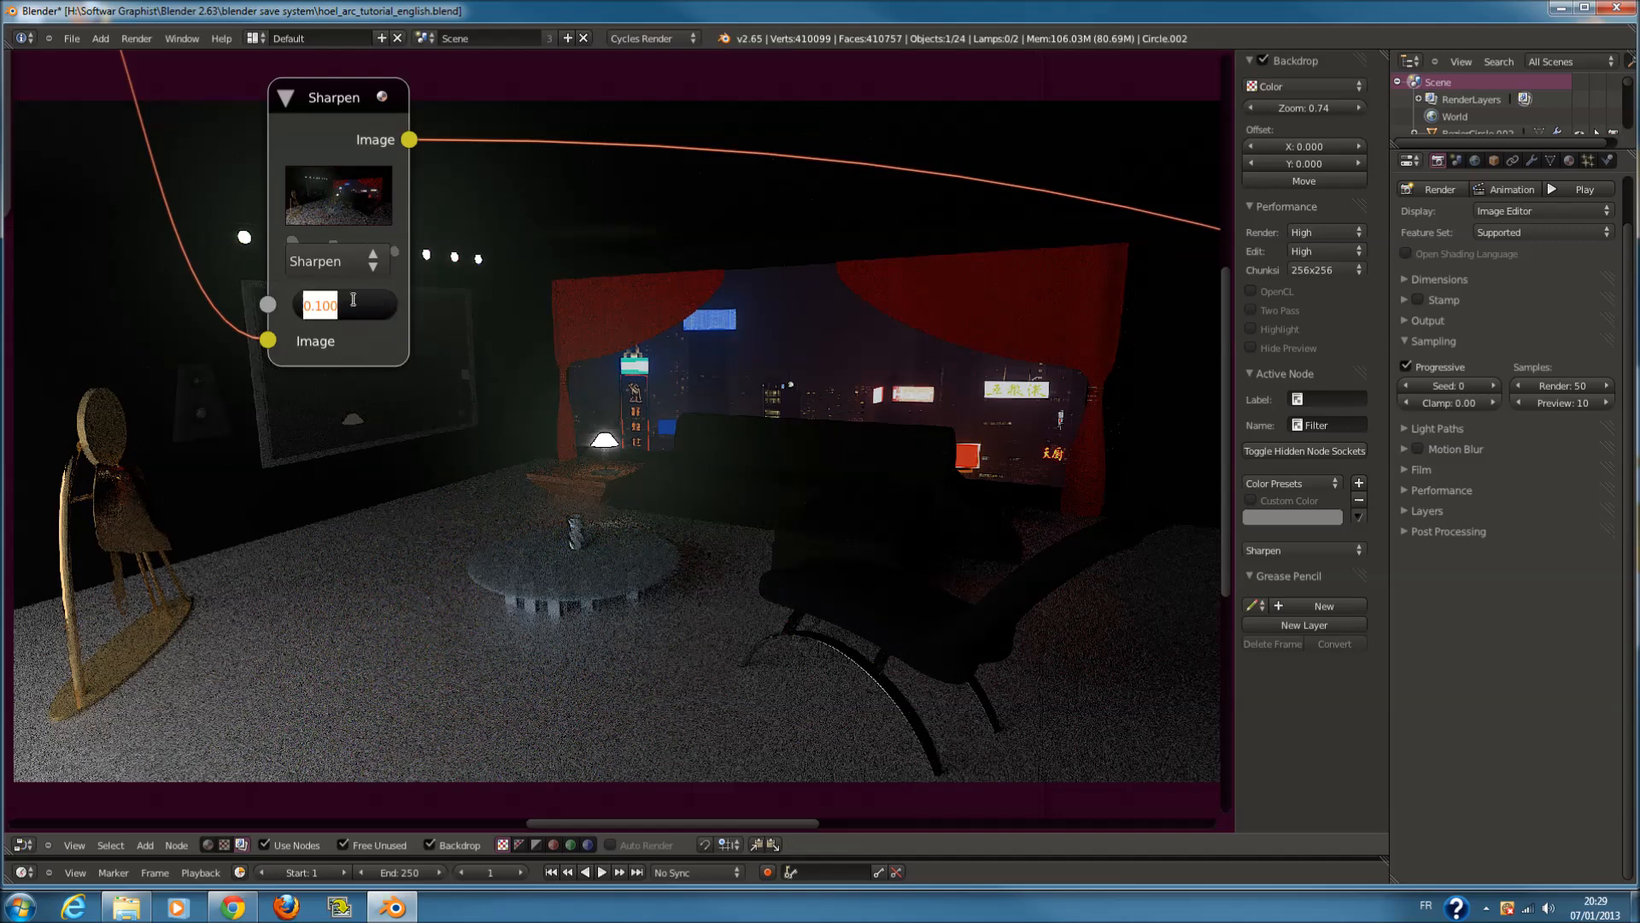
{"action": "type", "text": "0.02"}
{"action": "key", "text": "BackSpace"}
{"action": "type", "text": "15"}
{"action": "key", "text": "Return"}
{"action": "scroll", "coordinate": [654, 403], "scroll_direction": "down", "scroll_amount": 4}
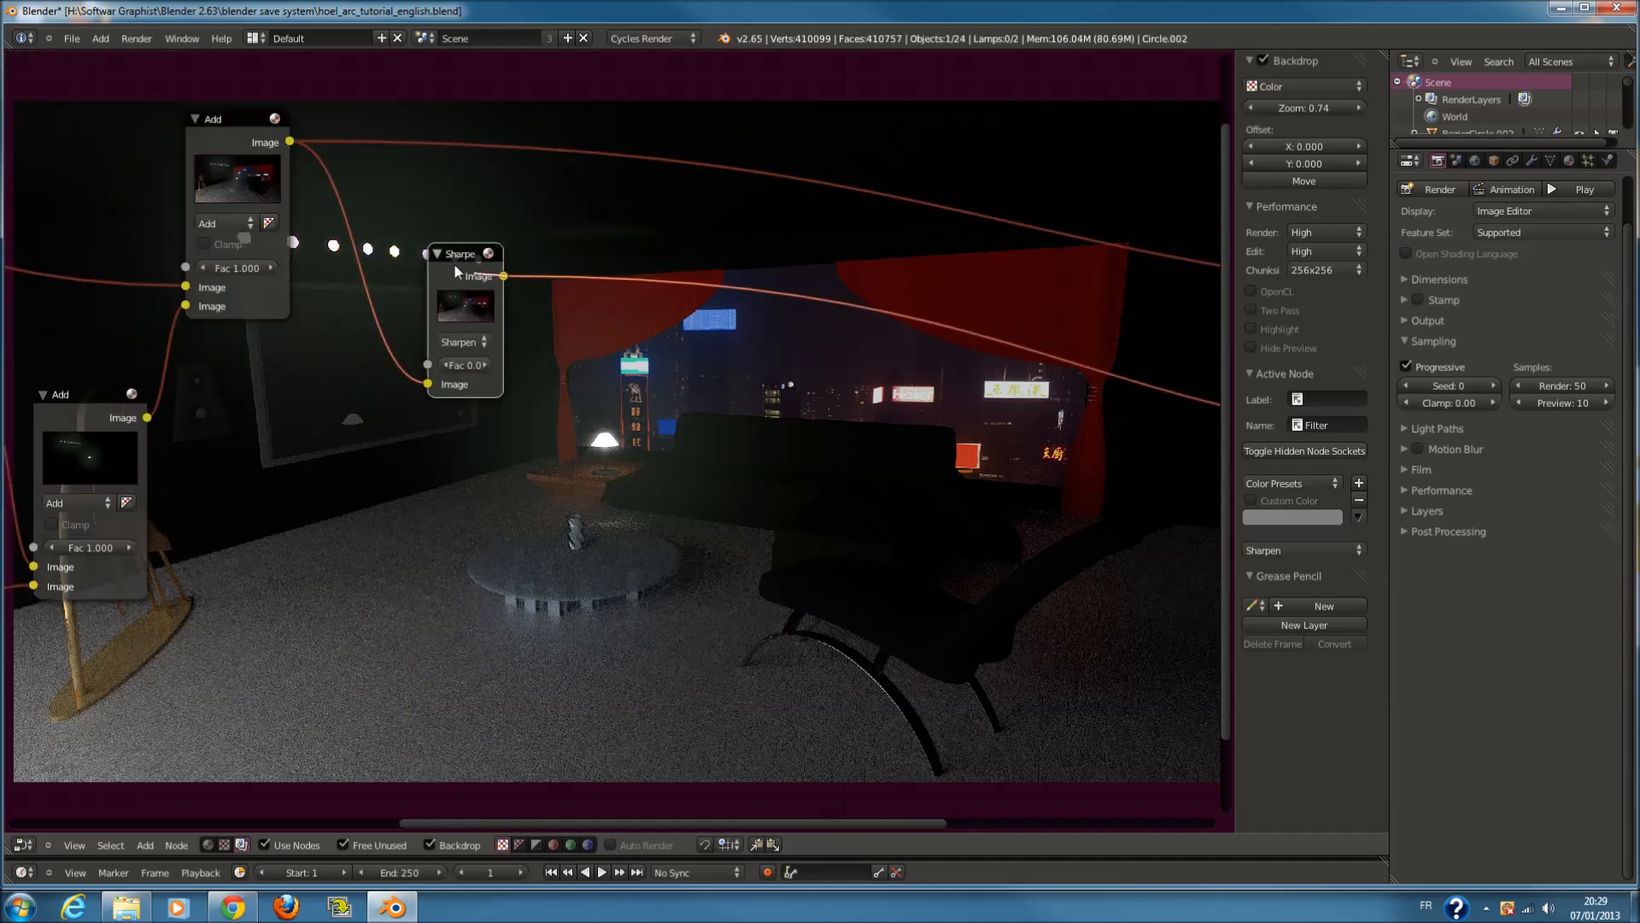
Insert a second Filter node between the Sharpen node and the Viewer, and set its type to Shadow
{"action": "left_click_drag", "start_coordinate": [454, 263], "coordinate": [419, 250]}
{"action": "key", "text": "shift+a"}
{"action": "mouse_move", "coordinate": [551, 392]}
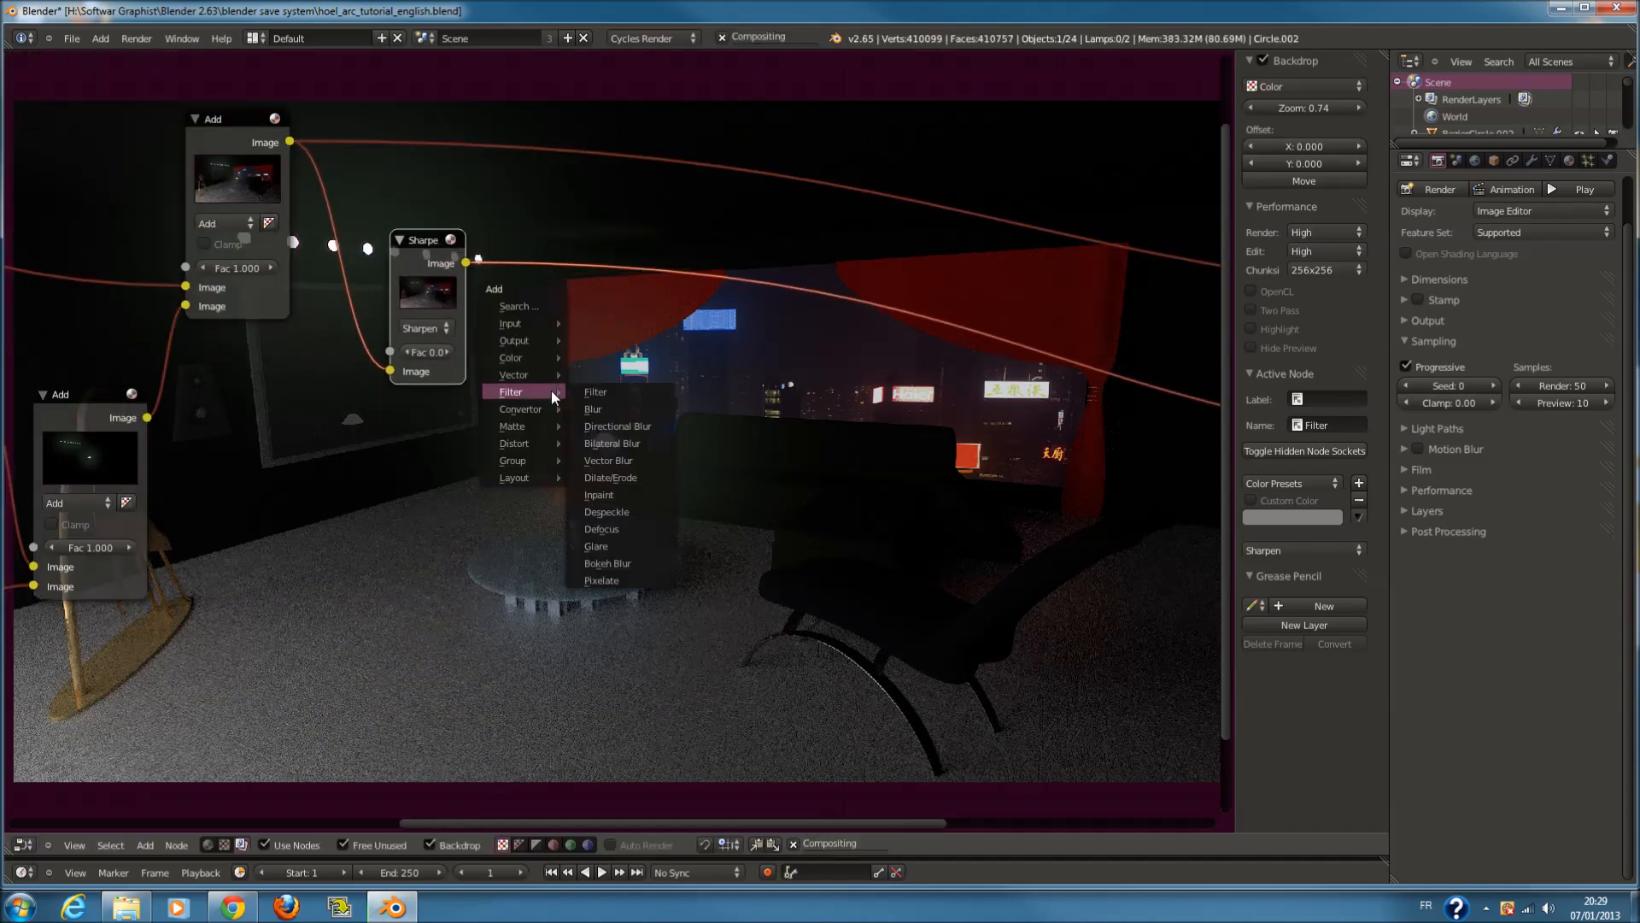
{"action": "left_click", "coordinate": [615, 392]}
{"action": "left_click", "coordinate": [641, 378]}
{"action": "left_click", "coordinate": [653, 423]}
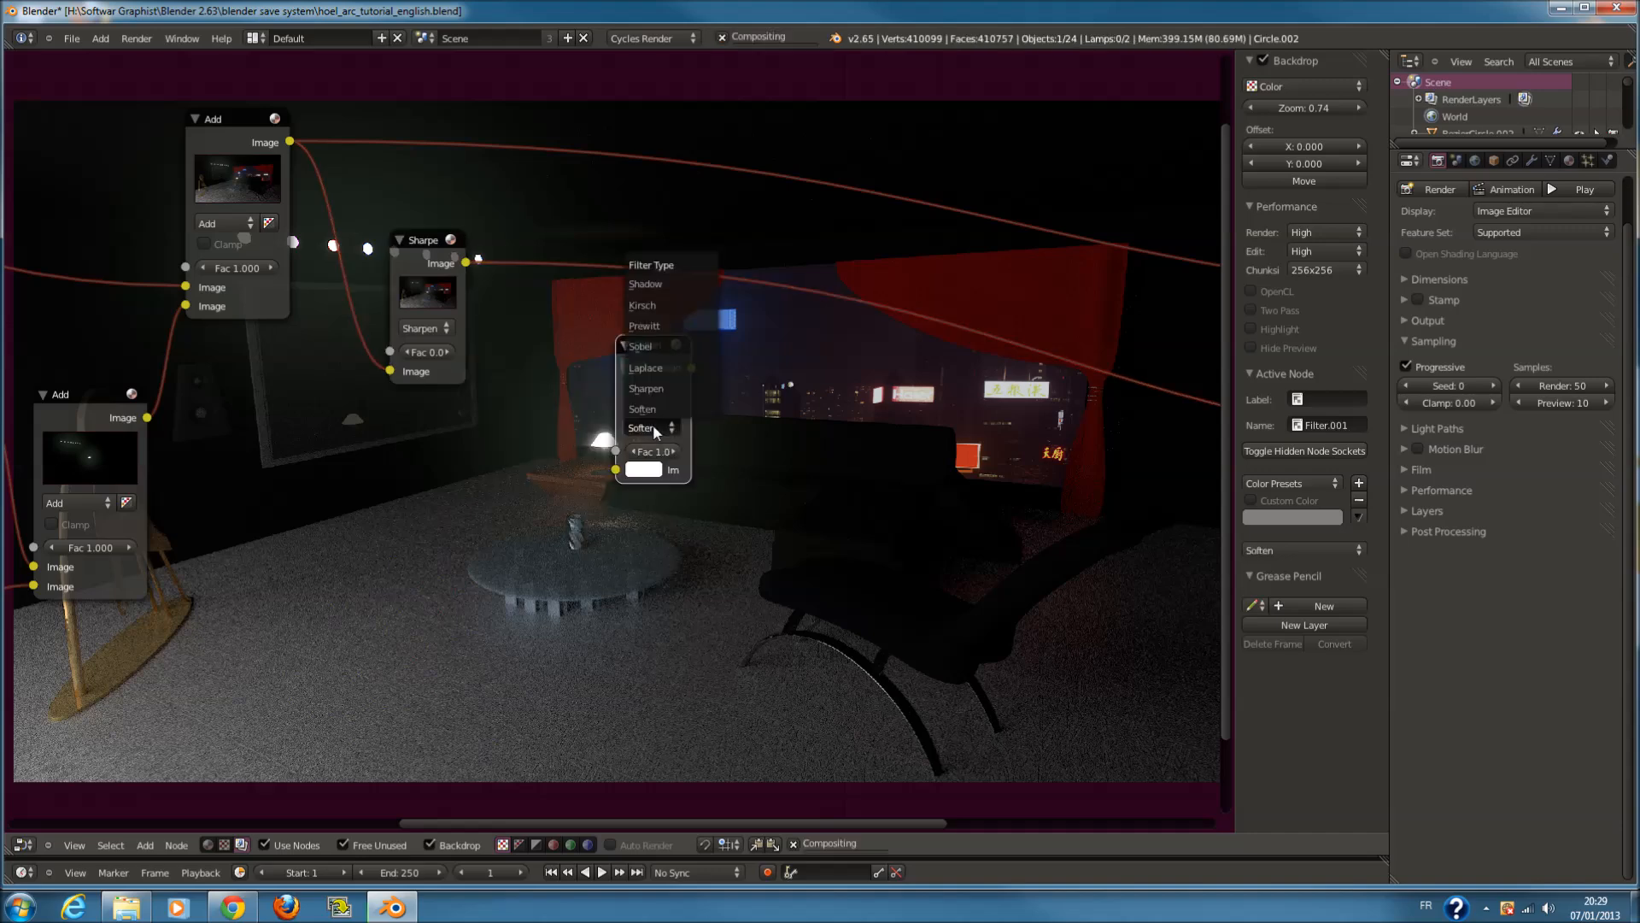
{"action": "left_click", "coordinate": [664, 279]}
{"action": "left_click_drag", "start_coordinate": [673, 346], "coordinate": [728, 276]}
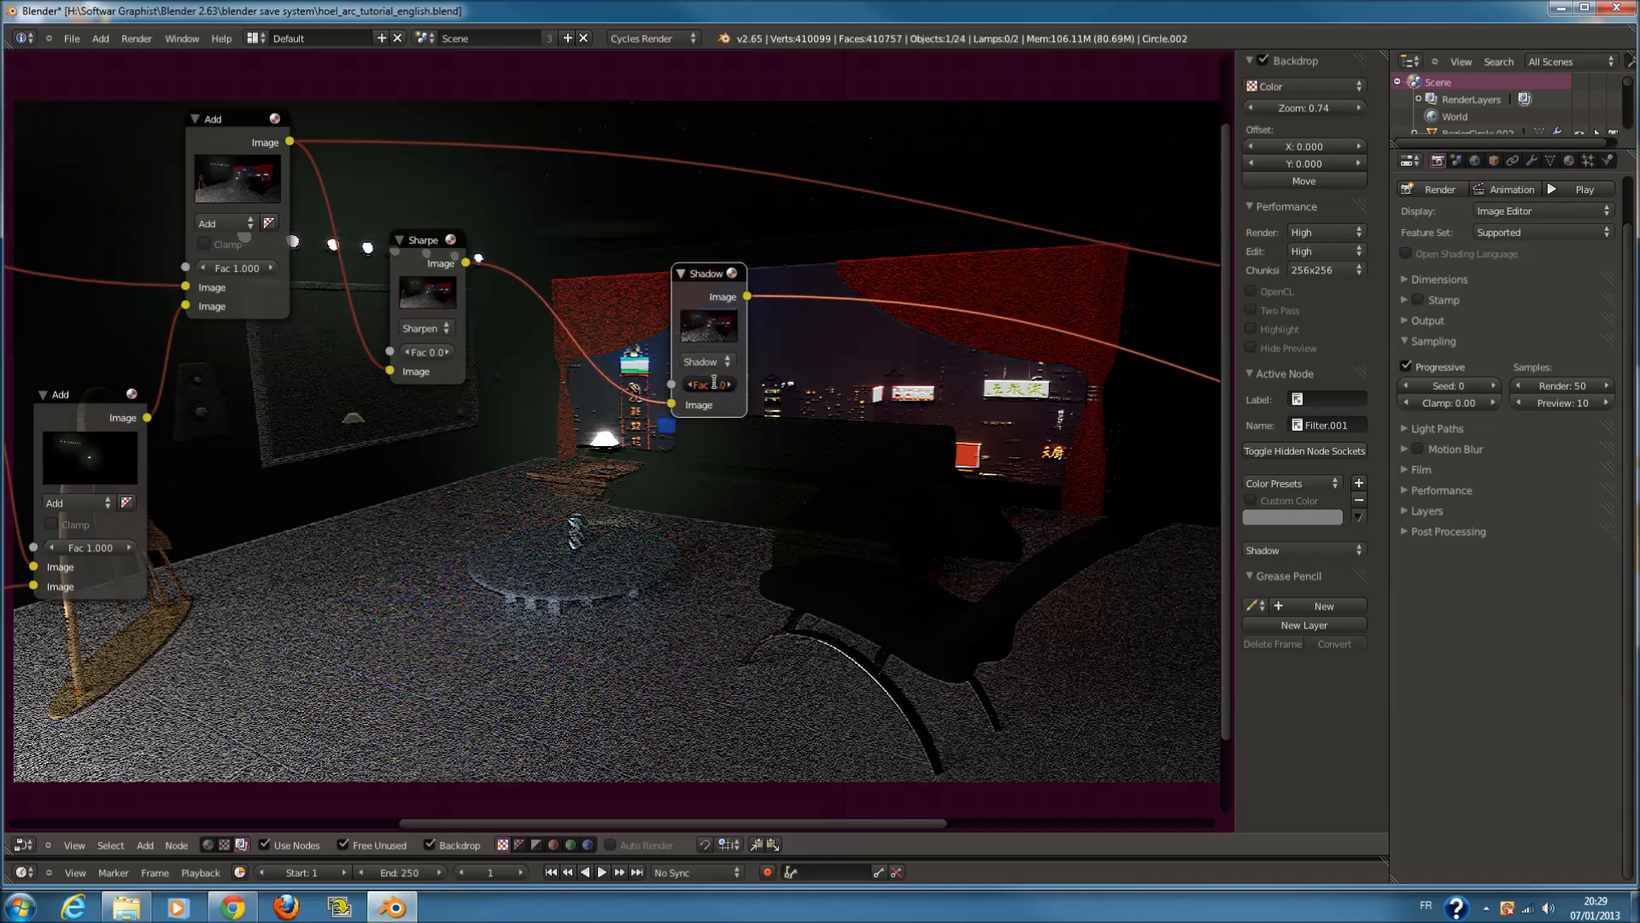
Compare the Kirsch, Sobel and Prewitt types on the second Filter node and set it to Kirsch
{"action": "left_click", "coordinate": [713, 364]}
{"action": "left_click", "coordinate": [721, 241]}
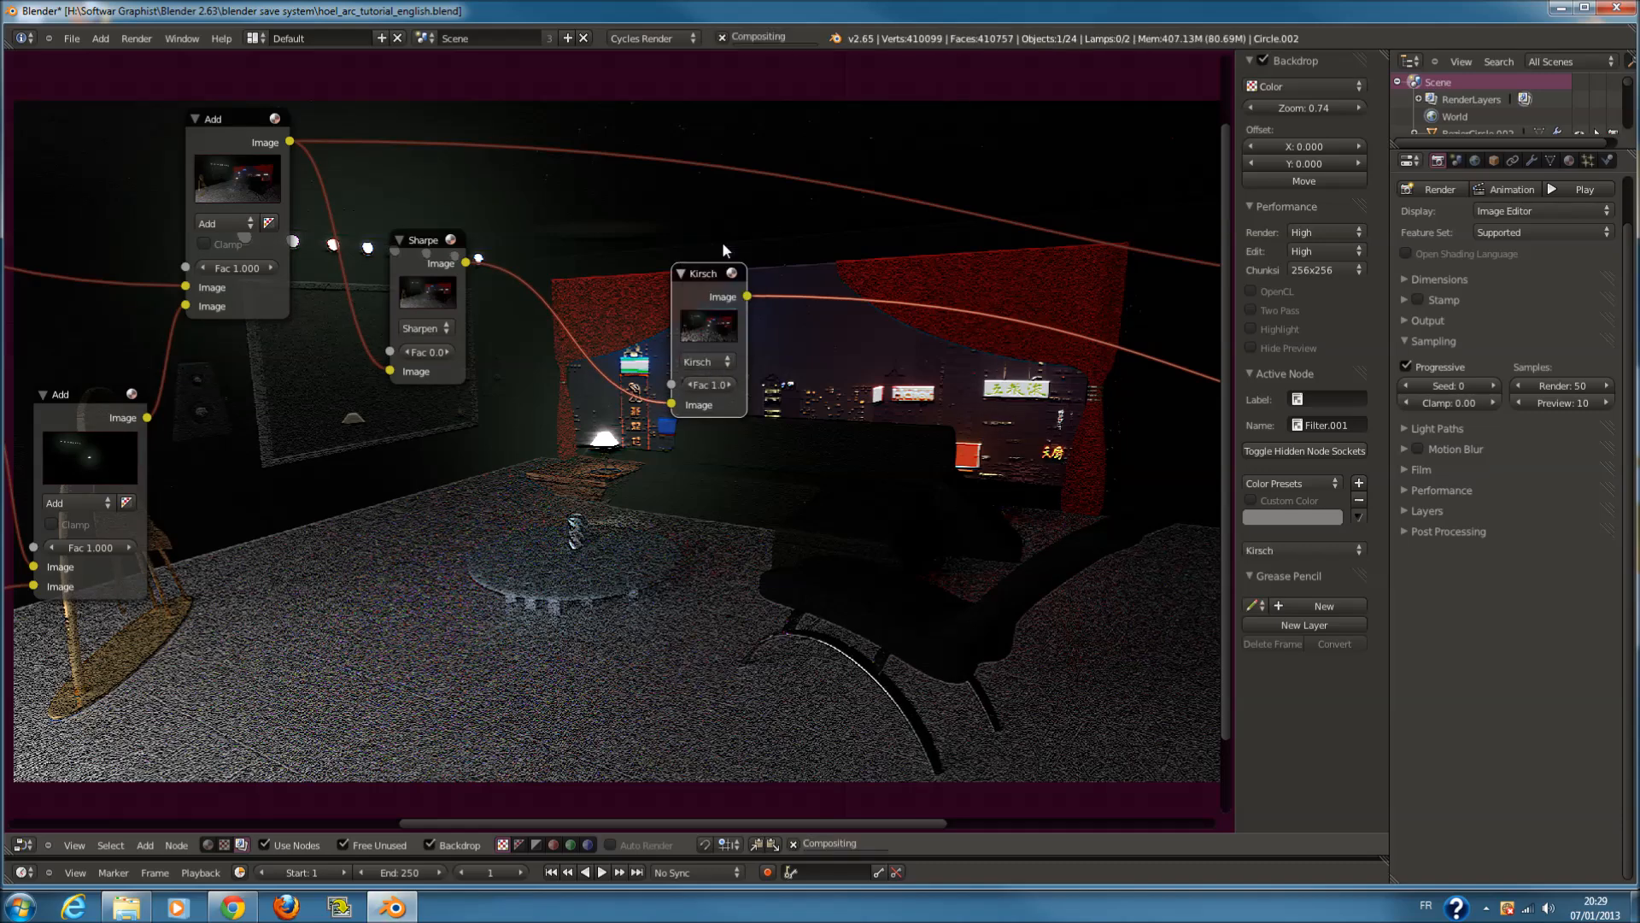
{"action": "left_click", "coordinate": [714, 361]}
{"action": "left_click", "coordinate": [715, 278]}
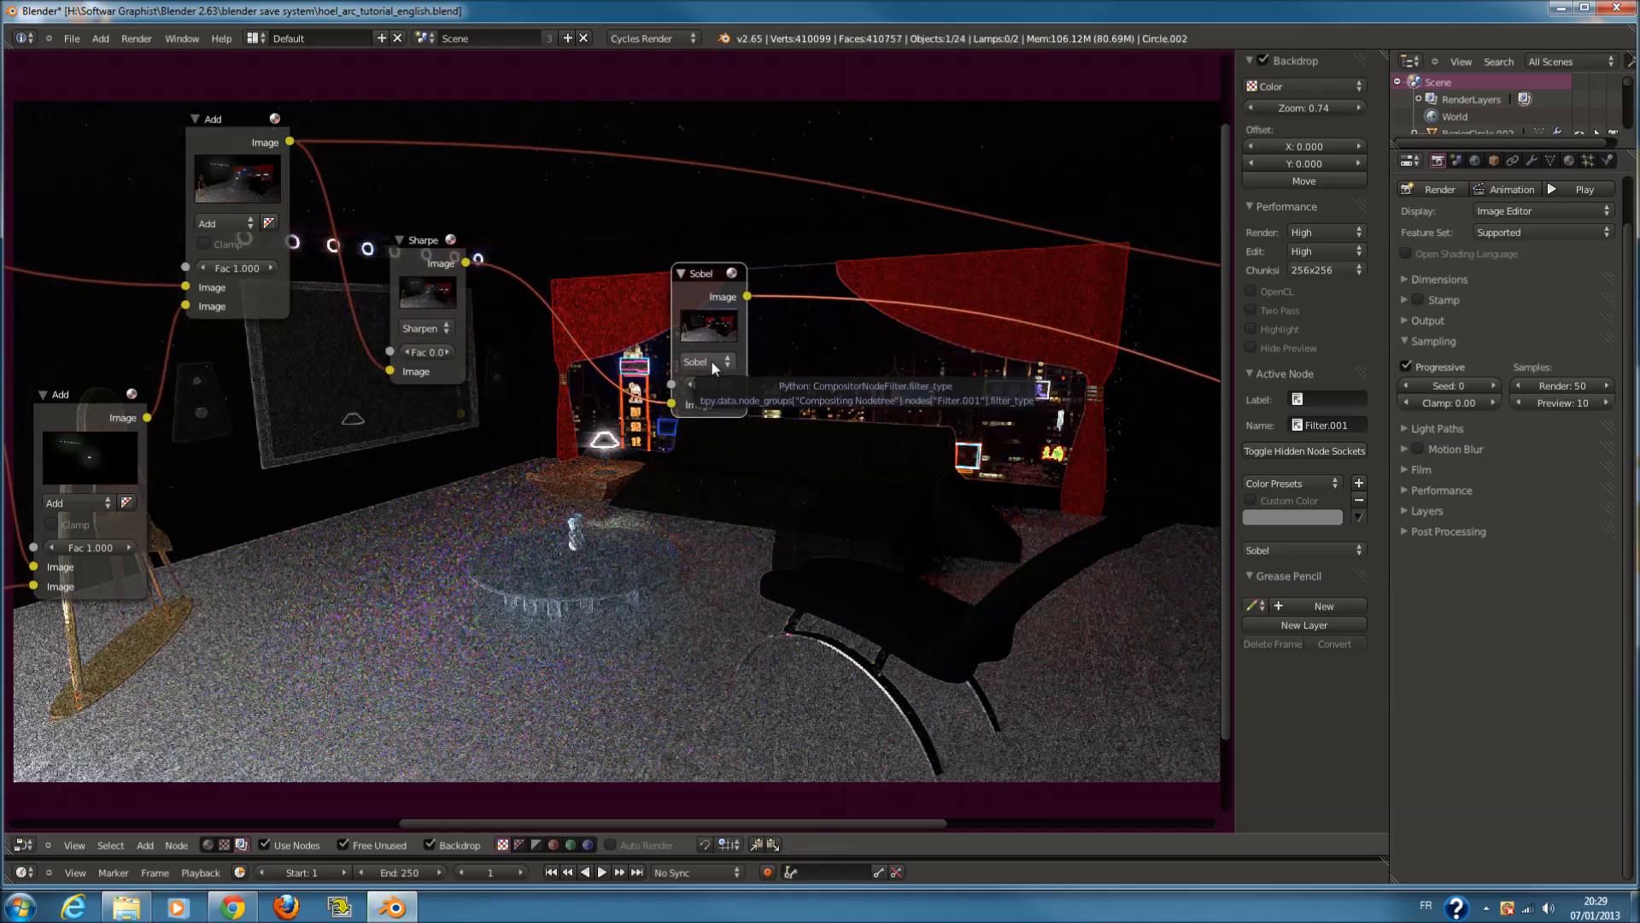
{"action": "left_click", "coordinate": [711, 361]}
{"action": "left_click", "coordinate": [704, 260]}
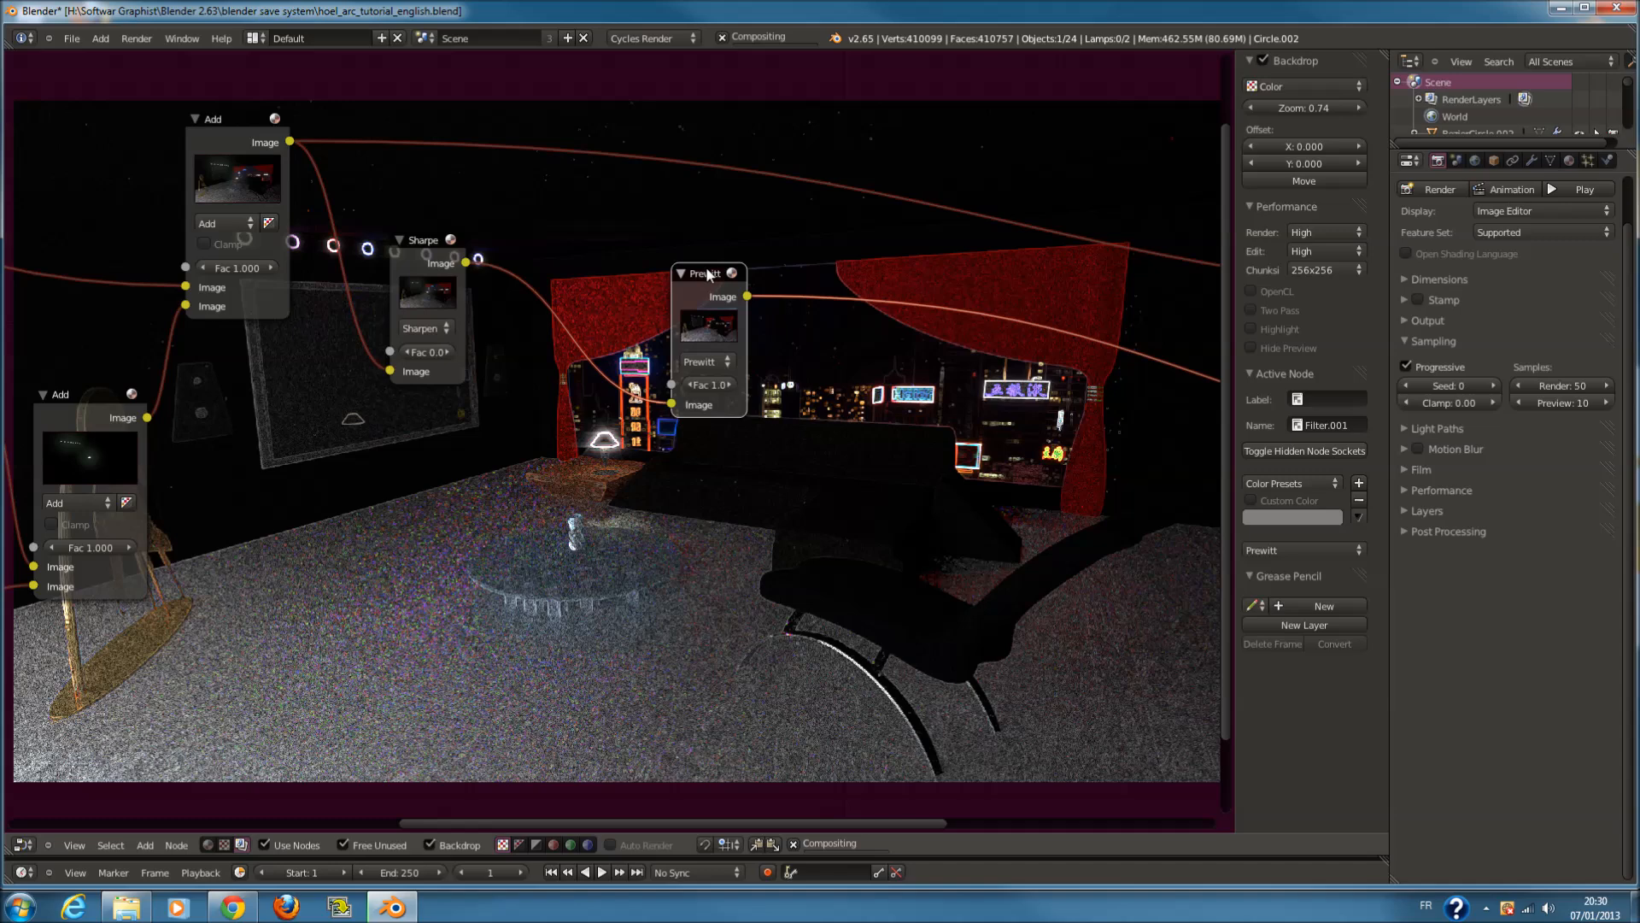
{"action": "left_click", "coordinate": [704, 362]}
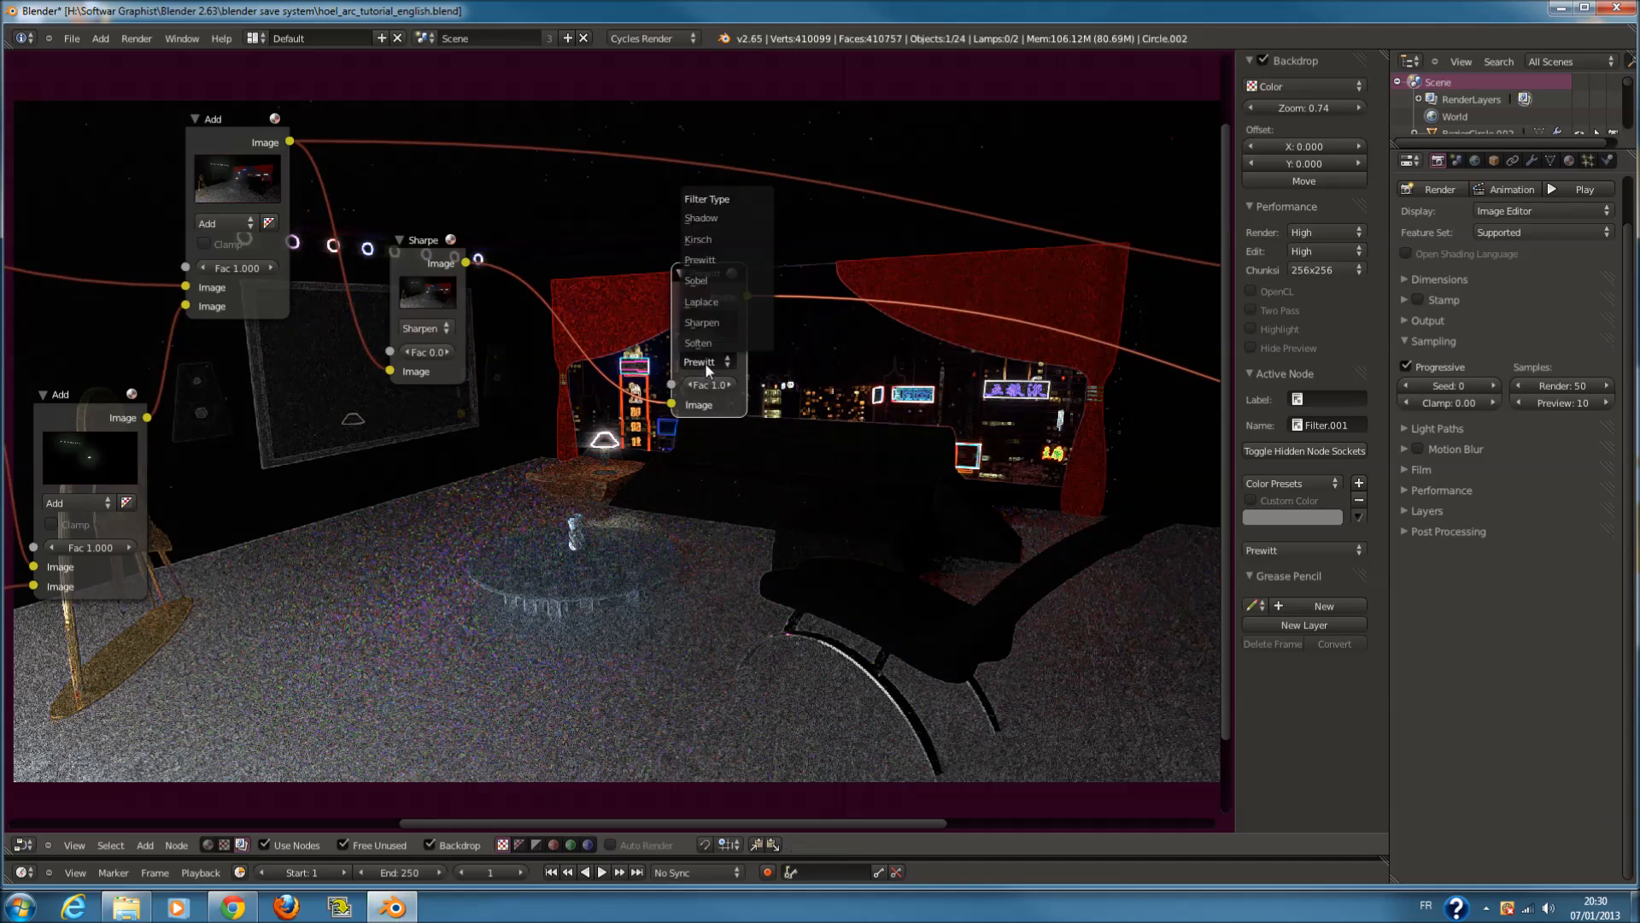
{"action": "left_click", "coordinate": [710, 245]}
Rearrange the Kirsch, Composite and Viewer nodes, leaving a gap between the Kirsch node and the outputs
{"action": "scroll", "coordinate": [754, 342], "scroll_direction": "down", "scroll_amount": 8}
{"action": "scroll", "coordinate": [684, 346], "scroll_direction": "up", "scroll_amount": 4}
{"action": "left_click_drag", "start_coordinate": [678, 349], "coordinate": [704, 395]}
{"action": "scroll", "coordinate": [828, 500], "scroll_direction": "up", "scroll_amount": 3}
{"action": "middle_click_drag", "start_coordinate": [828, 501], "coordinate": [532, 494]}
{"action": "scroll", "coordinate": [531, 493], "scroll_direction": "down", "scroll_amount": 6}
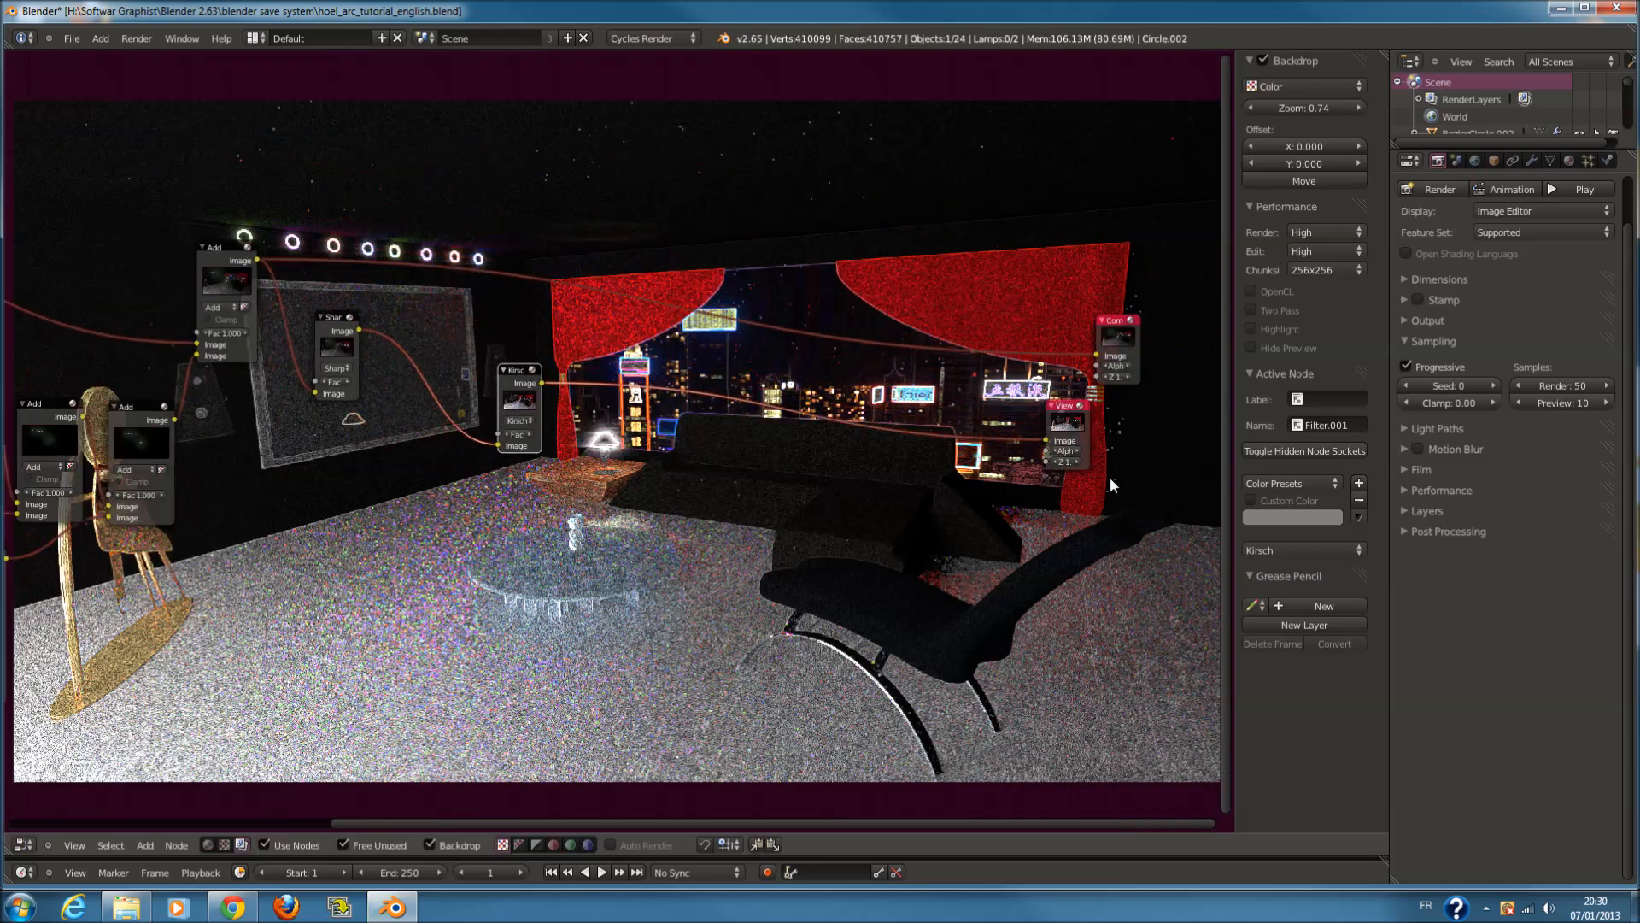
{"action": "left_click_drag", "start_coordinate": [1068, 419], "coordinate": [648, 408]}
{"action": "left_click_drag", "start_coordinate": [1101, 335], "coordinate": [590, 338]}
{"action": "scroll", "coordinate": [590, 338], "scroll_direction": "up", "scroll_amount": 3}
{"action": "left_click_drag", "start_coordinate": [624, 244], "coordinate": [699, 239]}
{"action": "middle_click_drag", "start_coordinate": [709, 319], "coordinate": [995, 373]}
{"action": "left_click_drag", "start_coordinate": [683, 406], "coordinate": [475, 451]}
{"action": "scroll", "coordinate": [475, 452], "scroll_direction": "down", "scroll_amount": 2}
{"action": "middle_click_drag", "start_coordinate": [609, 491], "coordinate": [694, 512]}
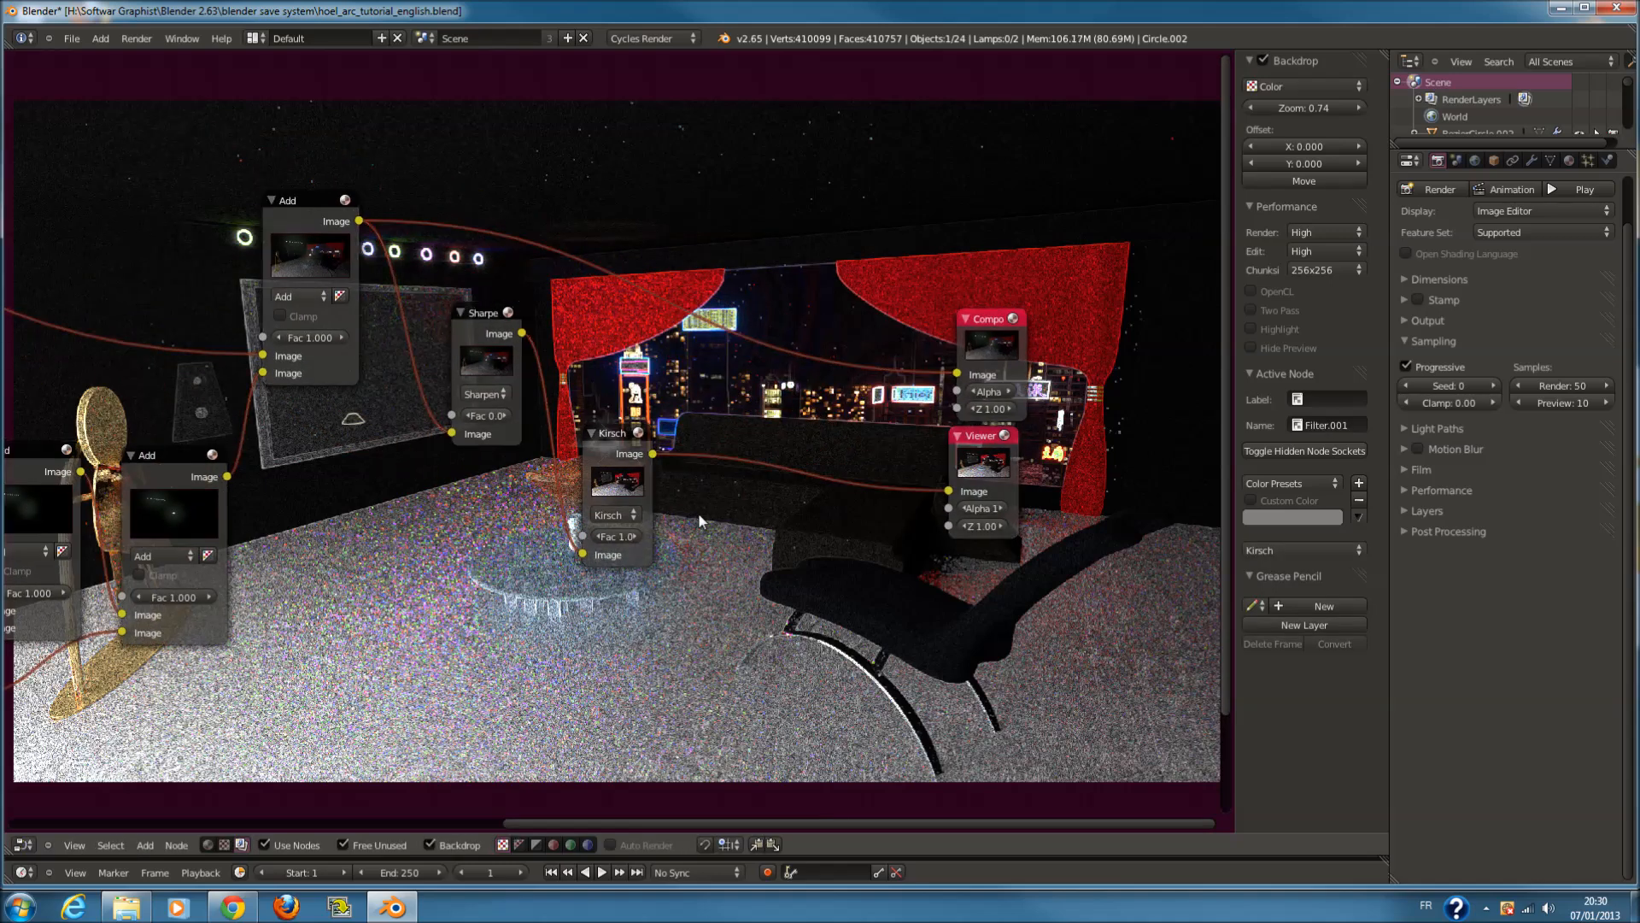
Insert a Mix node before the Viewer, combining the unfiltered image with the Kirsch output, and set it to Add
{"action": "key", "text": "shift+a"}
{"action": "mouse_move", "coordinate": [676, 481]}
{"action": "left_click", "coordinate": [773, 483]}
{"action": "left_click", "coordinate": [759, 402]}
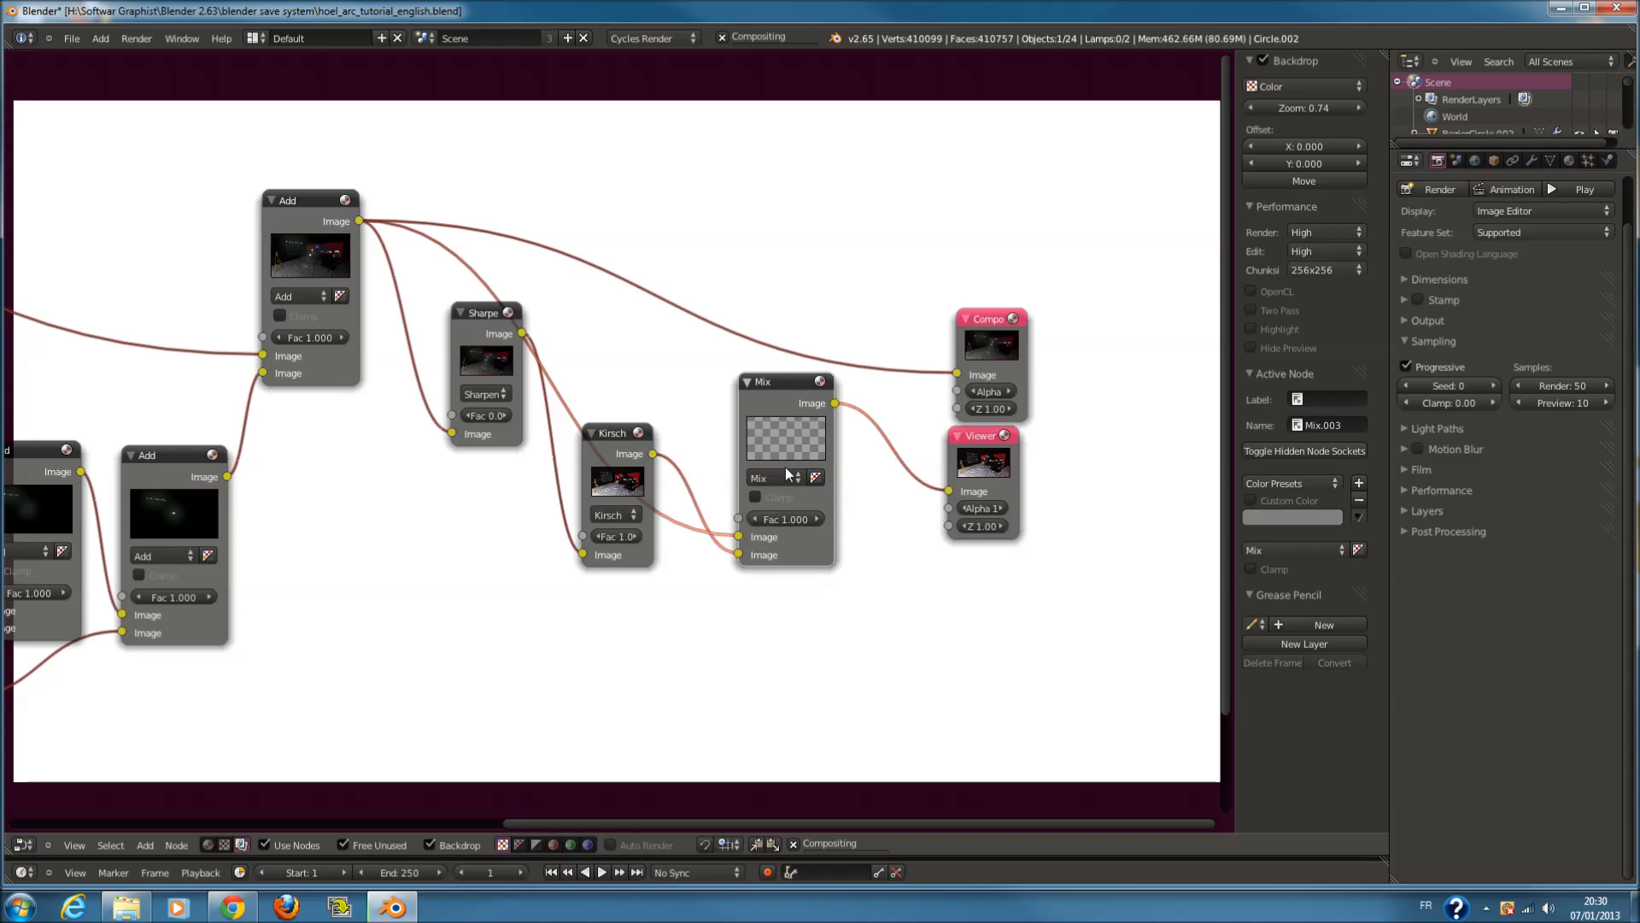
{"action": "left_click", "coordinate": [786, 472]}
{"action": "left_click", "coordinate": [767, 433]}
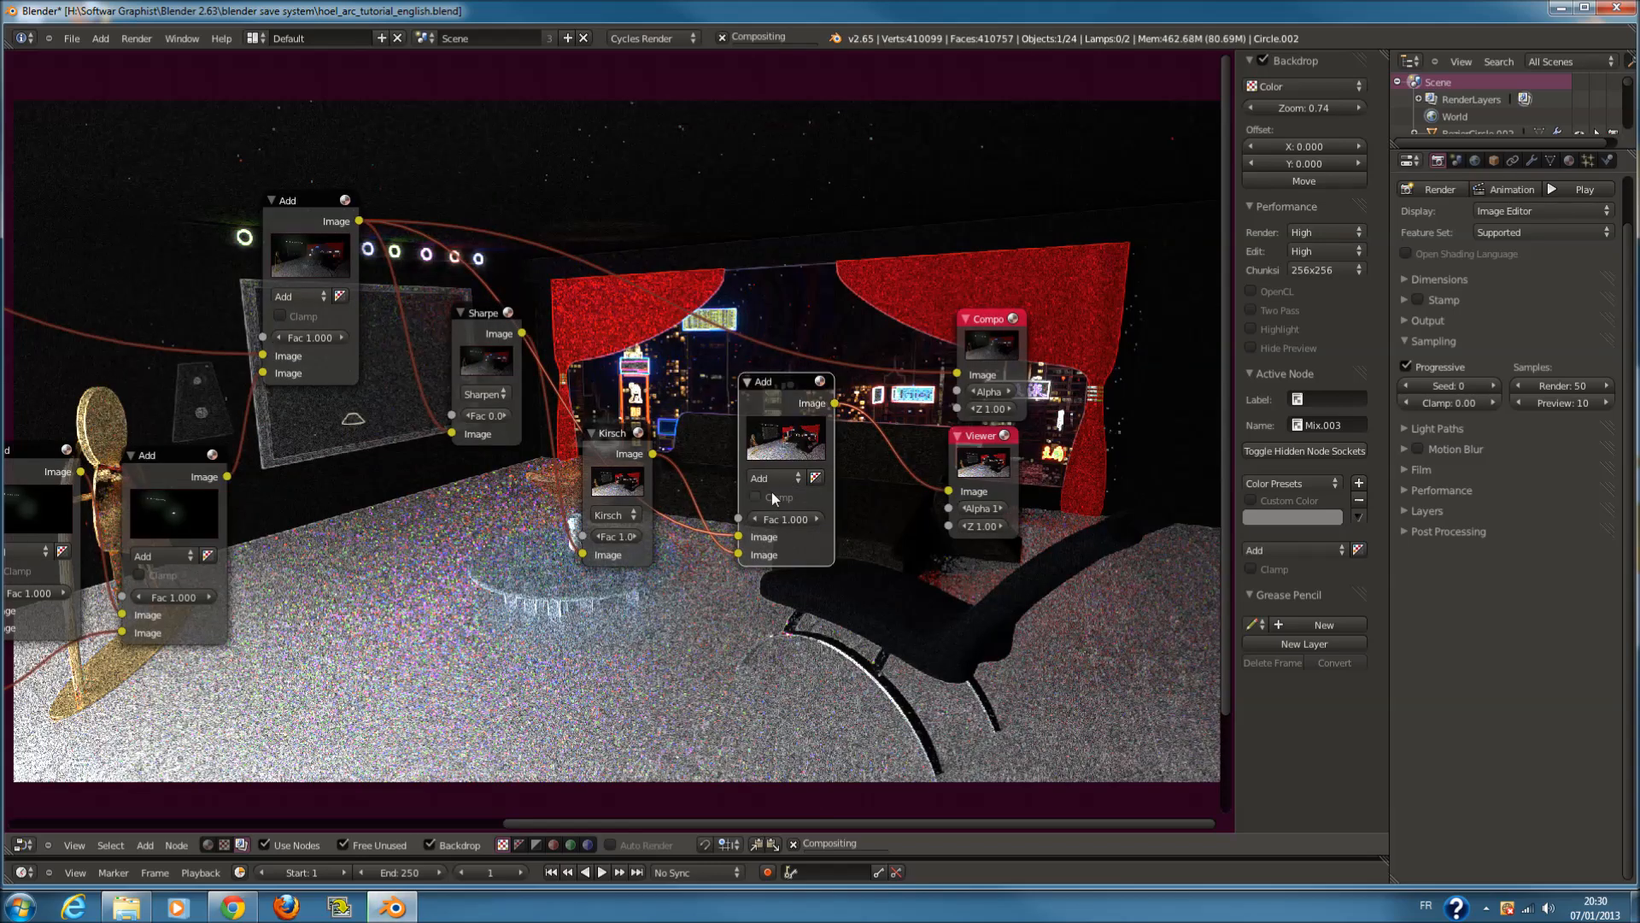
Set the factor of the new Add node to 0.100
{"action": "scroll", "coordinate": [634, 561], "scroll_direction": "up", "scroll_amount": 2}
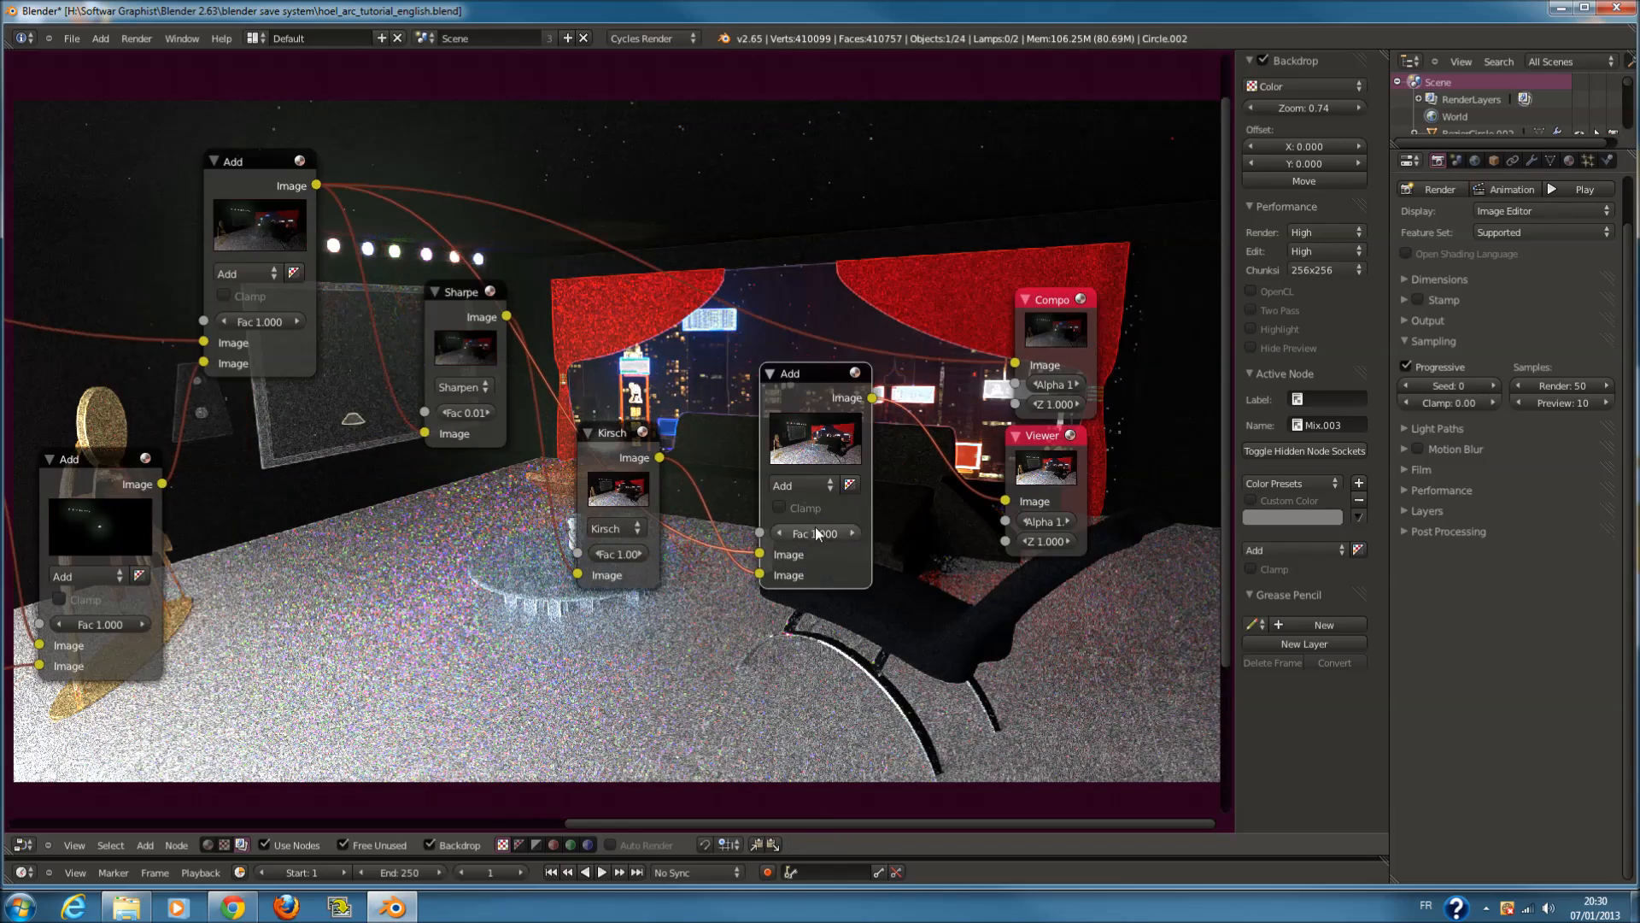
{"action": "left_click_drag", "start_coordinate": [816, 529], "coordinate": [594, 522]}
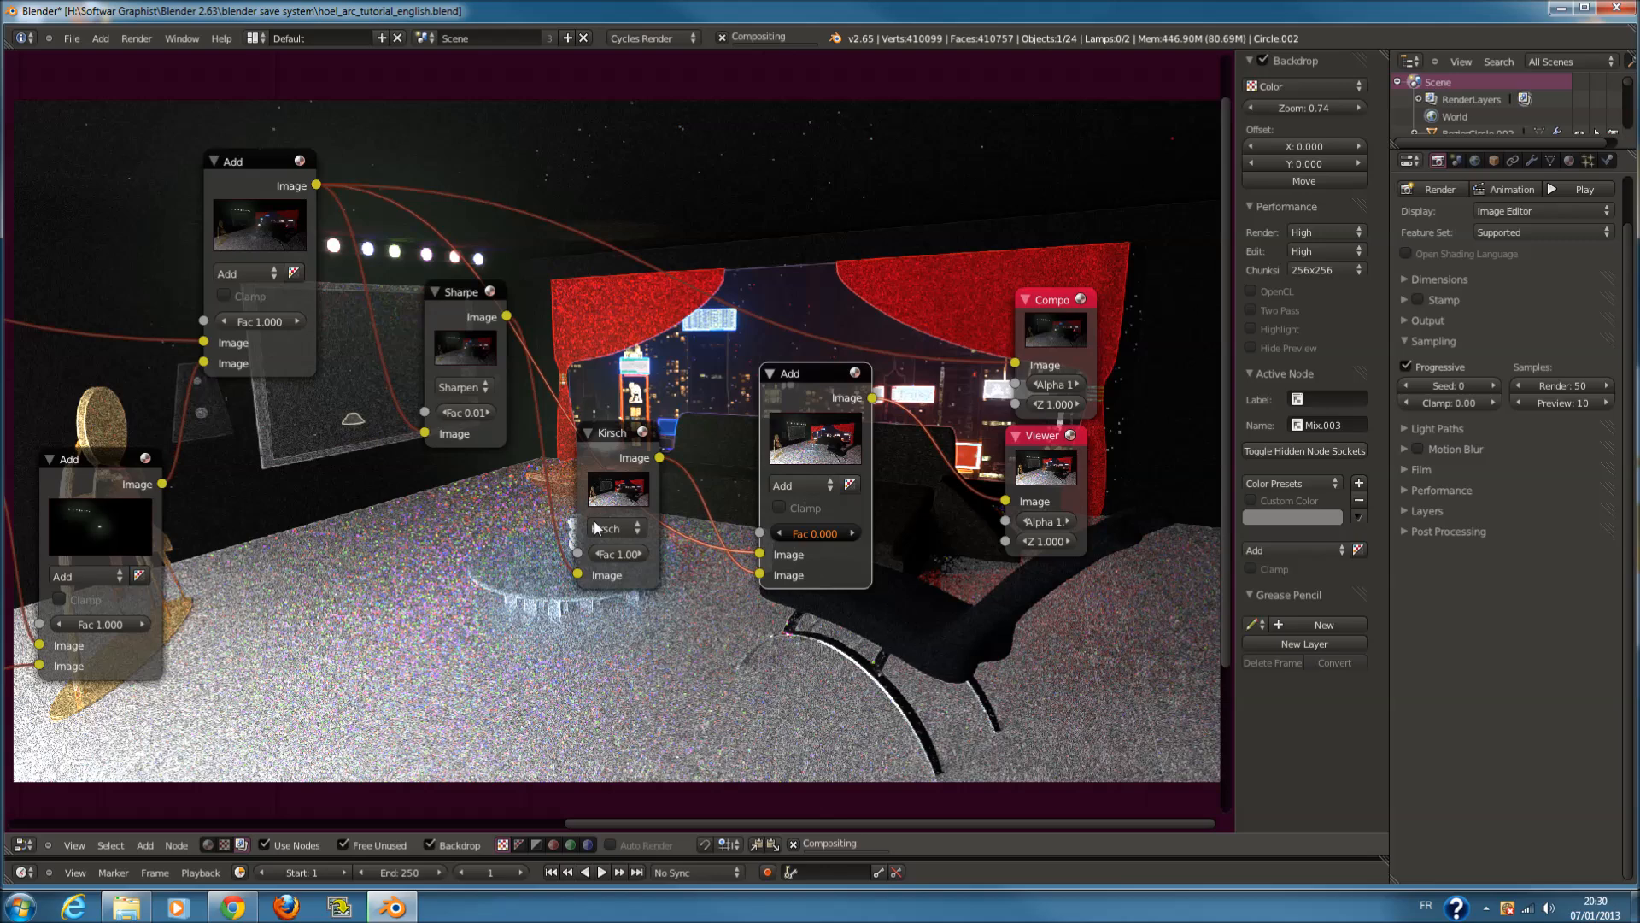
{"action": "left_click", "coordinate": [843, 536]}
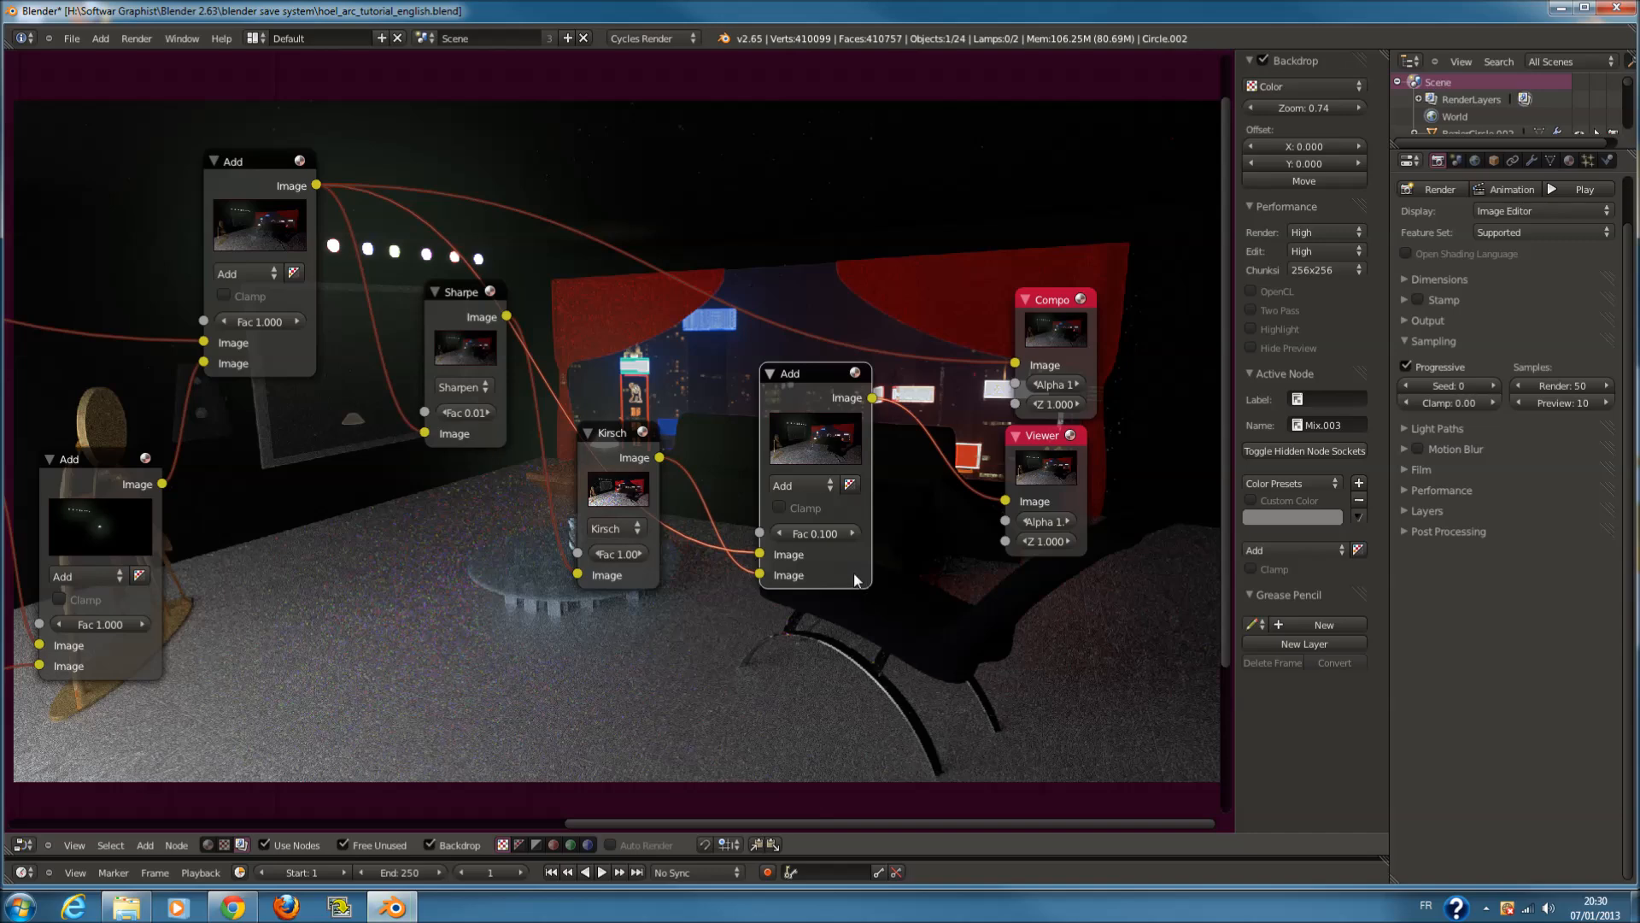
Rewire the new Add node with the Sharpen output in its first image input and the Kirsch output in its second
{"action": "scroll", "coordinate": [820, 559], "scroll_direction": "up", "scroll_amount": 1}
{"action": "left_click_drag", "start_coordinate": [772, 565], "coordinate": [773, 586]}
{"action": "mouse_move", "coordinate": [295, 165]}
{"action": "left_mouse_down"}
{"action": "mouse_move", "coordinate": [584, 345]}
{"action": "mouse_move", "coordinate": [773, 564]}
{"action": "mouse_move", "coordinate": [766, 542]}
{"action": "left_mouse_up"}
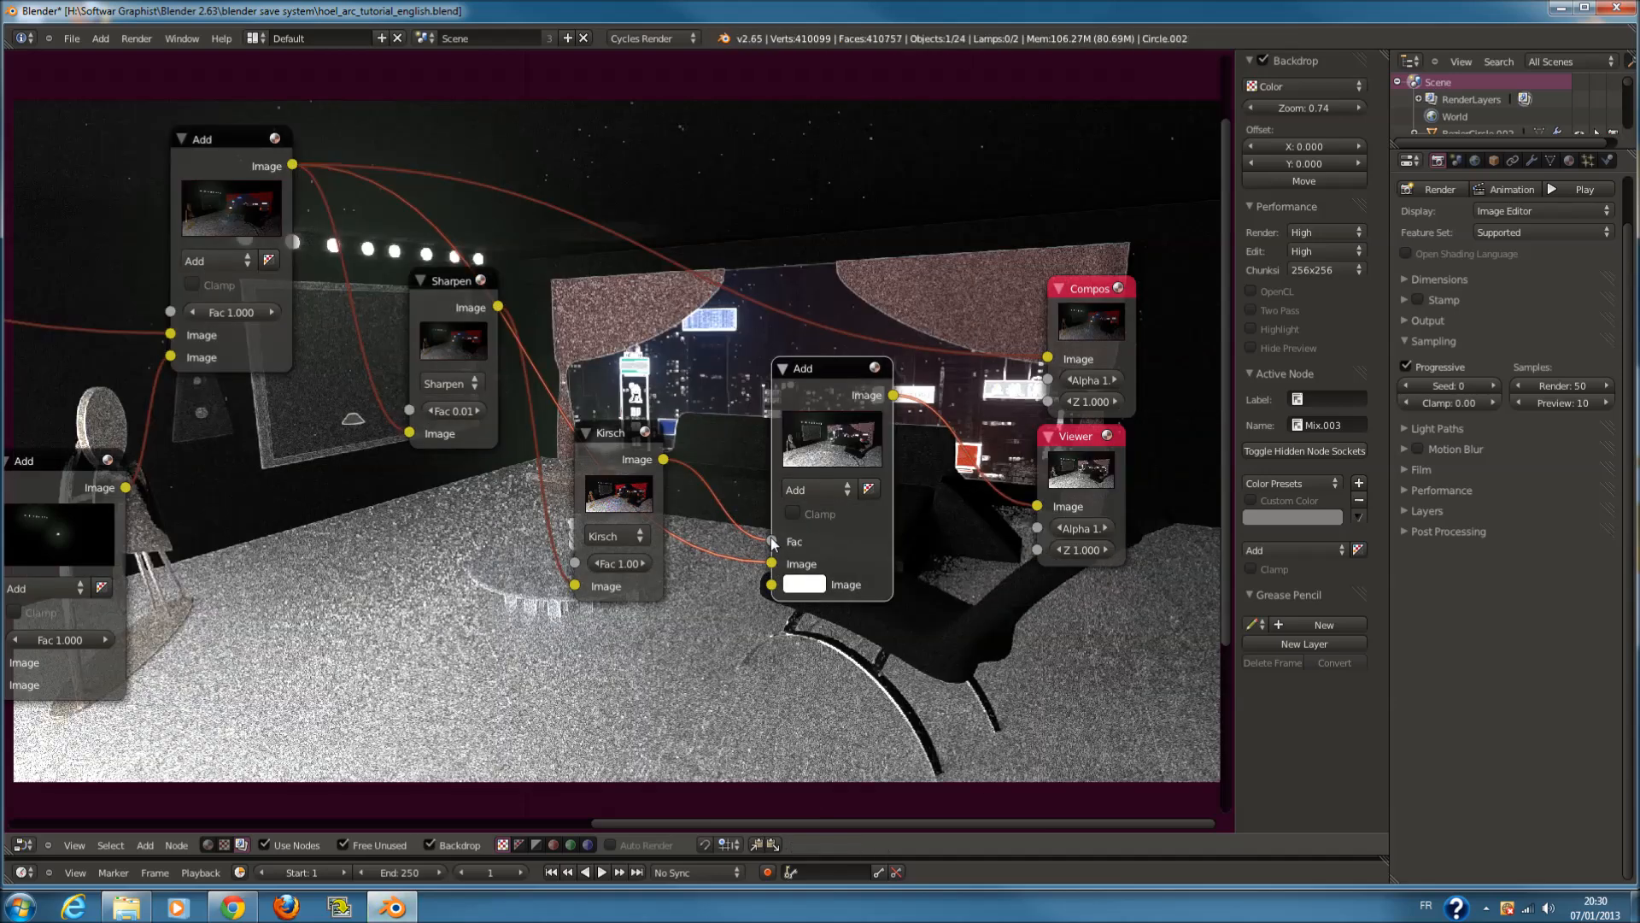
{"action": "left_click_drag", "start_coordinate": [774, 544], "coordinate": [771, 585]}
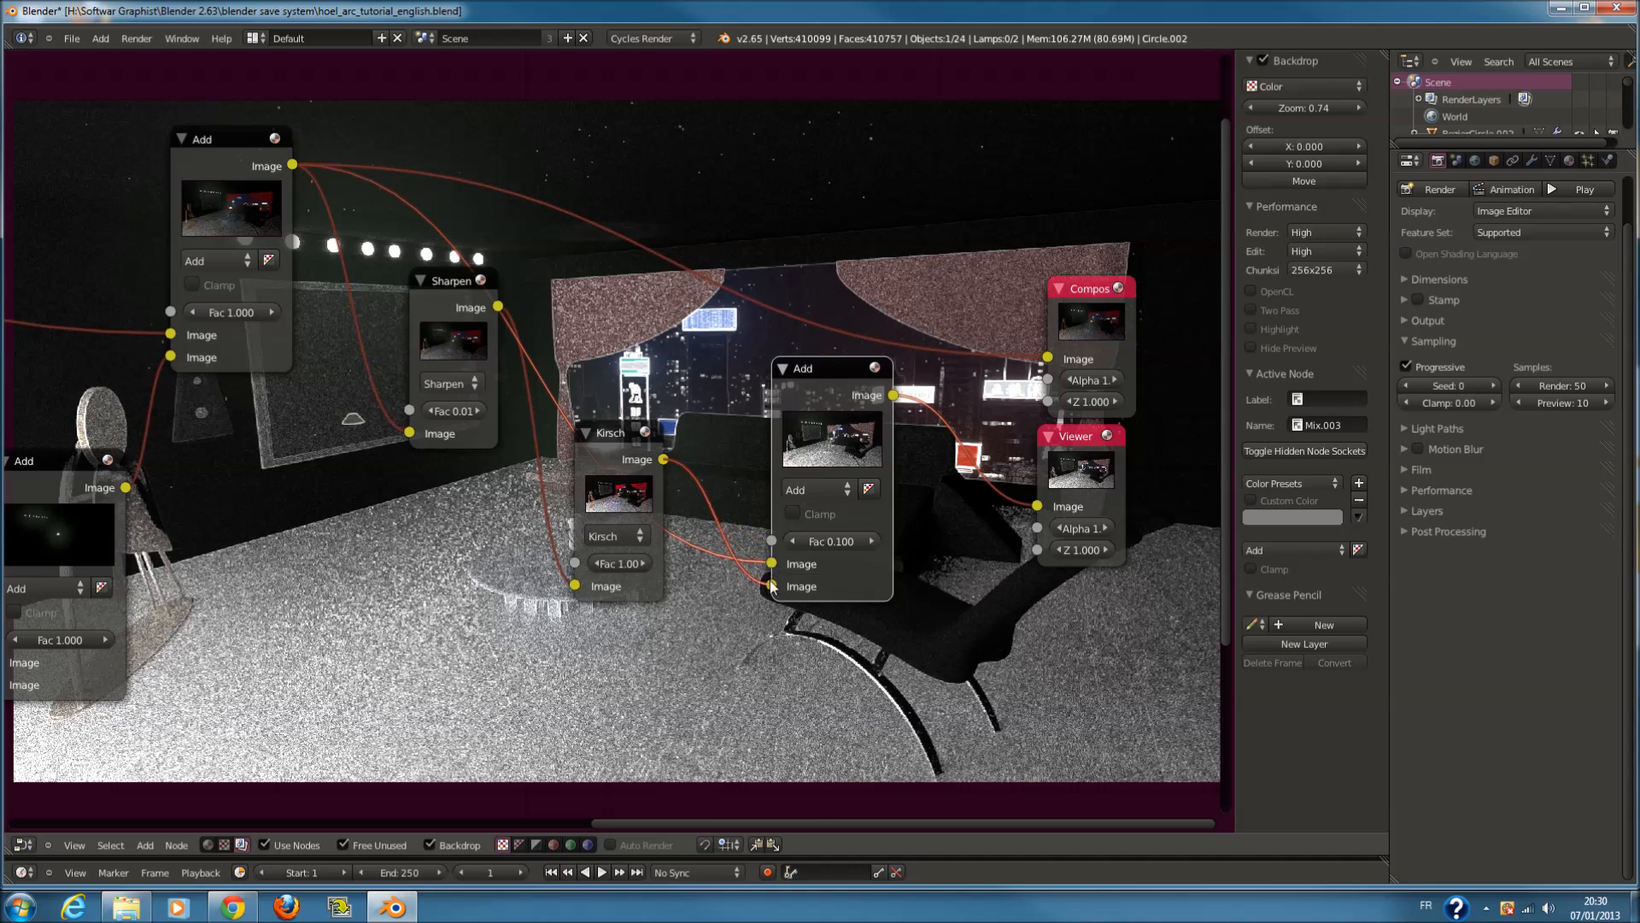
{"action": "left_click_drag", "start_coordinate": [494, 317], "coordinate": [772, 564]}
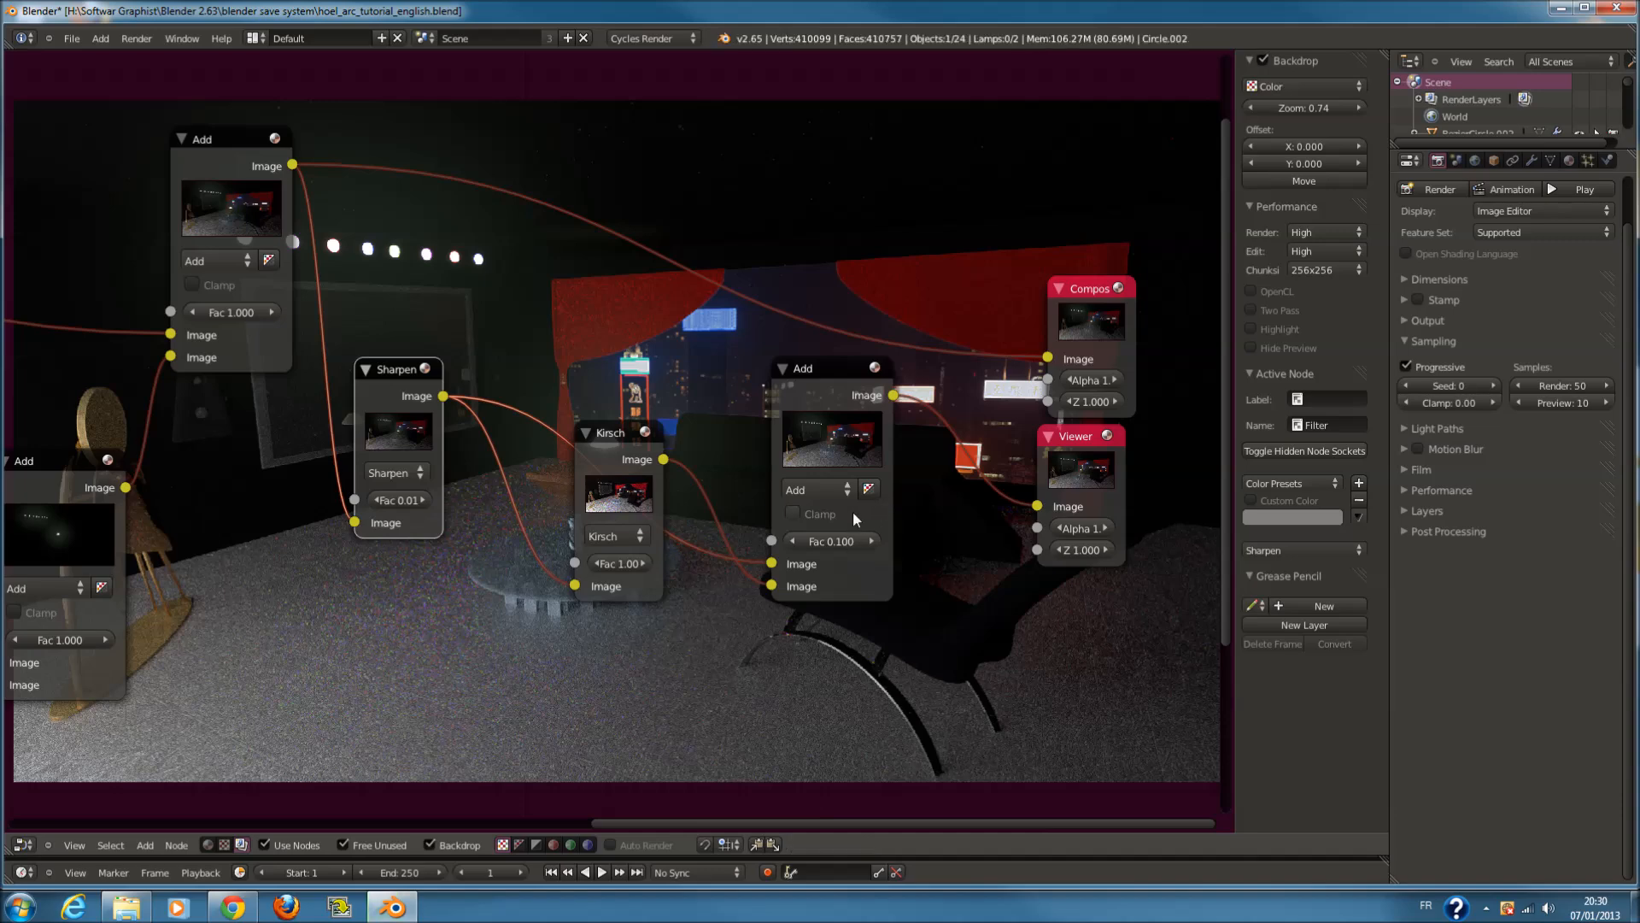
Spread out the Composite, Viewer and new Add nodes, away from the Kirsch node
{"action": "scroll", "coordinate": [859, 547], "scroll_direction": "down", "scroll_amount": 1}
{"action": "left_click_drag", "start_coordinate": [1039, 328], "coordinate": [1184, 259]}
{"action": "left_click_drag", "start_coordinate": [1025, 458], "coordinate": [1271, 467]}
{"action": "middle_click_drag", "start_coordinate": [860, 492], "coordinate": [588, 451]}
{"action": "left_click_drag", "start_coordinate": [982, 403], "coordinate": [1166, 425]}
{"action": "left_click_drag", "start_coordinate": [892, 199], "coordinate": [1187, 216]}
{"action": "scroll", "coordinate": [559, 449], "scroll_direction": "up", "scroll_amount": 1}
{"action": "left_click_drag", "start_coordinate": [506, 366], "coordinate": [711, 353]}
Set the factor of the Kirsch node to 0.200
{"action": "middle_click_drag", "start_coordinate": [558, 468], "coordinate": [729, 469]}
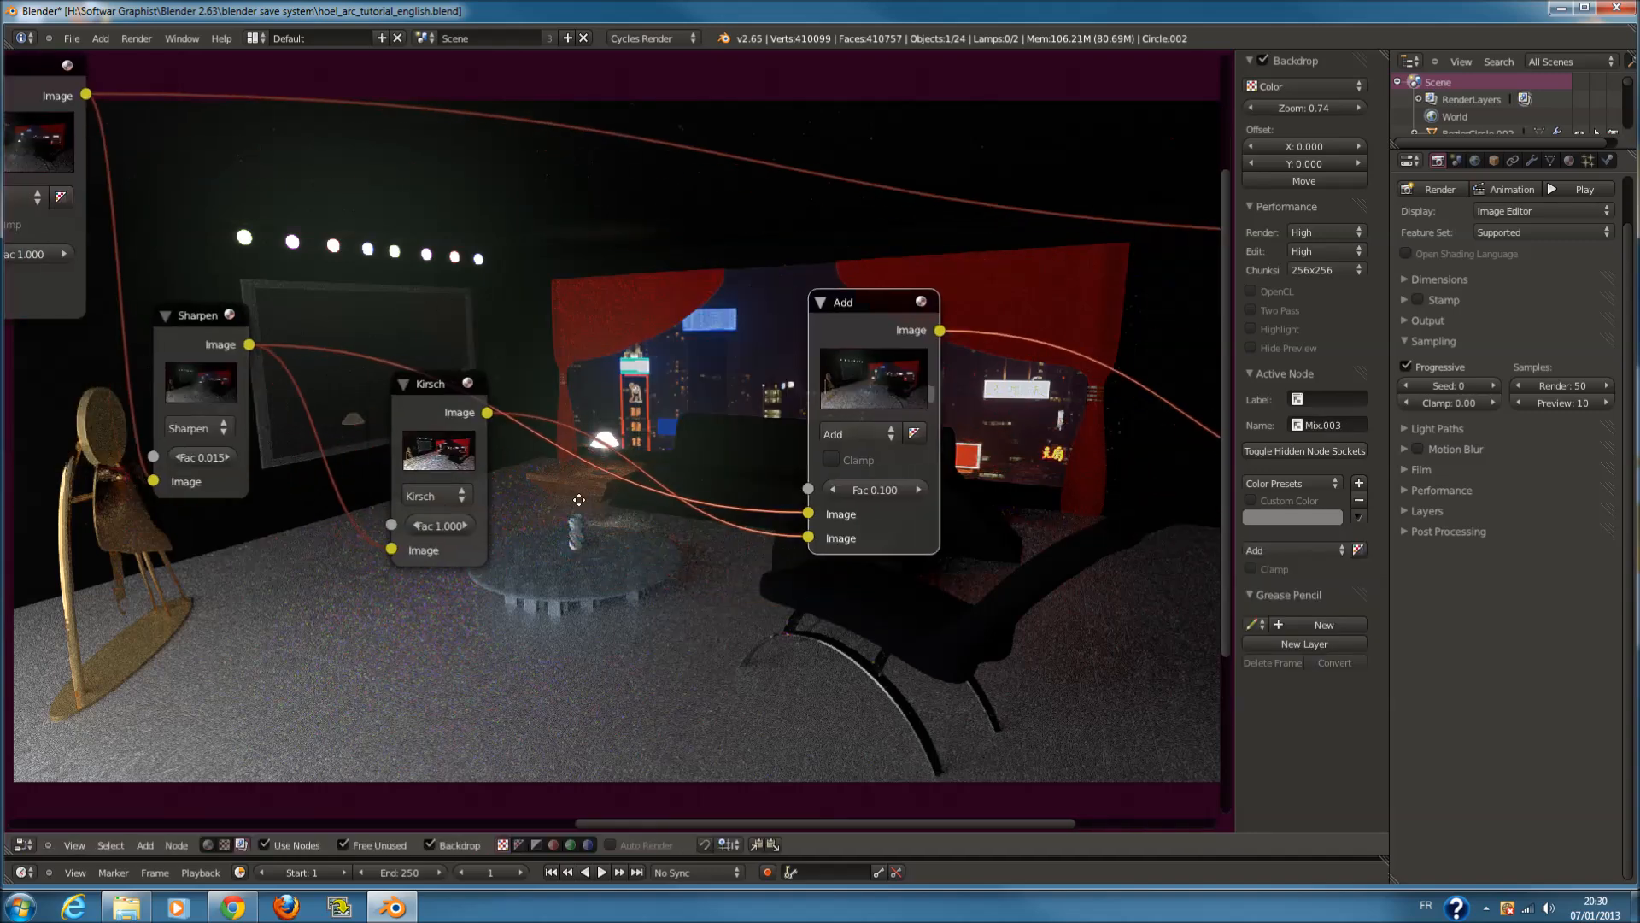
{"action": "left_click", "coordinate": [445, 522]}
{"action": "type", "text": "0"}
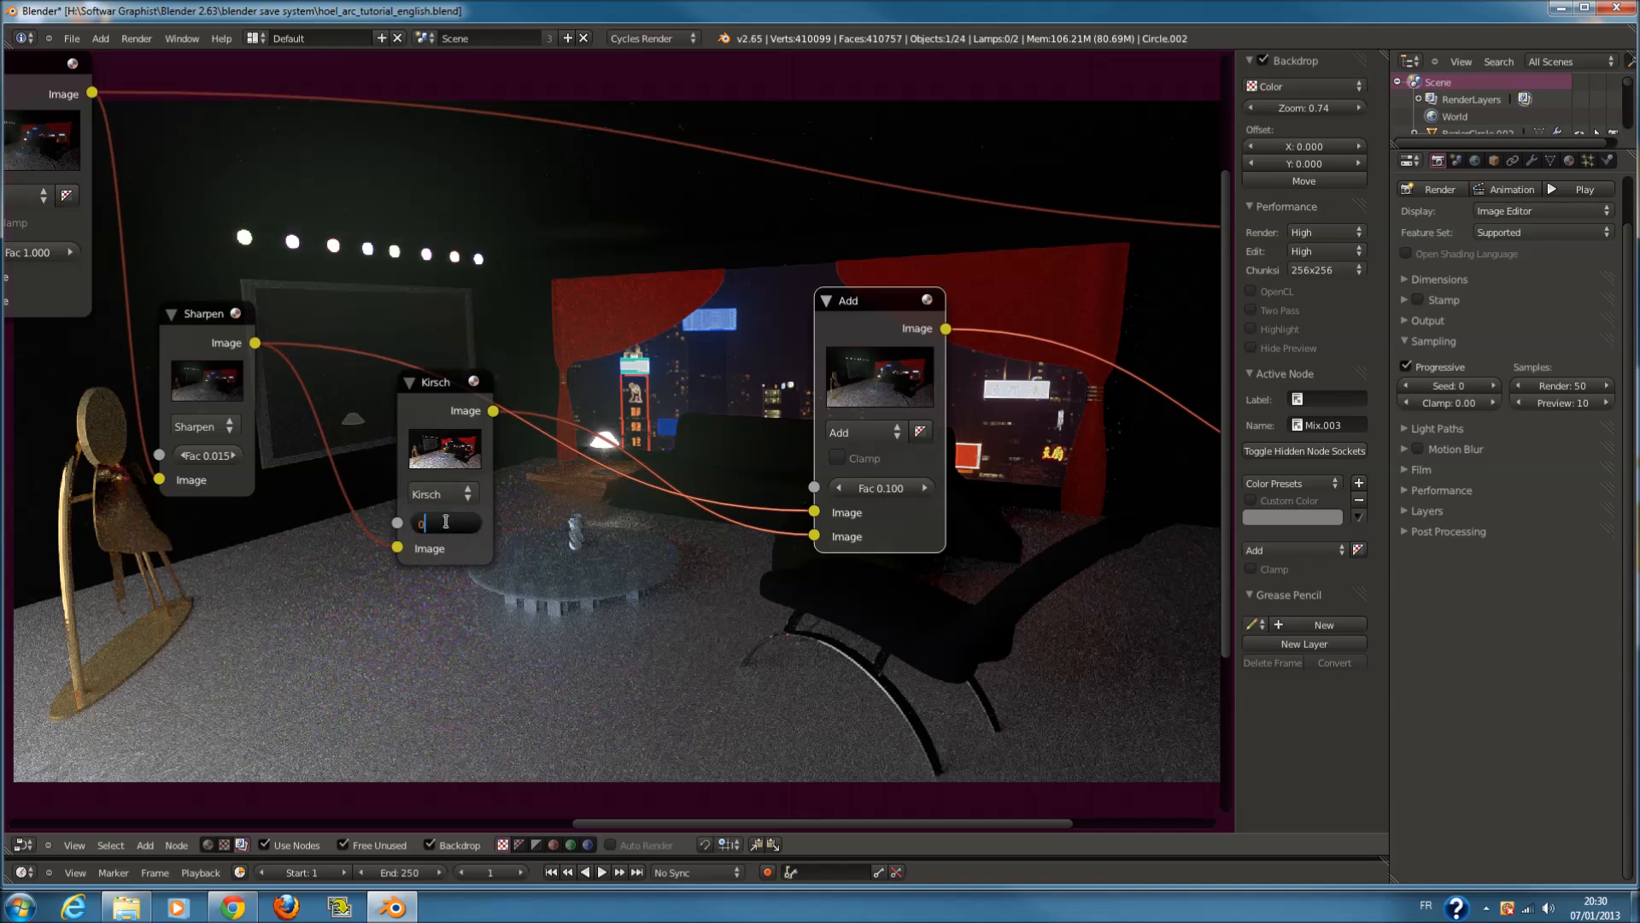
{"action": "type", "text": ".2"}
{"action": "key", "text": "Return"}
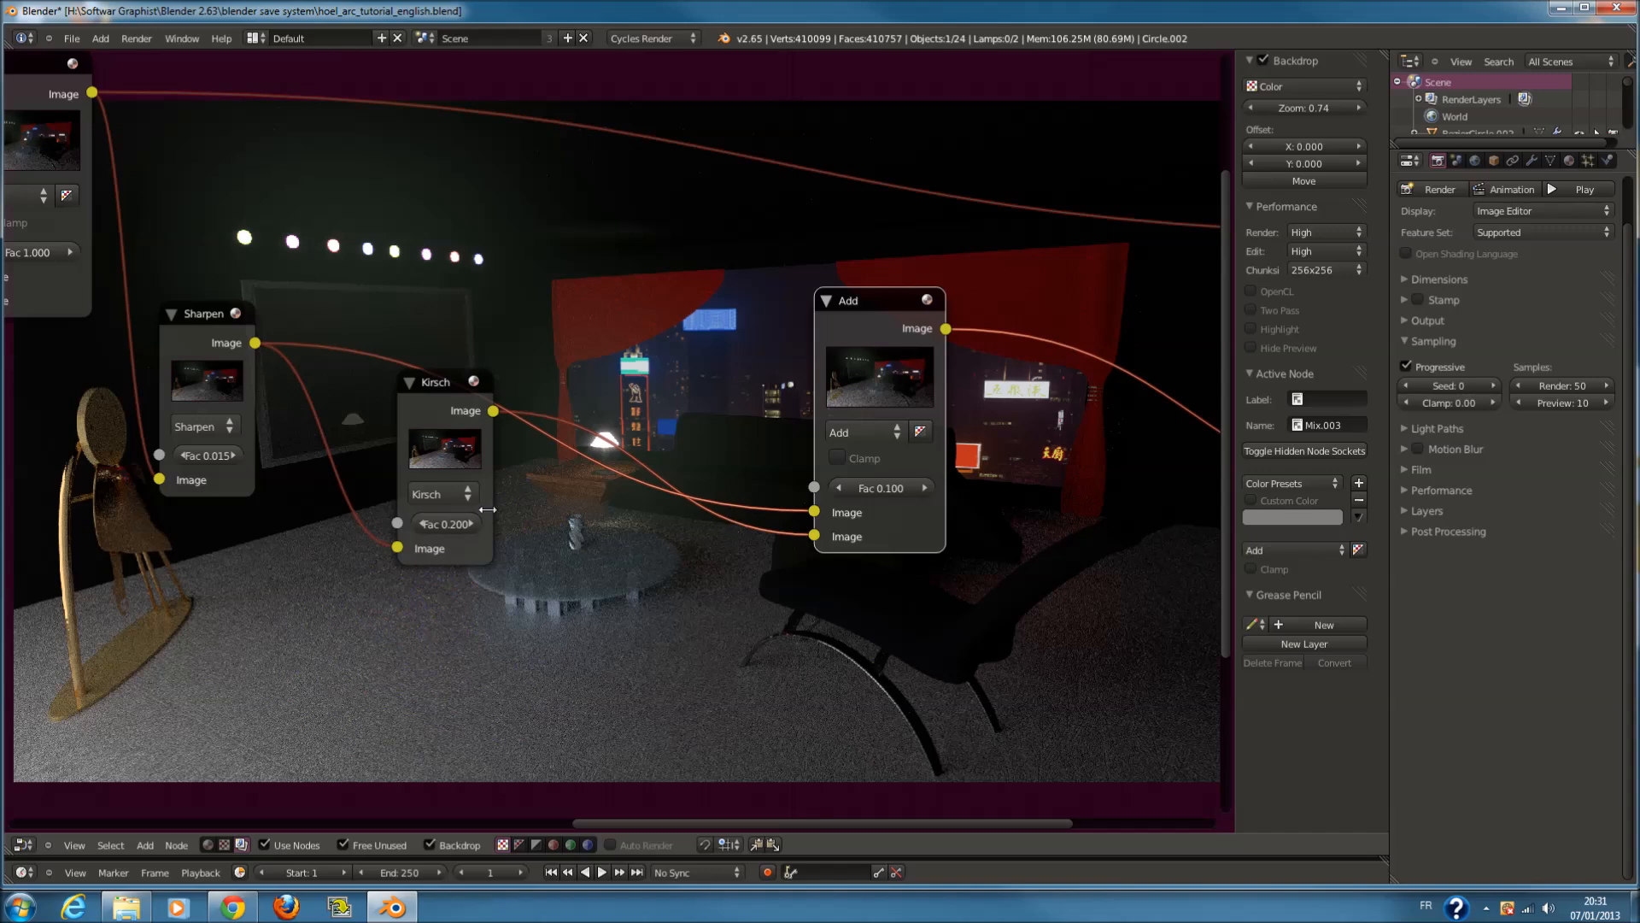
Group the Sharpen, Kirsch and Add nodes closely together and move the Composite and Viewer nodes farther along
{"action": "scroll", "coordinate": [526, 523], "scroll_direction": "down", "scroll_amount": 4}
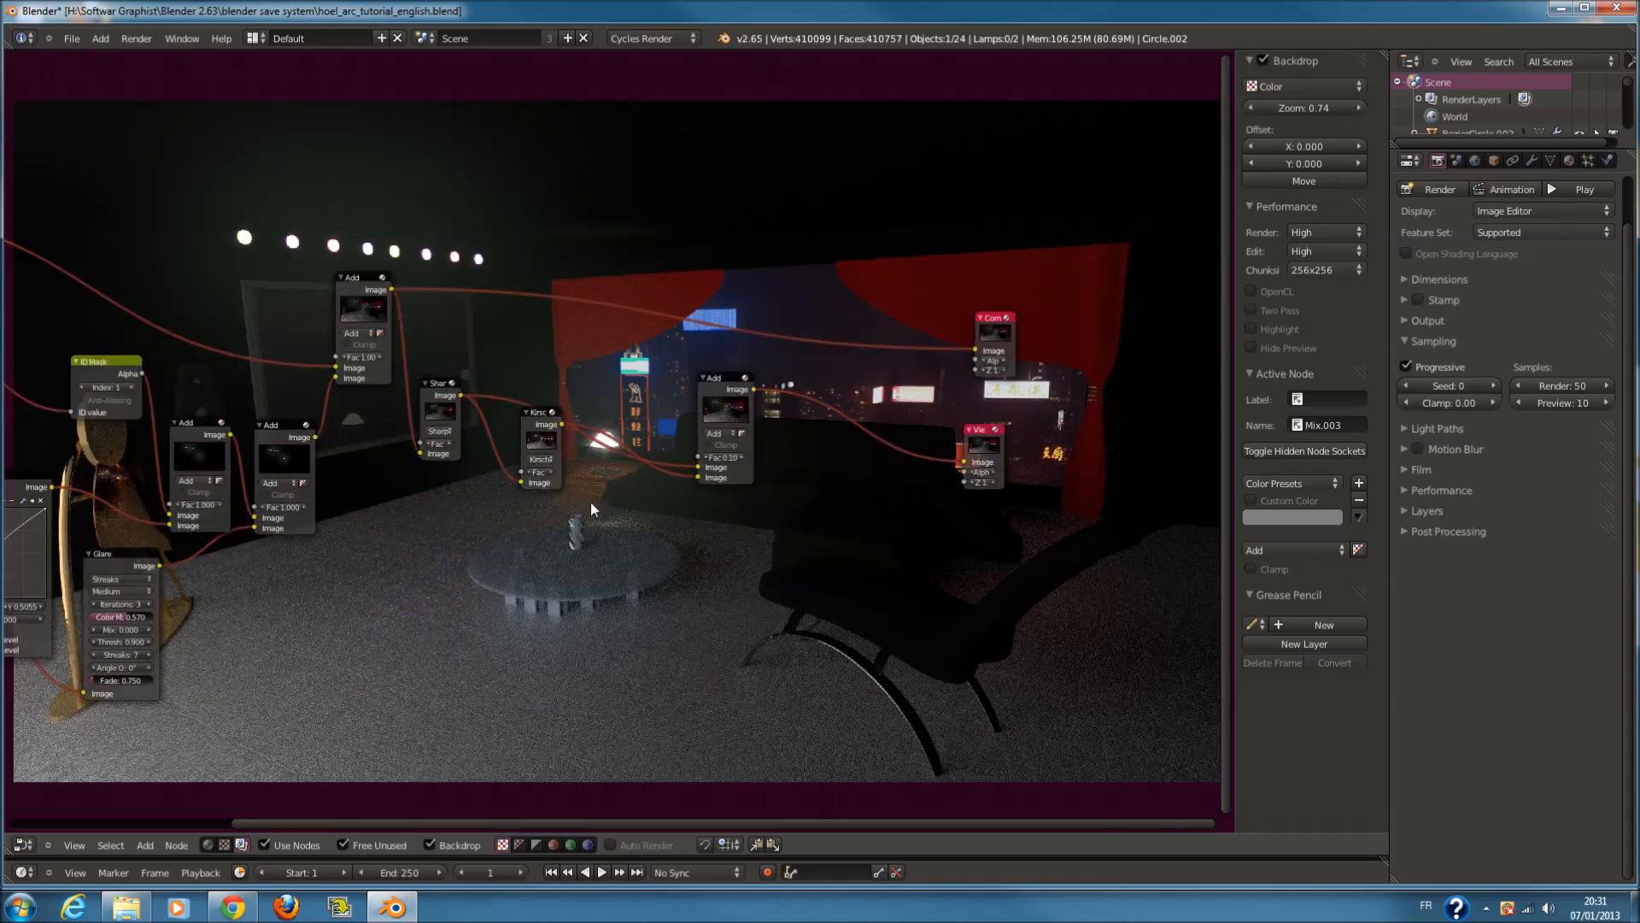
{"action": "left_click_drag", "start_coordinate": [449, 387], "coordinate": [509, 383]}
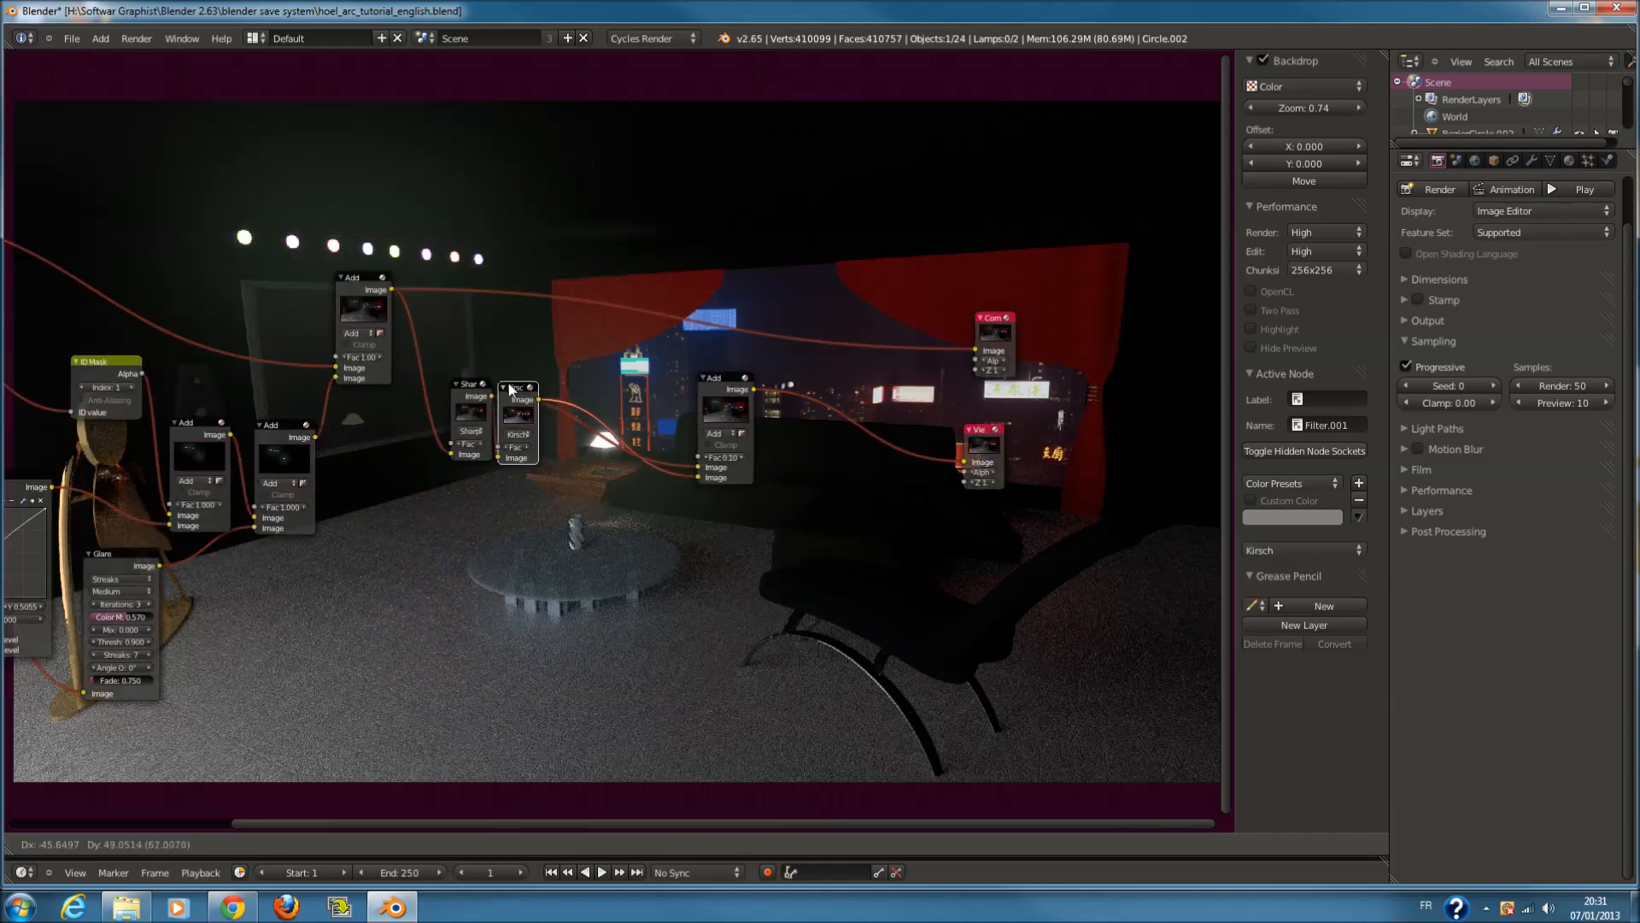
{"action": "left_click_drag", "start_coordinate": [714, 396], "coordinate": [562, 388]}
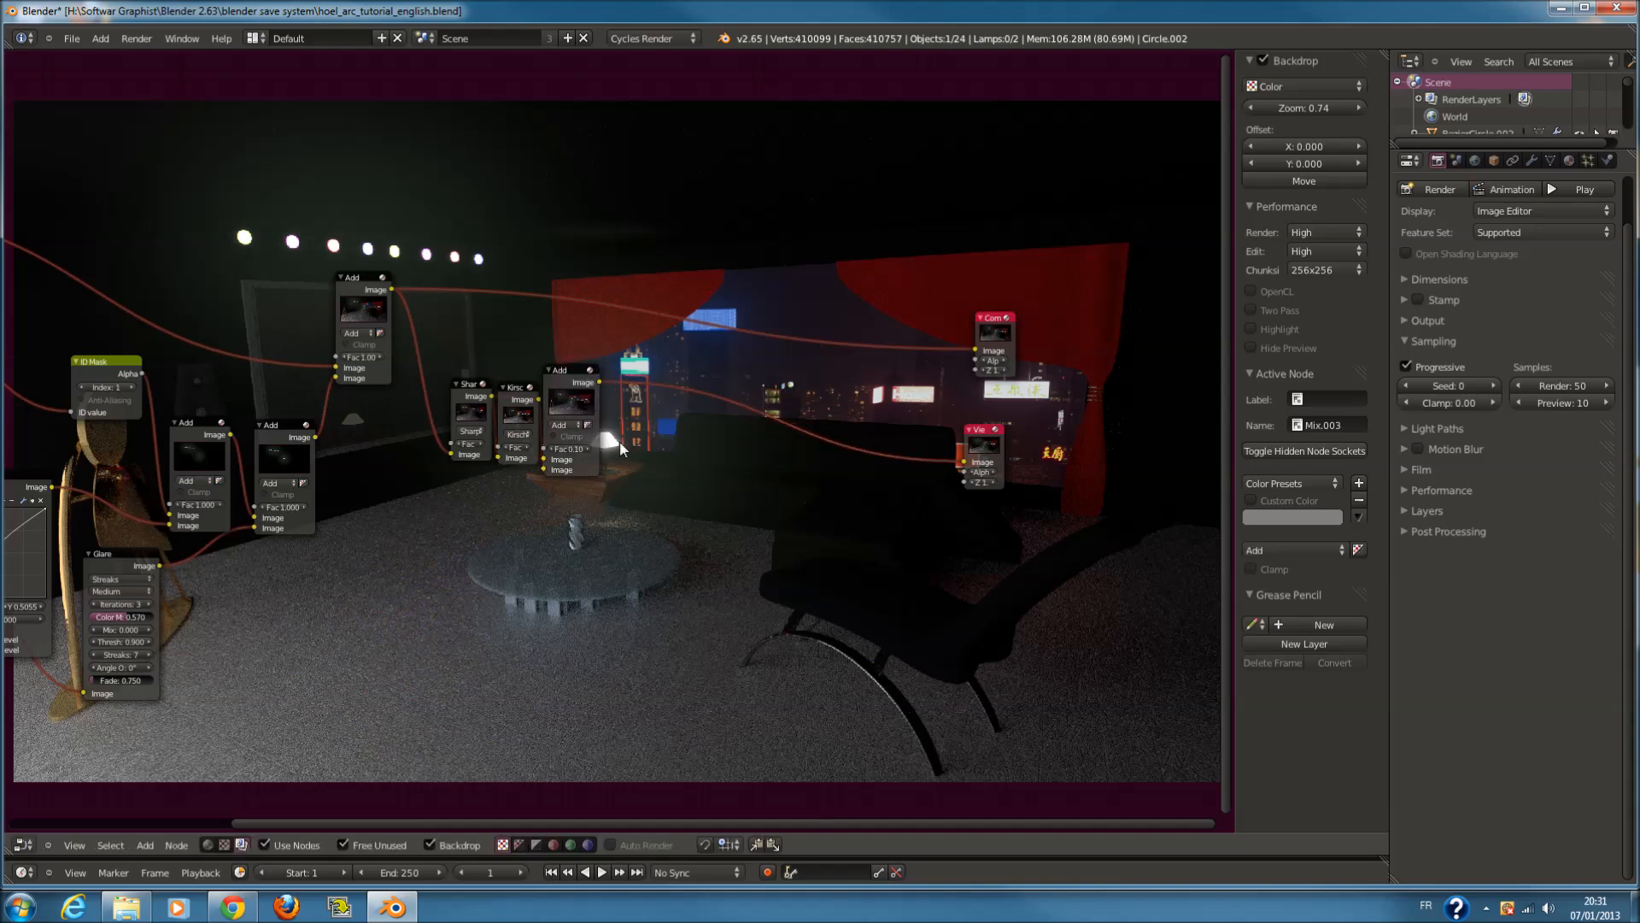
{"action": "scroll", "coordinate": [682, 511], "scroll_direction": "down", "scroll_amount": 1}
{"action": "scroll", "coordinate": [682, 511], "scroll_direction": "up", "scroll_amount": 4}
{"action": "middle_click_drag", "start_coordinate": [824, 520], "coordinate": [362, 490]}
{"action": "left_click_drag", "start_coordinate": [651, 264], "coordinate": [773, 252]}
{"action": "left_click_drag", "start_coordinate": [632, 398], "coordinate": [827, 412]}
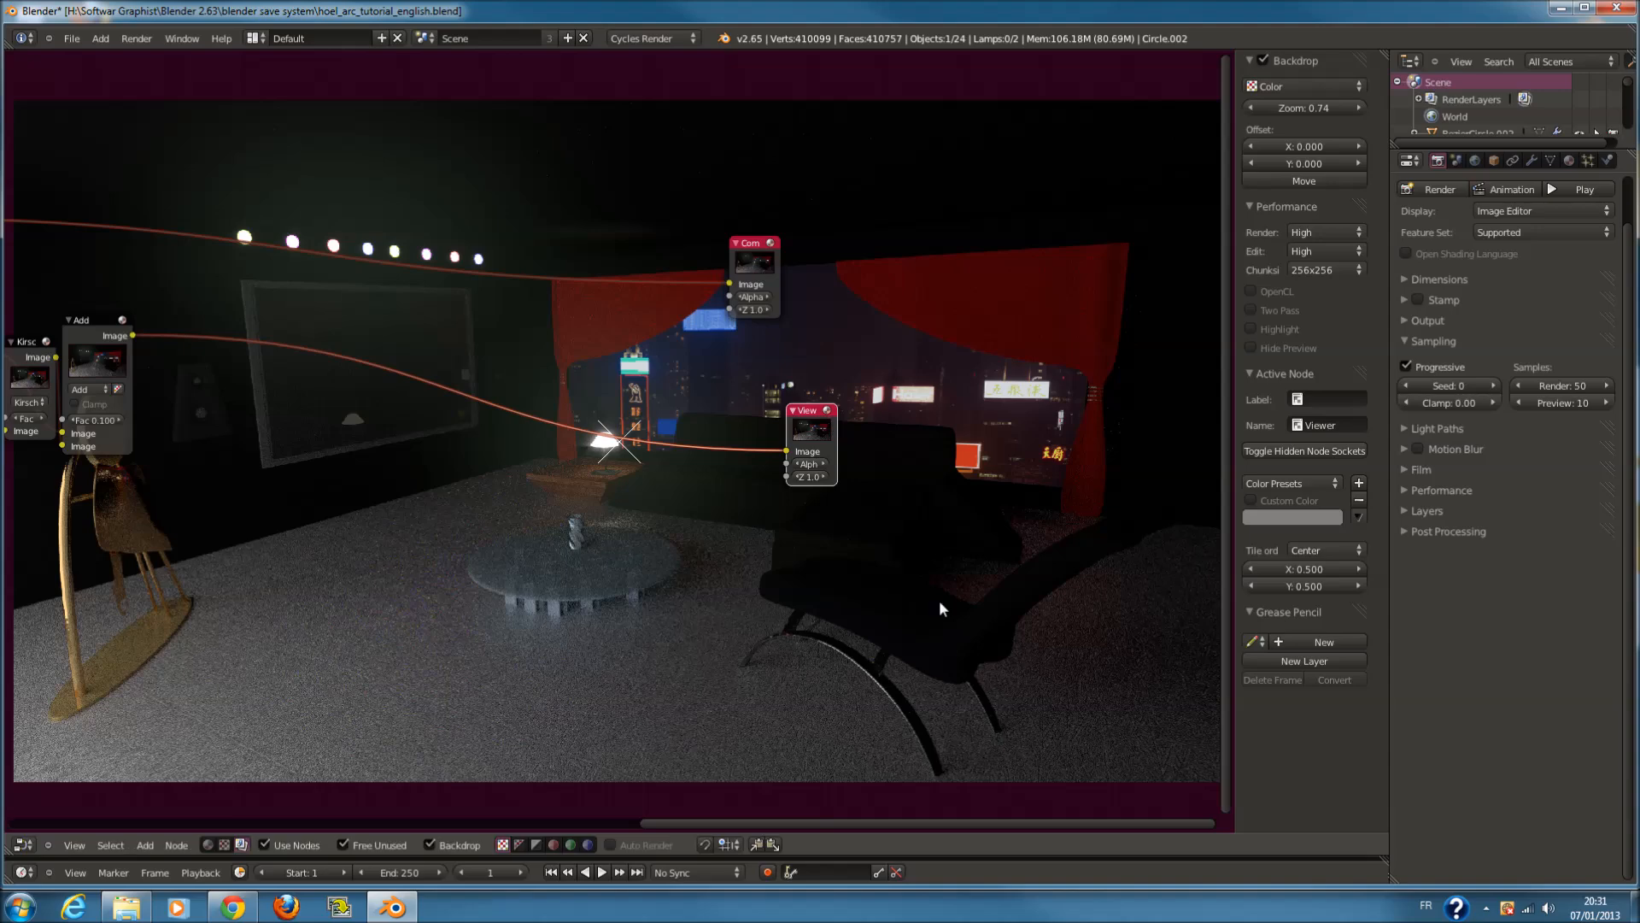
Insert a Lens Distortion node between the last Add node and the Viewer, with Distort set to 1.000
{"action": "middle_click_drag", "start_coordinate": [428, 530], "coordinate": [597, 535]}
{"action": "key", "text": "shift+a"}
{"action": "mouse_move", "coordinate": [600, 542]}
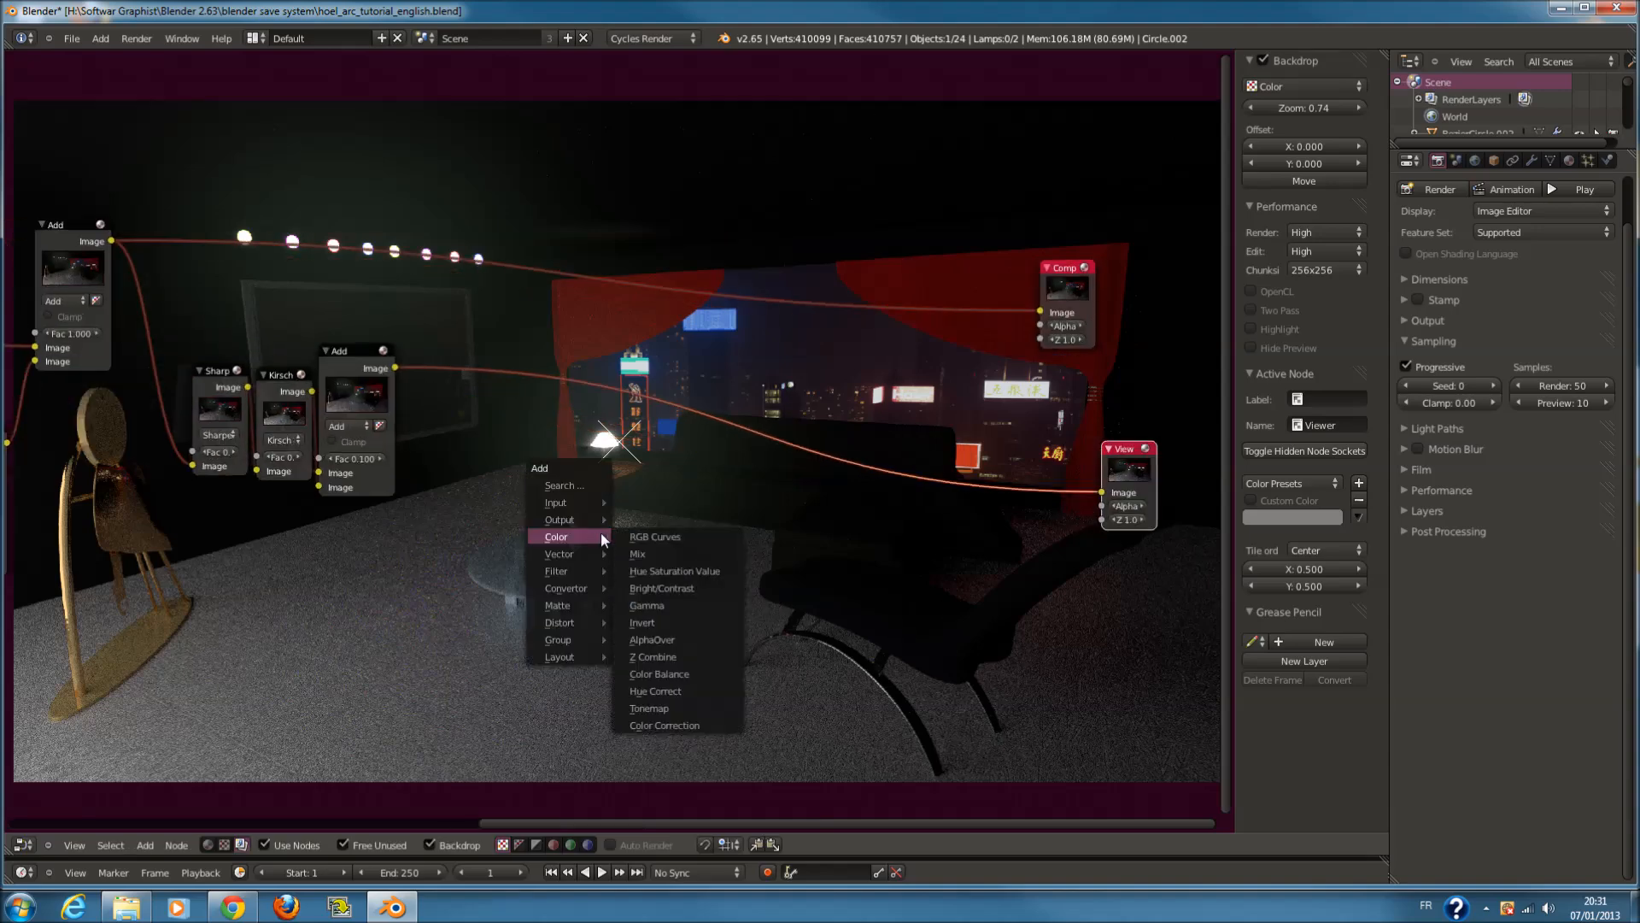
{"action": "mouse_move", "coordinate": [567, 569]}
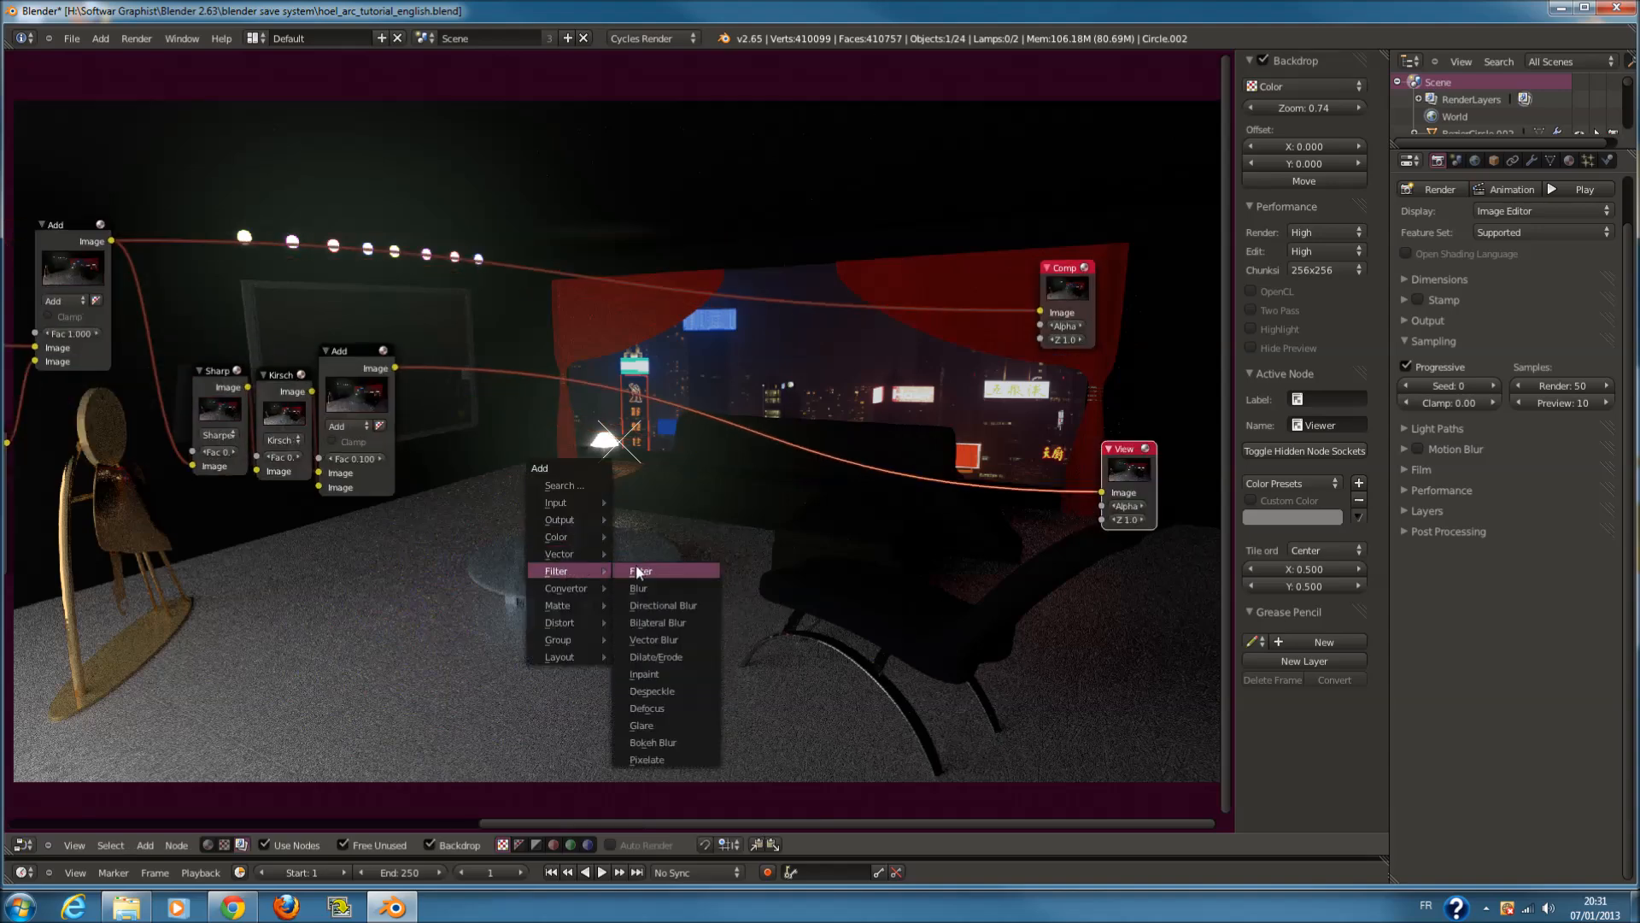
{"action": "mouse_move", "coordinate": [572, 605]}
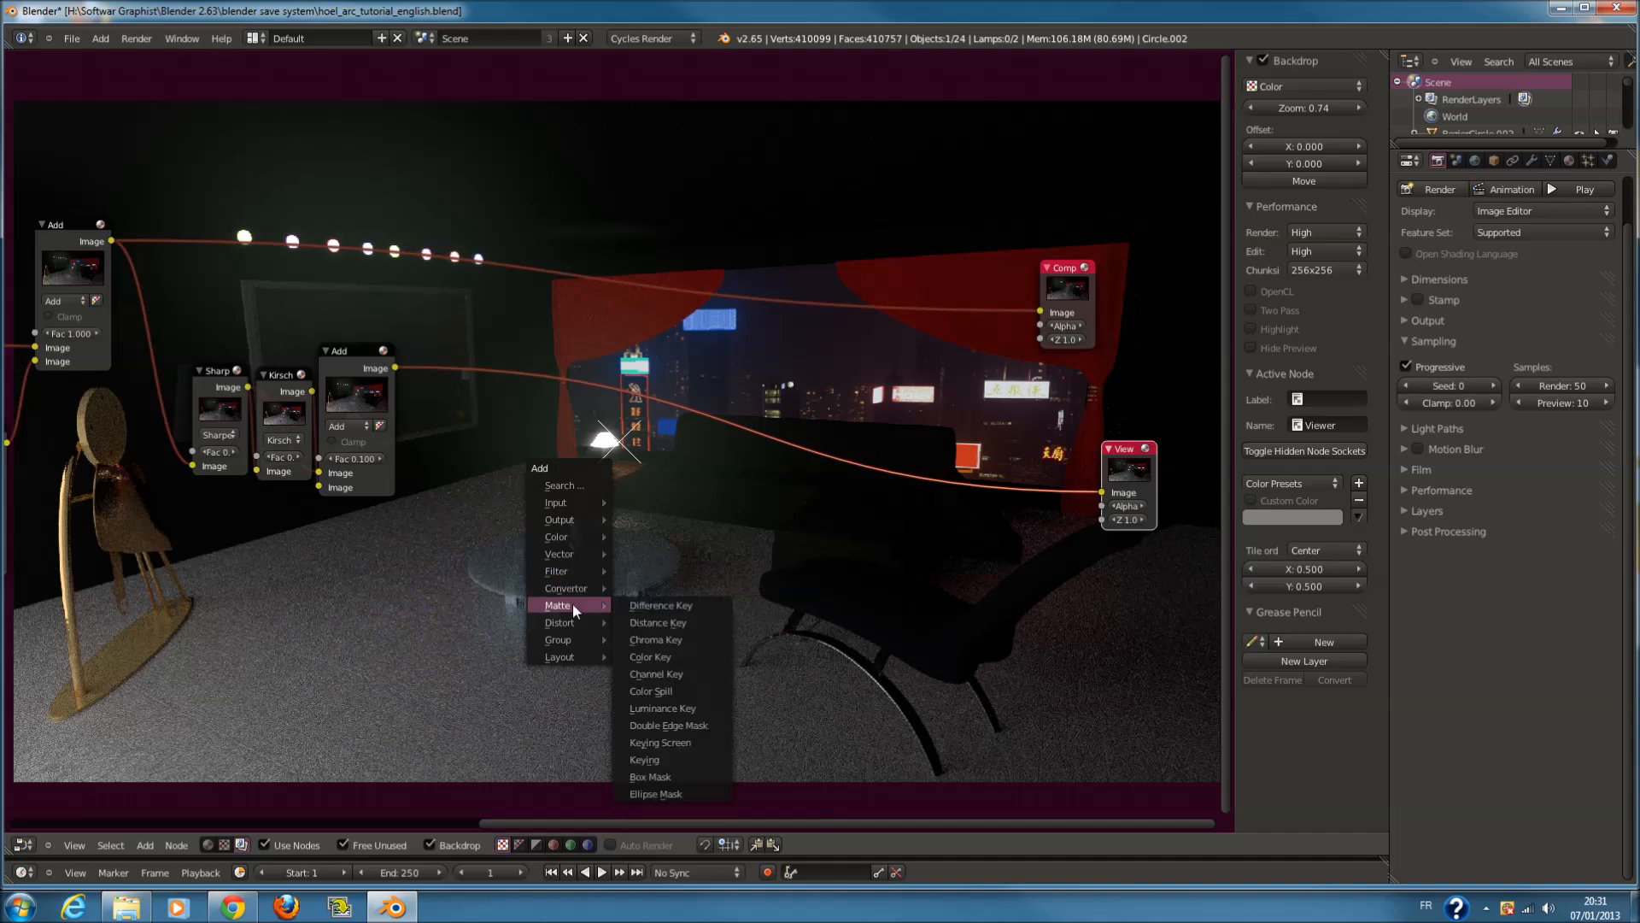
{"action": "left_click", "coordinate": [662, 742]}
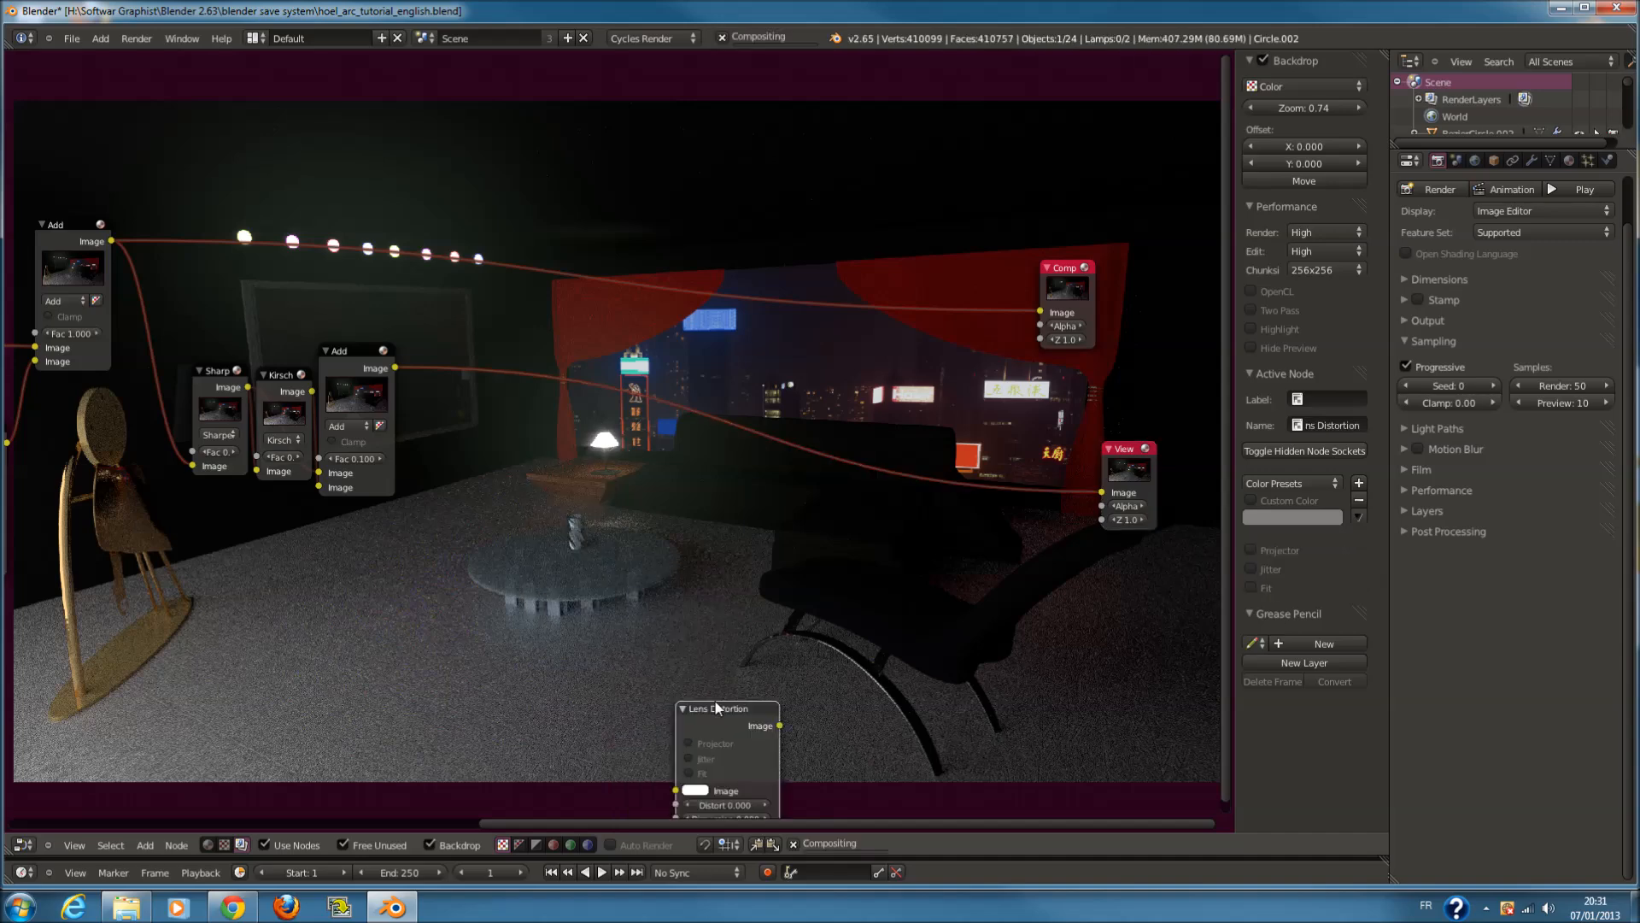
{"action": "left_click", "coordinate": [531, 374]}
{"action": "left_click_drag", "start_coordinate": [559, 479], "coordinate": [668, 517]}
Insert a Math node on the link between the Lens Distortion node and the Viewer
{"action": "key", "text": "shift+a"}
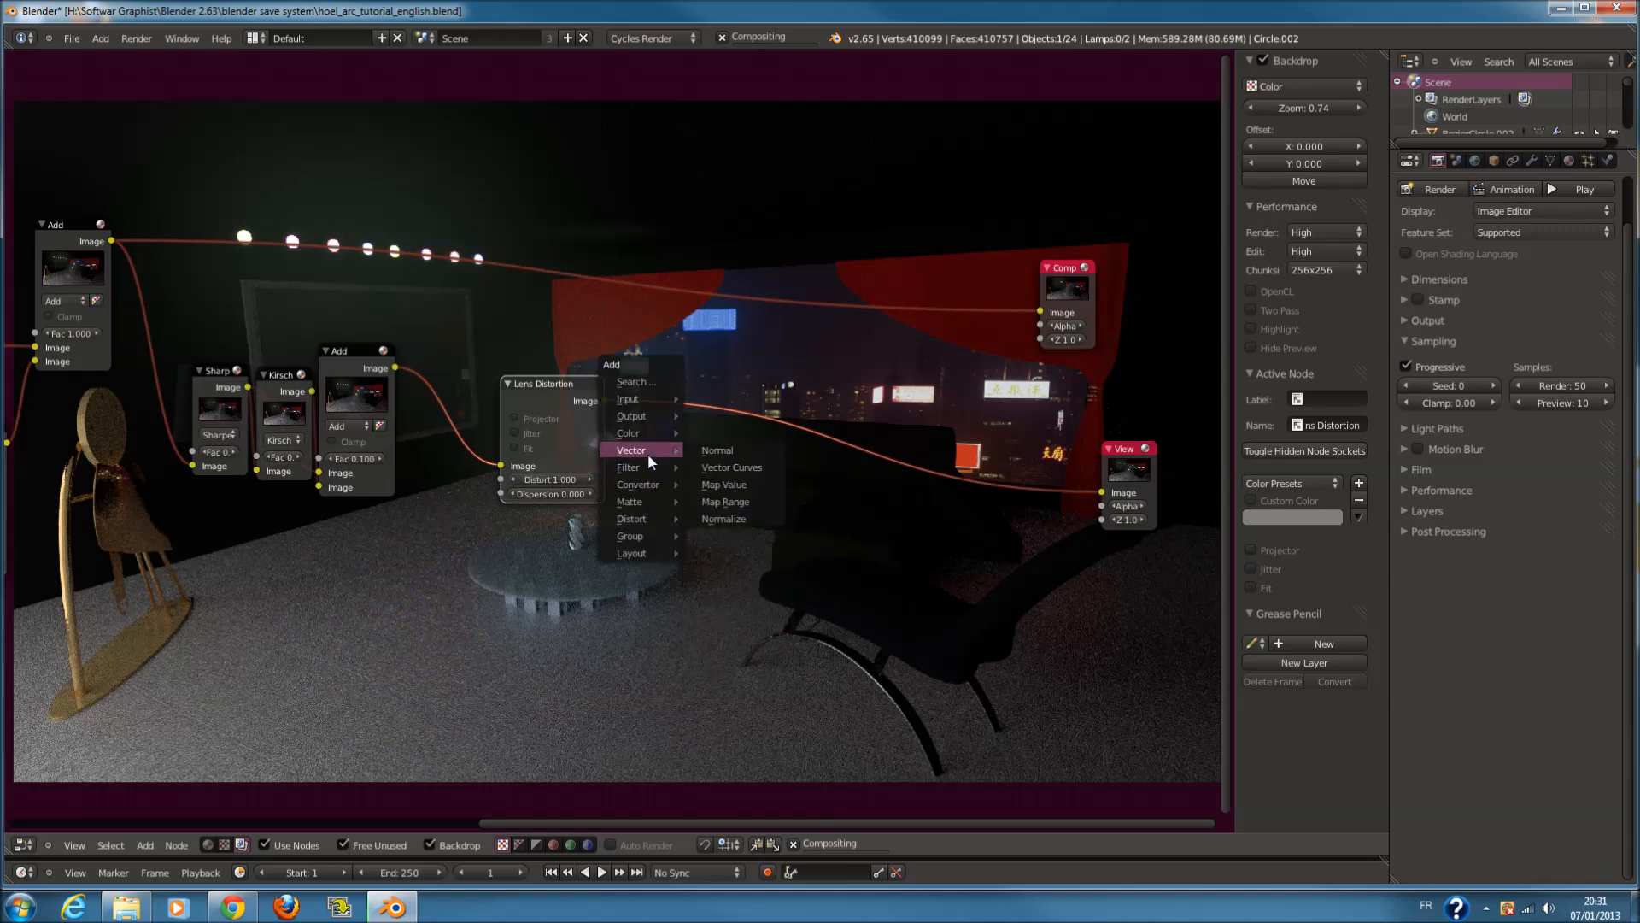
{"action": "mouse_move", "coordinate": [640, 429]}
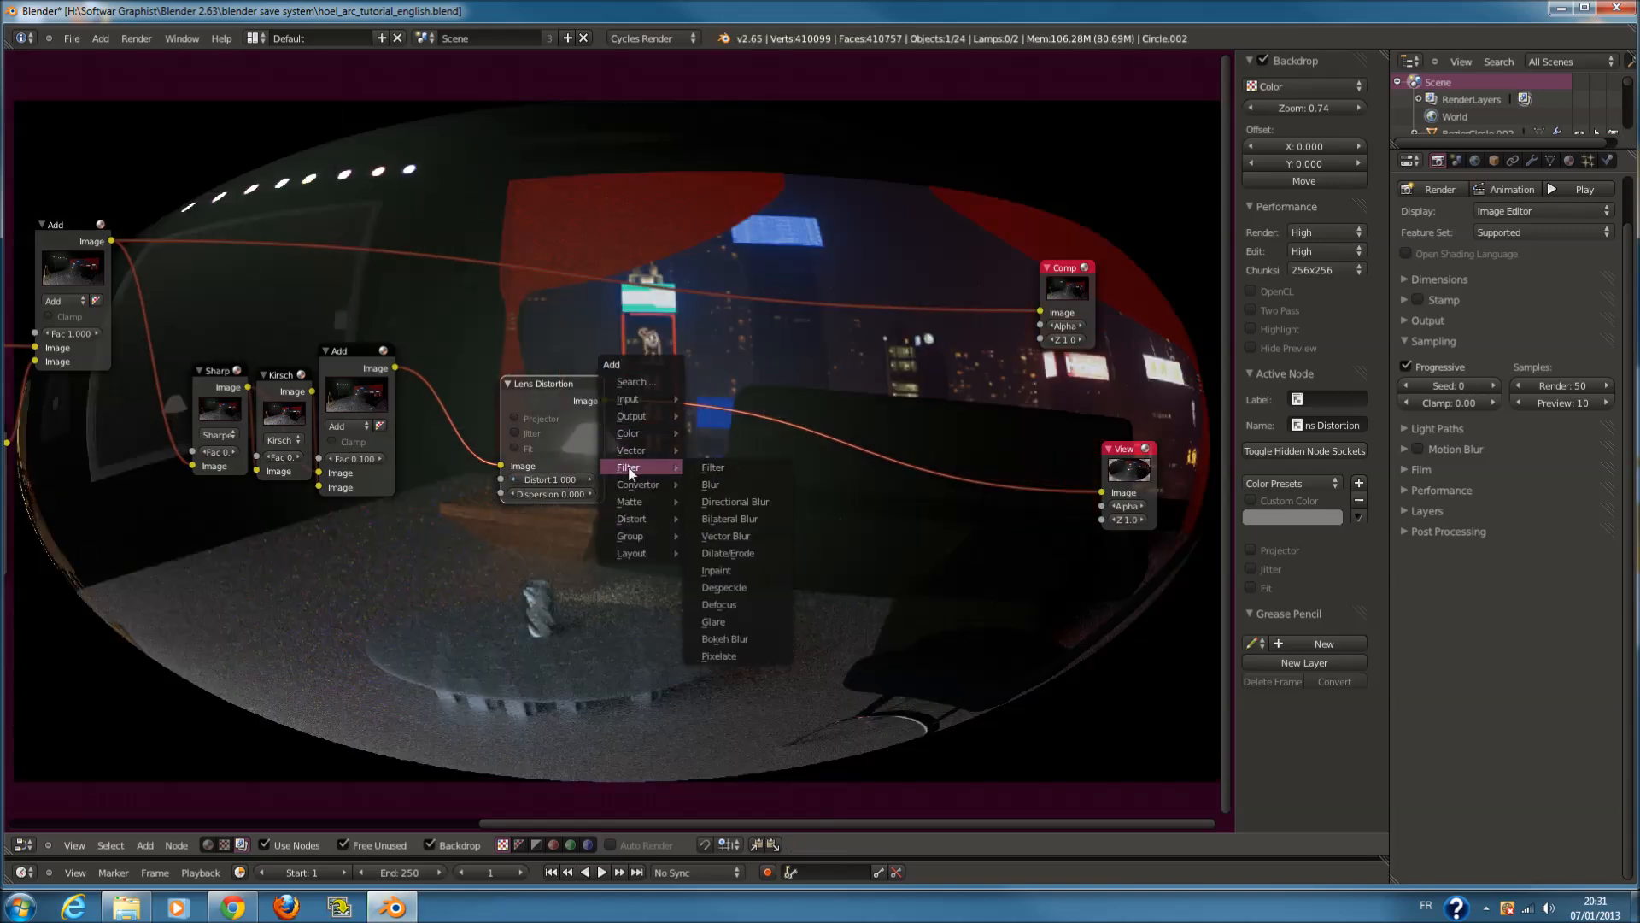
{"action": "mouse_move", "coordinate": [635, 517]}
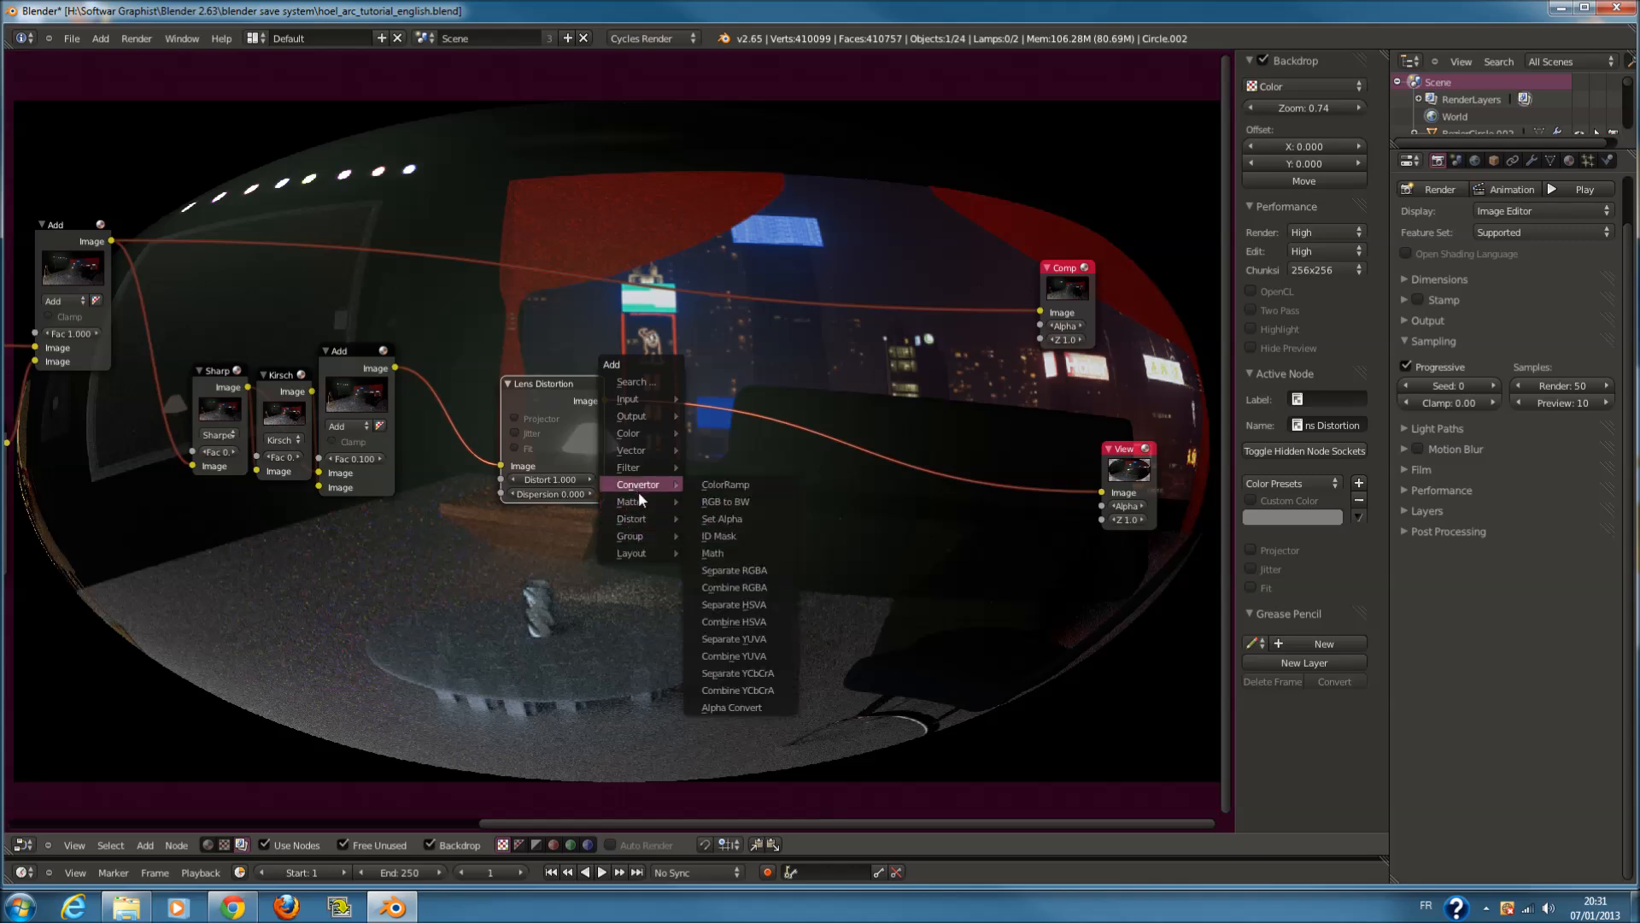
{"action": "mouse_move", "coordinate": [643, 487]}
{"action": "left_click", "coordinate": [735, 553]}
{"action": "left_click", "coordinate": [730, 433]}
Set the Math node's second value to 0 and its operation to Greater Than
{"action": "scroll", "coordinate": [735, 453], "scroll_direction": "up", "scroll_amount": 1}
{"action": "left_click", "coordinate": [764, 499]}
{"action": "type", "text": "0"}
{"action": "key", "text": "Return"}
{"action": "left_click", "coordinate": [769, 436]}
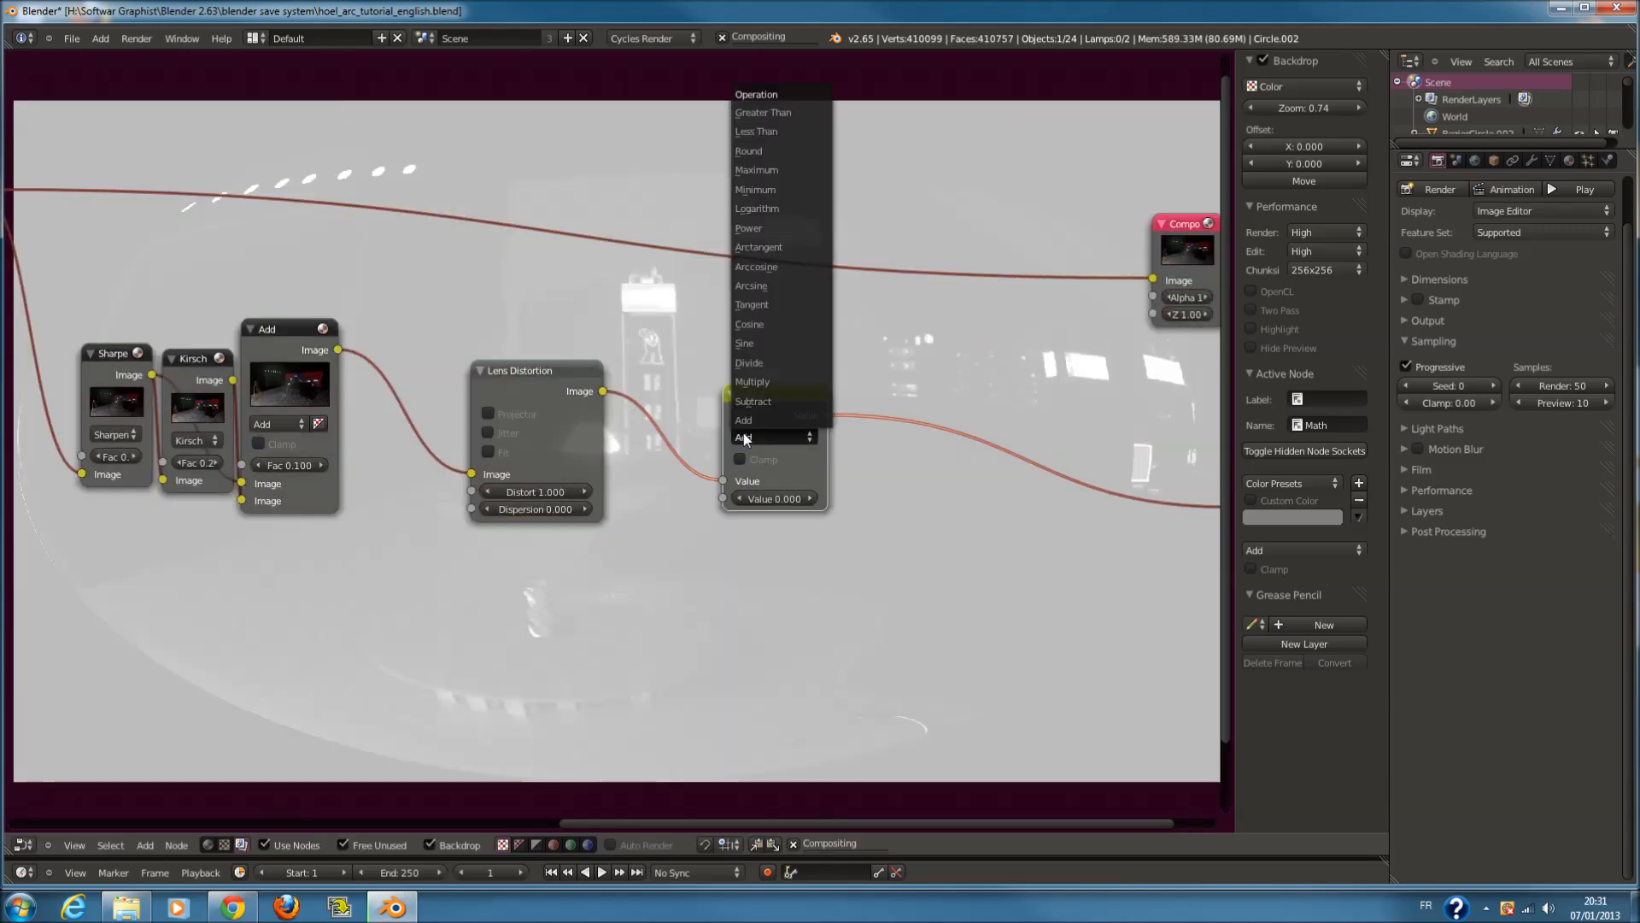
{"action": "left_click", "coordinate": [781, 114]}
Insert a Mix node between the Greater Than node and the Viewer and set its blend mode to Multiply
{"action": "middle_click_drag", "start_coordinate": [875, 388], "coordinate": [755, 380]}
{"action": "key", "text": "shift+a"}
{"action": "mouse_move", "coordinate": [768, 512]}
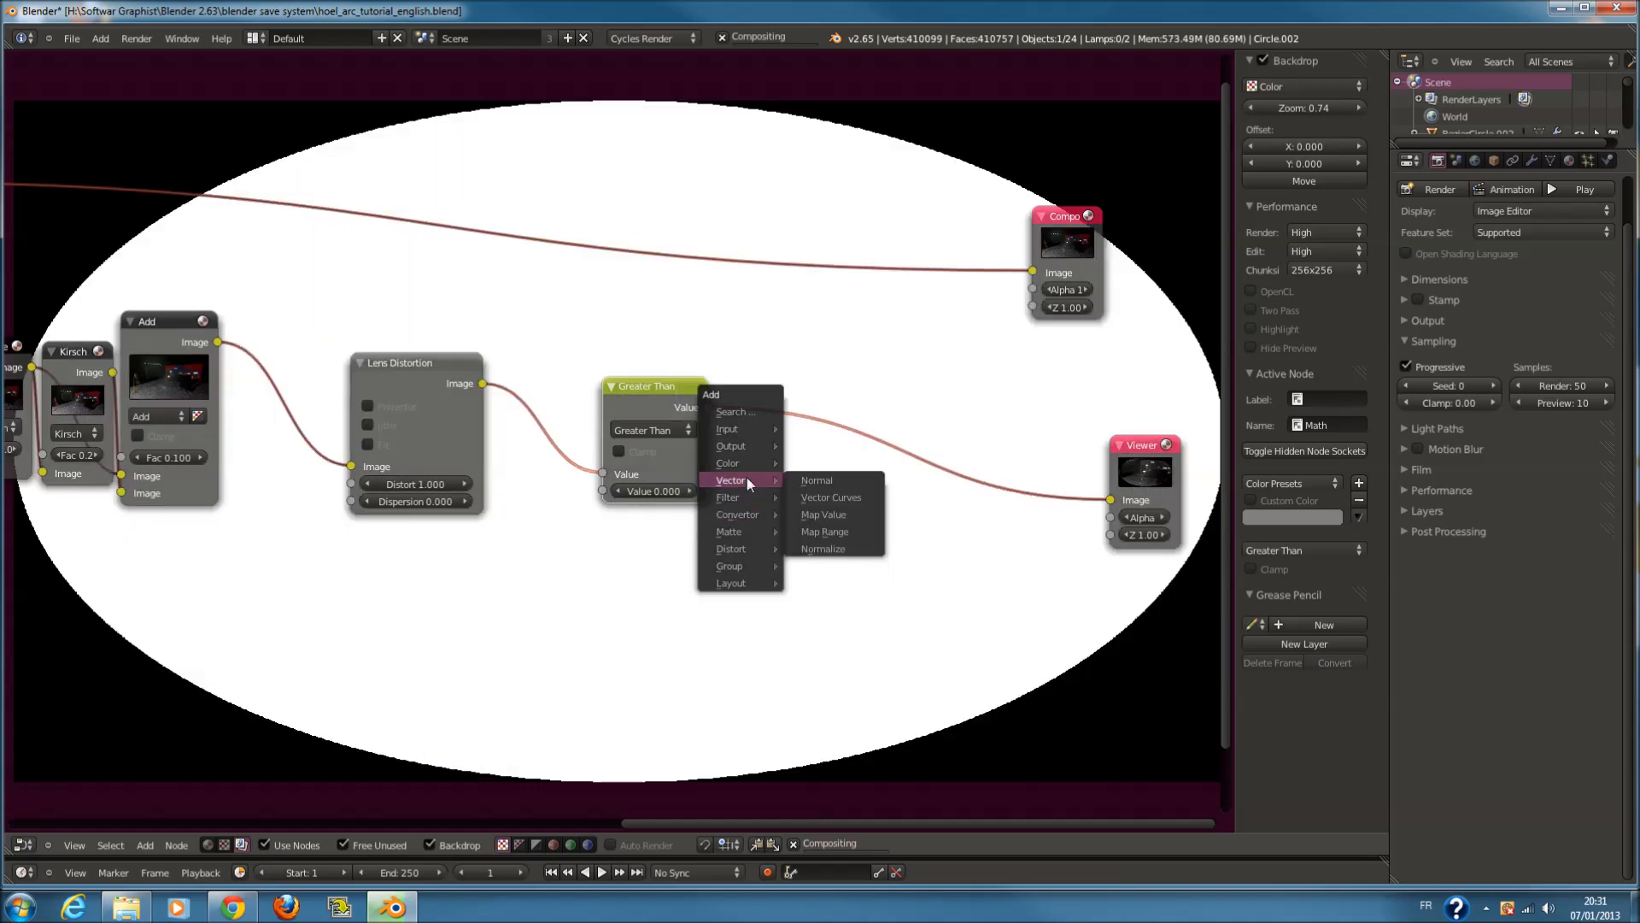
{"action": "mouse_move", "coordinate": [746, 456]}
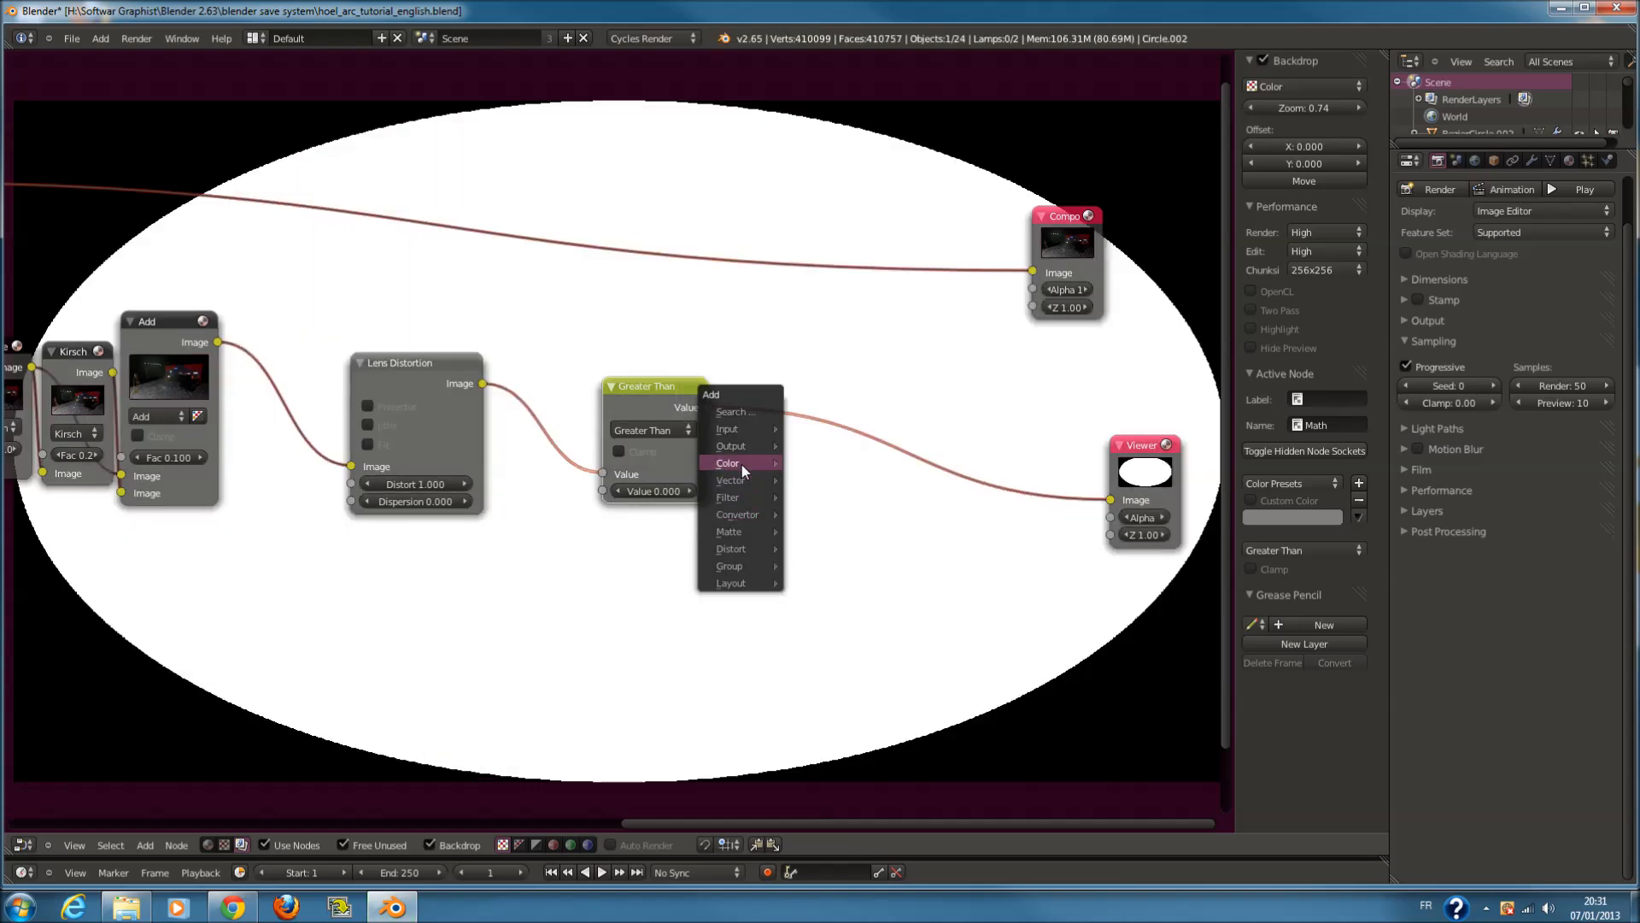
{"action": "left_click", "coordinate": [798, 482]}
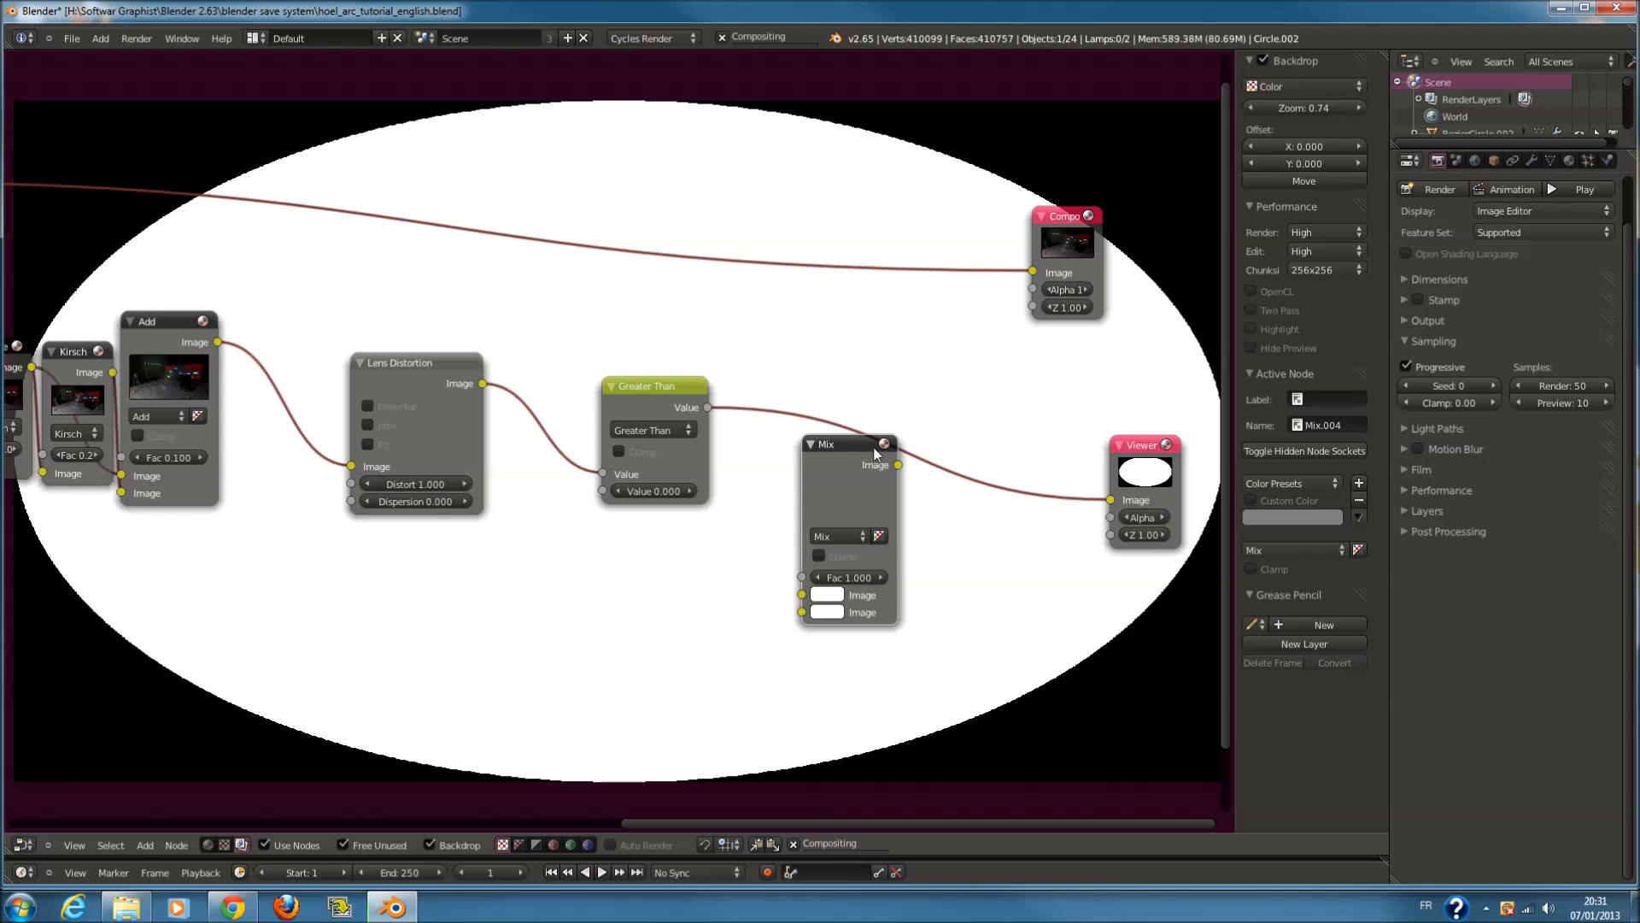
{"action": "left_click", "coordinate": [1022, 477]}
{"action": "left_click", "coordinate": [1007, 559]}
{"action": "left_click", "coordinate": [1011, 504]}
{"action": "key", "text": "shift+a"}
{"action": "mouse_move", "coordinate": [618, 573]}
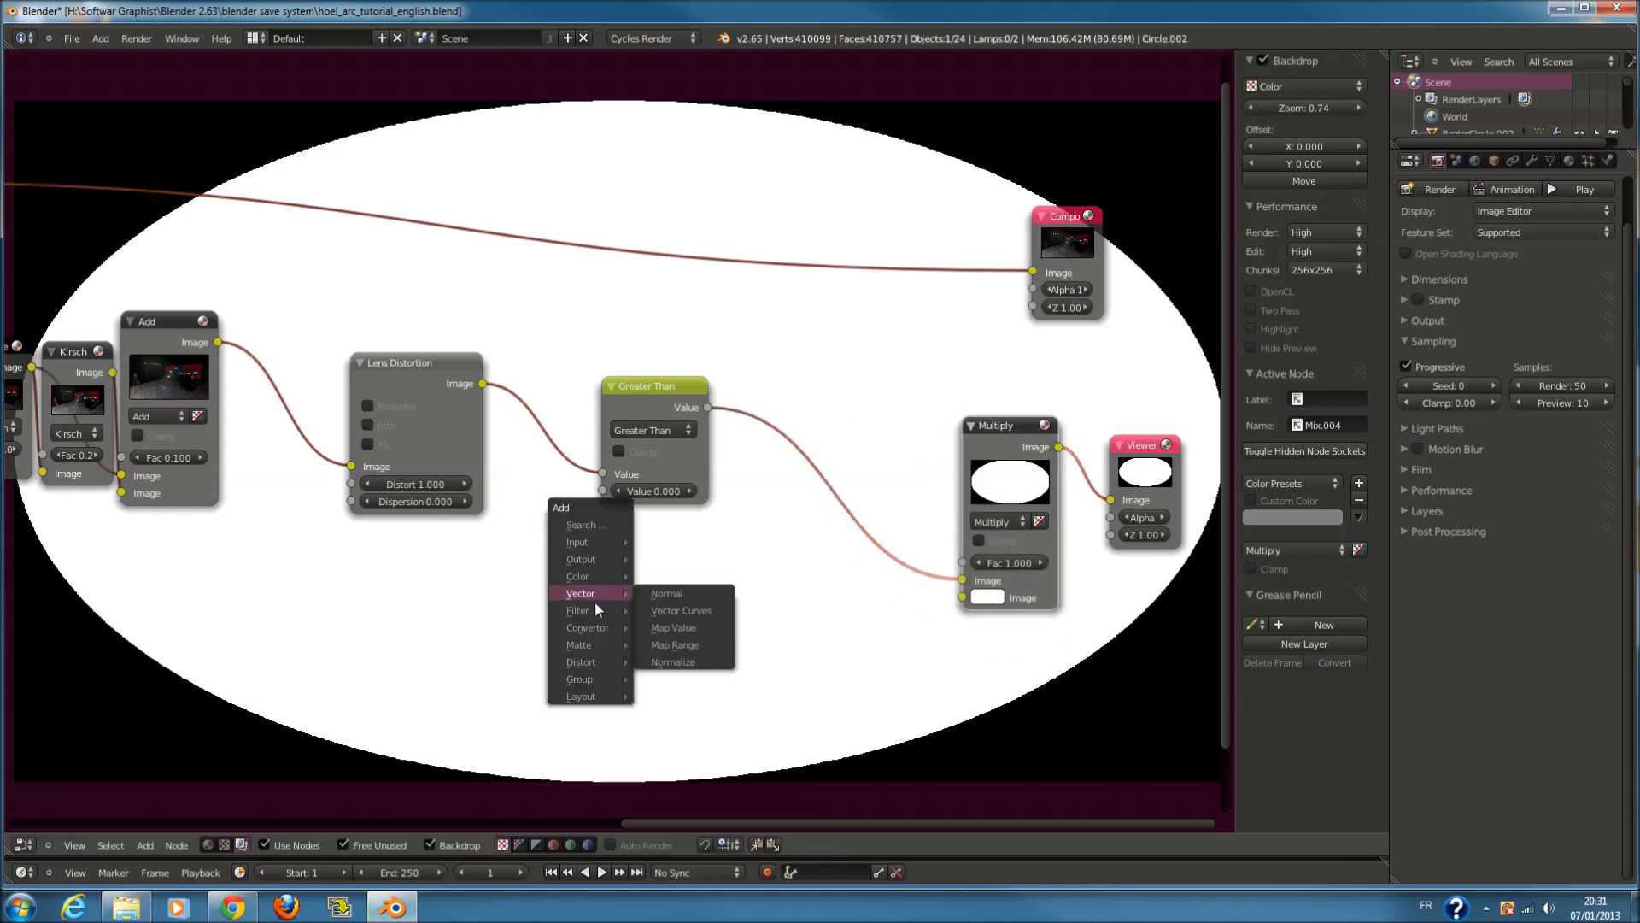
{"action": "left_click", "coordinate": [675, 610]}
{"action": "key", "text": "x"}
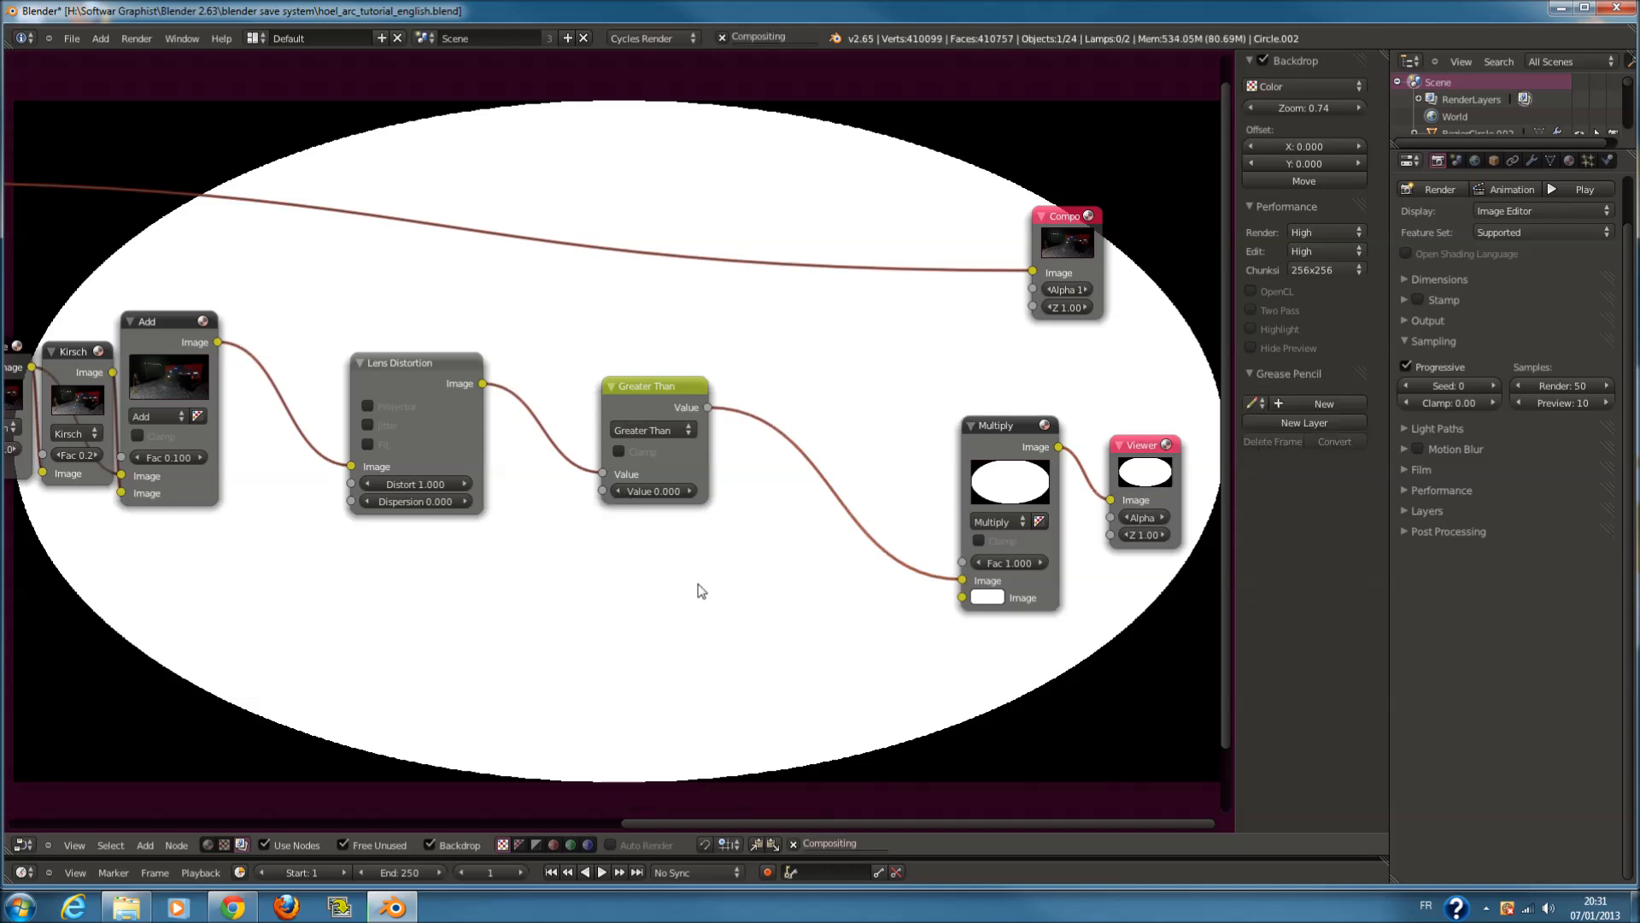
Insert a Blur node between Greater Than and Multiply, with the last Add output in Multiply's first image input and Blur in its second
{"action": "key", "text": "shift+a"}
{"action": "mouse_move", "coordinate": [675, 574]}
{"action": "left_click", "coordinate": [772, 605]}
{"action": "left_click", "coordinate": [804, 355]}
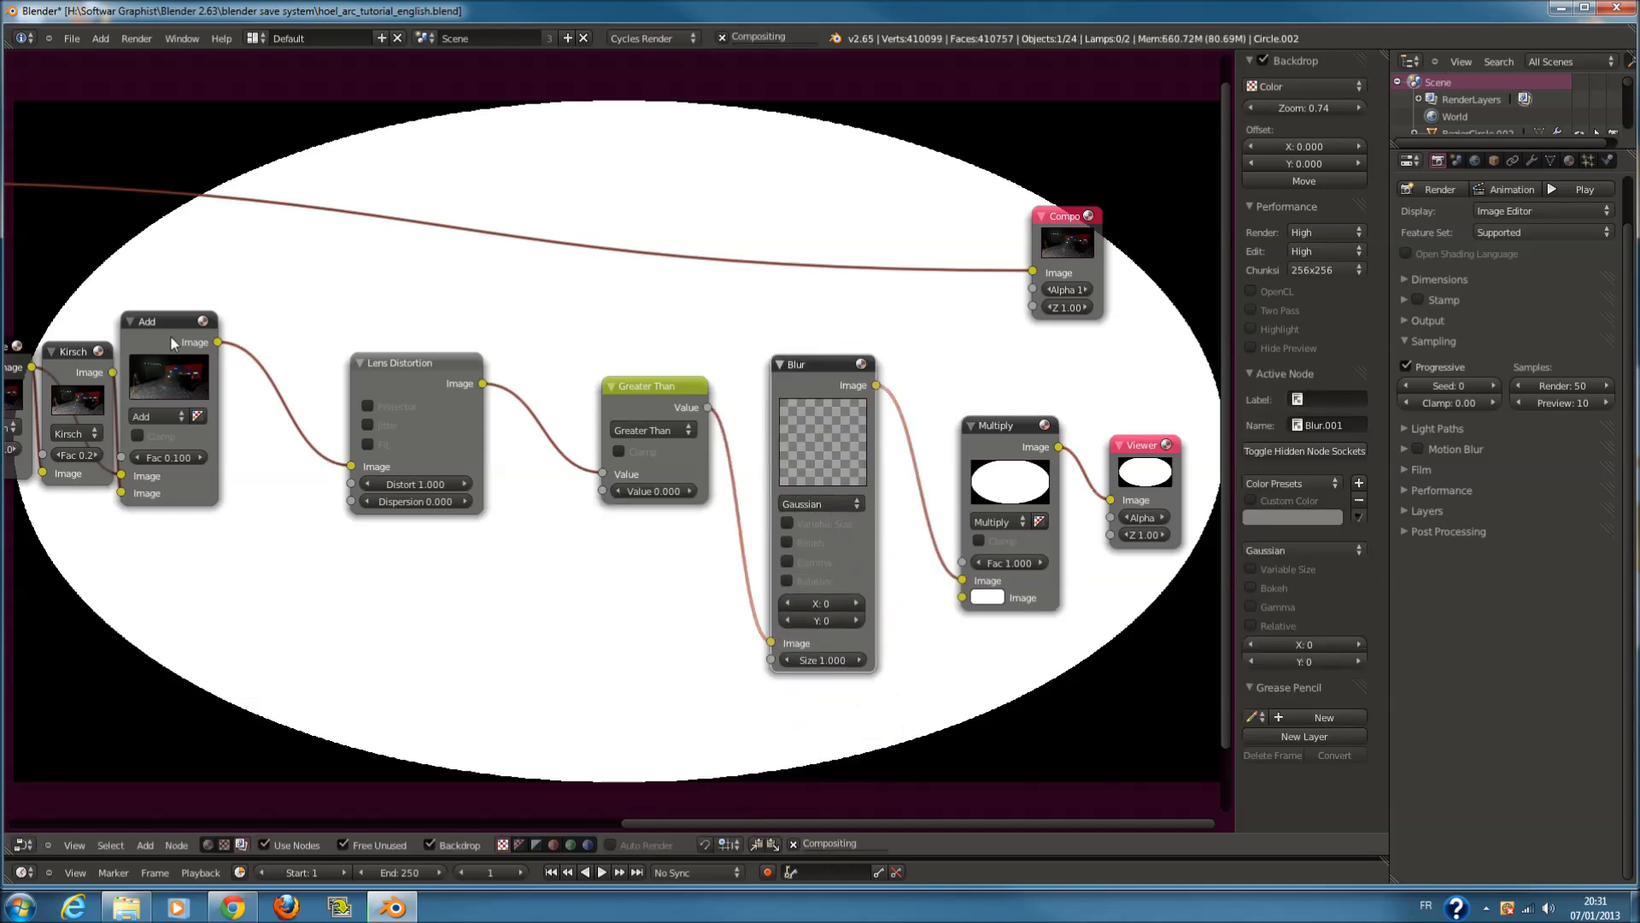
{"action": "left_click_drag", "start_coordinate": [218, 342], "coordinate": [970, 565]}
{"action": "key", "text": "ctrl+z"}
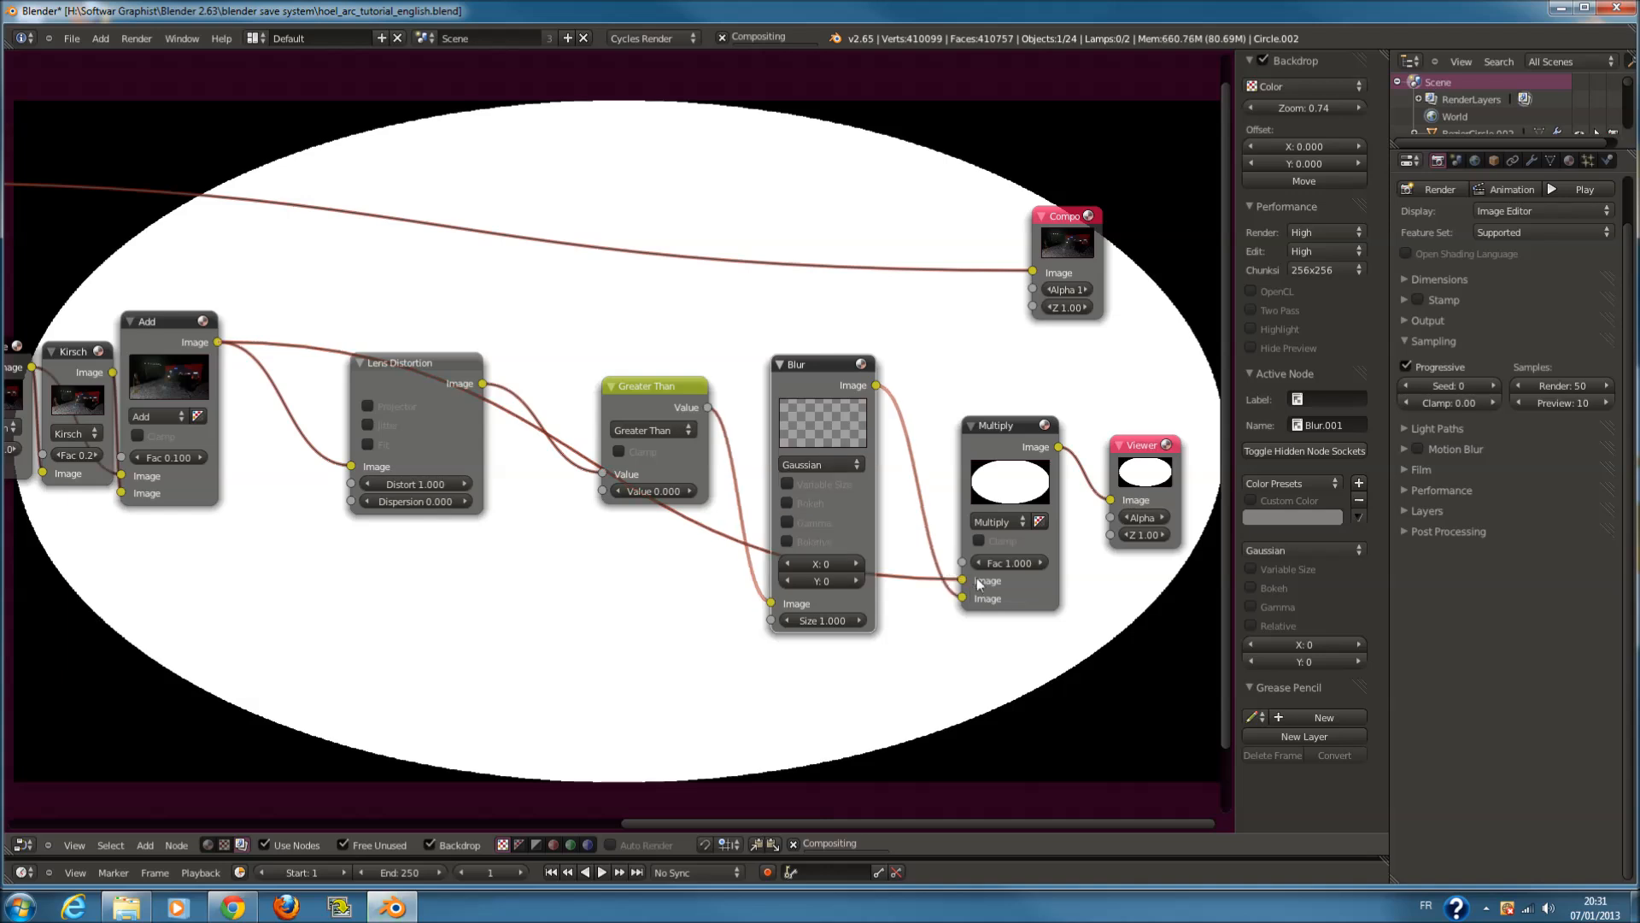
Set the Blur node to Fast Gaussian, Relative, with Y aspect correction and 26% in both X and Y
{"action": "left_click", "coordinate": [795, 465]}
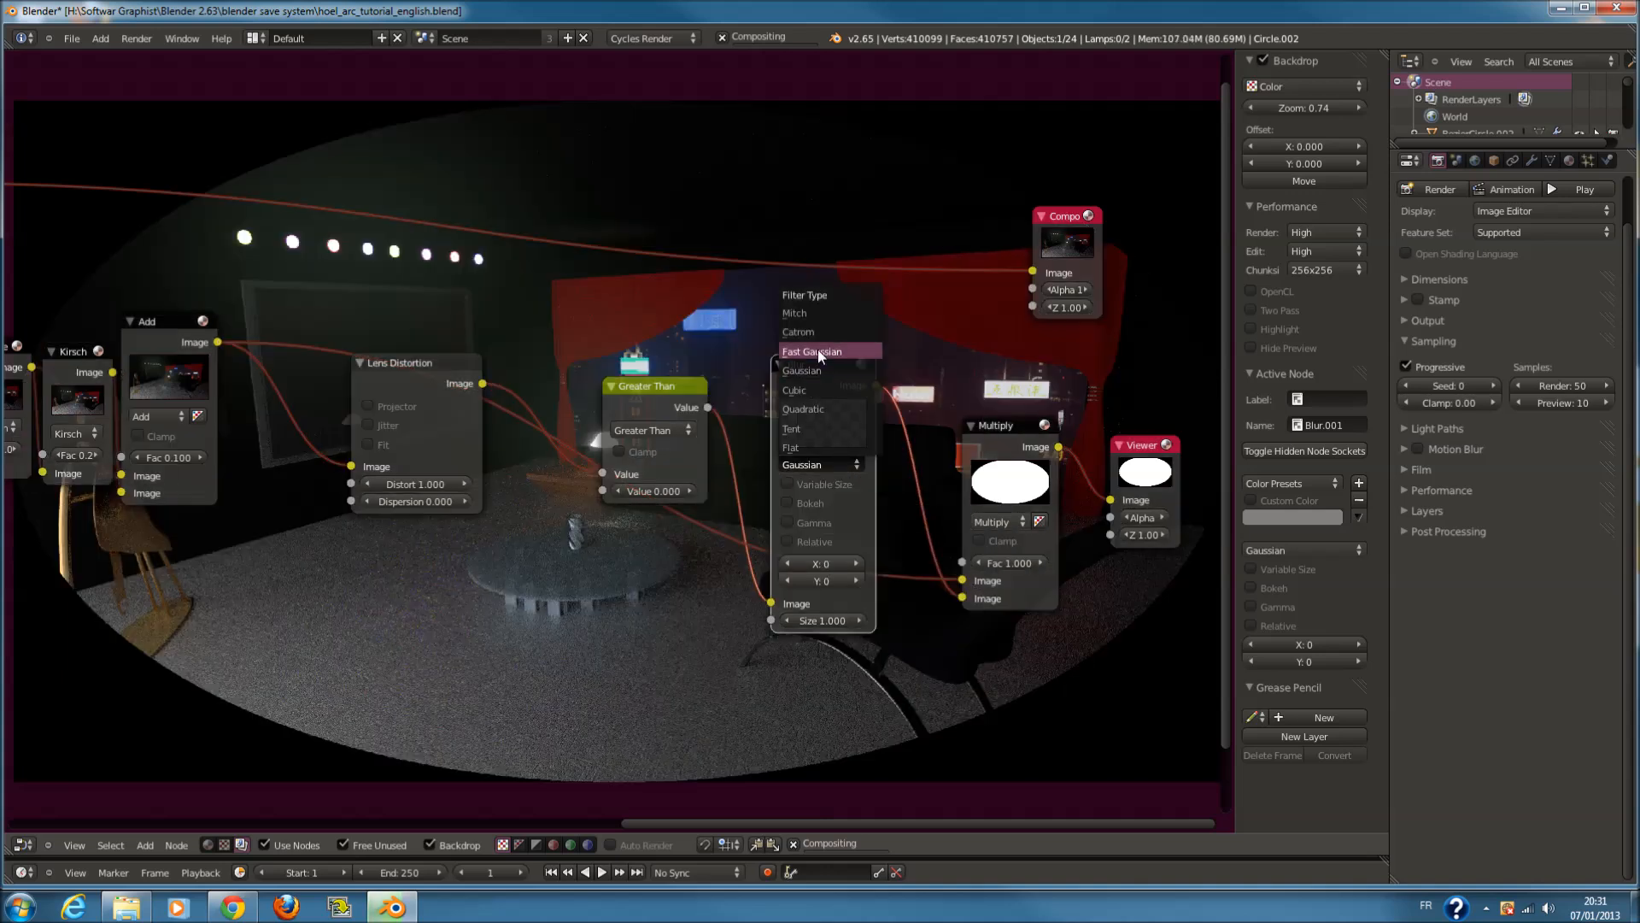
{"action": "left_click", "coordinate": [817, 351]}
{"action": "left_click", "coordinate": [787, 484]}
{"action": "left_click", "coordinate": [818, 525]}
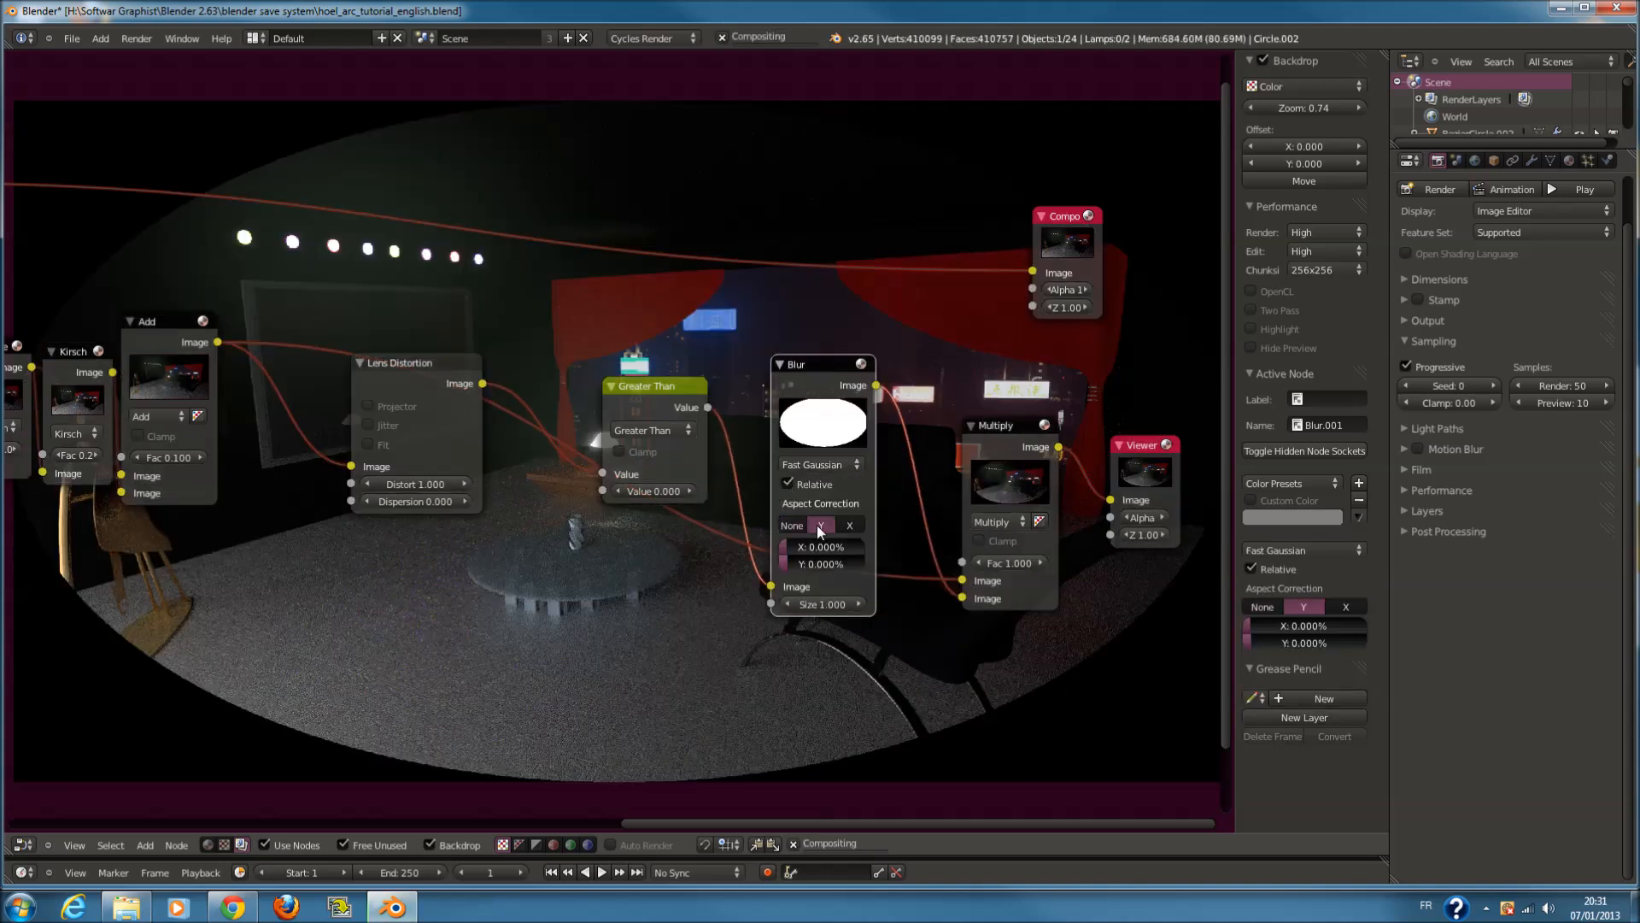
{"action": "type", "text": "26"}
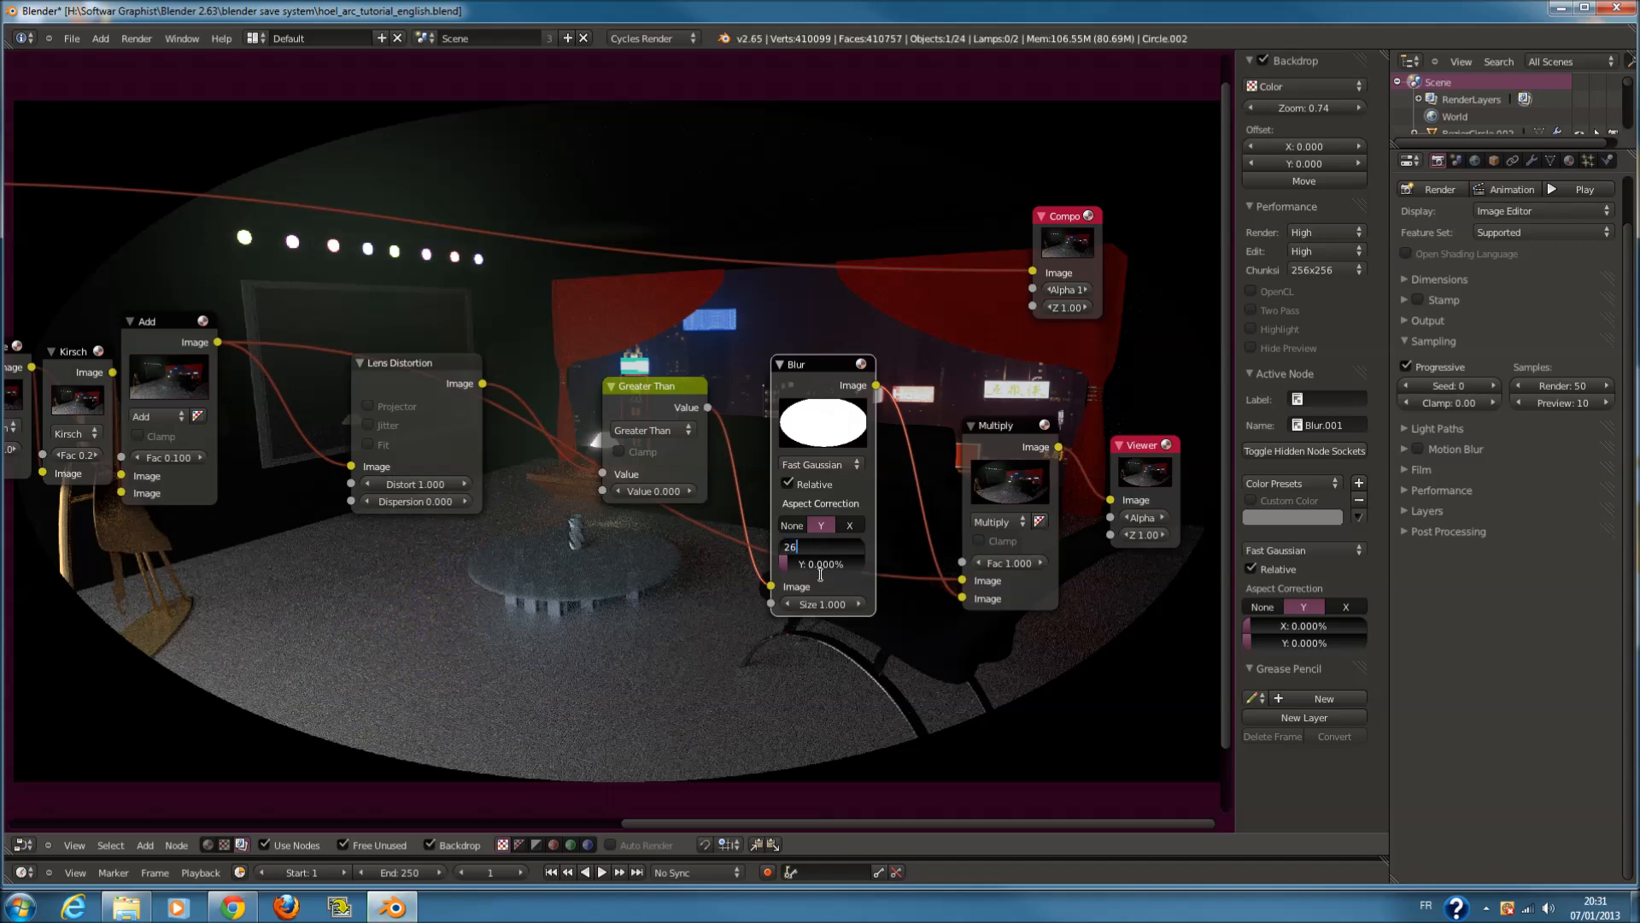
{"action": "key", "text": "Tab"}
{"action": "type", "text": "26"}
{"action": "key", "text": "Return"}
Pack the Lens Distortion, Greater Than, Blur and Multiply nodes closely together
{"action": "scroll", "coordinate": [890, 540], "scroll_direction": "down", "scroll_amount": 3}
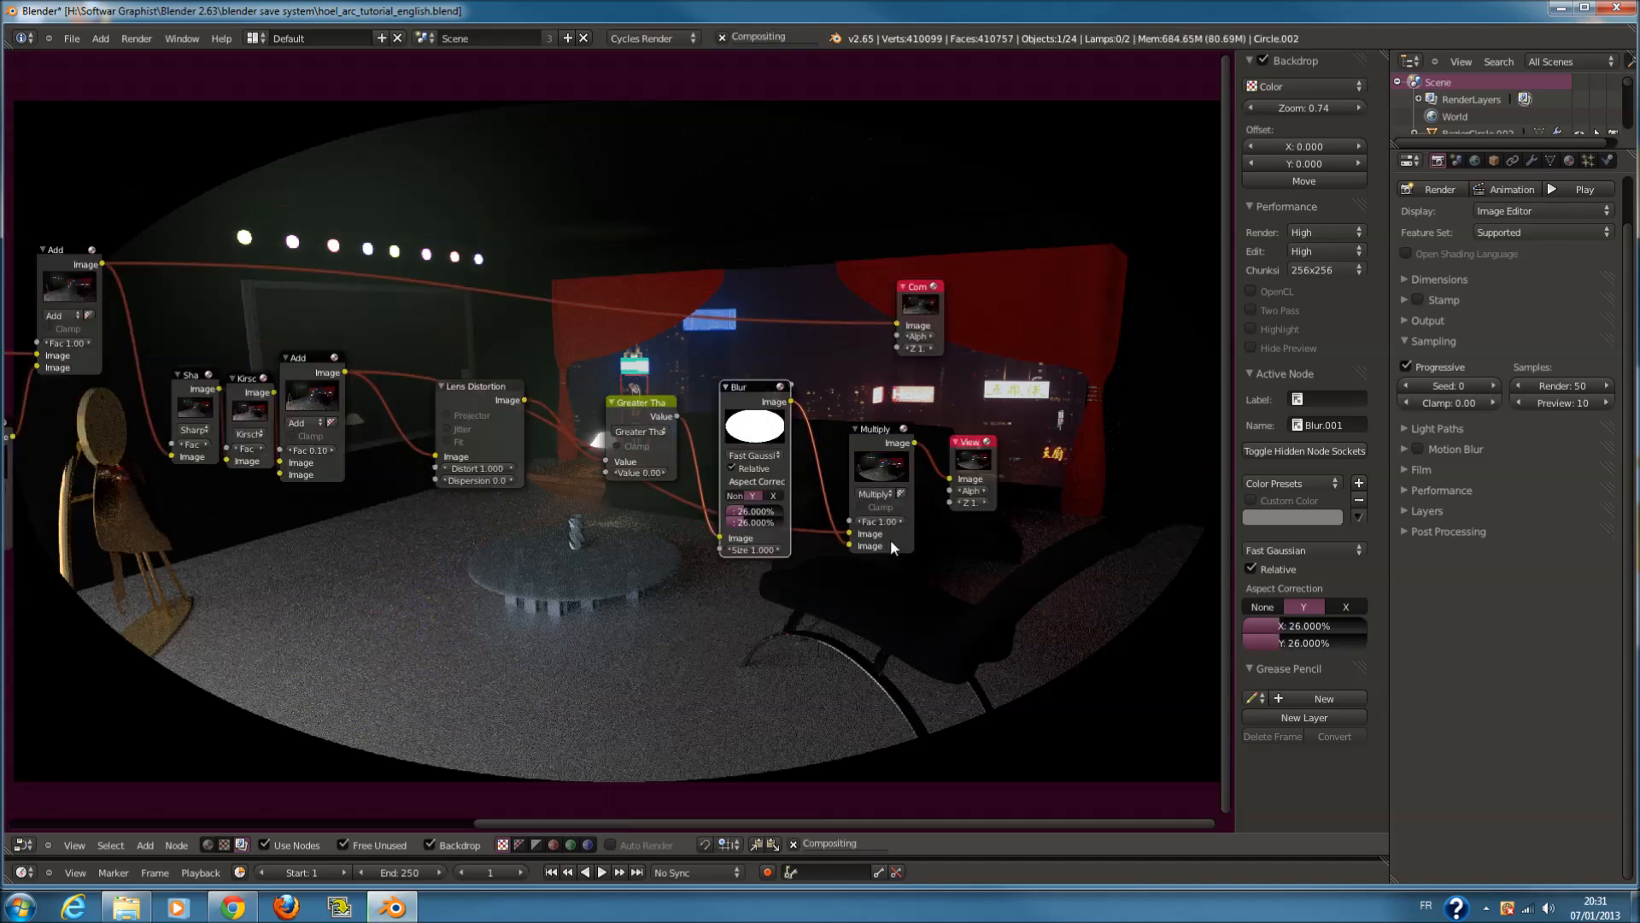
{"action": "left_click_drag", "start_coordinate": [480, 407], "coordinate": [464, 402]}
{"action": "left_click_drag", "start_coordinate": [632, 409], "coordinate": [551, 414]}
{"action": "left_click", "coordinate": [707, 427]}
{"action": "left_click_drag", "start_coordinate": [708, 427], "coordinate": [617, 417]}
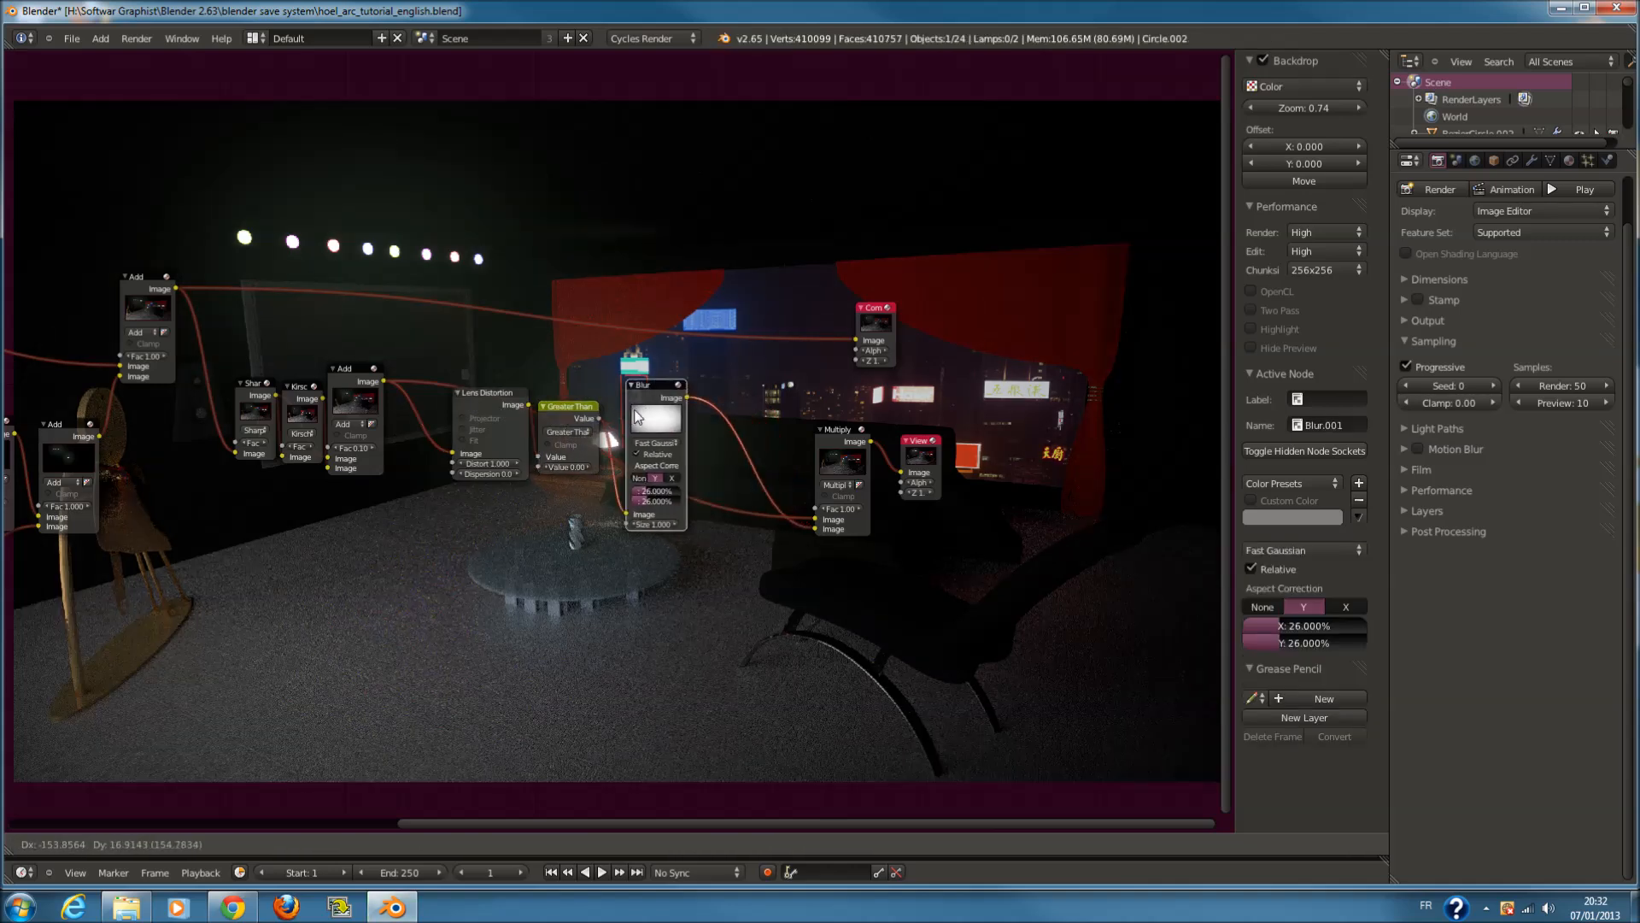
{"action": "left_click_drag", "start_coordinate": [825, 453], "coordinate": [697, 428]}
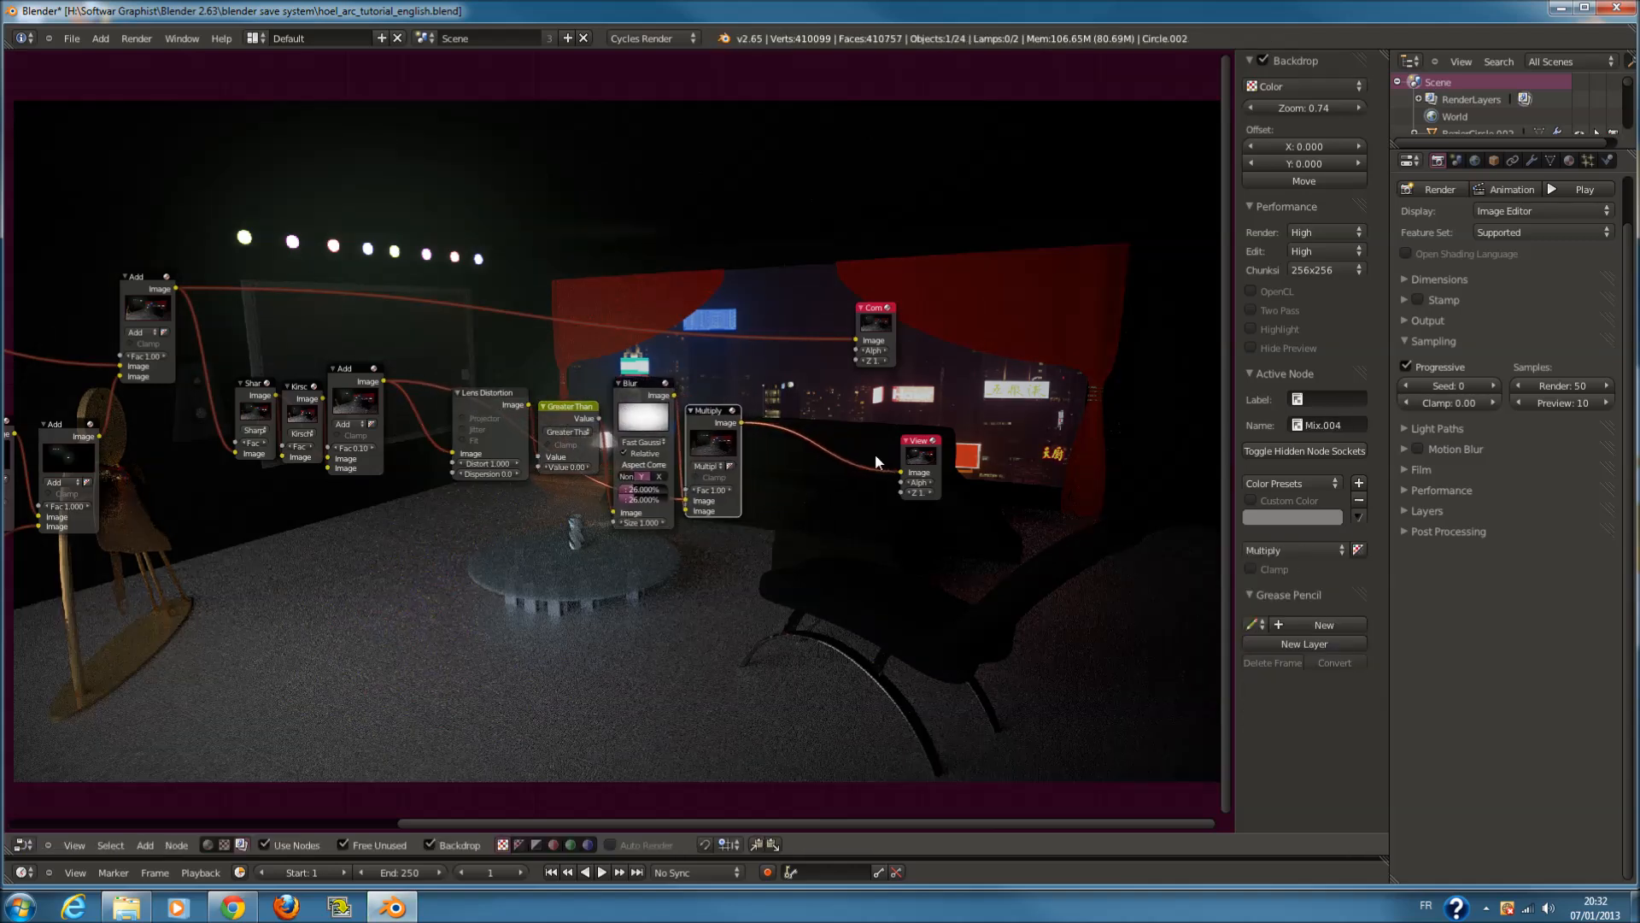
Move the Viewer and Composite nodes farther along and connect the Multiply output to the Composite image input
{"action": "left_click_drag", "start_coordinate": [921, 453], "coordinate": [1081, 468]}
{"action": "left_click_drag", "start_coordinate": [864, 327], "coordinate": [997, 328]}
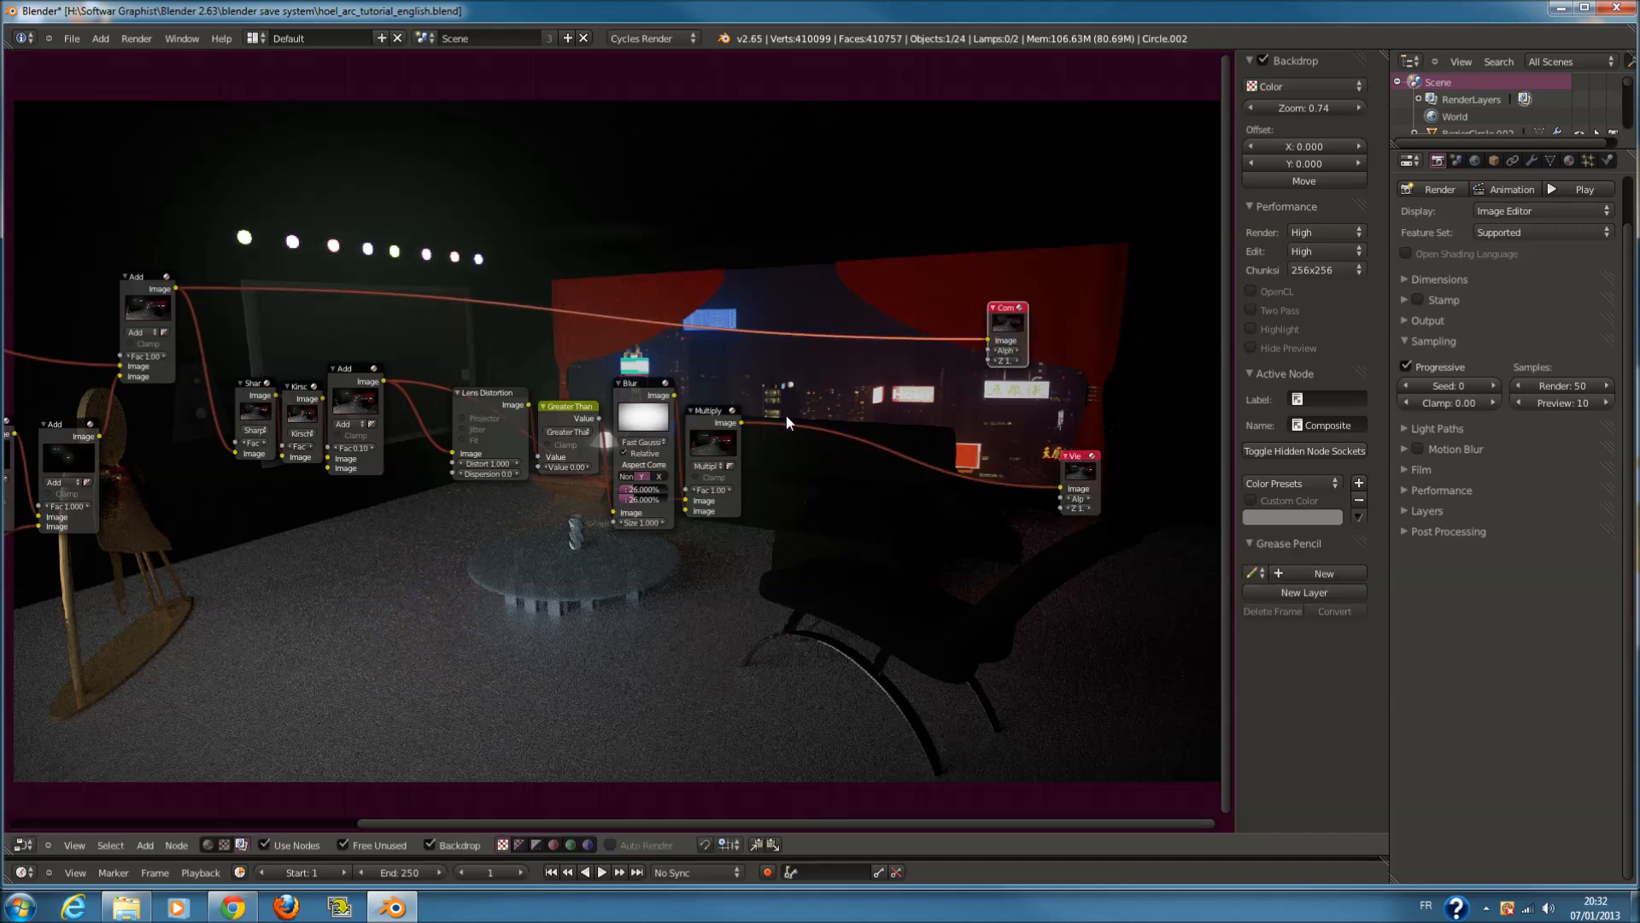
{"action": "left_click_drag", "start_coordinate": [740, 423], "coordinate": [988, 340]}
{"action": "scroll", "coordinate": [740, 493], "scroll_direction": "down", "scroll_amount": 3}
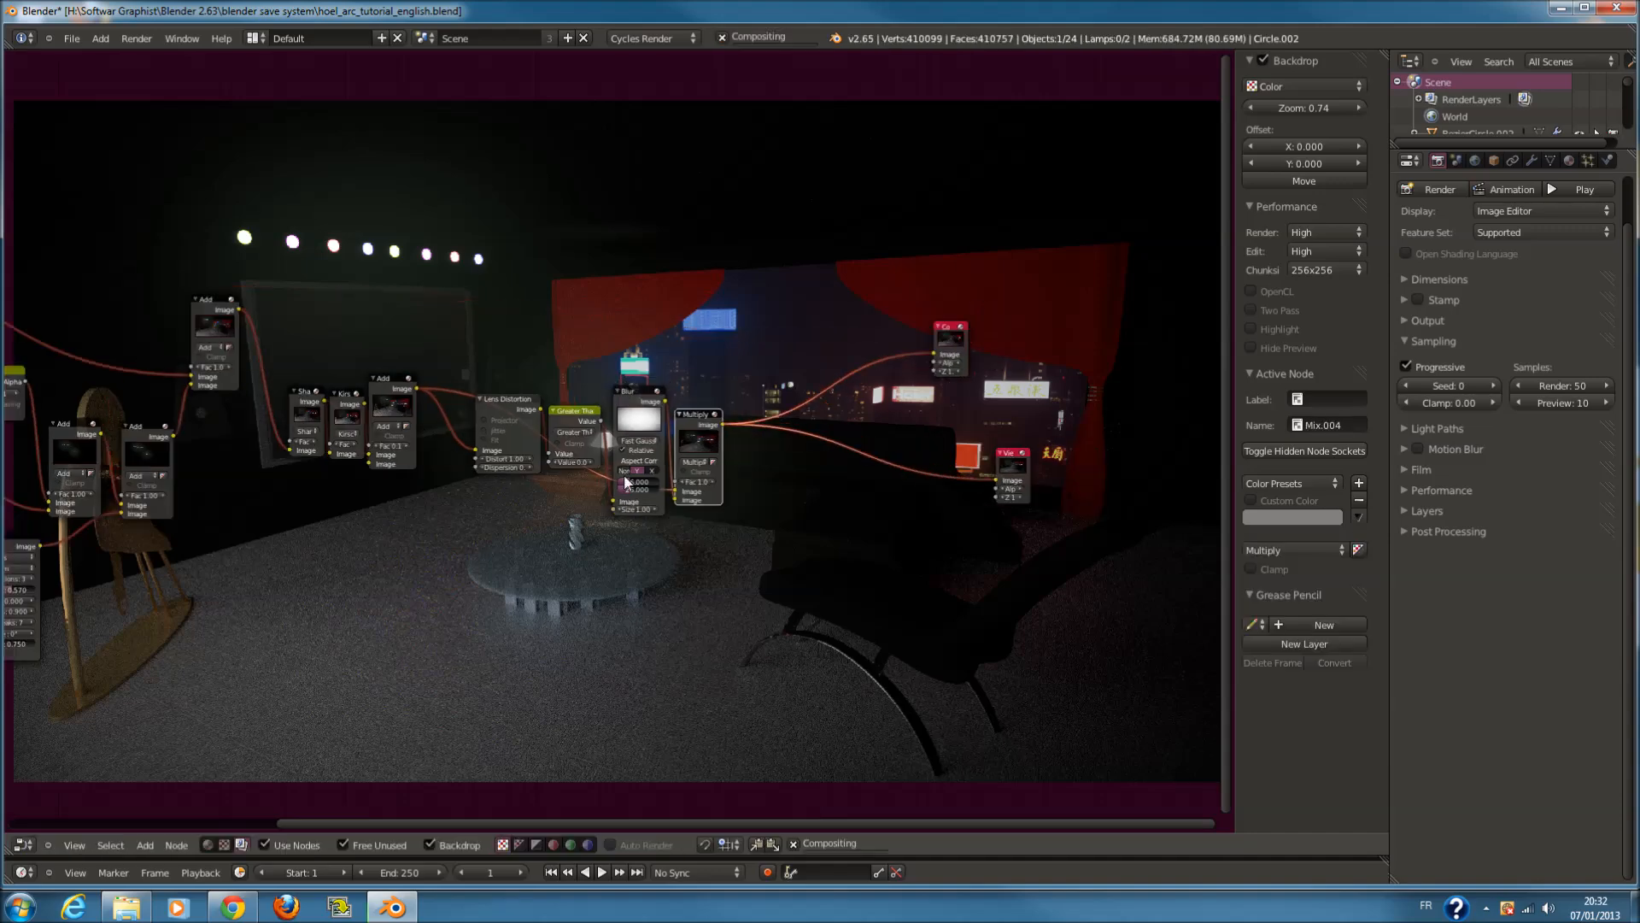
Duplicate the RGB Curves node and insert the copy between the Render Layers image output and the first input of the Add node
{"action": "middle_click_drag", "start_coordinate": [739, 493], "coordinate": [933, 499]}
{"action": "scroll", "coordinate": [808, 491], "scroll_direction": "up", "scroll_amount": 3}
{"action": "key", "text": "a"}
{"action": "key", "text": "a"}
{"action": "key", "text": "a"}
{"action": "middle_click_drag", "start_coordinate": [288, 597], "coordinate": [544, 657]}
{"action": "scroll", "coordinate": [544, 656], "scroll_direction": "up", "scroll_amount": 1}
{"action": "left_click", "coordinate": [479, 571]}
{"action": "key", "text": "shift+d"}
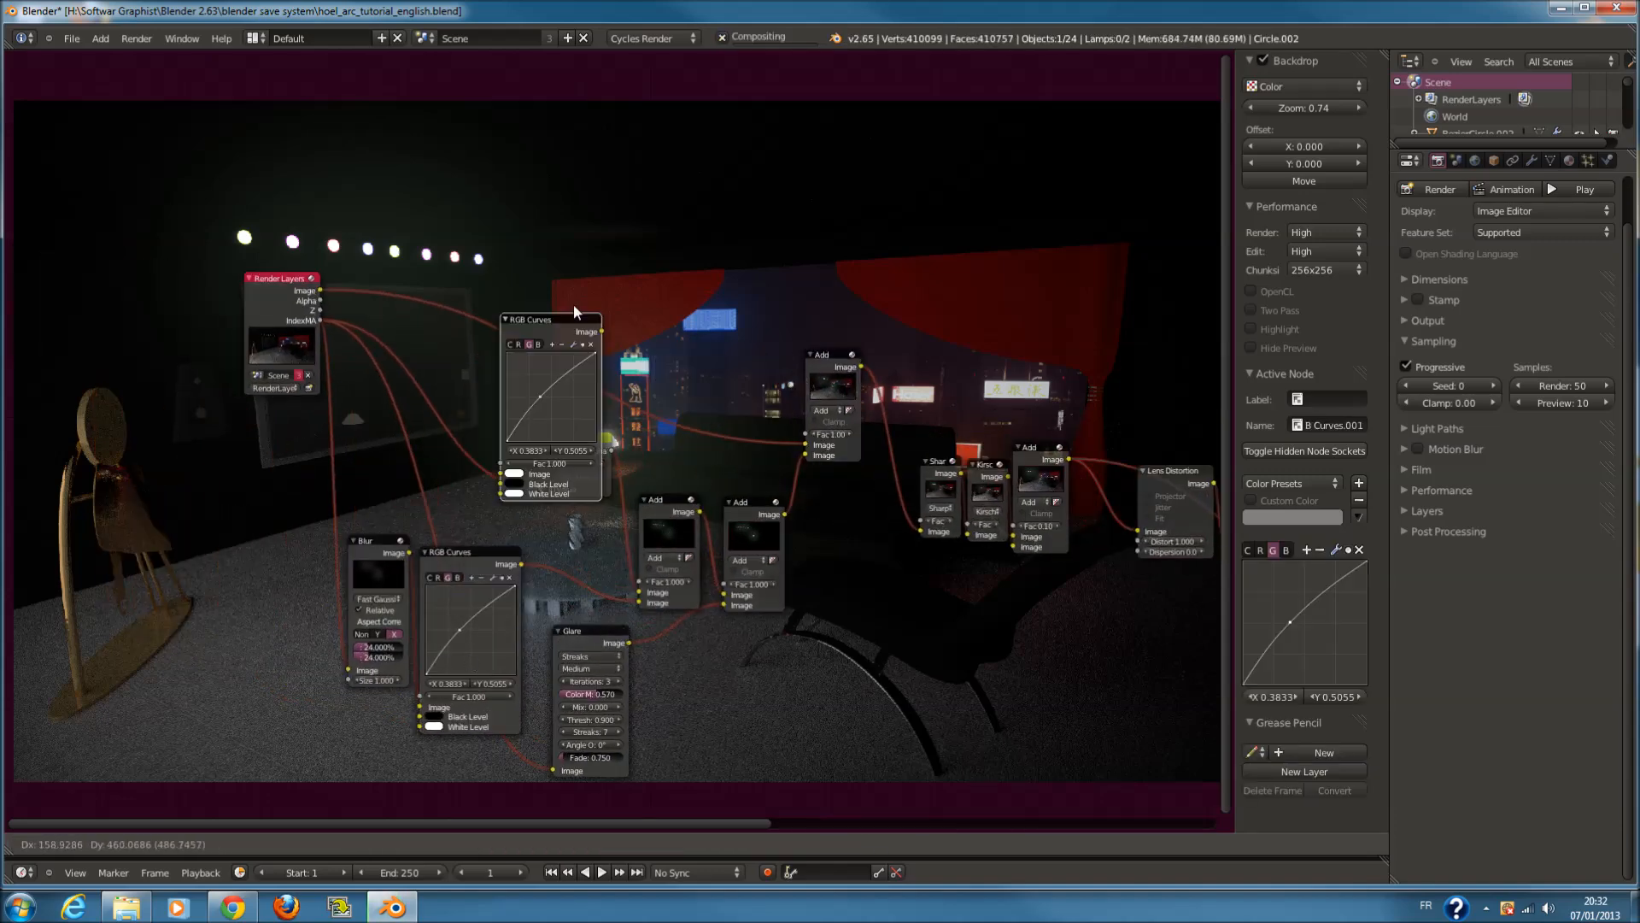
{"action": "left_click", "coordinate": [593, 248]}
Straighten the copied RGB Curves node's G curve, check the color channels and select the combined C channel
{"action": "scroll", "coordinate": [597, 254], "scroll_direction": "up", "scroll_amount": 2}
{"action": "left_click", "coordinate": [559, 192]}
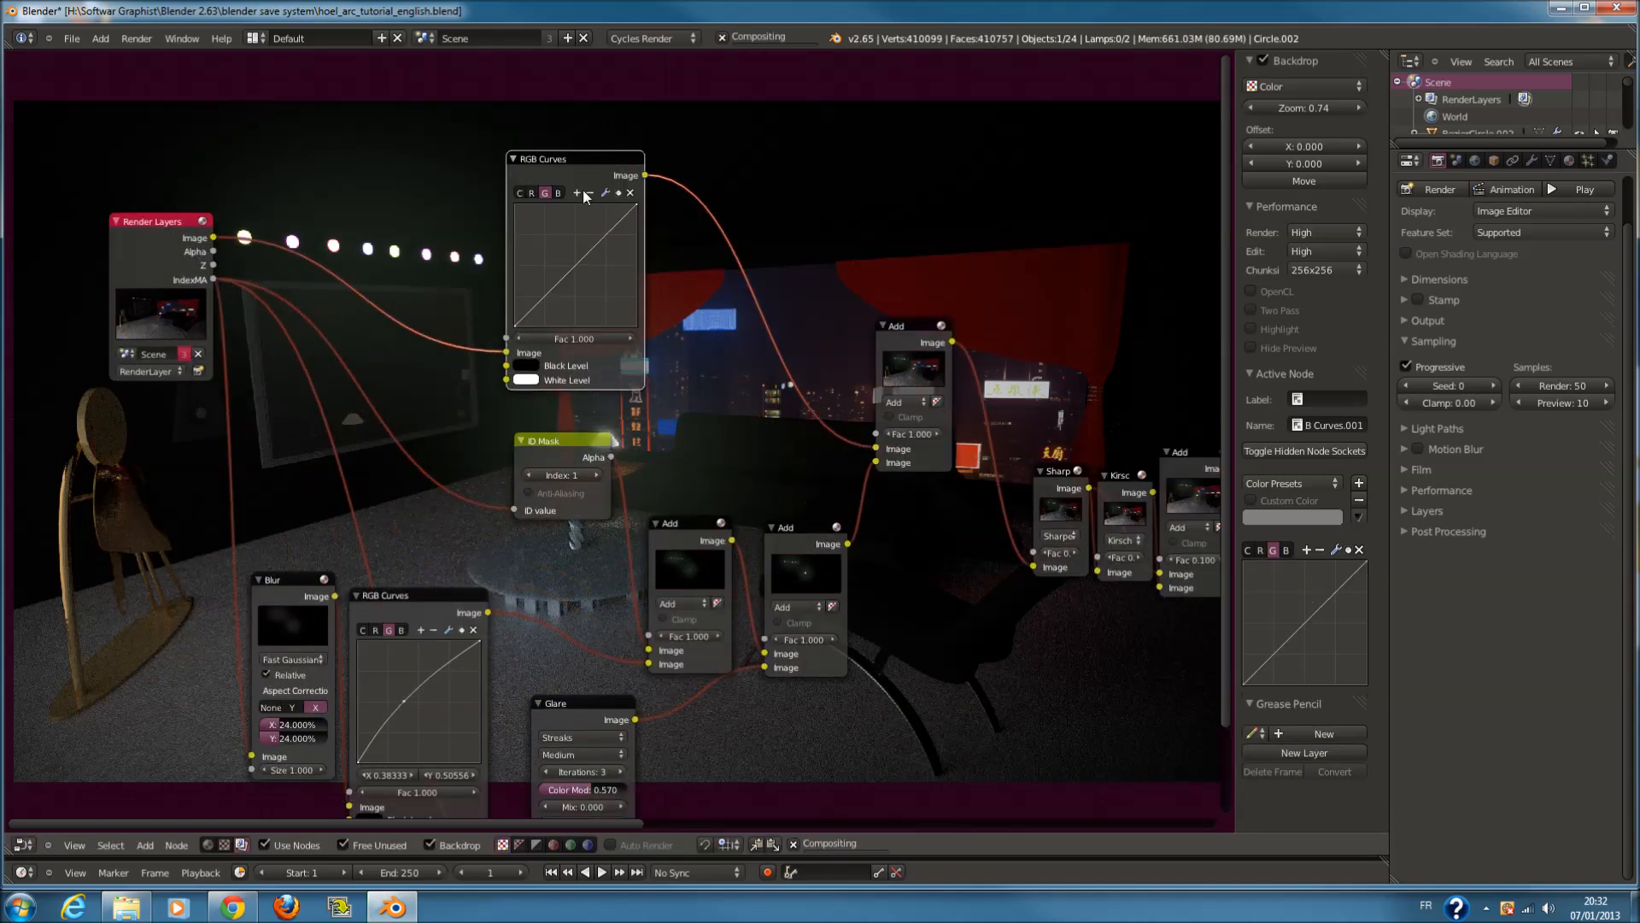
{"action": "left_click", "coordinate": [545, 193]}
{"action": "left_click", "coordinate": [531, 192]}
{"action": "left_click", "coordinate": [520, 192]}
Shape the C curve into an S with points at about X 0.222, Y 0.156 and X 0.517, Y 0.717
{"action": "scroll", "coordinate": [564, 290], "scroll_direction": "up", "scroll_amount": 2}
{"action": "left_click_drag", "start_coordinate": [502, 239], "coordinate": [506, 248]}
{"action": "middle_click_drag", "start_coordinate": [505, 247], "coordinate": [566, 358]}
{"action": "scroll", "coordinate": [565, 358], "scroll_direction": "up", "scroll_amount": 1}
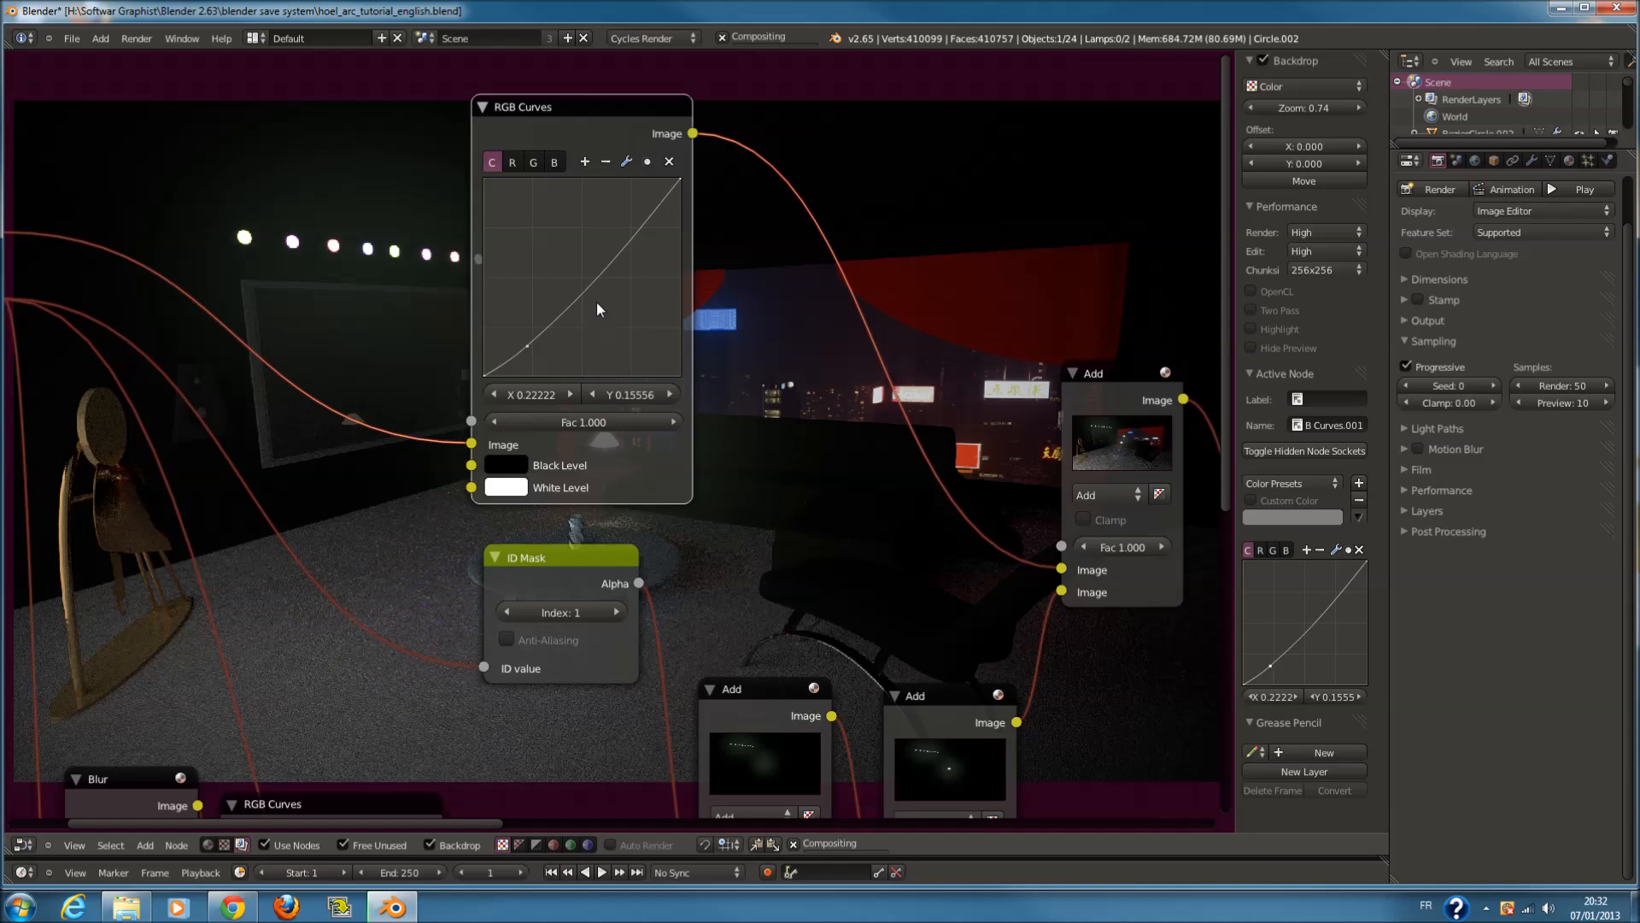
{"action": "left_click_drag", "start_coordinate": [600, 269], "coordinate": [584, 234]}
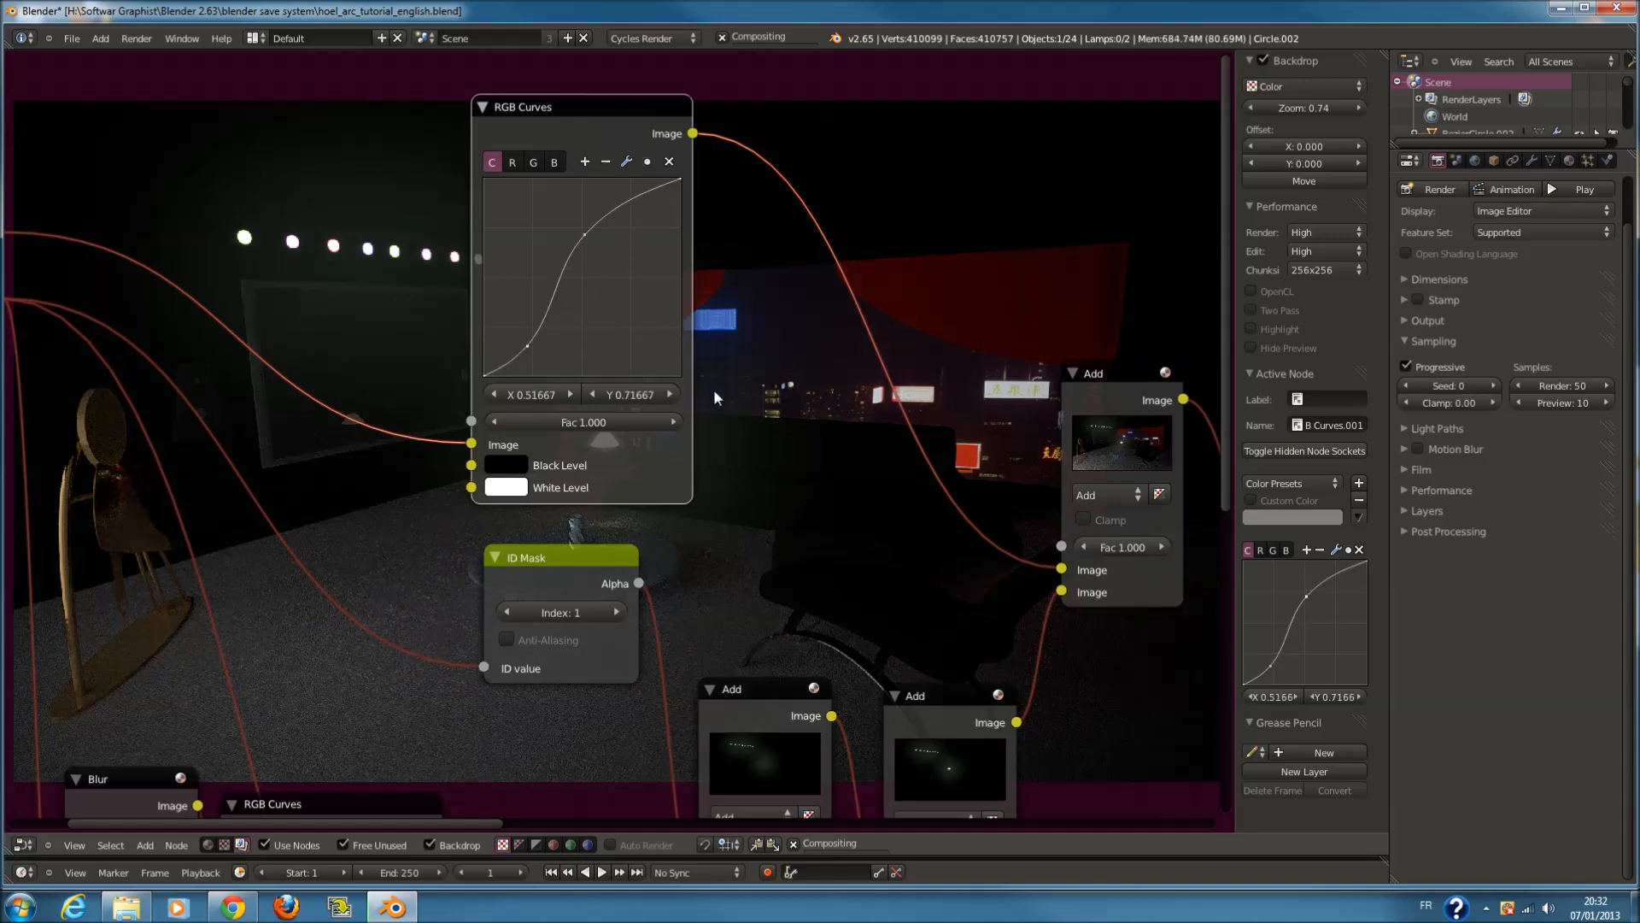
Try a flatter C curve with its points at about X 0.183, Y 0.306 and X 0.711, Y 0.628
{"action": "scroll", "coordinate": [714, 393], "scroll_direction": "down", "scroll_amount": 1}
{"action": "middle_click_drag", "start_coordinate": [714, 393], "coordinate": [669, 465]}
{"action": "scroll", "coordinate": [670, 465], "scroll_direction": "up", "scroll_amount": 1}
{"action": "left_click_drag", "start_coordinate": [592, 325], "coordinate": [610, 302]}
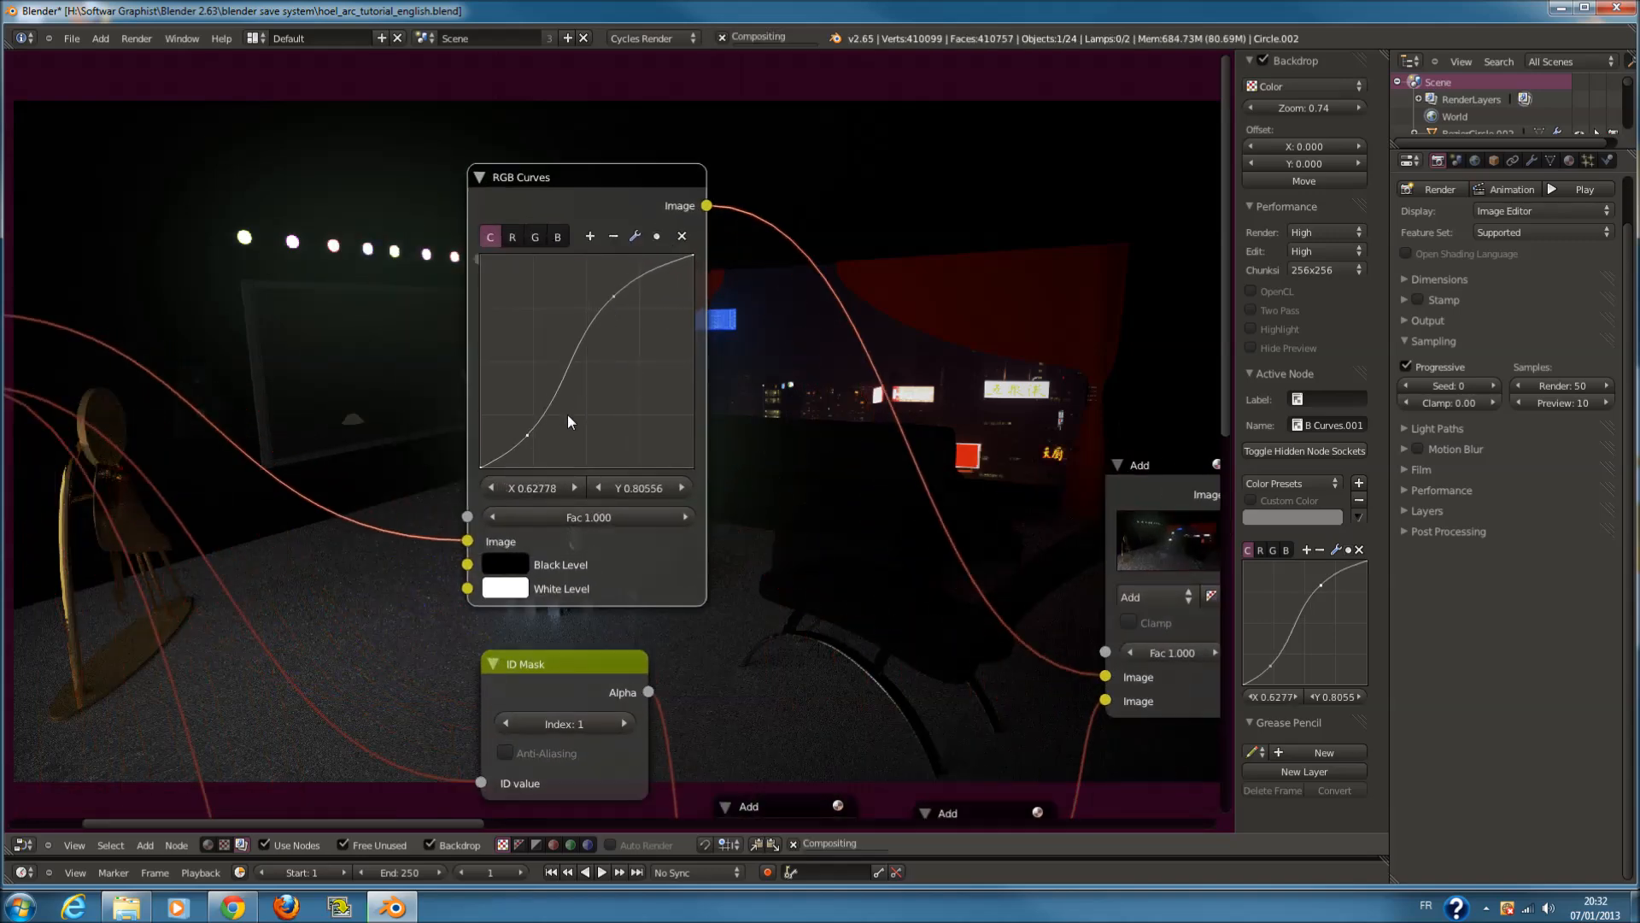
{"action": "left_click_drag", "start_coordinate": [527, 435], "coordinate": [551, 378]}
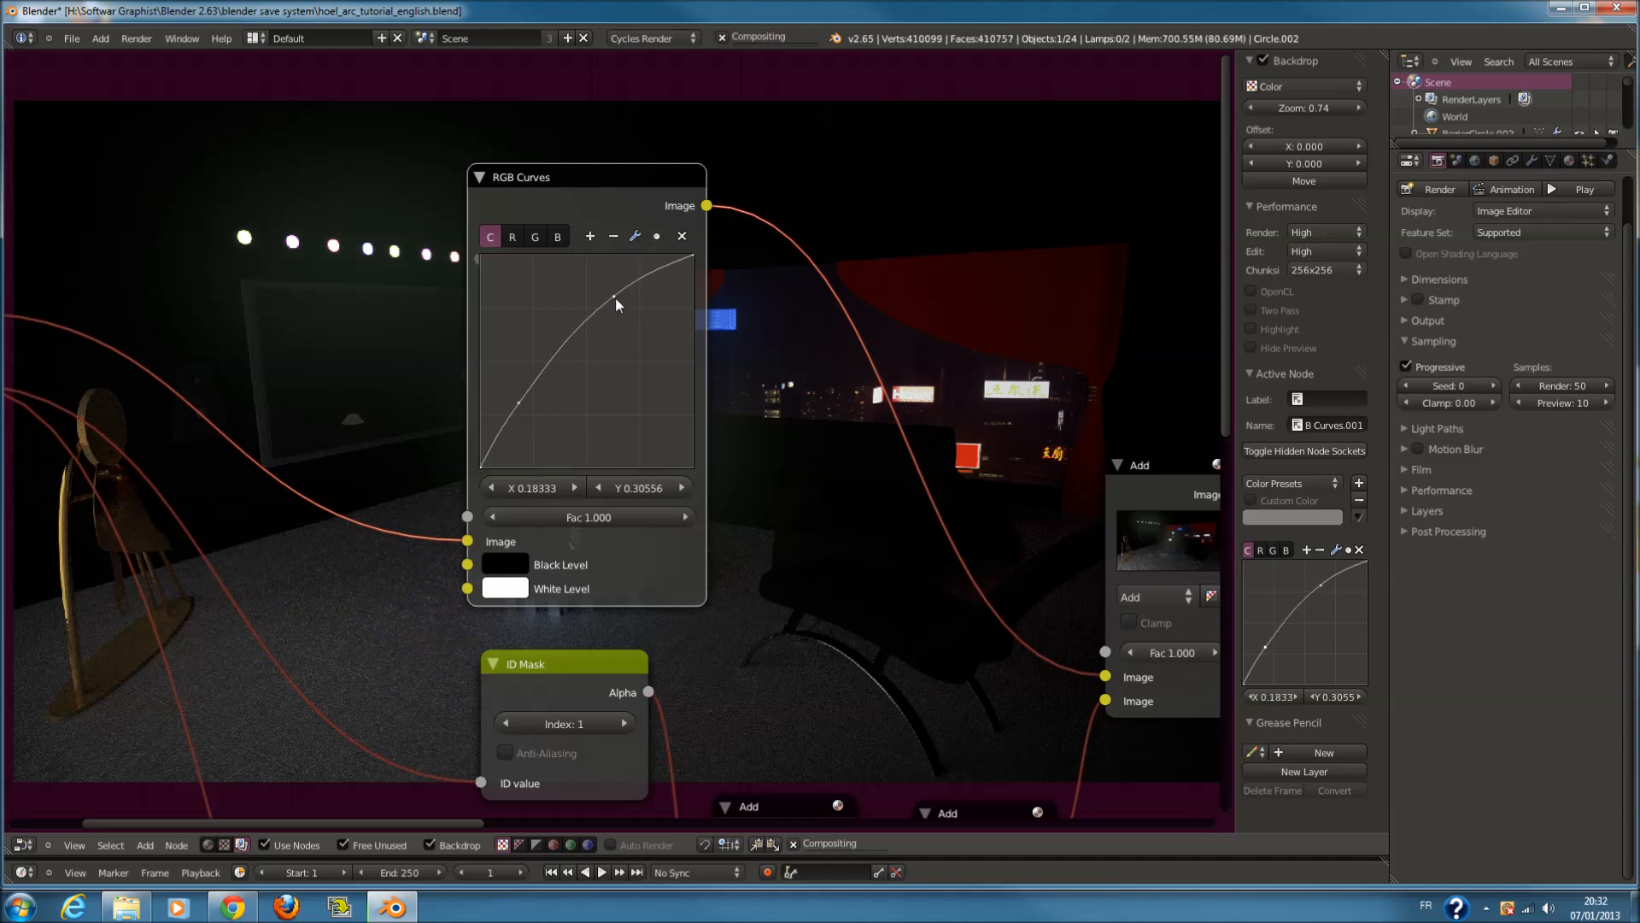
{"action": "left_click_drag", "start_coordinate": [616, 296], "coordinate": [632, 334]}
Reshape the C curve with the upper point at about X 0.544, Y 0.717 and the lower at X 0.211, Y 0.161
{"action": "middle_click_drag", "start_coordinate": [680, 413], "coordinate": [546, 444]}
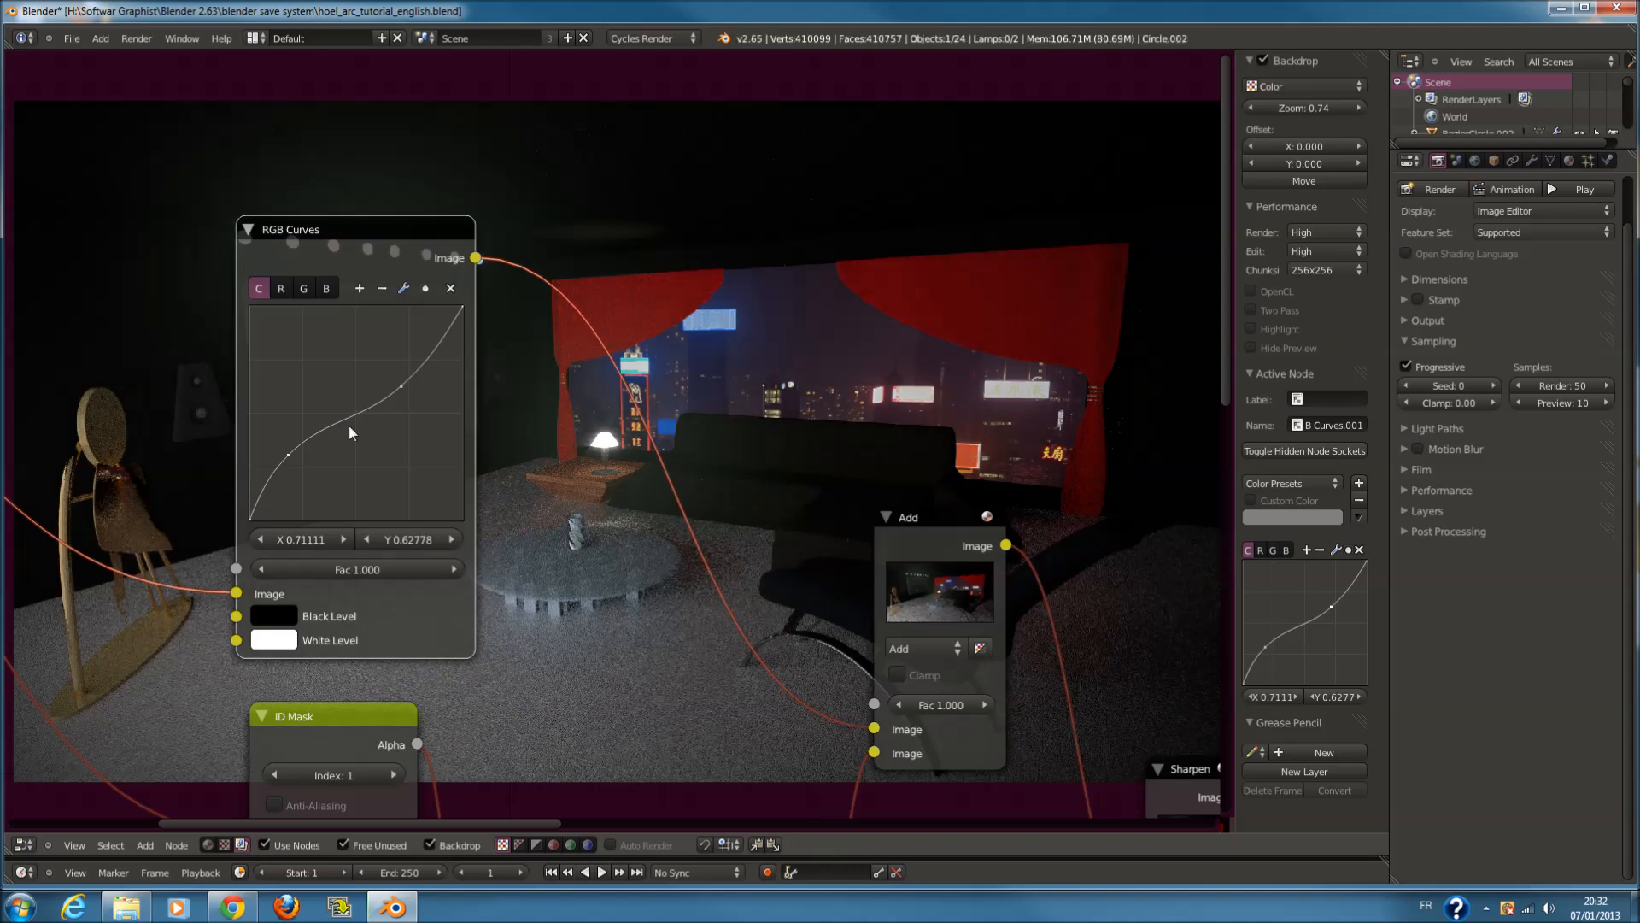
{"action": "left_click_drag", "start_coordinate": [292, 450], "coordinate": [261, 504]}
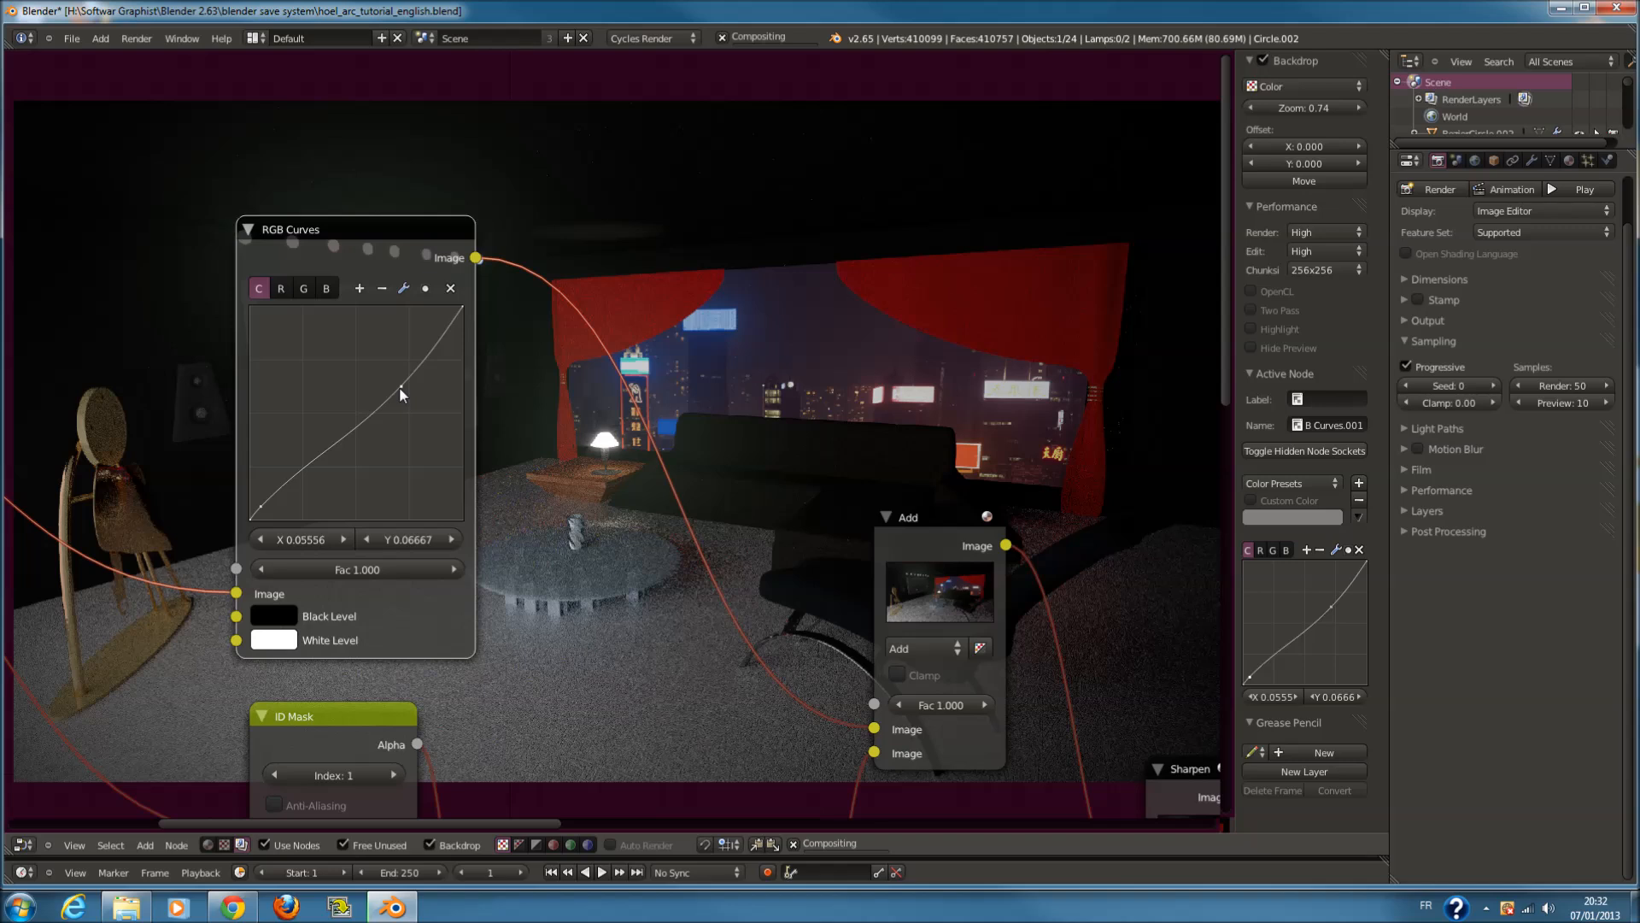
{"action": "left_click_drag", "start_coordinate": [399, 386], "coordinate": [366, 367]}
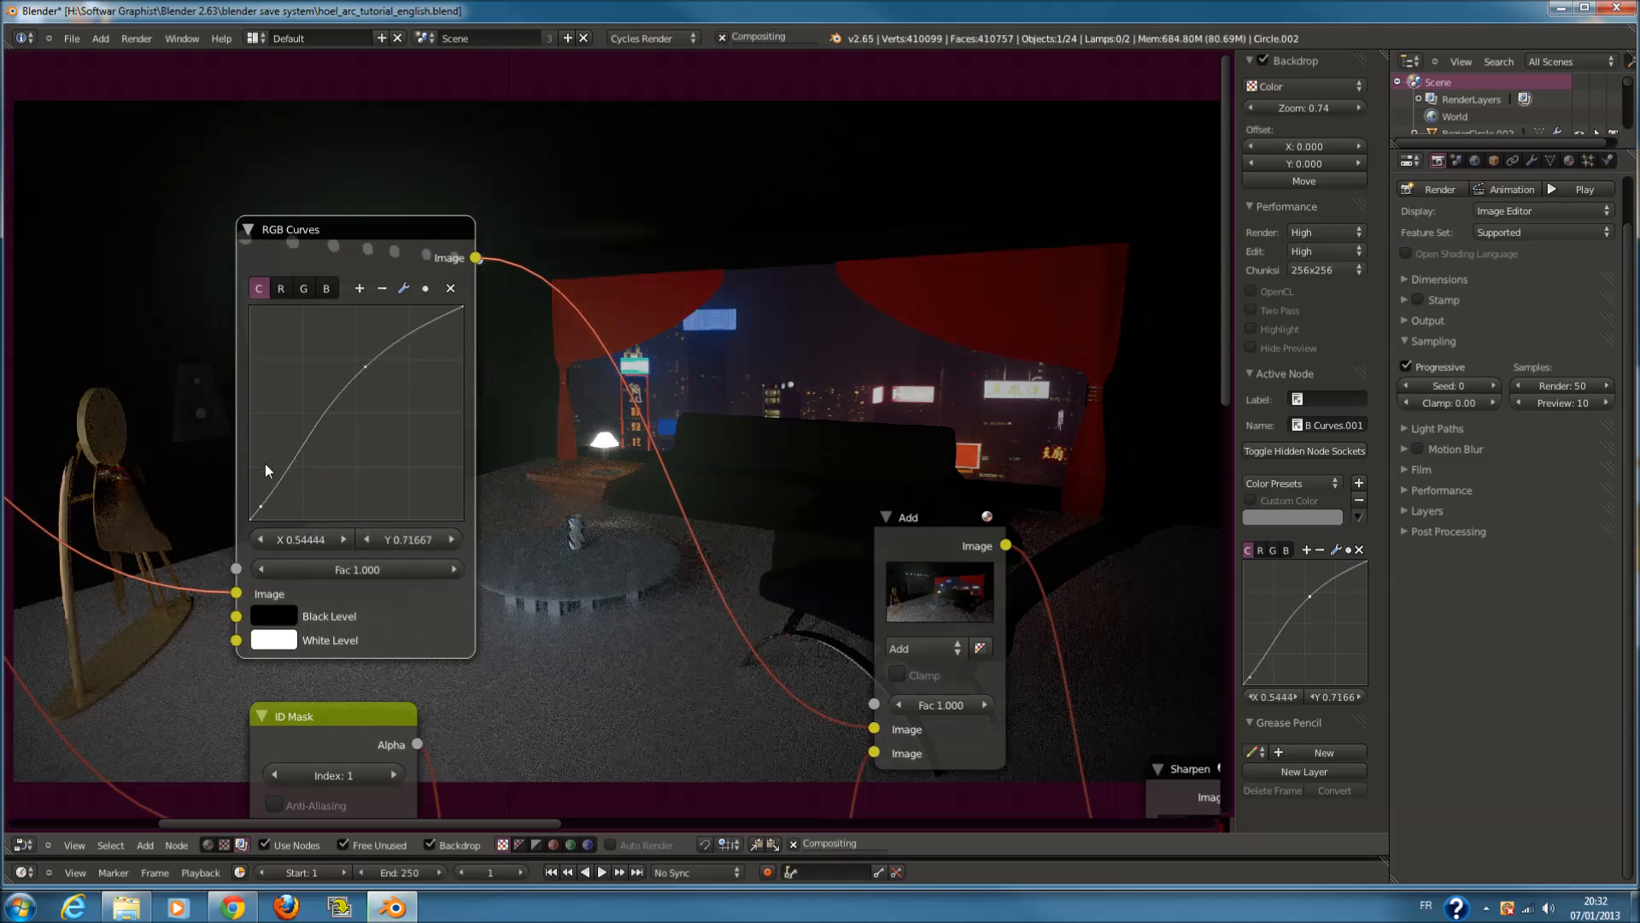
{"action": "left_click_drag", "start_coordinate": [261, 511], "coordinate": [294, 486]}
{"action": "scroll", "coordinate": [380, 365], "scroll_direction": "down", "scroll_amount": 3}
{"action": "middle_click_drag", "start_coordinate": [700, 484], "coordinate": [415, 501]}
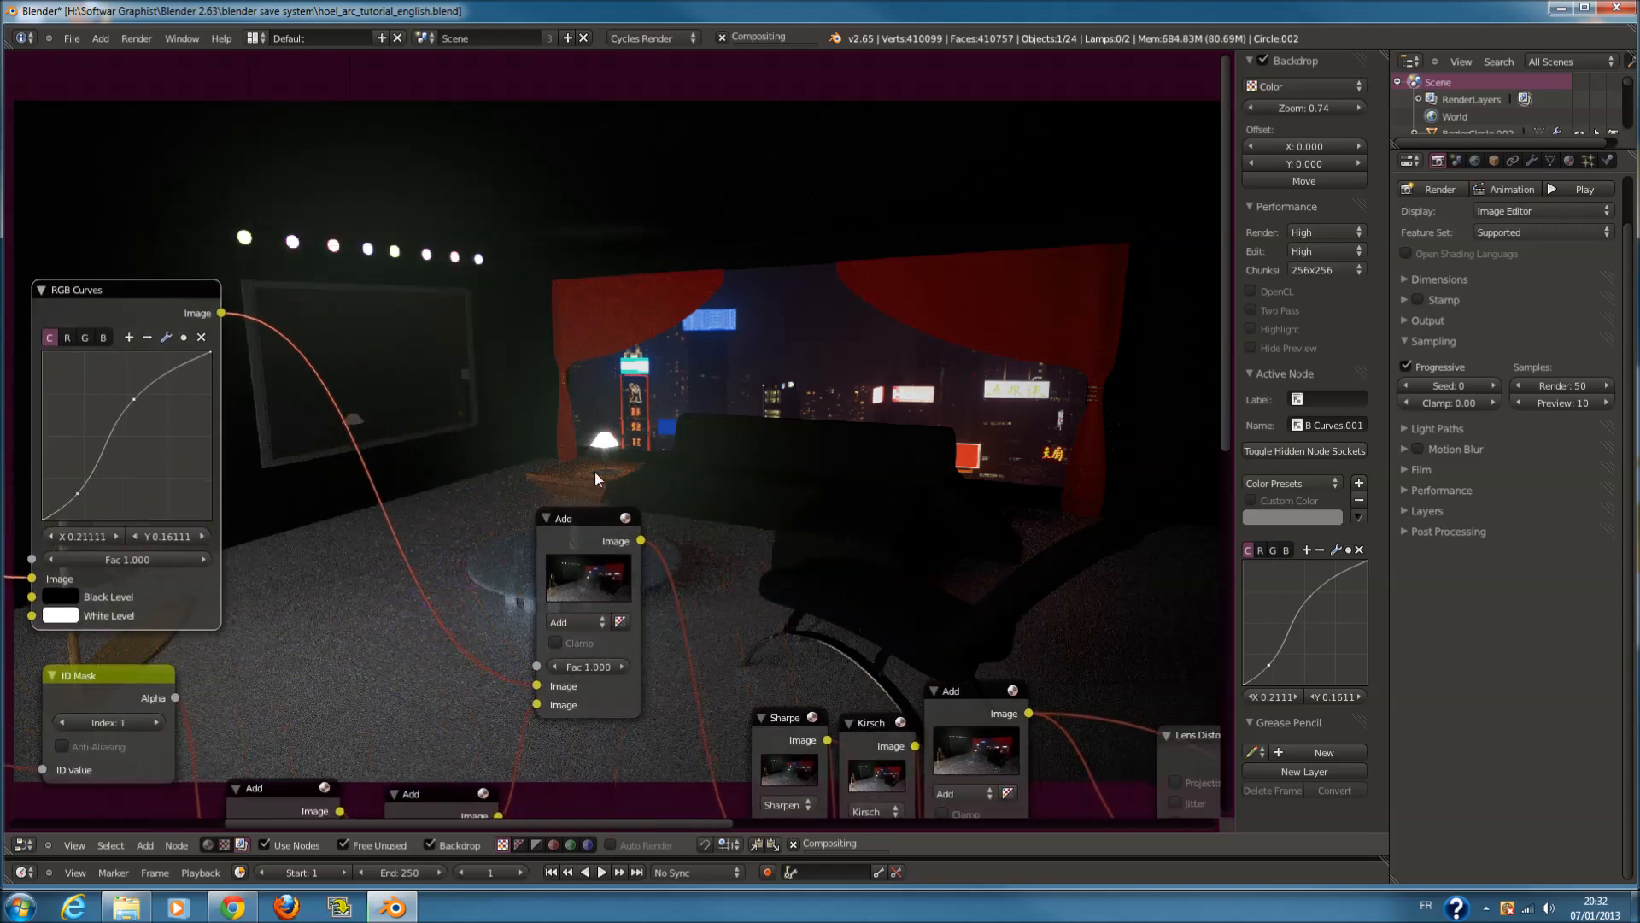
Move the Composite and Viewer nodes farther away from the Multiply node to make room in the node tree
{"action": "middle_click_drag", "start_coordinate": [390, 418], "coordinate": [724, 394]}
{"action": "scroll", "coordinate": [403, 434], "scroll_direction": "up", "scroll_amount": 1}
{"action": "scroll", "coordinate": [772, 535], "scroll_direction": "down", "scroll_amount": 10}
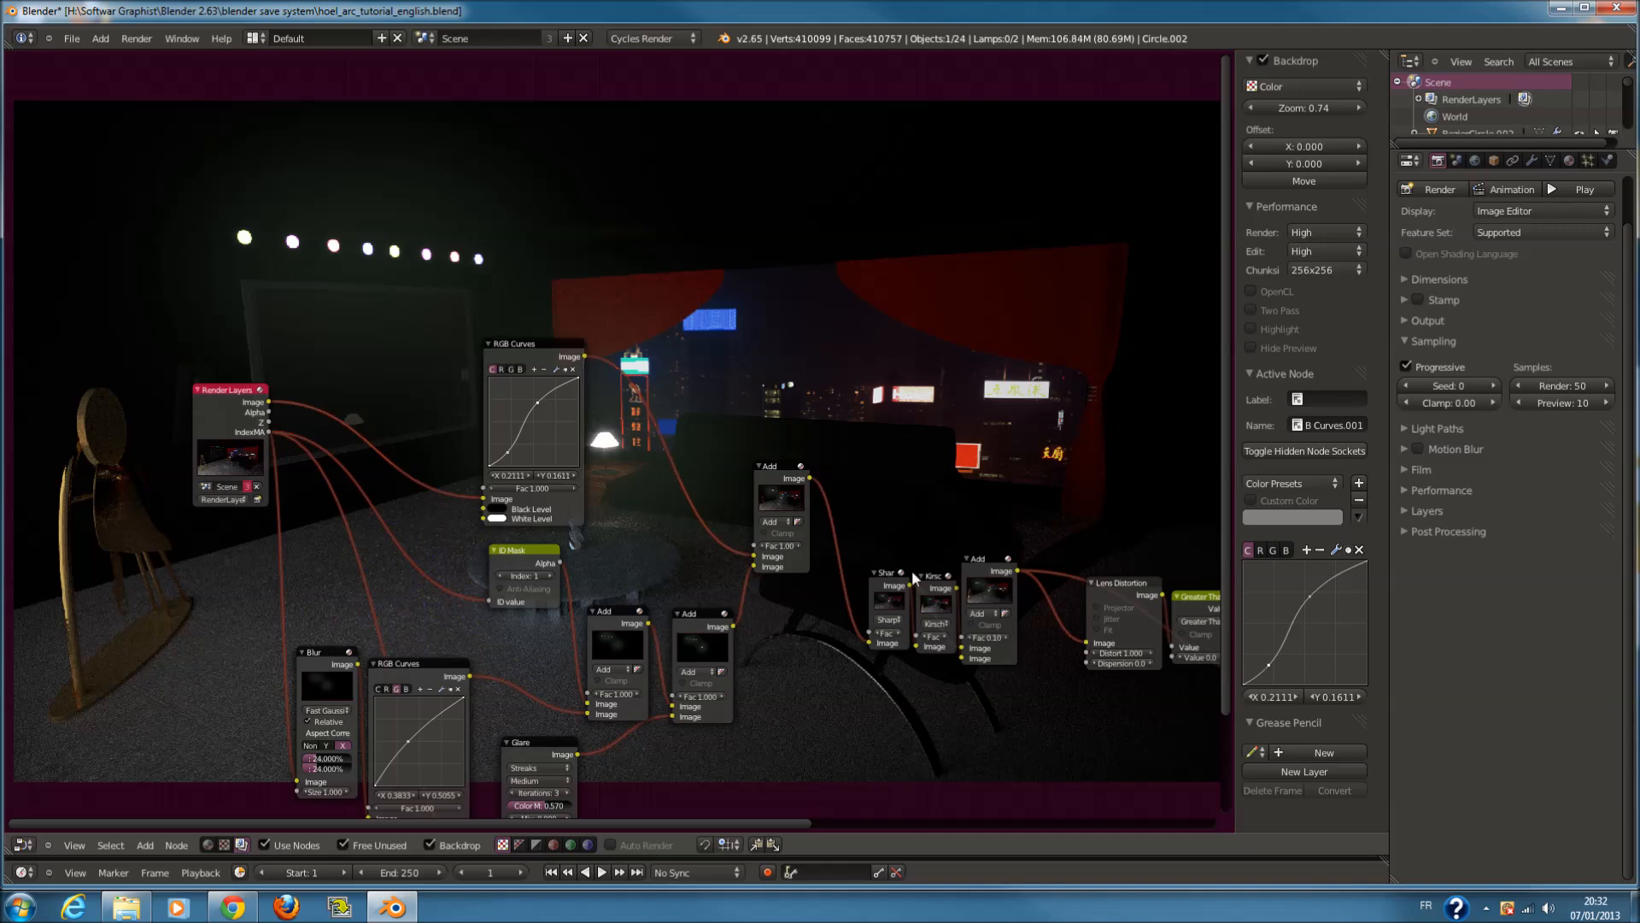
{"action": "scroll", "coordinate": [997, 564], "scroll_direction": "down", "scroll_amount": 3}
{"action": "middle_click_drag", "start_coordinate": [996, 563], "coordinate": [393, 476]}
{"action": "middle_click_drag", "start_coordinate": [811, 398], "coordinate": [358, 405]}
{"action": "left_click_drag", "start_coordinate": [387, 415], "coordinate": [561, 352]}
{"action": "scroll", "coordinate": [451, 458], "scroll_direction": "up", "scroll_amount": 3}
{"action": "middle_click_drag", "start_coordinate": [451, 459], "coordinate": [809, 420]}
{"action": "scroll", "coordinate": [803, 436], "scroll_direction": "up", "scroll_amount": 1}
{"action": "left_click_drag", "start_coordinate": [750, 539], "coordinate": [987, 548]}
Add a Color Balance node and insert it on the link between the Multiply and Viewer nodes
{"action": "scroll", "coordinate": [628, 606], "scroll_direction": "up", "scroll_amount": 3}
{"action": "key", "text": "shift+a"}
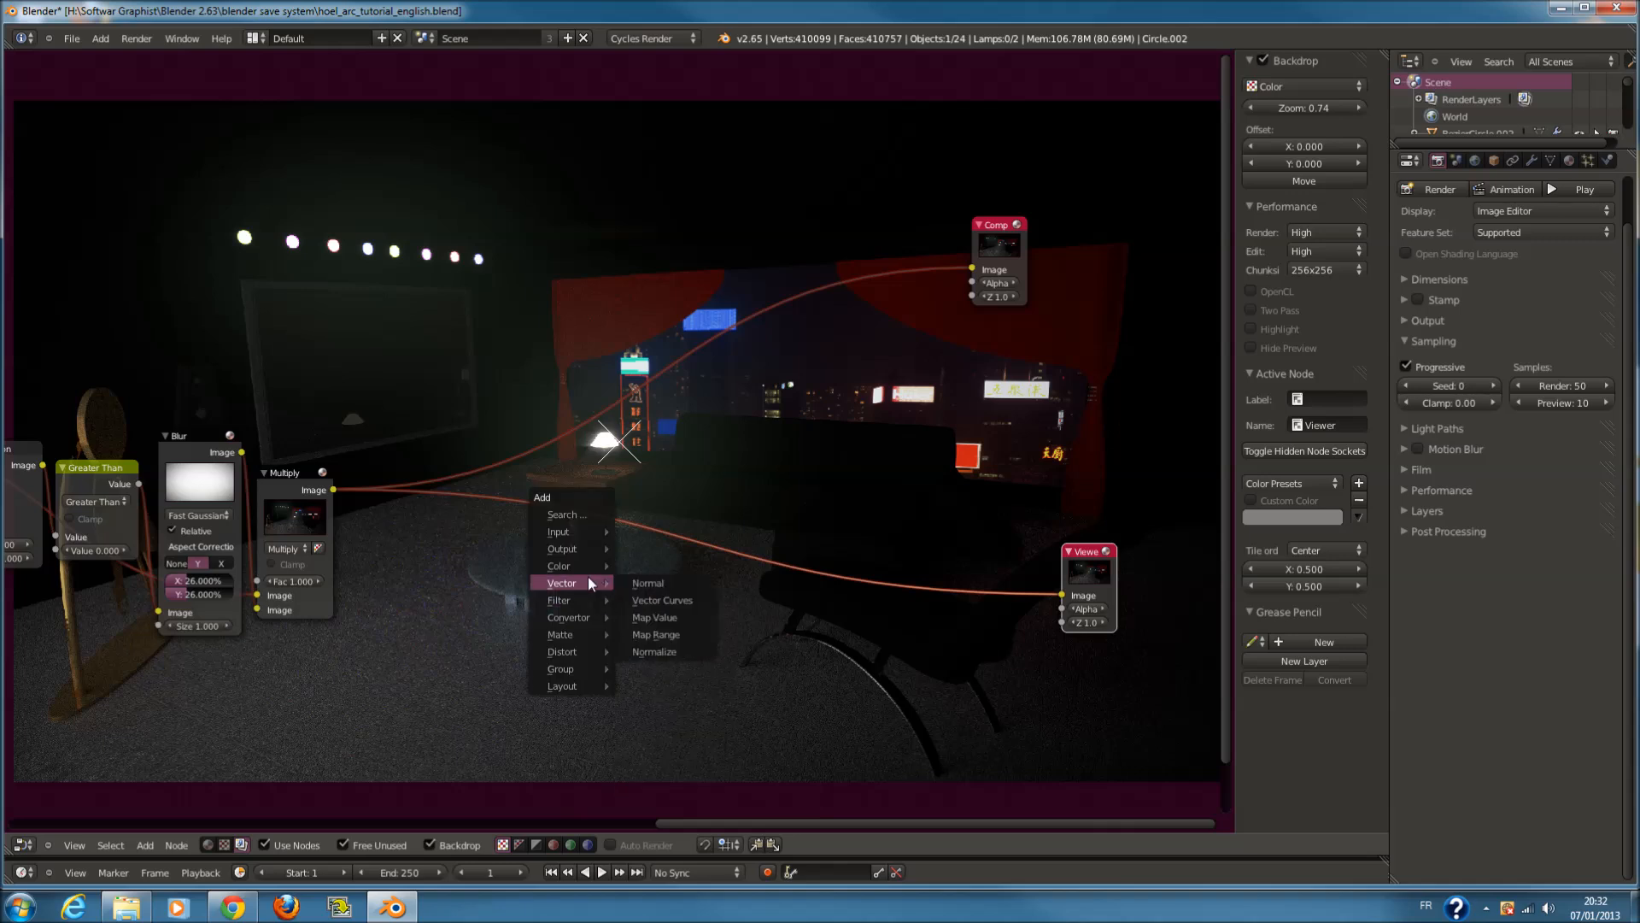
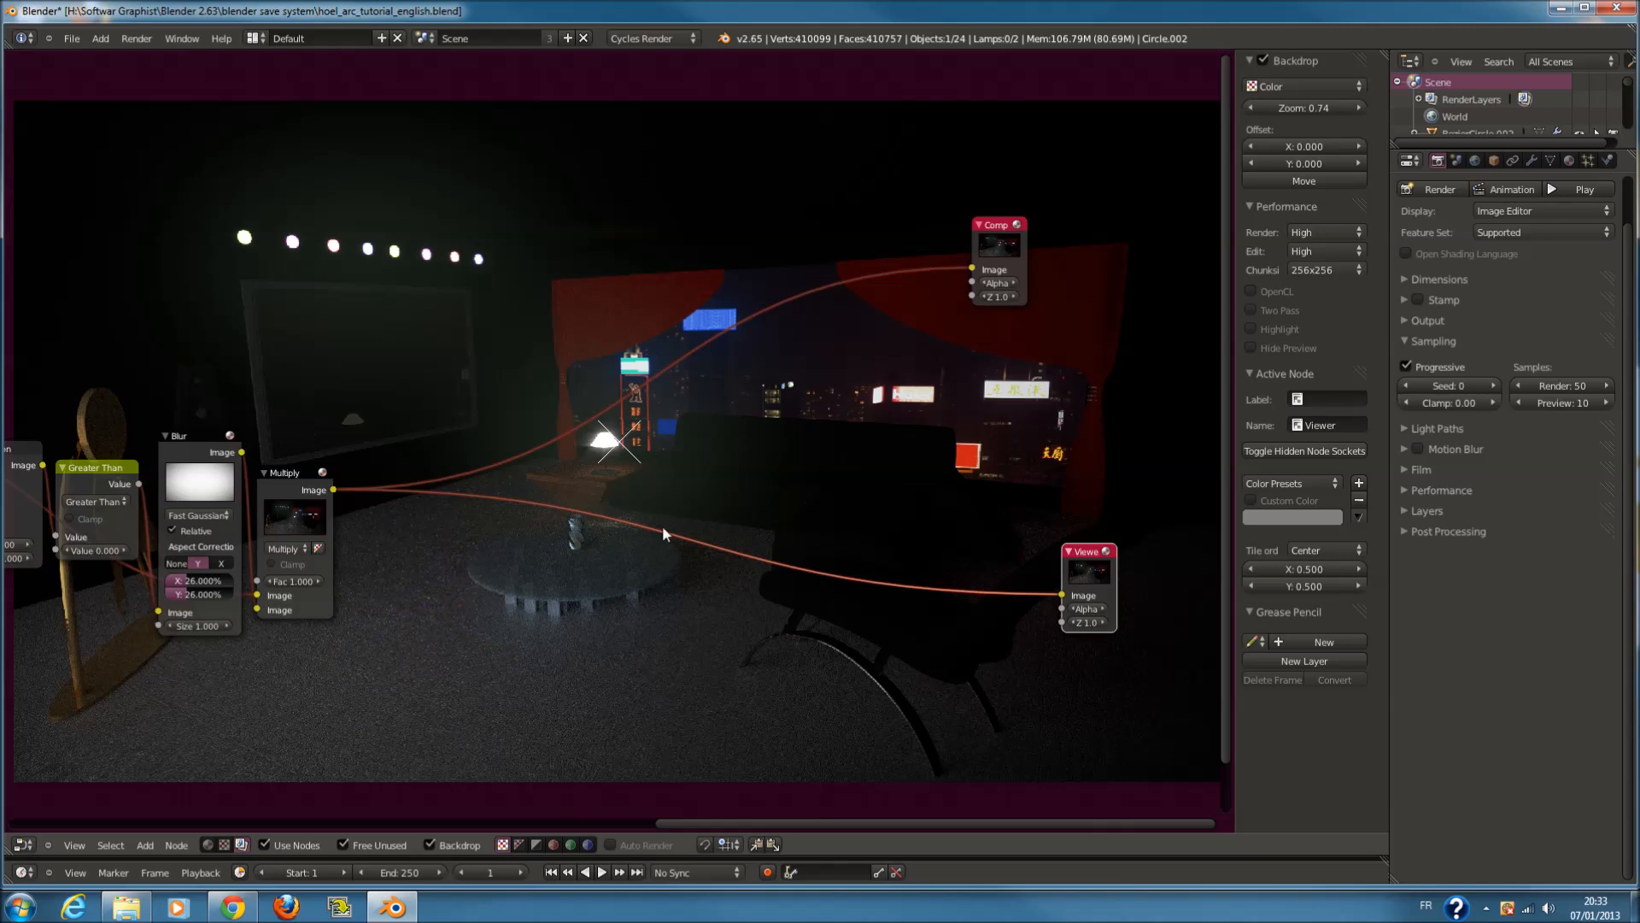
{"action": "key", "text": "shift+a"}
{"action": "mouse_move", "coordinate": [631, 584]}
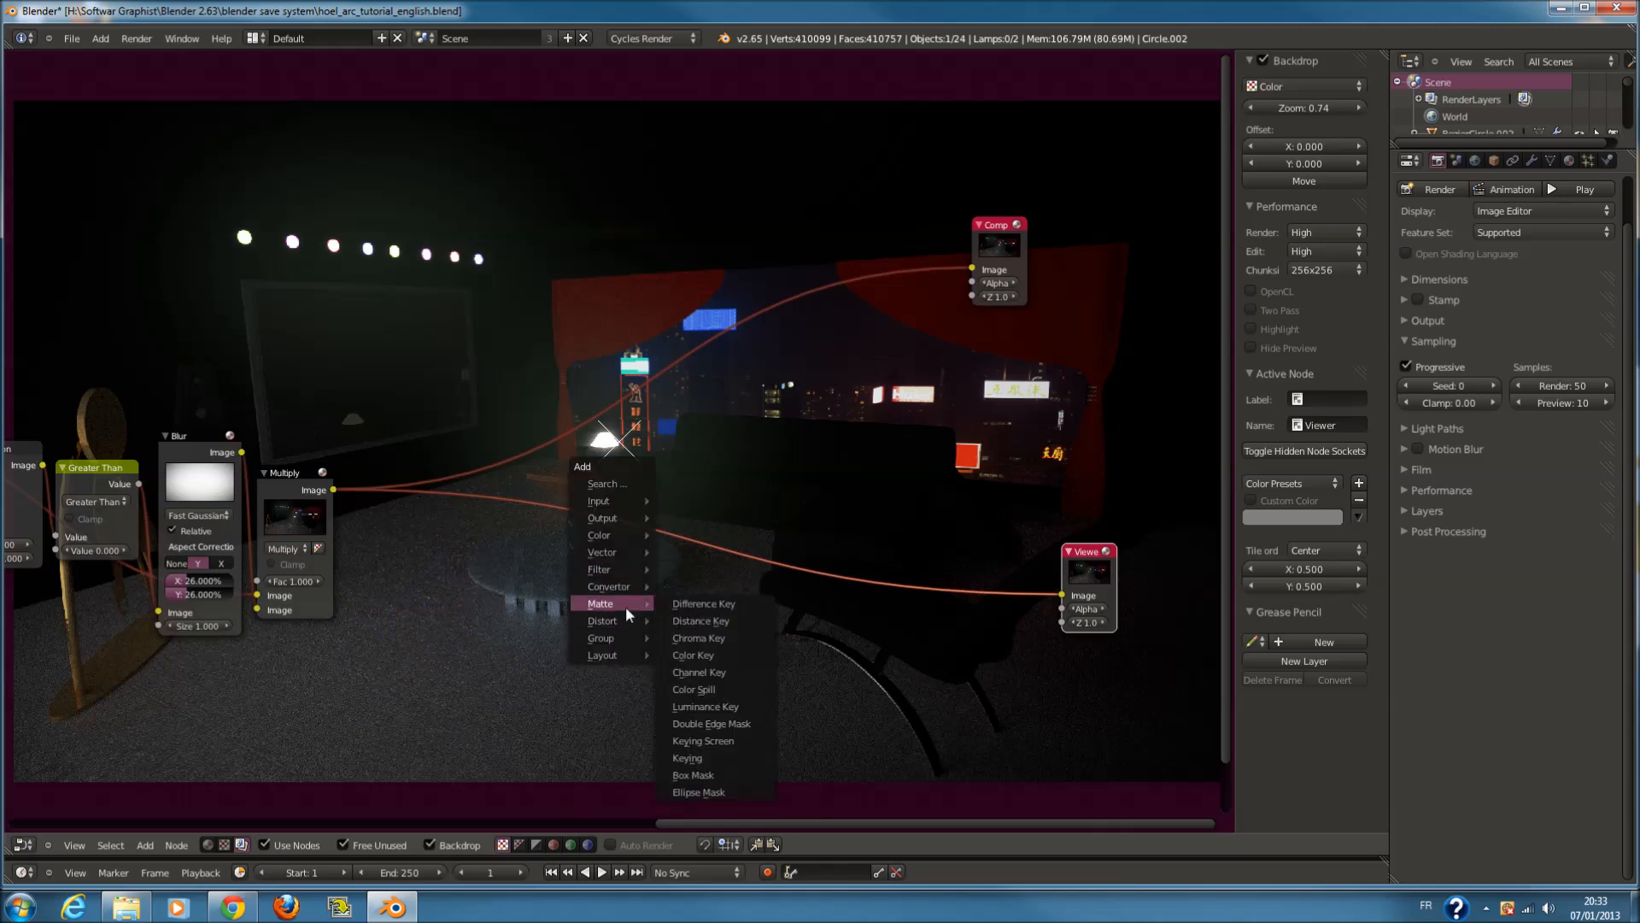
{"action": "mouse_move", "coordinate": [618, 536]}
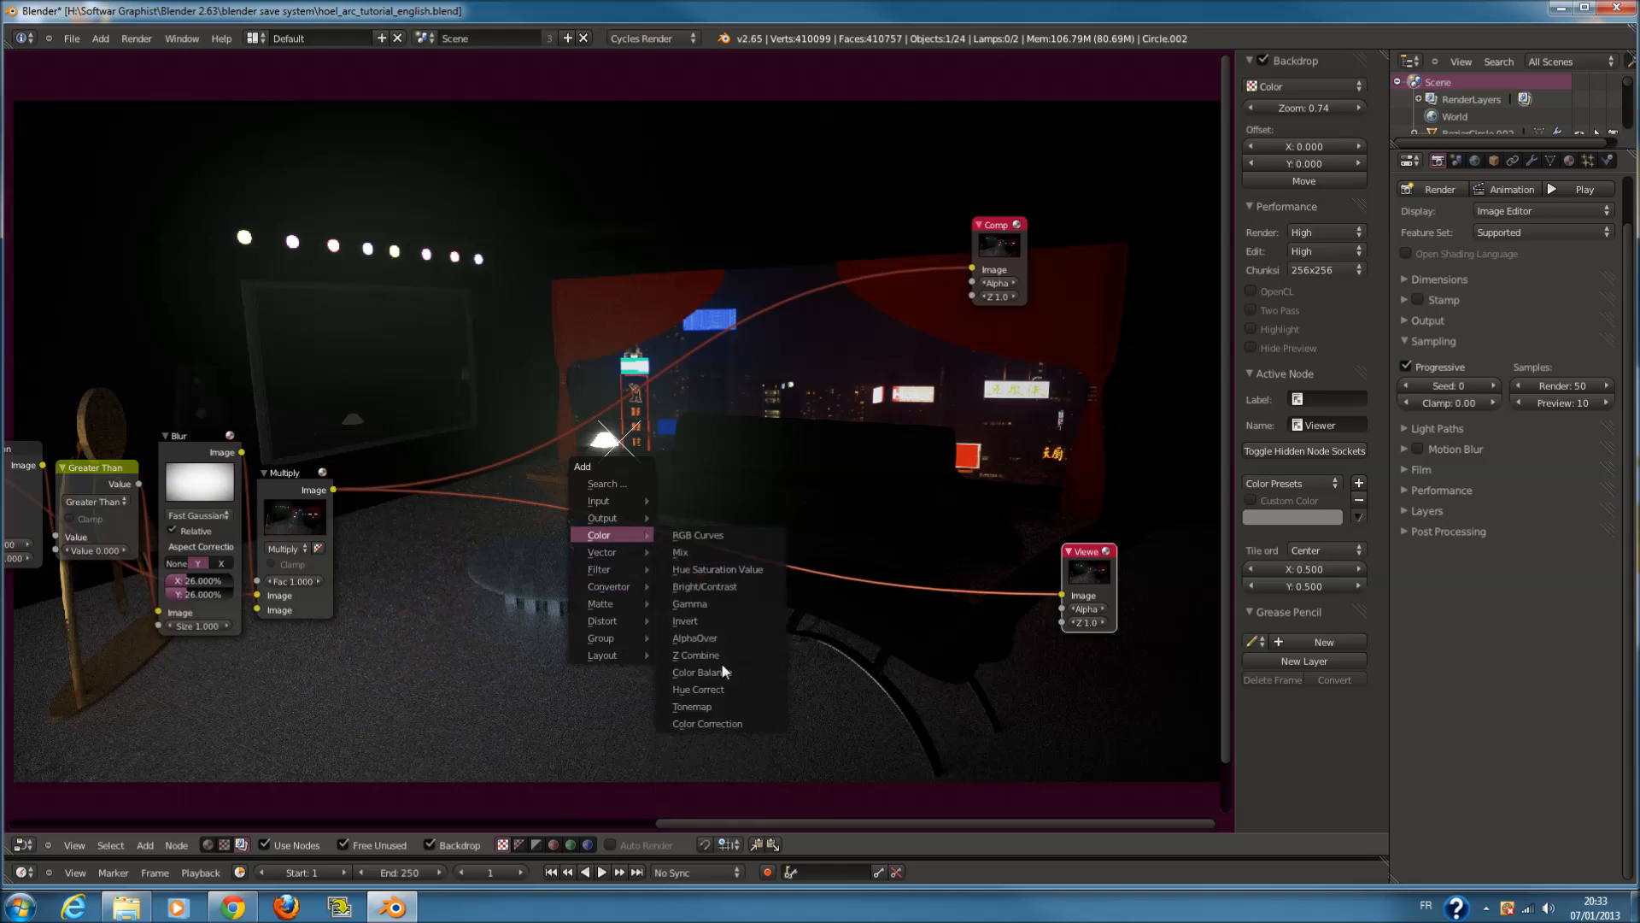
{"action": "left_click", "coordinate": [726, 673]}
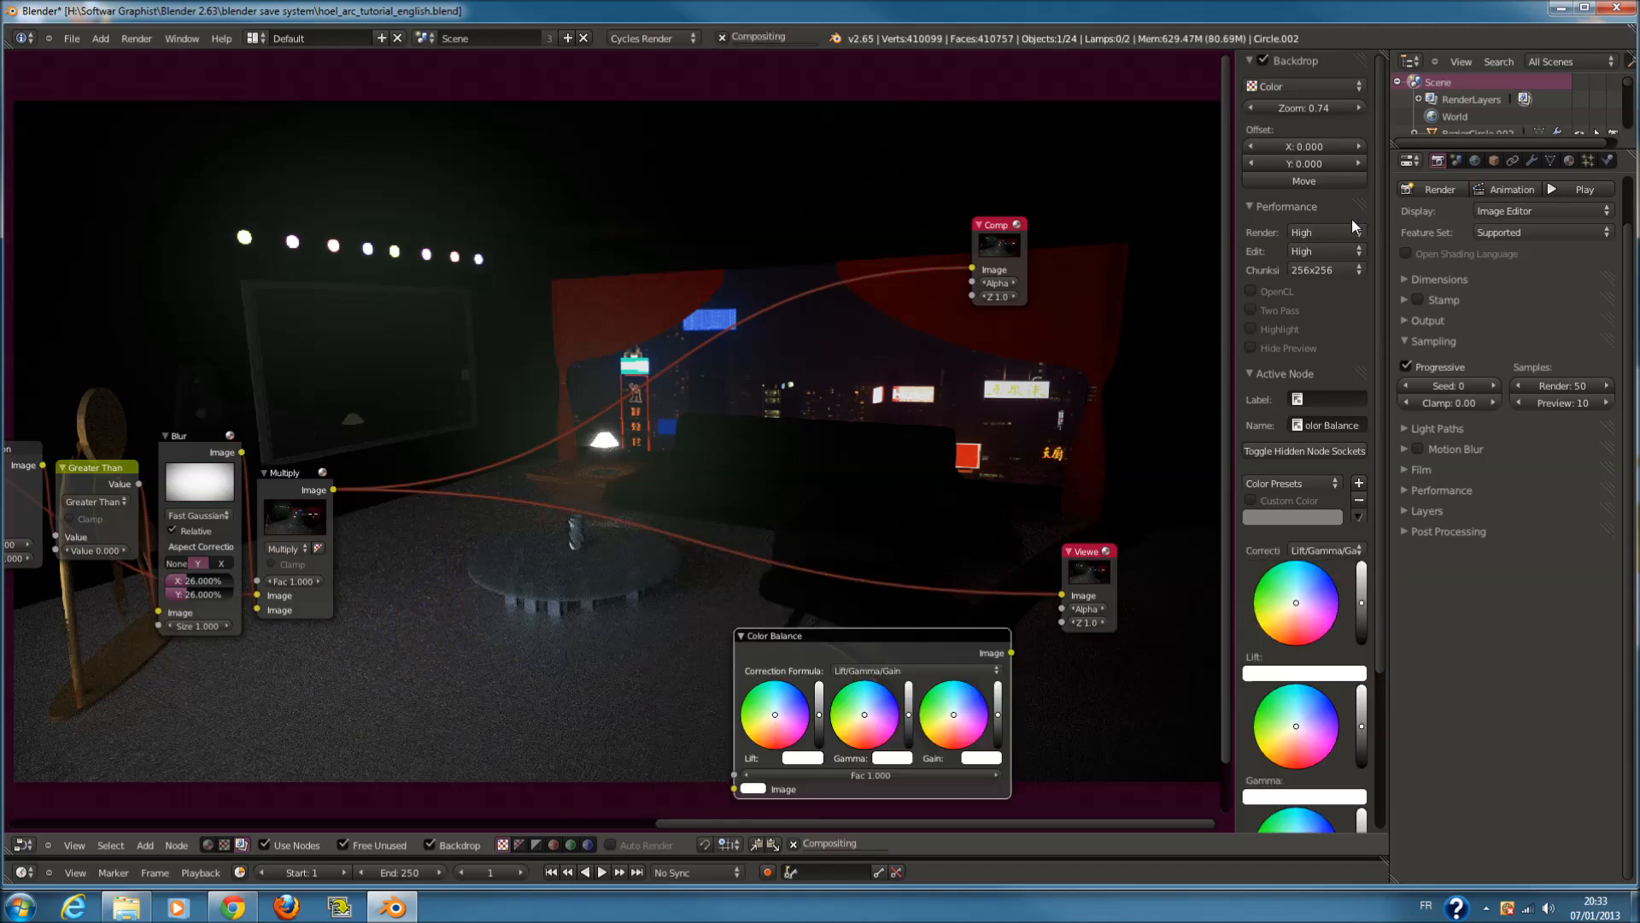
{"action": "left_click", "coordinate": [1560, 8]}
{"action": "left_click", "coordinate": [392, 906]}
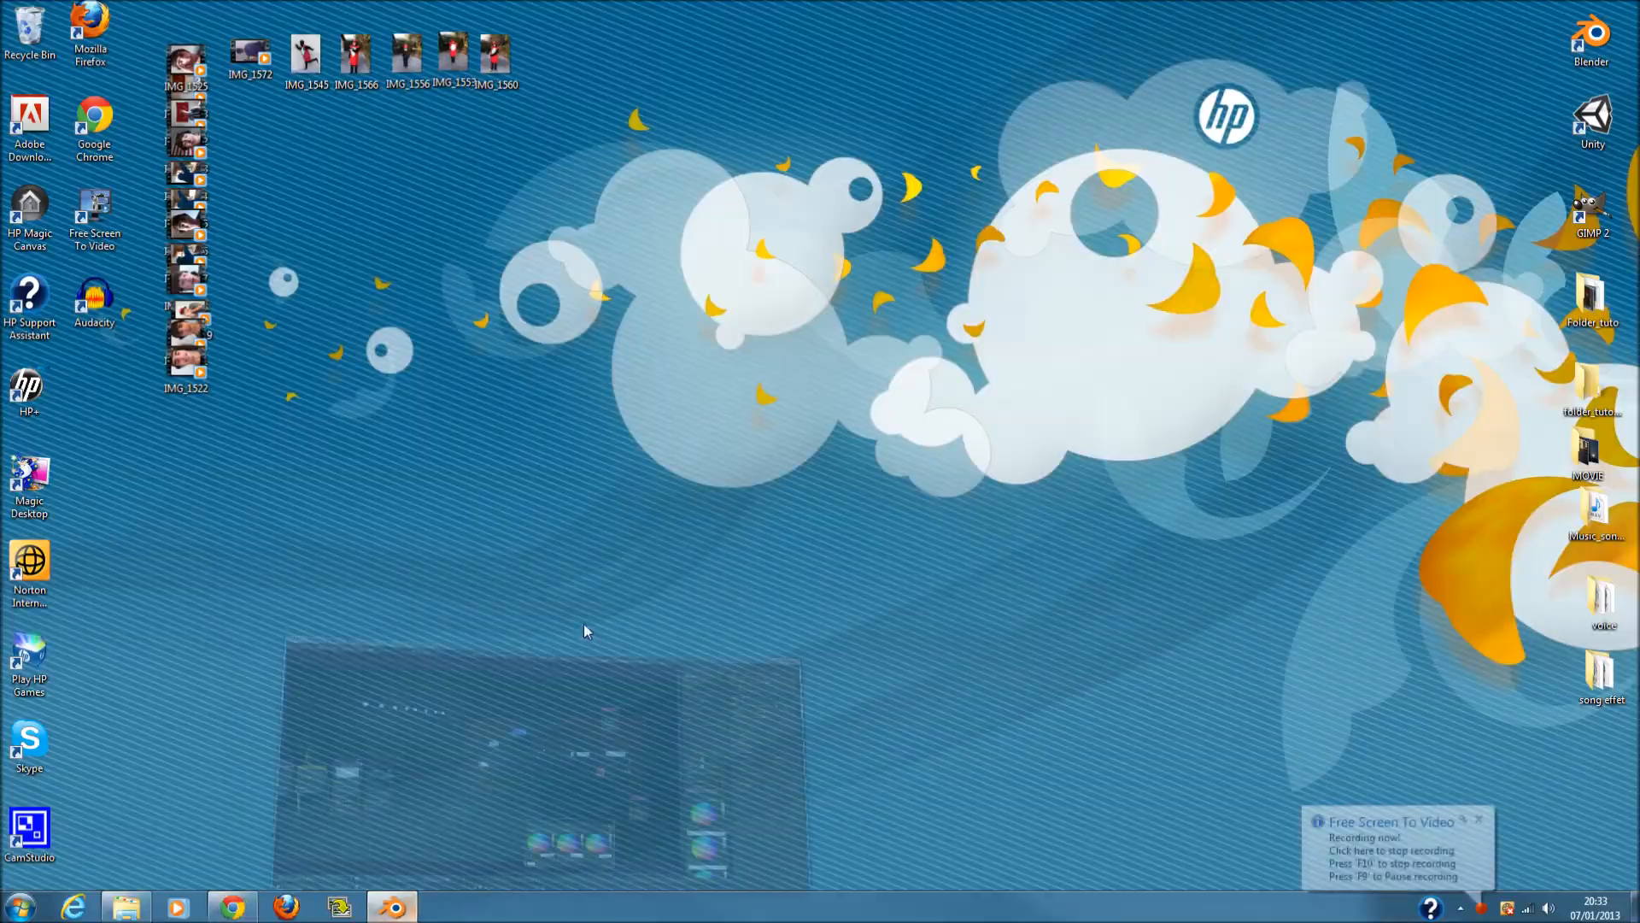
{"action": "left_click_drag", "start_coordinate": [946, 684], "coordinate": [675, 420]}
Tint the Color Balance node's Gain pale yellow, after trying a light blue and a pink tint
{"action": "scroll", "coordinate": [675, 421], "scroll_direction": "up", "scroll_amount": 1}
{"action": "scroll", "coordinate": [677, 419], "scroll_direction": "up", "scroll_amount": 1}
{"action": "left_click", "coordinate": [819, 535]}
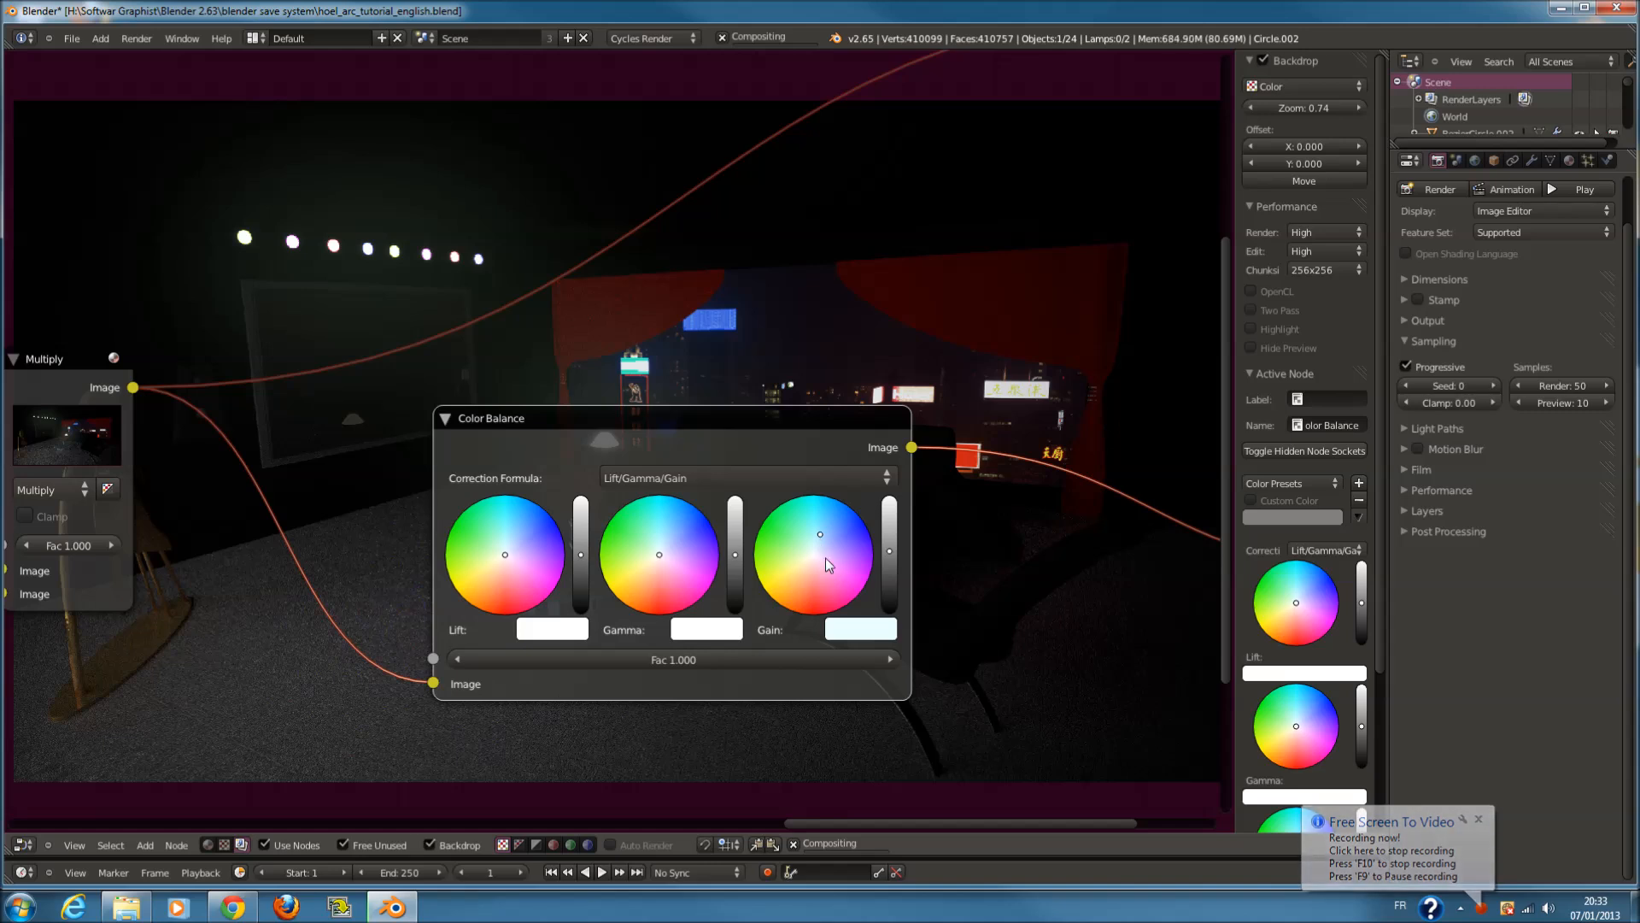
{"action": "left_click_drag", "start_coordinate": [822, 535], "coordinate": [819, 584]}
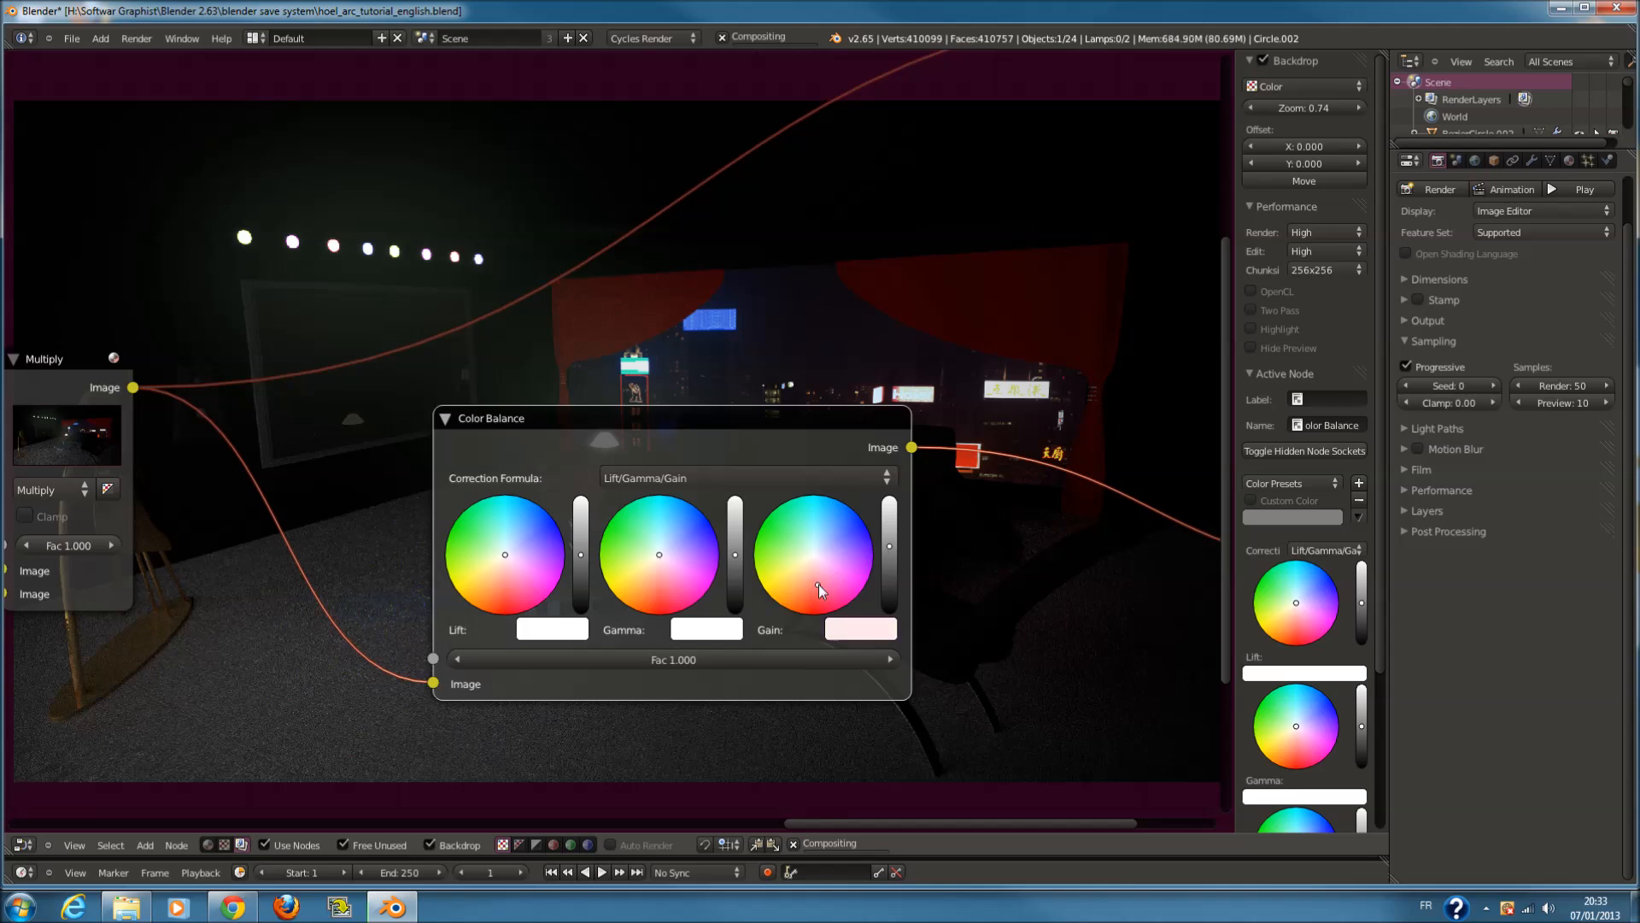
{"action": "scroll", "coordinate": [696, 608], "scroll_direction": "up", "scroll_amount": 1}
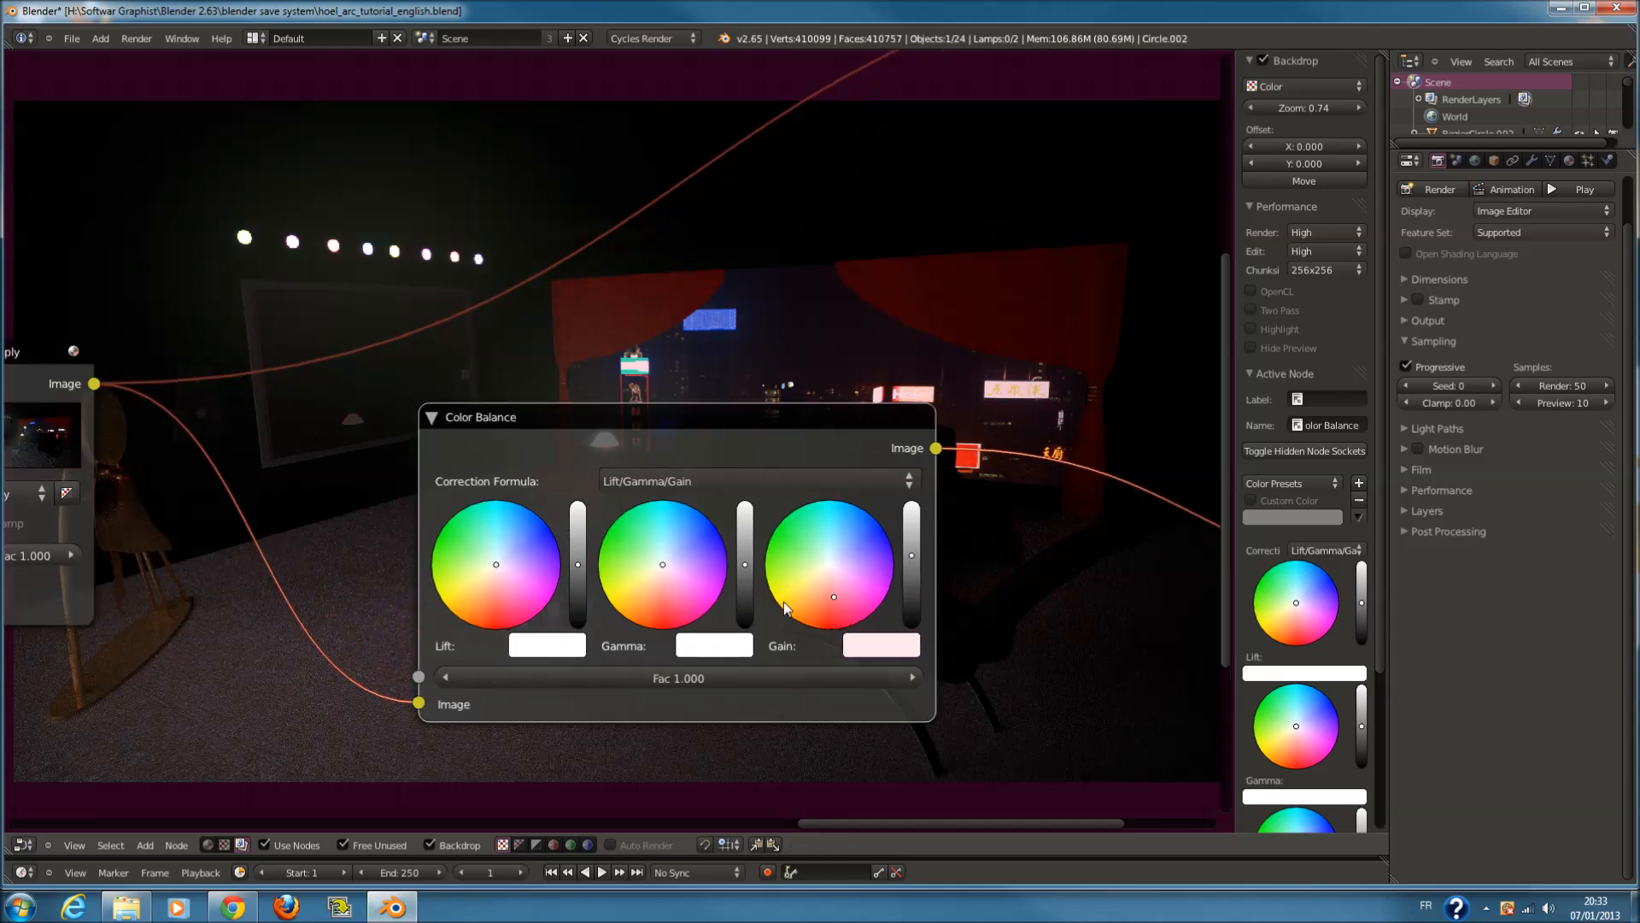
{"action": "left_click_drag", "start_coordinate": [833, 595], "coordinate": [797, 572]}
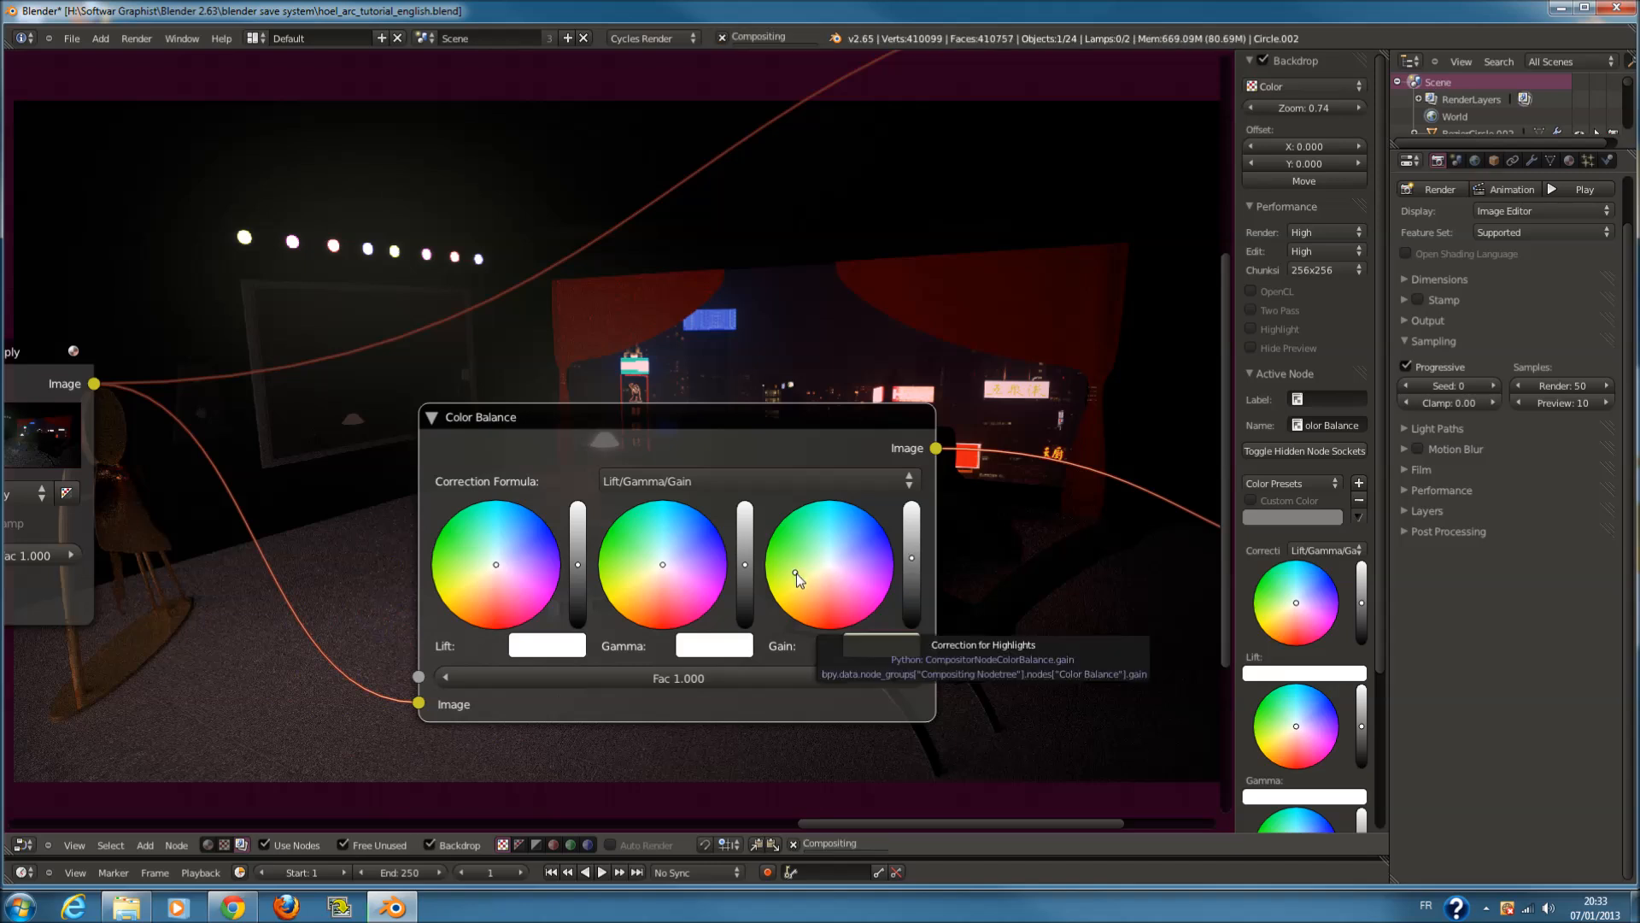
Tint the Gamma and the Lift of the Color Balance node pale blue
{"action": "left_click_drag", "start_coordinate": [672, 567], "coordinate": [689, 542]}
{"action": "scroll", "coordinate": [215, 658], "scroll_direction": "up", "scroll_amount": 1}
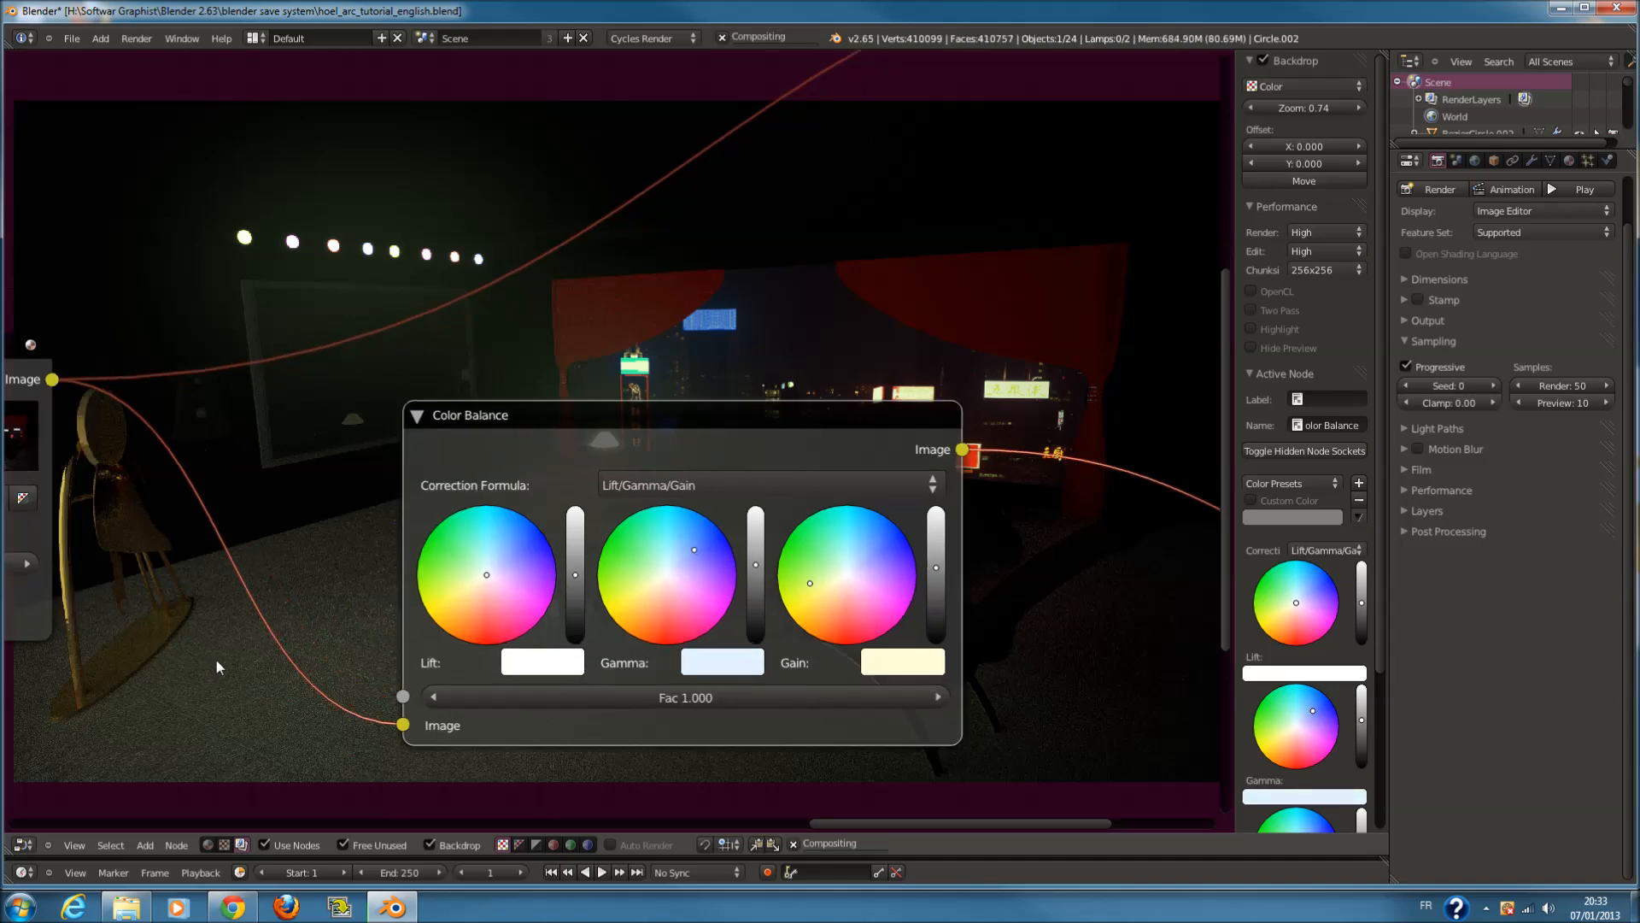
{"action": "middle_click_drag", "start_coordinate": [323, 638], "coordinate": [580, 504]}
{"action": "left_click_drag", "start_coordinate": [745, 438], "coordinate": [752, 429]}
Shift the Color Balance node's Gamma tint to a paler, more cyan blue
{"action": "scroll", "coordinate": [802, 607], "scroll_direction": "down", "scroll_amount": 1}
{"action": "middle_click_drag", "start_coordinate": [801, 608], "coordinate": [603, 355]}
{"action": "scroll", "coordinate": [547, 373], "scroll_direction": "down", "scroll_amount": 1}
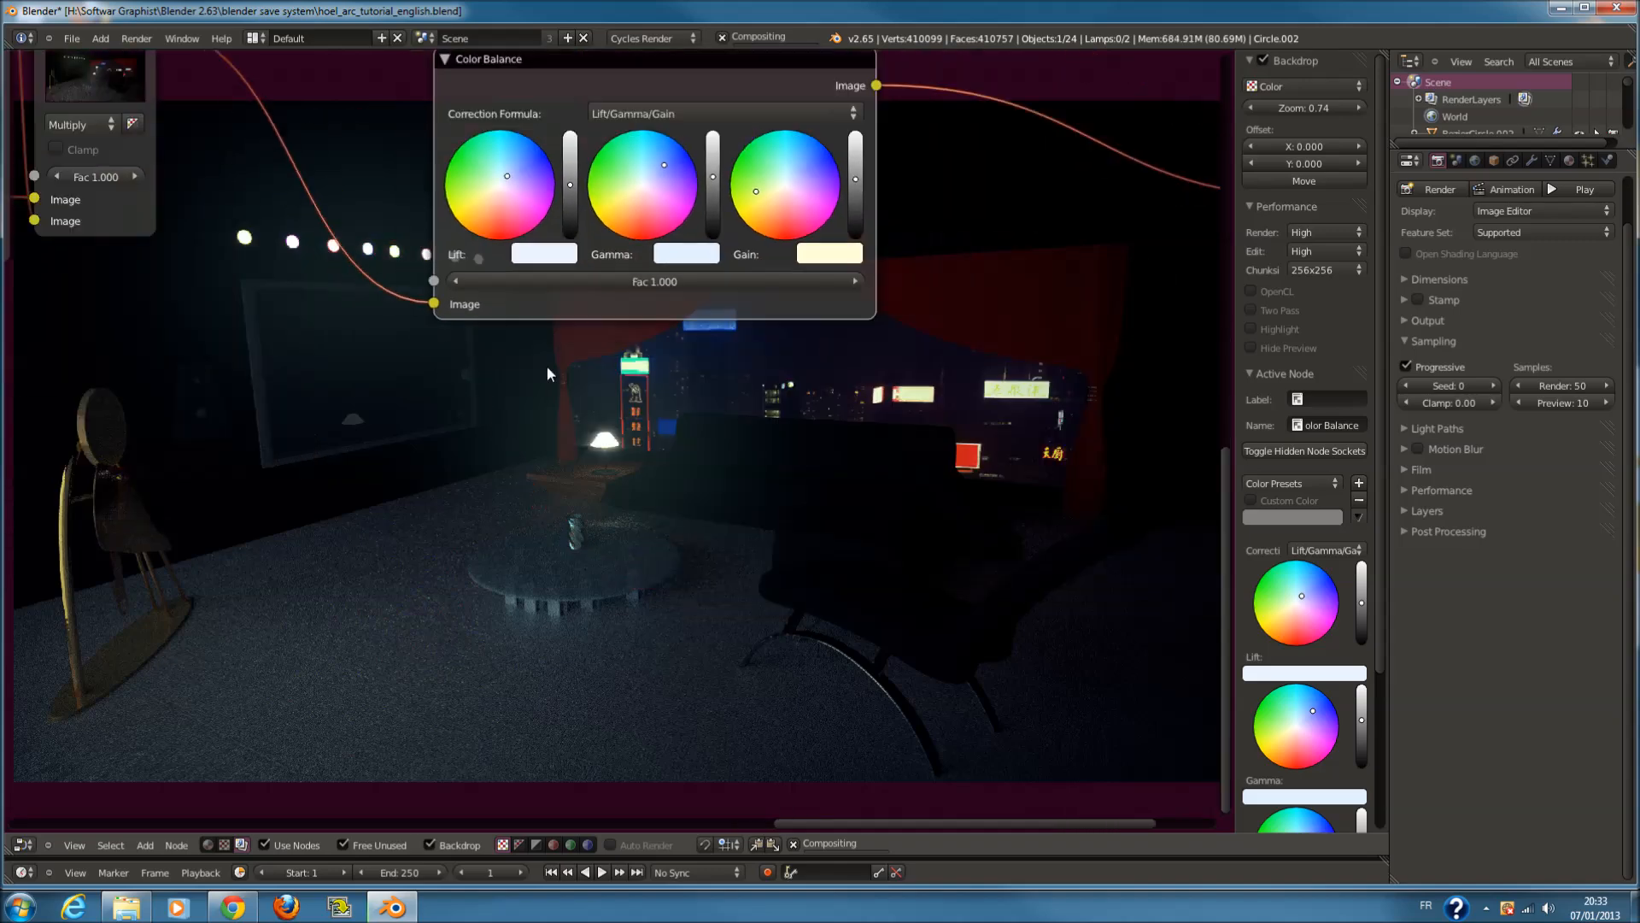
{"action": "middle_click_drag", "start_coordinate": [639, 375], "coordinate": [600, 240]}
{"action": "scroll", "coordinate": [833, 461], "scroll_direction": "up", "scroll_amount": 1}
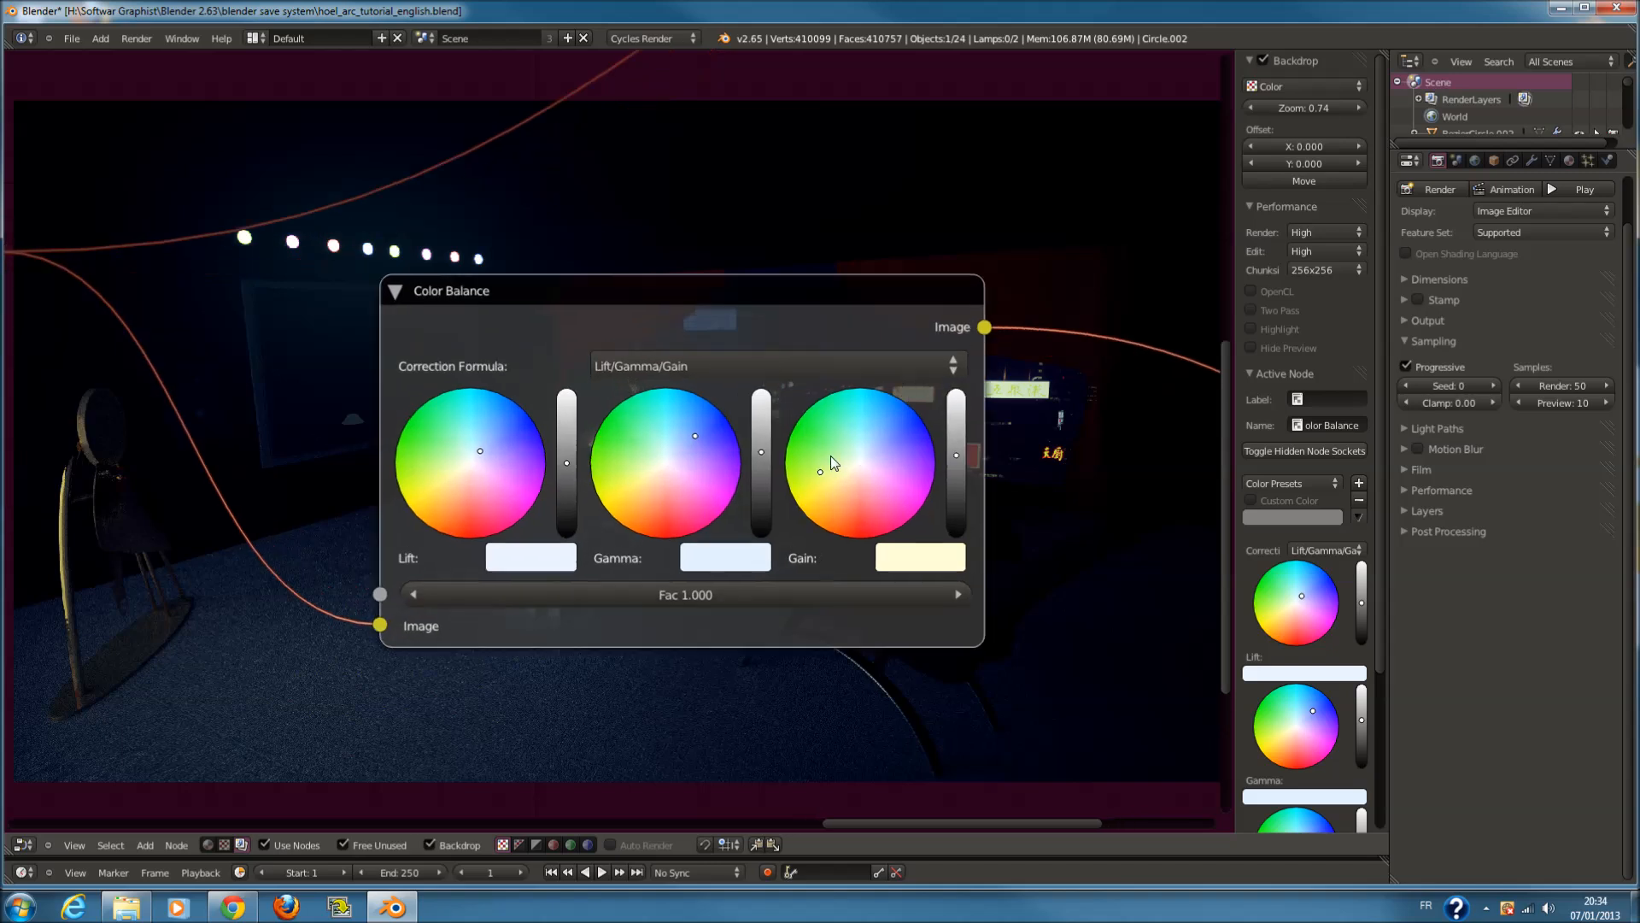
{"action": "left_click_drag", "start_coordinate": [692, 438], "coordinate": [677, 436]}
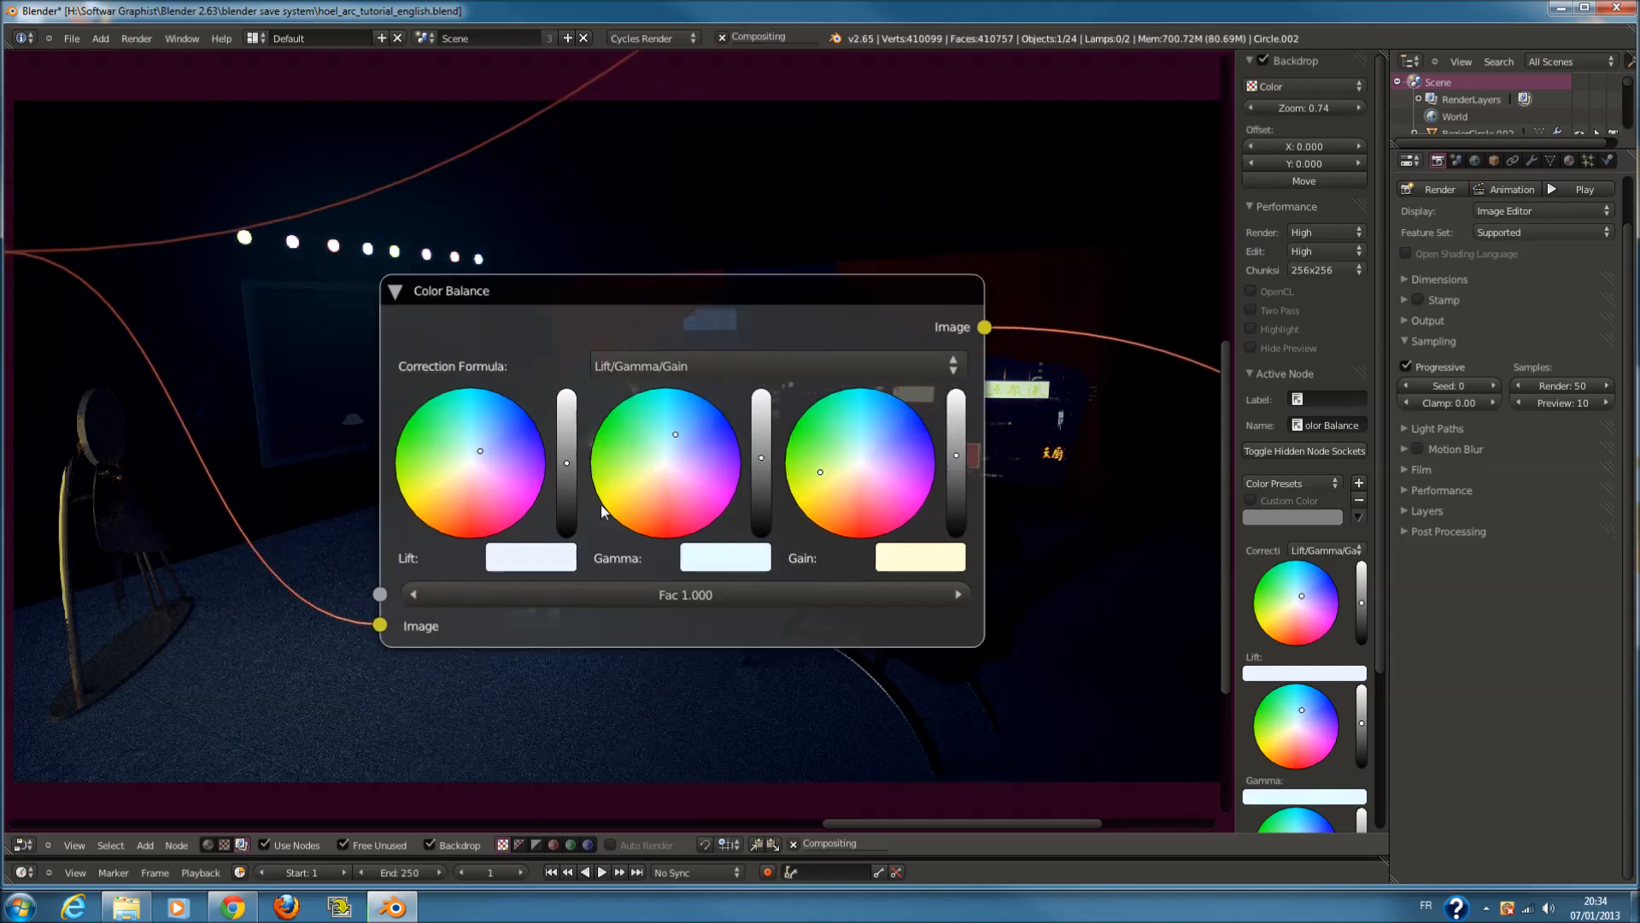
Connect the Color Balance output to the Composite node too, and rearrange the nodes to make room after it
{"action": "scroll", "coordinate": [796, 624], "scroll_direction": "down", "scroll_amount": 2}
{"action": "middle_click_drag", "start_coordinate": [797, 624], "coordinate": [260, 510]}
{"action": "left_click_drag", "start_coordinate": [870, 289], "coordinate": [1228, 378]}
{"action": "scroll", "coordinate": [855, 291], "scroll_direction": "down", "scroll_amount": 4}
{"action": "middle_click_drag", "start_coordinate": [470, 195], "coordinate": [501, 382]}
{"action": "left_click_drag", "start_coordinate": [716, 166], "coordinate": [1020, 315]}
{"action": "left_click_drag", "start_coordinate": [458, 480], "coordinate": [933, 310]}
{"action": "middle_click_drag", "start_coordinate": [513, 507], "coordinate": [746, 443]}
{"action": "left_click_drag", "start_coordinate": [581, 413], "coordinate": [414, 384]}
{"action": "middle_click_drag", "start_coordinate": [414, 384], "coordinate": [422, 450]}
{"action": "scroll", "coordinate": [618, 539], "scroll_direction": "up", "scroll_amount": 1}
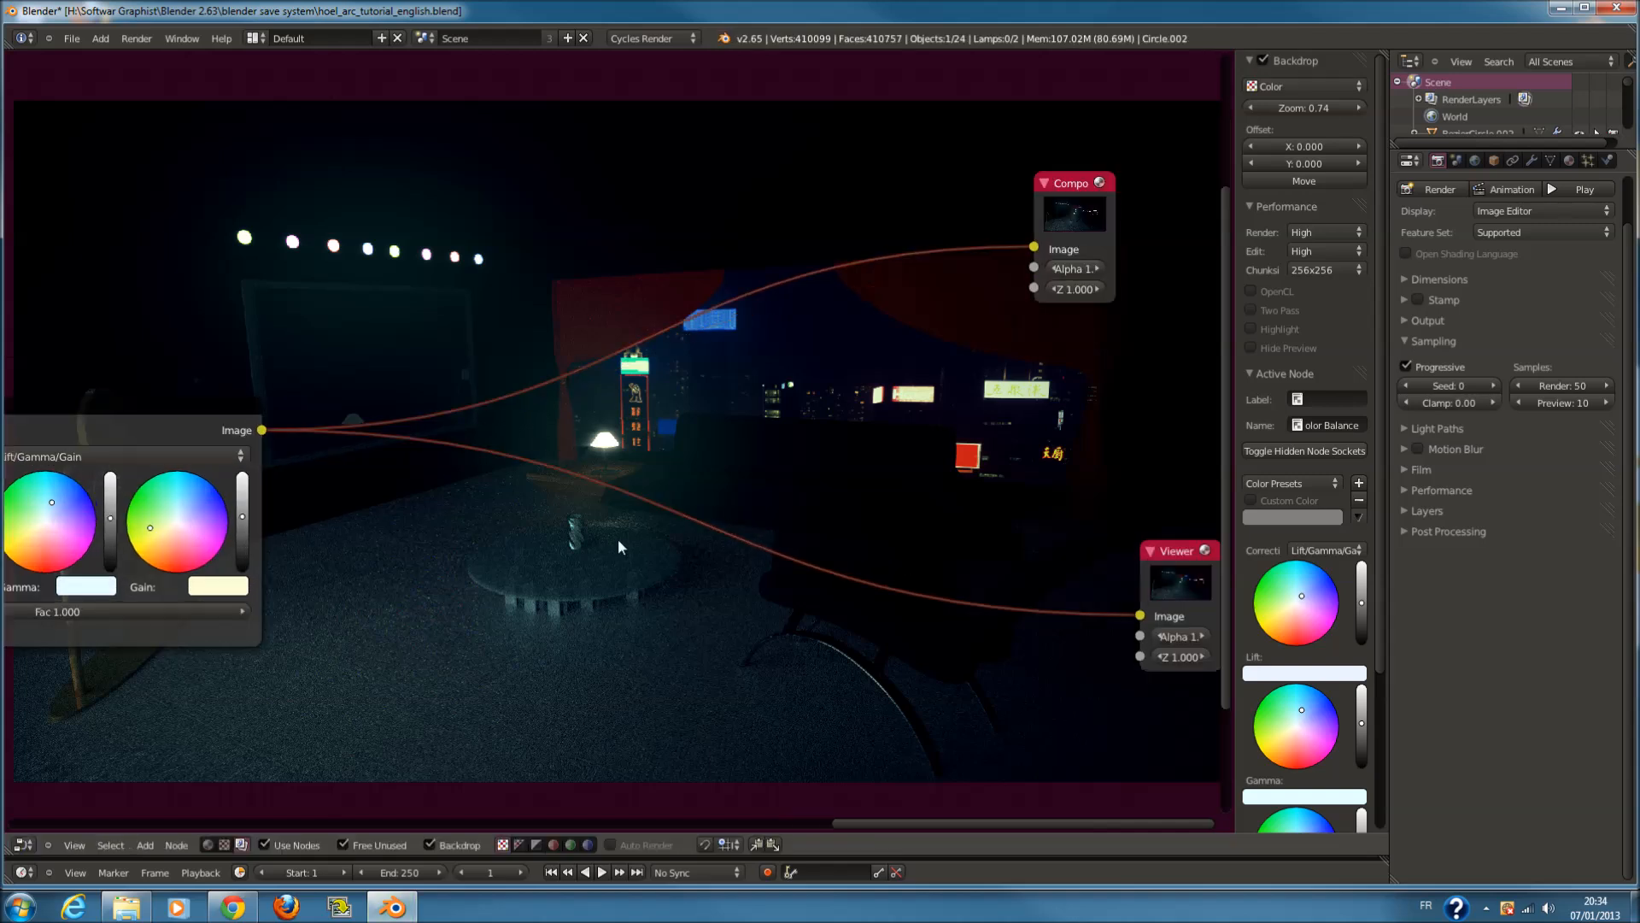
{"action": "key", "text": "shift+a"}
{"action": "mouse_move", "coordinate": [609, 571]}
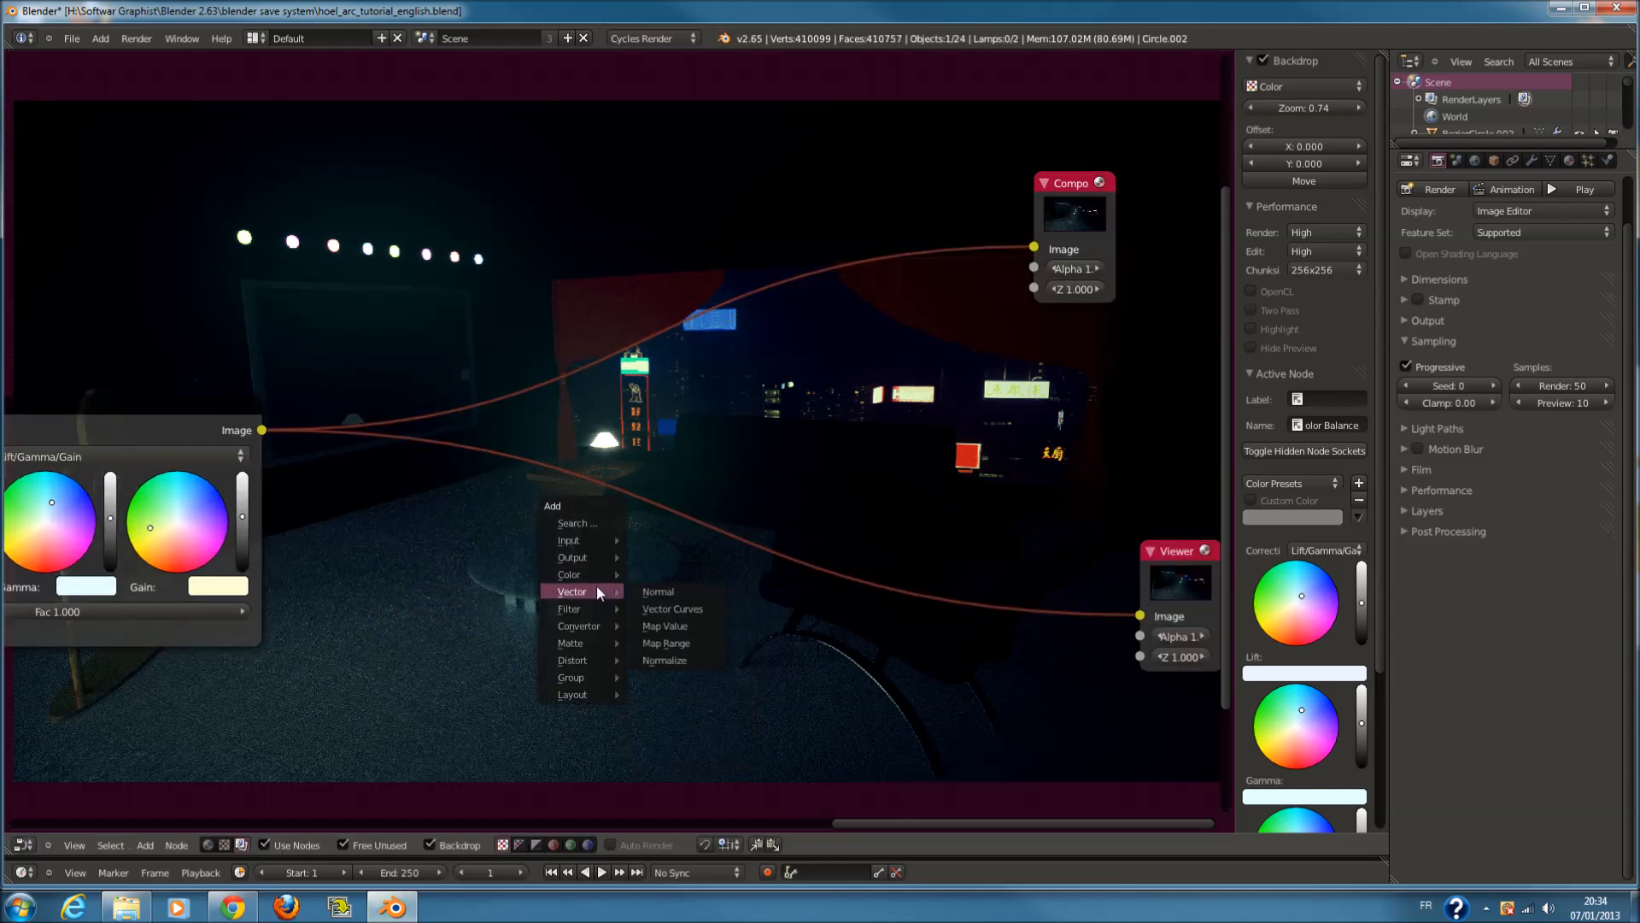
{"action": "mouse_move", "coordinate": [587, 603]}
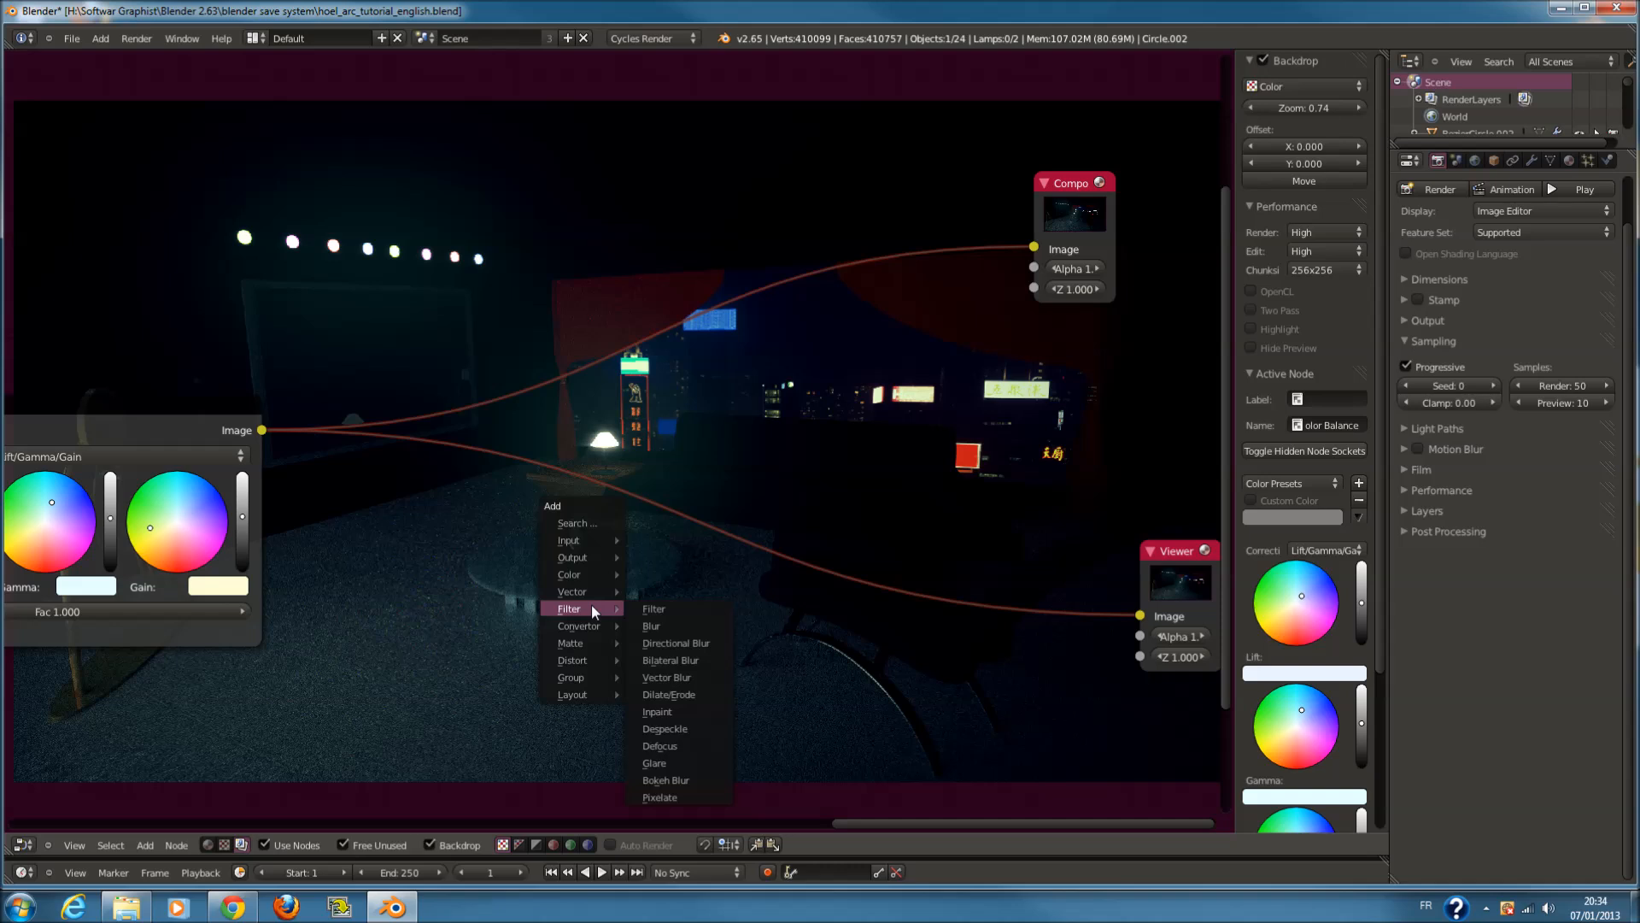
{"action": "left_click", "coordinate": [675, 729]}
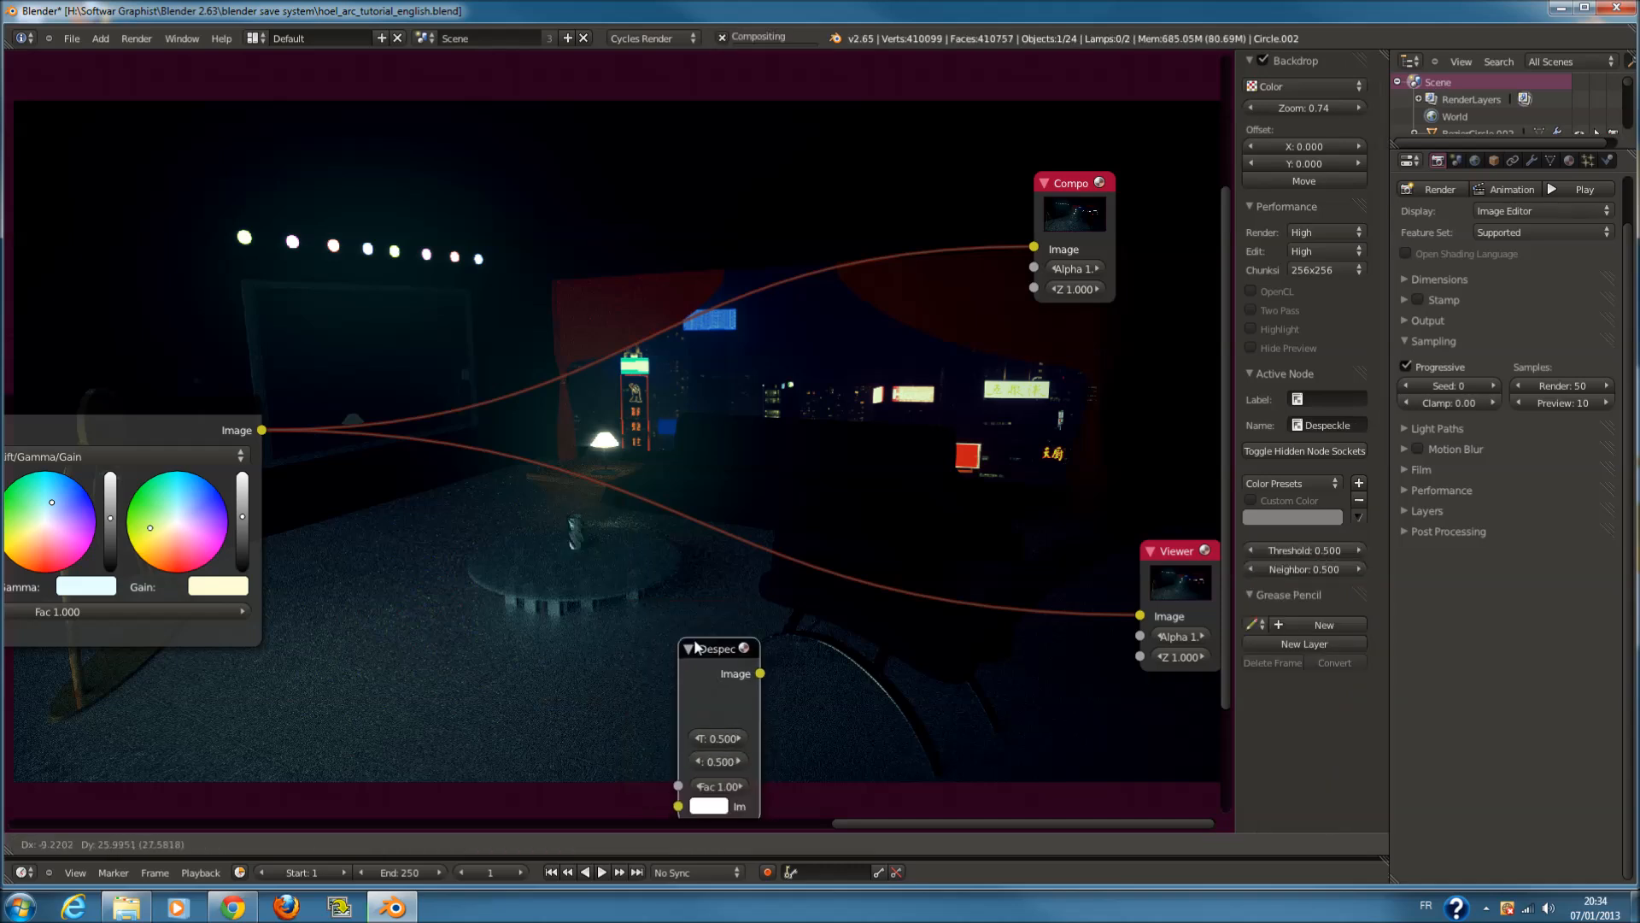
{"action": "left_click", "coordinate": [694, 638]}
{"action": "key", "text": "x"}
Add a Bright/Contrast node and insert it on the link between the Color Balance and Viewer nodes
{"action": "key", "text": "shift+a"}
{"action": "mouse_move", "coordinate": [672, 690]}
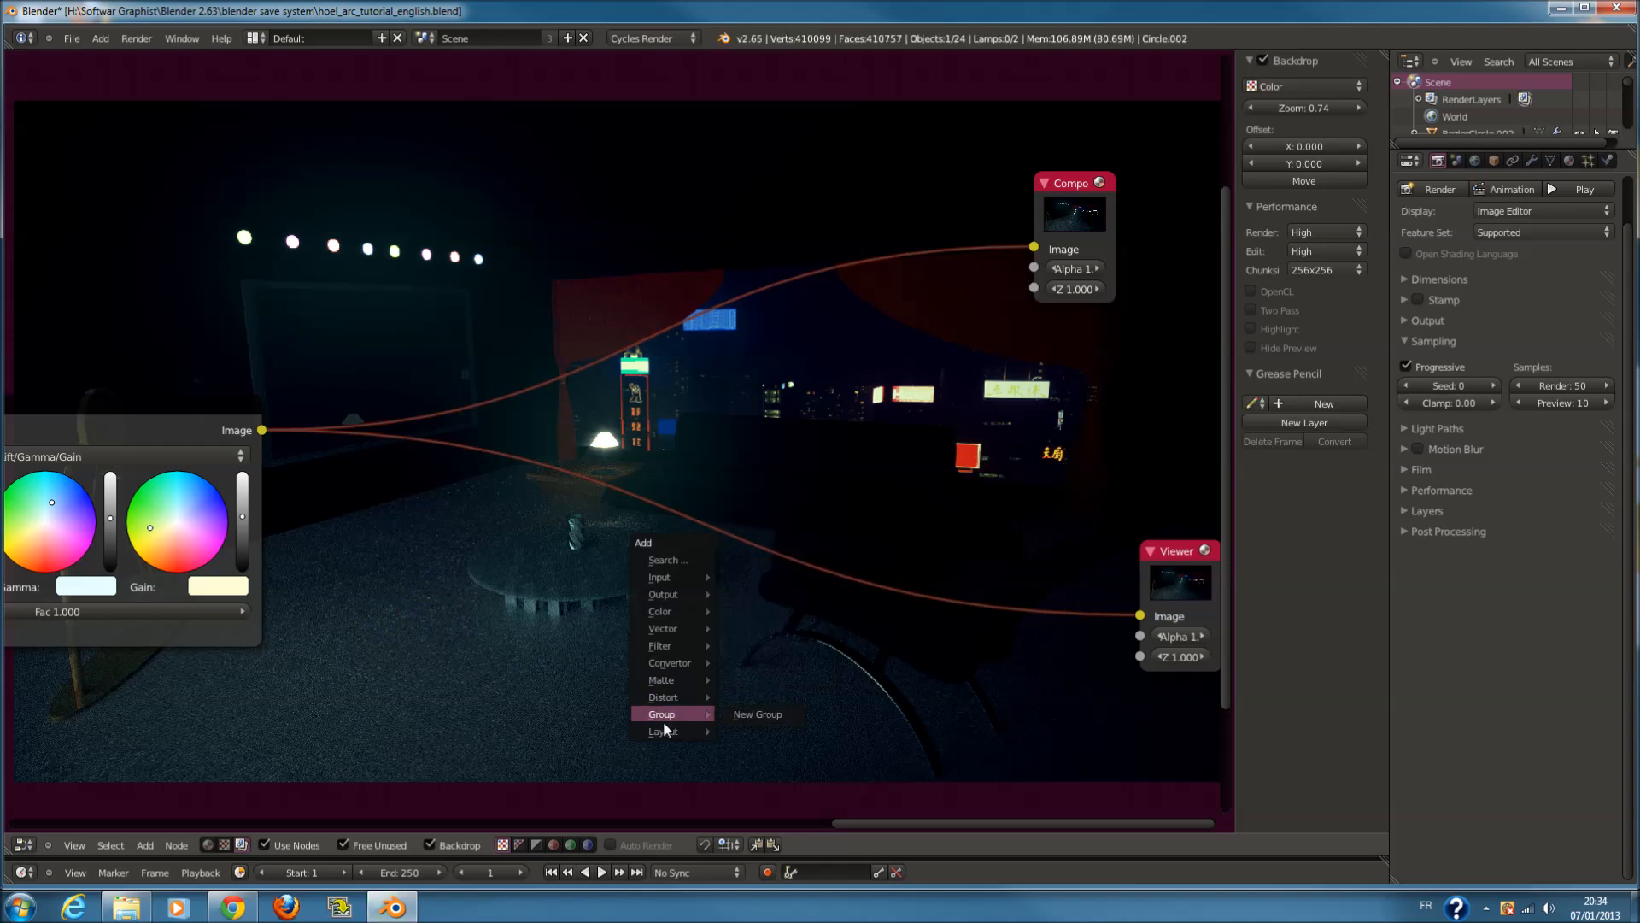
{"action": "mouse_move", "coordinate": [697, 610]}
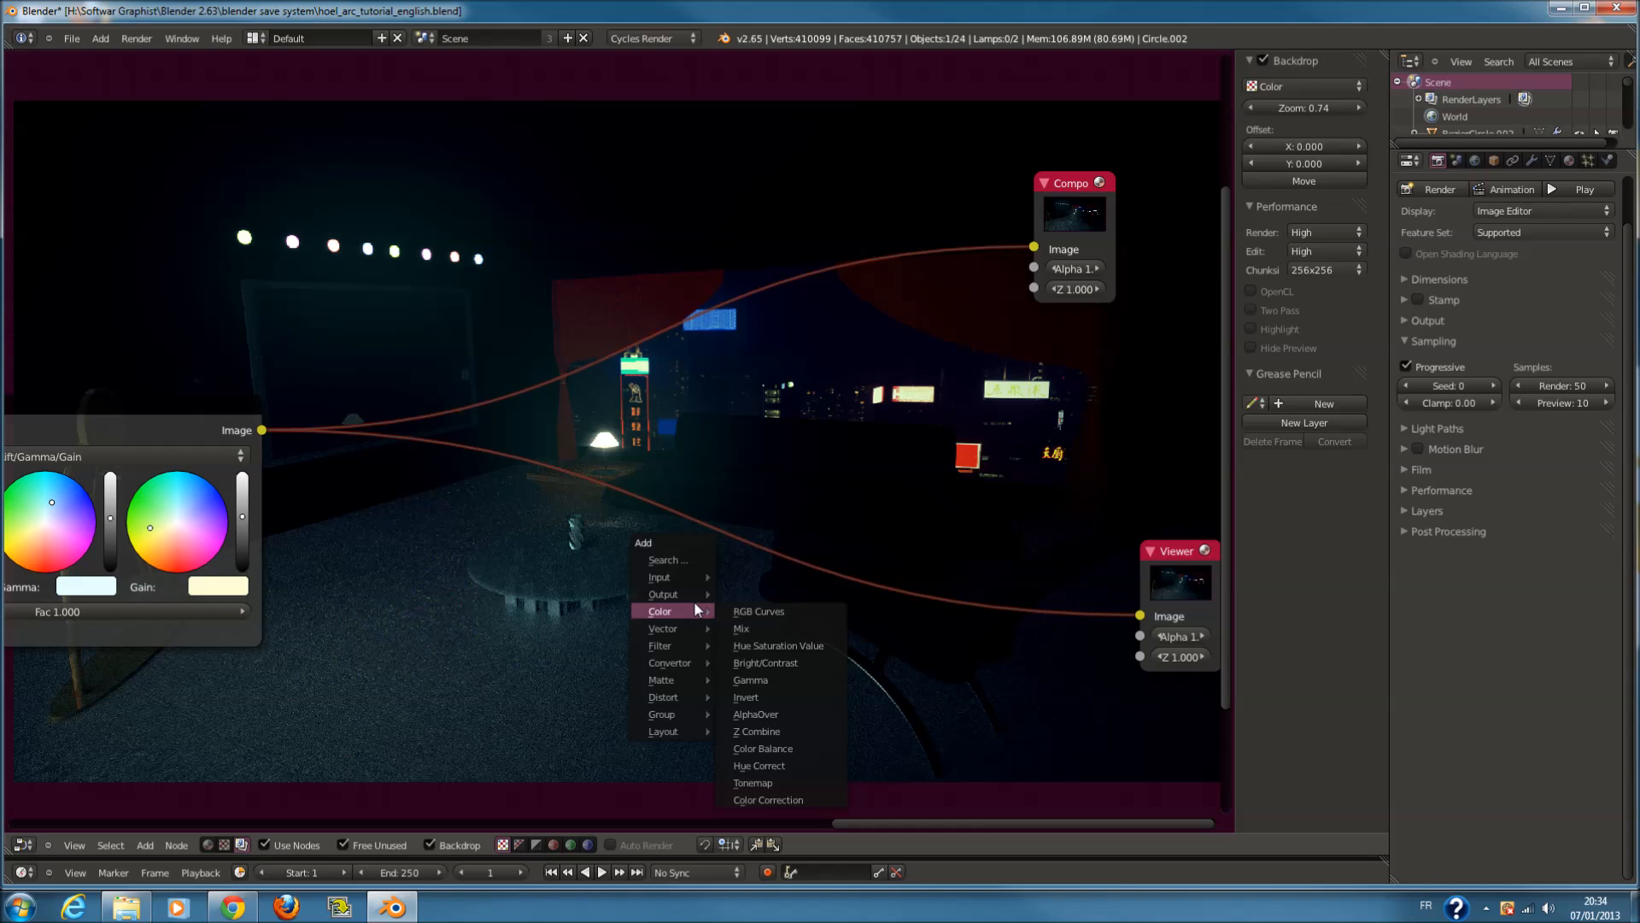
{"action": "left_click", "coordinate": [781, 662]}
{"action": "left_click", "coordinate": [654, 520]}
Set the contrast of the Bright/Contrast node to 0.300
{"action": "scroll", "coordinate": [665, 581], "scroll_direction": "up", "scroll_amount": 2}
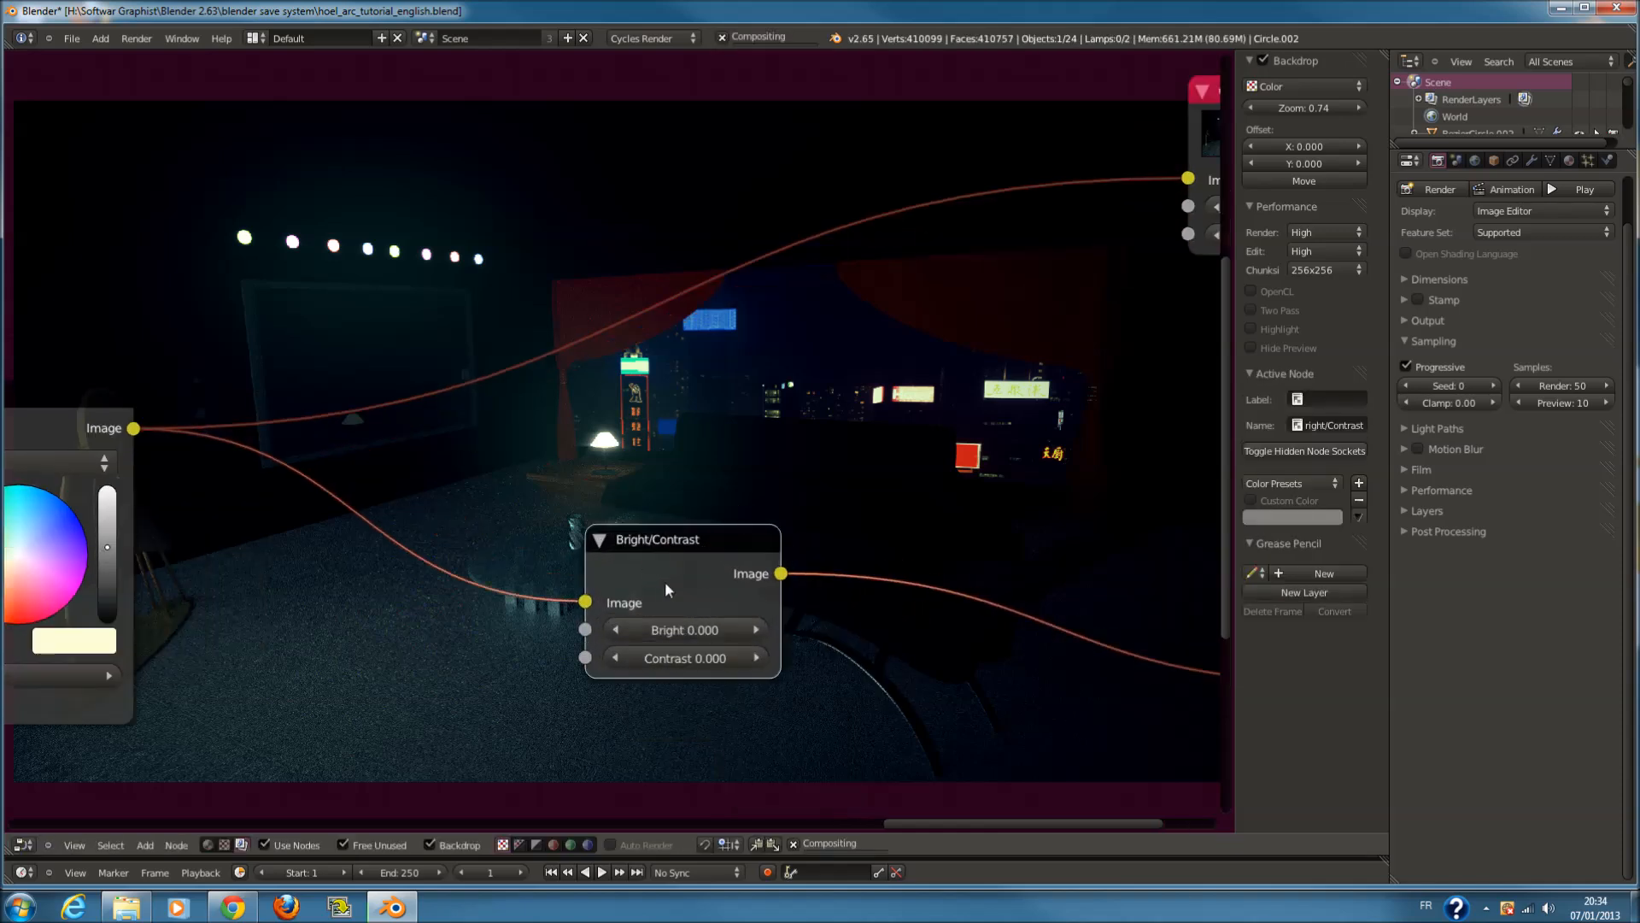
{"action": "left_click", "coordinate": [752, 656]}
{"action": "left_click", "coordinate": [752, 656]}
{"action": "left_click", "coordinate": [752, 656]}
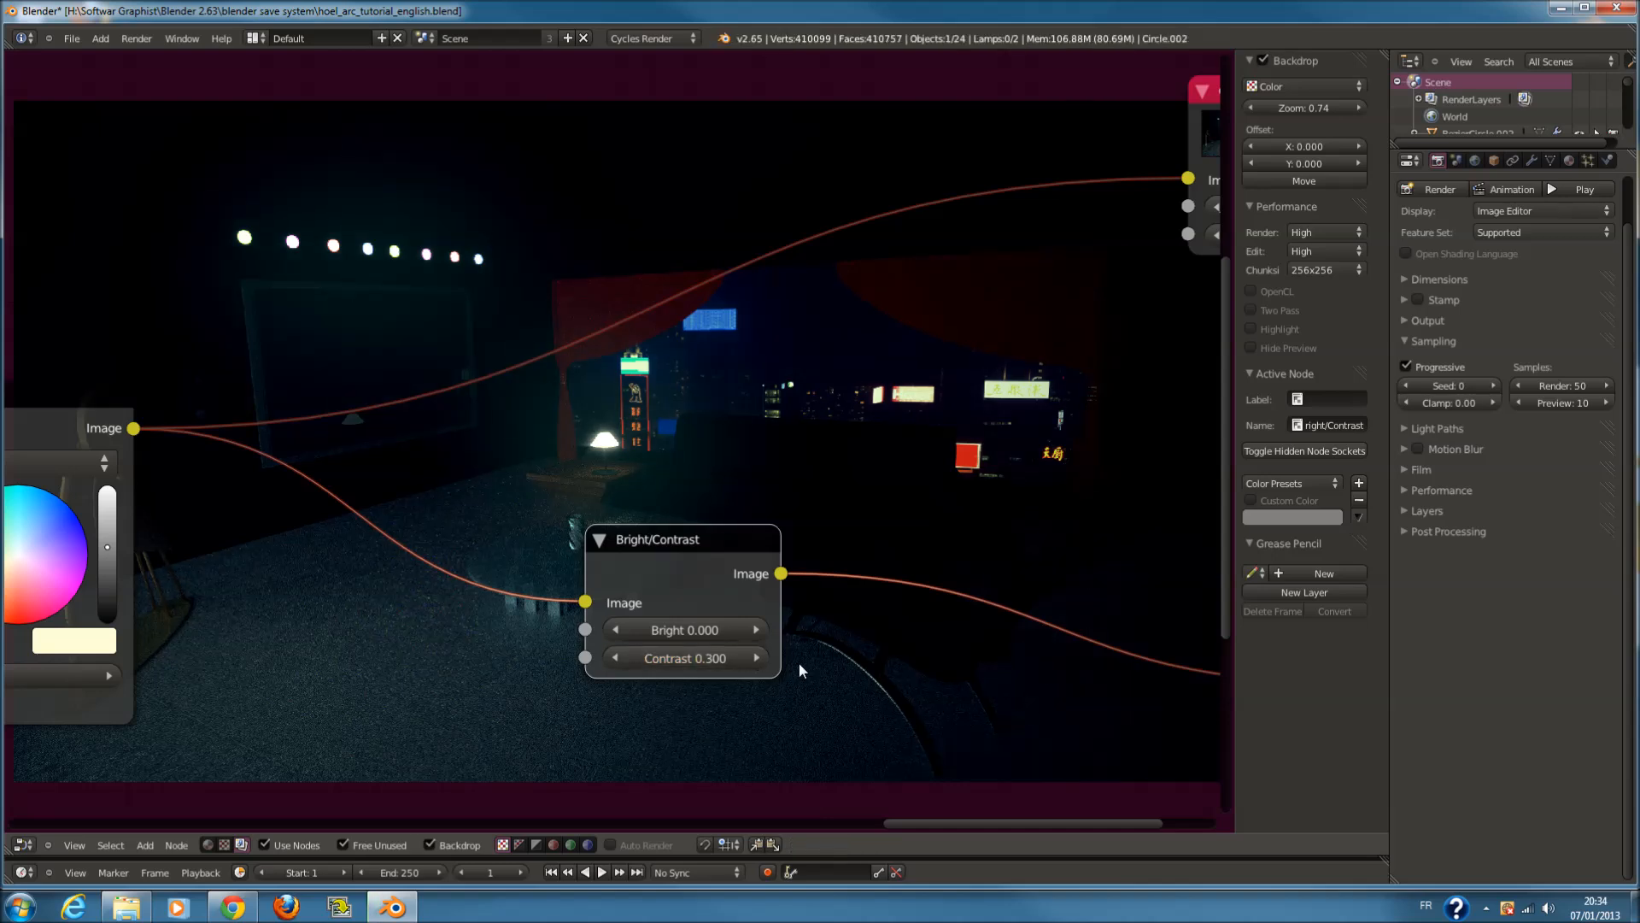
Connect the Bright/Contrast output to the Composite node as well, and move the Viewer node closer
{"action": "scroll", "coordinate": [798, 663], "scroll_direction": "down", "scroll_amount": 2}
{"action": "middle_click_drag", "start_coordinate": [766, 617], "coordinate": [854, 572]}
{"action": "scroll", "coordinate": [788, 494], "scroll_direction": "down", "scroll_amount": 1}
{"action": "key", "text": "g"}
{"action": "left_click_drag", "start_coordinate": [616, 470], "coordinate": [905, 282]}
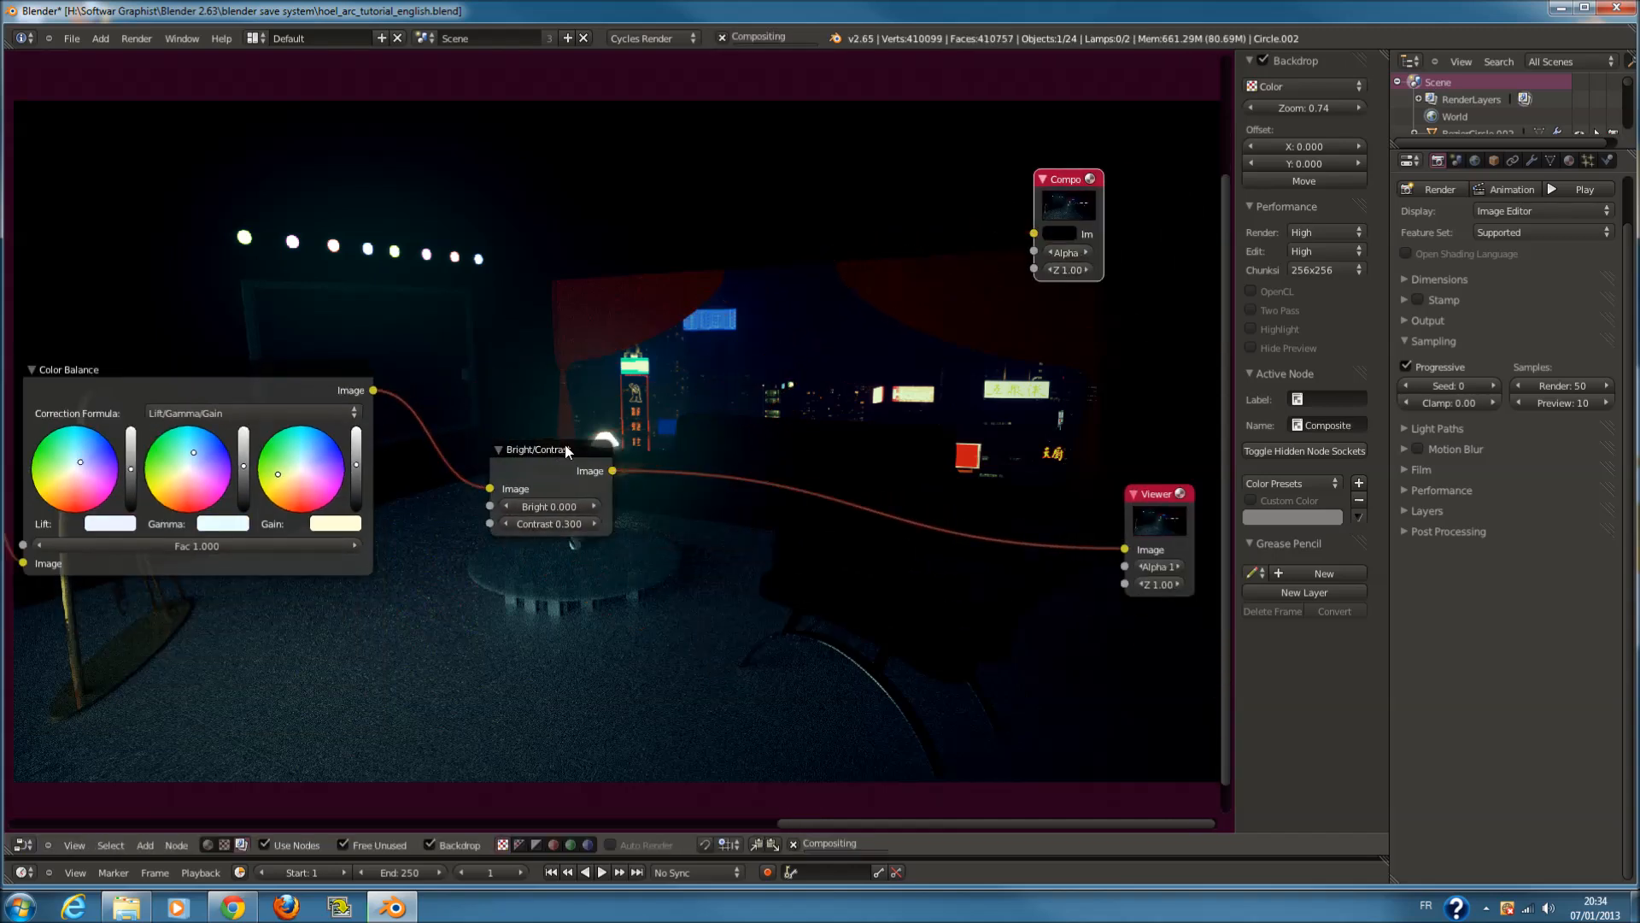
{"action": "left_click_drag", "start_coordinate": [612, 471], "coordinate": [904, 288]}
{"action": "left_click_drag", "start_coordinate": [1146, 524], "coordinate": [903, 420]}
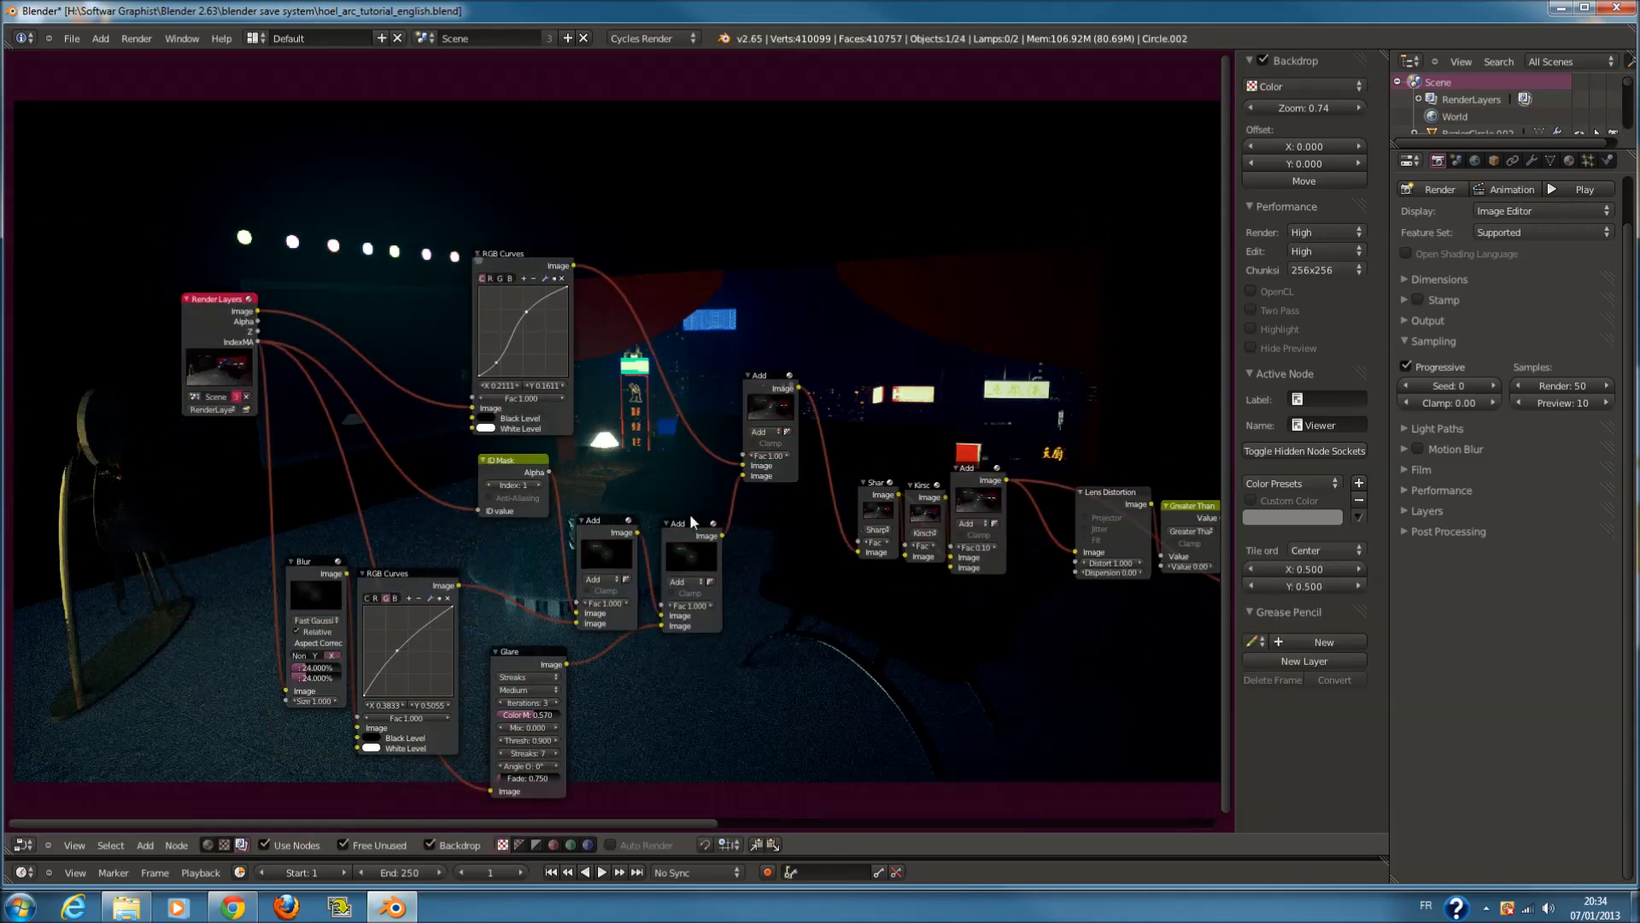
Reshape the first RGB Curves node's C curve with points at about X 0.117, Y 0.233 and X 0.606, Y 0.628
{"action": "scroll", "coordinate": [516, 310], "scroll_direction": "up", "scroll_amount": 2}
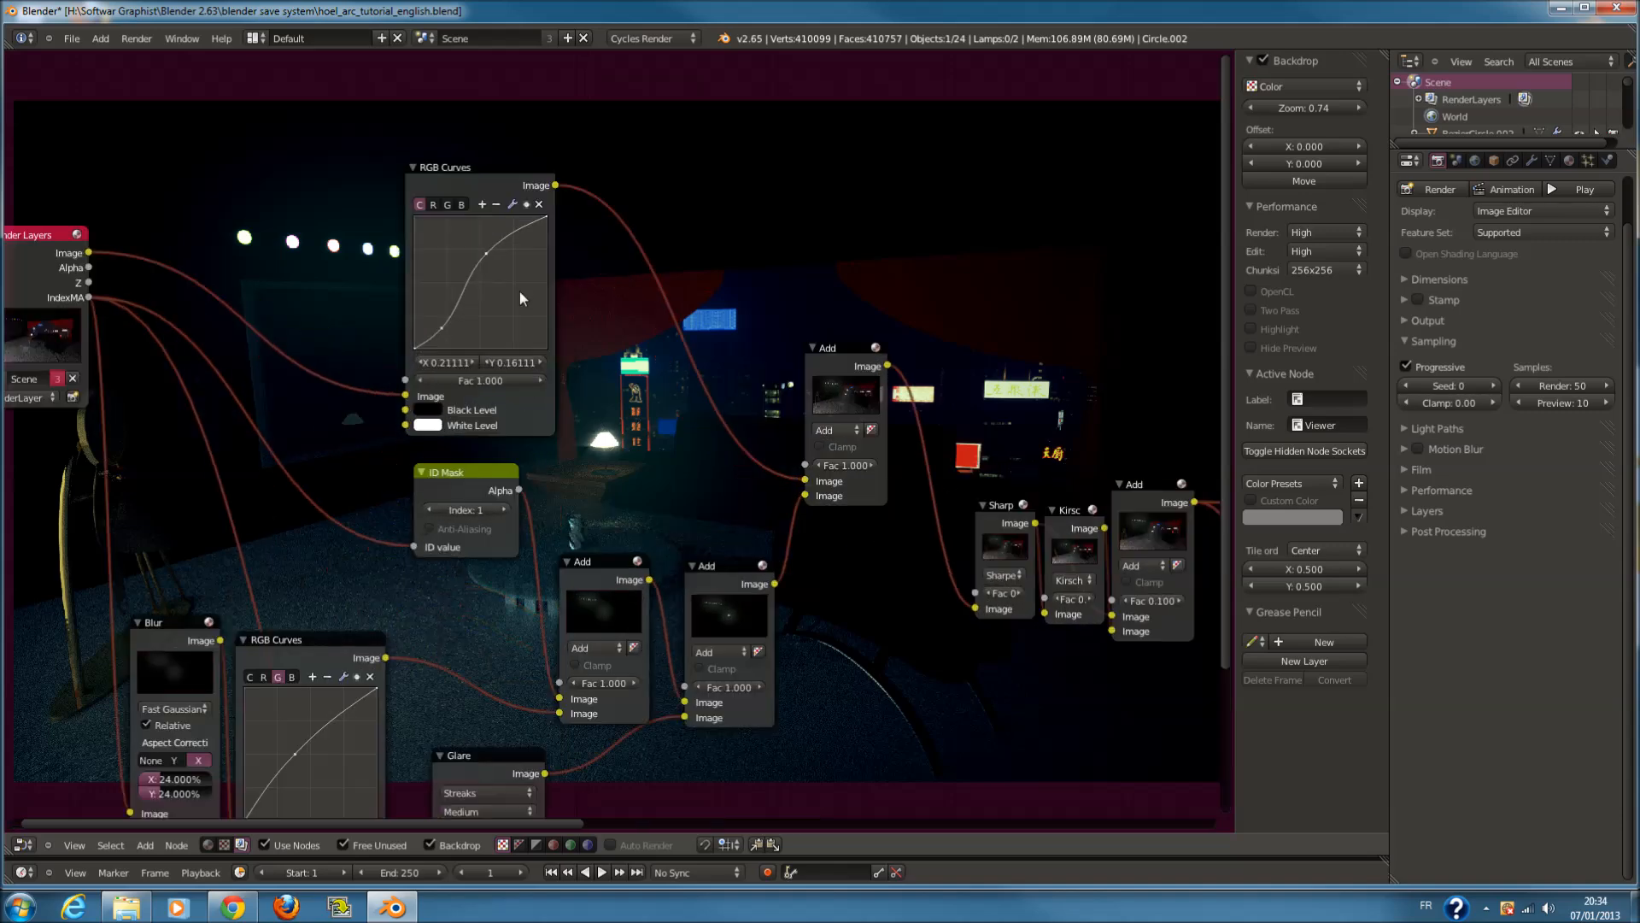
{"action": "left_click", "coordinate": [480, 247]}
{"action": "middle_click_drag", "start_coordinate": [515, 355], "coordinate": [537, 517]}
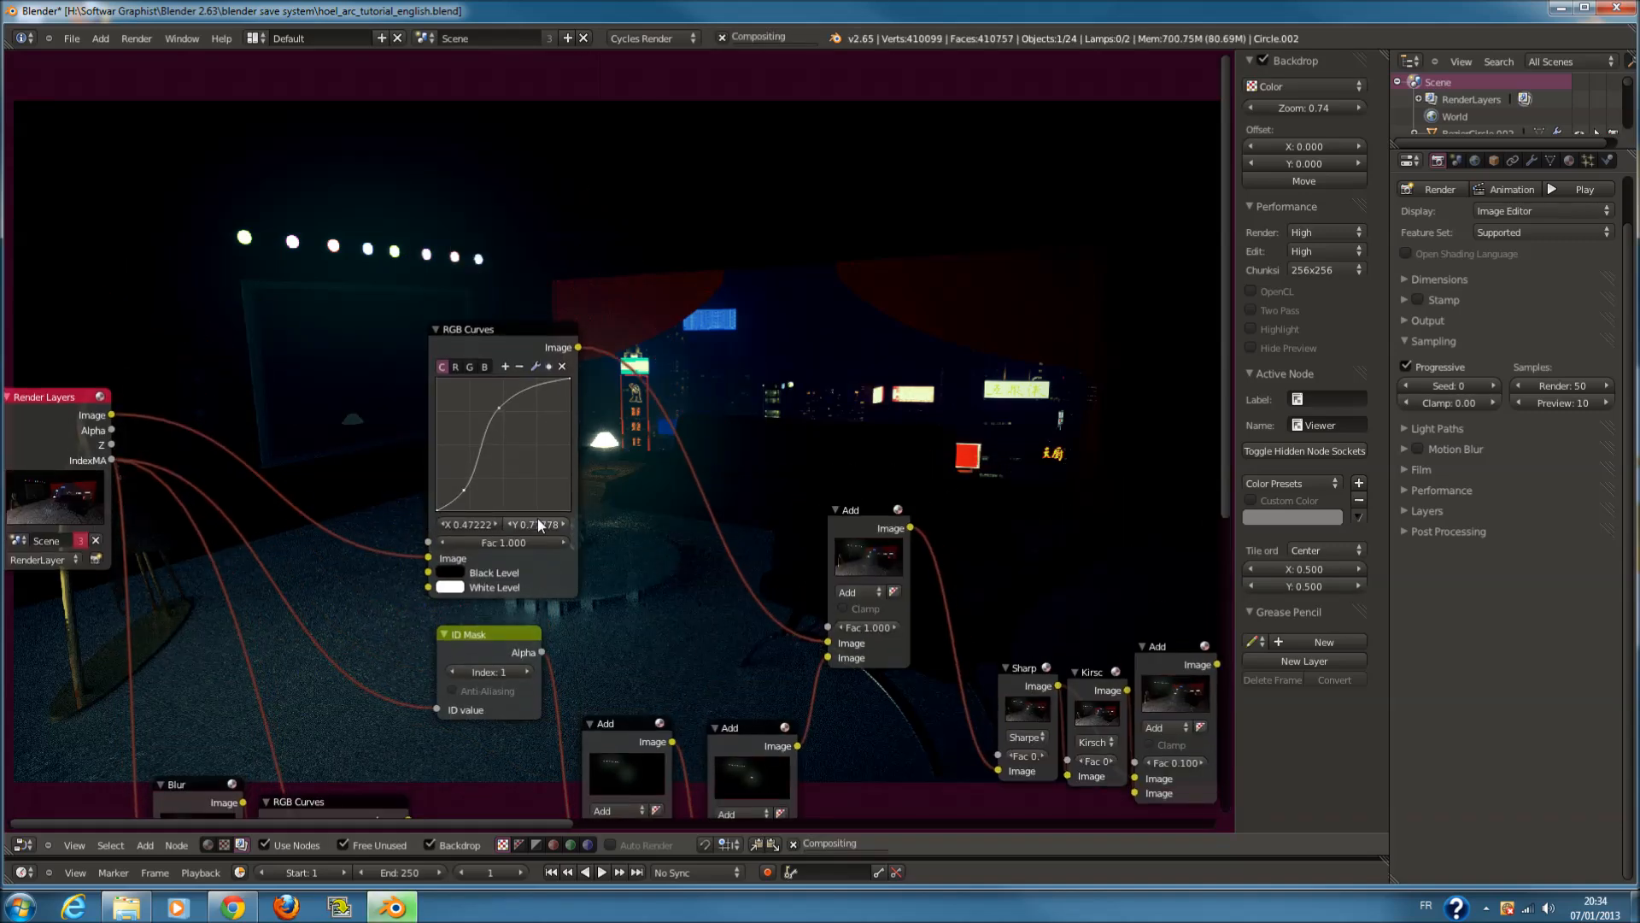
{"action": "scroll", "coordinate": [538, 523], "scroll_direction": "up", "scroll_amount": 2}
{"action": "left_click_drag", "start_coordinate": [399, 515], "coordinate": [392, 499]}
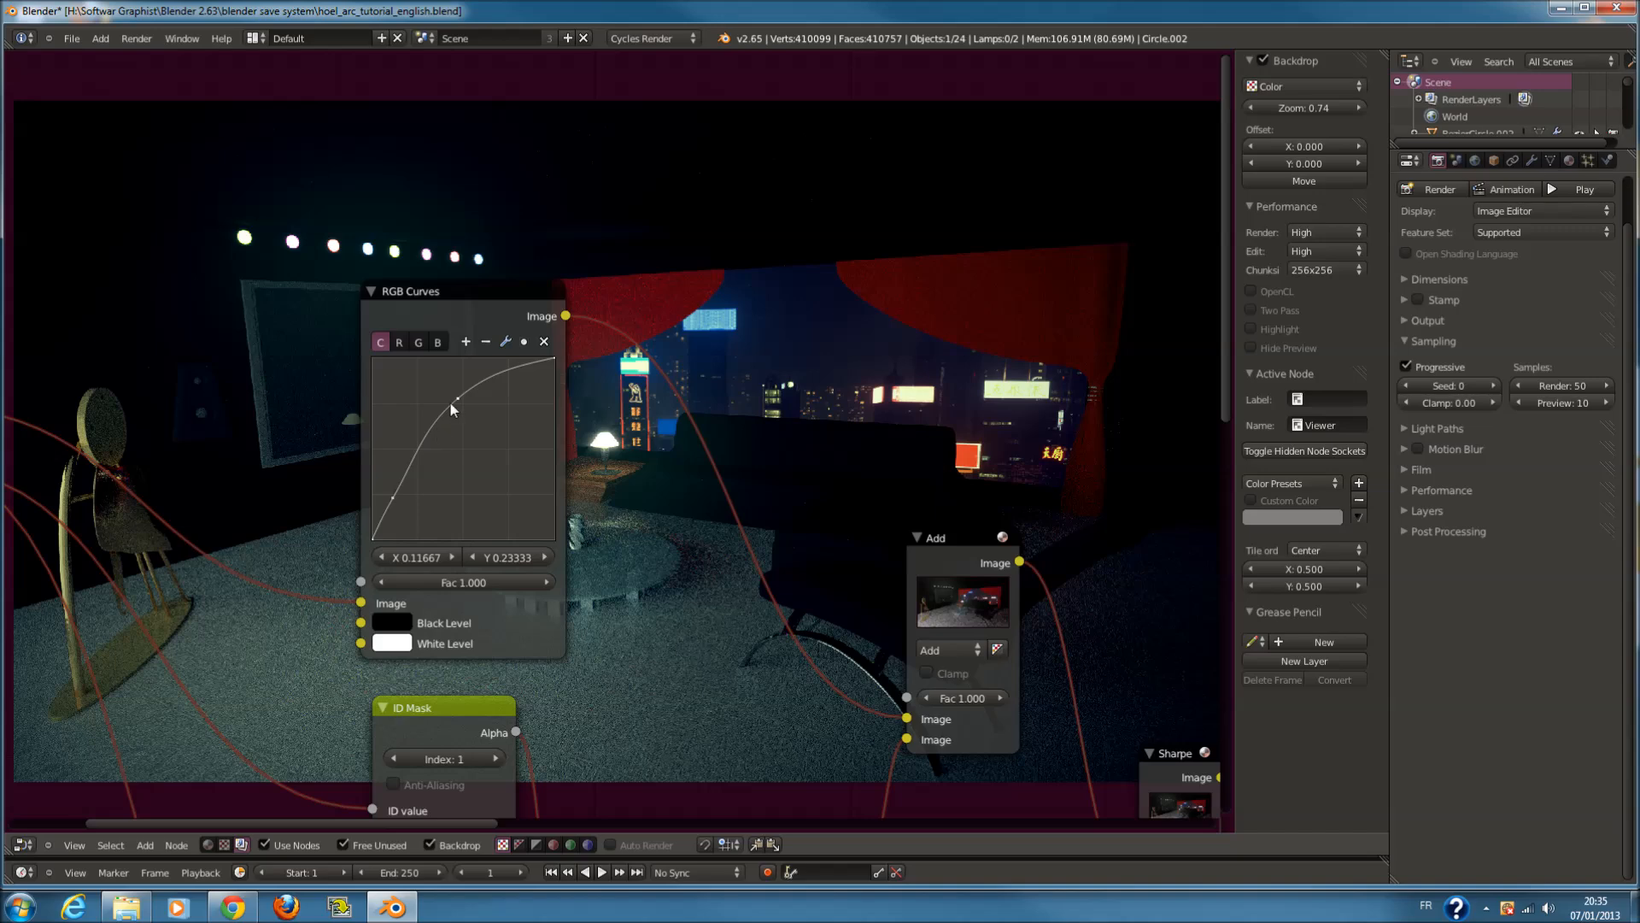
{"action": "left_click_drag", "start_coordinate": [457, 402], "coordinate": [482, 430]}
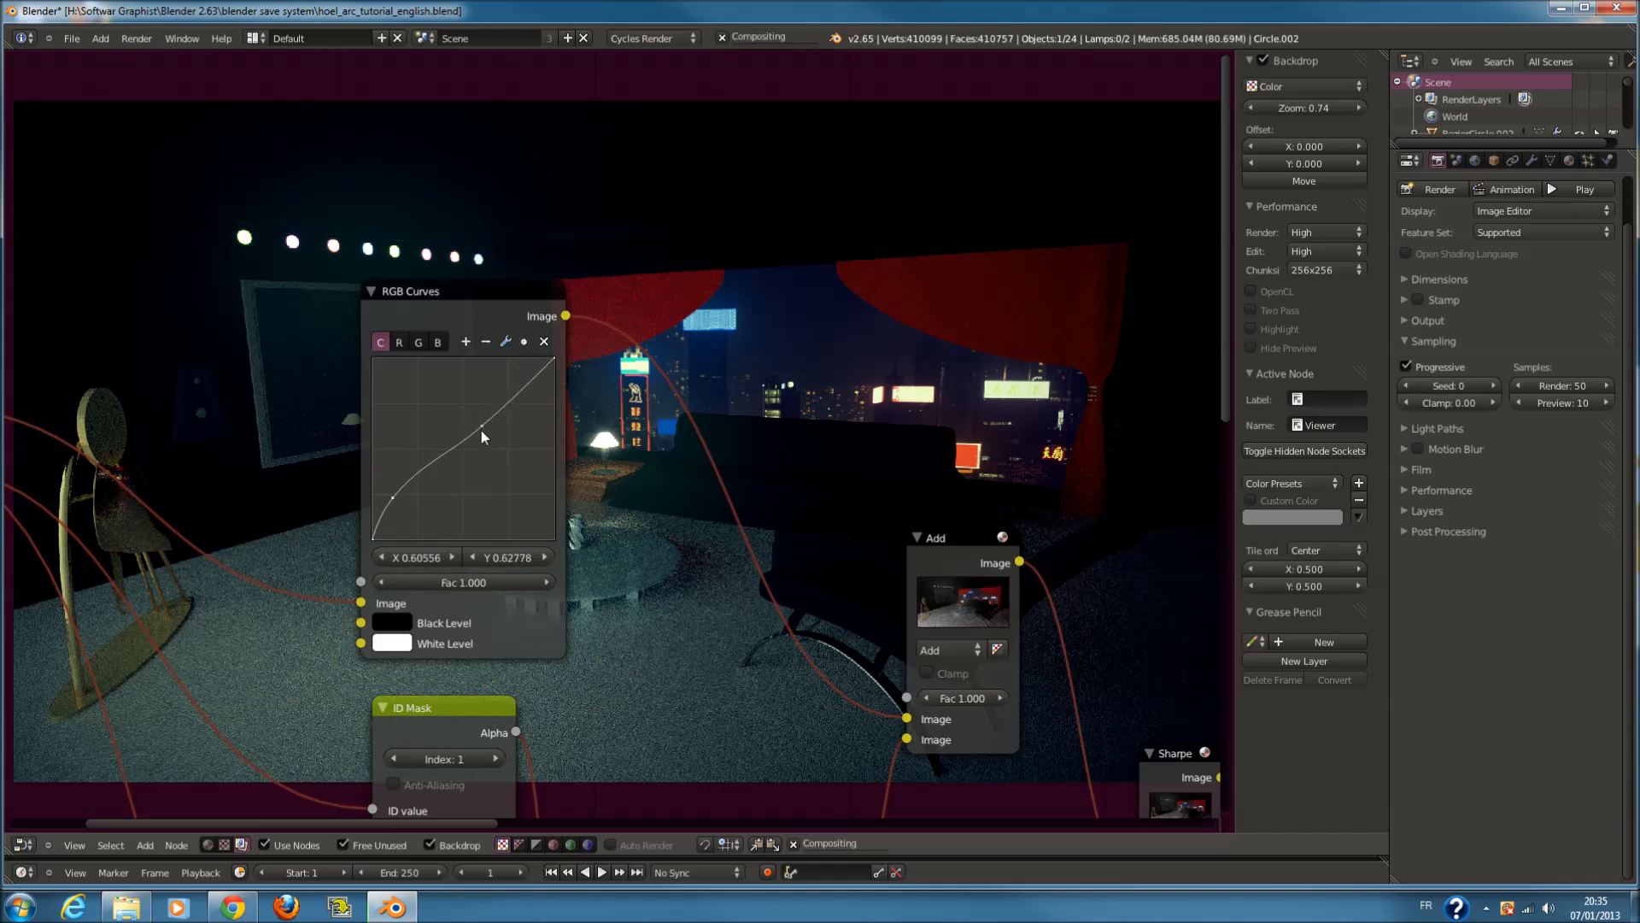
Lower the Bright/Contrast node's contrast to 0.100
{"action": "scroll", "coordinate": [513, 444], "scroll_direction": "down", "scroll_amount": 5}
{"action": "middle_click_drag", "start_coordinate": [827, 568], "coordinate": [128, 402]}
{"action": "middle_click_drag", "start_coordinate": [795, 423], "coordinate": [329, 346]}
{"action": "middle_click_drag", "start_coordinate": [940, 450], "coordinate": [537, 432]}
{"action": "scroll", "coordinate": [552, 571], "scroll_direction": "up", "scroll_amount": 3}
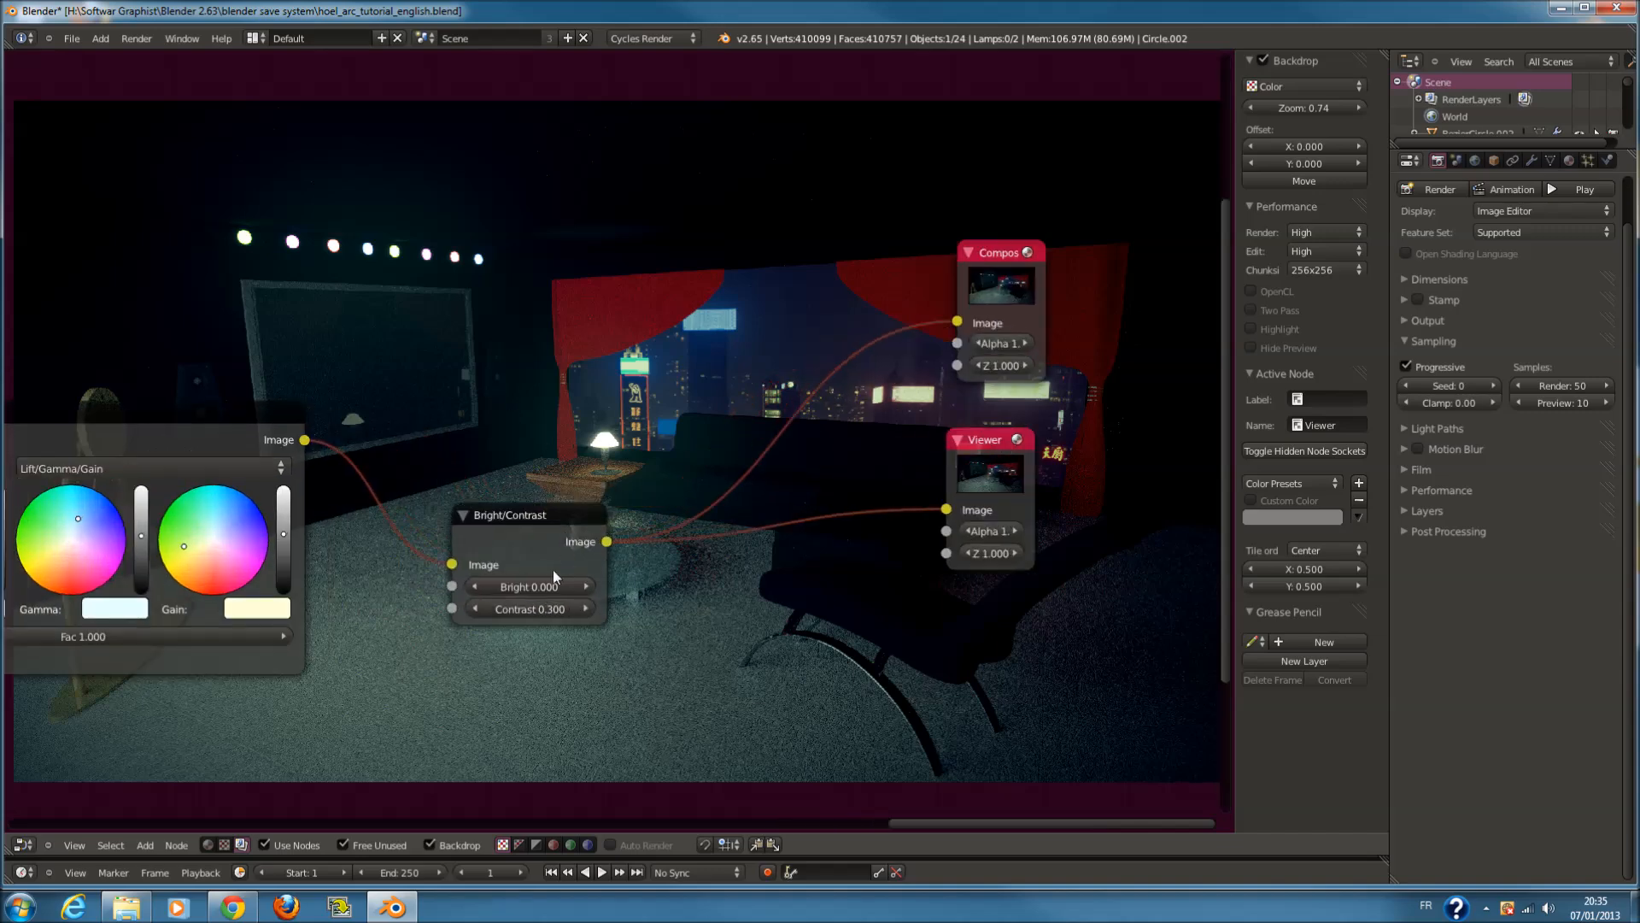
{"action": "left_click", "coordinate": [484, 608]}
{"action": "left_click", "coordinate": [479, 610]}
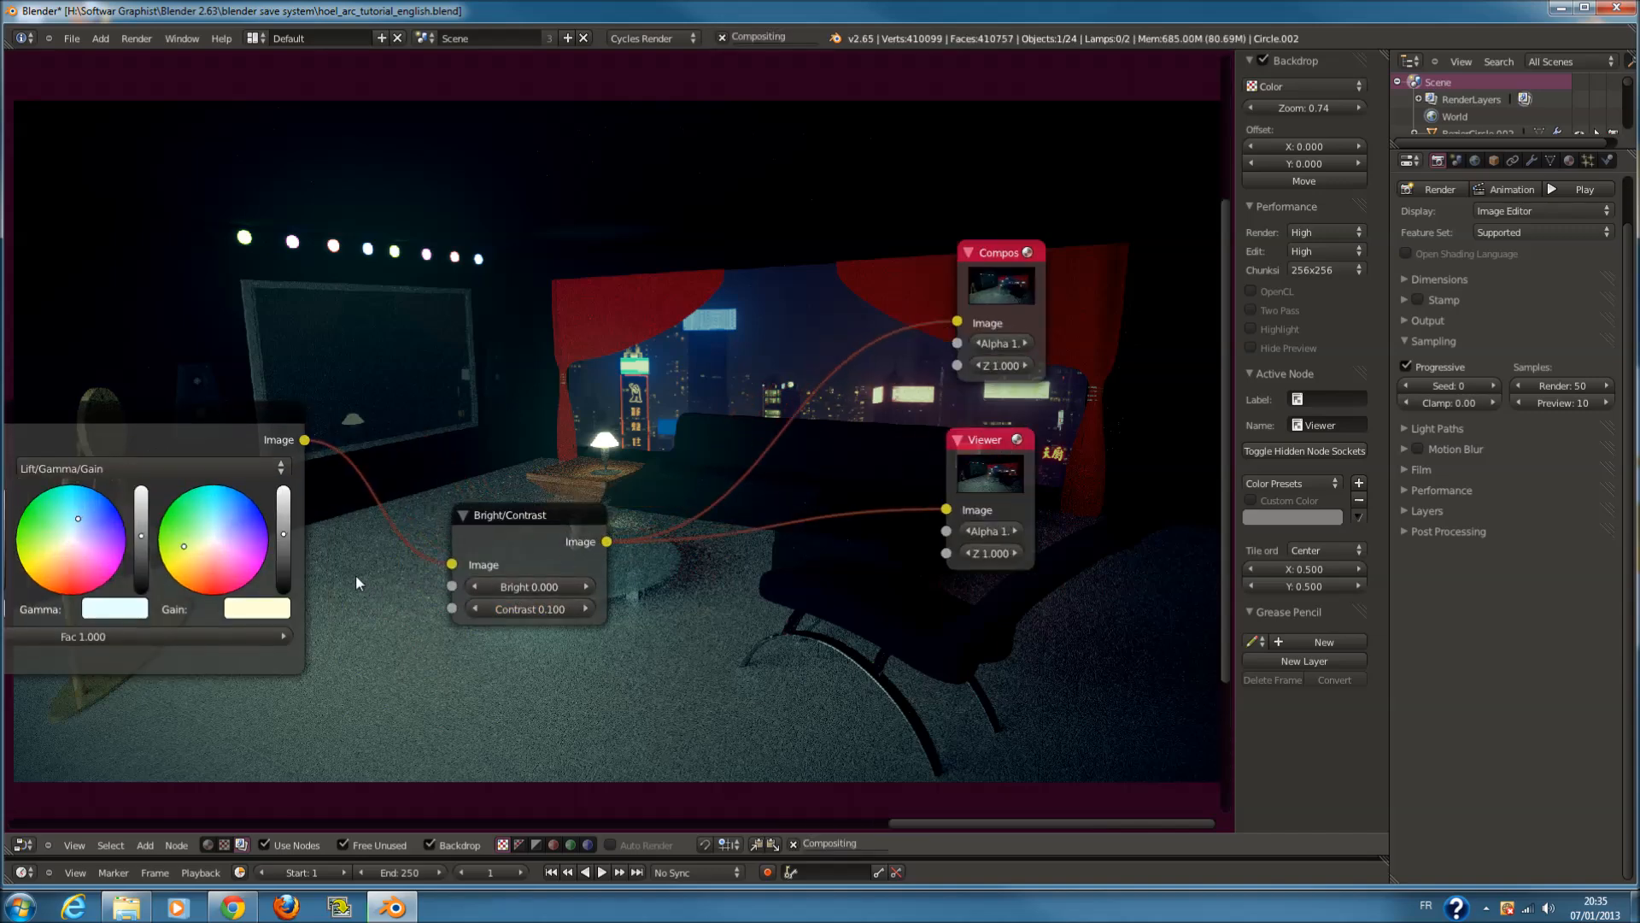
Raise the Bright/Contrast node's contrast to 0.300
{"action": "middle_click_drag", "start_coordinate": [79, 506], "coordinate": [90, 188]}
{"action": "scroll", "coordinate": [91, 190], "scroll_direction": "down", "scroll_amount": 3}
{"action": "scroll", "coordinate": [427, 254], "scroll_direction": "up", "scroll_amount": 2}
{"action": "left_click", "coordinate": [579, 291]}
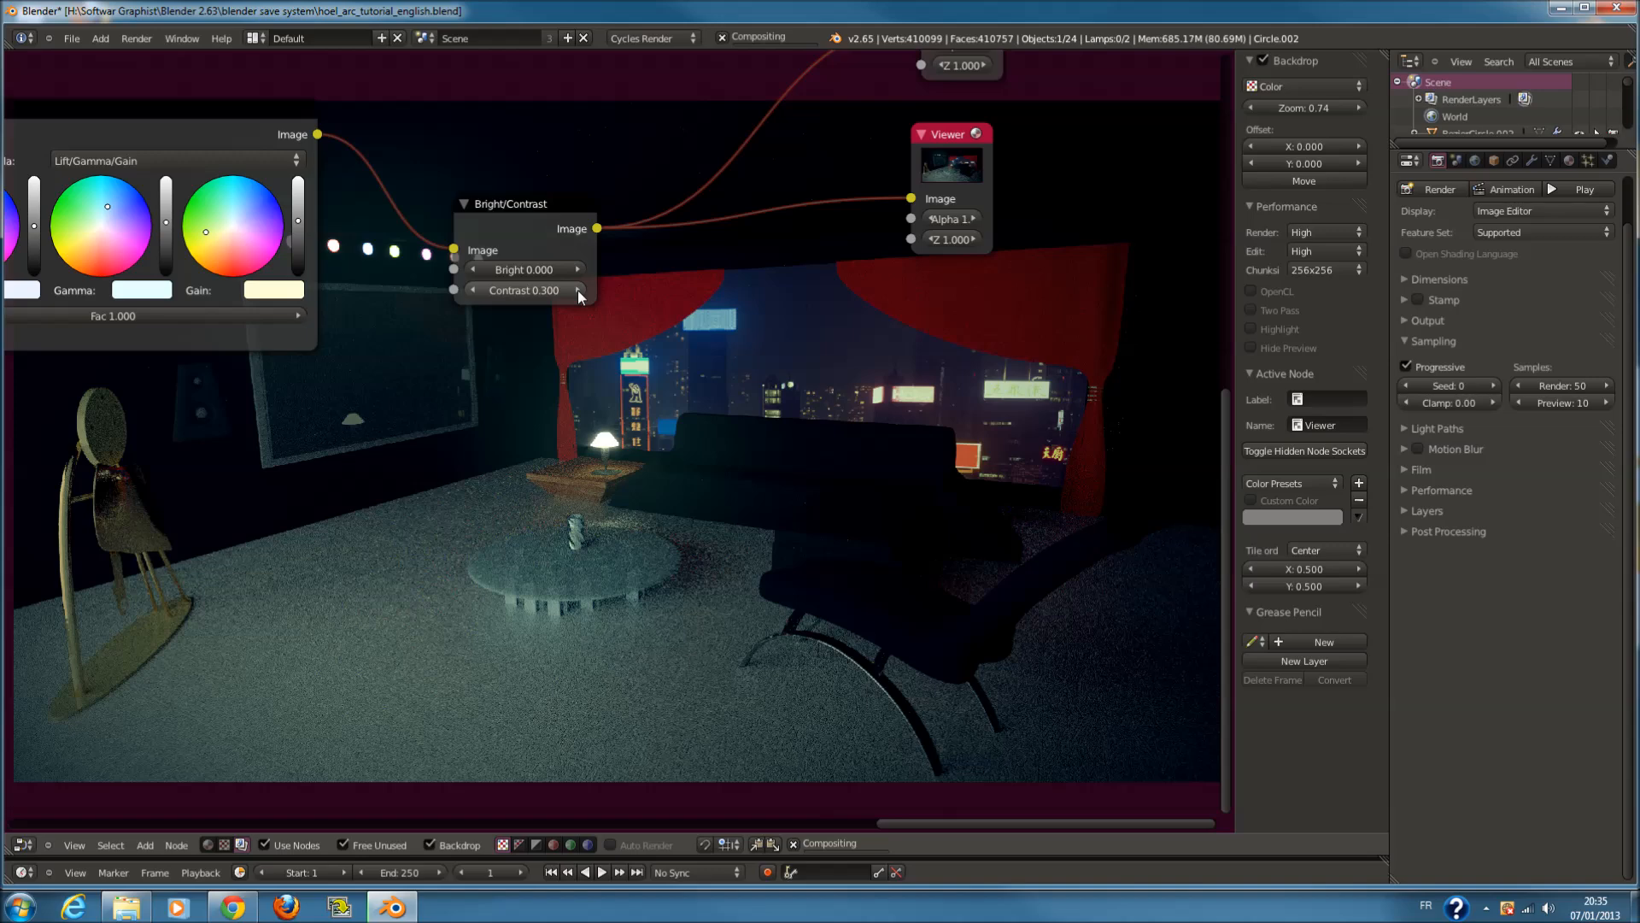
{"action": "left_click_drag", "start_coordinate": [578, 290], "coordinate": [536, 290]}
Darken the shadows by moving the C curve's lower point to about X 0.194, Y 0.133 in the first RGB Curves node
{"action": "middle_click_drag", "start_coordinate": [224, 323], "coordinate": [592, 390]}
{"action": "scroll", "coordinate": [343, 275], "scroll_direction": "up", "scroll_amount": 4}
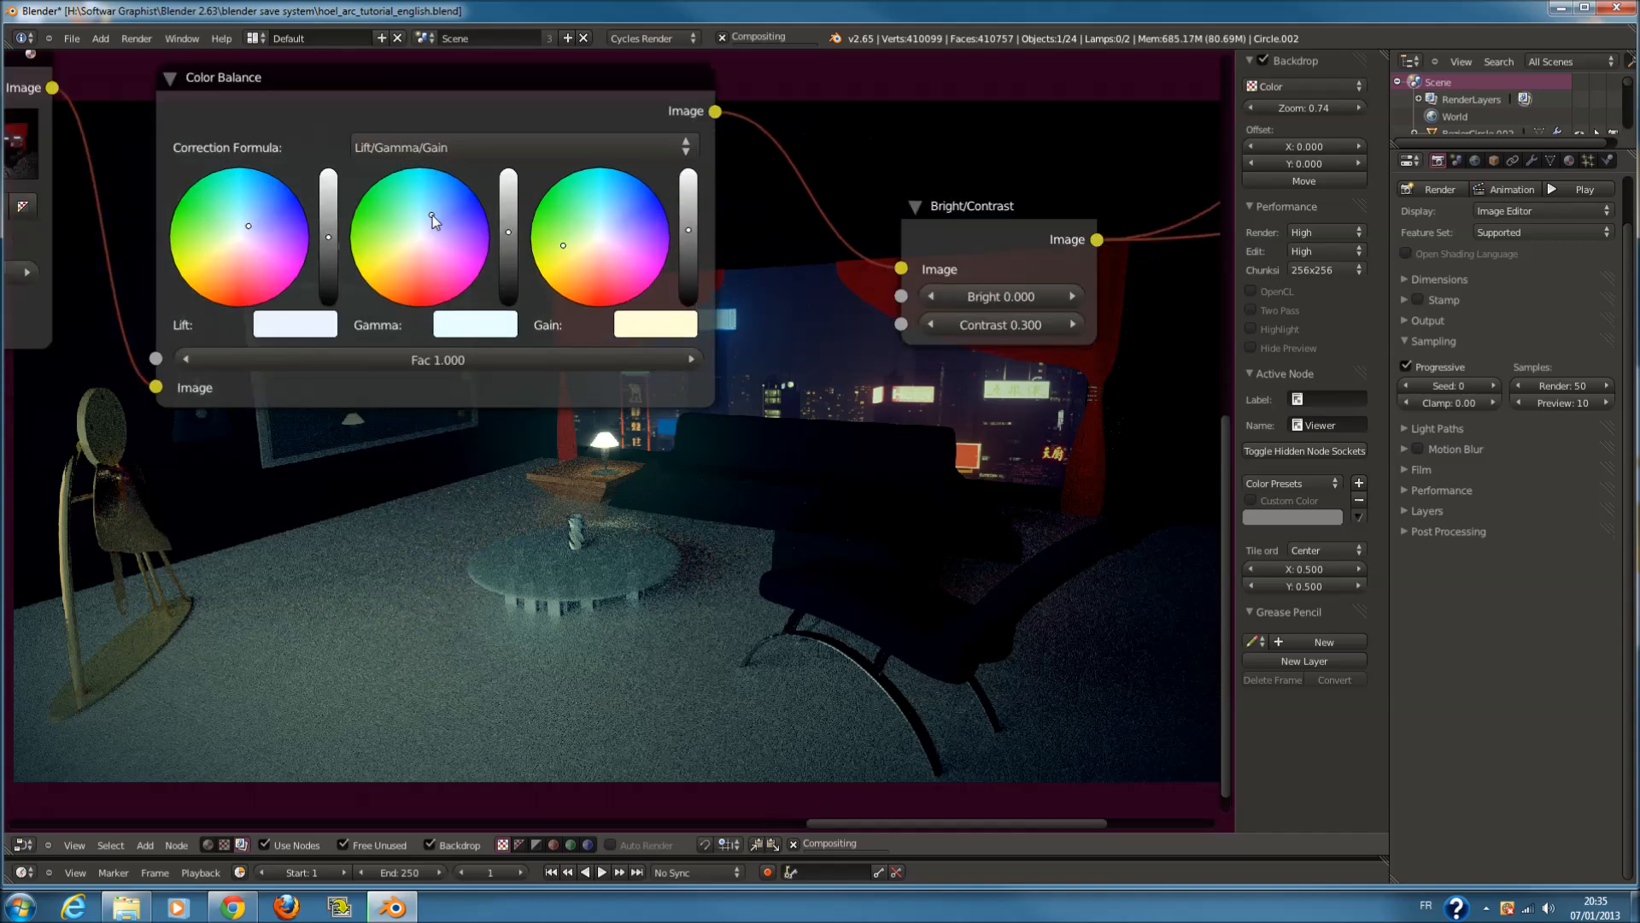
{"action": "scroll", "coordinate": [367, 367], "scroll_direction": "down", "scroll_amount": 6}
{"action": "middle_click_drag", "start_coordinate": [254, 386], "coordinate": [500, 404]}
{"action": "scroll", "coordinate": [341, 398], "scroll_direction": "down", "scroll_amount": 2}
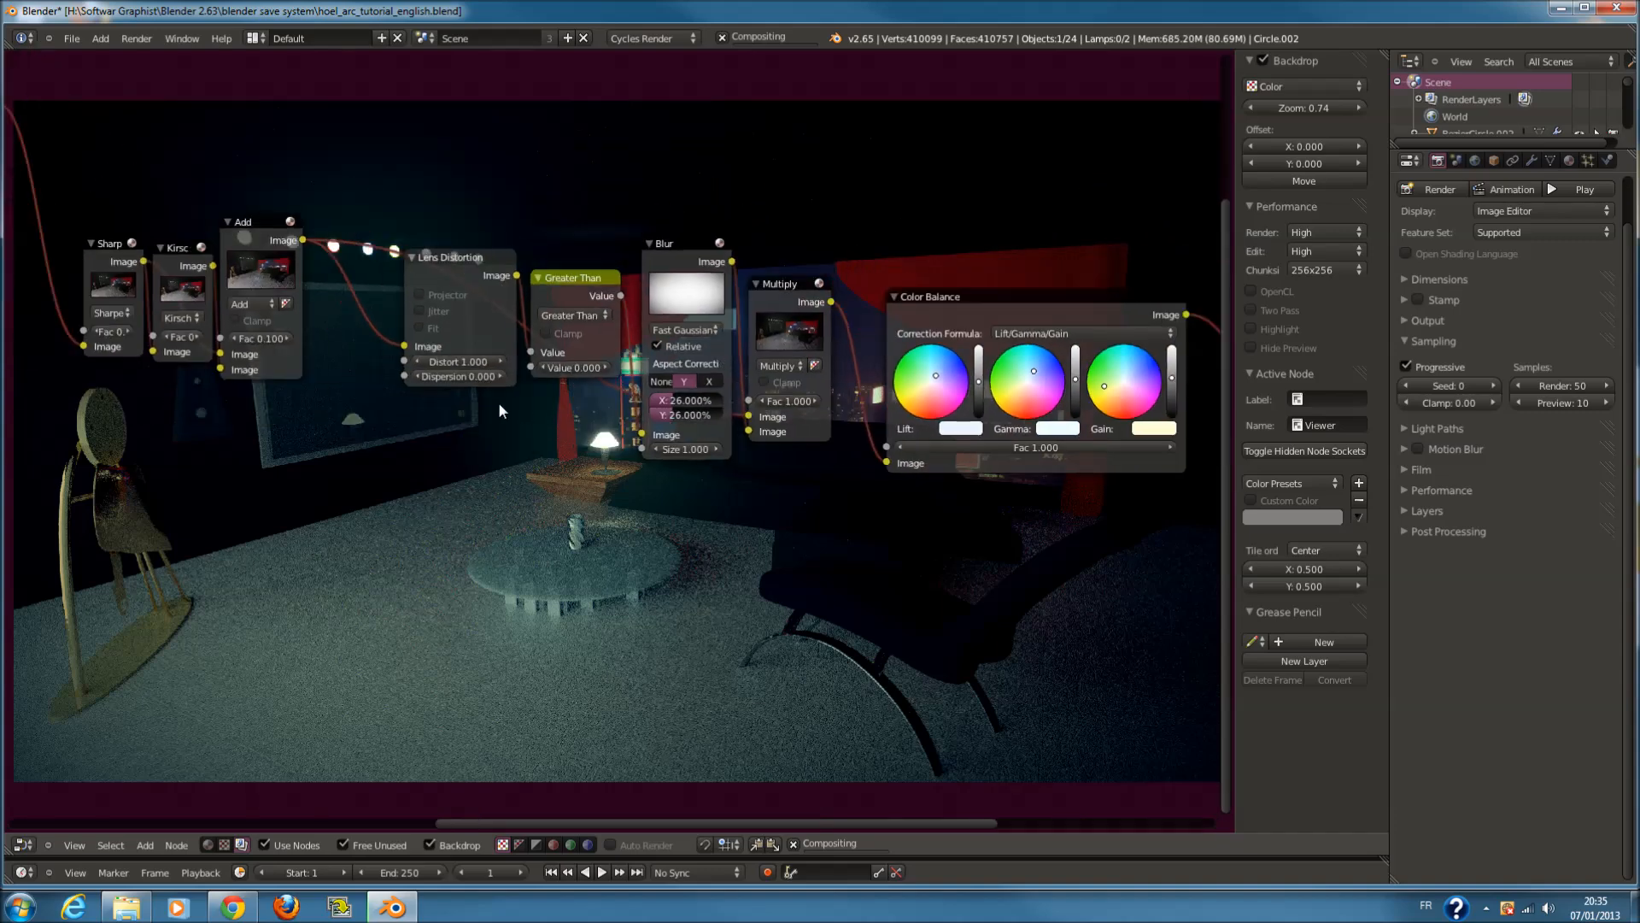
{"action": "scroll", "coordinate": [350, 372], "scroll_direction": "up", "scroll_amount": 4}
{"action": "middle_click_drag", "start_coordinate": [240, 299], "coordinate": [314, 343]}
{"action": "left_click_drag", "start_coordinate": [306, 333], "coordinate": [315, 342]}
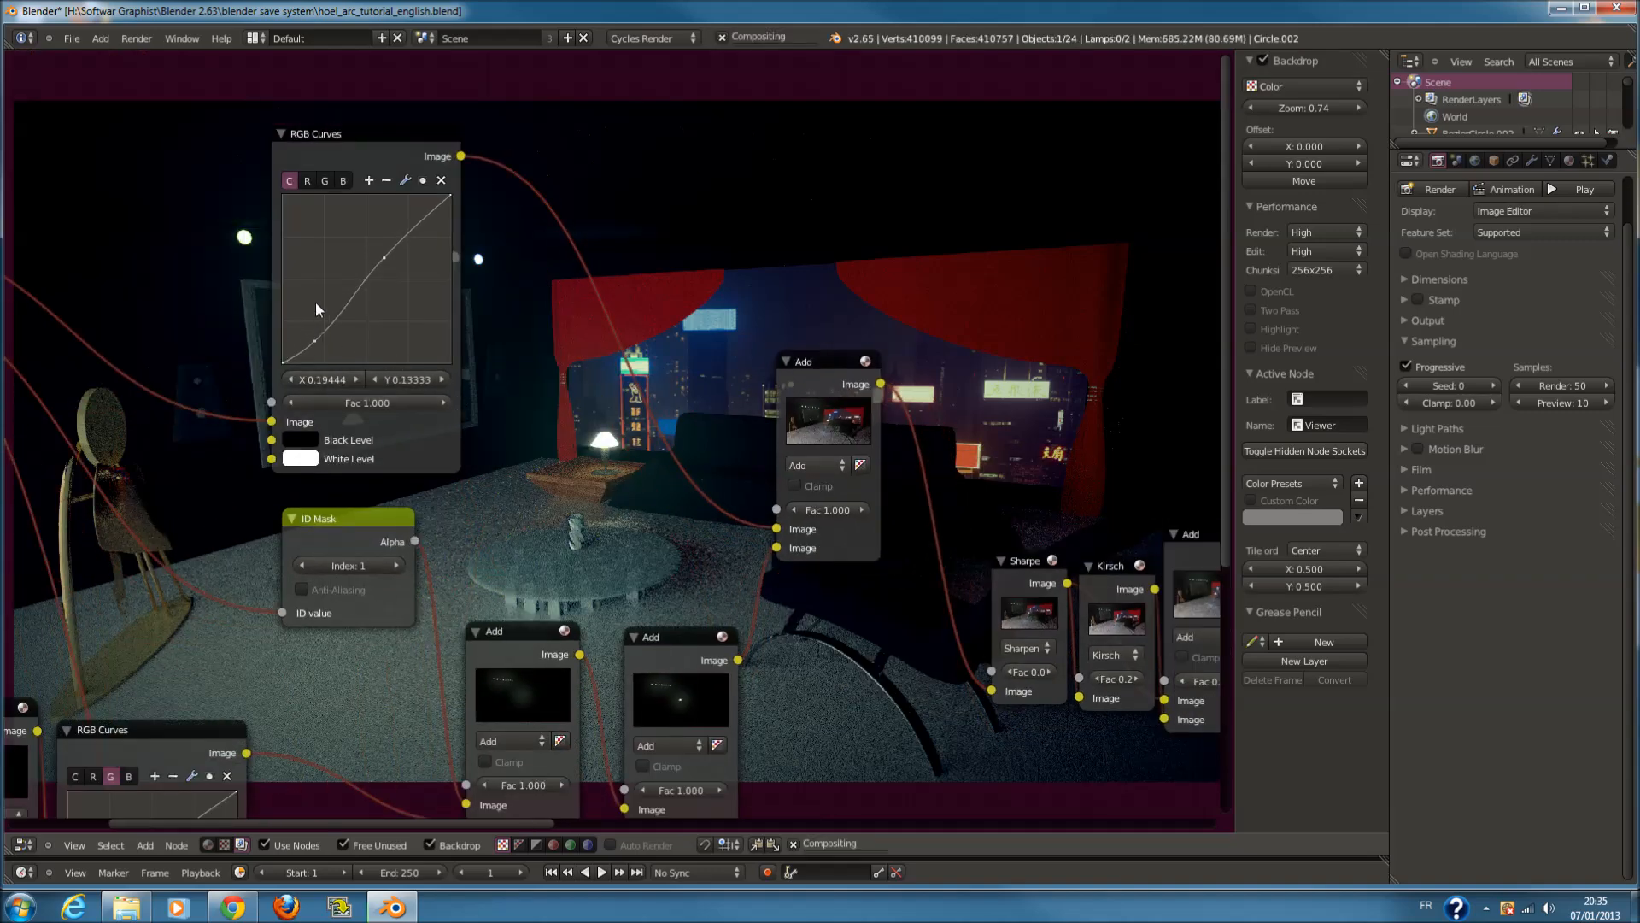
{"action": "middle_click_drag", "start_coordinate": [401, 360], "coordinate": [445, 464]}
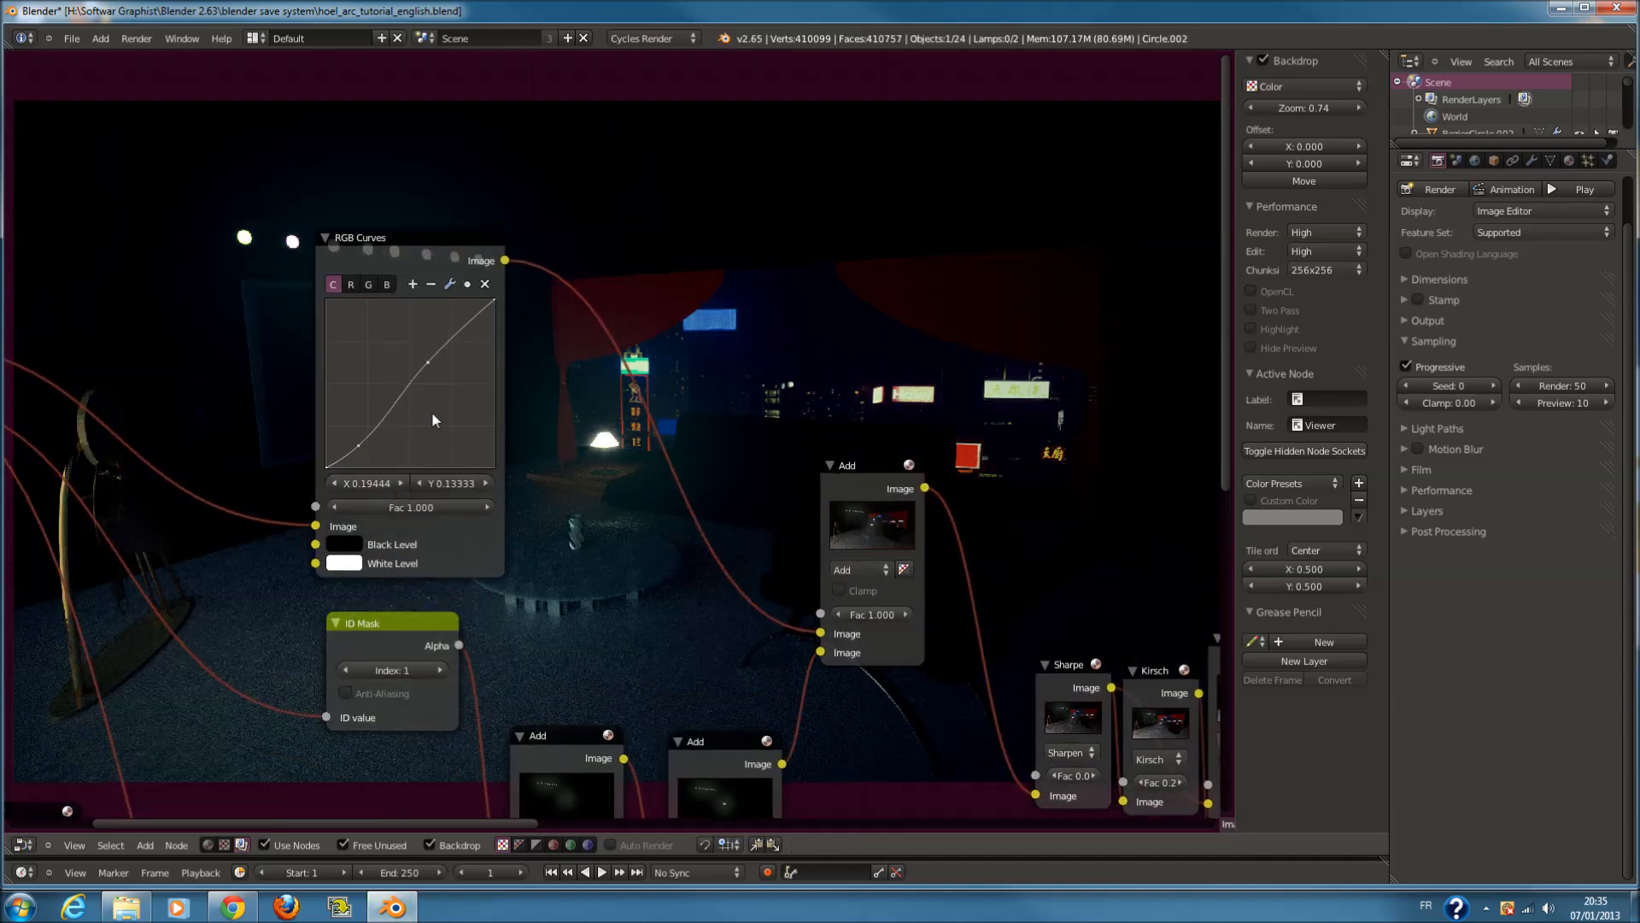
Brighten the upper tones by moving the C curve's upper point to about X 0.544, Y 0.744 in the first RGB Curves node
{"action": "left_click_drag", "start_coordinate": [425, 367], "coordinate": [416, 351]}
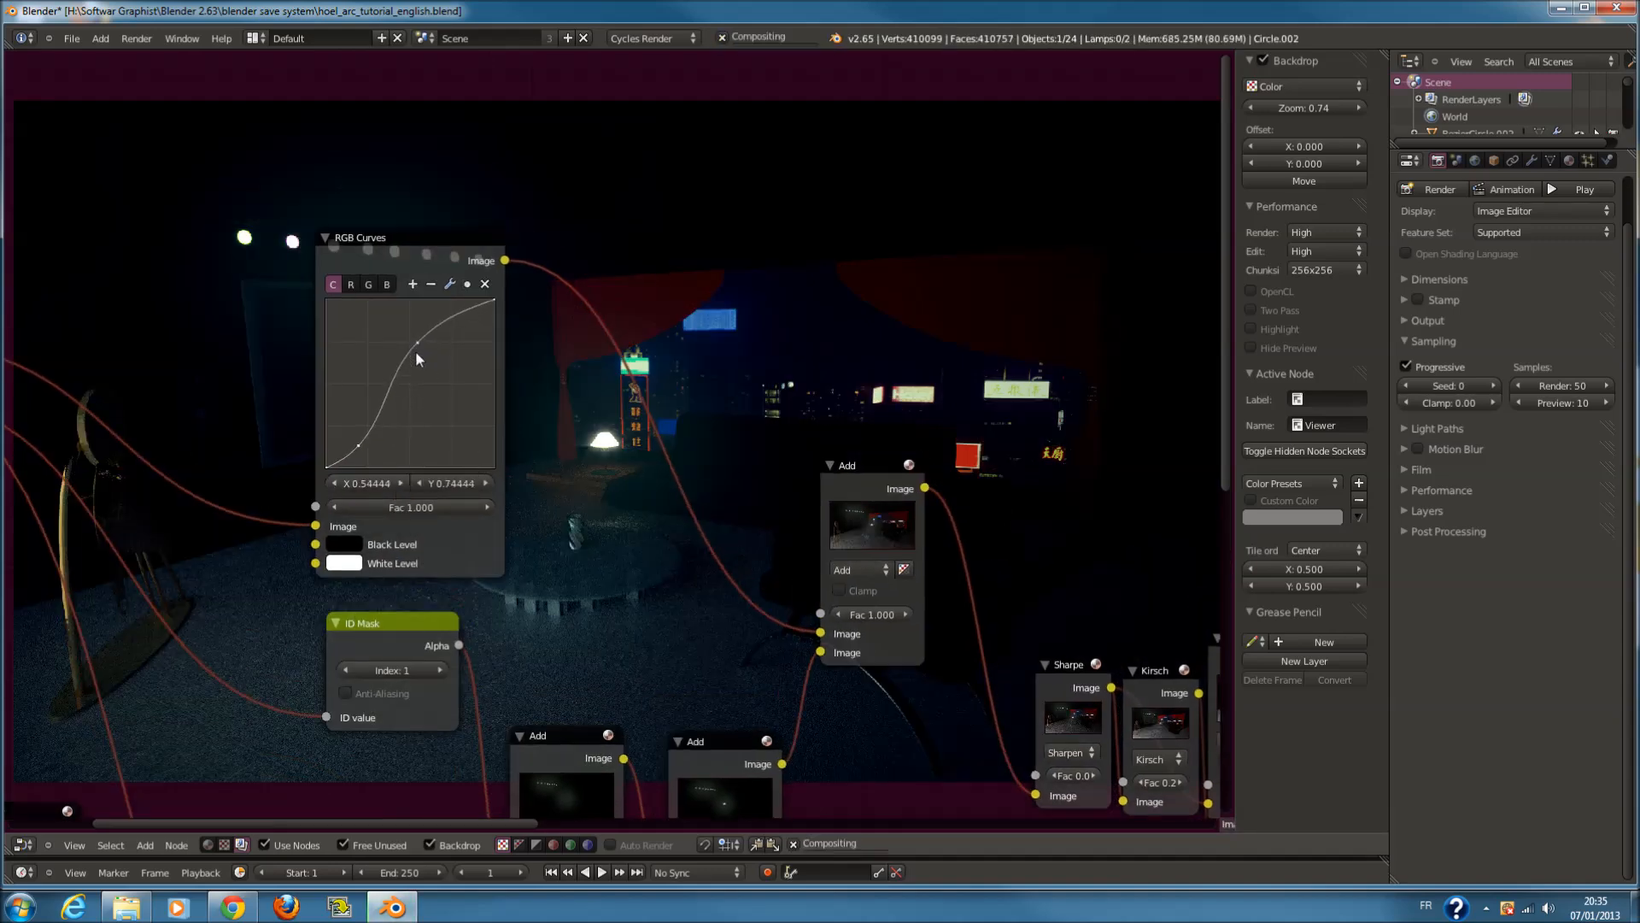
Try raising the green curve with a point at about X 0.367, Y 0.500, and remove that point again
{"action": "left_click", "coordinate": [369, 285]}
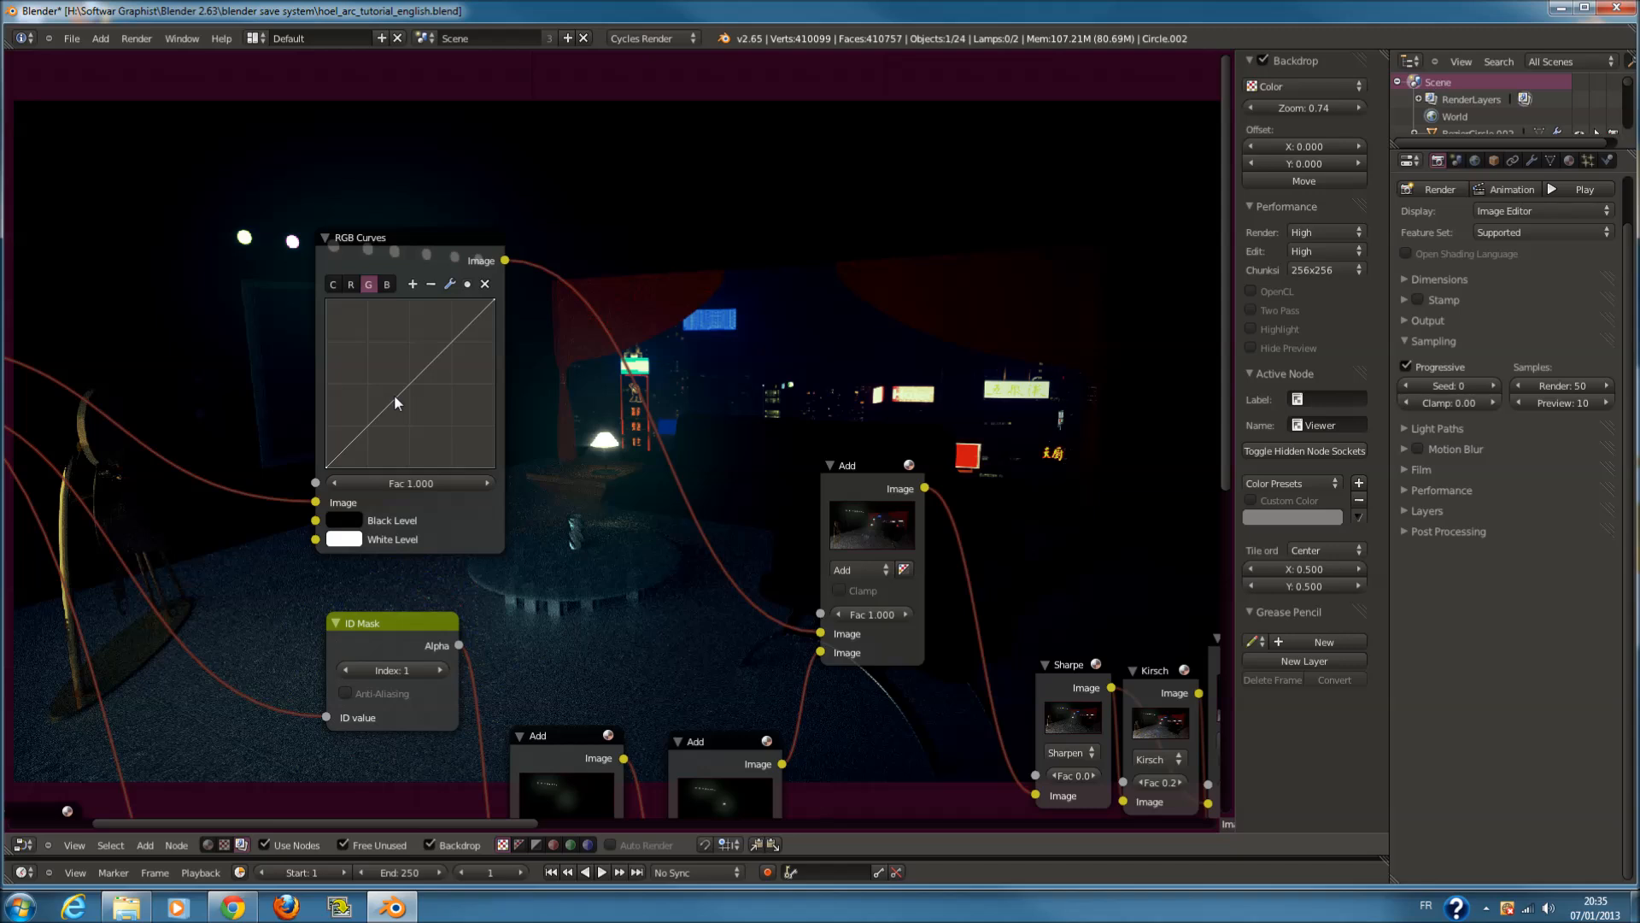
{"action": "left_click_drag", "start_coordinate": [393, 393], "coordinate": [387, 381]}
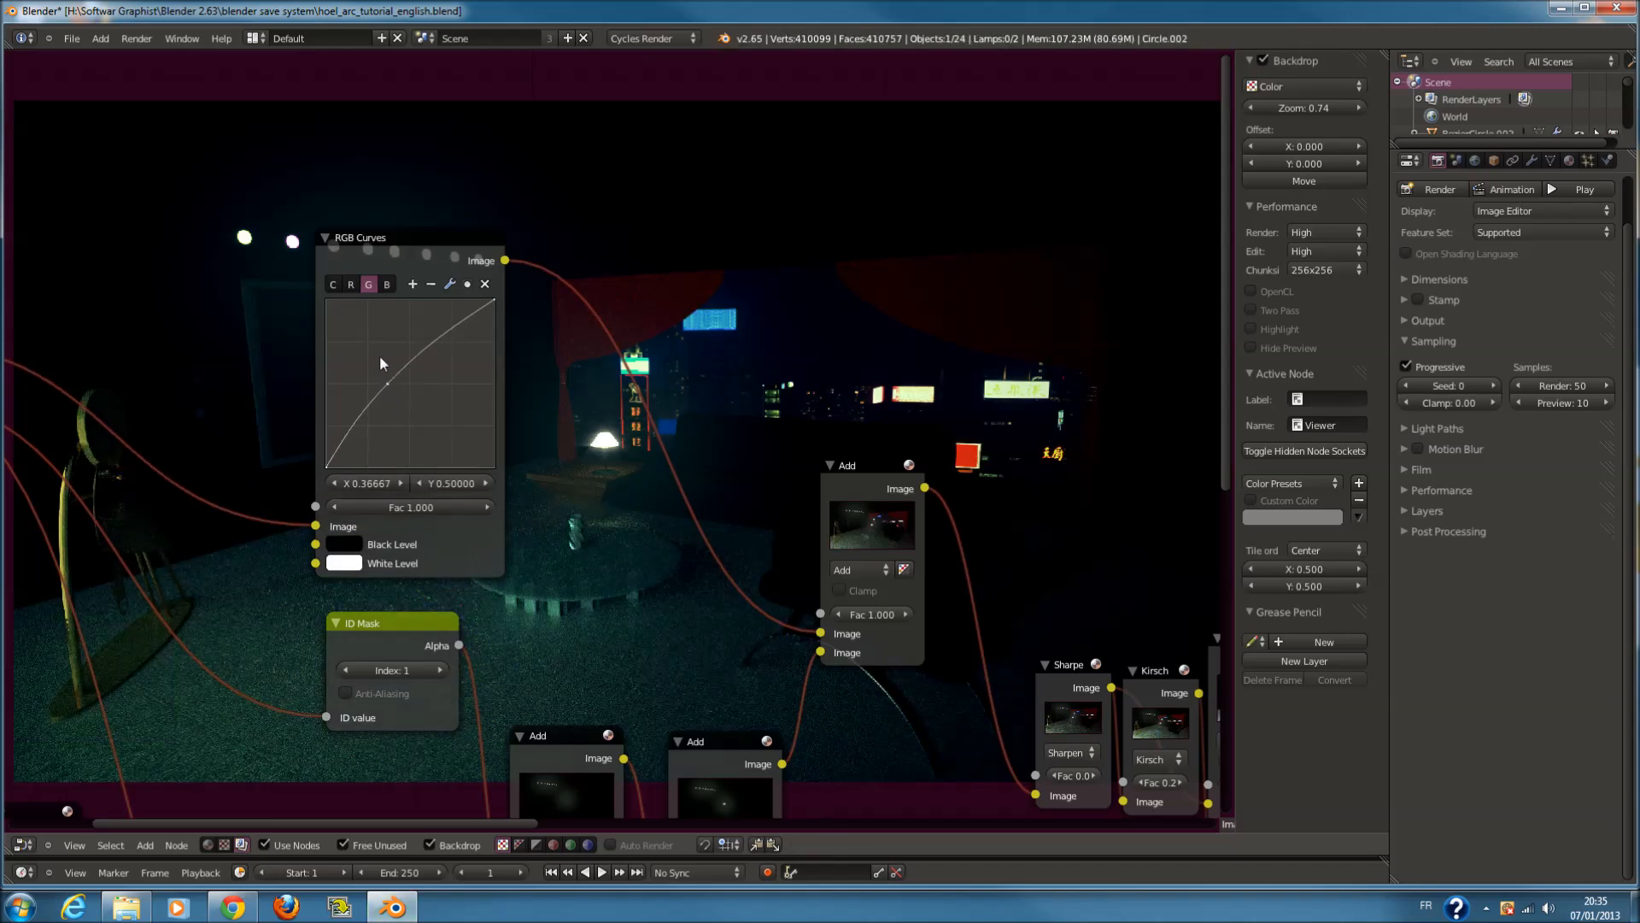
{"action": "left_click", "coordinate": [487, 284]}
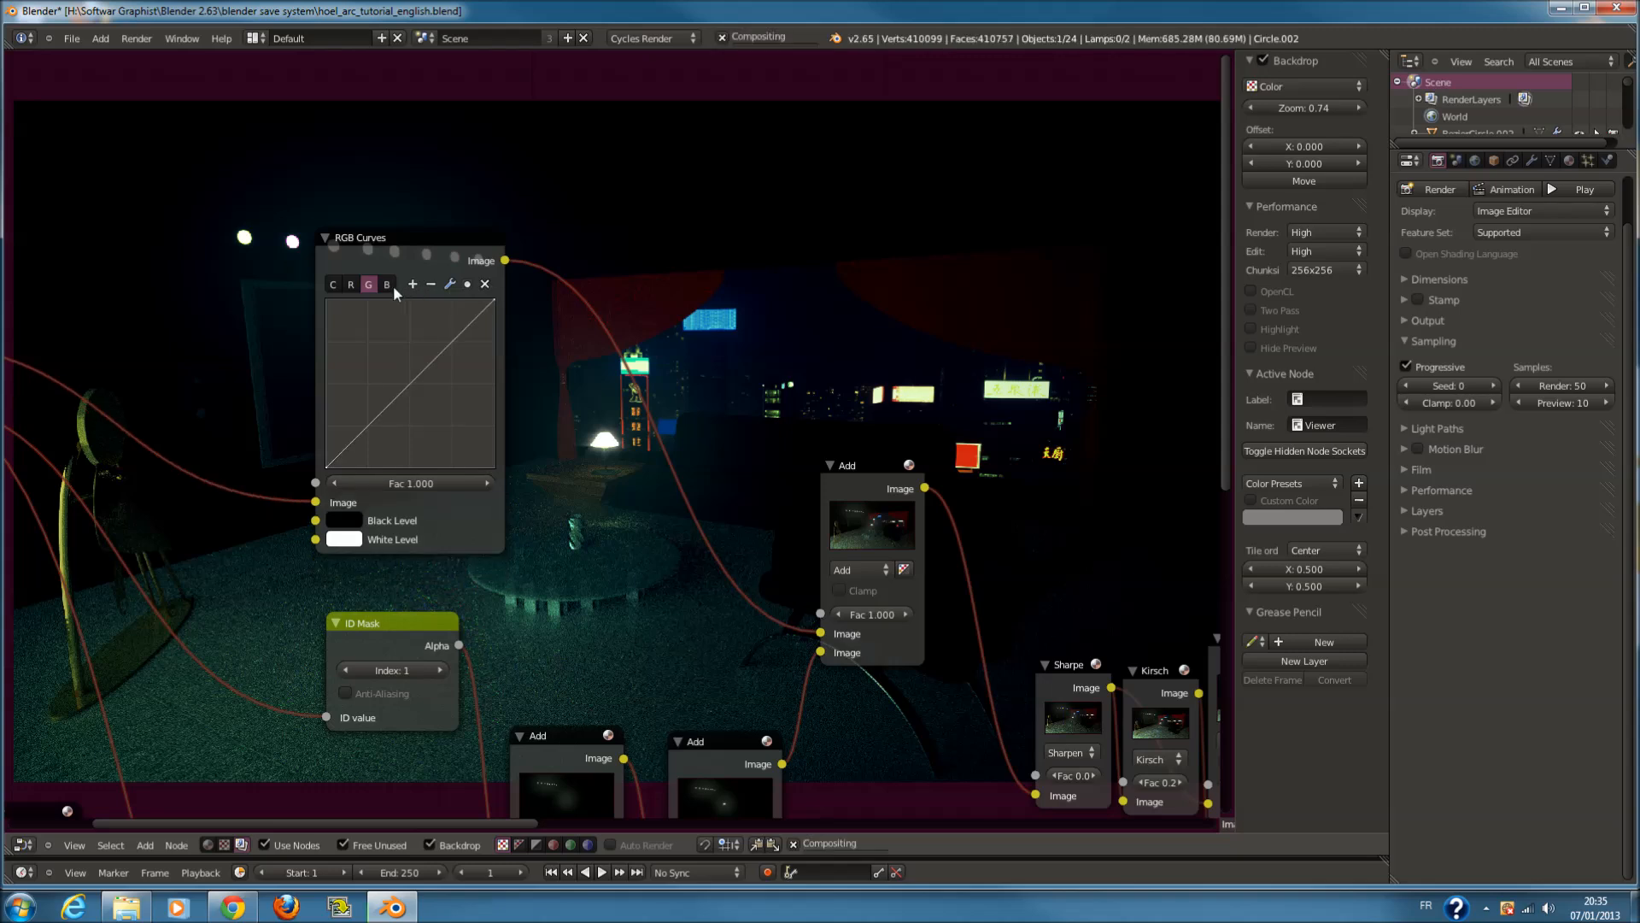
Raise the blue curve with a point at about X 0.394, Y 0.467 and the red curve at about X 0.367, Y 0.417
{"action": "left_click_drag", "start_coordinate": [402, 380], "coordinate": [388, 386]}
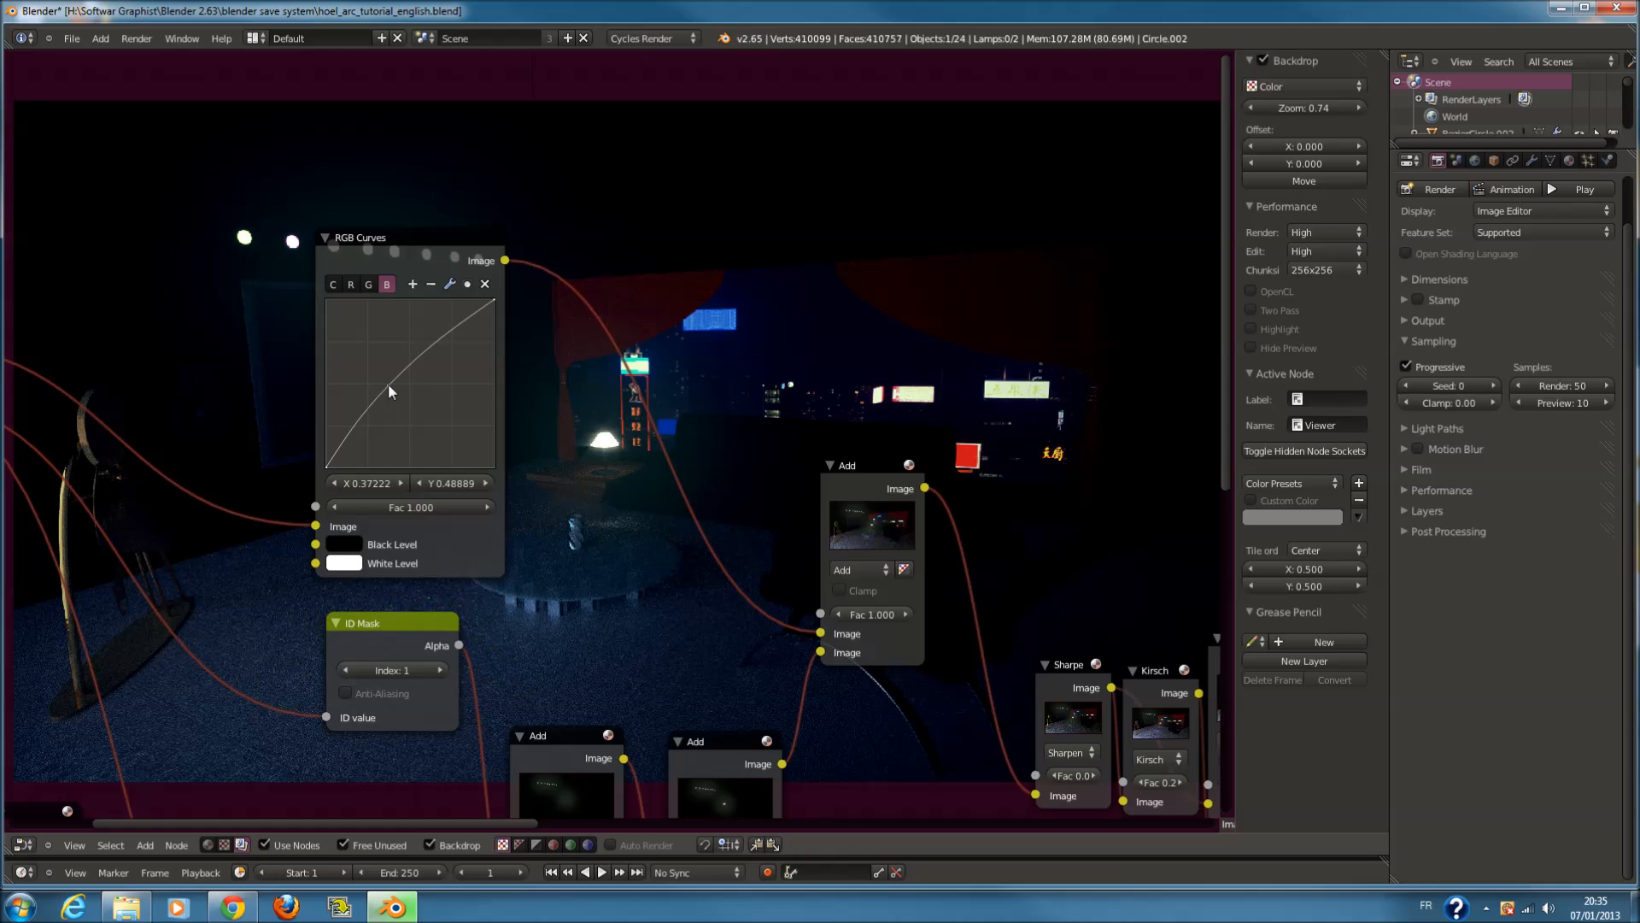
{"action": "left_click_drag", "start_coordinate": [391, 383], "coordinate": [396, 388]}
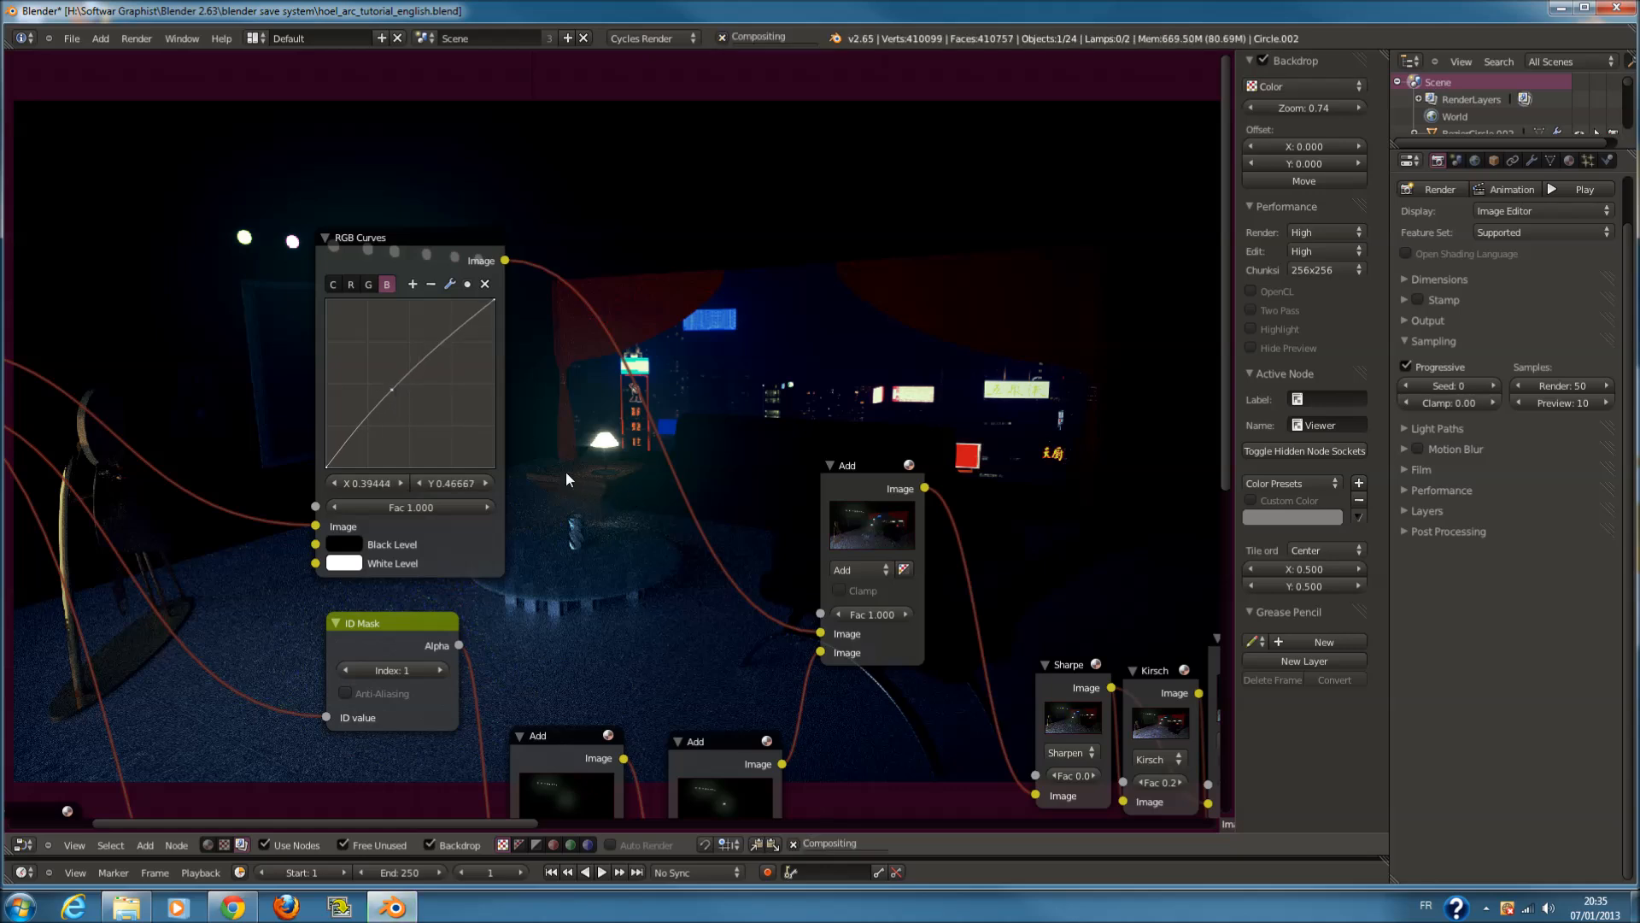
{"action": "left_click", "coordinate": [357, 287]}
{"action": "left_click_drag", "start_coordinate": [383, 386], "coordinate": [387, 395]}
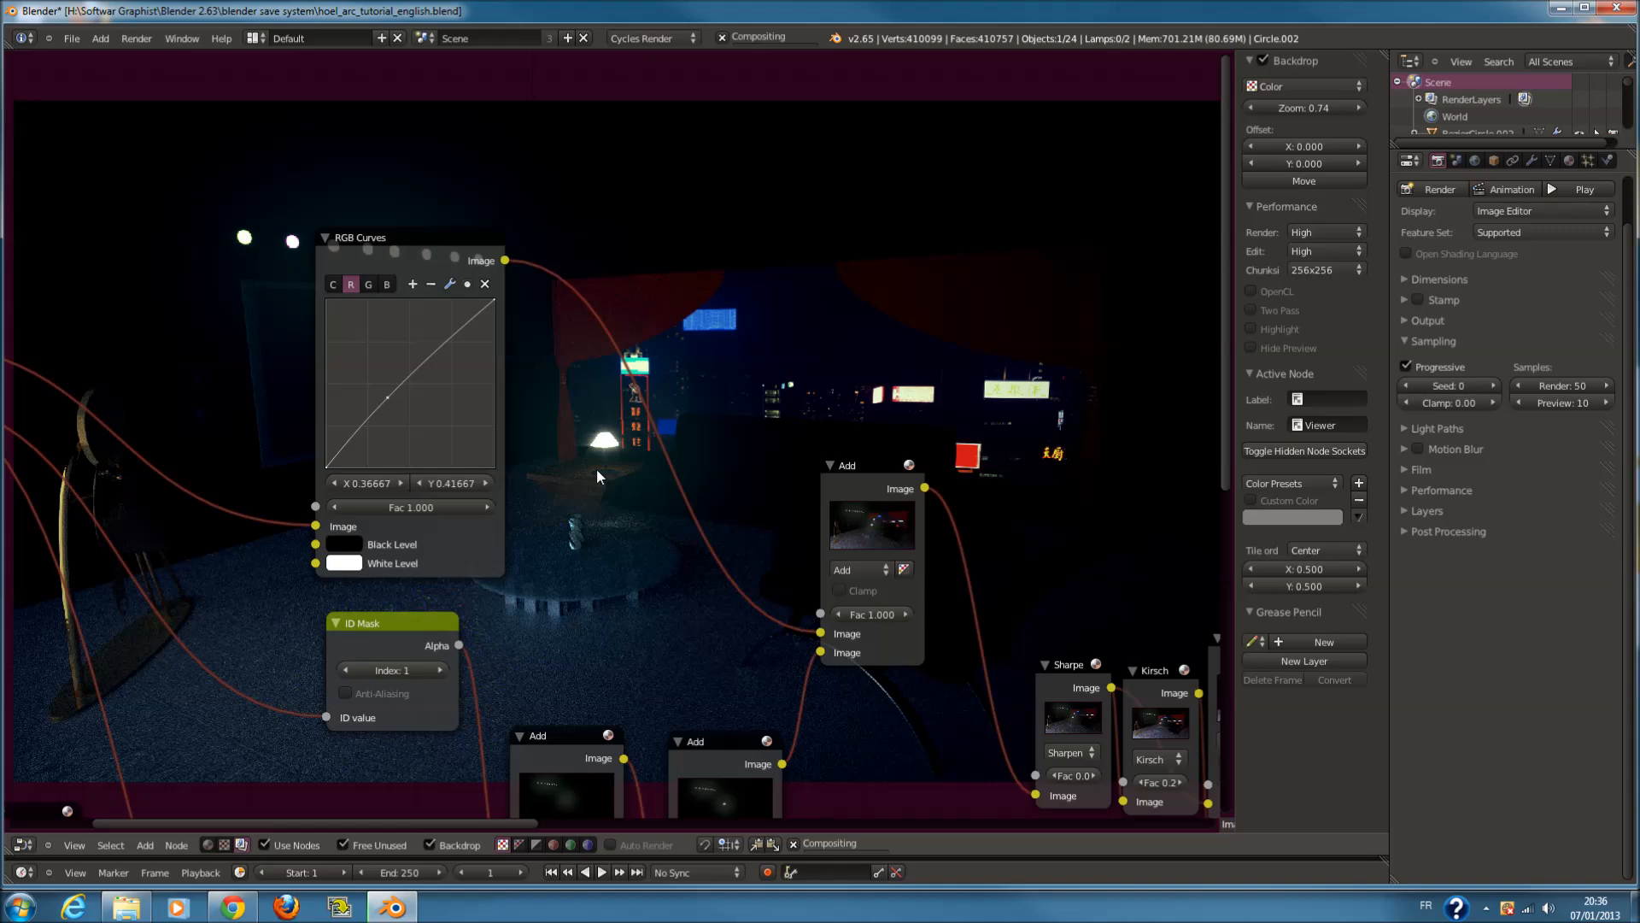
Shift the Color Balance node's gain further toward yellow, and its gamma and lift toward light cyan-blue
{"action": "scroll", "coordinate": [596, 468], "scroll_direction": "down", "scroll_amount": 4}
{"action": "middle_click_drag", "start_coordinate": [530, 464], "coordinate": [7, 373]}
{"action": "key", "text": "a"}
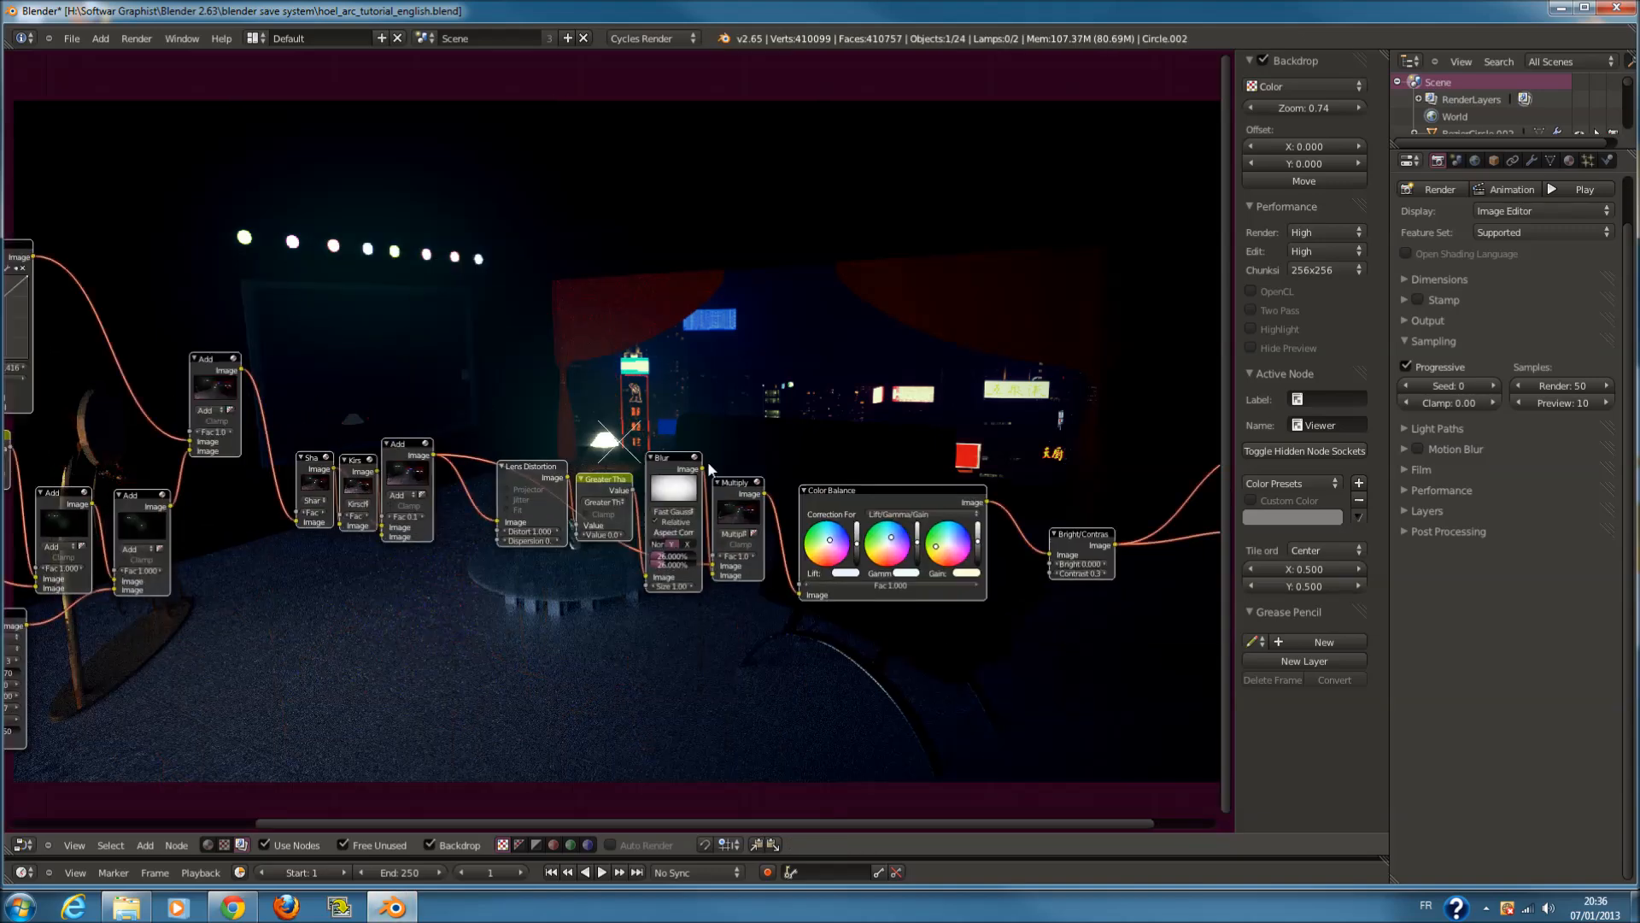
{"action": "scroll", "coordinate": [802, 484], "scroll_direction": "up", "scroll_amount": 4}
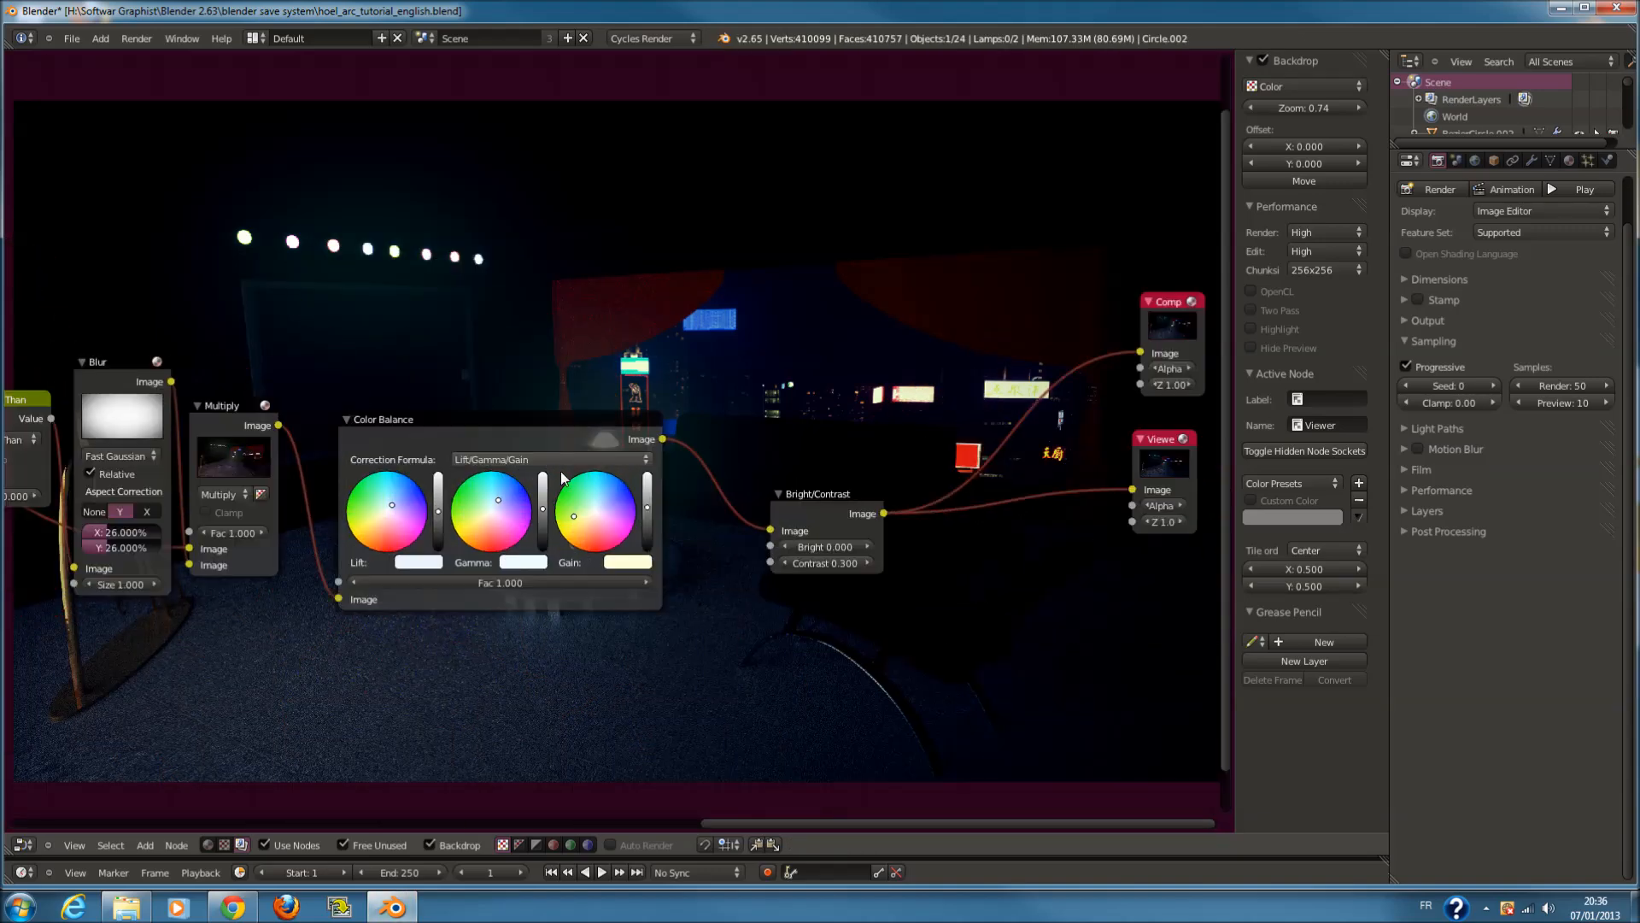
{"action": "left_click", "coordinate": [569, 543]}
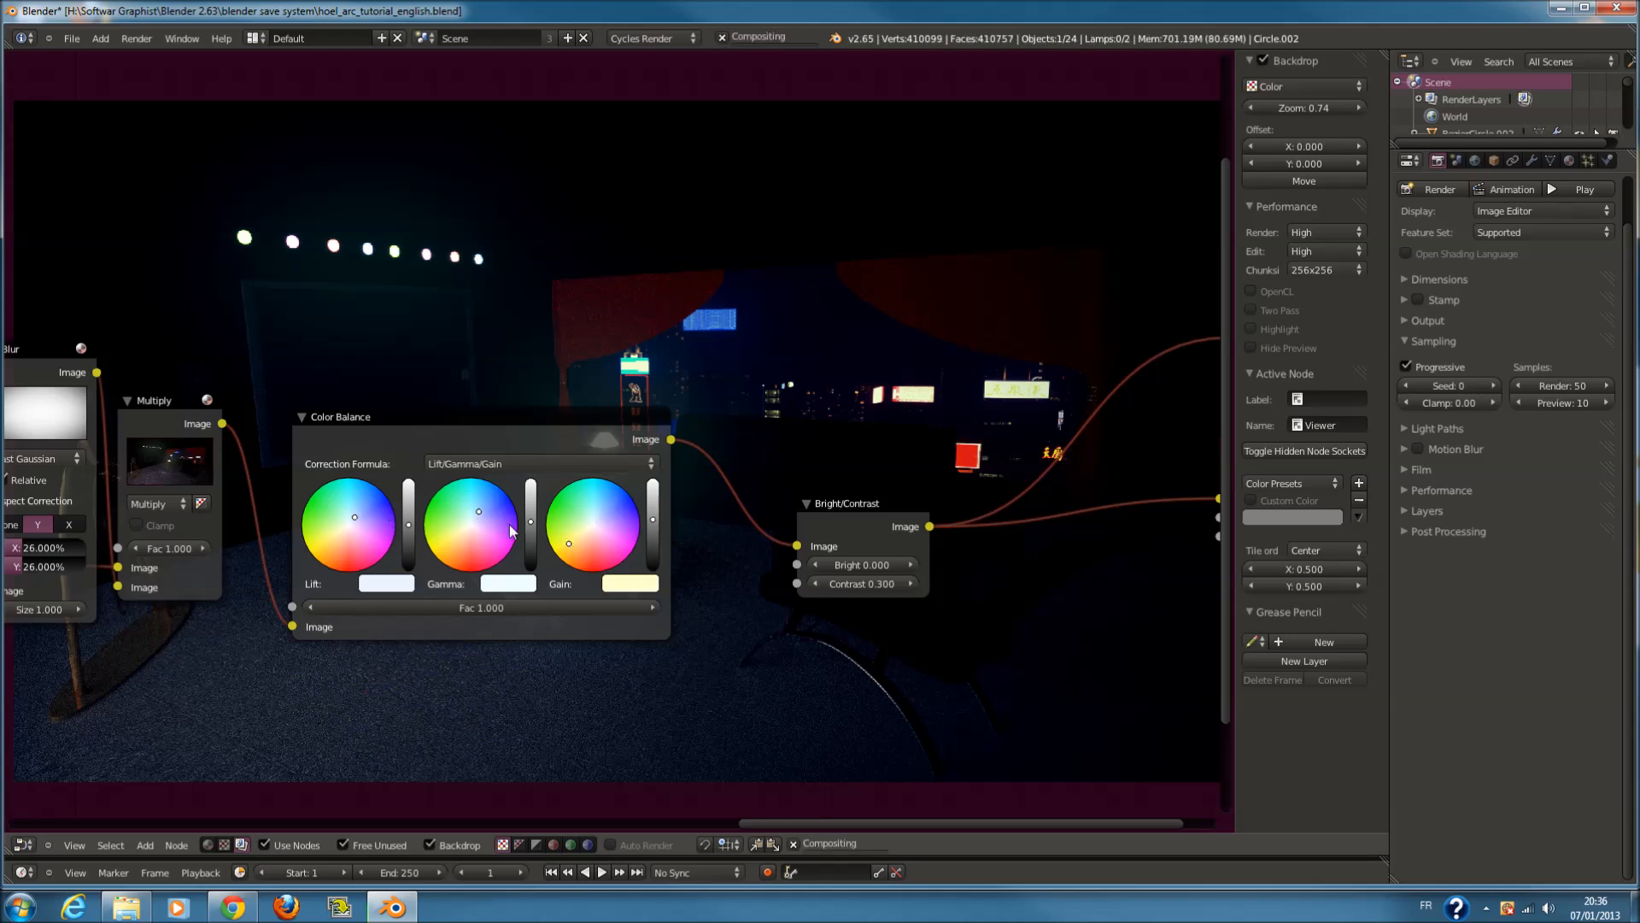
{"action": "left_click", "coordinate": [481, 518]}
{"action": "left_click_drag", "start_coordinate": [359, 516], "coordinate": [351, 513]}
Tint the Color Balance node's lift slightly more toward blue and strengthen the light blue tint of its gamma
{"action": "scroll", "coordinate": [808, 573], "scroll_direction": "down", "scroll_amount": 1}
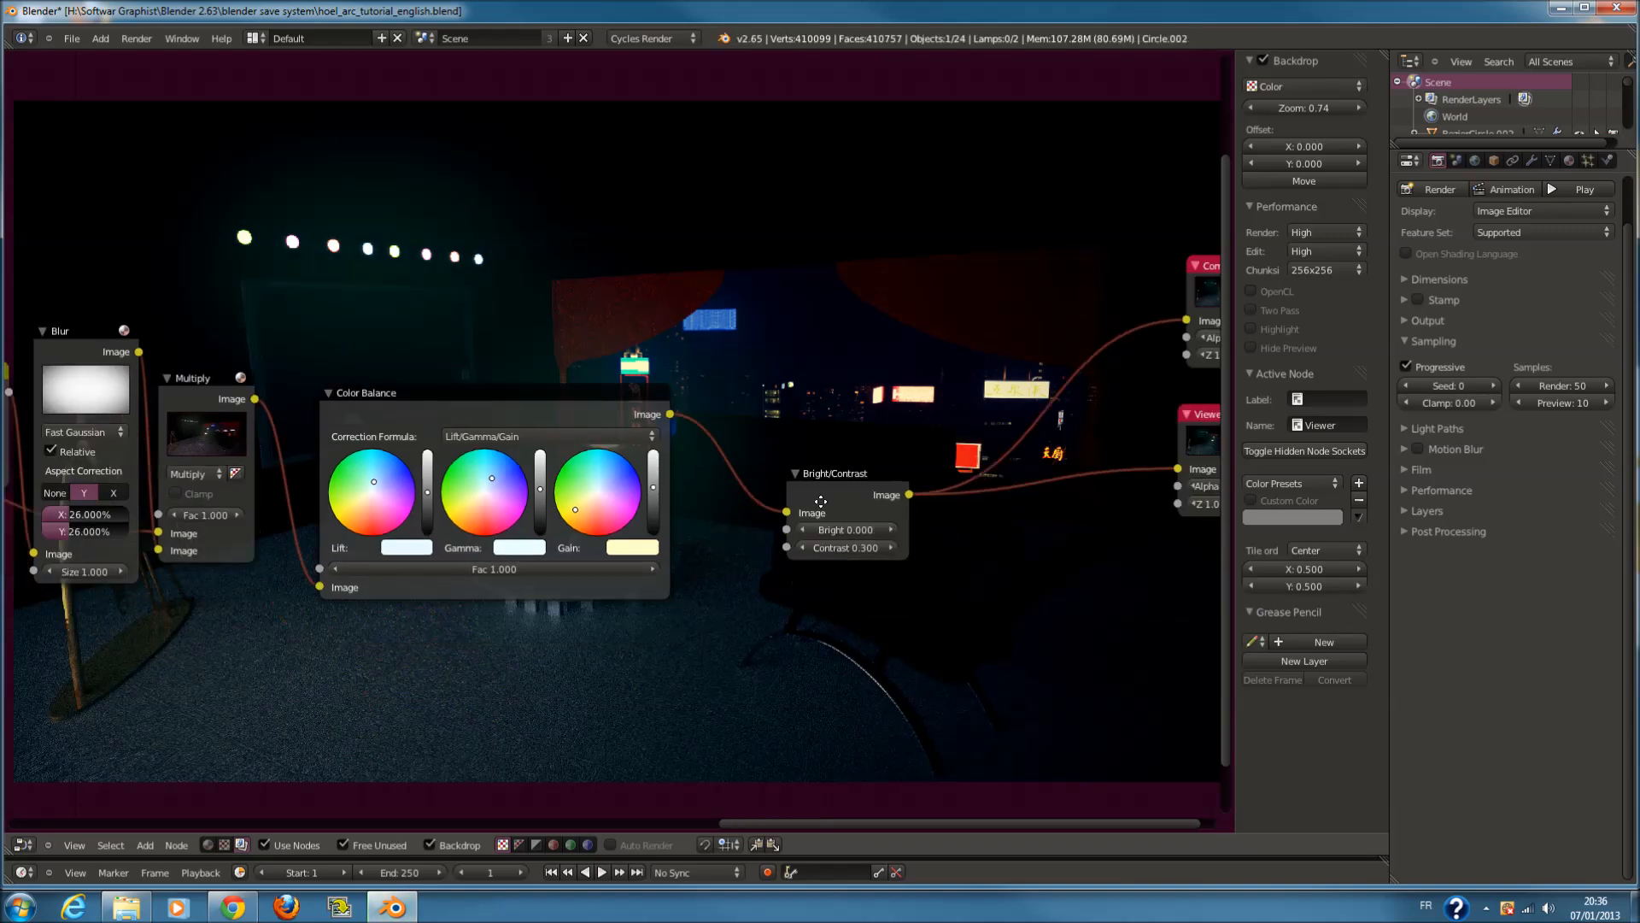
{"action": "middle_click_drag", "start_coordinate": [808, 572], "coordinate": [877, 353]}
{"action": "scroll", "coordinate": [569, 261], "scroll_direction": "up", "scroll_amount": 3}
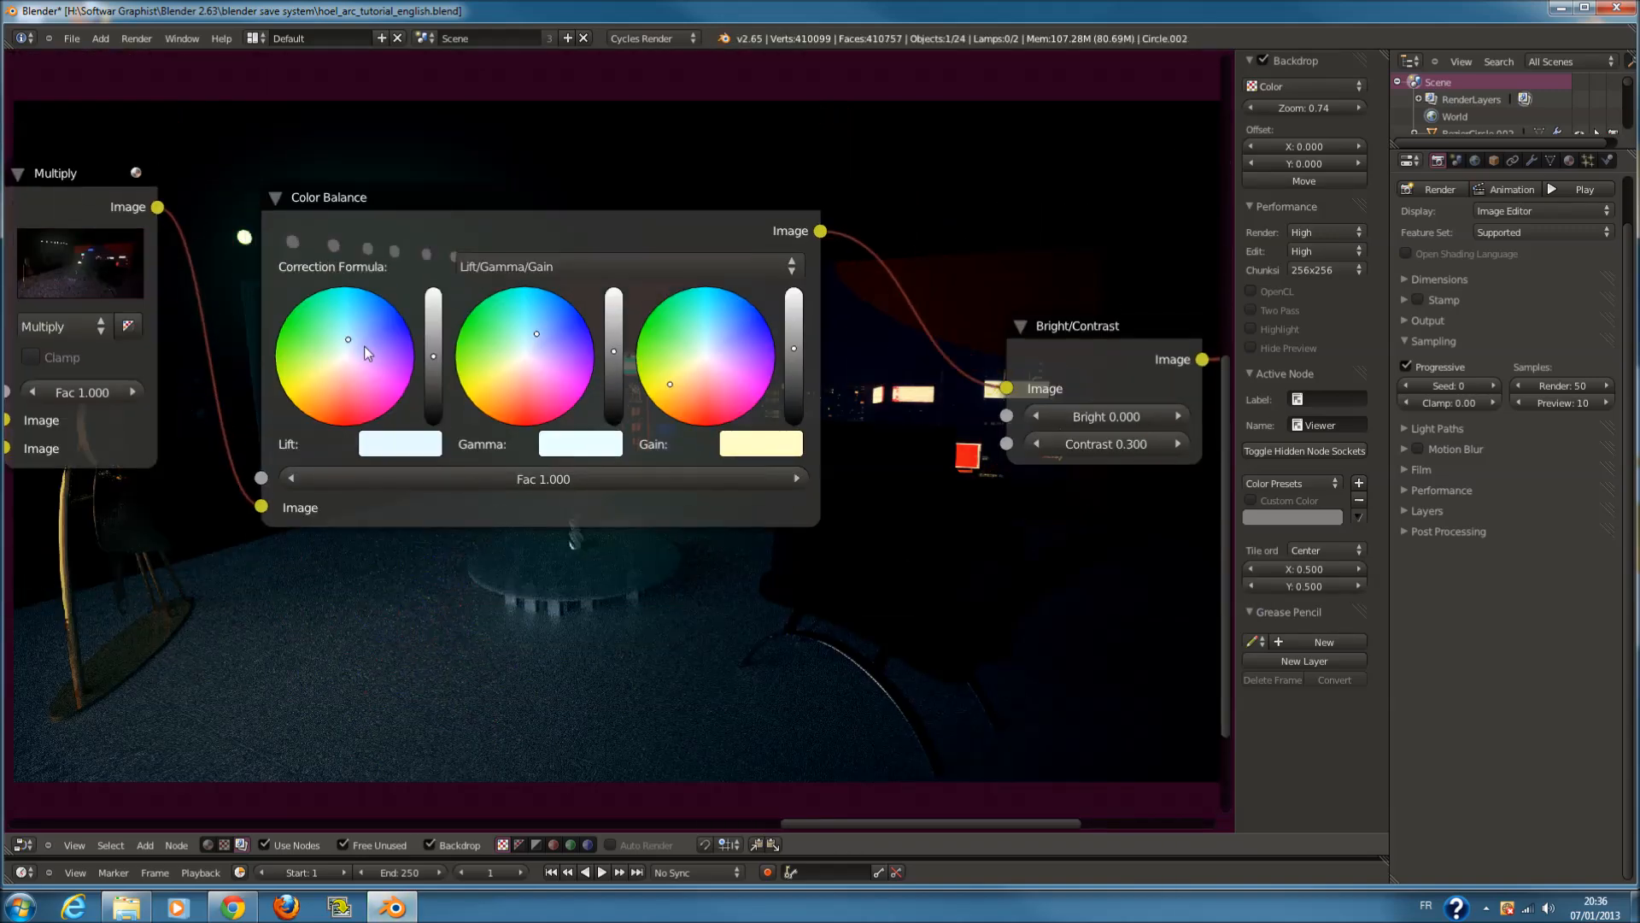
{"action": "left_click", "coordinate": [358, 336]}
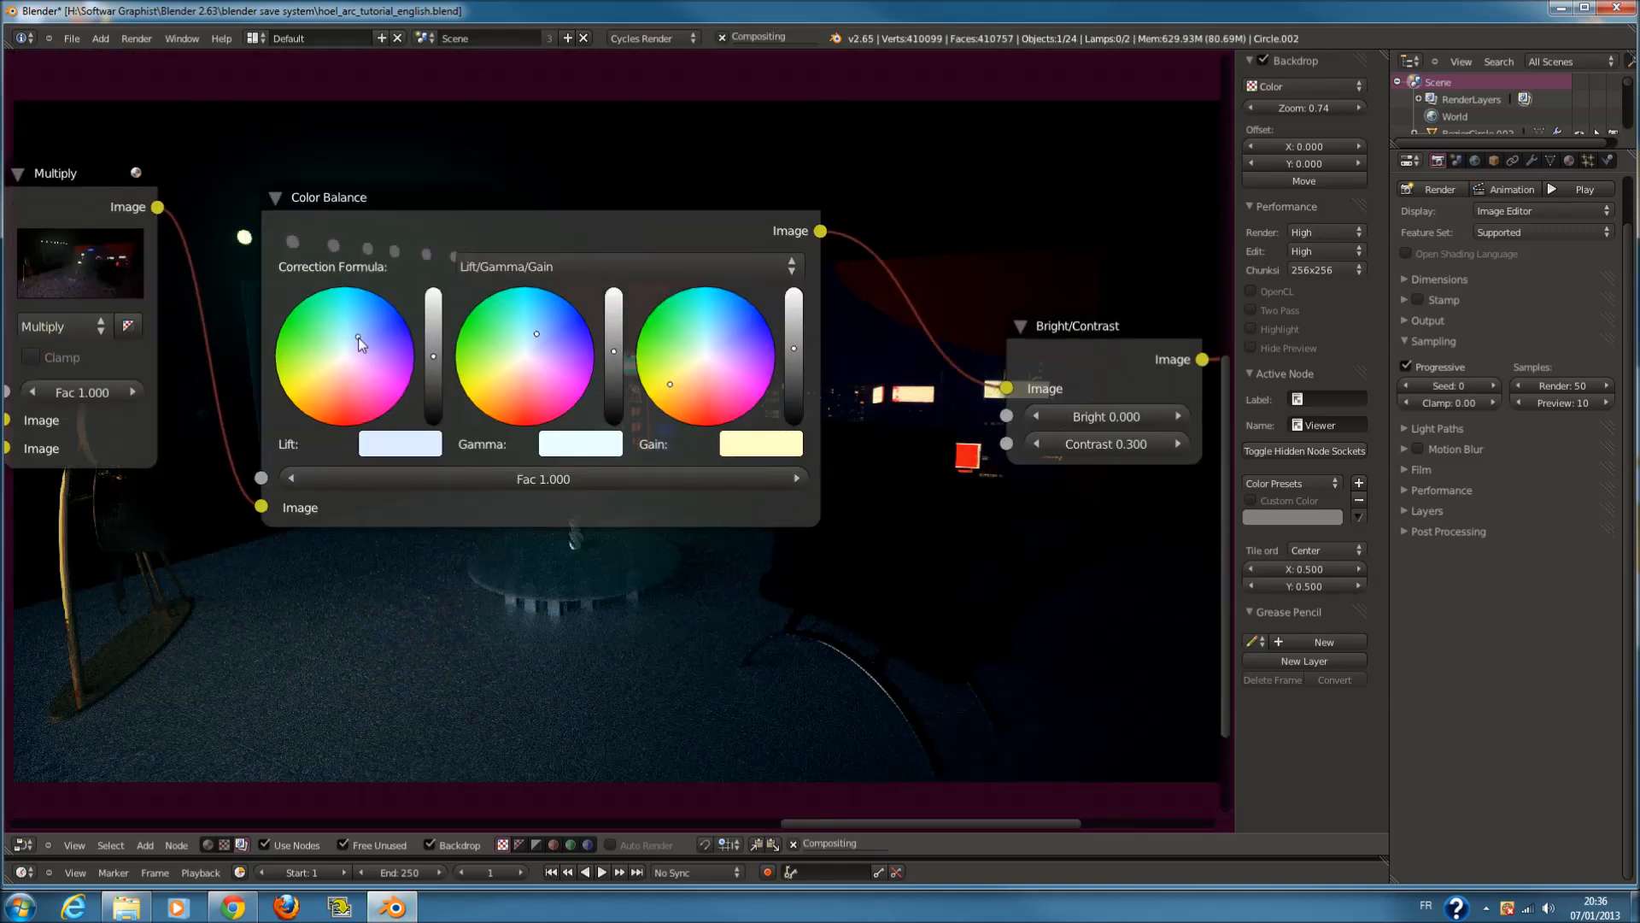
{"action": "left_click", "coordinate": [550, 325]}
{"action": "middle_click_drag", "start_coordinate": [887, 554], "coordinate": [602, 500]}
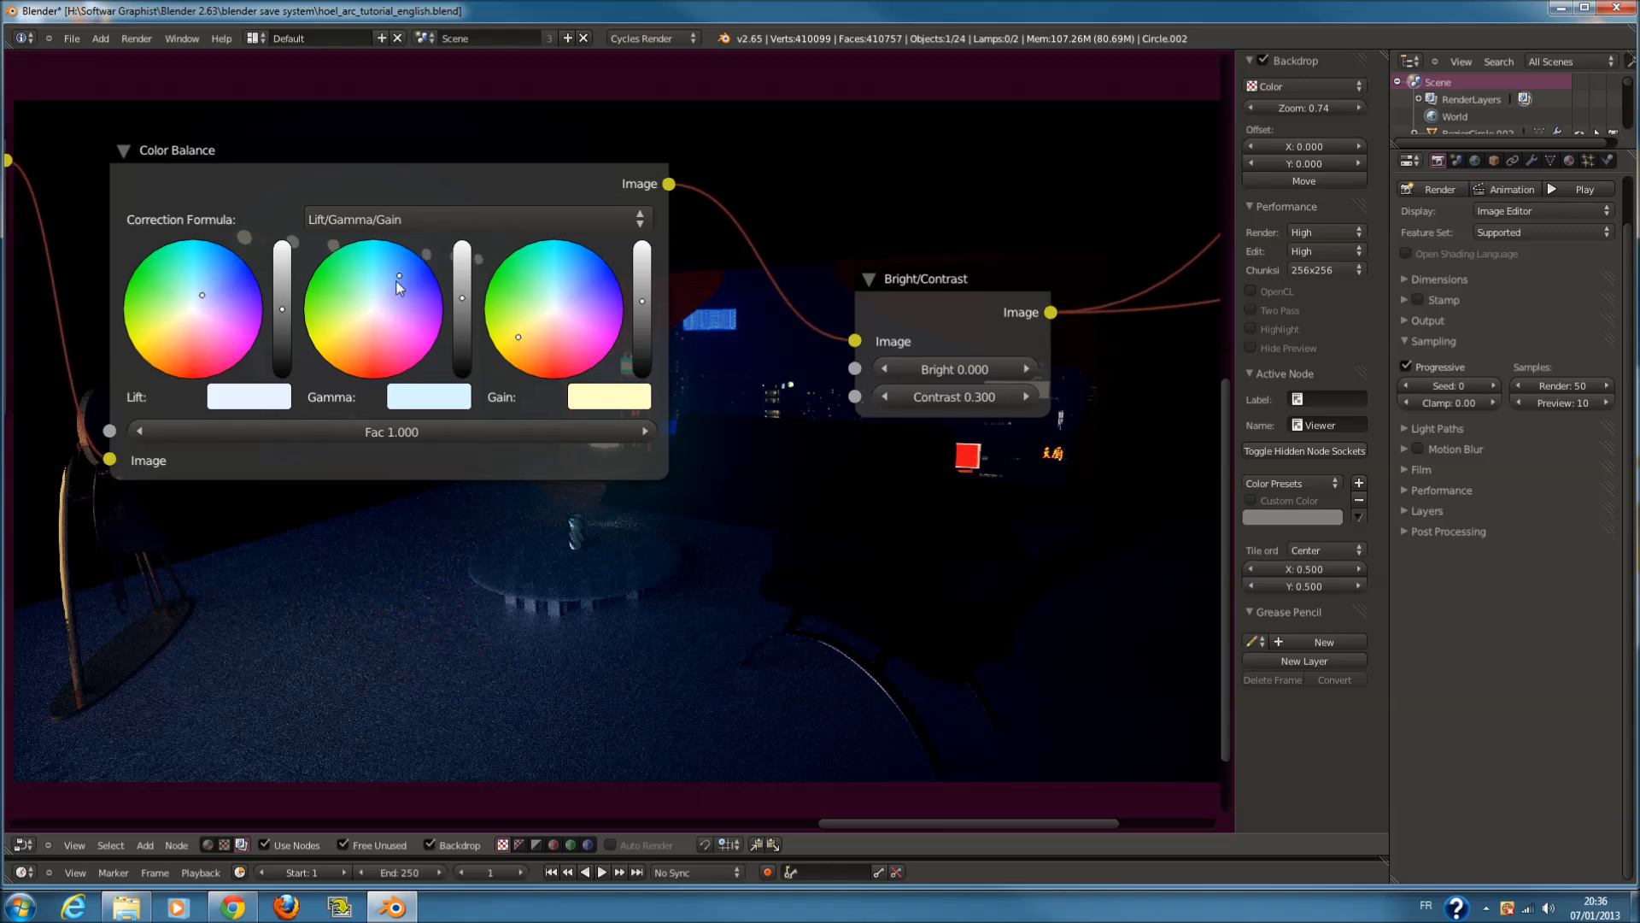
{"action": "left_click_drag", "start_coordinate": [397, 280], "coordinate": [392, 289]}
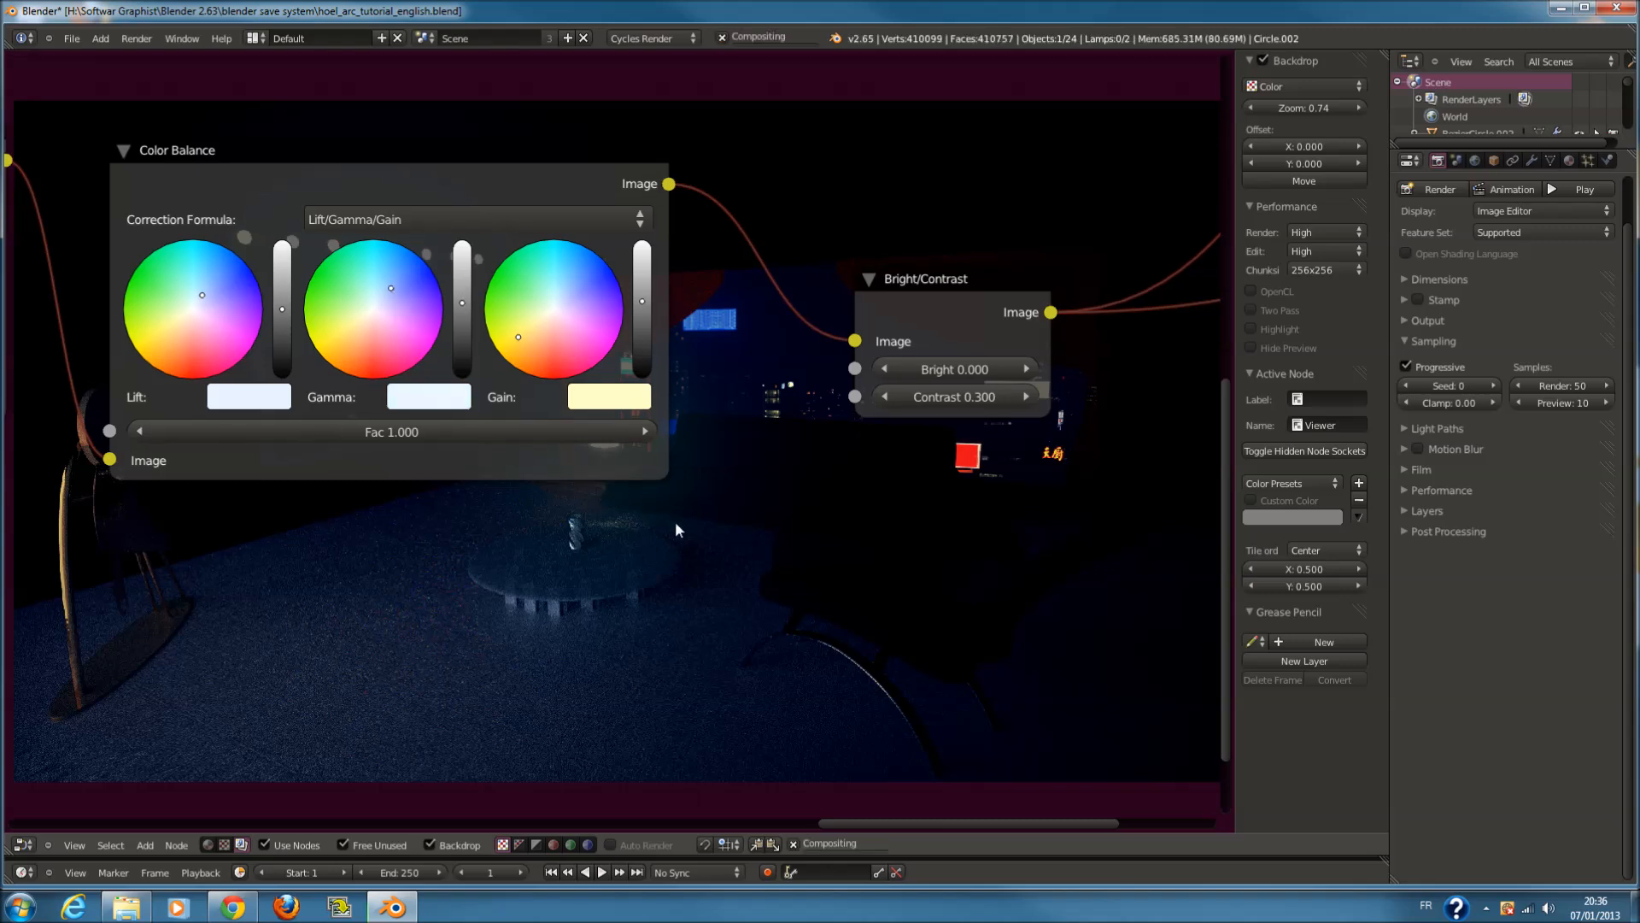
Examine the composited night scene behind the node tree with the adjusted colors
{"action": "scroll", "coordinate": [675, 524], "scroll_direction": "down", "scroll_amount": 7}
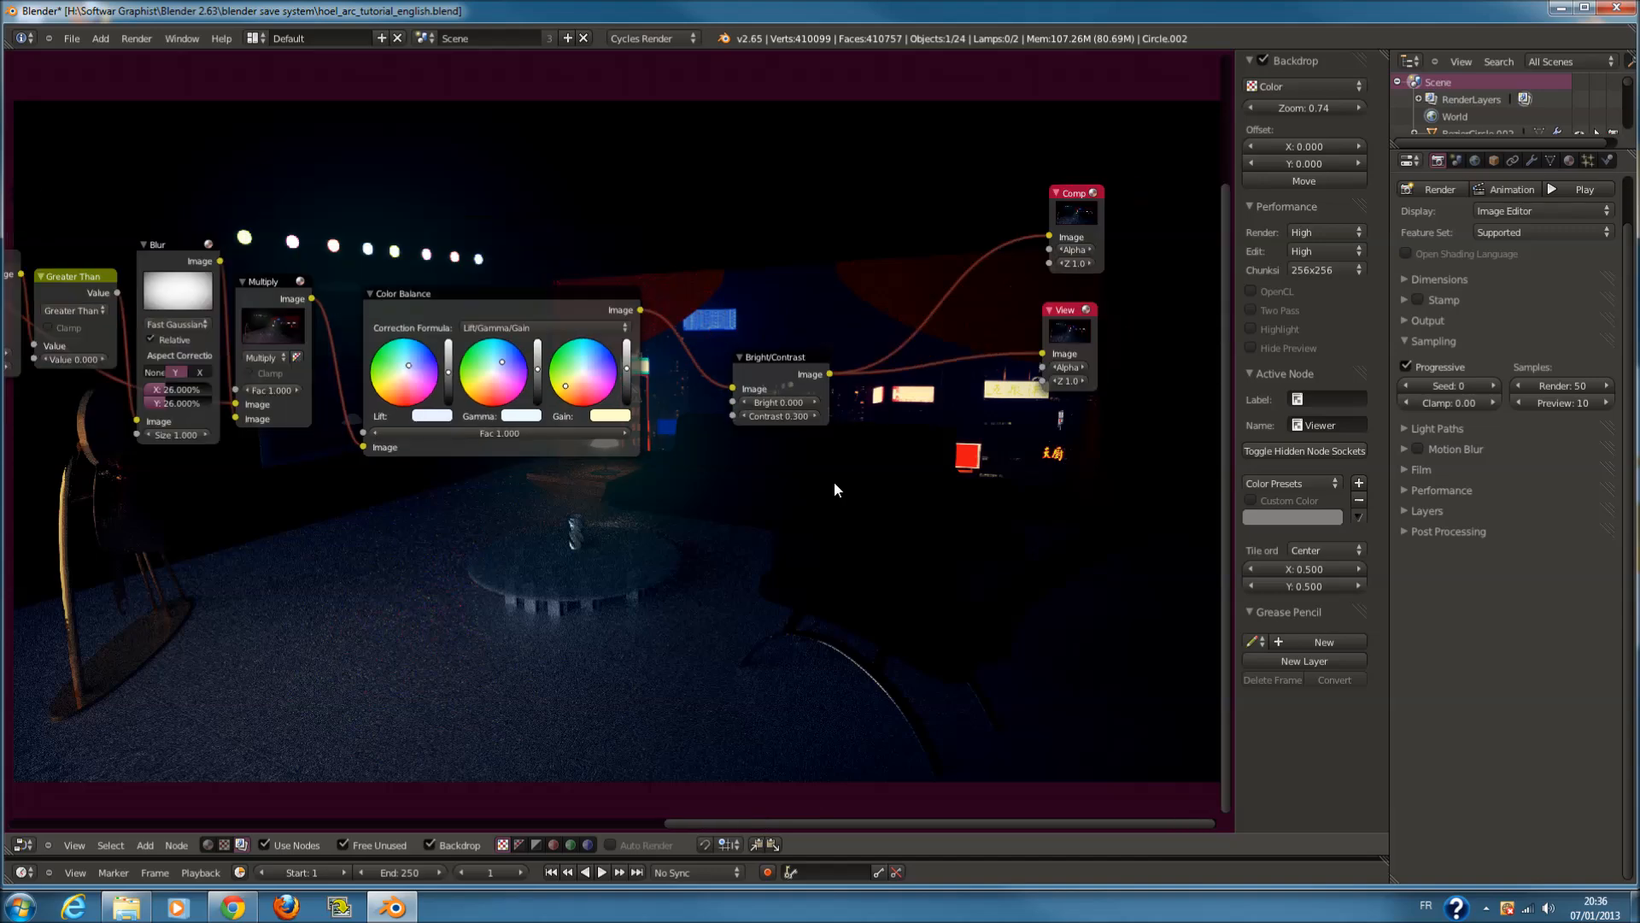
{"action": "middle_click_drag", "start_coordinate": [630, 513], "coordinate": [290, 504]}
{"action": "key", "text": "a"}
{"action": "scroll", "coordinate": [752, 502], "scroll_direction": "down", "scroll_amount": 6}
{"action": "key", "text": "a"}
{"action": "key", "text": "a"}
{"action": "scroll", "coordinate": [697, 504], "scroll_direction": "up", "scroll_amount": 1}
{"action": "scroll", "coordinate": [758, 502], "scroll_direction": "up", "scroll_amount": 3}
{"action": "scroll", "coordinate": [521, 456], "scroll_direction": "up", "scroll_amount": 10}
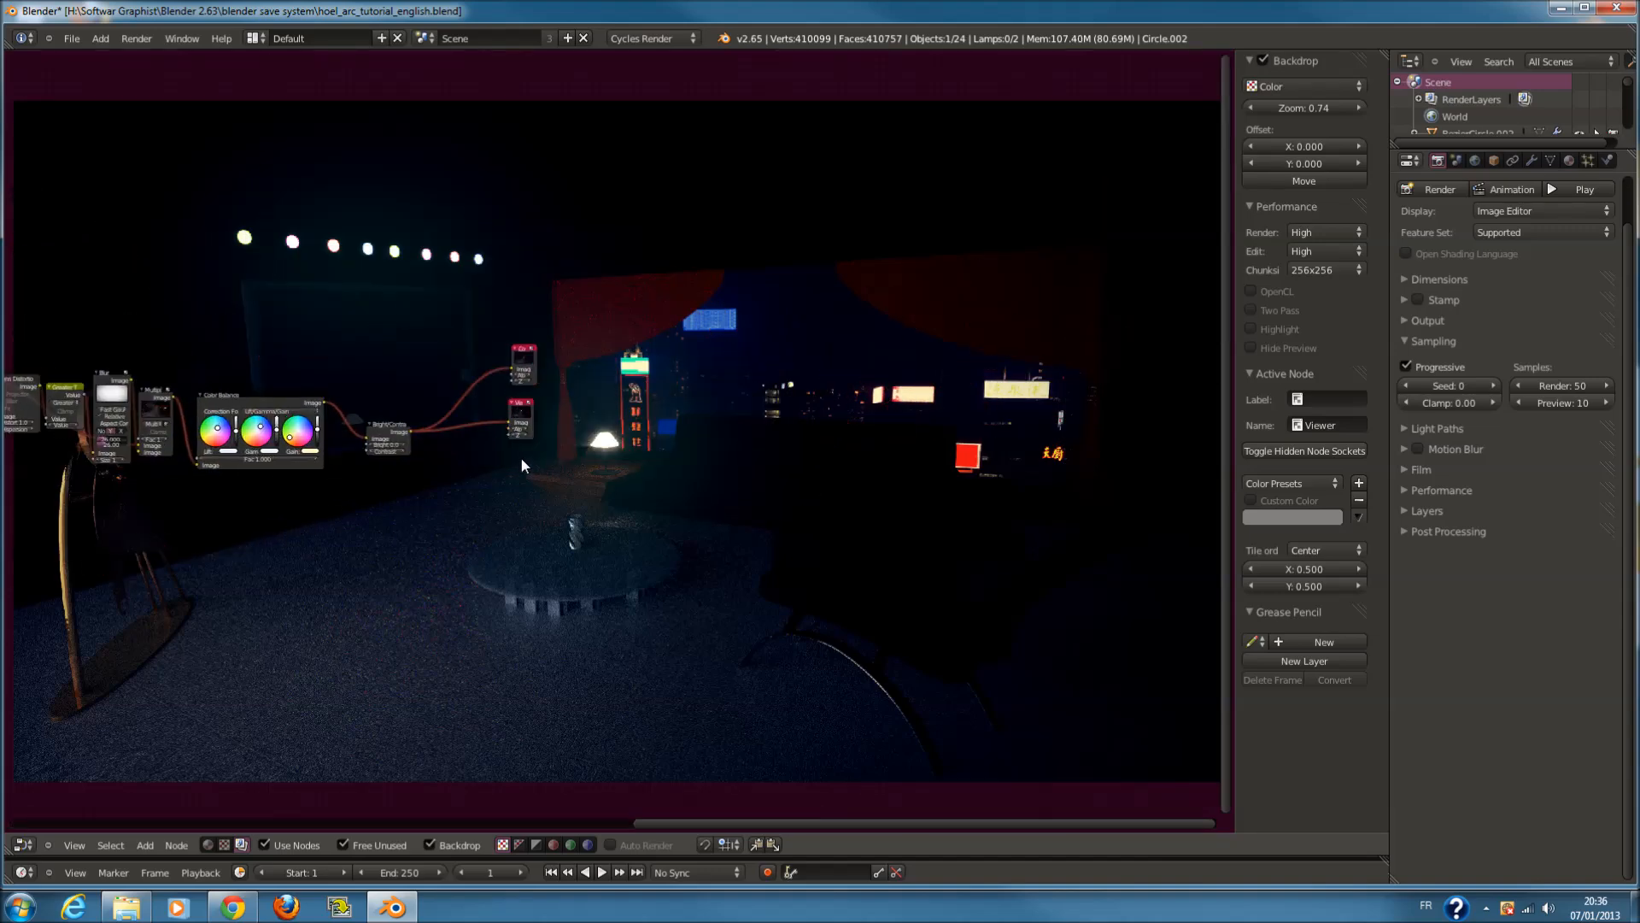
{"action": "left_click_drag", "start_coordinate": [440, 384], "coordinate": [1032, 479]}
{"action": "key", "text": "shift+a"}
{"action": "mouse_move", "coordinate": [417, 567]}
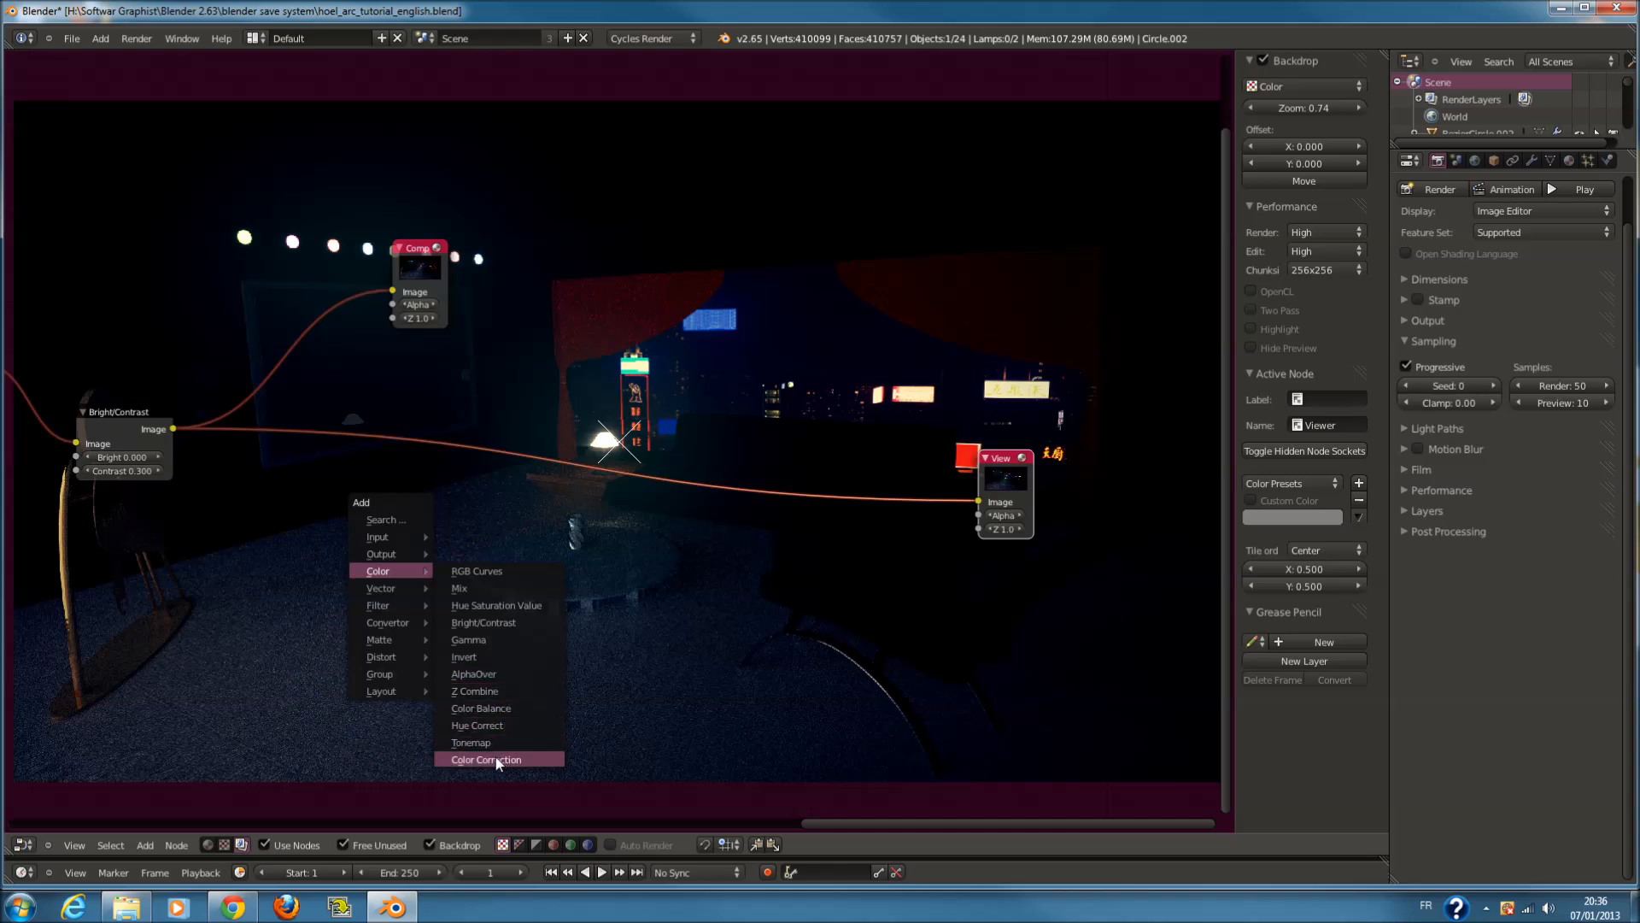
{"action": "mouse_move", "coordinate": [393, 667]}
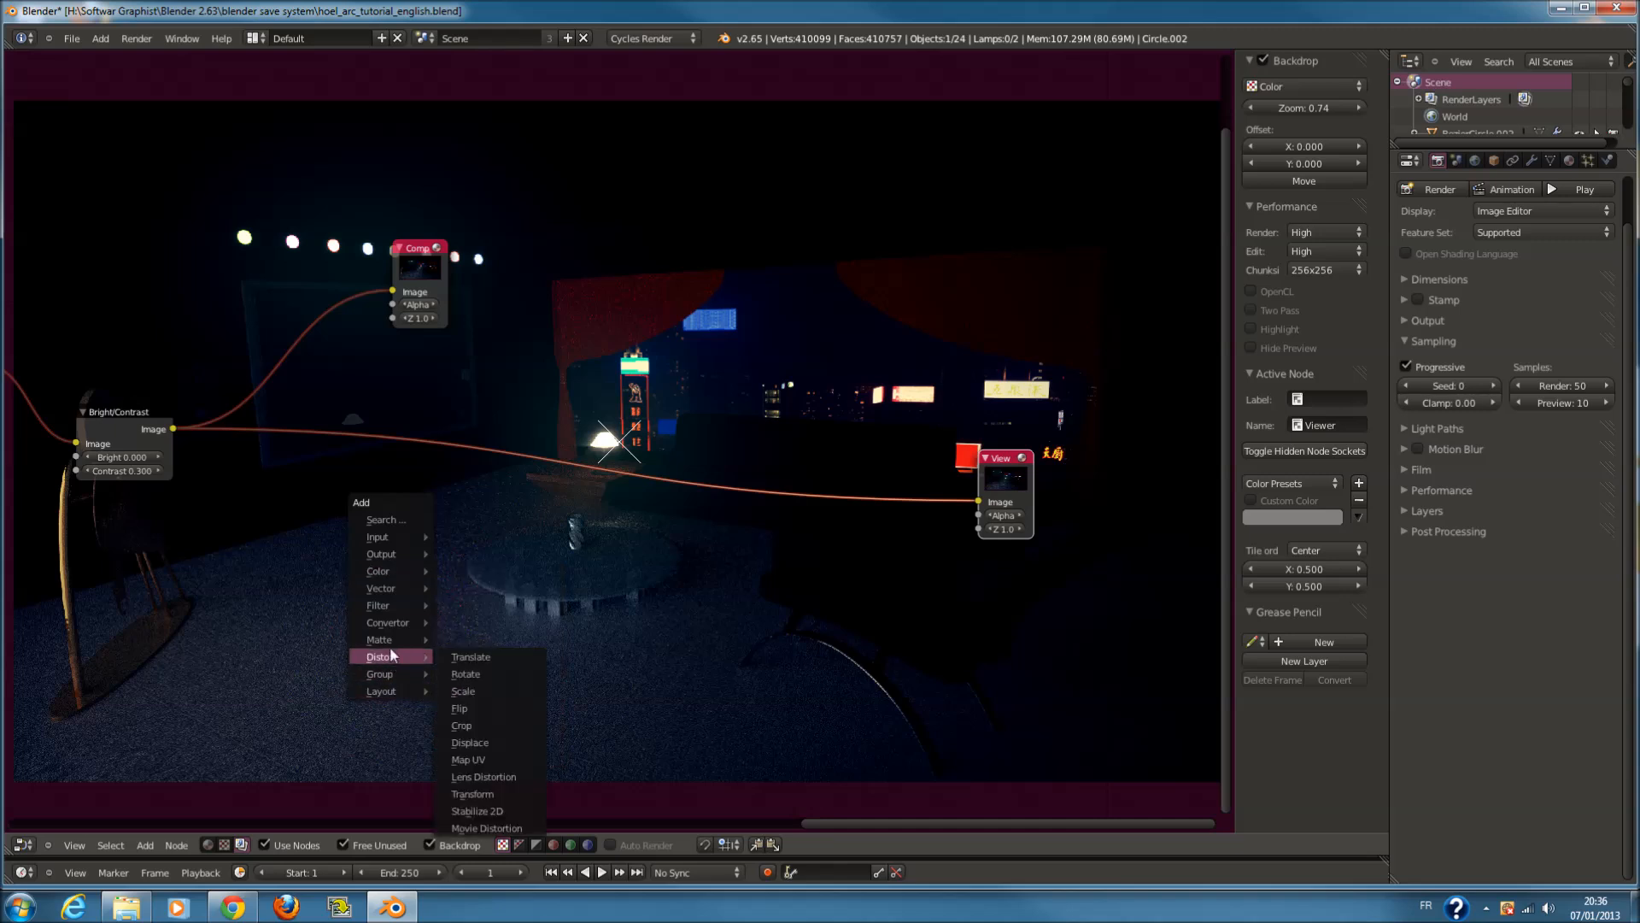
{"action": "mouse_move", "coordinate": [391, 603]}
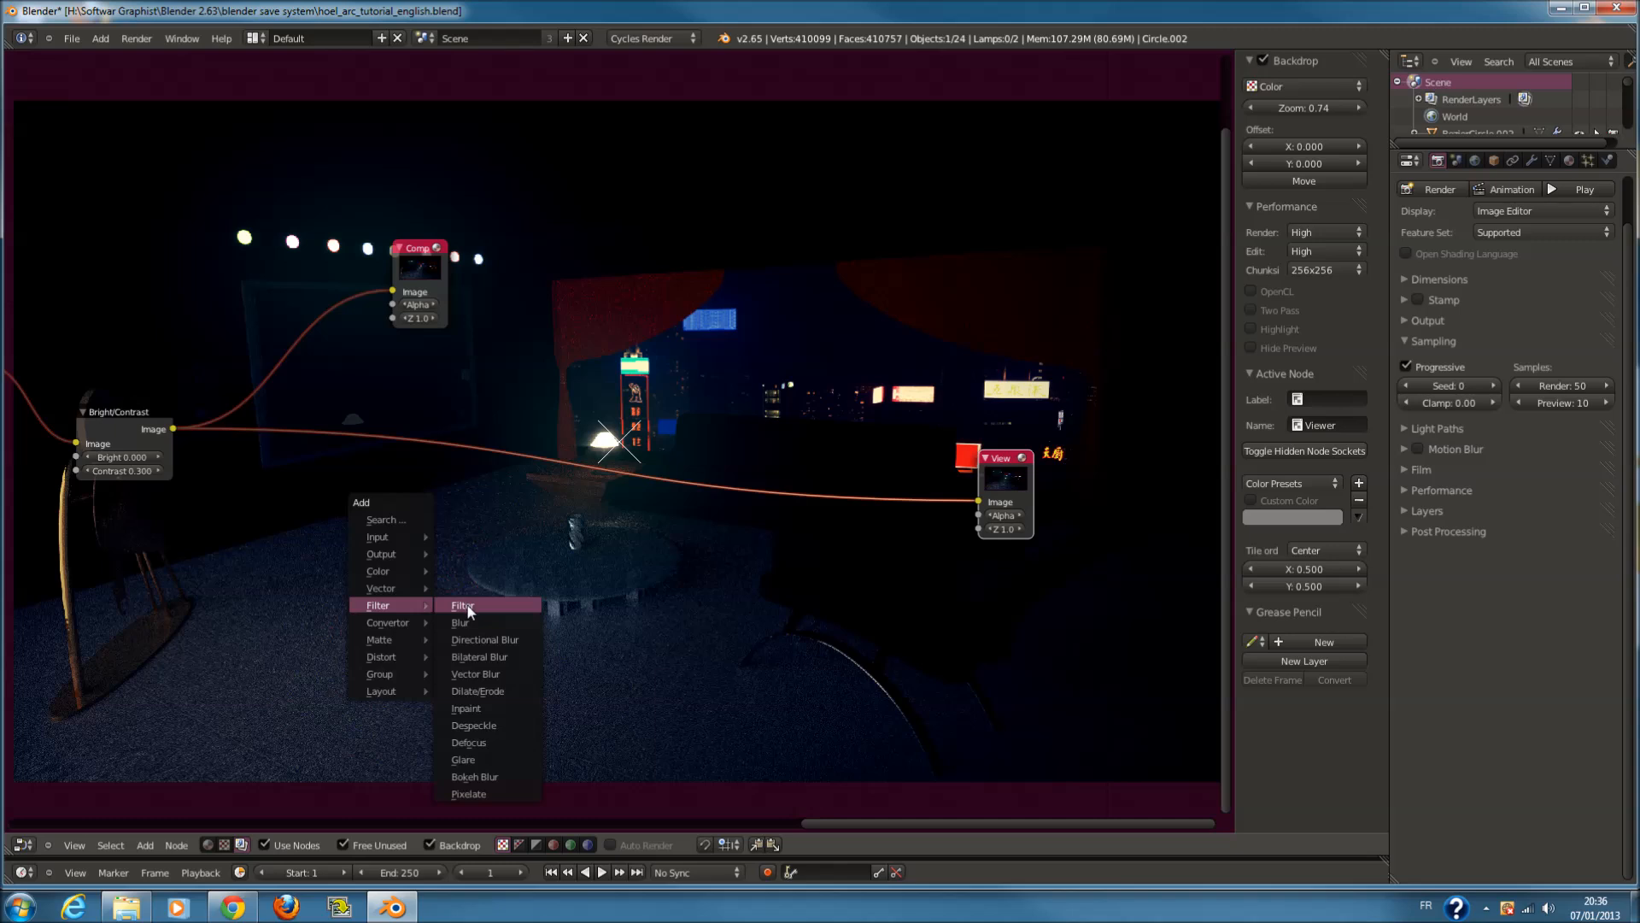
{"action": "key", "text": "Escape"}
{"action": "scroll", "coordinate": [571, 538], "scroll_direction": "down", "scroll_amount": 3}
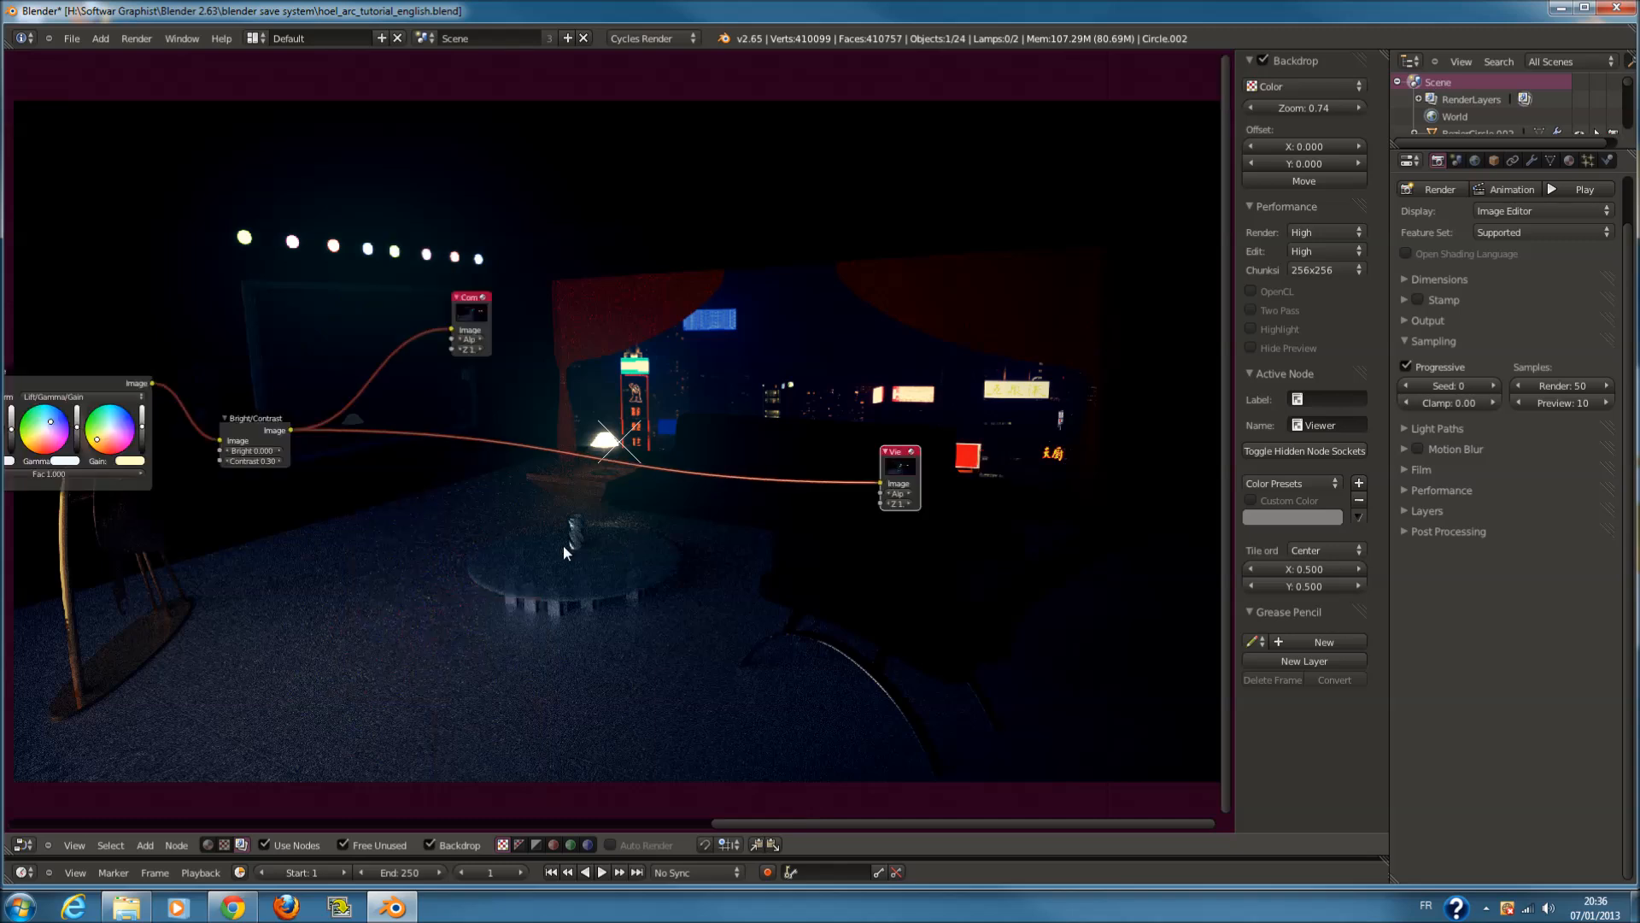
{"action": "left_click_drag", "start_coordinate": [844, 459], "coordinate": [501, 446]}
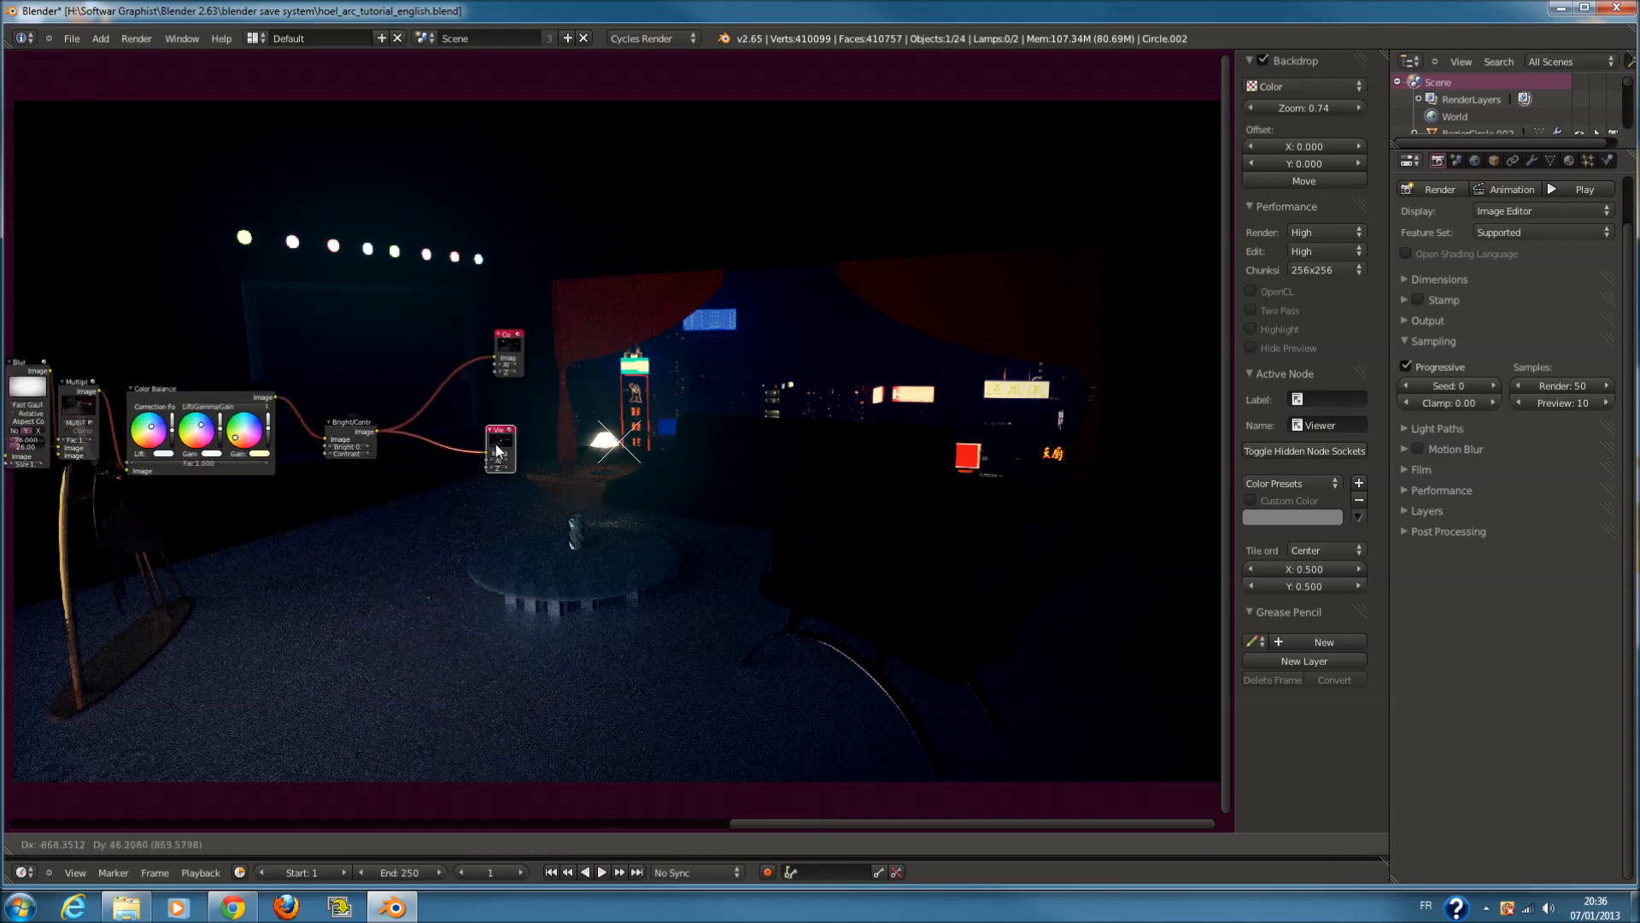
{"action": "scroll", "coordinate": [444, 494], "scroll_direction": "down", "scroll_amount": 2}
{"action": "scroll", "coordinate": [444, 494], "scroll_direction": "up", "scroll_amount": 8, "text": "ctrl"}
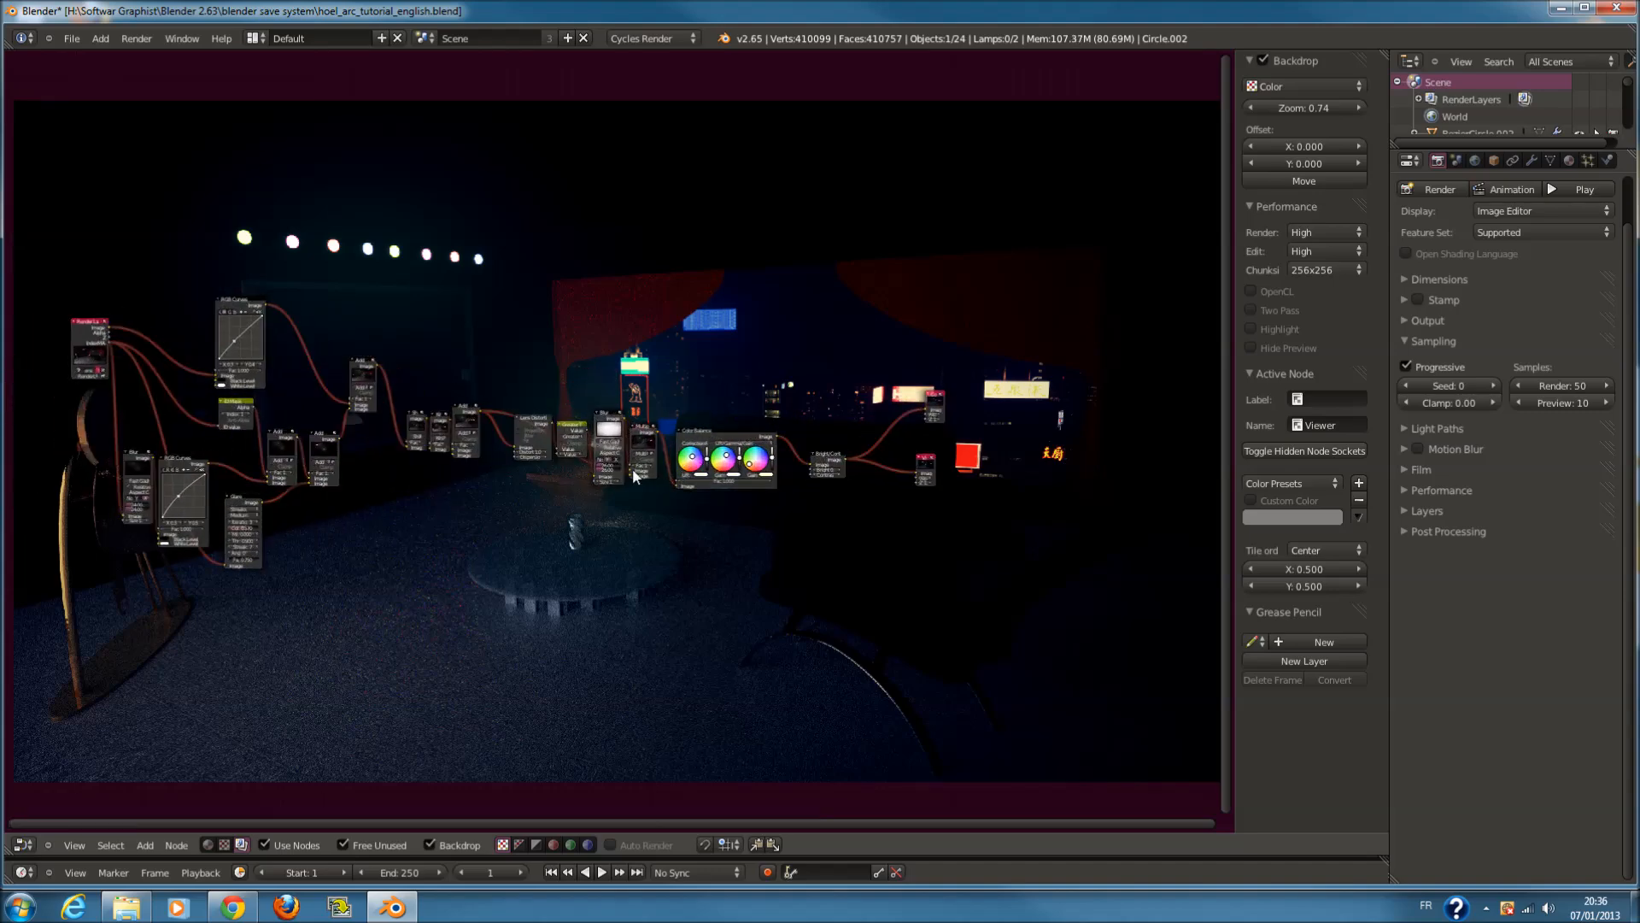
Switch the node editor to a wireframe top view of the 3D scene and select the long plane beside the camera
{"action": "left_click", "coordinate": [23, 844]}
{"action": "left_click", "coordinate": [38, 773]}
{"action": "scroll", "coordinate": [668, 526], "scroll_direction": "up", "scroll_amount": 2}
{"action": "scroll", "coordinate": [1079, 441], "scroll_direction": "down", "scroll_amount": 3}
{"action": "key", "text": "KP_0"}
{"action": "key", "text": "KP_7"}
{"action": "key", "text": "z"}
{"action": "scroll", "coordinate": [854, 683], "scroll_direction": "up", "scroll_amount": 5}
{"action": "right_click", "coordinate": [915, 776]}
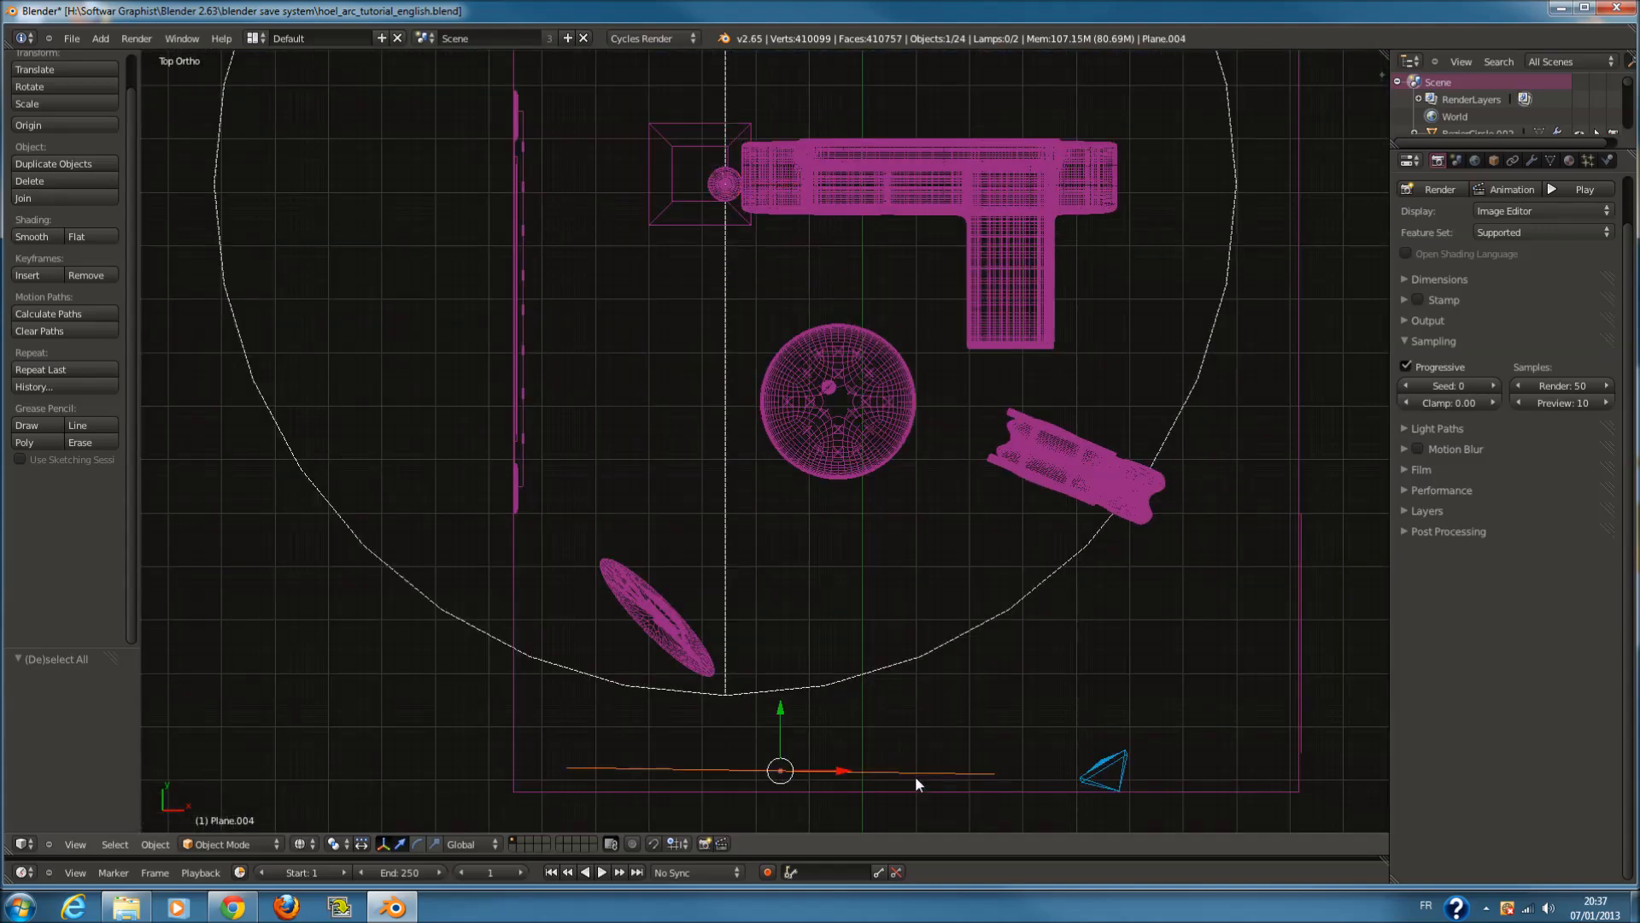
Duplicate the selected plane, place the copy on the other side of the camera, and scale it to 0.359 along X
{"action": "scroll", "coordinate": [906, 761], "scroll_direction": "down", "scroll_amount": 3}
{"action": "key", "text": "shift+d"}
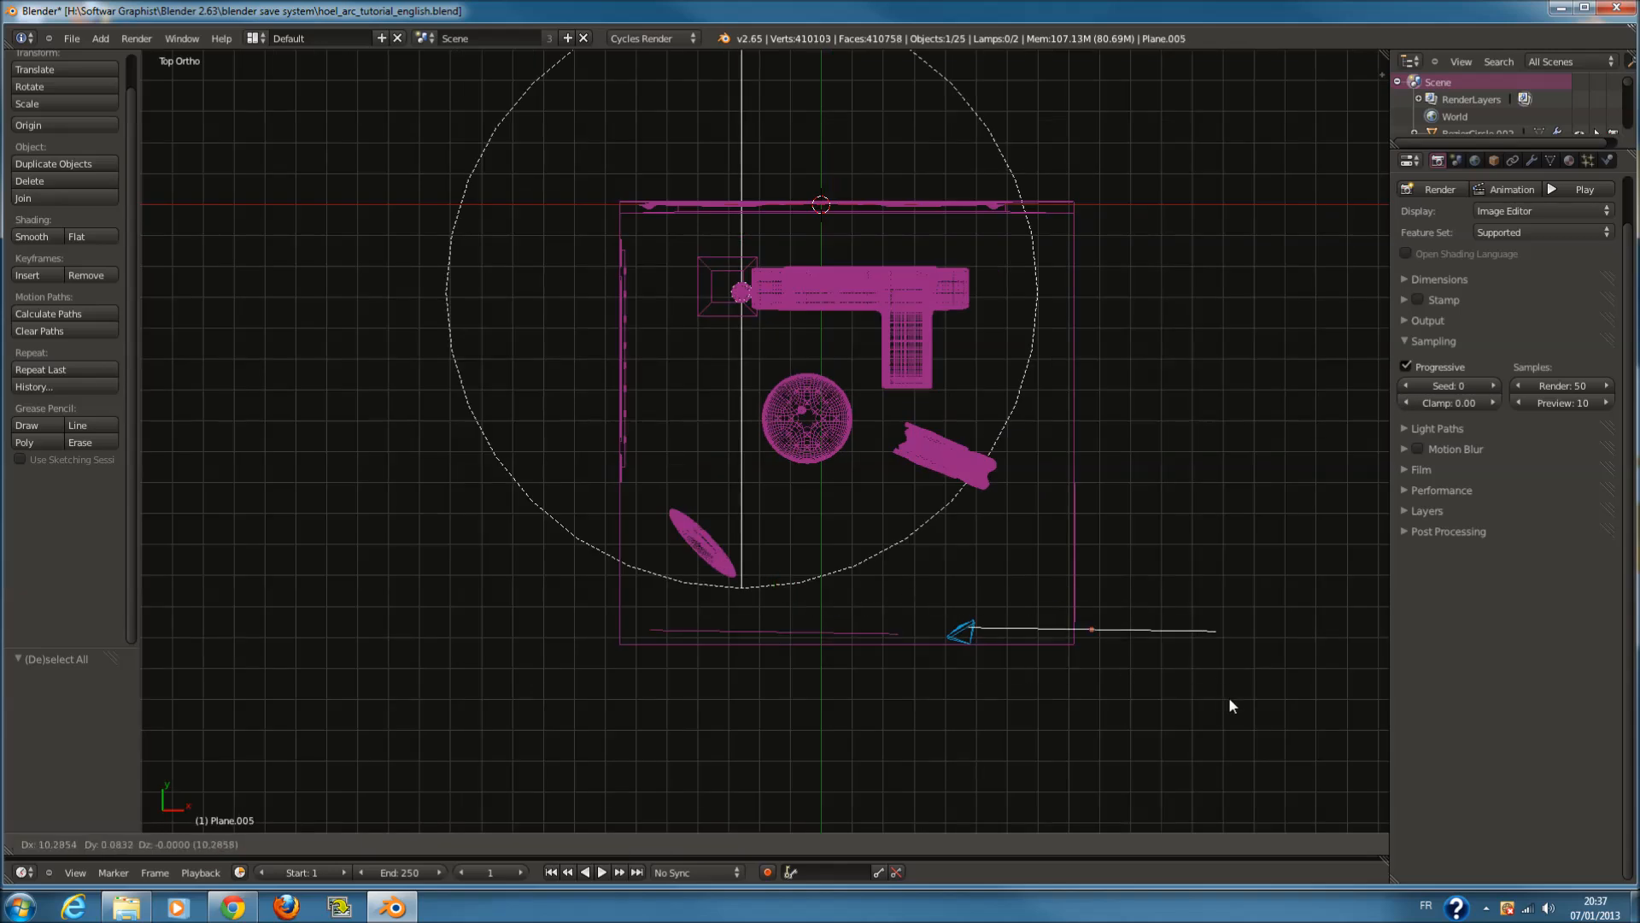
{"action": "left_click", "coordinate": [1234, 699]}
{"action": "key", "text": "s"}
{"action": "key", "text": "x"}
{"action": "left_click", "coordinate": [1149, 660]}
Move the shortened plane copy into the room corner next to the camera and rotate it to stand at an angle there
{"action": "key", "text": "g"}
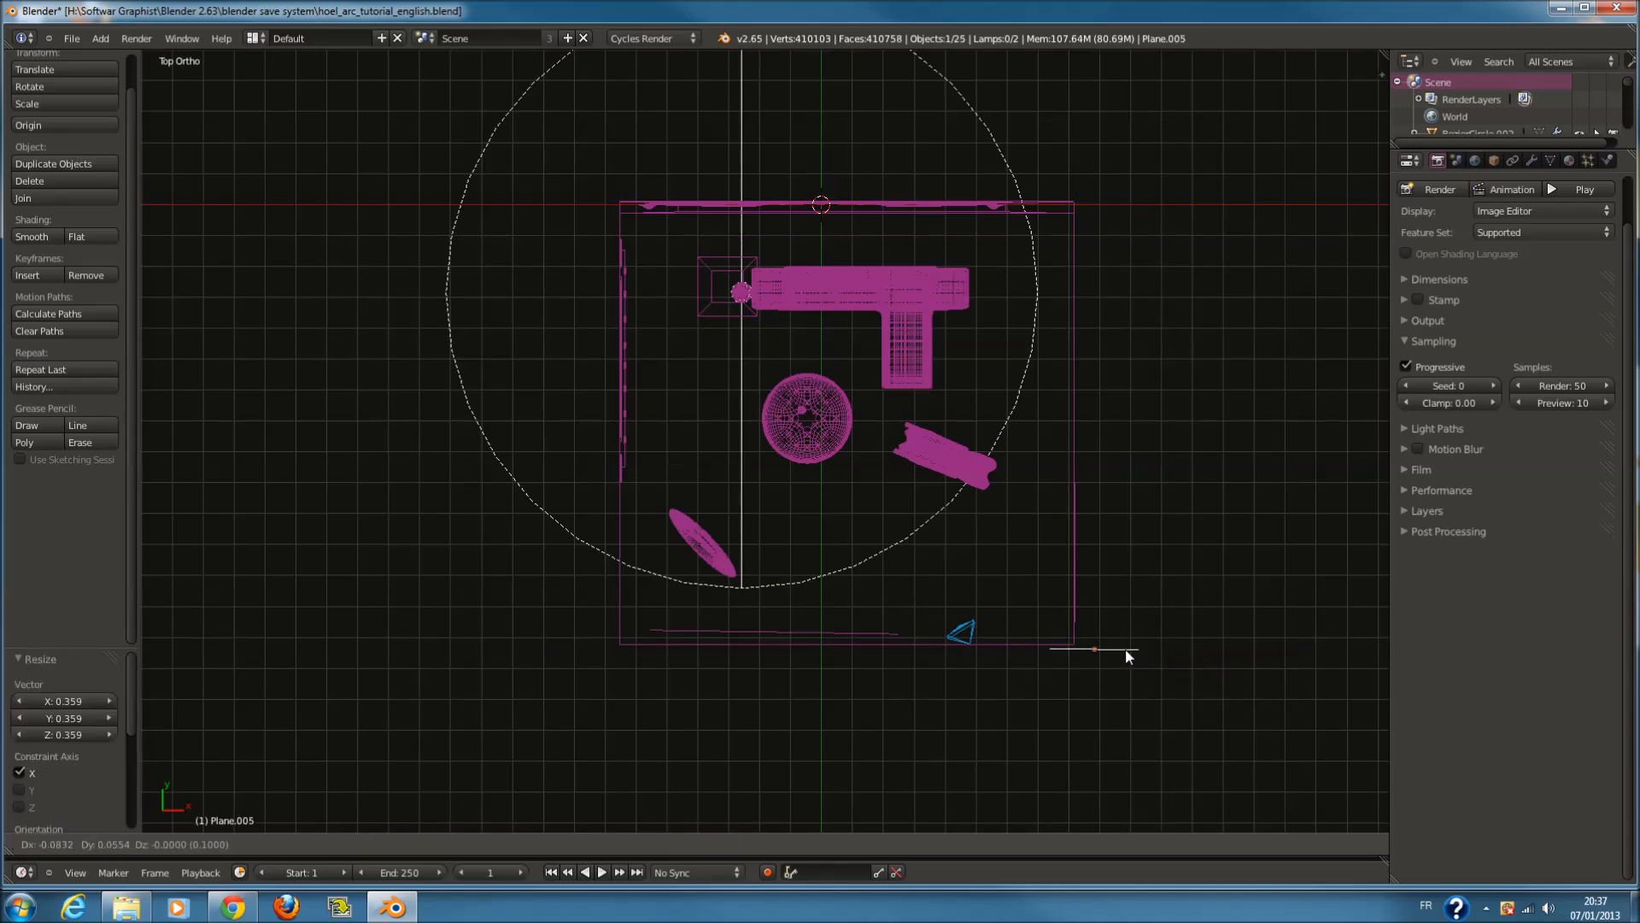
{"action": "left_click", "coordinate": [1065, 649]}
{"action": "key", "text": "r"}
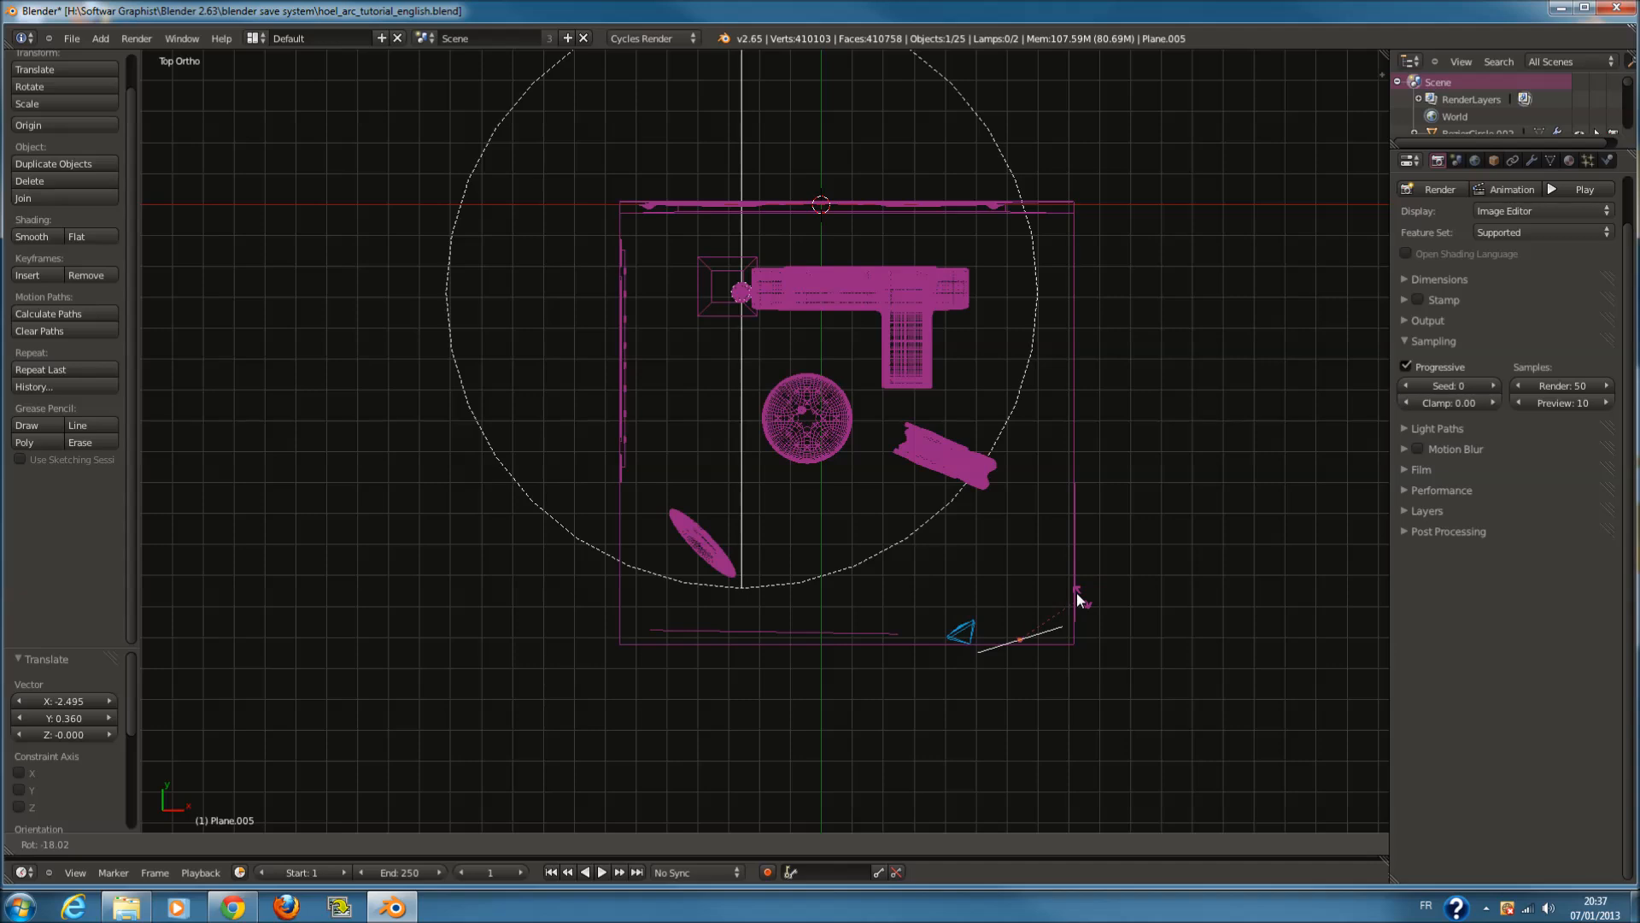
{"action": "left_click", "coordinate": [1068, 584]}
{"action": "key", "text": "g"}
{"action": "left_click", "coordinate": [1076, 566]}
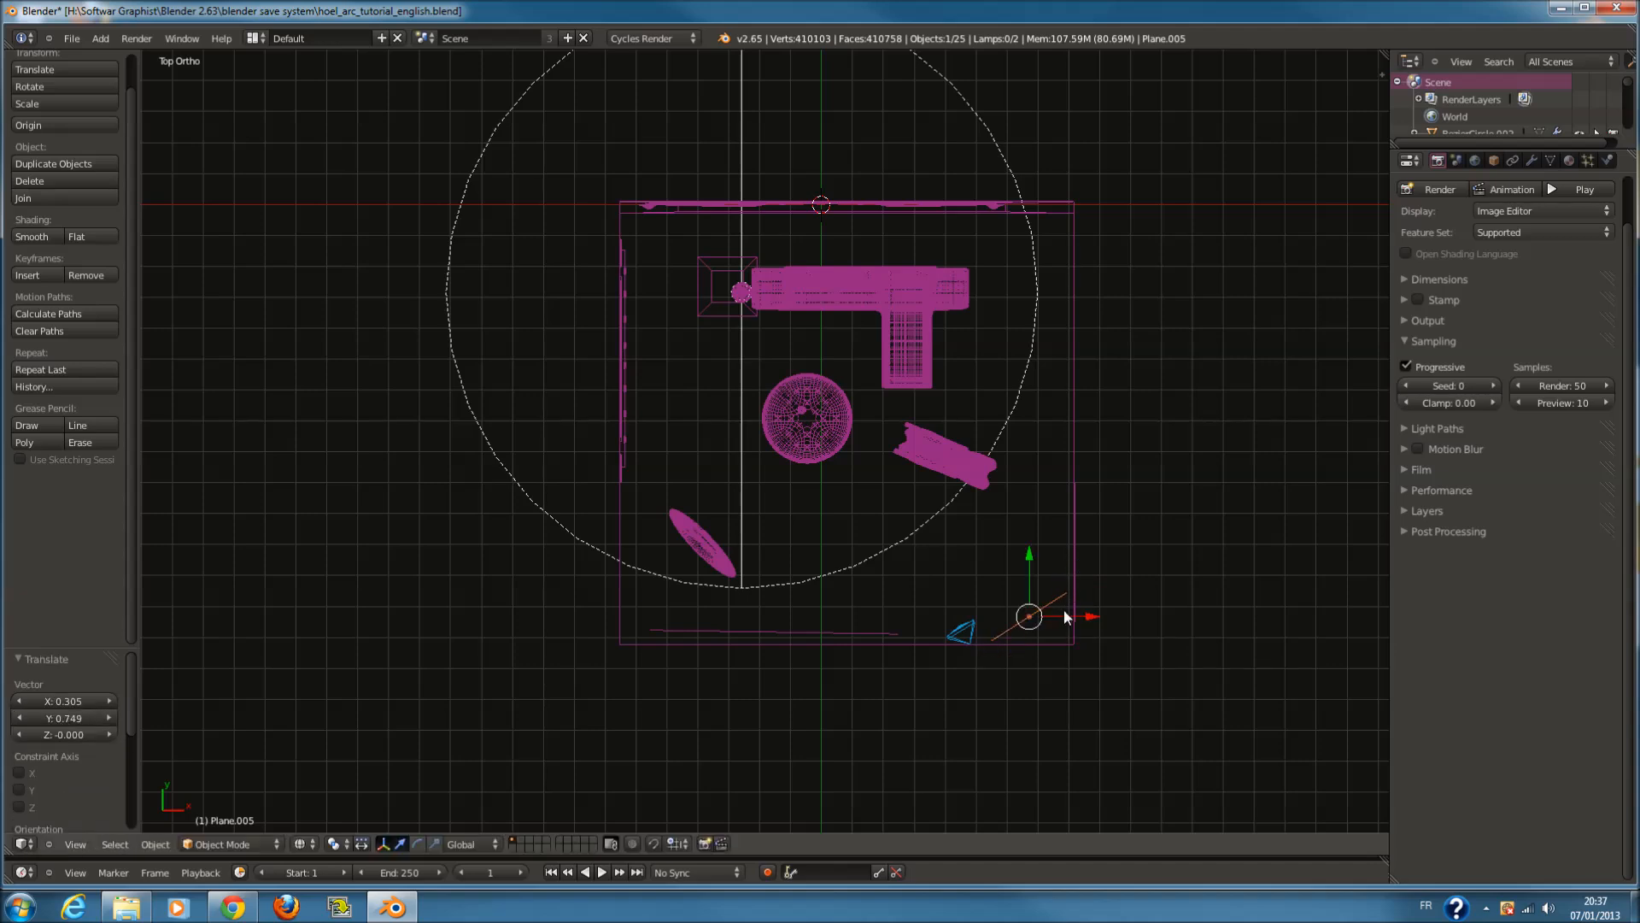
{"action": "key", "text": "g"}
{"action": "left_click", "coordinate": [1164, 583]}
{"action": "key", "text": "g"}
{"action": "left_click", "coordinate": [1089, 620]}
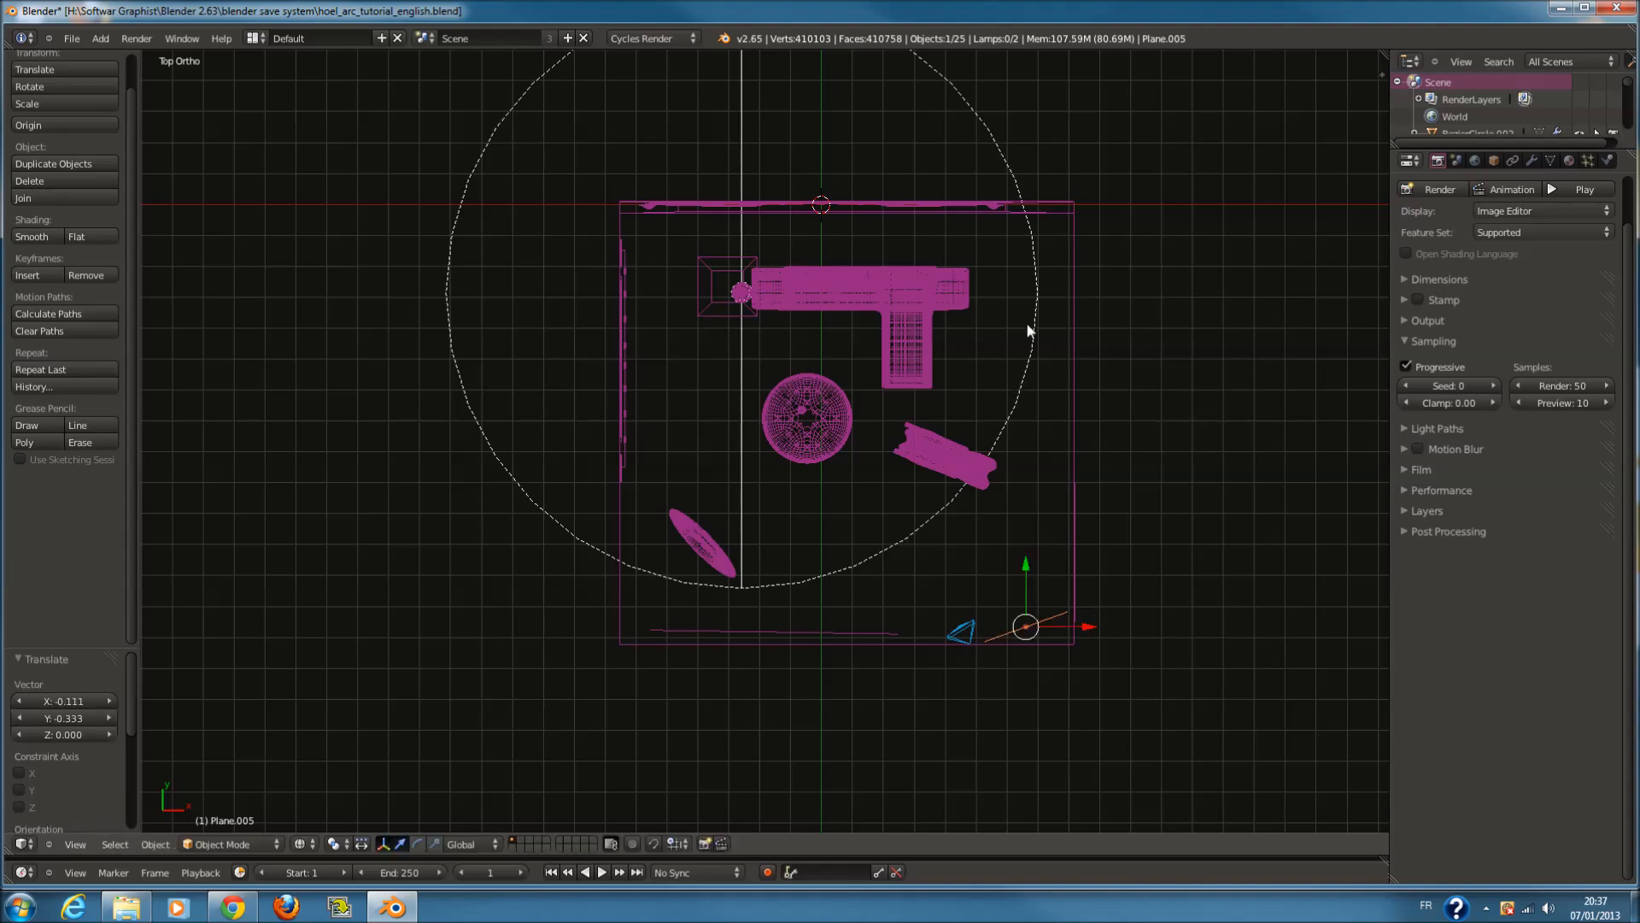
Return to the camera view in solid shading and select the table lamp beside the sofa
{"action": "key", "text": "KP_0"}
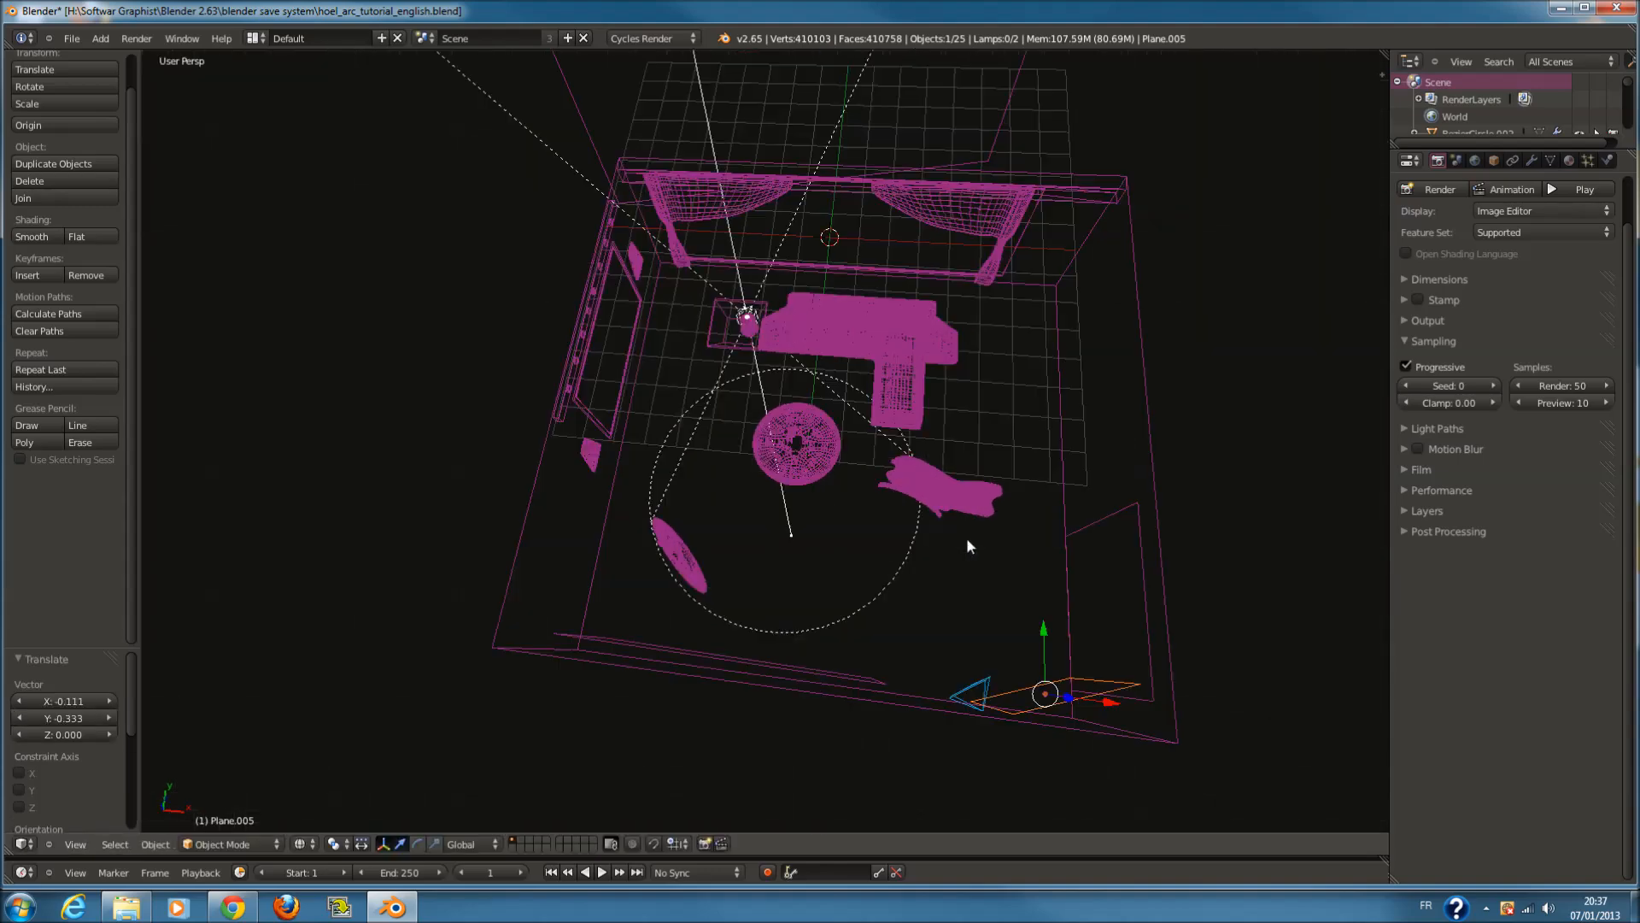
{"action": "key", "text": "z"}
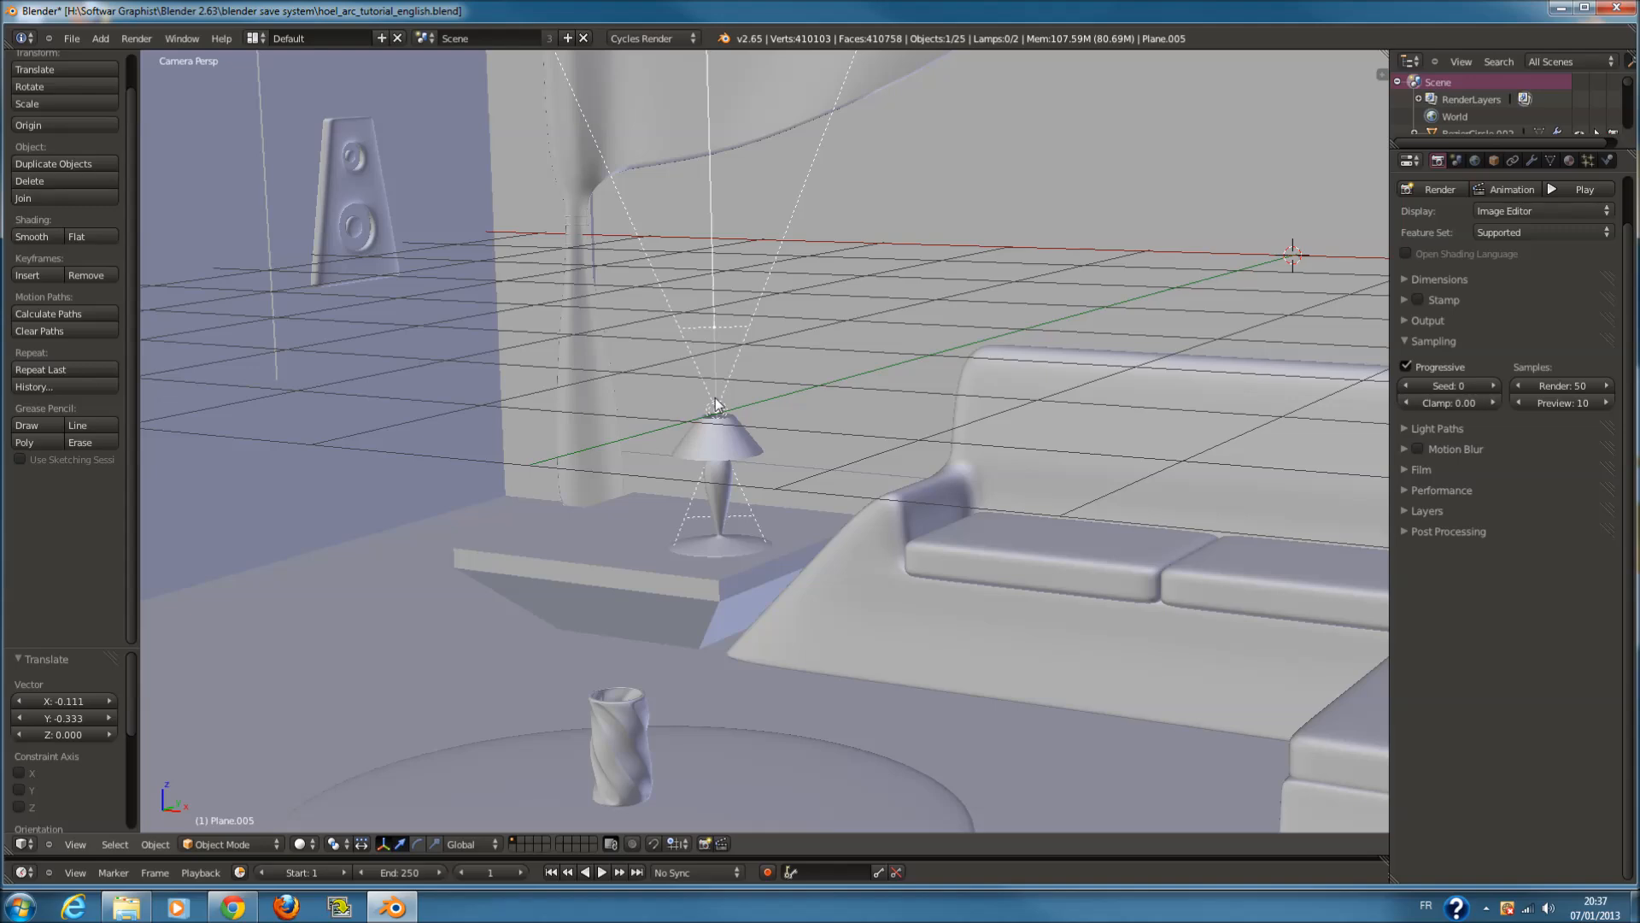
{"action": "right_click", "coordinate": [718, 407]}
{"action": "key", "text": "z"}
{"action": "right_click", "coordinate": [732, 428]}
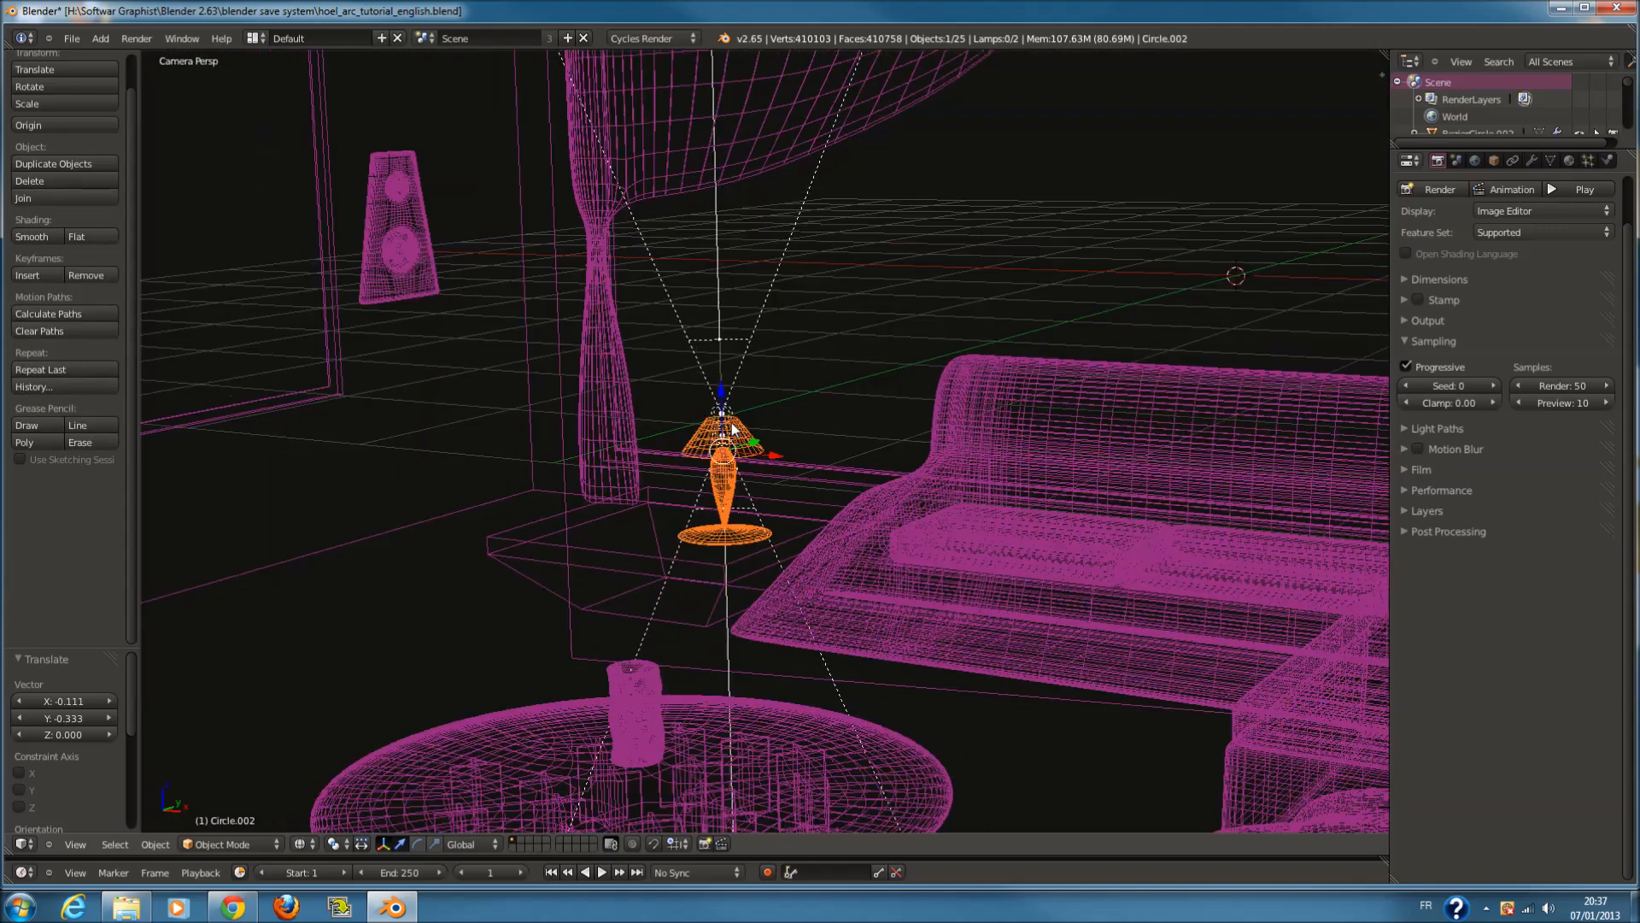
{"action": "key", "text": "z"}
{"action": "scroll", "coordinate": [737, 431], "scroll_direction": "down", "scroll_amount": 5}
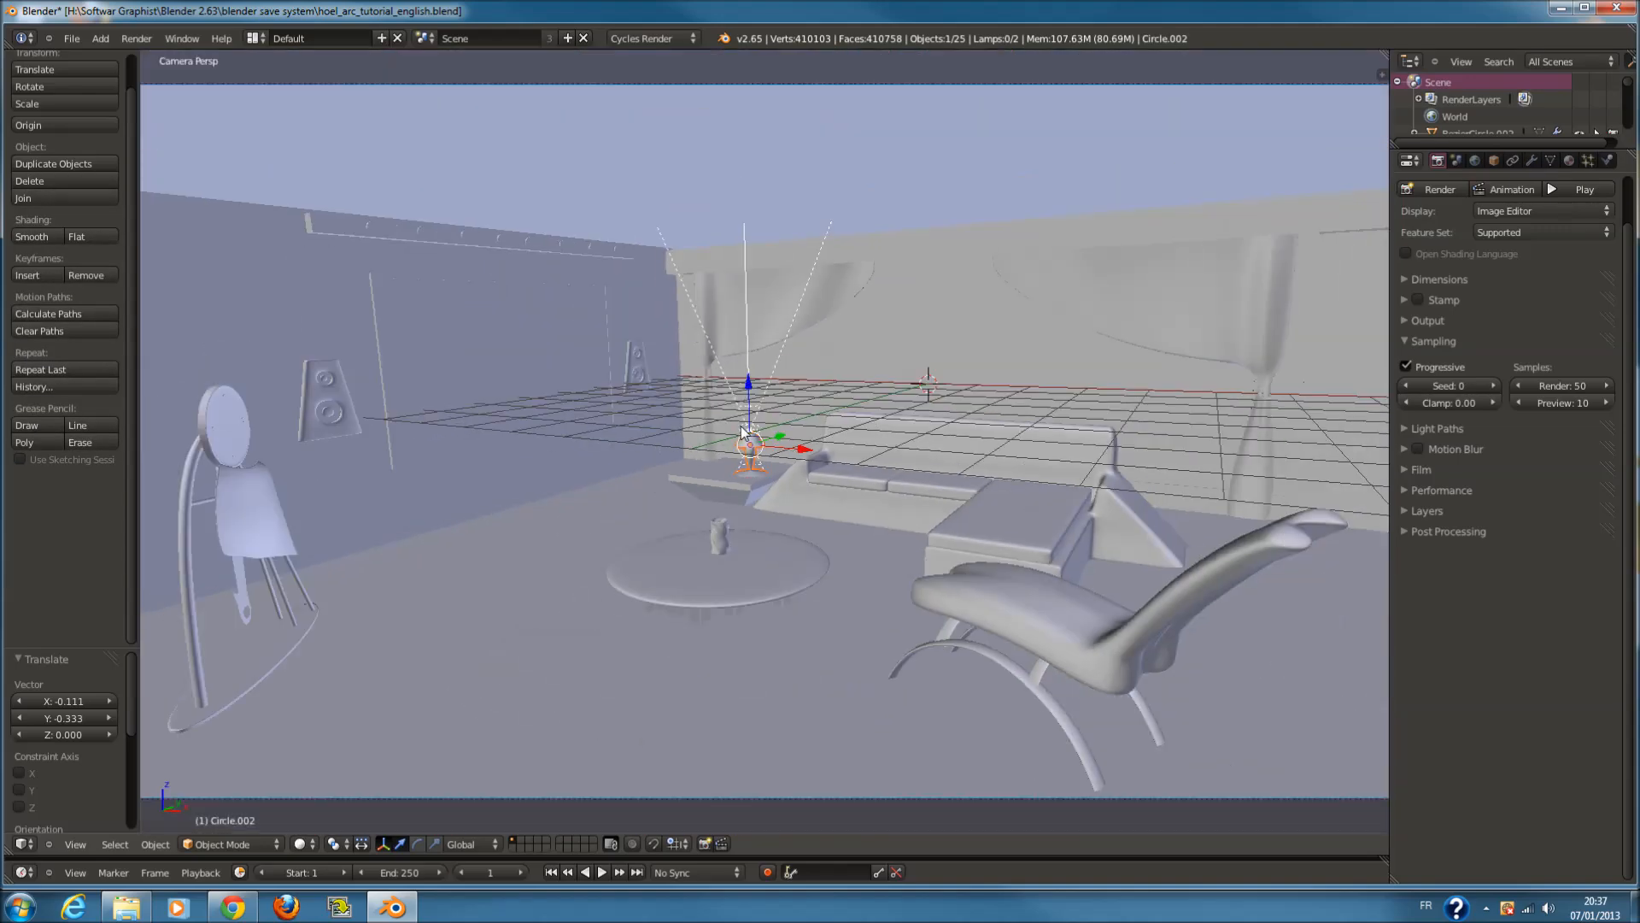
{"action": "scroll", "coordinate": [742, 429], "scroll_direction": "down", "scroll_amount": 1}
{"action": "key", "text": "z"}
{"action": "key", "text": "z"}
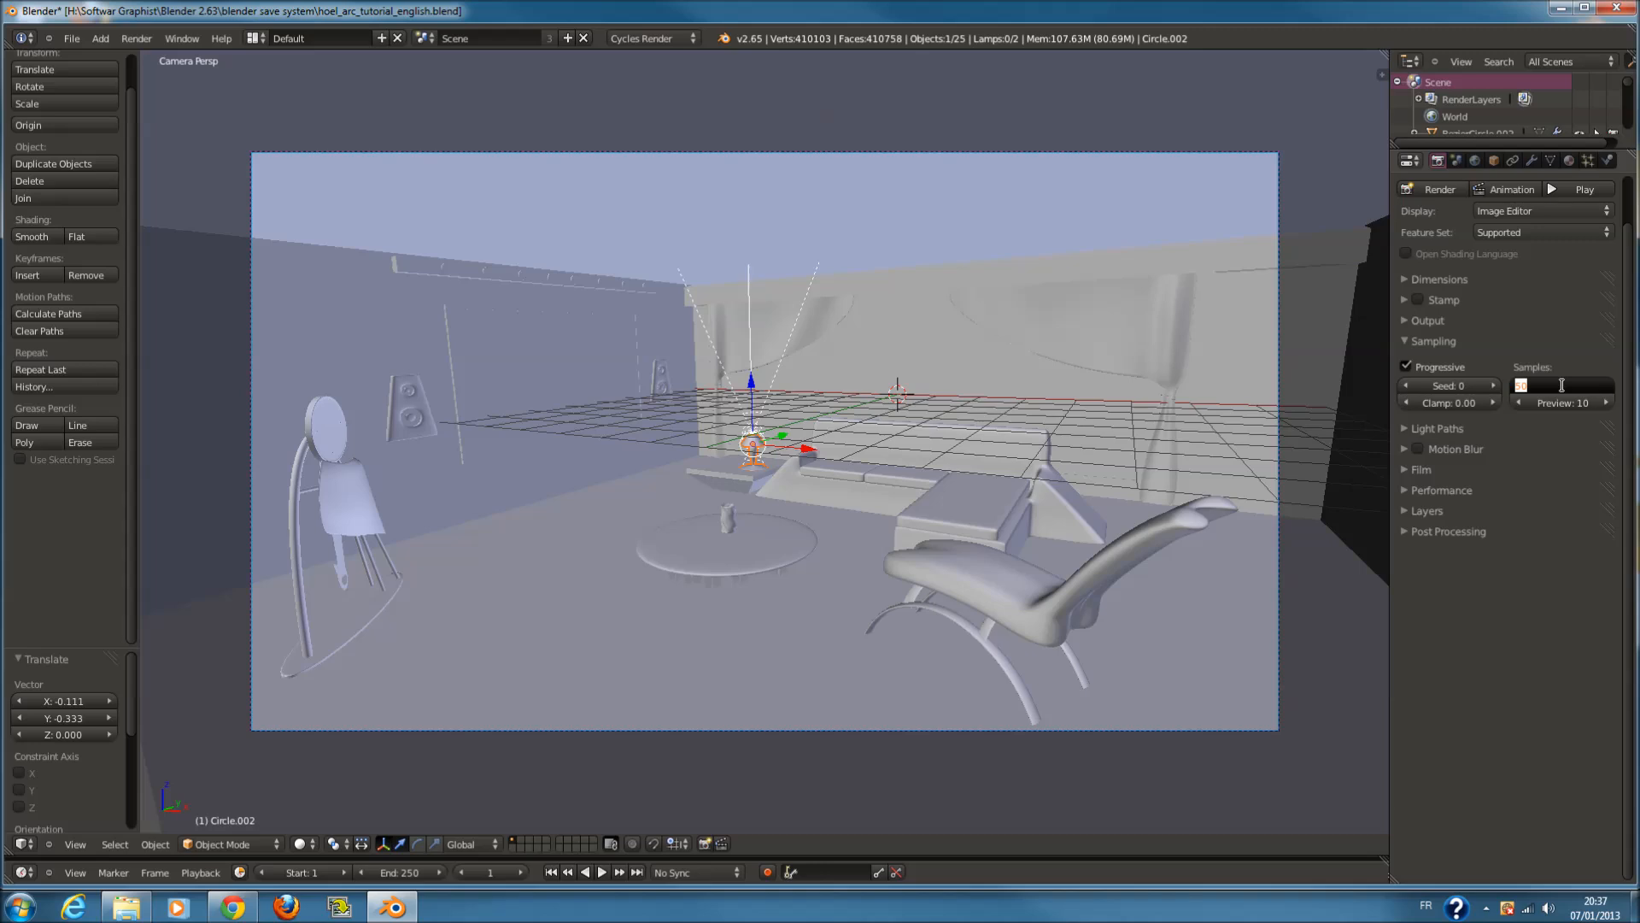
Set the number of render samples to 300
{"action": "type", "text": "300"}
{"action": "key", "text": "Return"}
{"action": "left_click", "coordinate": [1473, 340]}
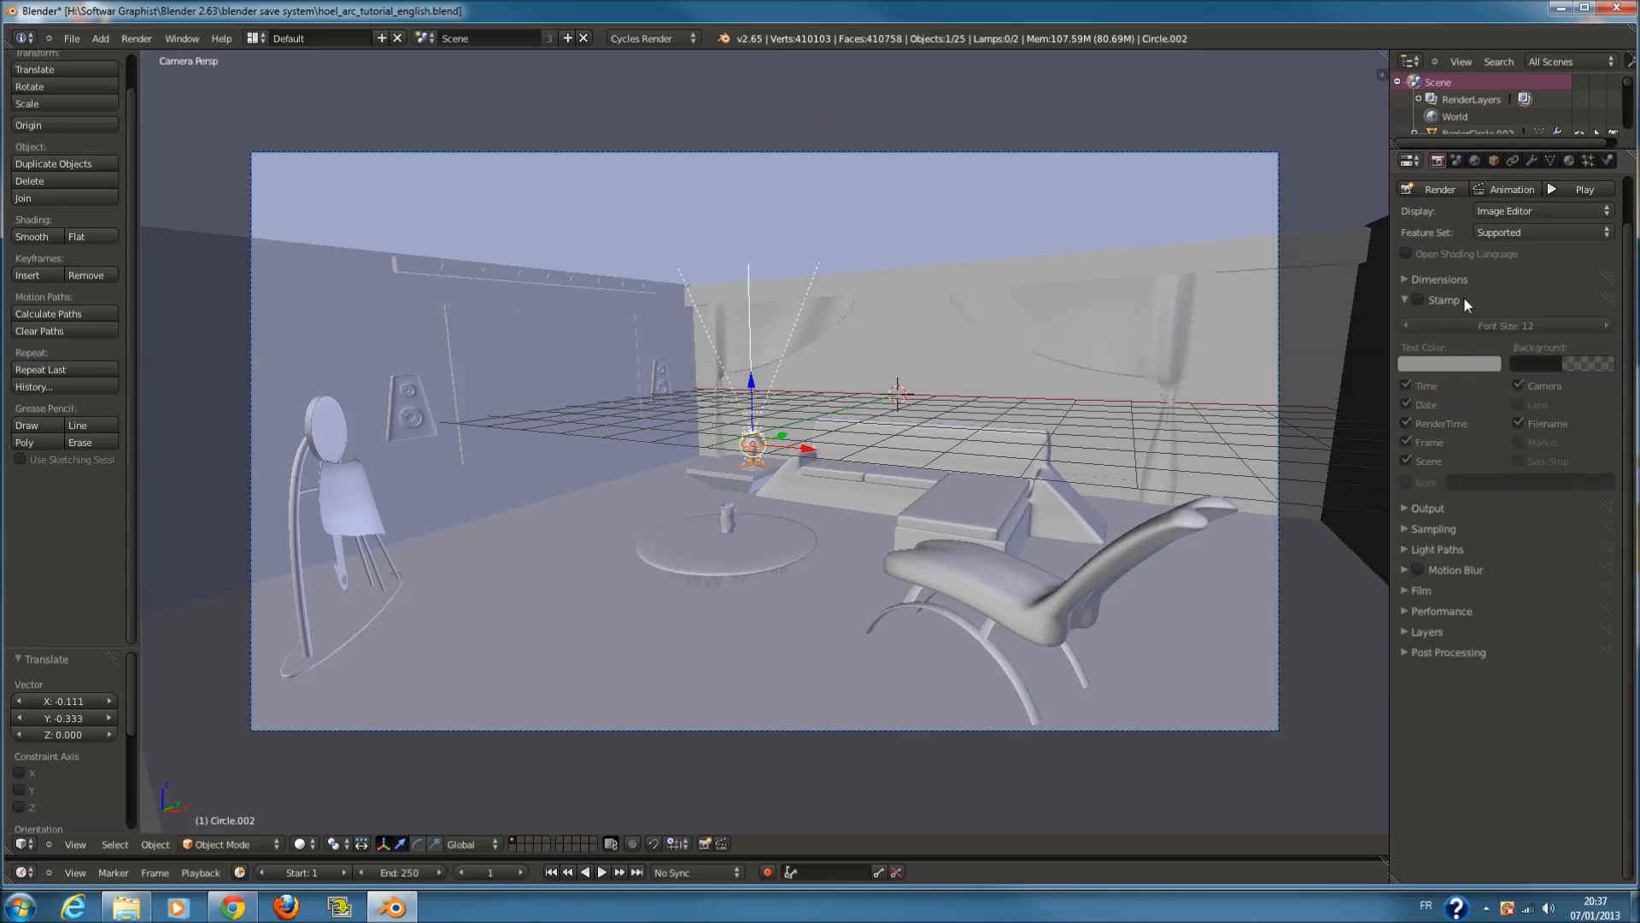
Check the render resolution settings and leave all the render settings sections collapsed
{"action": "left_click", "coordinate": [1460, 280]}
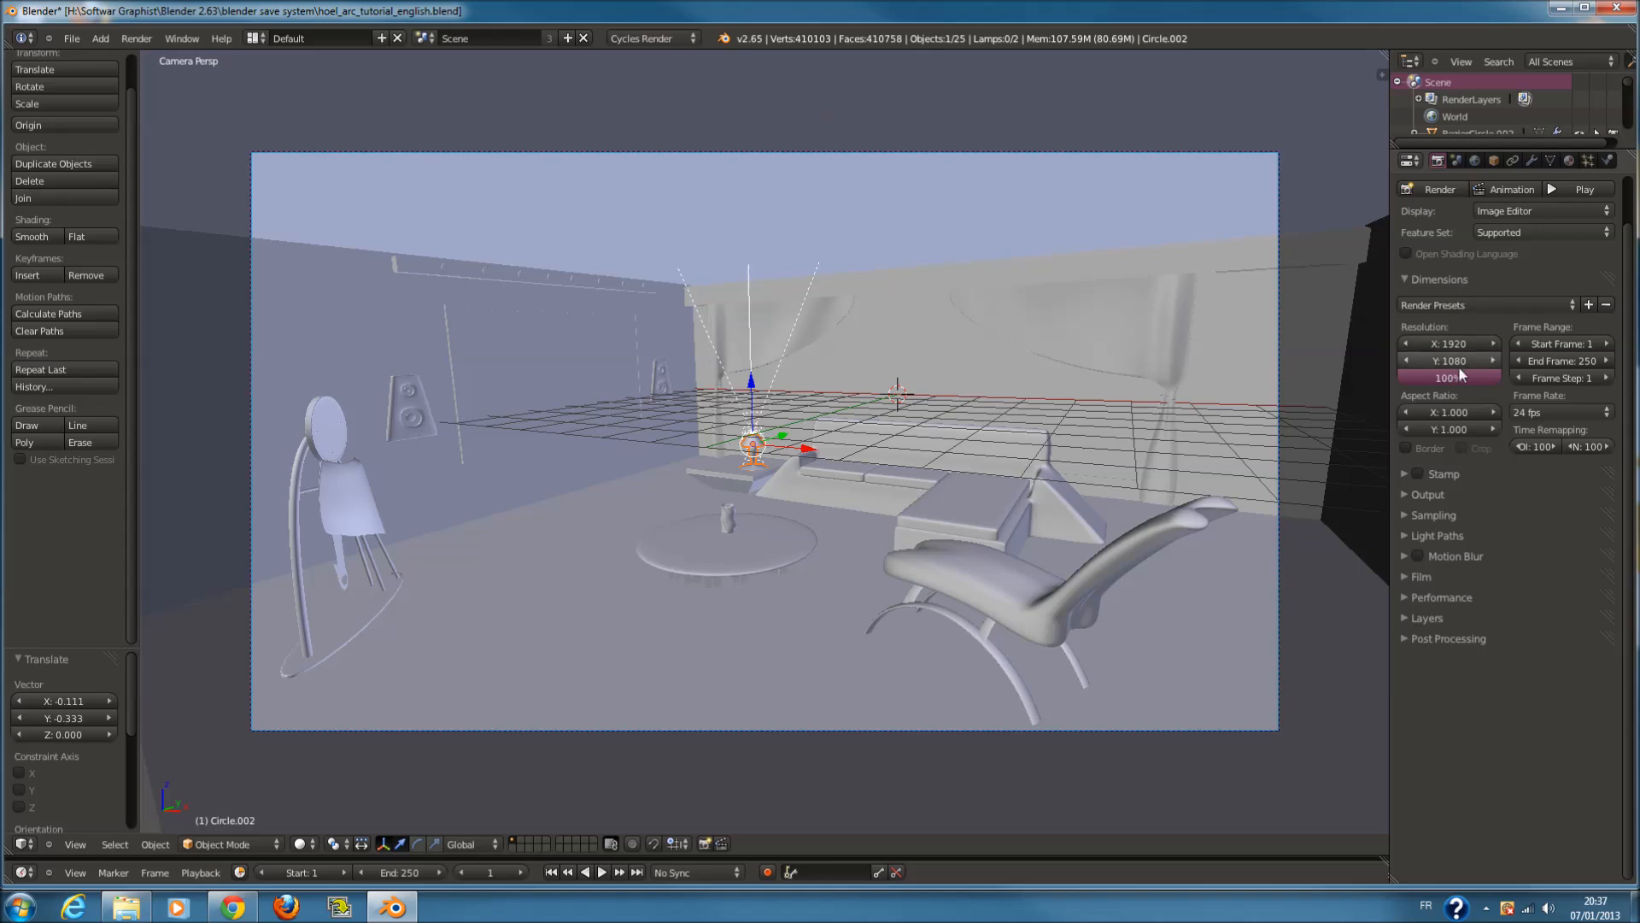
{"action": "left_click", "coordinate": [1458, 280]}
{"action": "left_click", "coordinate": [1466, 422]}
{"action": "left_click", "coordinate": [1468, 422]}
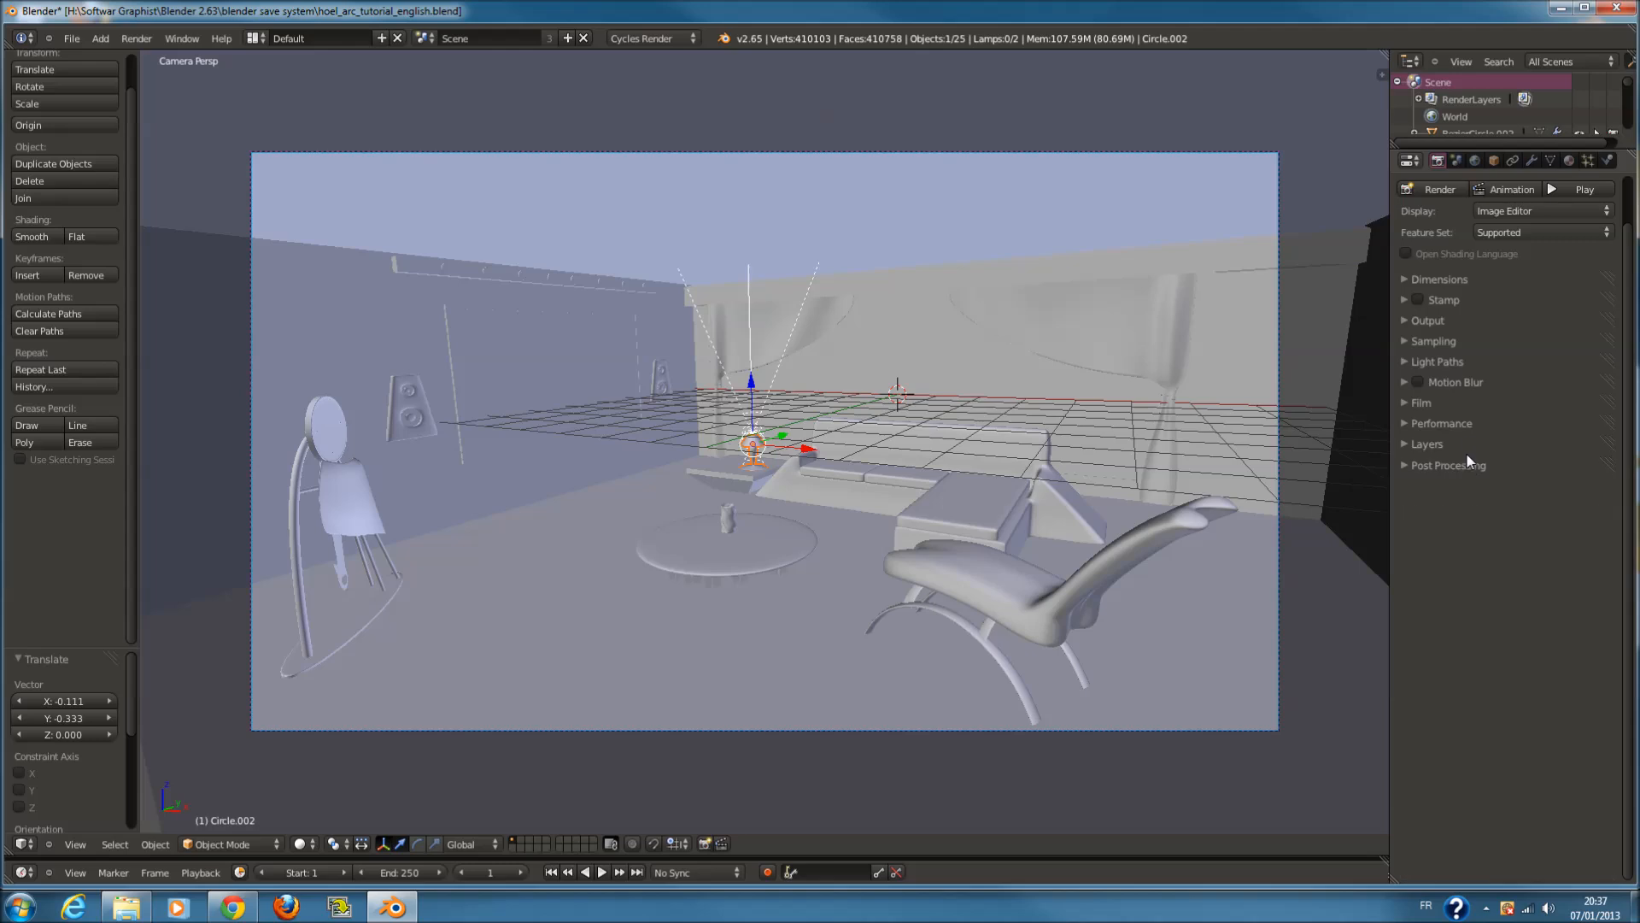
Review the image saving options for the render result in the UV/Image Editor, and return to the 3D View
{"action": "left_click", "coordinate": [32, 846]}
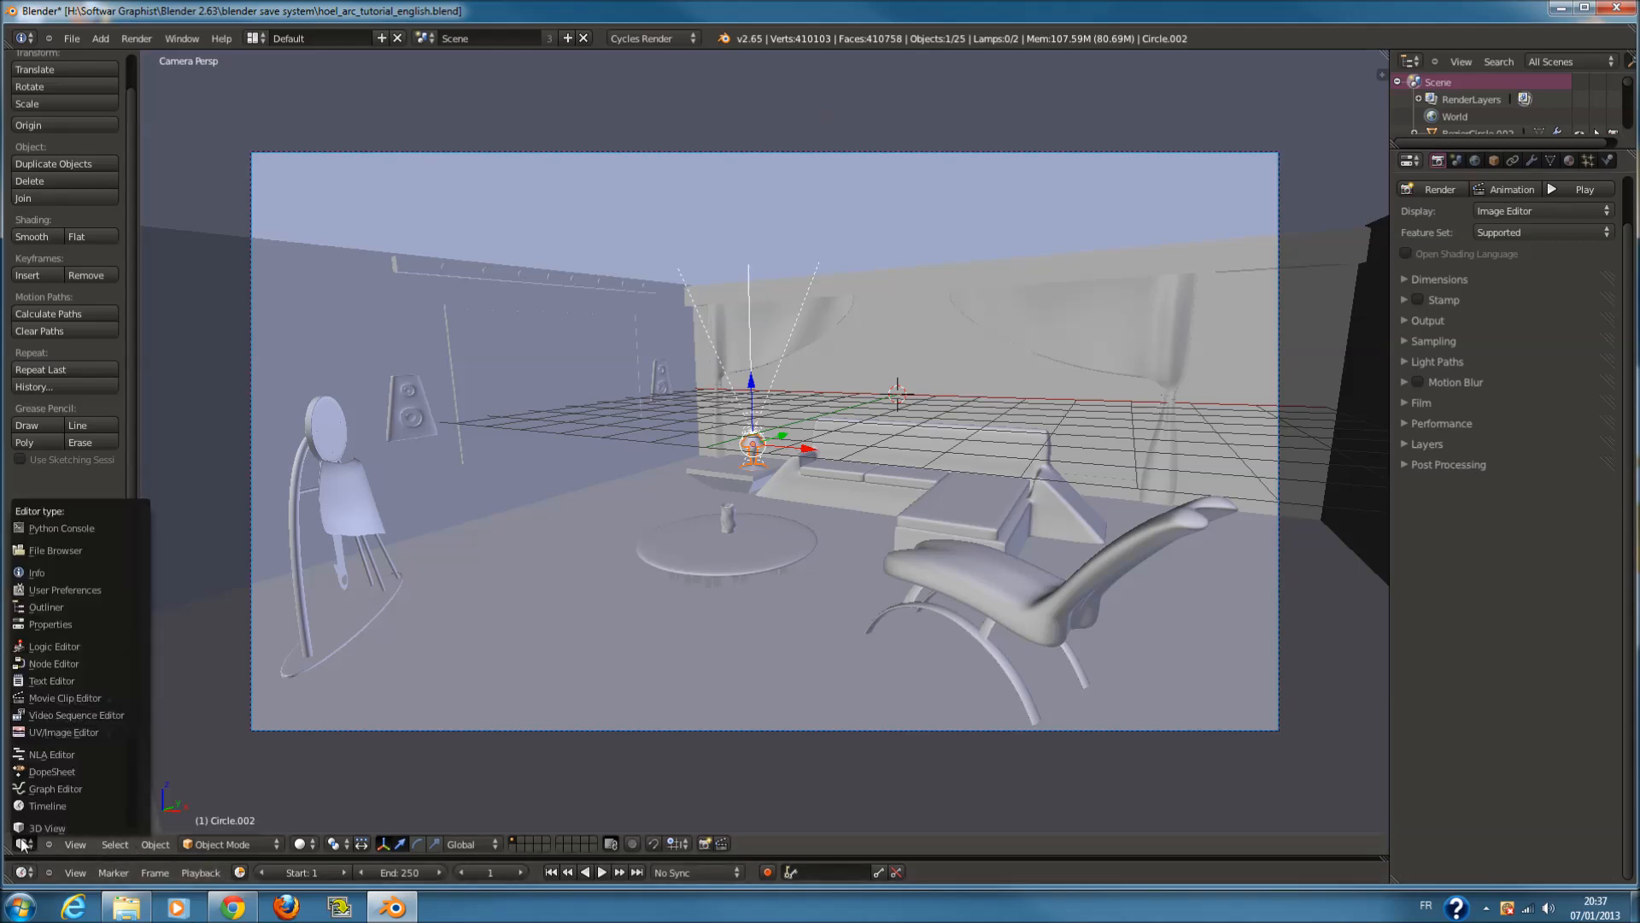
{"action": "left_click", "coordinate": [89, 730]}
{"action": "left_click", "coordinate": [120, 846]}
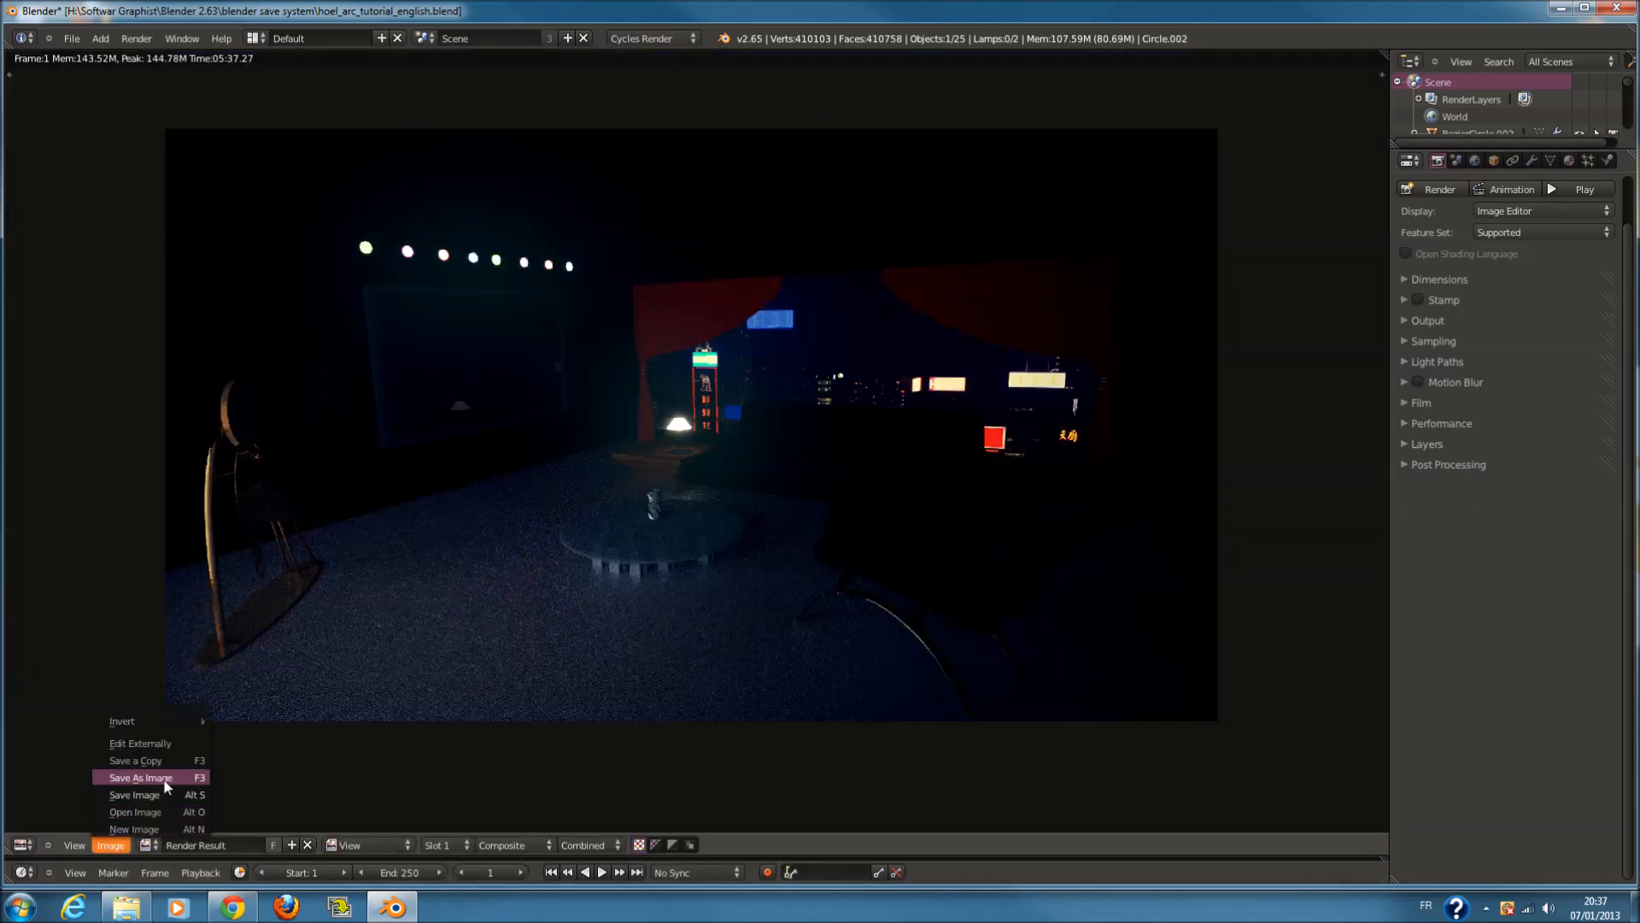
{"action": "left_click", "coordinate": [23, 845]}
{"action": "left_click", "coordinate": [52, 825]}
{"action": "scroll", "coordinate": [725, 509], "scroll_direction": "up", "scroll_amount": 5}
{"action": "scroll", "coordinate": [726, 509], "scroll_direction": "down", "scroll_amount": 2}
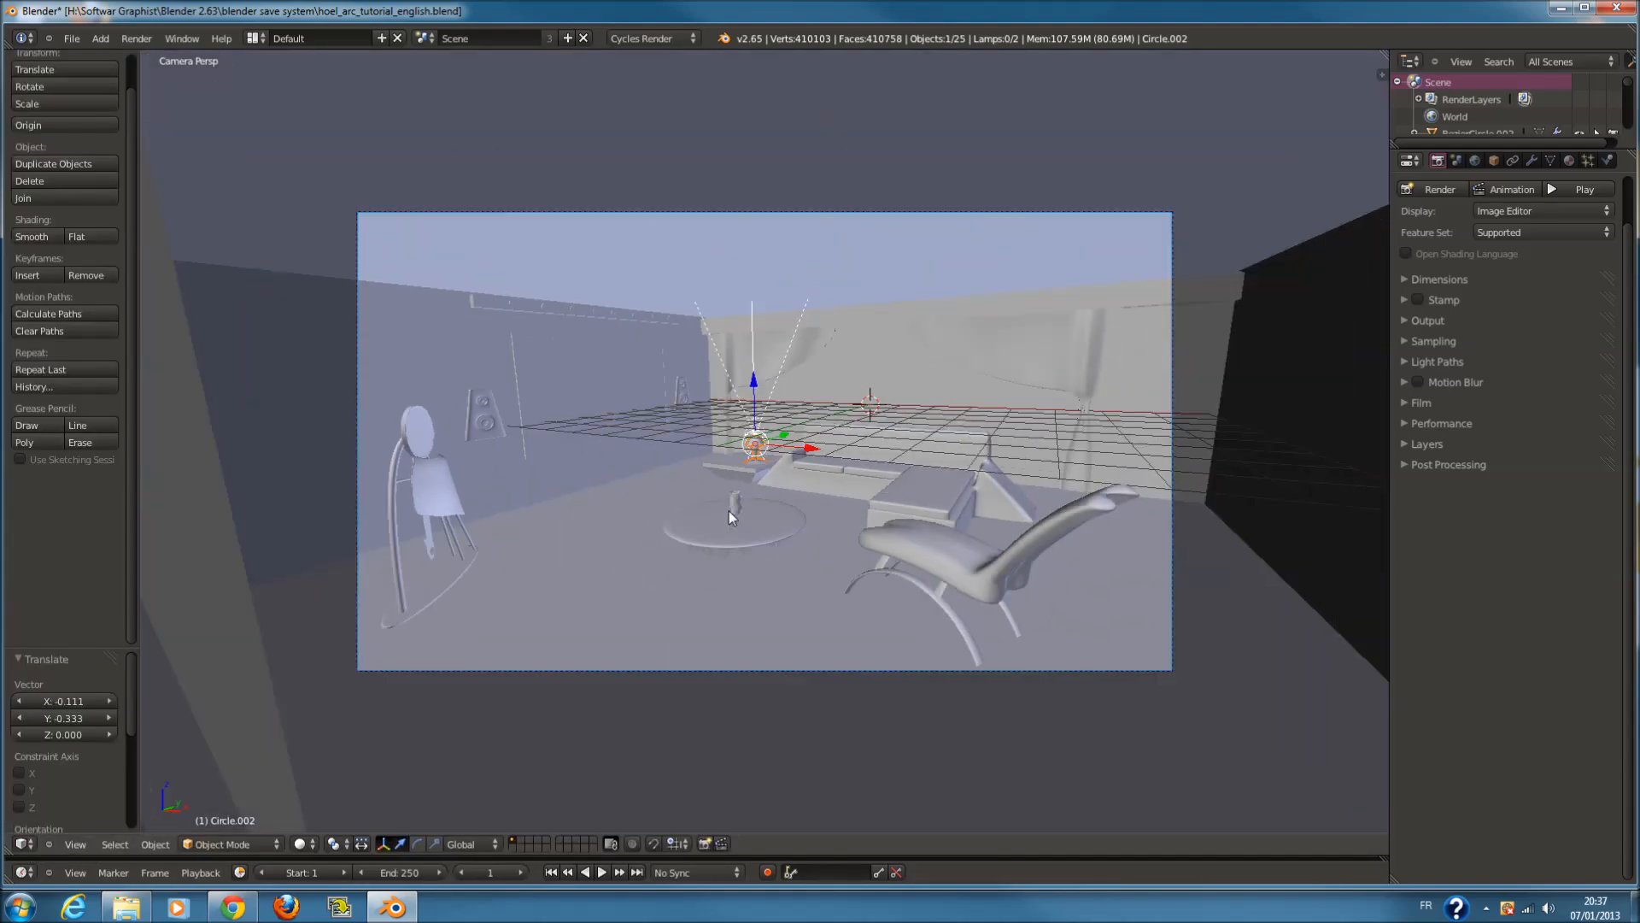
{"action": "scroll", "coordinate": [772, 511], "scroll_direction": "up", "scroll_amount": 1}
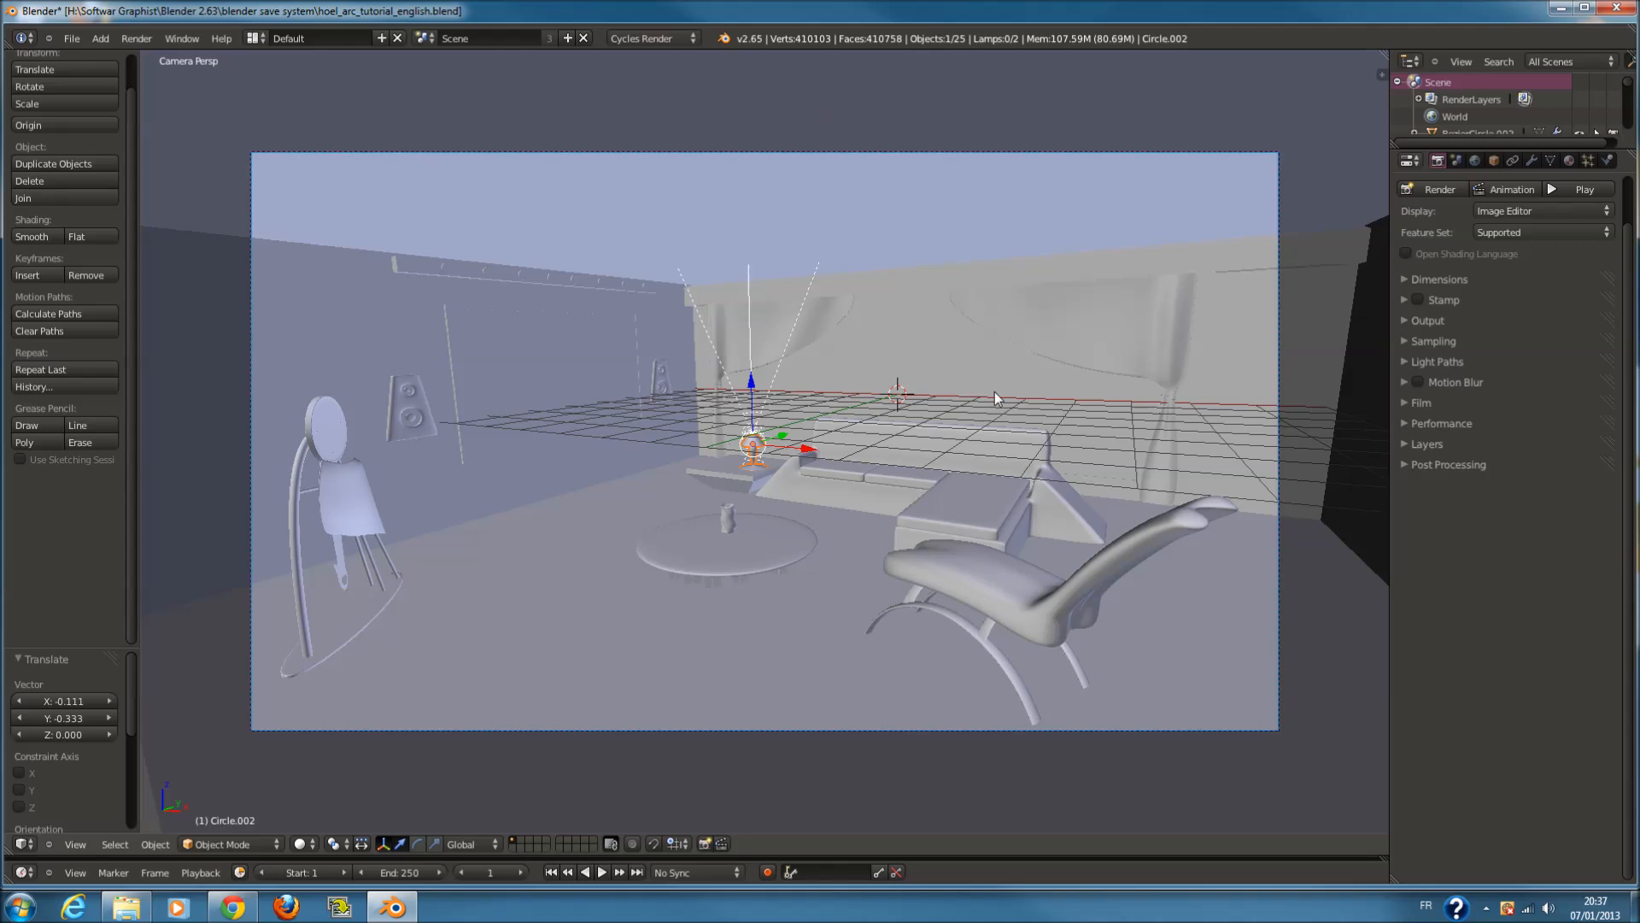
{"action": "scroll", "coordinate": [889, 576], "scroll_direction": "down", "scroll_amount": 1}
{"action": "scroll", "coordinate": [889, 576], "scroll_direction": "up", "scroll_amount": 2}
{"action": "scroll", "coordinate": [1023, 504], "scroll_direction": "down", "scroll_amount": 2}
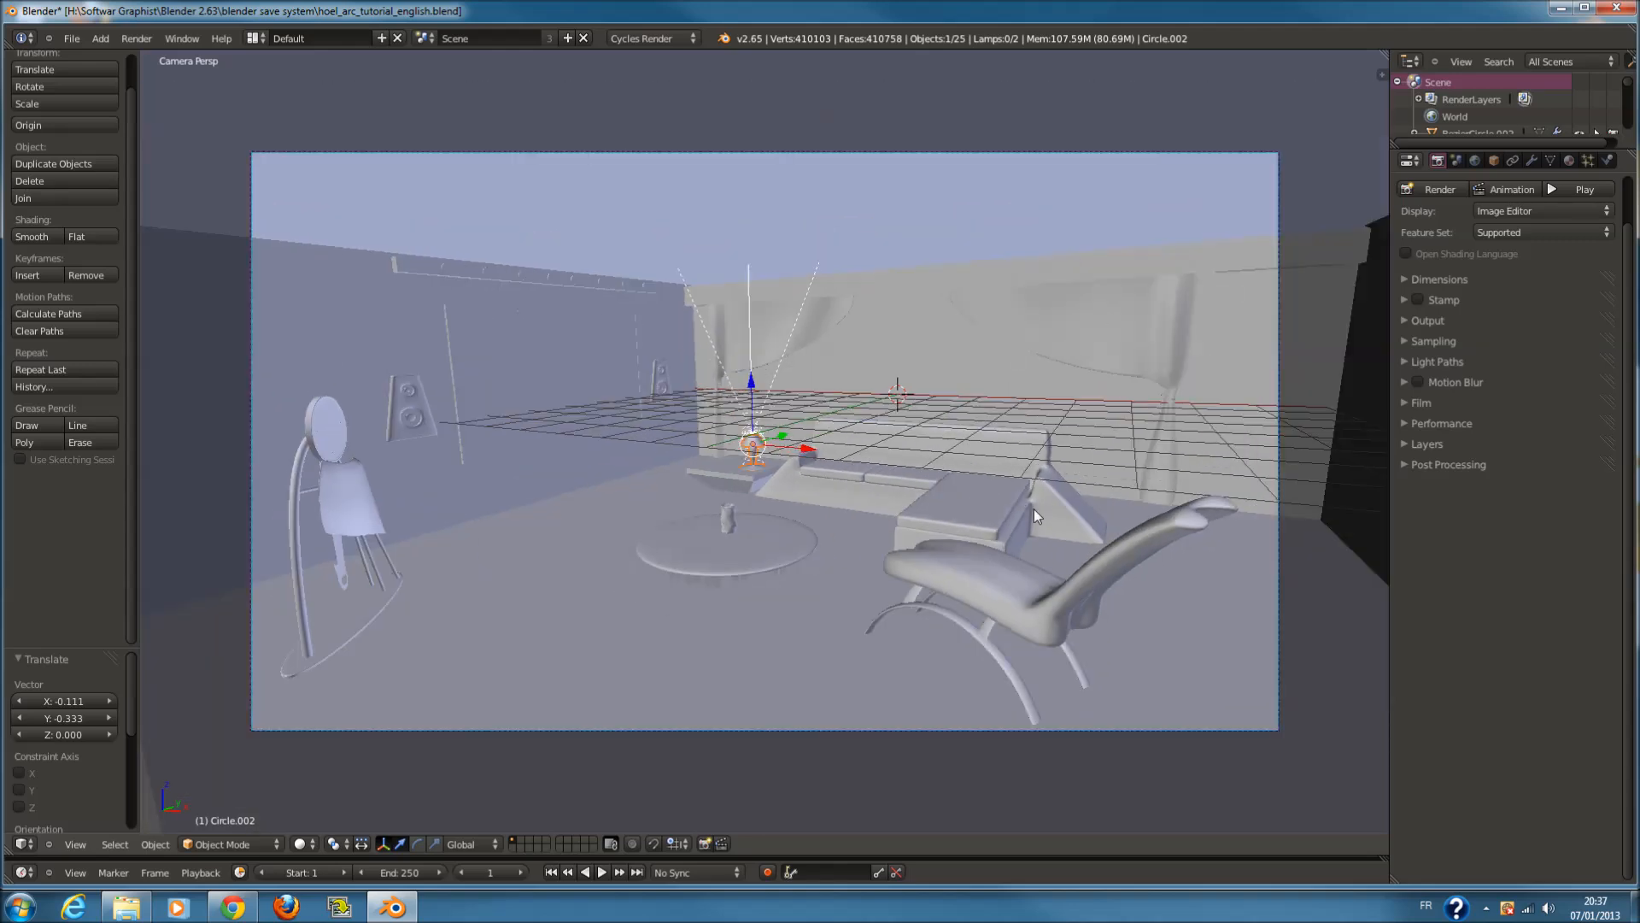